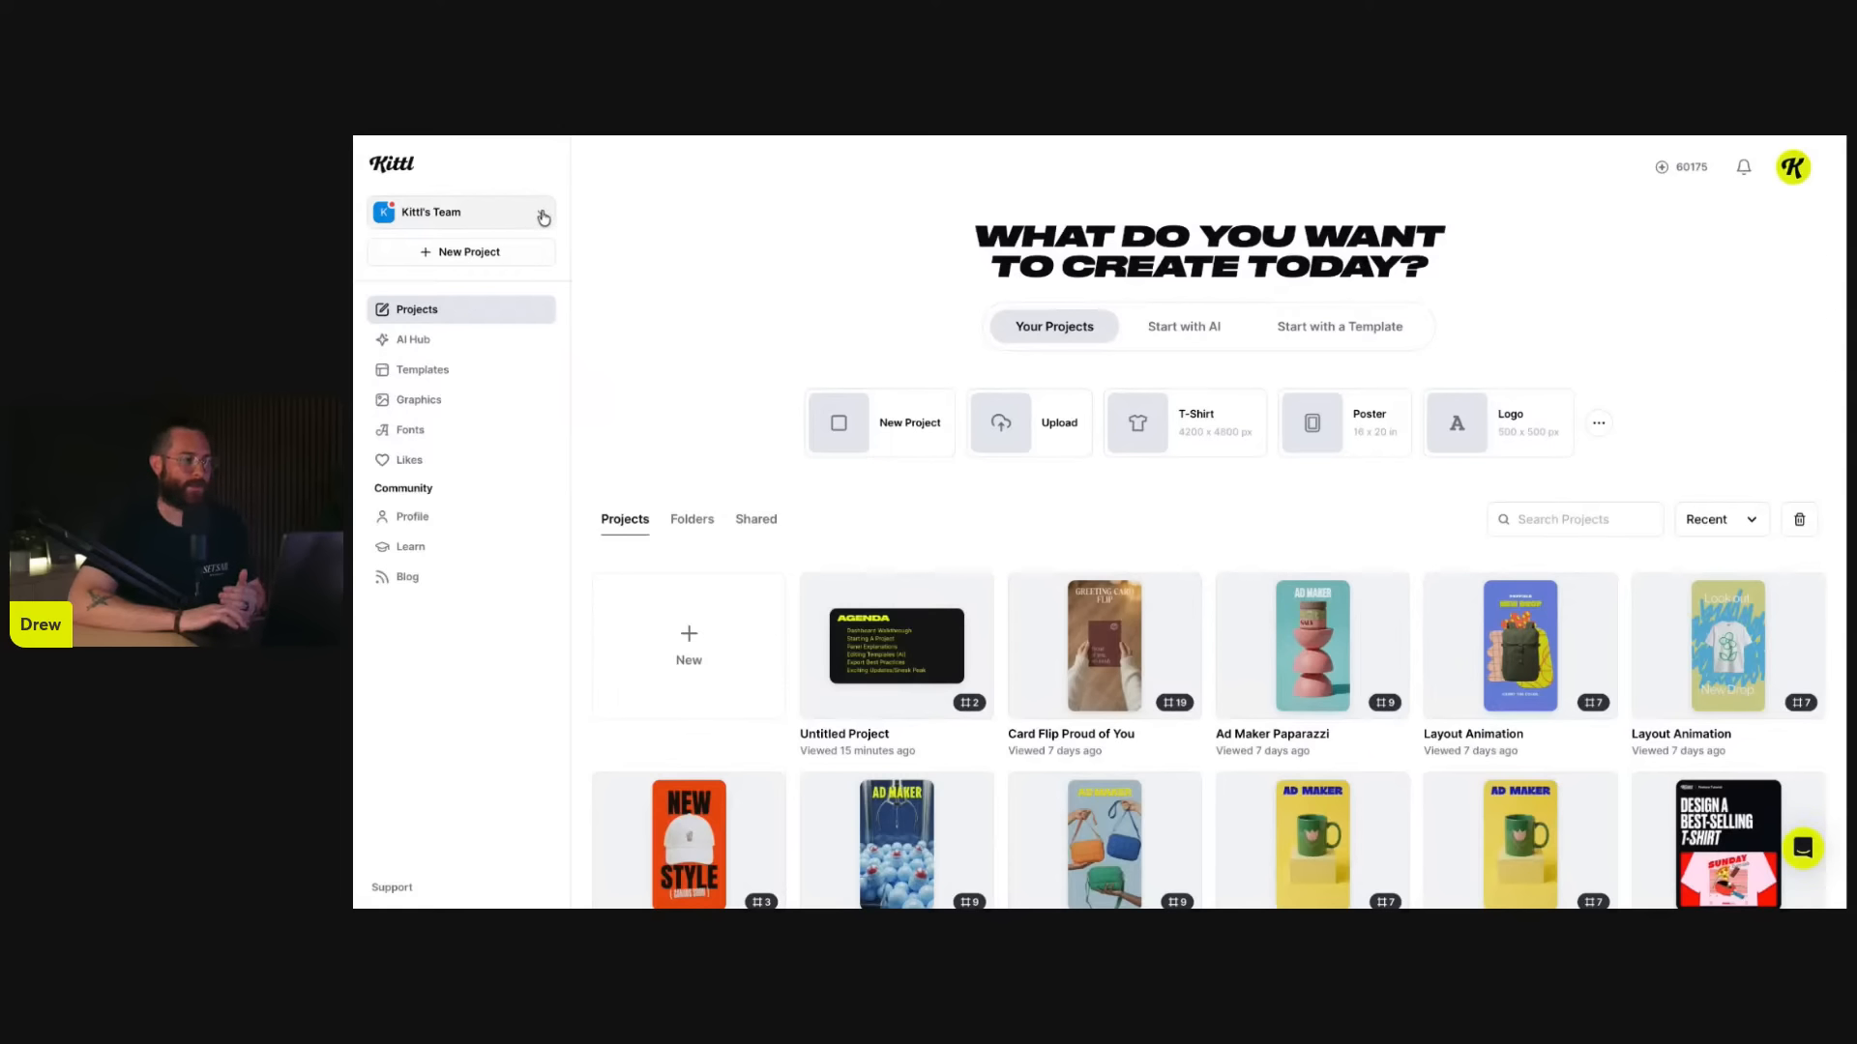
- Look over the team account options and browse the list of recent projects on the dashboard
{"action": "left_click", "coordinate": [452, 222]}
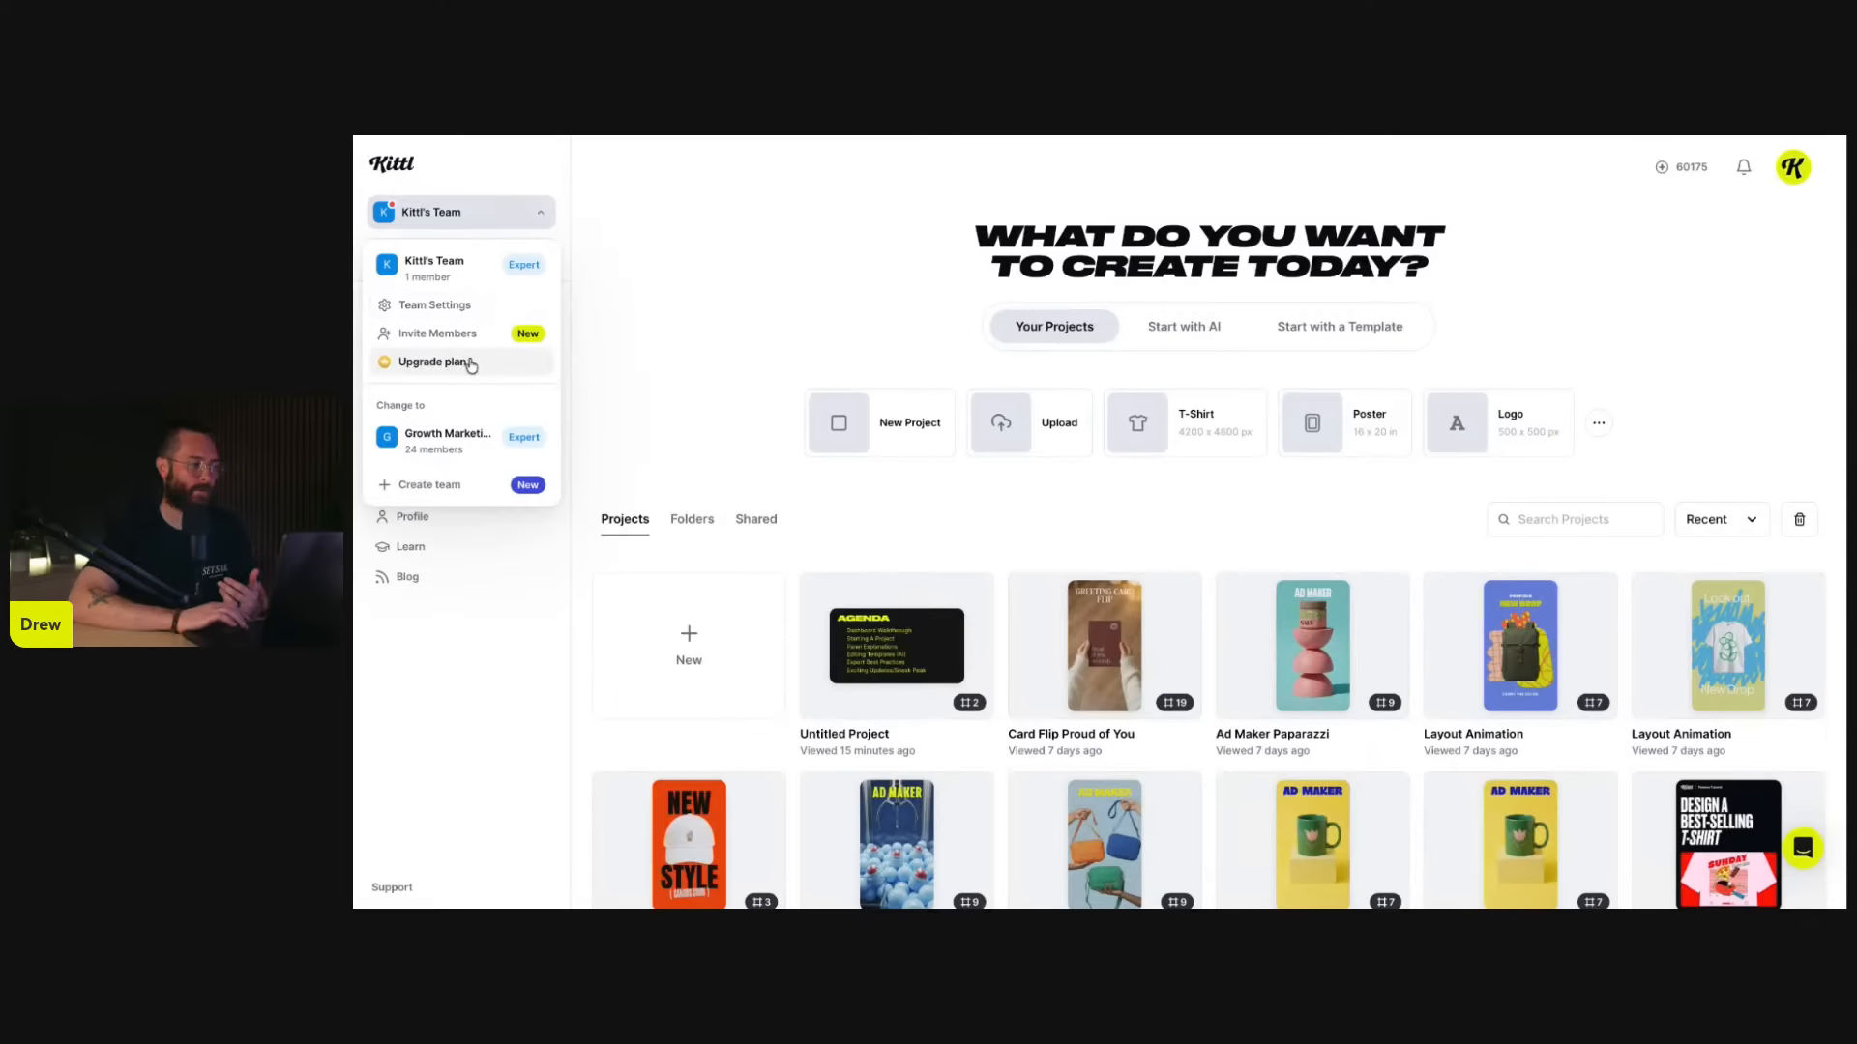
{"action": "left_click", "coordinate": [477, 212]}
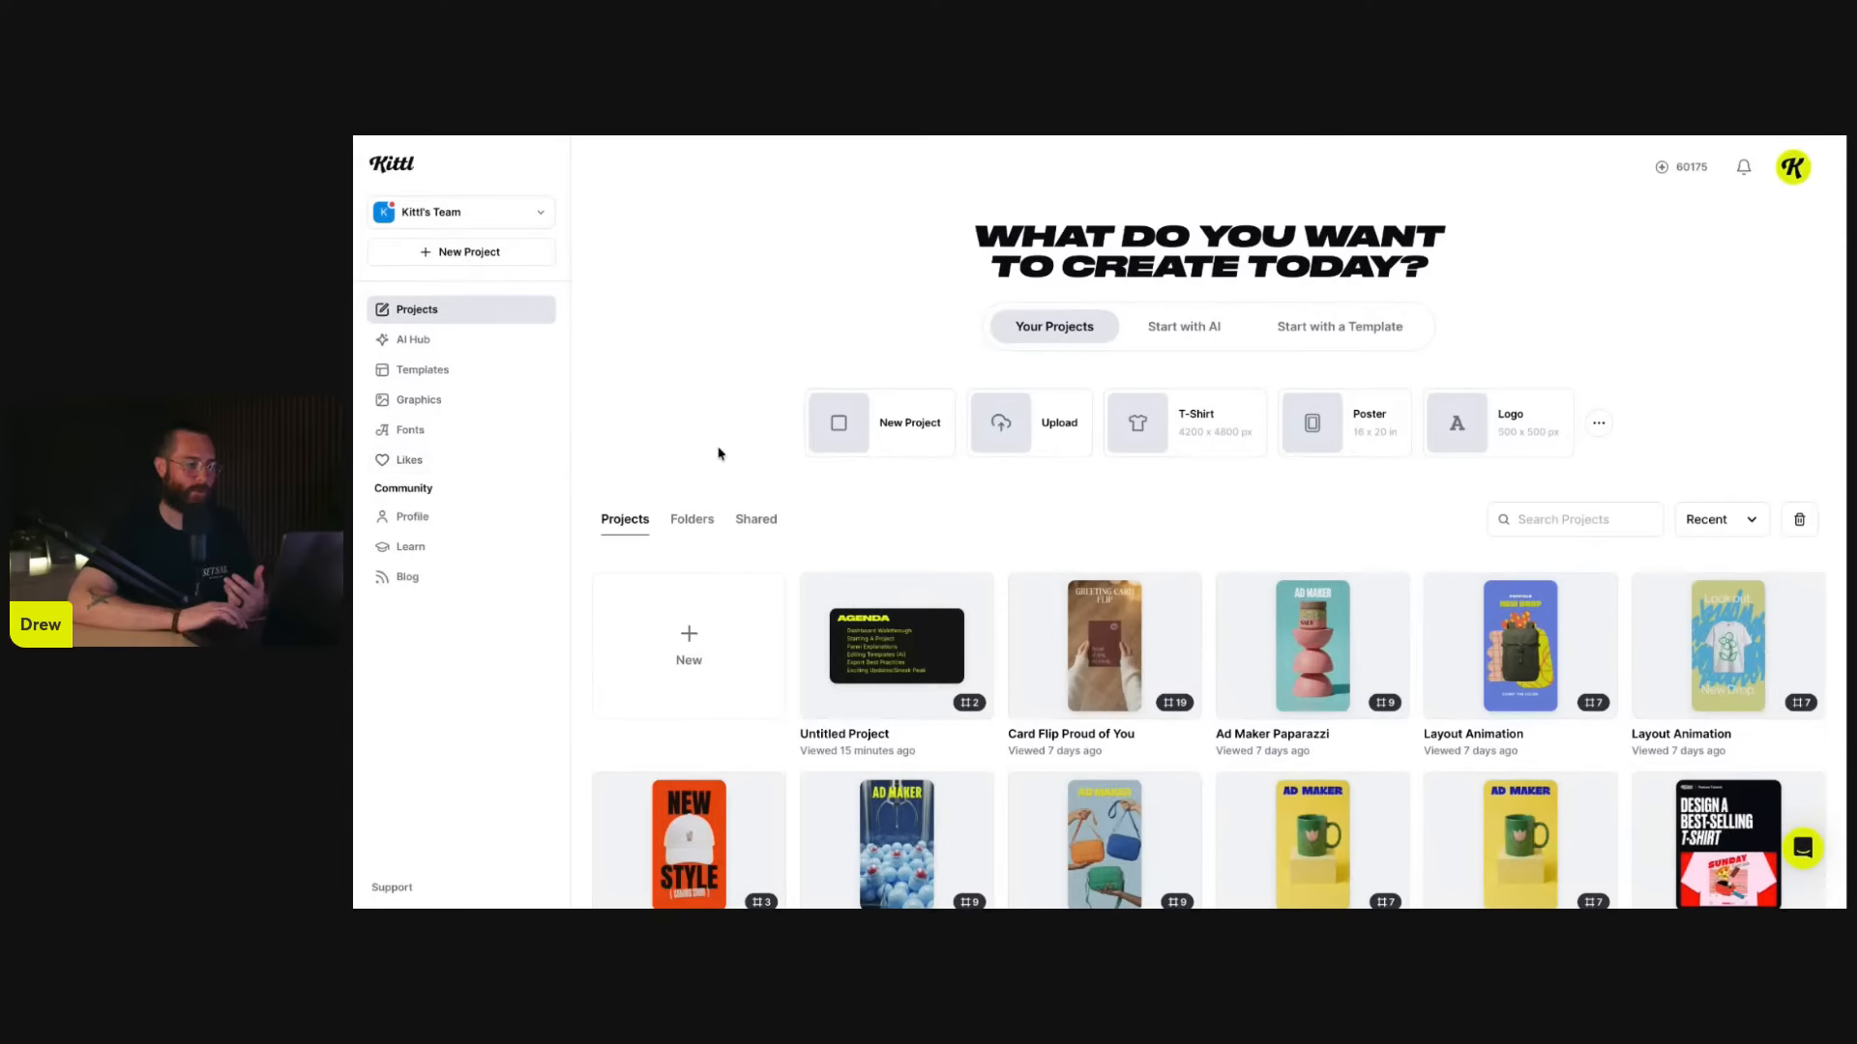
{"action": "scroll", "coordinate": [990, 518], "scroll_direction": "down", "scroll_amount": 2}
{"action": "scroll", "coordinate": [955, 432], "scroll_direction": "down", "scroll_amount": 3}
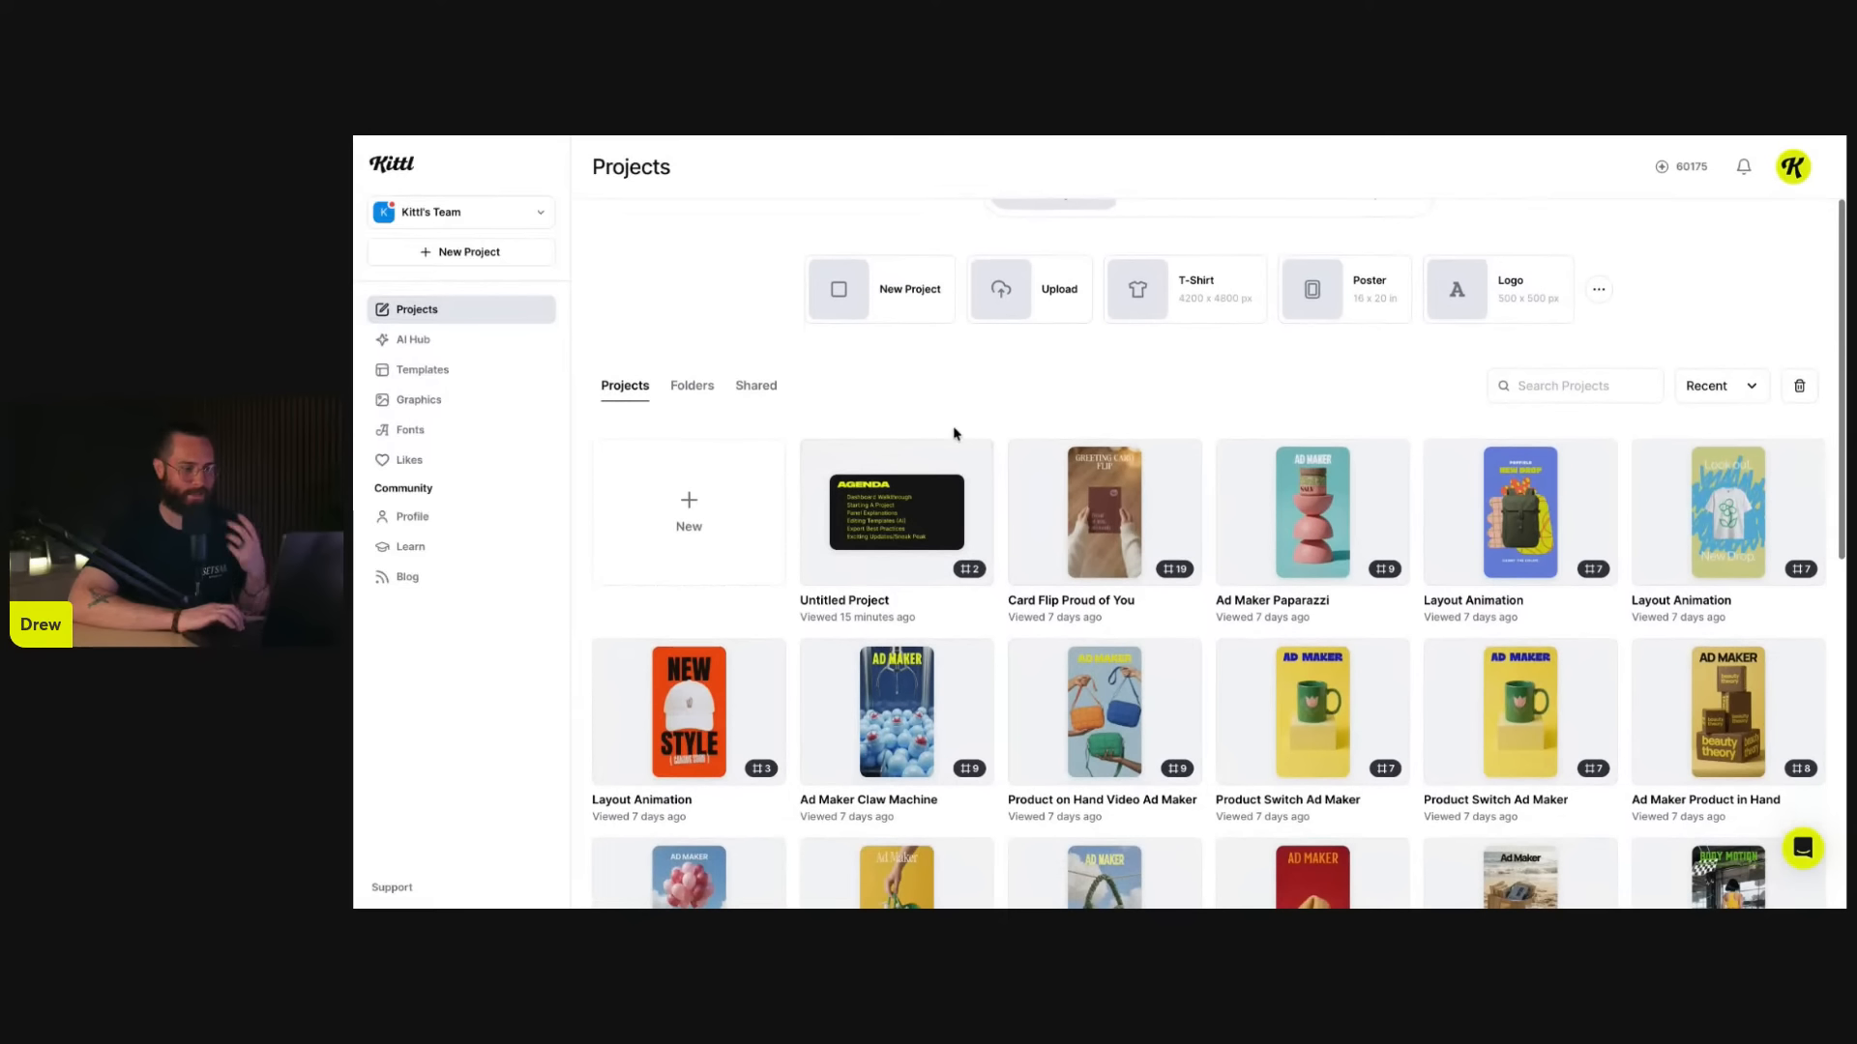
{"action": "scroll", "coordinate": [955, 432], "scroll_direction": "down", "scroll_amount": 2}
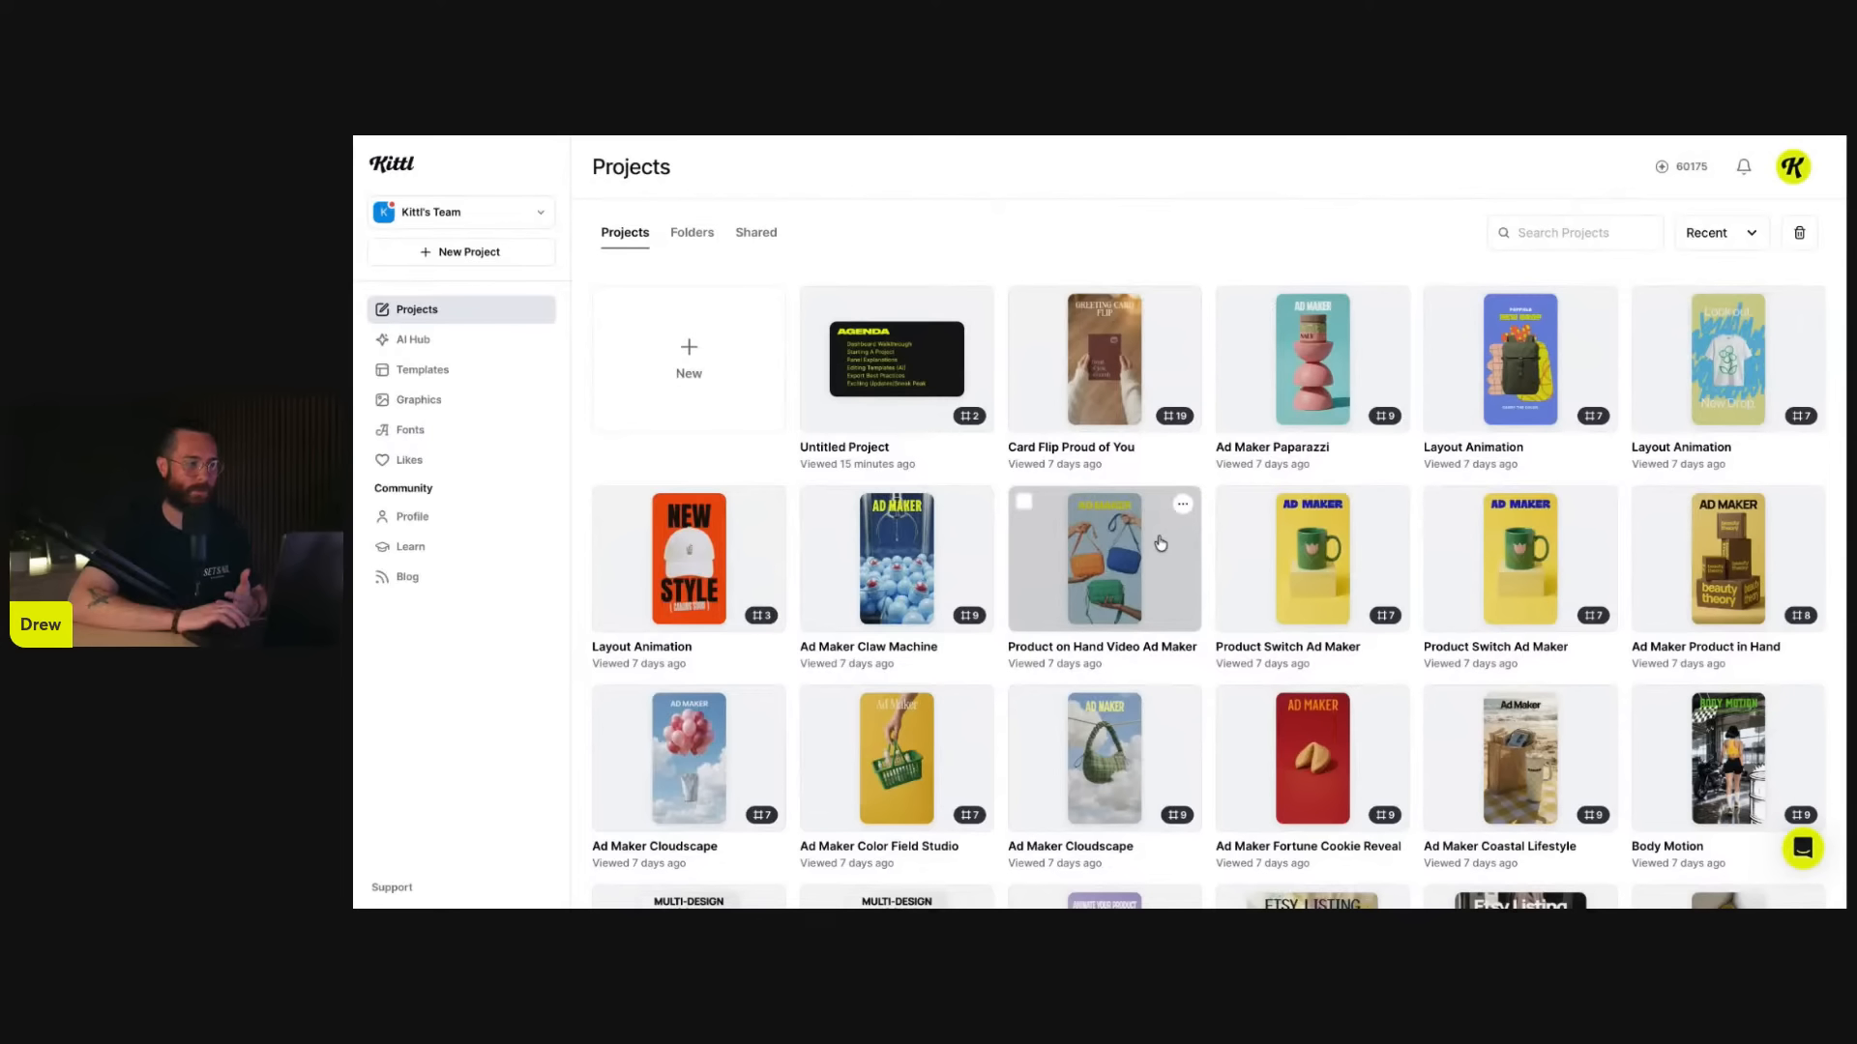
{"action": "scroll", "coordinate": [1161, 543], "scroll_direction": "down", "scroll_amount": 1}
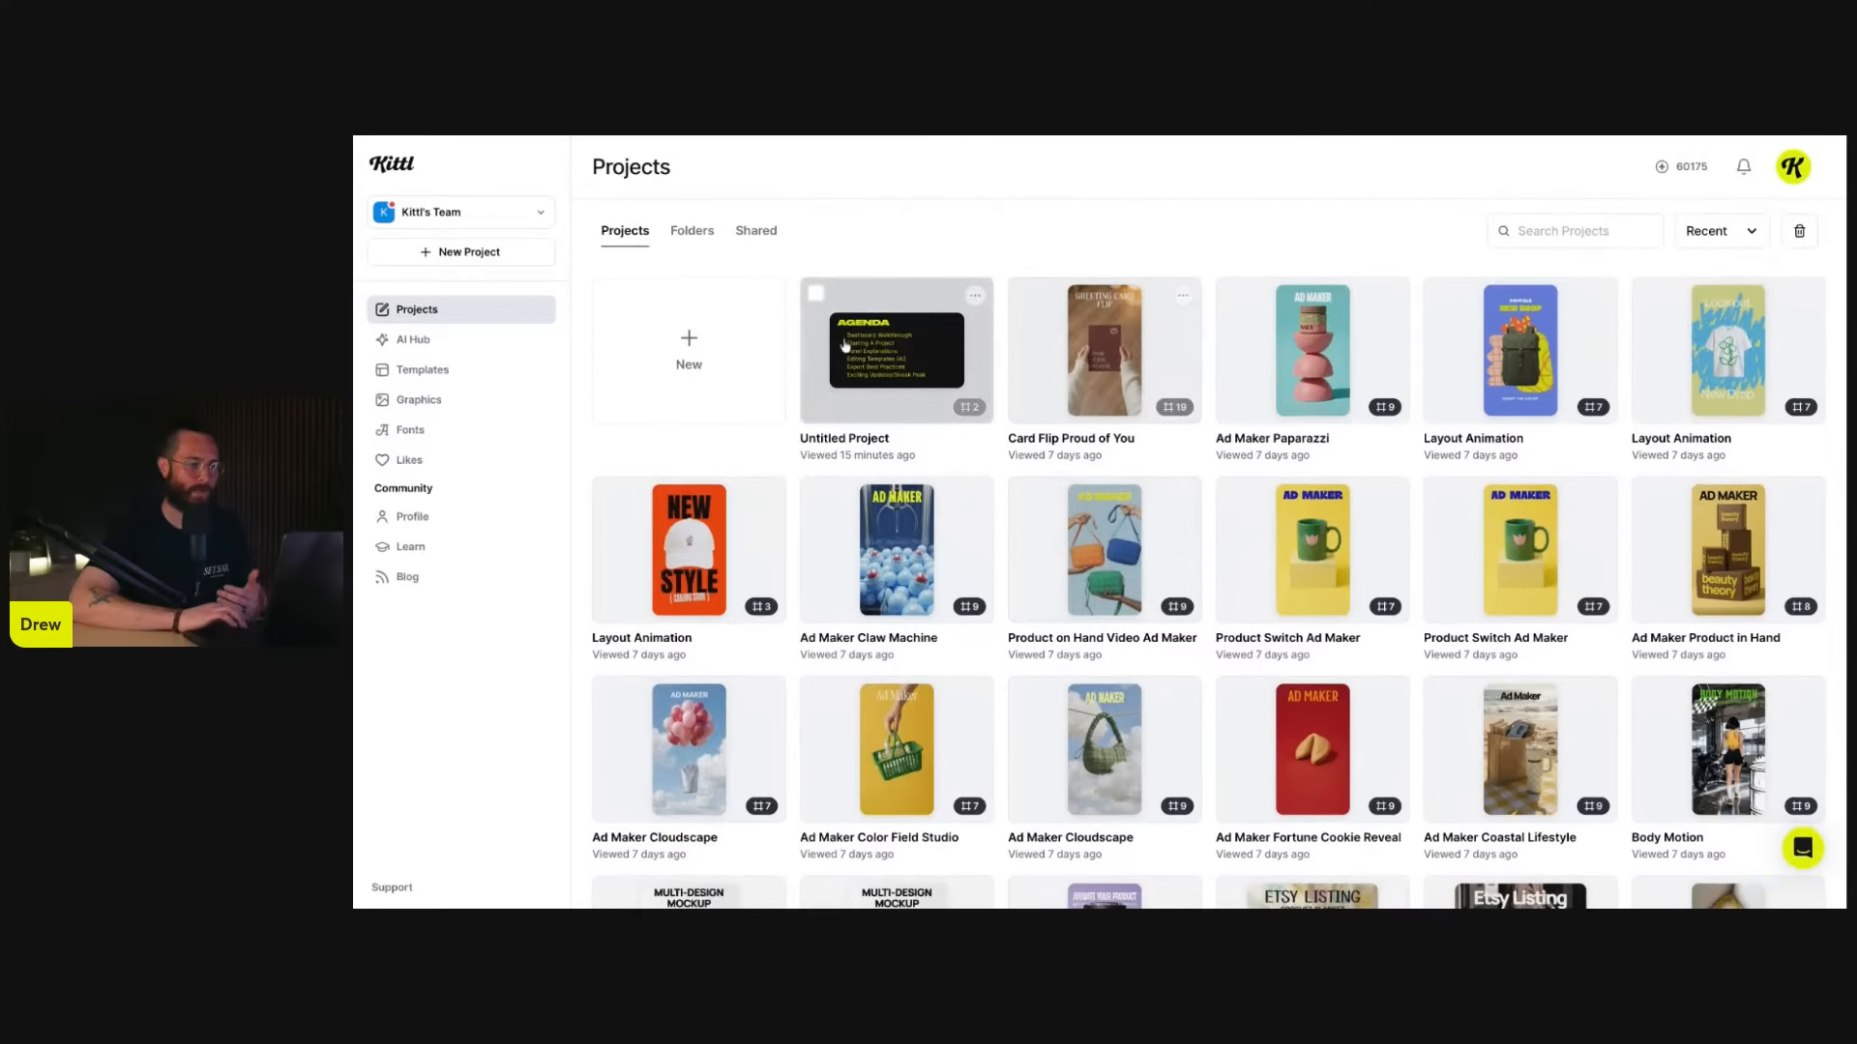
- Examine the actions available for Untitled Project, such as moving, duplicating, copying its link and deleting
{"action": "left_click", "coordinate": [976, 299]}
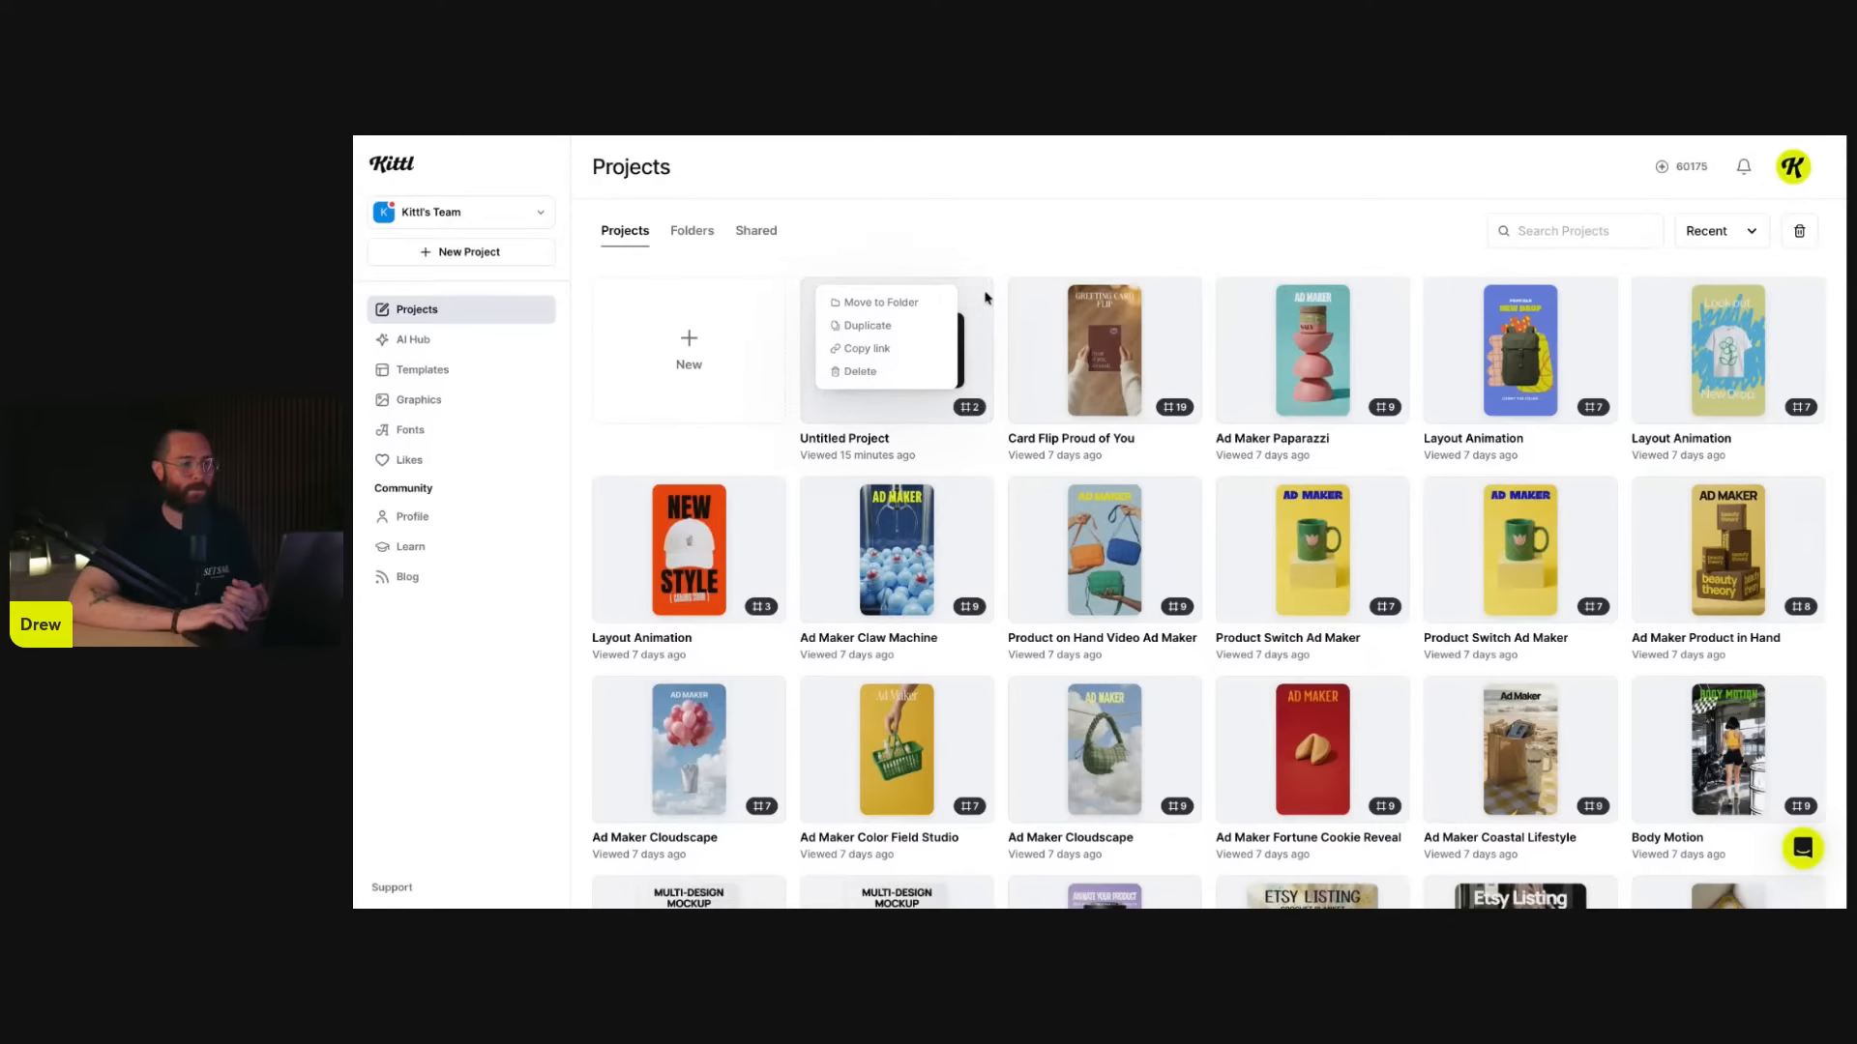
{"action": "left_click", "coordinate": [975, 299]}
{"action": "left_click", "coordinate": [975, 299]}
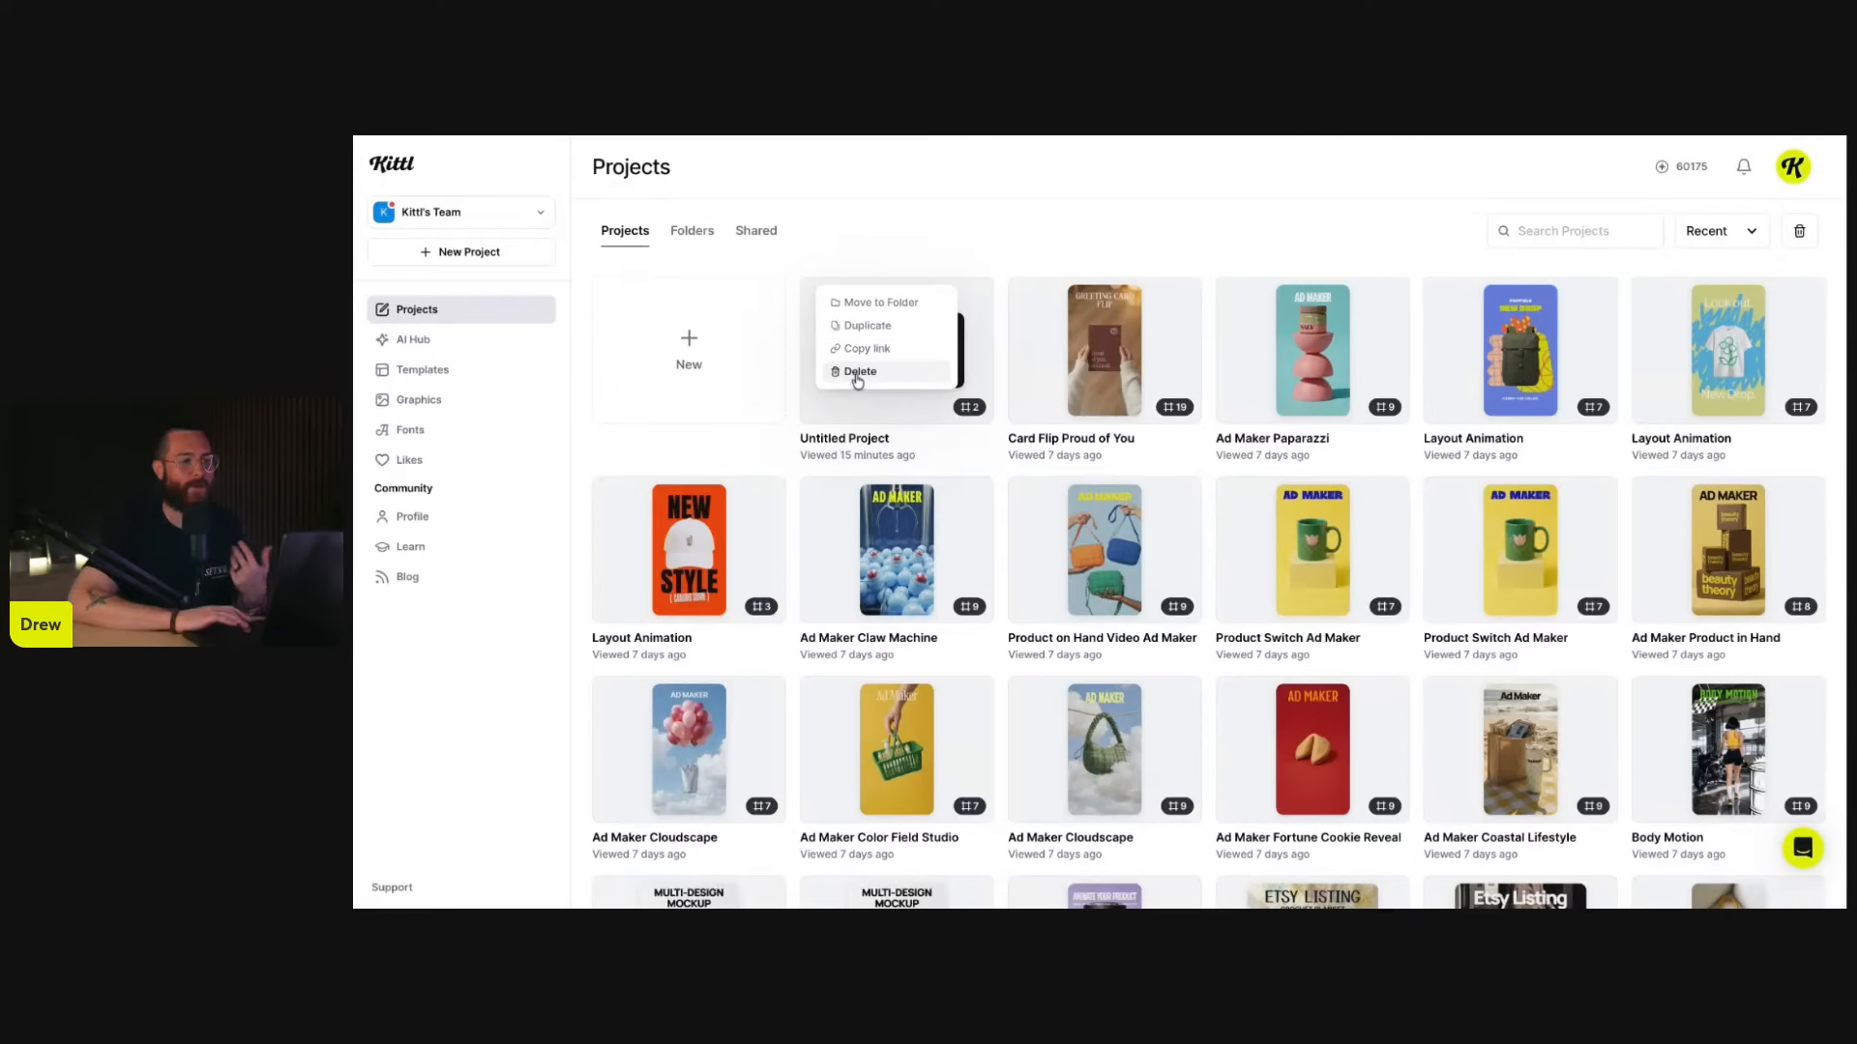
{"action": "left_click", "coordinate": [896, 264]}
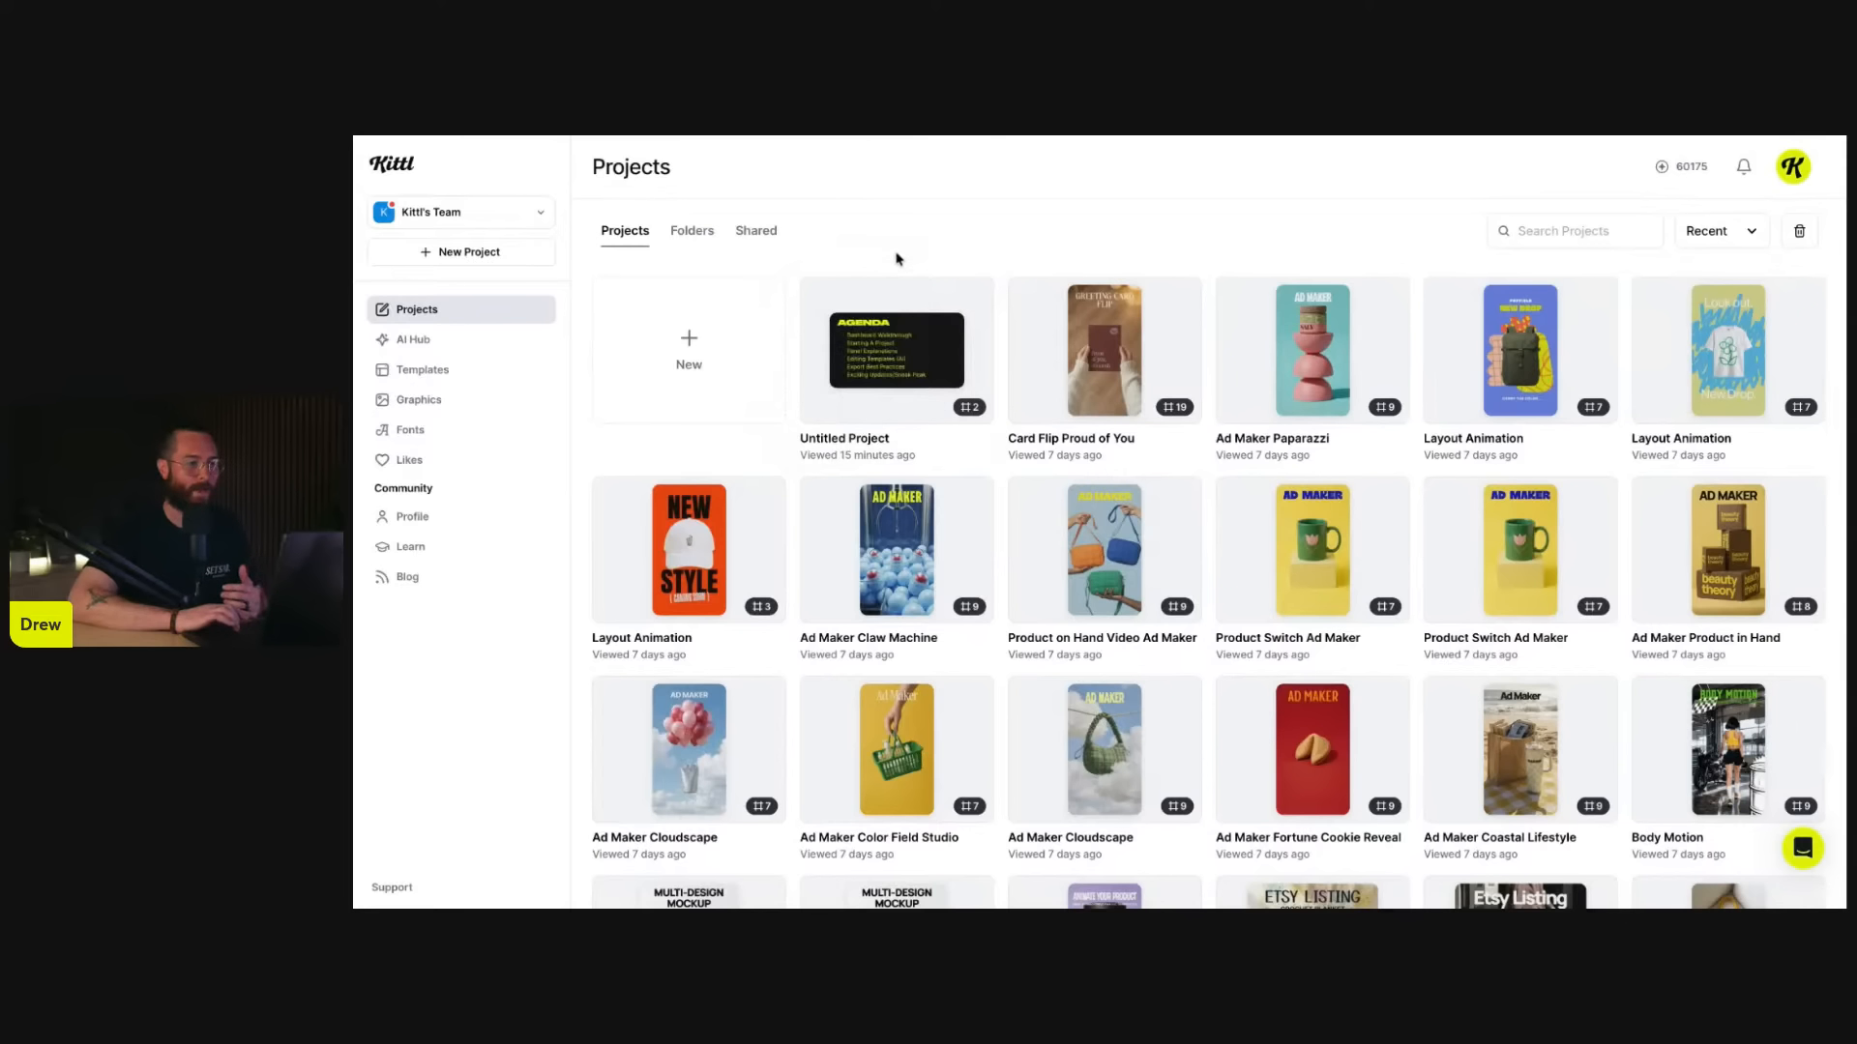
- Select Untitled Project, Card Flip Proud of You and Ad Maker Paparazzi together, and cancel the selection
{"action": "left_click", "coordinate": [817, 296]}
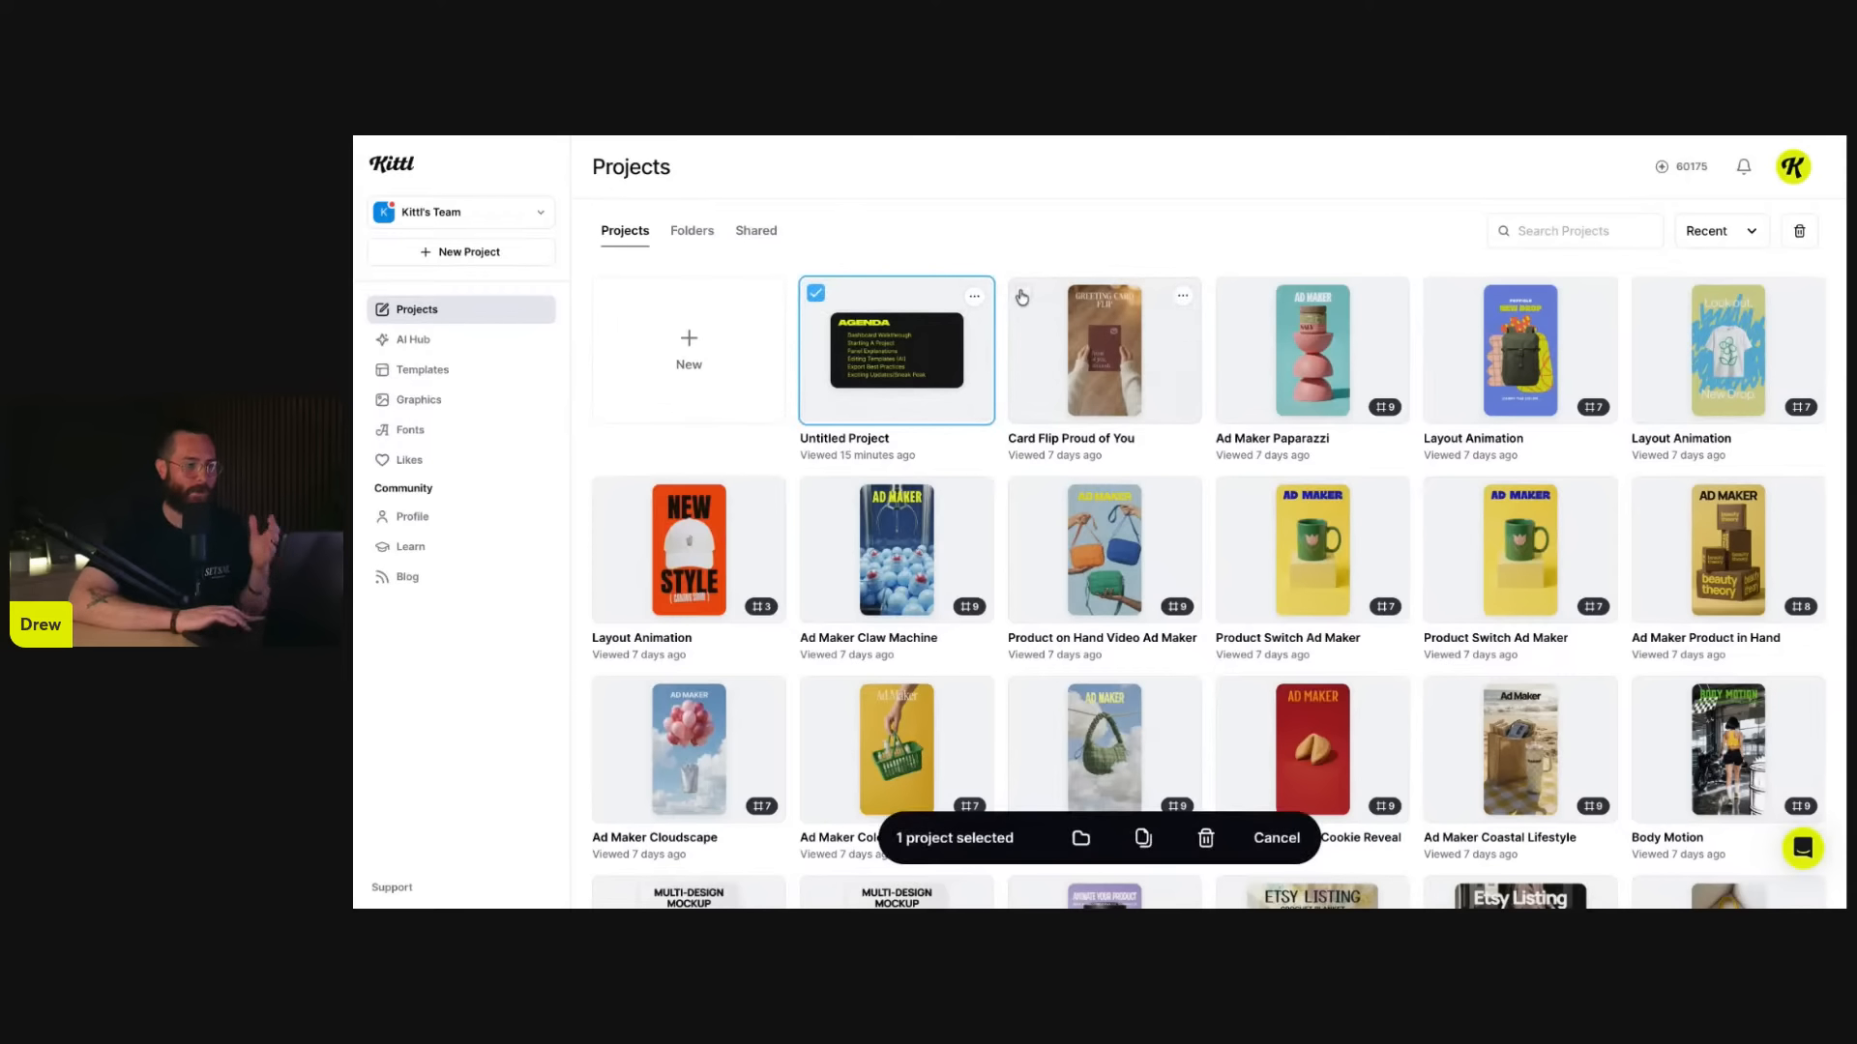
{"action": "left_click", "coordinate": [1022, 296]}
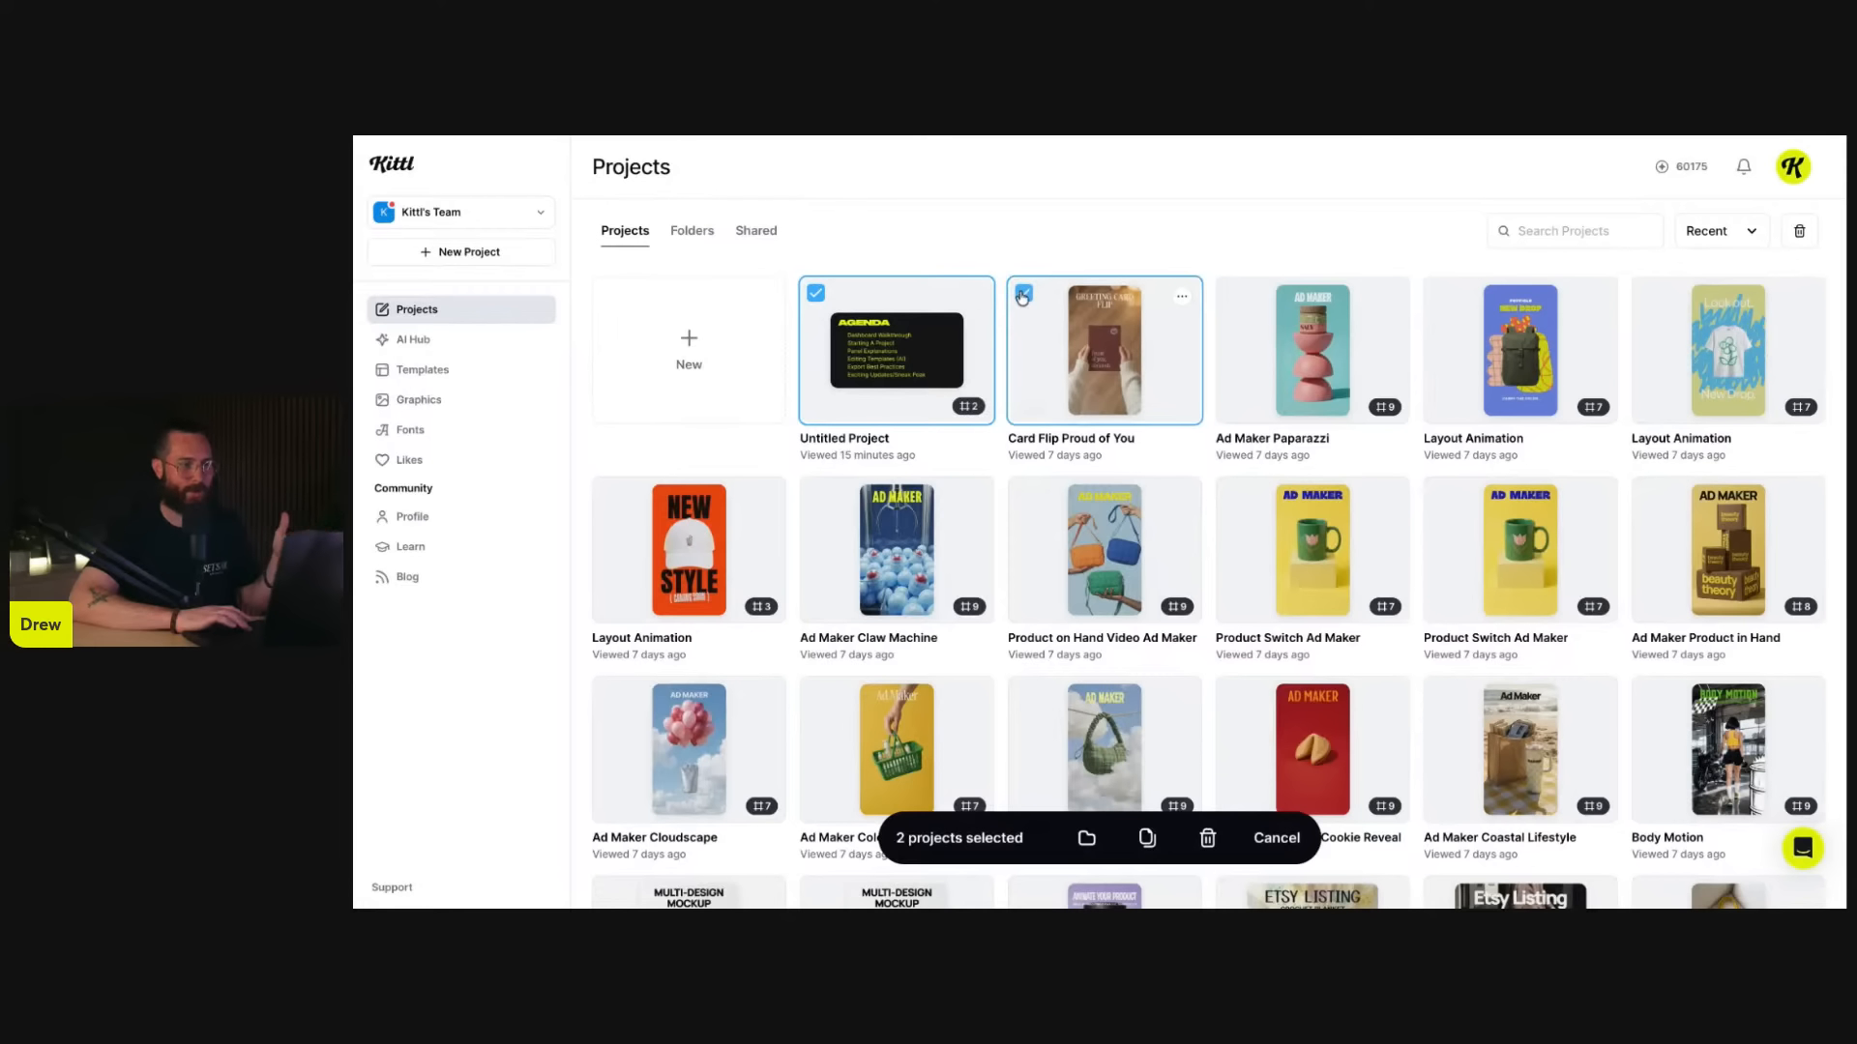
{"action": "left_click", "coordinate": [1232, 295]}
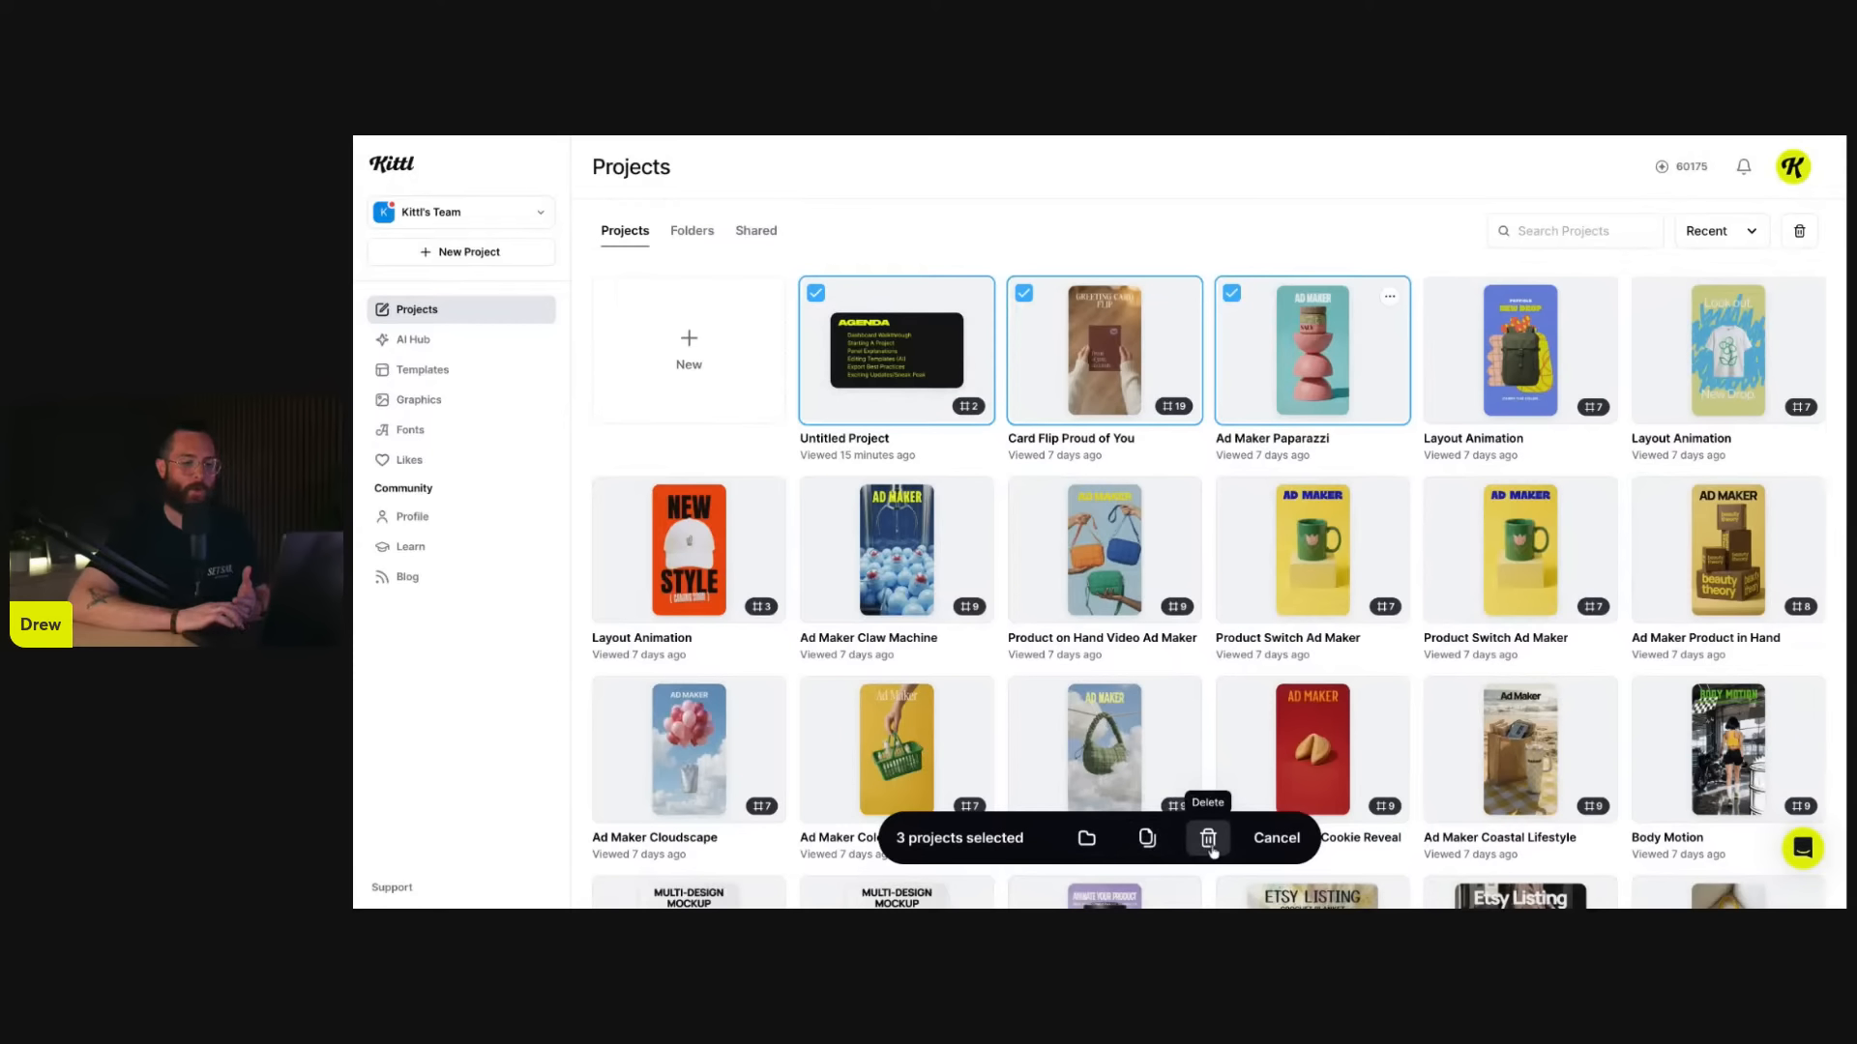
{"action": "left_click", "coordinate": [1279, 846]}
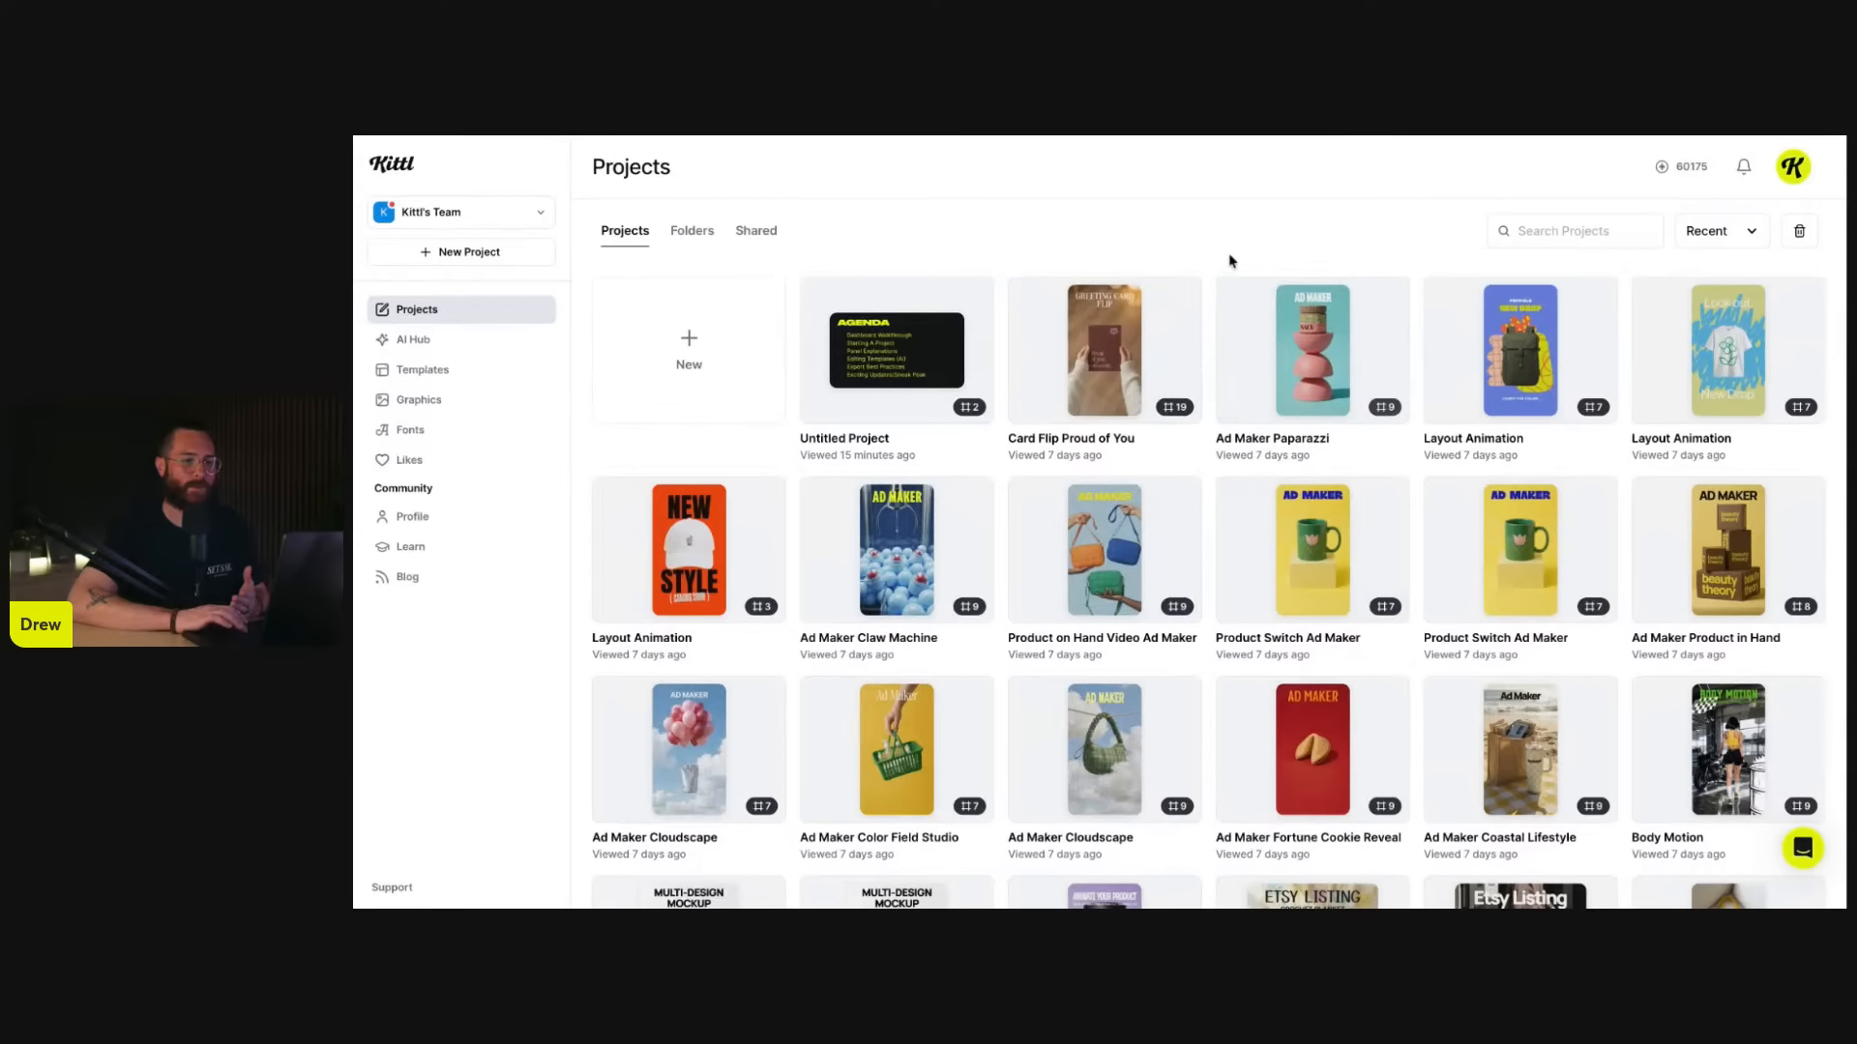
- Try to move the four most recent projects into the Etsy Campaign folder, and cancel the selection
{"action": "scroll", "coordinate": [1226, 257], "scroll_direction": "up", "scroll_amount": 2}
{"action": "scroll", "coordinate": [1186, 344], "scroll_direction": "down", "scroll_amount": 3}
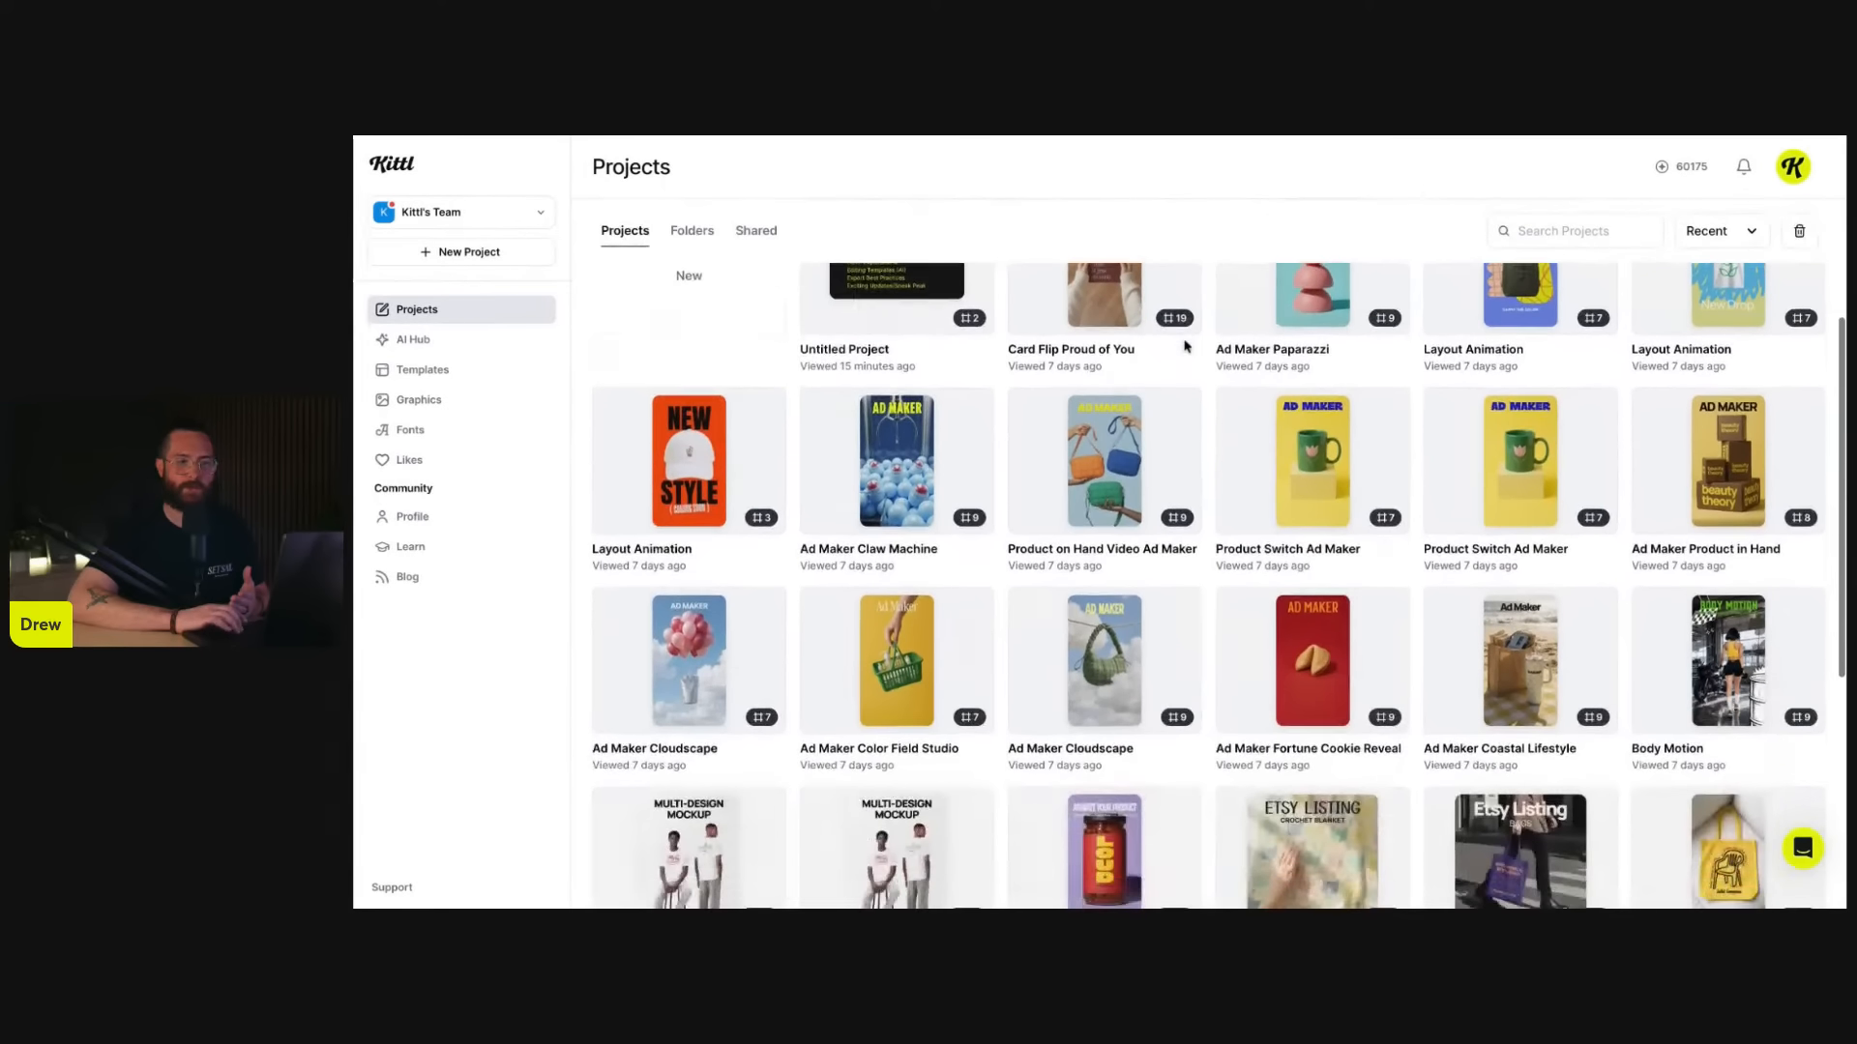
{"action": "scroll", "coordinate": [1187, 344], "scroll_direction": "up", "scroll_amount": 2}
{"action": "scroll", "coordinate": [1190, 329], "scroll_direction": "down", "scroll_amount": 1}
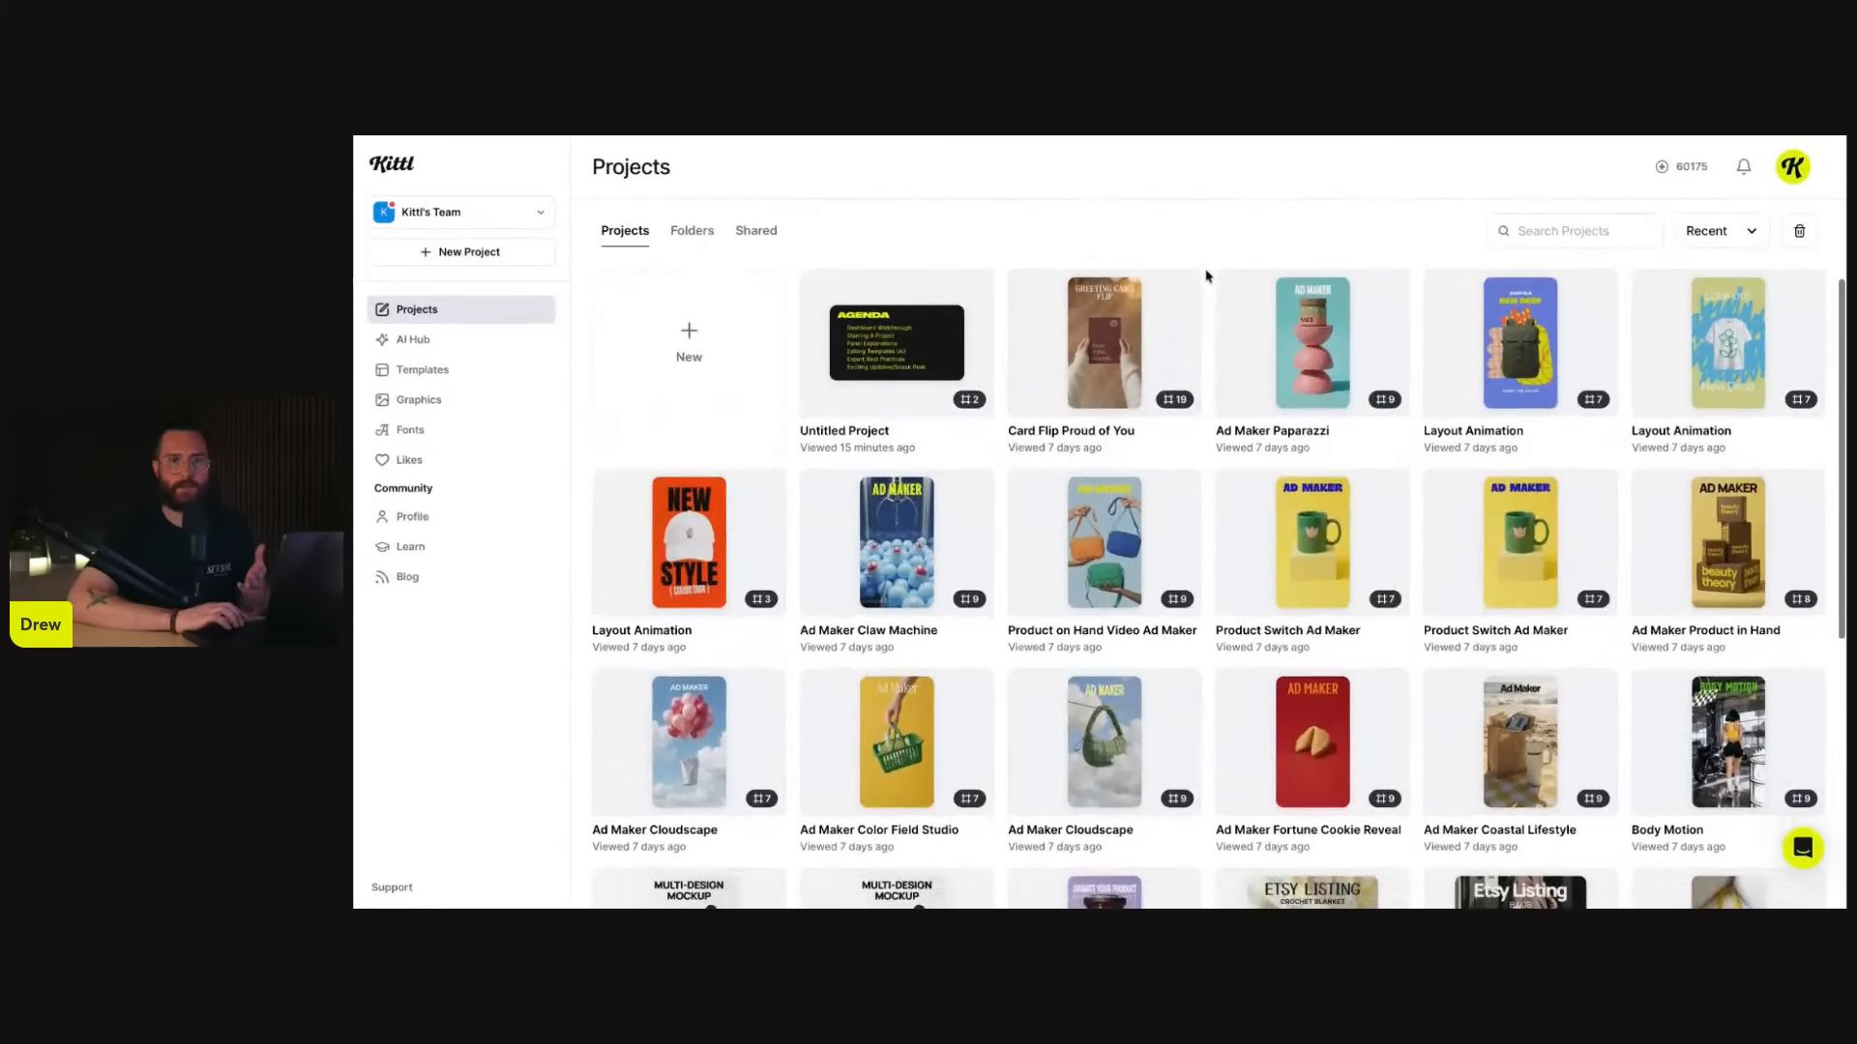
{"action": "left_click", "coordinate": [815, 285]}
{"action": "left_click", "coordinate": [1024, 286]}
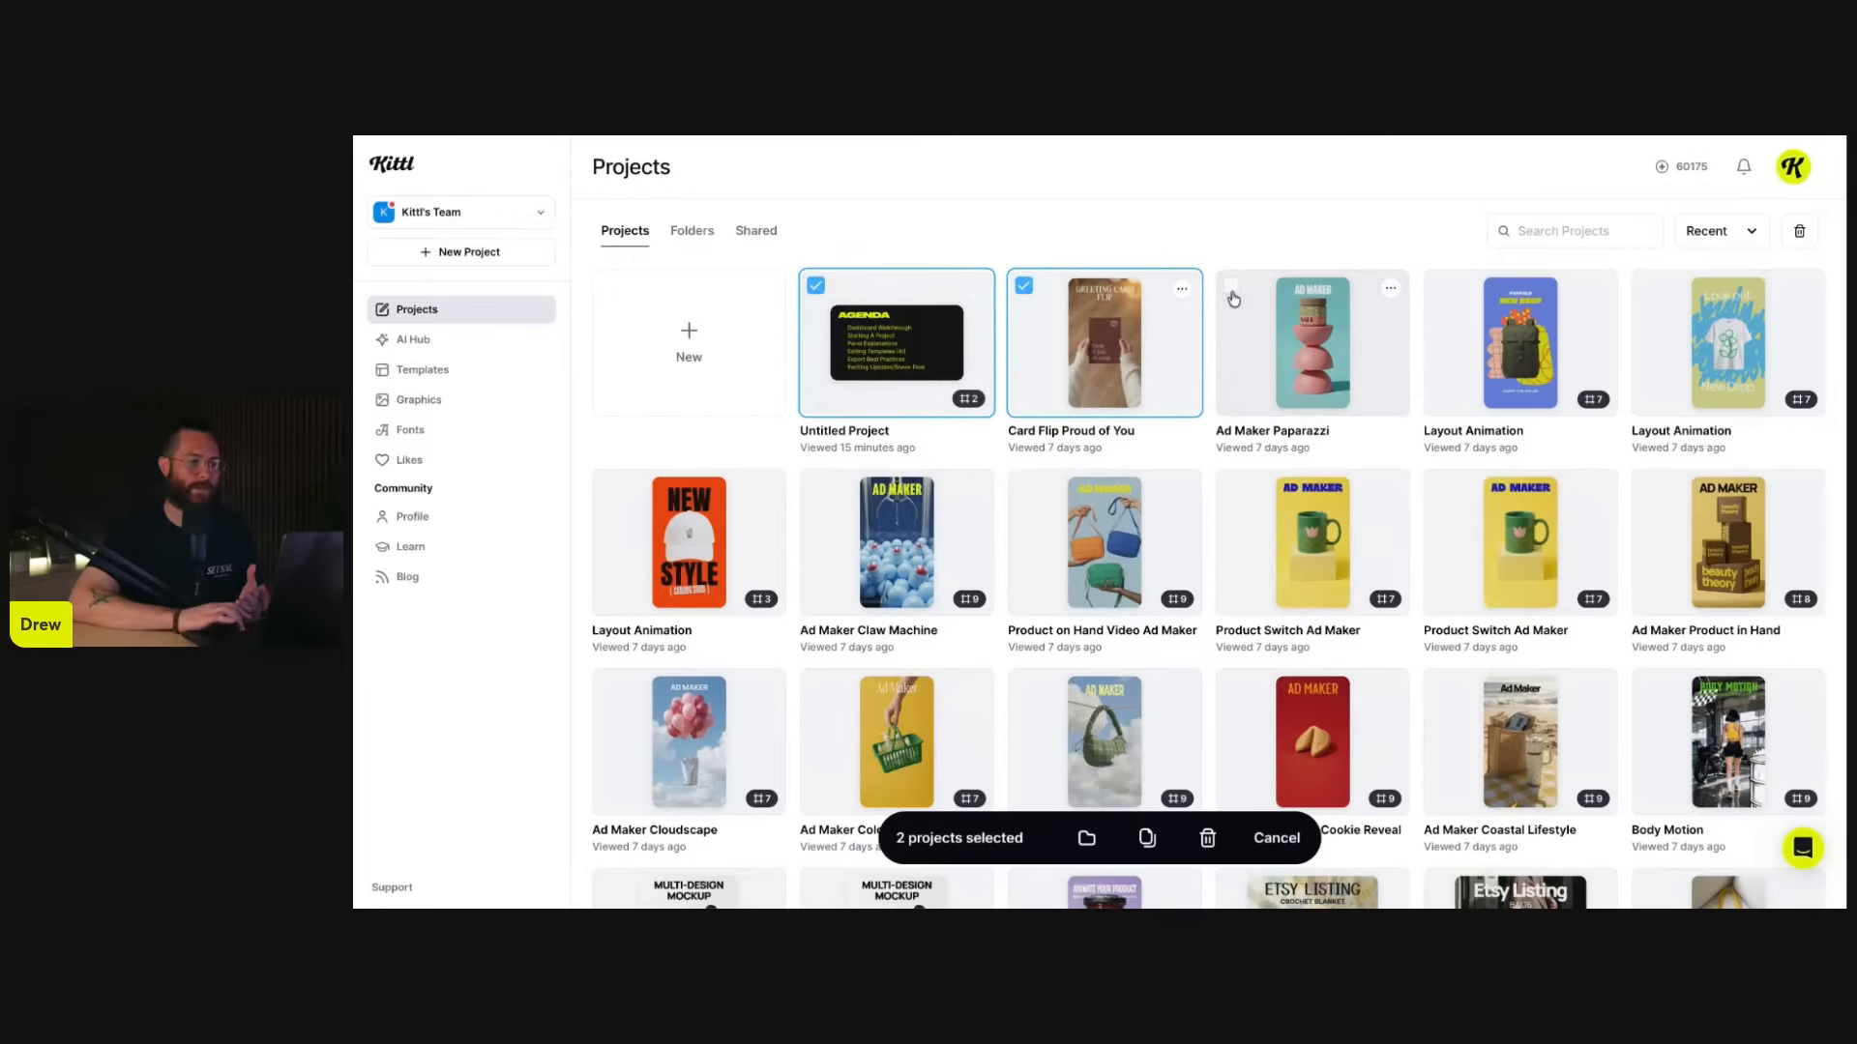
{"action": "left_click", "coordinate": [1232, 286]}
{"action": "left_click", "coordinate": [1440, 288]}
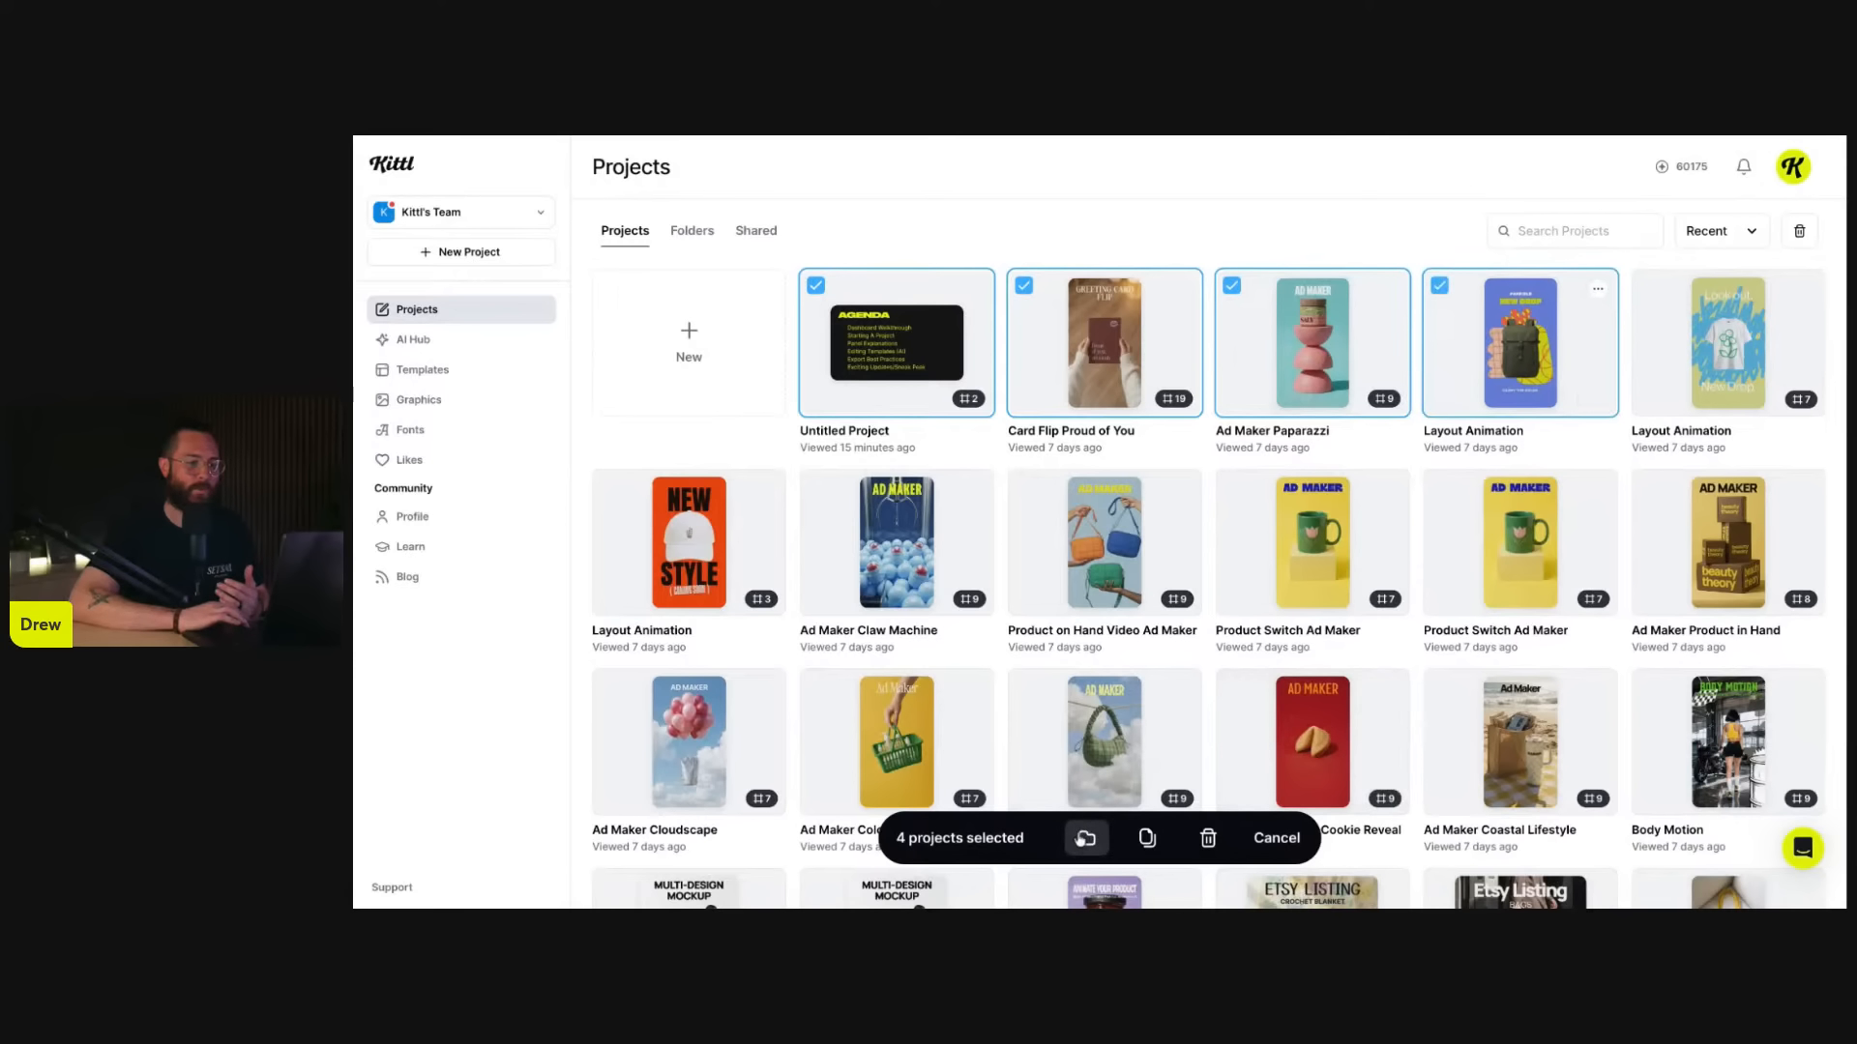
{"action": "left_click", "coordinate": [1087, 838]}
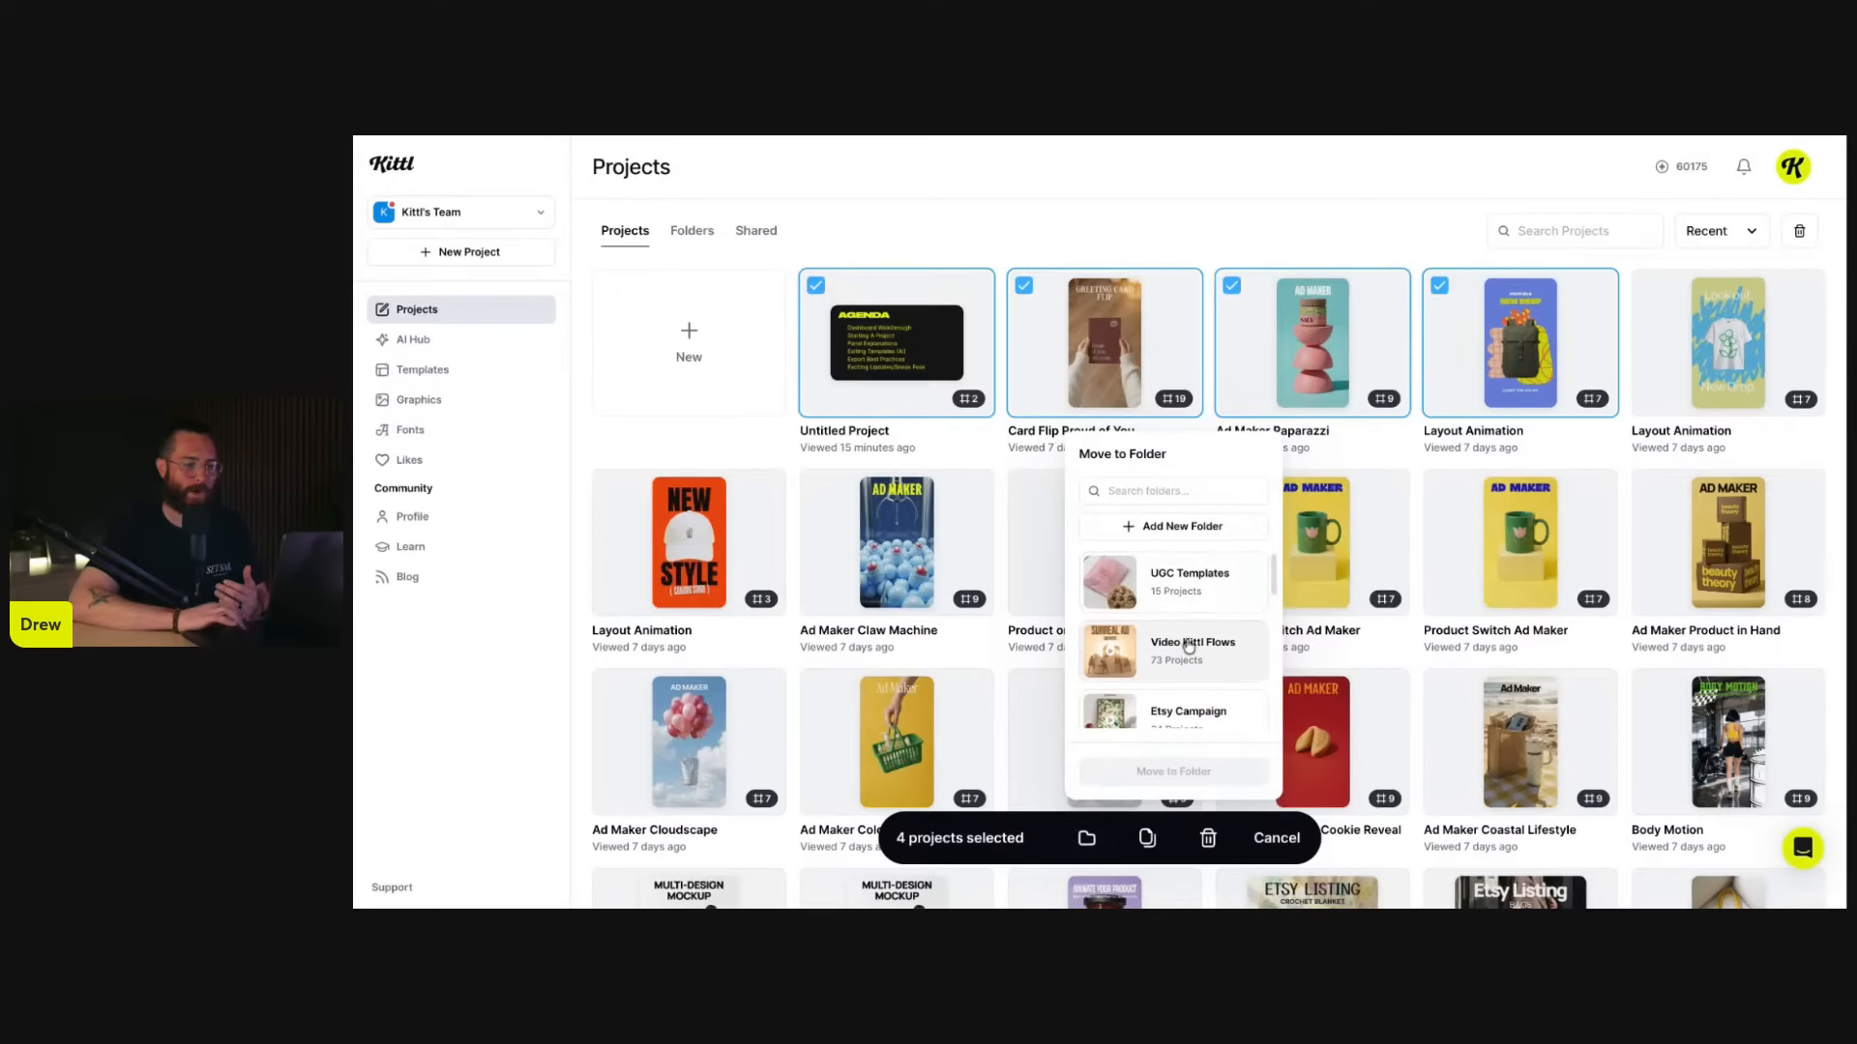
{"action": "scroll", "coordinate": [1179, 672], "scroll_direction": "down", "scroll_amount": 1}
{"action": "left_click", "coordinate": [1190, 688]}
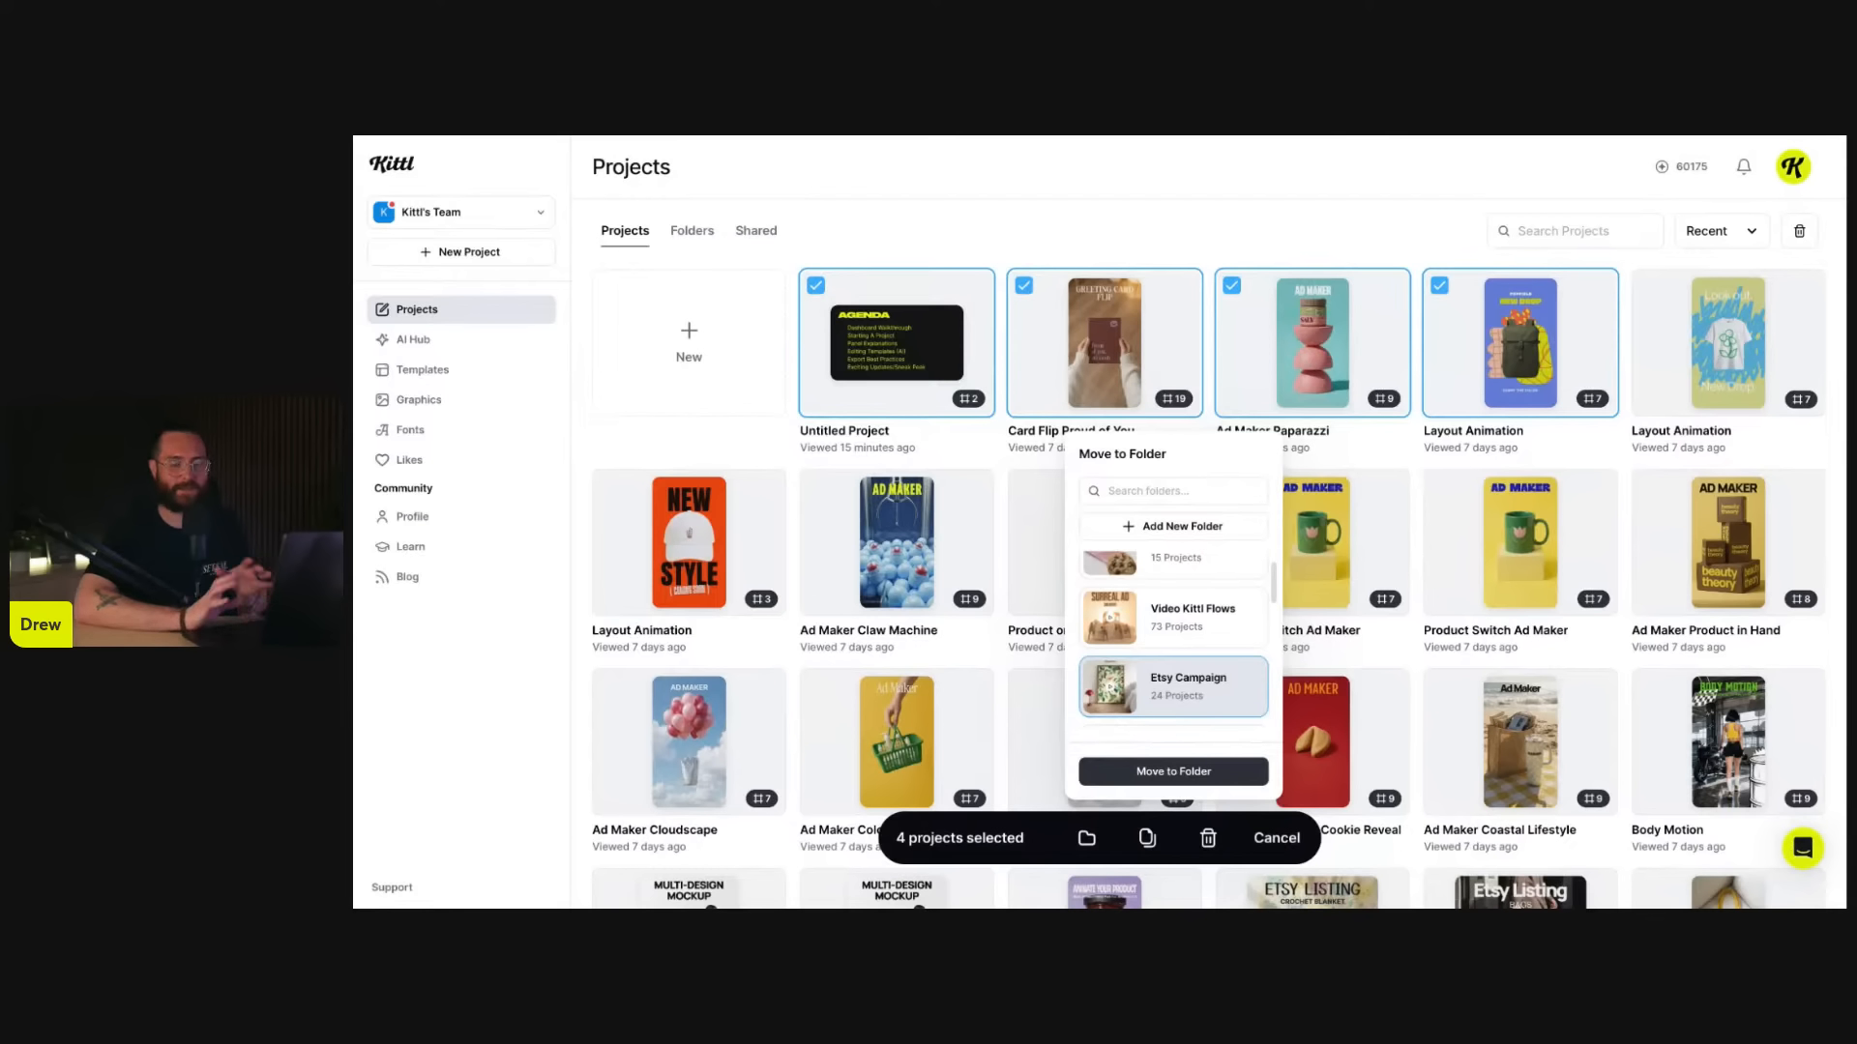
{"action": "left_click", "coordinate": [1158, 772]}
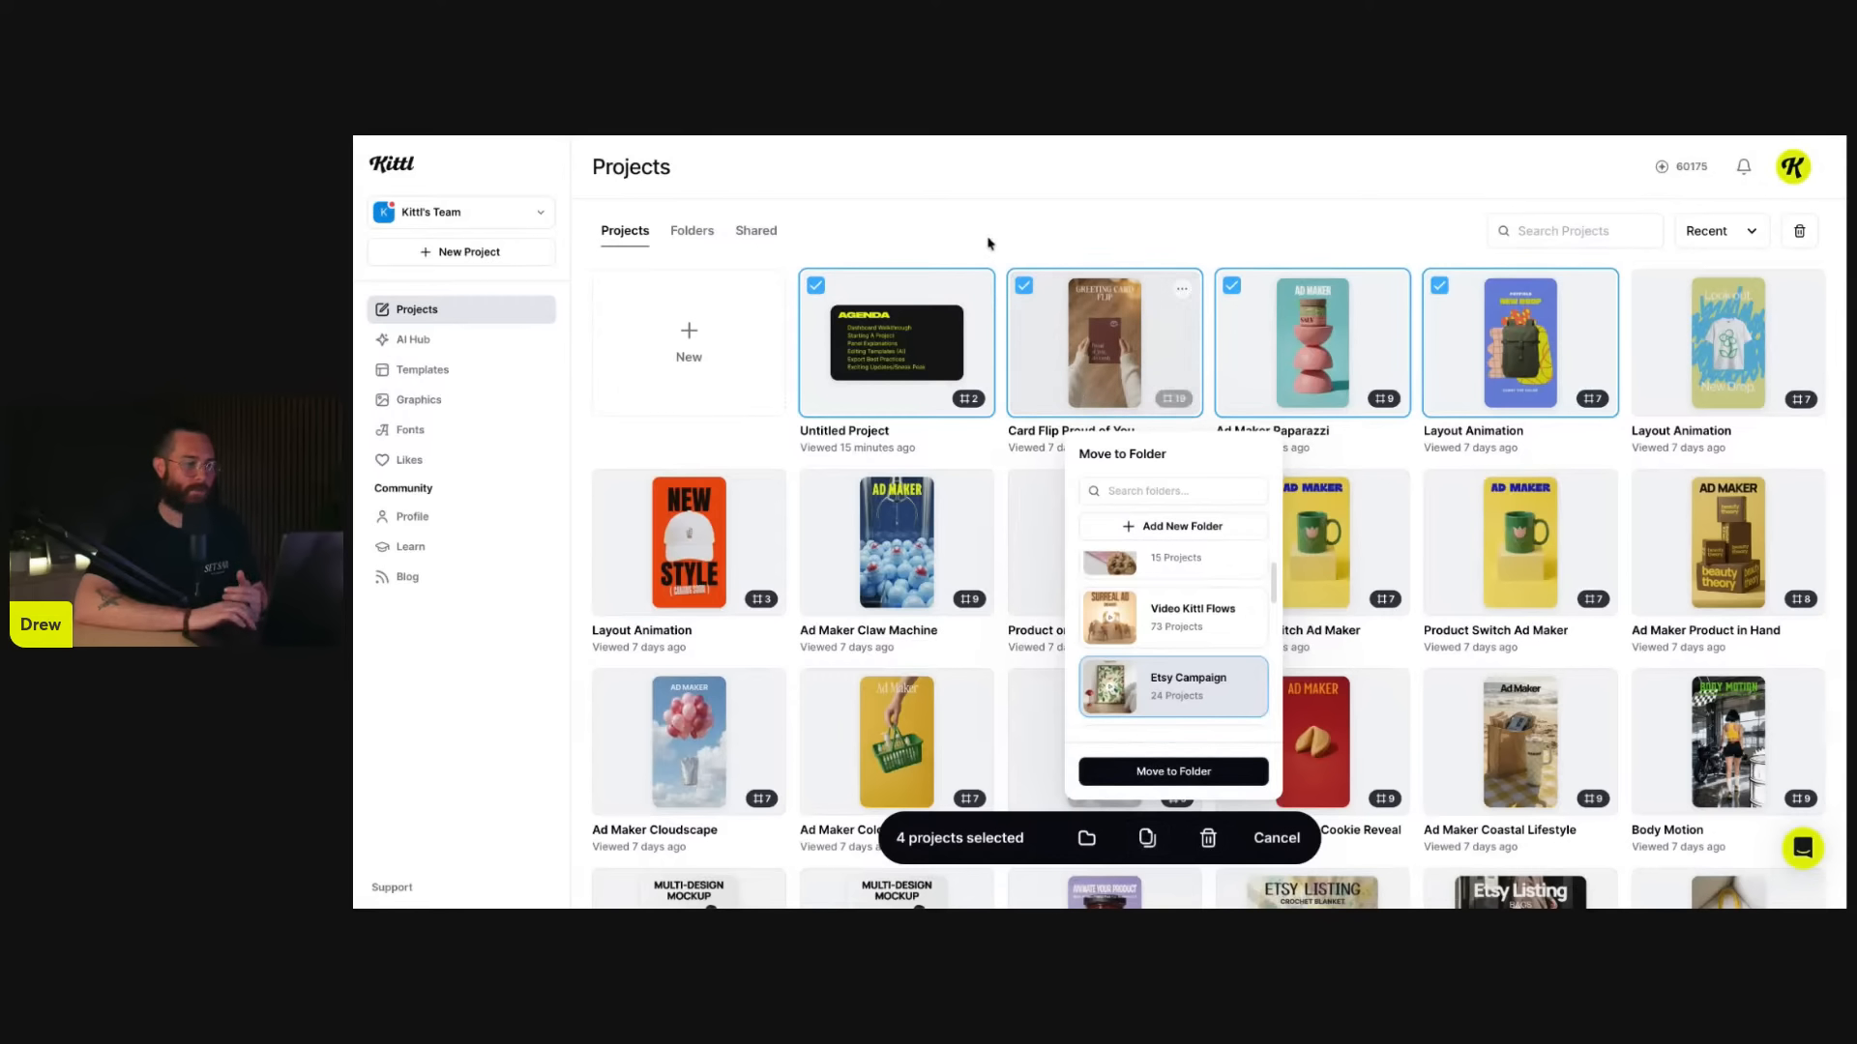
{"action": "left_click", "coordinate": [1274, 843]}
- View the project folders, look inside the Etsy Campaign folder, and check the options for the Challenge folder
{"action": "left_click", "coordinate": [691, 230]}
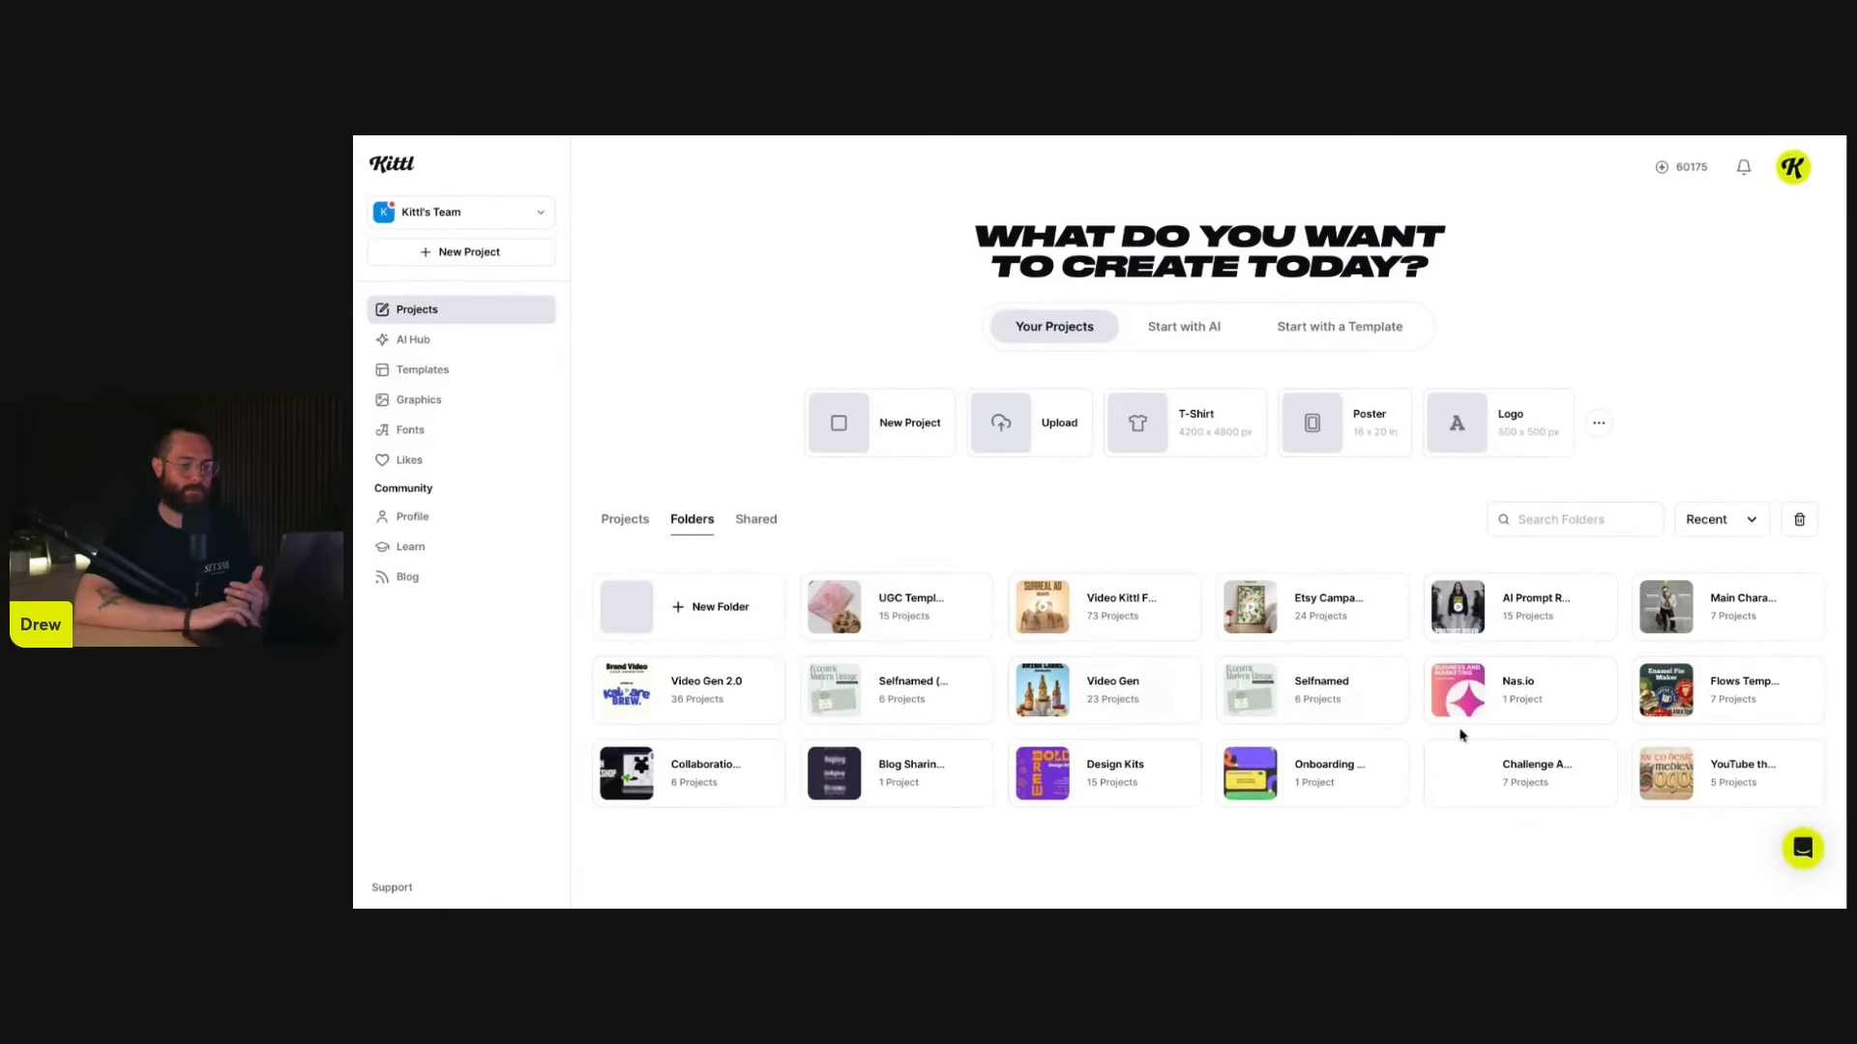
{"action": "left_click", "coordinate": [1324, 603]}
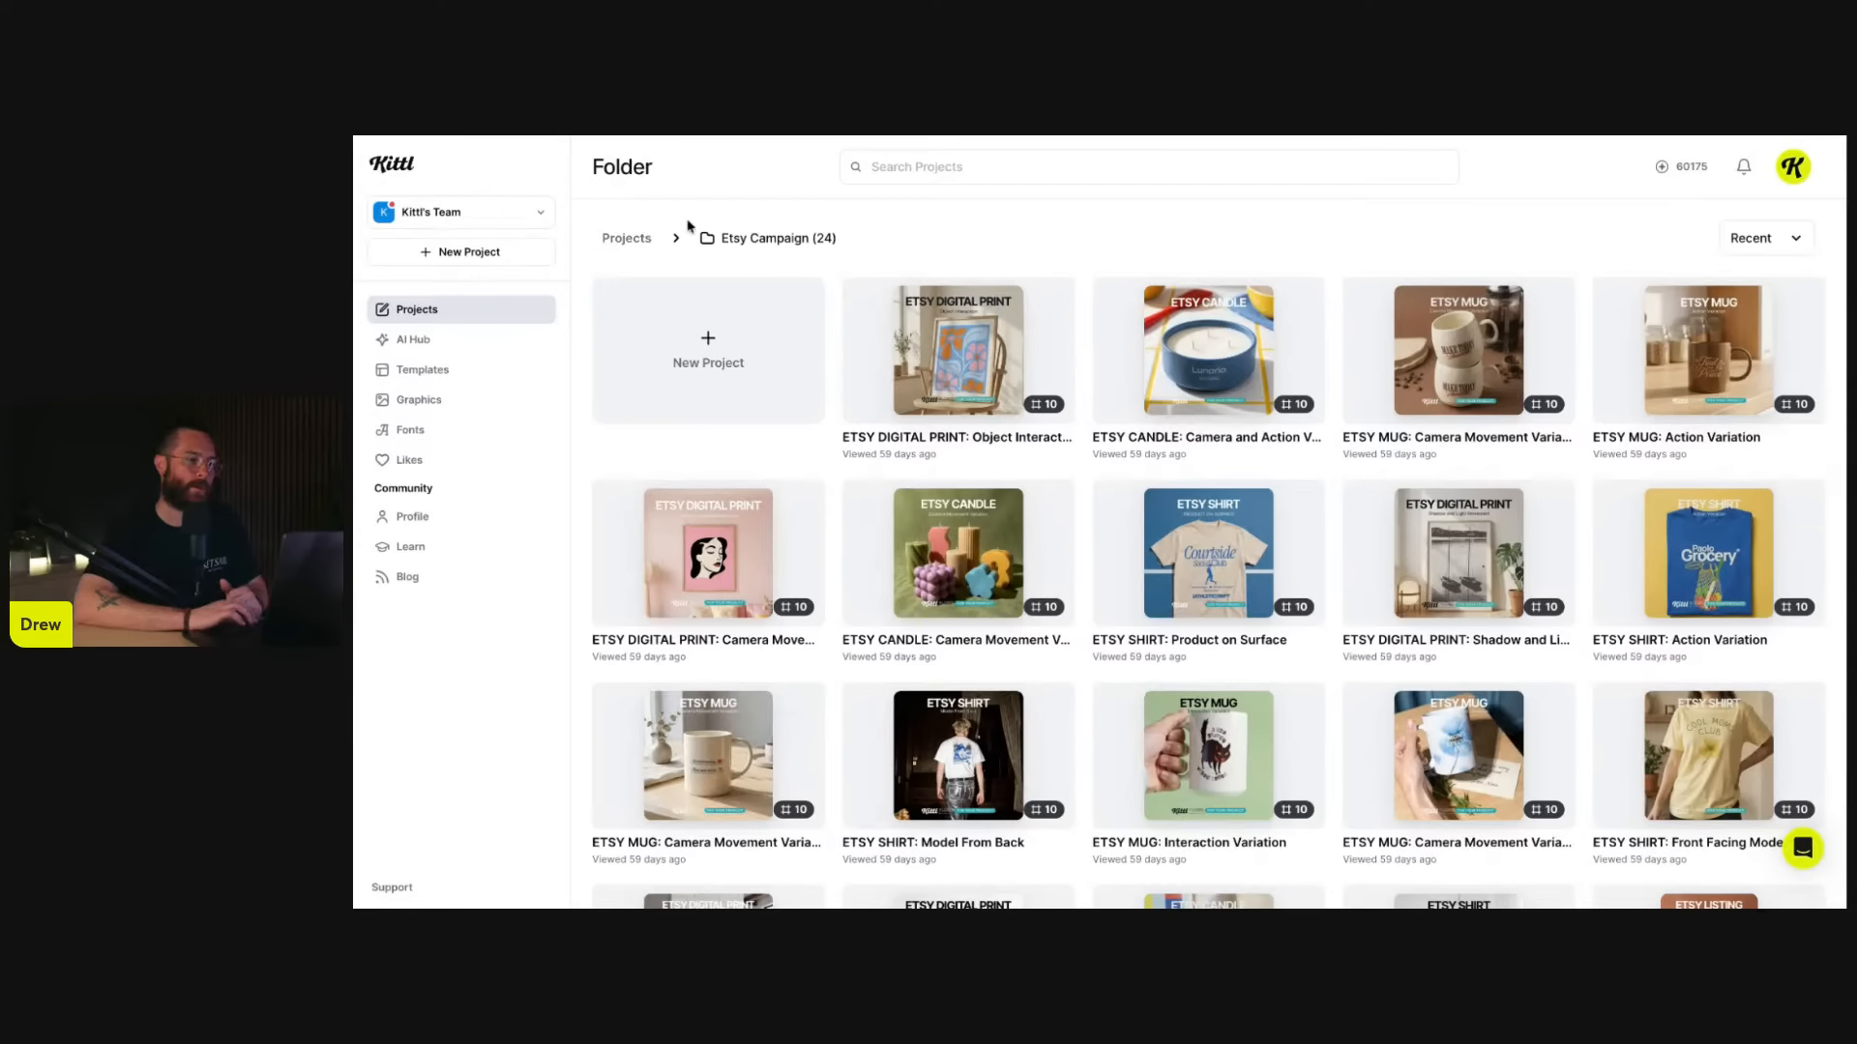
{"action": "left_click", "coordinate": [634, 239]}
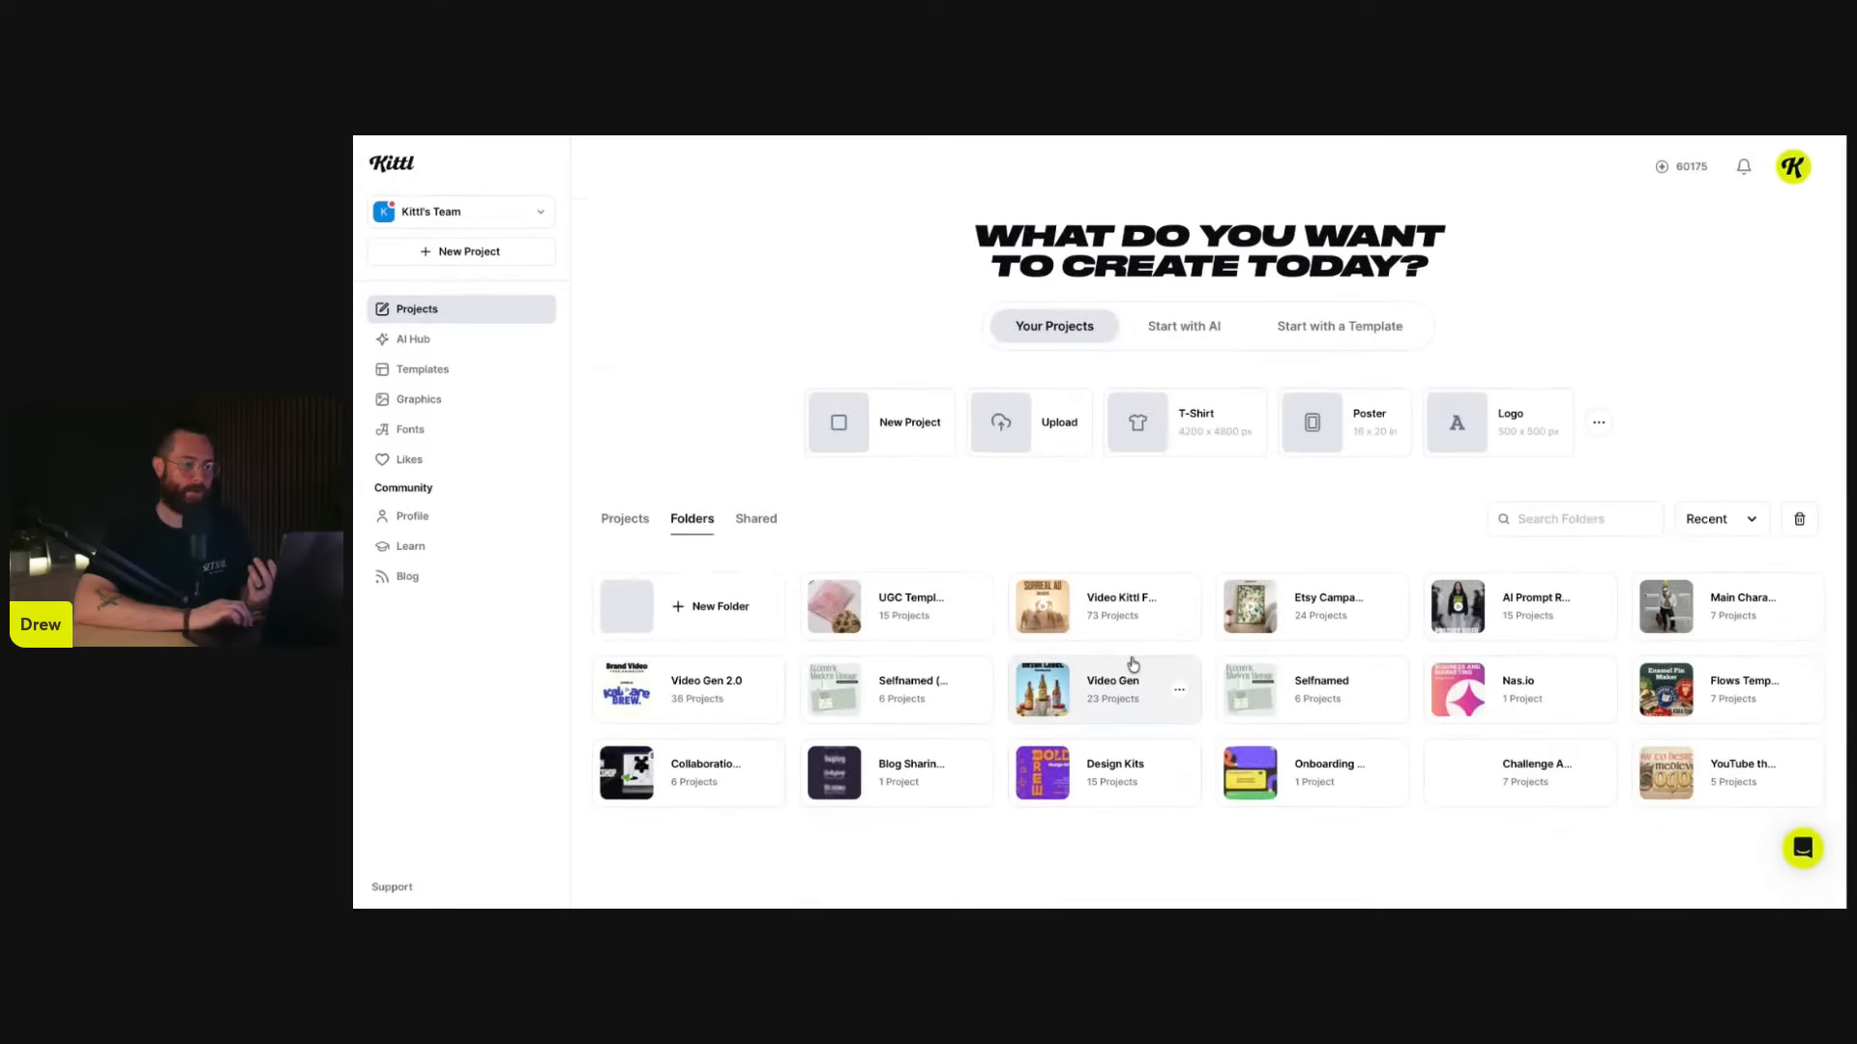
{"action": "left_click", "coordinate": [1593, 780]}
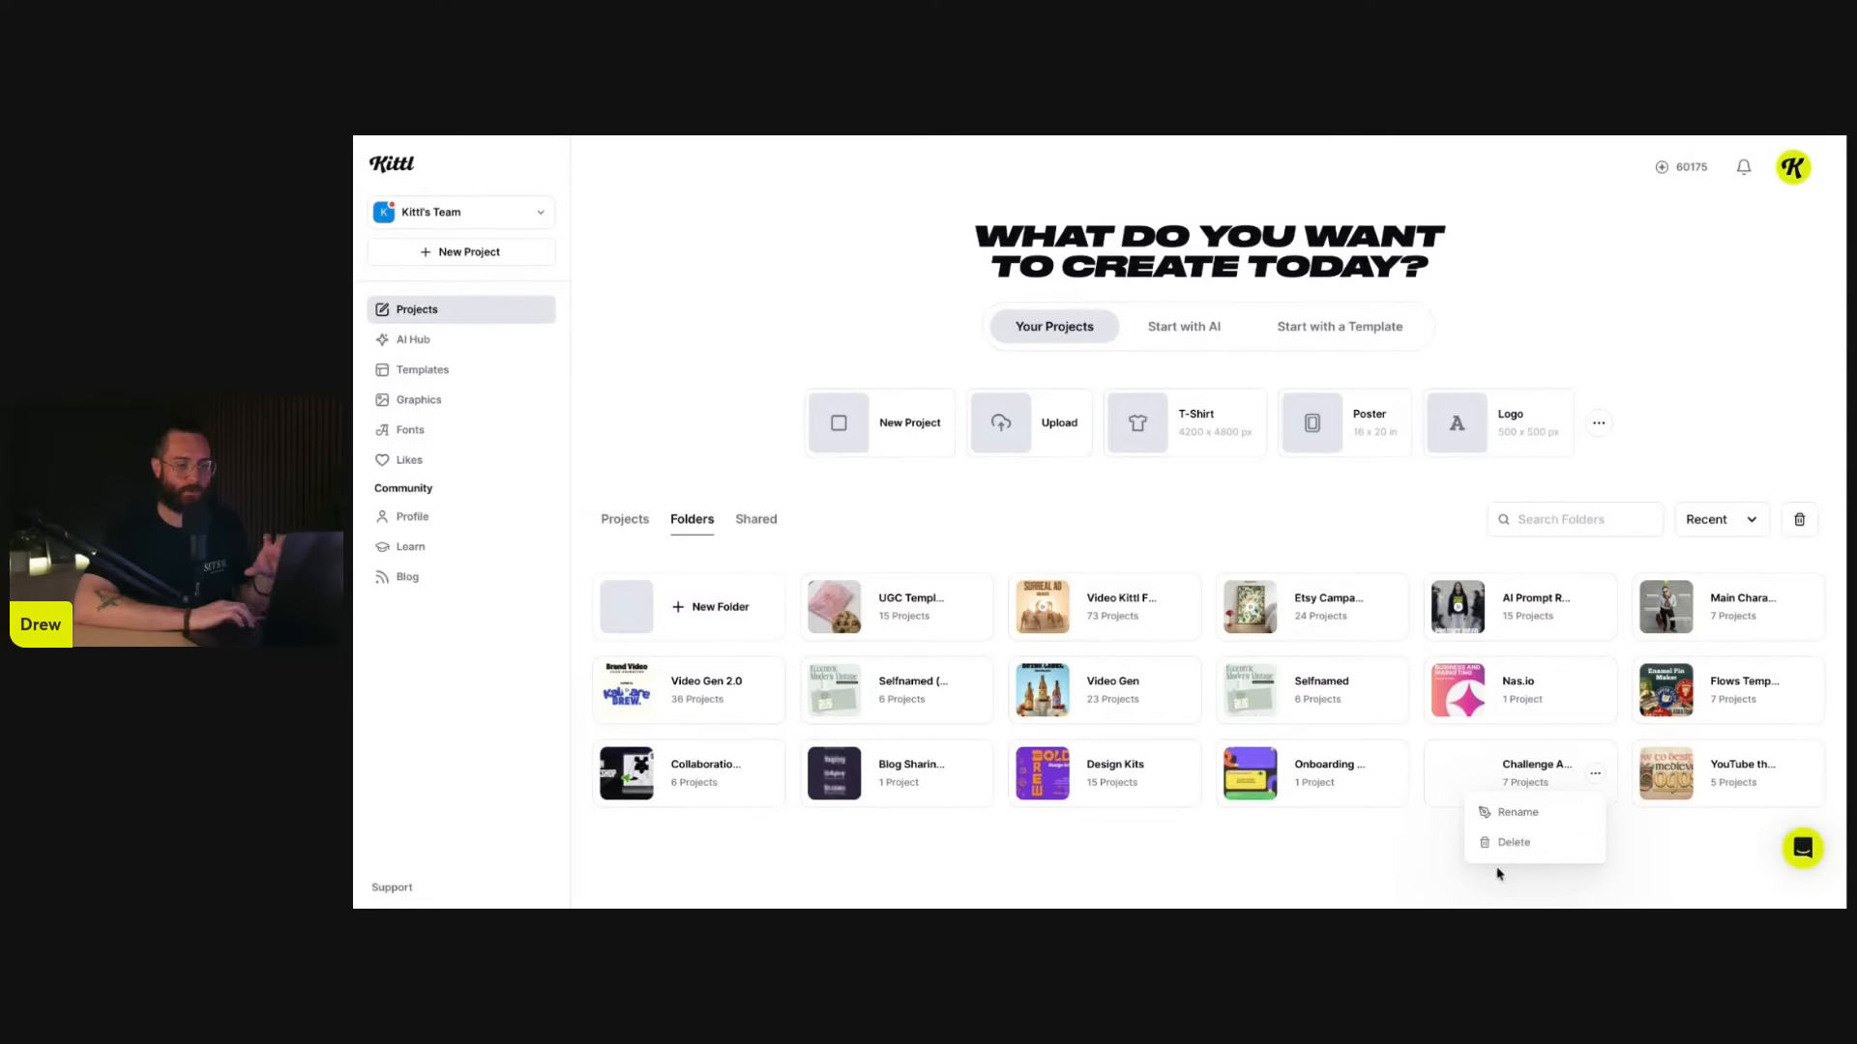
{"action": "left_click", "coordinate": [1379, 863]}
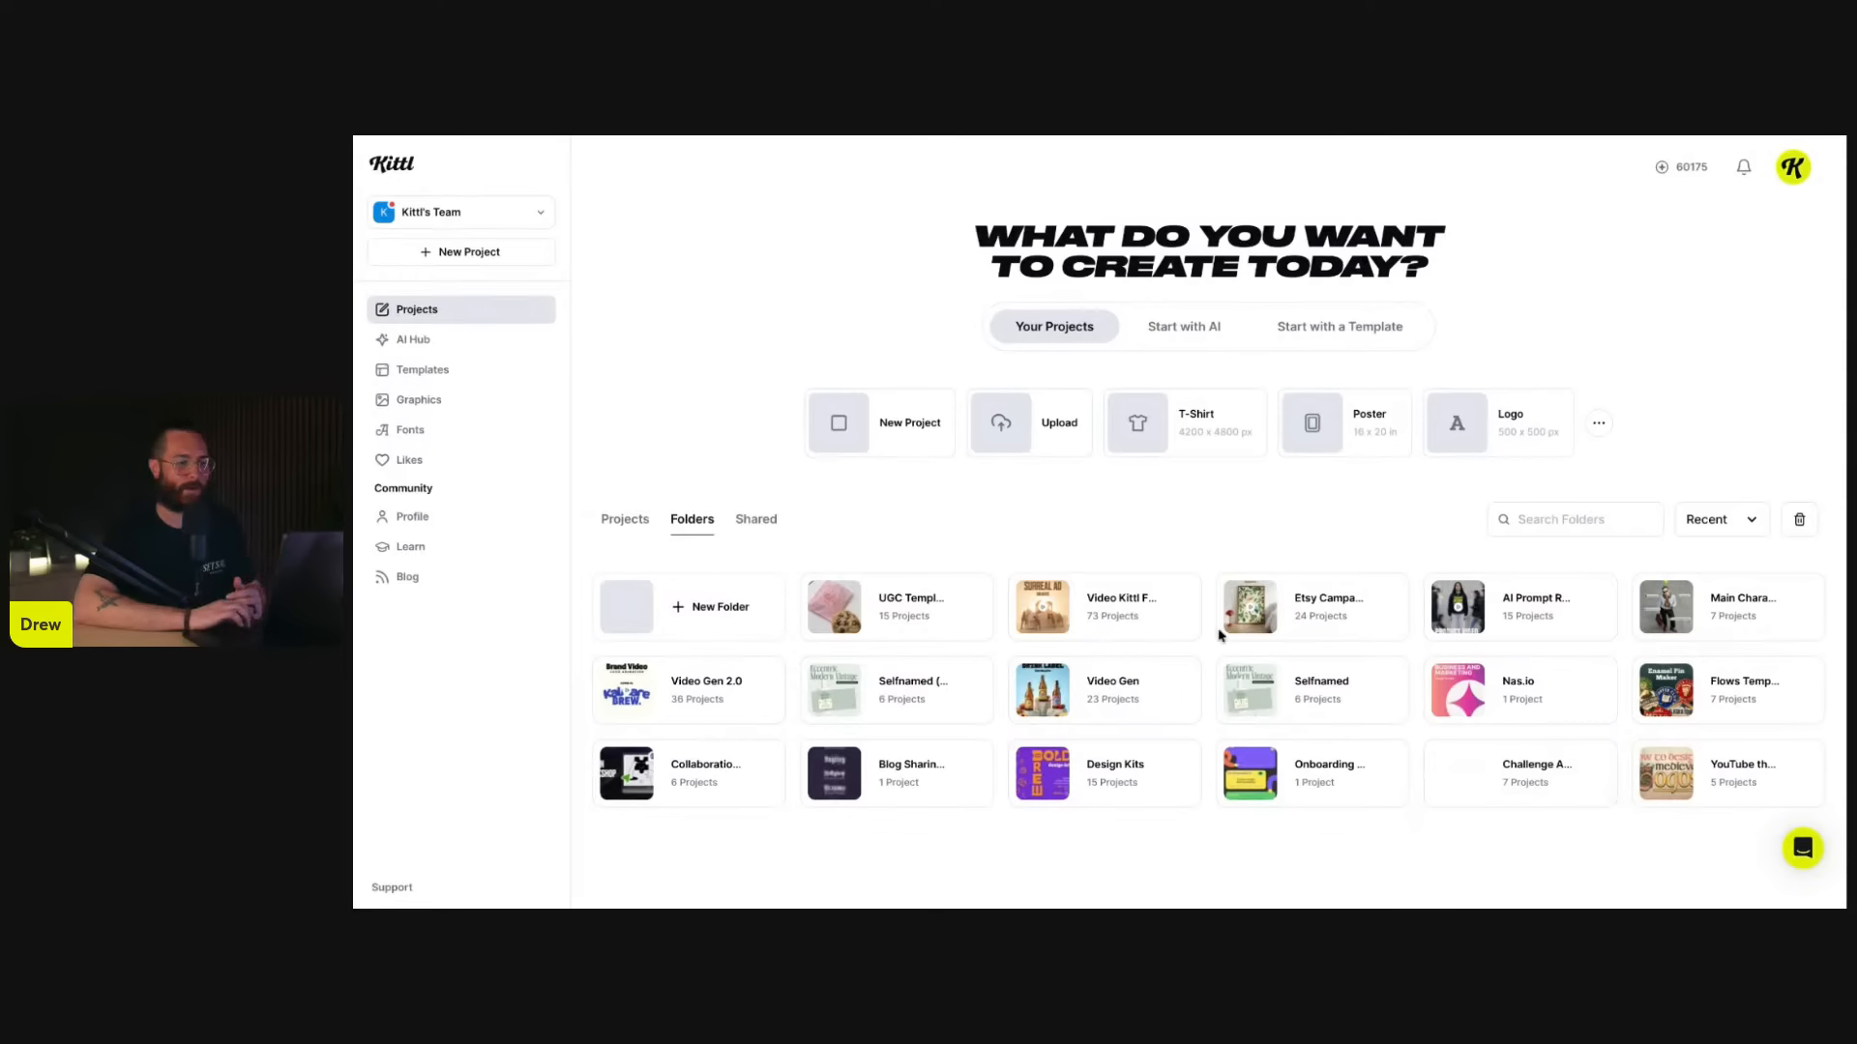
- View the shared projects, and inspect the sorting and search options for the main project list
{"action": "left_click", "coordinate": [762, 527]}
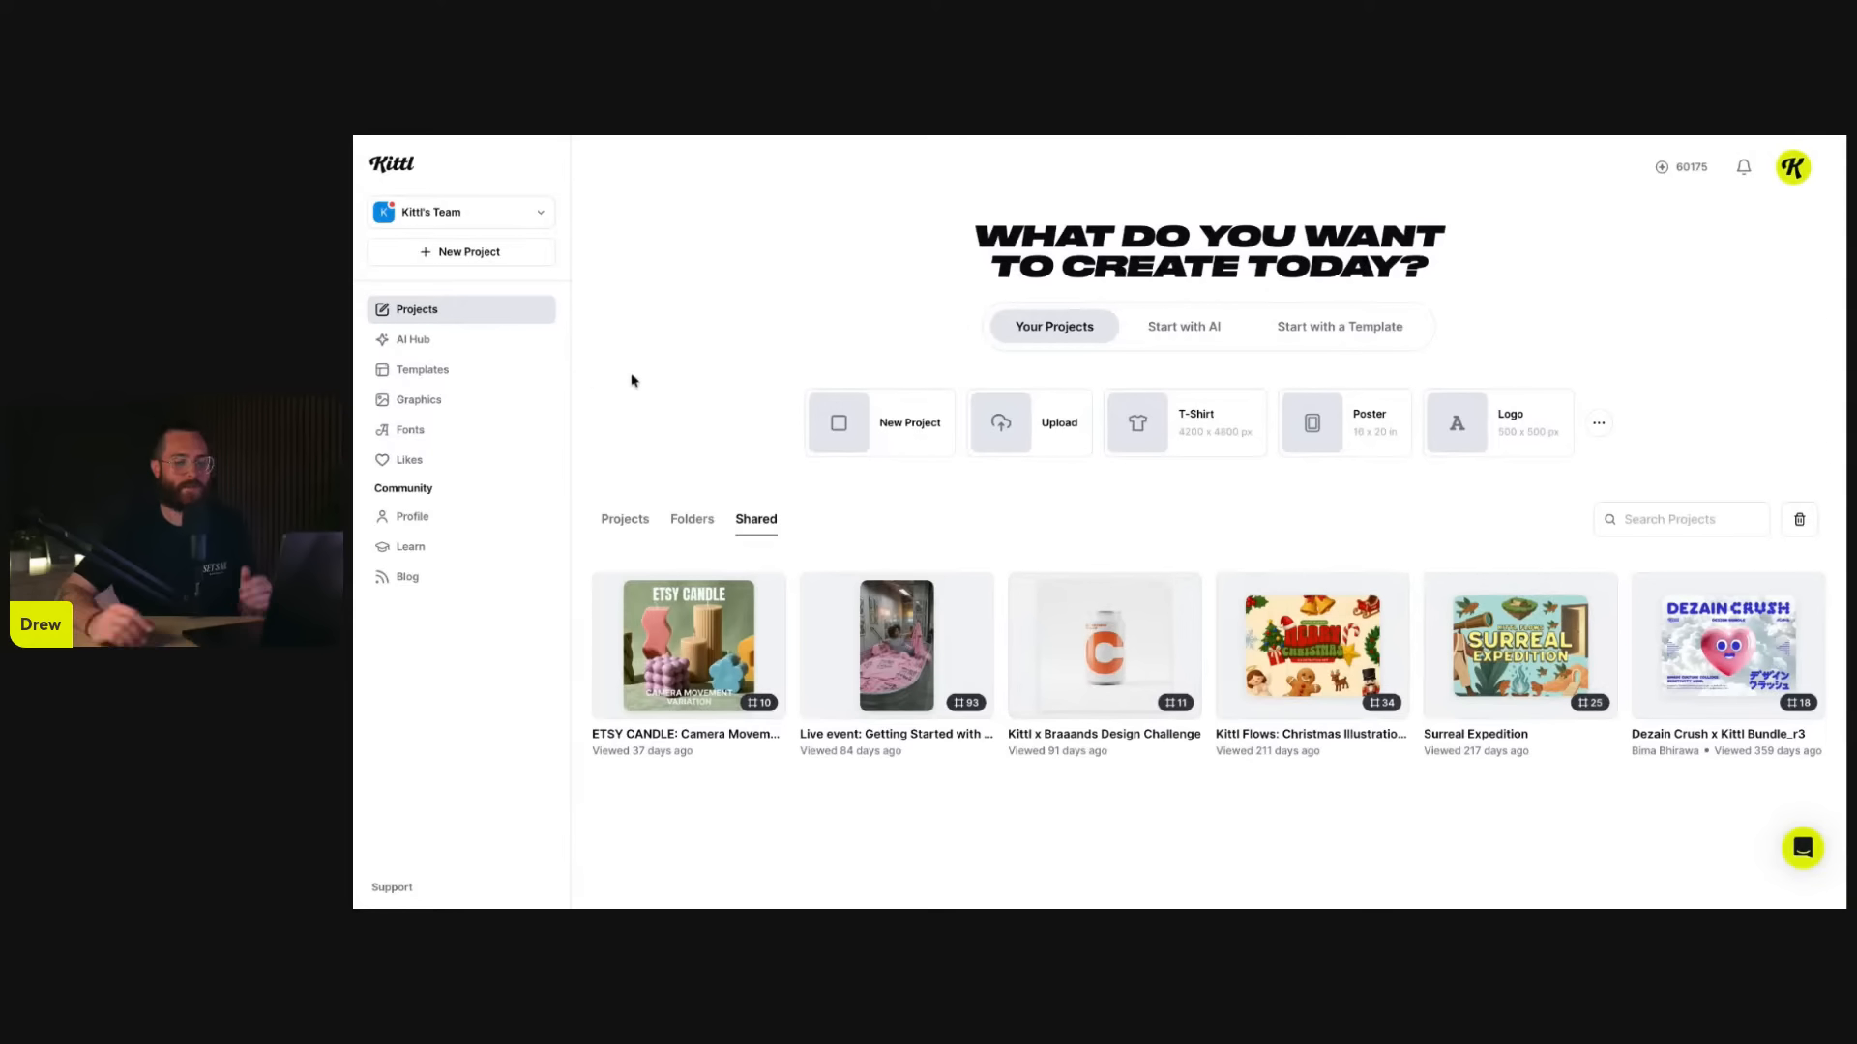
{"action": "left_click", "coordinate": [629, 522]}
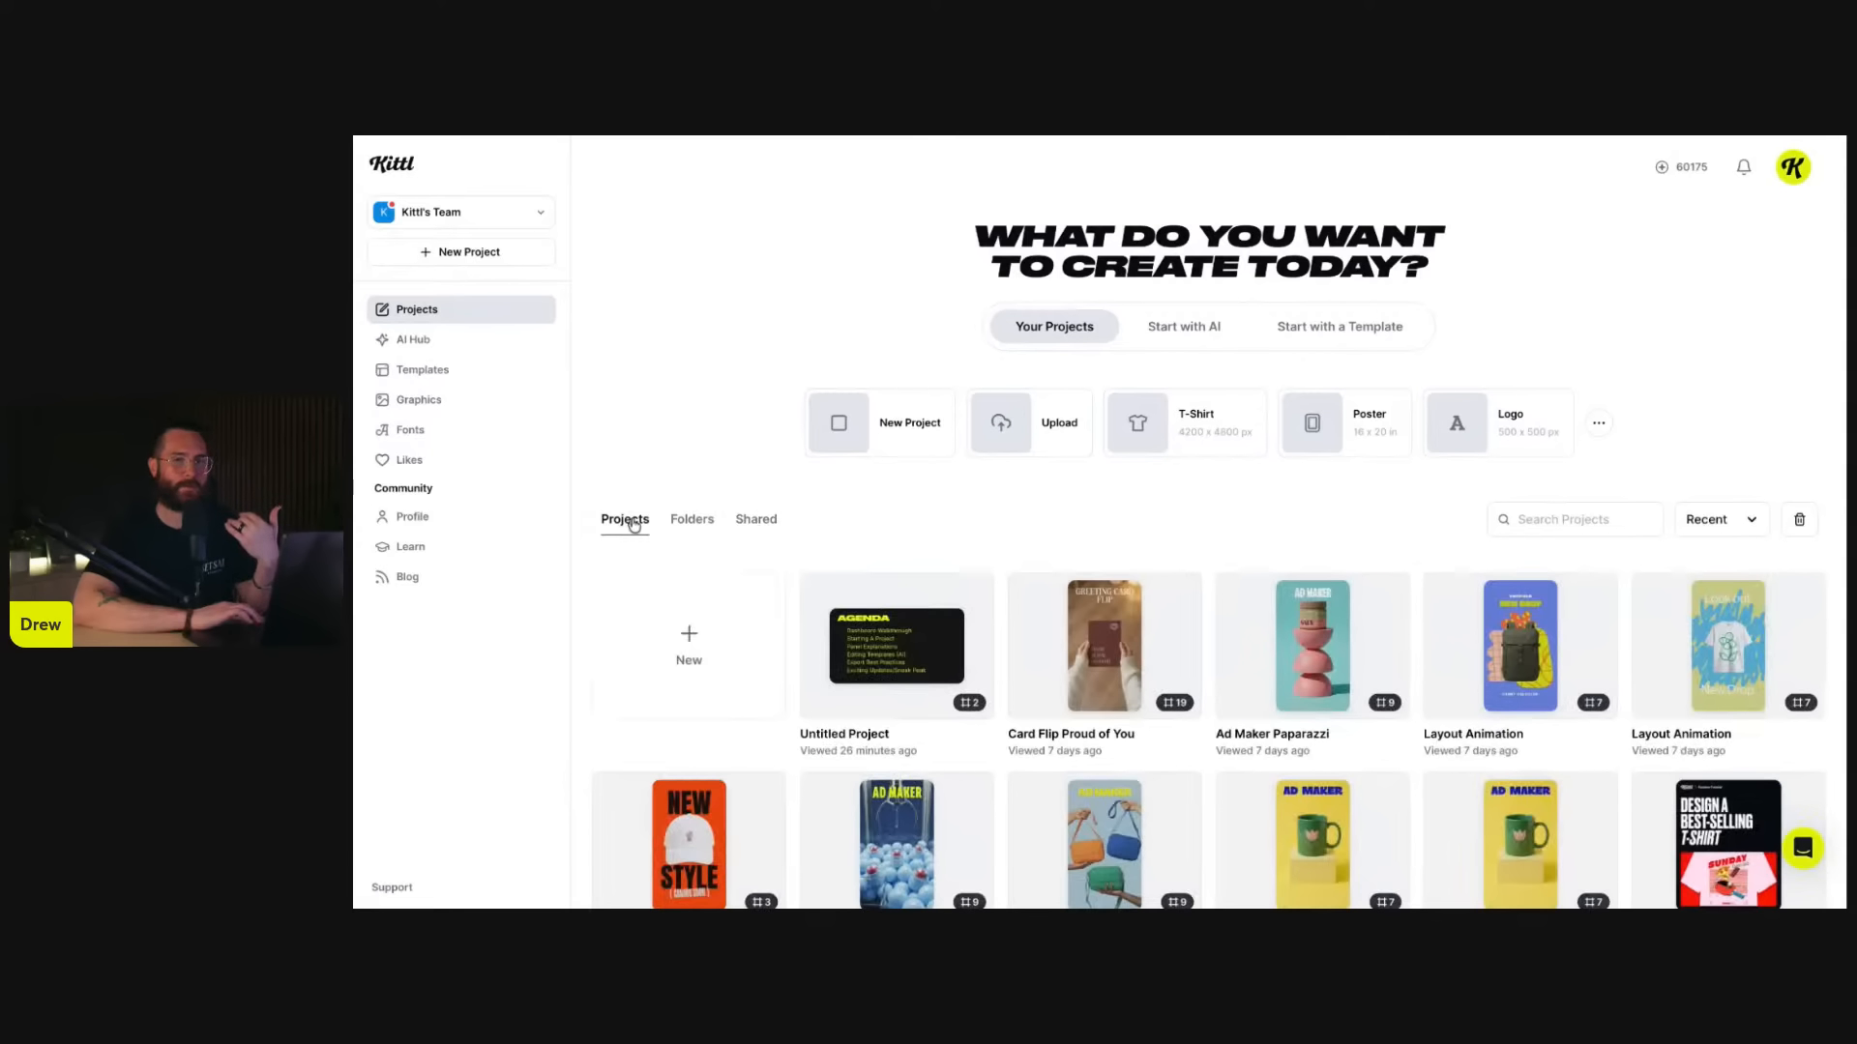
{"action": "left_click", "coordinate": [1731, 527]}
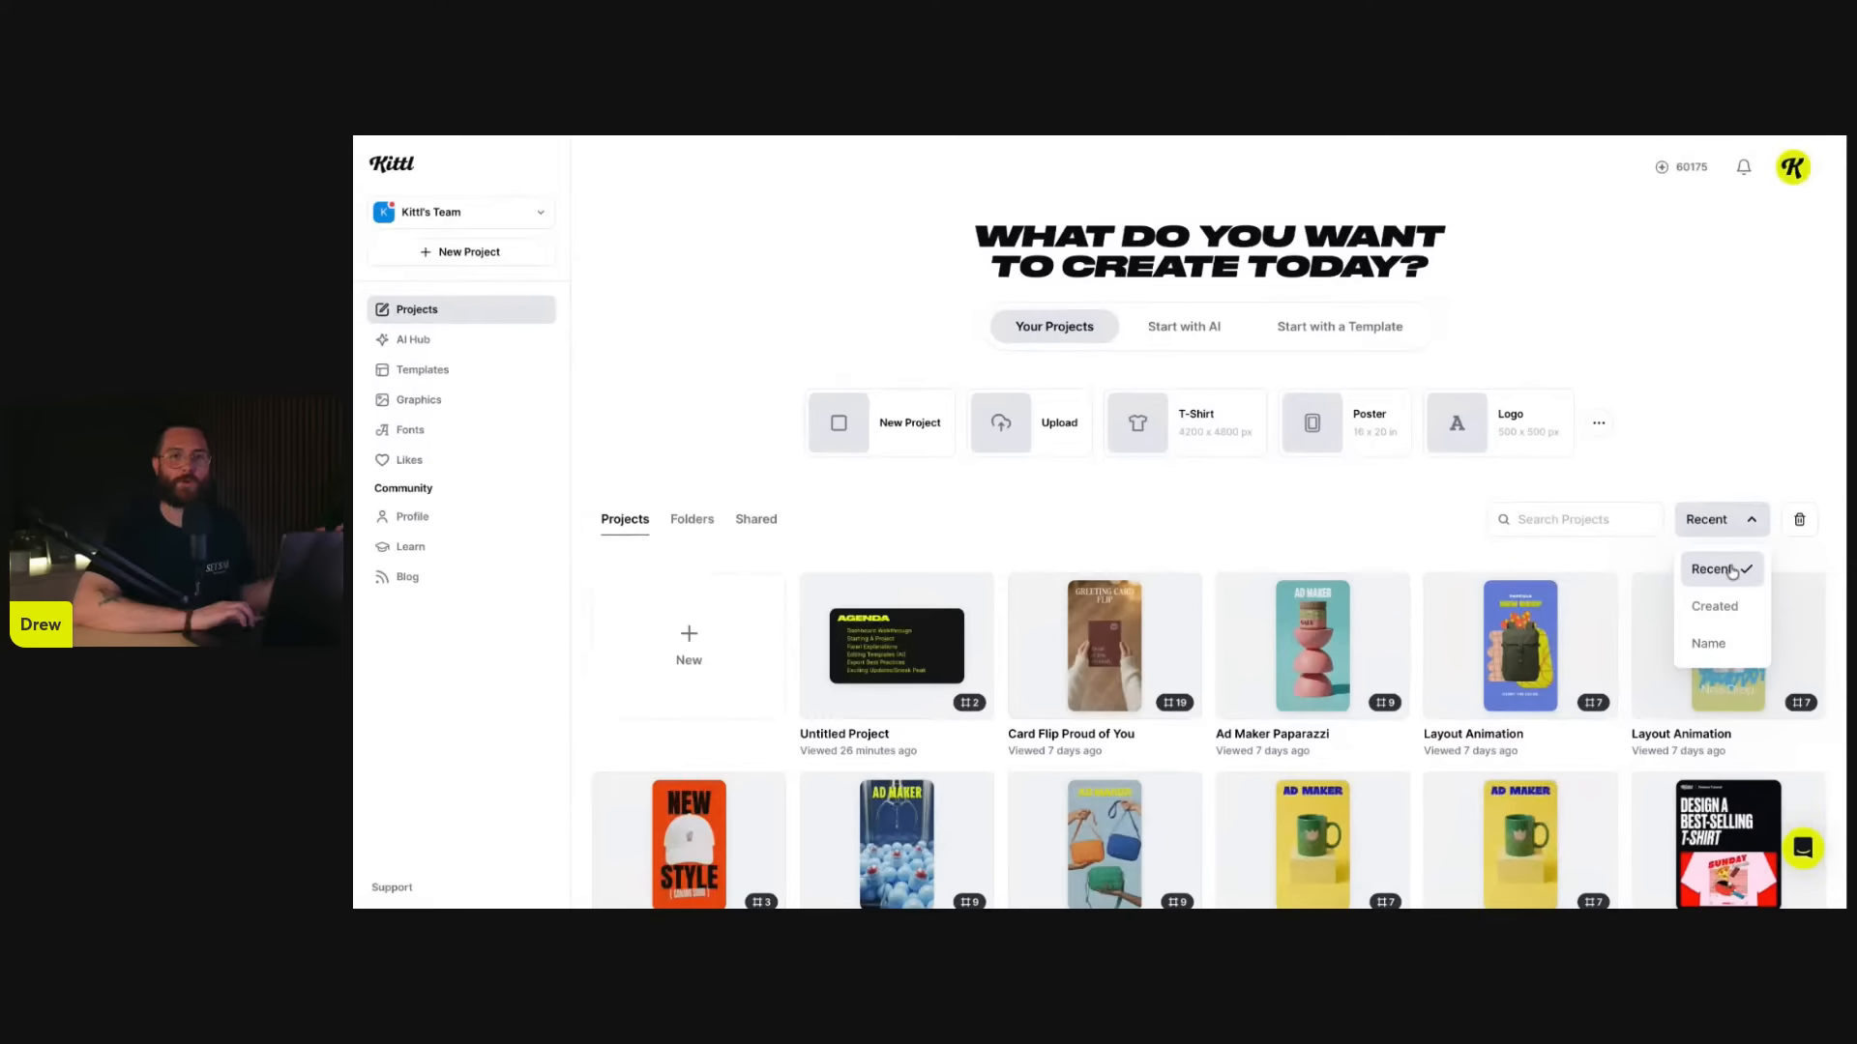
{"action": "left_click", "coordinate": [1728, 526]}
{"action": "left_click", "coordinate": [1602, 522]}
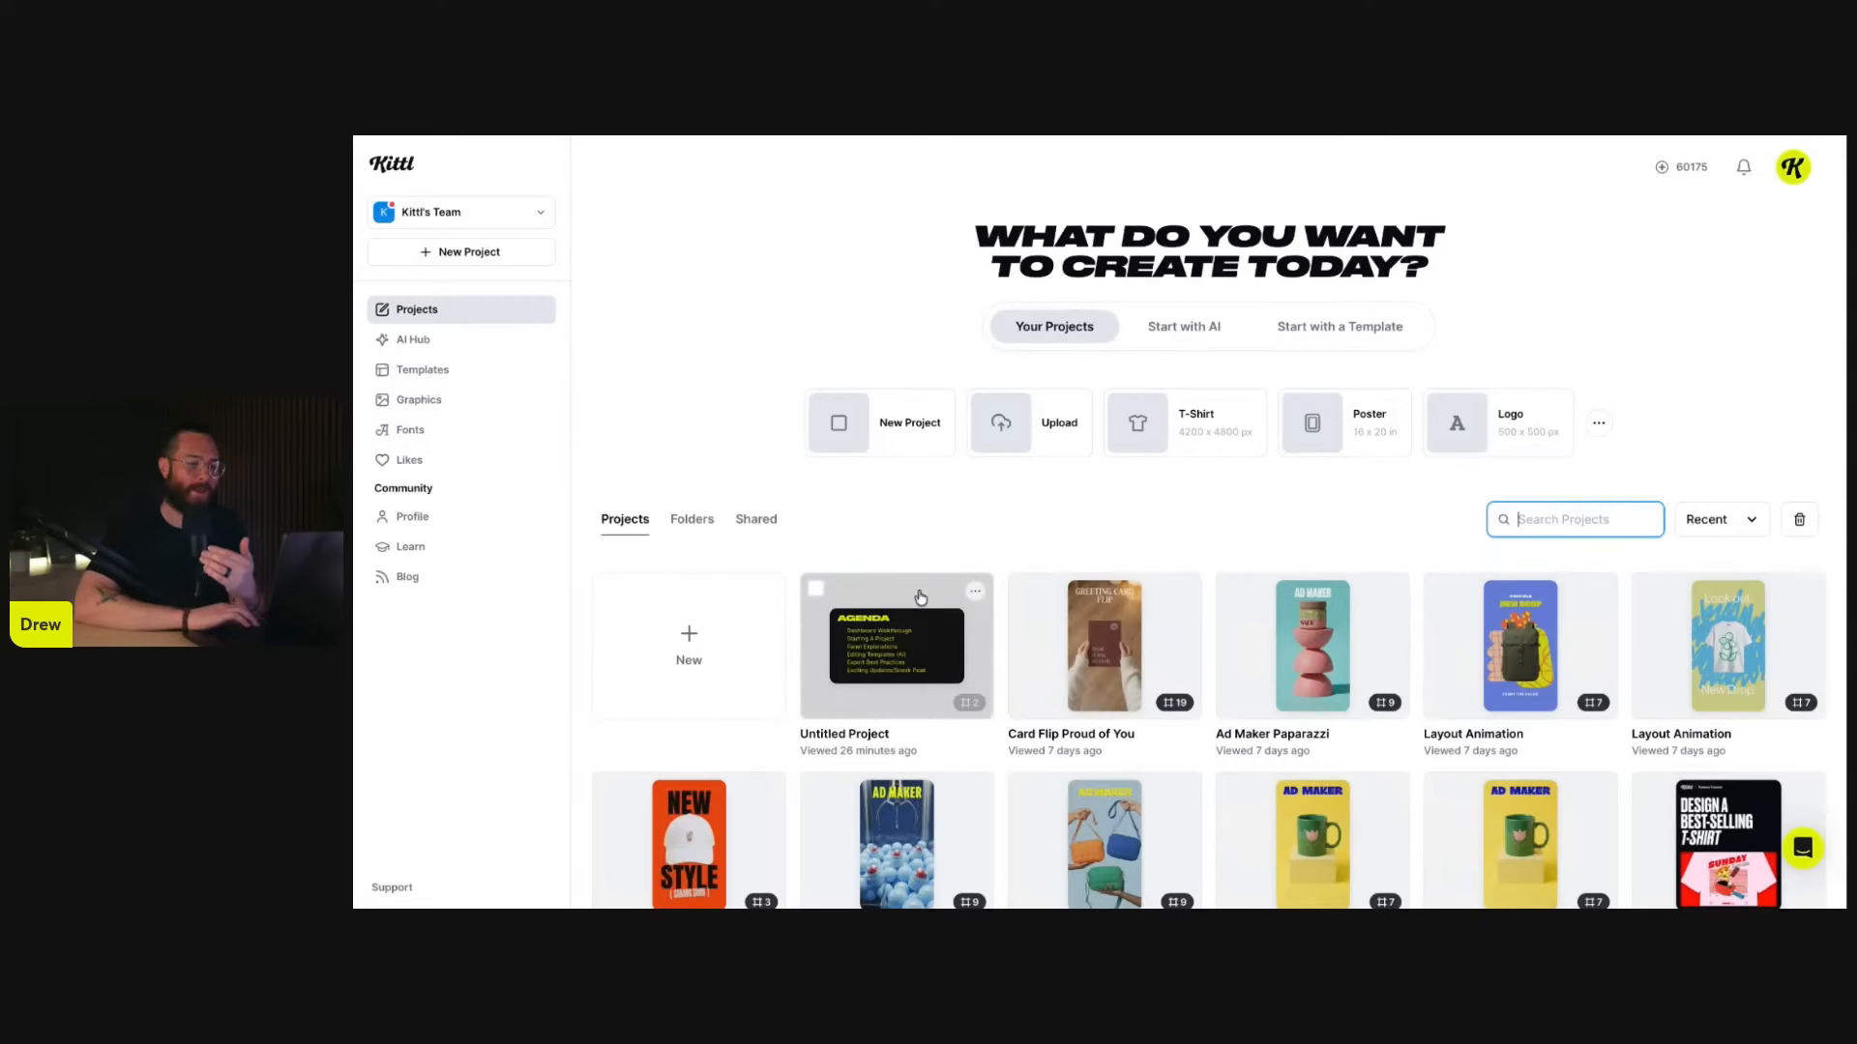
- Rename Untitled Project to Agenda, and open the Card Flip Proud of You title for editing, keeping its name
{"action": "left_click", "coordinate": [977, 593]}
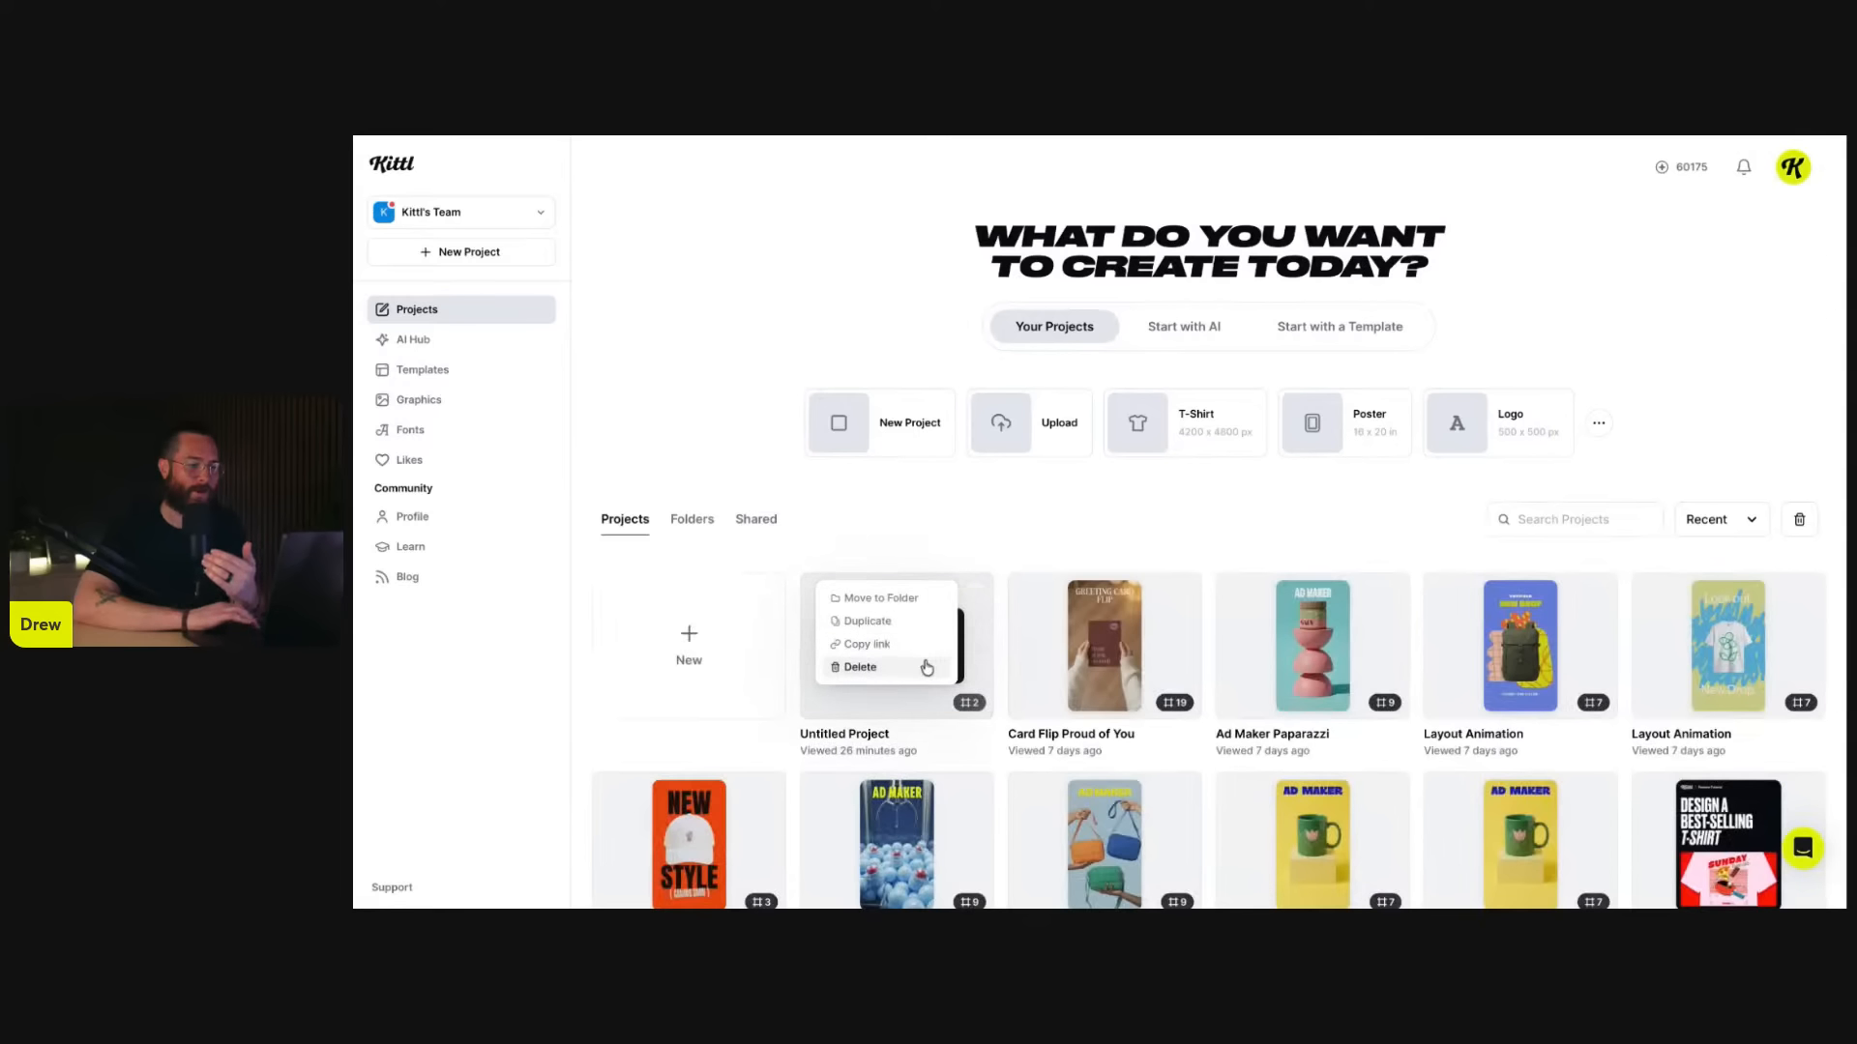
{"action": "left_click", "coordinate": [963, 555]}
{"action": "double_click", "coordinate": [839, 734]}
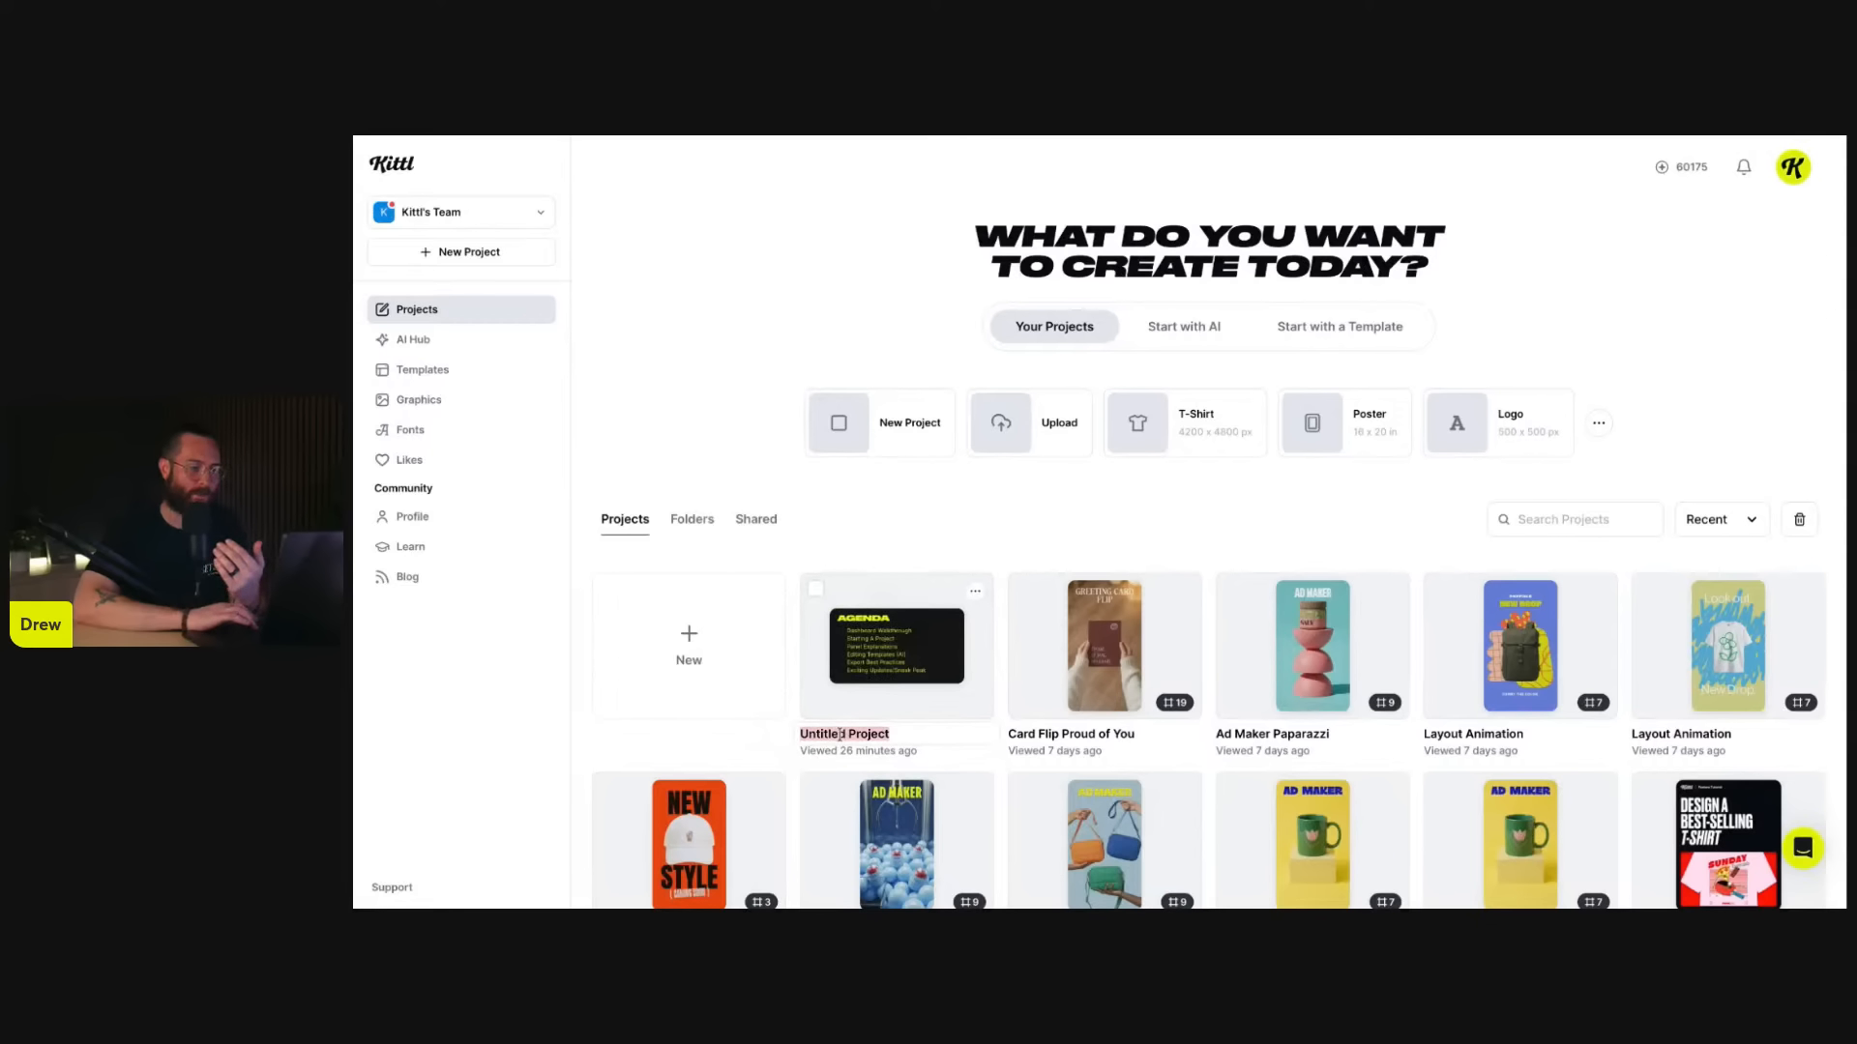
{"action": "type", "text": "Agend"}
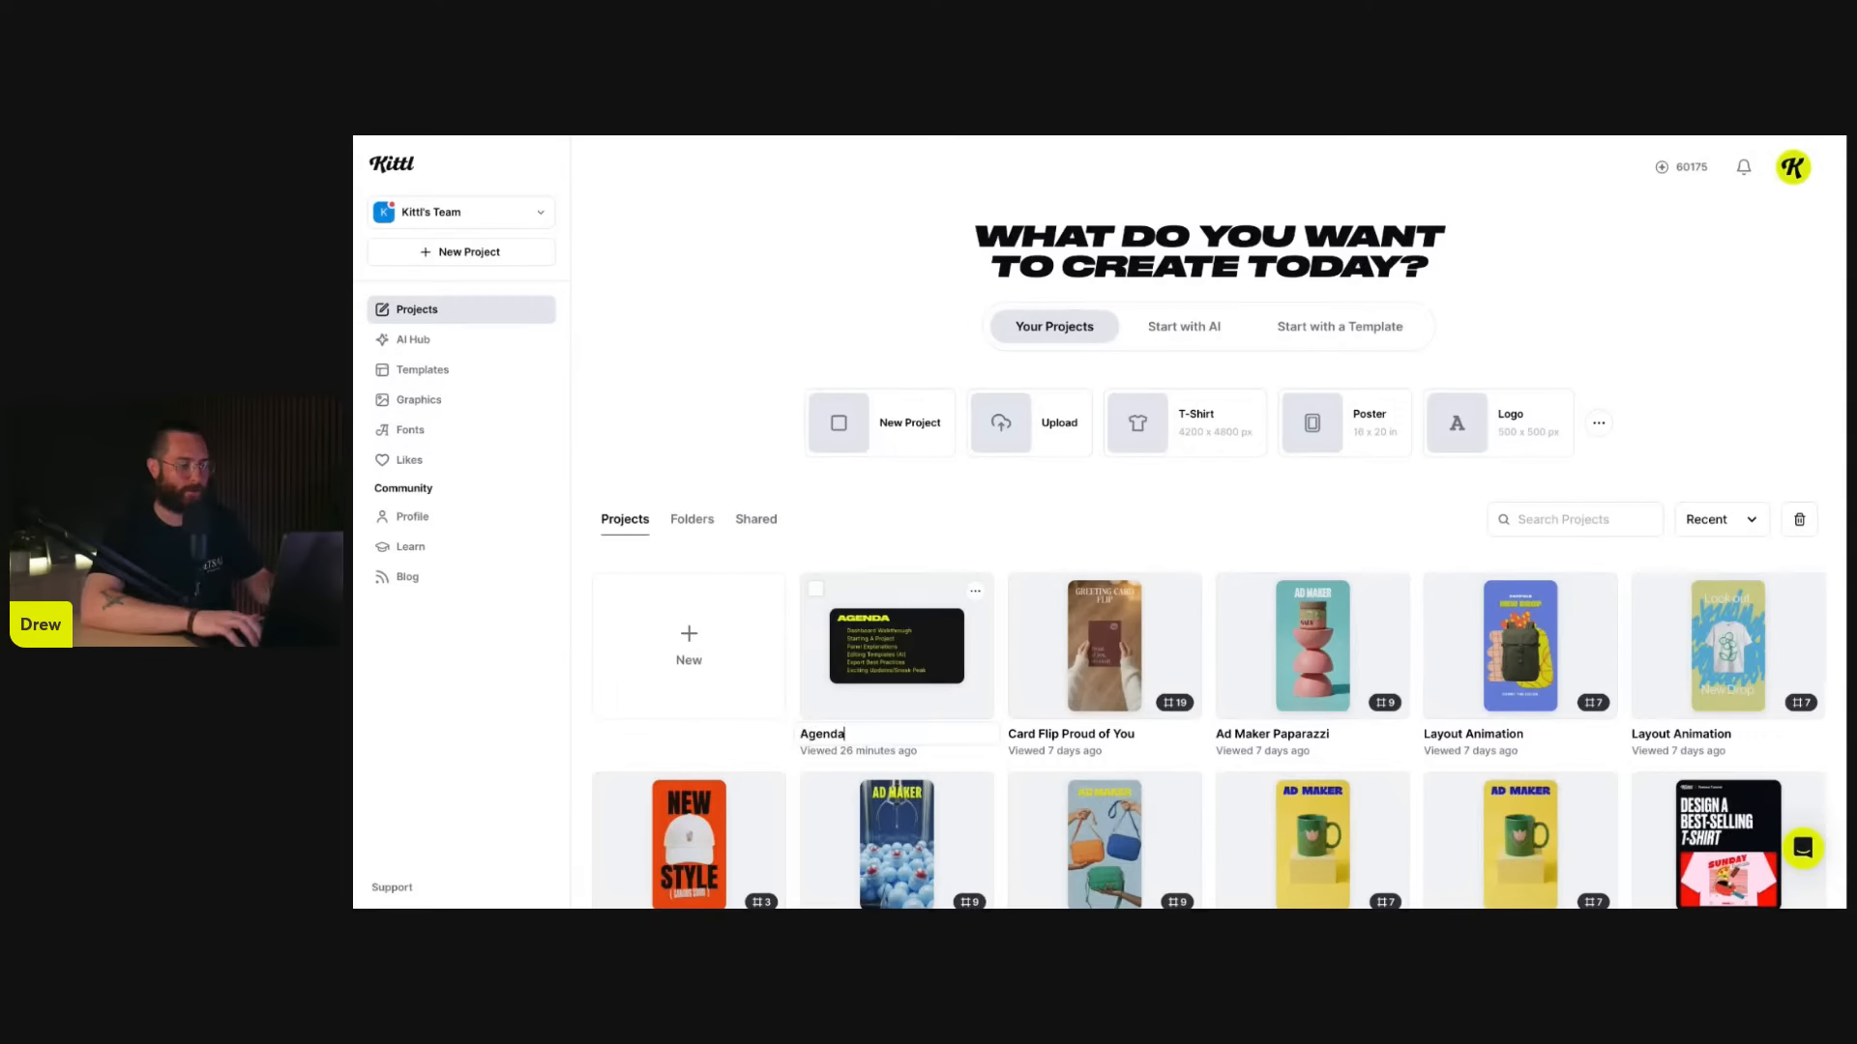
{"action": "type", "text": "a"}
{"action": "key", "text": "Return"}
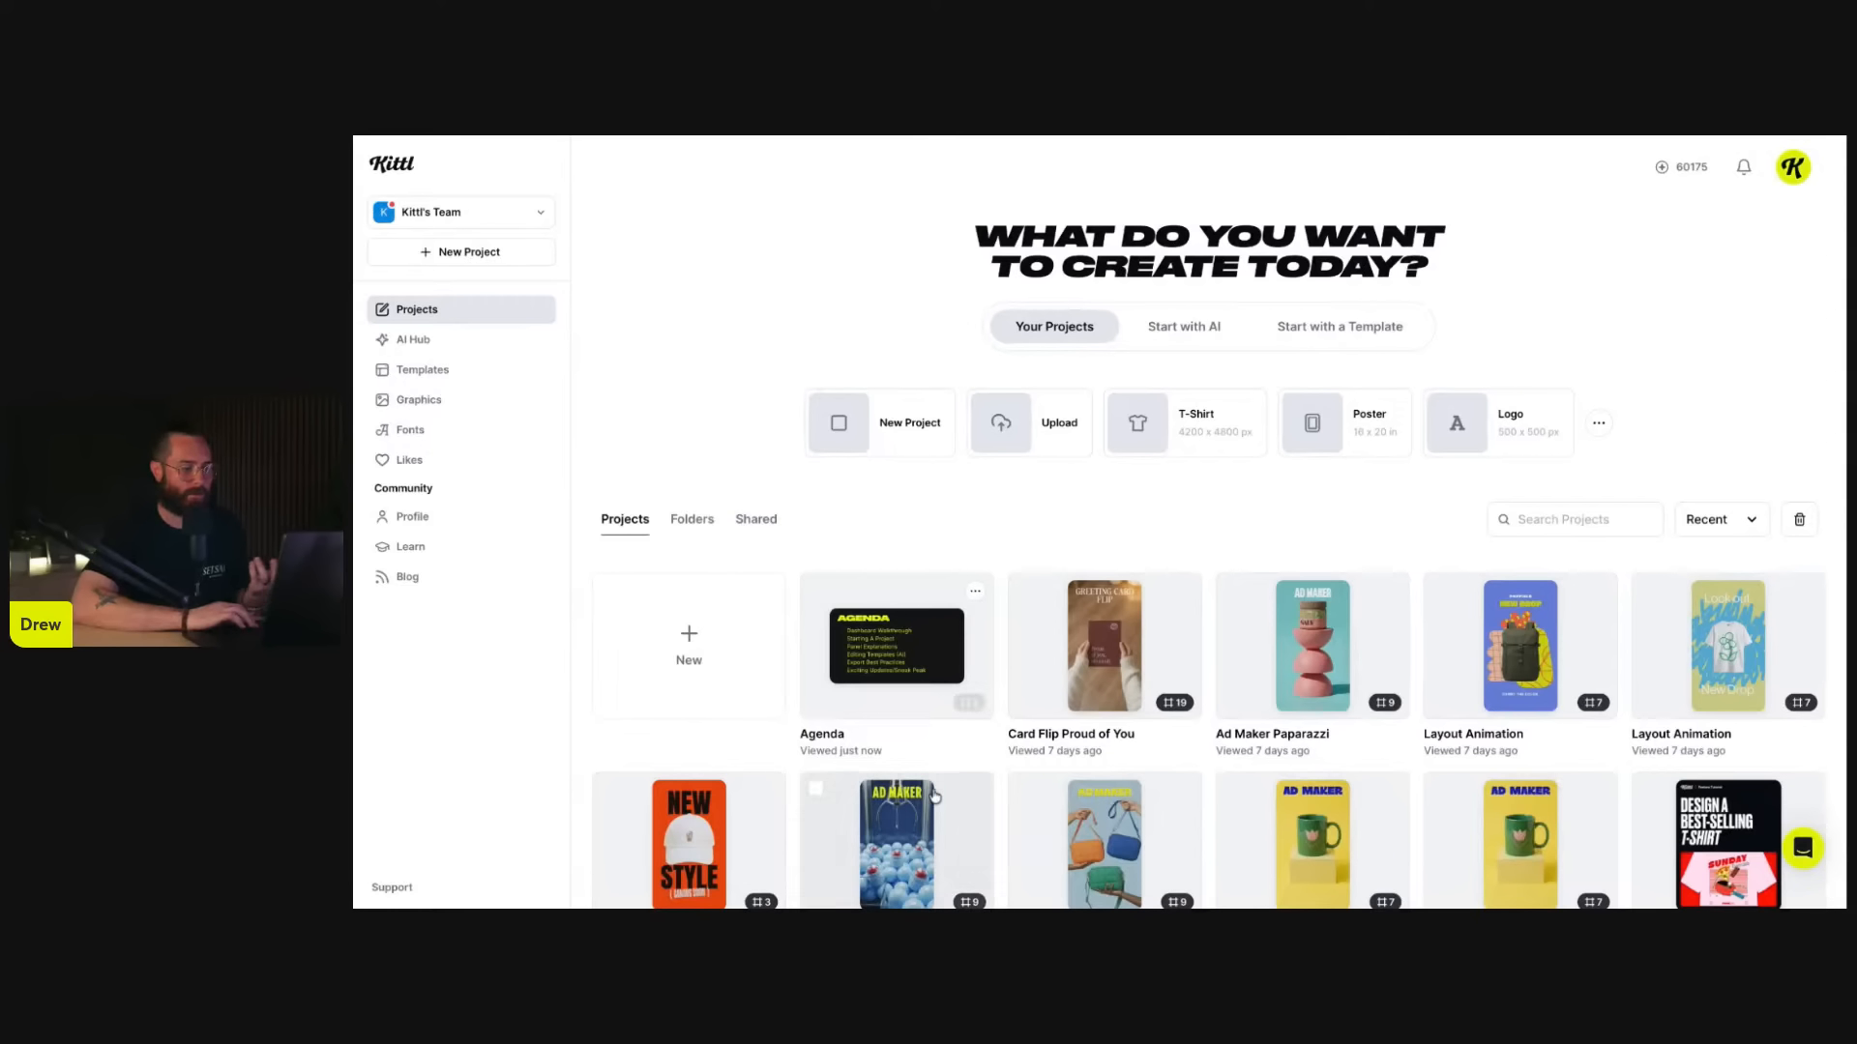
{"action": "double_click", "coordinate": [1061, 734]}
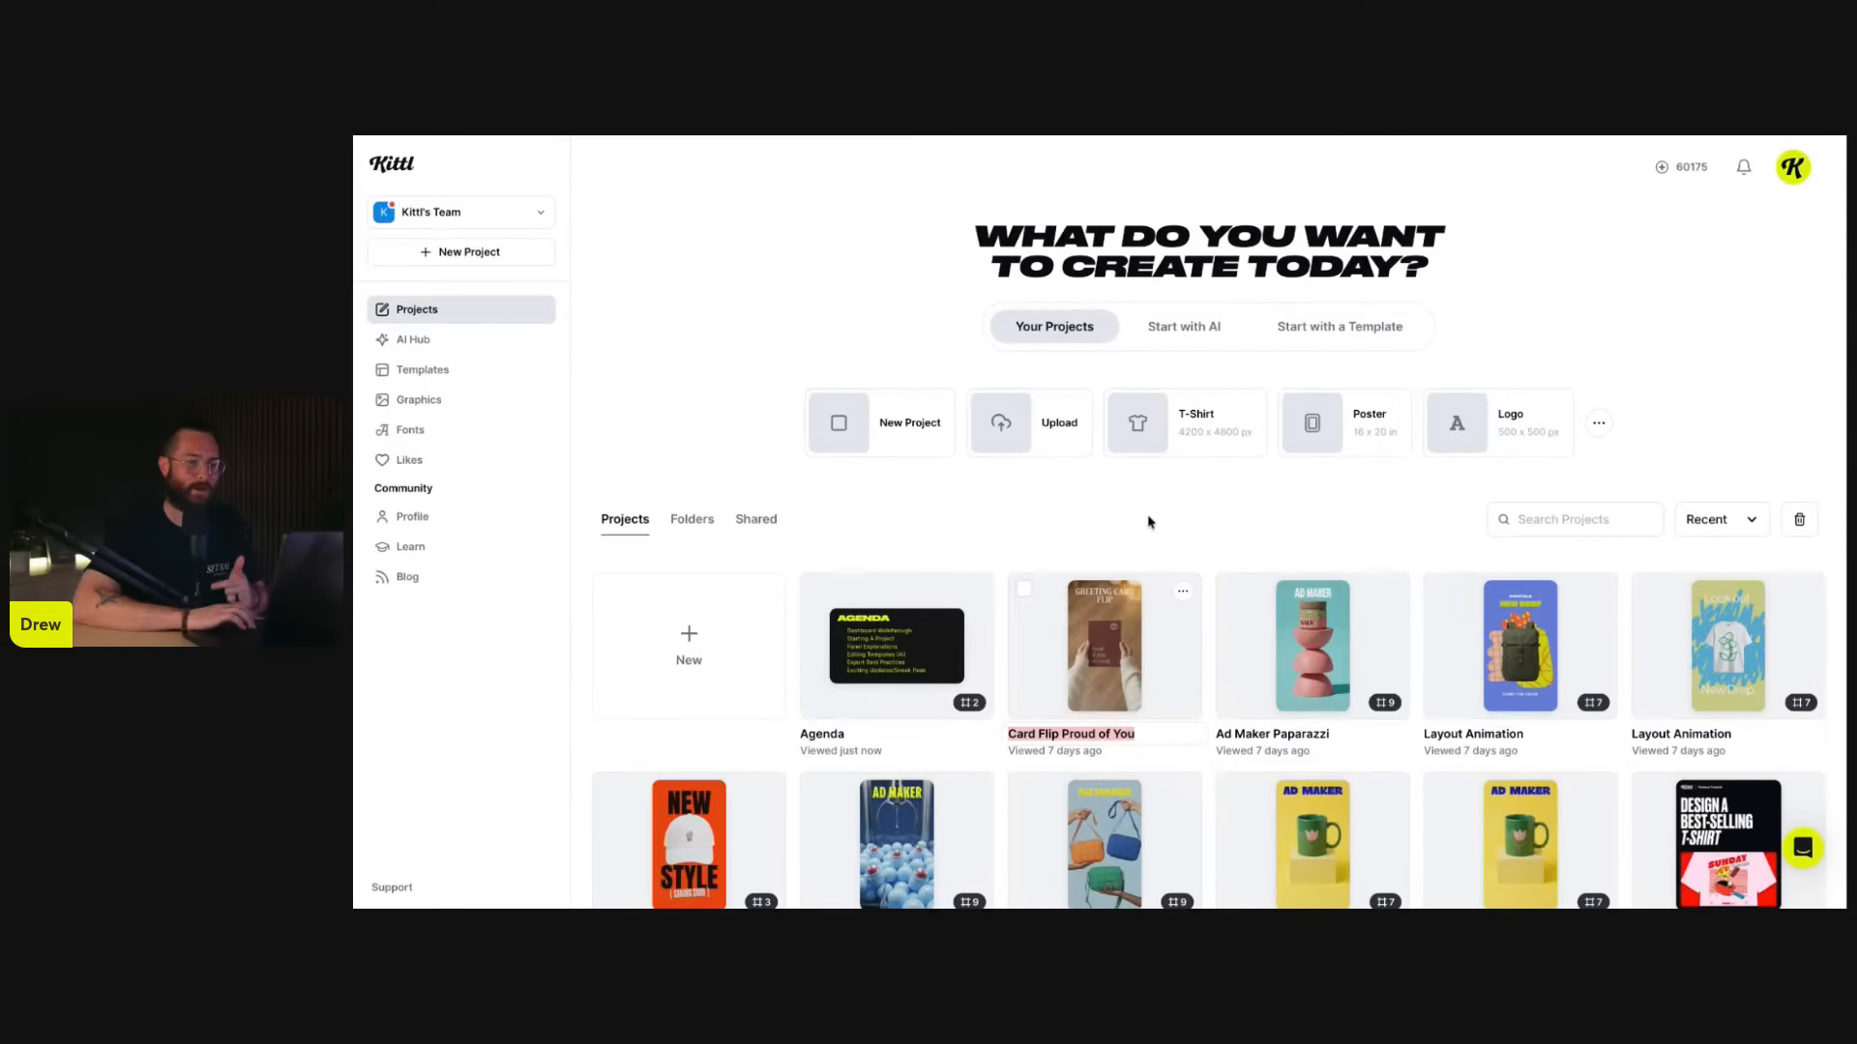
{"action": "key", "text": "Return"}
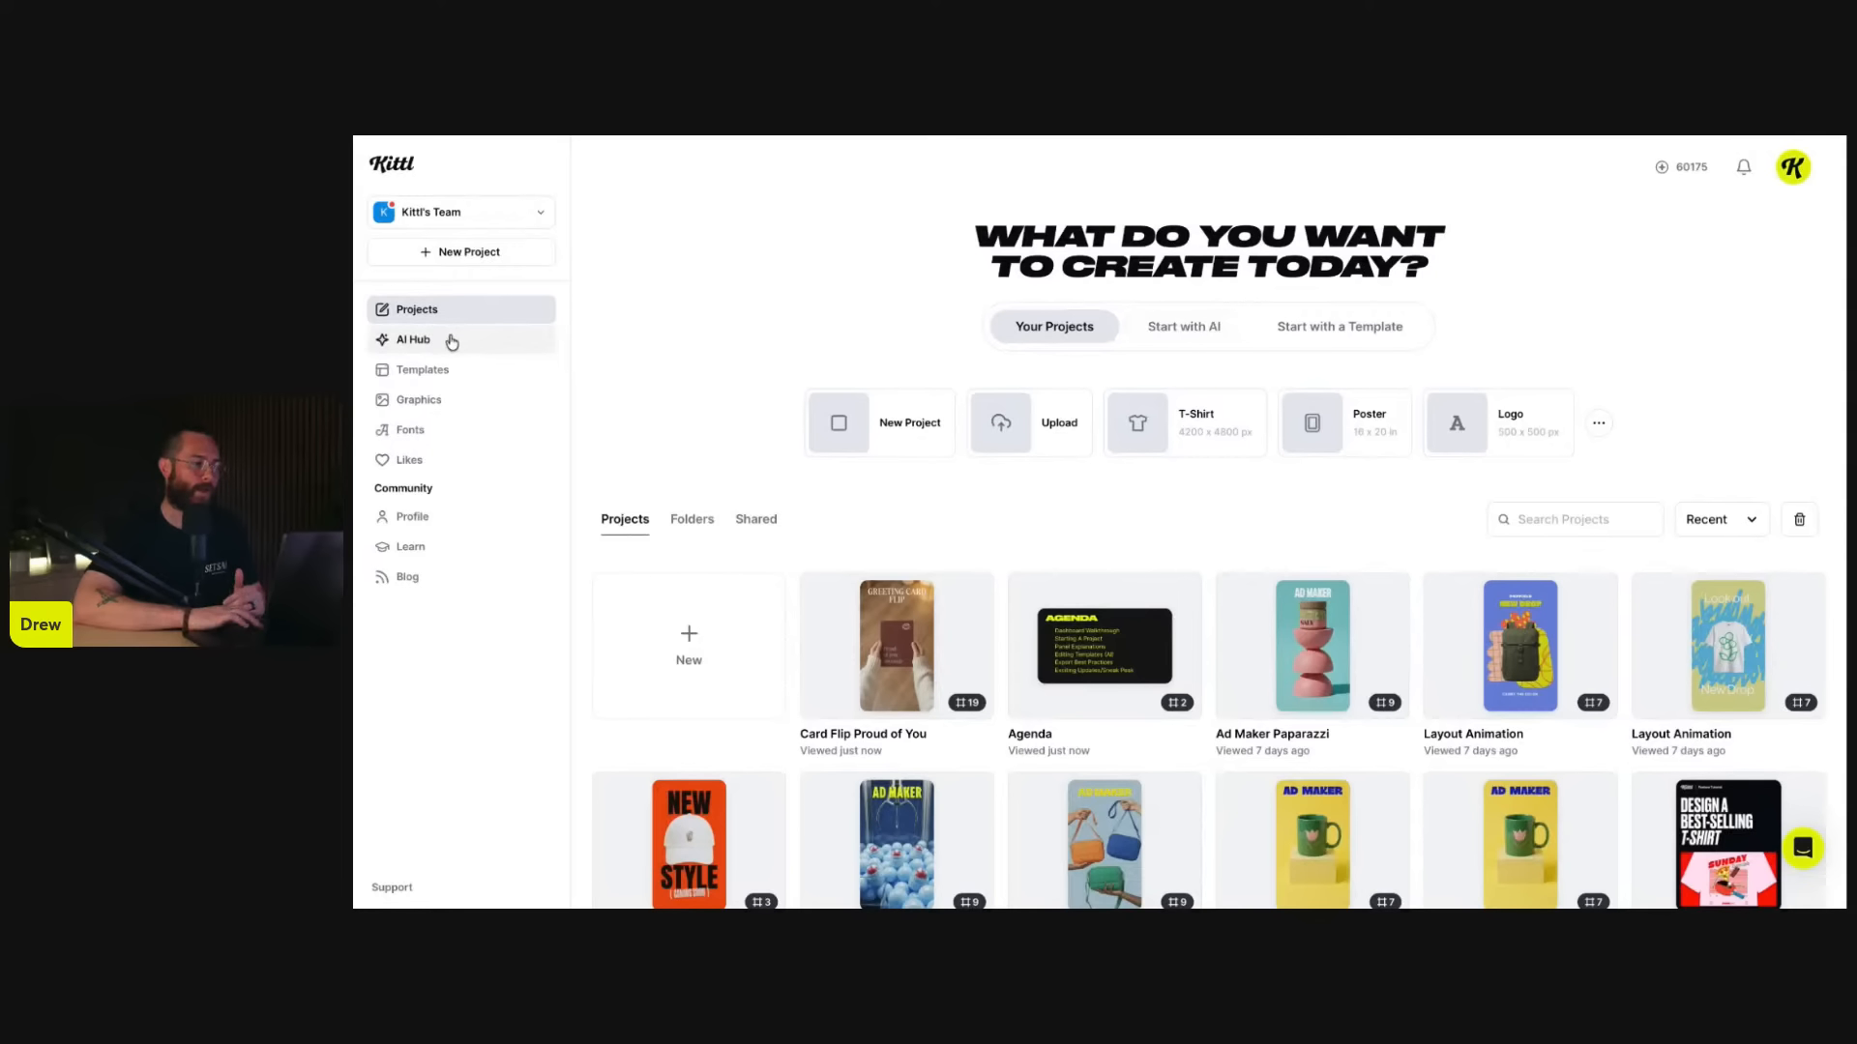
- Show the AI starting options and compare the image generation, image remix and video generation modes
{"action": "left_click", "coordinate": [1179, 329]}
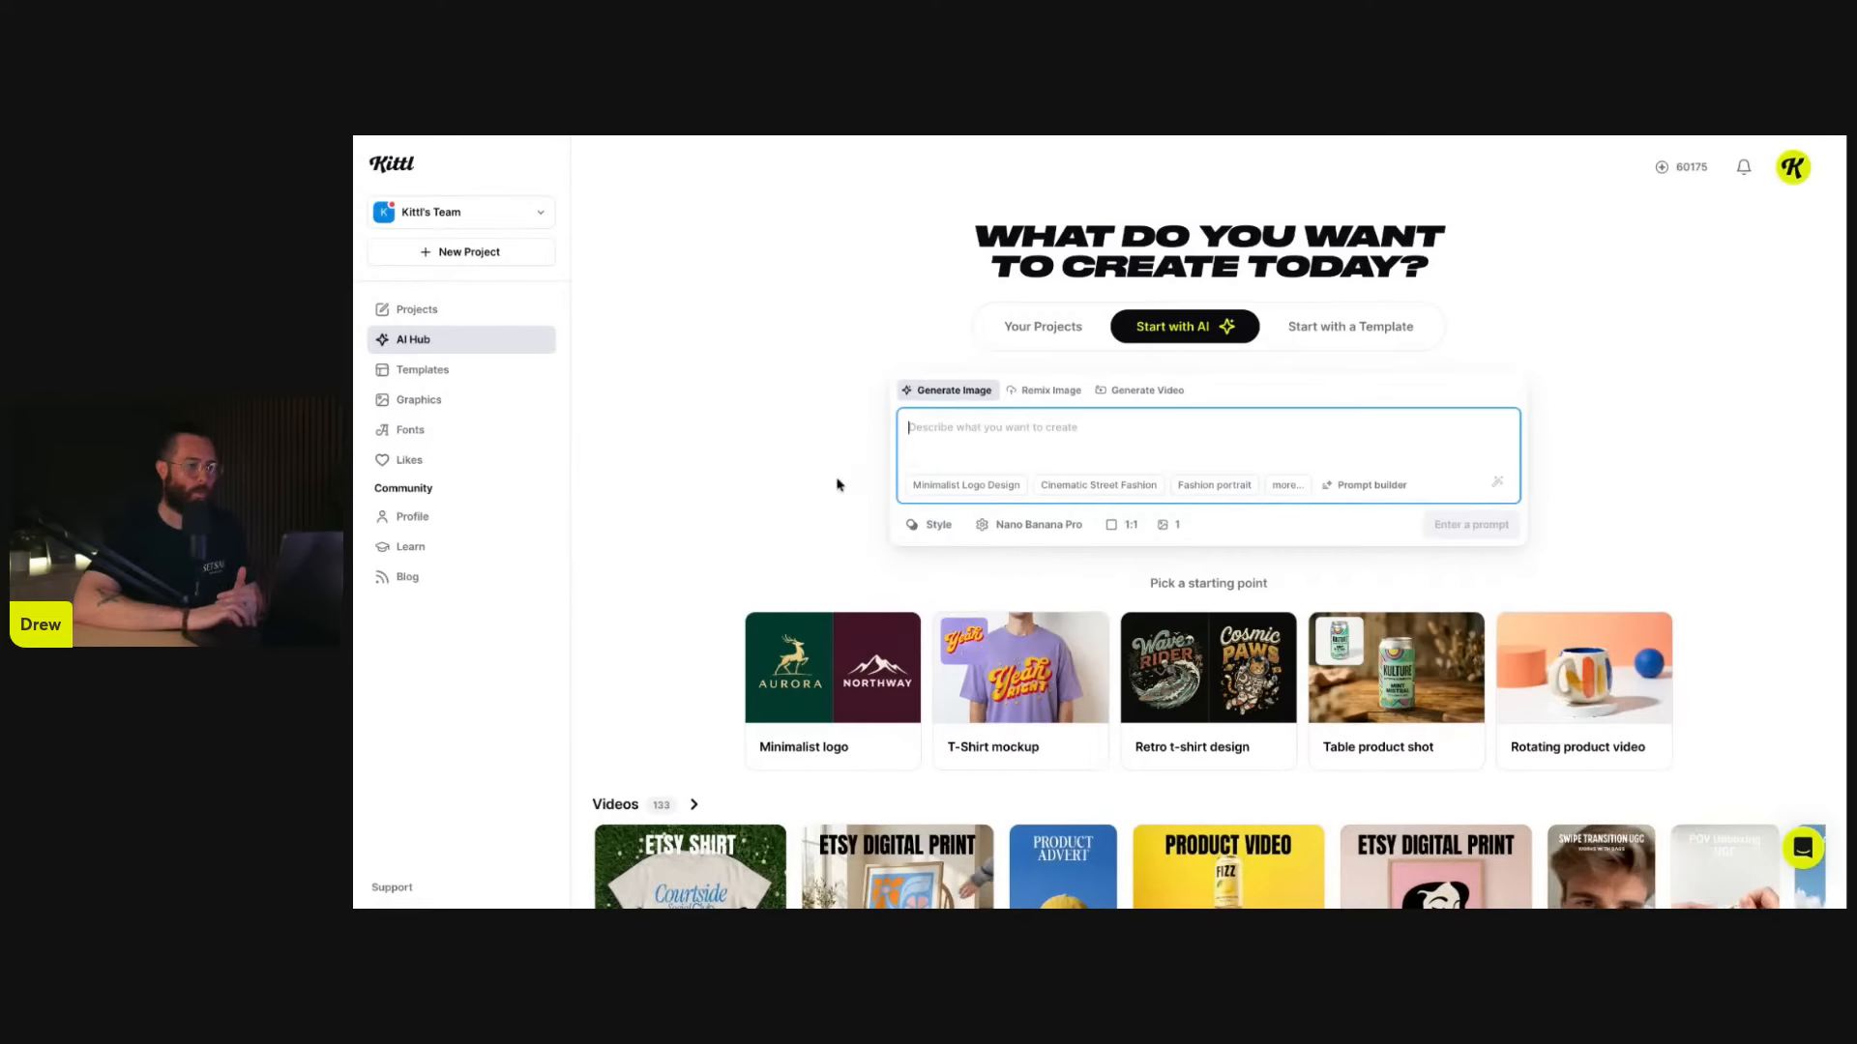
{"action": "scroll", "coordinate": [833, 484], "scroll_direction": "down", "scroll_amount": 1}
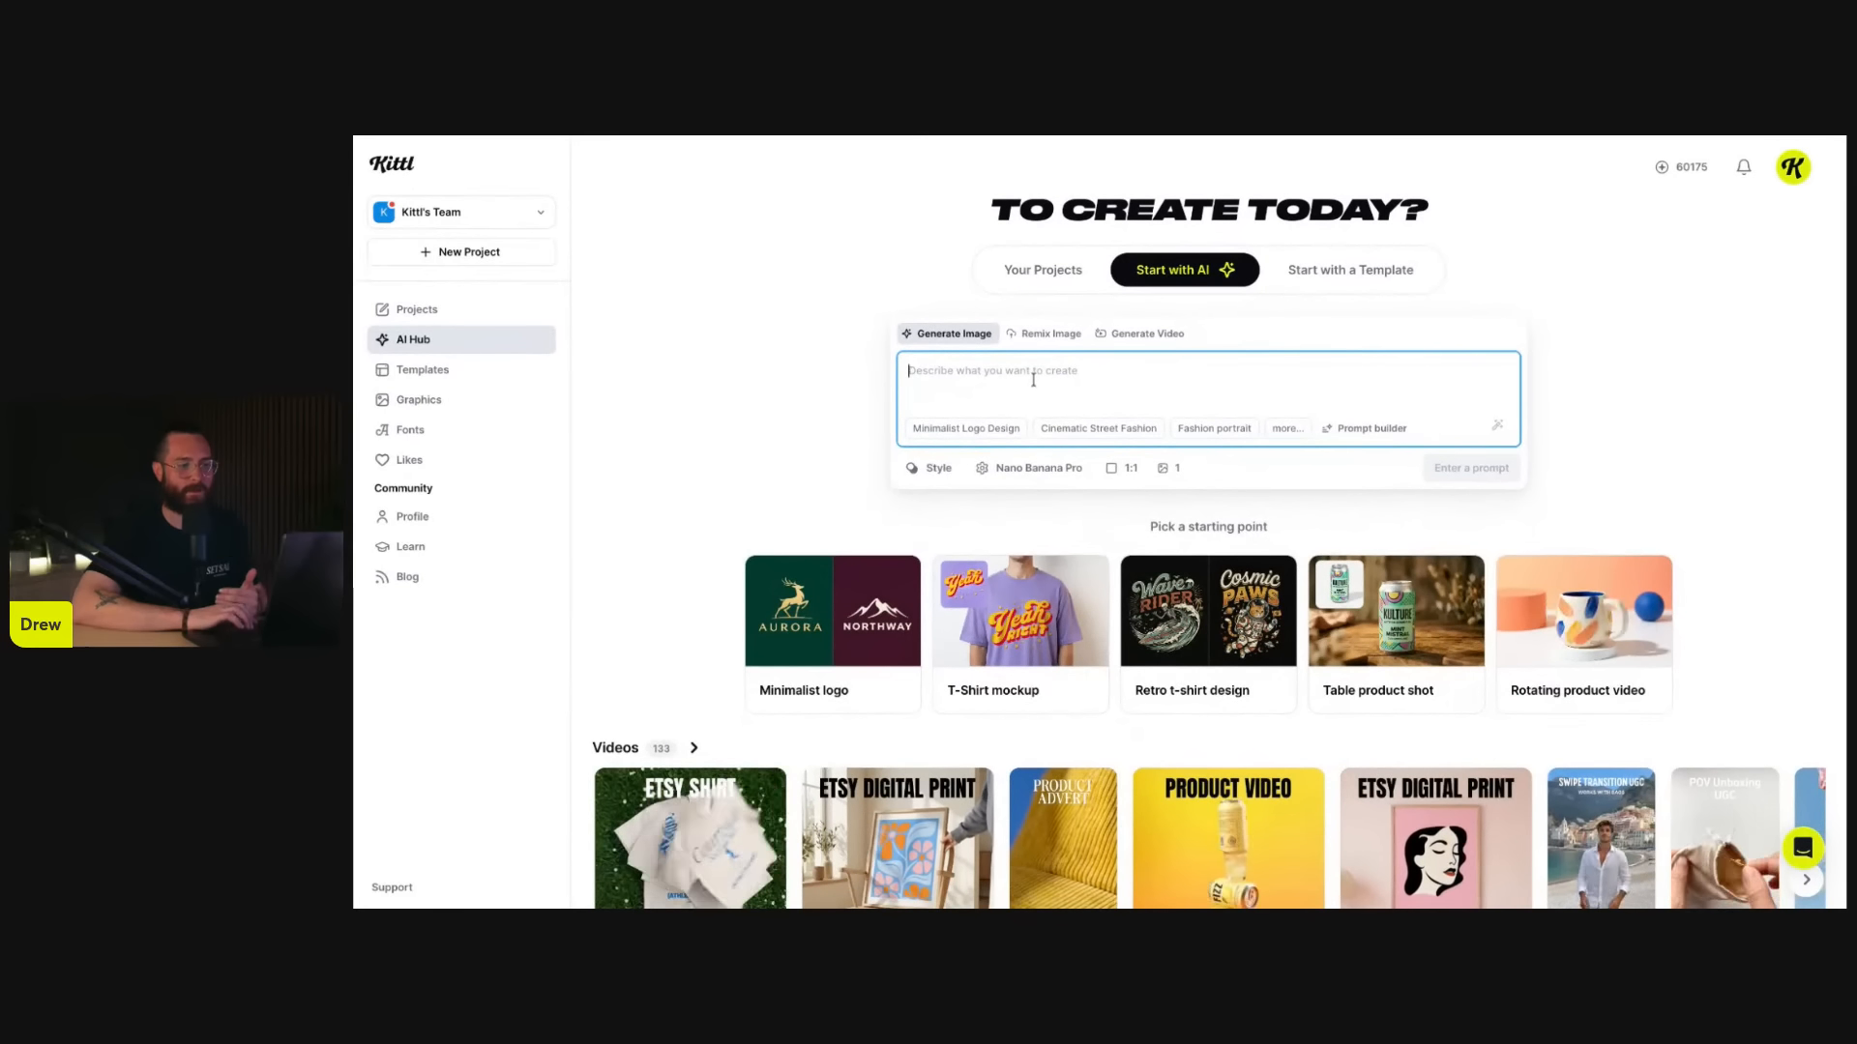
{"action": "left_click", "coordinate": [1048, 333]}
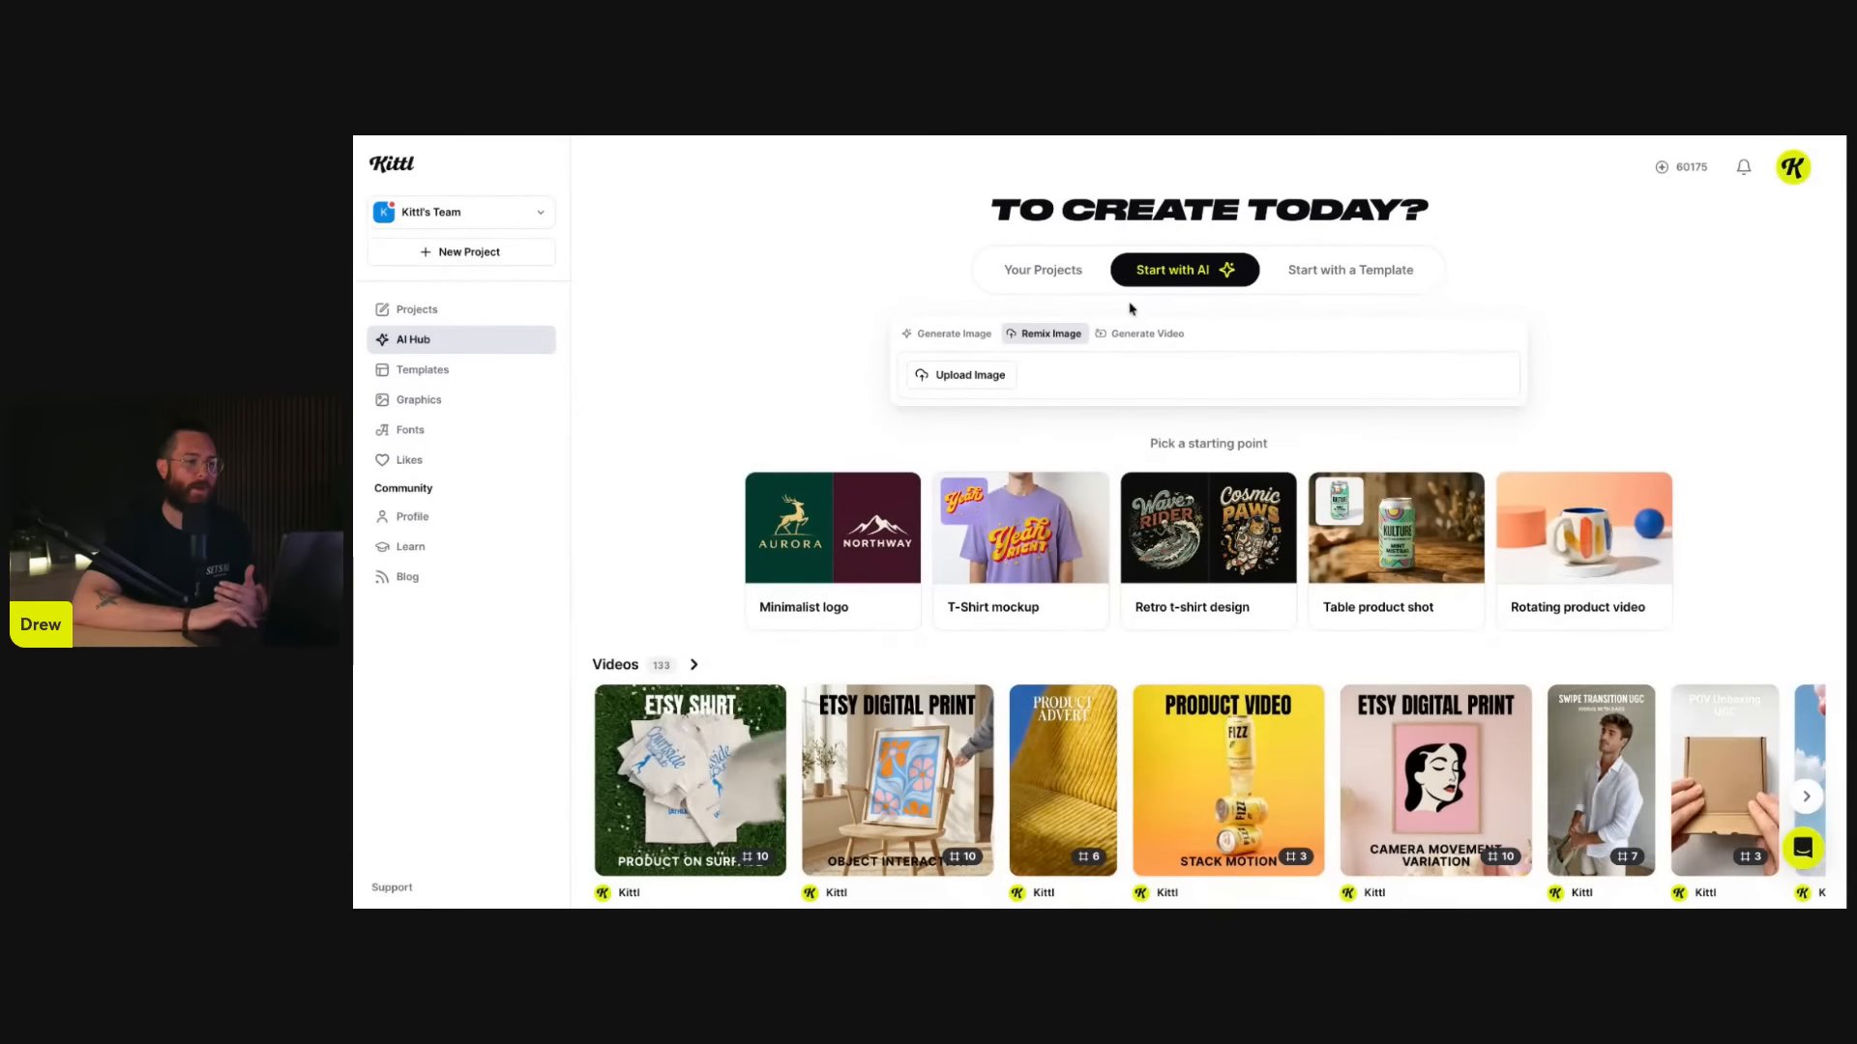
{"action": "left_click", "coordinate": [1144, 334]}
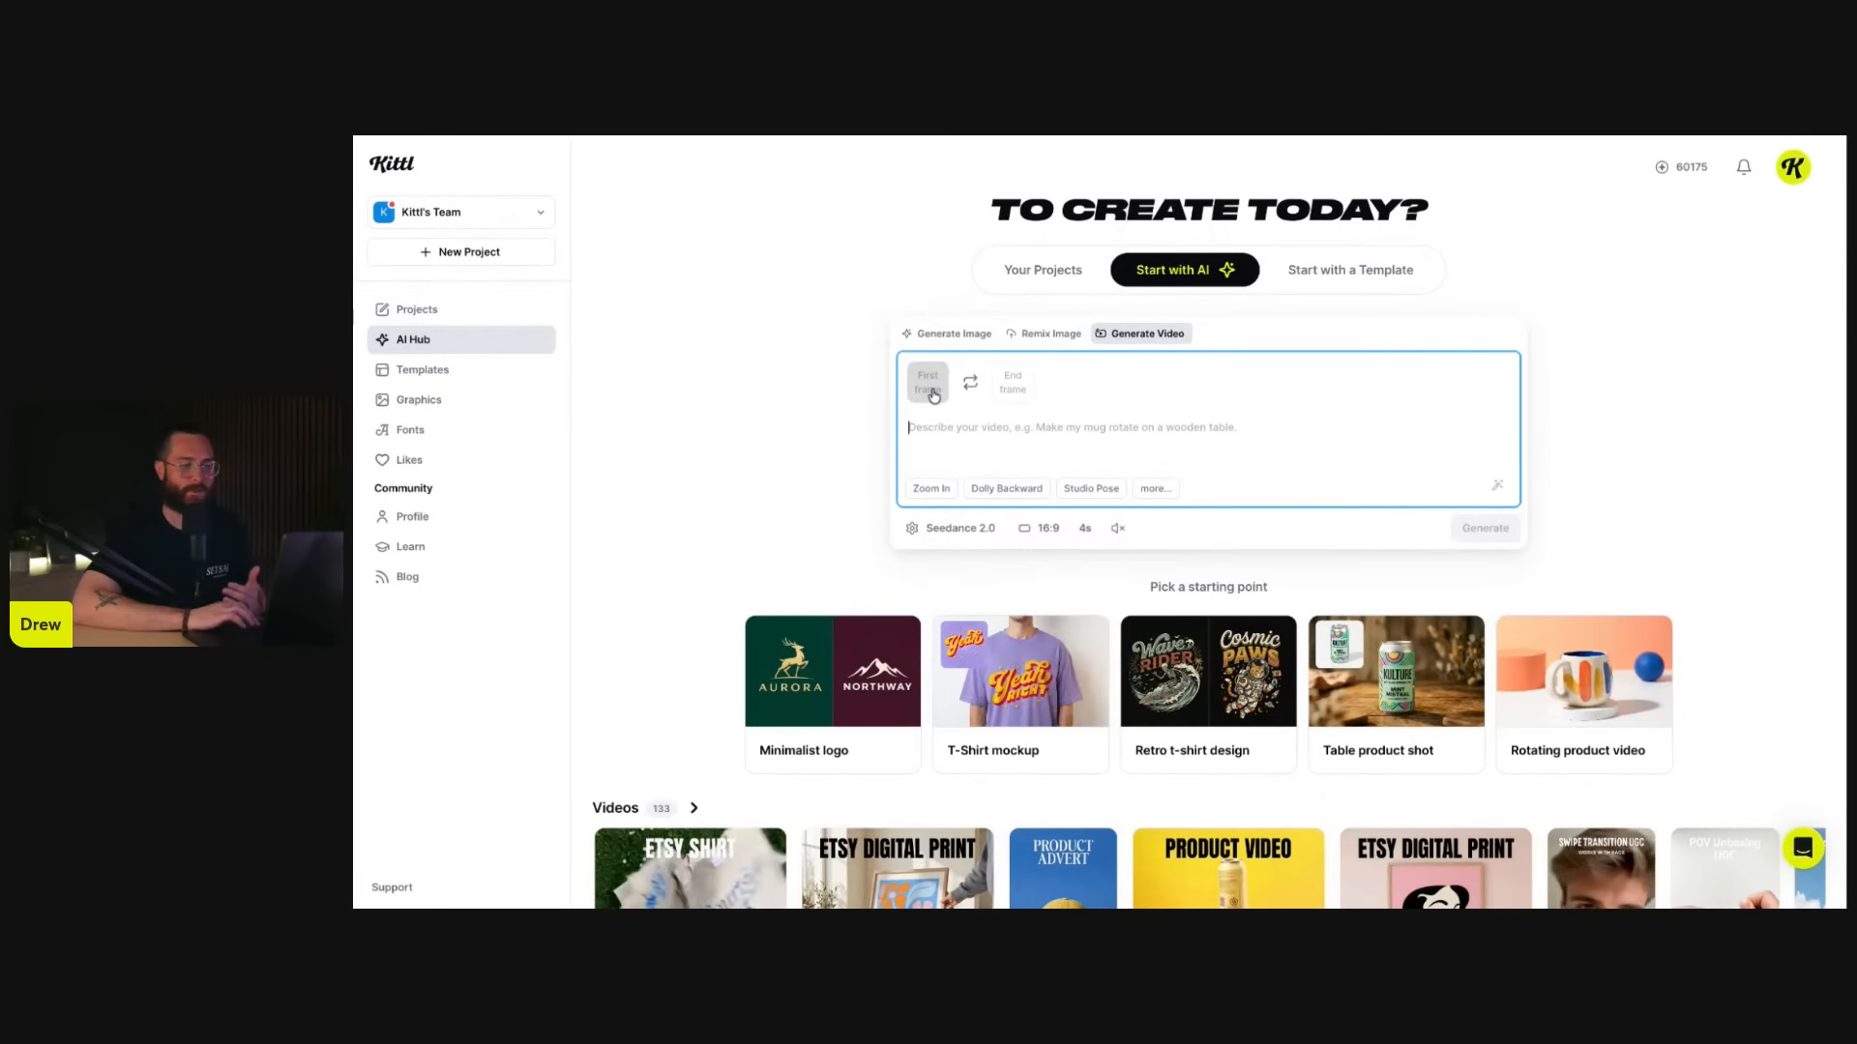
{"action": "left_click", "coordinate": [991, 336]}
- Look at the Rotating product video starting point, select the sneaker sample, and close it without generating a video
{"action": "scroll", "coordinate": [891, 530], "scroll_direction": "down", "scroll_amount": 2}
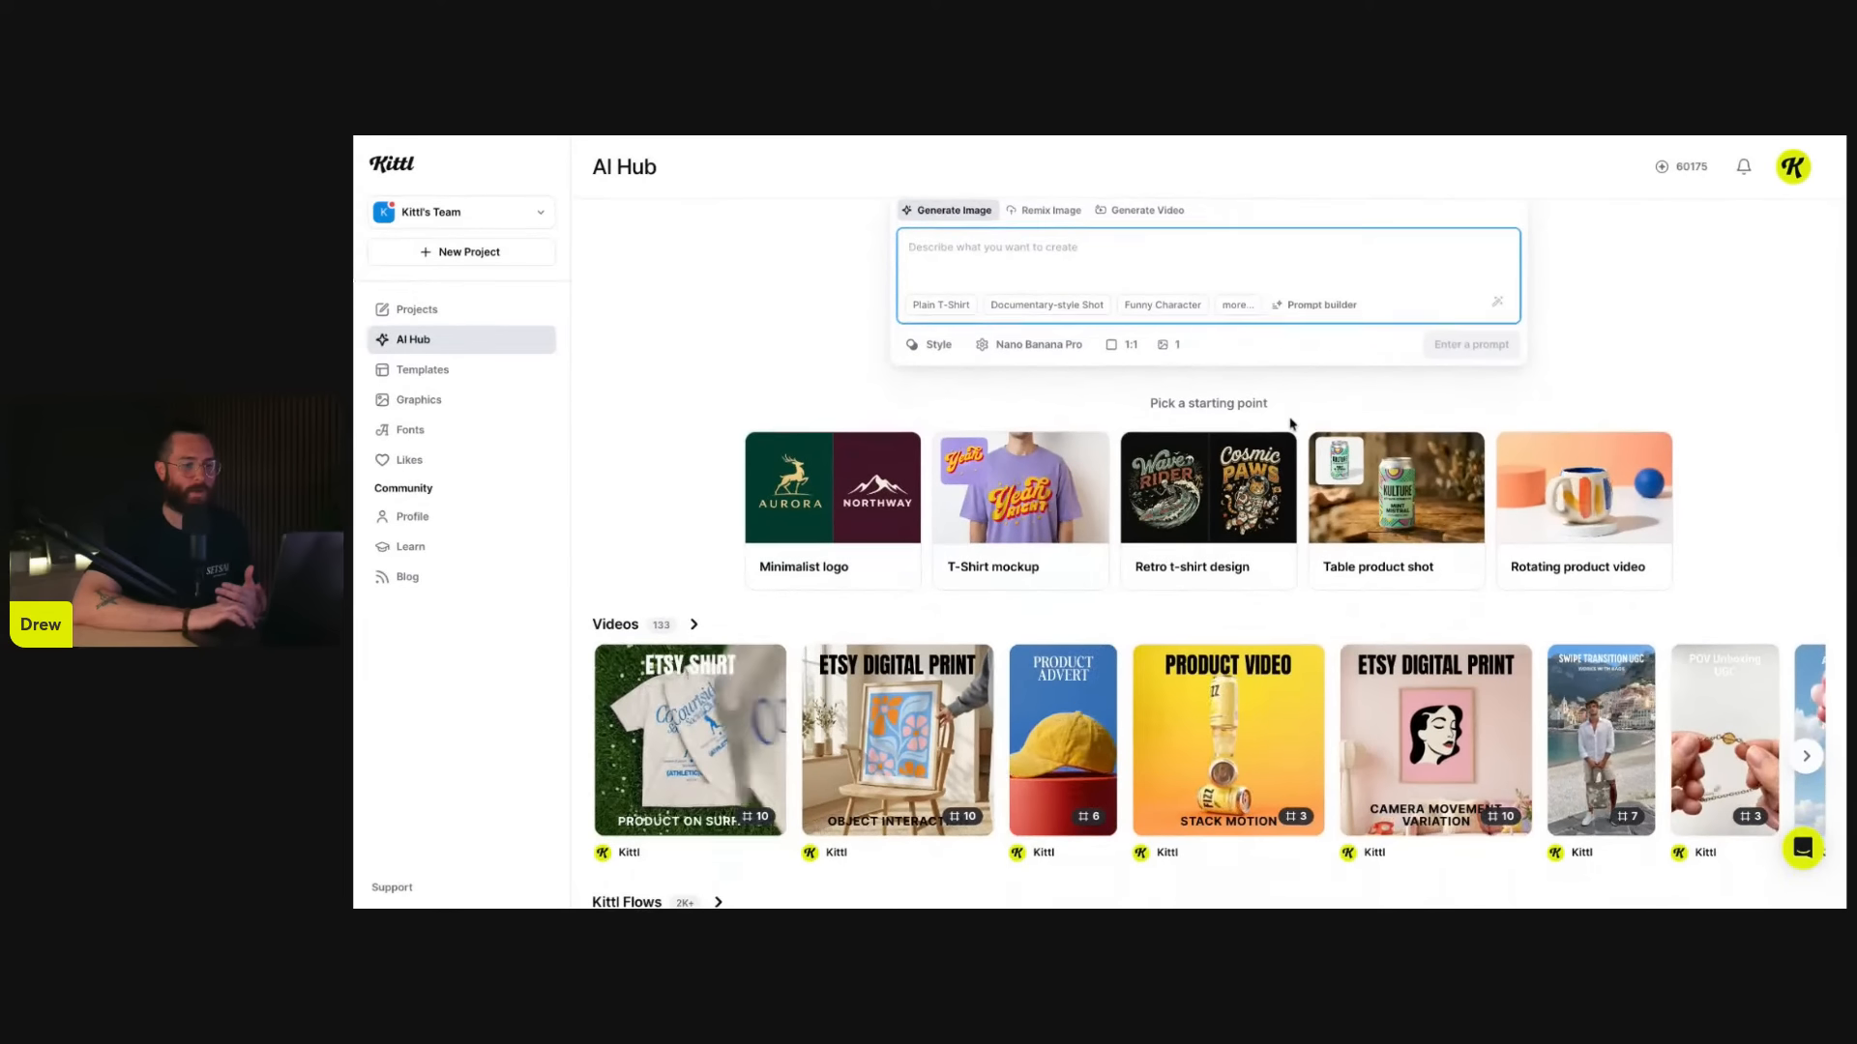
{"action": "scroll", "coordinate": [1291, 423], "scroll_direction": "down", "scroll_amount": 1}
{"action": "scroll", "coordinate": [1513, 539], "scroll_direction": "up", "scroll_amount": 1}
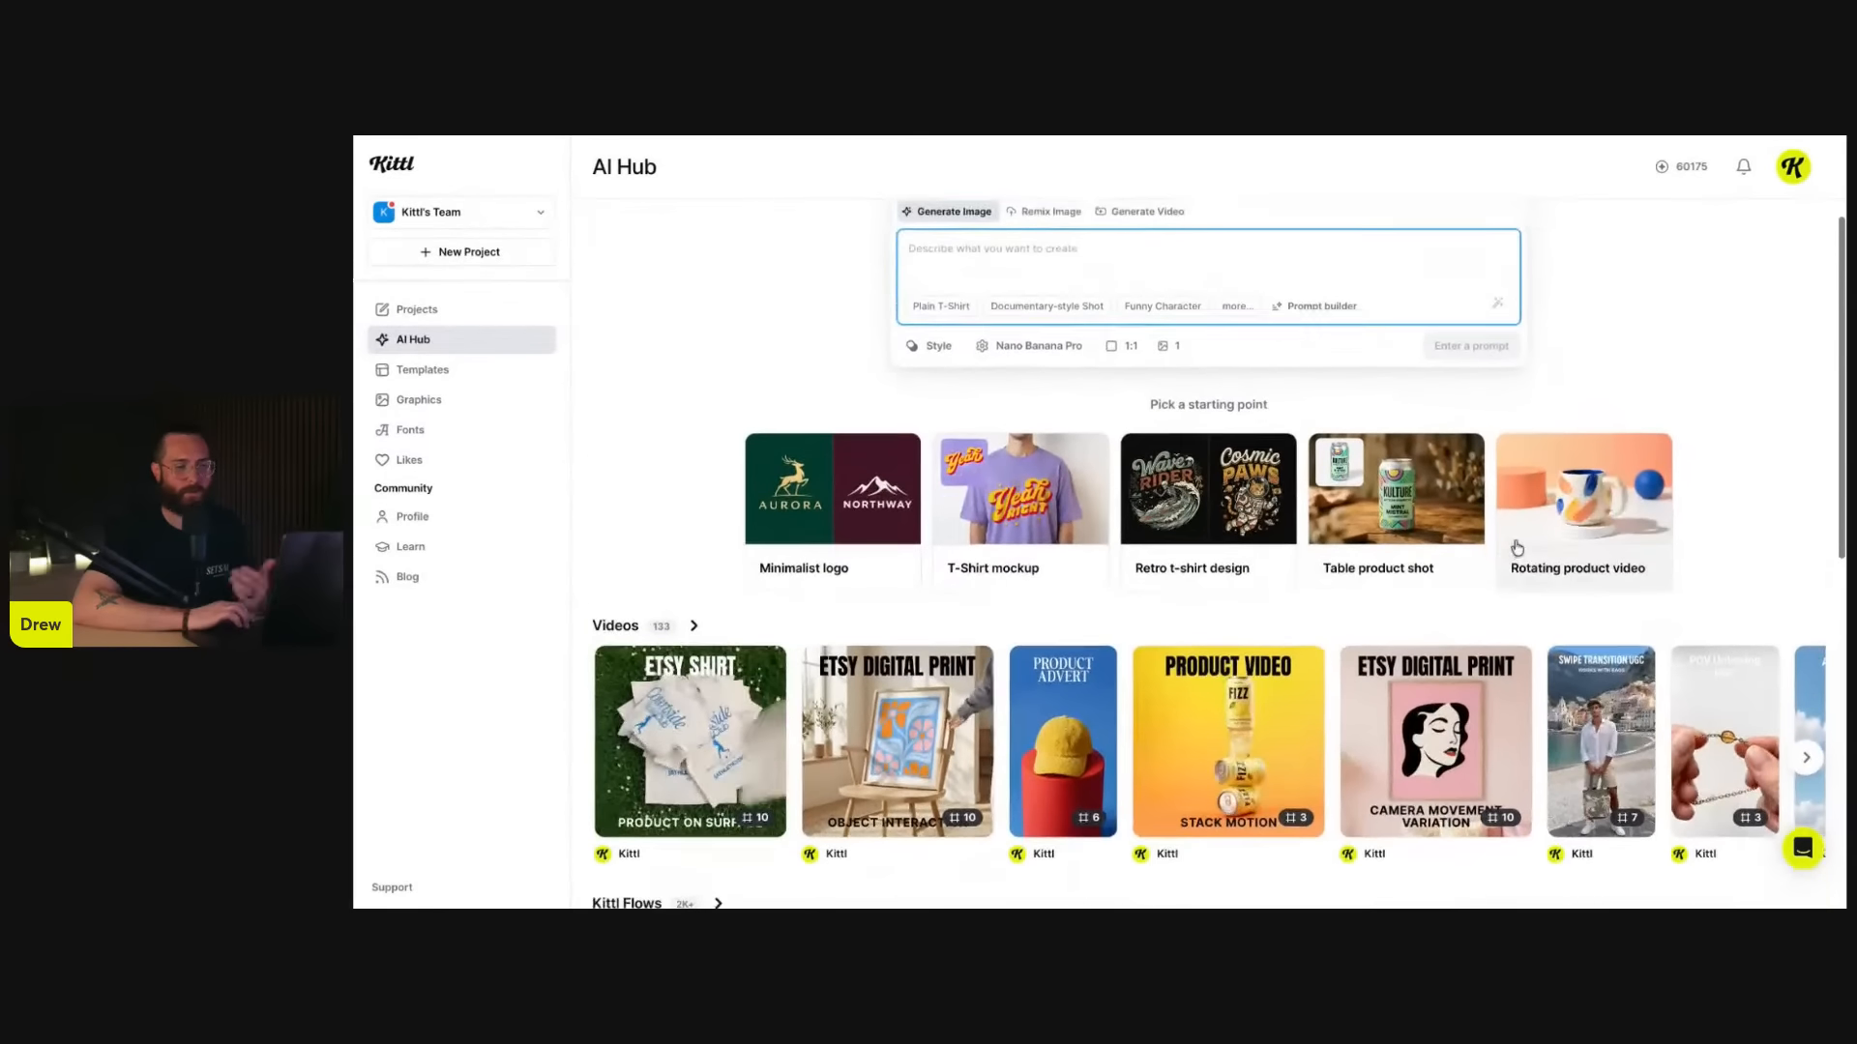
{"action": "scroll", "coordinate": [1691, 477], "scroll_direction": "down", "scroll_amount": 1}
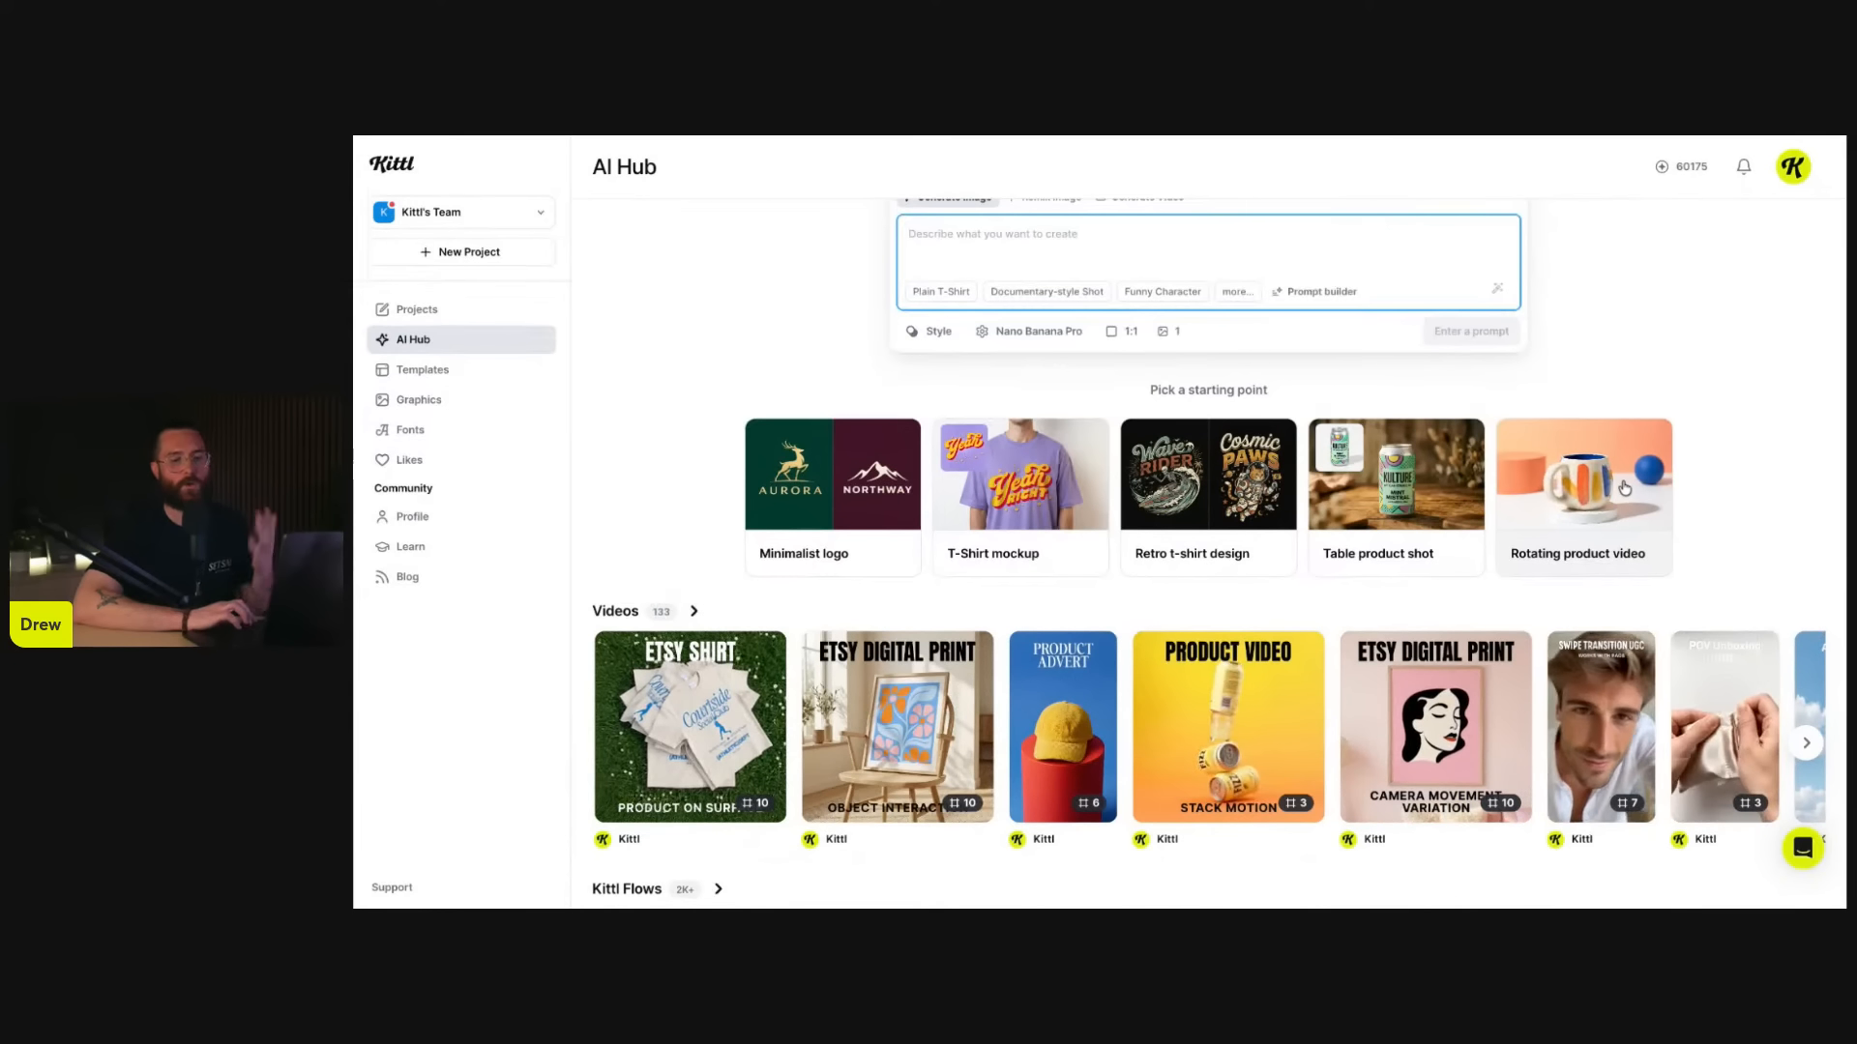
{"action": "left_click", "coordinate": [1567, 491]}
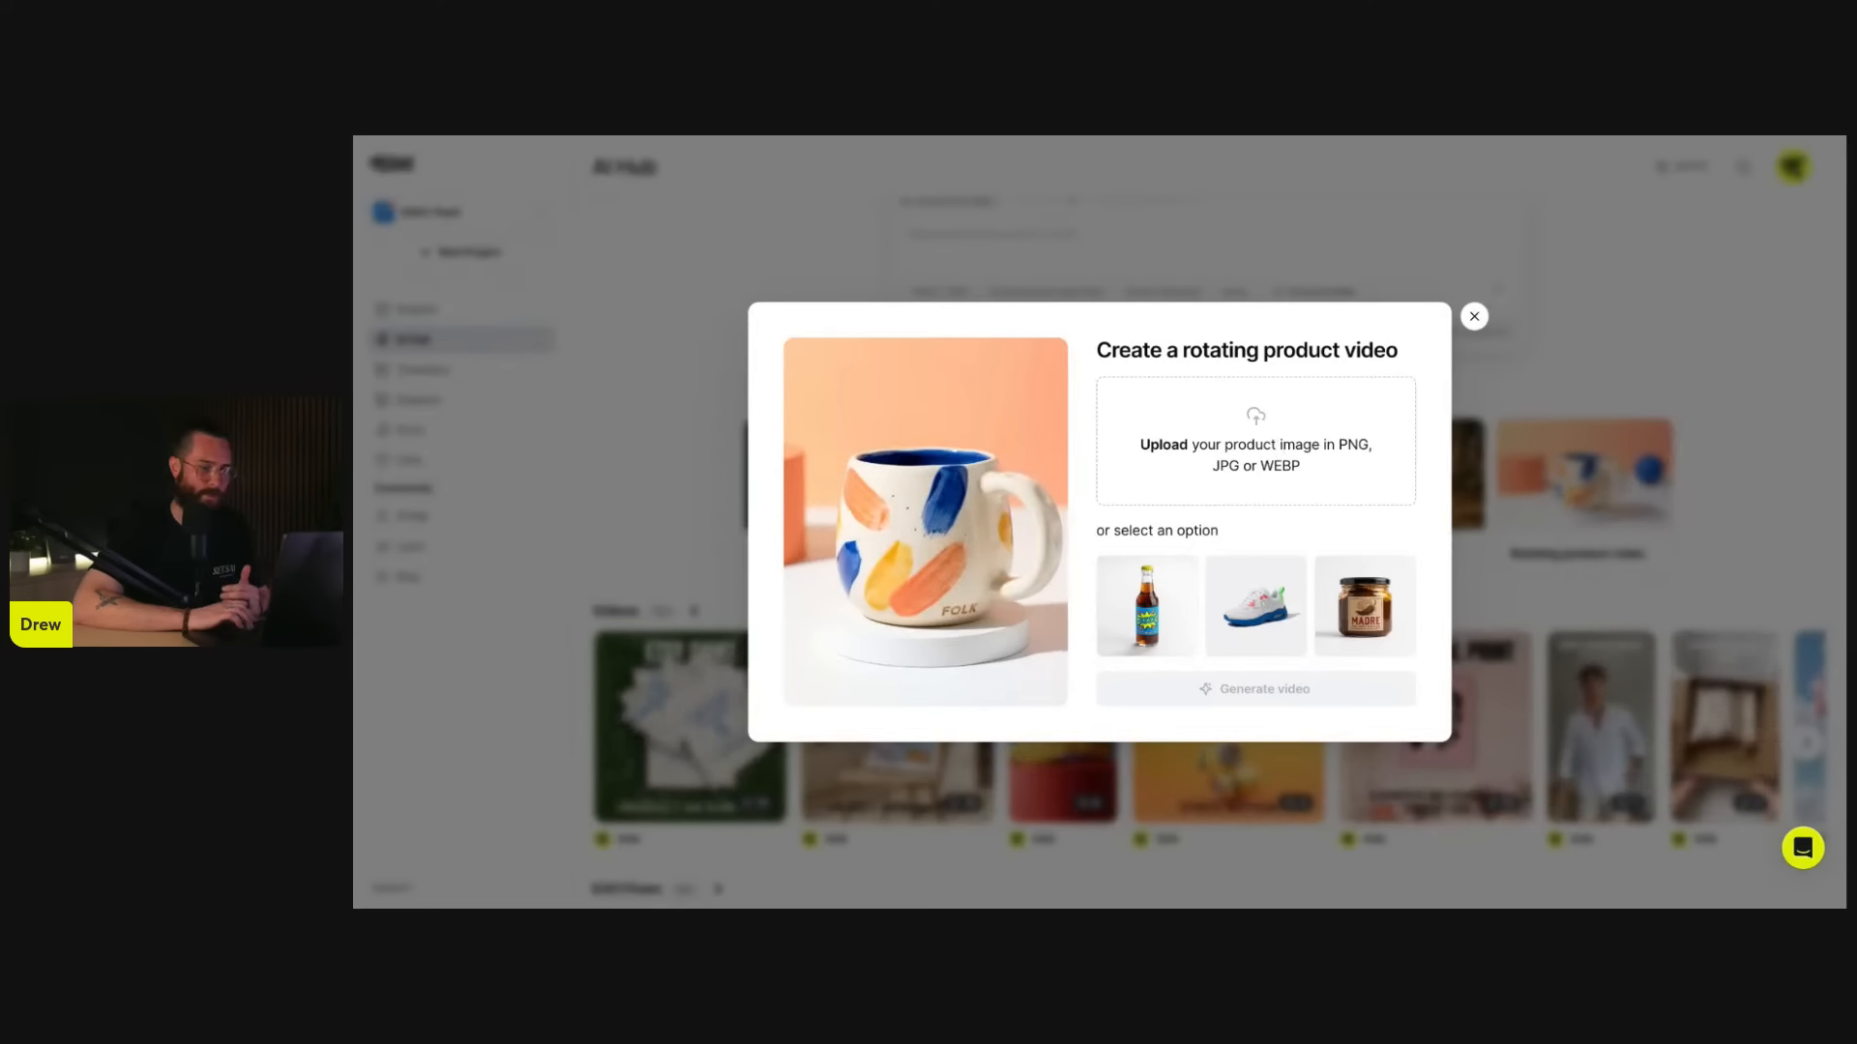
{"action": "left_click", "coordinate": [1255, 607]}
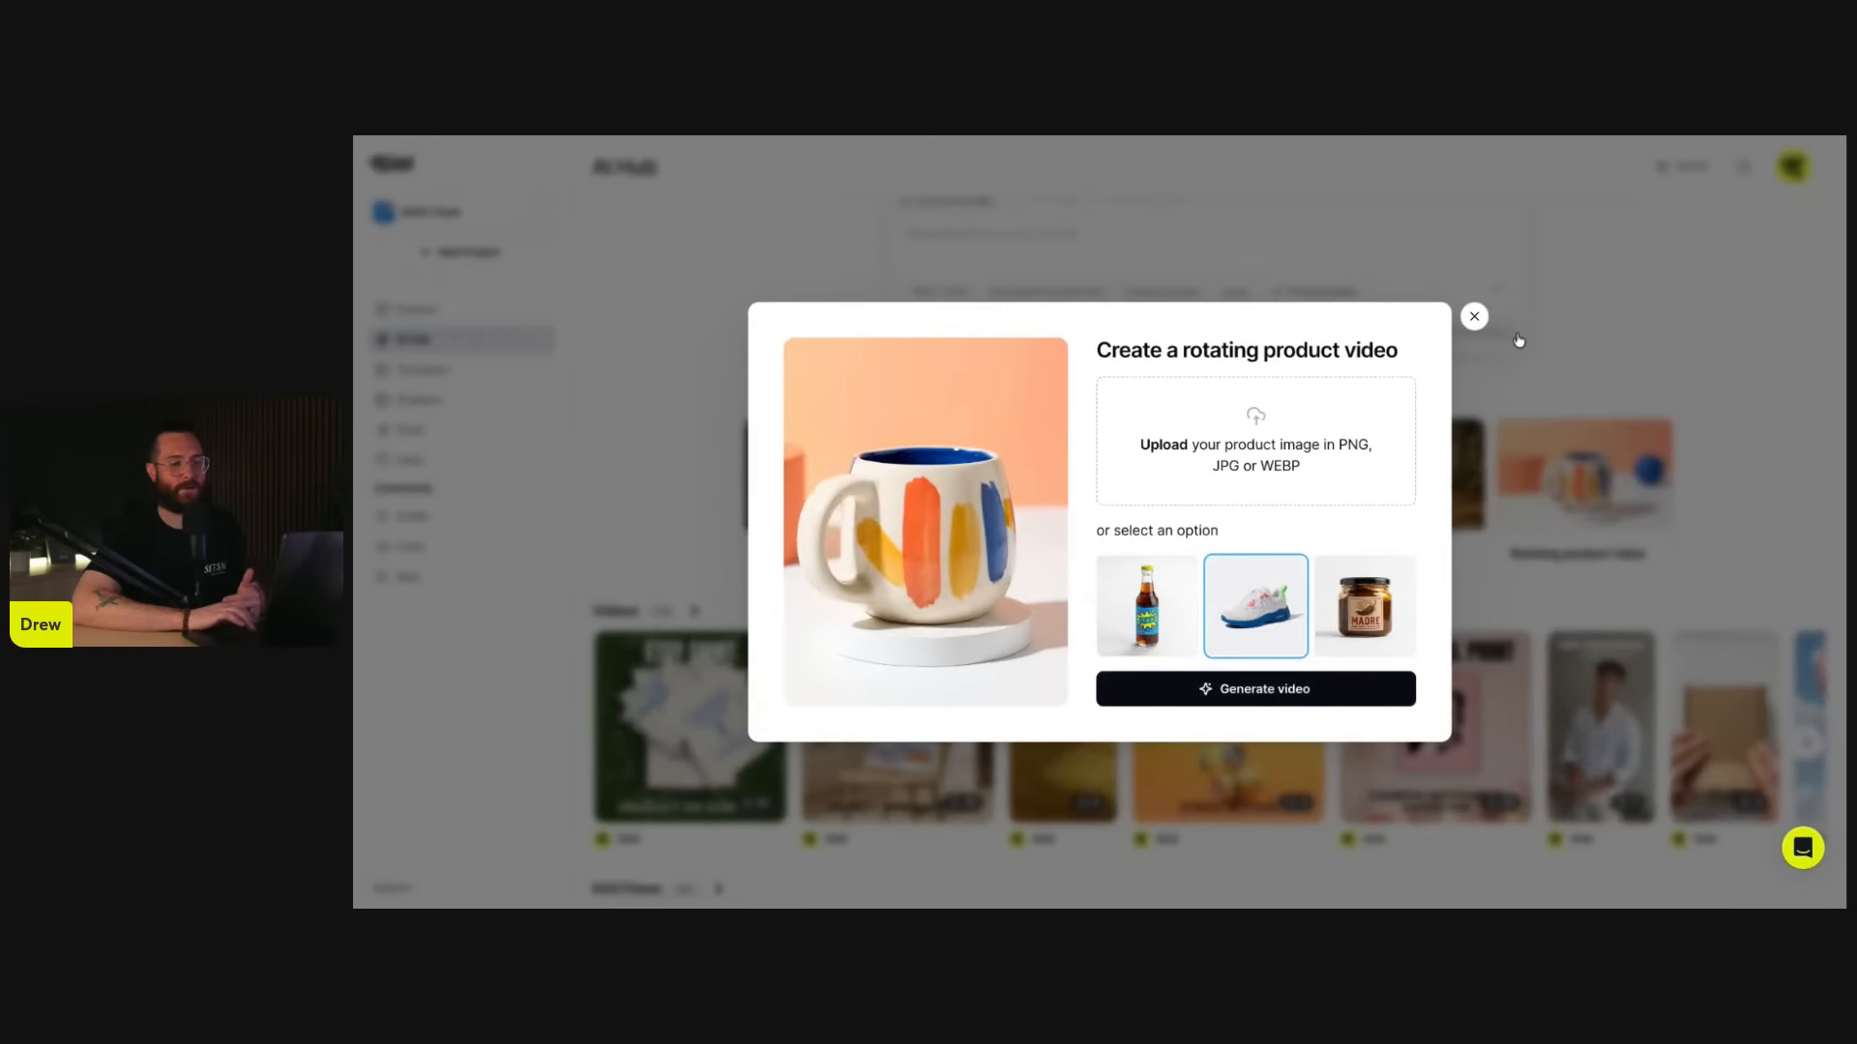
{"action": "left_click", "coordinate": [1474, 317]}
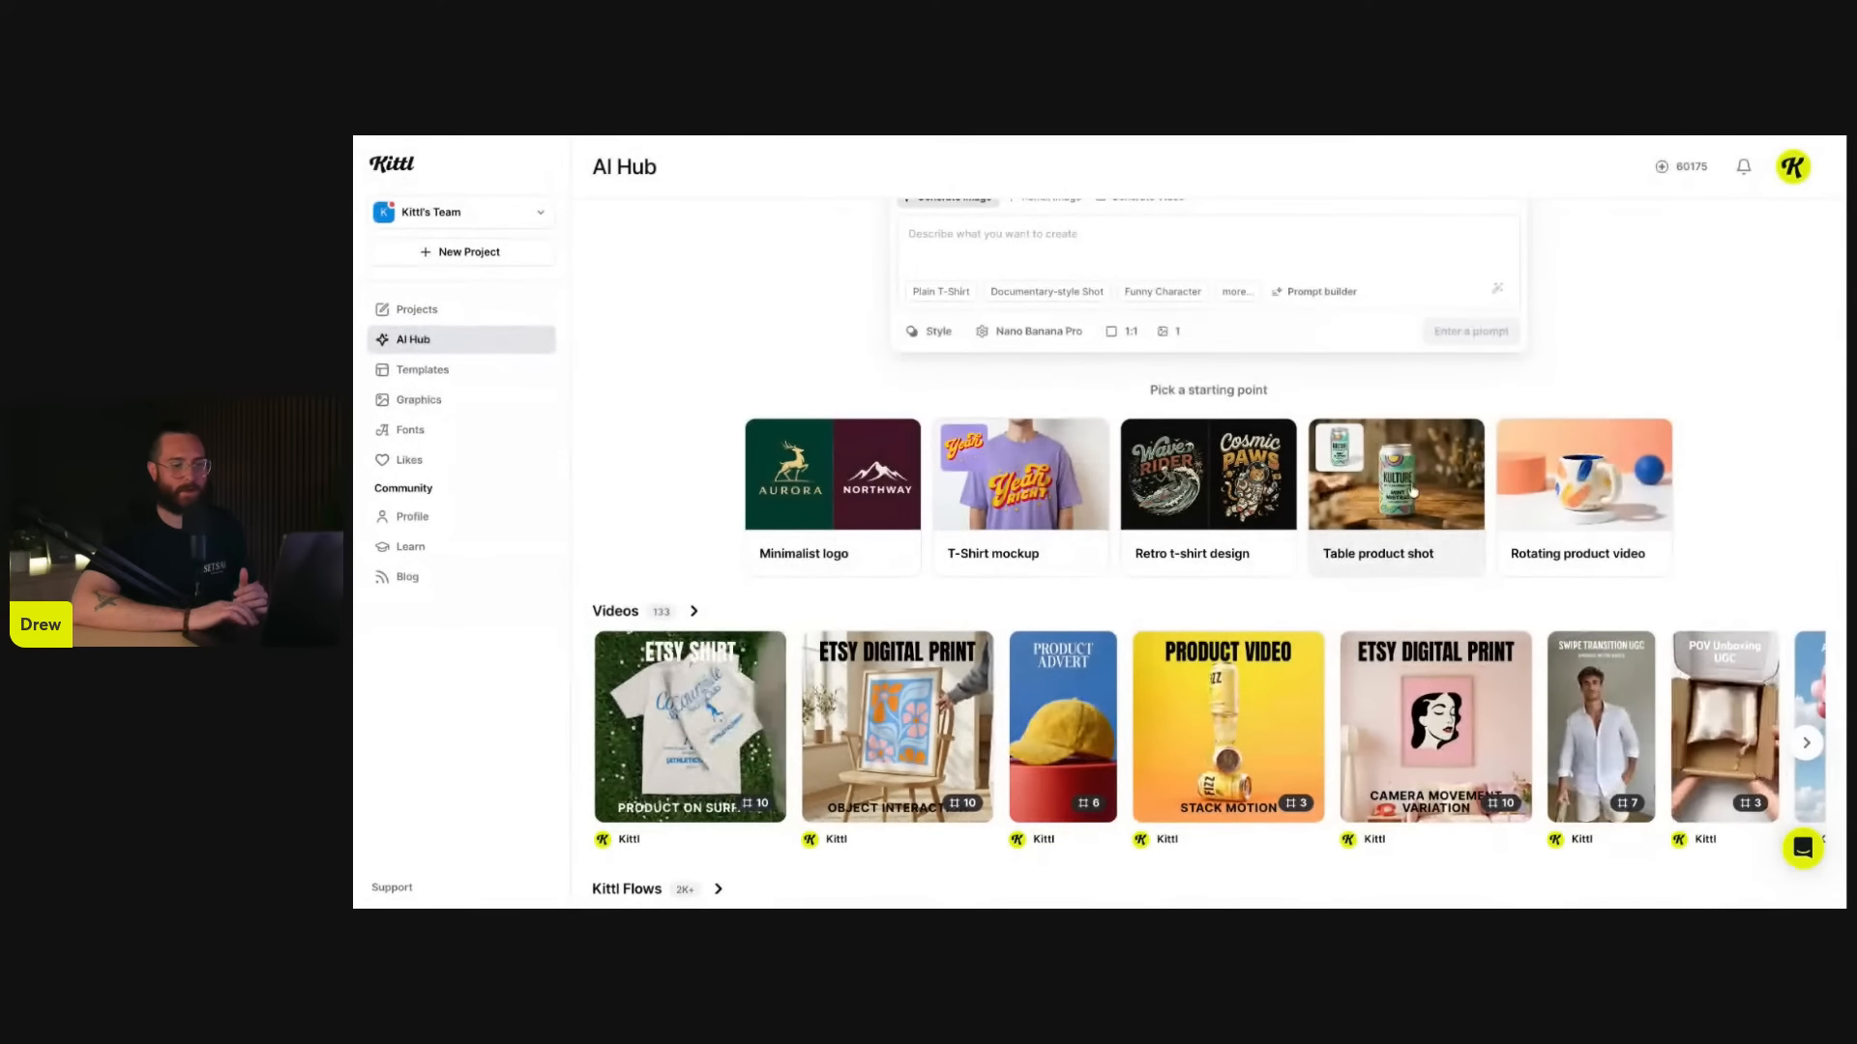
- Look at the T-Shirt mockup starting point with its upload and sample design options, and close it without generating a mockup
{"action": "left_click", "coordinate": [1009, 504]}
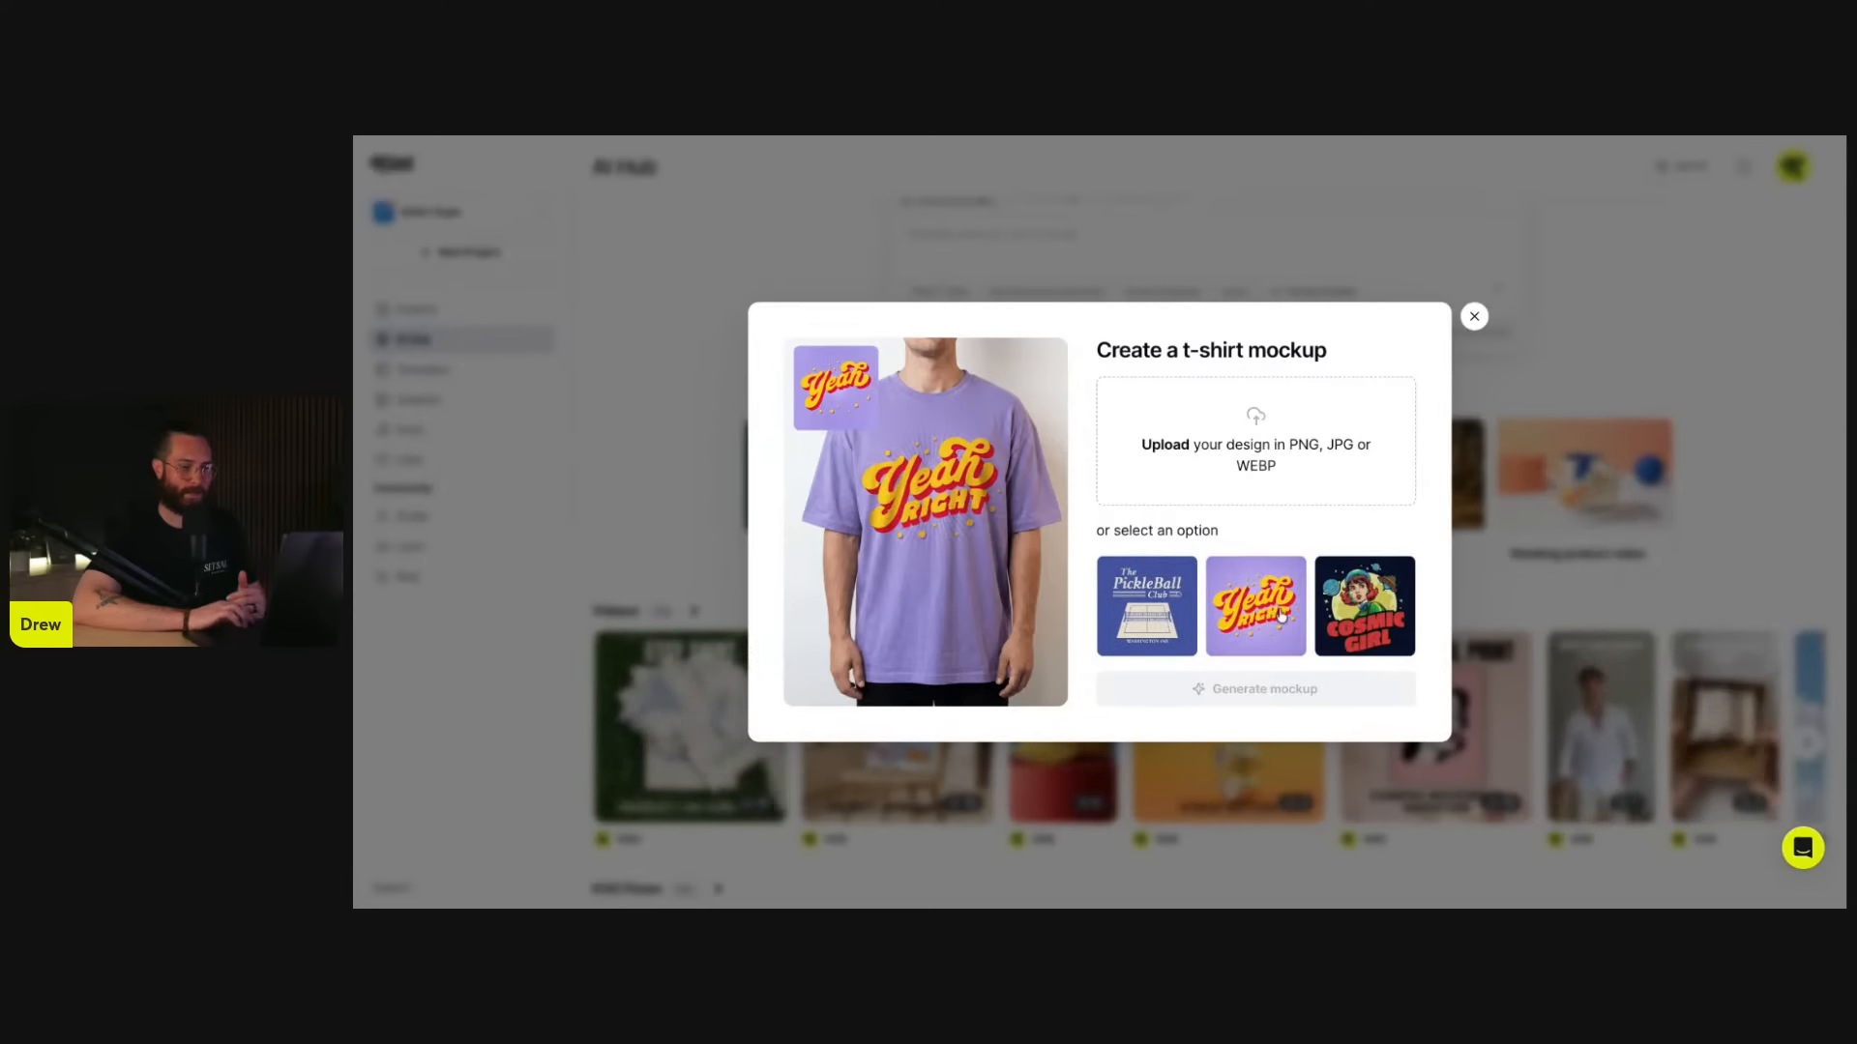
{"action": "left_click", "coordinate": [1473, 317]}
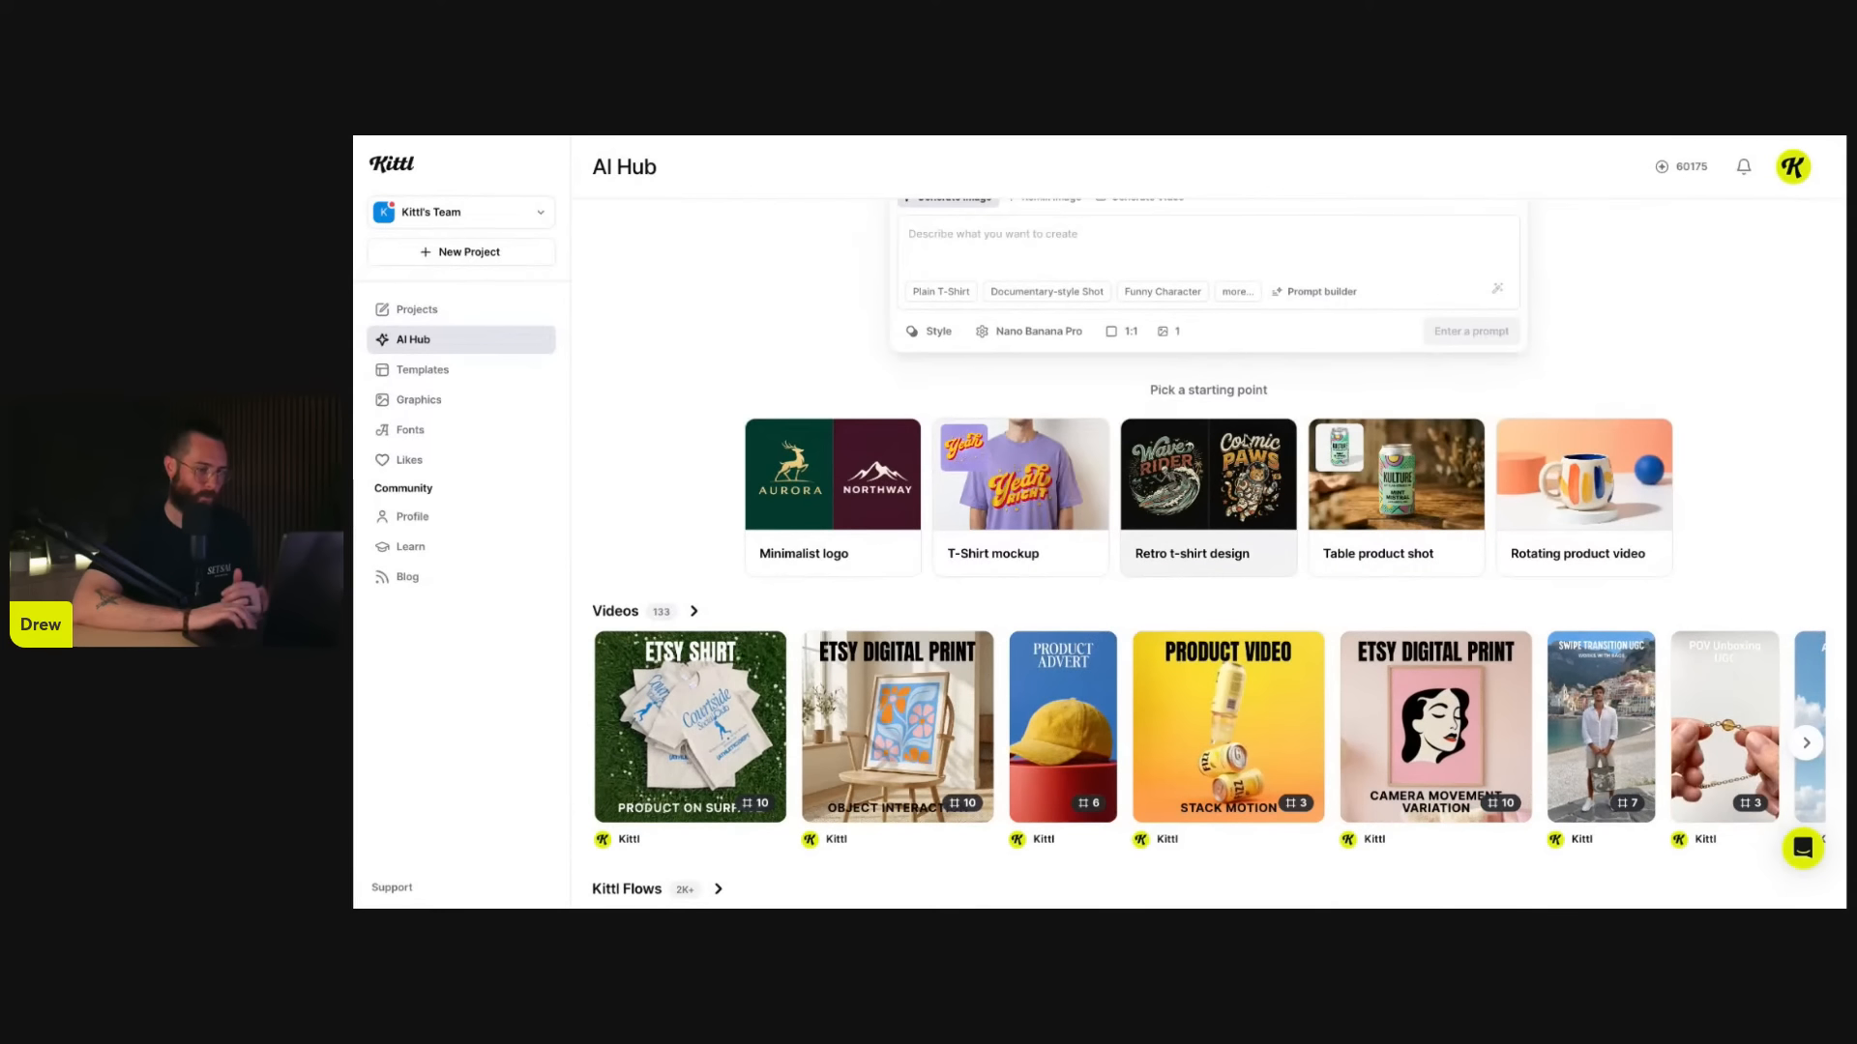
{"action": "scroll", "coordinate": [1165, 552], "scroll_direction": "down", "scroll_amount": 2}
{"action": "mouse_move", "coordinate": [1165, 551]}
{"action": "scroll", "coordinate": [1165, 551], "scroll_direction": "up", "scroll_amount": 4}
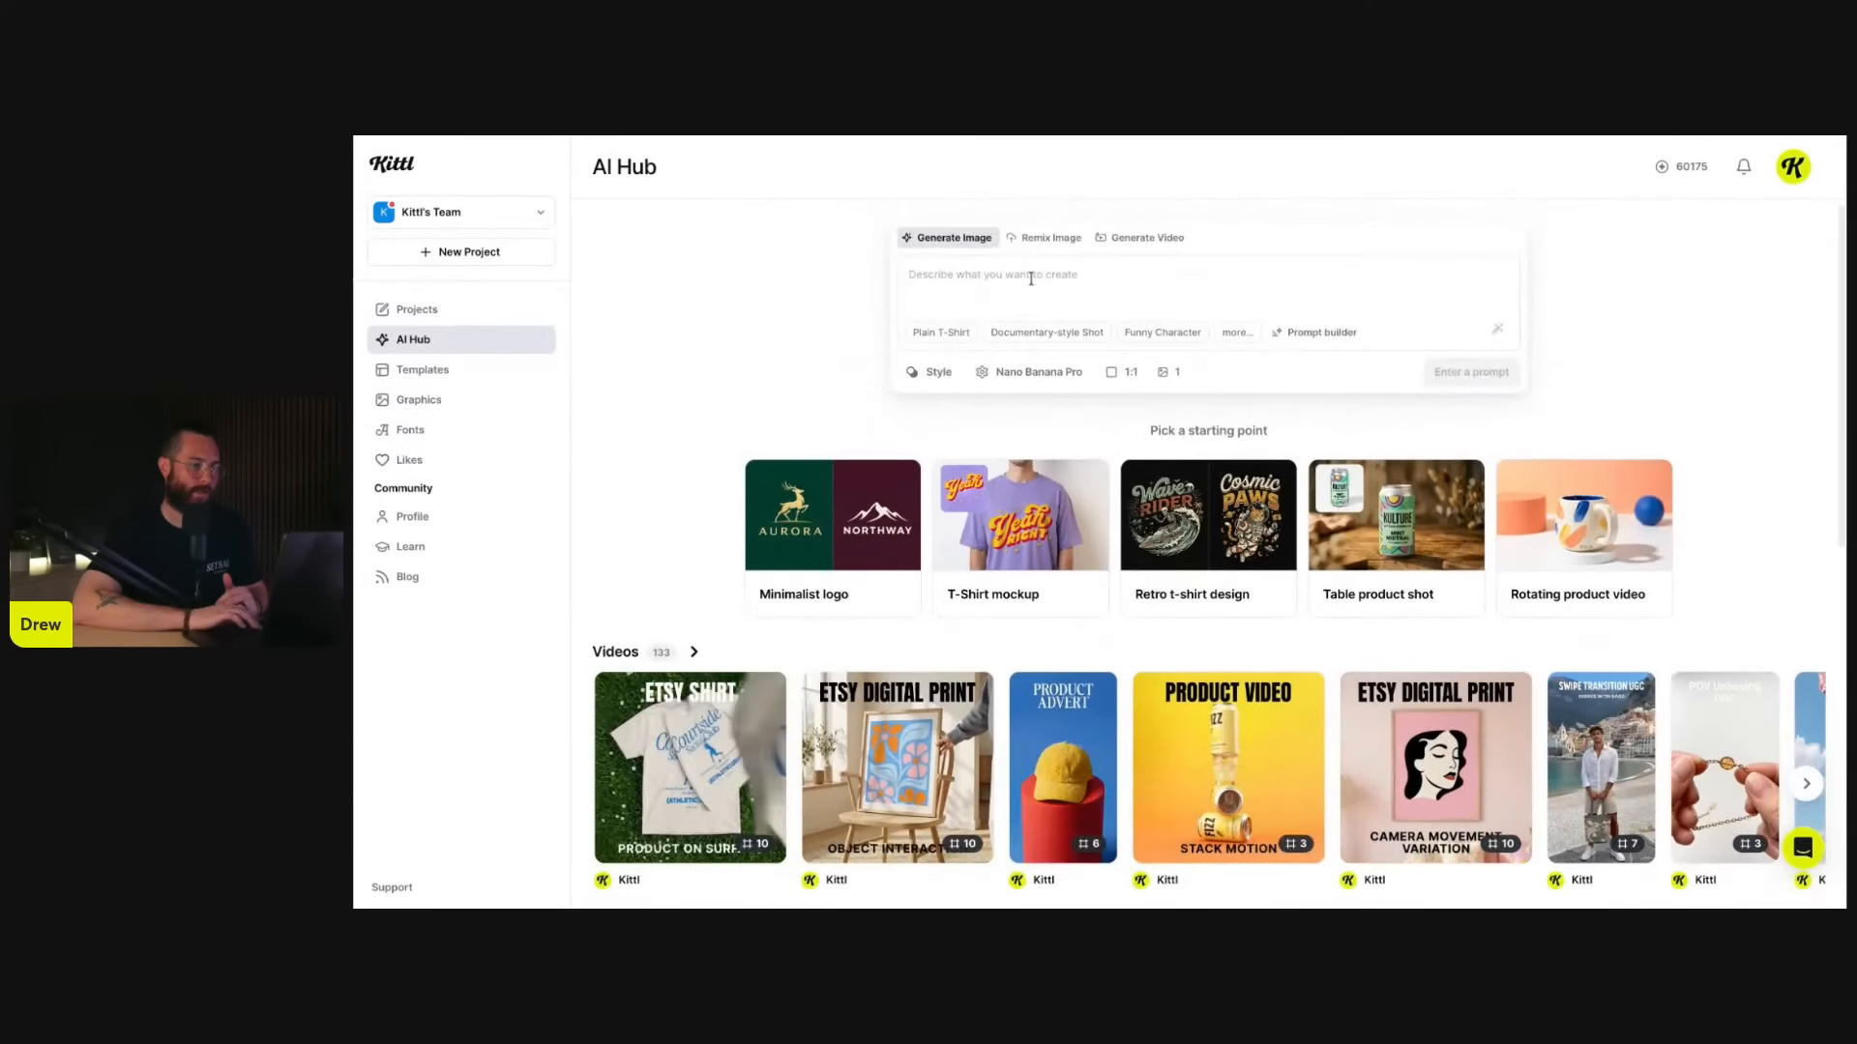
- Find the Streetwear Apparel Video among the Kittl Flows and browse its previews and similar templates
{"action": "scroll", "coordinate": [1244, 335], "scroll_direction": "down", "scroll_amount": 7}
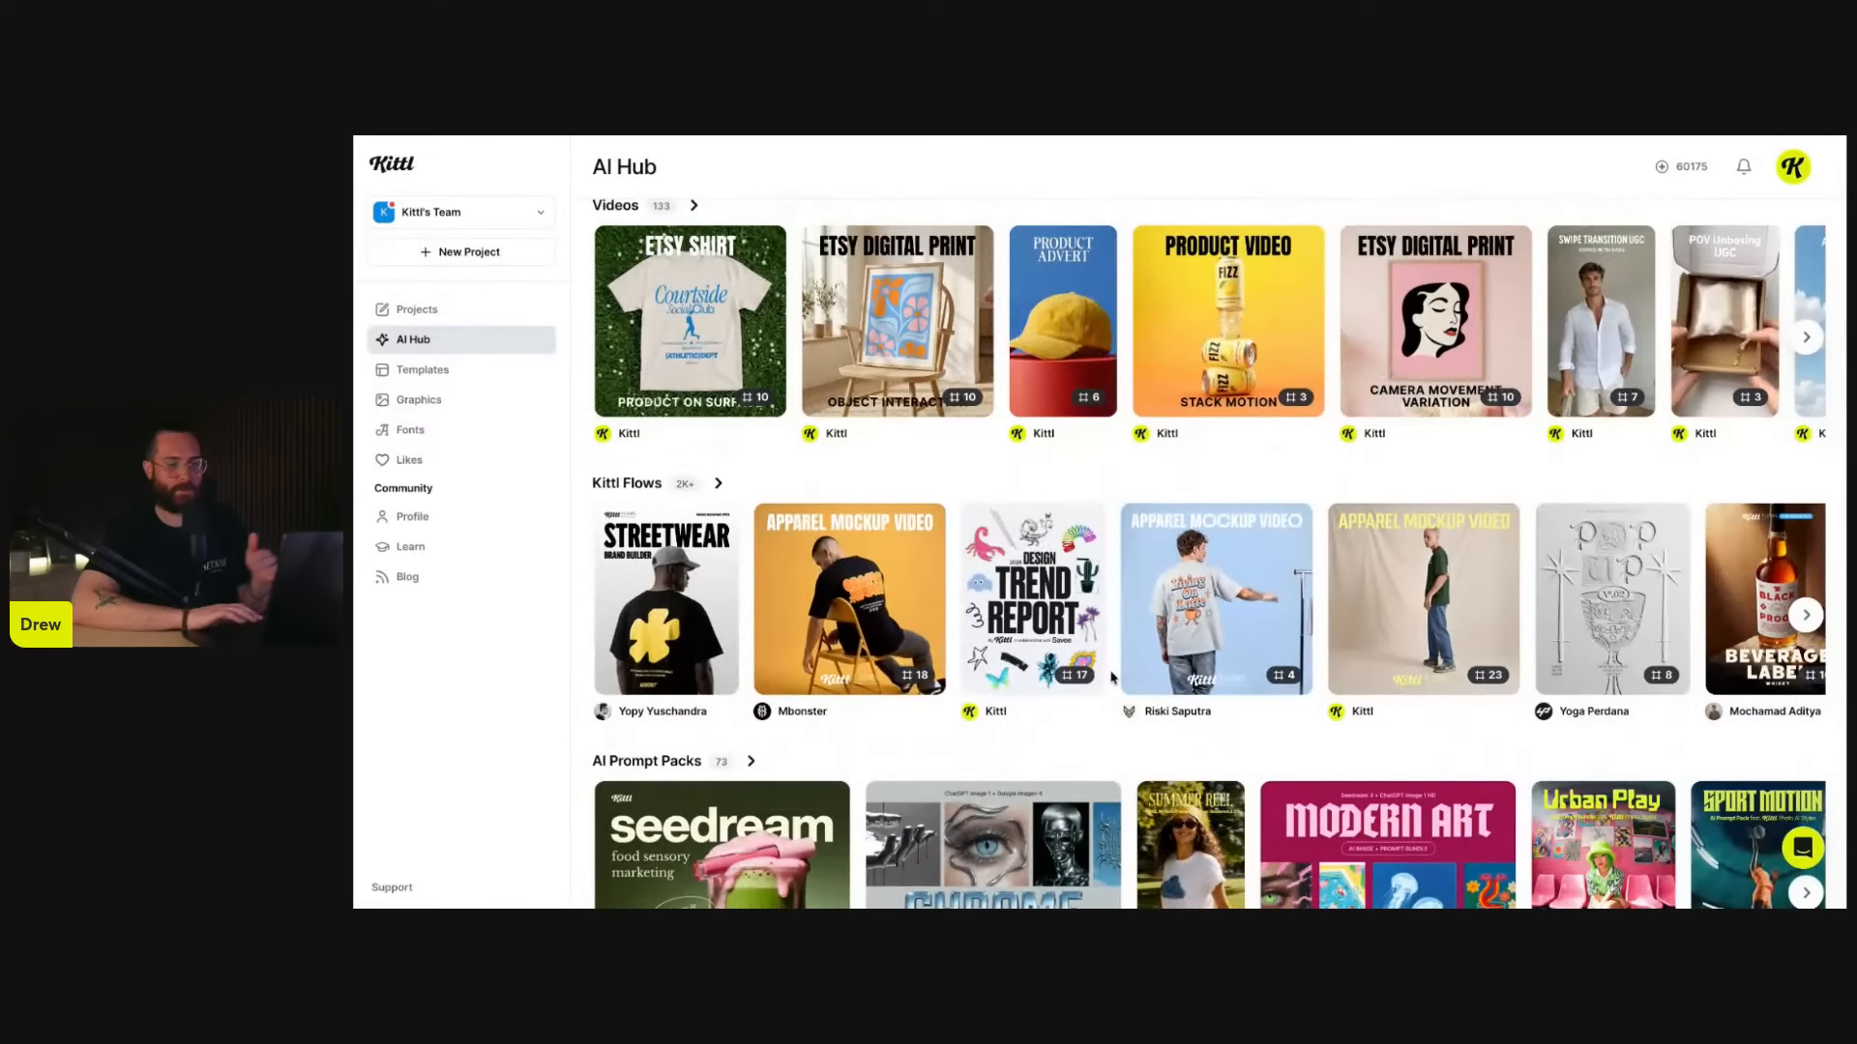
{"action": "mouse_move", "coordinate": [1018, 694]}
{"action": "mouse_move", "coordinate": [851, 677]}
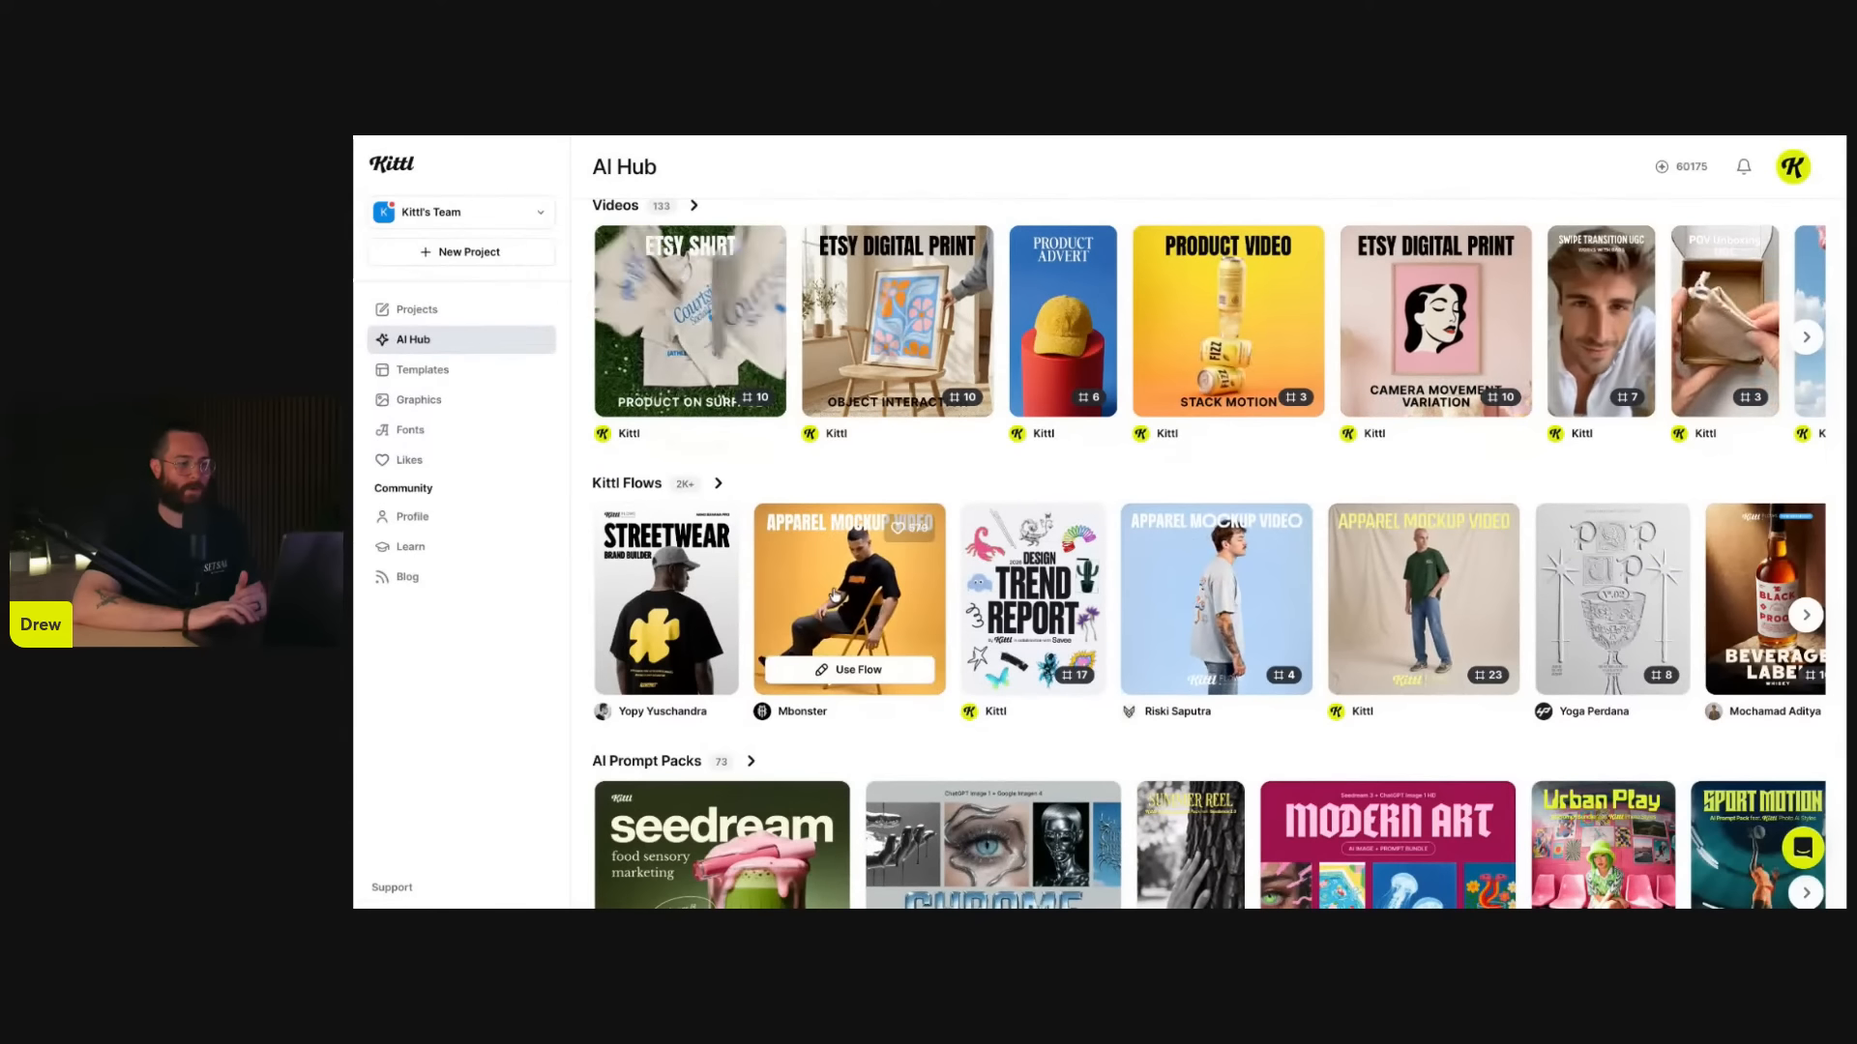
{"action": "scroll", "coordinate": [696, 269], "scroll_direction": "up", "scroll_amount": 1}
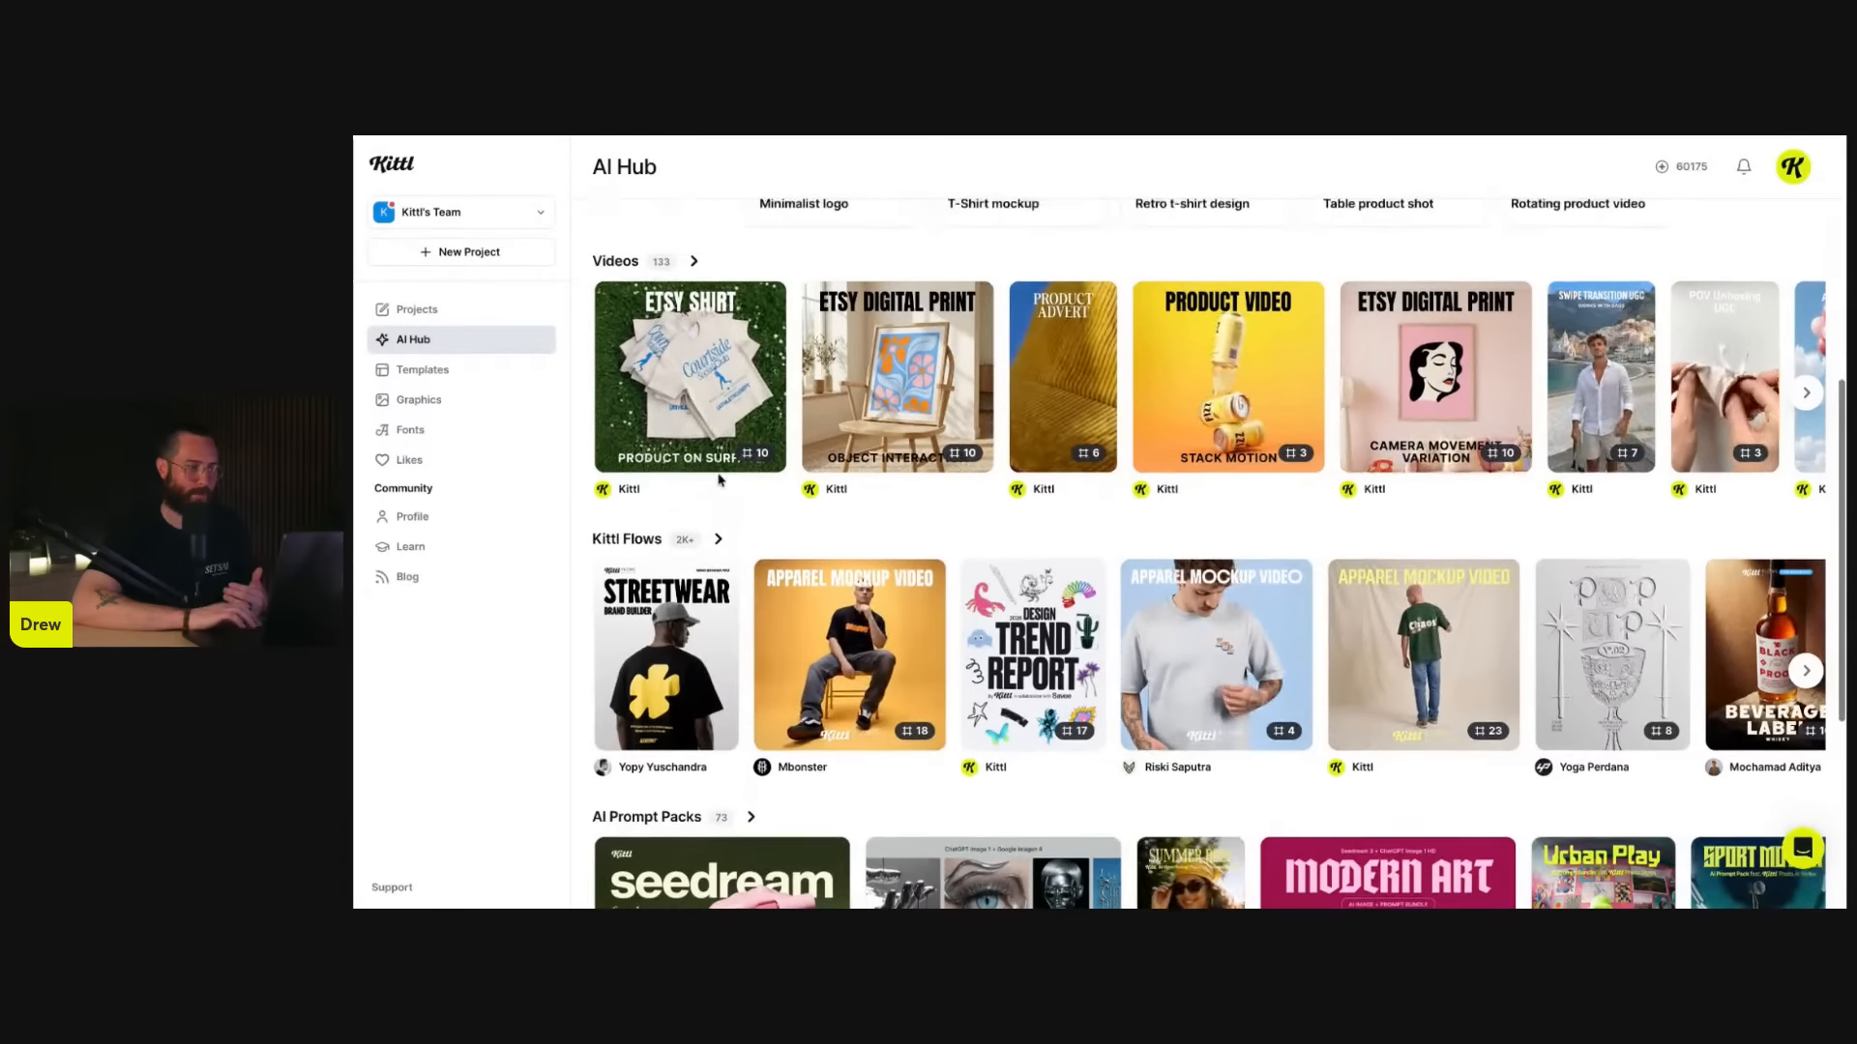
{"action": "scroll", "coordinate": [697, 269], "scroll_direction": "down", "scroll_amount": 1}
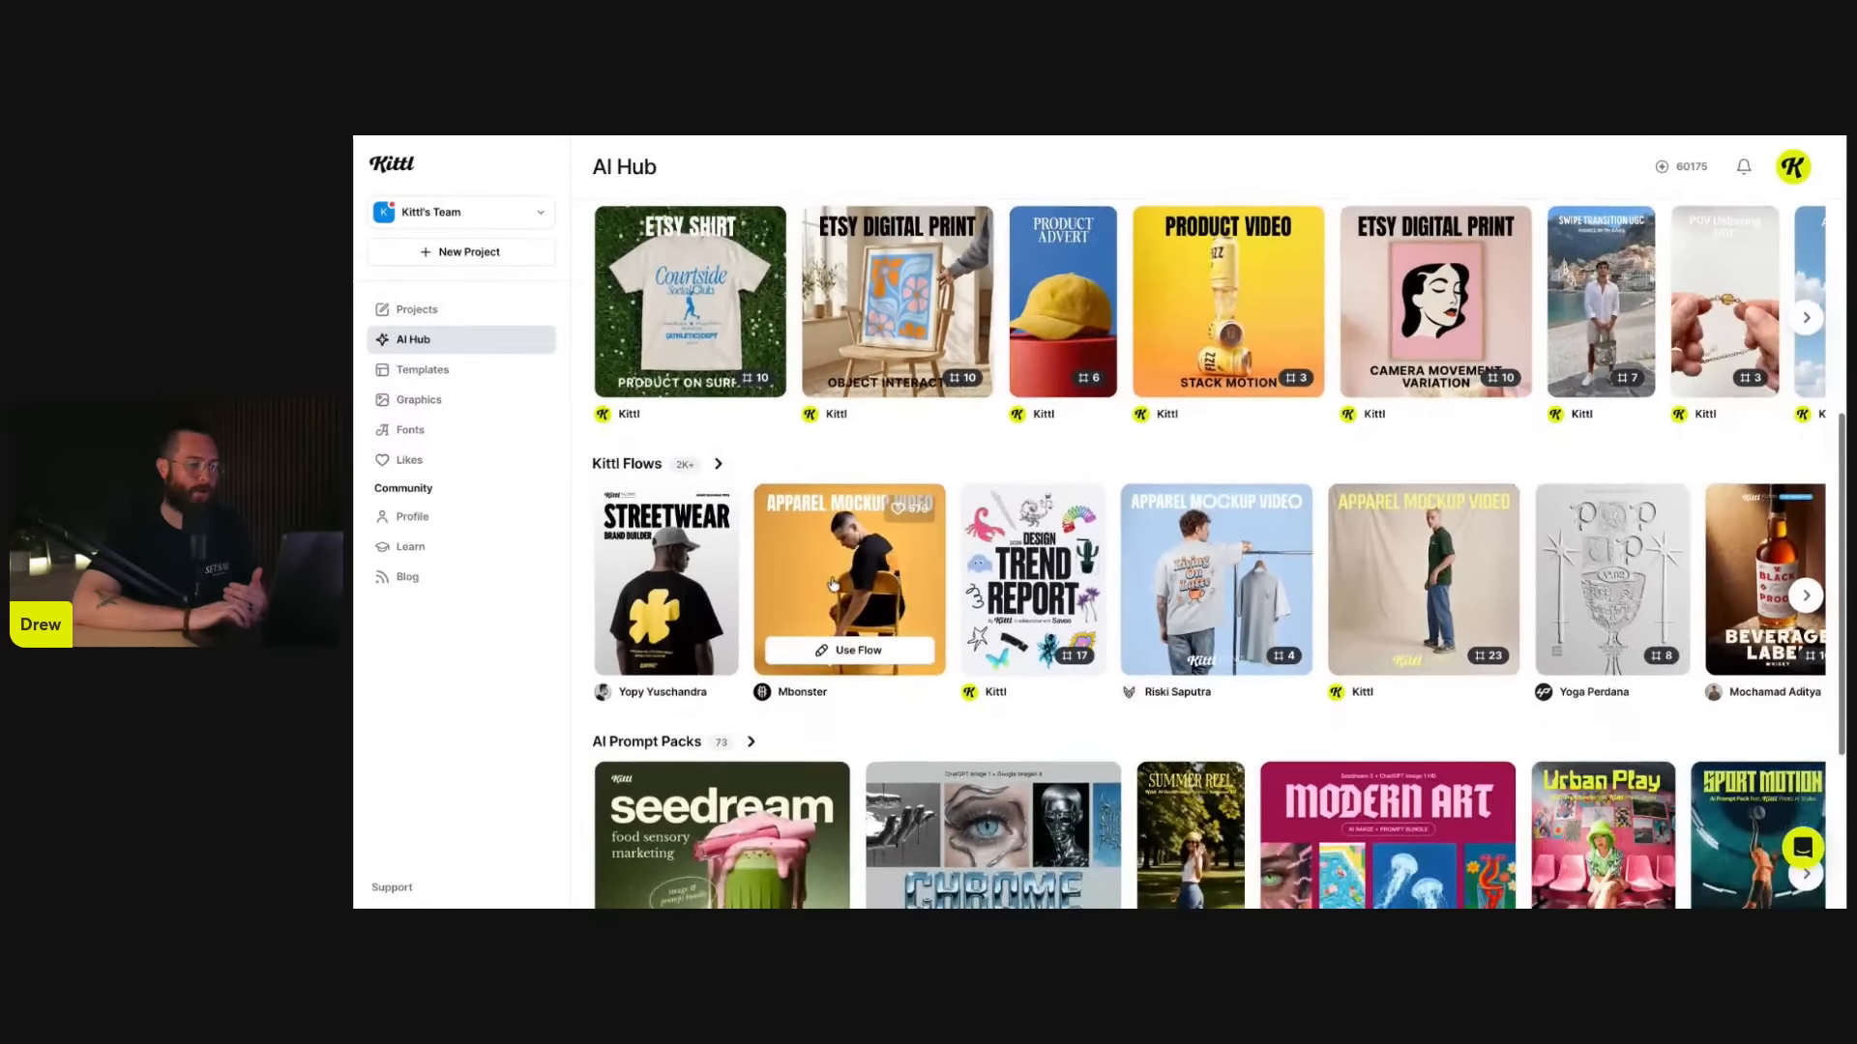
{"action": "left_click", "coordinate": [858, 587]}
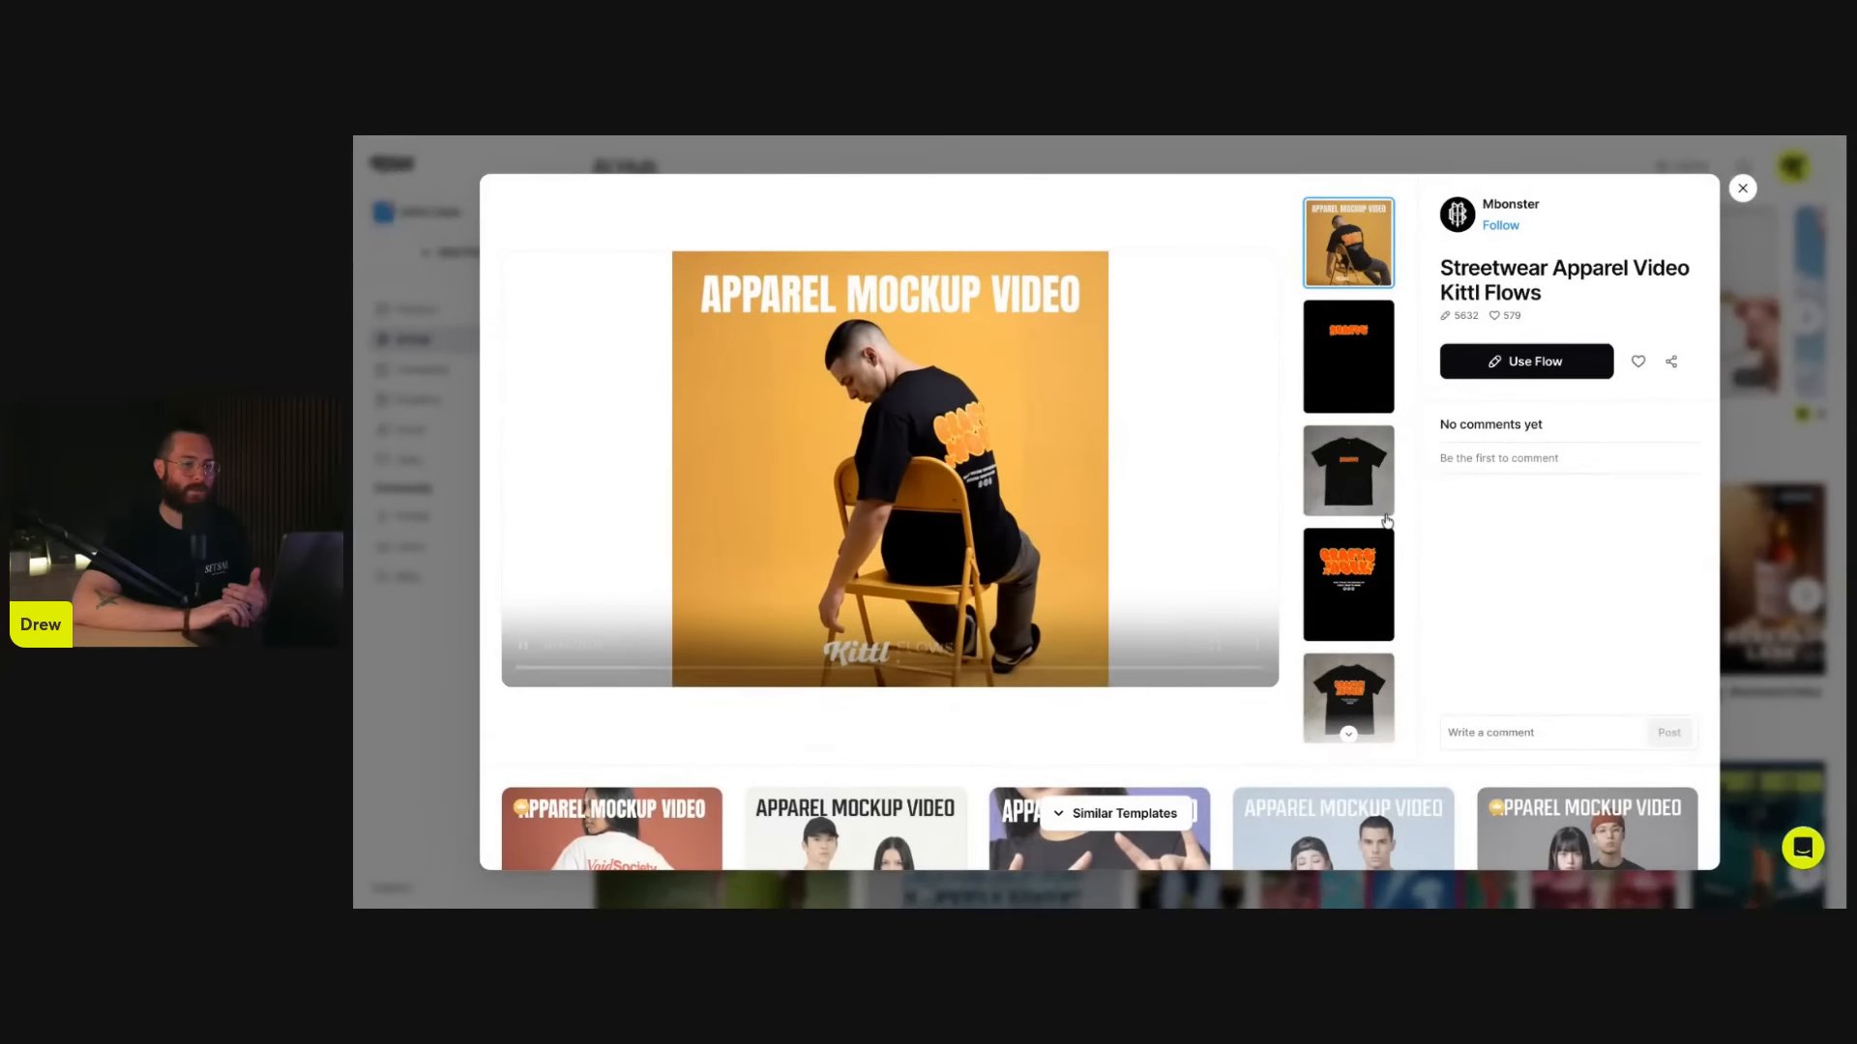
{"action": "scroll", "coordinate": [1387, 522], "scroll_direction": "down", "scroll_amount": 5}
{"action": "scroll", "coordinate": [1374, 607], "scroll_direction": "down", "scroll_amount": 3}
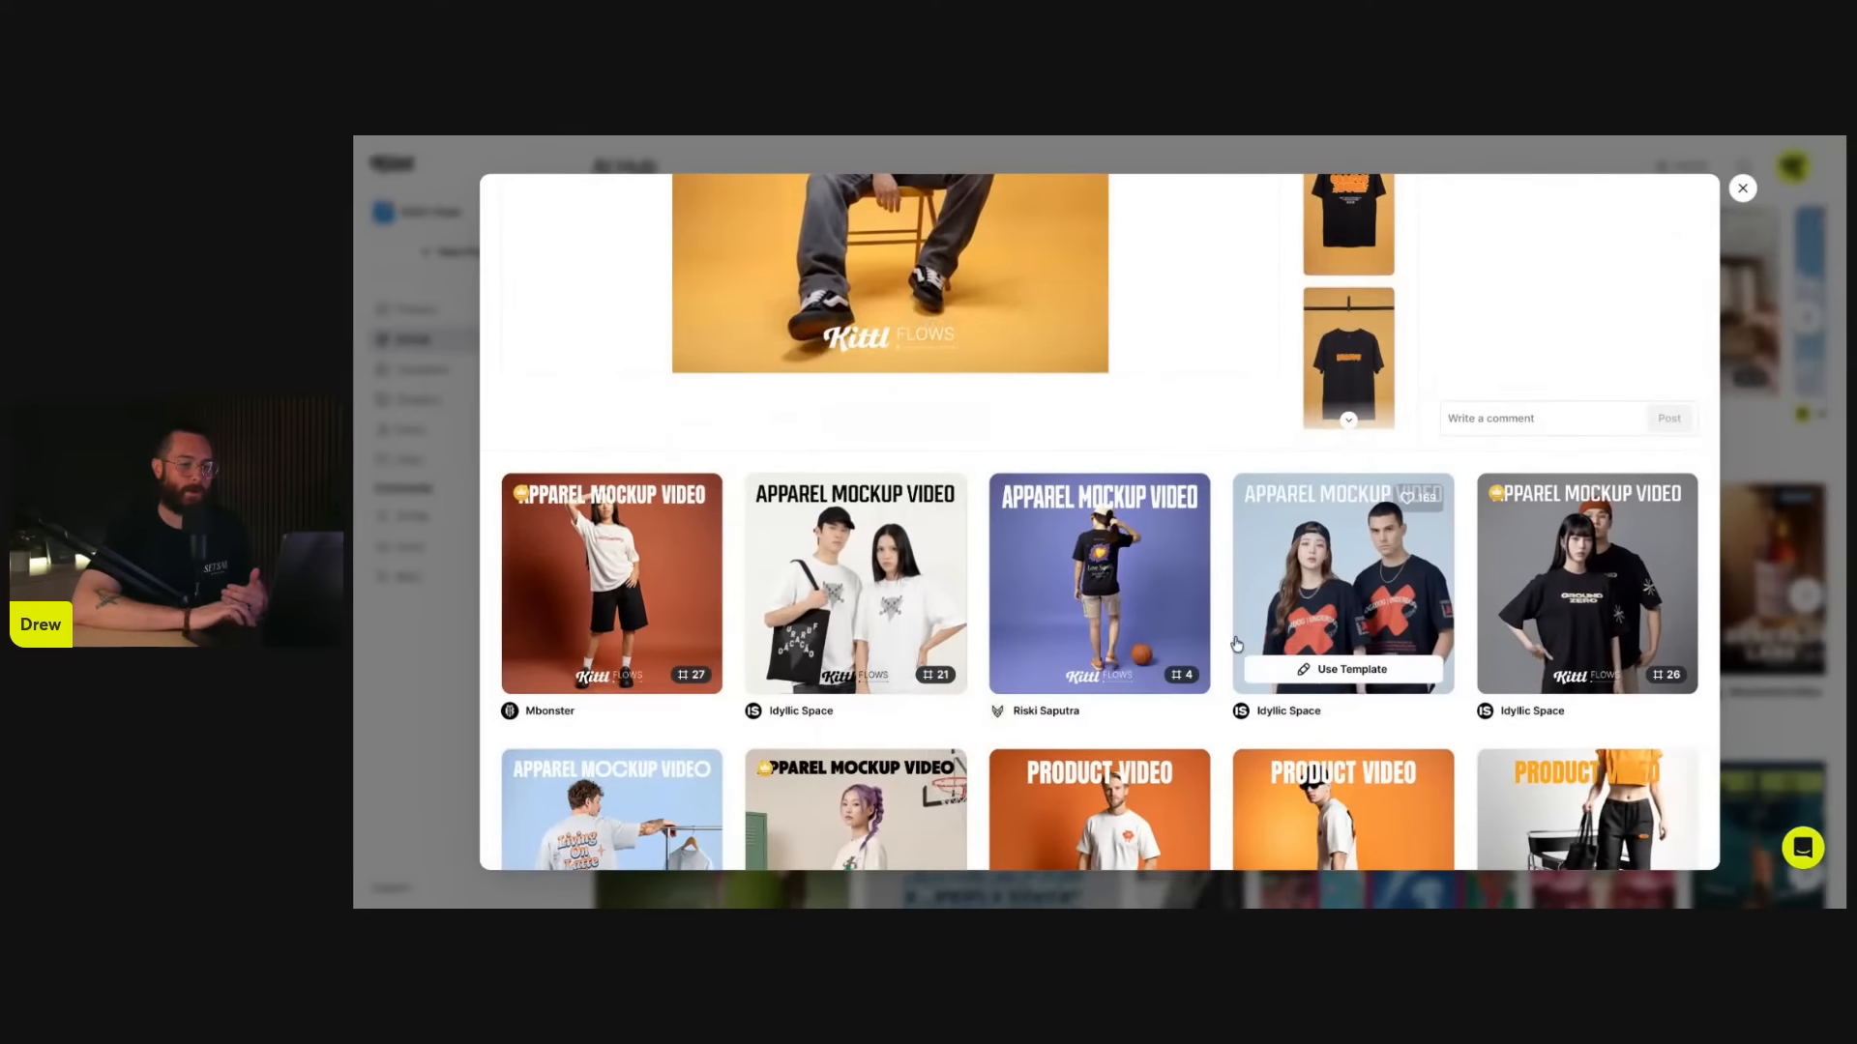
- Like the light blue Apparel Mockup Video template showing a couple and the Kittl Flow with the green T-shirt
{"action": "scroll", "coordinate": [1374, 607], "scroll_direction": "down", "scroll_amount": 1}
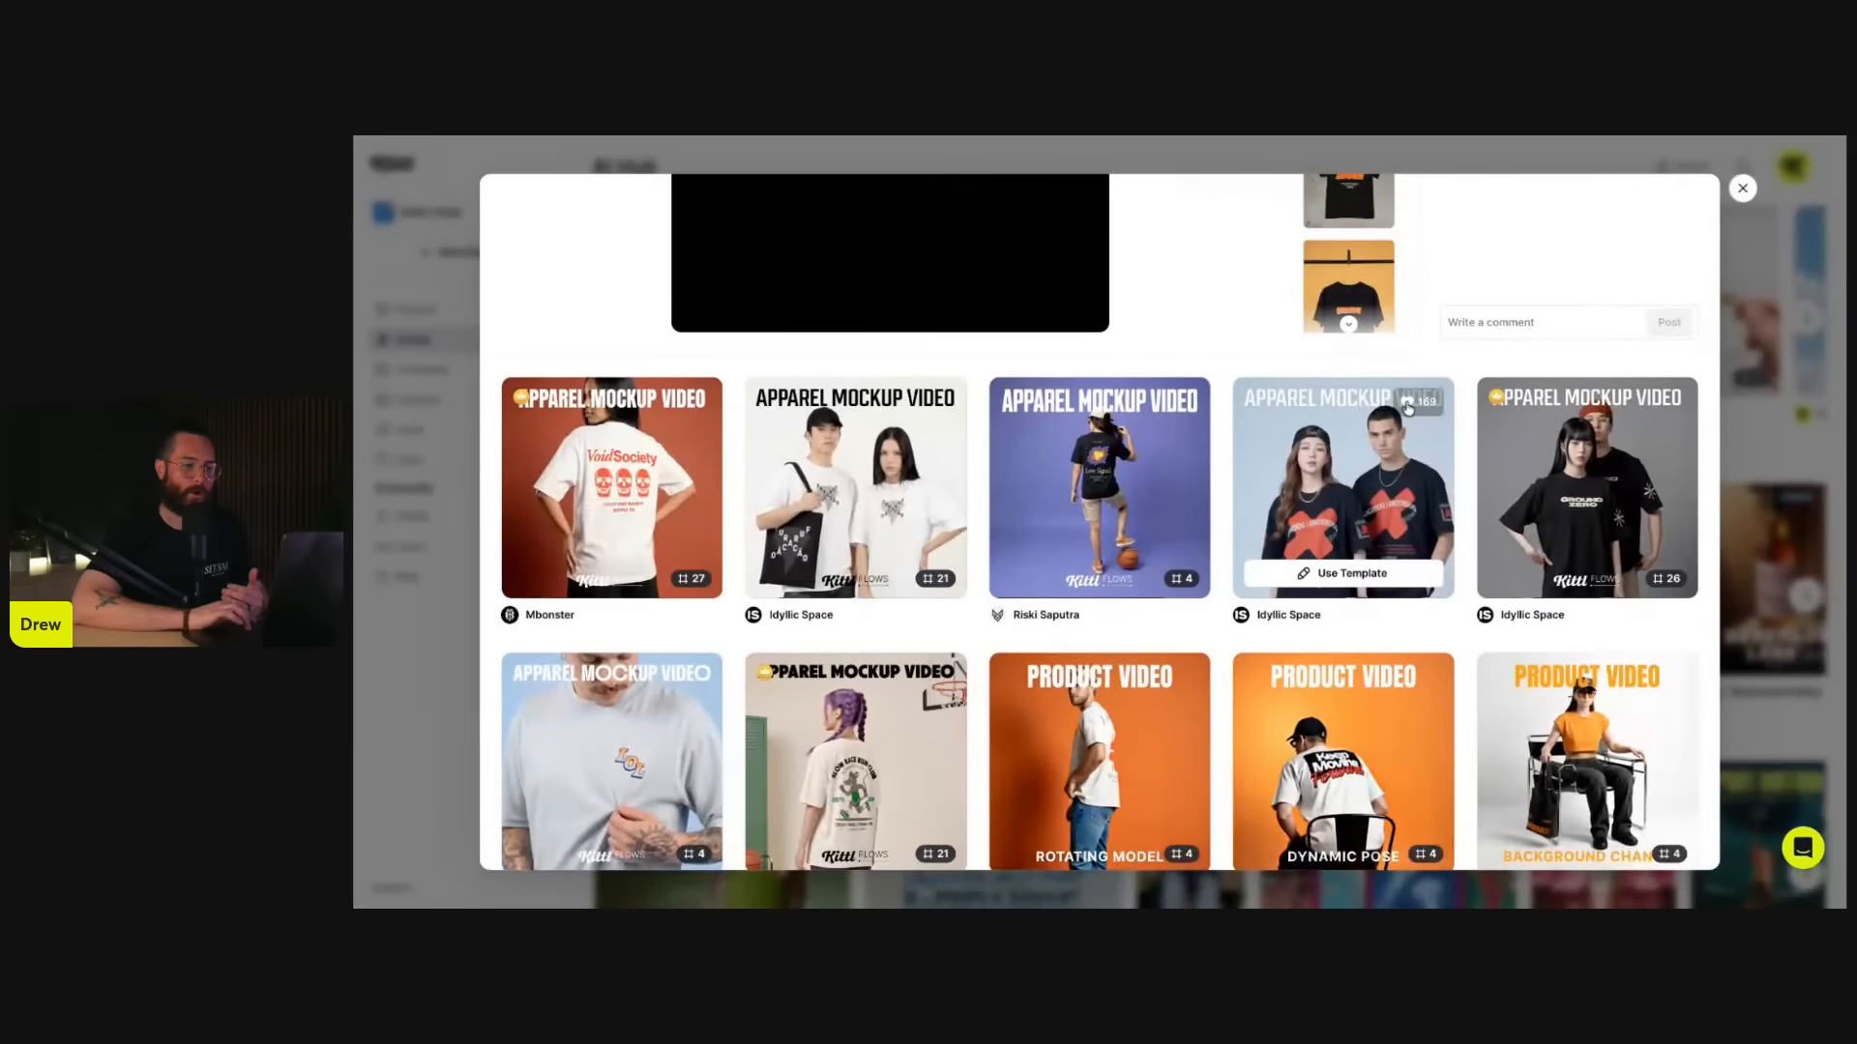
{"action": "left_click", "coordinate": [1411, 407]}
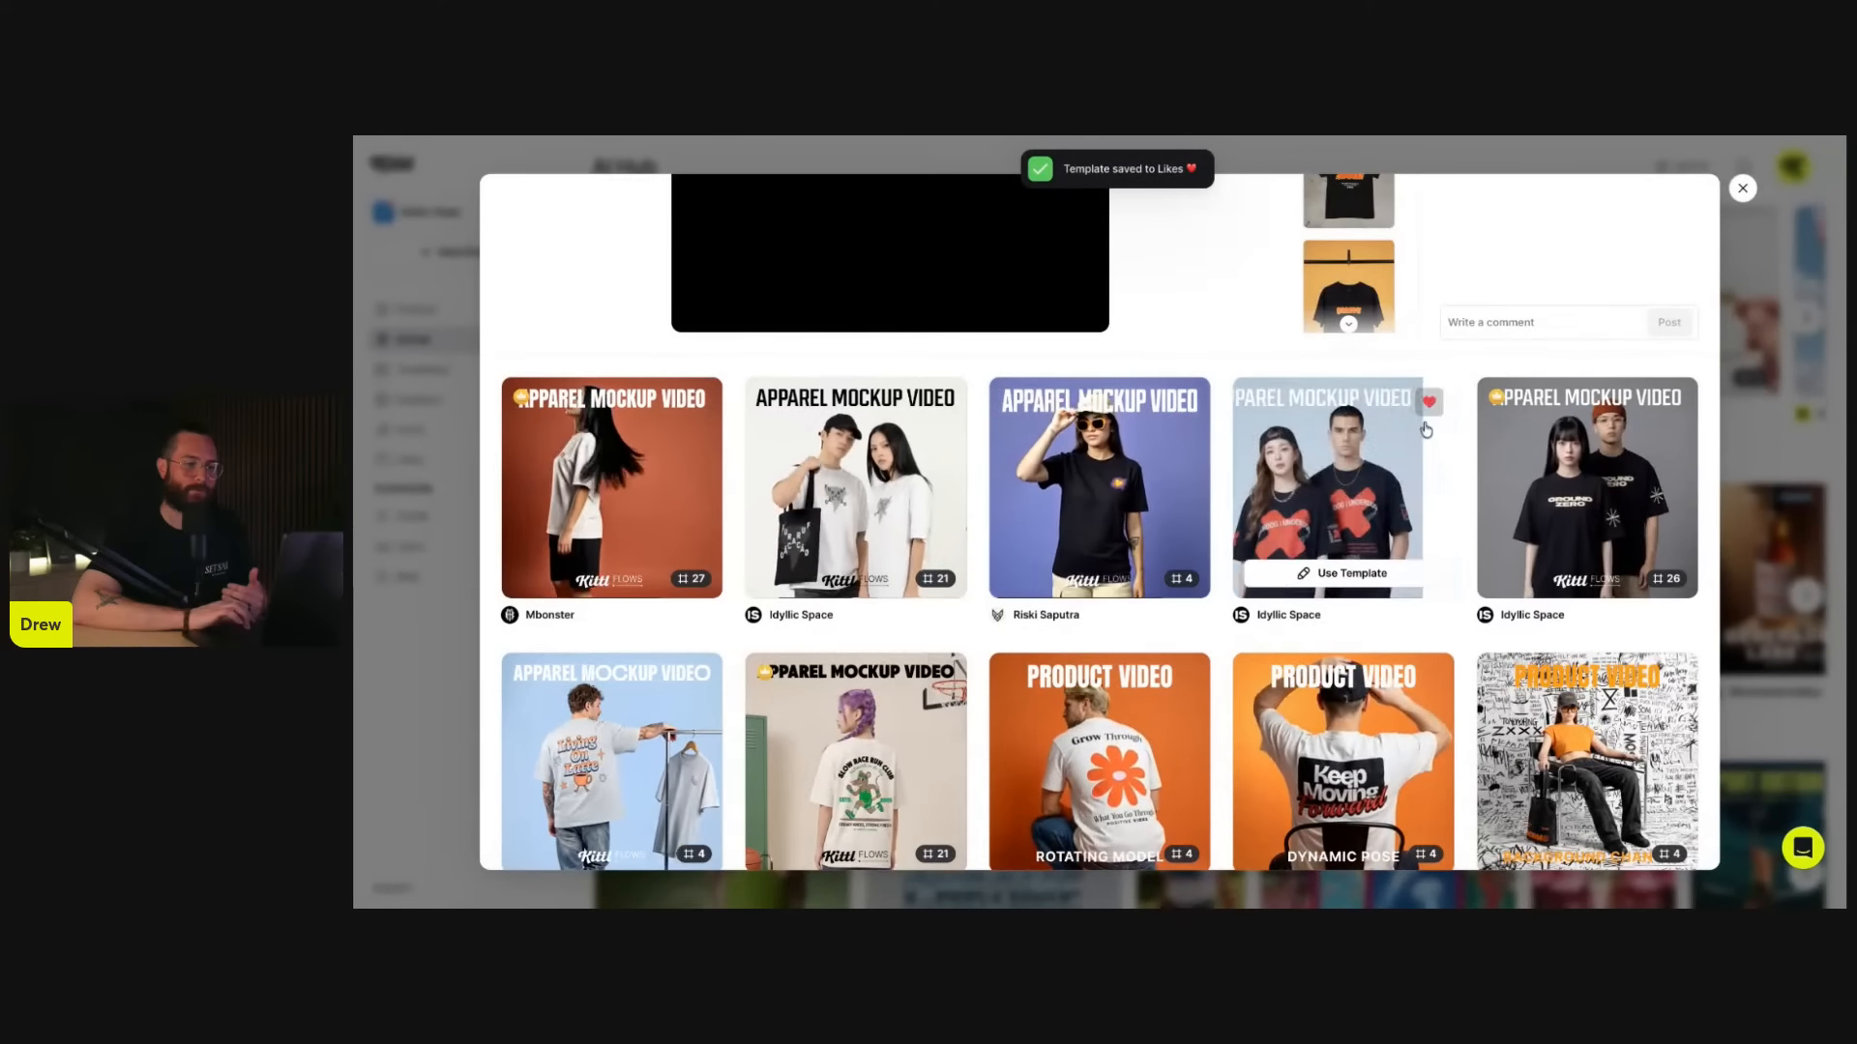
{"action": "left_click", "coordinate": [1741, 190]}
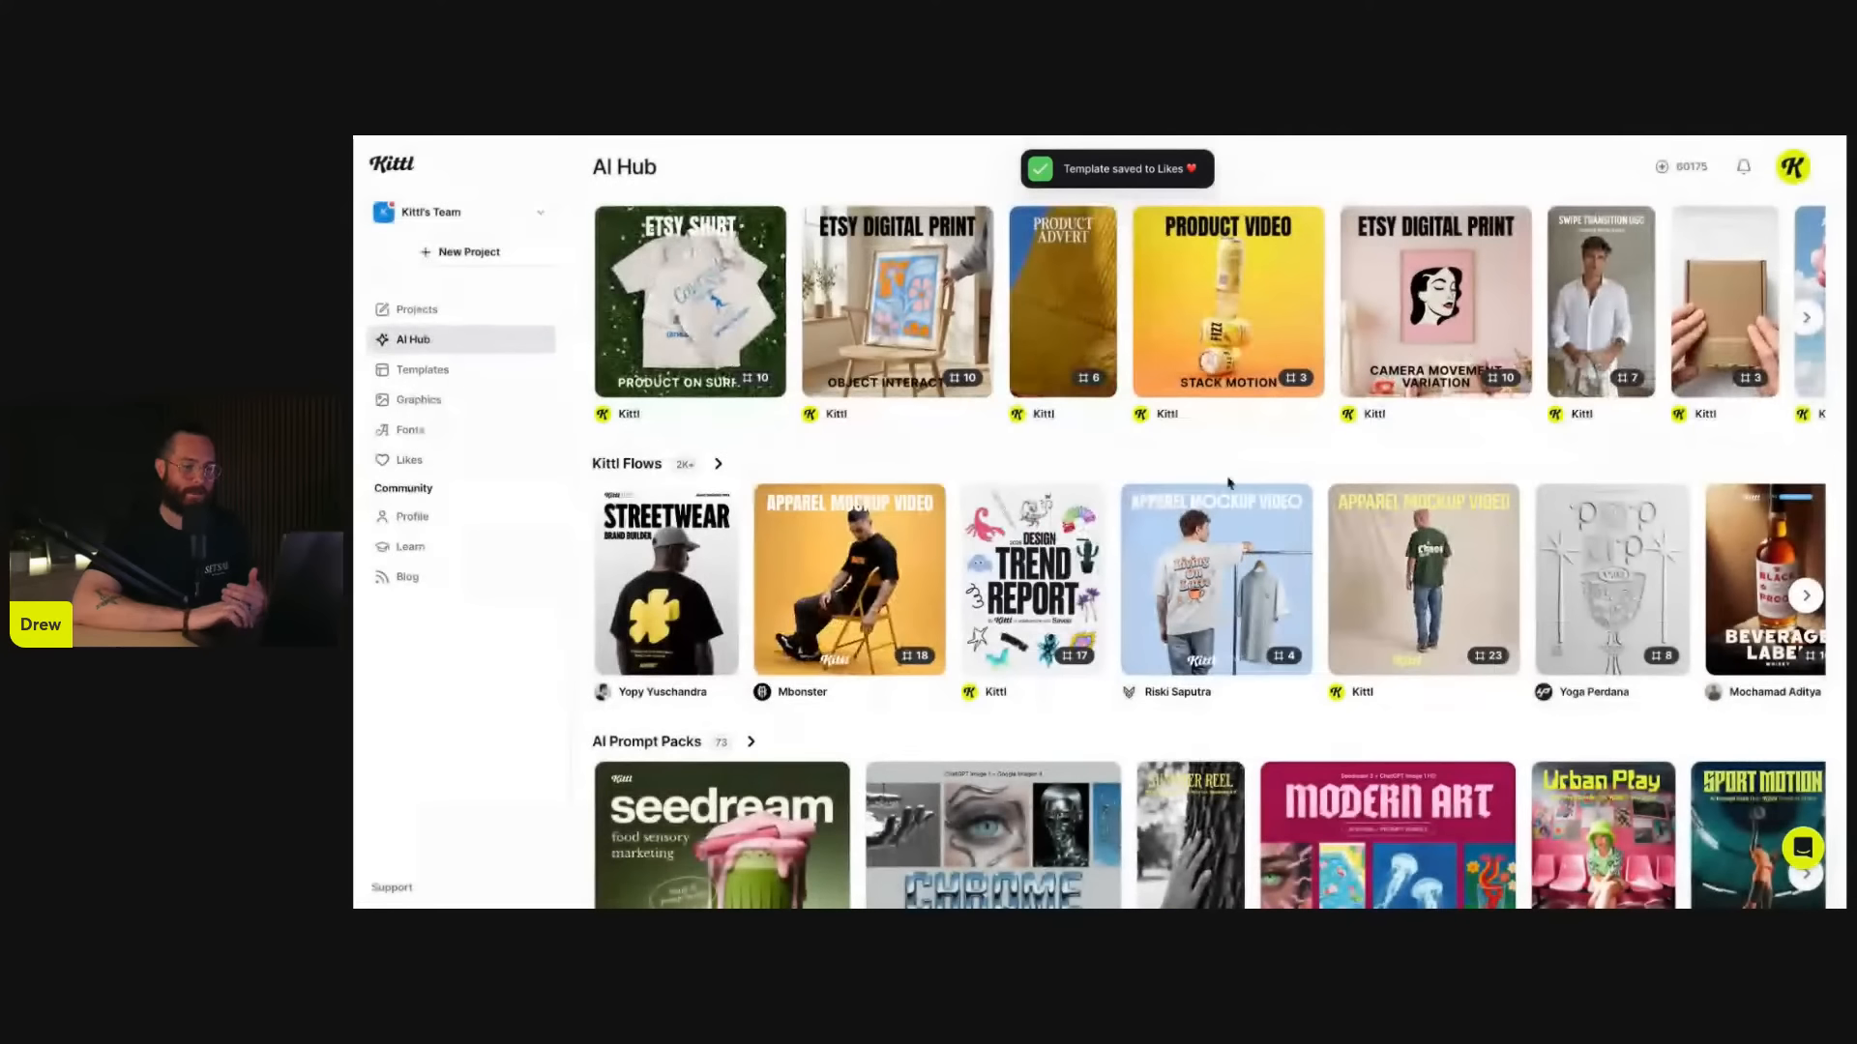
{"action": "left_click", "coordinate": [1469, 509]}
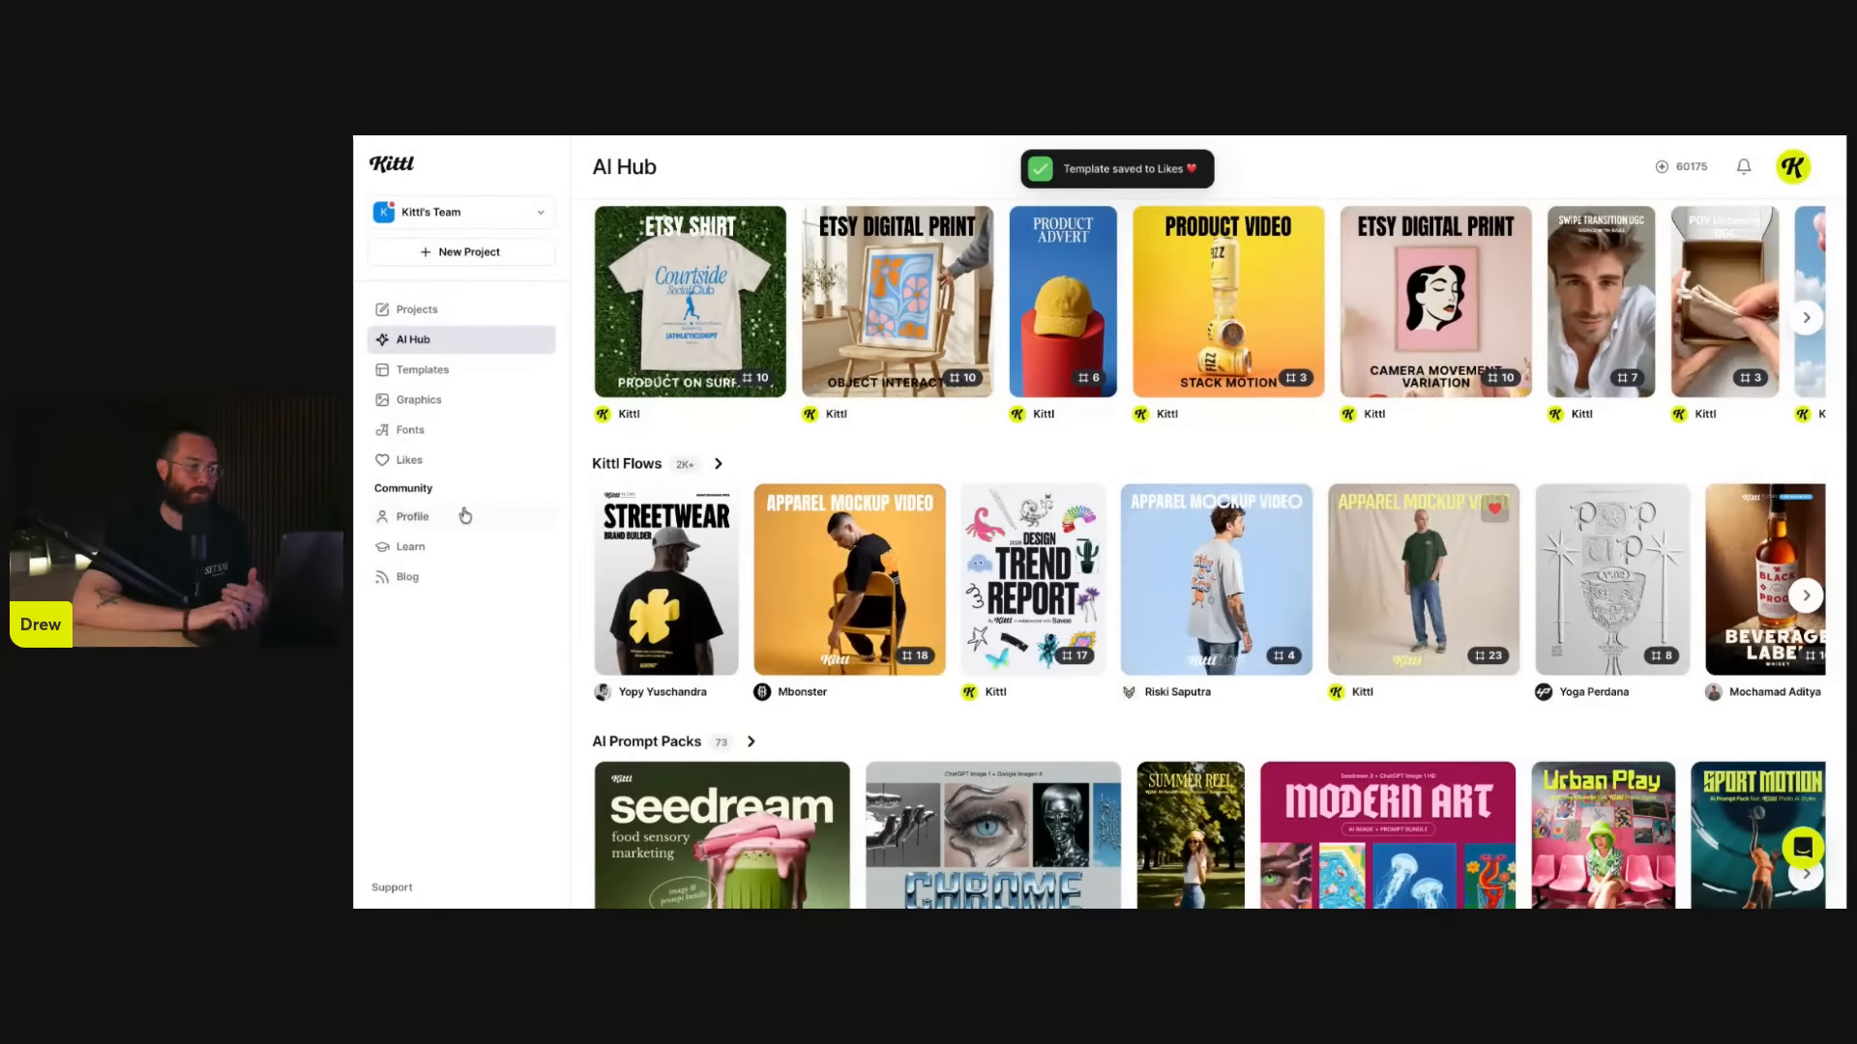
- Review the liked templates, graphics, and AI images and videos, and view the template library's categories
{"action": "left_click", "coordinate": [409, 460]}
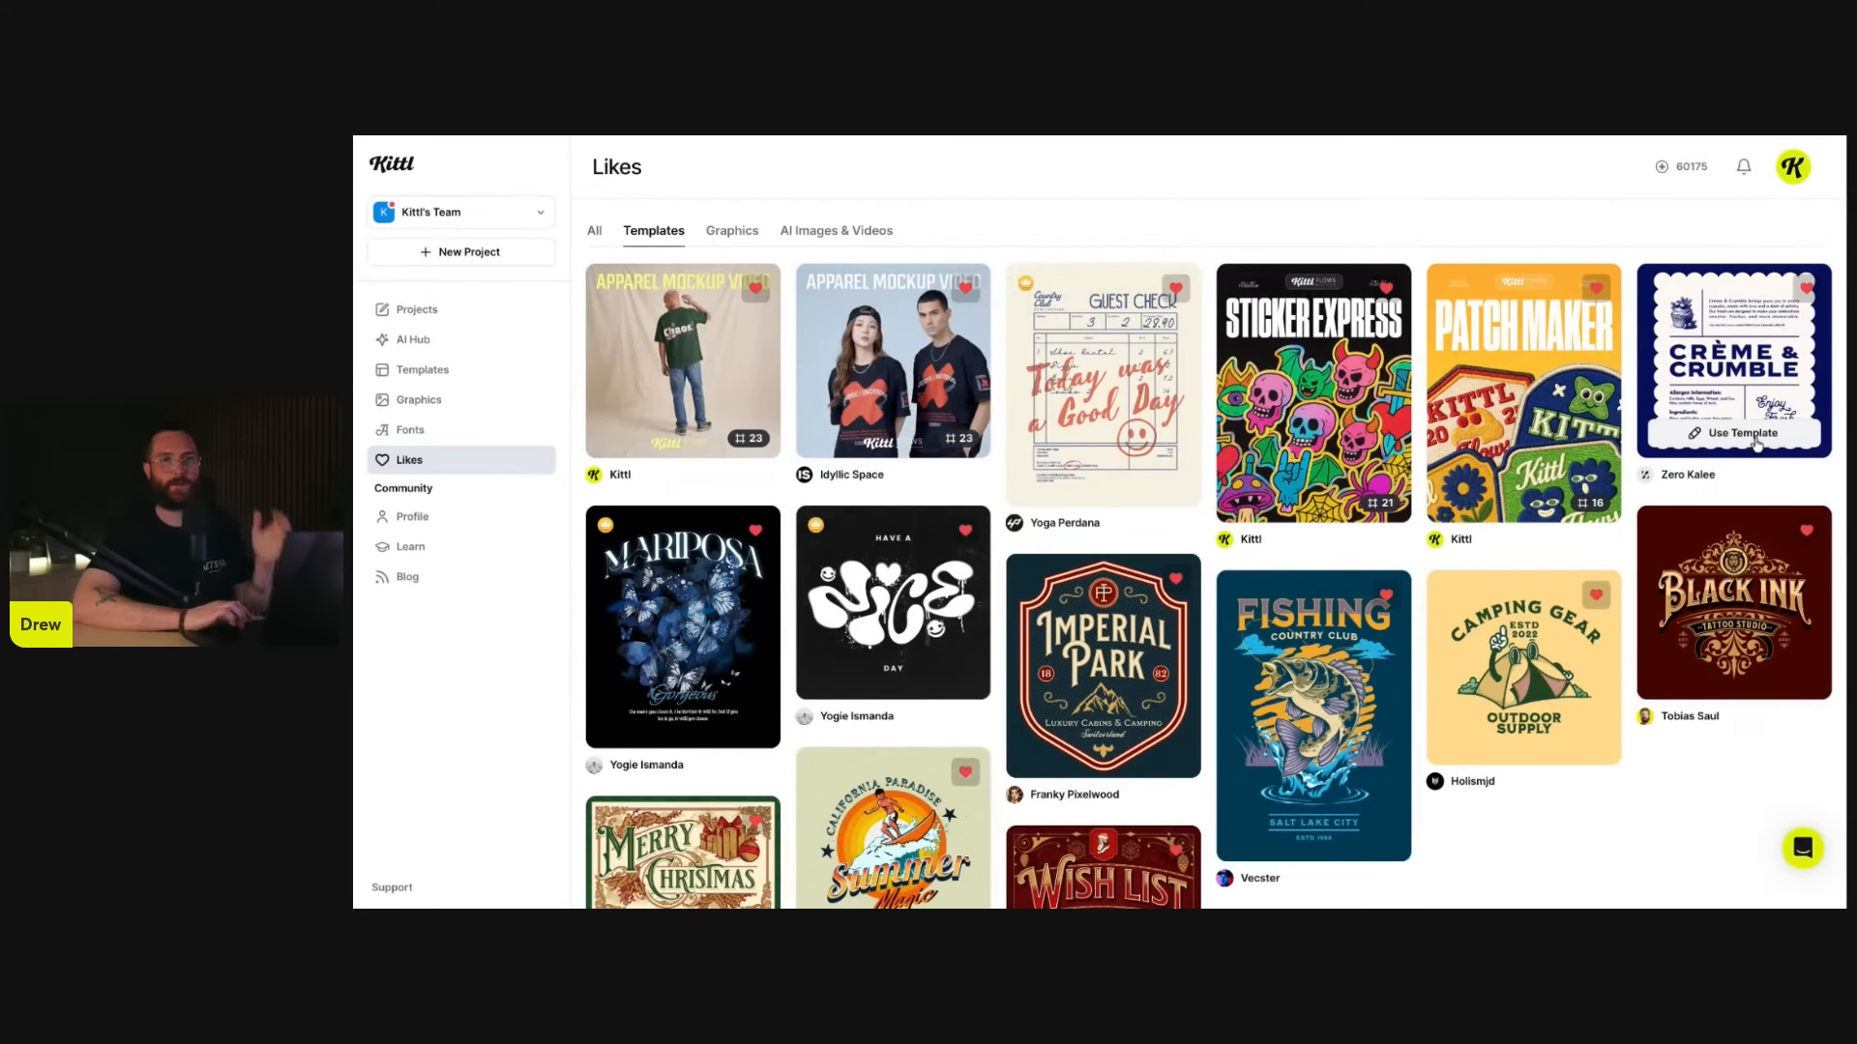
{"action": "left_click", "coordinate": [737, 236]}
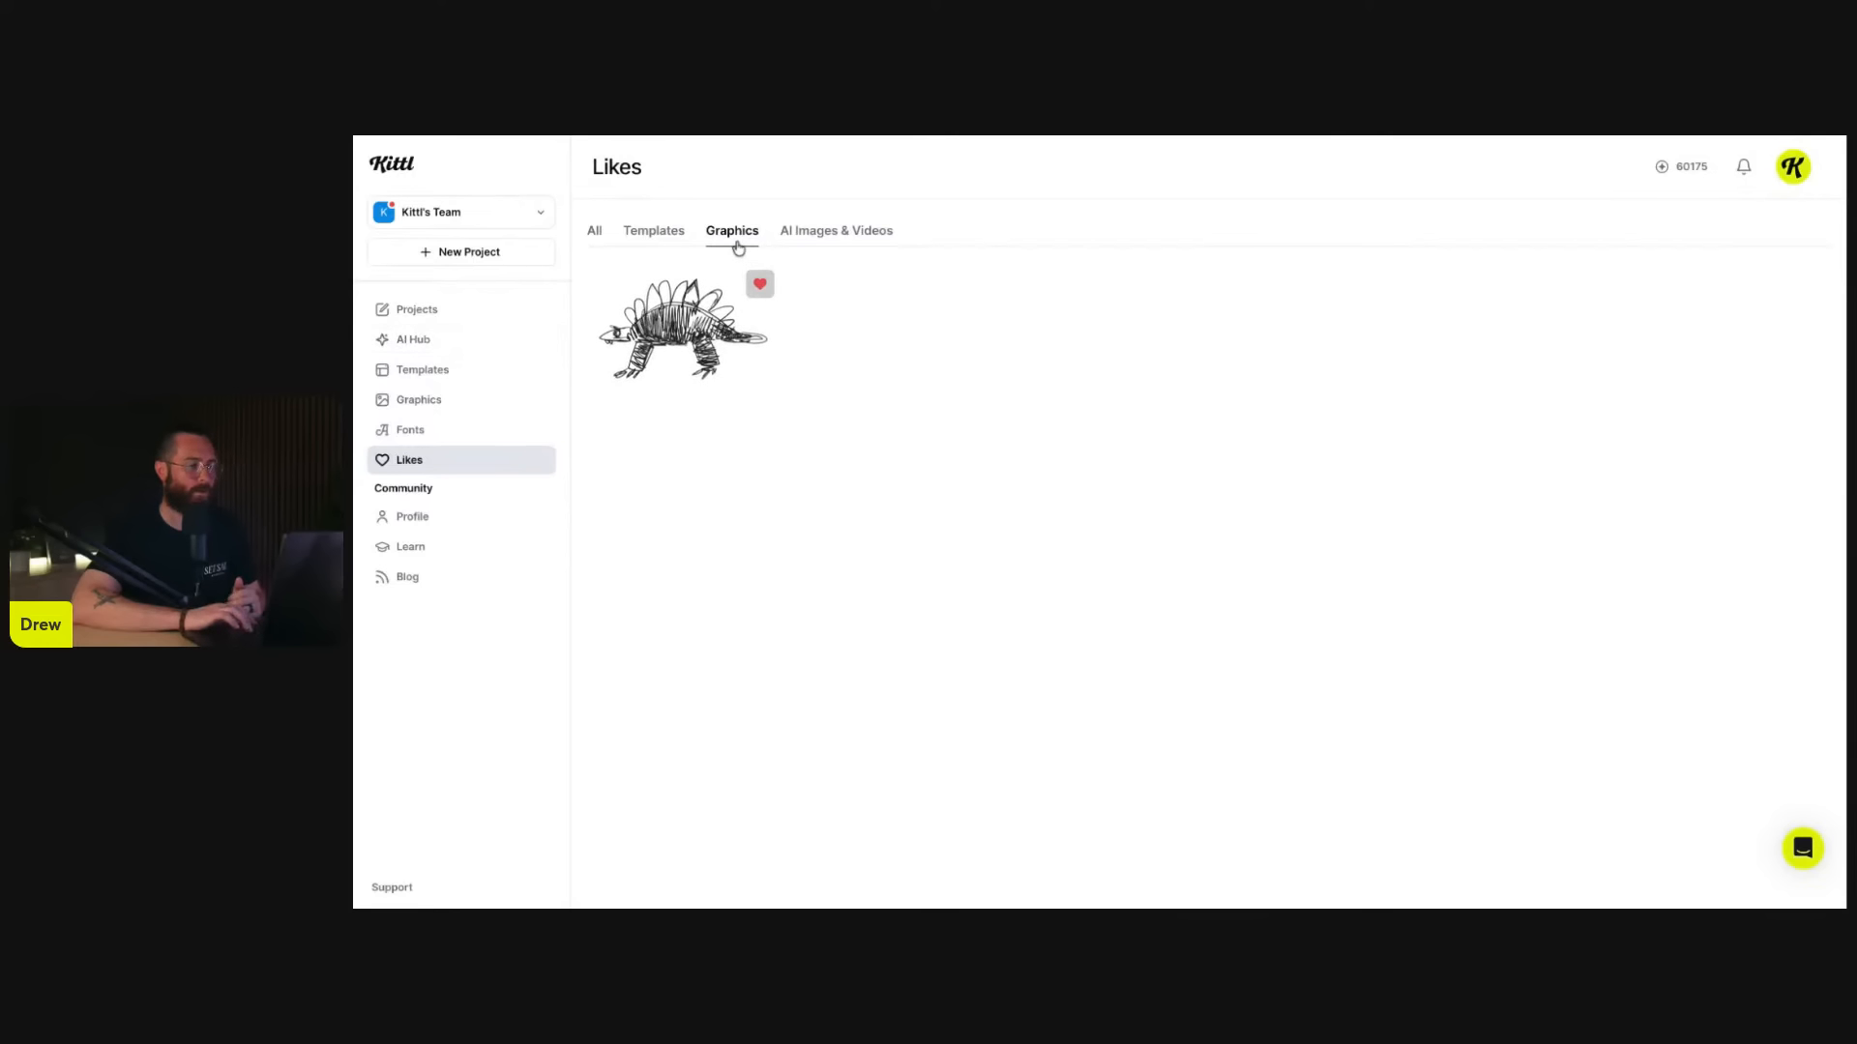
{"action": "left_click", "coordinate": [820, 235]}
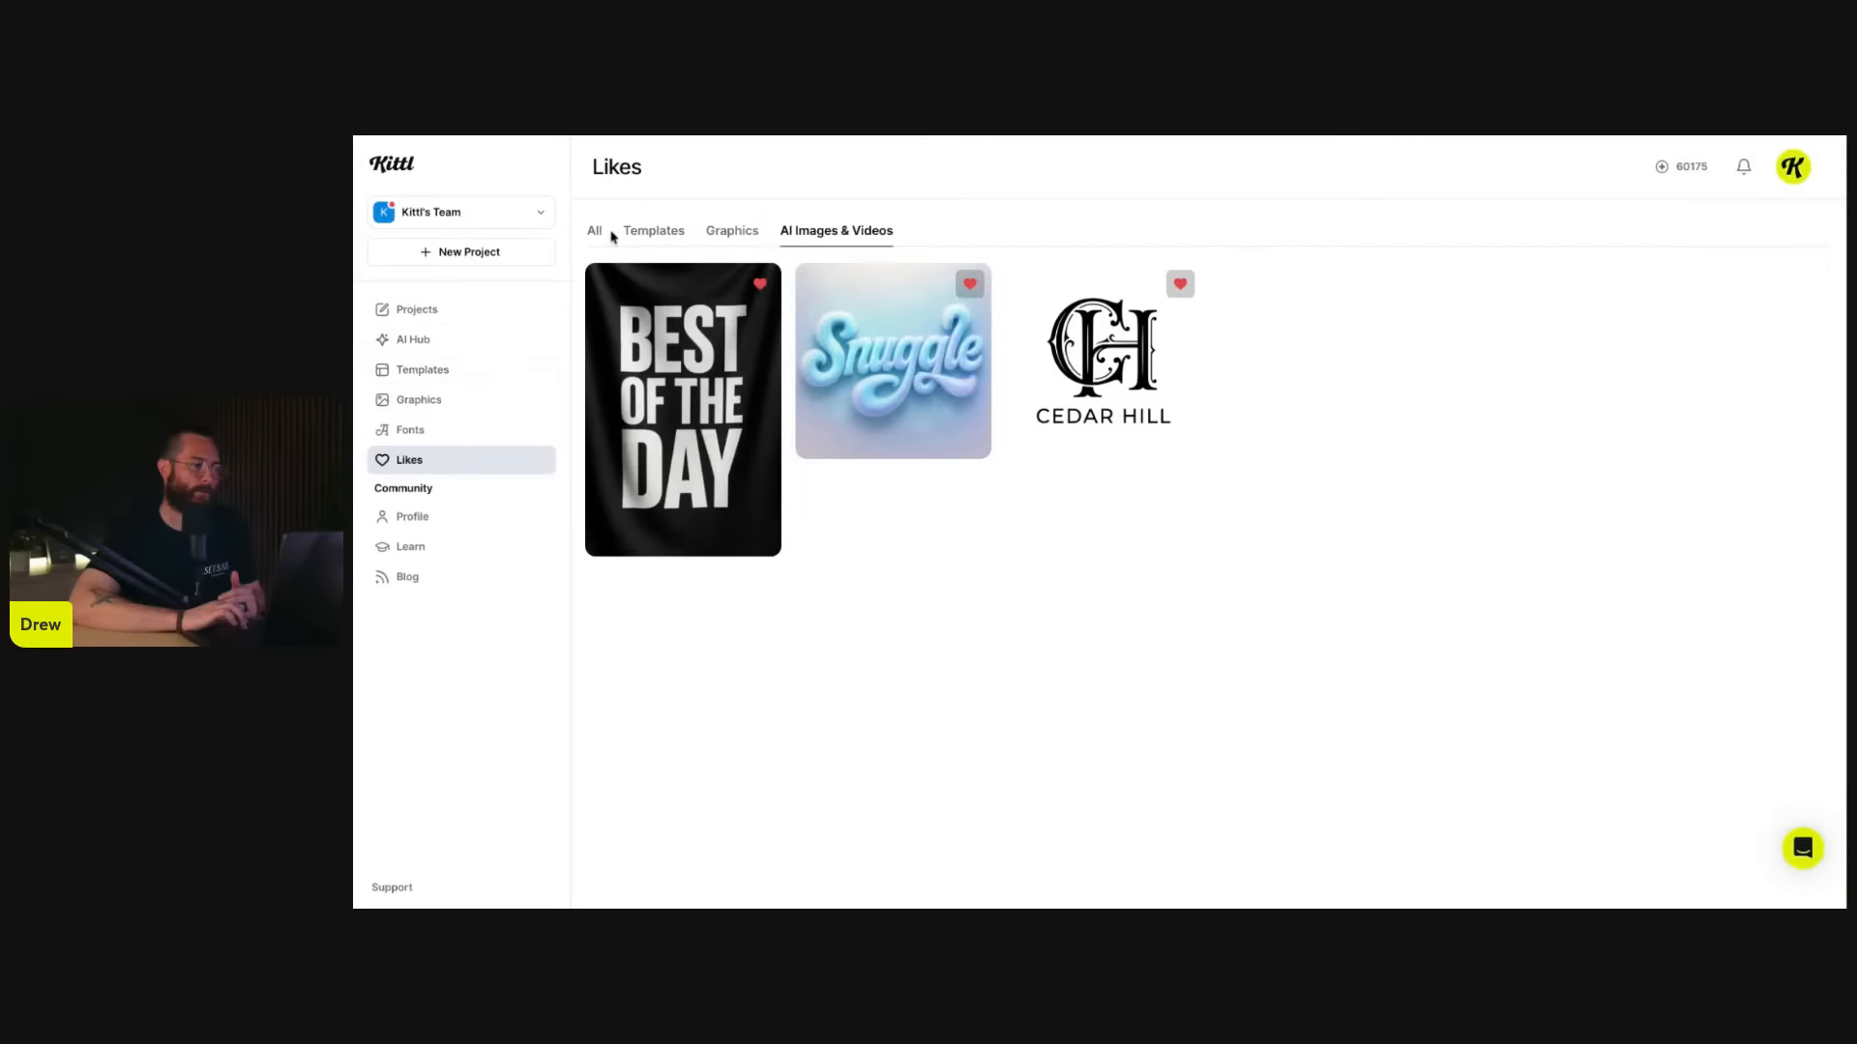
{"action": "left_click", "coordinate": [411, 370]}
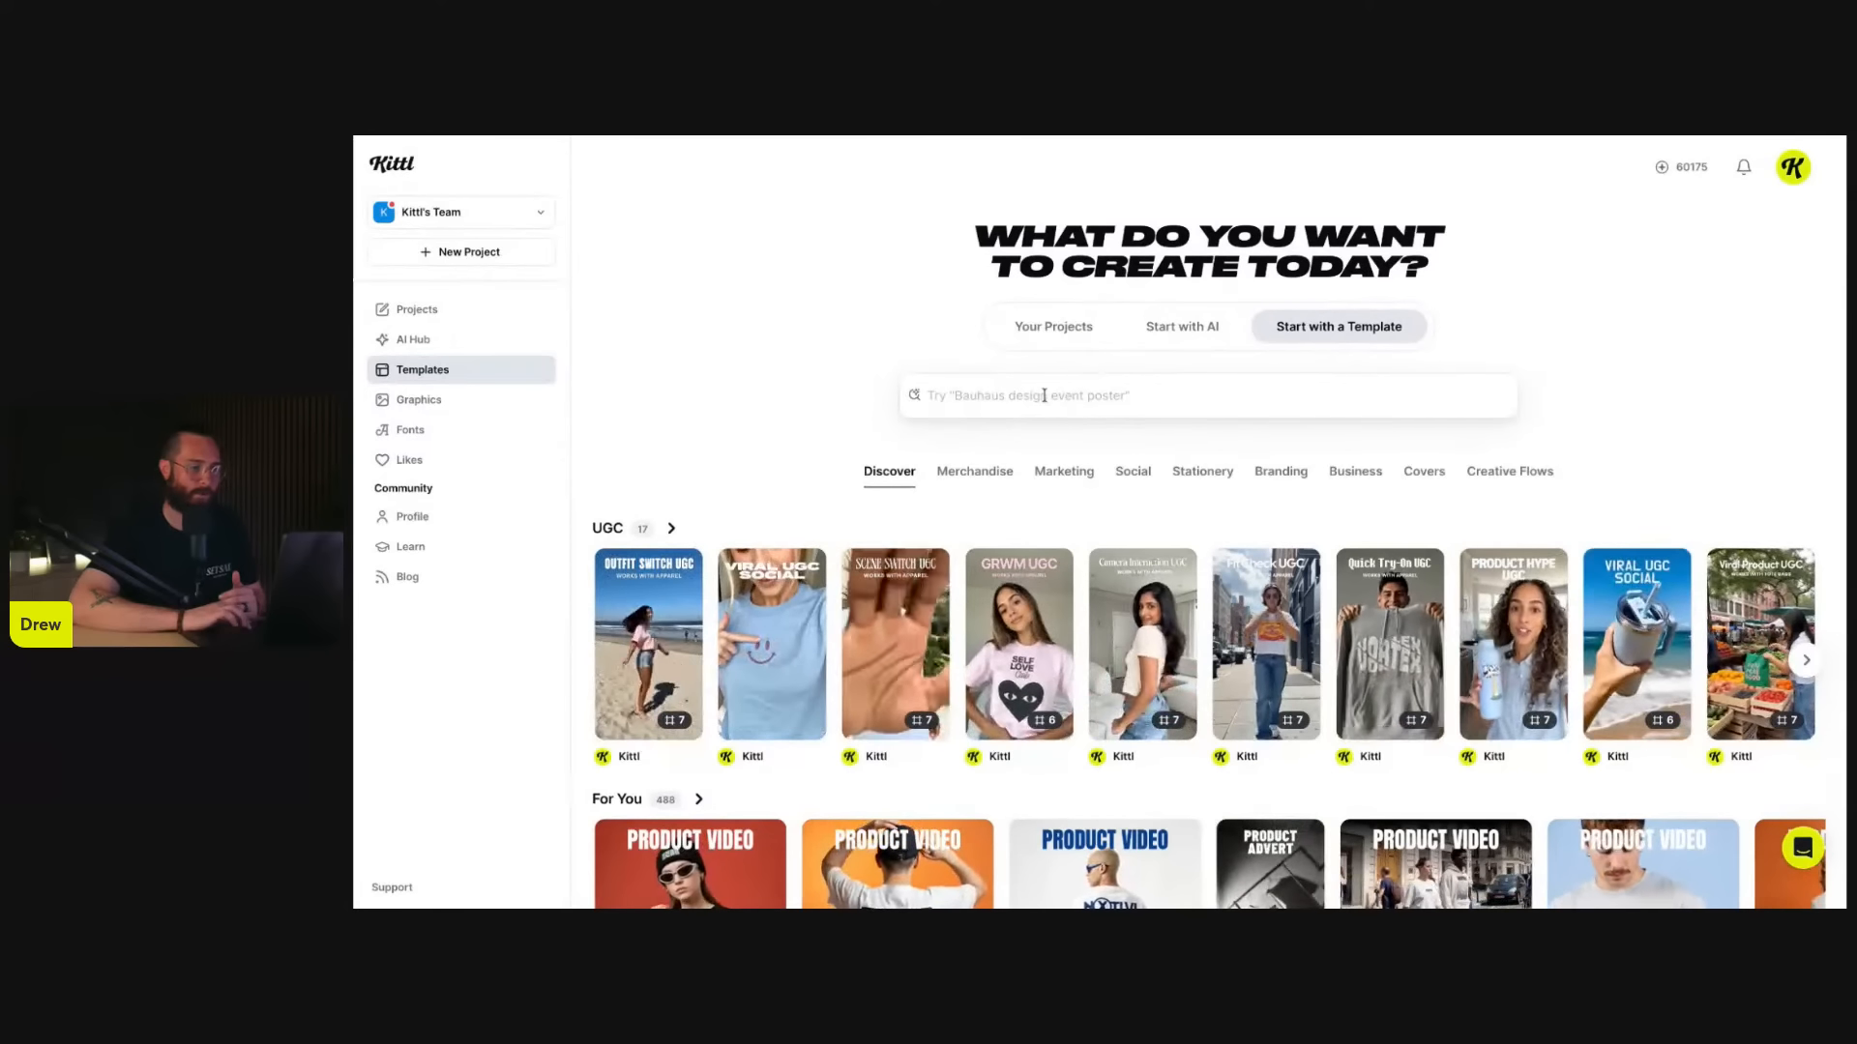
{"action": "scroll", "coordinate": [976, 430], "scroll_direction": "down", "scroll_amount": 1}
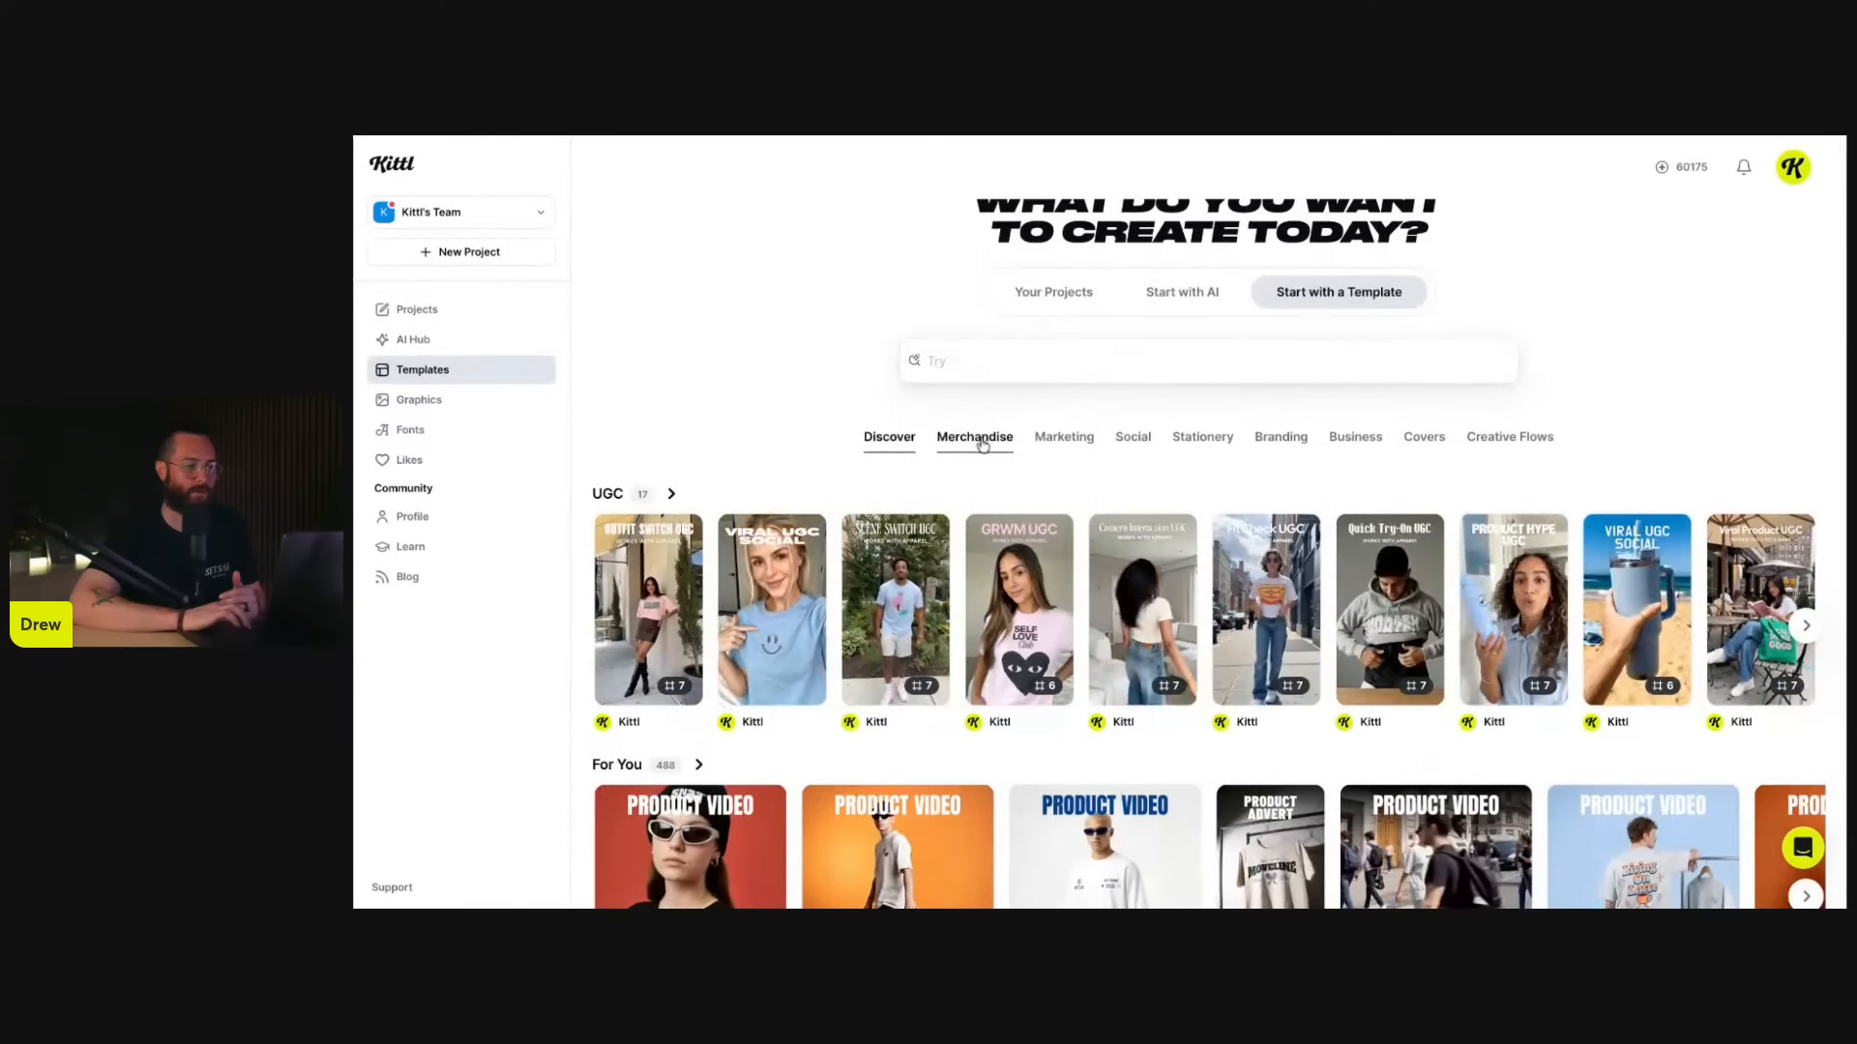
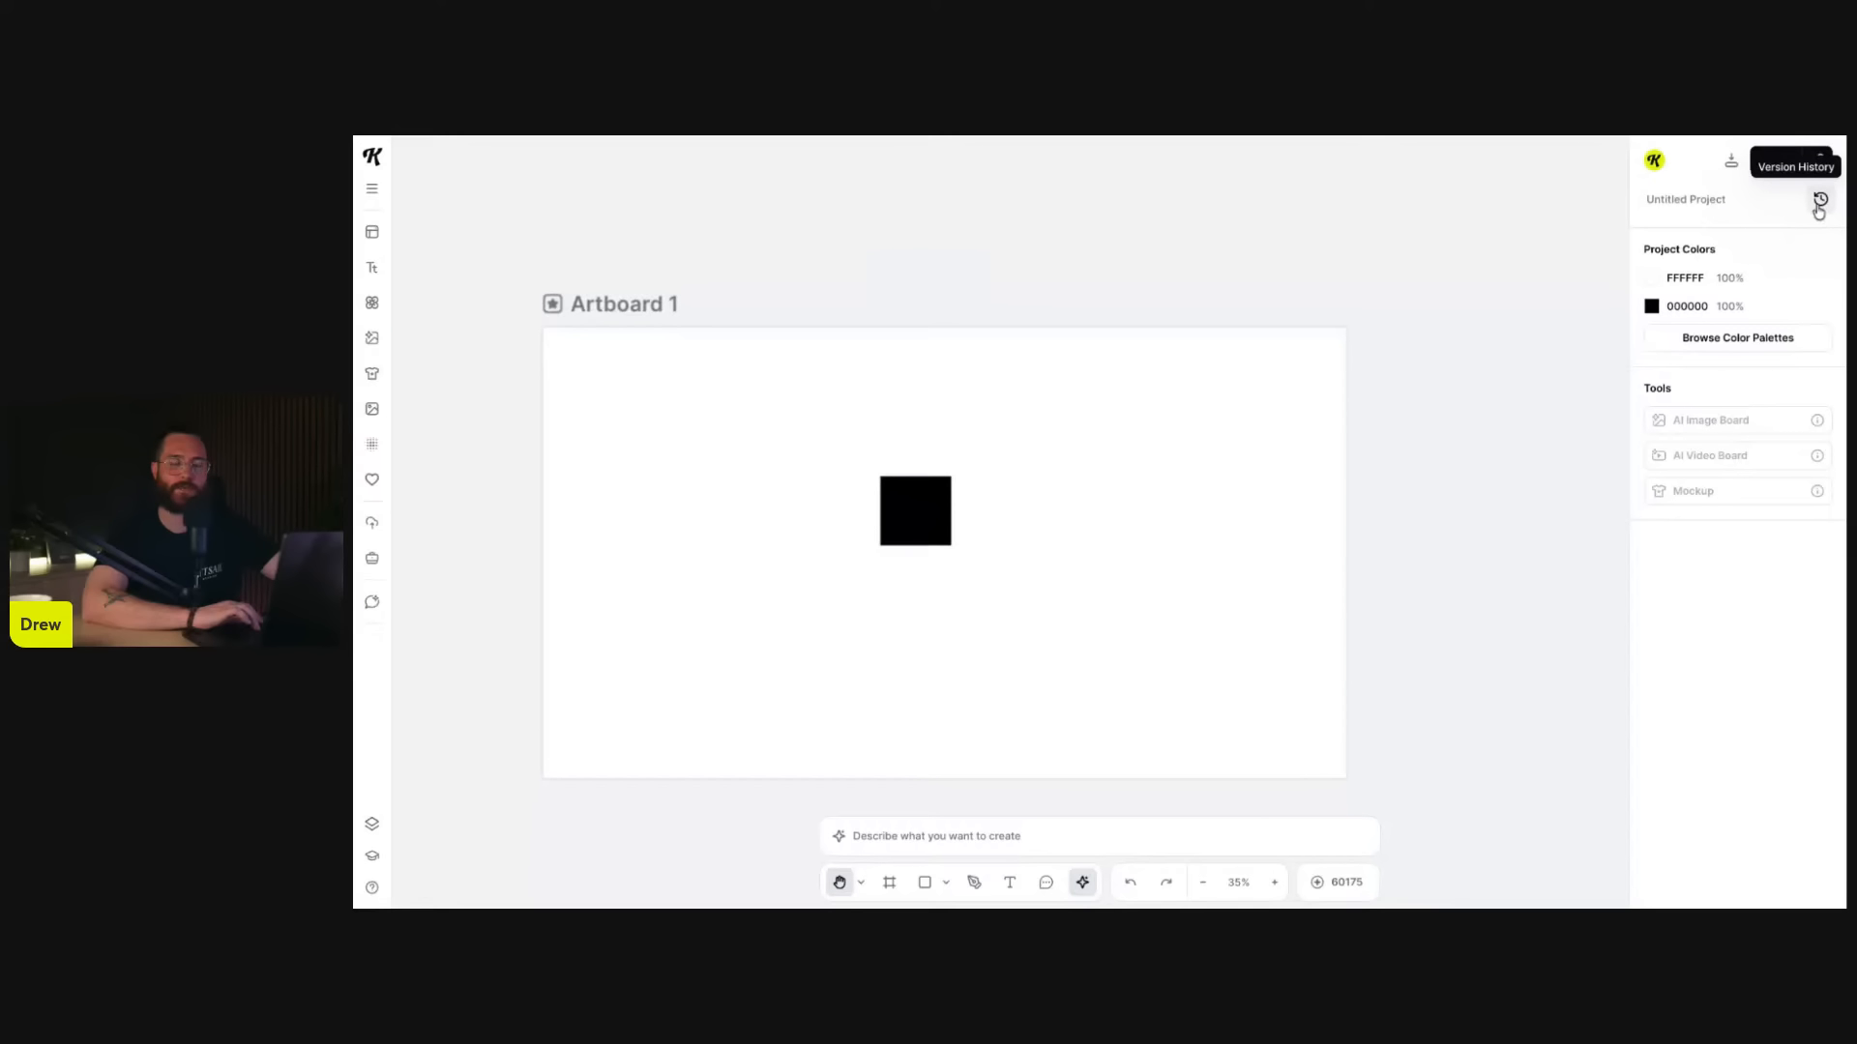
- Check the project and settings options in the editor's main menu, and close it without choosing any
{"action": "scroll", "coordinate": [1548, 331], "scroll_direction": "left", "scroll_amount": 3}
{"action": "scroll", "coordinate": [1547, 331], "scroll_direction": "down", "scroll_amount": 2}
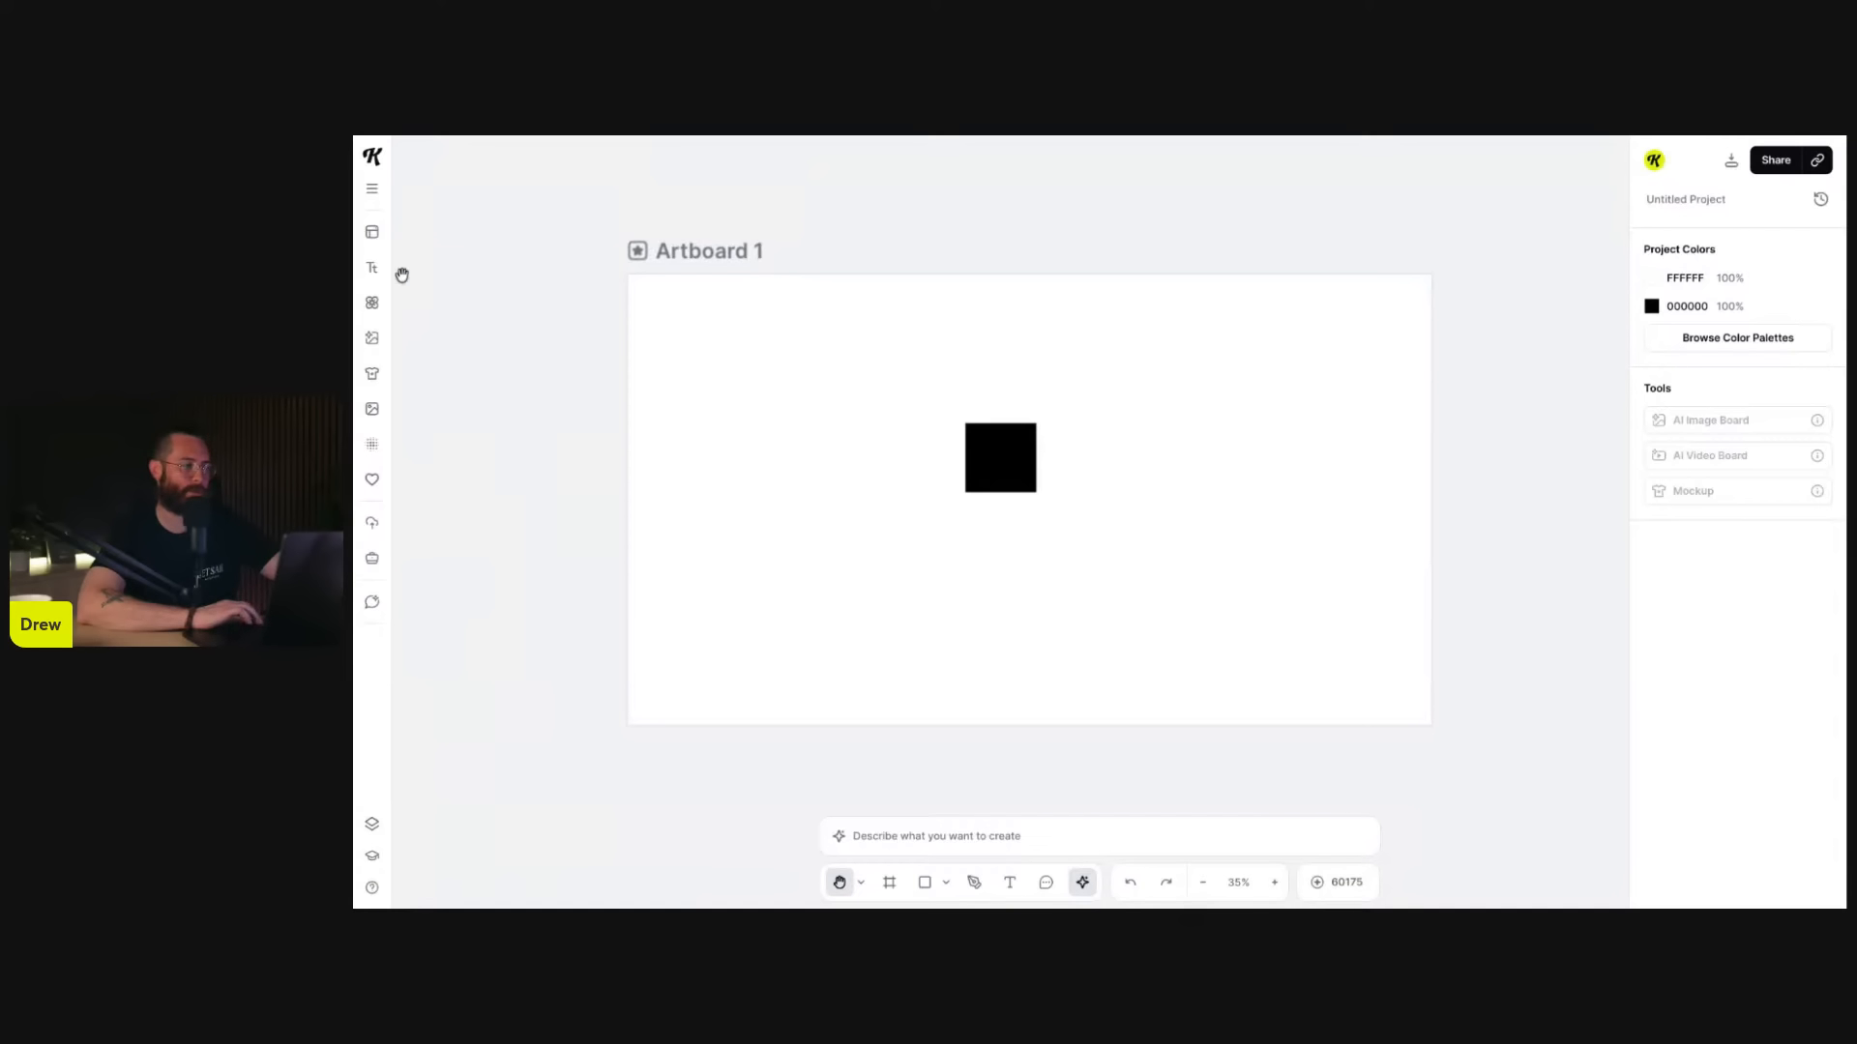
{"action": "left_click", "coordinate": [373, 190]}
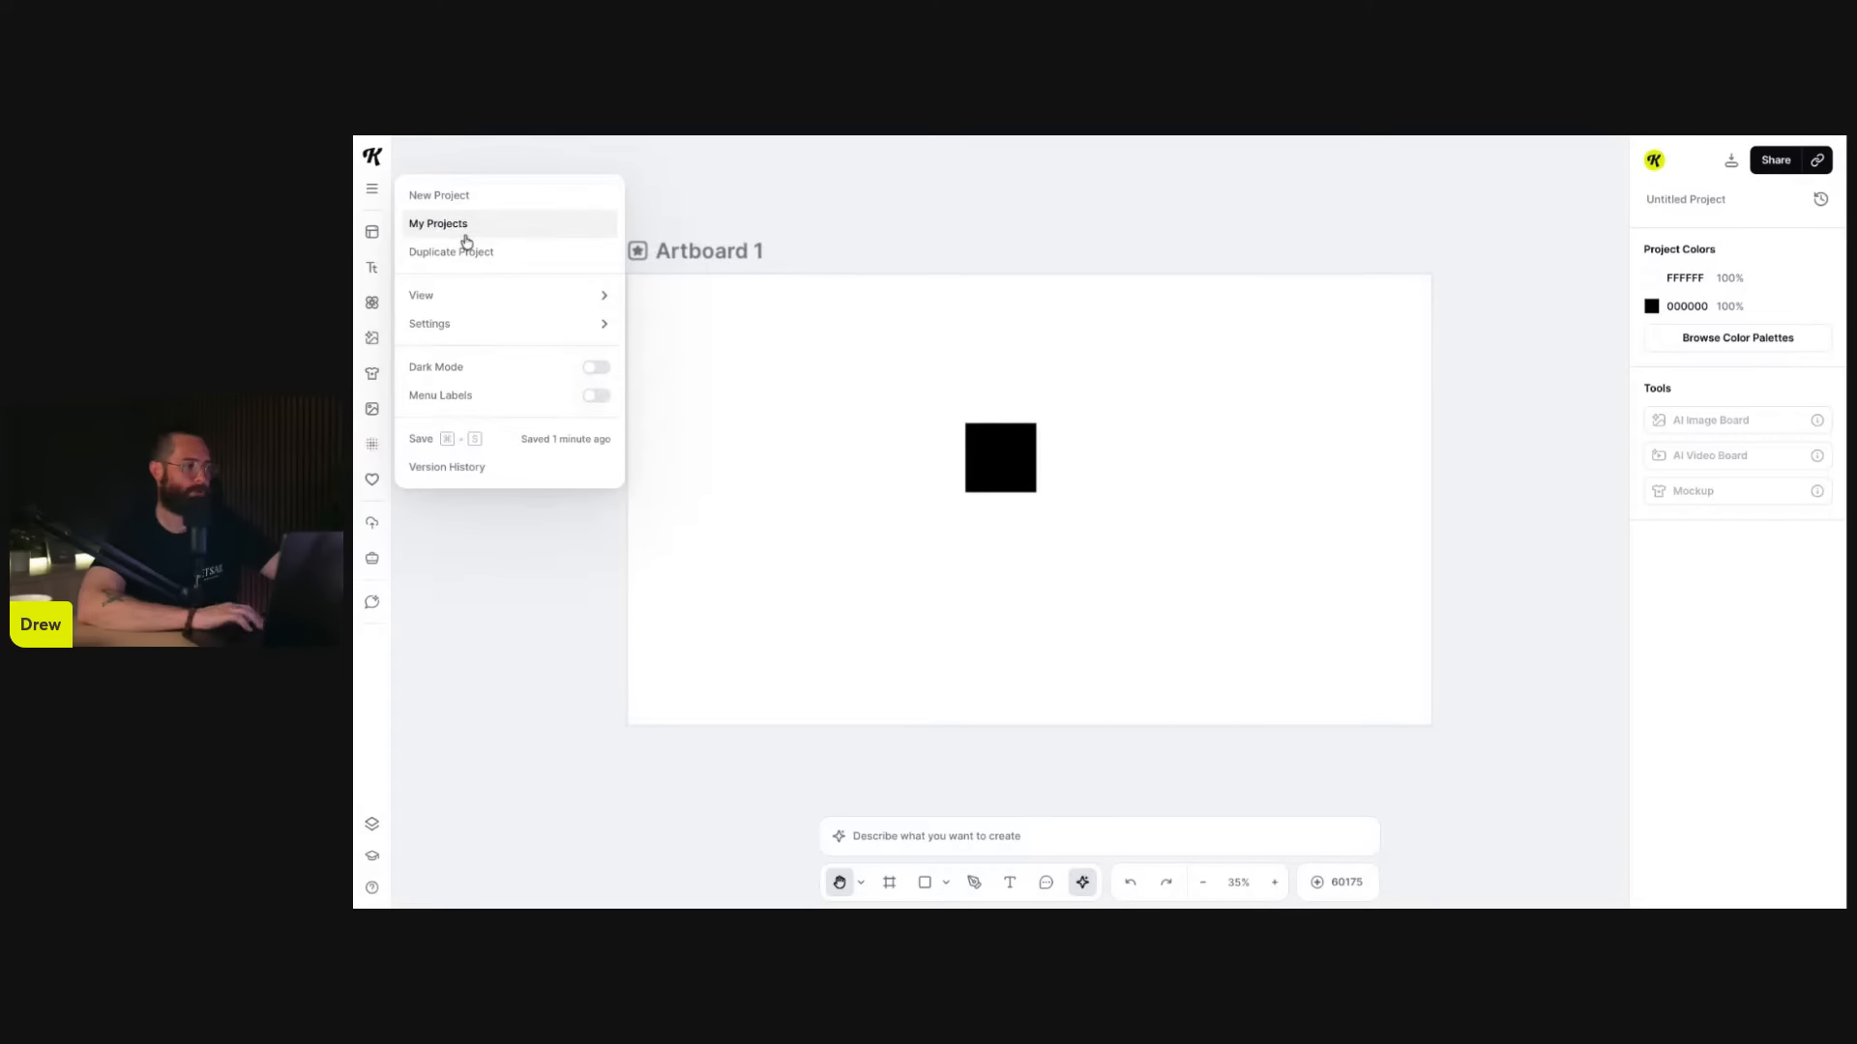
{"action": "left_click", "coordinate": [373, 194]}
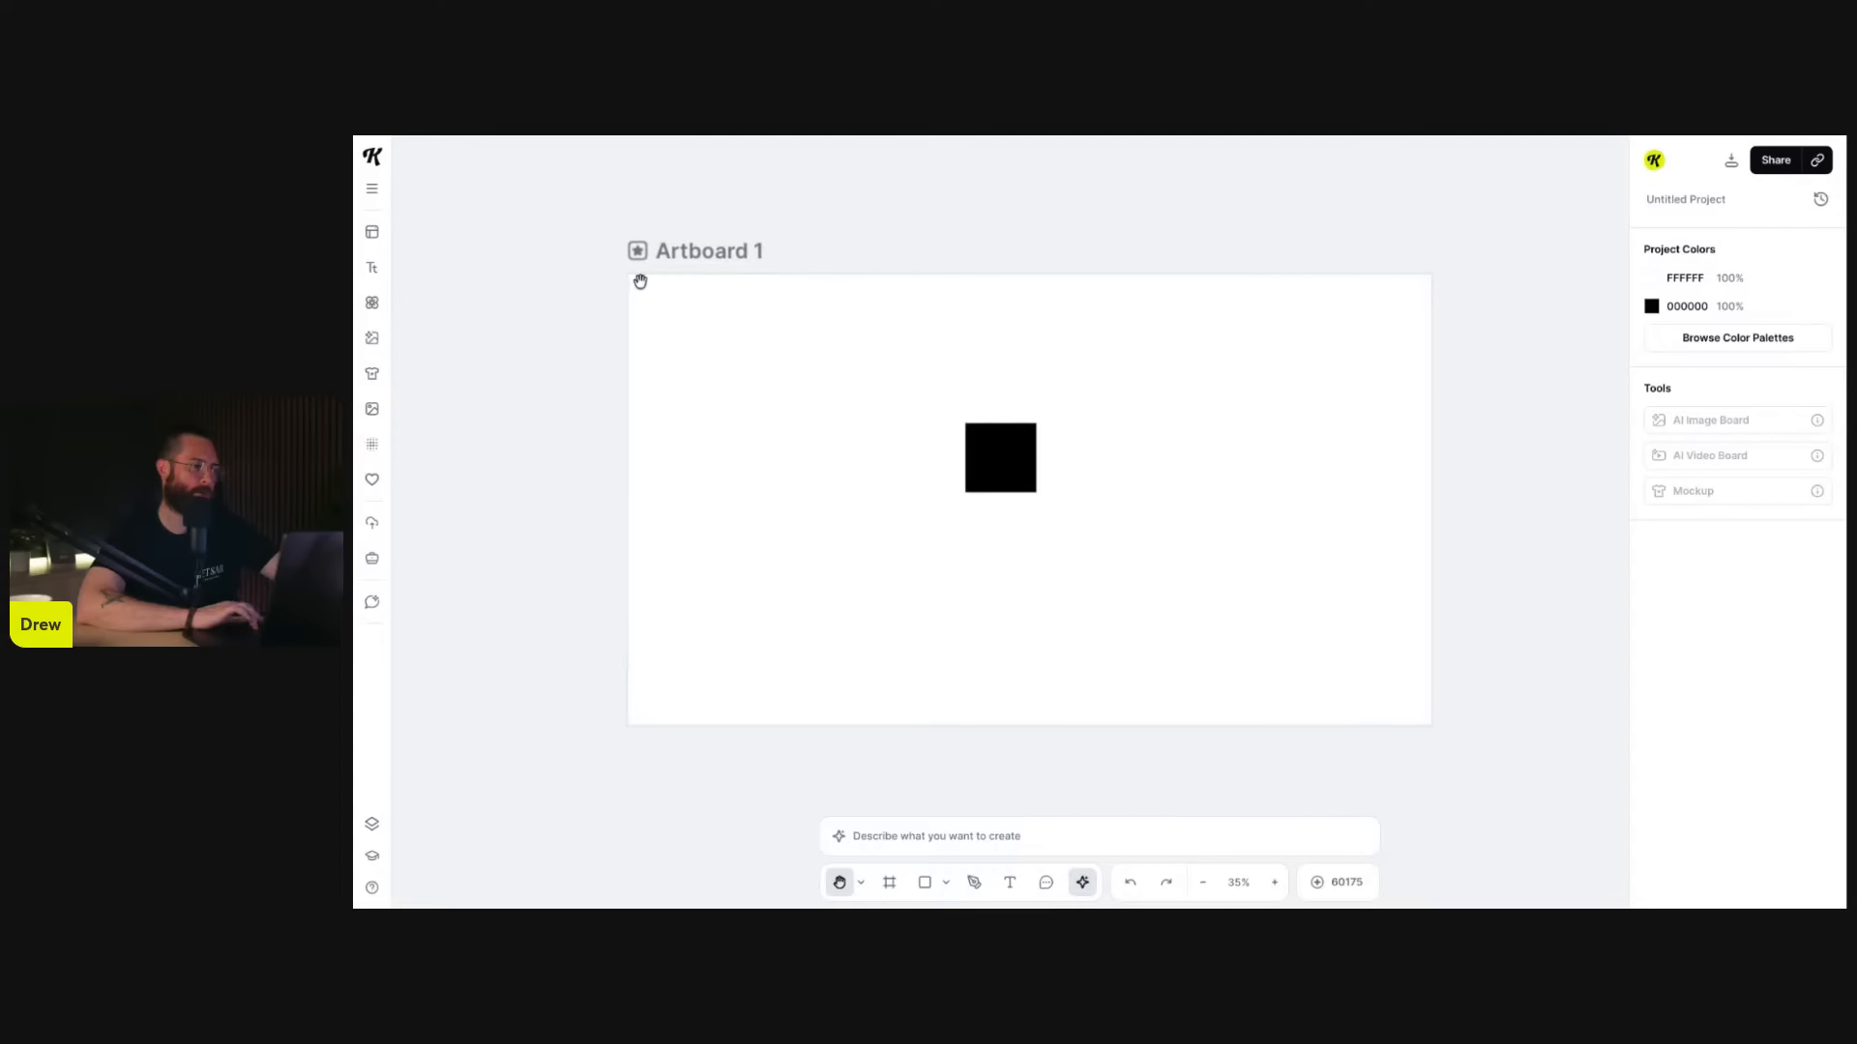
- Show the template library alongside the artboard in the editor
{"action": "scroll", "coordinate": [709, 254], "scroll_direction": "down", "scroll_amount": 3}
{"action": "scroll", "coordinate": [708, 256], "scroll_direction": "up", "scroll_amount": 1}
{"action": "scroll", "coordinate": [709, 256], "scroll_direction": "left", "scroll_amount": 1}
{"action": "scroll", "coordinate": [948, 286], "scroll_direction": "down", "scroll_amount": 1}
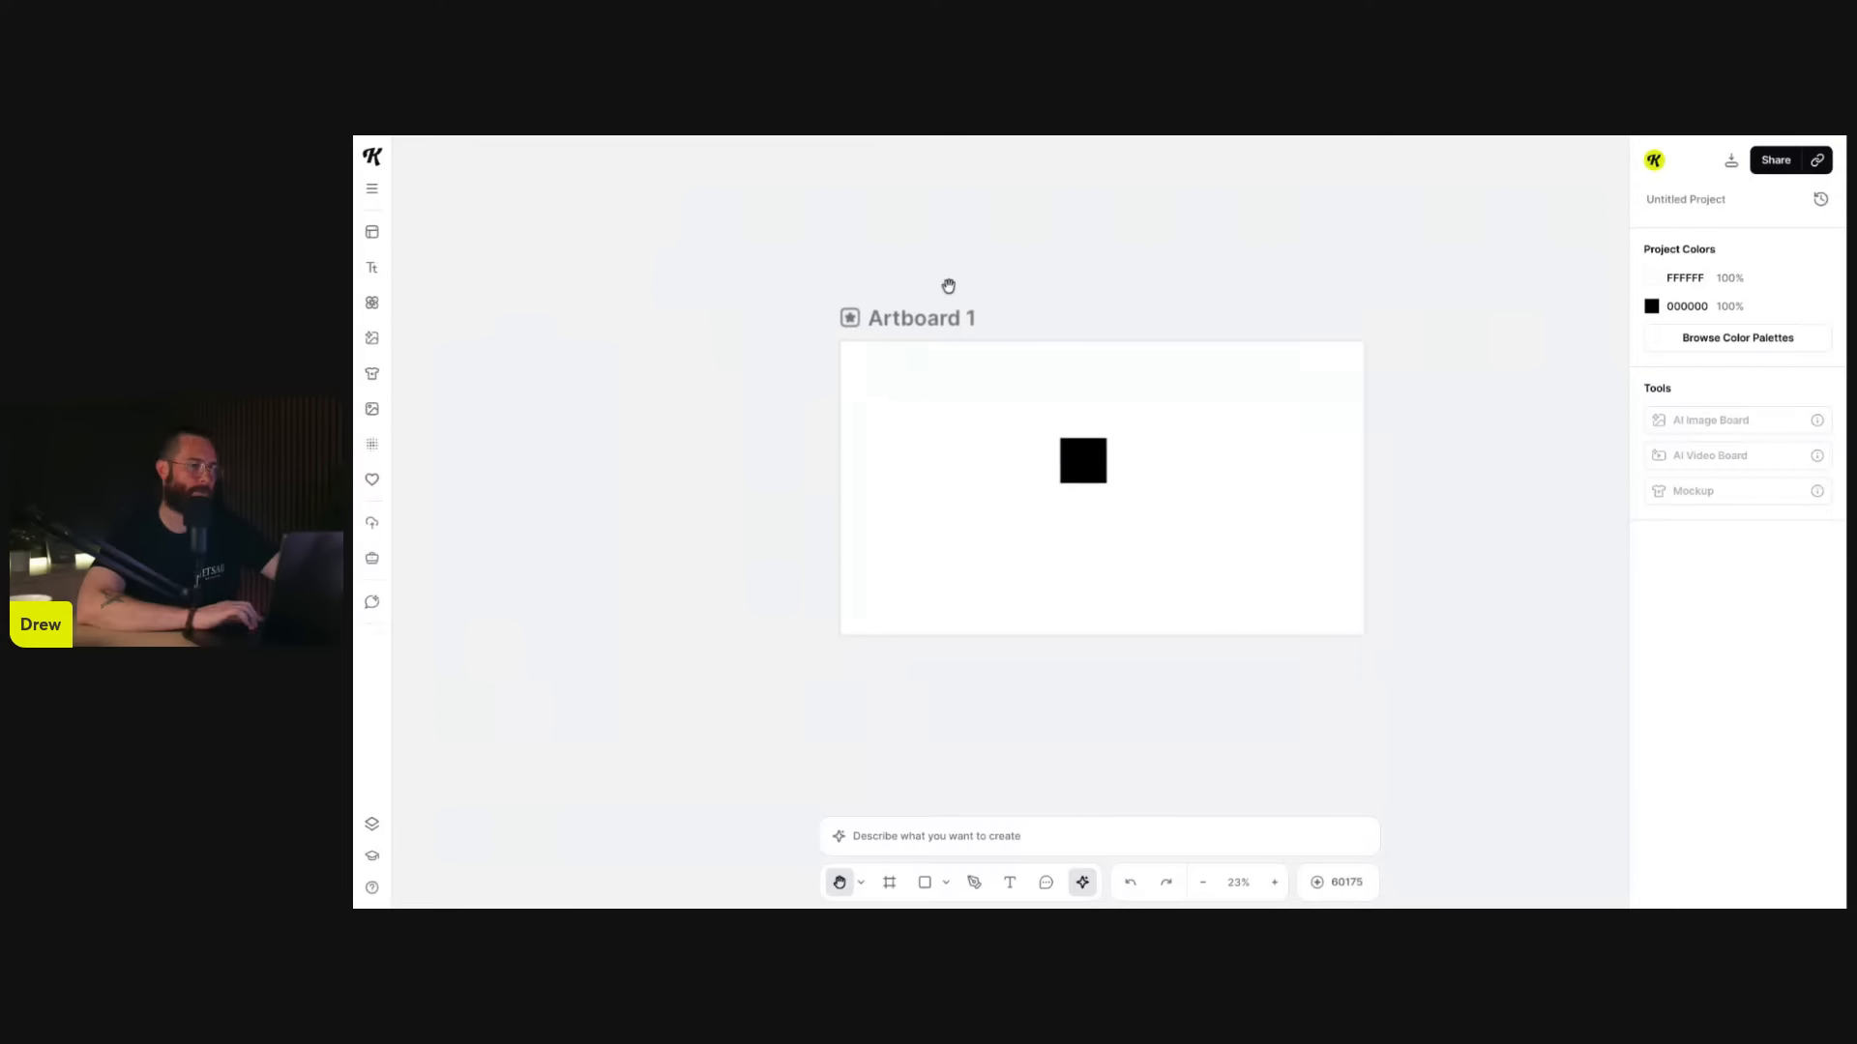
{"action": "scroll", "coordinate": [949, 288], "scroll_direction": "right", "scroll_amount": 1}
{"action": "scroll", "coordinate": [800, 526], "scroll_direction": "up", "scroll_amount": 2}
{"action": "scroll", "coordinate": [800, 526], "scroll_direction": "left", "scroll_amount": 2}
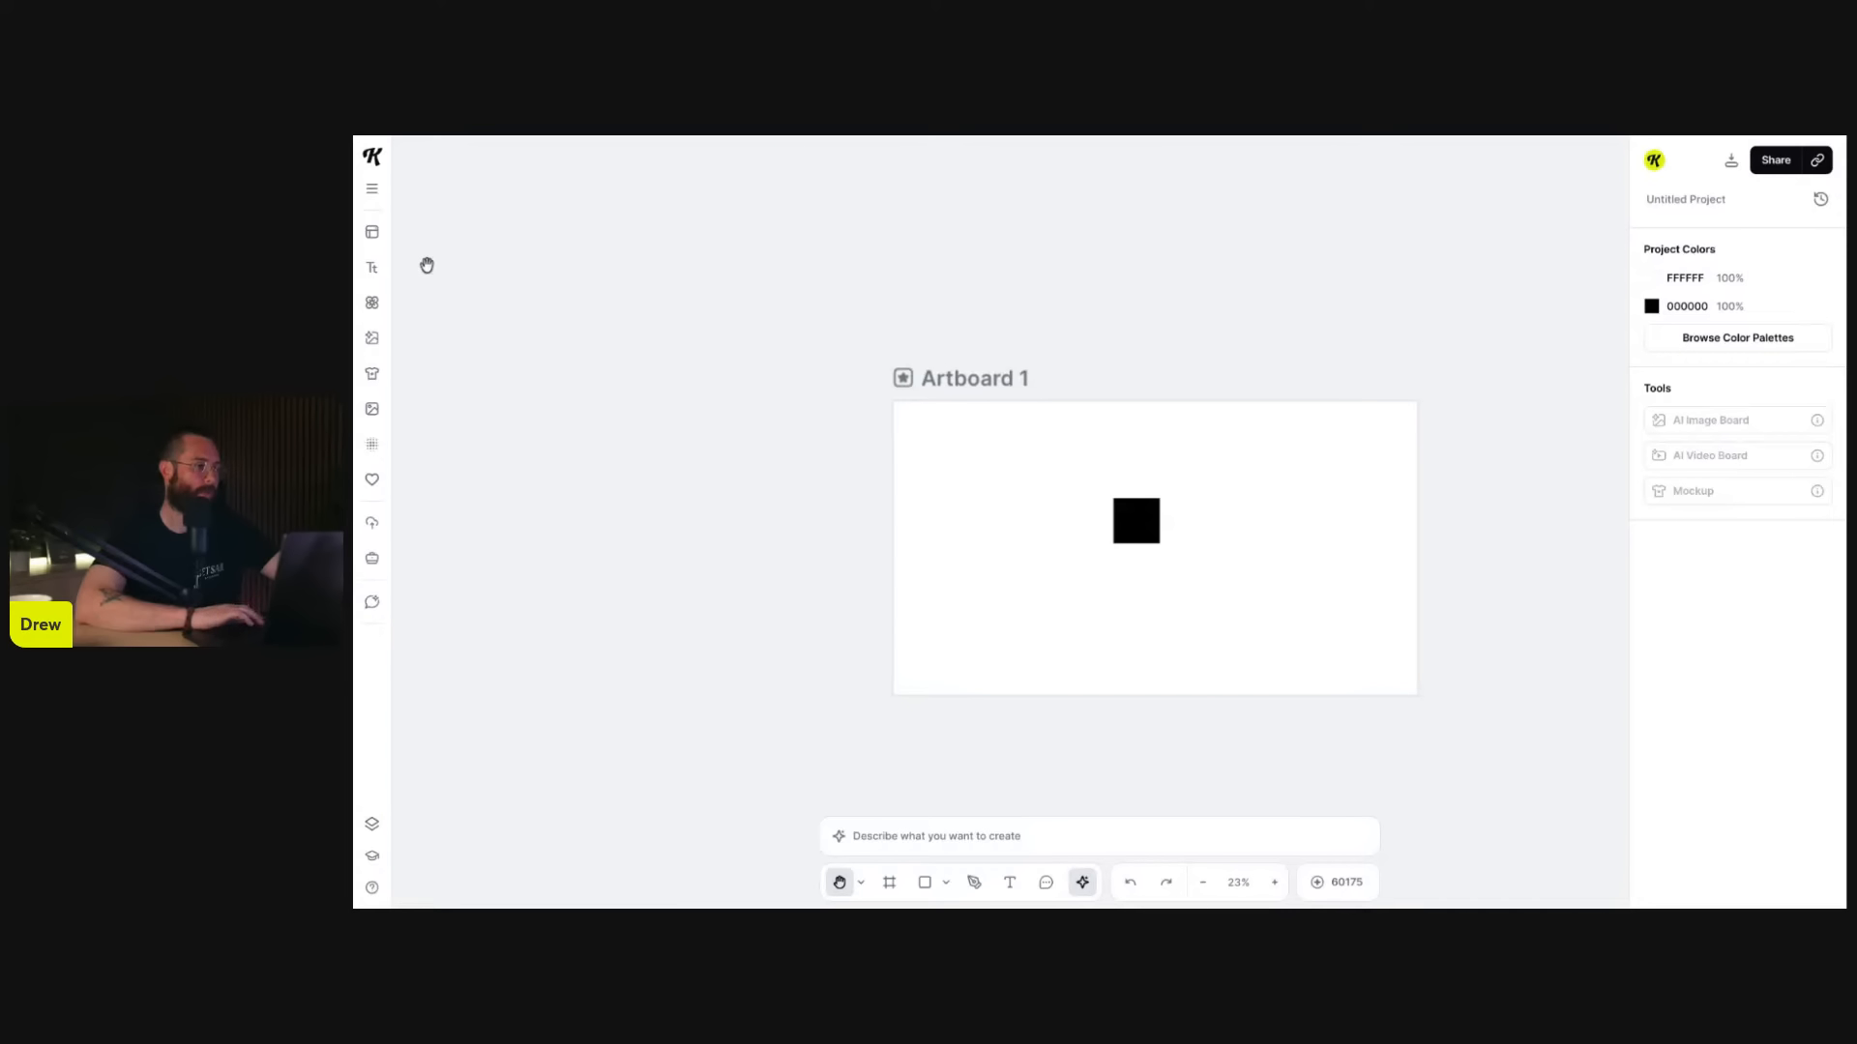
{"action": "left_click", "coordinate": [378, 238]}
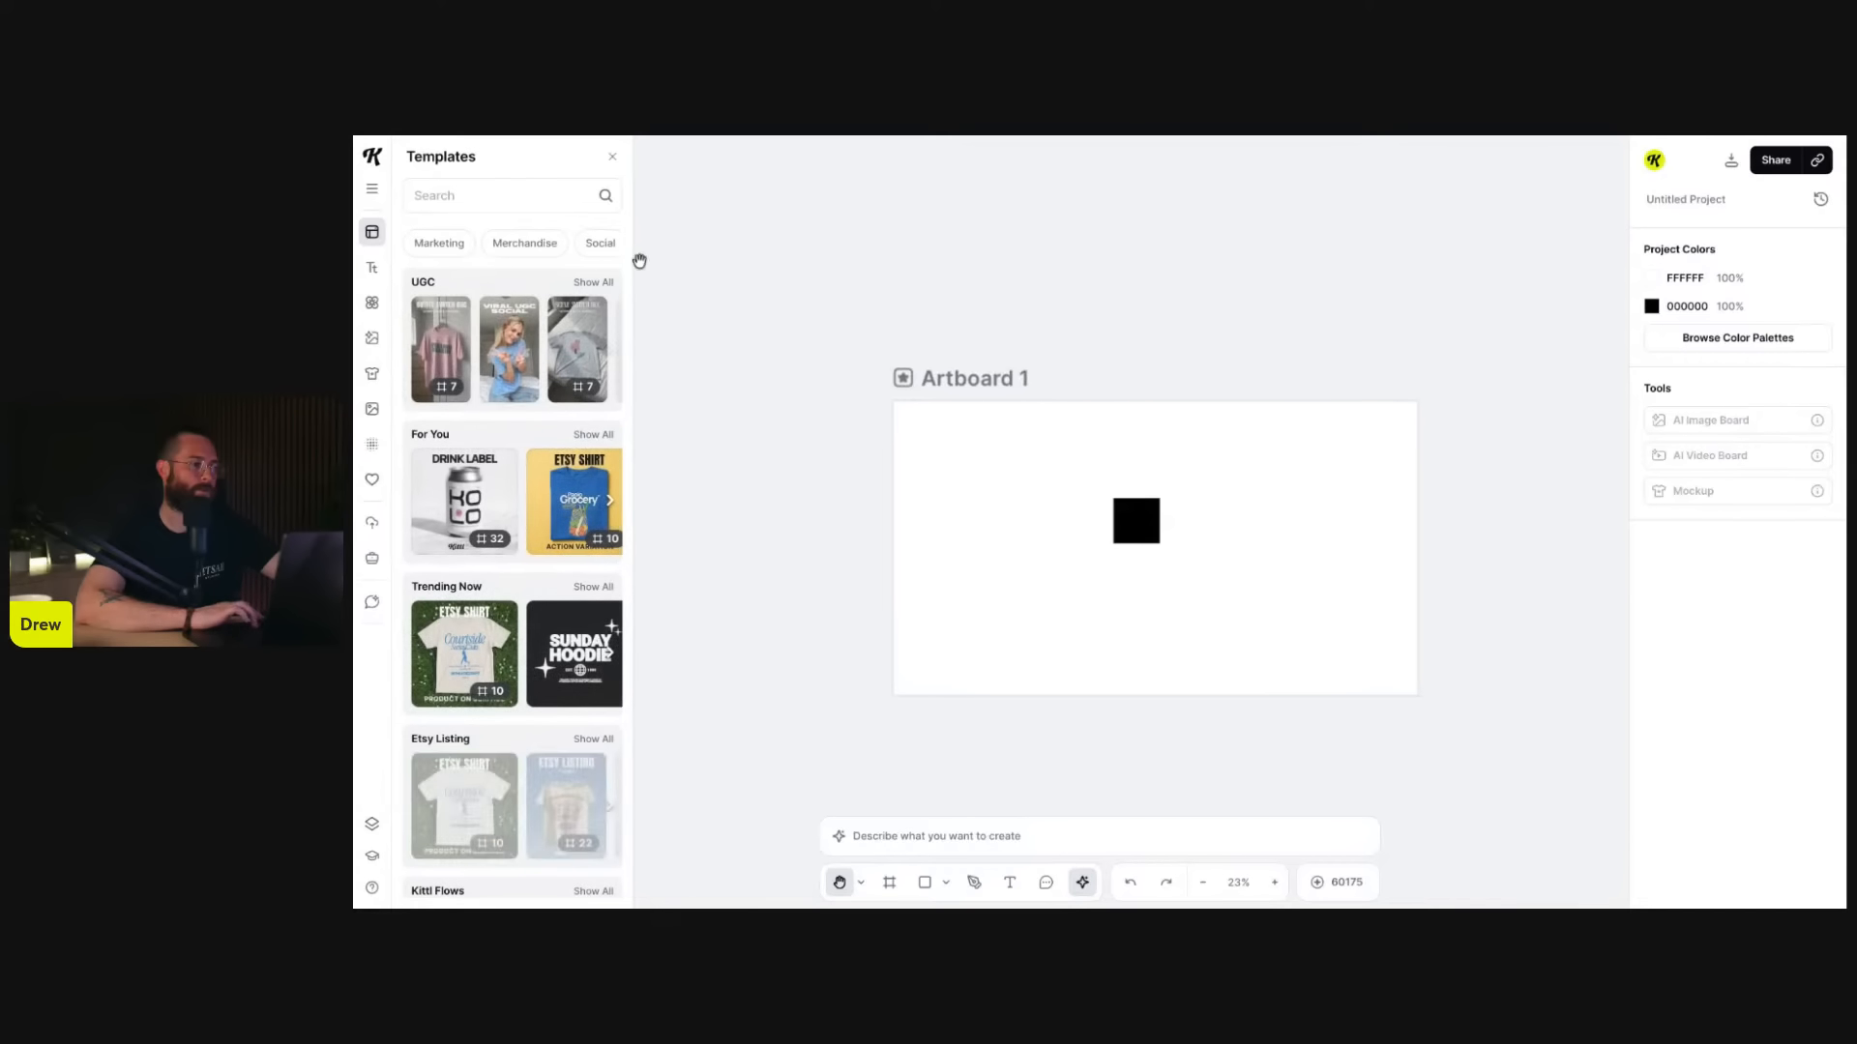
- Widen the template library and search it for "coffe label"
{"action": "left_click_drag", "start_coordinate": [629, 260], "coordinate": [800, 255]}
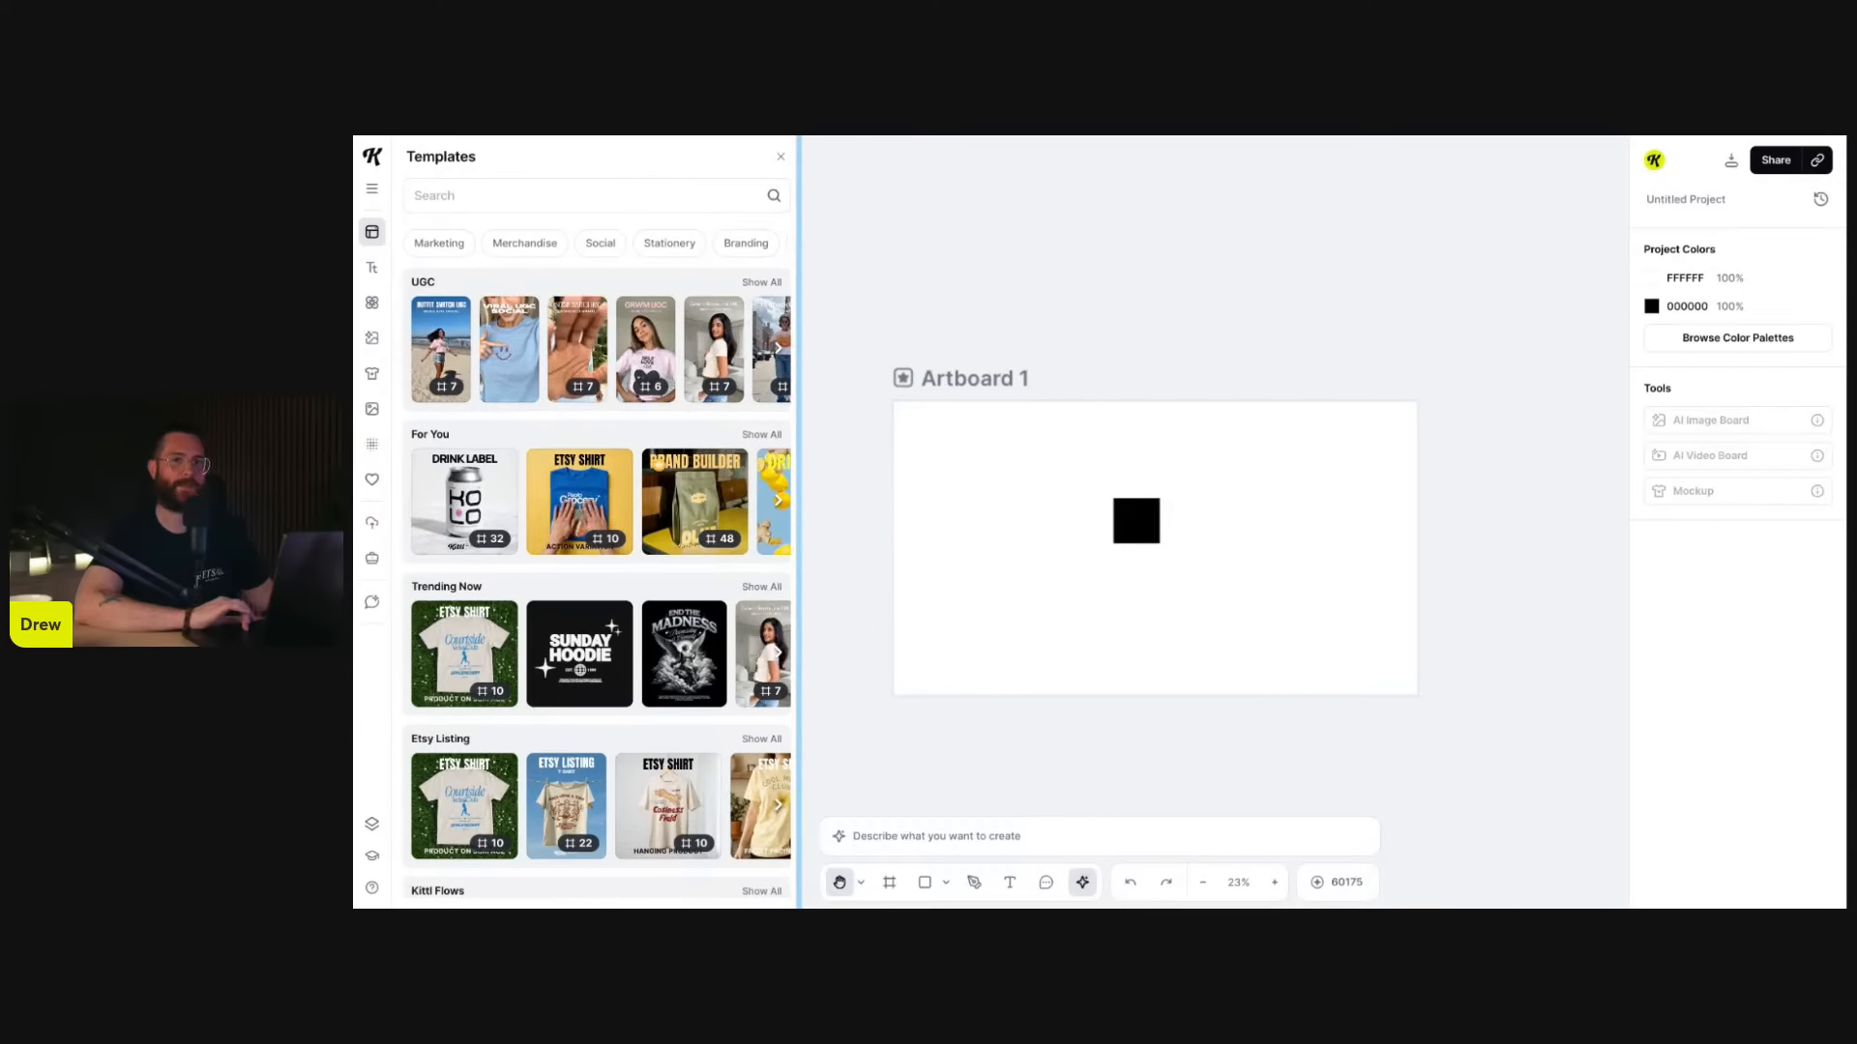
{"action": "left_click_drag", "start_coordinate": [800, 250], "coordinate": [810, 250]}
{"action": "left_click", "coordinate": [586, 196]}
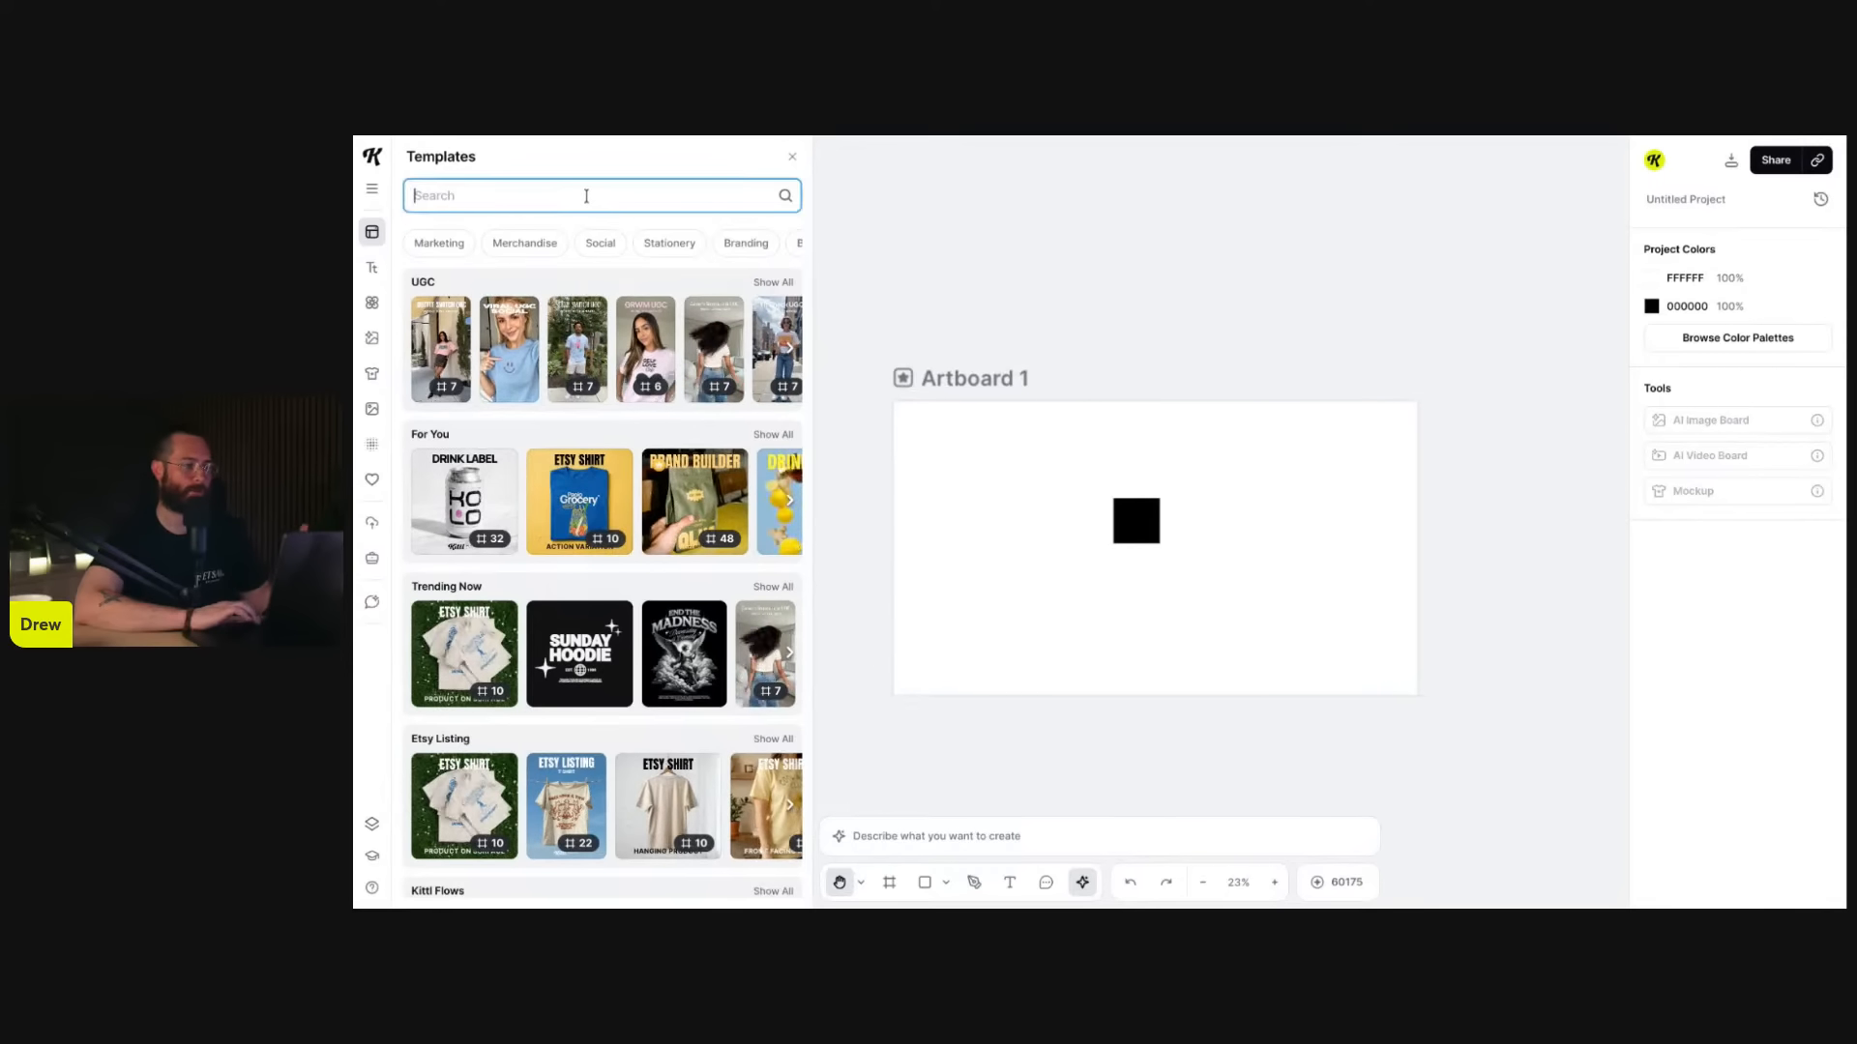
{"action": "type", "text": "coffe label"}
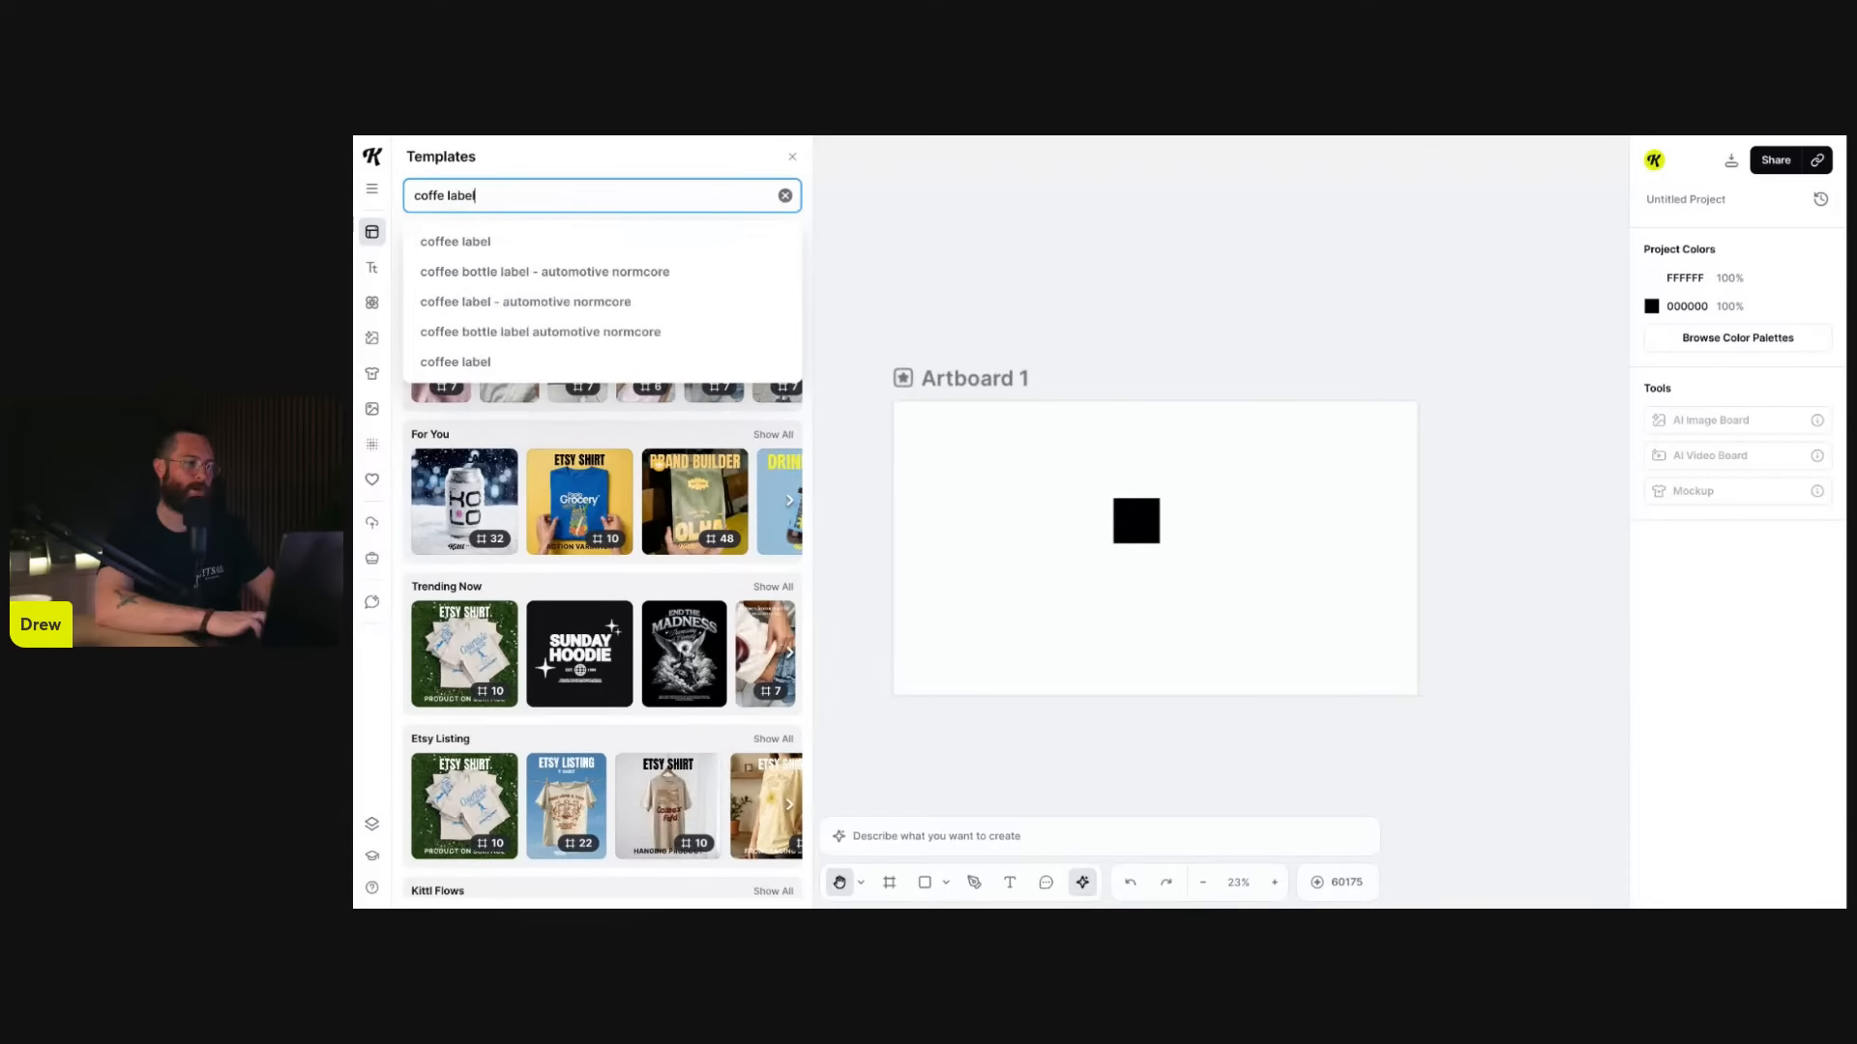
{"action": "key", "text": "Return"}
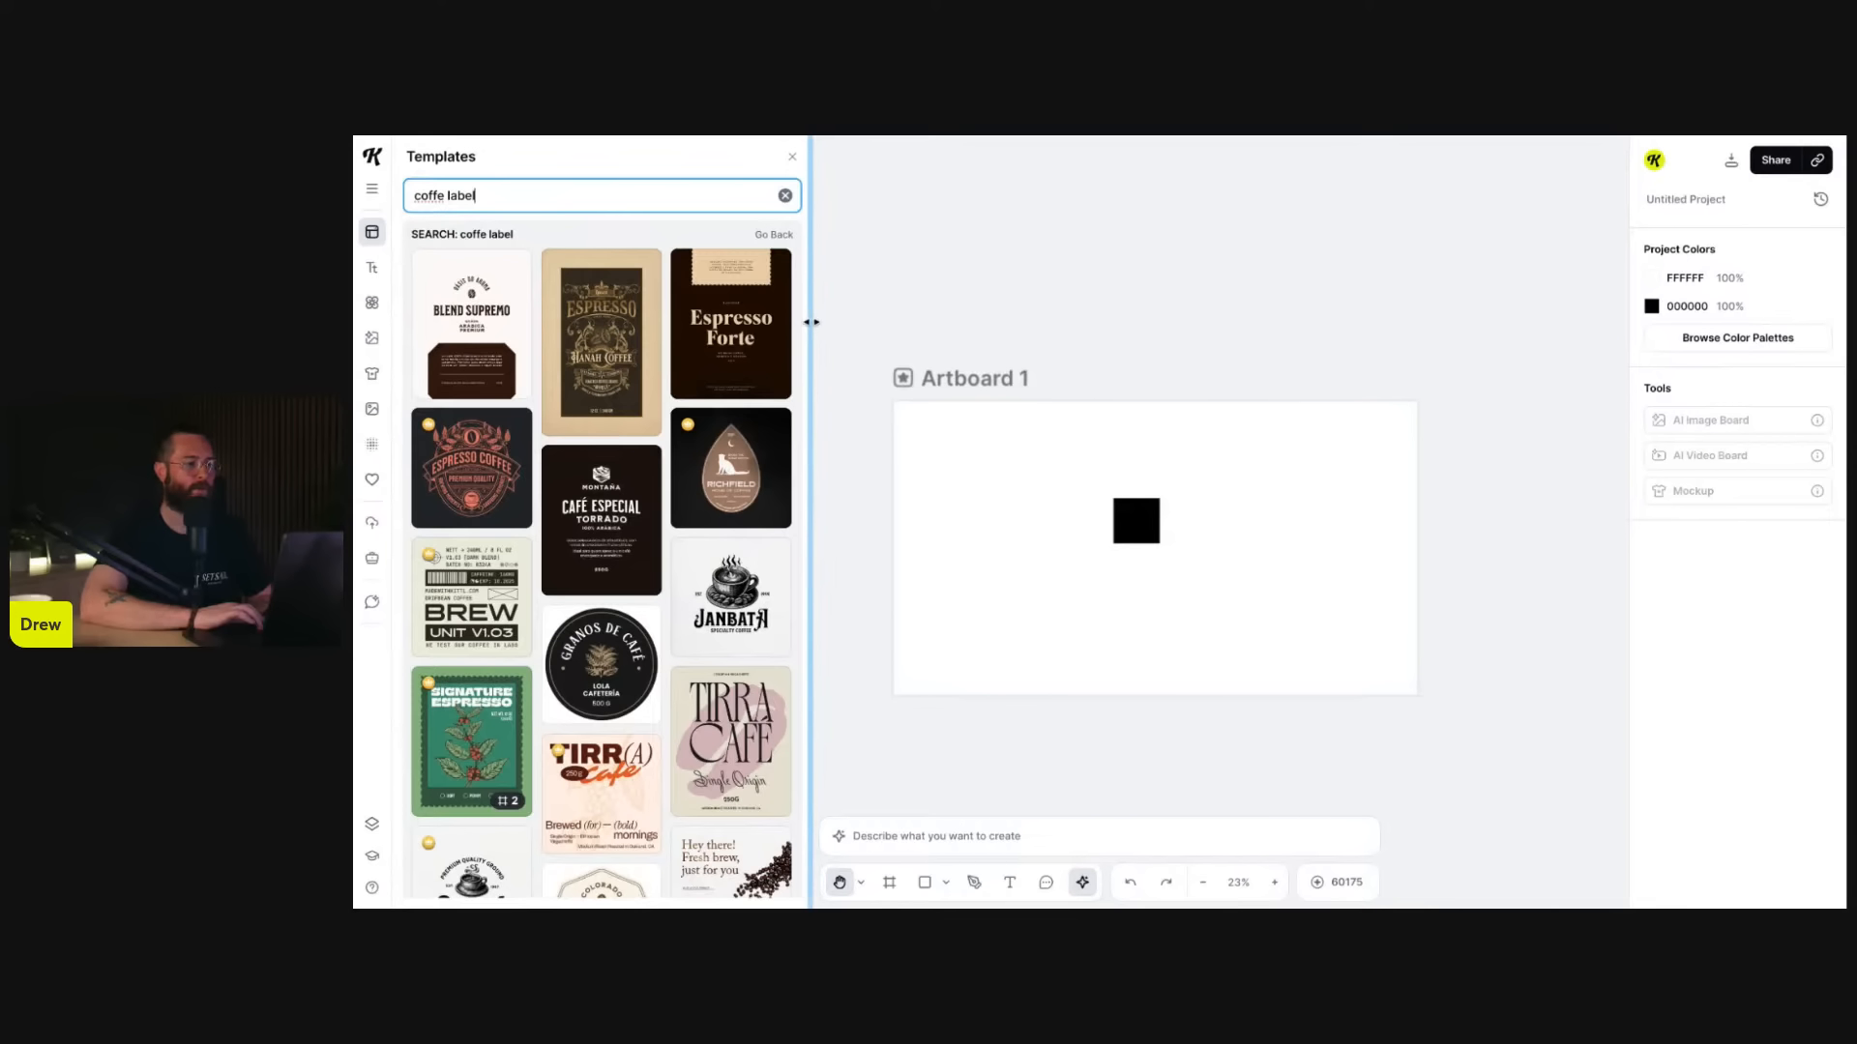
{"action": "left_click_drag", "start_coordinate": [812, 320], "coordinate": [875, 322]}
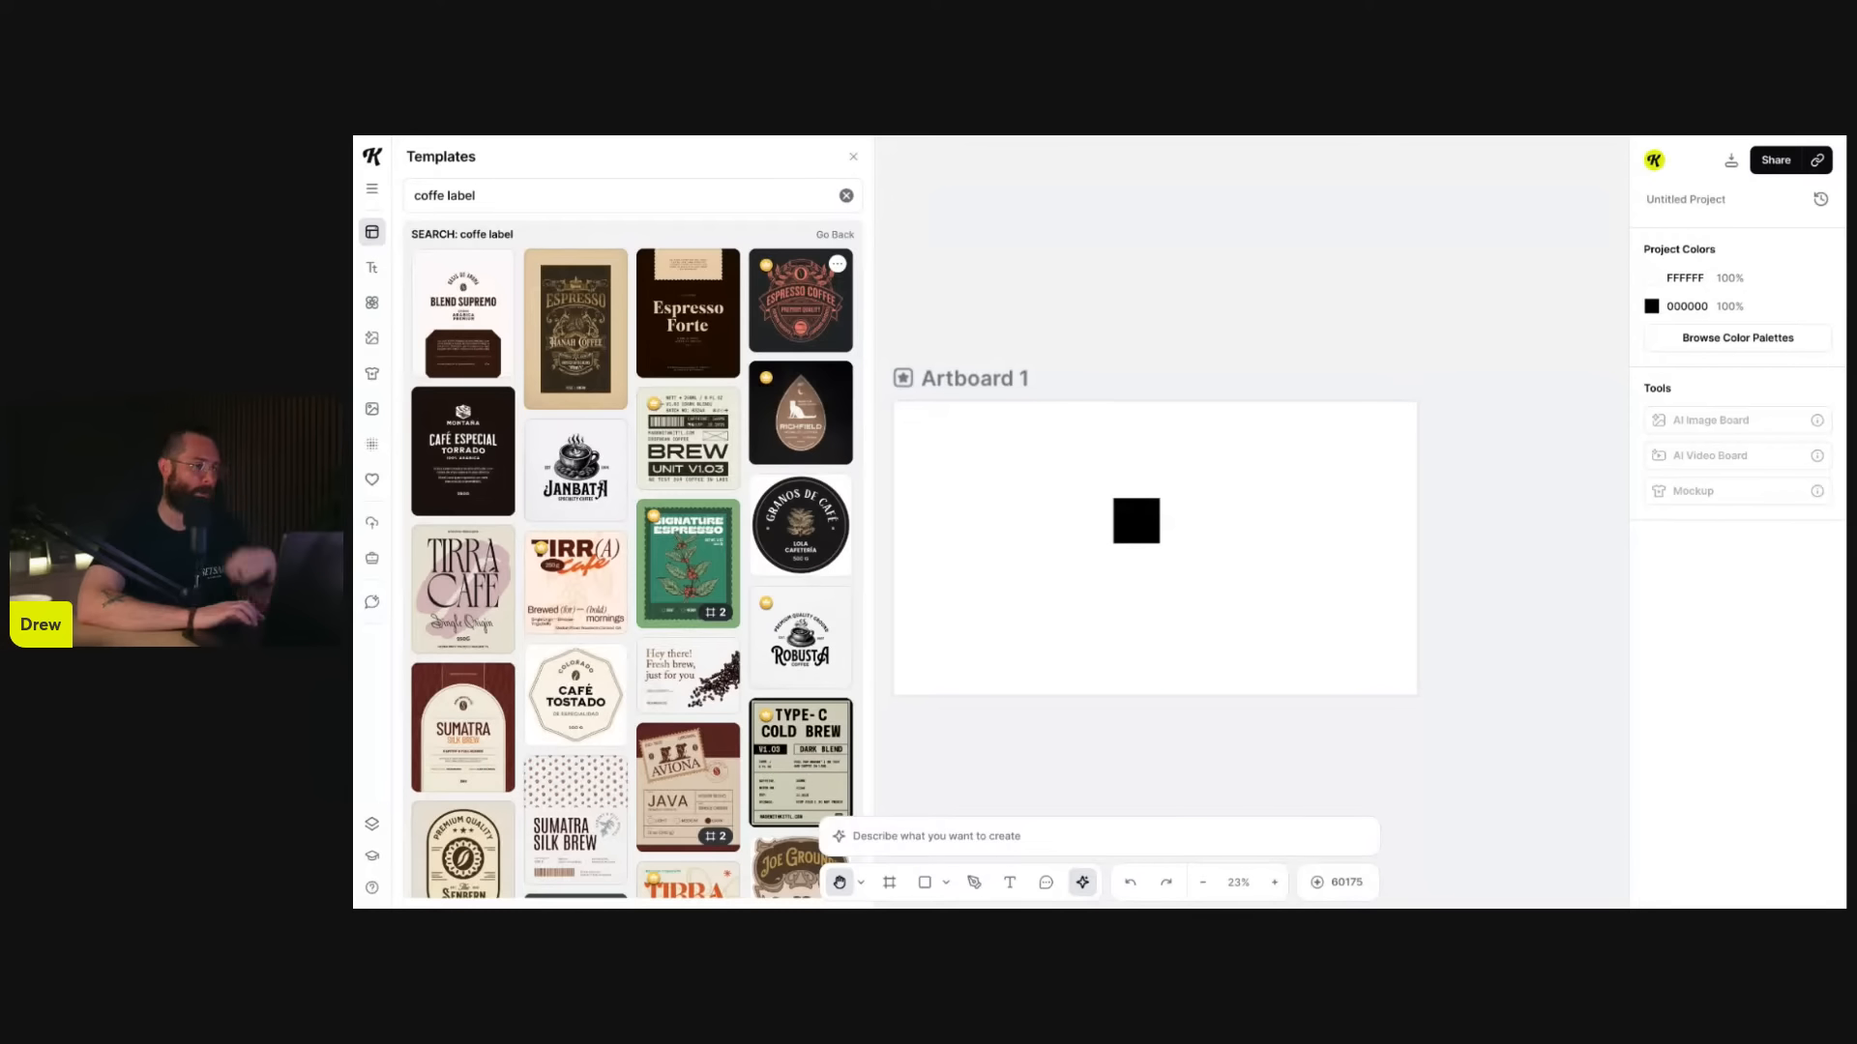
- Show the full tag list of the BREW UNIT V1.03 coffee label template and look through it
{"action": "left_click", "coordinate": [727, 410]}
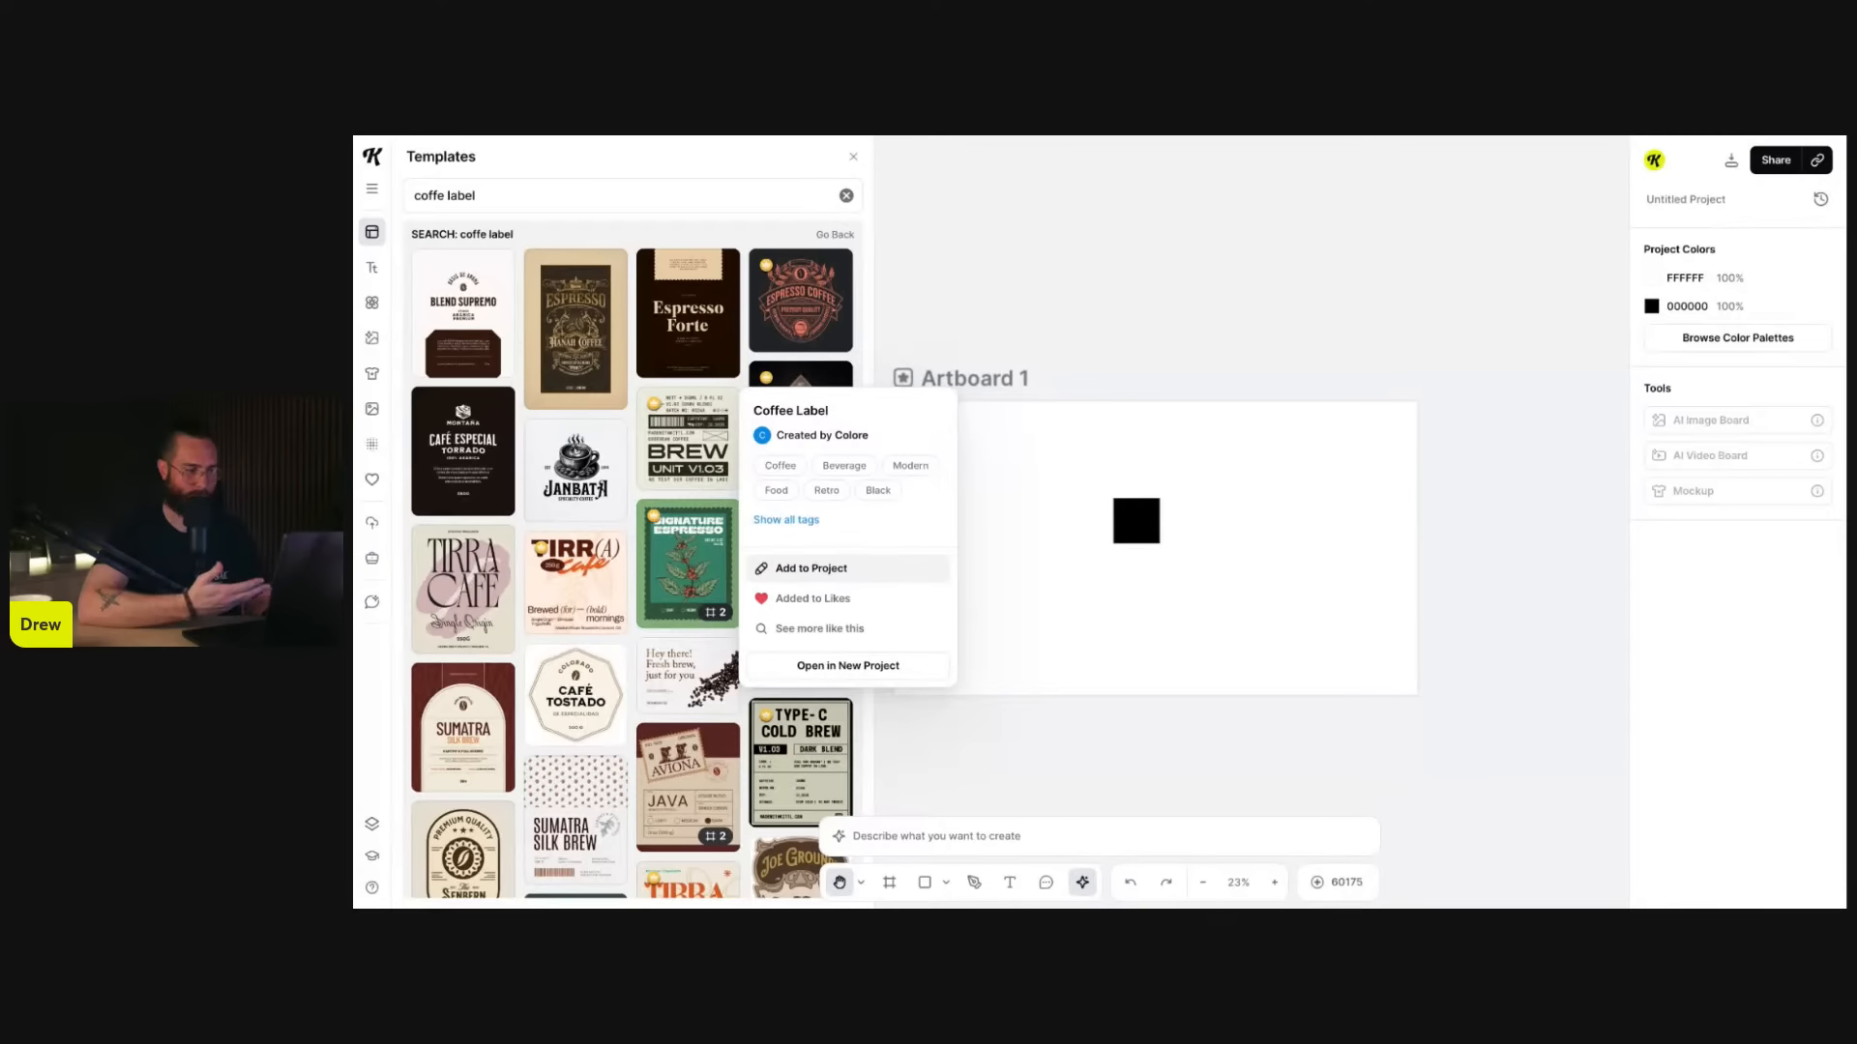
{"action": "left_click", "coordinate": [795, 523]}
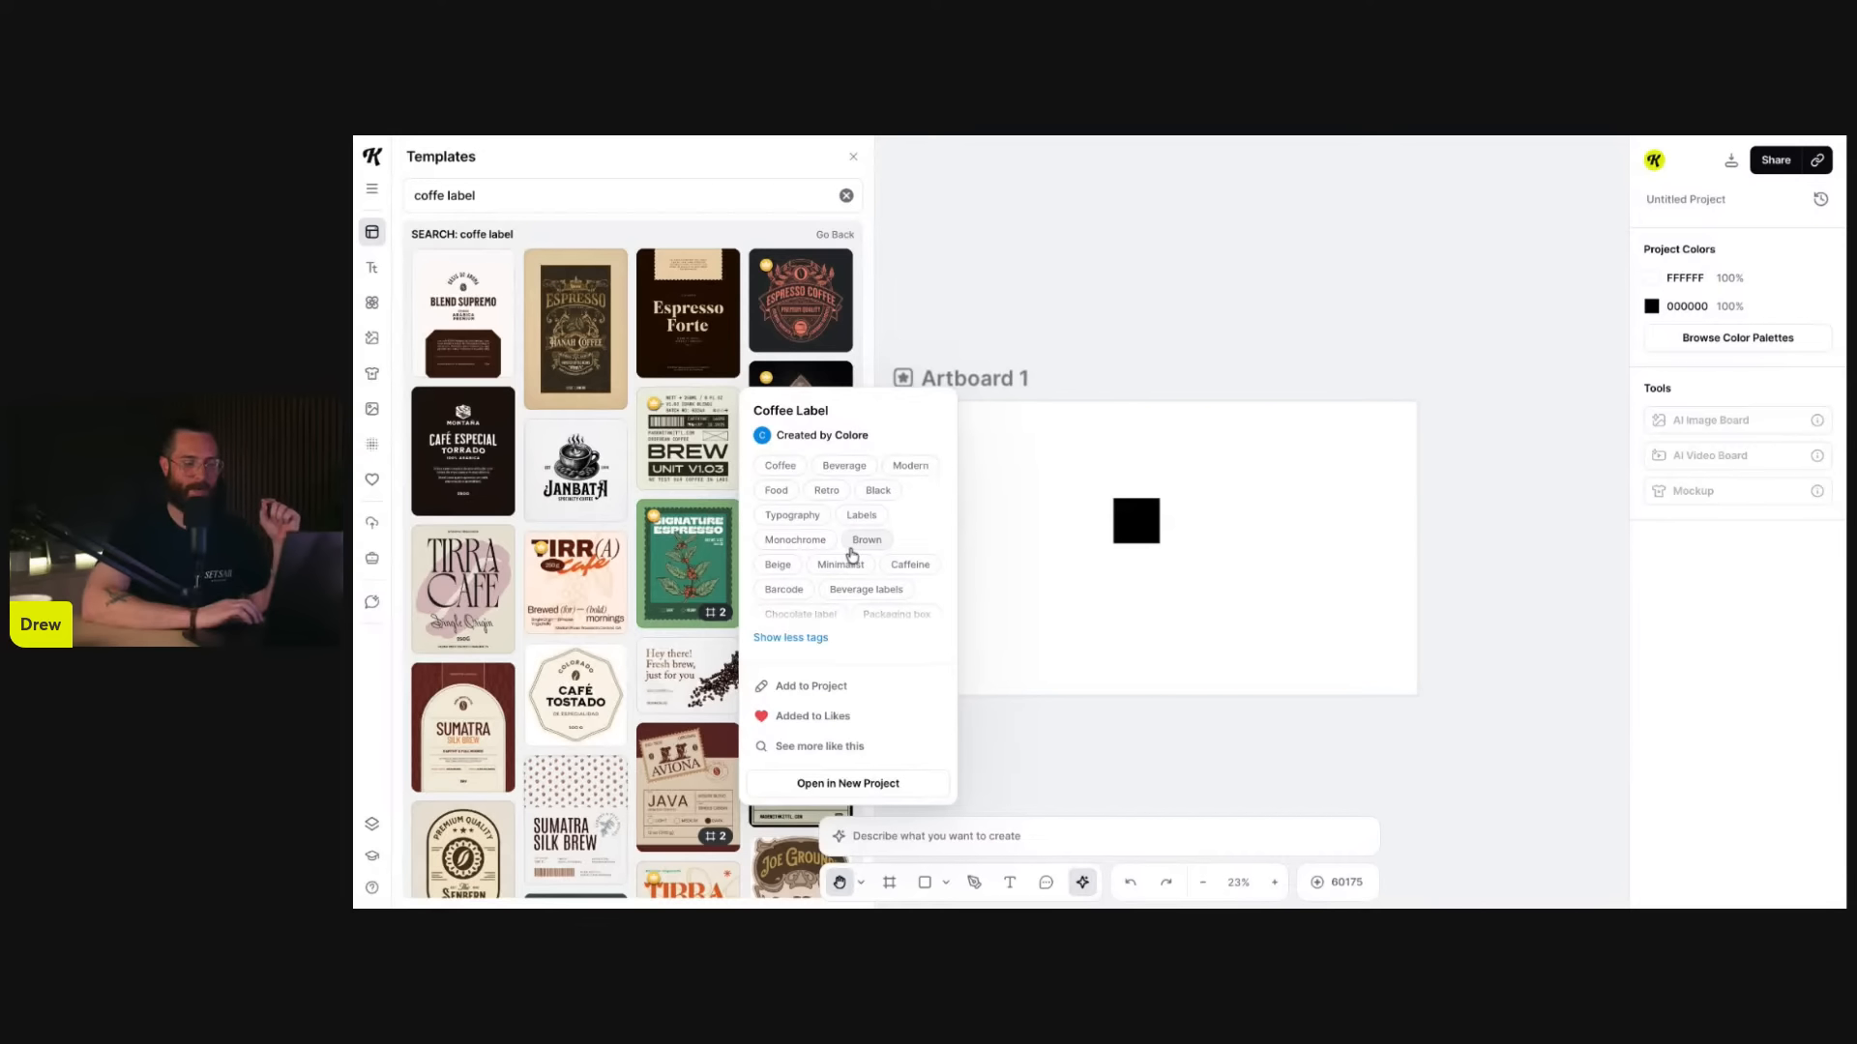
{"action": "scroll", "coordinate": [868, 541], "scroll_direction": "down", "scroll_amount": 1}
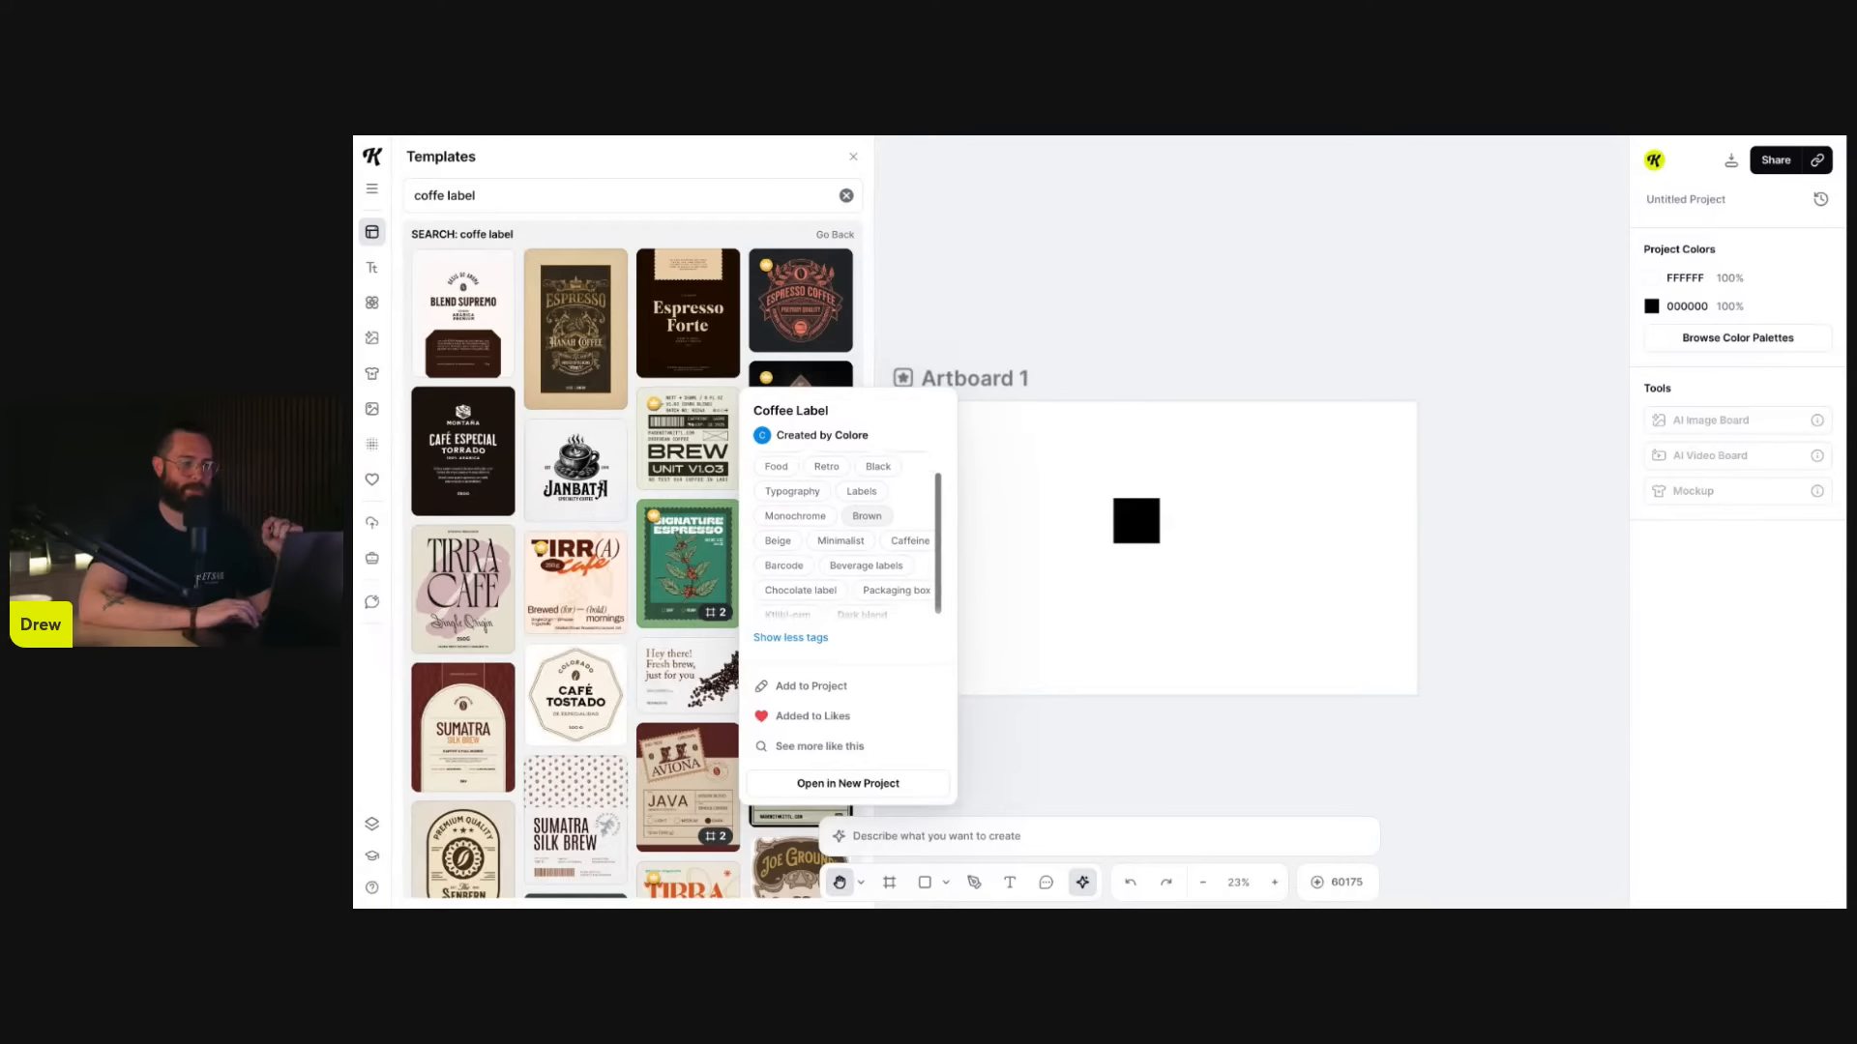
{"action": "scroll", "coordinate": [868, 542], "scroll_direction": "up", "scroll_amount": 1}
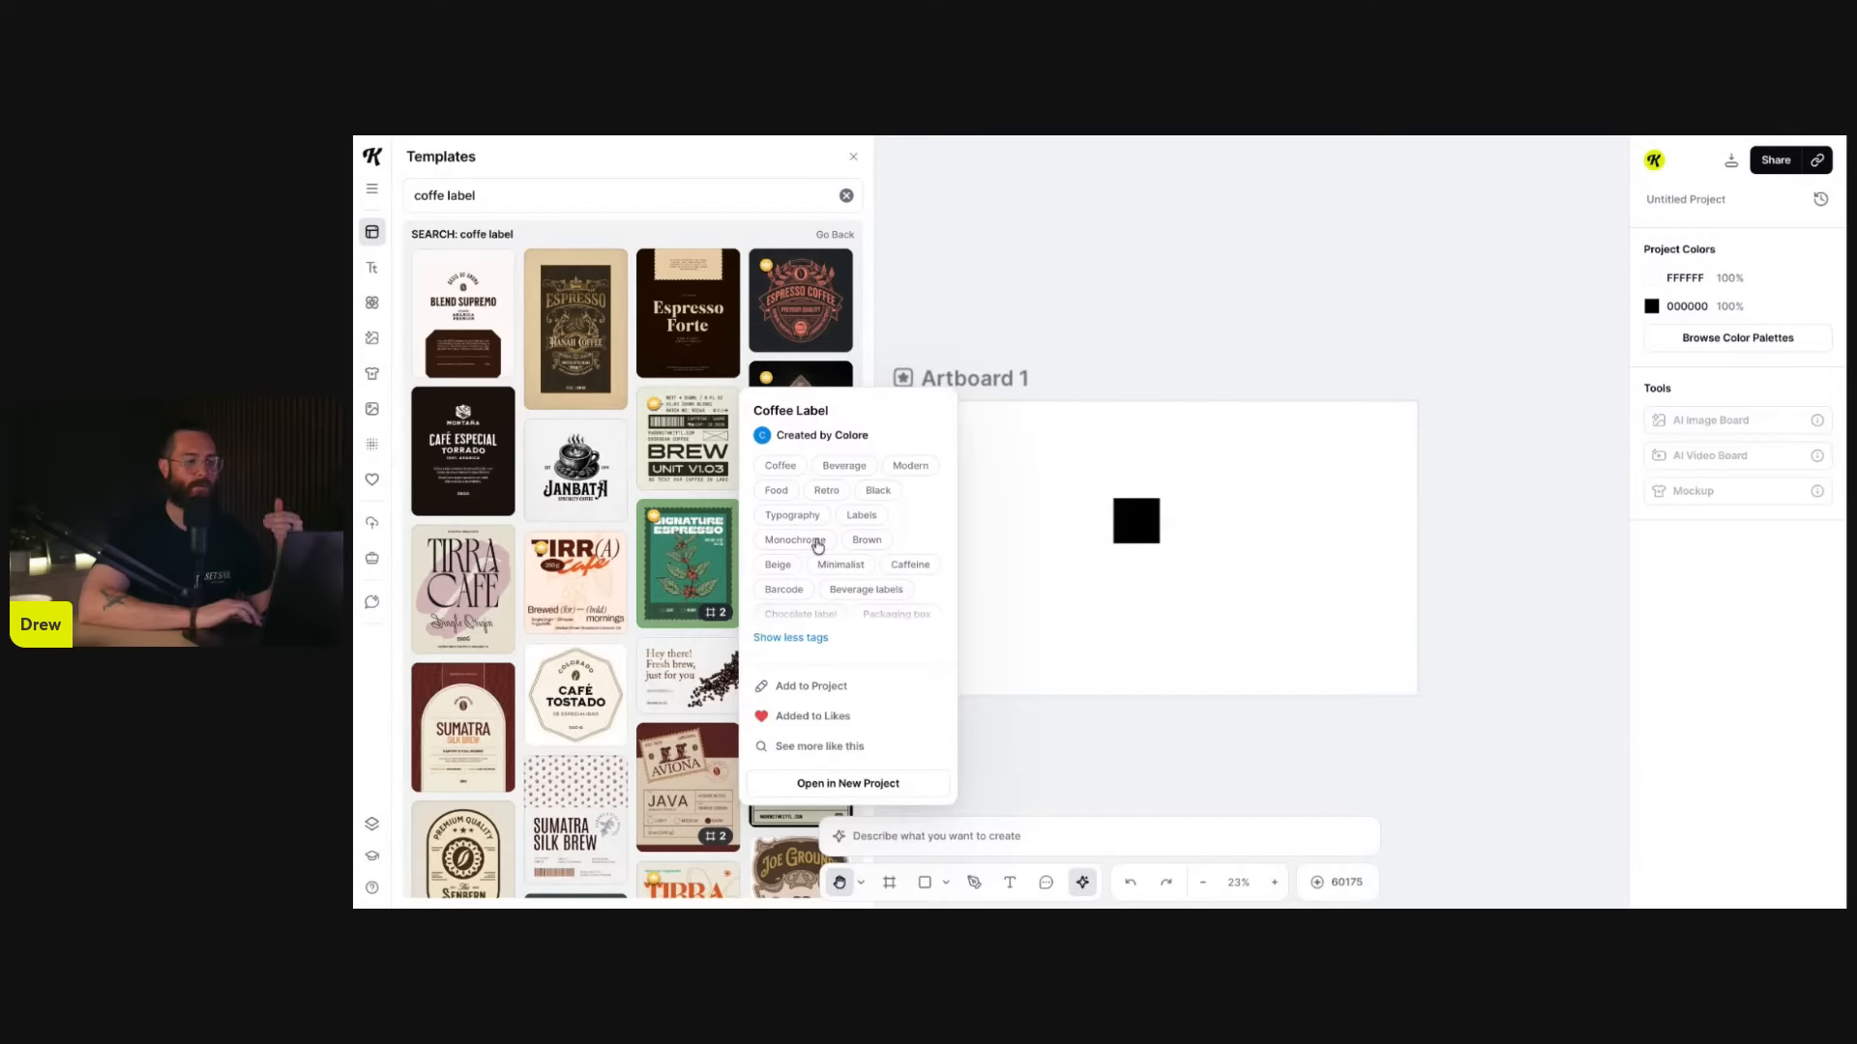
{"action": "scroll", "coordinate": [879, 547], "scroll_direction": "down", "scroll_amount": 2}
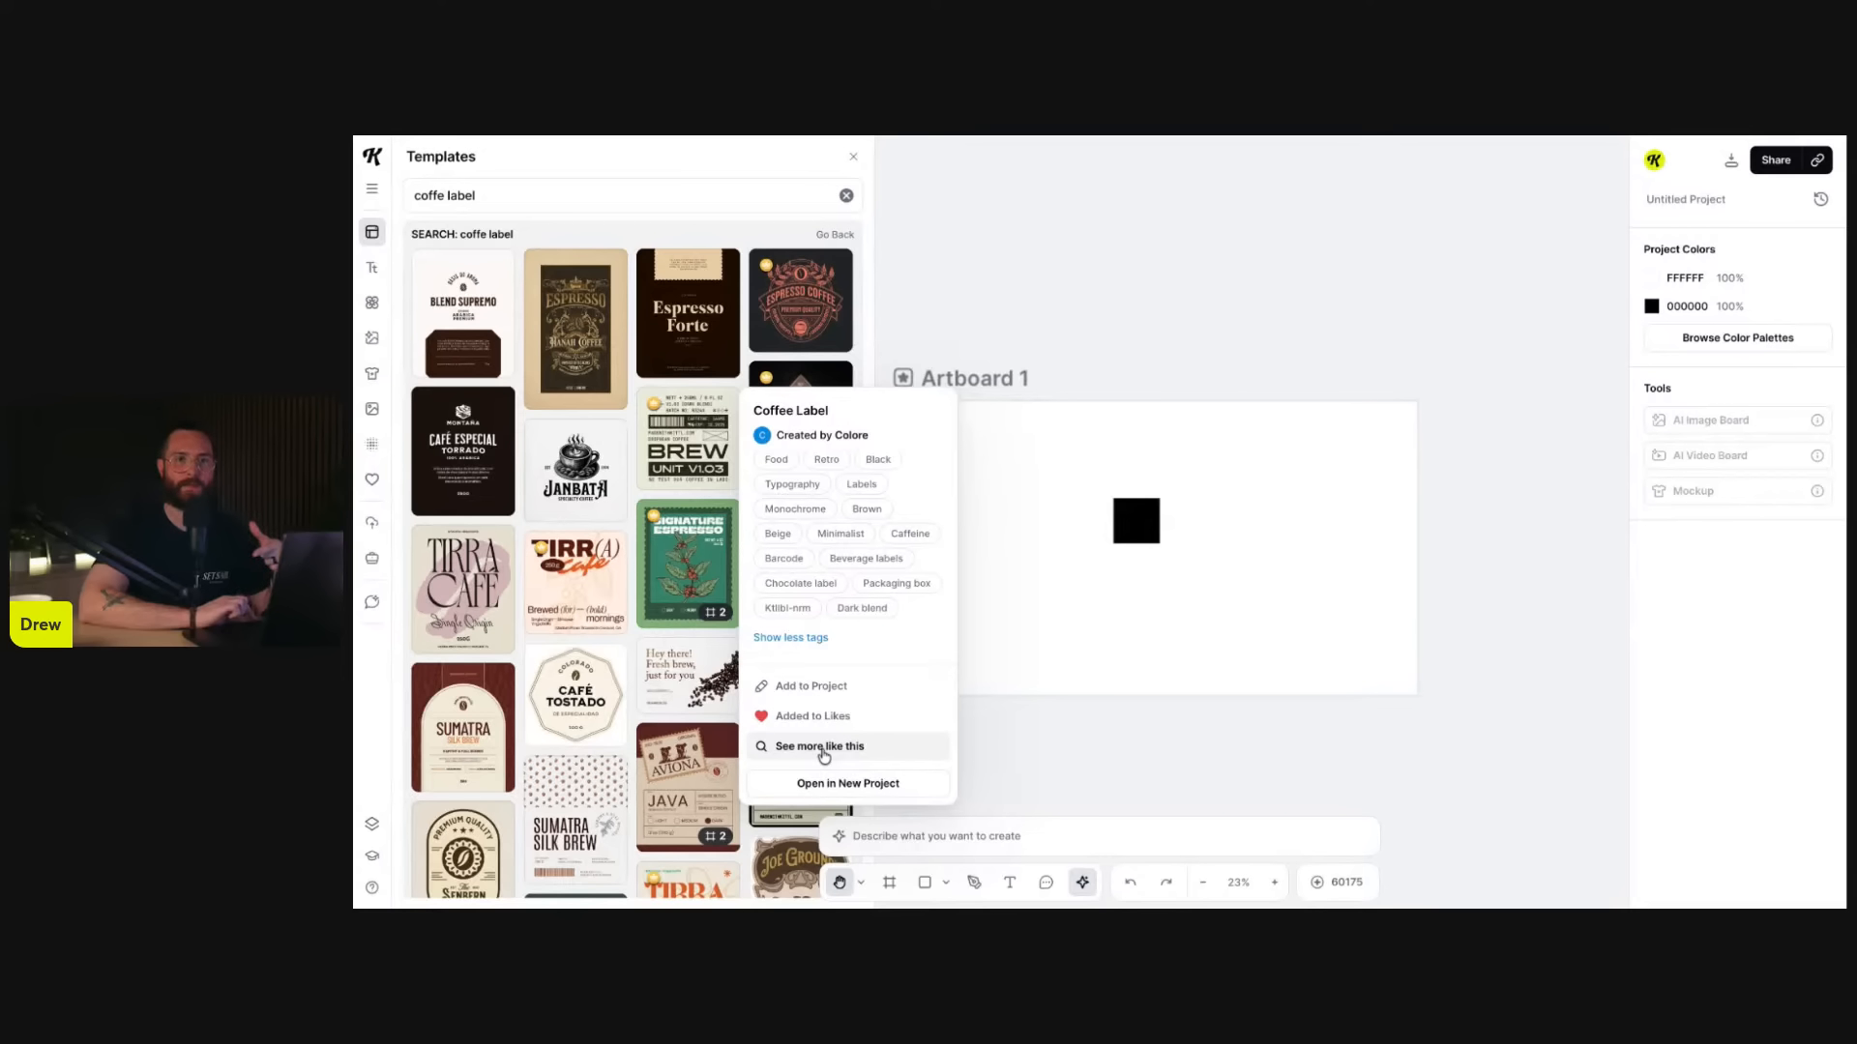
- Browse templates similar to the BREW UNIT V1.03 label, like a Coffee Label - Automotive Normcore design, and return to the search results
{"action": "left_click", "coordinate": [822, 746]}
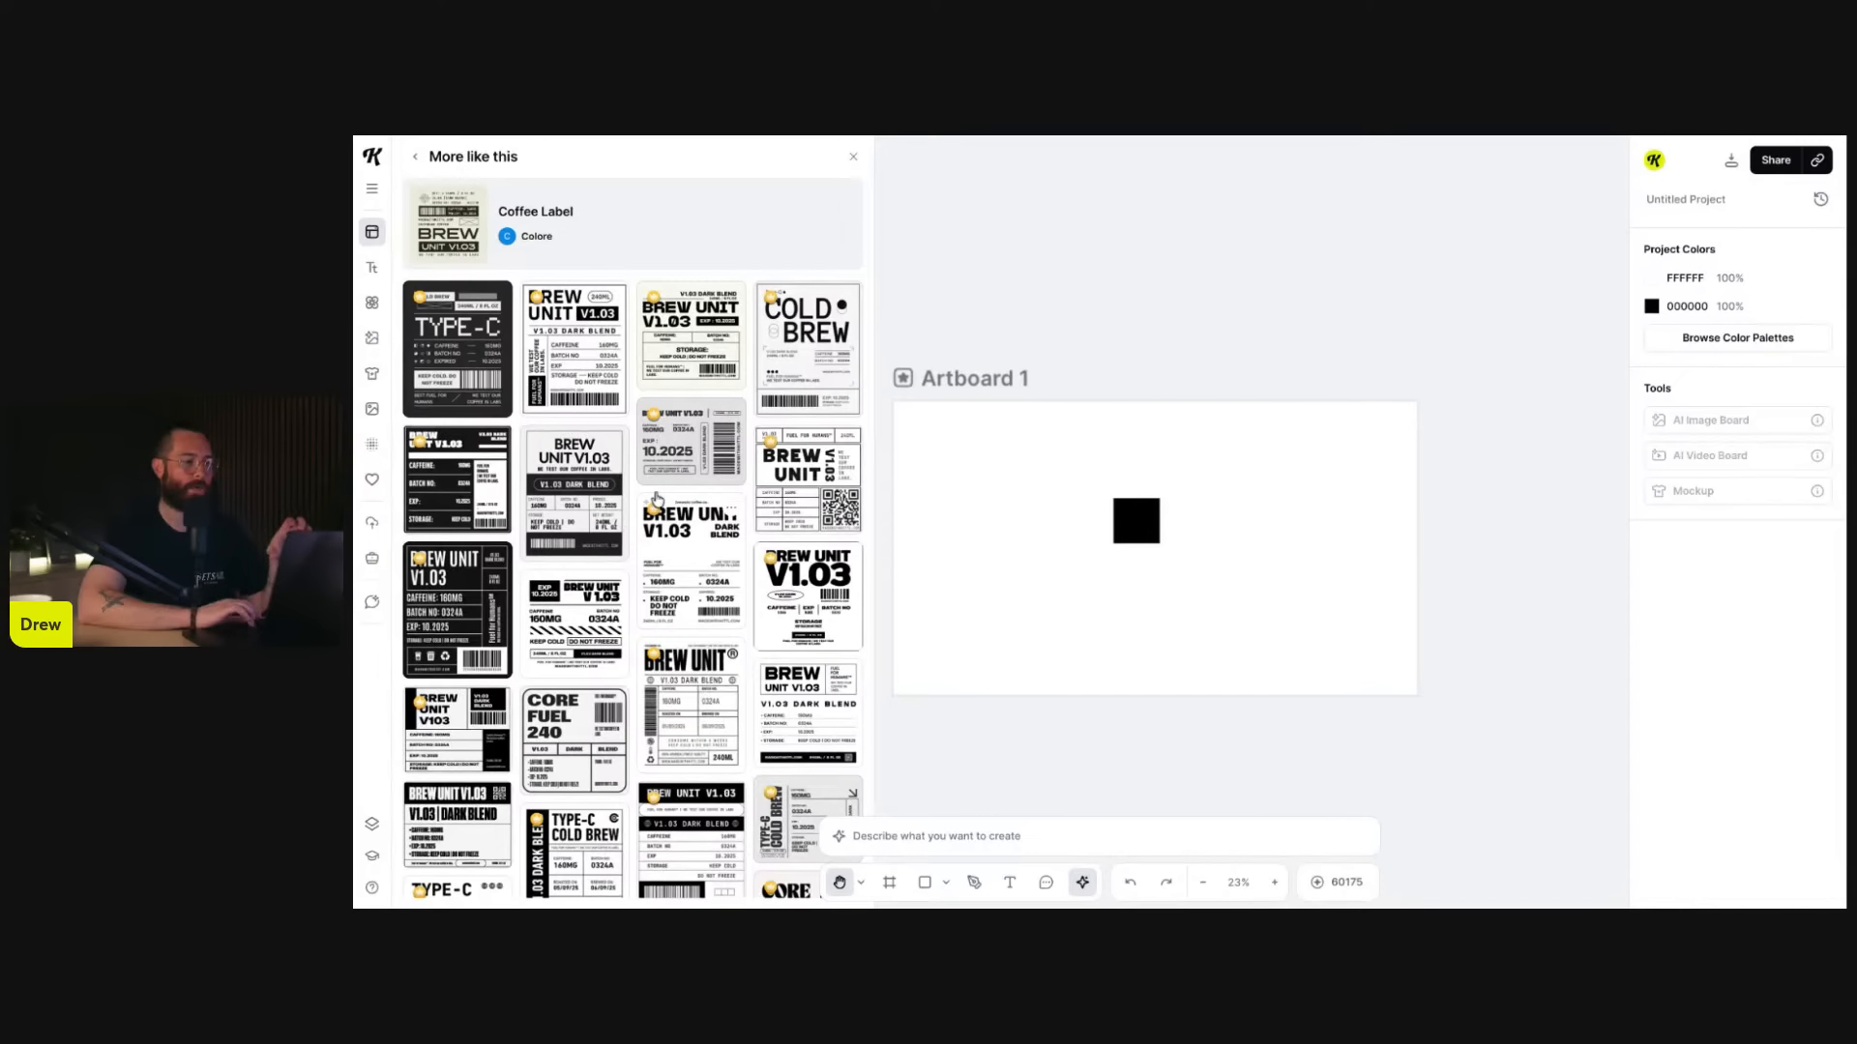
{"action": "scroll", "coordinate": [720, 616], "scroll_direction": "down", "scroll_amount": 1}
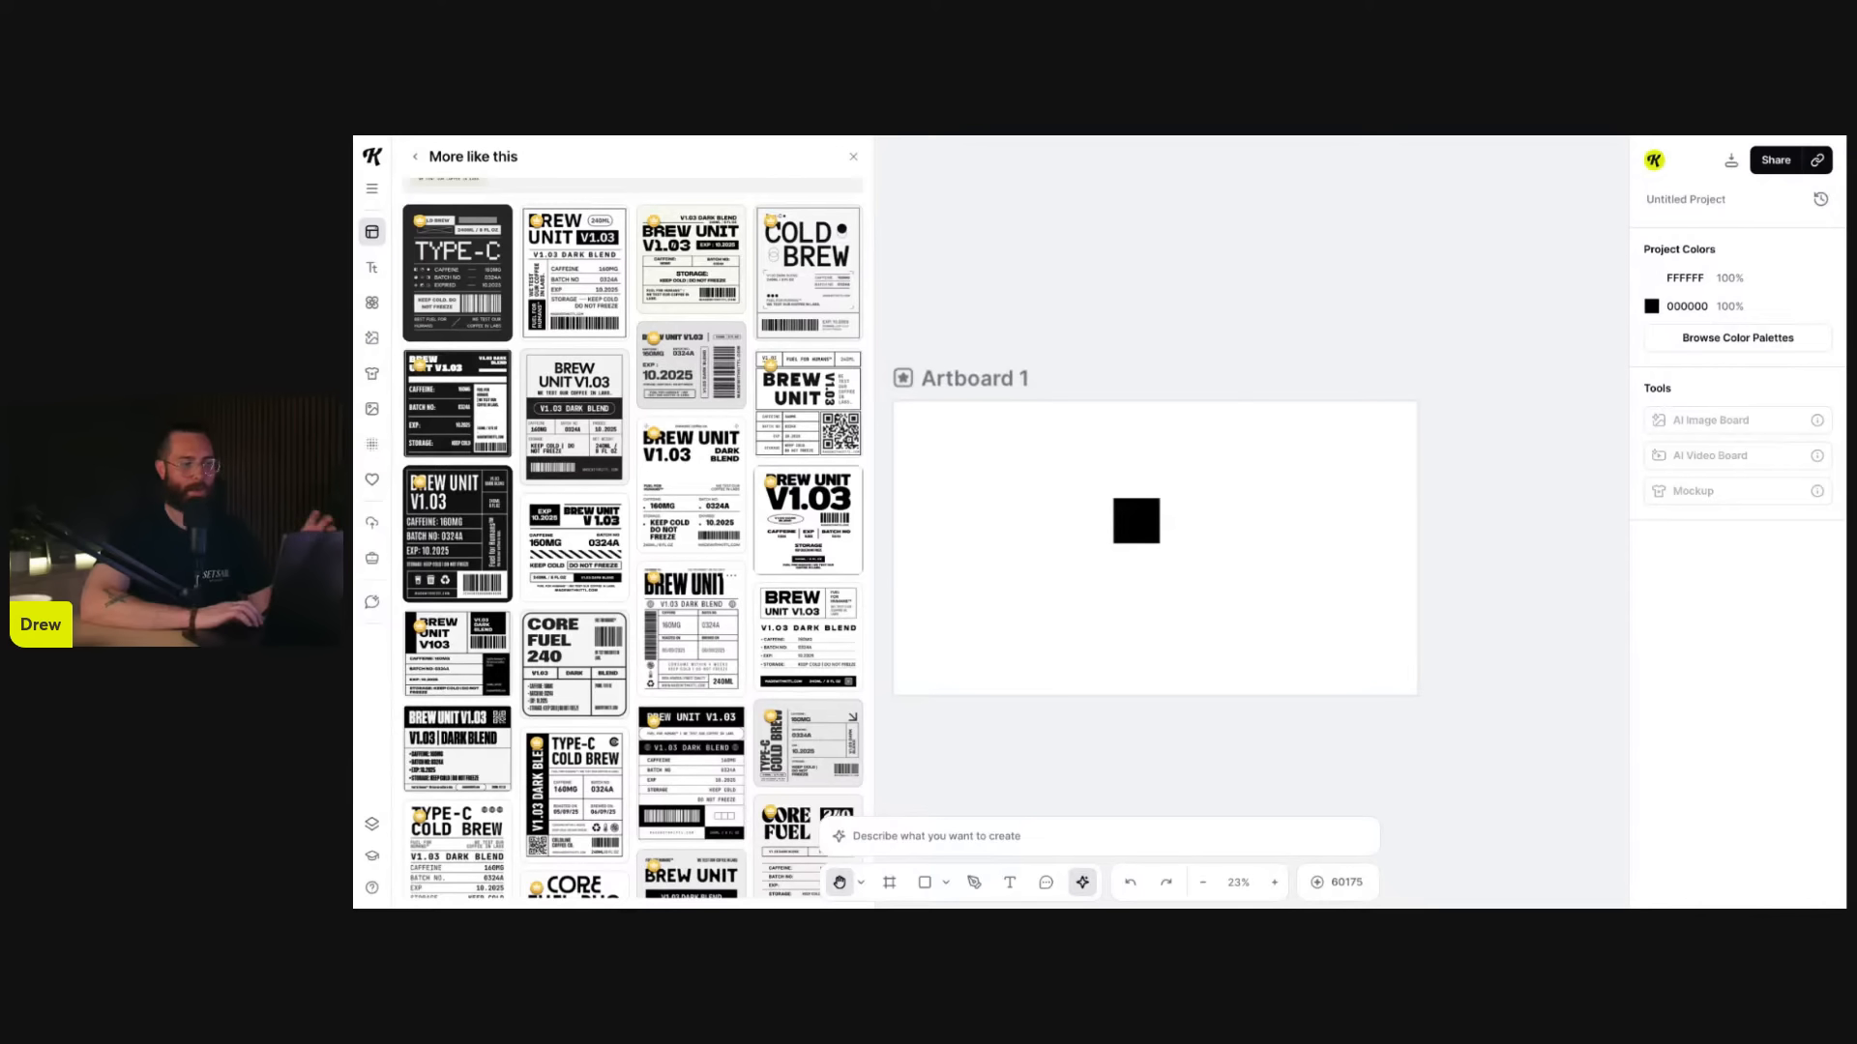
{"action": "scroll", "coordinate": [631, 538], "scroll_direction": "down", "scroll_amount": 1}
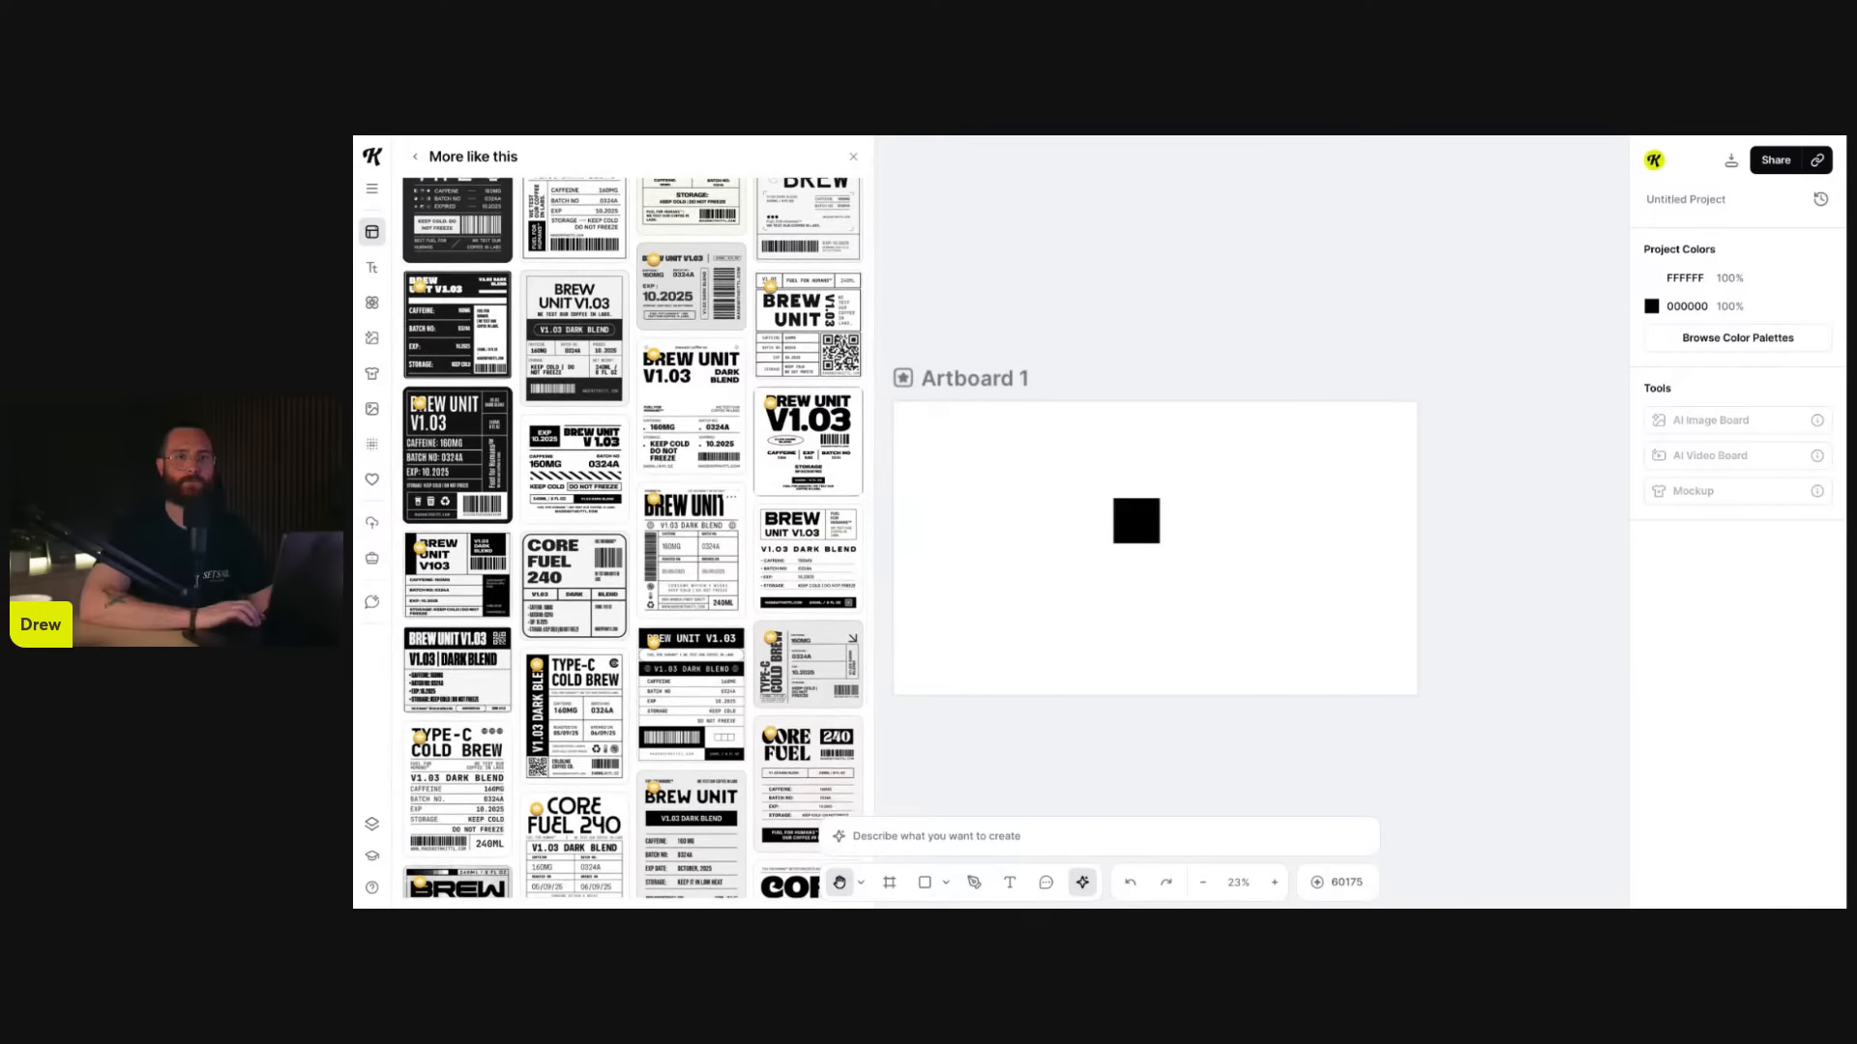
{"action": "scroll", "coordinate": [732, 497], "scroll_direction": "up", "scroll_amount": 1}
{"action": "mouse_move", "coordinate": [730, 422]}
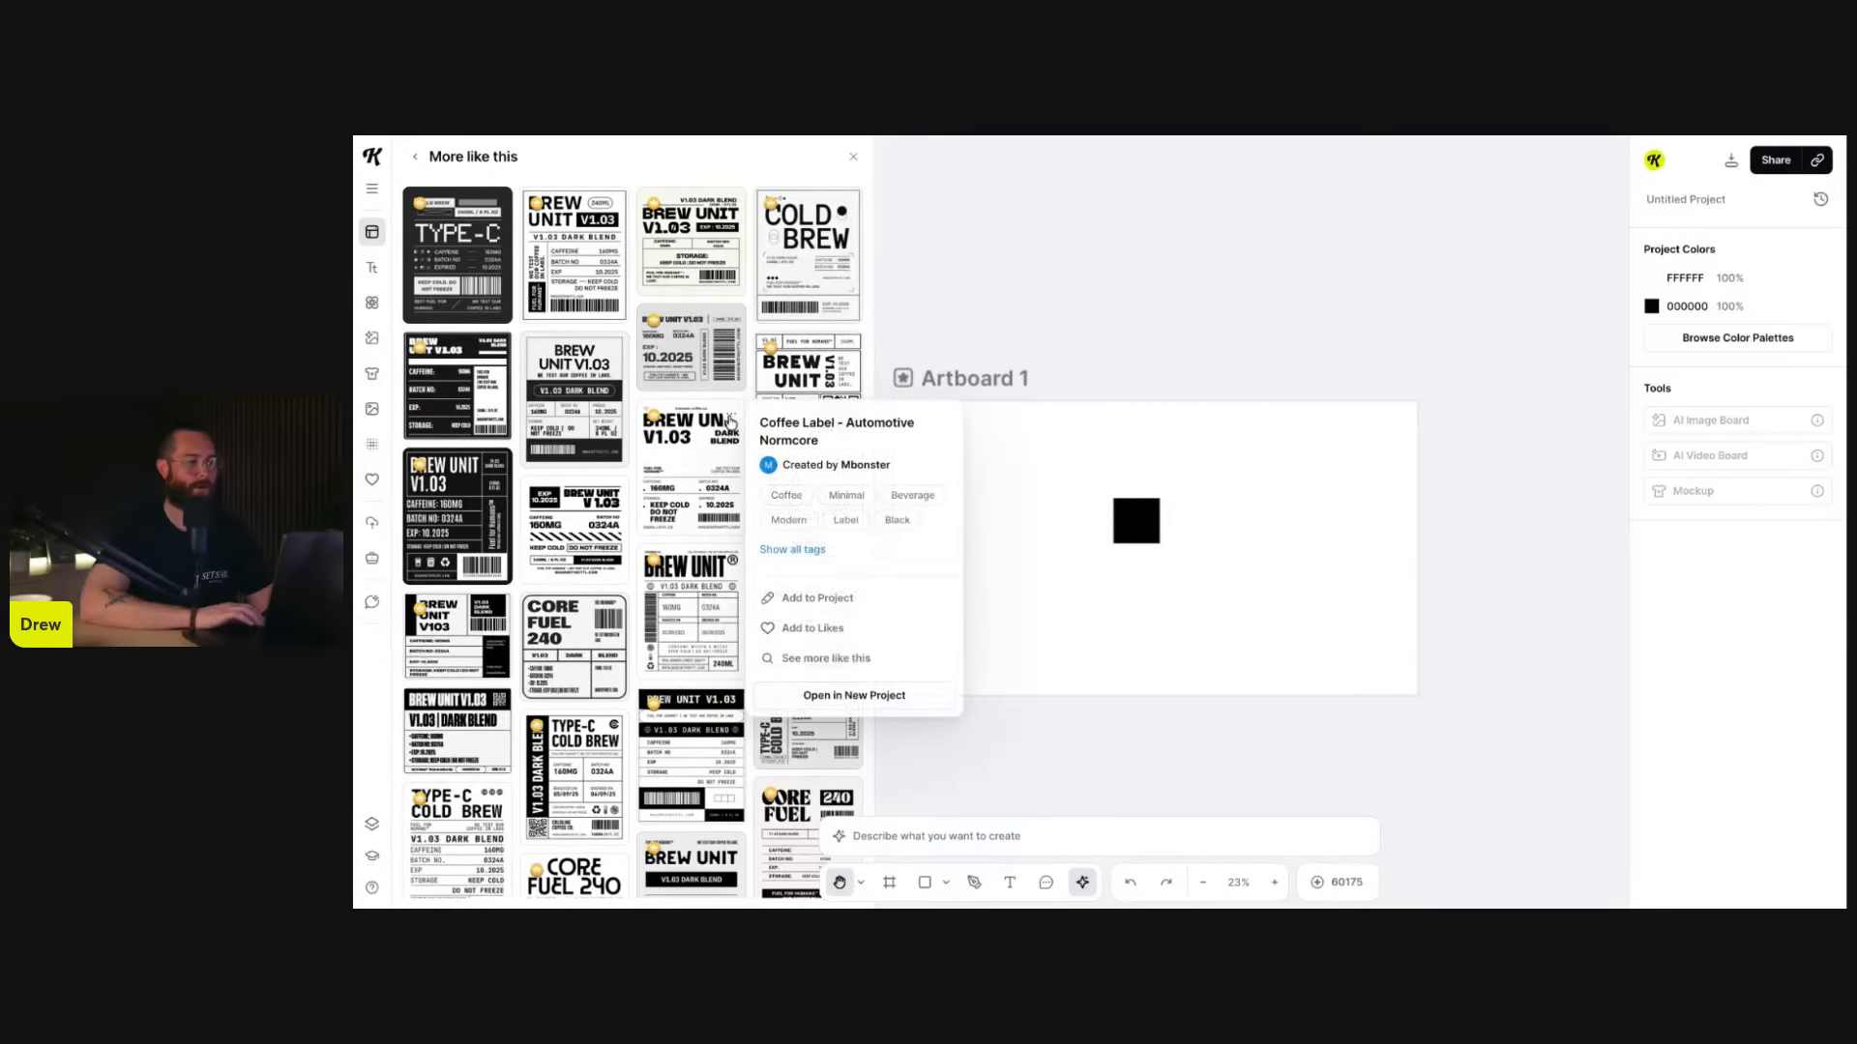
{"action": "left_click", "coordinate": [805, 628]}
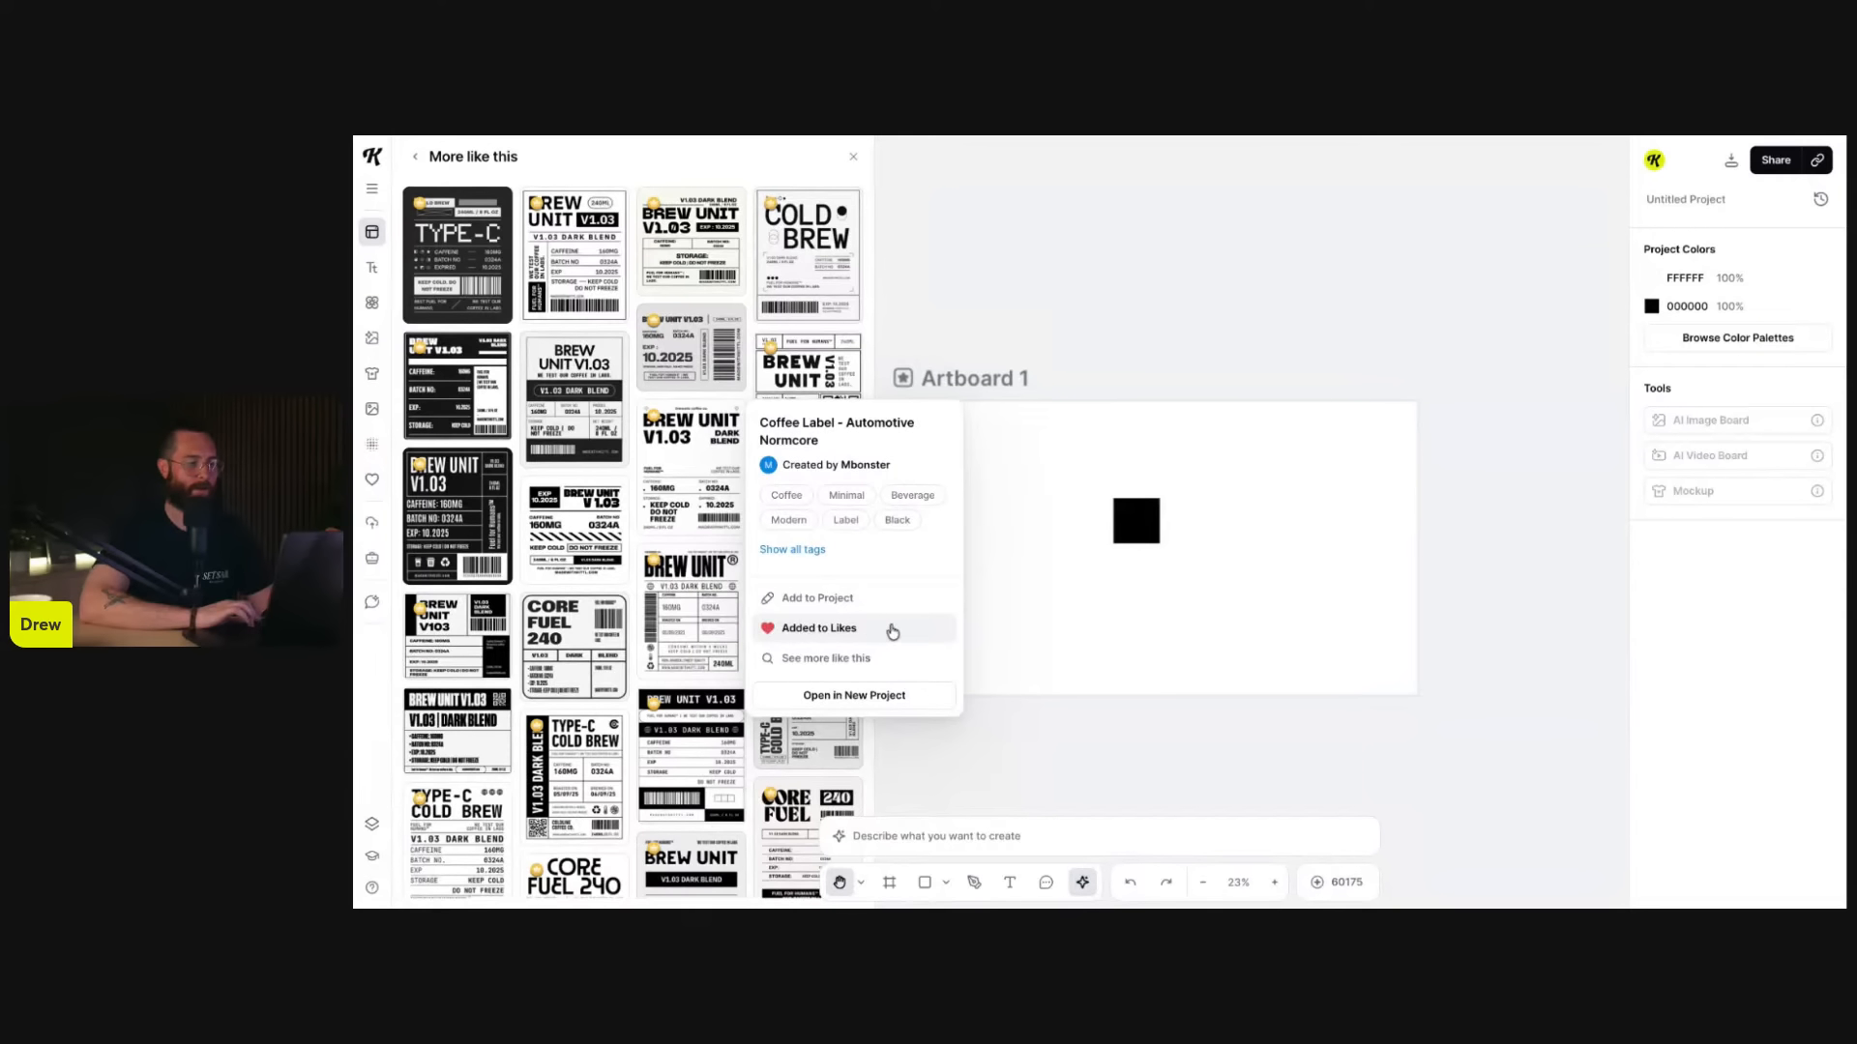
{"action": "left_click", "coordinate": [416, 160]}
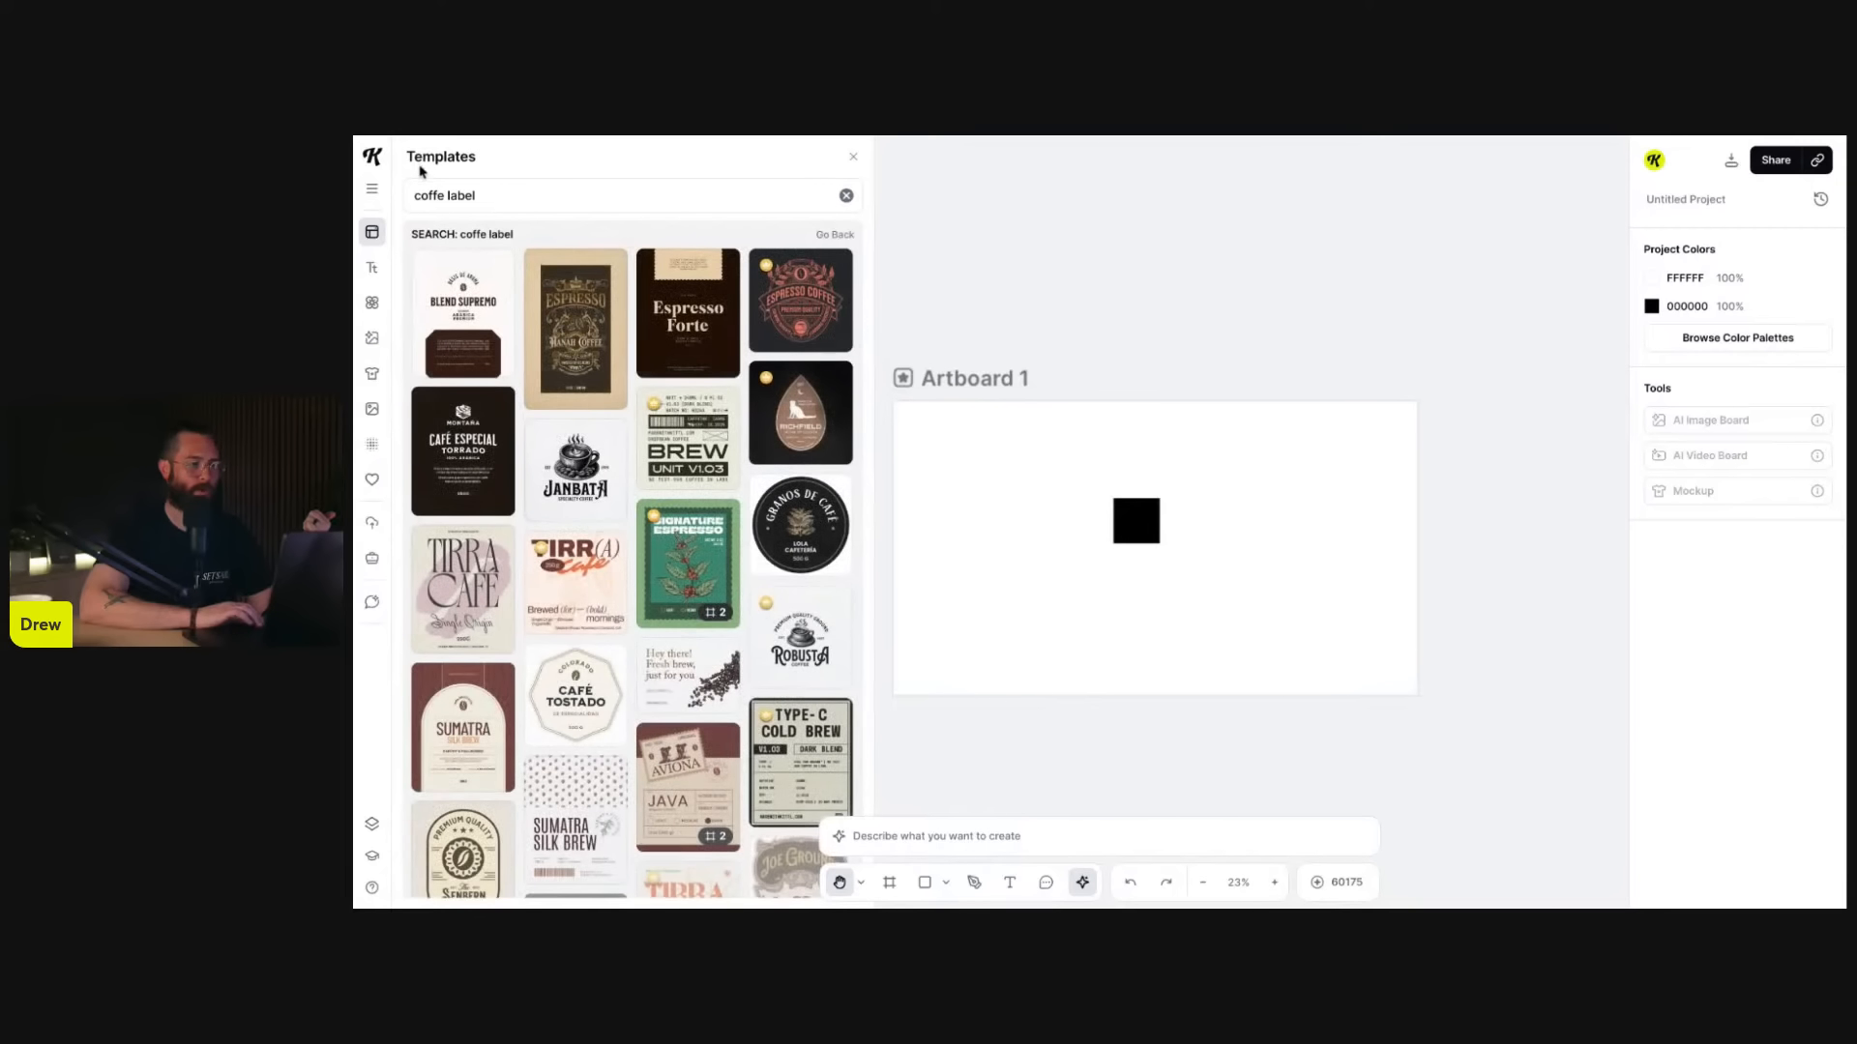
- Add the beige BREW UNIT V1.03 coffee label template to the project and close the template library
{"action": "left_click", "coordinate": [688, 441]}
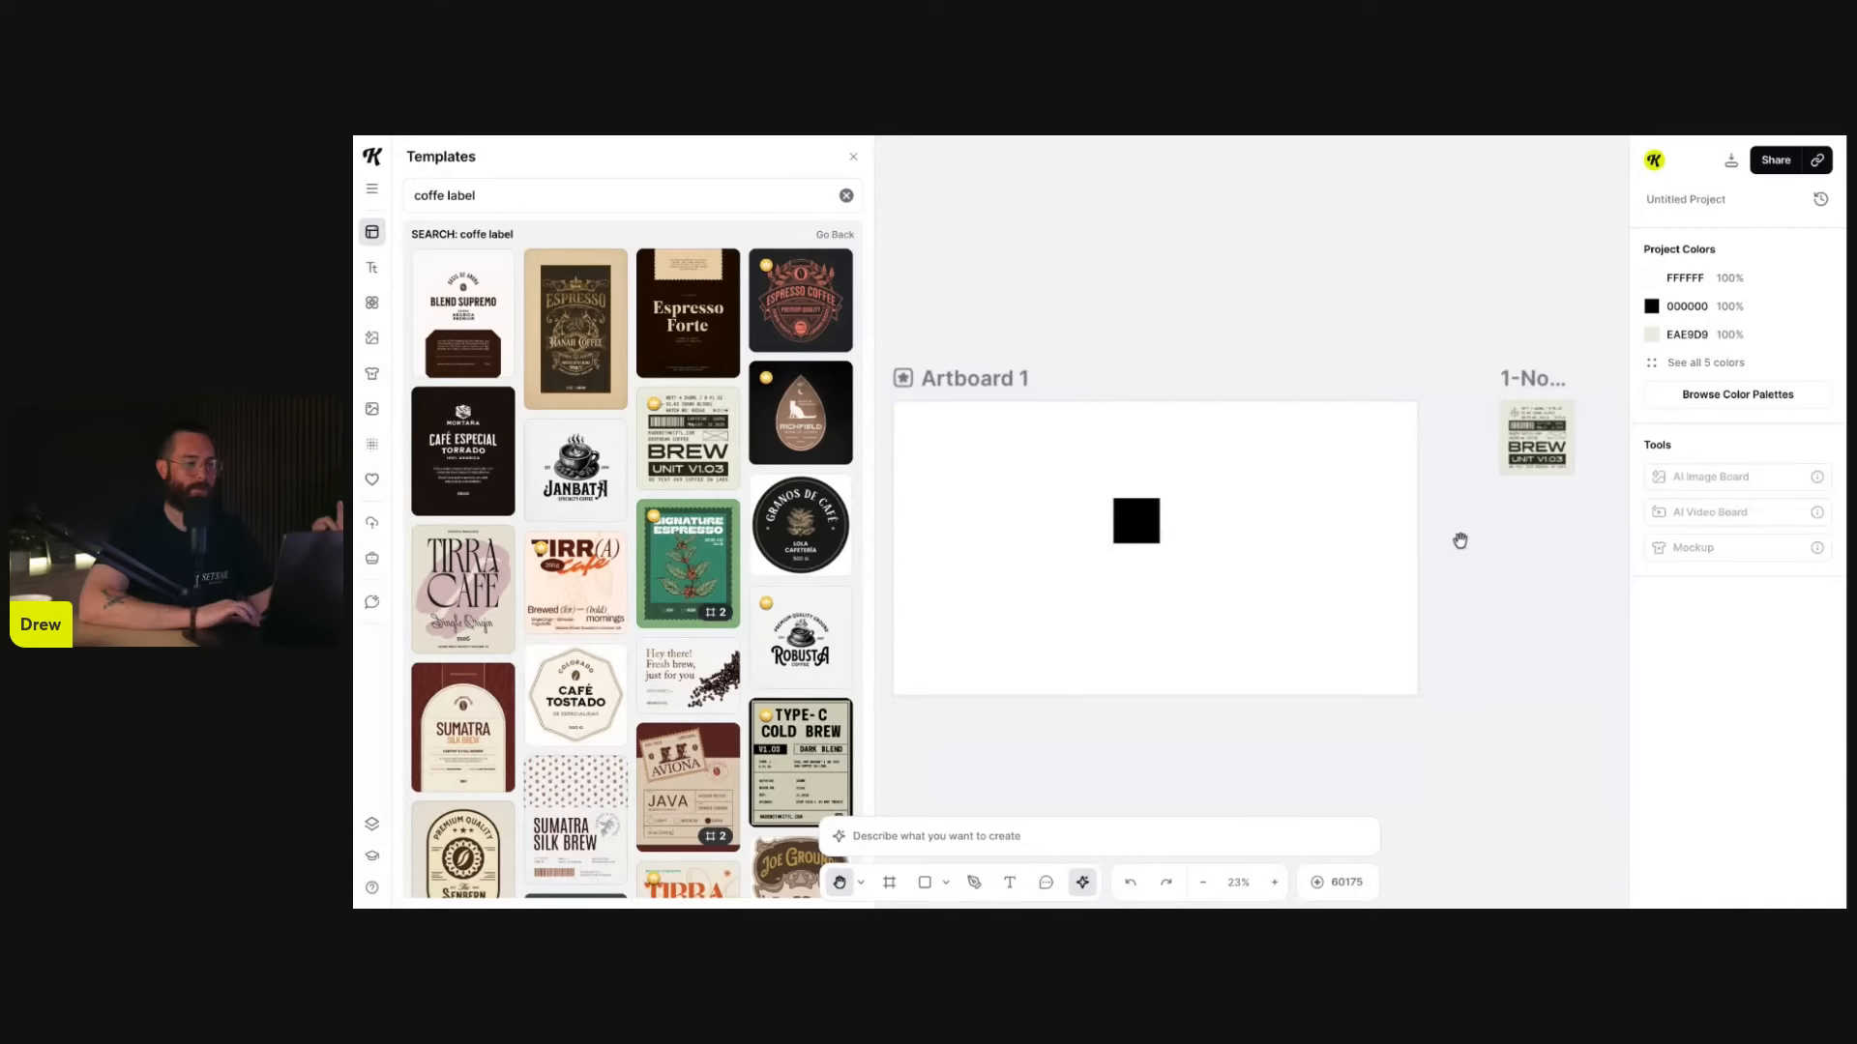
{"action": "scroll", "coordinate": [1463, 538], "scroll_direction": "right", "scroll_amount": 5}
{"action": "scroll", "coordinate": [1388, 473], "scroll_direction": "down", "scroll_amount": 5}
{"action": "scroll", "coordinate": [1333, 377], "scroll_direction": "up", "scroll_amount": 5}
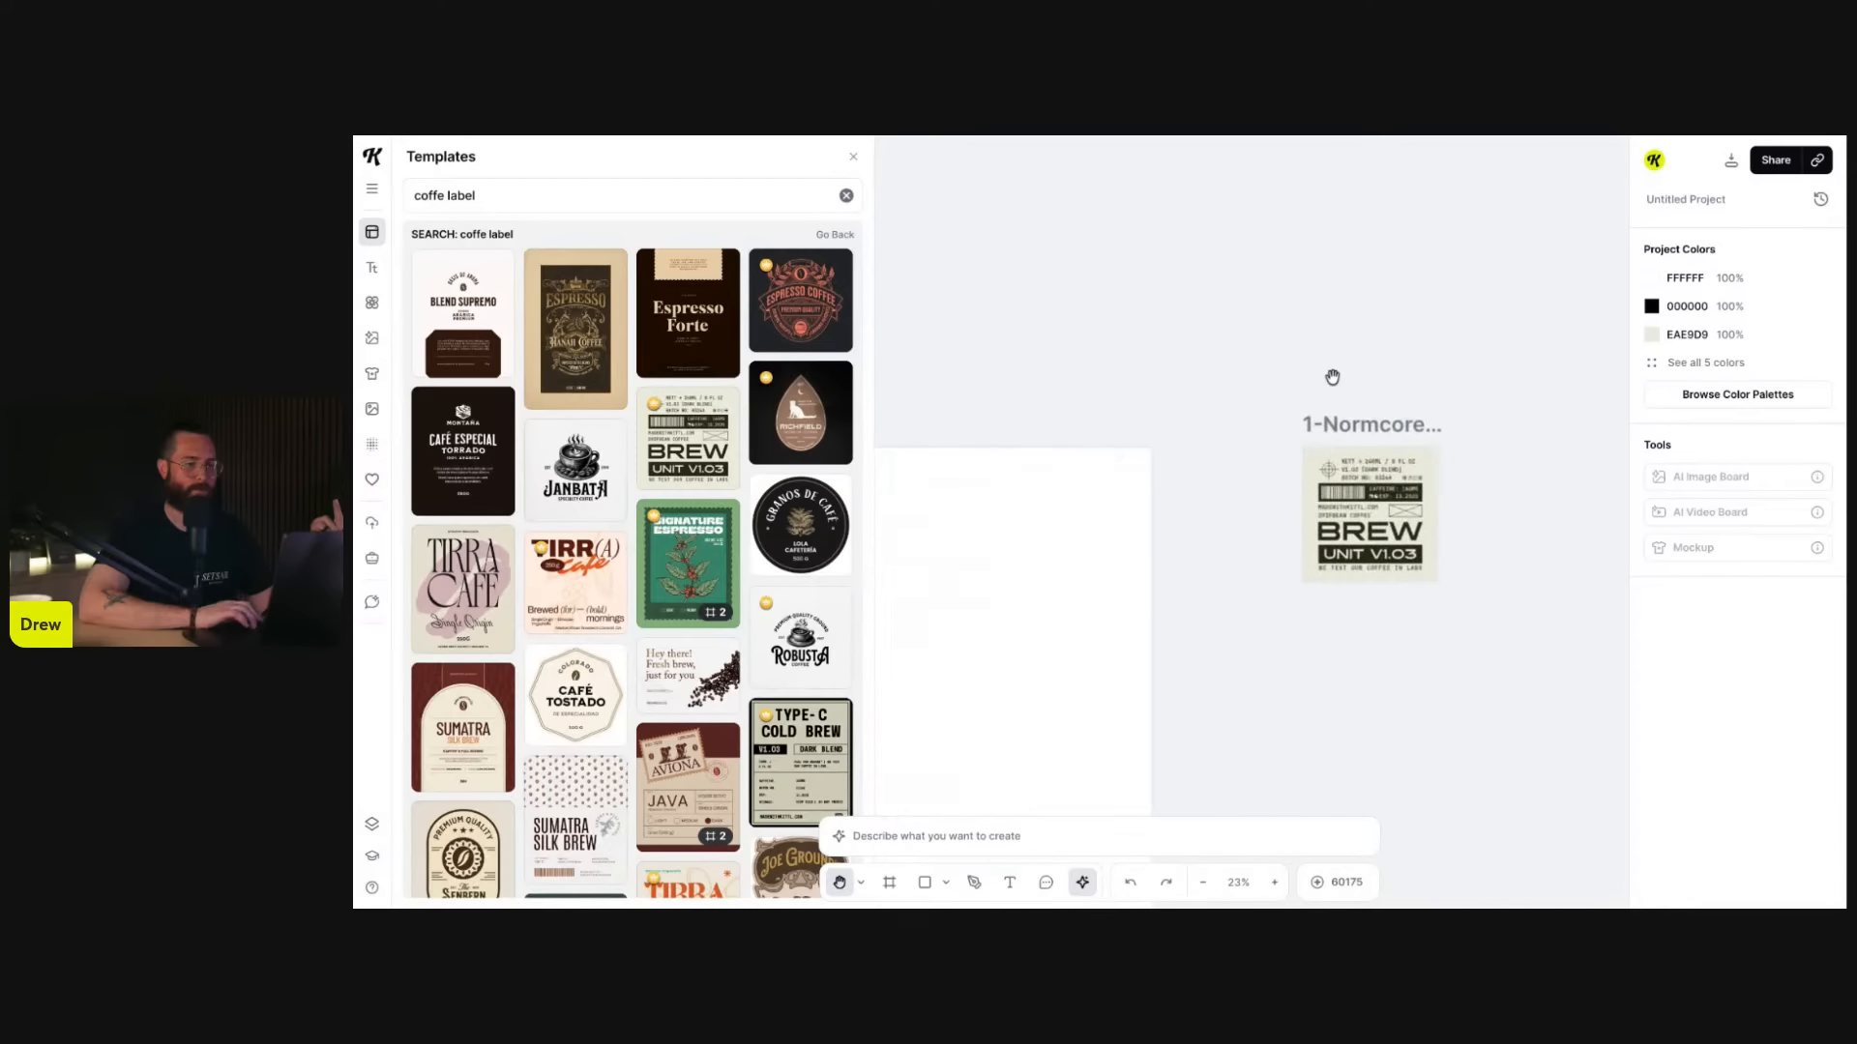
{"action": "scroll", "coordinate": [1332, 377], "scroll_direction": "down", "scroll_amount": 2}
{"action": "scroll", "coordinate": [1332, 377], "scroll_direction": "right", "scroll_amount": 2}
{"action": "scroll", "coordinate": [1304, 336], "scroll_direction": "right", "scroll_amount": 2}
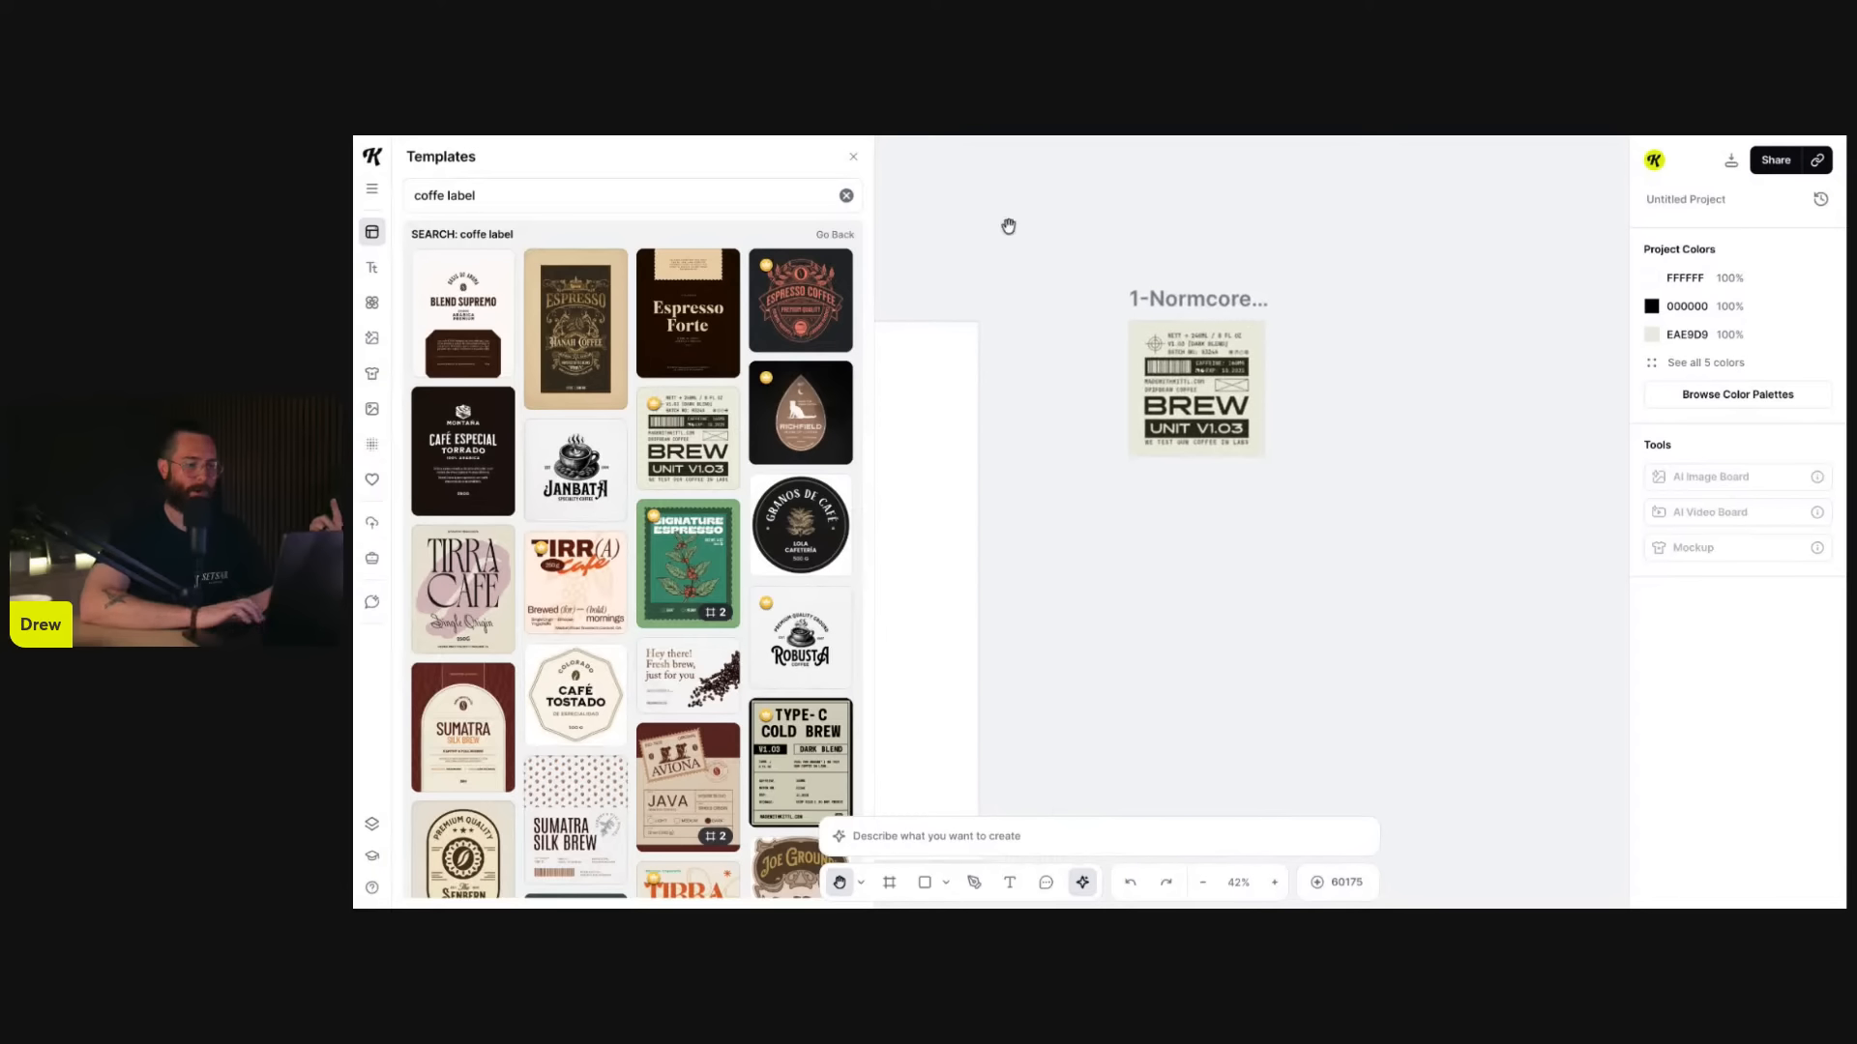
{"action": "left_click", "coordinate": [853, 155]}
- Move the coffee label artboard closer to the right edge of Artboard 1 and deselect it
{"action": "scroll", "coordinate": [1090, 336], "scroll_direction": "right", "scroll_amount": 3}
{"action": "scroll", "coordinate": [1090, 336], "scroll_direction": "down", "scroll_amount": 3}
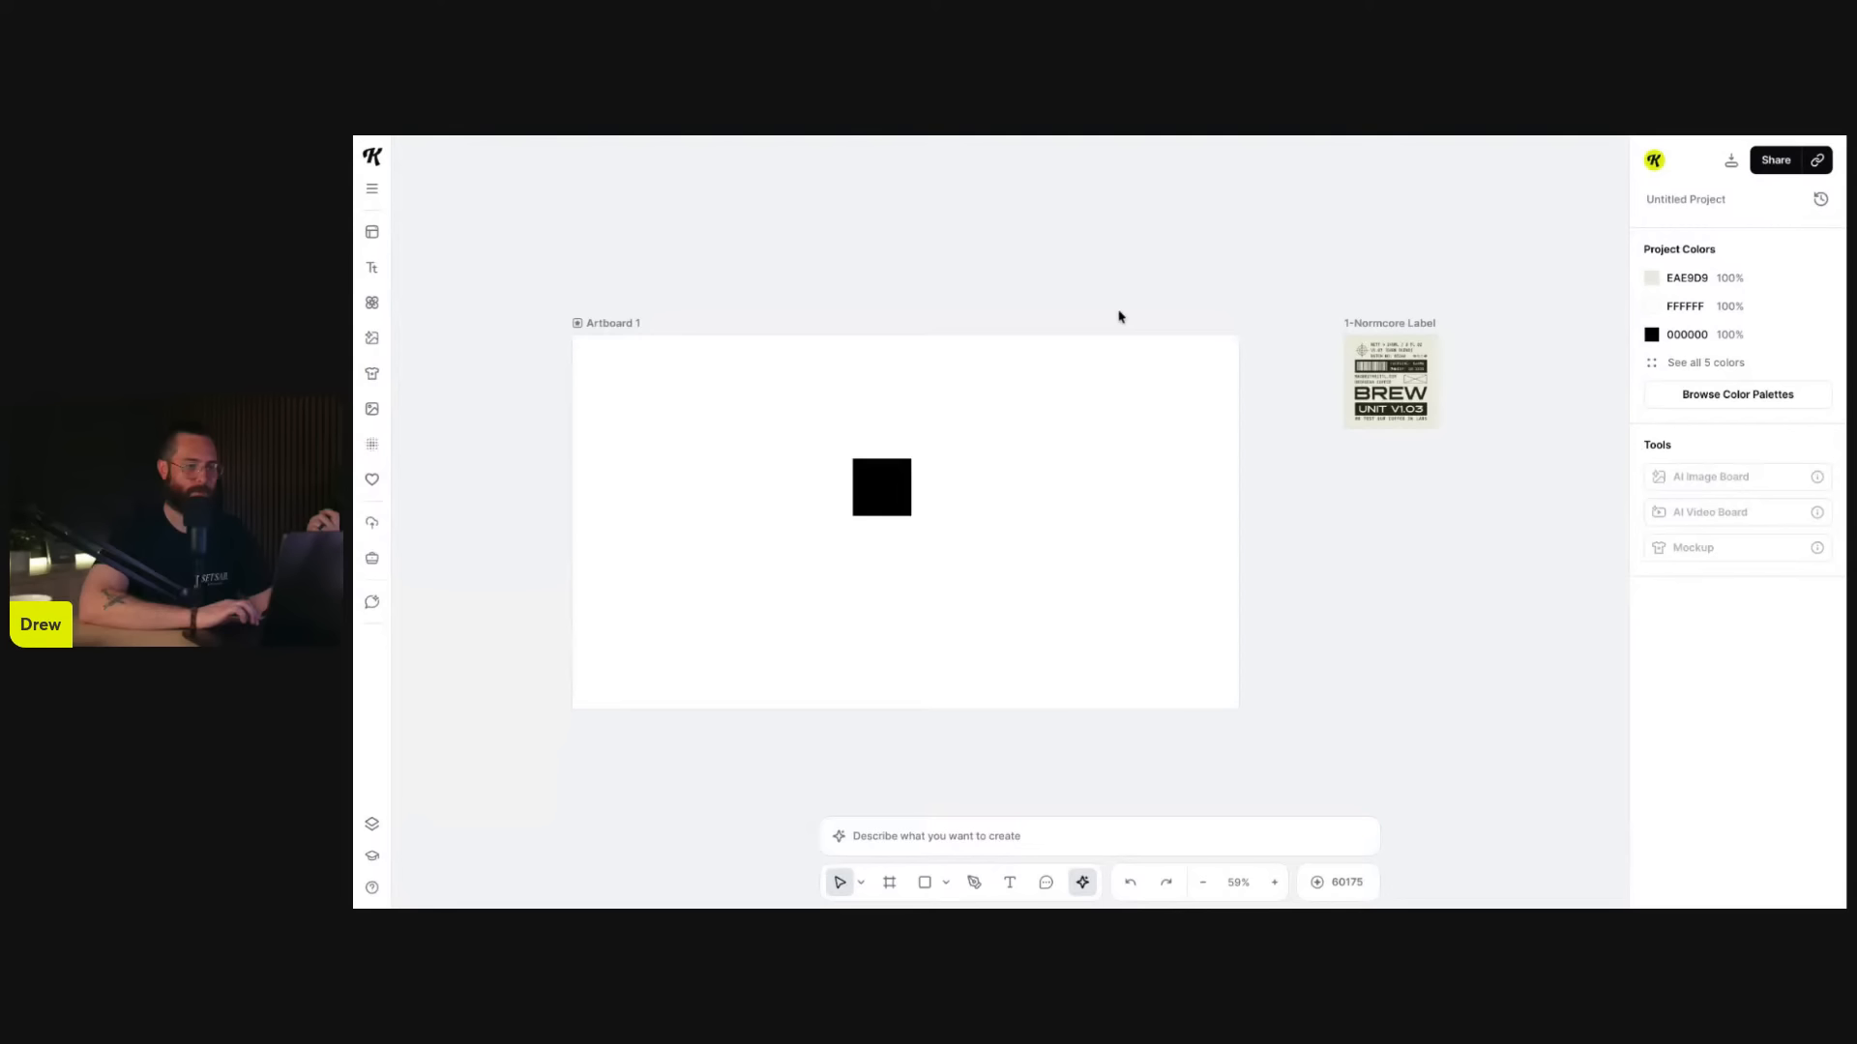
{"action": "scroll", "coordinate": [1119, 310], "scroll_direction": "right", "scroll_amount": 3}
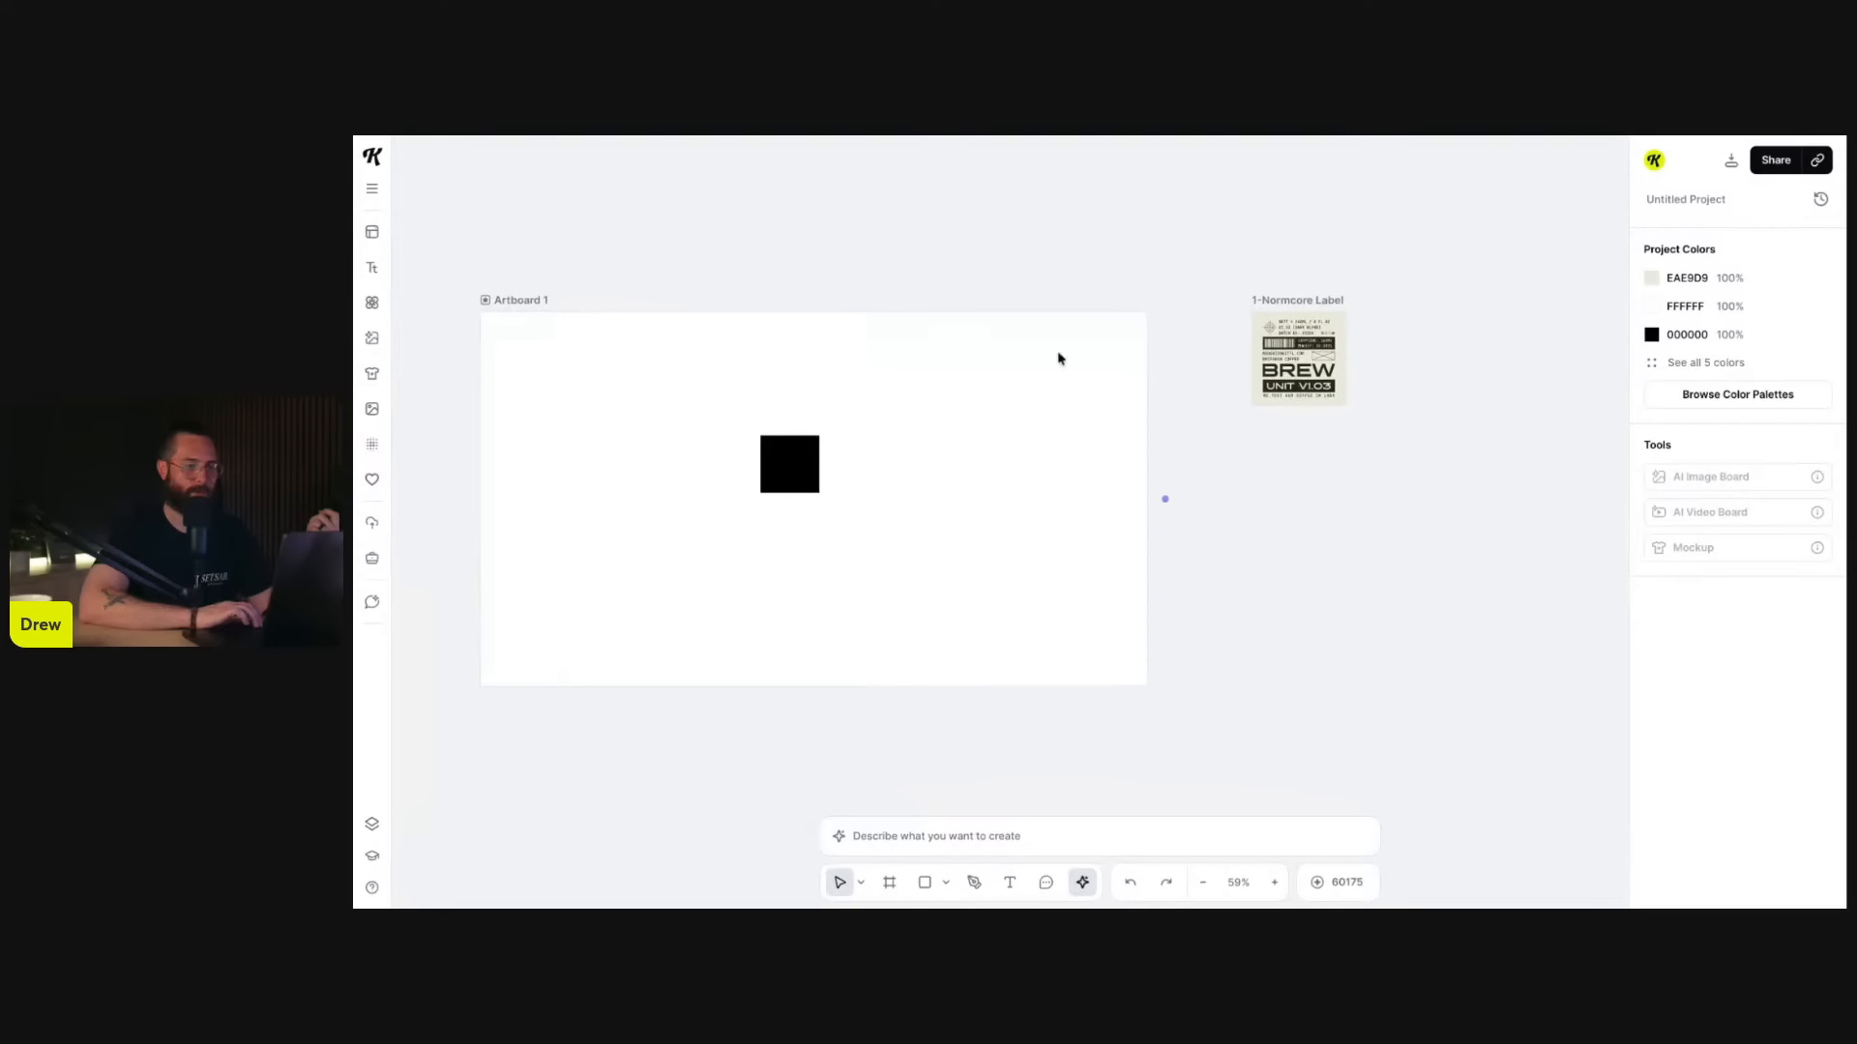
{"action": "left_click_drag", "start_coordinate": [1237, 262], "coordinate": [1172, 261]}
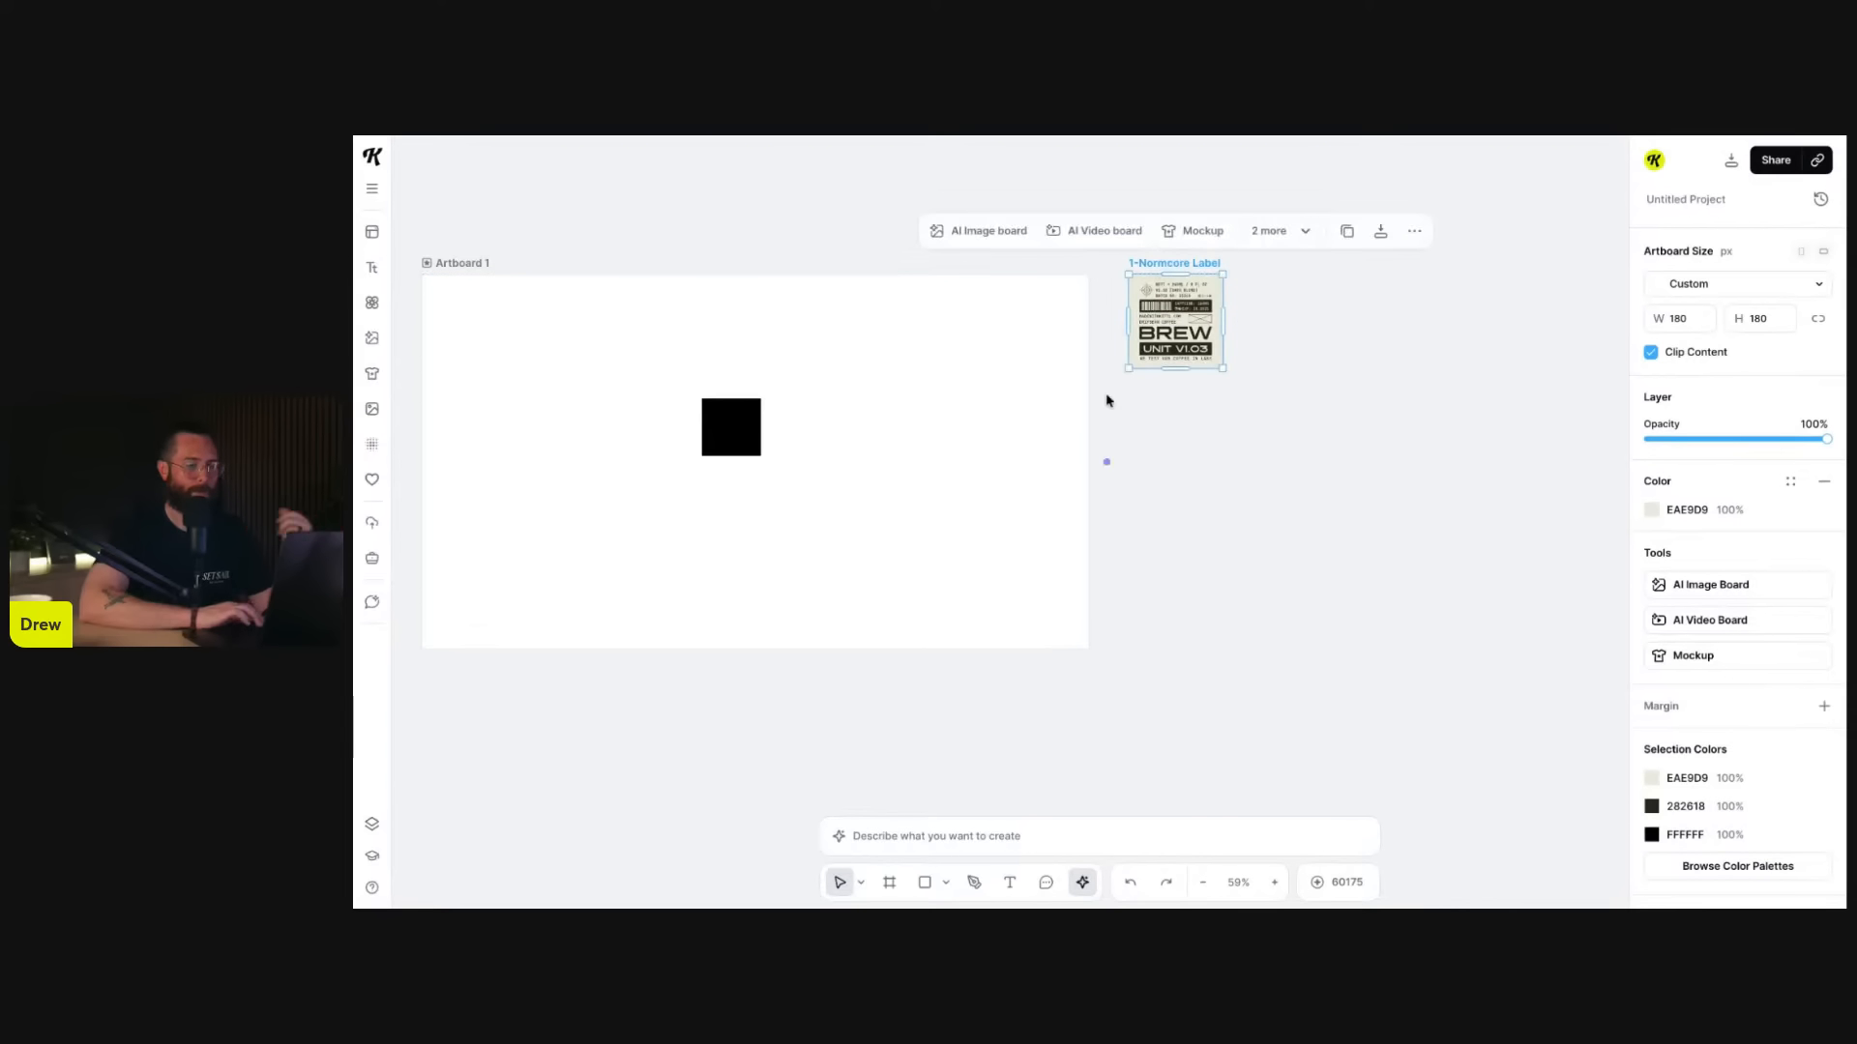
{"action": "scroll", "coordinate": [1108, 402], "scroll_direction": "left", "scroll_amount": 1}
{"action": "scroll", "coordinate": [1281, 323], "scroll_direction": "right", "scroll_amount": 2}
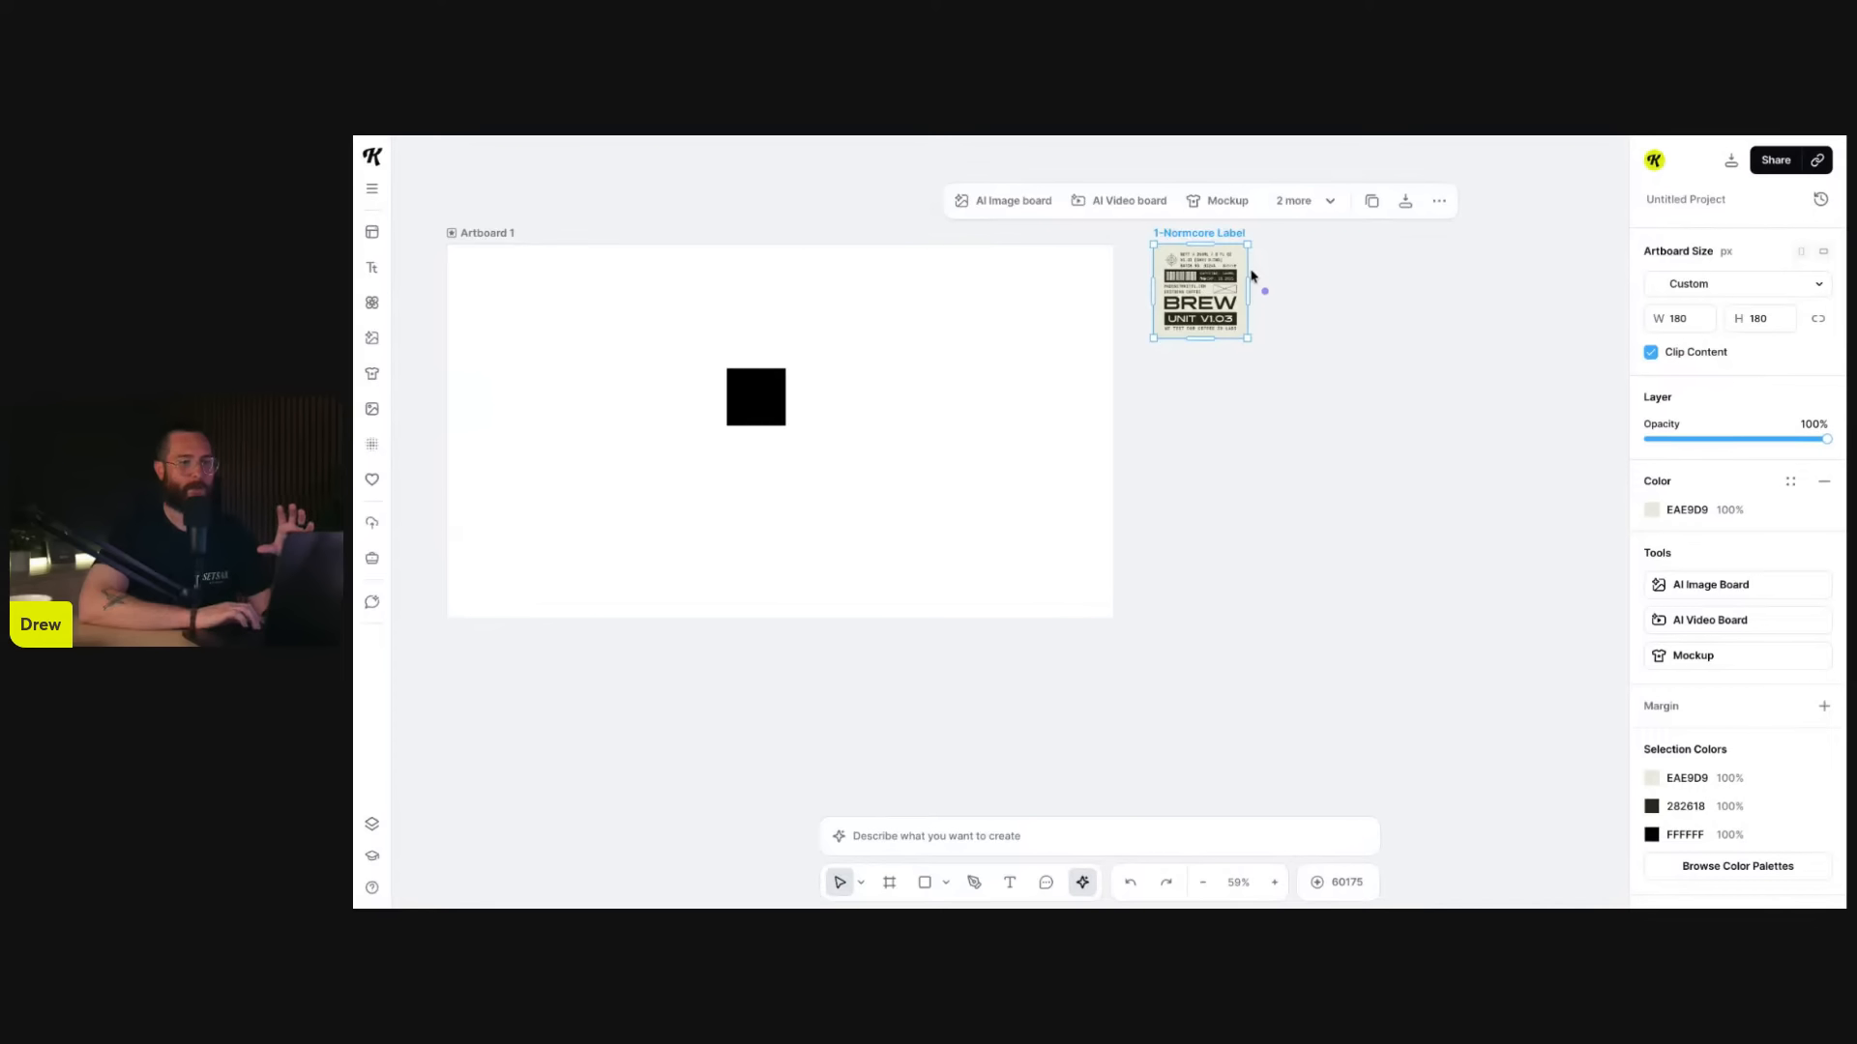
{"action": "scroll", "coordinate": [1277, 348], "scroll_direction": "left", "scroll_amount": 2}
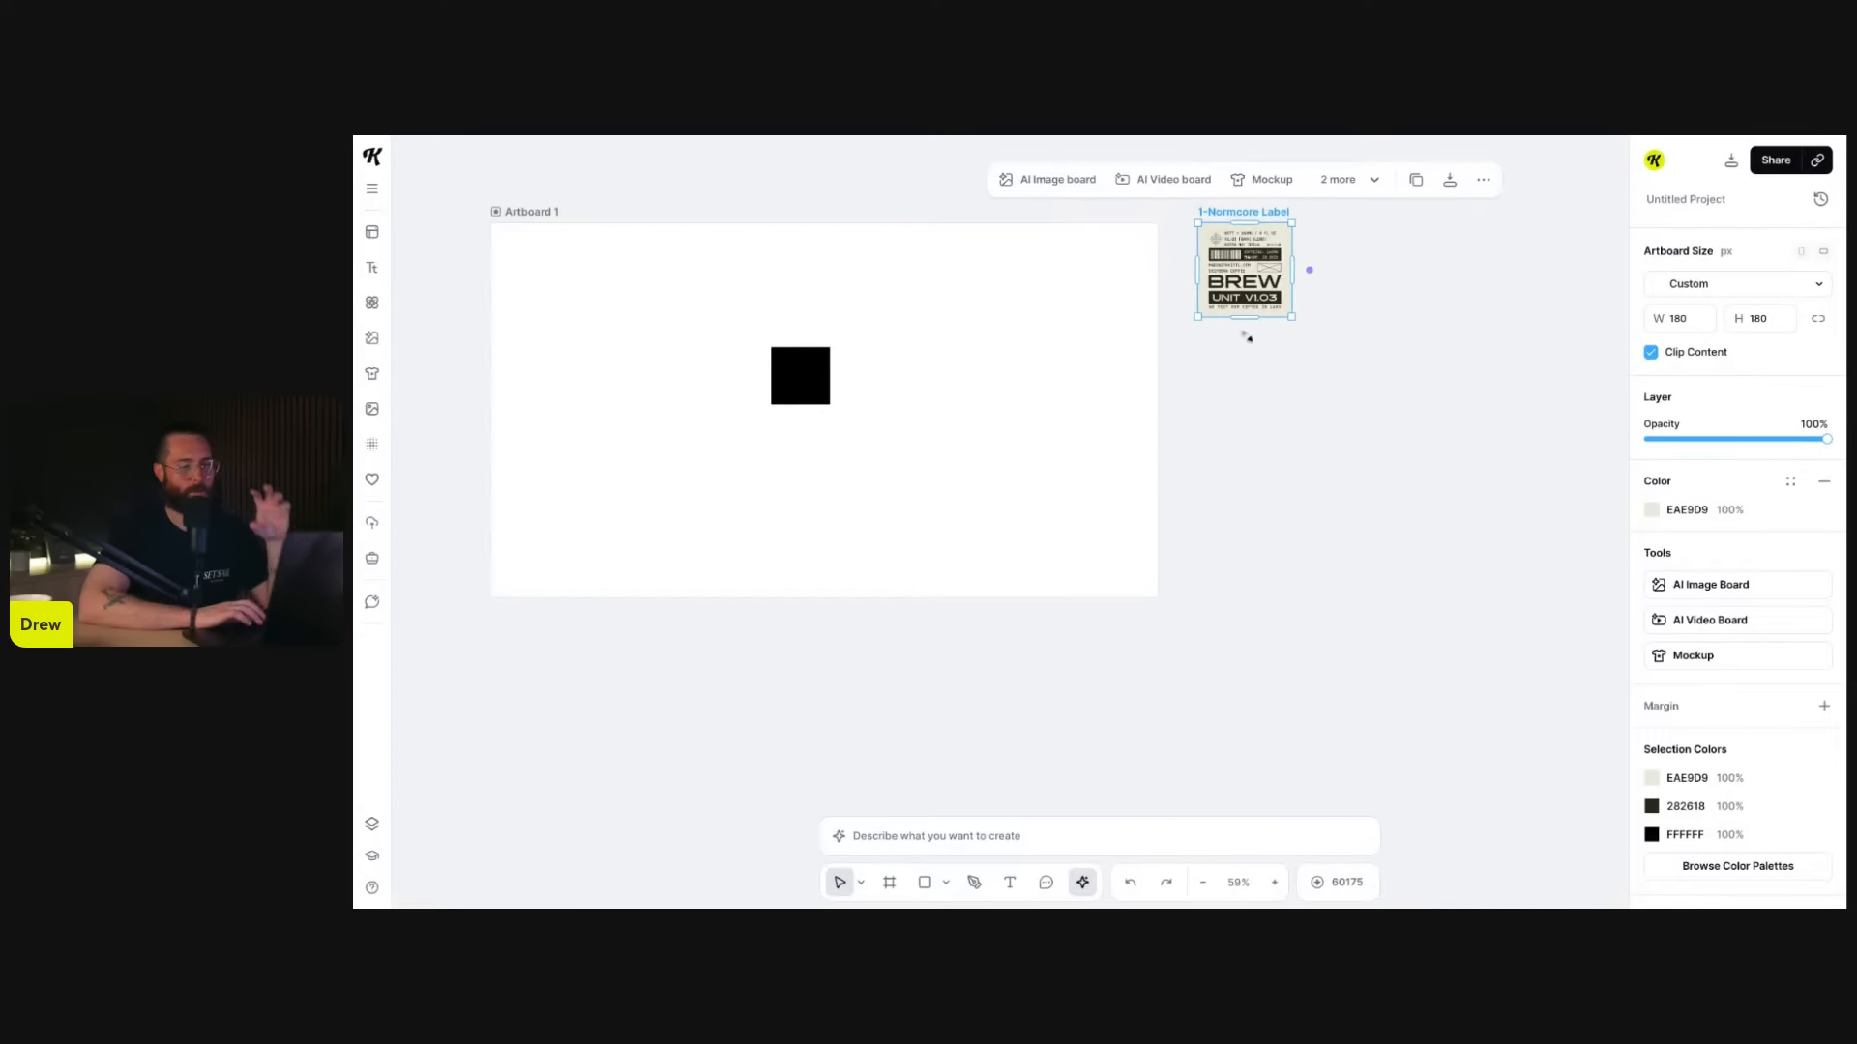
{"action": "scroll", "coordinate": [1257, 395], "scroll_direction": "up", "scroll_amount": 1}
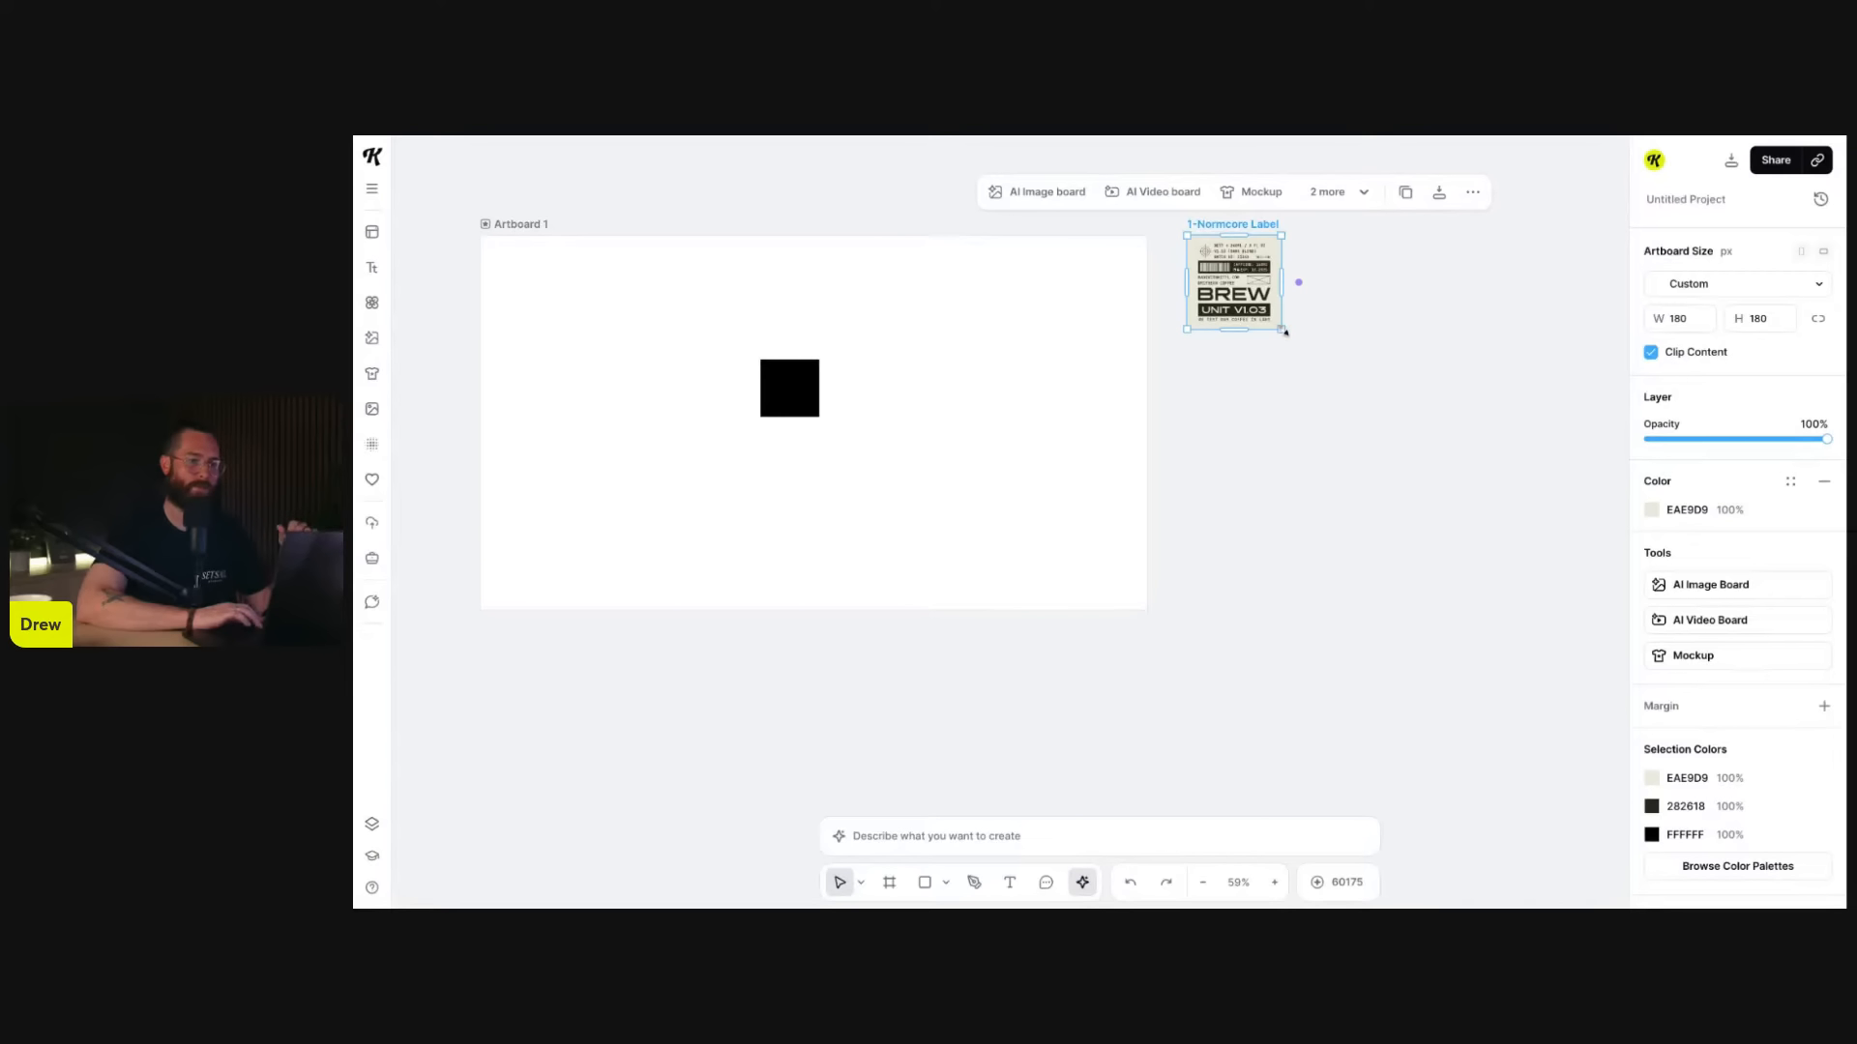
{"action": "scroll", "coordinate": [1284, 333], "scroll_direction": "up", "scroll_amount": 5}
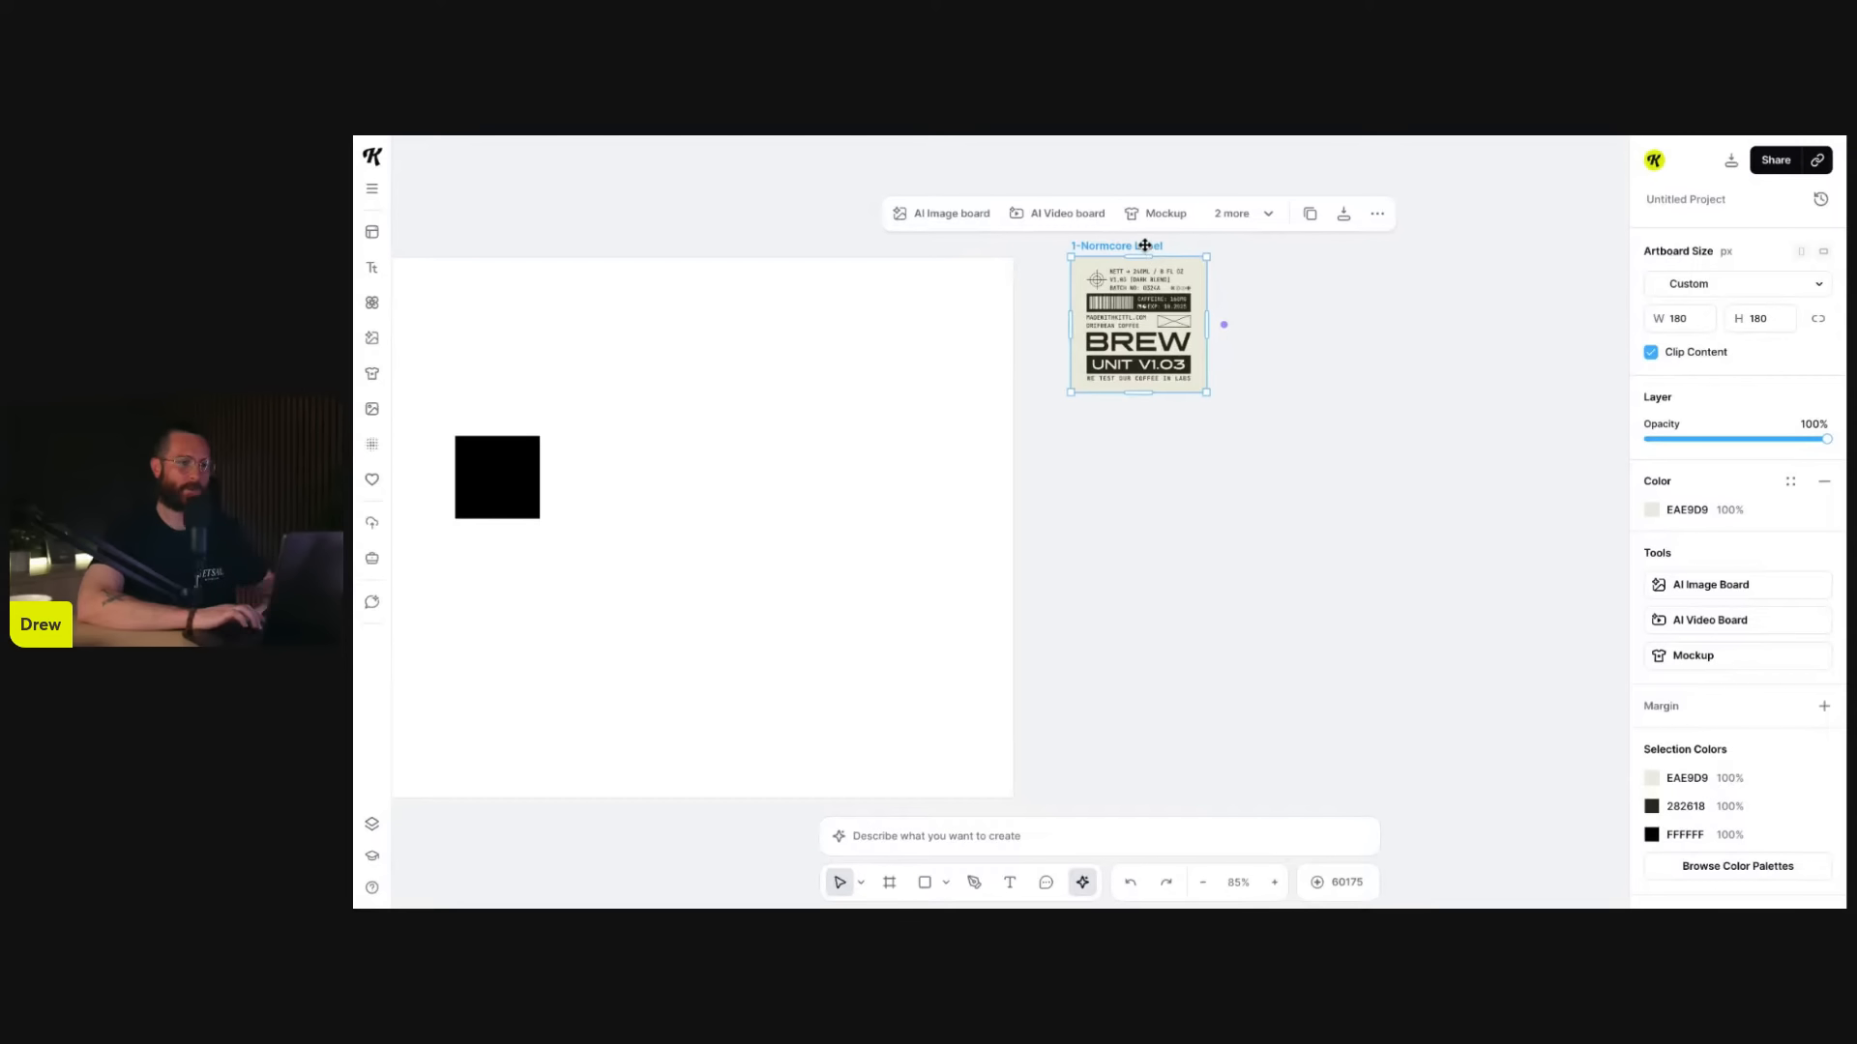
{"action": "mouse_move", "coordinate": [1148, 245]}
{"action": "left_mouse_down"}
{"action": "mouse_move", "coordinate": [1110, 232]}
{"action": "mouse_move", "coordinate": [1151, 269]}
{"action": "mouse_move", "coordinate": [1123, 244]}
{"action": "left_mouse_up"}
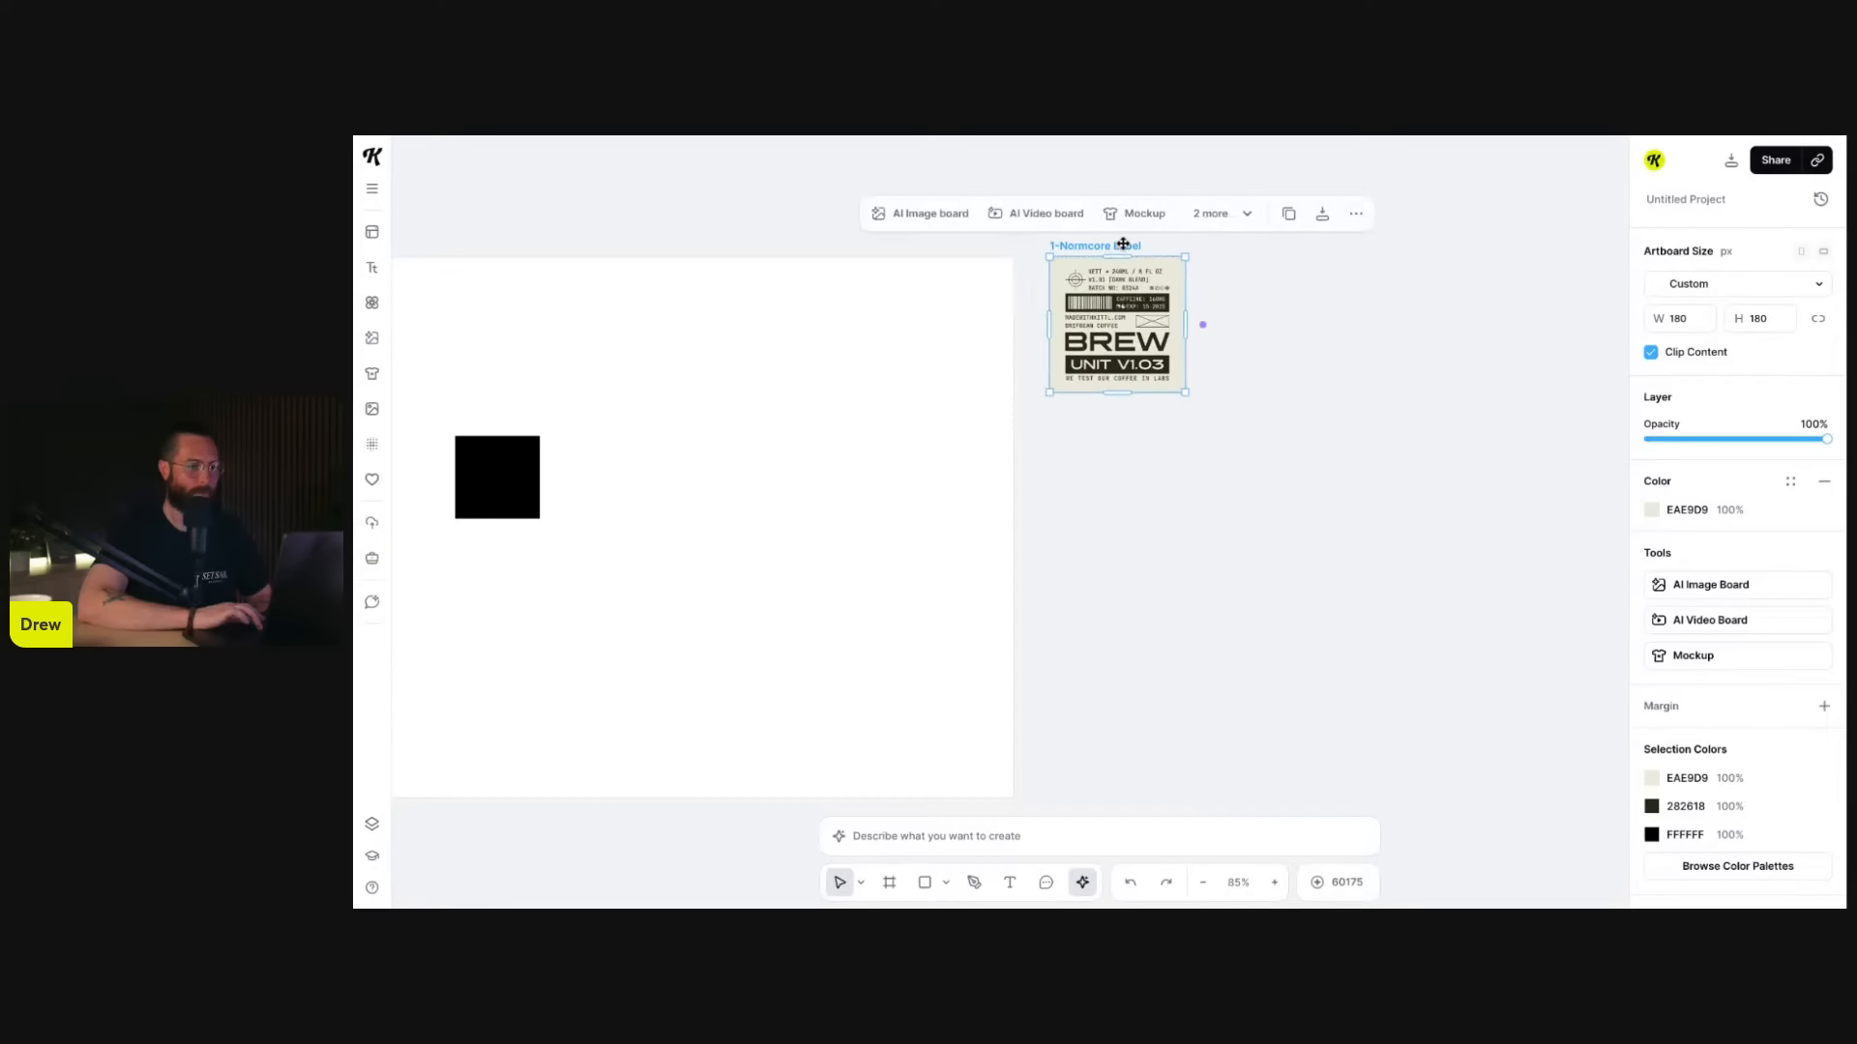
{"action": "left_click", "coordinate": [1187, 402]}
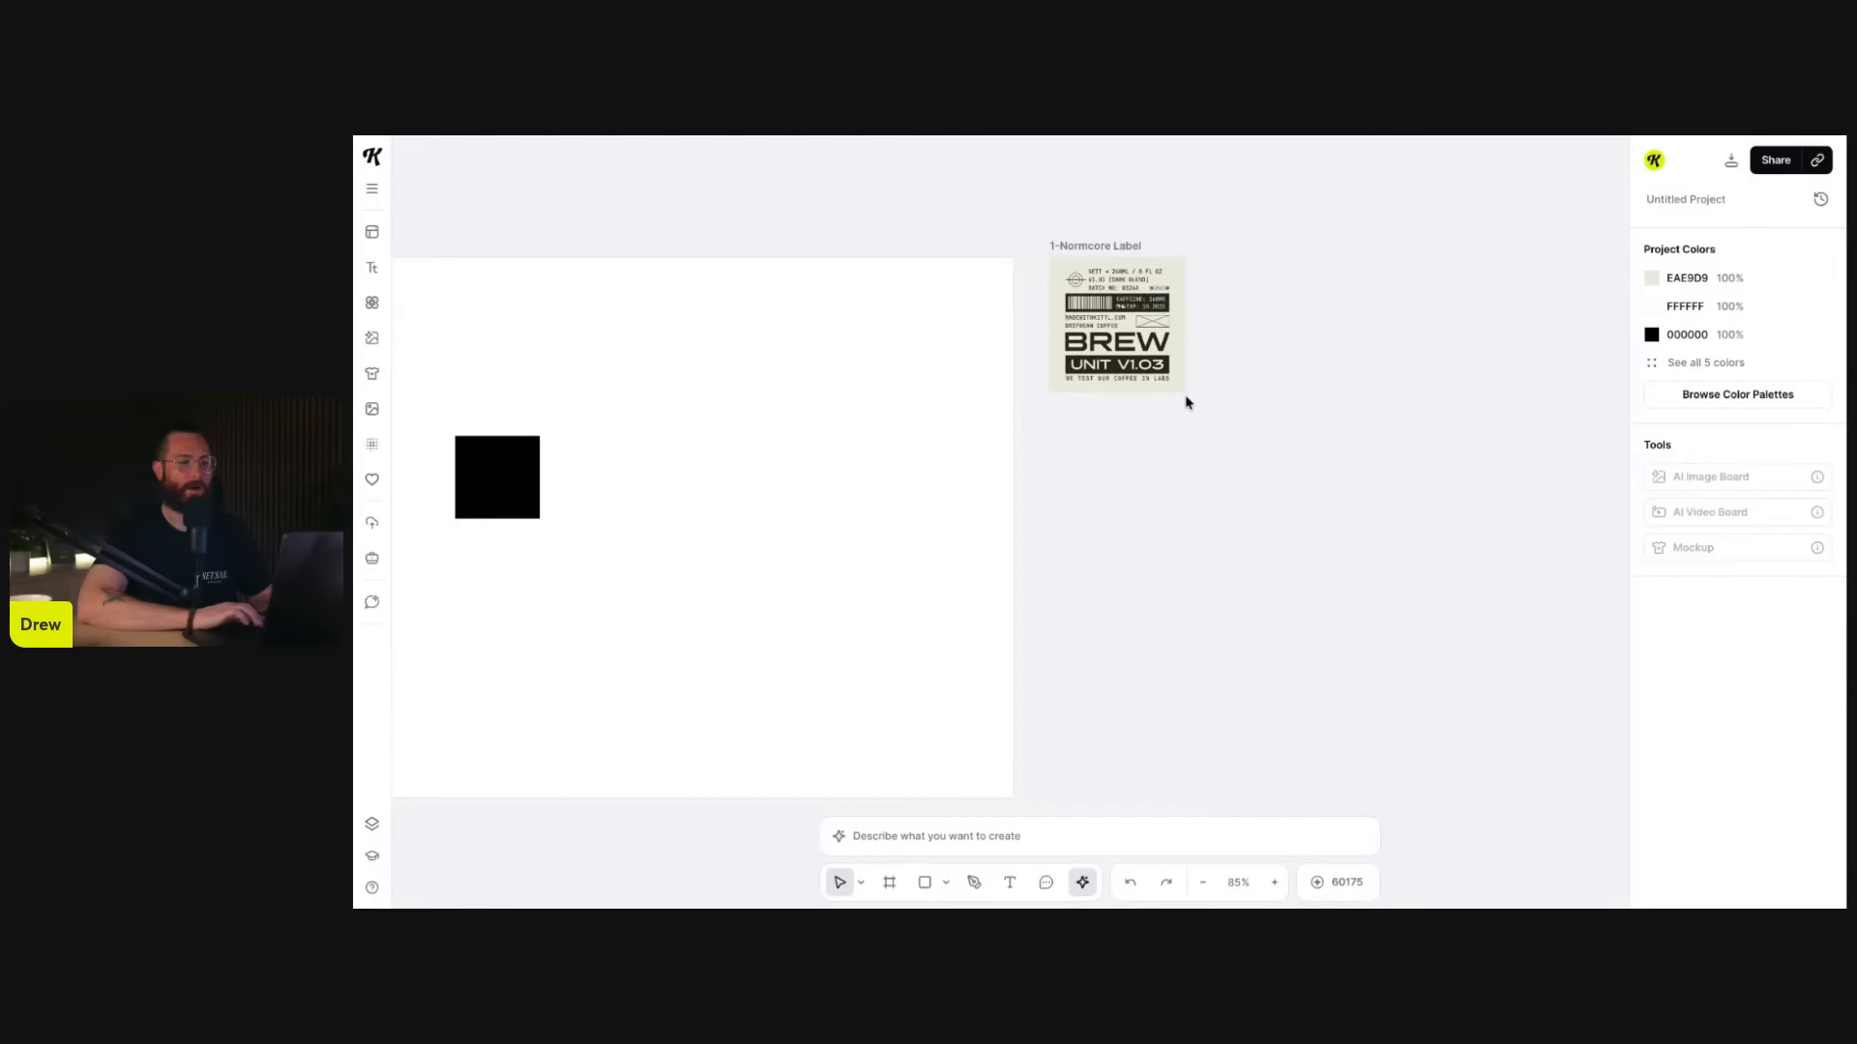
- Lock the coffee label artboard's proportions and set its width to 1000 px
{"action": "left_click", "coordinate": [1099, 244]}
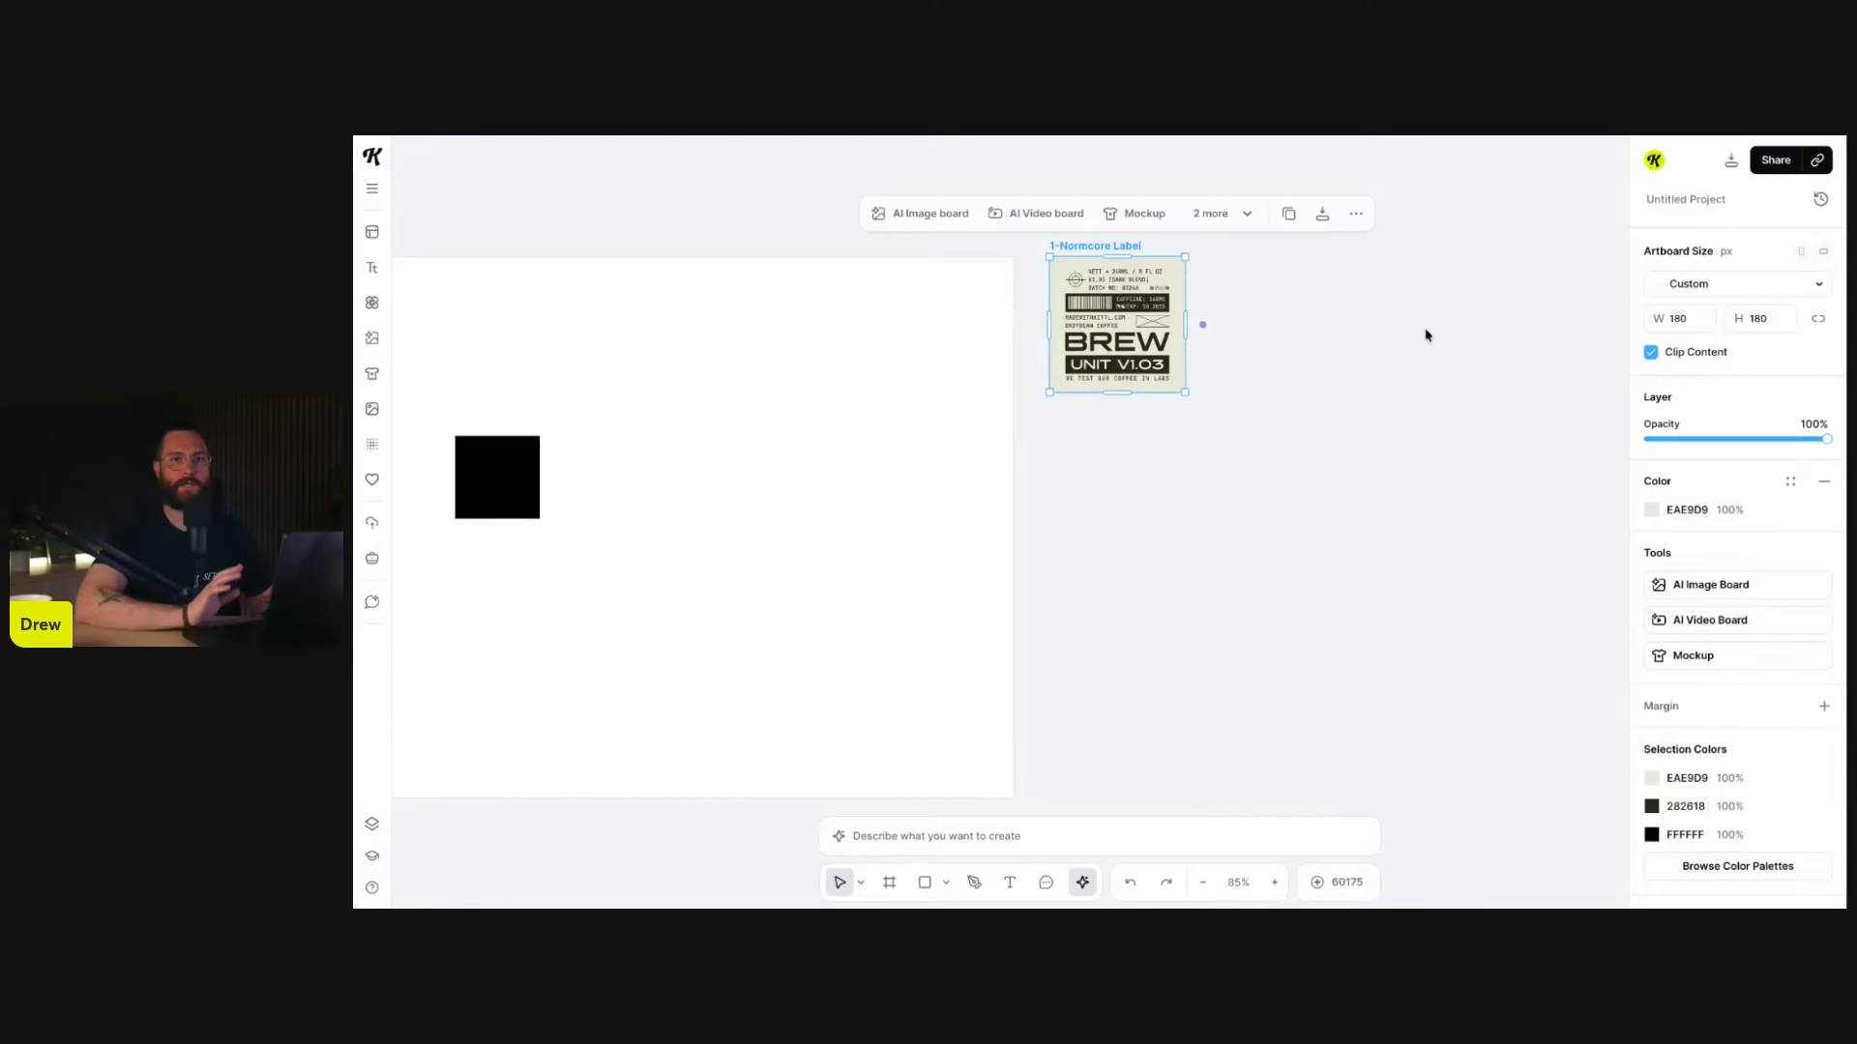
{"action": "left_click", "coordinate": [1698, 320]}
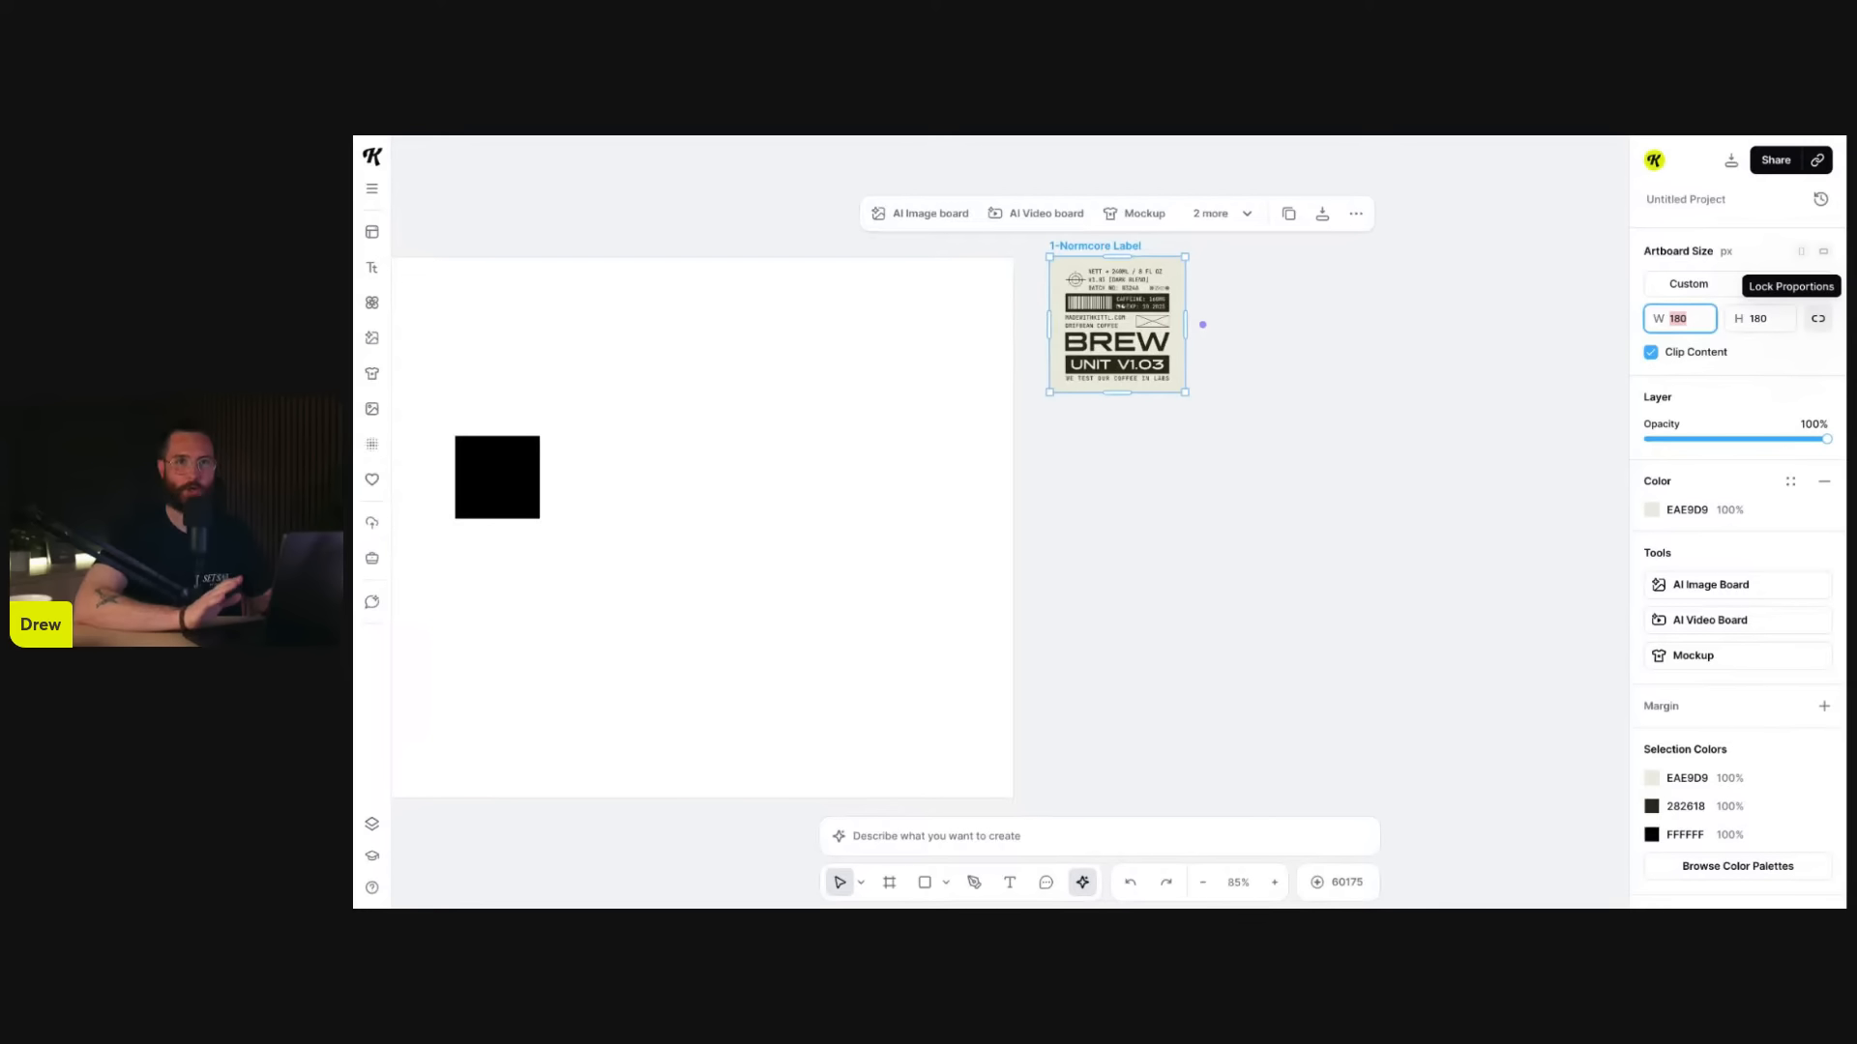
{"action": "left_click", "coordinate": [1818, 319]}
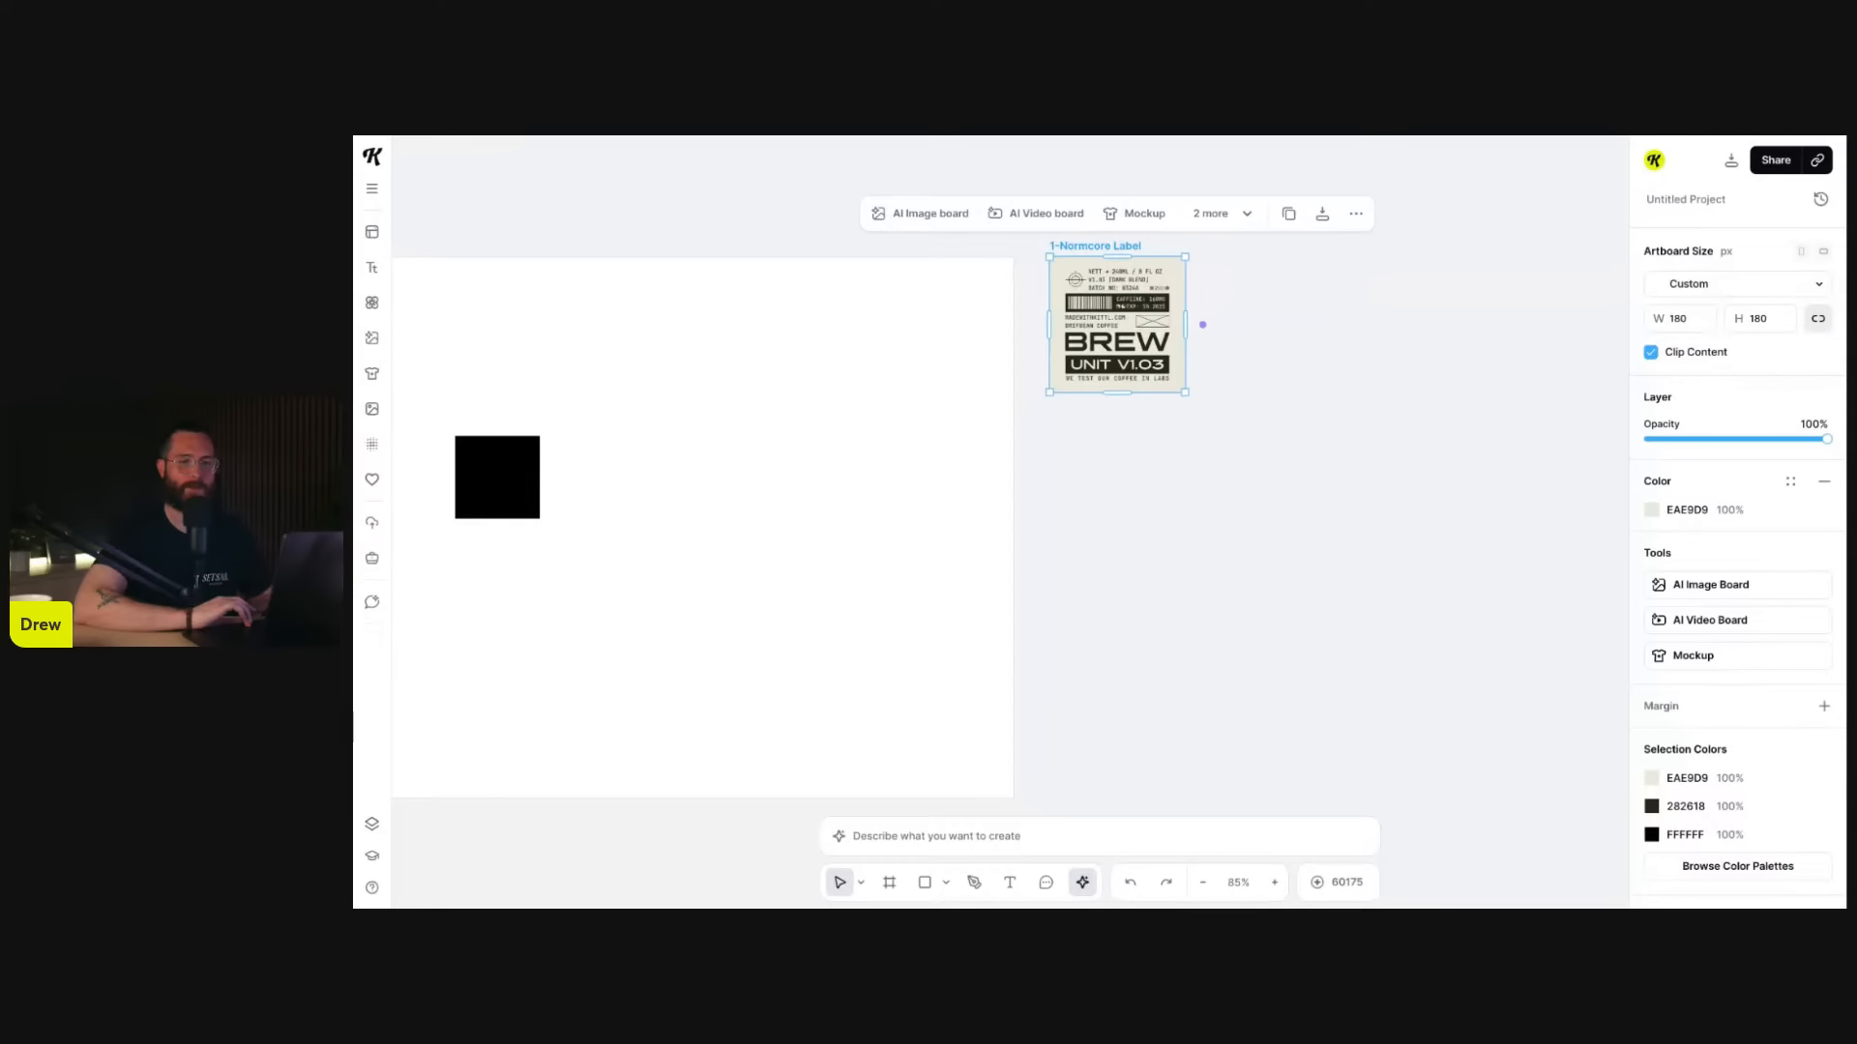
{"action": "left_click", "coordinate": [1701, 319]}
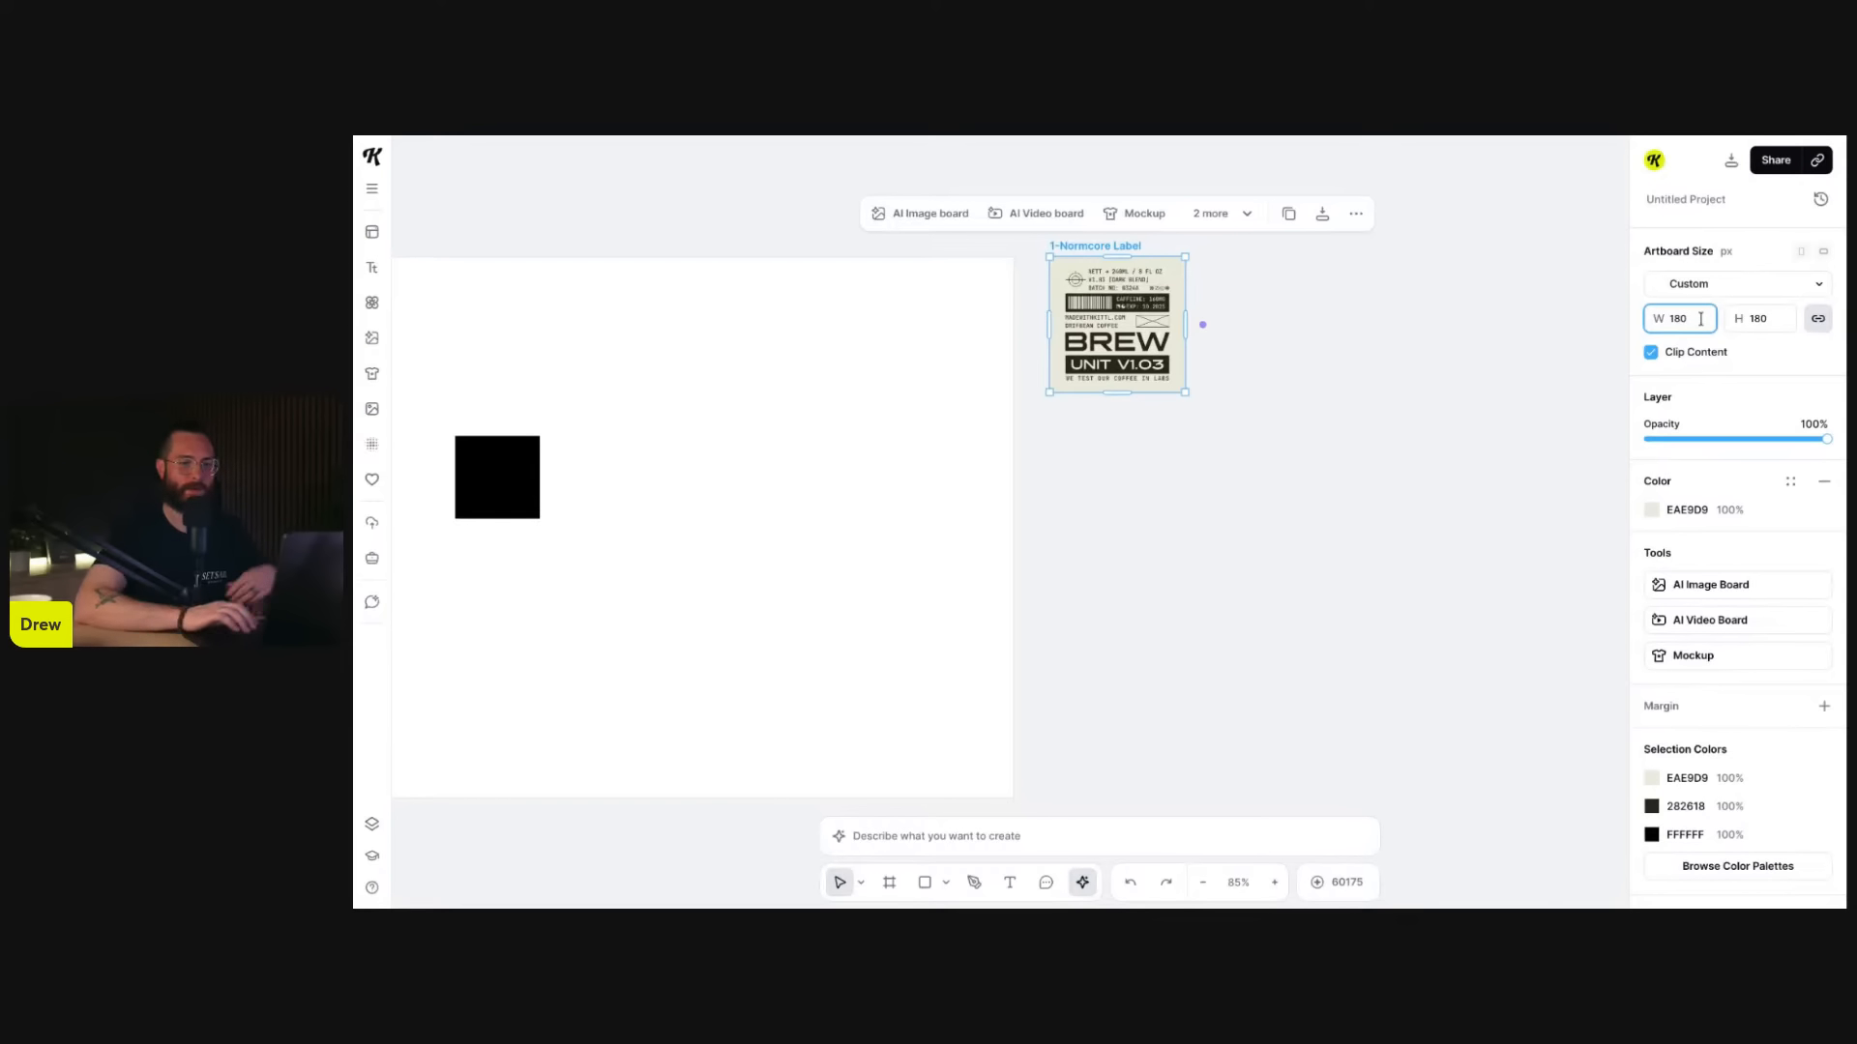
{"action": "double_click", "coordinate": [1701, 319]}
{"action": "type", "text": "100"}
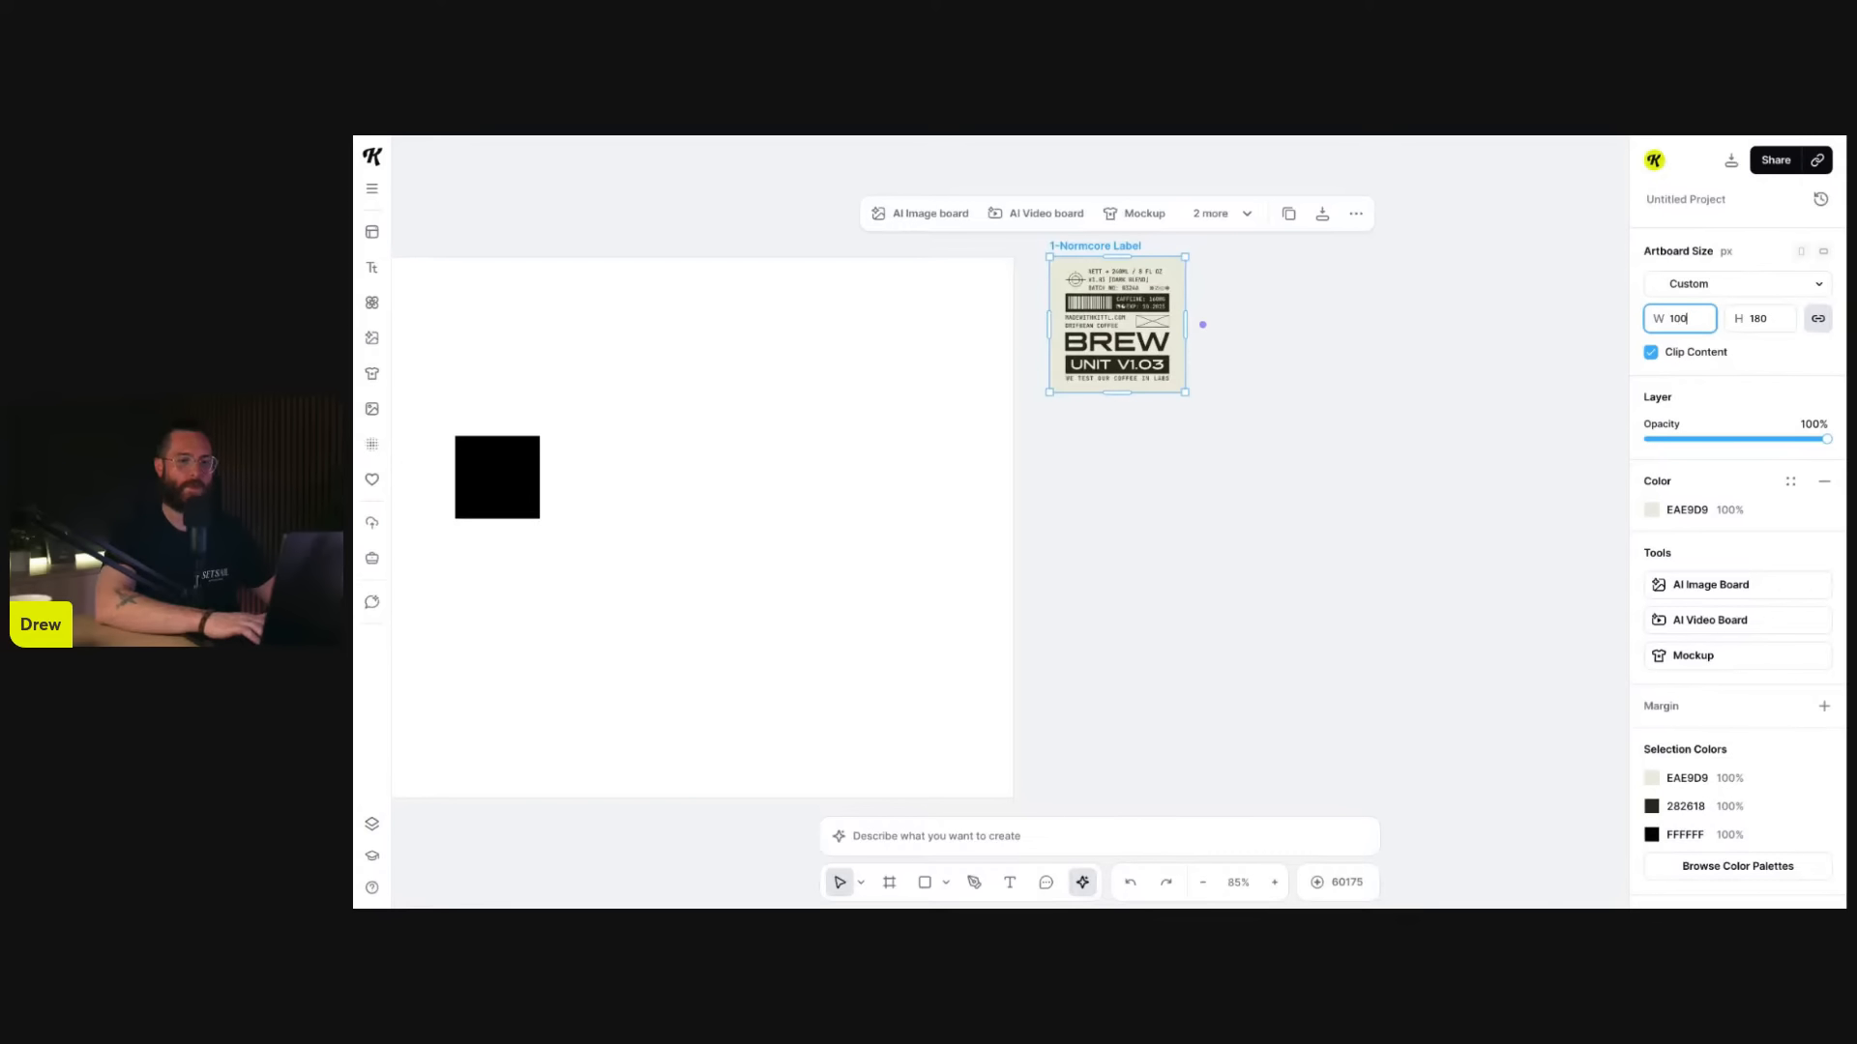
{"action": "type", "text": "0"}
{"action": "key", "text": "Return"}
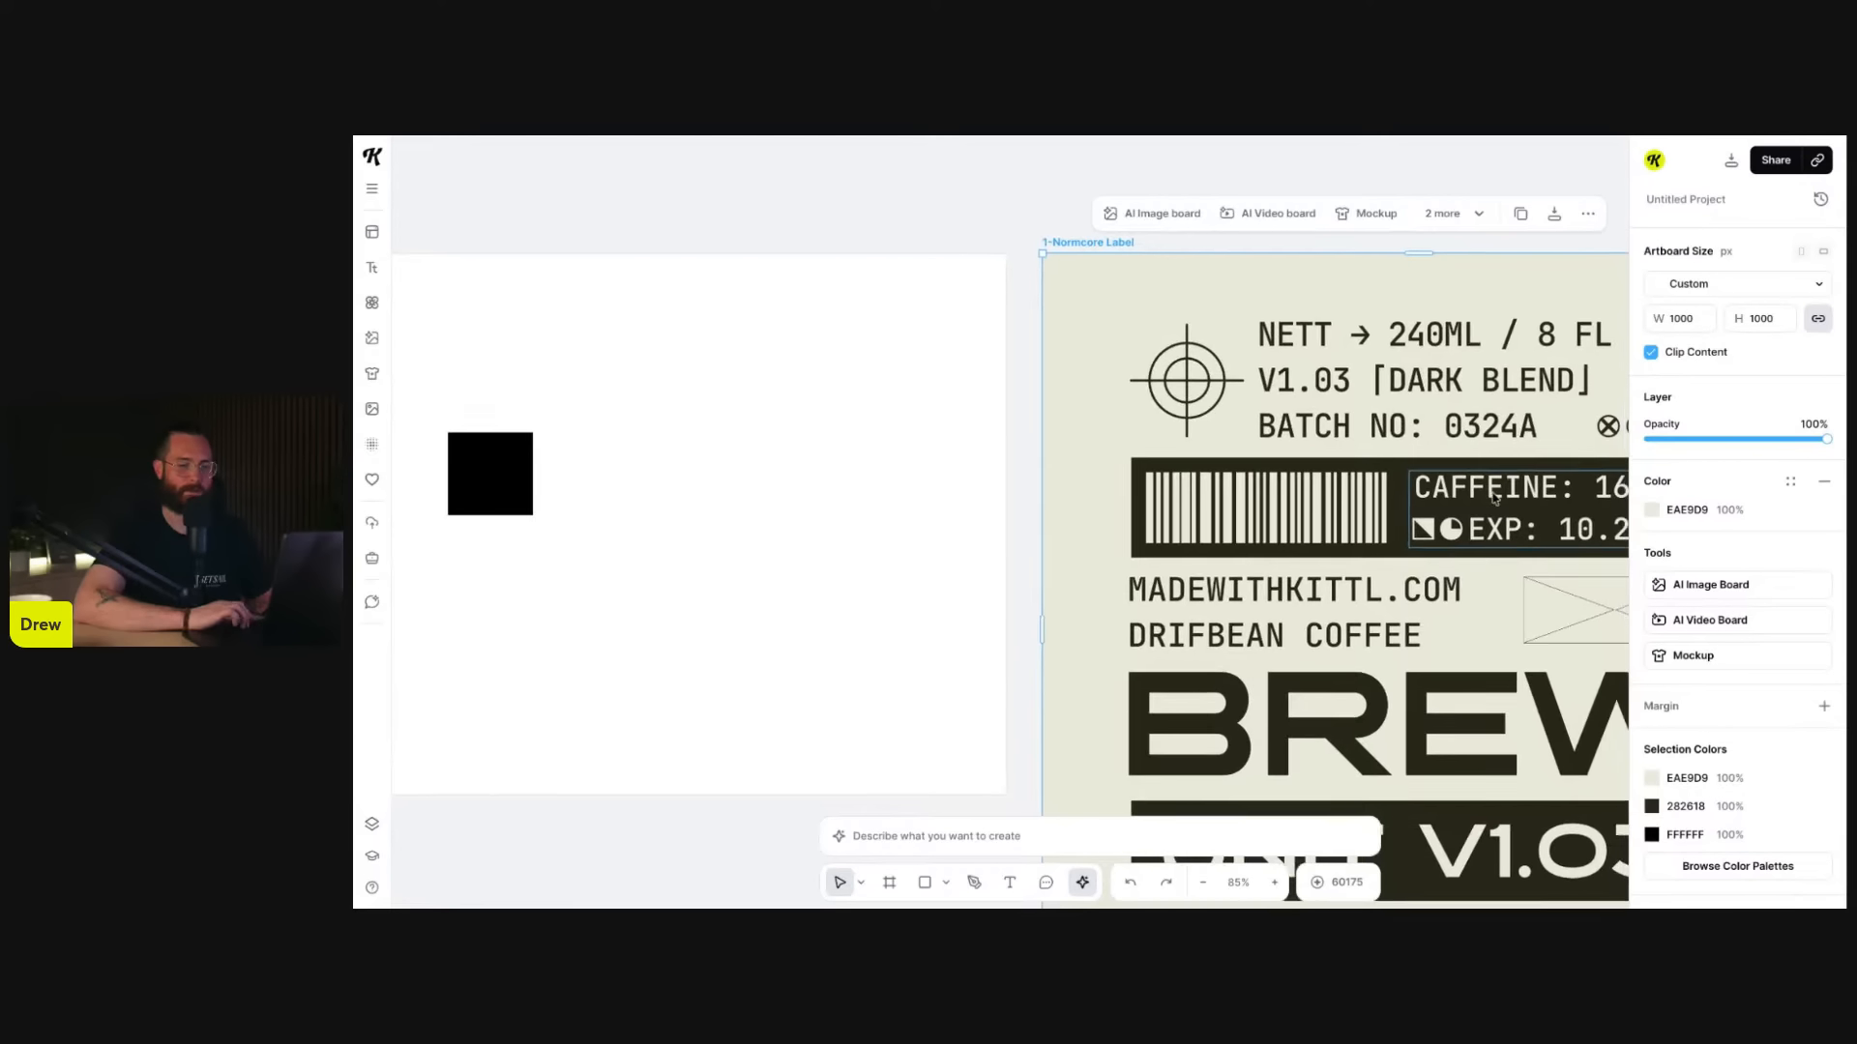
{"action": "scroll", "coordinate": [1554, 439], "scroll_direction": "down", "scroll_amount": 3}
{"action": "scroll", "coordinate": [1492, 497], "scroll_direction": "down", "scroll_amount": 1}
{"action": "scroll", "coordinate": [1371, 532], "scroll_direction": "down", "scroll_amount": 2}
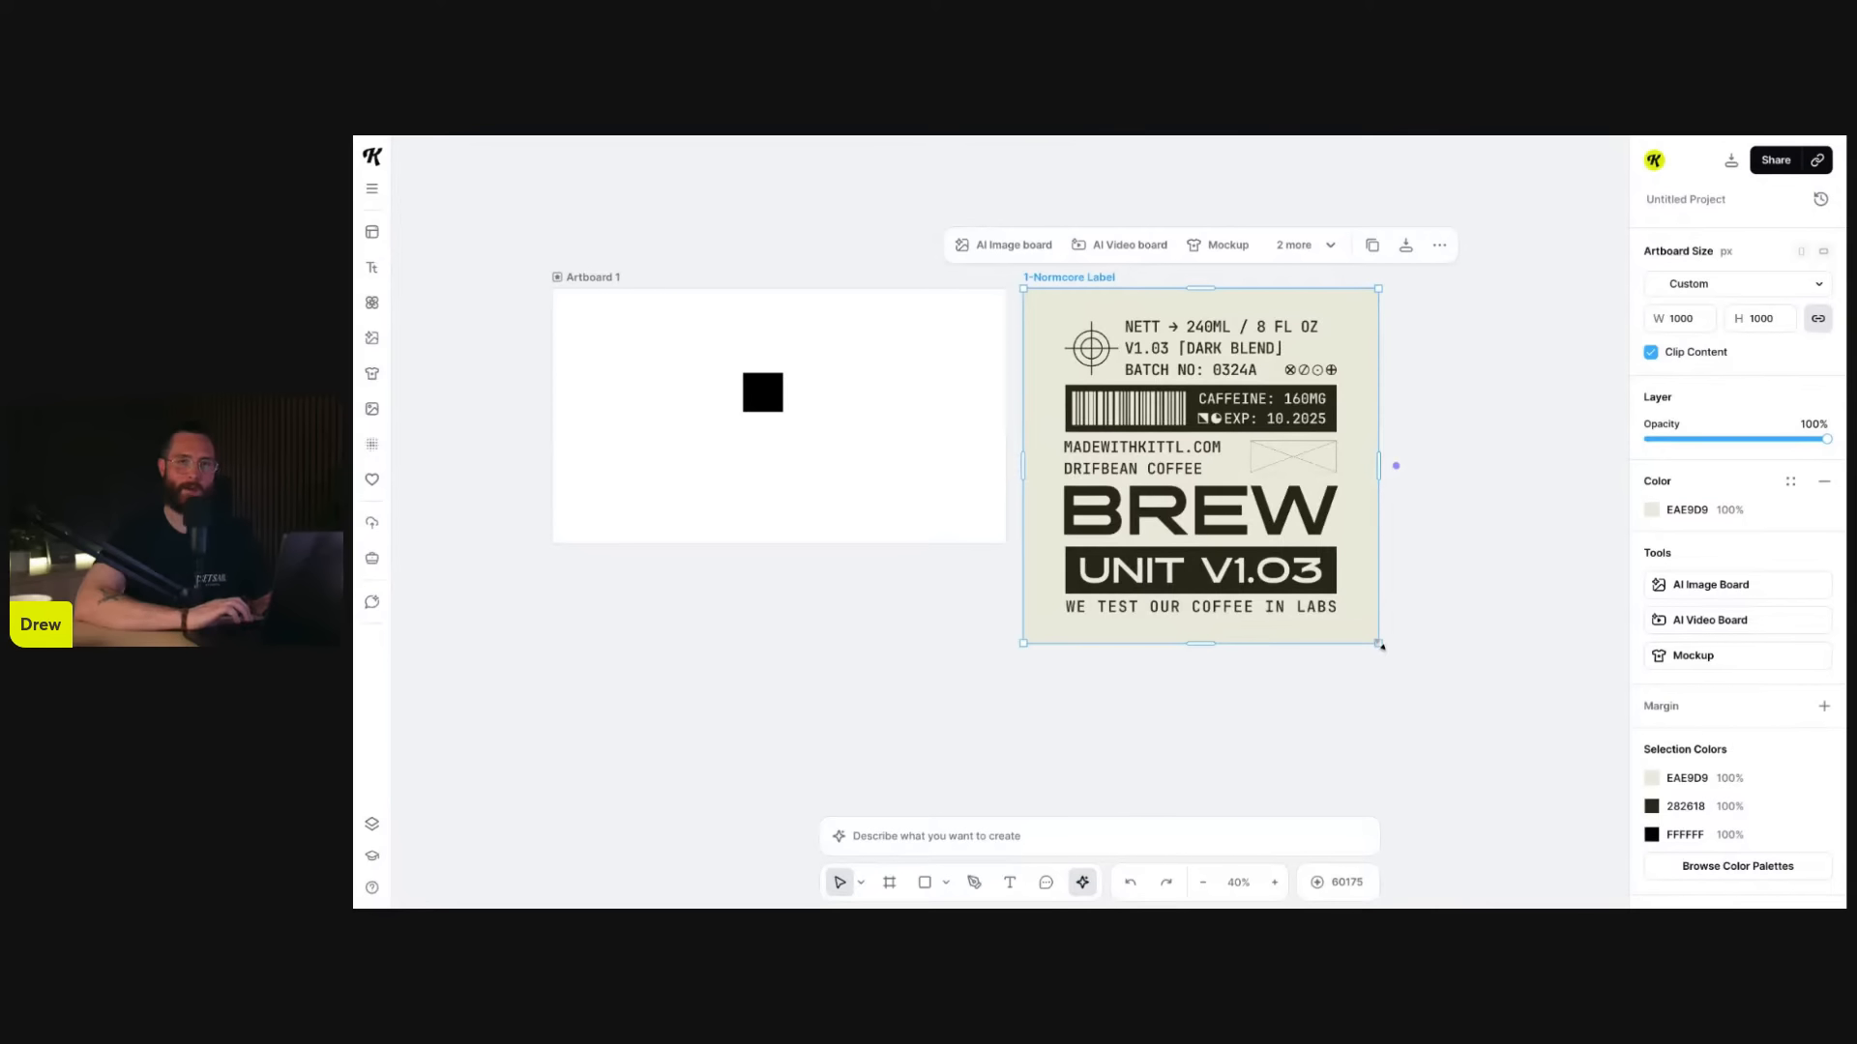
- Scale the coffee label artboard down to about 536 × 536 px and Artboard 1 to about 1191 × 670 px
{"action": "left_click_drag", "start_coordinate": [1381, 645], "coordinate": [1214, 480]}
{"action": "scroll", "coordinate": [978, 290], "scroll_direction": "left", "scroll_amount": 3}
{"action": "left_click", "coordinate": [727, 274]}
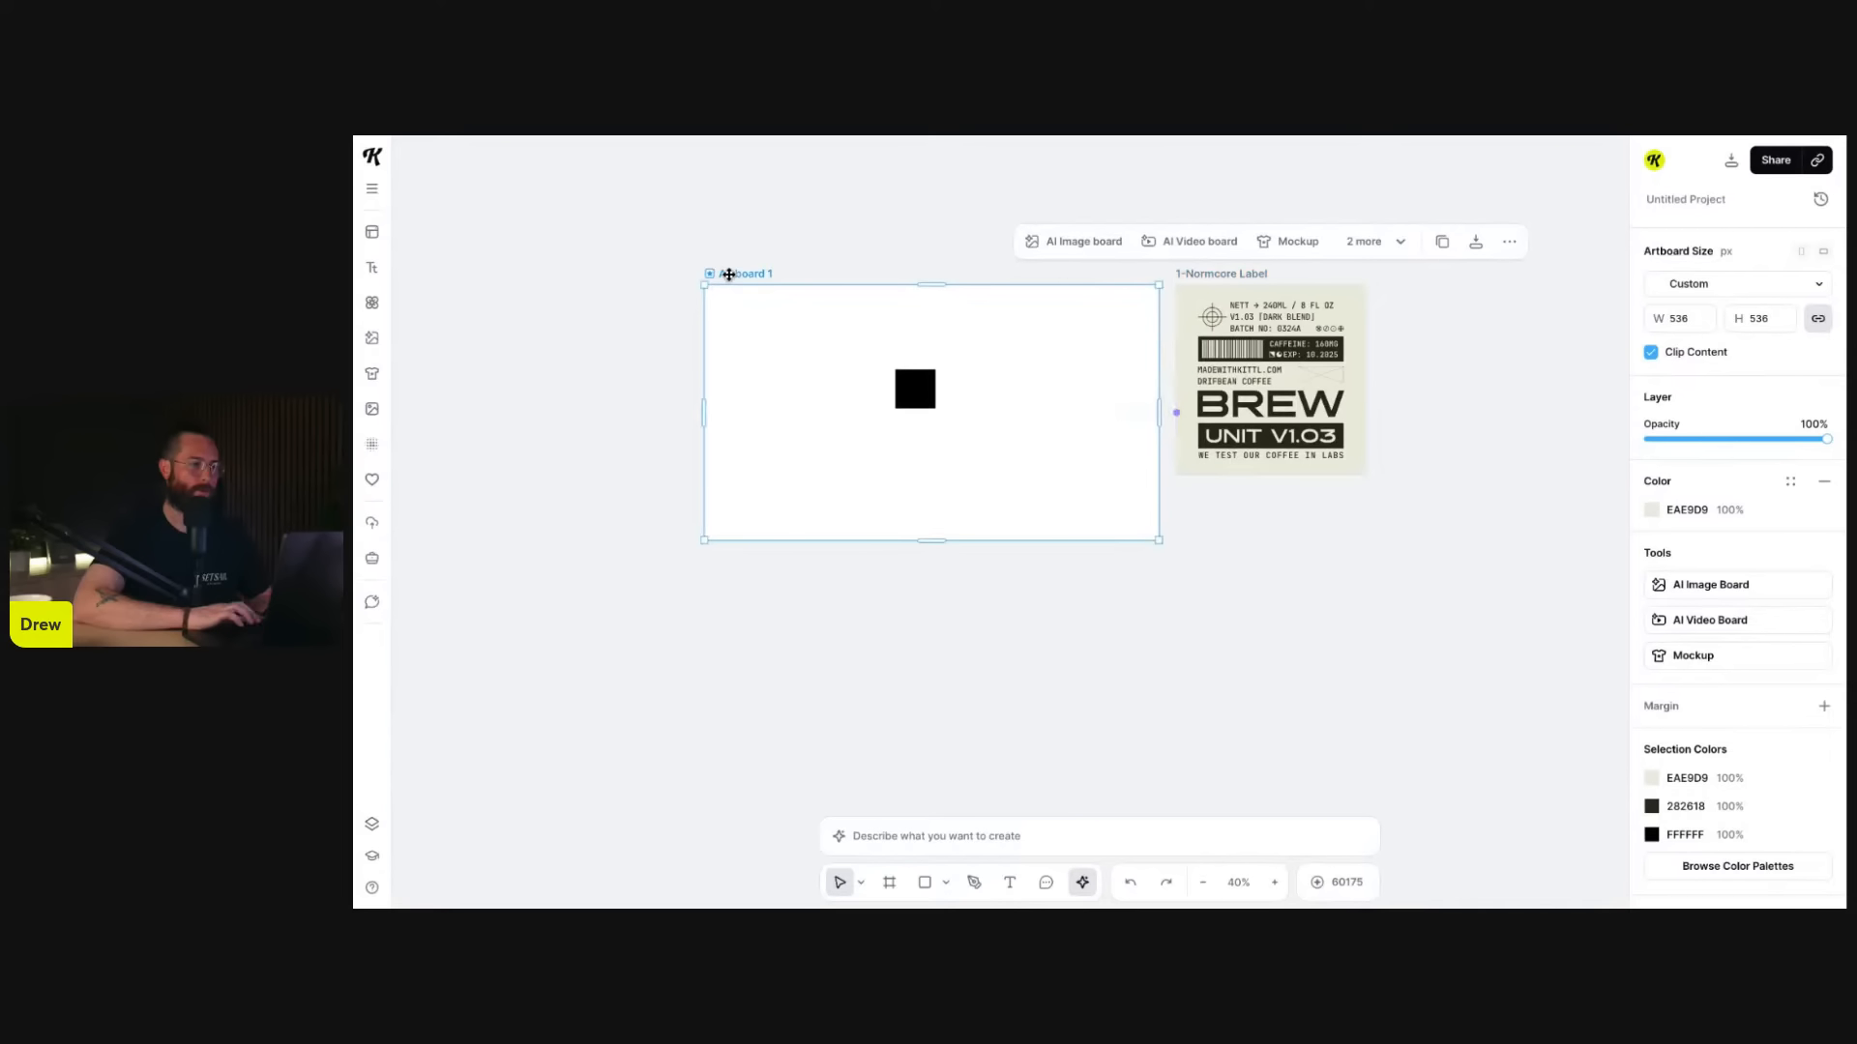
{"action": "left_click_drag", "start_coordinate": [703, 544], "coordinate": [758, 548]}
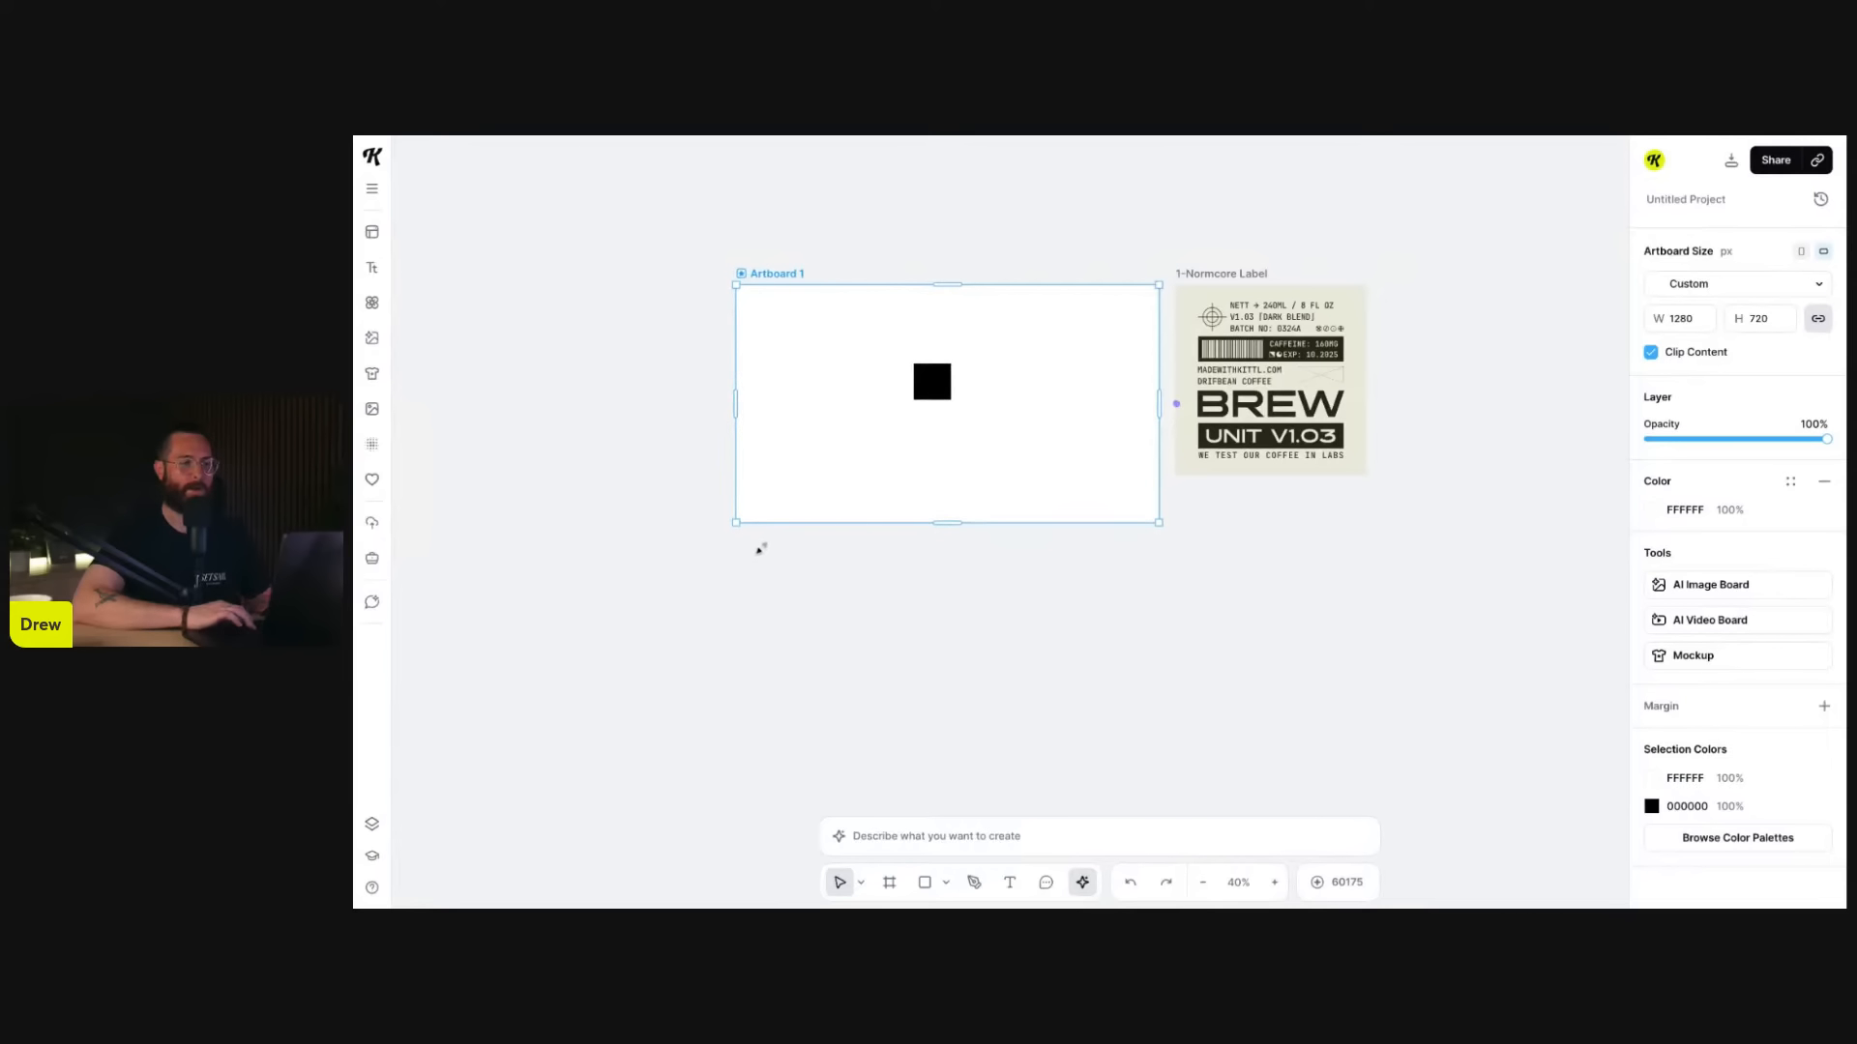
{"action": "scroll", "coordinate": [854, 568], "scroll_direction": "right", "scroll_amount": 2}
{"action": "scroll", "coordinate": [882, 591], "scroll_direction": "right", "scroll_amount": 3}
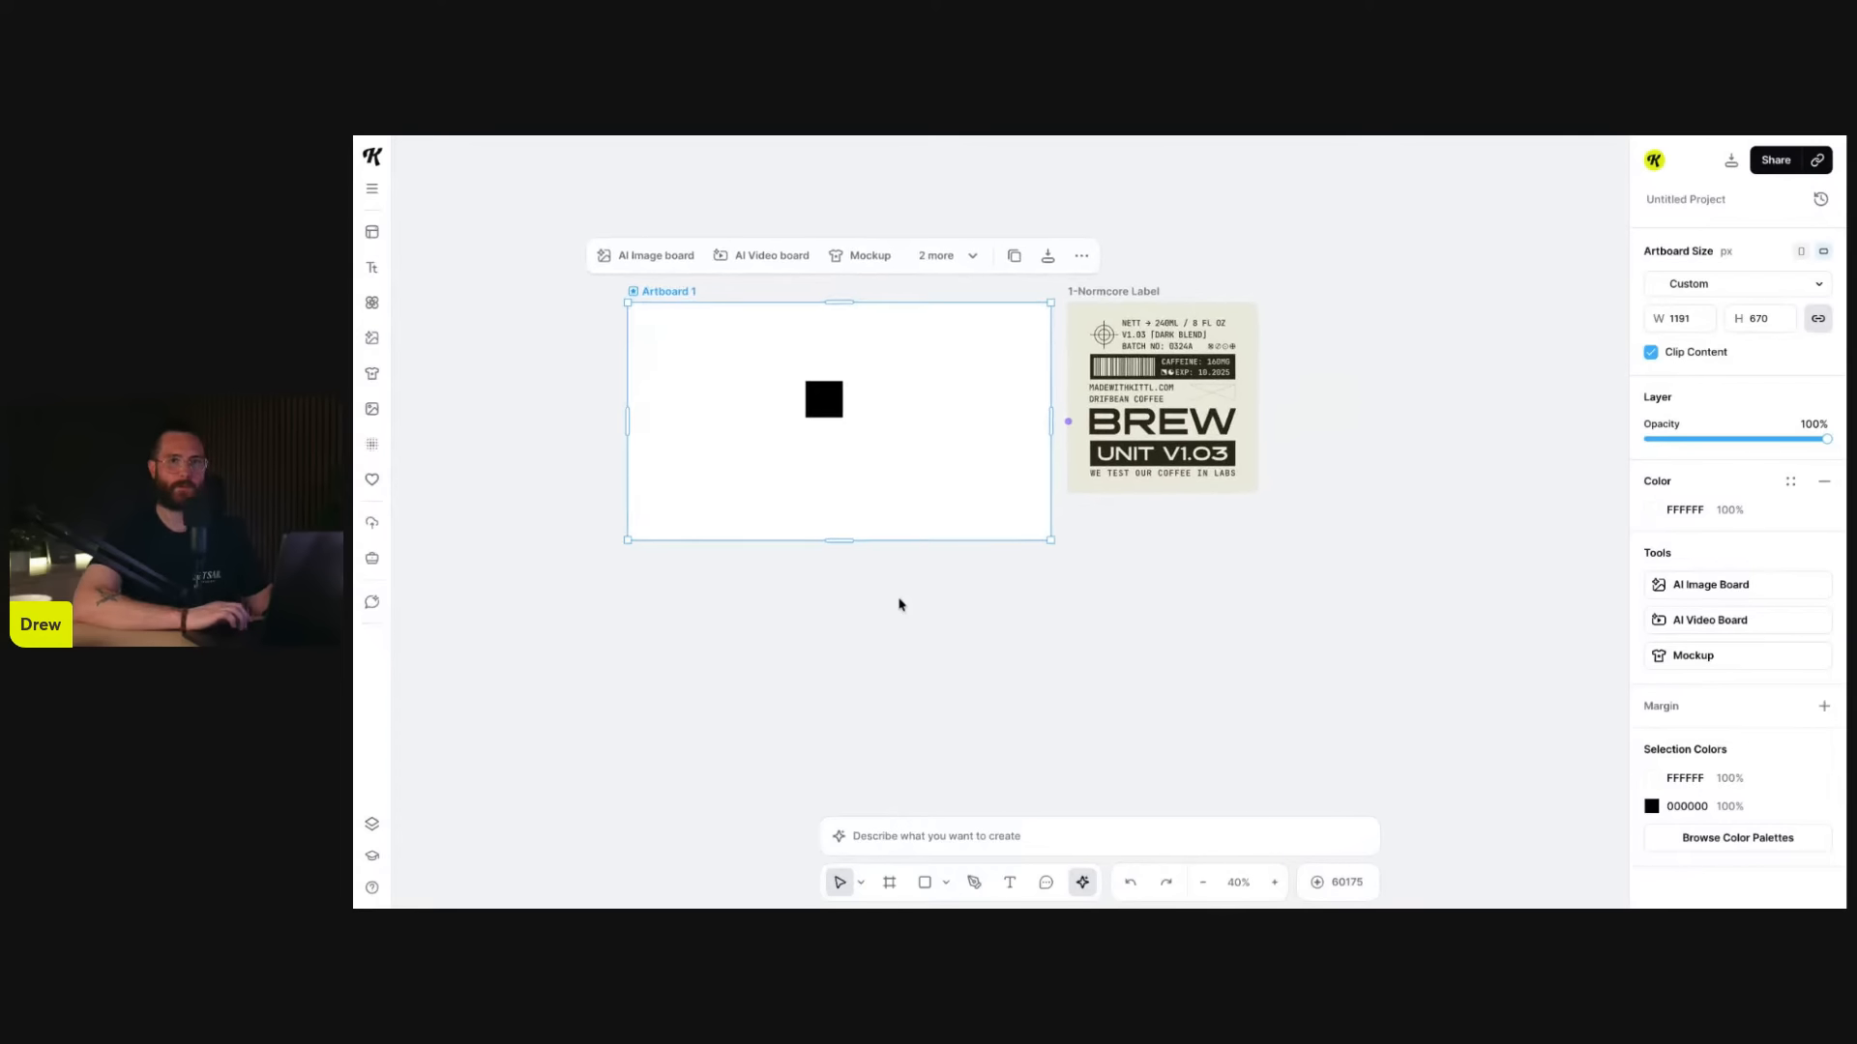
{"action": "scroll", "coordinate": [899, 605], "scroll_direction": "up", "scroll_amount": 1}
{"action": "scroll", "coordinate": [1134, 351], "scroll_direction": "down", "scroll_amount": 1}
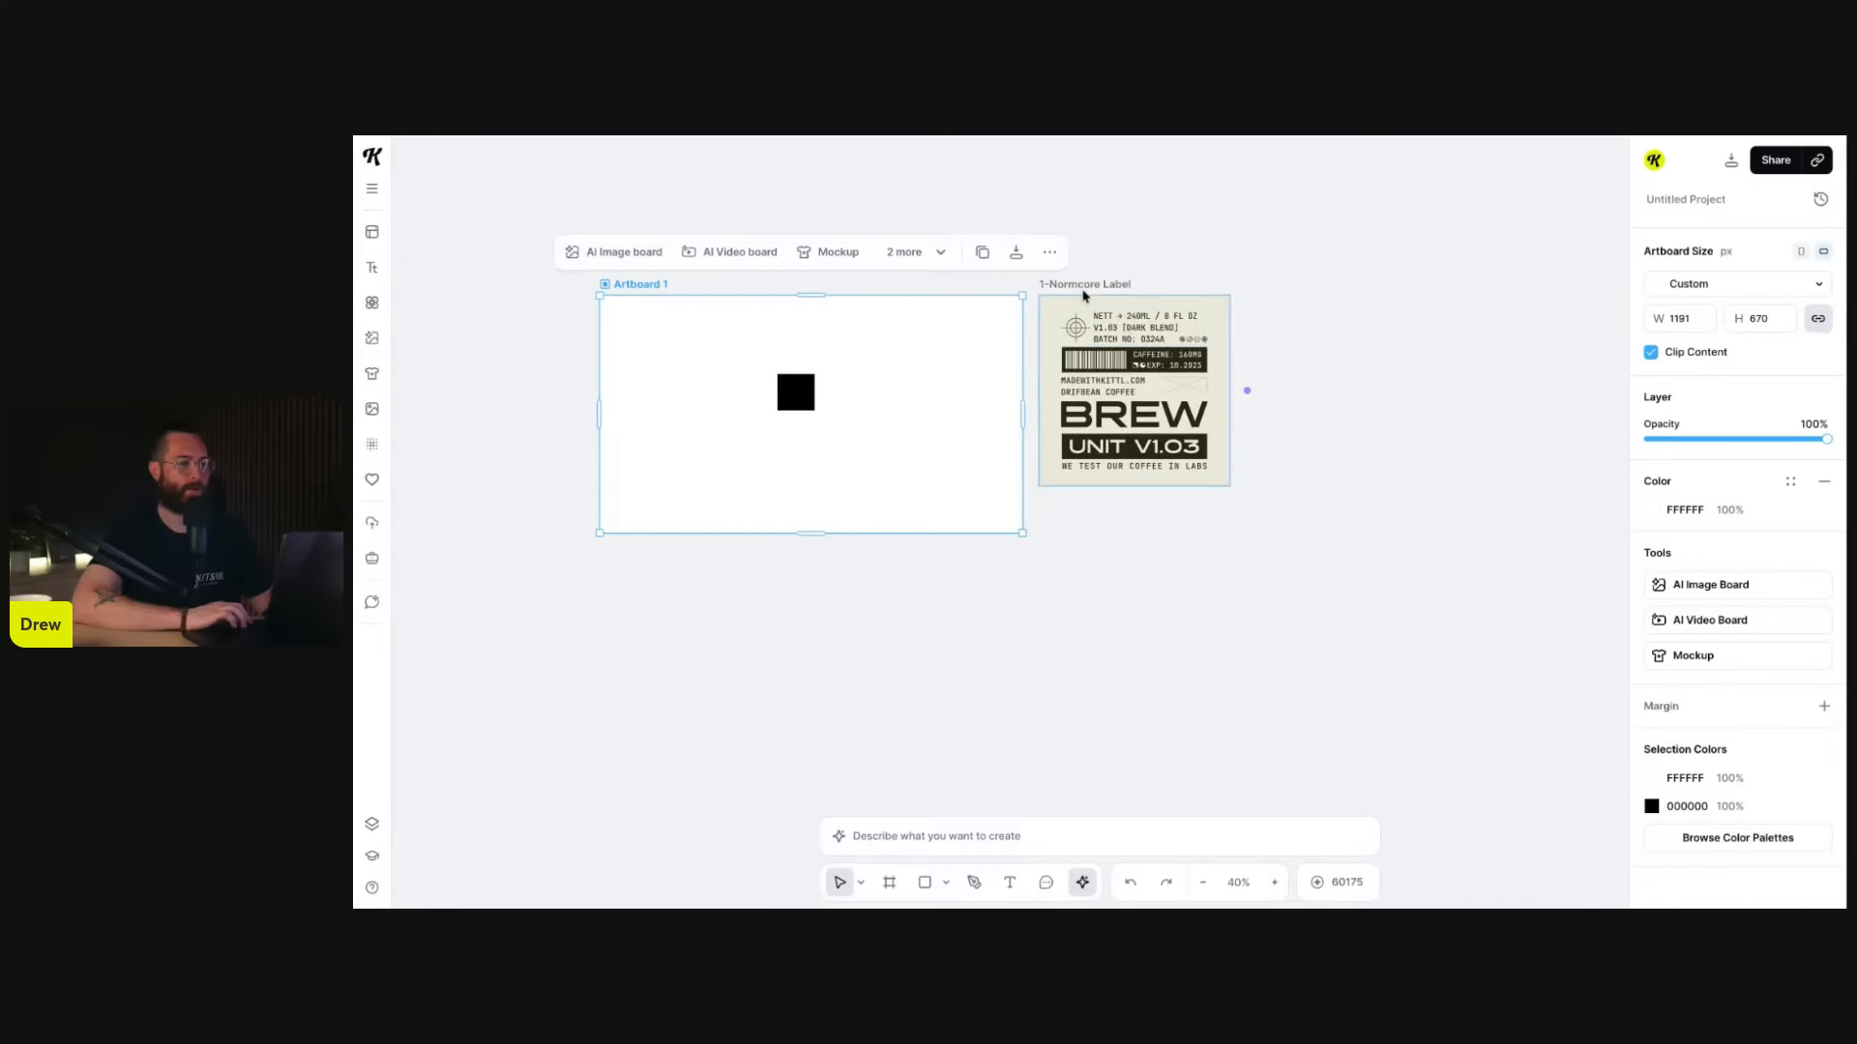
{"action": "left_click", "coordinate": [1155, 263]}
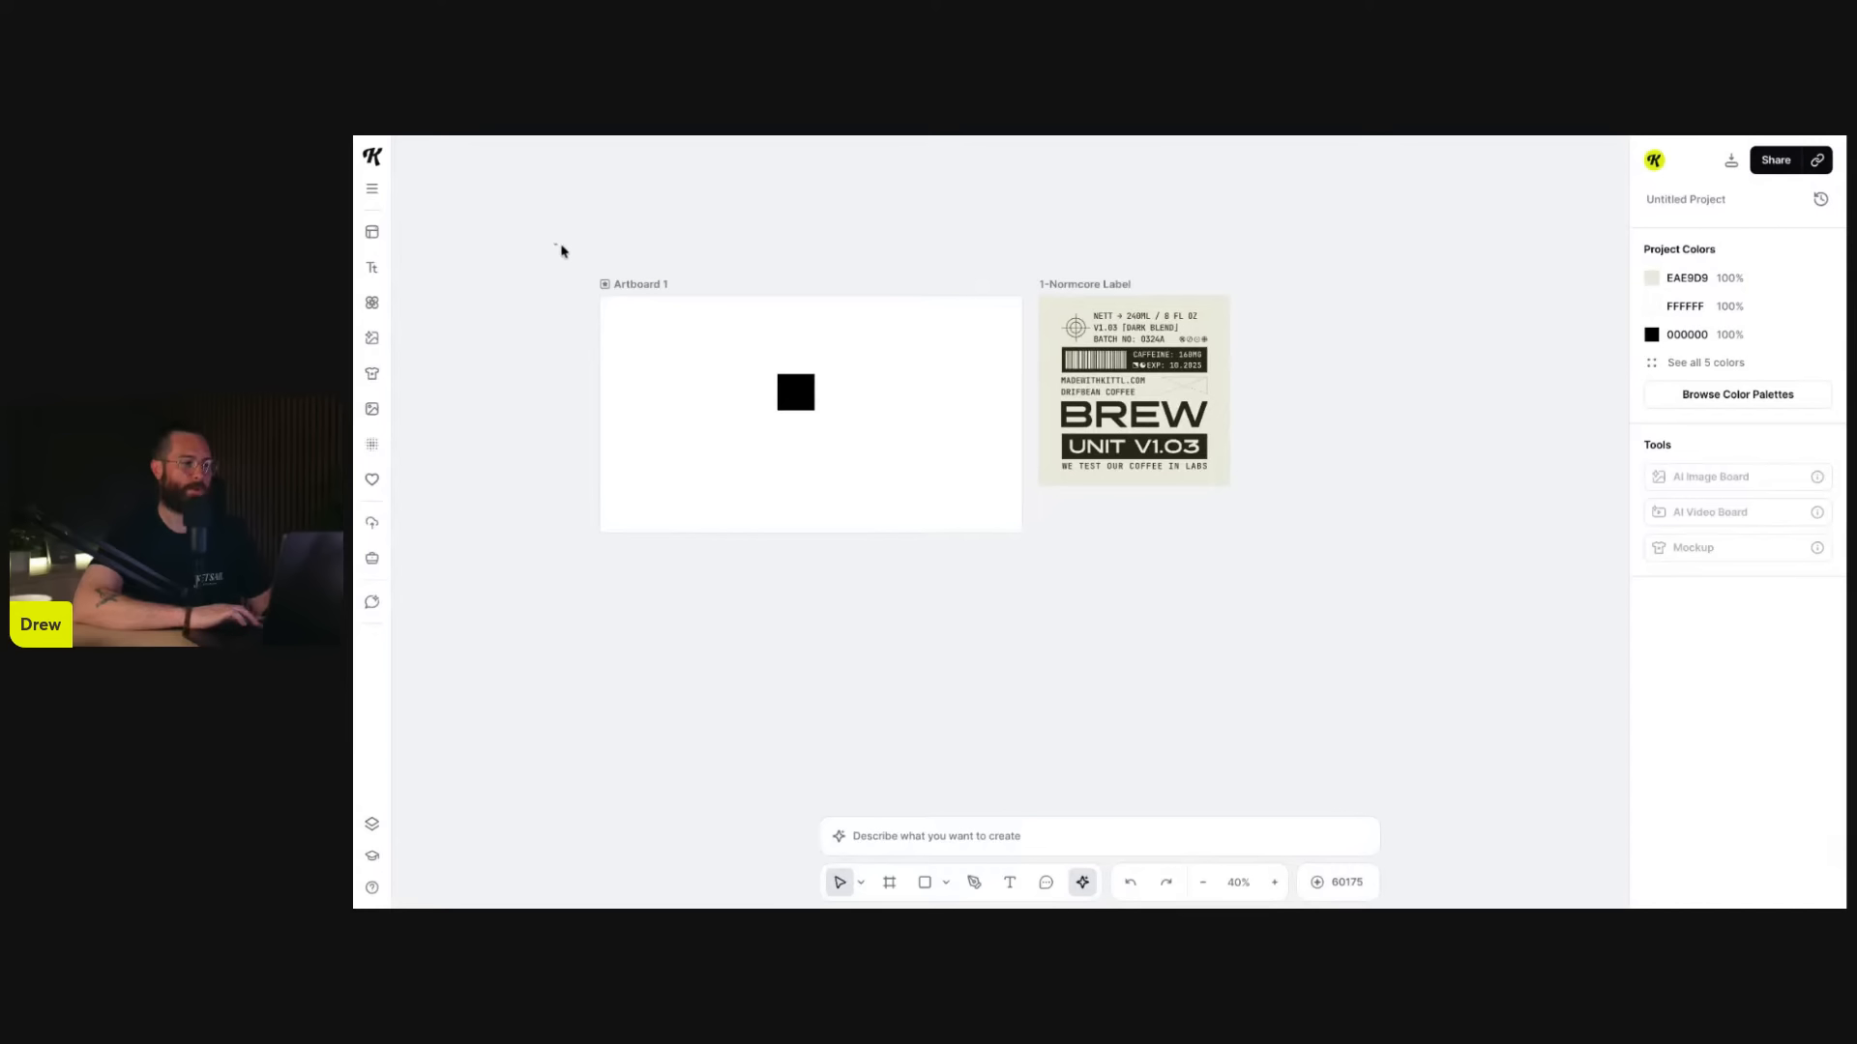
- Select both artboards and scale them up together until Artboard 1 is about 1643 × 924 px, and deselect them
{"action": "left_click_drag", "start_coordinate": [555, 246], "coordinate": [1323, 645]}
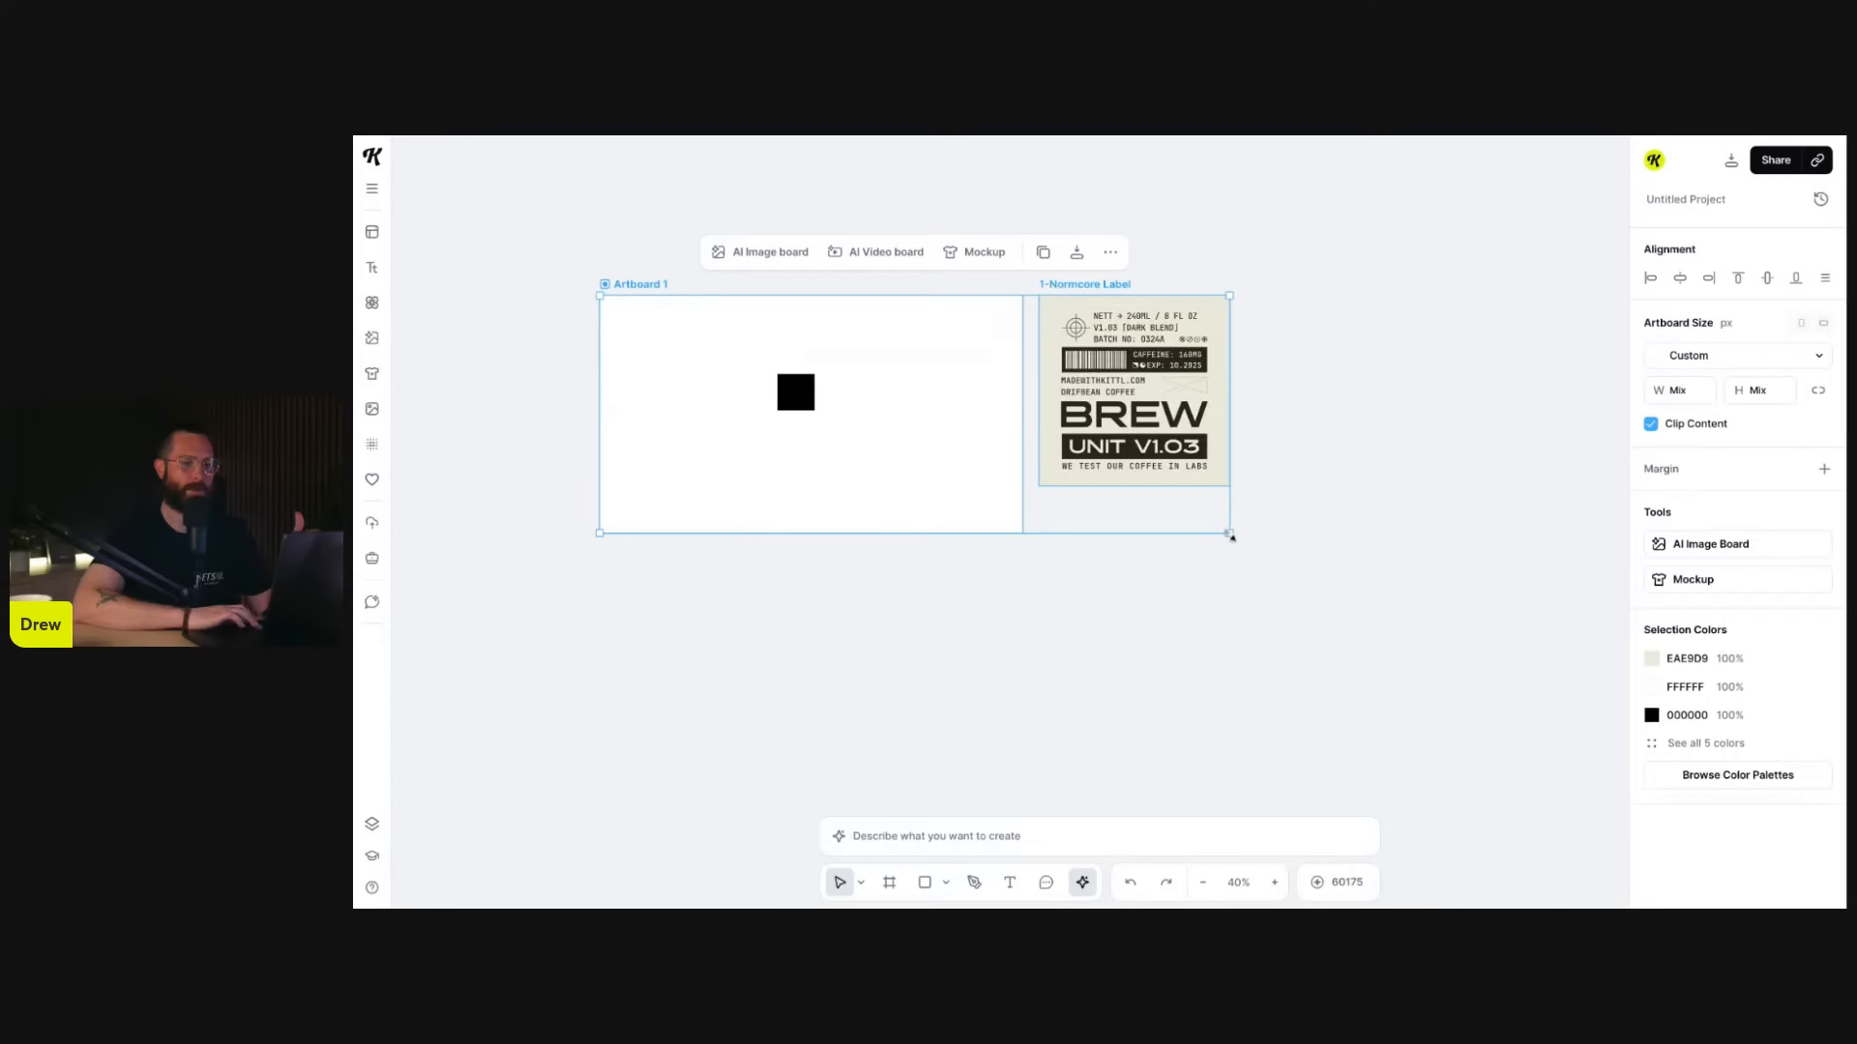
{"action": "left_click_drag", "start_coordinate": [1231, 536], "coordinate": [1416, 679]}
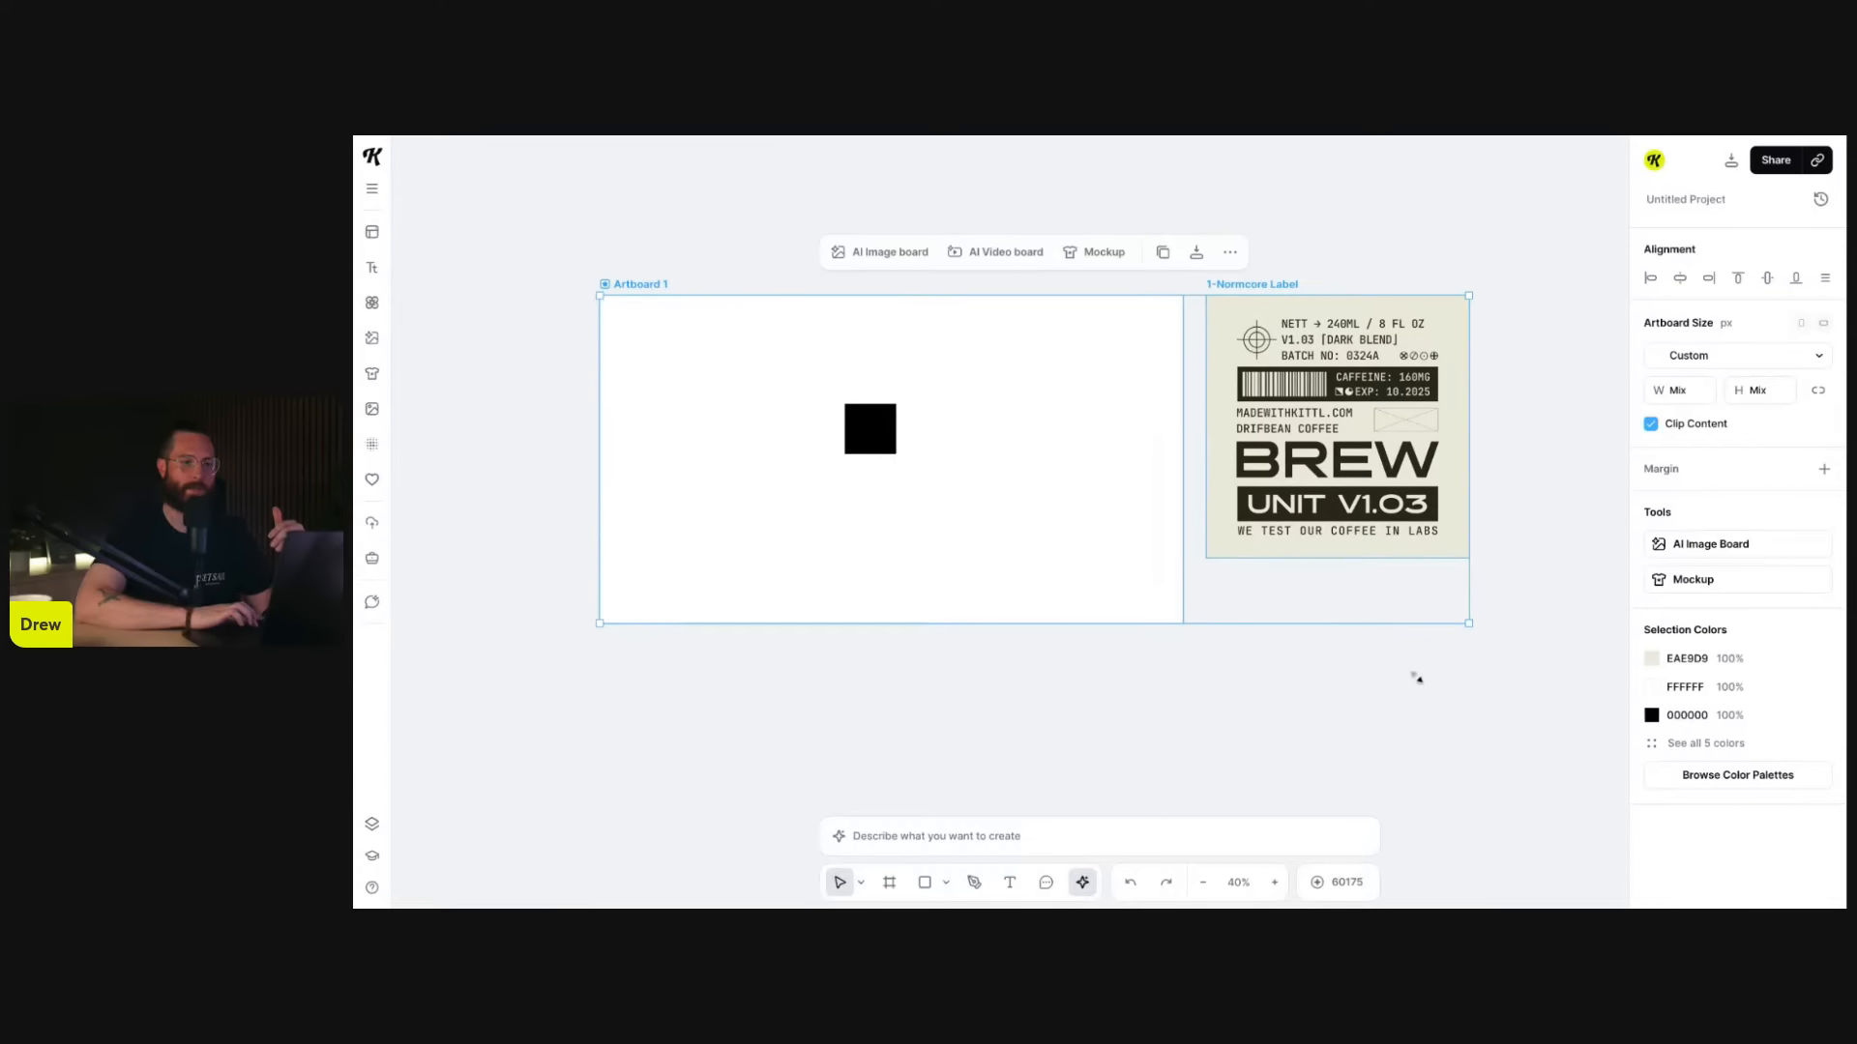
{"action": "scroll", "coordinate": [1418, 678], "scroll_direction": "down", "scroll_amount": 1}
{"action": "scroll", "coordinate": [1418, 679], "scroll_direction": "right", "scroll_amount": 1}
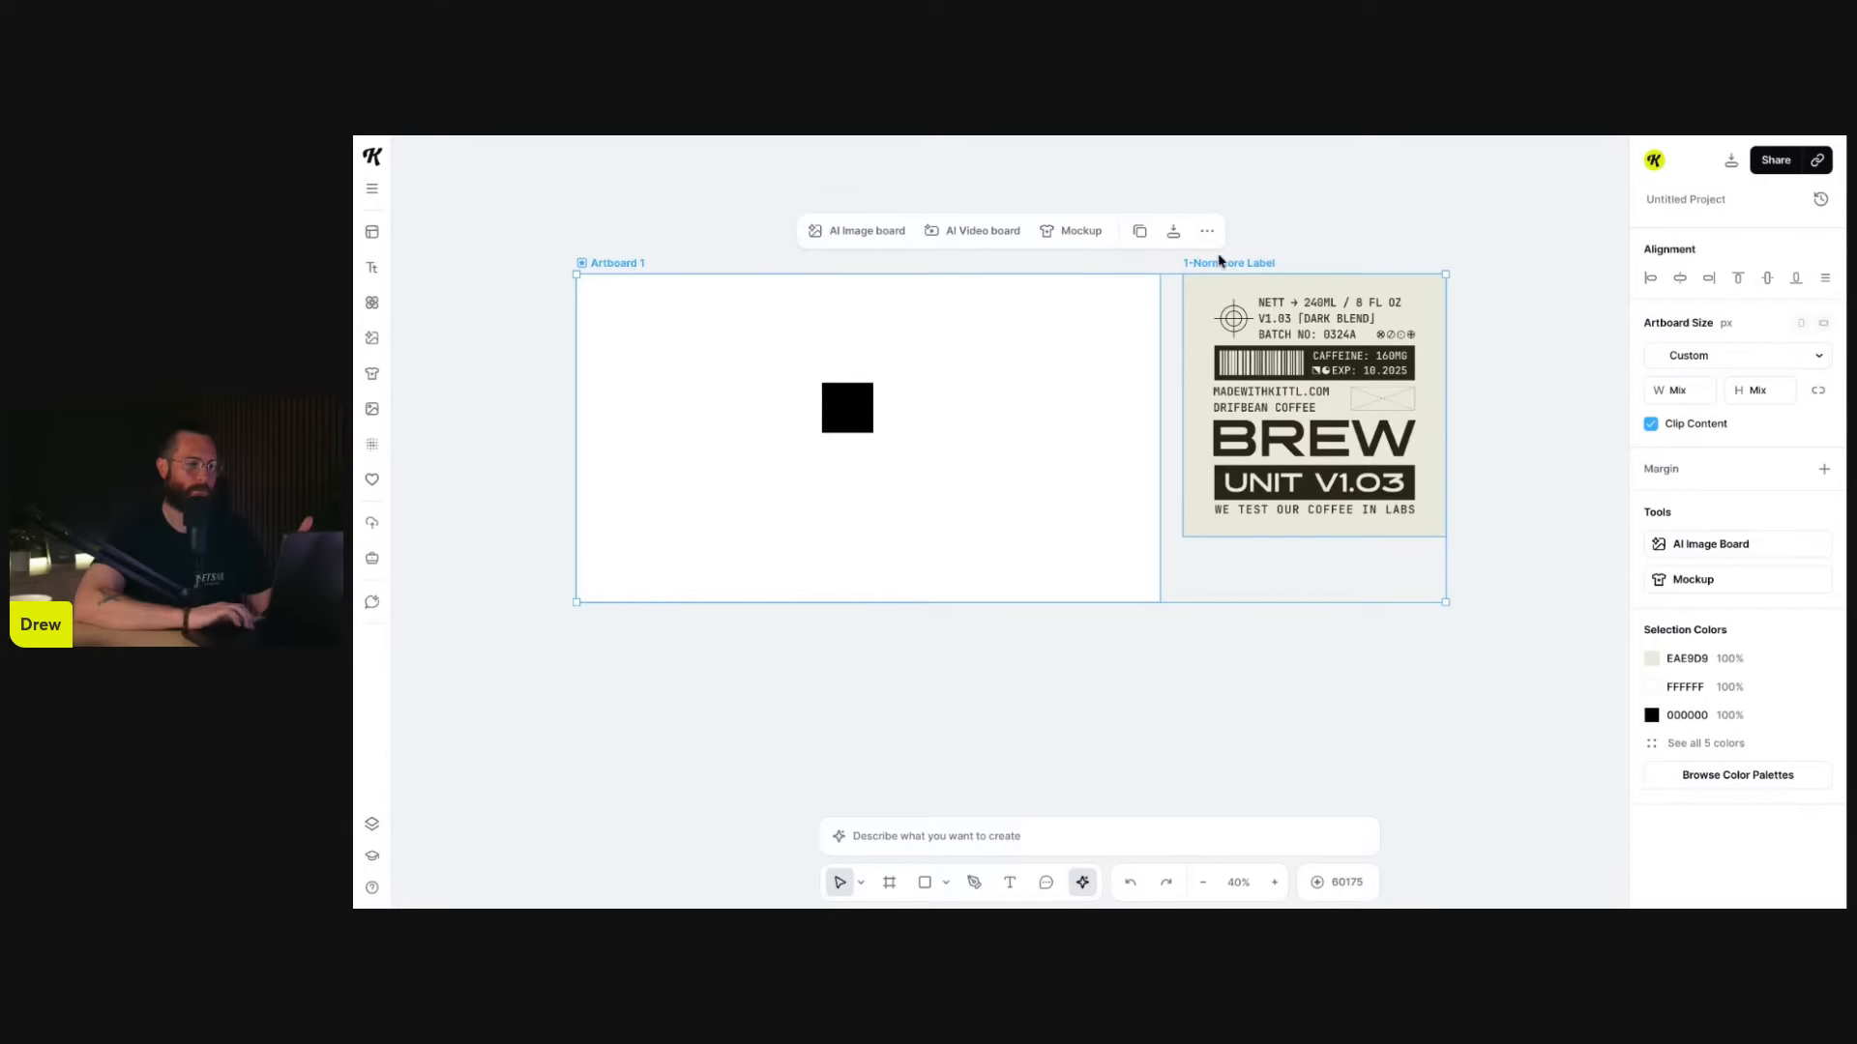
{"action": "left_click", "coordinate": [1336, 247]}
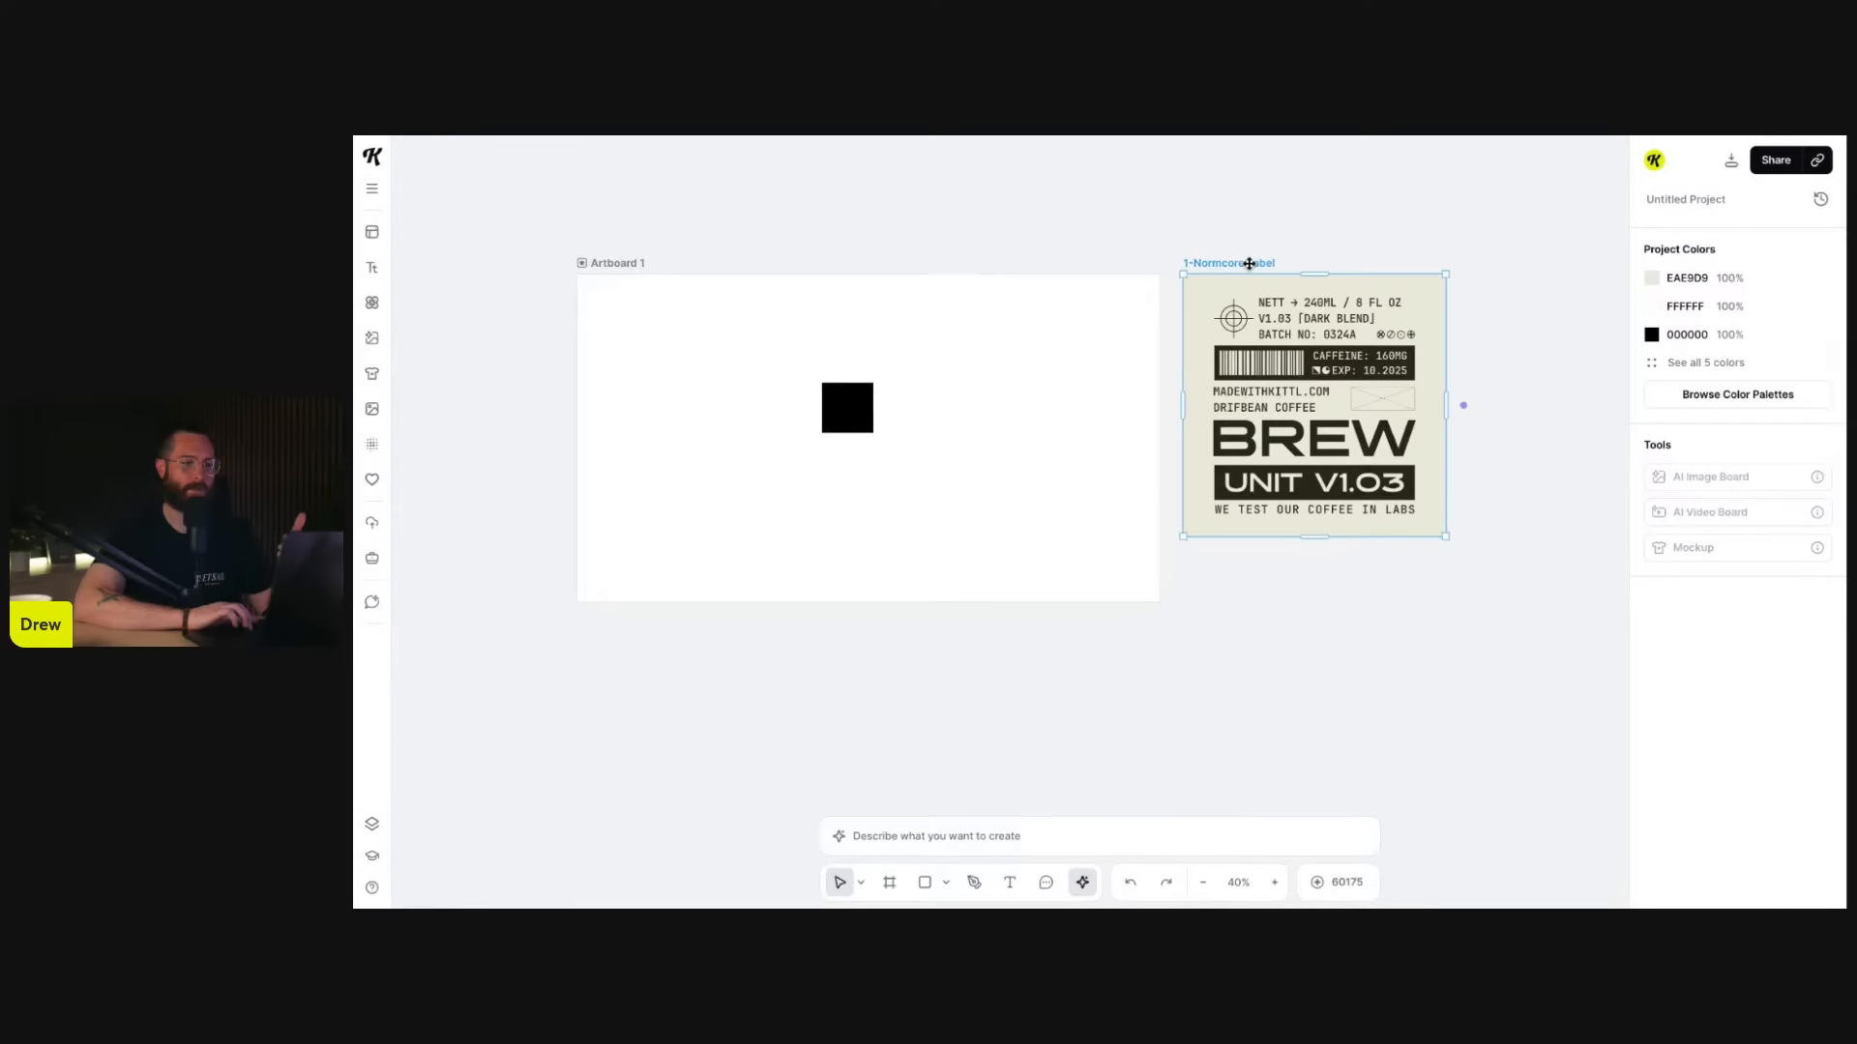
- Enlarge the coffee label artboard proportionally to 924 × 924 px so it matches Artboard 1's height
{"action": "left_click", "coordinate": [1252, 263]}
{"action": "scroll", "coordinate": [1392, 474], "scroll_direction": "down", "scroll_amount": 2}
{"action": "scroll", "coordinate": [1393, 473], "scroll_direction": "right", "scroll_amount": 2}
{"action": "left_click_drag", "start_coordinate": [1385, 491], "coordinate": [1431, 535]}
{"action": "scroll", "coordinate": [1249, 571], "scroll_direction": "up", "scroll_amount": 6}
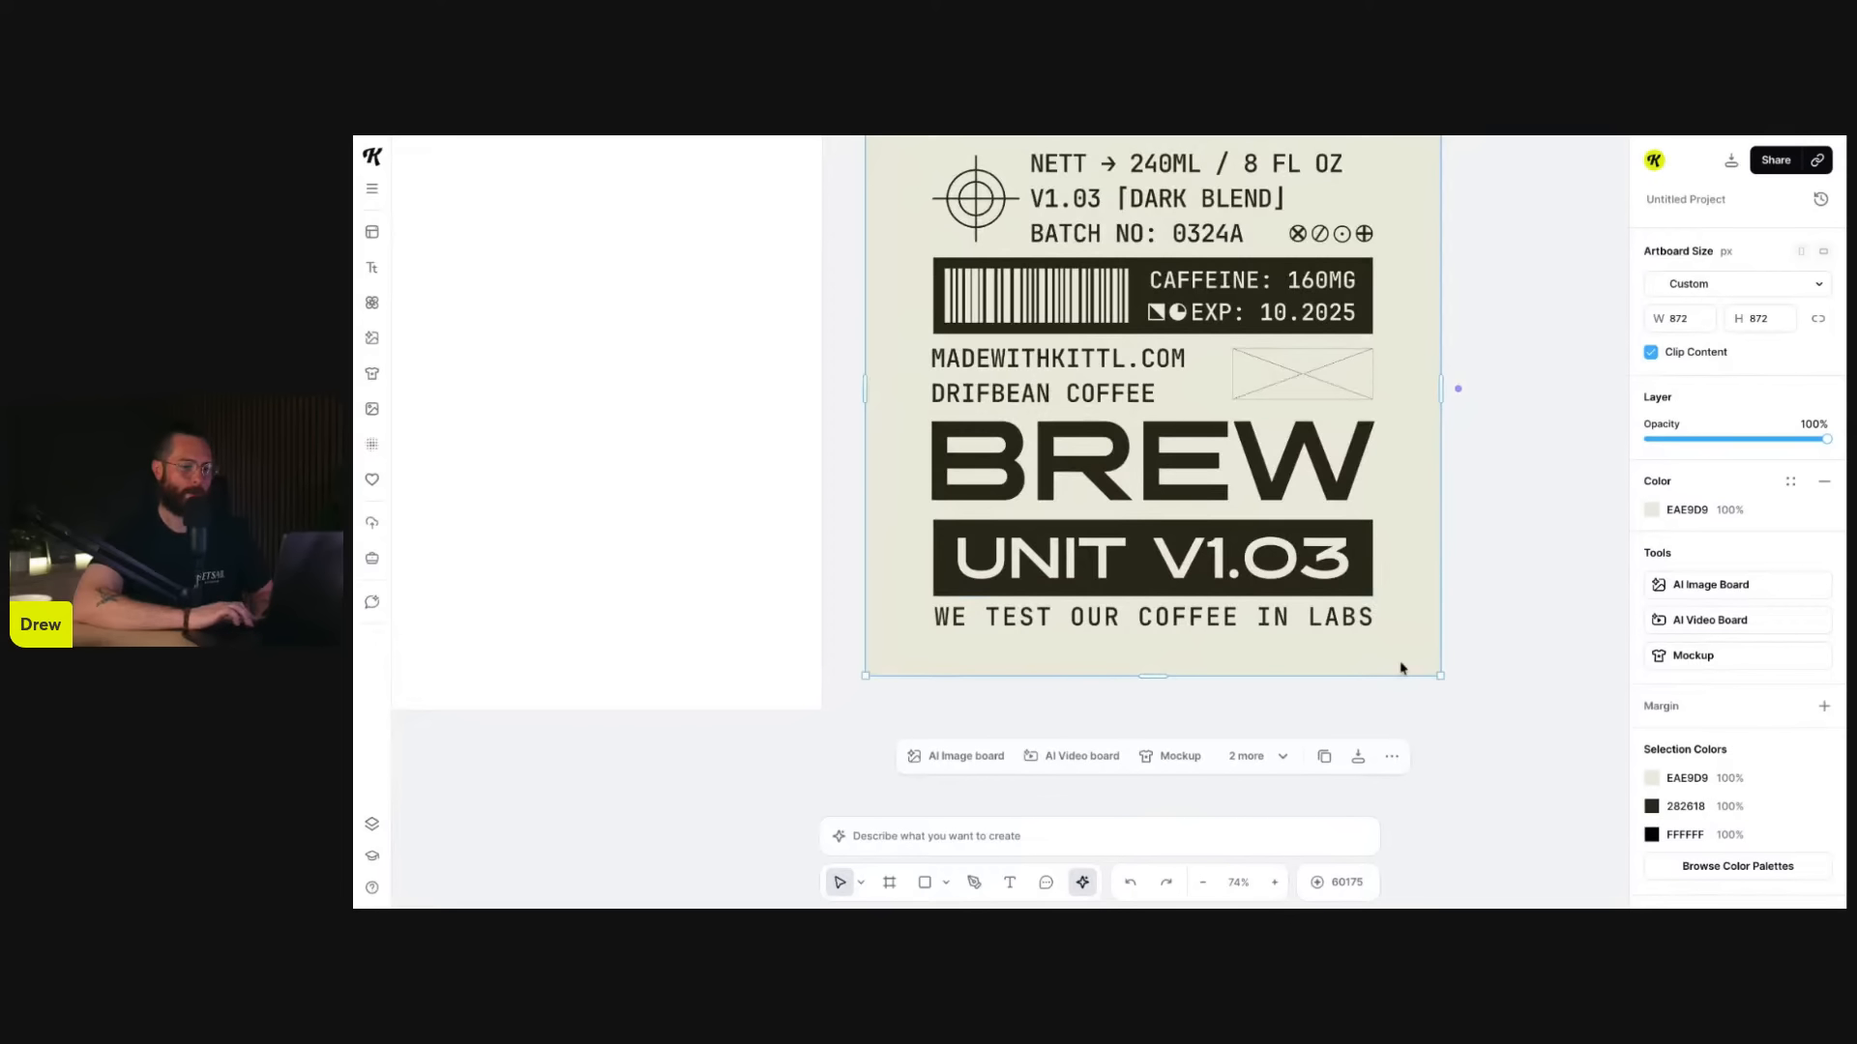
{"action": "left_click_drag", "start_coordinate": [1438, 676], "coordinate": [1475, 705]}
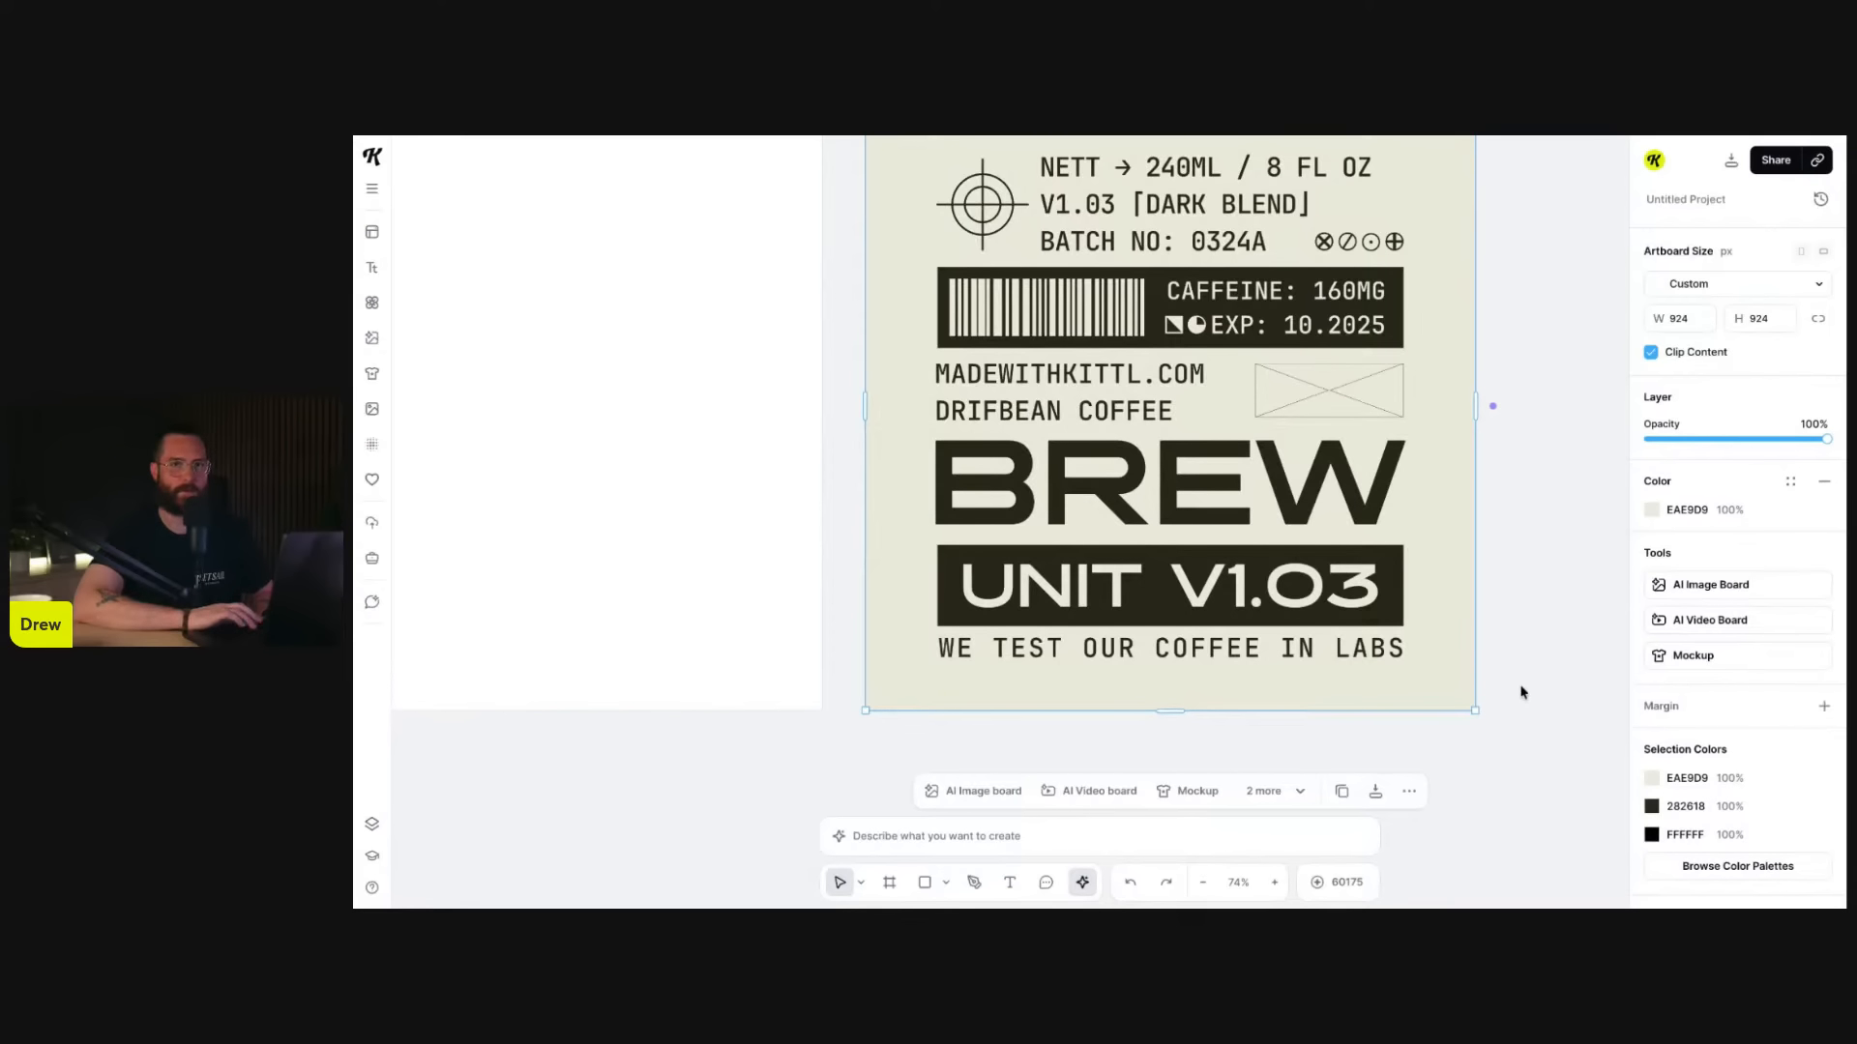
{"action": "scroll", "coordinate": [1521, 692], "scroll_direction": "down", "scroll_amount": 3}
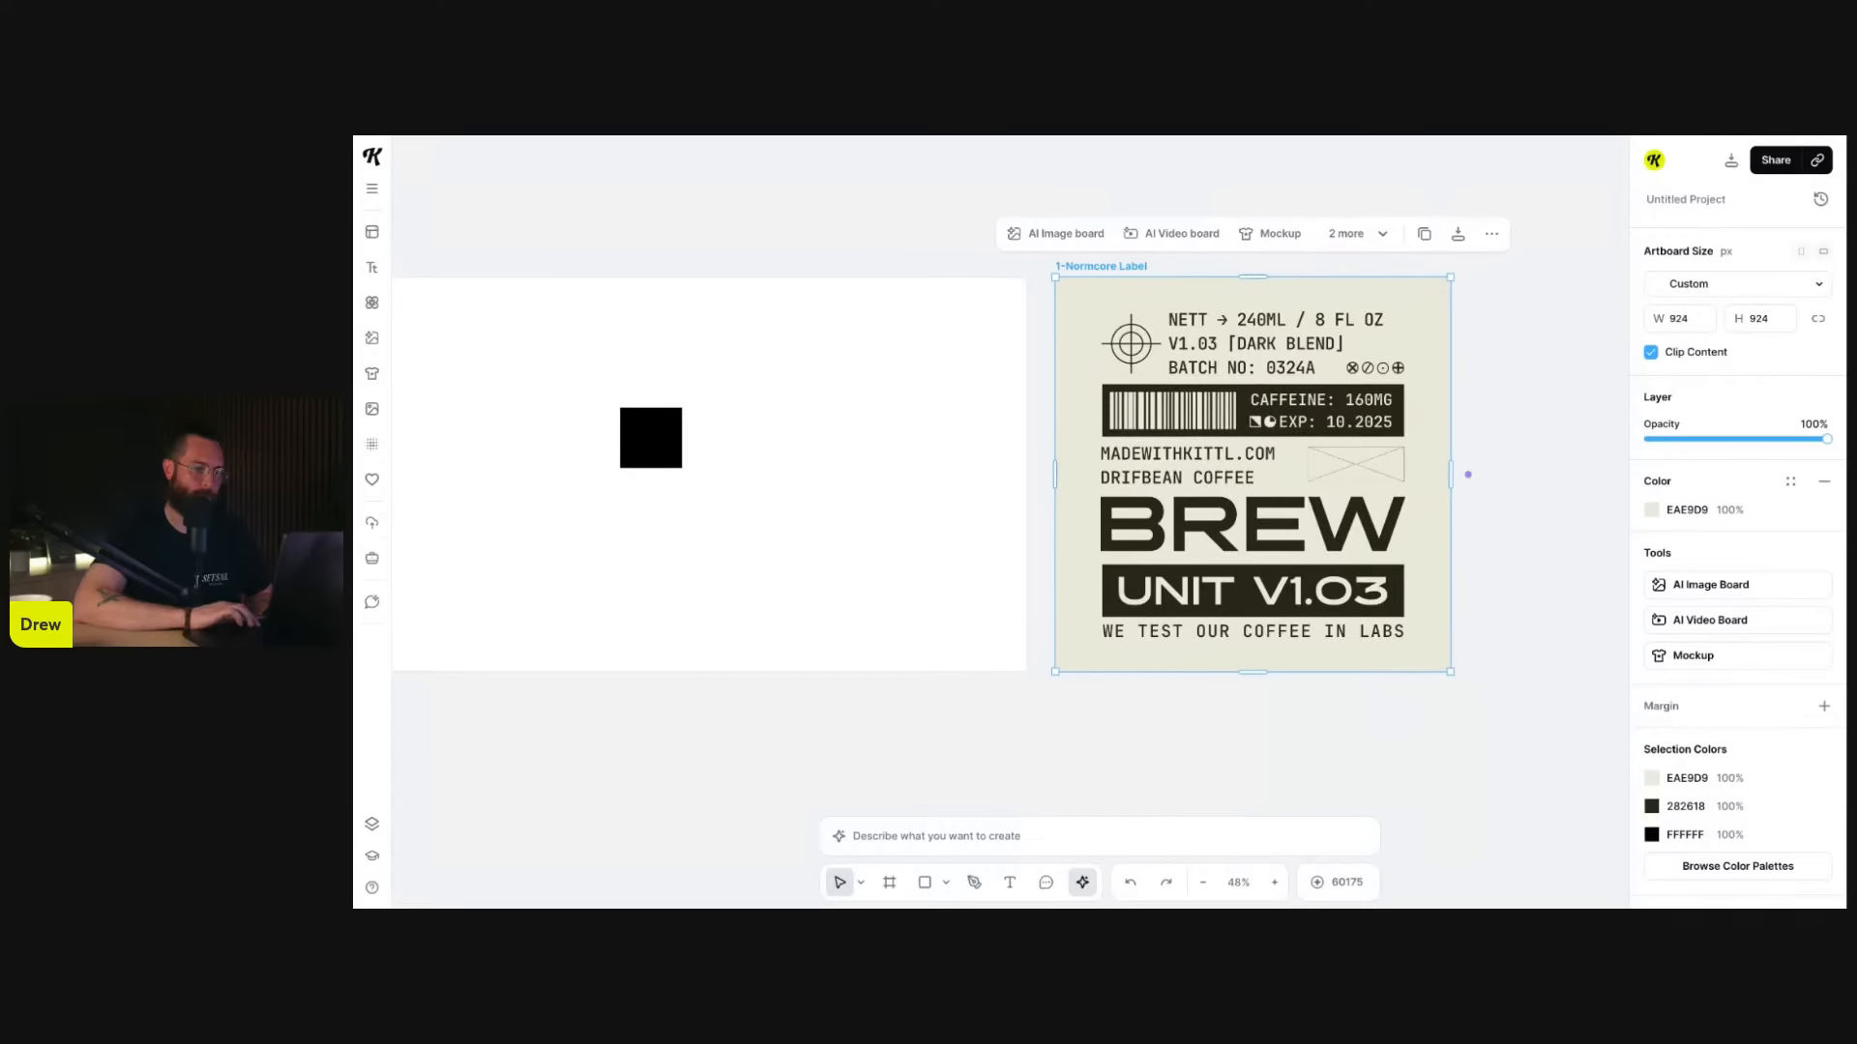
{"action": "scroll", "coordinate": [1547, 643], "scroll_direction": "right", "scroll_amount": 2}
{"action": "scroll", "coordinate": [1547, 644], "scroll_direction": "down", "scroll_amount": 1}
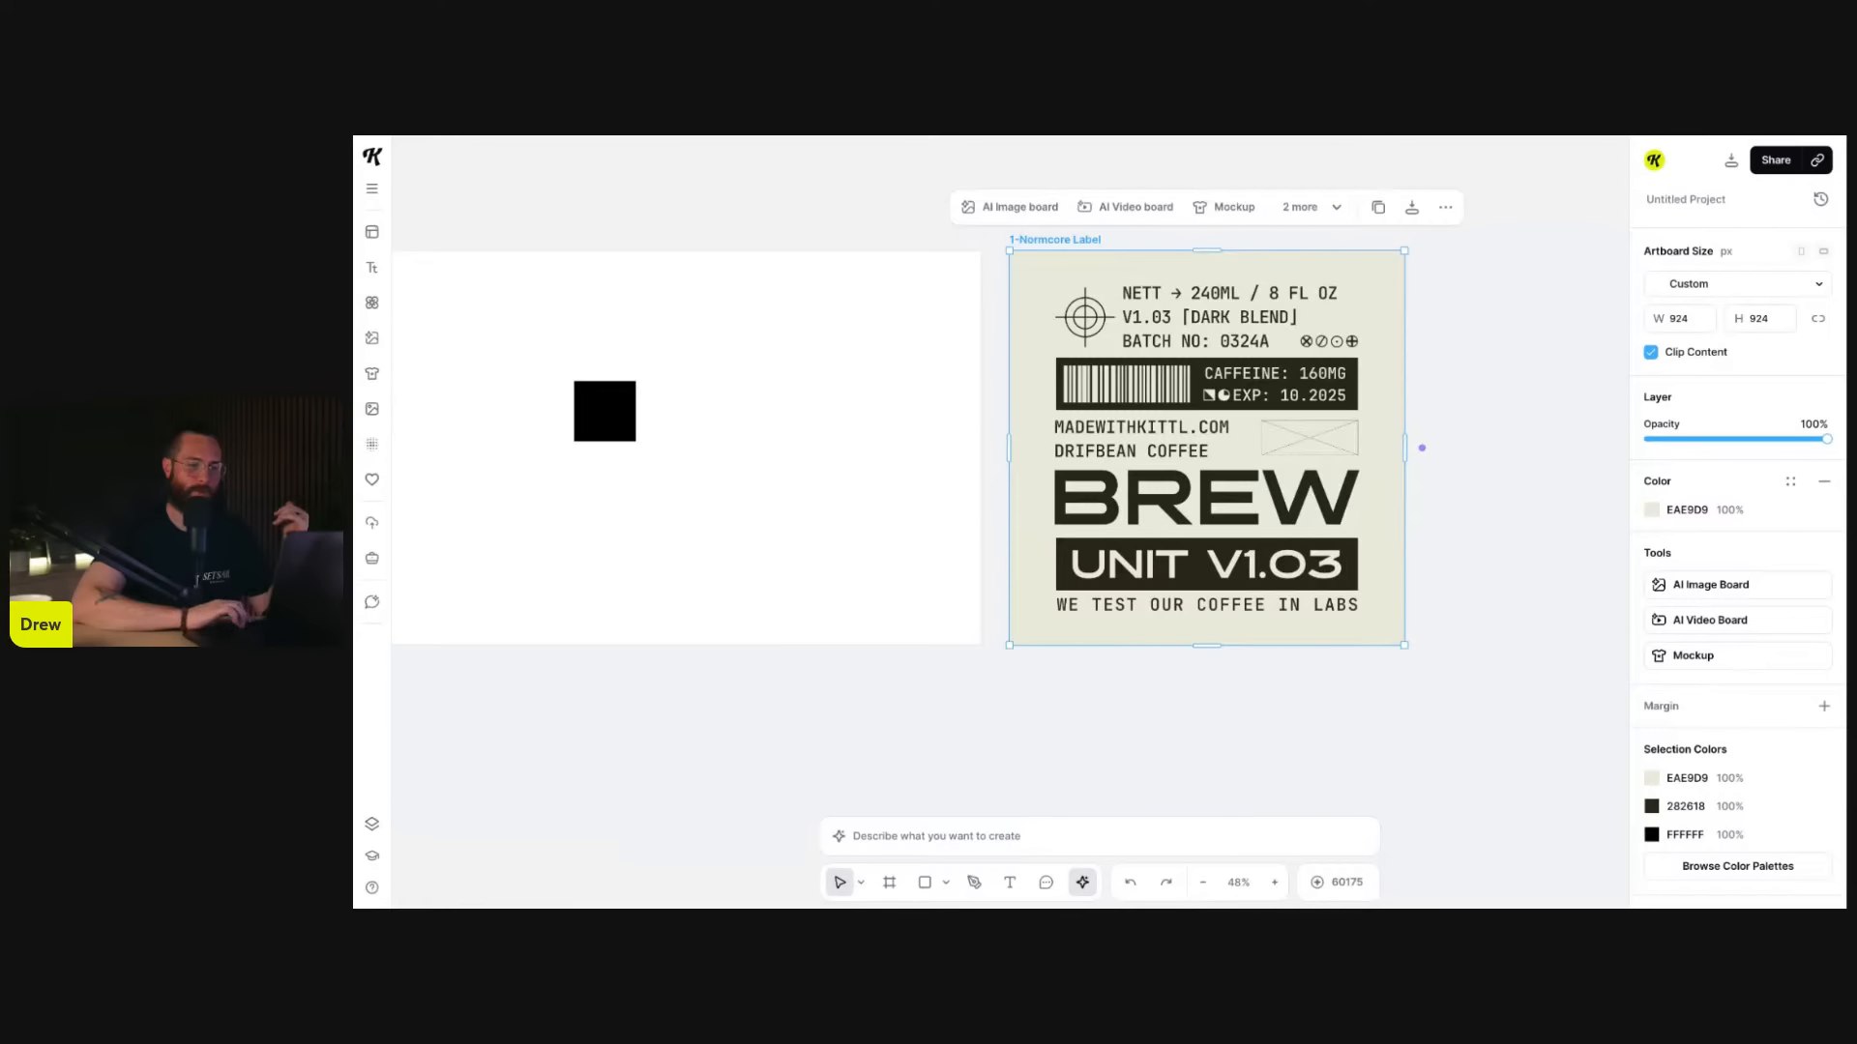
- Deselect the label and check the plan's token balance and renewal details
{"action": "left_click", "coordinate": [1447, 859]}
{"action": "left_click", "coordinate": [1342, 882]}
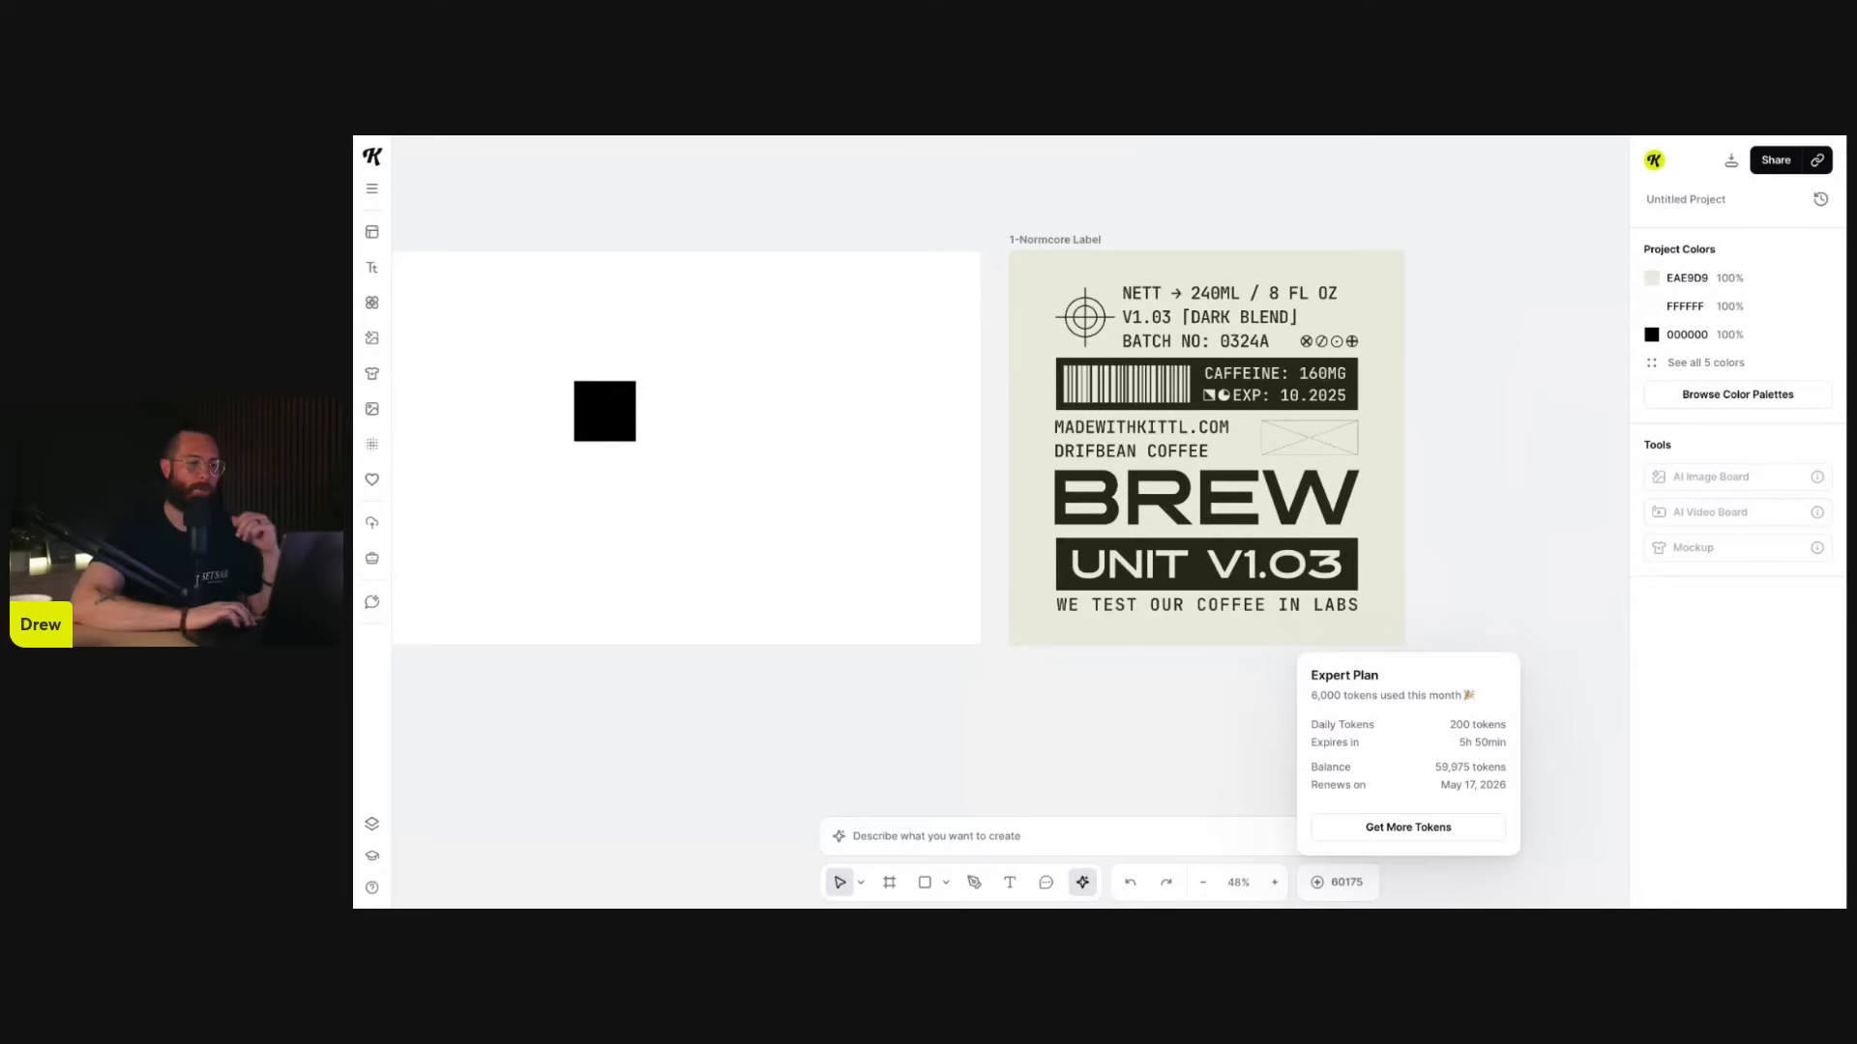
{"action": "left_click", "coordinate": [1318, 882]}
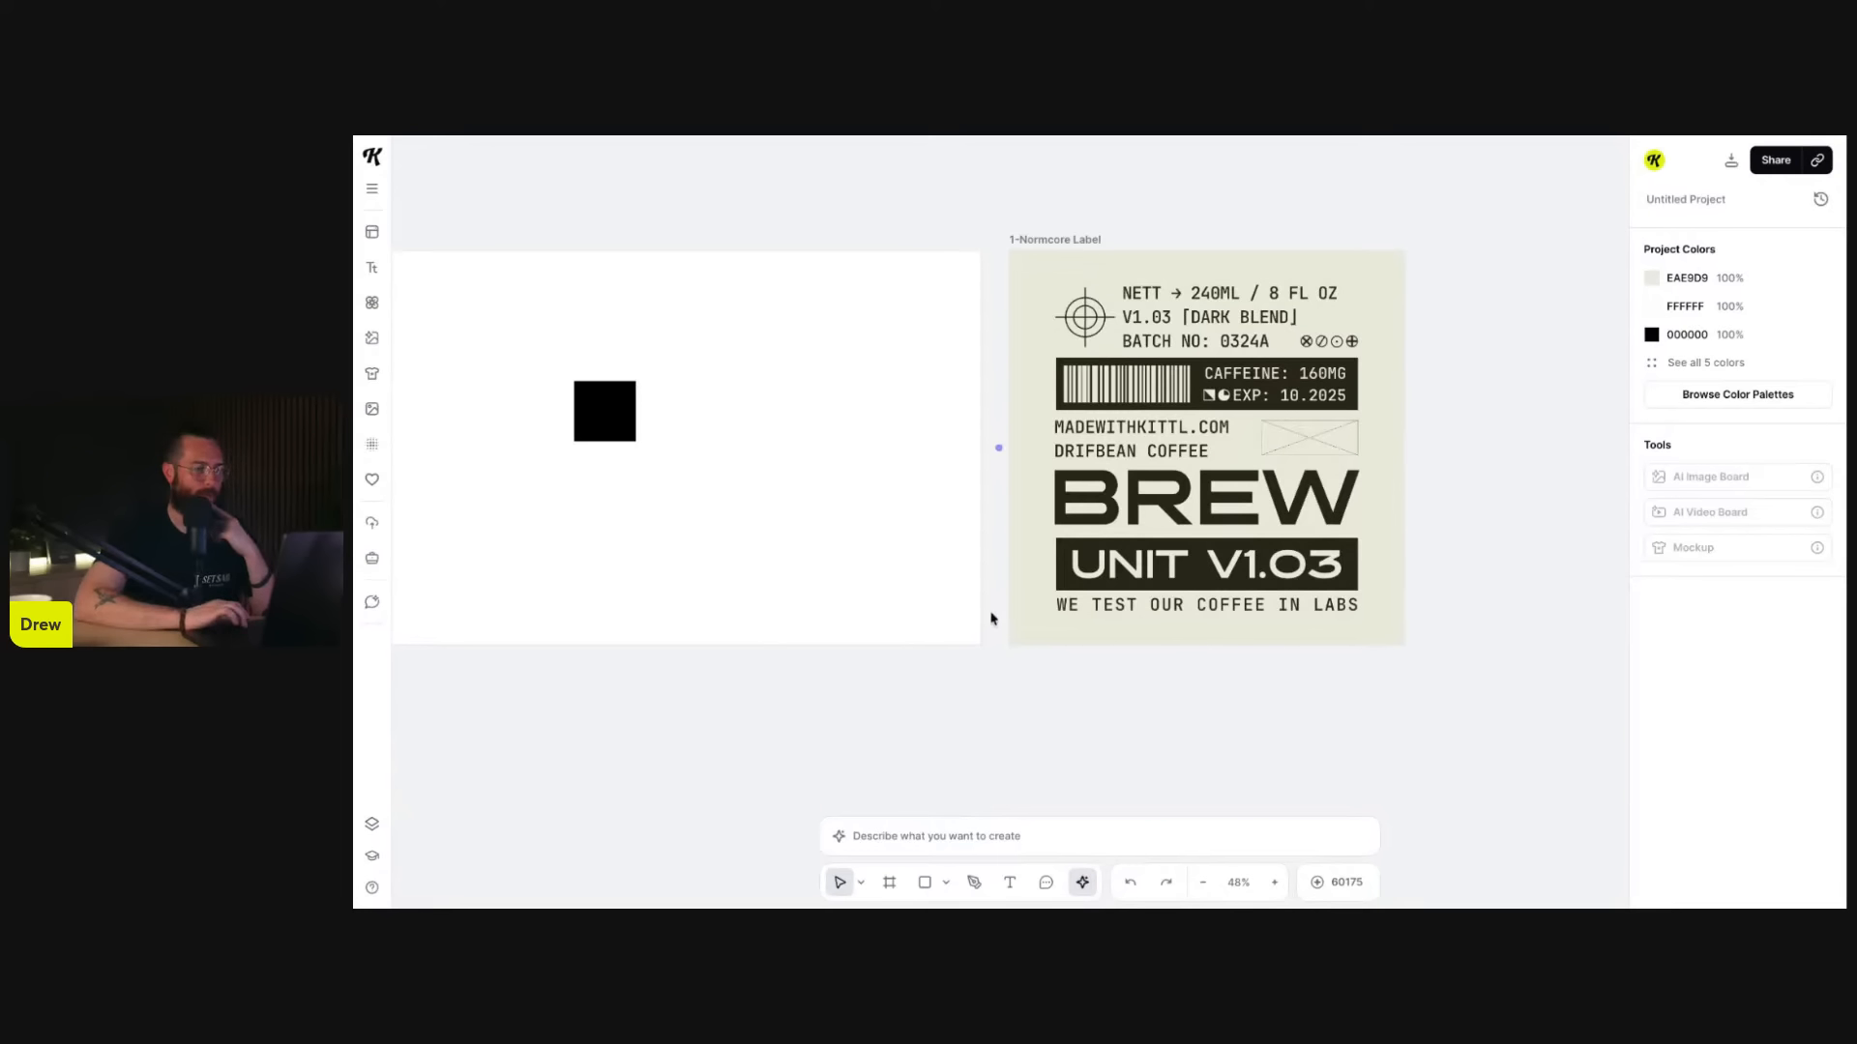
- Revisit the template library and close it again
{"action": "scroll", "coordinate": [992, 613], "scroll_direction": "left", "scroll_amount": 3}
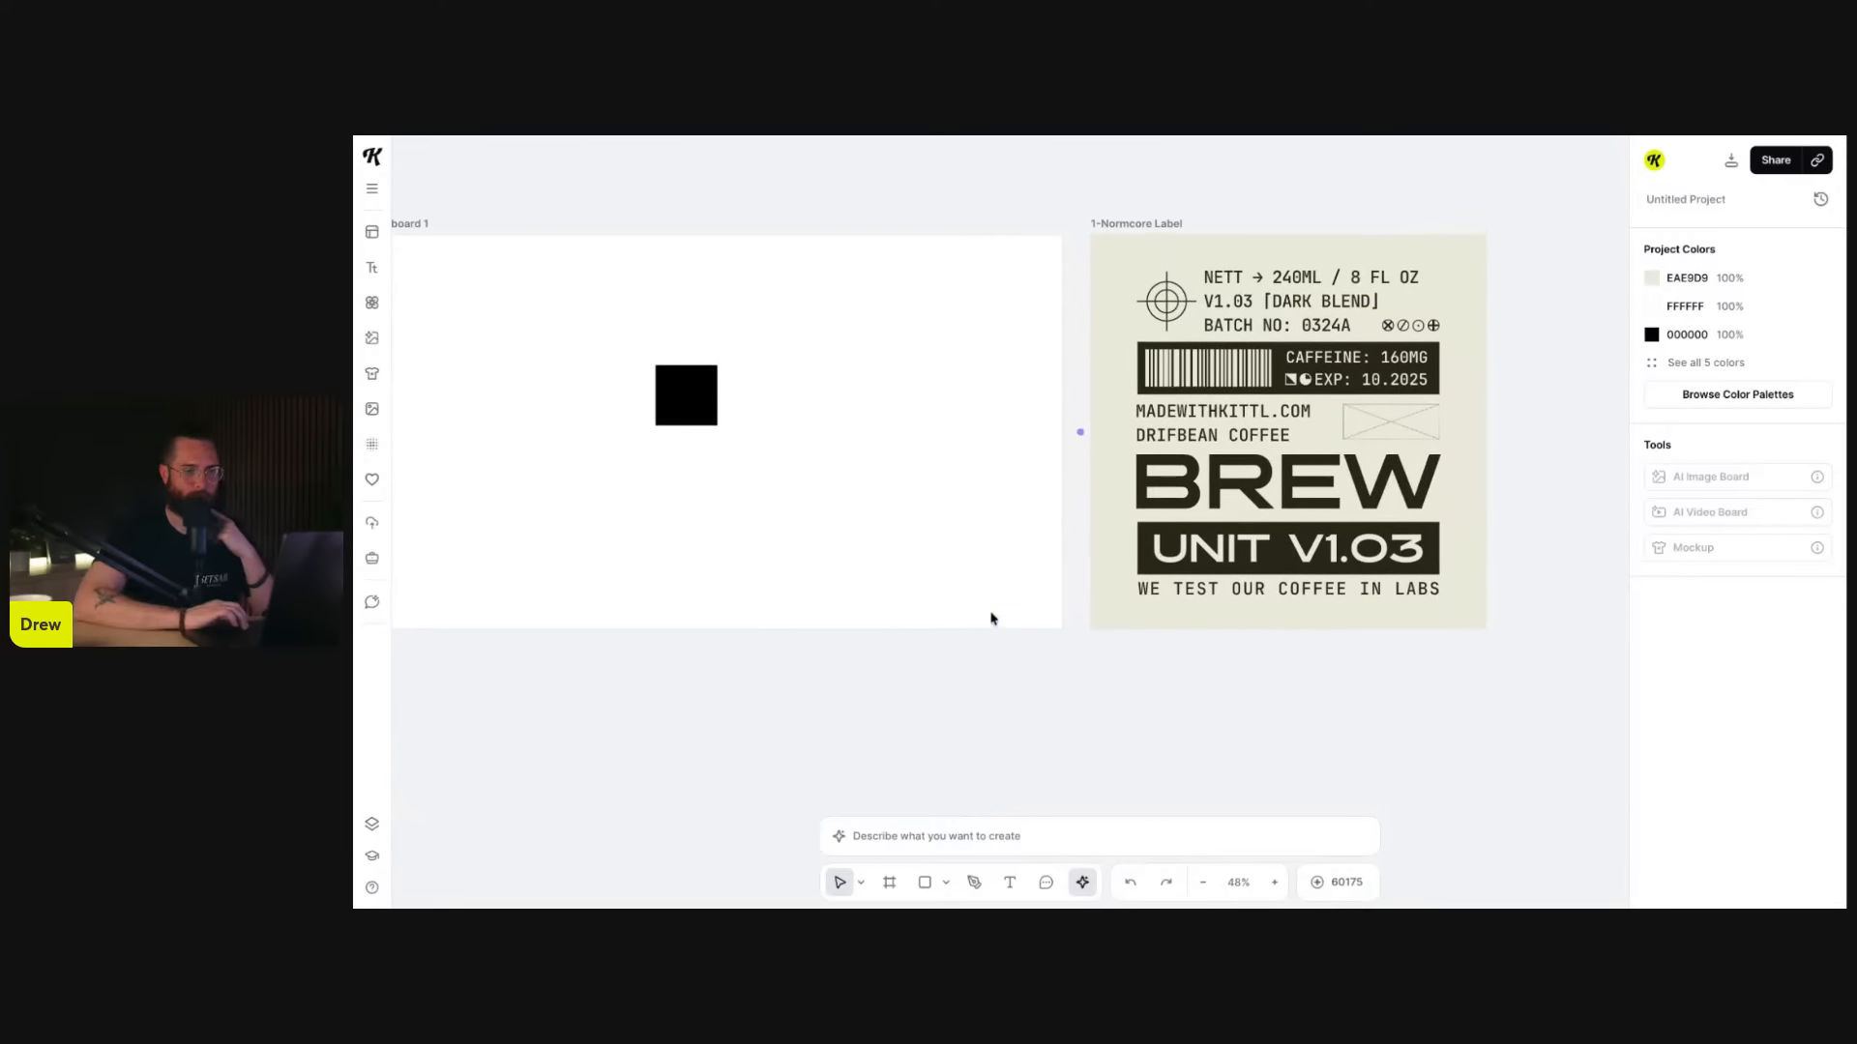
{"action": "left_click", "coordinate": [372, 233]}
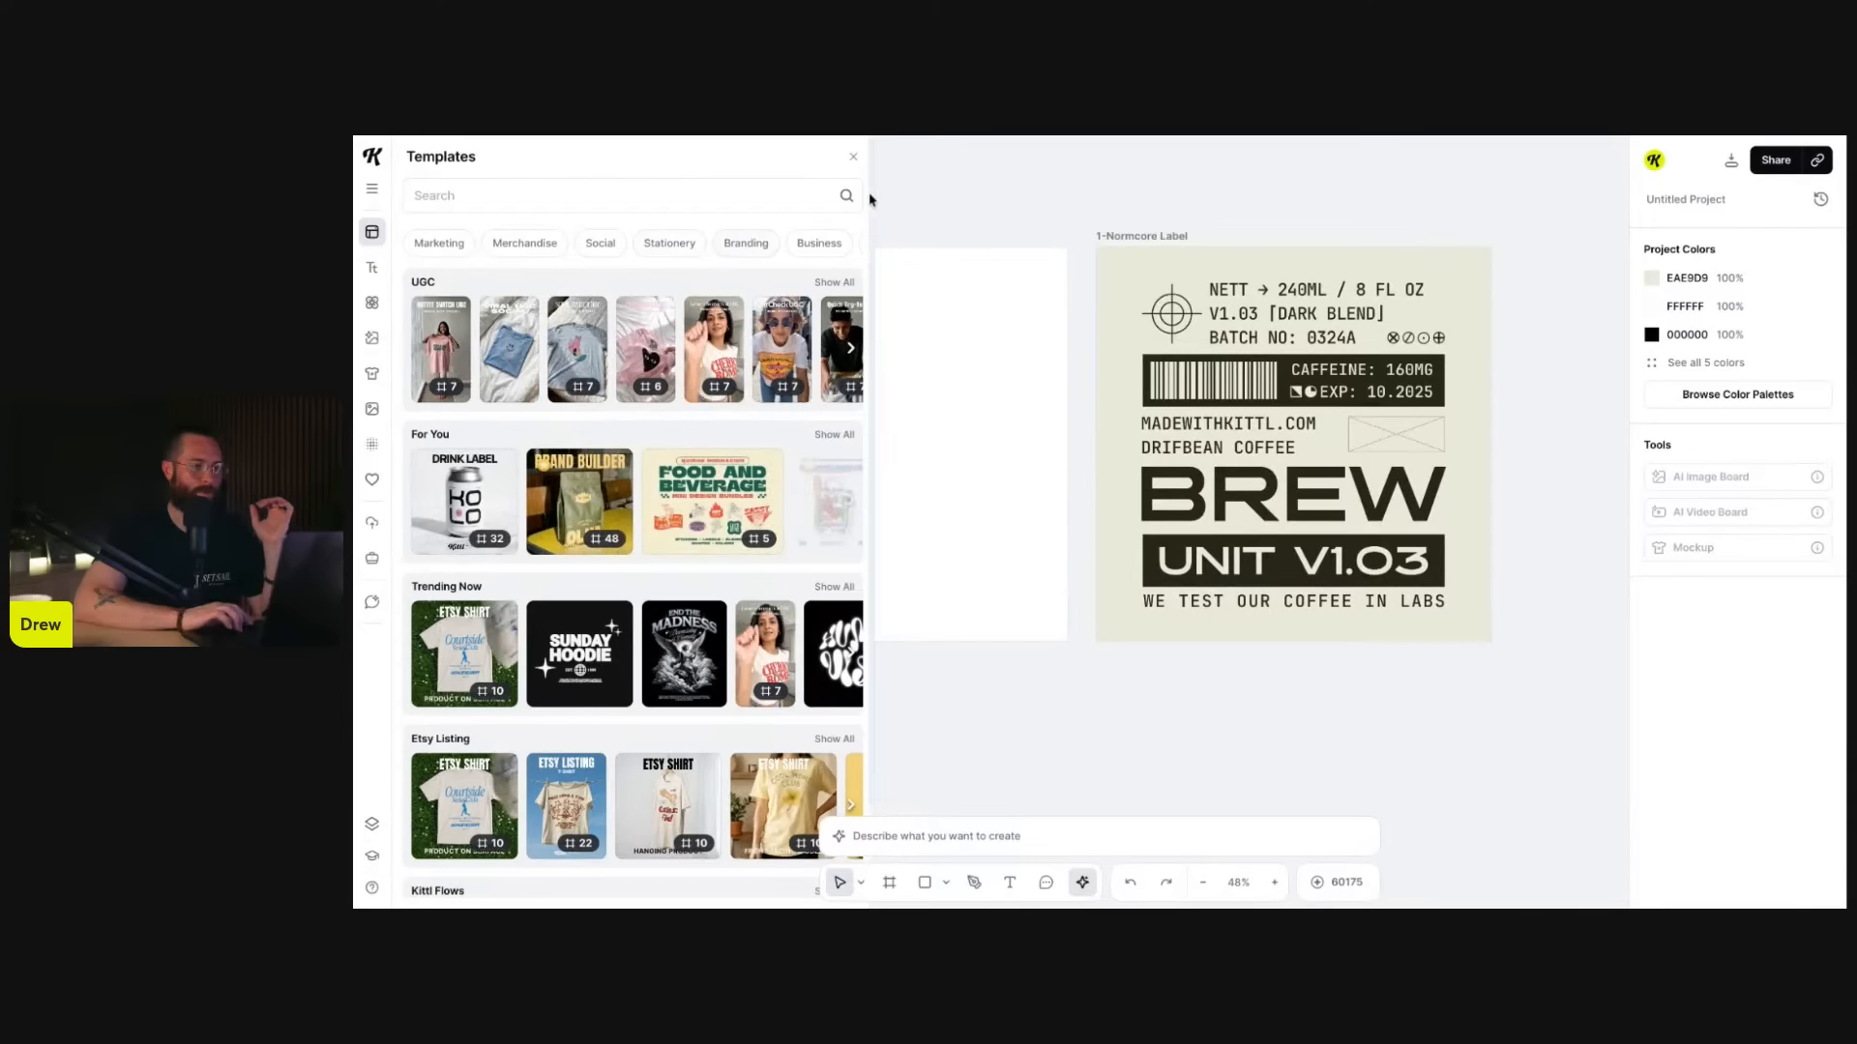
{"action": "left_click", "coordinate": [853, 156]}
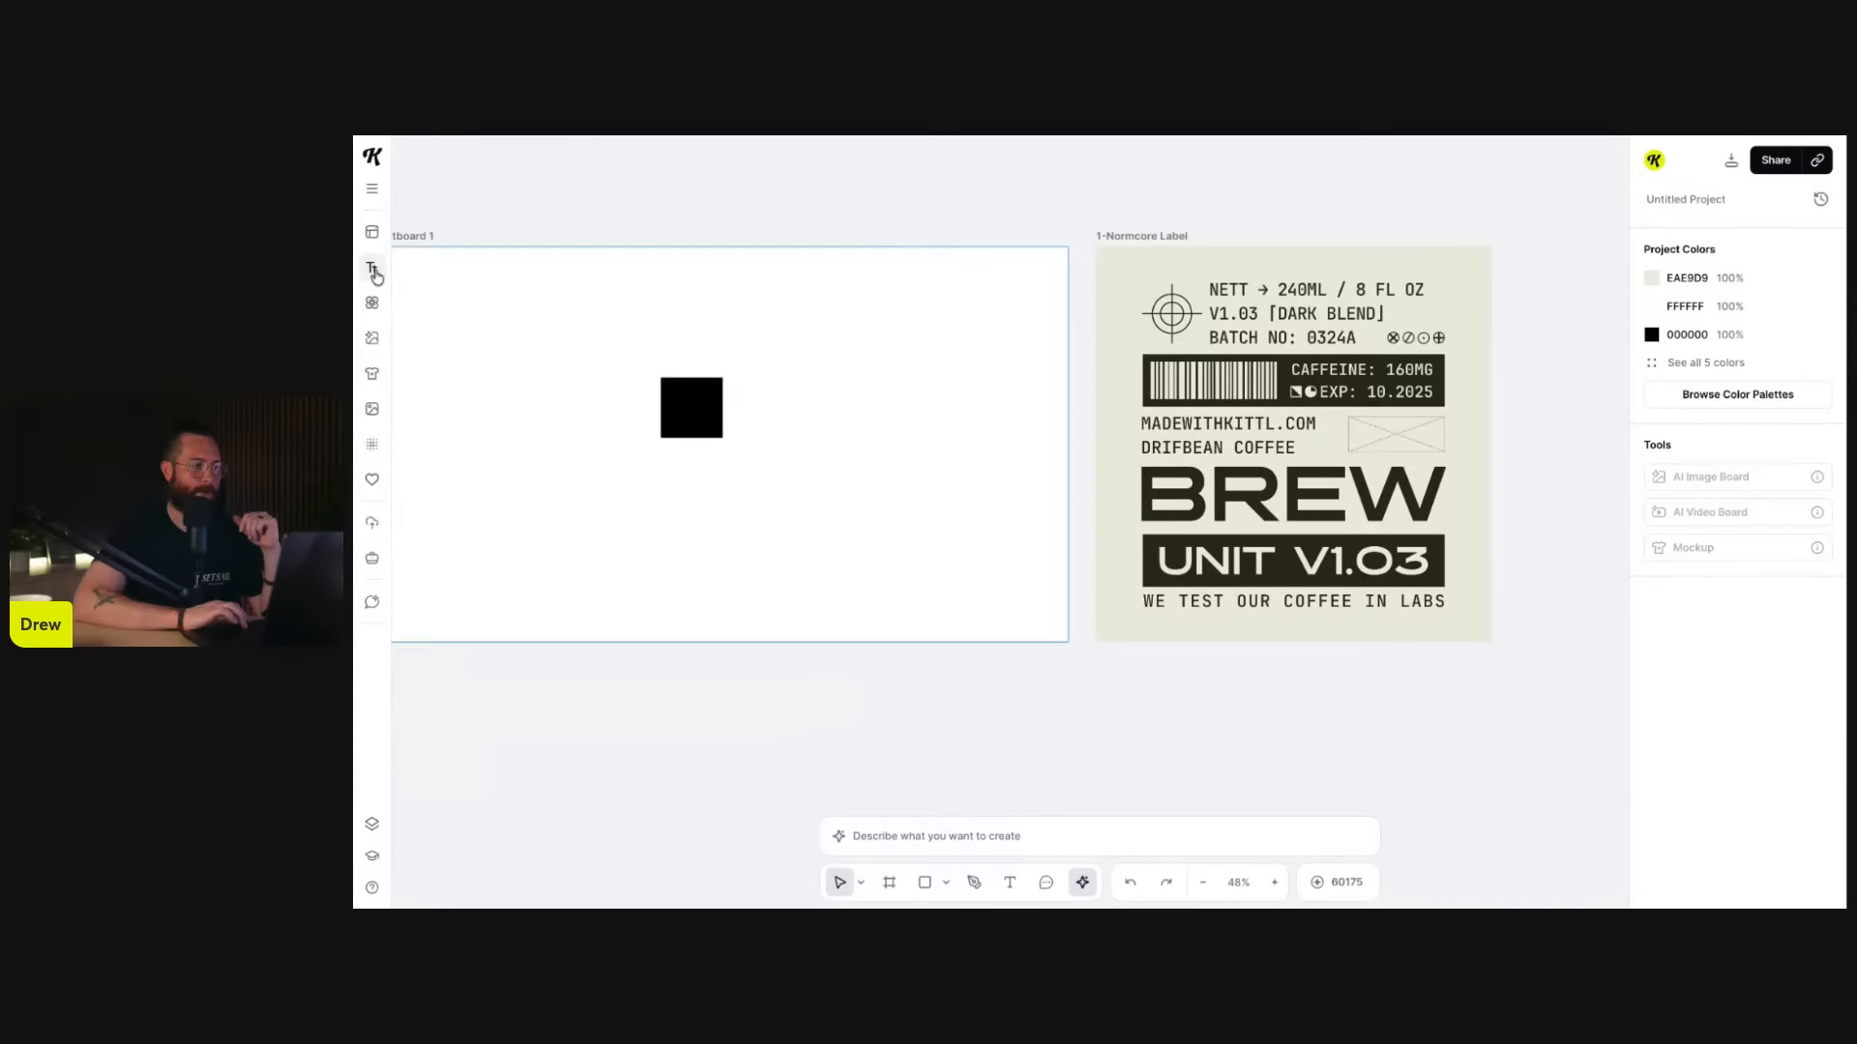
- Open the text library and select Artboard 1 as the place for new text
{"action": "left_click", "coordinate": [372, 271]}
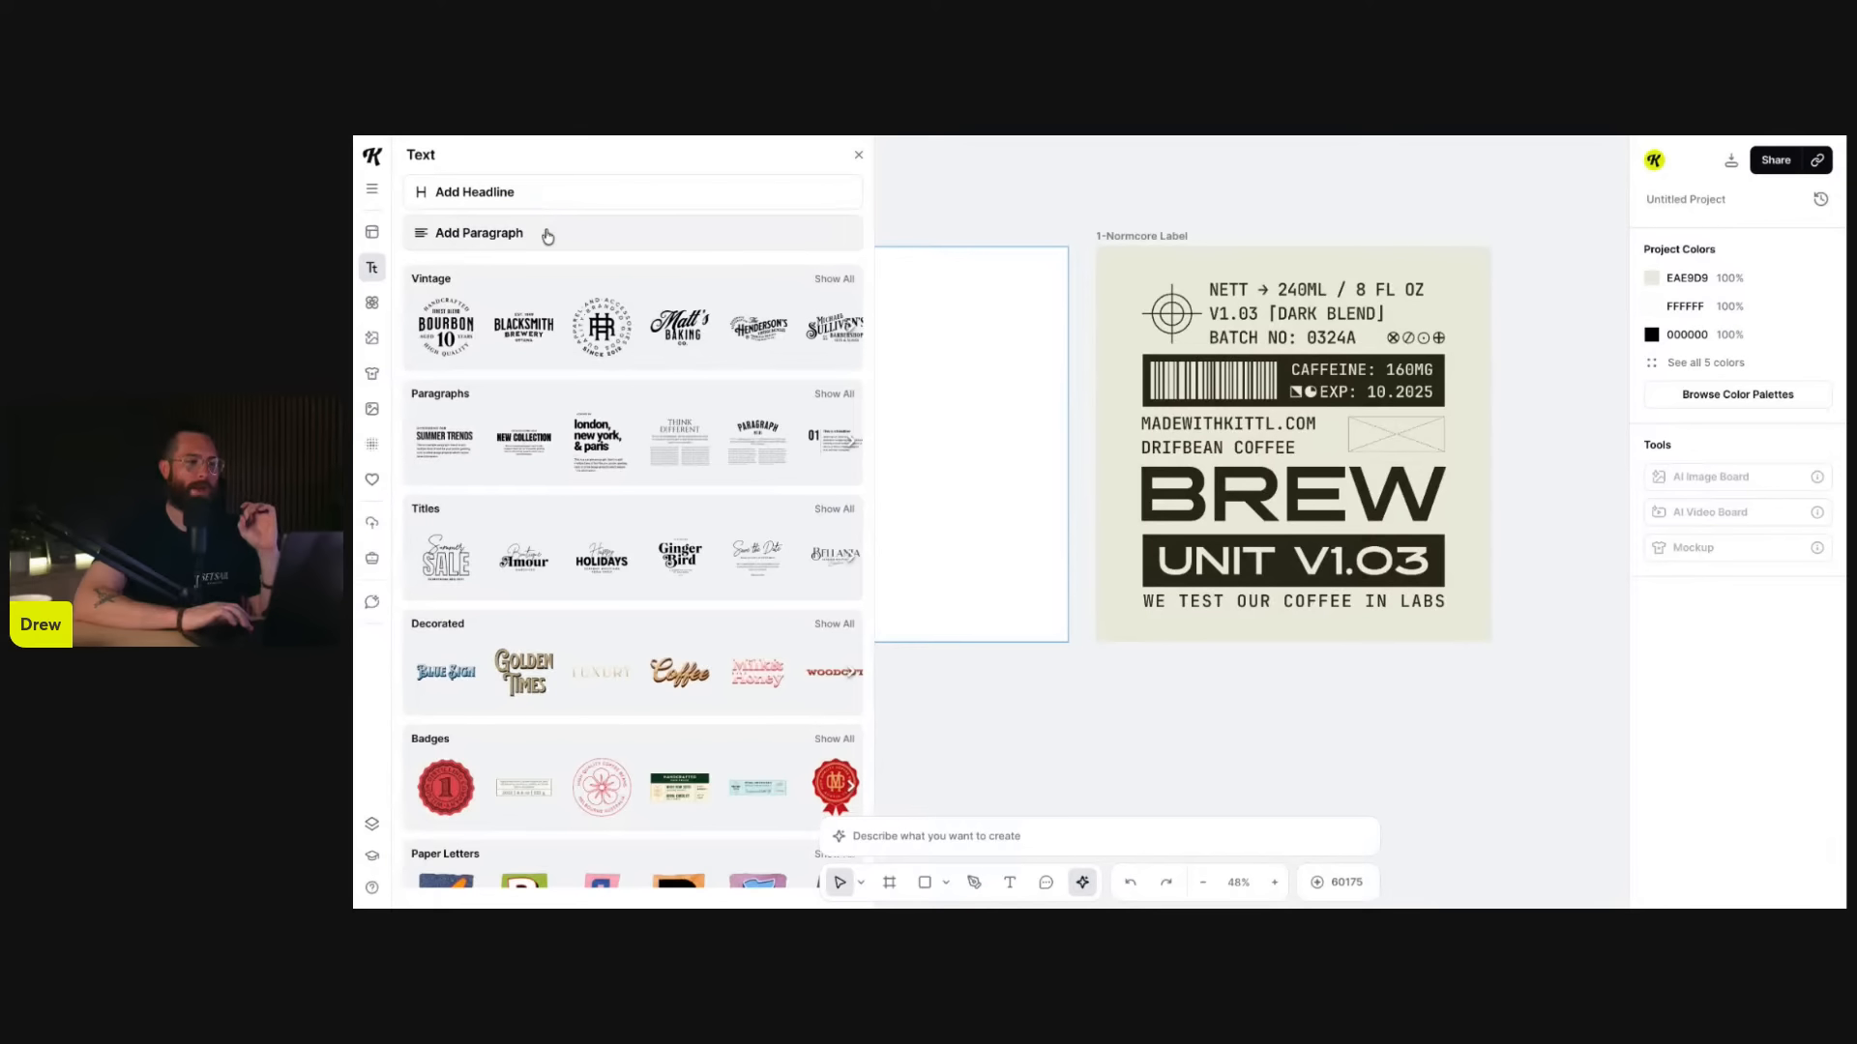
{"action": "scroll", "coordinate": [1035, 489], "scroll_direction": "left", "scroll_amount": 10}
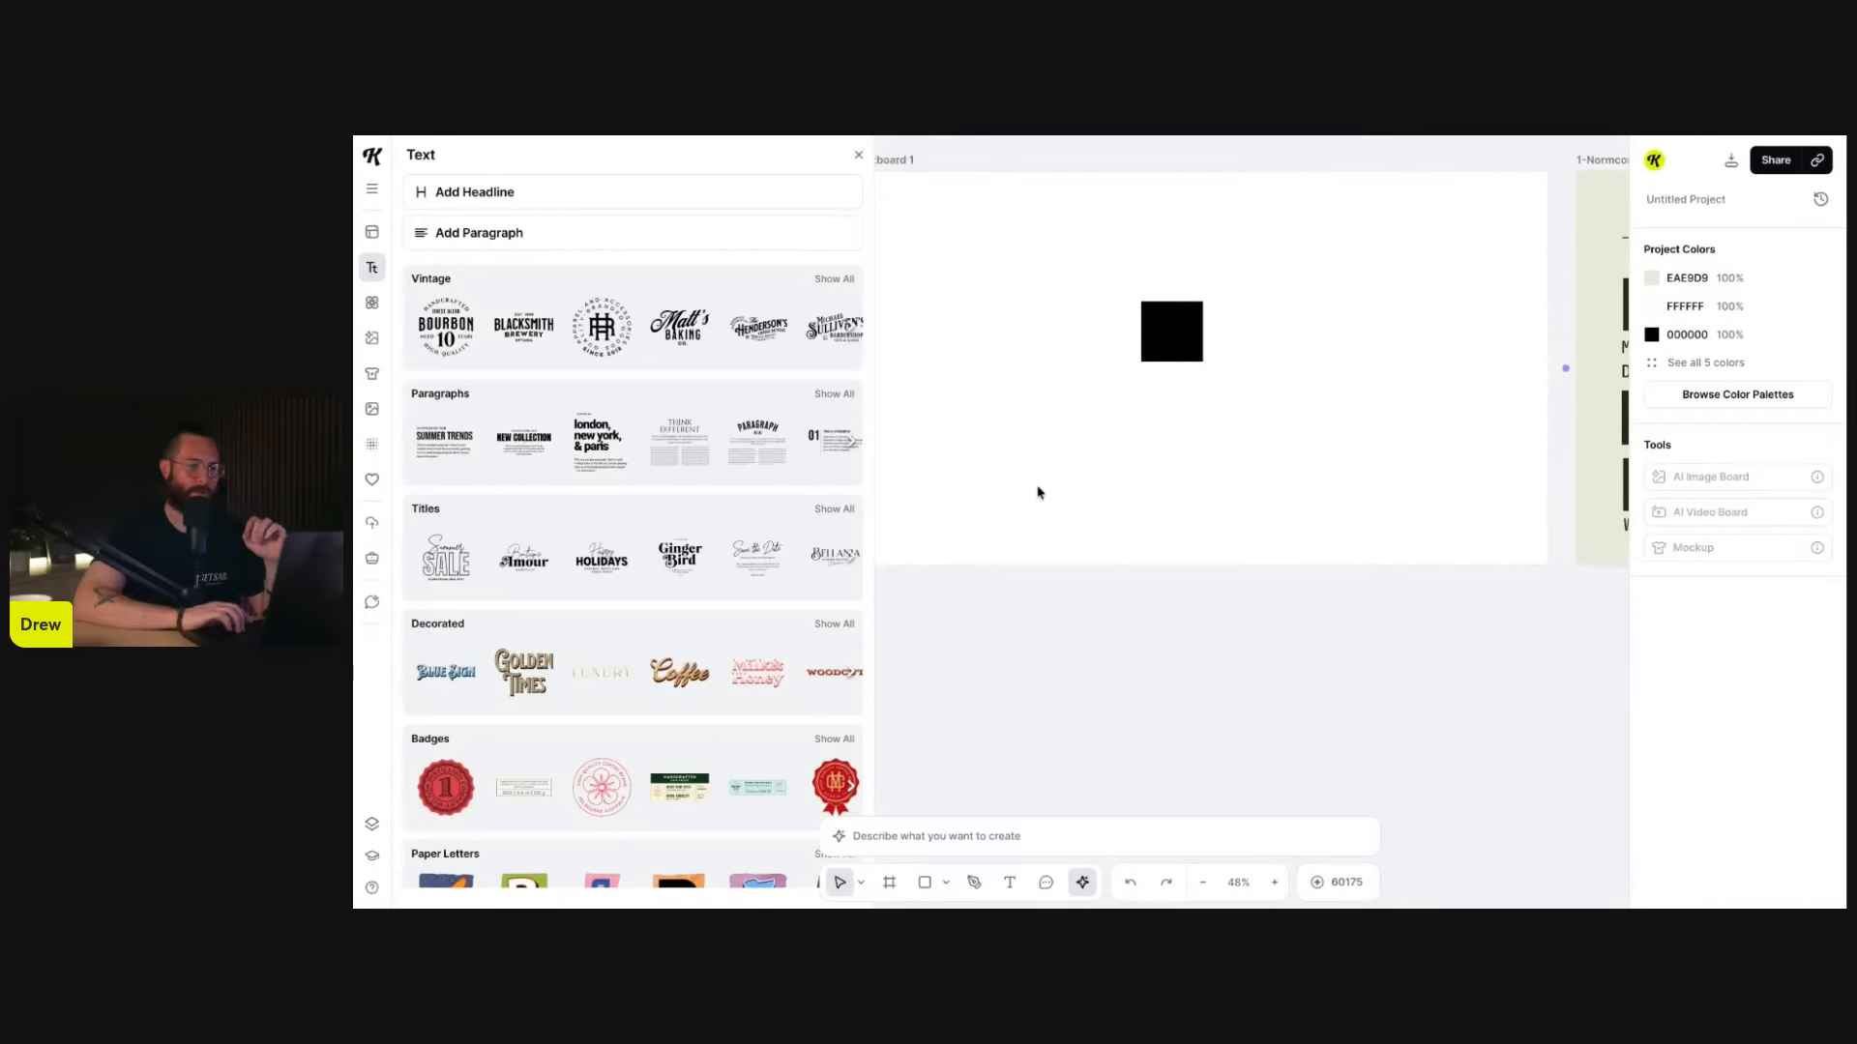
{"action": "scroll", "coordinate": [1036, 365], "scroll_direction": "left", "scroll_amount": 3}
{"action": "left_click", "coordinate": [980, 198]}
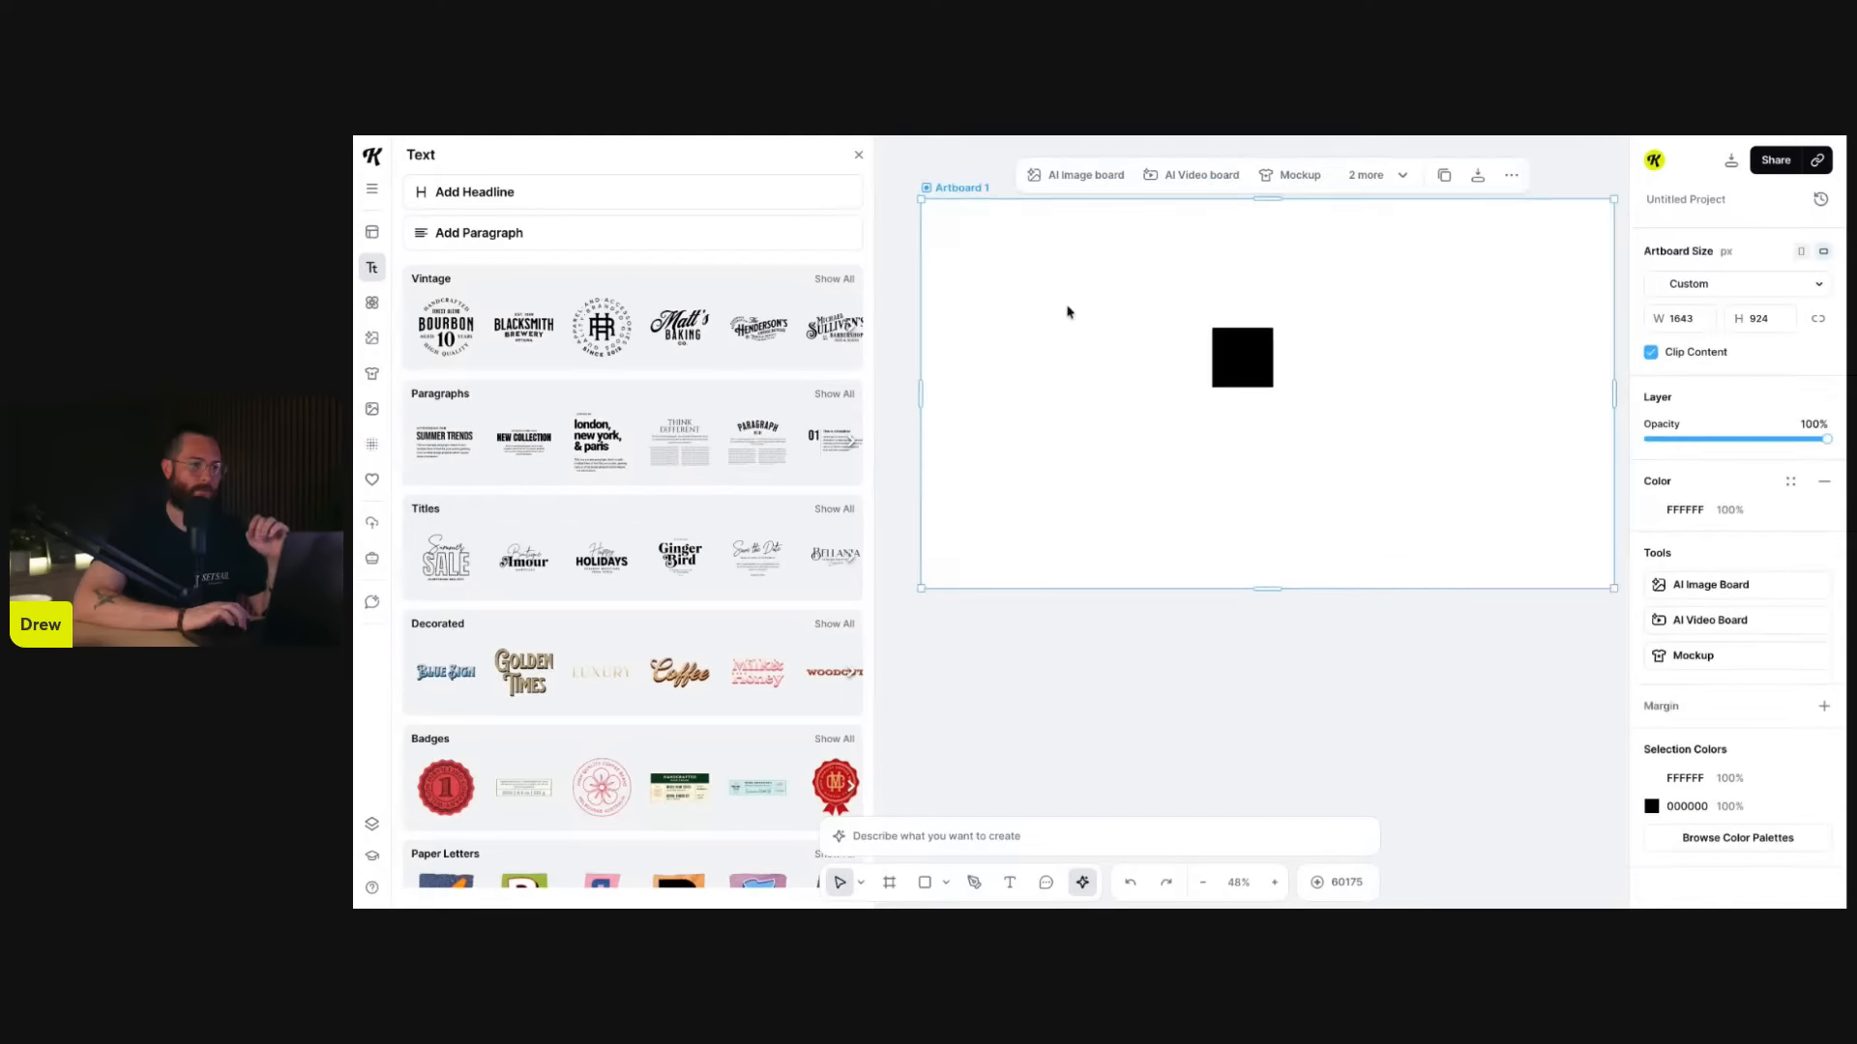
{"action": "scroll", "coordinate": [1067, 311], "scroll_direction": "right", "scroll_amount": 2}
{"action": "scroll", "coordinate": [1068, 312], "scroll_direction": "up", "scroll_amount": 1}
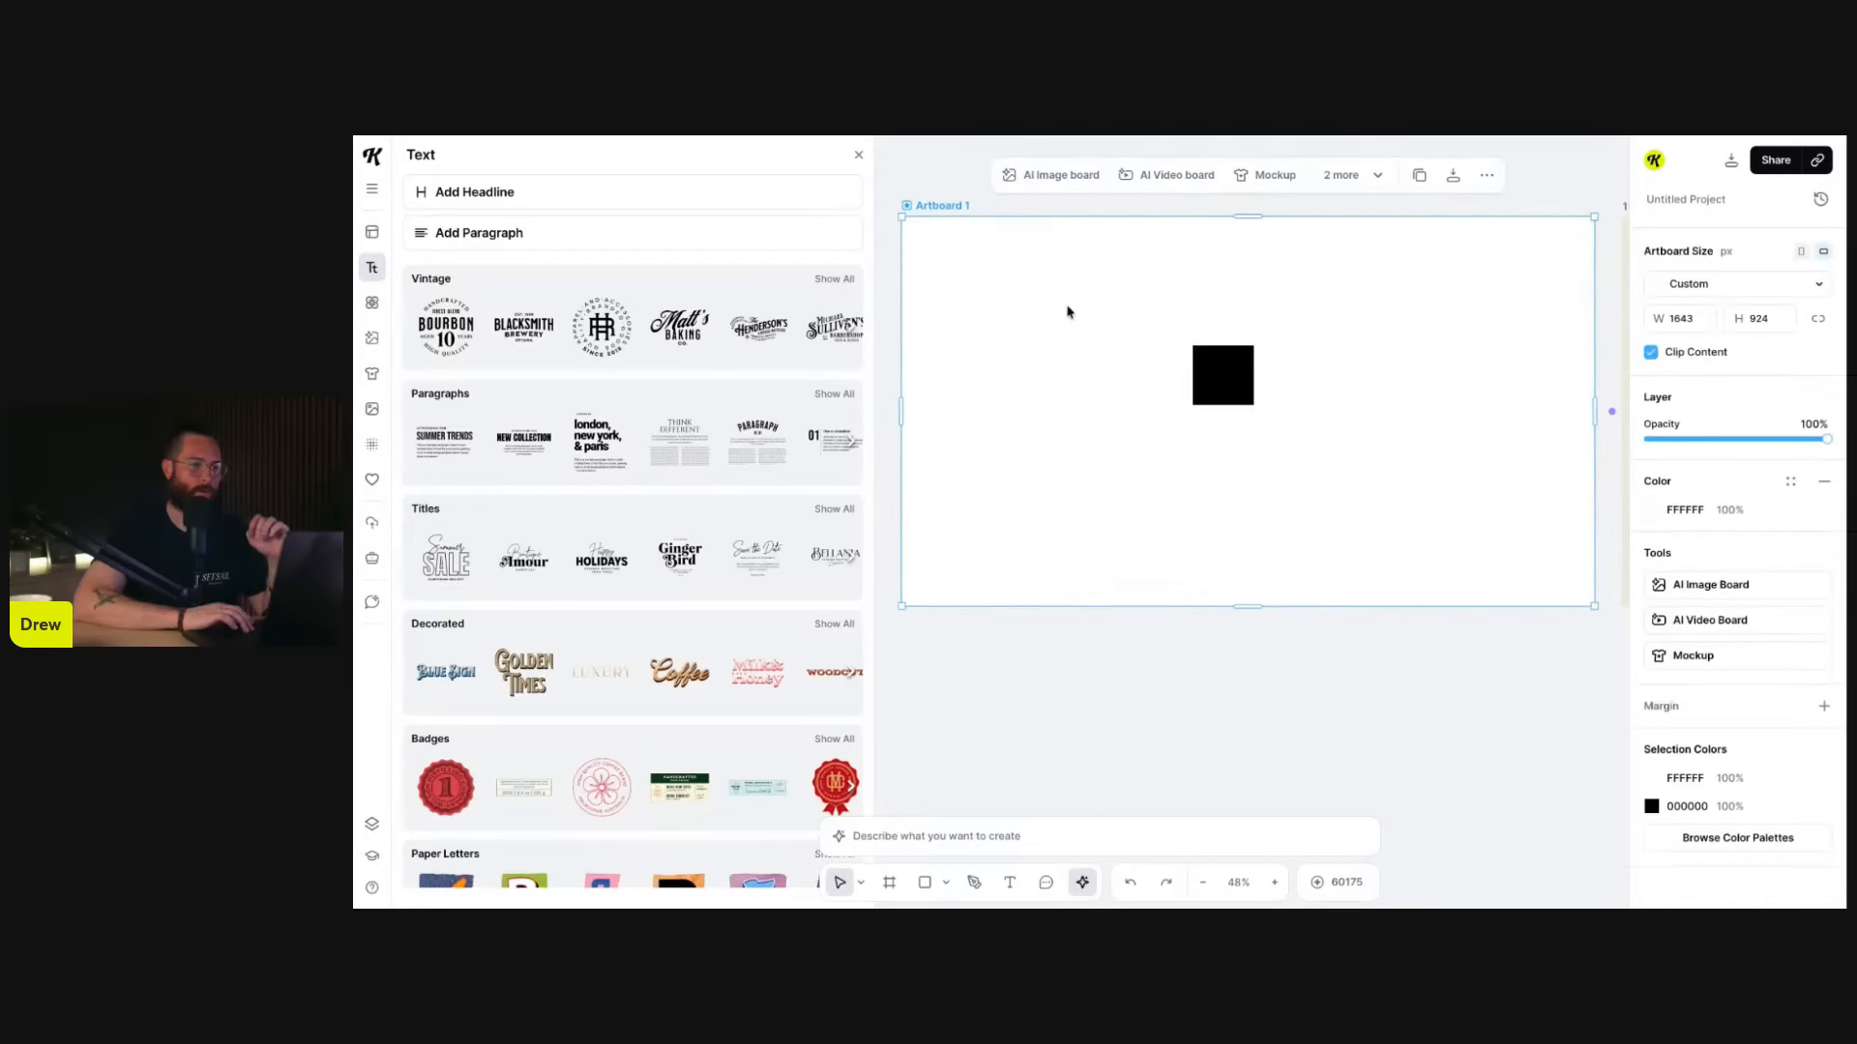
- Add a headline reading "Hello" to Artboard 1 and place it beside the black square
{"action": "left_click", "coordinate": [531, 193]}
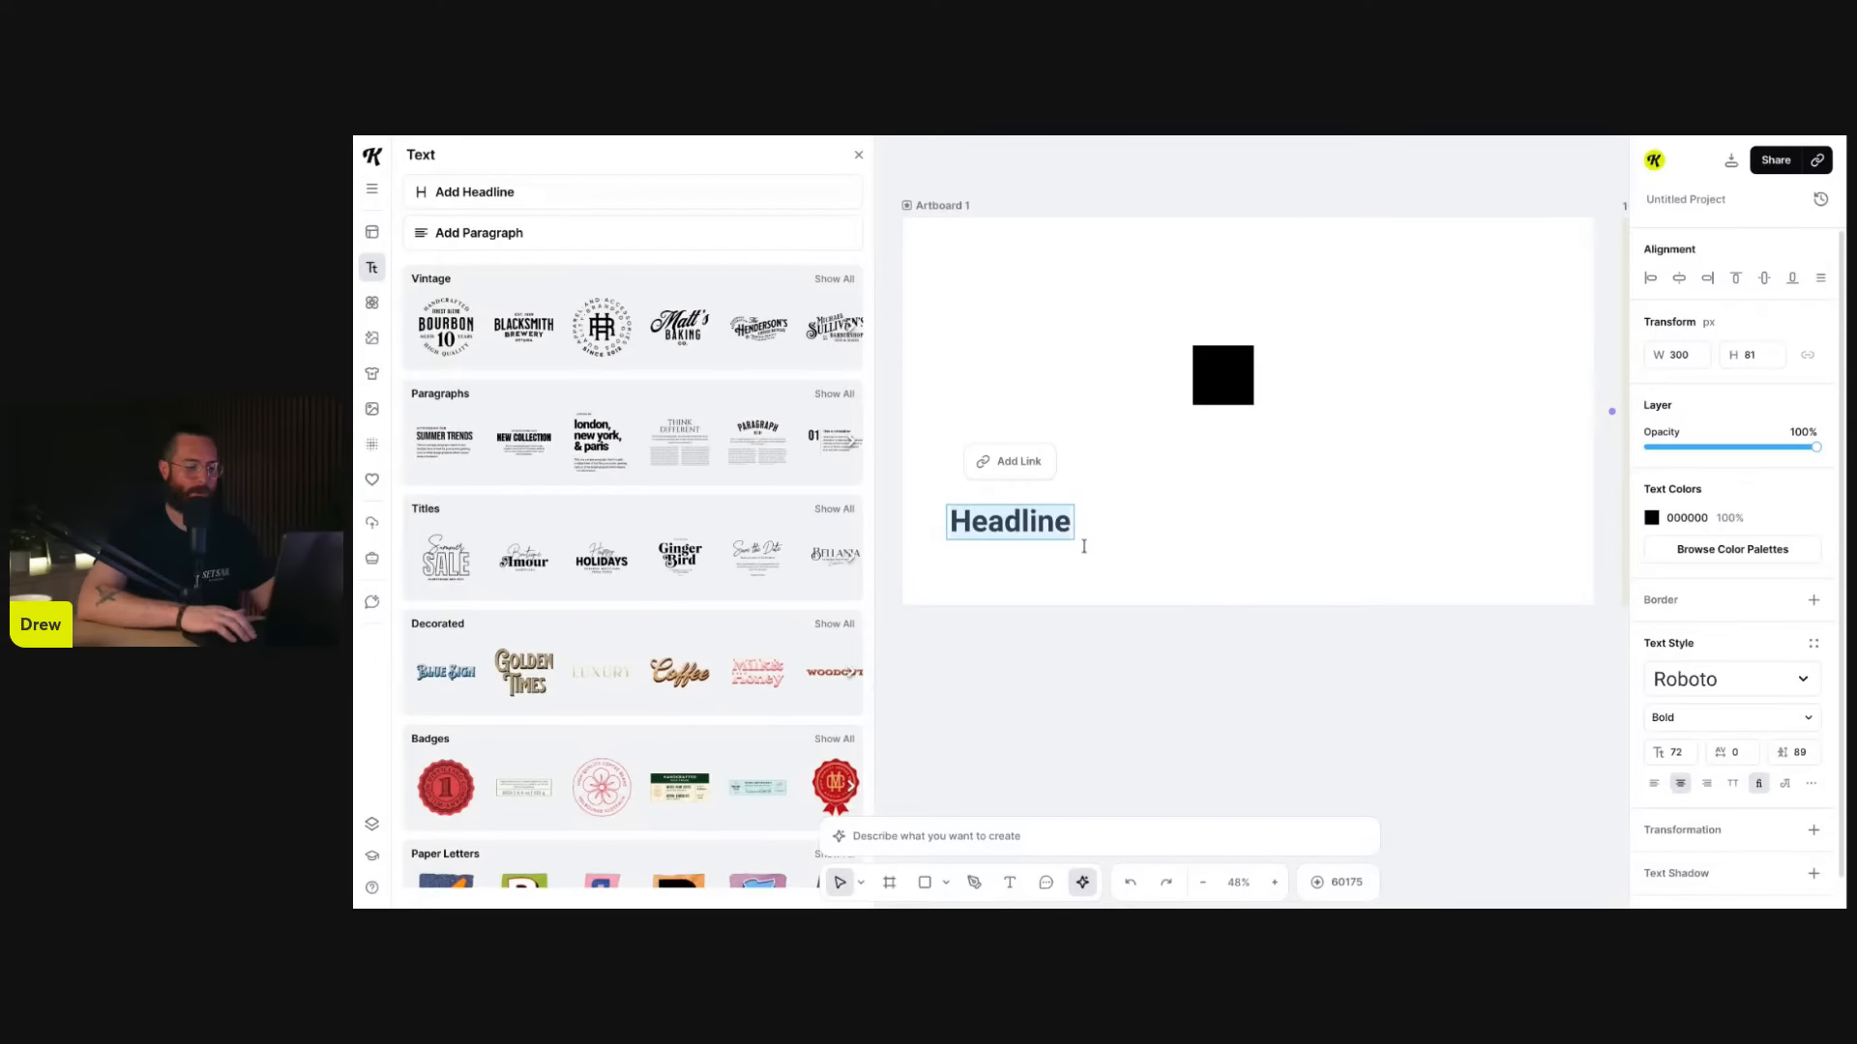
{"action": "type", "text": "Hello"}
{"action": "key", "text": "Escape"}
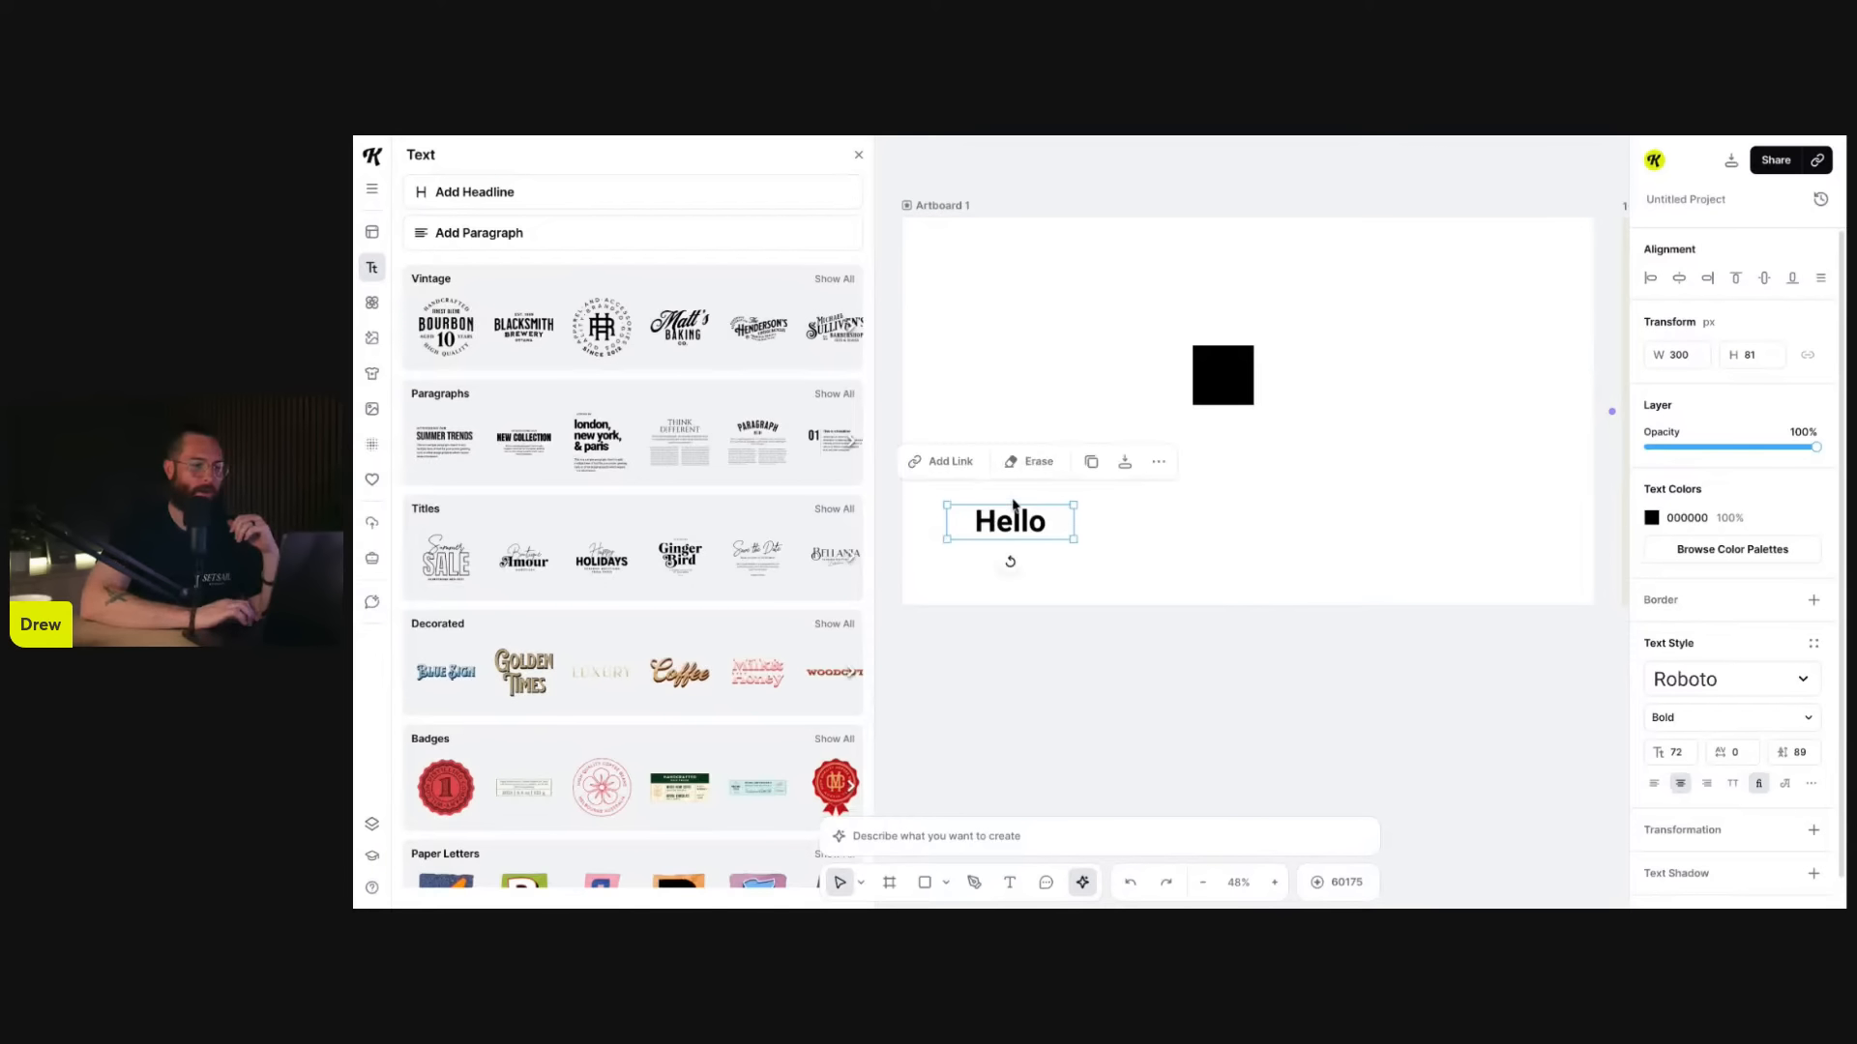
{"action": "left_click_drag", "start_coordinate": [1010, 522], "coordinate": [1051, 377]}
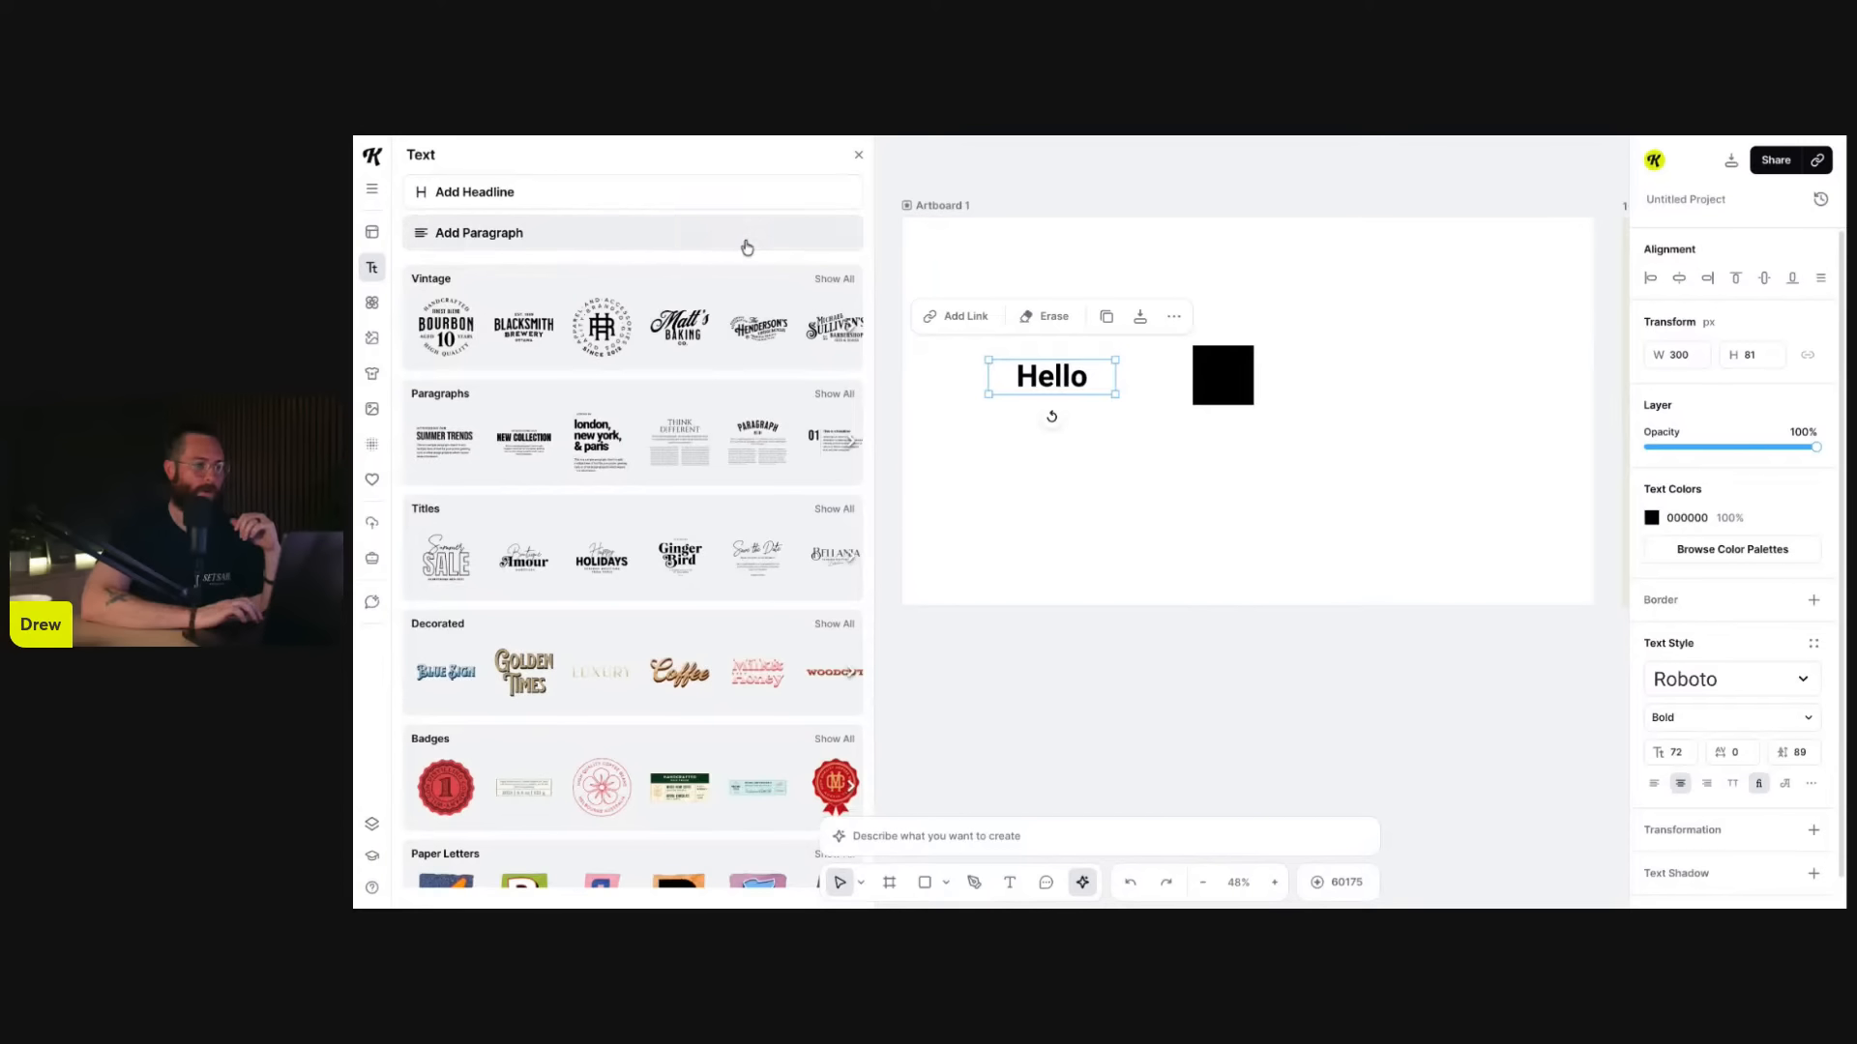
- Add a sample paragraph to Artboard 1, left-aligned with the "Hello" headline, and move the headline down just above it
{"action": "left_click", "coordinate": [755, 242]}
{"action": "left_click_drag", "start_coordinate": [1053, 543], "coordinate": [1214, 513]}
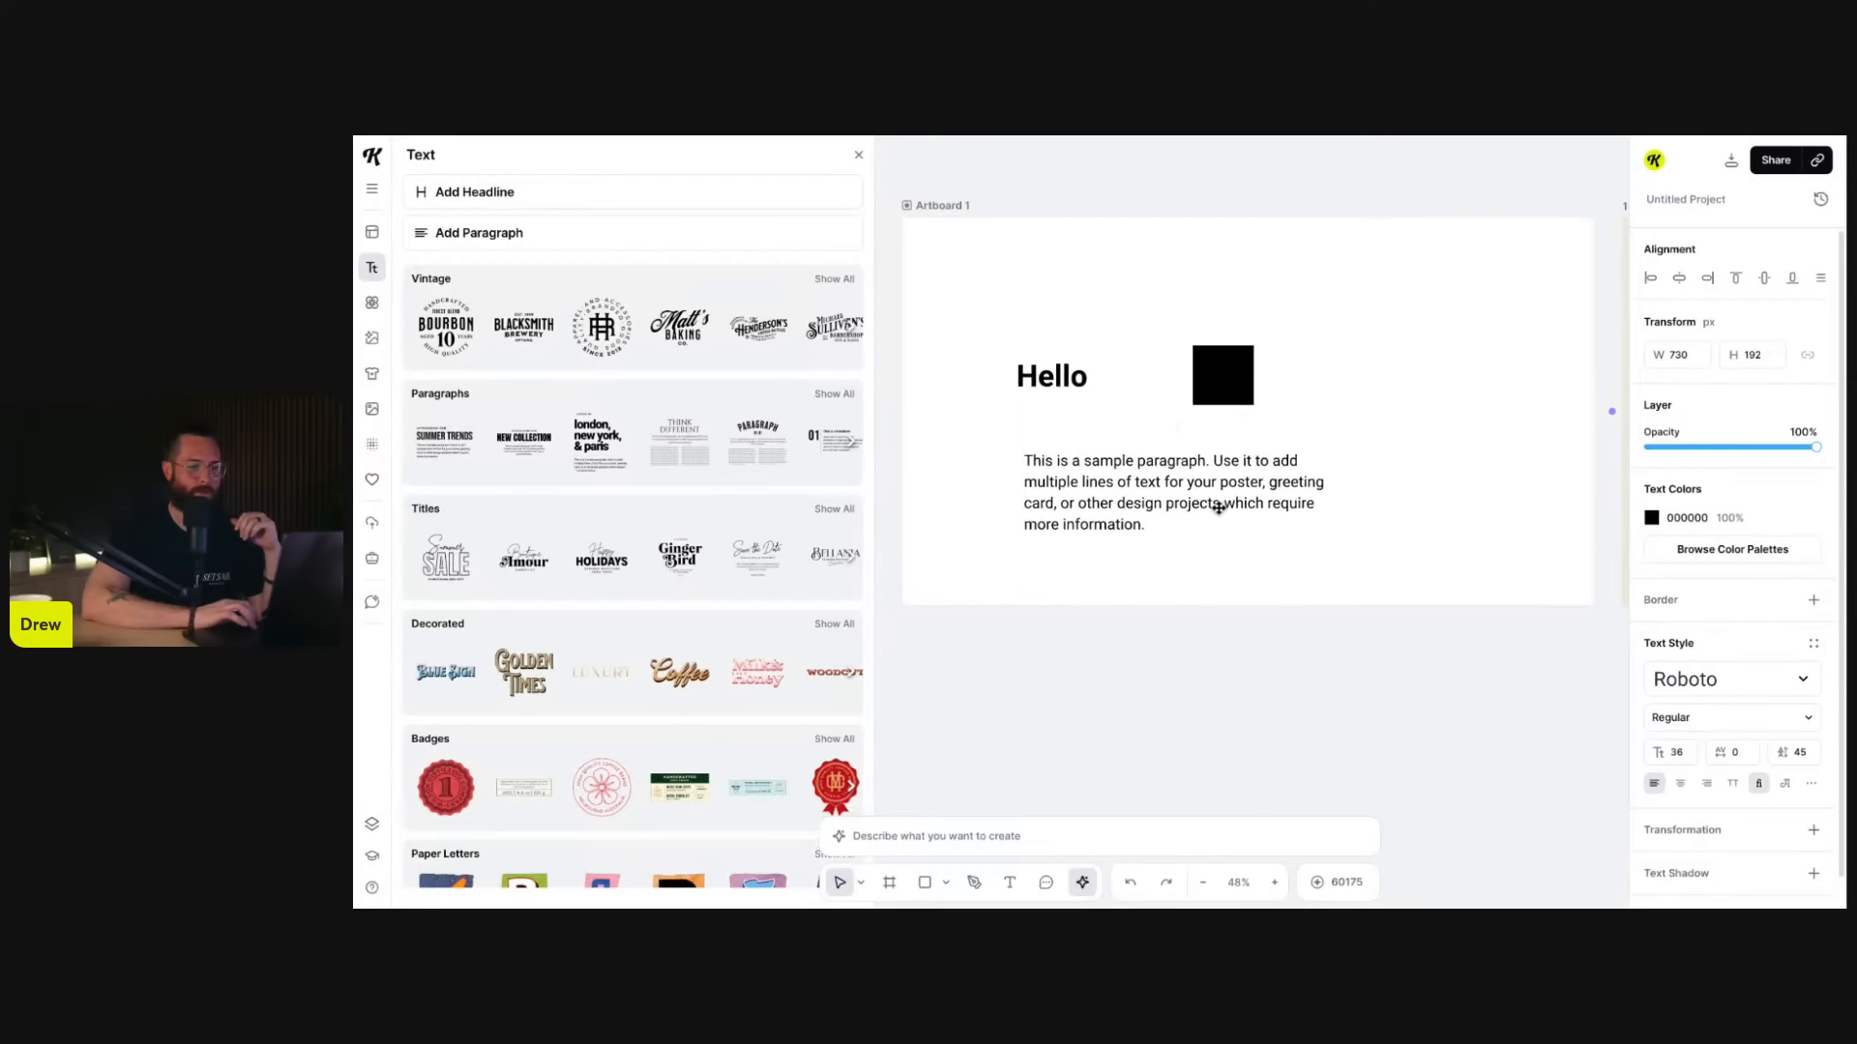
{"action": "left_click_drag", "start_coordinate": [1067, 382], "coordinate": [1068, 422]}
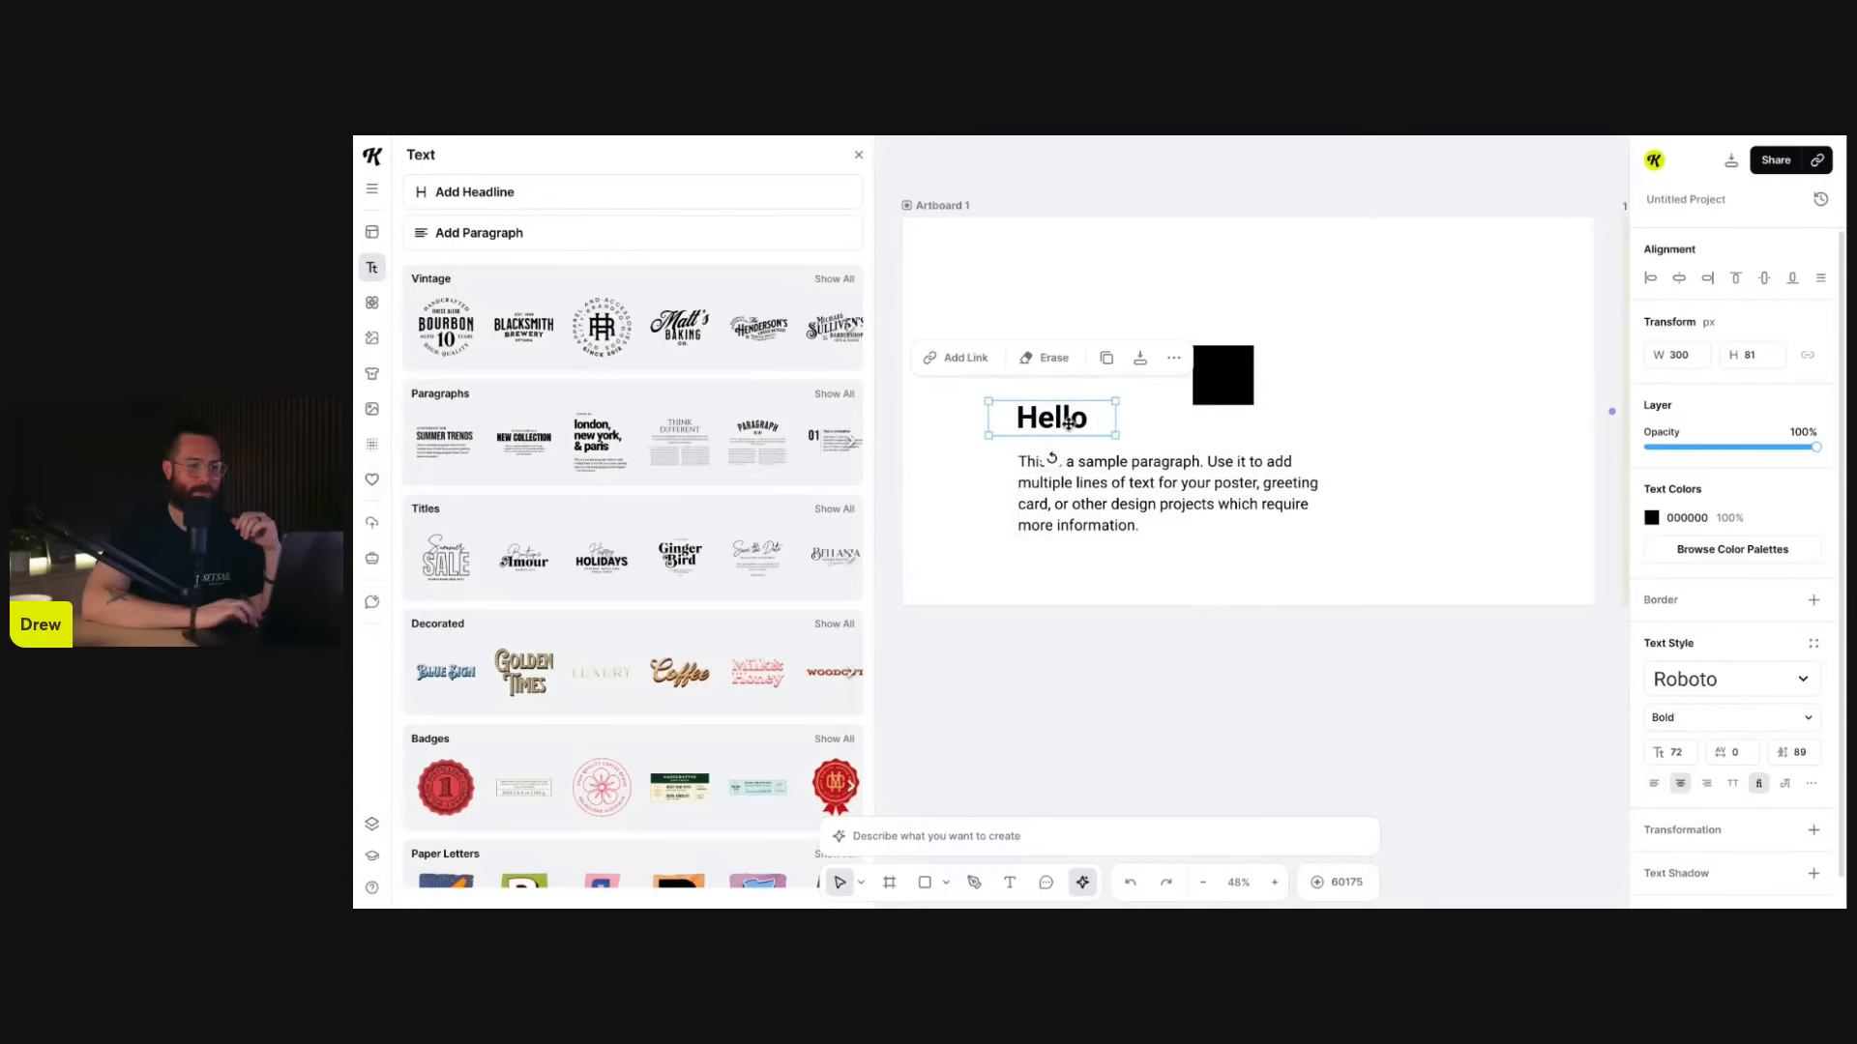
{"action": "left_click", "coordinate": [1447, 650]}
- Replace the whole sample paragraph with "This is the masterclass."
{"action": "left_click", "coordinate": [1189, 498]}
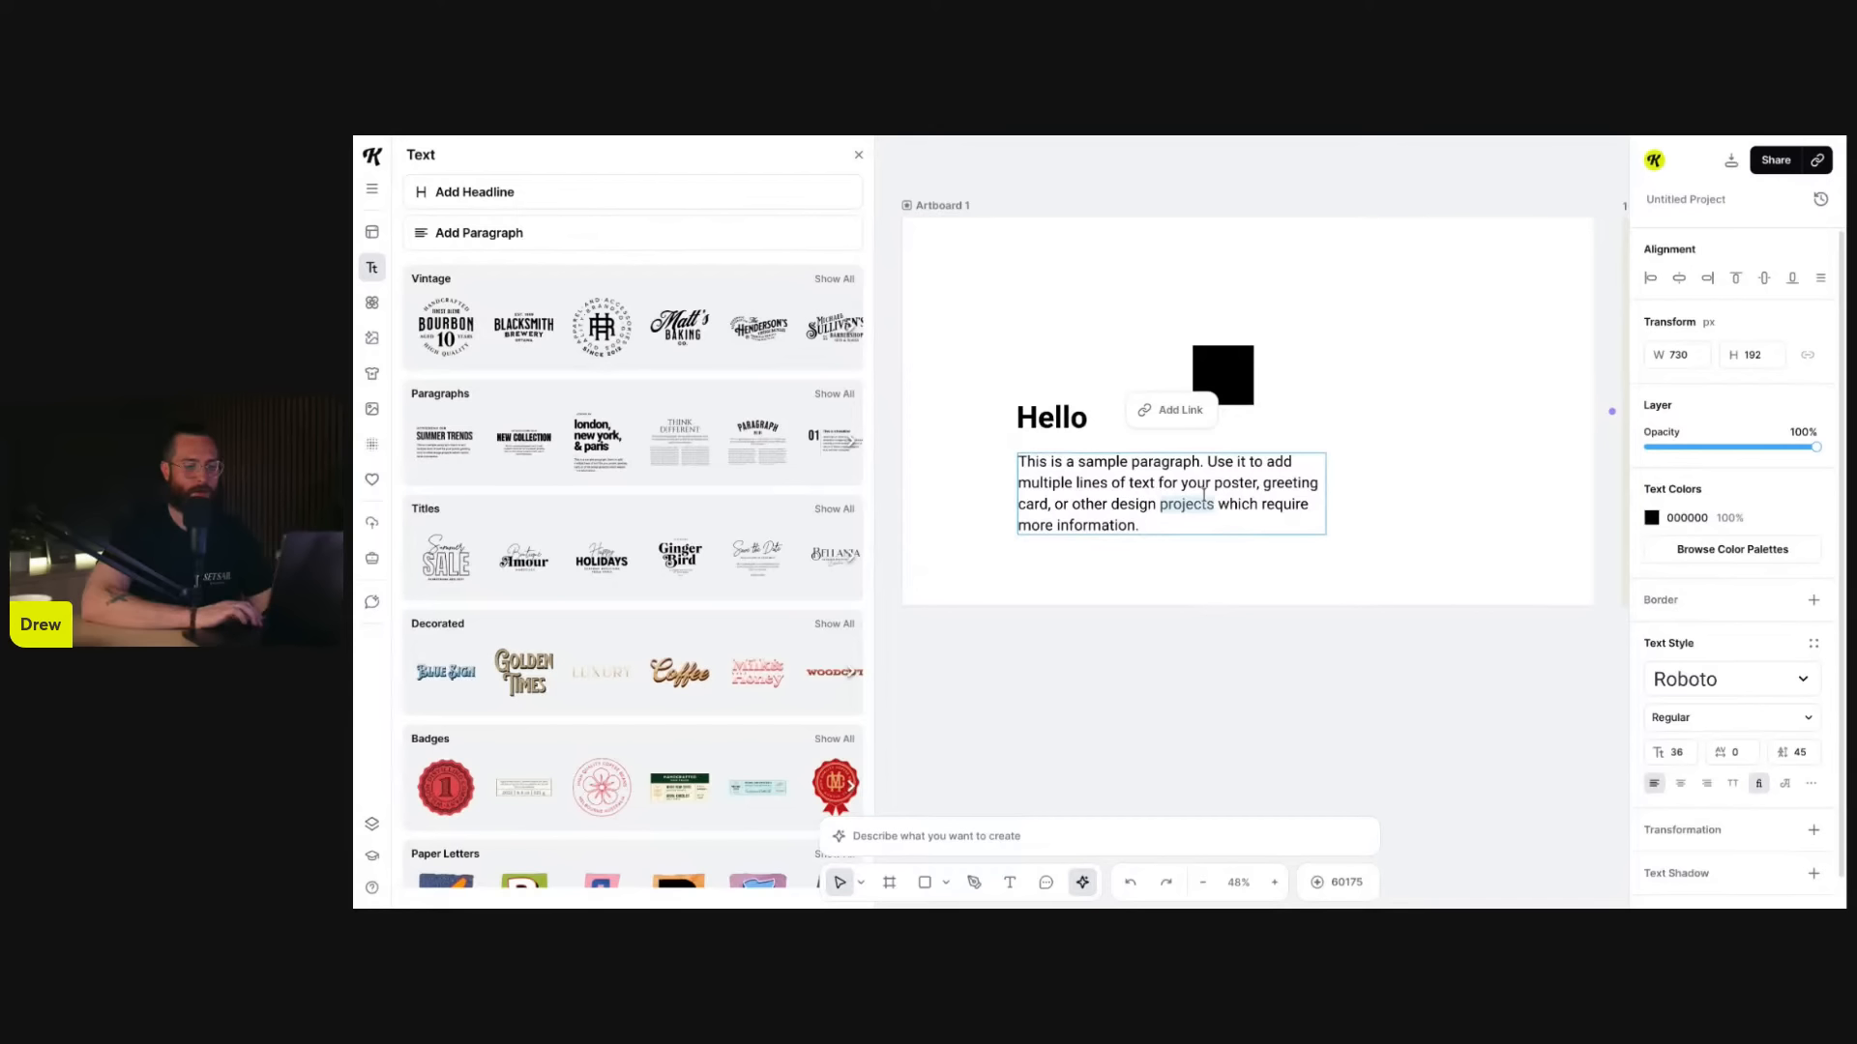
{"action": "double_click", "coordinate": [1190, 498]}
{"action": "type", "text": "This is "}
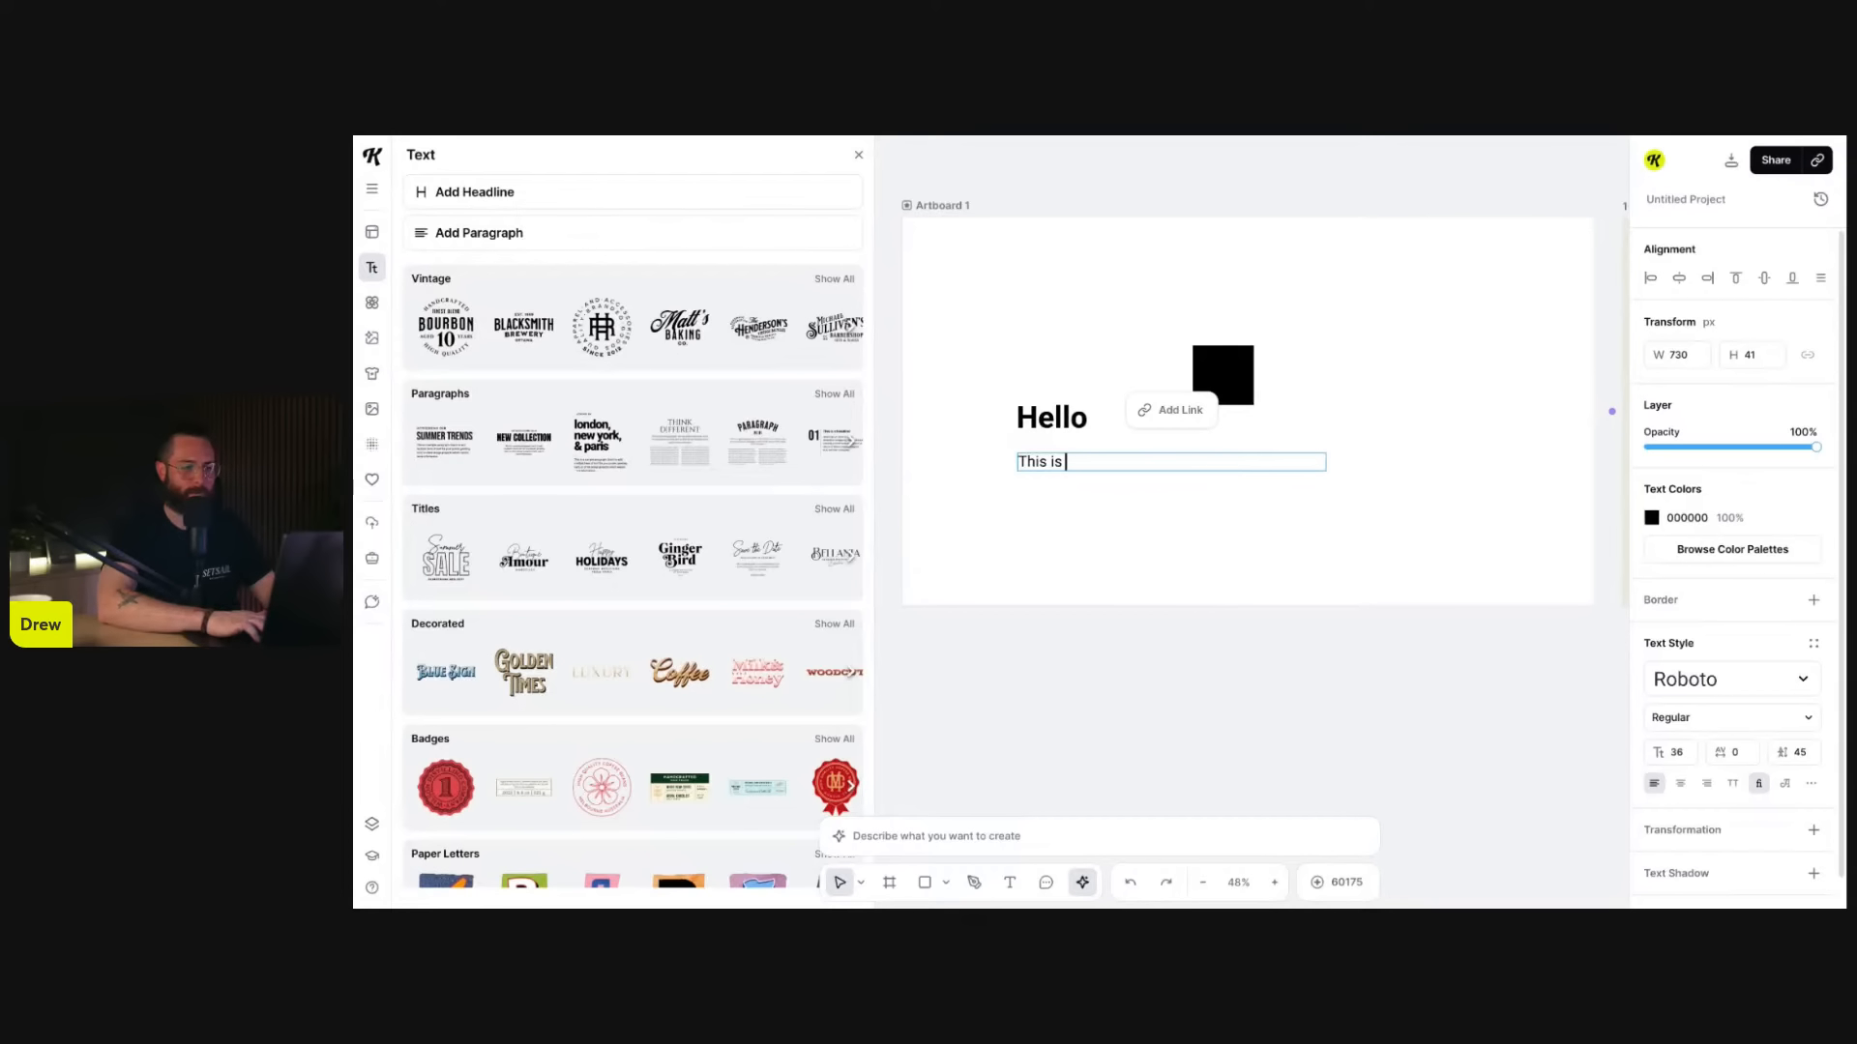
{"action": "type", "text": "the masterc"}
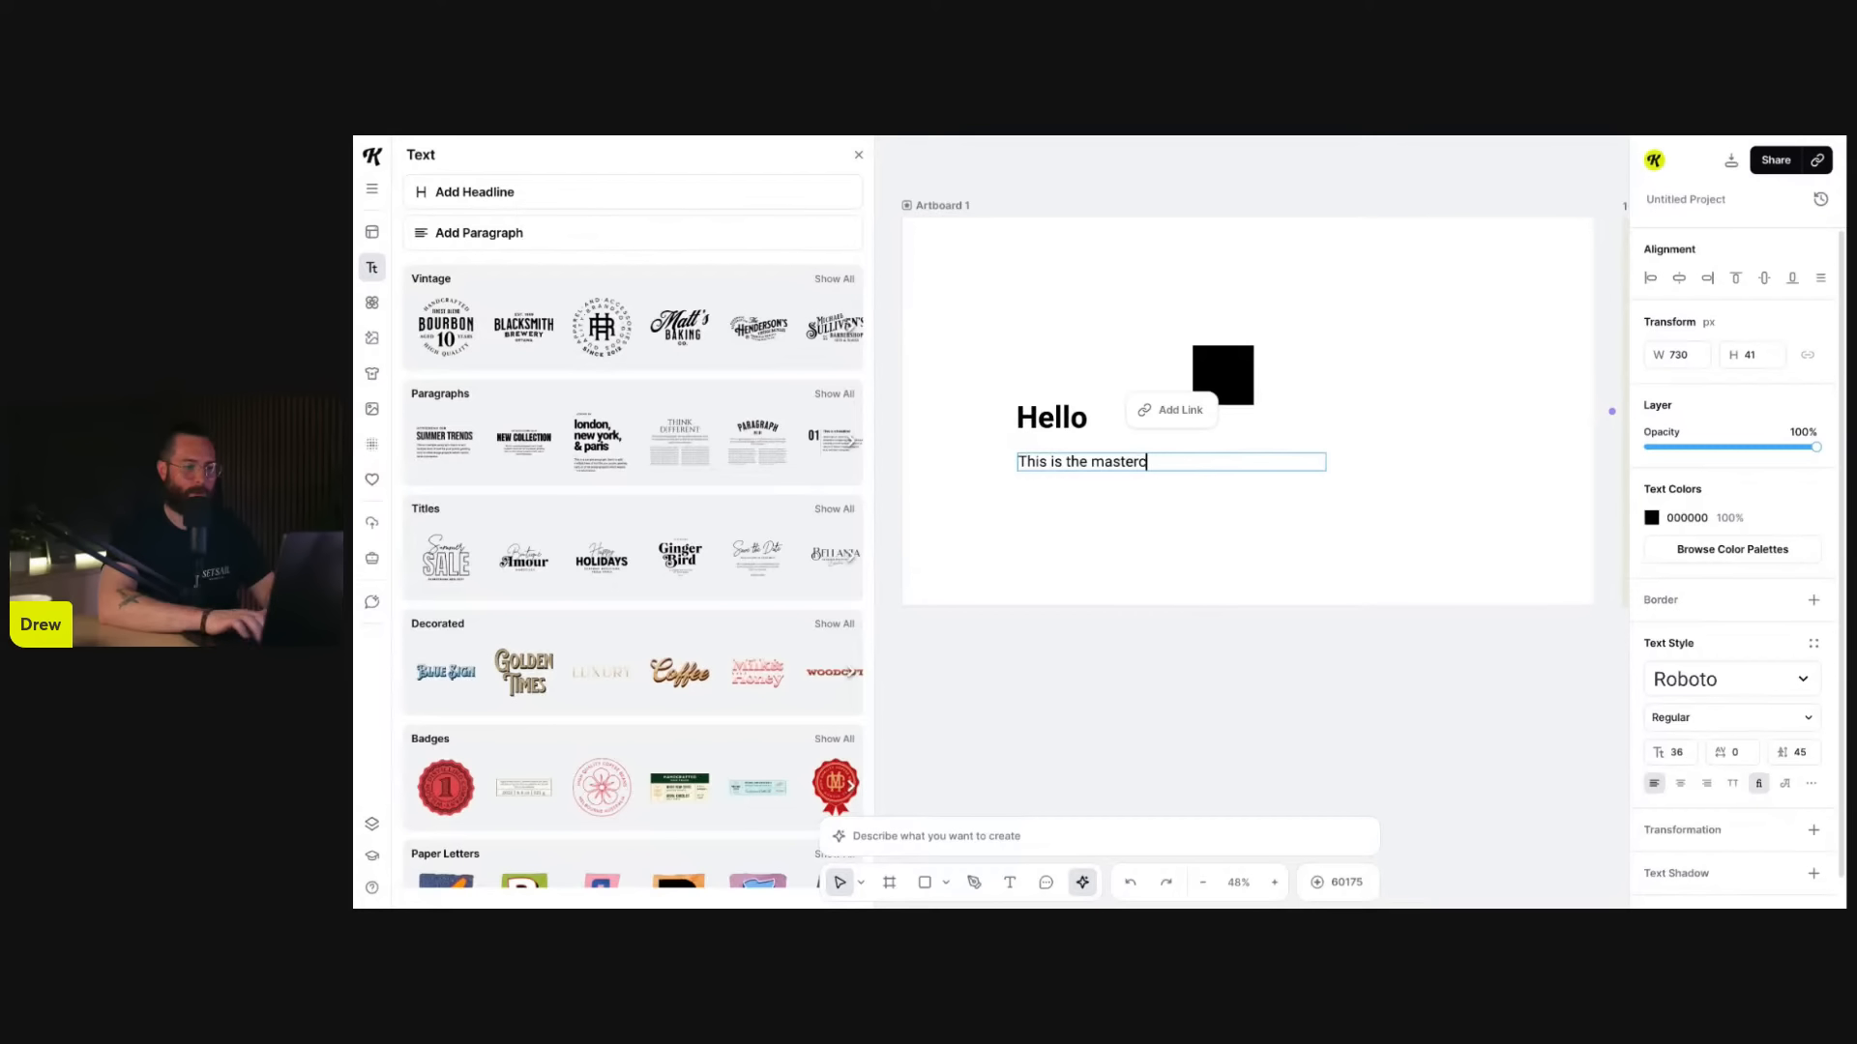
{"action": "type", "text": "lass."}
{"action": "left_click", "coordinate": [1222, 593]}
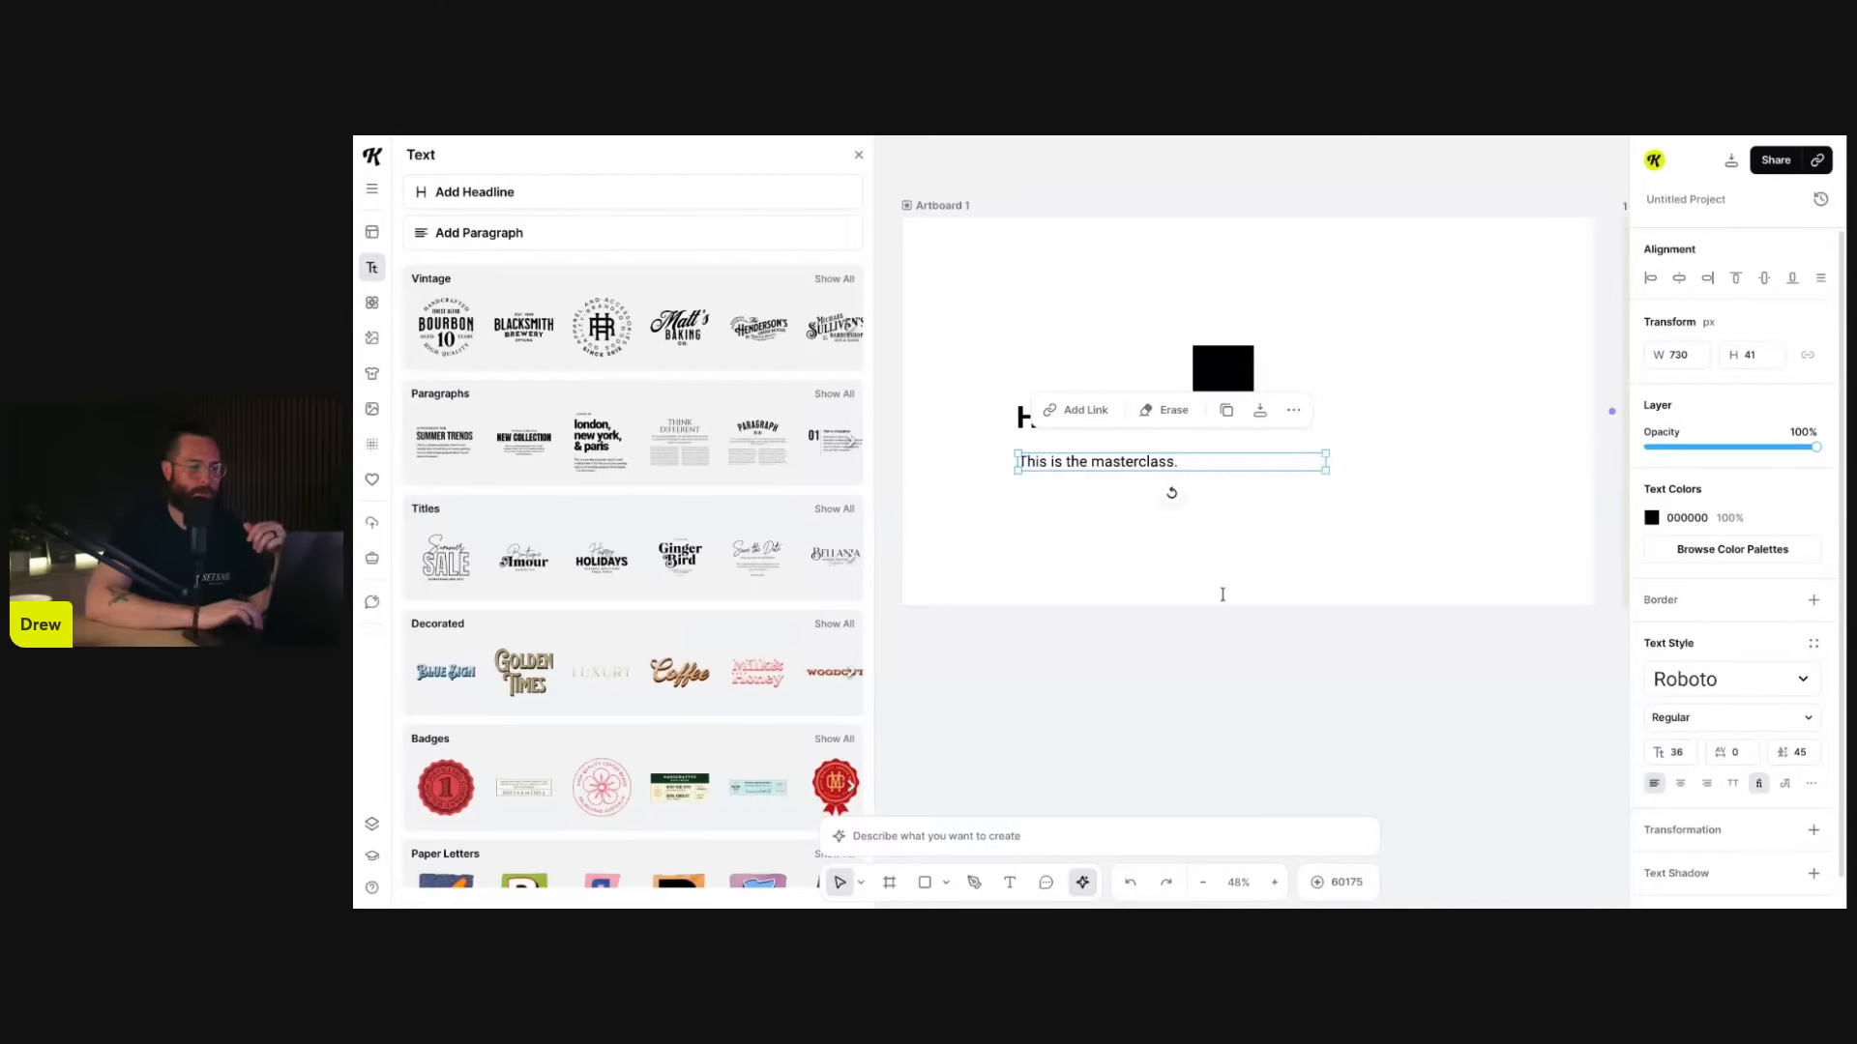
{"action": "scroll", "coordinate": [1222, 593], "scroll_direction": "up", "scroll_amount": 1}
{"action": "scroll", "coordinate": [1222, 593], "scroll_direction": "right", "scroll_amount": 1}
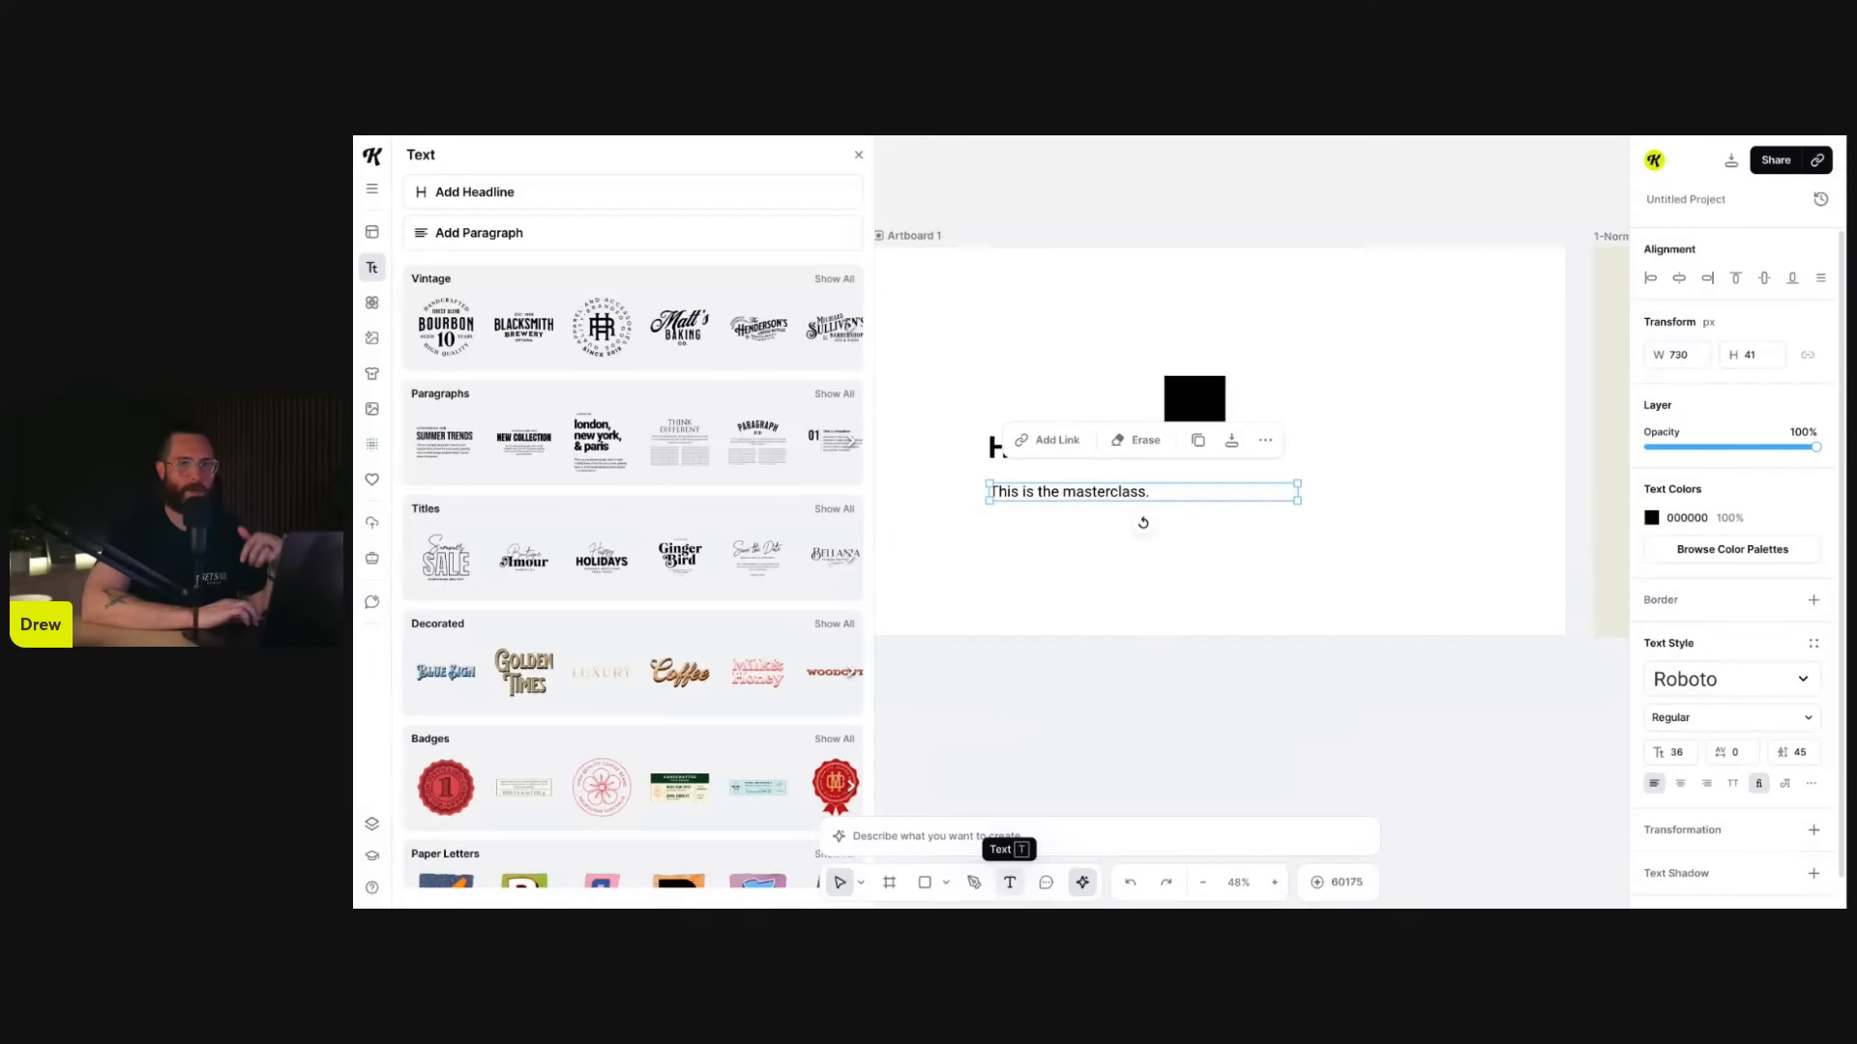
- Draw a text box about 742 by 114 px above the black square on Artboard 1, reading "Hello to the live stream."
{"action": "left_click", "coordinate": [1009, 882]}
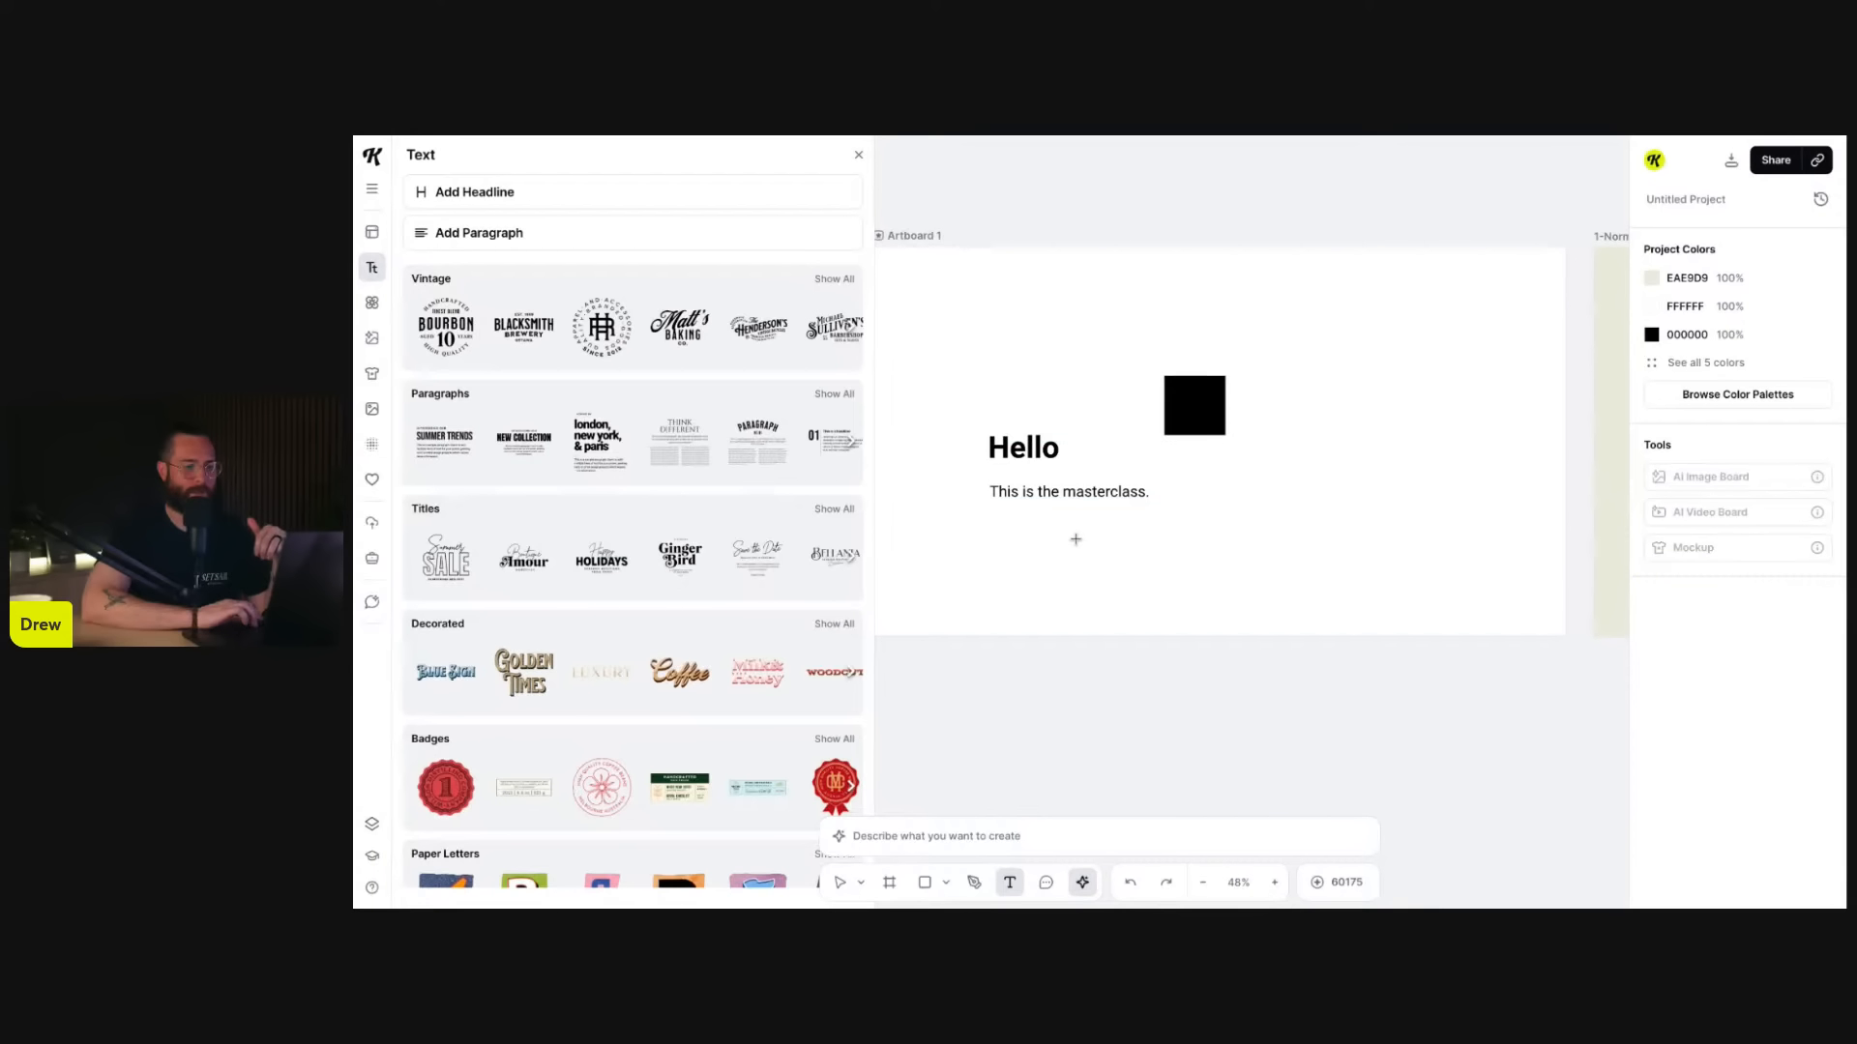
{"action": "scroll", "coordinate": [1076, 539], "scroll_direction": "down", "scroll_amount": 1}
{"action": "scroll", "coordinate": [1075, 539], "scroll_direction": "left", "scroll_amount": 1}
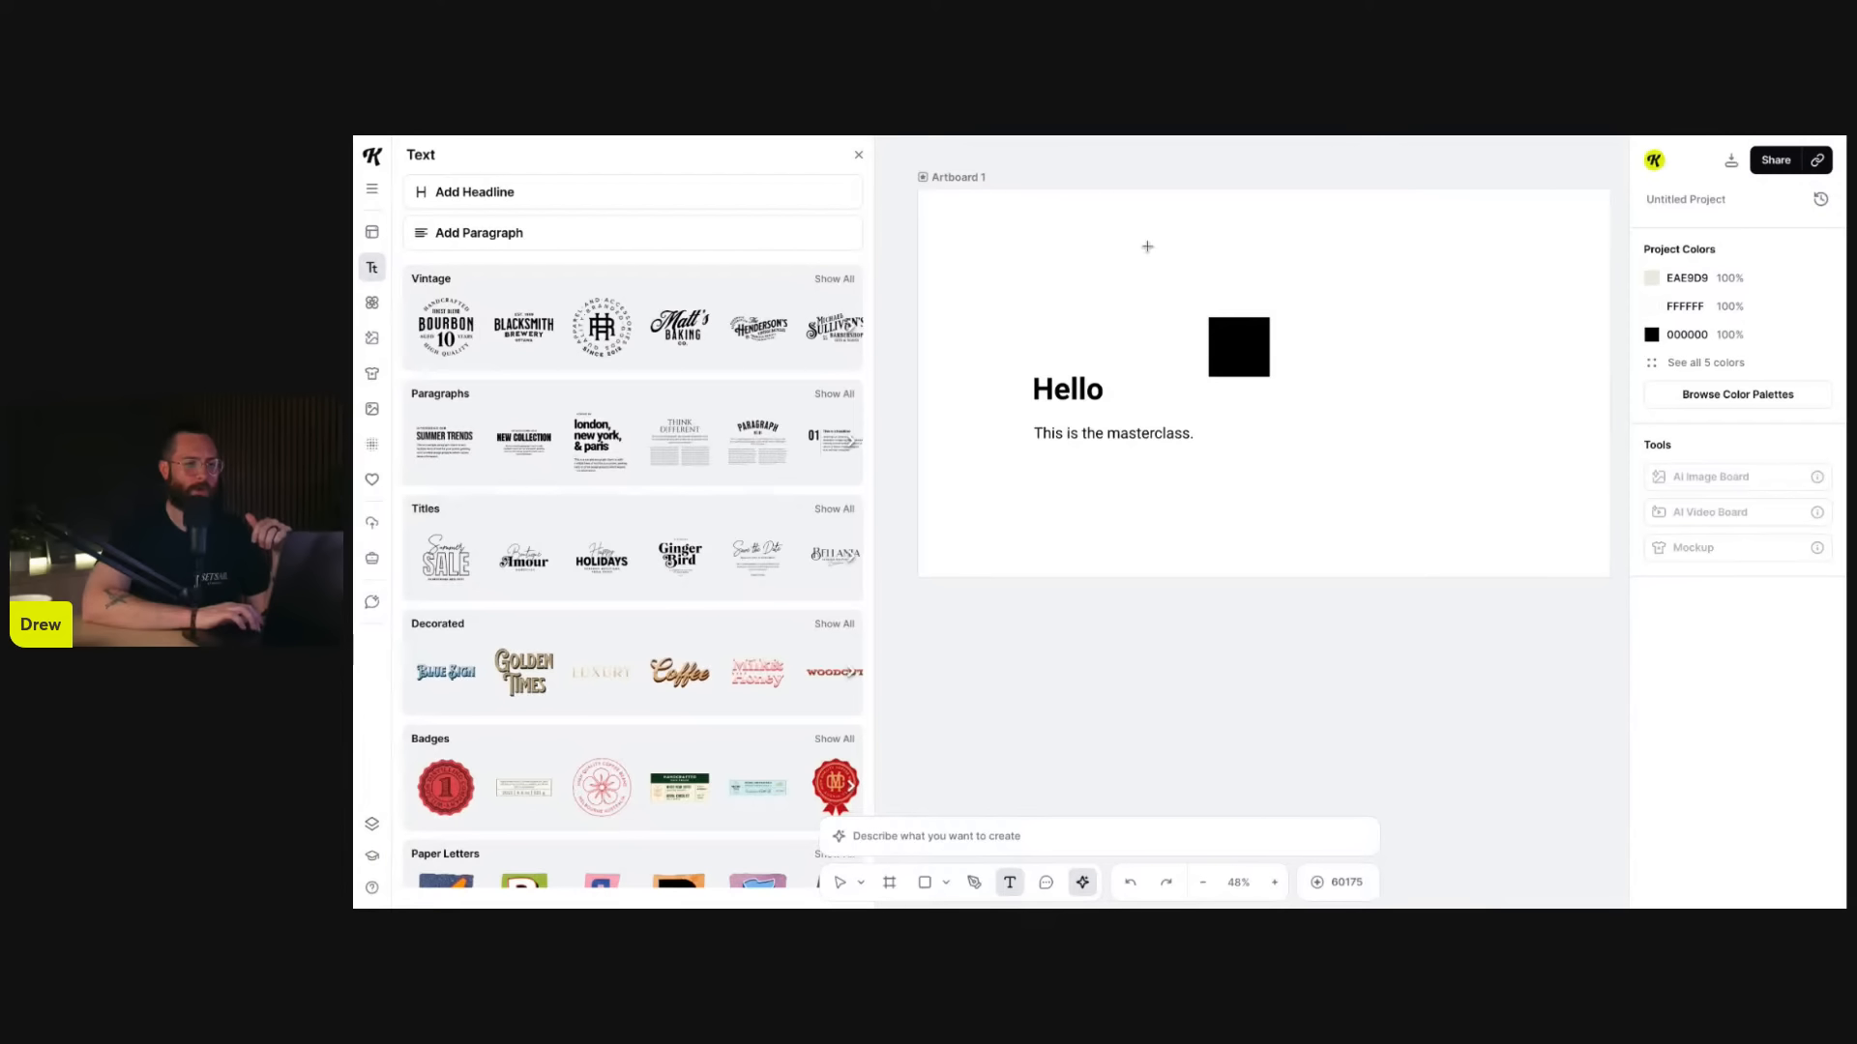
{"action": "scroll", "coordinate": [1161, 237], "scroll_direction": "up", "scroll_amount": 5}
{"action": "scroll", "coordinate": [1161, 237], "scroll_direction": "down", "scroll_amount": 2}
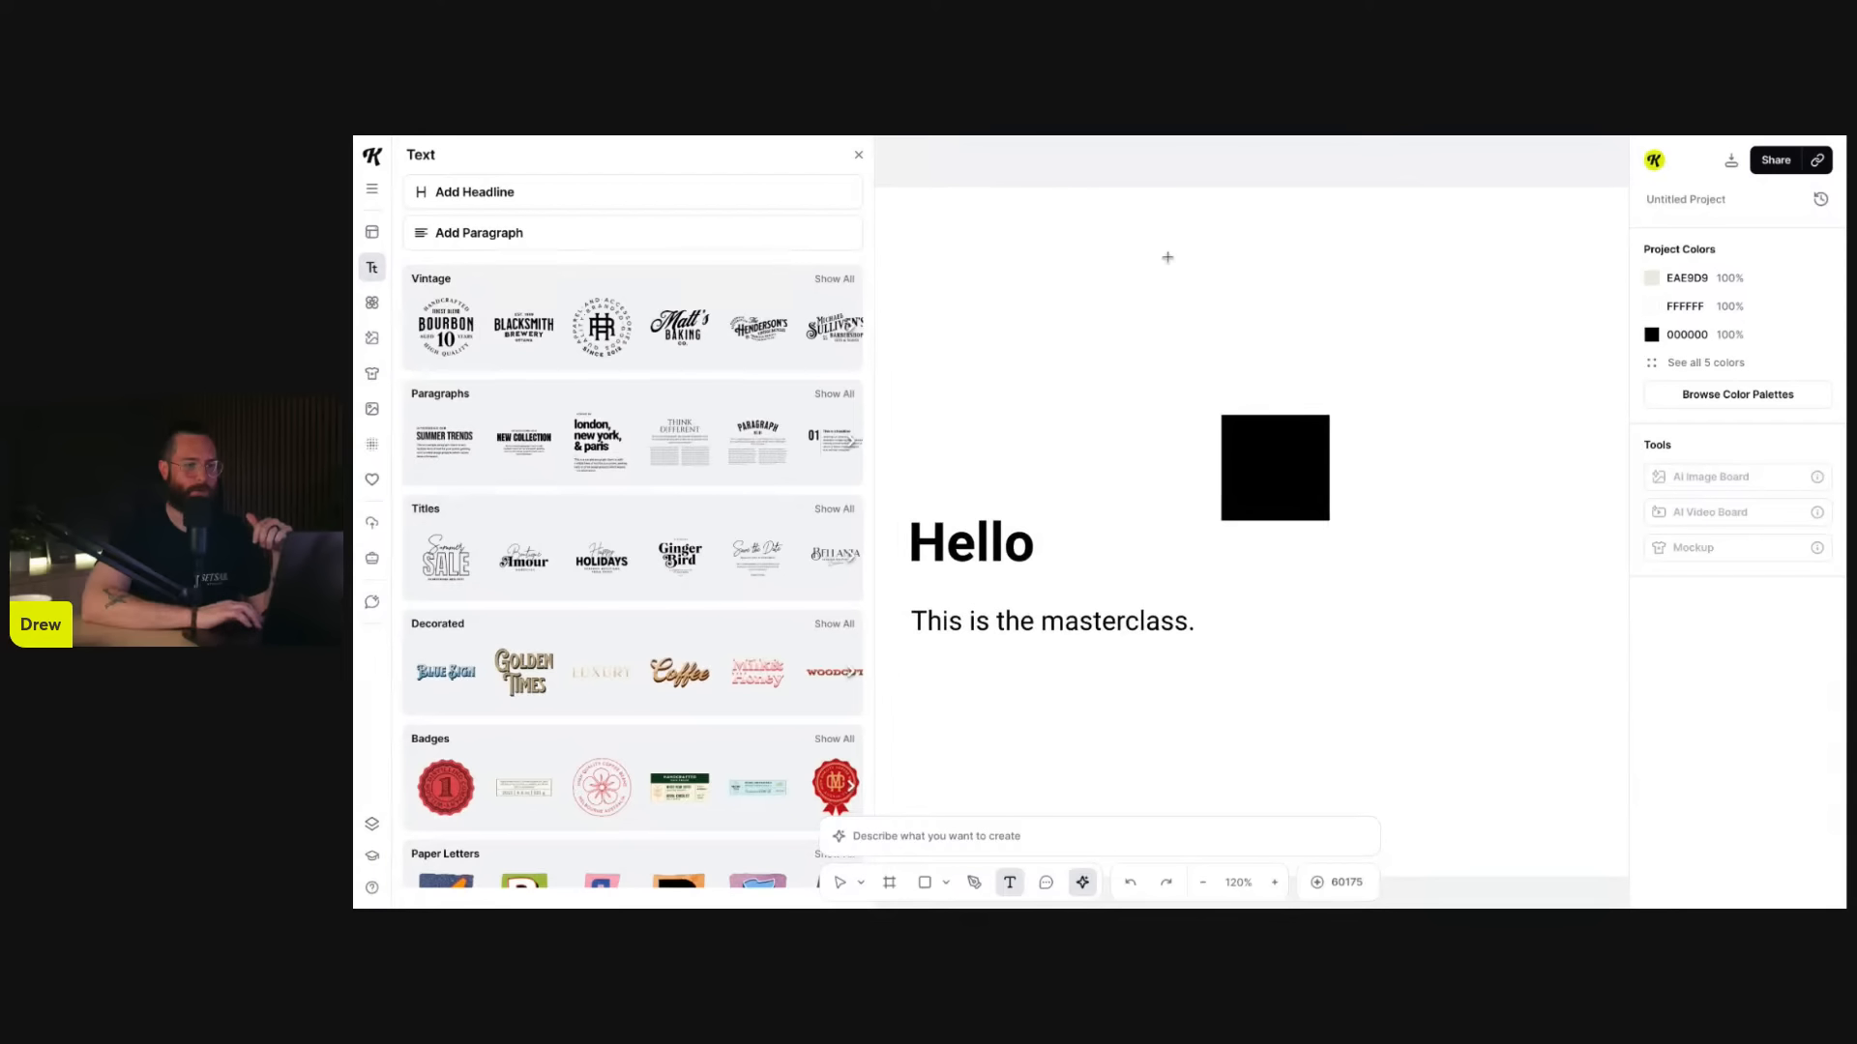
{"action": "scroll", "coordinate": [1160, 290], "scroll_direction": "down", "scroll_amount": 3}
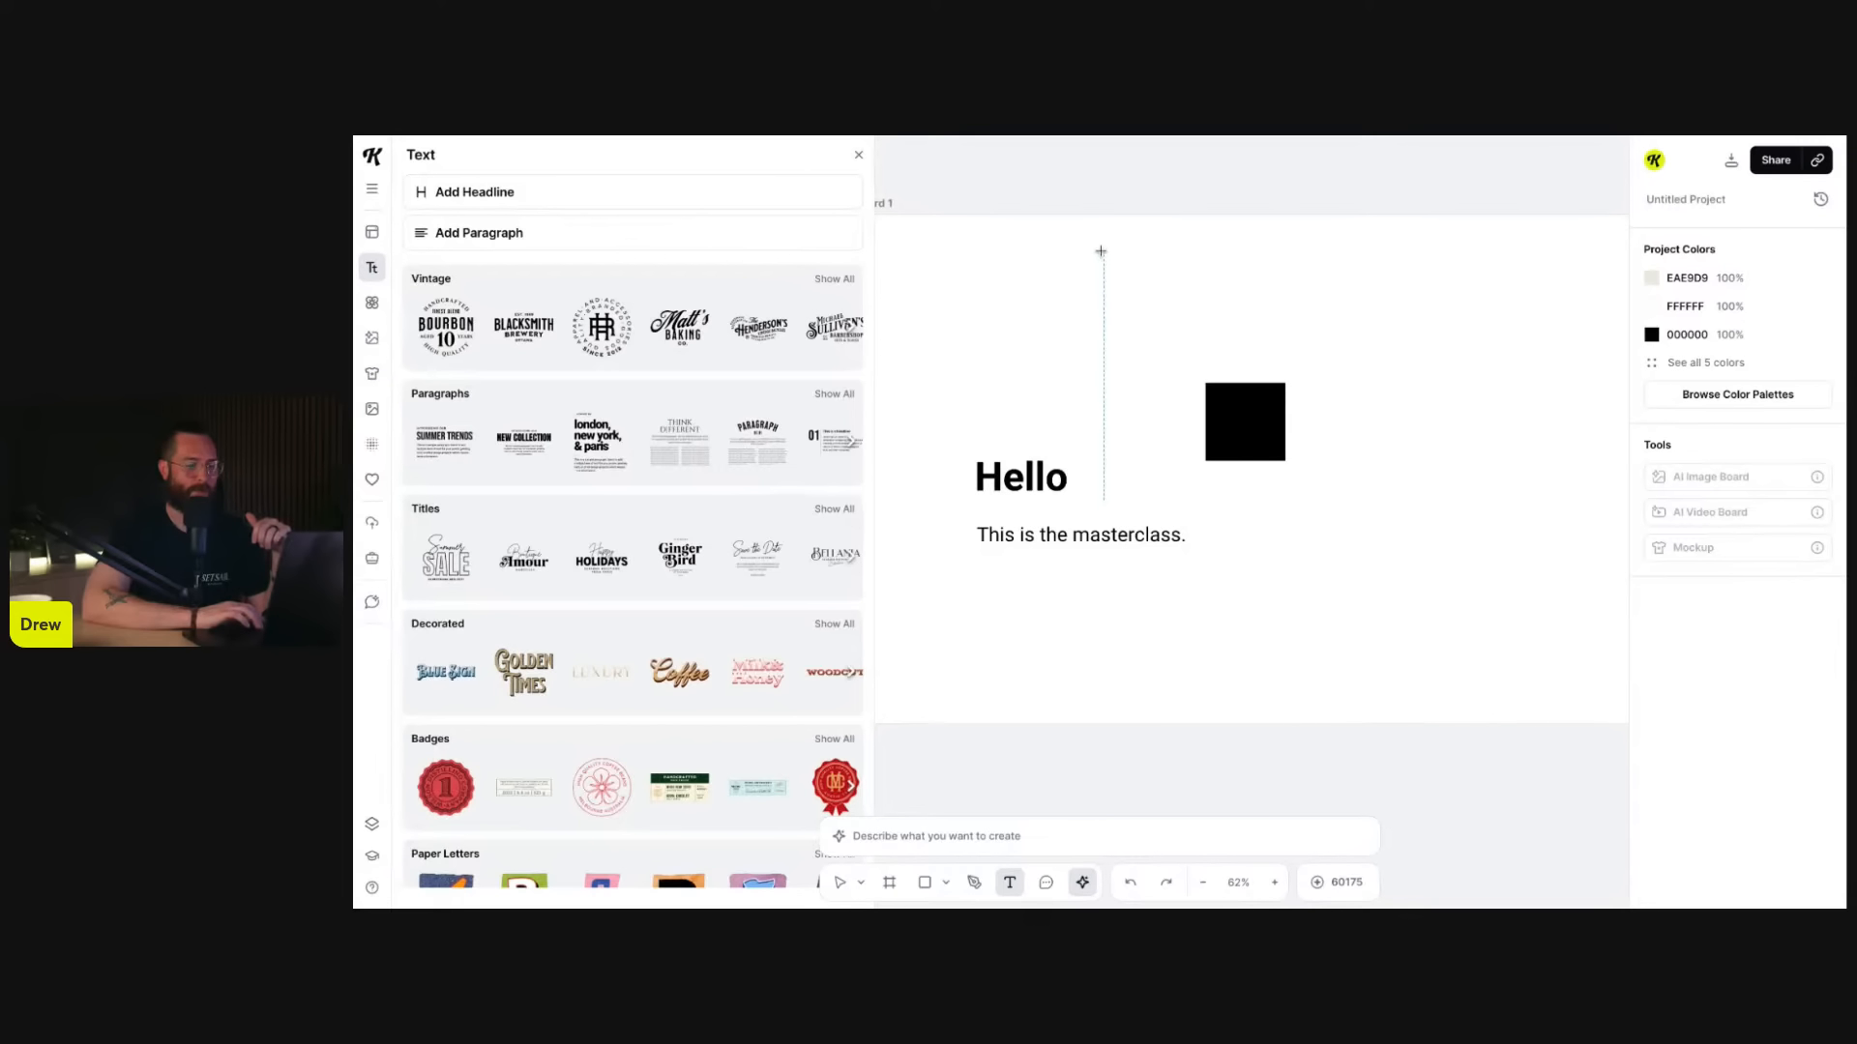
{"action": "left_click_drag", "start_coordinate": [1061, 250], "coordinate": [1471, 314]}
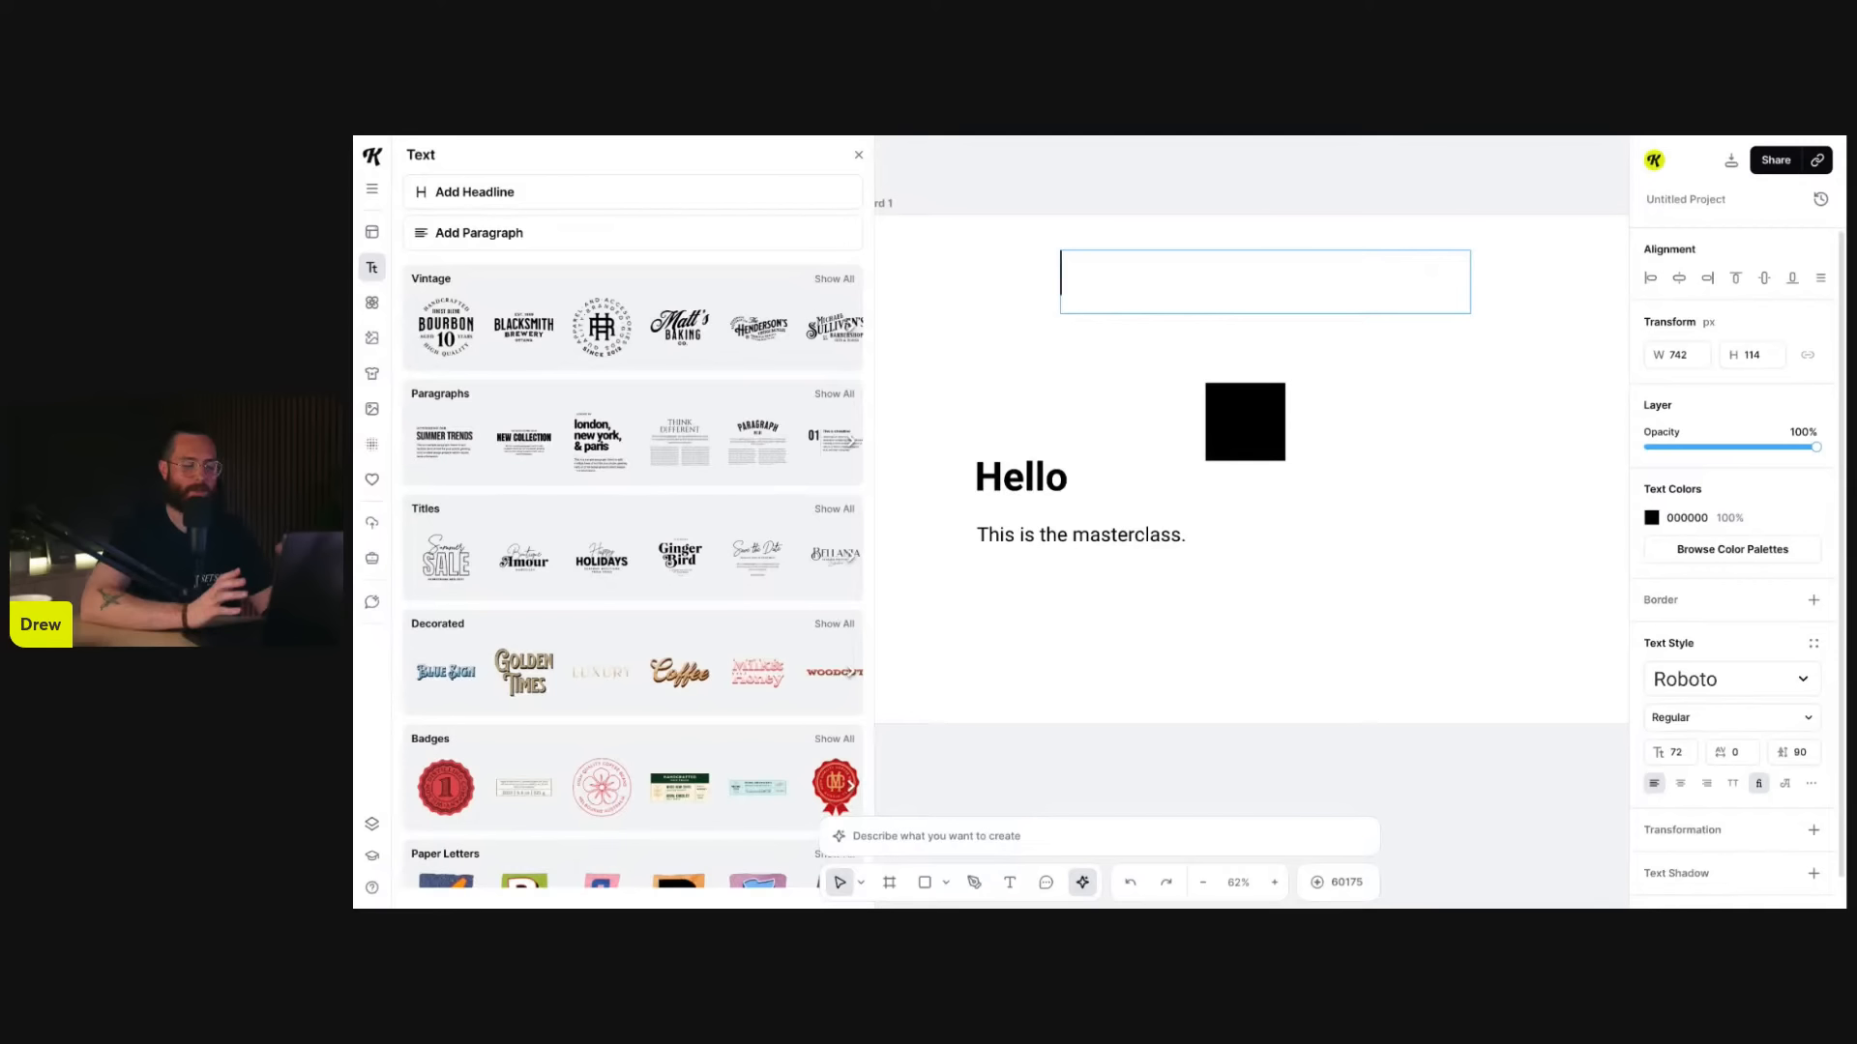
{"action": "type", "text": "Hello "}
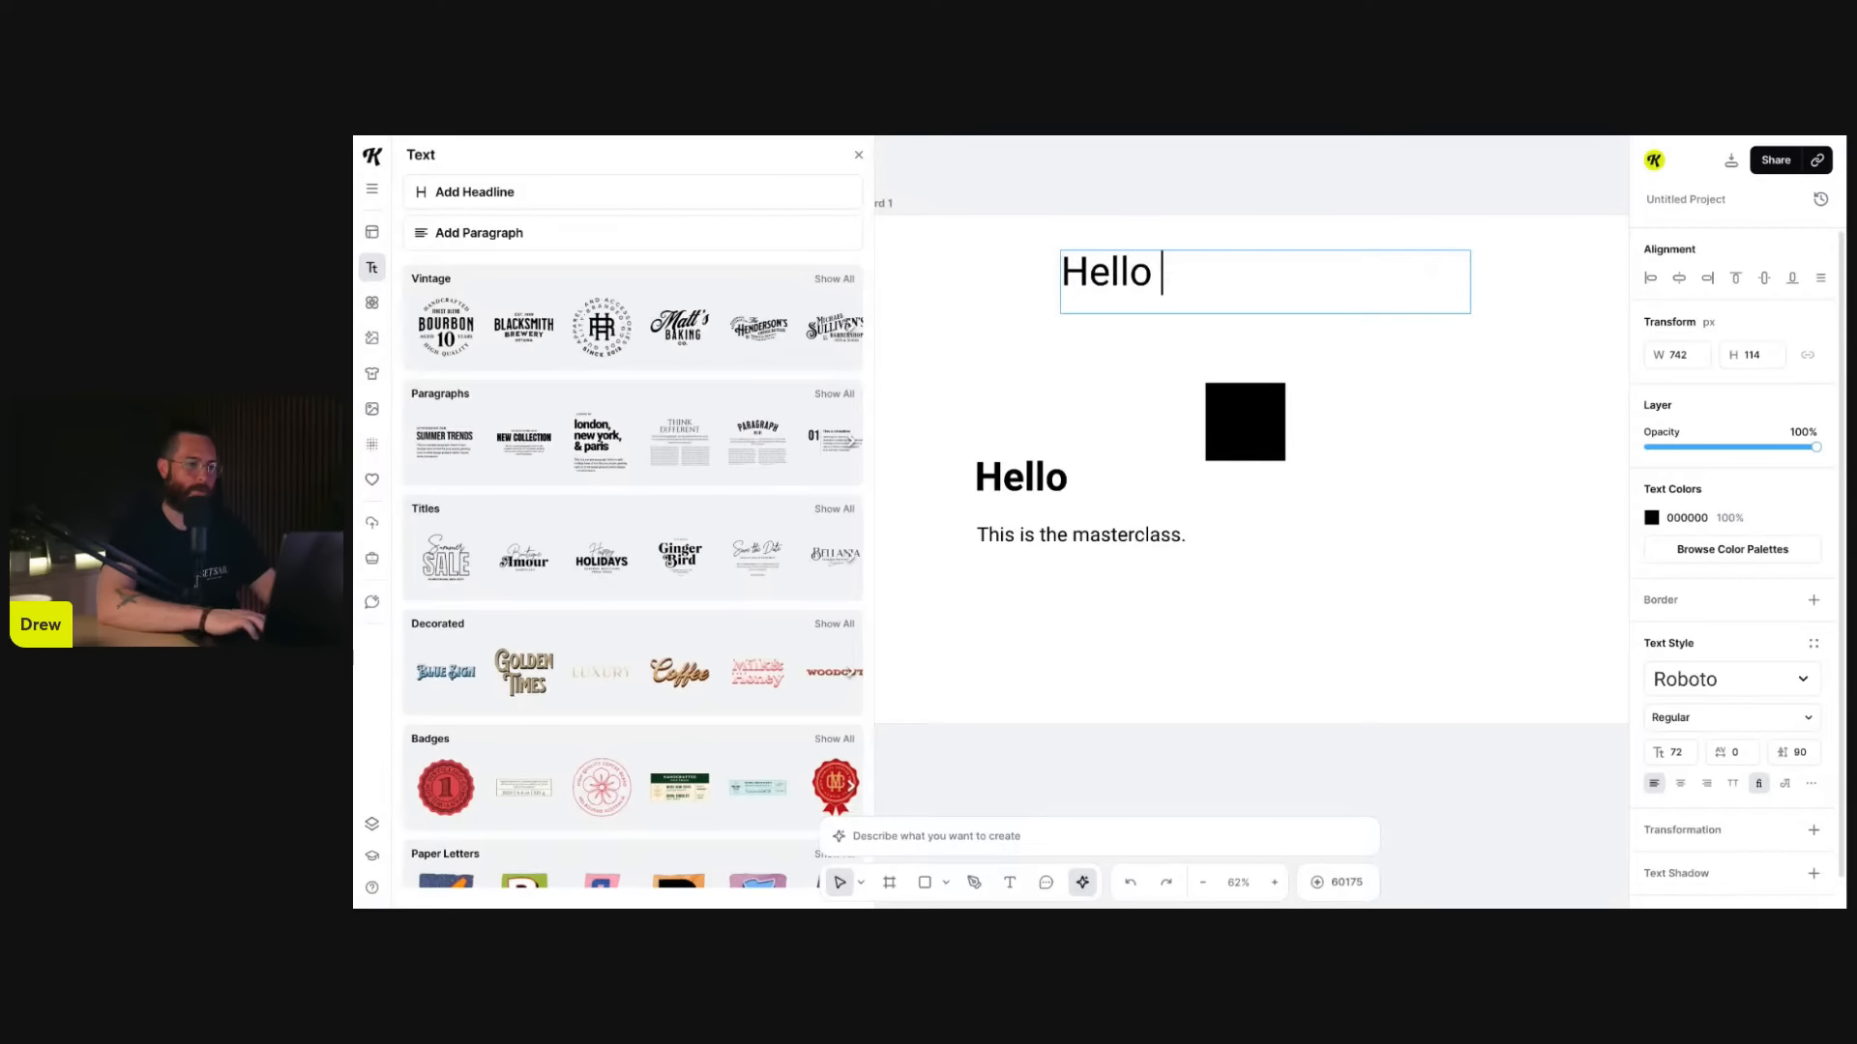
{"action": "type", "text": "to the live stream."}
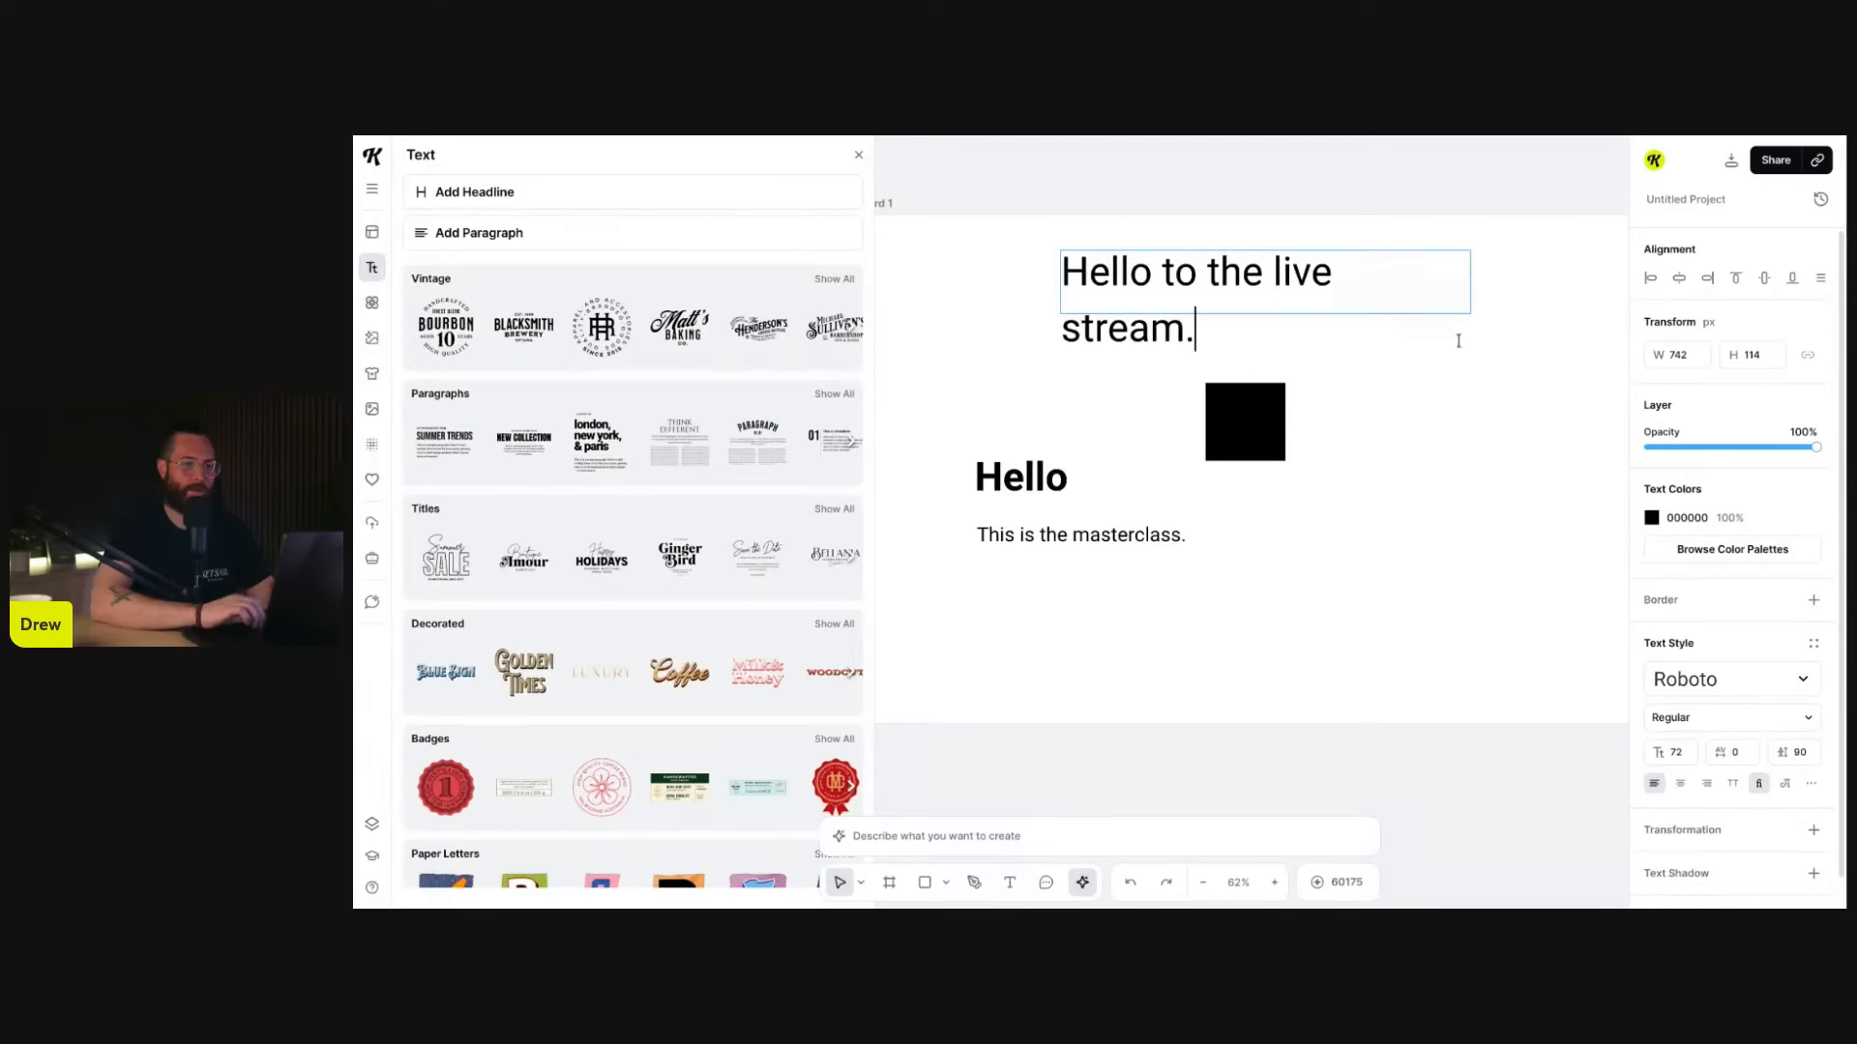
{"action": "key", "text": "Escape"}
- Resize the "Hello to the live stream." text to about 715 by 61 px so it fits tightly on one line
{"action": "mouse_move", "coordinate": [1473, 278]}
{"action": "left_mouse_down"}
{"action": "mouse_move", "coordinate": [1228, 290]}
{"action": "mouse_move", "coordinate": [1495, 270]}
{"action": "mouse_move", "coordinate": [1597, 377]}
{"action": "mouse_move", "coordinate": [1435, 272]}
{"action": "mouse_move", "coordinate": [1518, 312]}
{"action": "mouse_move", "coordinate": [1376, 275]}
{"action": "mouse_move", "coordinate": [1454, 307]}
{"action": "left_mouse_up"}
{"action": "scroll", "coordinate": [1478, 478], "scroll_direction": "right", "scroll_amount": 2}
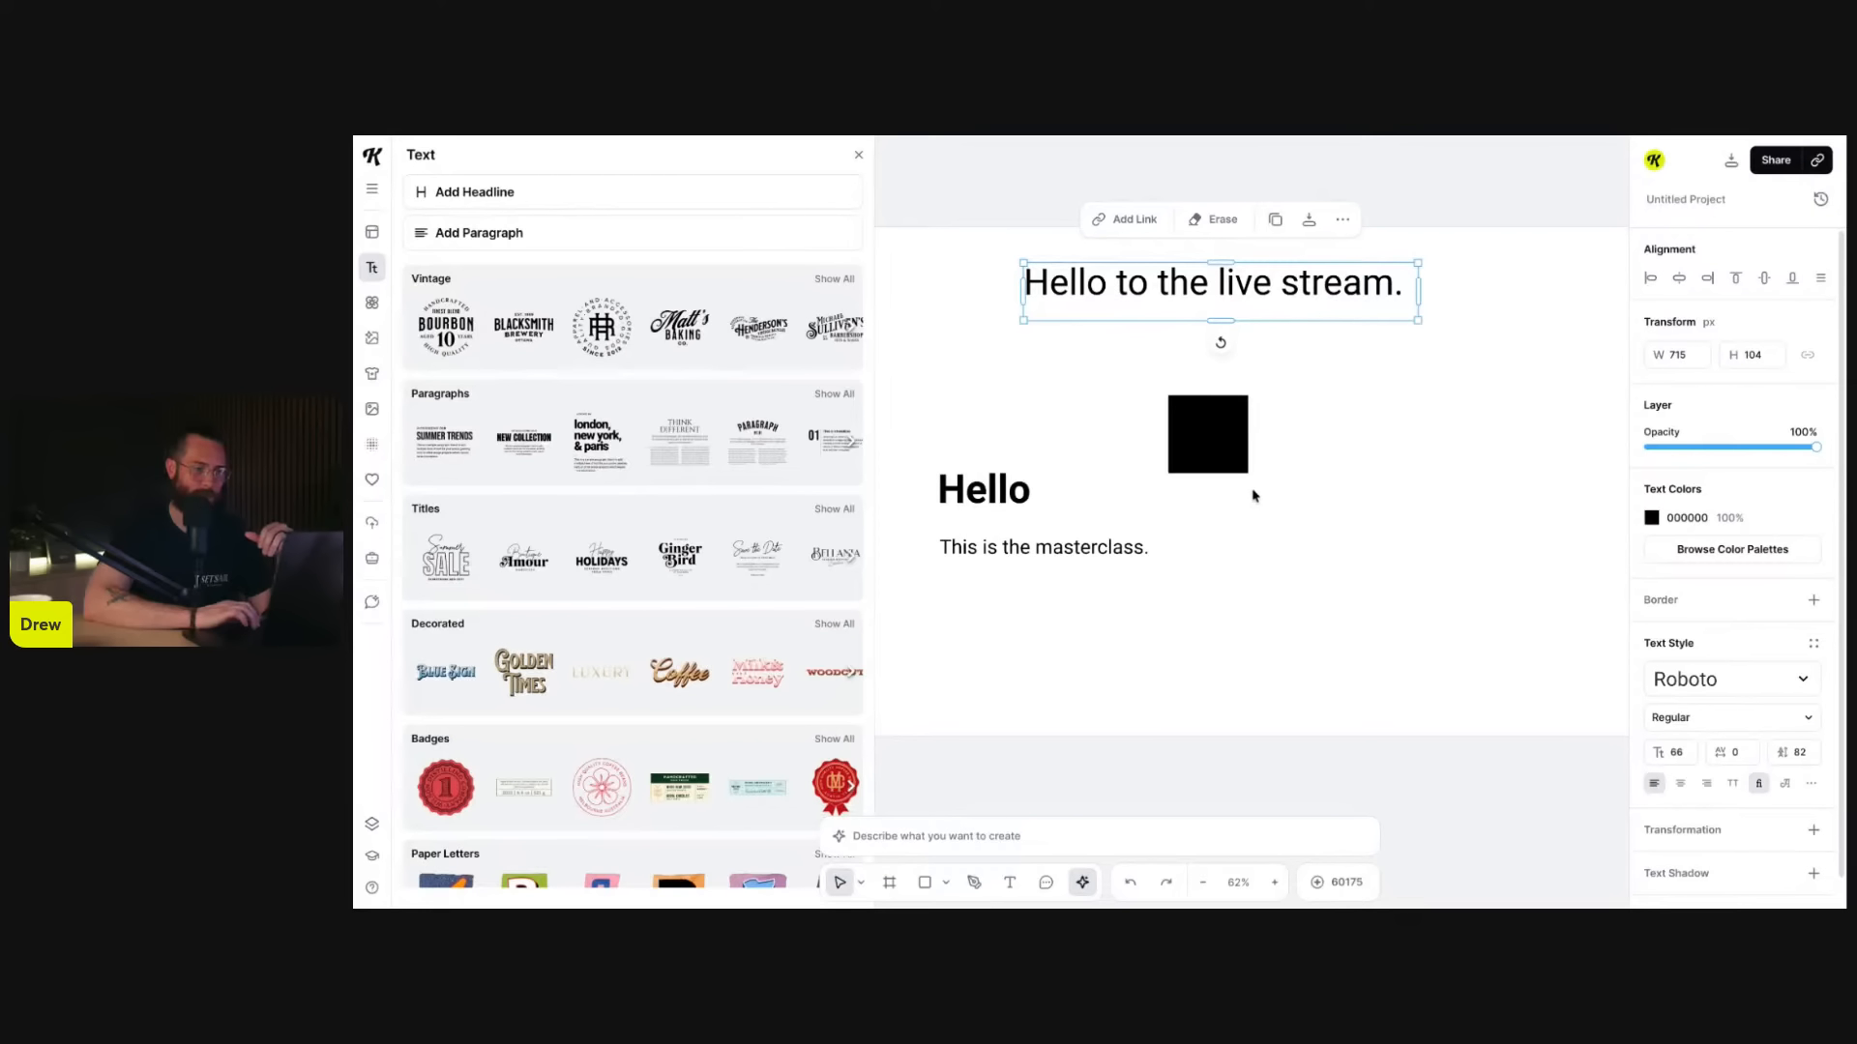
{"action": "mouse_move", "coordinate": [1221, 323]}
{"action": "left_mouse_down"}
{"action": "mouse_move", "coordinate": [1219, 502]}
{"action": "mouse_move", "coordinate": [1220, 308]}
{"action": "mouse_move", "coordinate": [1235, 522]}
{"action": "mouse_move", "coordinate": [1242, 303]}
{"action": "left_mouse_up"}
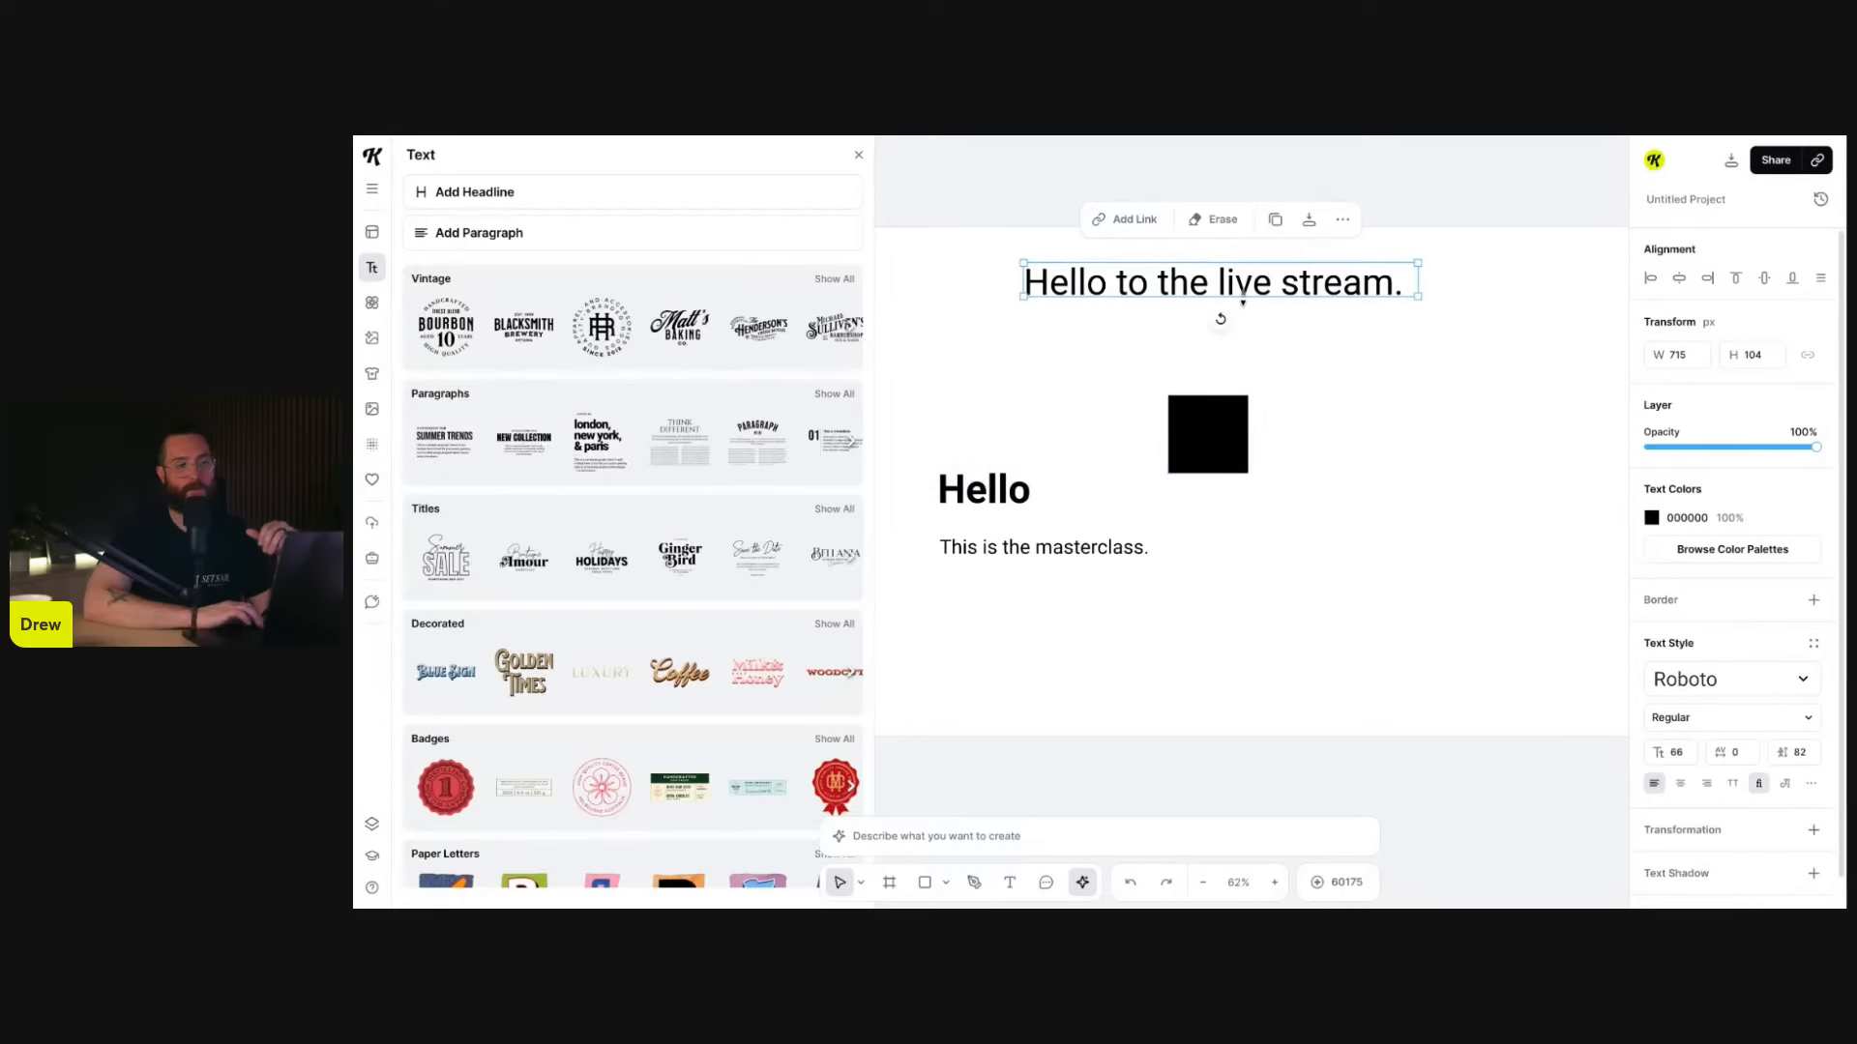
{"action": "left_click", "coordinate": [1134, 227]}
{"action": "key", "text": "Escape"}
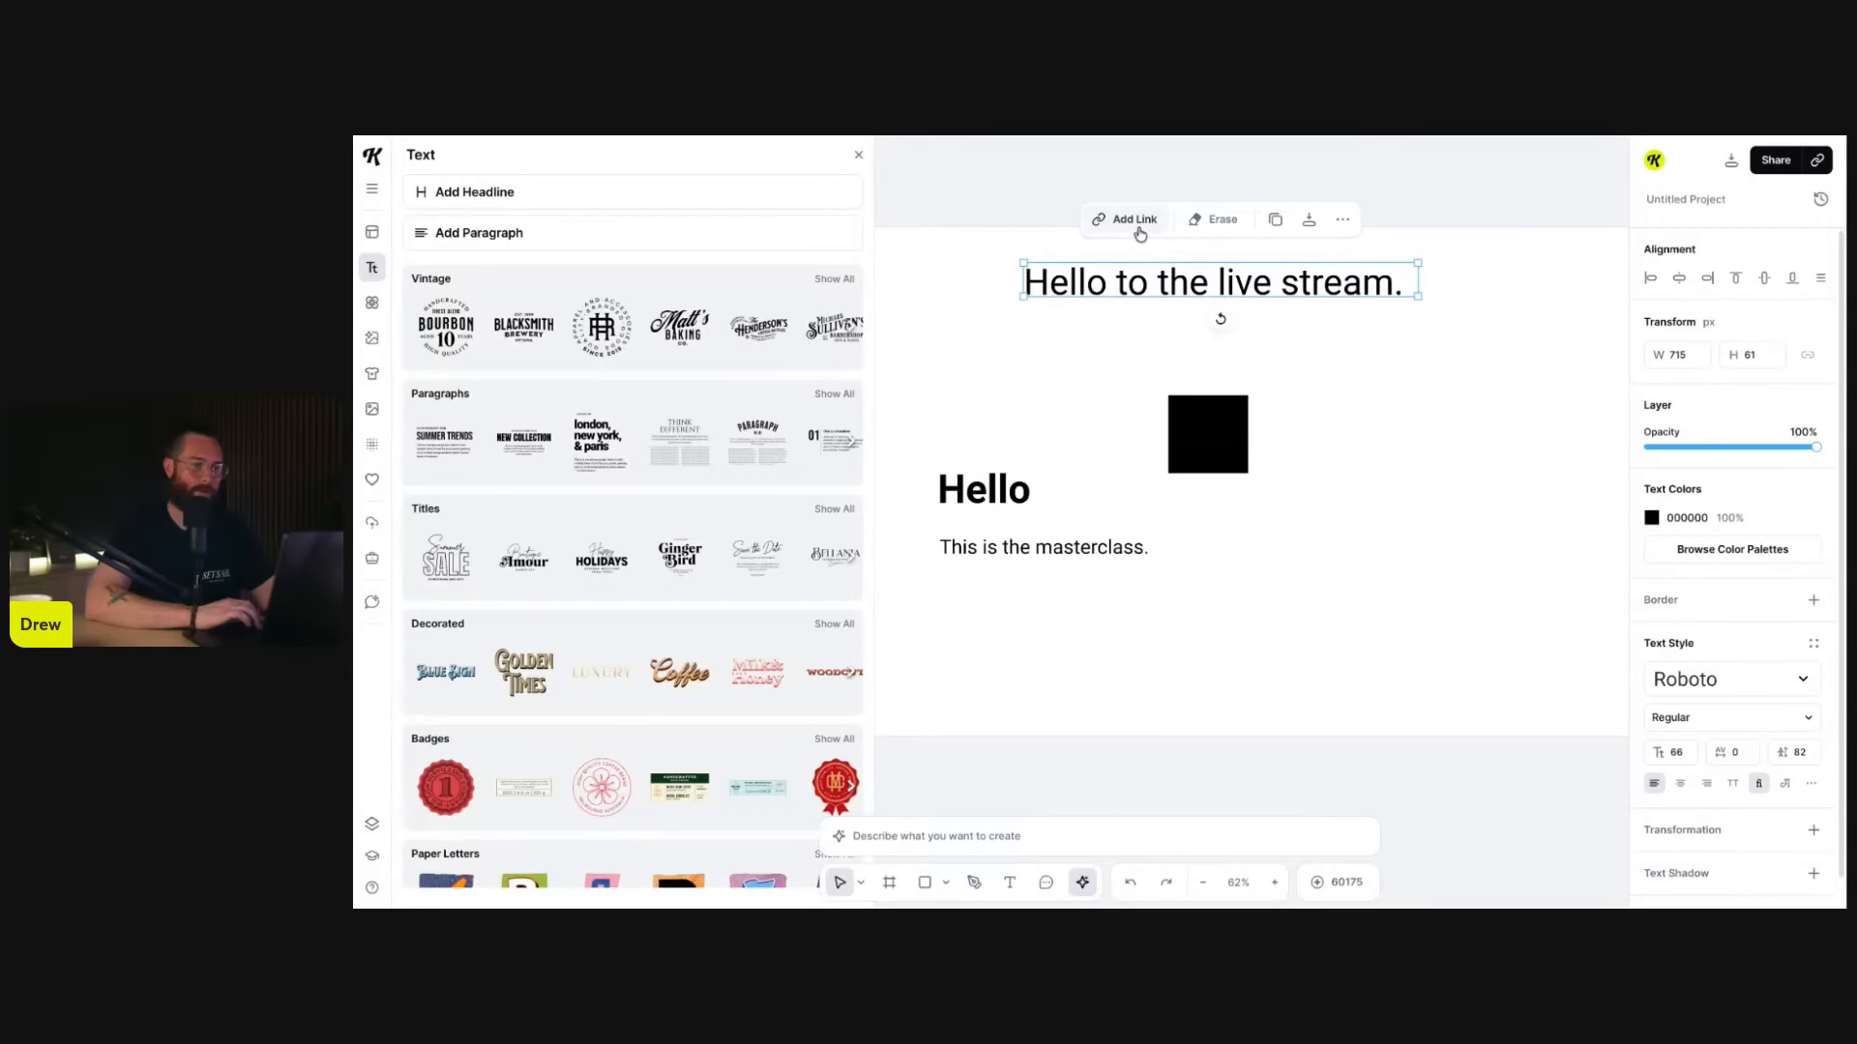
{"action": "left_click", "coordinate": [1145, 220]}
{"action": "type", "text": "www.kittl.com"}
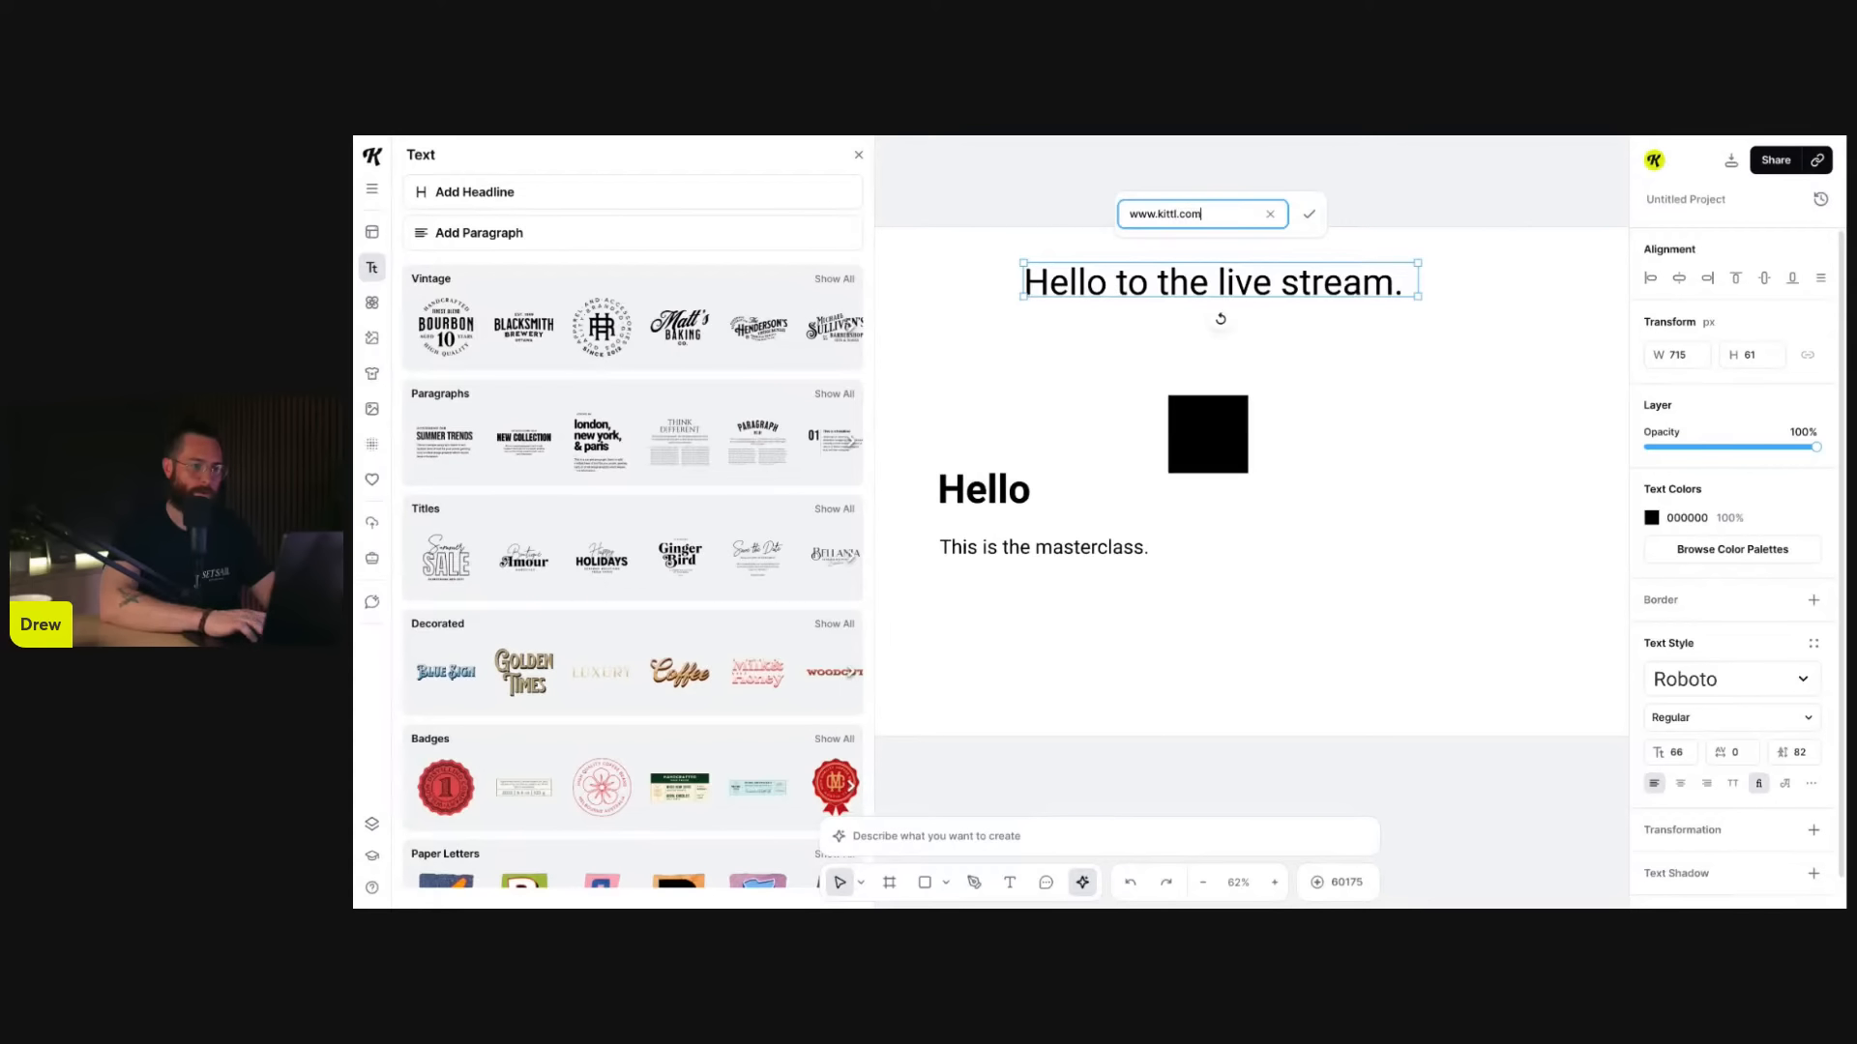
{"action": "left_click", "coordinate": [1310, 213]}
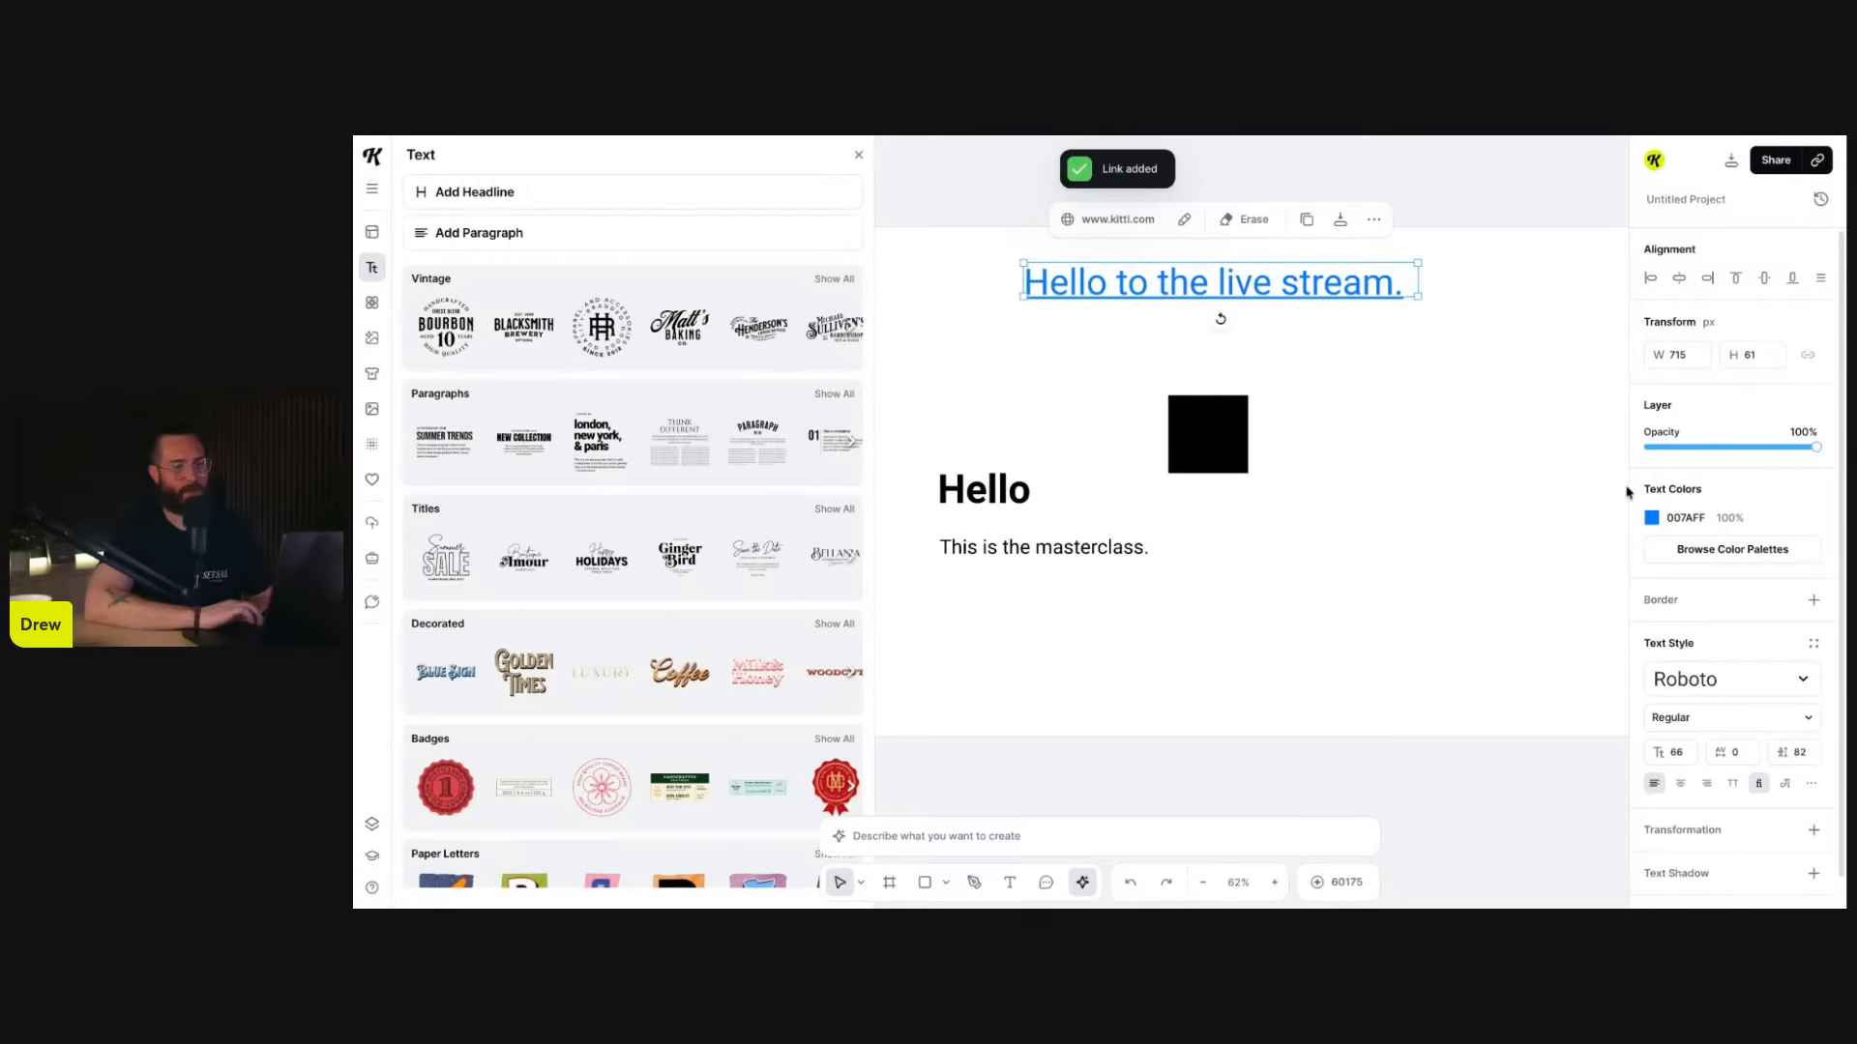
- Change the linked text's color to a solid yellow, D9CC0C
{"action": "left_click", "coordinate": [1652, 517]}
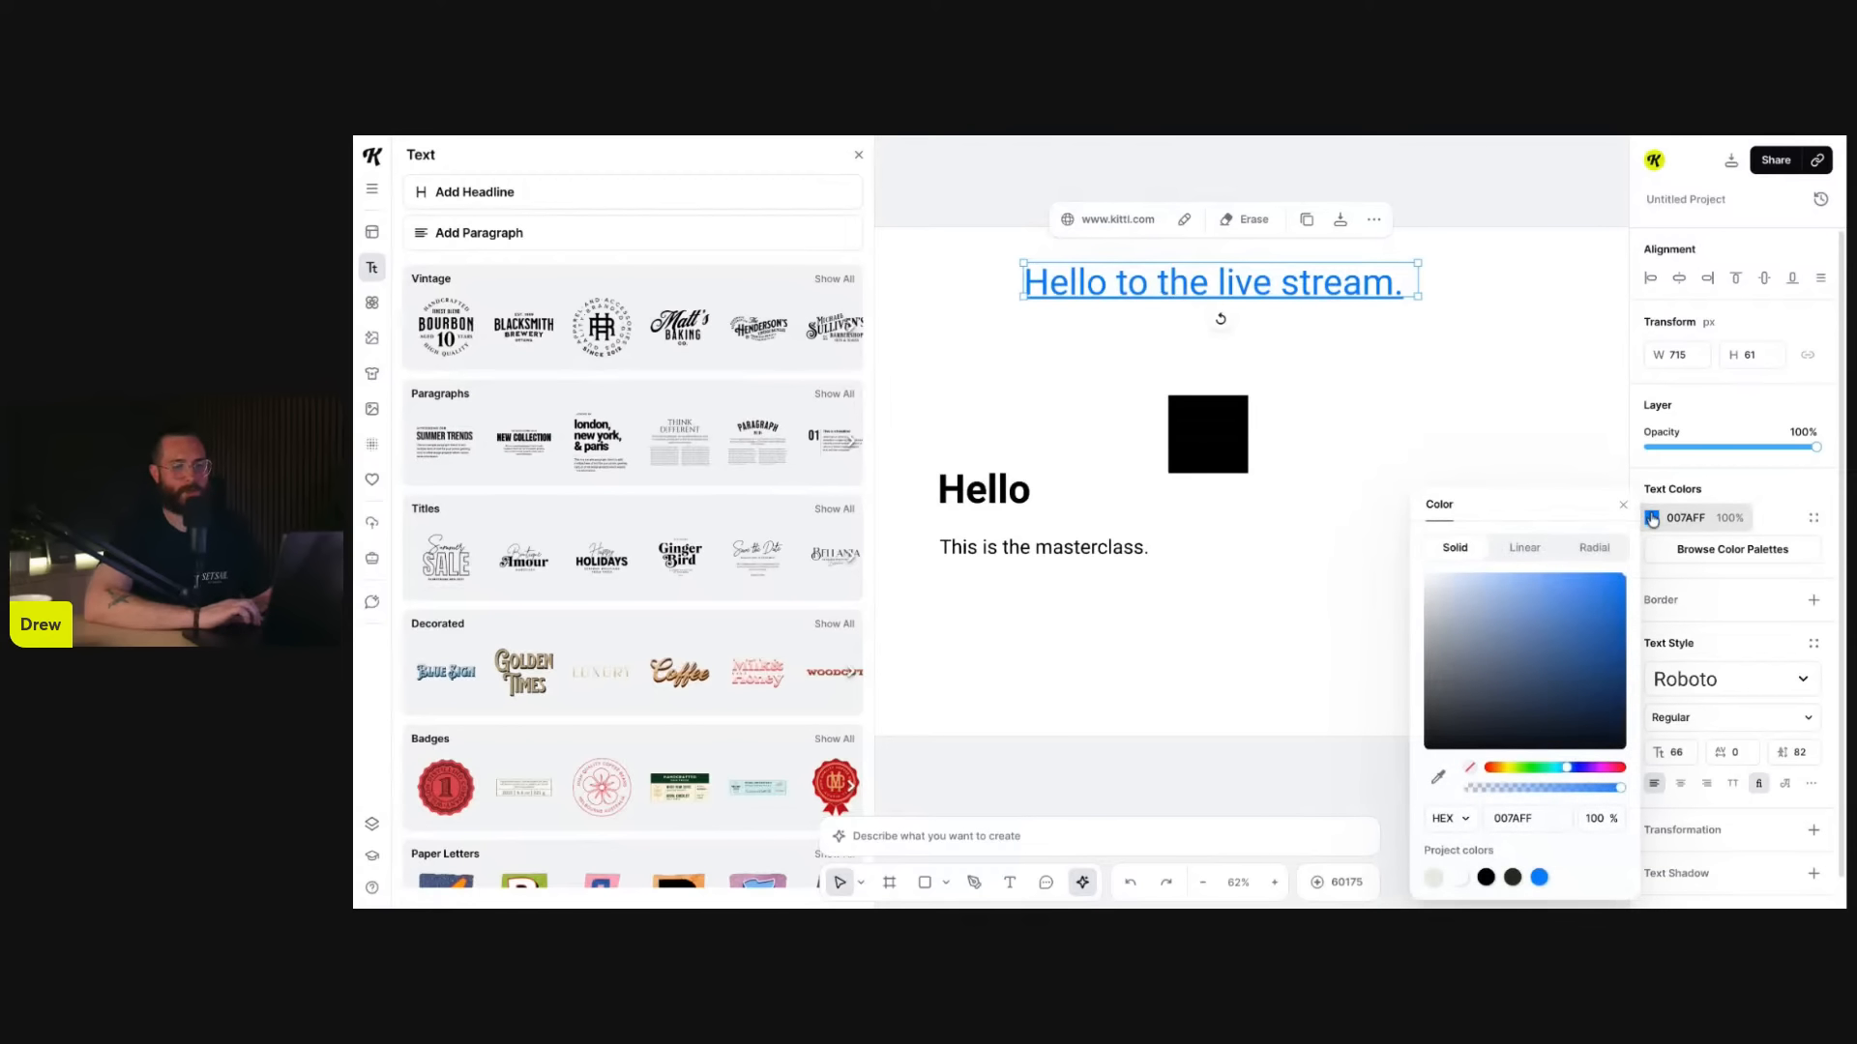
{"action": "left_click", "coordinate": [1507, 768]}
{"action": "left_click", "coordinate": [1616, 598]}
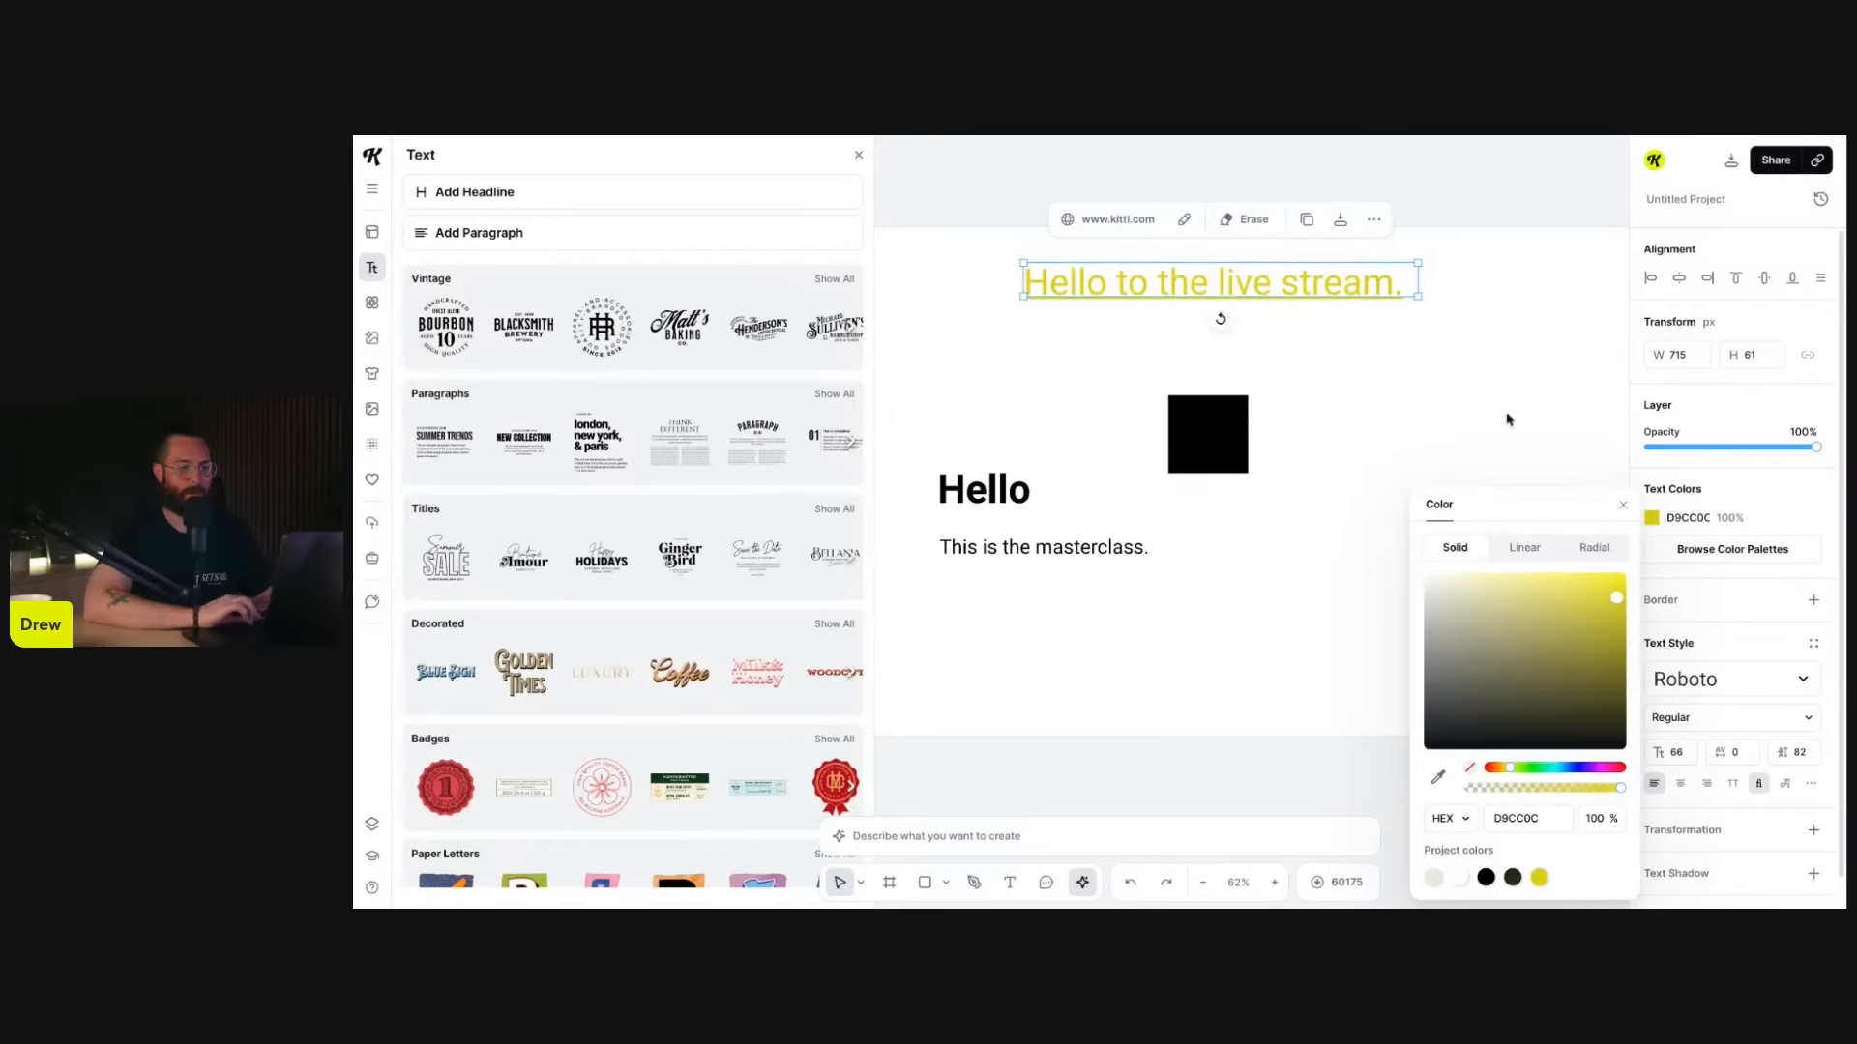
{"action": "left_click", "coordinate": [1404, 340]}
- Move the yellow linked text down just above the black square, left-aligned with the "Hello" headline
{"action": "left_click", "coordinate": [1291, 294]}
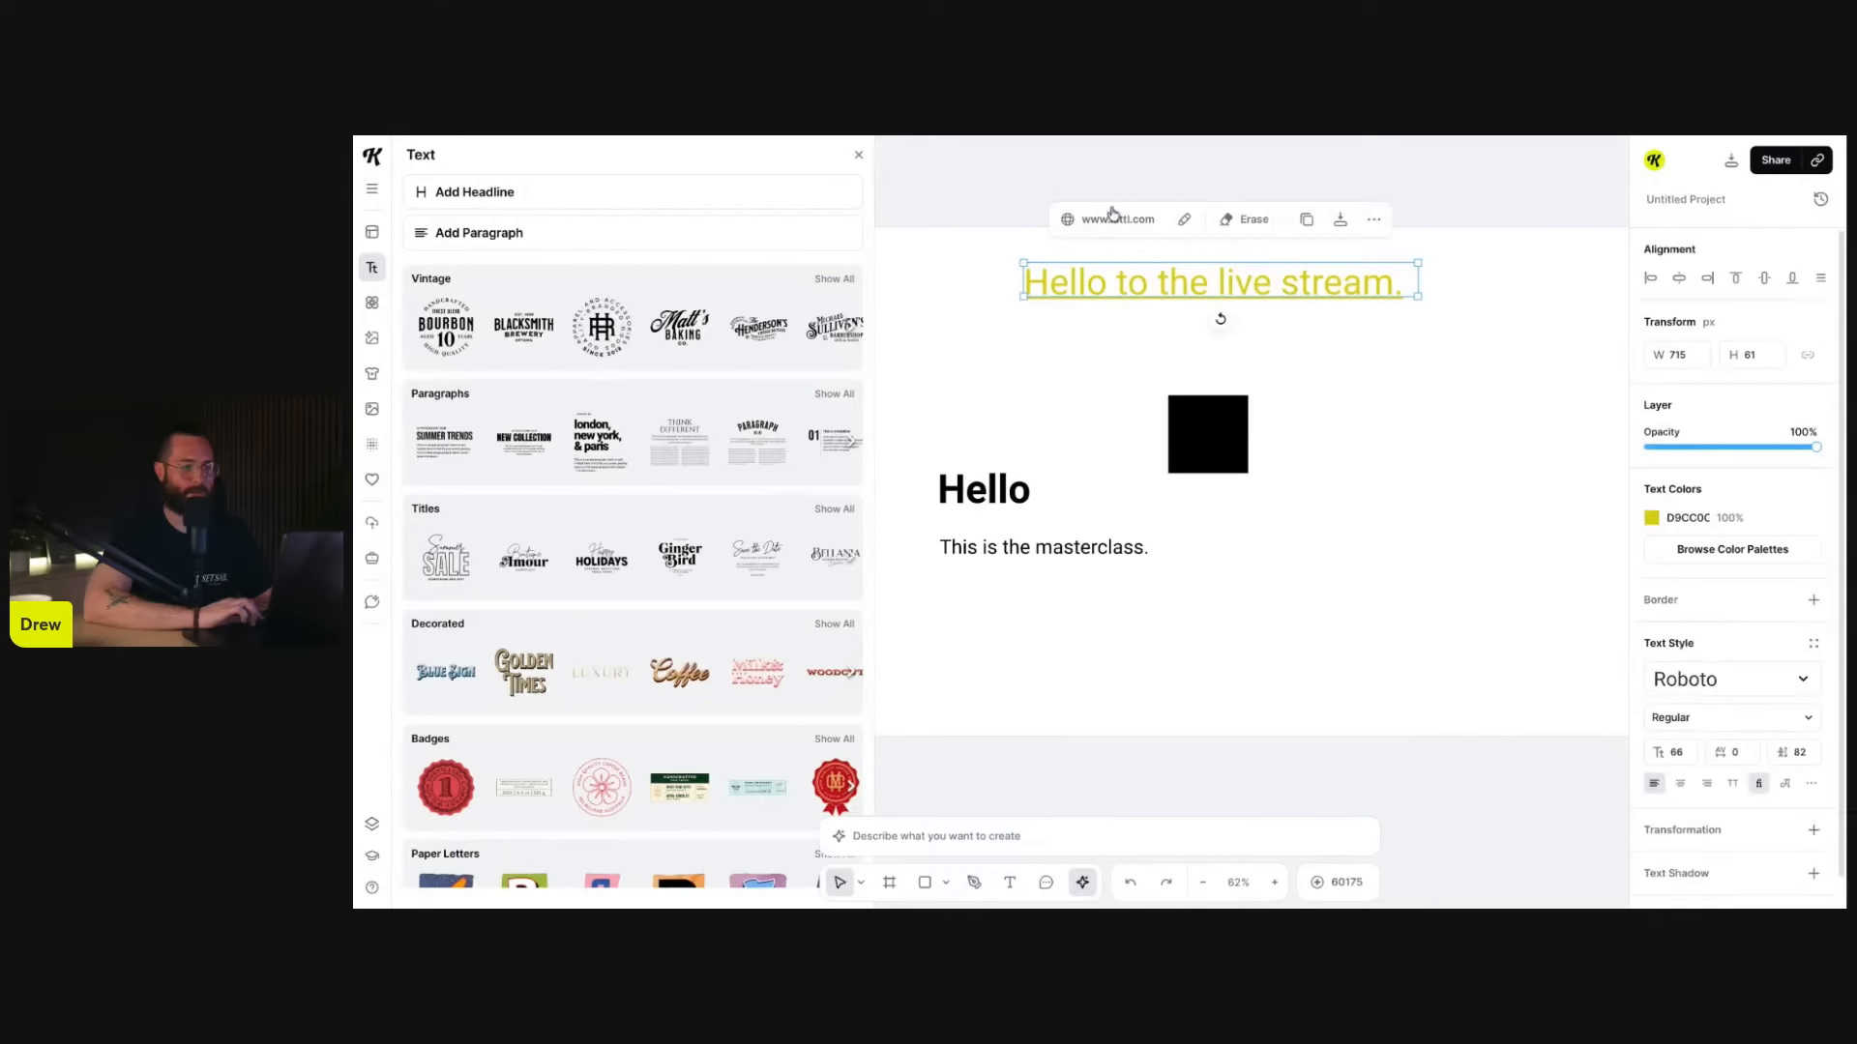
{"action": "left_click", "coordinate": [1215, 311]}
{"action": "scroll", "coordinate": [1331, 331], "scroll_direction": "left", "scroll_amount": 2}
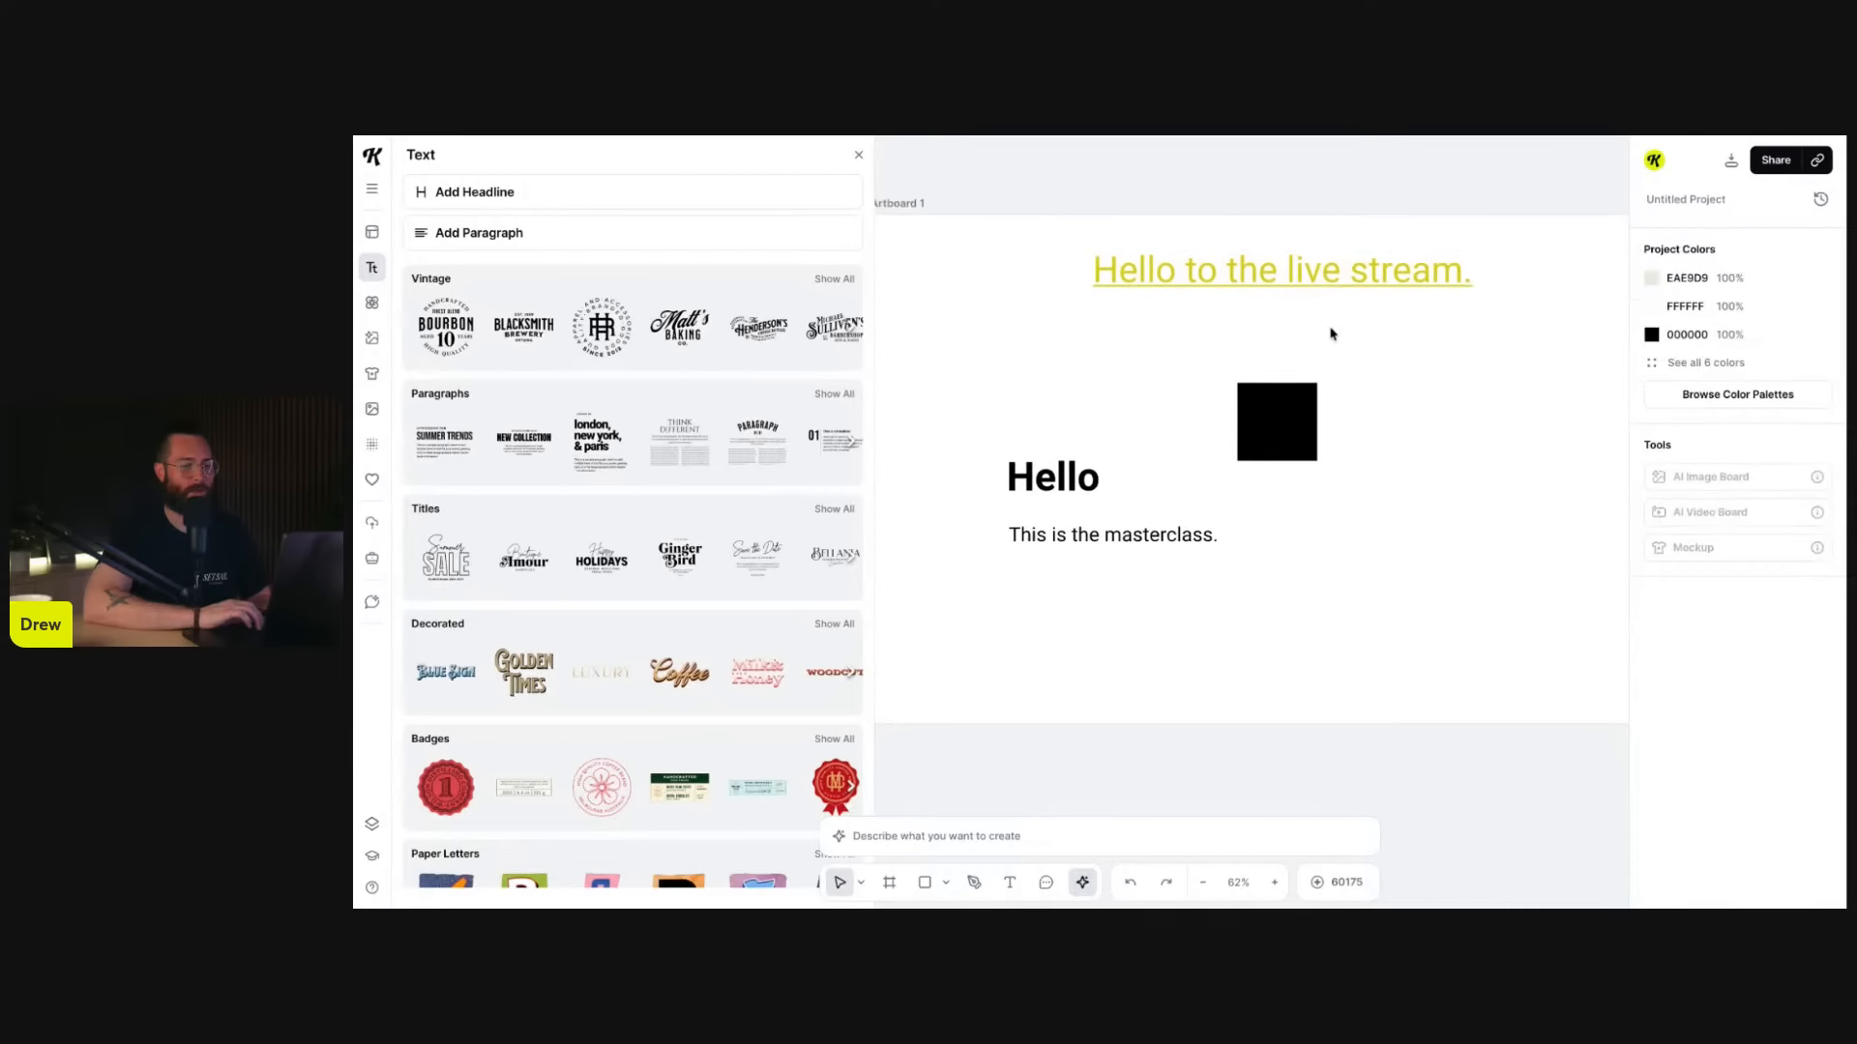
{"action": "left_click_drag", "start_coordinate": [1368, 277], "coordinate": [1282, 333]}
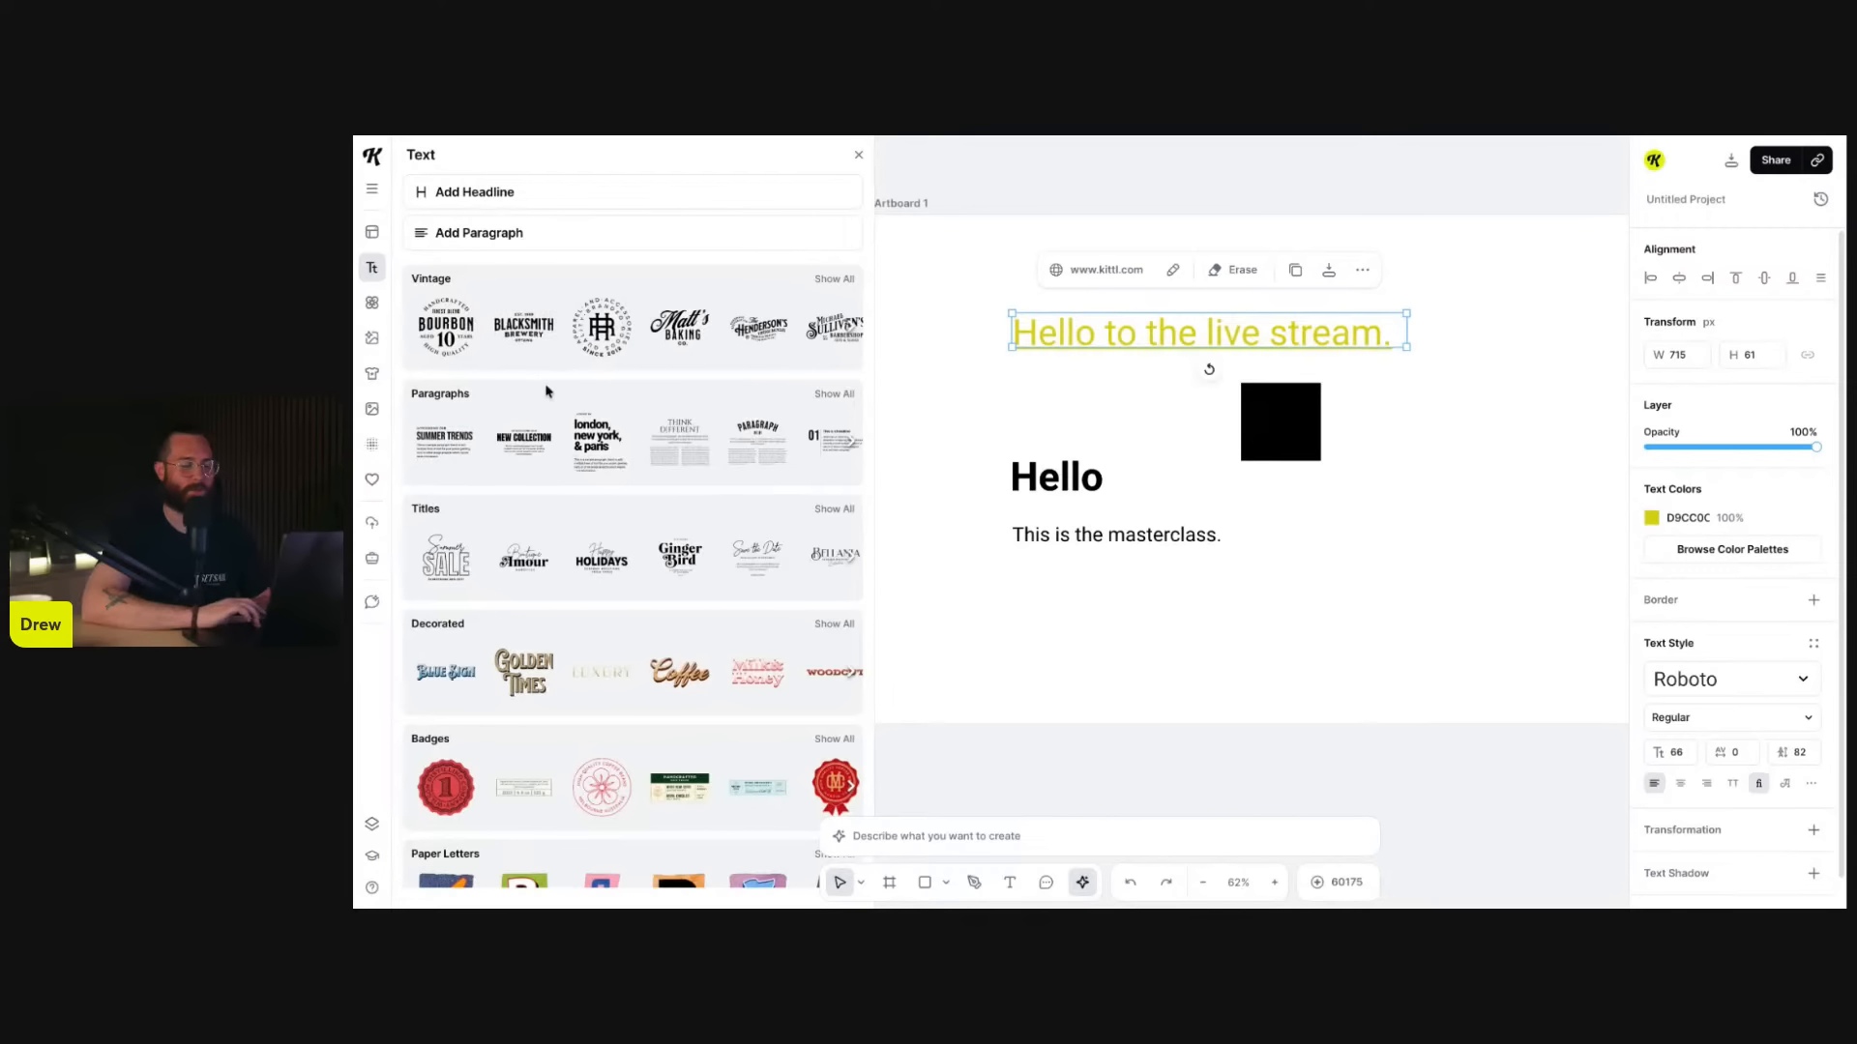
- Add the circular HR monogram badge from the Vintage text designs and place it on the empty canvas below Artboard 1
{"action": "scroll", "coordinate": [599, 556], "scroll_direction": "down", "scroll_amount": 1}
{"action": "scroll", "coordinate": [599, 556], "scroll_direction": "up", "scroll_amount": 1}
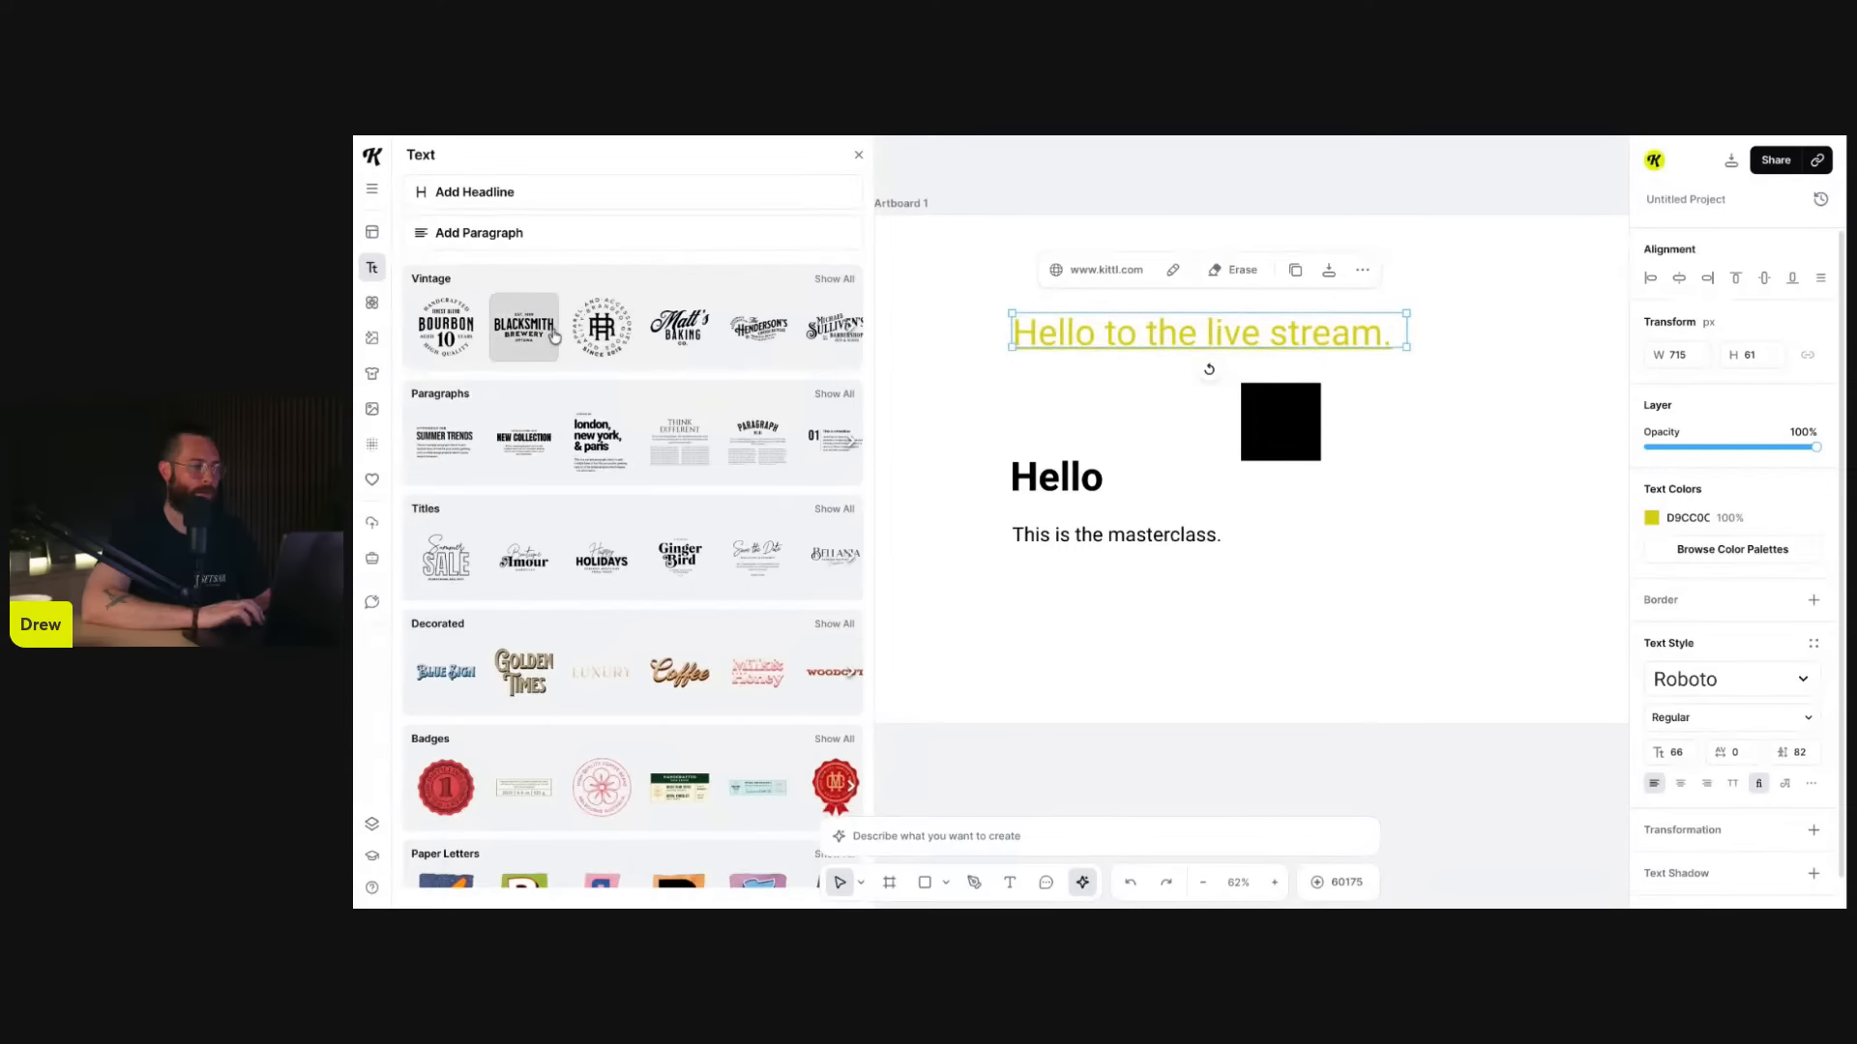
{"action": "left_click", "coordinate": [607, 334]}
{"action": "left_click_drag", "start_coordinate": [1031, 426], "coordinate": [1054, 617]}
{"action": "scroll", "coordinate": [1054, 617], "scroll_direction": "down", "scroll_amount": 1}
{"action": "scroll", "coordinate": [1054, 617], "scroll_direction": "down", "scroll_amount": 3}
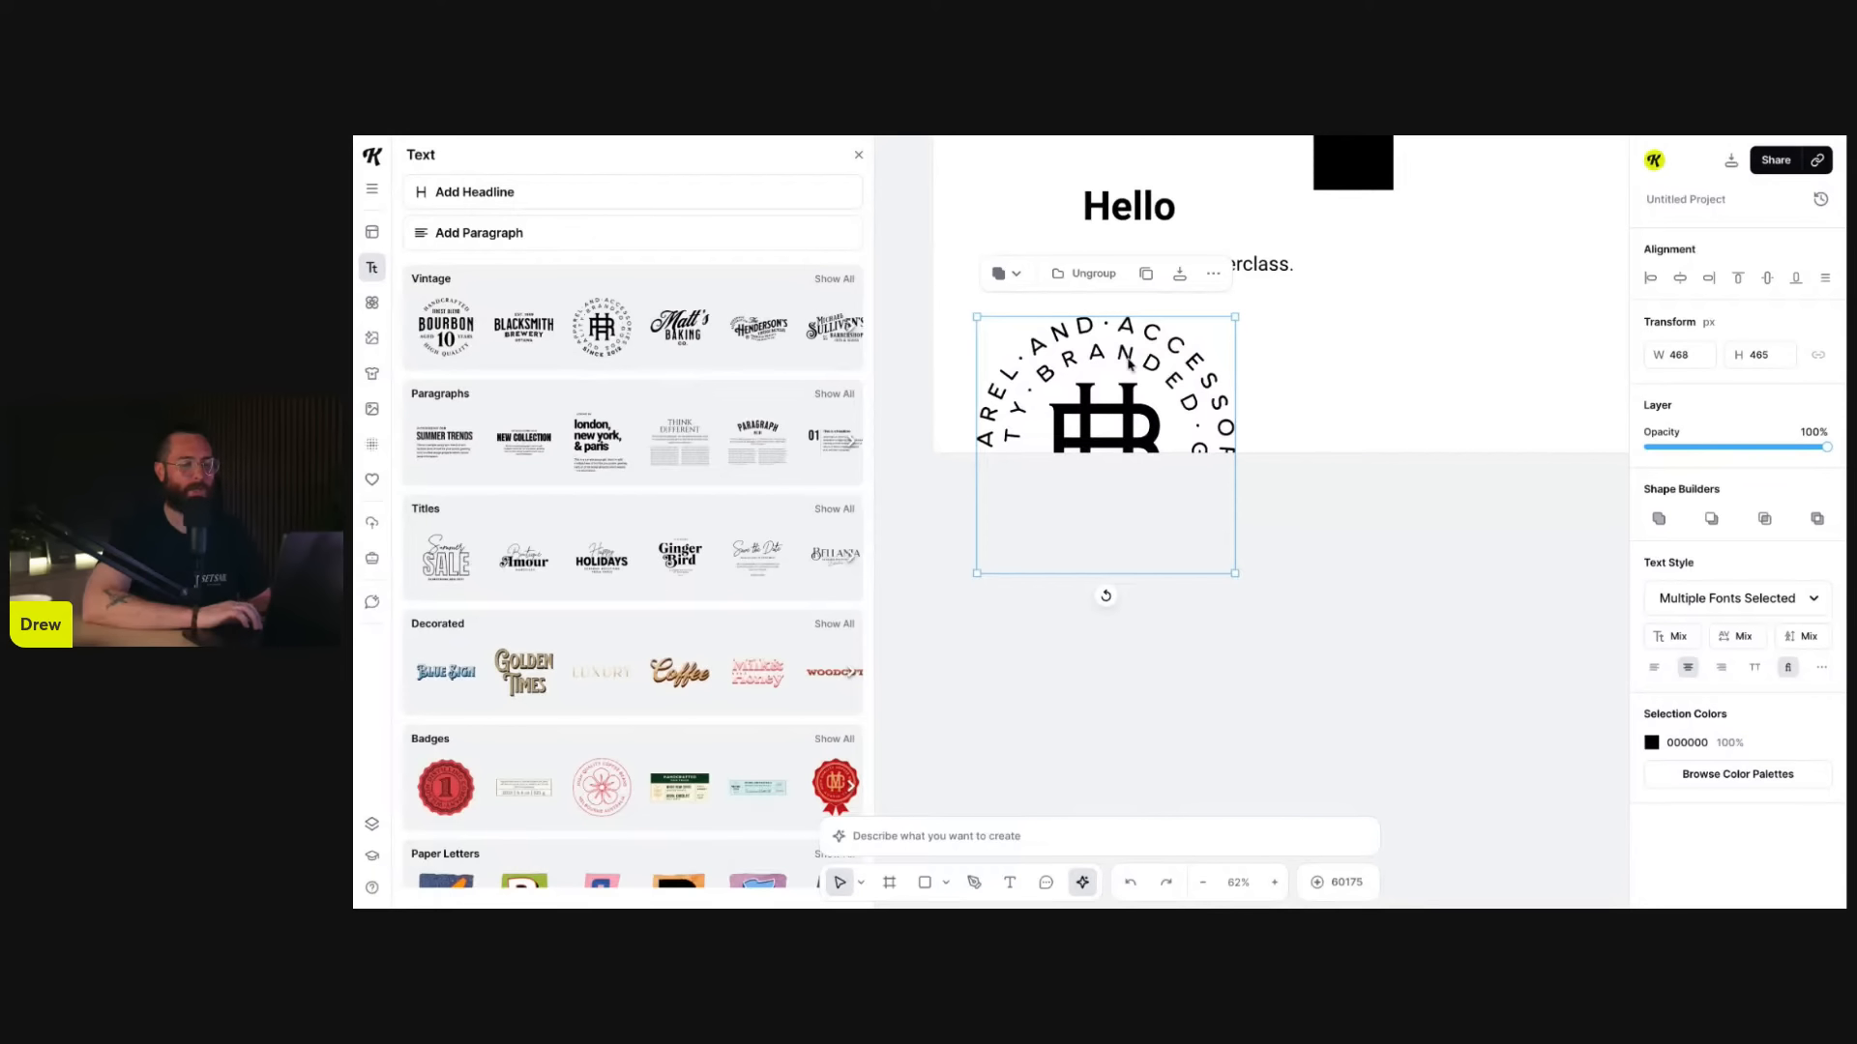
{"action": "scroll", "coordinate": [1128, 364], "scroll_direction": "down", "scroll_amount": 1}
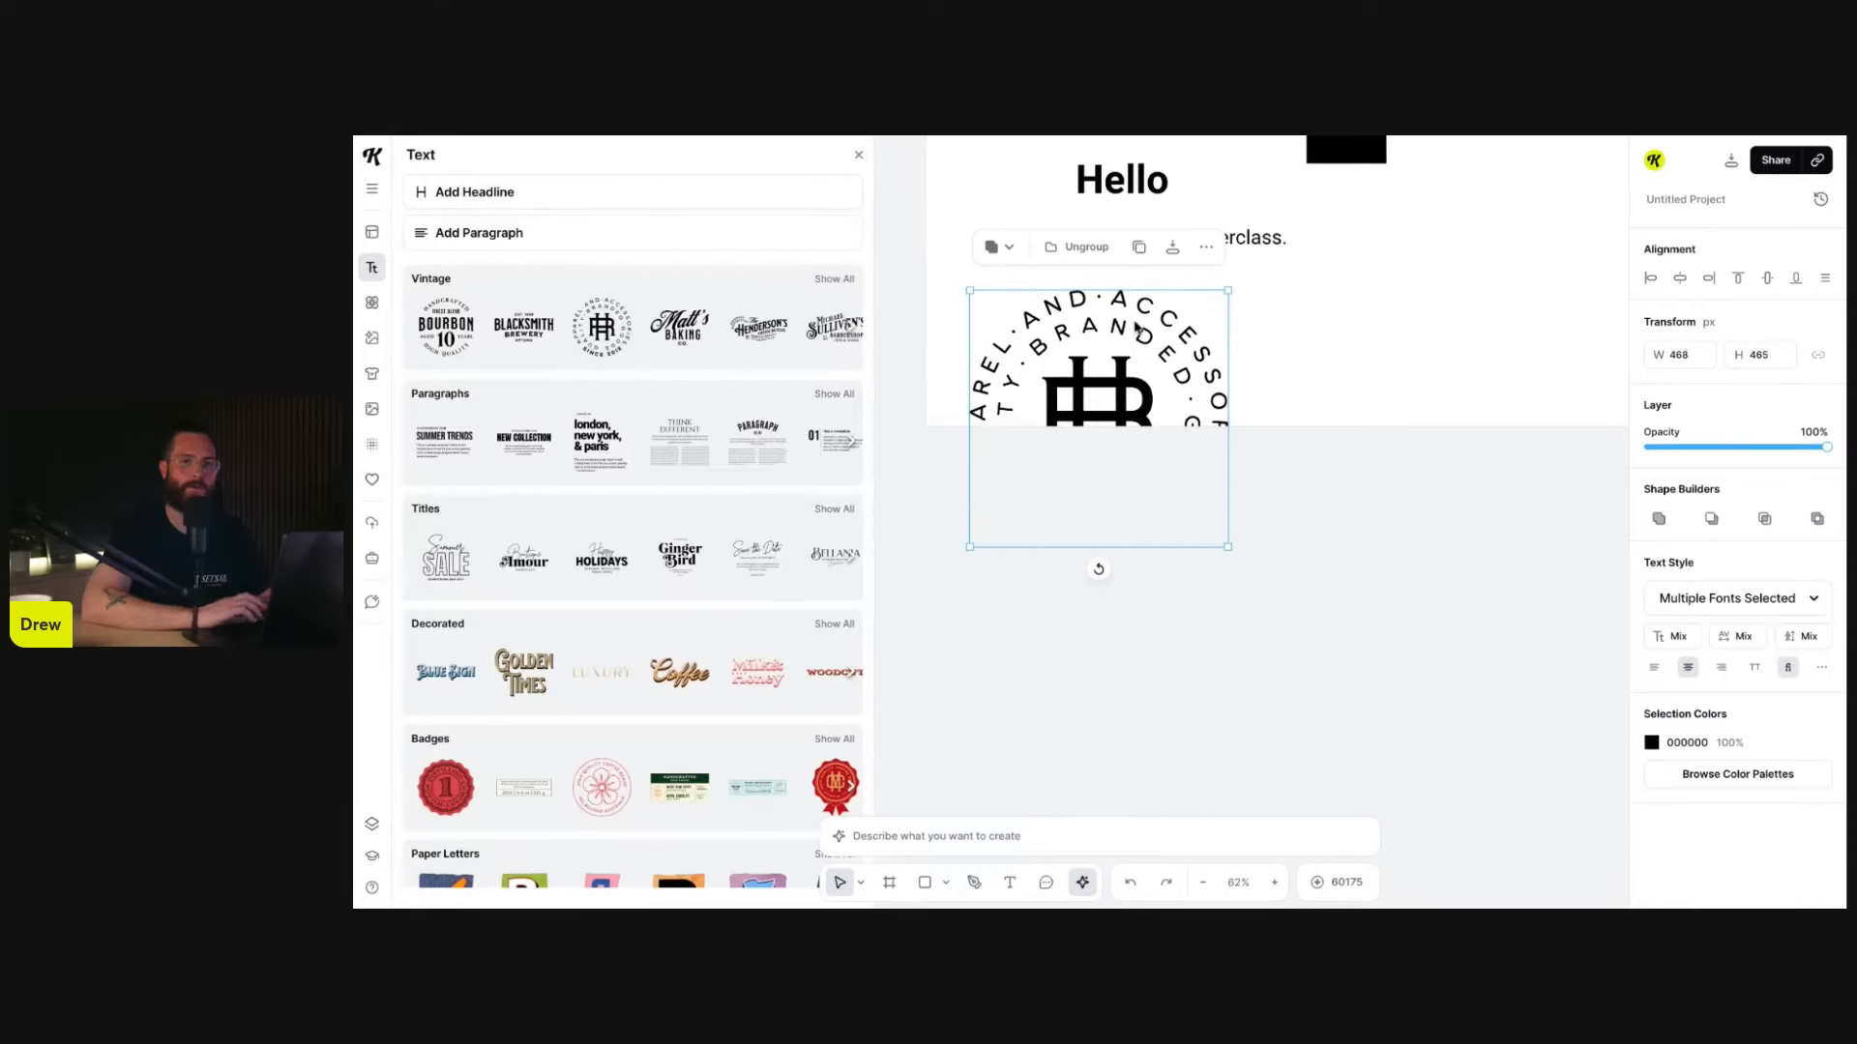
{"action": "left_click_drag", "start_coordinate": [1128, 308], "coordinate": [1098, 488]}
{"action": "scroll", "coordinate": [1131, 559], "scroll_direction": "down", "scroll_amount": 2}
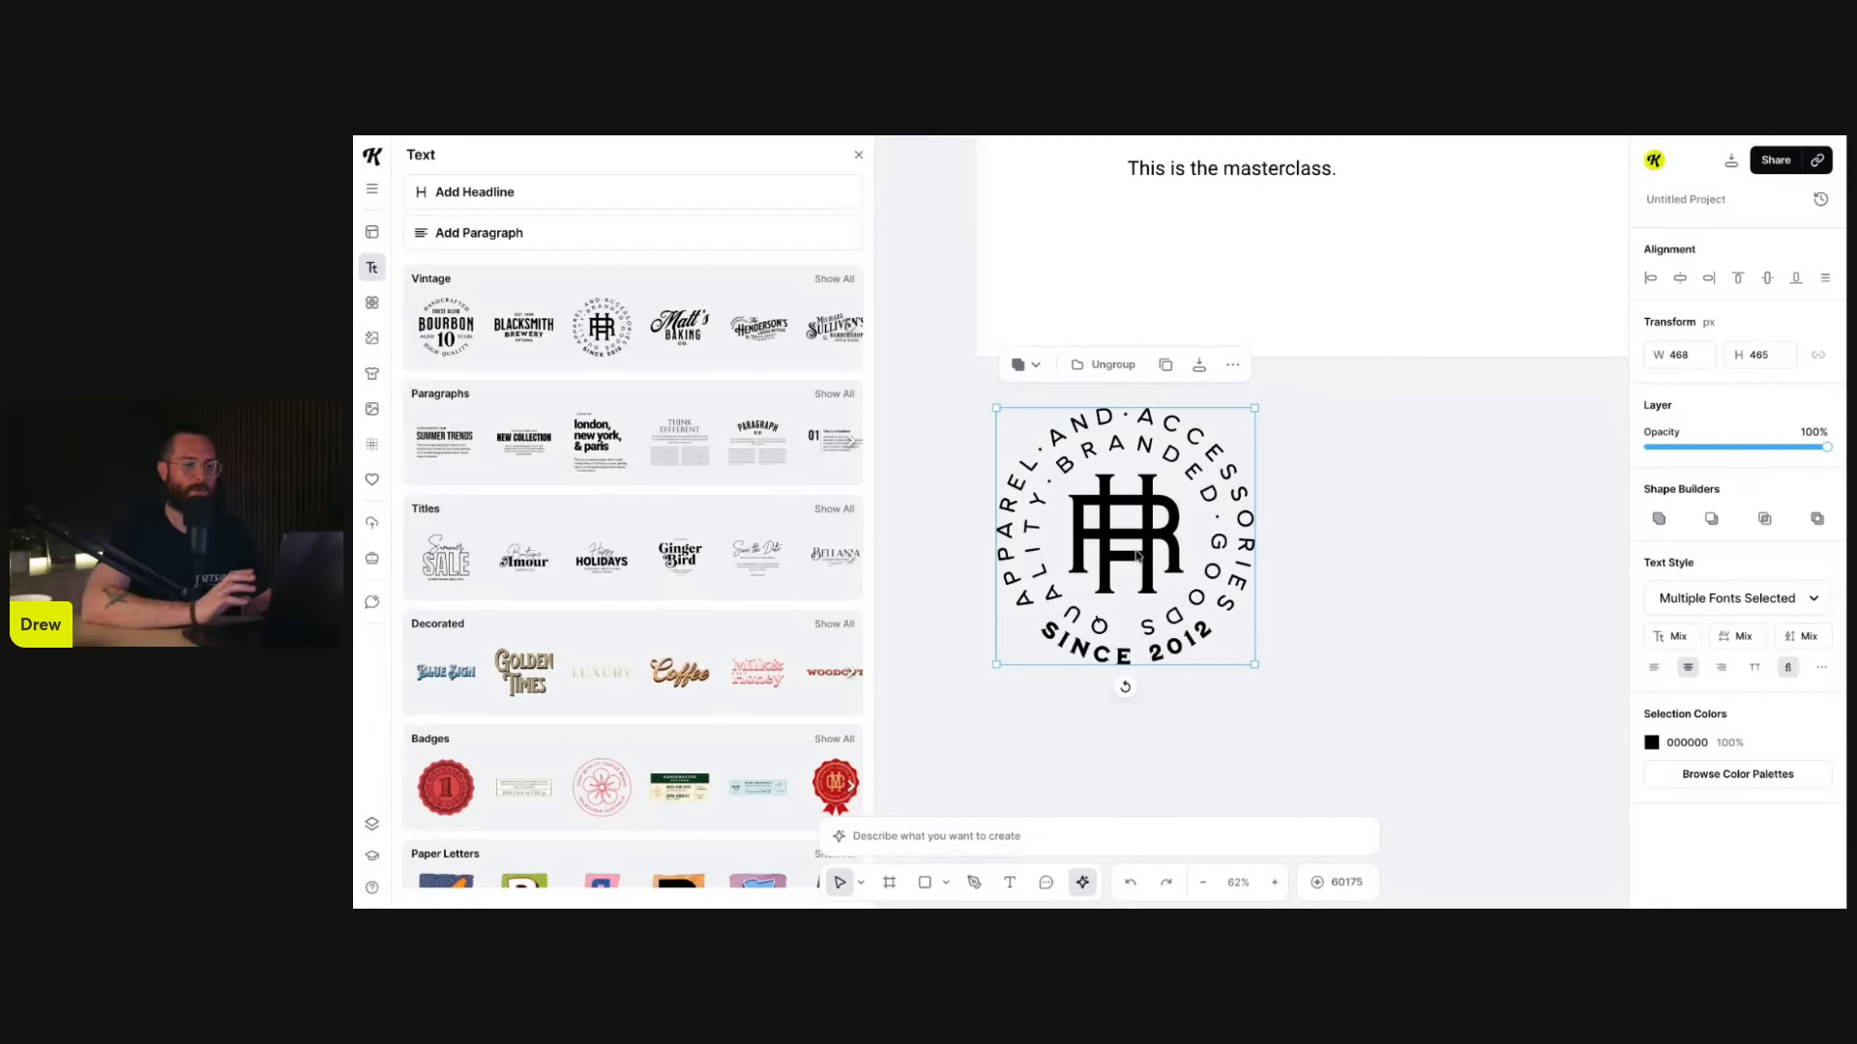
- Shift the whole badge group slightly on the empty canvas below Artboard 1
{"action": "scroll", "coordinate": [1303, 415], "scroll_direction": "down", "scroll_amount": 1}
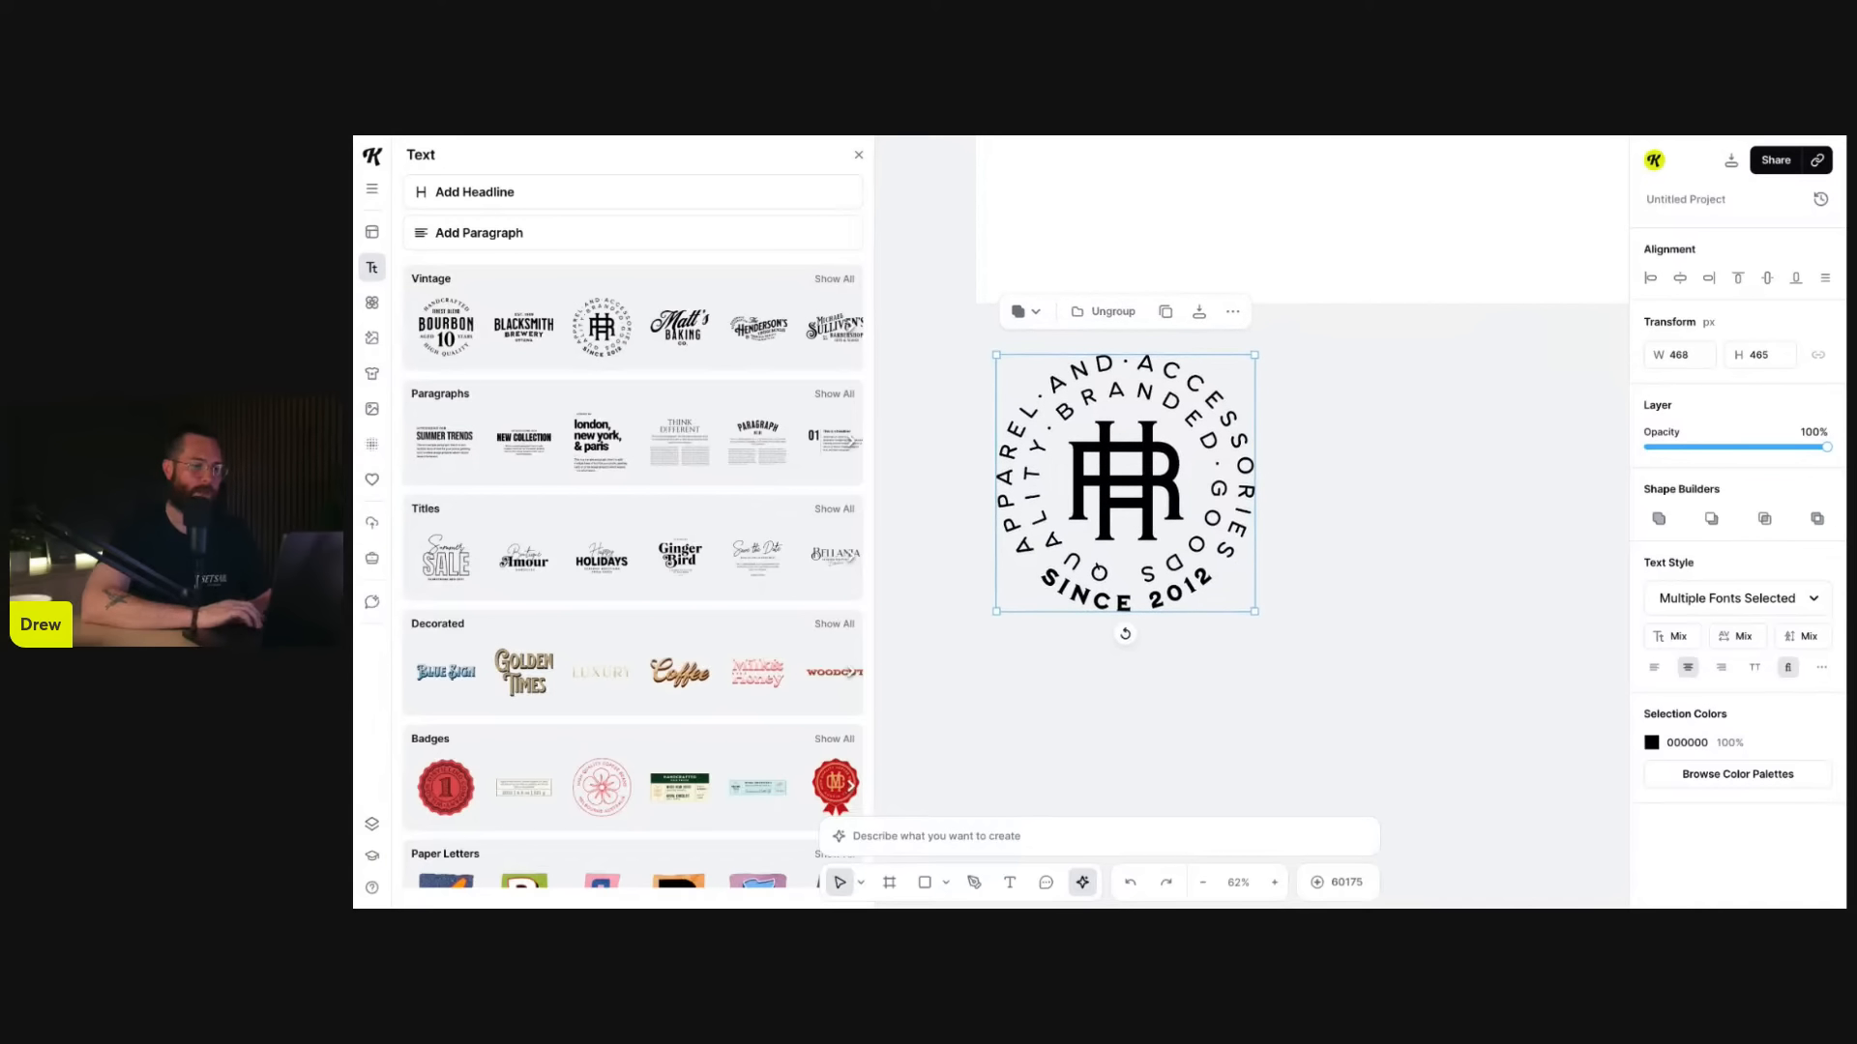
{"action": "scroll", "coordinate": [1114, 379], "scroll_direction": "down", "scroll_amount": 1}
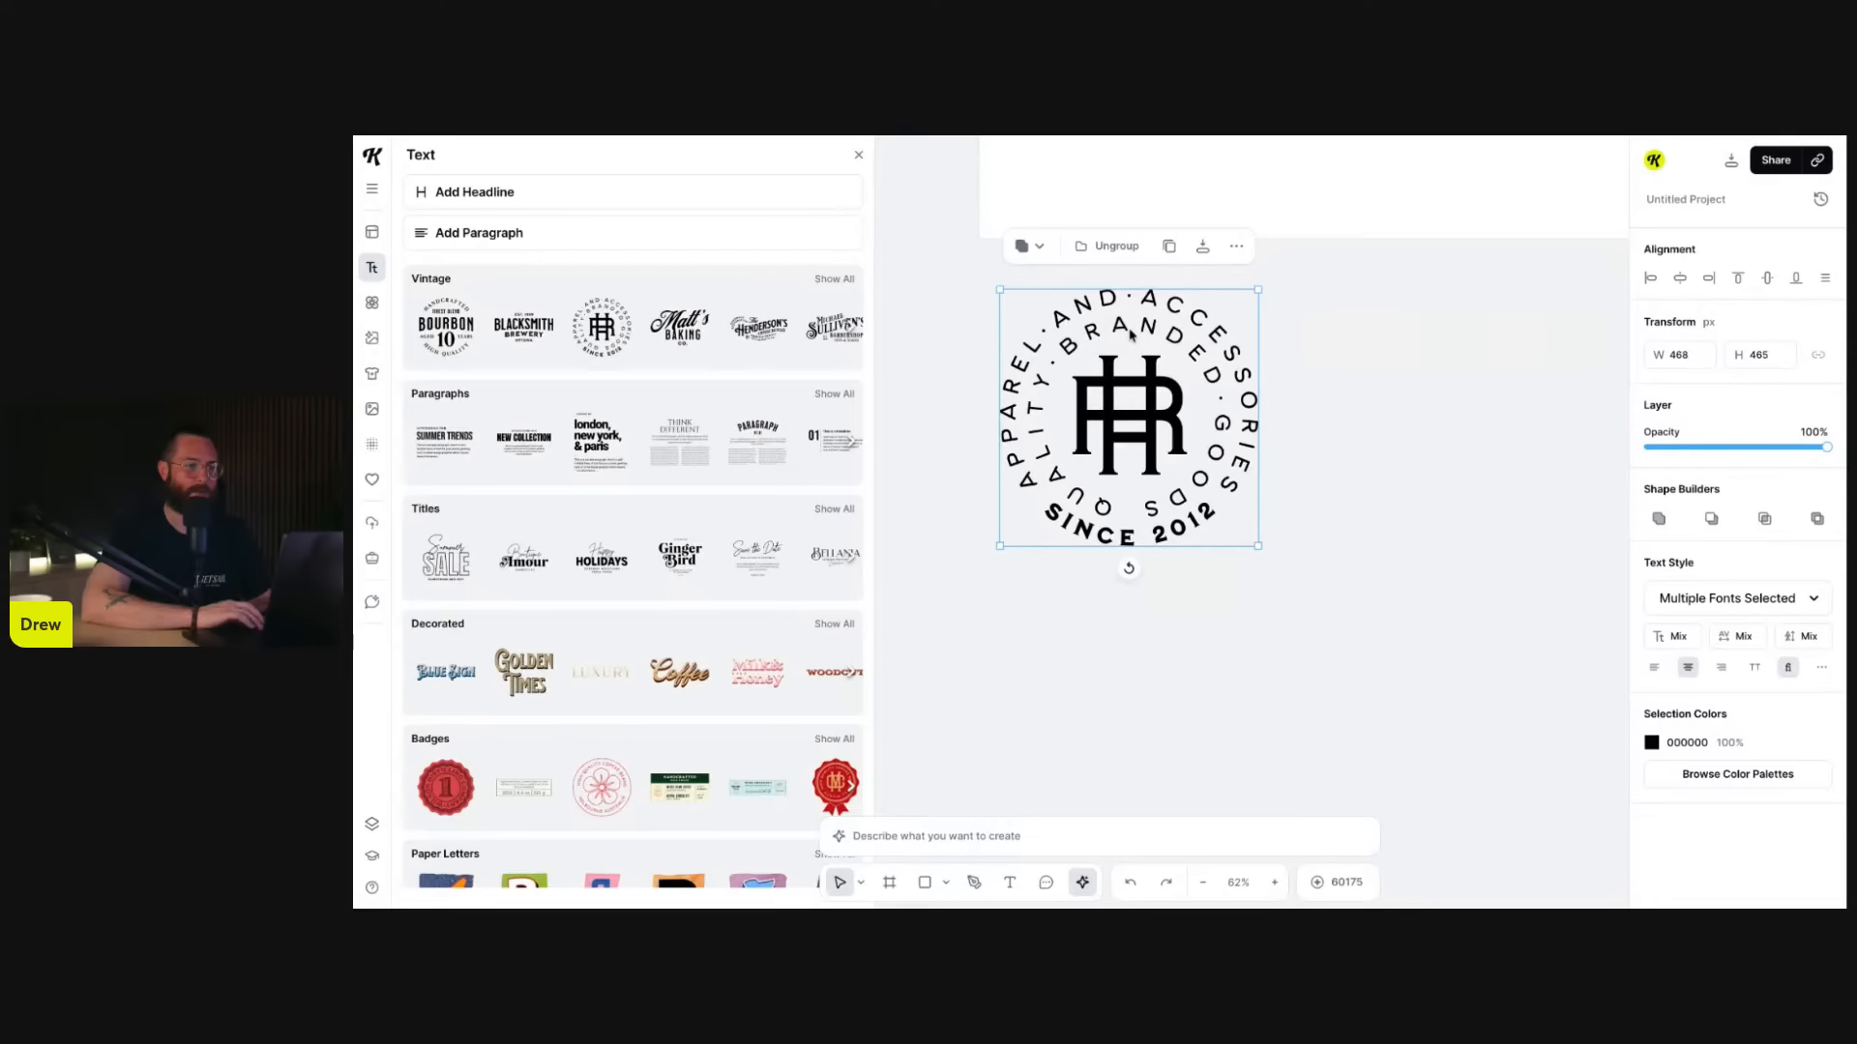
{"action": "scroll", "coordinate": [1130, 334], "scroll_direction": "up", "scroll_amount": 5}
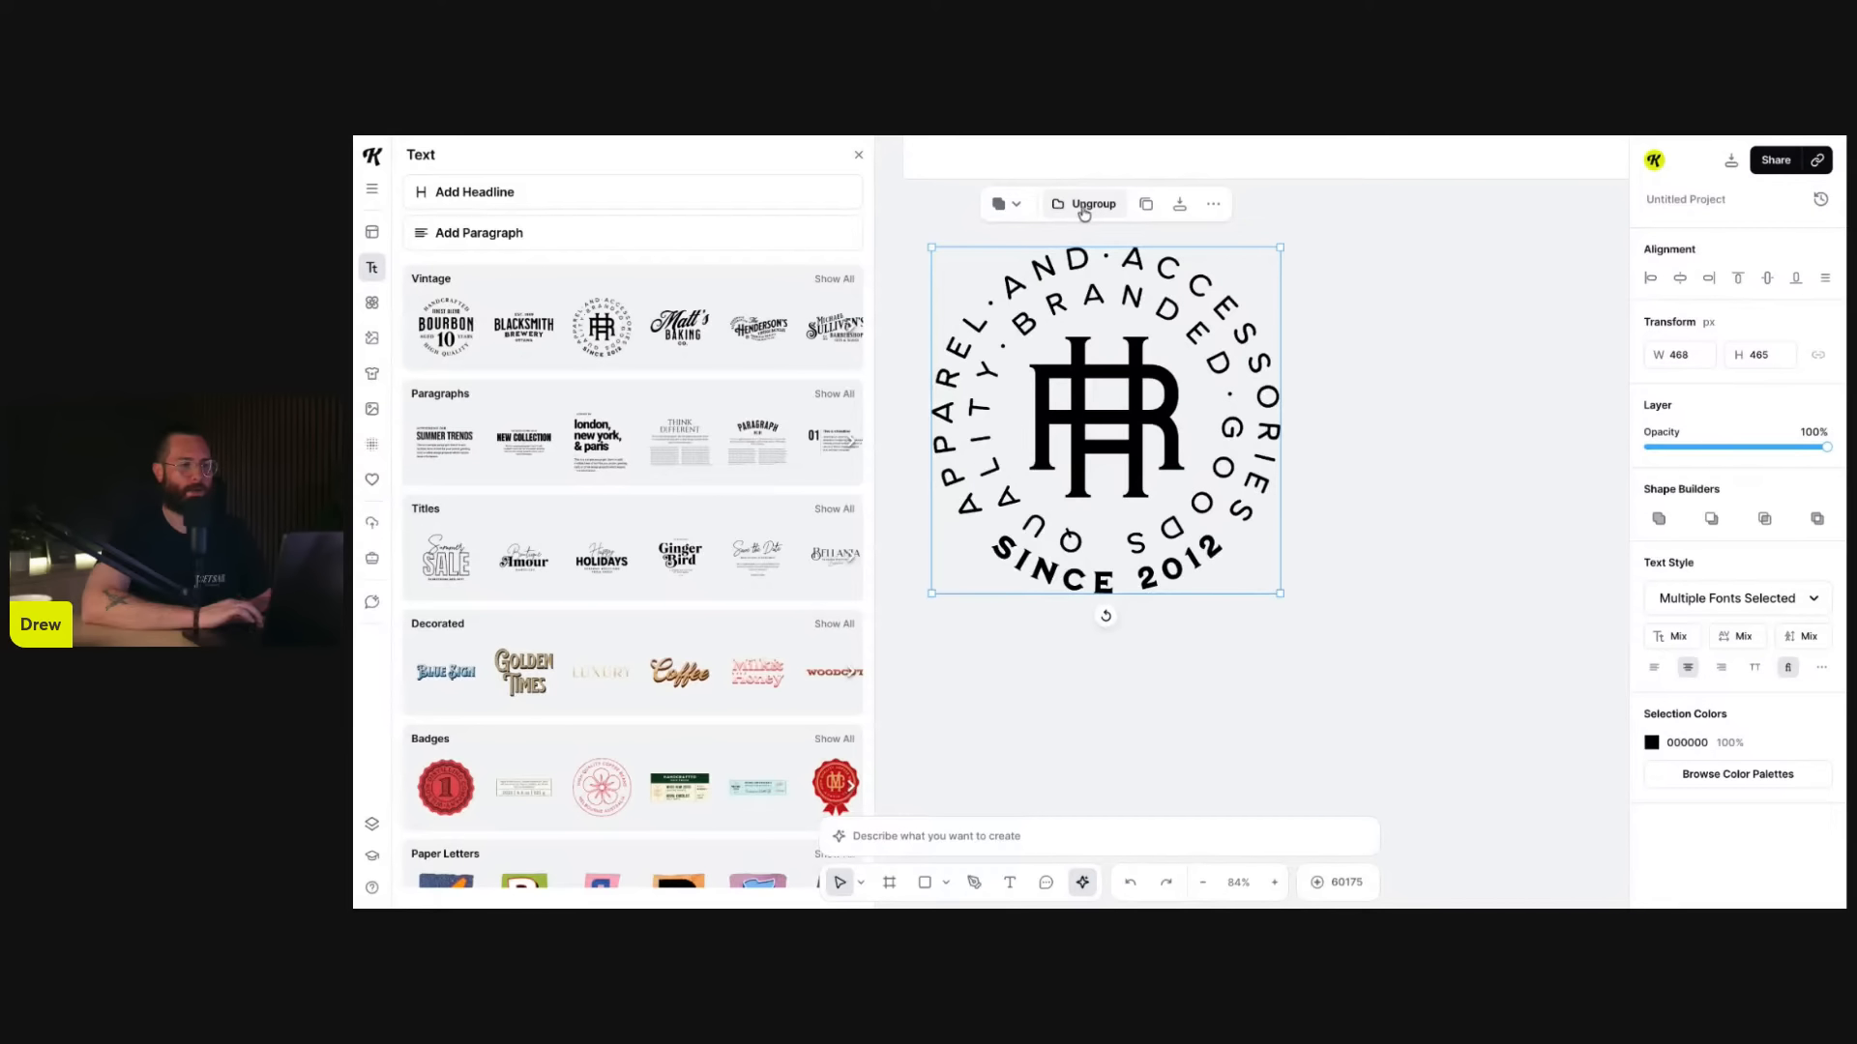
{"action": "left_click", "coordinate": [1305, 397]}
{"action": "scroll", "coordinate": [1314, 401], "scroll_direction": "left", "scroll_amount": 1}
{"action": "scroll", "coordinate": [1313, 401], "scroll_direction": "up", "scroll_amount": 1}
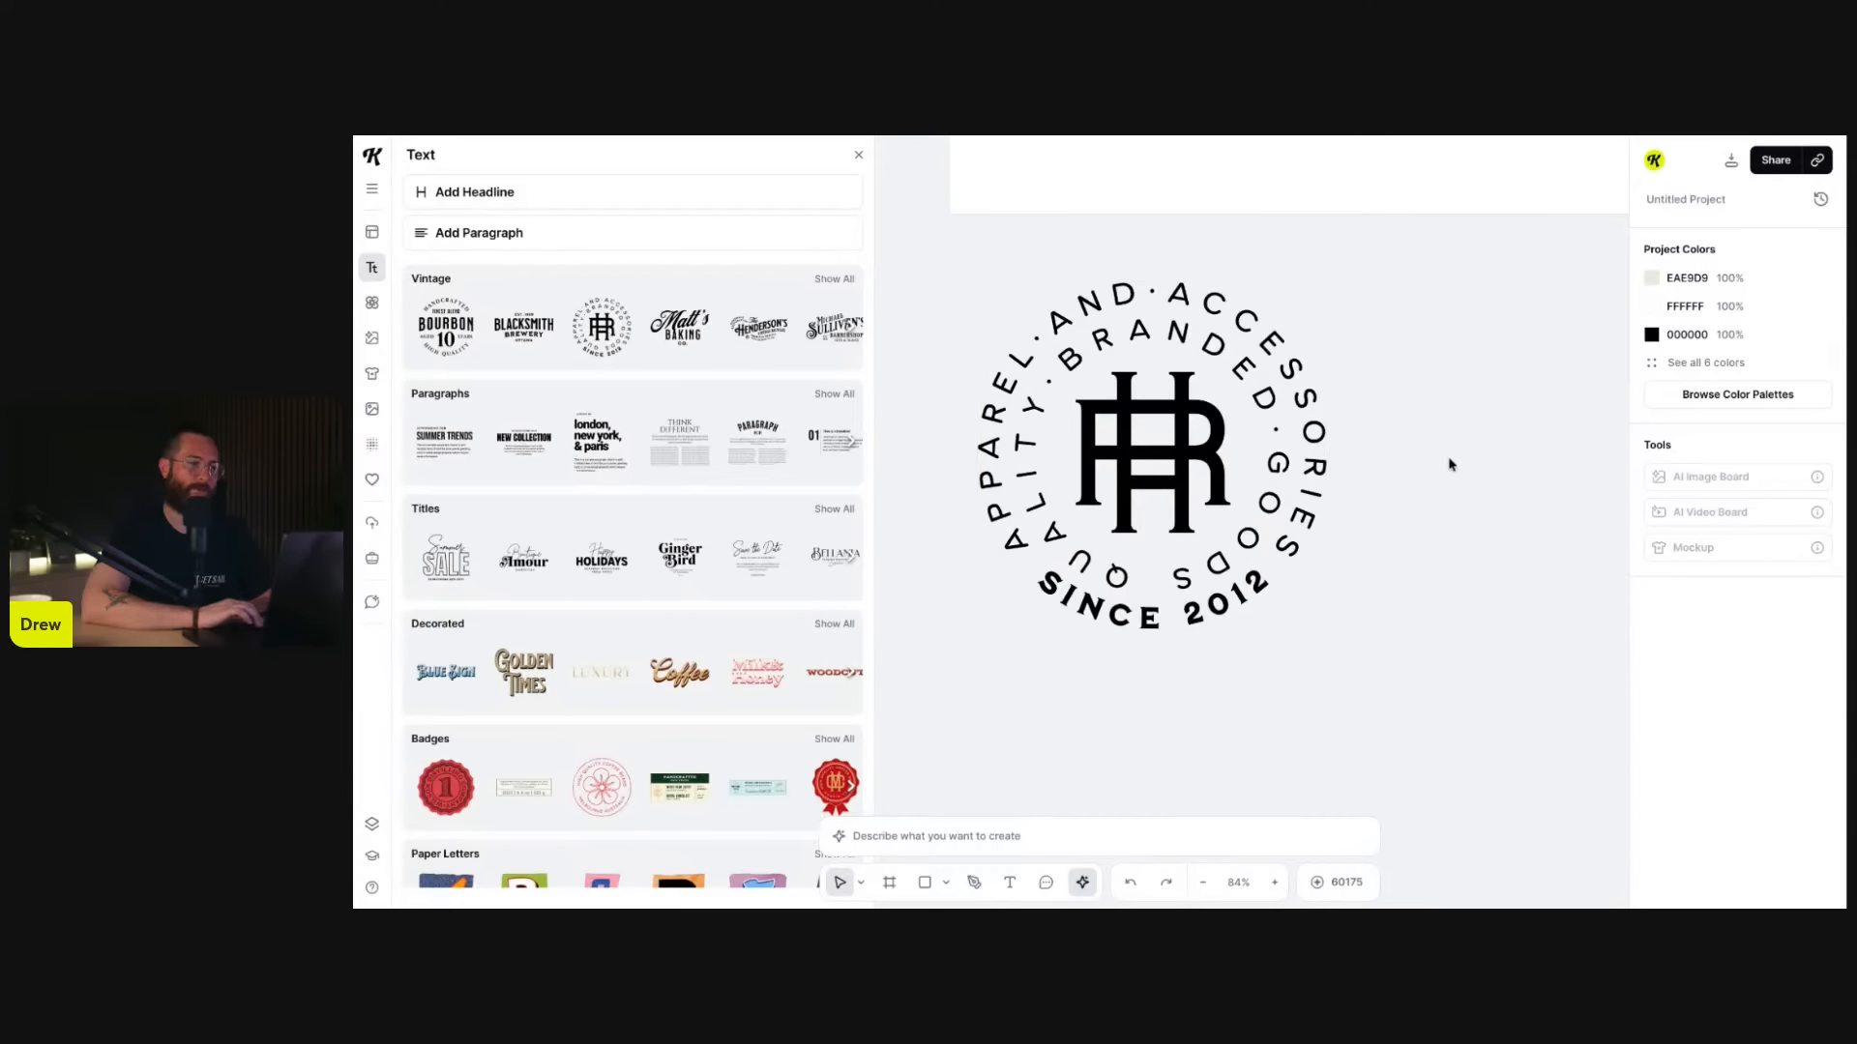
{"action": "scroll", "coordinate": [1451, 469], "scroll_direction": "up", "scroll_amount": 1}
{"action": "scroll", "coordinate": [1450, 469], "scroll_direction": "right", "scroll_amount": 1}
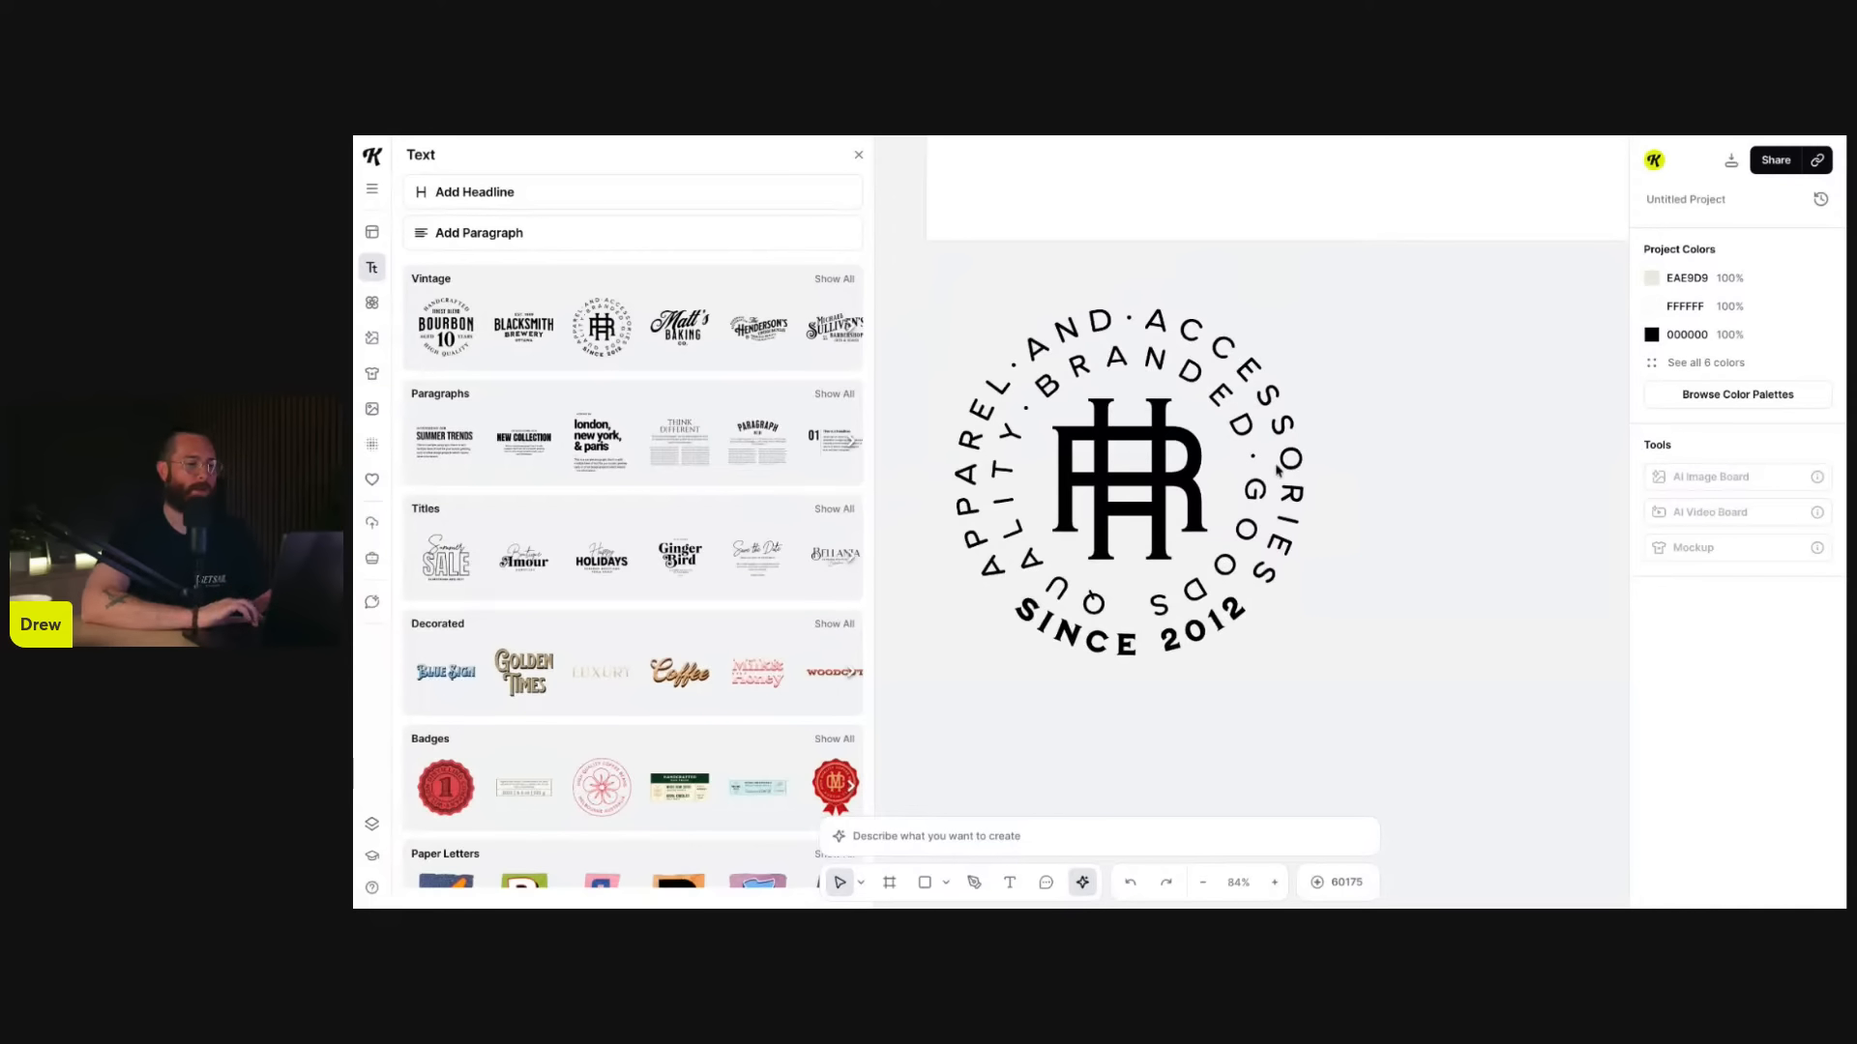
{"action": "left_click", "coordinate": [1165, 463]}
{"action": "mouse_move", "coordinate": [1157, 417]}
{"action": "left_mouse_down"}
{"action": "mouse_move", "coordinate": [1191, 335]}
{"action": "mouse_move", "coordinate": [1151, 428]}
{"action": "left_mouse_up"}
{"action": "left_click_drag", "start_coordinate": [1213, 352], "coordinate": [1342, 365]}
{"action": "left_click", "coordinate": [1396, 430]}
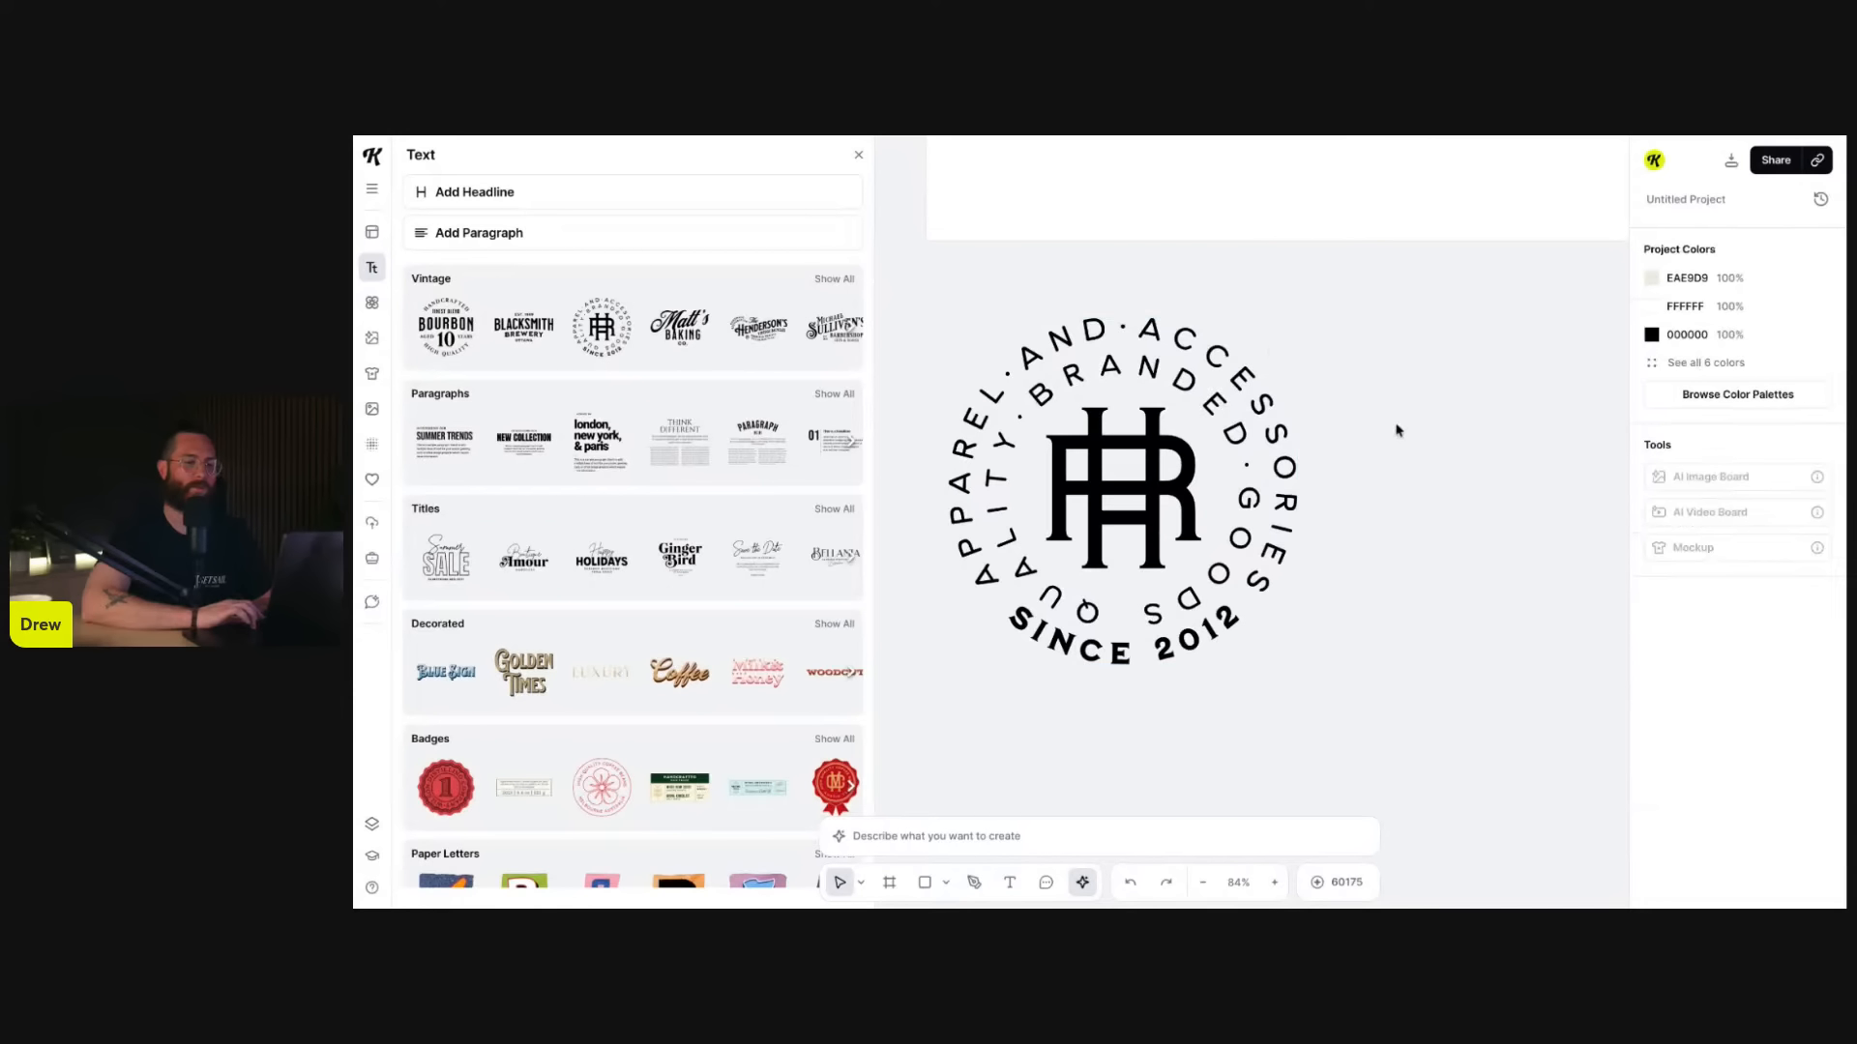
{"action": "left_click_drag", "start_coordinate": [1231, 486], "coordinate": [1252, 473]}
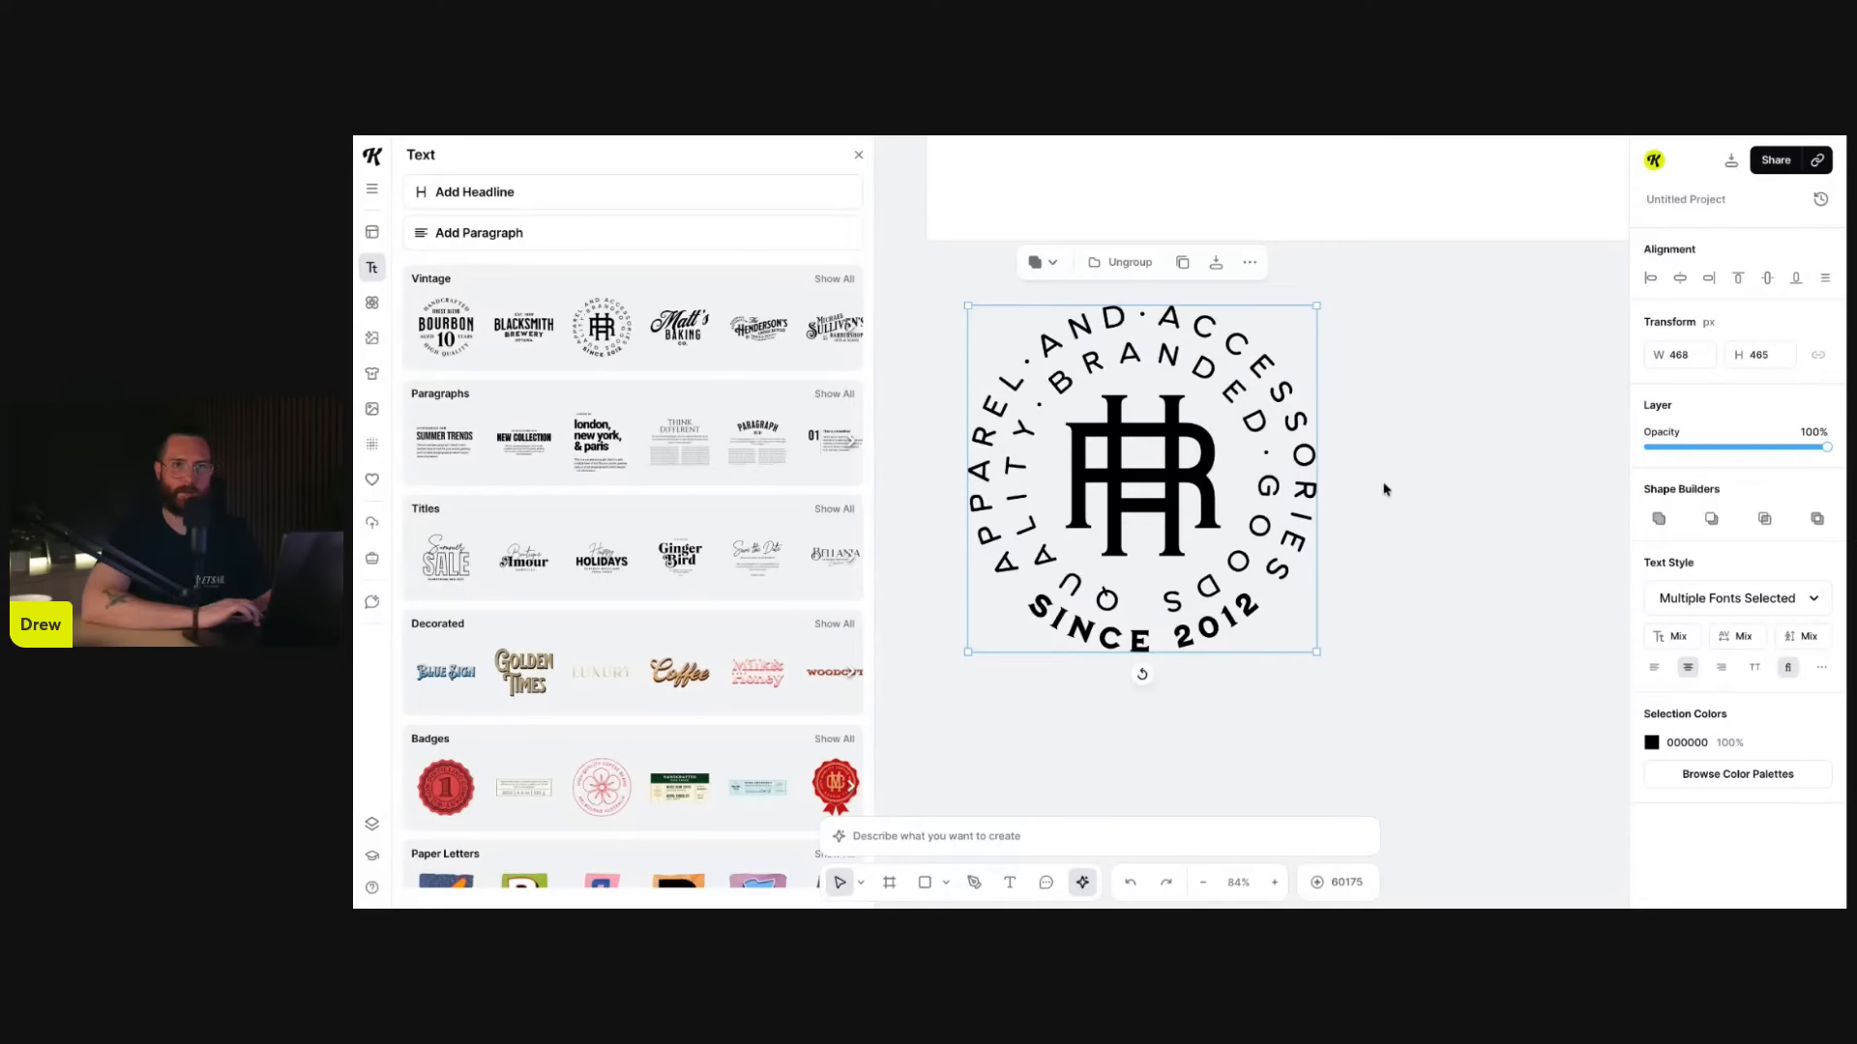
- Replace the monogram letters in the badge's center with "HM"
{"action": "double_click", "coordinate": [1173, 462]}
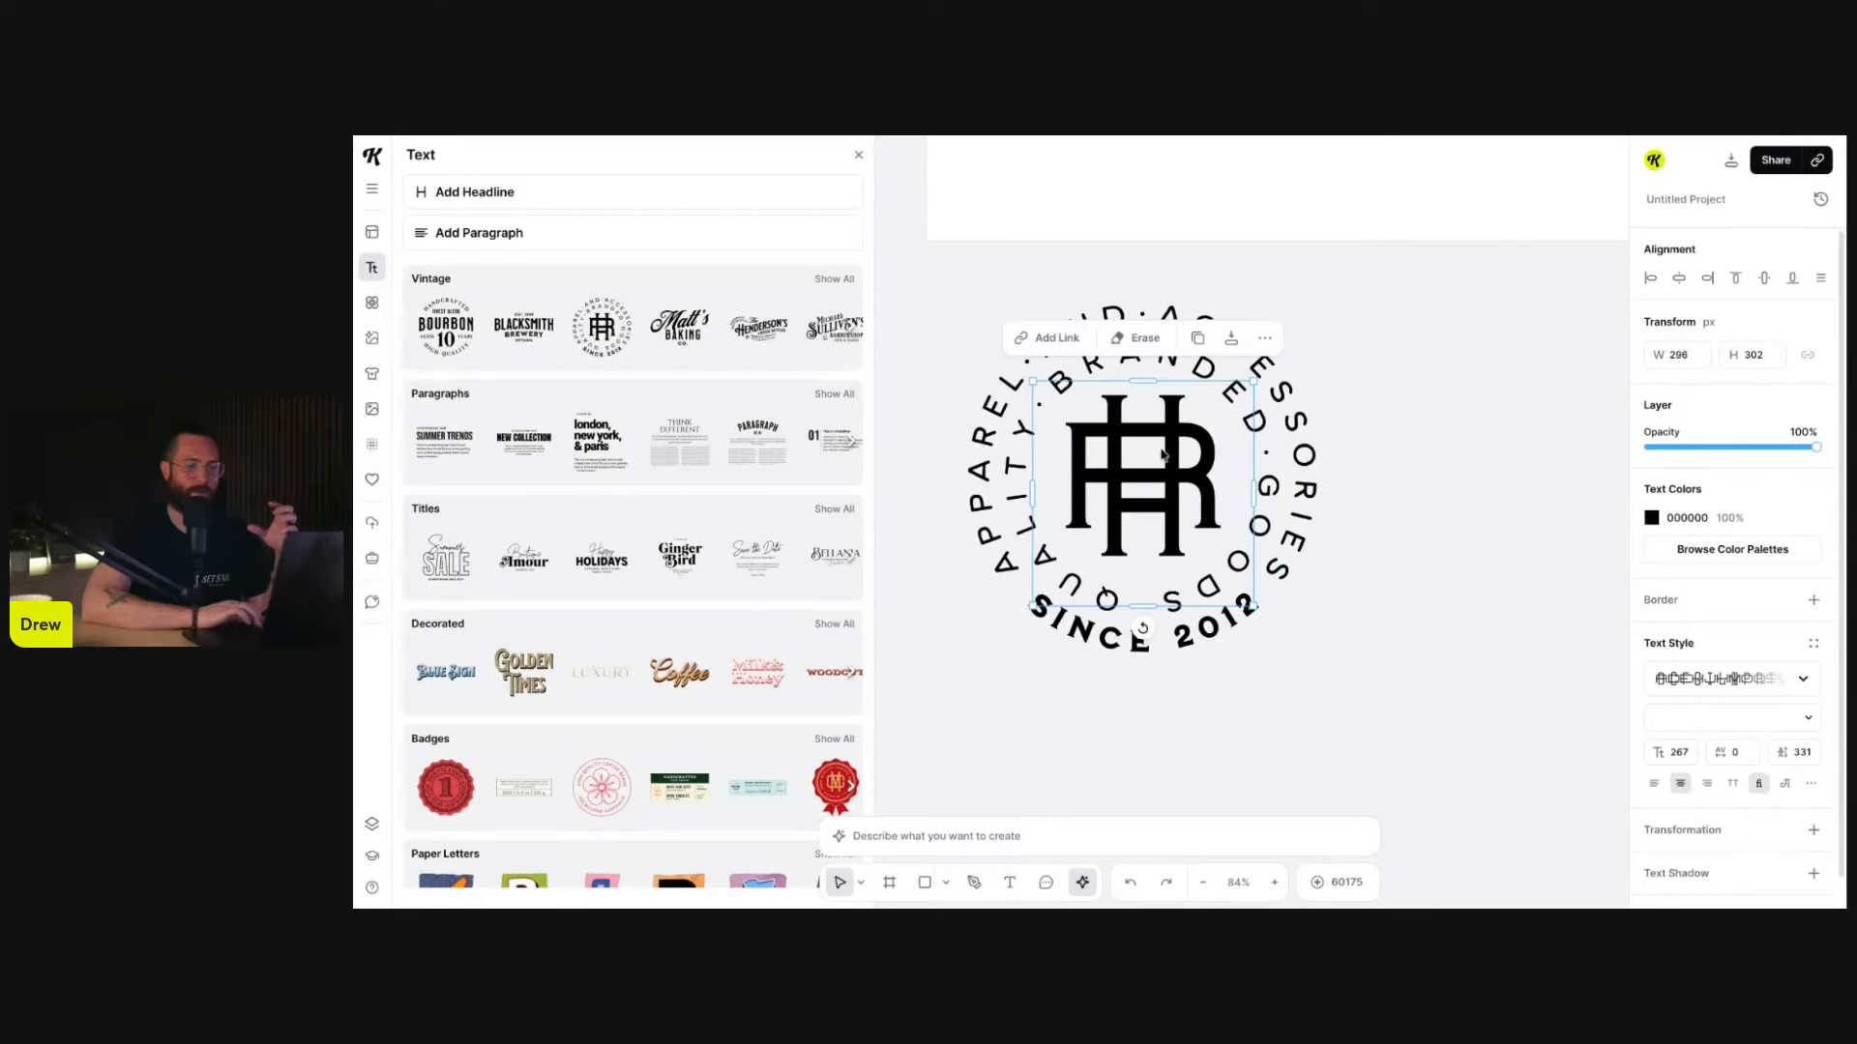
{"action": "double_click", "coordinate": [1175, 447]}
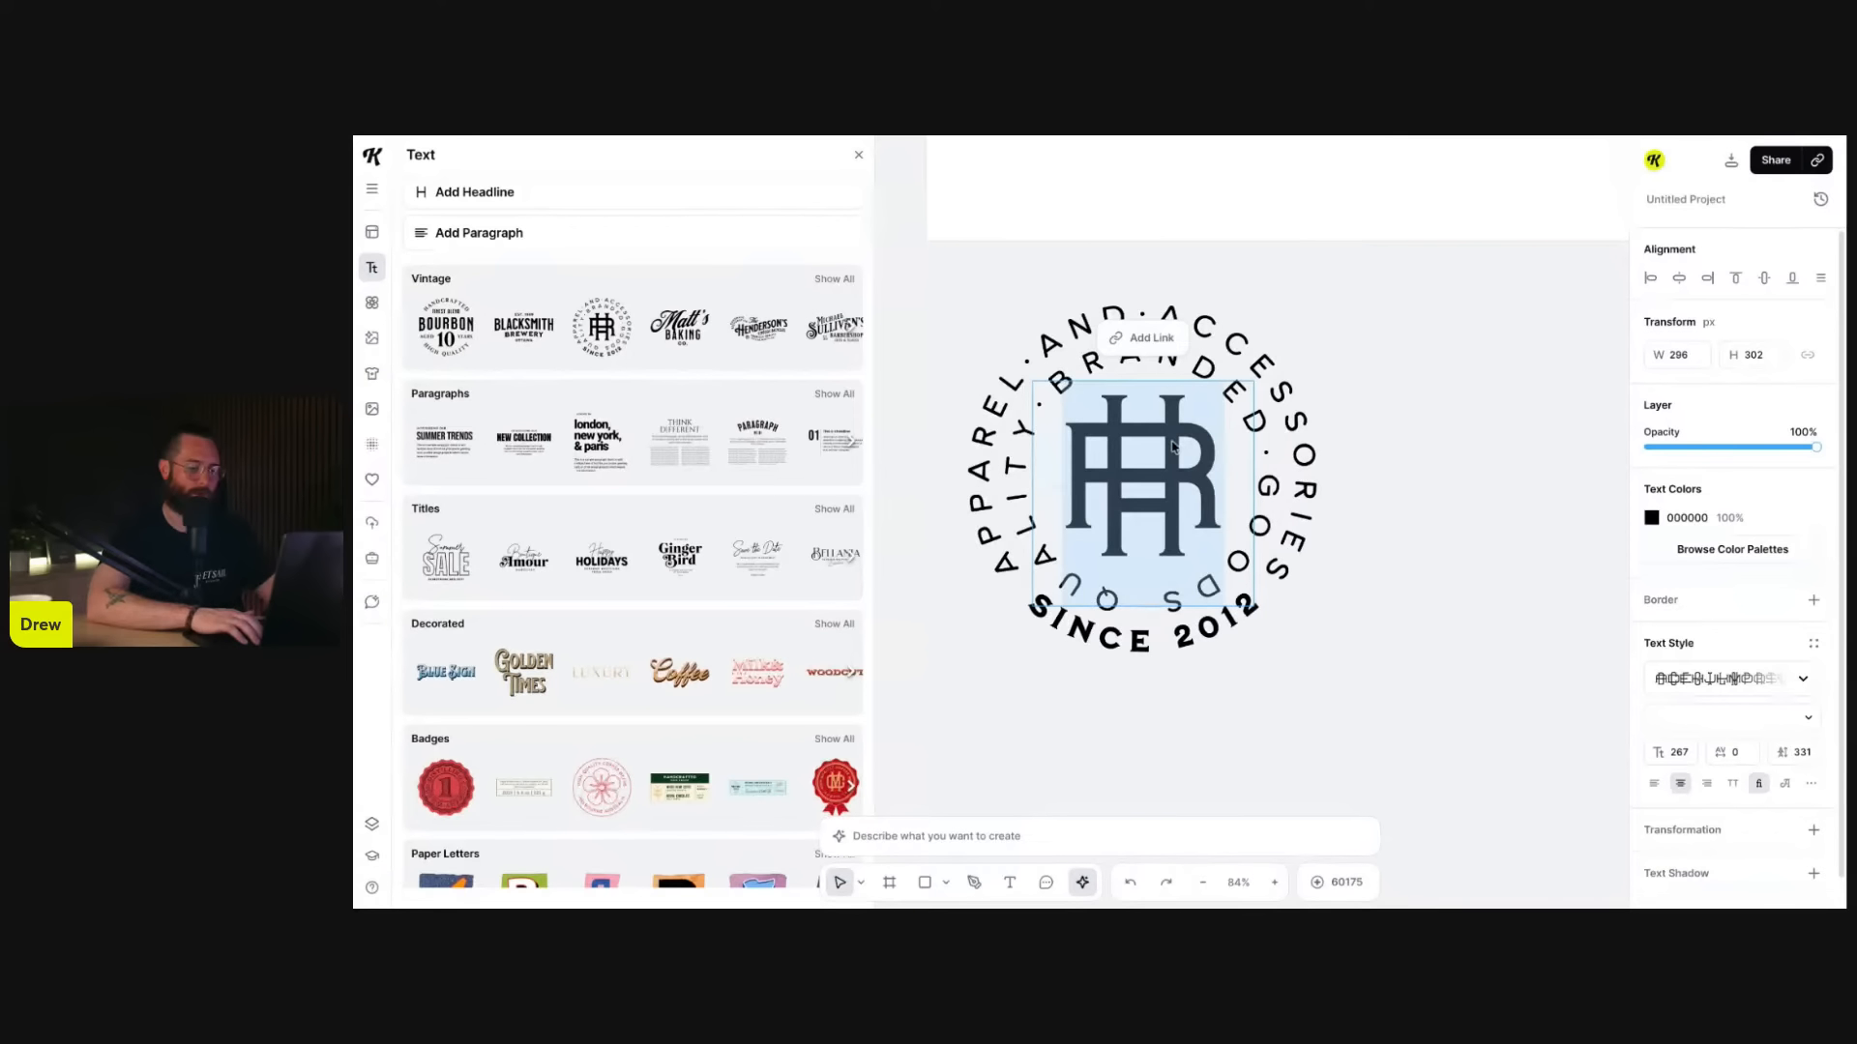
{"action": "type", "text": "HM"}
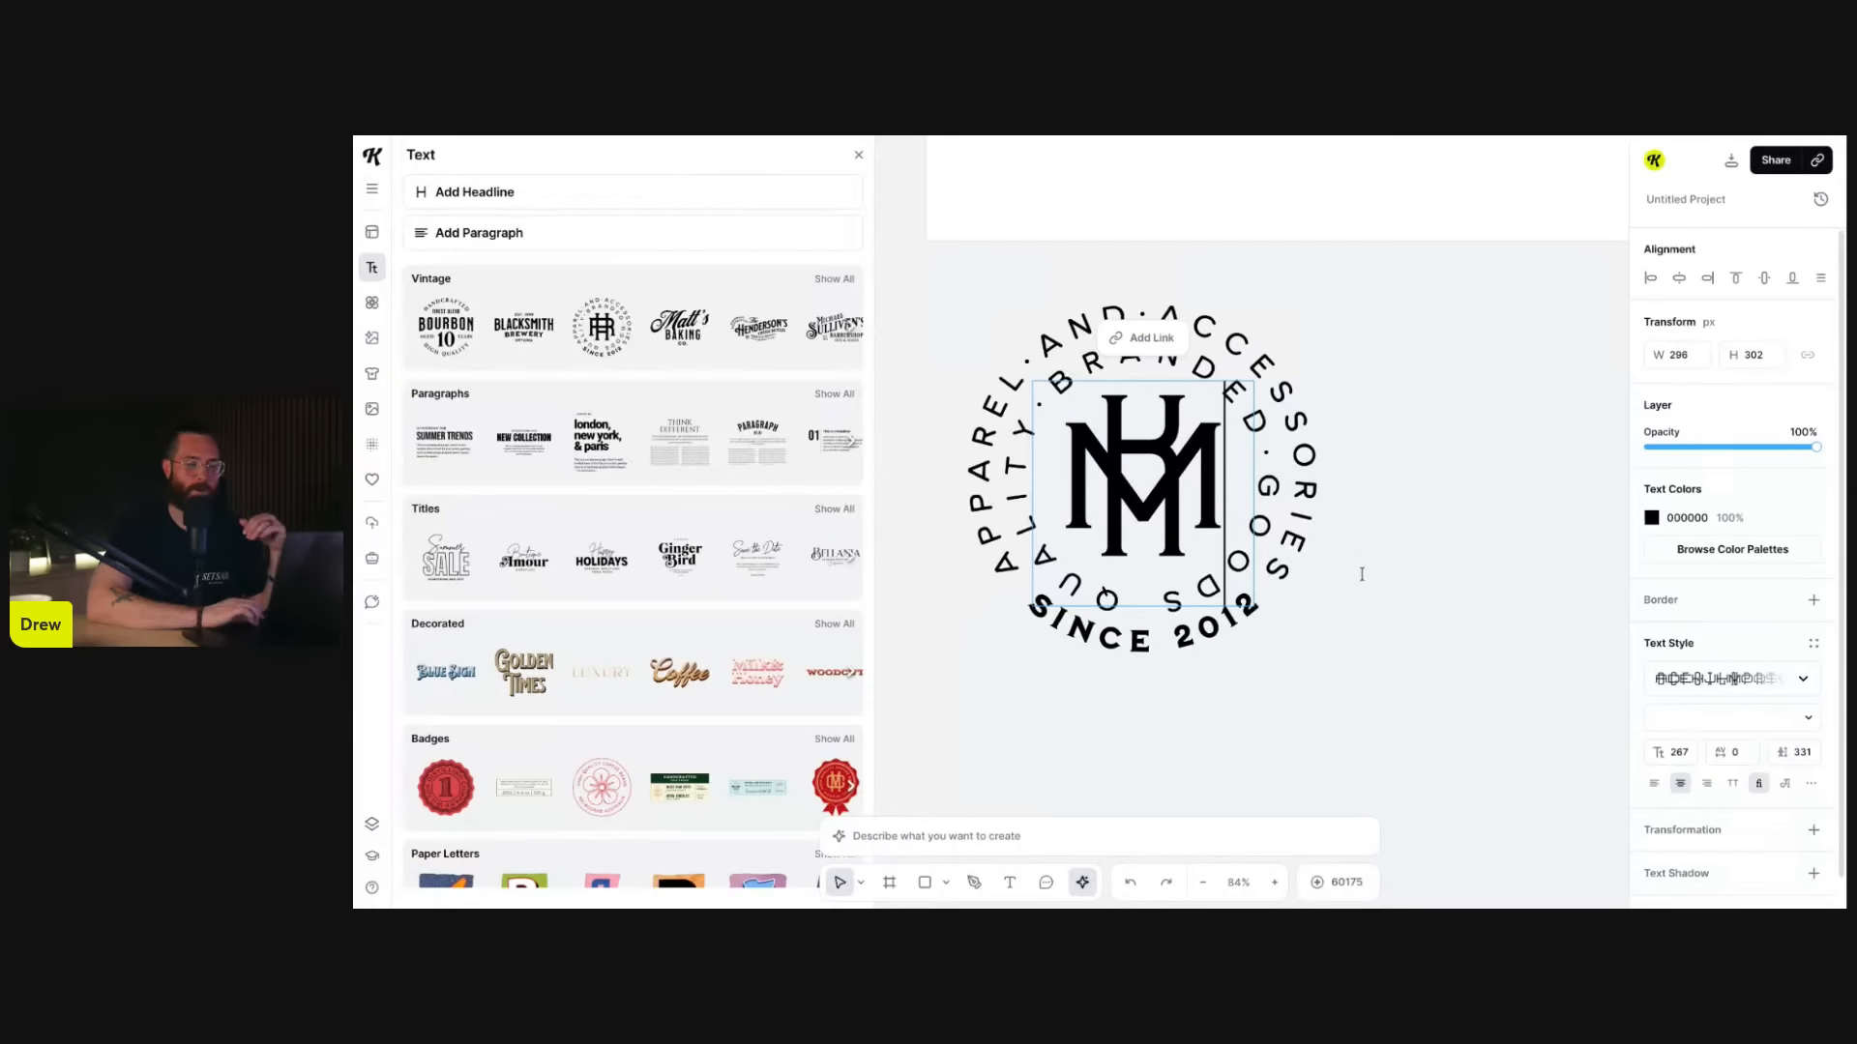
{"action": "left_click", "coordinate": [1525, 425]}
{"action": "left_click", "coordinate": [1531, 430]}
- Ungroup the badge, and select its HM monogram and the curved "SINCE 2012" text individually
{"action": "left_click", "coordinate": [1219, 447]}
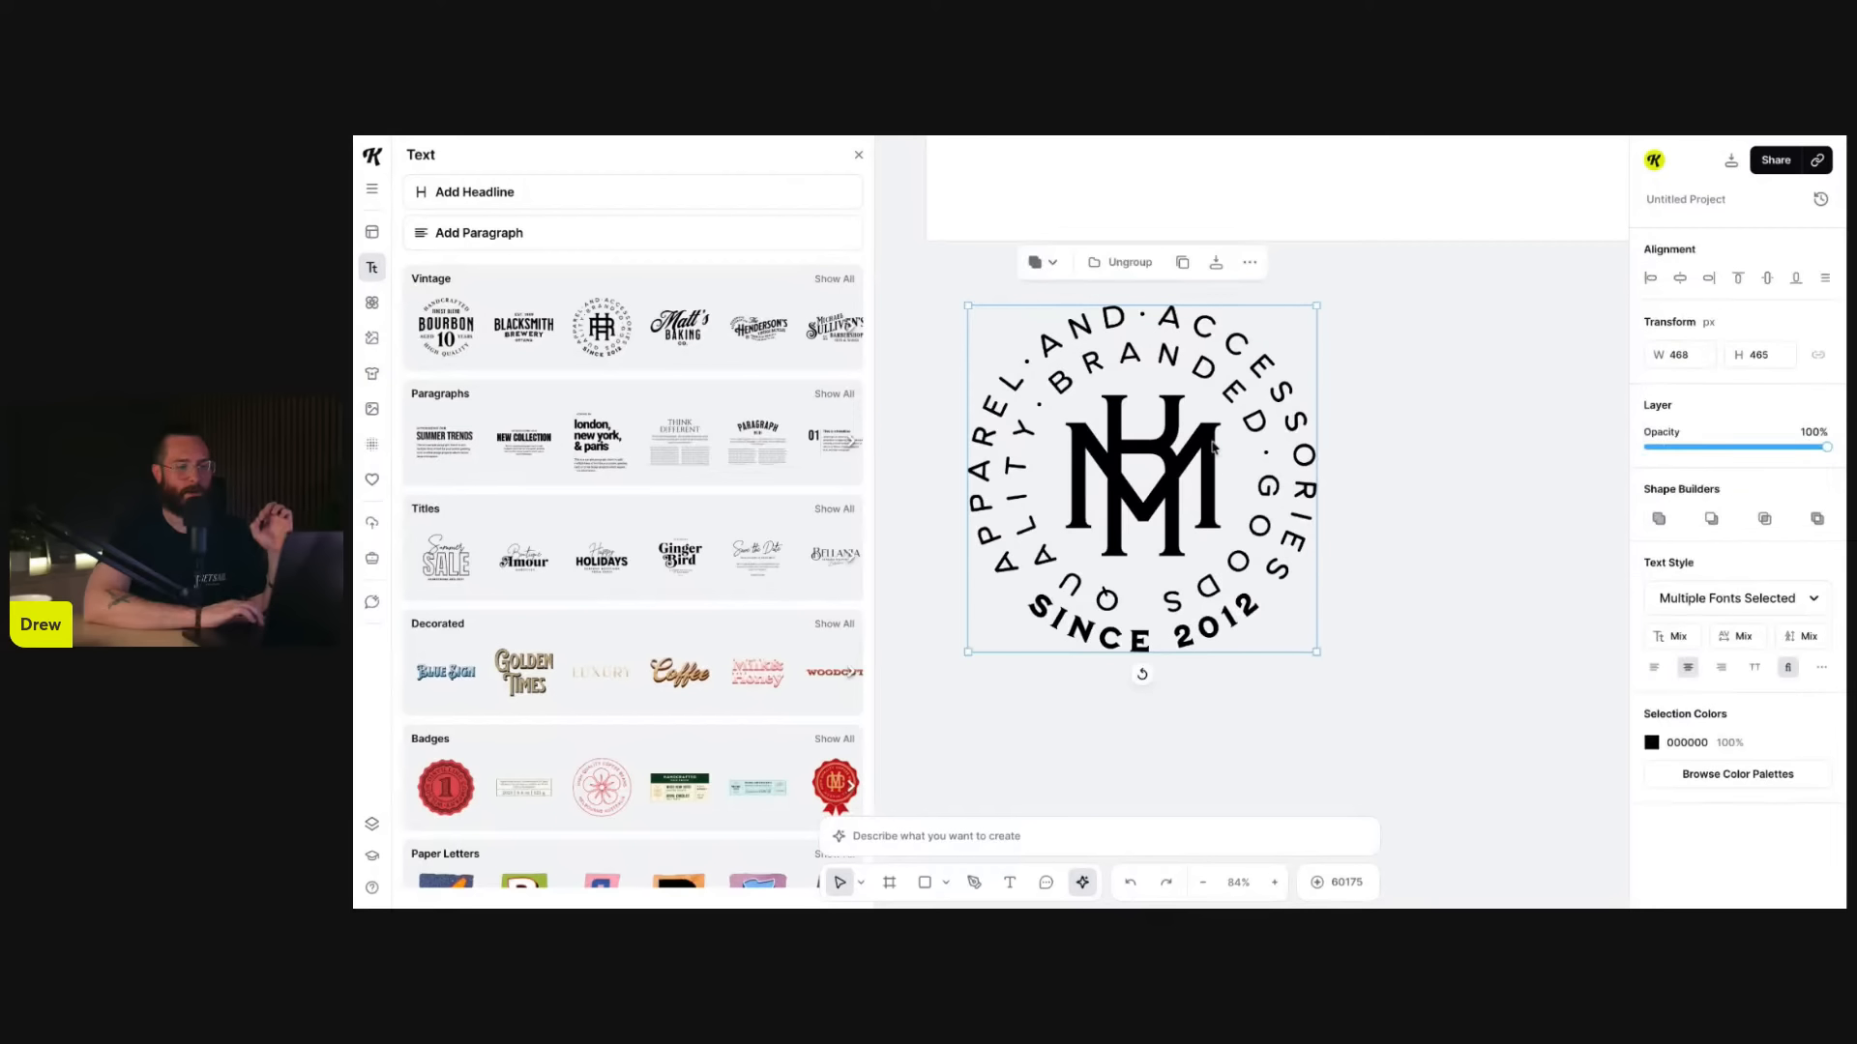
{"action": "left_click", "coordinate": [1122, 267]}
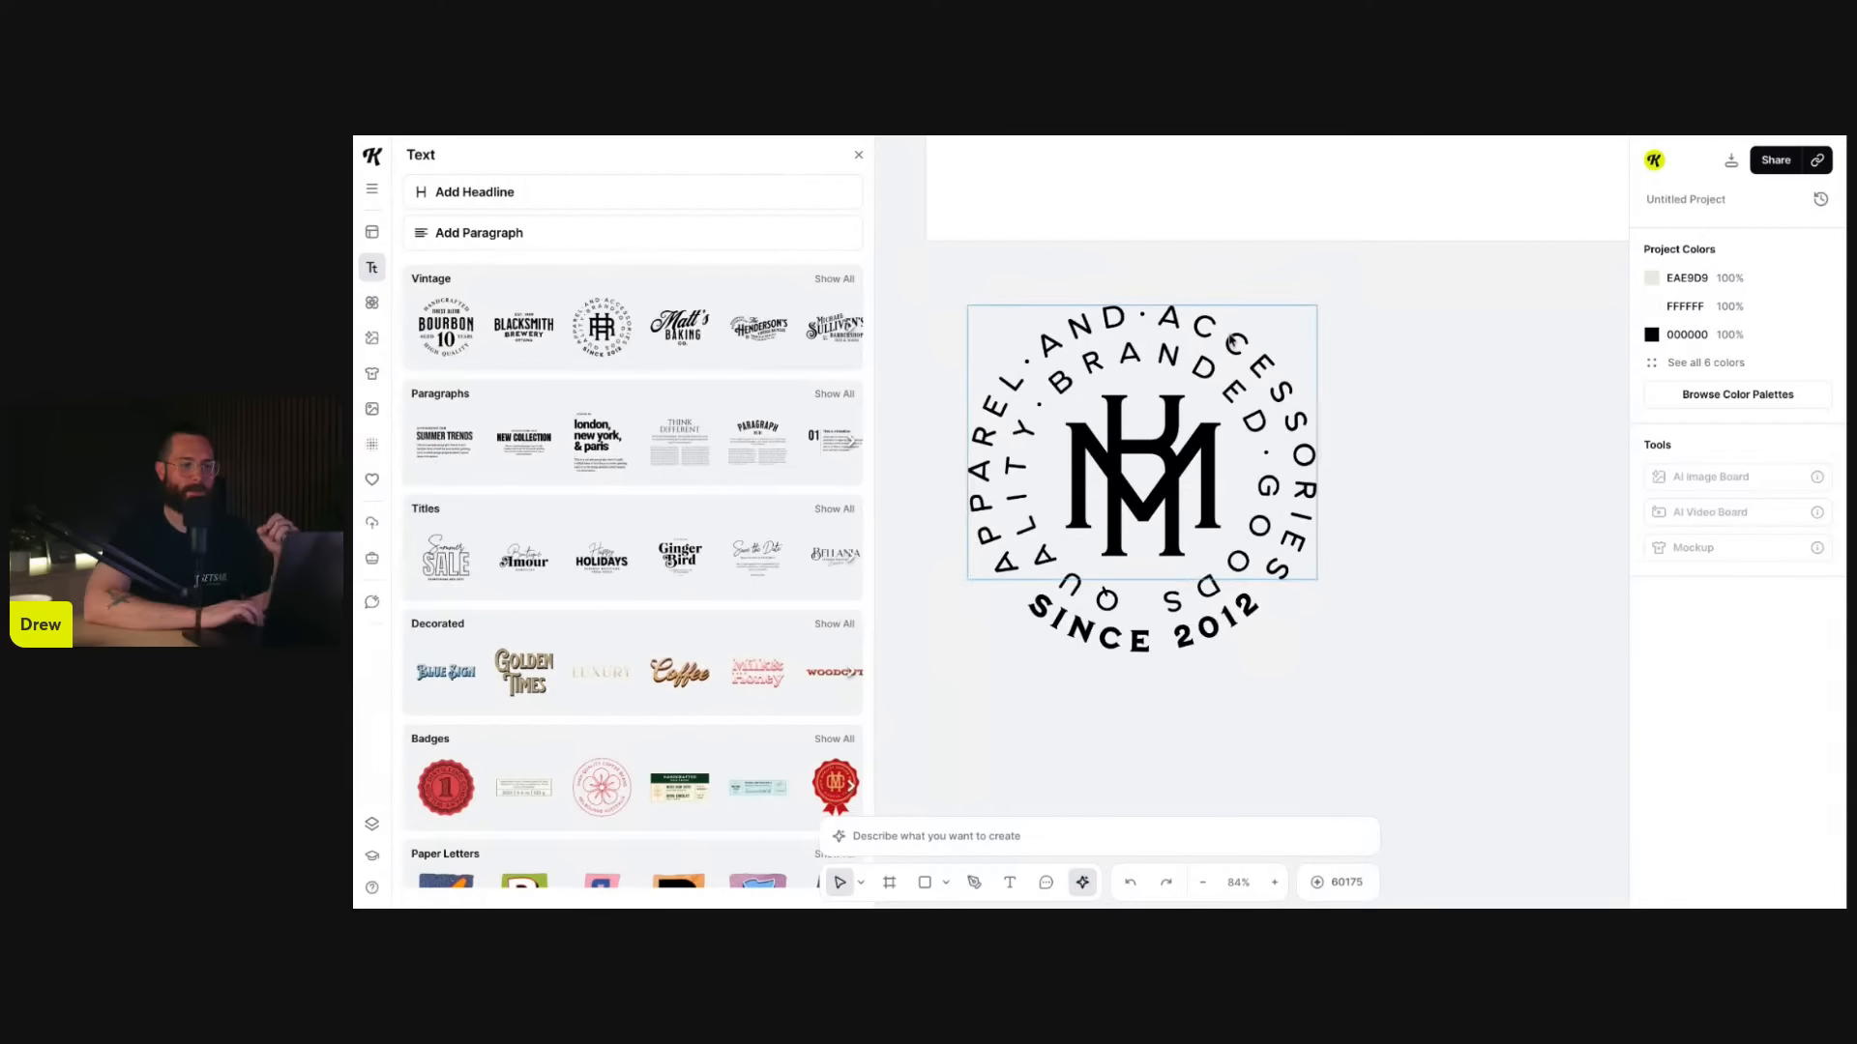
{"action": "left_click", "coordinate": [1206, 370]}
{"action": "left_click", "coordinate": [1225, 430]}
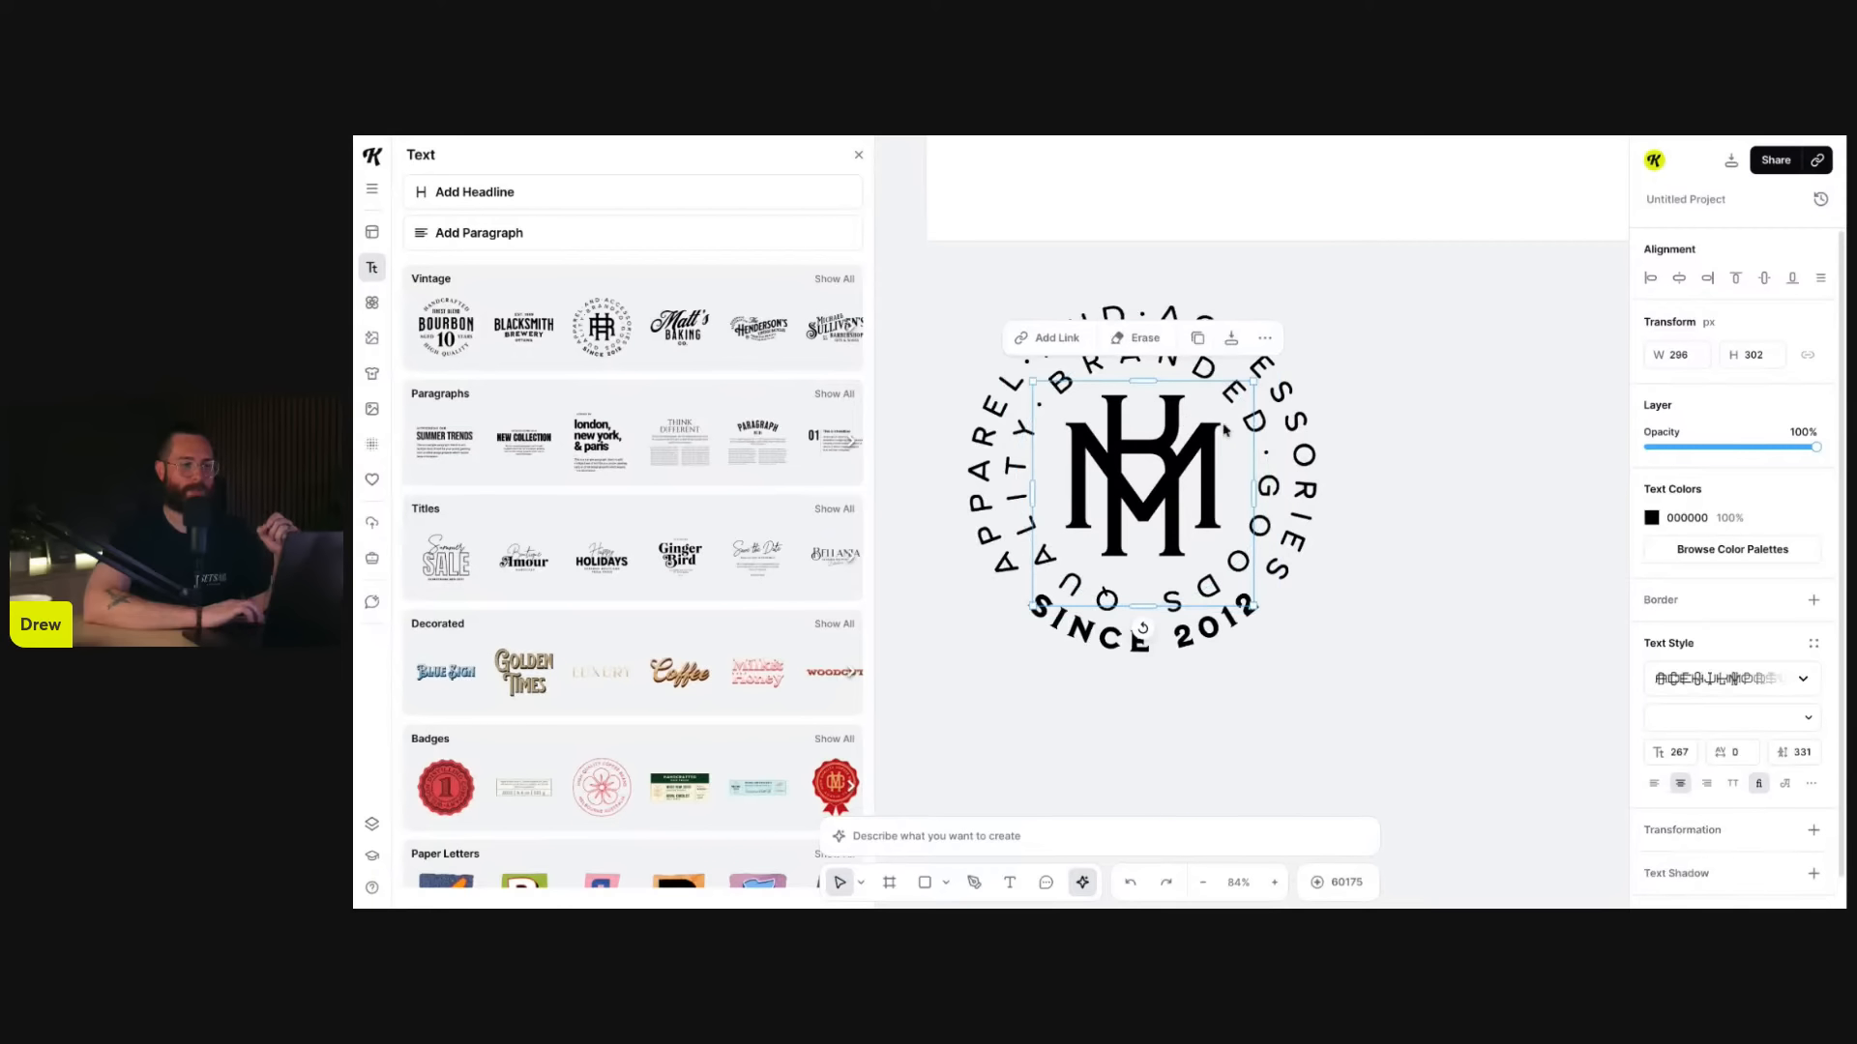
{"action": "left_click", "coordinate": [1219, 636]}
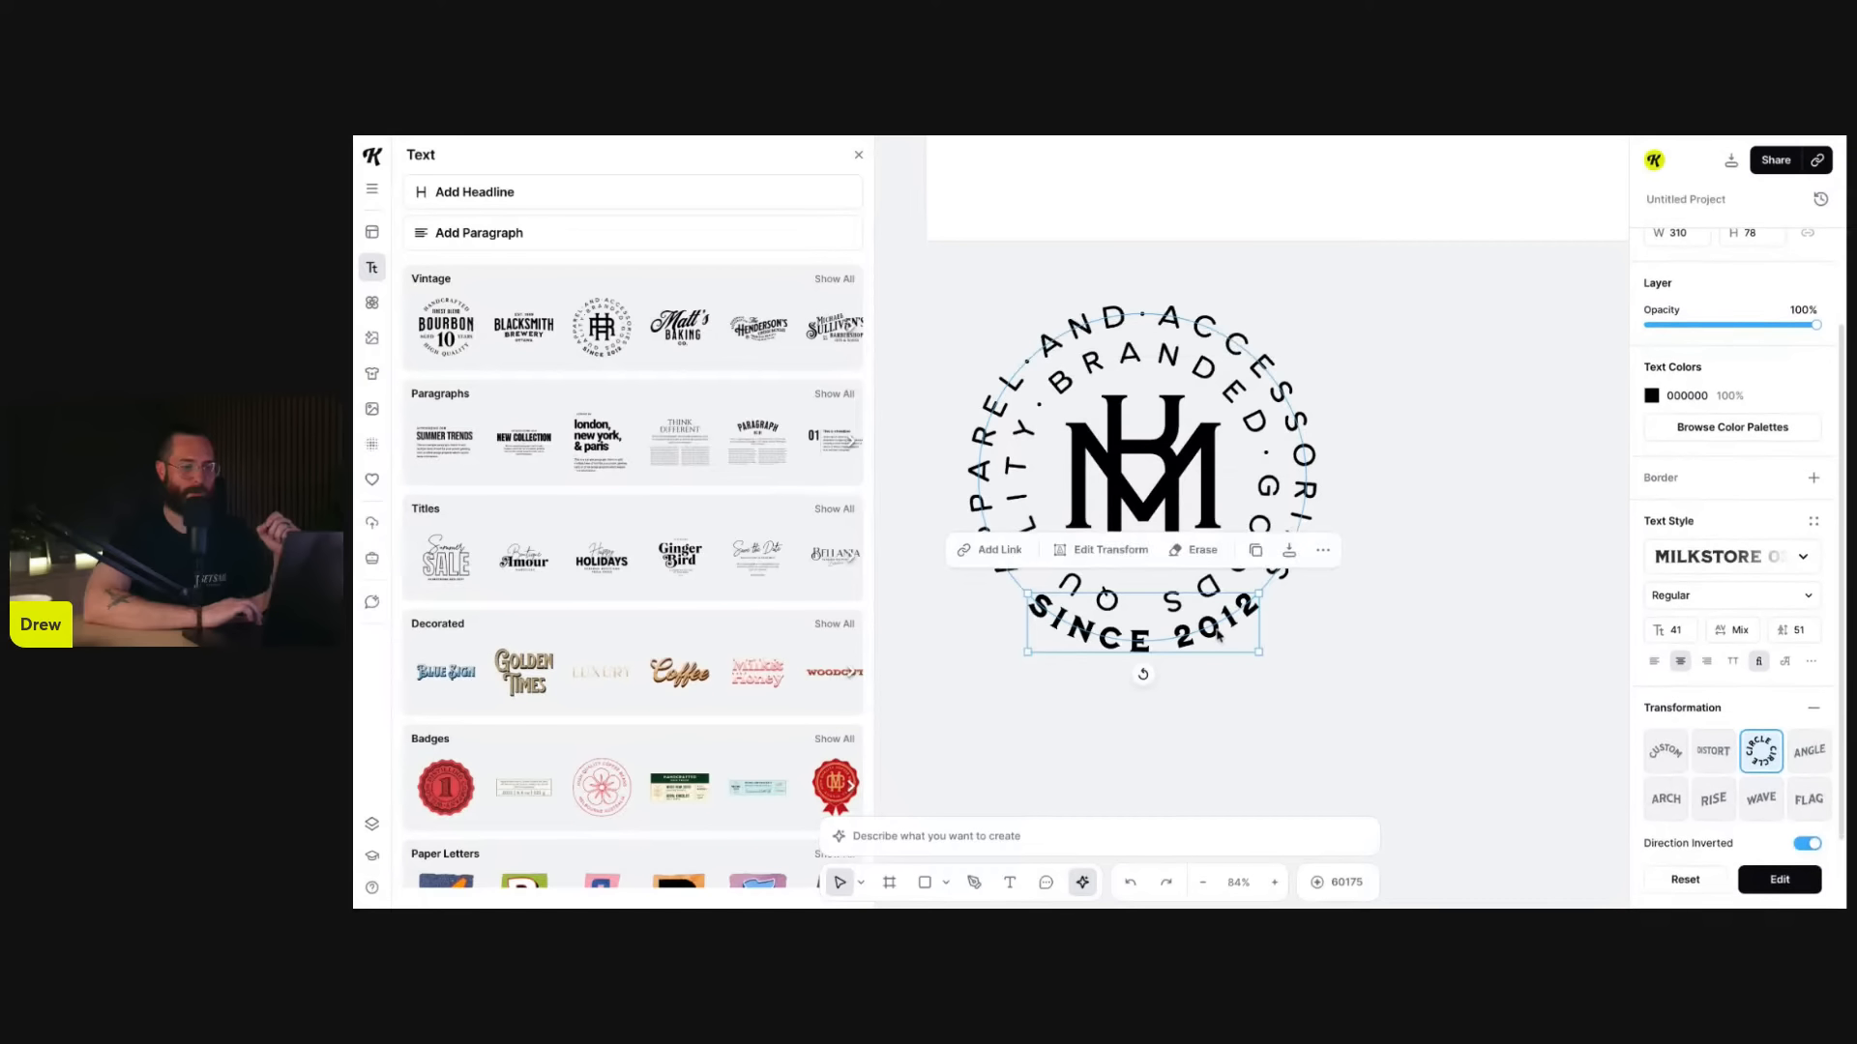
- Change the year in the curved text at the bottom of the badge so it reads "SINCE 2026"
{"action": "double_click", "coordinate": [1236, 627]}
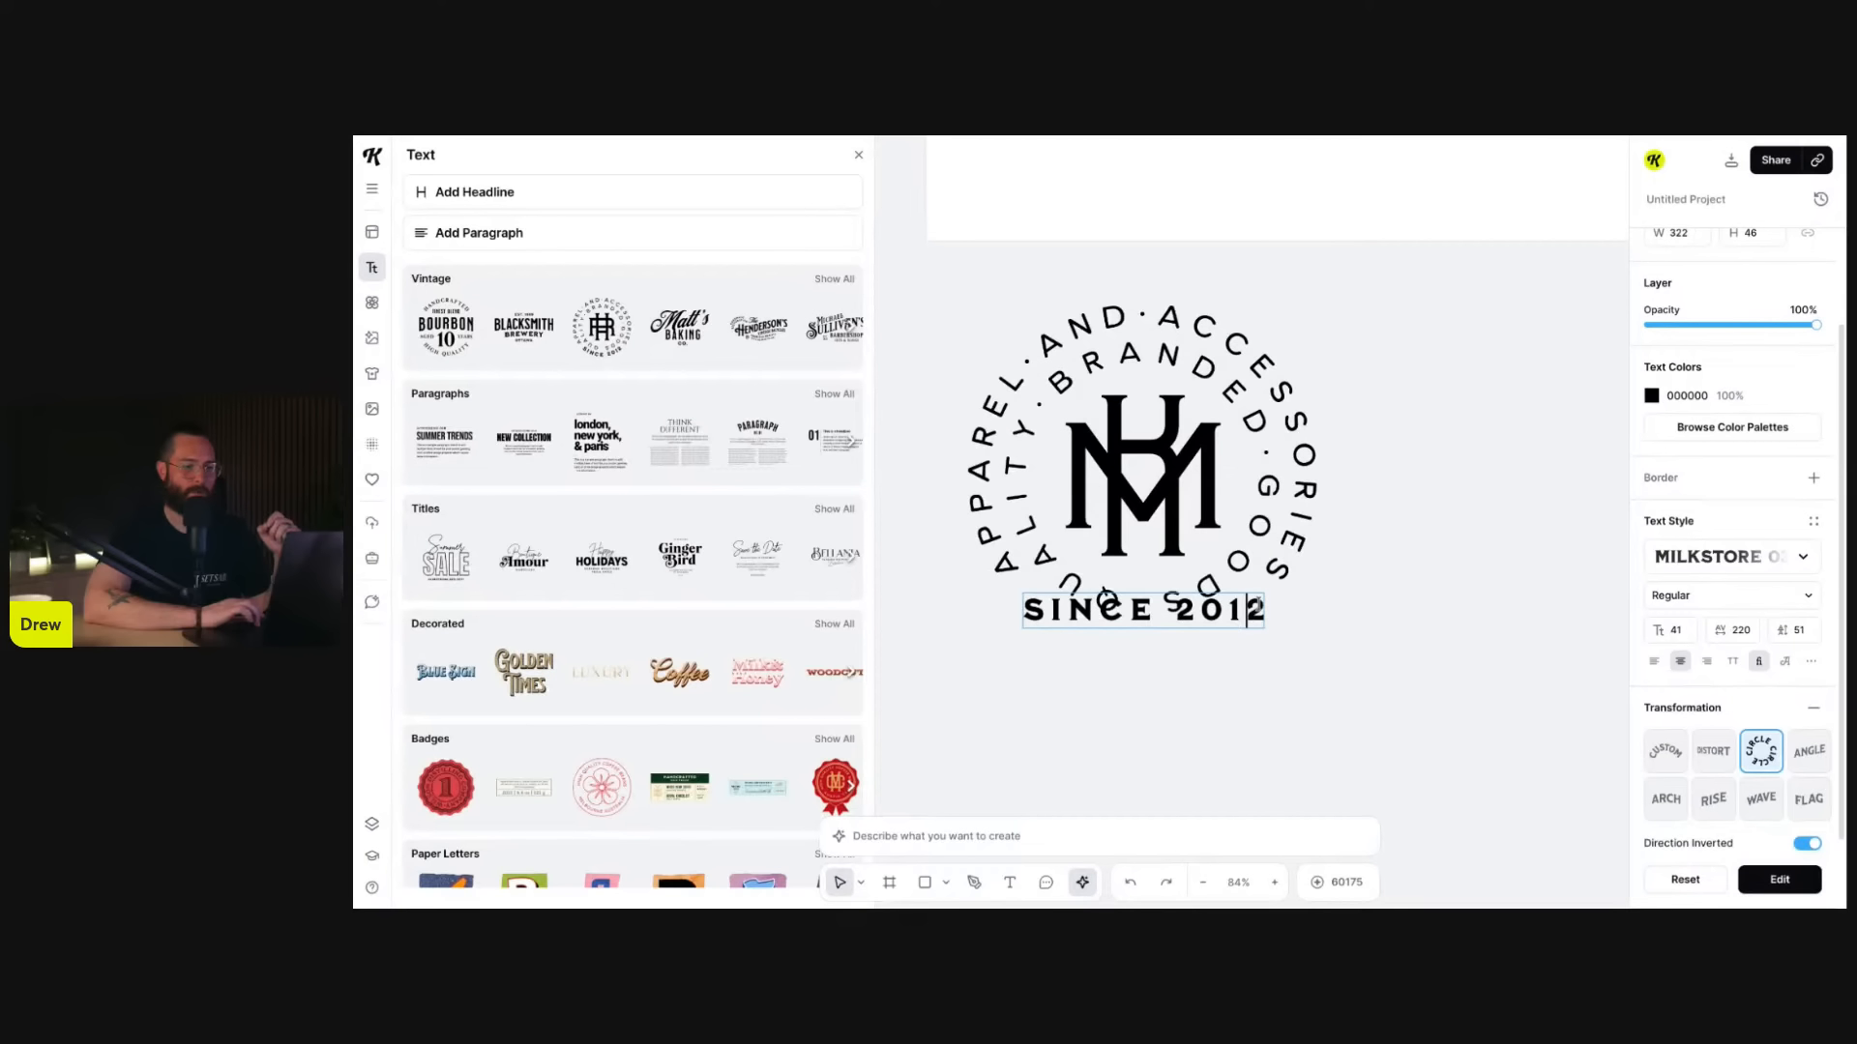
{"action": "key", "text": "BackSpace"}
{"action": "key", "text": "BackSpace"}
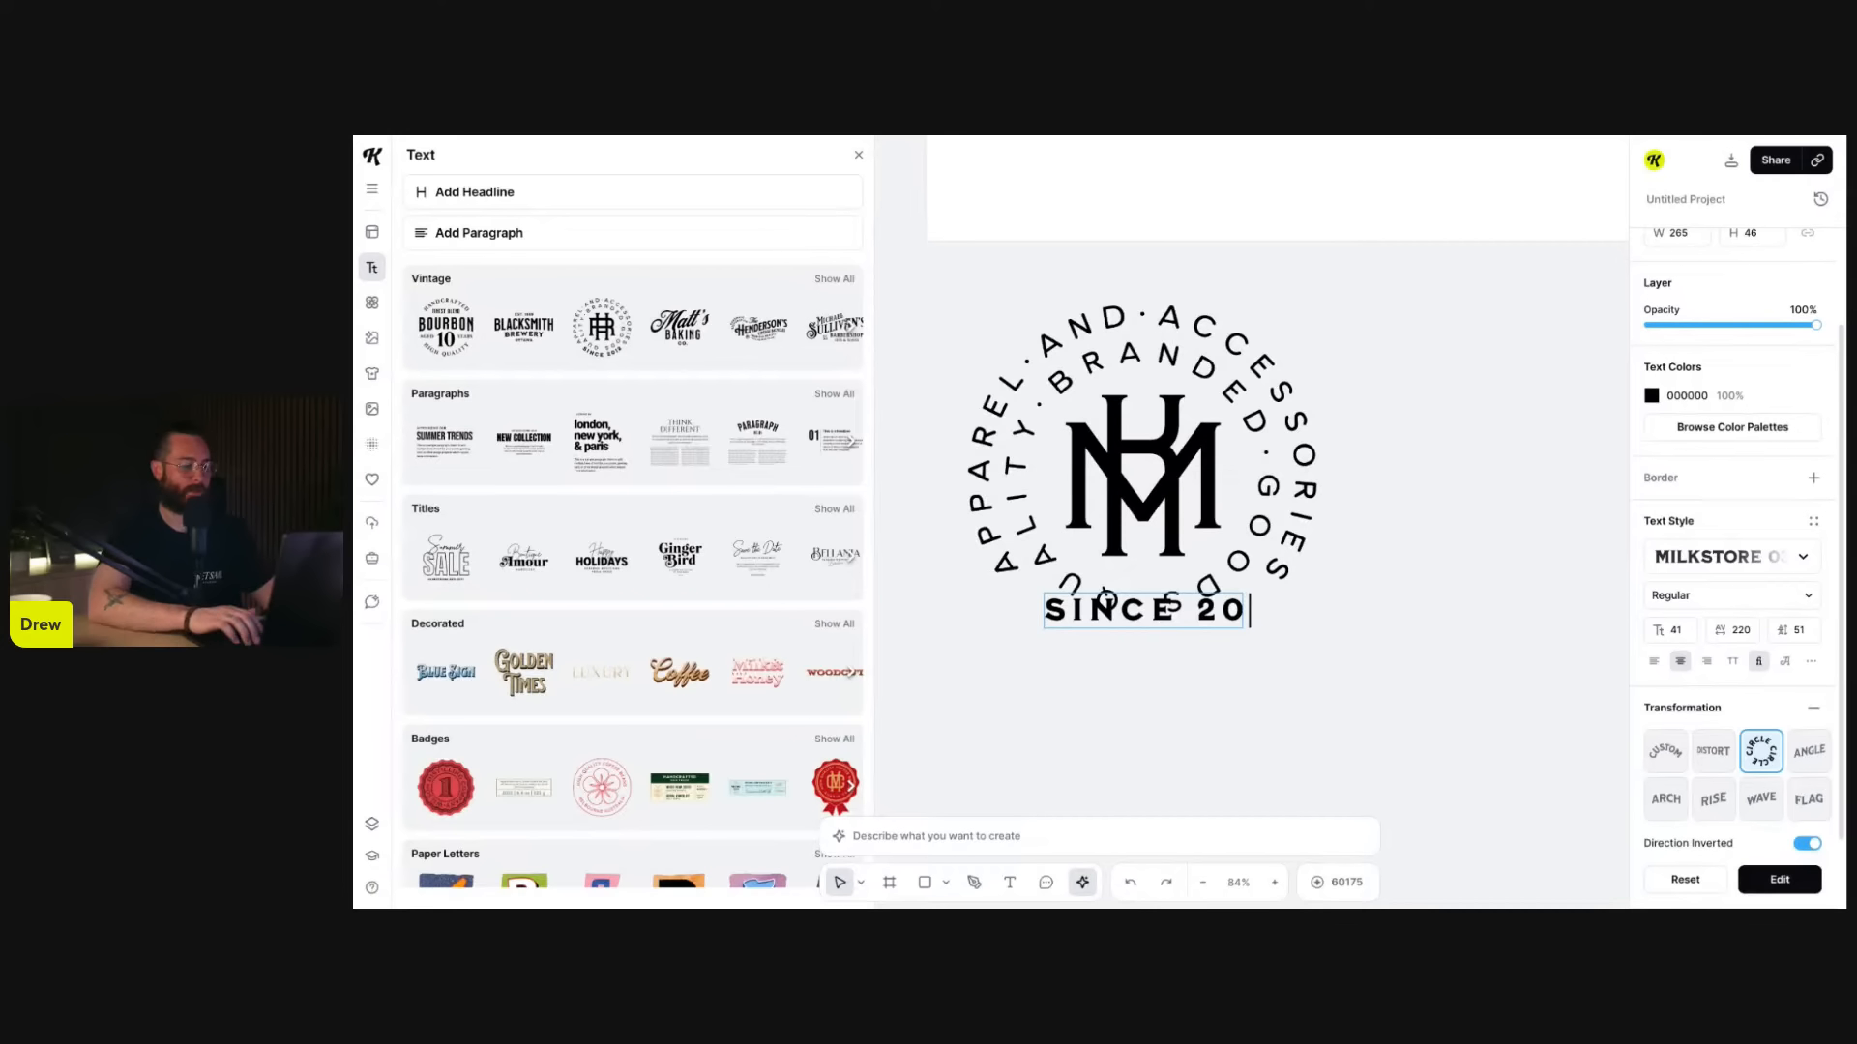
{"action": "type", "text": "26"}
{"action": "key", "text": "Escape"}
{"action": "left_click", "coordinate": [1380, 624]}
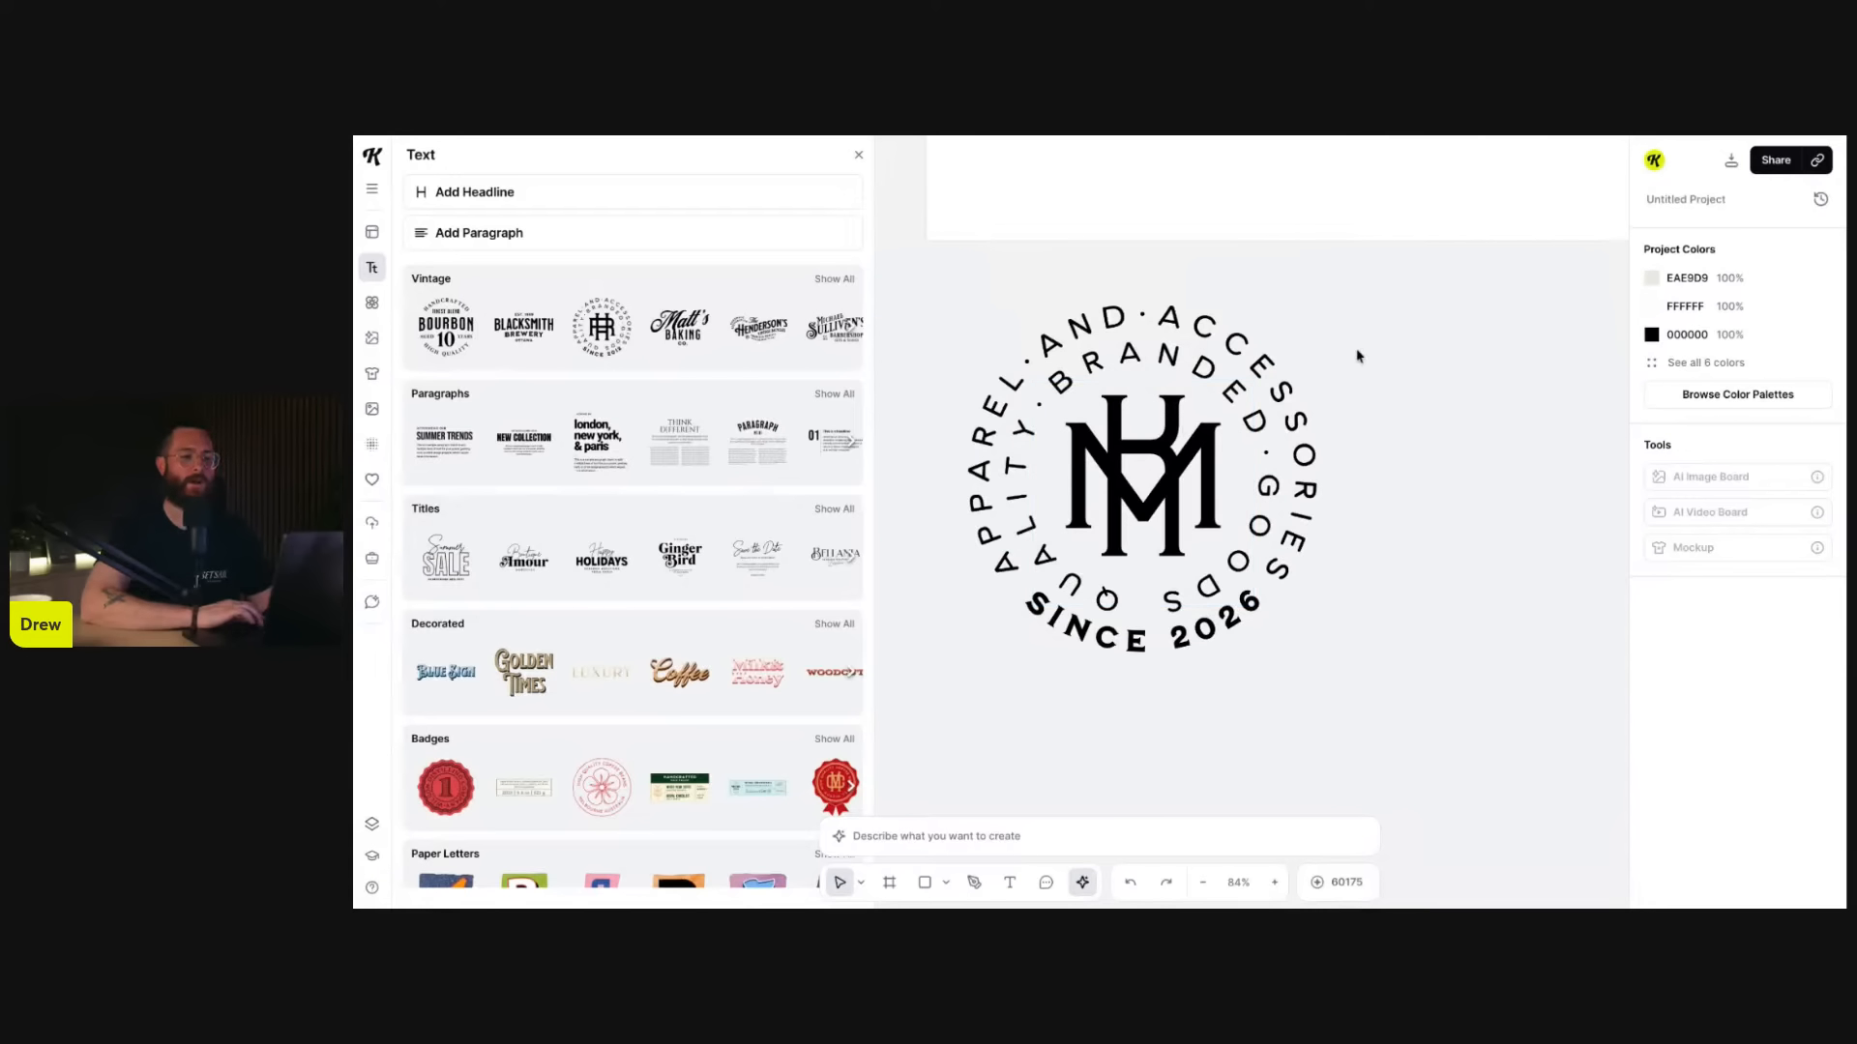
- Try moving the monogram out of the badge's center; undo the move, redo it, and undo it again
{"action": "left_click_drag", "start_coordinate": [1141, 455], "coordinate": [1374, 461]}
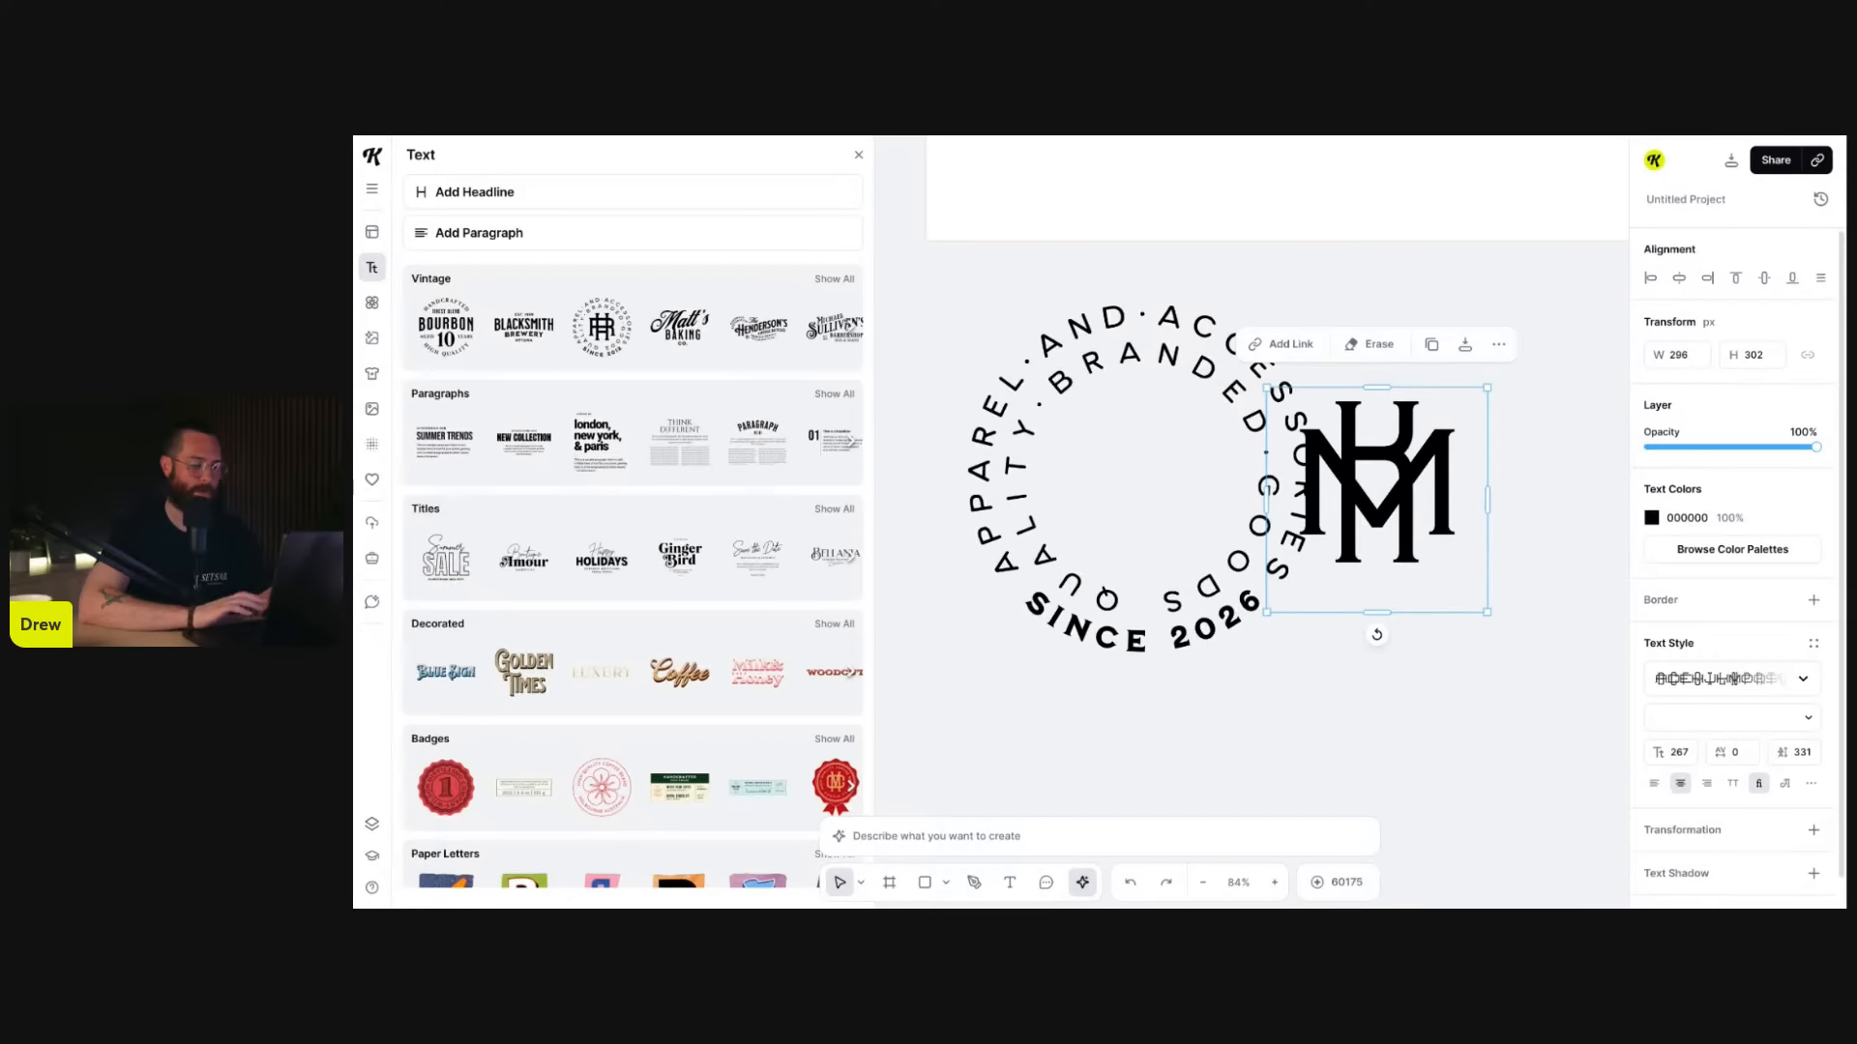
{"action": "key", "text": "ctrl+z"}
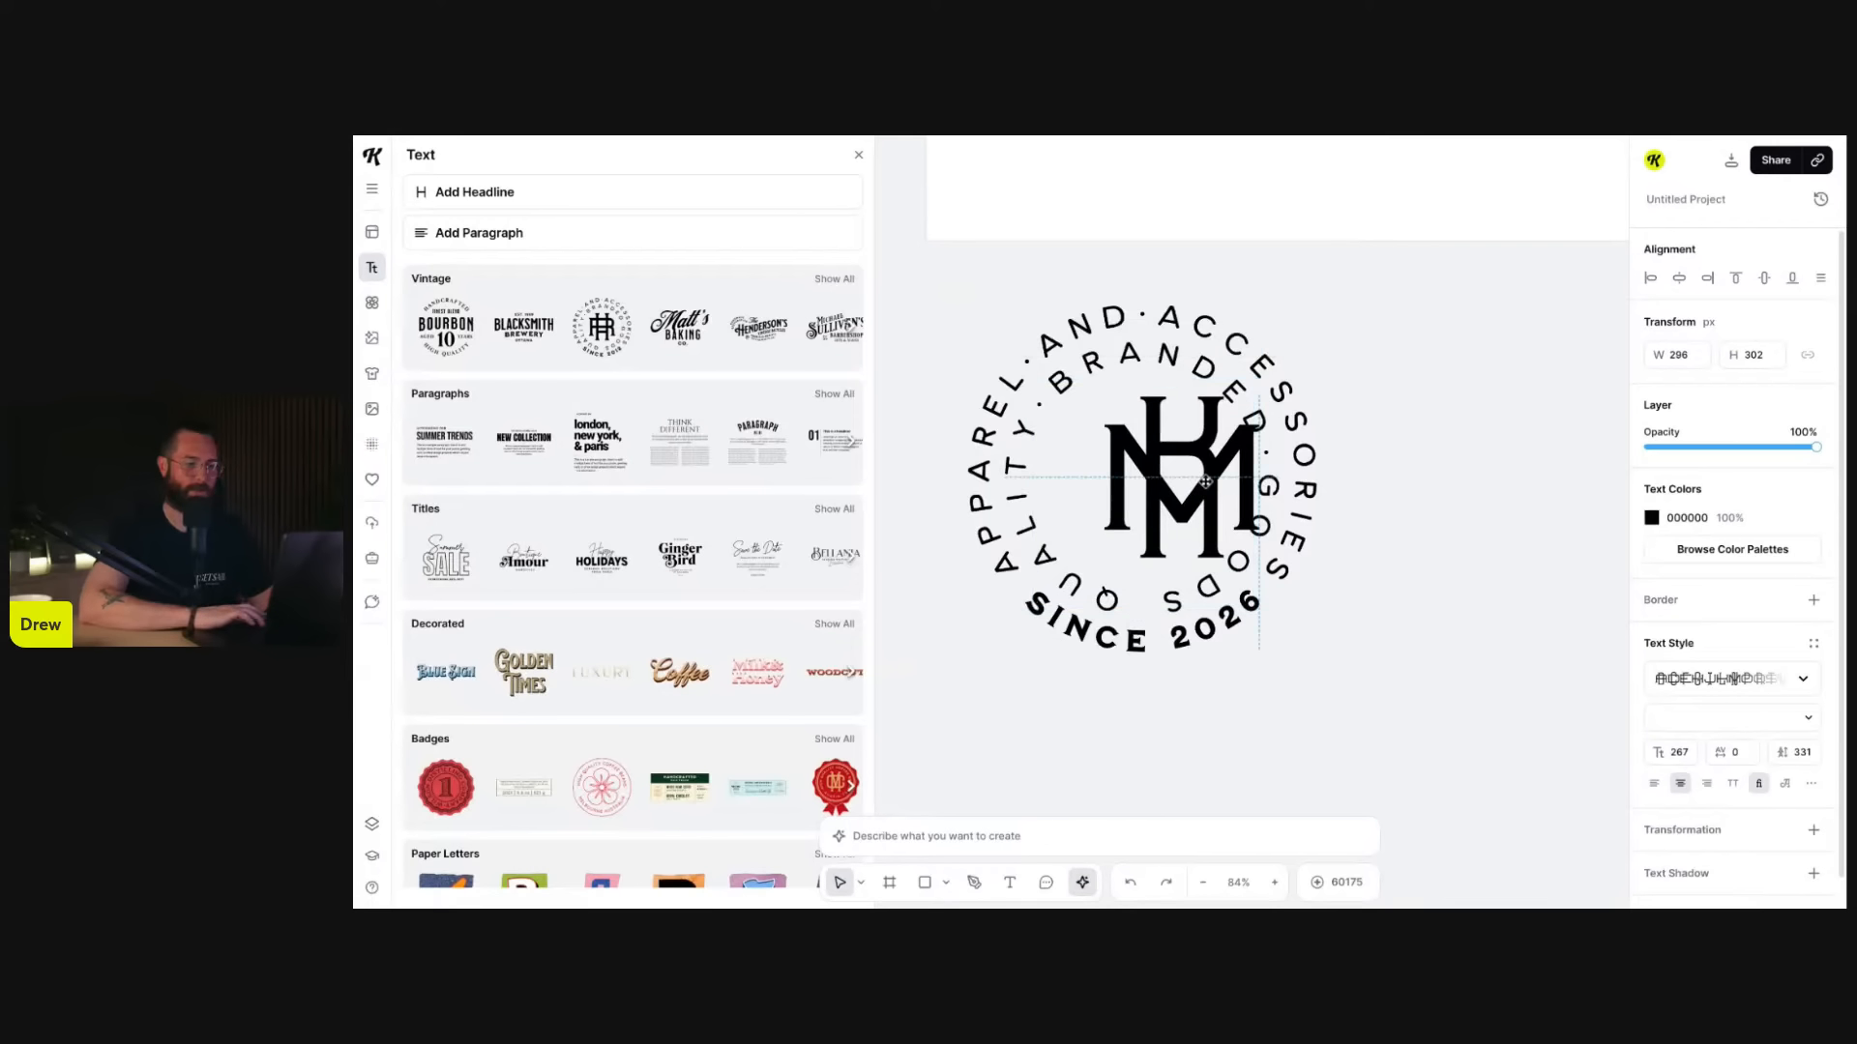
{"action": "key", "text": "ctrl+shift+z"}
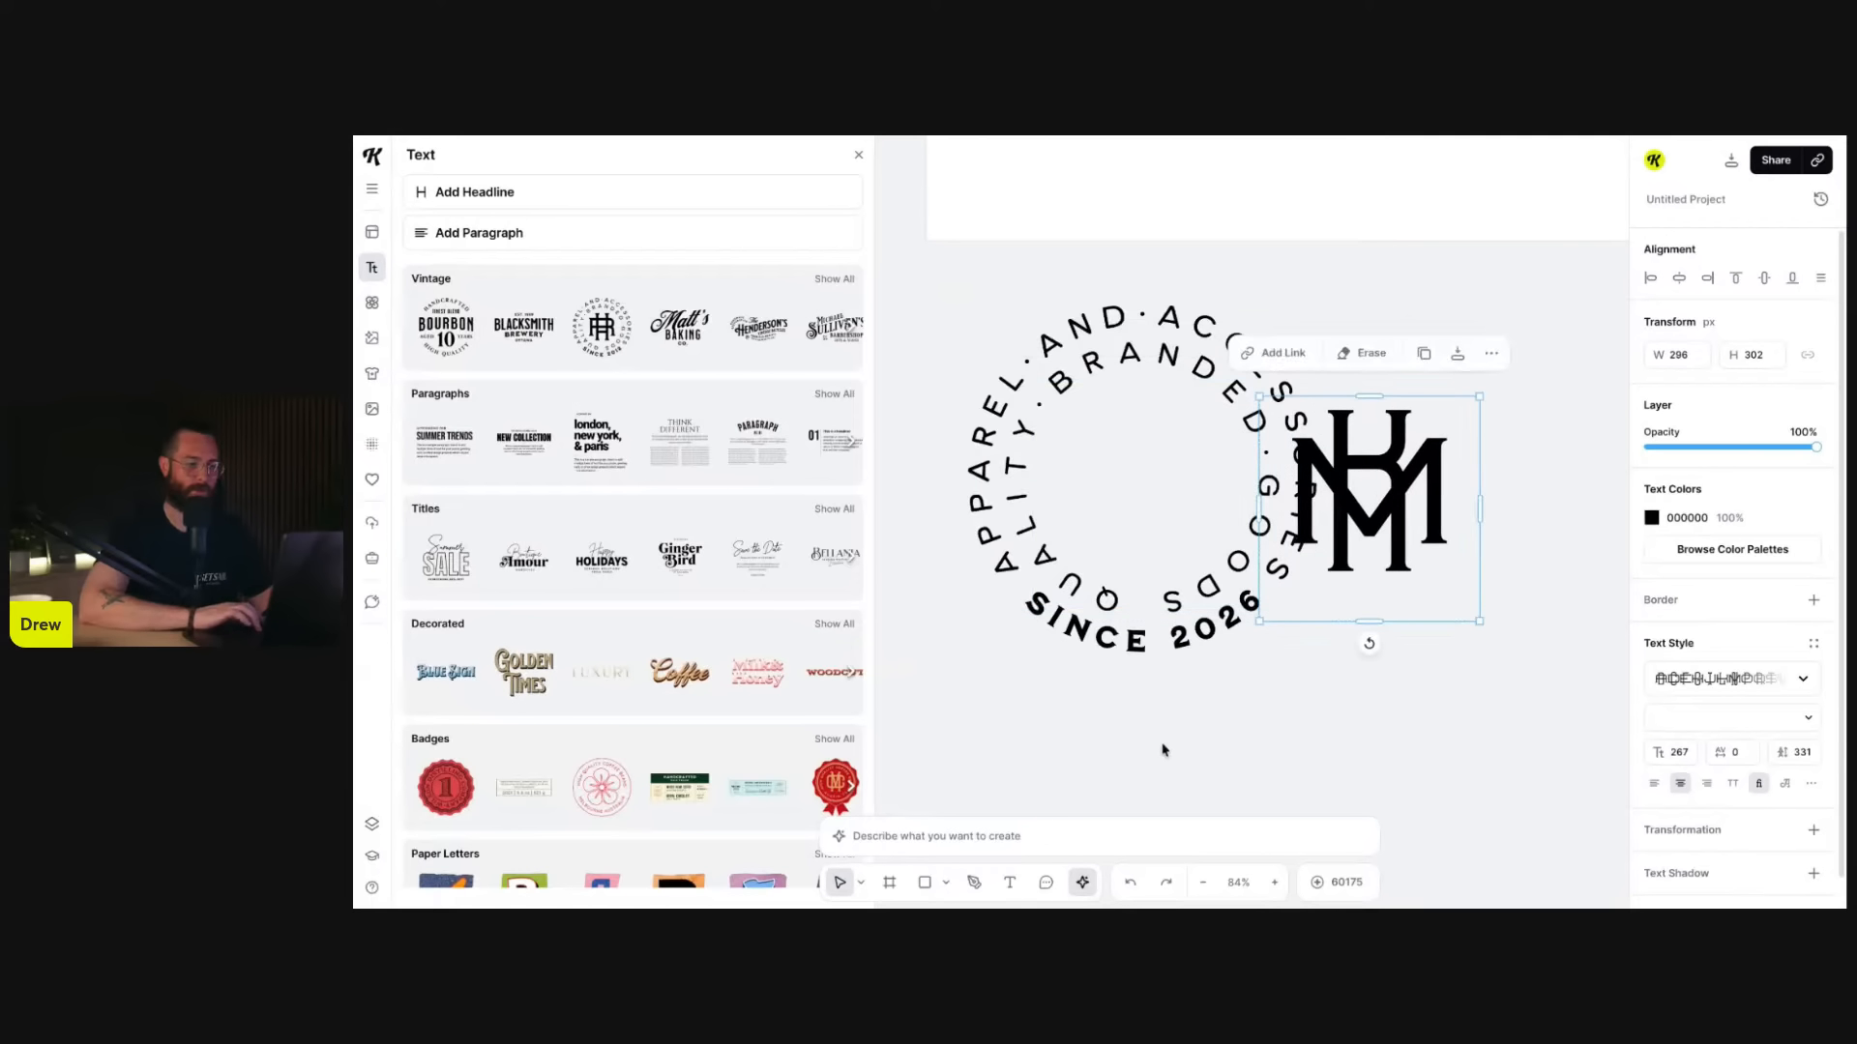
{"action": "left_click", "coordinate": [1131, 884]}
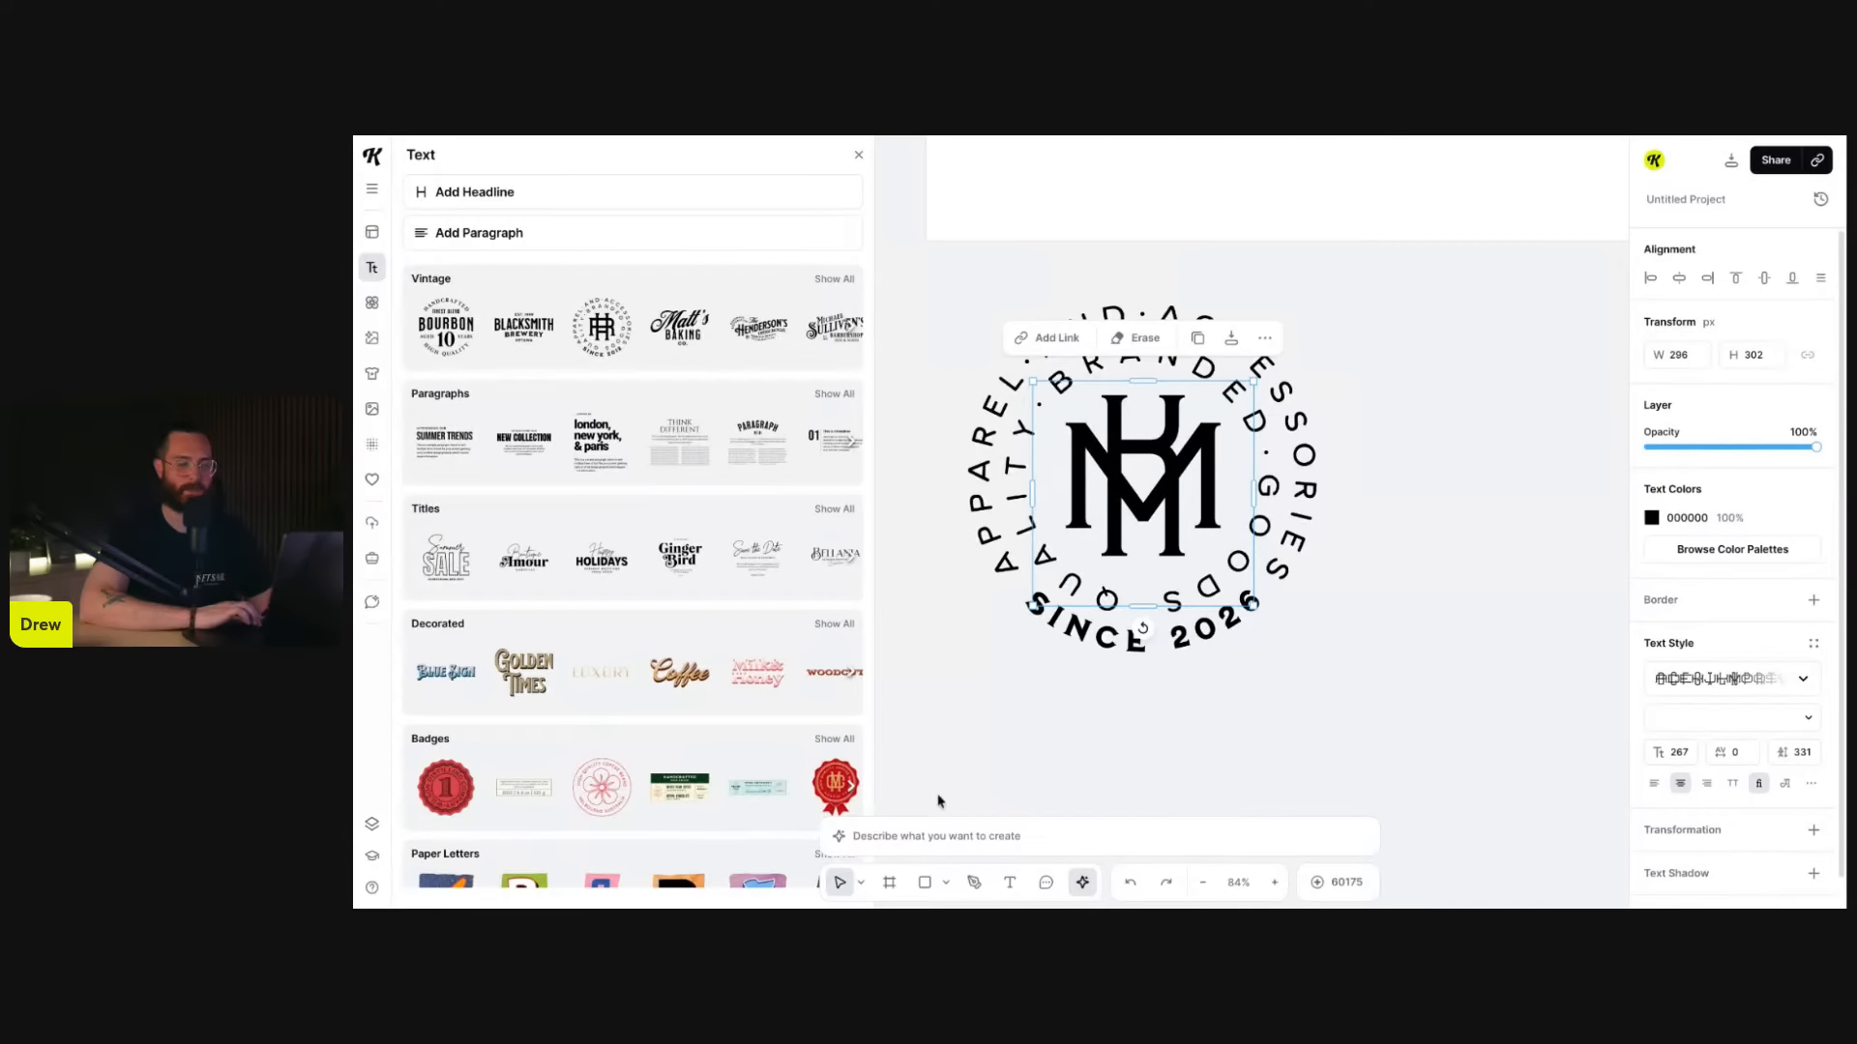
- Narrow the side area holding the text designs, look at the canvas zoom presets, and deselect the monogram
{"action": "left_click_drag", "start_coordinate": [875, 615], "coordinate": [781, 615]}
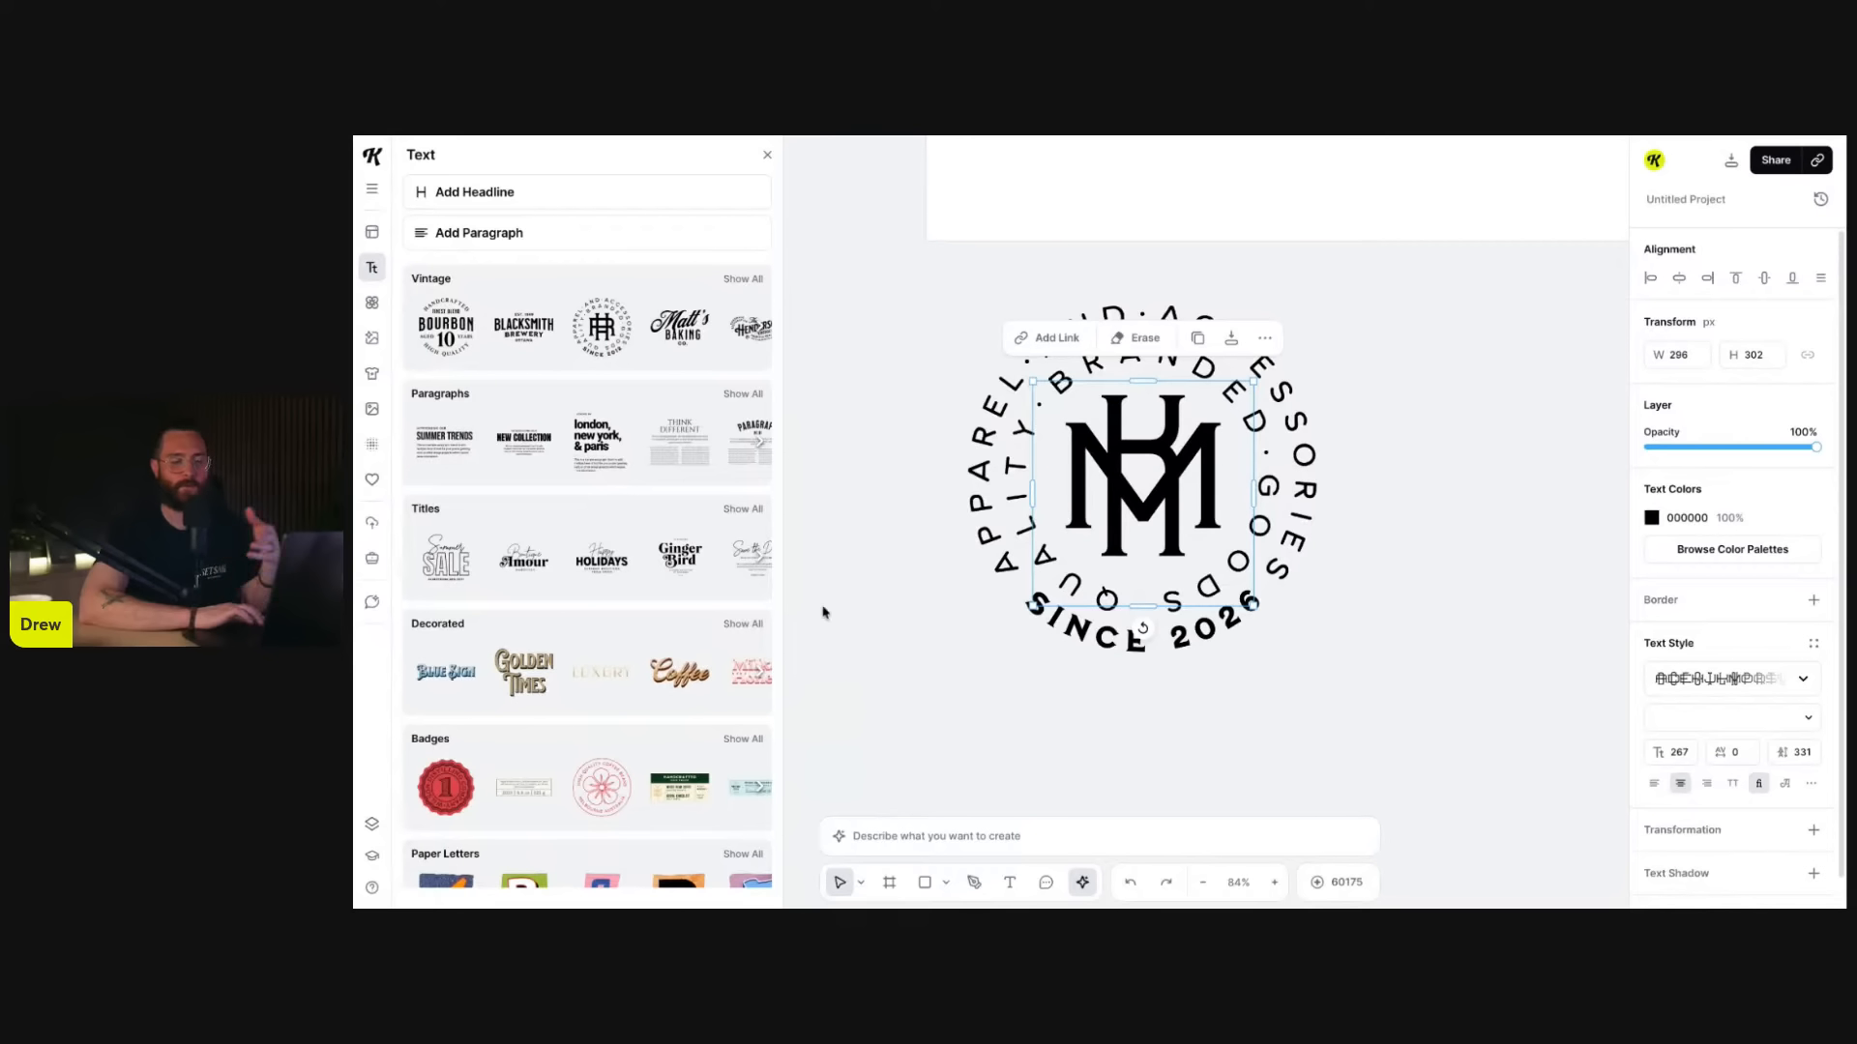
{"action": "left_click", "coordinate": [1238, 882]}
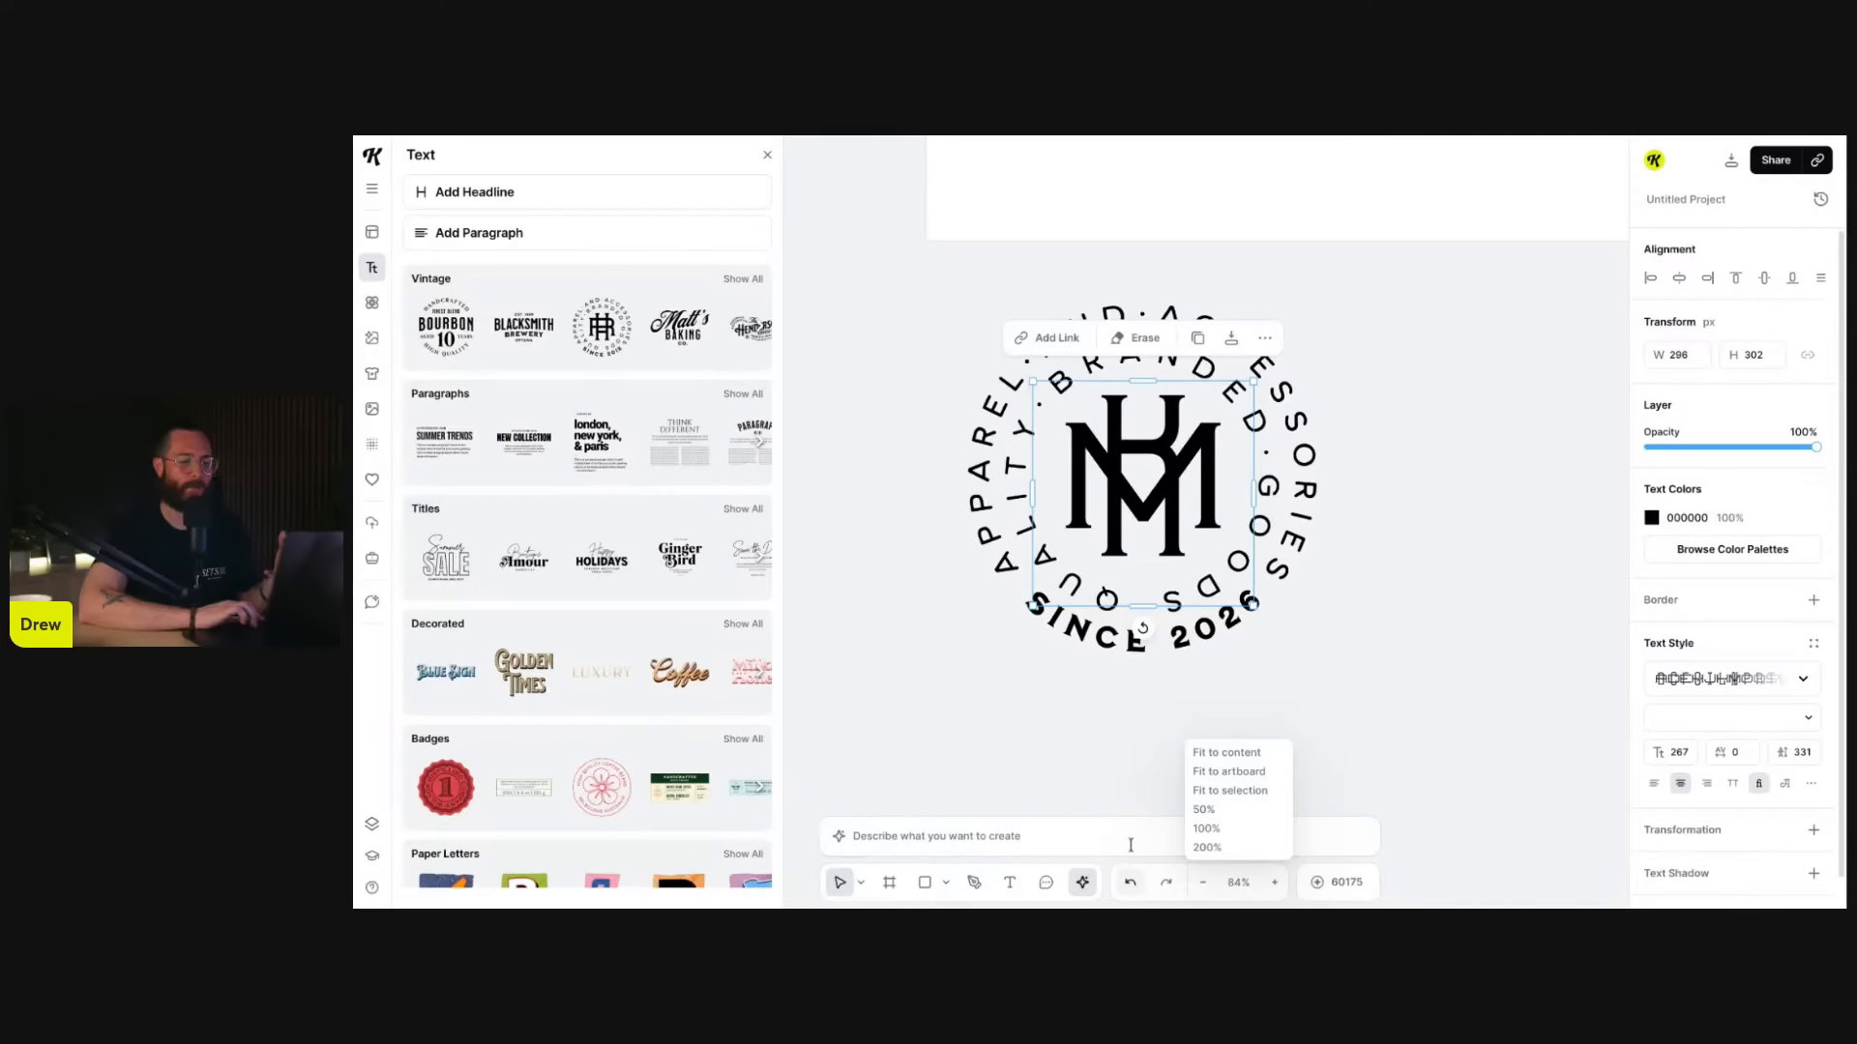
{"action": "left_click", "coordinate": [1128, 745]}
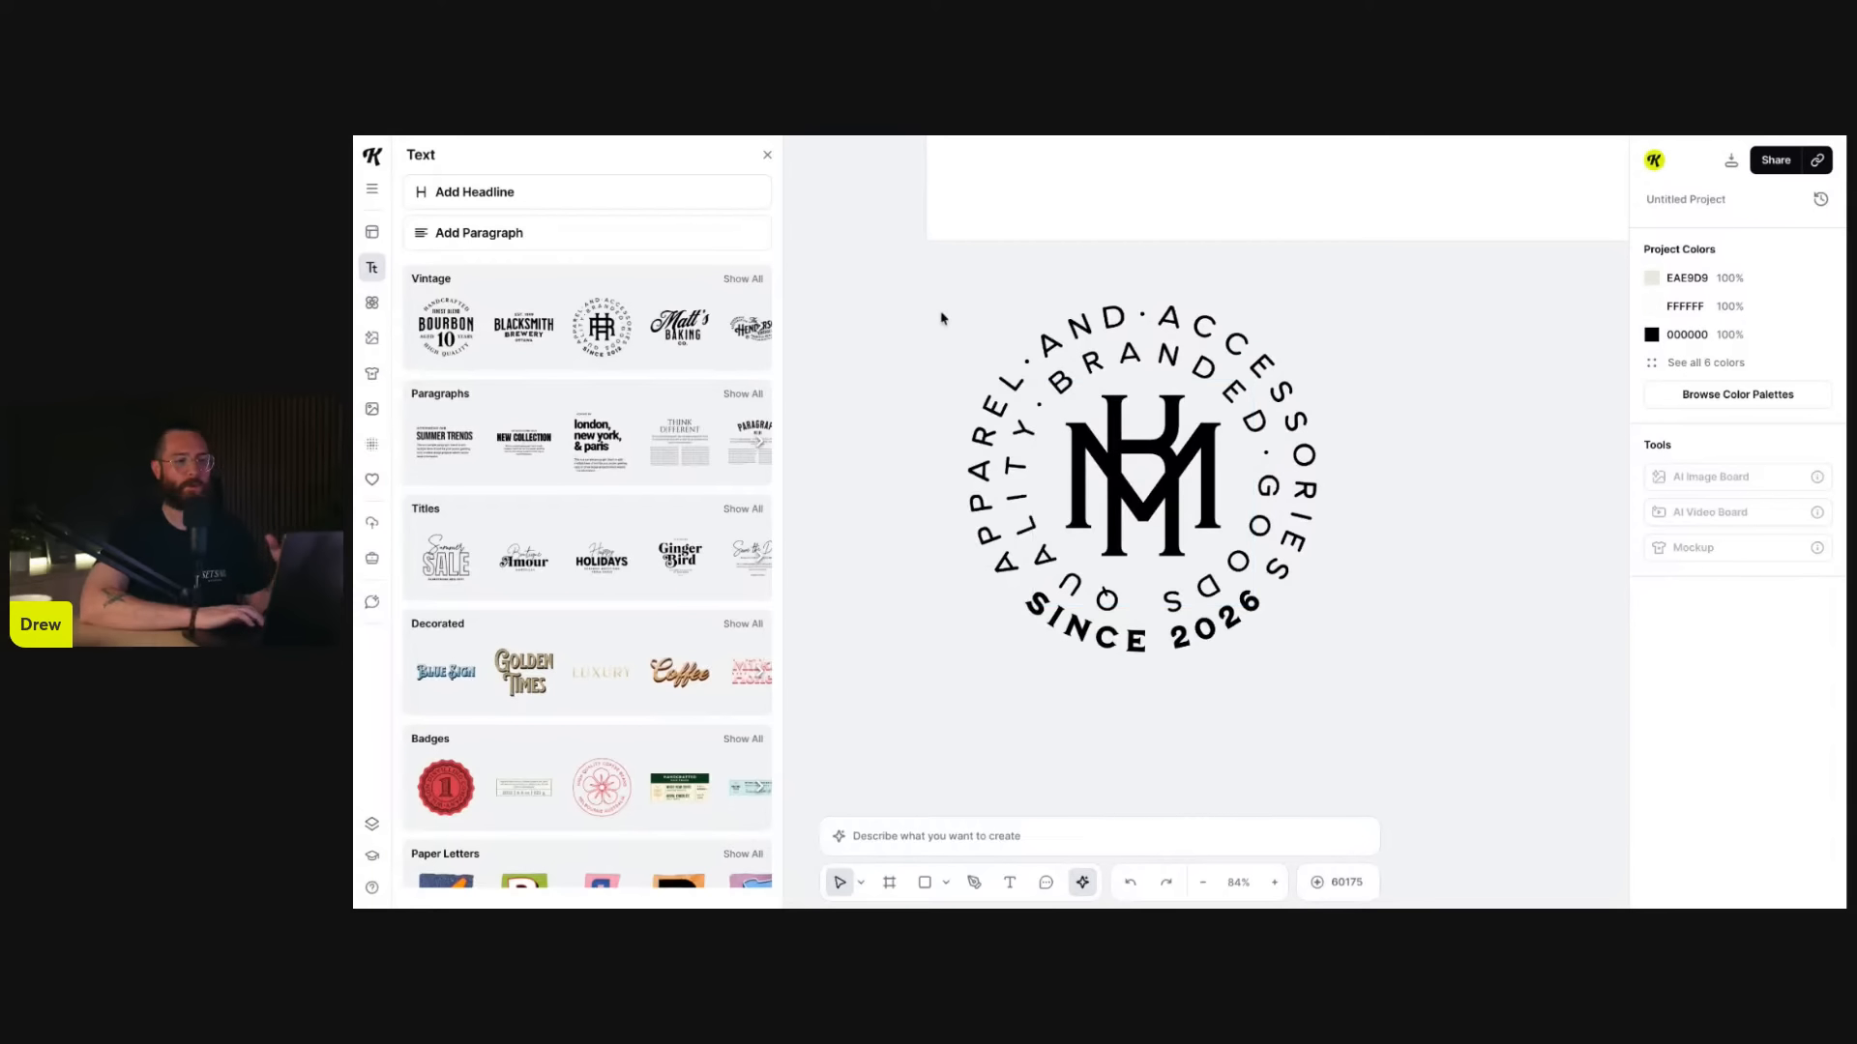
- Move all ungrouped badge pieces together slightly up and left, and try moving only the outer text ring away before undoing that move
{"action": "left_click_drag", "start_coordinate": [893, 276], "coordinate": [1384, 716]}
{"action": "left_click_drag", "start_coordinate": [1105, 501], "coordinate": [1067, 481]}
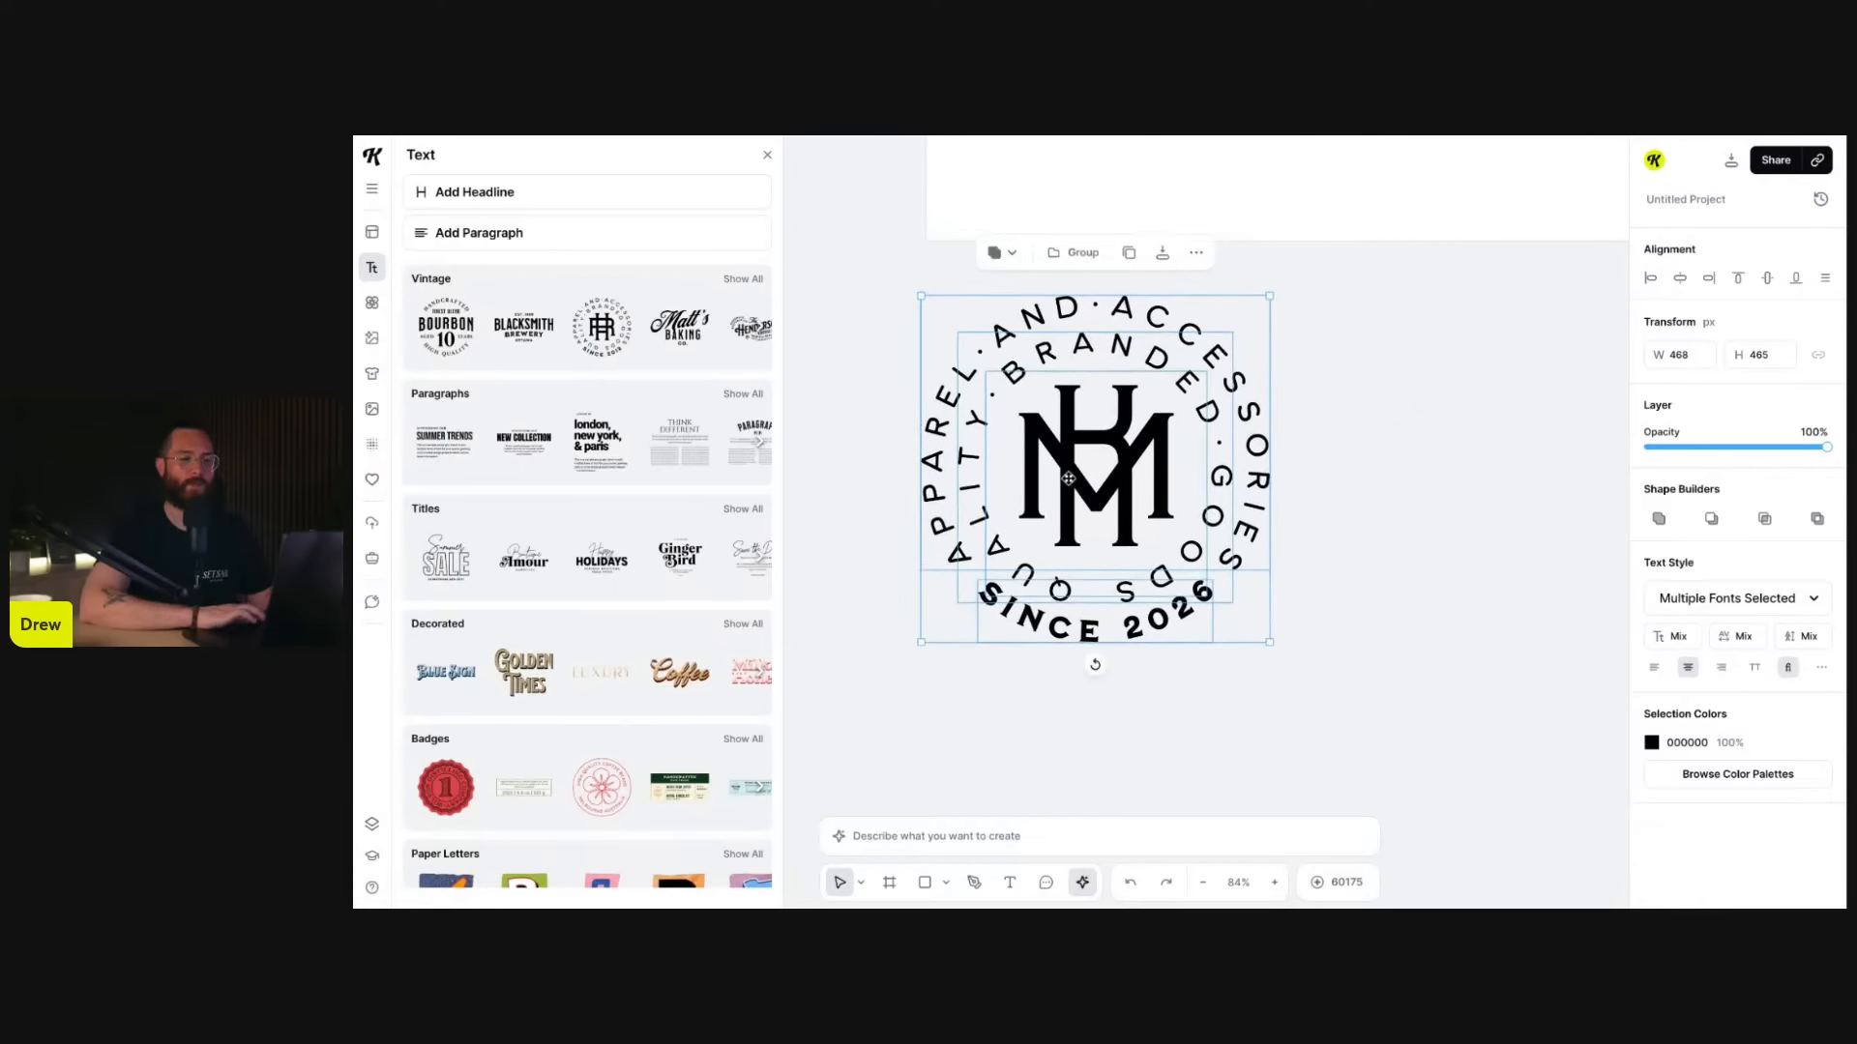
{"action": "left_click", "coordinate": [1422, 499]}
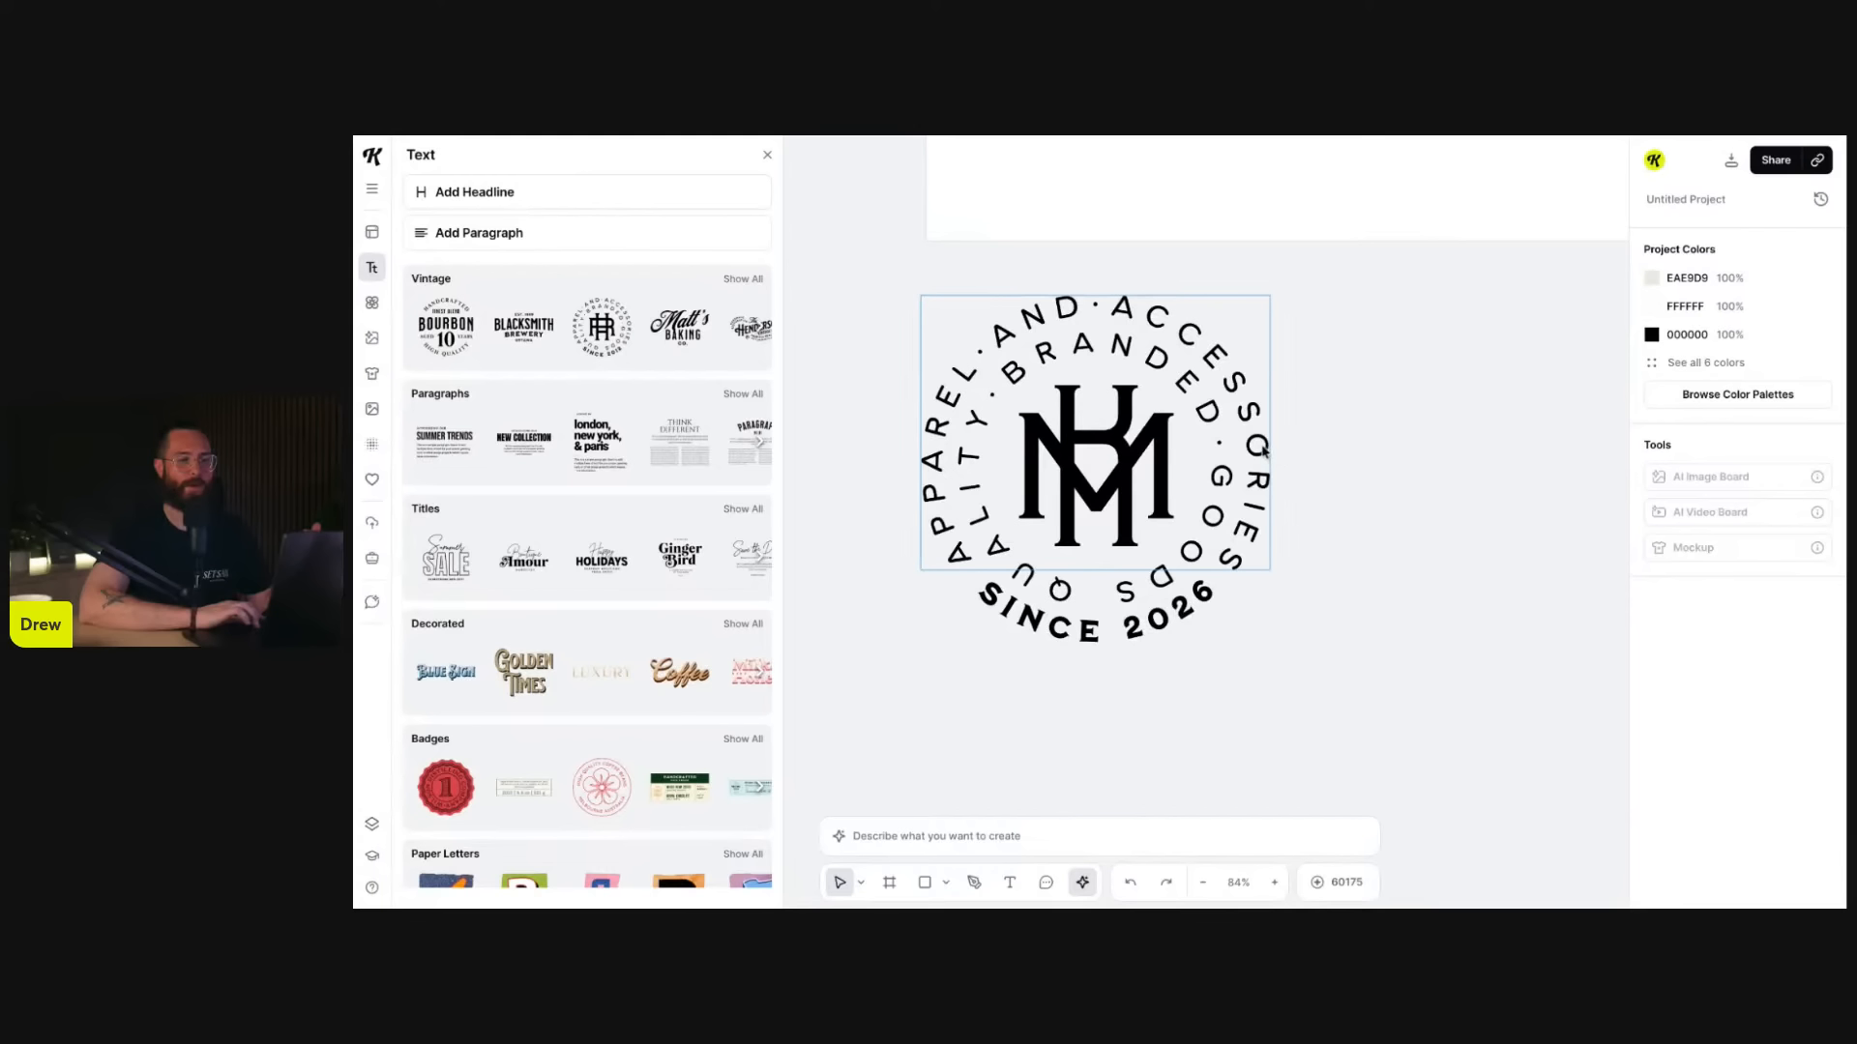
{"action": "left_click_drag", "start_coordinate": [1262, 450], "coordinate": [1455, 447]}
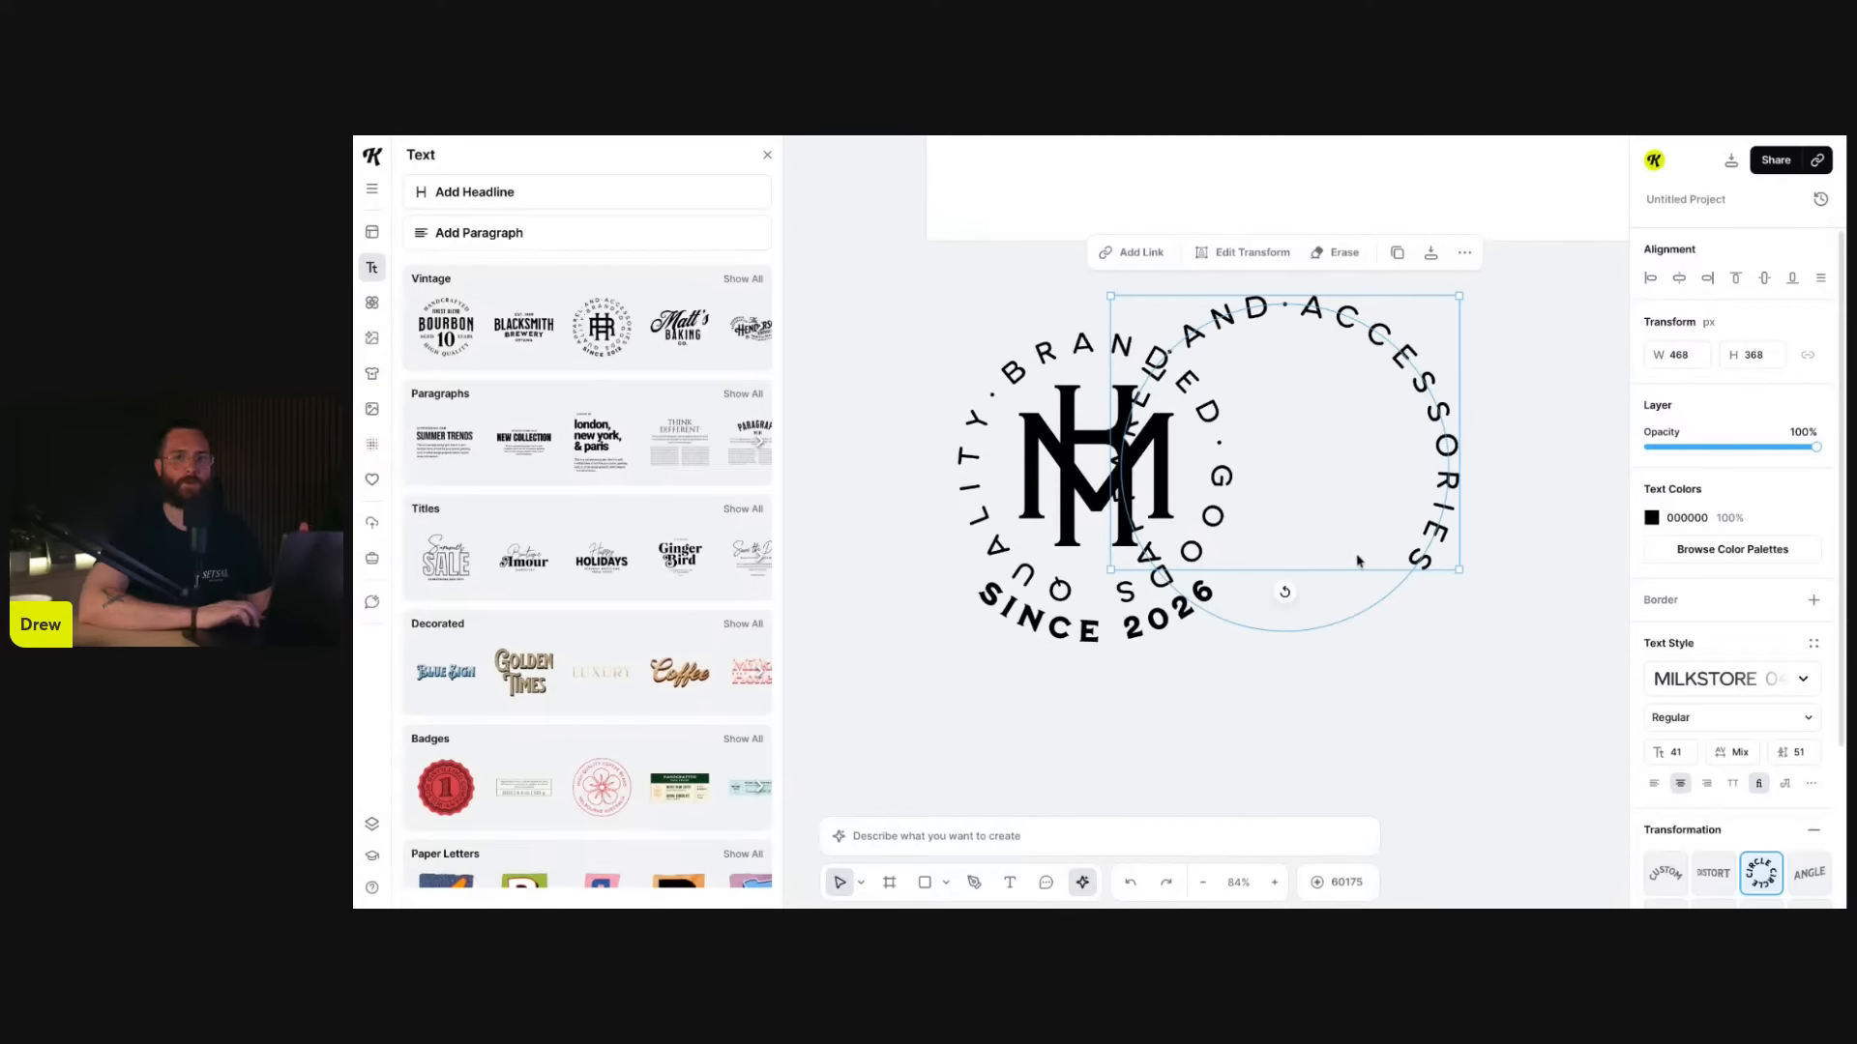
{"action": "key", "text": "ctrl+z"}
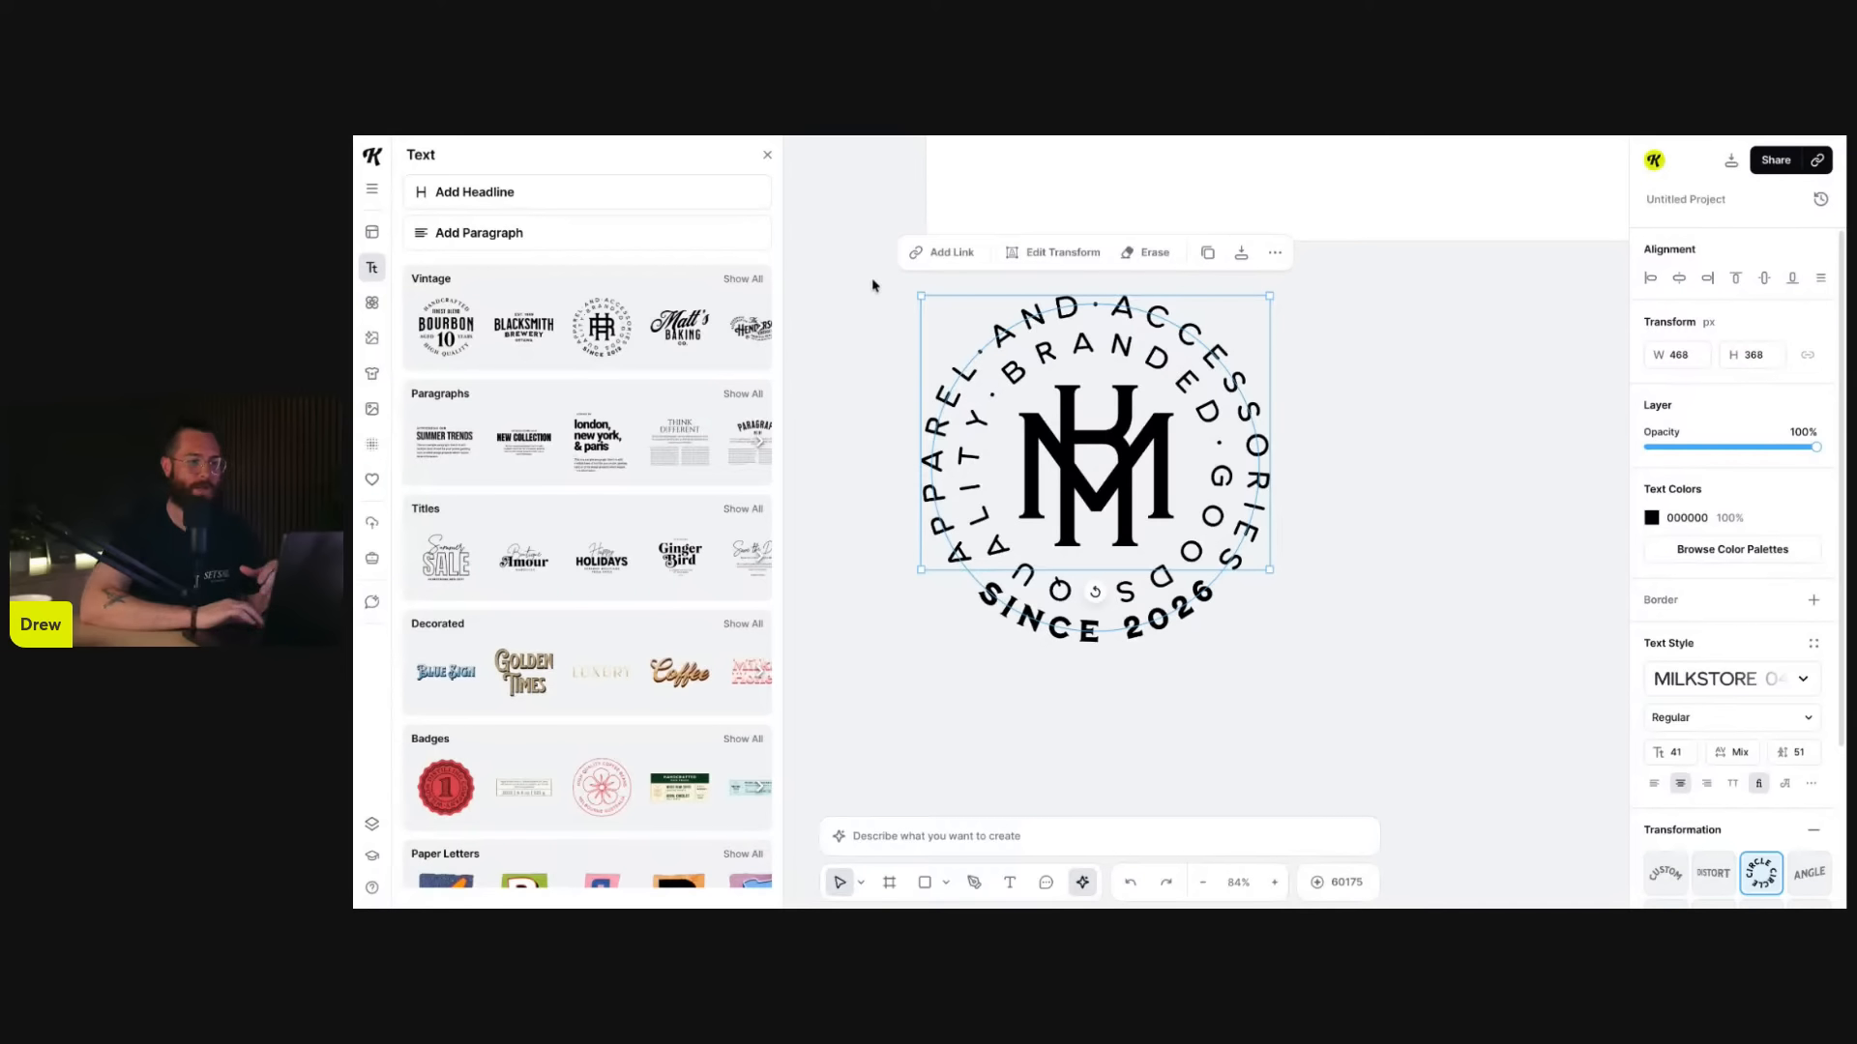
- Group all the pieces of the badge and shift the group slightly upward on the empty canvas
{"action": "left_click_drag", "start_coordinate": [862, 271], "coordinate": [1327, 698]}
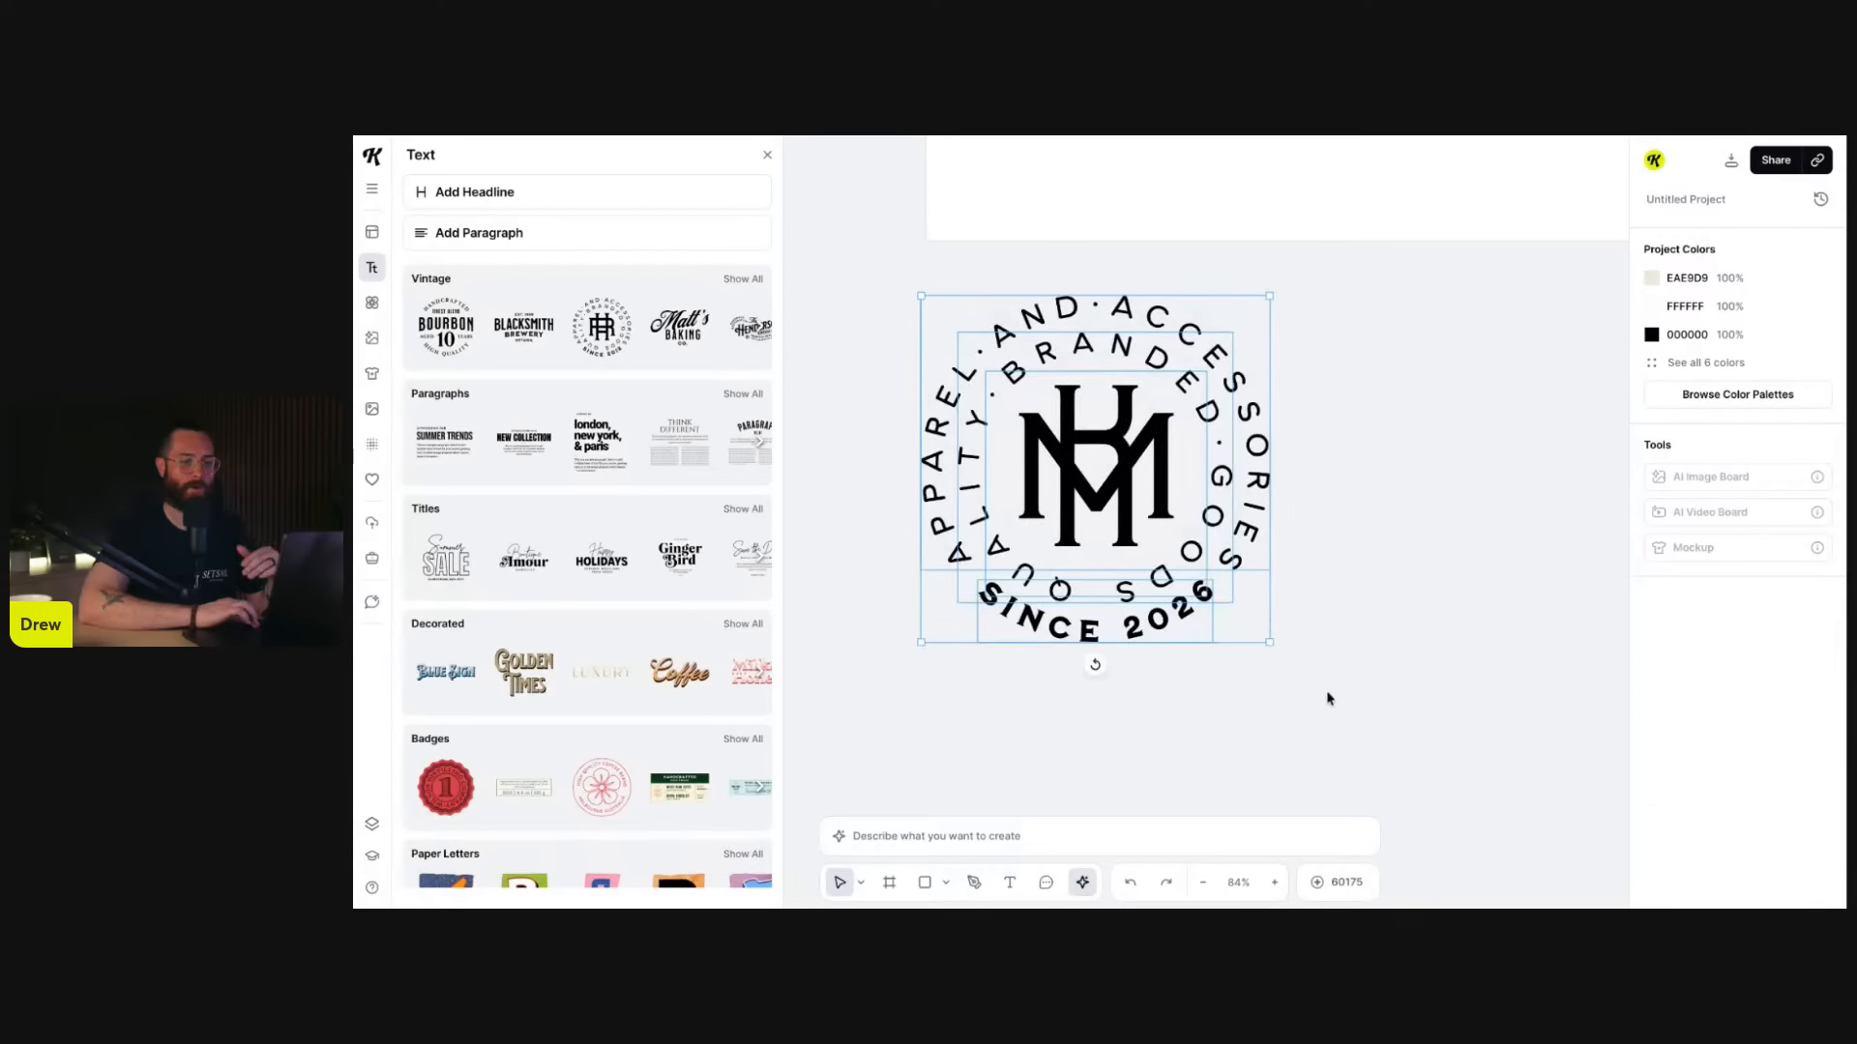
{"action": "left_click", "coordinate": [1075, 254]}
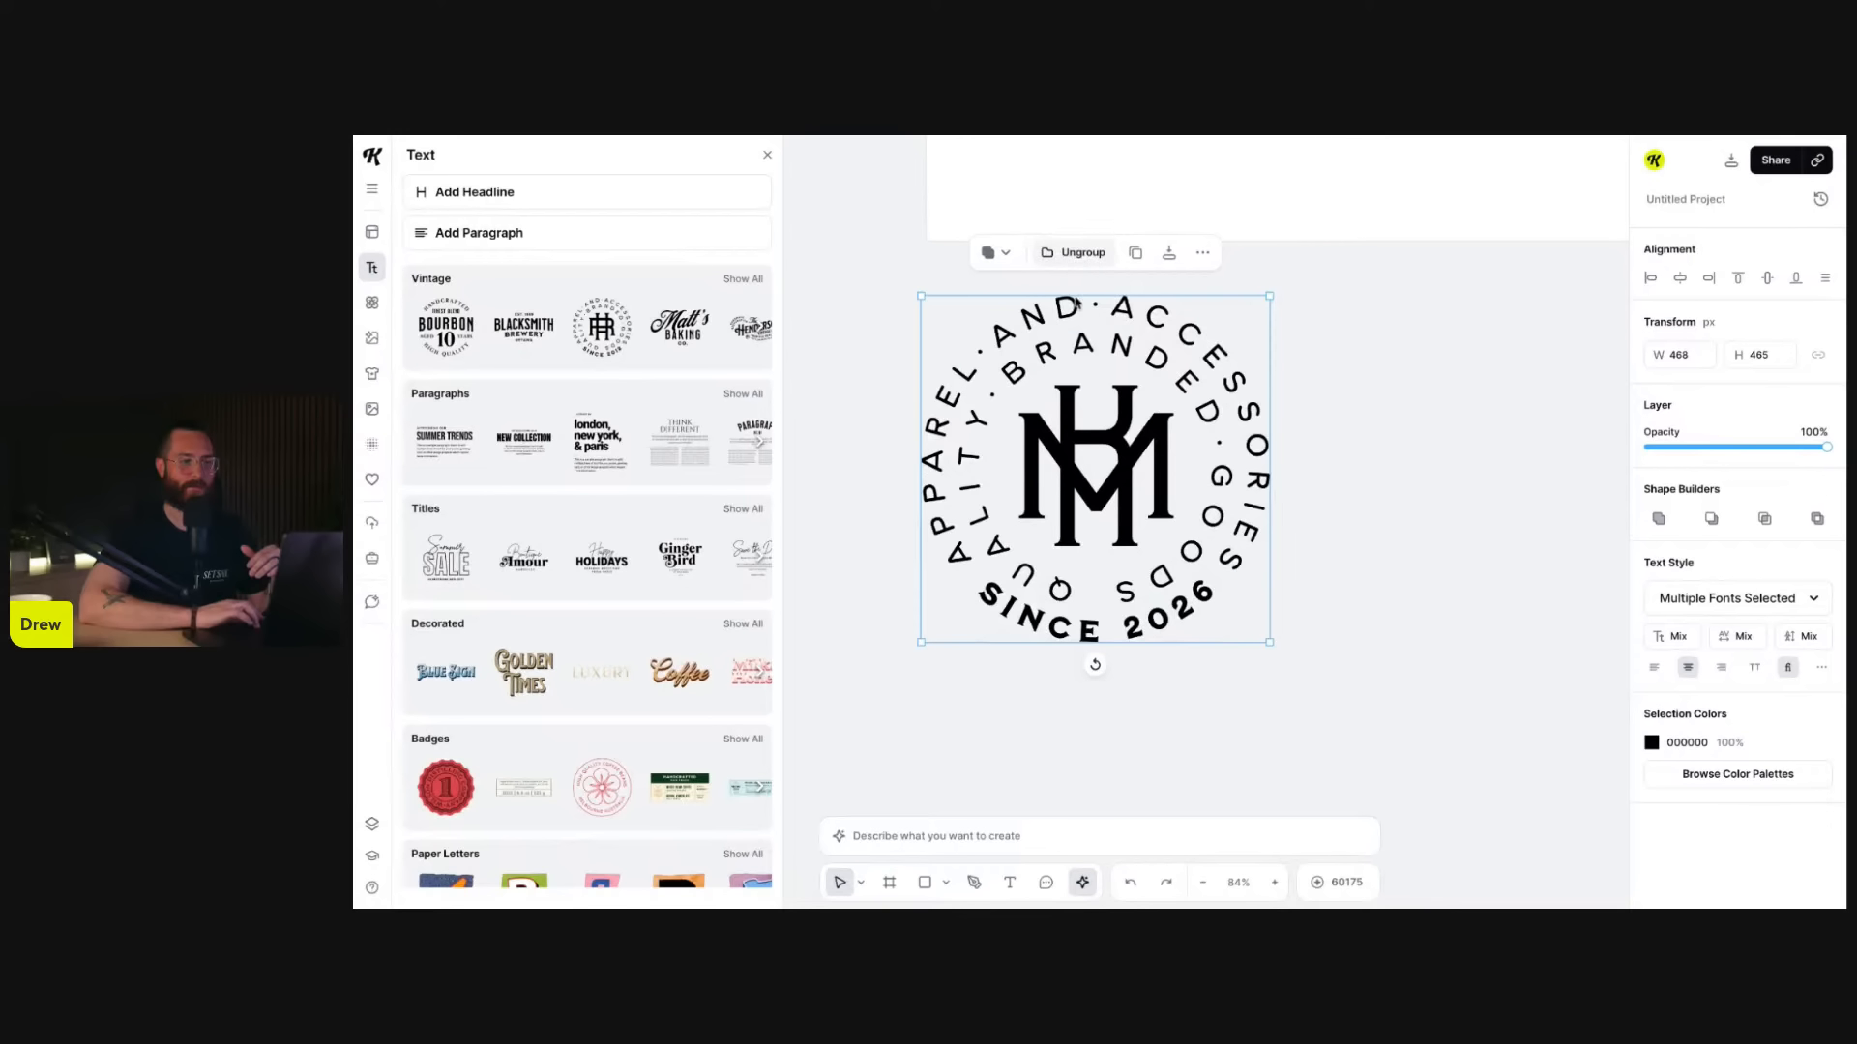
{"action": "left_click", "coordinate": [1370, 409]}
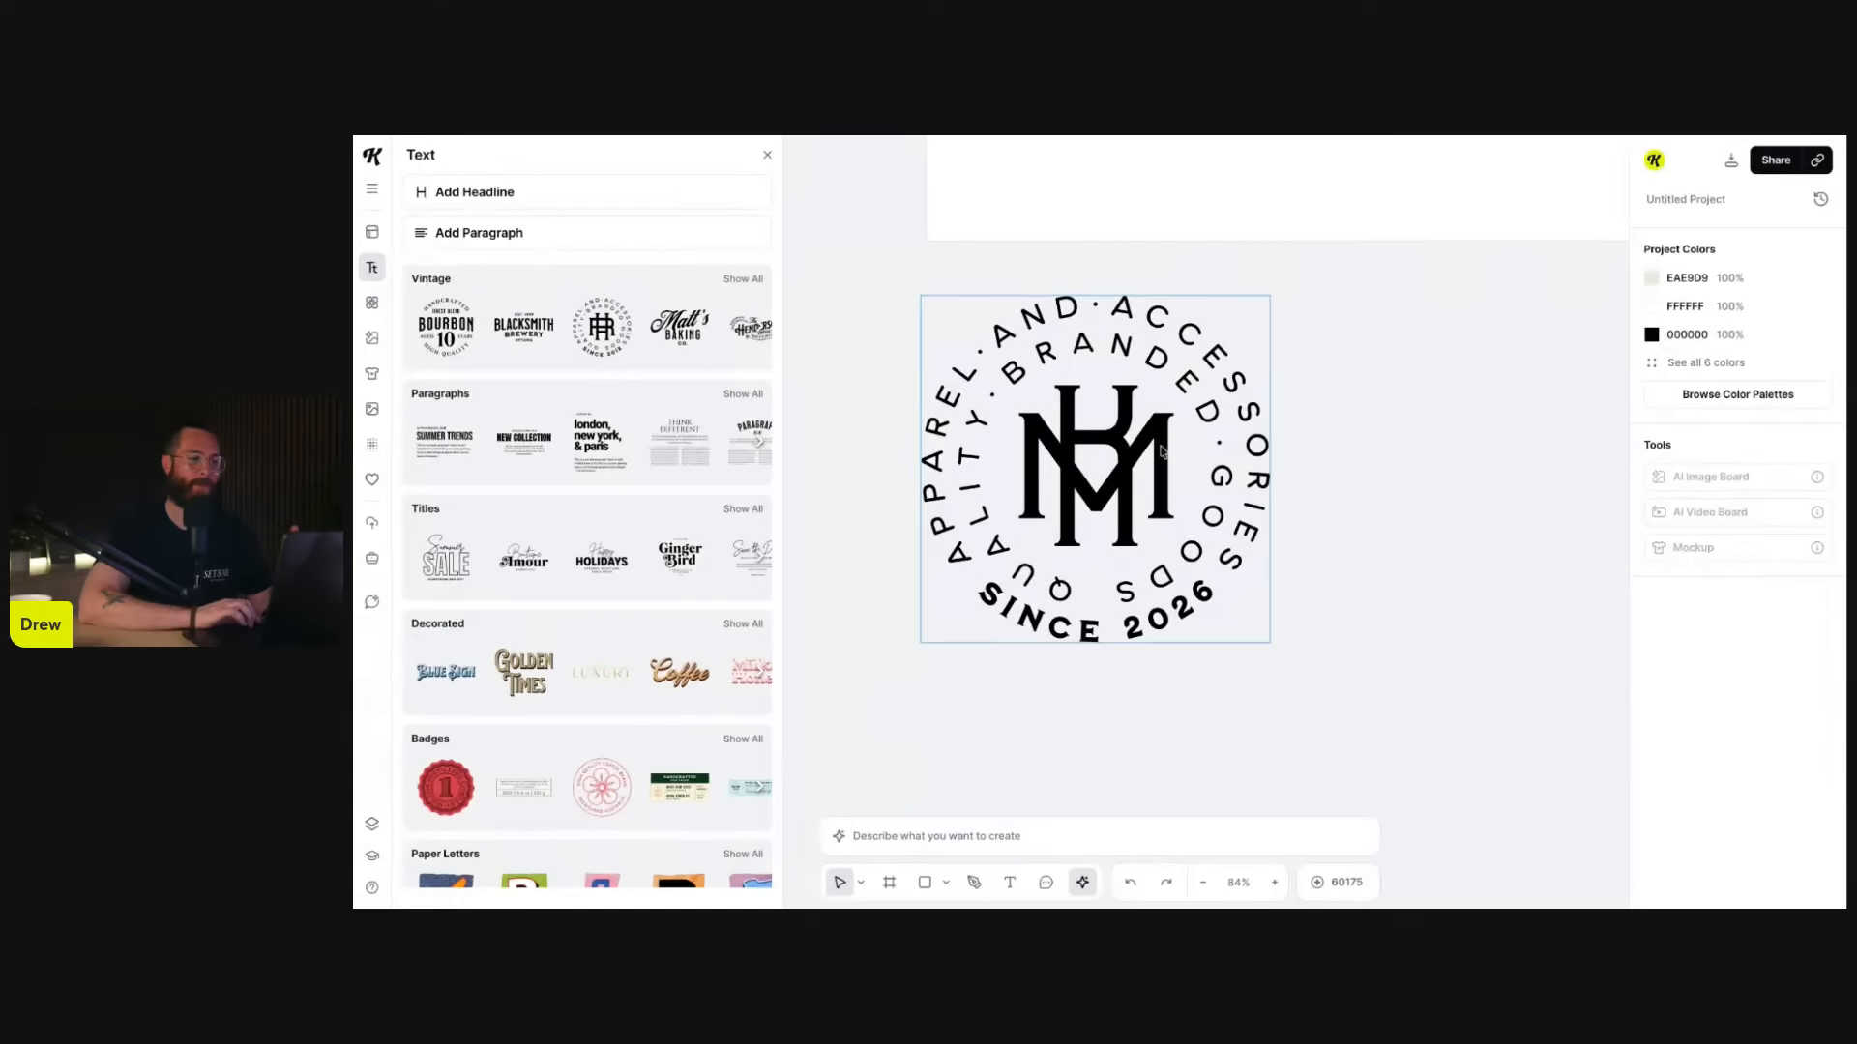
{"action": "mouse_move", "coordinate": [1122, 446]}
{"action": "left_mouse_down"}
{"action": "mouse_move", "coordinate": [1369, 451]}
{"action": "mouse_move", "coordinate": [1185, 340]}
{"action": "mouse_move", "coordinate": [1118, 434]}
{"action": "left_mouse_up"}
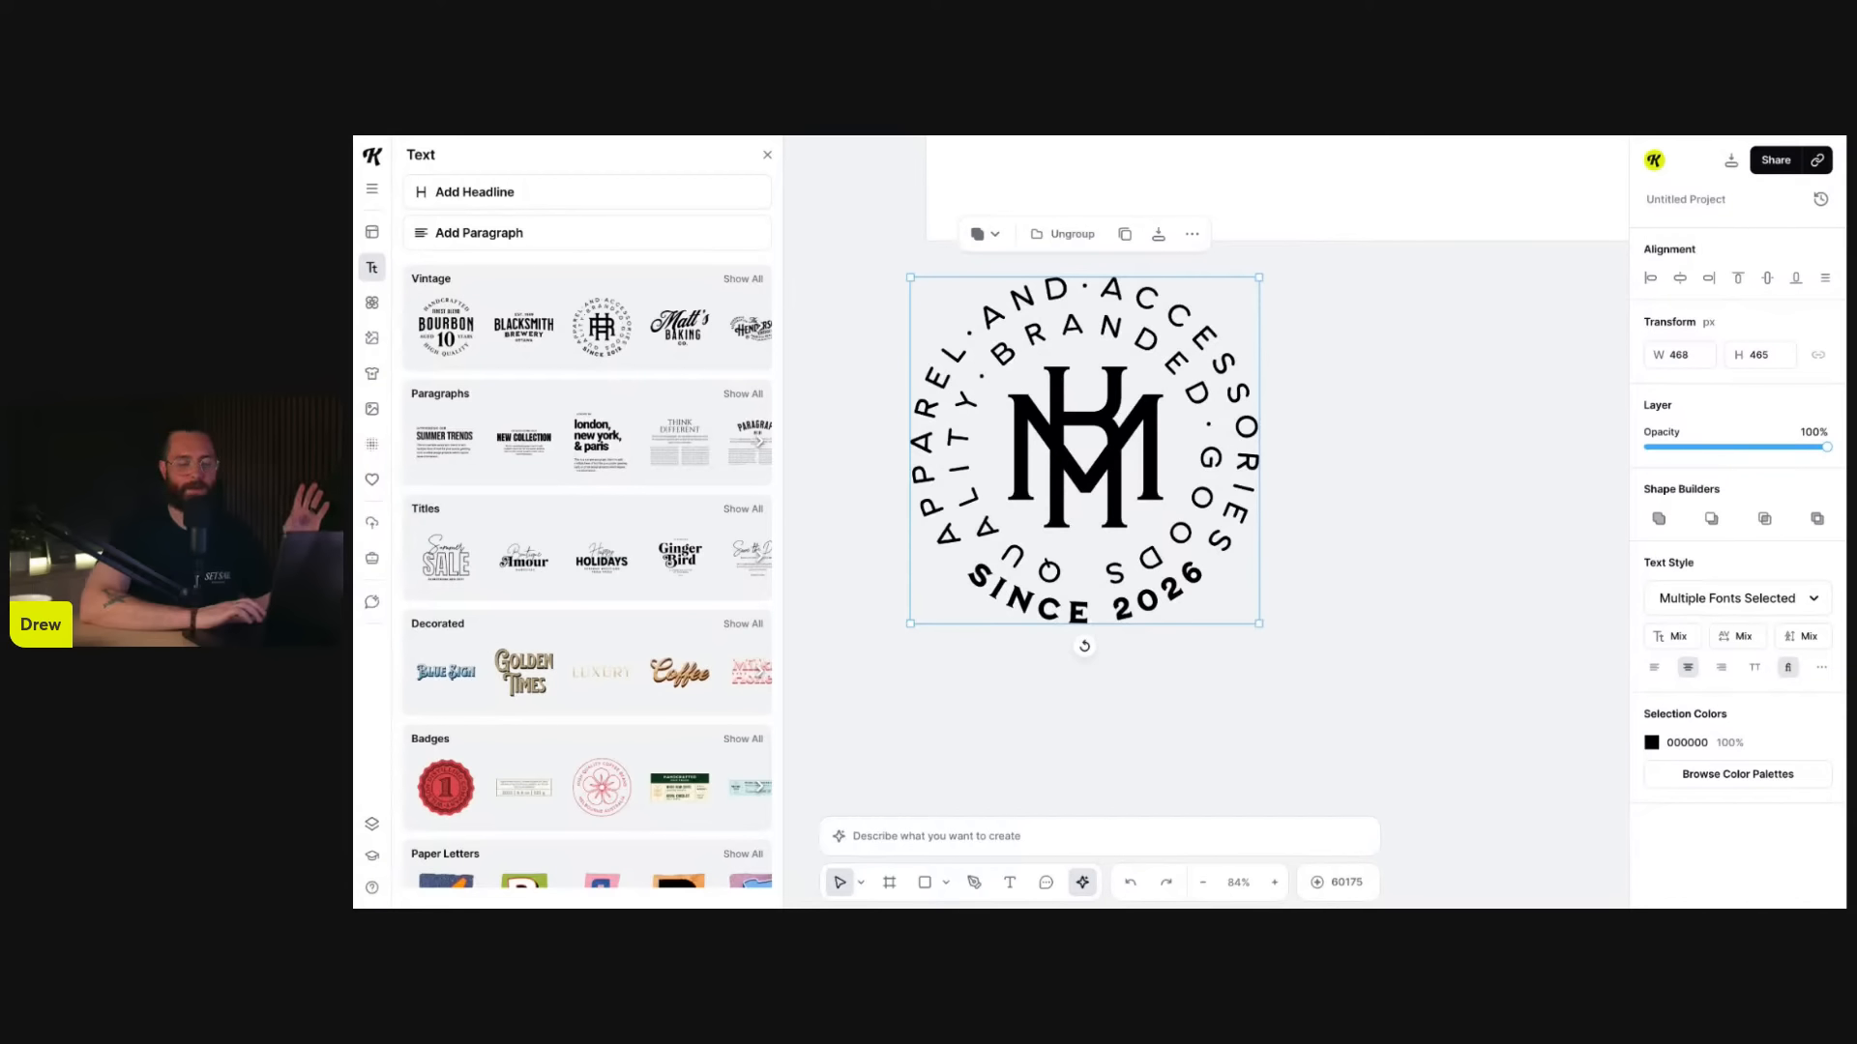
- Ungroup the badge, try moving its pieces without the "SINCE 2026" text, and undo that move
{"action": "scroll", "coordinate": [1403, 471], "scroll_direction": "up", "scroll_amount": 1}
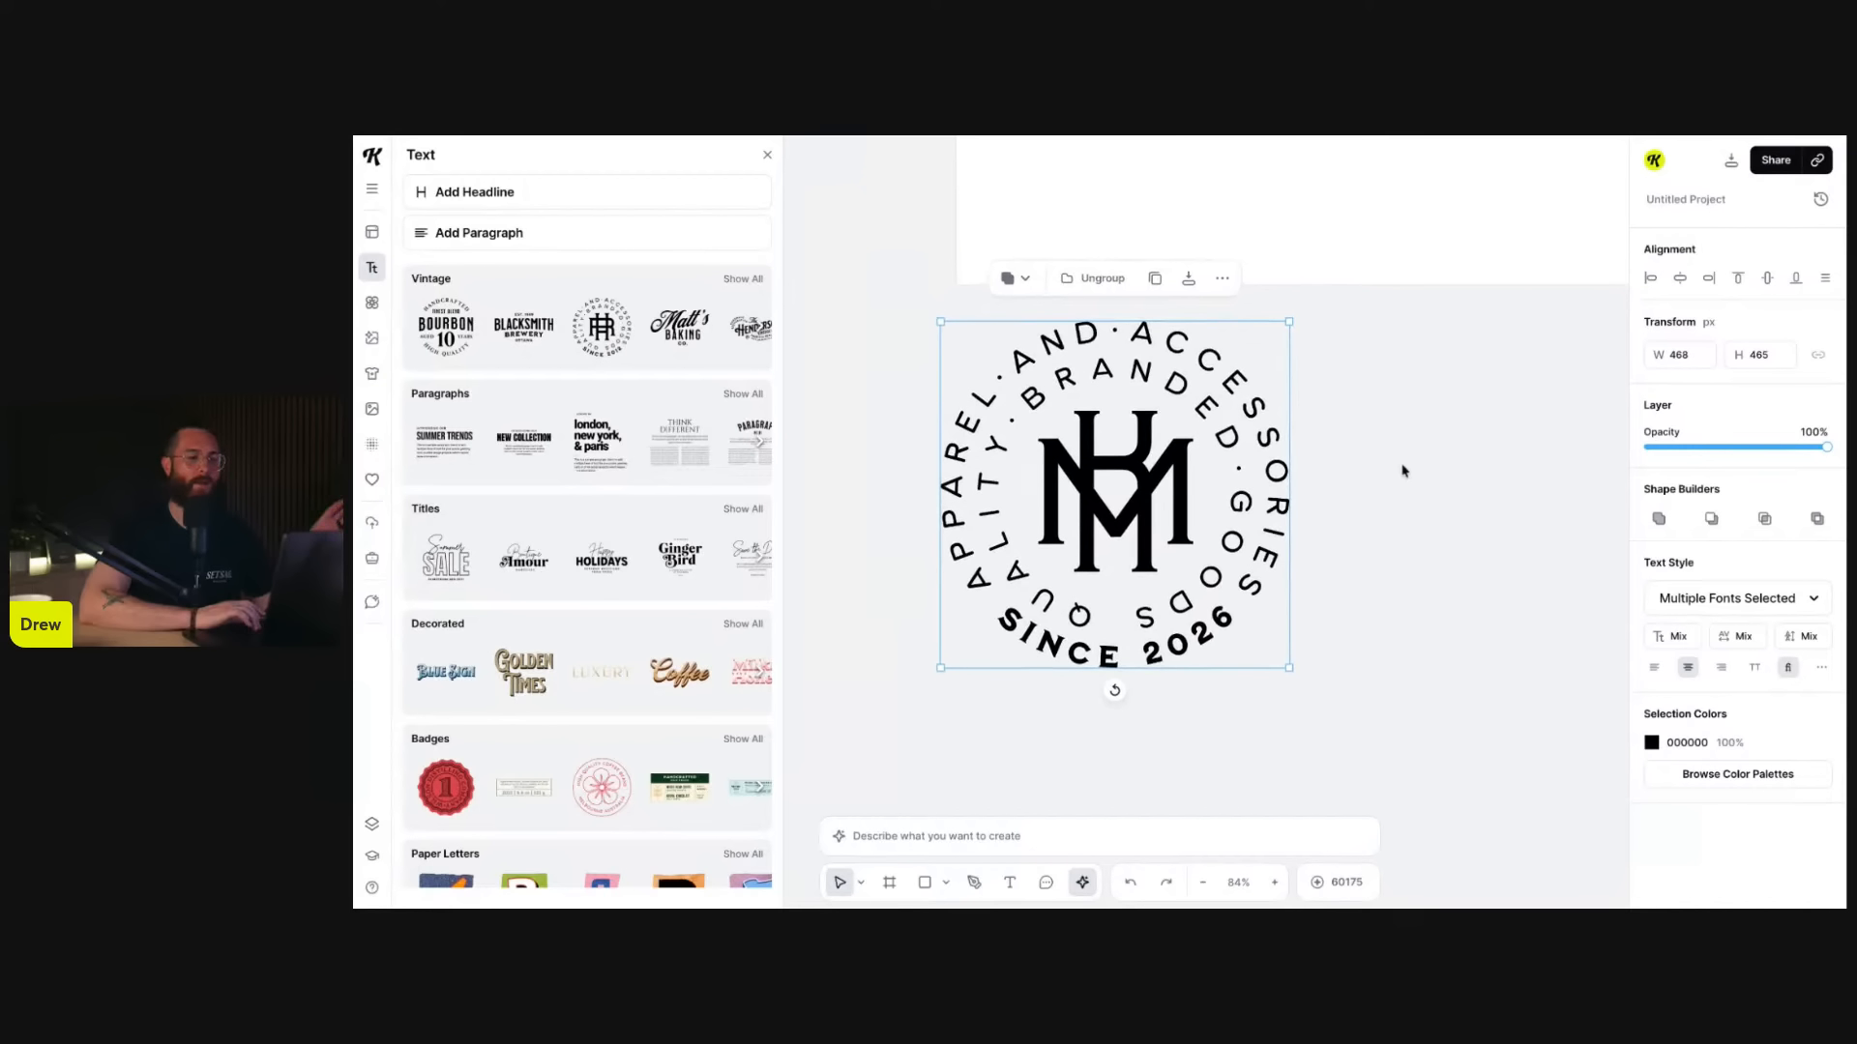
{"action": "scroll", "coordinate": [1403, 471], "scroll_direction": "right", "scroll_amount": 1}
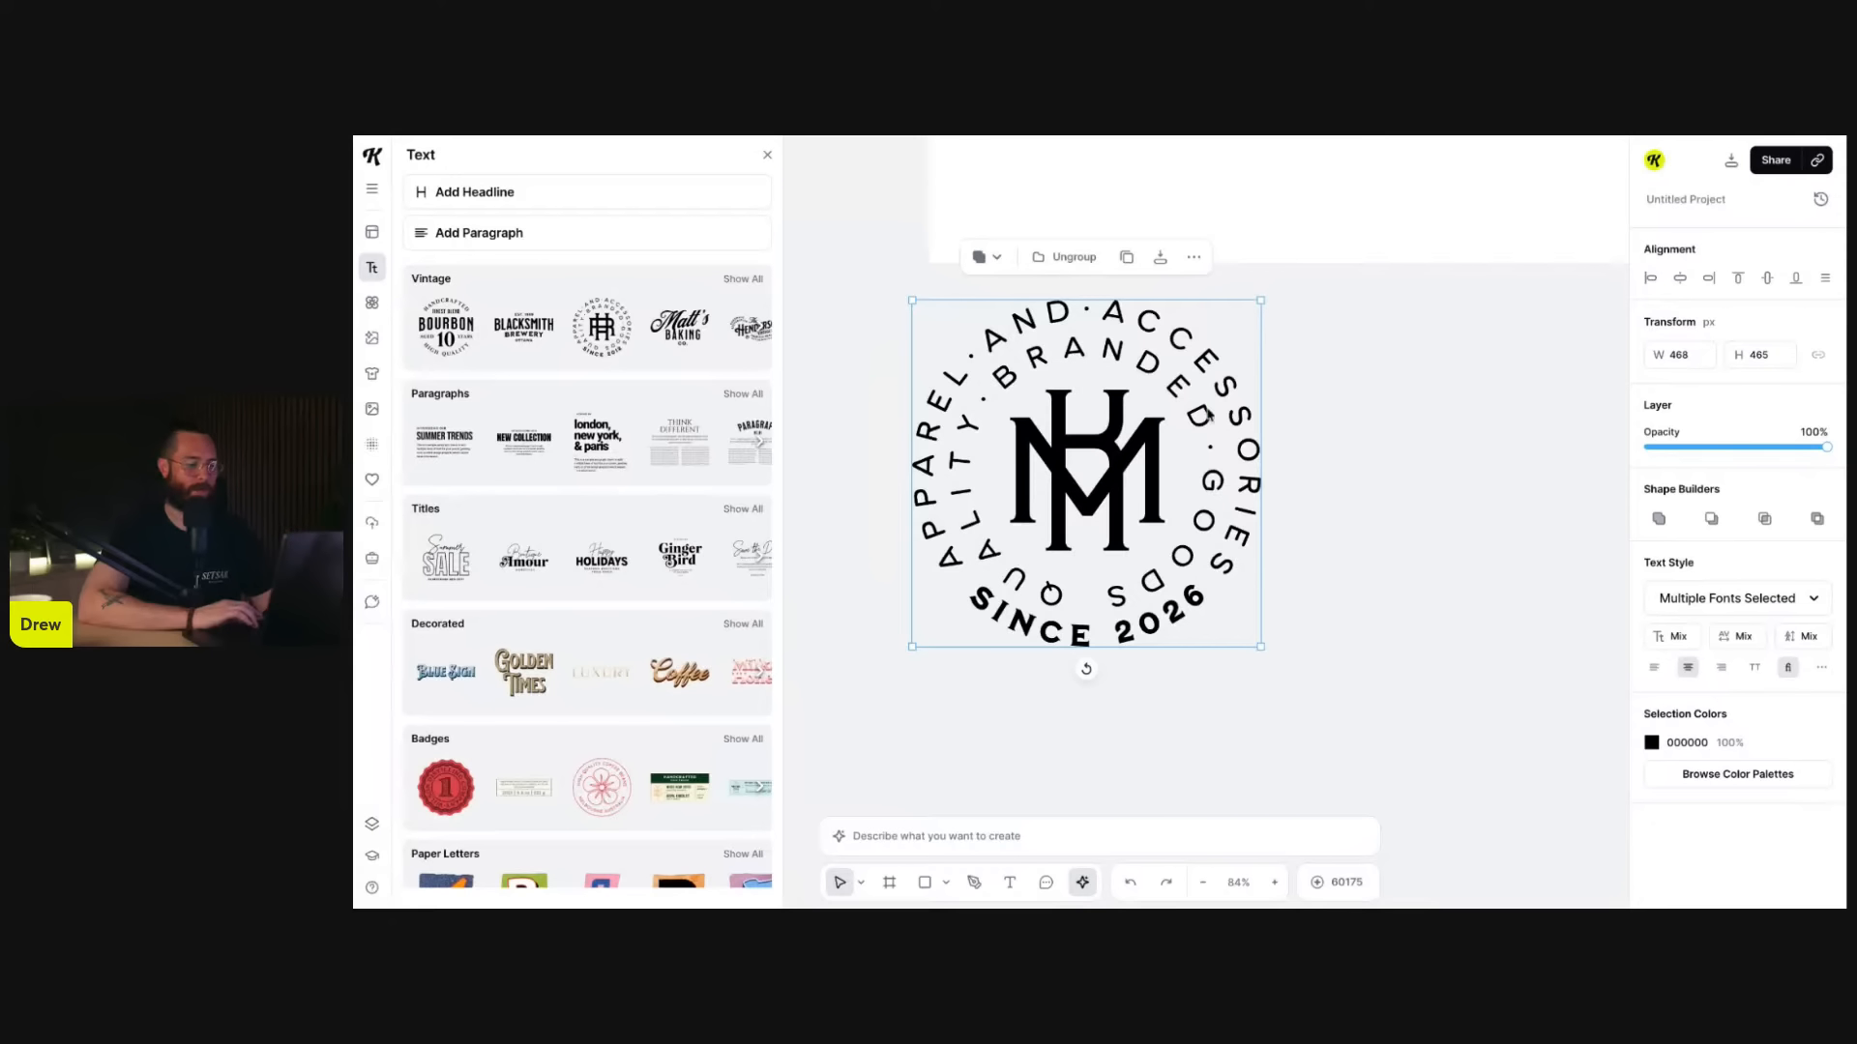
{"action": "left_click", "coordinate": [1059, 258]}
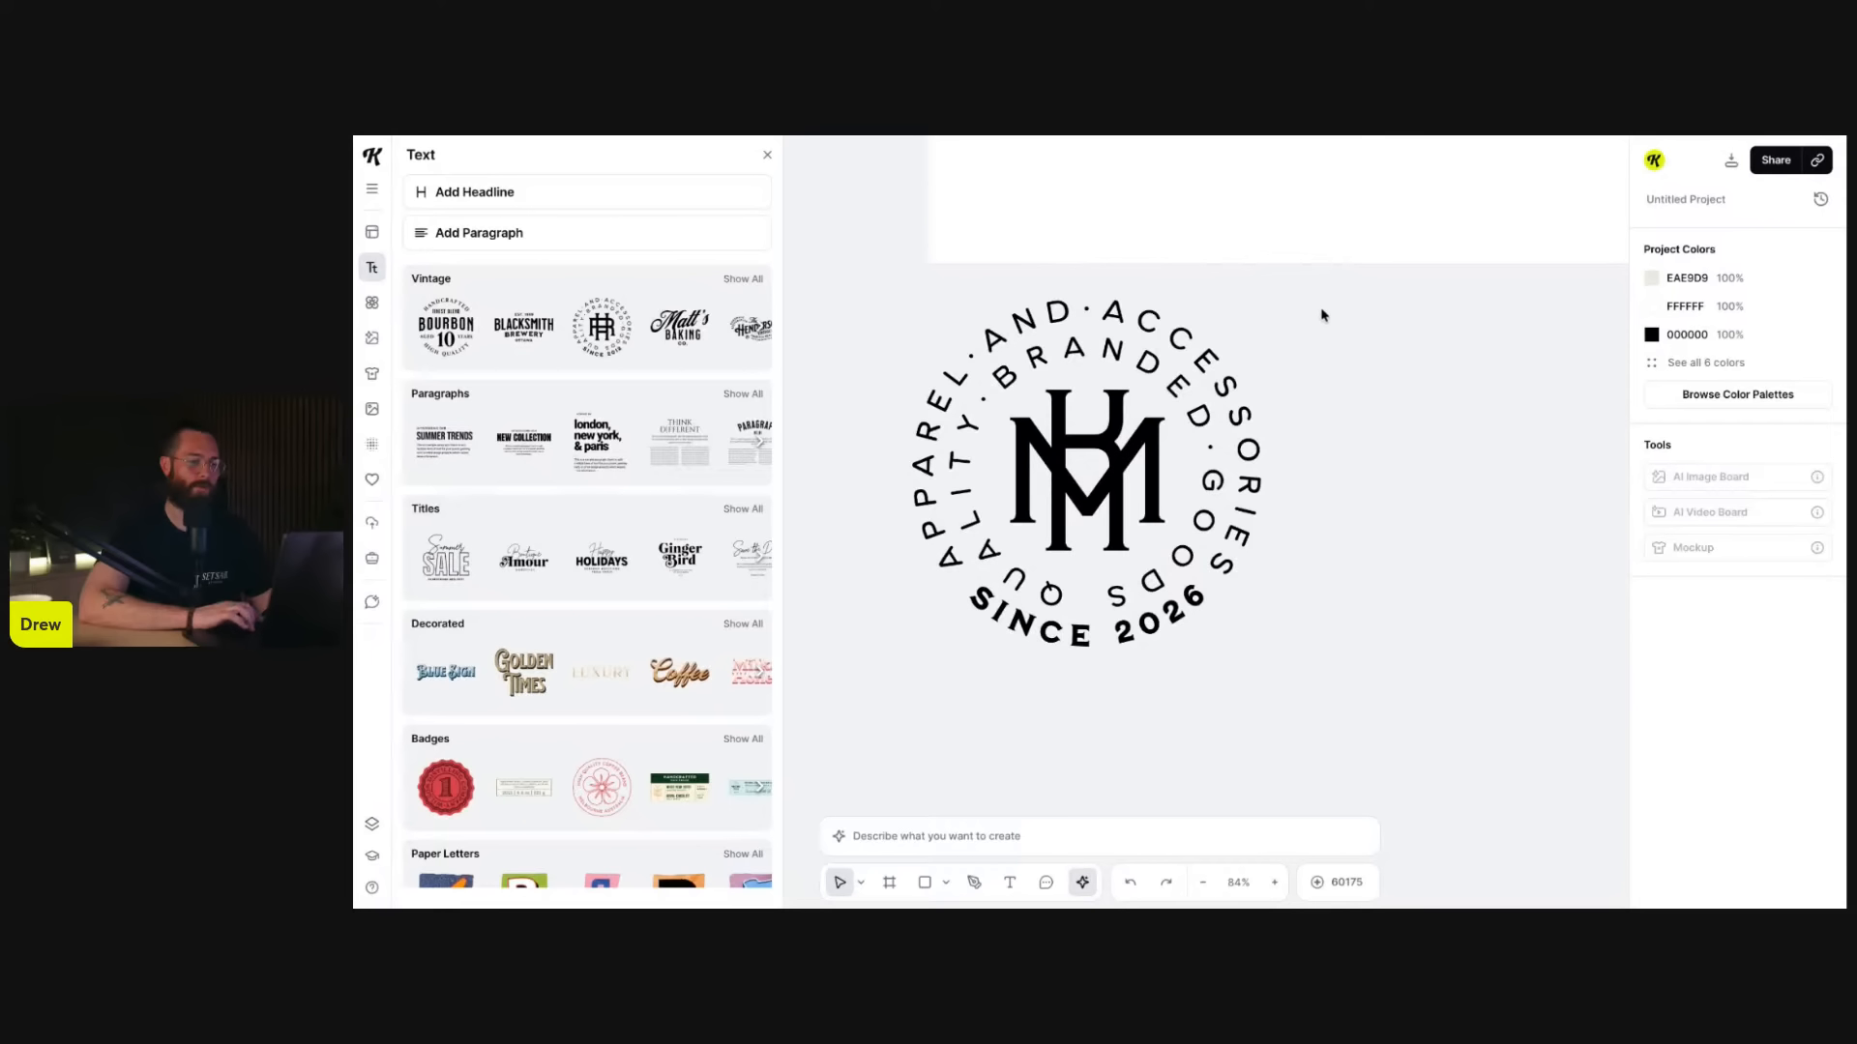
{"action": "left_click_drag", "start_coordinate": [1323, 312], "coordinate": [1249, 387]}
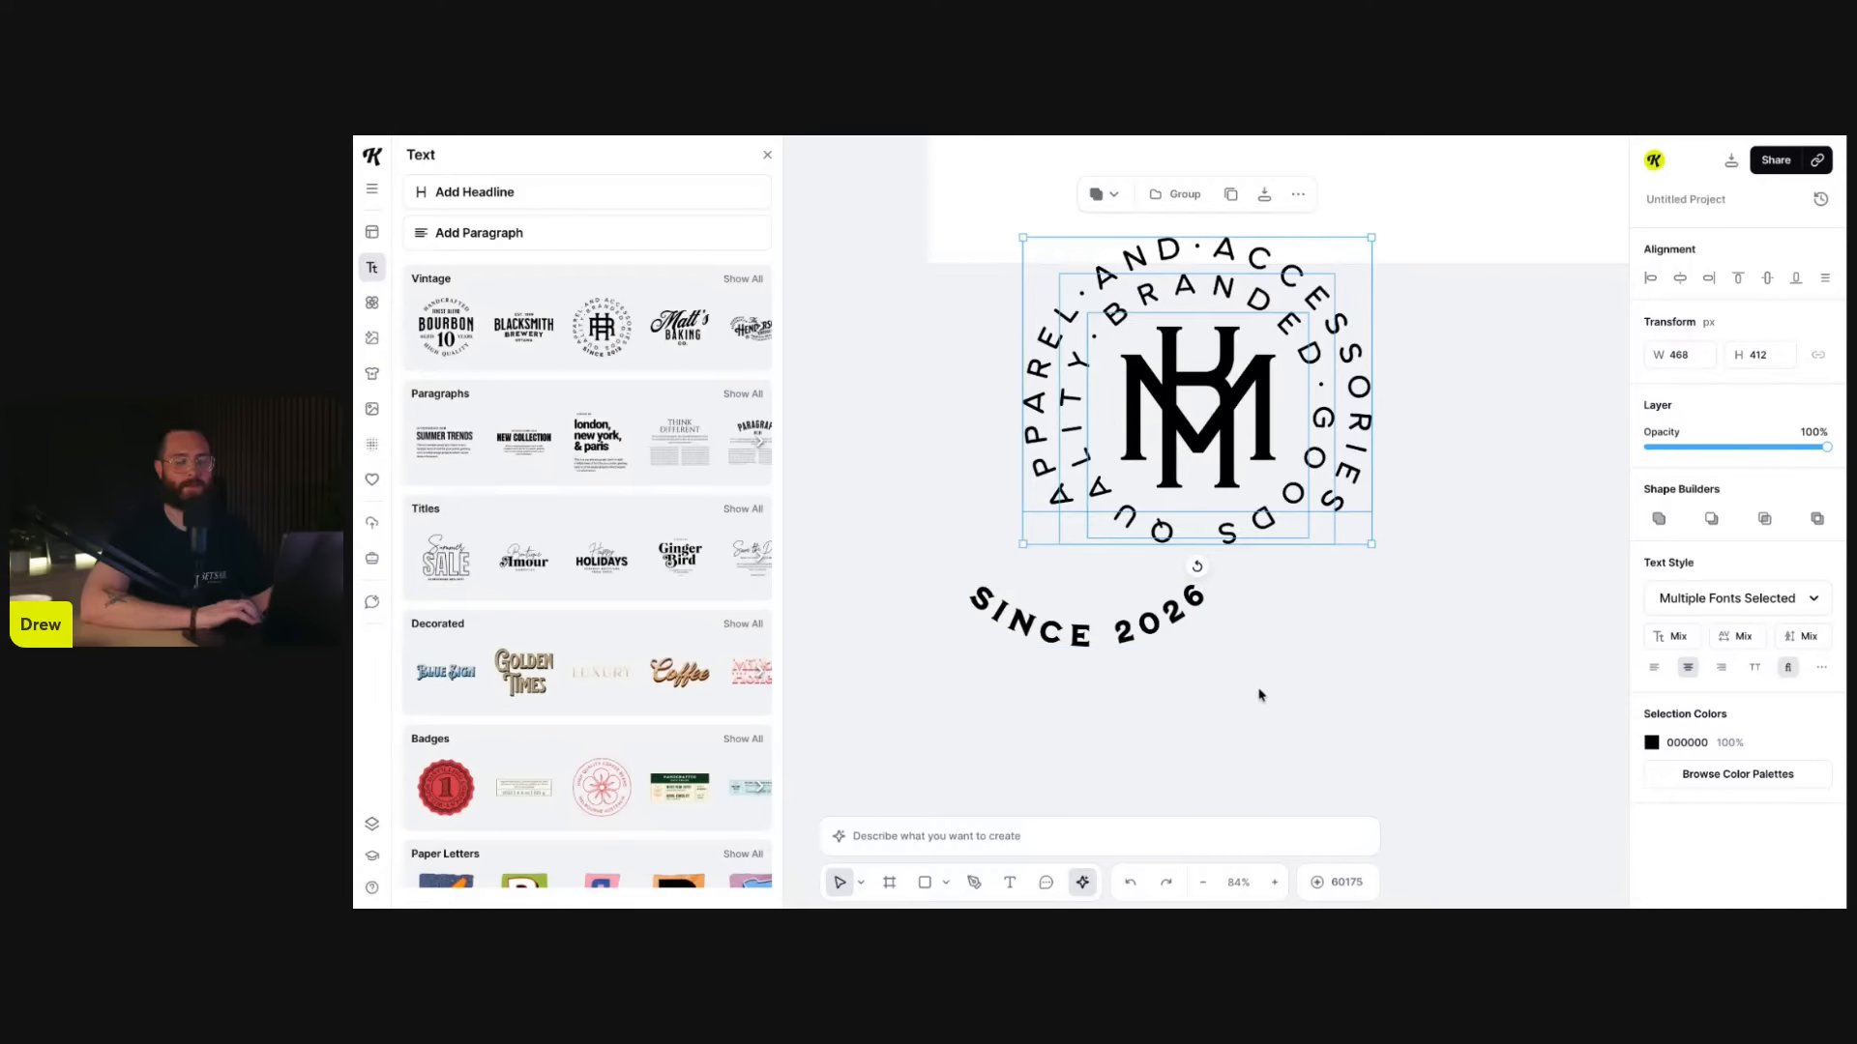
{"action": "key", "text": "ctrl+z"}
{"action": "left_click", "coordinate": [1279, 585]}
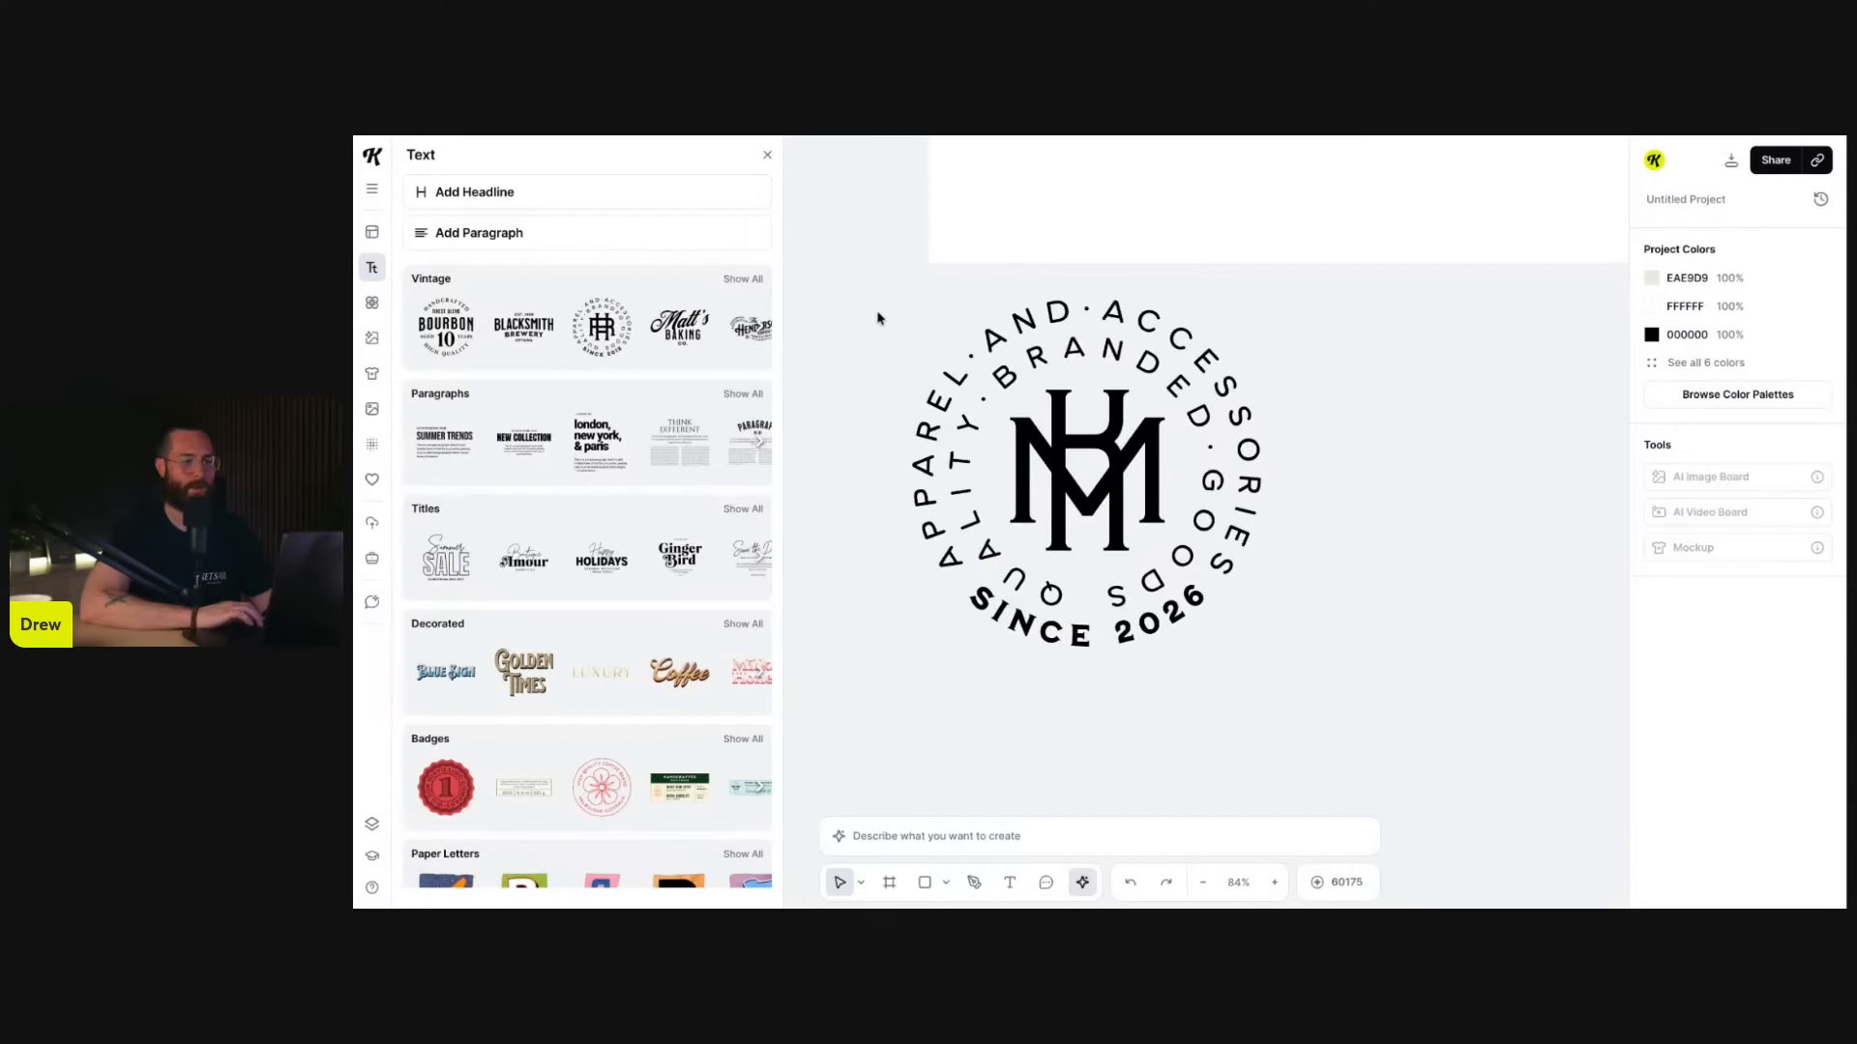
- Select every badge piece, including "SINCE 2026", group them again, and shift the group slightly downward
{"action": "left_click_drag", "start_coordinate": [859, 294], "coordinate": [1336, 701]}
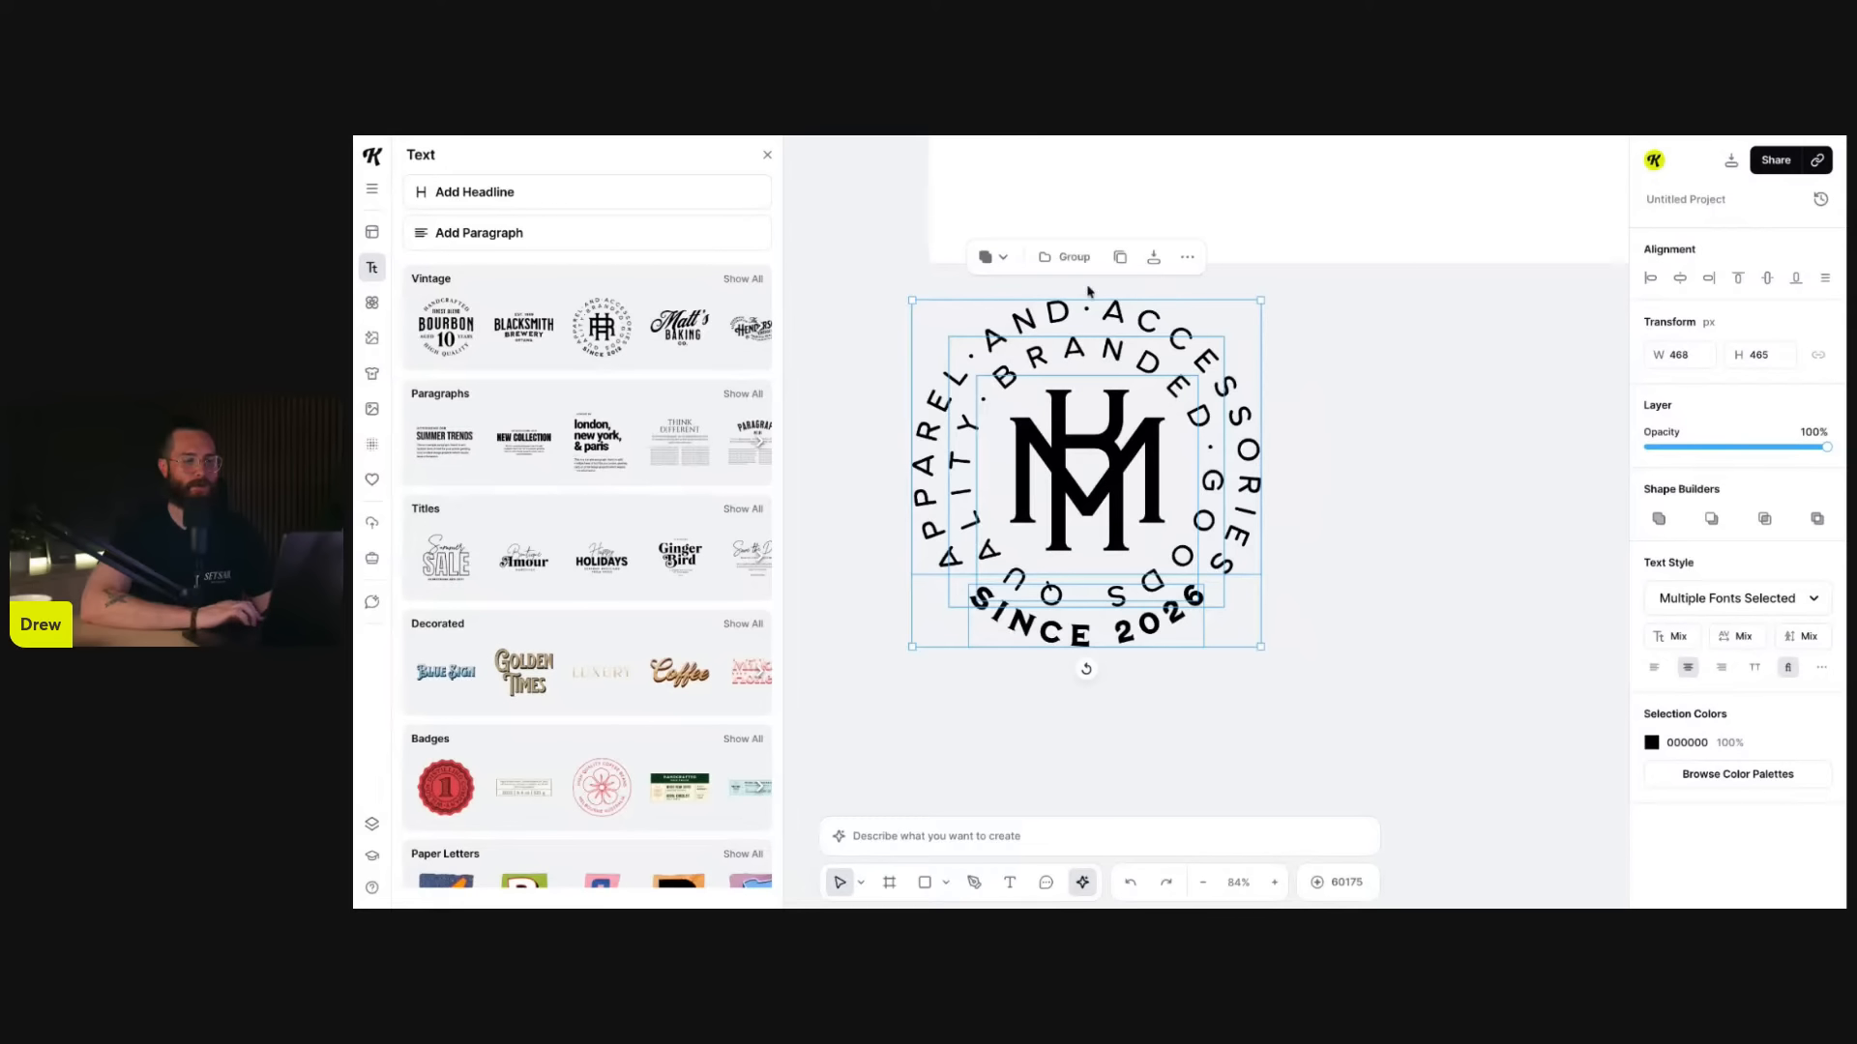
{"action": "left_click", "coordinate": [1067, 256]}
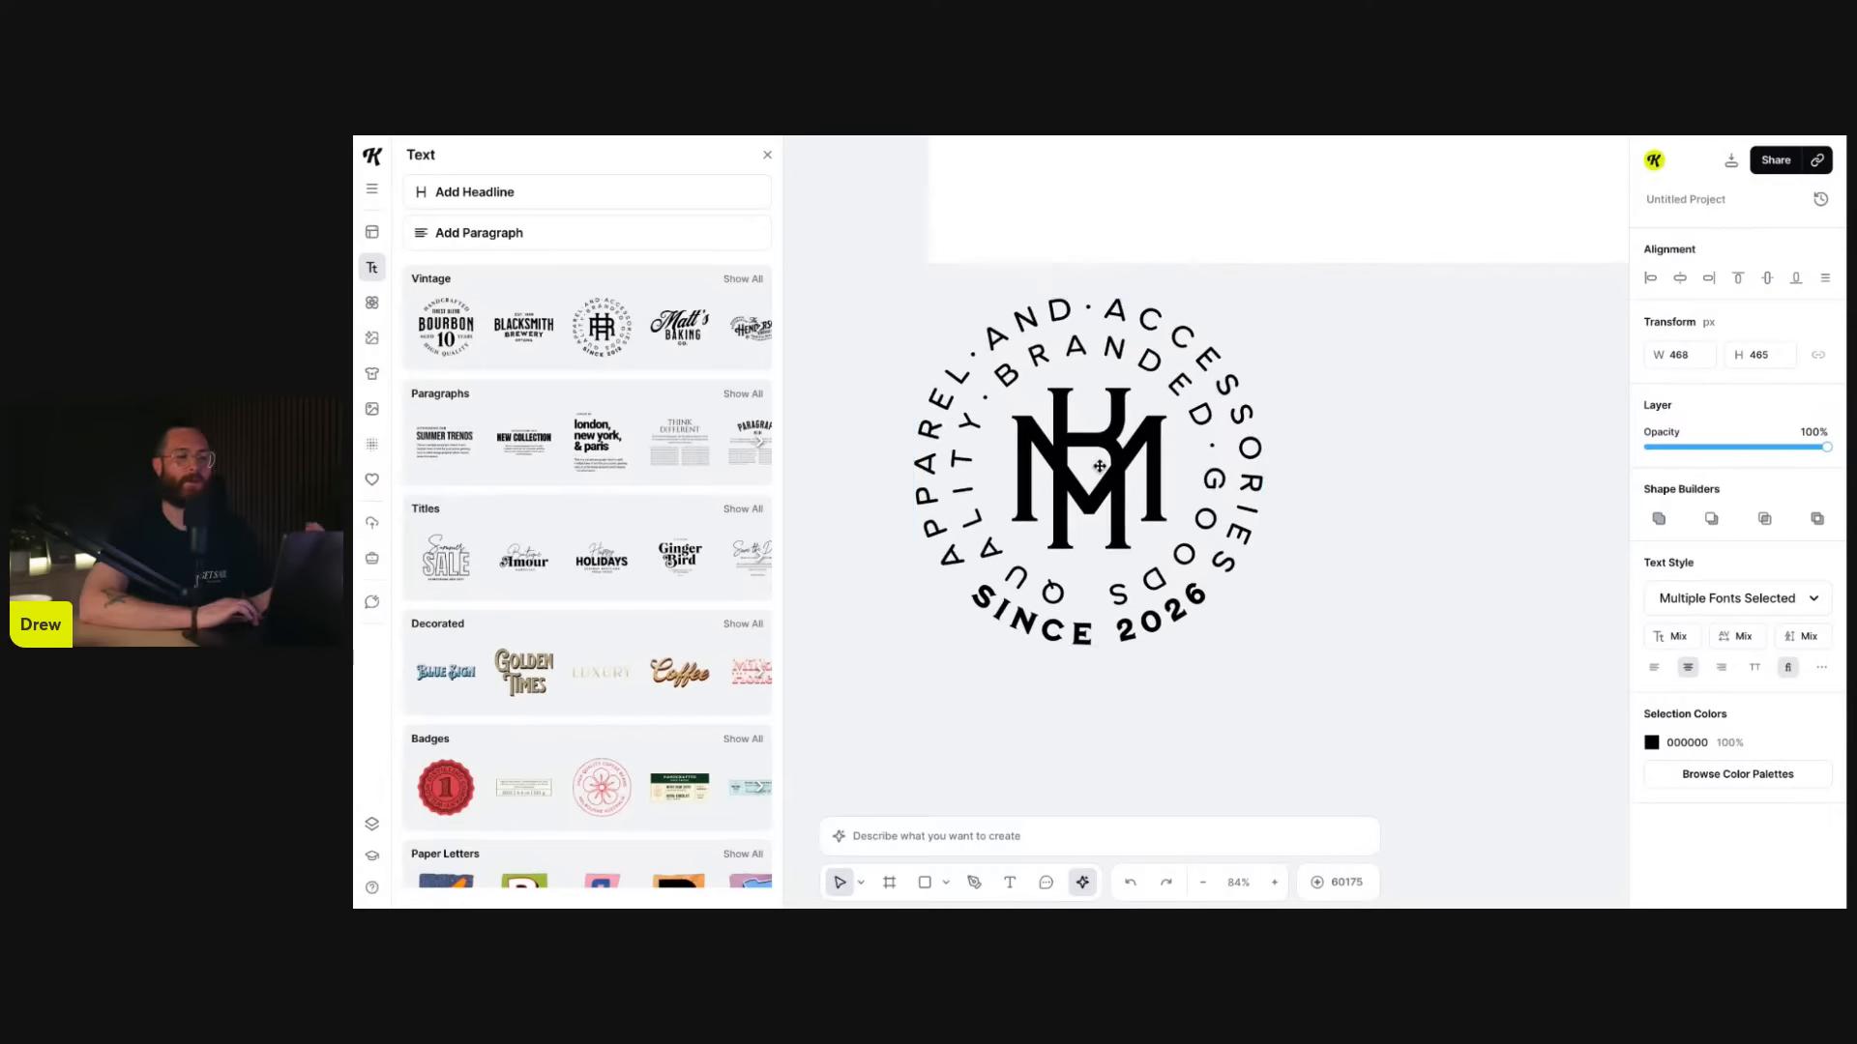
{"action": "left_click_drag", "start_coordinate": [1099, 466], "coordinate": [1104, 486]}
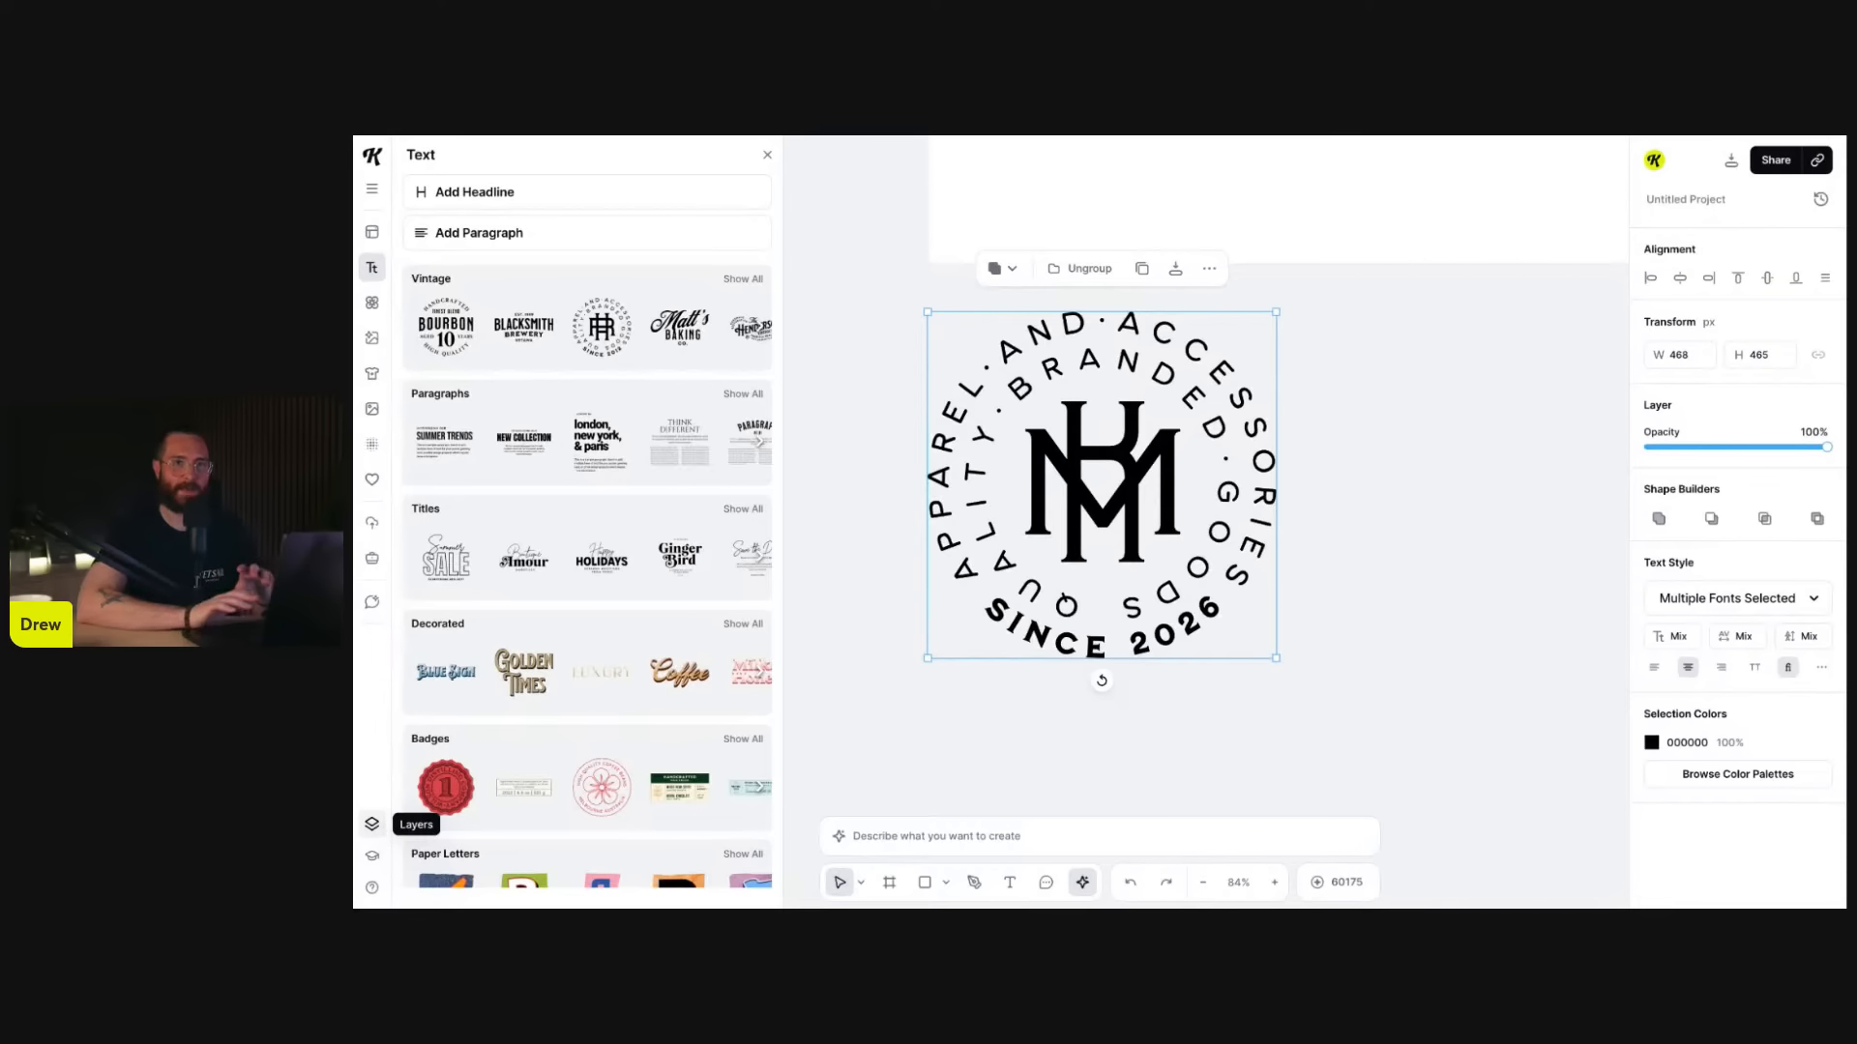
- Show the project's layers, expand the badge's group, and select its "km" monogram text layer
{"action": "left_click", "coordinate": [372, 822]}
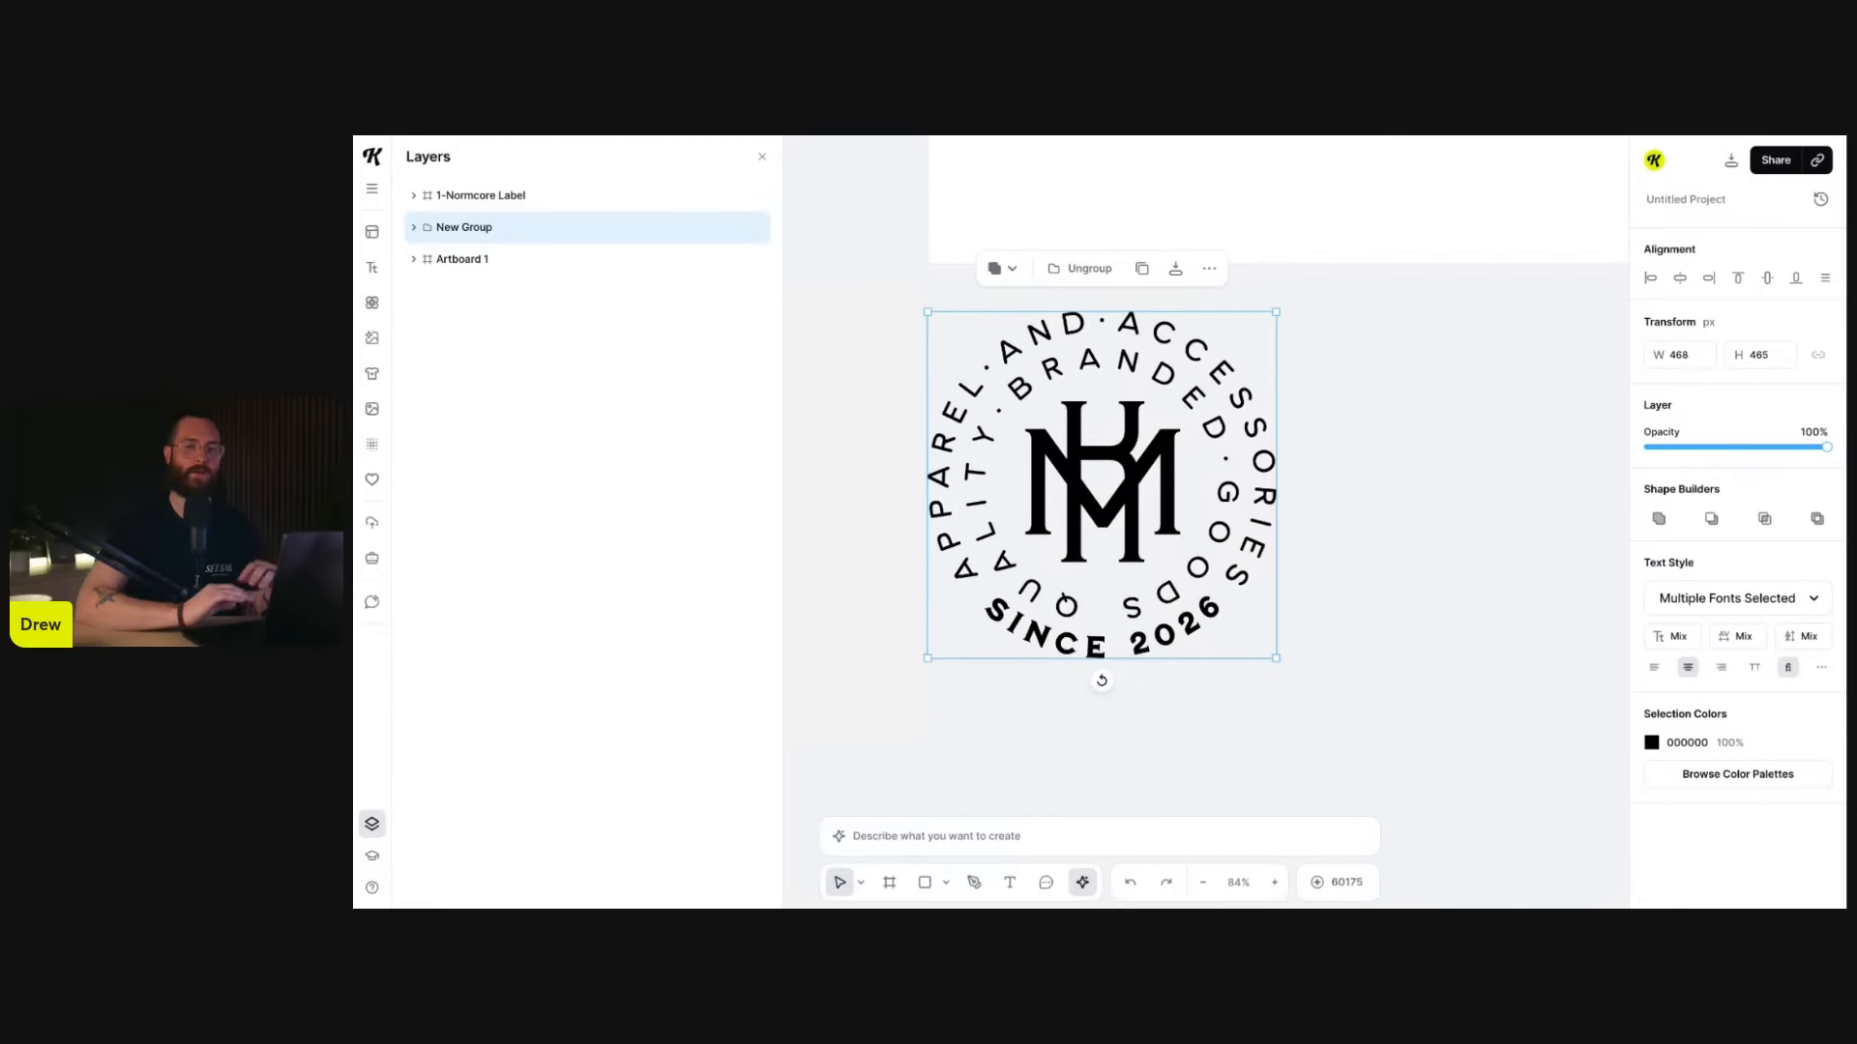
{"action": "left_click", "coordinate": [414, 229]}
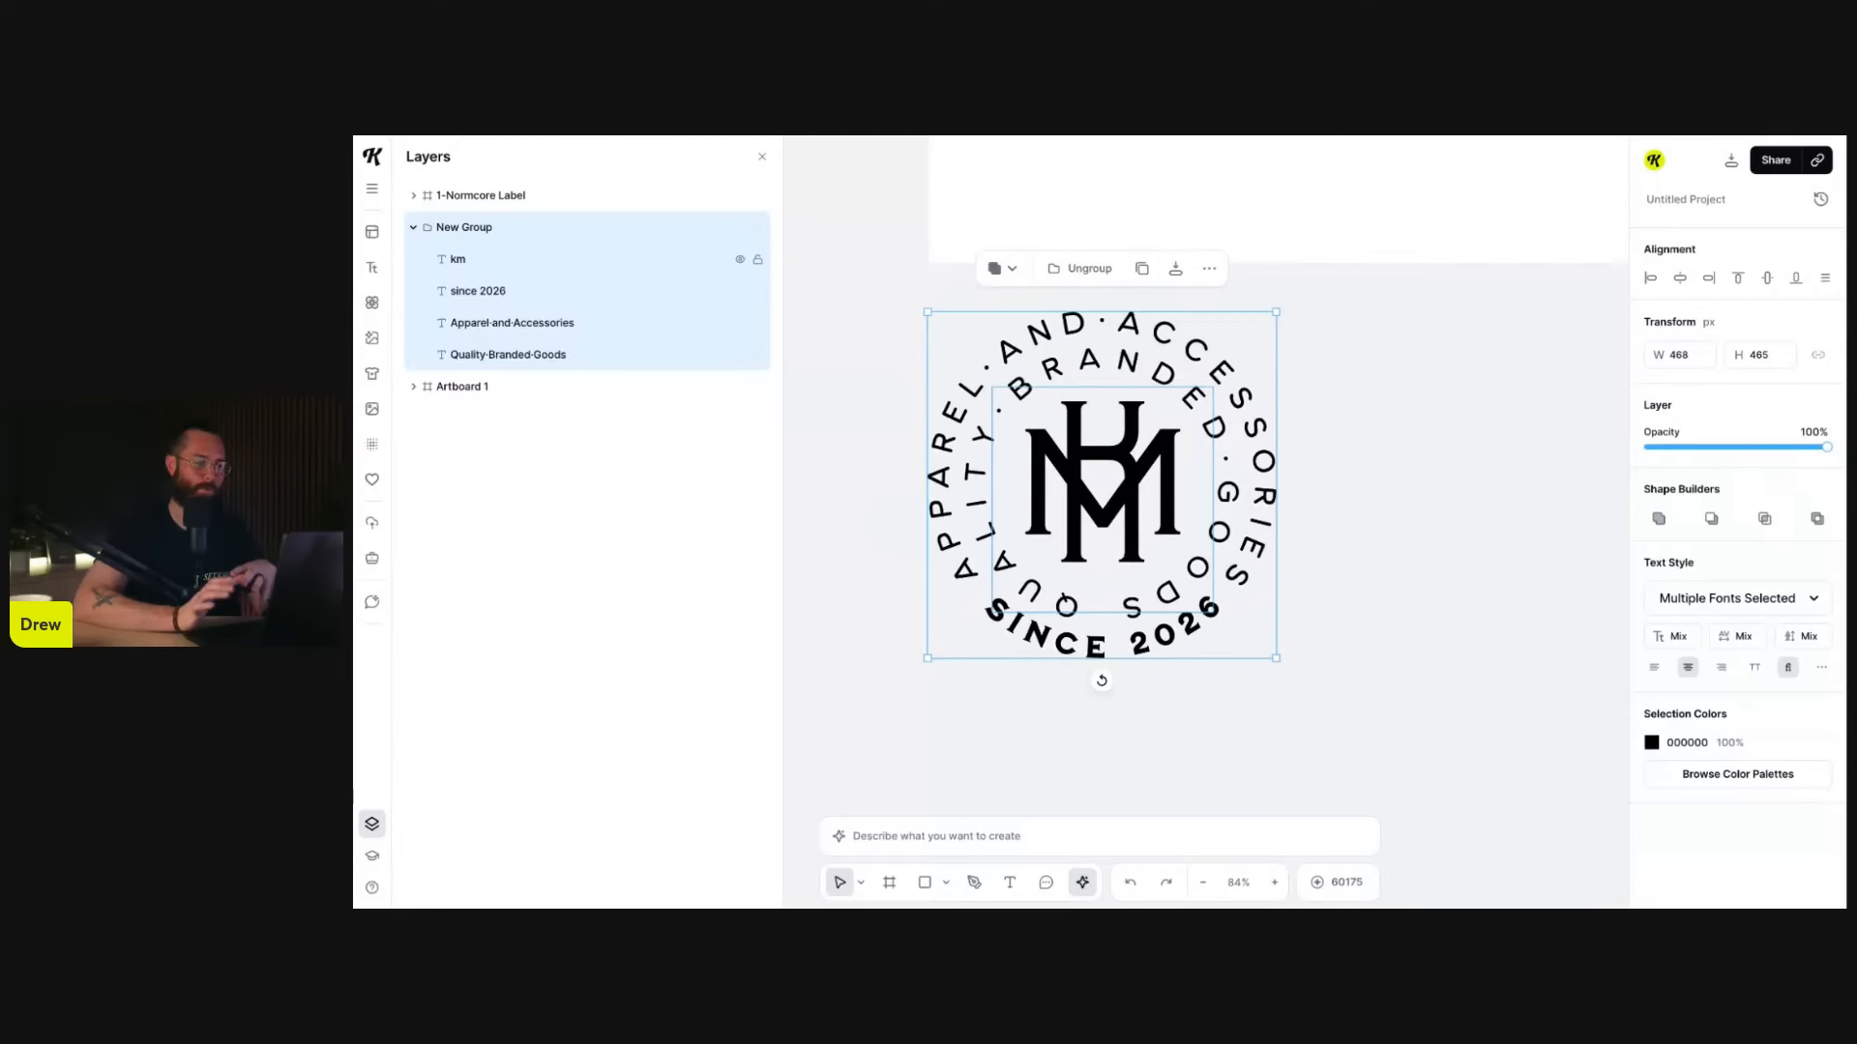
{"action": "left_click", "coordinate": [471, 268]}
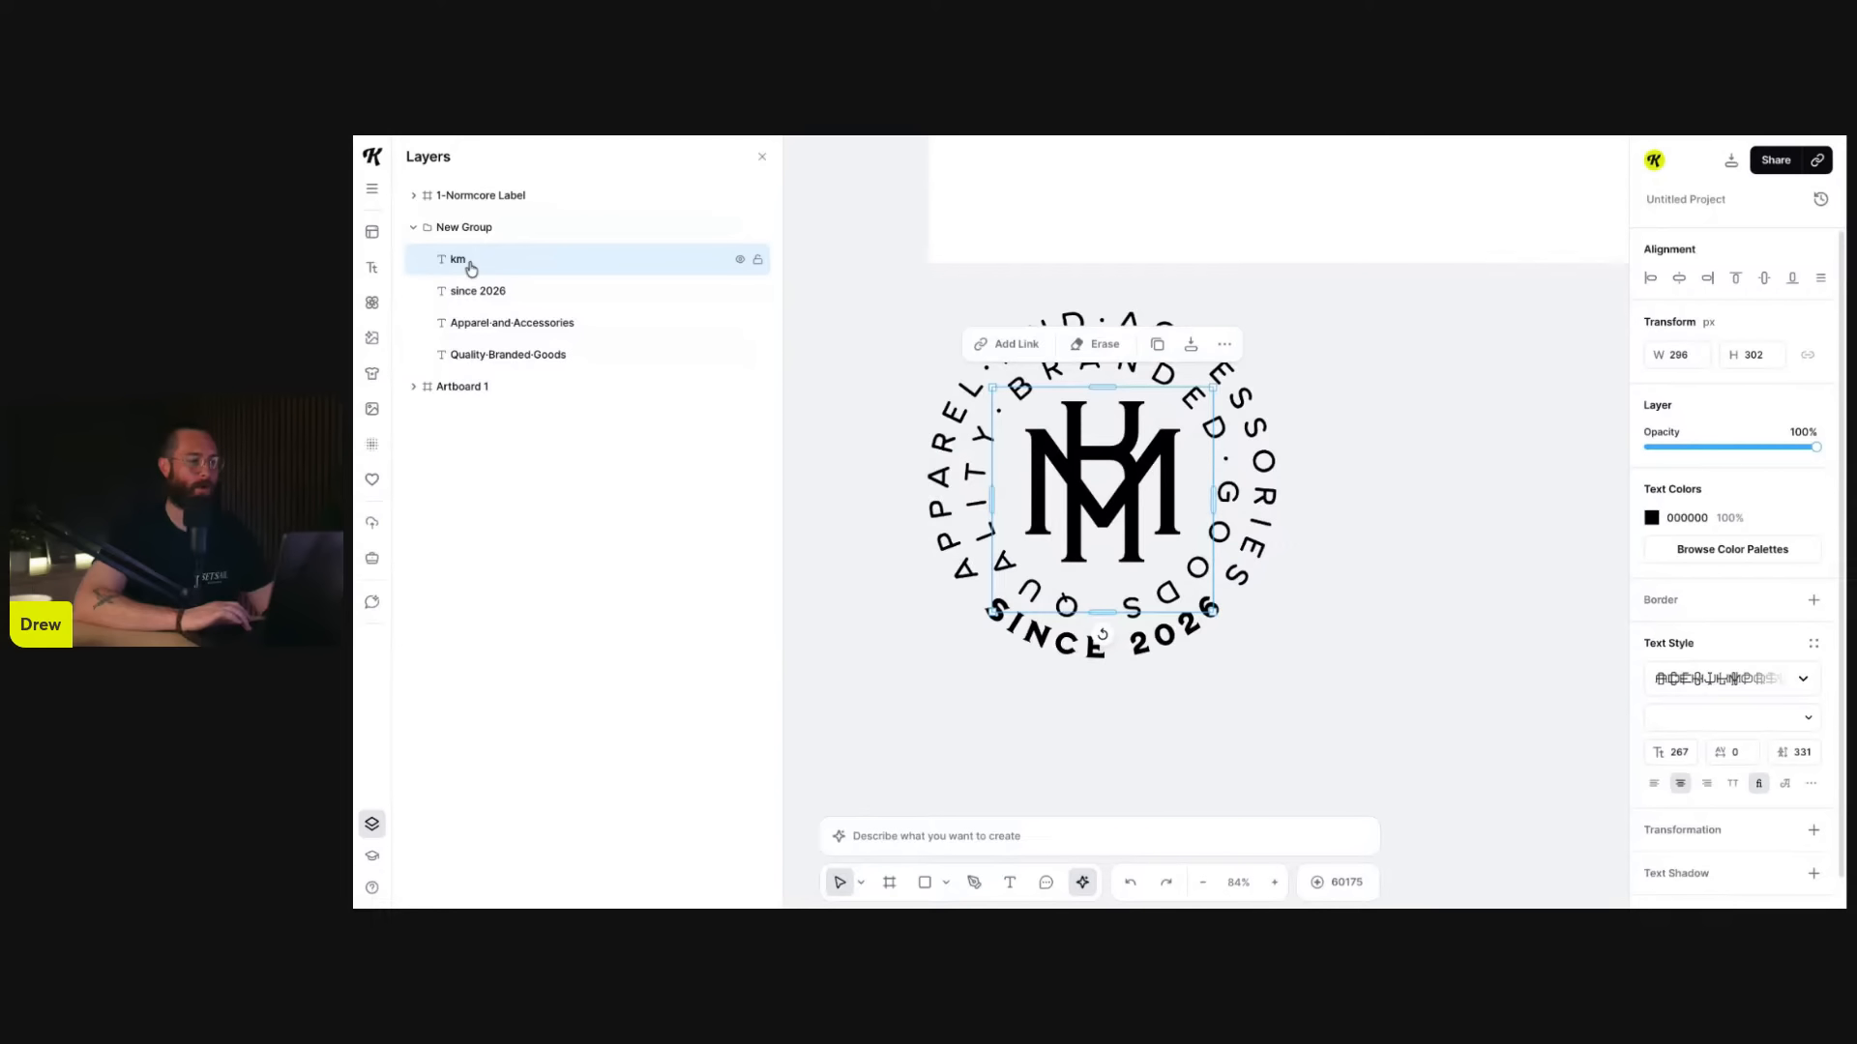
- Replace the monogram's letters with "ku" and move the whole badge group to the right on the canvas
{"action": "double_click", "coordinate": [1127, 457]}
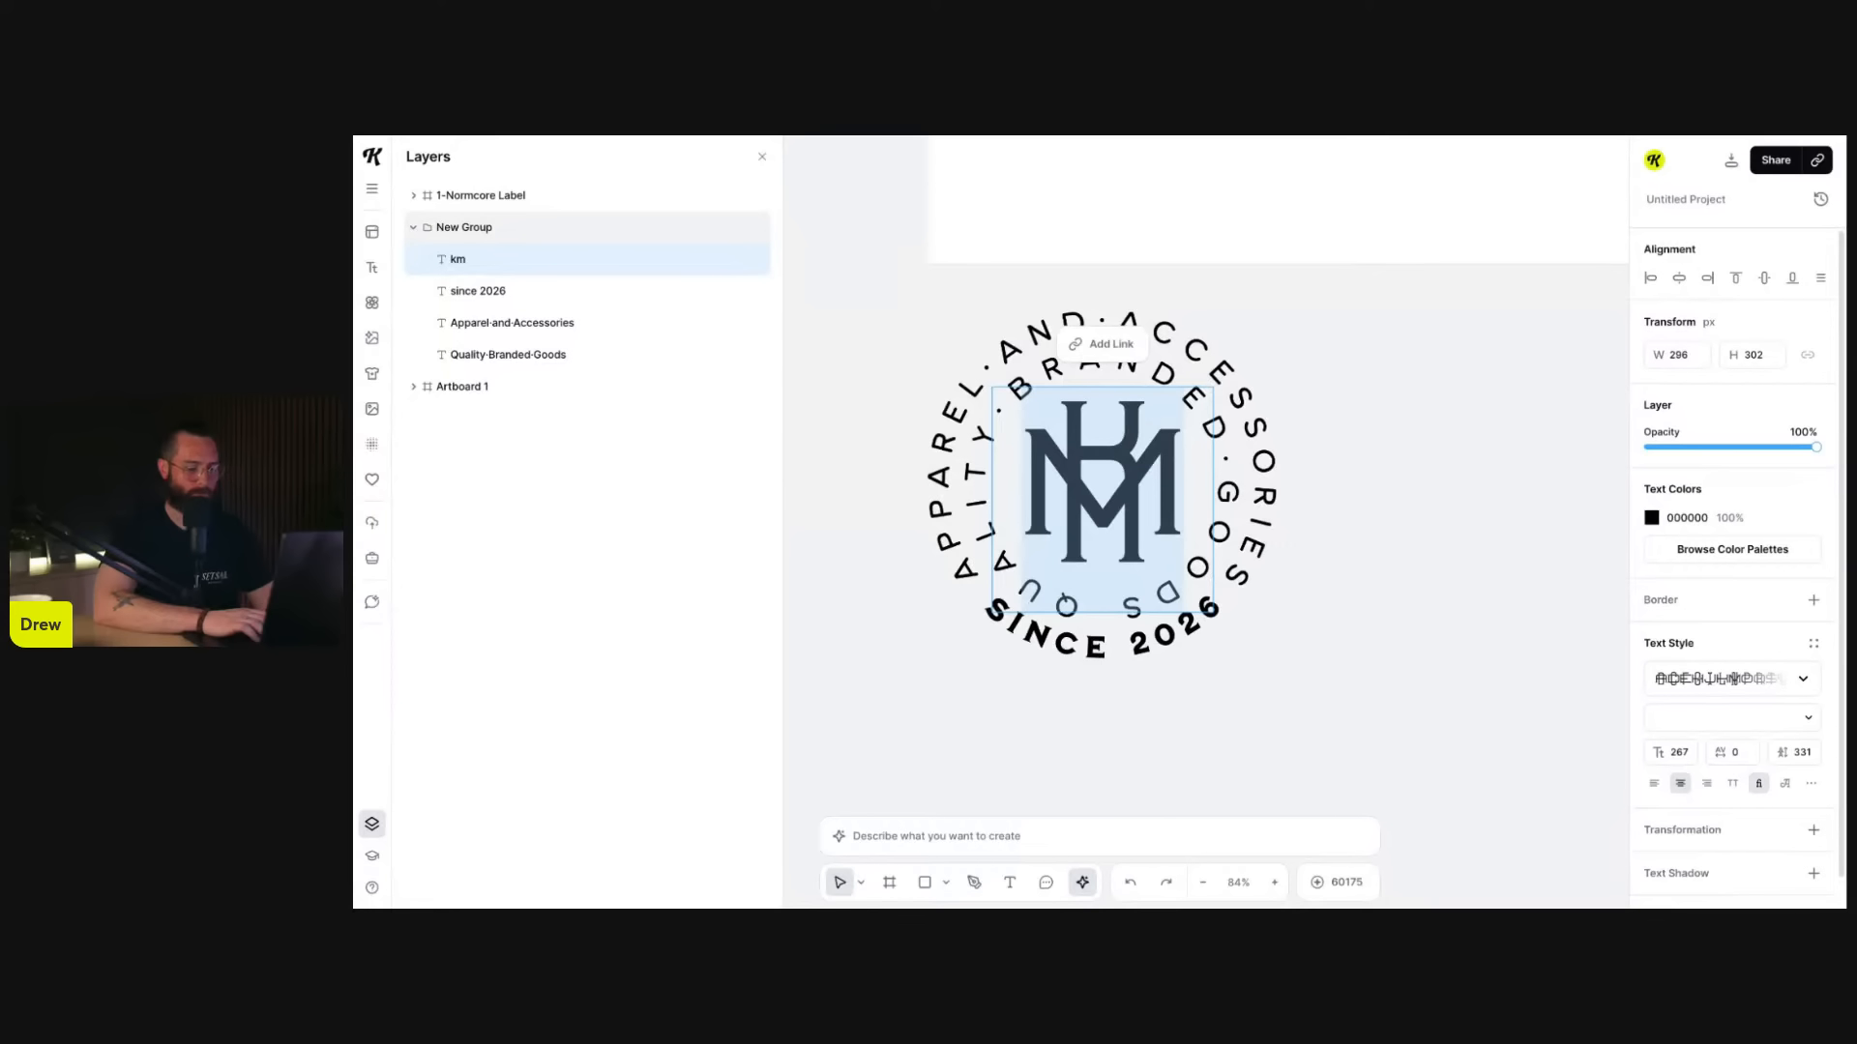
{"action": "type", "text": "ku"}
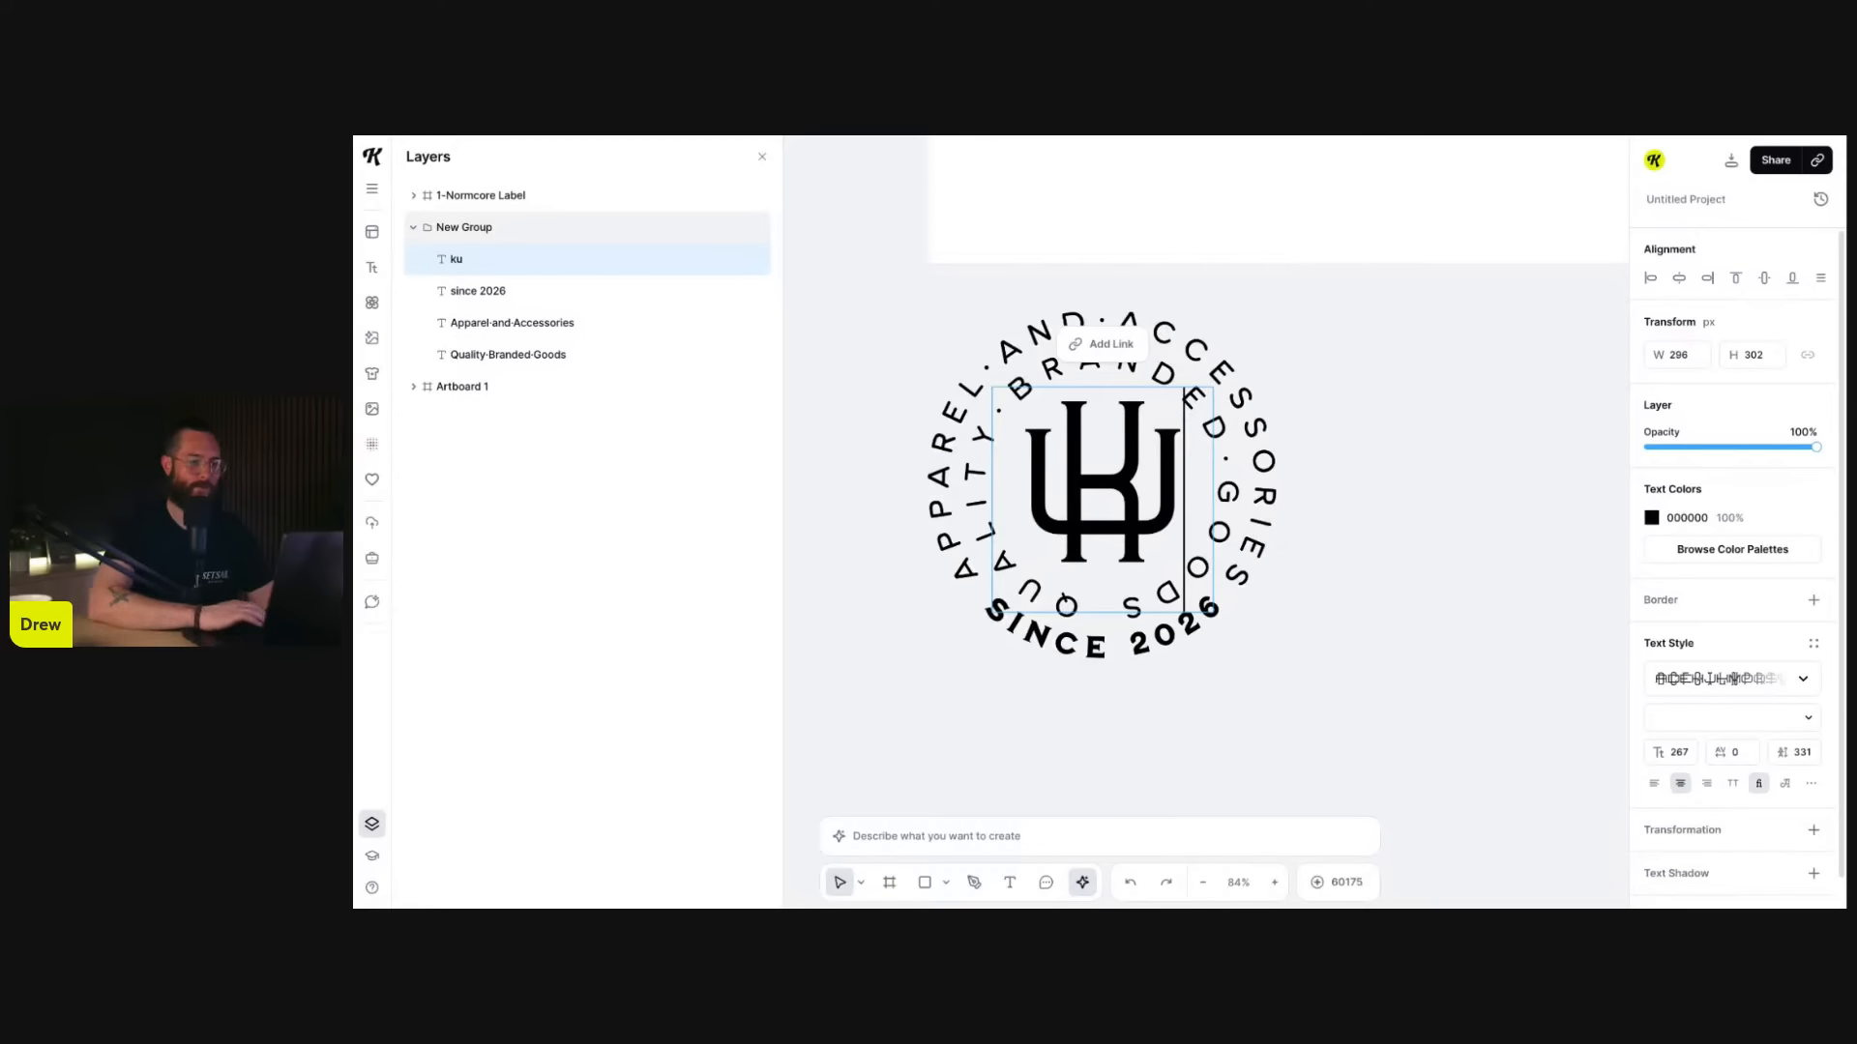
{"action": "key", "text": "Escape"}
{"action": "left_click", "coordinate": [831, 326]}
{"action": "left_click", "coordinate": [1076, 421]}
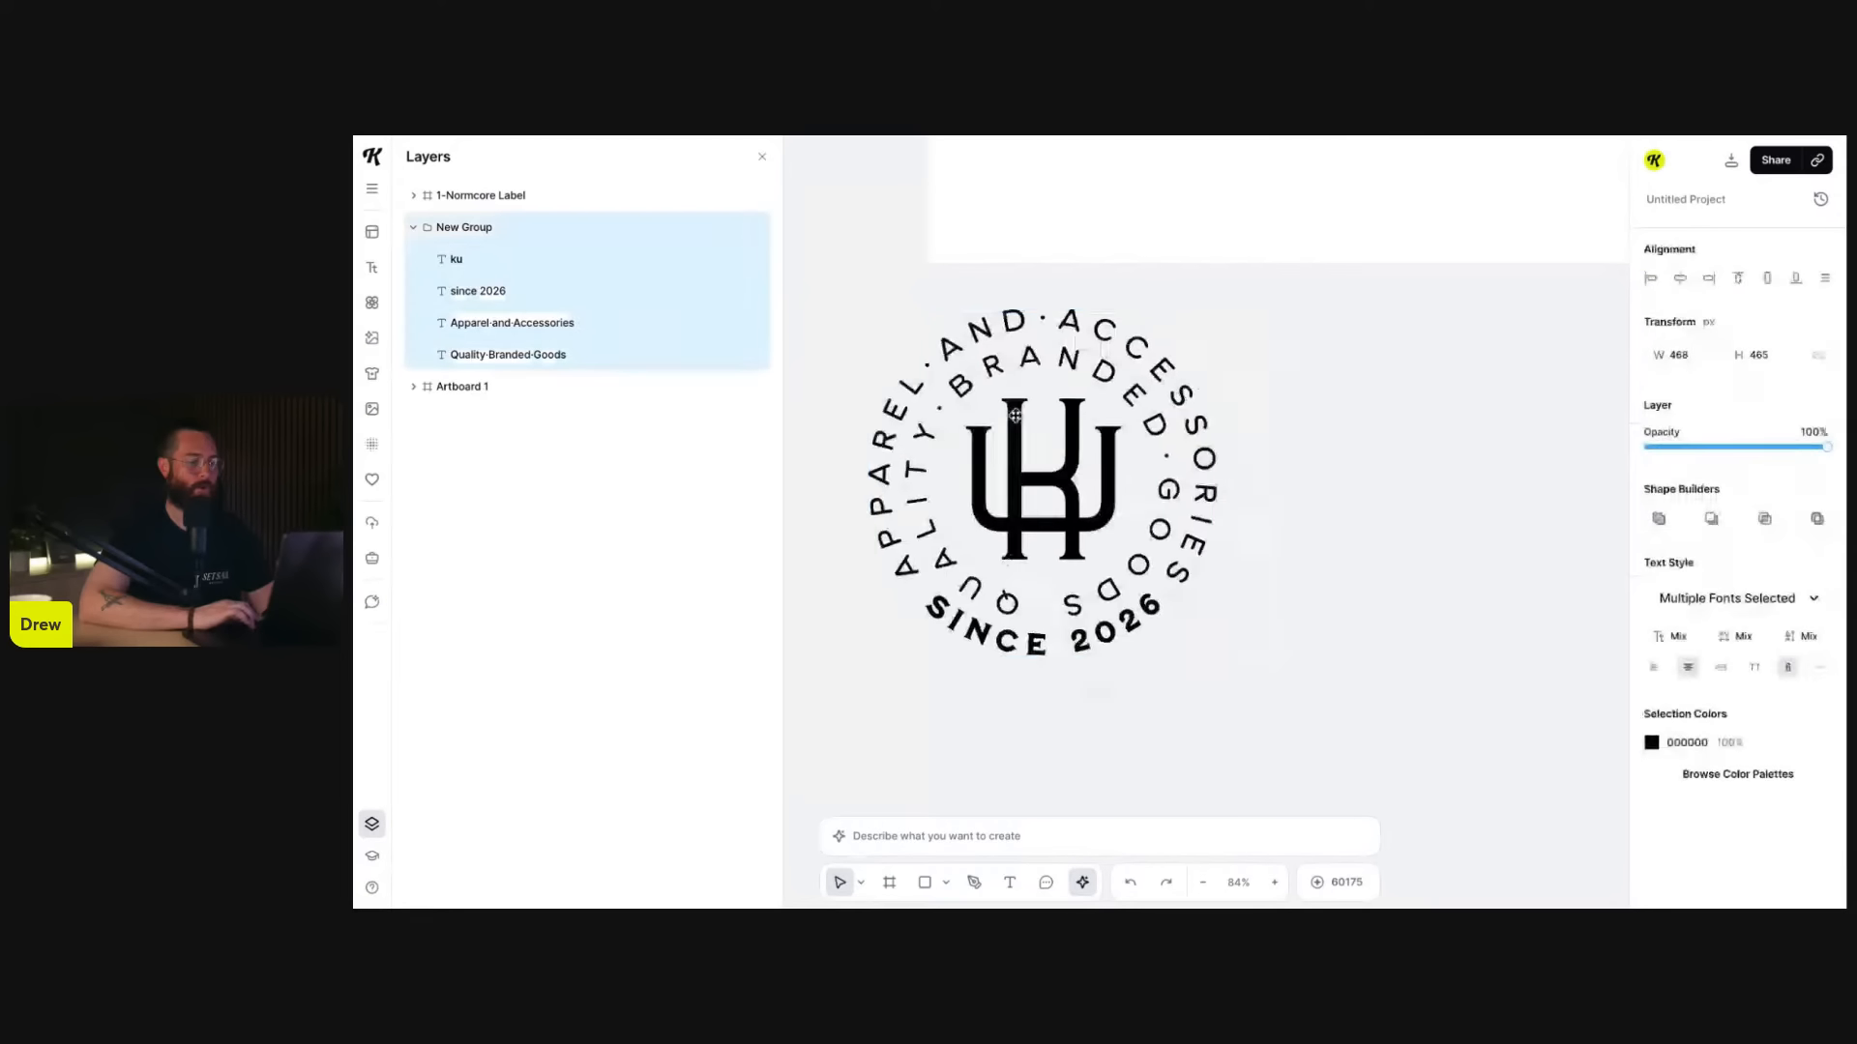
{"action": "left_click_drag", "start_coordinate": [1076, 421], "coordinate": [1166, 423]}
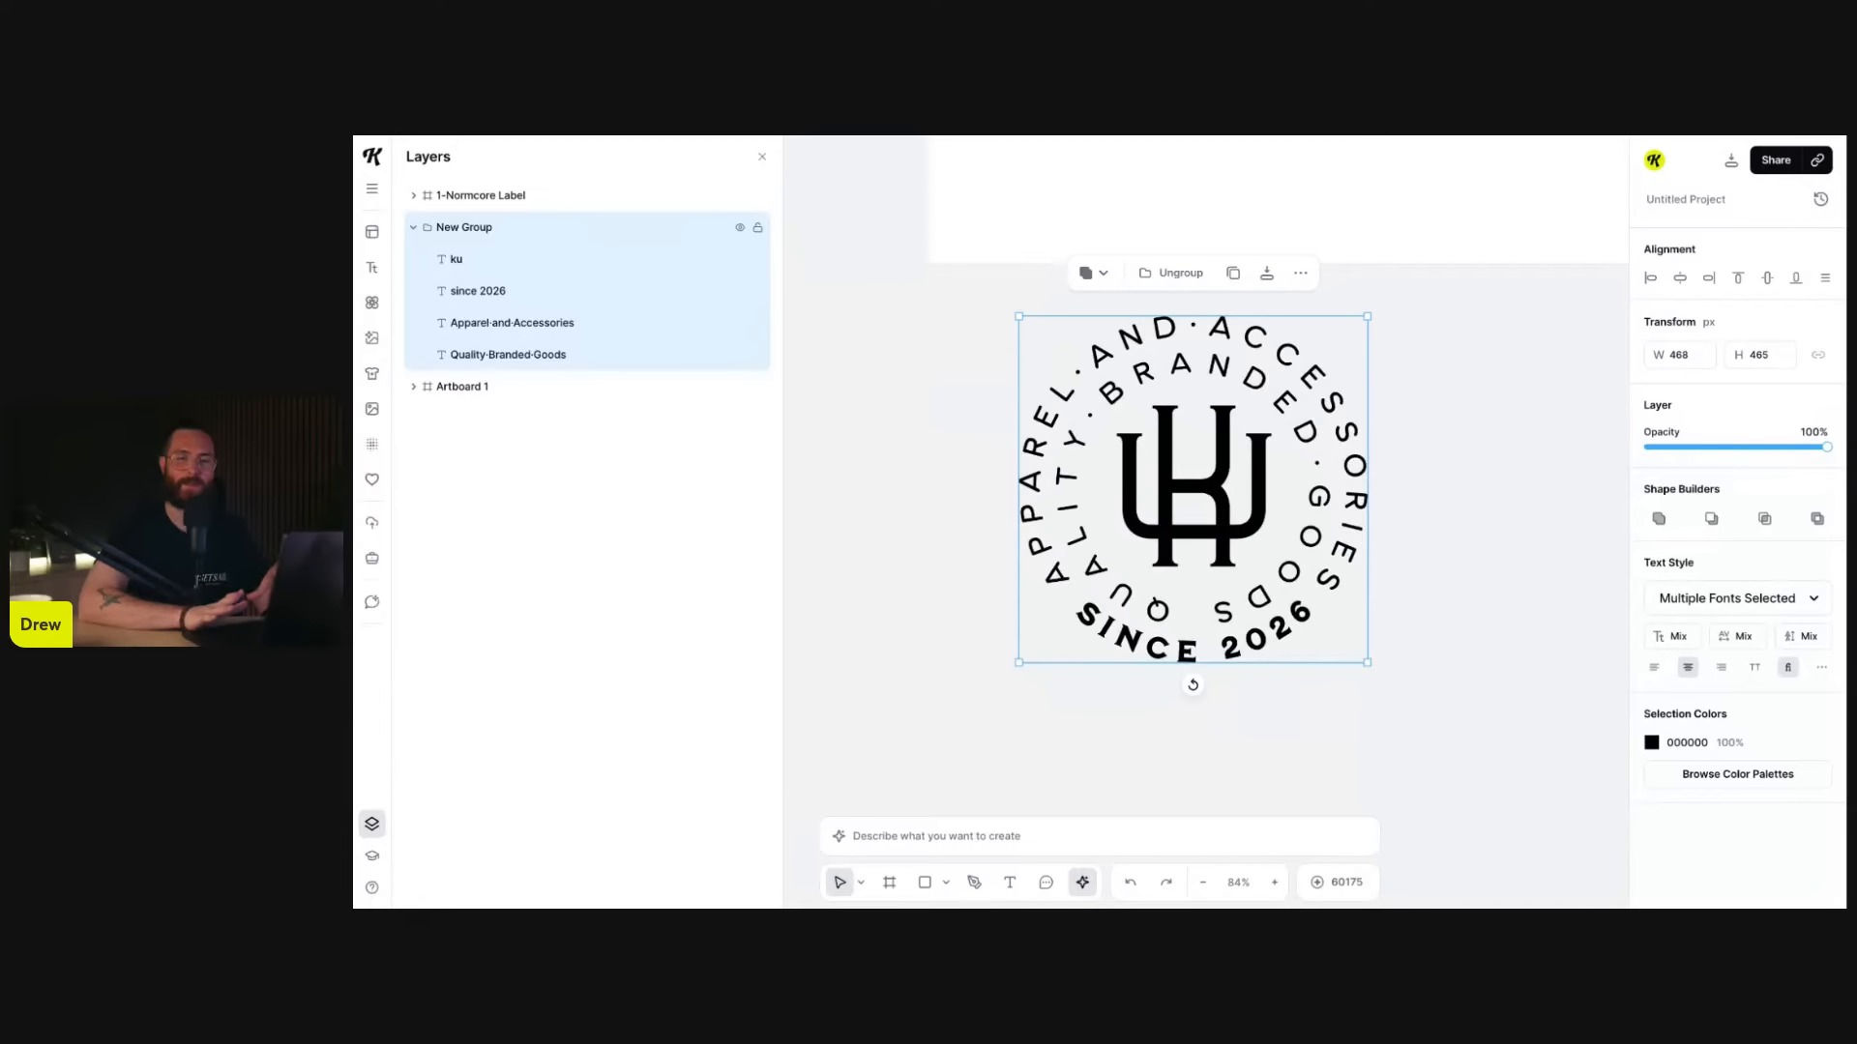
- Lock the badge group in the layers and test the lock by trying to move and select it on the canvas
{"action": "left_click", "coordinate": [758, 230]}
{"action": "left_click_drag", "start_coordinate": [966, 394], "coordinate": [1061, 423]}
{"action": "left_click_drag", "start_coordinate": [896, 364], "coordinate": [1349, 514]}
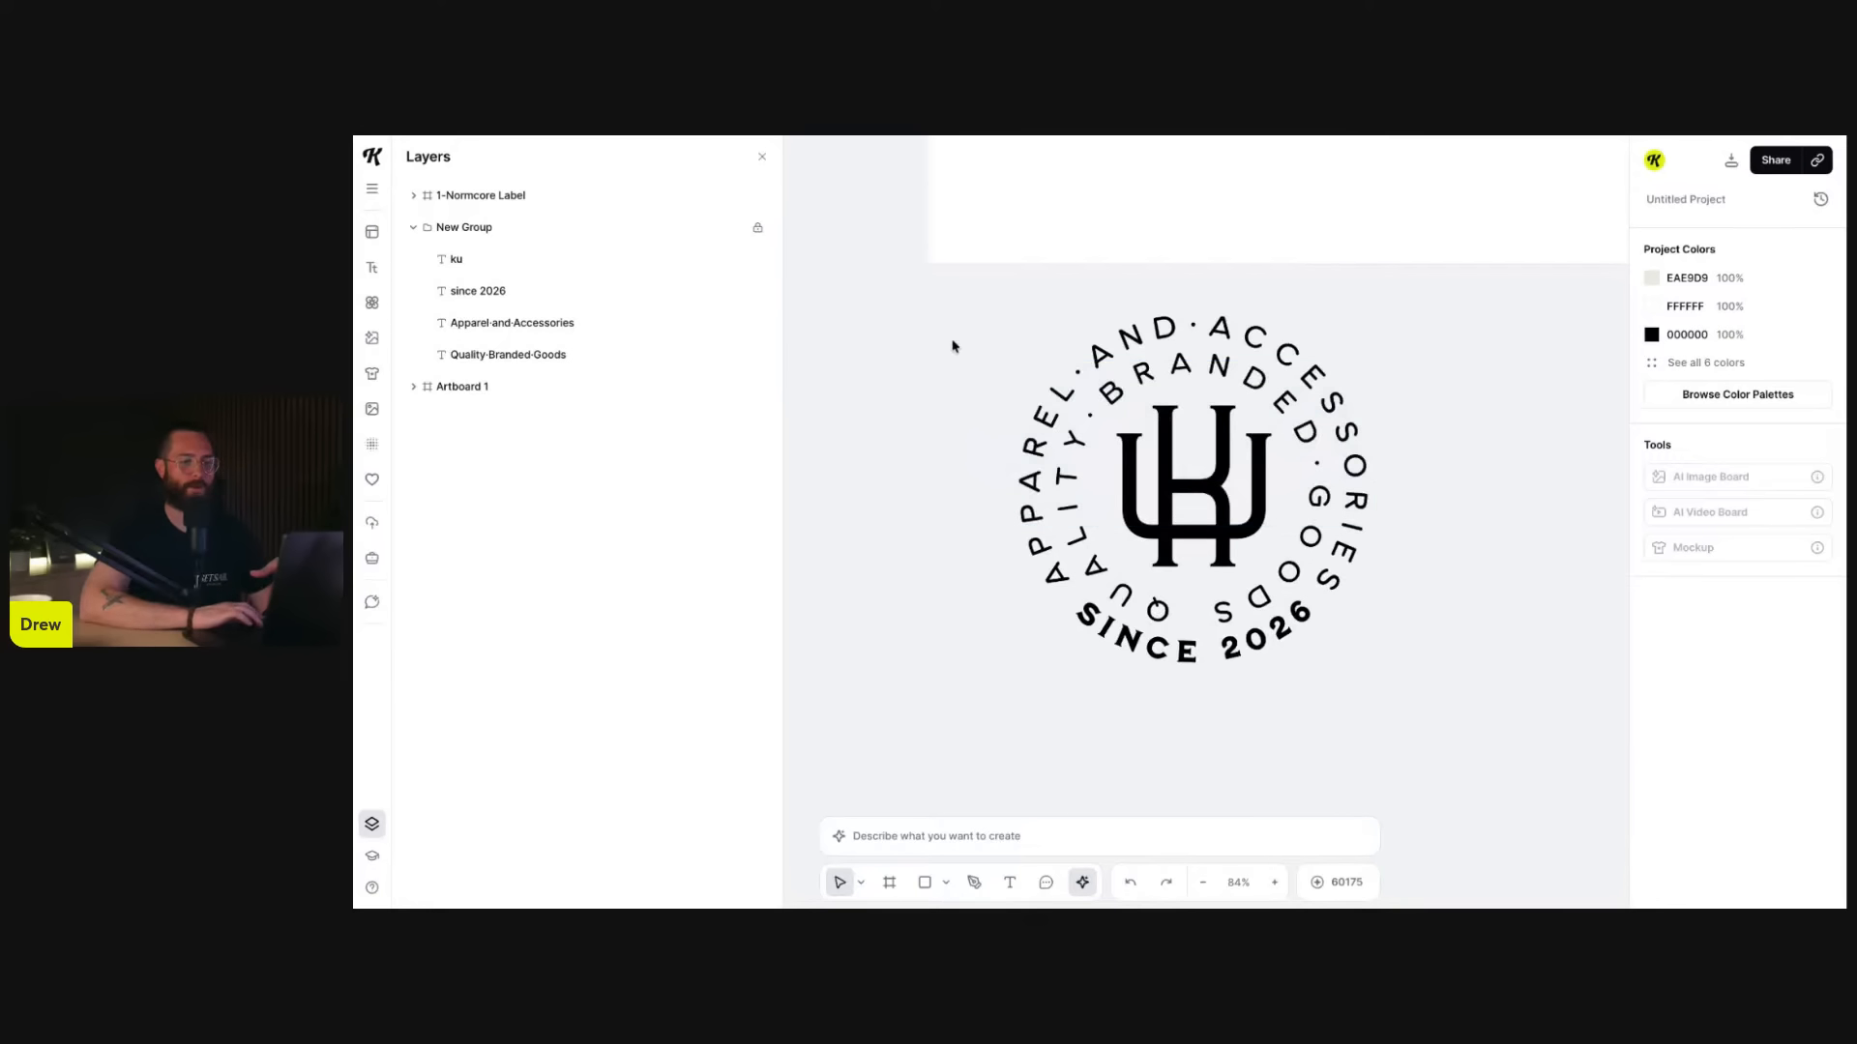
{"action": "left_click_drag", "start_coordinate": [956, 346], "coordinate": [1244, 511]}
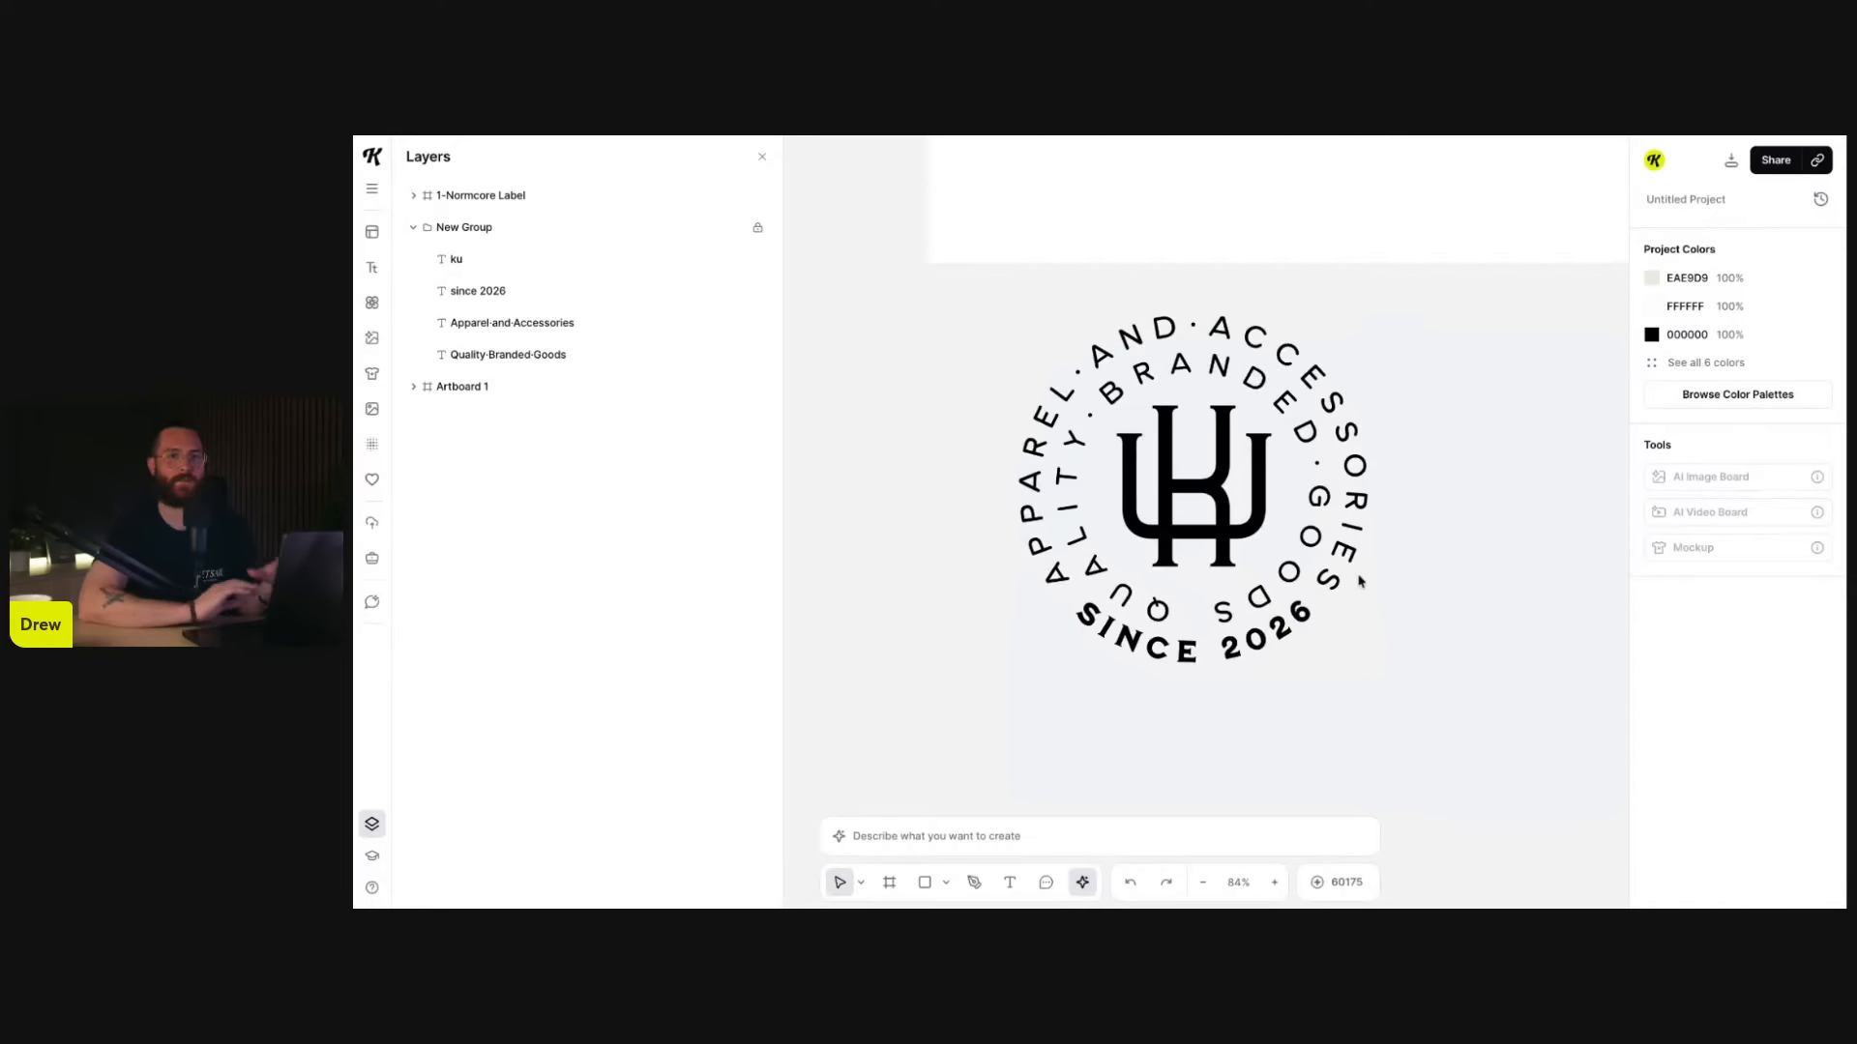
- Unlock the badge group in the layers and test it by selecting the whole group on the canvas with a marquee
{"action": "left_click", "coordinate": [758, 230]}
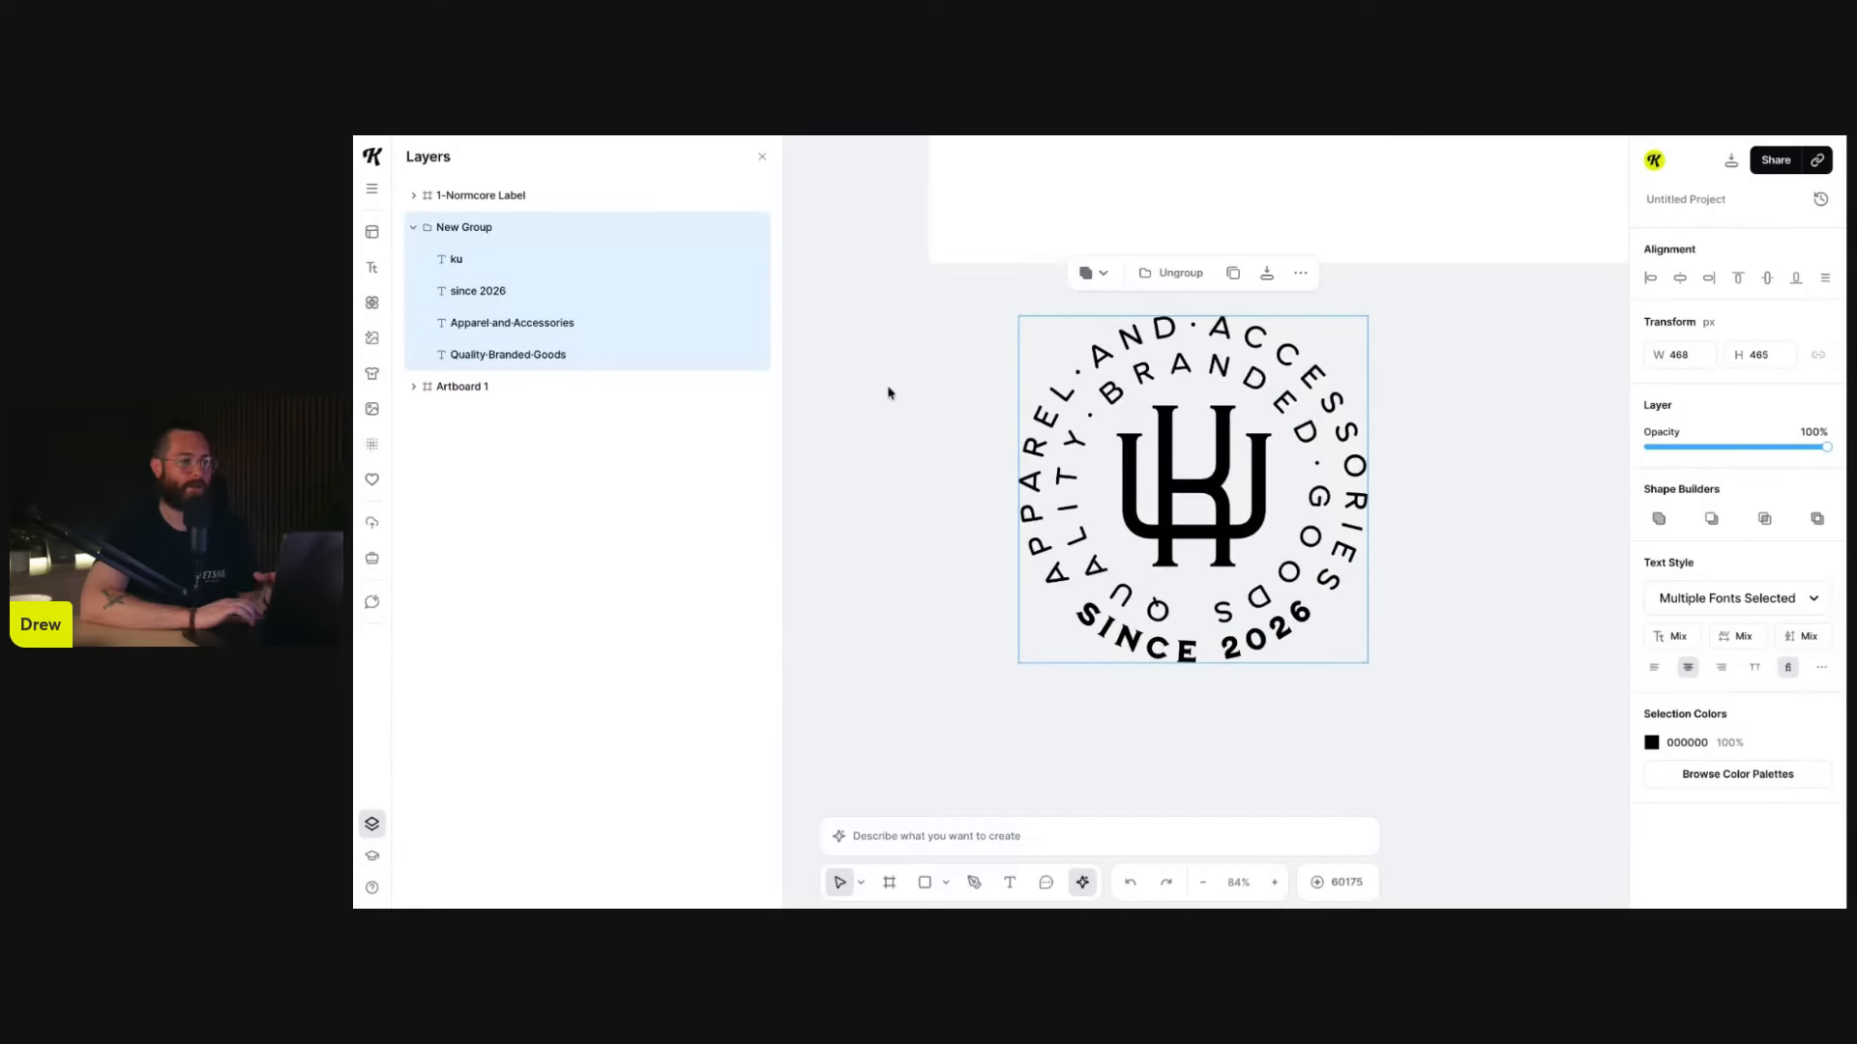
{"action": "left_click", "coordinate": [904, 403]}
{"action": "left_click_drag", "start_coordinate": [974, 305], "coordinate": [1475, 799]}
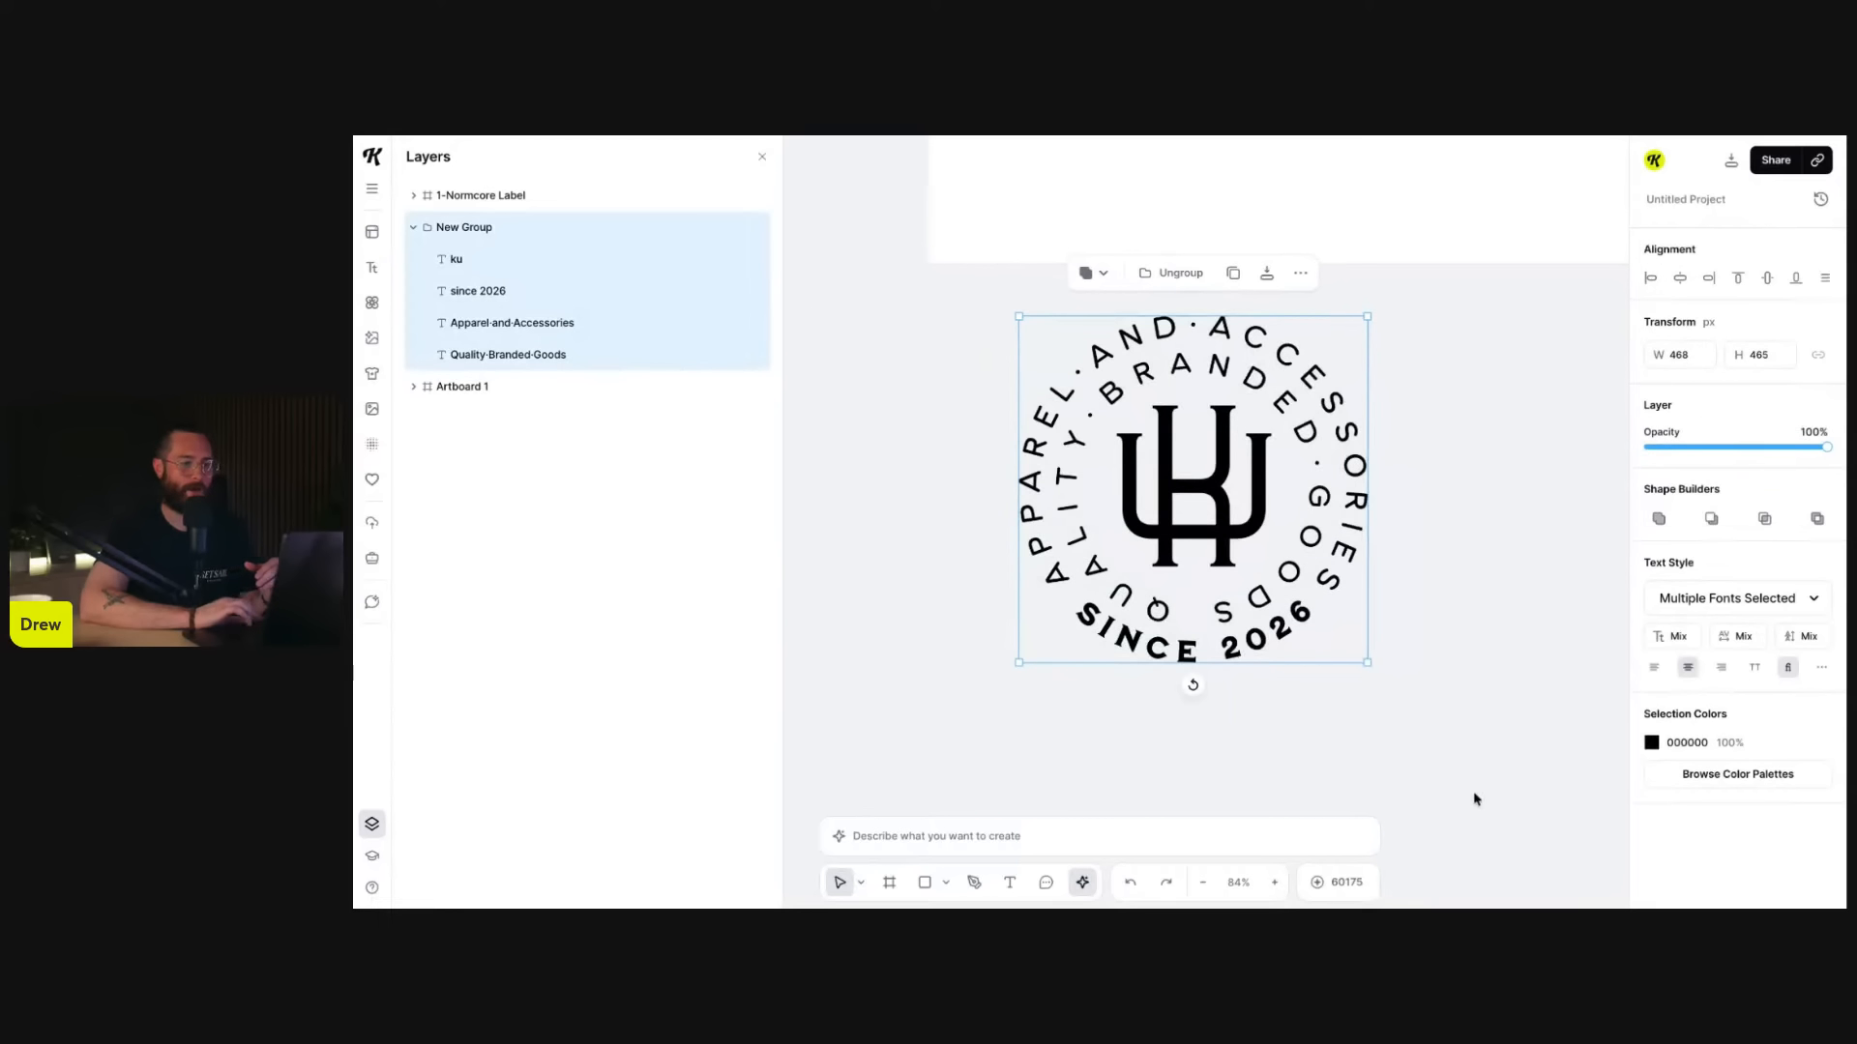
{"action": "left_click", "coordinate": [839, 280]}
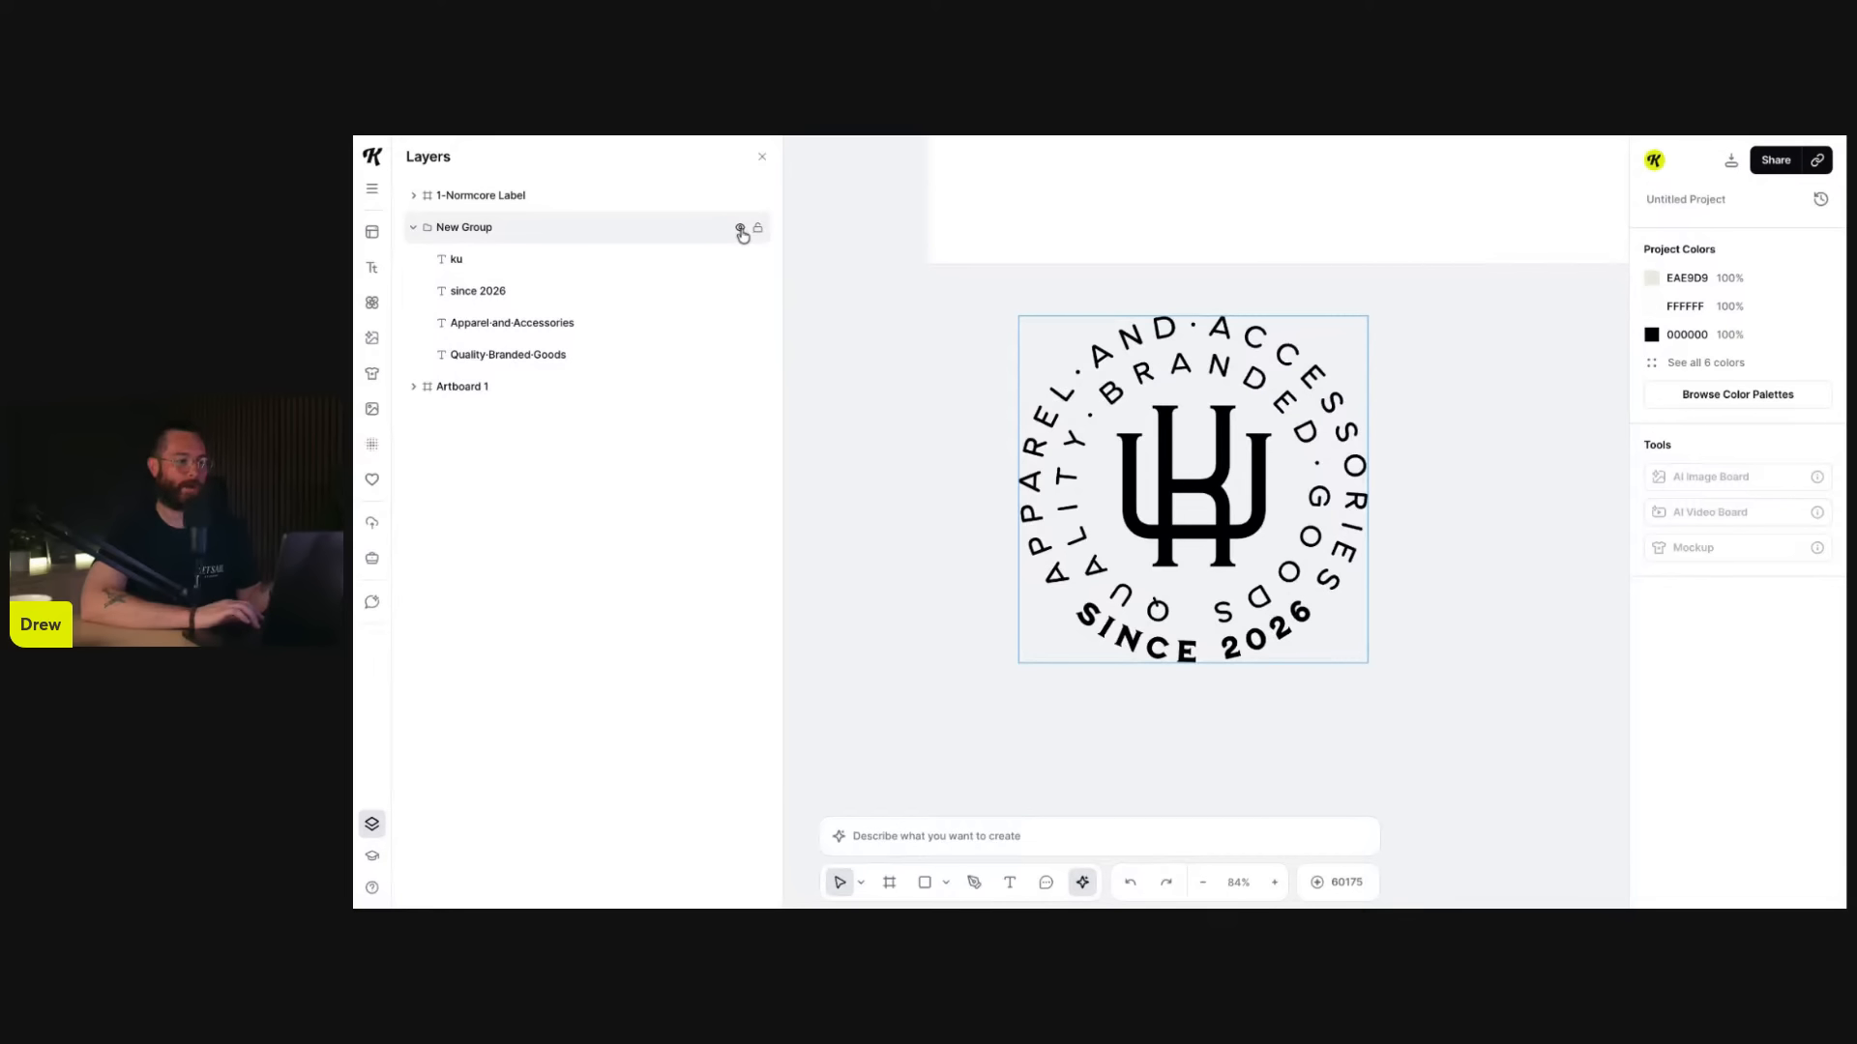
- Hide the badge group in the layers, try to marquee-select it on the canvas, and make it visible again
{"action": "left_click", "coordinate": [740, 229]}
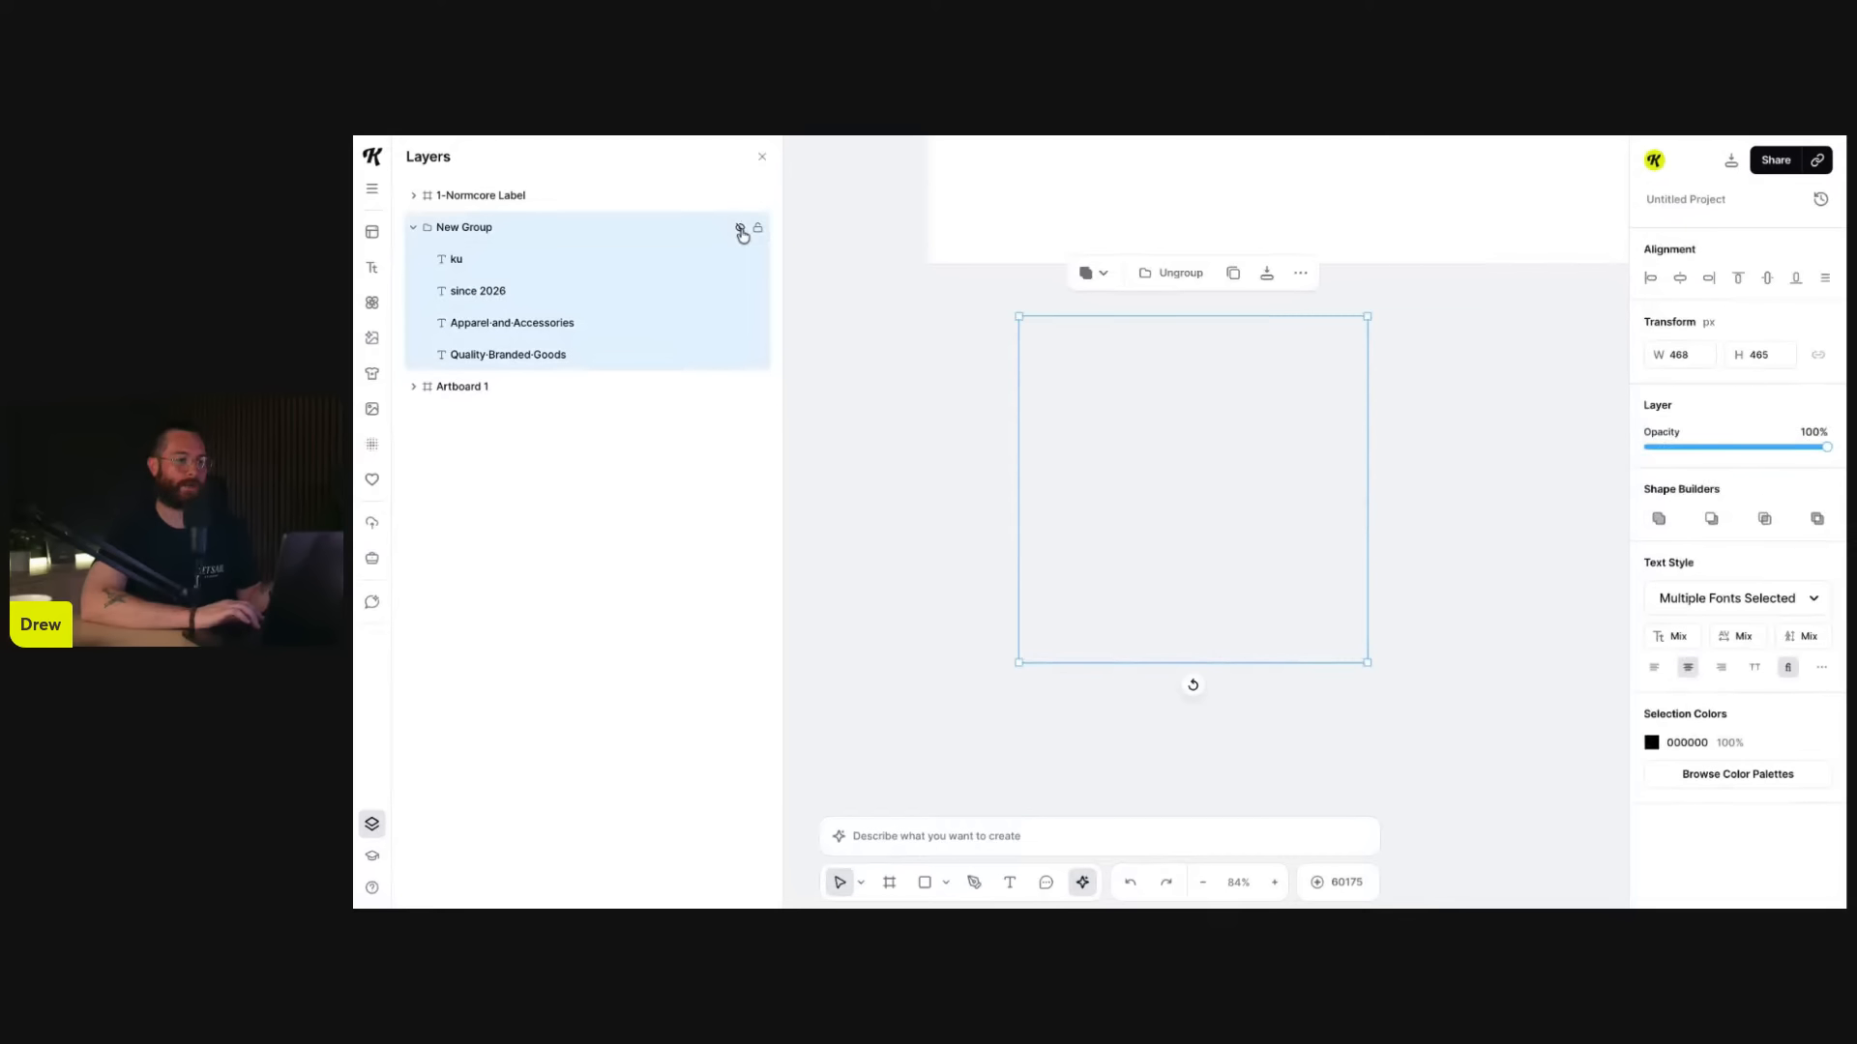
{"action": "left_click", "coordinate": [890, 349]}
{"action": "left_click_drag", "start_coordinate": [1016, 331], "coordinate": [1436, 643]}
{"action": "left_click_drag", "start_coordinate": [855, 330], "coordinate": [1380, 610]}
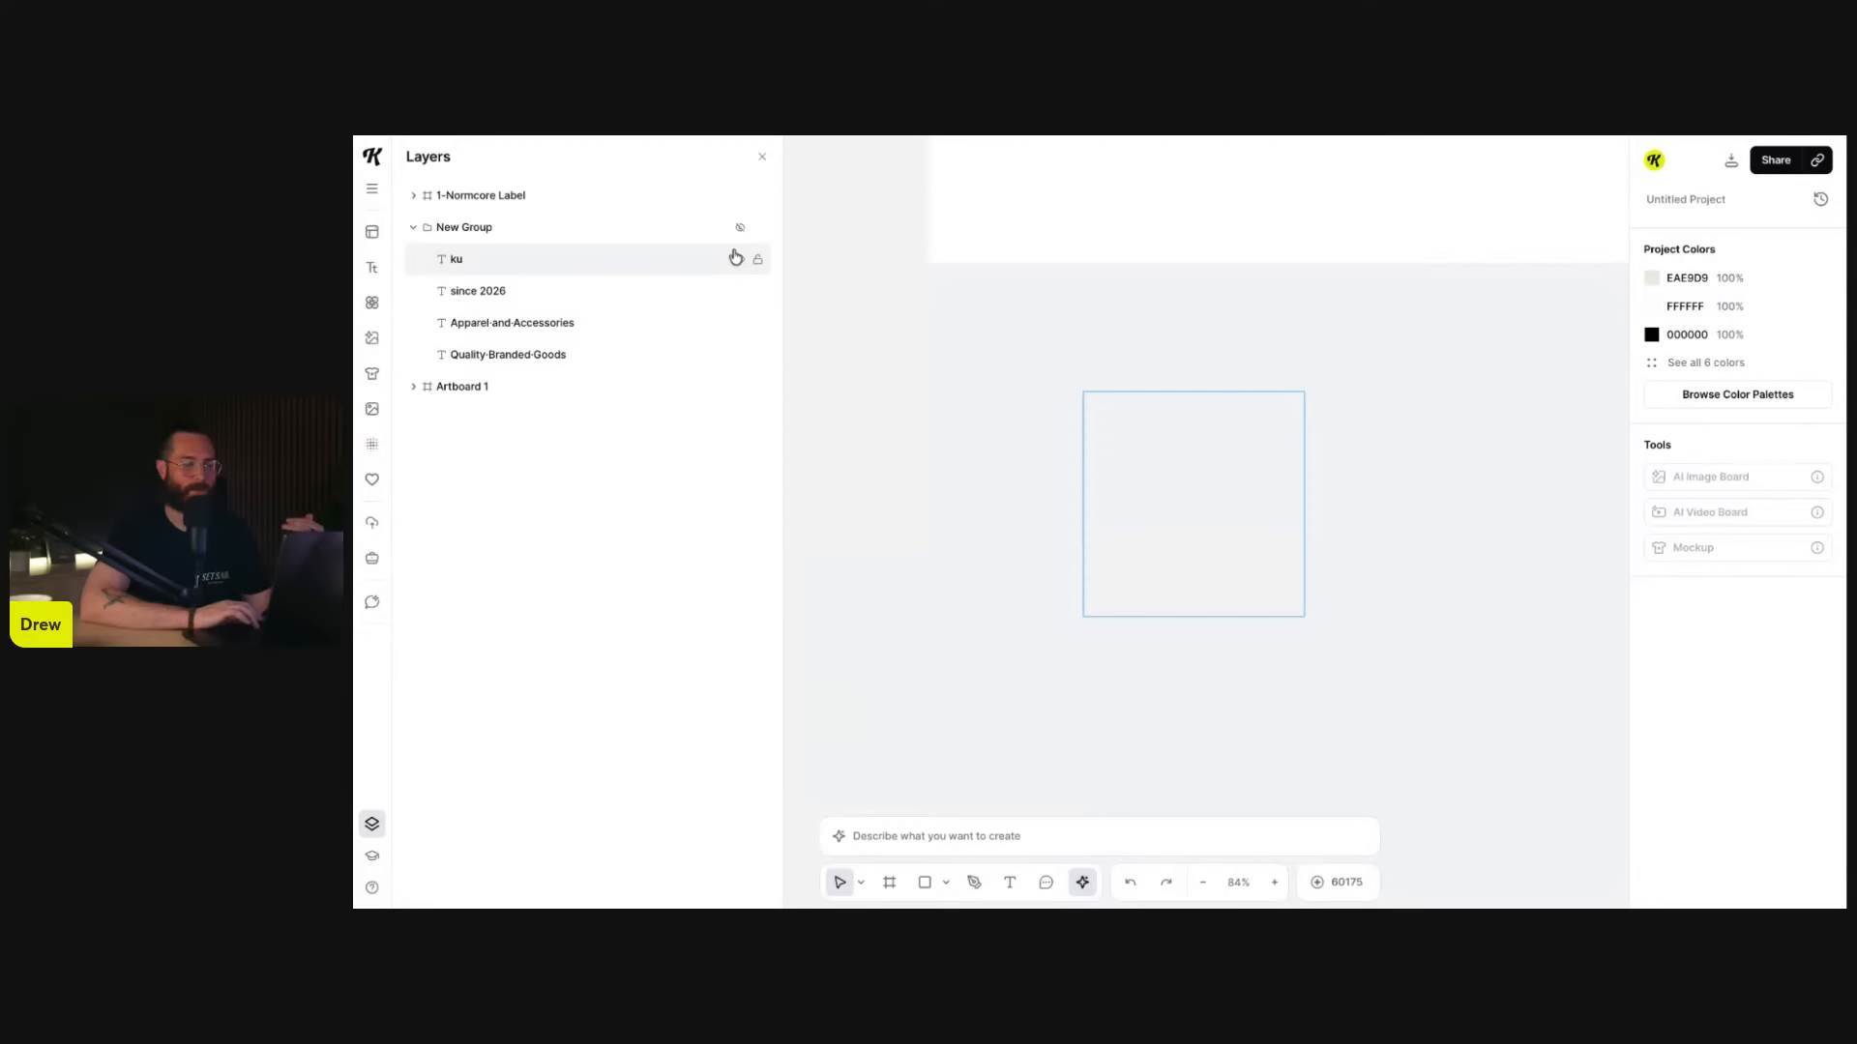
{"action": "left_click", "coordinate": [740, 229]}
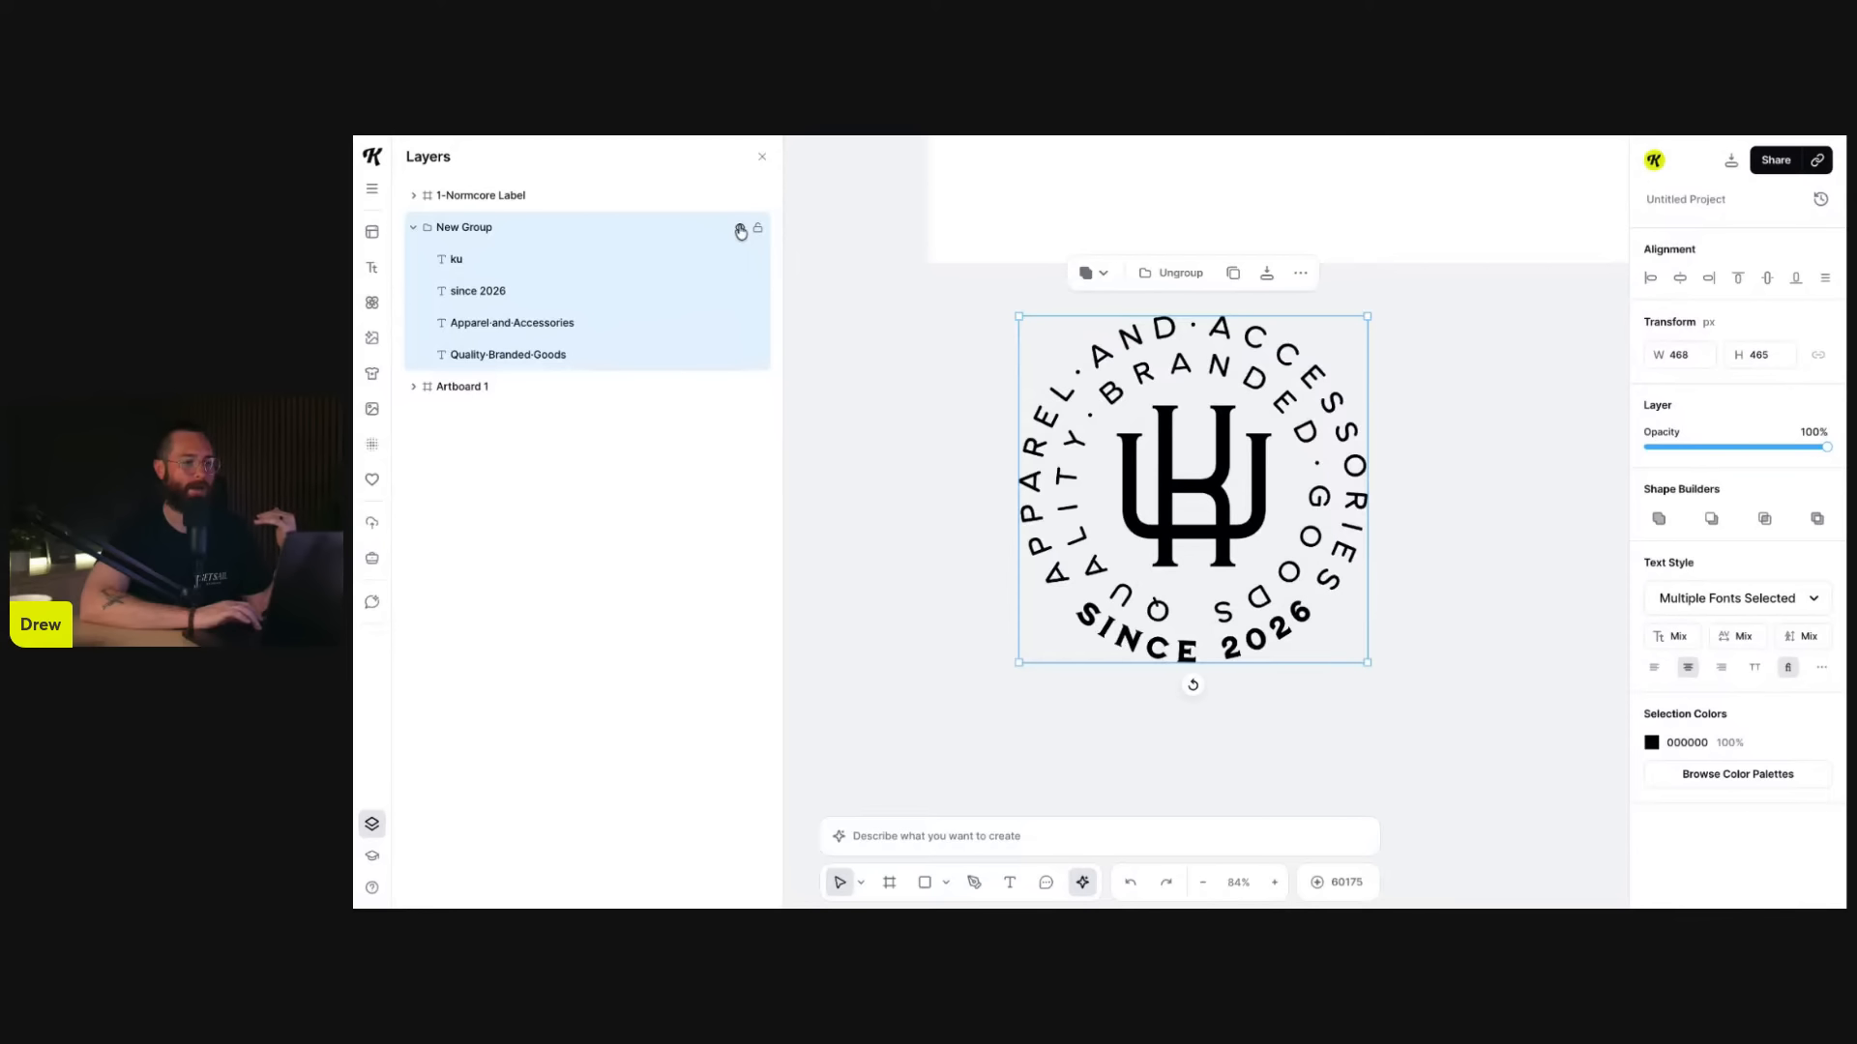
- Select the "since 2026" text layer inside the badge group and delete it
{"action": "left_click", "coordinate": [563, 298]}
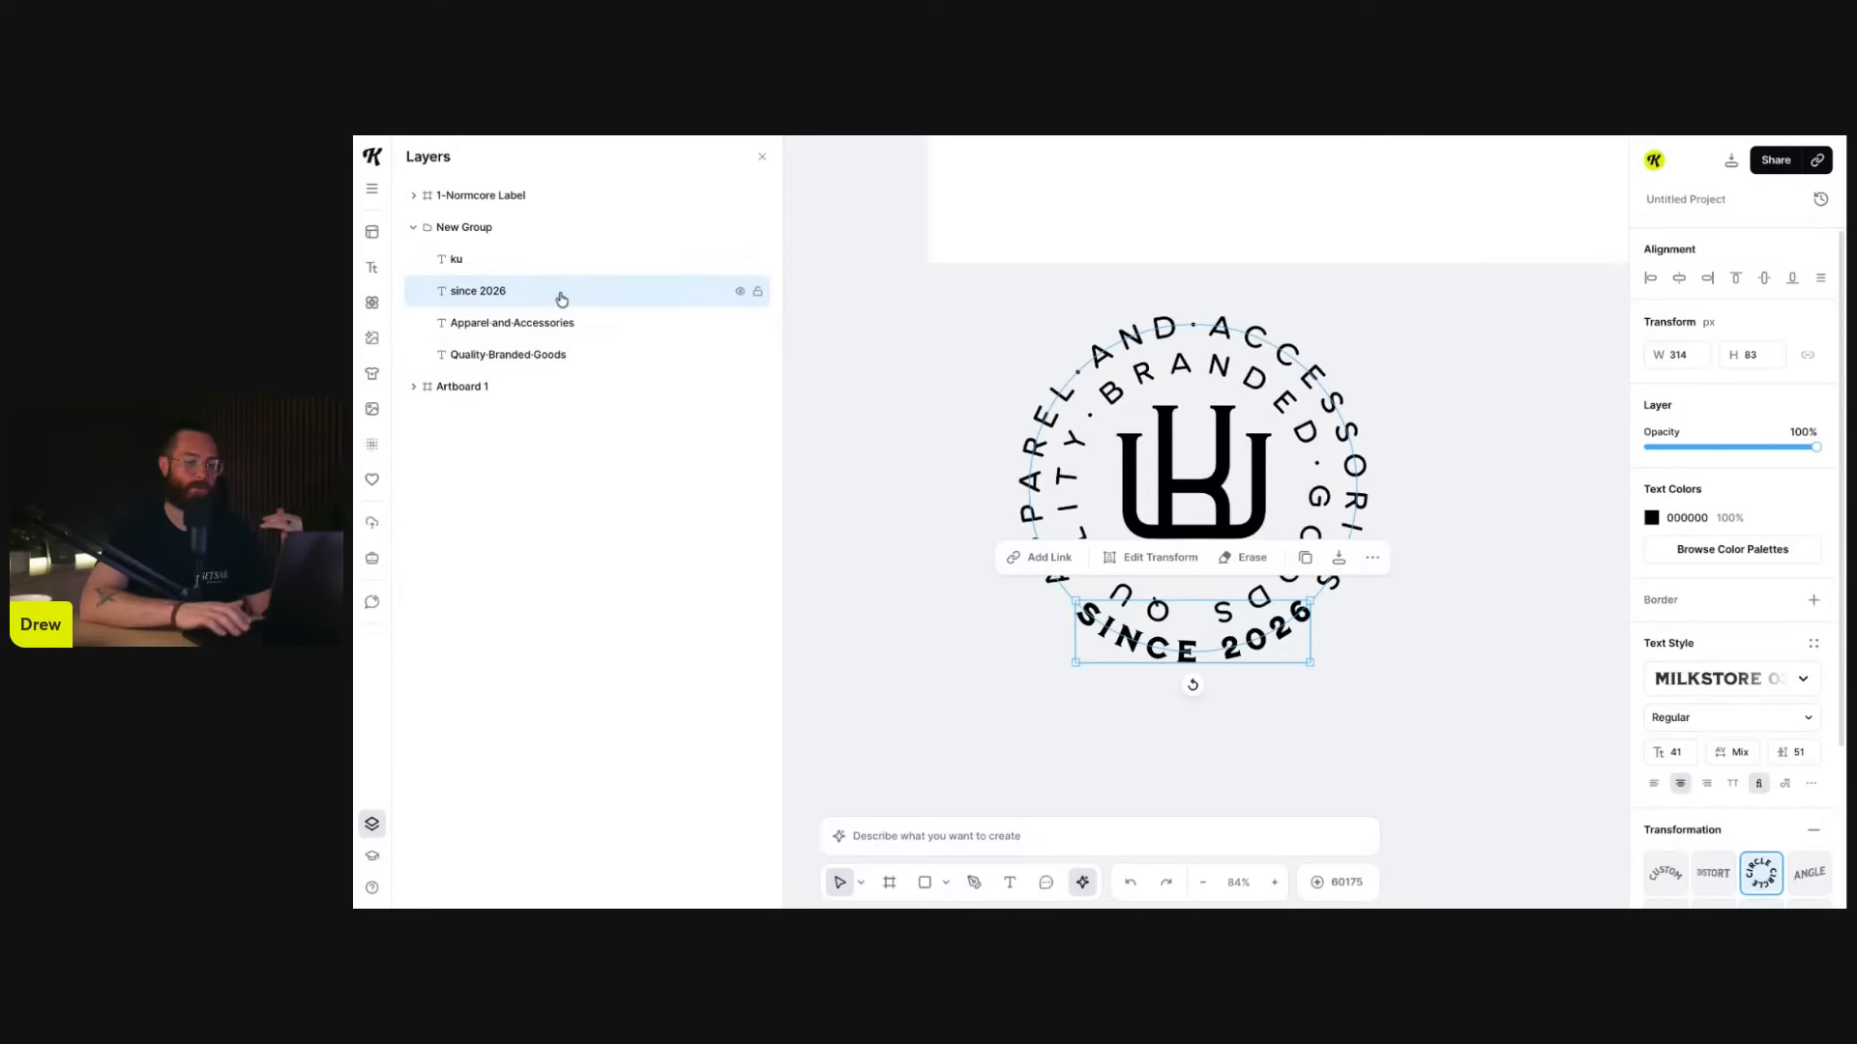
{"action": "key", "text": "Delete"}
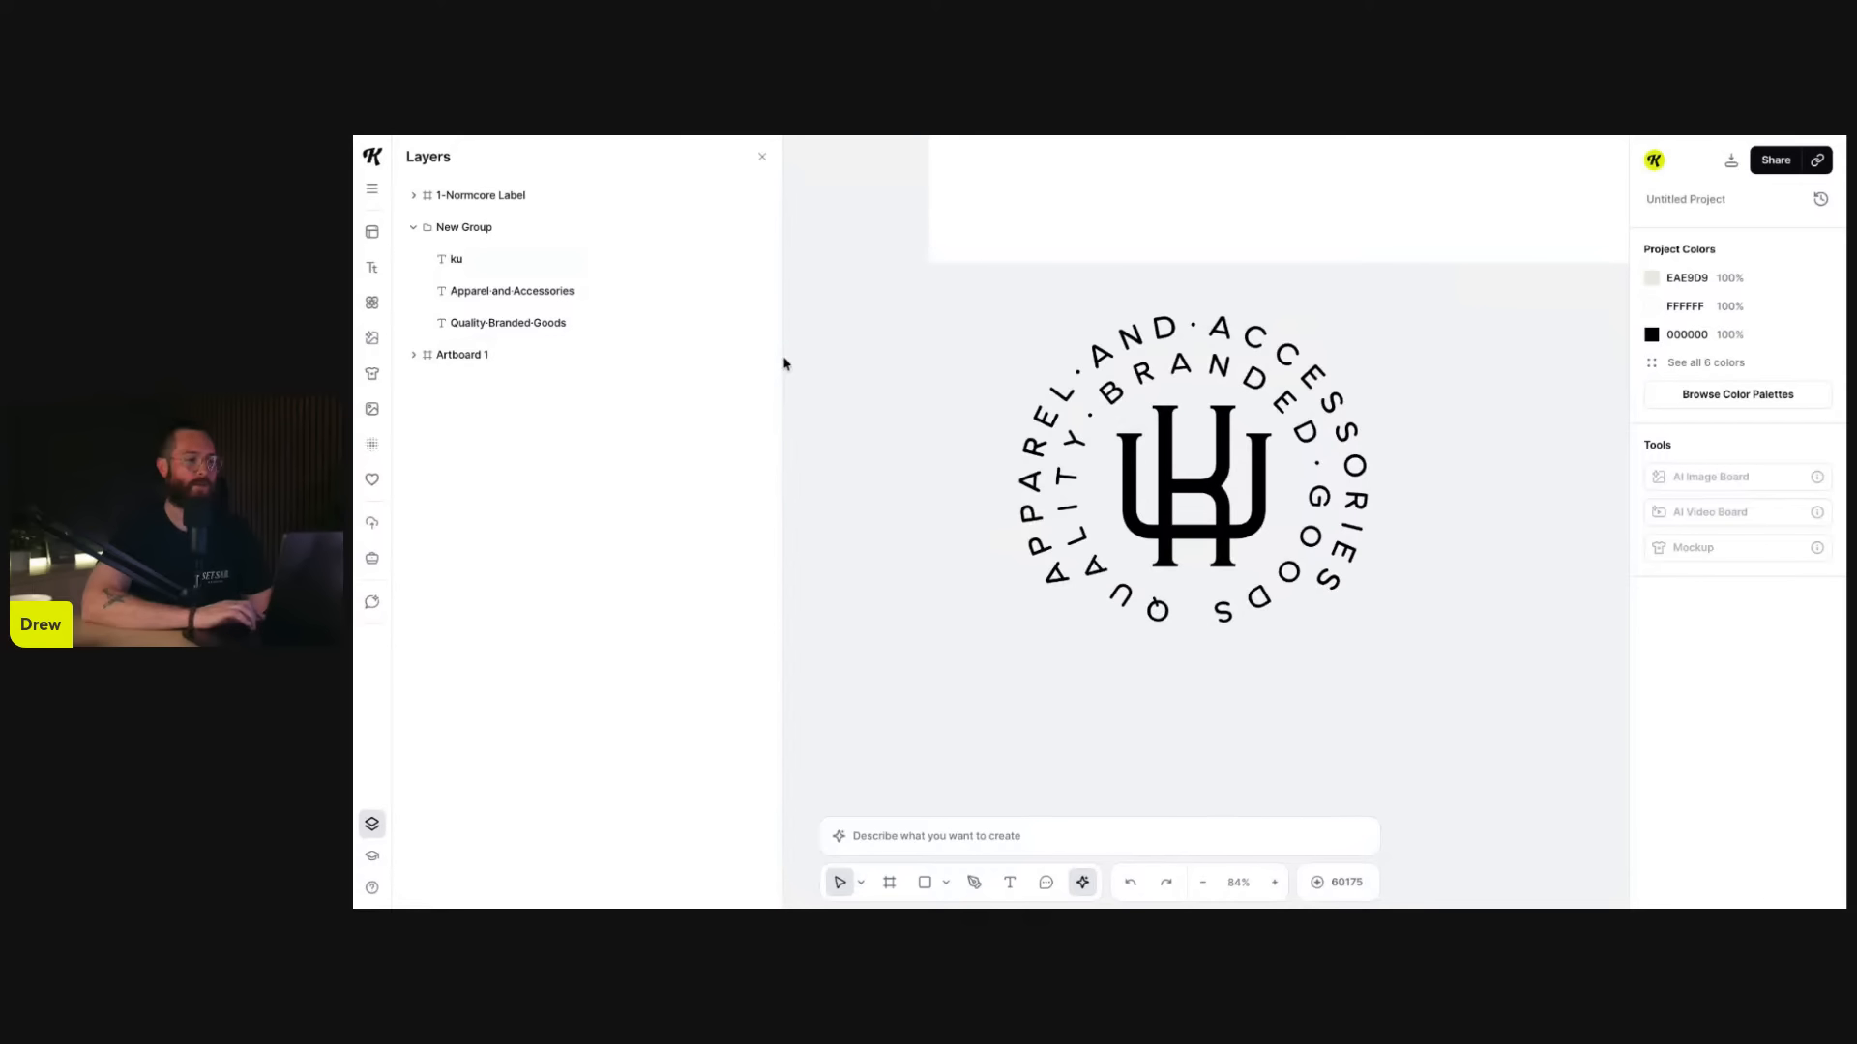
- Narrow the layers panel and undo the deletion of the "since 2026" text
{"action": "mouse_move", "coordinate": [781, 357]}
{"action": "left_mouse_down"}
{"action": "mouse_move", "coordinate": [883, 356]}
{"action": "mouse_move", "coordinate": [667, 350]}
{"action": "mouse_move", "coordinate": [769, 348]}
{"action": "mouse_move", "coordinate": [748, 346]}
{"action": "left_mouse_up"}
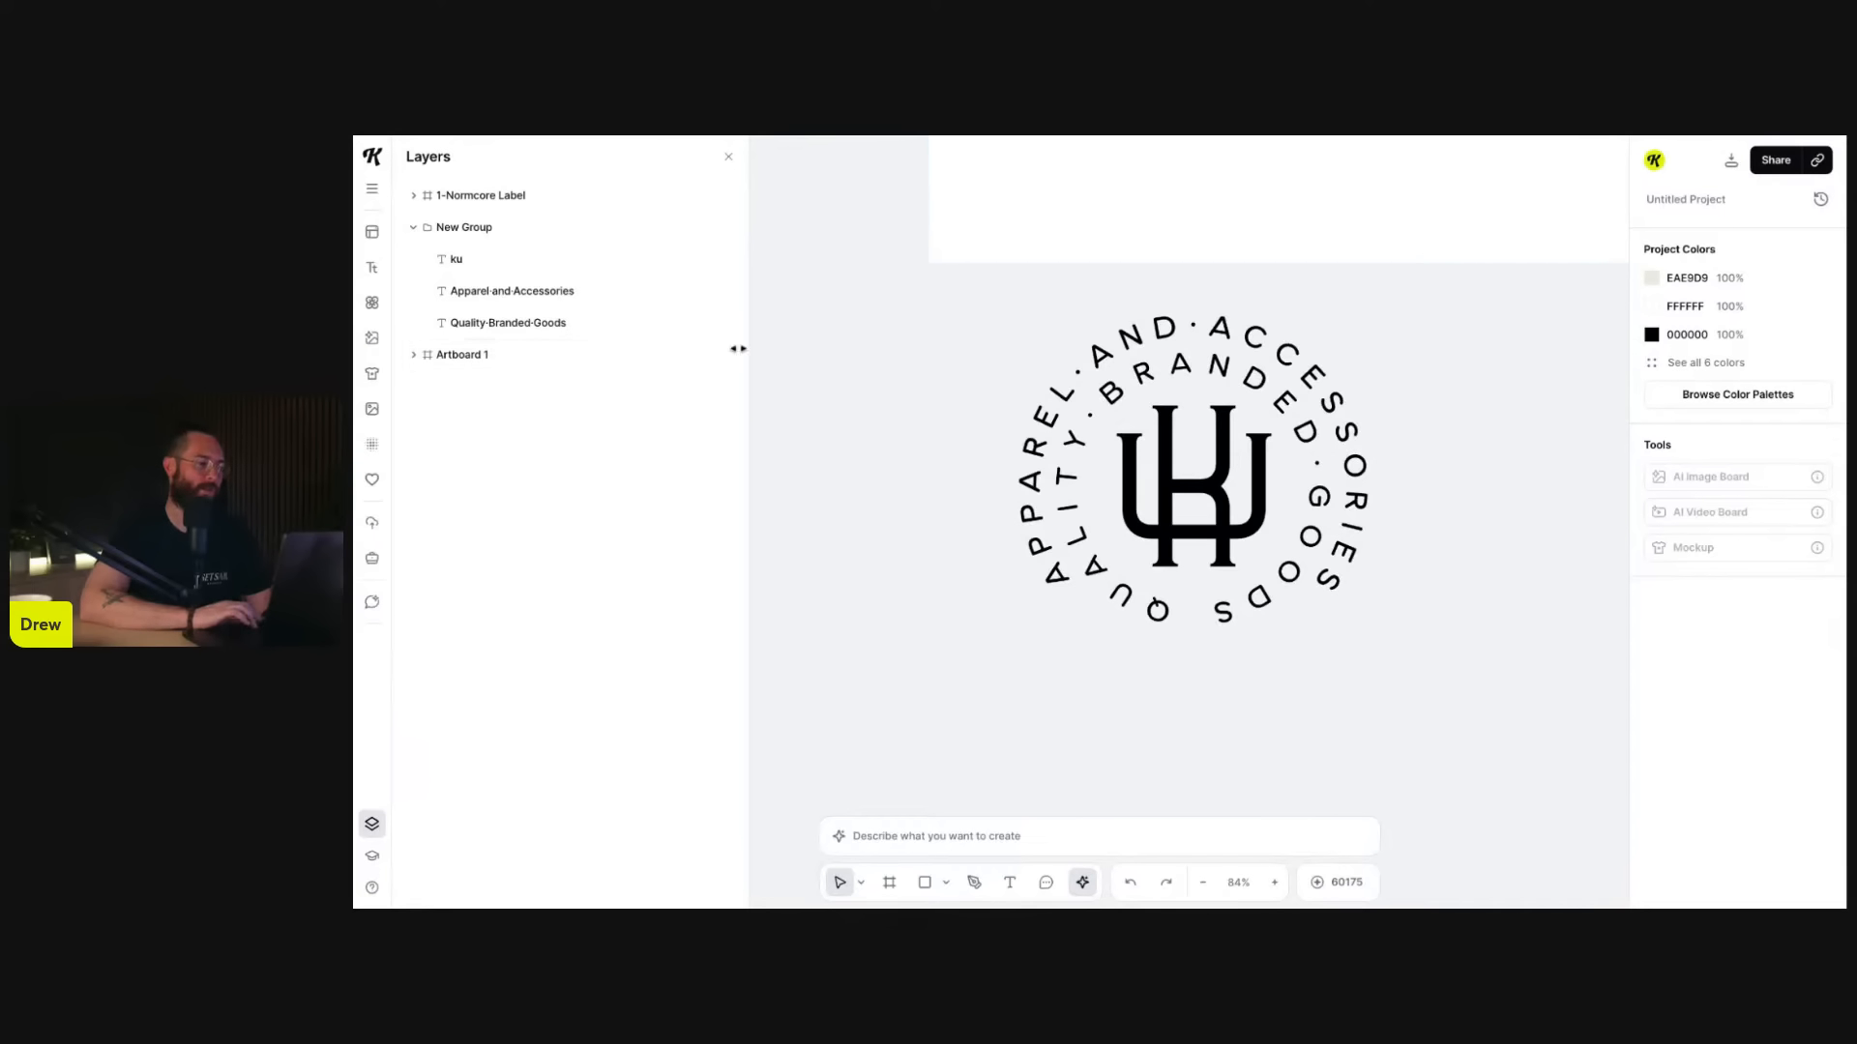
{"action": "mouse_move", "coordinate": [744, 339]}
{"action": "left_mouse_down"}
{"action": "mouse_move", "coordinate": [799, 336]}
{"action": "mouse_move", "coordinate": [738, 329]}
{"action": "left_mouse_up"}
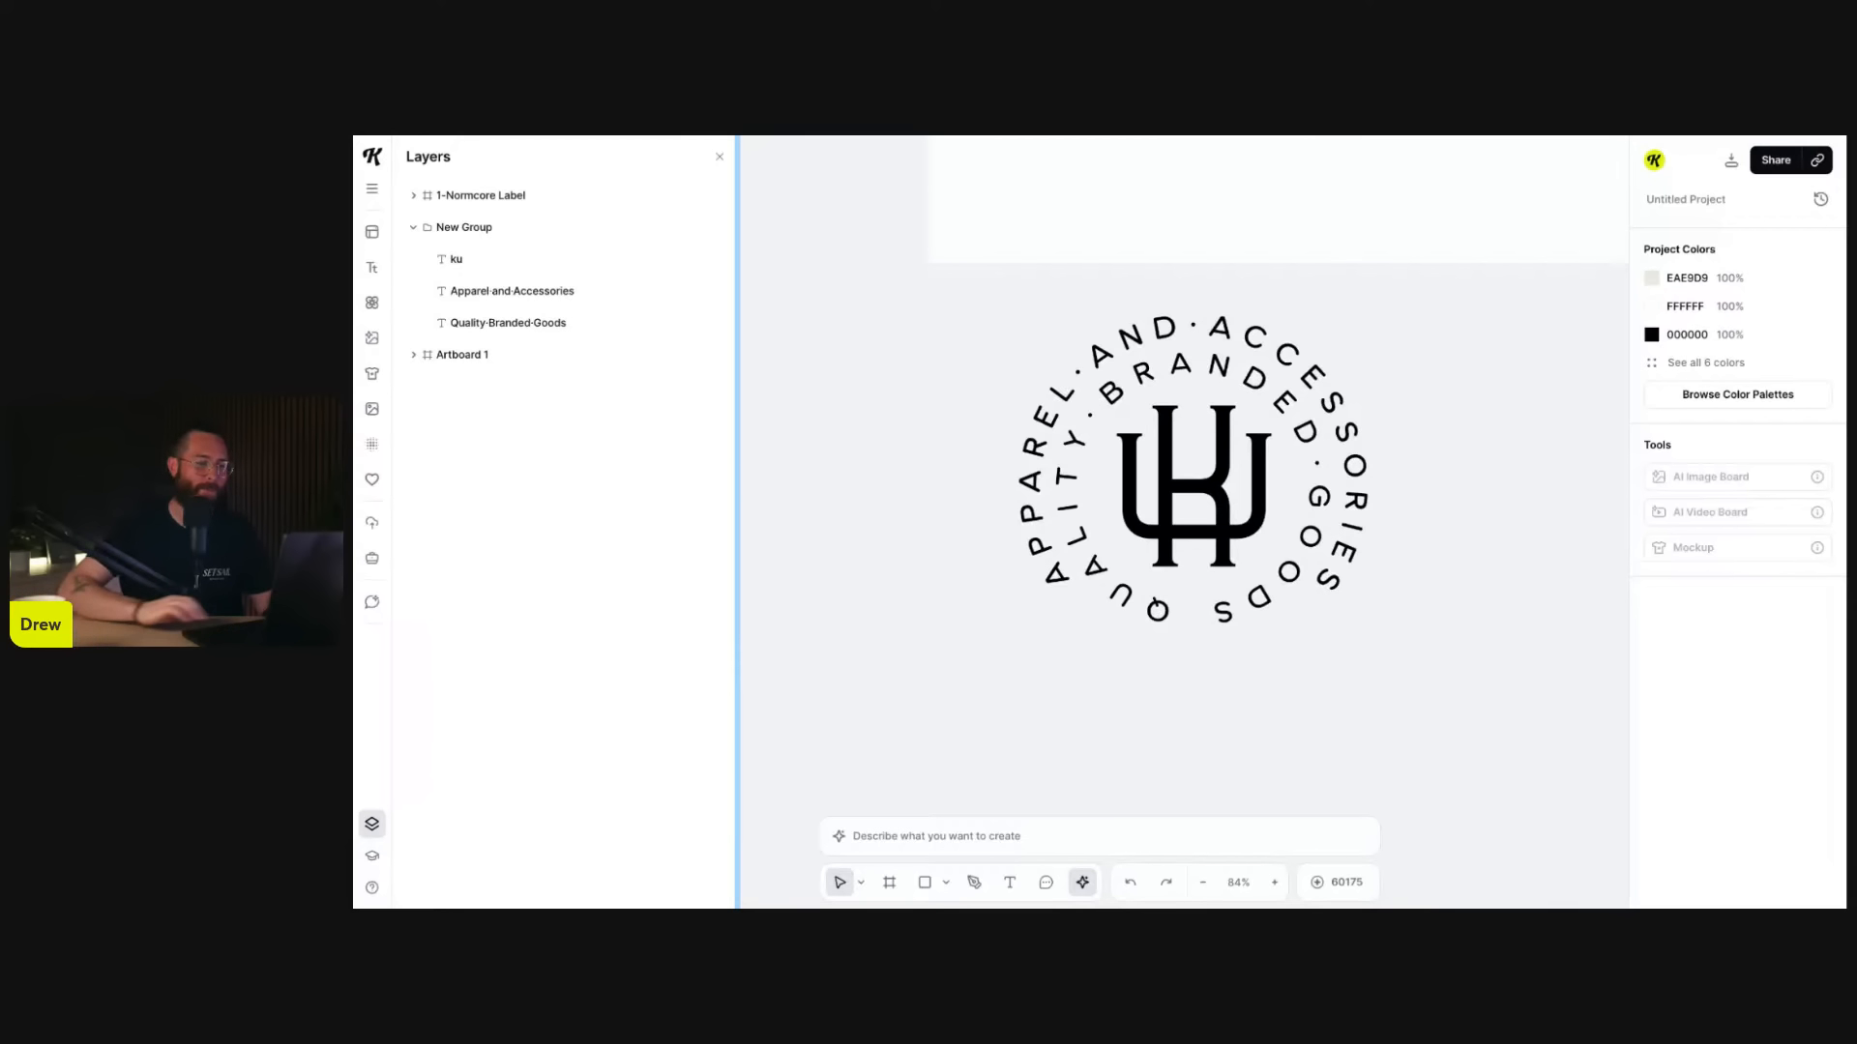
{"action": "left_click_drag", "start_coordinate": [737, 319], "coordinate": [681, 326]}
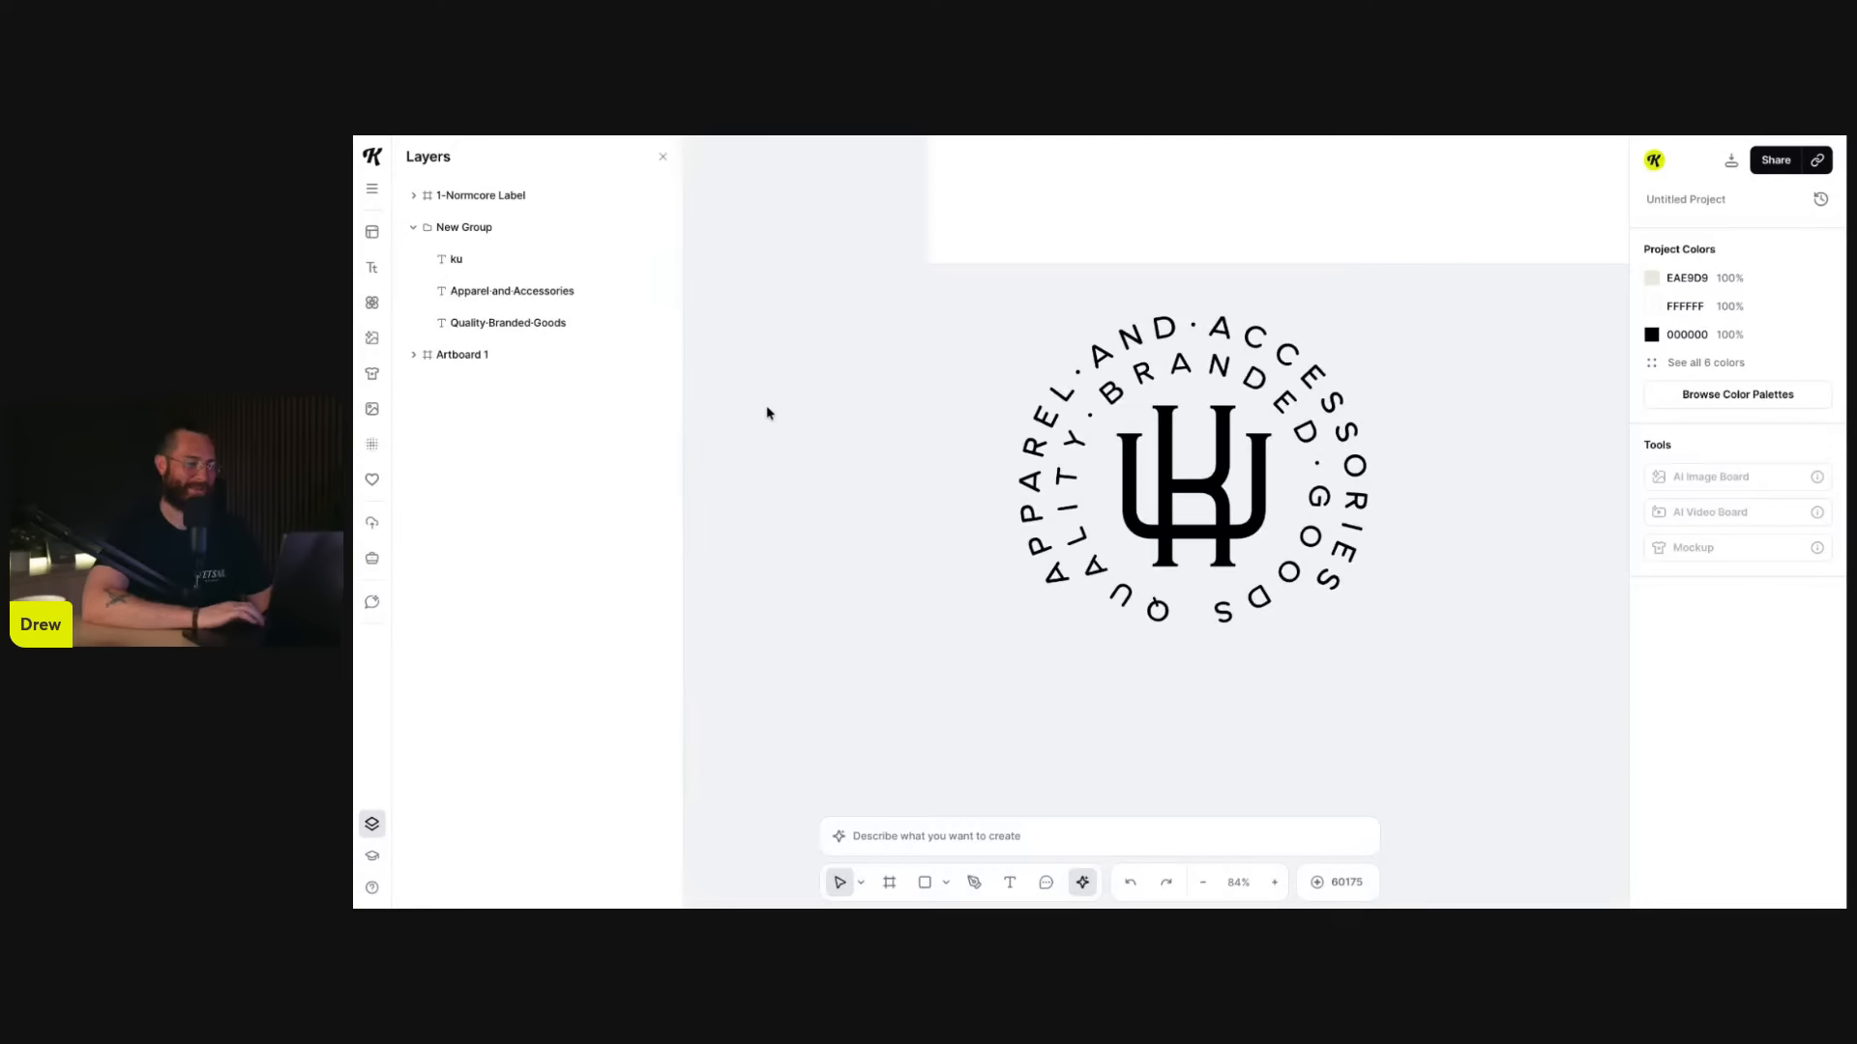
{"action": "key", "text": "ctrl+z"}
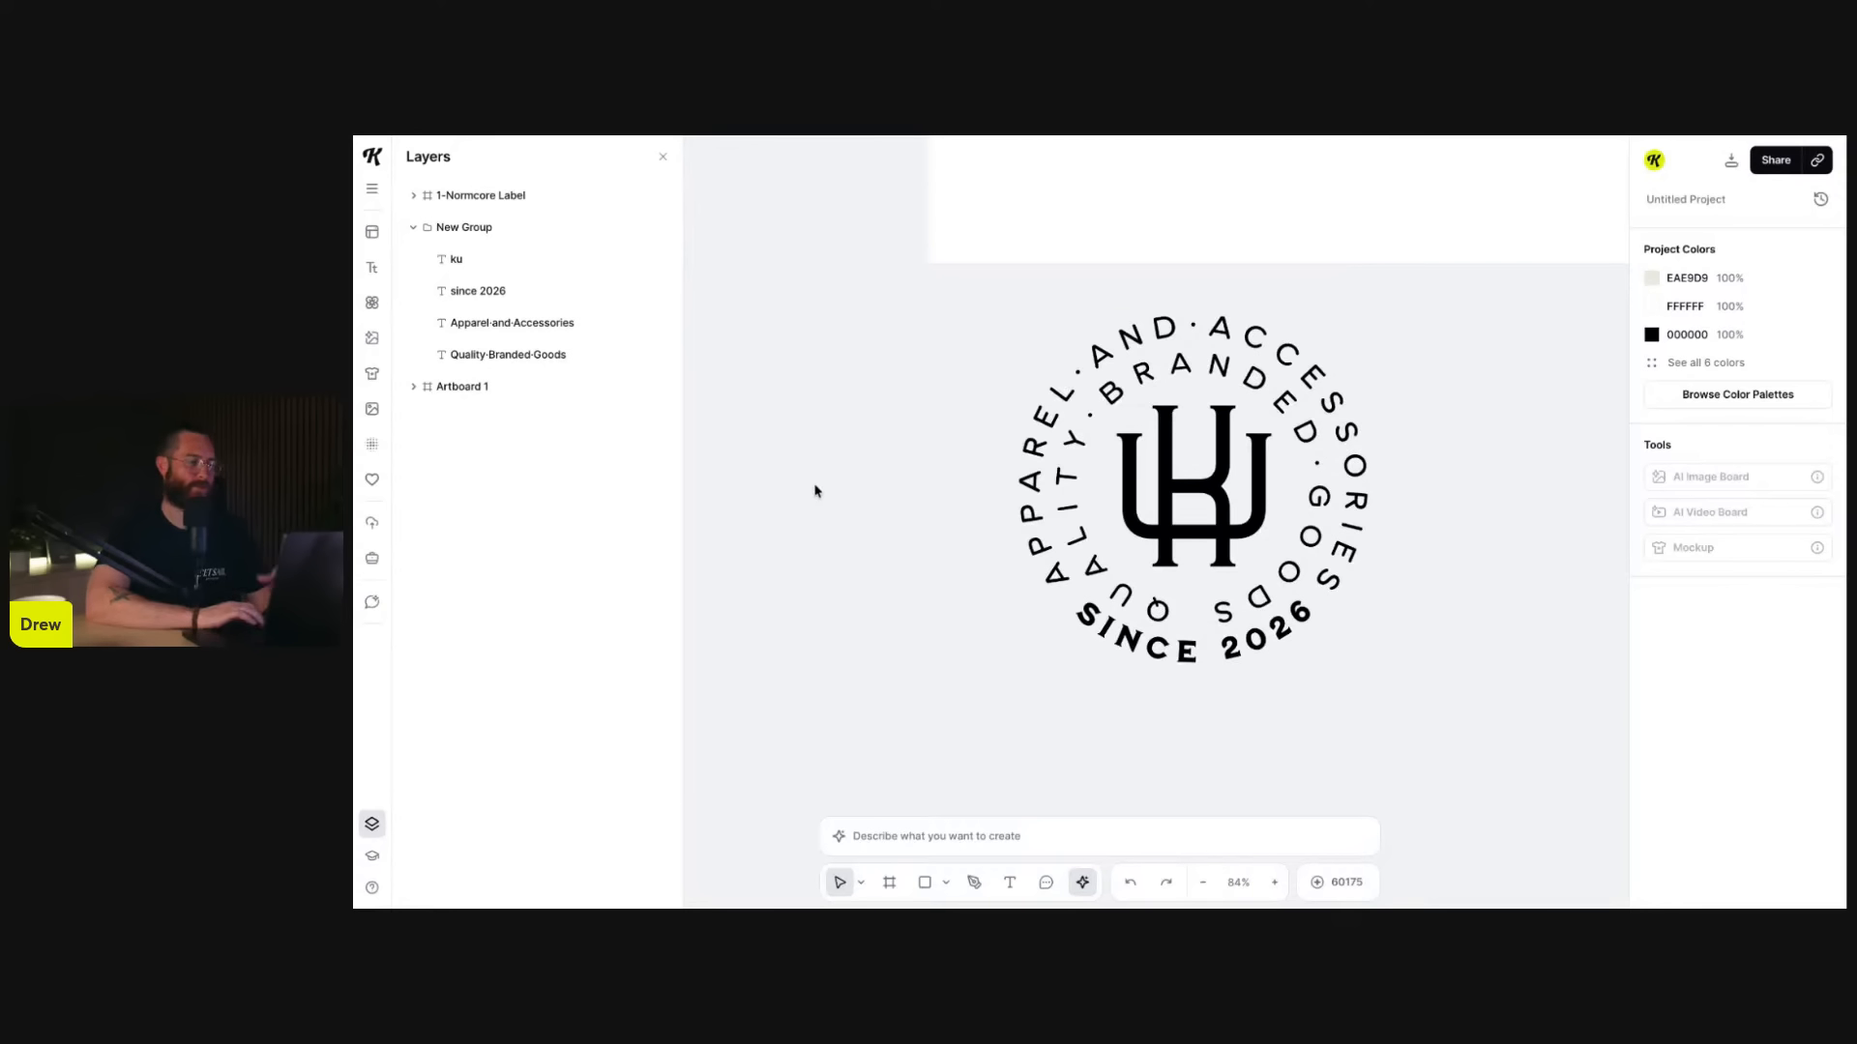
- Hide Artboard 1 in the layers, try to select its contents on the canvas, and make it visible again
{"action": "scroll", "coordinate": [995, 340], "scroll_direction": "up", "scroll_amount": 4}
{"action": "scroll", "coordinate": [995, 340], "scroll_direction": "right", "scroll_amount": 3}
{"action": "scroll", "coordinate": [998, 341], "scroll_direction": "down", "scroll_amount": 3}
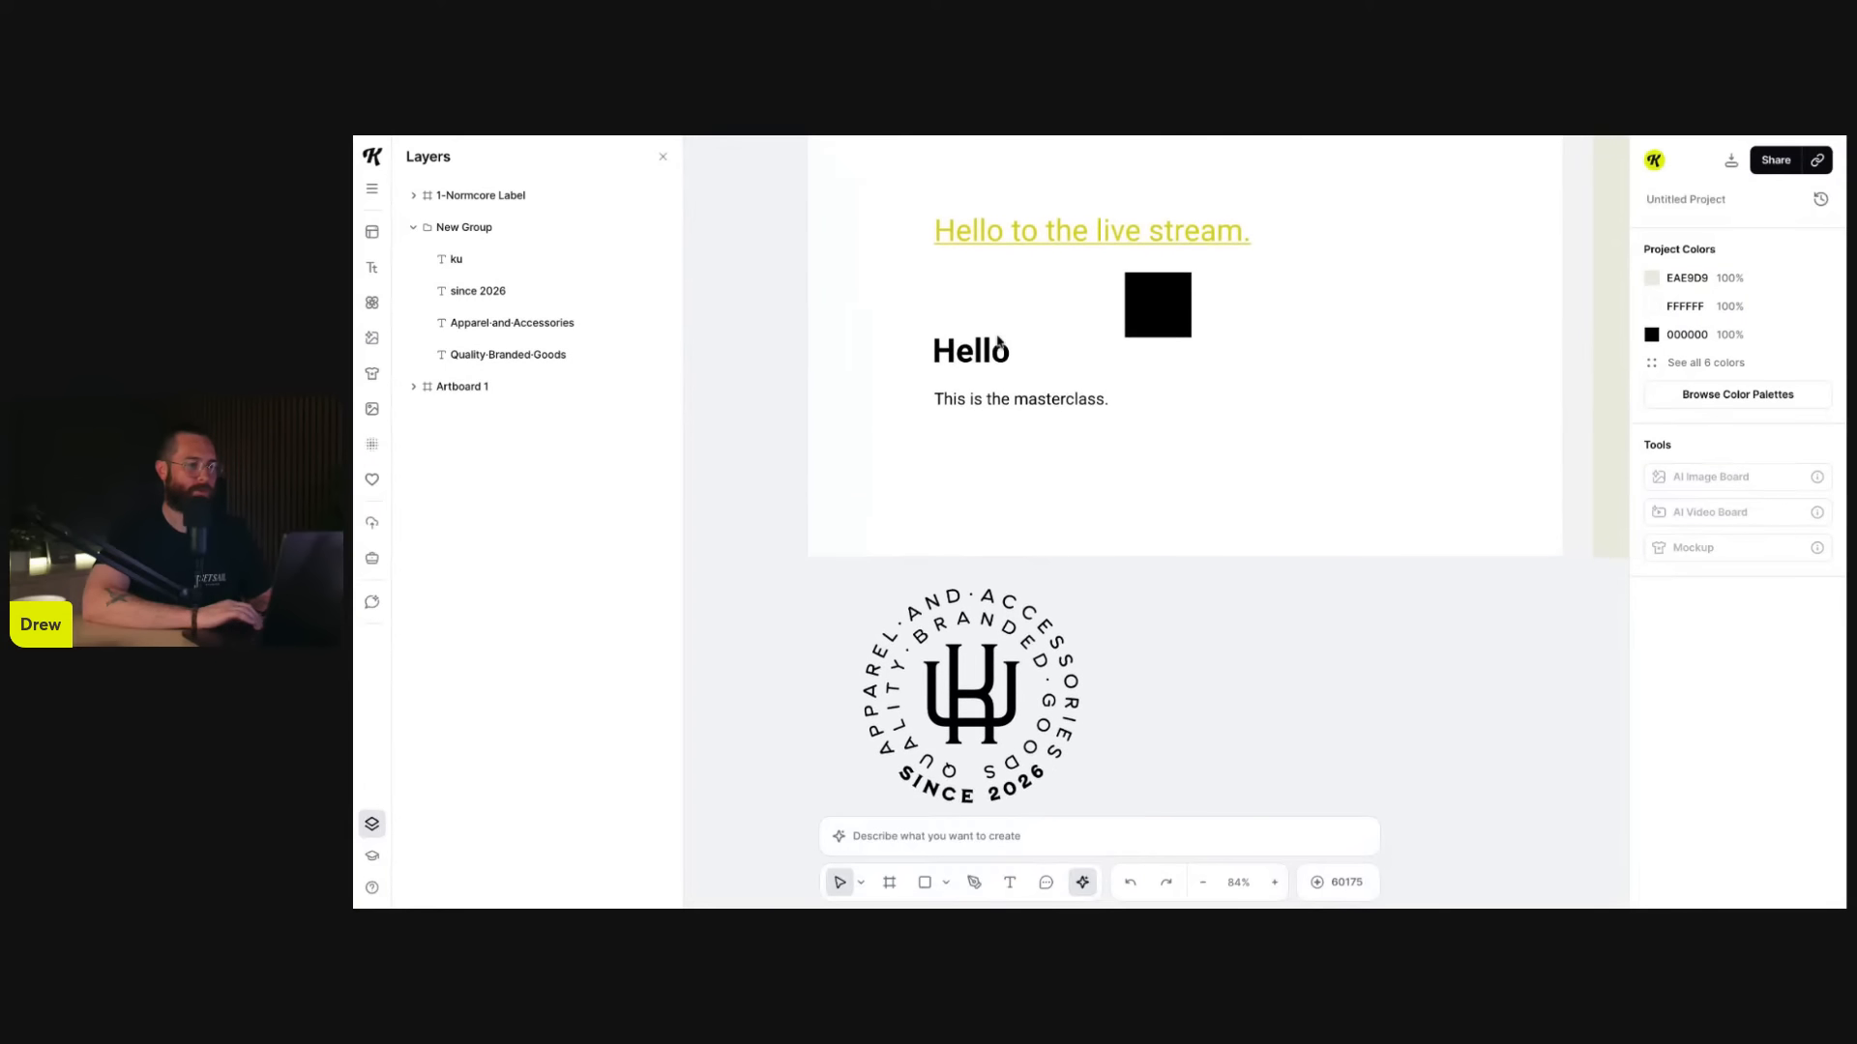
{"action": "scroll", "coordinate": [998, 339], "scroll_direction": "up", "scroll_amount": 2}
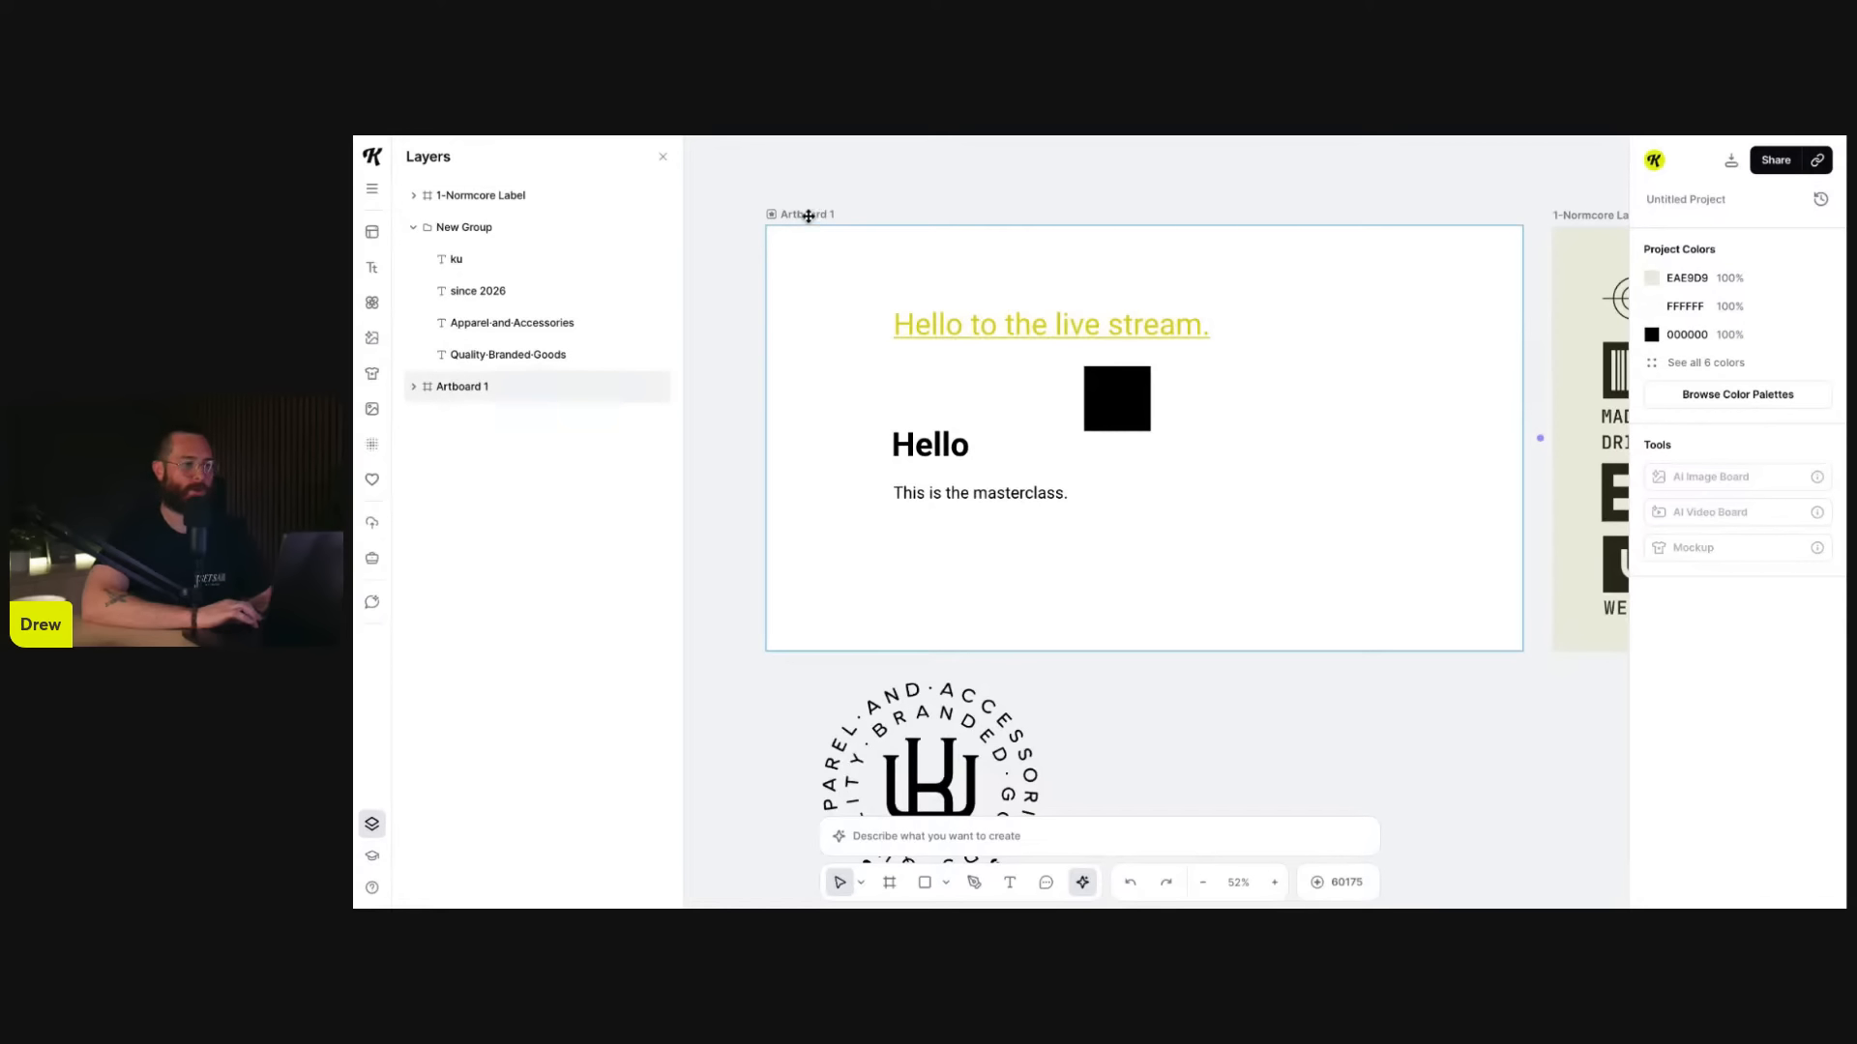
{"action": "left_click", "coordinate": [641, 388]}
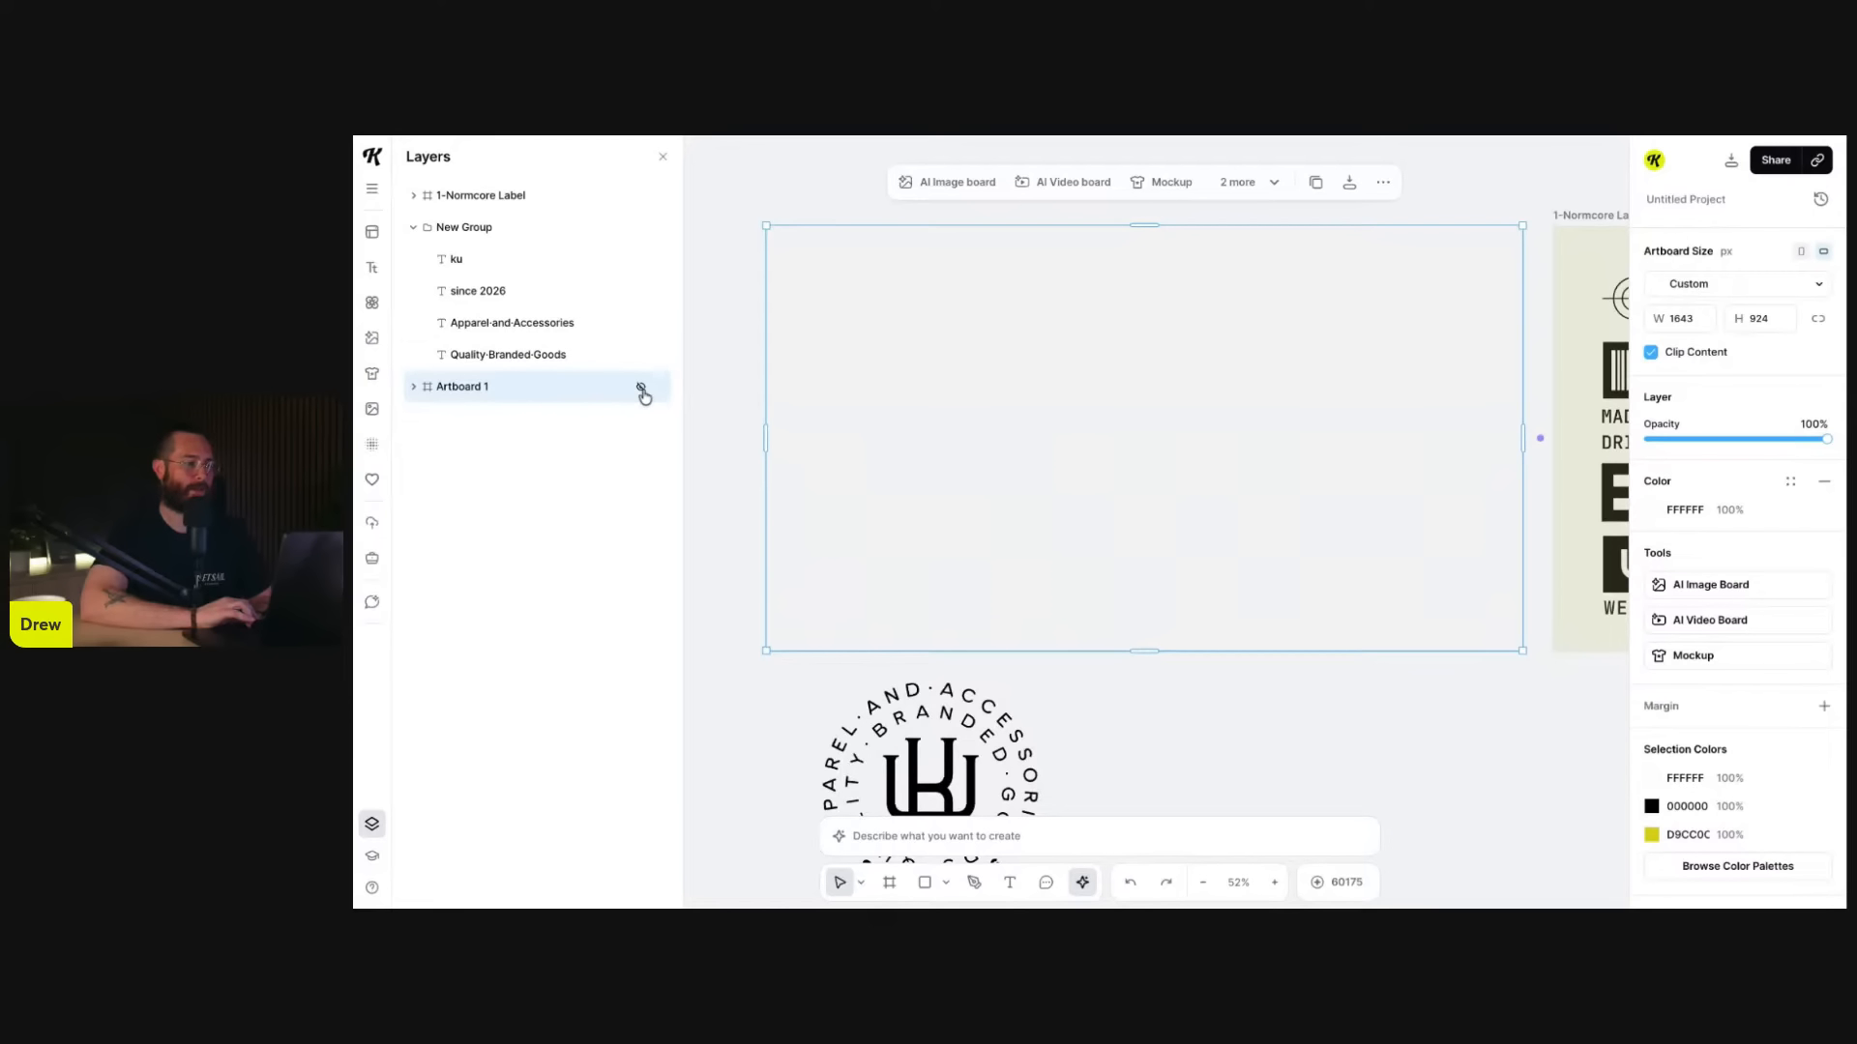
{"action": "left_click", "coordinate": [763, 414]}
{"action": "left_click", "coordinate": [660, 264]}
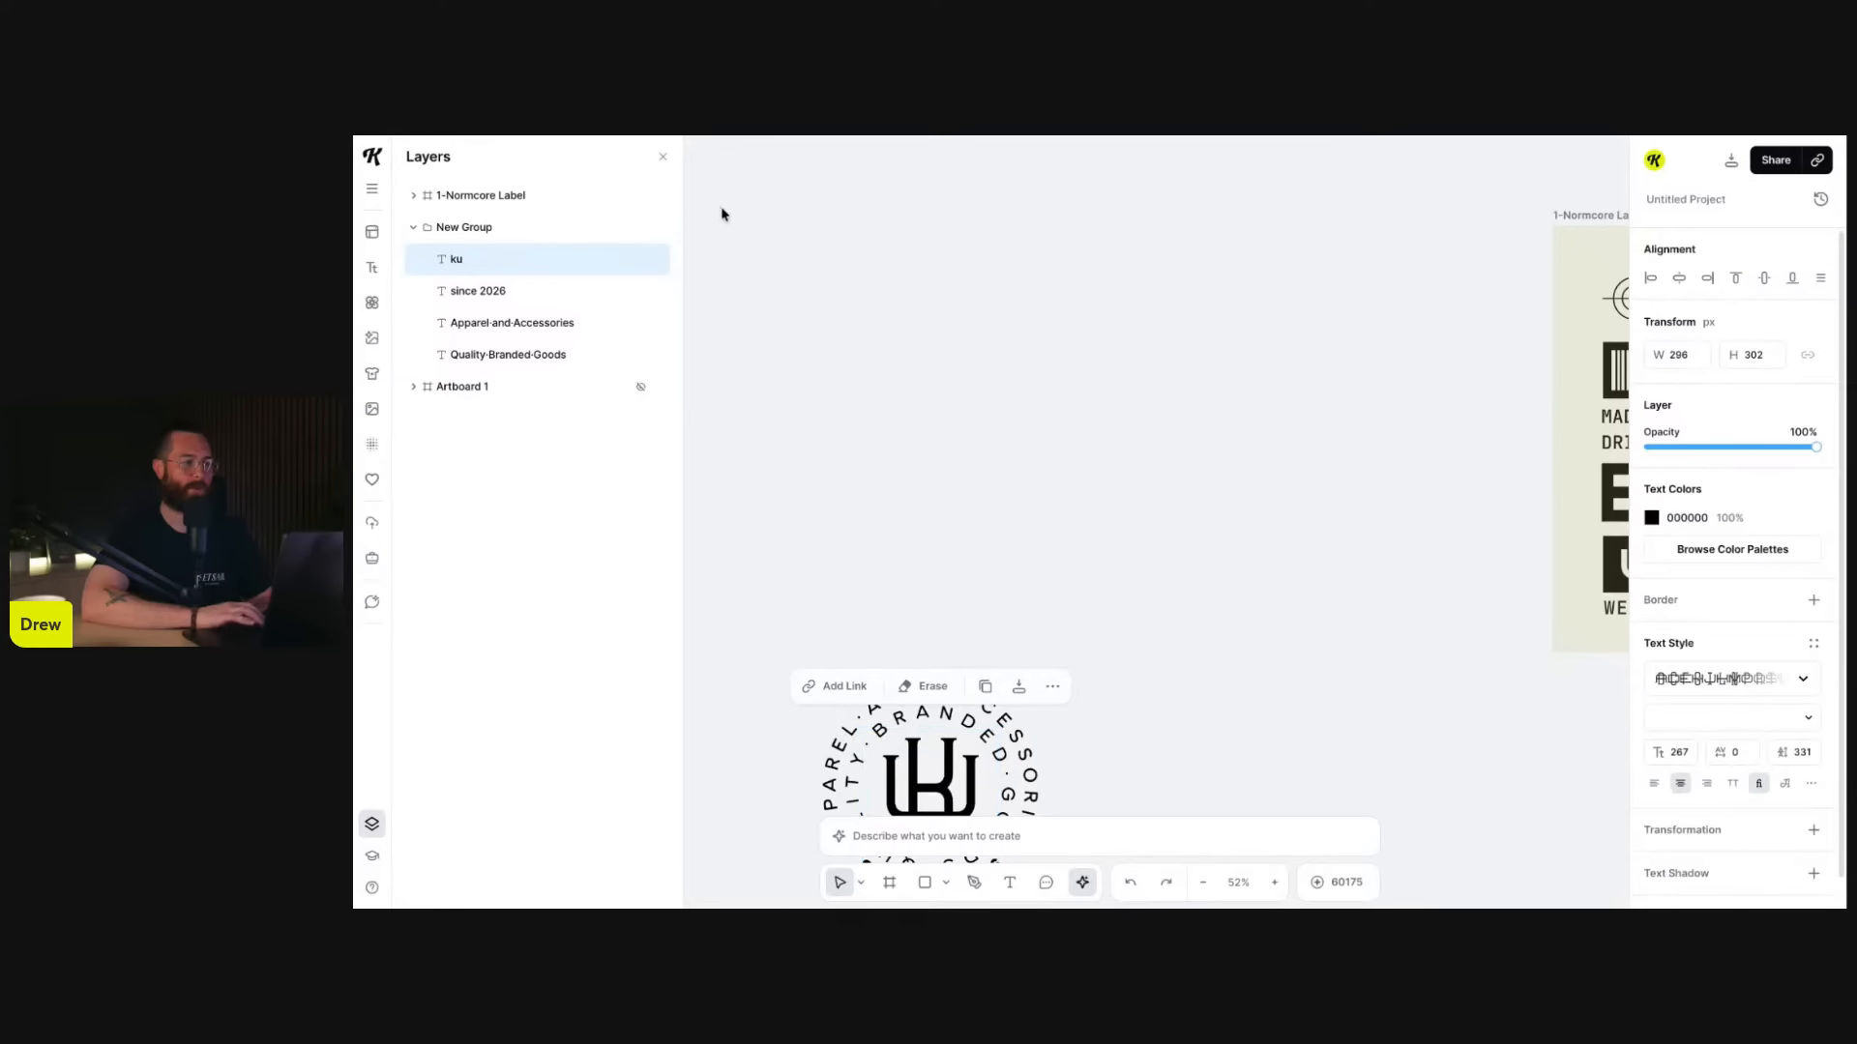
{"action": "left_click_drag", "start_coordinate": [721, 207], "coordinate": [1128, 485]}
{"action": "left_click", "coordinate": [640, 388]}
{"action": "left_click", "coordinate": [640, 390]}
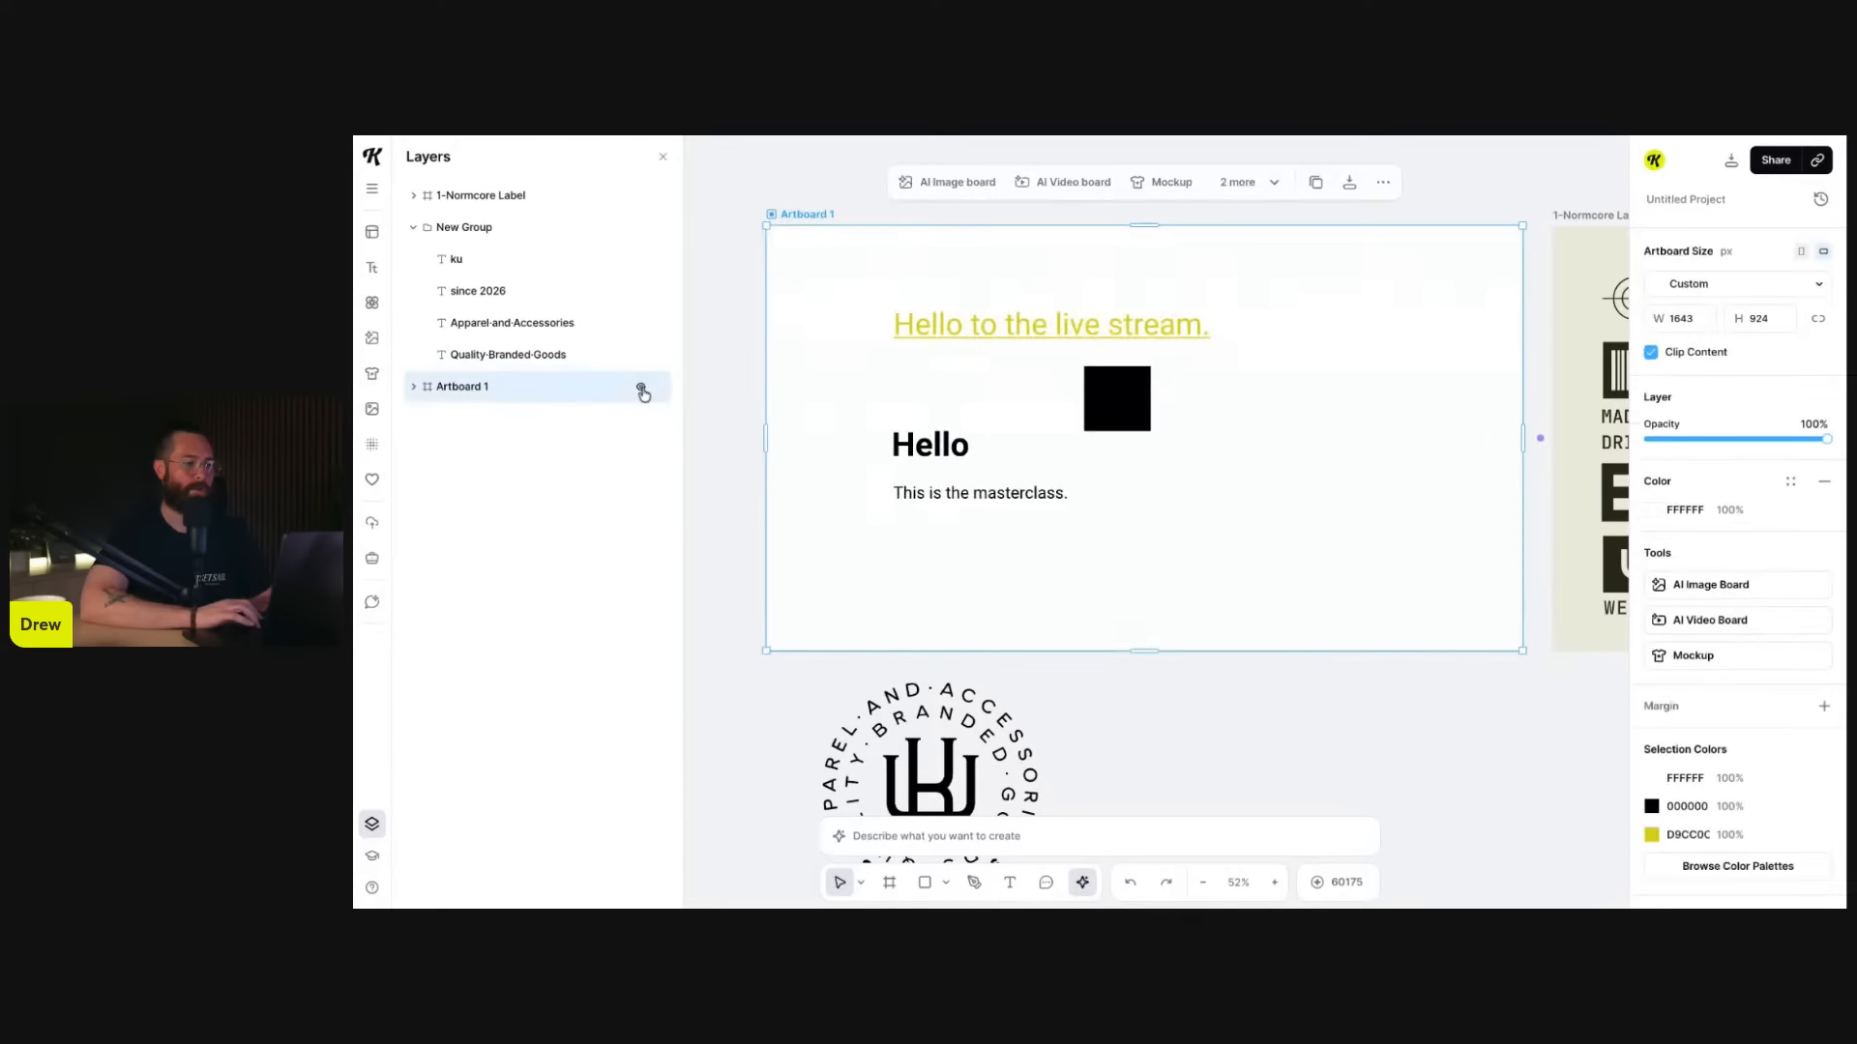
- Expand Artboard 1 in the layers and select its "Hello" text layer and its Background Color layer in turn
{"action": "left_click", "coordinate": [414, 389]}
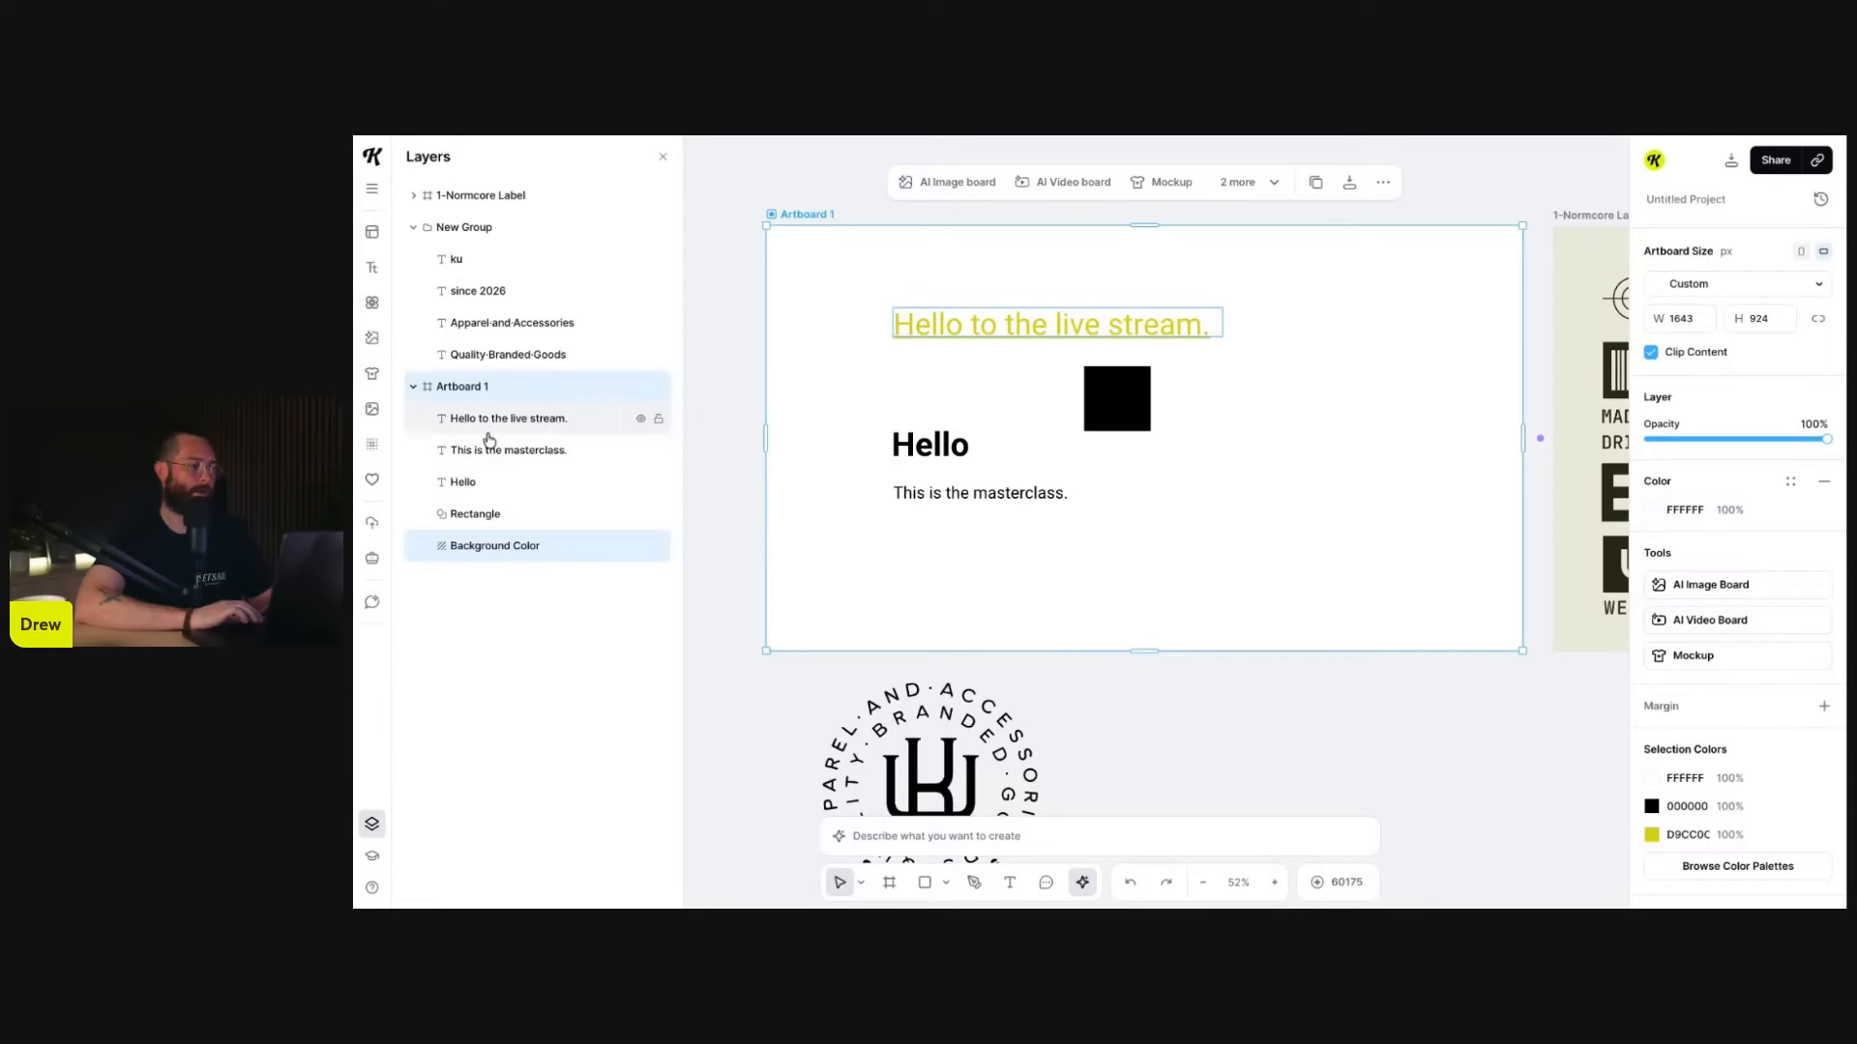
{"action": "left_click", "coordinate": [484, 483]}
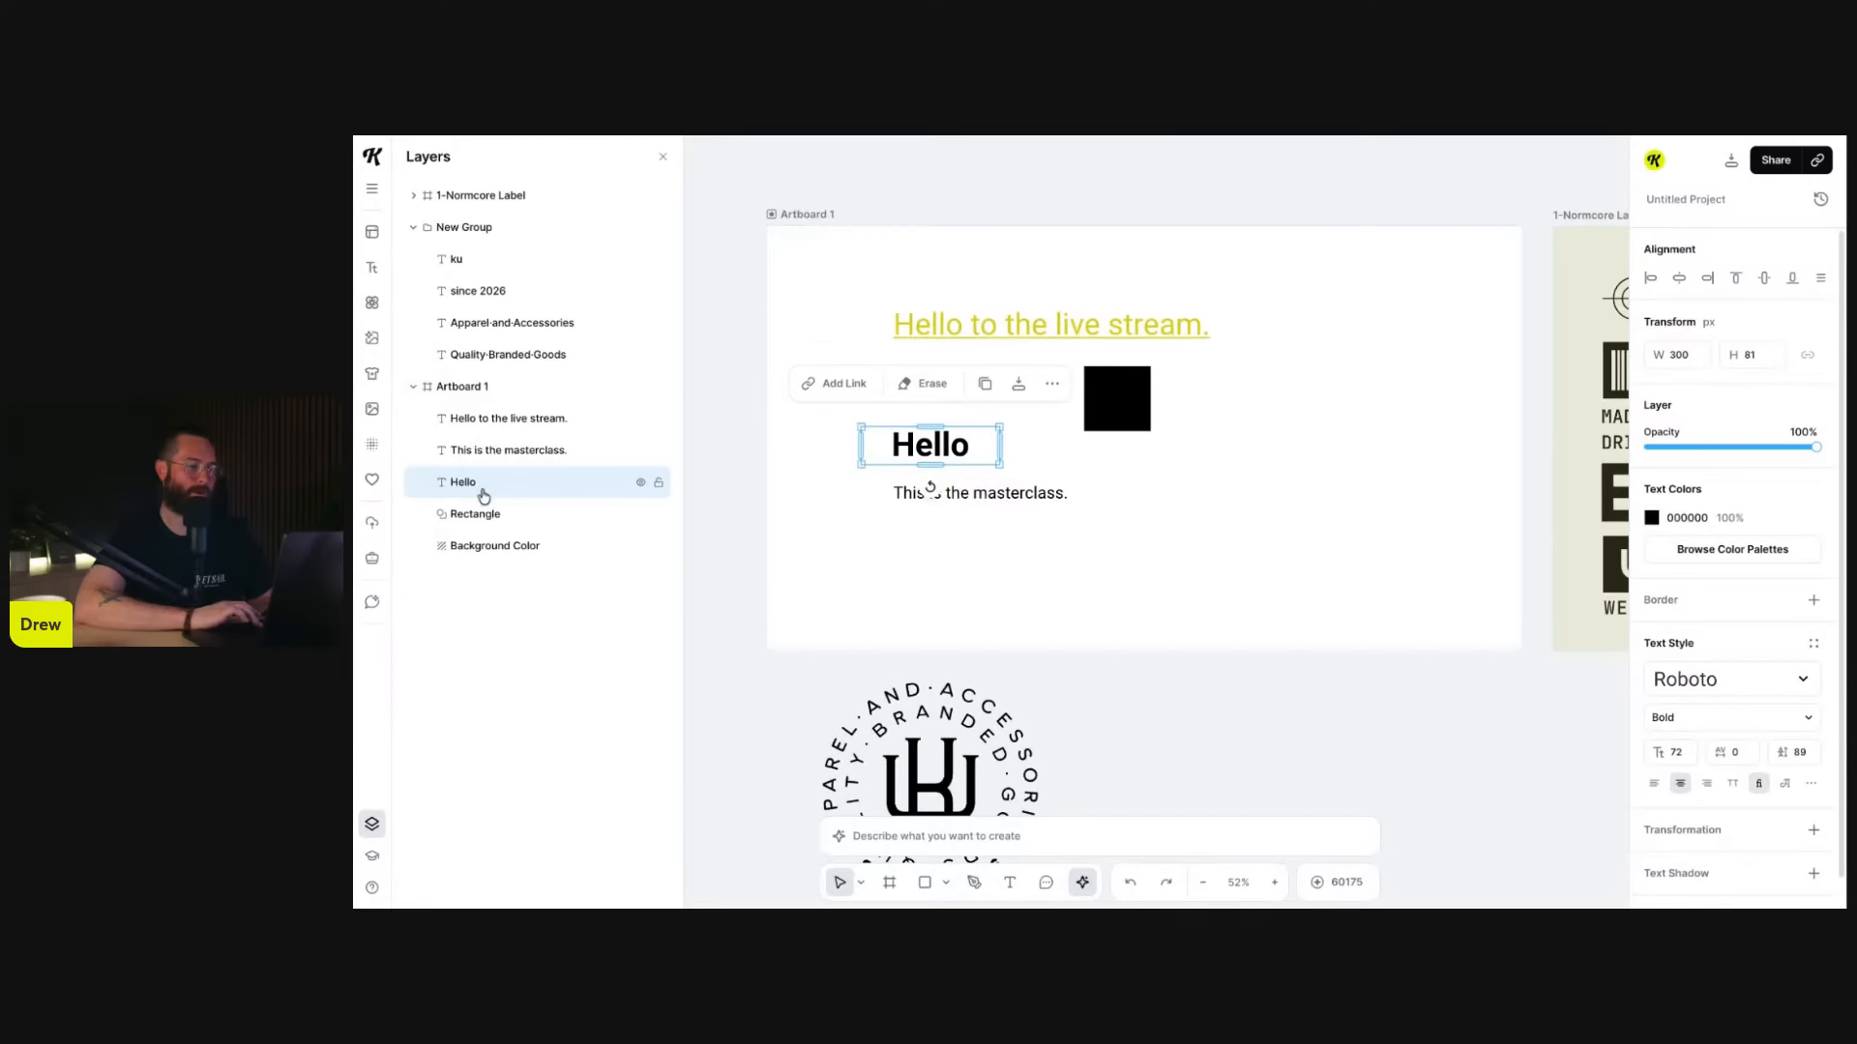
{"action": "left_click", "coordinate": [476, 550]}
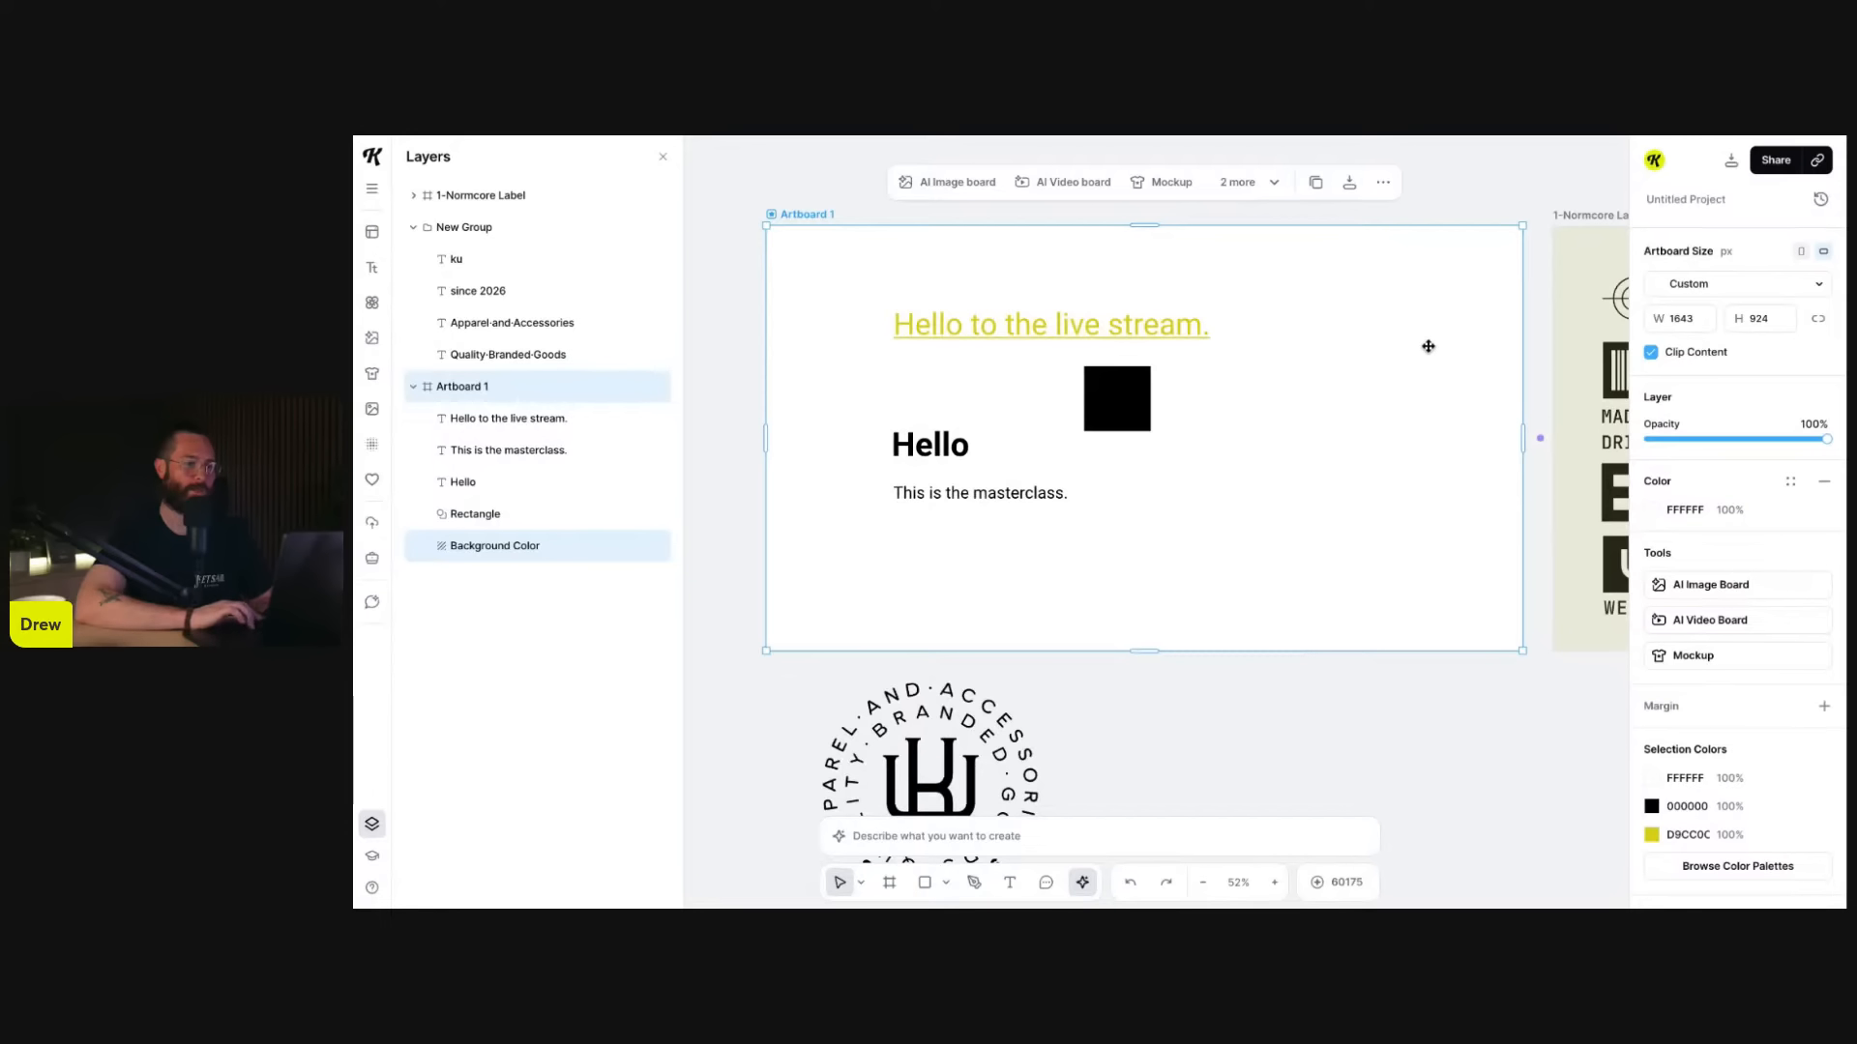
- Try other background colours for Artboard 1, return it to white FFFFFF, and close the colour picker
{"action": "left_click", "coordinate": [1654, 515]}
{"action": "left_click_drag", "start_coordinate": [1491, 654], "coordinate": [1351, 522]}
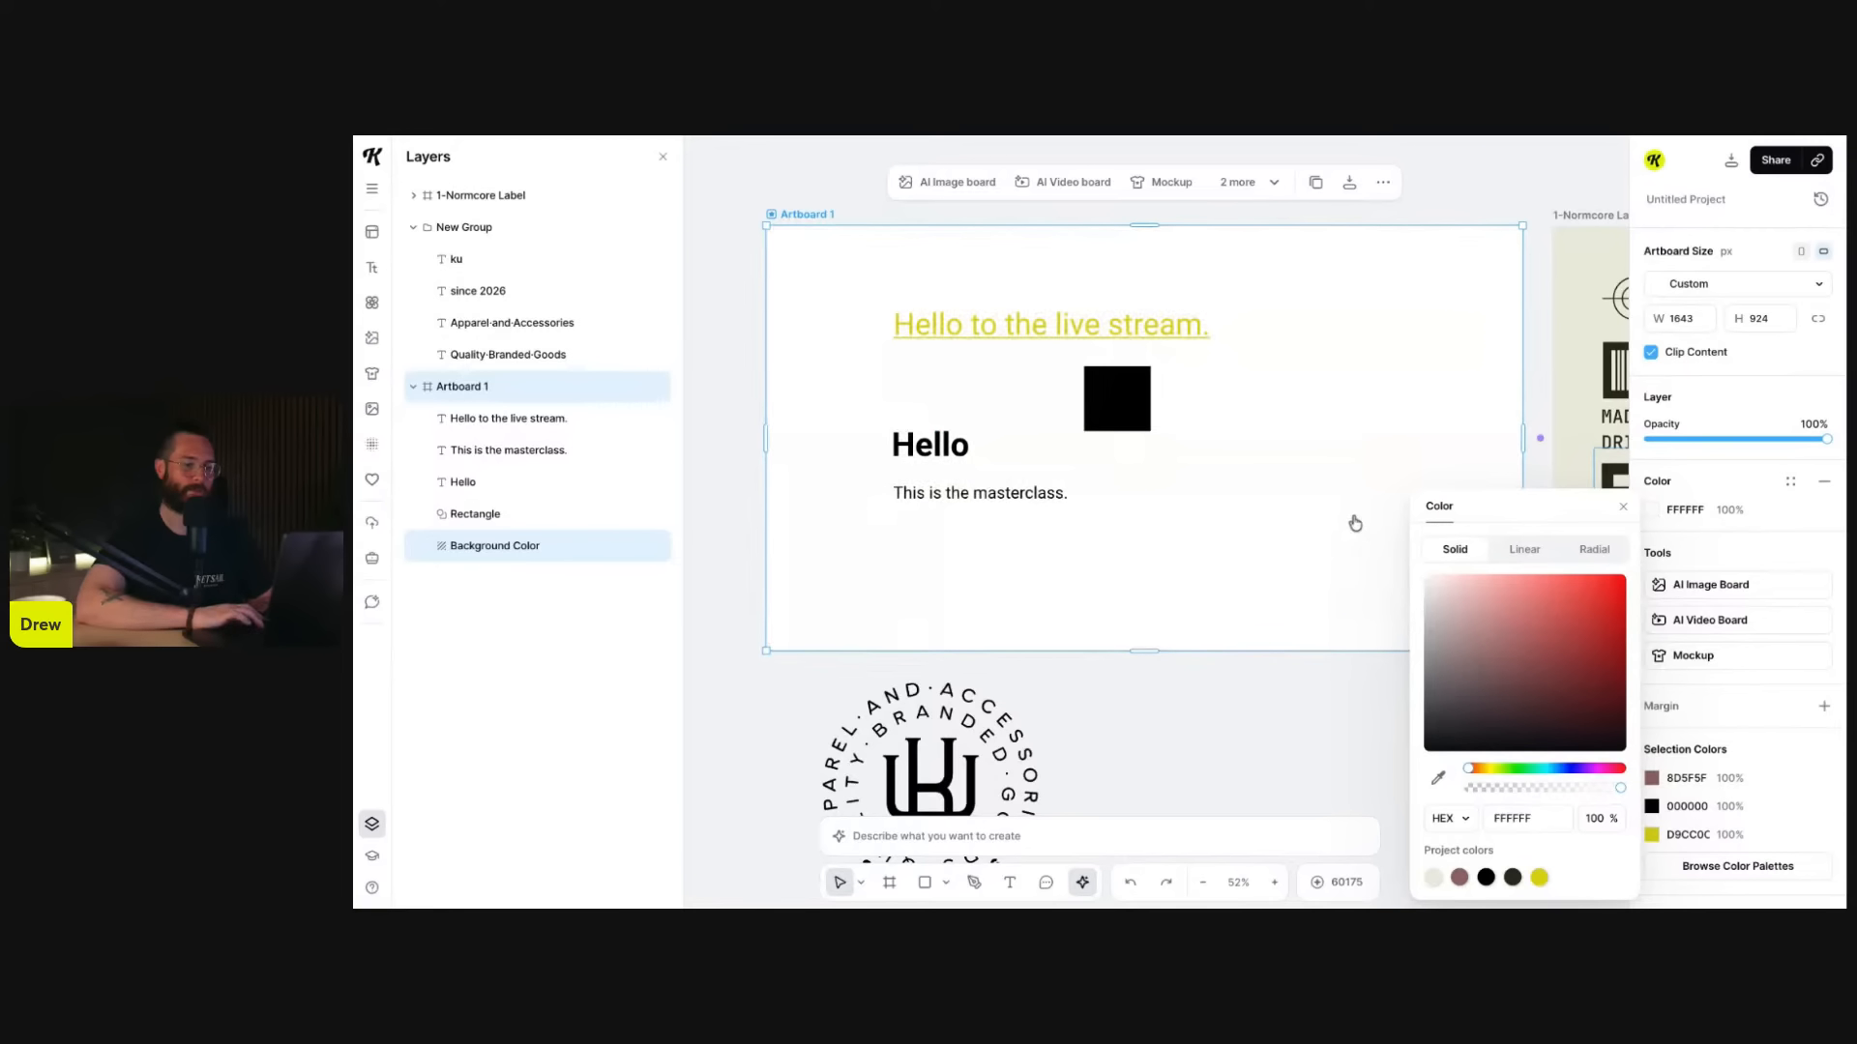
{"action": "left_click", "coordinate": [1623, 507]}
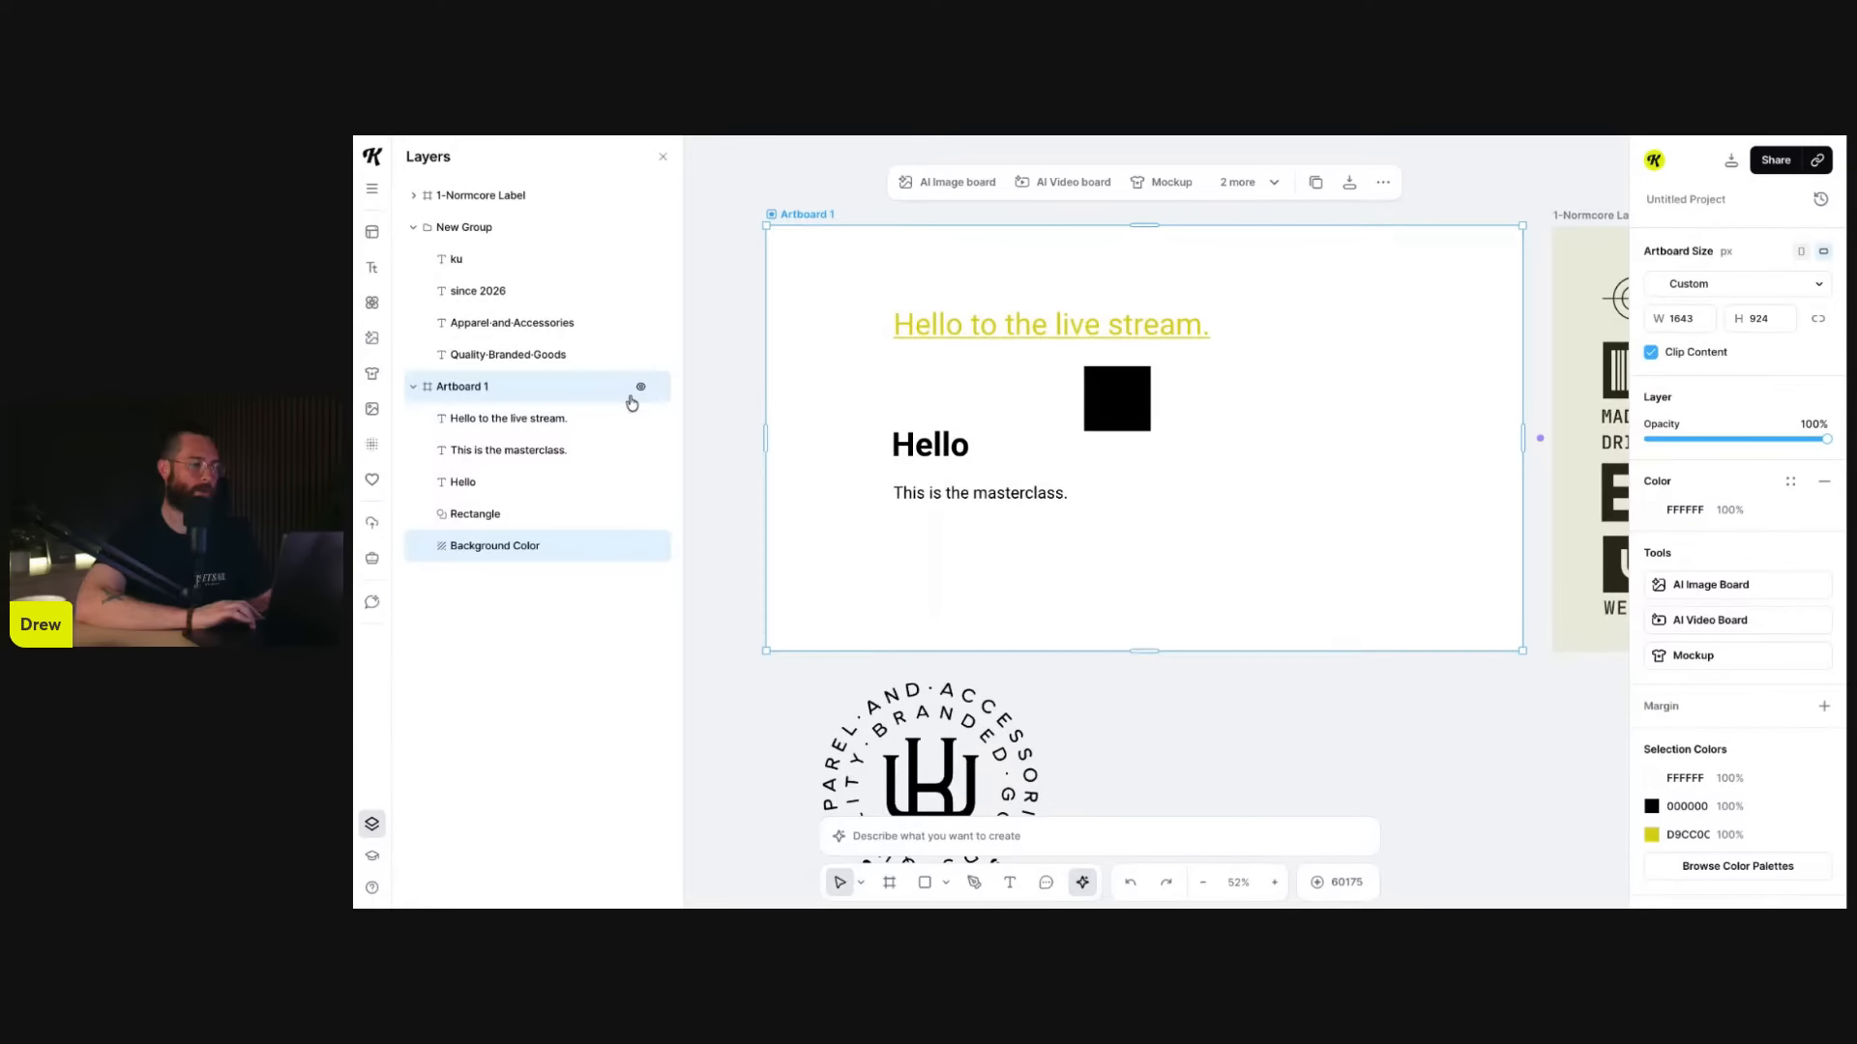
- Move Artboard 1 a little left and back right on the canvas, toggling its layer list and leaving it collapsed
{"action": "left_click", "coordinate": [413, 387]}
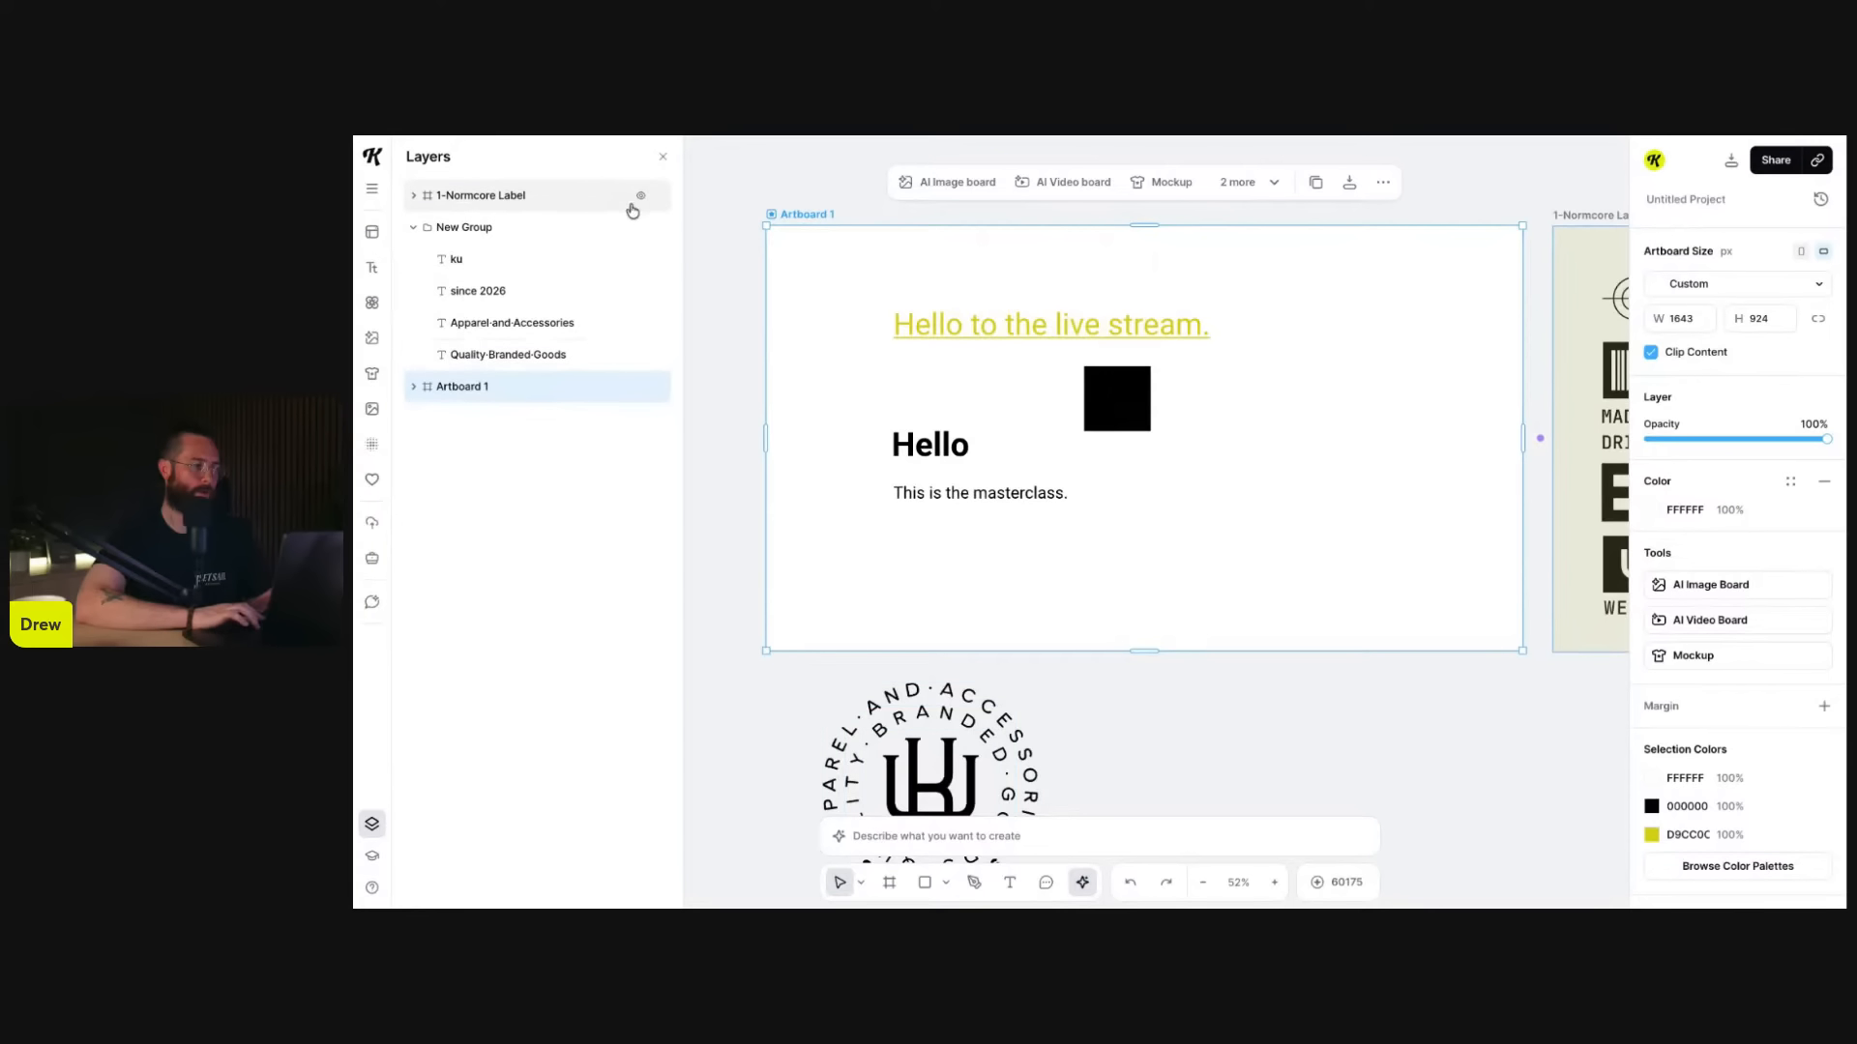
{"action": "left_click_drag", "start_coordinate": [810, 214], "coordinate": [782, 214]}
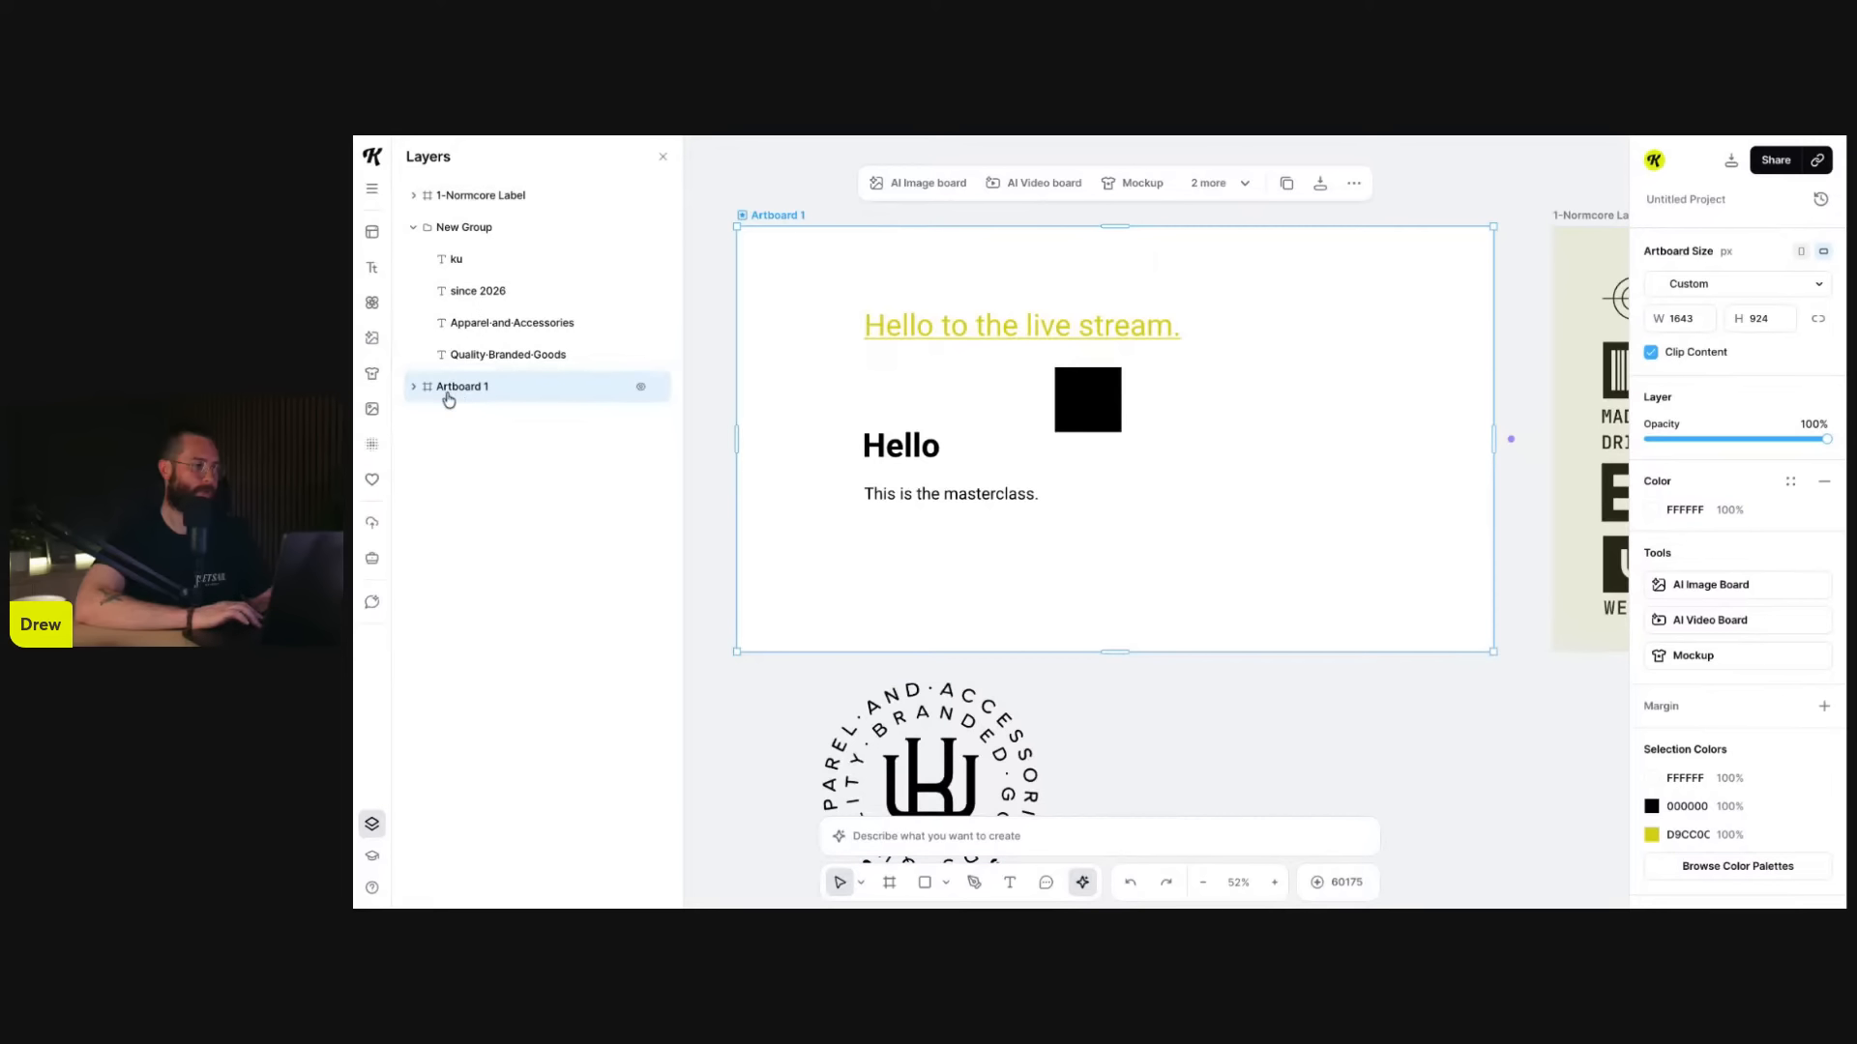
{"action": "left_click", "coordinate": [414, 388]}
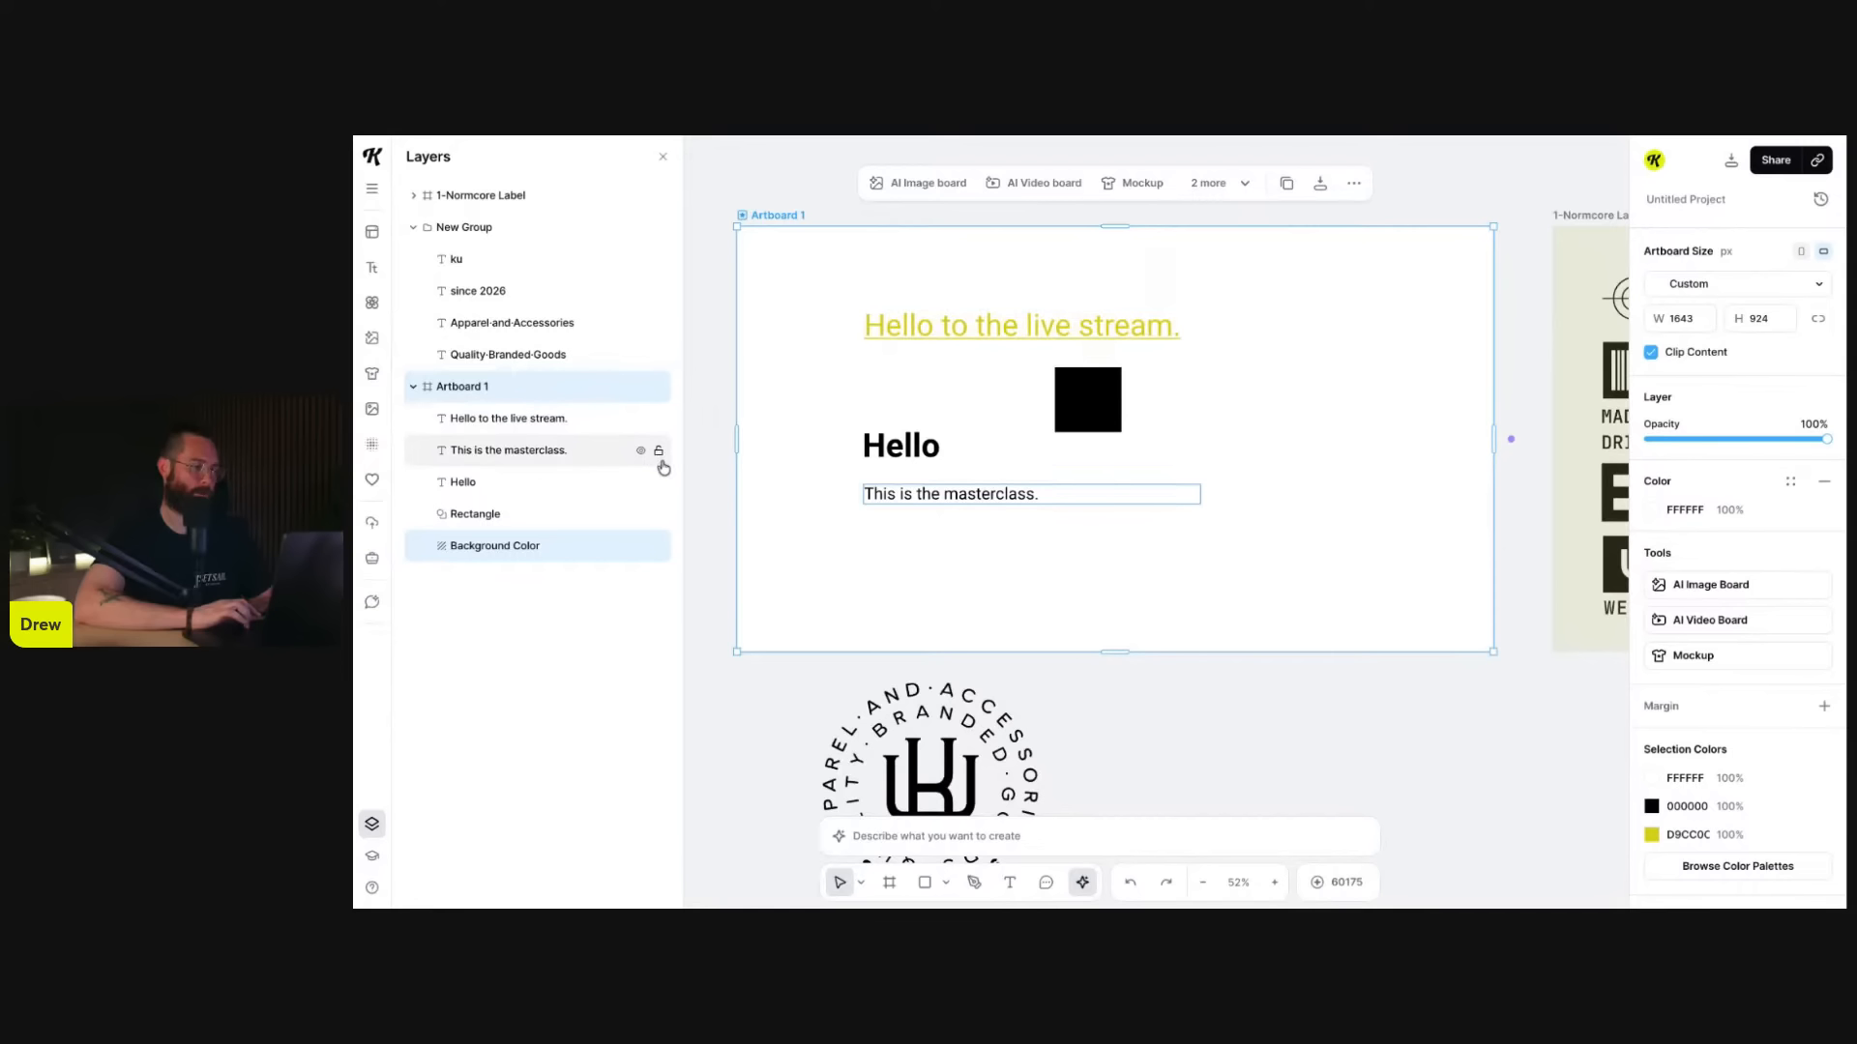
{"action": "mouse_move", "coordinate": [778, 213]}
{"action": "left_mouse_down"}
{"action": "mouse_move", "coordinate": [760, 207]}
{"action": "mouse_move", "coordinate": [808, 265]}
{"action": "mouse_move", "coordinate": [811, 212]}
{"action": "left_mouse_up"}
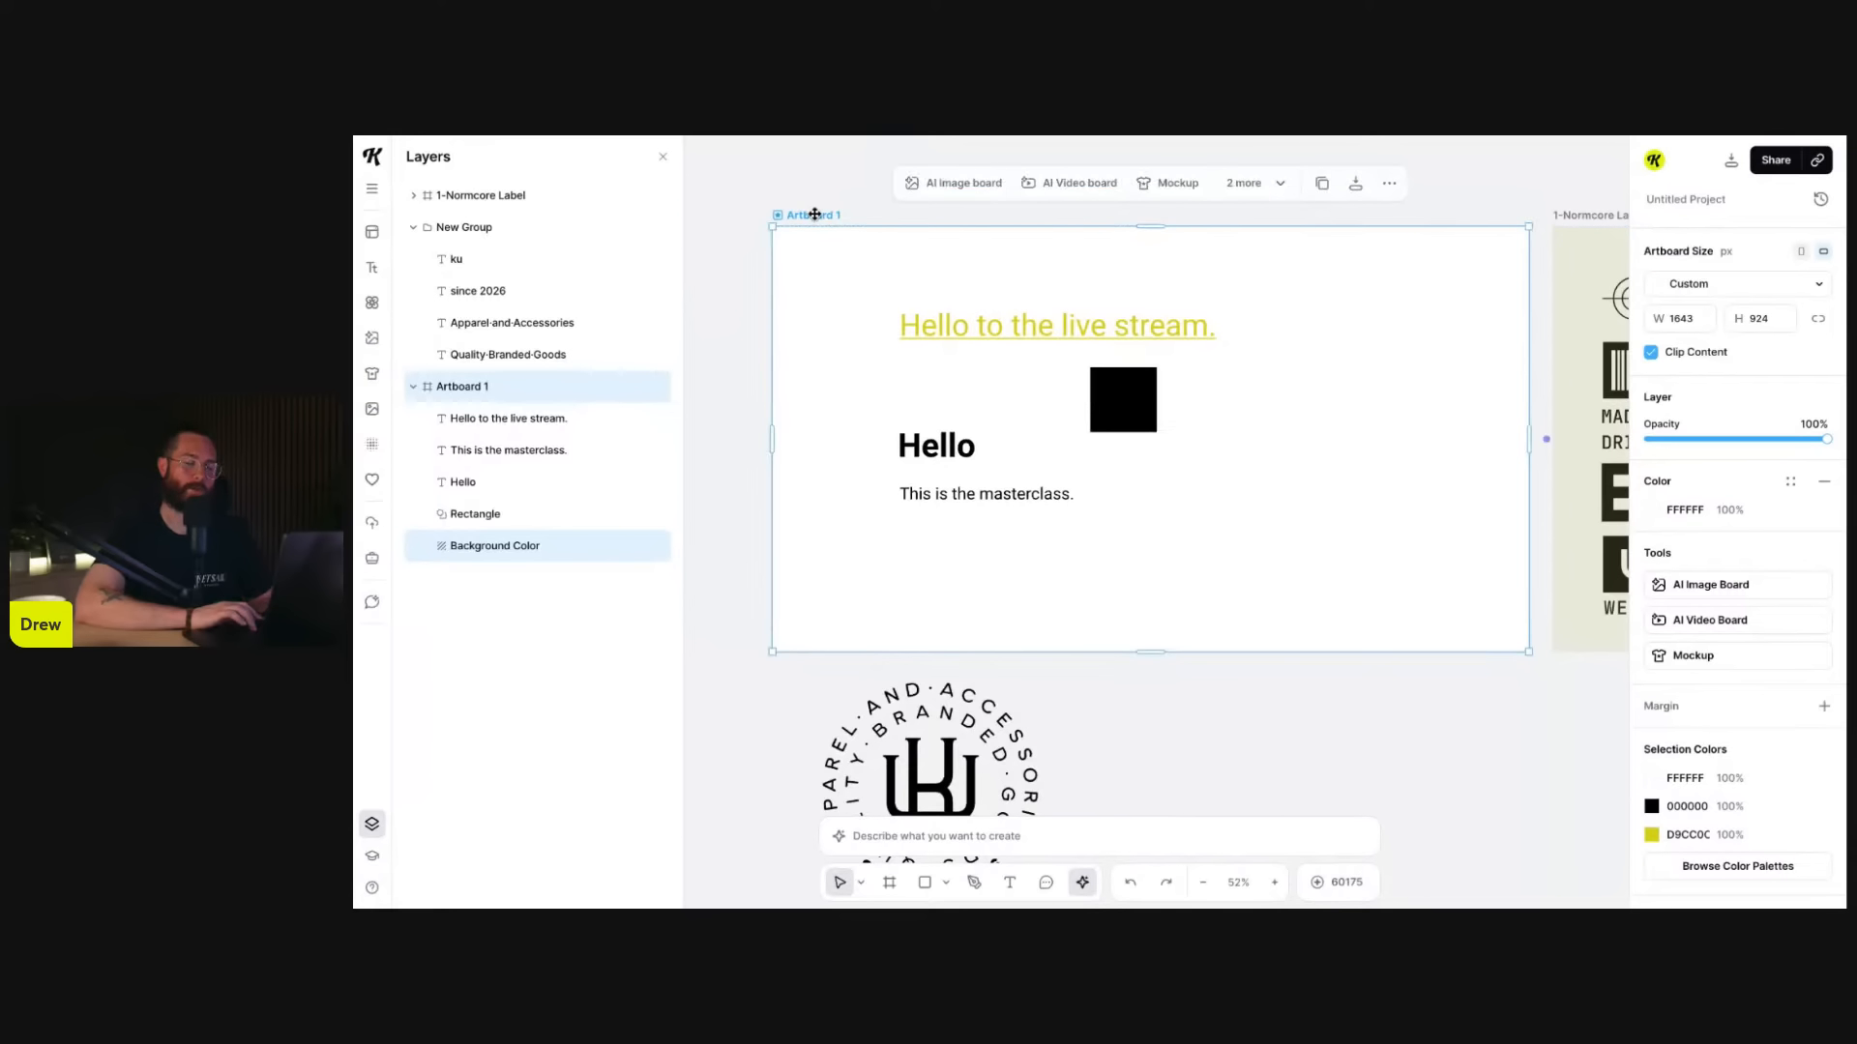
{"action": "left_click", "coordinate": [417, 388]}
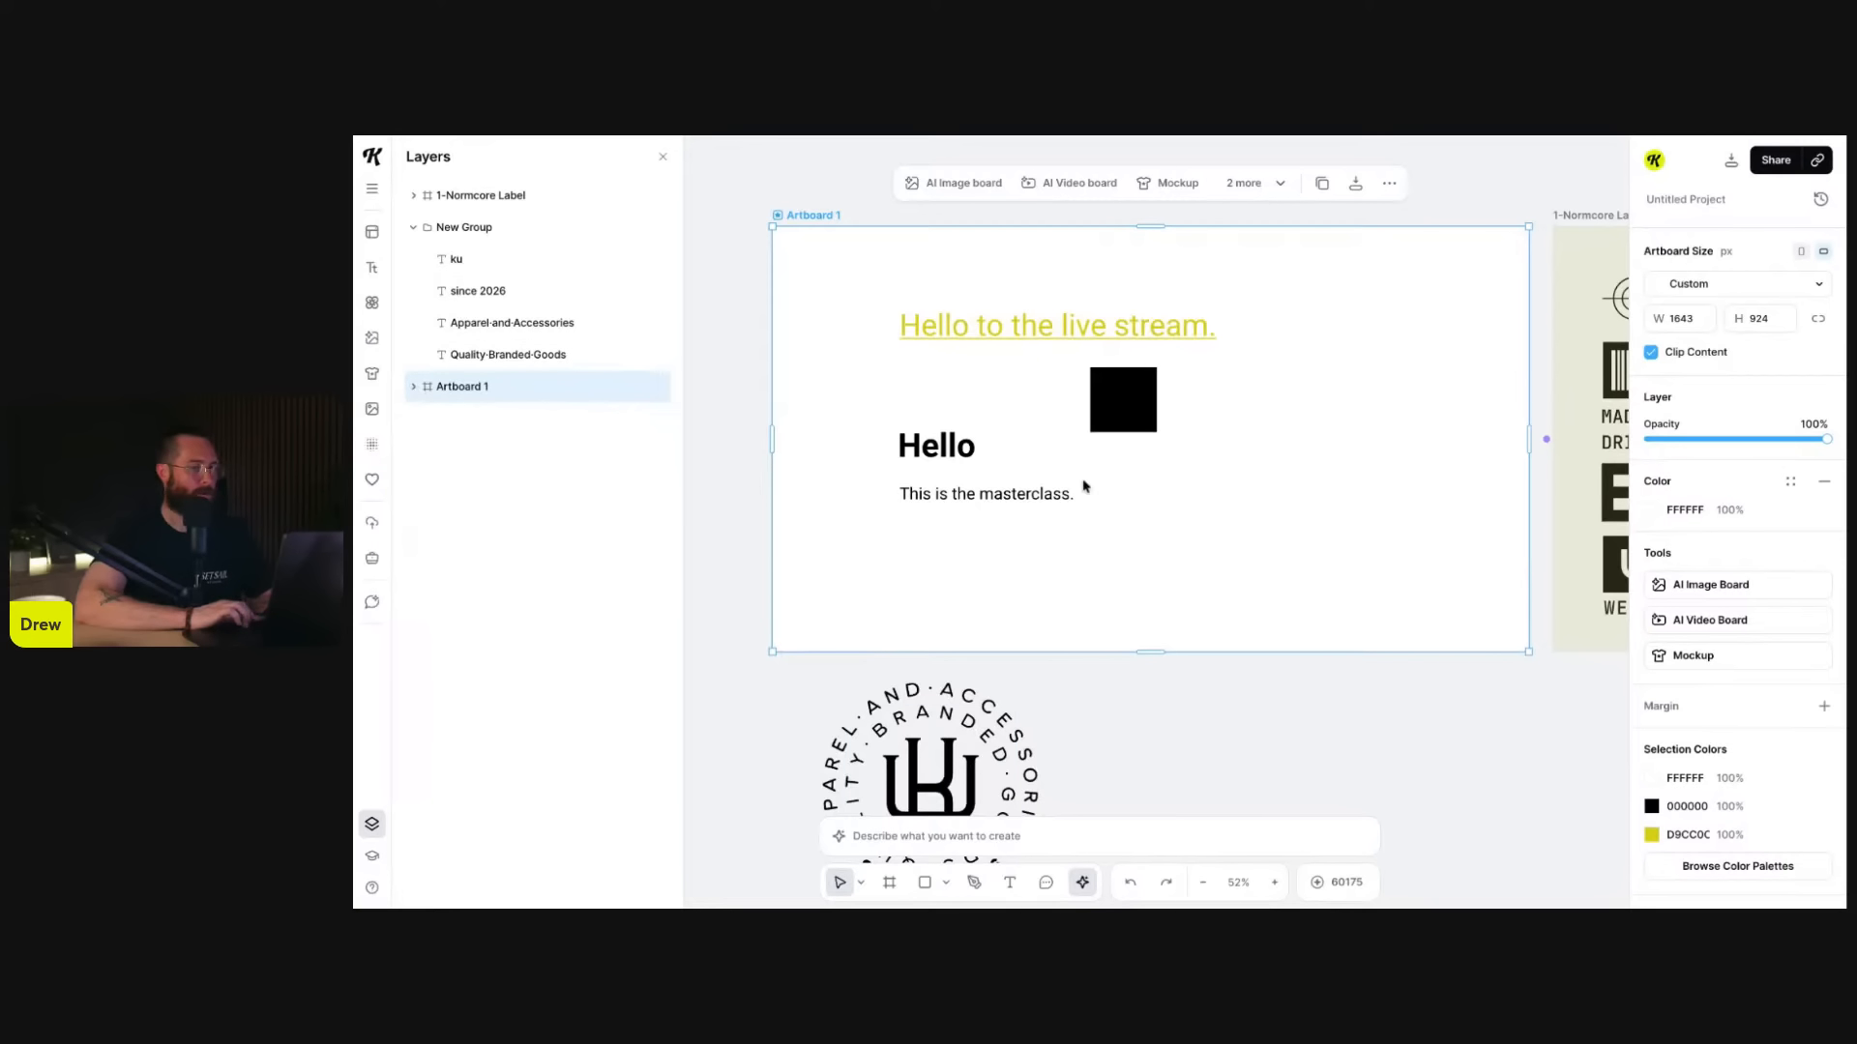
- Select the 1-Normcore Label artboard, expand its layers, and examine the coffee label design up close
{"action": "scroll", "coordinate": [1173, 443], "scroll_direction": "right", "scroll_amount": 6}
{"action": "left_click", "coordinate": [465, 195]}
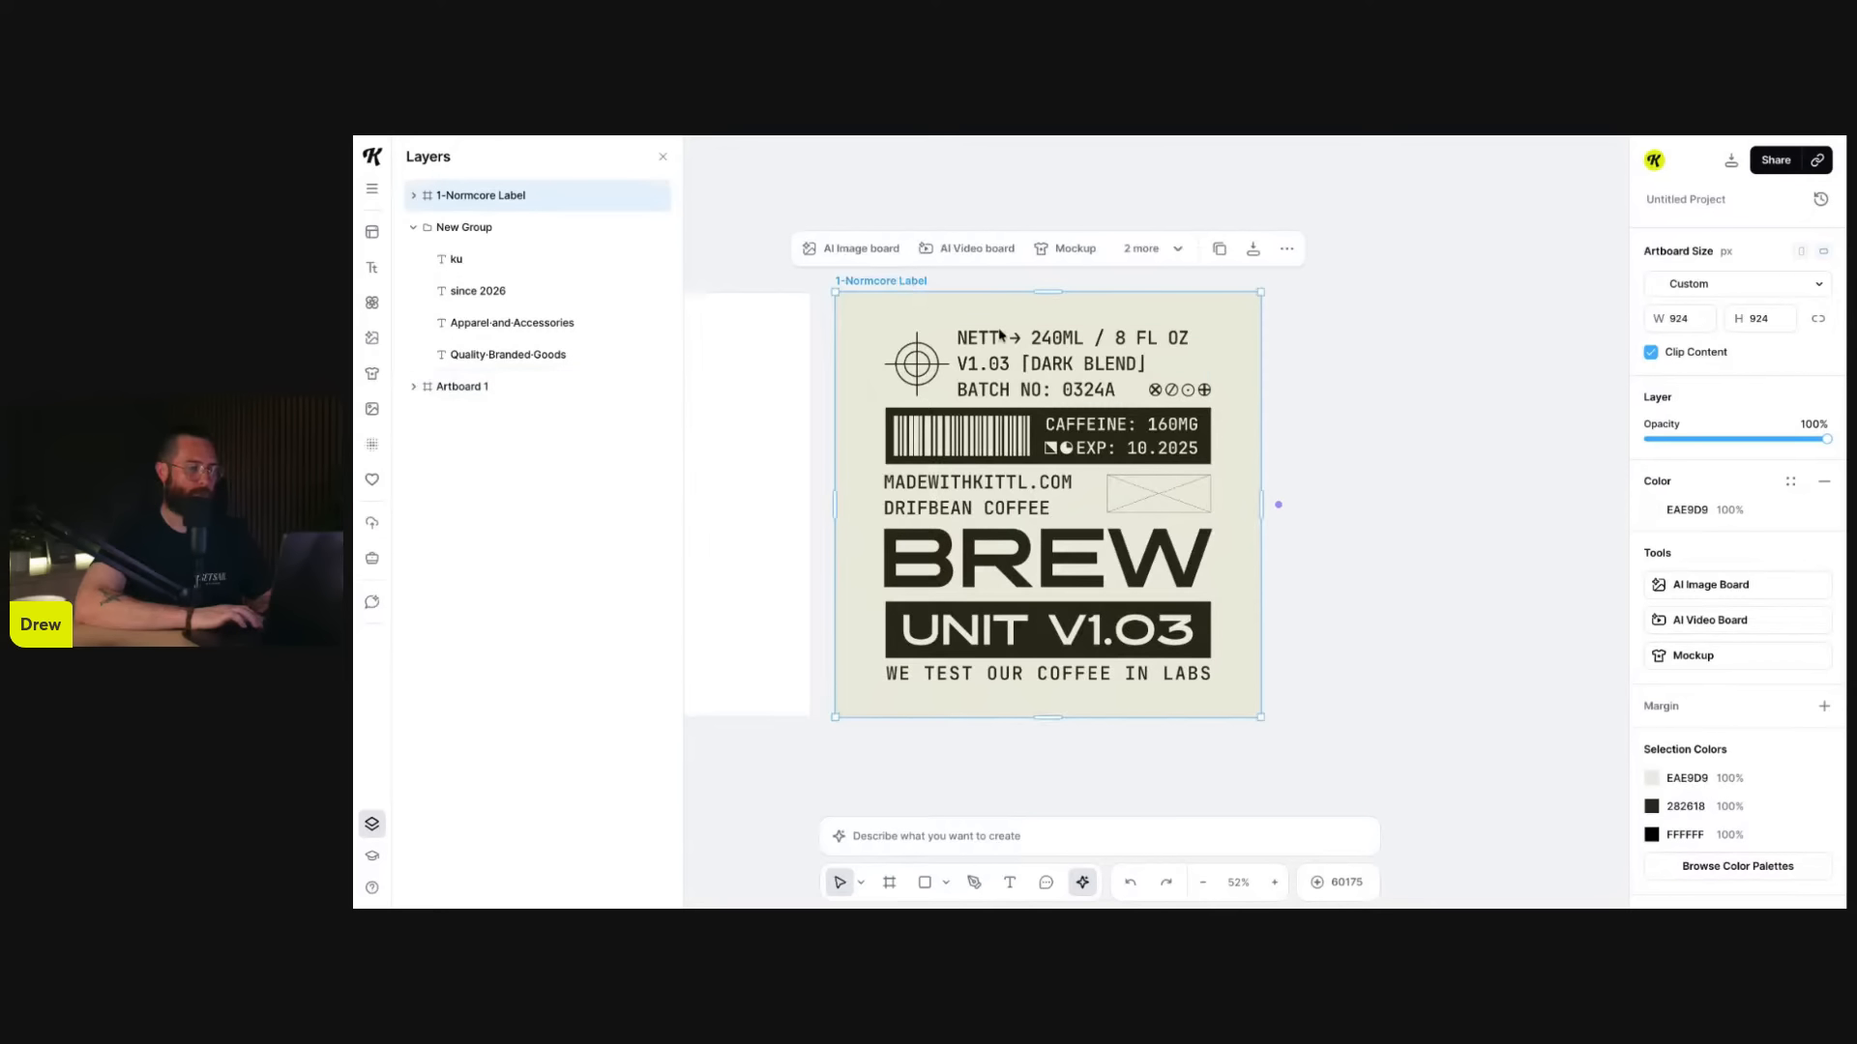
{"action": "left_click", "coordinate": [413, 197]}
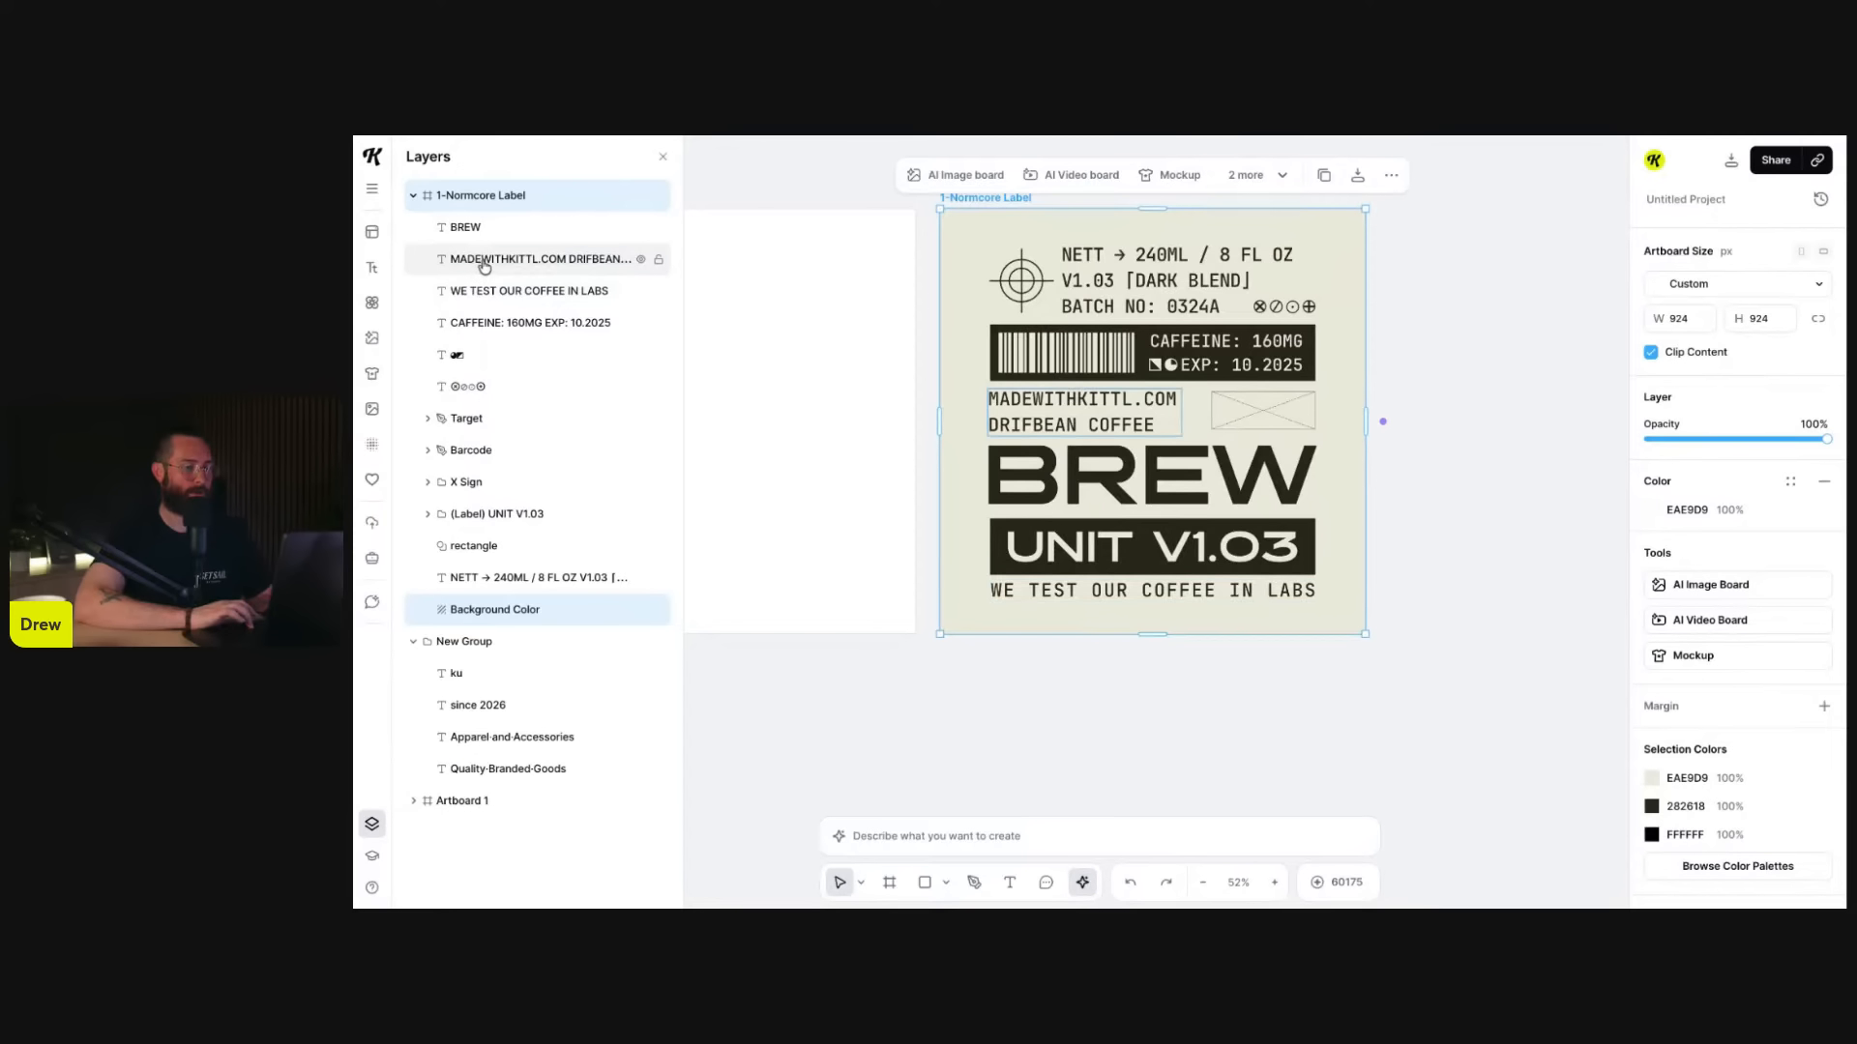
{"action": "scroll", "coordinate": [1168, 472], "scroll_direction": "up", "scroll_amount": 5}
{"action": "scroll", "coordinate": [1112, 425], "scroll_direction": "up", "scroll_amount": 2}
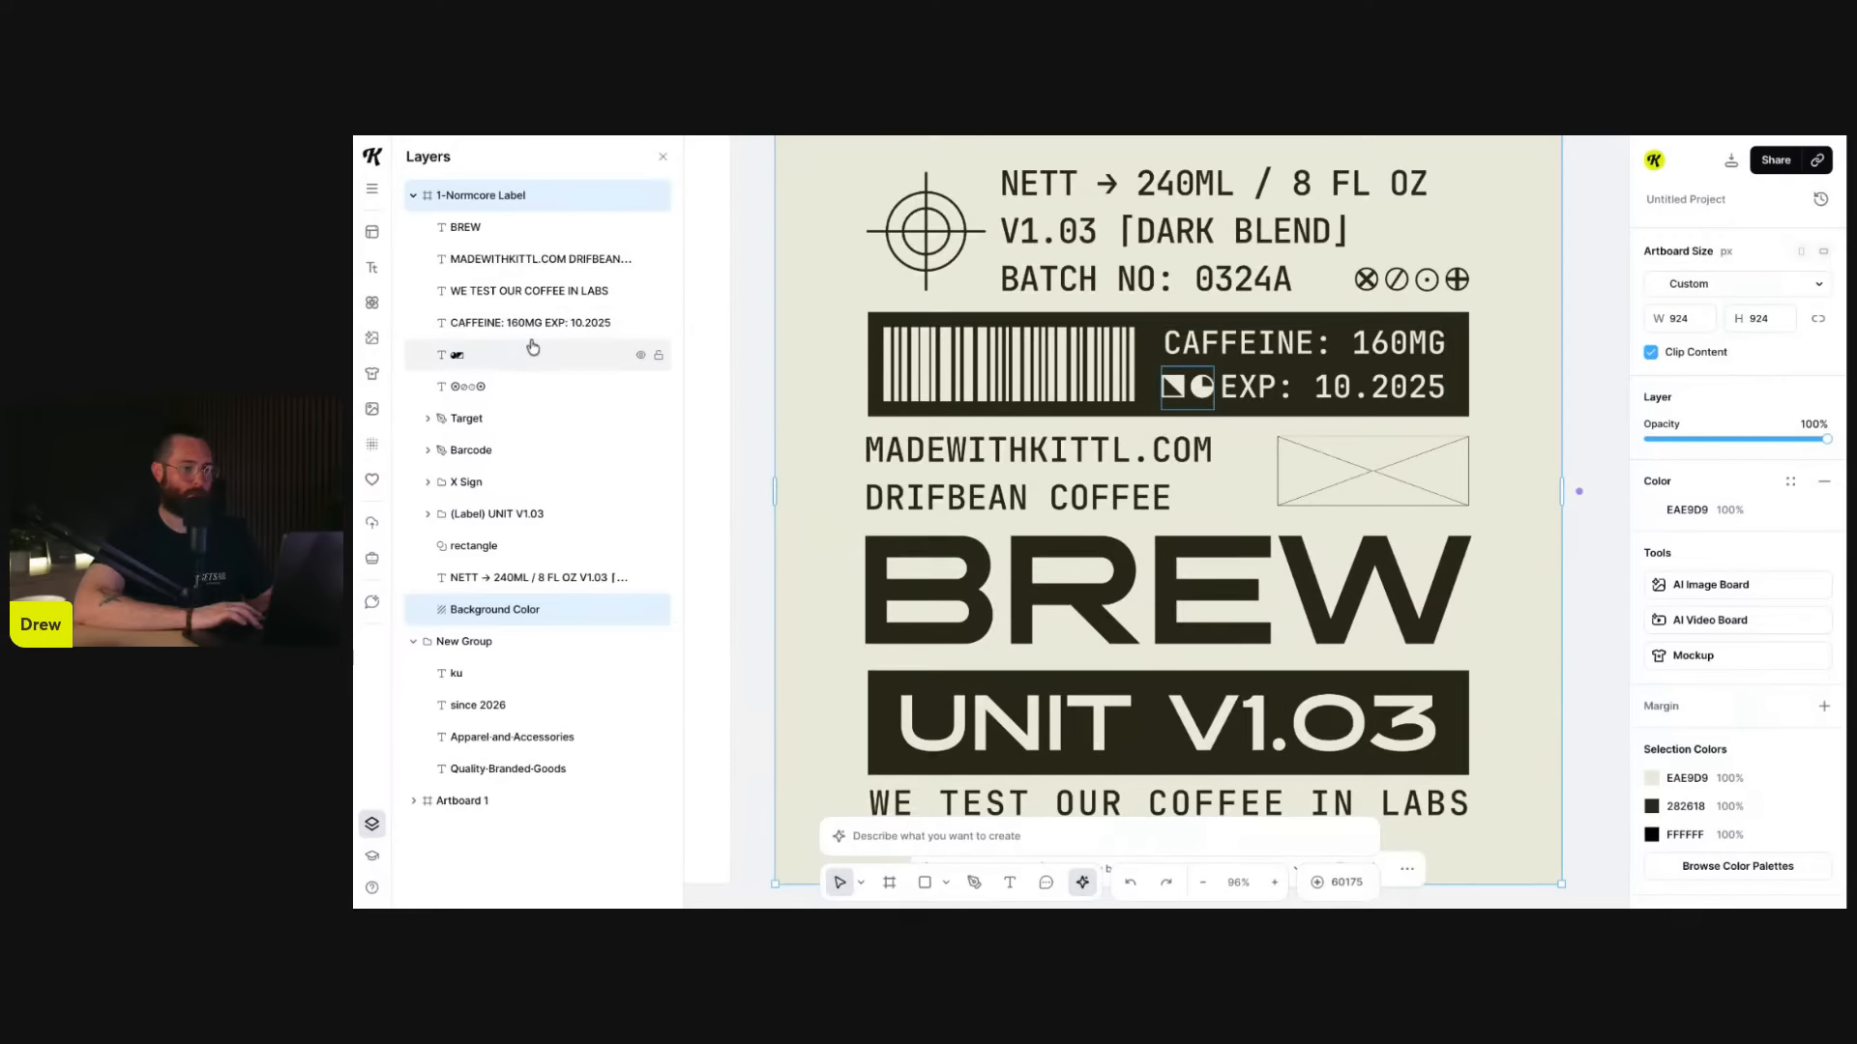
- Select the label's small icon text beside the expiry date, its Barcode, and its X Sign group in turn
{"action": "left_click", "coordinate": [497, 360]}
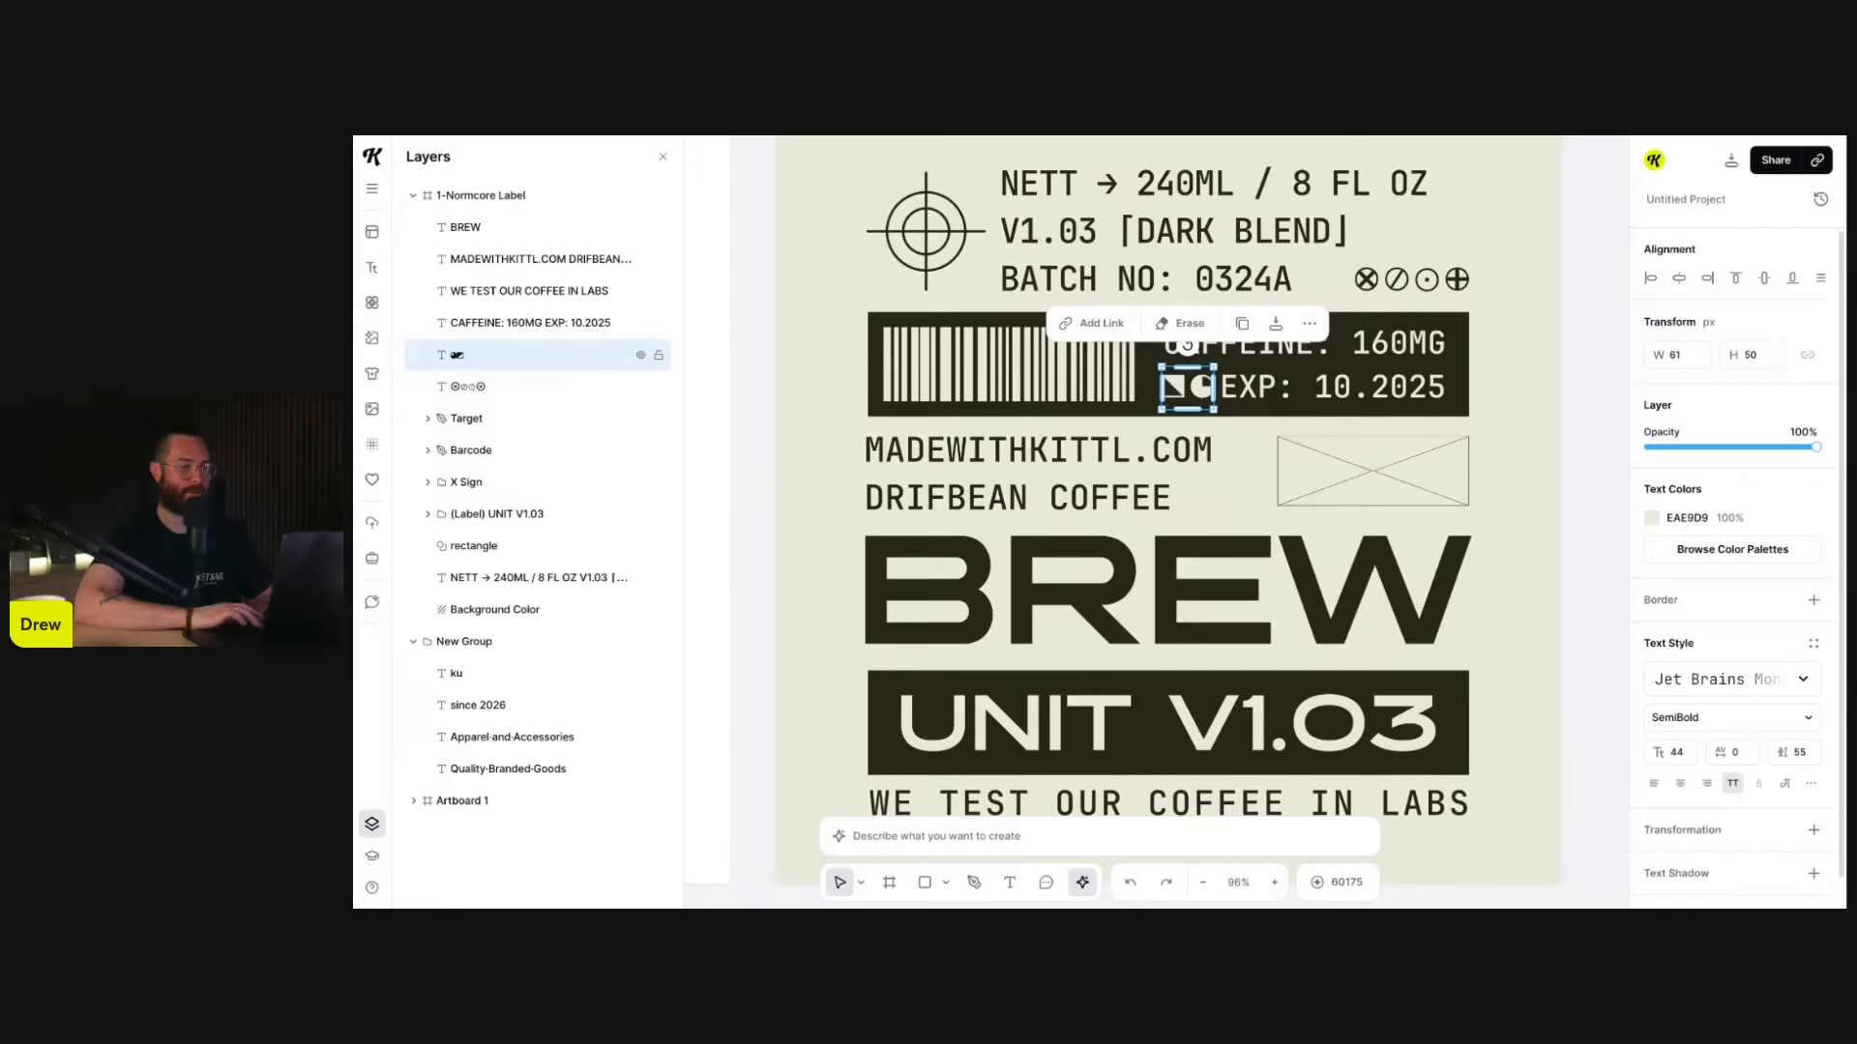
{"action": "left_click", "coordinate": [491, 457]}
{"action": "left_click", "coordinate": [491, 486]}
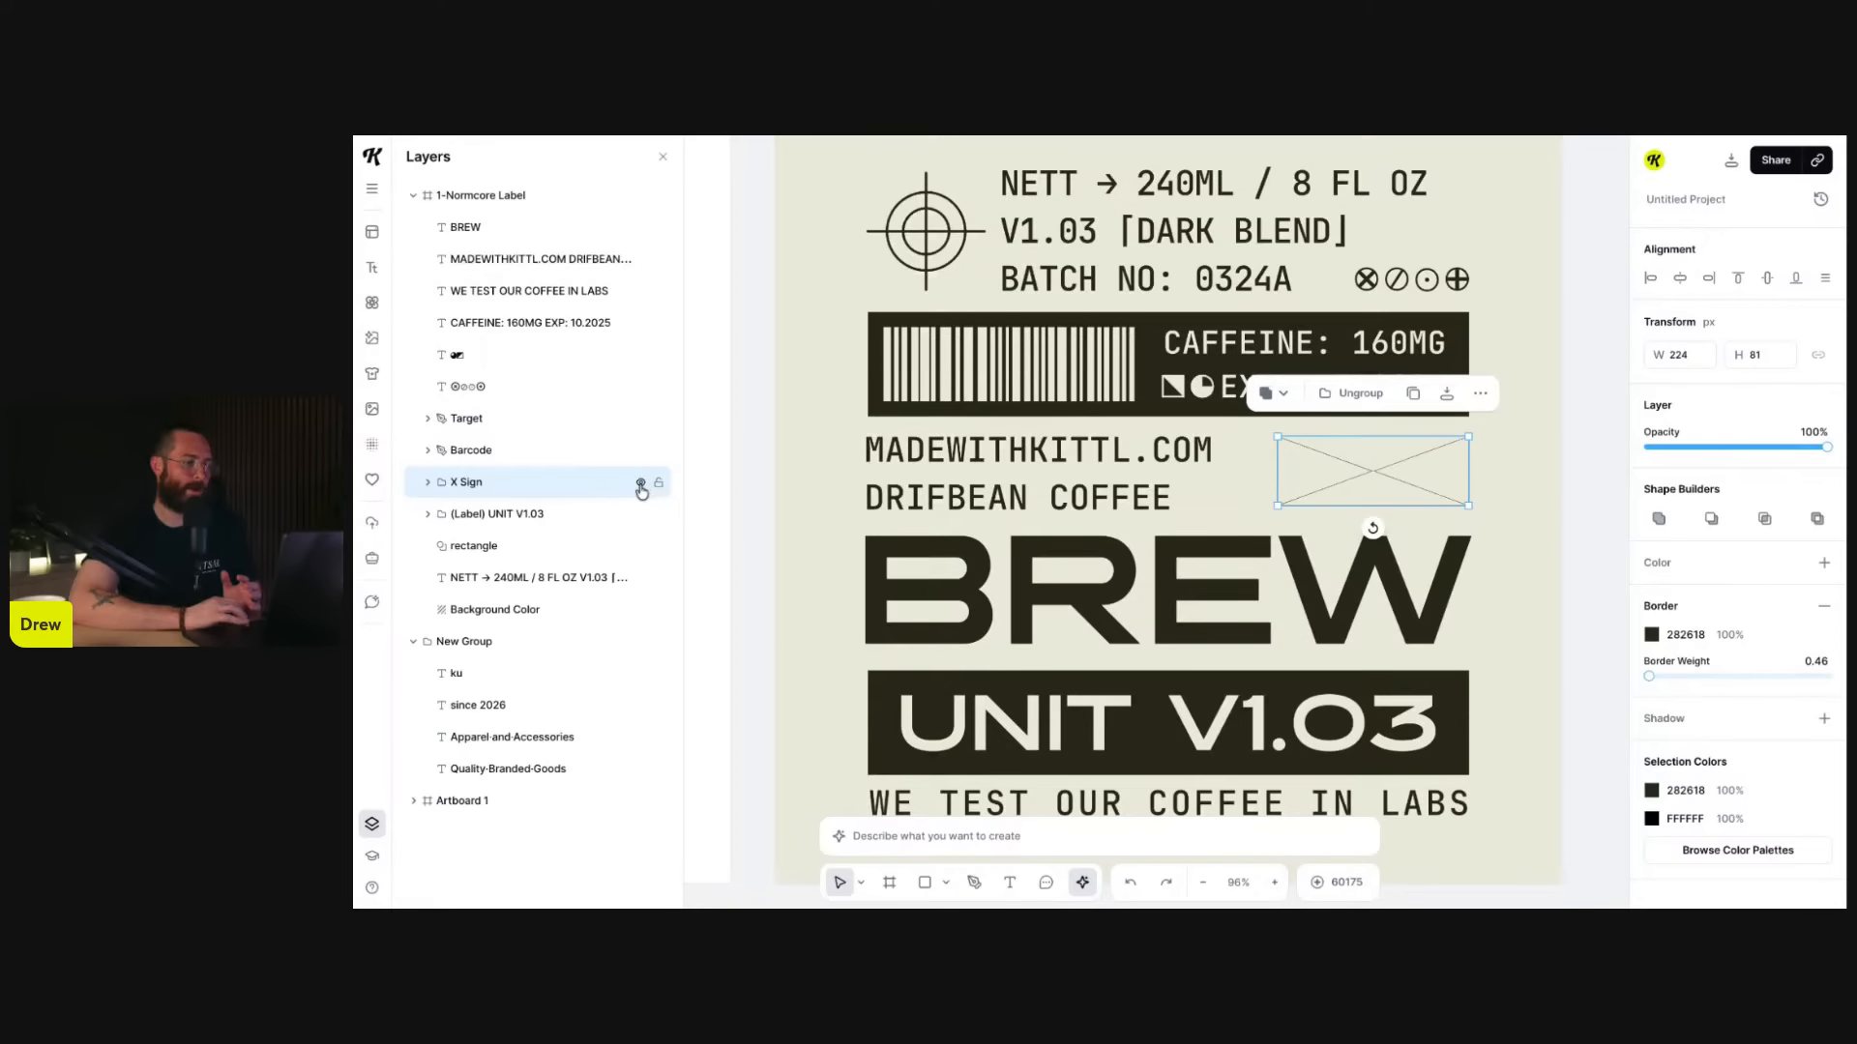
- Hide the label's X Sign group, deselect it to review the design without it, and make it visible again
{"action": "left_click", "coordinate": [640, 484]}
{"action": "key", "text": "shift+1"}
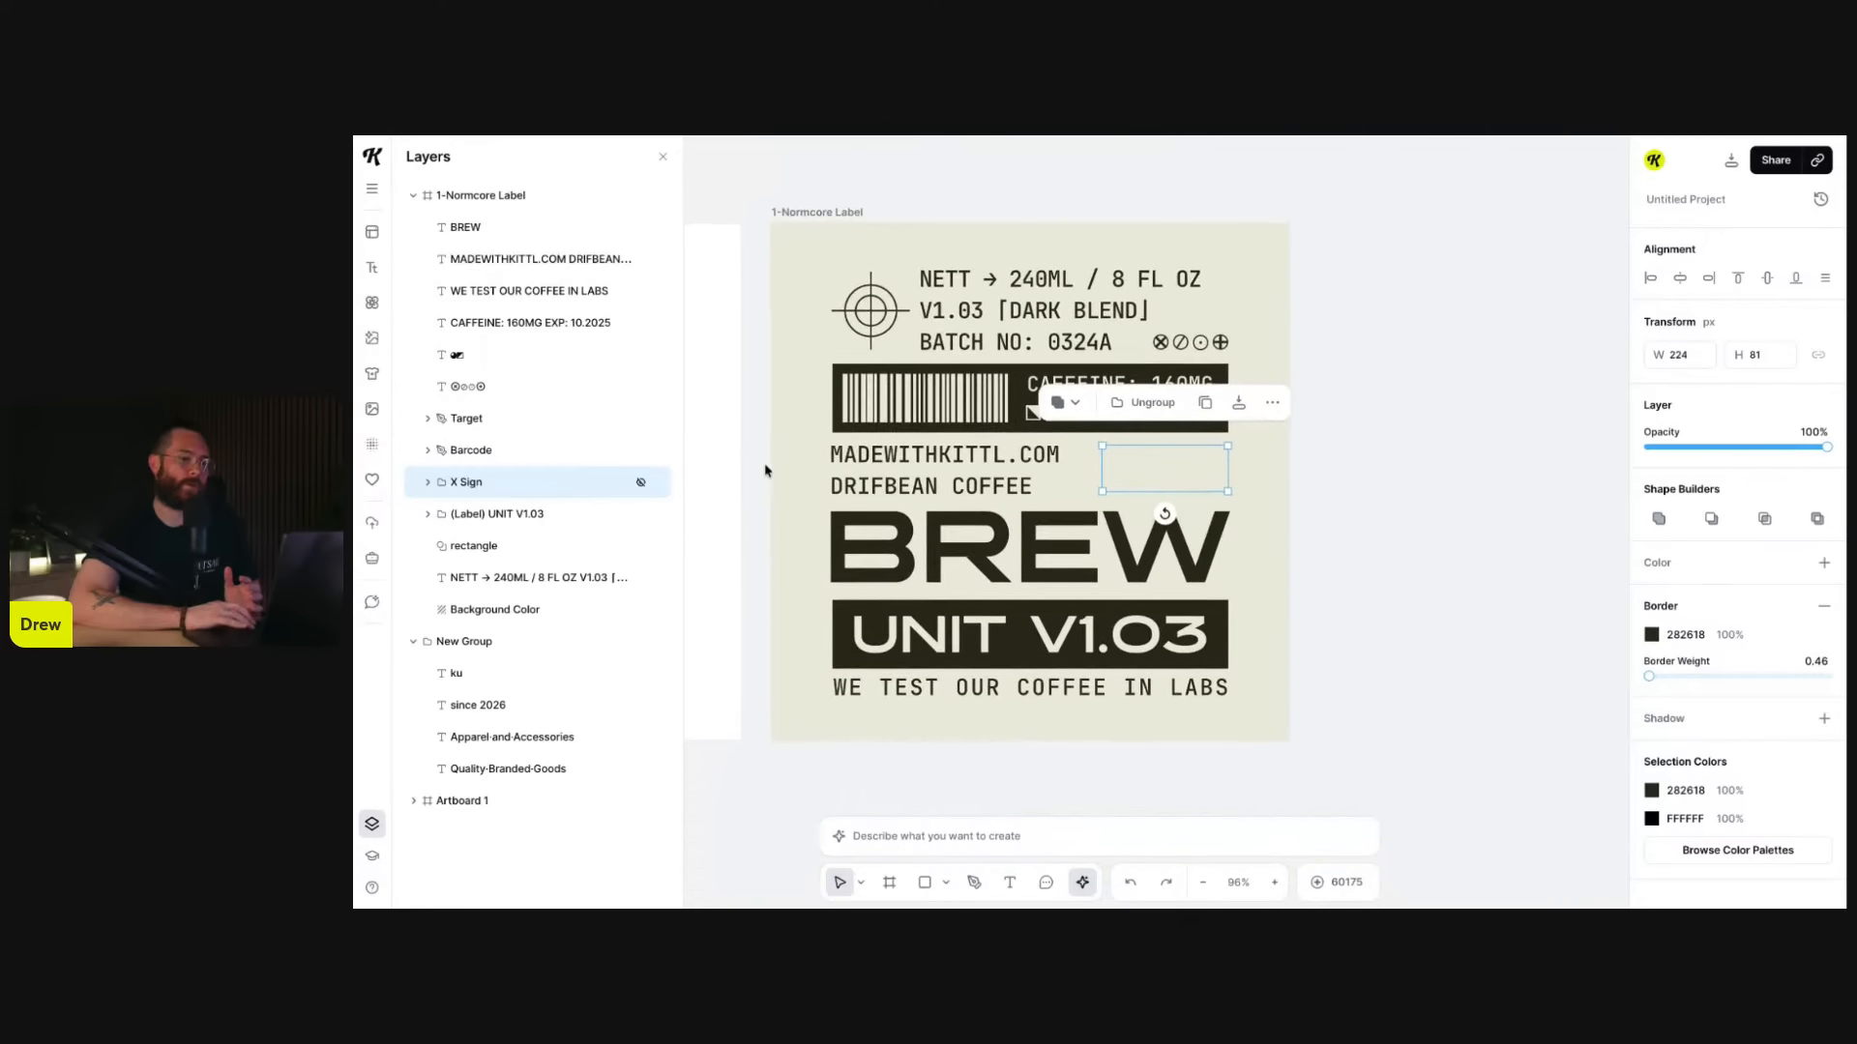
{"action": "left_click", "coordinate": [848, 528]}
{"action": "scroll", "coordinate": [903, 585], "scroll_direction": "up", "scroll_amount": 1}
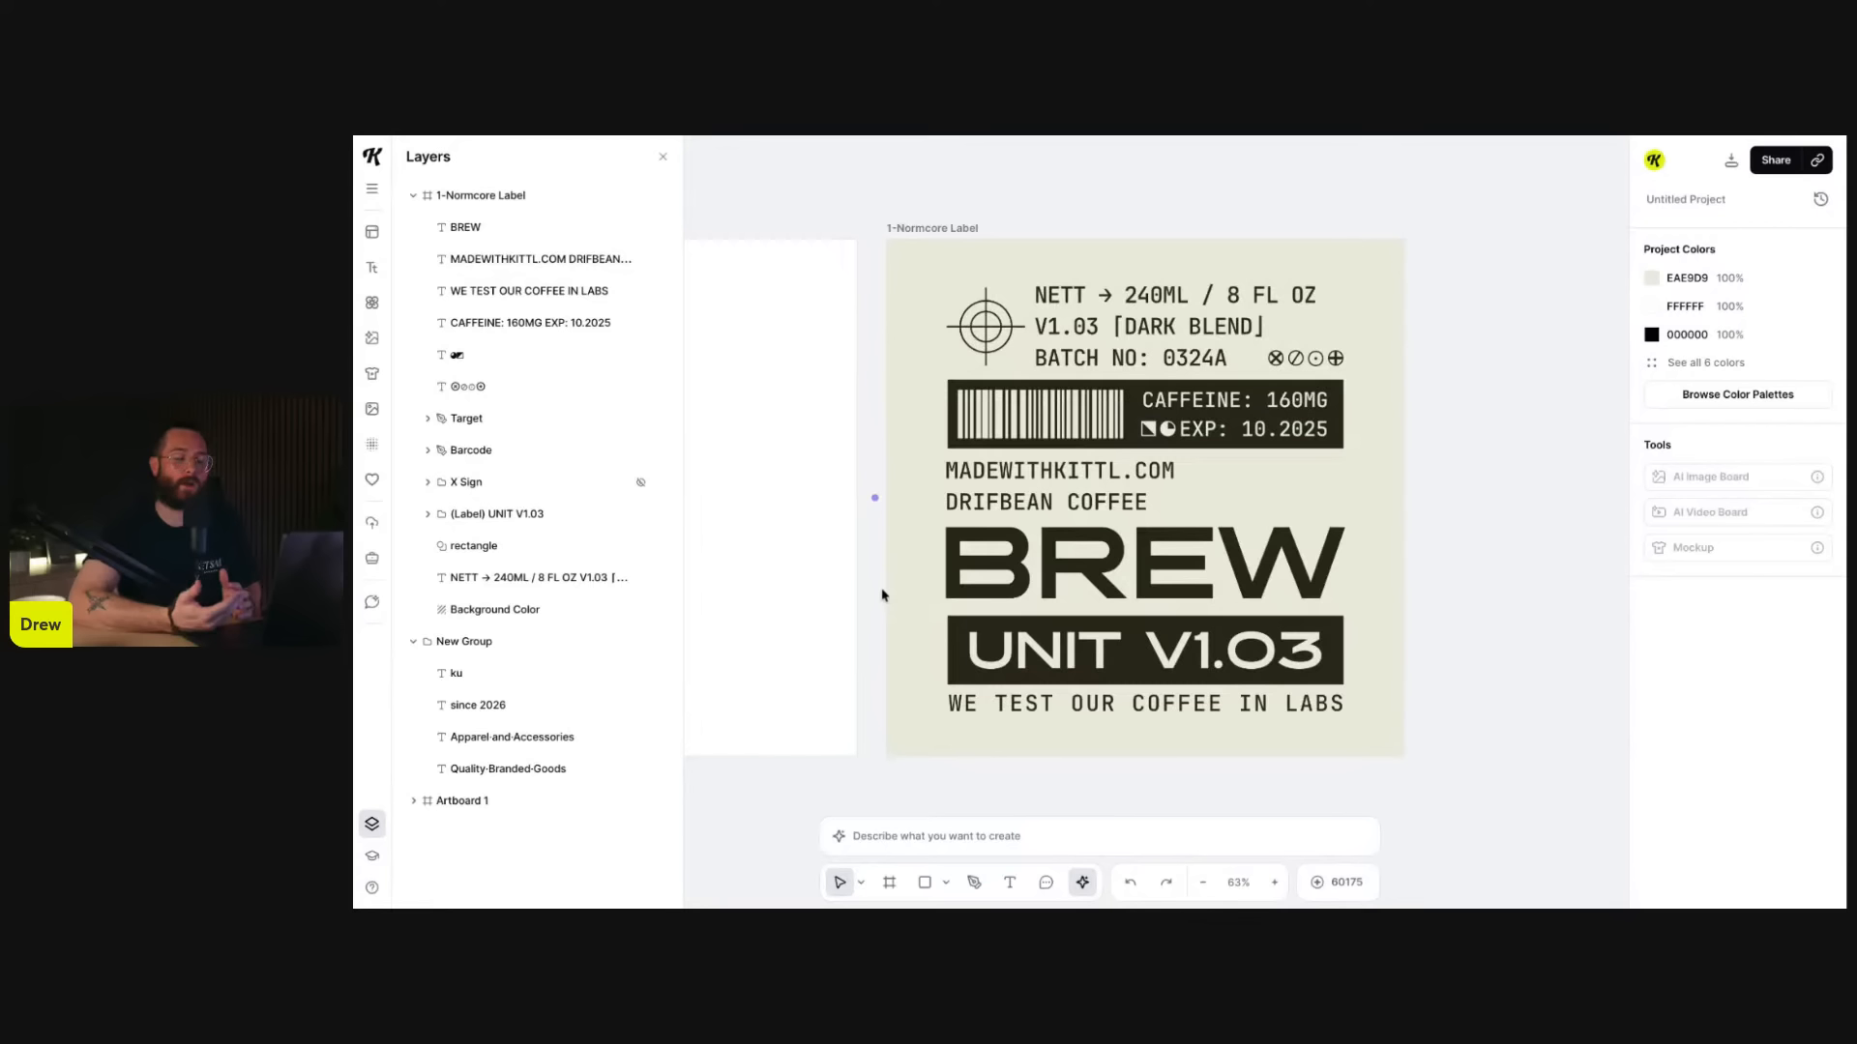
{"action": "left_click", "coordinate": [639, 487]}
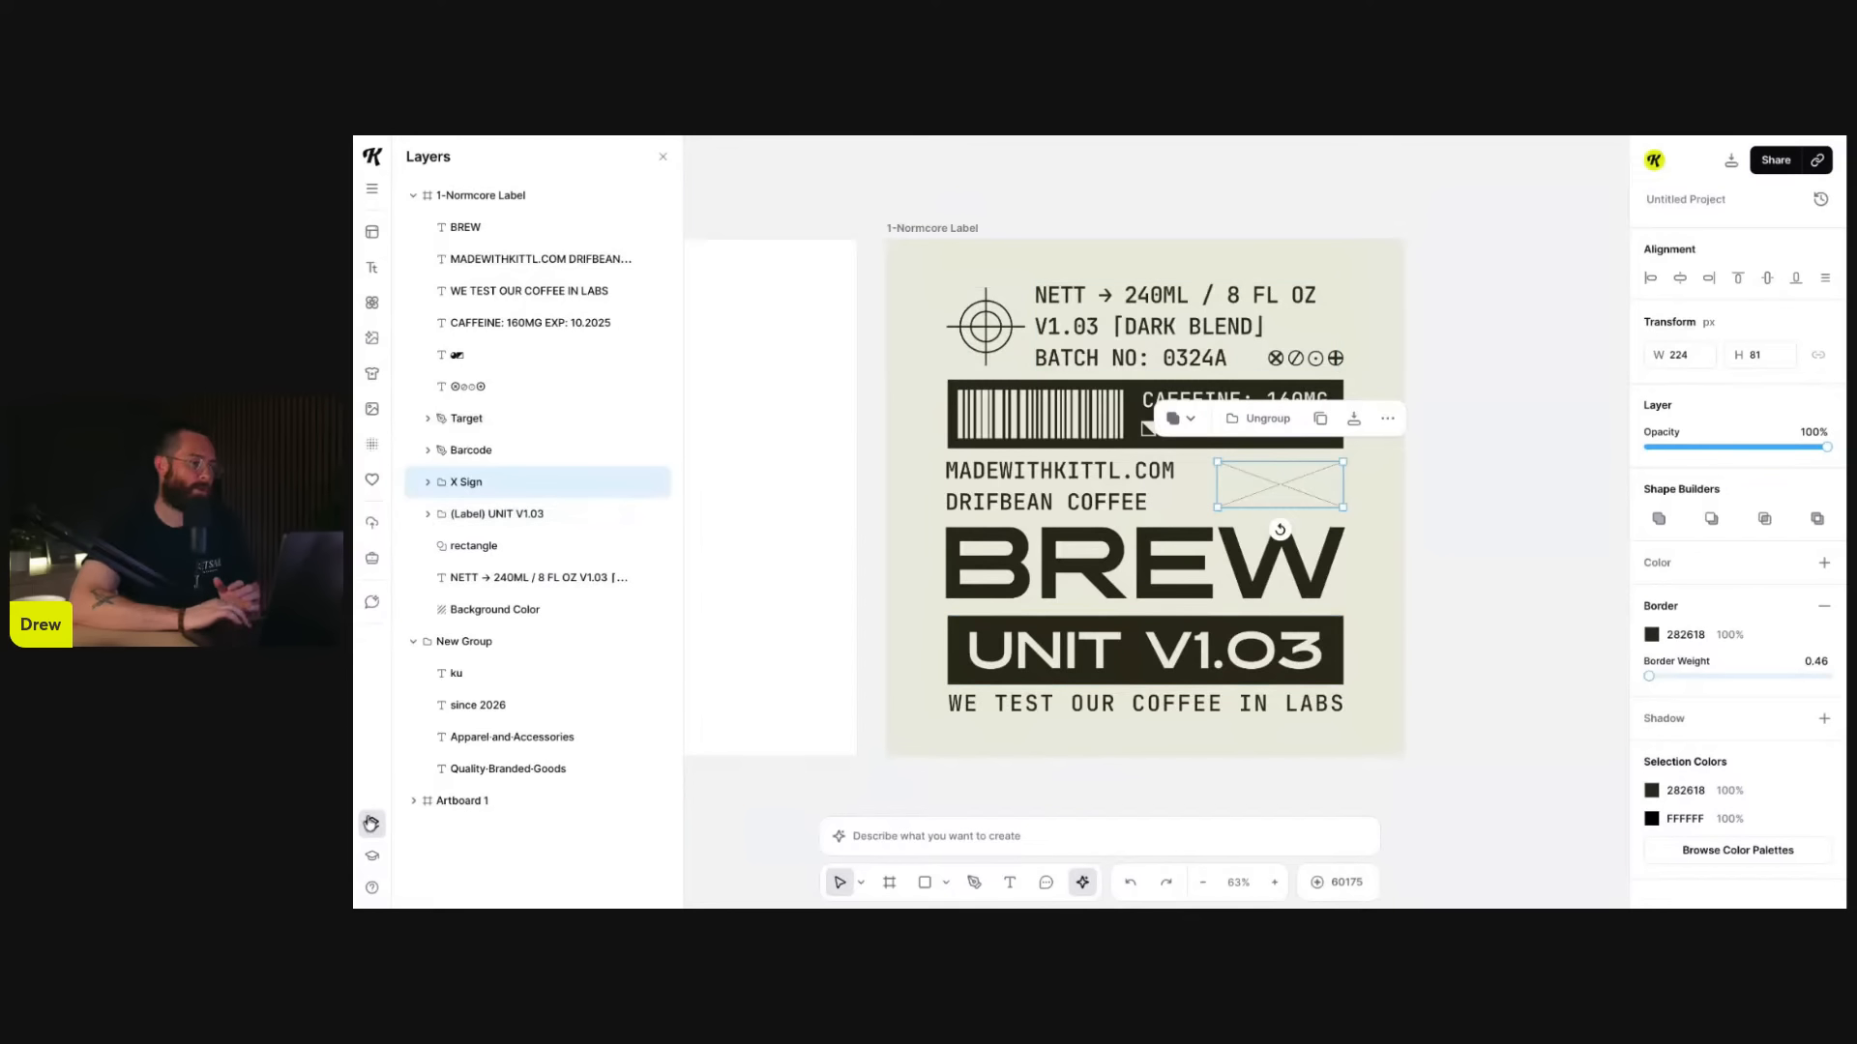
- Open the text designs library and move the circular KU badge onto Artboard 1, beside the black square
{"action": "scroll", "coordinate": [857, 505], "scroll_direction": "left", "scroll_amount": 2}
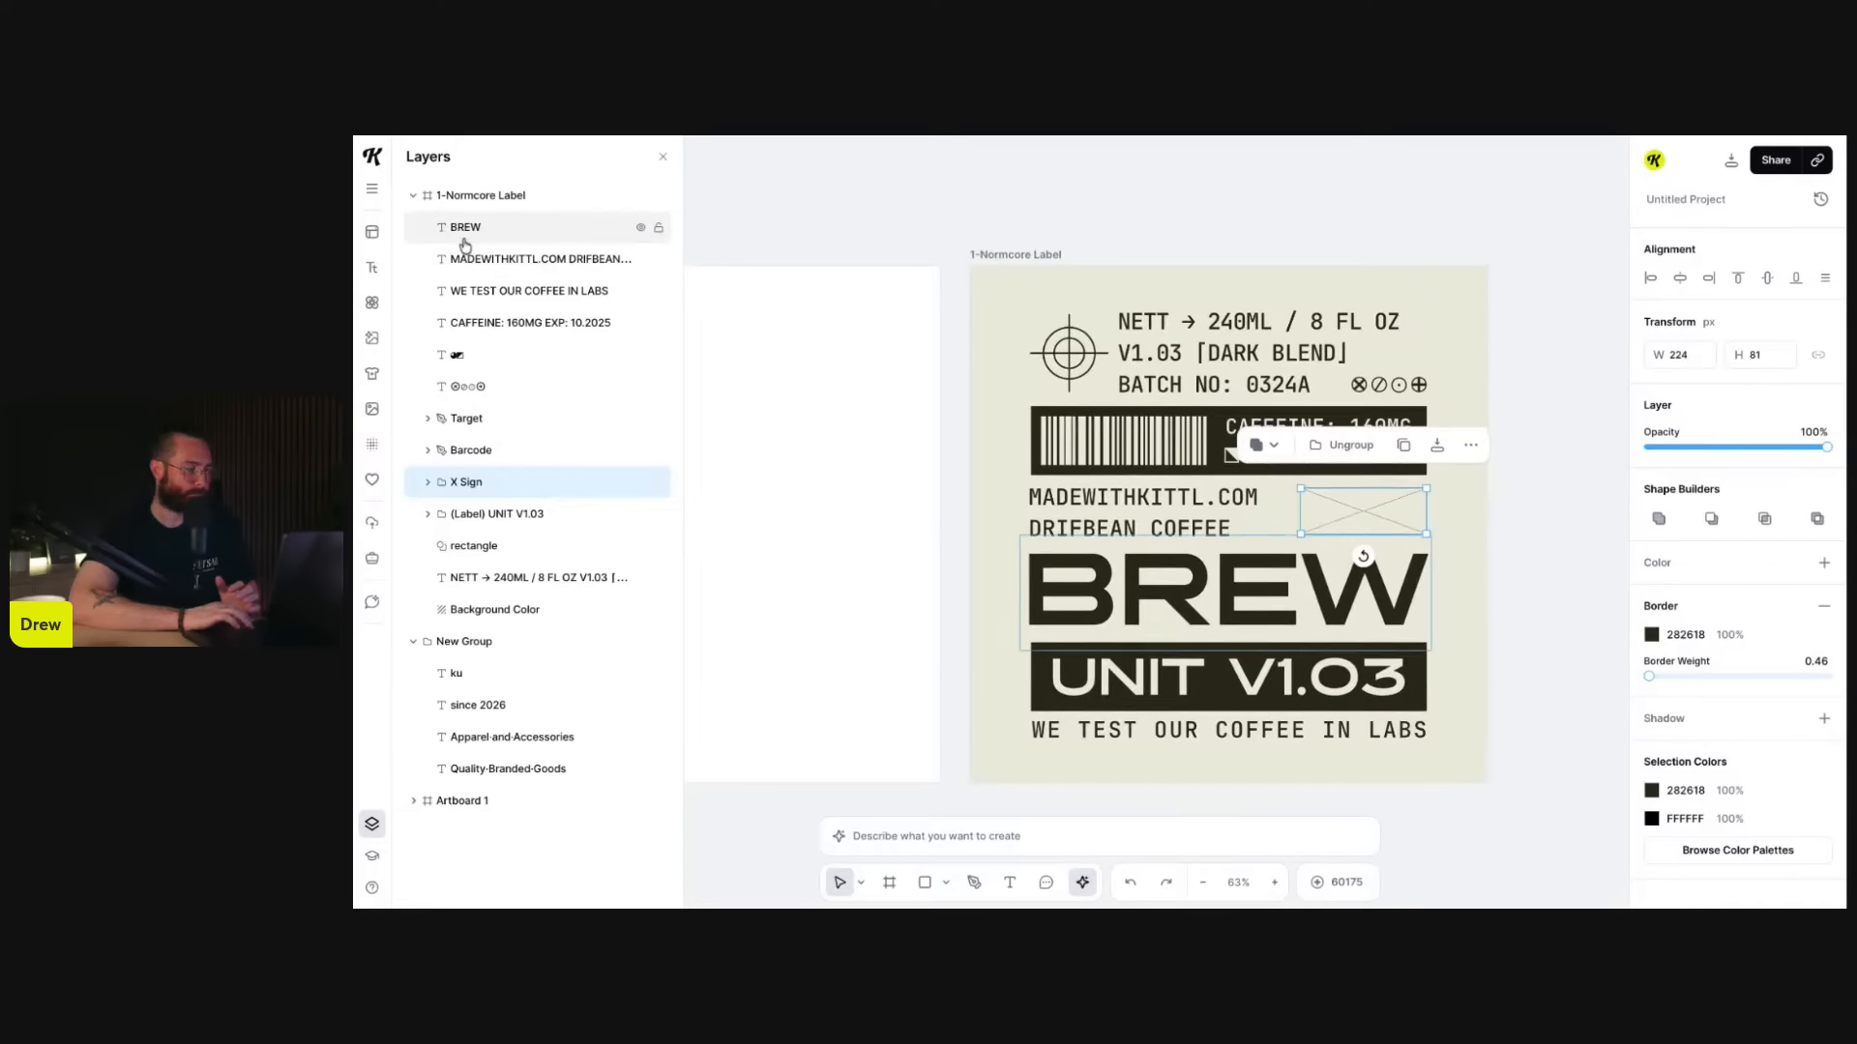
{"action": "left_click", "coordinate": [372, 269]}
{"action": "scroll", "coordinate": [995, 531], "scroll_direction": "left", "scroll_amount": 5}
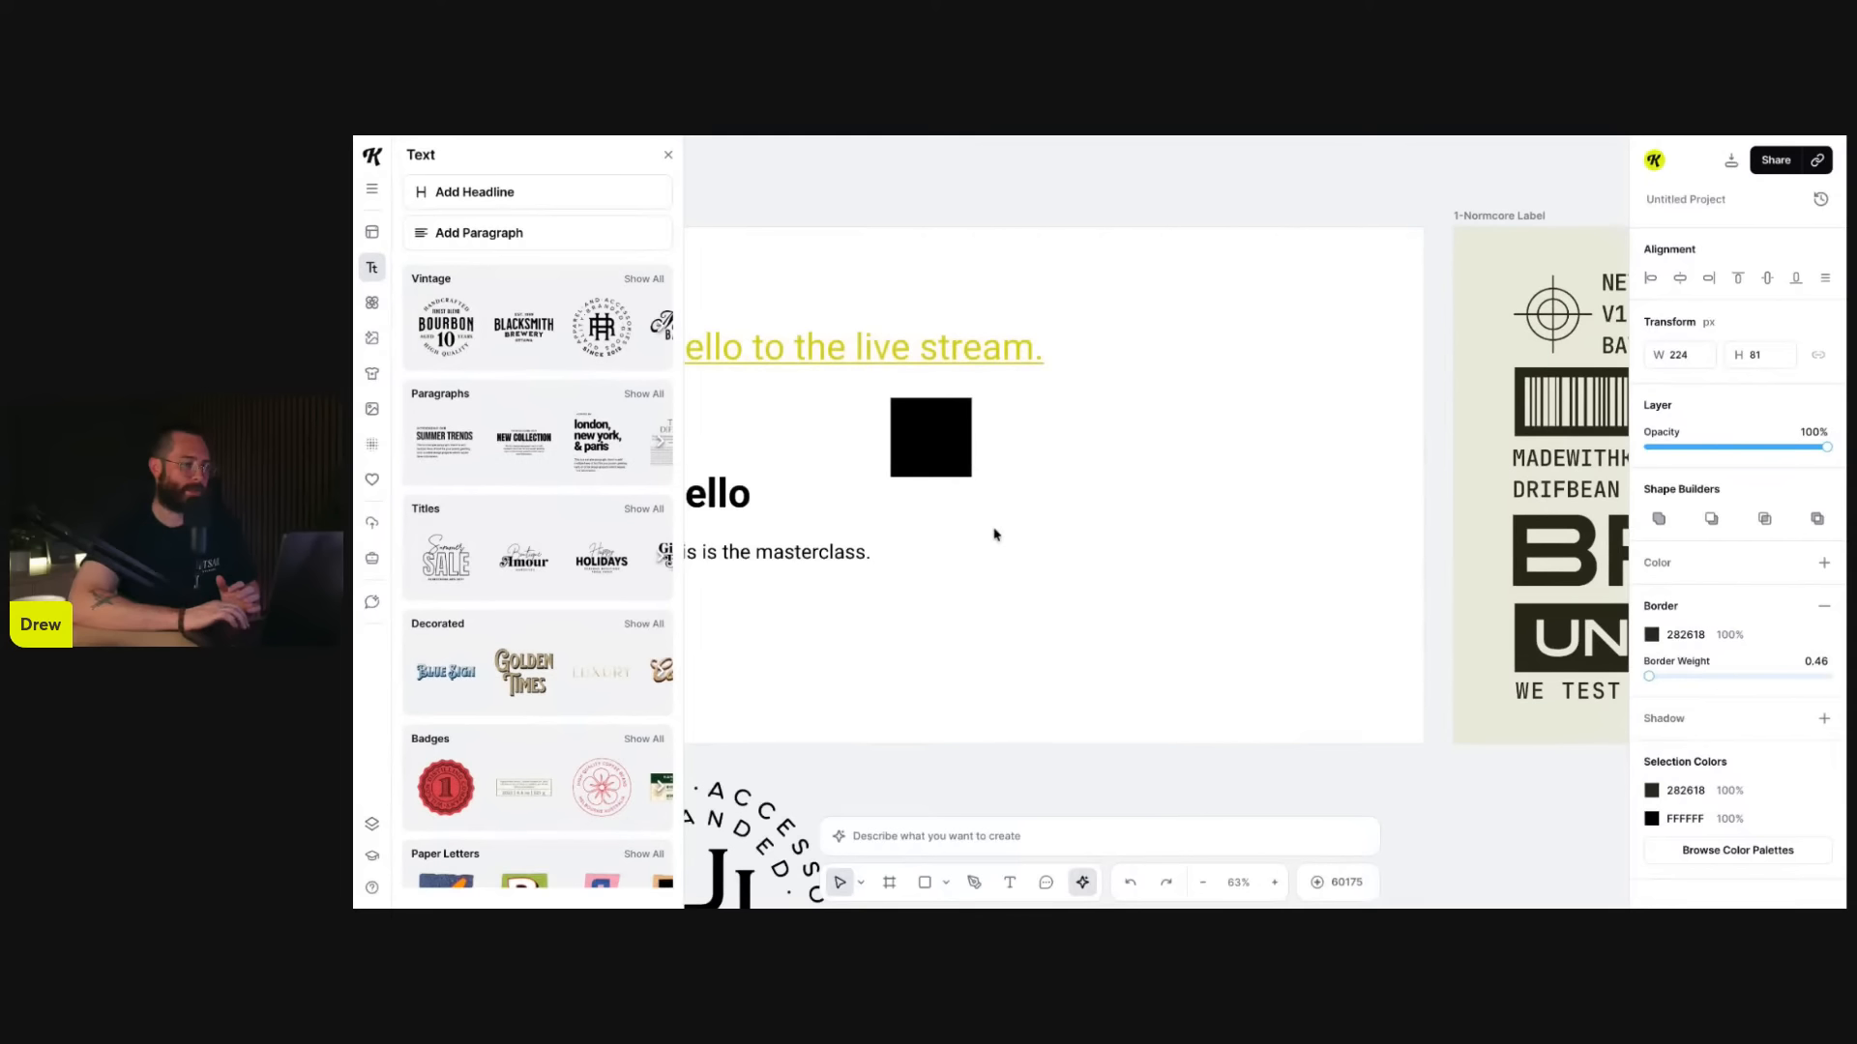
{"action": "scroll", "coordinate": [995, 531], "scroll_direction": "down", "scroll_amount": 3}
{"action": "left_click_drag", "start_coordinate": [996, 624], "coordinate": [1357, 311]}
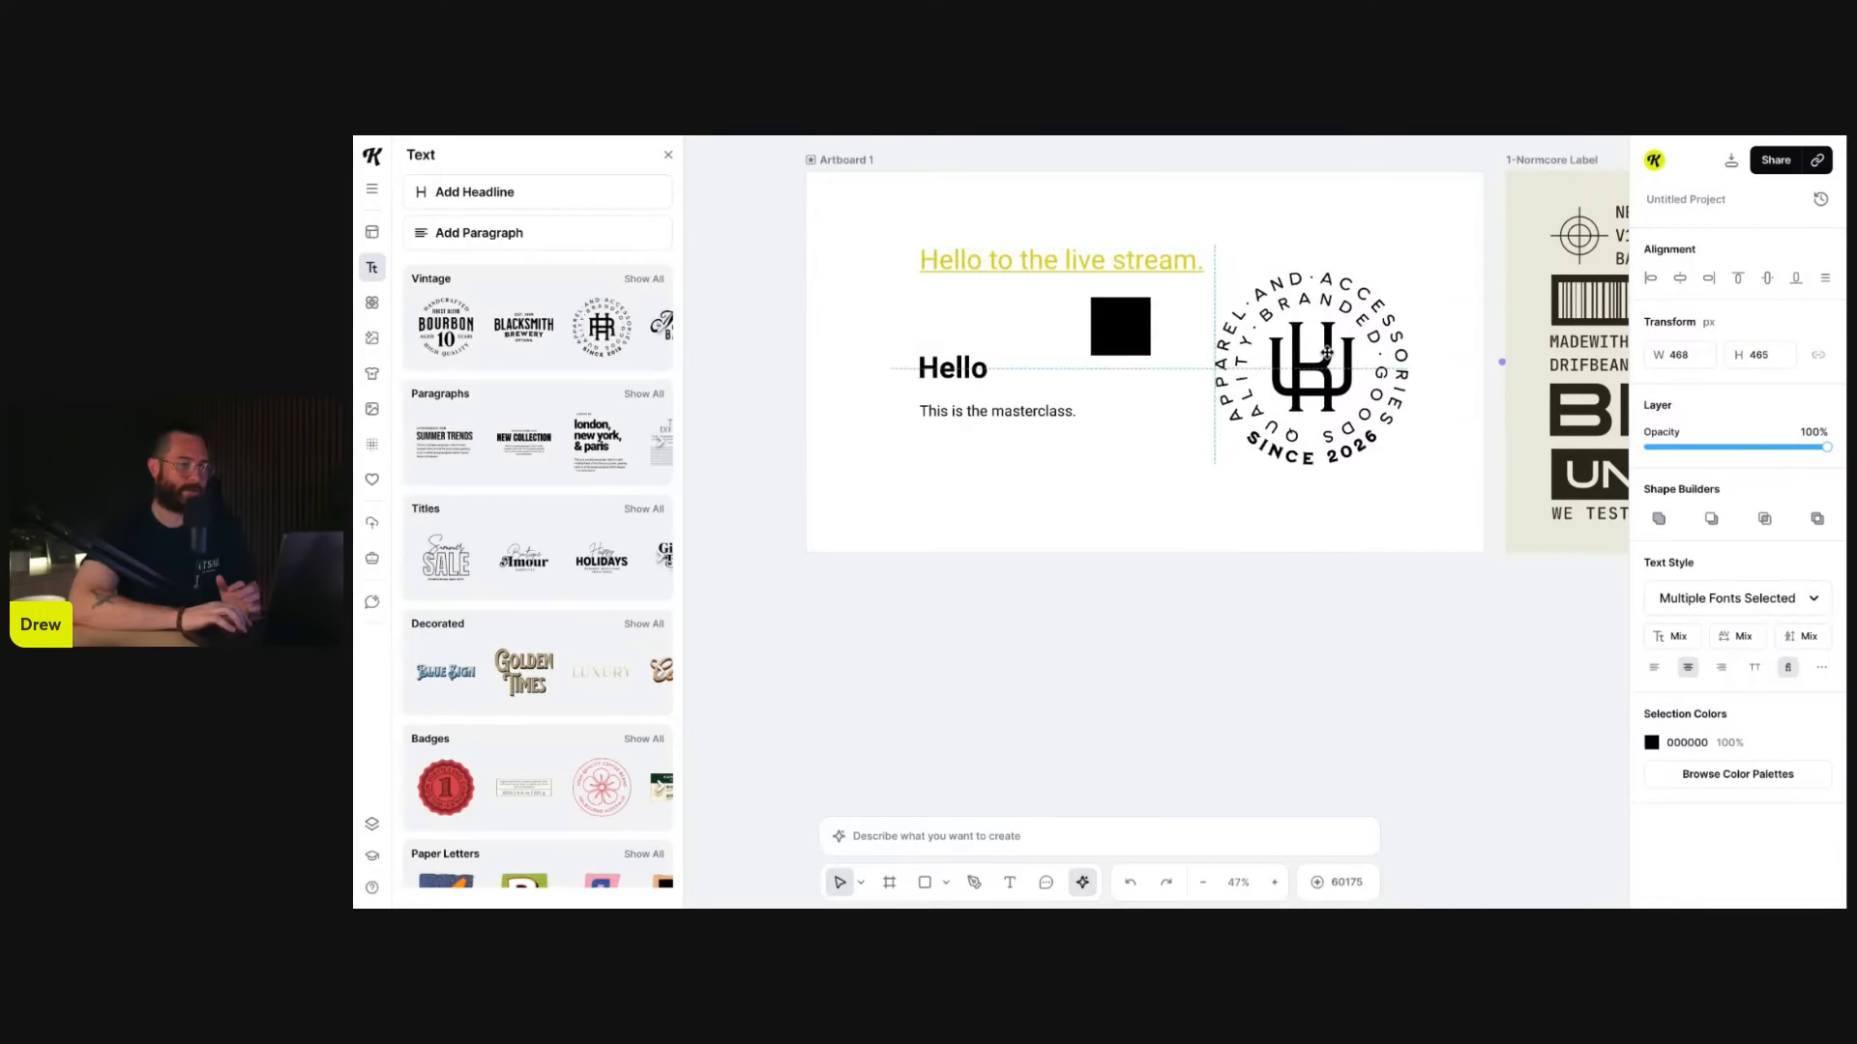
{"action": "scroll", "coordinate": [696, 350], "scroll_direction": "right", "scroll_amount": 3}
- Show all Paragraphs text designs and widen the library until it displays four designs per row
{"action": "scroll", "coordinate": [619, 416], "scroll_direction": "down", "scroll_amount": 1}
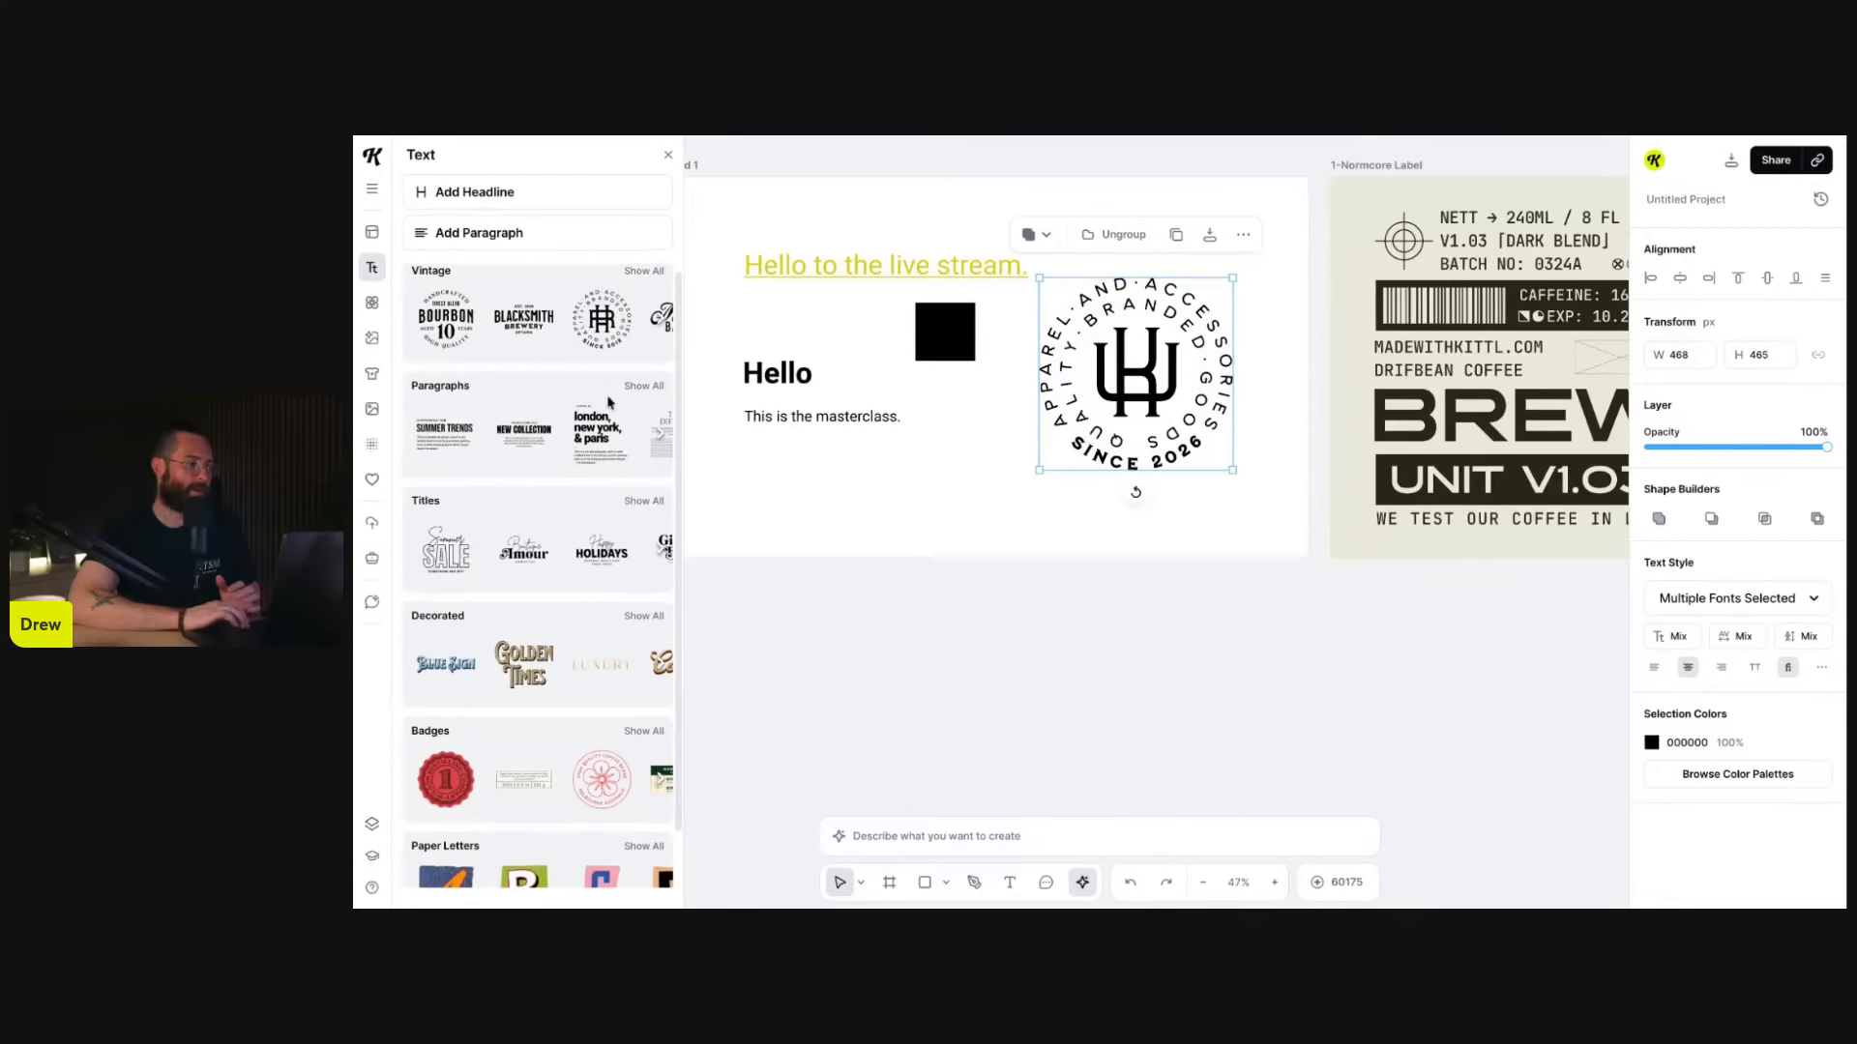
{"action": "left_click", "coordinate": [645, 387]}
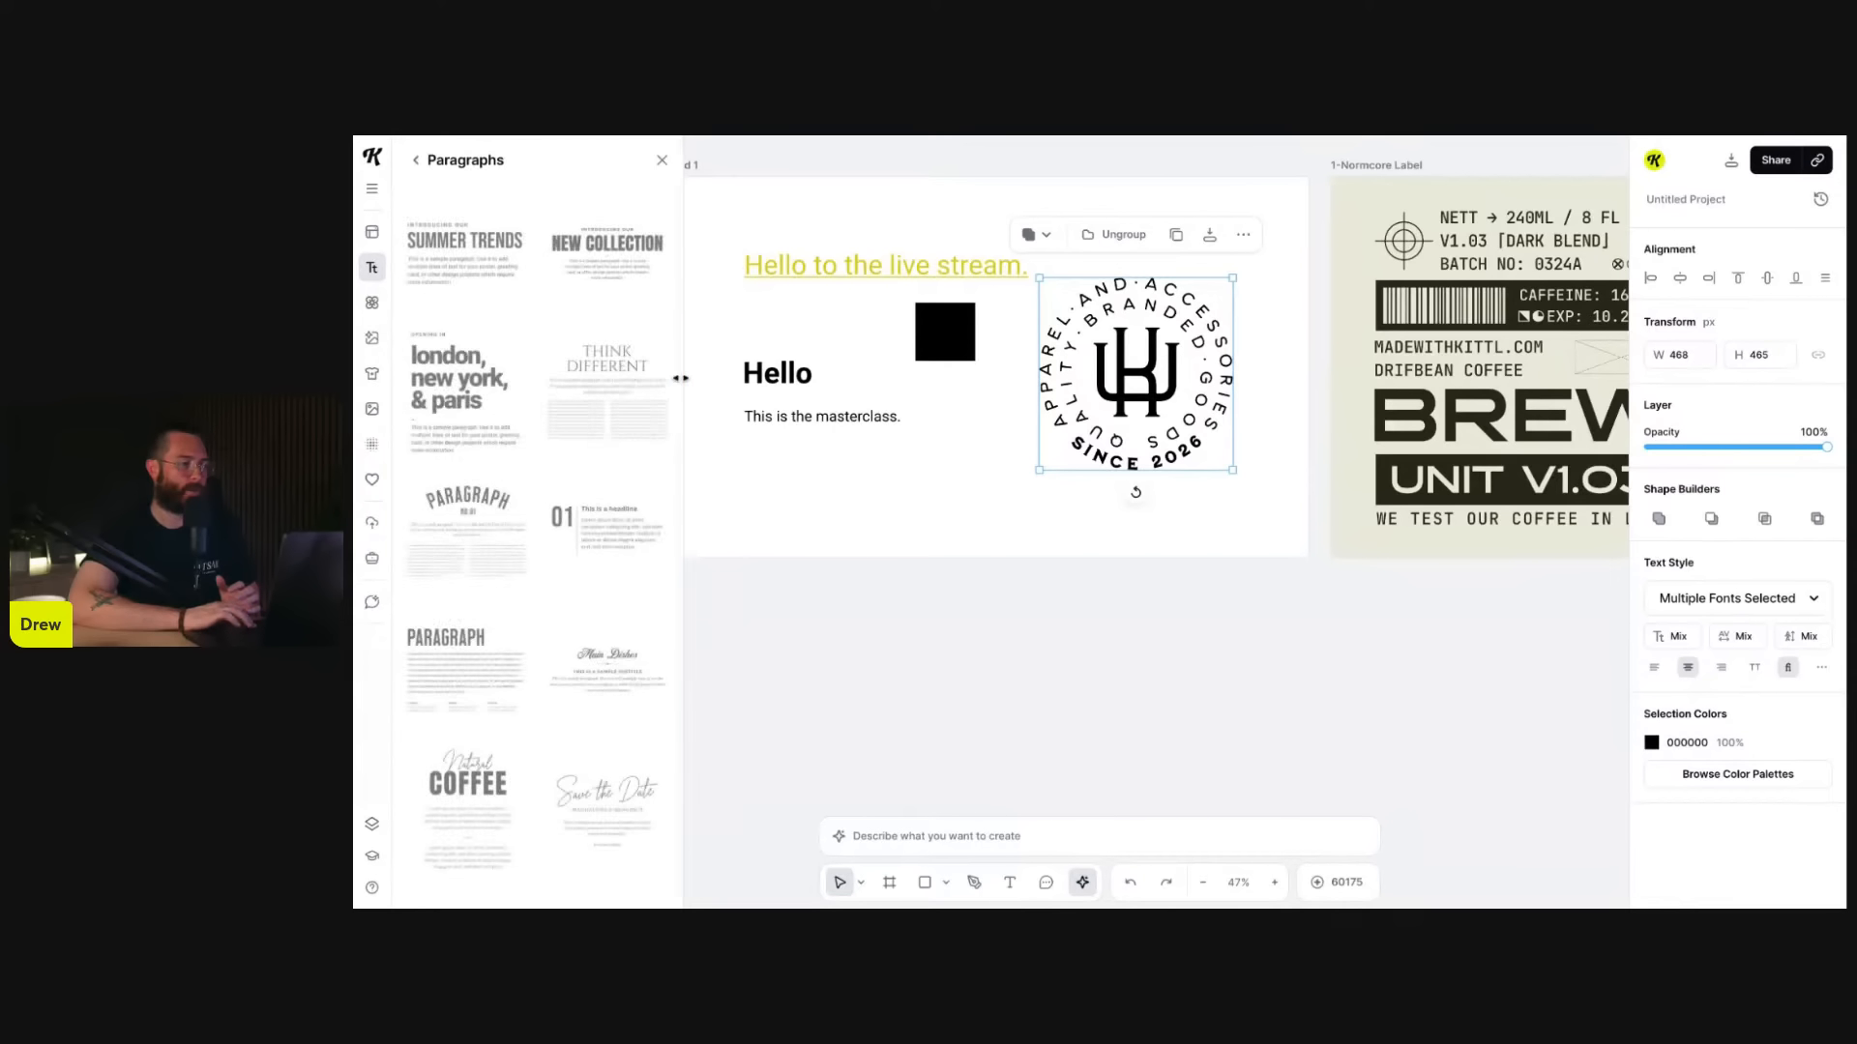
{"action": "left_click_drag", "start_coordinate": [683, 377], "coordinate": [764, 377]}
{"action": "left_click", "coordinate": [464, 159]}
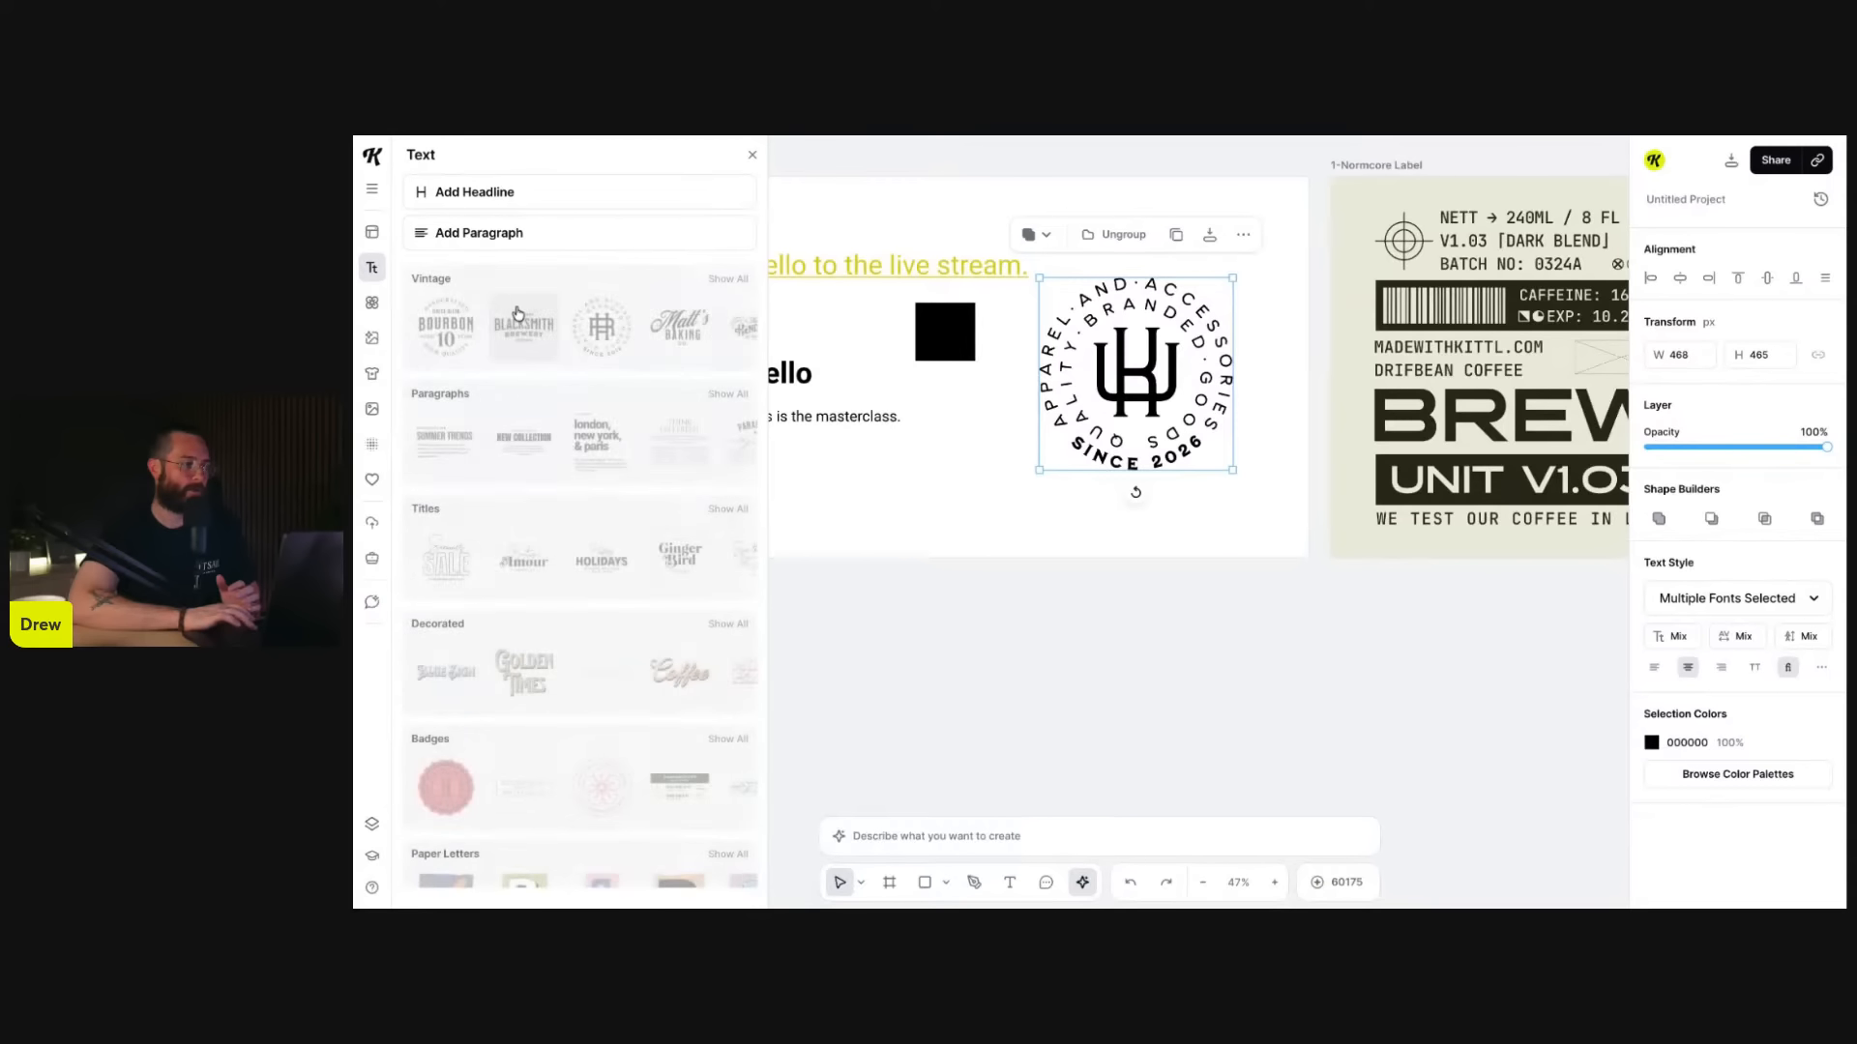
{"action": "left_click", "coordinate": [728, 396]}
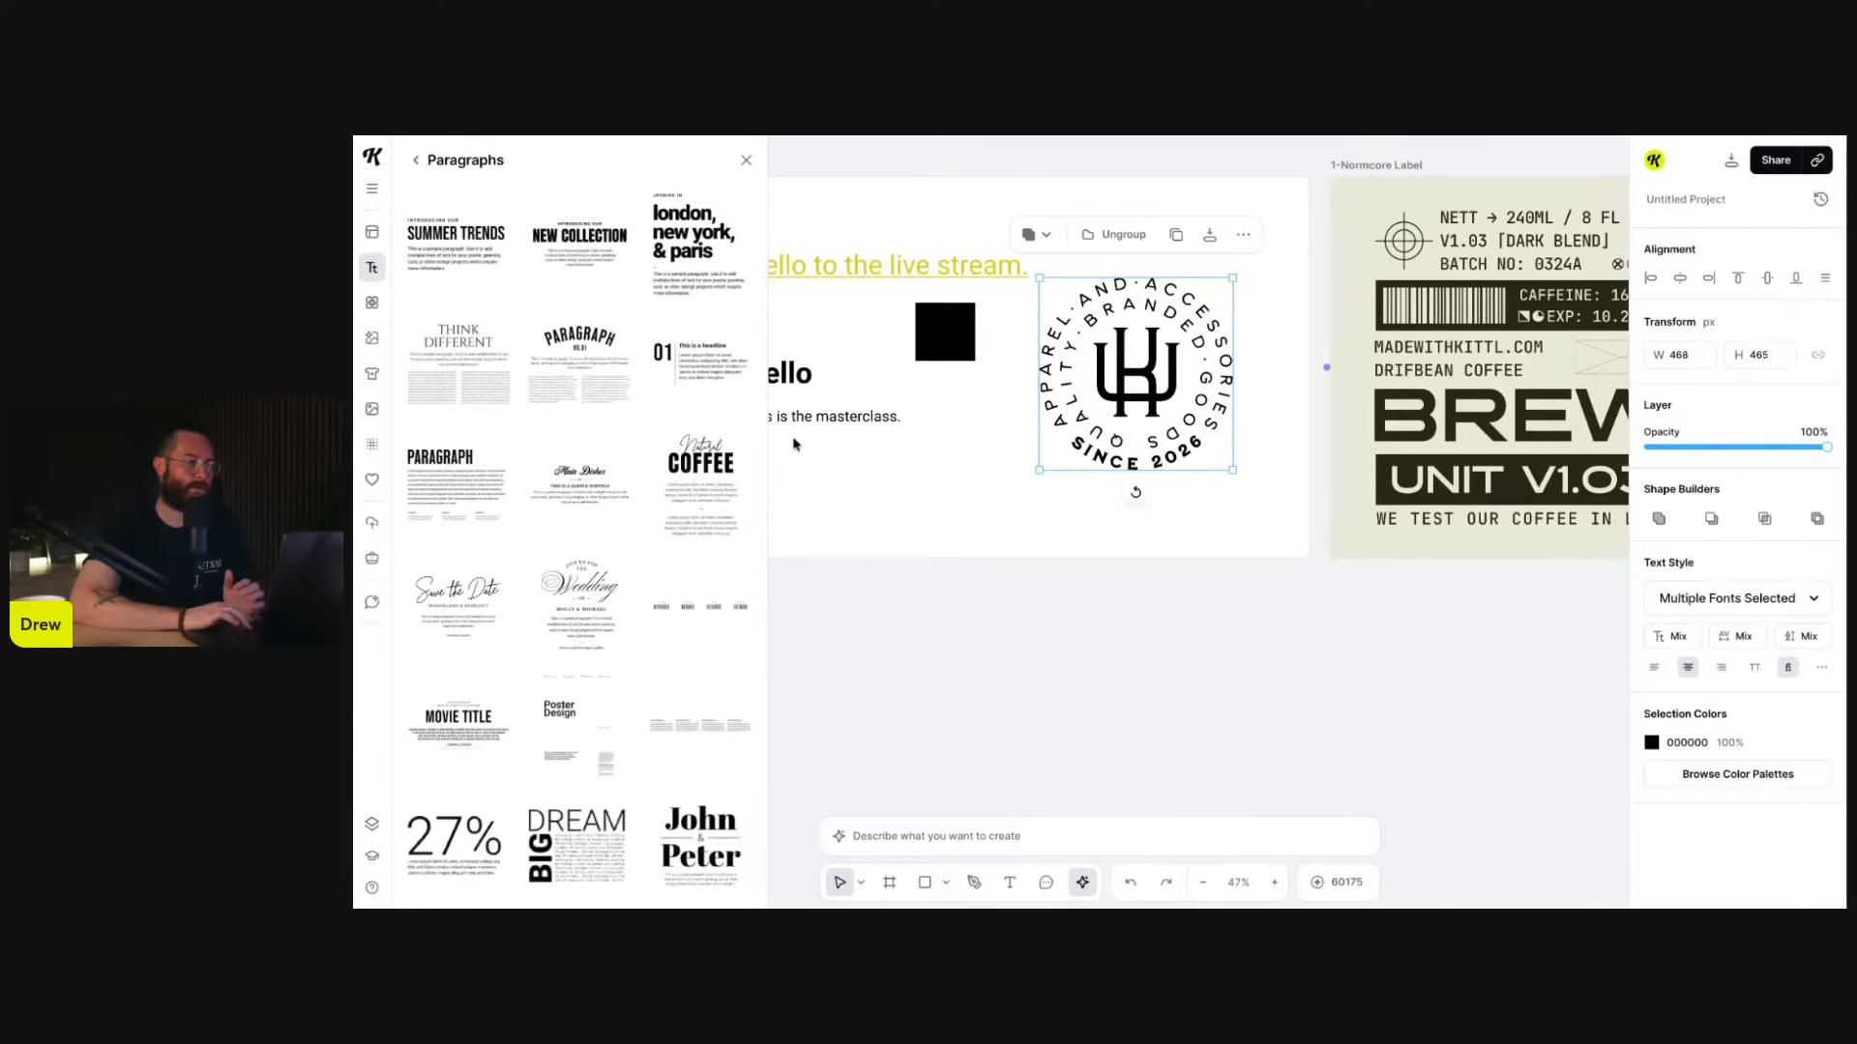
{"action": "left_click_drag", "start_coordinate": [764, 440], "coordinate": [867, 440]}
- Browse the Paragraphs designs and place the Fashion Style layout on the empty canvas below Artboard 1
{"action": "scroll", "coordinate": [677, 694], "scroll_direction": "down", "scroll_amount": 3}
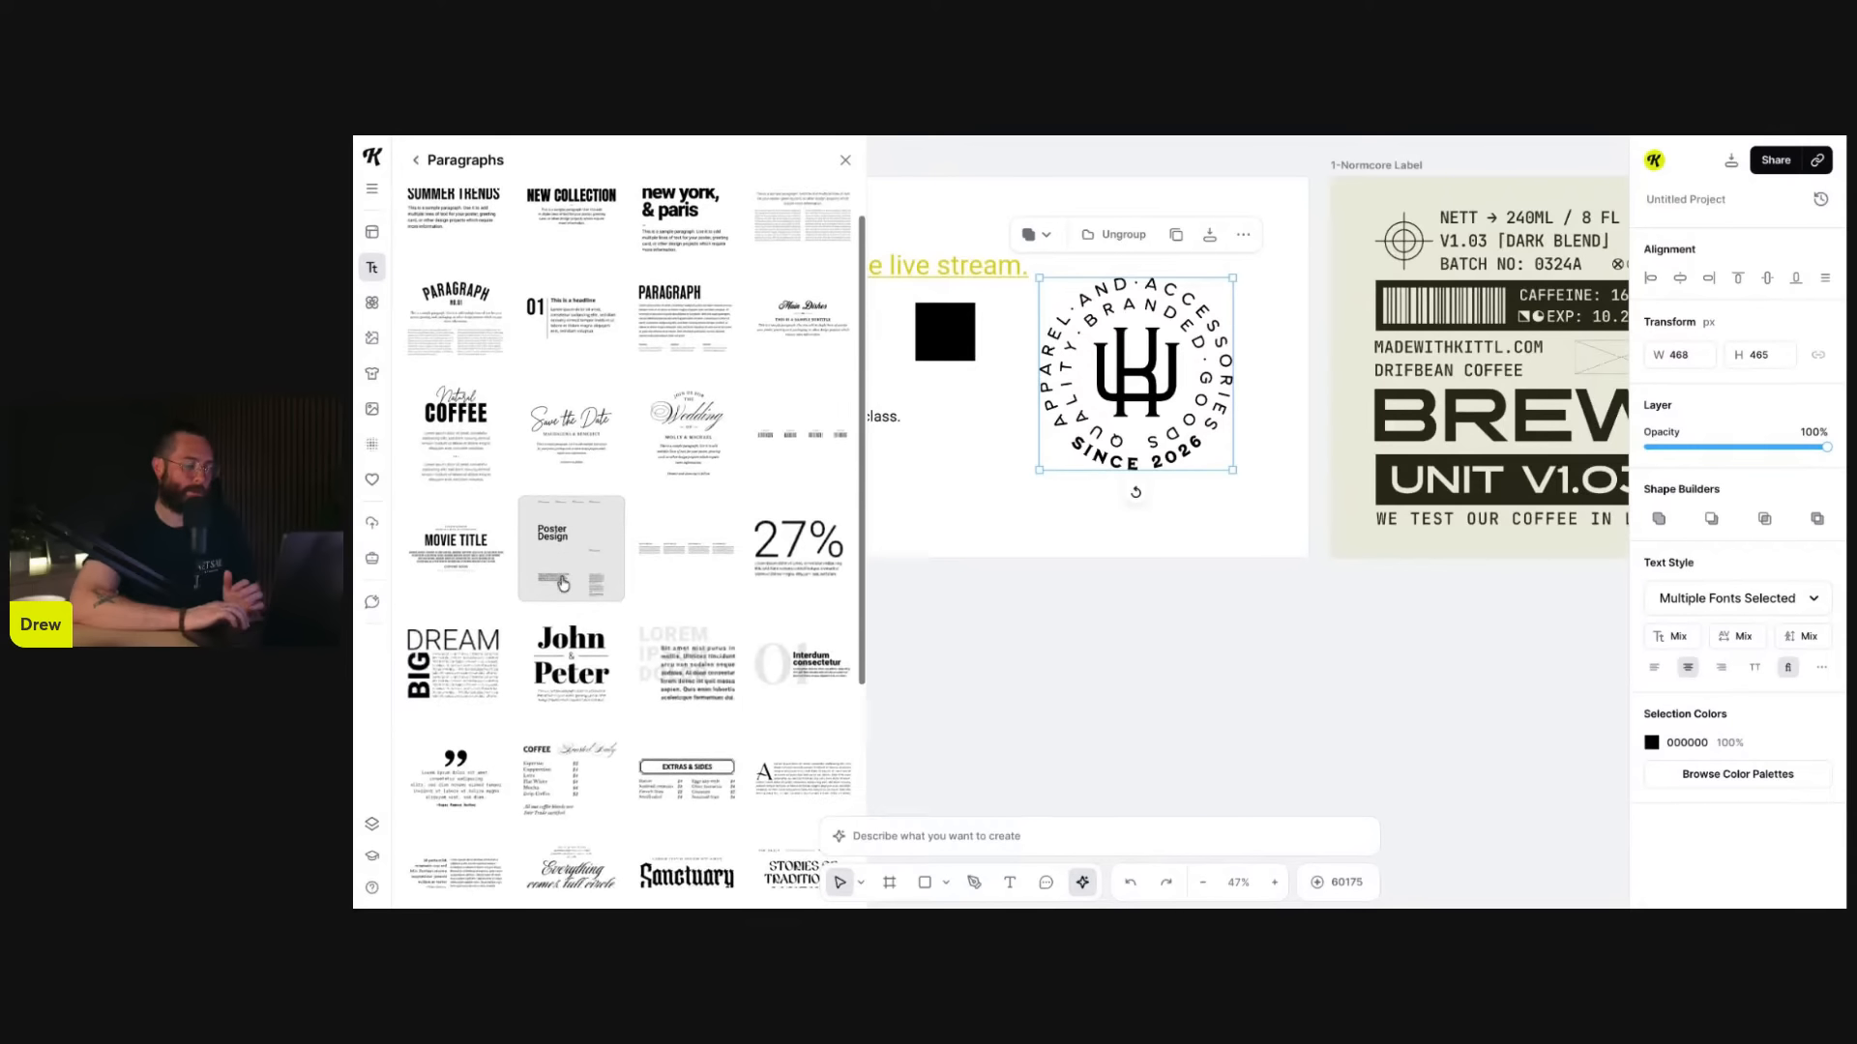
{"action": "scroll", "coordinate": [677, 695], "scroll_direction": "down", "scroll_amount": 10}
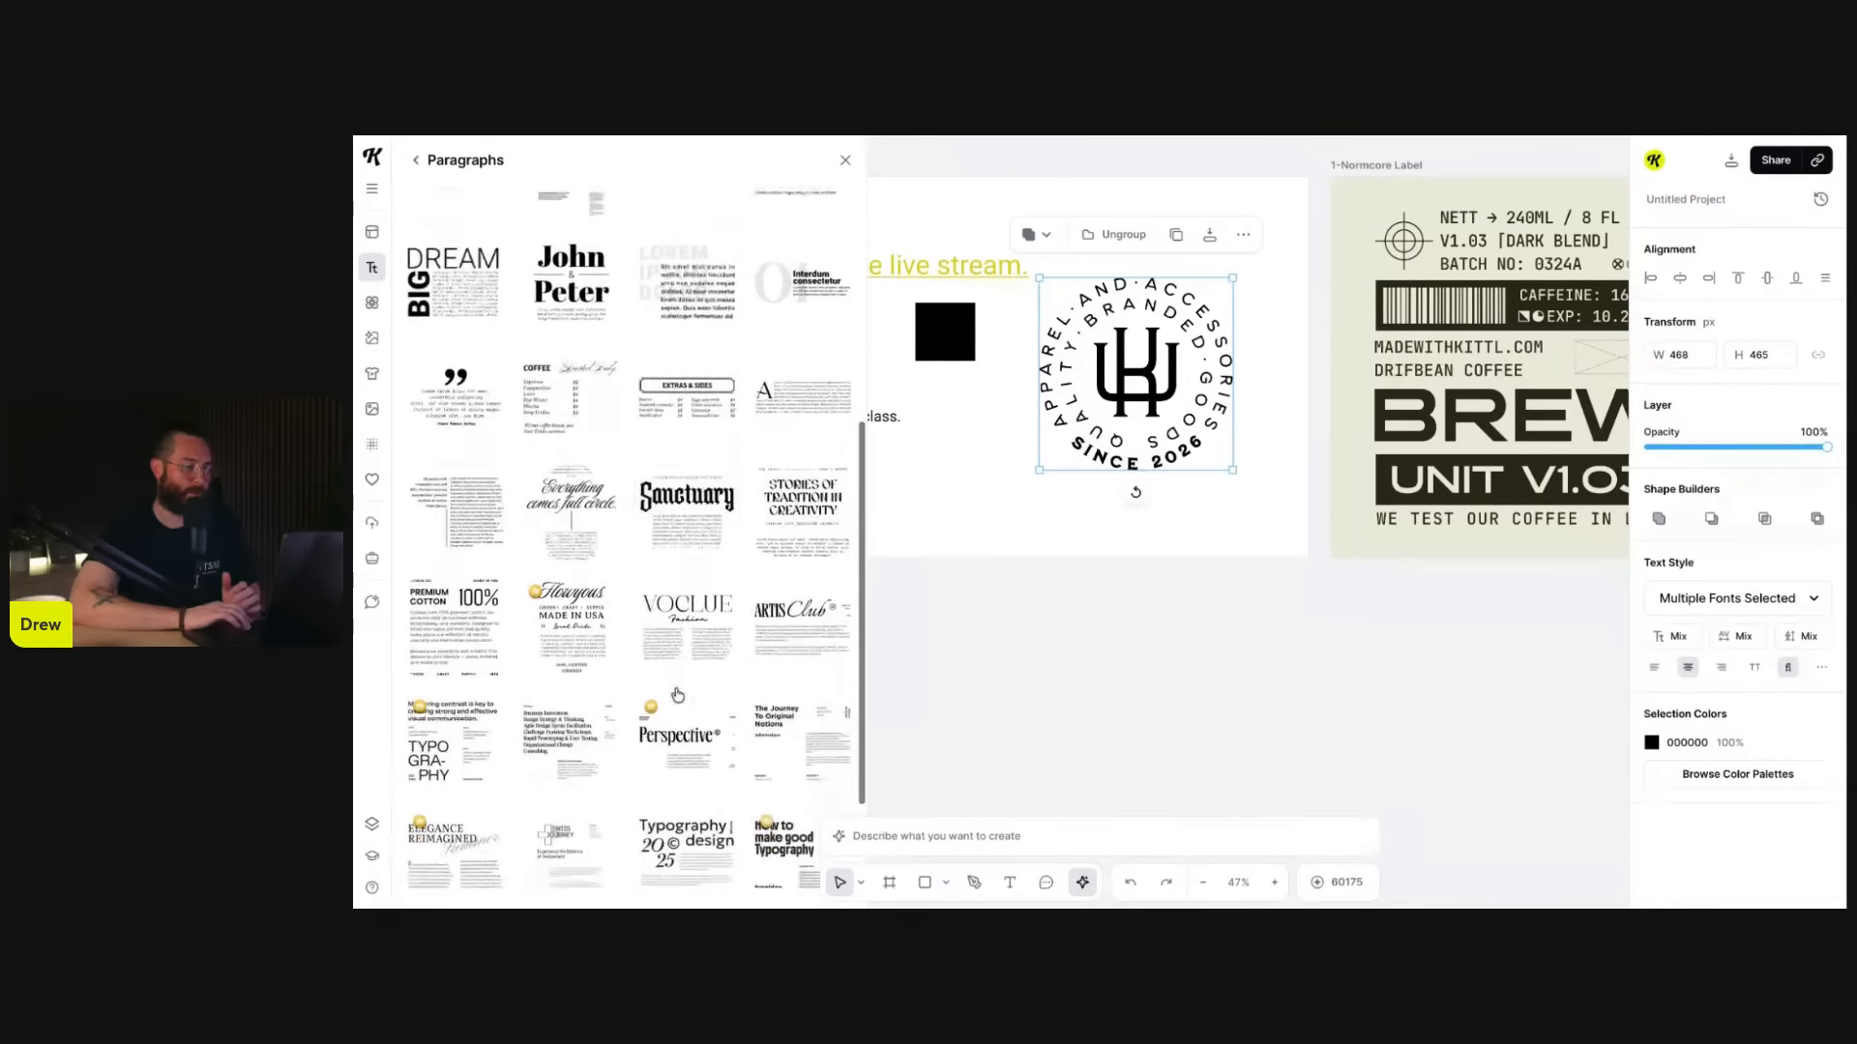
{"action": "scroll", "coordinate": [683, 701], "scroll_direction": "down", "scroll_amount": 1}
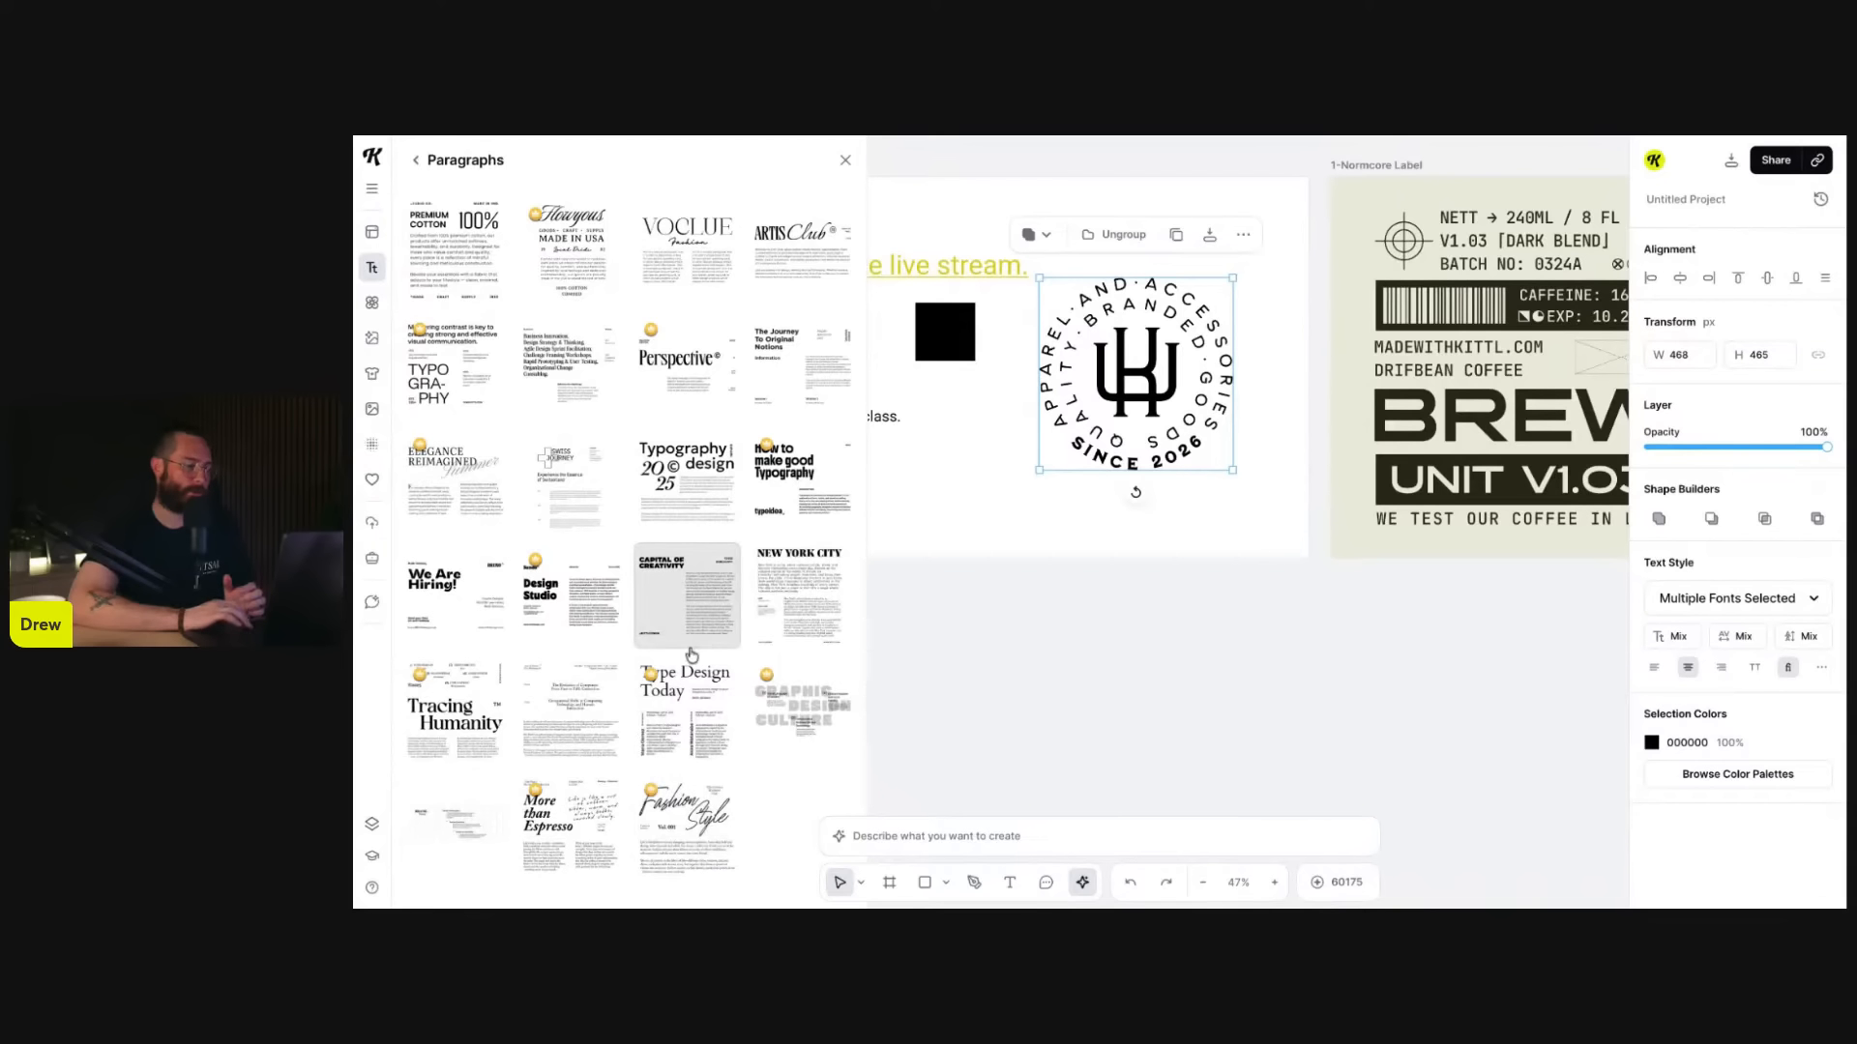
{"action": "left_click_drag", "start_coordinate": [687, 822], "coordinate": [1008, 764]}
{"action": "left_click_drag", "start_coordinate": [1059, 509], "coordinate": [1062, 732]}
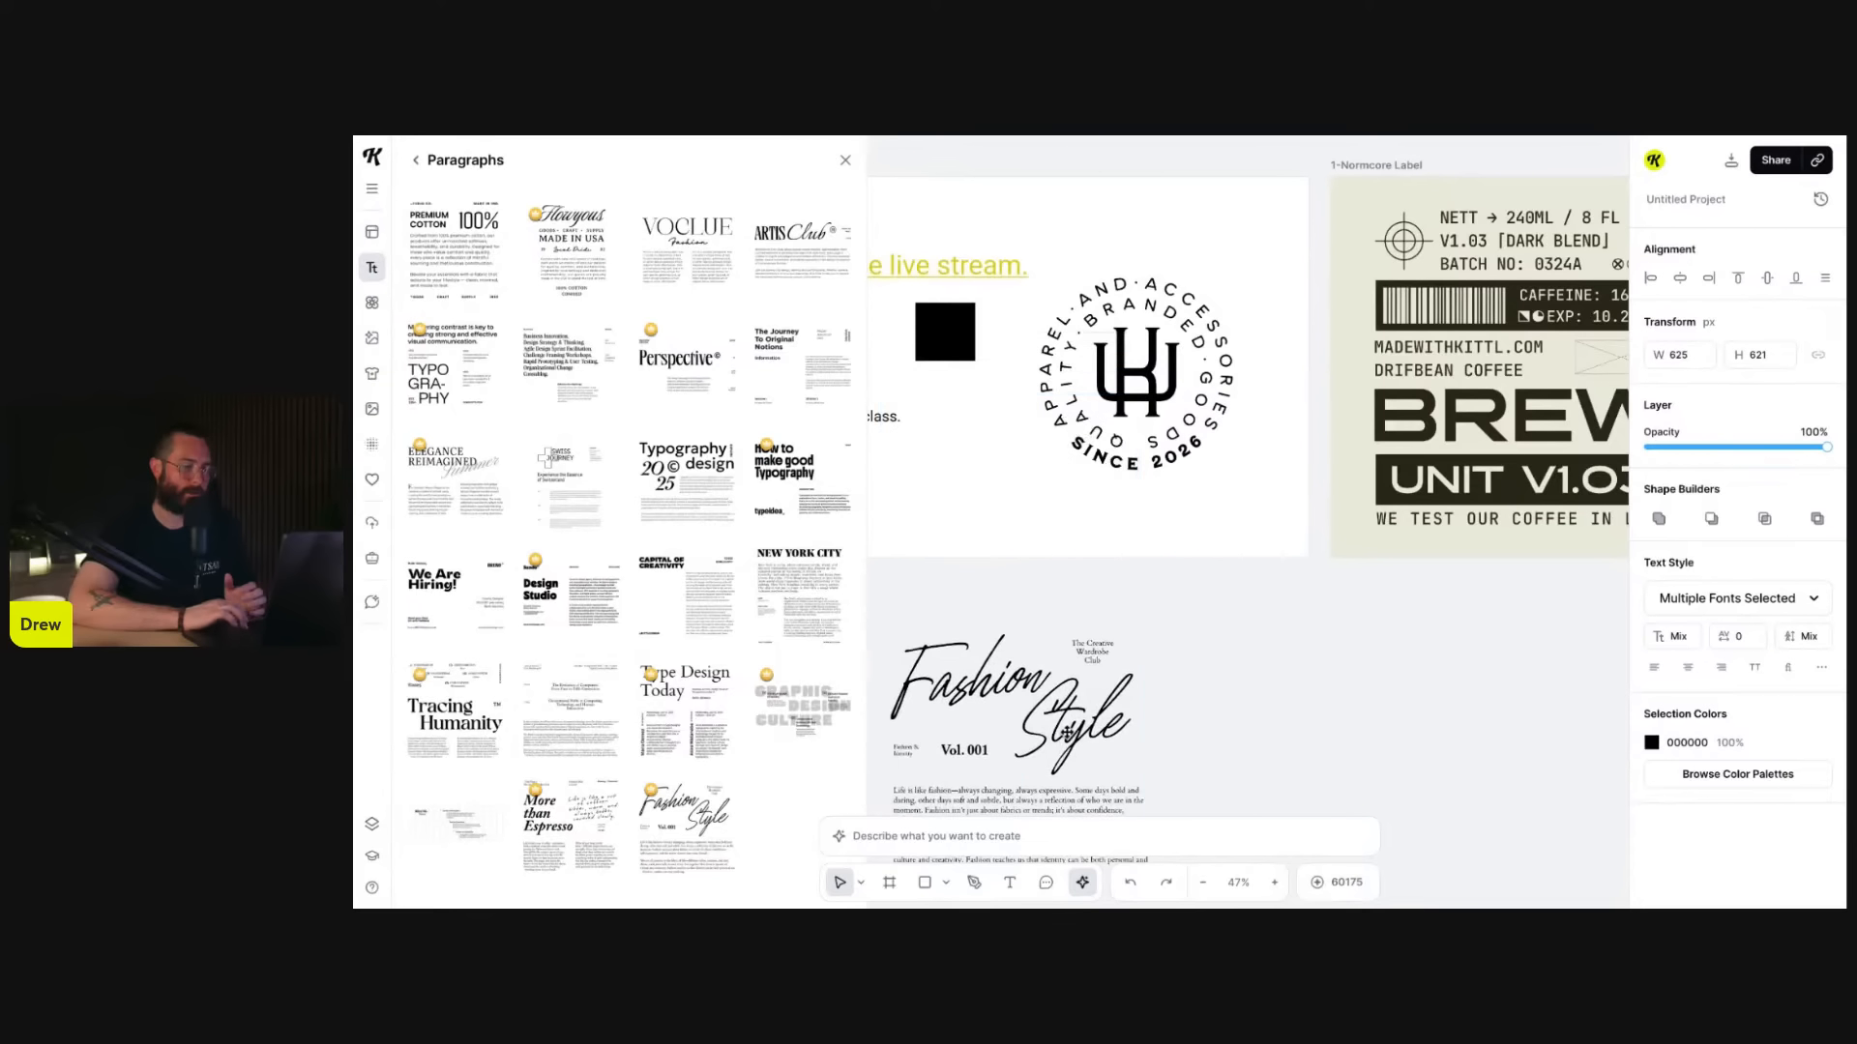
- Ungroup the Fashion Style layout, select its separate text pieces in turn, including the body paragraph, and clear the selection
{"action": "scroll", "coordinate": [1065, 734], "scroll_direction": "down", "scroll_amount": 3}
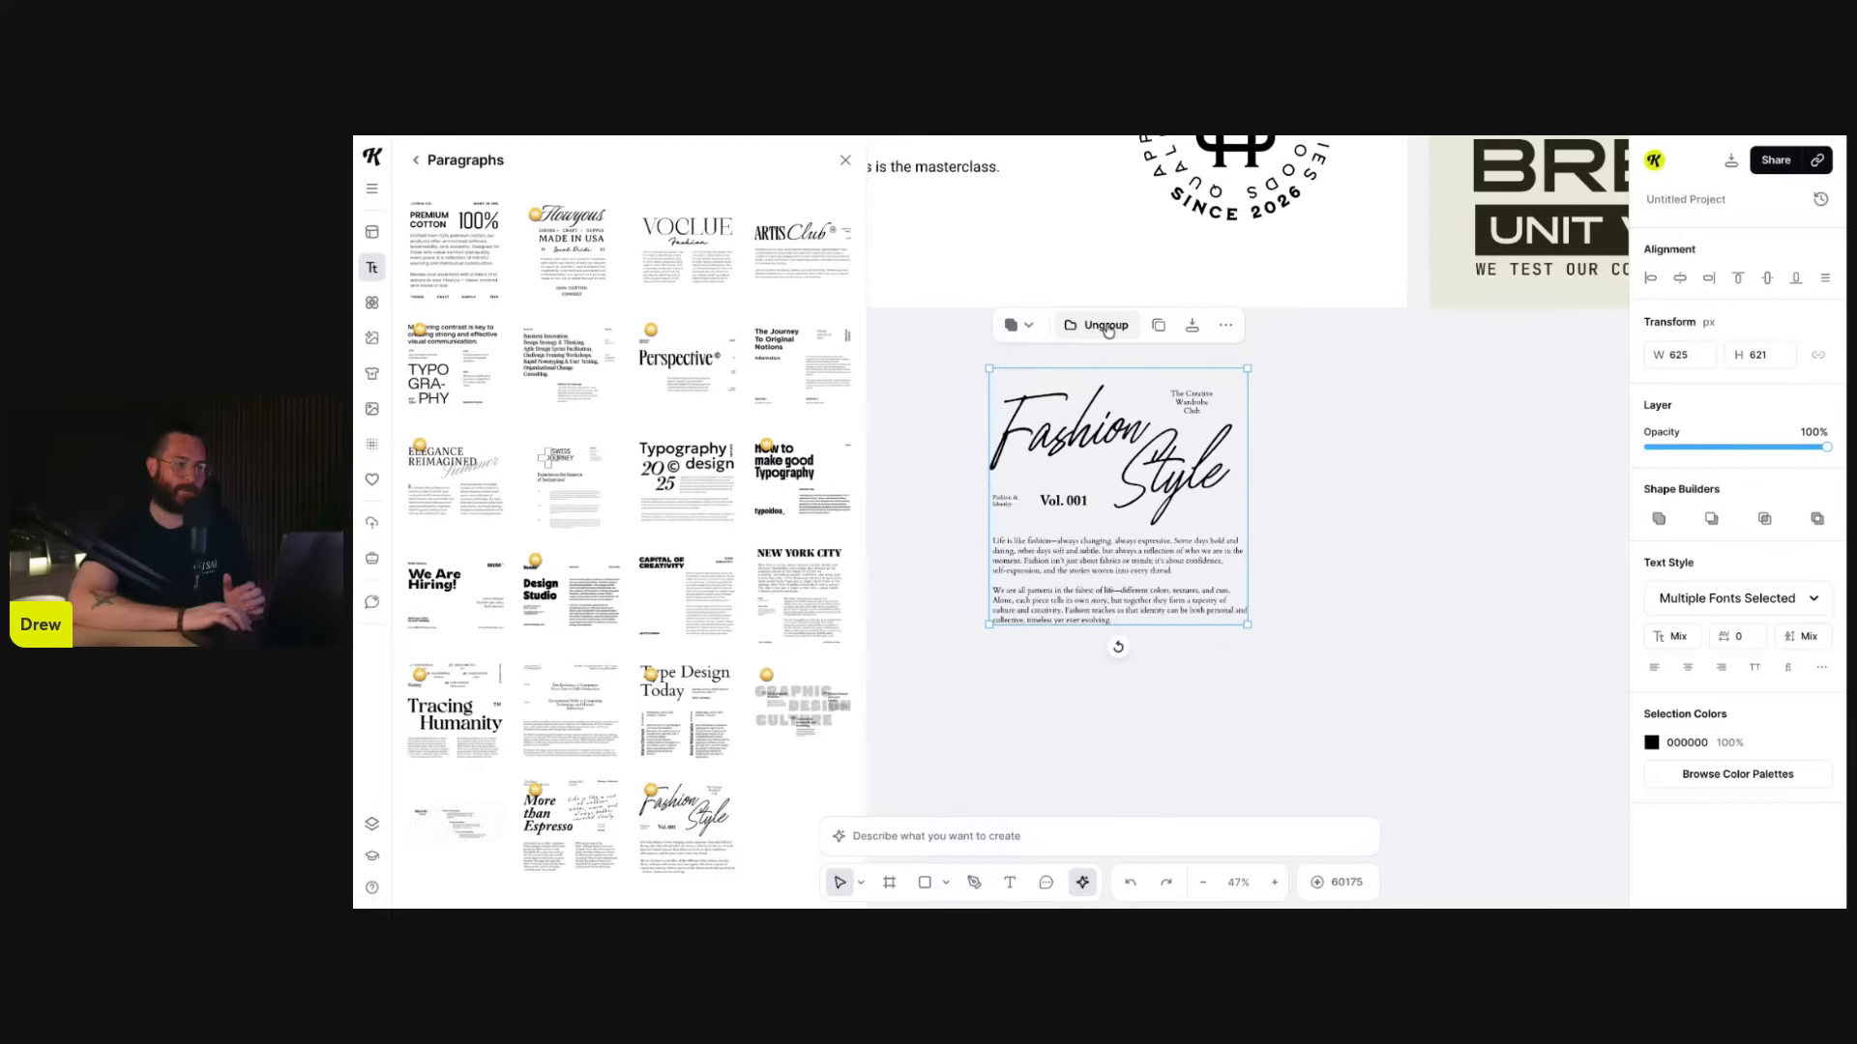
{"action": "left_click", "coordinate": [1106, 326]}
{"action": "left_click", "coordinate": [1191, 401]}
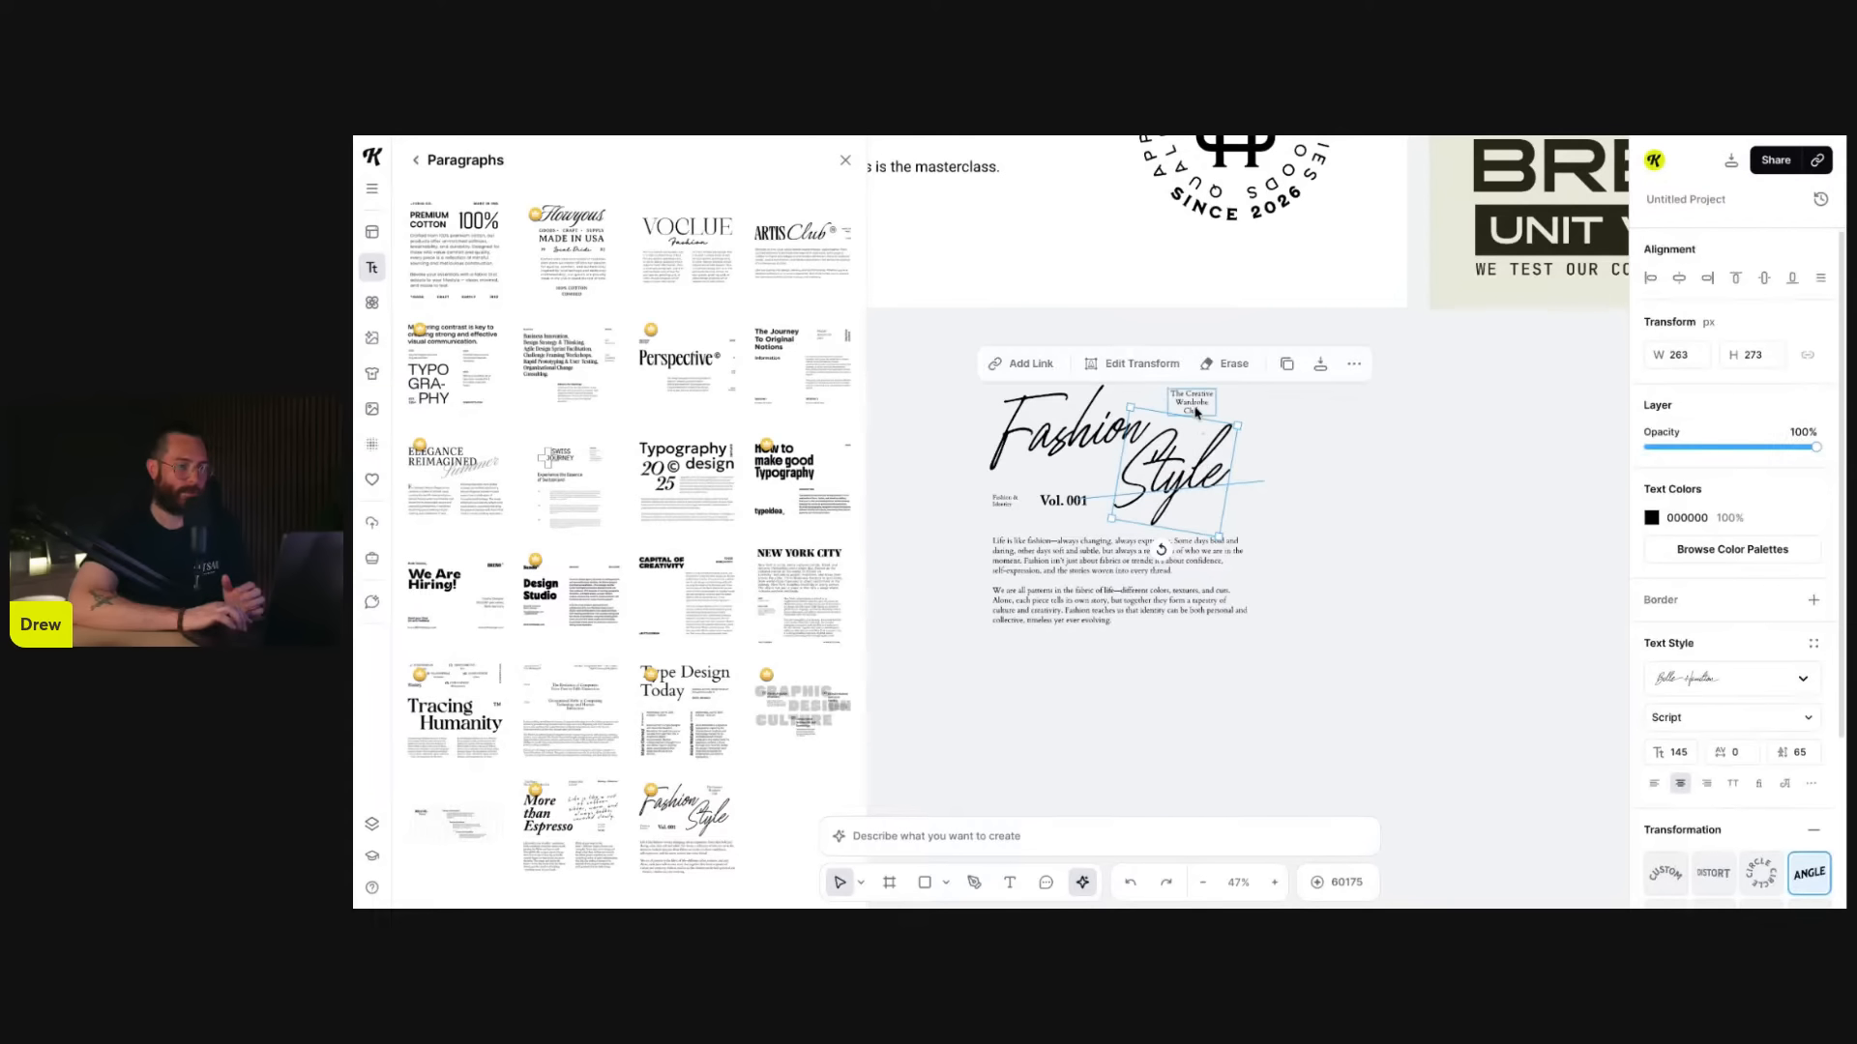
{"action": "left_click", "coordinate": [1096, 472]}
{"action": "left_click", "coordinate": [1075, 502]}
{"action": "left_click", "coordinate": [1074, 564]}
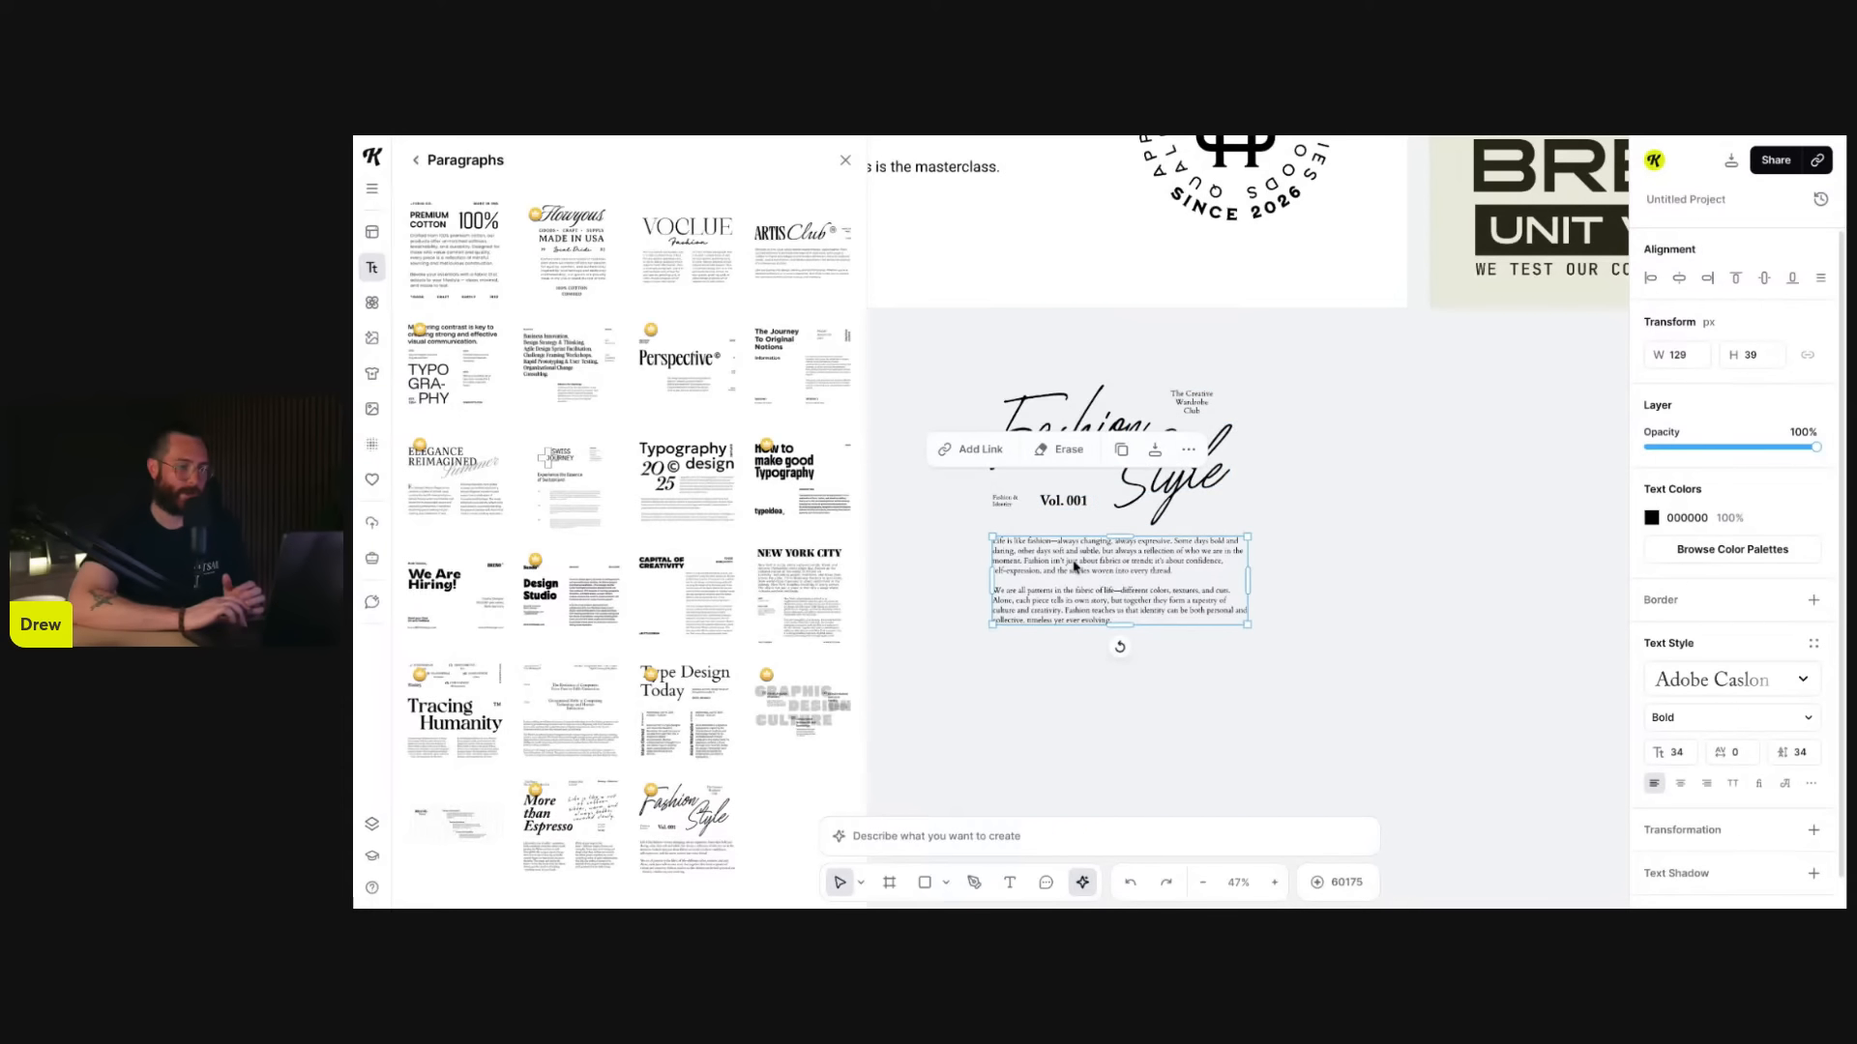
{"action": "left_click", "coordinate": [1235, 665]}
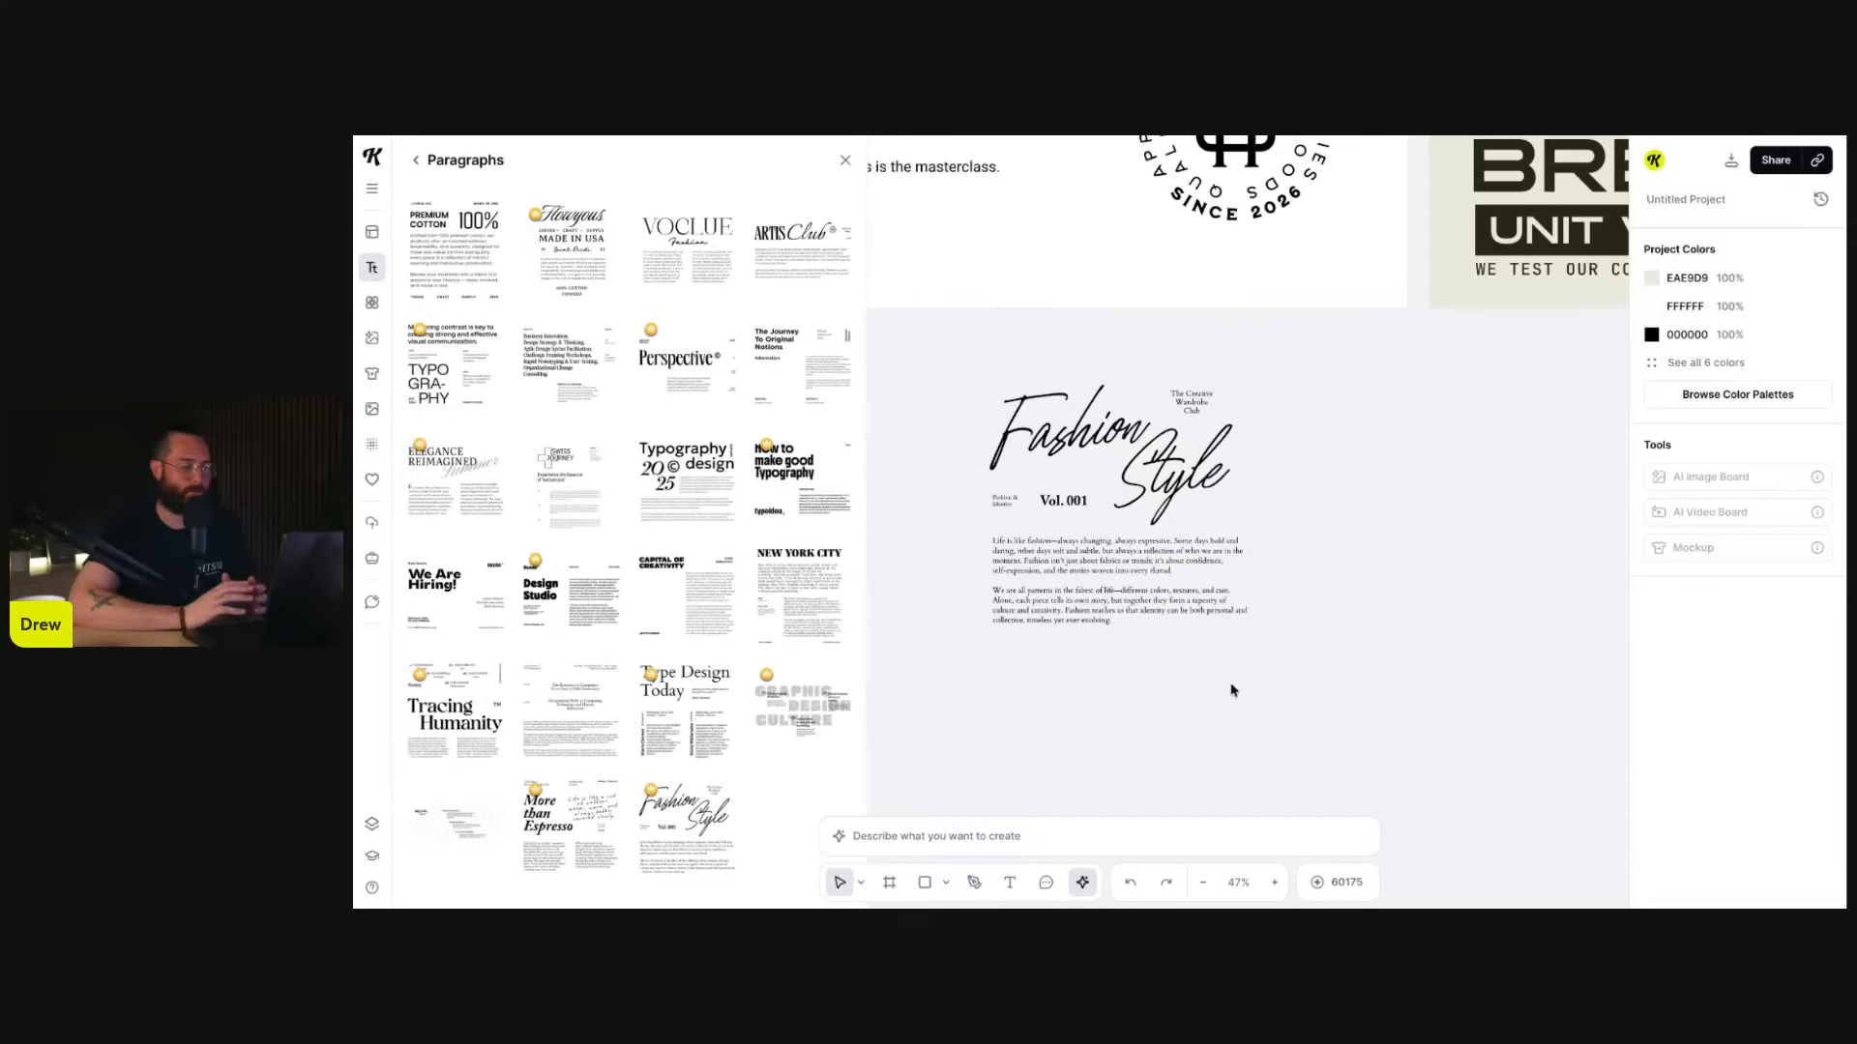
- Show all Badges text designs, add the red hexagonal SALE badge, and place it beside the Fashion Style layout
{"action": "left_click", "coordinate": [415, 160]}
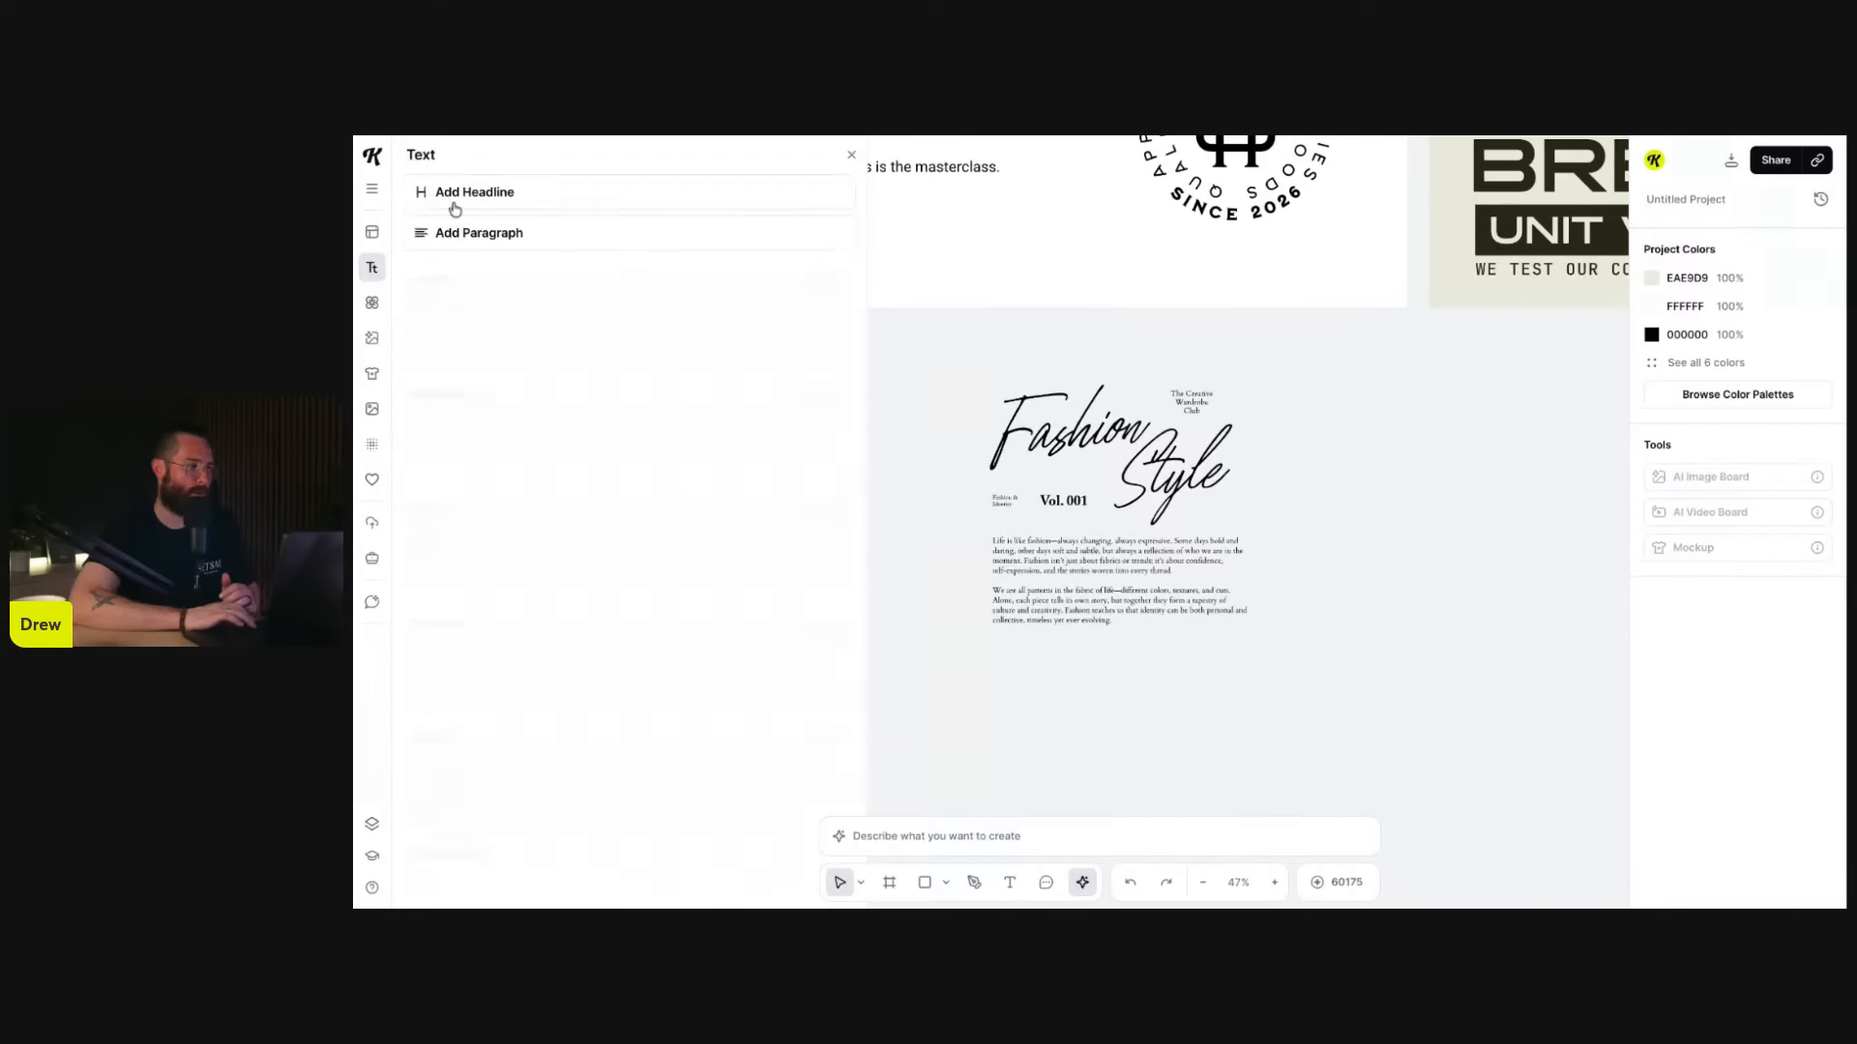
{"action": "scroll", "coordinate": [626, 615], "scroll_direction": "down", "scroll_amount": 4}
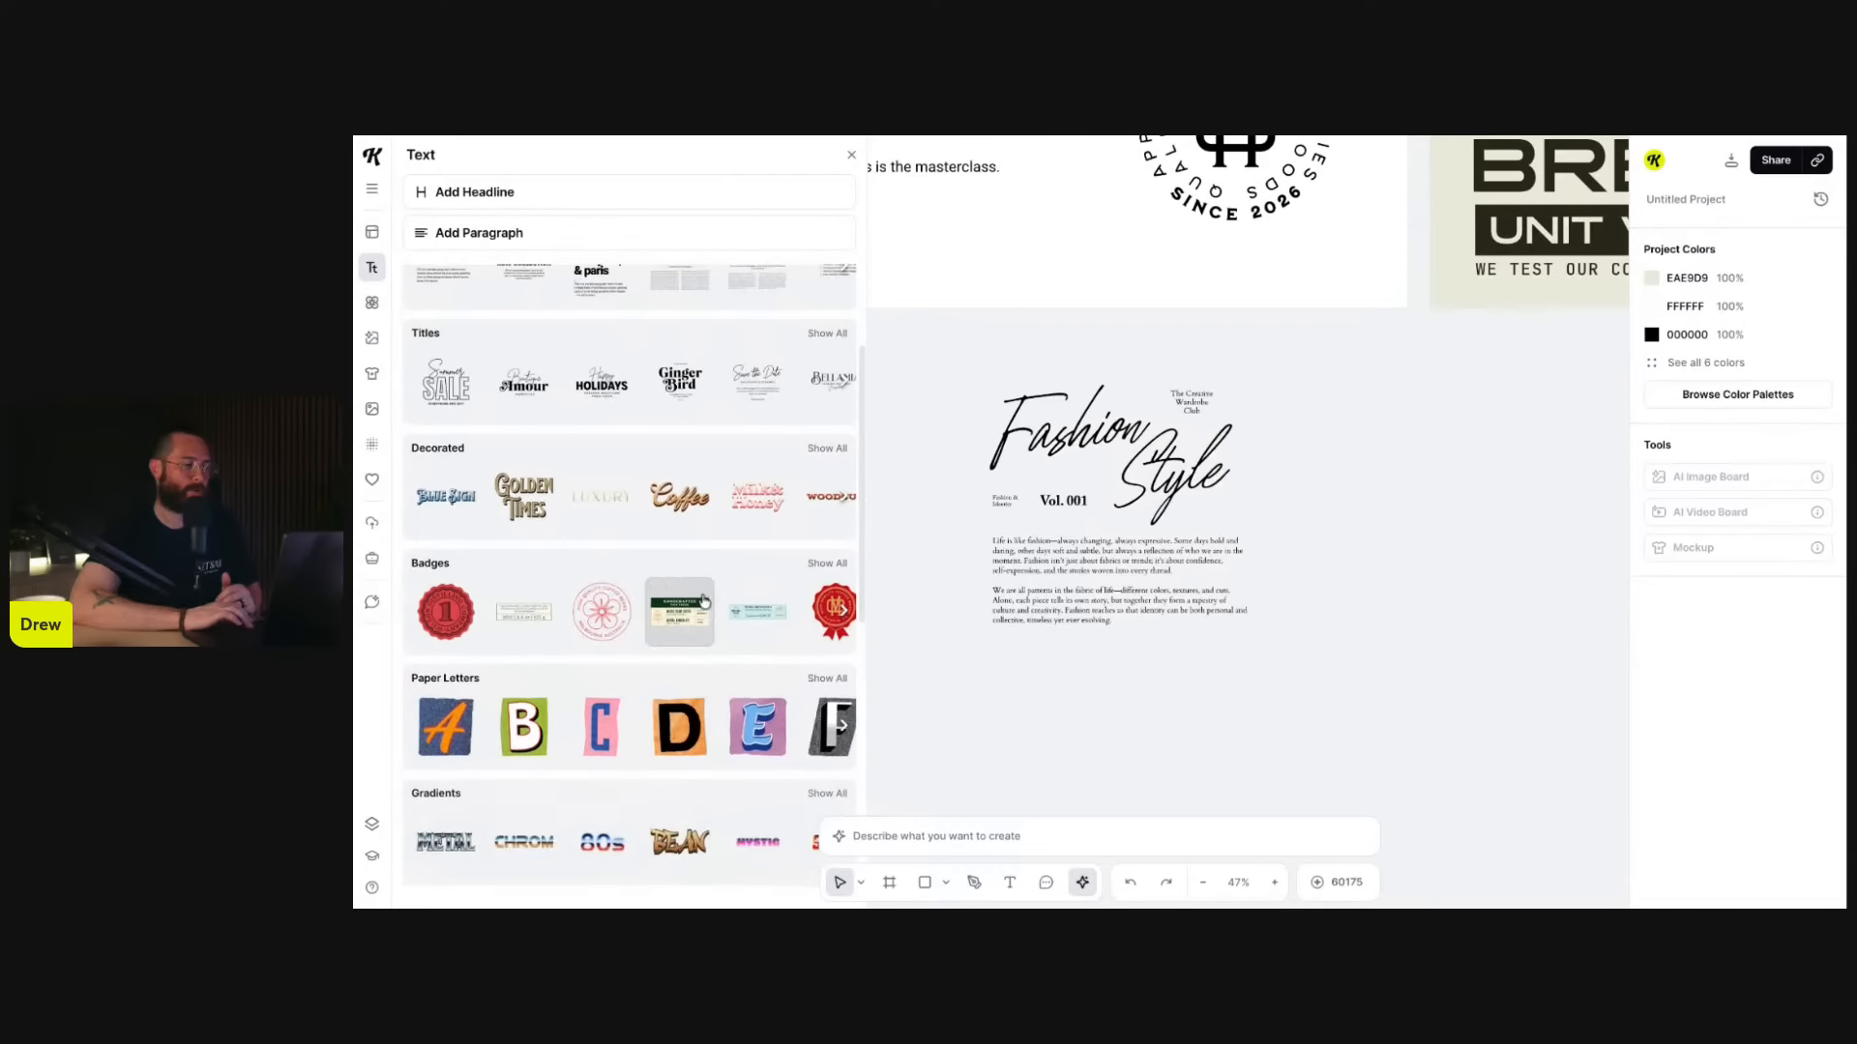
{"action": "left_click", "coordinate": [812, 571]}
{"action": "scroll", "coordinate": [722, 484], "scroll_direction": "down", "scroll_amount": 5}
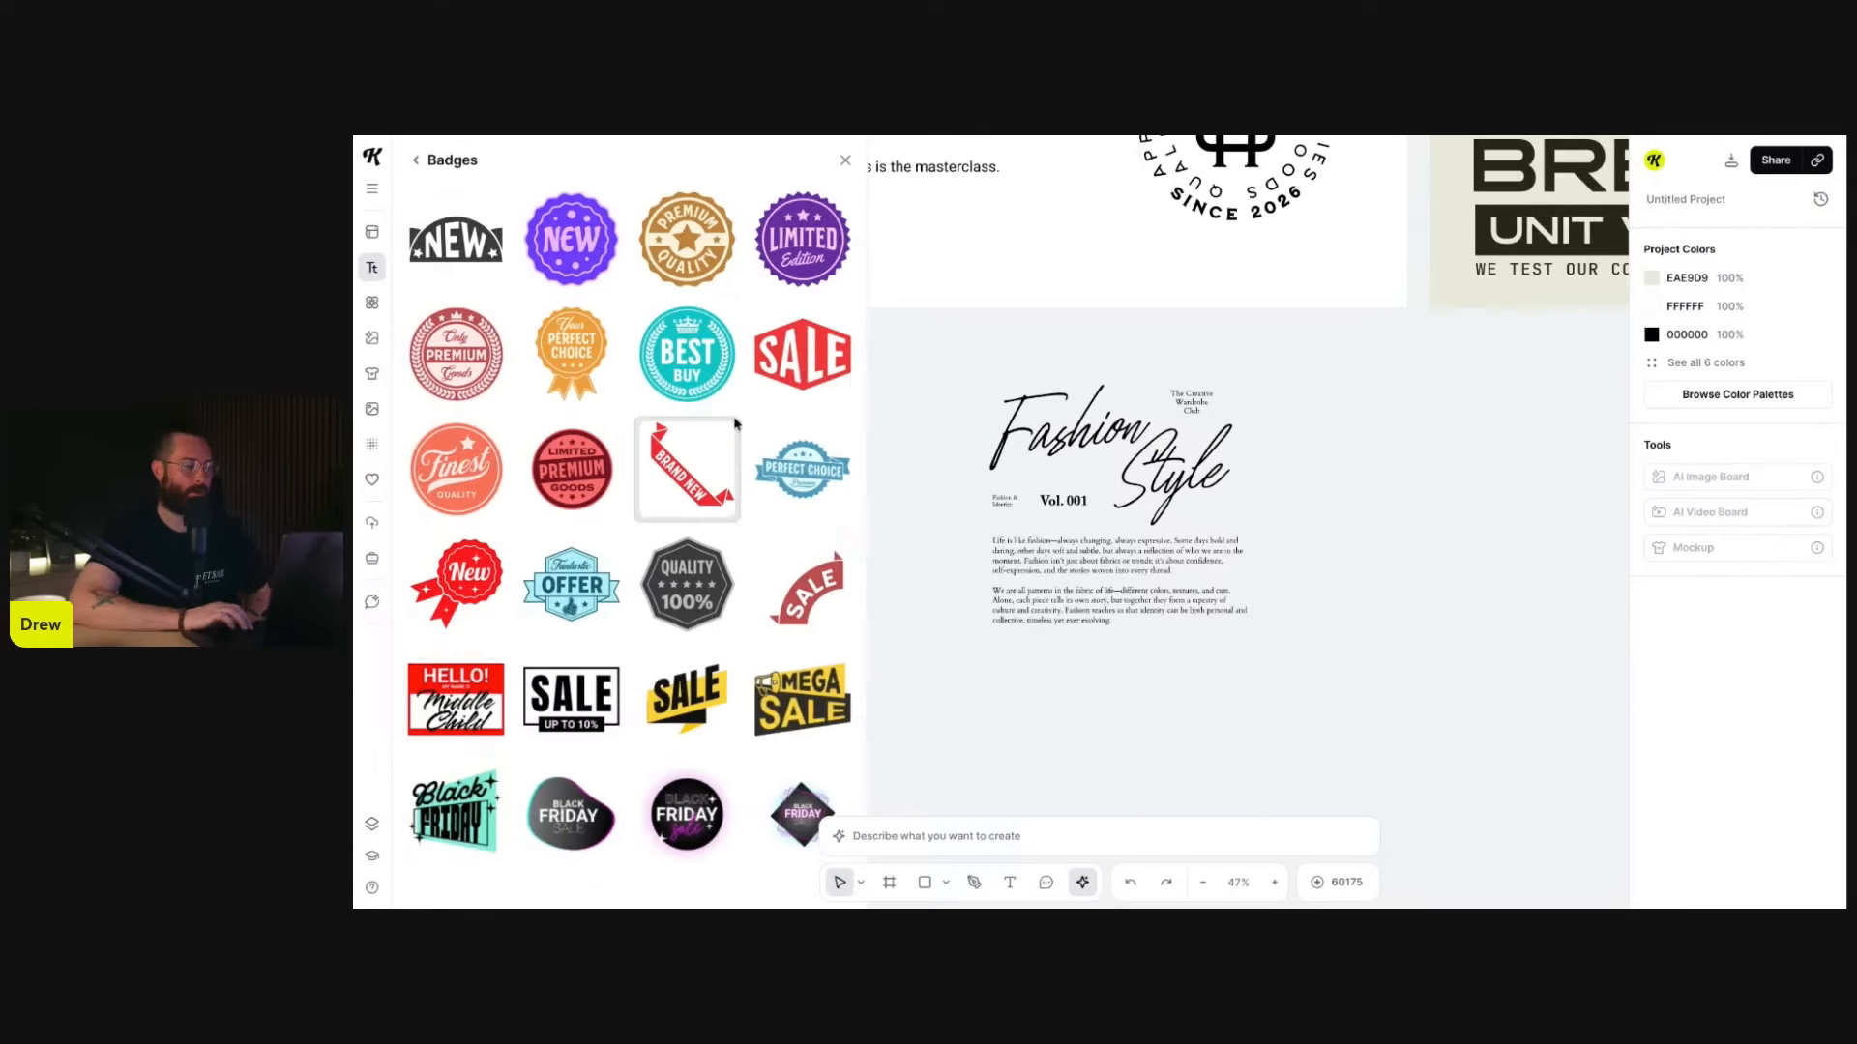
{"action": "left_click", "coordinate": [789, 370]}
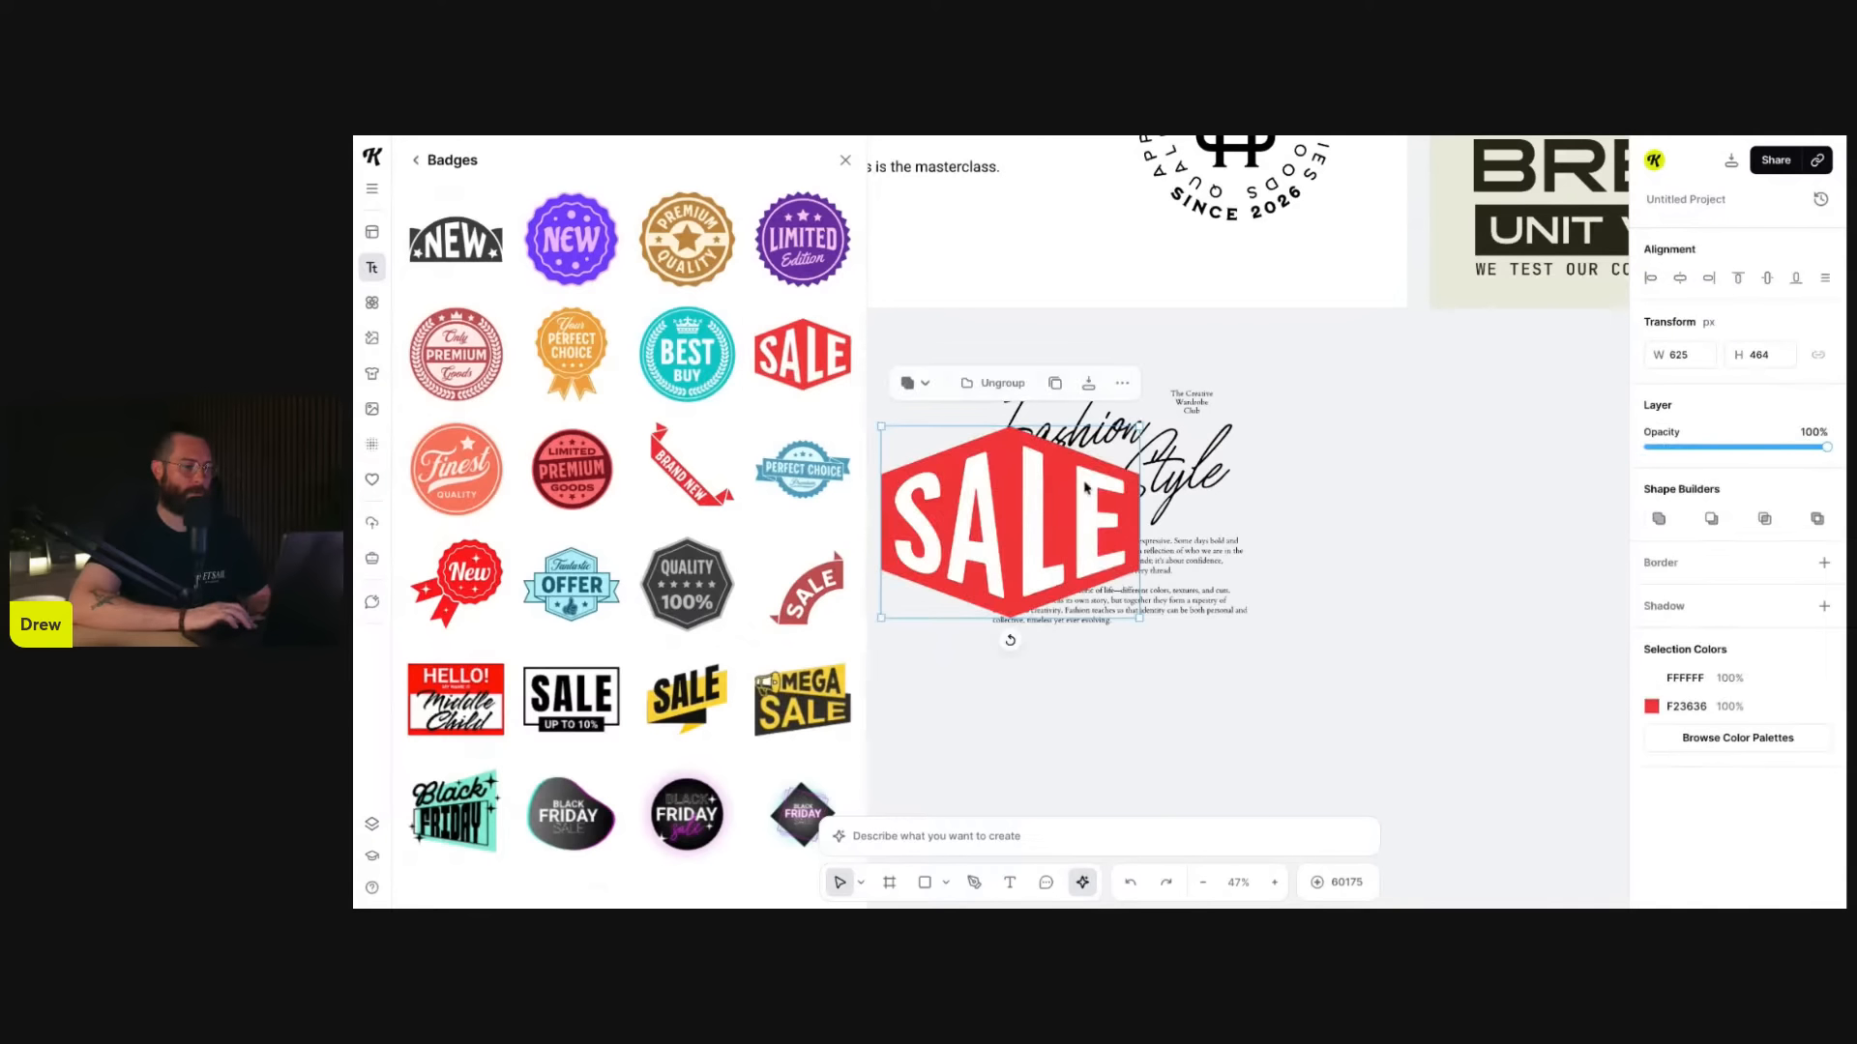
{"action": "left_click_drag", "start_coordinate": [1024, 519], "coordinate": [1444, 508]}
{"action": "scroll", "coordinate": [1444, 507], "scroll_direction": "right", "scroll_amount": 2}
{"action": "scroll", "coordinate": [1444, 508], "scroll_direction": "down", "scroll_amount": 1}
{"action": "left_click_drag", "start_coordinate": [1290, 449], "coordinate": [1297, 499]}
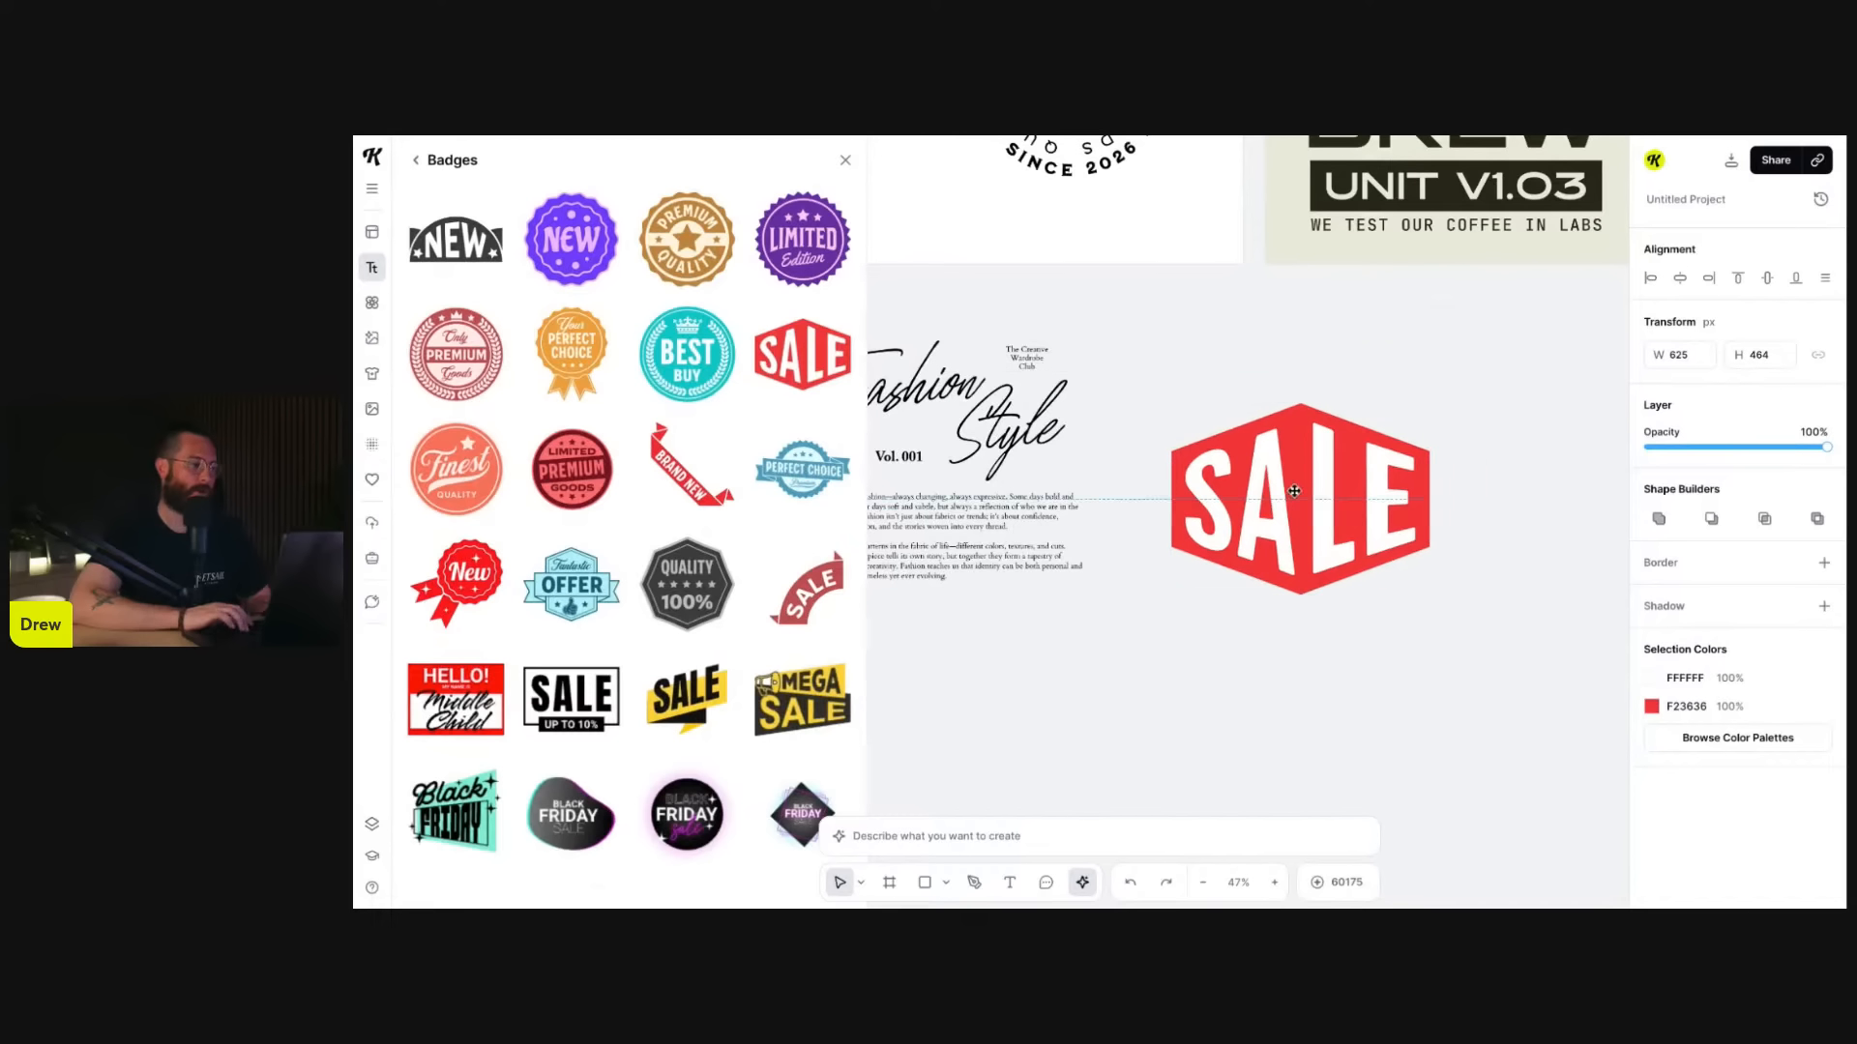
- Browse further through the Badges designs and delete the red SALE badge from the canvas
{"action": "scroll", "coordinate": [515, 646], "scroll_direction": "down", "scroll_amount": 3}
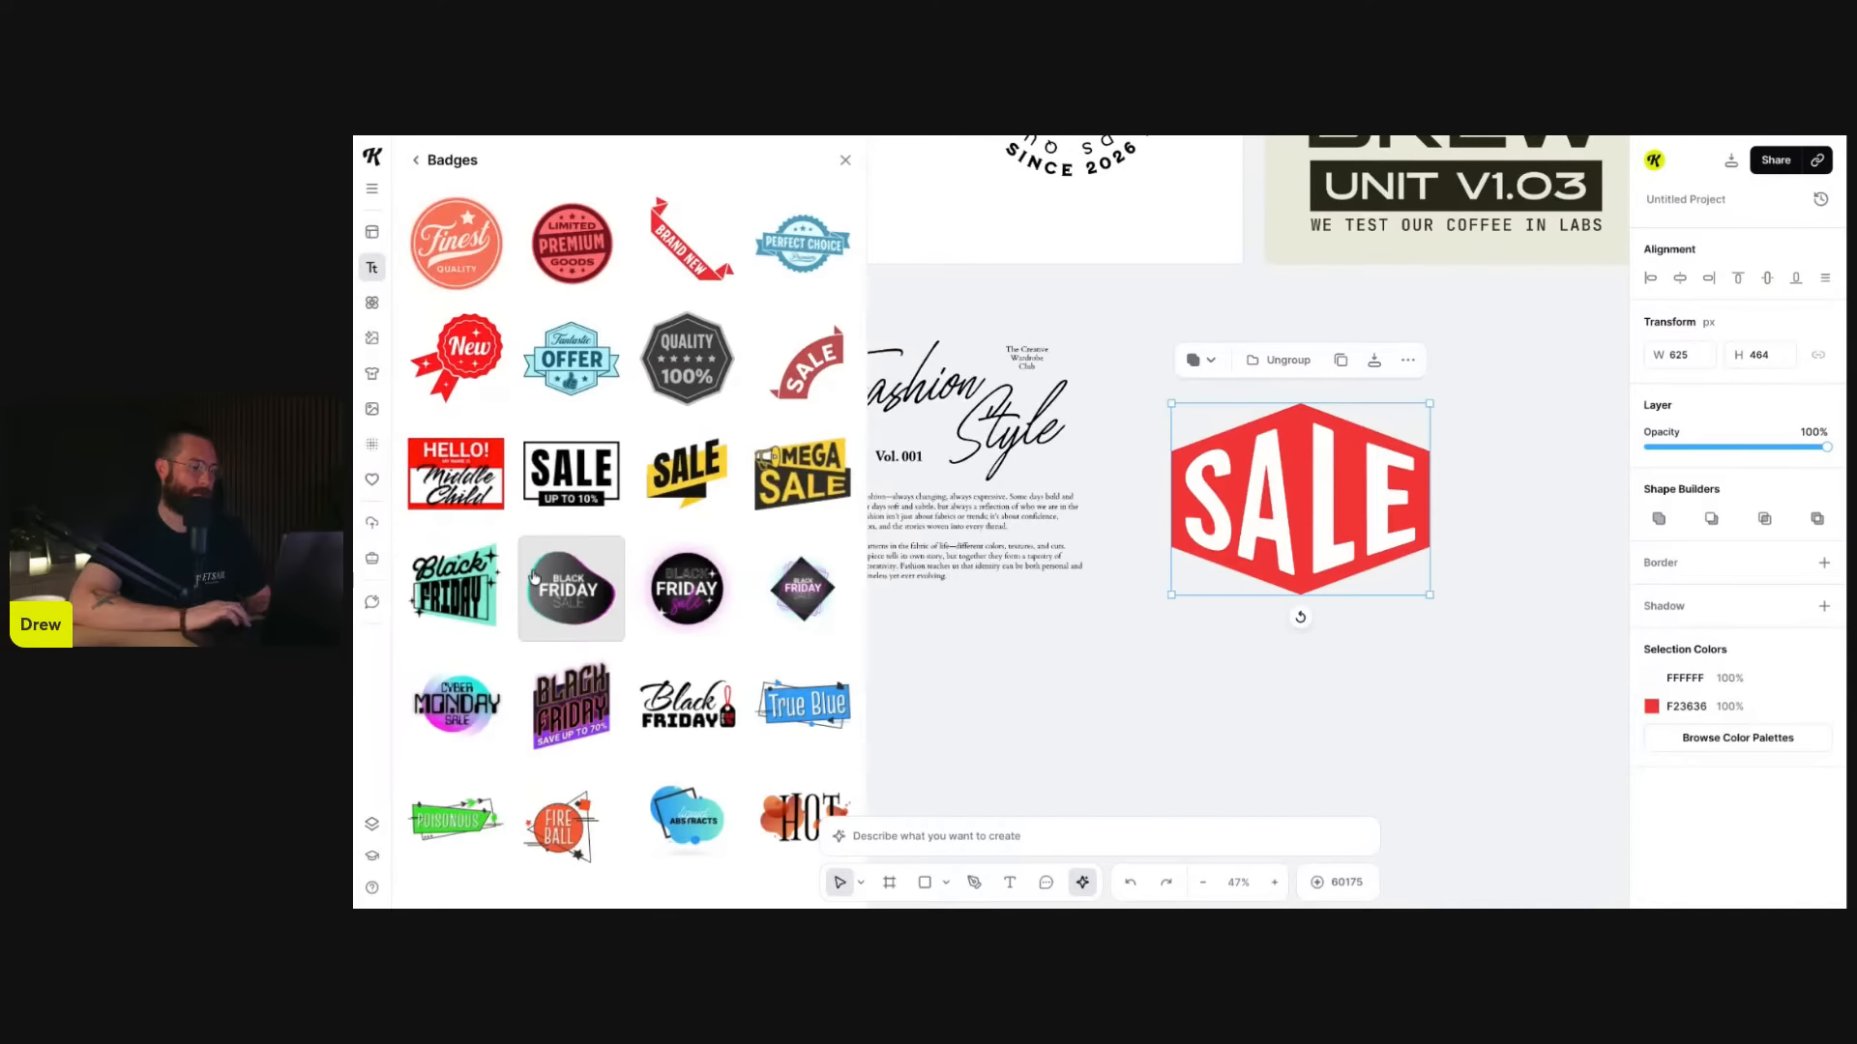
{"action": "left_click", "coordinate": [1311, 716]}
{"action": "left_click", "coordinate": [1313, 549]}
{"action": "key", "text": "Delete"}
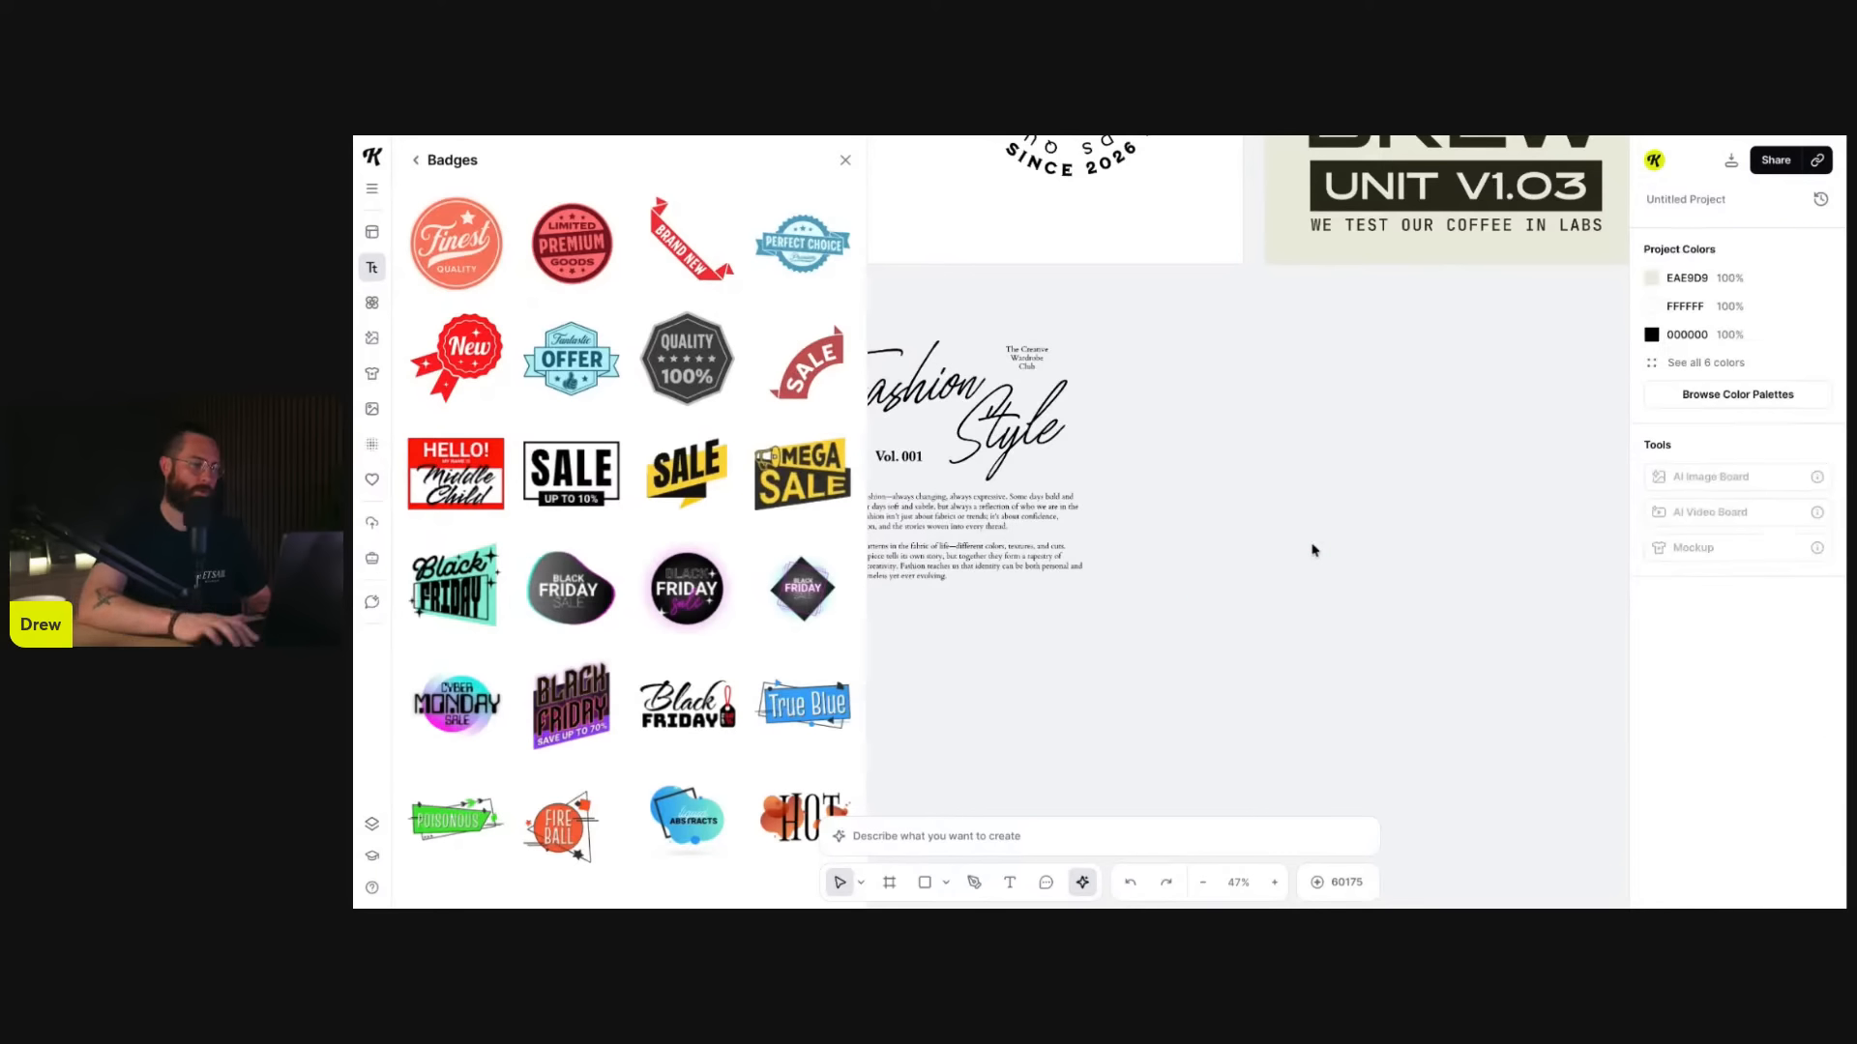
- Add the METAL title from the Gradients text designs and position it just below the Normcore coffee label
{"action": "left_click", "coordinate": [413, 162]}
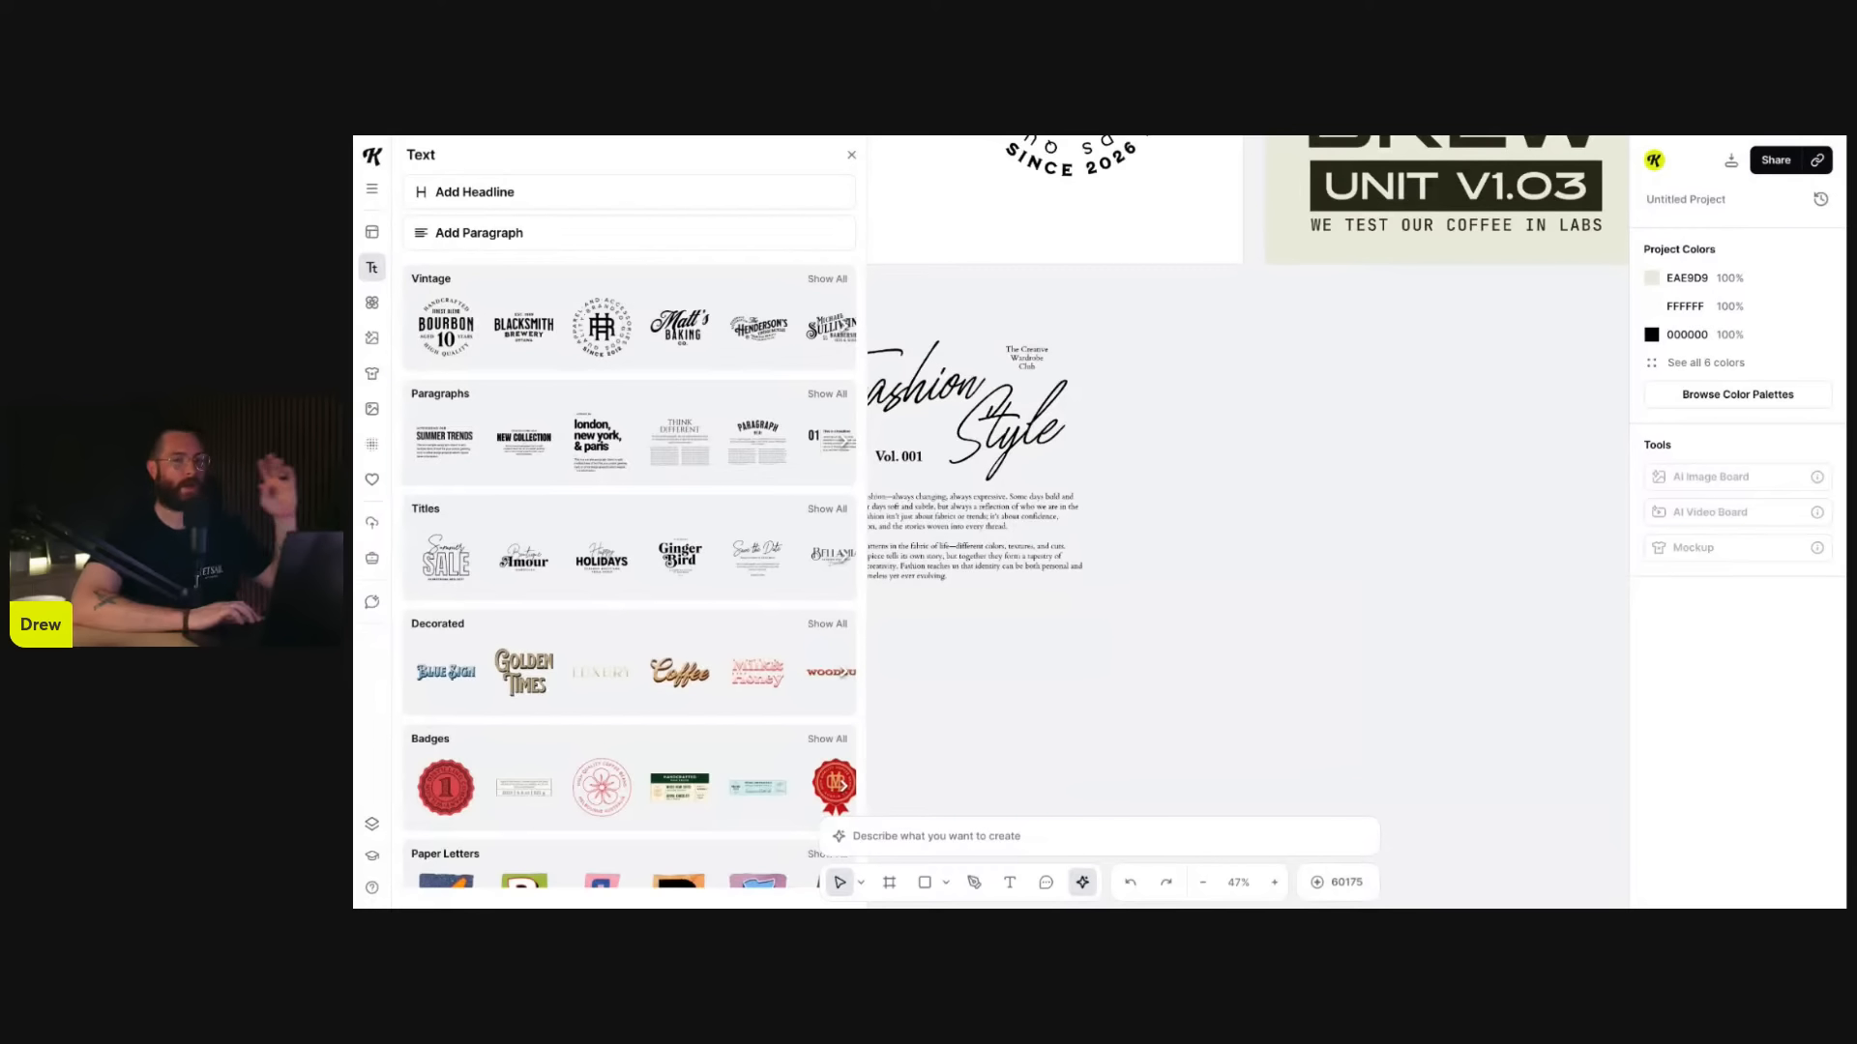
{"action": "scroll", "coordinate": [567, 387], "scroll_direction": "down", "scroll_amount": 4}
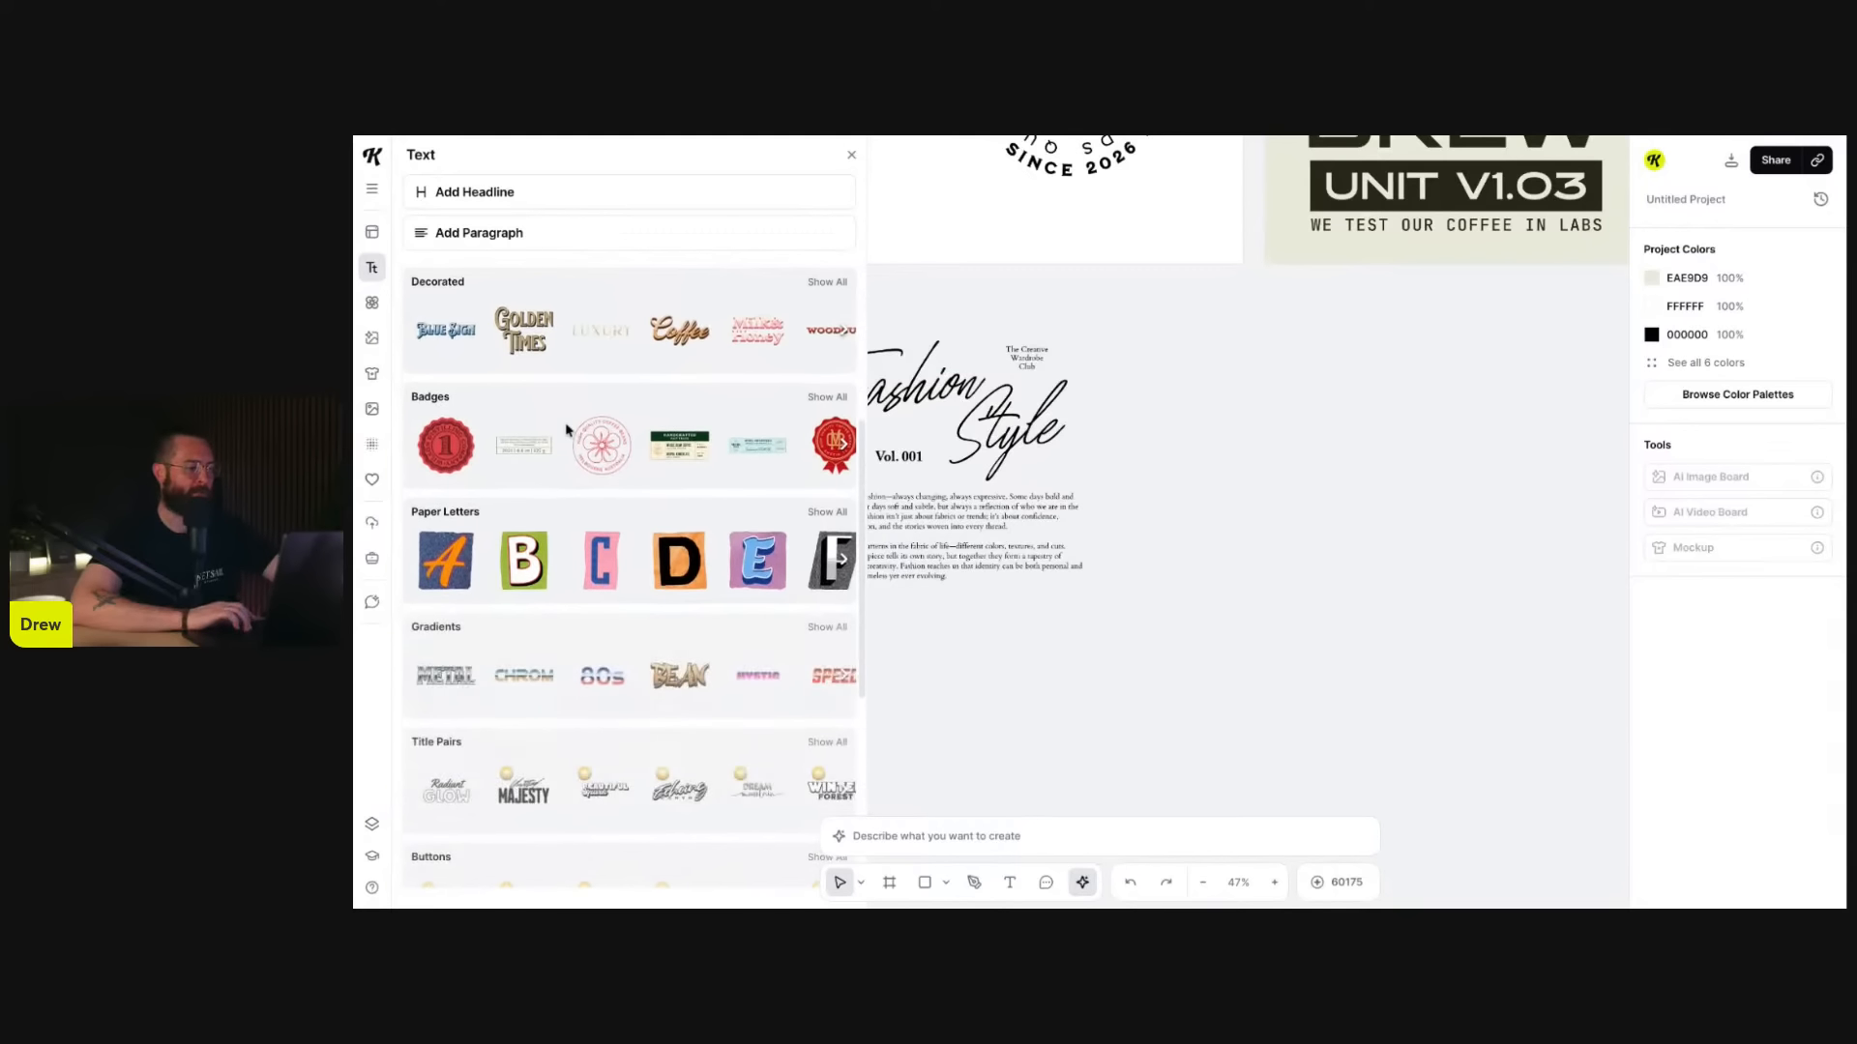
{"action": "scroll", "coordinate": [769, 581], "scroll_direction": "down", "scroll_amount": 2}
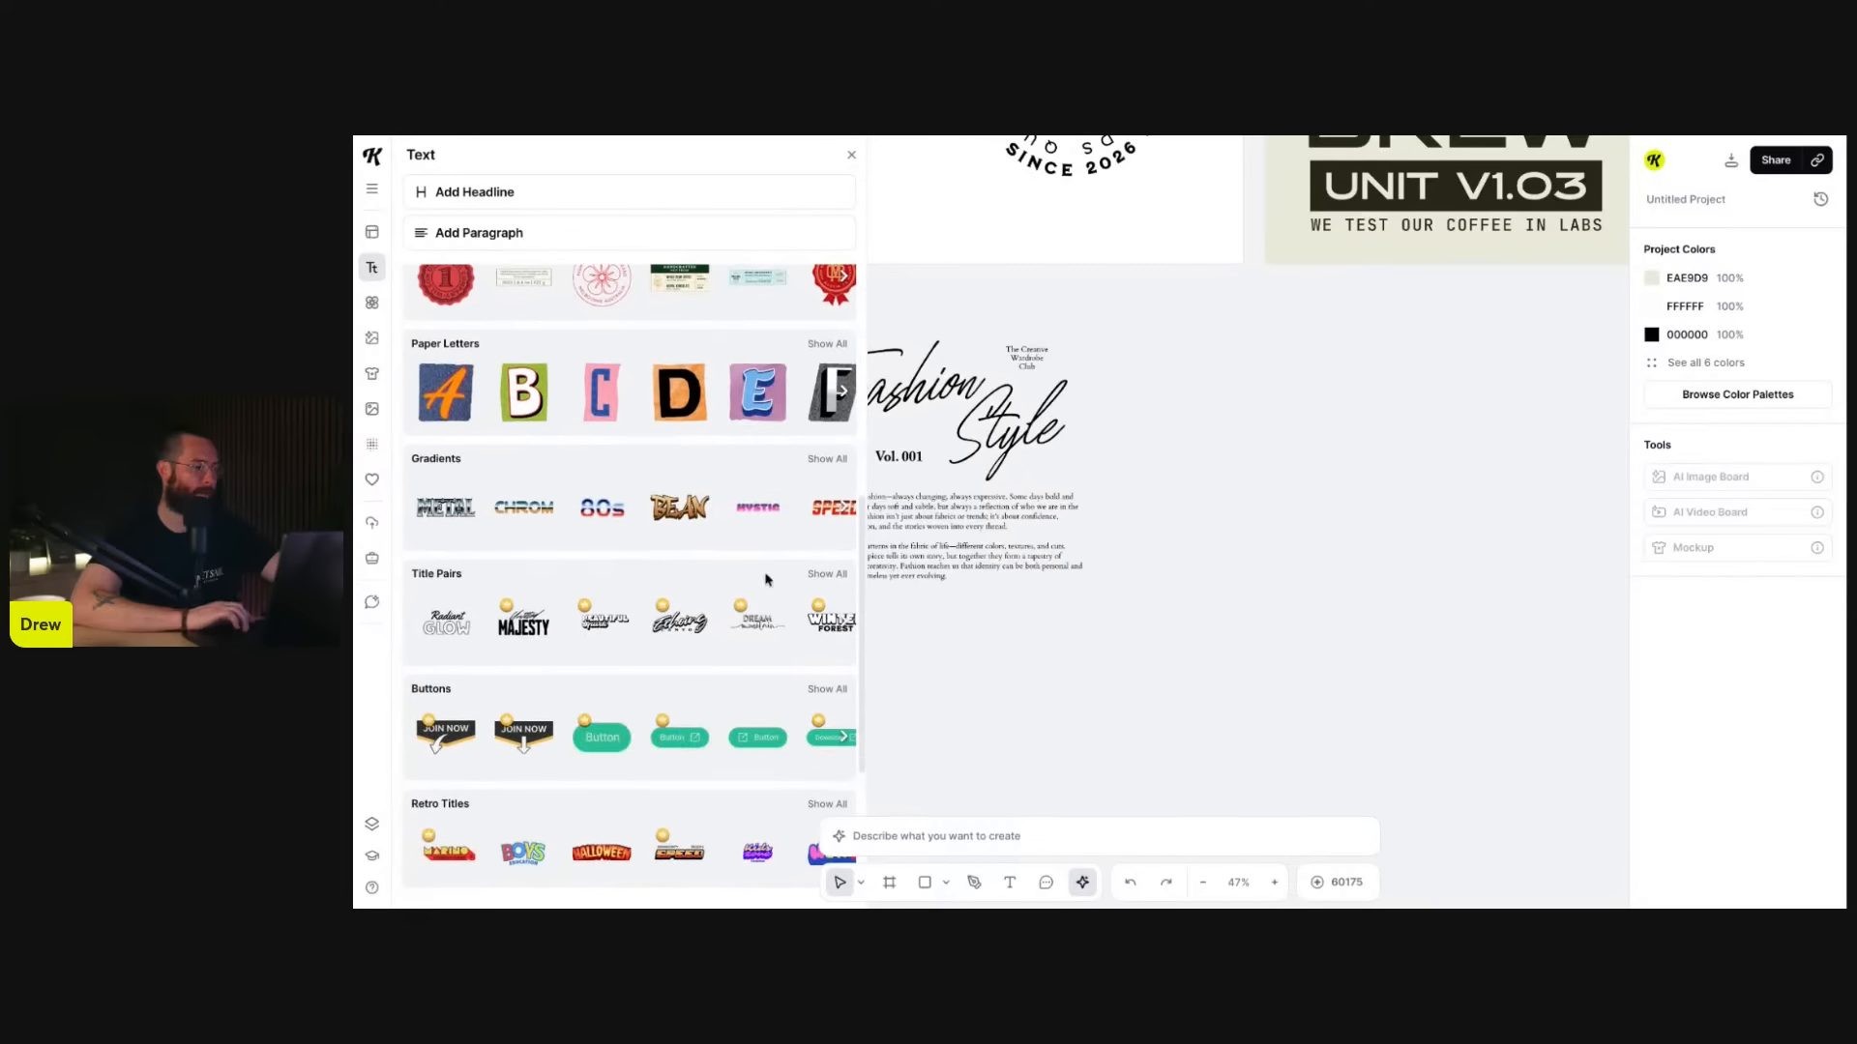
{"action": "left_click", "coordinate": [456, 525]}
{"action": "left_click_drag", "start_coordinate": [1050, 536], "coordinate": [1463, 593]}
{"action": "left_click_drag", "start_coordinate": [1296, 543], "coordinate": [1354, 432]}
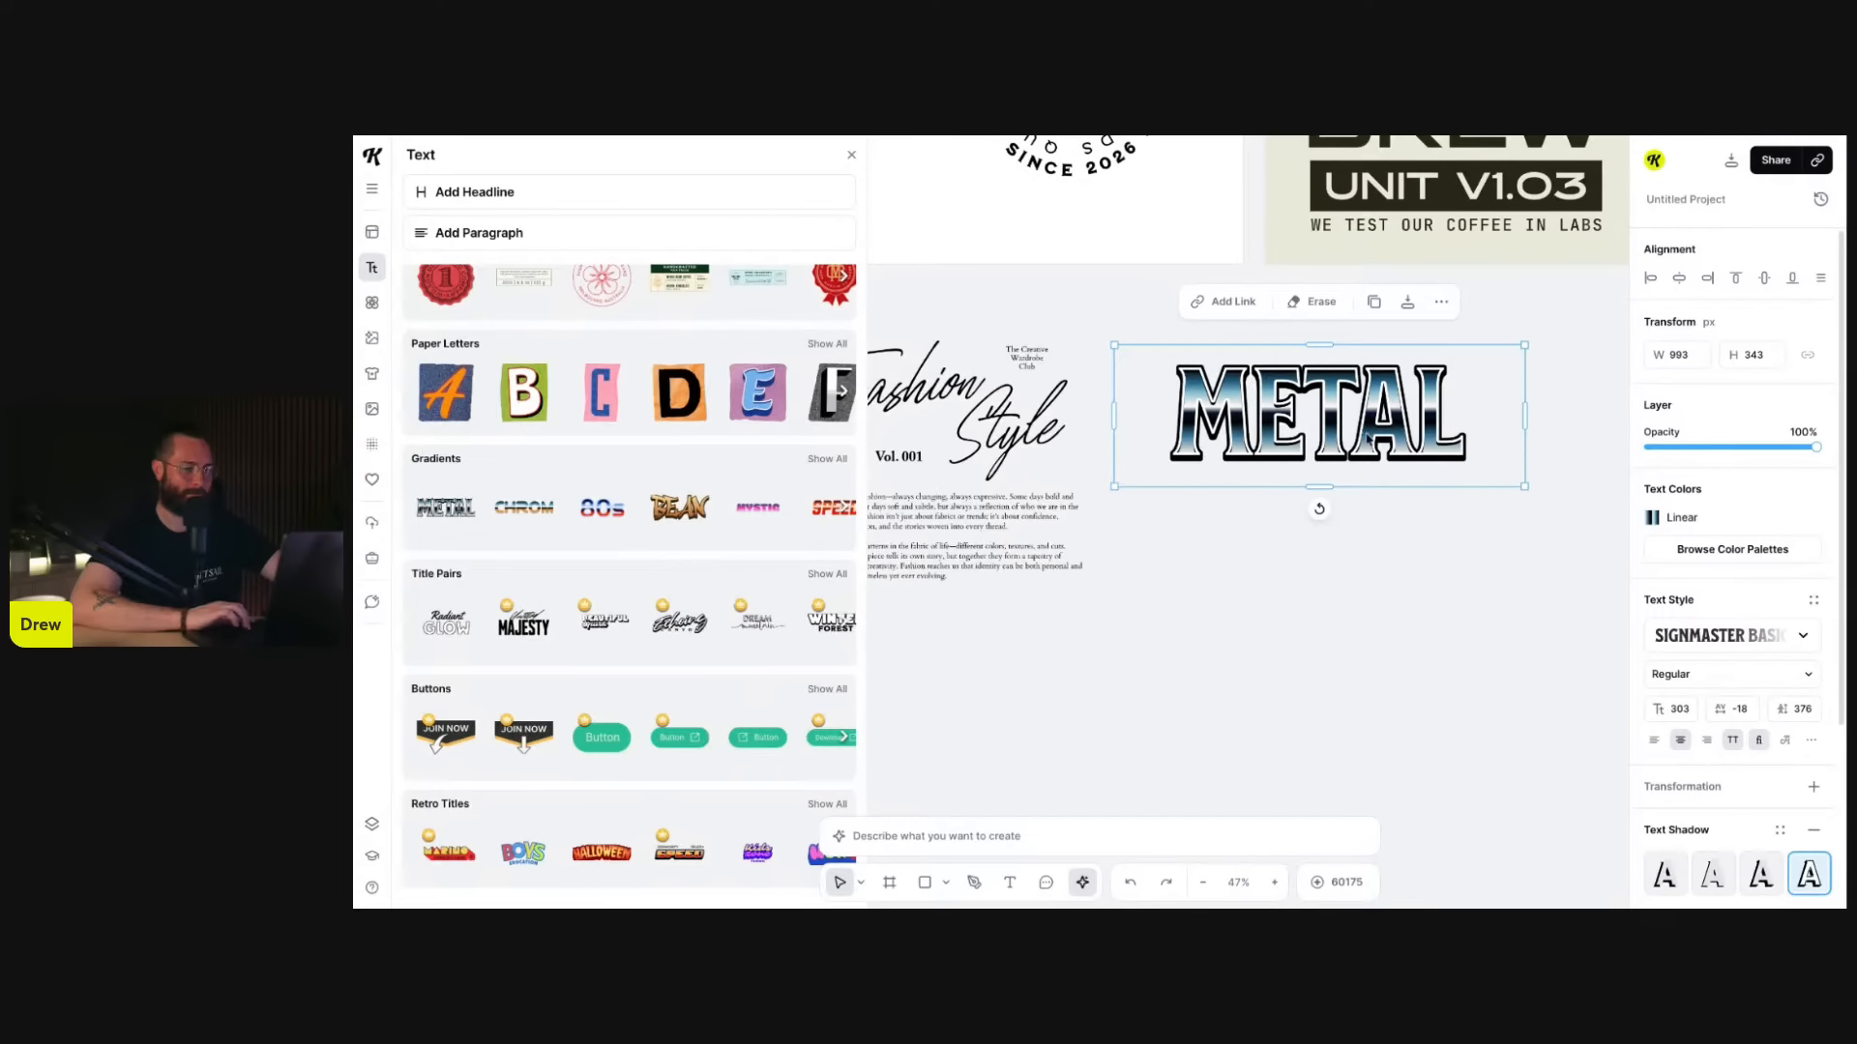
{"action": "left_click_drag", "start_coordinate": [1286, 452], "coordinate": [1379, 391]}
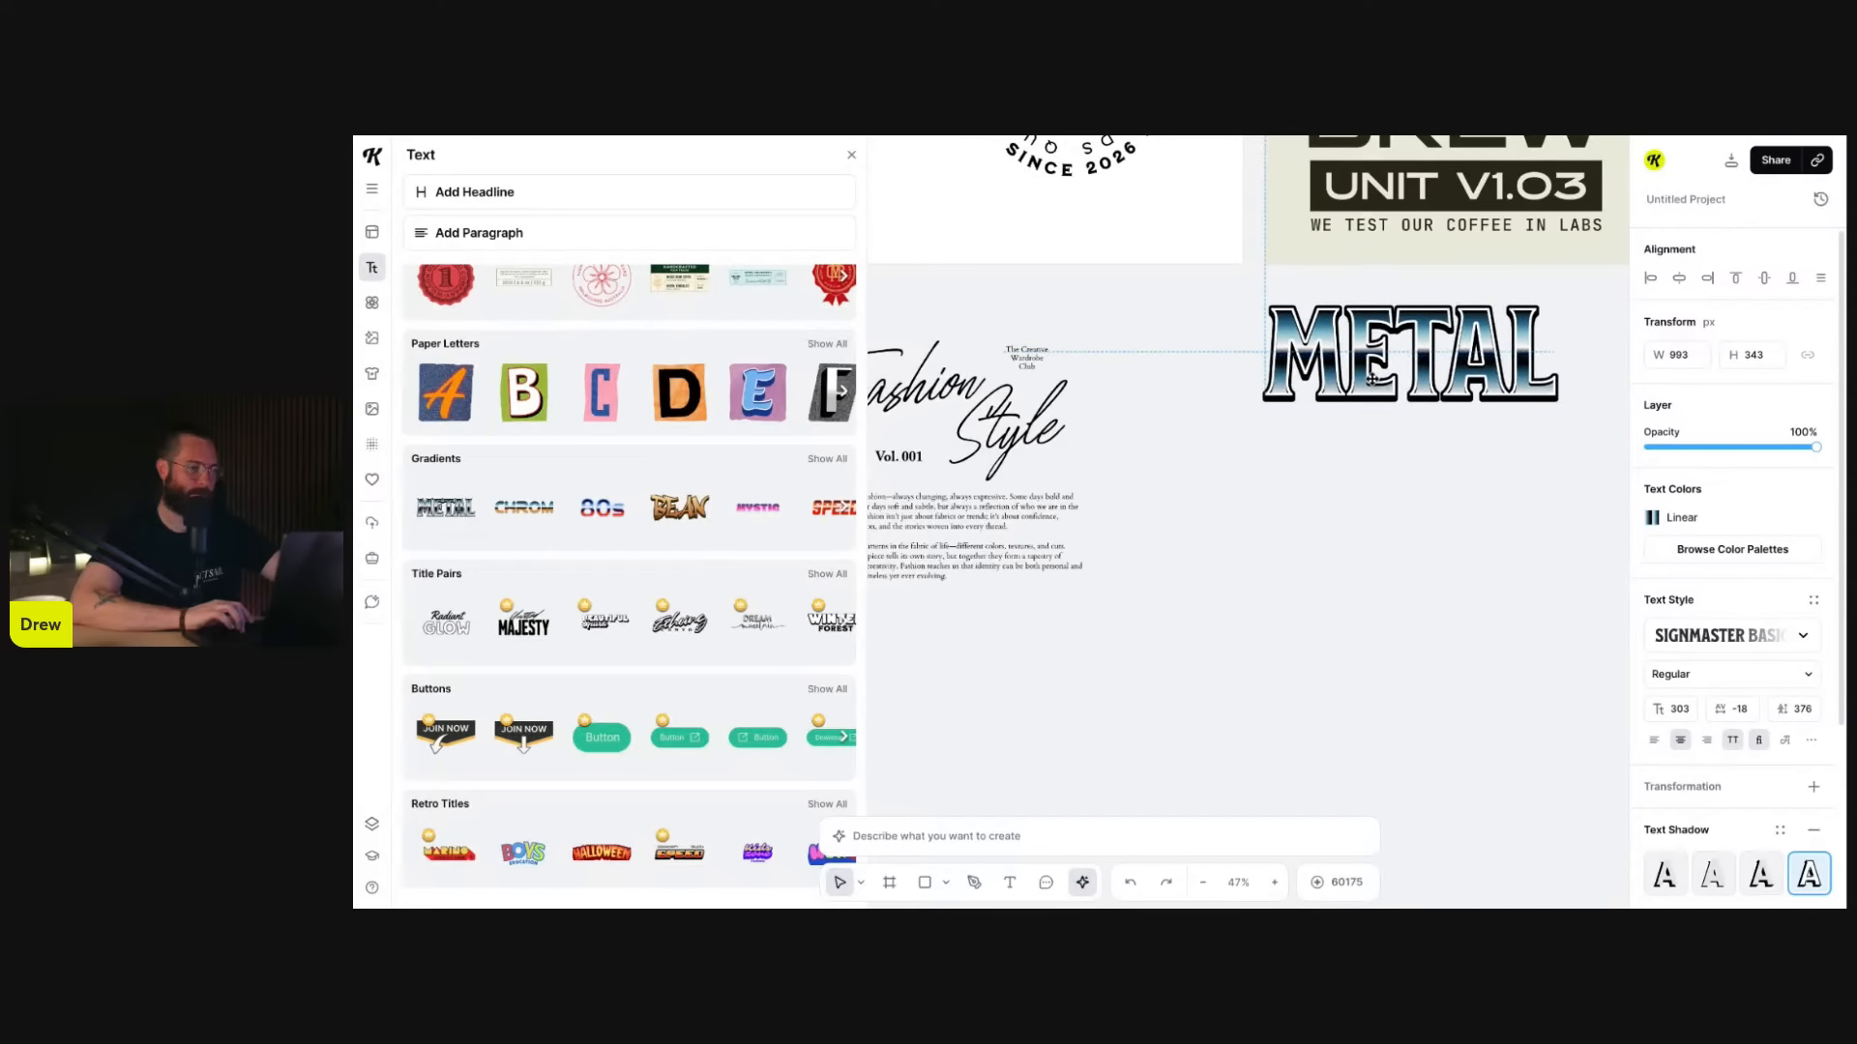
- Browse the remaining text design categories and examine the full Micrographics collection
{"action": "scroll", "coordinate": [561, 685], "scroll_direction": "down", "scroll_amount": 3}
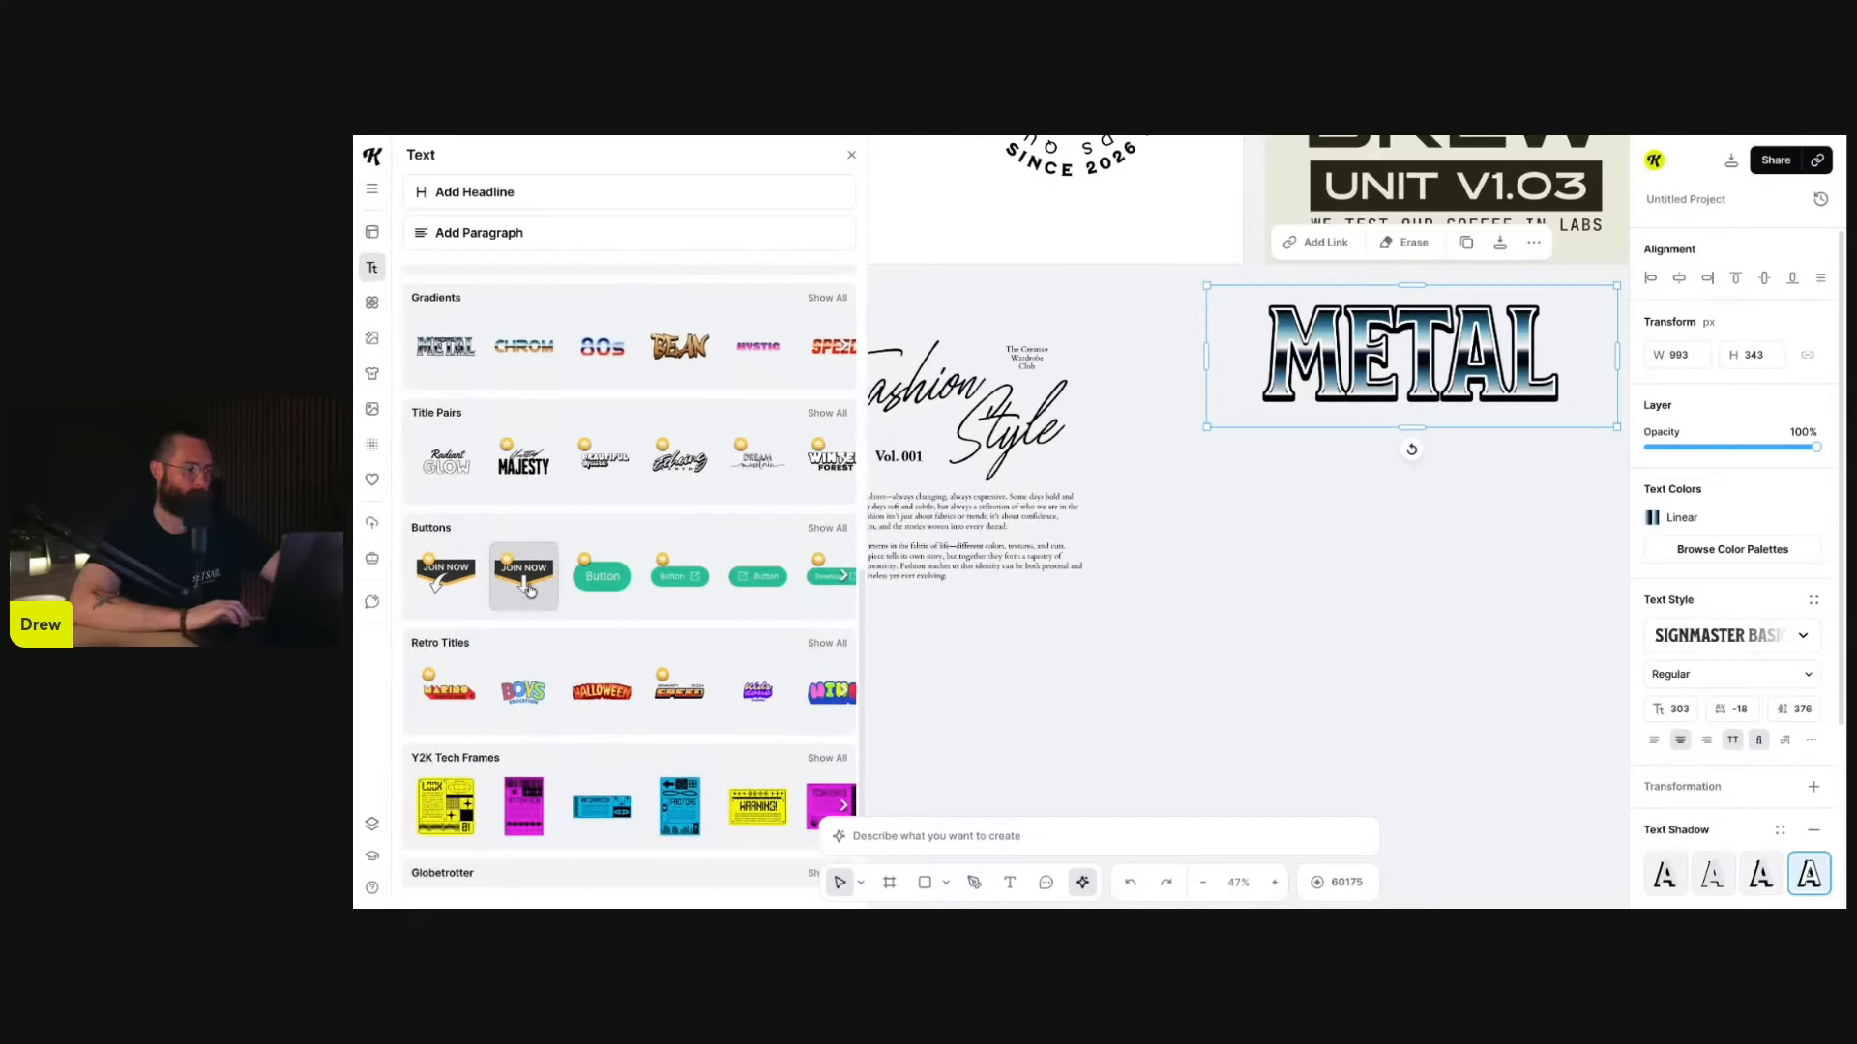
{"action": "scroll", "coordinate": [612, 711], "scroll_direction": "down", "scroll_amount": 6}
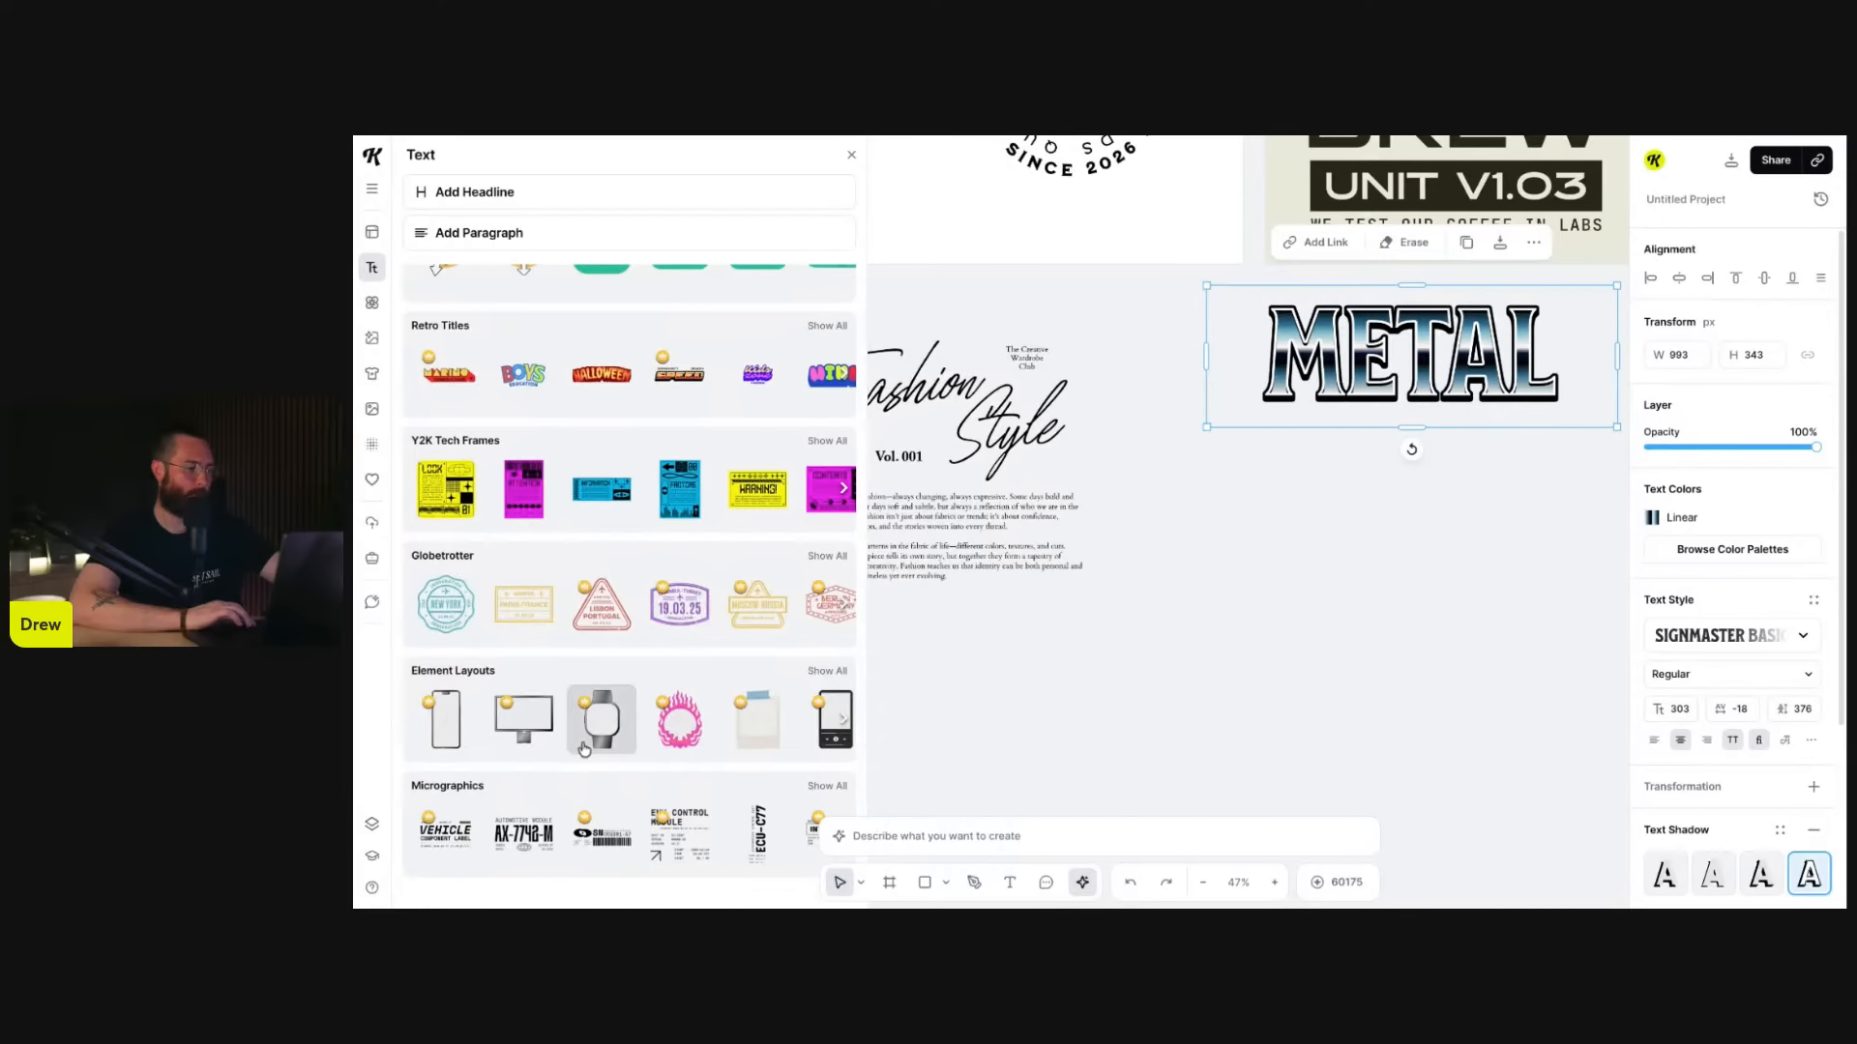
{"action": "left_click", "coordinate": [829, 786]}
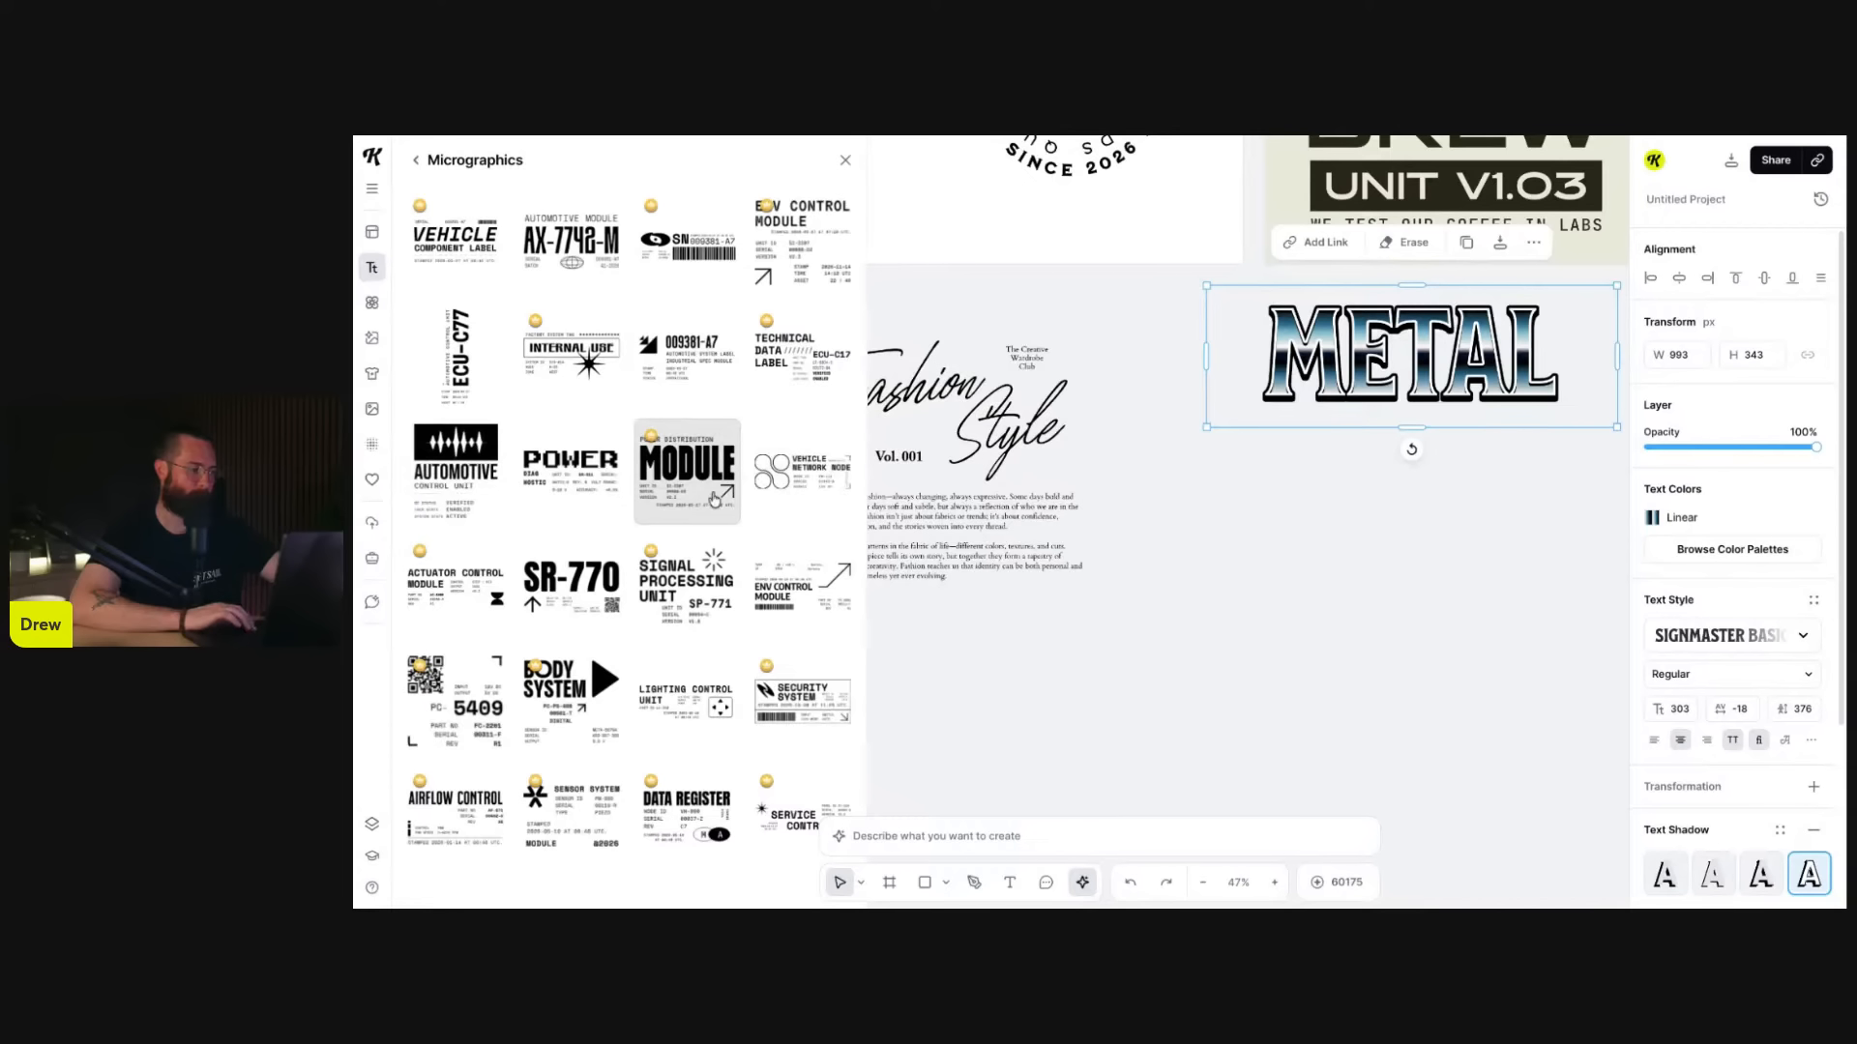
{"action": "scroll", "coordinate": [714, 499], "scroll_direction": "down", "scroll_amount": 3}
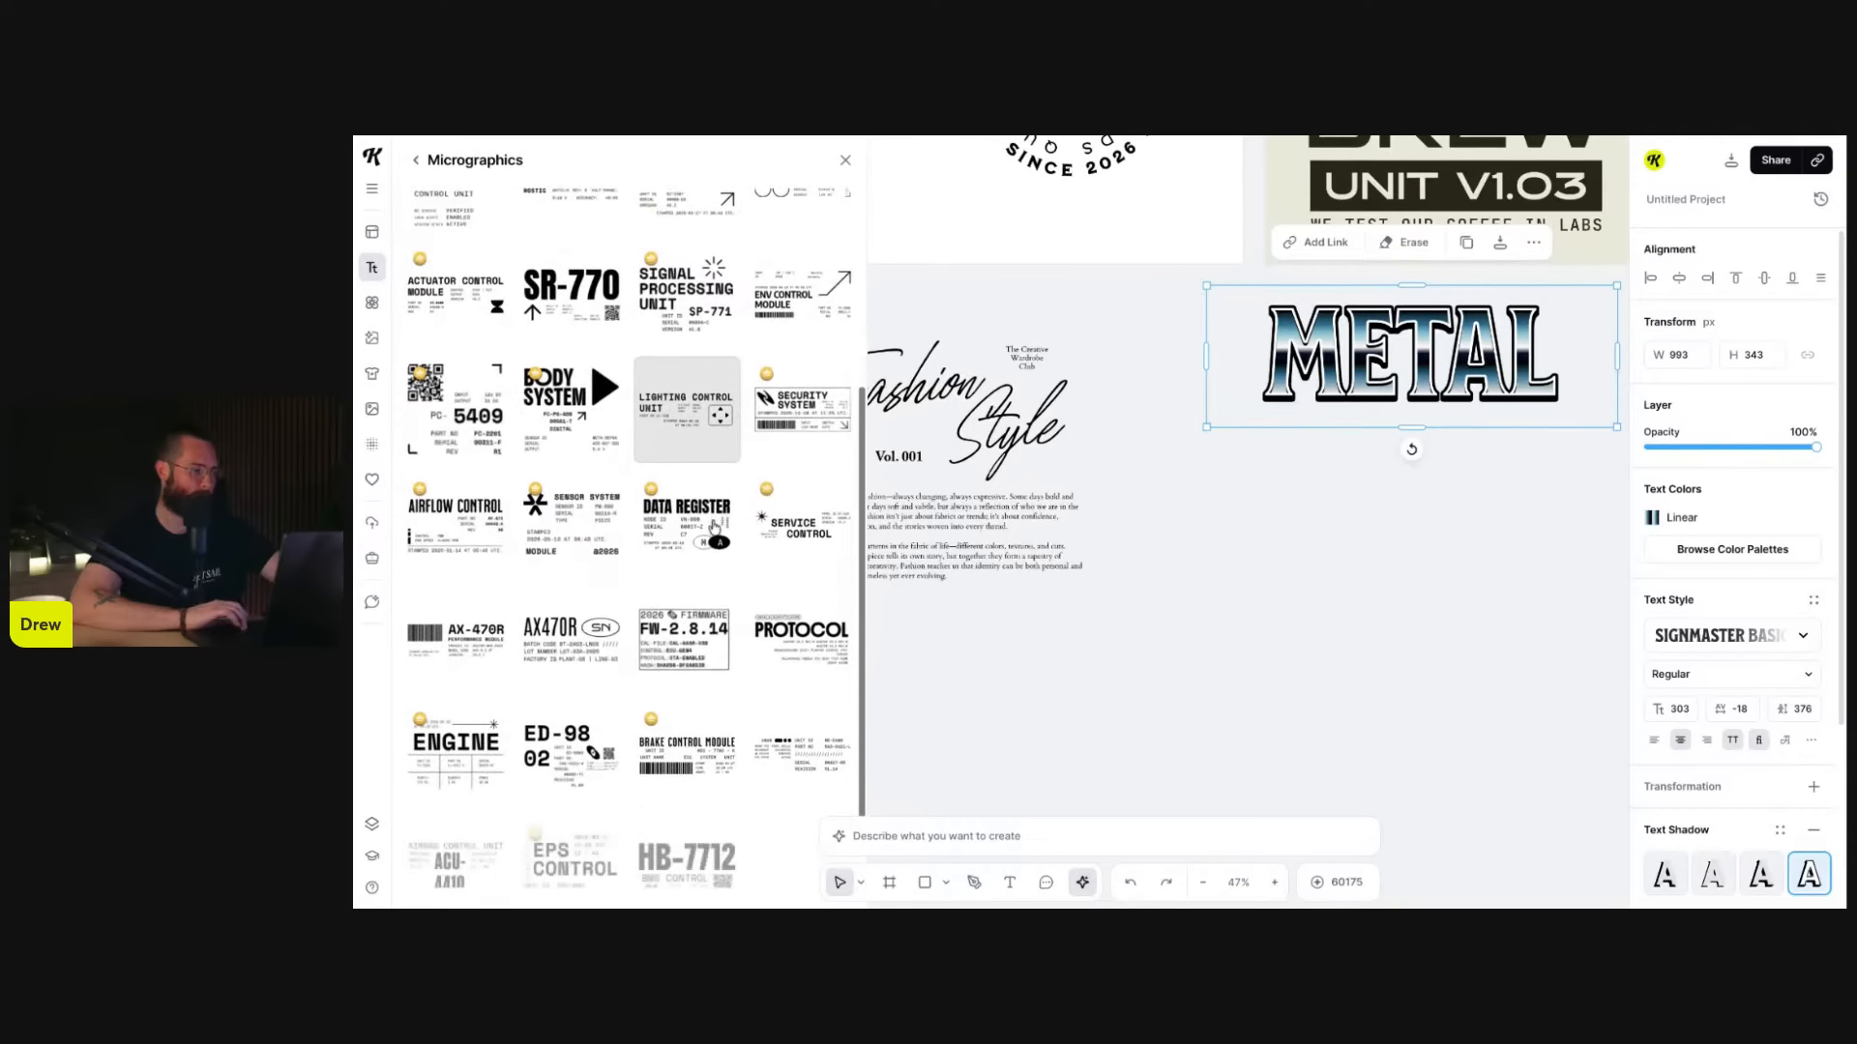
{"action": "scroll", "coordinate": [714, 525], "scroll_direction": "down", "scroll_amount": 2}
{"action": "scroll", "coordinate": [1387, 360], "scroll_direction": "up", "scroll_amount": 4}
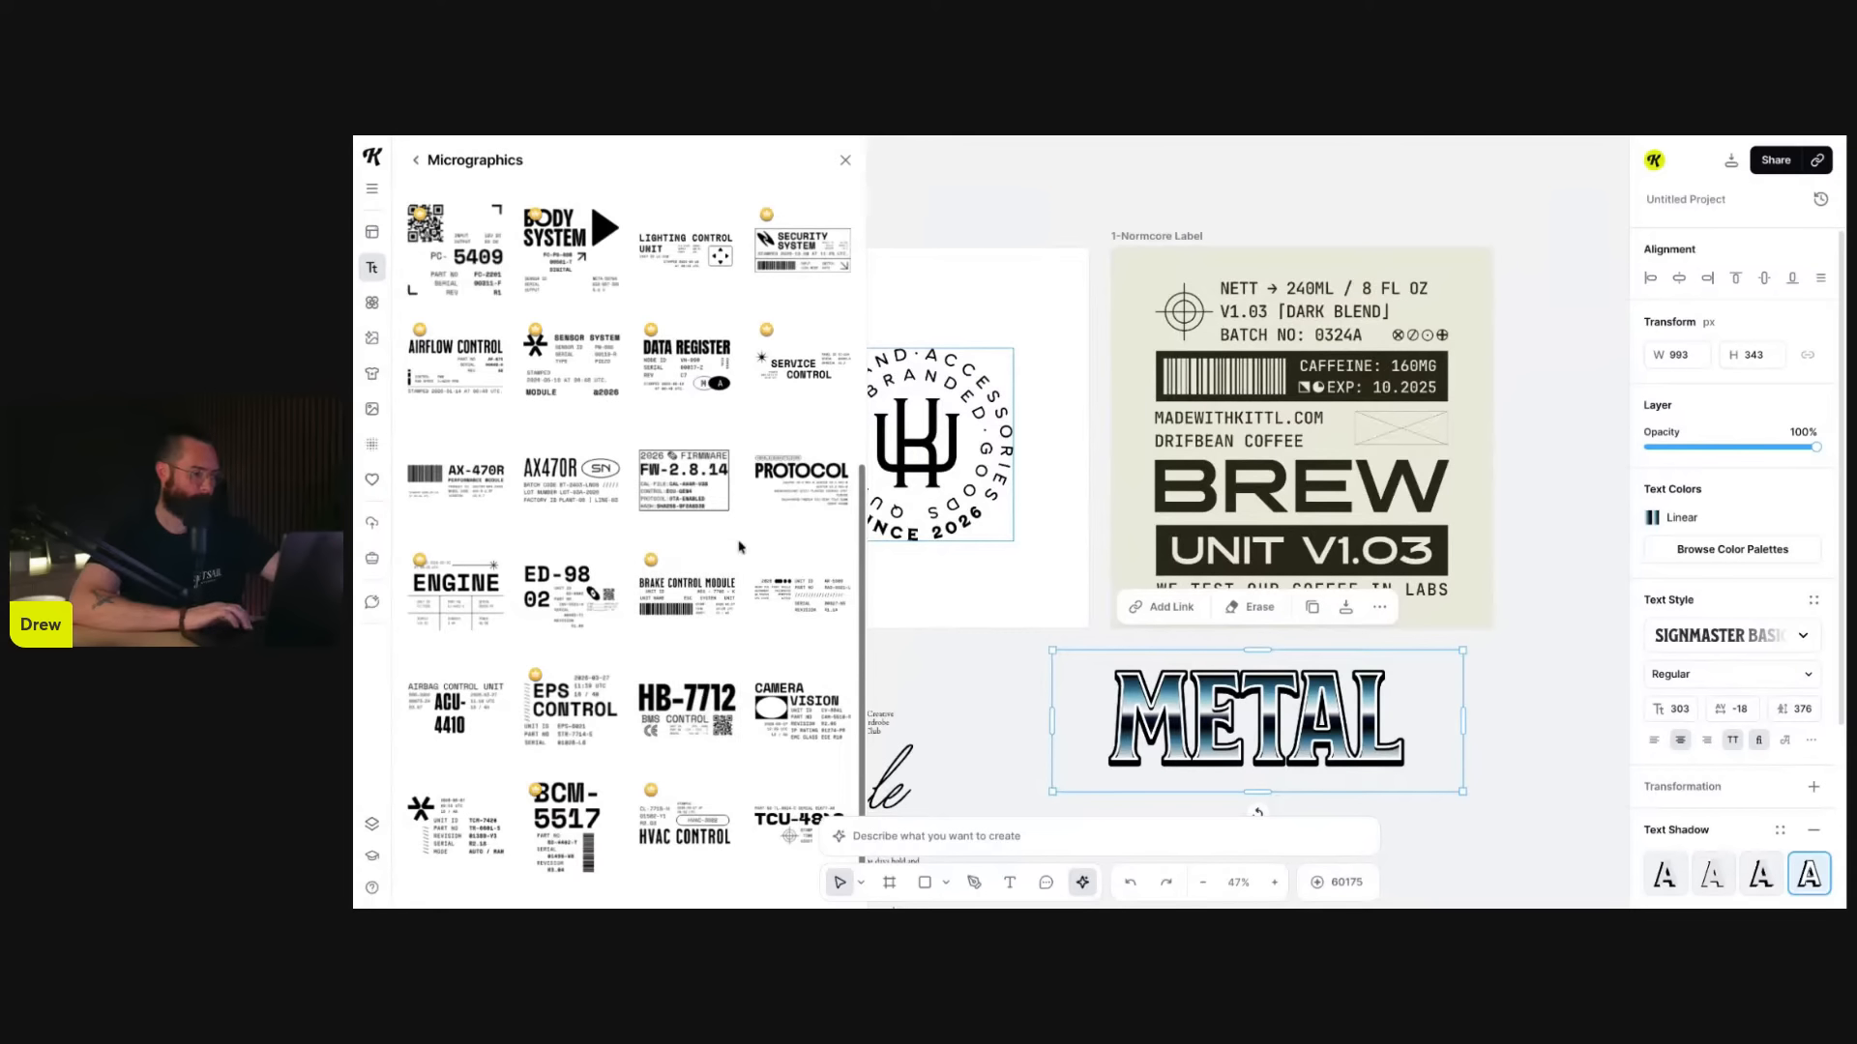
{"action": "scroll", "coordinate": [734, 494], "scroll_direction": "up", "scroll_amount": 5}
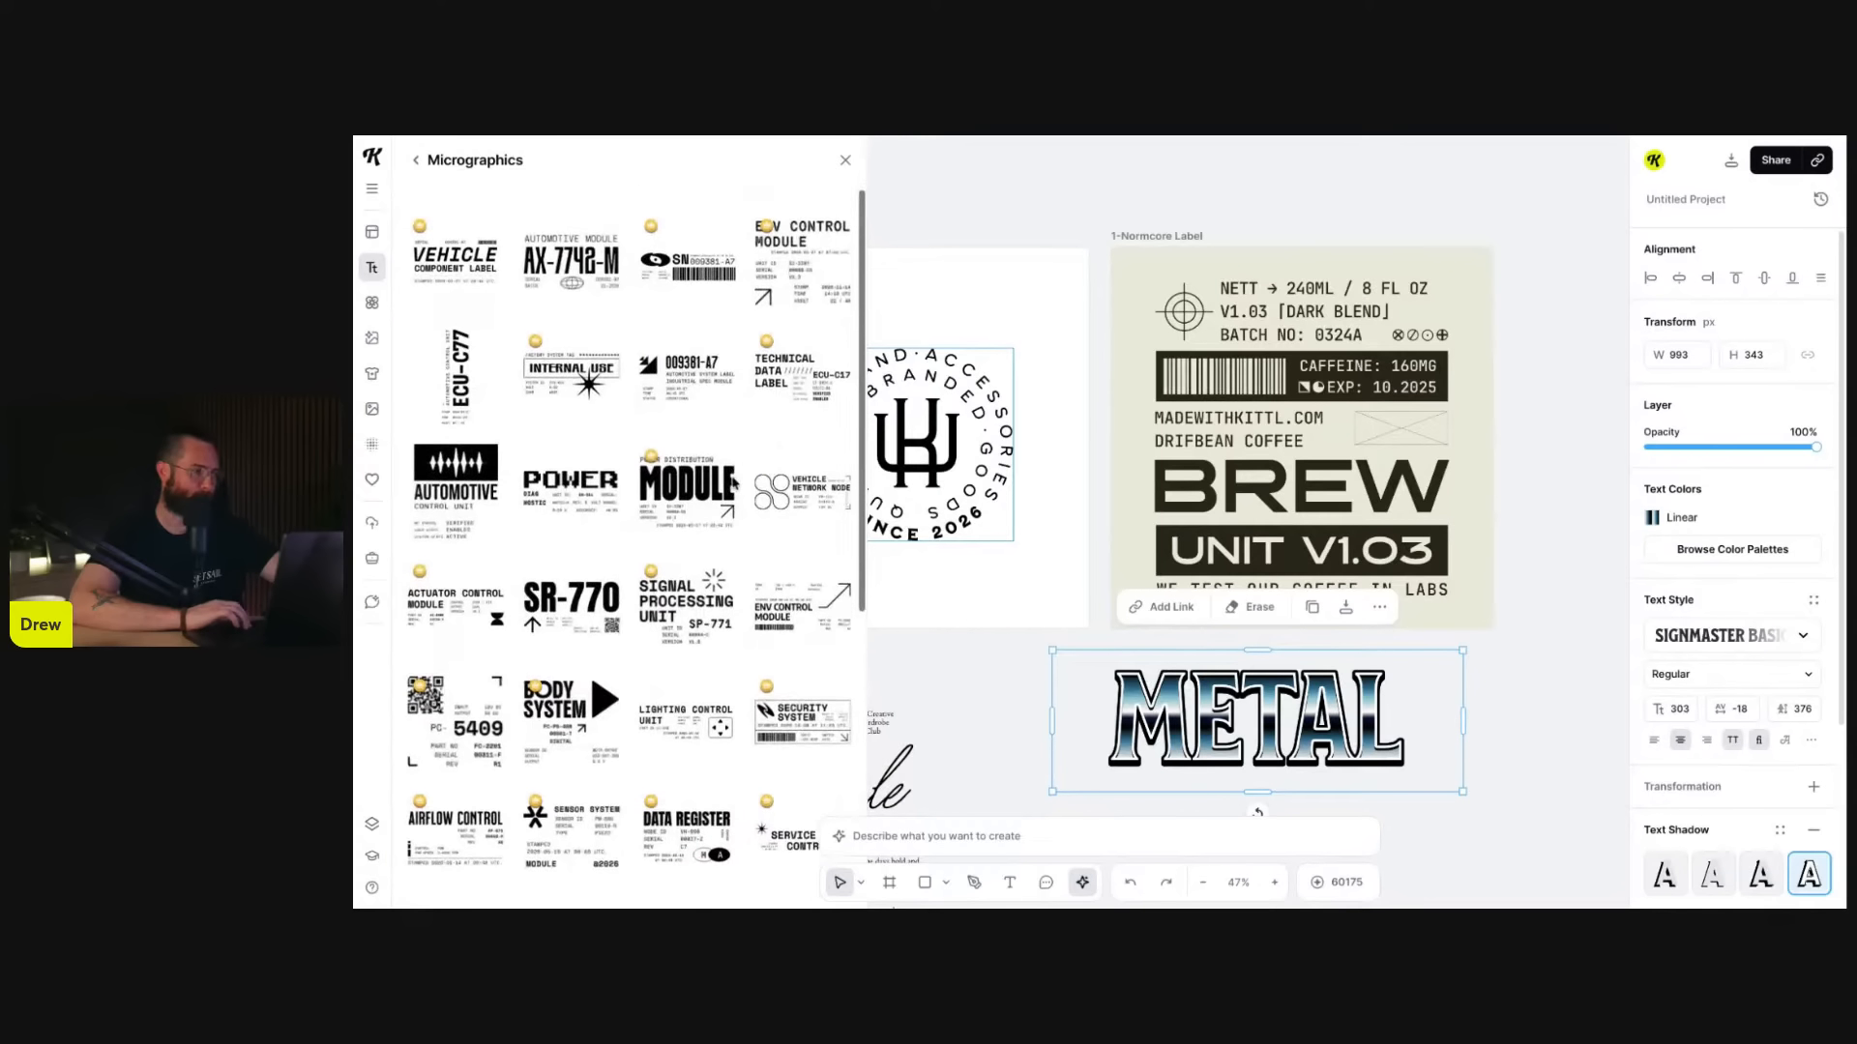
- Leave the Micrographics collection, open the illustrations library, and widen its pane to show more illustrations per category
{"action": "left_click", "coordinate": [416, 159]}
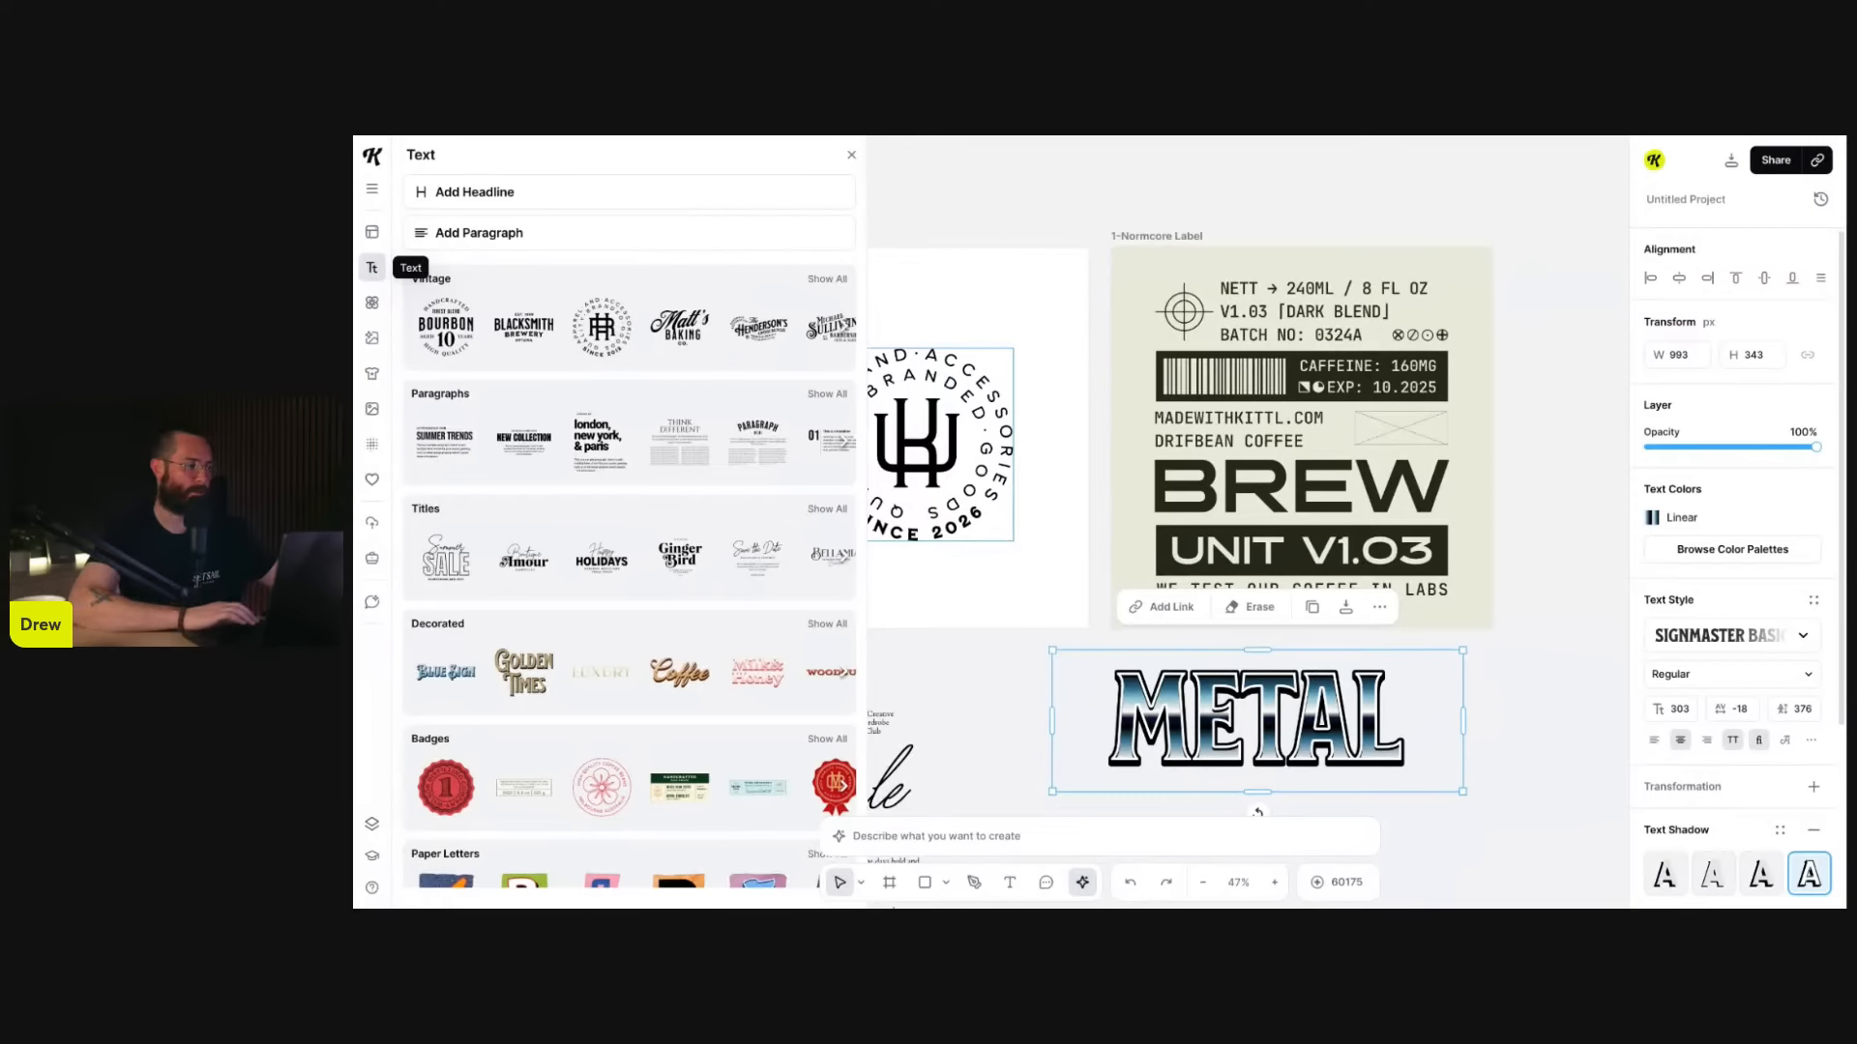
{"action": "left_click", "coordinate": [372, 306]}
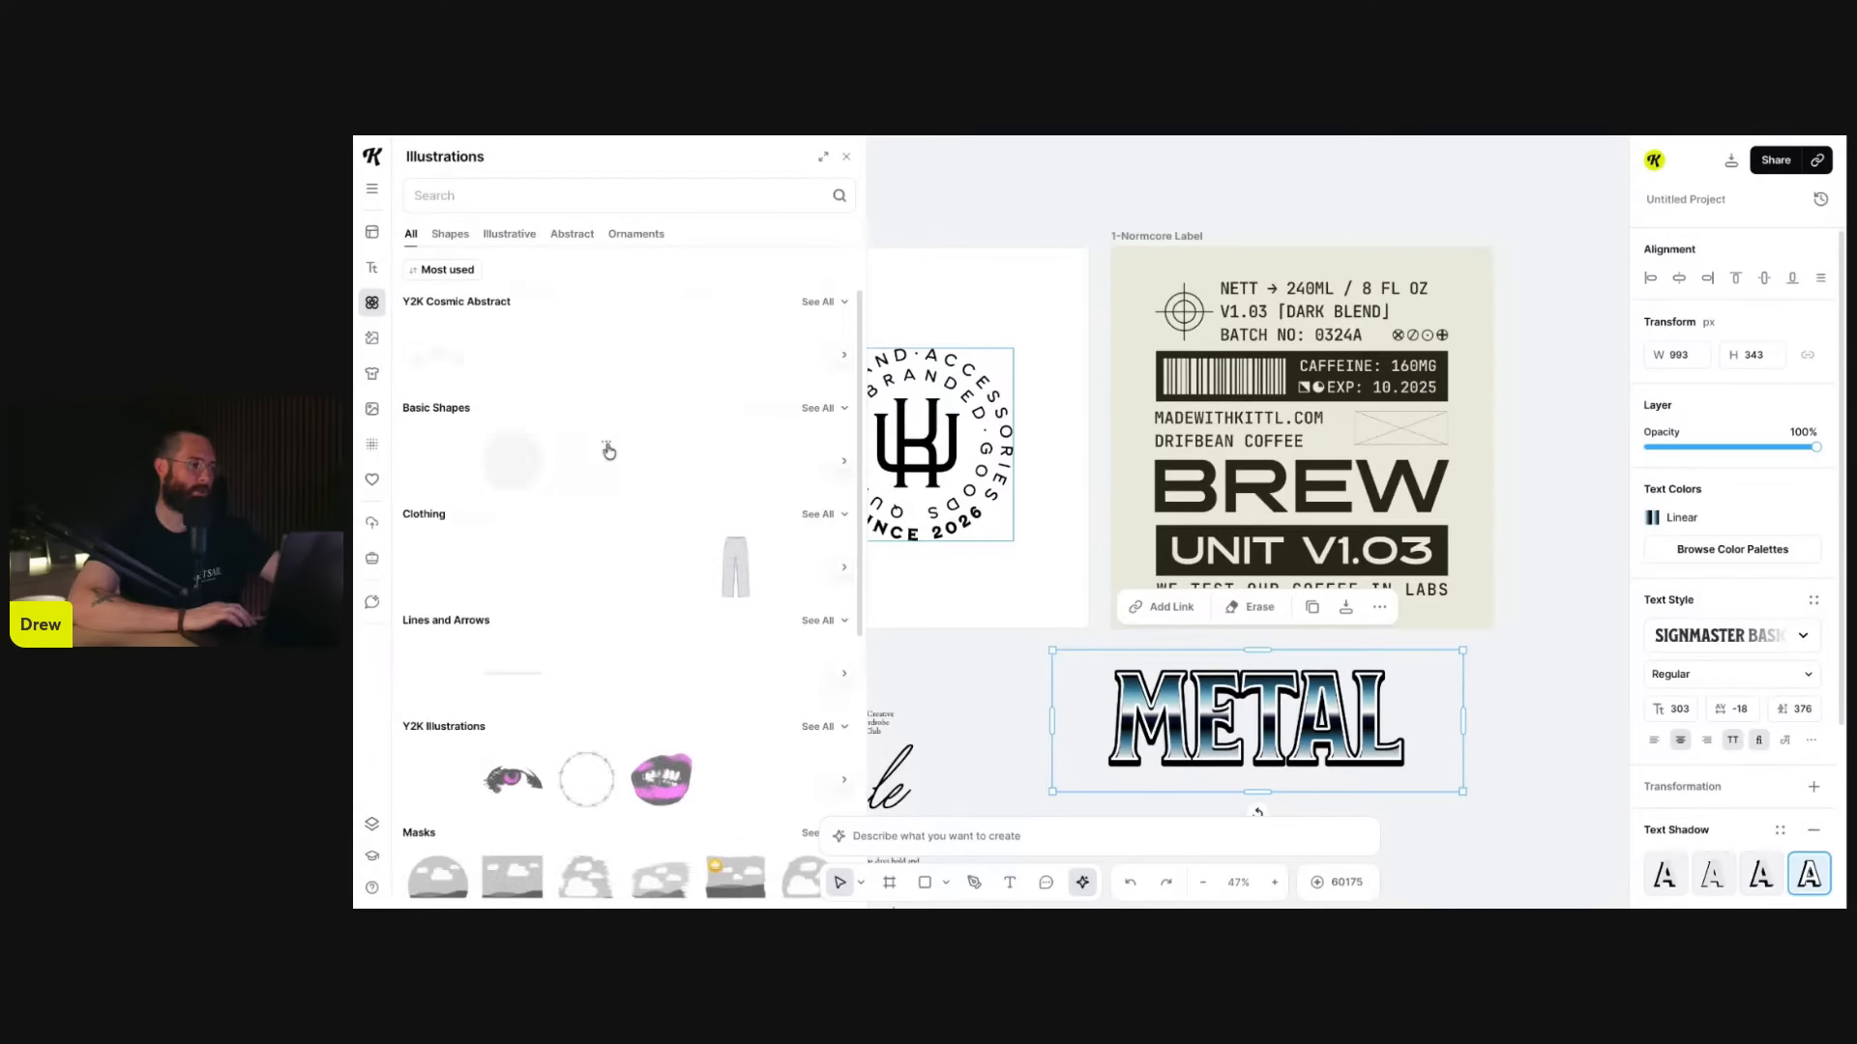
{"action": "left_click_drag", "start_coordinate": [867, 289], "coordinate": [802, 290]}
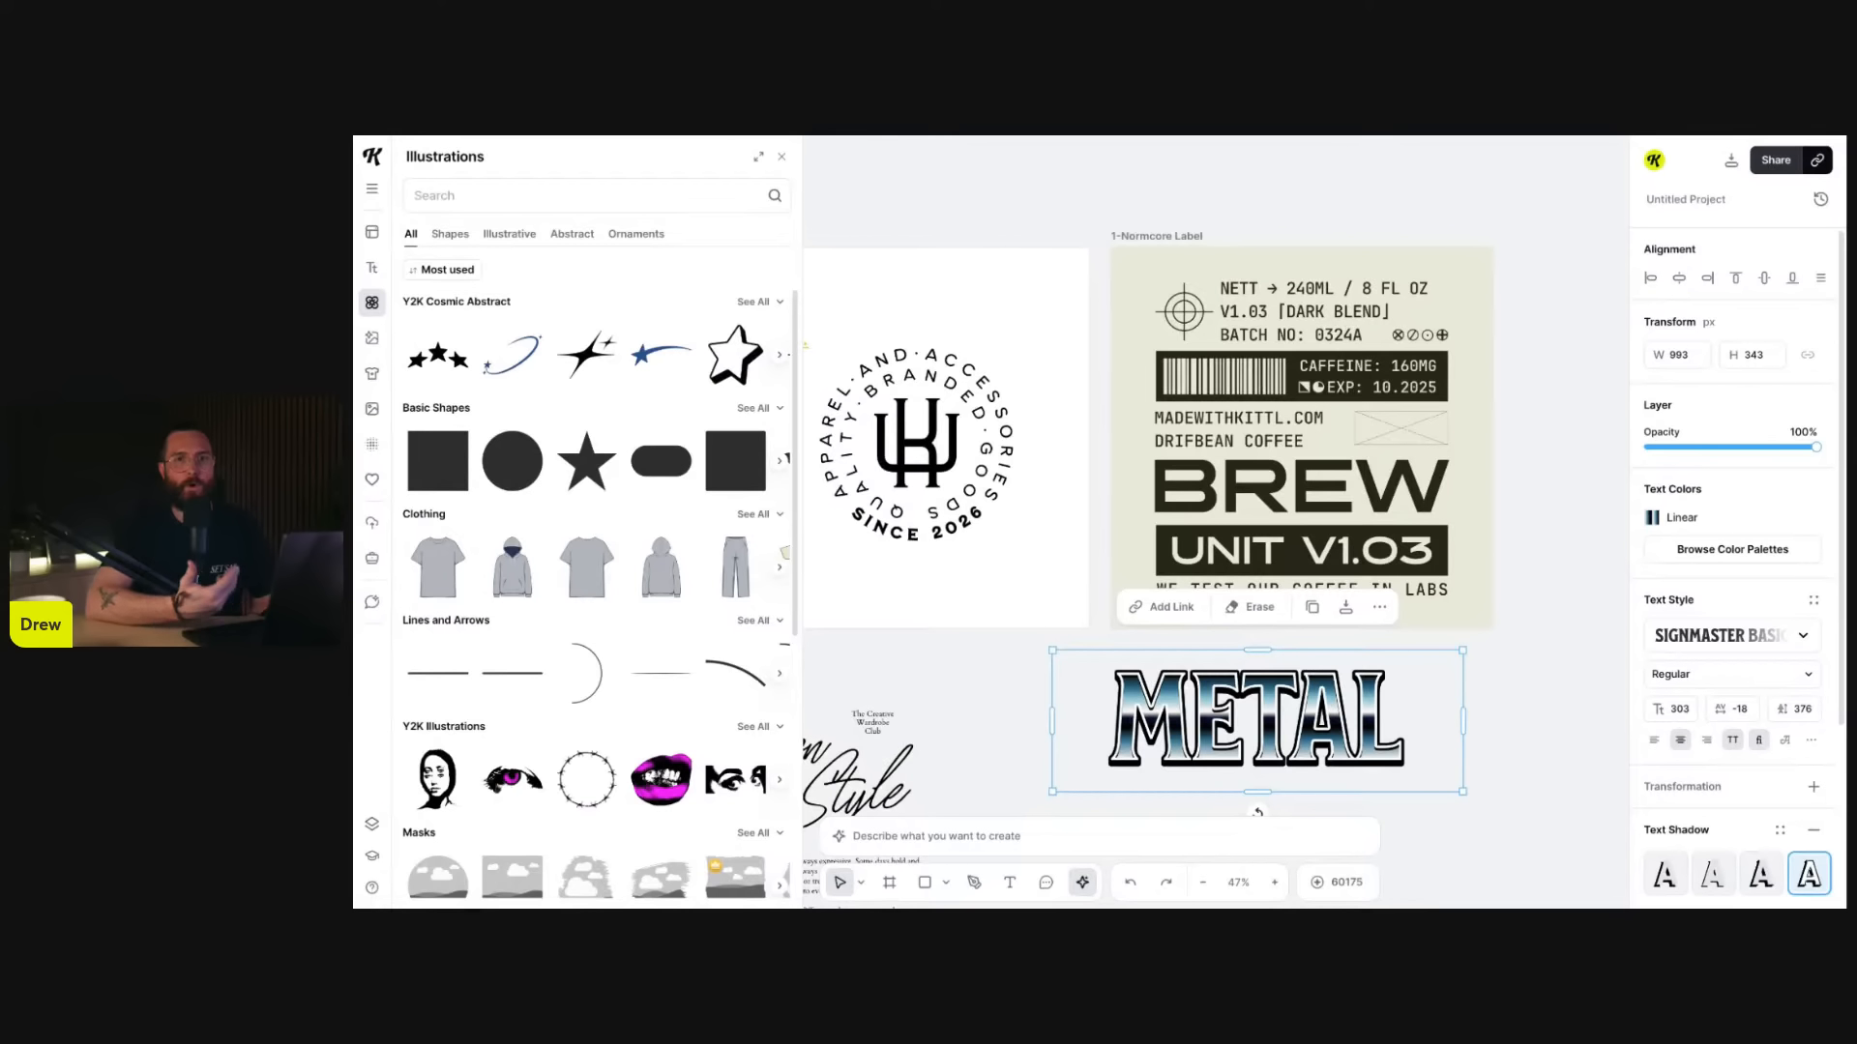
{"action": "scroll", "coordinate": [1242, 358], "scroll_direction": "left", "scroll_amount": 5}
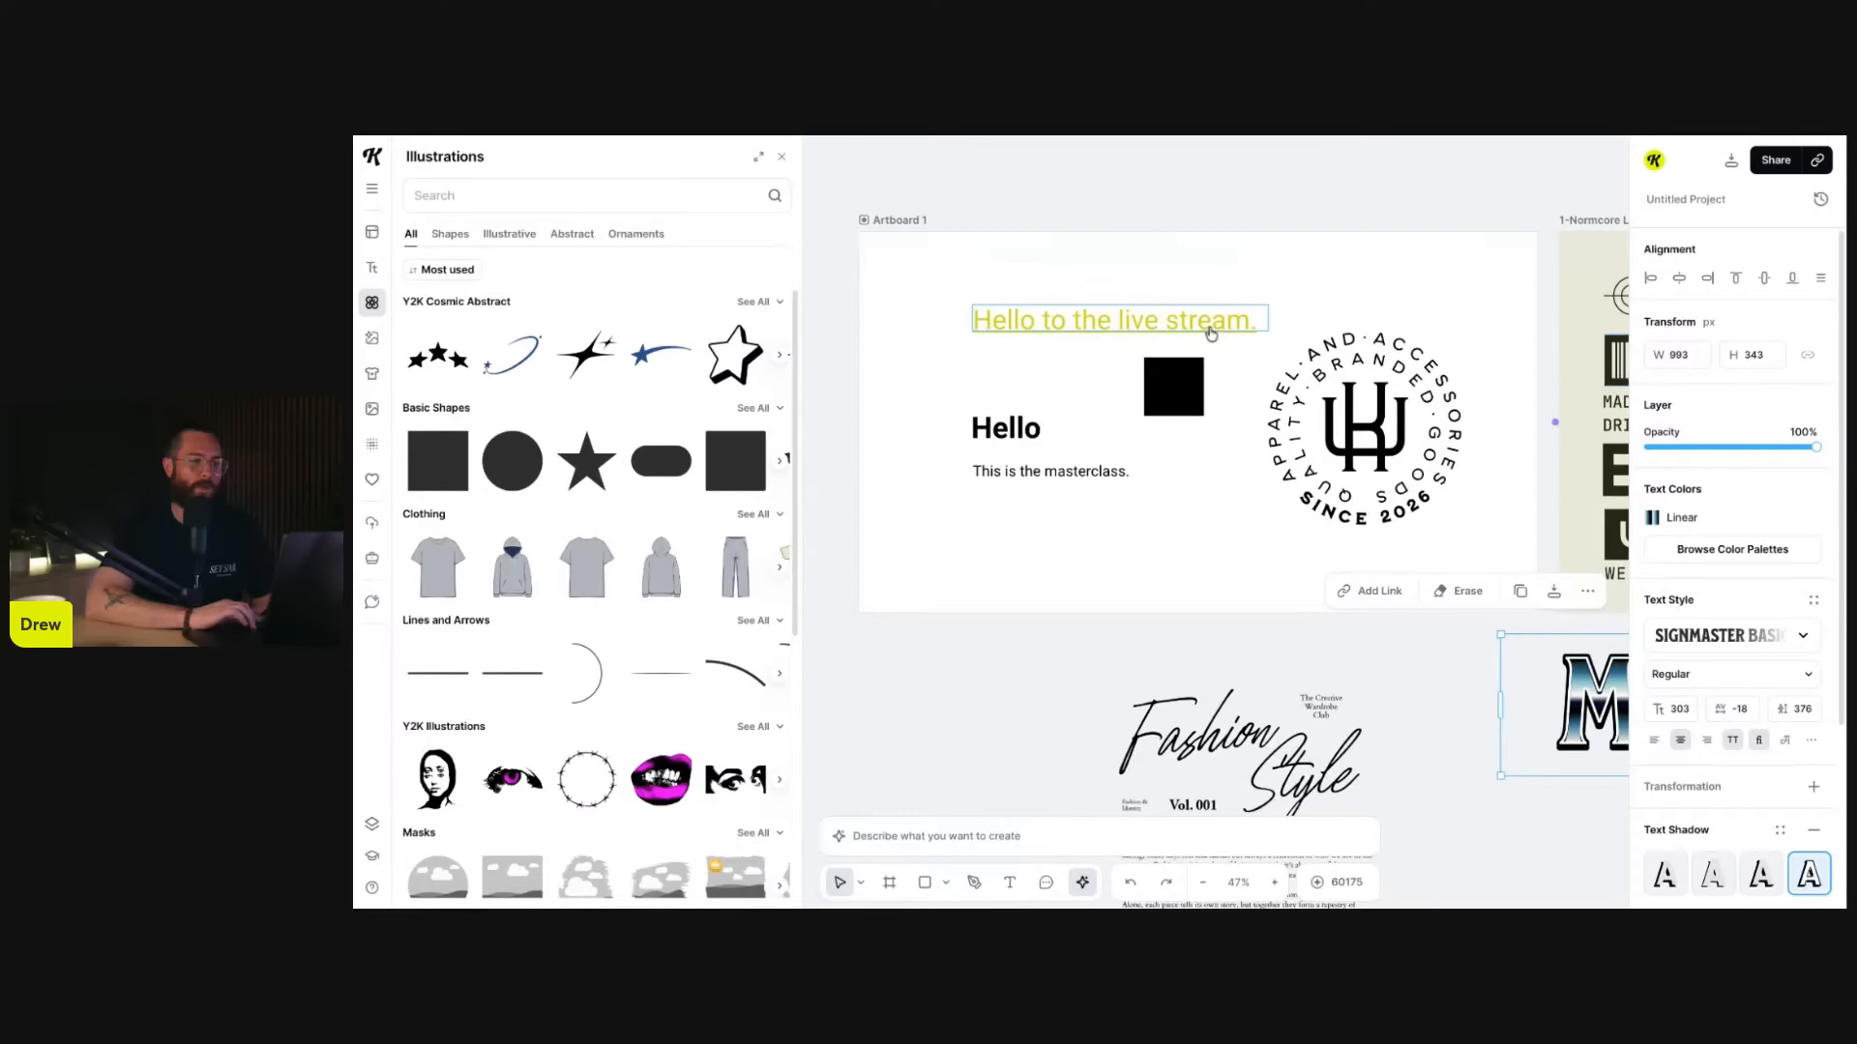
{"action": "scroll", "coordinate": [1248, 290], "scroll_direction": "right", "scroll_amount": 2}
{"action": "scroll", "coordinate": [1139, 305], "scroll_direction": "right", "scroll_amount": 1}
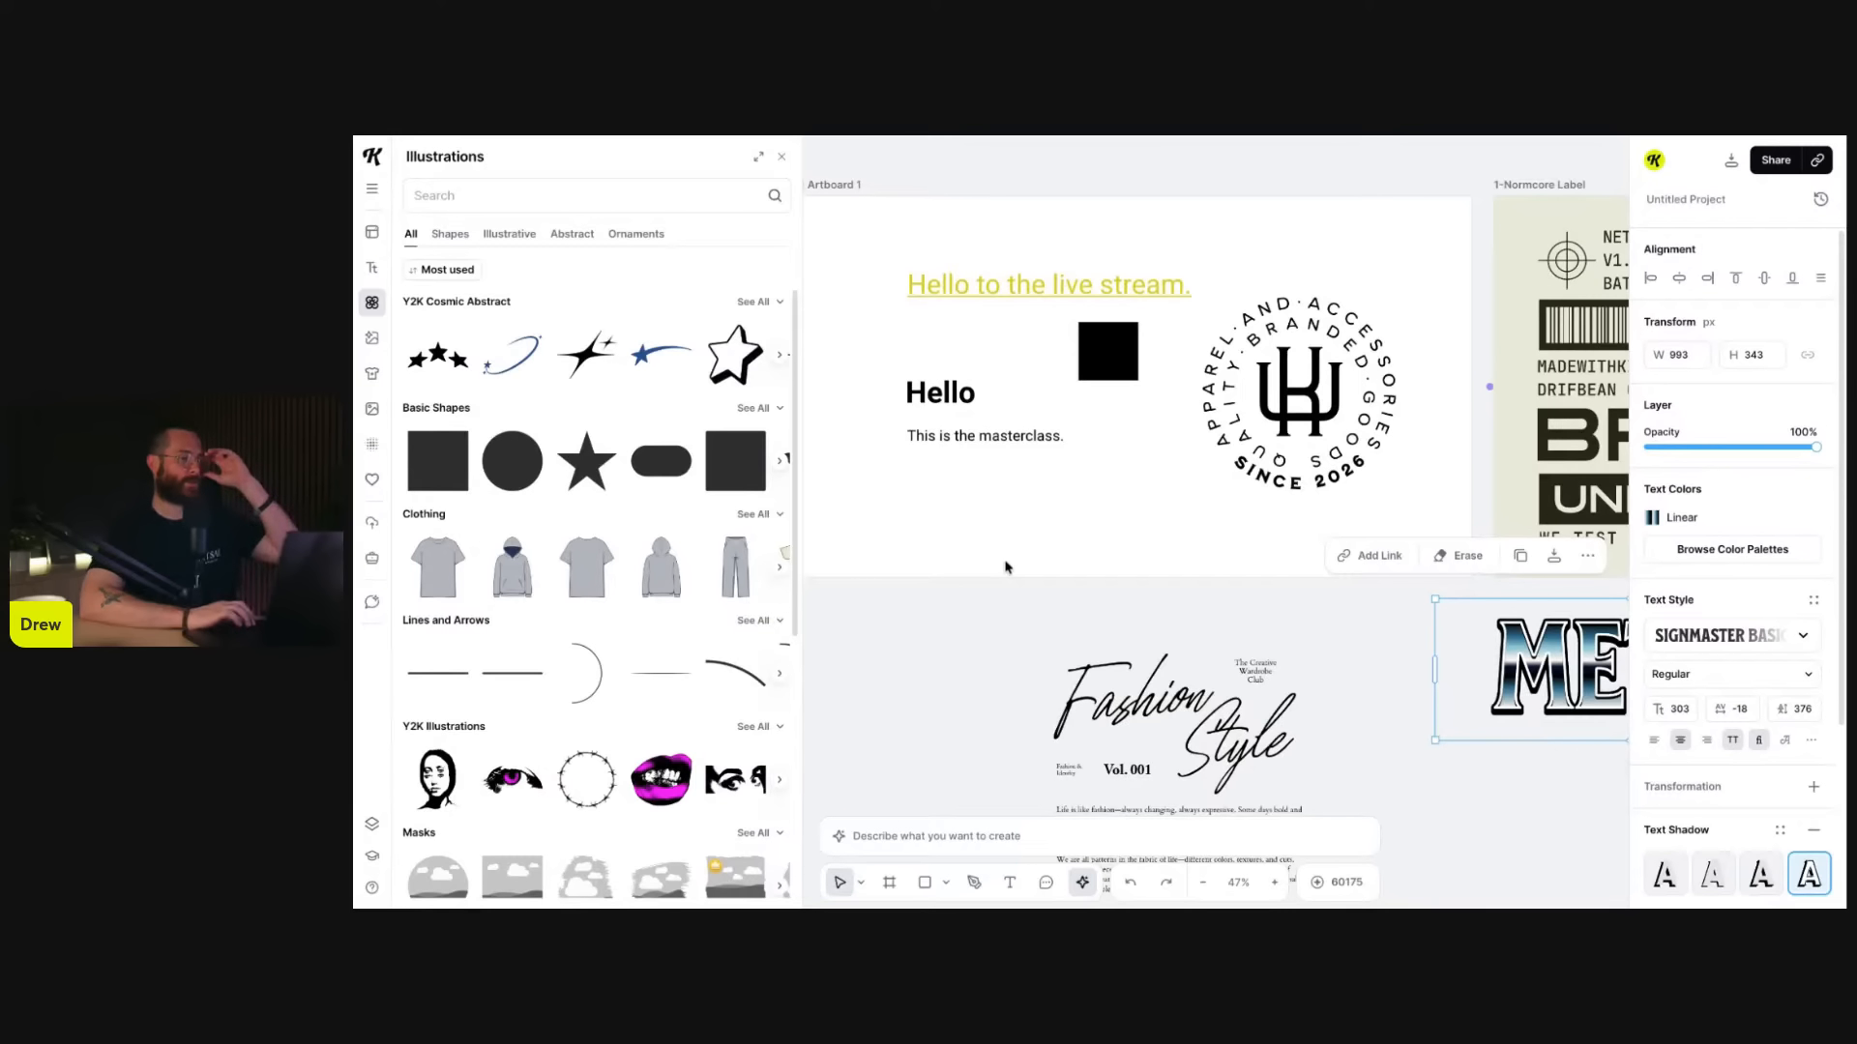
{"action": "left_click_drag", "start_coordinate": [799, 426], "coordinate": [881, 436]}
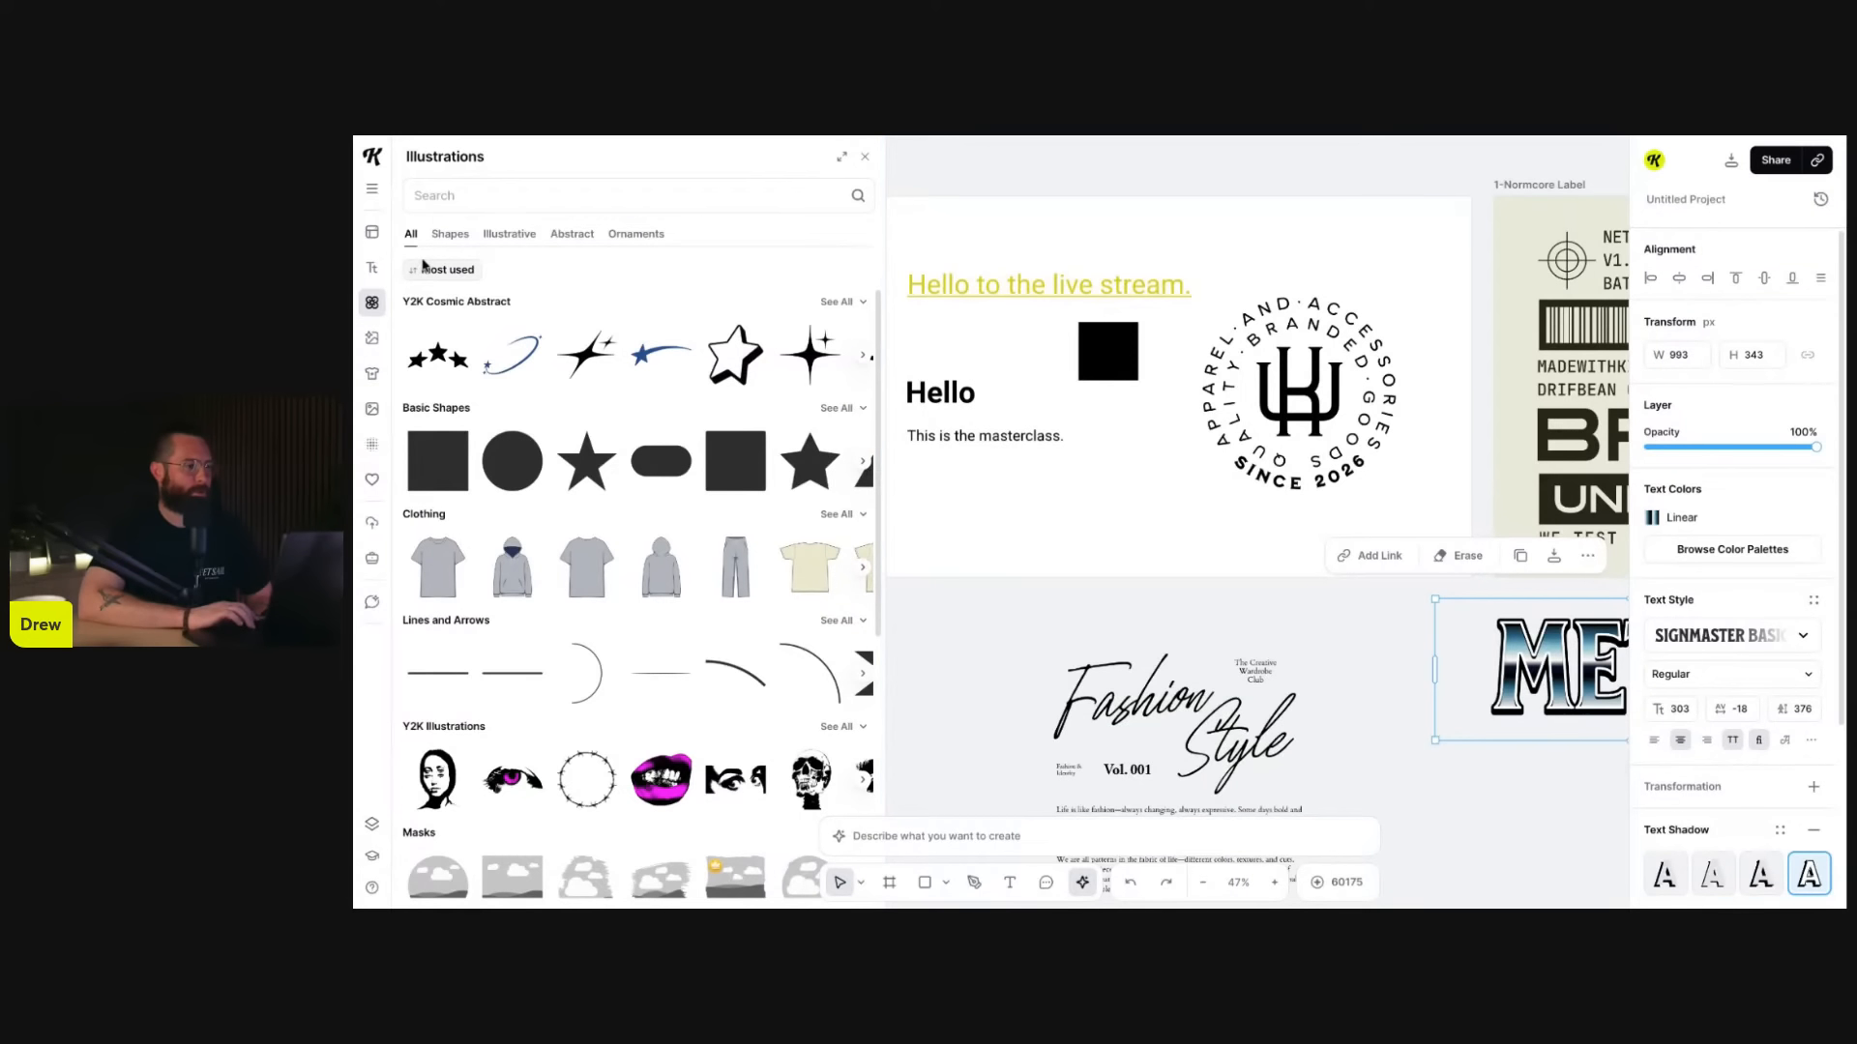
- Search the illustrations library for "coffee" and limit the results to the Illustrative category
{"action": "left_click", "coordinate": [462, 201]}
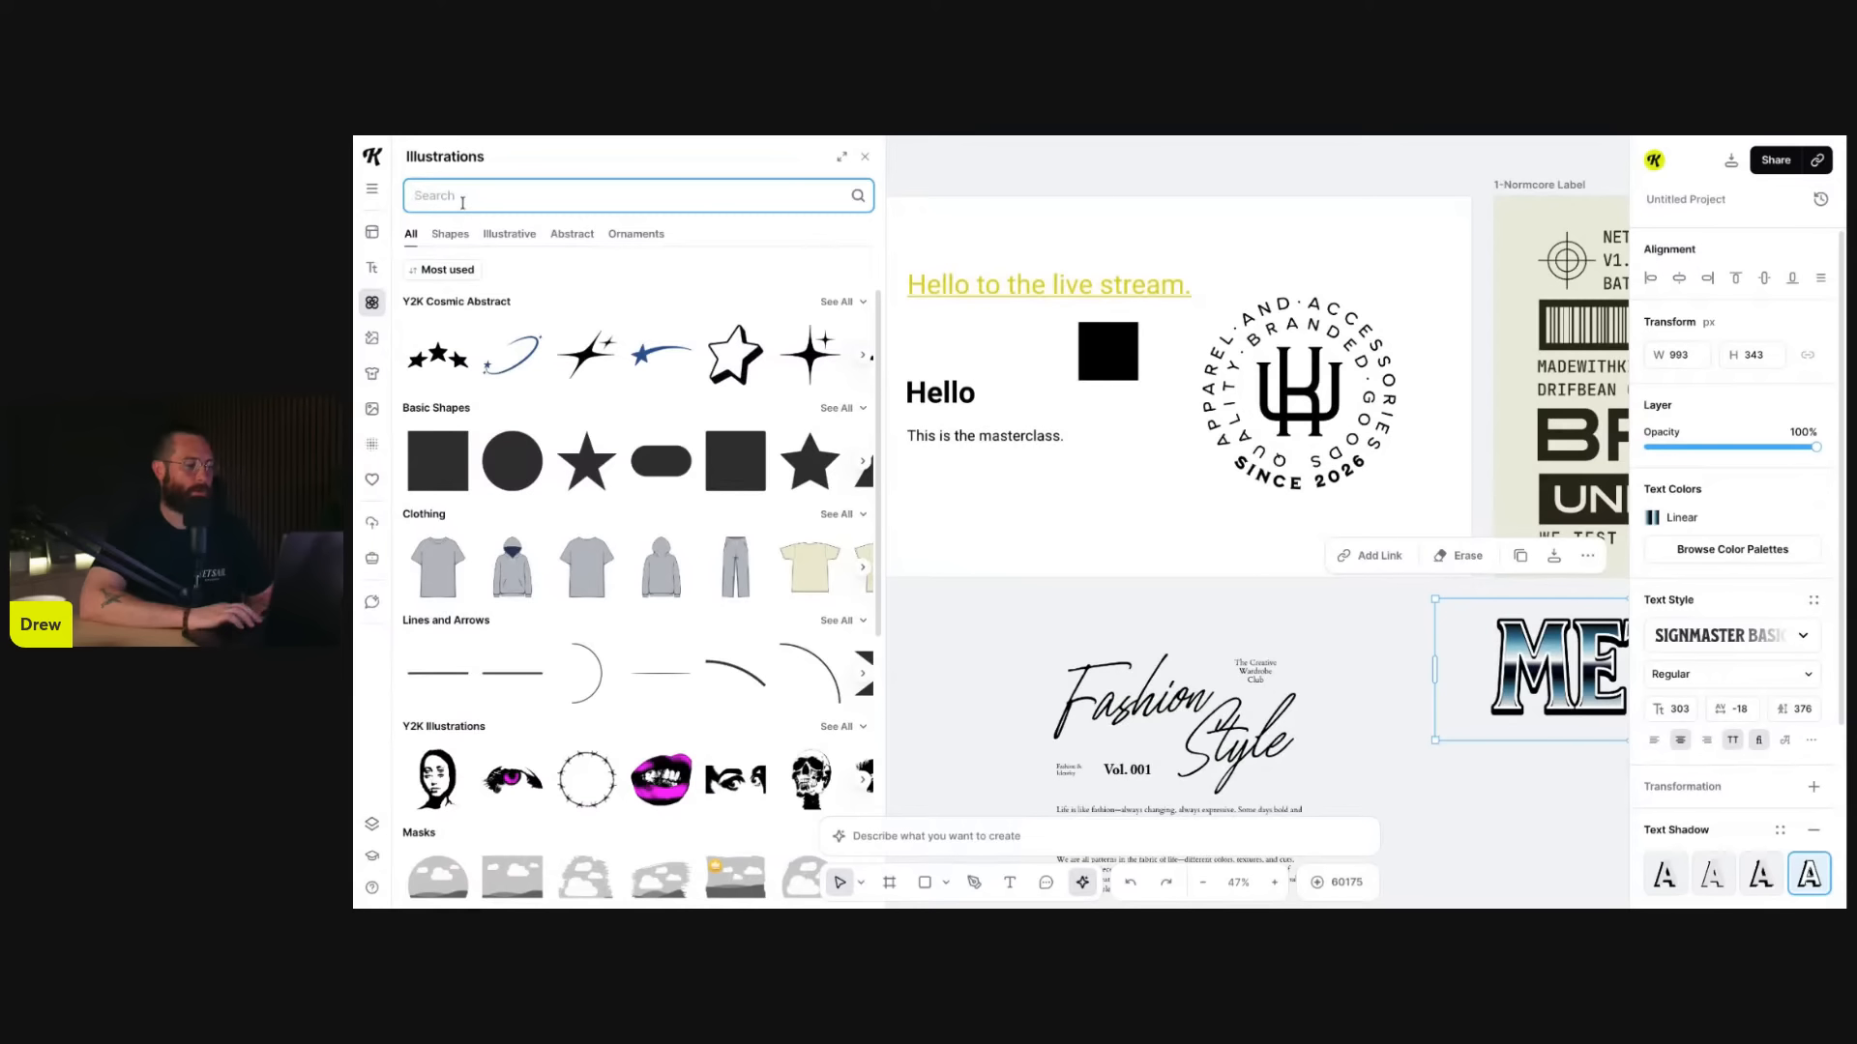
{"action": "type", "text": "c"}
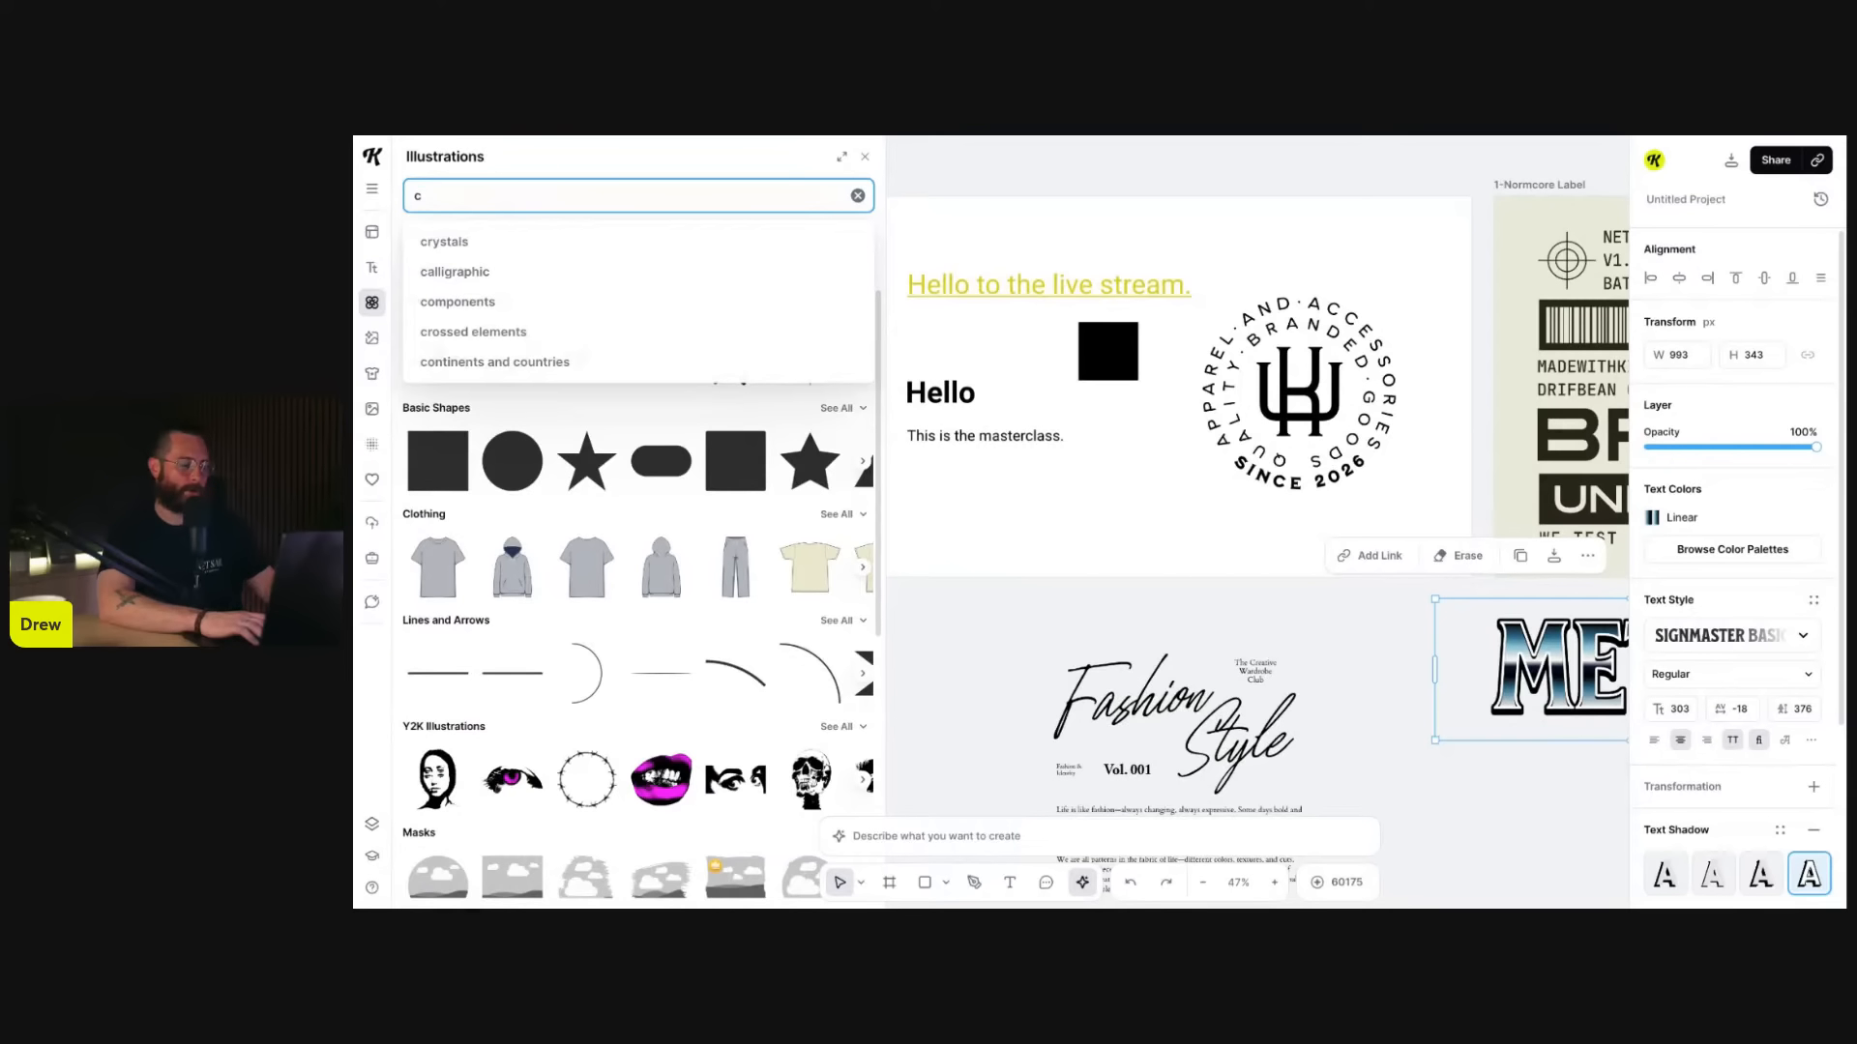
{"action": "type", "text": "offee"}
{"action": "key", "text": "Return"}
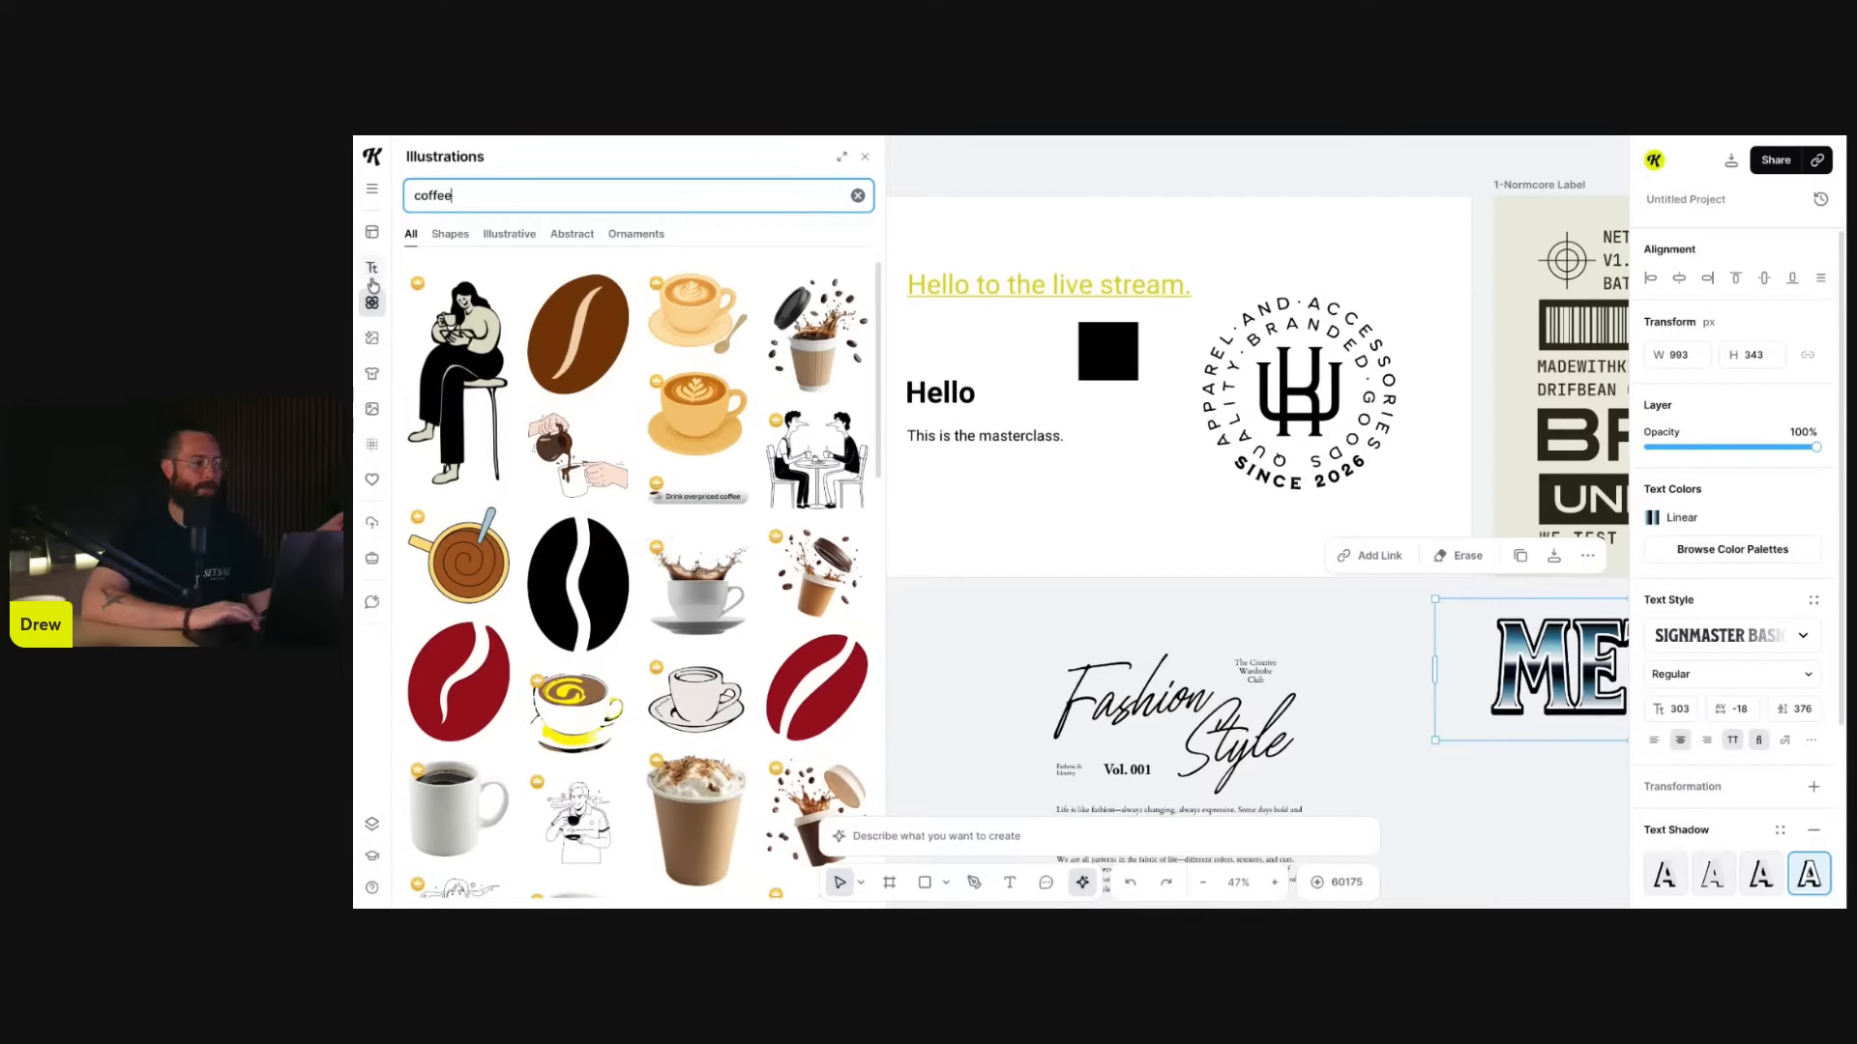
{"action": "left_click", "coordinate": [496, 201]}
{"action": "left_click", "coordinate": [733, 175]}
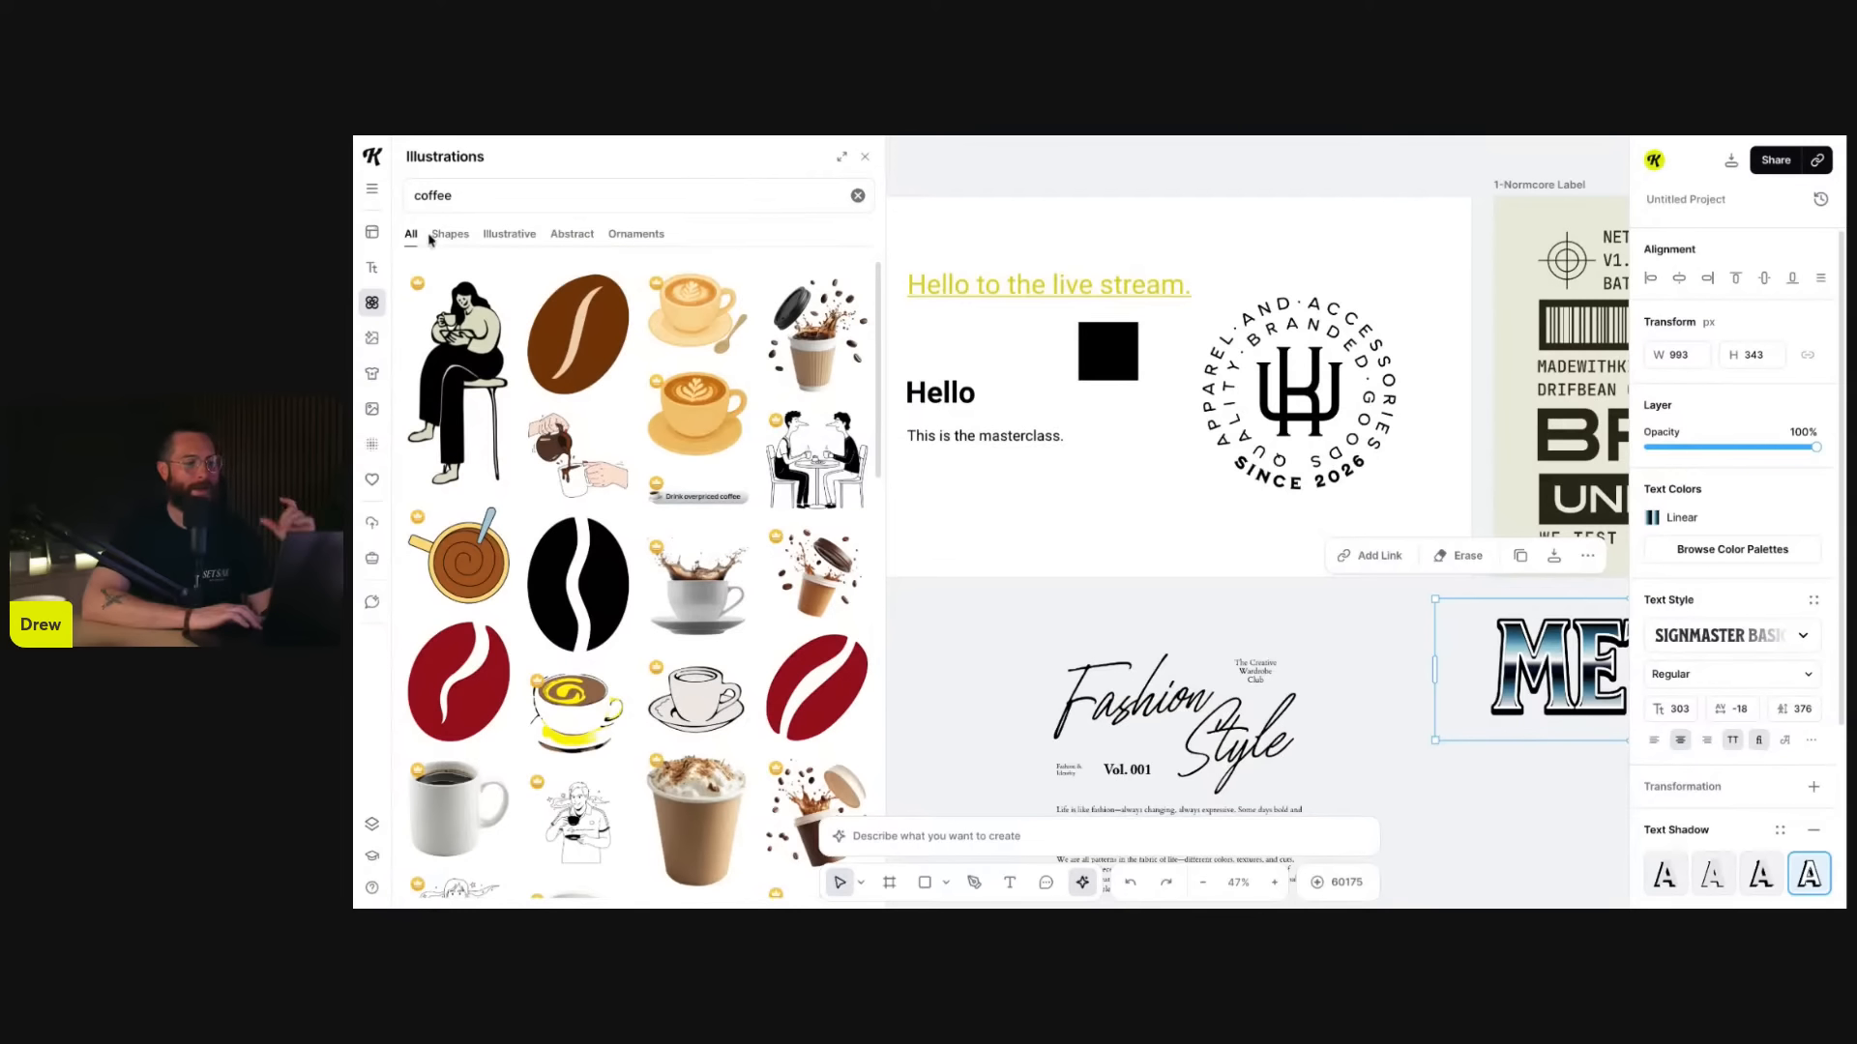
{"action": "left_click", "coordinate": [512, 244]}
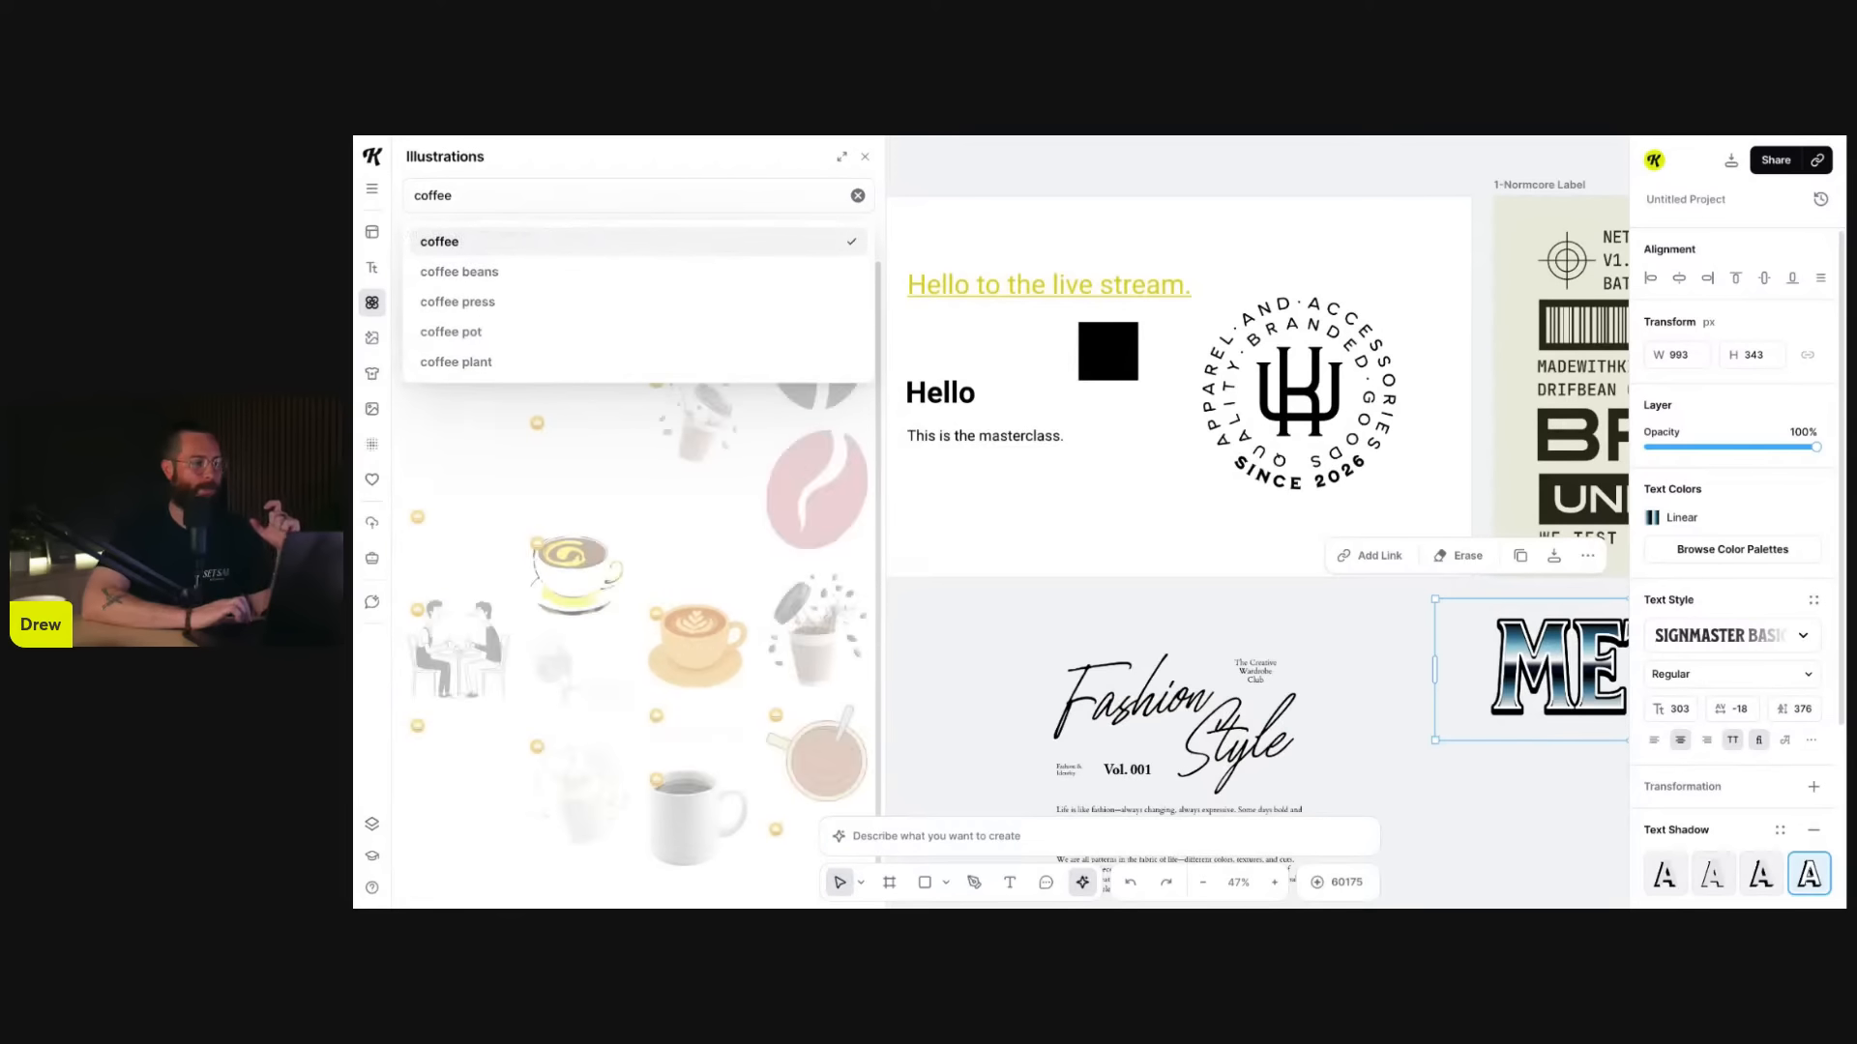
{"action": "left_click", "coordinate": [633, 175]}
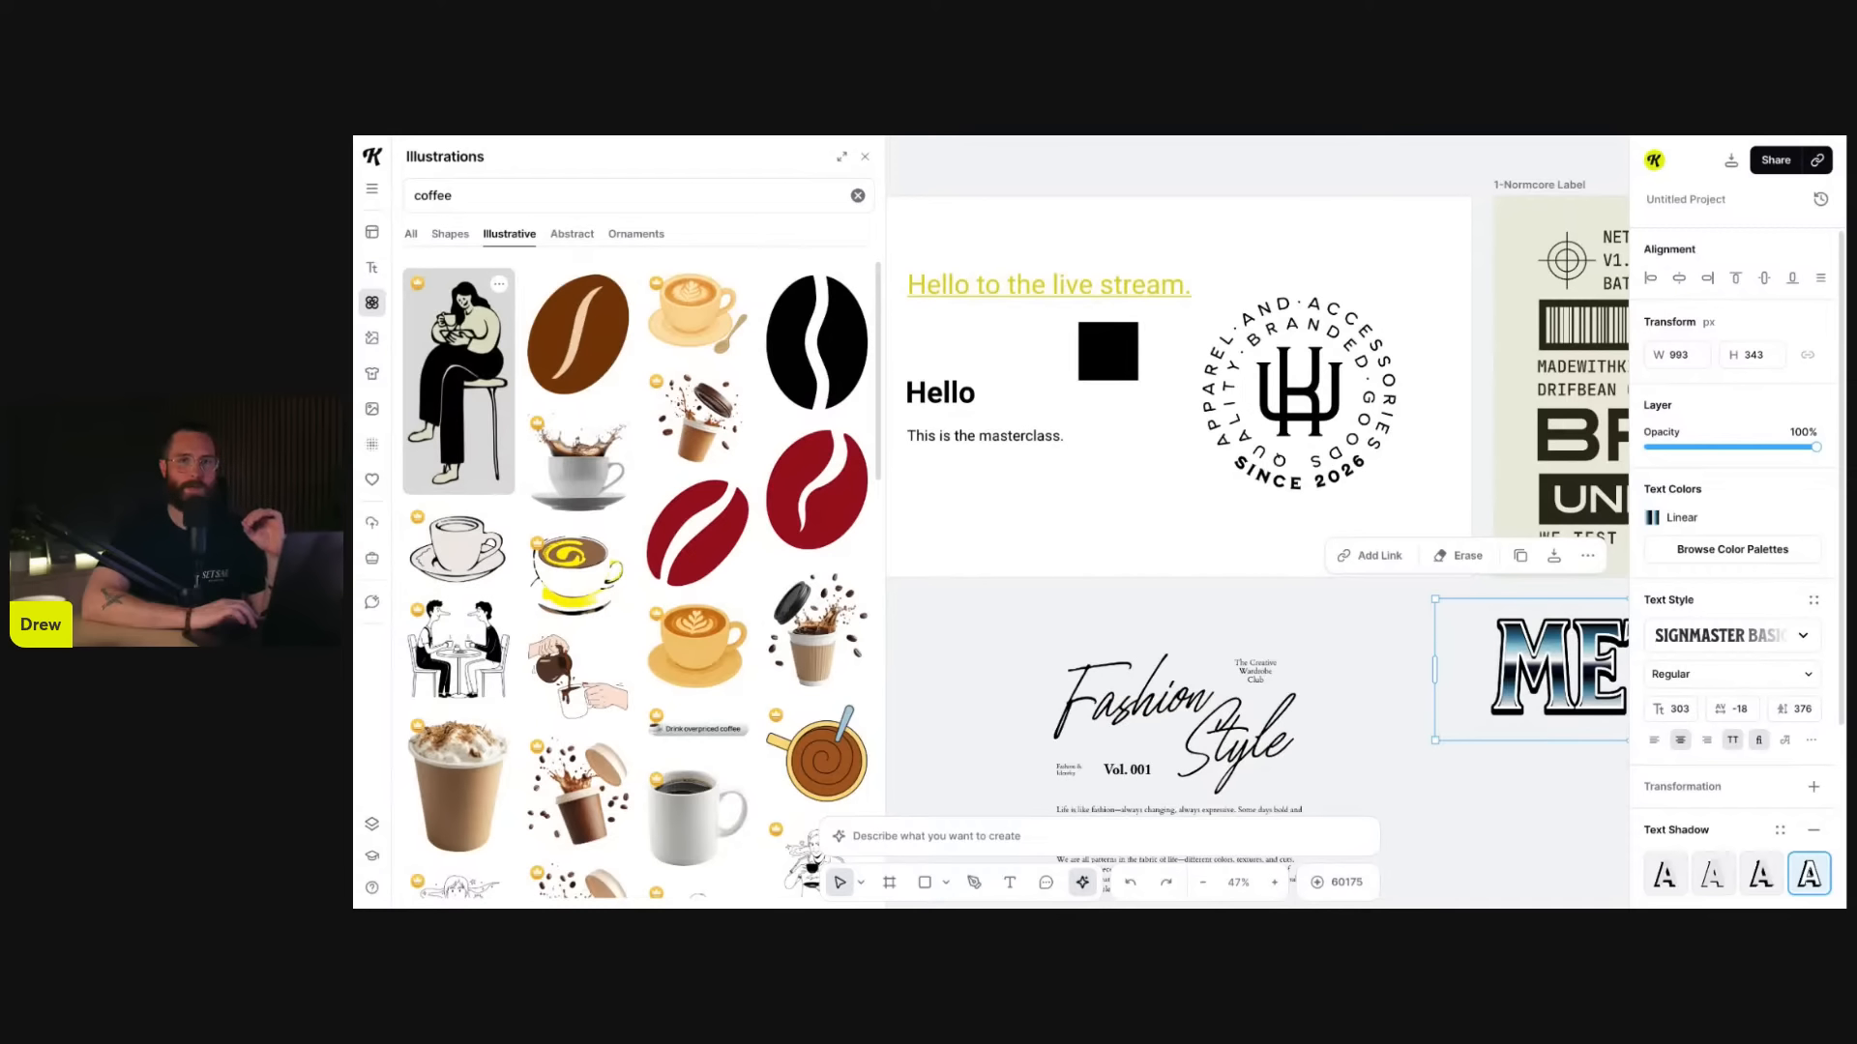
- Show all tags of the woman sitting on a stool, then browse the Restaurant People Doodles collection she belongs to
{"action": "left_click", "coordinate": [498, 284]}
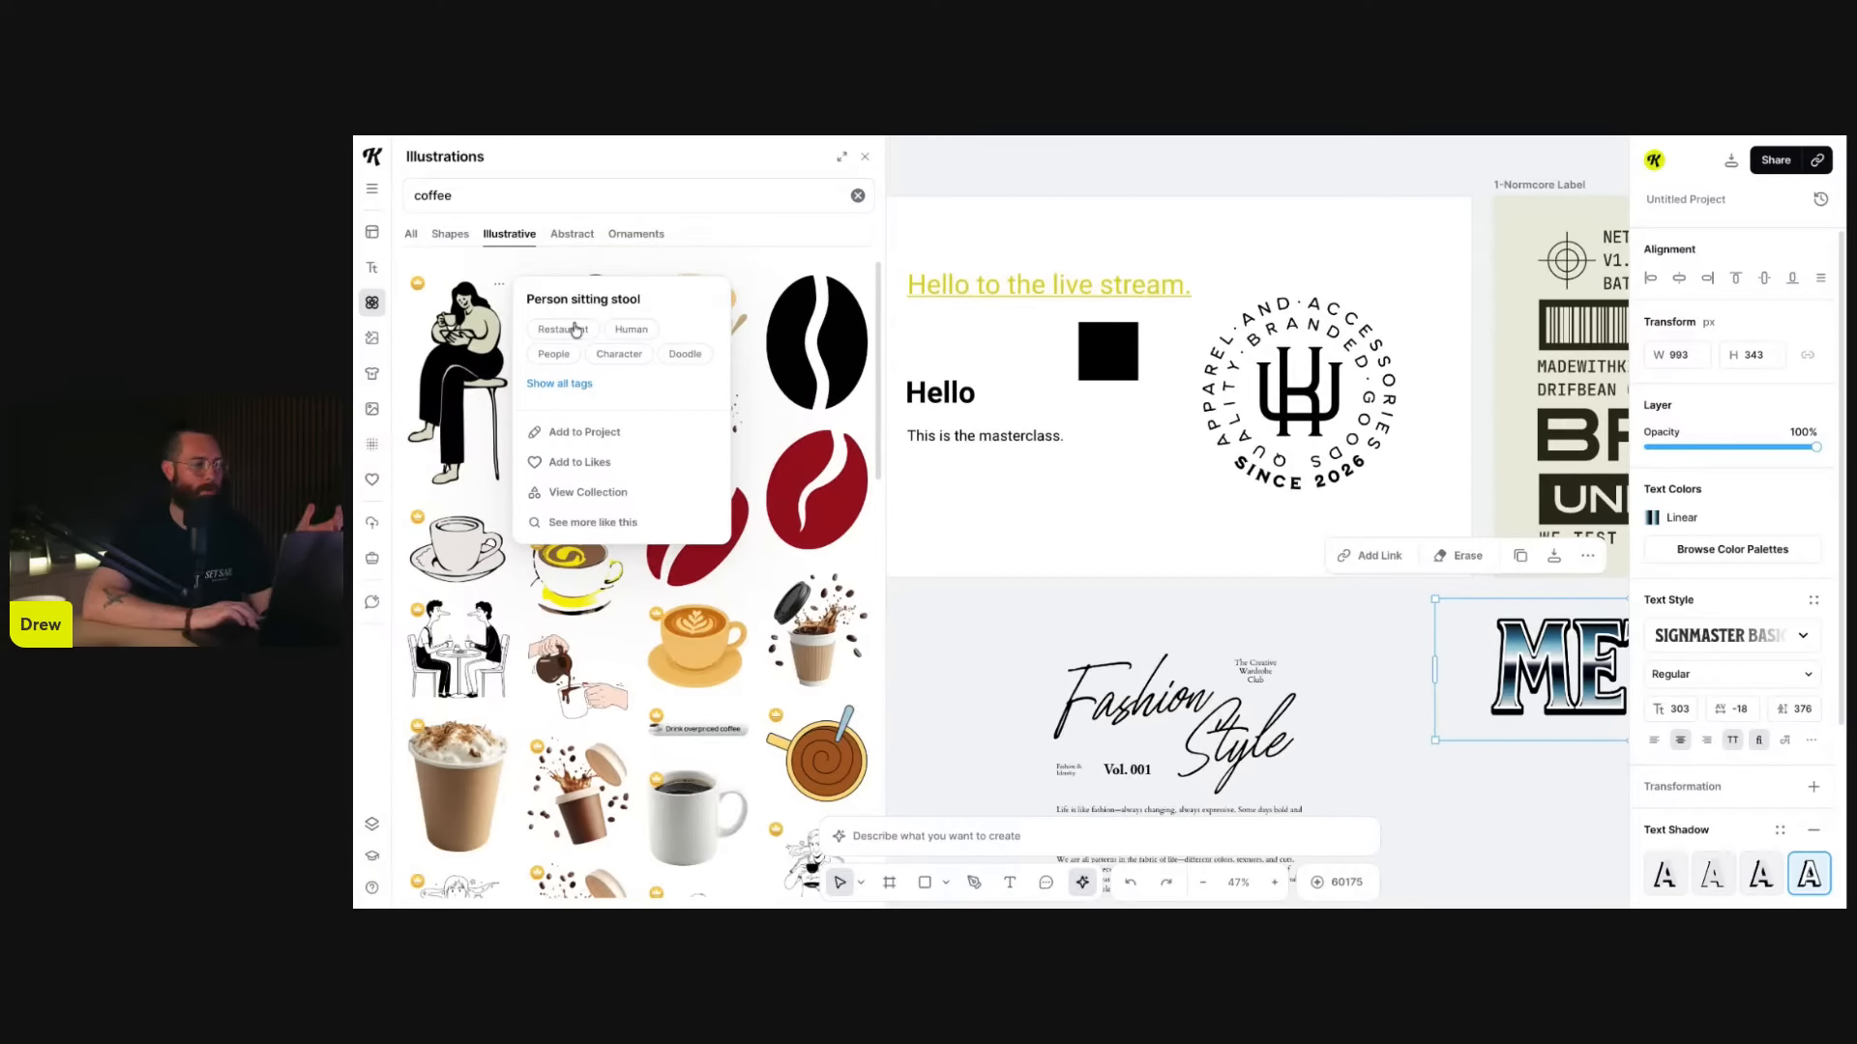
{"action": "left_click", "coordinate": [556, 383]}
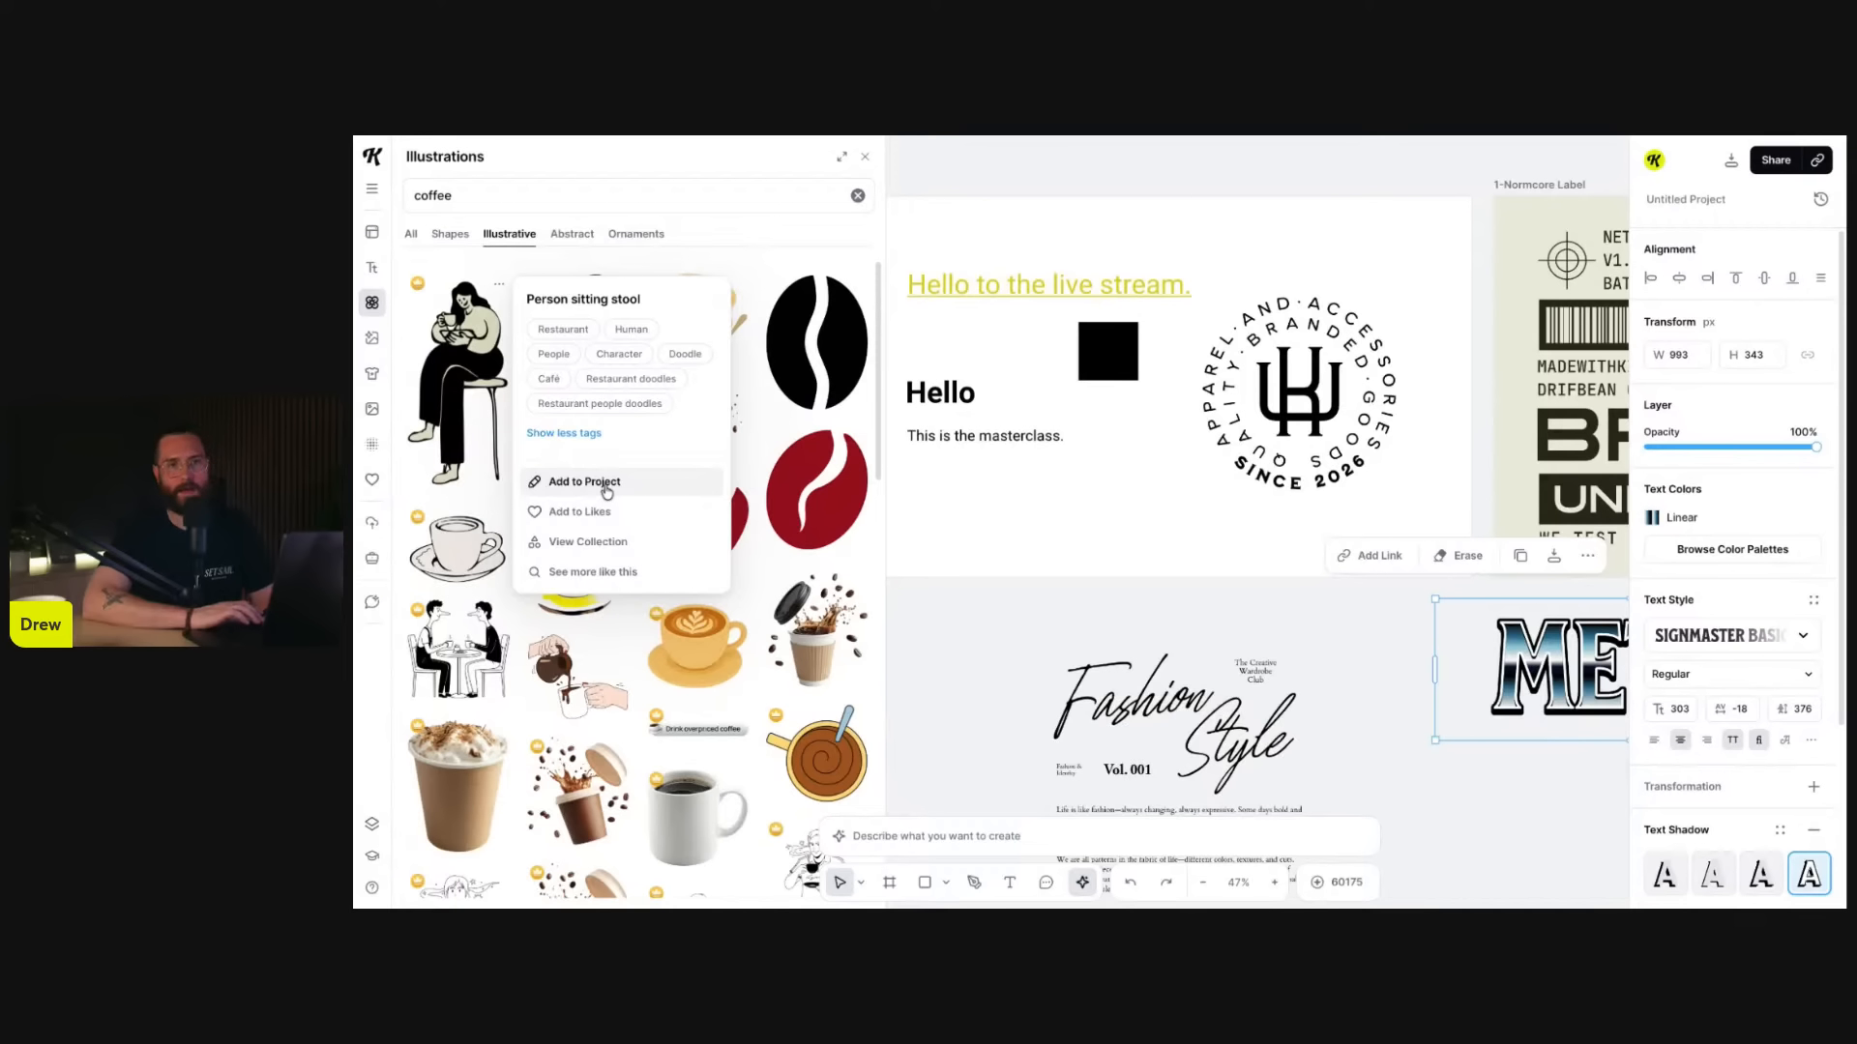
{"action": "left_click", "coordinate": [579, 547]}
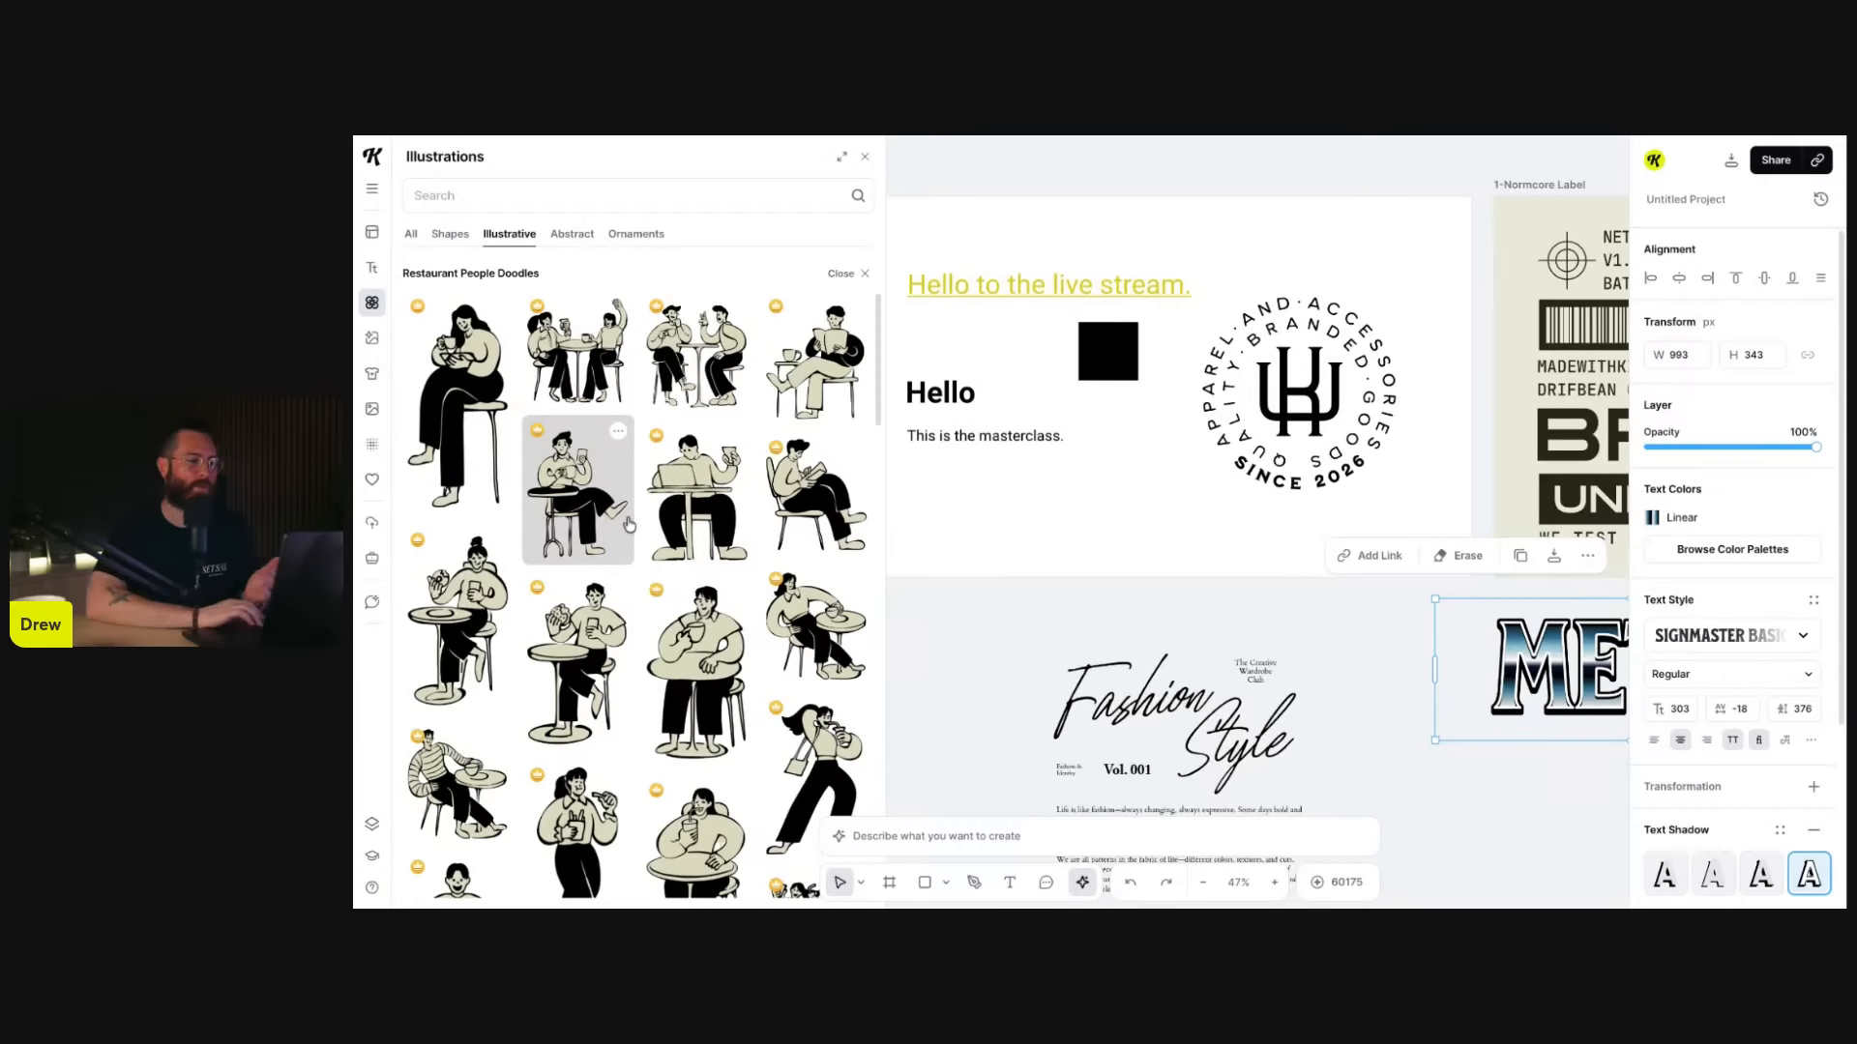
{"action": "scroll", "coordinate": [722, 673], "scroll_direction": "down", "scroll_amount": 3}
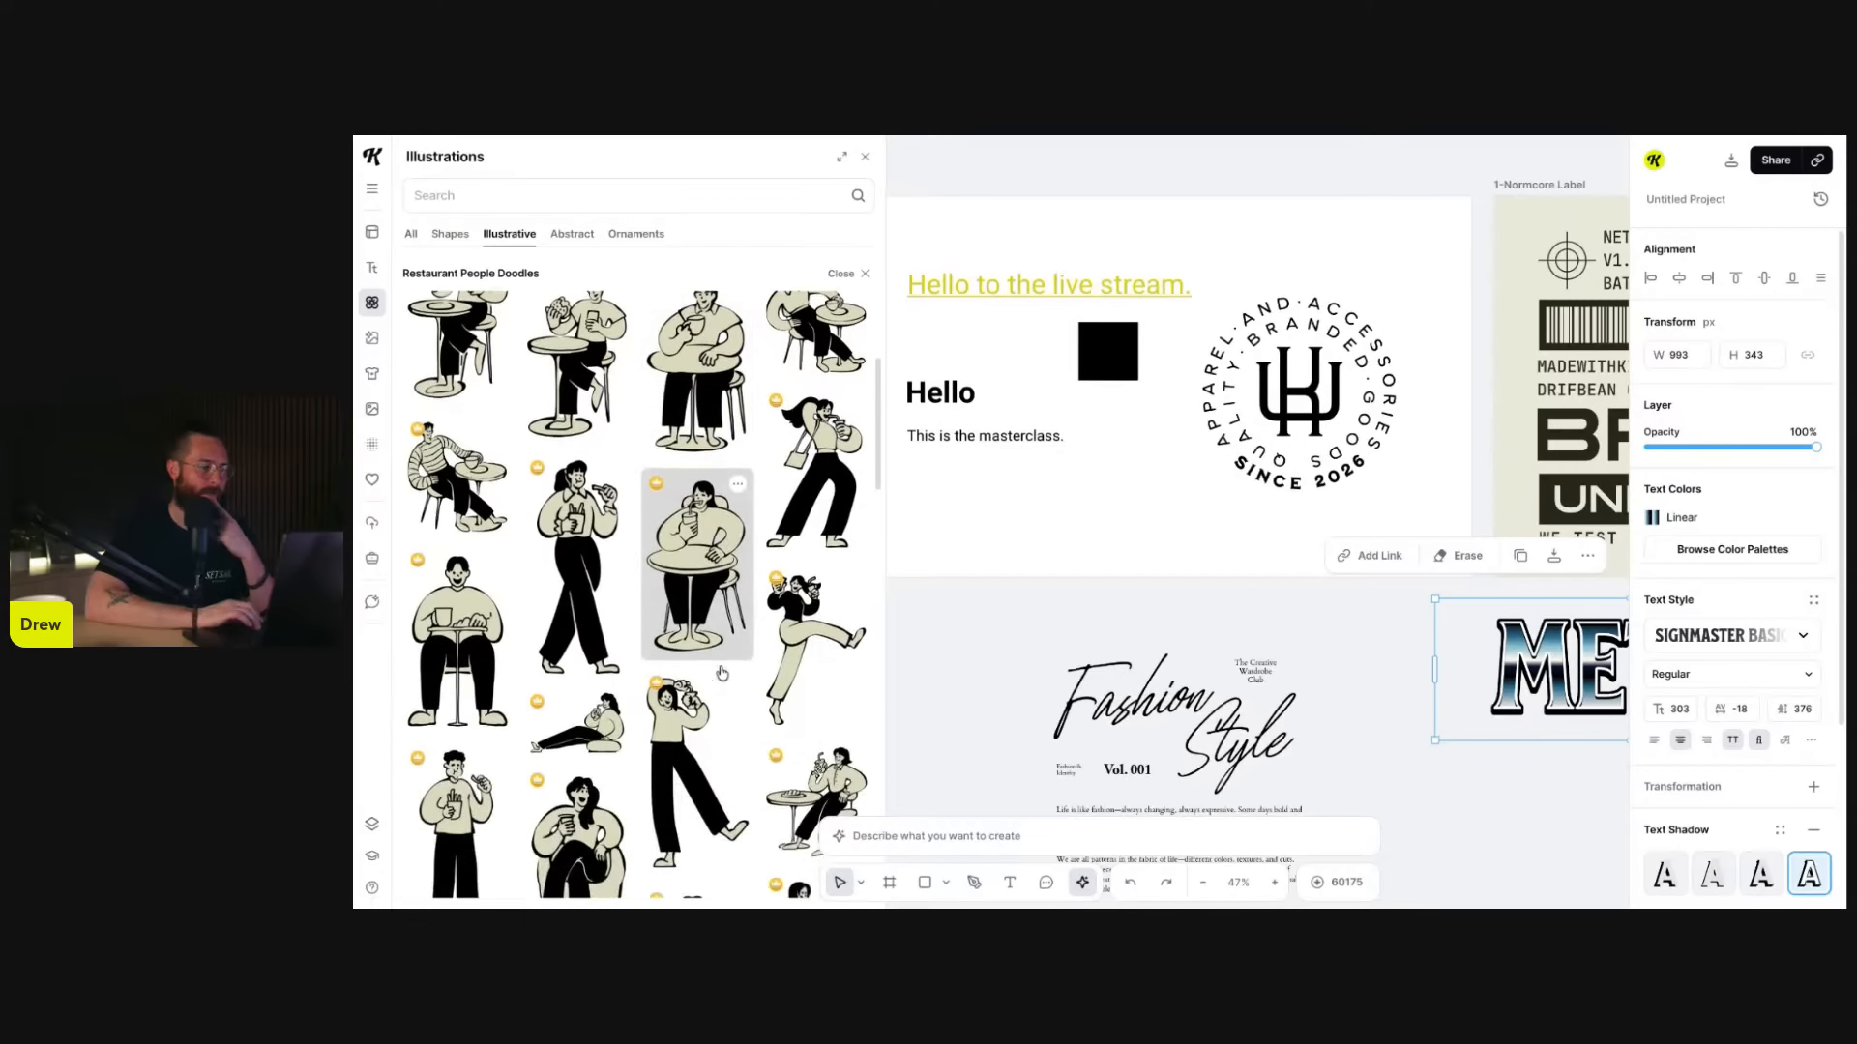
{"action": "scroll", "coordinate": [638, 714], "scroll_direction": "down", "scroll_amount": 1}
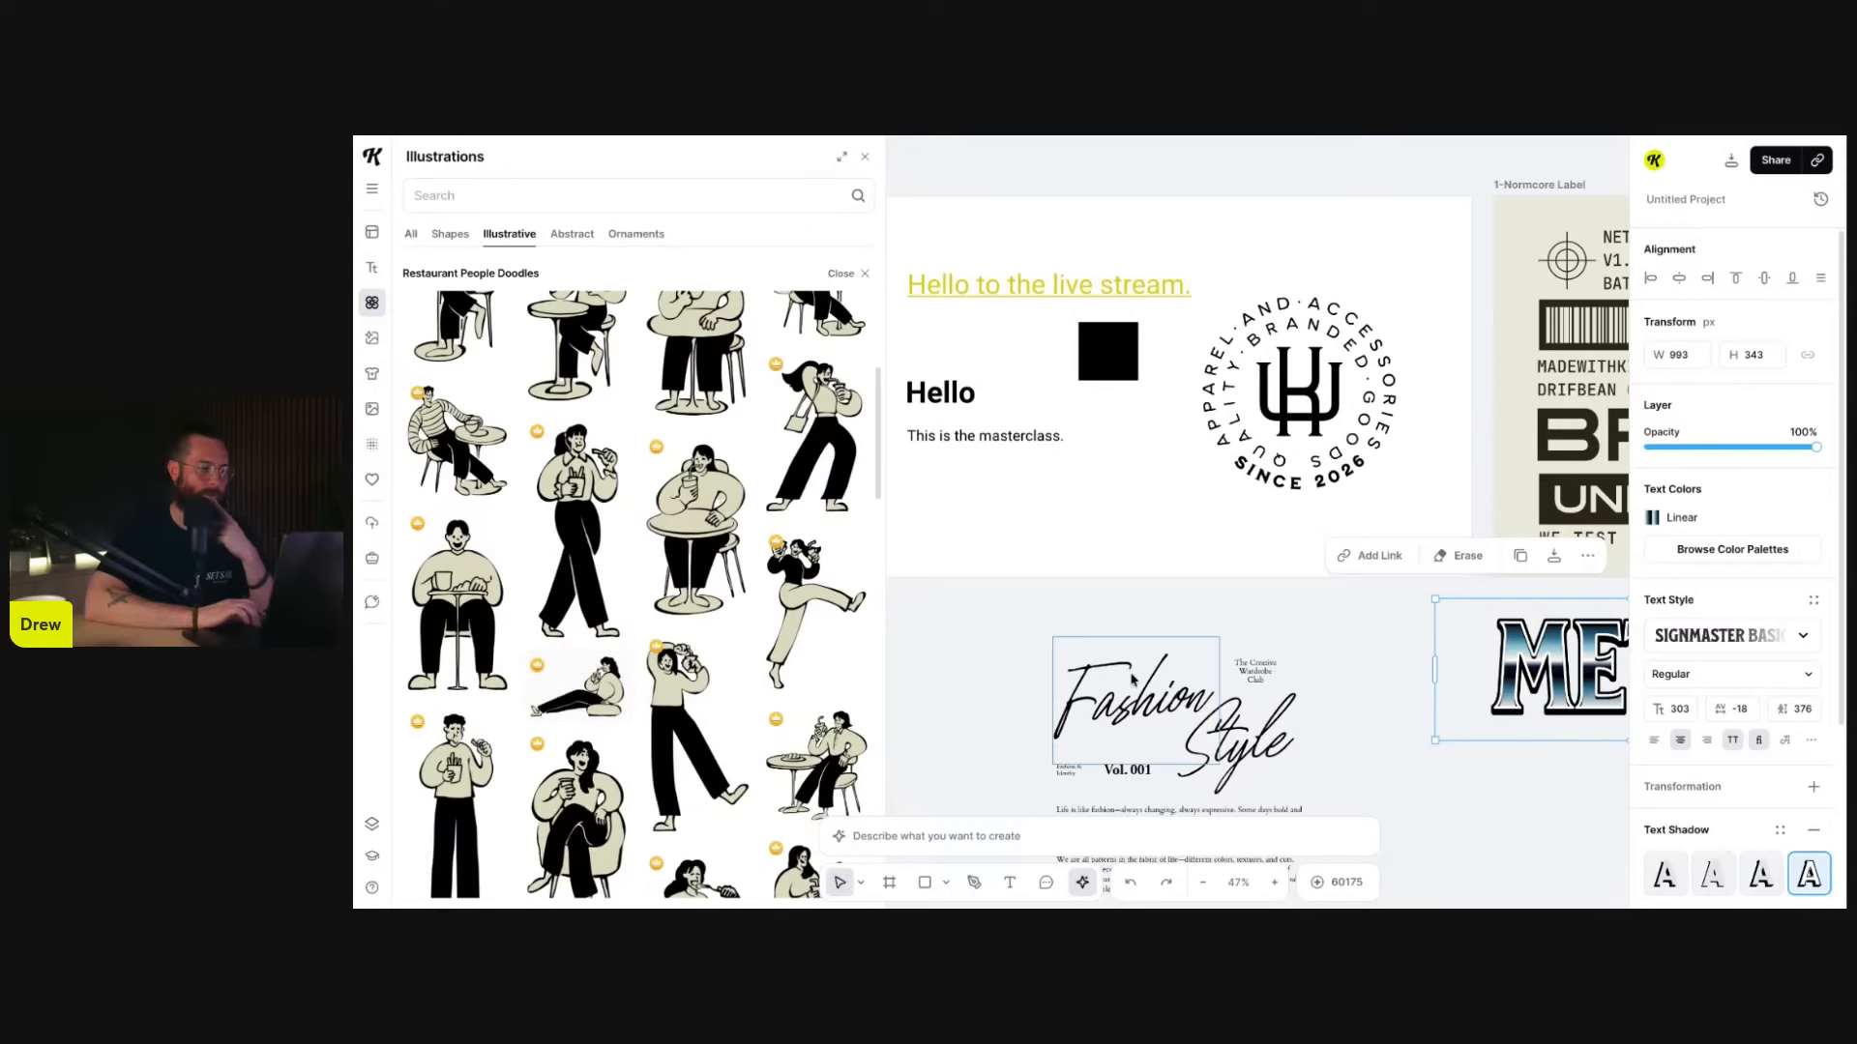
- Add the illustration of the reclining woman with a drink and place it above Artboard 1
{"action": "left_click_drag", "start_coordinate": [1114, 578], "coordinate": [1199, 271]}
{"action": "scroll", "coordinate": [1205, 298], "scroll_direction": "up", "scroll_amount": 2}
{"action": "left_click_drag", "start_coordinate": [1147, 392], "coordinate": [1145, 222]}
{"action": "scroll", "coordinate": [1068, 532], "scroll_direction": "up", "scroll_amount": 1}
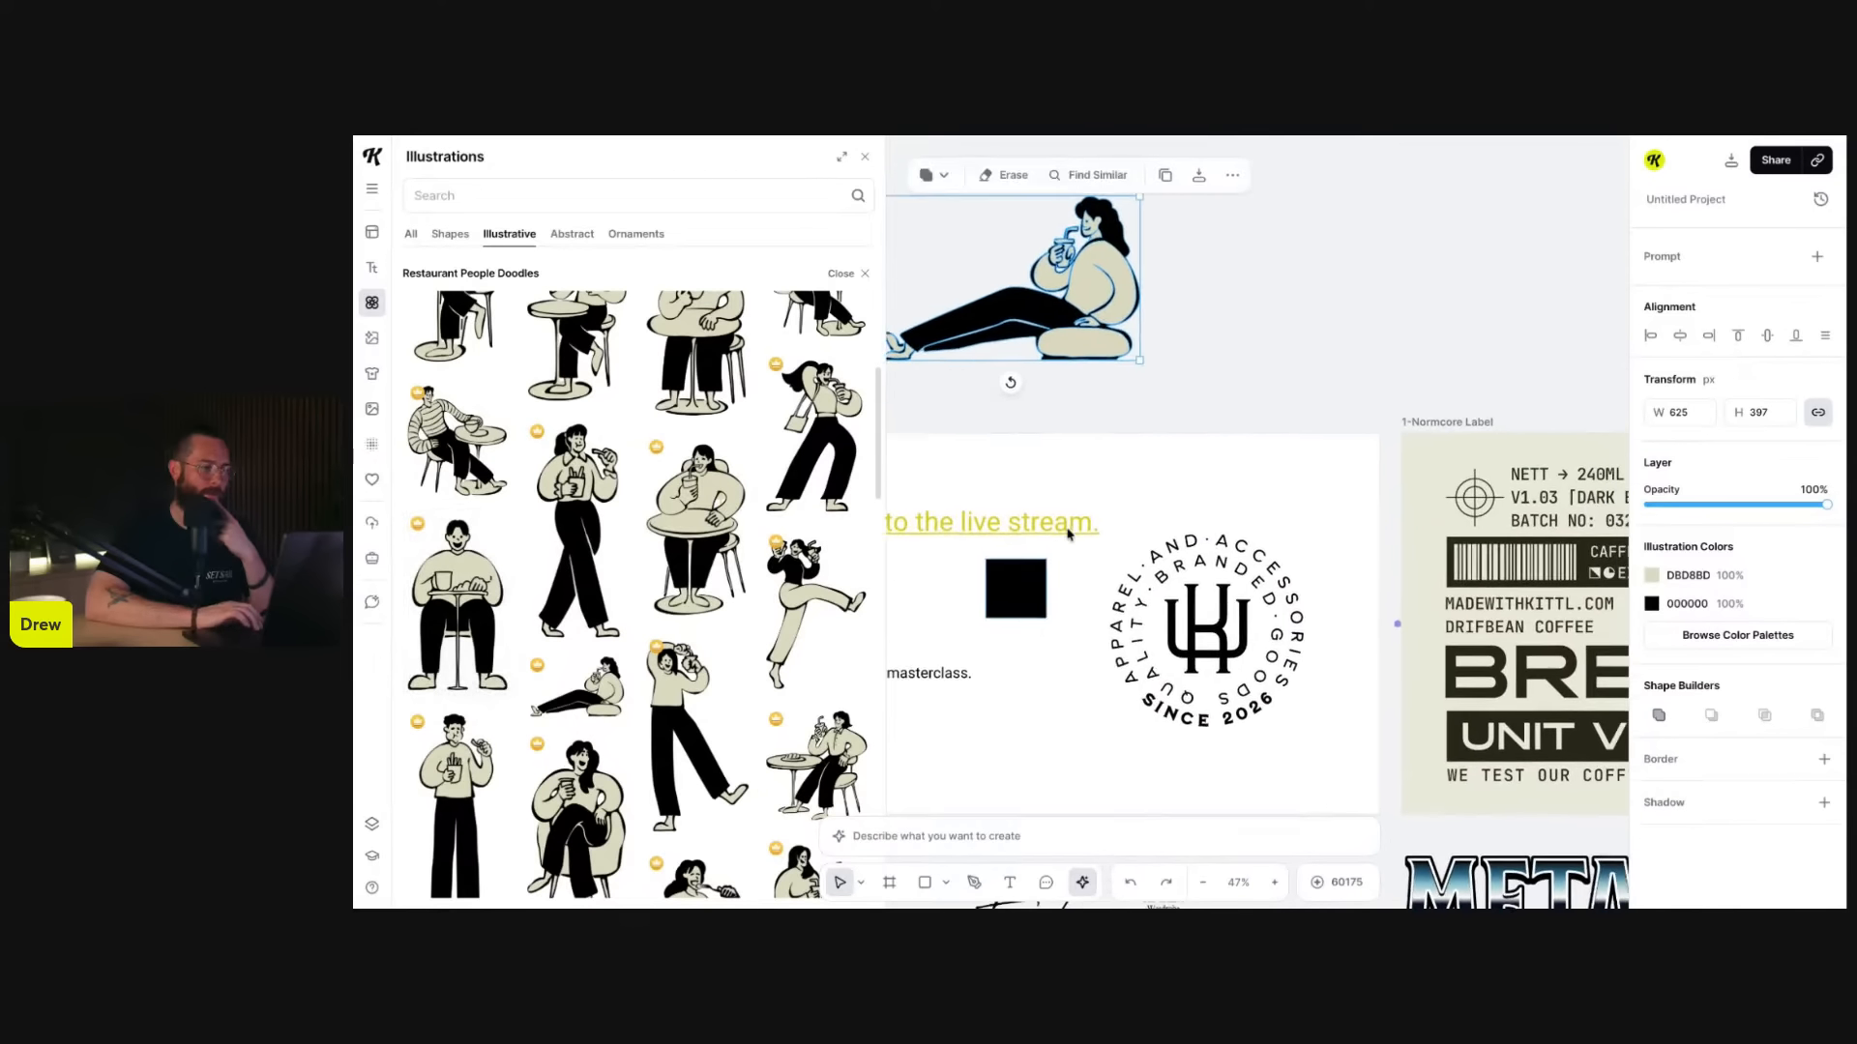
- Add the man seated at a table beside the reclining woman and shrink him to about 285 × 491 px
{"action": "scroll", "coordinate": [1069, 534], "scroll_direction": "up", "scroll_amount": 1}
{"action": "left_click_drag", "start_coordinate": [1066, 535], "coordinate": [1288, 318]}
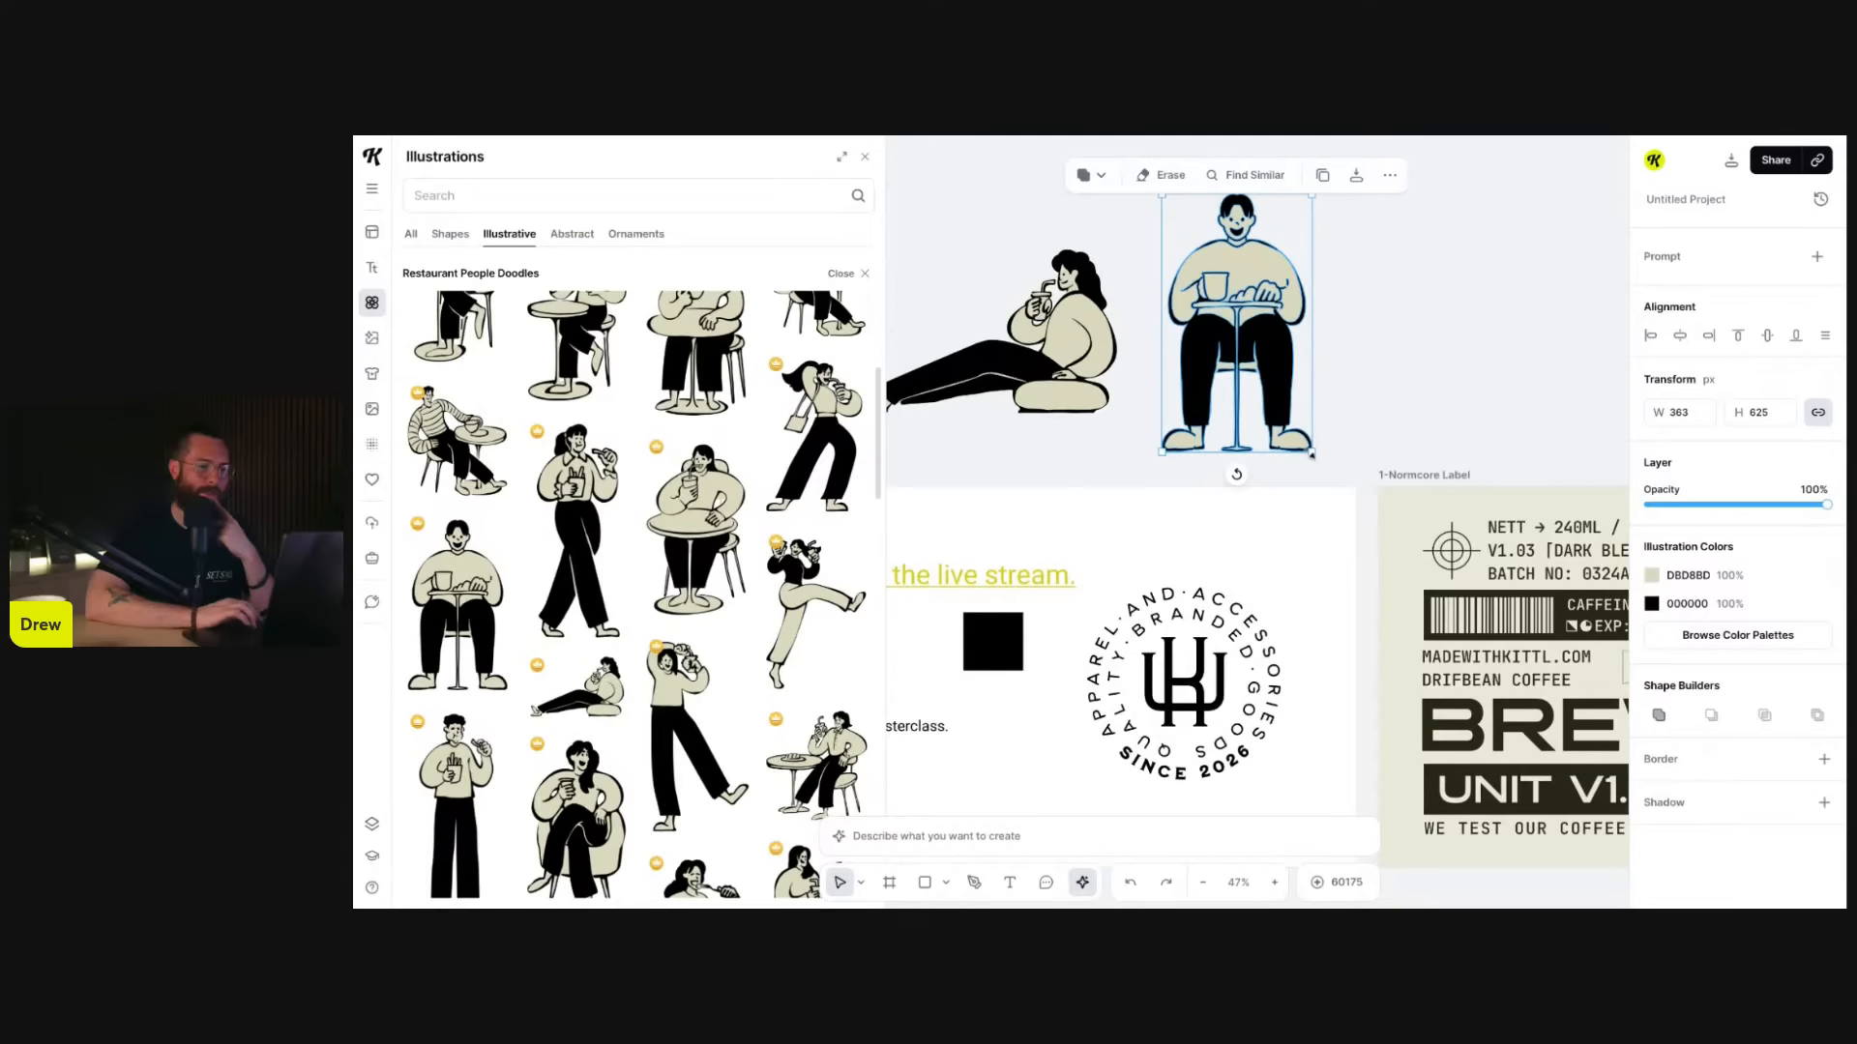
{"action": "left_click_drag", "start_coordinate": [1312, 453], "coordinate": [1280, 398]}
{"action": "left_click_drag", "start_coordinate": [1248, 328], "coordinate": [1236, 354]}
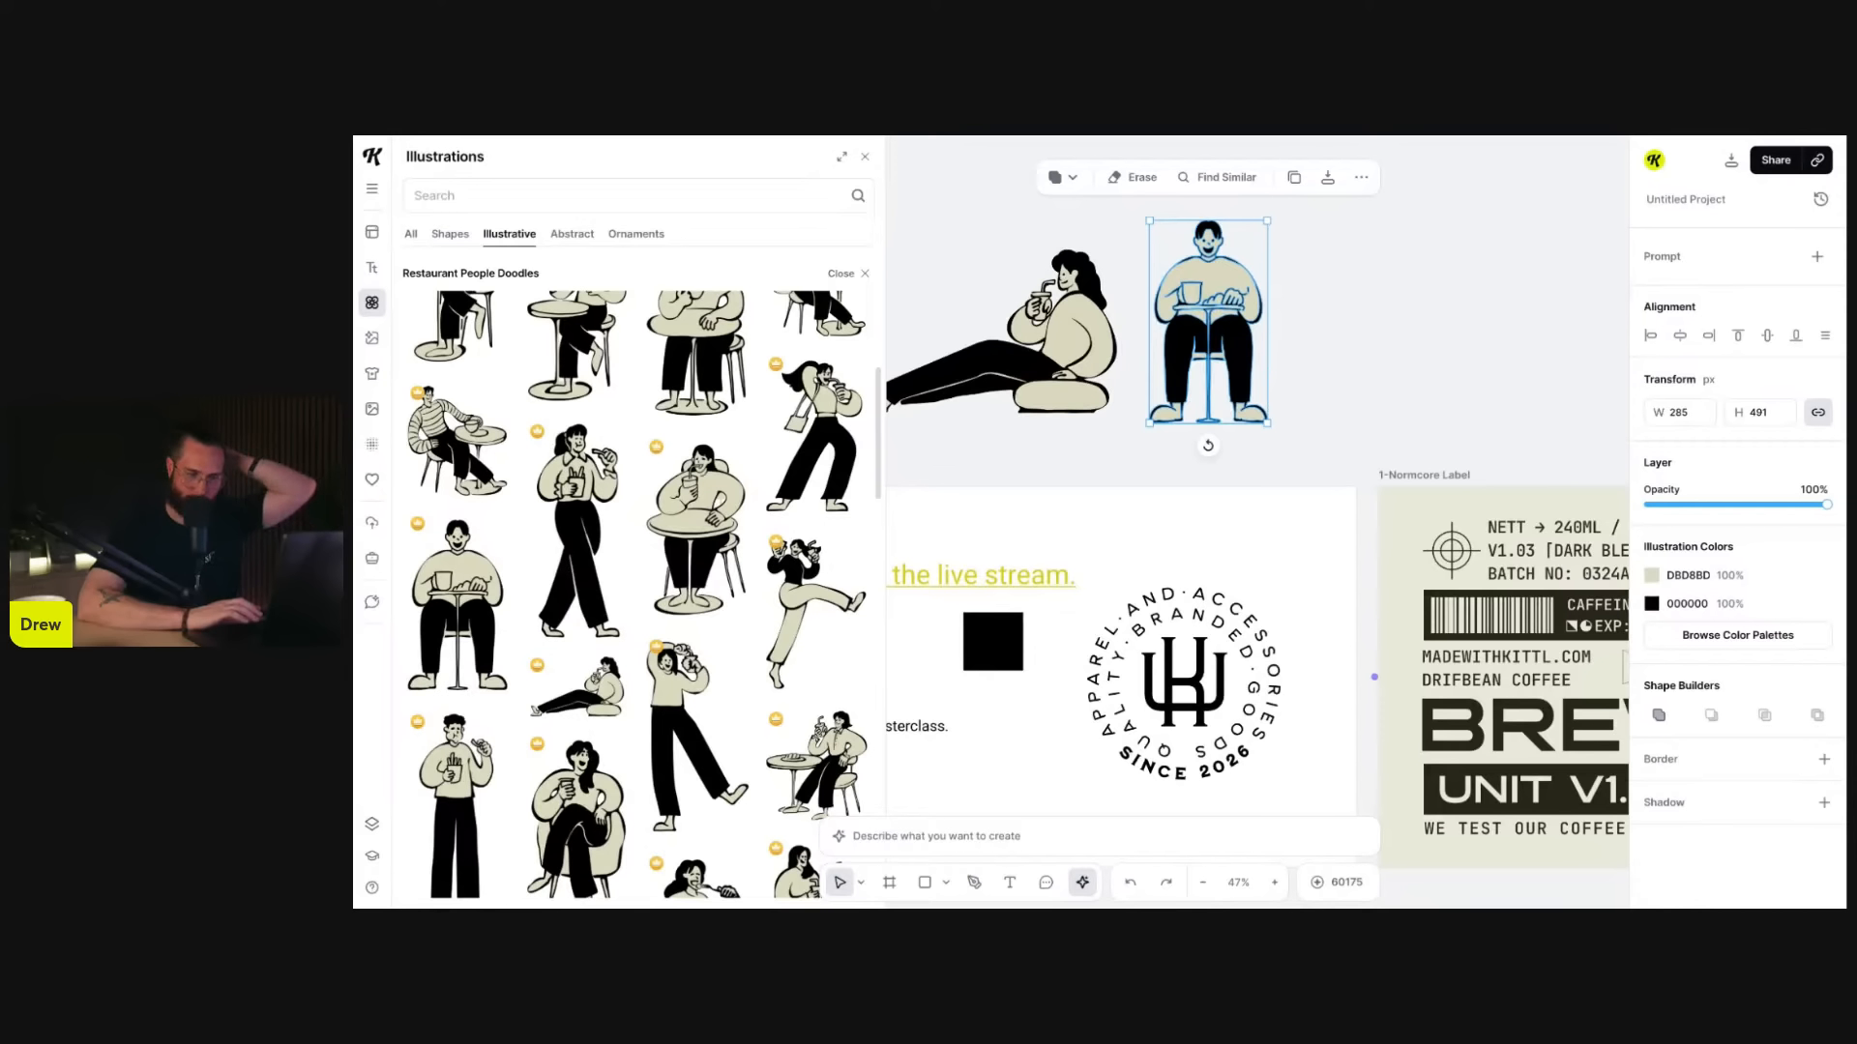
- Close the illustrations library and move the reclining woman to just right of the Normcore coffee label
{"action": "scroll", "coordinate": [1263, 450], "scroll_direction": "right", "scroll_amount": 2}
{"action": "scroll", "coordinate": [1263, 450], "scroll_direction": "down", "scroll_amount": 1}
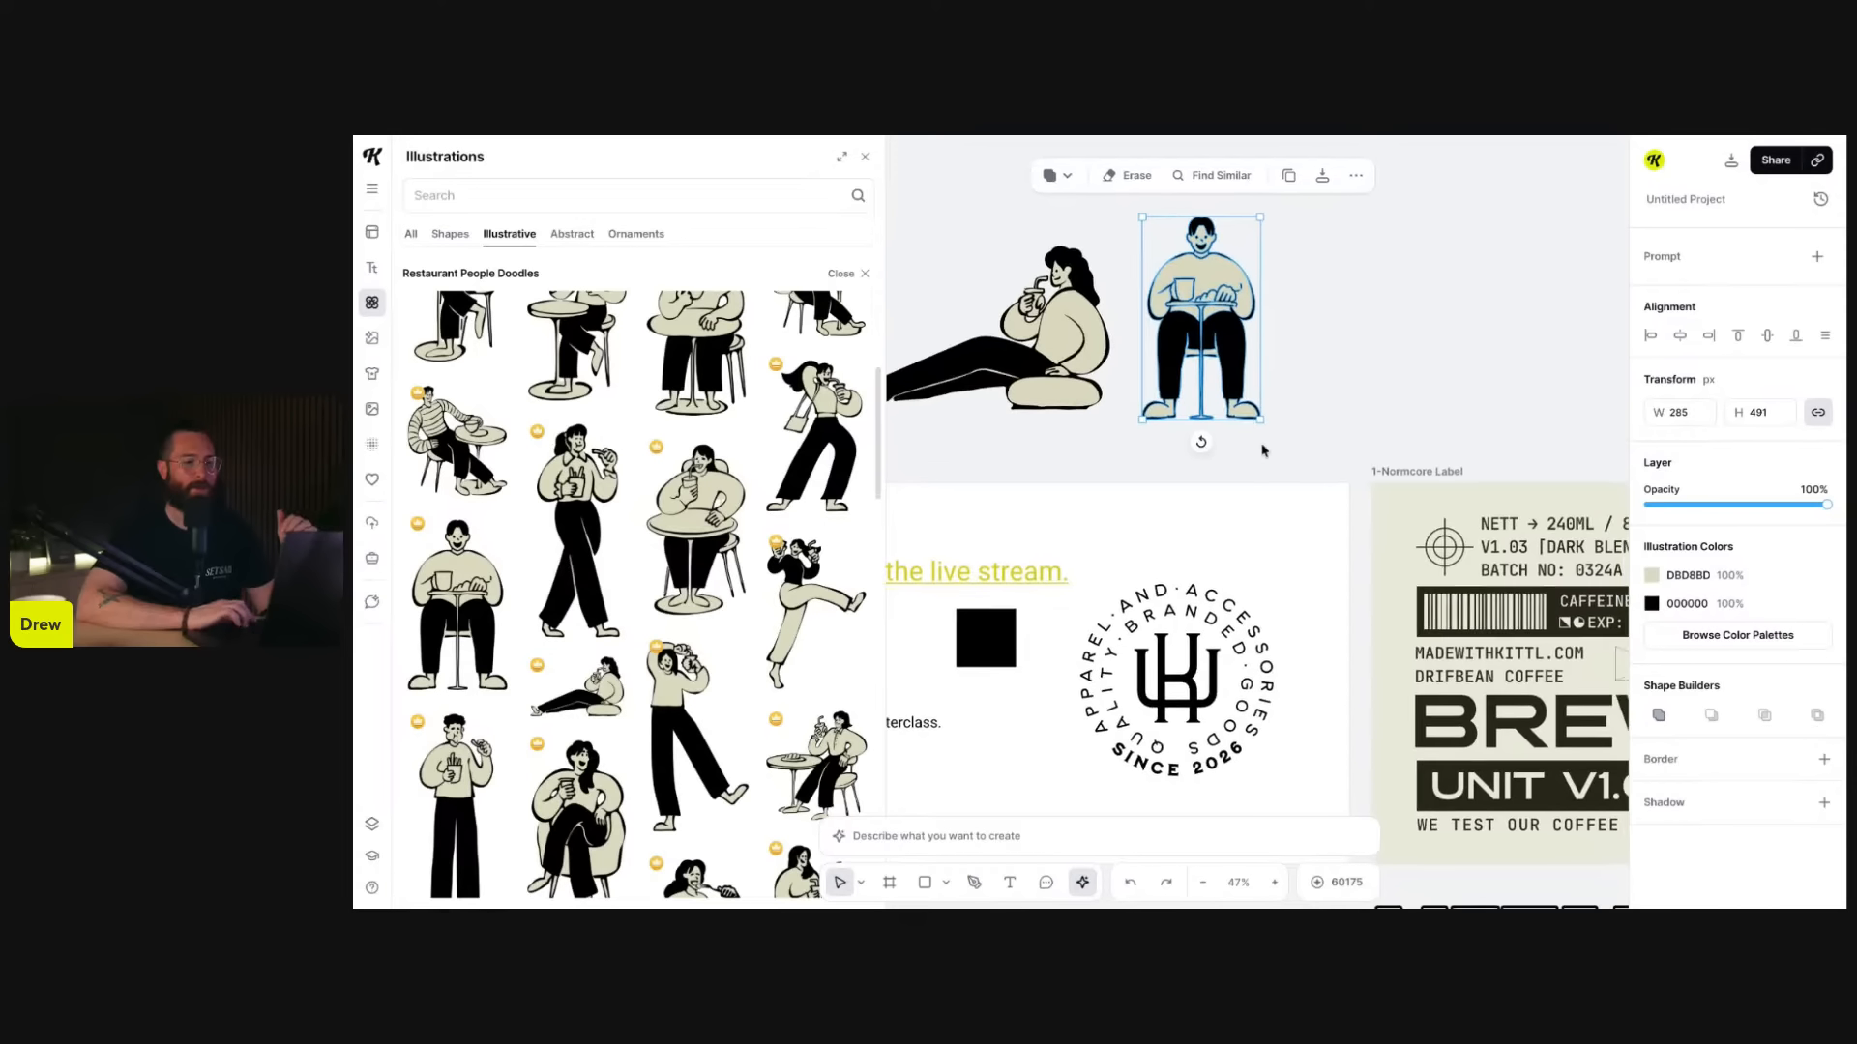
{"action": "left_click", "coordinate": [863, 158]}
{"action": "scroll", "coordinate": [1015, 416], "scroll_direction": "right", "scroll_amount": 2}
{"action": "scroll", "coordinate": [1015, 416], "scroll_direction": "up", "scroll_amount": 1}
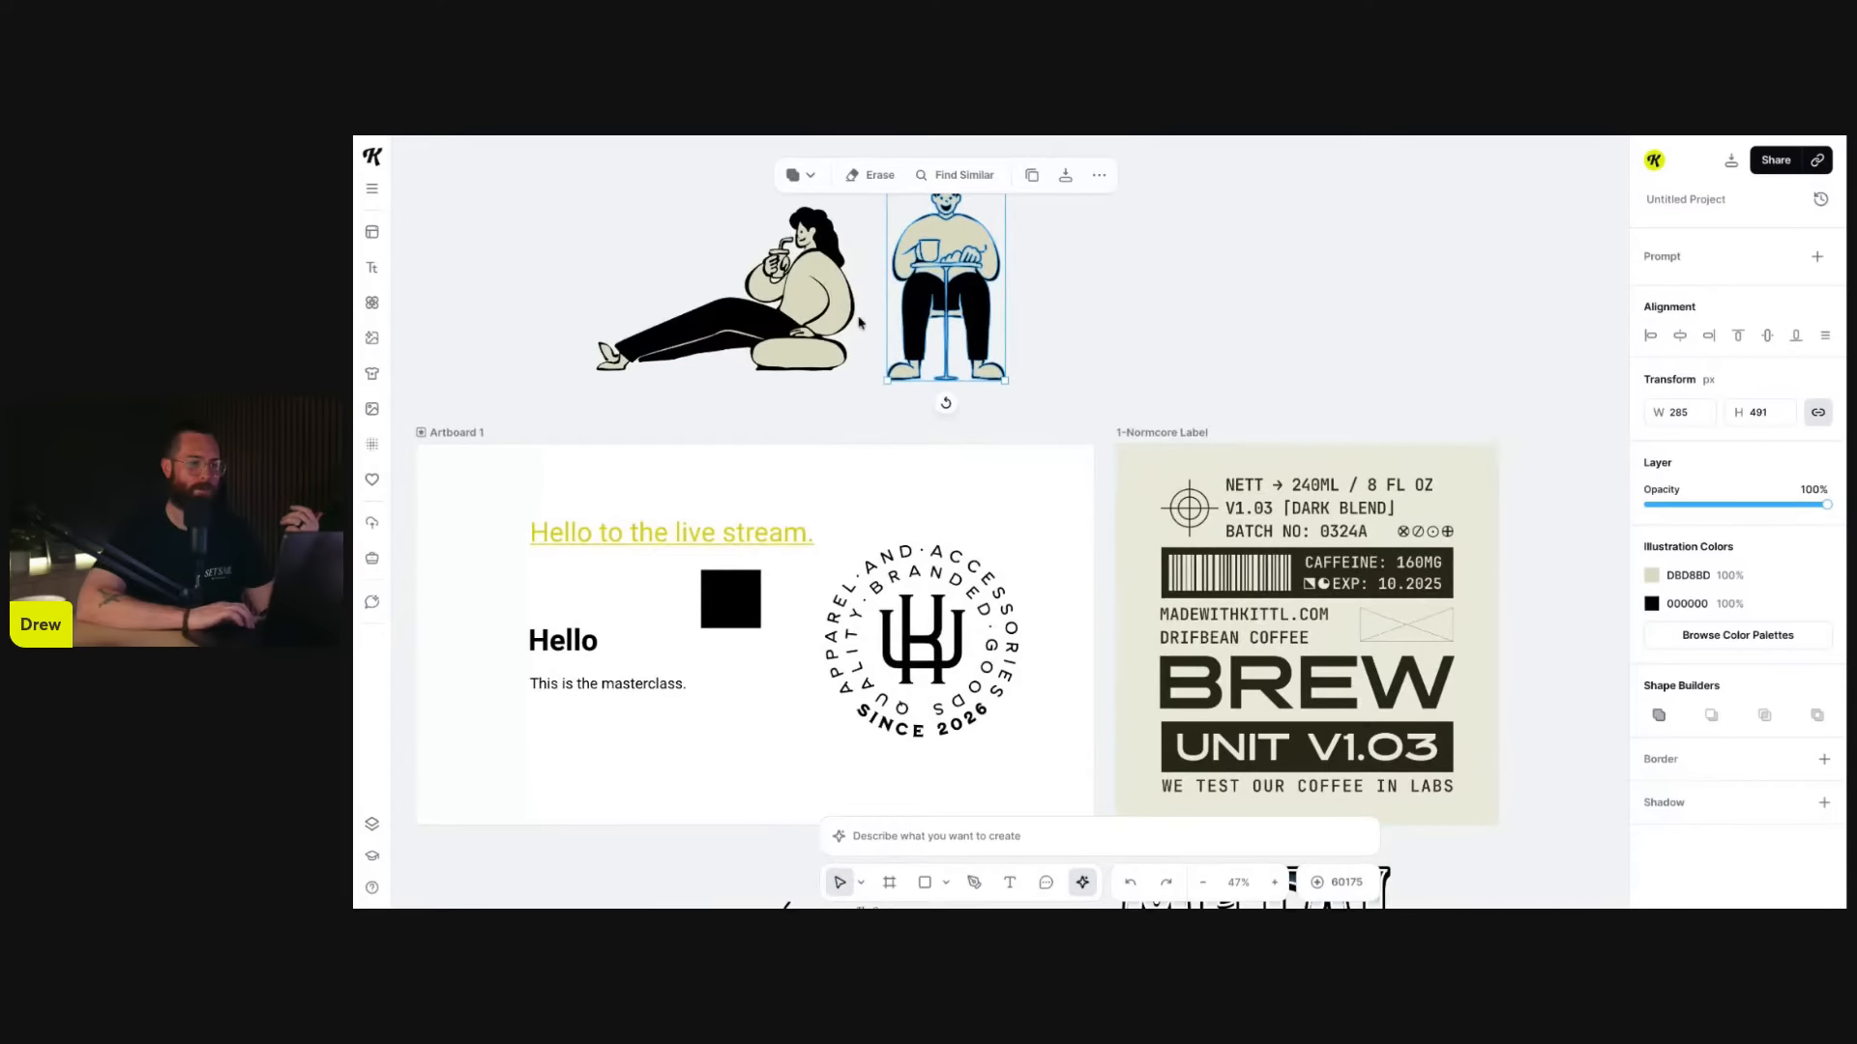
{"action": "left_click_drag", "start_coordinate": [813, 303], "coordinate": [1538, 517]}
{"action": "scroll", "coordinate": [1524, 363], "scroll_direction": "right", "scroll_amount": 3}
{"action": "scroll", "coordinate": [1524, 364], "scroll_direction": "down", "scroll_amount": 2}
{"action": "scroll", "coordinate": [1455, 471], "scroll_direction": "down", "scroll_amount": 1}
{"action": "scroll", "coordinate": [1455, 471], "scroll_direction": "right", "scroll_amount": 1}
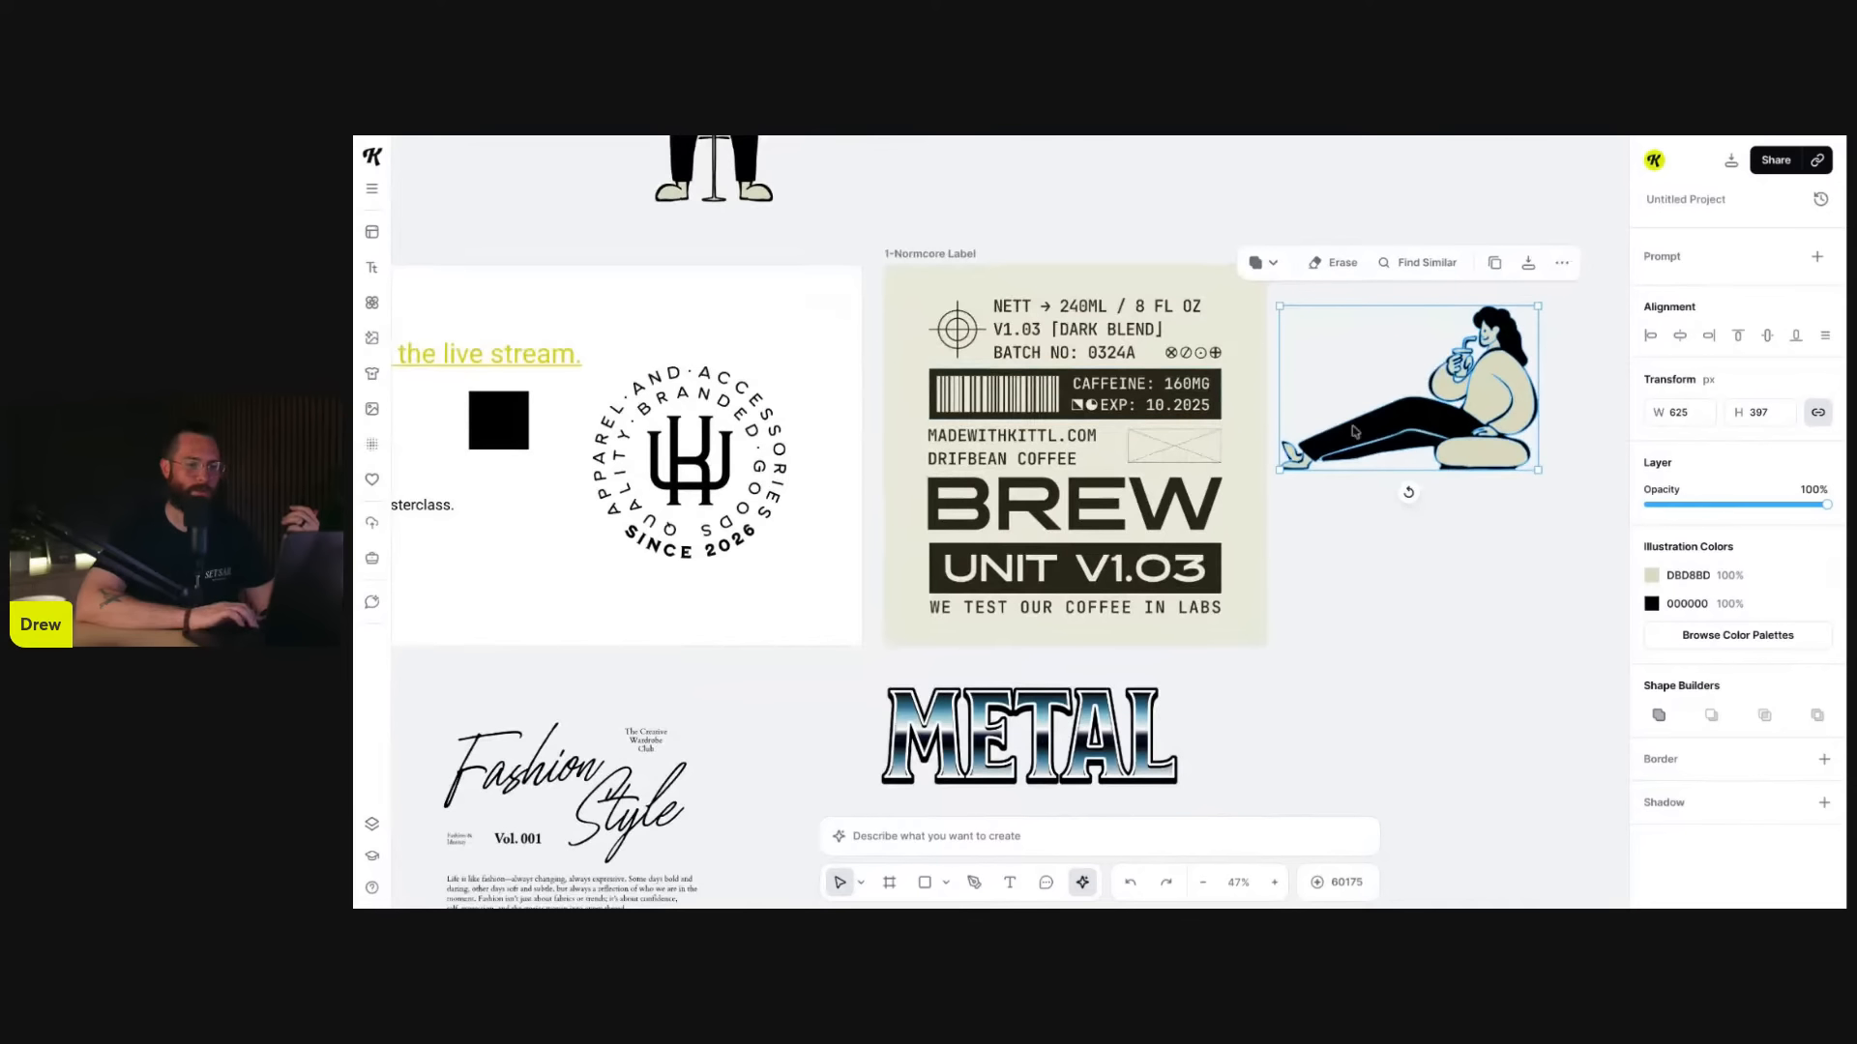
{"action": "left_click_drag", "start_coordinate": [1371, 421], "coordinate": [1373, 434]}
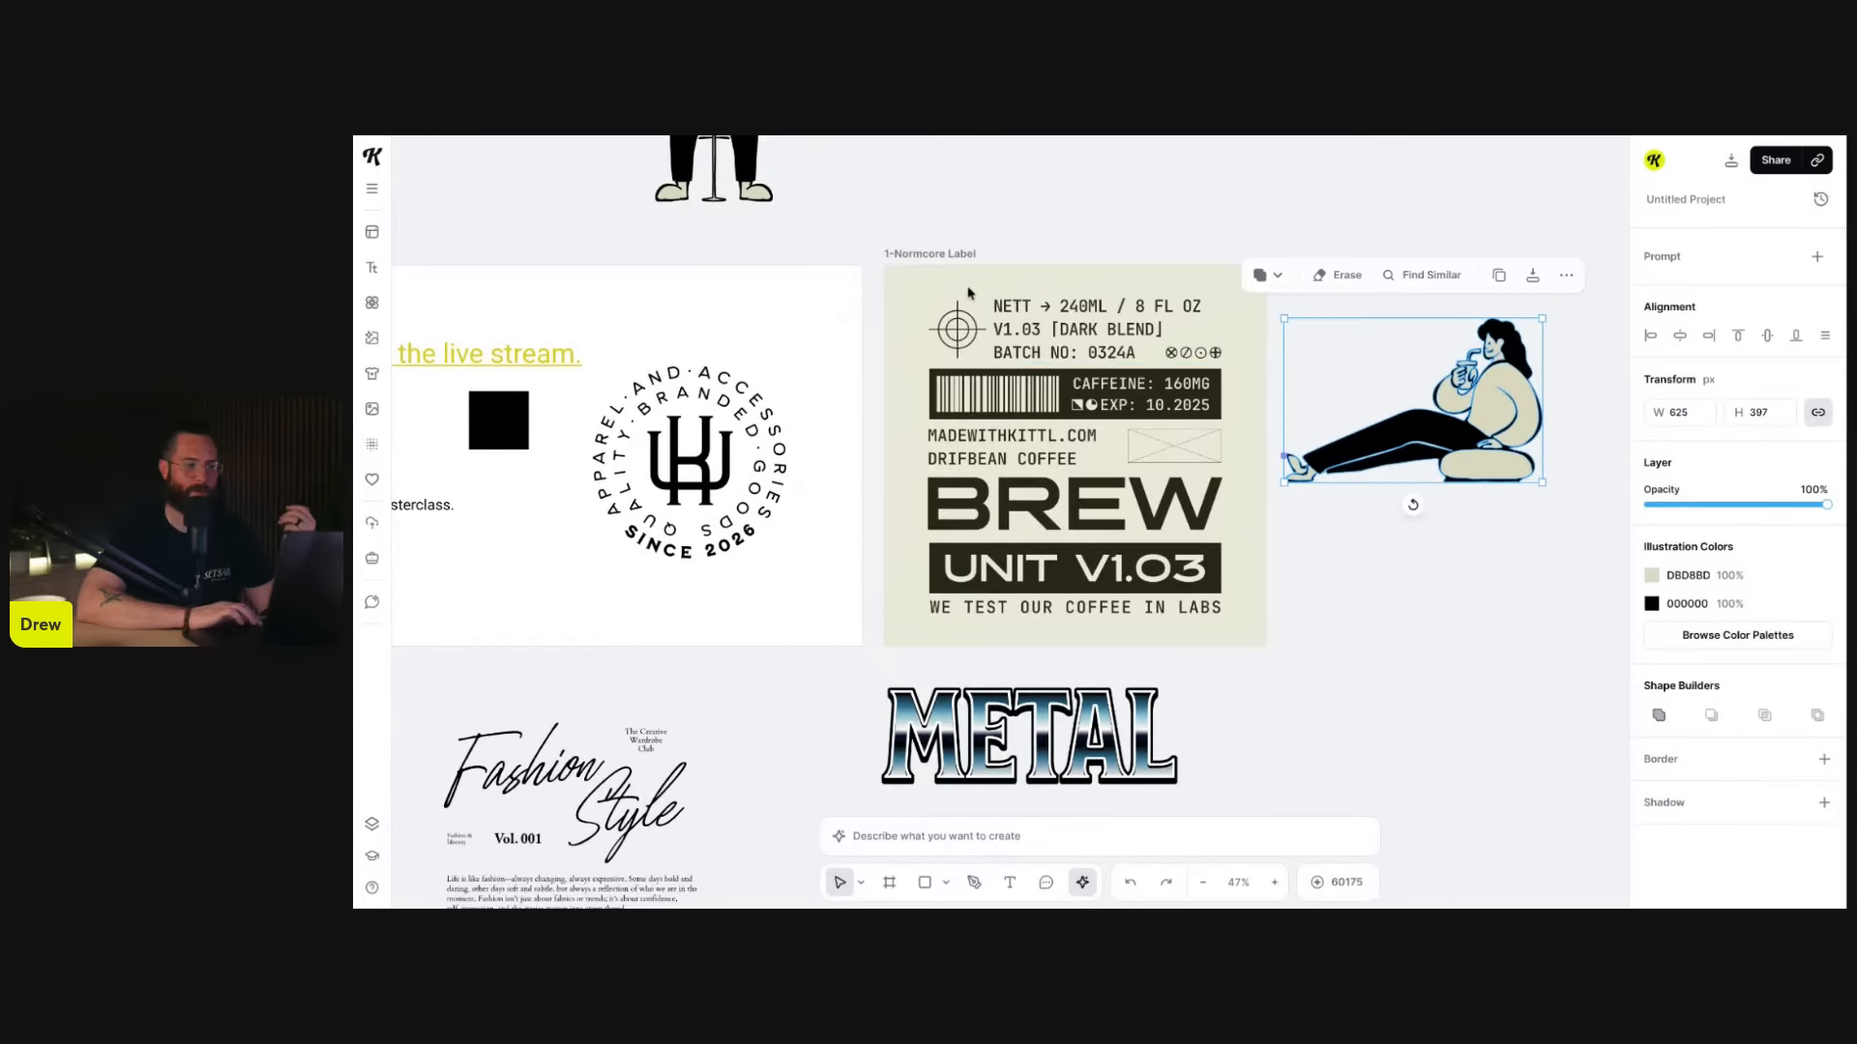
- List the layers of the Normcore coffee label and hide its X Sign group
{"action": "left_click", "coordinate": [940, 256]}
{"action": "scroll", "coordinate": [975, 312], "scroll_direction": "up", "scroll_amount": 3}
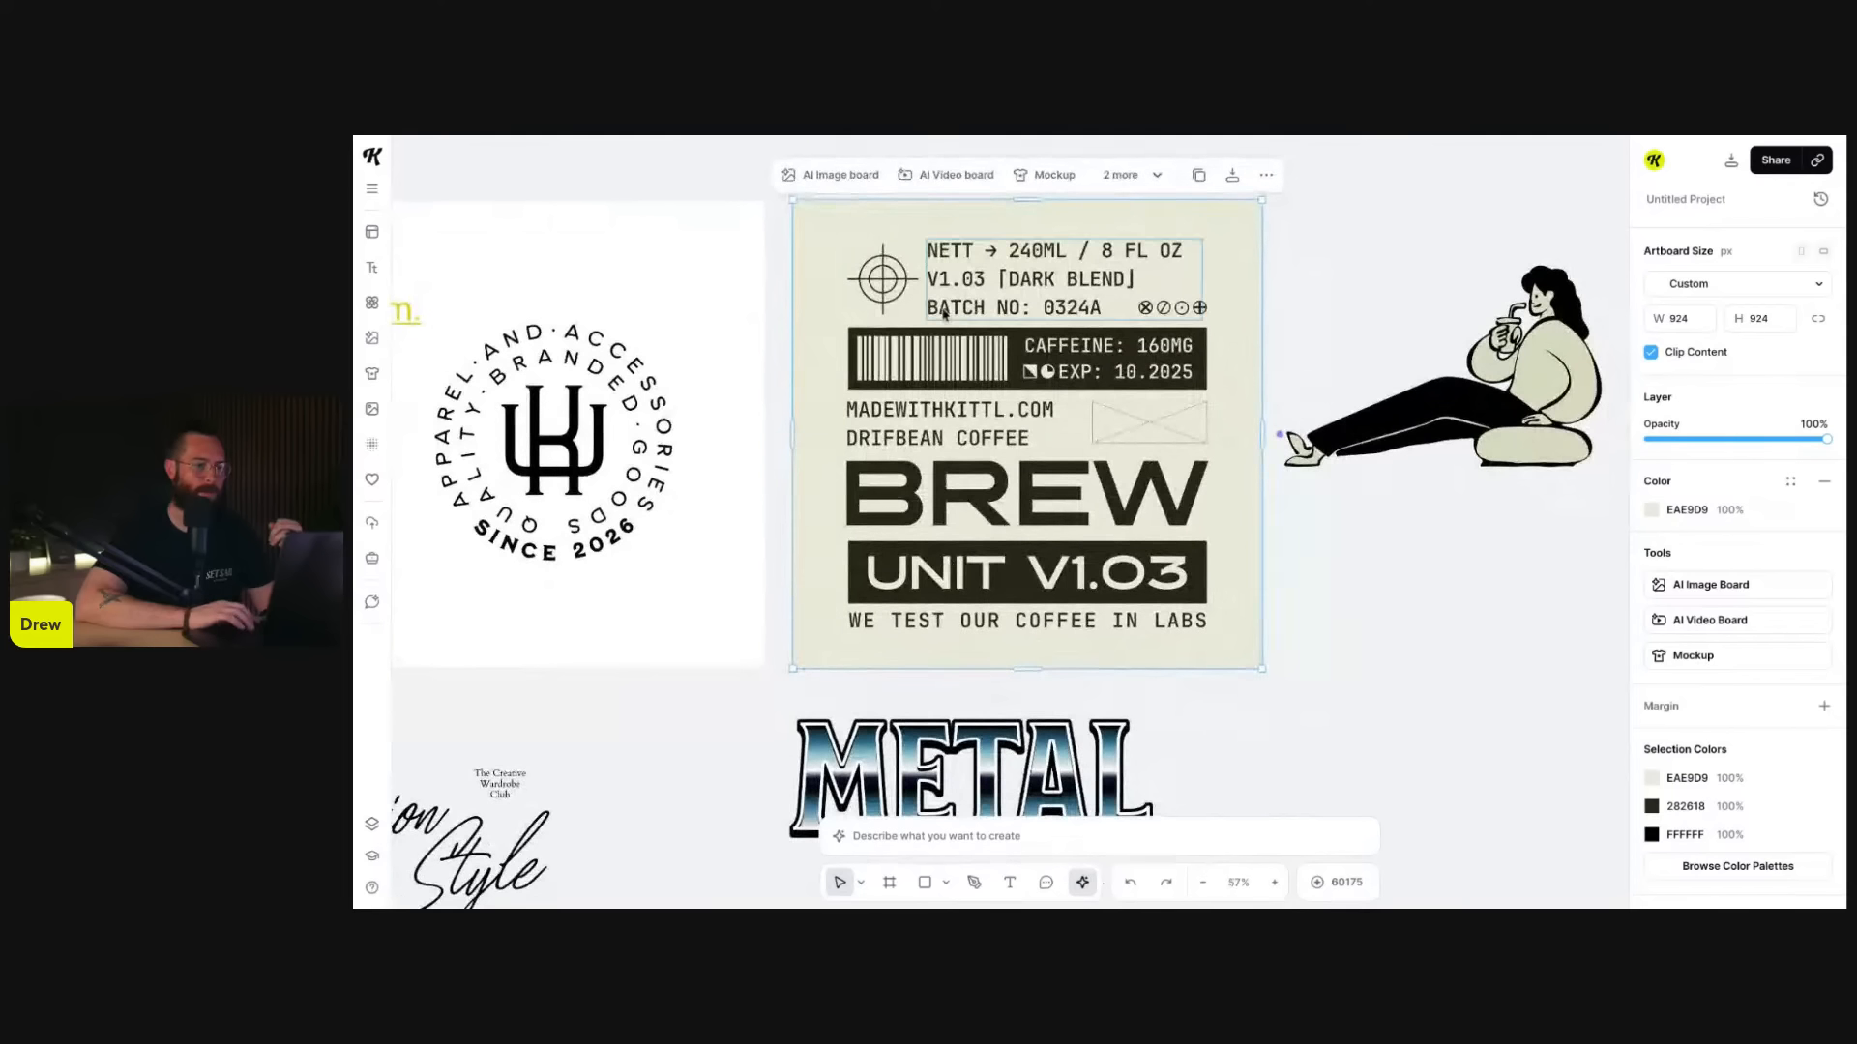
{"action": "left_click", "coordinate": [371, 823]}
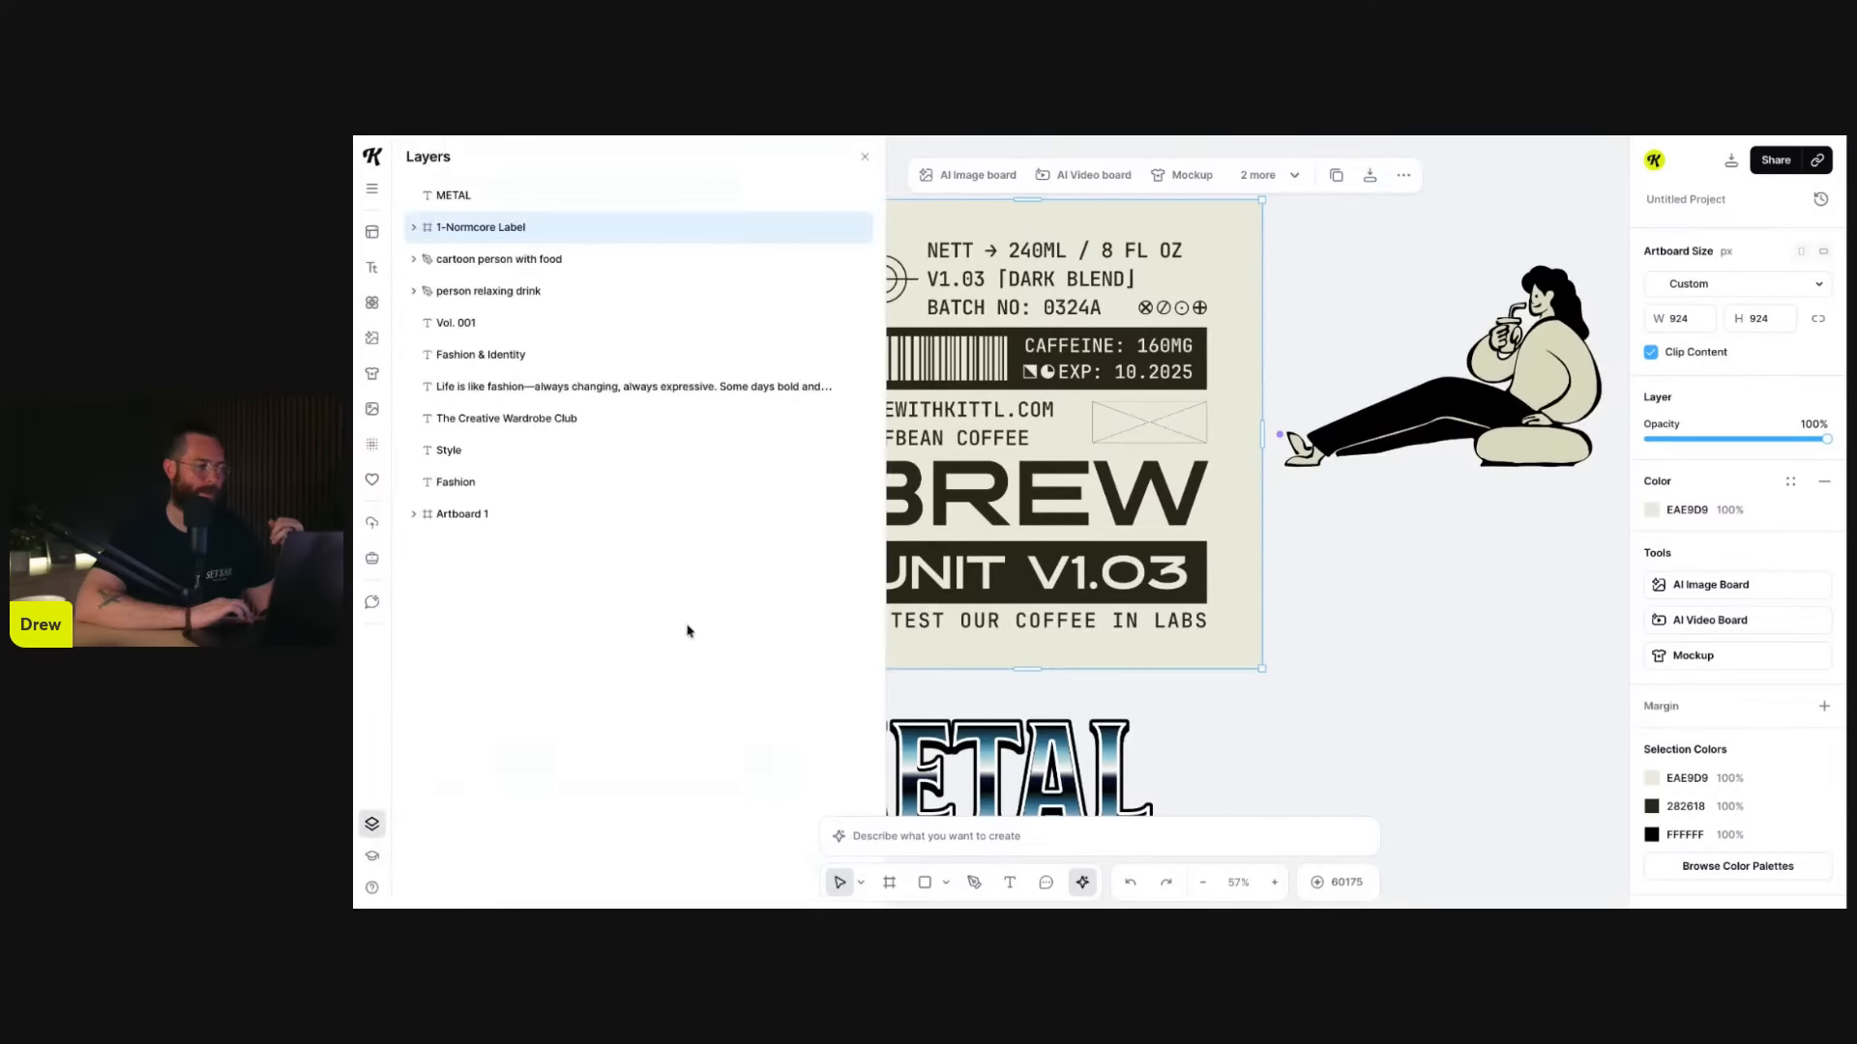
{"action": "left_click", "coordinate": [414, 230]}
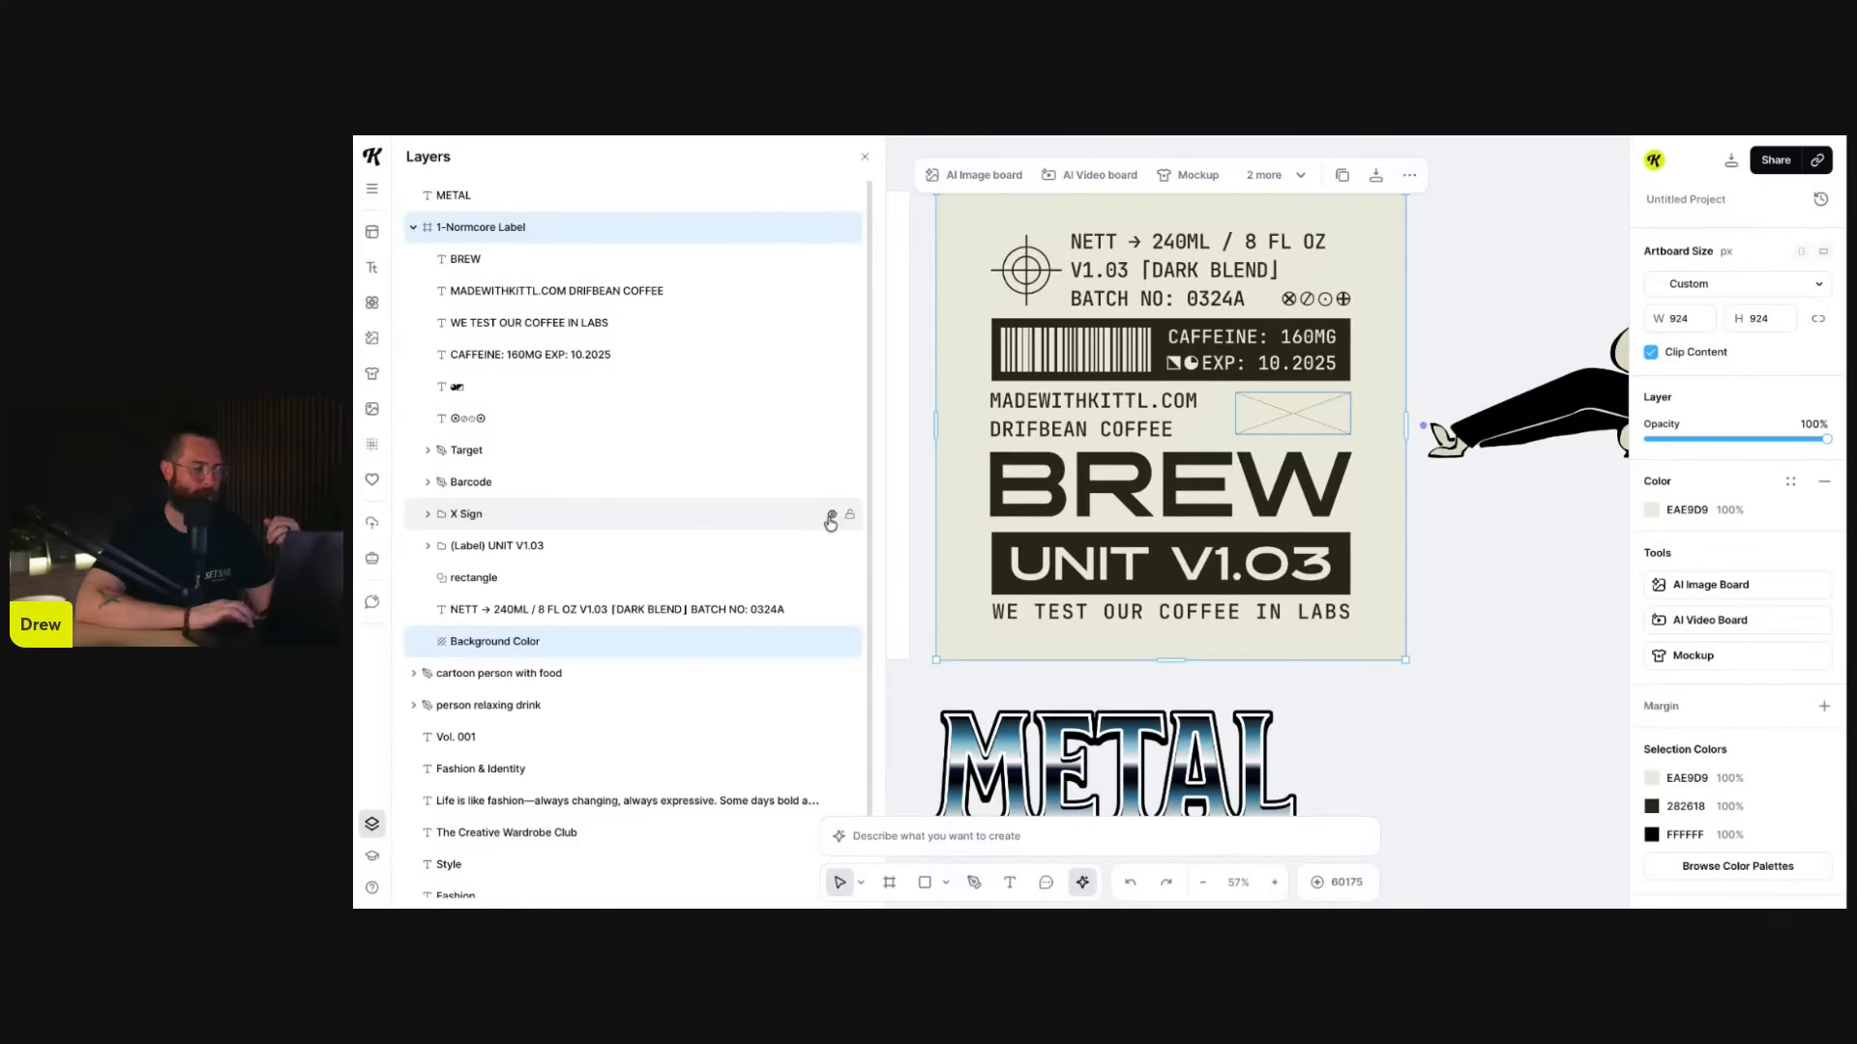
{"action": "left_click", "coordinate": [833, 517]}
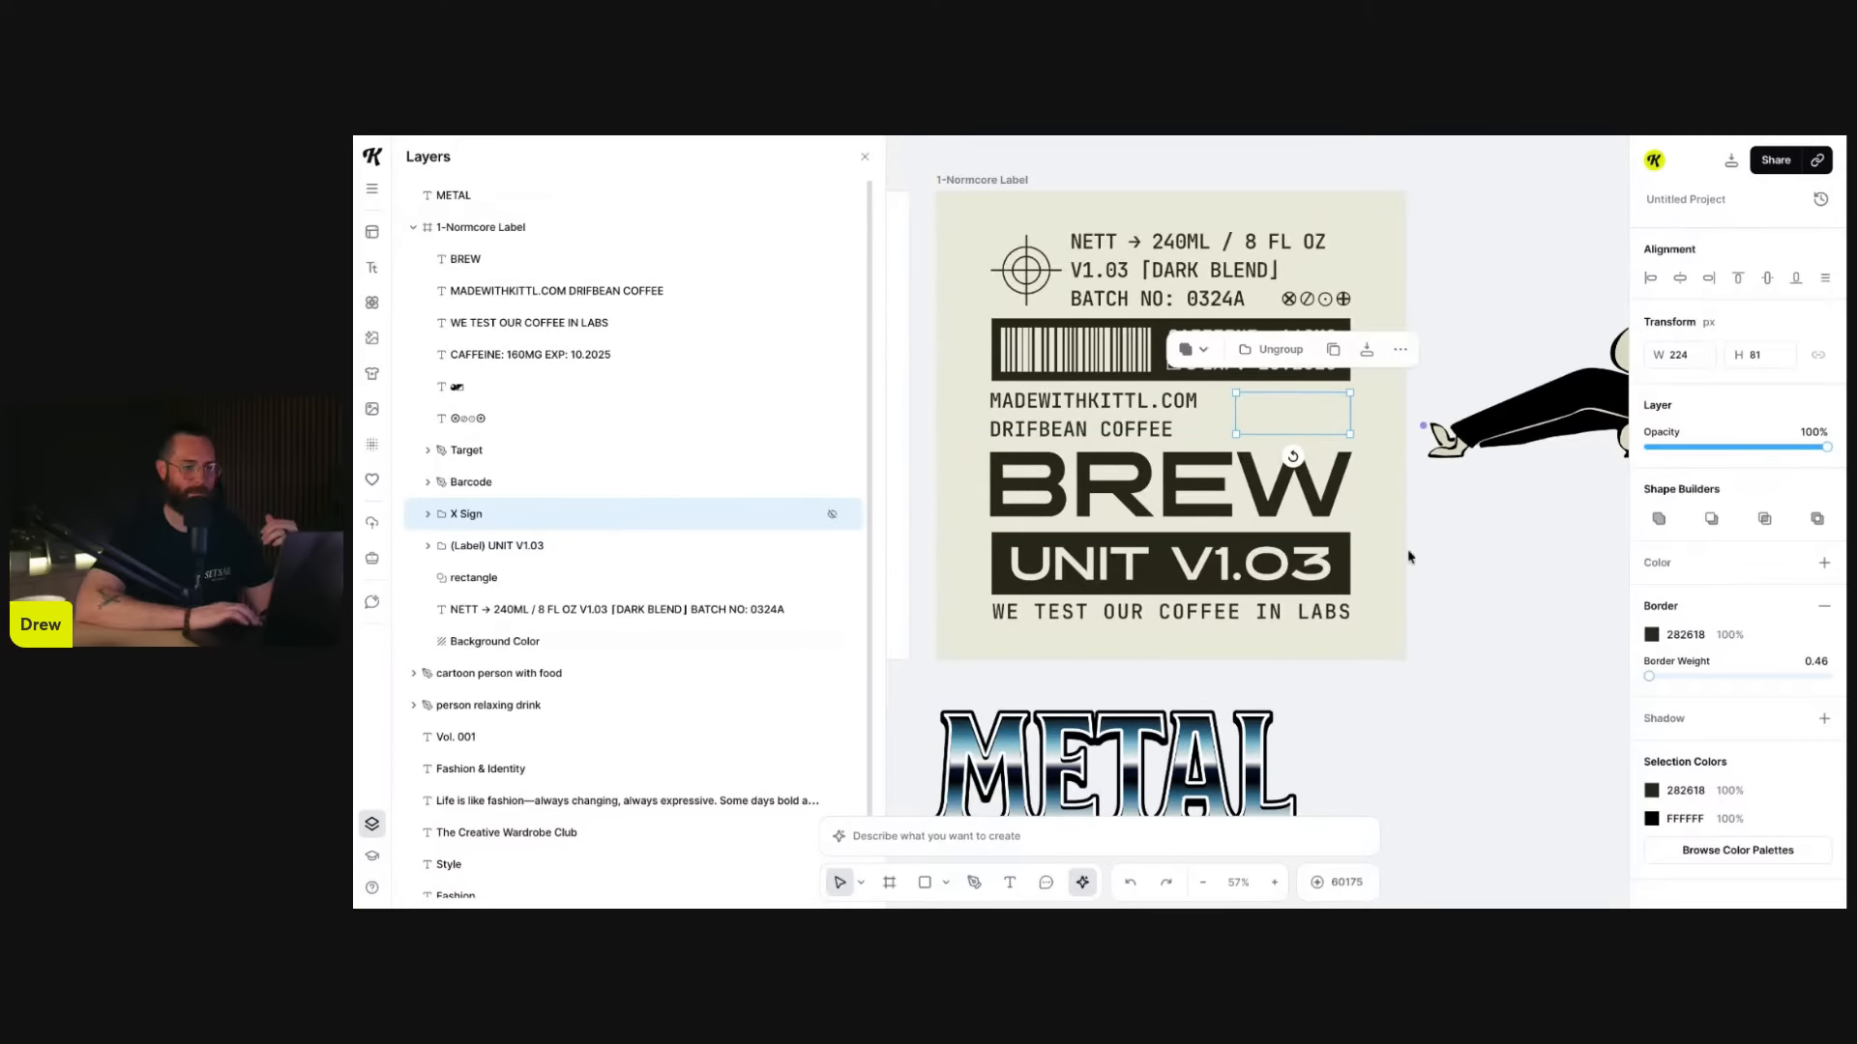
- Shrink the reclining woman to about 174 × 111 px and place her in the label's empty spot above BREW
{"action": "scroll", "coordinate": [1518, 541], "scroll_direction": "right", "scroll_amount": 3}
{"action": "left_click", "coordinate": [1566, 320]}
{"action": "scroll", "coordinate": [1602, 287], "scroll_direction": "right", "scroll_amount": 2}
{"action": "mouse_move", "coordinate": [1590, 201]}
{"action": "left_mouse_down"}
{"action": "mouse_move", "coordinate": [1405, 321]}
{"action": "mouse_move", "coordinate": [1245, 364]}
{"action": "mouse_move", "coordinate": [1187, 354]}
{"action": "mouse_move", "coordinate": [1184, 323]}
{"action": "mouse_move", "coordinate": [1171, 344]}
{"action": "mouse_move", "coordinate": [1228, 348]}
{"action": "left_mouse_up"}
{"action": "scroll", "coordinate": [1171, 343], "scroll_direction": "left", "scroll_amount": 2}
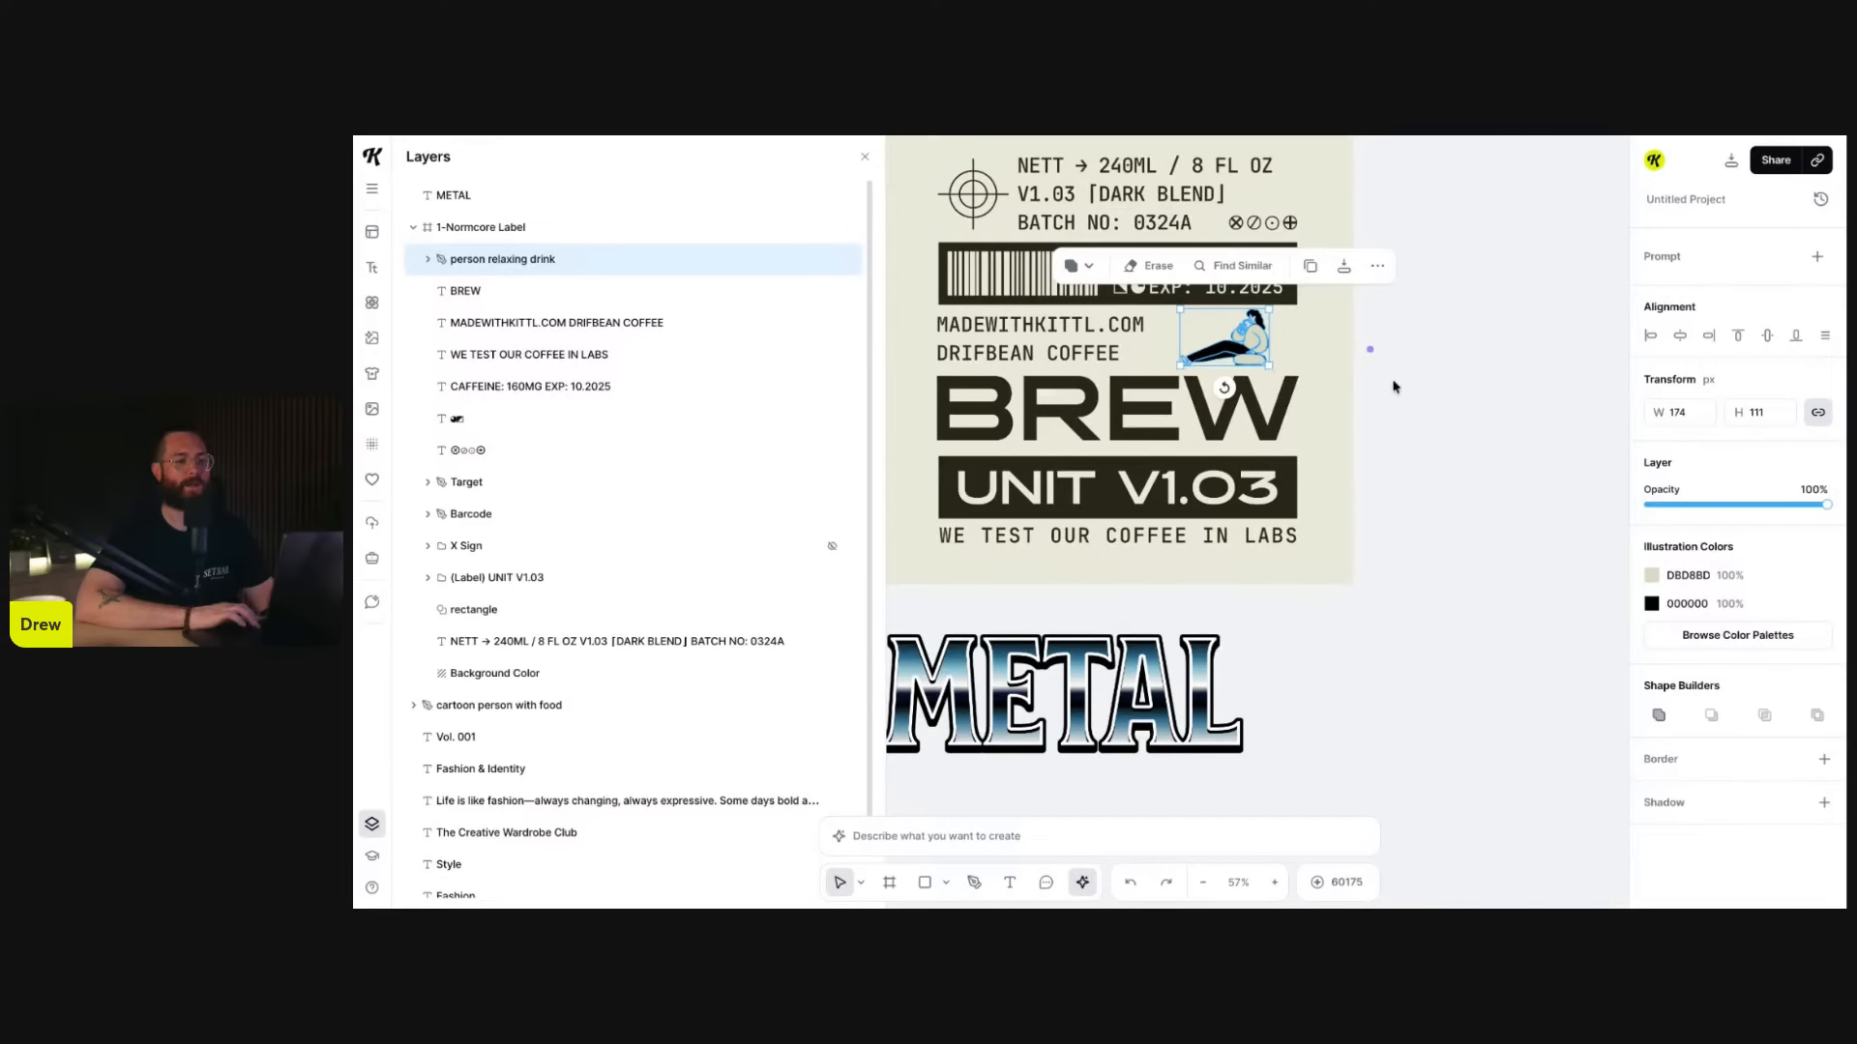
{"action": "scroll", "coordinate": [1393, 387], "scroll_direction": "up", "scroll_amount": 1}
{"action": "scroll", "coordinate": [1392, 386], "scroll_direction": "left", "scroll_amount": 1}
{"action": "left_click", "coordinate": [1506, 452]}
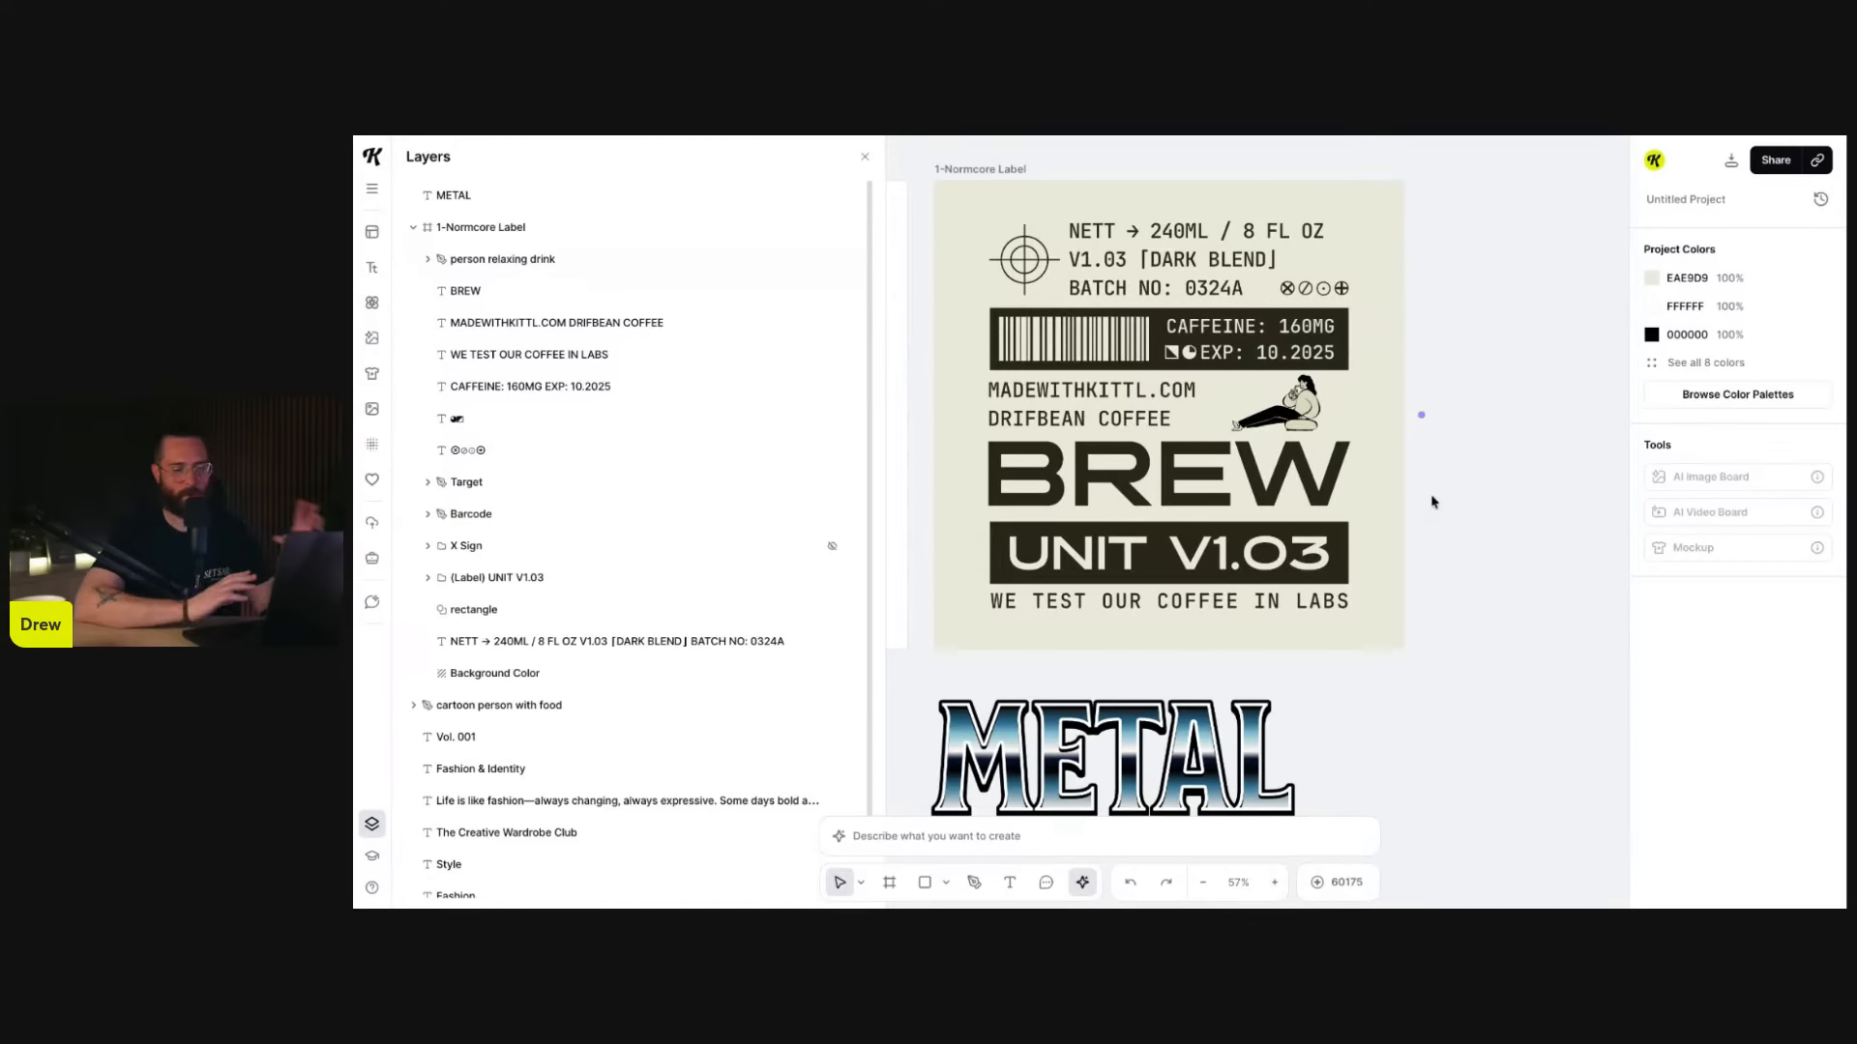
- Move the reclining woman off the label to the empty canvas on its right and make the X Sign group visible again
{"action": "scroll", "coordinate": [1473, 521], "scroll_direction": "up", "scroll_amount": 1}
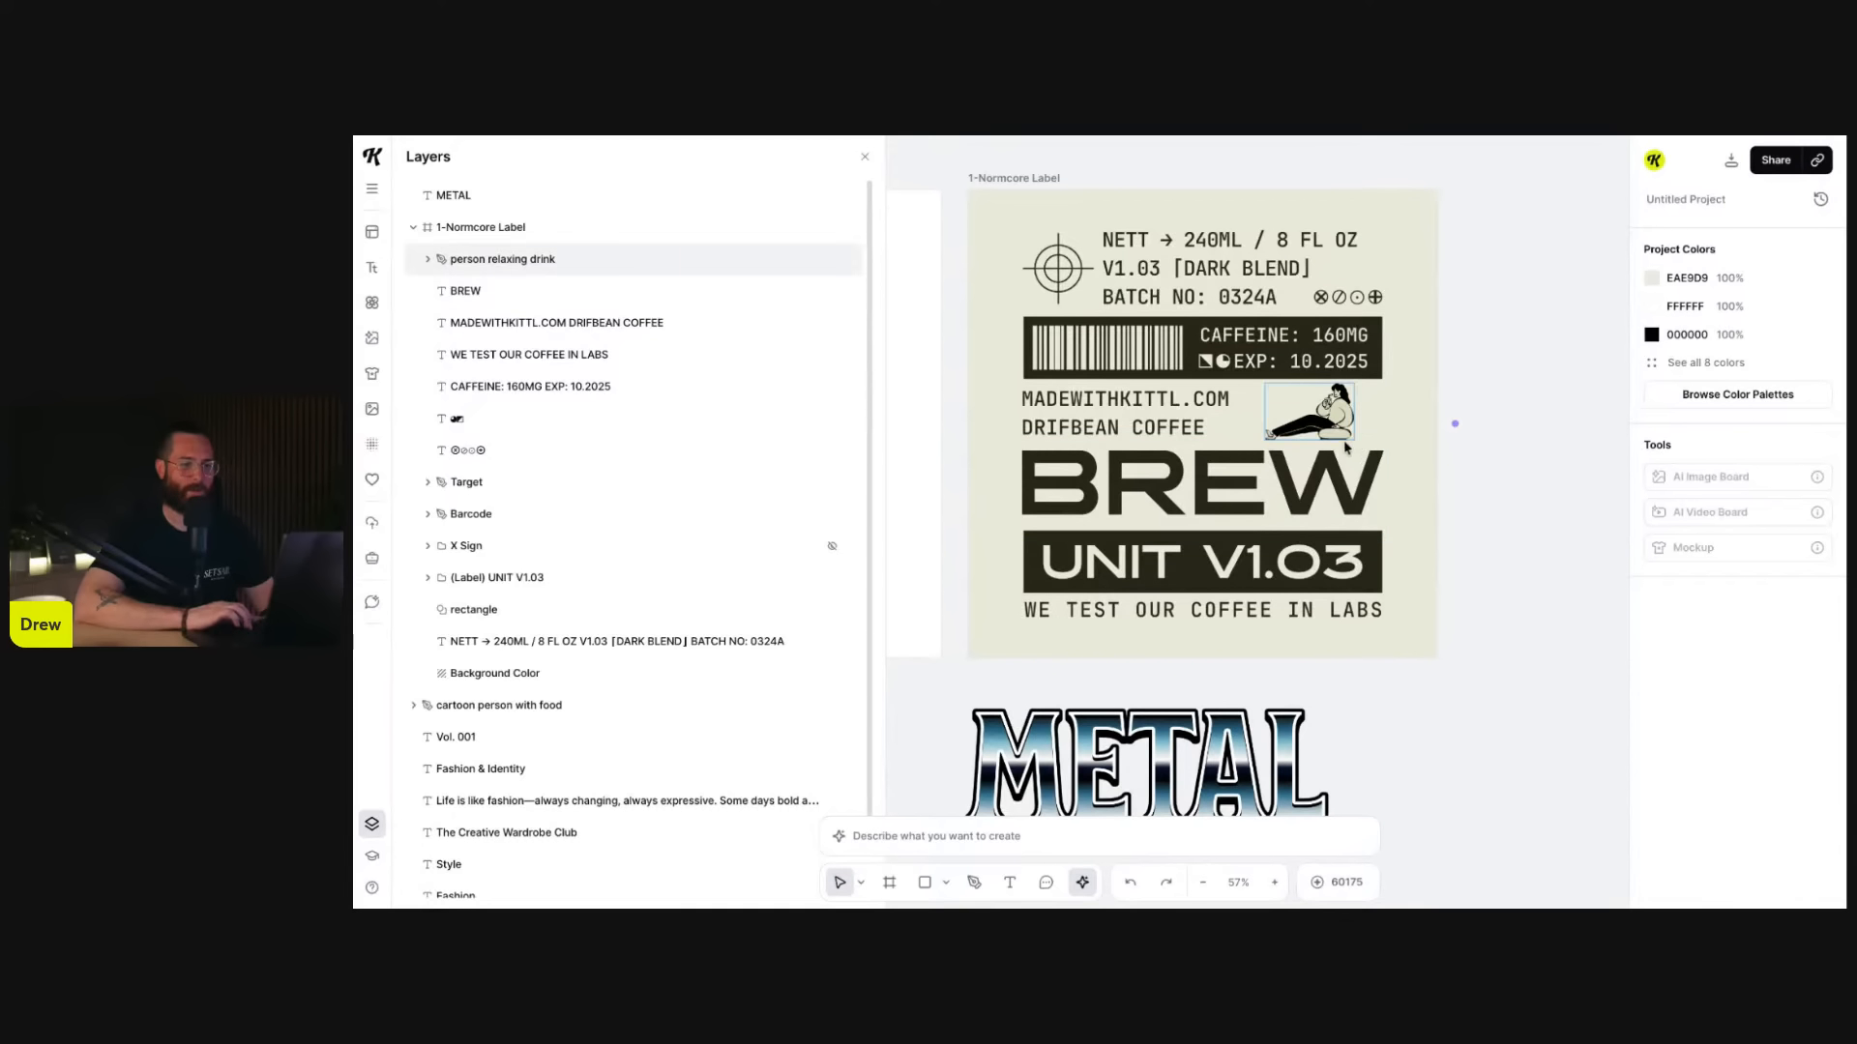
{"action": "scroll", "coordinate": [1417, 518], "scroll_direction": "up", "scroll_amount": 3}
{"action": "scroll", "coordinate": [1415, 522], "scroll_direction": "down", "scroll_amount": 3}
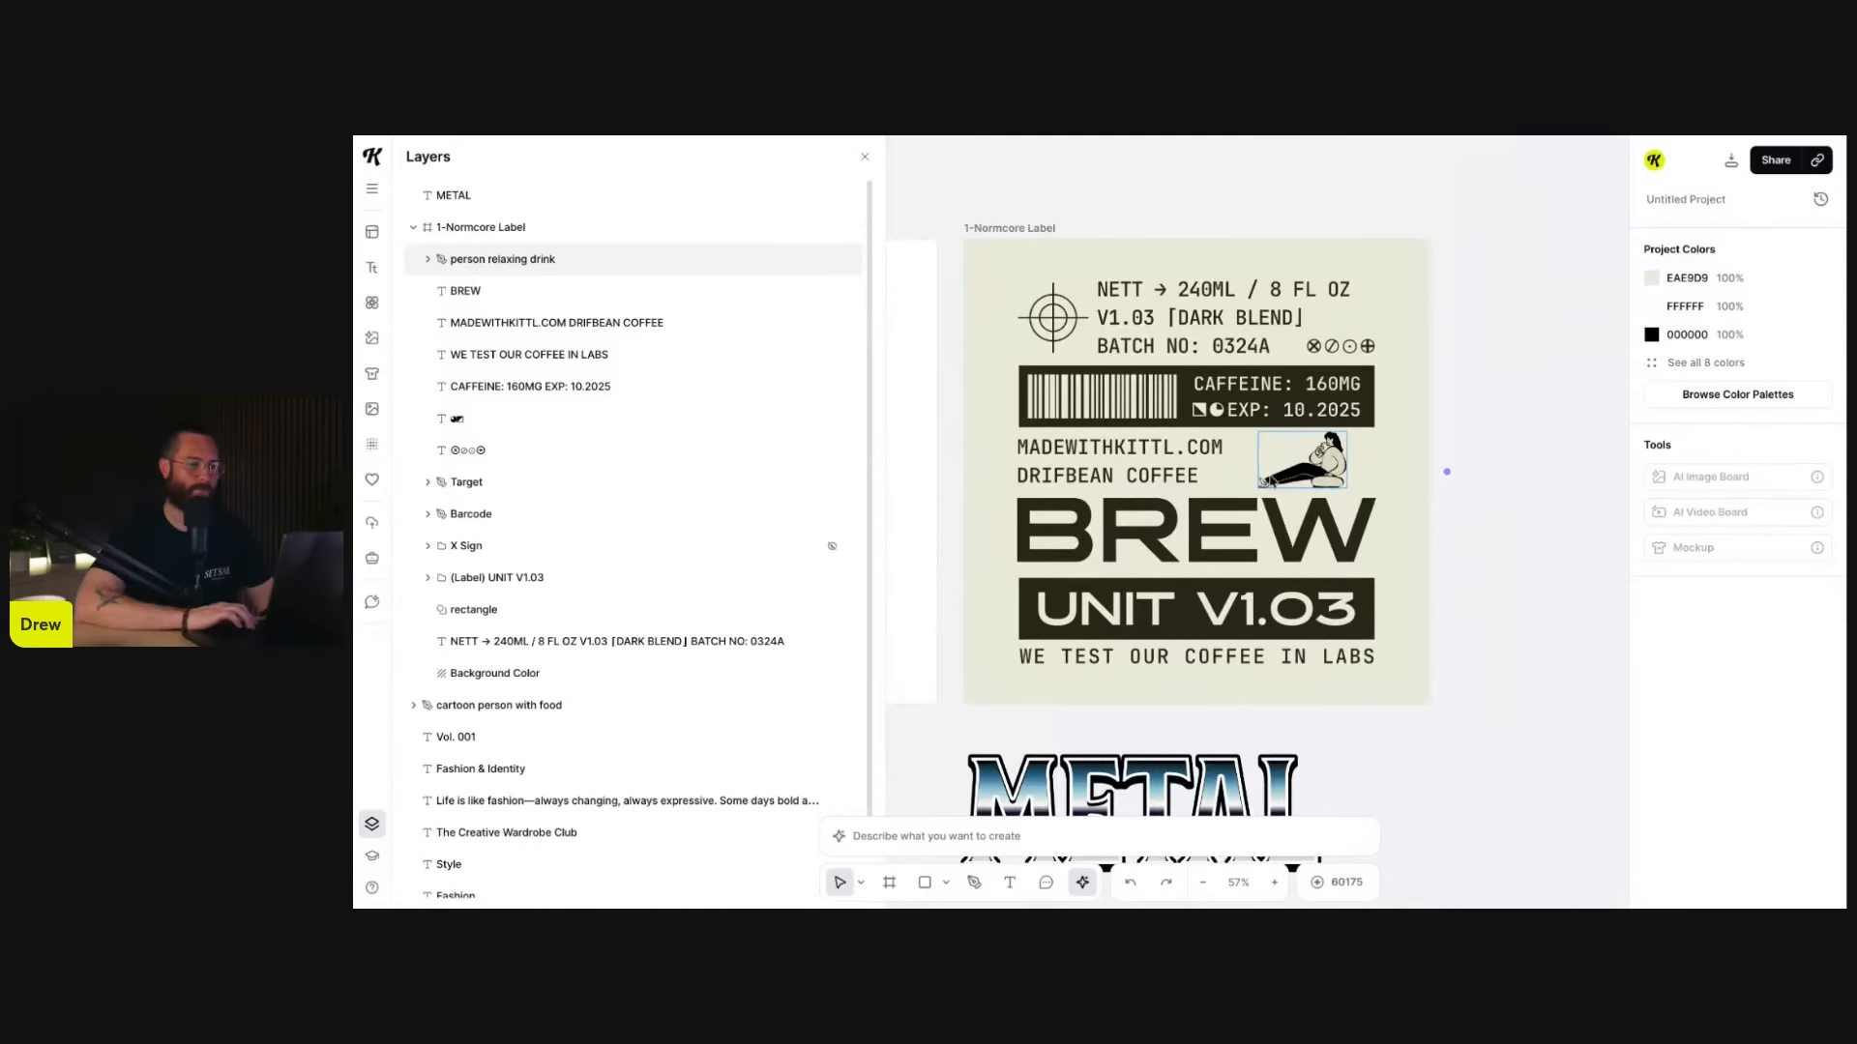
{"action": "scroll", "coordinate": [1296, 474], "scroll_direction": "right", "scroll_amount": 1}
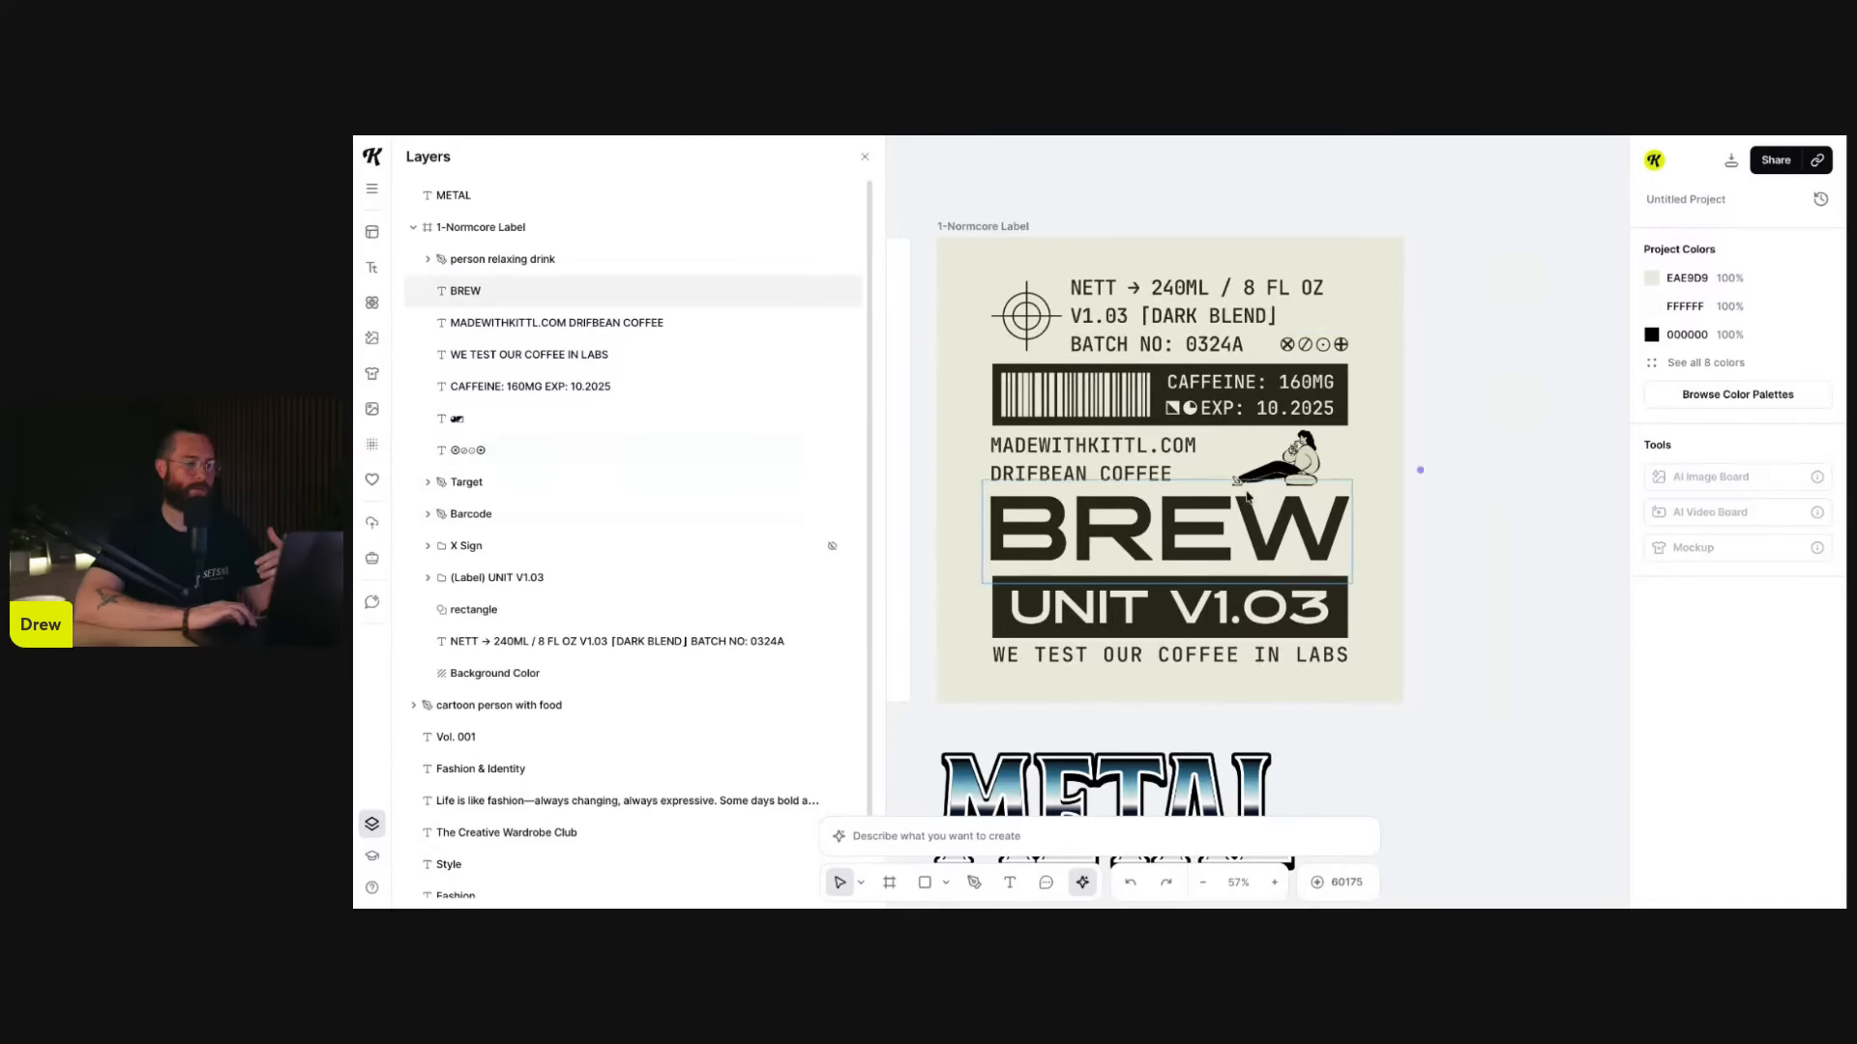
{"action": "left_click_drag", "start_coordinate": [1286, 457], "coordinate": [1530, 379]}
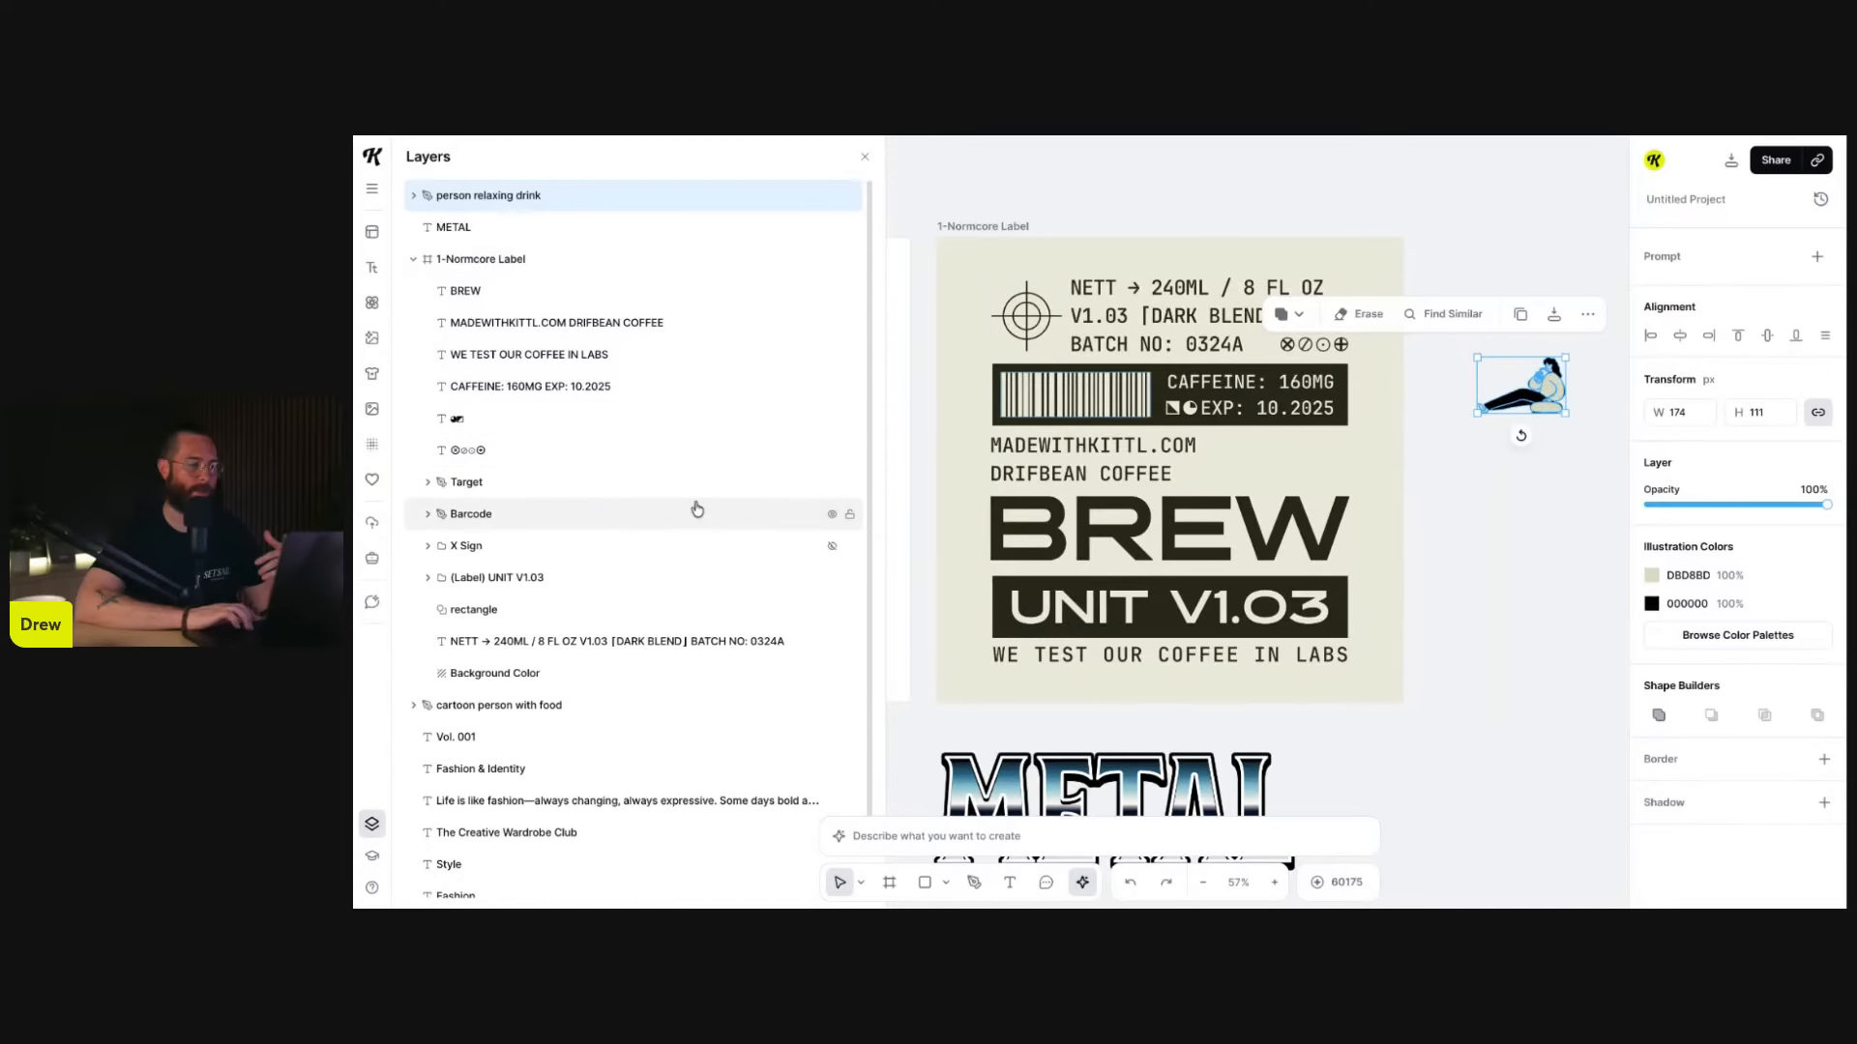
{"action": "left_click", "coordinate": [830, 545]}
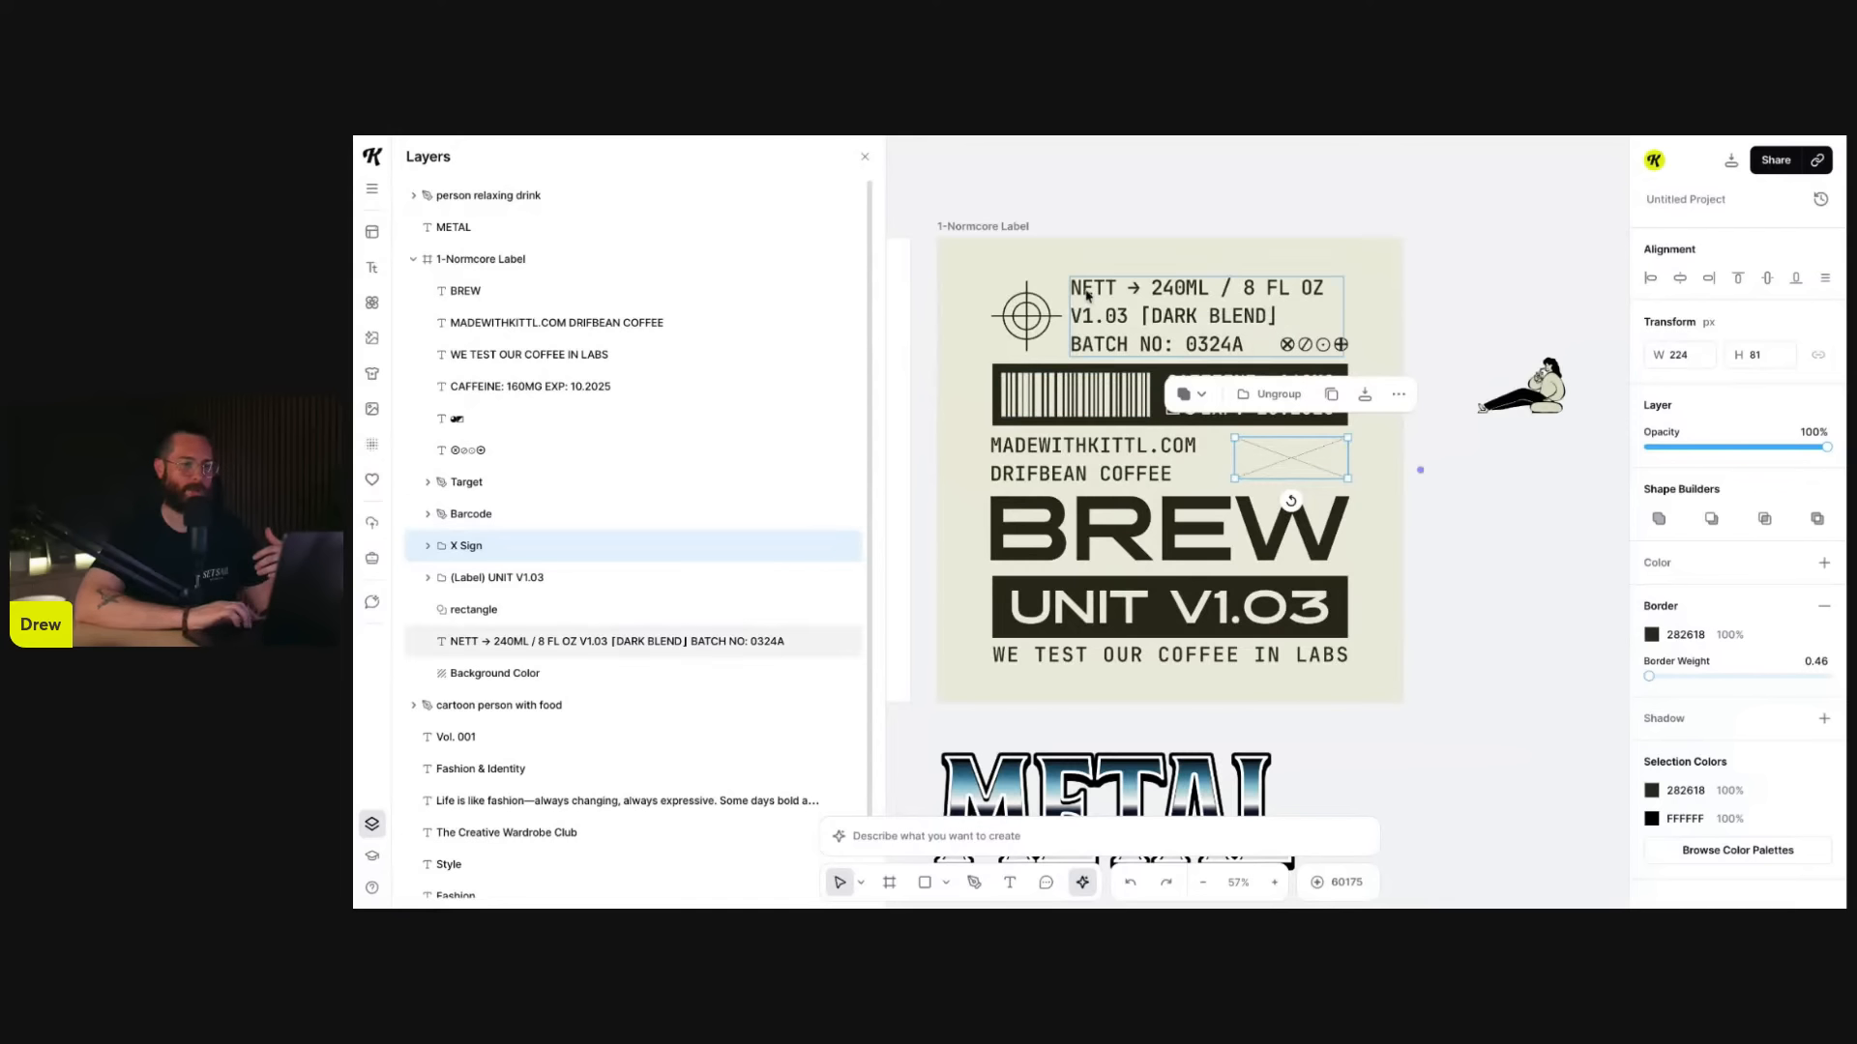
- Hide the Normcore label's Target graphic and place the reclining woman in its spot at about 211 × 134 px
{"action": "left_click", "coordinate": [1027, 315]}
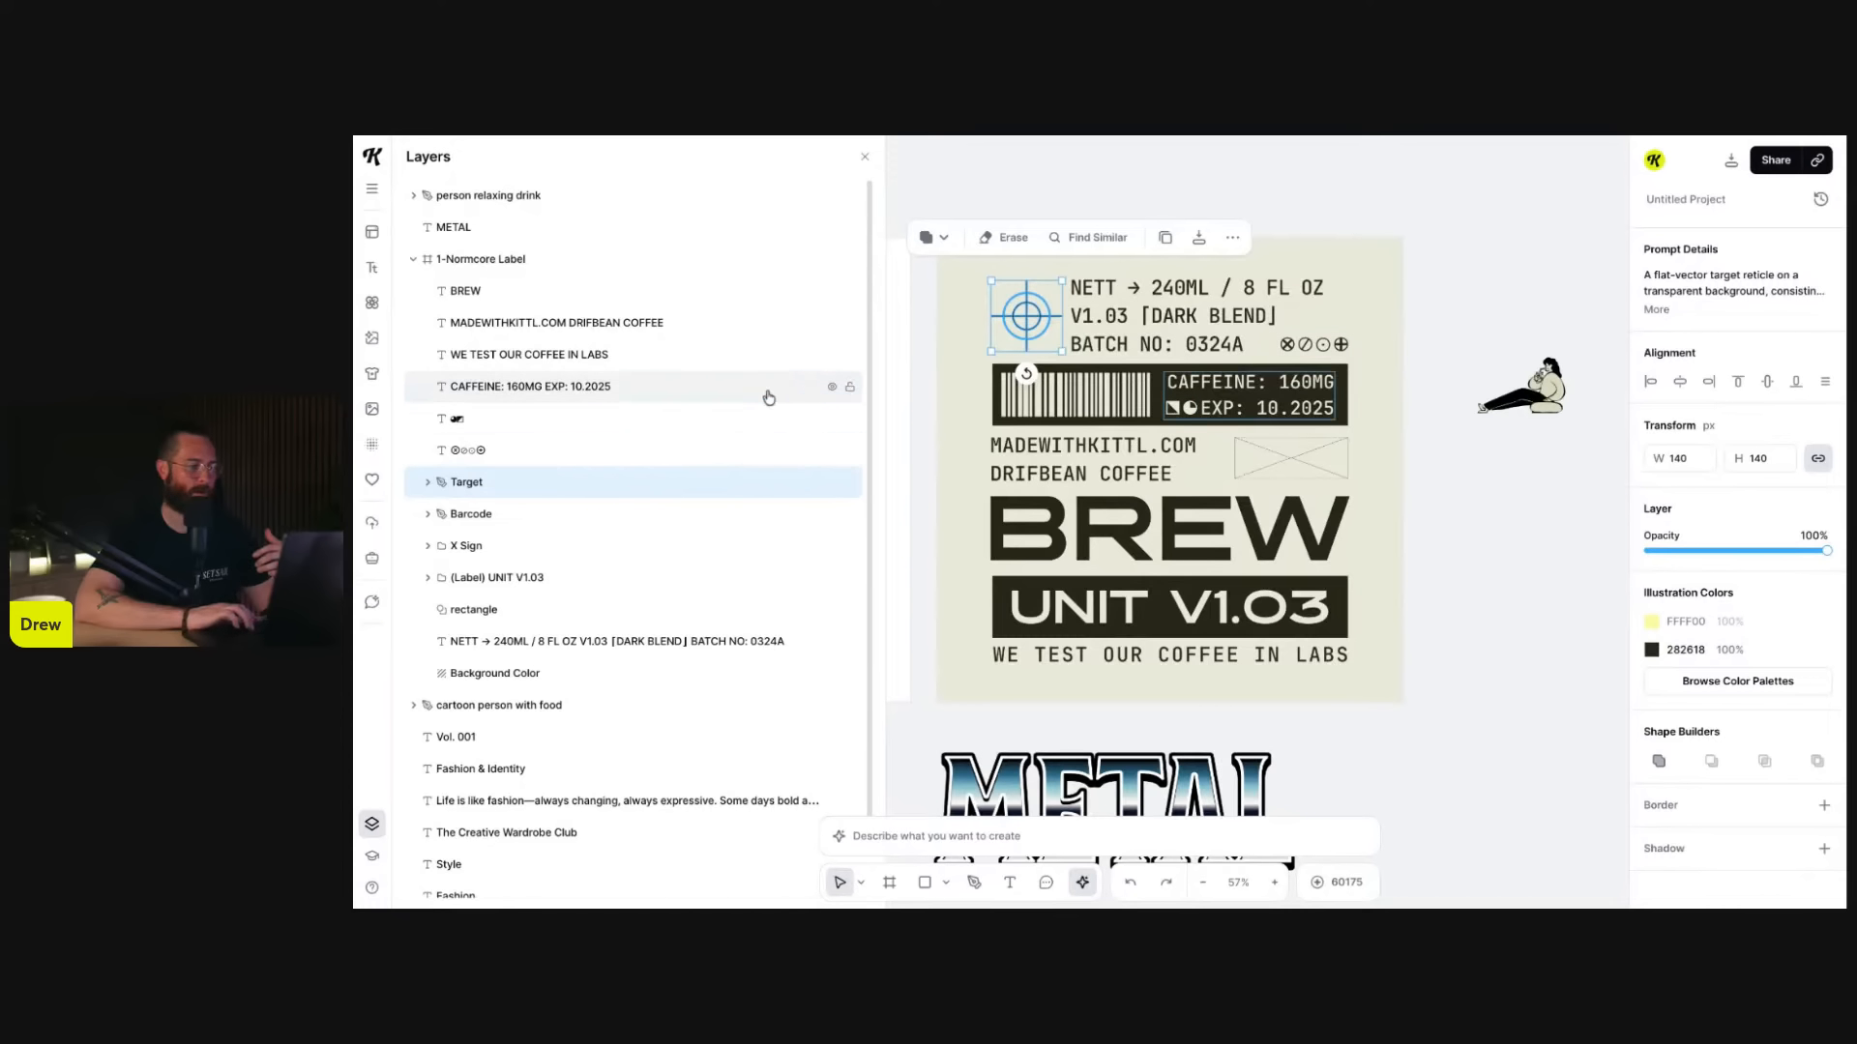
{"action": "left_click", "coordinate": [832, 482]}
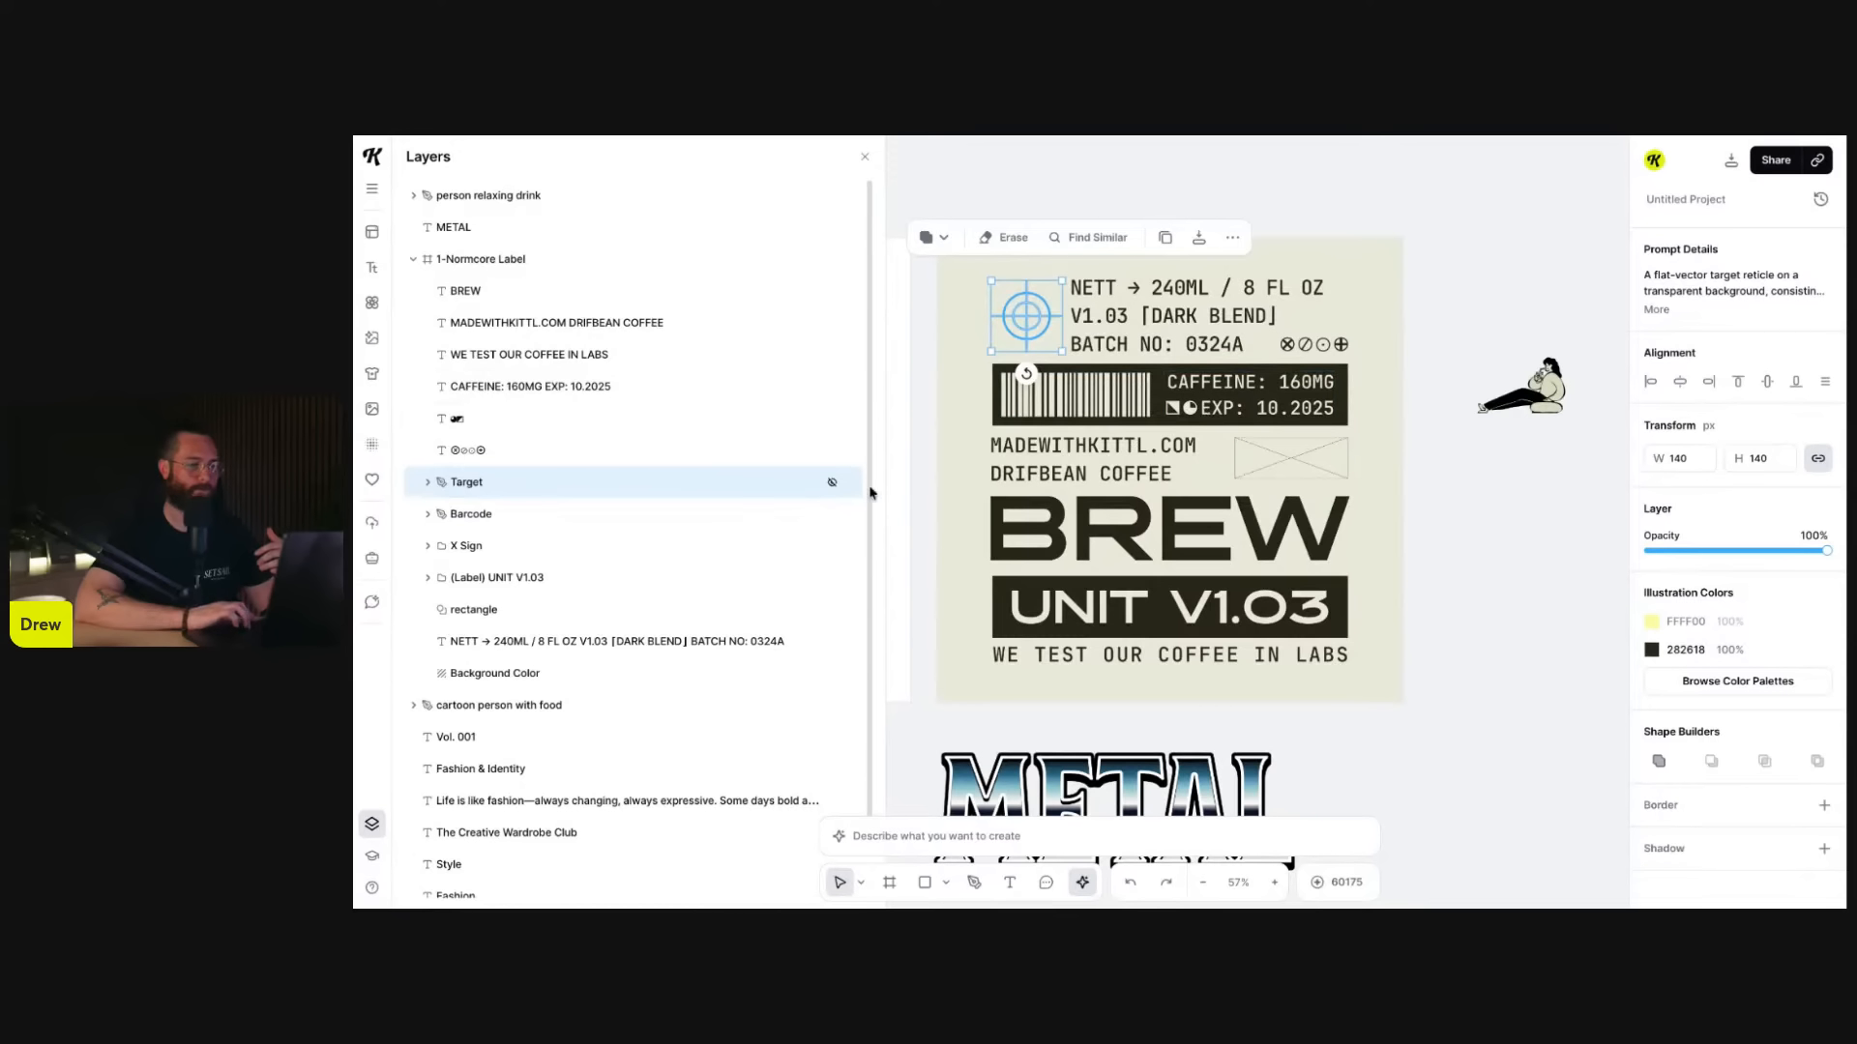
{"action": "left_click_drag", "start_coordinate": [1524, 398], "coordinate": [996, 318]}
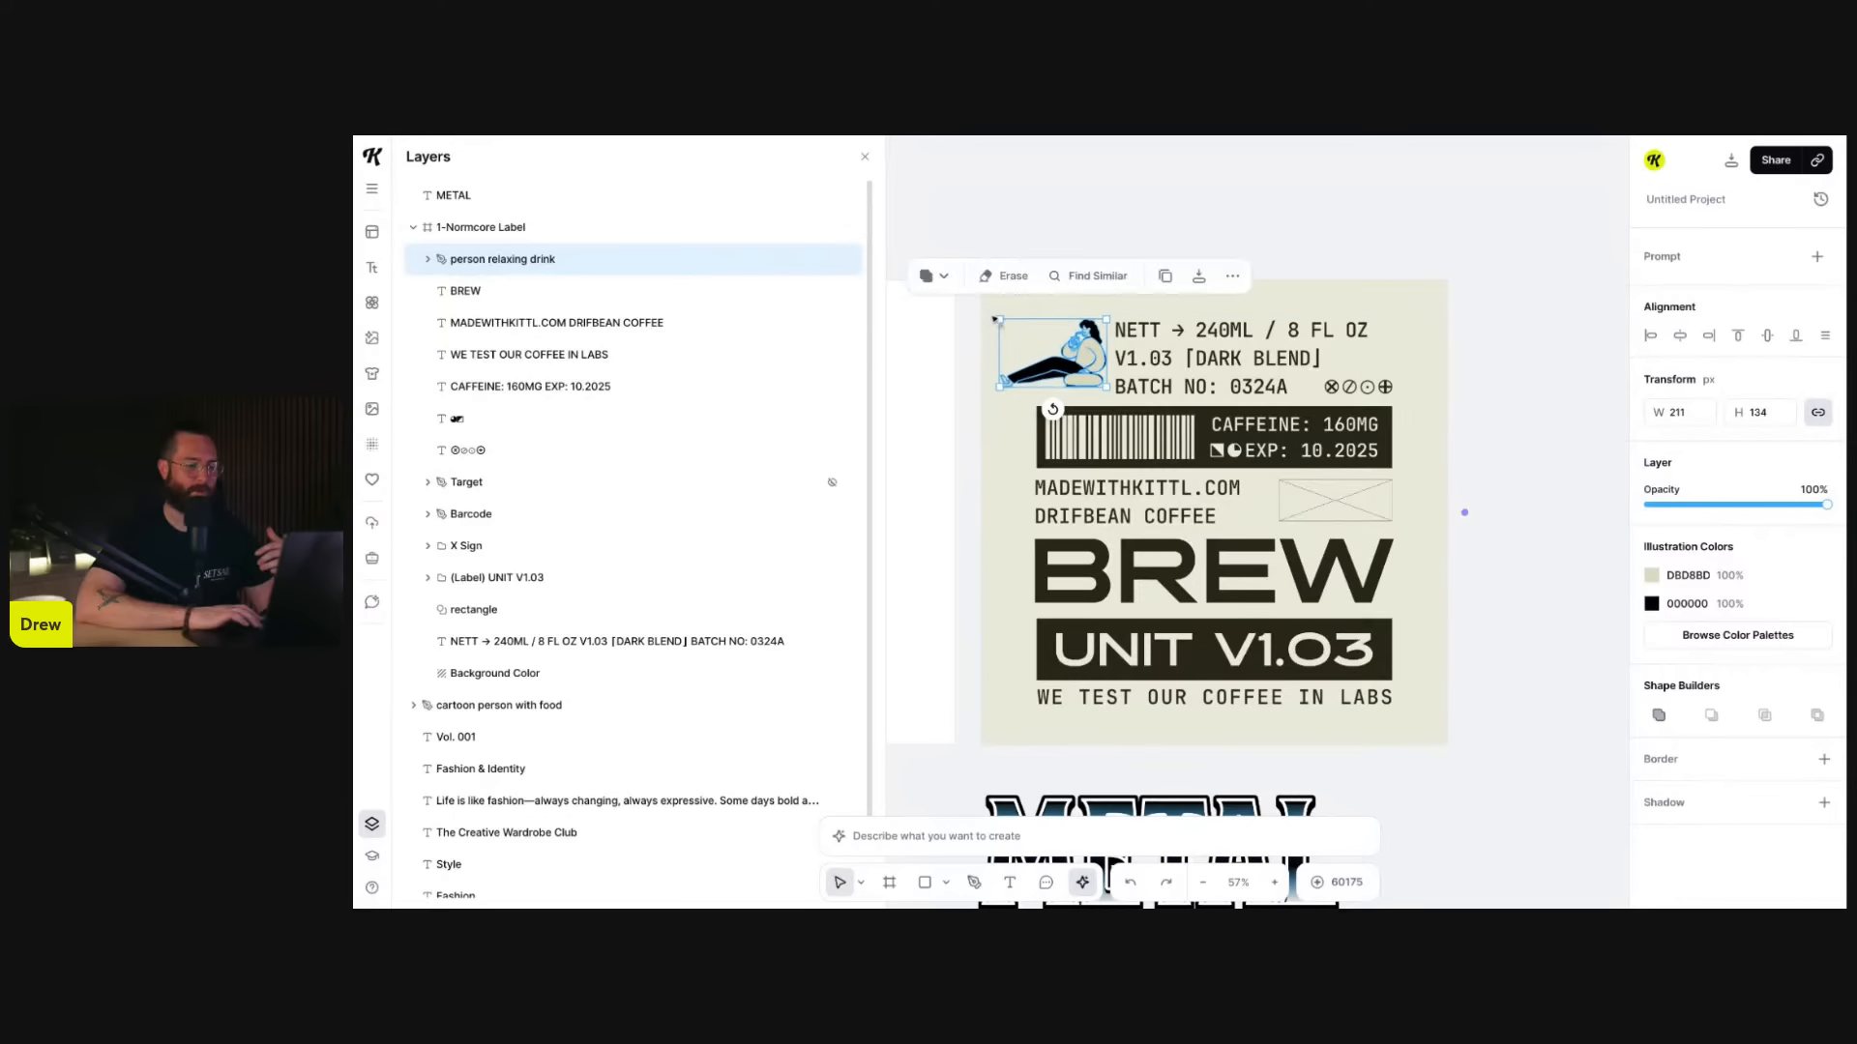
- Move the reclining woman to the empty canvas above the Normcore label, make the Target graphic visible again and clear the selection
{"action": "left_click_drag", "start_coordinate": [1115, 377], "coordinate": [1120, 232]}
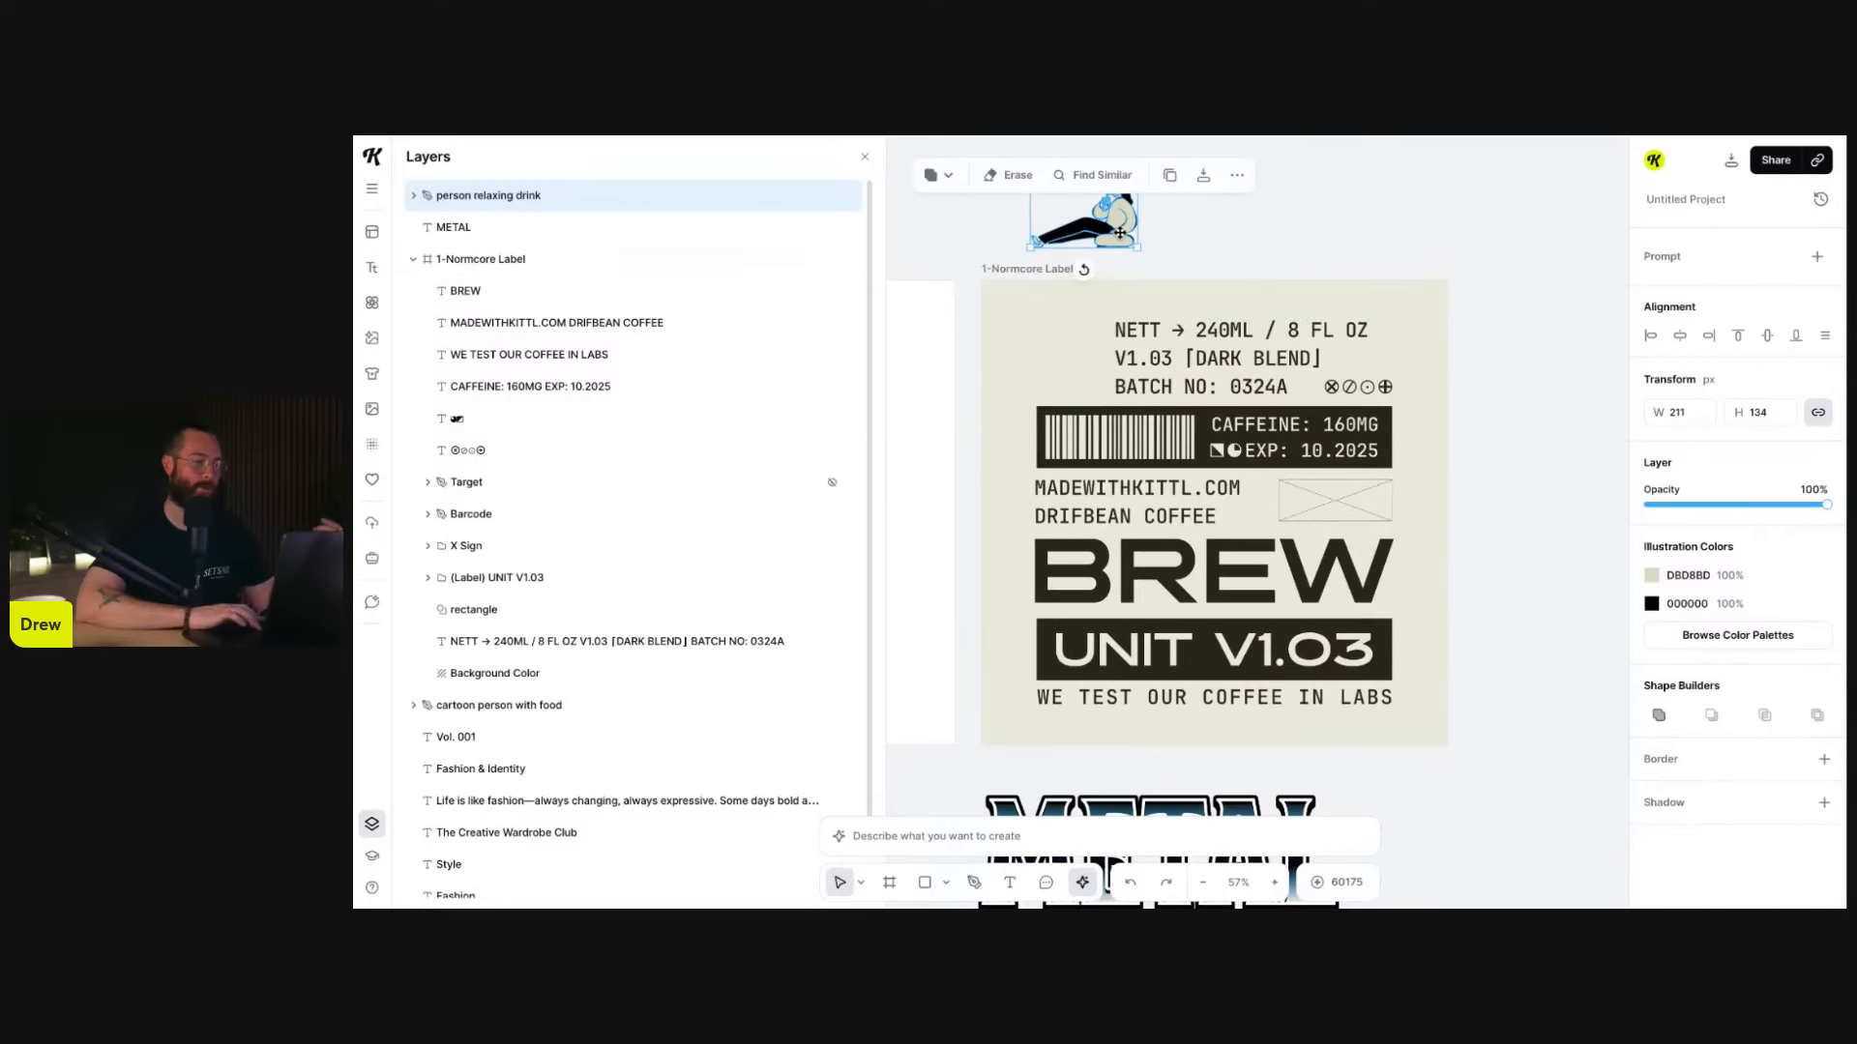
{"action": "left_click", "coordinate": [832, 482]}
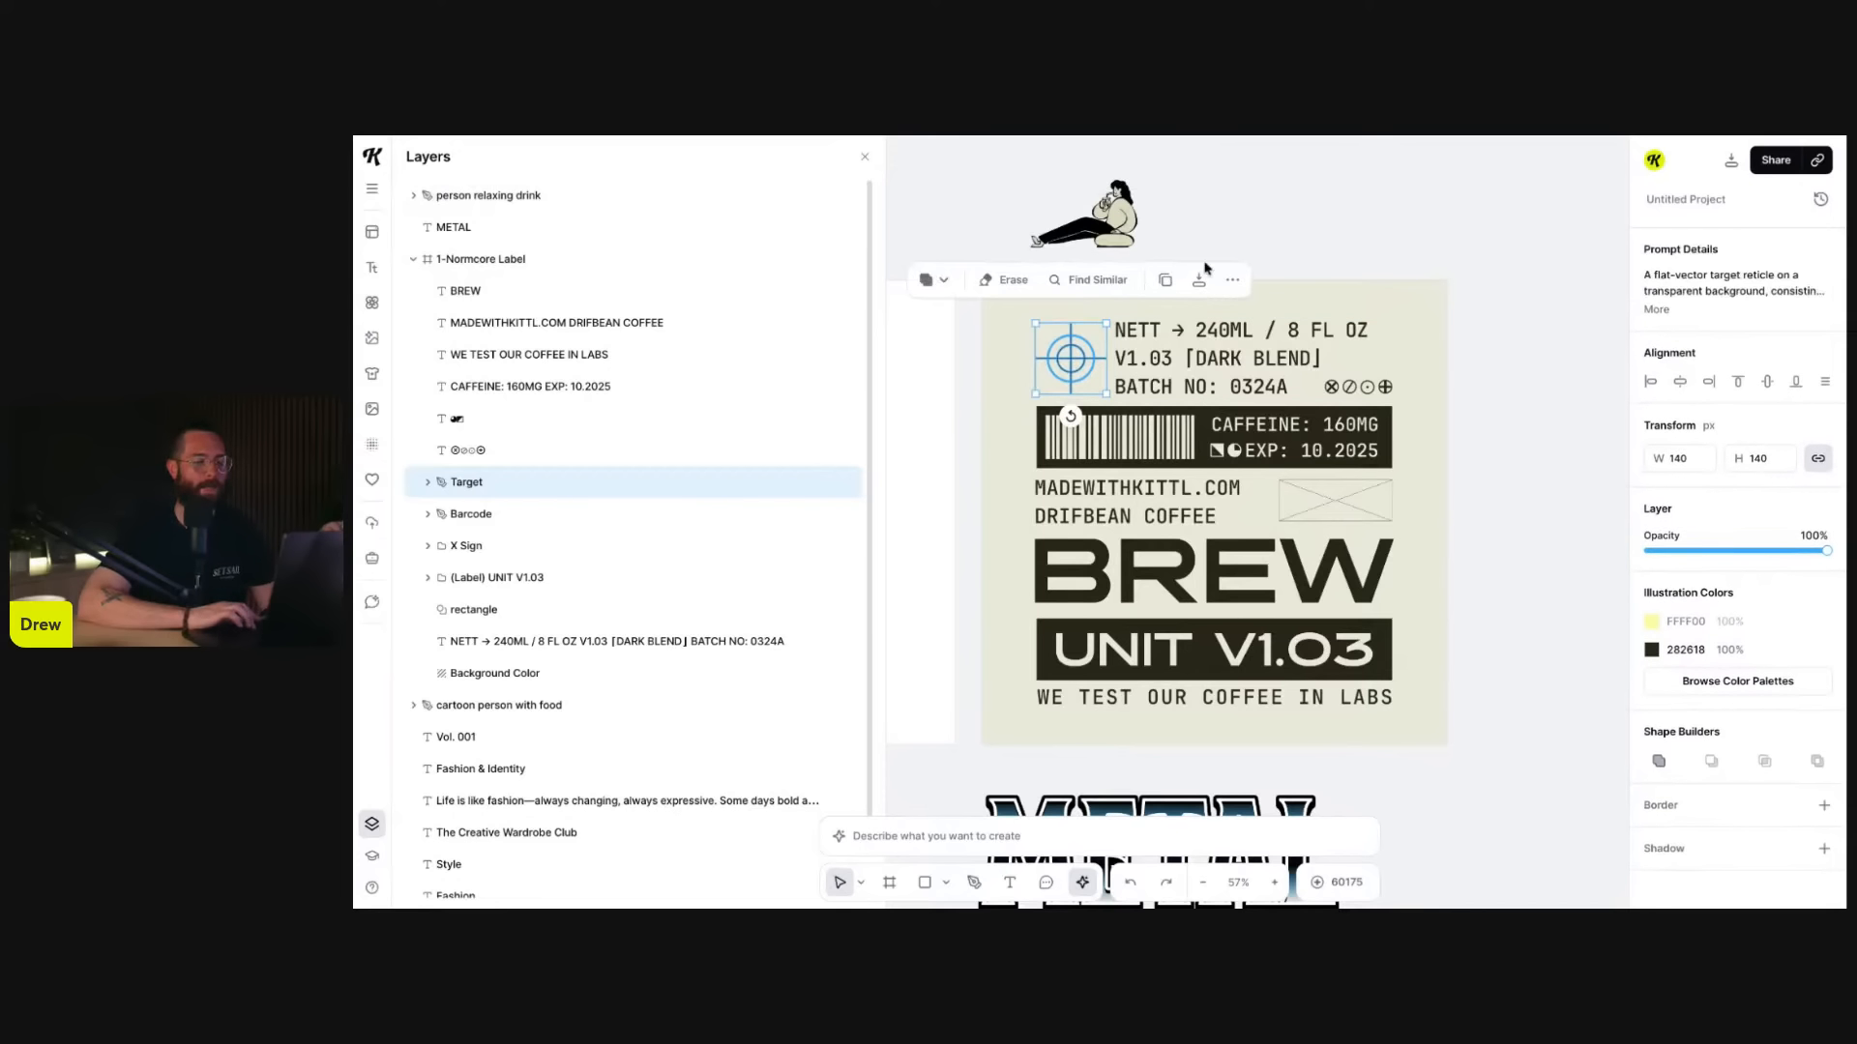
{"action": "left_click", "coordinate": [1396, 257]}
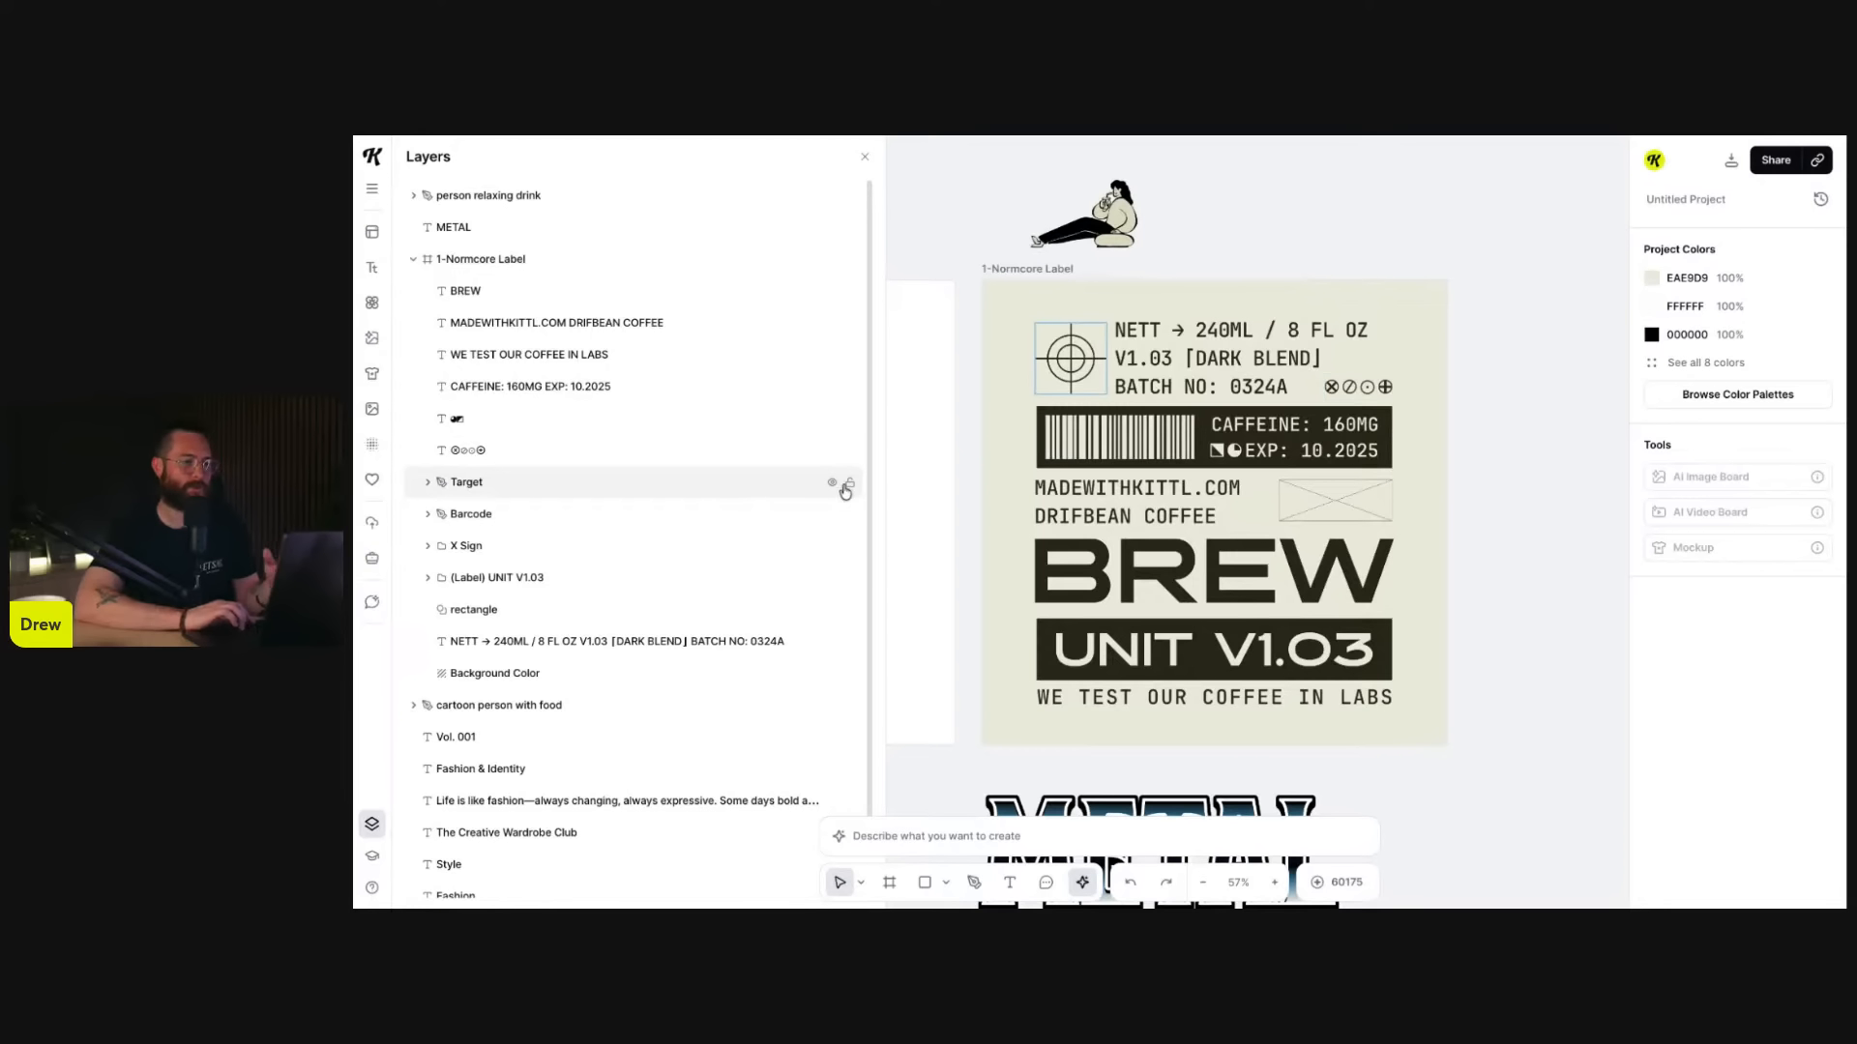
- Hide the Target graphic and the row of small circle symbols on the Normcore label
{"action": "left_click", "coordinate": [826, 483]}
{"action": "left_click", "coordinate": [833, 451]}
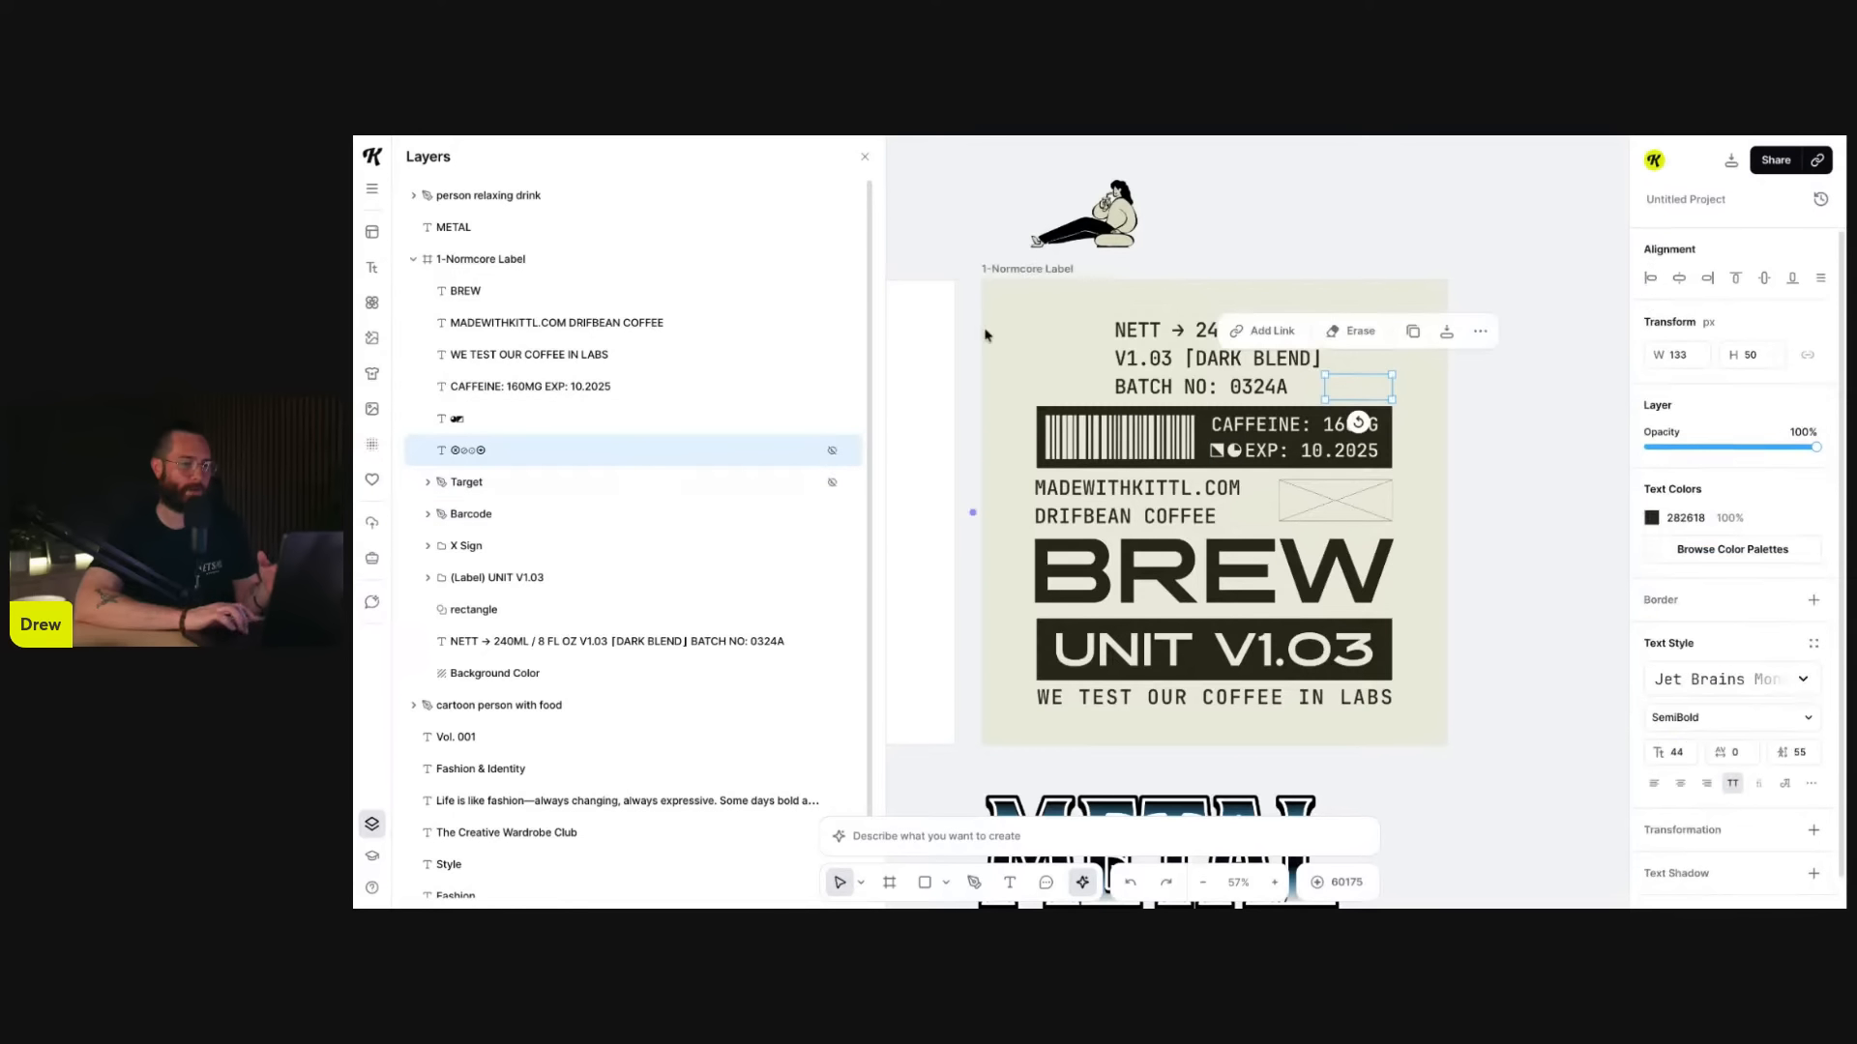
- Unhide the Target graphic and the circled-symbols text layer in the 1-Normcore Label design, then clear the selection
{"action": "left_click", "coordinate": [832, 481]}
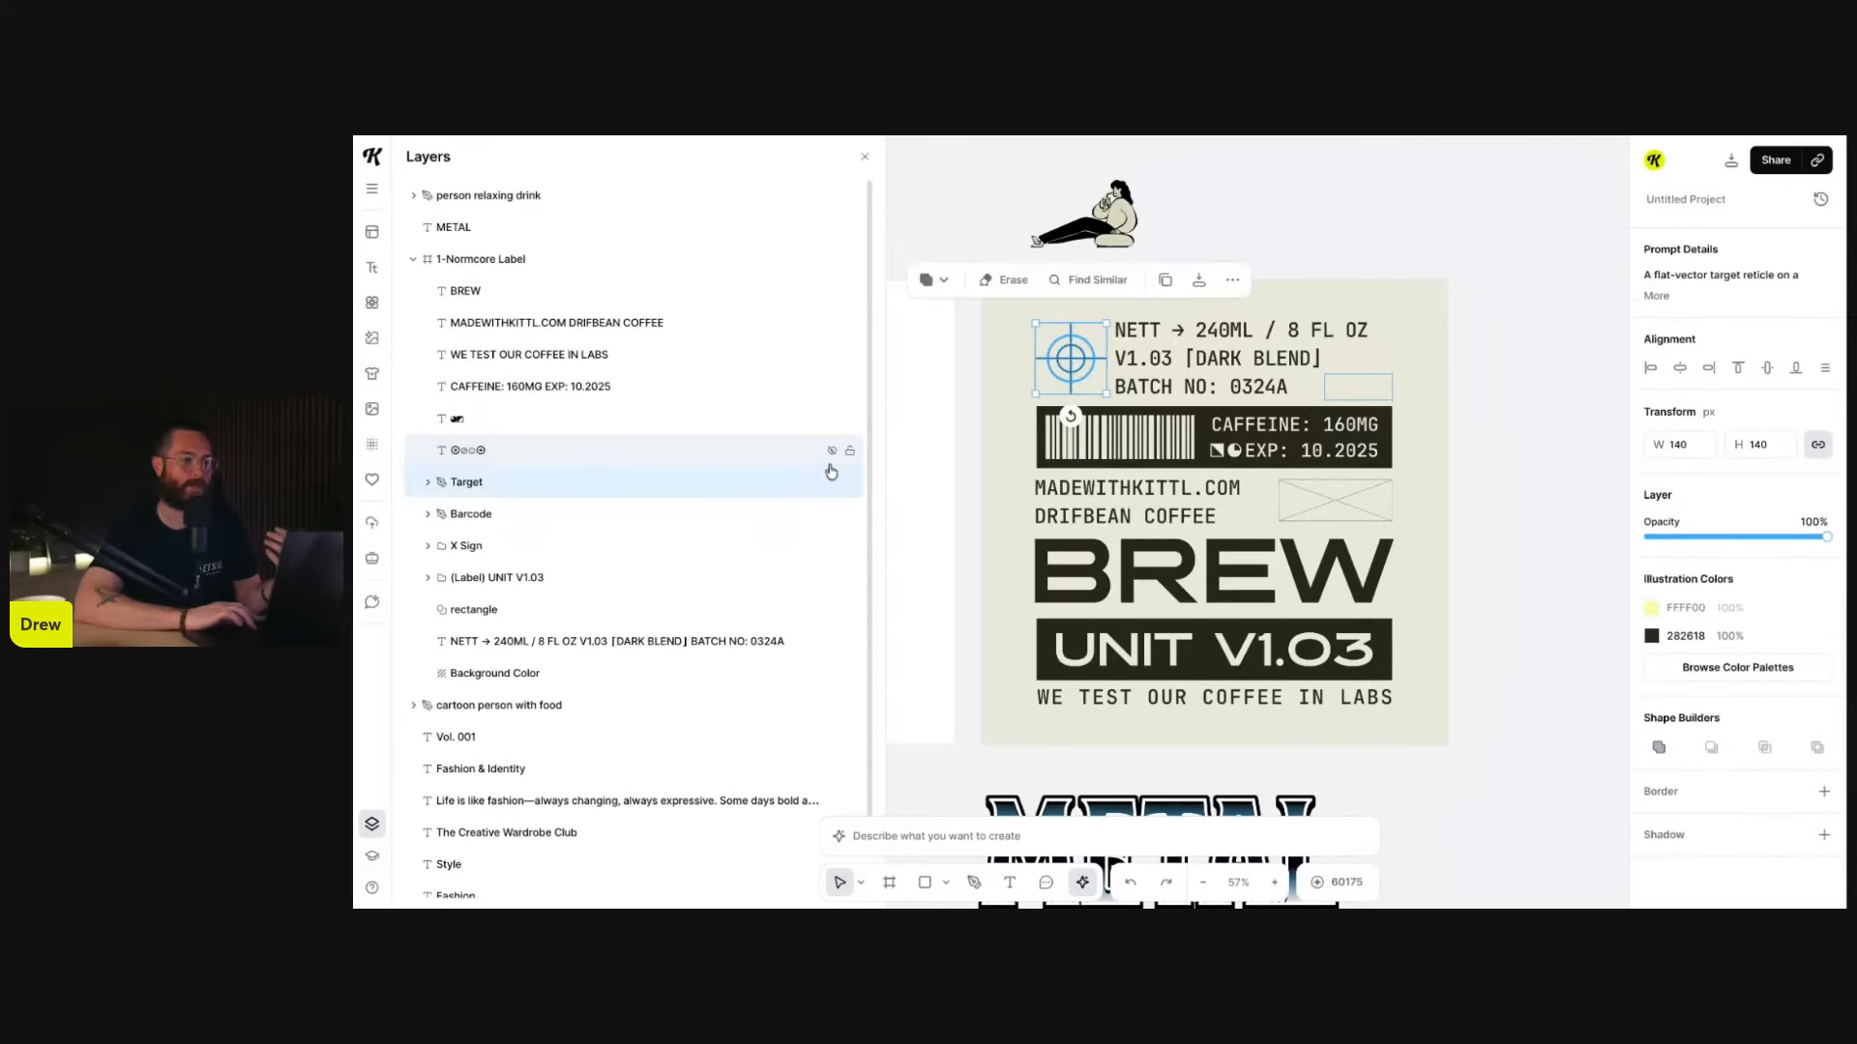
{"action": "left_click", "coordinate": [832, 451]}
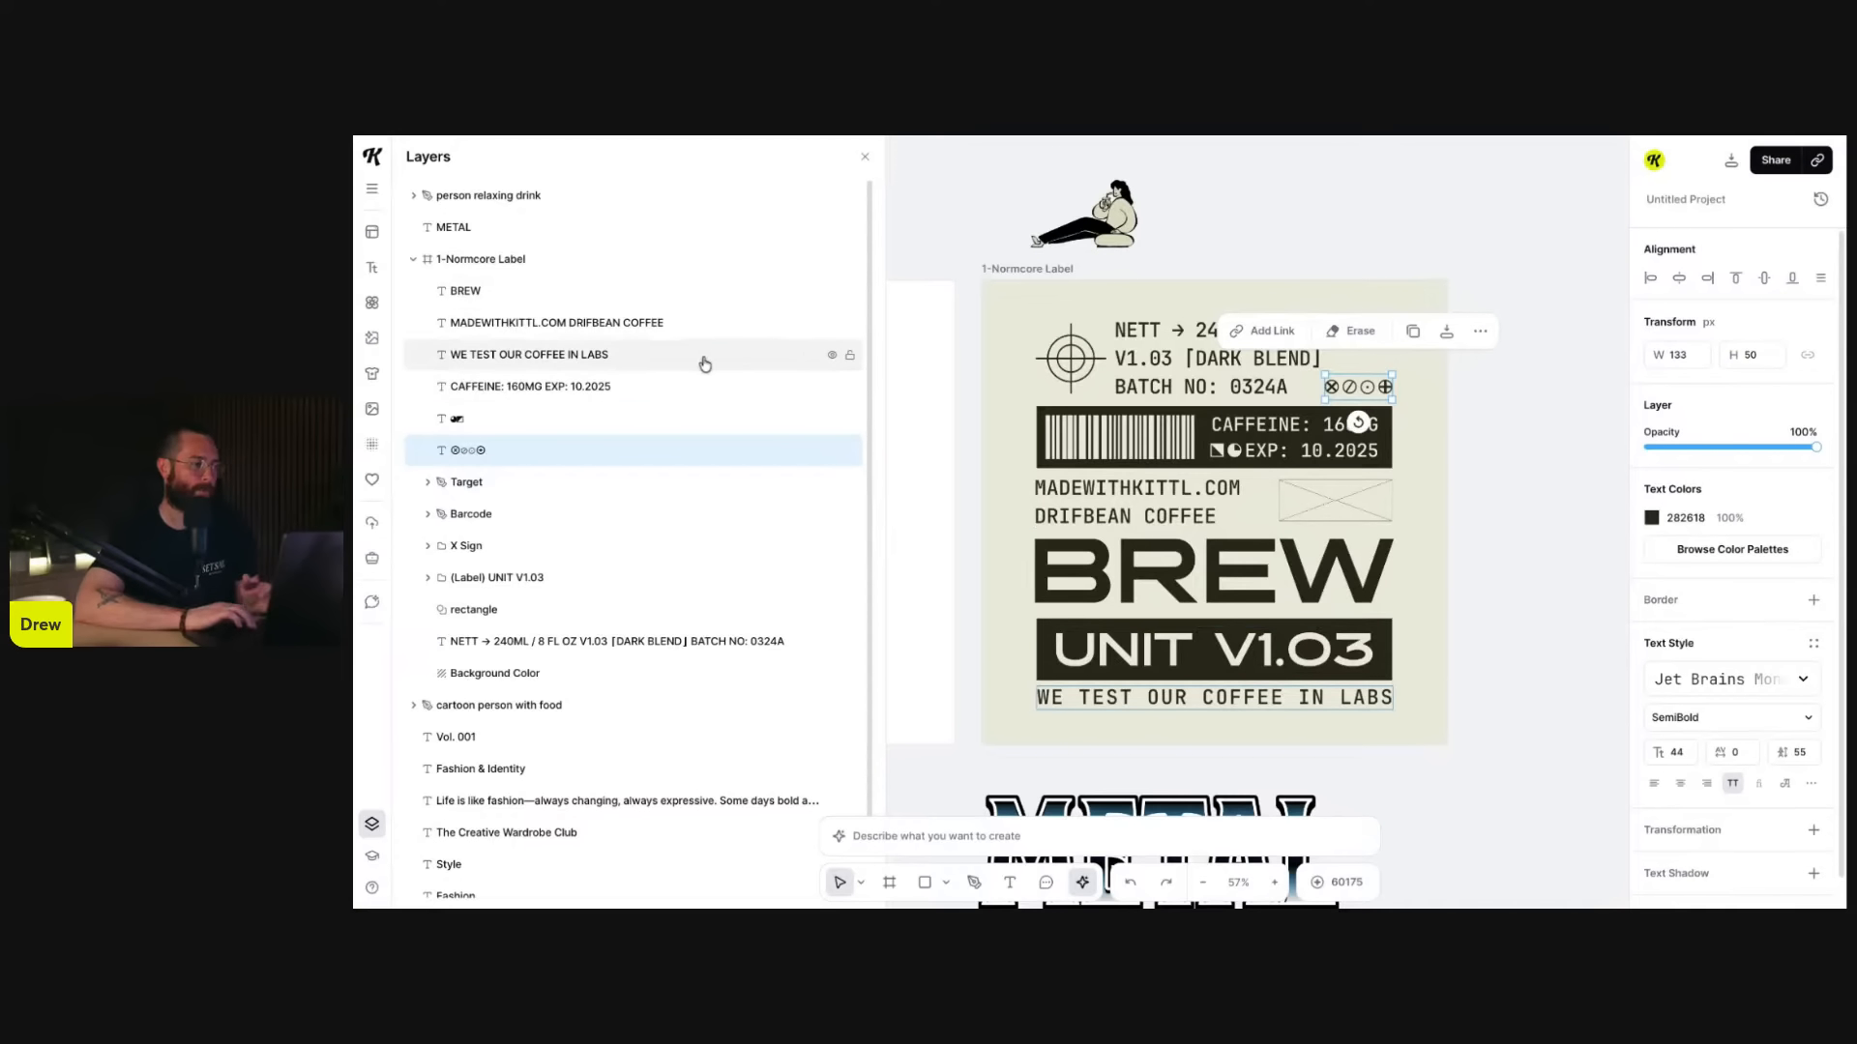
{"action": "scroll", "coordinate": [660, 580], "scroll_direction": "down", "scroll_amount": 1}
{"action": "scroll", "coordinate": [662, 542], "scroll_direction": "up", "scroll_amount": 1}
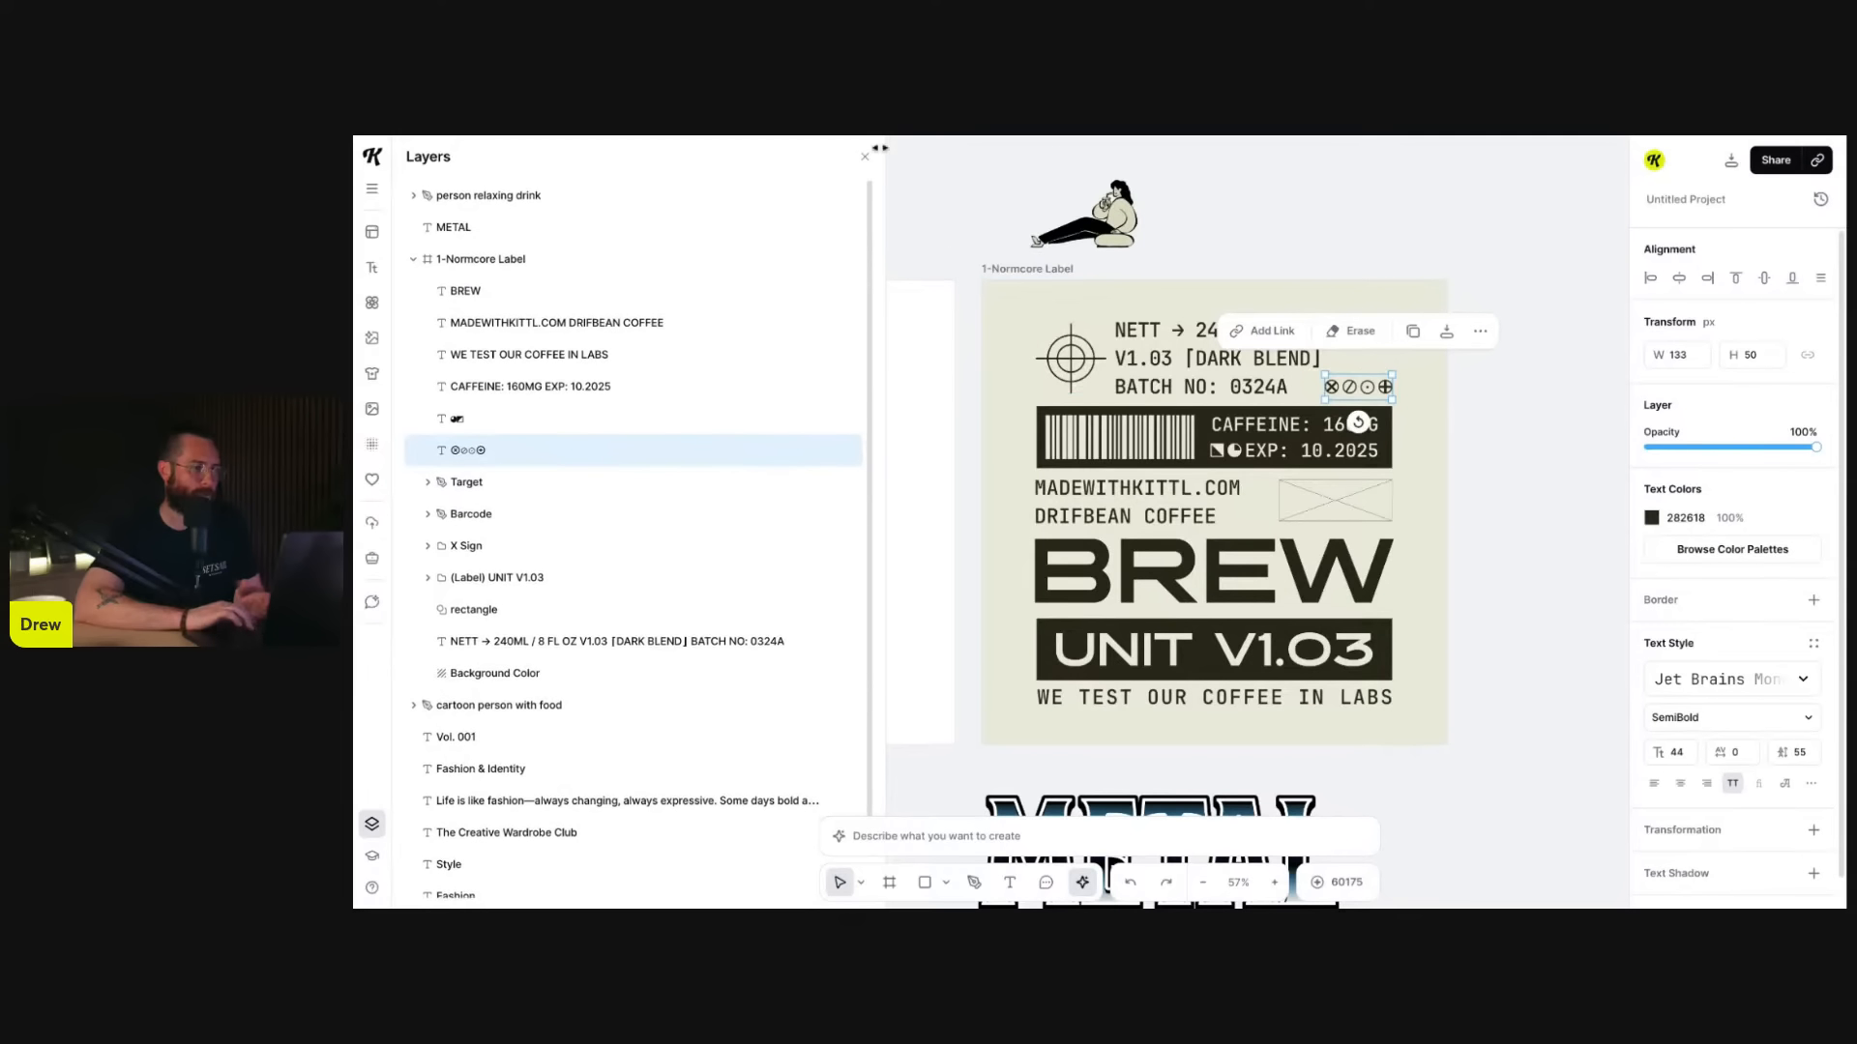
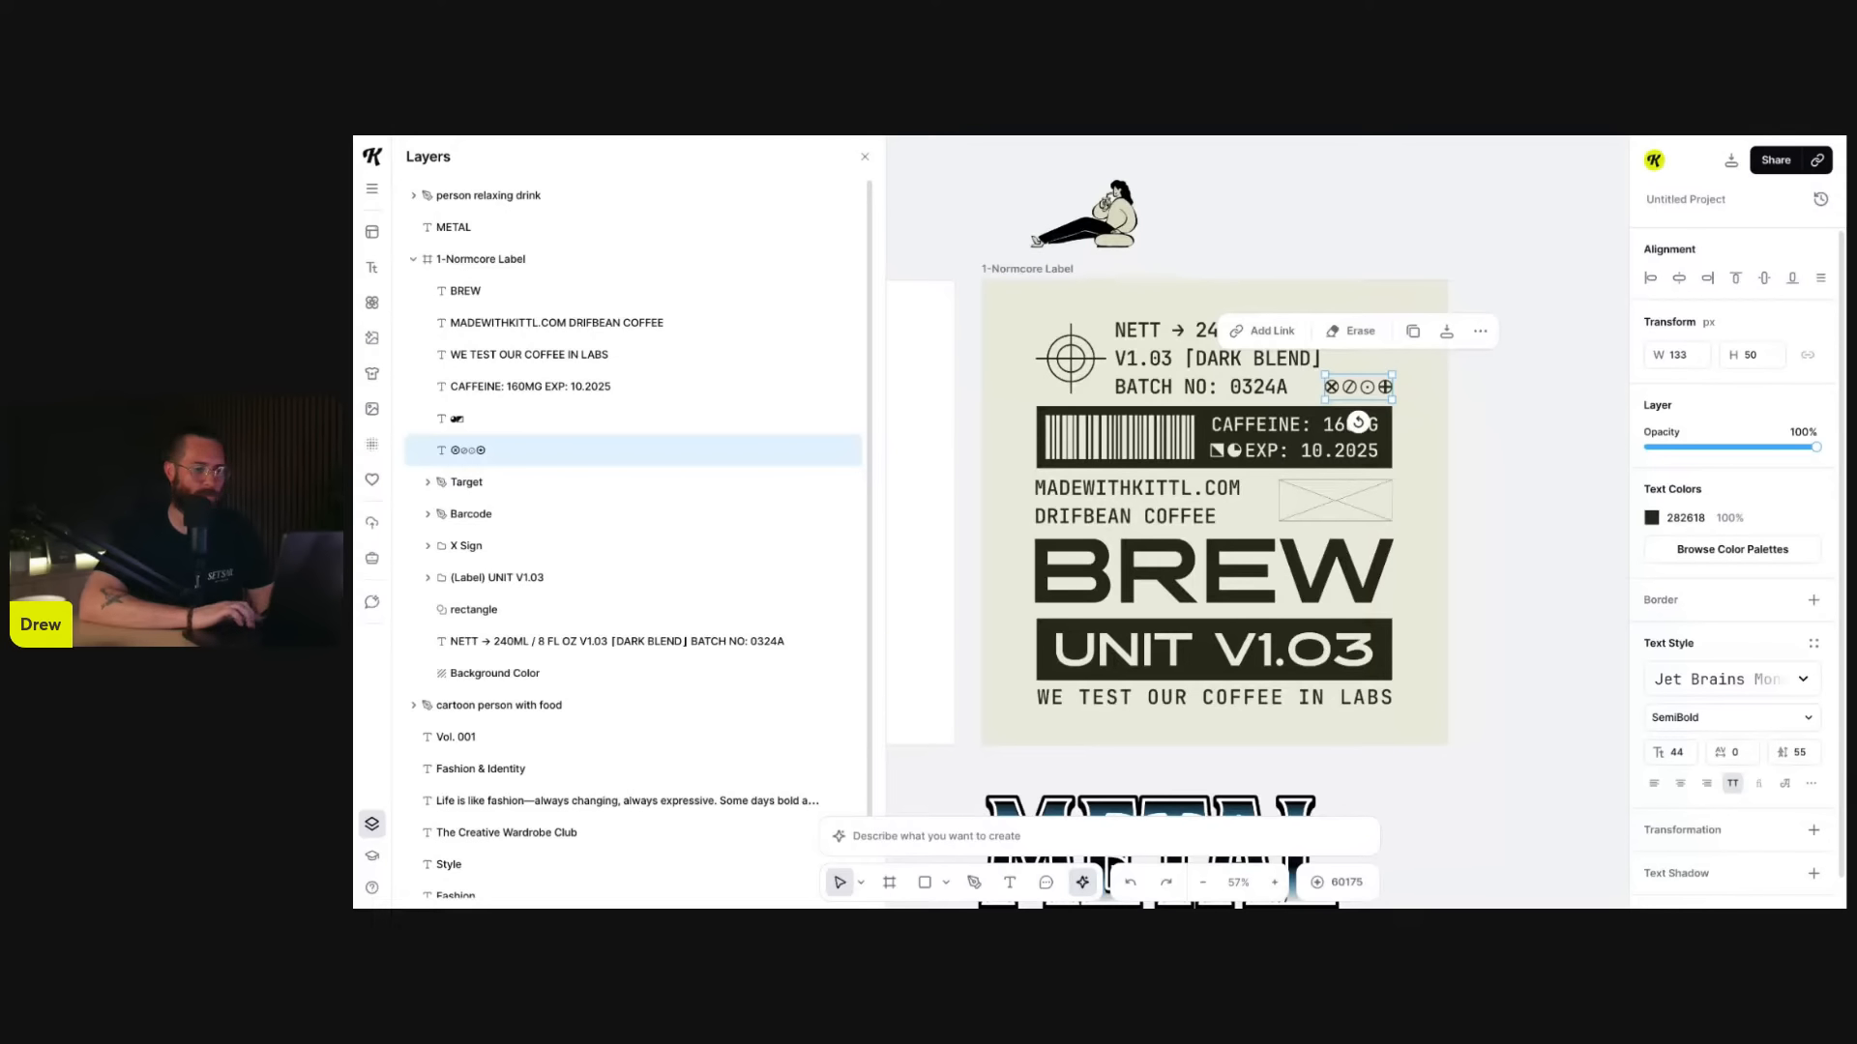
{"action": "left_click", "coordinate": [1525, 479]}
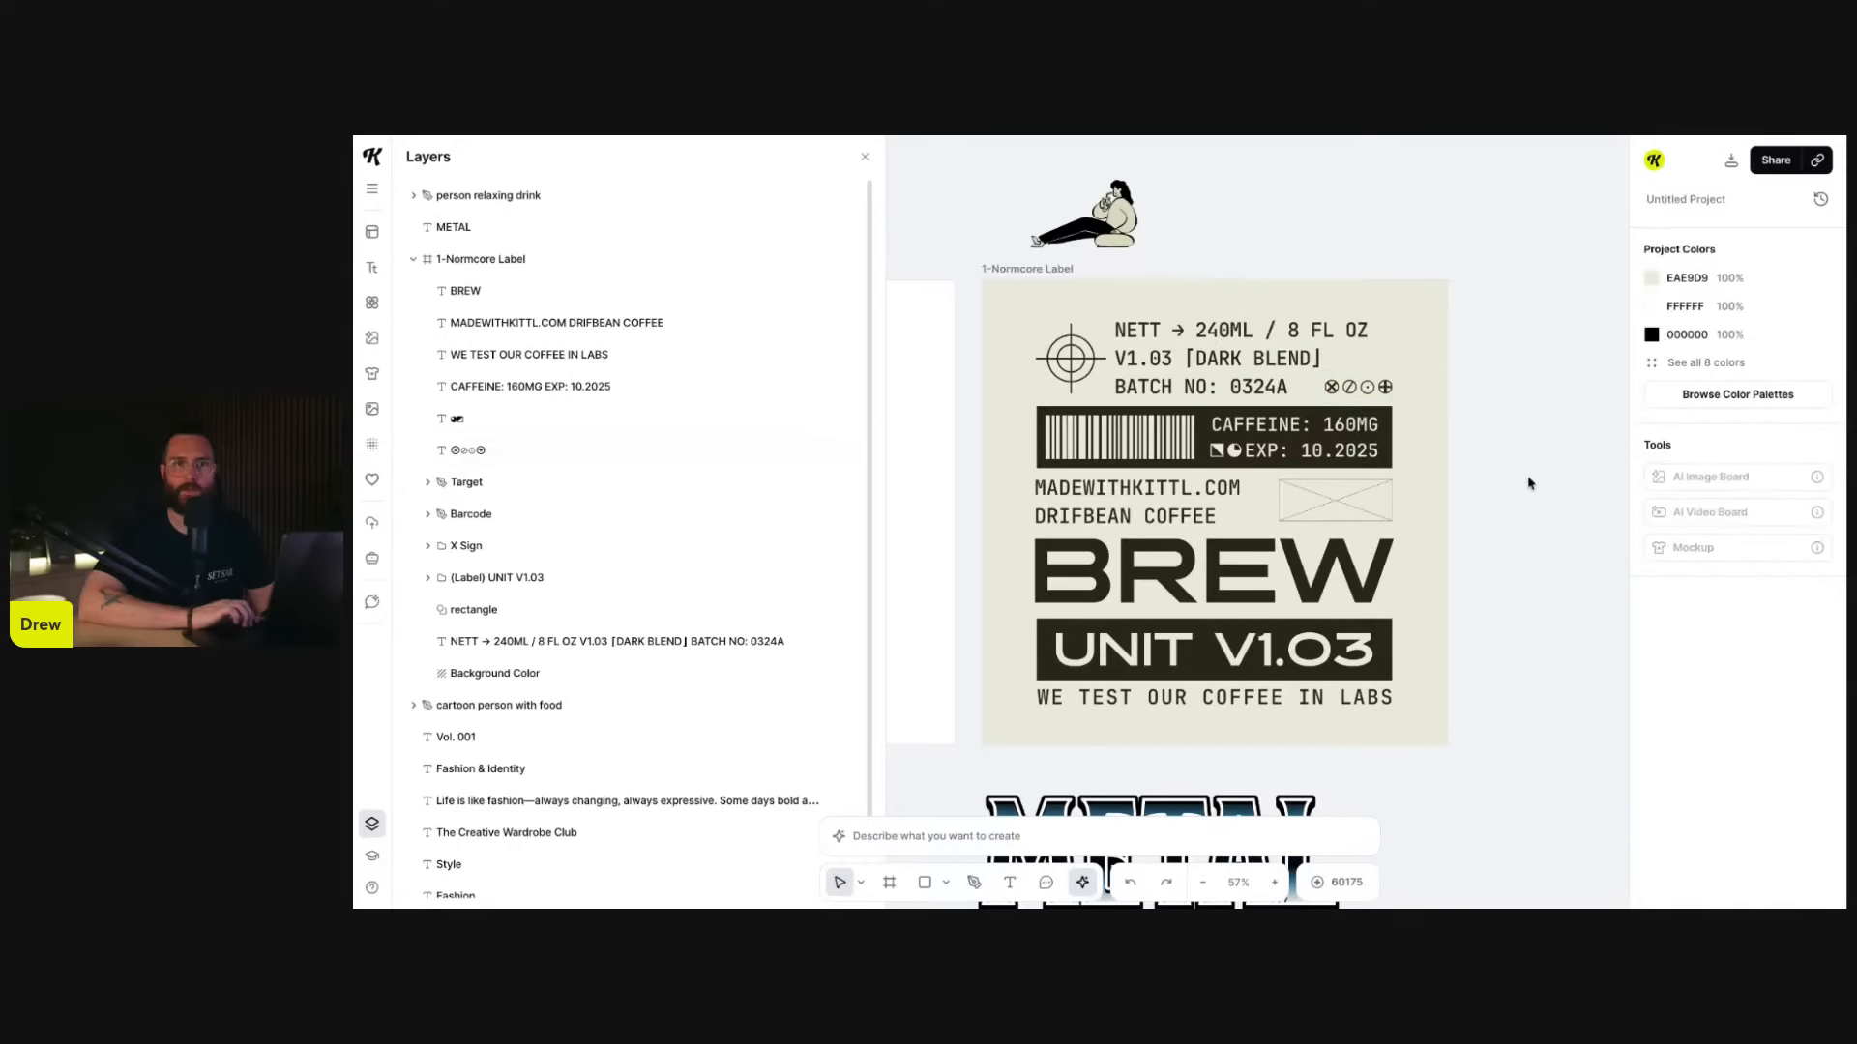
- Open the illustration library and view the full Streetart Stencils collection from the broken heart illustration
{"action": "scroll", "coordinate": [1529, 483], "scroll_direction": "down", "scroll_amount": 1}
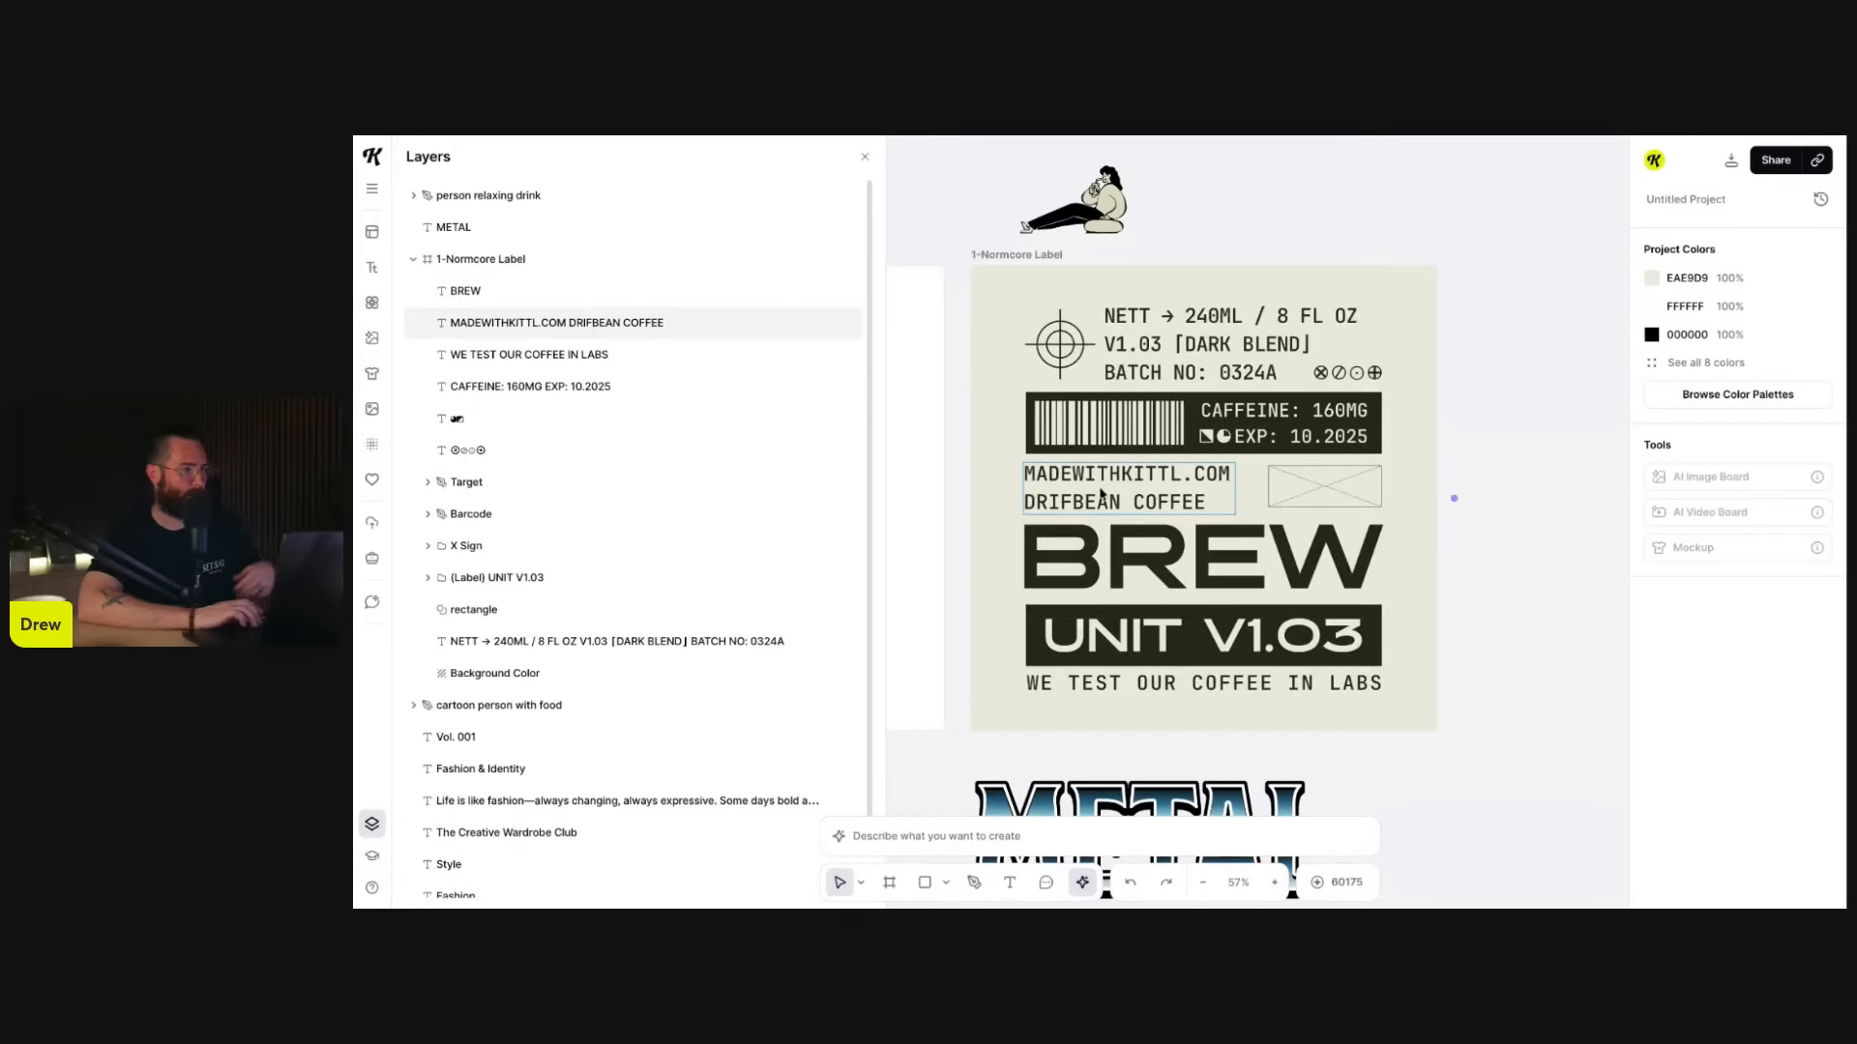
{"action": "left_click", "coordinate": [372, 305]}
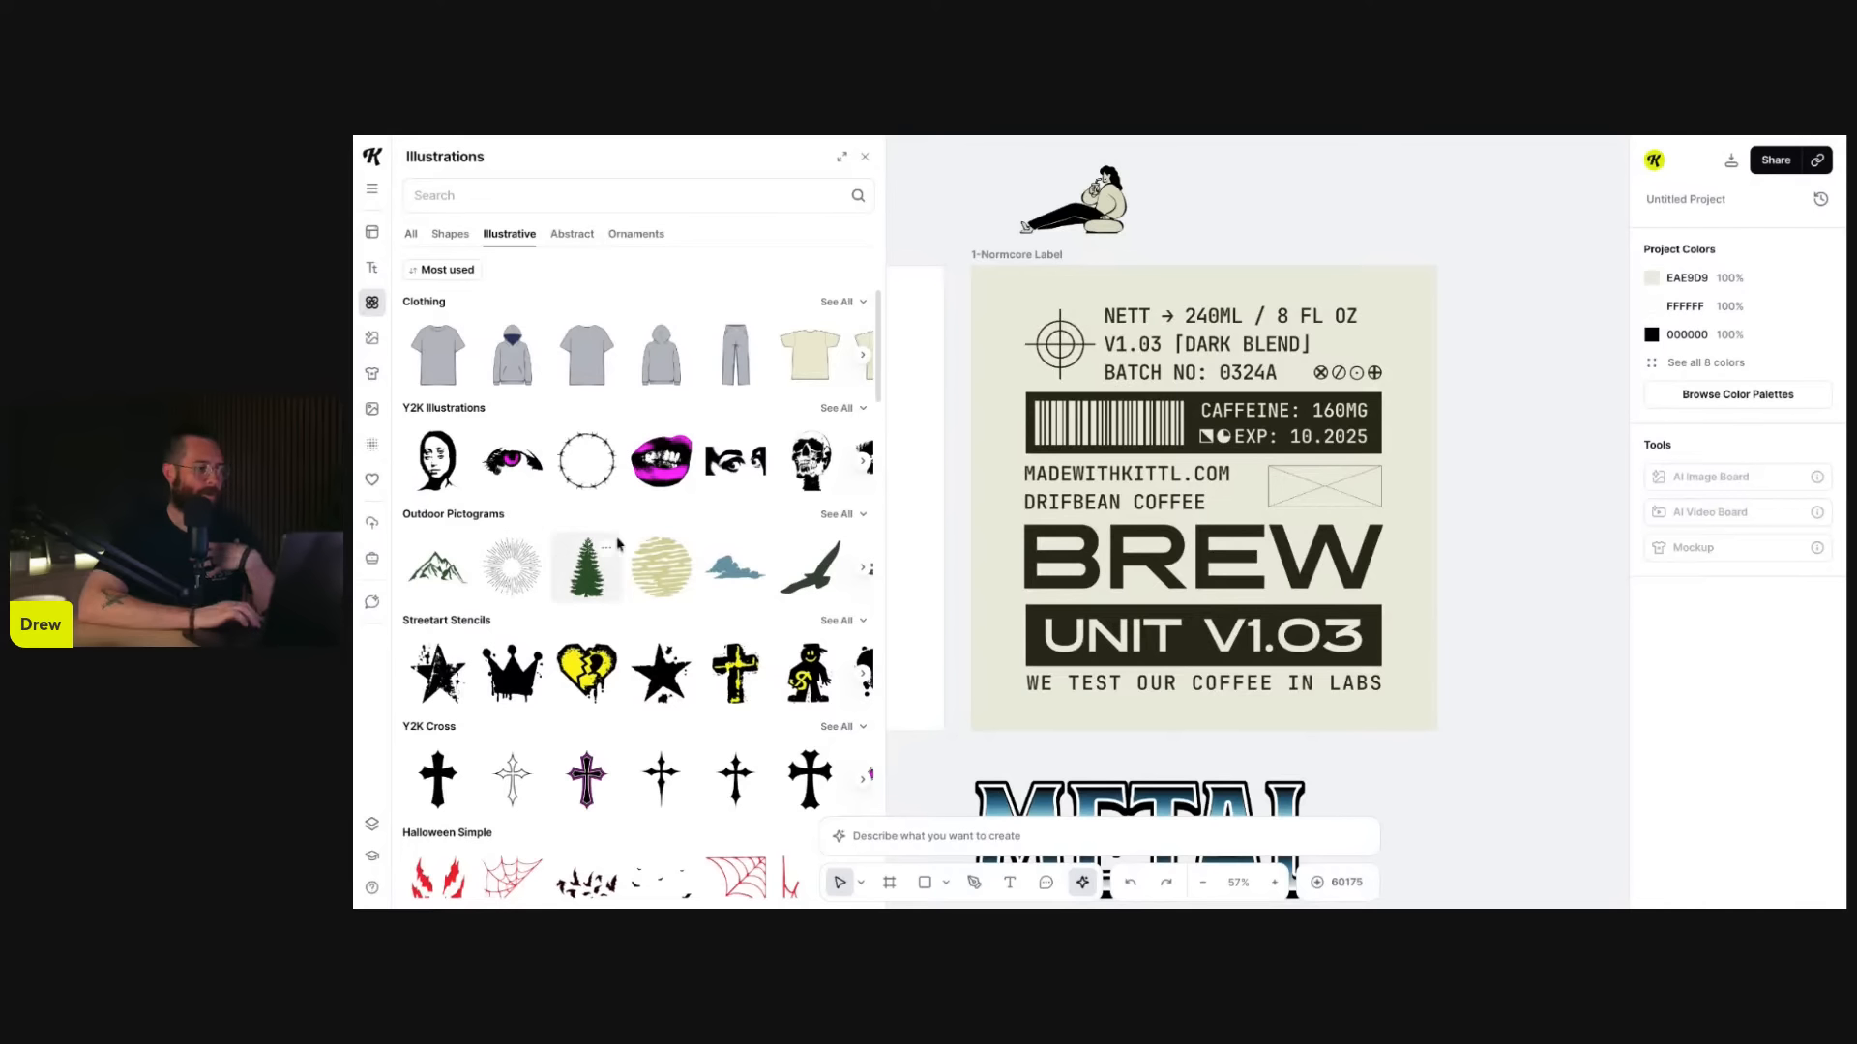
{"action": "left_click", "coordinate": [606, 658]}
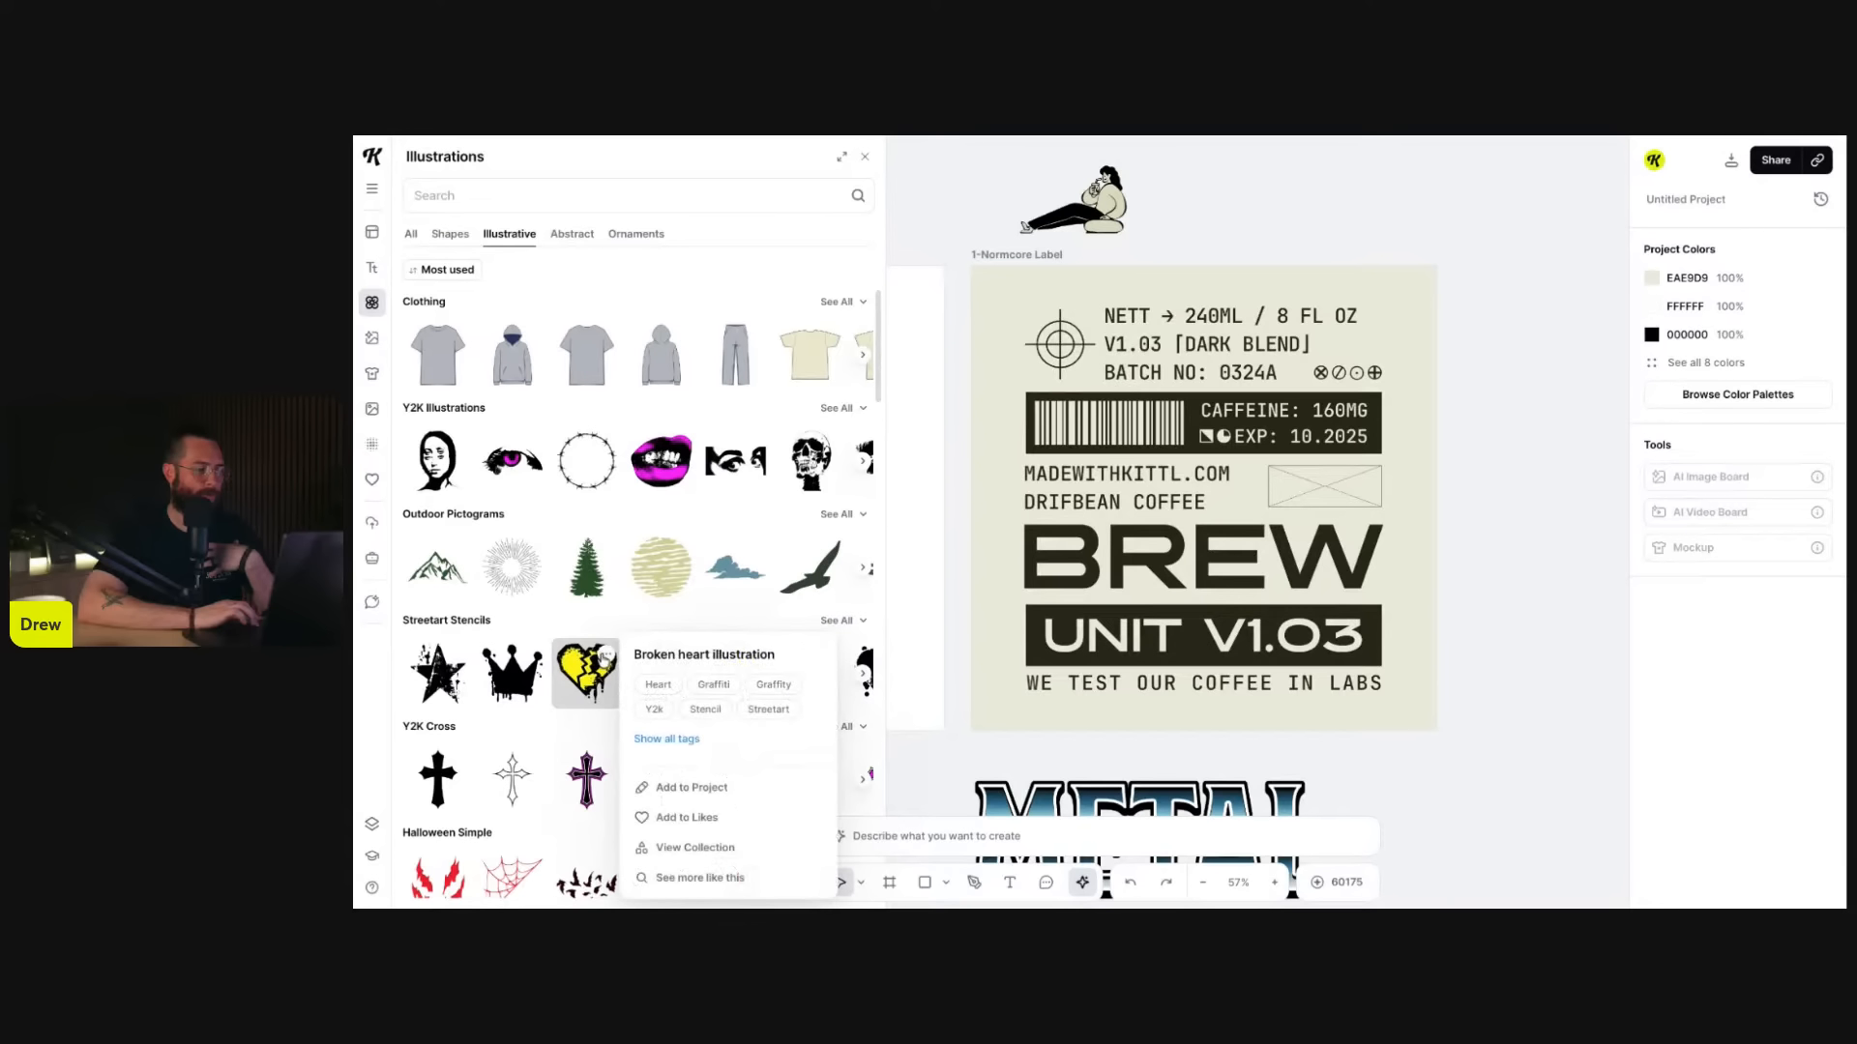
{"action": "left_click", "coordinate": [677, 847]}
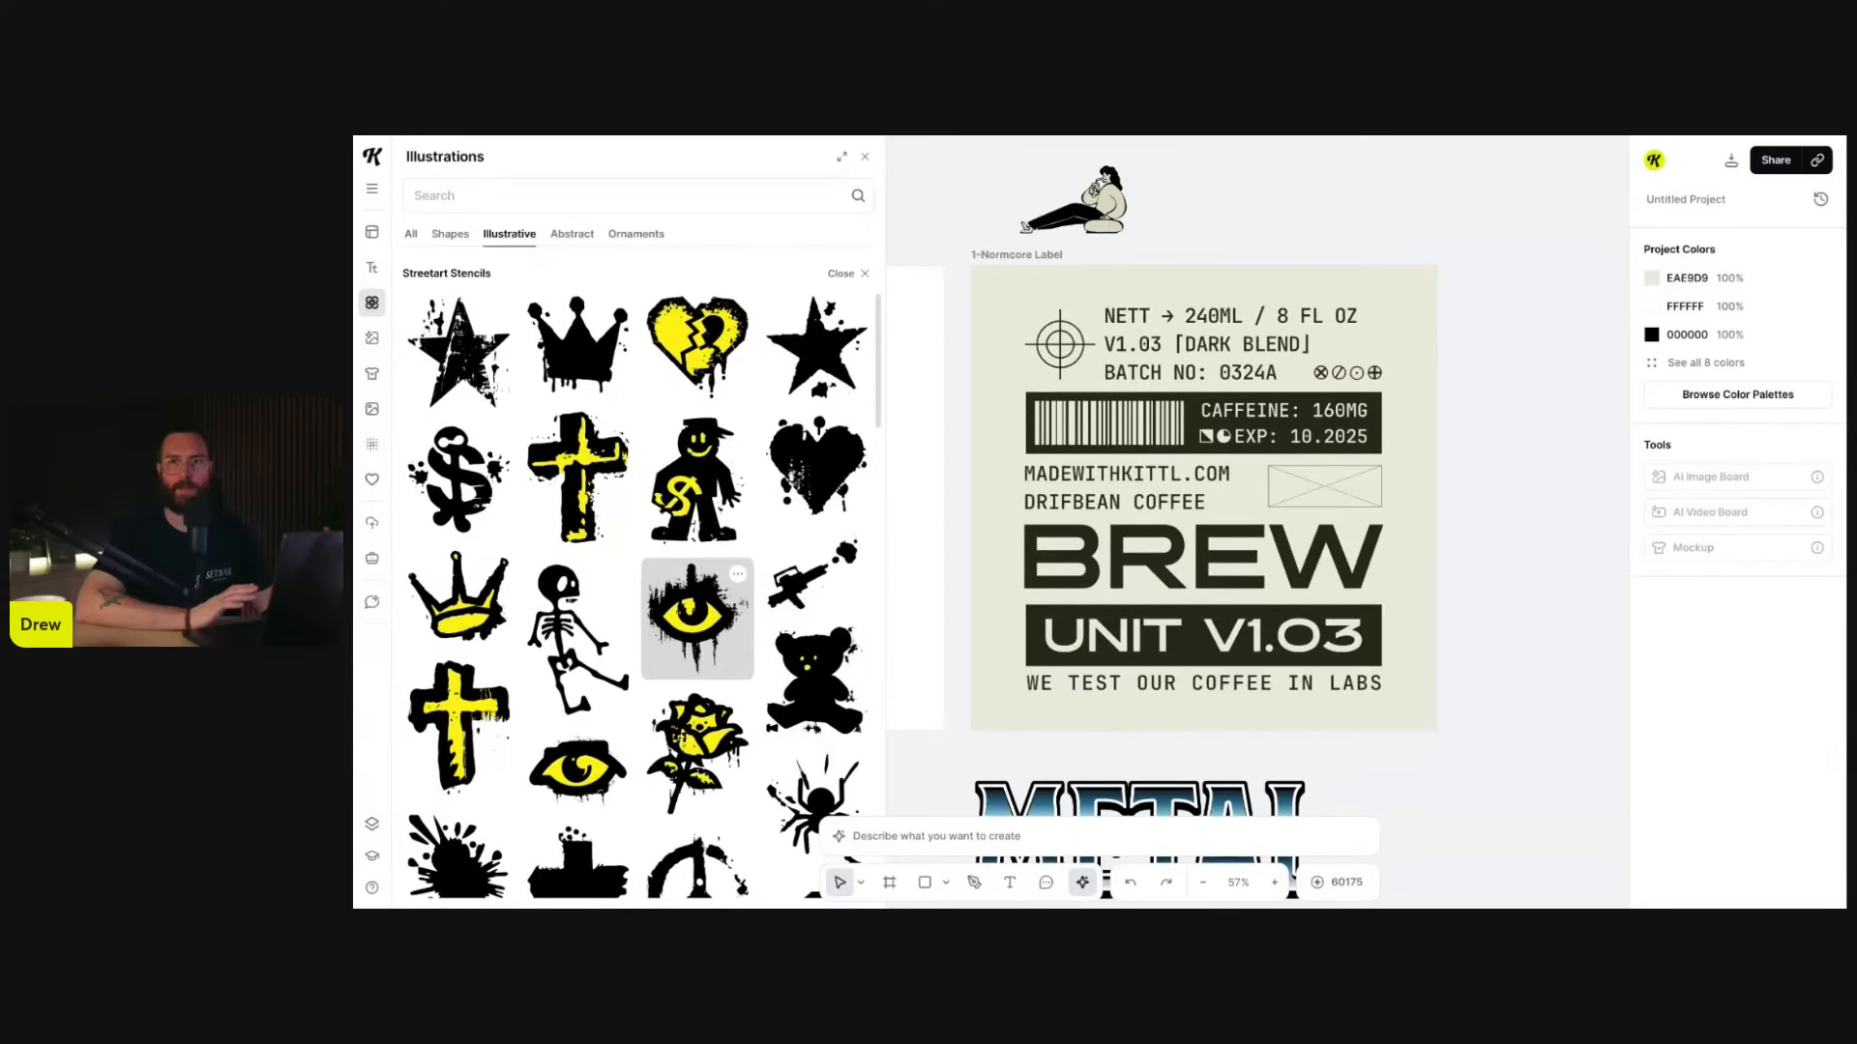
- Search the illustration library for "y2k" and browse the matching graphics
{"action": "left_click", "coordinate": [525, 194]}
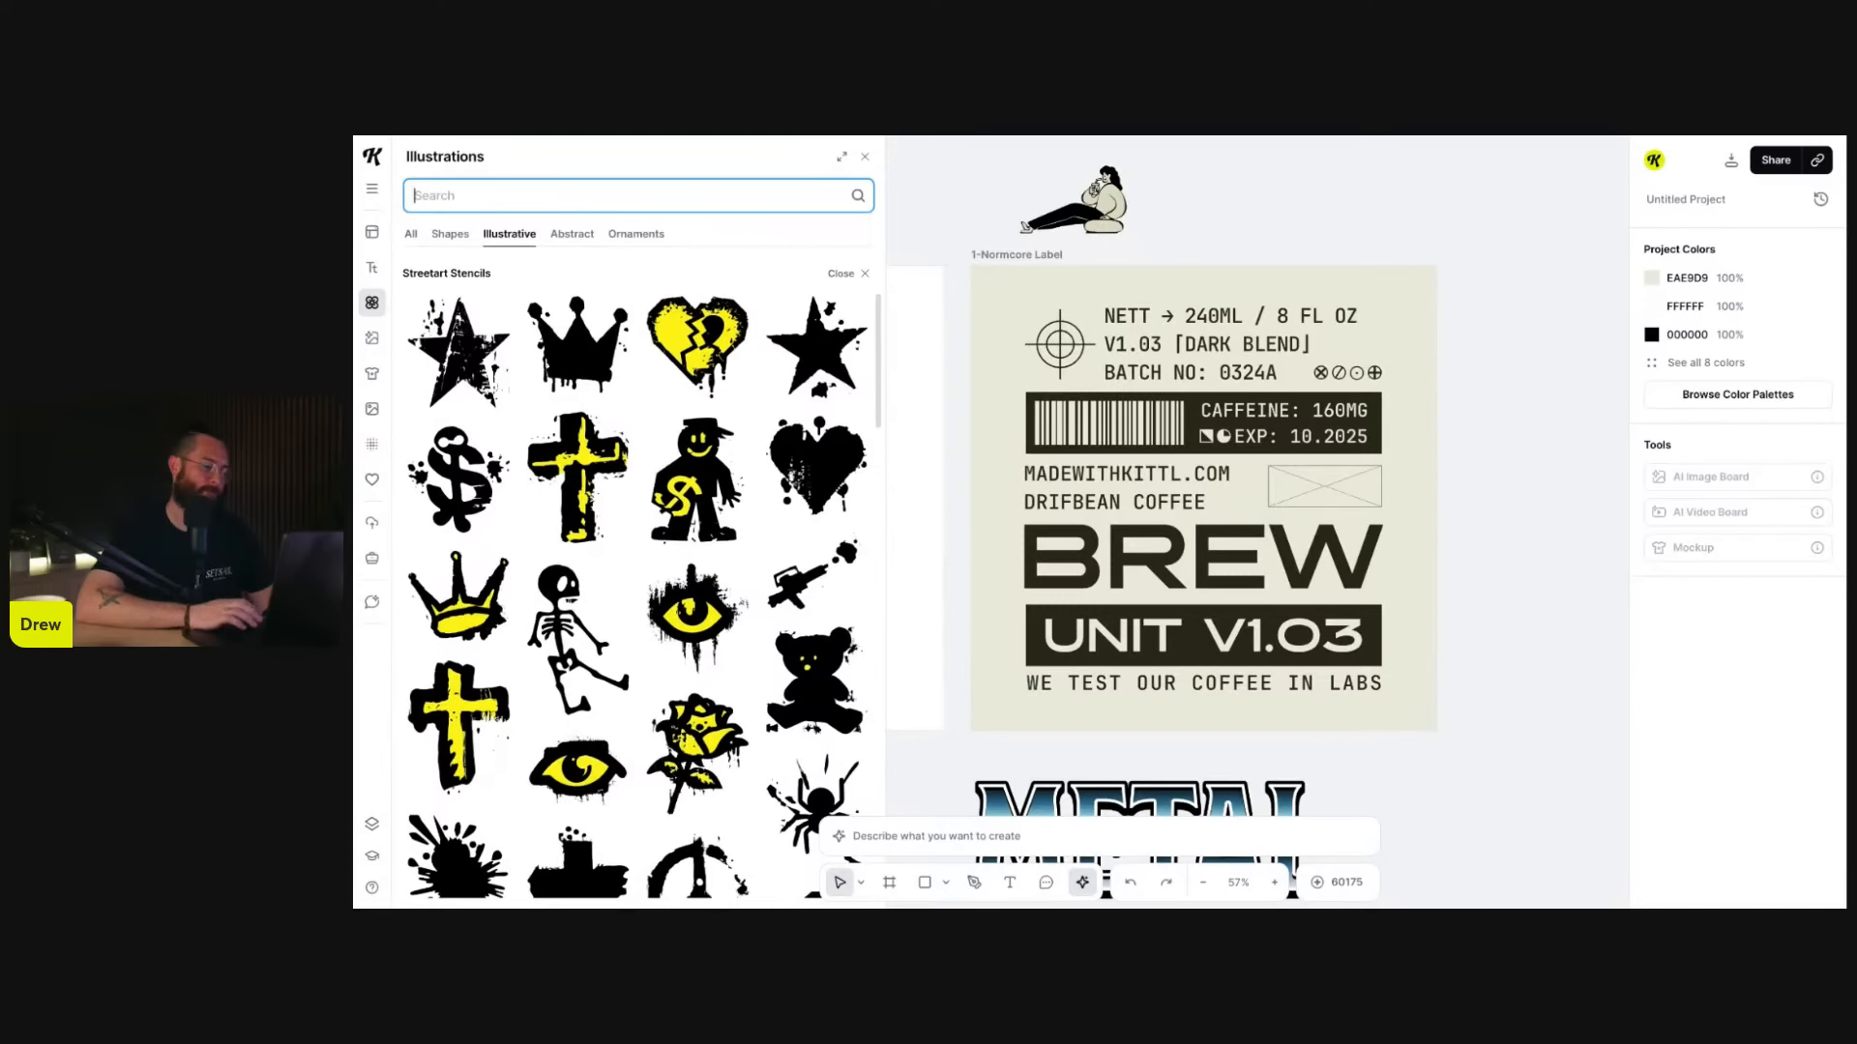
{"action": "type", "text": "y2k"}
{"action": "key", "text": "Return"}
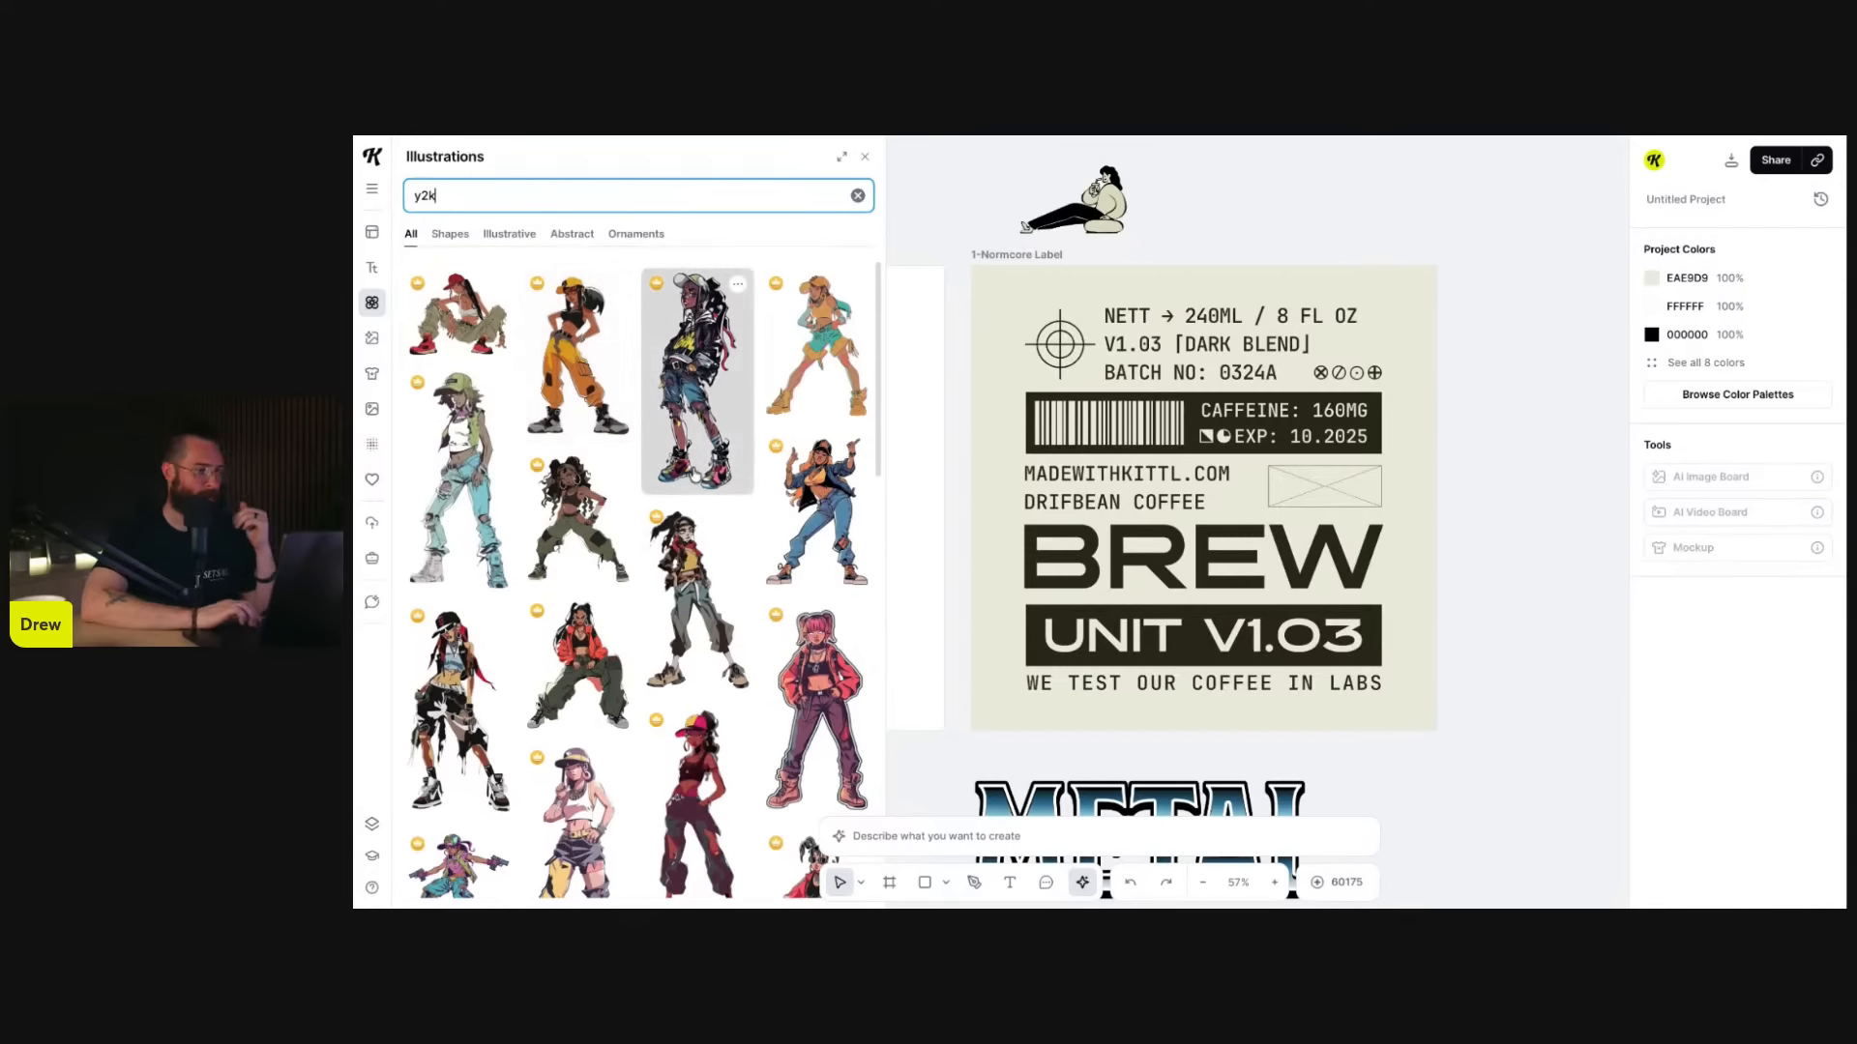
{"action": "scroll", "coordinate": [693, 471], "scroll_direction": "down", "scroll_amount": 5}
{"action": "scroll", "coordinate": [693, 472], "scroll_direction": "down", "scroll_amount": 10}
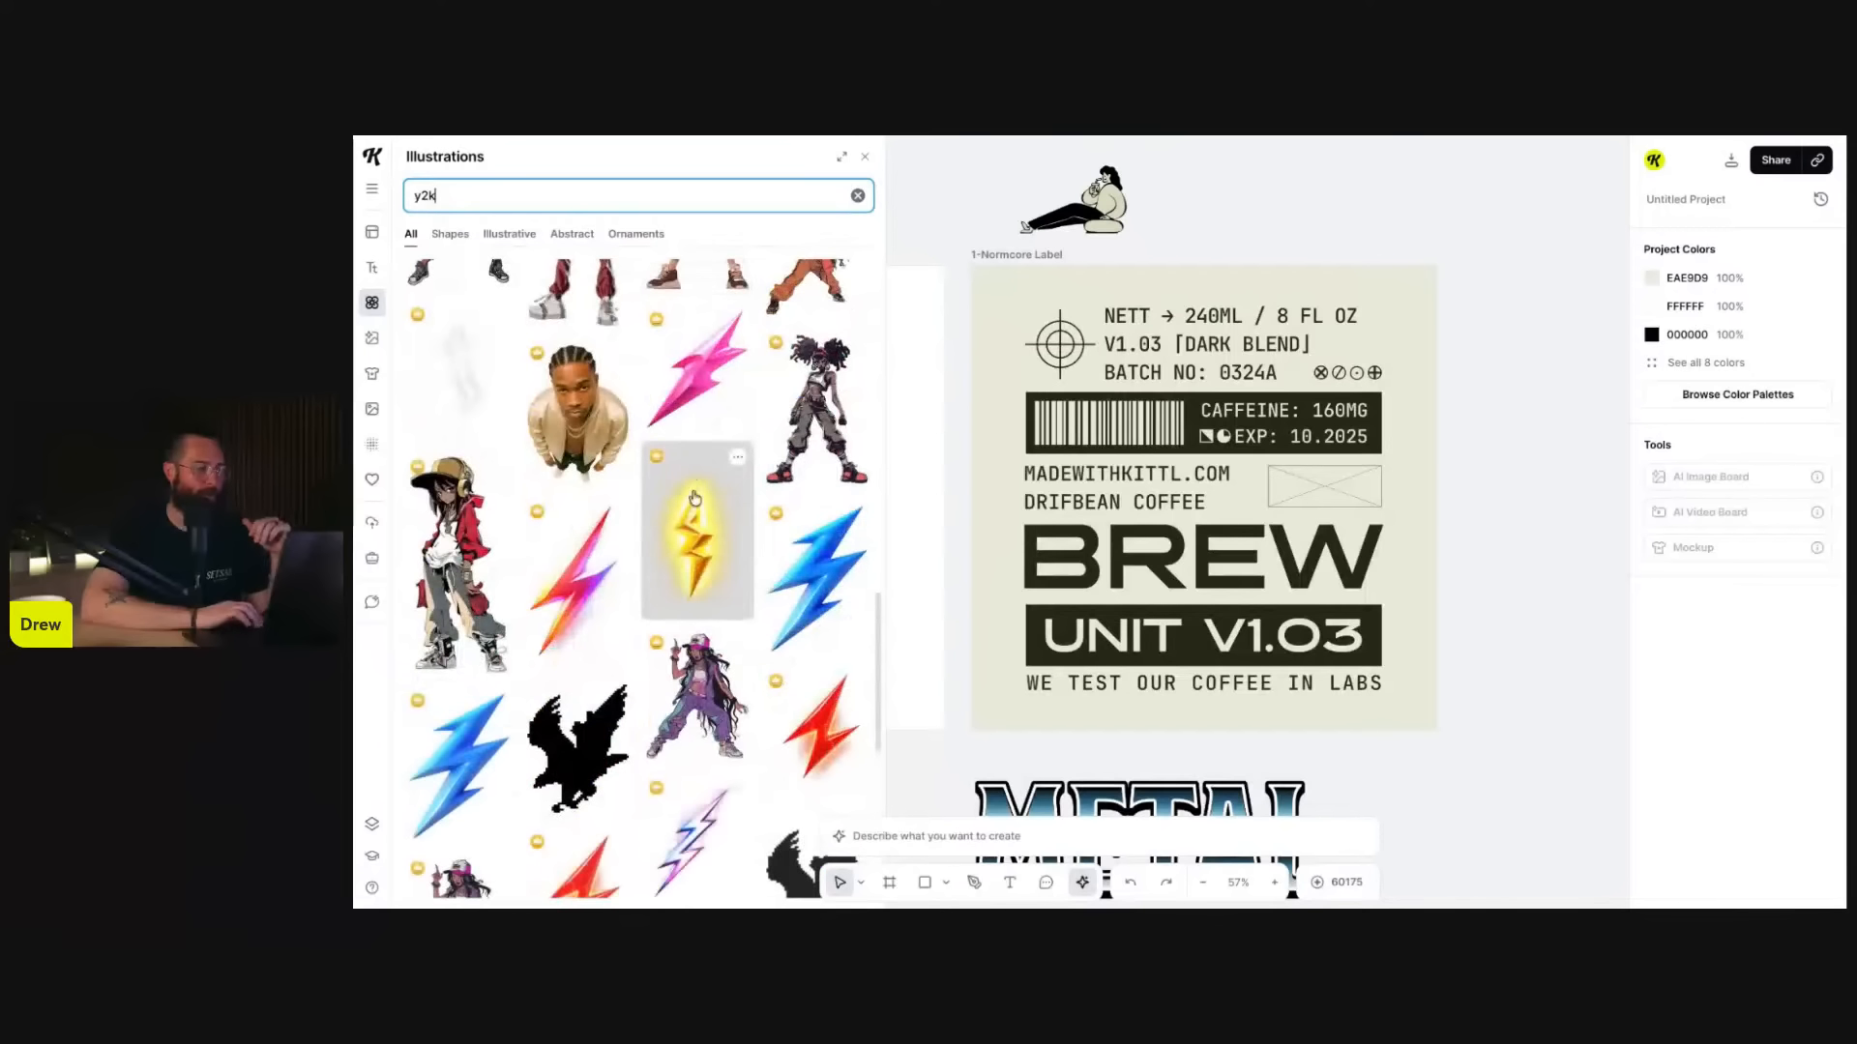
{"action": "scroll", "coordinate": [663, 412], "scroll_direction": "up", "scroll_amount": 1}
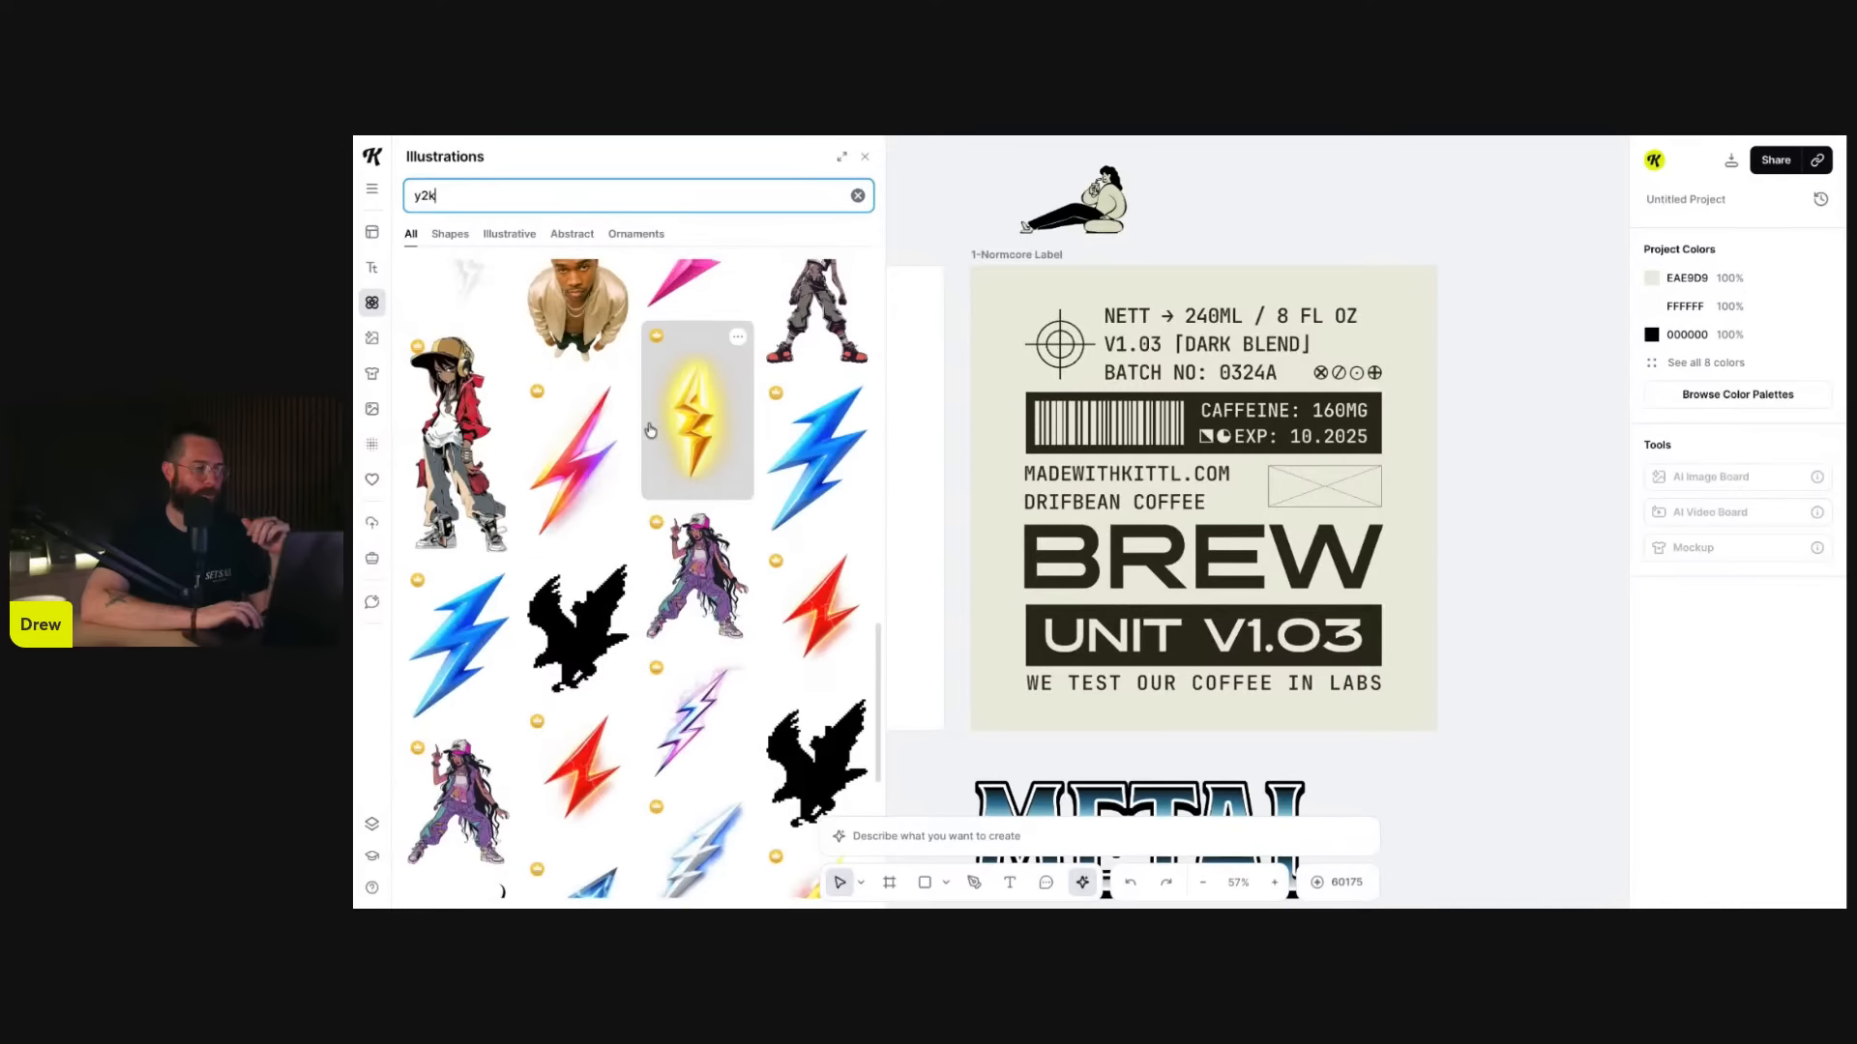
- Find illustrations similar to the pixelated bird silhouette and look through them
{"action": "left_click", "coordinate": [617, 574]}
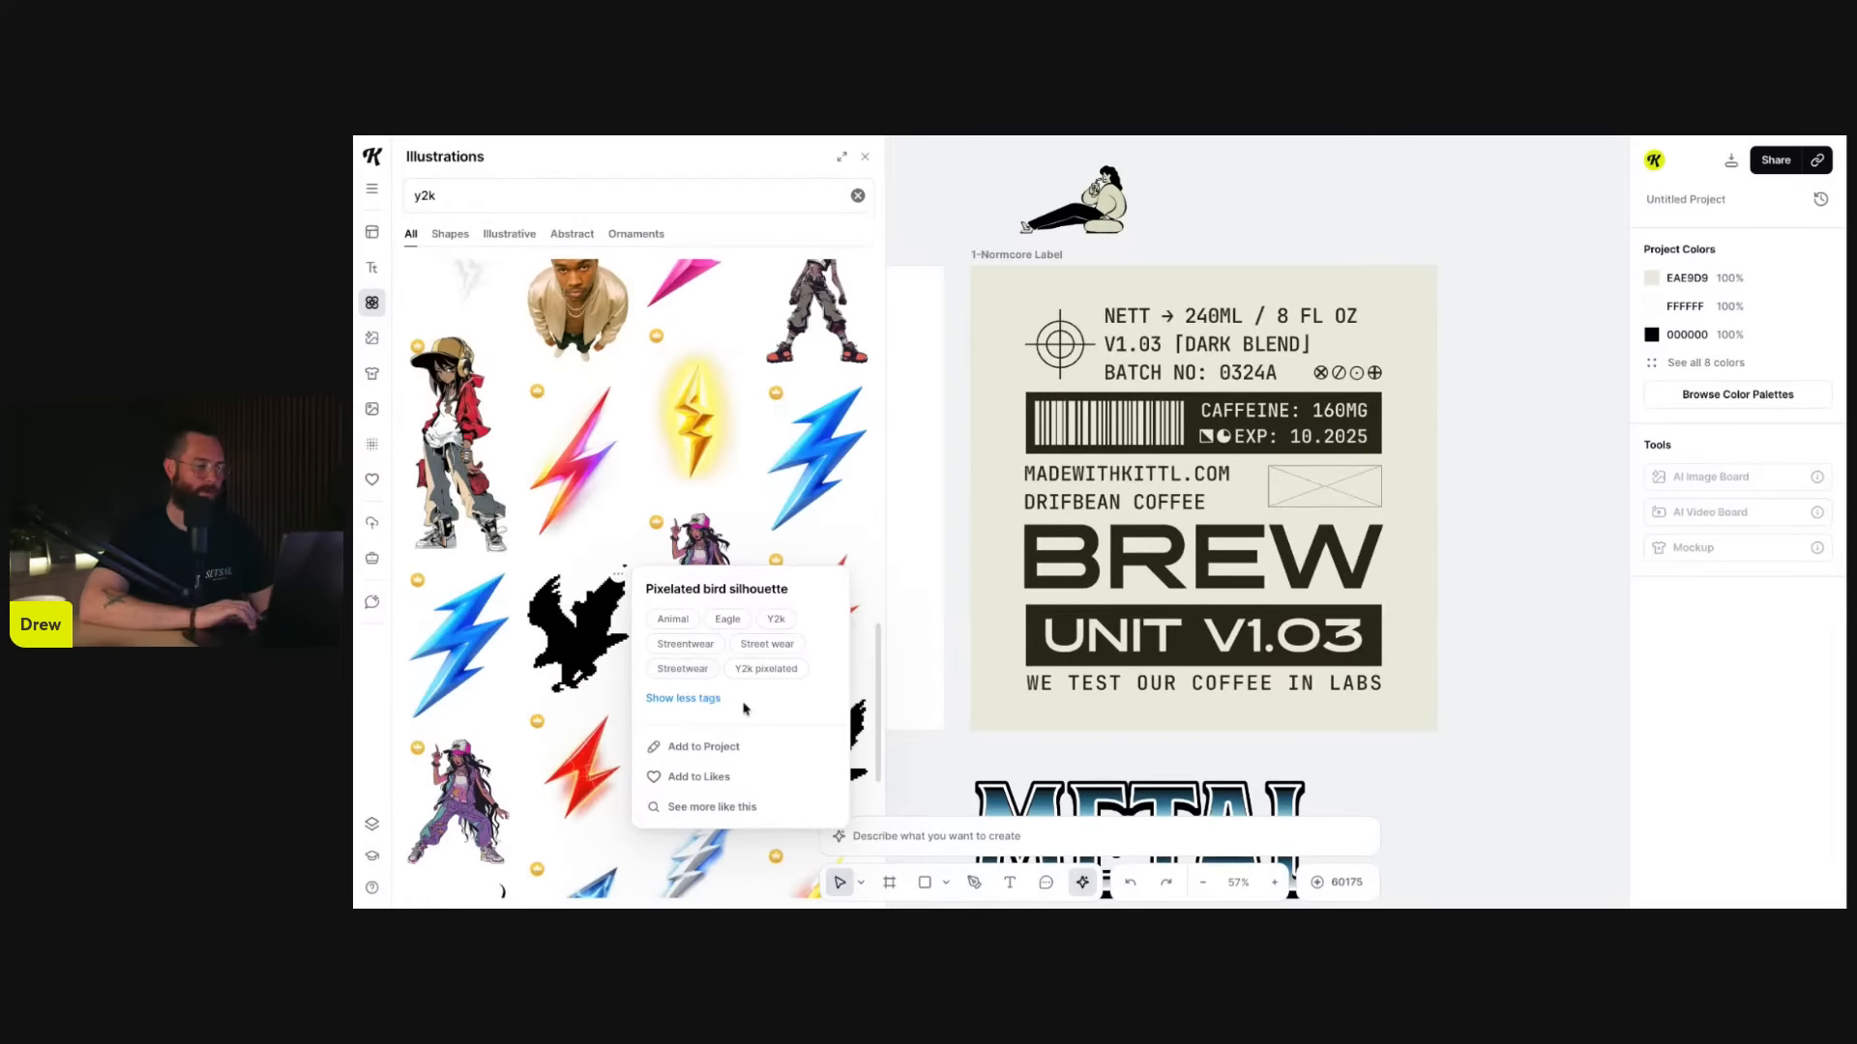
{"action": "left_click", "coordinate": [719, 783]}
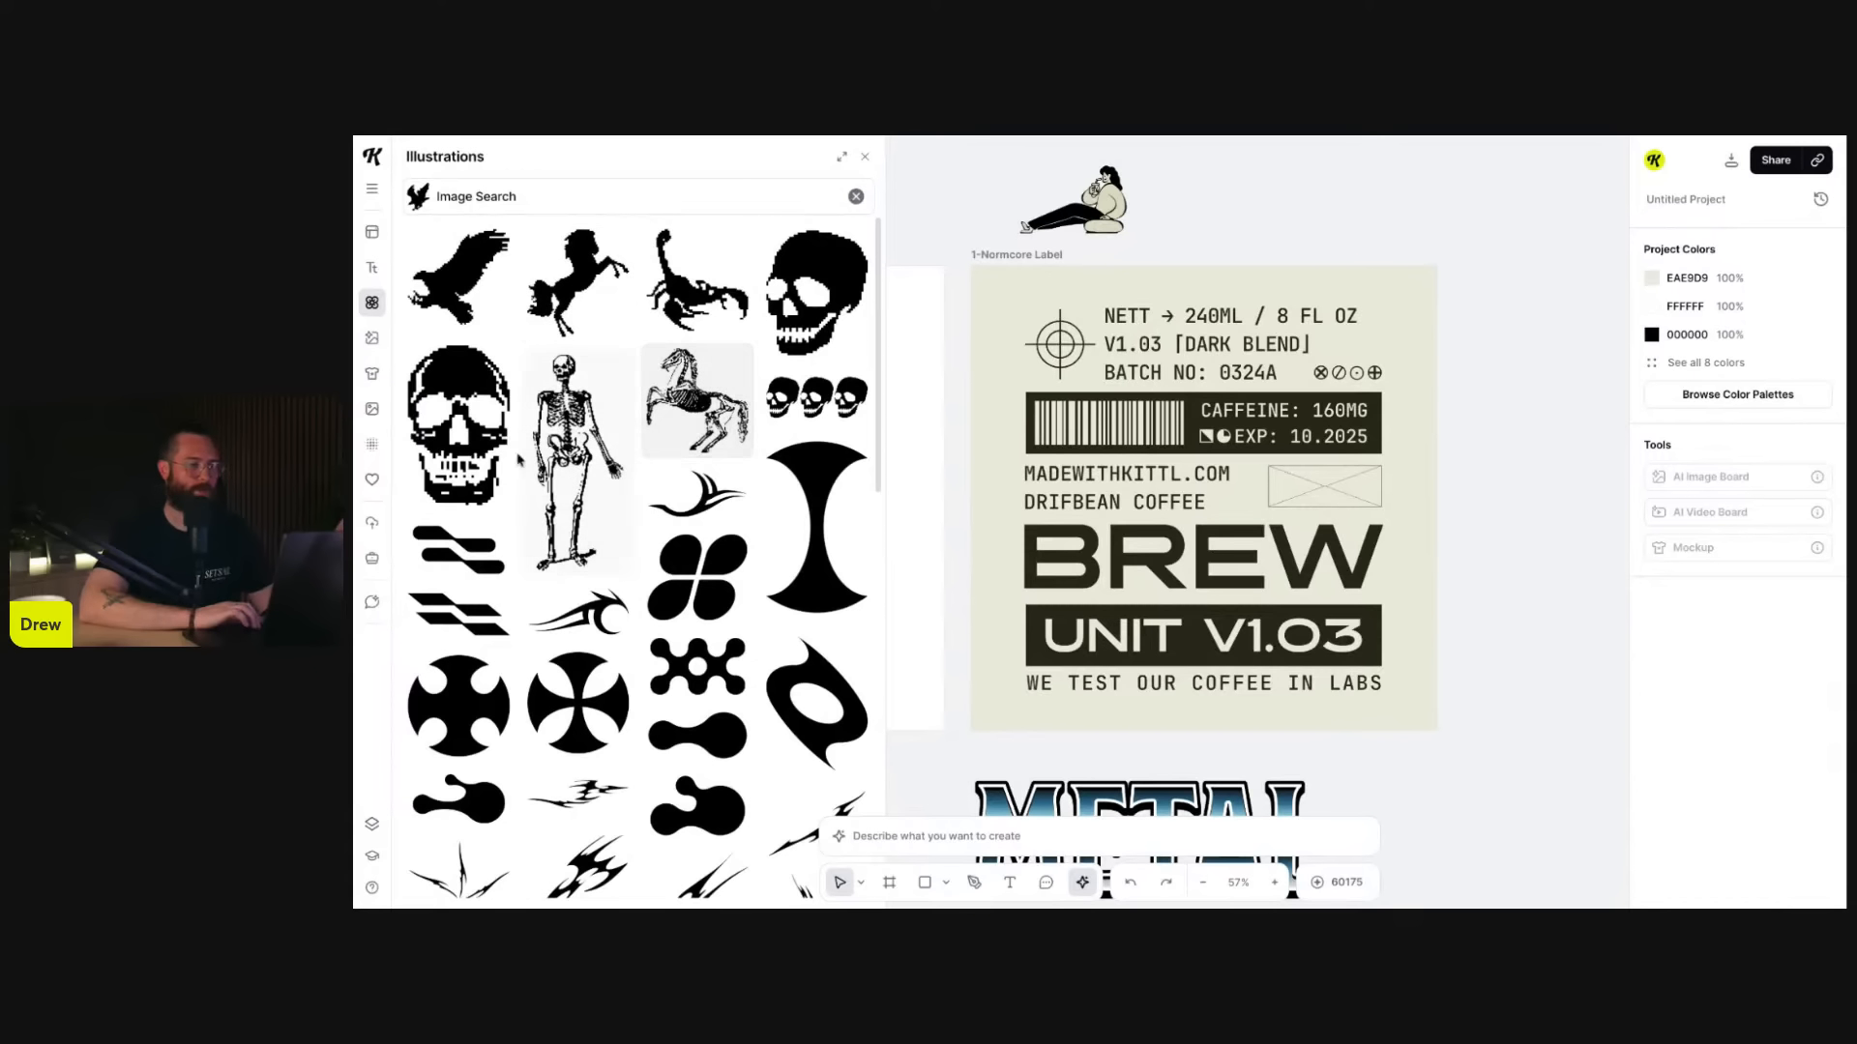
{"action": "scroll", "coordinate": [715, 541], "scroll_direction": "down", "scroll_amount": 5}
{"action": "scroll", "coordinate": [749, 556], "scroll_direction": "down", "scroll_amount": 4}
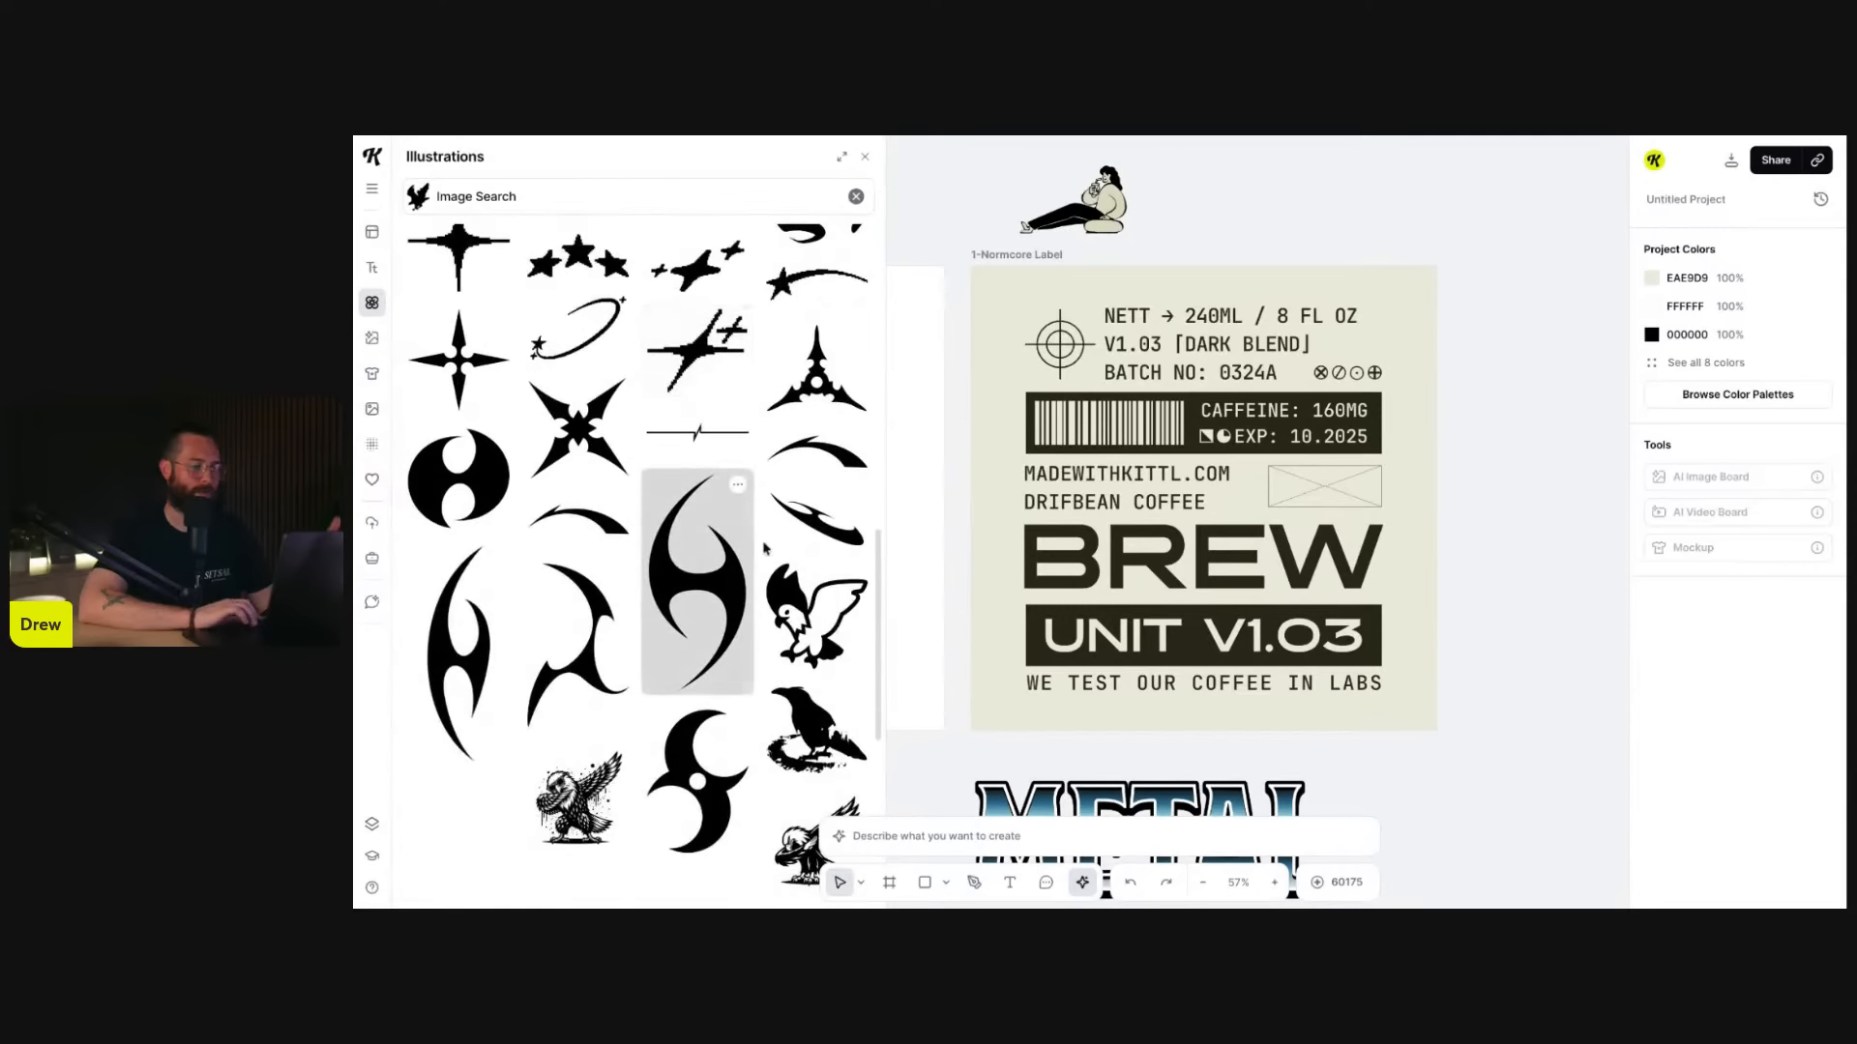
{"action": "scroll", "coordinate": [1140, 572], "scroll_direction": "down", "scroll_amount": 2}
{"action": "scroll", "coordinate": [1140, 571], "scroll_direction": "up", "scroll_amount": 1}
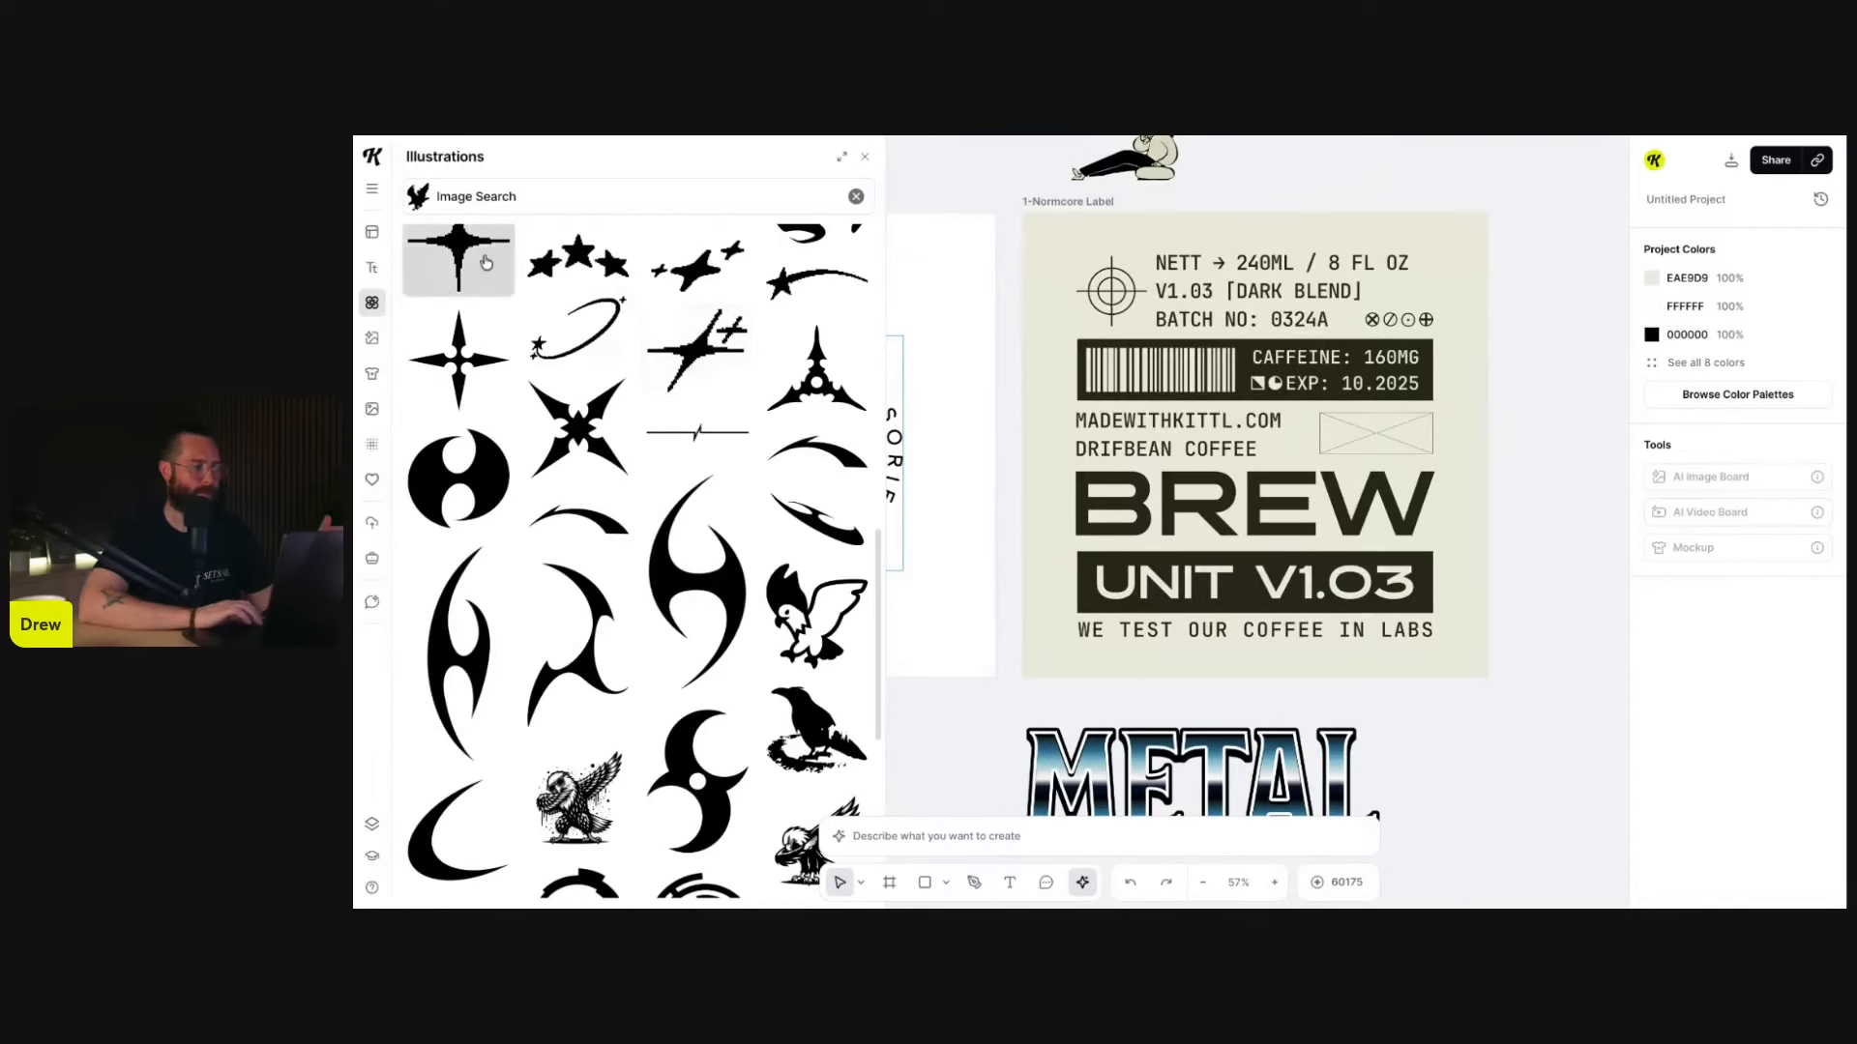
- Open the AI Gallery and look through its general selection of images
{"action": "left_click", "coordinate": [373, 338]}
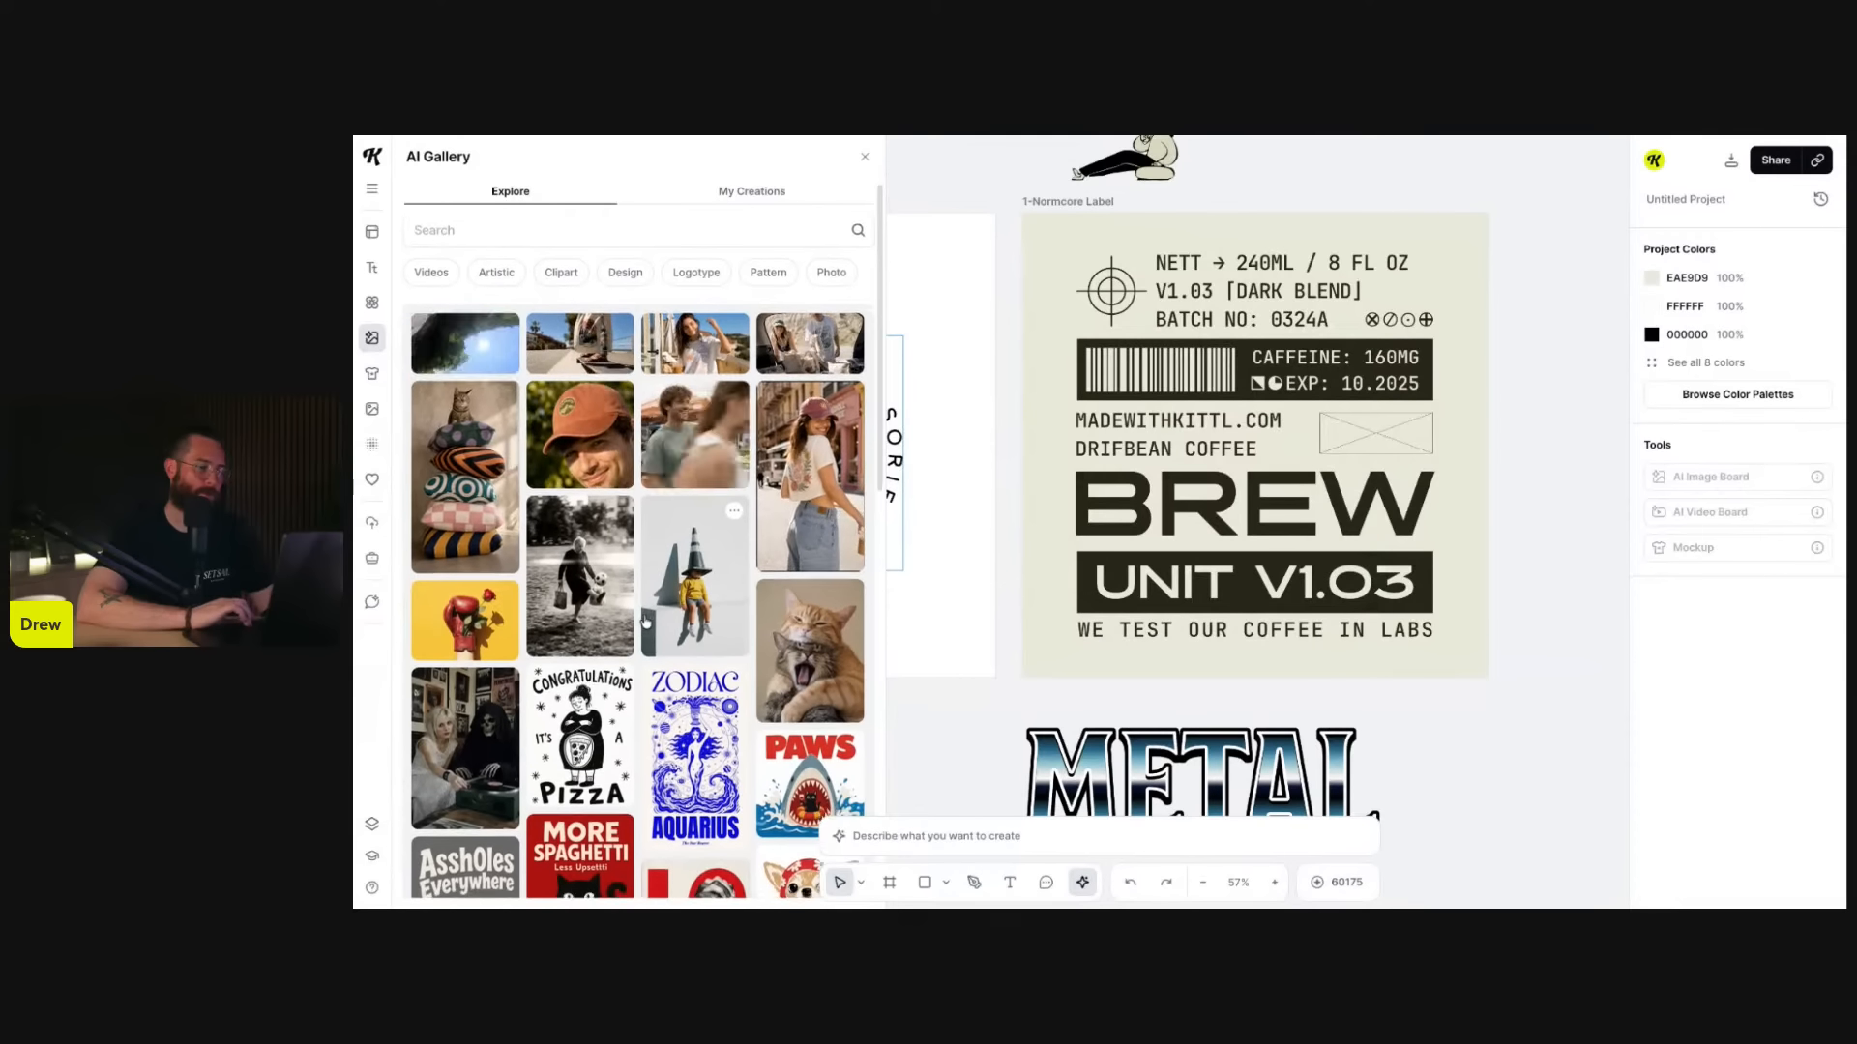
{"action": "scroll", "coordinate": [626, 486], "scroll_direction": "down", "scroll_amount": 4}
{"action": "scroll", "coordinate": [695, 764], "scroll_direction": "down", "scroll_amount": 1}
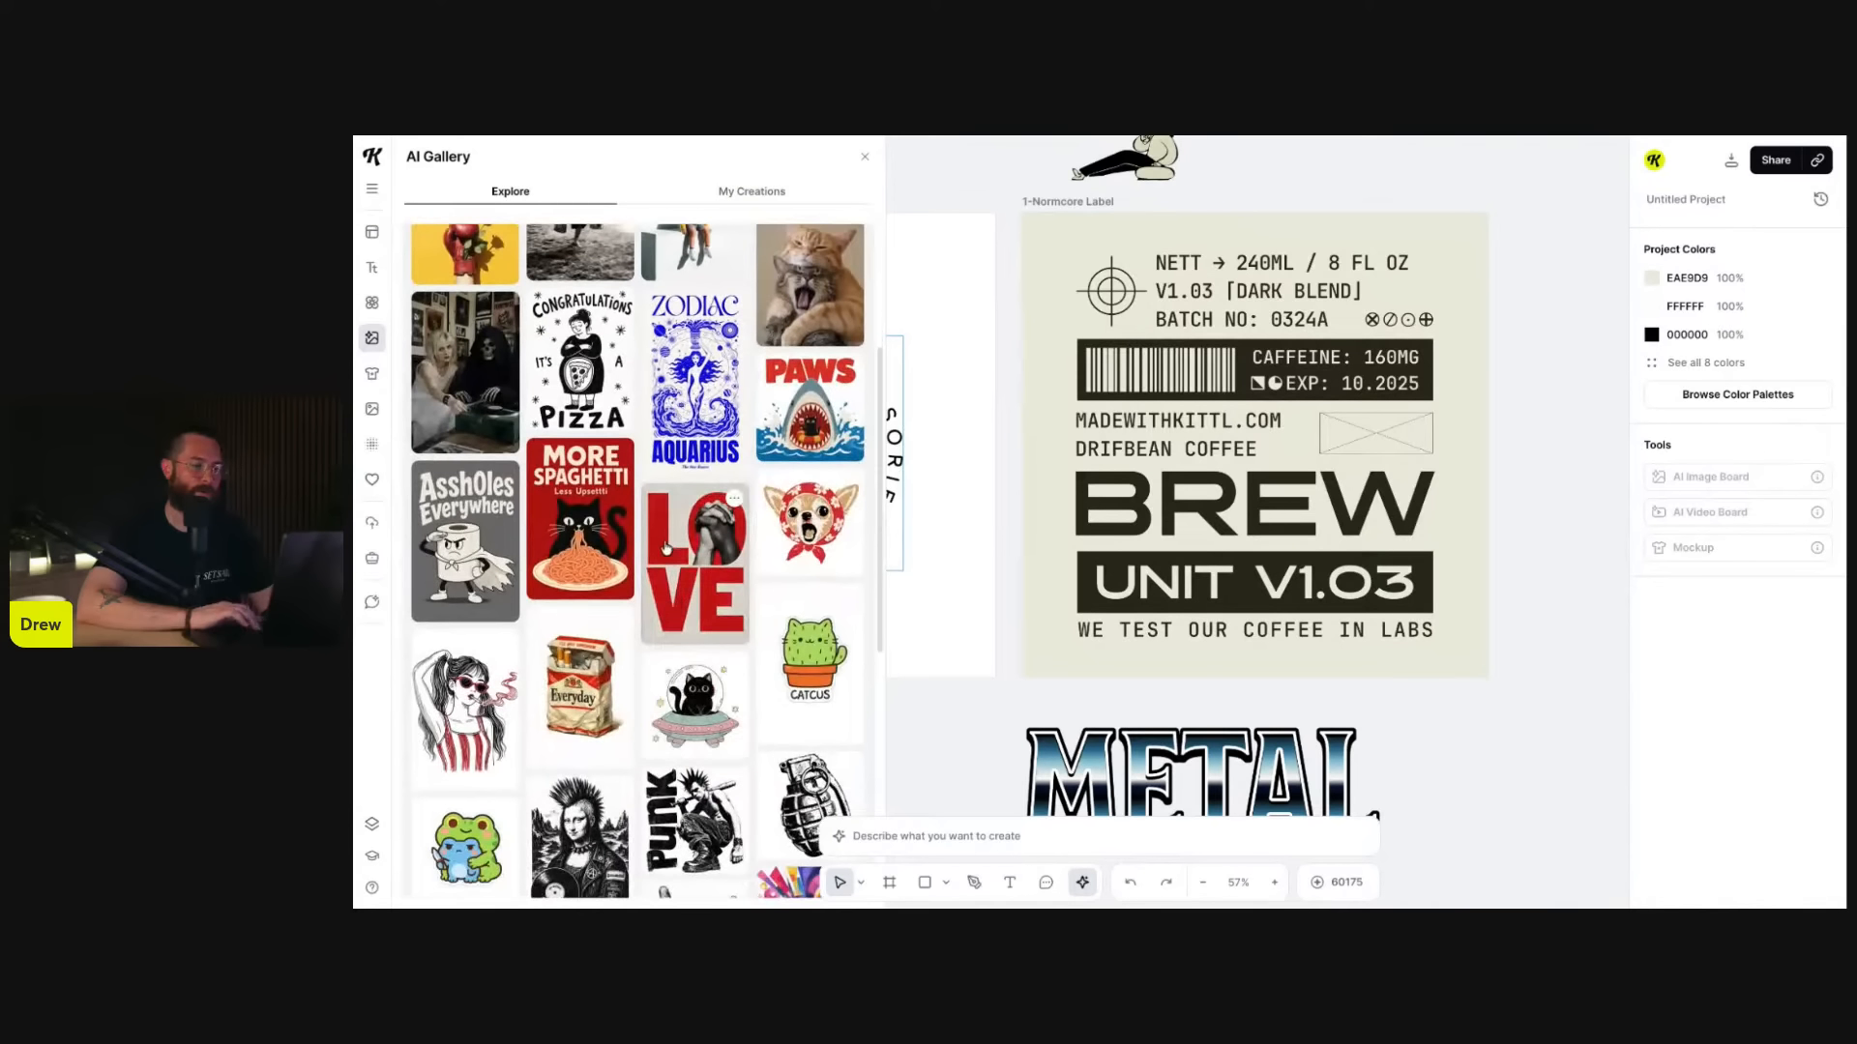
{"action": "scroll", "coordinate": [827, 677], "scroll_direction": "down", "scroll_amount": 4}
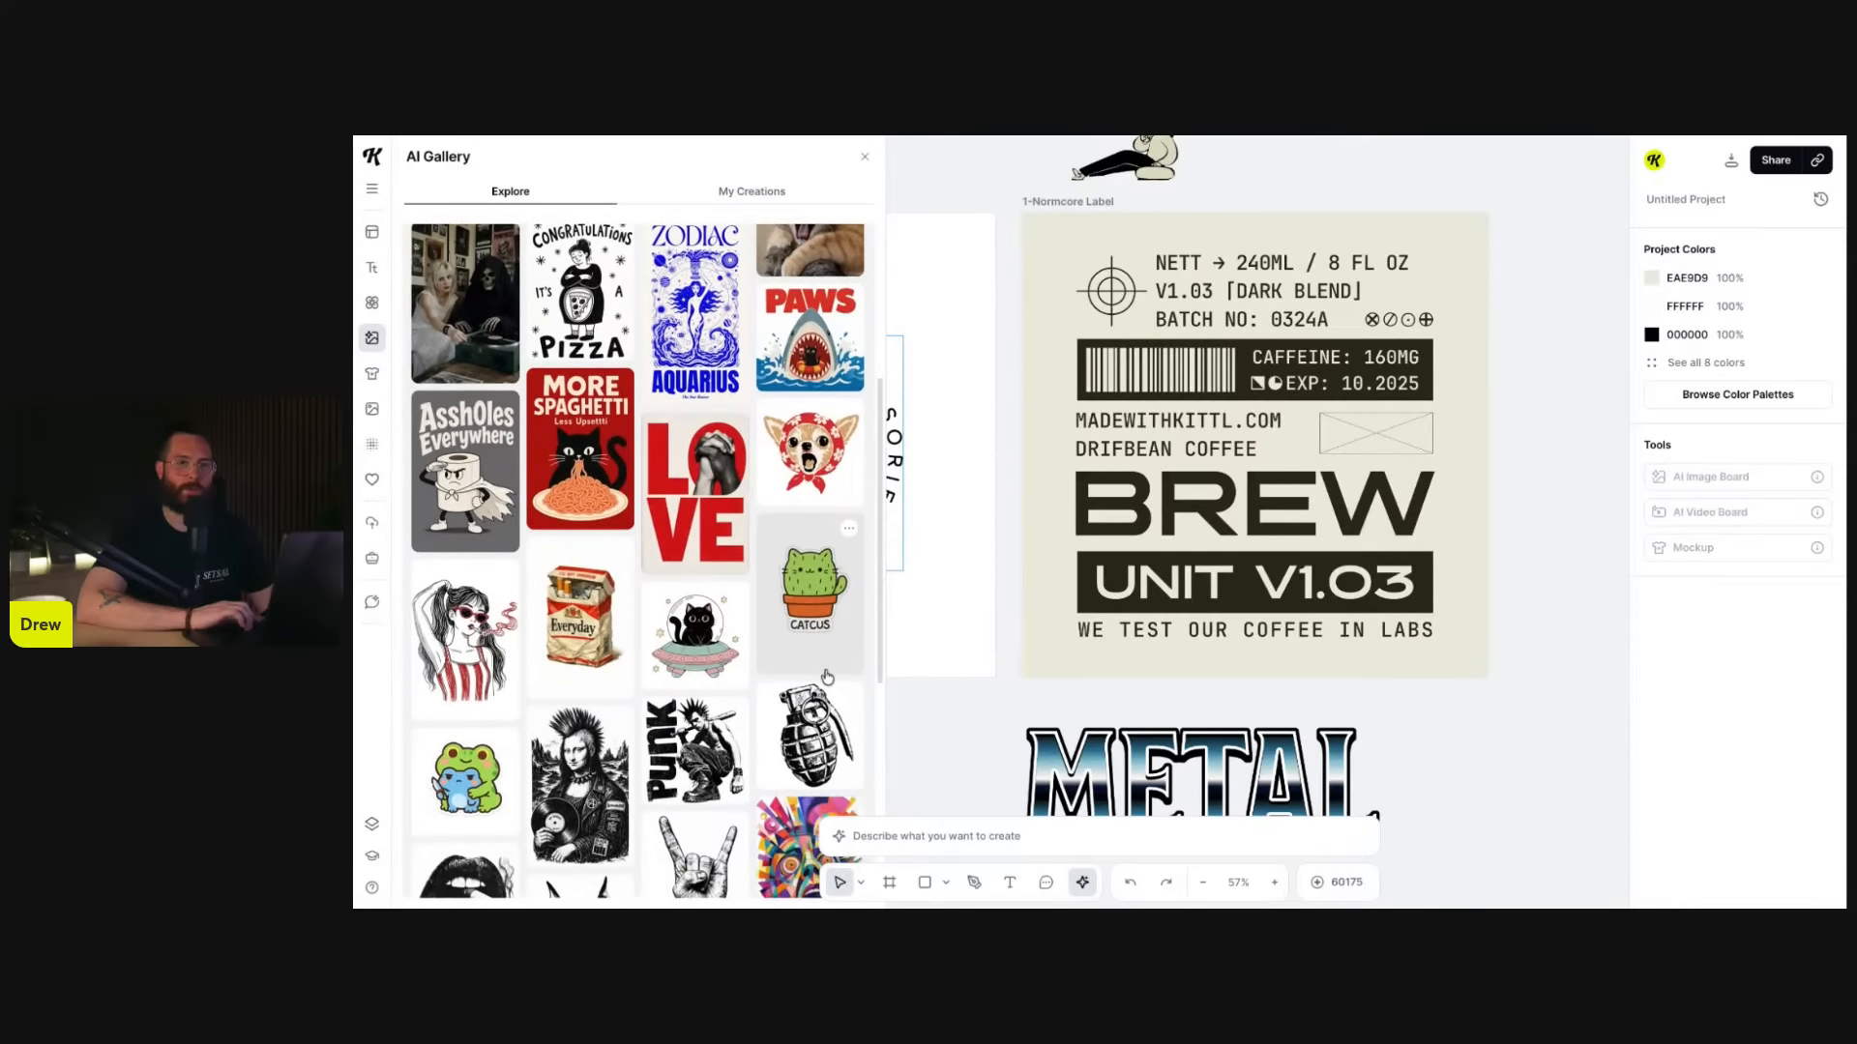
{"action": "scroll", "coordinate": [774, 600], "scroll_direction": "down", "scroll_amount": 2}
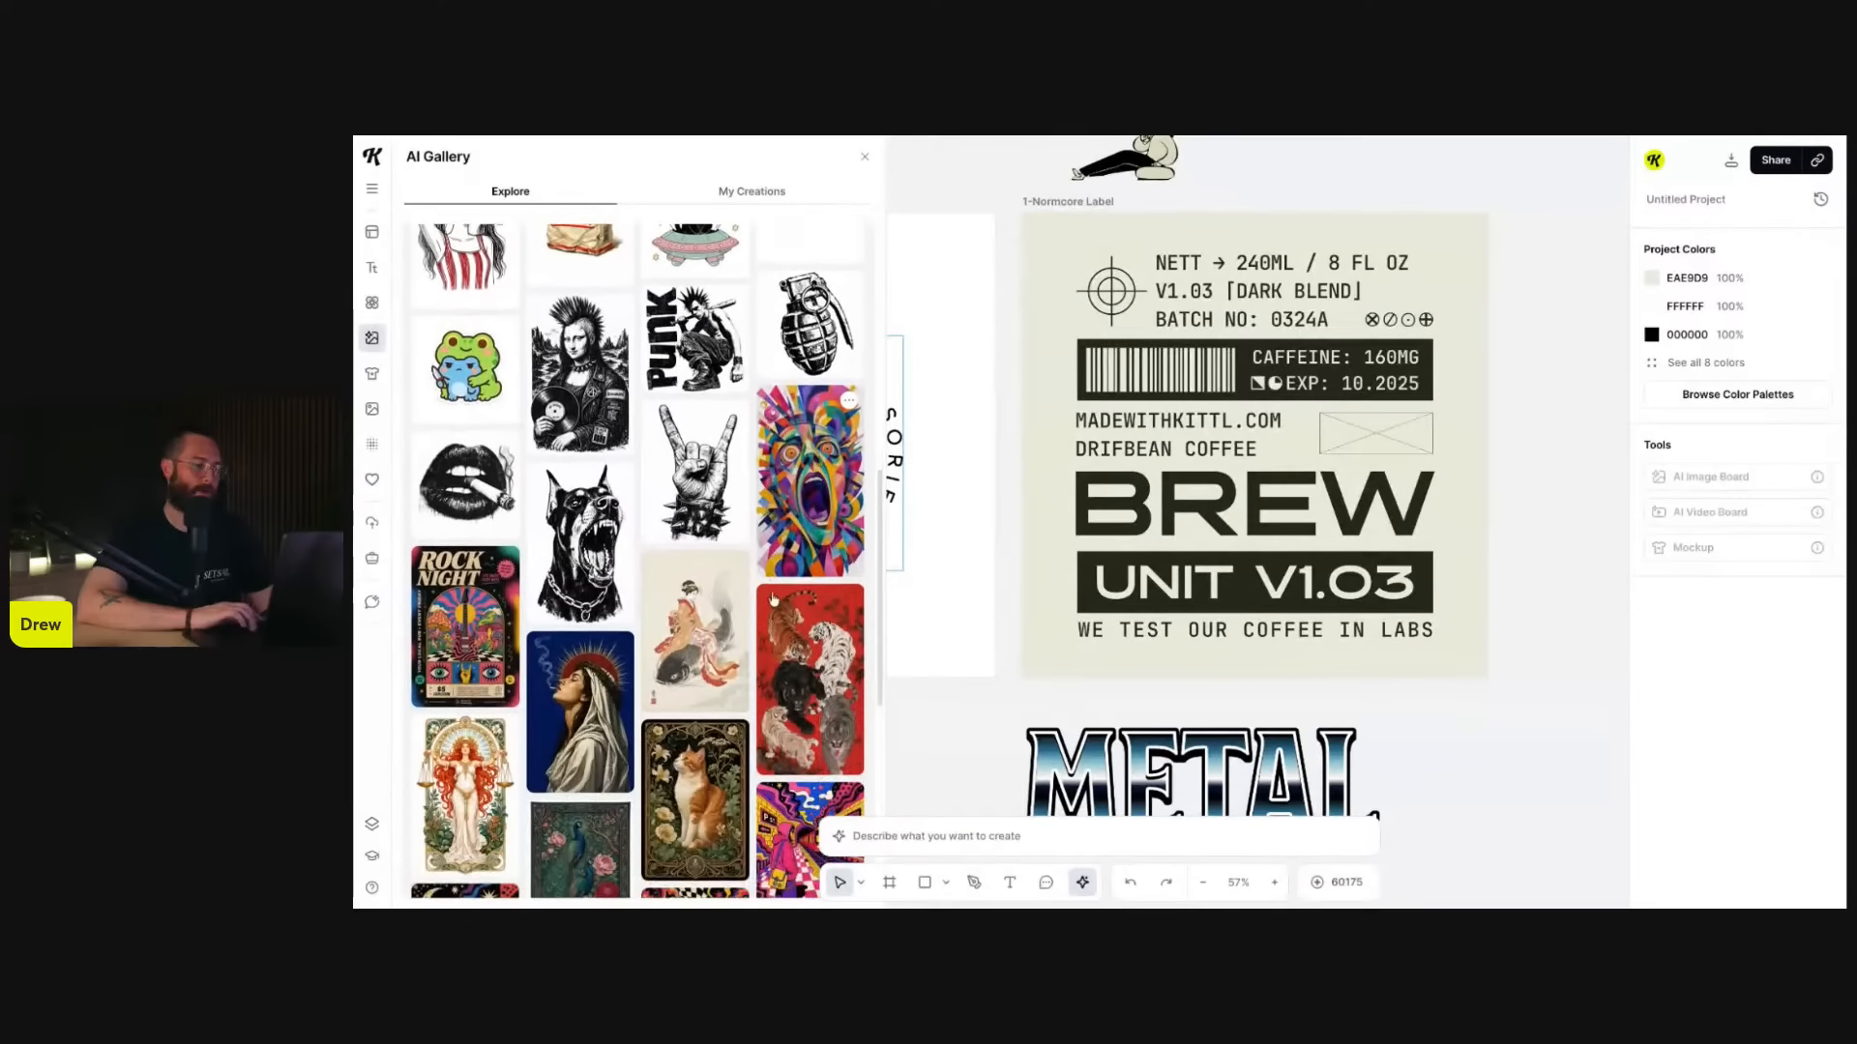
{"action": "scroll", "coordinate": [459, 739], "scroll_direction": "up", "scroll_amount": 10}
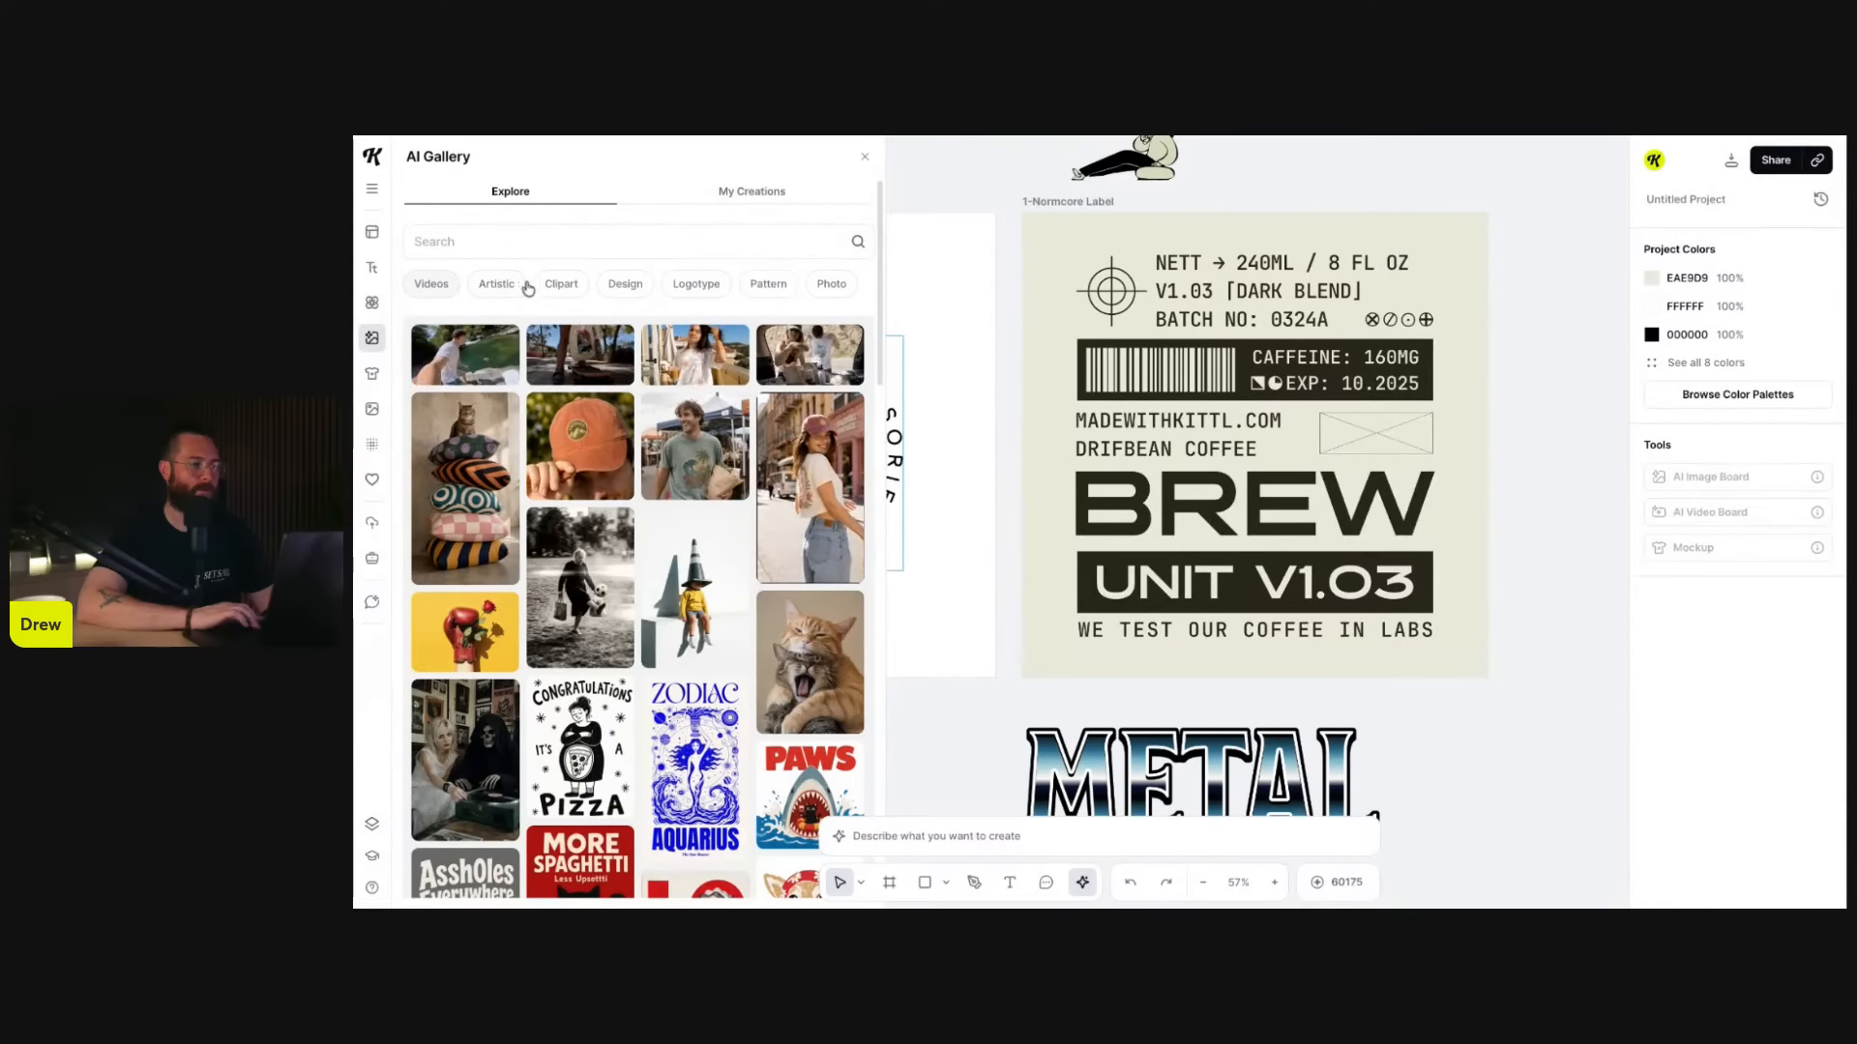
- Browse the AI Gallery's Design category and its Videos category
{"action": "left_click", "coordinate": [624, 286]}
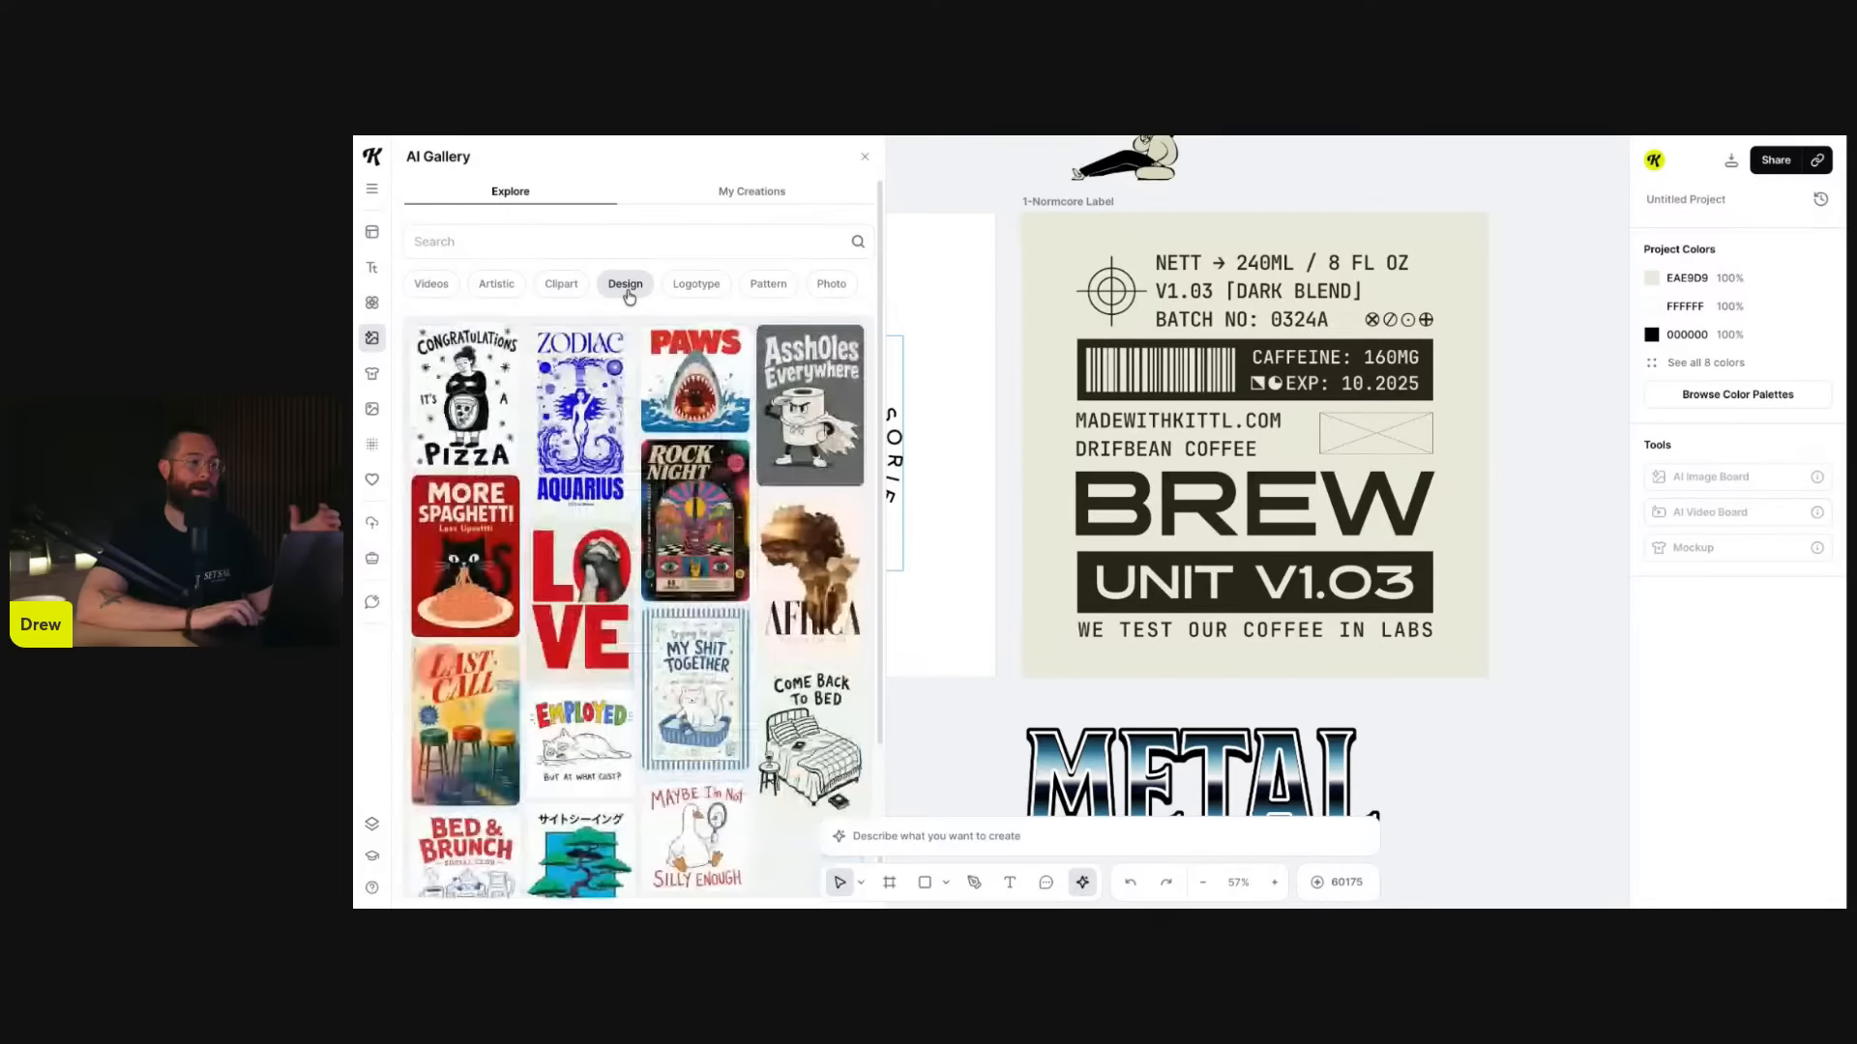
{"action": "scroll", "coordinate": [759, 525], "scroll_direction": "down", "scroll_amount": 15}
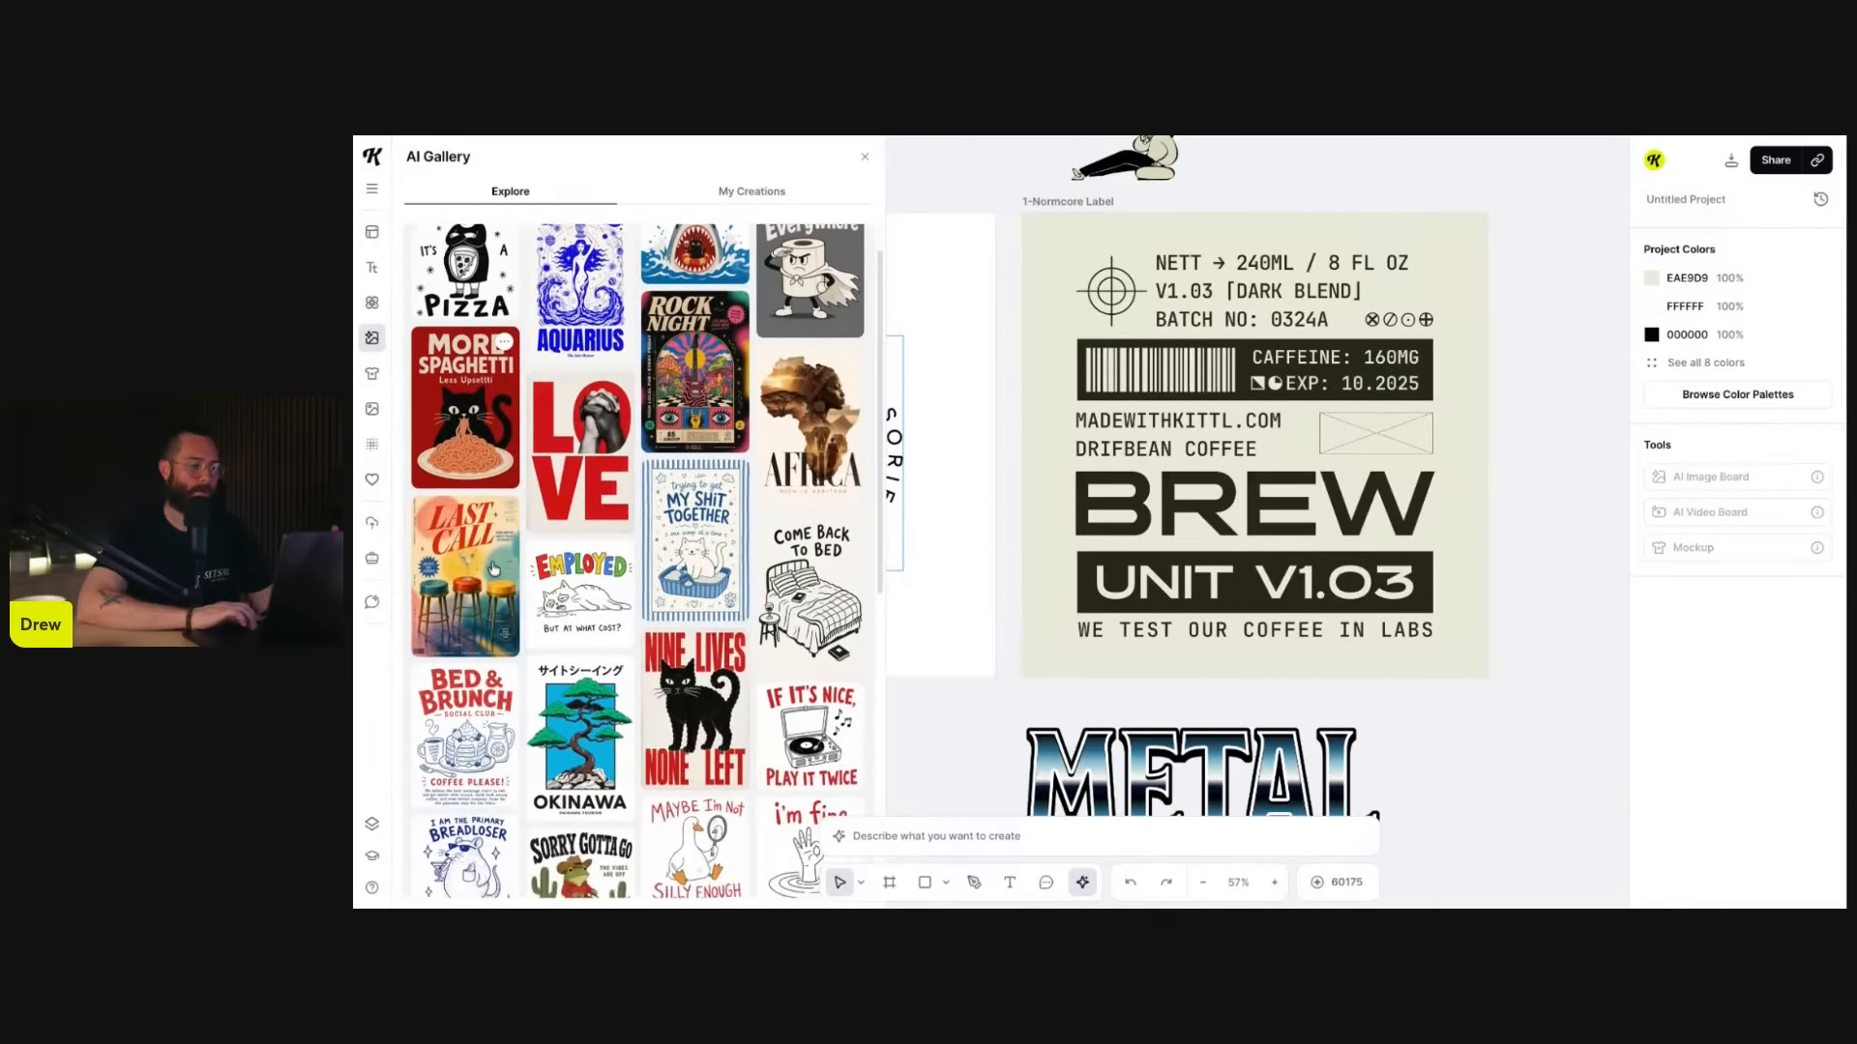
{"action": "scroll", "coordinate": [572, 368], "scroll_direction": "up", "scroll_amount": 15}
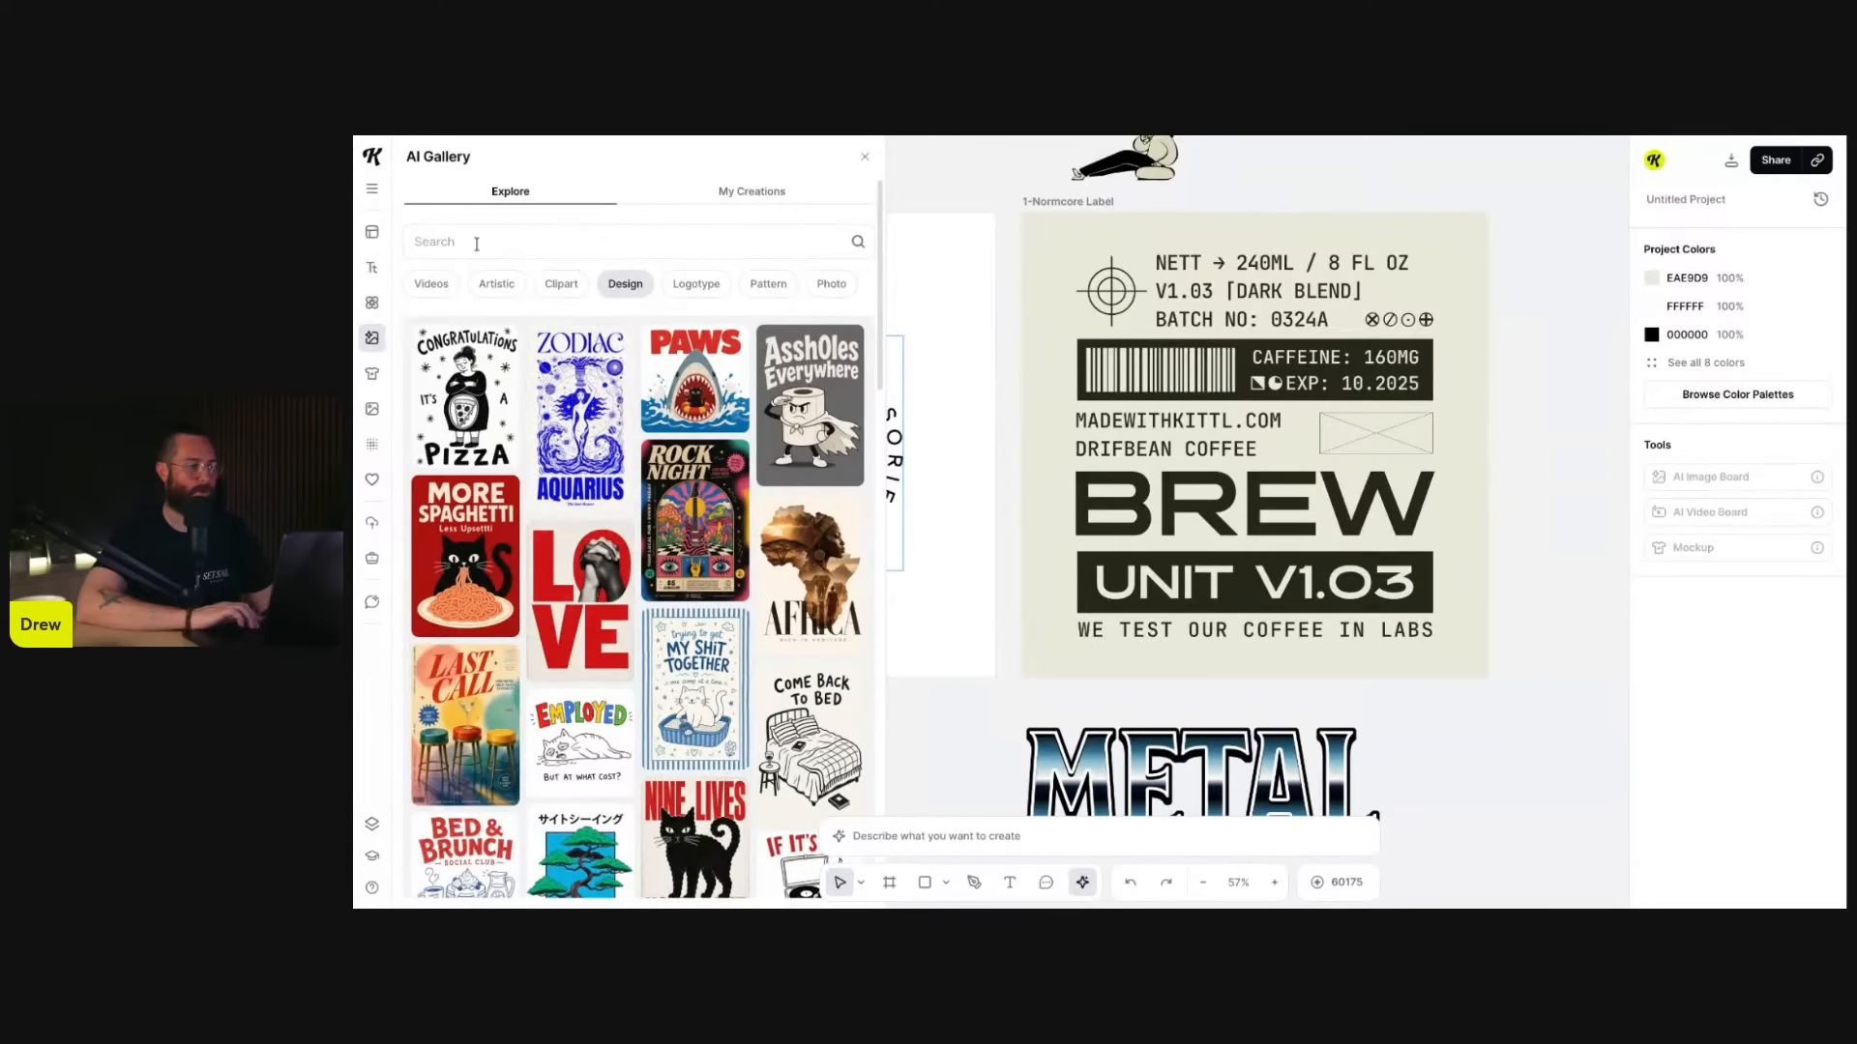
{"action": "left_click", "coordinate": [434, 301]}
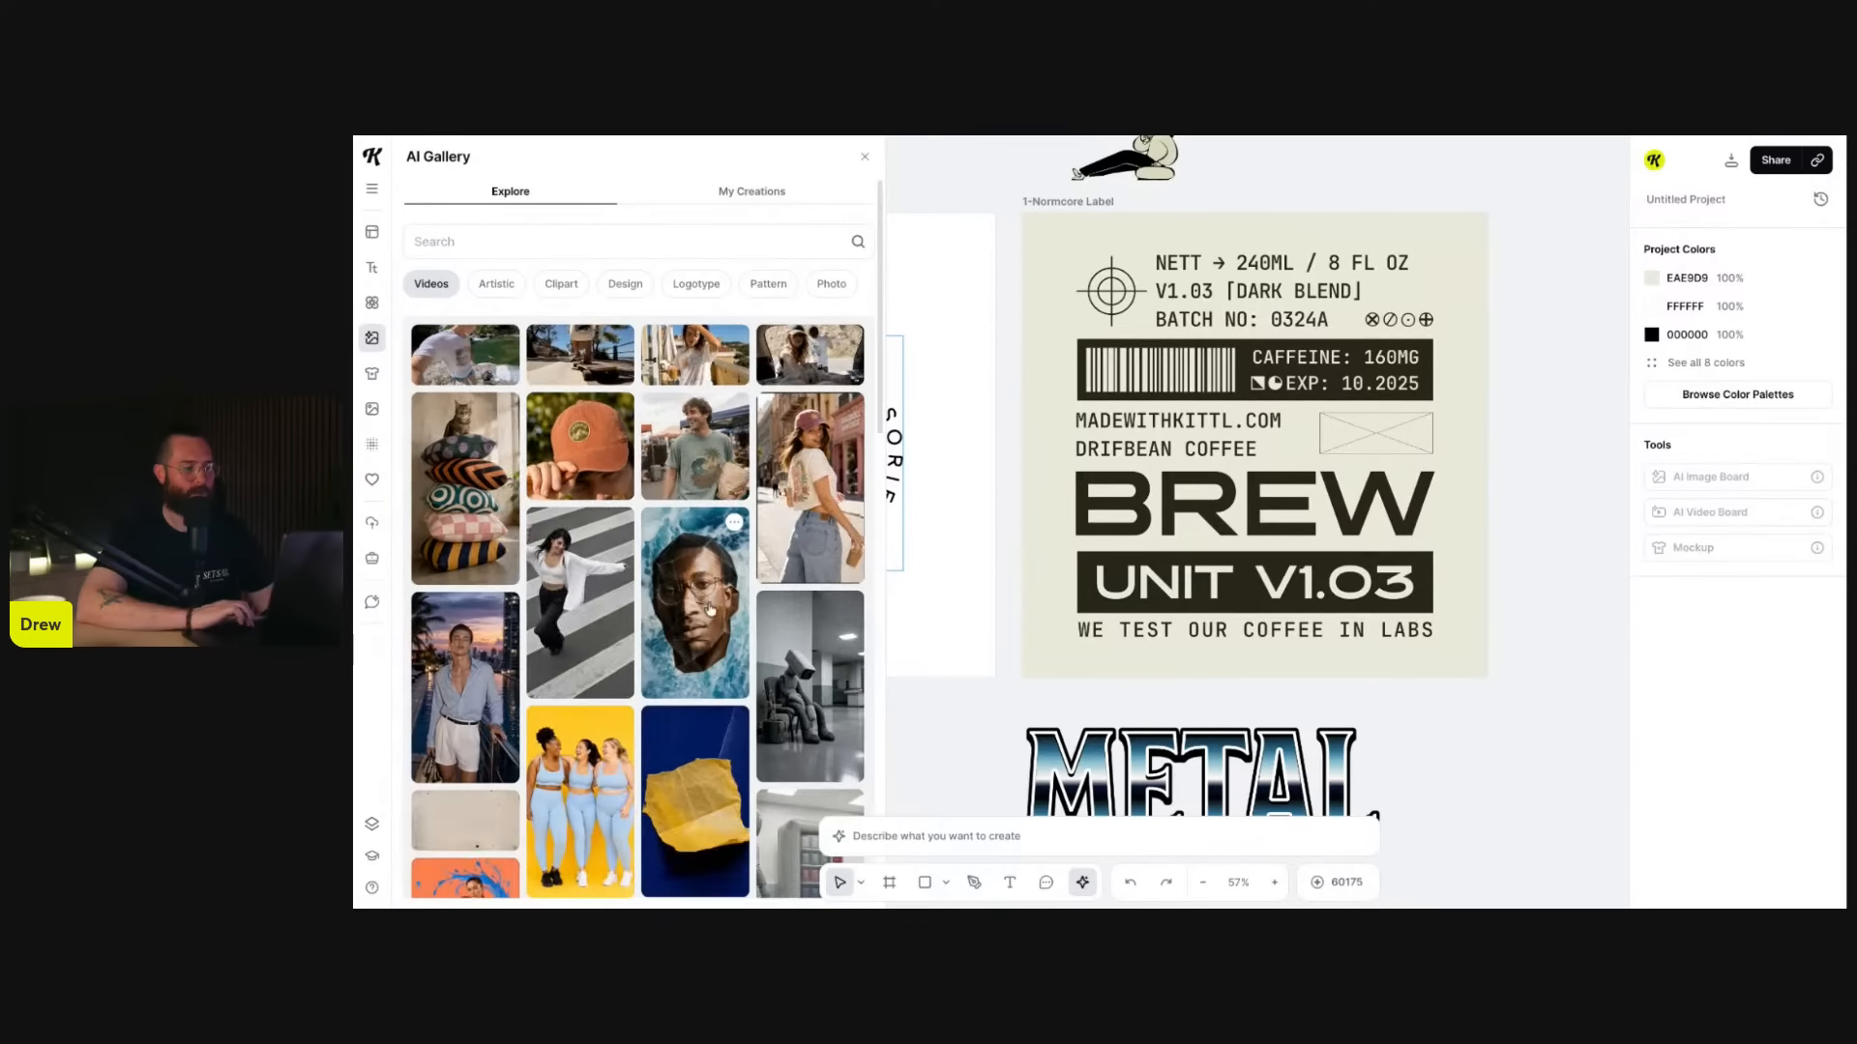
{"action": "scroll", "coordinate": [710, 609], "scroll_direction": "down", "scroll_amount": 3}
{"action": "scroll", "coordinate": [709, 609], "scroll_direction": "down", "scroll_amount": 5}
{"action": "scroll", "coordinate": [701, 464], "scroll_direction": "up", "scroll_amount": 10}
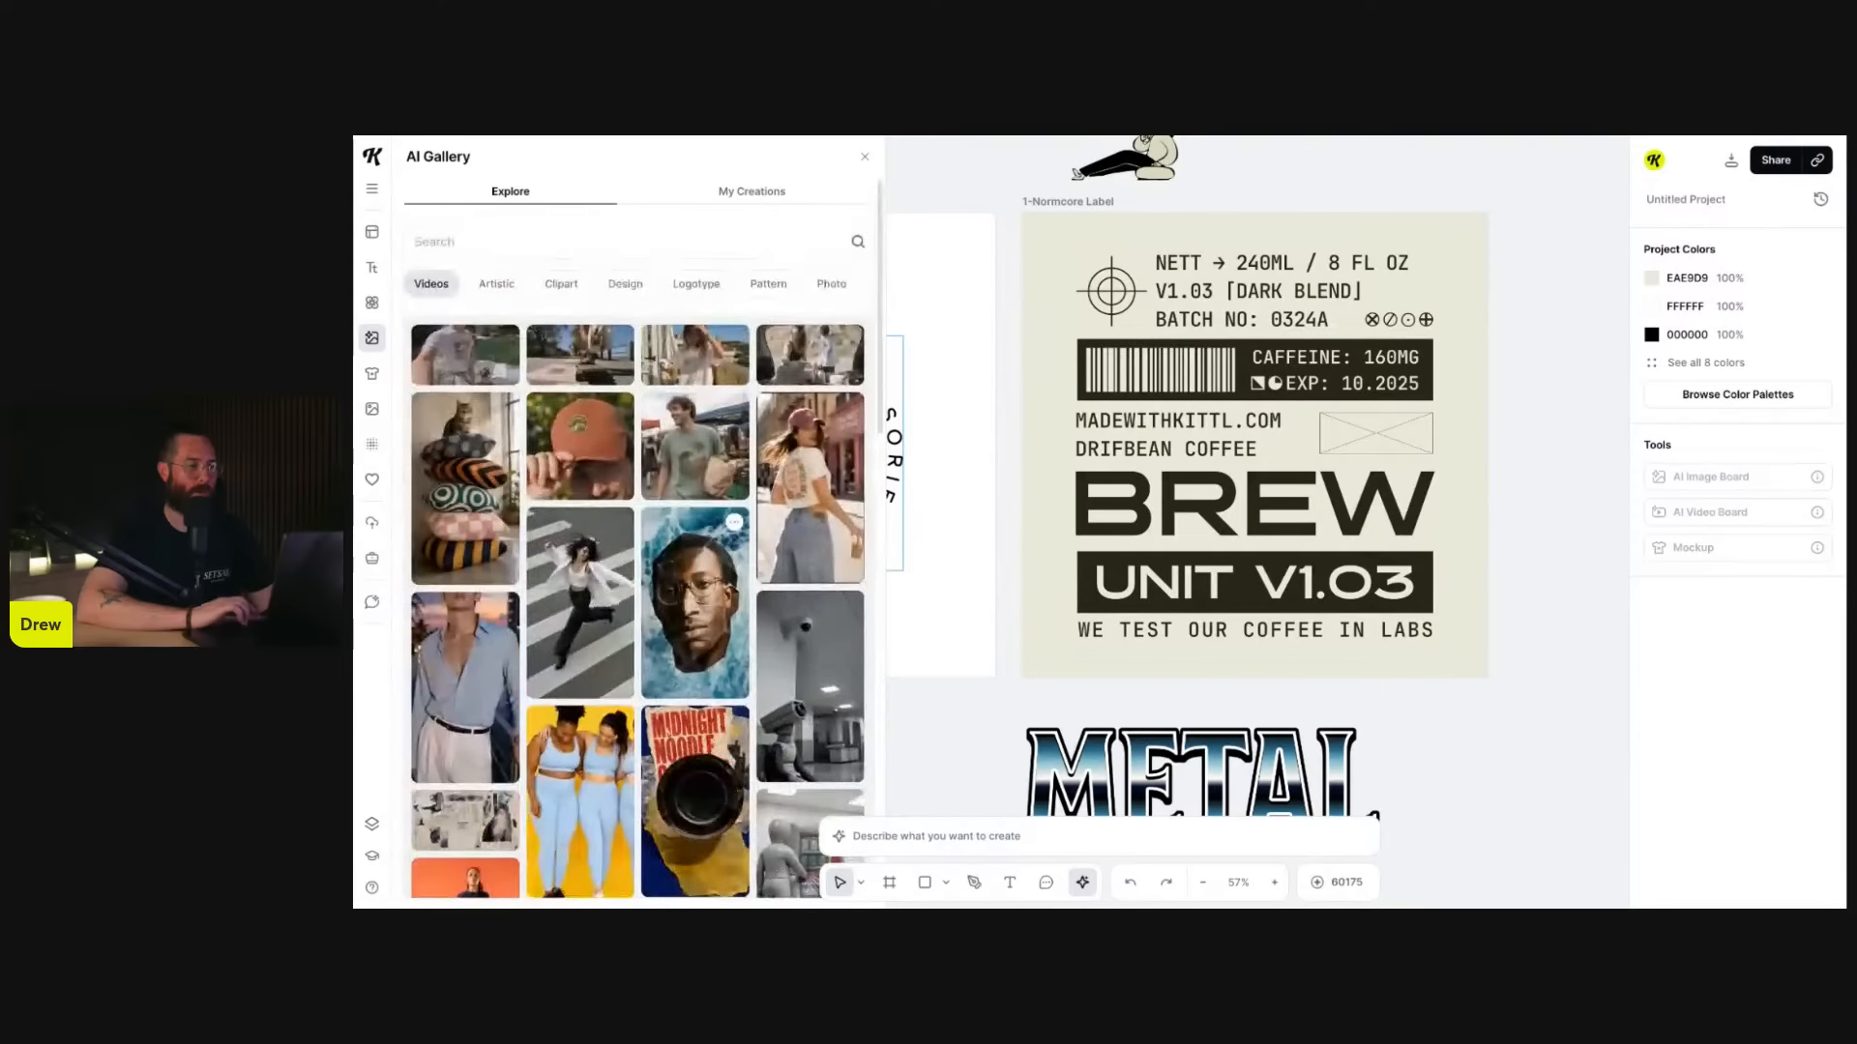
- Filter the AI Gallery to Typography and look through the lettering designs
{"action": "left_click", "coordinate": [830, 284]}
{"action": "left_click", "coordinate": [759, 283]}
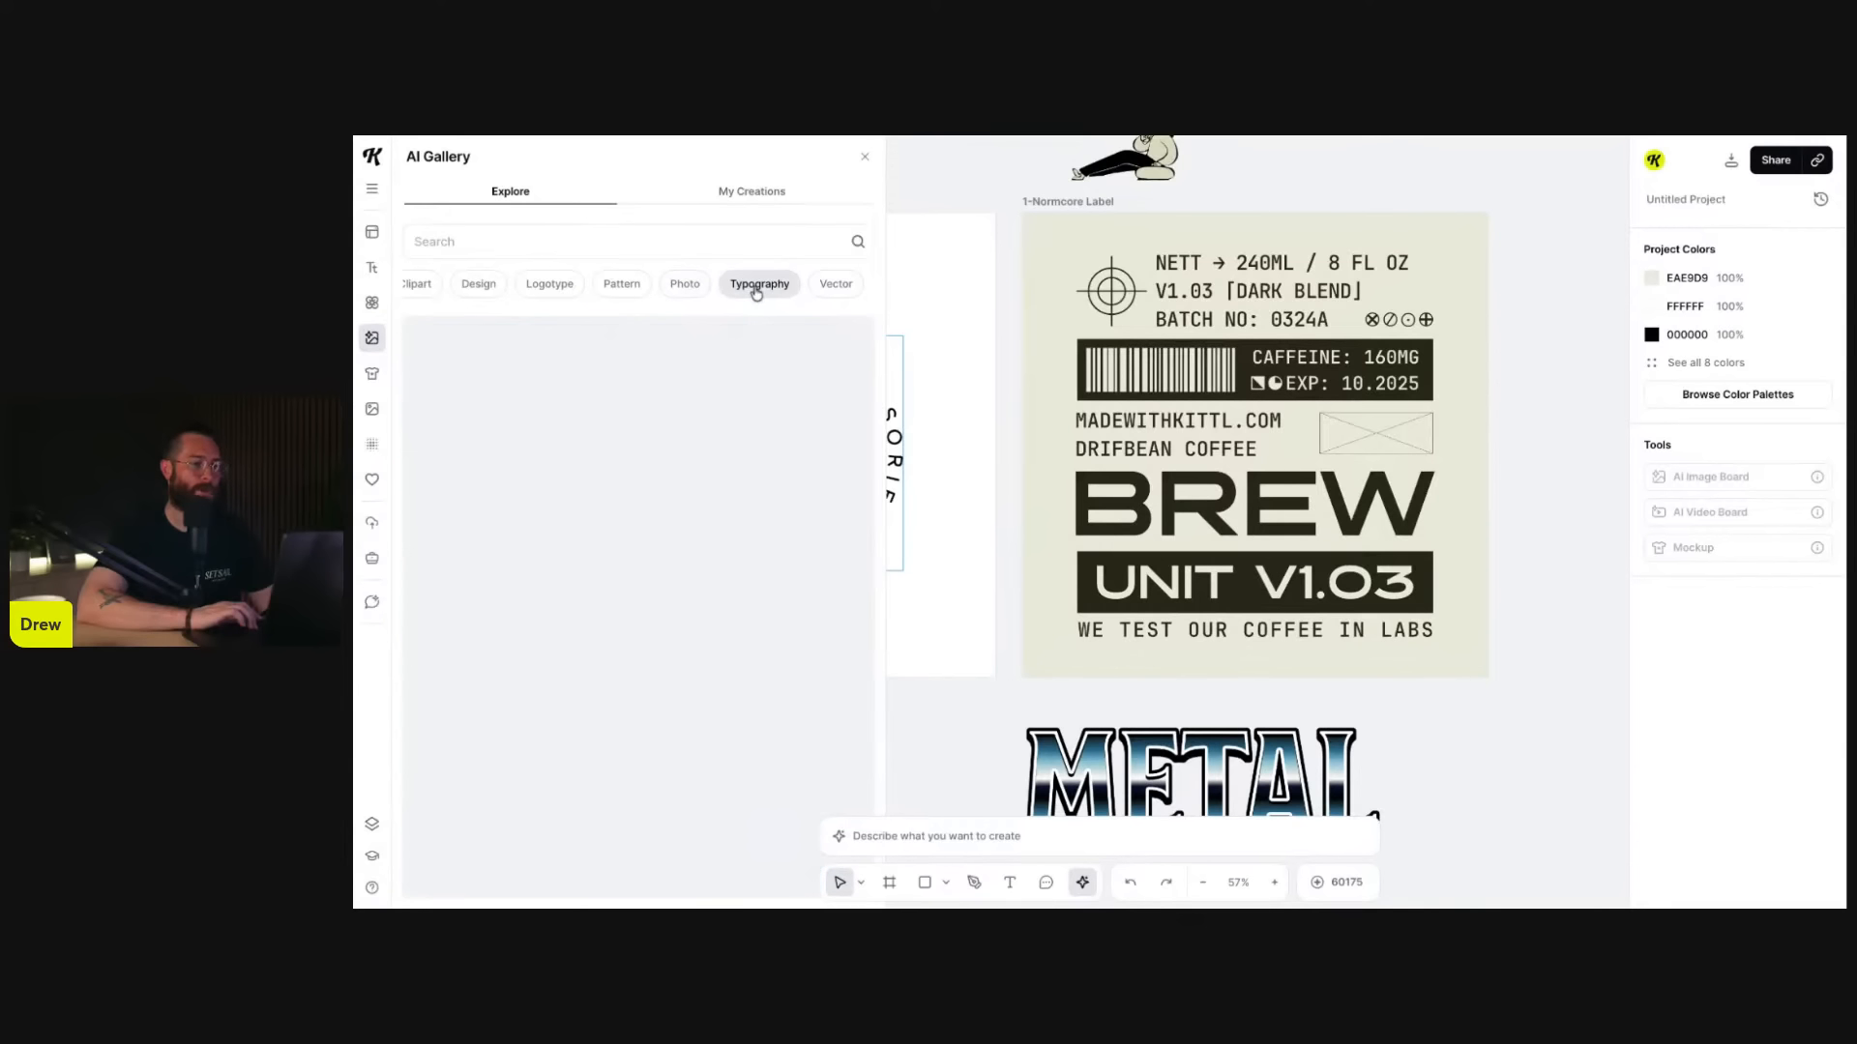
{"action": "scroll", "coordinate": [599, 503], "scroll_direction": "down", "scroll_amount": 6}
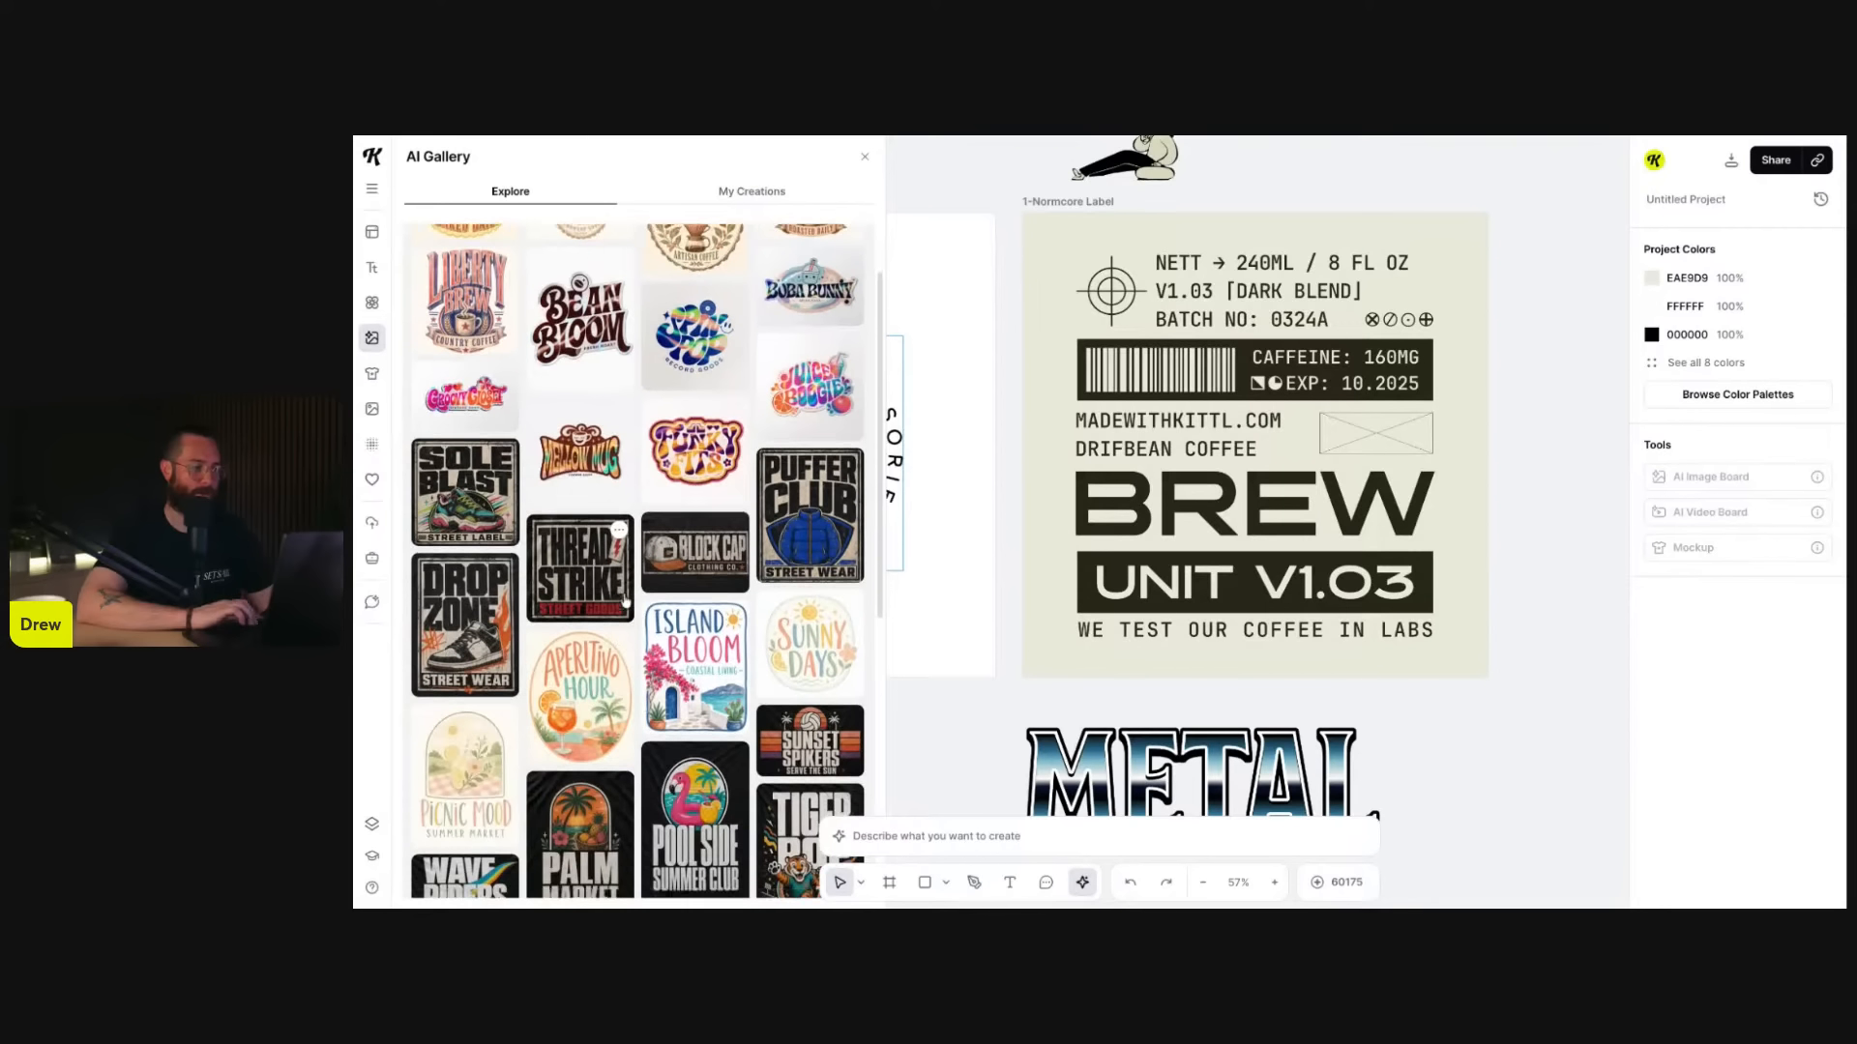
{"action": "scroll", "coordinate": [625, 602], "scroll_direction": "down", "scroll_amount": 5}
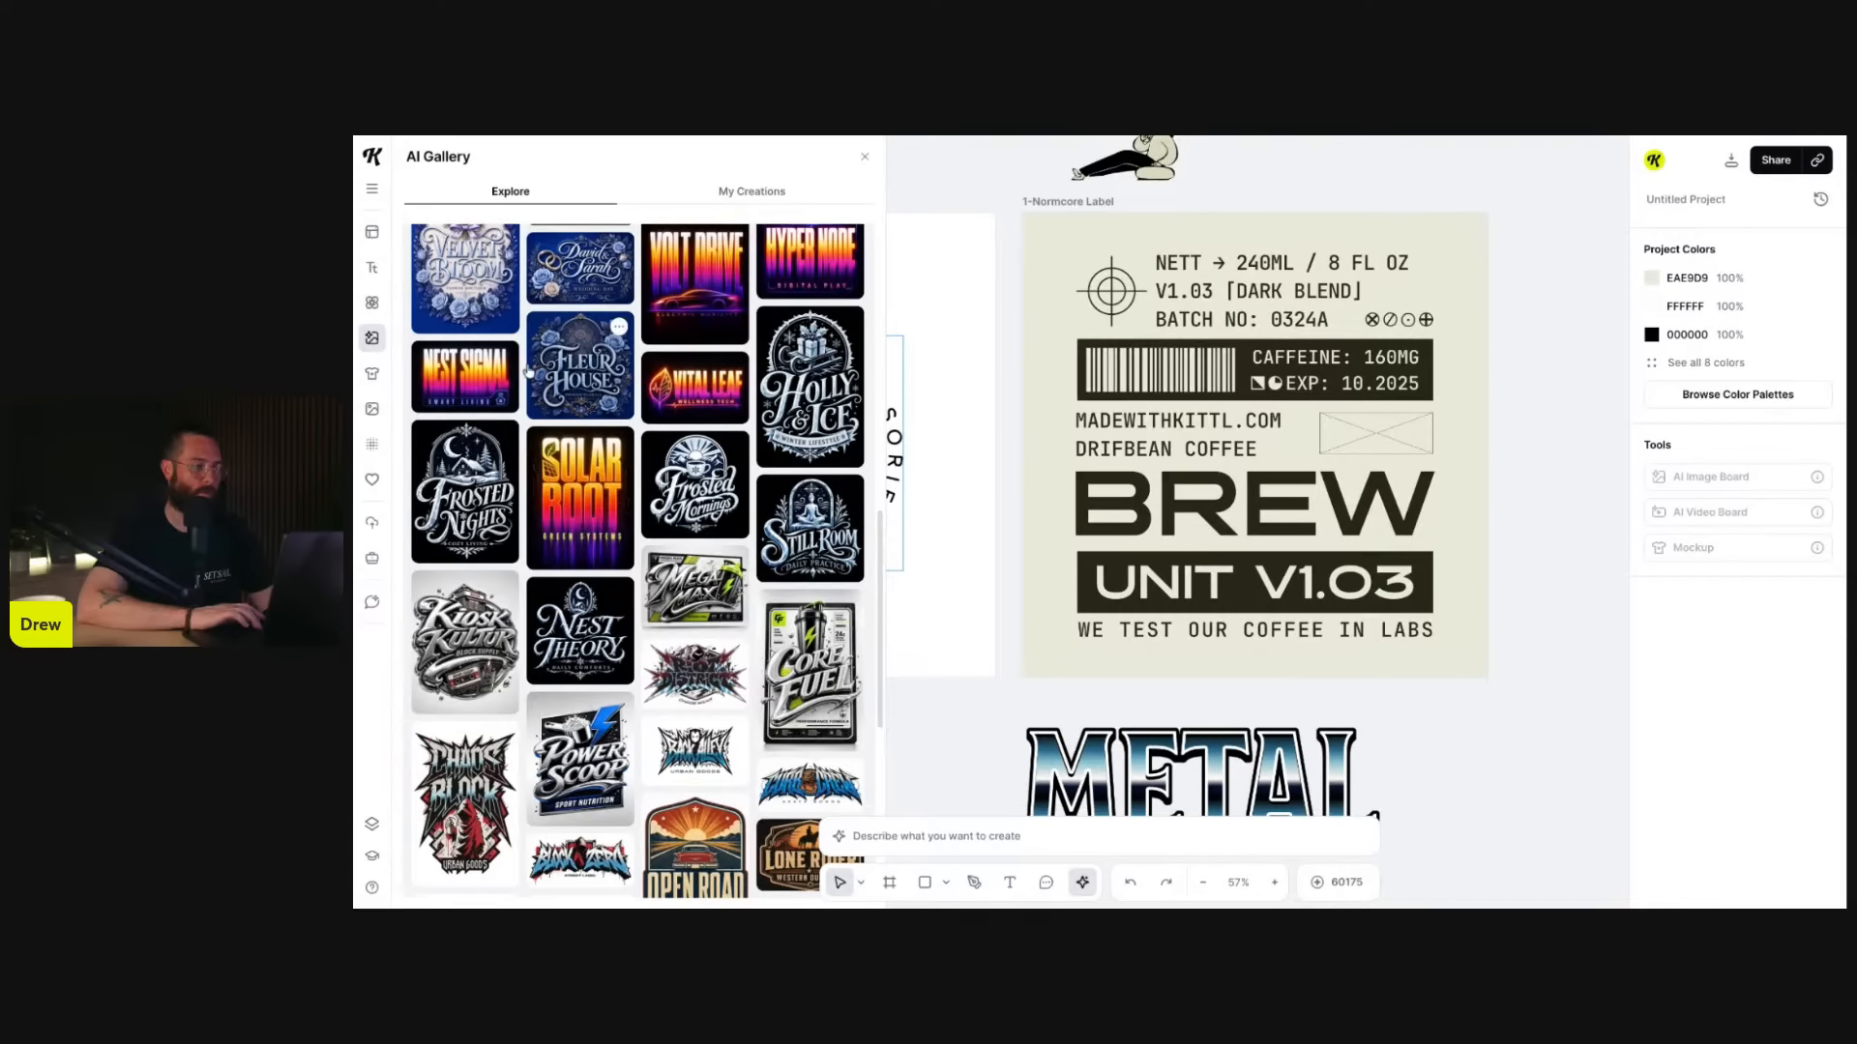
{"action": "scroll", "coordinate": [591, 473], "scroll_direction": "up", "scroll_amount": 11}
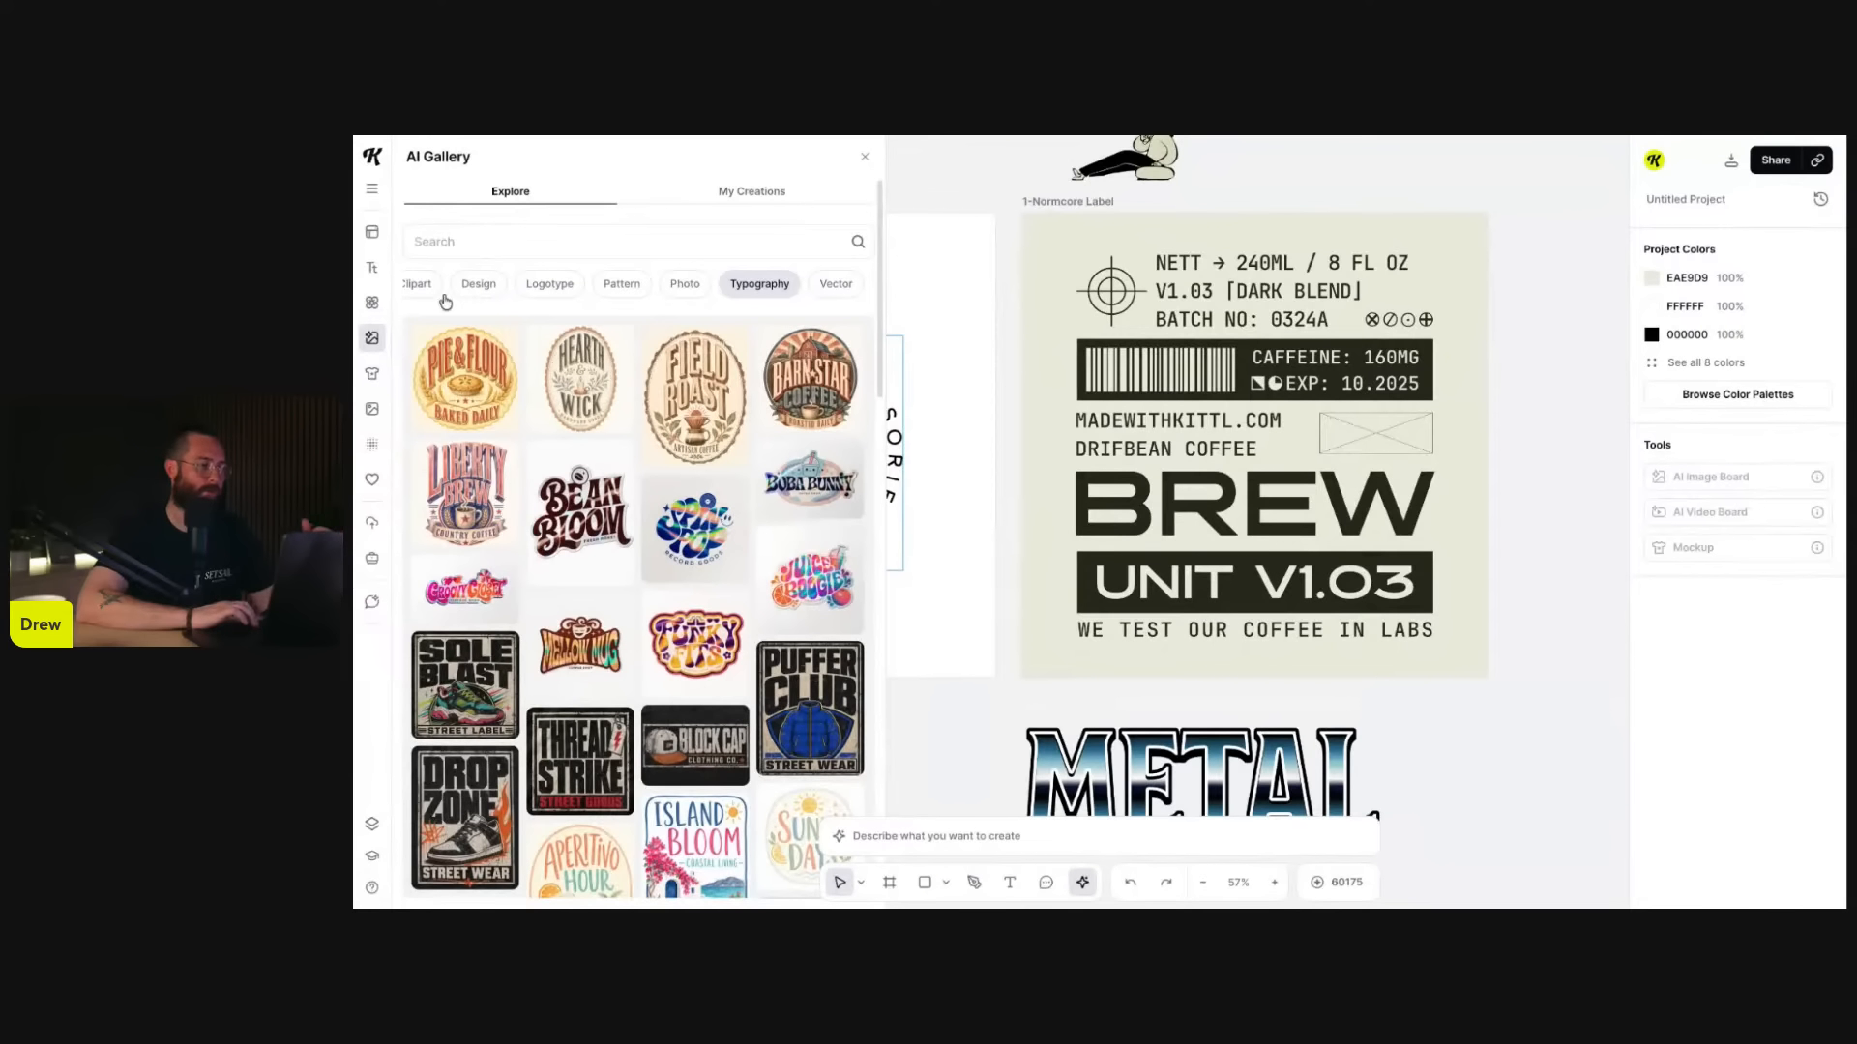
{"action": "scroll", "coordinate": [485, 290], "scroll_direction": "left", "scroll_amount": 3}
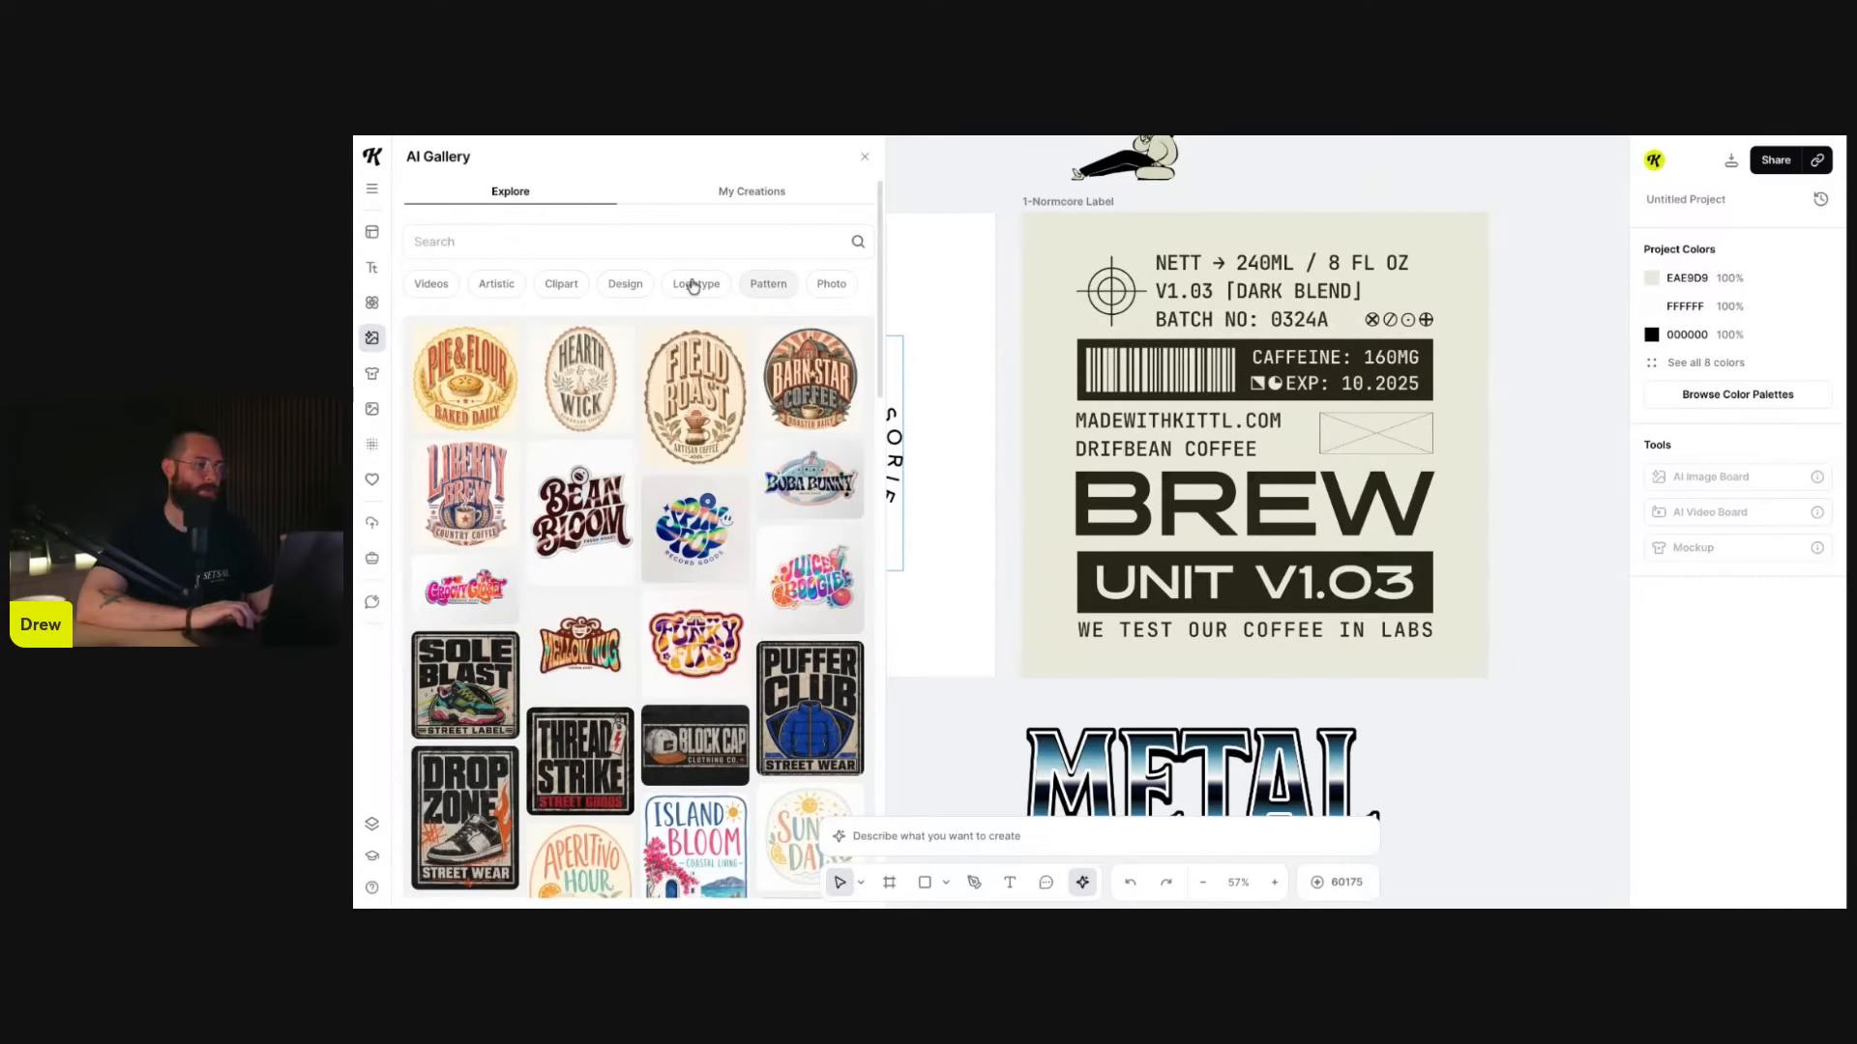
- Search the AI Gallery's Clipart category for "frog" and add the frog eating ramen to the likes
{"action": "left_click", "coordinate": [565, 287]}
{"action": "left_click", "coordinate": [570, 239]}
{"action": "type", "text": "frog"}
{"action": "key", "text": "Return"}
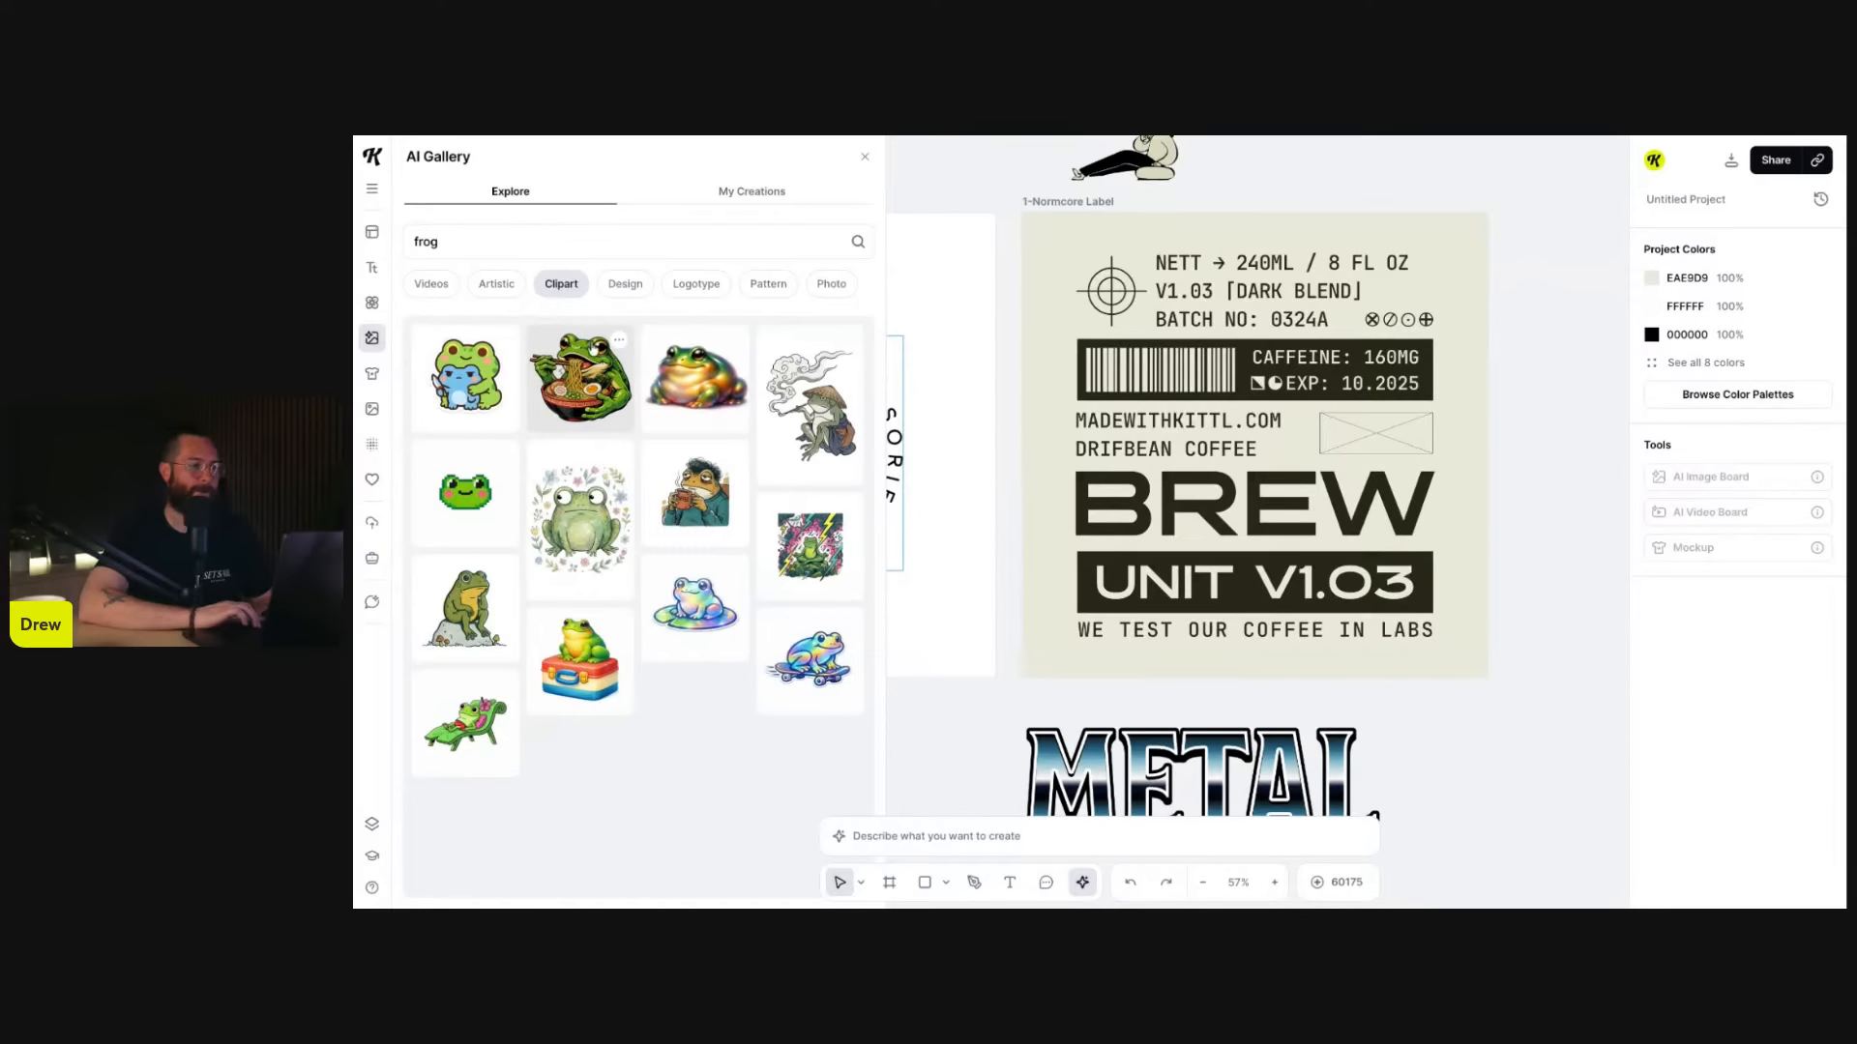
{"action": "left_click", "coordinate": [619, 340]}
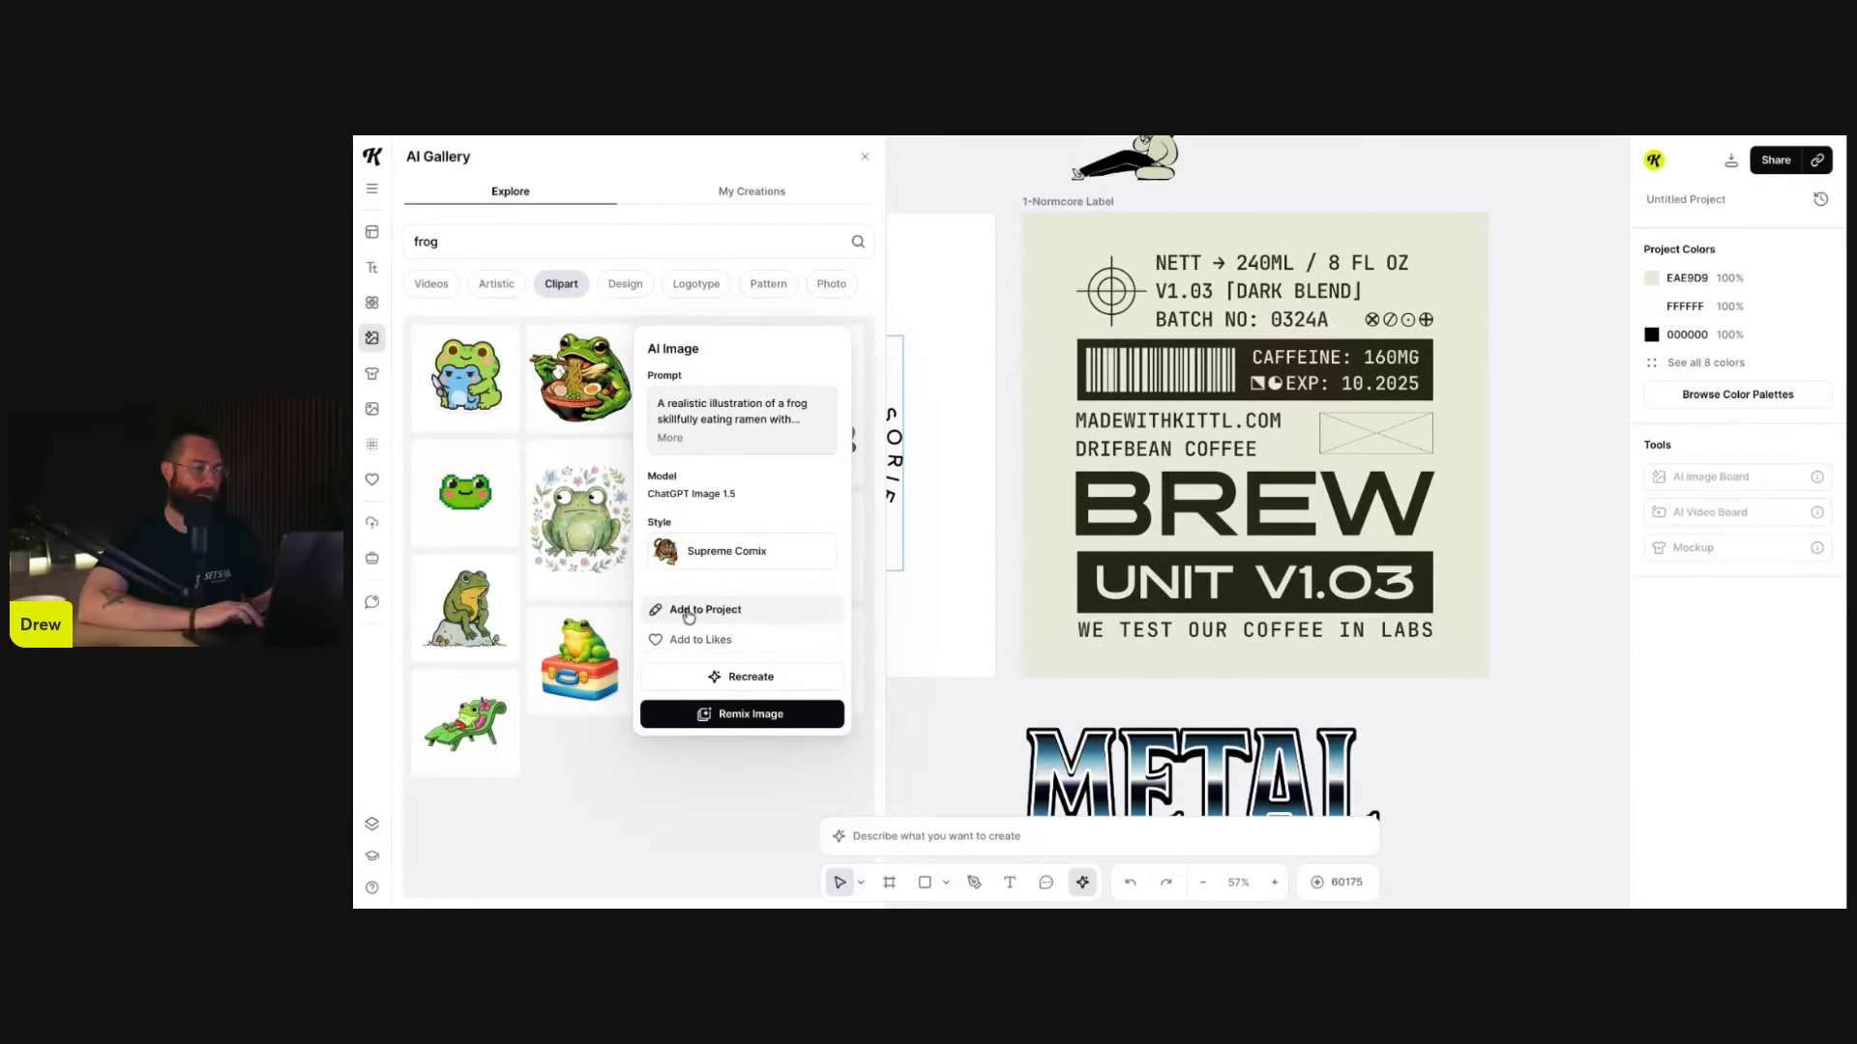
{"action": "left_click", "coordinate": [656, 643]}
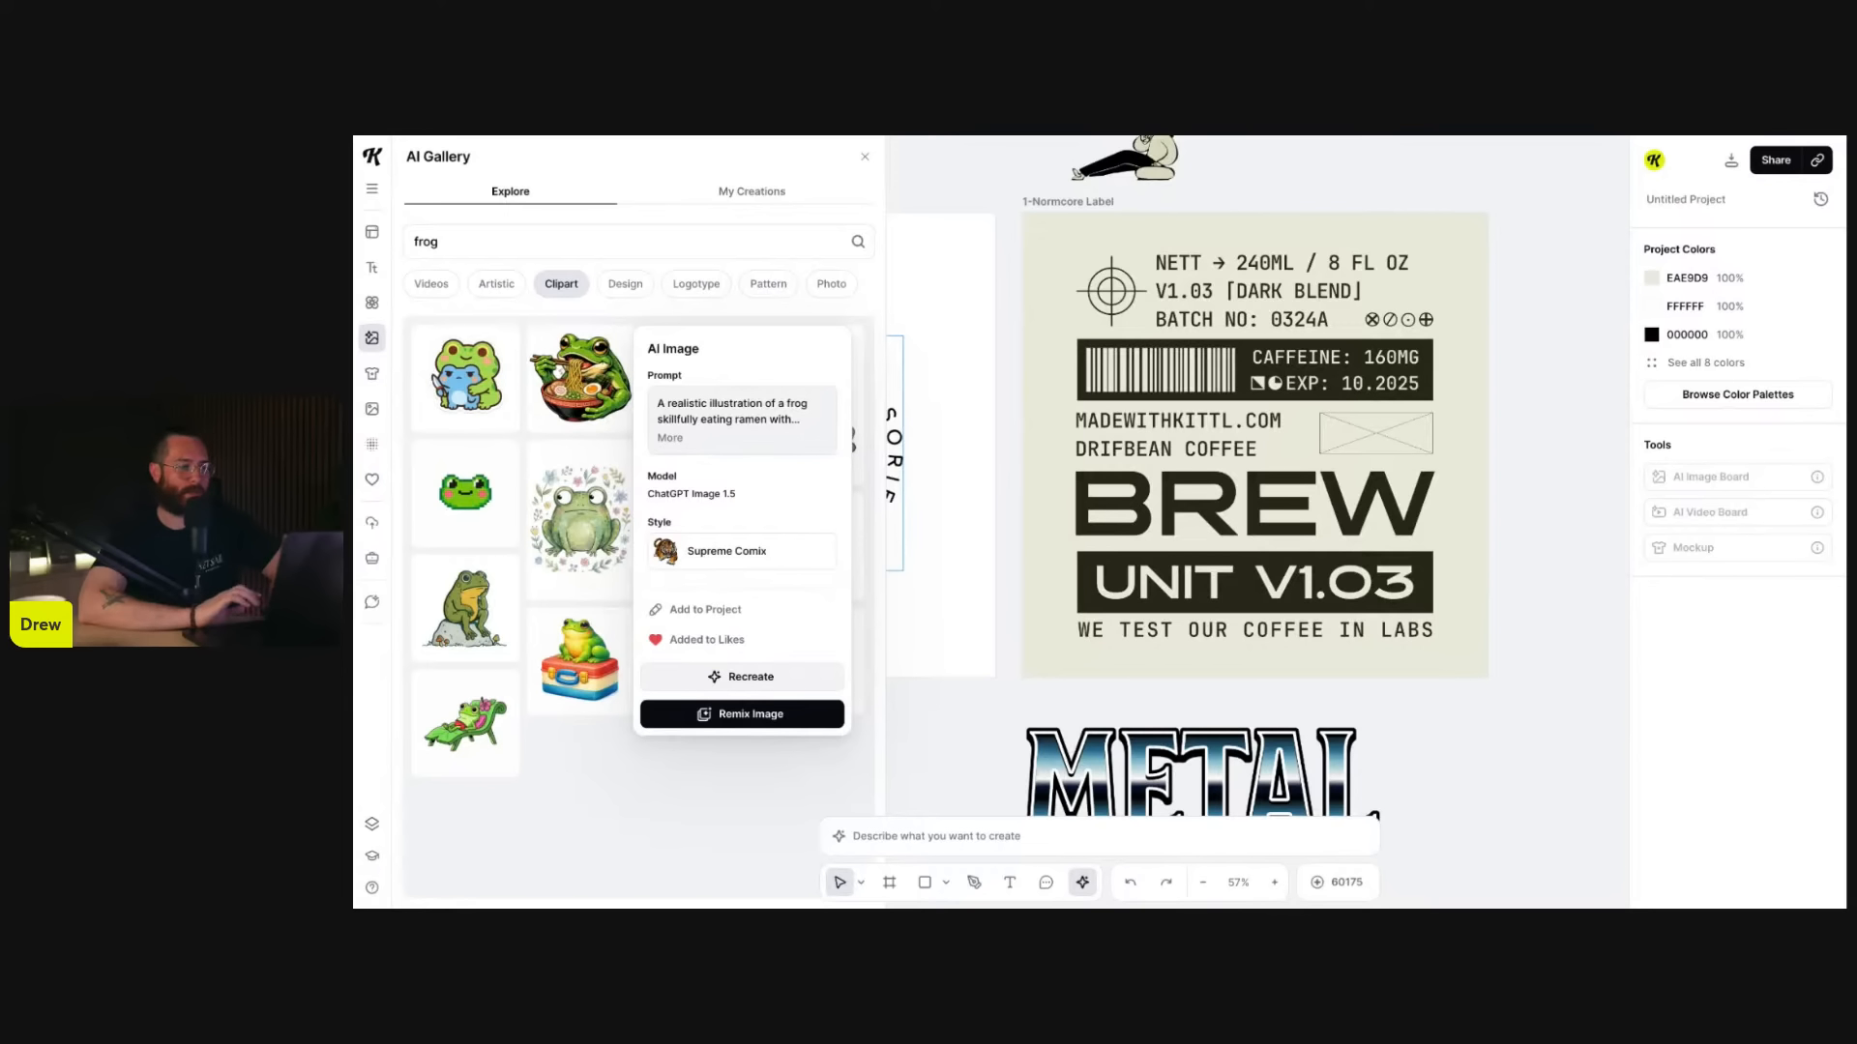
- Recreate the frog eating ramen image from its original prompt and look at the options for the number of images
{"action": "left_click", "coordinate": [750, 678]}
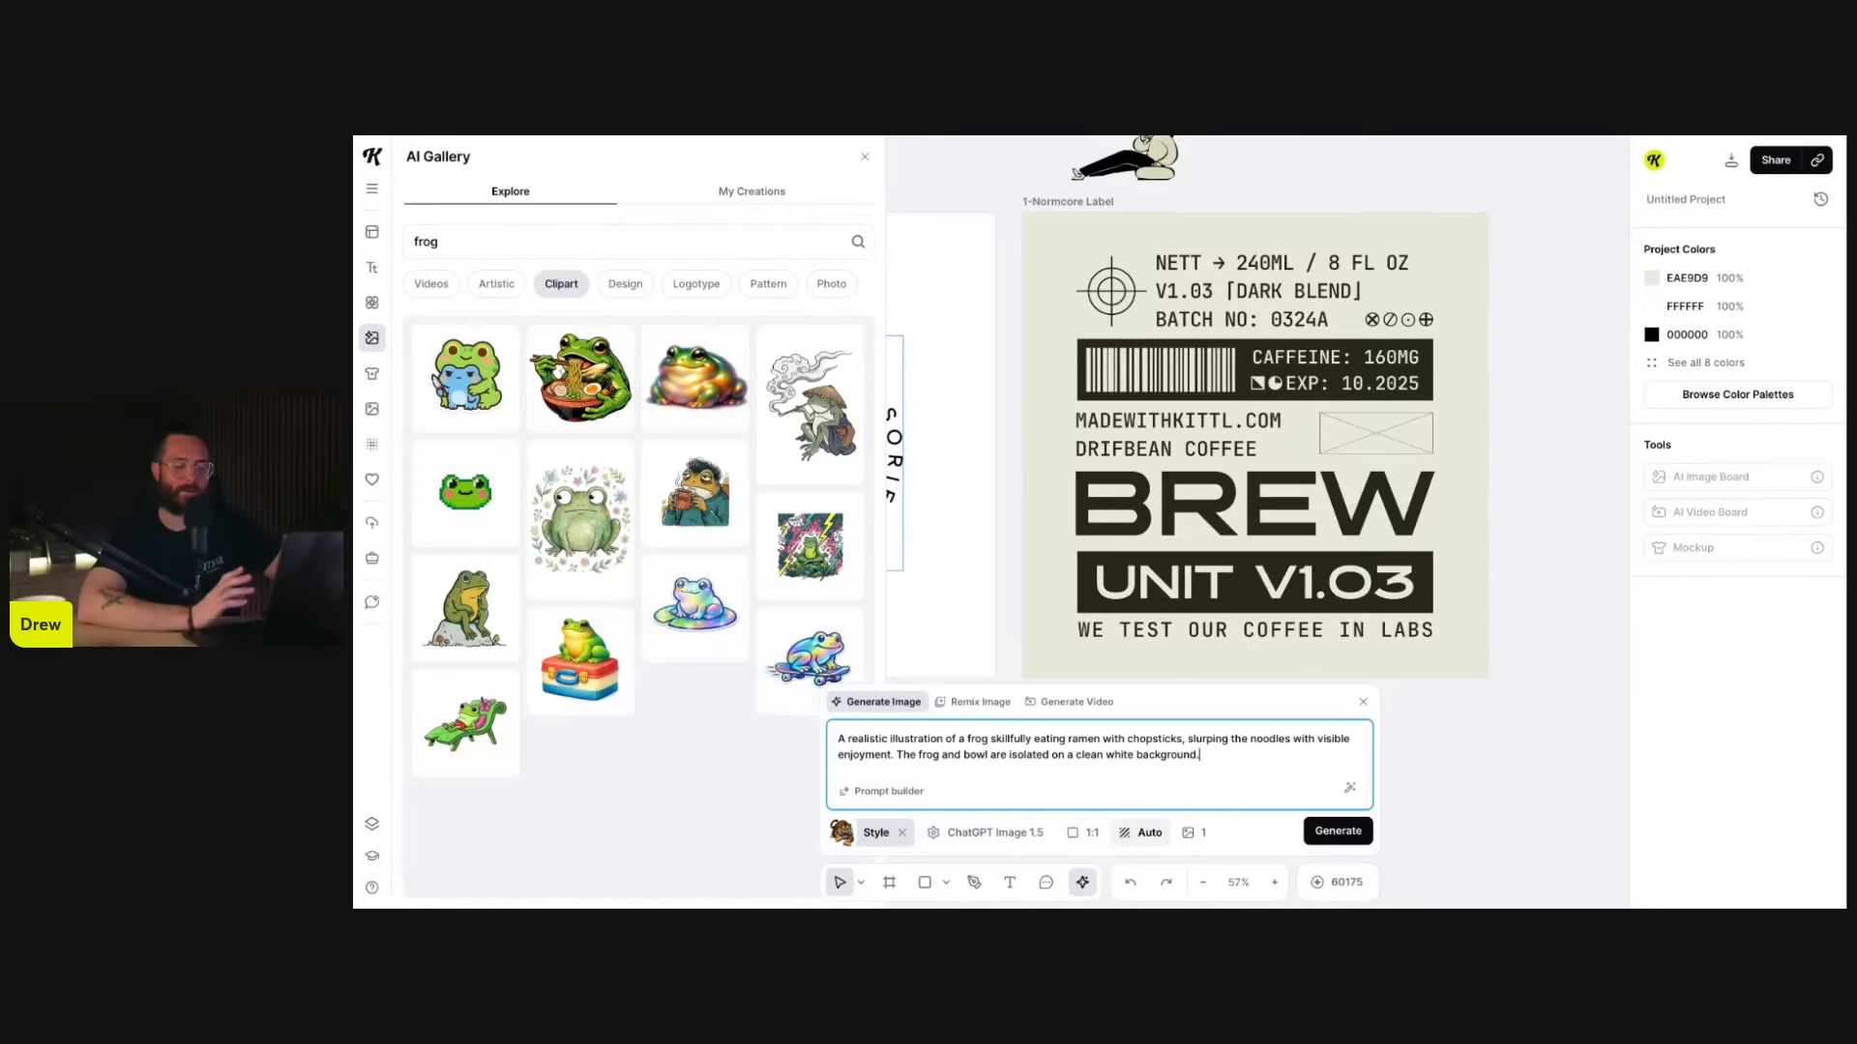
{"action": "left_click", "coordinate": [1194, 831]}
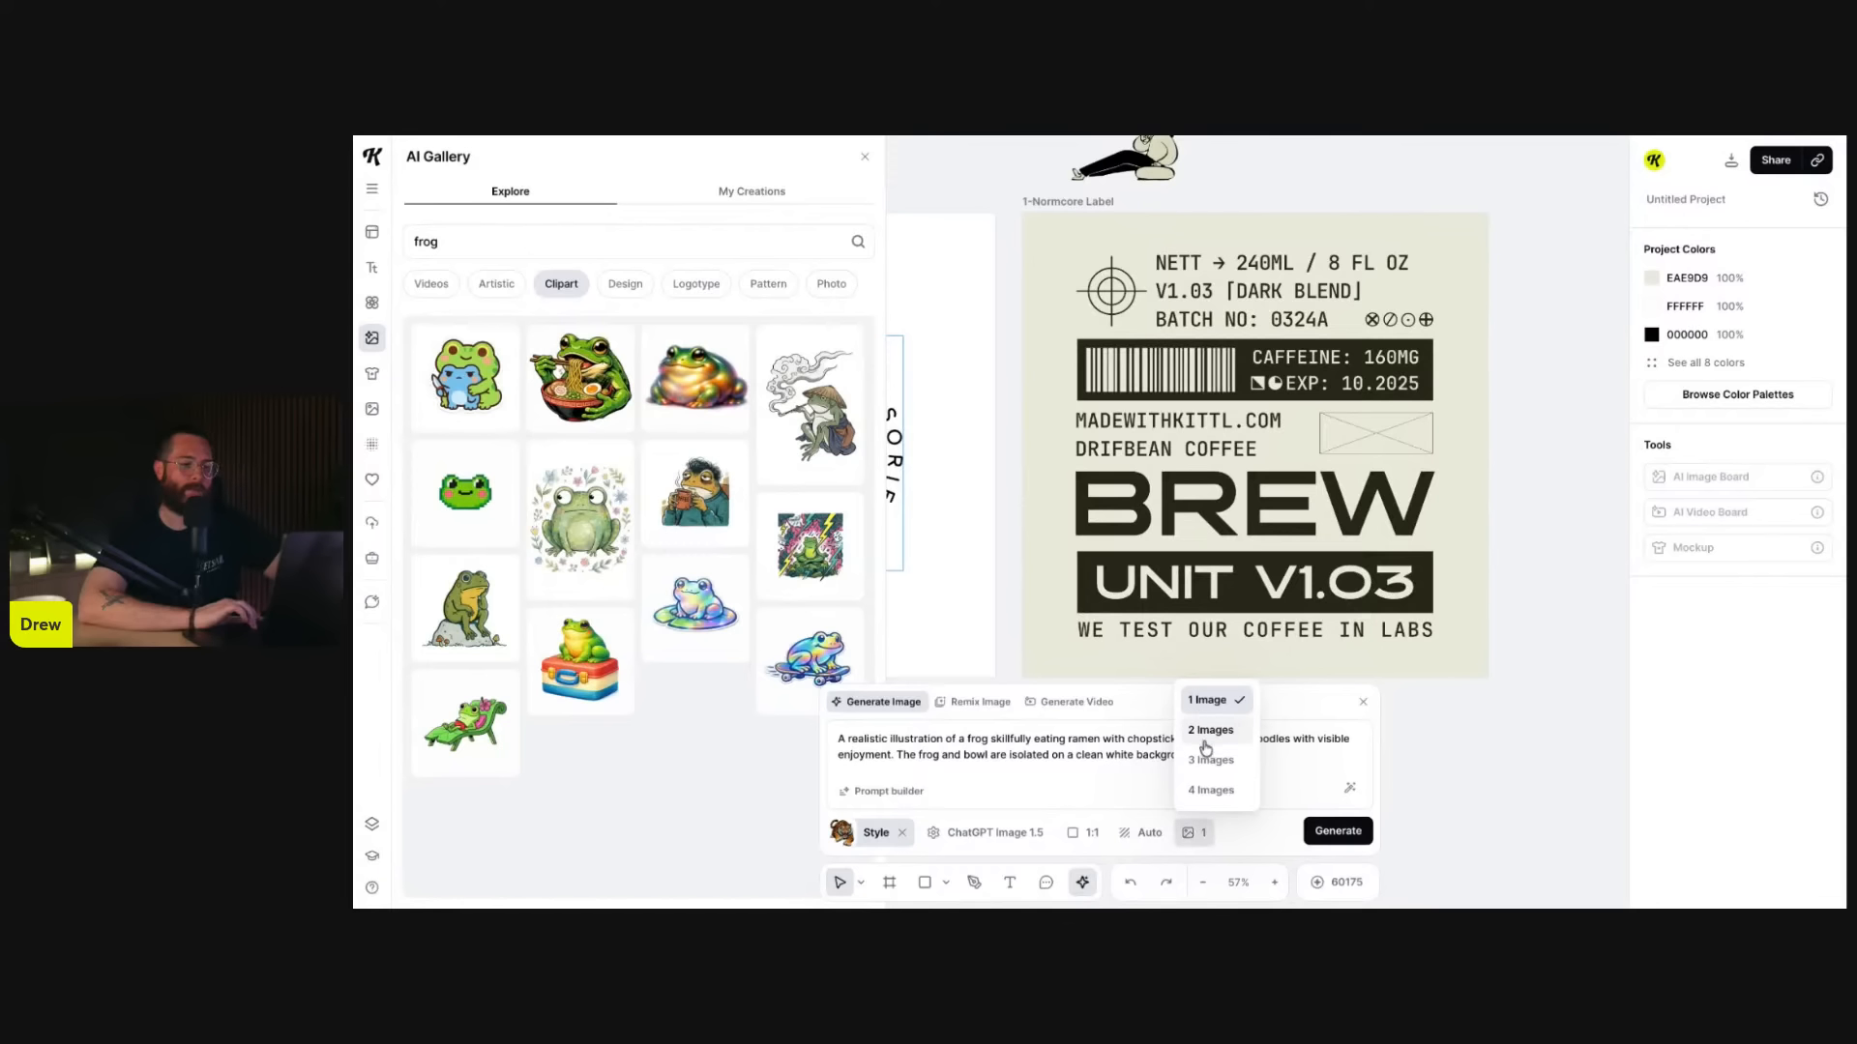
{"action": "left_click", "coordinate": [1196, 833]}
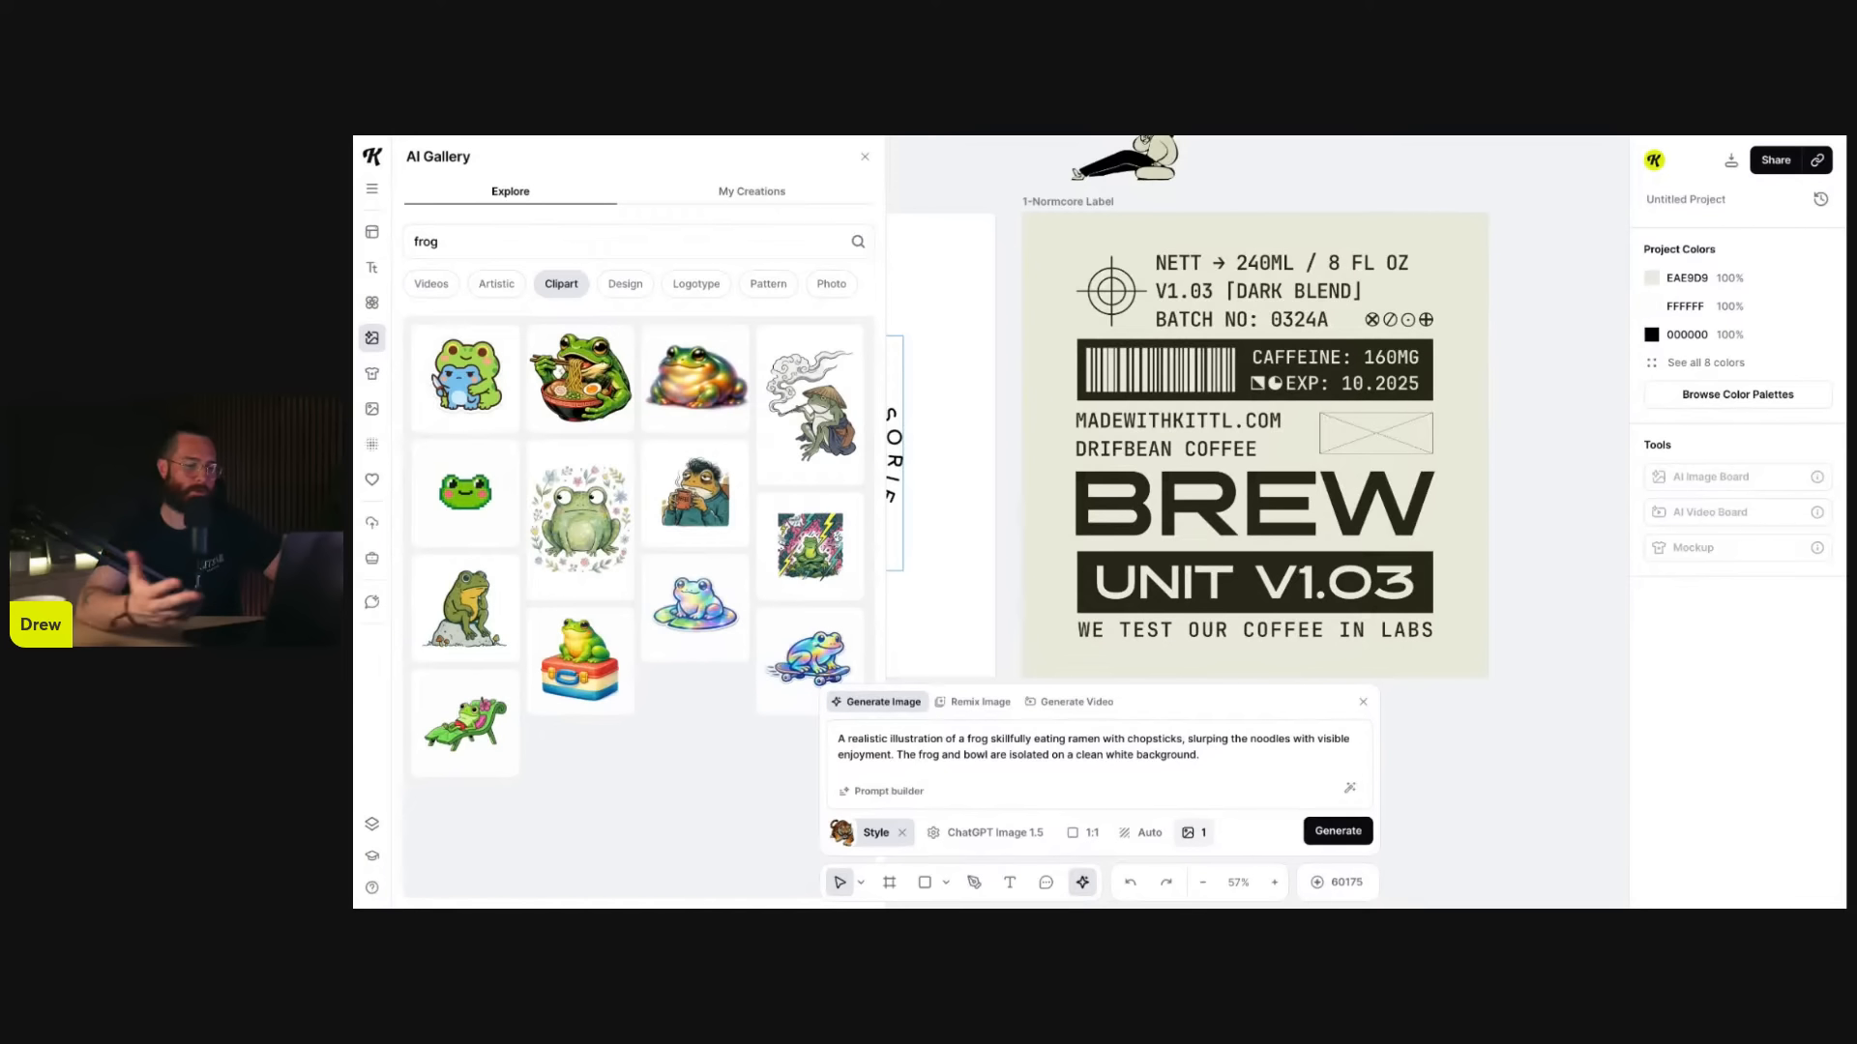
{"action": "left_click", "coordinate": [1195, 833]}
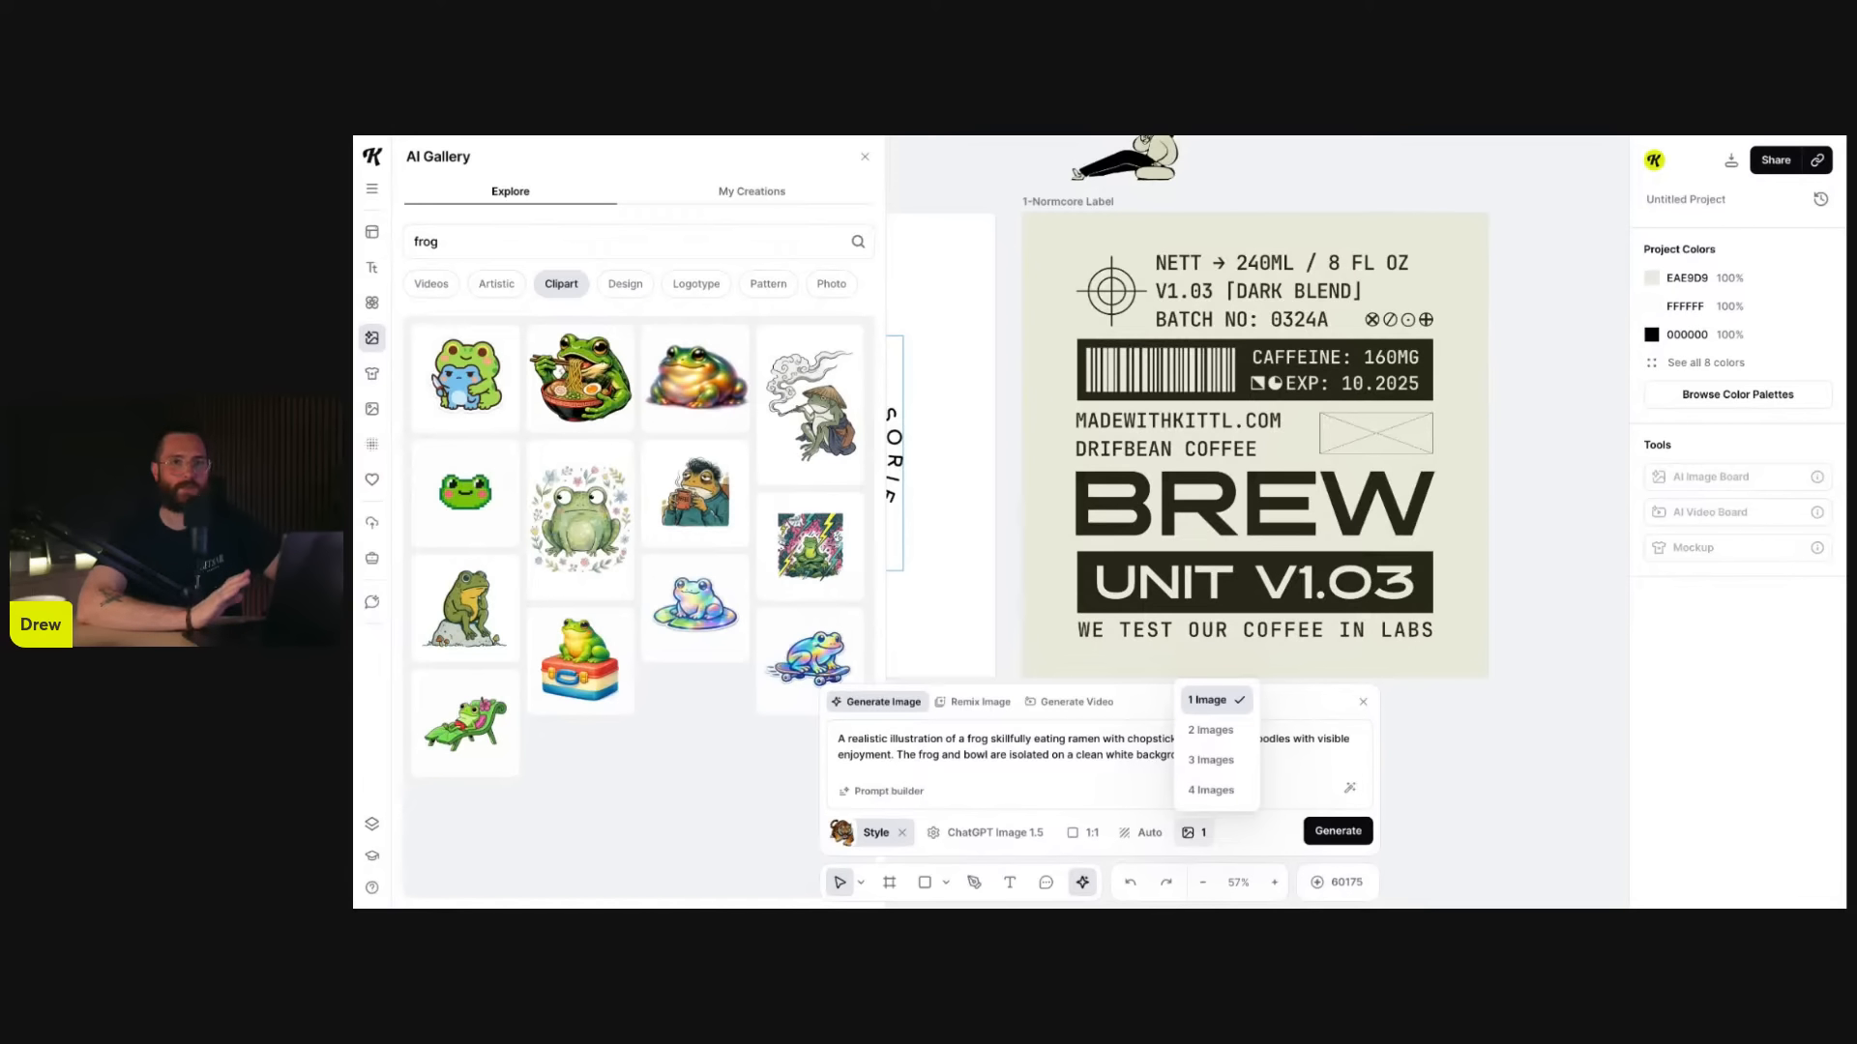
{"action": "left_click", "coordinate": [1195, 832]}
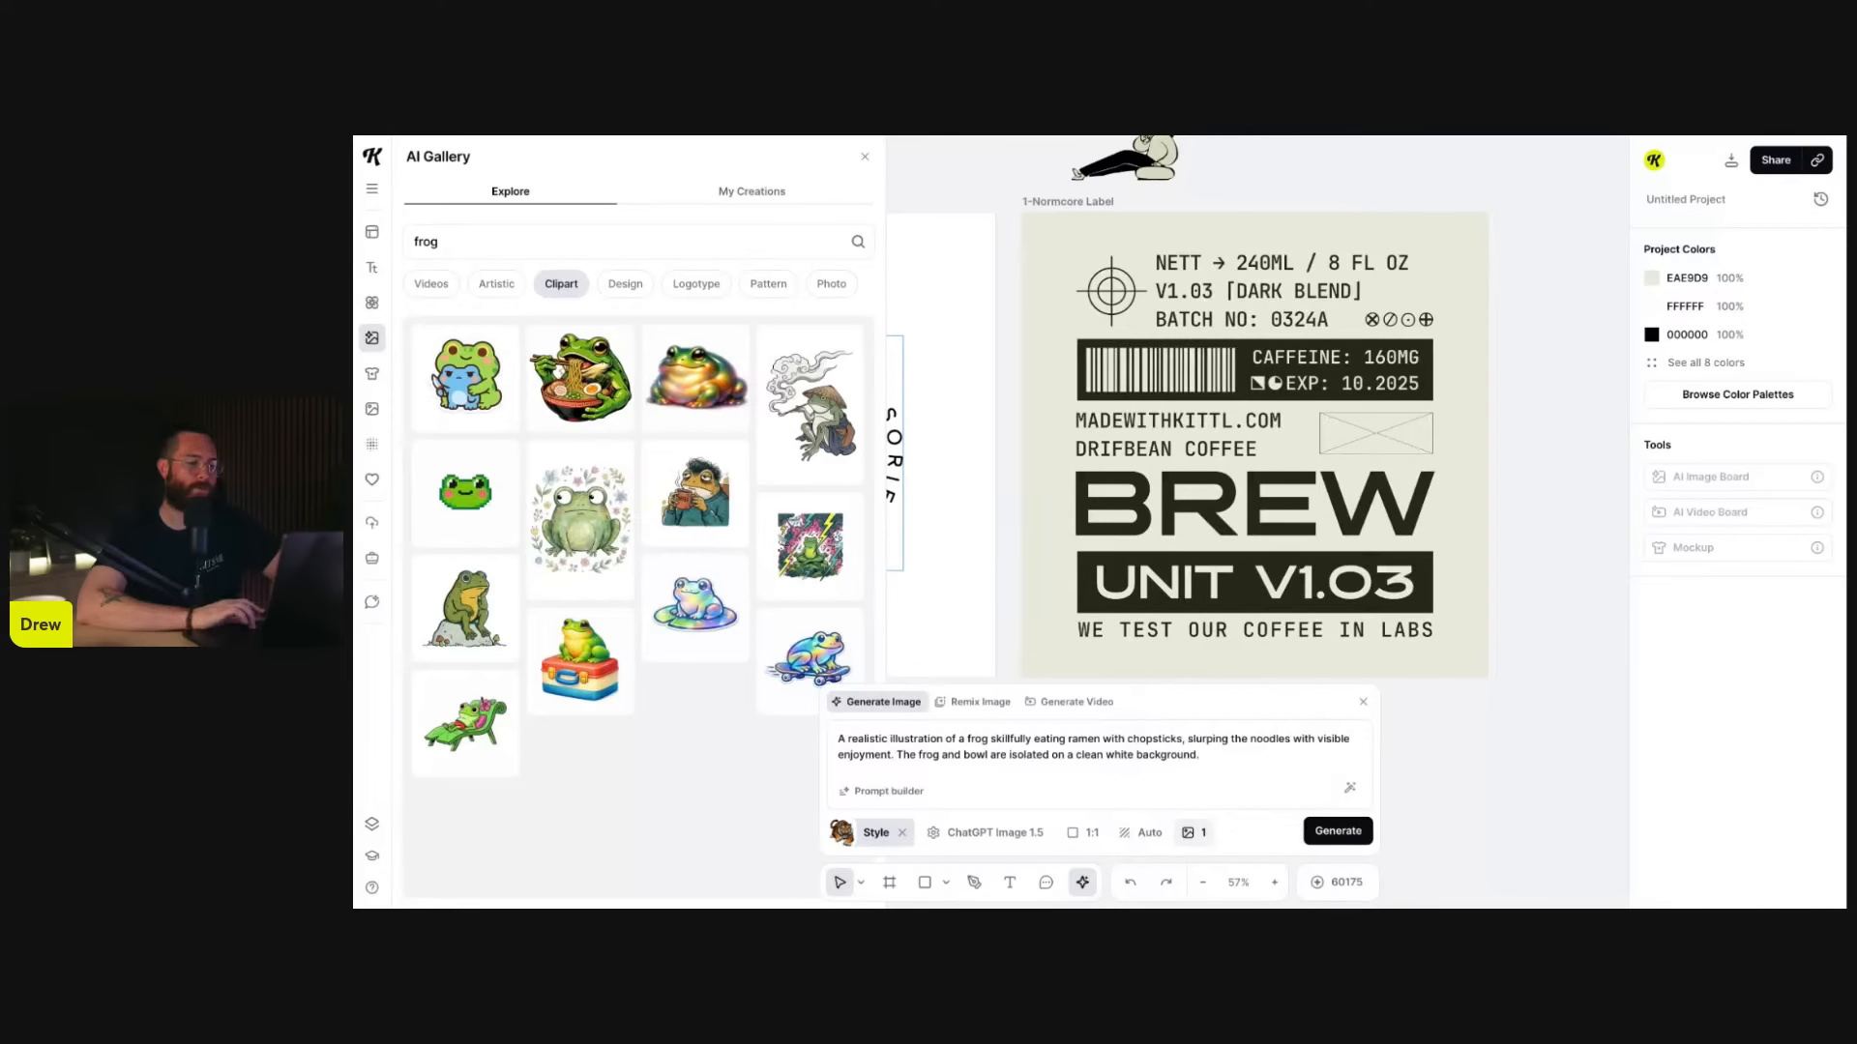
- Choose ChatGPT Image 2 as the generation model and look through the list of other available image models
{"action": "left_click", "coordinate": [990, 834]}
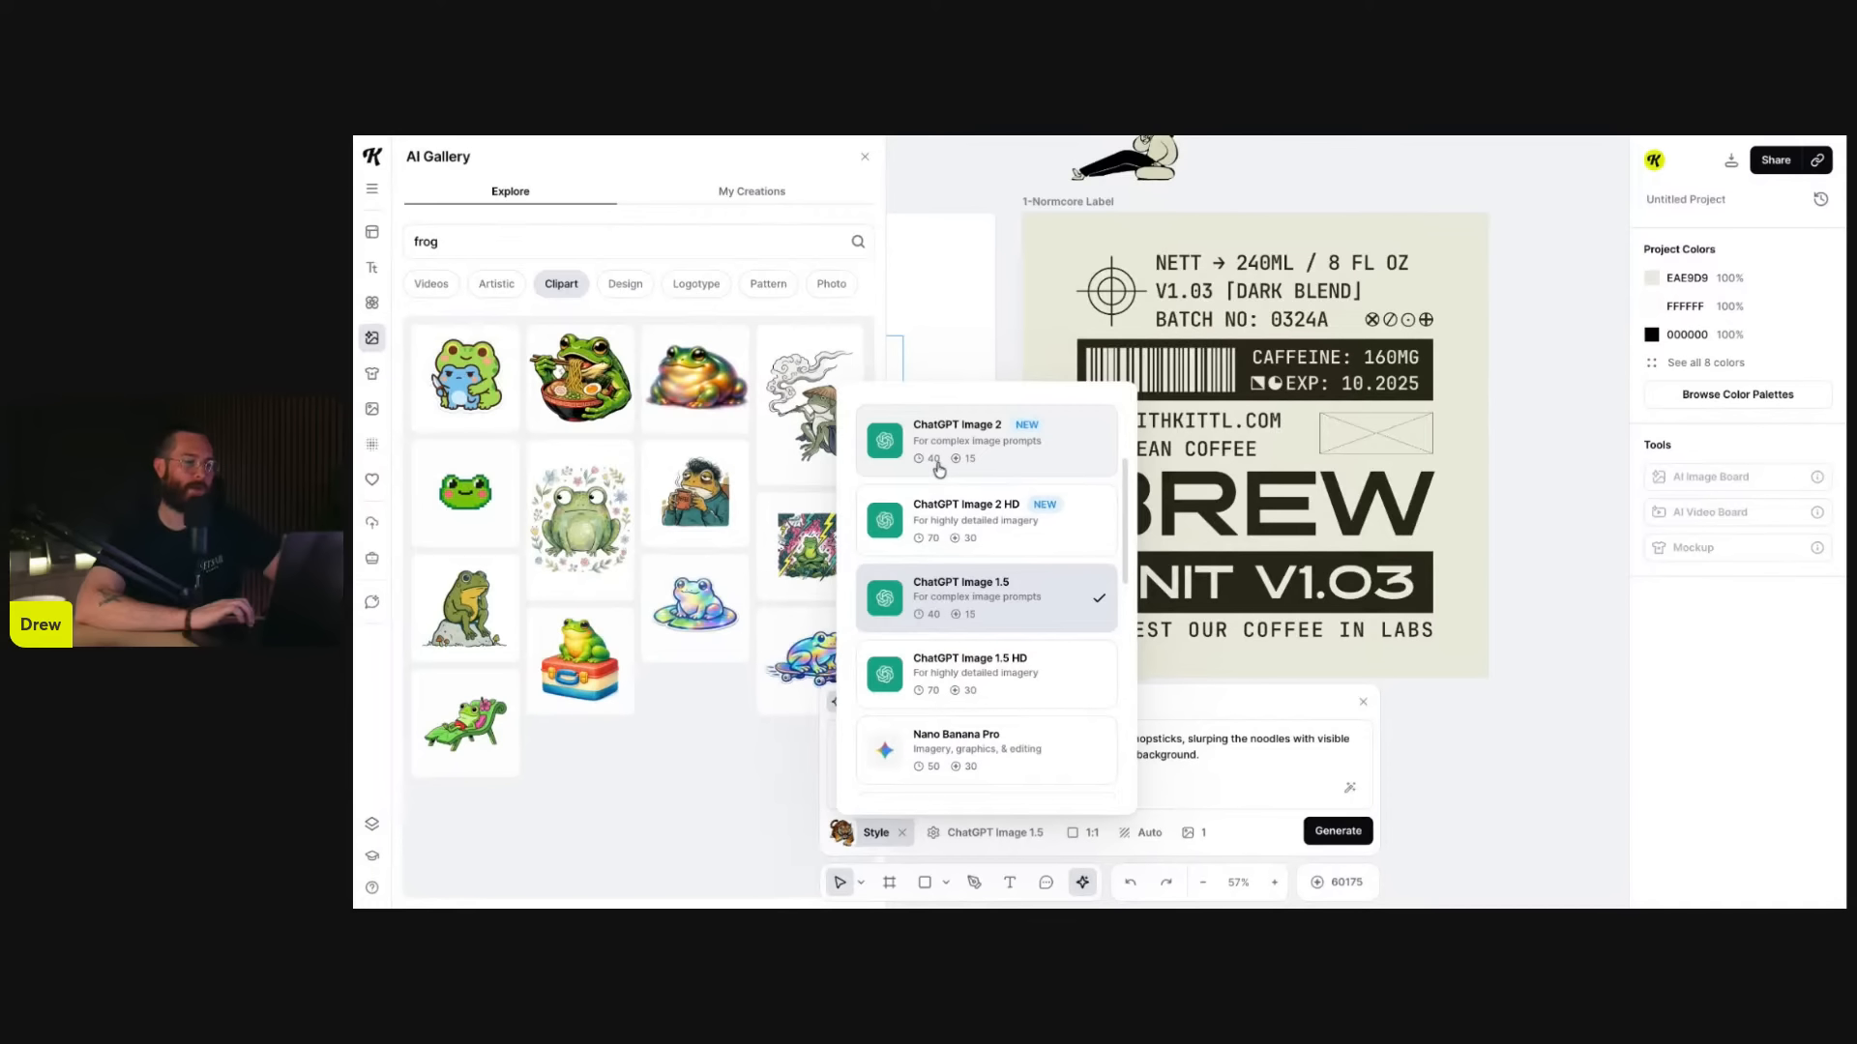
{"action": "left_click", "coordinate": [965, 452]}
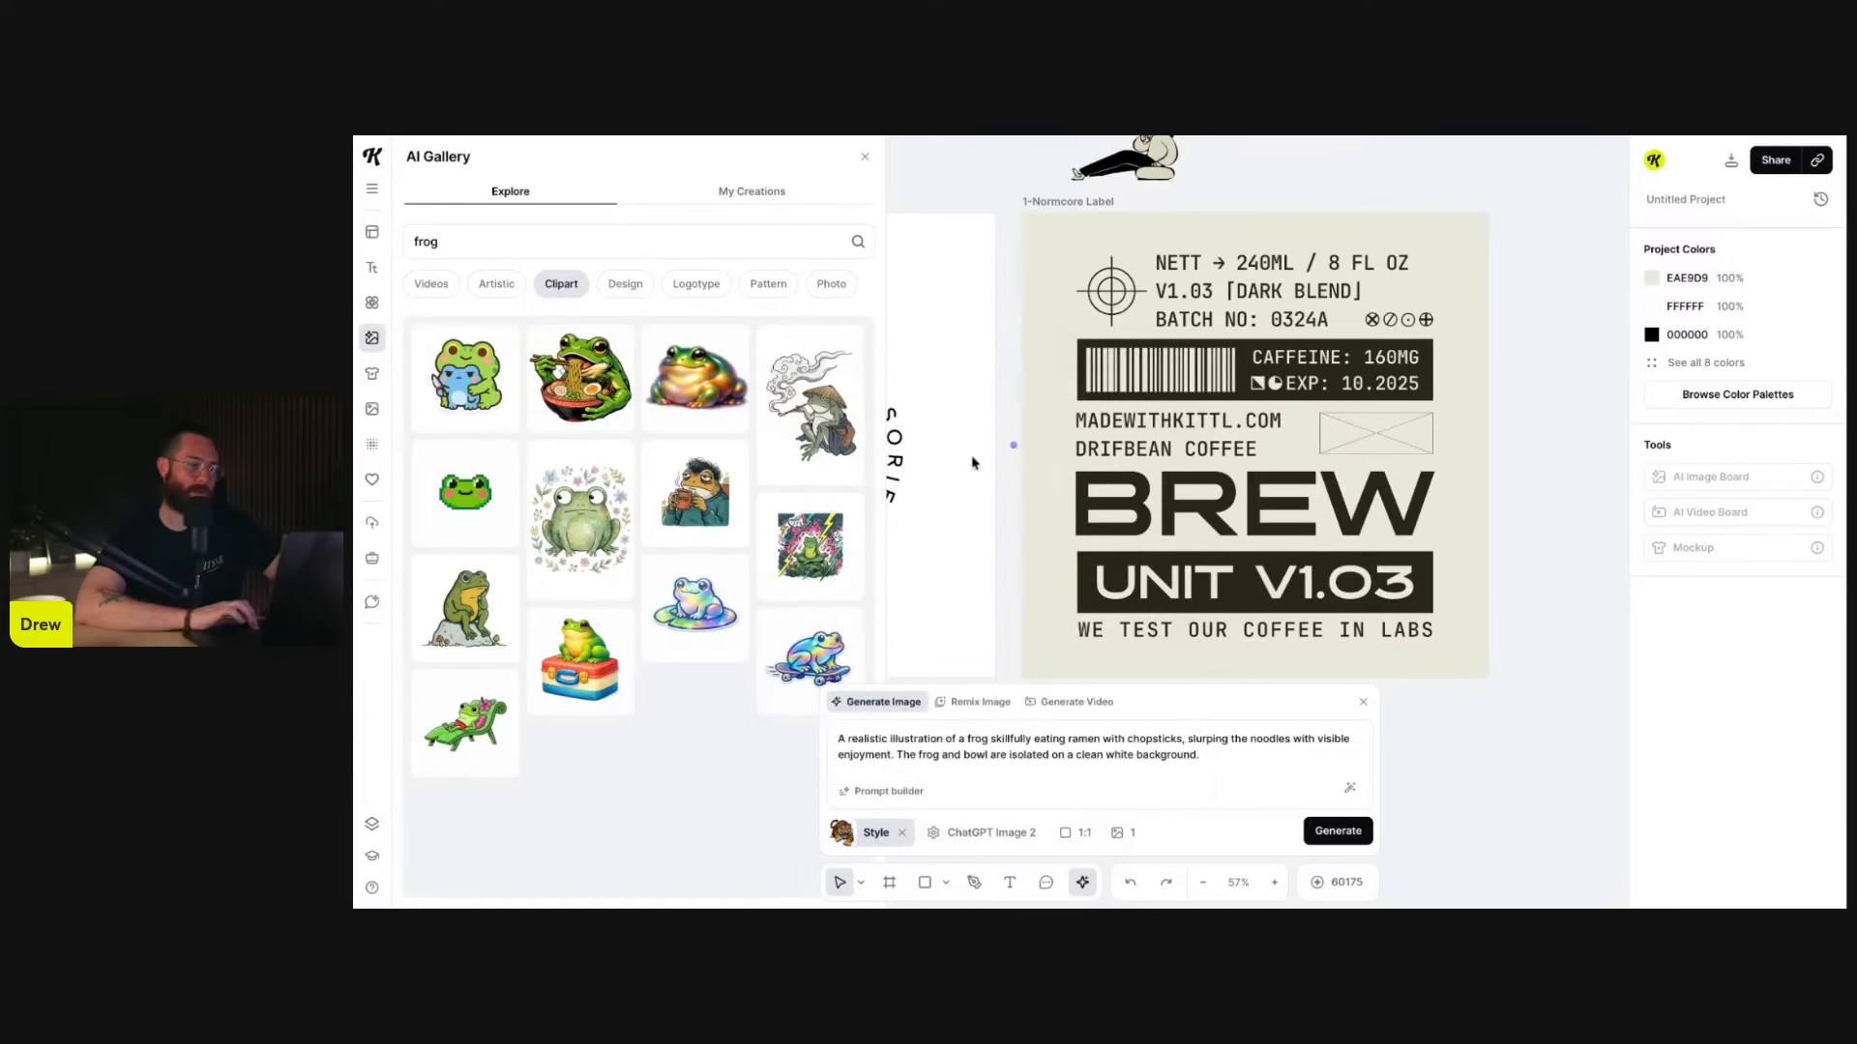
{"action": "left_click", "coordinate": [943, 839]}
{"action": "scroll", "coordinate": [1013, 558], "scroll_direction": "down", "scroll_amount": 3}
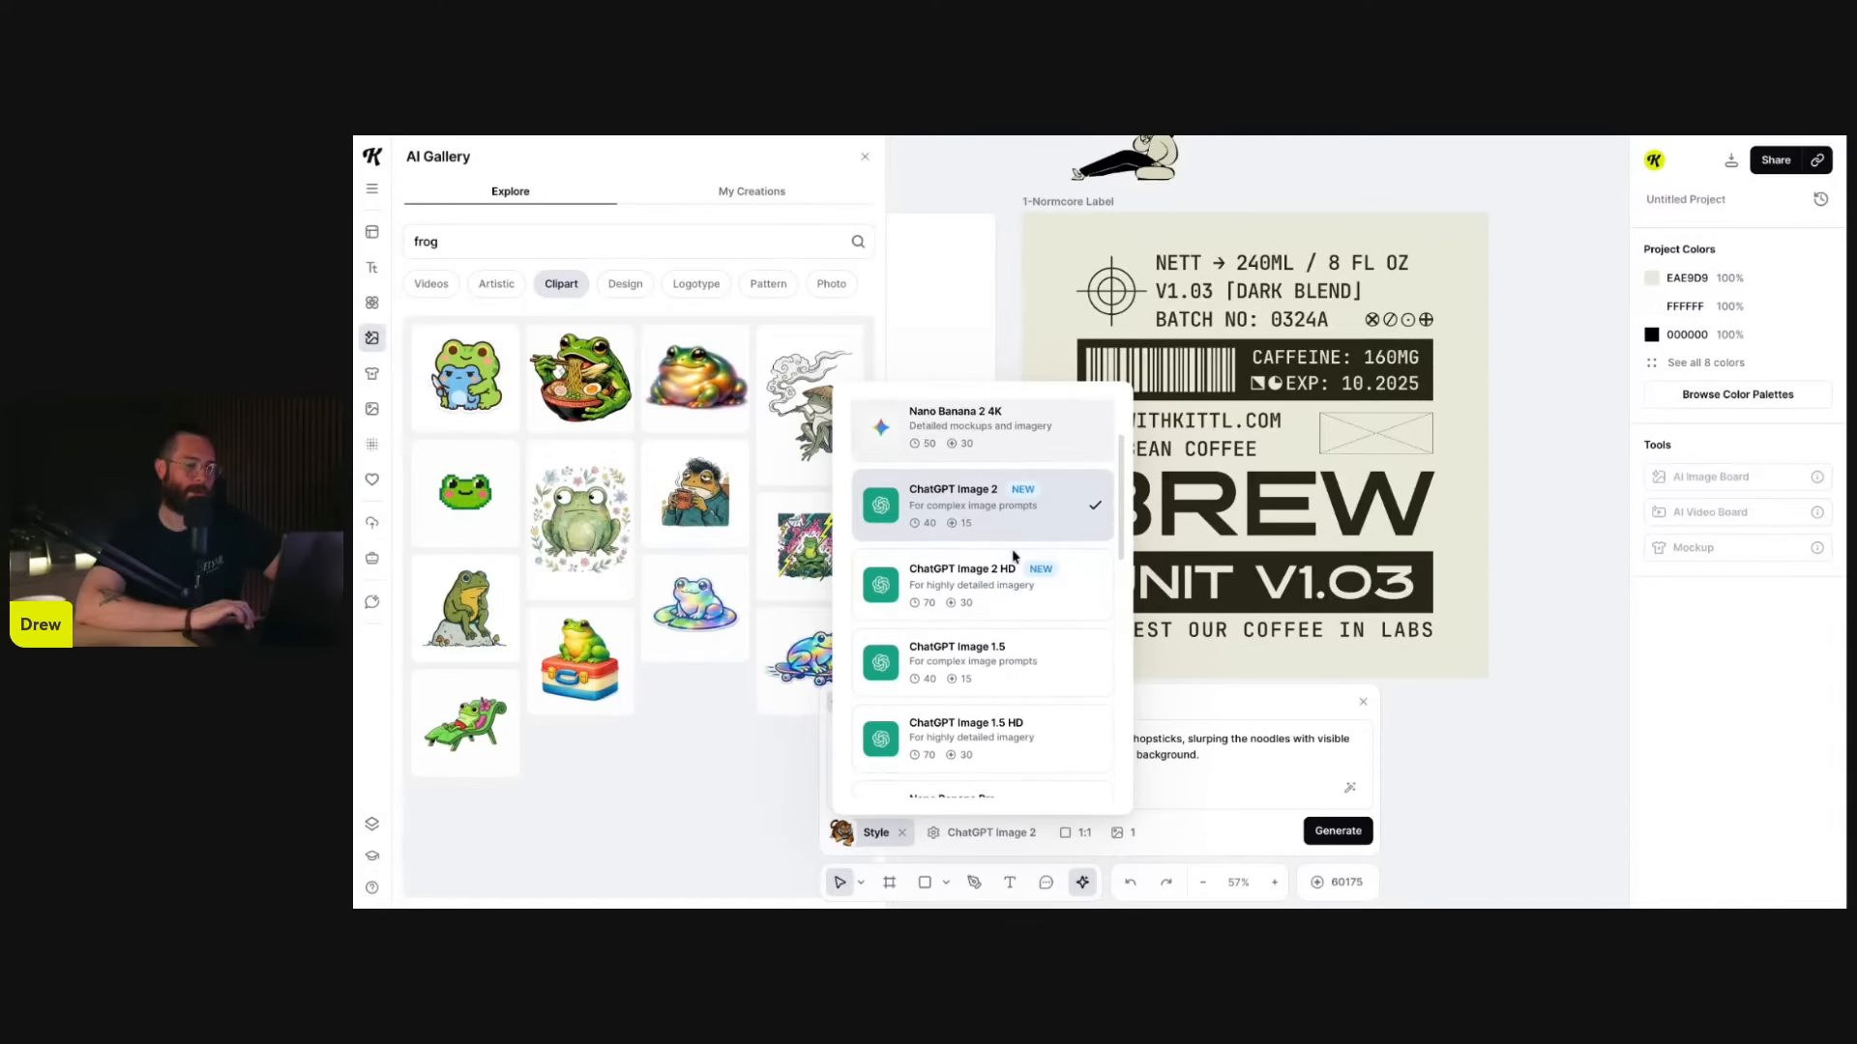
{"action": "scroll", "coordinate": [1015, 619], "scroll_direction": "up", "scroll_amount": 5}
{"action": "scroll", "coordinate": [1016, 668], "scroll_direction": "down", "scroll_amount": 8}
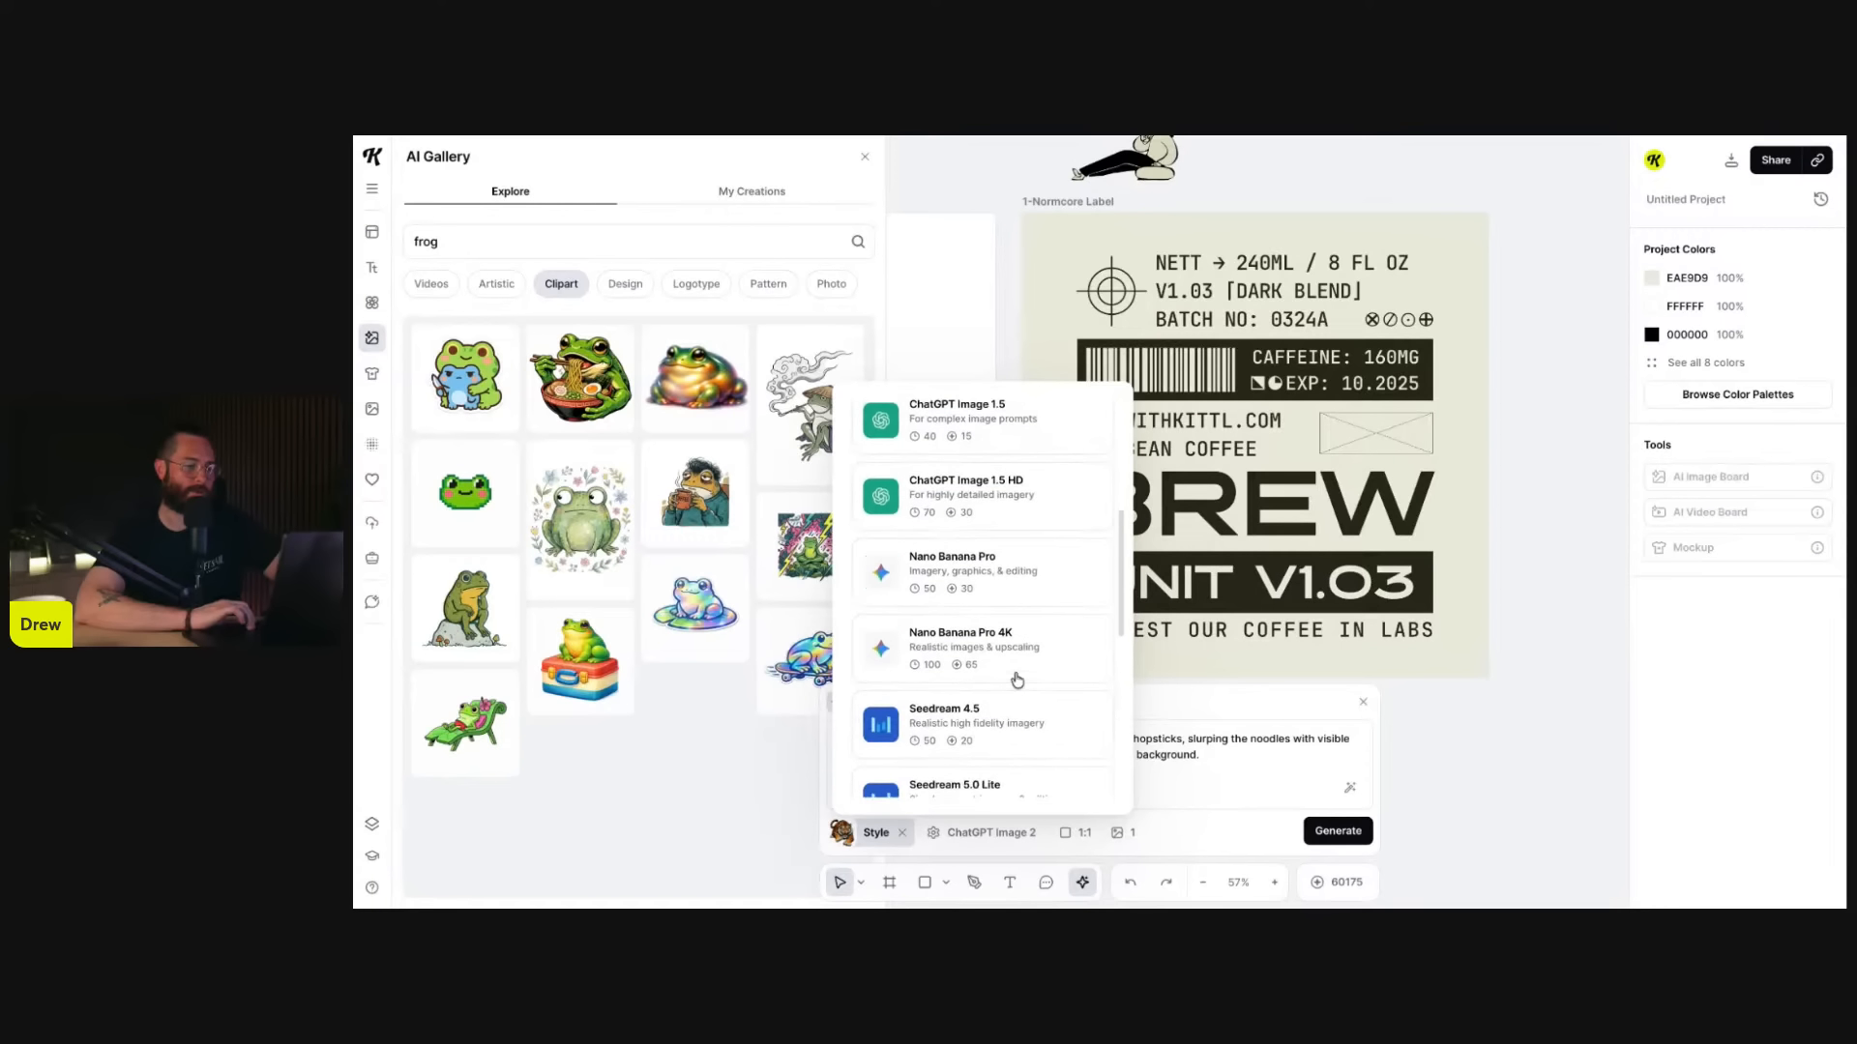
{"action": "scroll", "coordinate": [1017, 680], "scroll_direction": "down", "scroll_amount": 3}
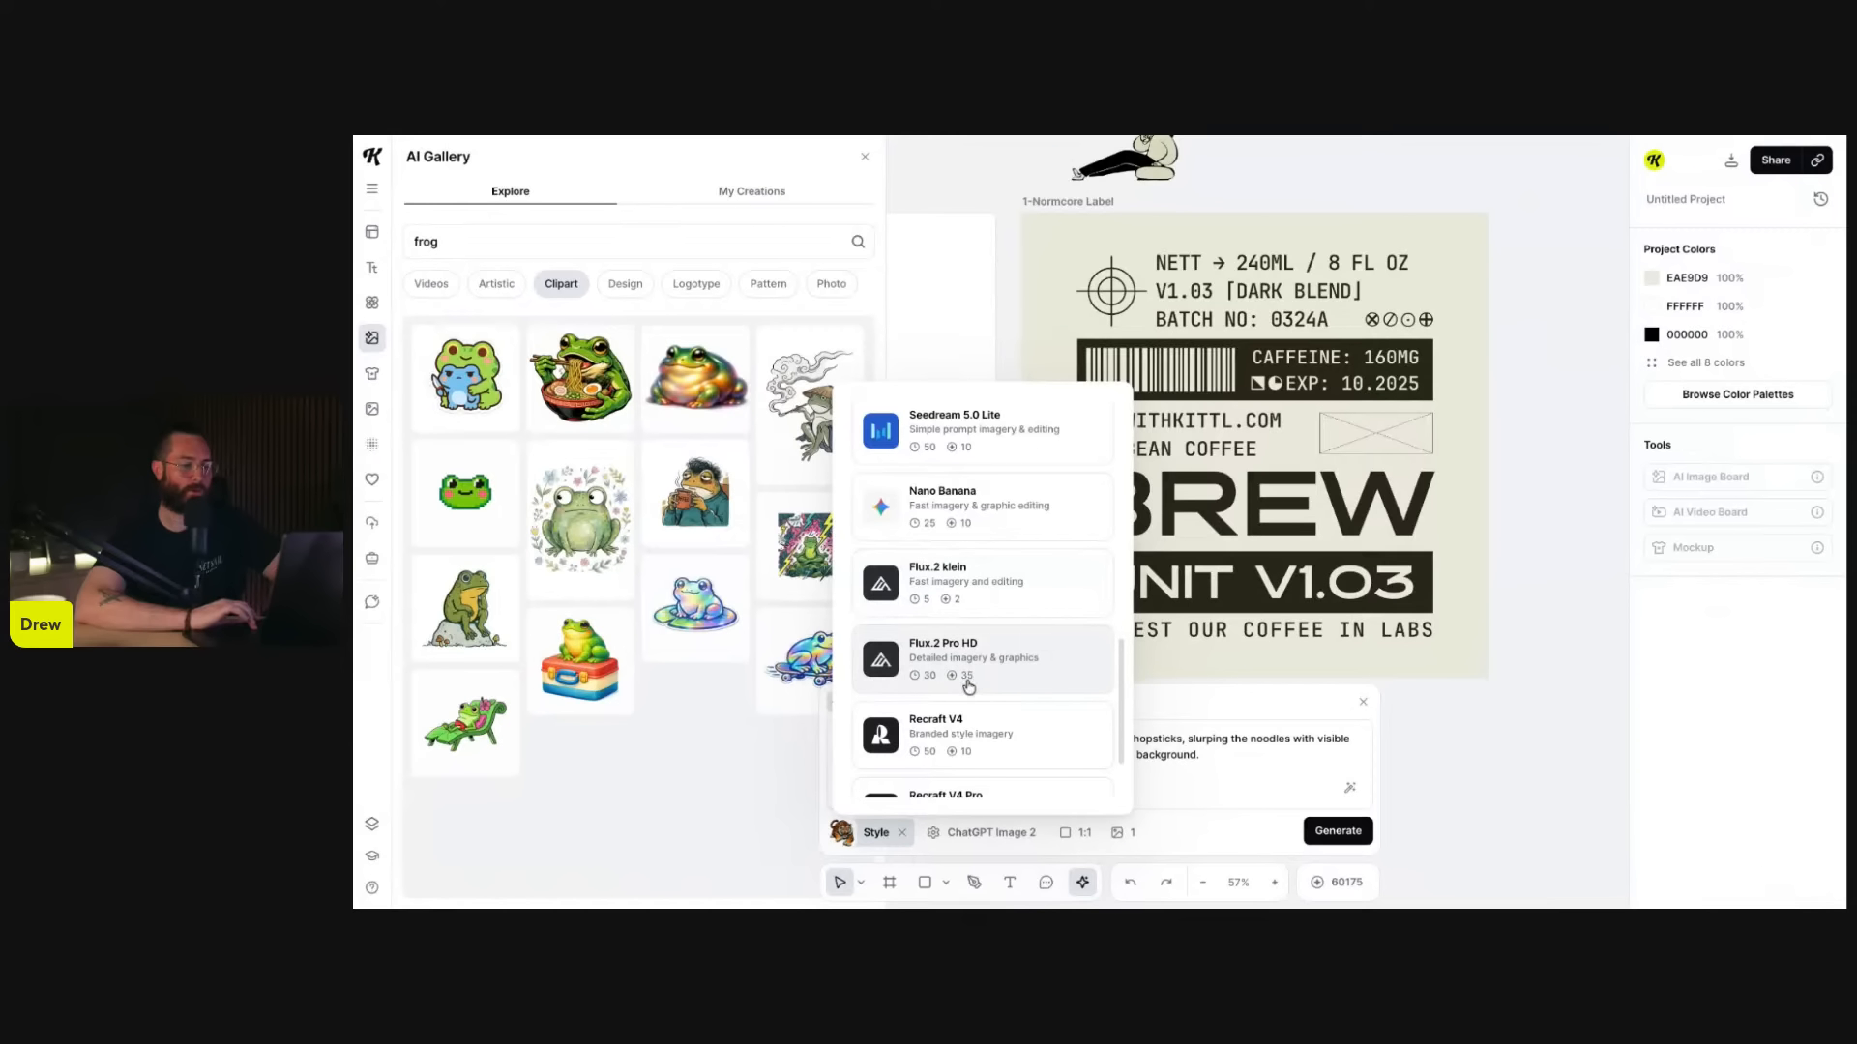
{"action": "scroll", "coordinate": [977, 694], "scroll_direction": "down", "scroll_amount": 1}
{"action": "scroll", "coordinate": [978, 694], "scroll_direction": "down", "scroll_amount": 1}
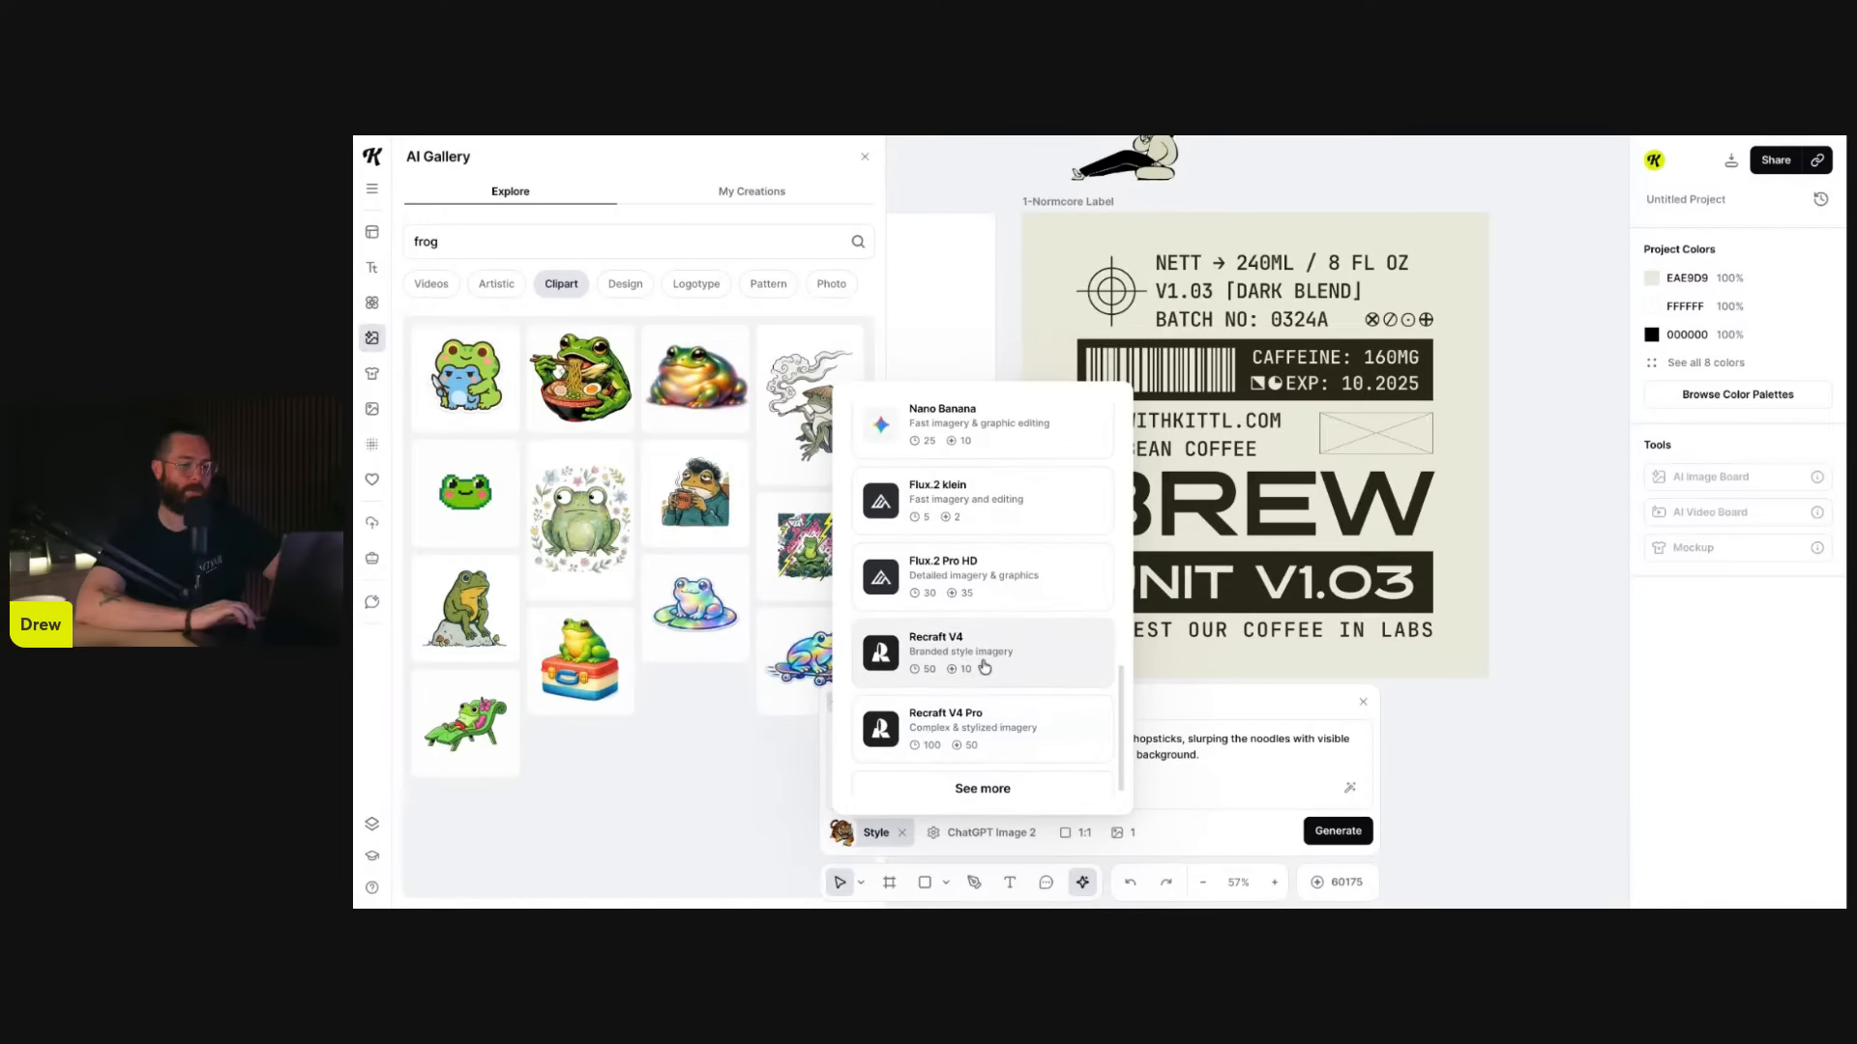
{"action": "scroll", "coordinate": [965, 677], "scroll_direction": "up", "scroll_amount": 1}
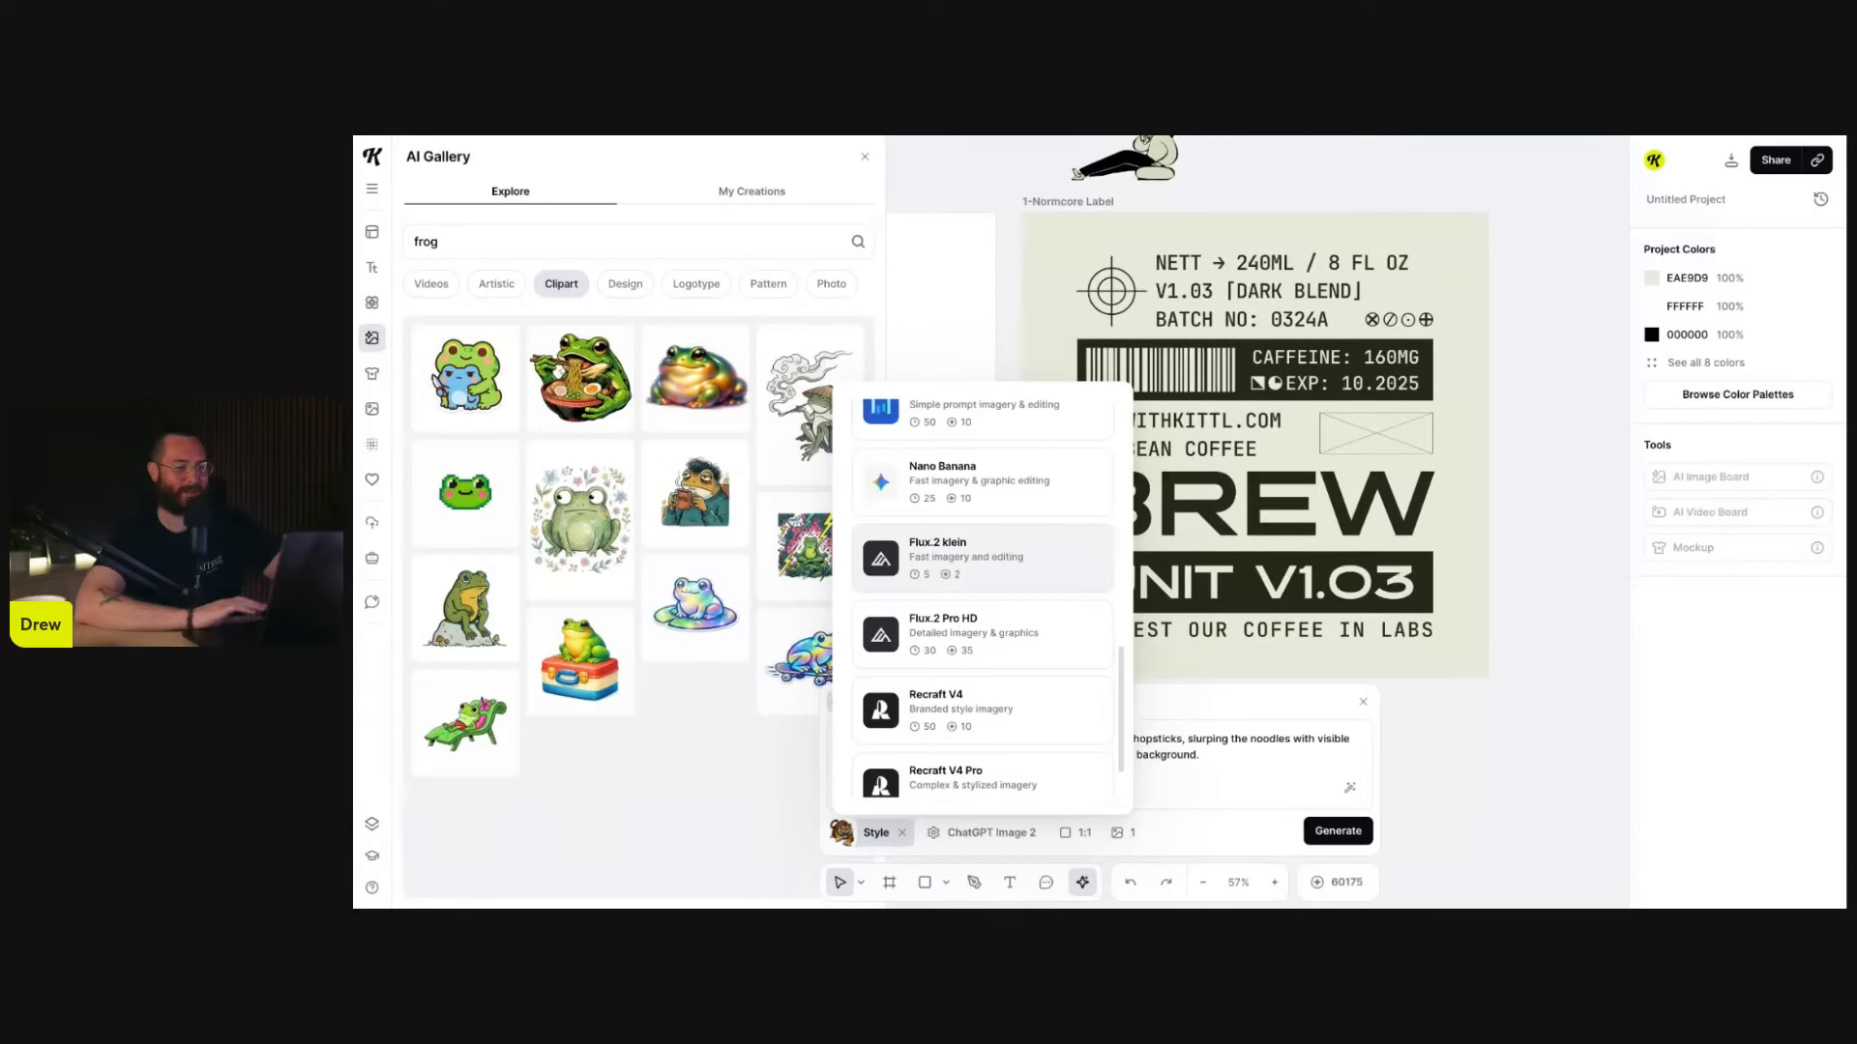
{"action": "scroll", "coordinate": [943, 592], "scroll_direction": "up", "scroll_amount": 5}
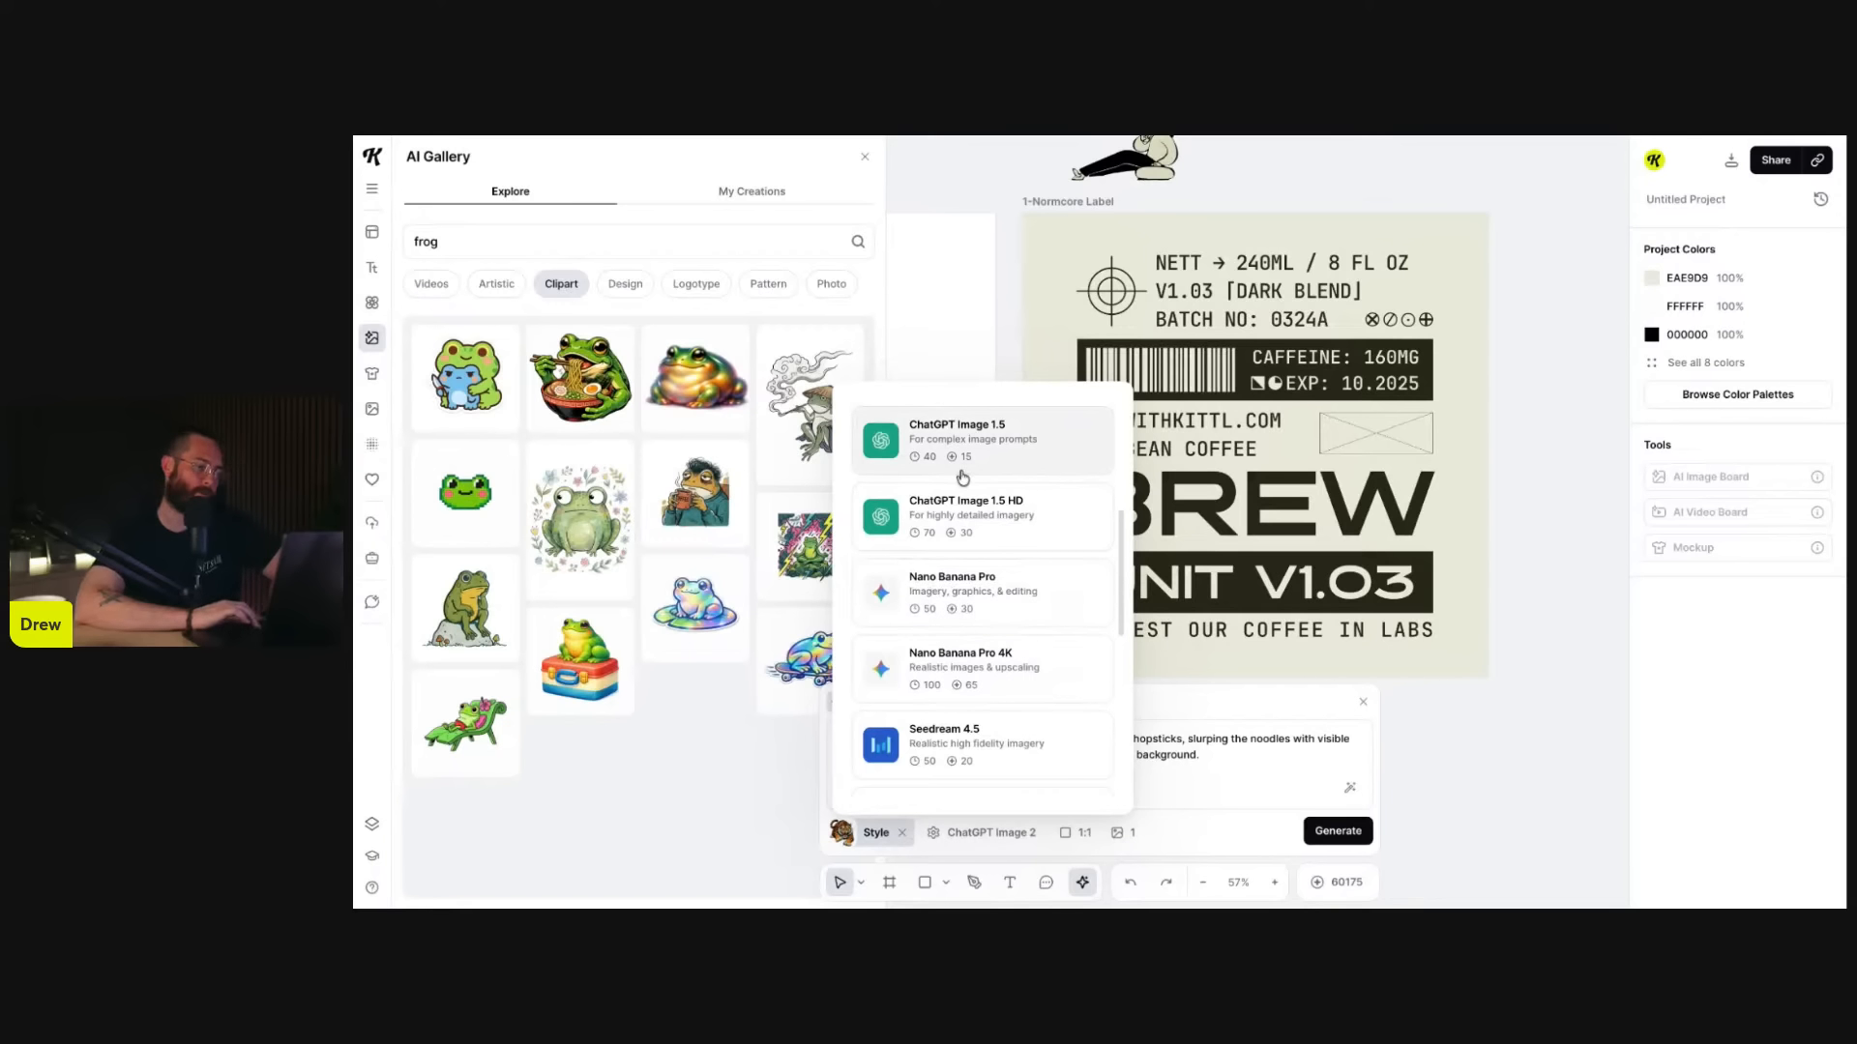
{"action": "scroll", "coordinate": [943, 592], "scroll_direction": "up", "scroll_amount": 1}
{"action": "left_click", "coordinate": [1204, 787]}
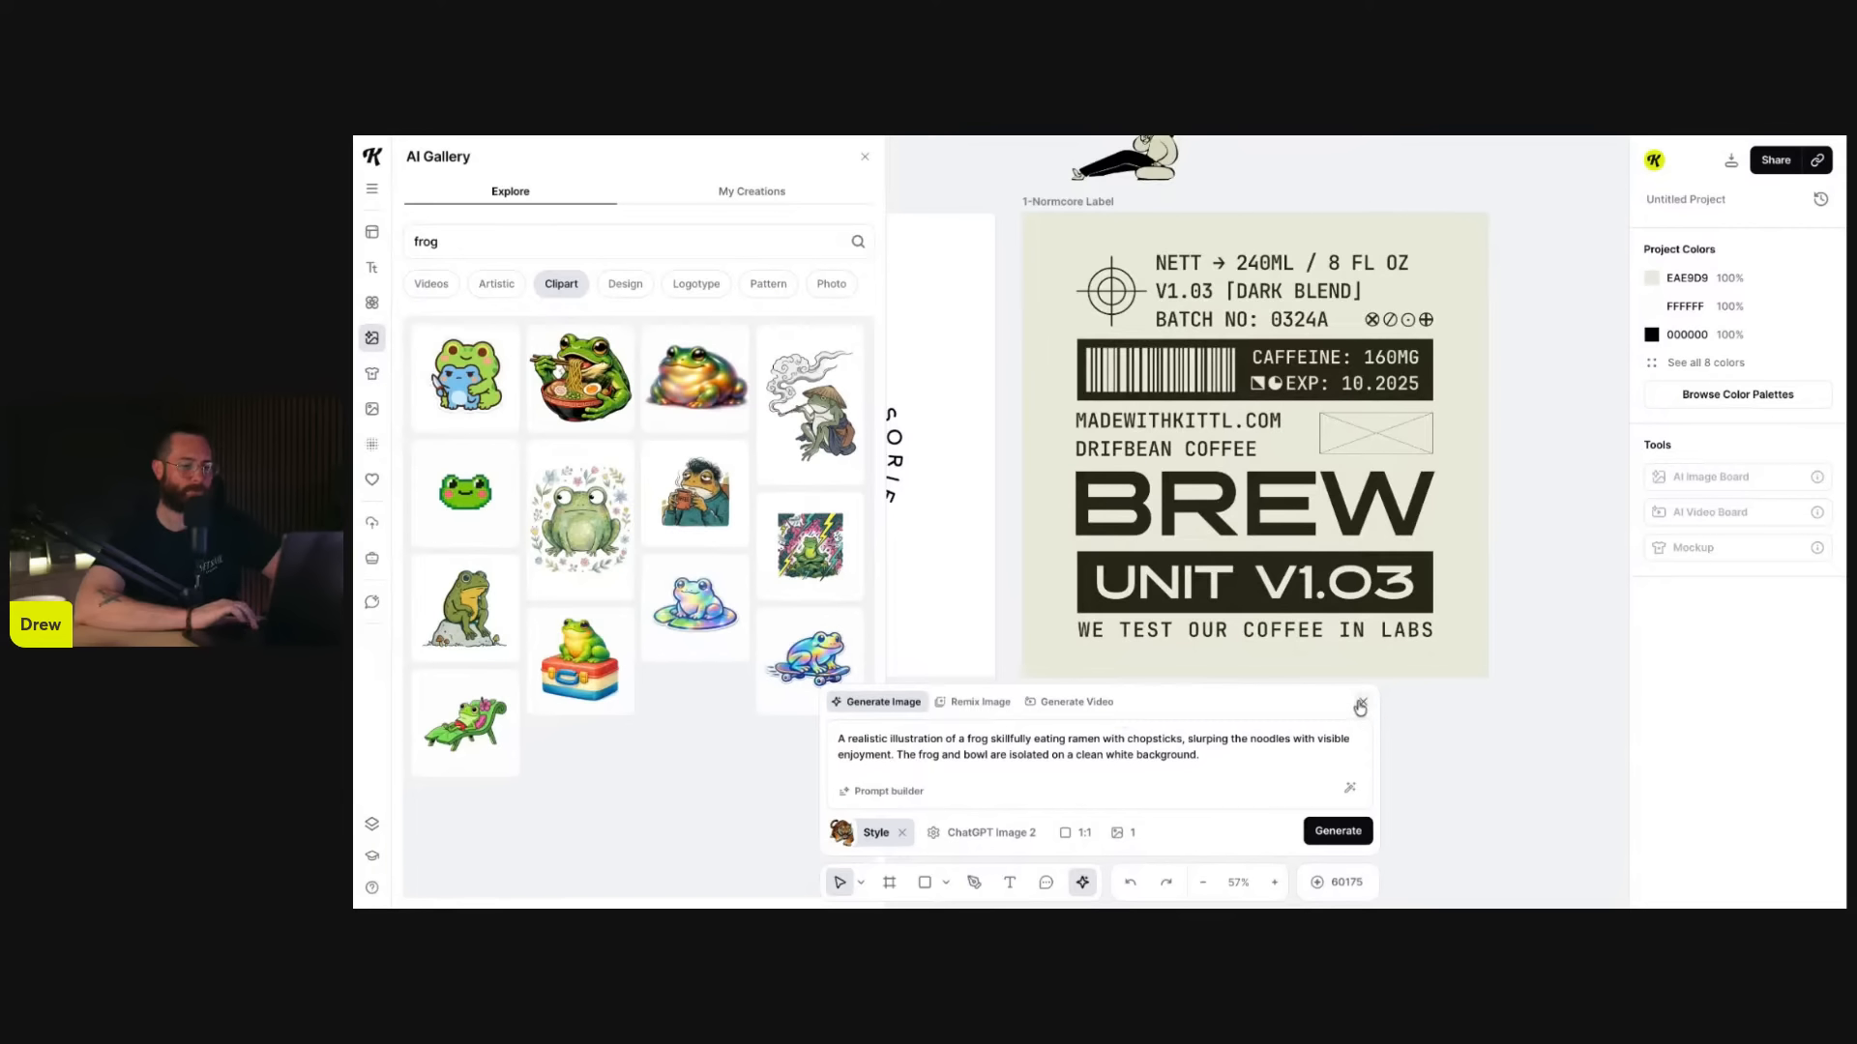
- View the featured styles for image generation, and close the style browser and the generator without generating anything
{"action": "left_click", "coordinate": [895, 834]}
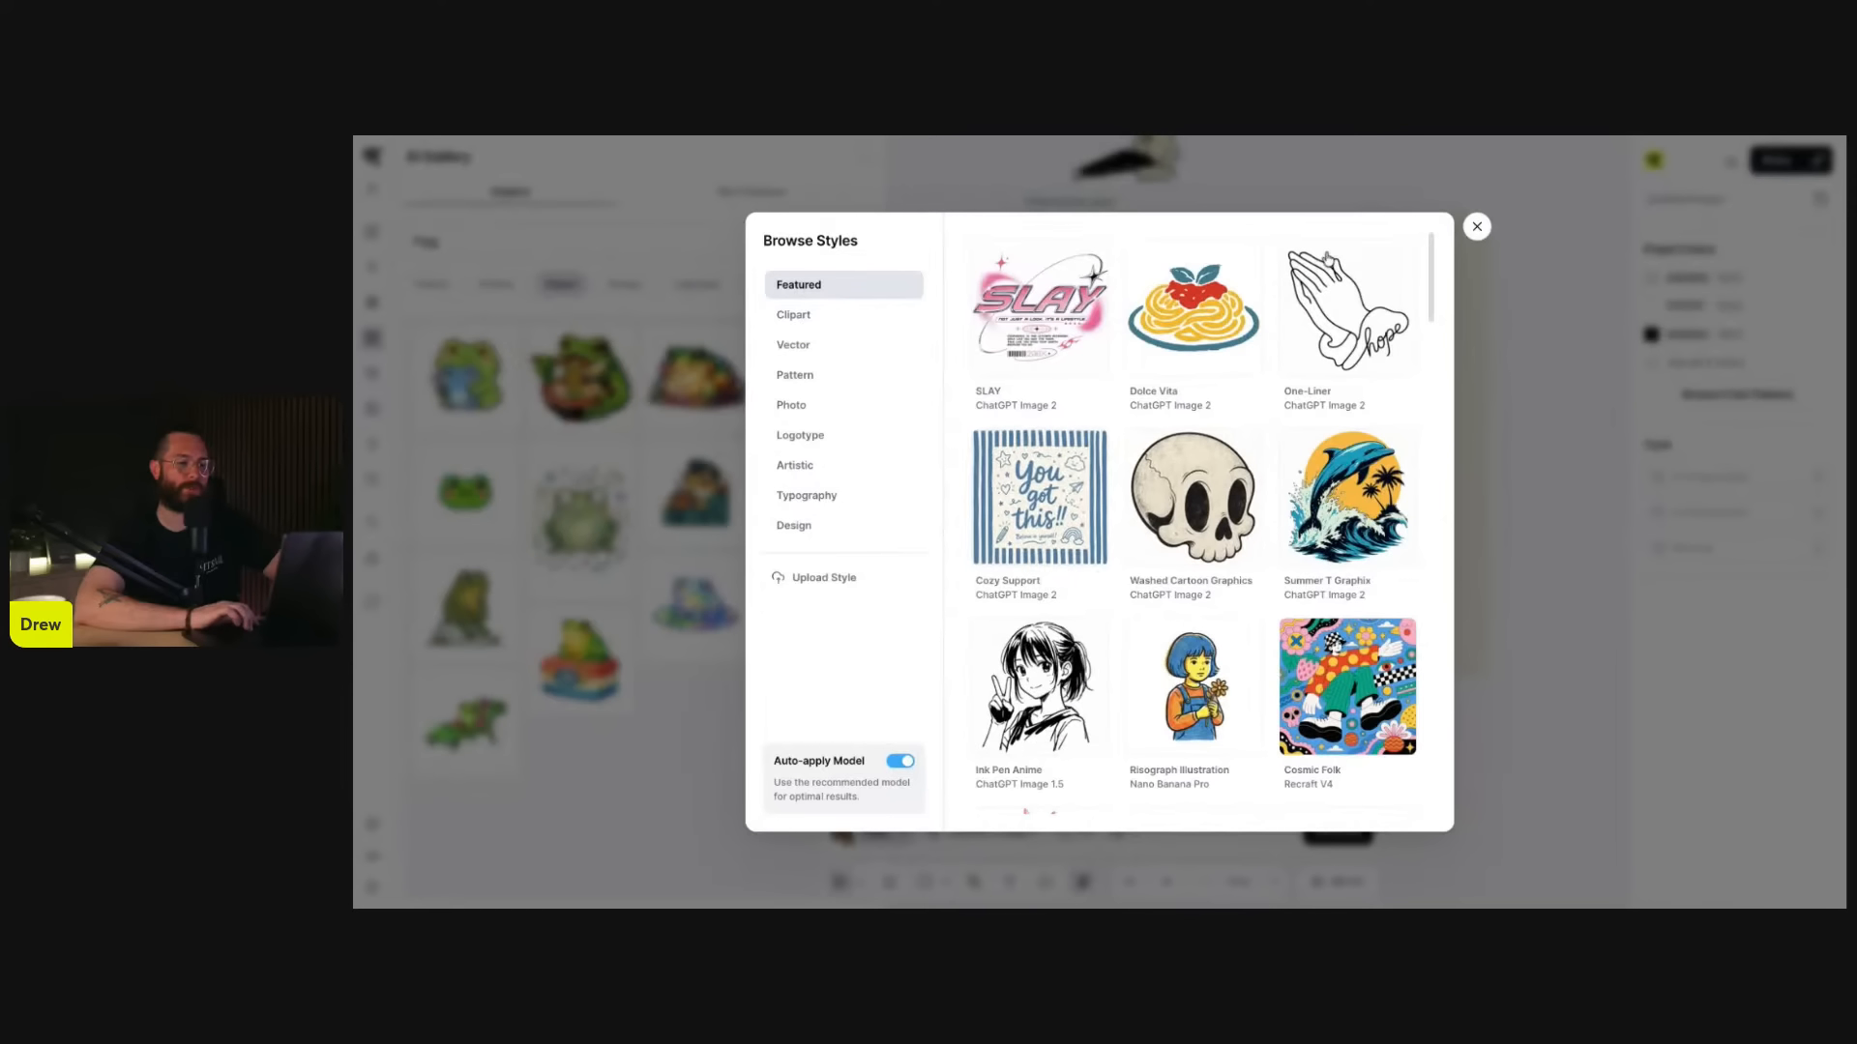
{"action": "left_click", "coordinate": [1475, 230]}
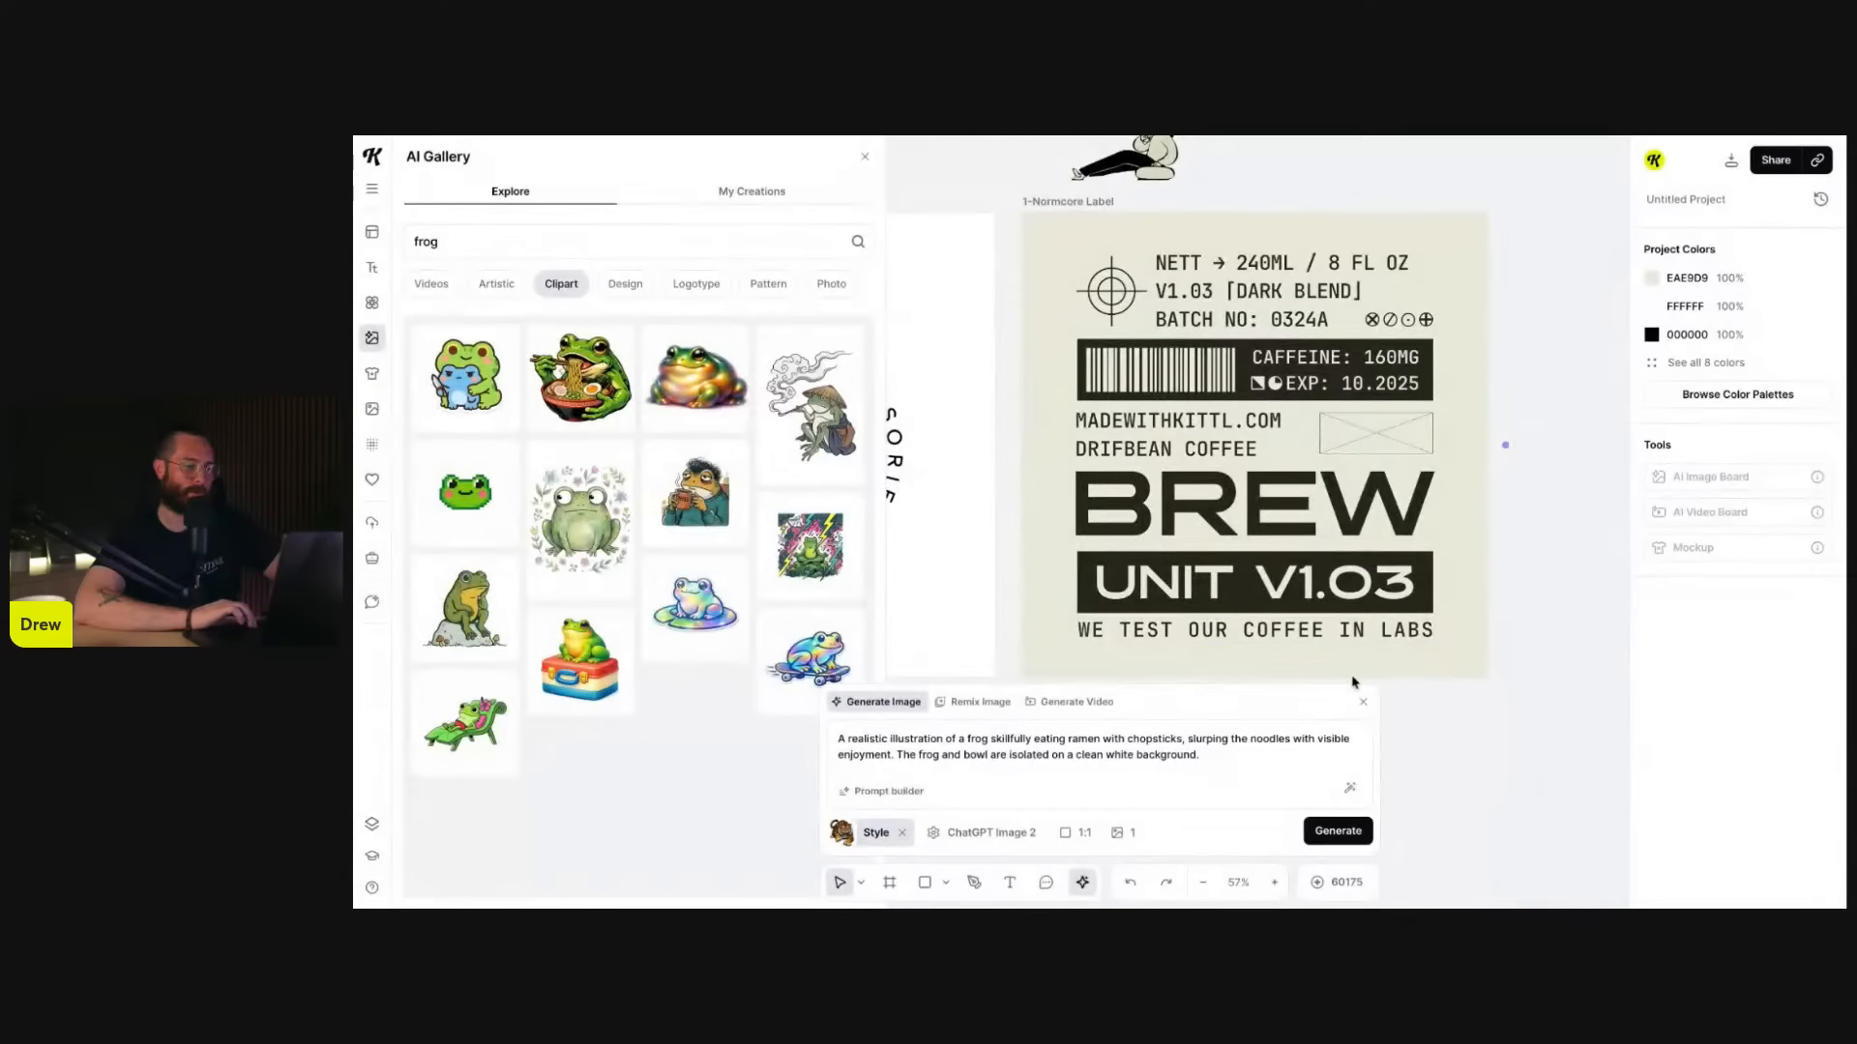
{"action": "left_click", "coordinate": [1363, 706]}
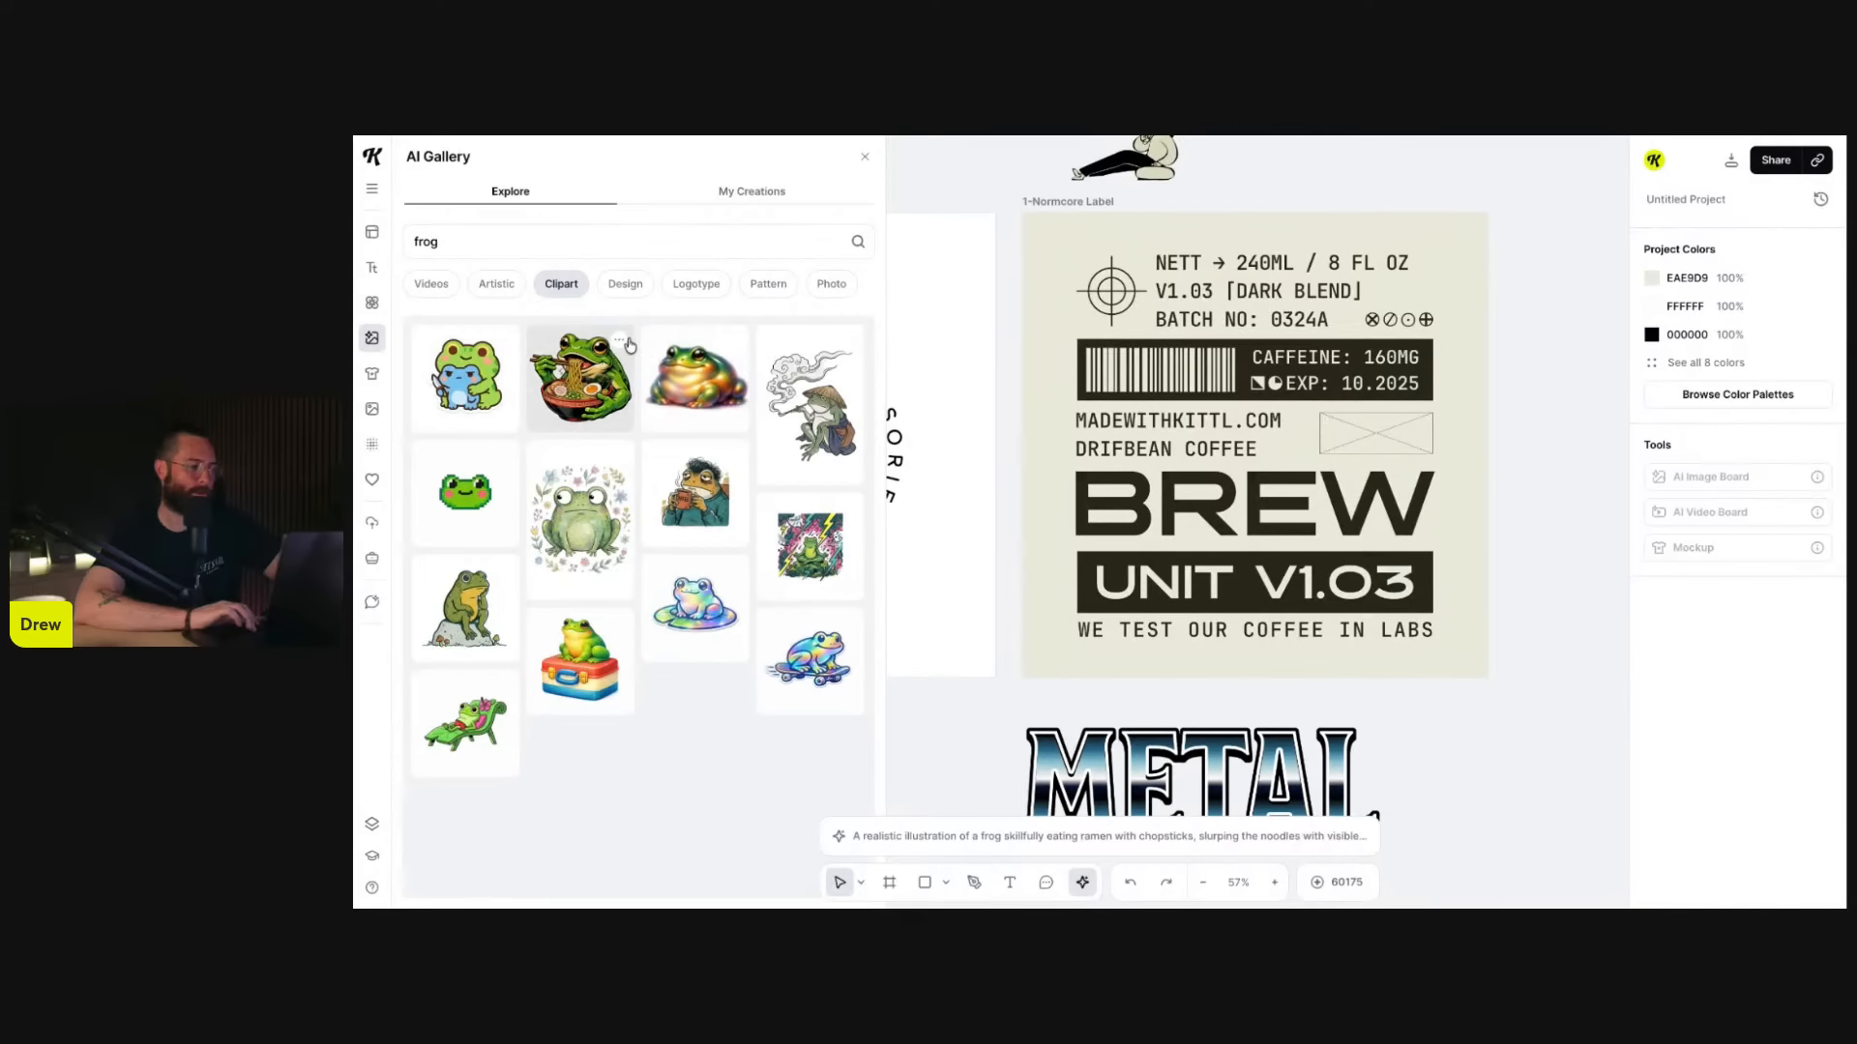
- Start a remix of the frog eating ramen image and look through the available prompt presets
{"action": "mouse_move", "coordinate": [623, 346]}
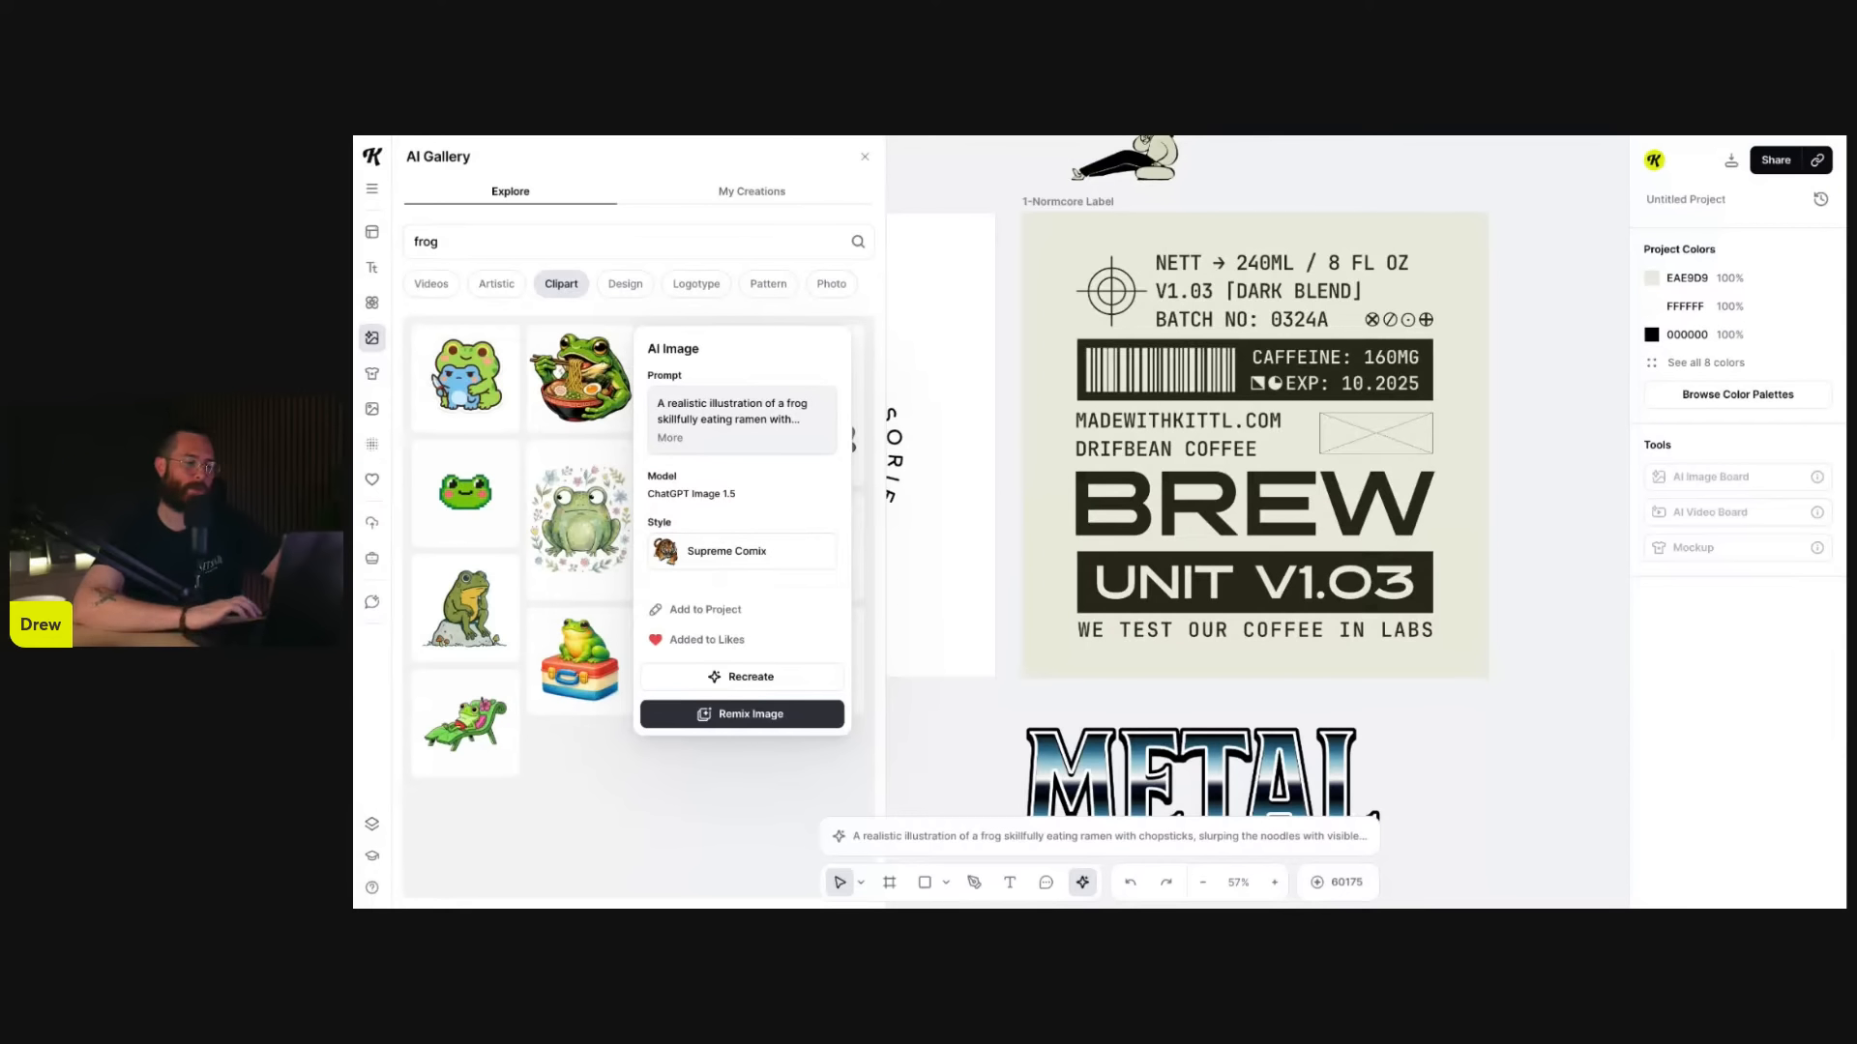
{"action": "left_click", "coordinate": [741, 714]}
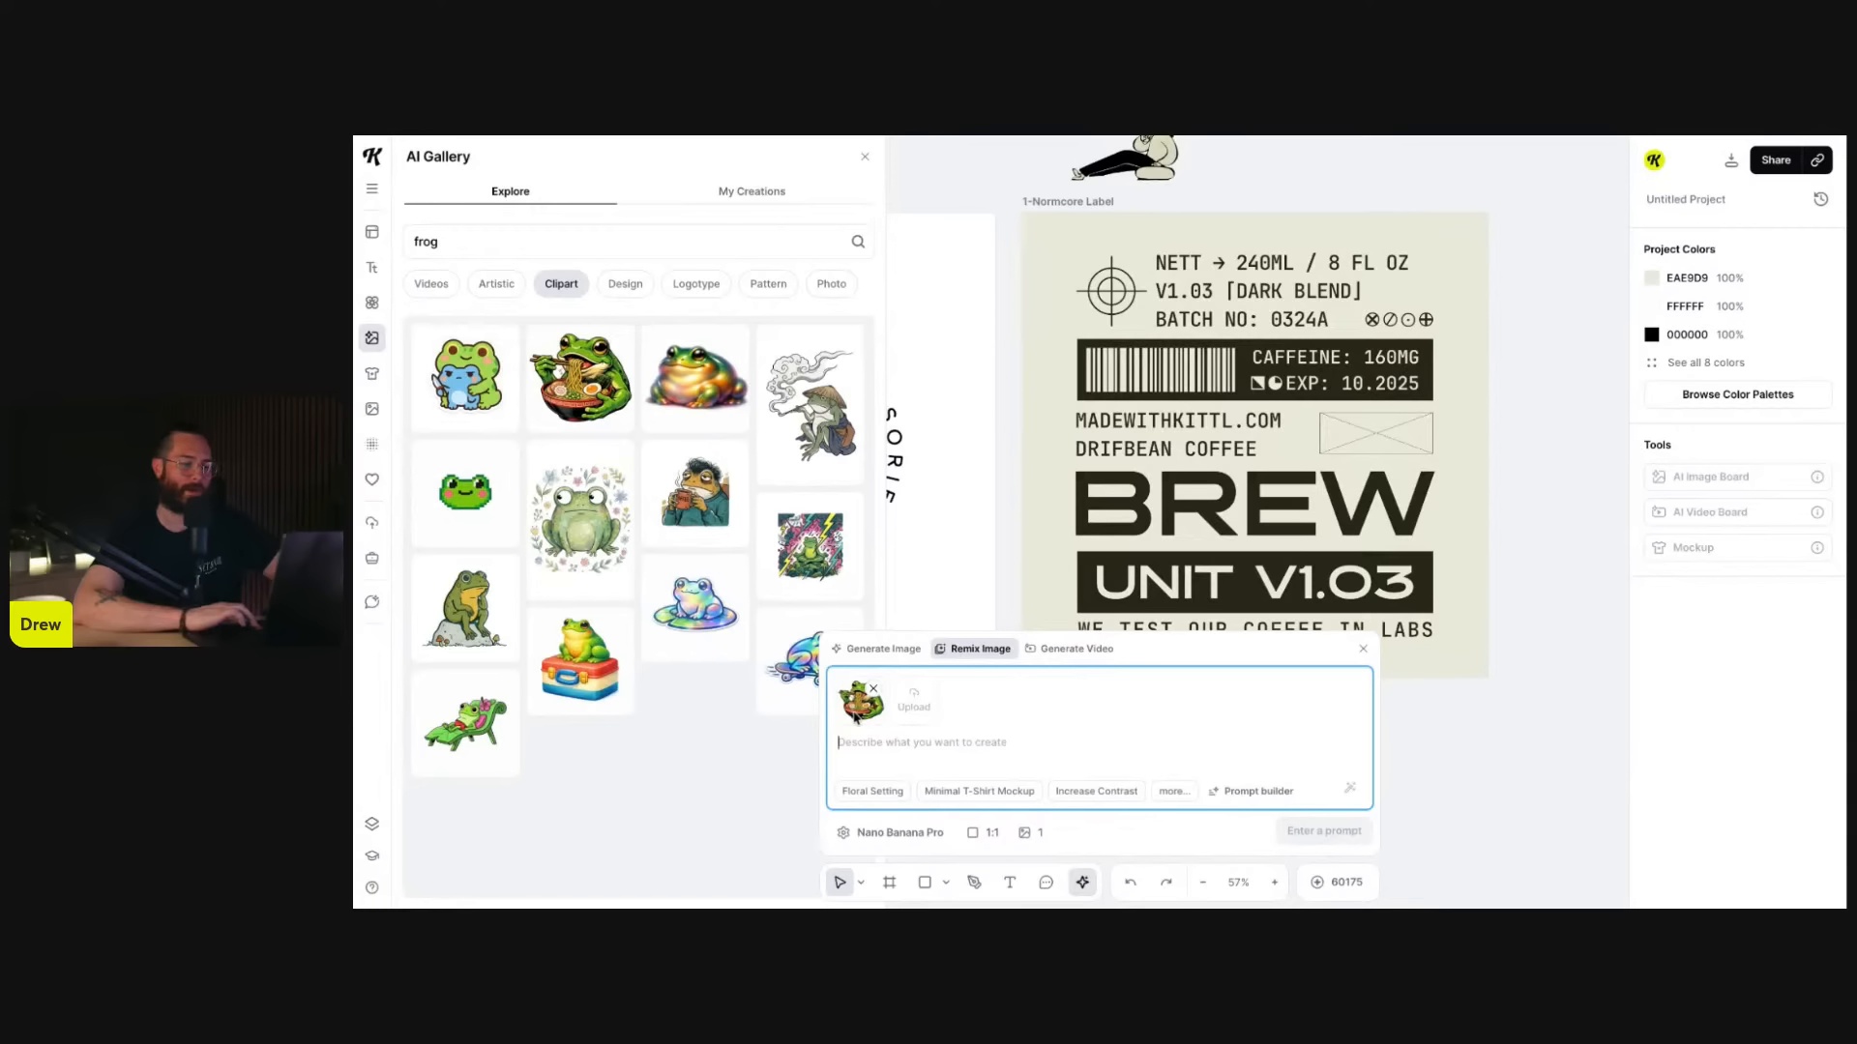
{"action": "left_click", "coordinate": [1170, 791]}
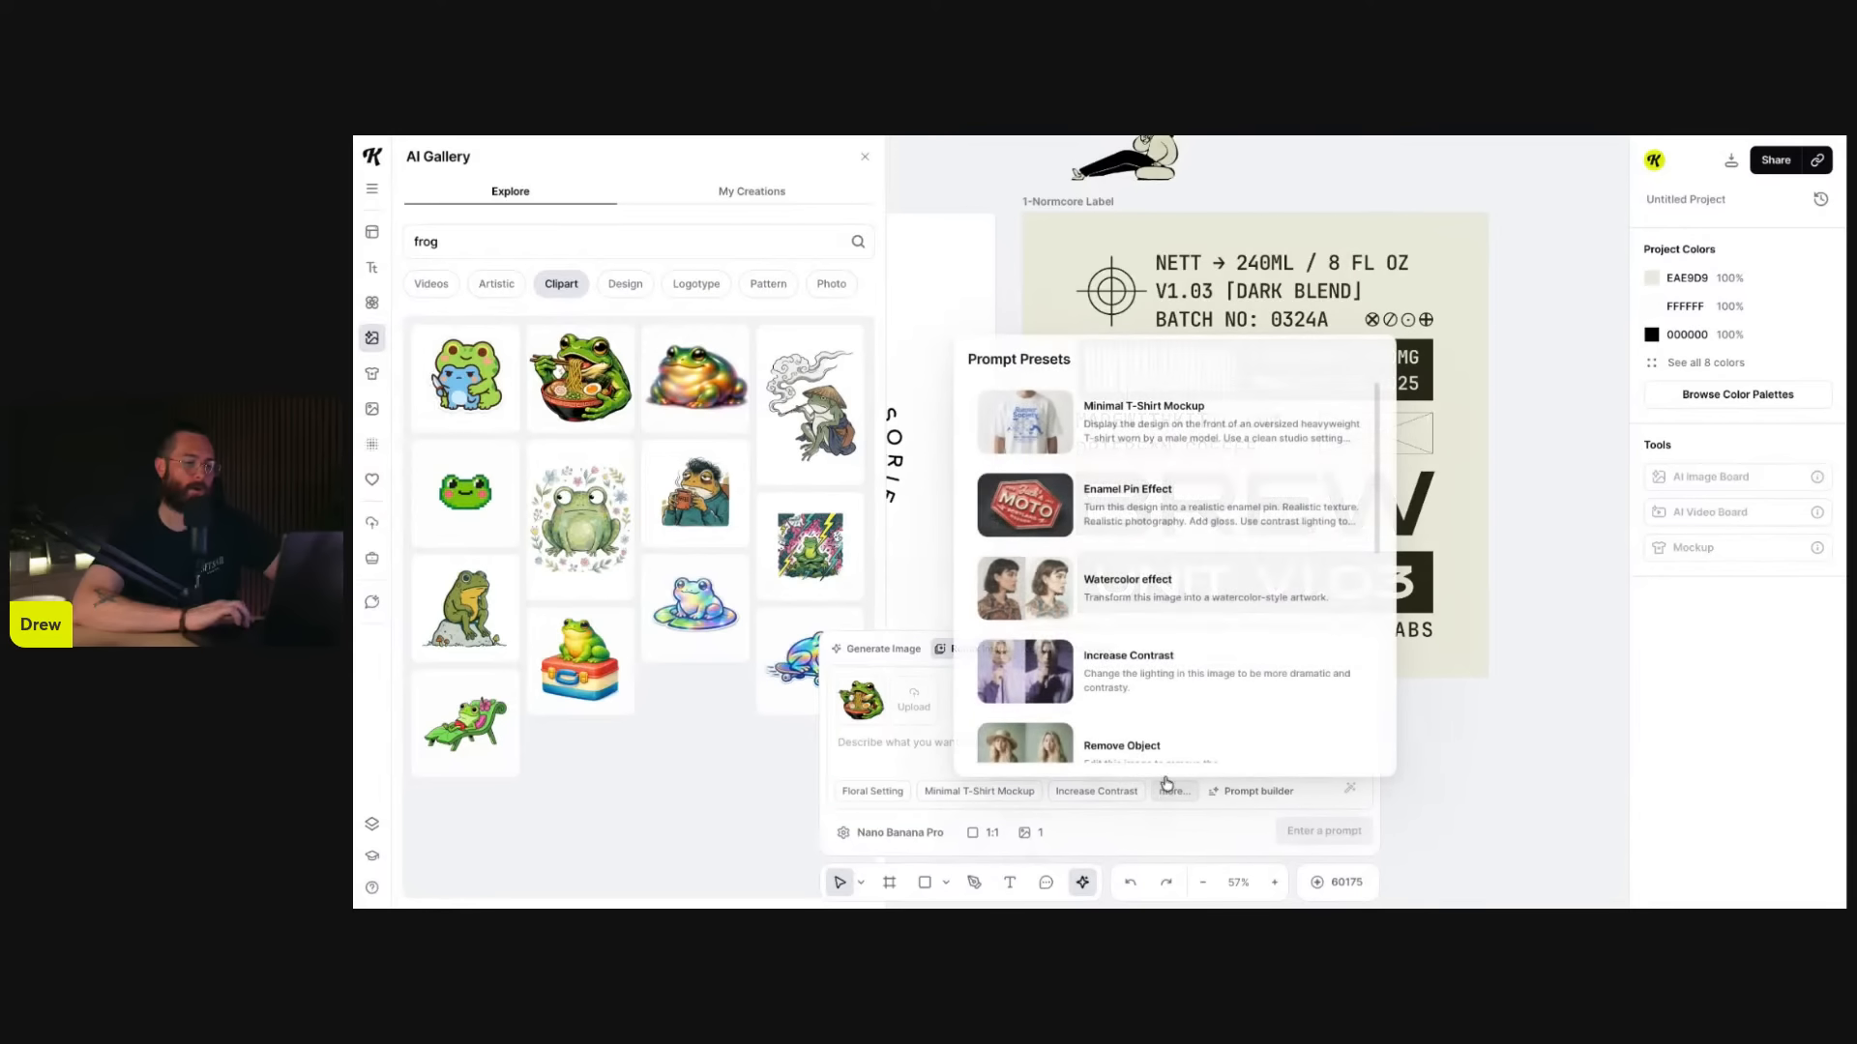
{"action": "scroll", "coordinate": [1199, 540], "scroll_direction": "down", "scroll_amount": 1}
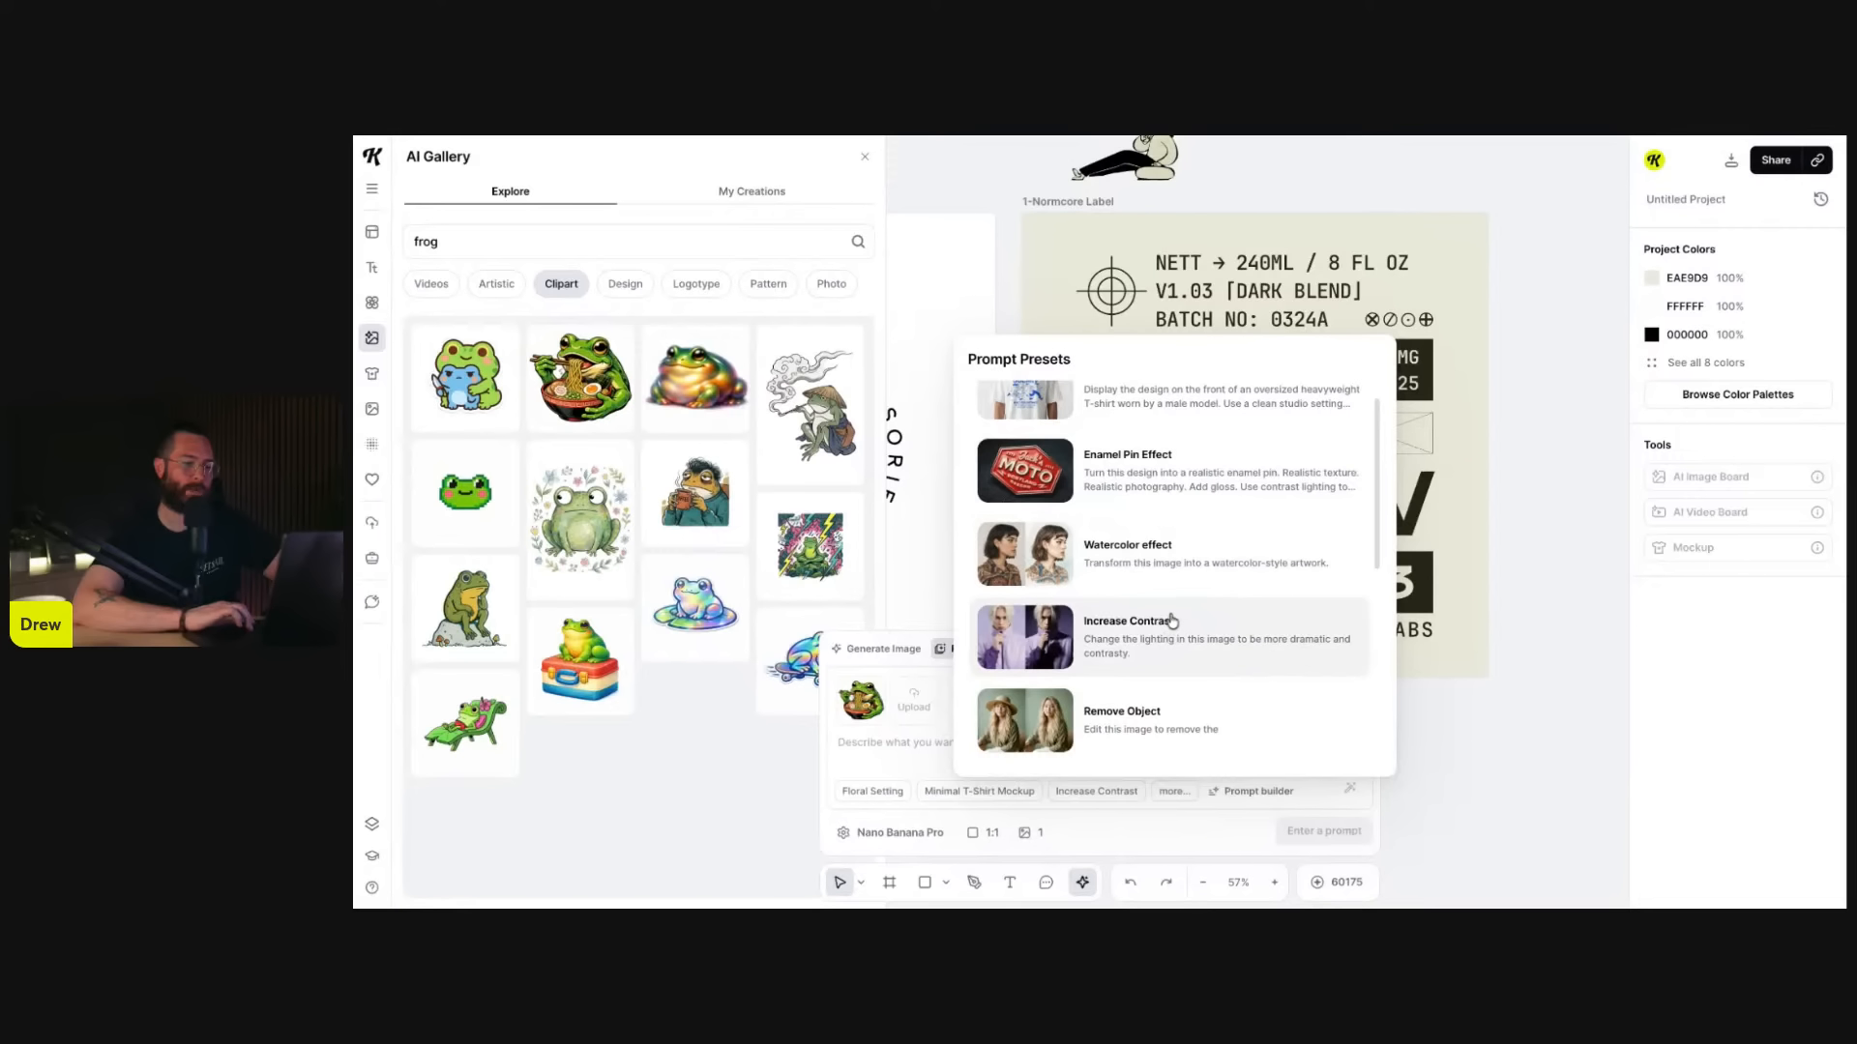
{"action": "scroll", "coordinate": [1180, 613], "scroll_direction": "down", "scroll_amount": 3}
{"action": "scroll", "coordinate": [1215, 584], "scroll_direction": "down", "scroll_amount": 2}
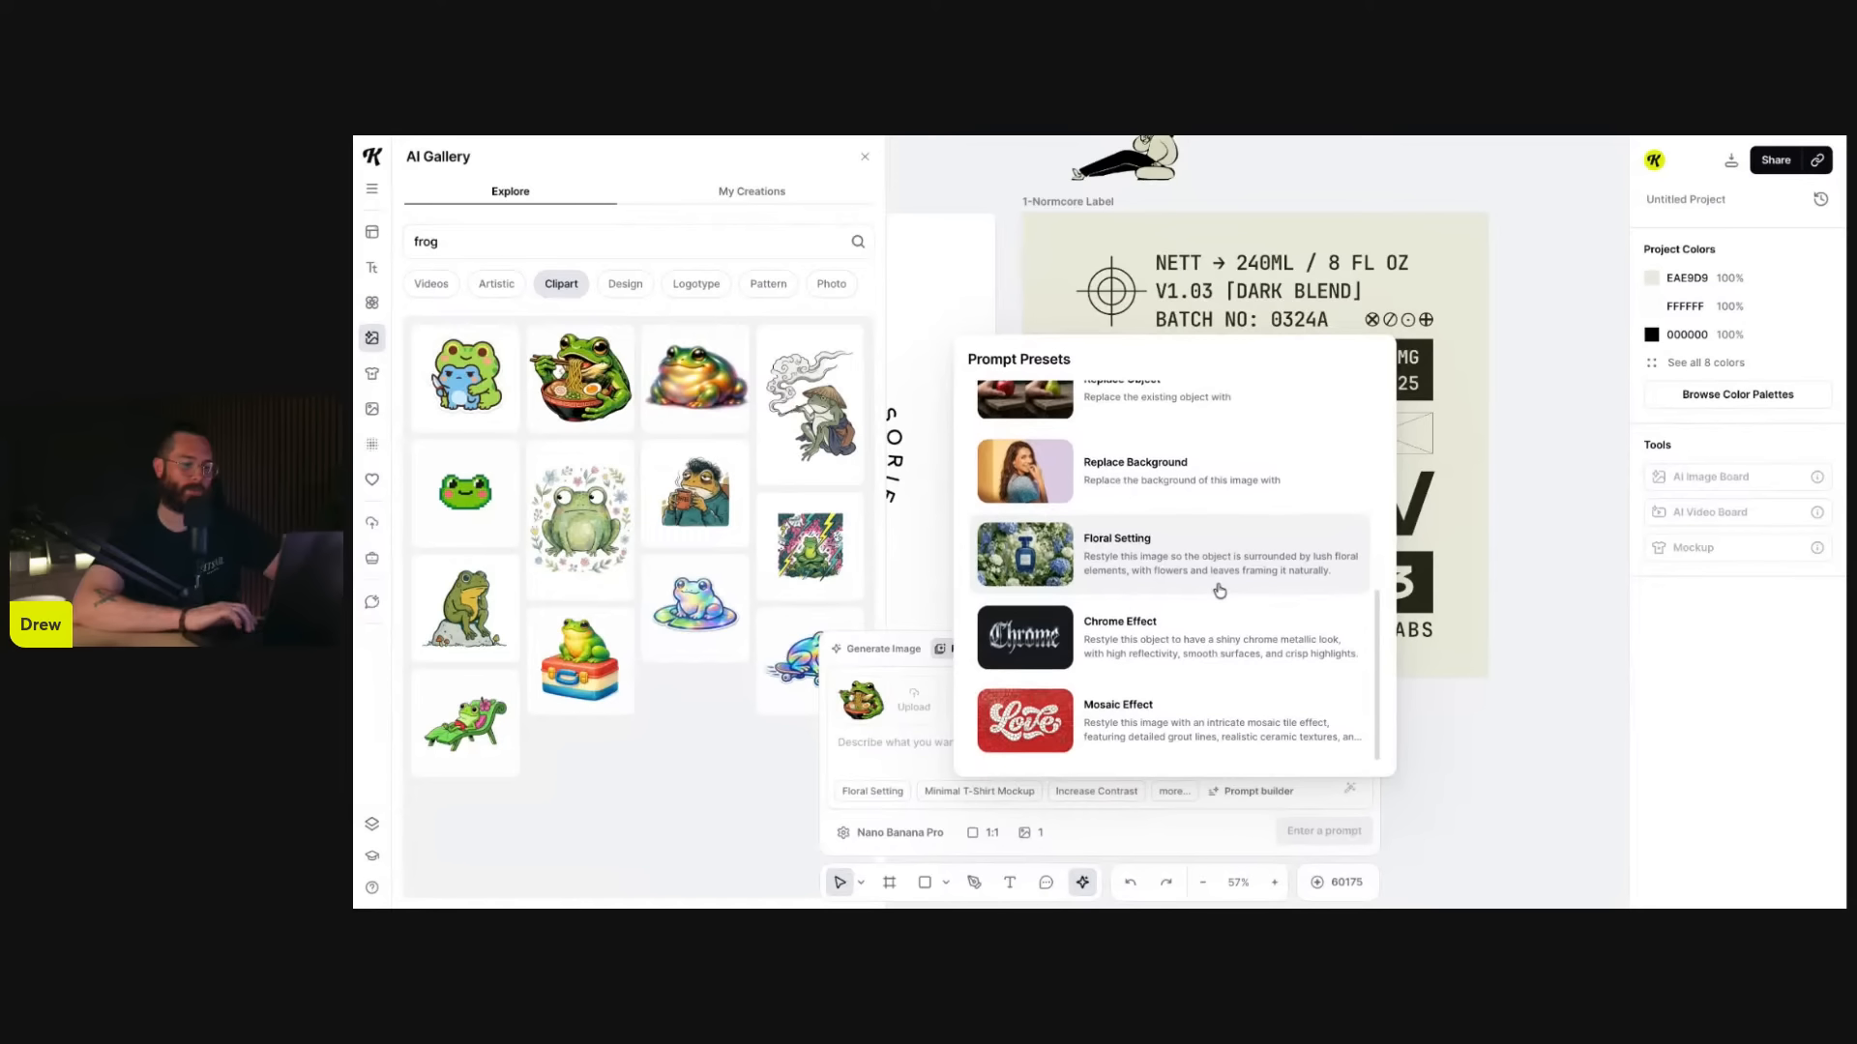
{"action": "scroll", "coordinate": [1220, 590], "scroll_direction": "up", "scroll_amount": 6}
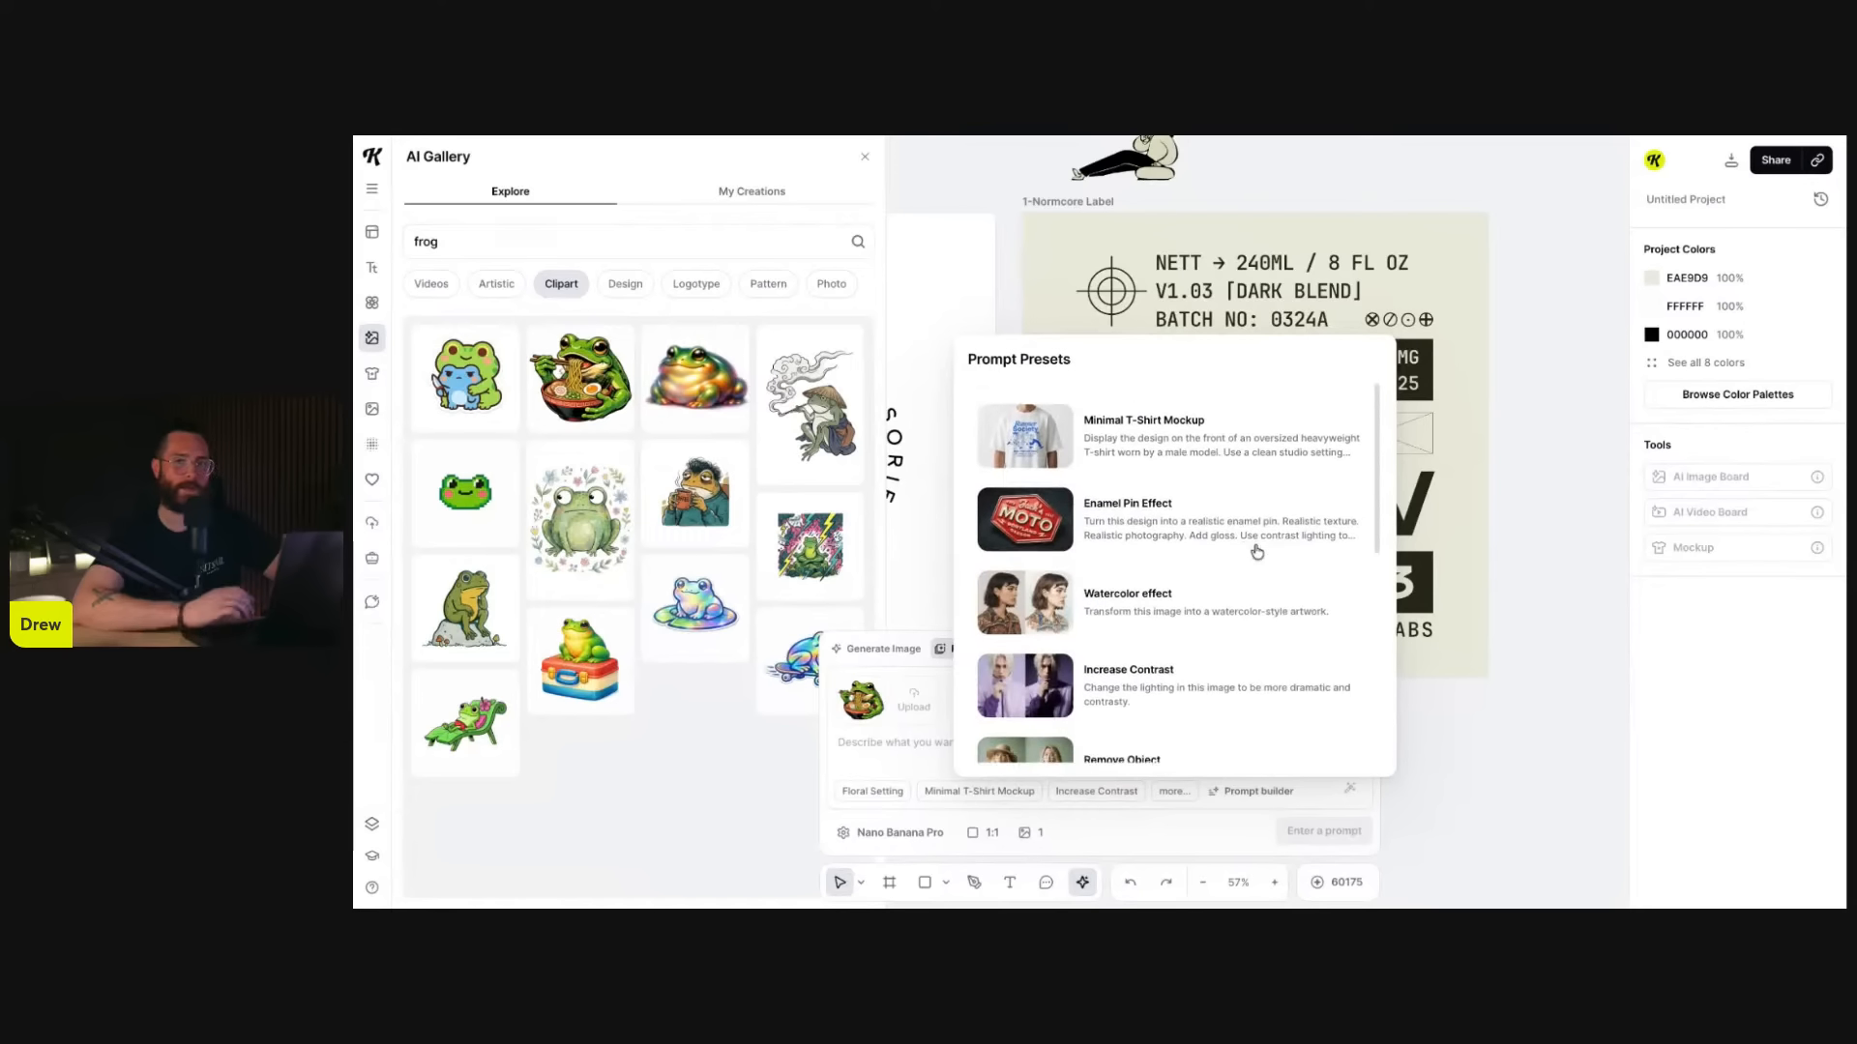
{"action": "left_click", "coordinate": [1174, 793]}
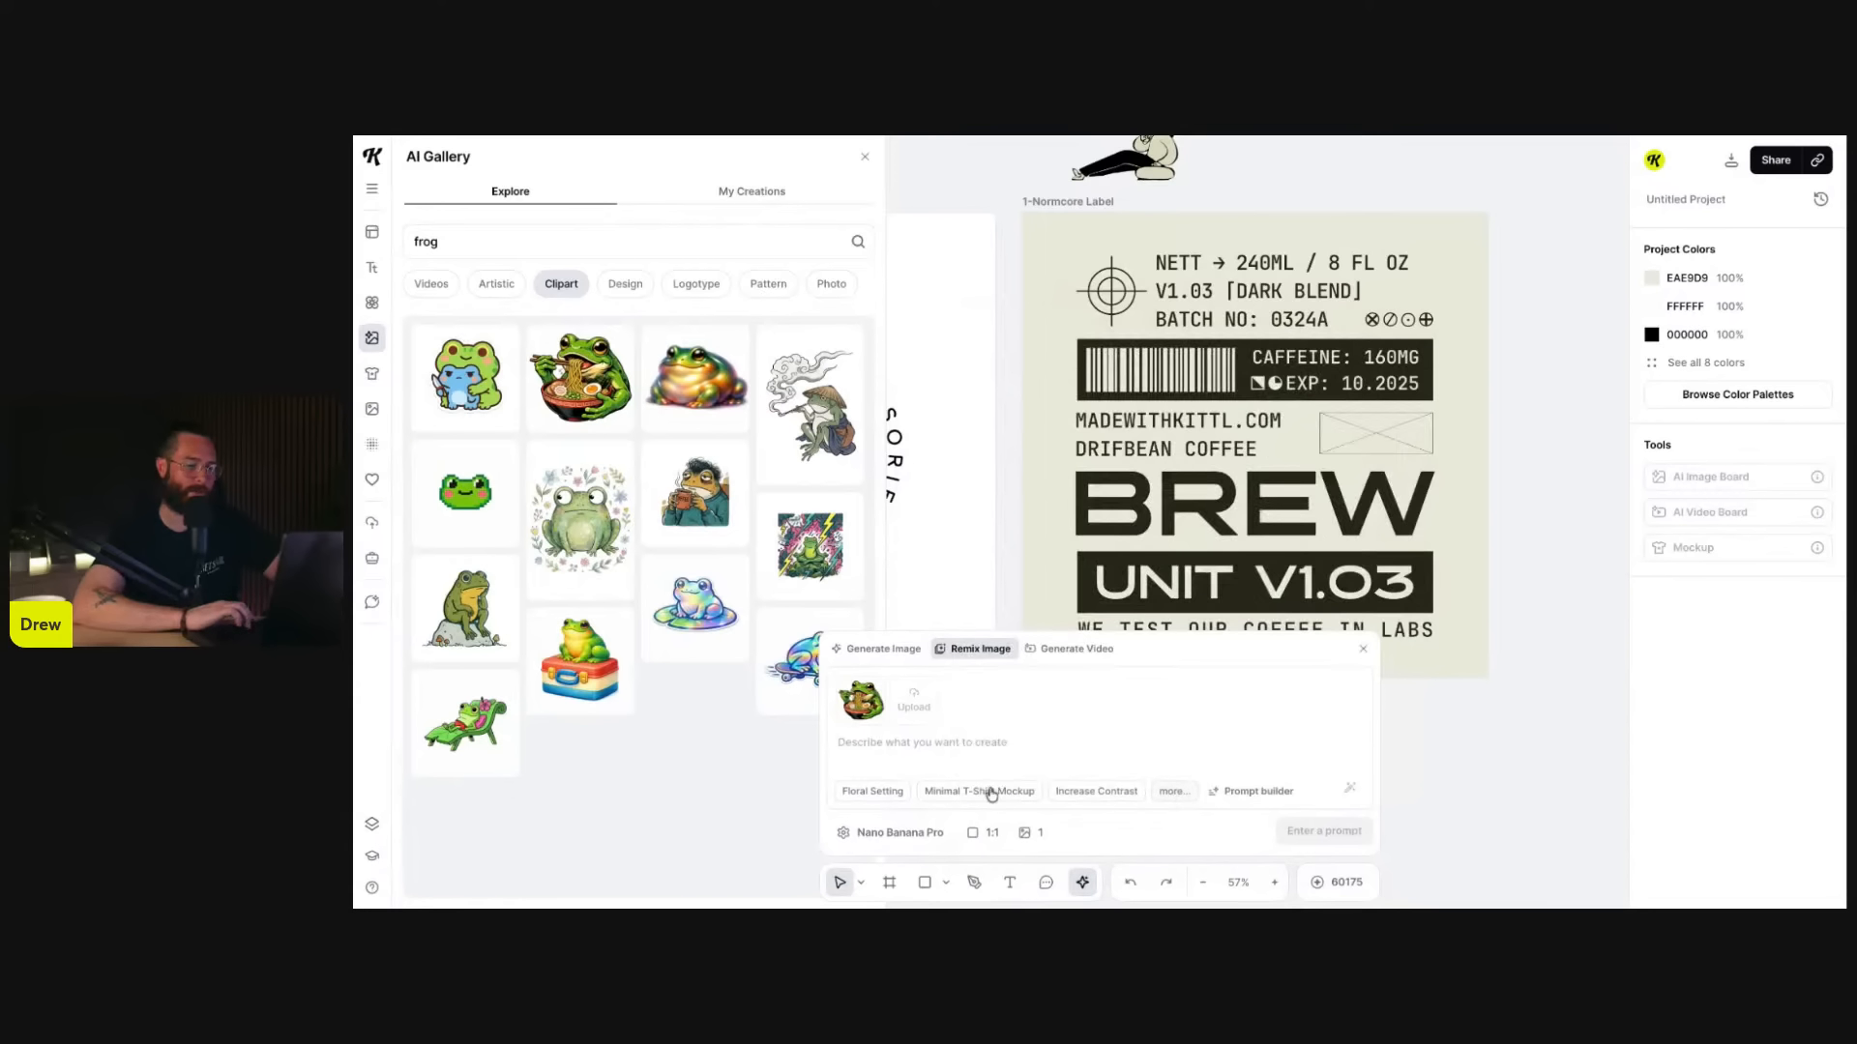
- Enter "change the frog to be a hedgehog" as the remix prompt
{"action": "left_click", "coordinate": [959, 746]}
{"action": "type", "text": "ch"}
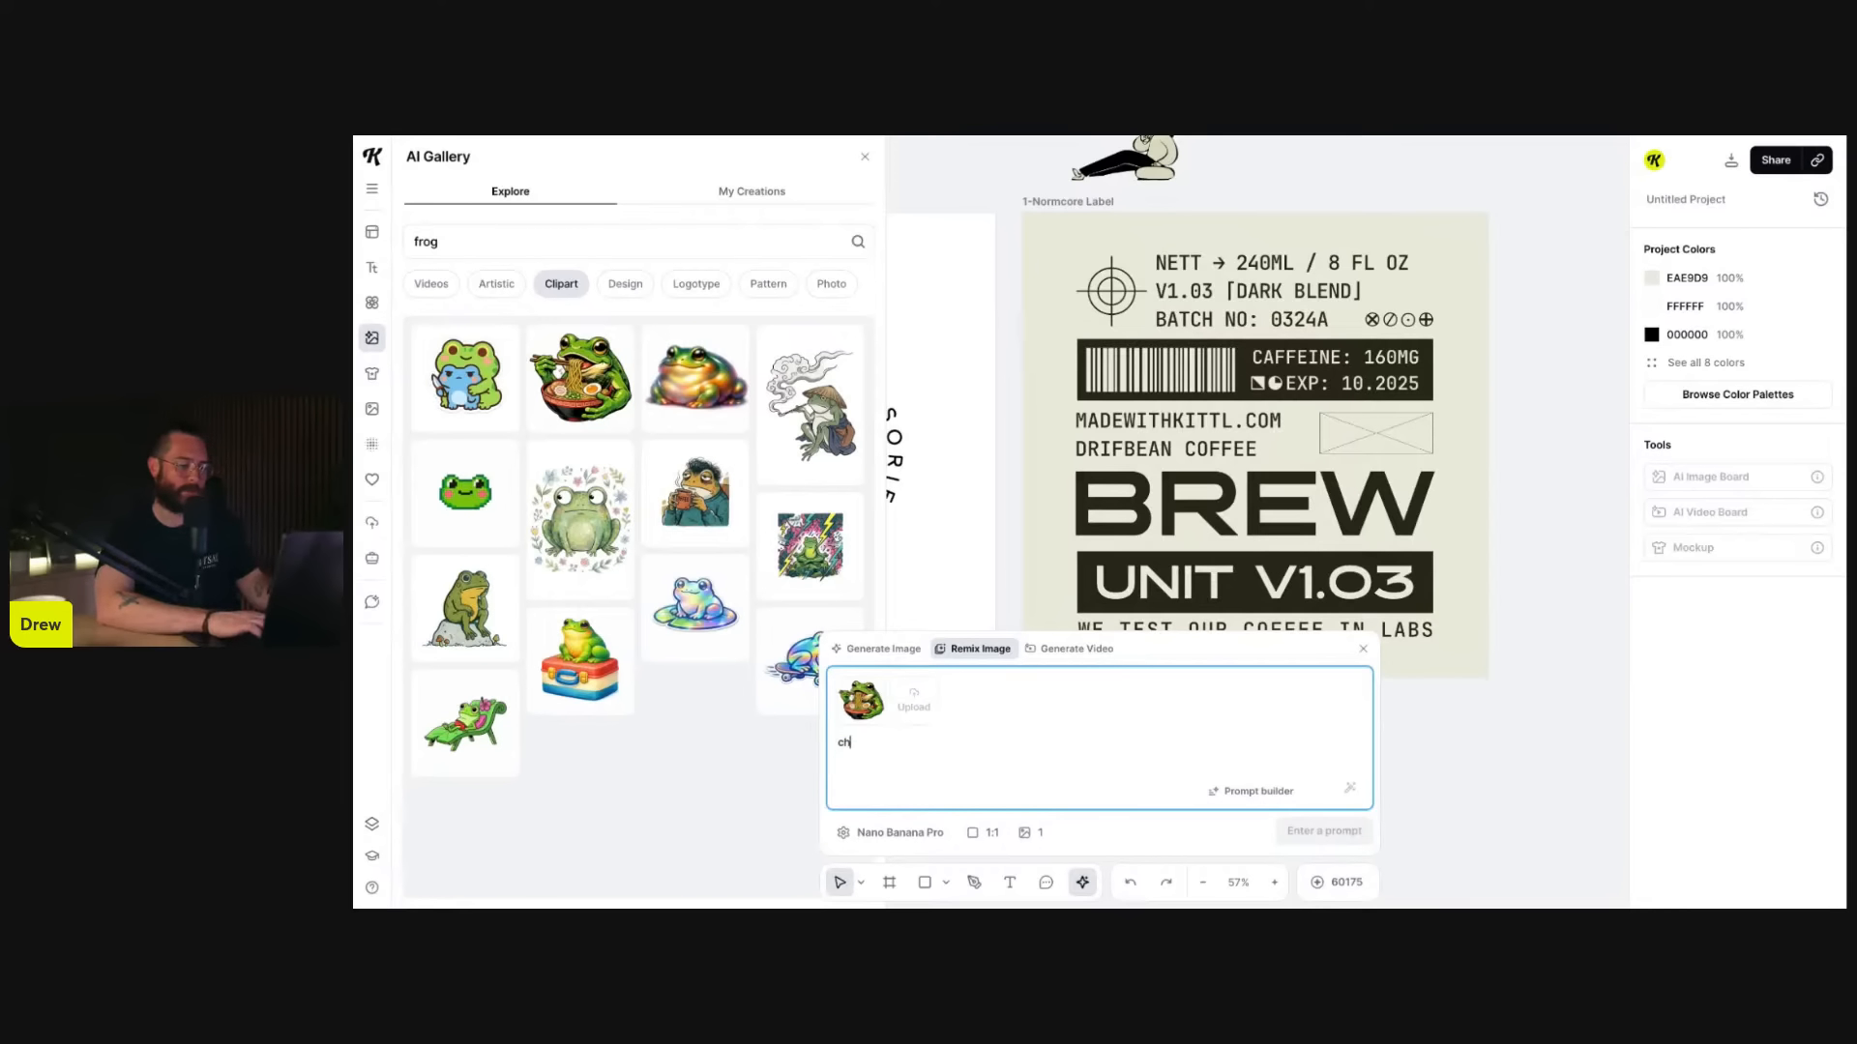
{"action": "type", "text": "ange the frog to be a hedgehog"}
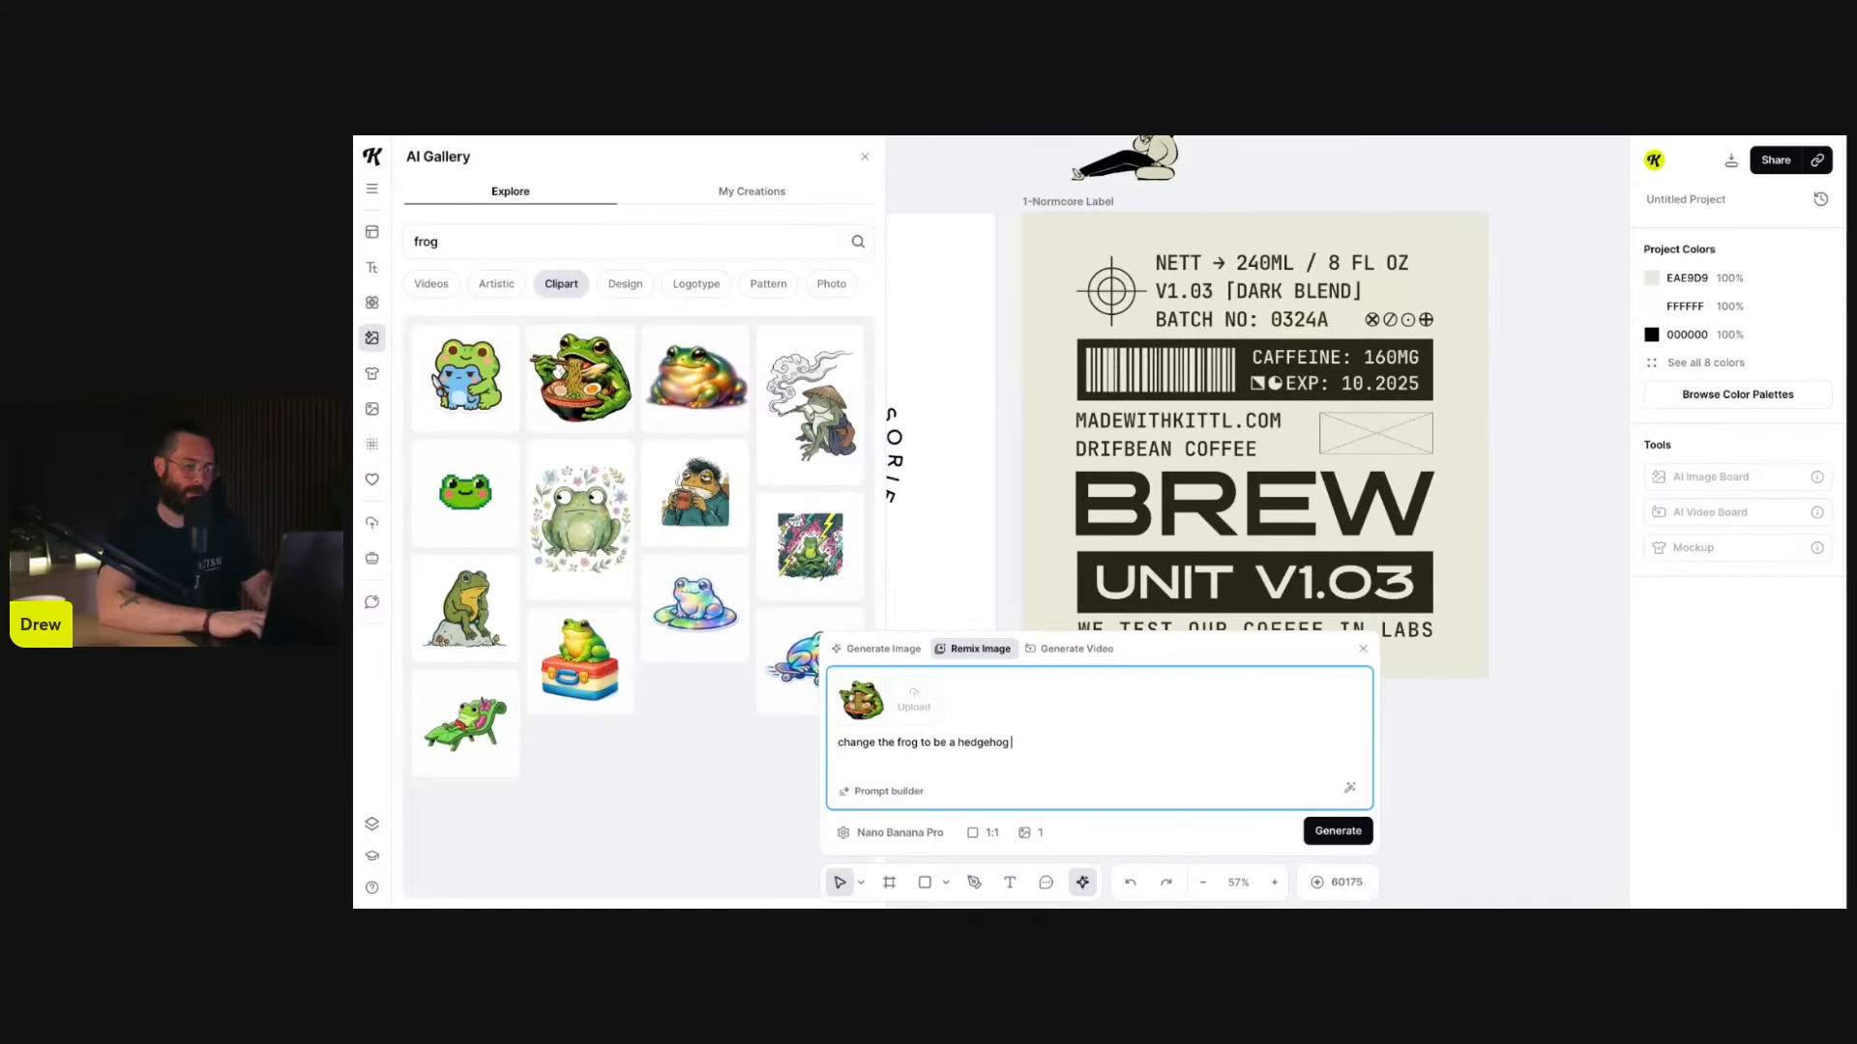
- Set the remix model to Nano Banana 2
{"action": "left_click", "coordinate": [909, 832]}
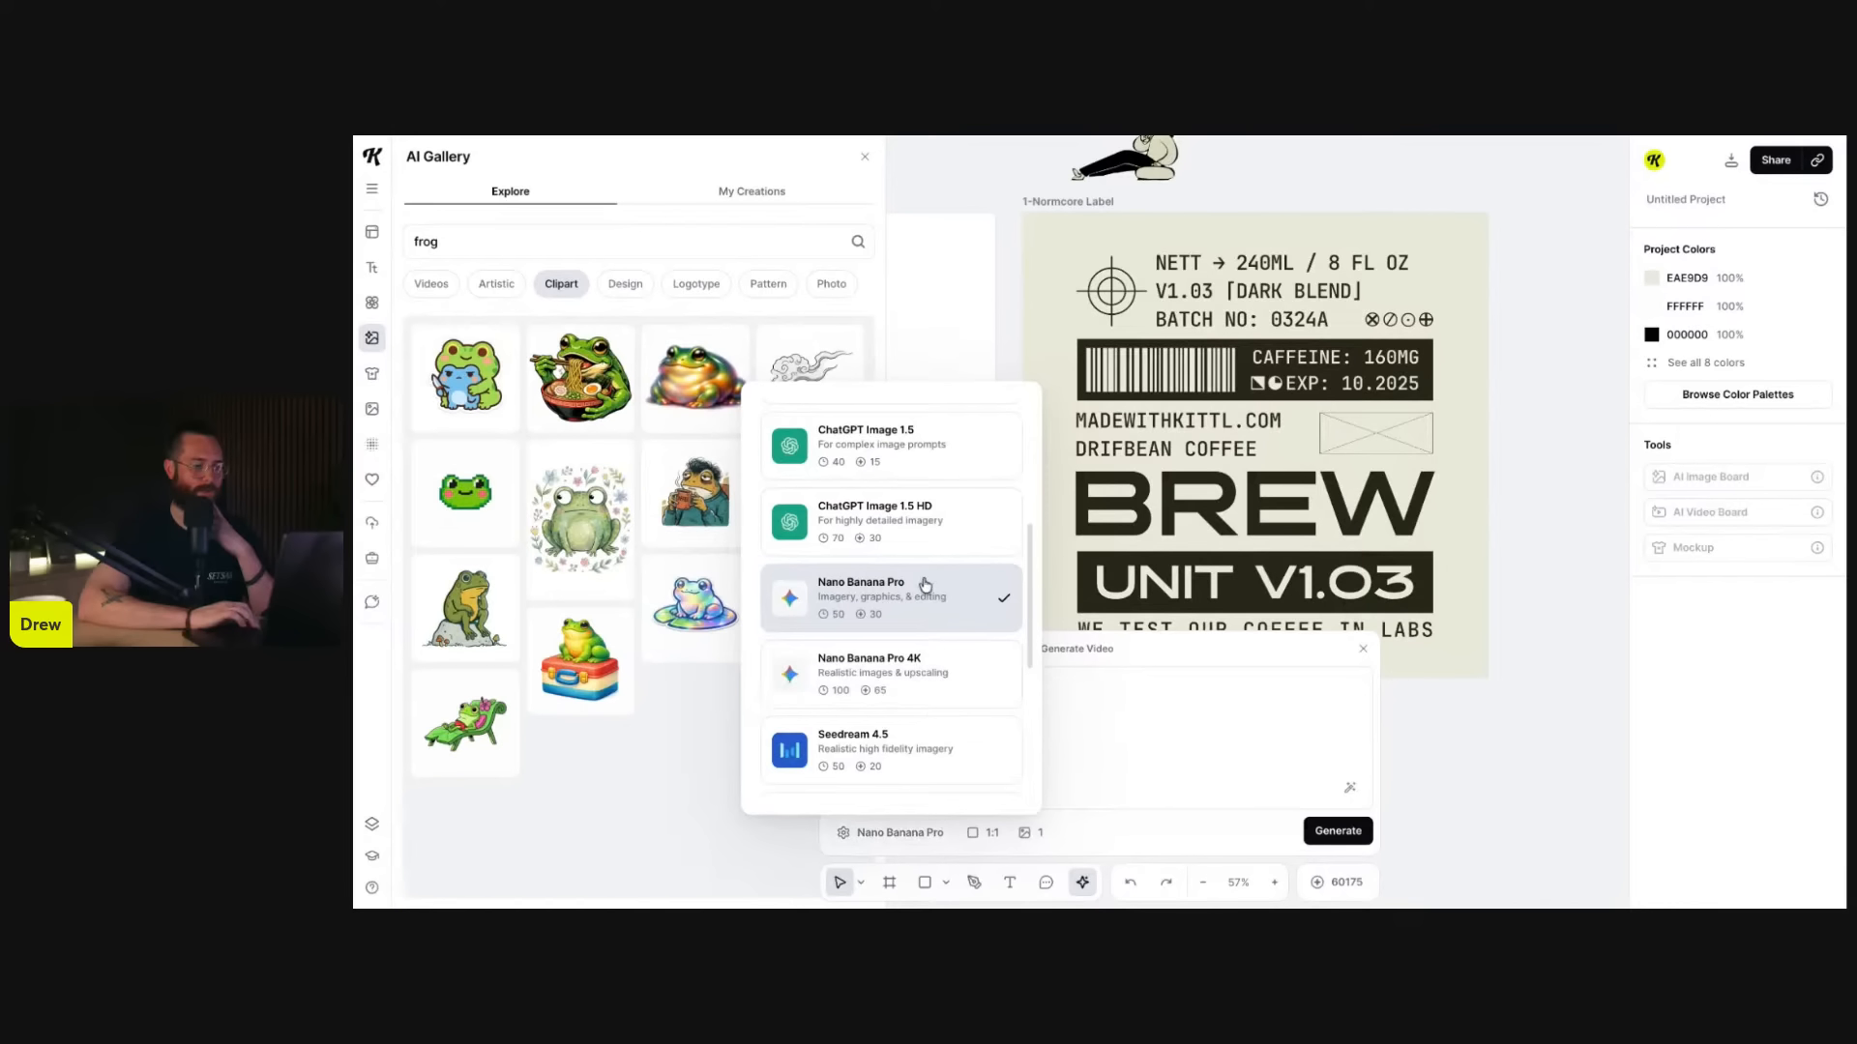
{"action": "scroll", "coordinate": [882, 621], "scroll_direction": "up", "scroll_amount": 5}
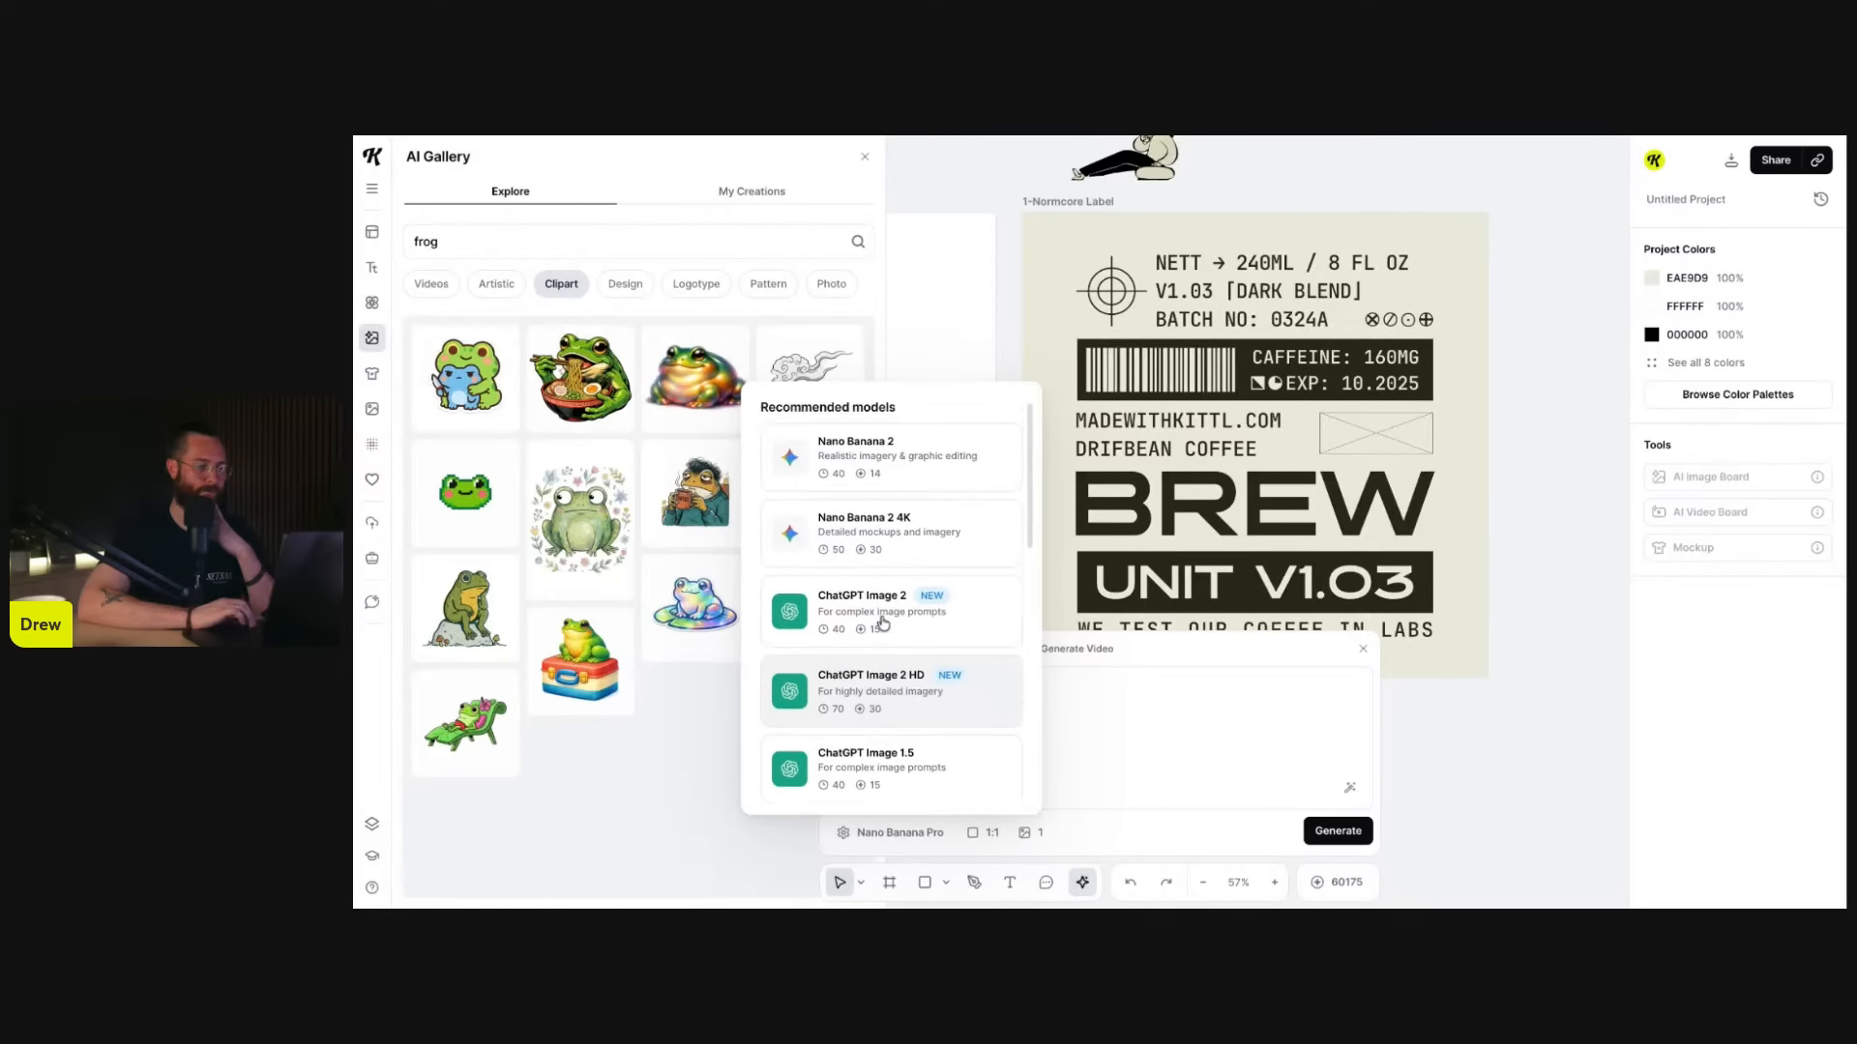
{"action": "left_click", "coordinate": [864, 486]}
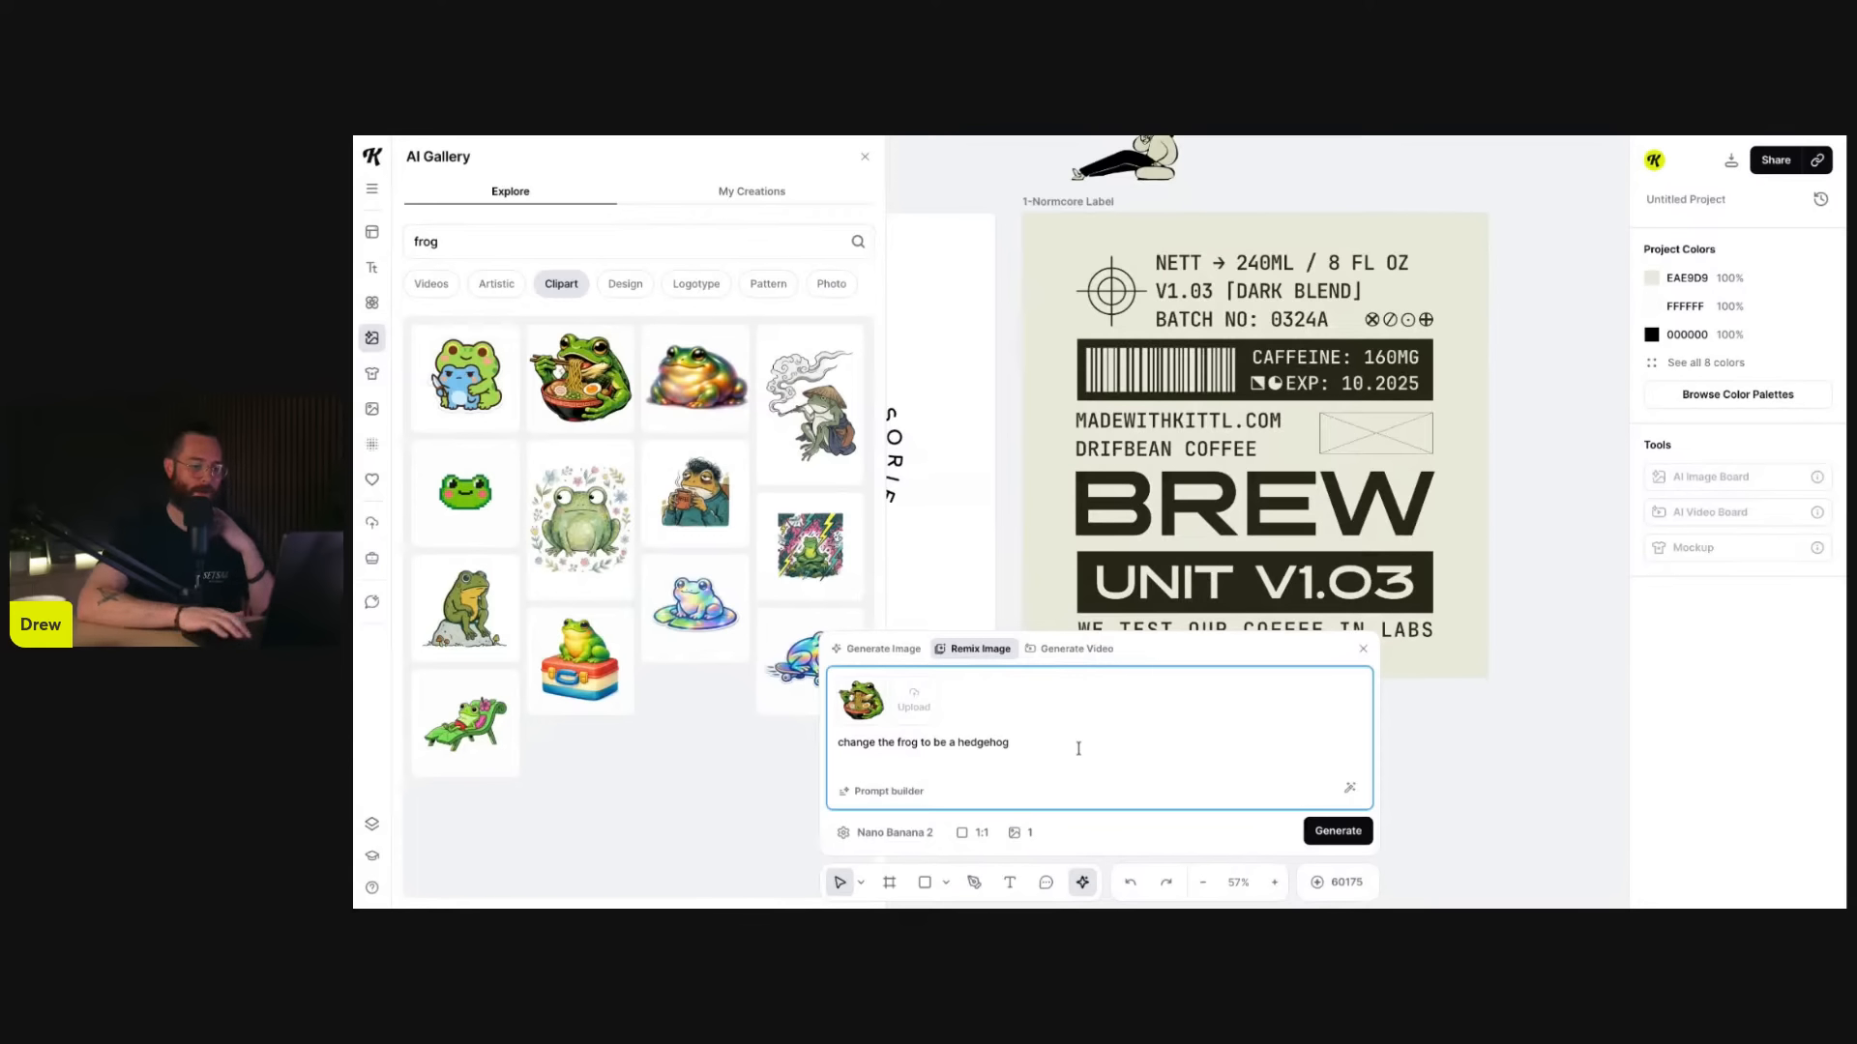
- Extend the remix prompt with the sentence "keep everything about the style the same."
{"action": "type", "text": ". keep "}
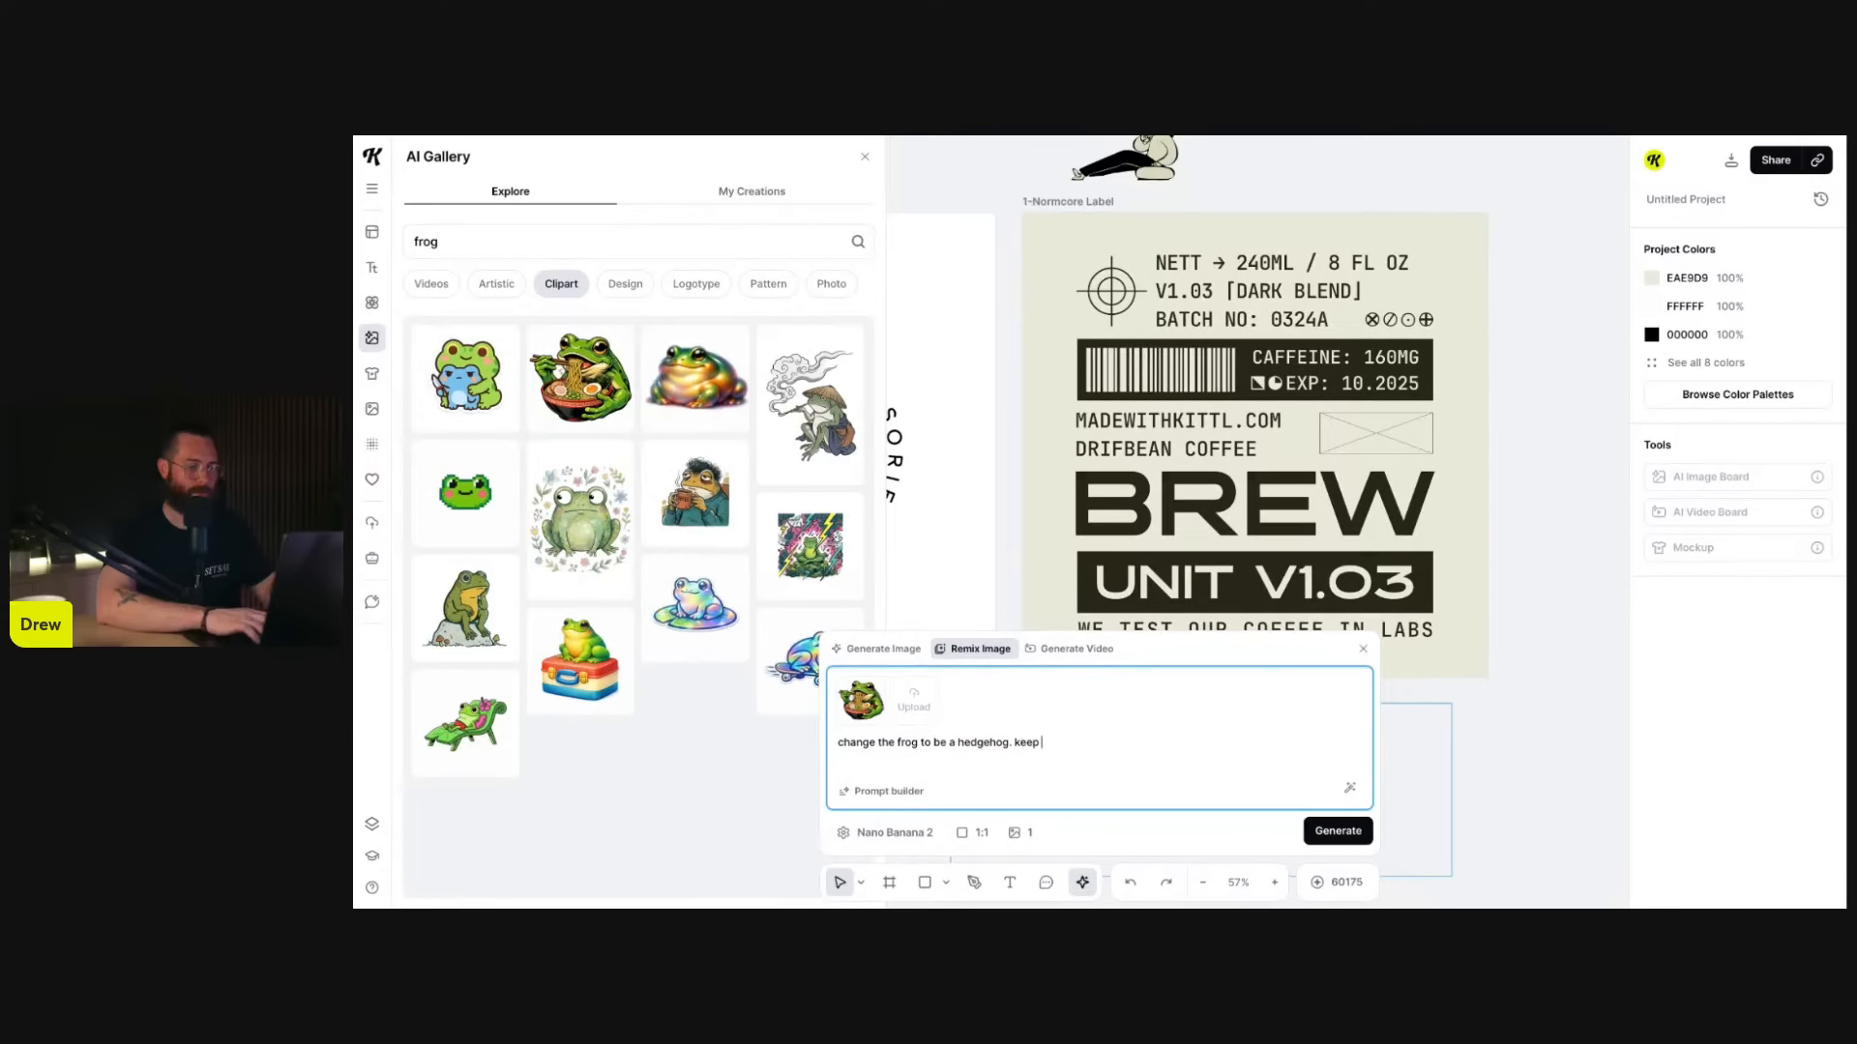
{"action": "type", "text": "everyt"}
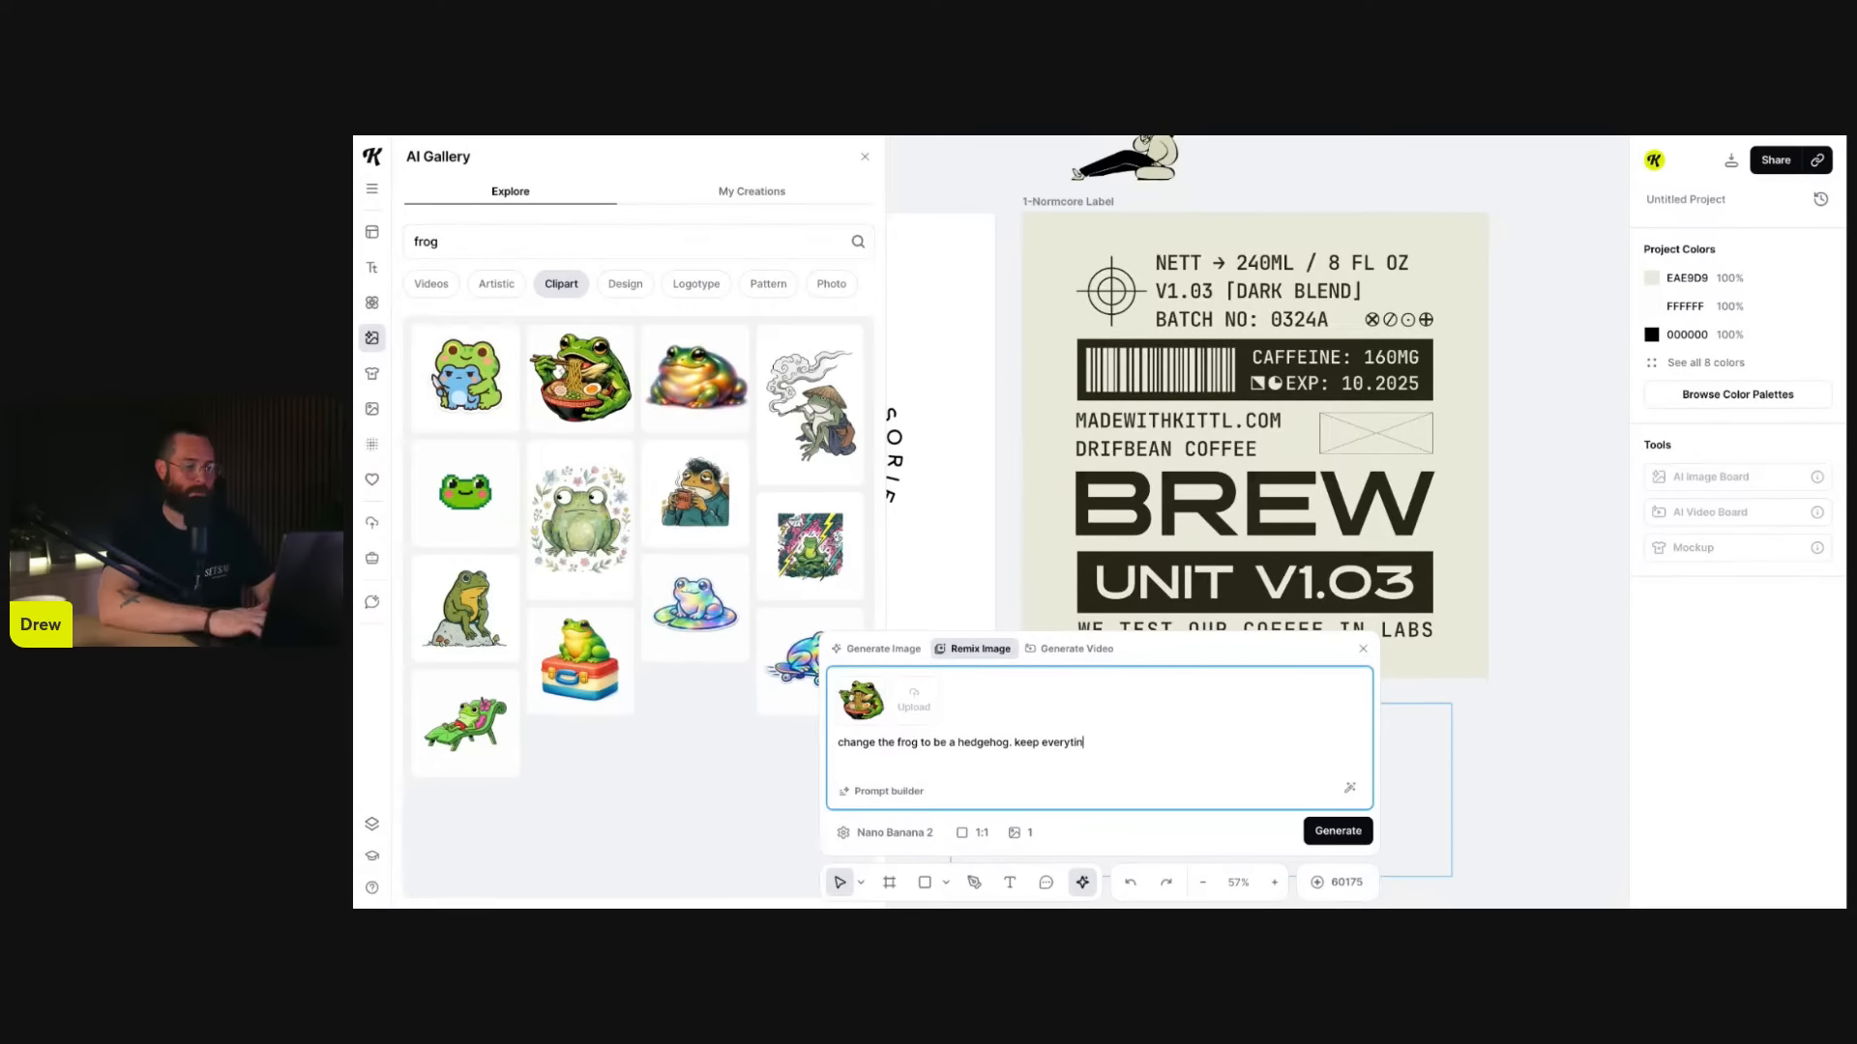
{"action": "type", "text": "hing about the style the same."}
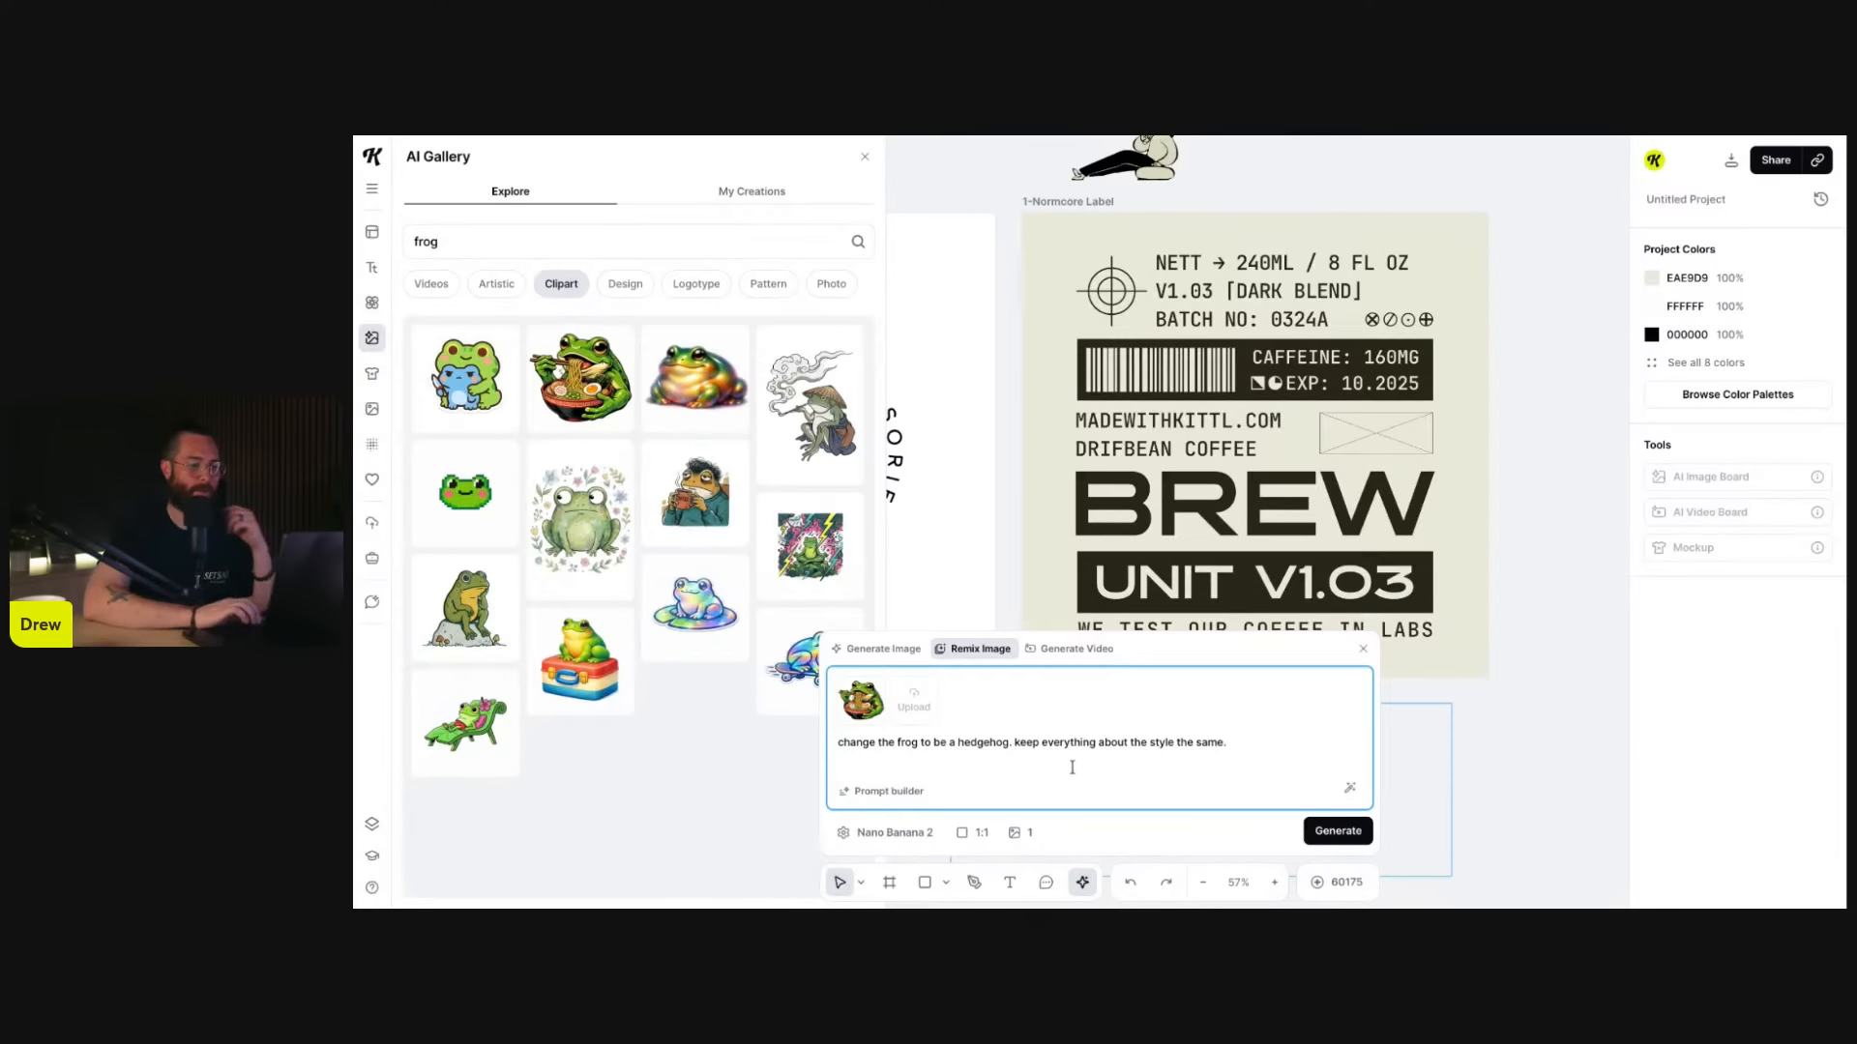
- Set the number of output images to 2 and generate the hedgehog remix
{"action": "left_click", "coordinate": [1017, 837]}
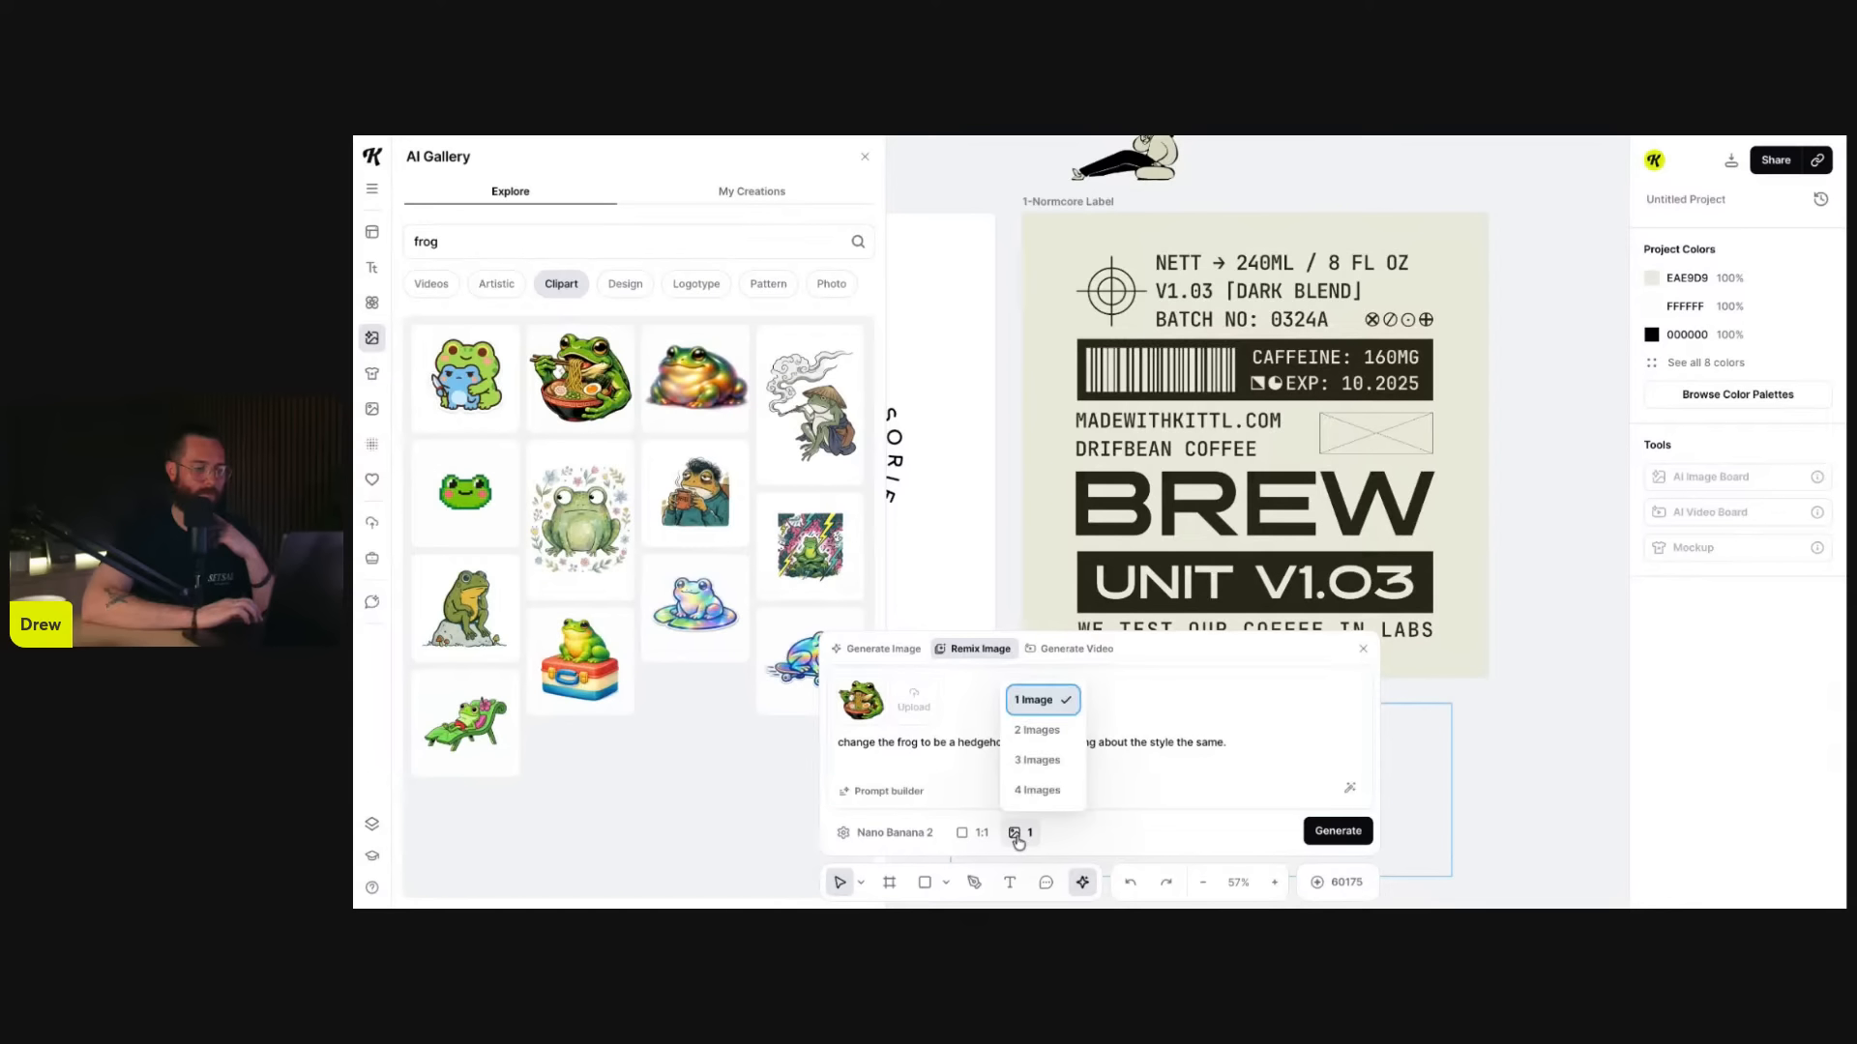
{"action": "left_click", "coordinate": [1038, 732]}
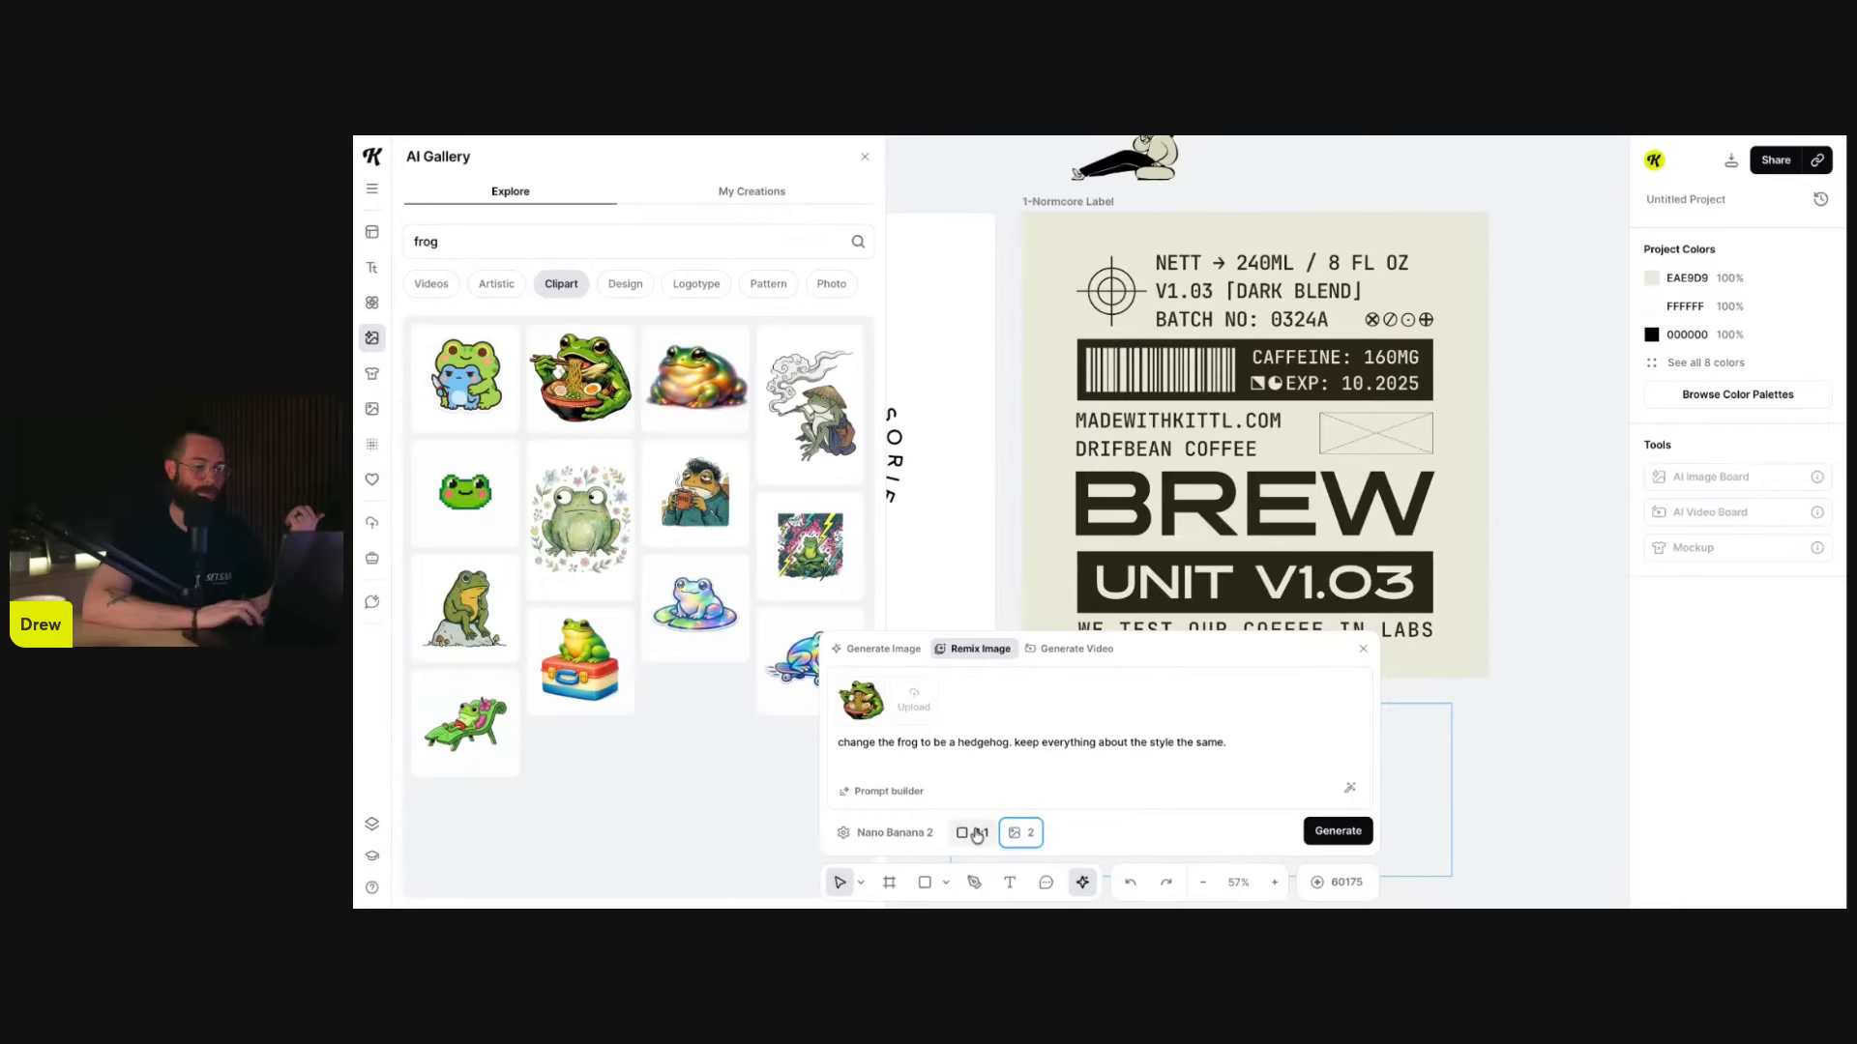
{"action": "left_click", "coordinate": [1337, 830]}
{"action": "scroll", "coordinate": [1297, 523], "scroll_direction": "right", "scroll_amount": 1}
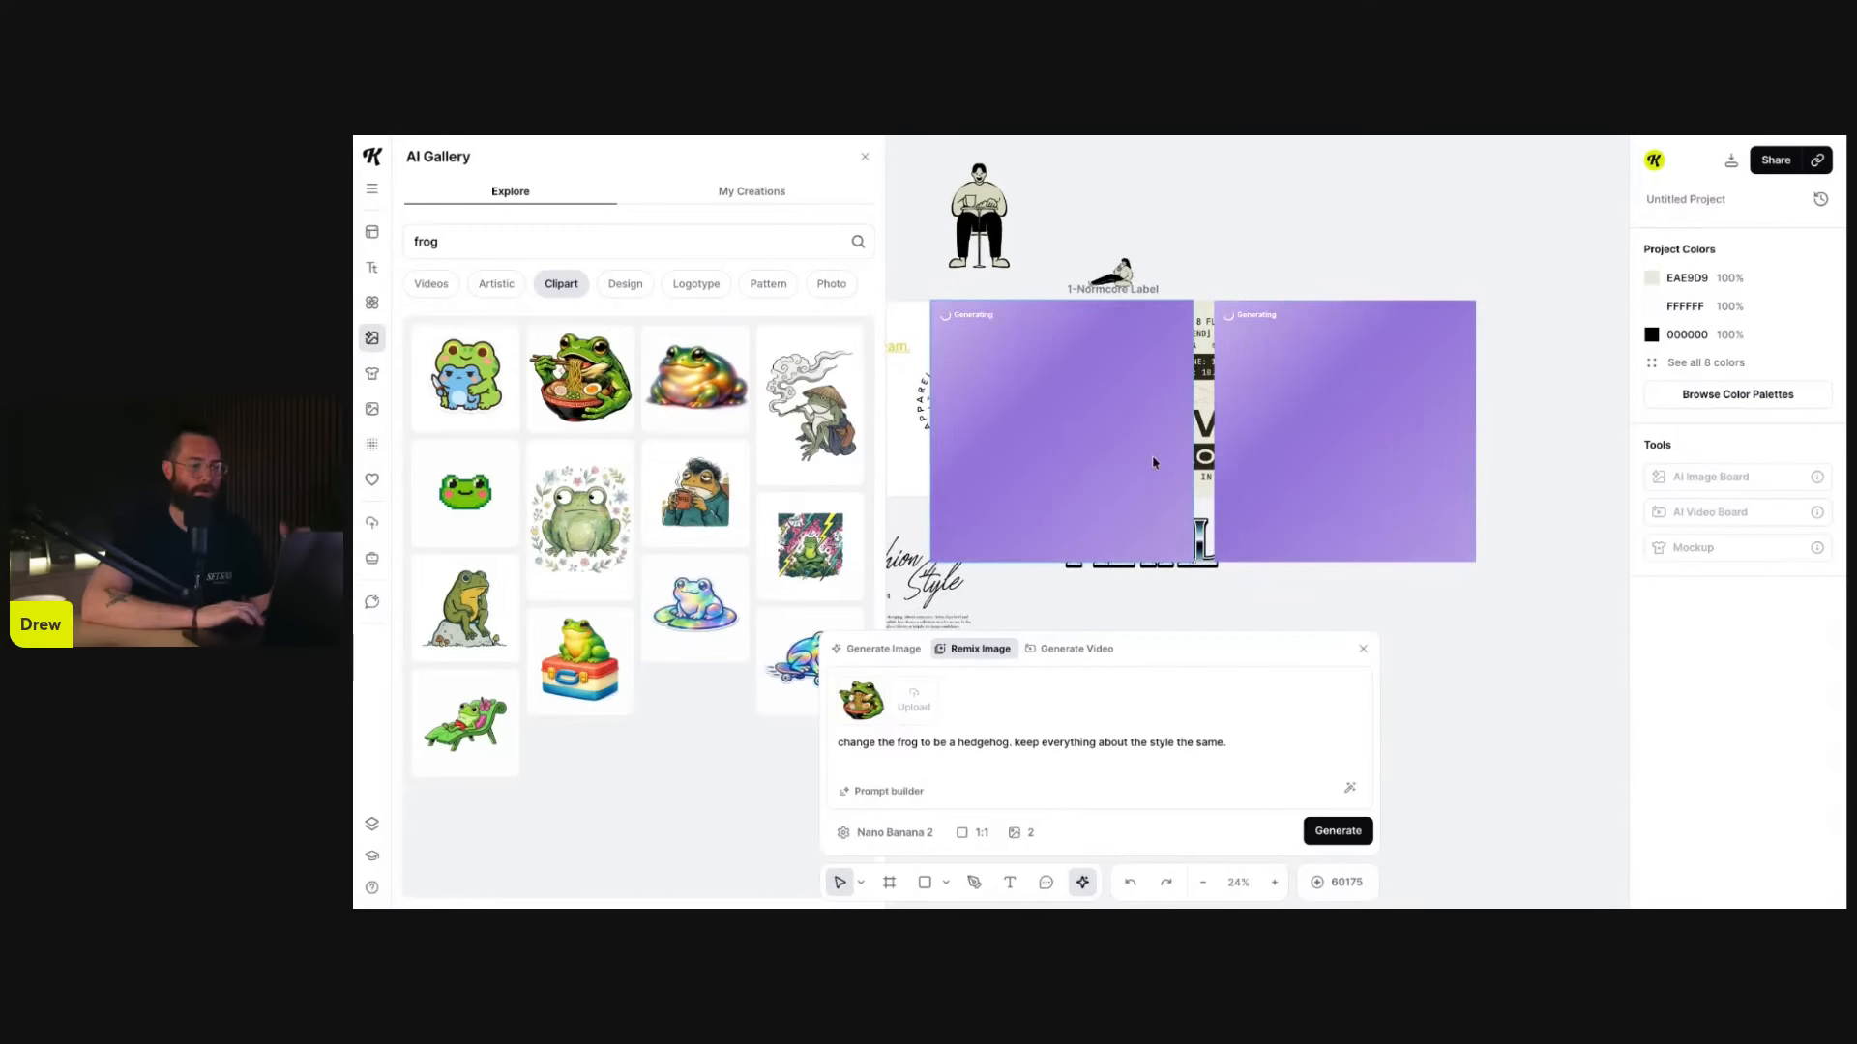
- Move both generating hedgehog images beside the coffee label and scale them together to about 1939 × 931 px
{"action": "left_click", "coordinate": [1151, 460]}
{"action": "left_click", "coordinate": [1297, 460], "text": "shift"}
{"action": "left_click_drag", "start_coordinate": [1064, 426], "coordinate": [1411, 422]}
{"action": "scroll", "coordinate": [1411, 423], "scroll_direction": "down", "scroll_amount": 1}
{"action": "scroll", "coordinate": [1411, 423], "scroll_direction": "right", "scroll_amount": 3}
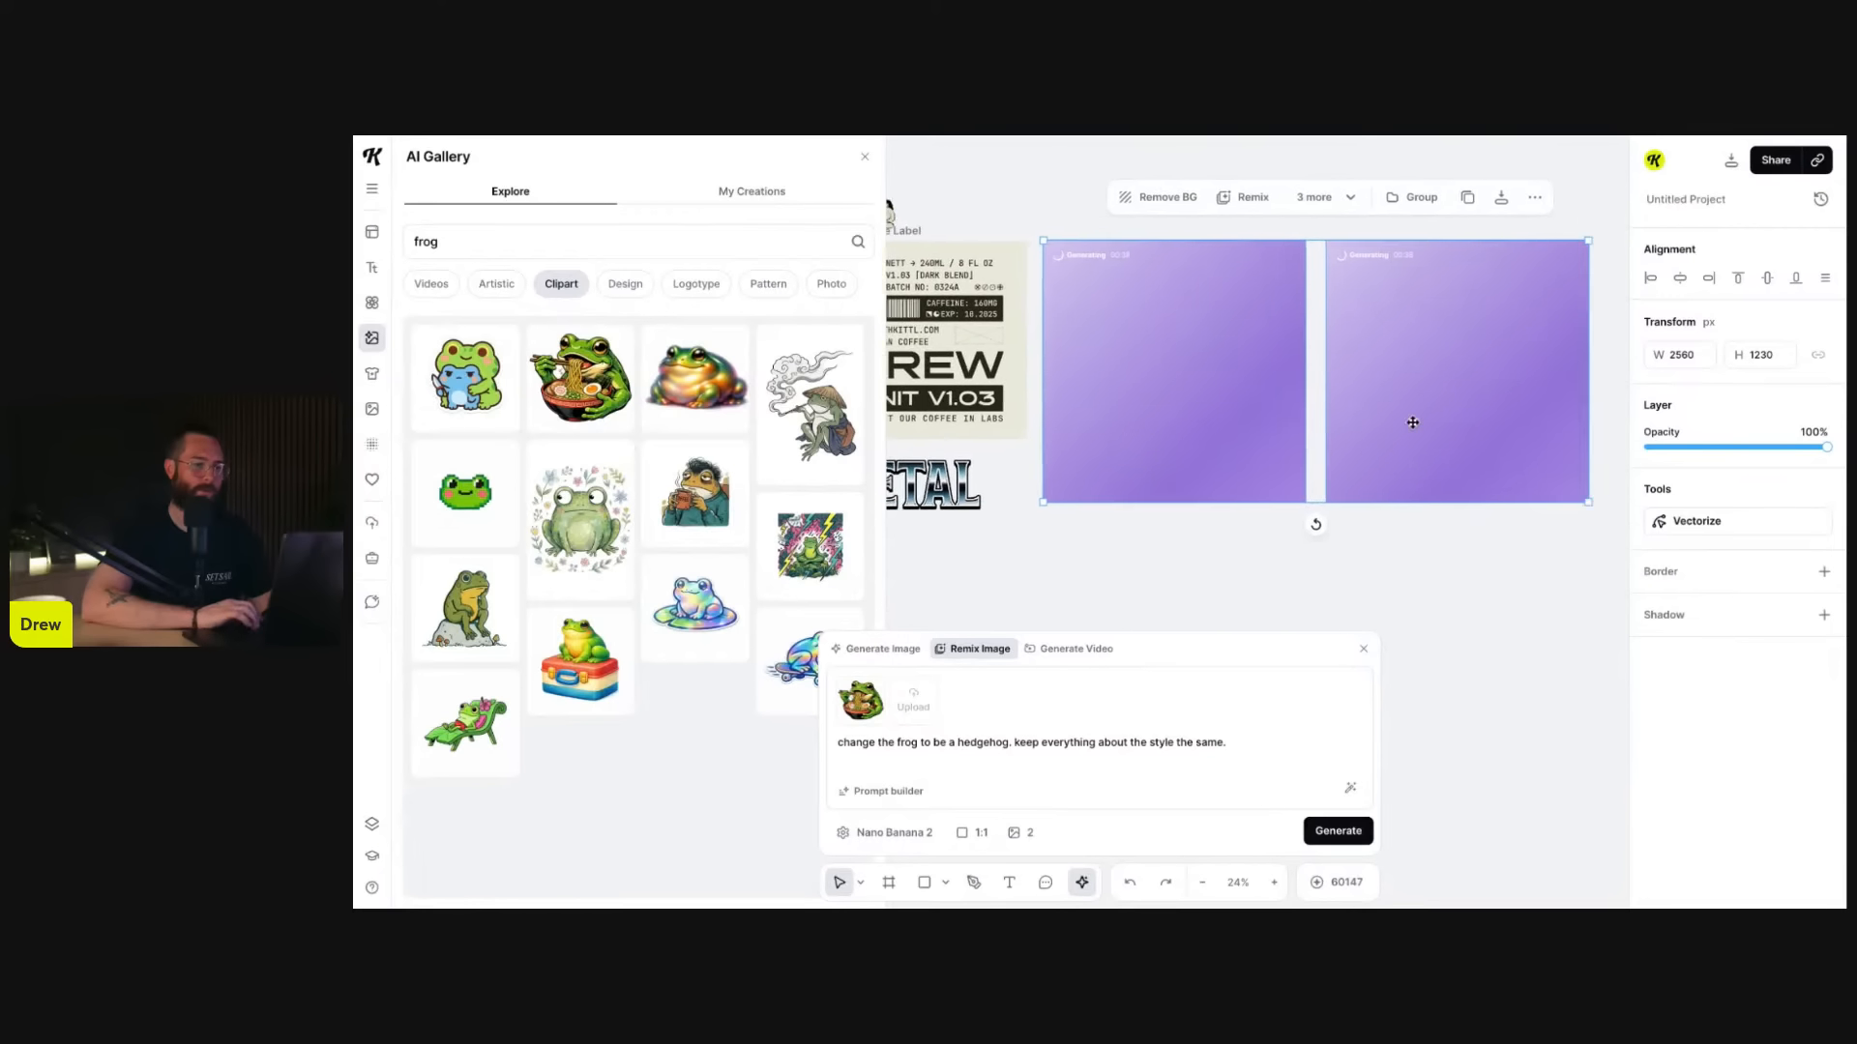
{"action": "left_click_drag", "start_coordinate": [1500, 501], "coordinate": [1373, 440]}
{"action": "scroll", "coordinate": [1374, 442], "scroll_direction": "left", "scroll_amount": 1}
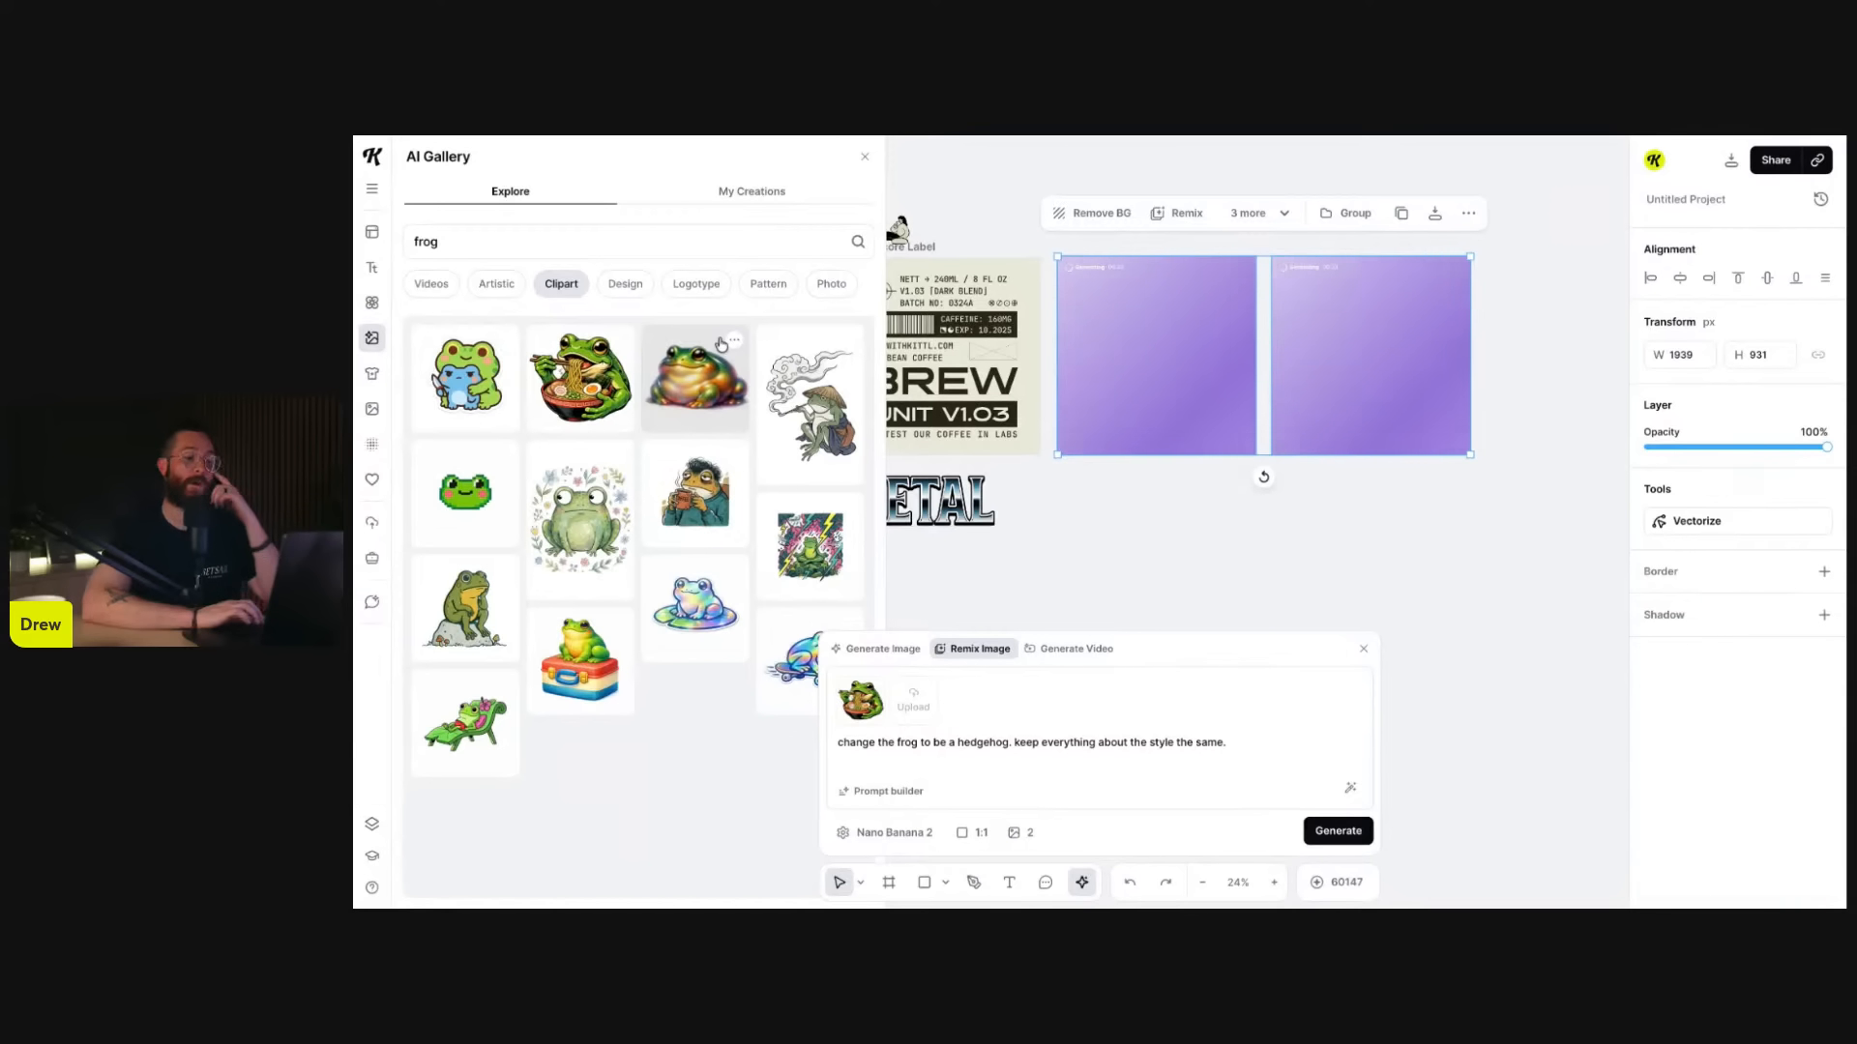
- Expand the pipe-smoking frog's full prompt, load it into the image generator with Recreate, and collapse the generator without generating
{"action": "left_click", "coordinate": [849, 342]}
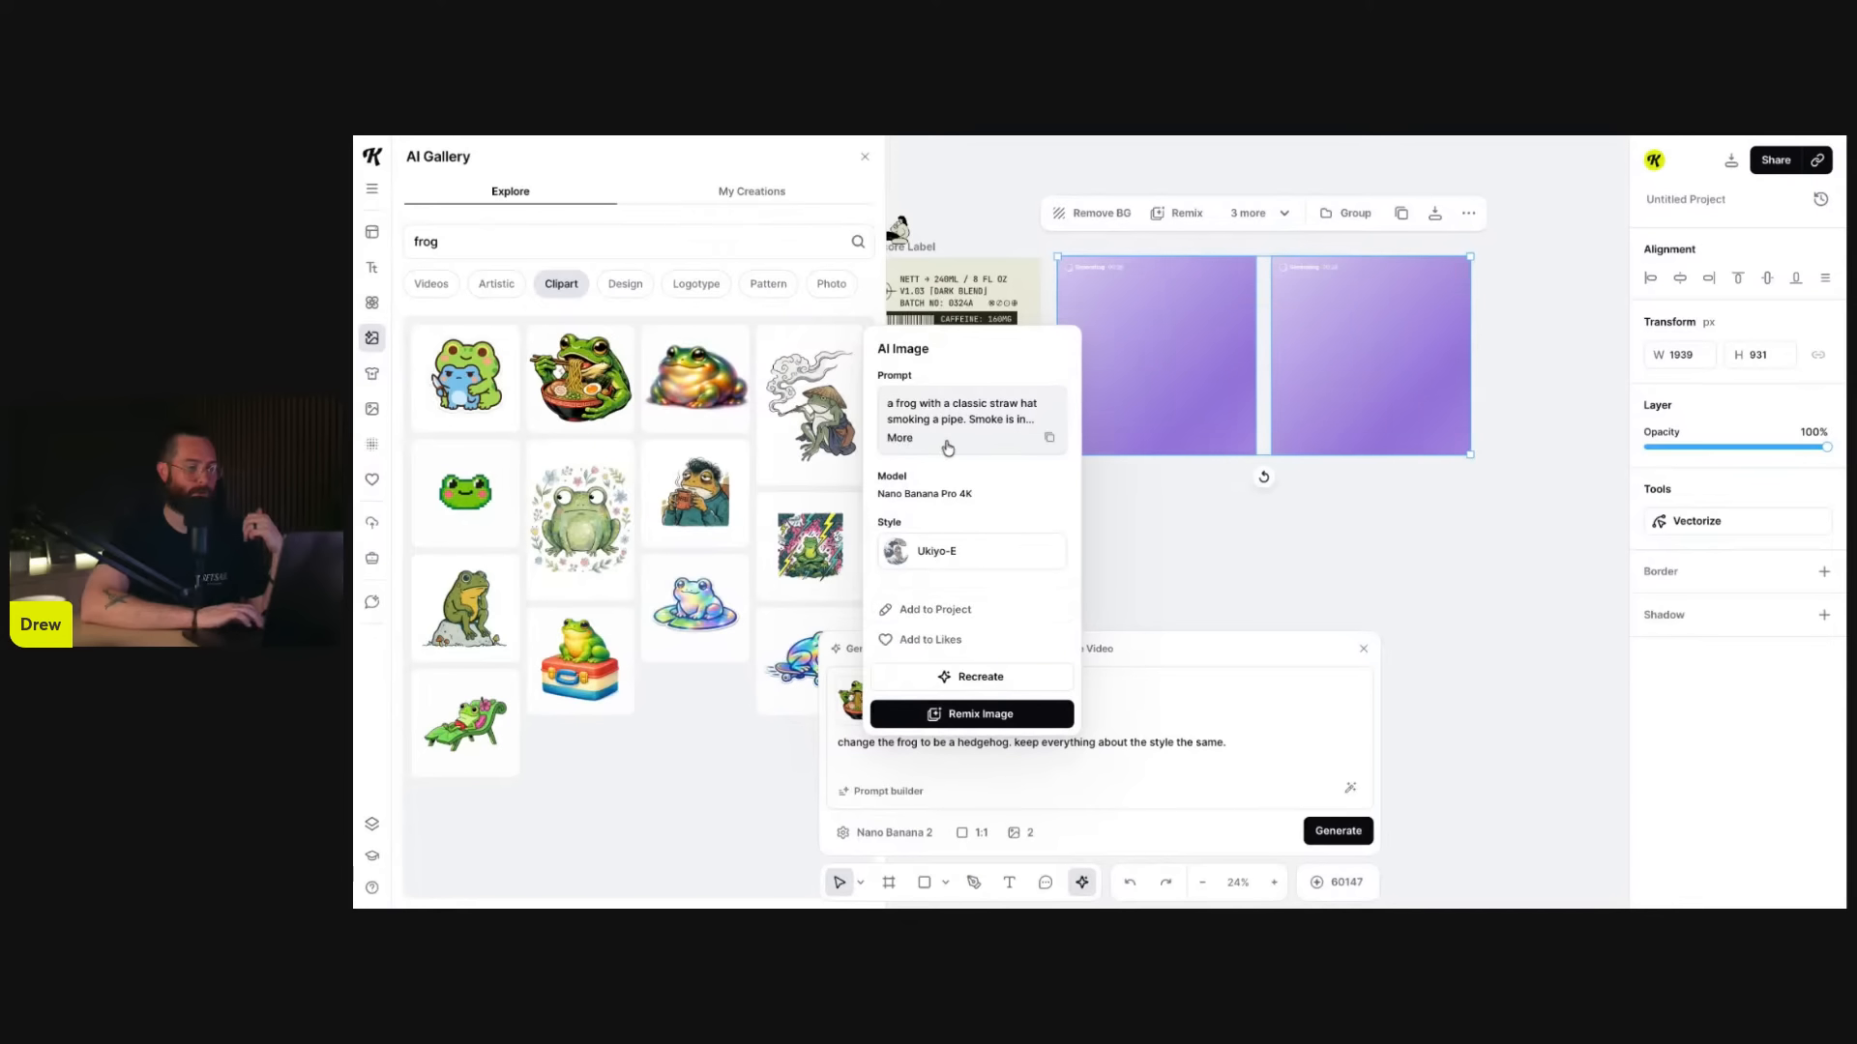
{"action": "left_click", "coordinate": [905, 438]}
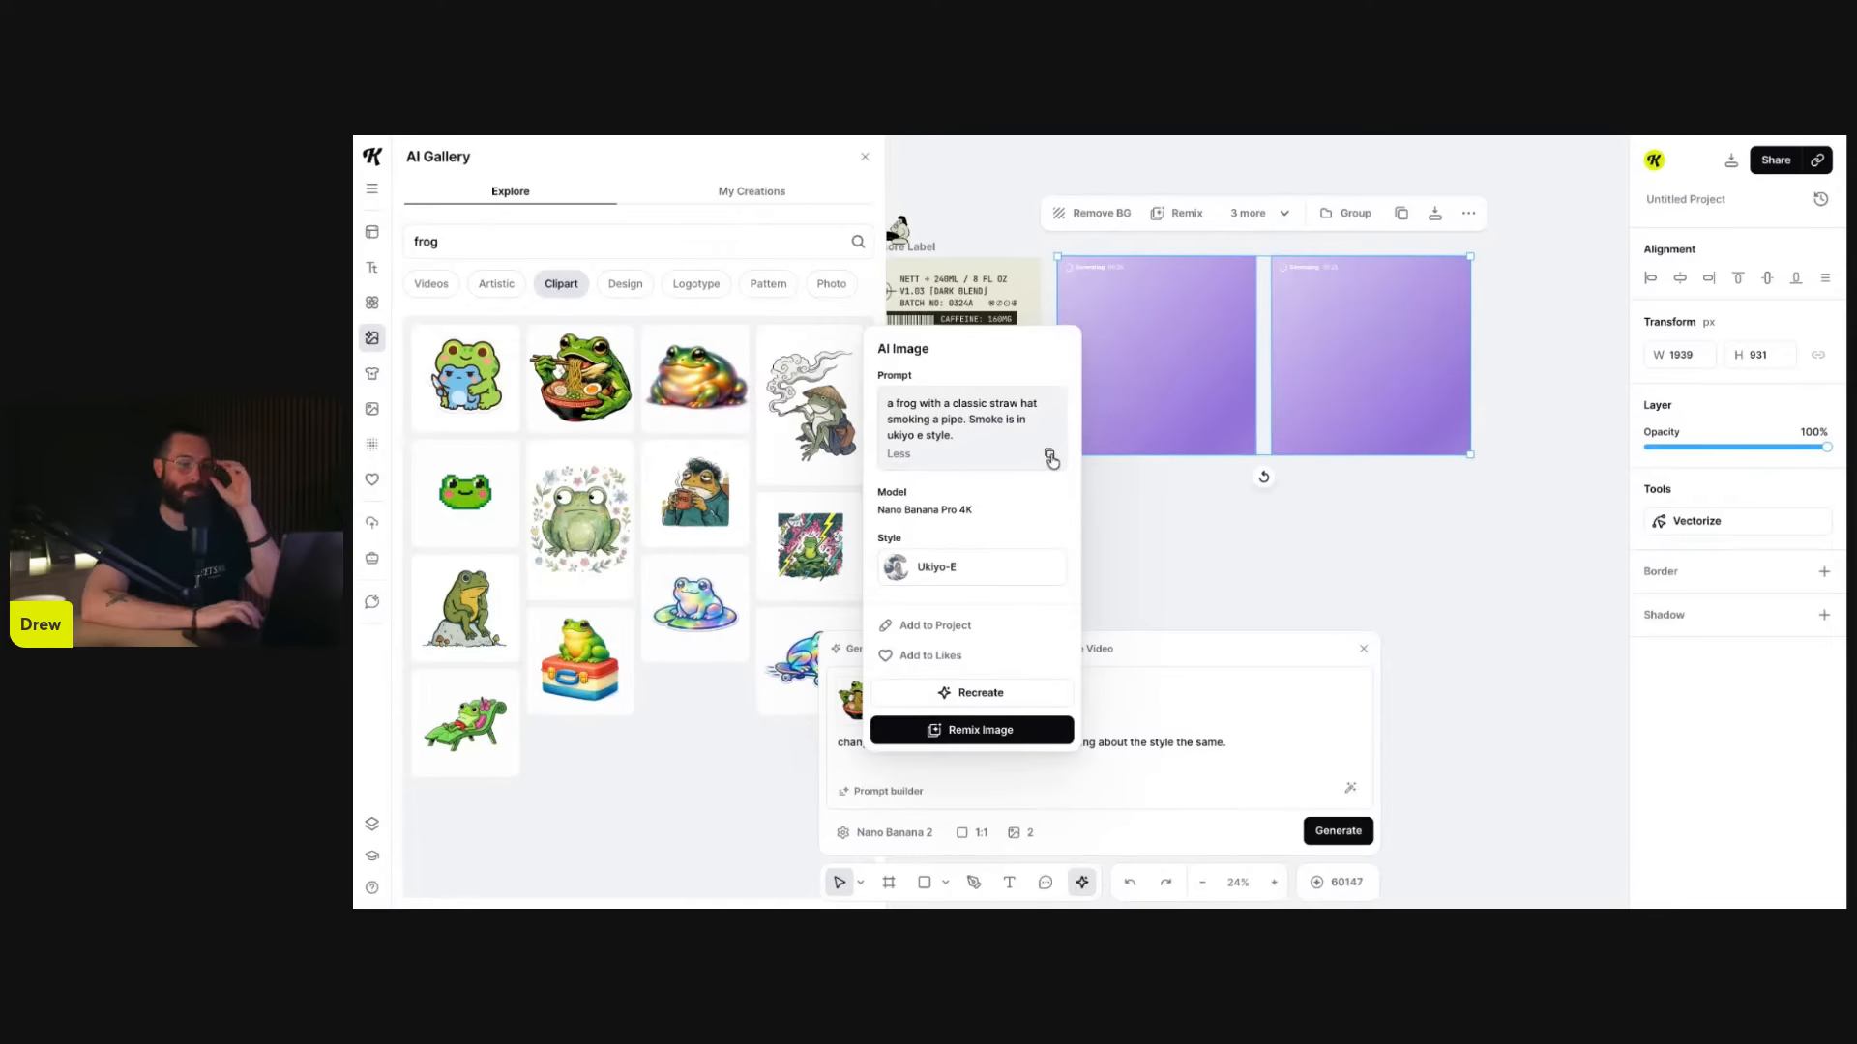
{"action": "left_click", "coordinate": [993, 695]}
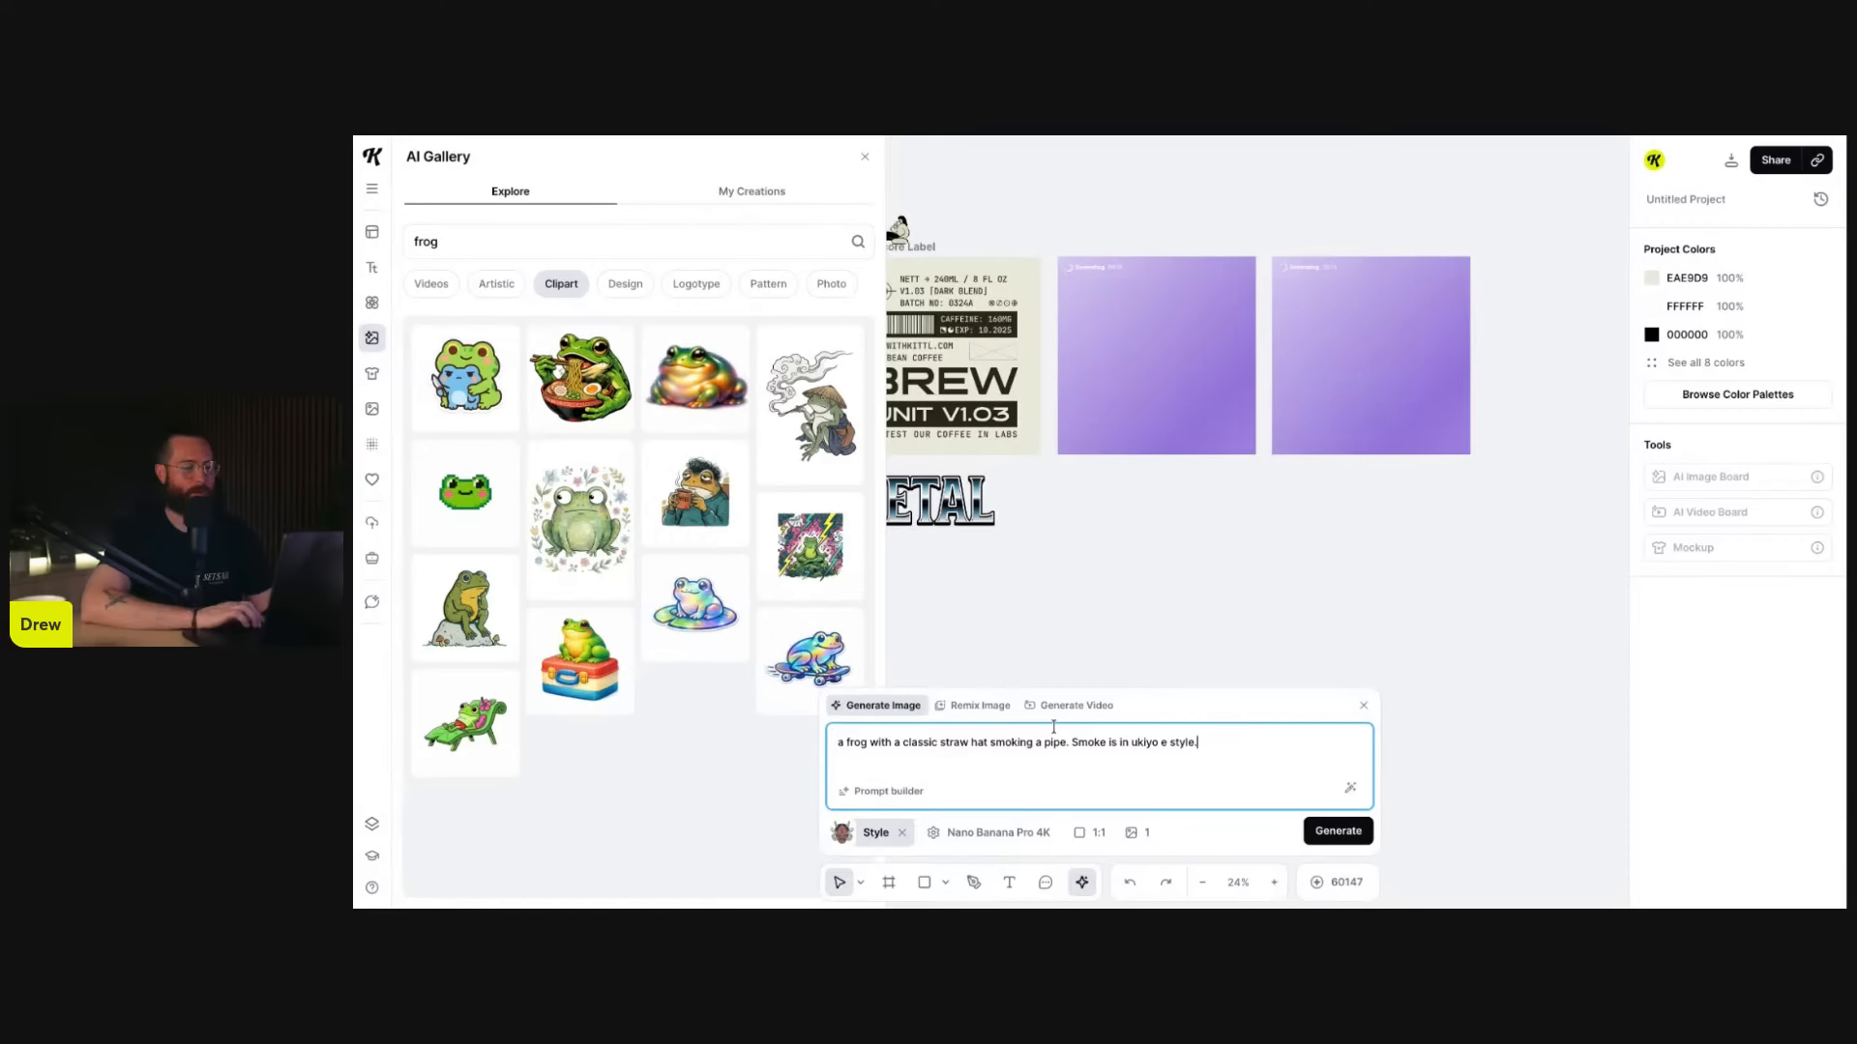
{"action": "left_click", "coordinate": [1365, 707]}
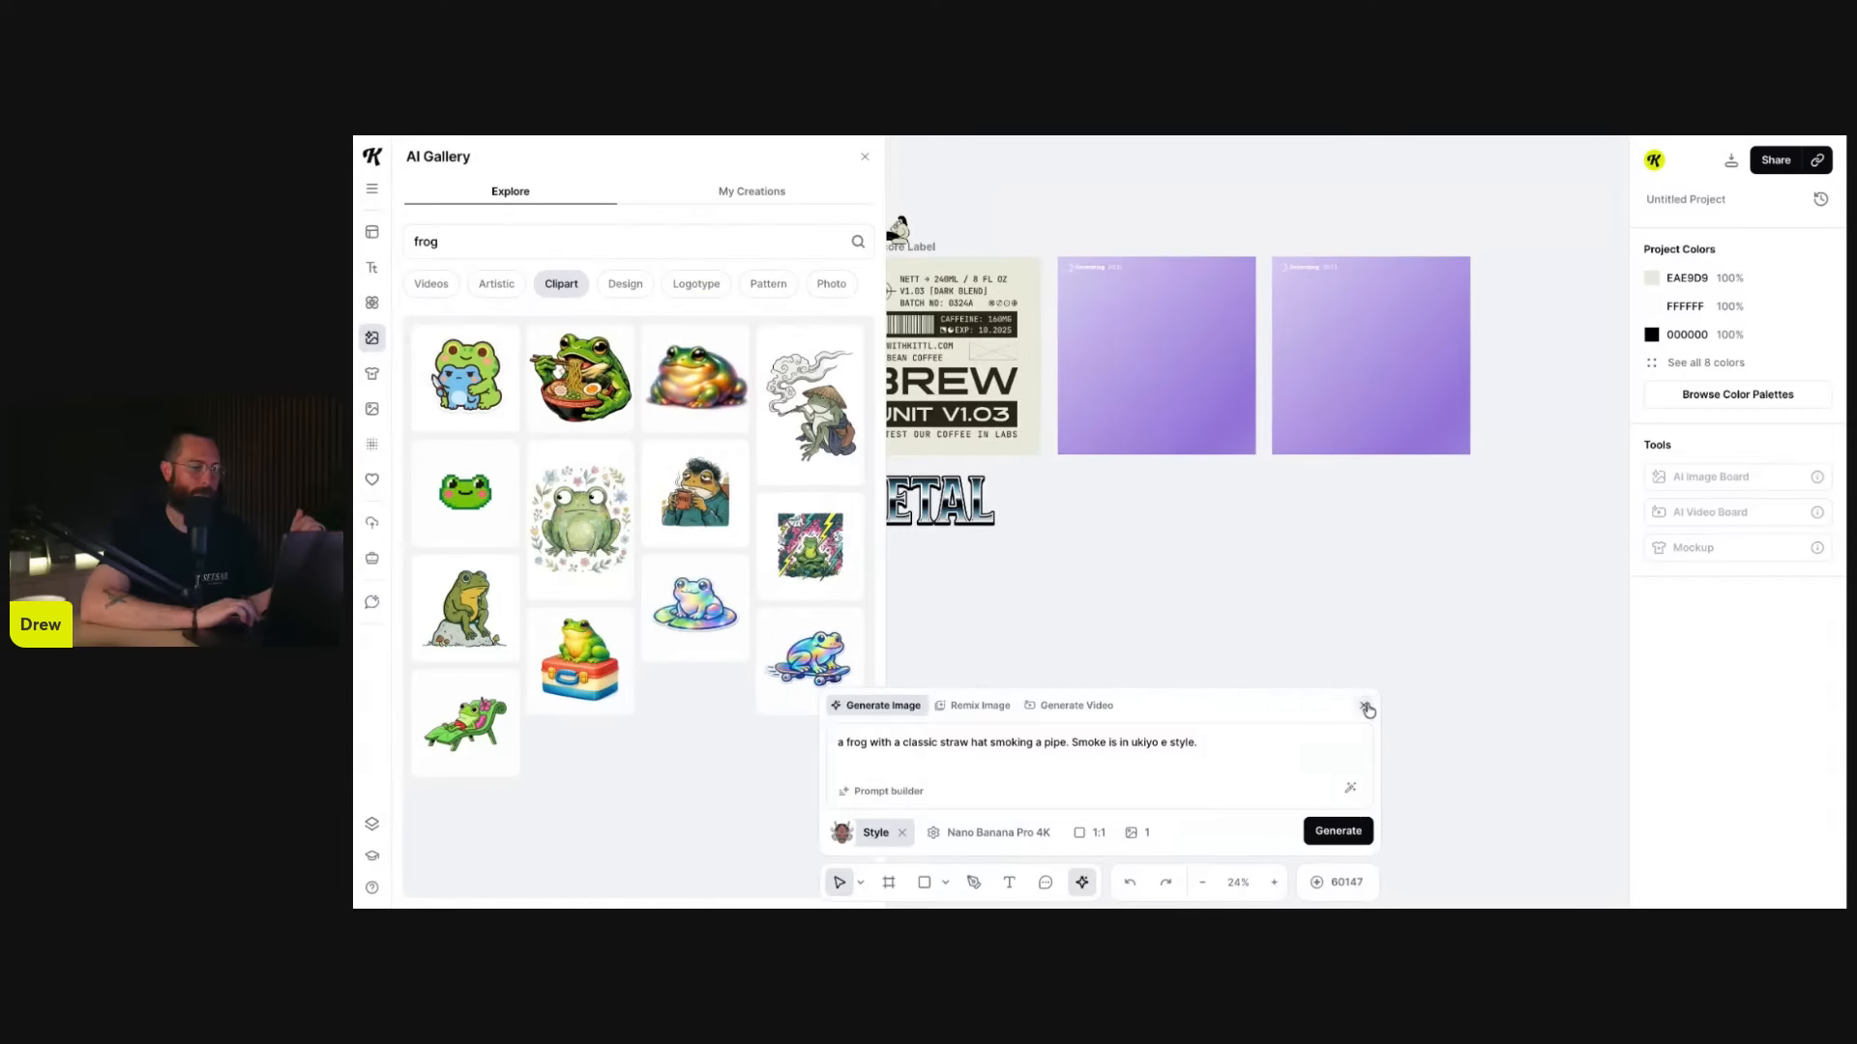
- Open the mockup library and place the reclining woman illustration and the METAL text in the row above the artboards
{"action": "left_click", "coordinate": [371, 377]}
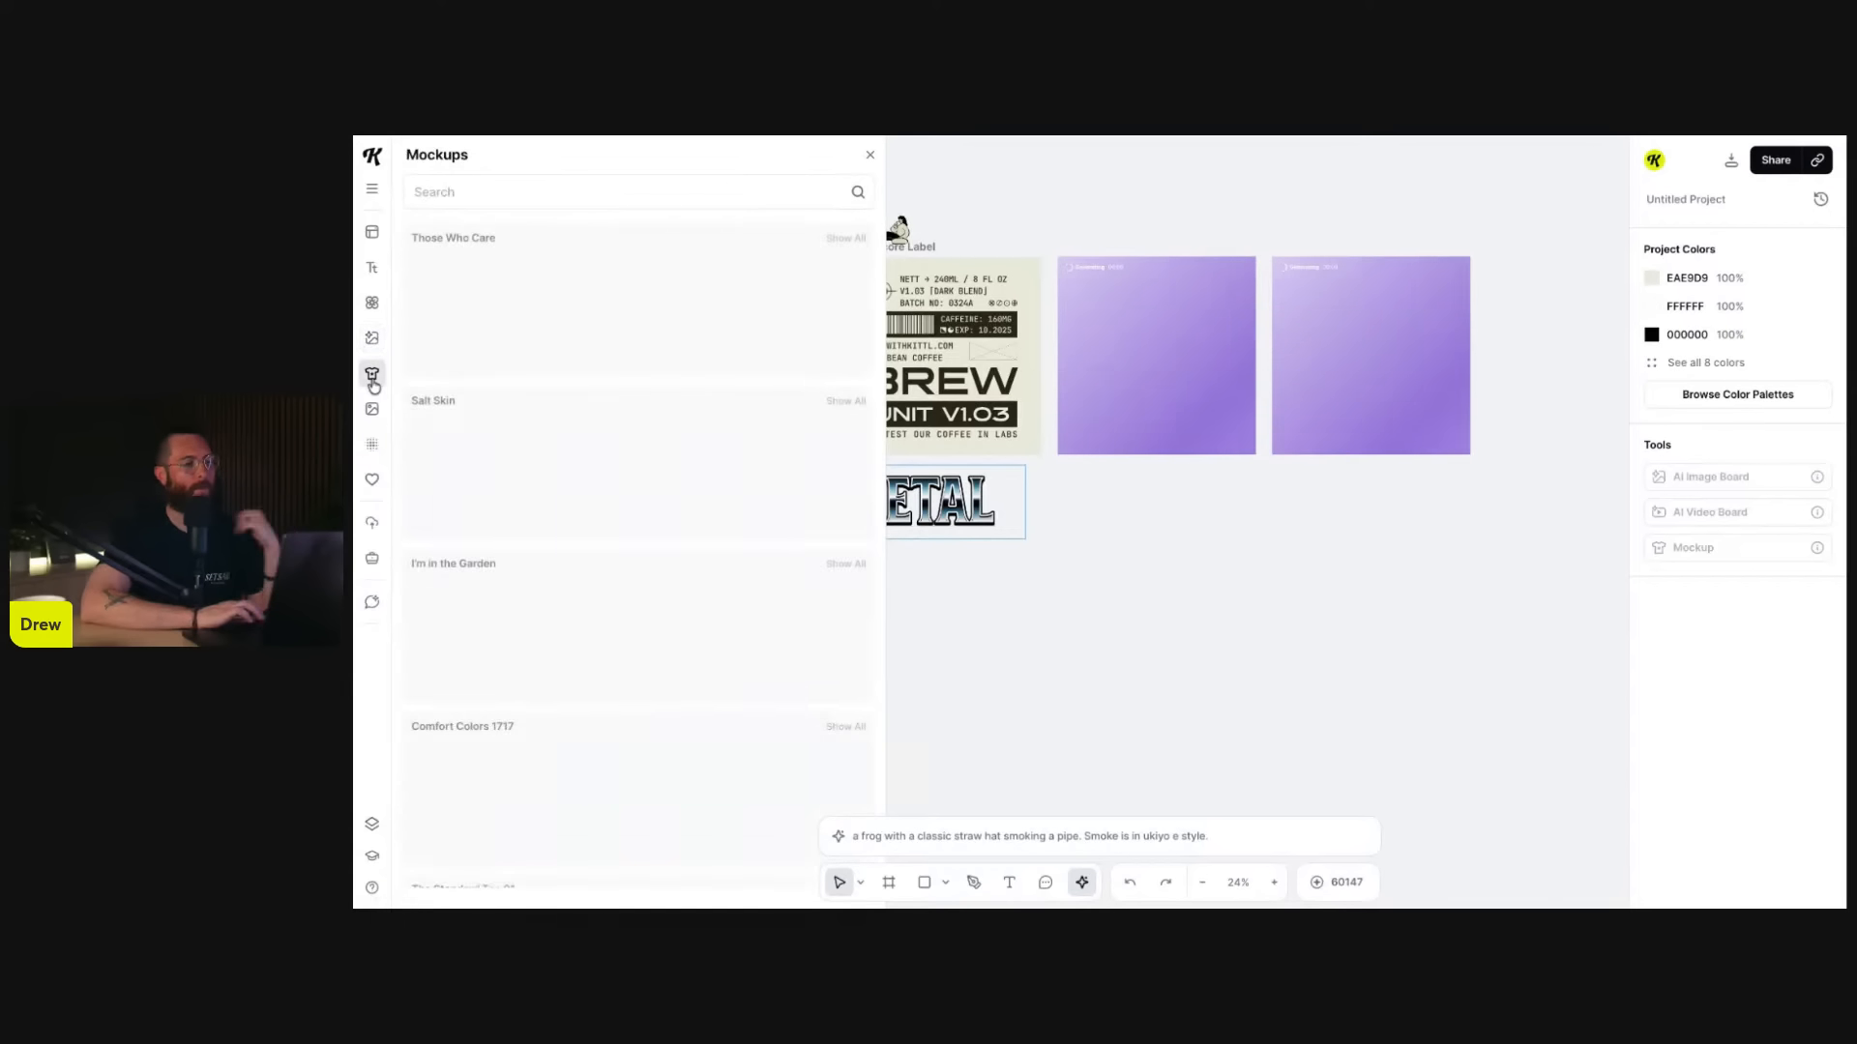
{"action": "scroll", "coordinate": [1097, 514], "scroll_direction": "left", "scroll_amount": 1}
{"action": "scroll", "coordinate": [1096, 513], "scroll_direction": "down", "scroll_amount": 2}
{"action": "scroll", "coordinate": [1097, 513], "scroll_direction": "left", "scroll_amount": 1}
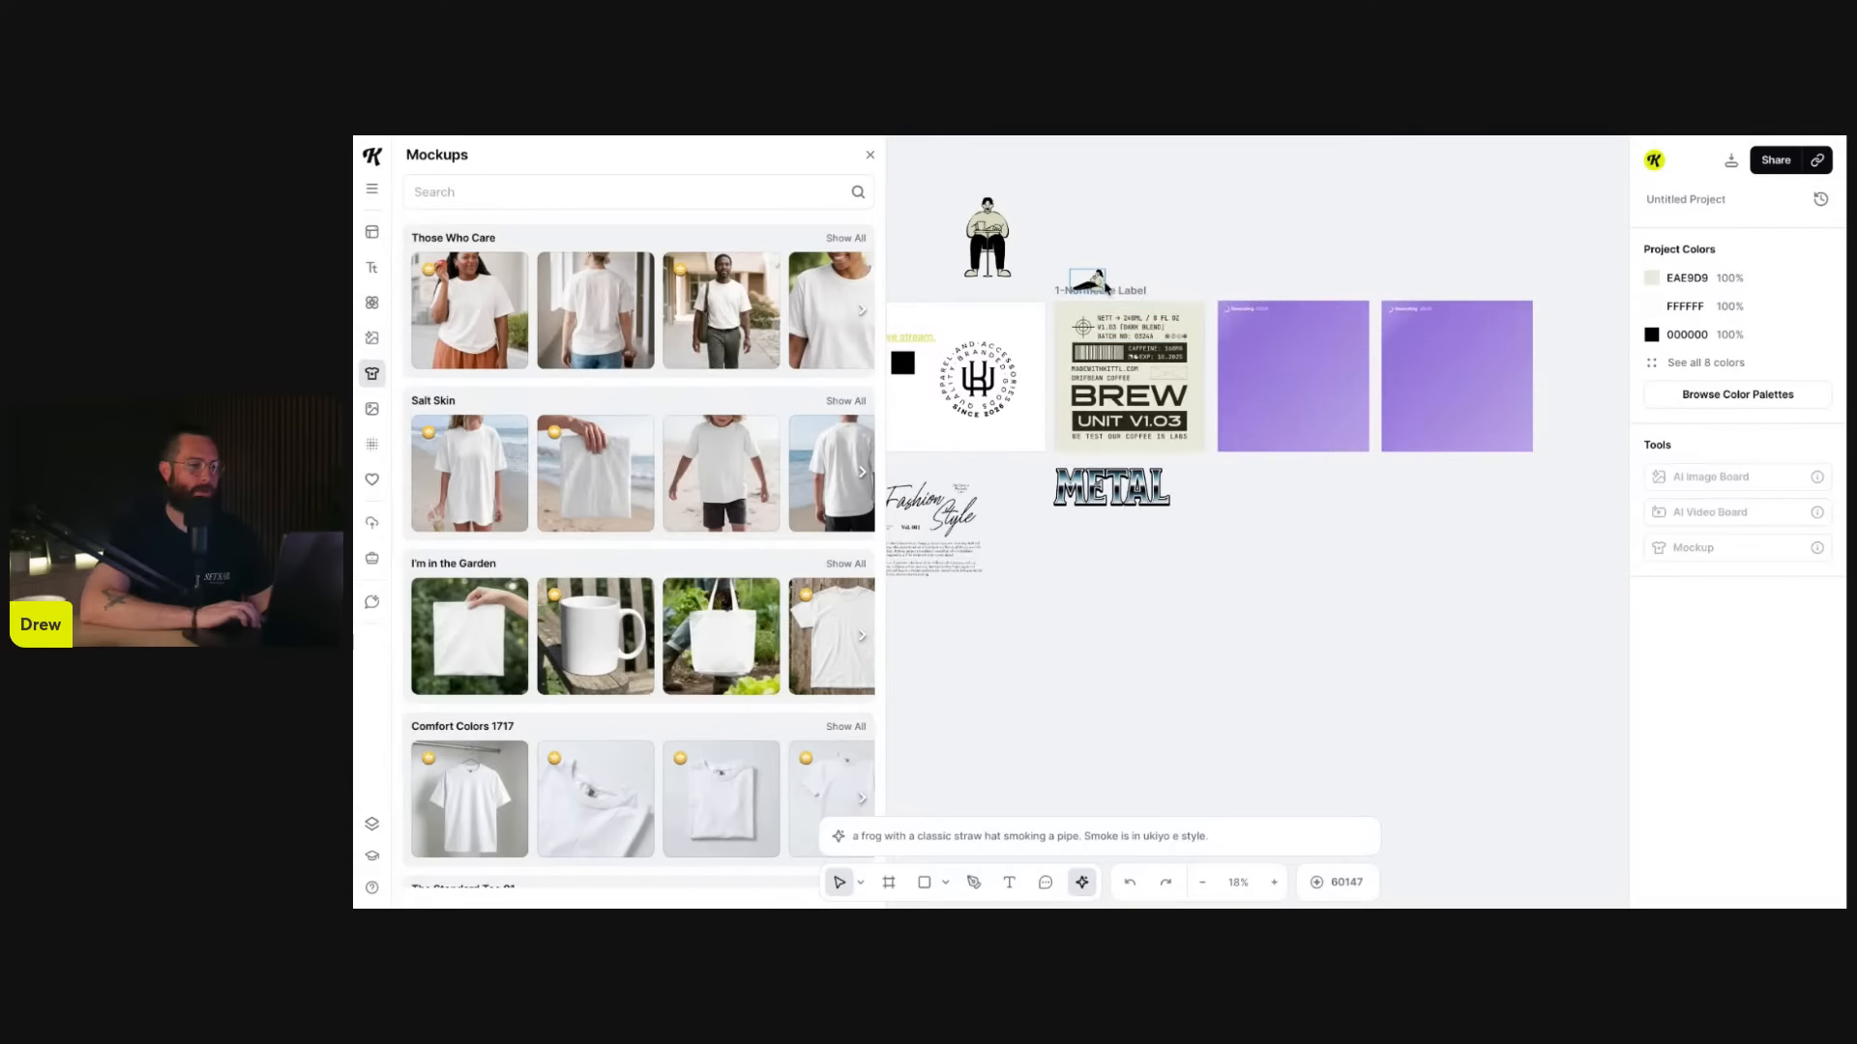
{"action": "mouse_move", "coordinate": [1103, 284]}
{"action": "left_mouse_down"}
{"action": "mouse_move", "coordinate": [1064, 217]}
{"action": "mouse_move", "coordinate": [1120, 258]}
{"action": "mouse_move", "coordinate": [1100, 247]}
{"action": "left_mouse_up"}
{"action": "left_click_drag", "start_coordinate": [1153, 487], "coordinate": [936, 245]}
- Examine the two generated hedgehog remixes up close and compare their details and style
{"action": "scroll", "coordinate": [1247, 337], "scroll_direction": "right", "scroll_amount": 2}
{"action": "scroll", "coordinate": [1250, 341], "scroll_direction": "up", "scroll_amount": 5}
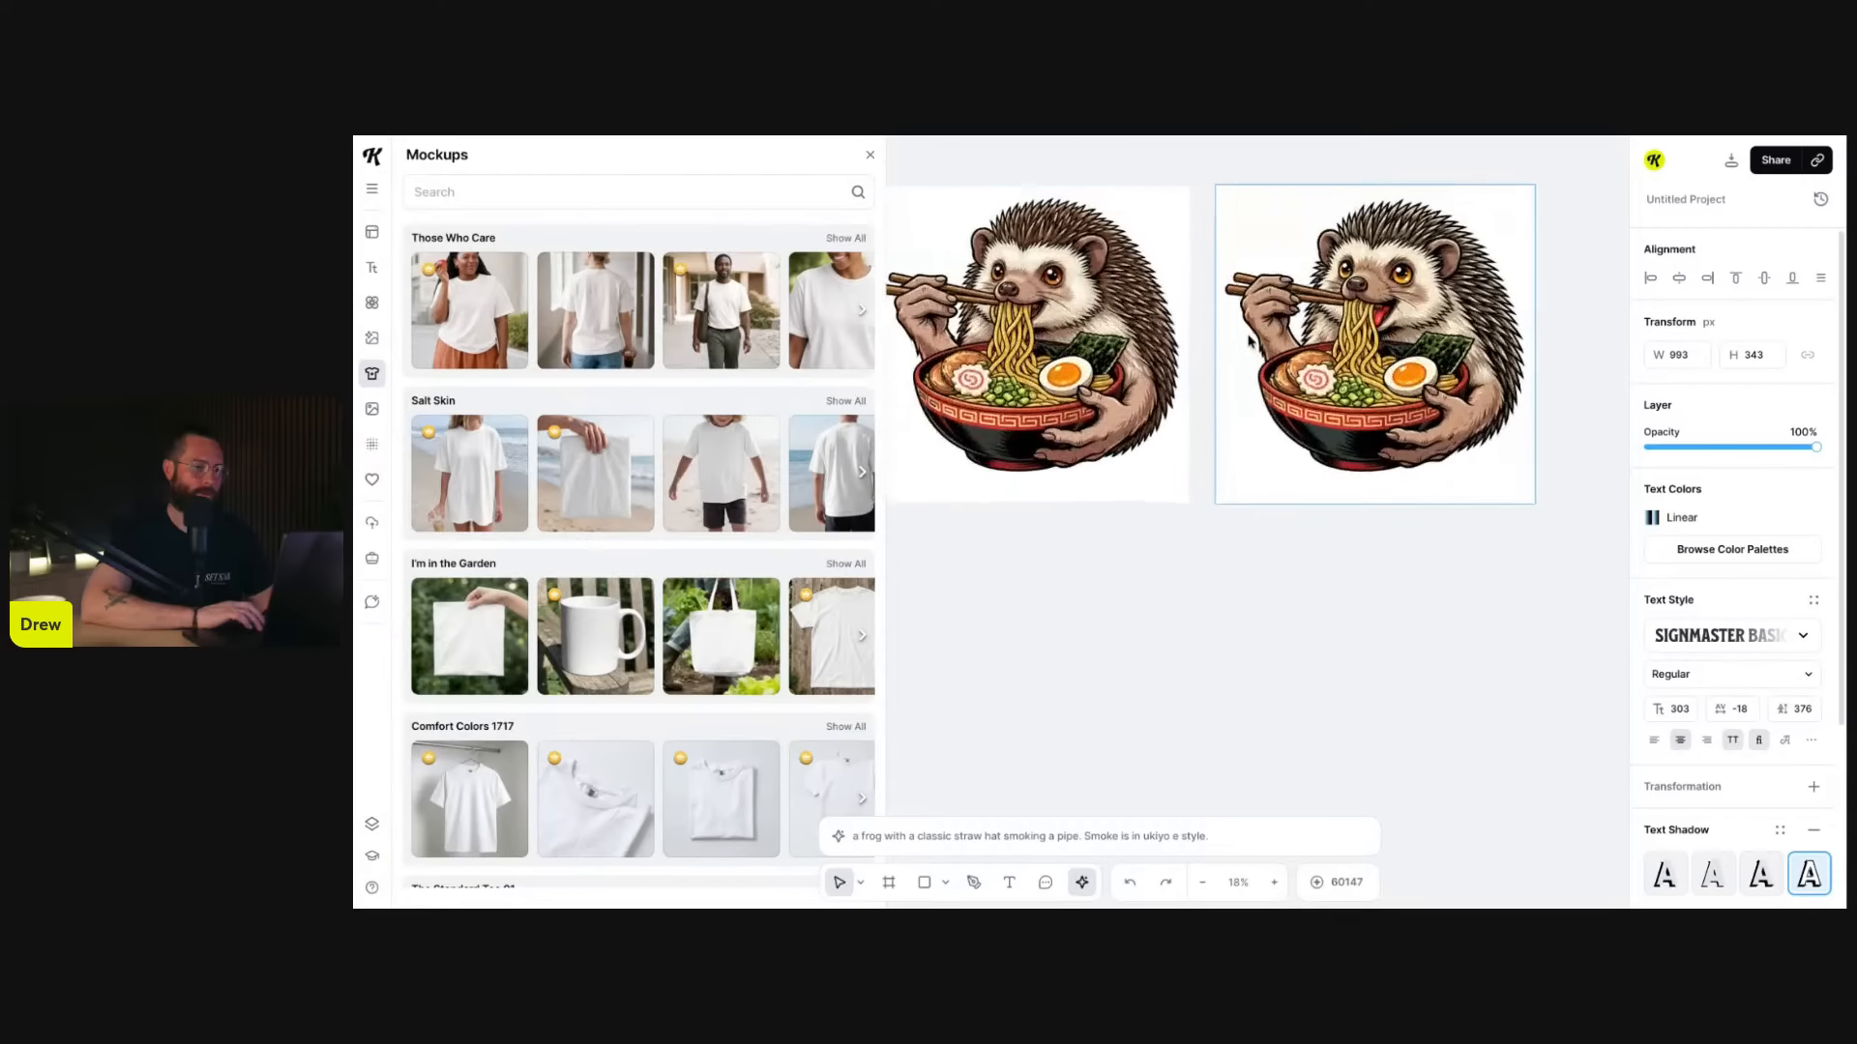
{"action": "scroll", "coordinate": [1116, 375], "scroll_direction": "left", "scroll_amount": 1}
{"action": "scroll", "coordinate": [1112, 379], "scroll_direction": "down", "scroll_amount": 2}
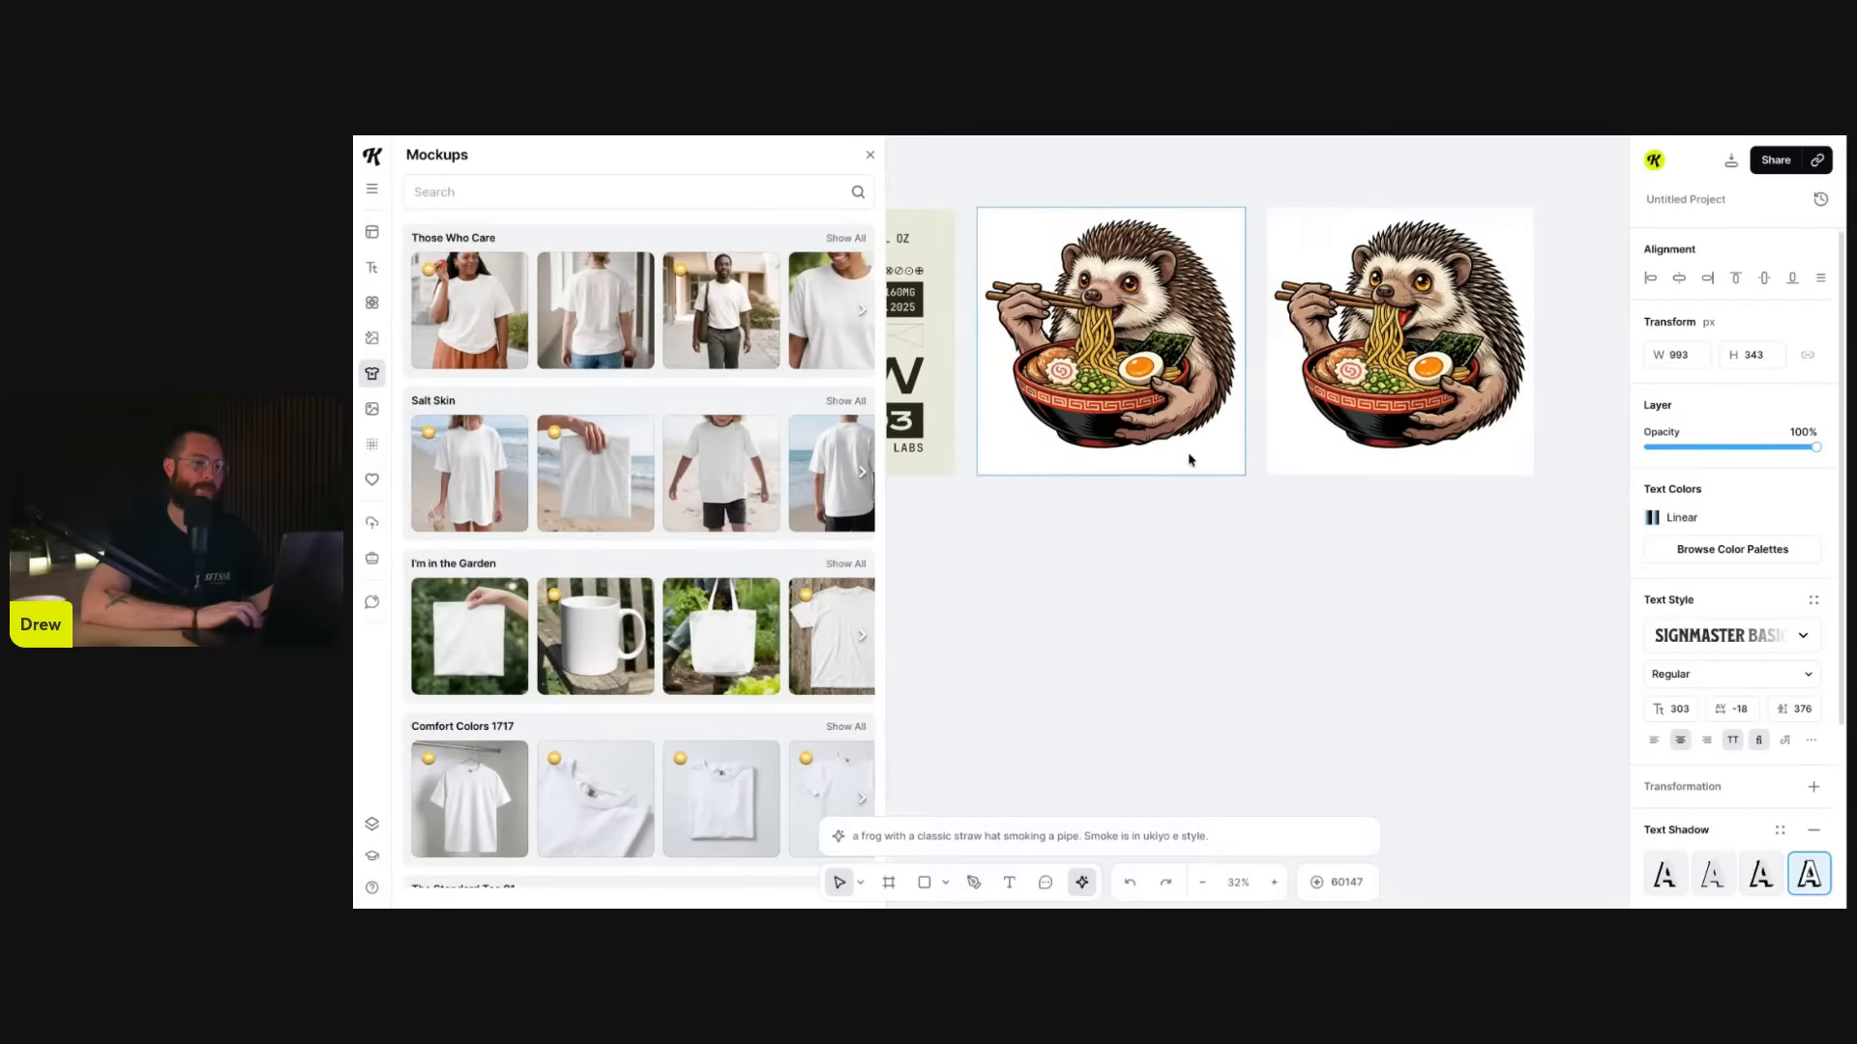
{"action": "scroll", "coordinate": [1150, 440], "scroll_direction": "up", "scroll_amount": 1}
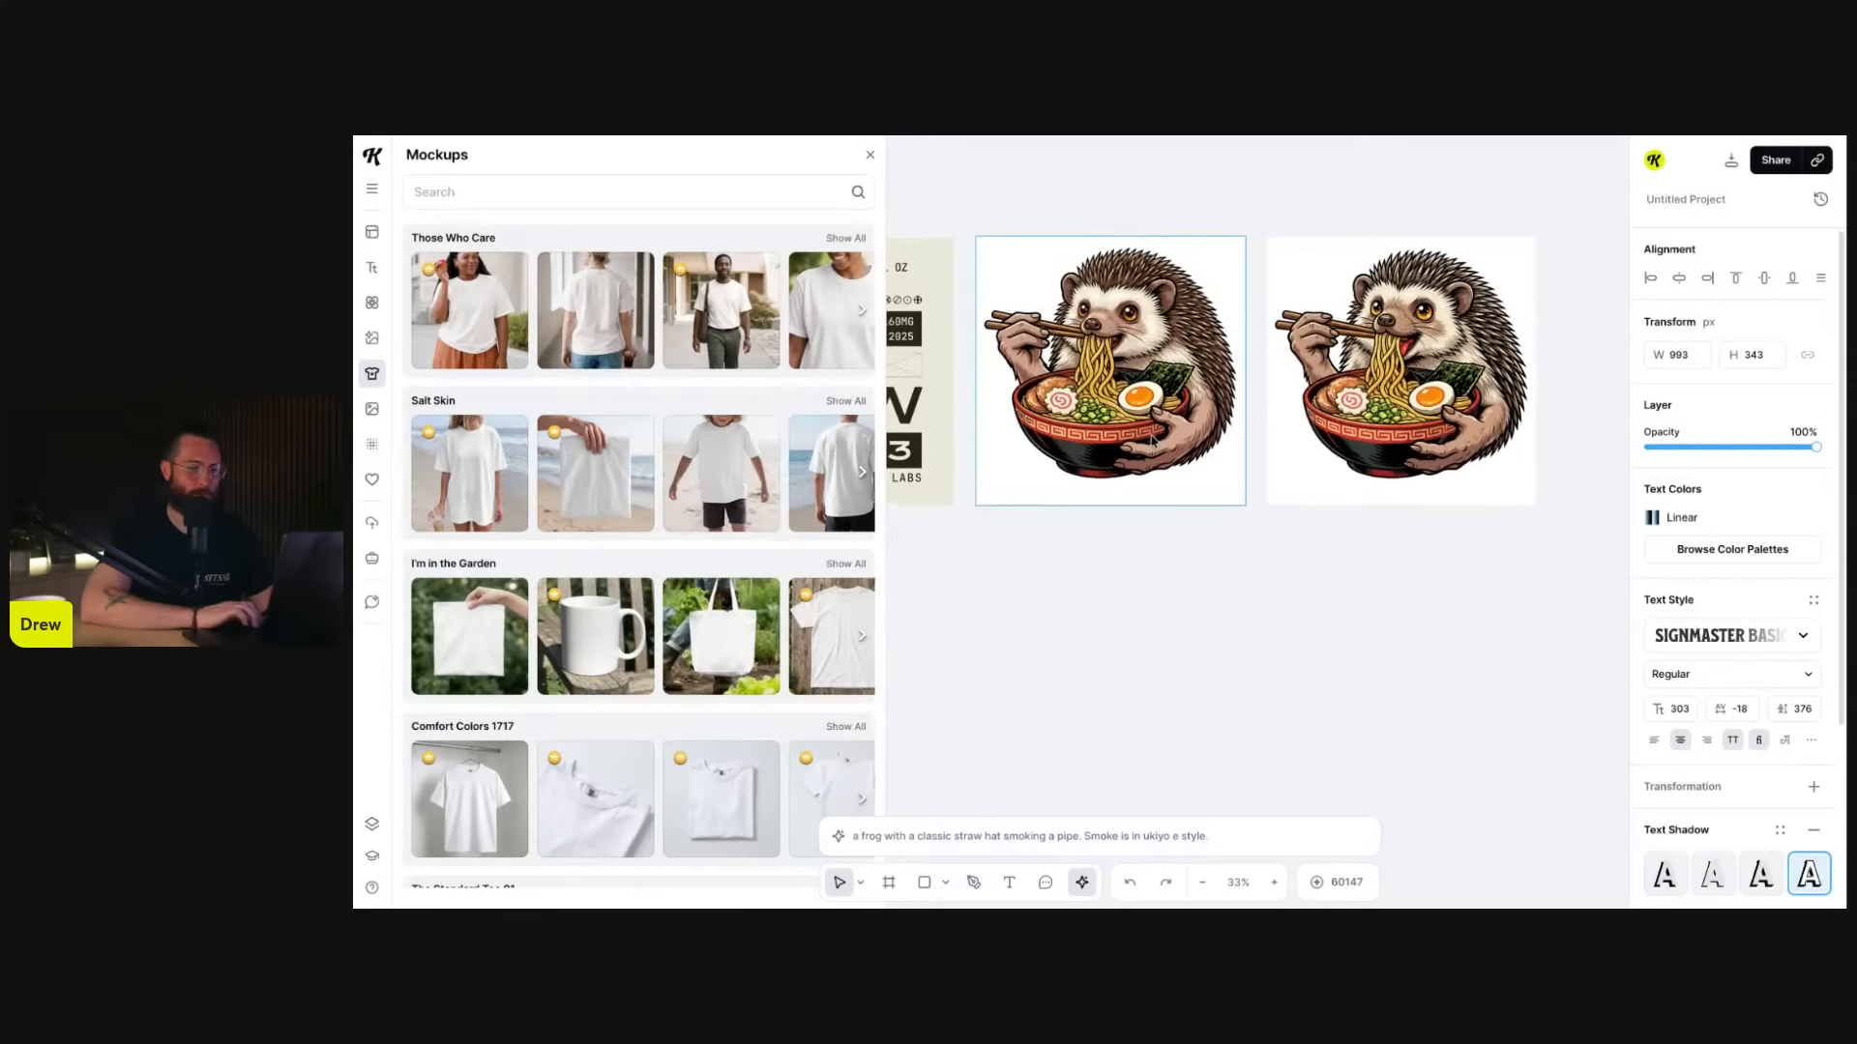
{"action": "scroll", "coordinate": [1246, 489], "scroll_direction": "left", "scroll_amount": 2}
{"action": "scroll", "coordinate": [1247, 488], "scroll_direction": "down", "scroll_amount": 1}
{"action": "scroll", "coordinate": [1225, 450], "scroll_direction": "down", "scroll_amount": 1}
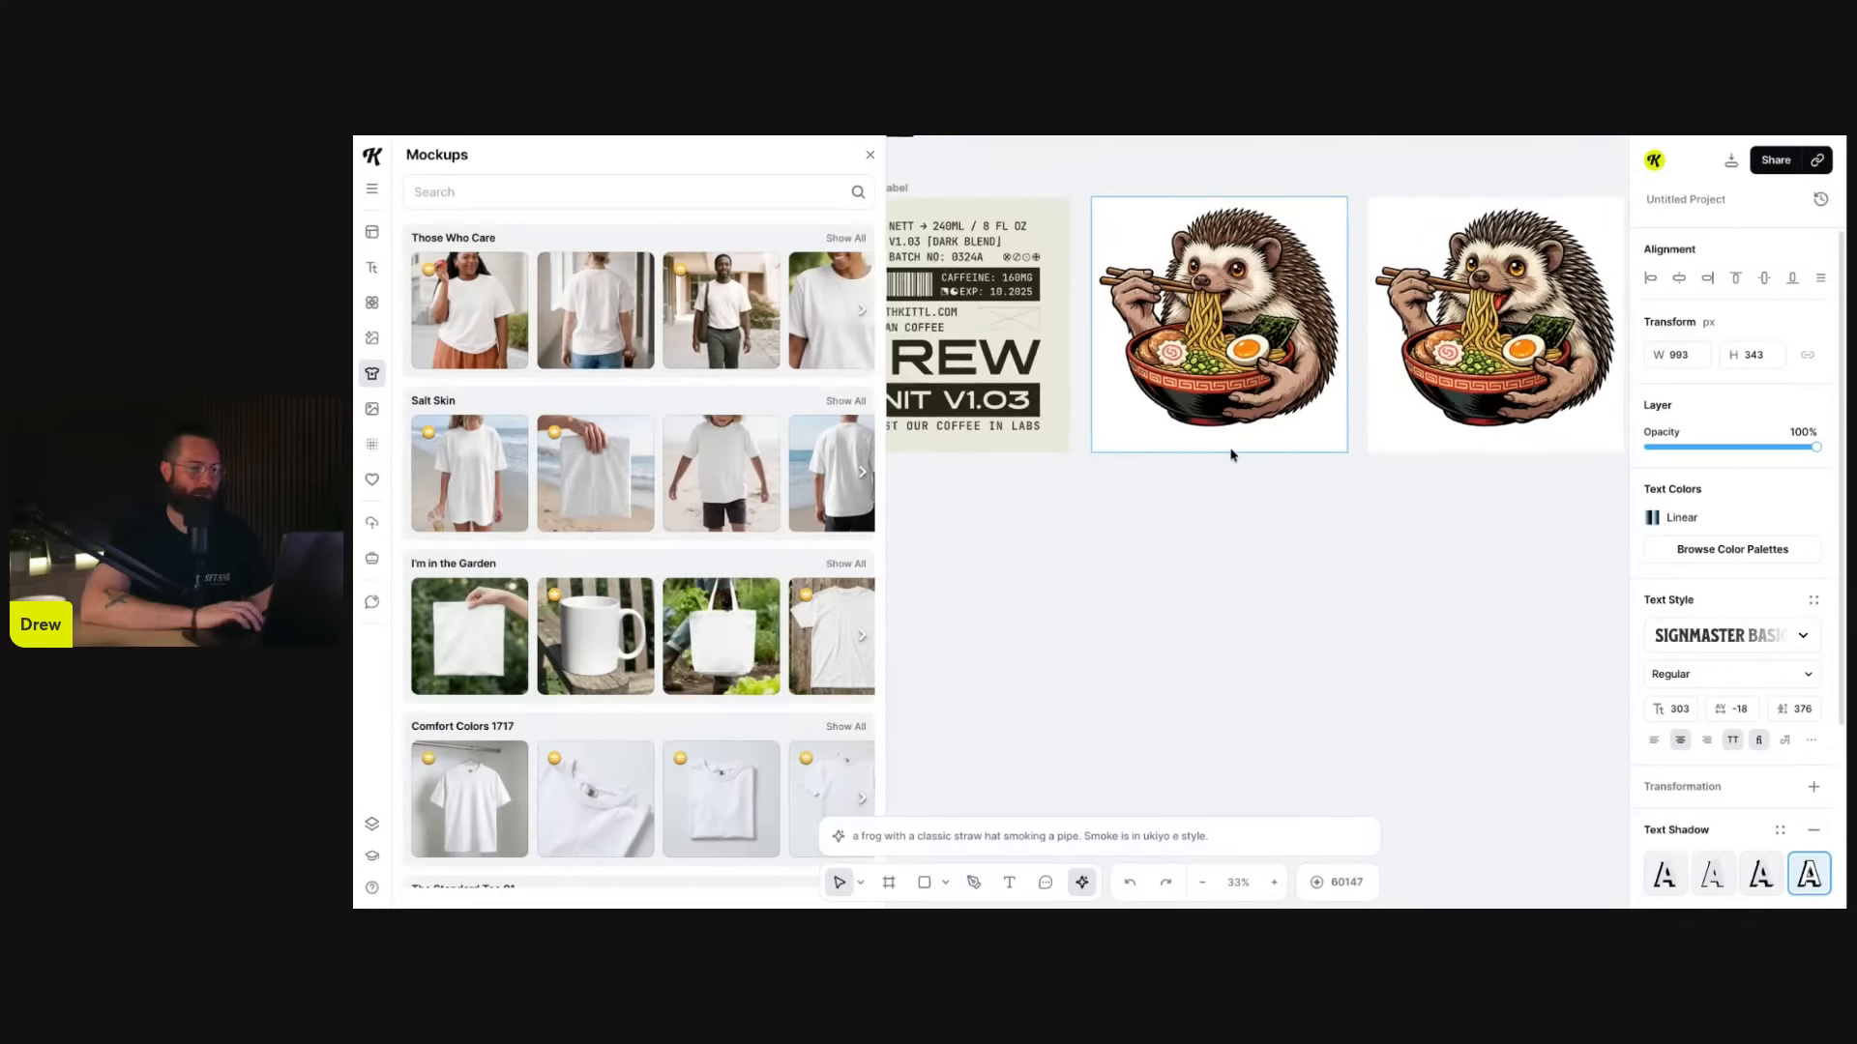
{"action": "scroll", "coordinate": [1230, 451], "scroll_direction": "up", "scroll_amount": 1}
{"action": "scroll", "coordinate": [1230, 452], "scroll_direction": "right", "scroll_amount": 1}
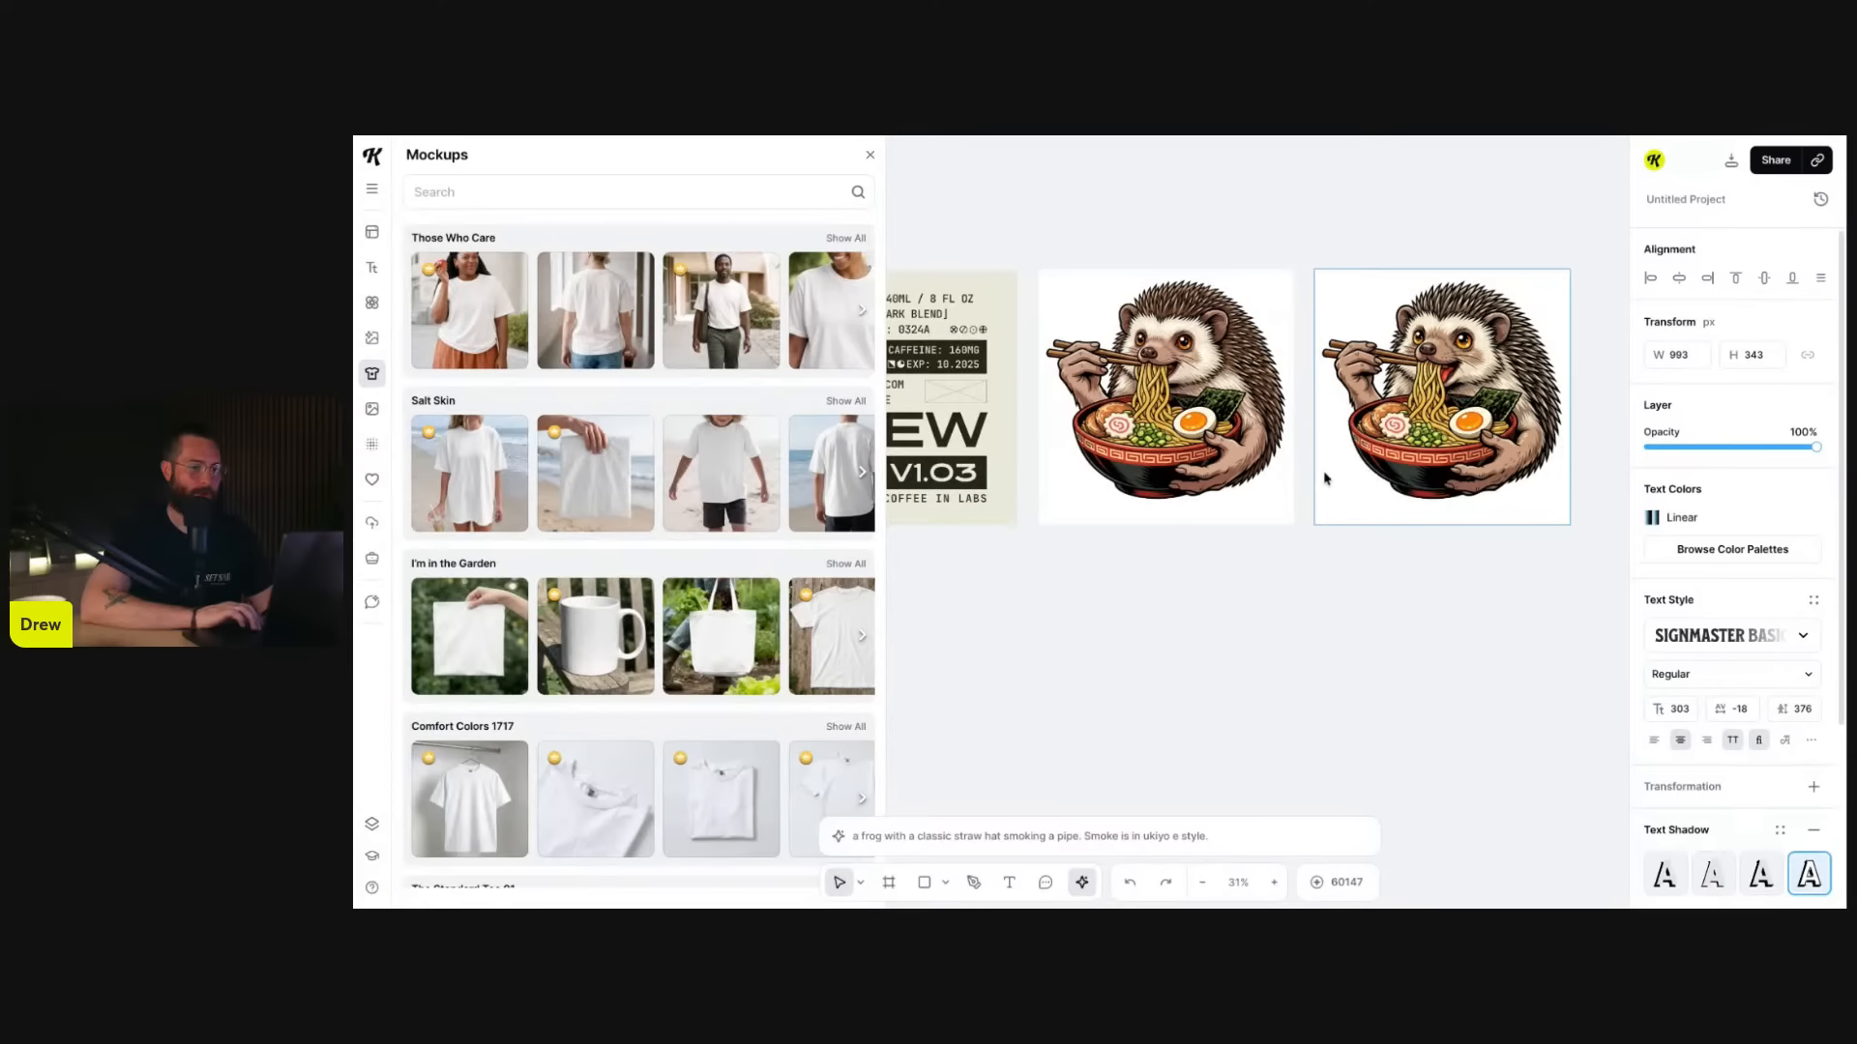
{"action": "scroll", "coordinate": [1419, 456], "scroll_direction": "down", "scroll_amount": 5}
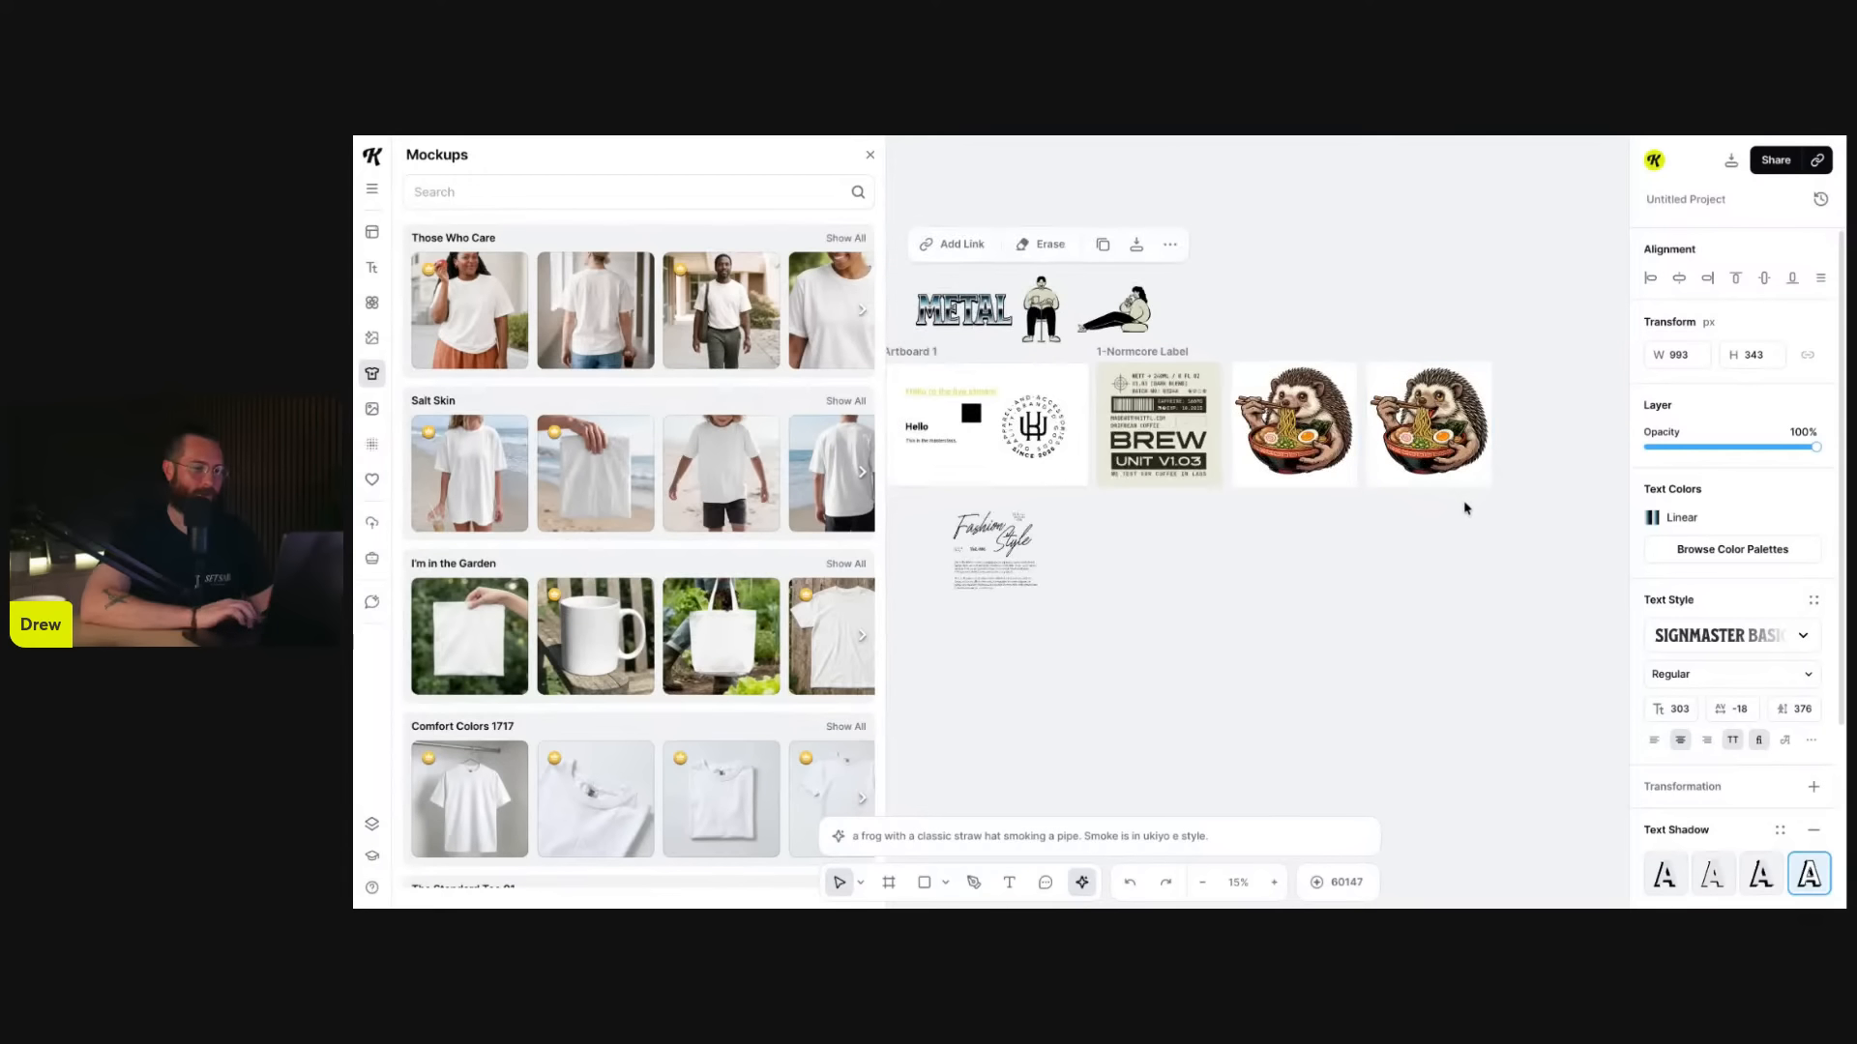
{"action": "left_click_drag", "start_coordinate": [1463, 506], "coordinate": [1331, 473]}
{"action": "scroll", "coordinate": [1395, 467], "scroll_direction": "up", "scroll_amount": 5}
{"action": "scroll", "coordinate": [1396, 467], "scroll_direction": "up", "scroll_amount": 2}
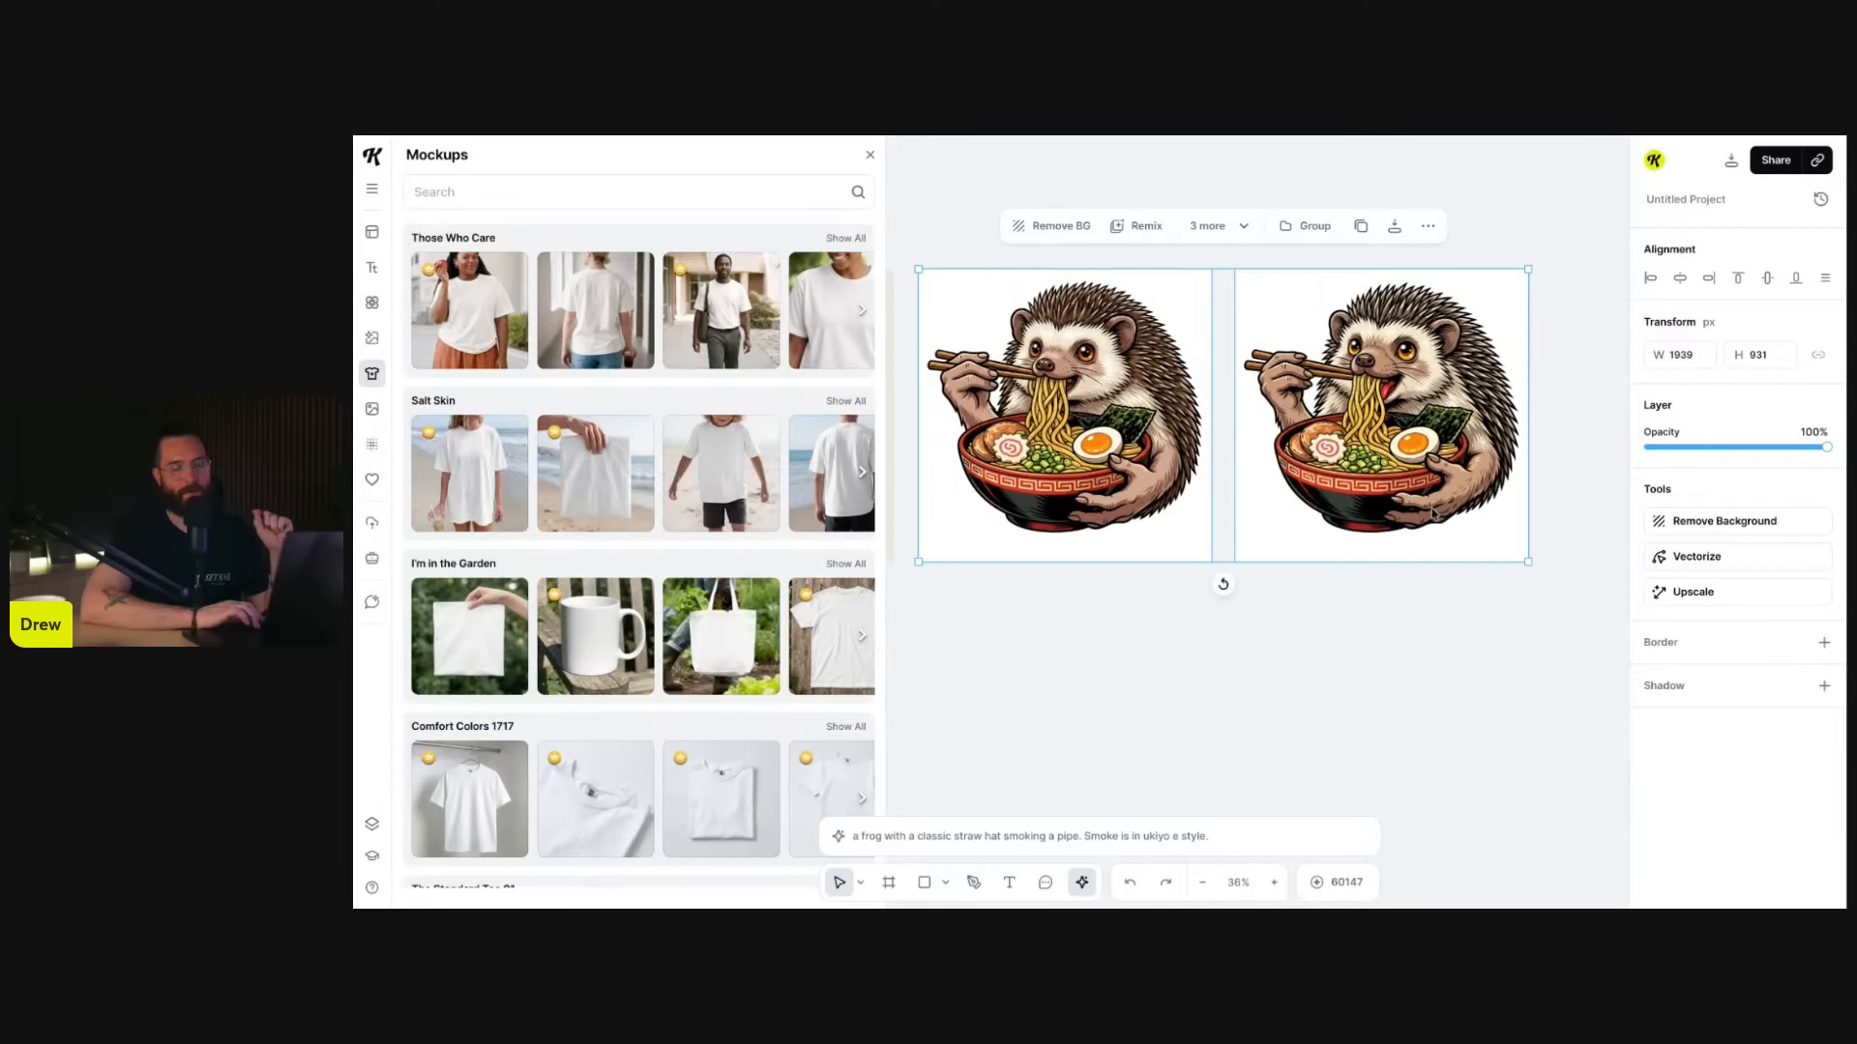
{"action": "scroll", "coordinate": [1484, 556], "scroll_direction": "left", "scroll_amount": 1}
{"action": "scroll", "coordinate": [1486, 557], "scroll_direction": "down", "scroll_amount": 1}
{"action": "scroll", "coordinate": [1486, 557], "scroll_direction": "up", "scroll_amount": 1}
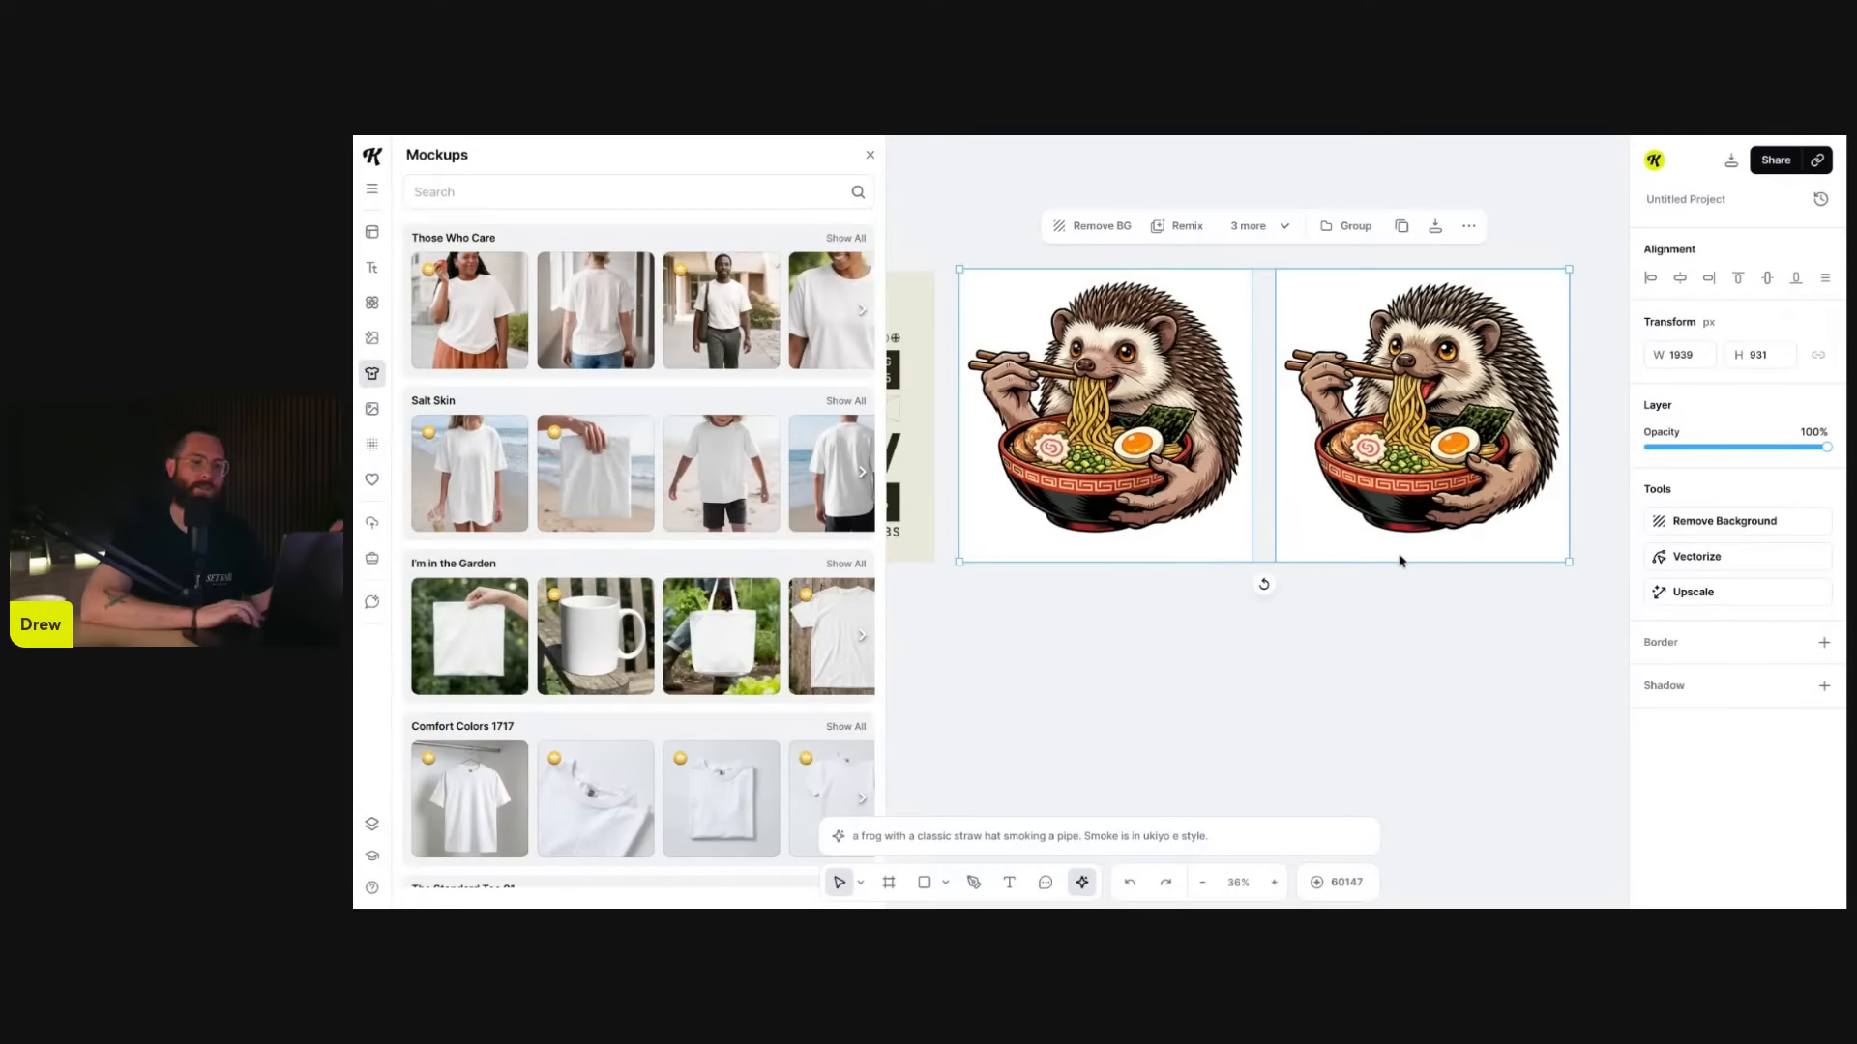
{"action": "scroll", "coordinate": [1373, 462], "scroll_direction": "up", "scroll_amount": 3}
{"action": "scroll", "coordinate": [1372, 461], "scroll_direction": "down", "scroll_amount": 5}
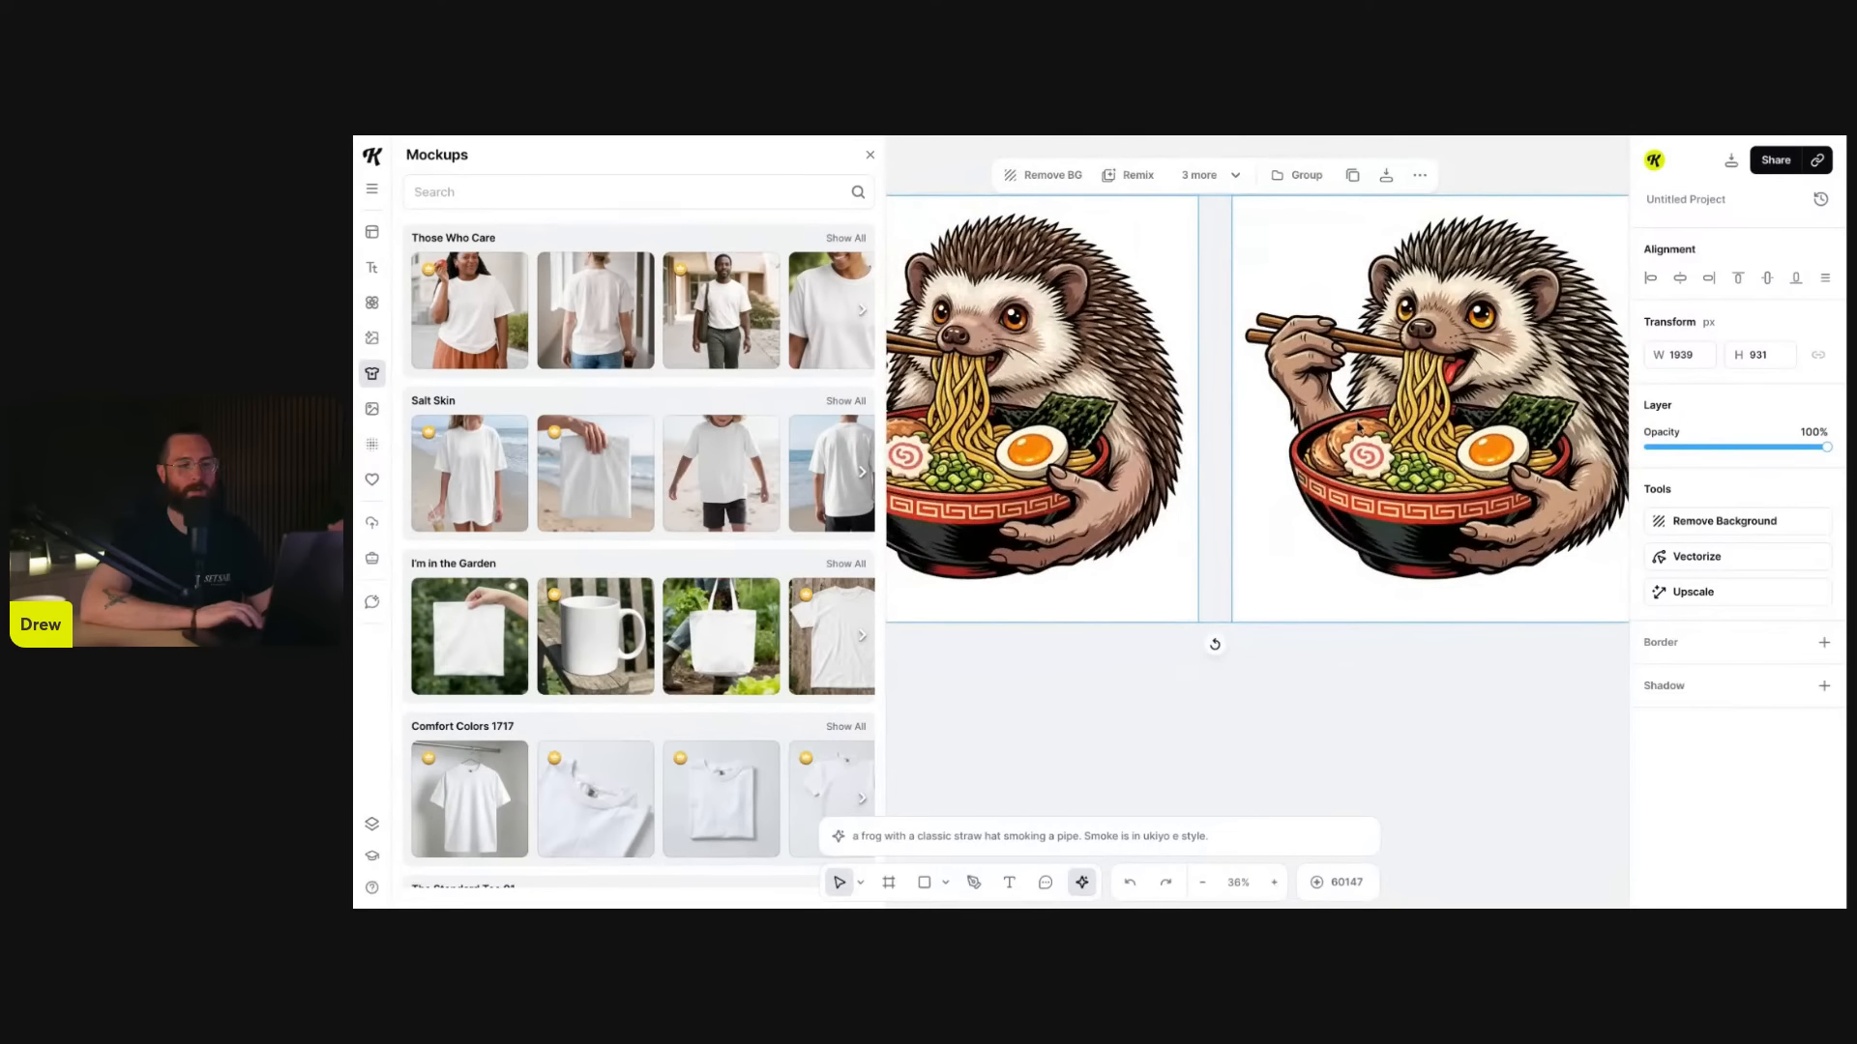
- Delete the left hedgehog image, scale the remaining one to about 774 px square and place it above the coffee label
{"action": "left_click", "coordinate": [1196, 455]}
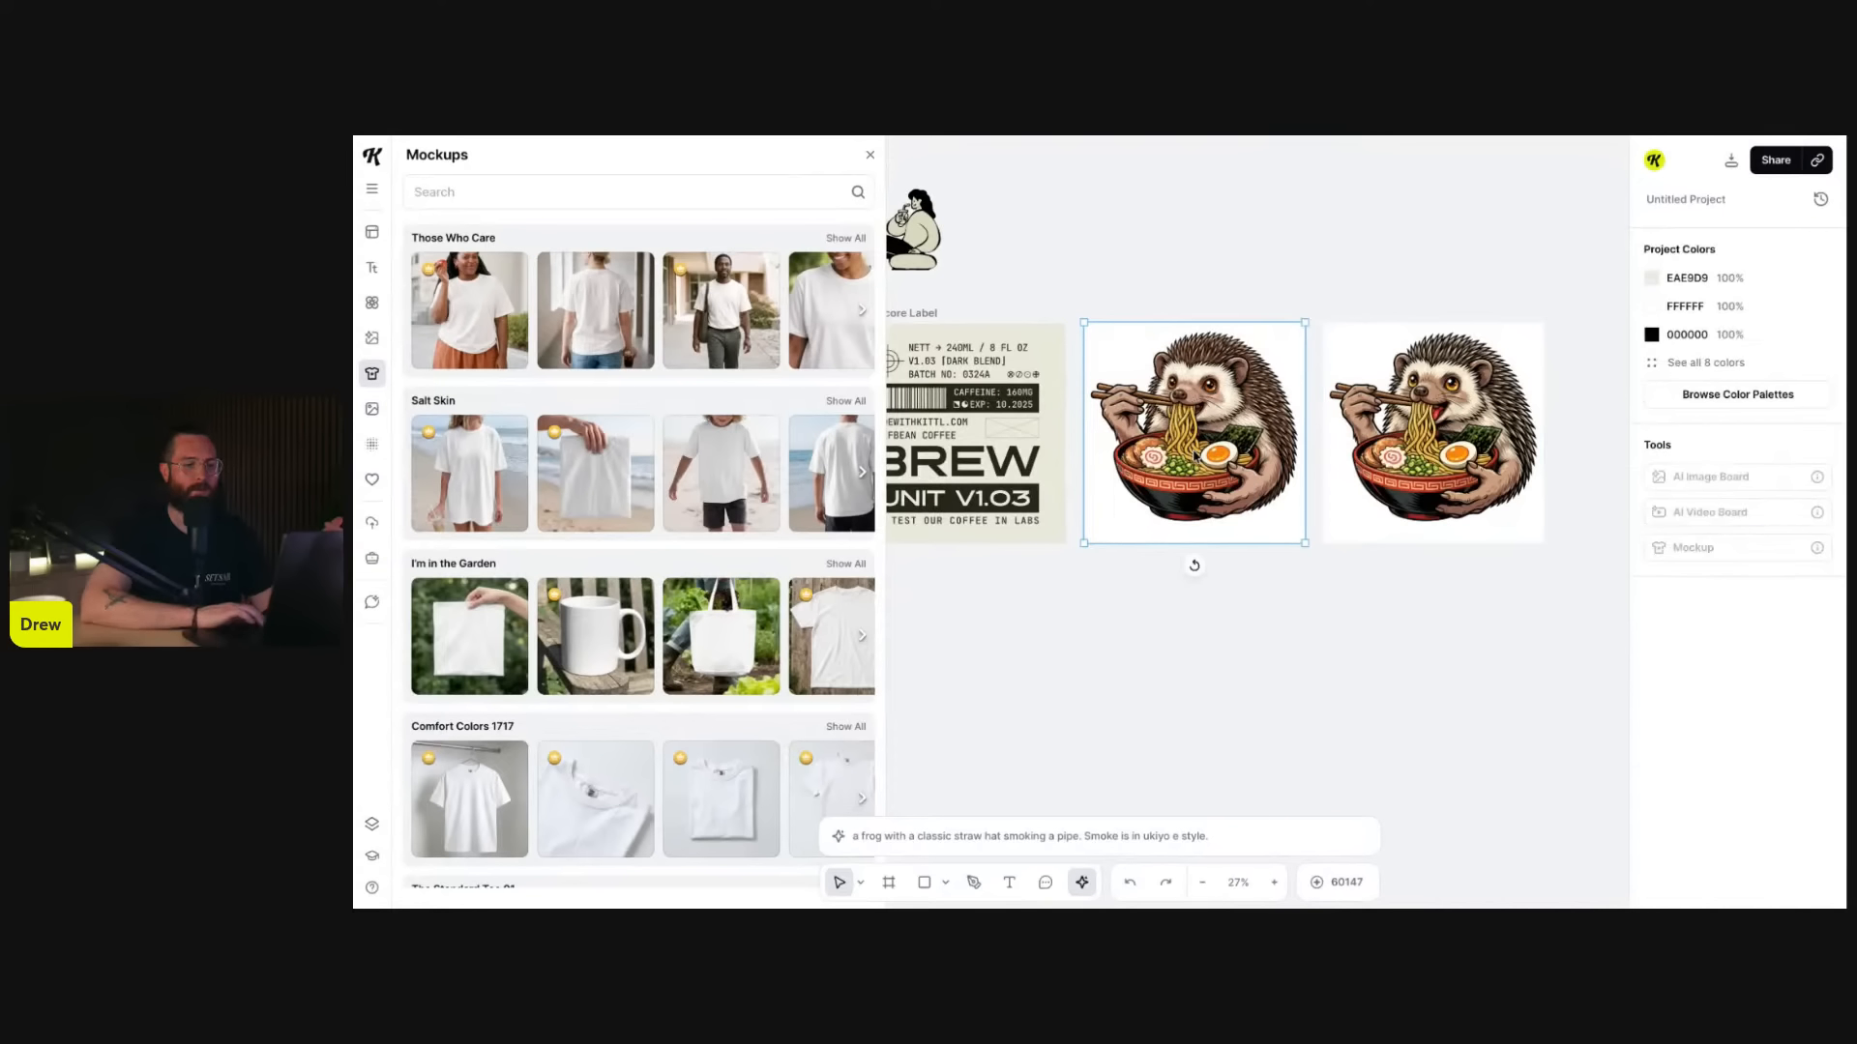
{"action": "key", "text": "Delete"}
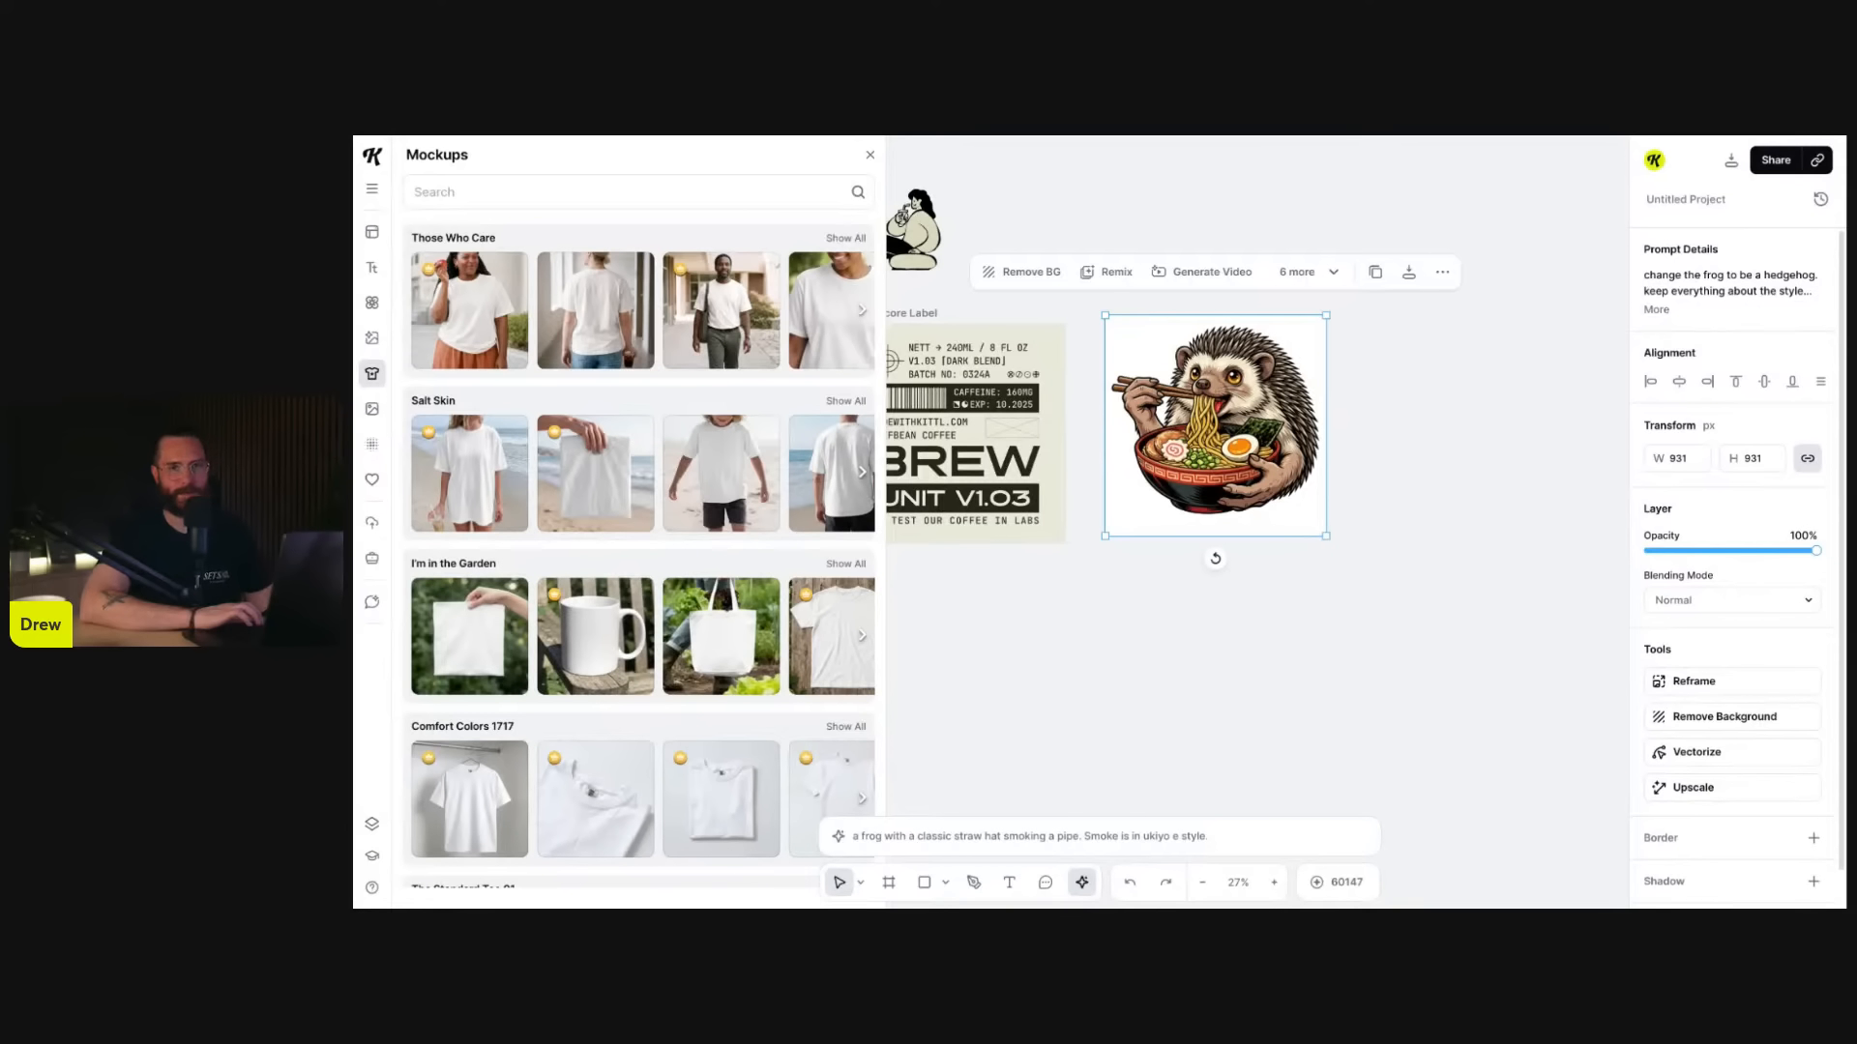
{"action": "left_click_drag", "start_coordinate": [1326, 535], "coordinate": [1289, 499]}
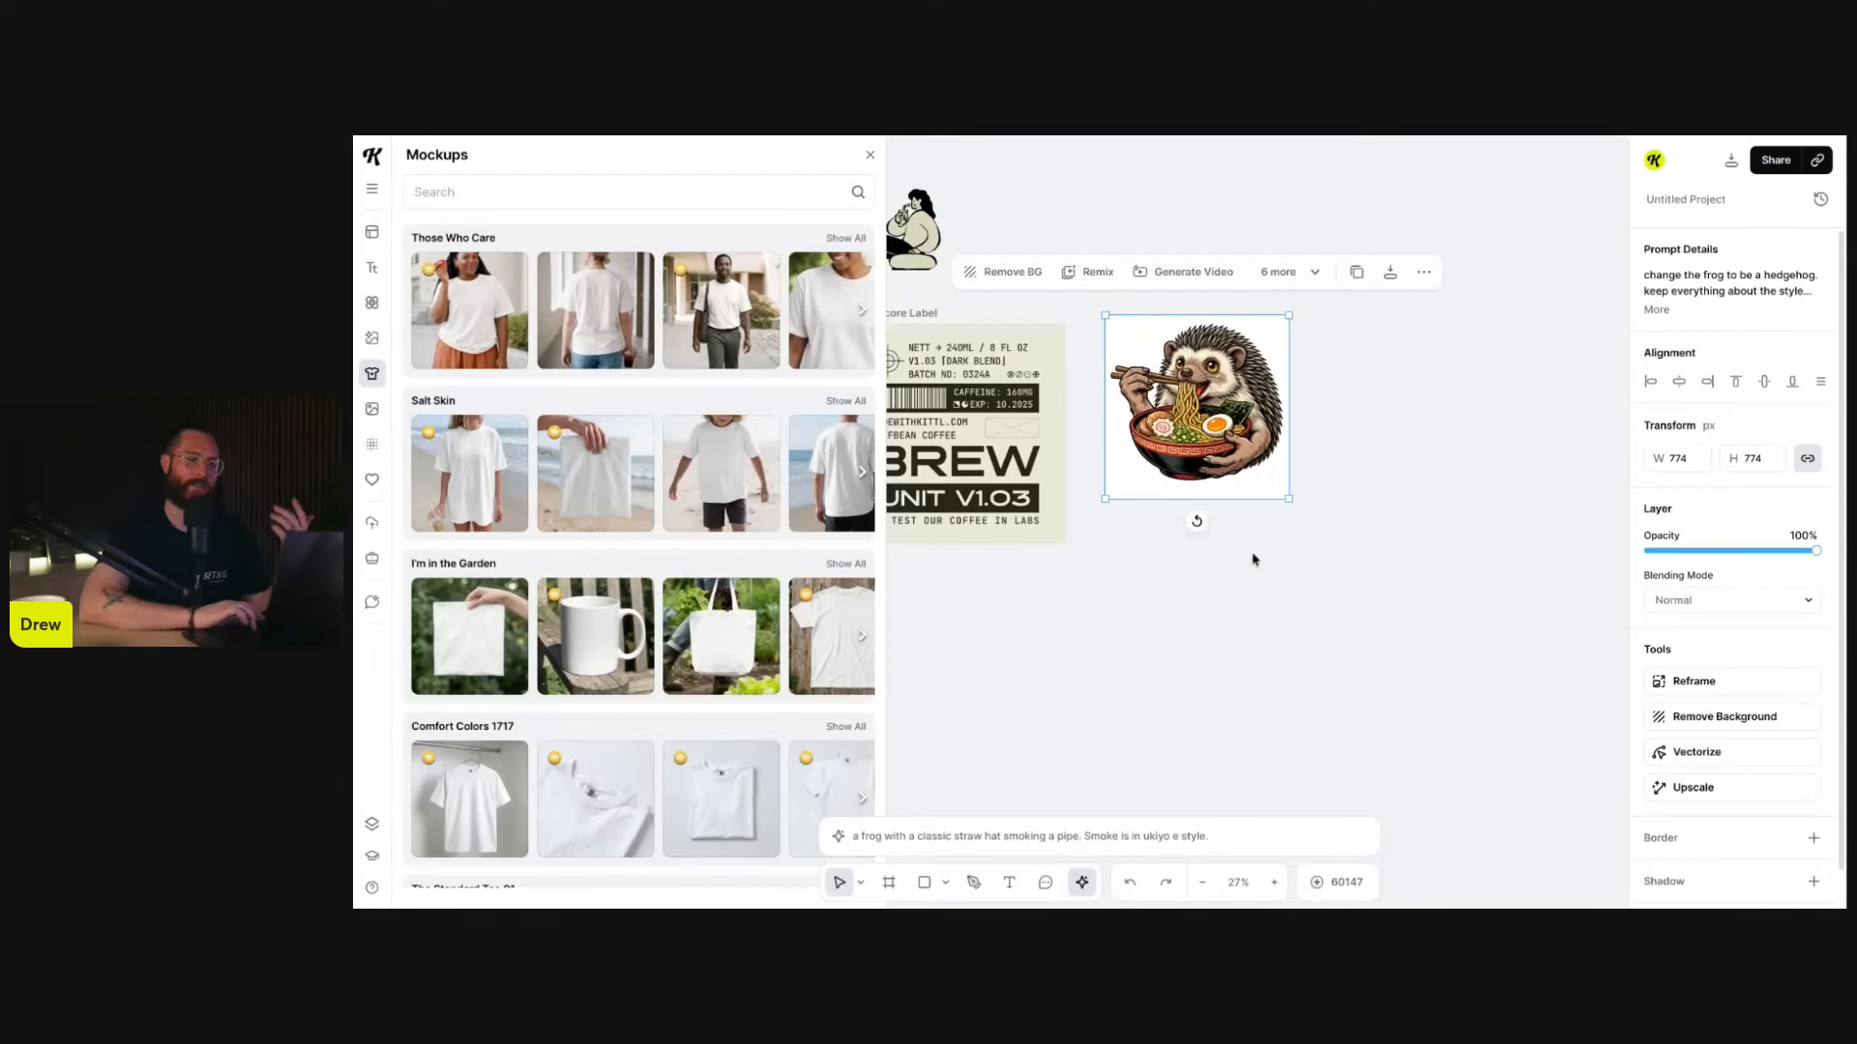
{"action": "left_click_drag", "start_coordinate": [1259, 481], "coordinate": [1245, 330]}
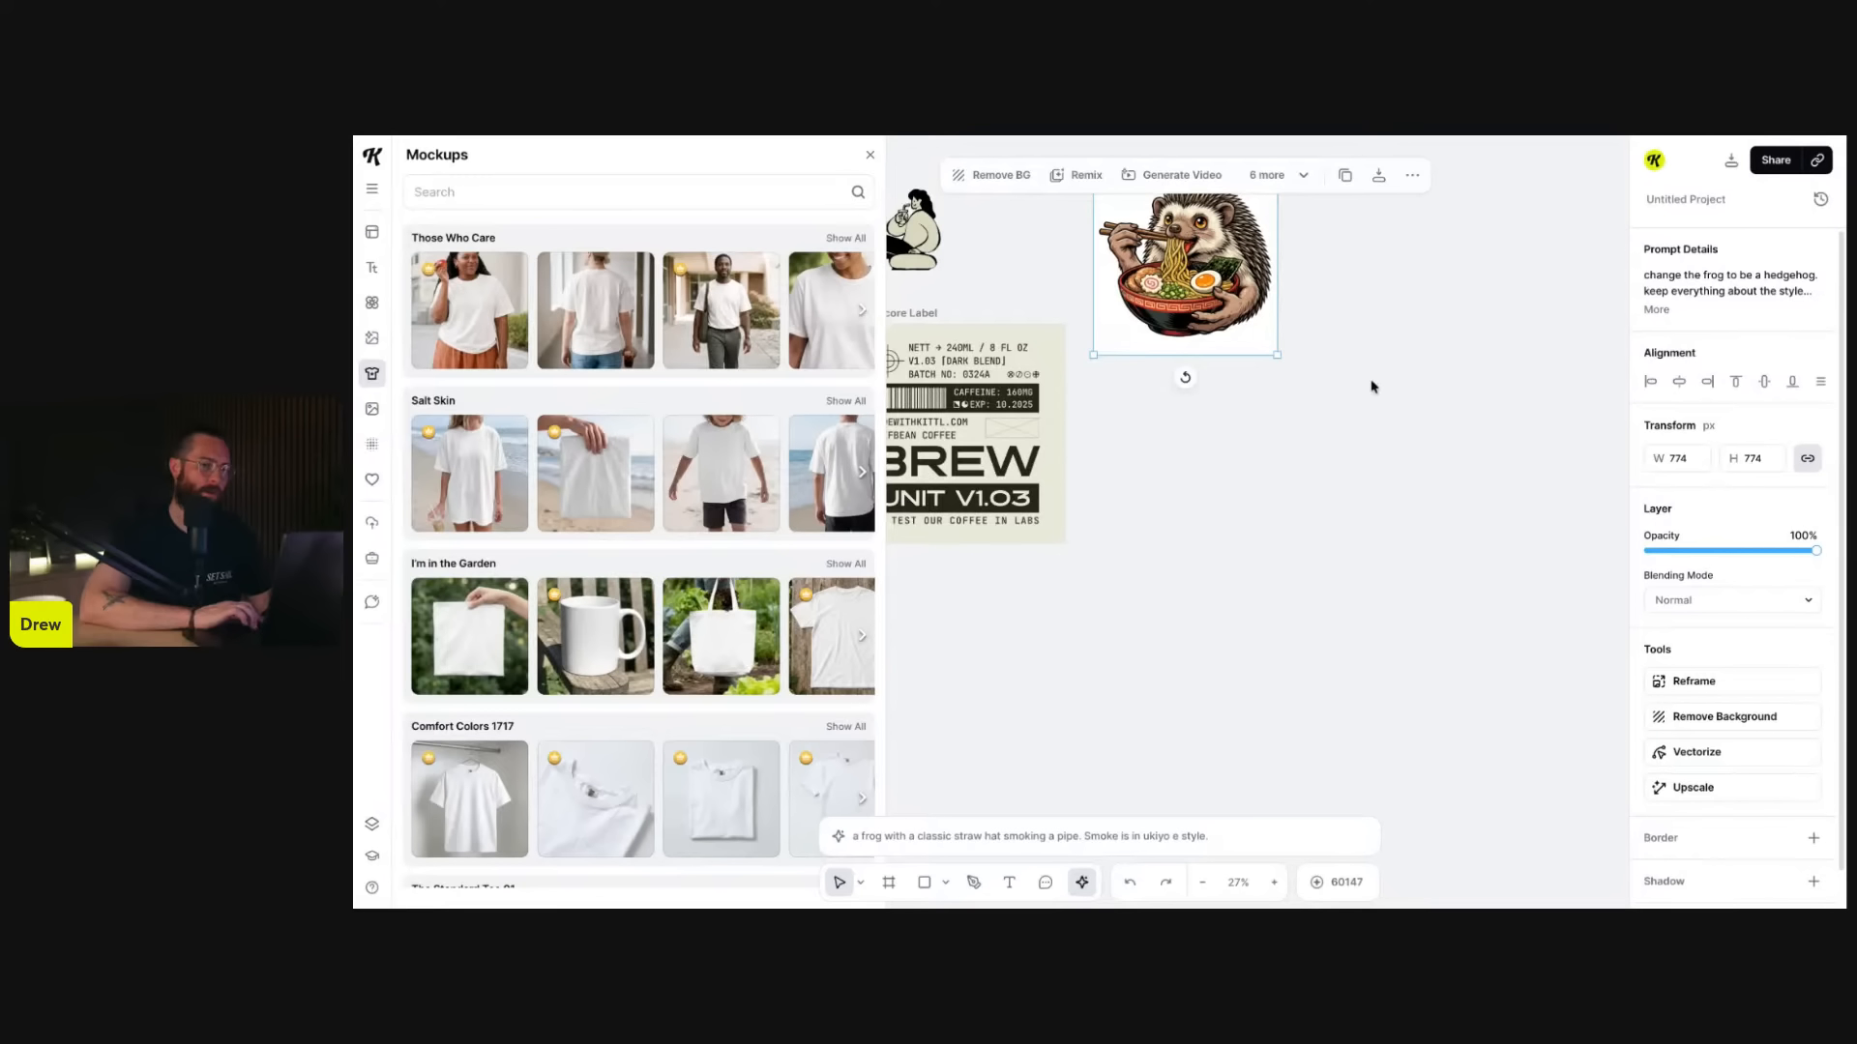
- Remove the white background from the remaining hedgehog image
{"action": "scroll", "coordinate": [1191, 305], "scroll_direction": "up", "scroll_amount": 1}
{"action": "scroll", "coordinate": [1284, 309], "scroll_direction": "up", "scroll_amount": 5}
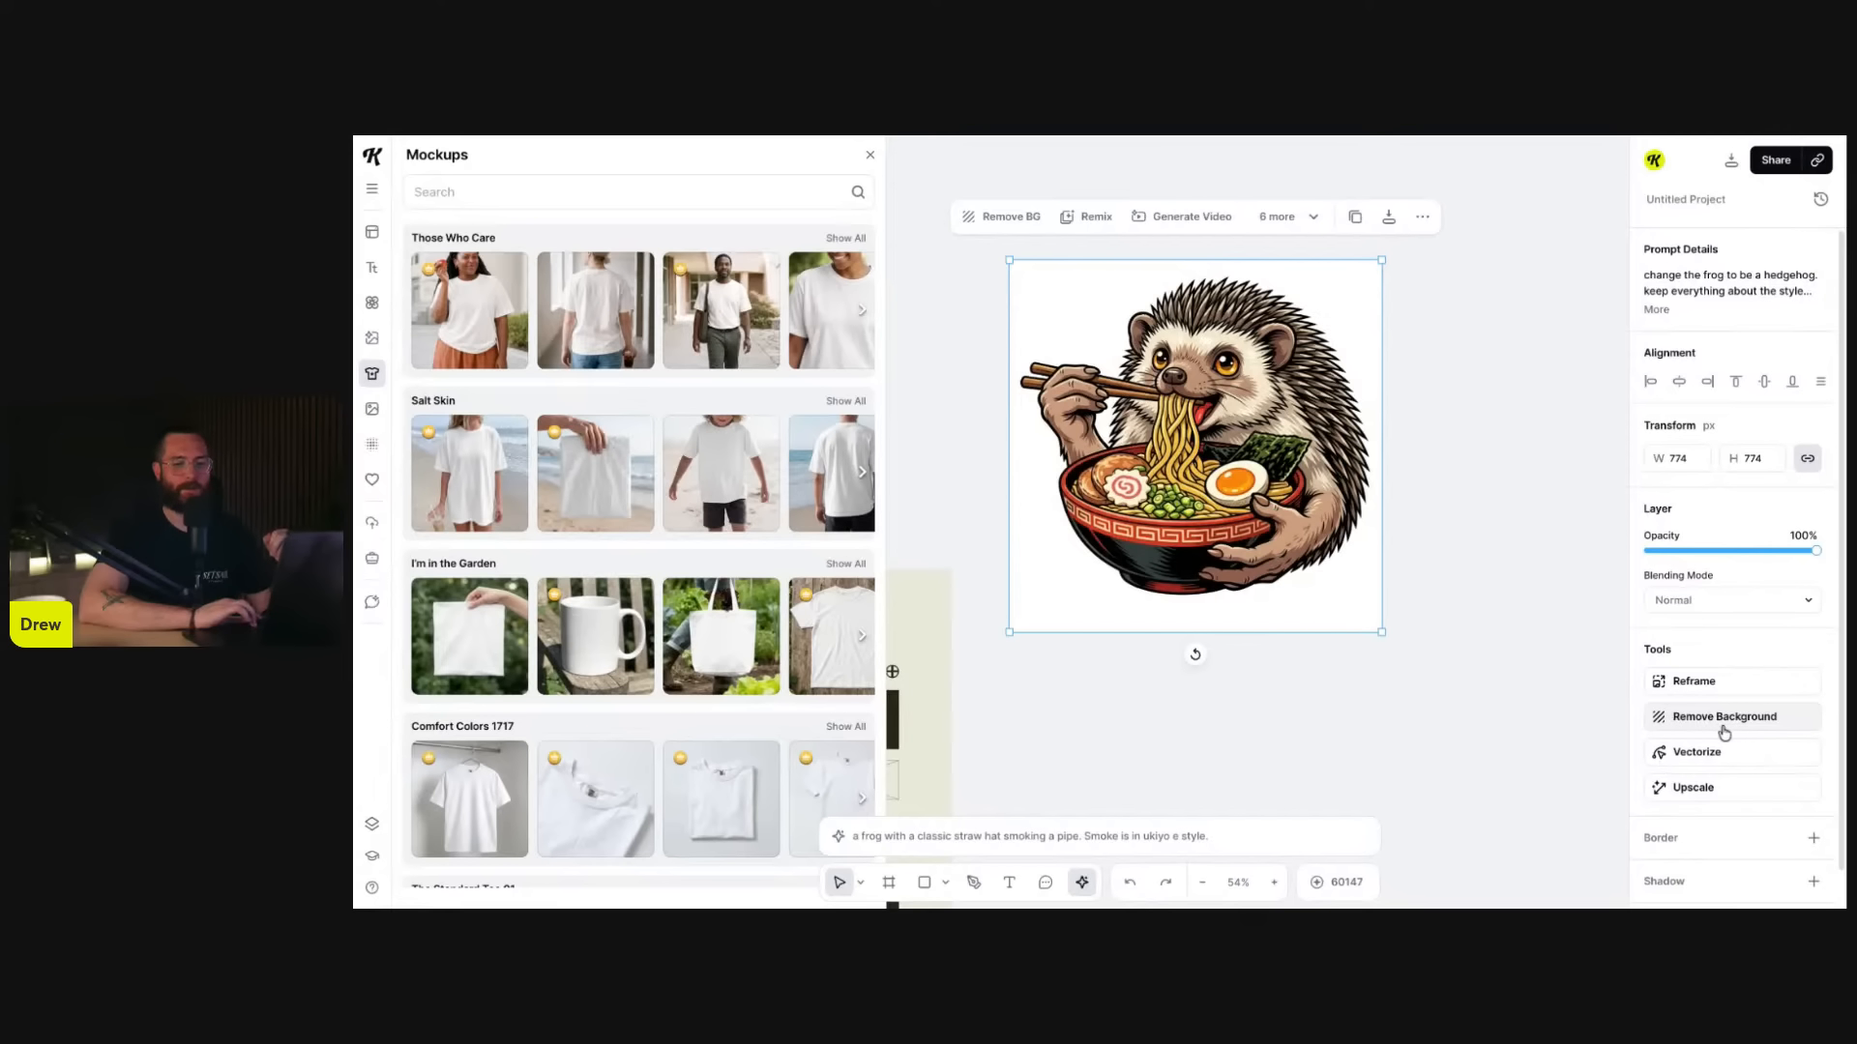
{"action": "left_click", "coordinate": [1001, 226]}
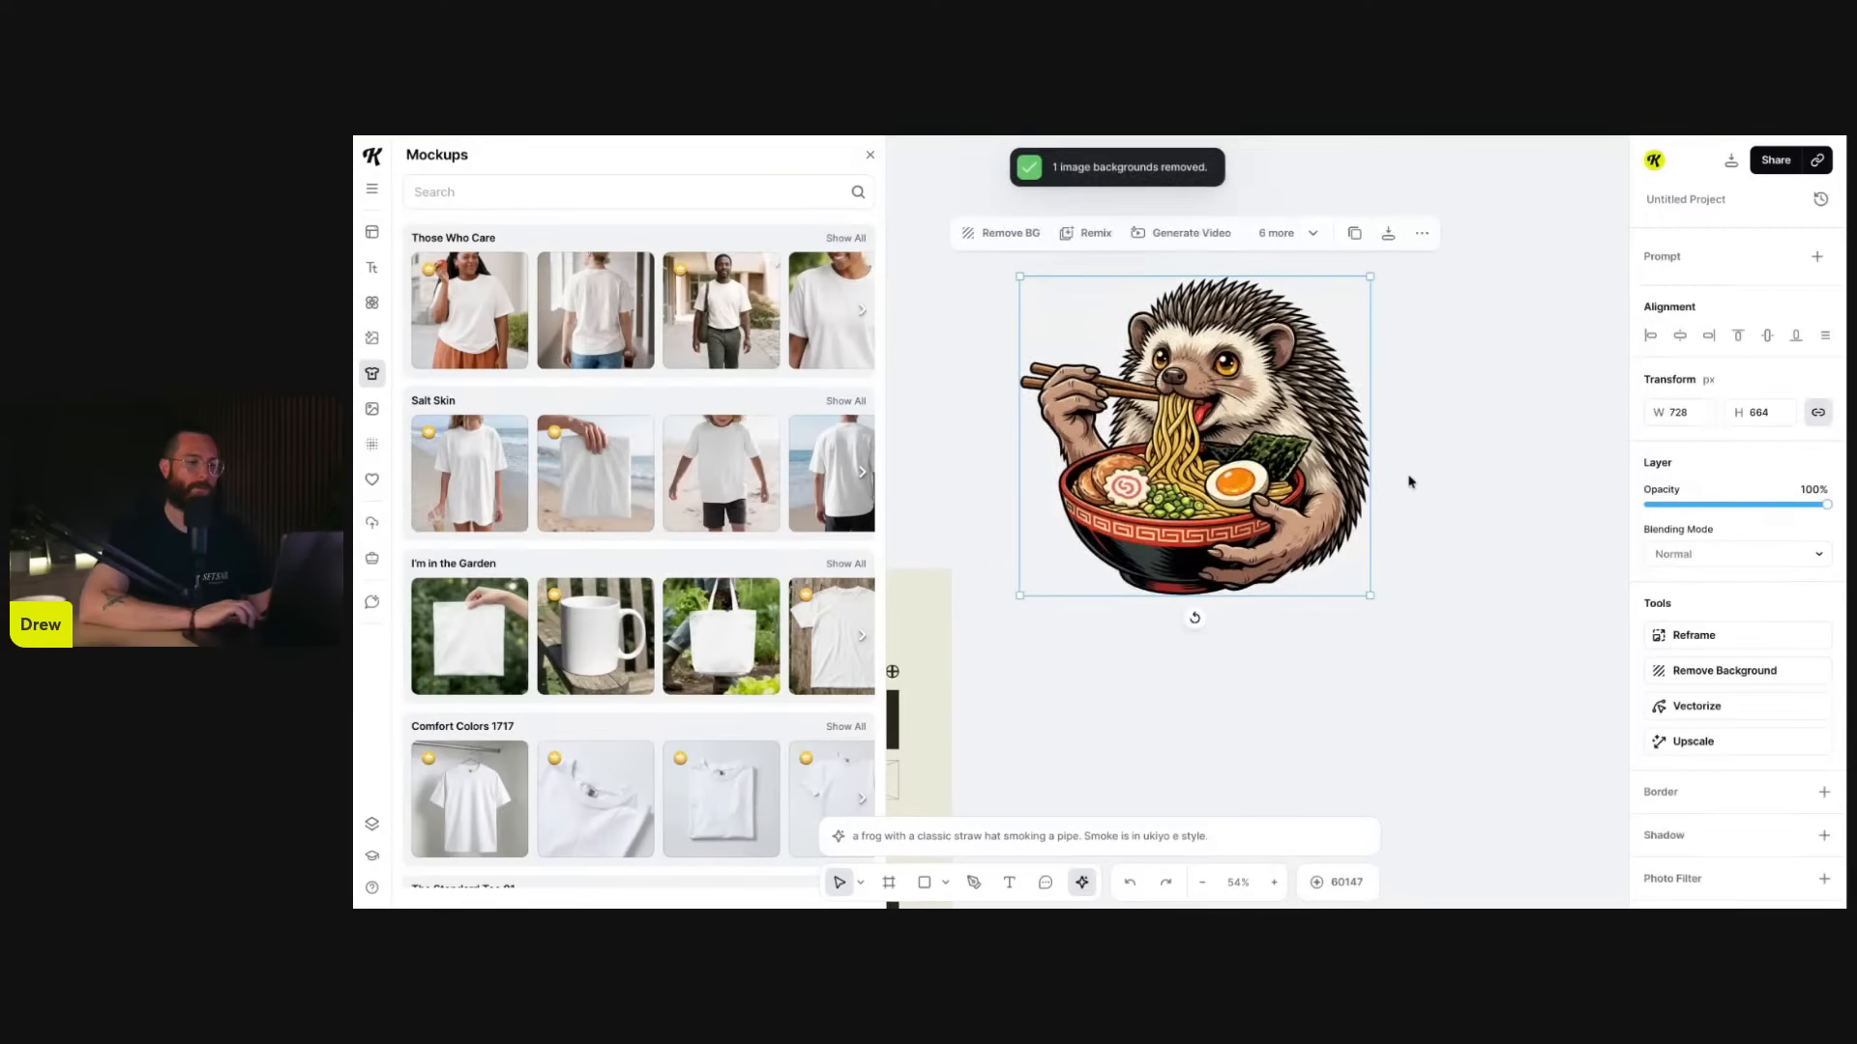
- Shrink the hedgehog cutout to about 406 × 370 px and place it beside the reclining woman illustration
{"action": "left_click_drag", "start_coordinate": [1371, 589], "coordinate": [1215, 449]}
{"action": "scroll", "coordinate": [1215, 448], "scroll_direction": "left", "scroll_amount": 2}
{"action": "left_click_drag", "start_coordinate": [1389, 479], "coordinate": [1148, 492]}
{"action": "scroll", "coordinate": [1147, 494], "scroll_direction": "left", "scroll_amount": 1}
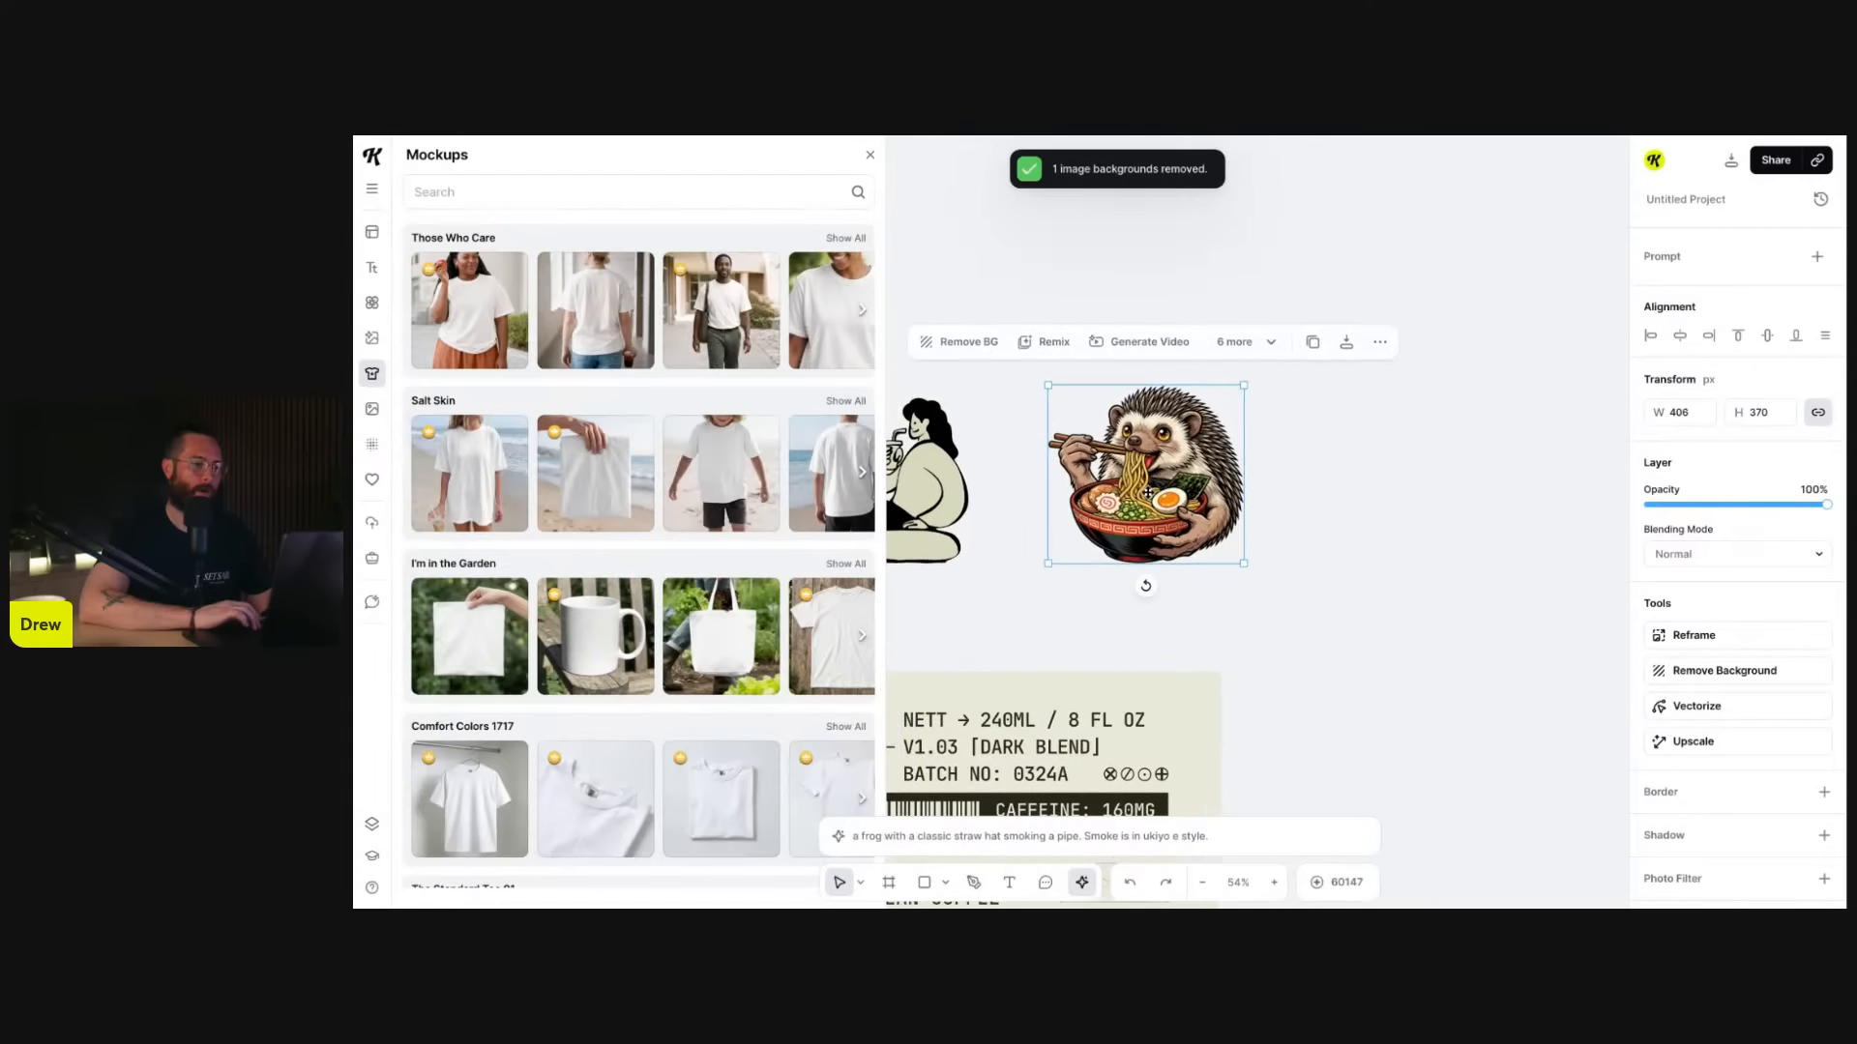
- Search the mockup library for "coffee" and browse the matching mockups
{"action": "scroll", "coordinate": [1147, 493], "scroll_direction": "down", "scroll_amount": 2}
{"action": "scroll", "coordinate": [1148, 493], "scroll_direction": "down", "scroll_amount": 2}
{"action": "scroll", "coordinate": [1137, 510], "scroll_direction": "down", "scroll_amount": 1}
{"action": "scroll", "coordinate": [1136, 510], "scroll_direction": "right", "scroll_amount": 1}
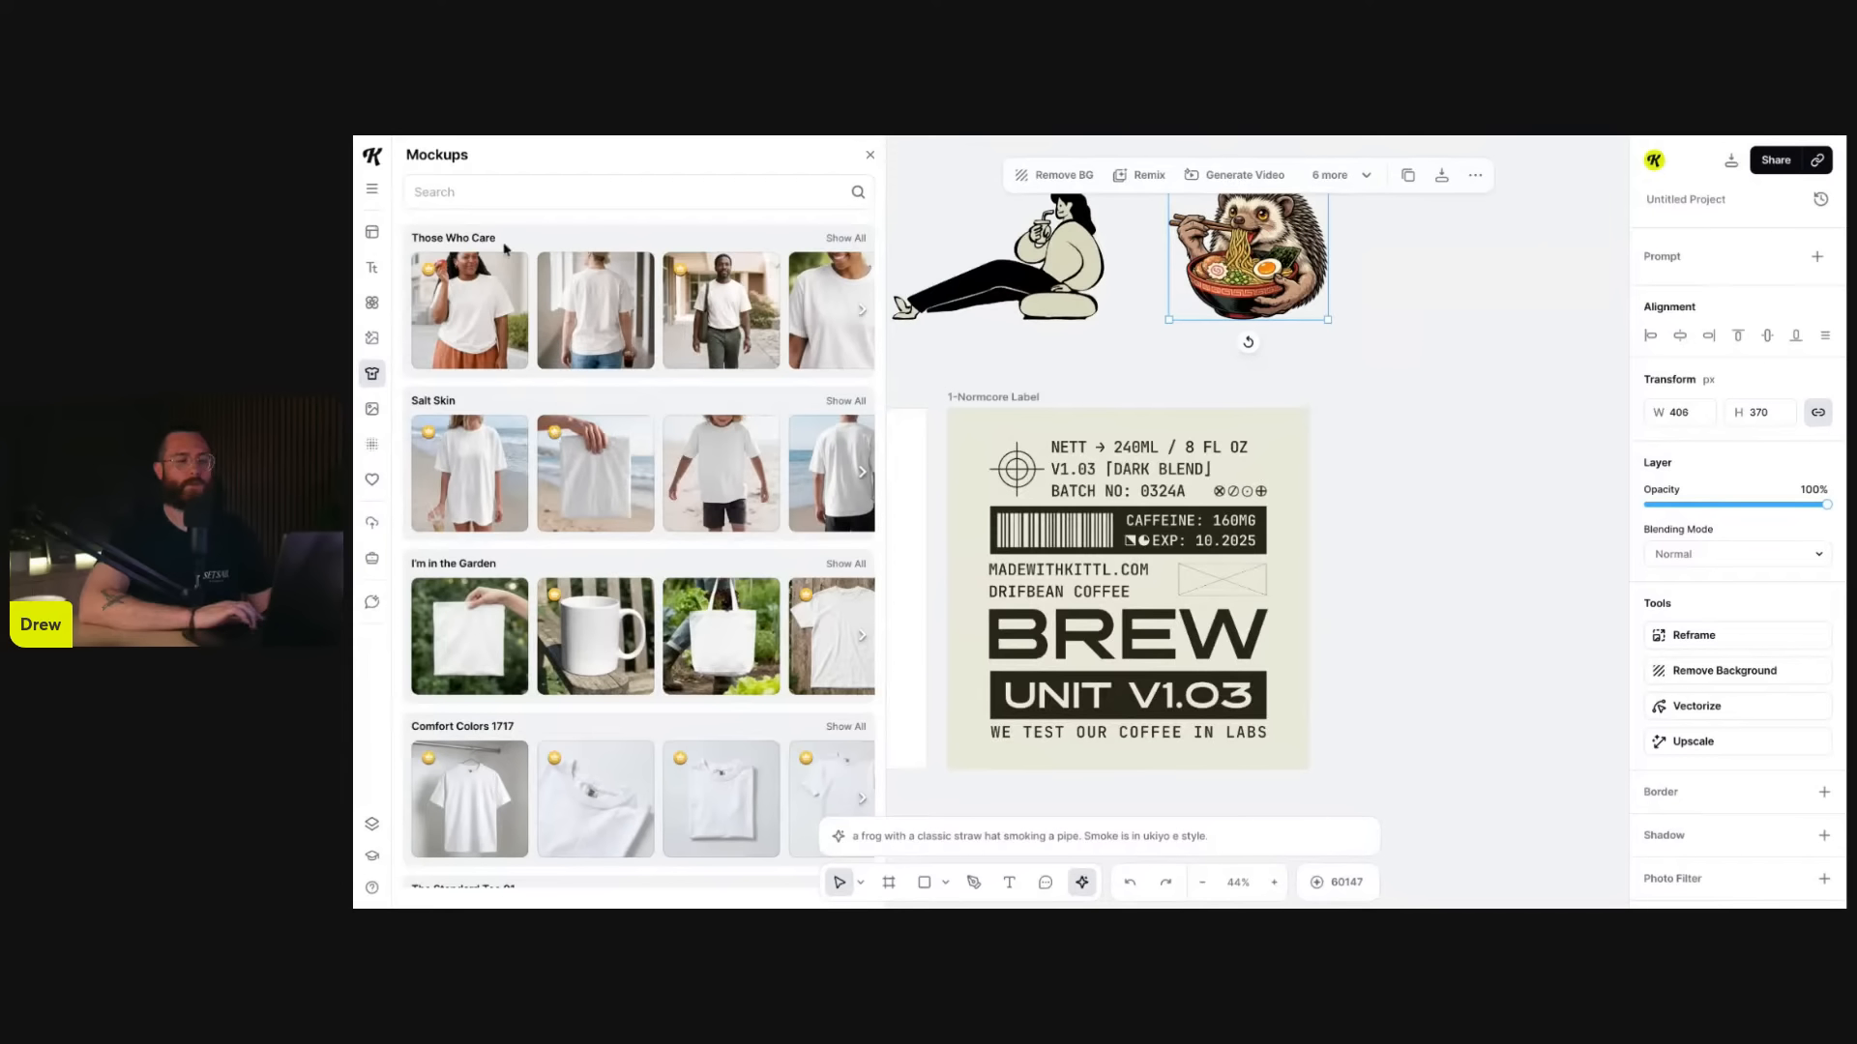
{"action": "left_click", "coordinate": [559, 192]}
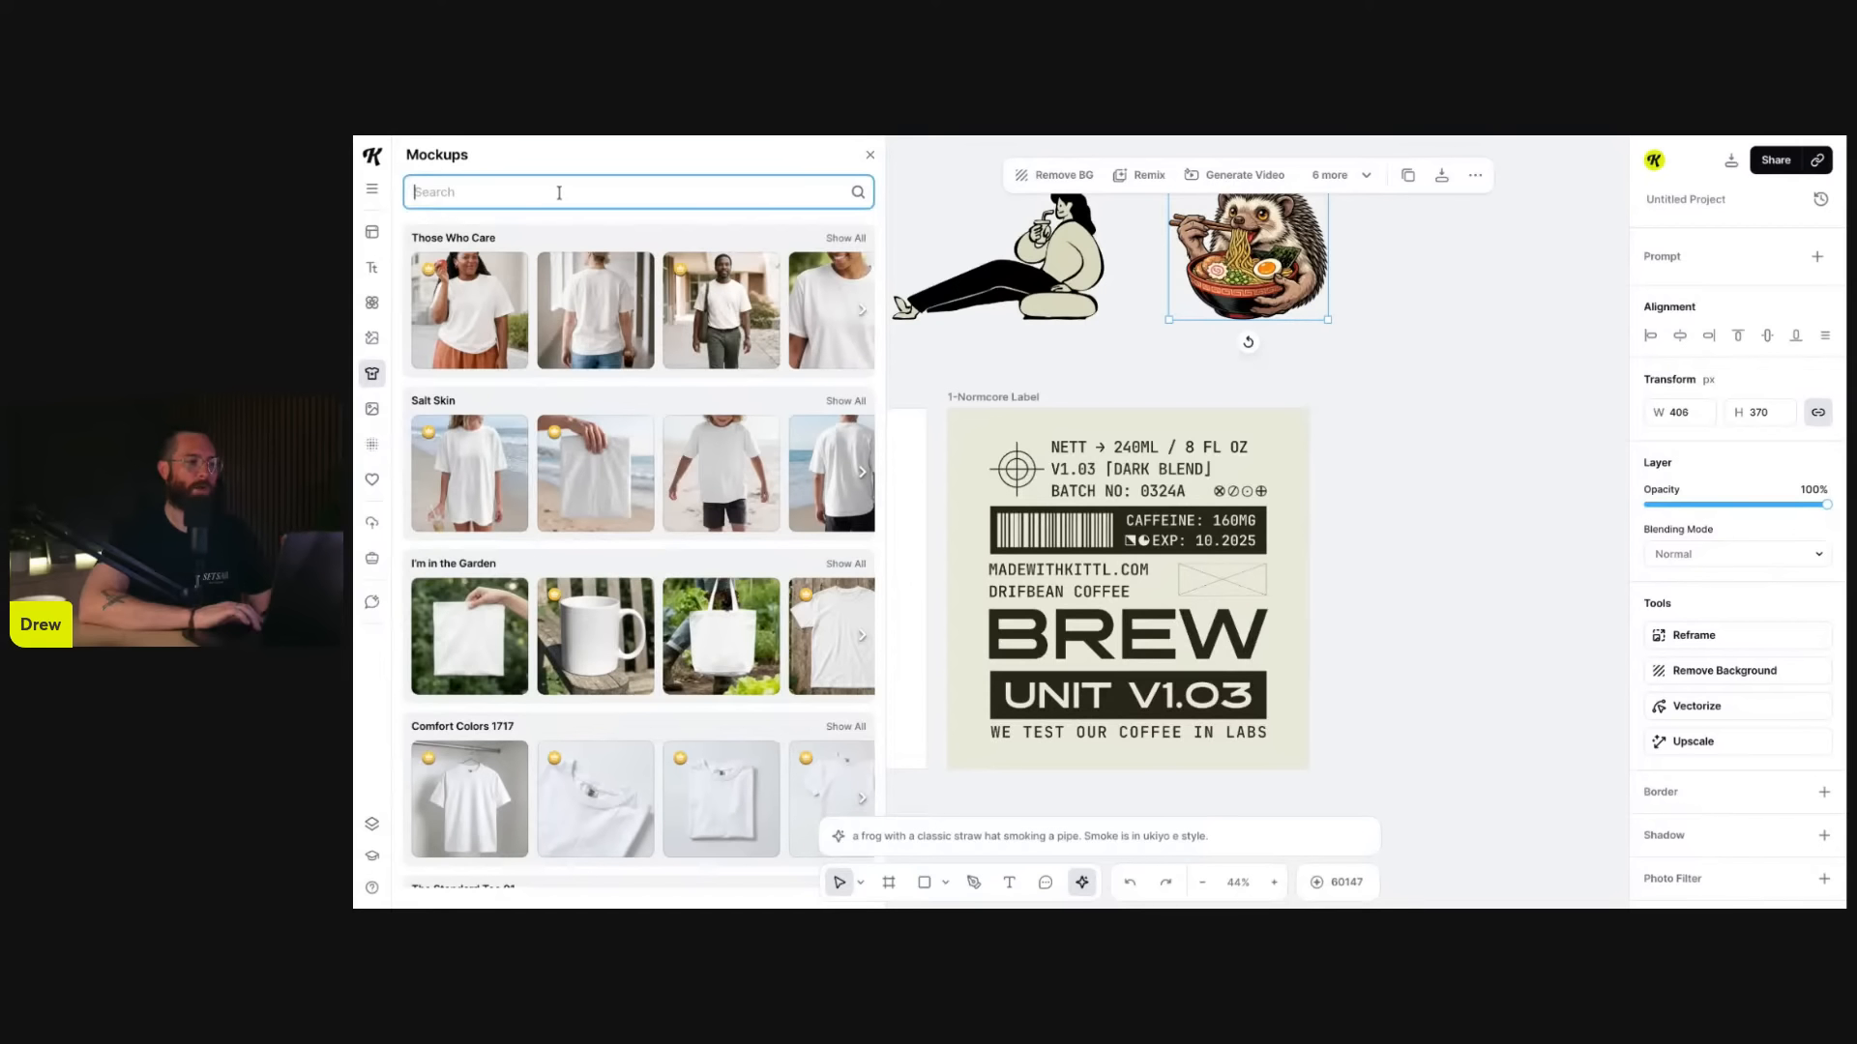
{"action": "type", "text": "coffee"}
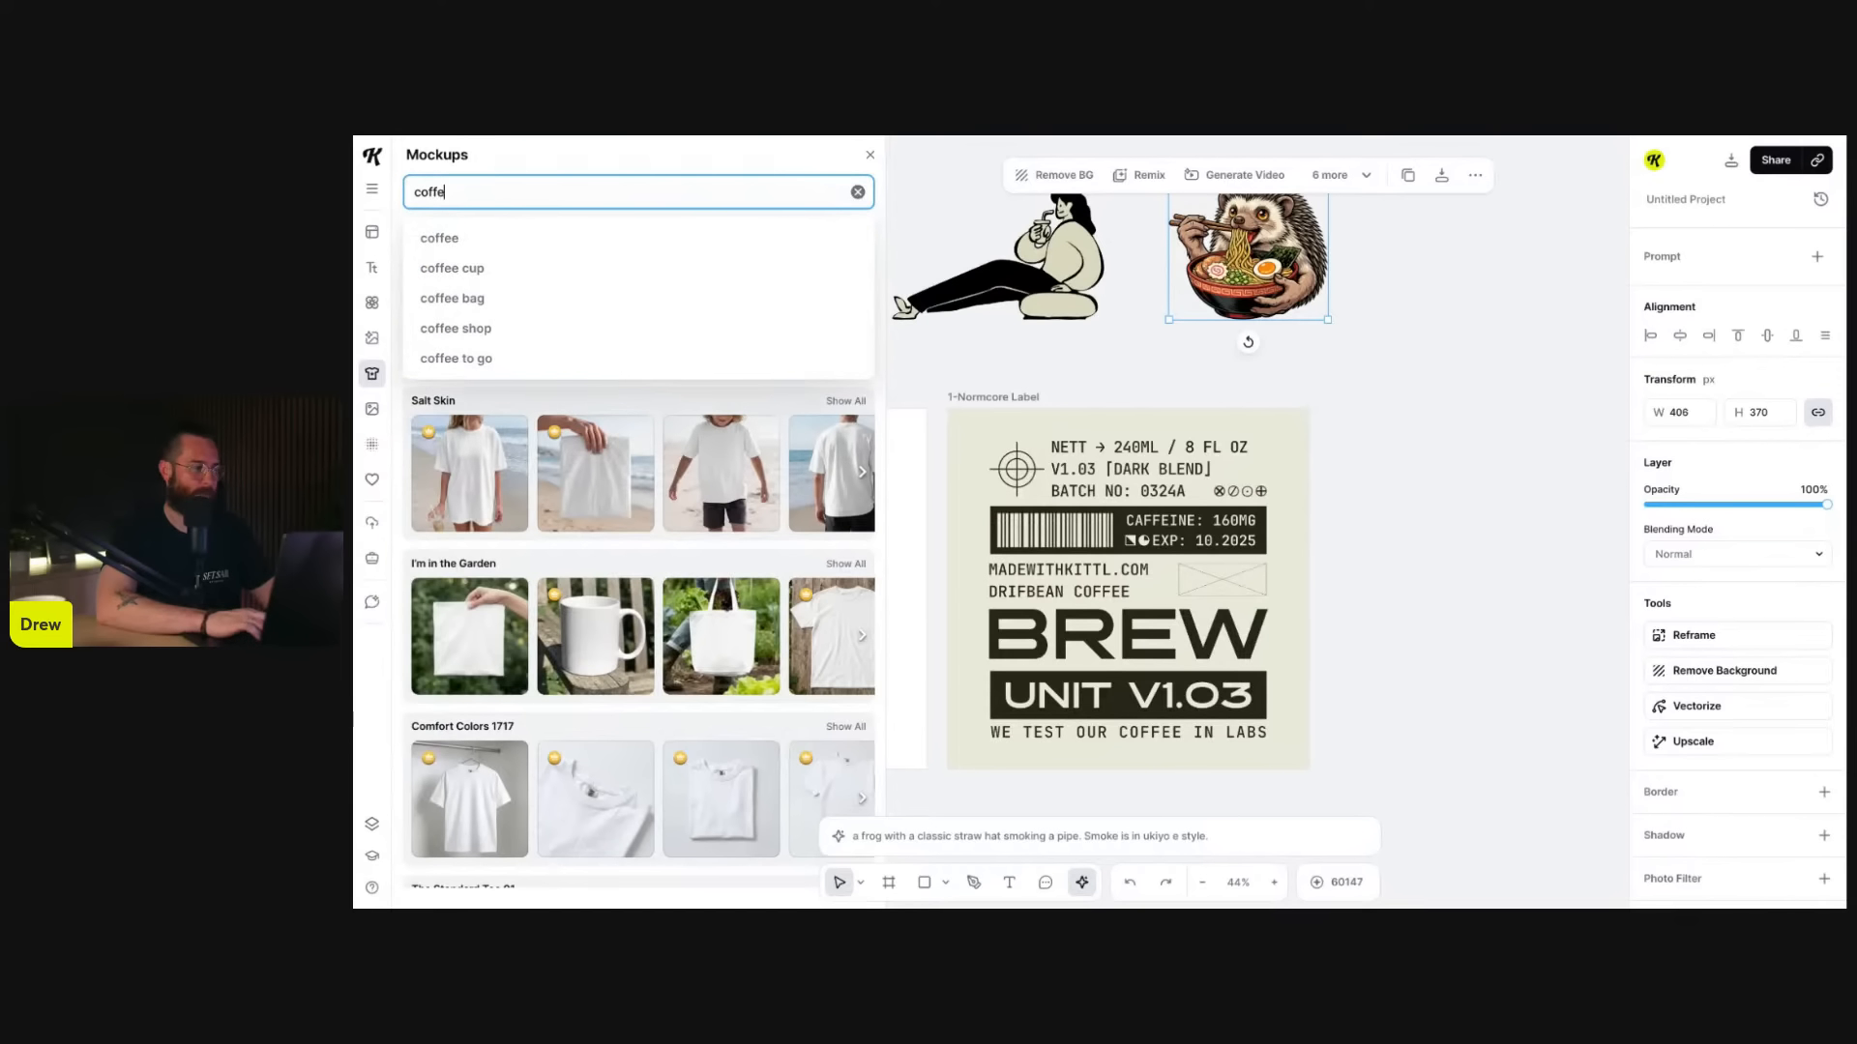
{"action": "key", "text": "Return"}
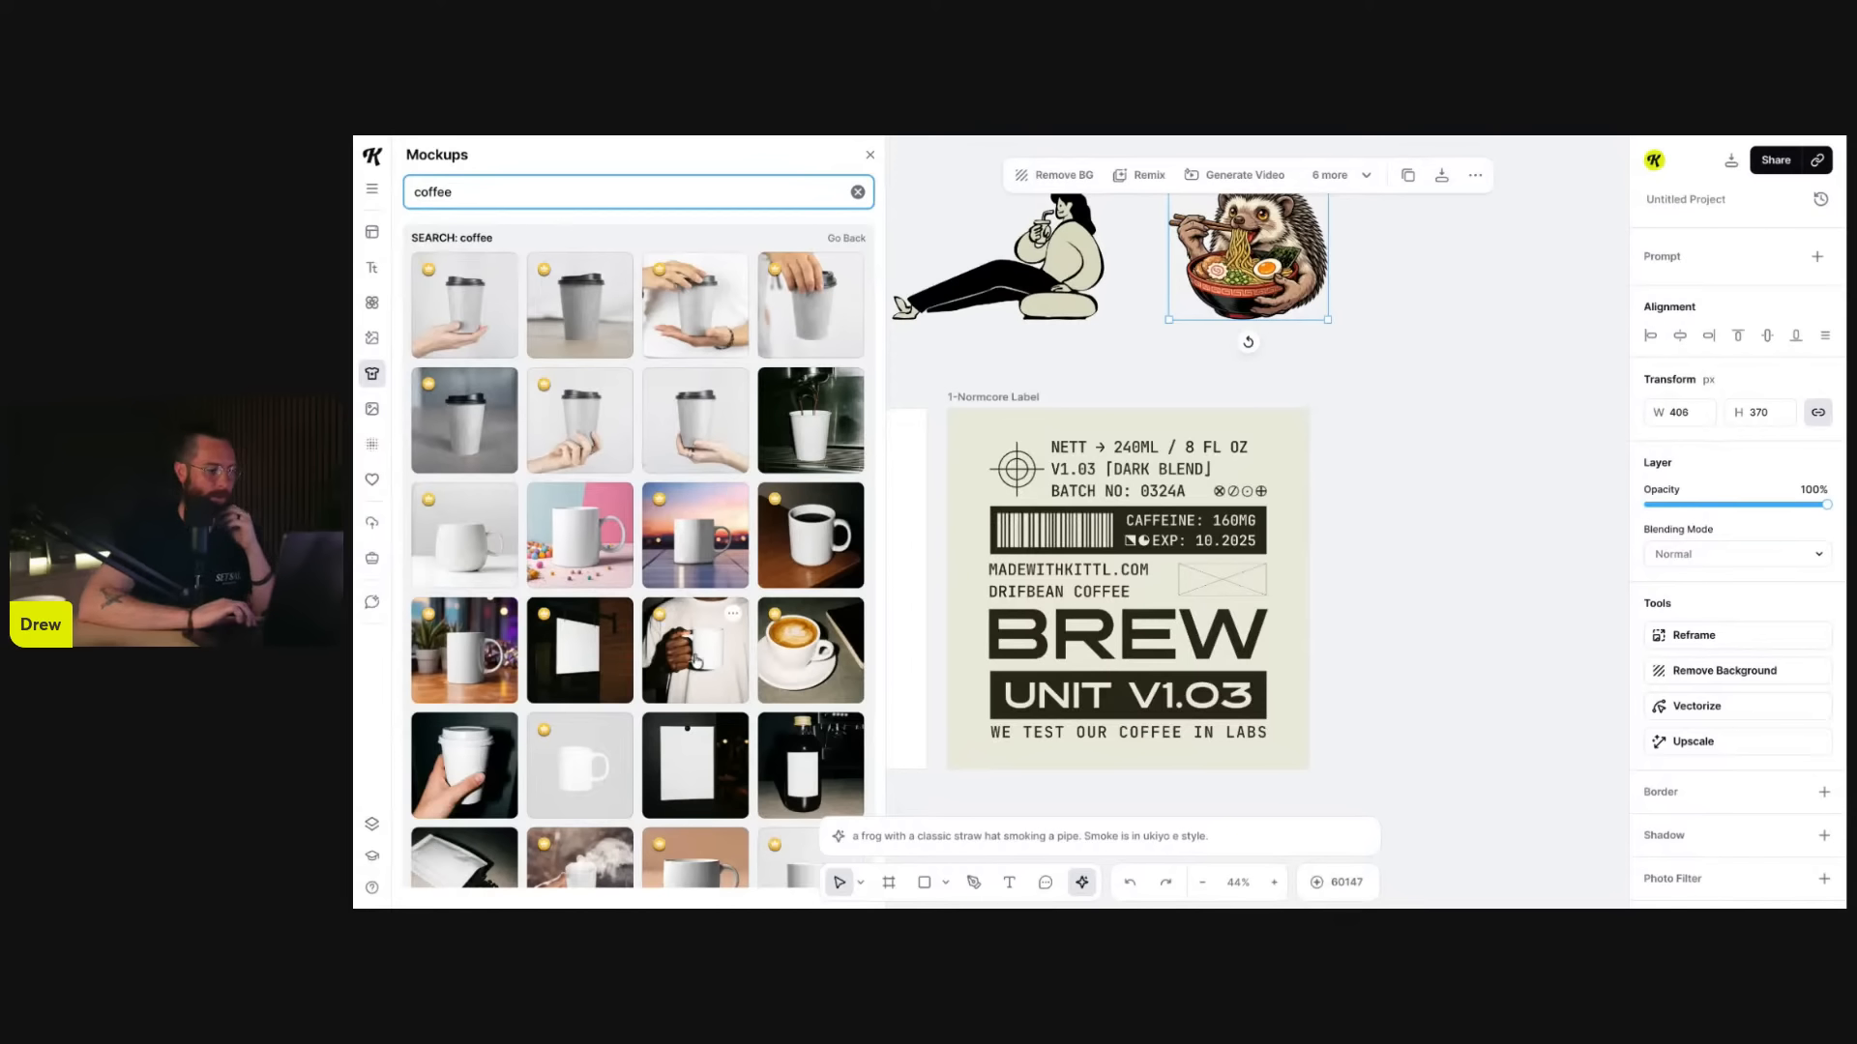
{"action": "scroll", "coordinate": [714, 683], "scroll_direction": "down", "scroll_amount": 2}
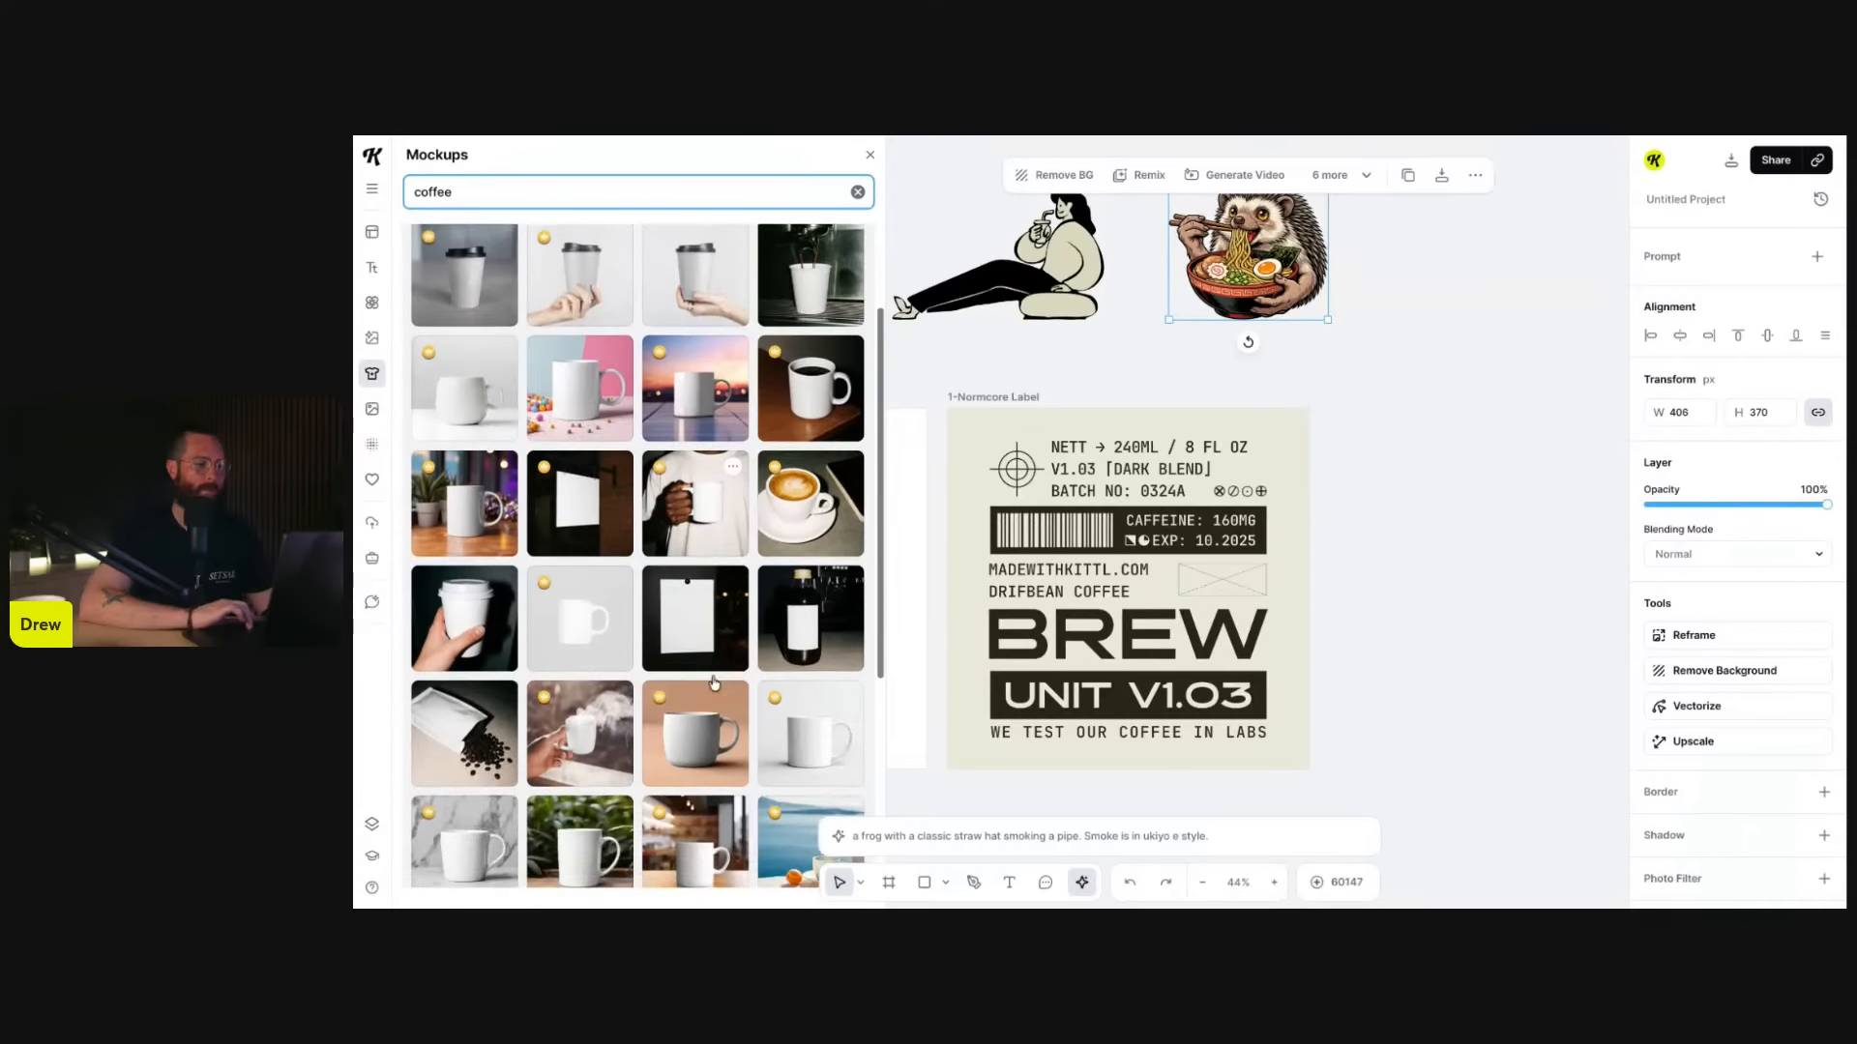
{"action": "scroll", "coordinate": [723, 553], "scroll_direction": "down", "scroll_amount": 2}
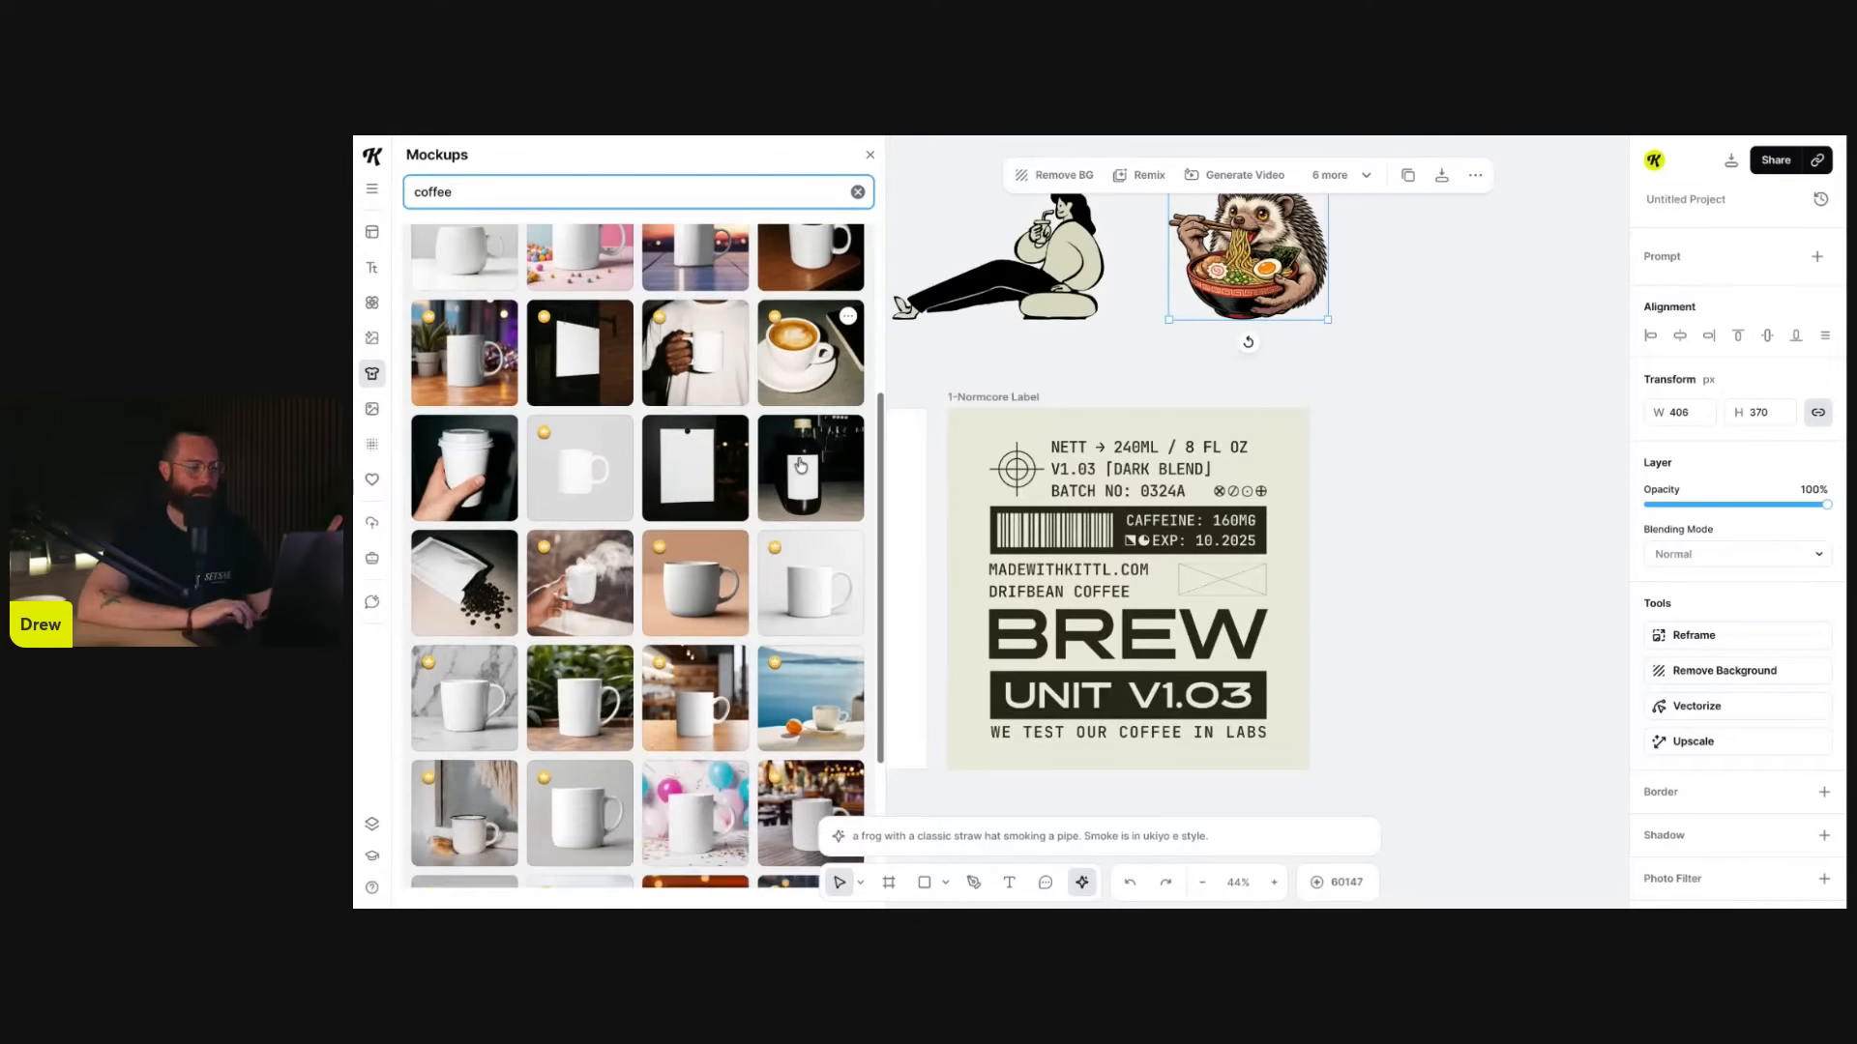
{"action": "scroll", "coordinate": [611, 438], "scroll_direction": "down", "scroll_amount": 5}
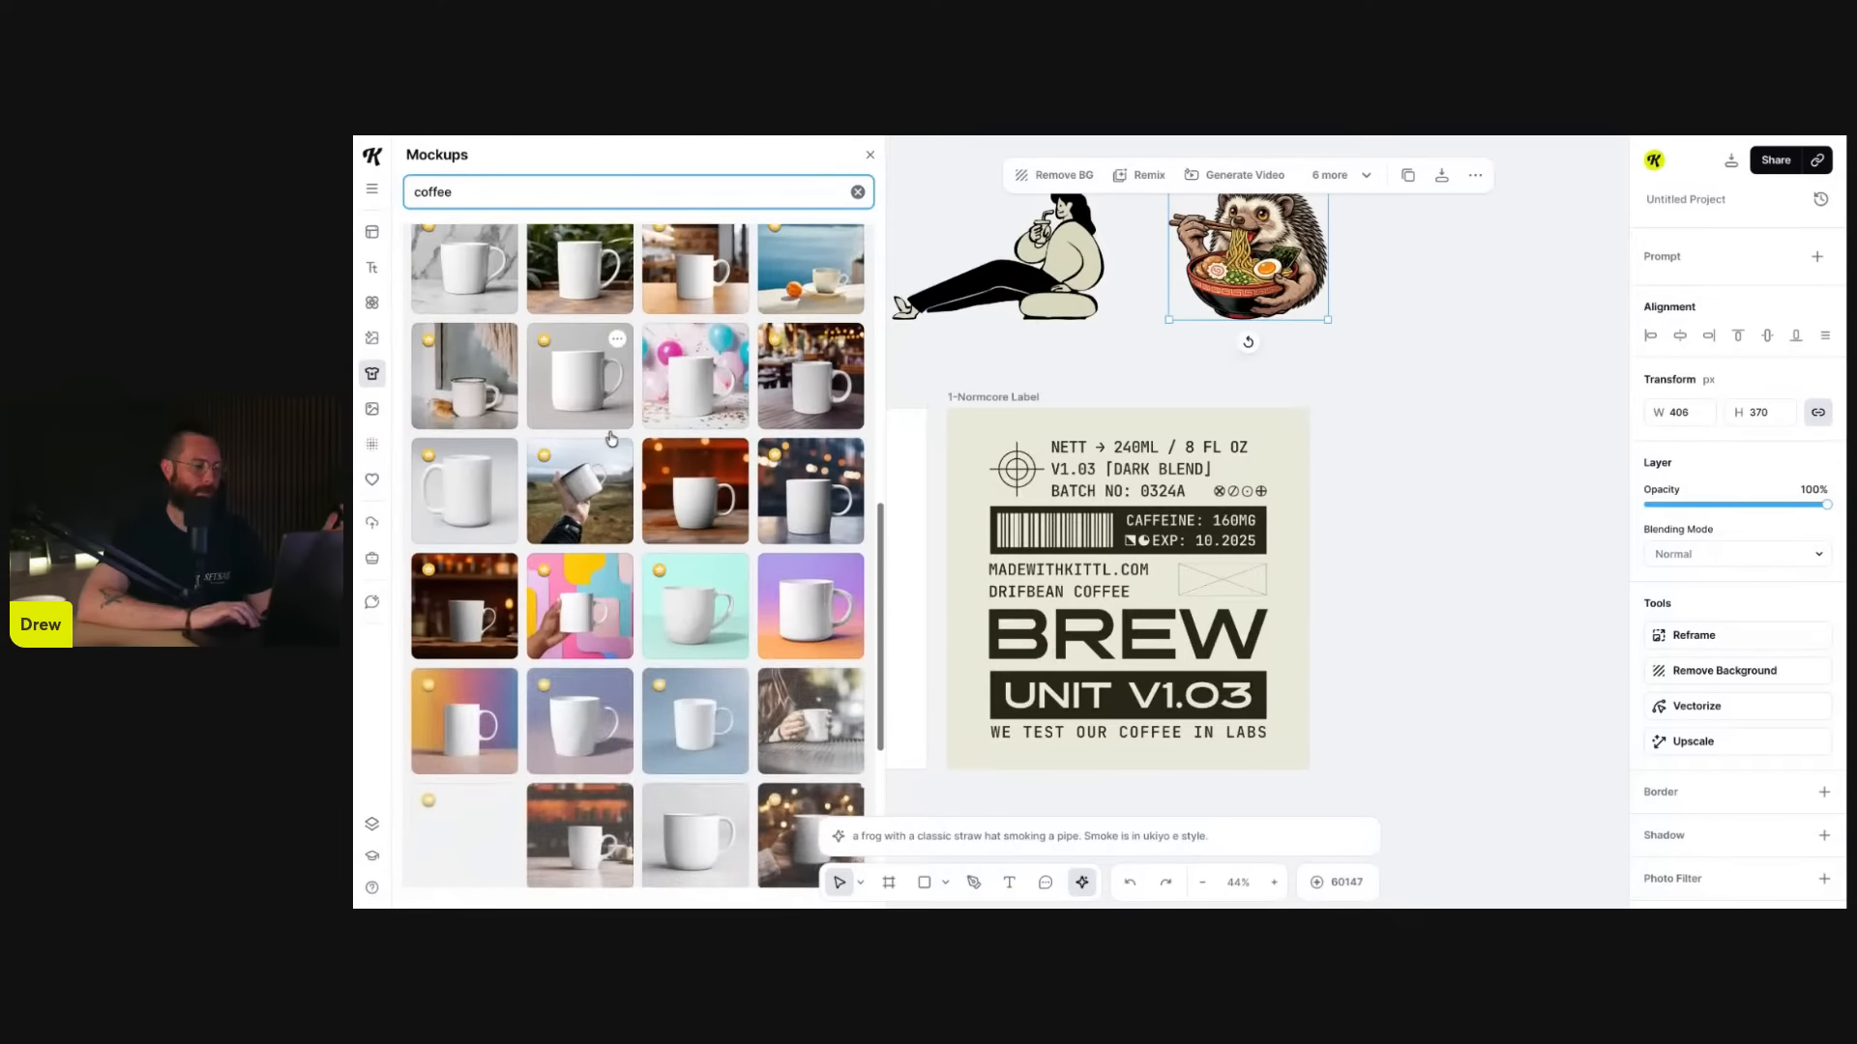
- Search the mockup library for "comfort colors 1717" and browse the T-shirt mockups
{"action": "key", "text": "Return"}
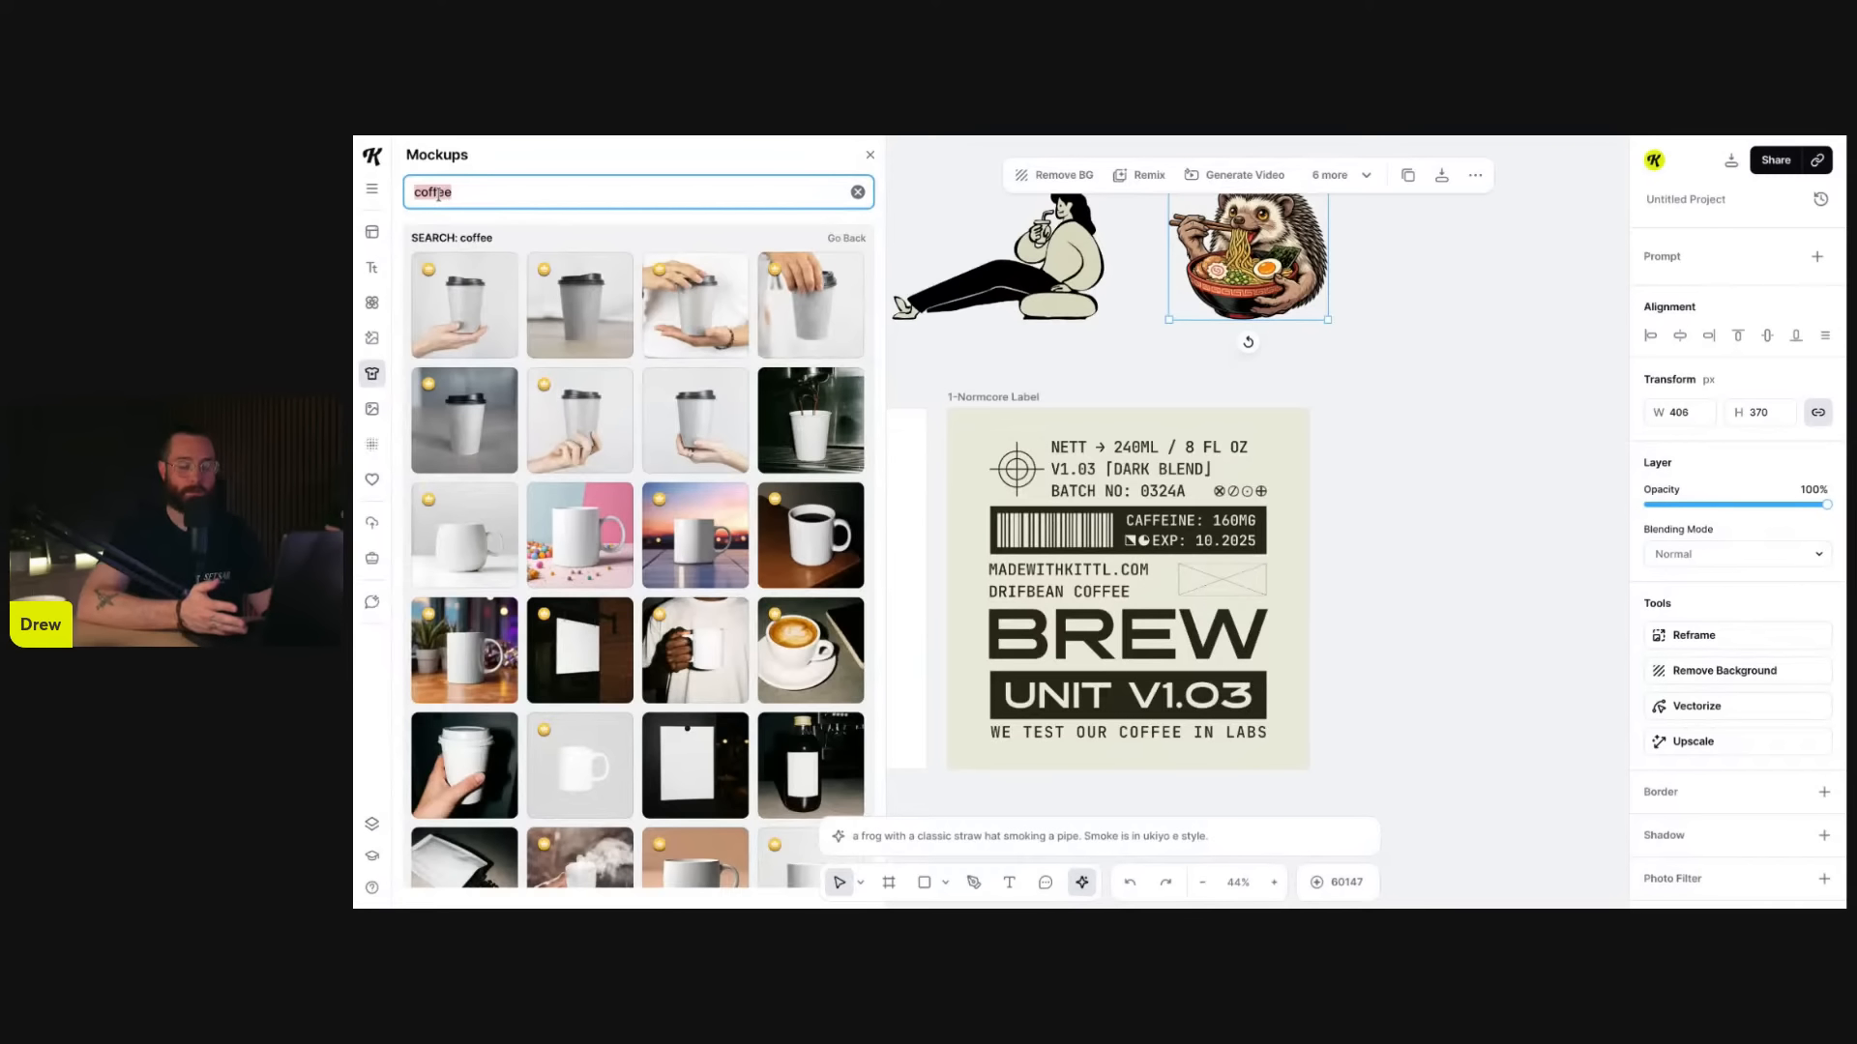
{"action": "type", "text": "comf"}
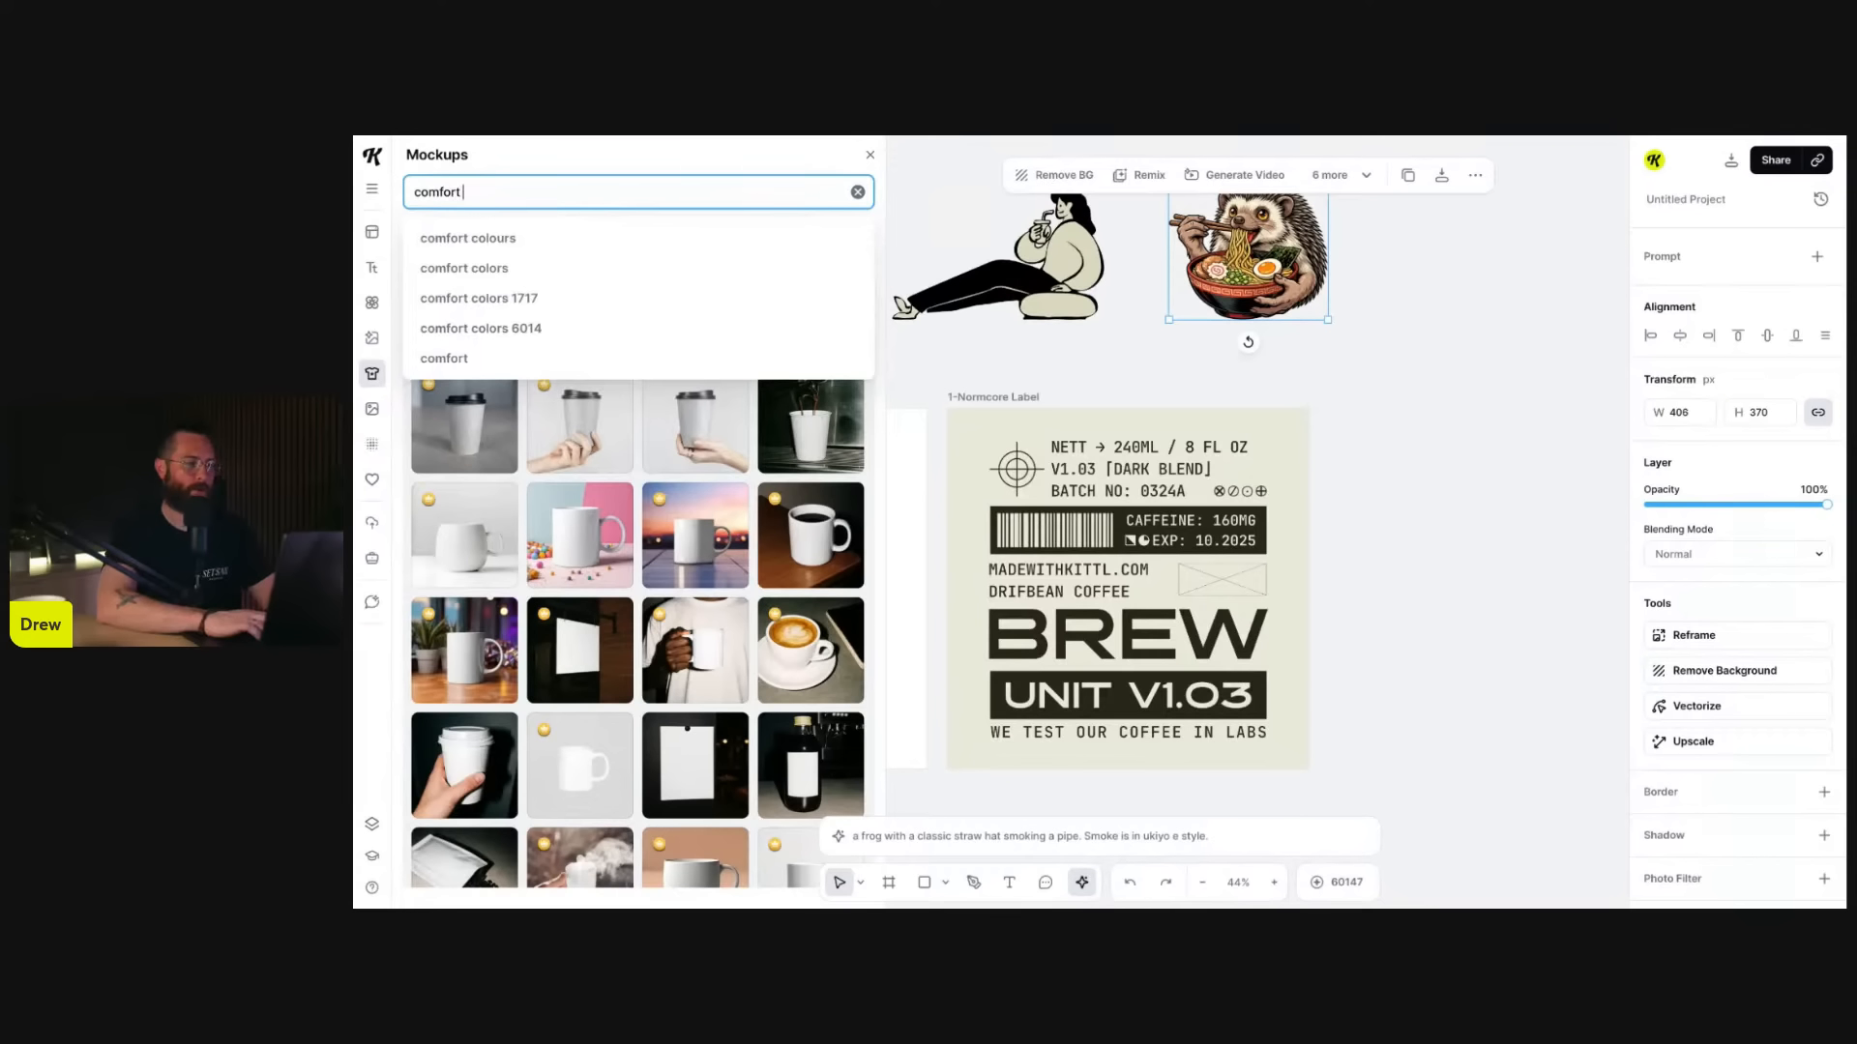
{"action": "type", "text": "ort"}
{"action": "left_click", "coordinate": [503, 298]}
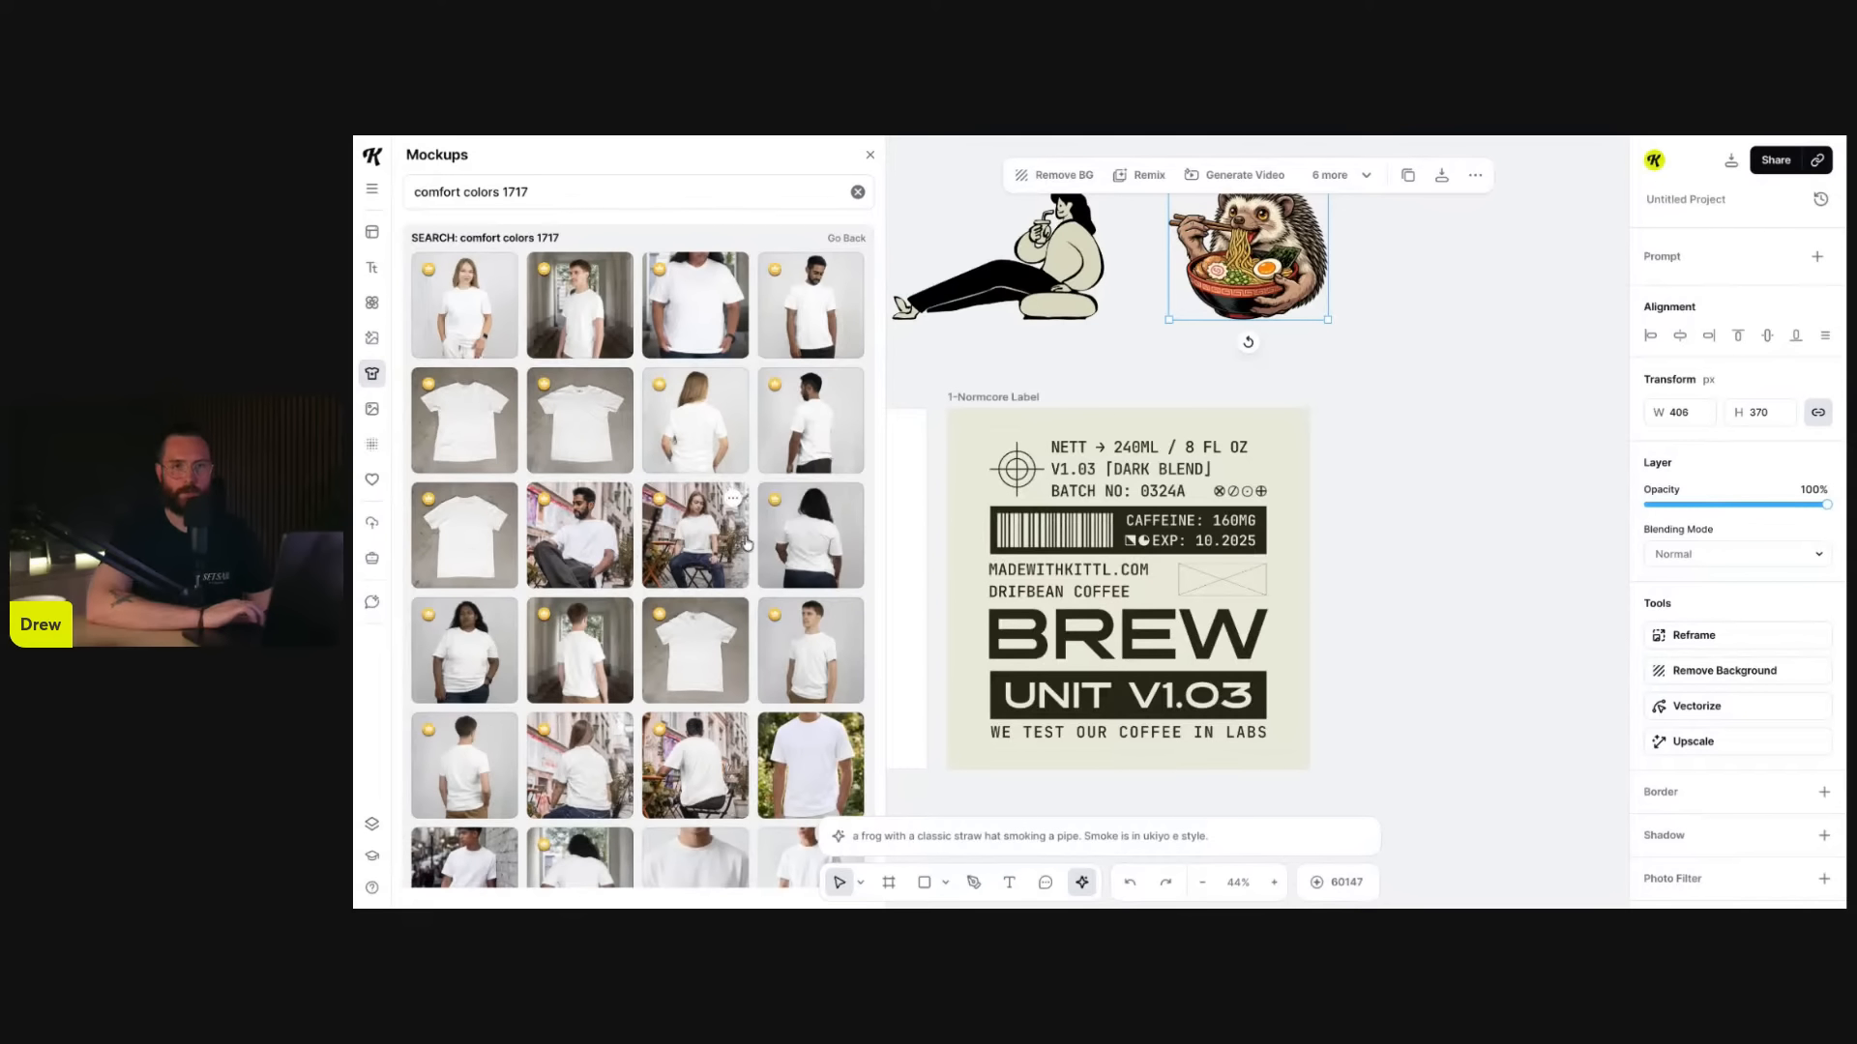
{"action": "scroll", "coordinate": [747, 542], "scroll_direction": "down", "scroll_amount": 1}
{"action": "scroll", "coordinate": [747, 542], "scroll_direction": "down", "scroll_amount": 8}
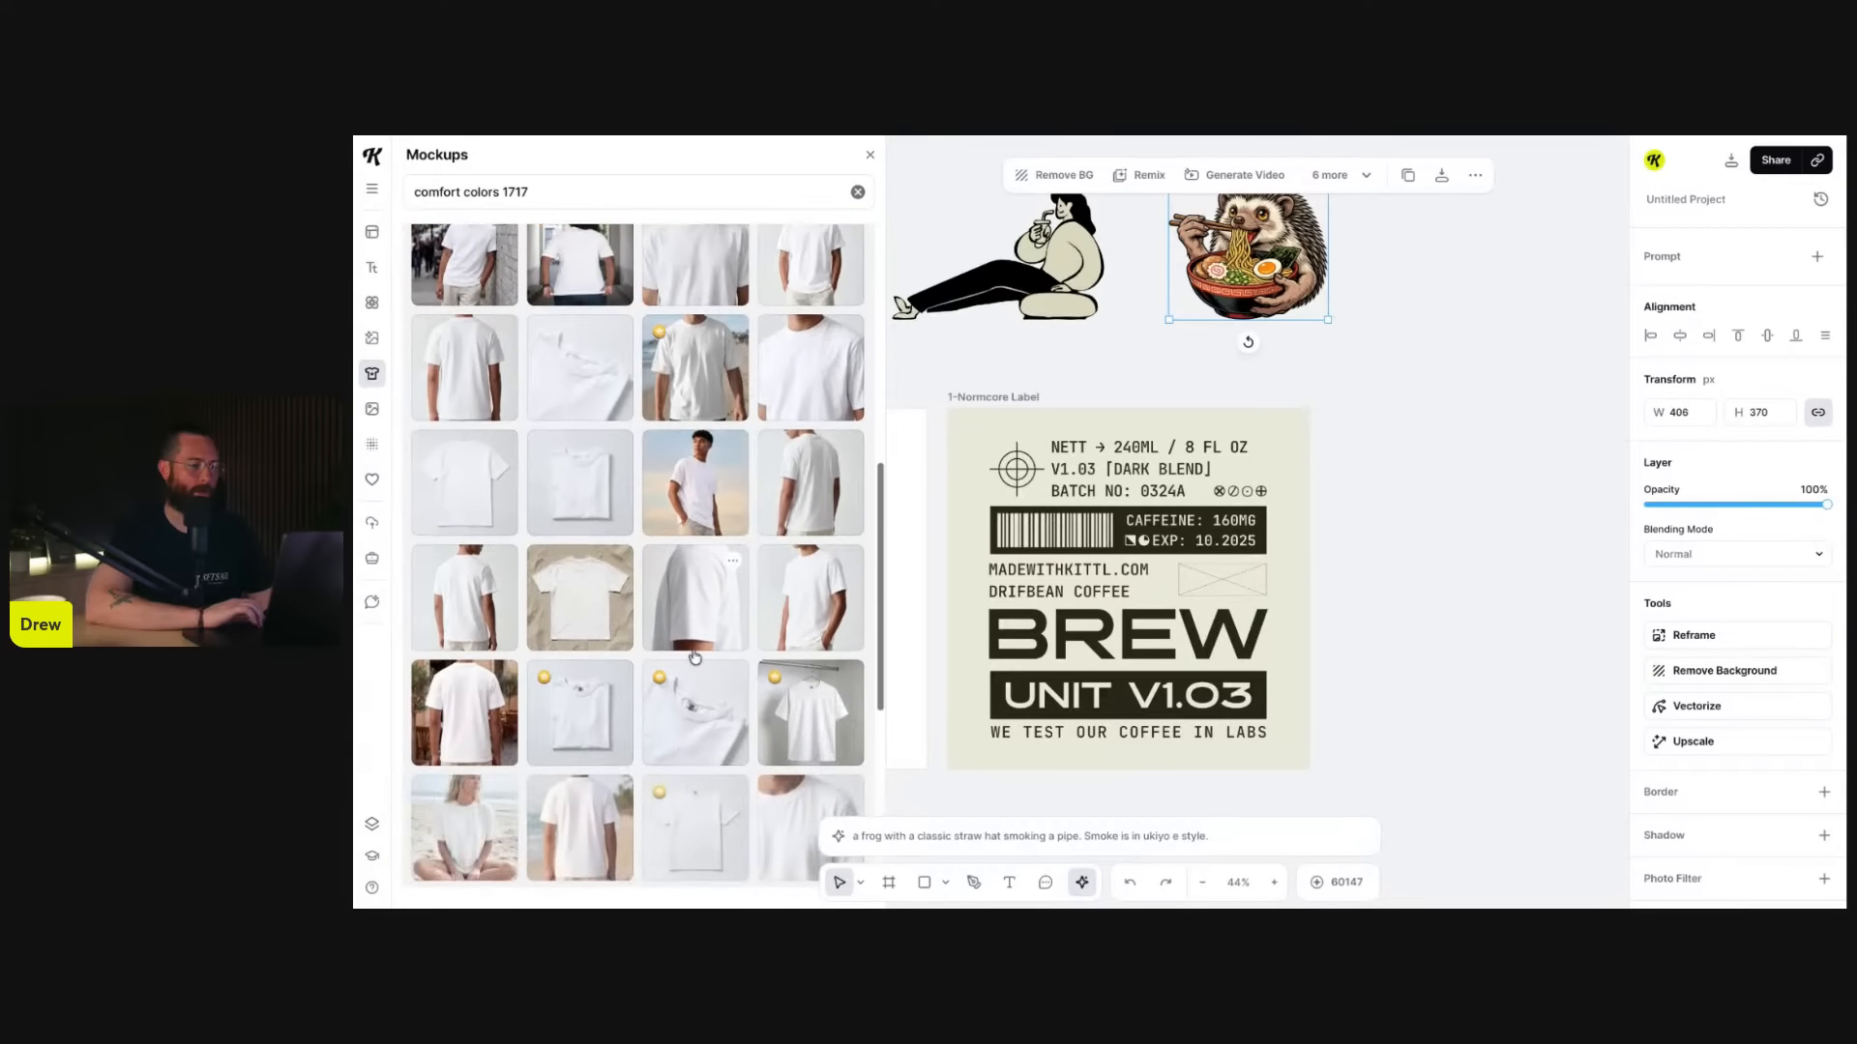
{"action": "scroll", "coordinate": [687, 677], "scroll_direction": "up", "scroll_amount": 3}
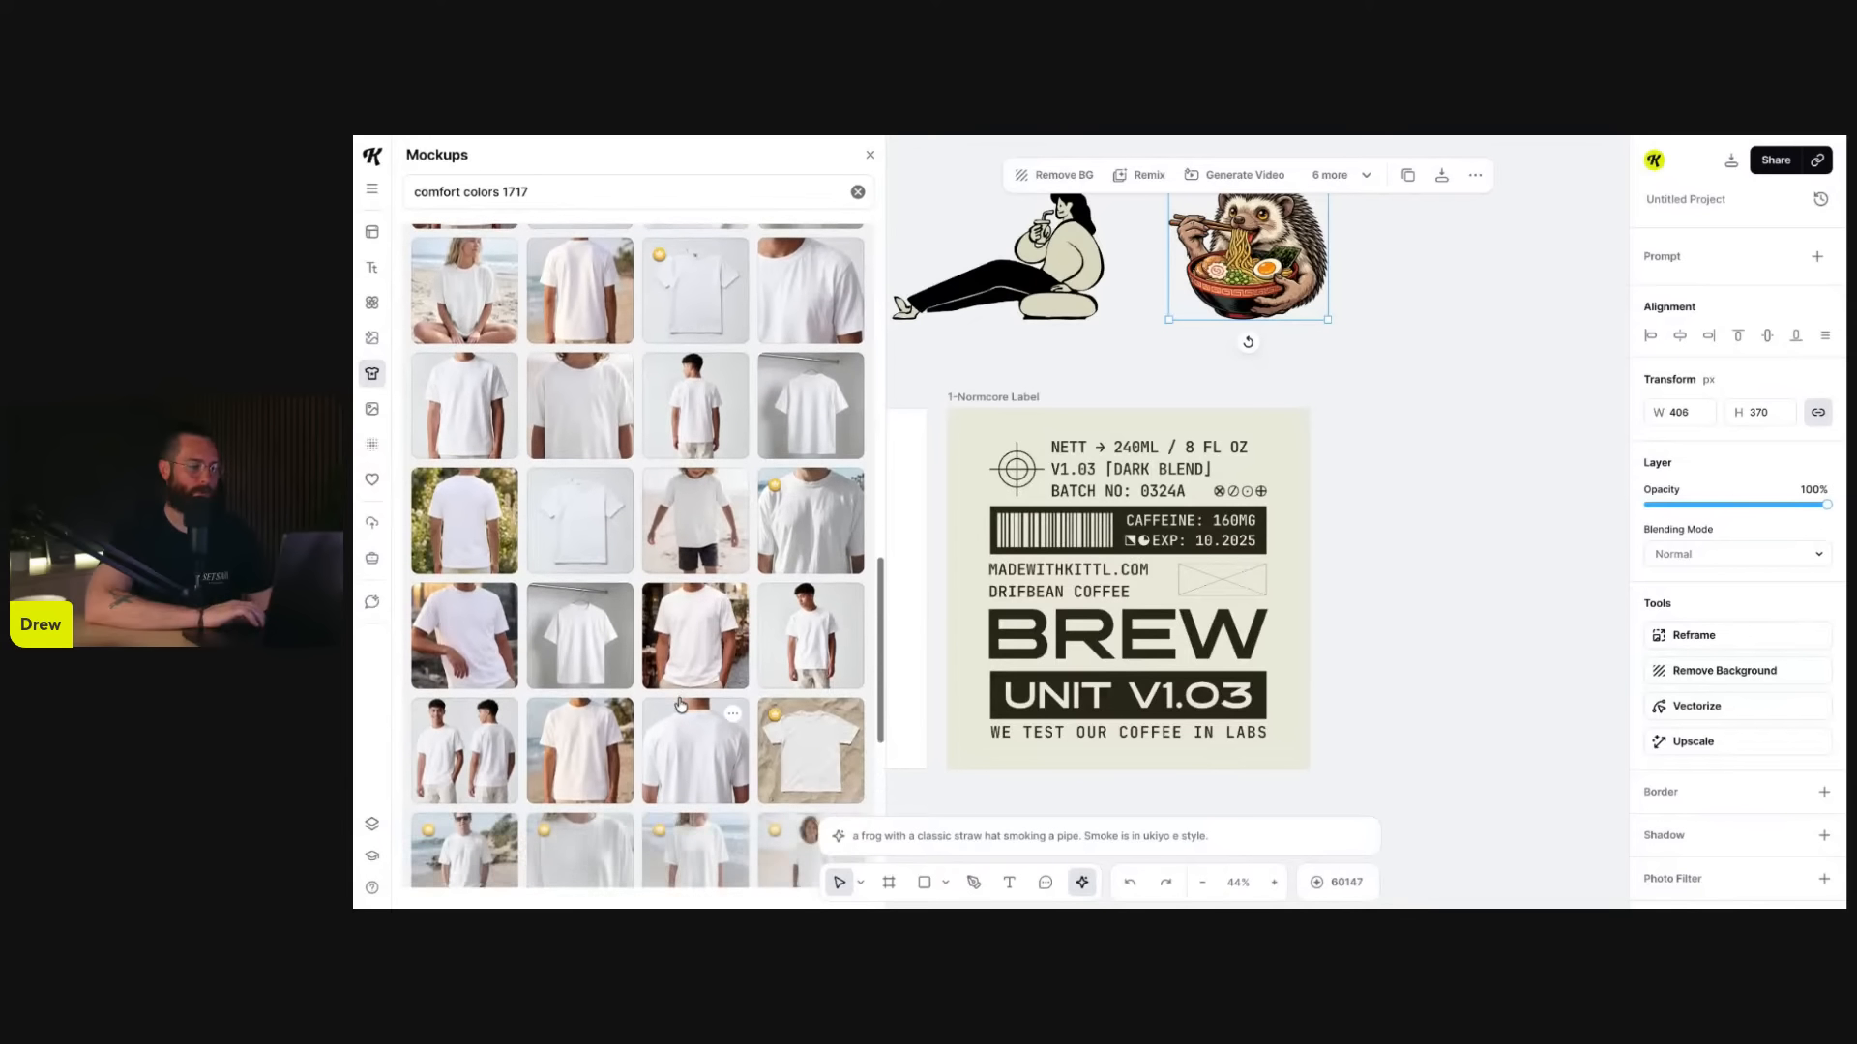
{"action": "scroll", "coordinate": [680, 704], "scroll_direction": "up", "scroll_amount": 6}
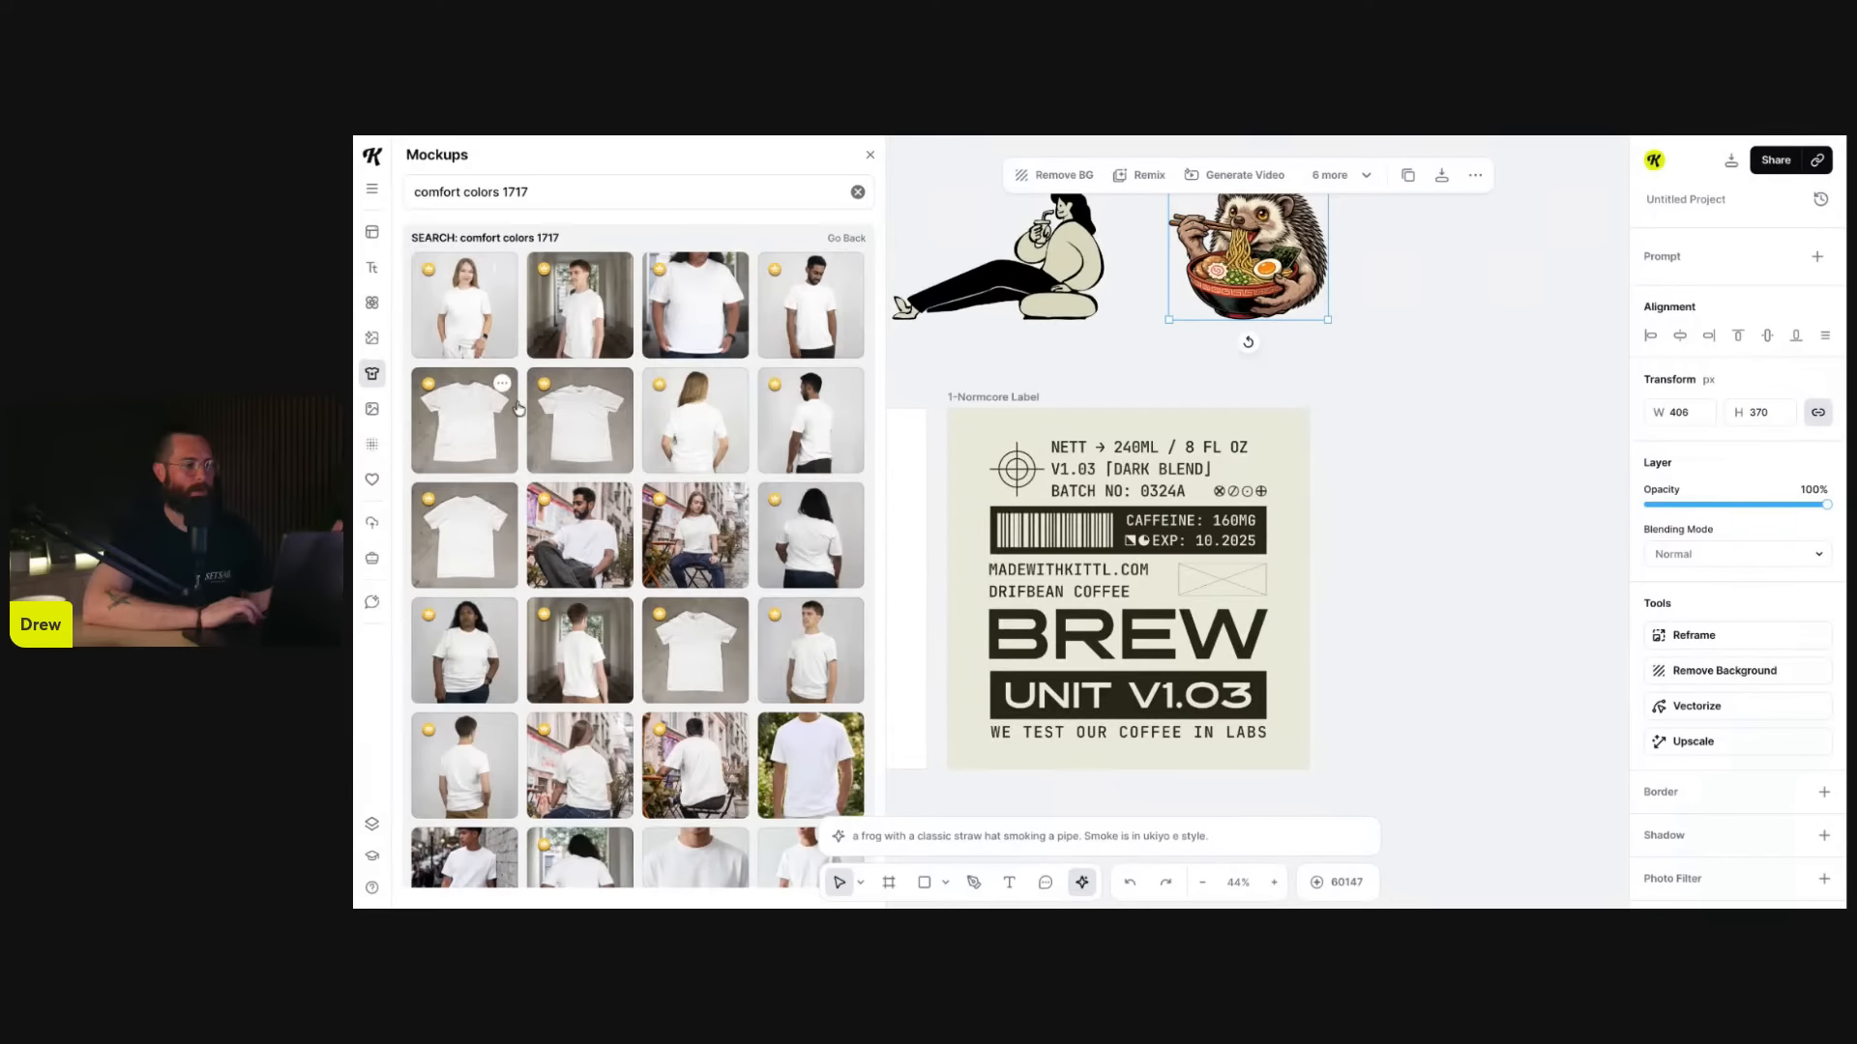
{"action": "left_click", "coordinate": [563, 421]}
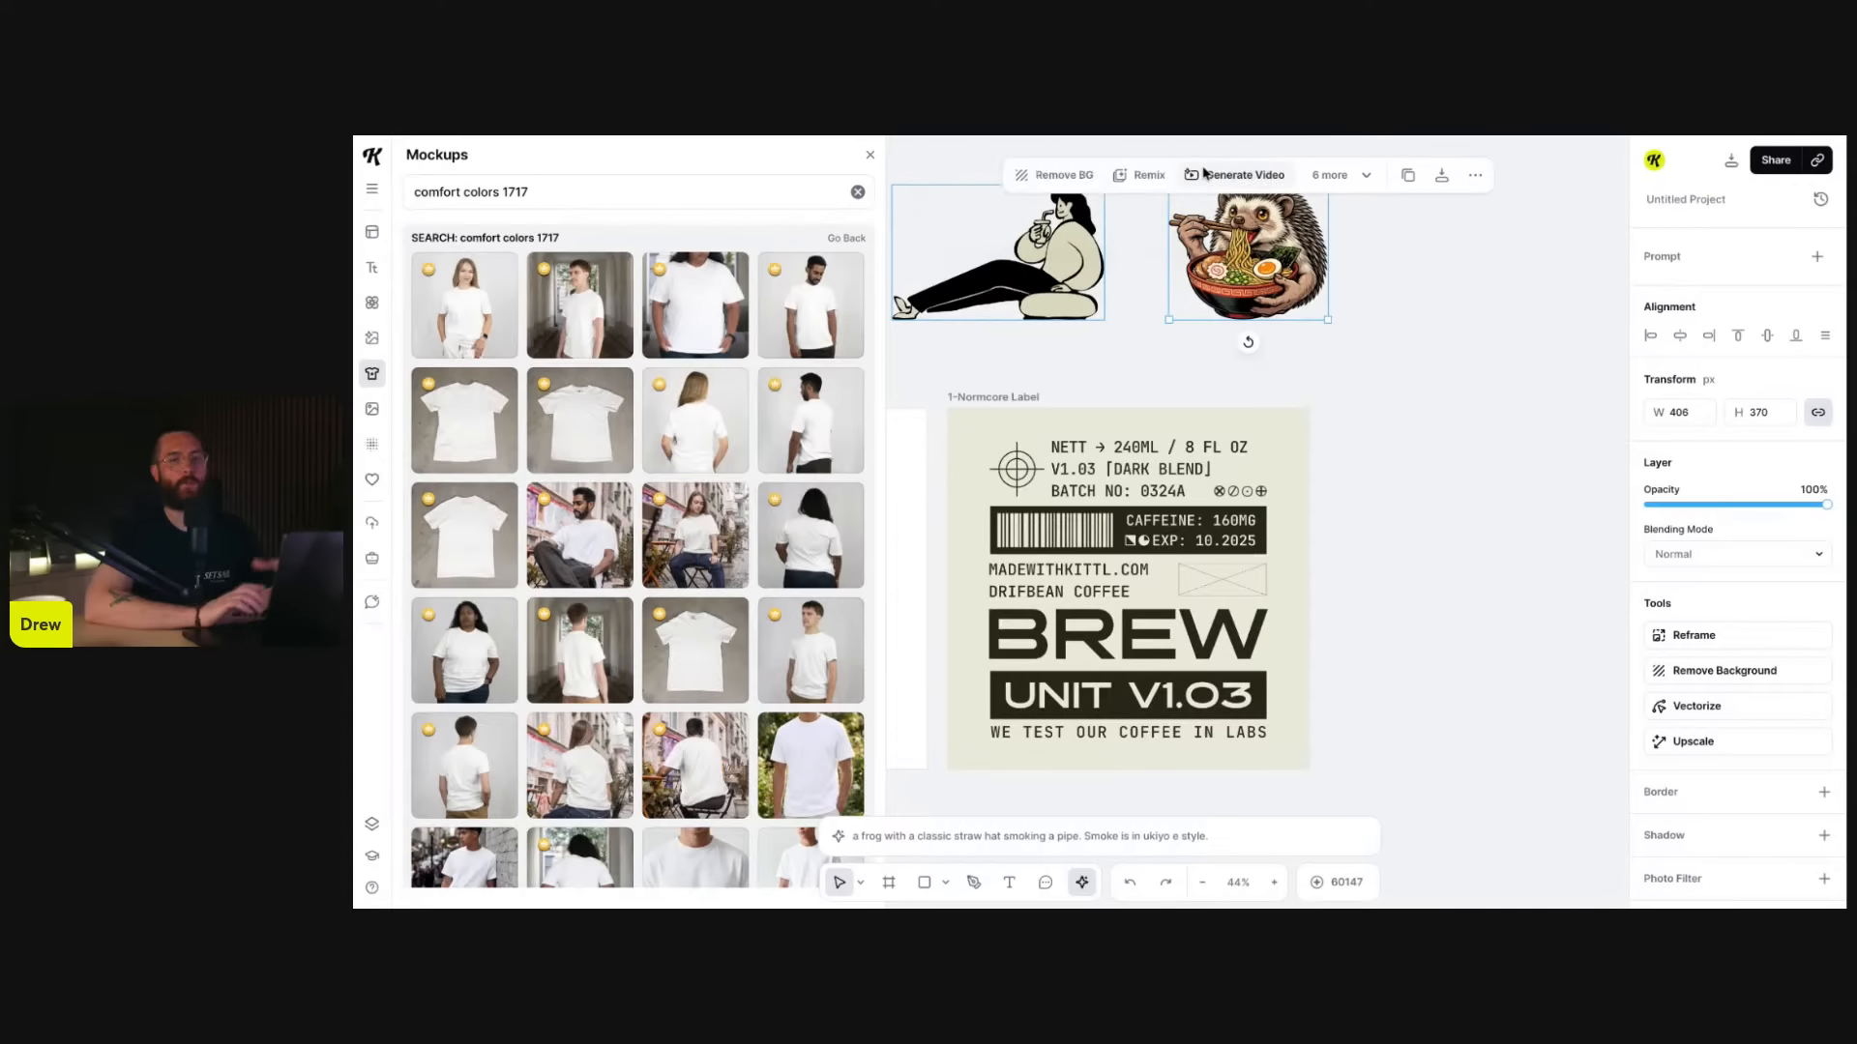
{"action": "left_click", "coordinate": [695, 426]}
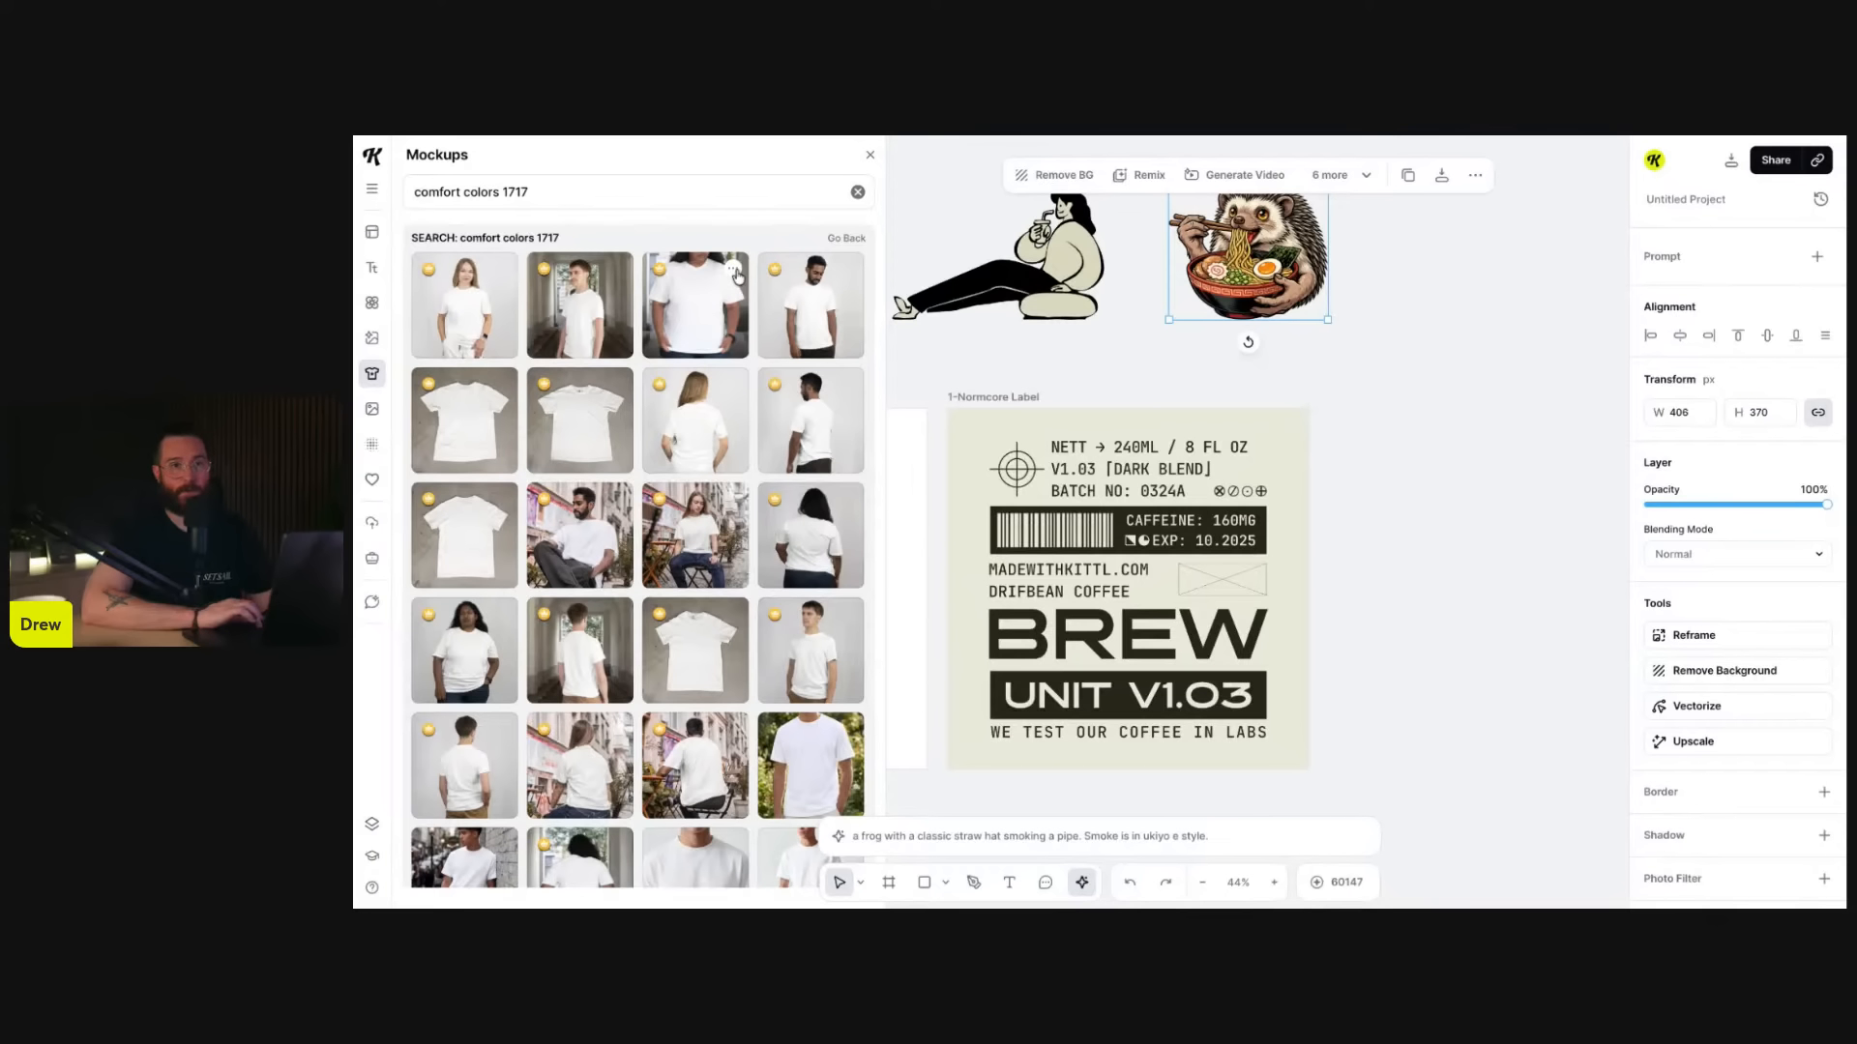
{"action": "left_click", "coordinate": [735, 273]}
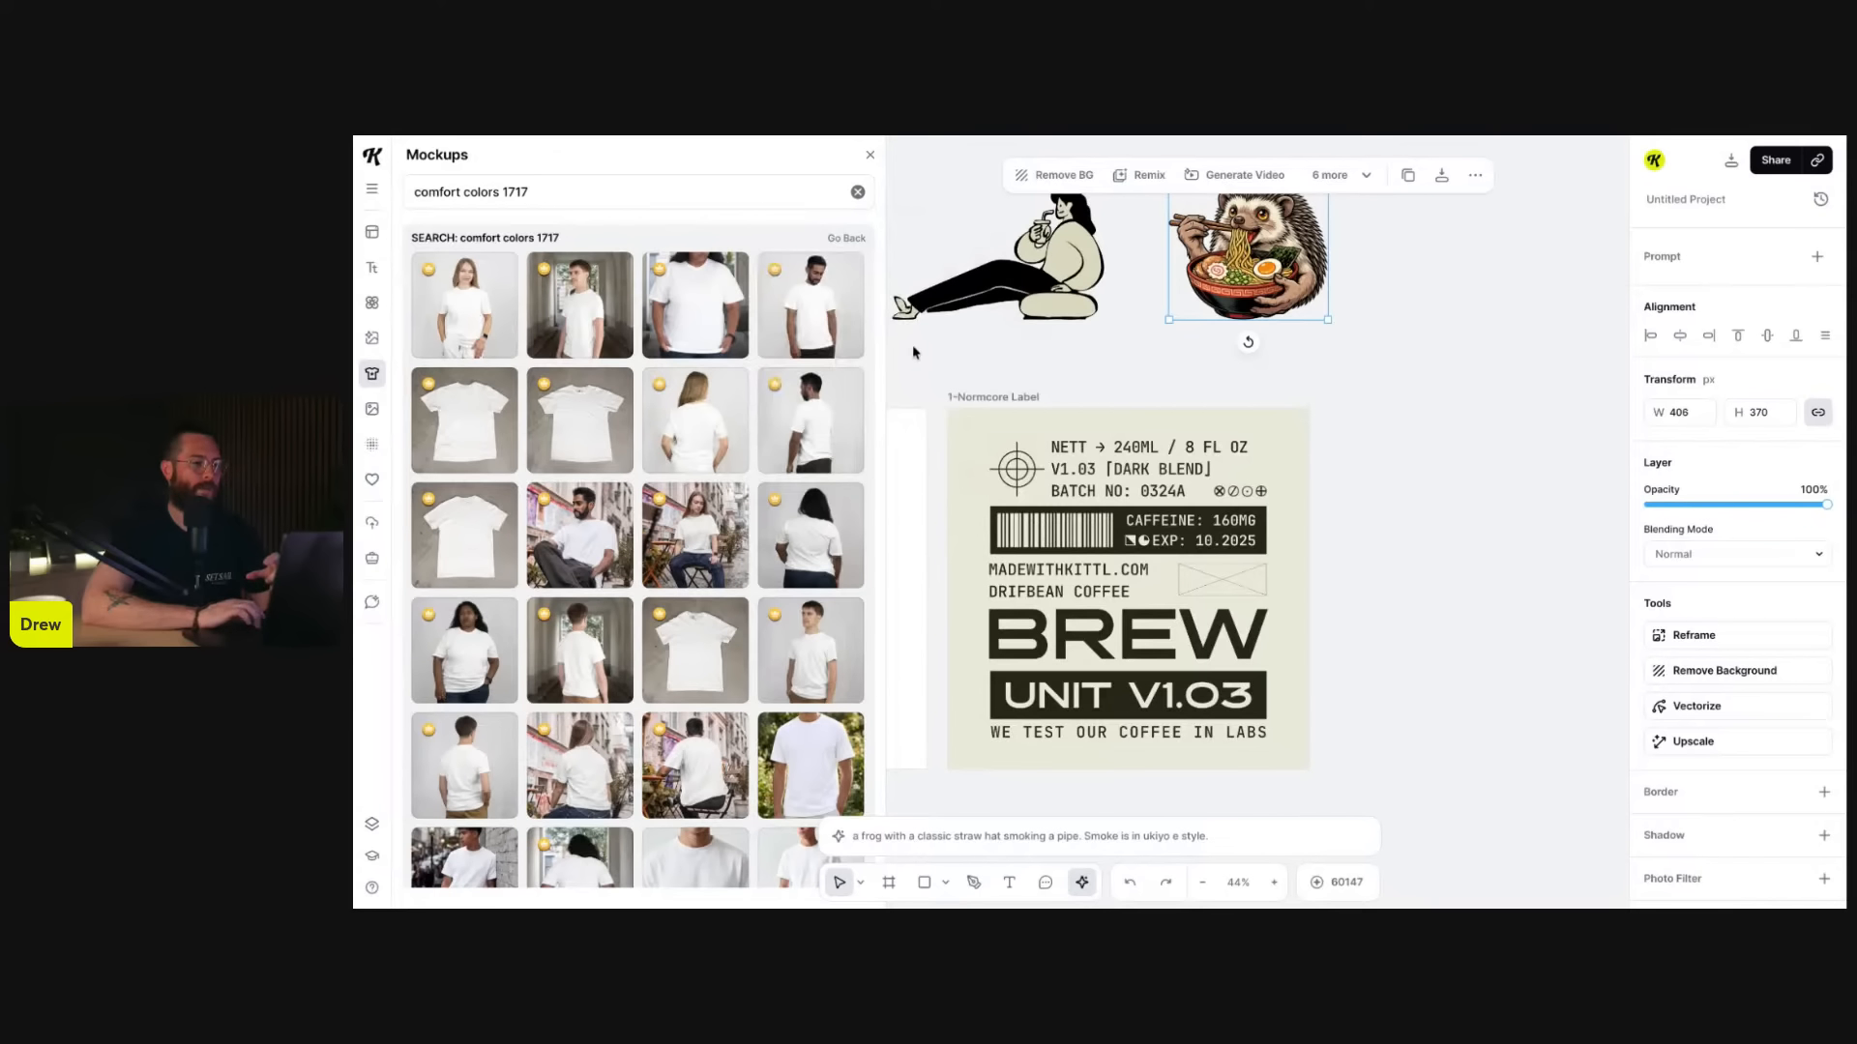
- Create a mockup board linked to the 1-Normcore Label artboard
{"action": "left_click", "coordinate": [1011, 397]}
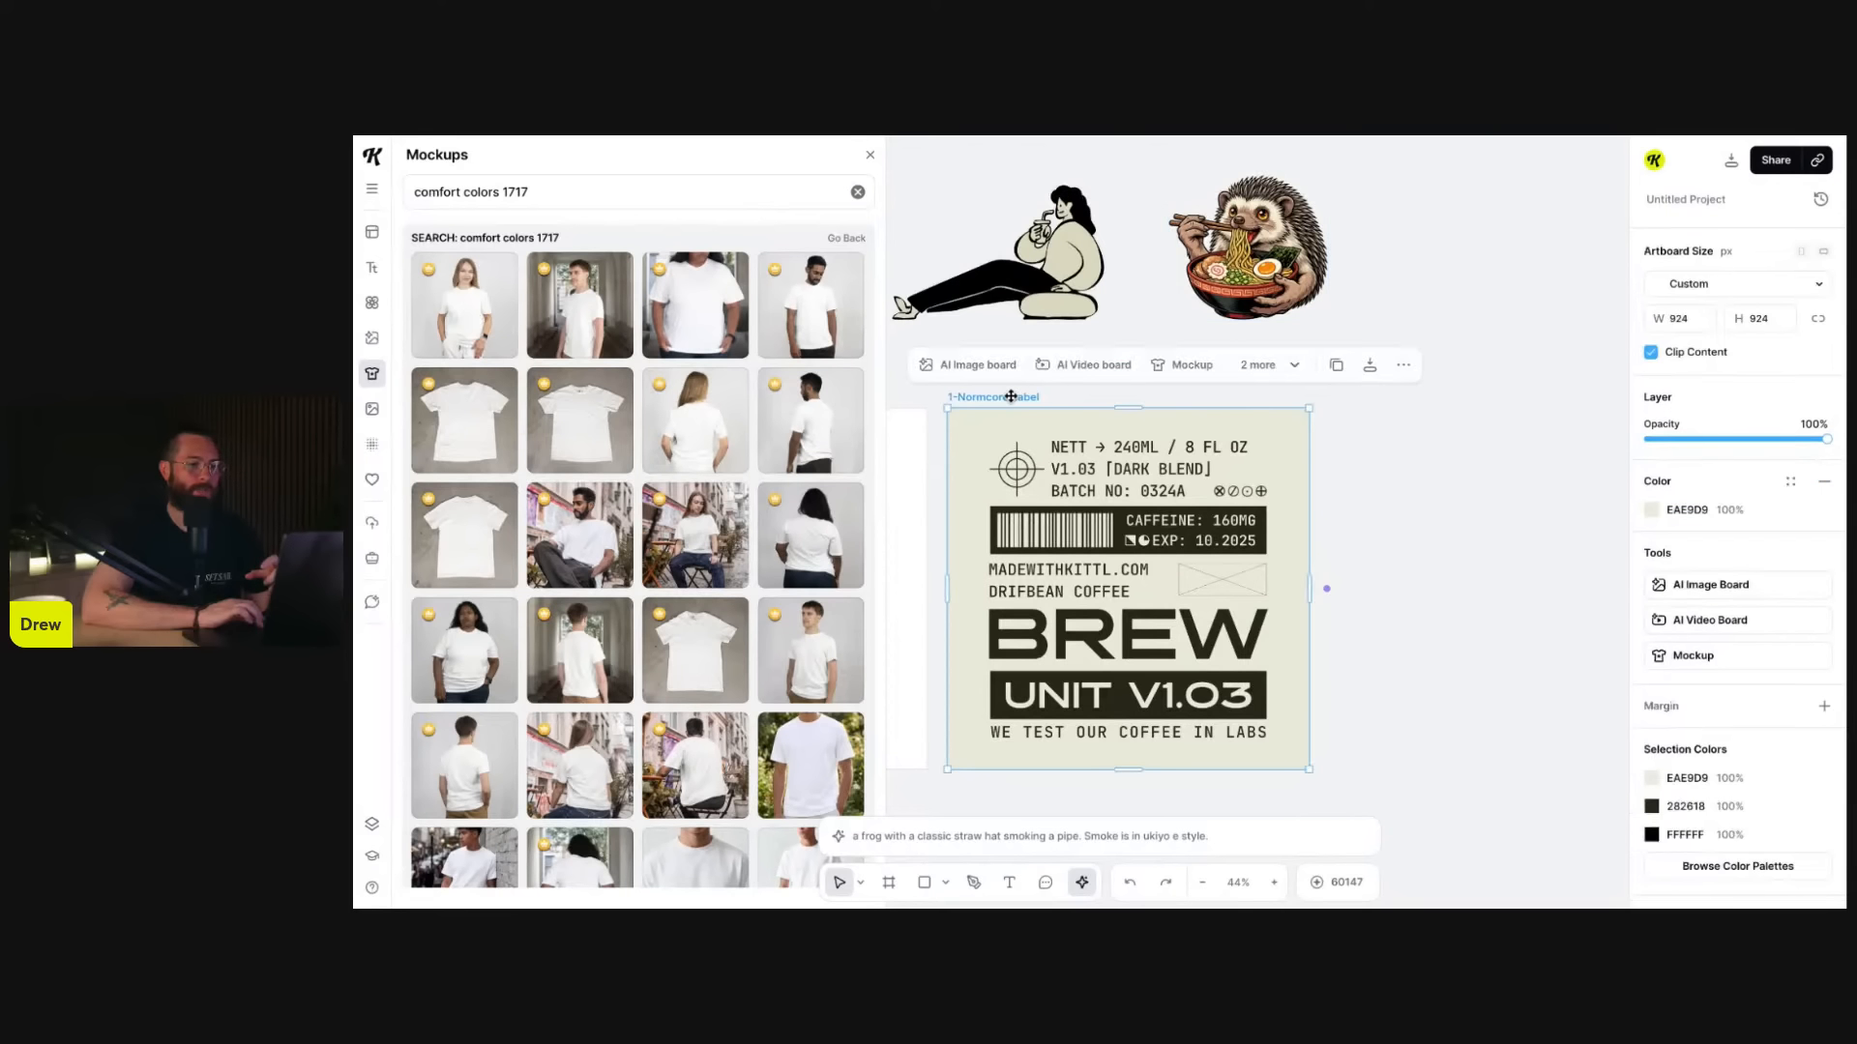
{"action": "scroll", "coordinate": [1094, 426], "scroll_direction": "down", "scroll_amount": 3}
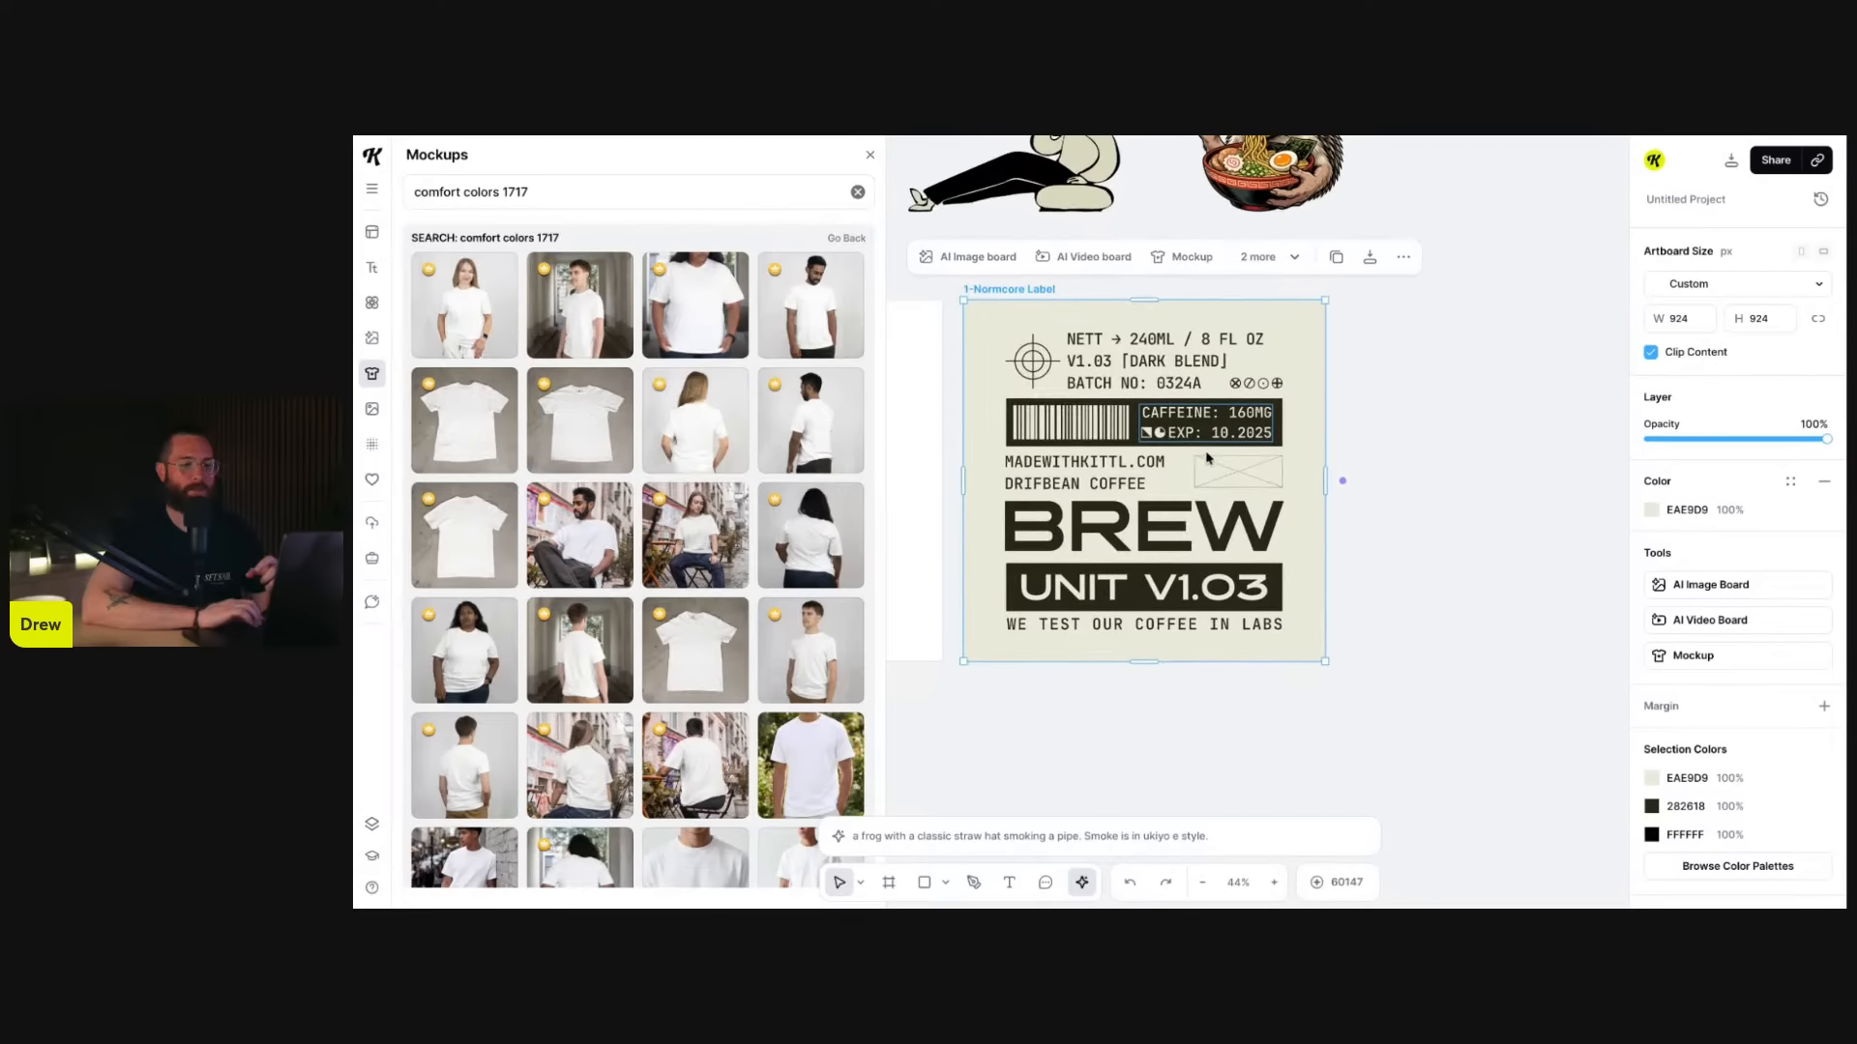
{"action": "left_click", "coordinate": [1345, 482]}
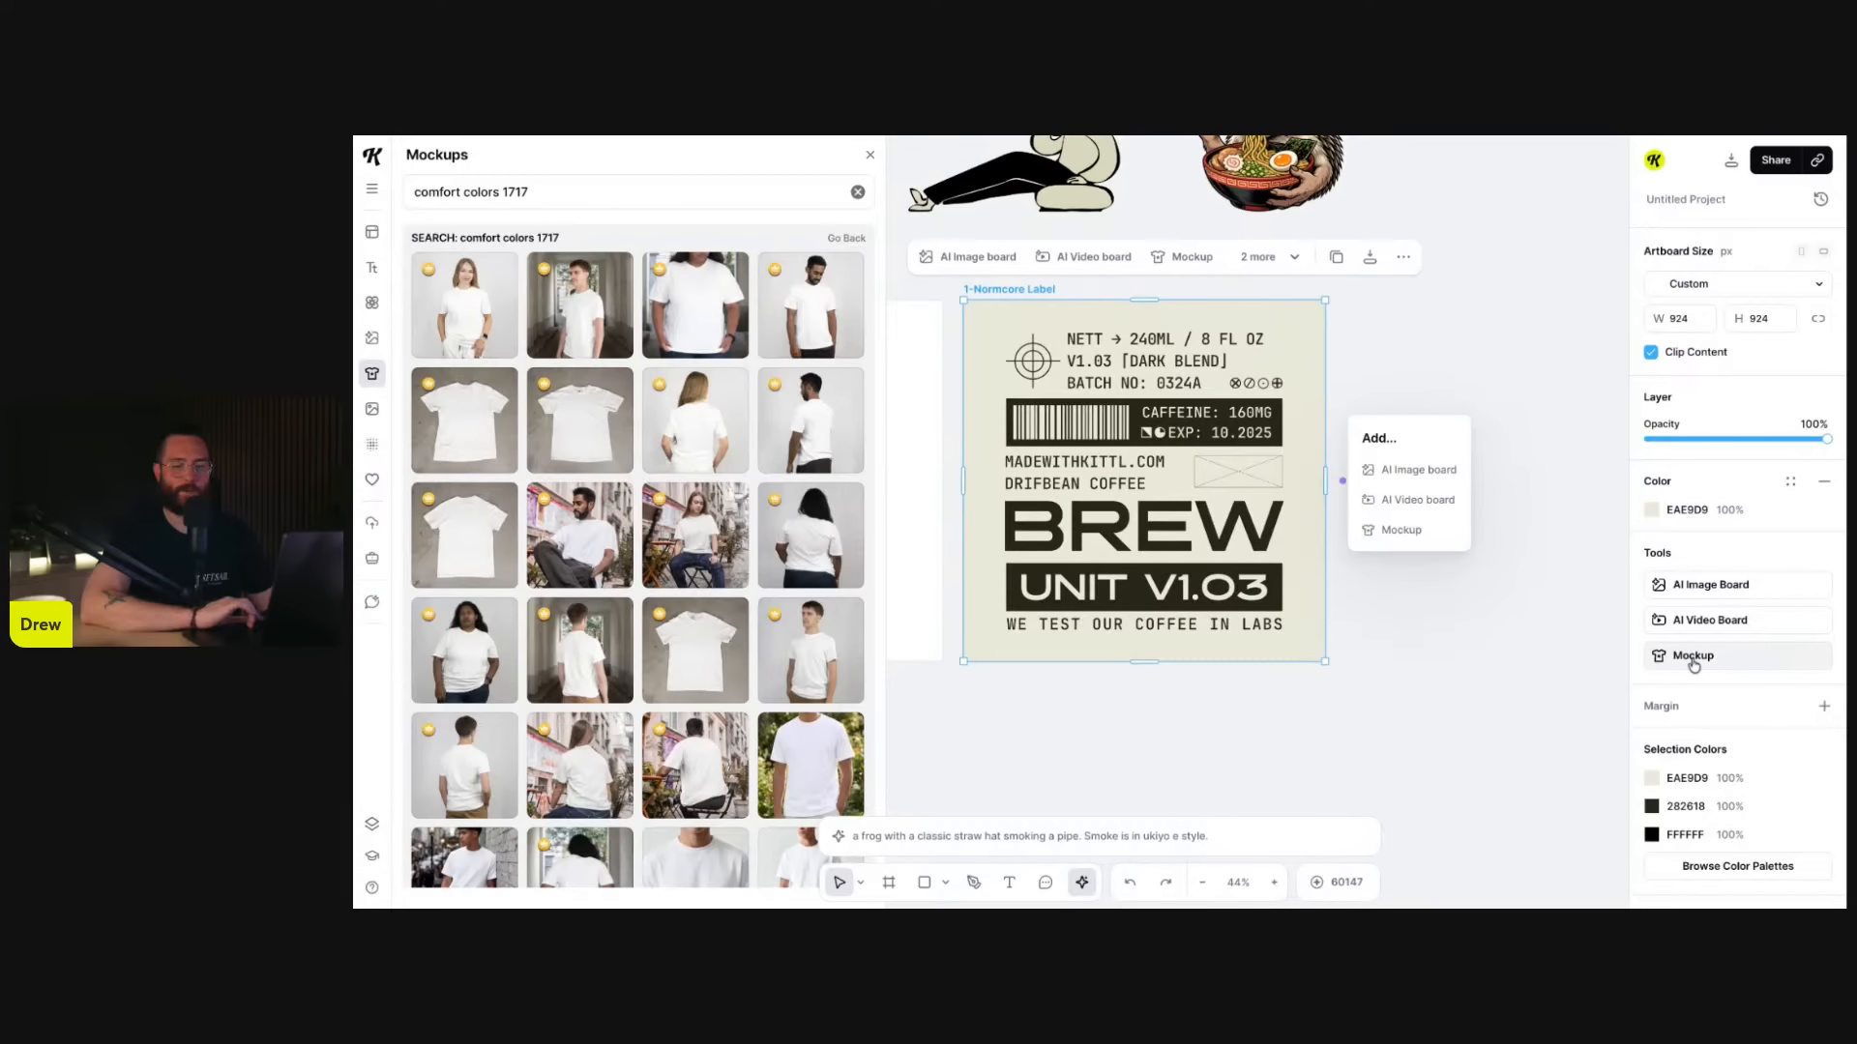
{"action": "left_click", "coordinate": [1558, 551]}
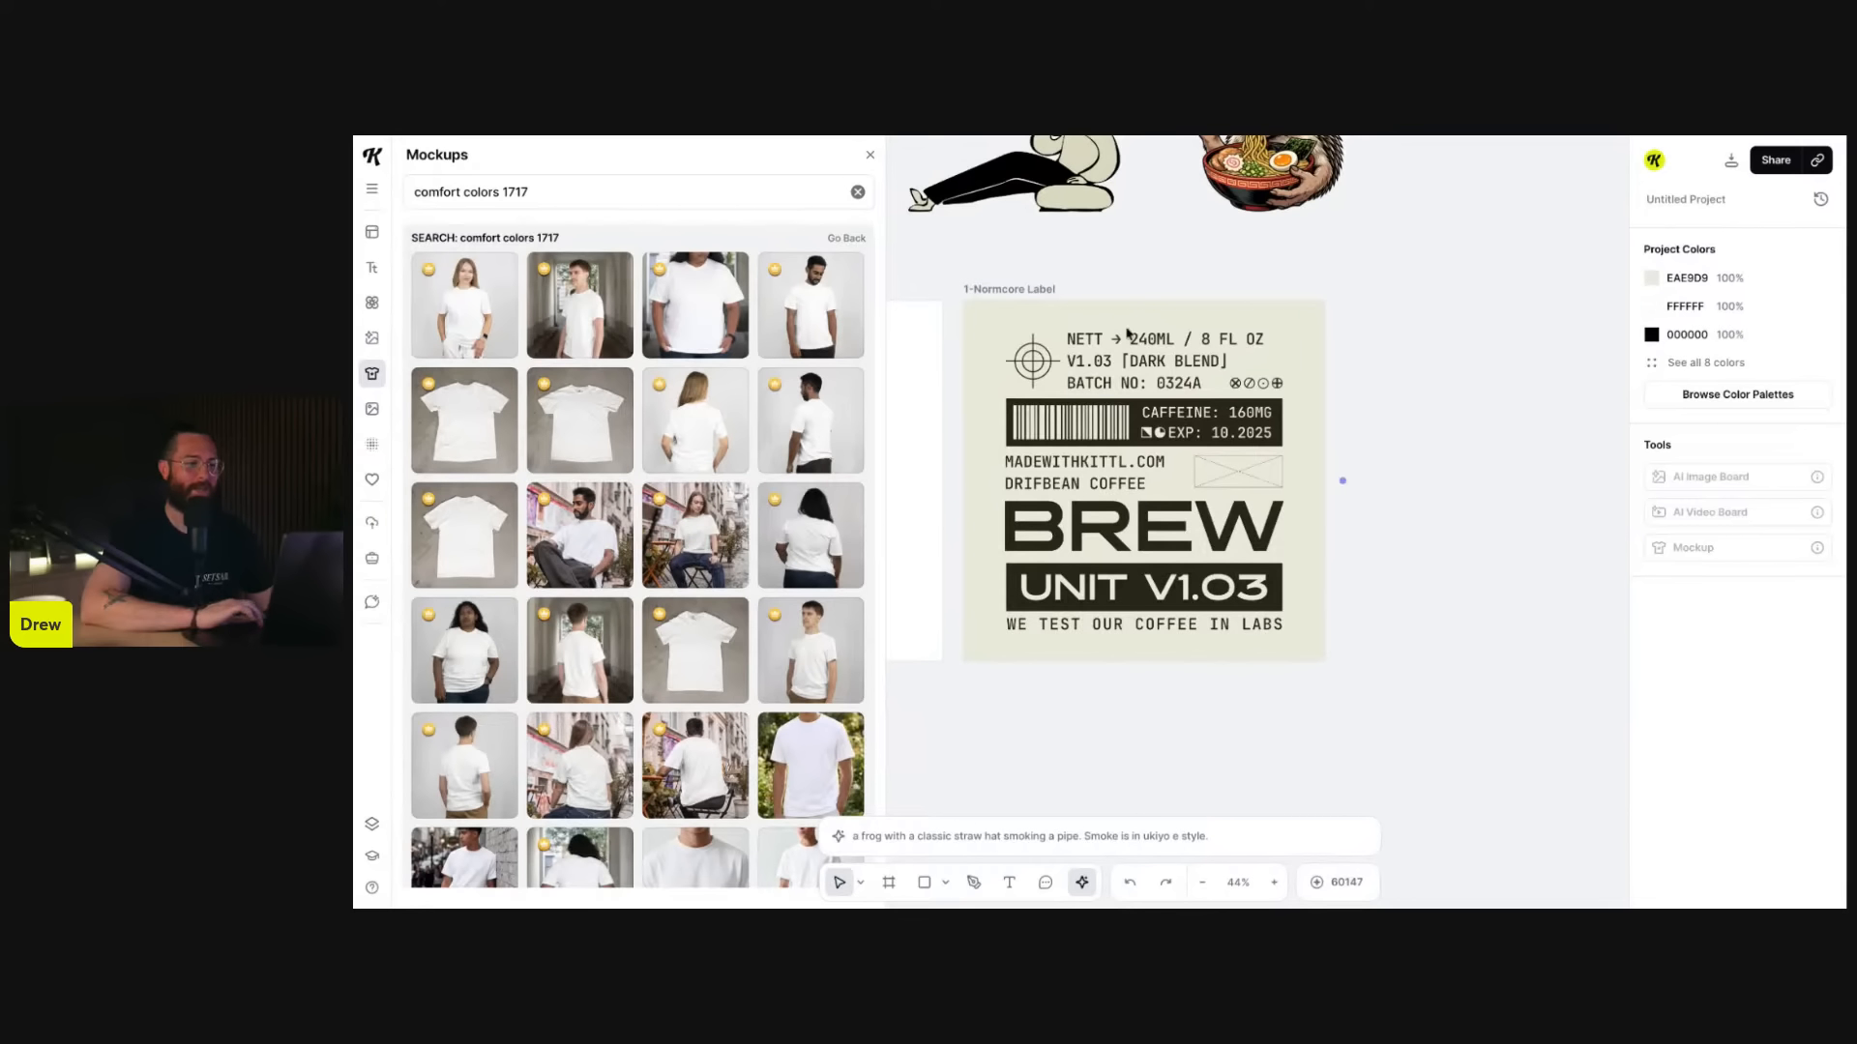
{"action": "left_click", "coordinate": [1023, 292]}
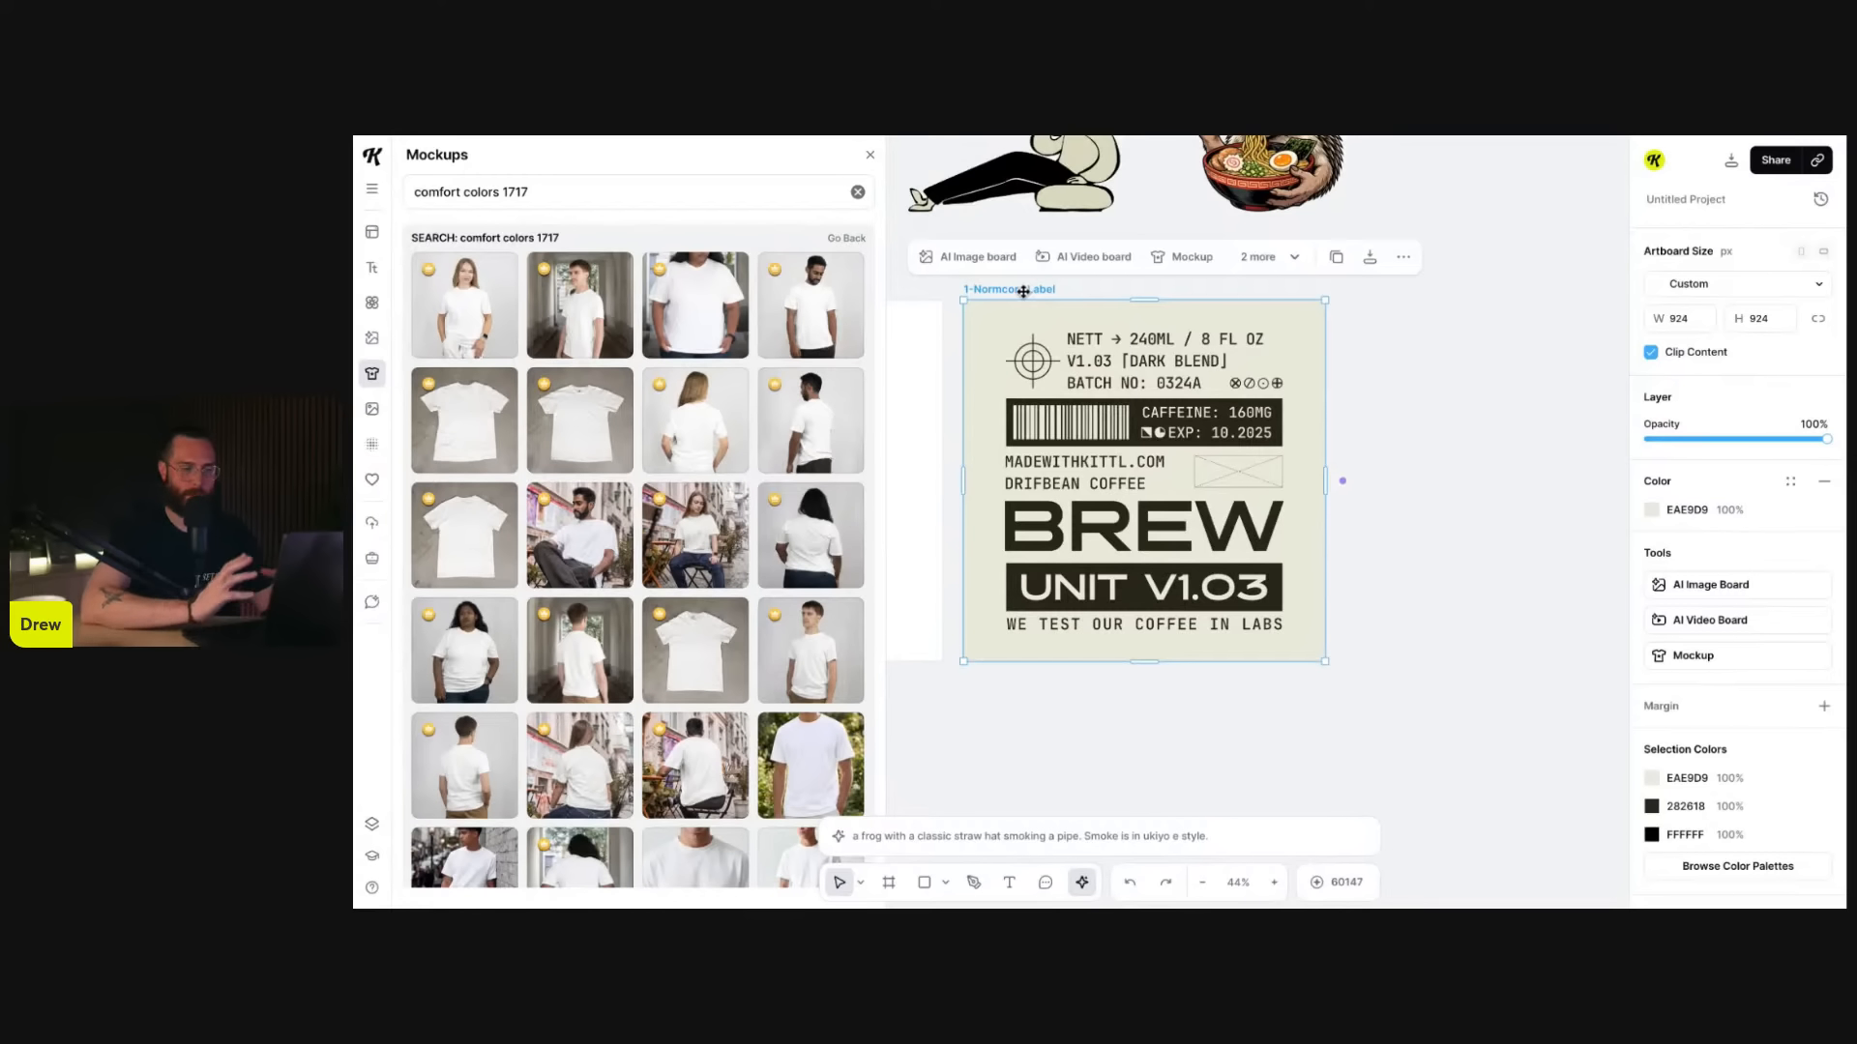
{"action": "left_click", "coordinate": [1192, 257]}
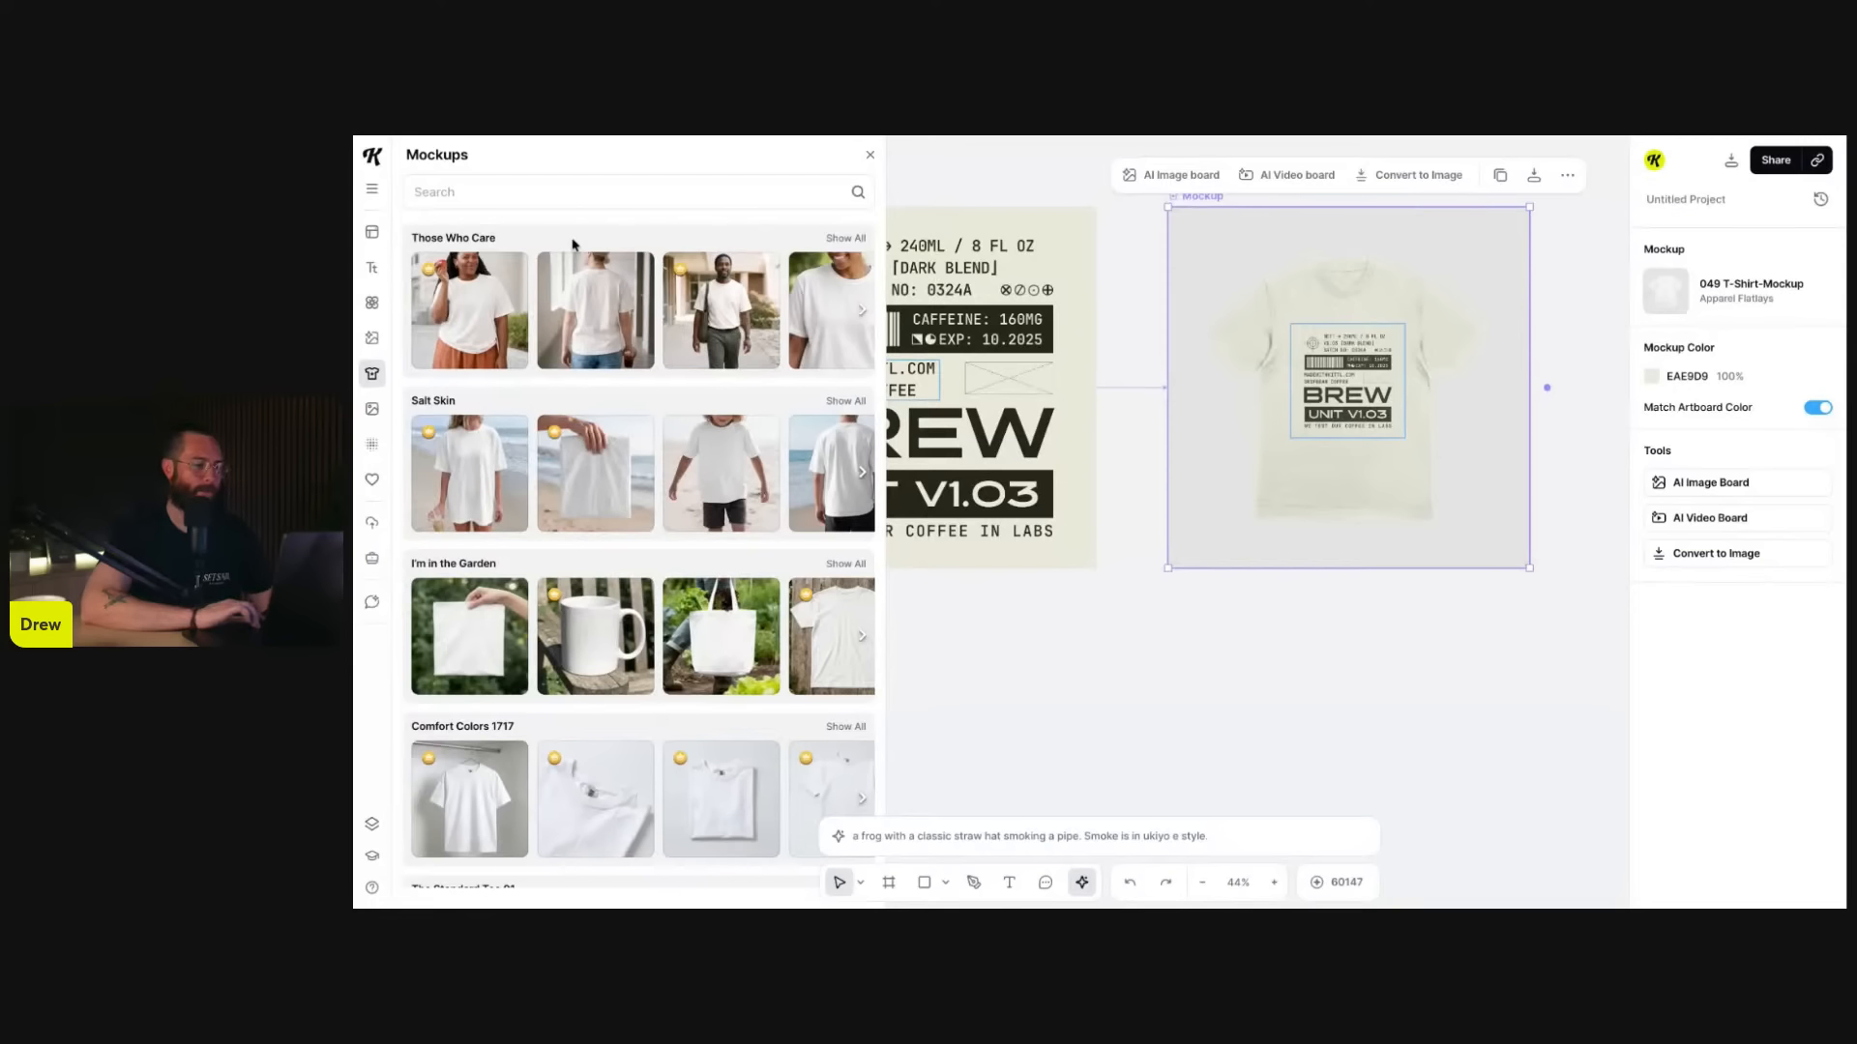
- Search the mockup library for "coffee bag" and browse the matching mockups
{"action": "left_click", "coordinate": [520, 195]}
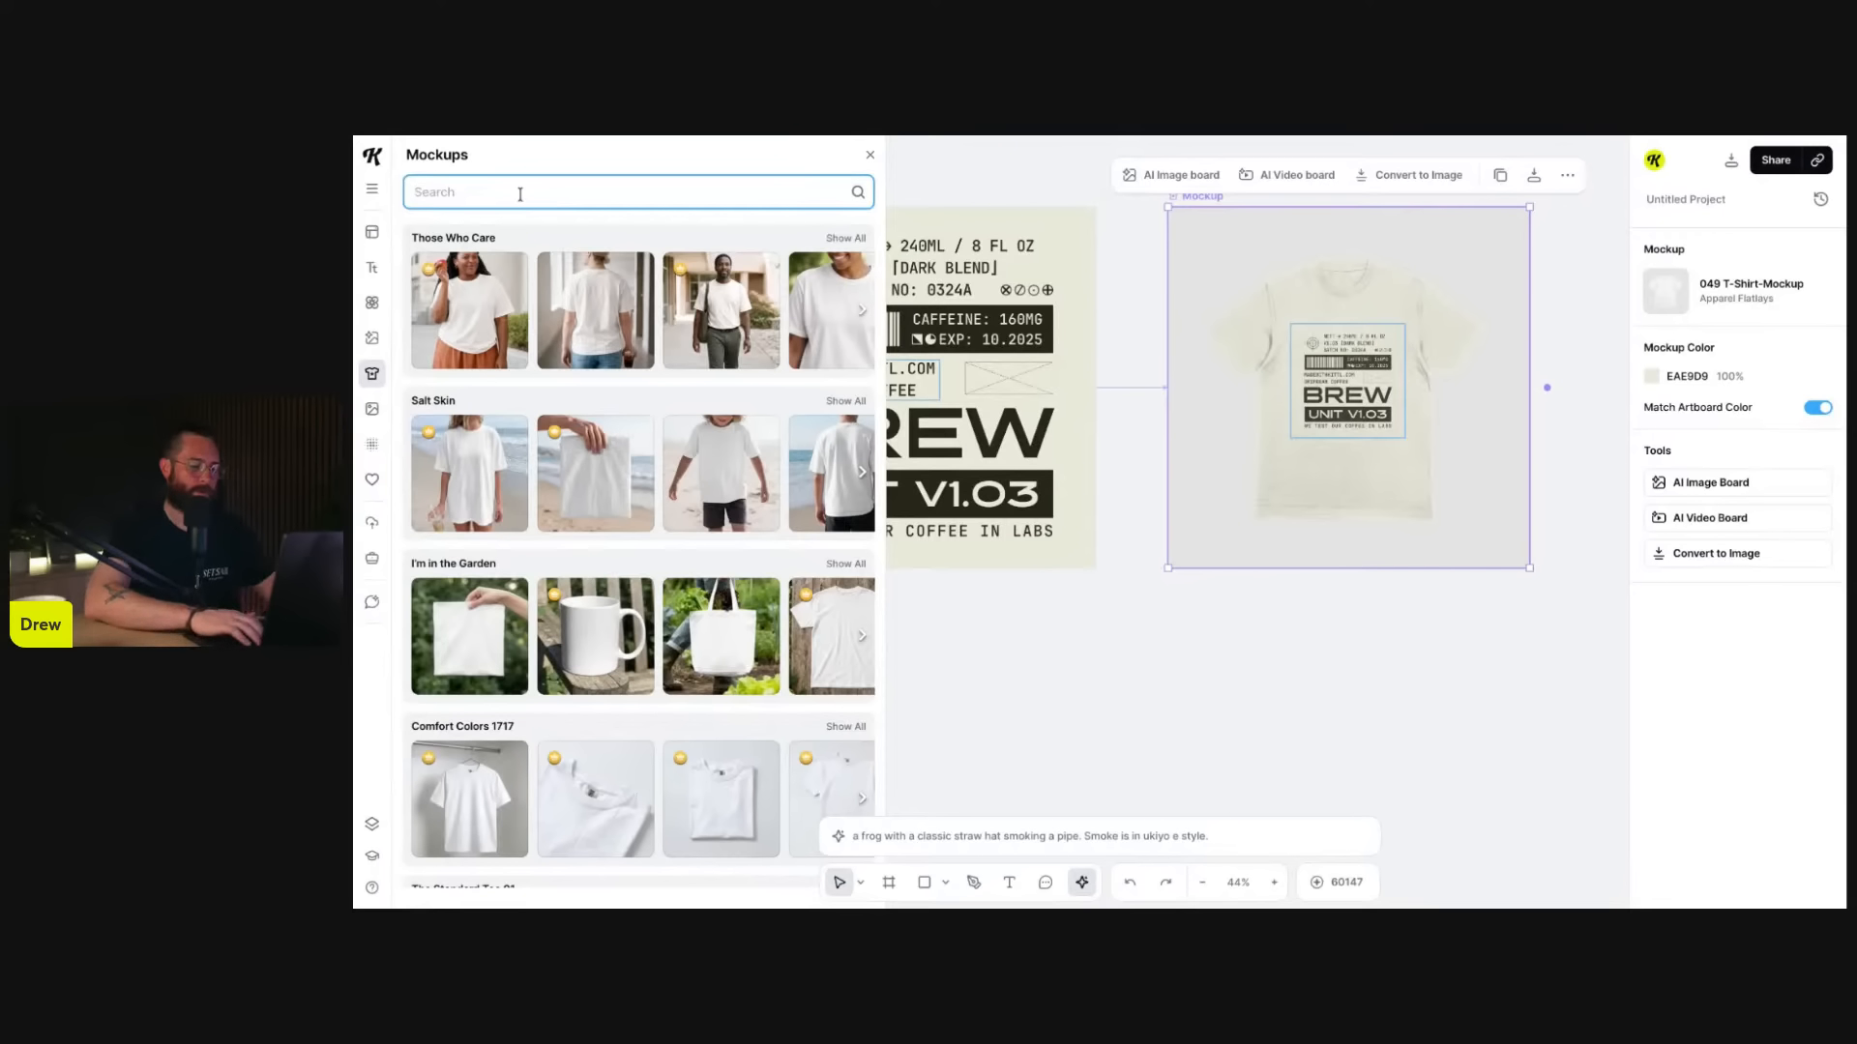
{"action": "type", "text": "coffee"}
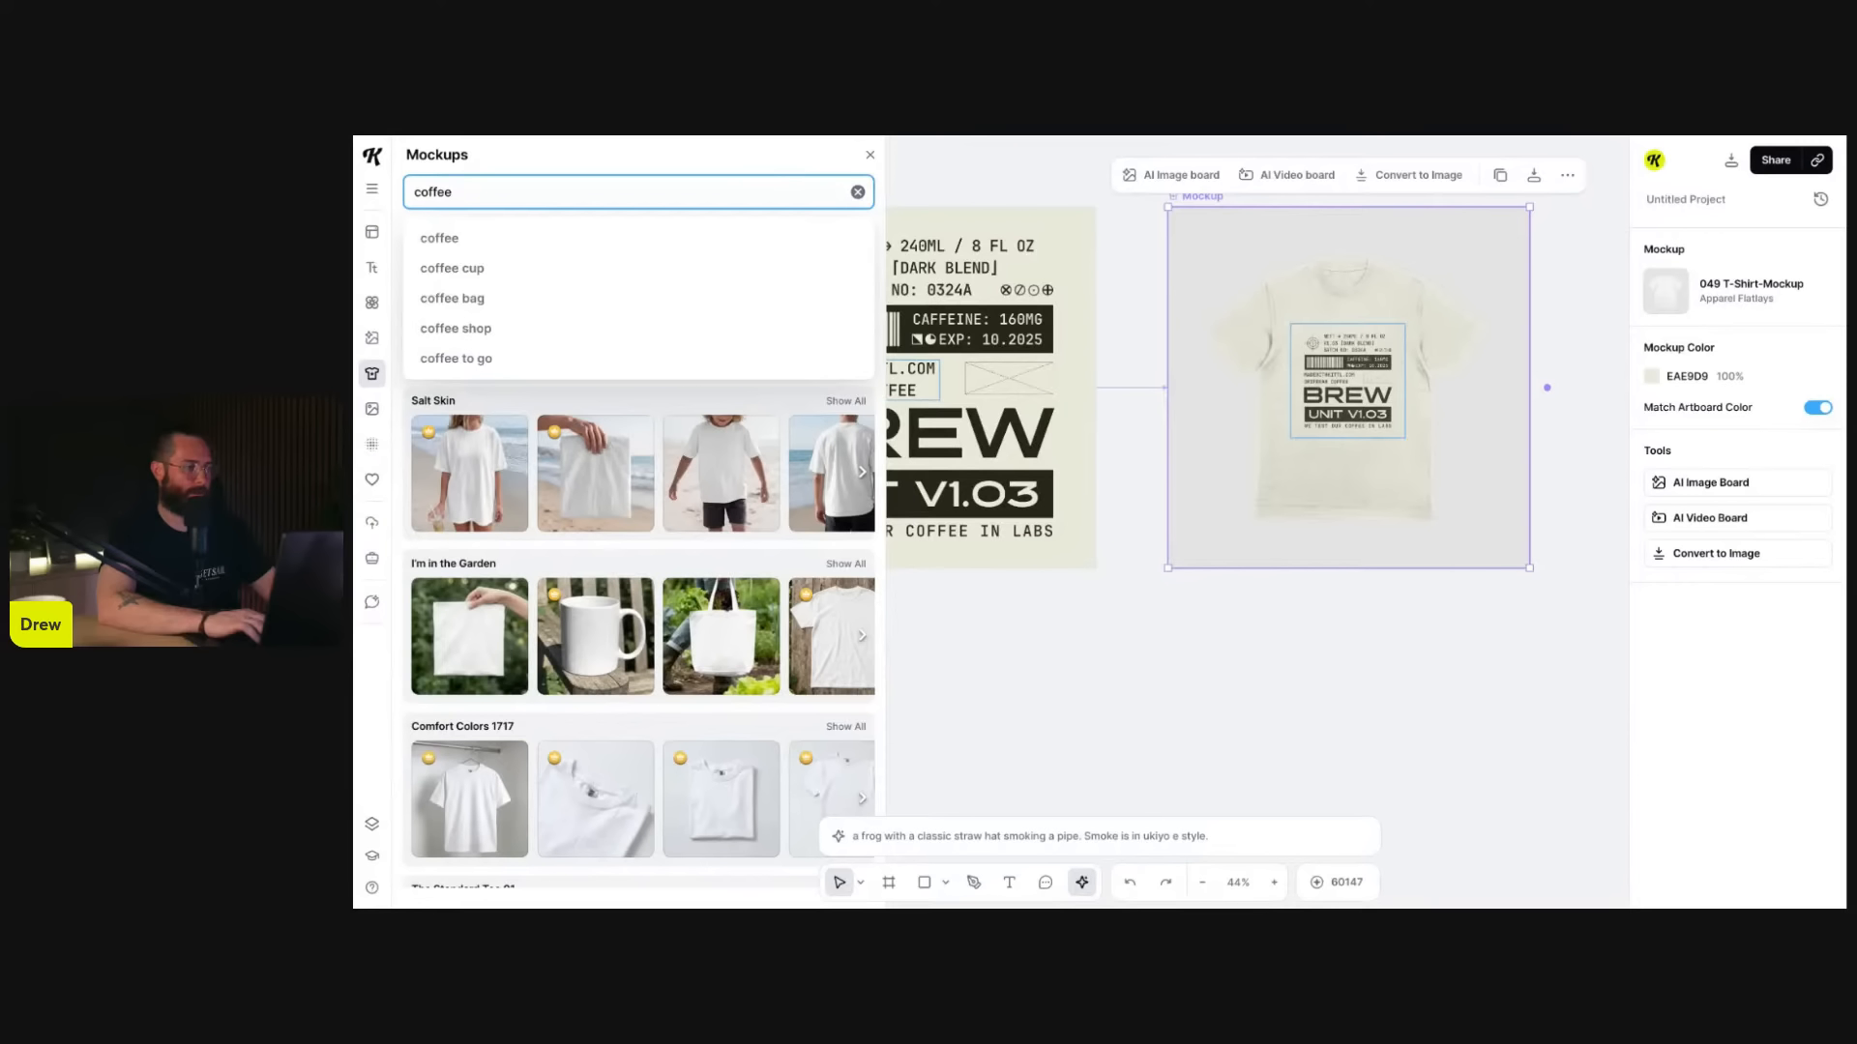
{"action": "type", "text": " bag"}
{"action": "key", "text": "Return"}
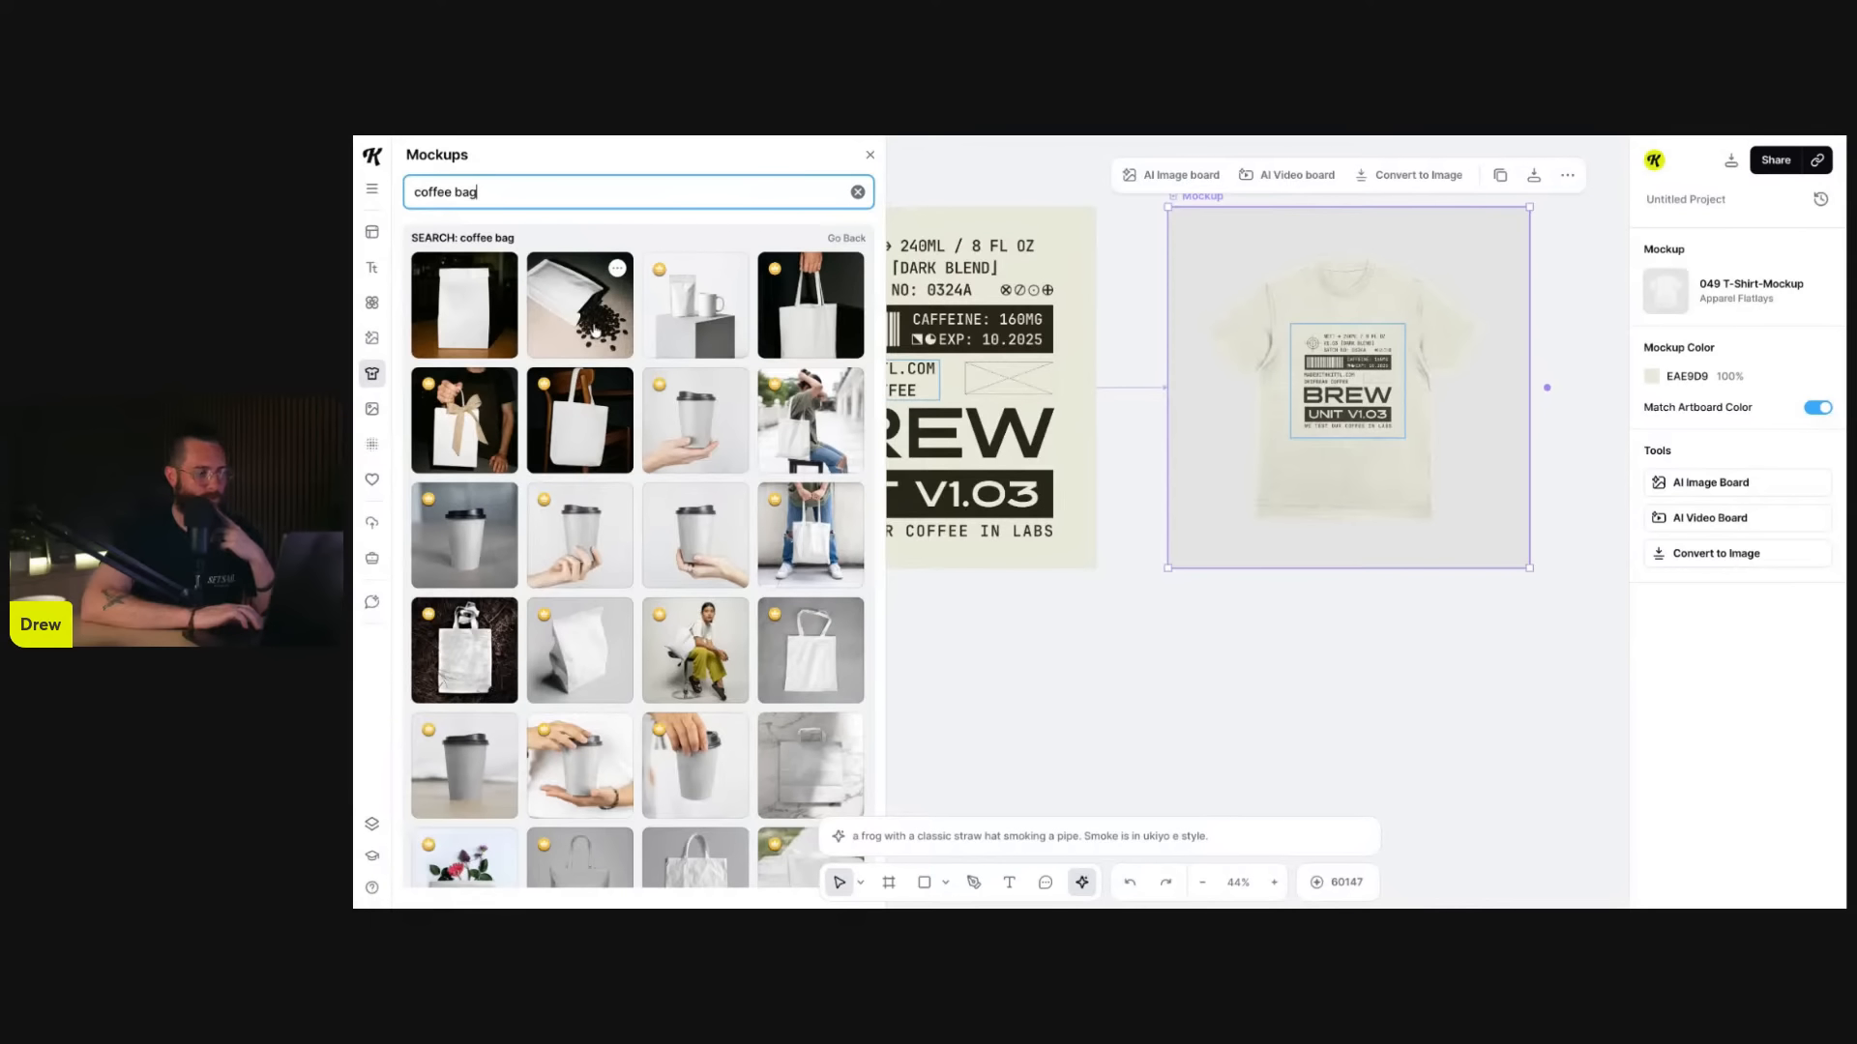
{"action": "scroll", "coordinate": [687, 614], "scroll_direction": "down", "scroll_amount": 5}
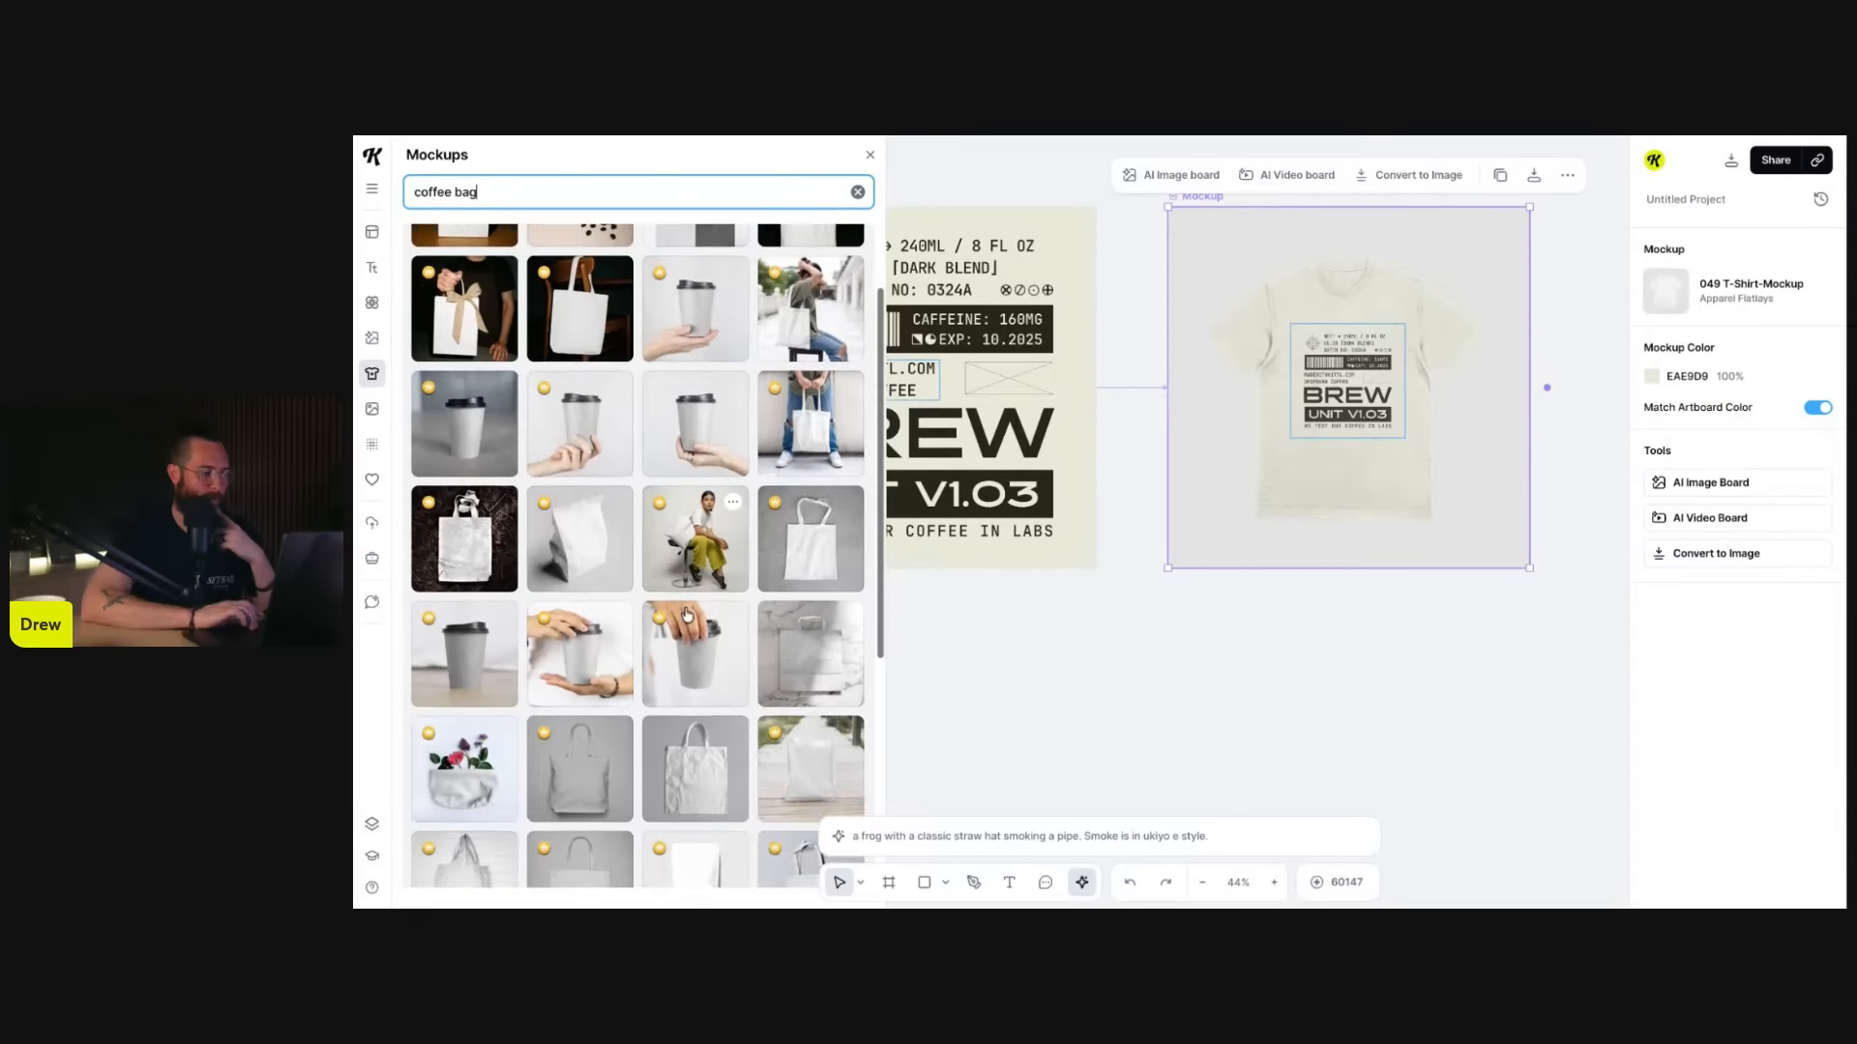
{"action": "scroll", "coordinate": [687, 614], "scroll_direction": "down", "scroll_amount": 6}
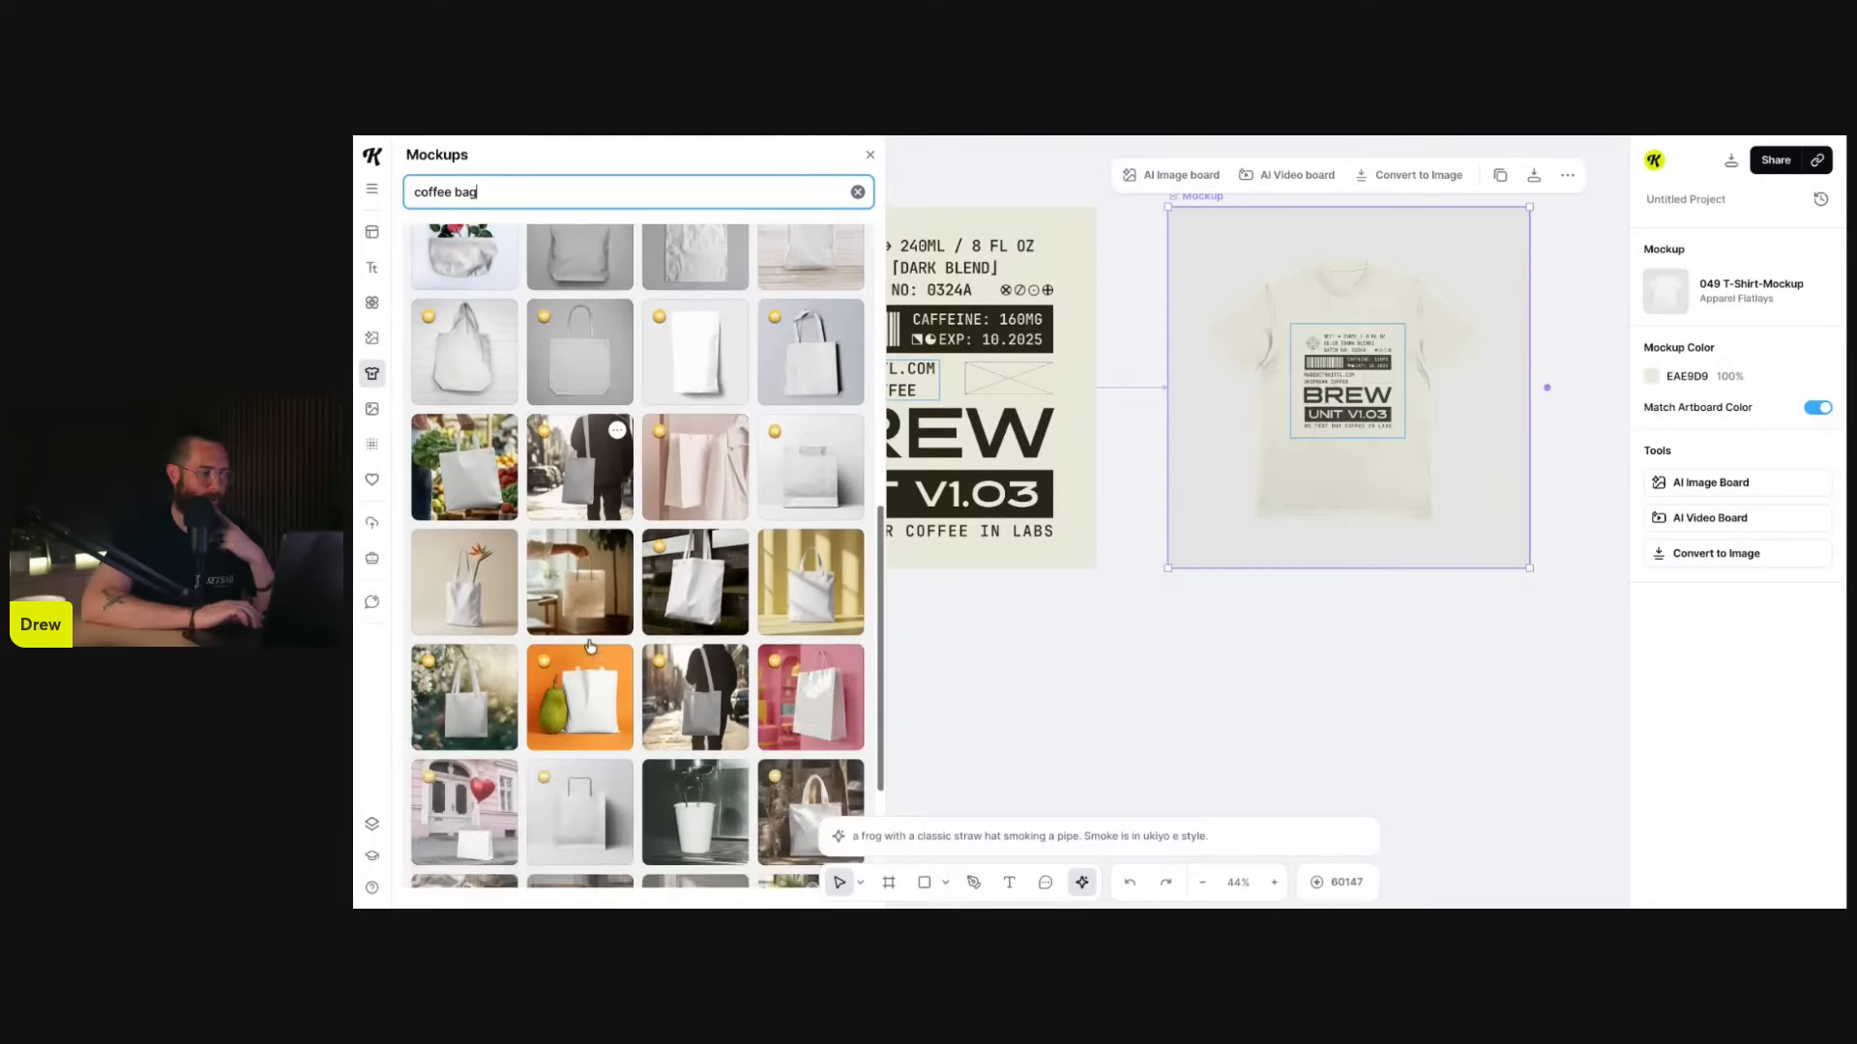
{"action": "scroll", "coordinate": [589, 646], "scroll_direction": "up", "scroll_amount": 10}
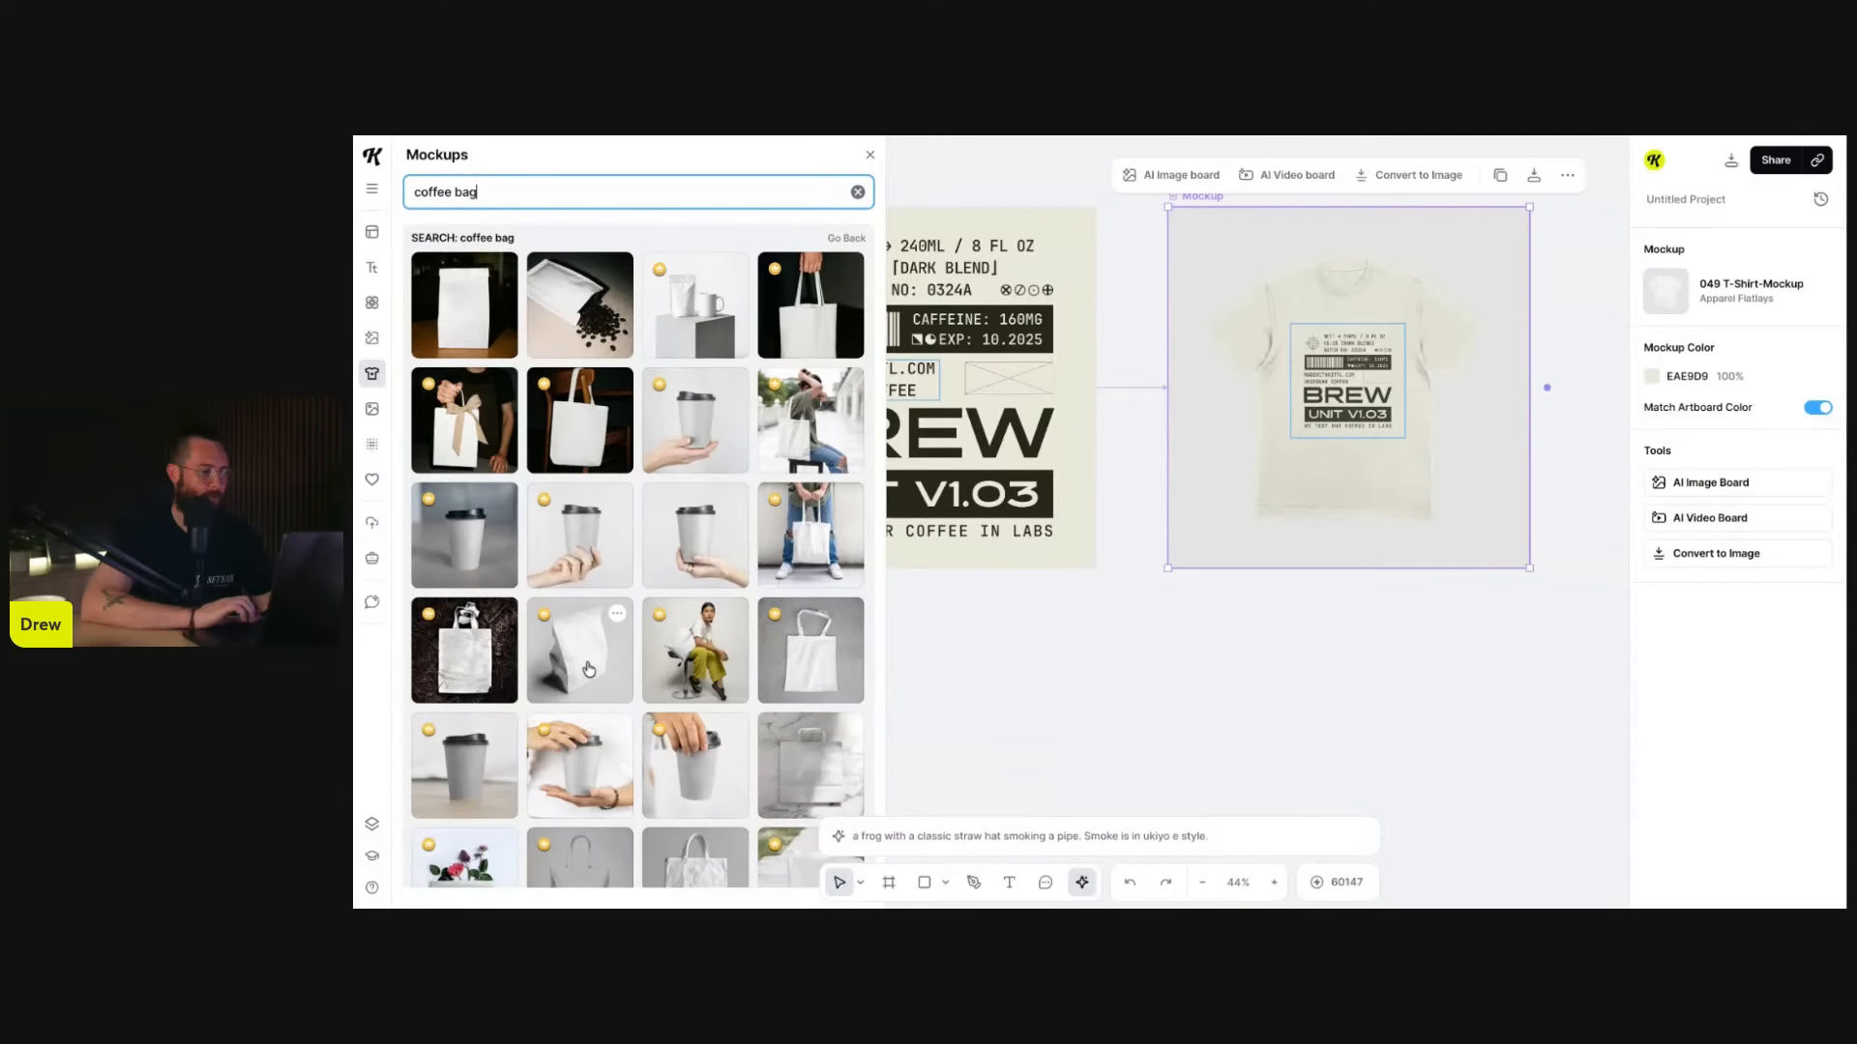
- Apply the 001 Packaging-Bag mockup with the crumpled paper bag, then enlarge the label and reposition it on the bag
{"action": "left_click", "coordinate": [589, 665]}
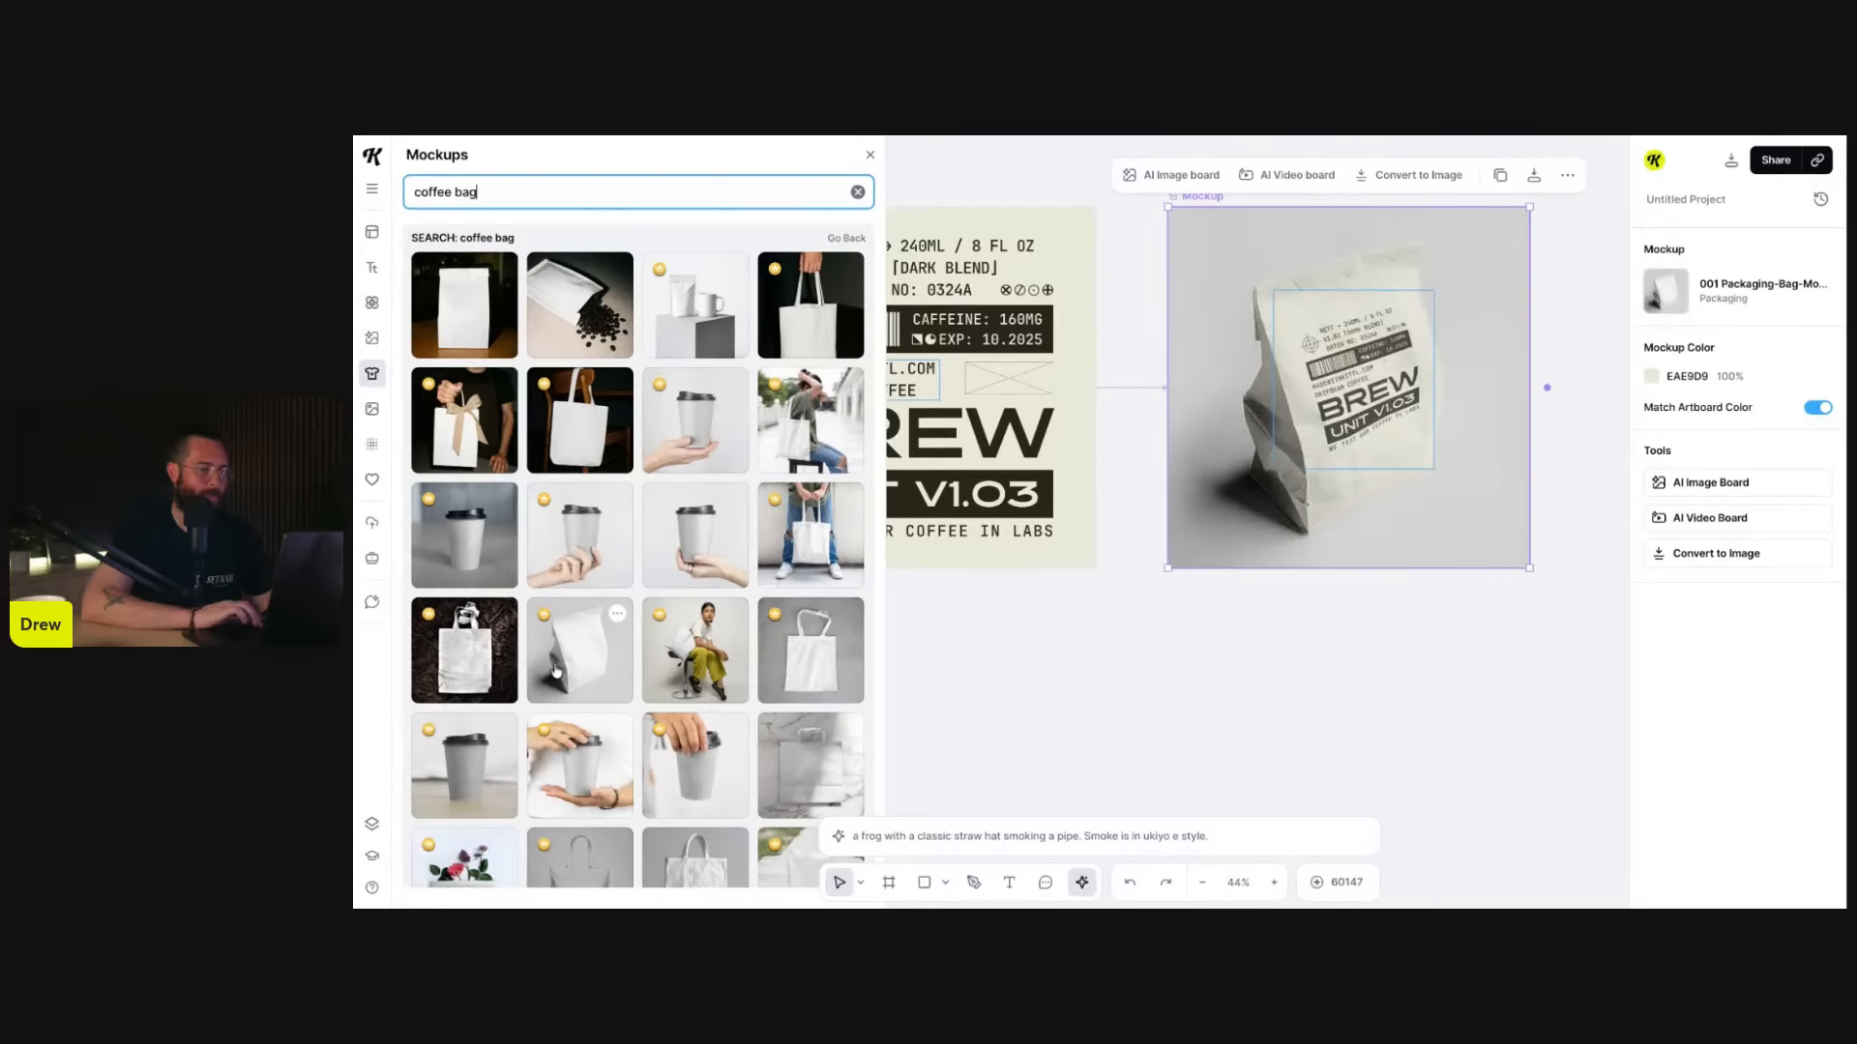
{"action": "left_click", "coordinate": [1362, 349]}
{"action": "left_click", "coordinate": [1390, 400]}
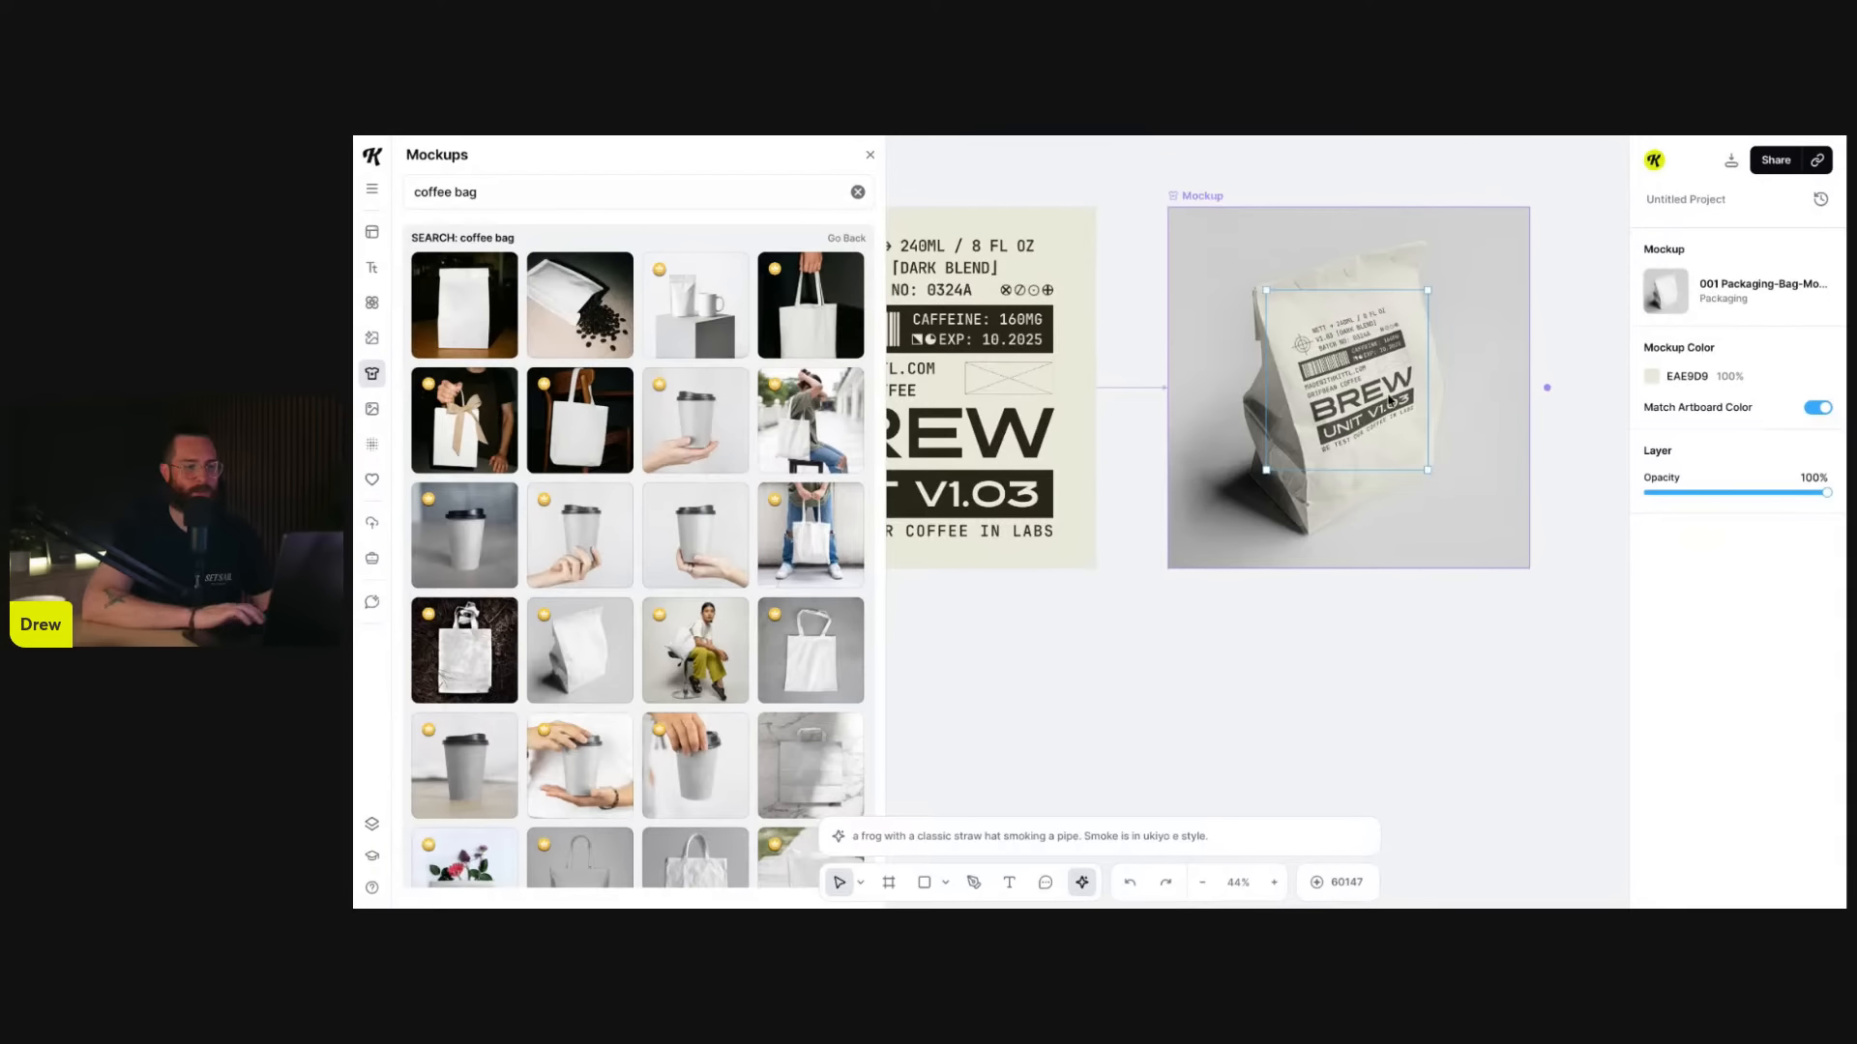
{"action": "mouse_move", "coordinate": [1427, 470]}
{"action": "left_mouse_down"}
{"action": "mouse_move", "coordinate": [1453, 509]}
{"action": "mouse_move", "coordinate": [1437, 503]}
{"action": "left_mouse_up"}
{"action": "left_click_drag", "start_coordinate": [1390, 423], "coordinate": [1373, 410]}
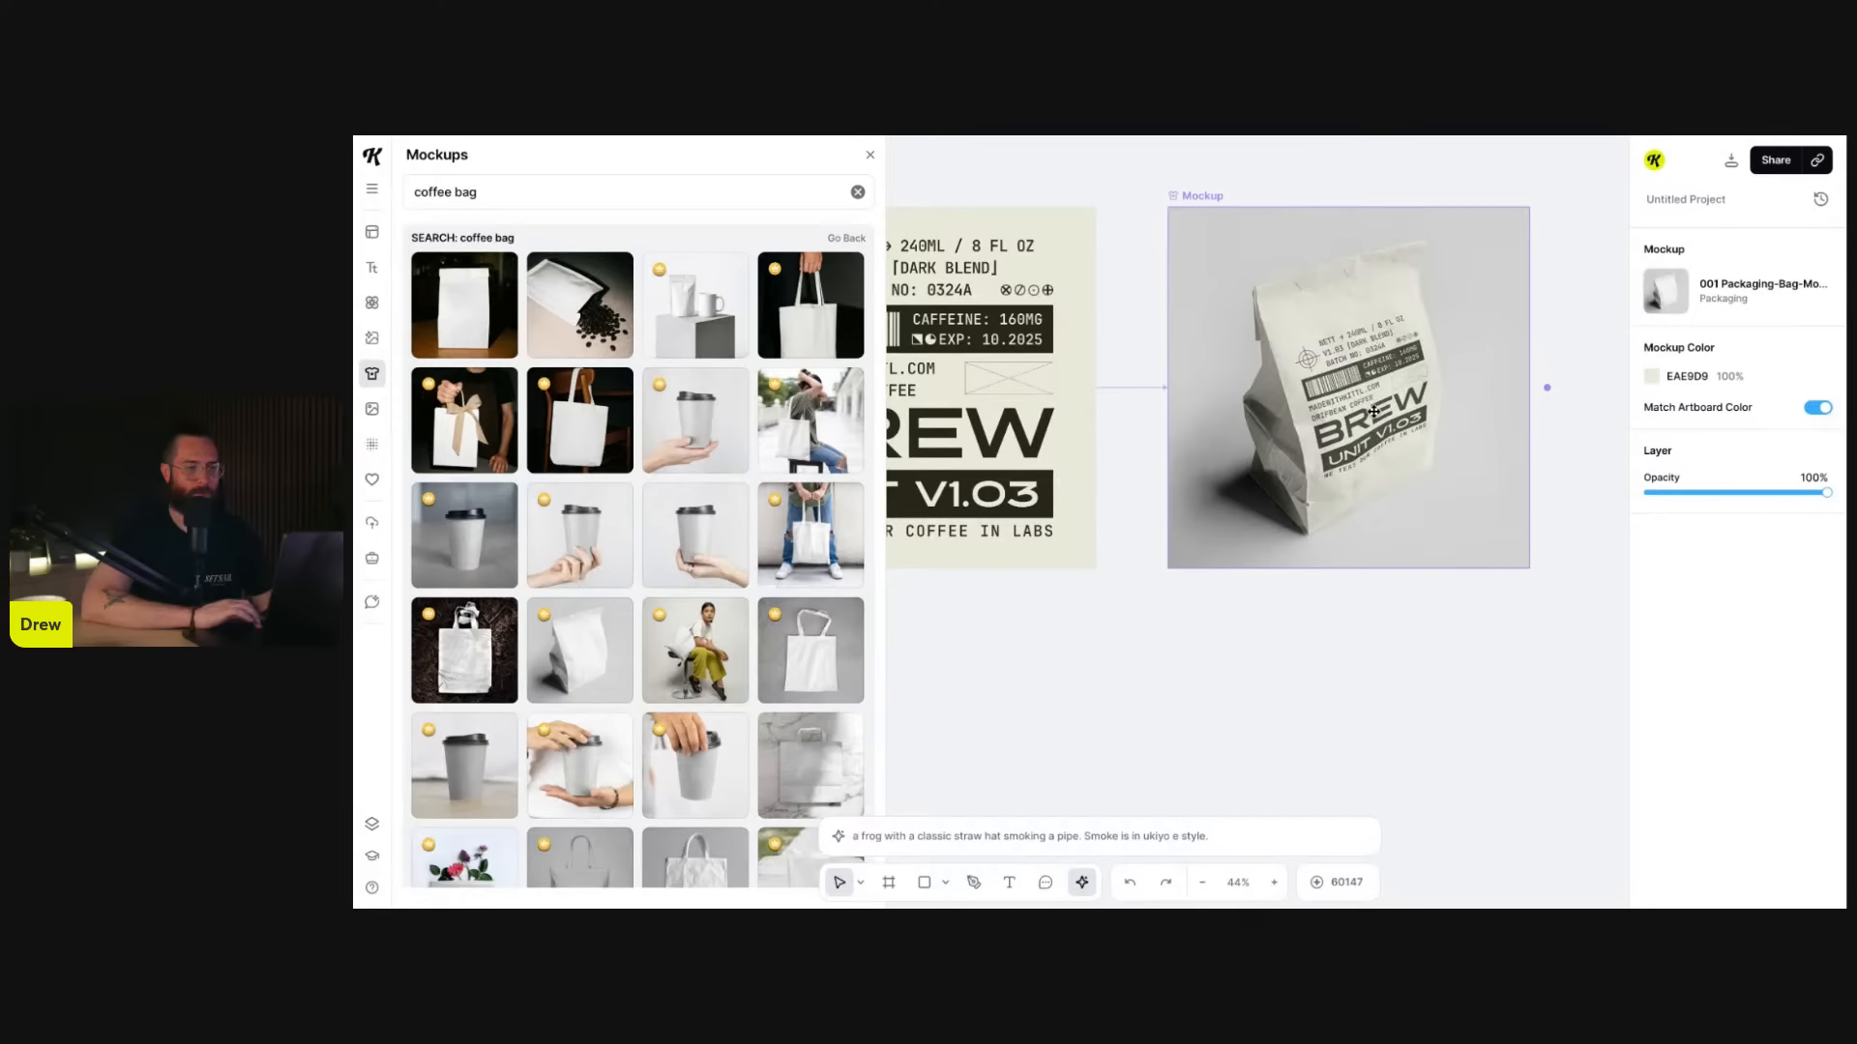
- Swap the mockup for the flat white 002 Packaging-Bag pouch, then slightly enlarge the label and centre it on the front
{"action": "scroll", "coordinate": [645, 614], "scroll_direction": "down", "scroll_amount": 4}
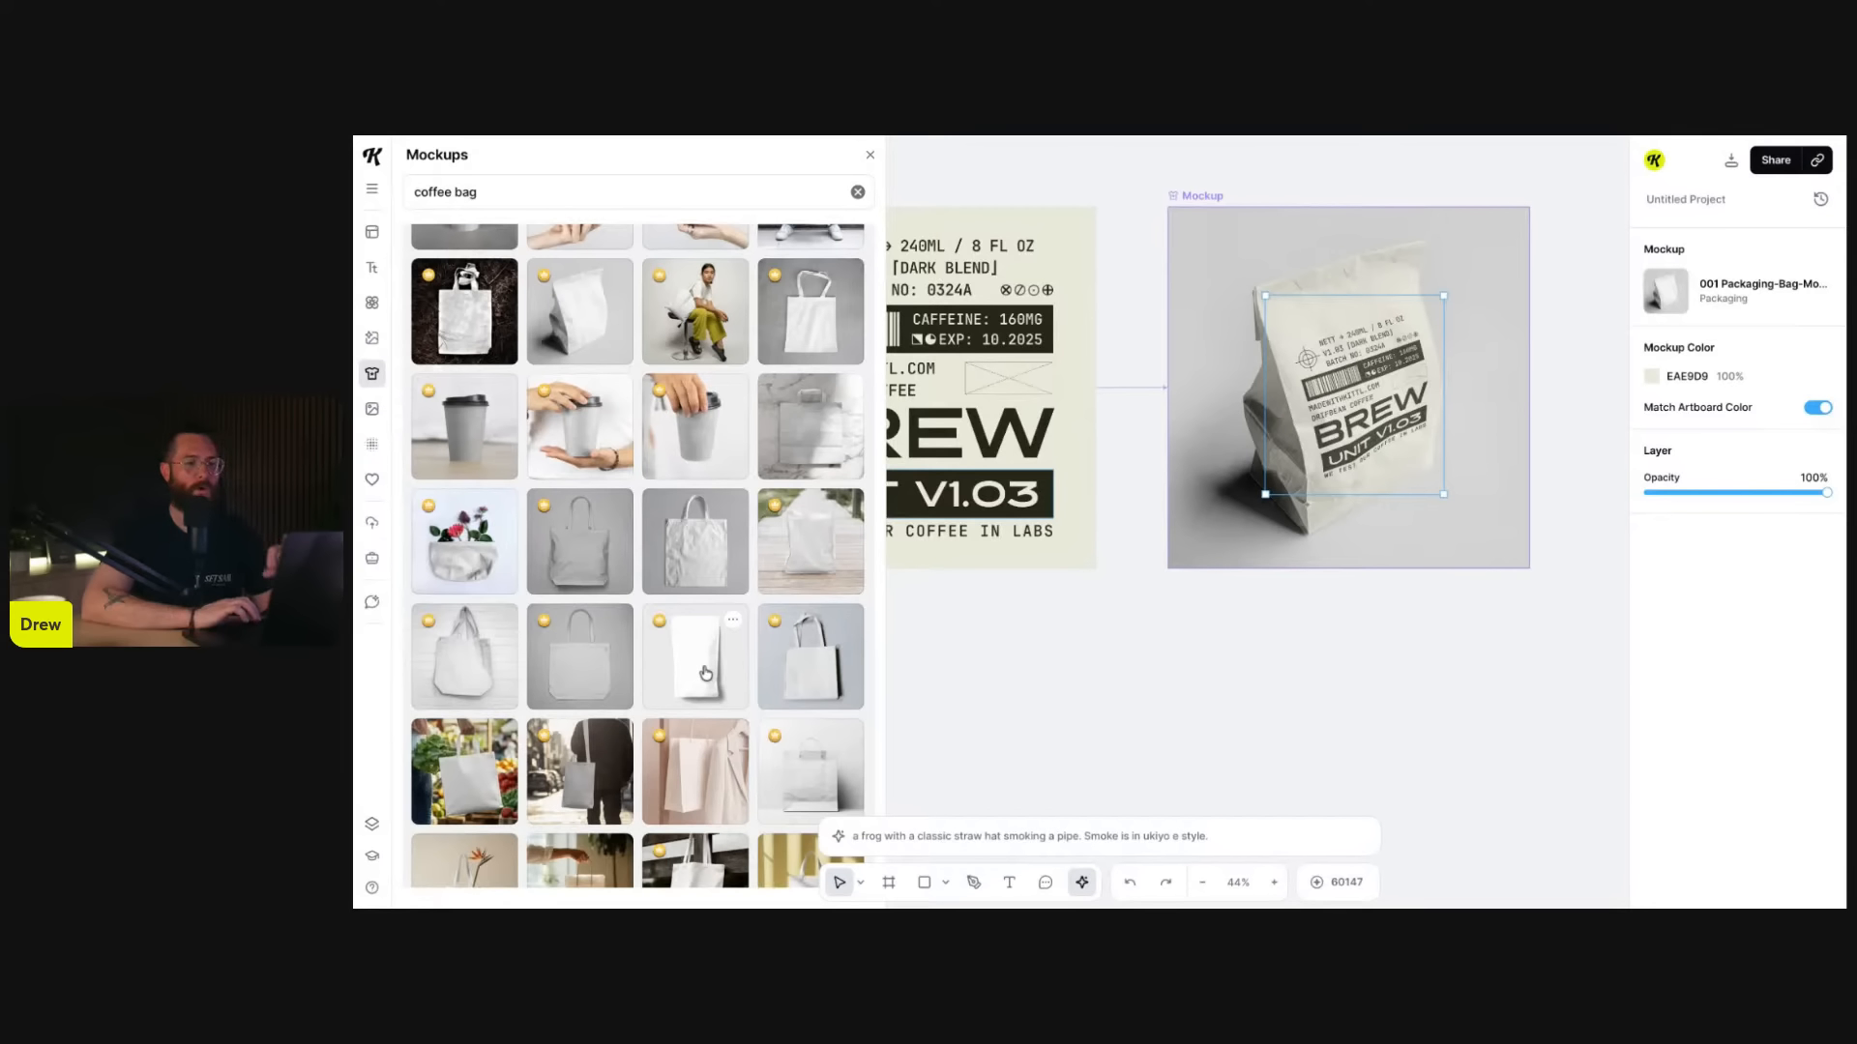
{"action": "scroll", "coordinate": [1257, 386], "scroll_direction": "down", "scroll_amount": 5}
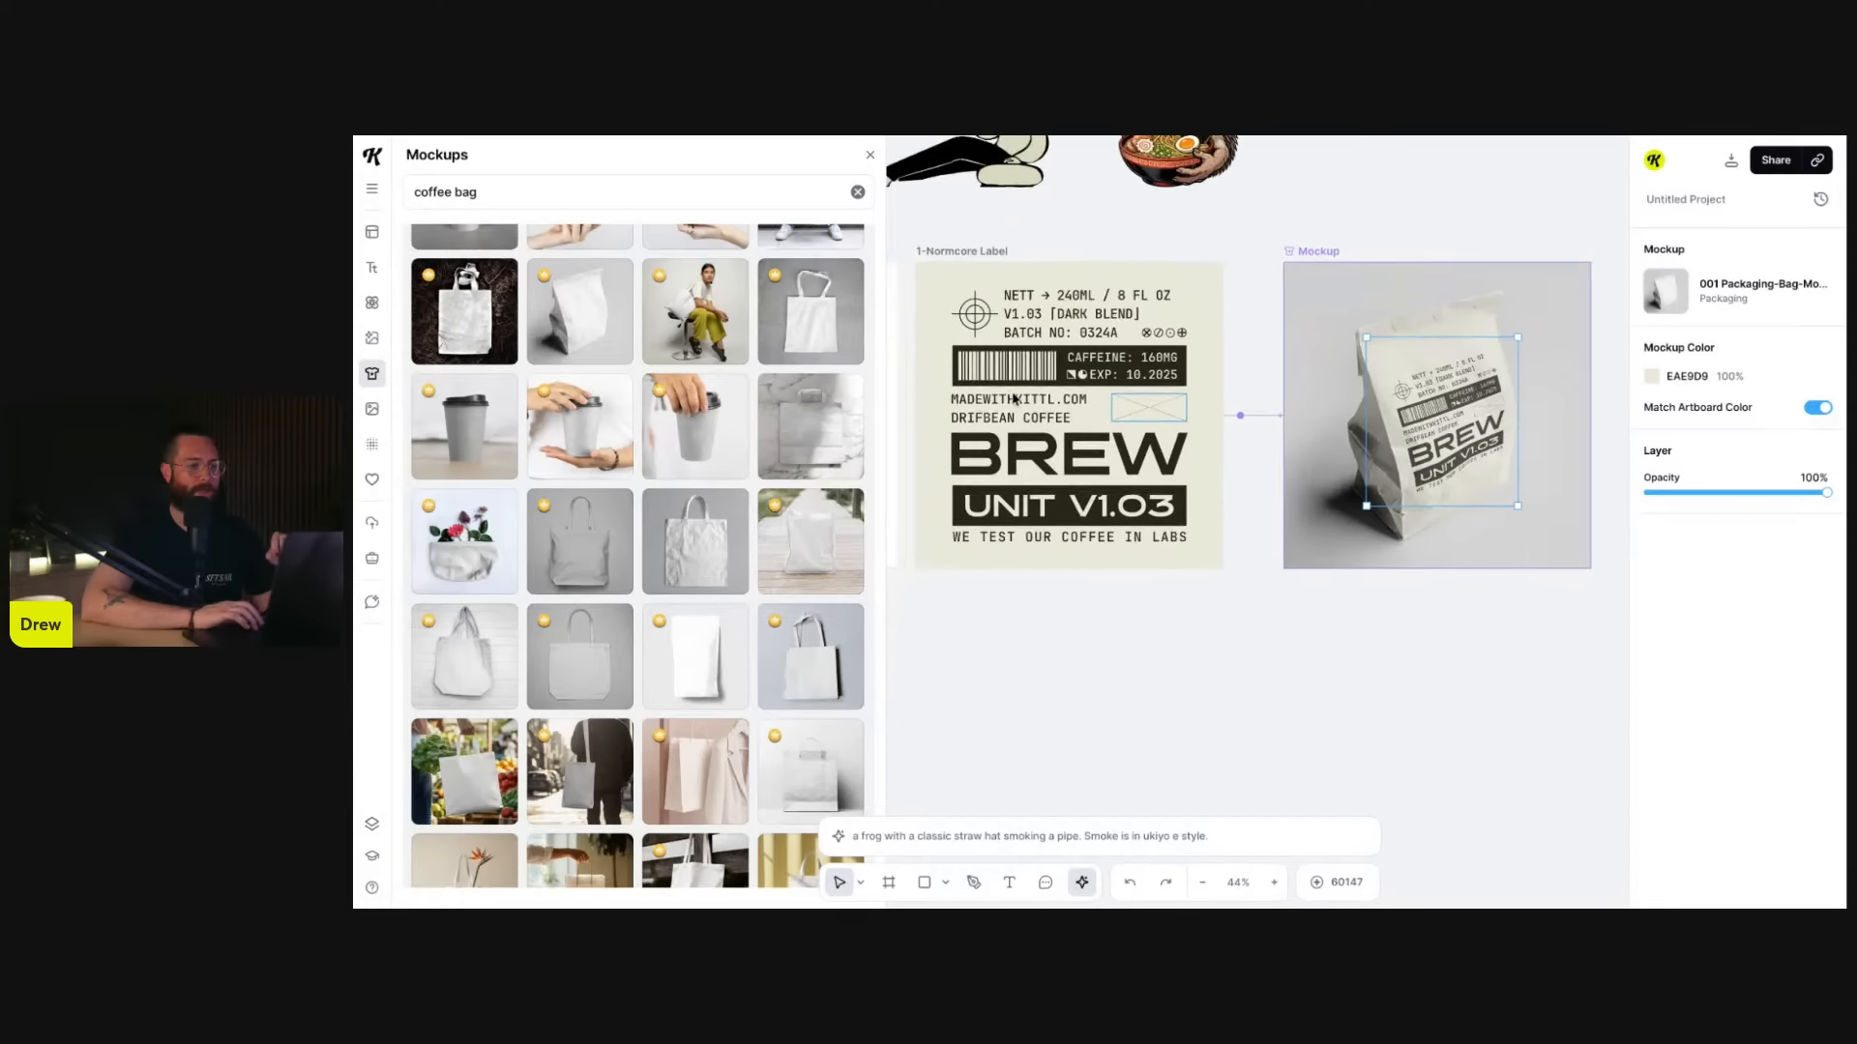
{"action": "left_click", "coordinate": [1255, 241]}
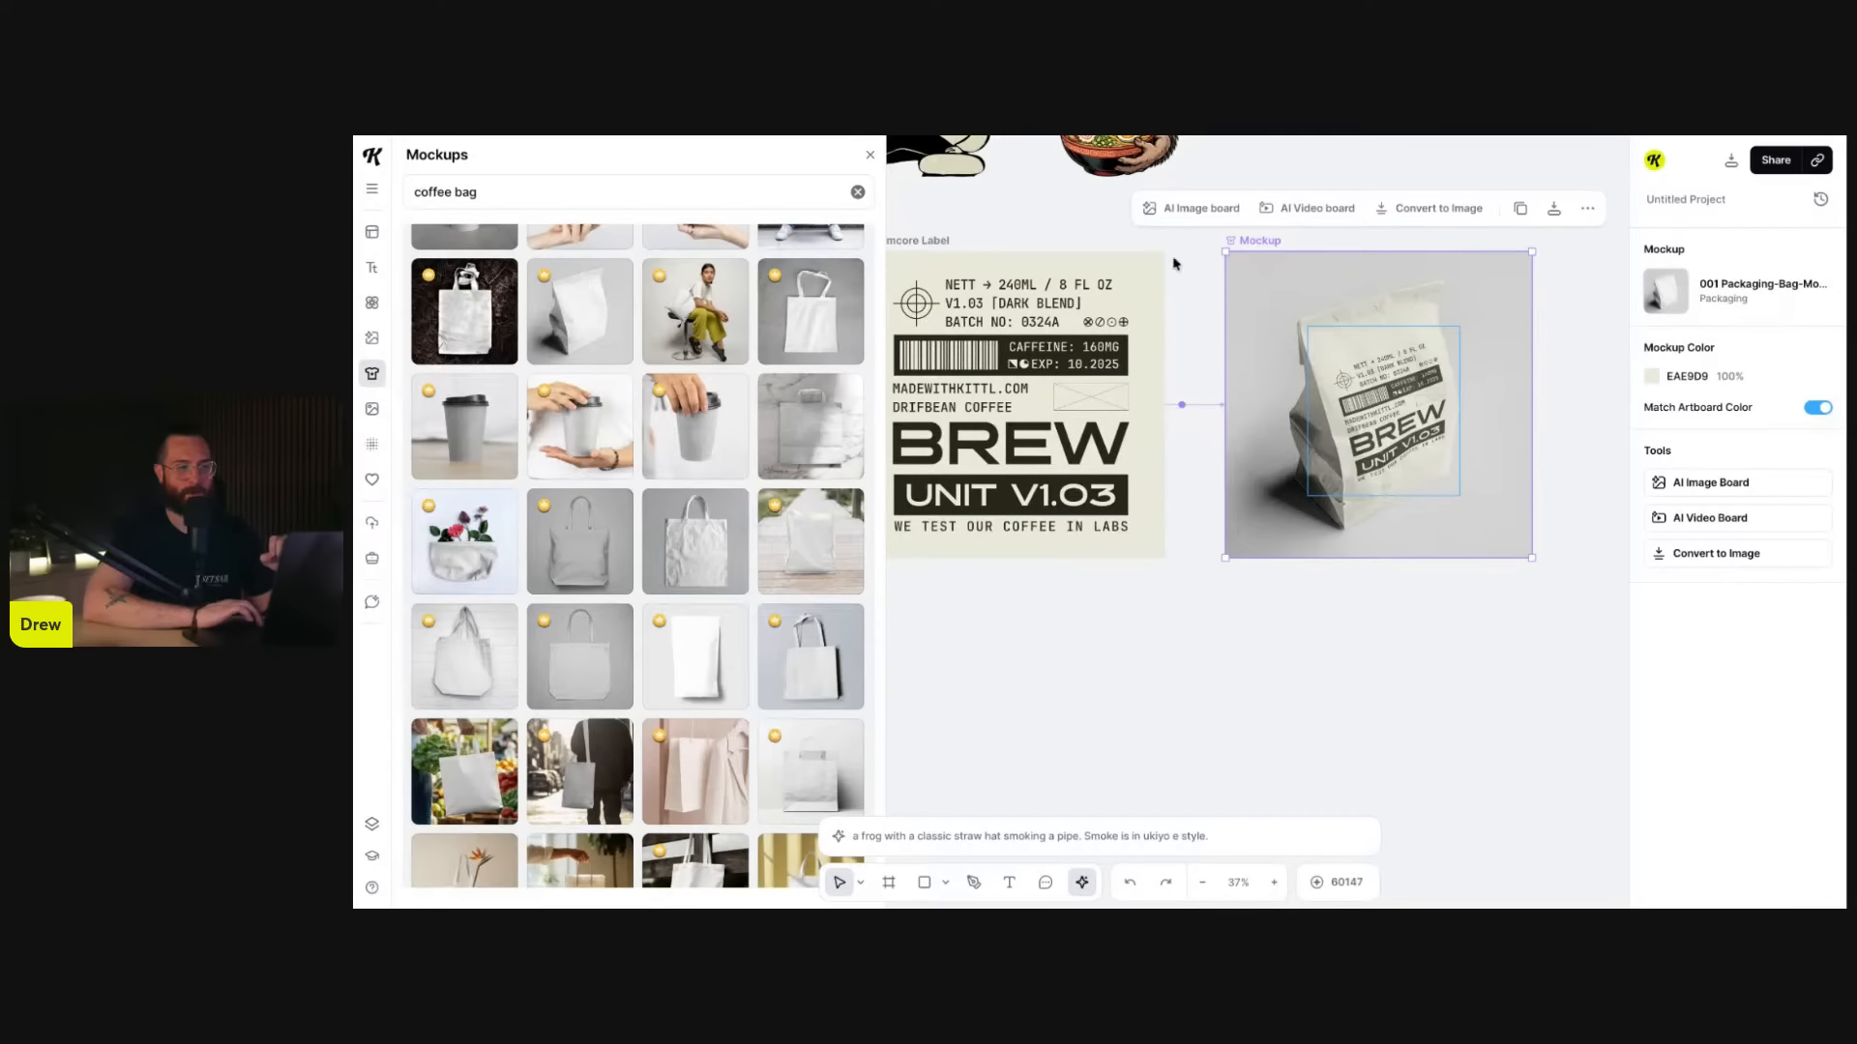
{"action": "left_click", "coordinate": [694, 665]}
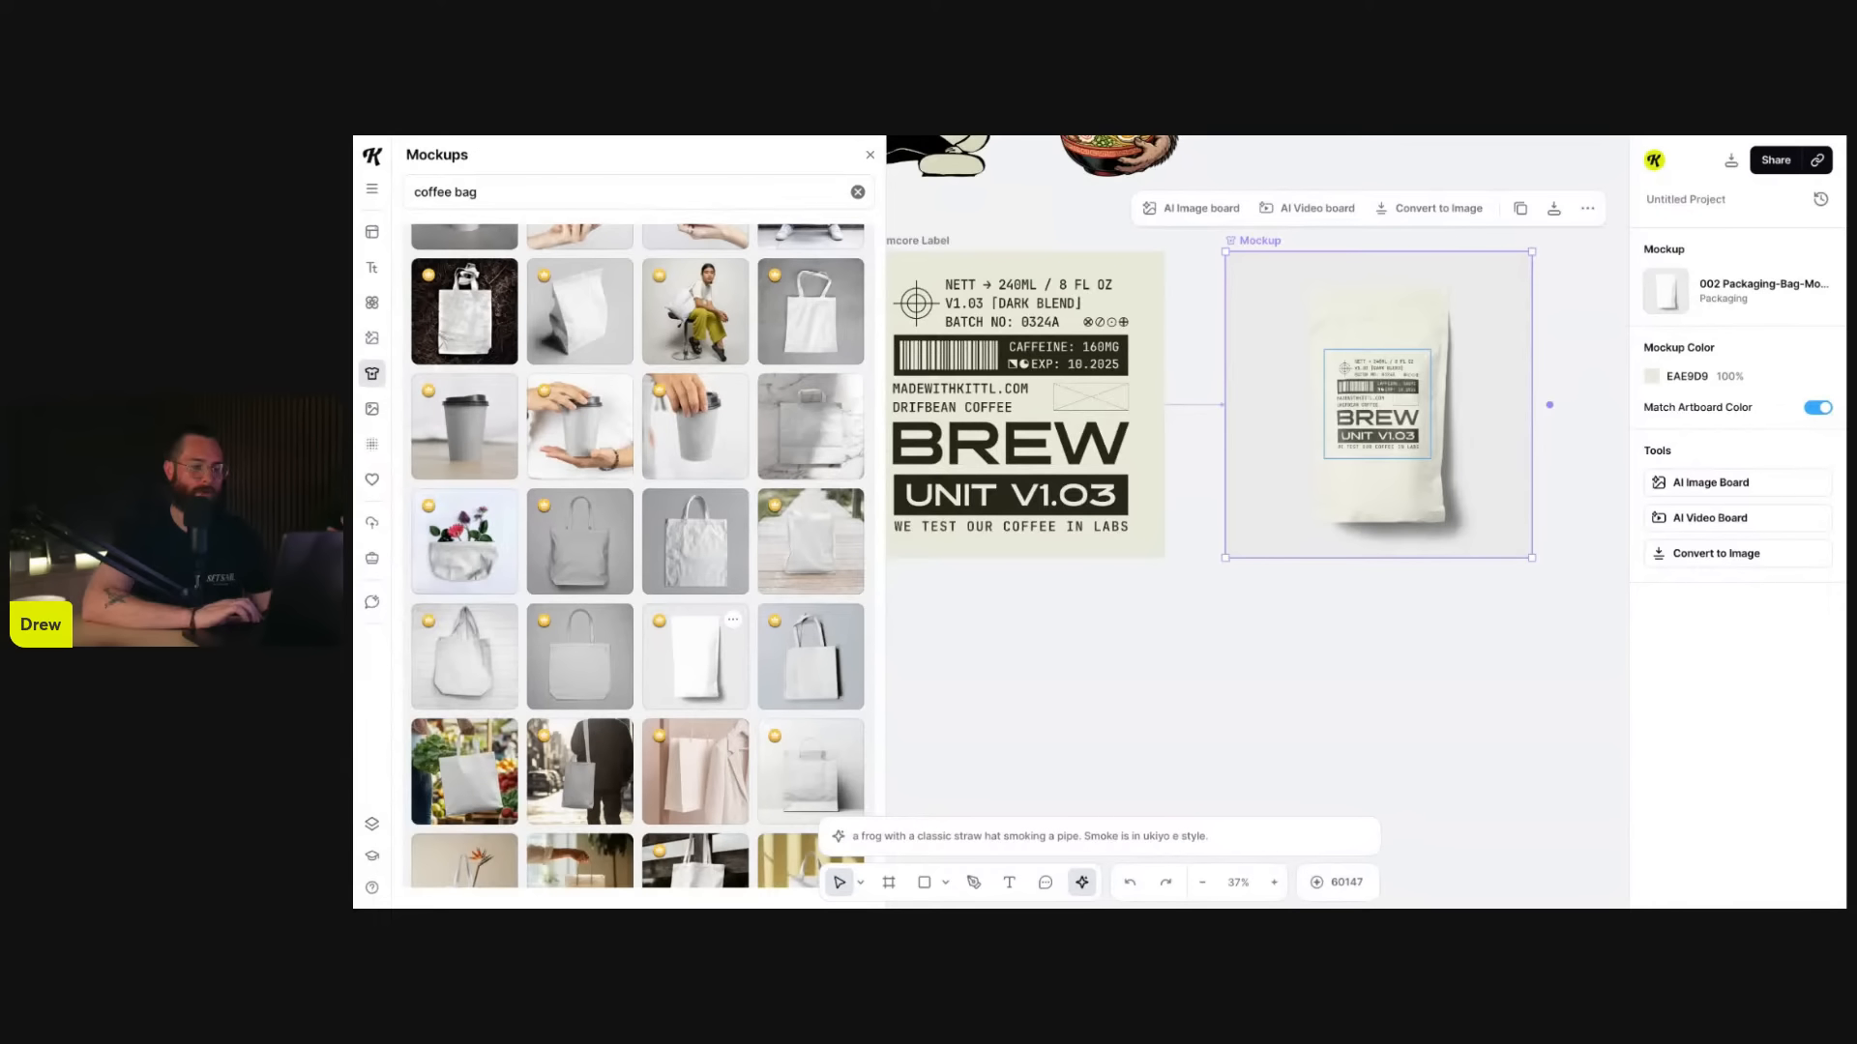
{"action": "left_click", "coordinate": [1354, 455]}
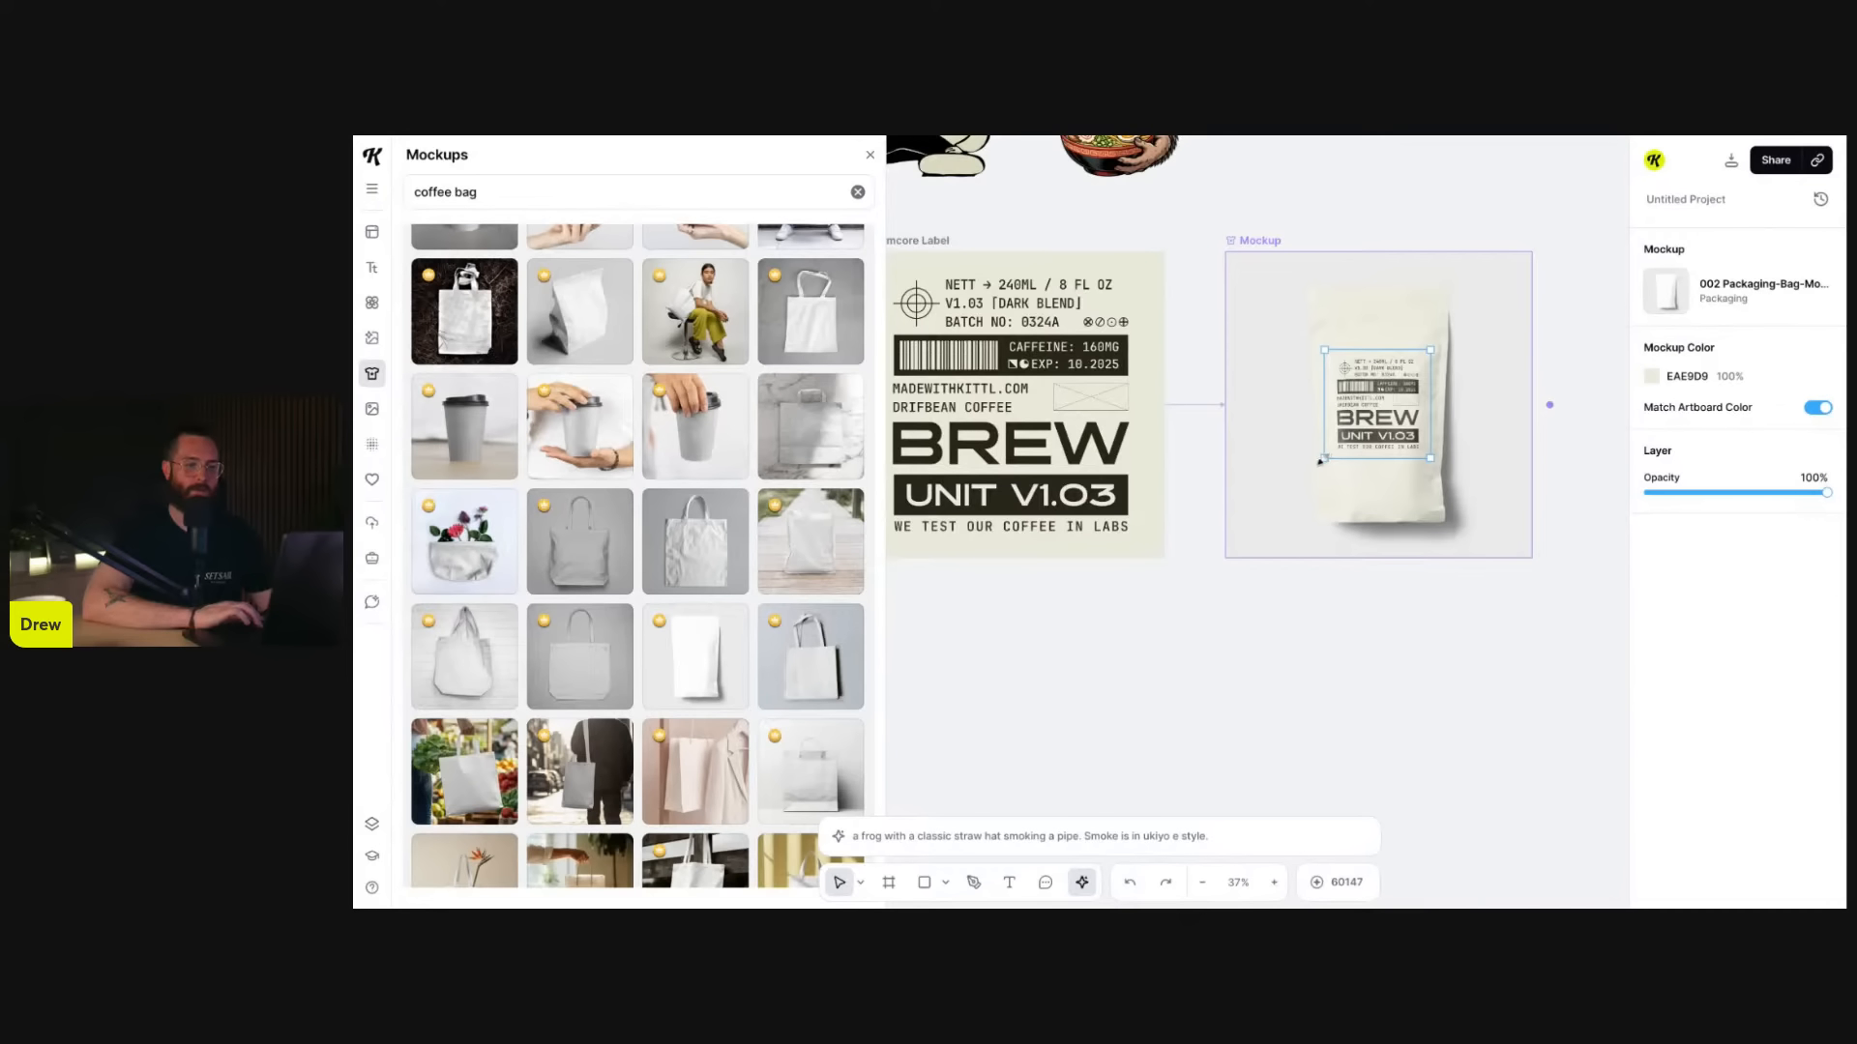
{"action": "left_click_drag", "start_coordinate": [1319, 460], "coordinate": [1386, 430]}
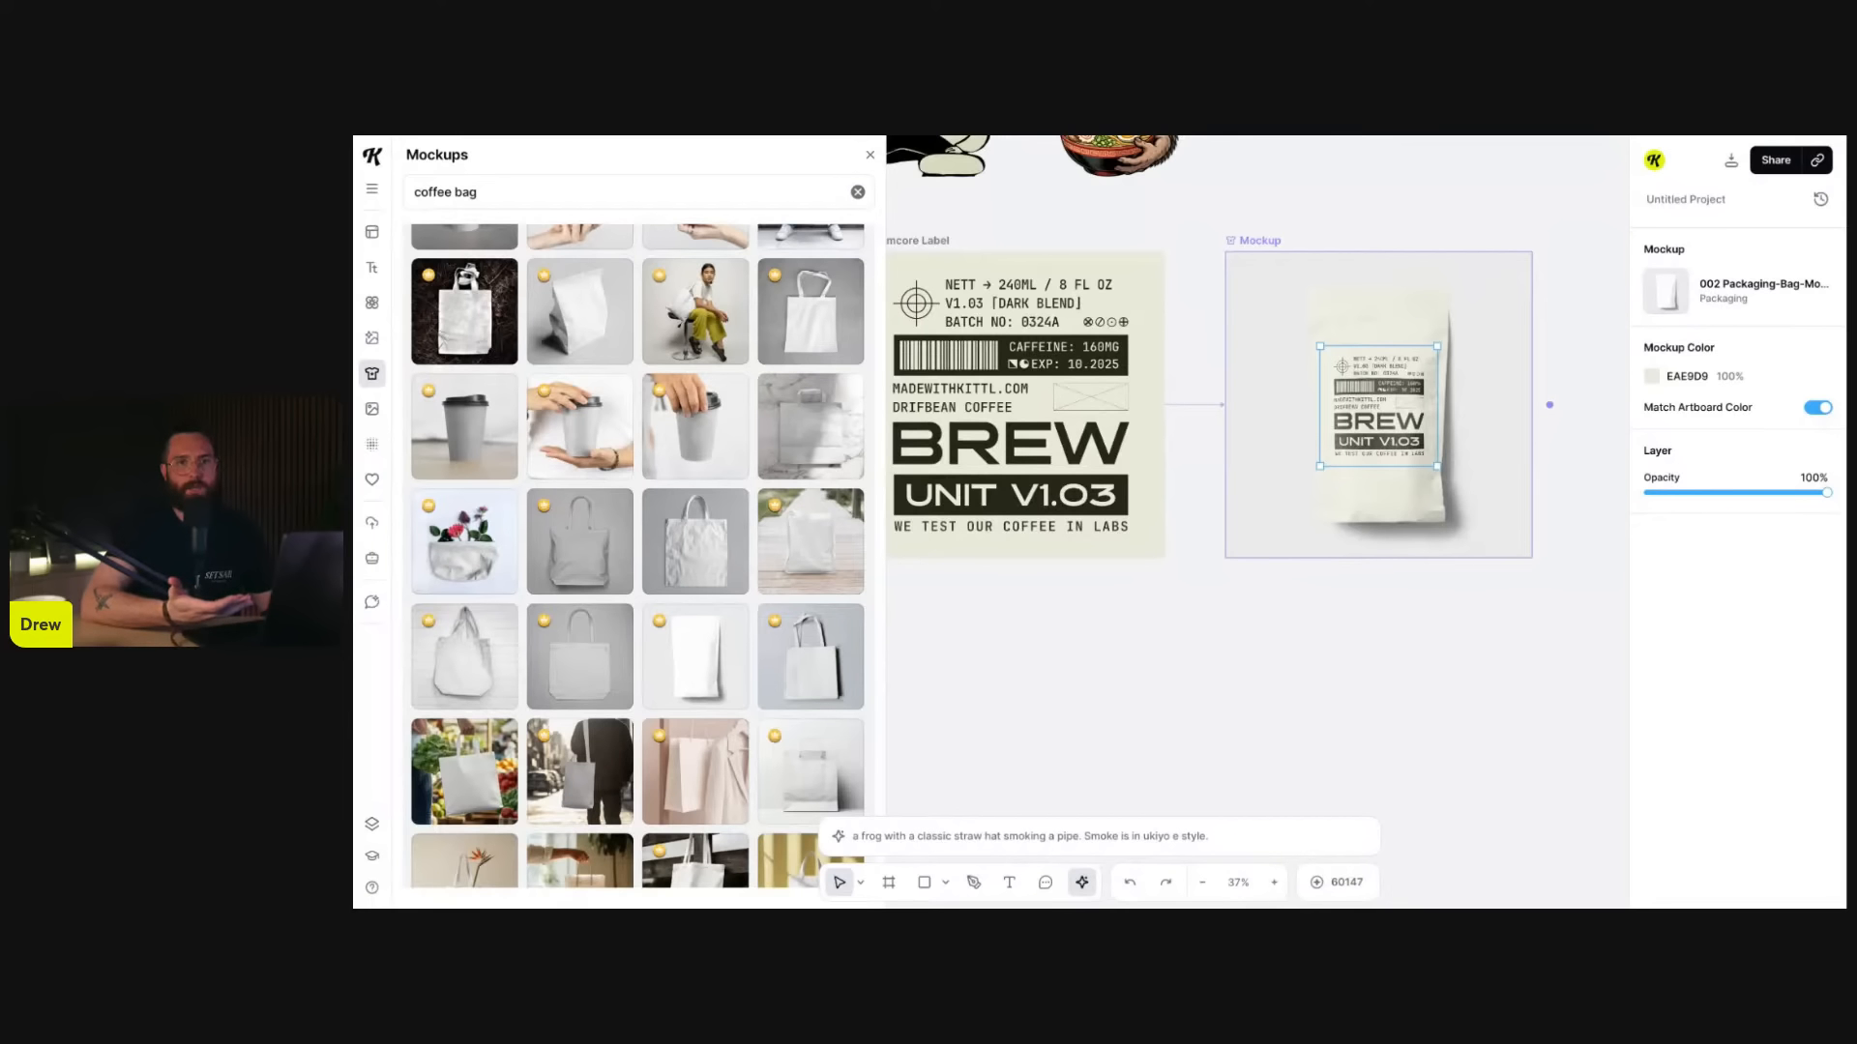
{"action": "mouse_move", "coordinate": [1382, 437]}
{"action": "left_mouse_down"}
{"action": "mouse_move", "coordinate": [1382, 419]}
{"action": "mouse_move", "coordinate": [1385, 437]}
{"action": "left_mouse_up"}
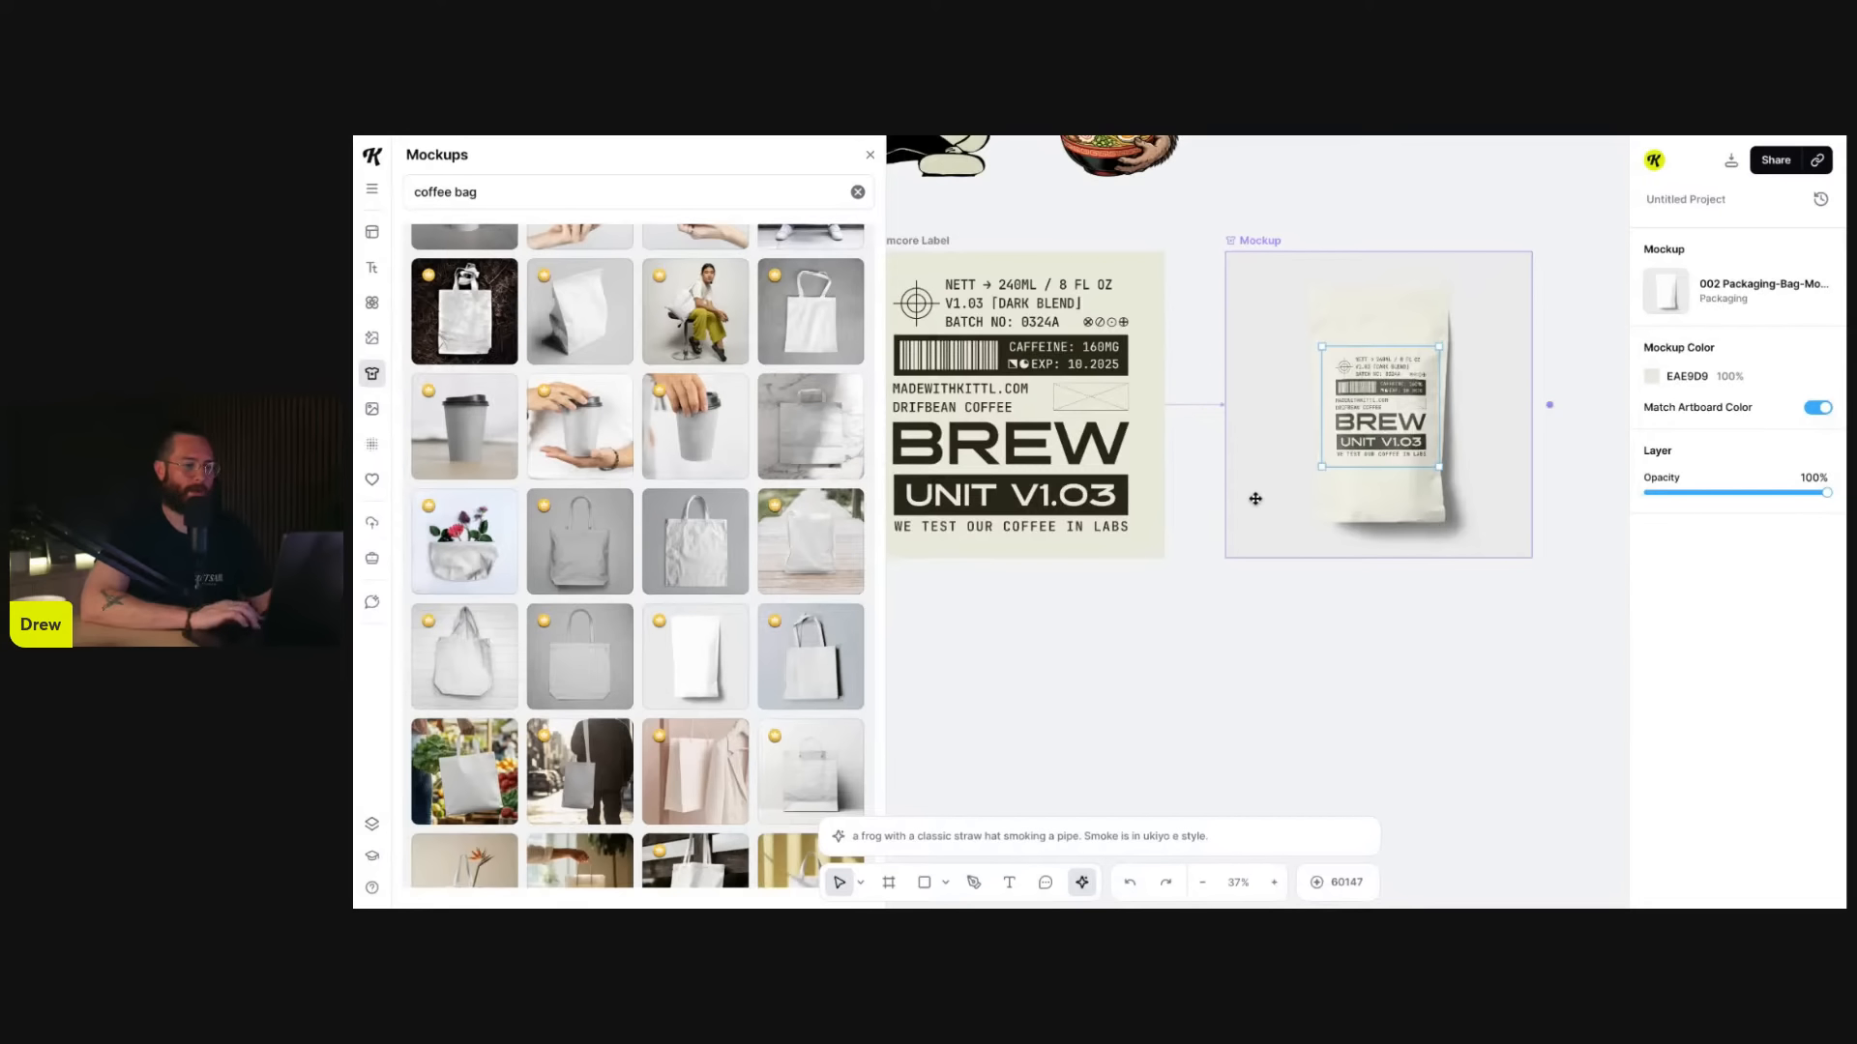
- Browse further coffee bag mockups and swap the current one for the House Blend bag with spilled coffee beans
{"action": "scroll", "coordinate": [1162, 527], "scroll_direction": "down", "scroll_amount": 2}
{"action": "scroll", "coordinate": [1162, 527], "scroll_direction": "left", "scroll_amount": 2}
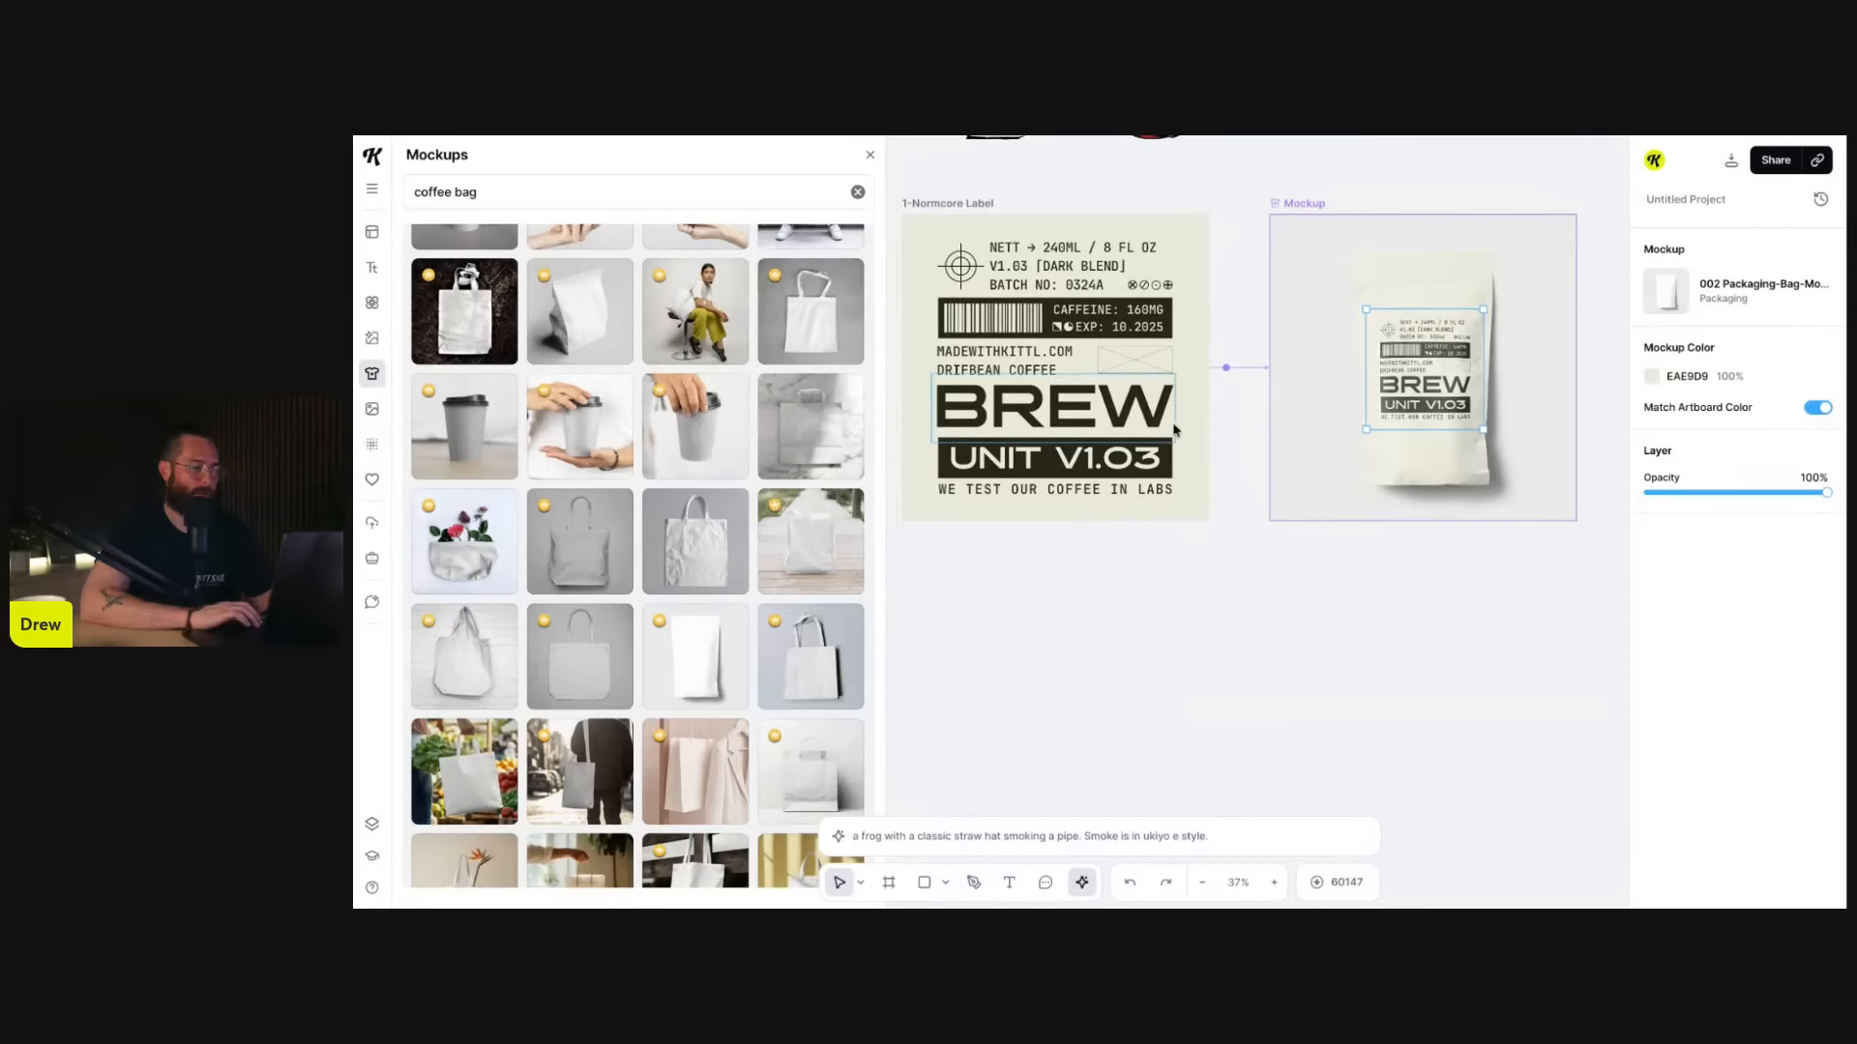
{"action": "scroll", "coordinate": [749, 594], "scroll_direction": "down", "scroll_amount": 5}
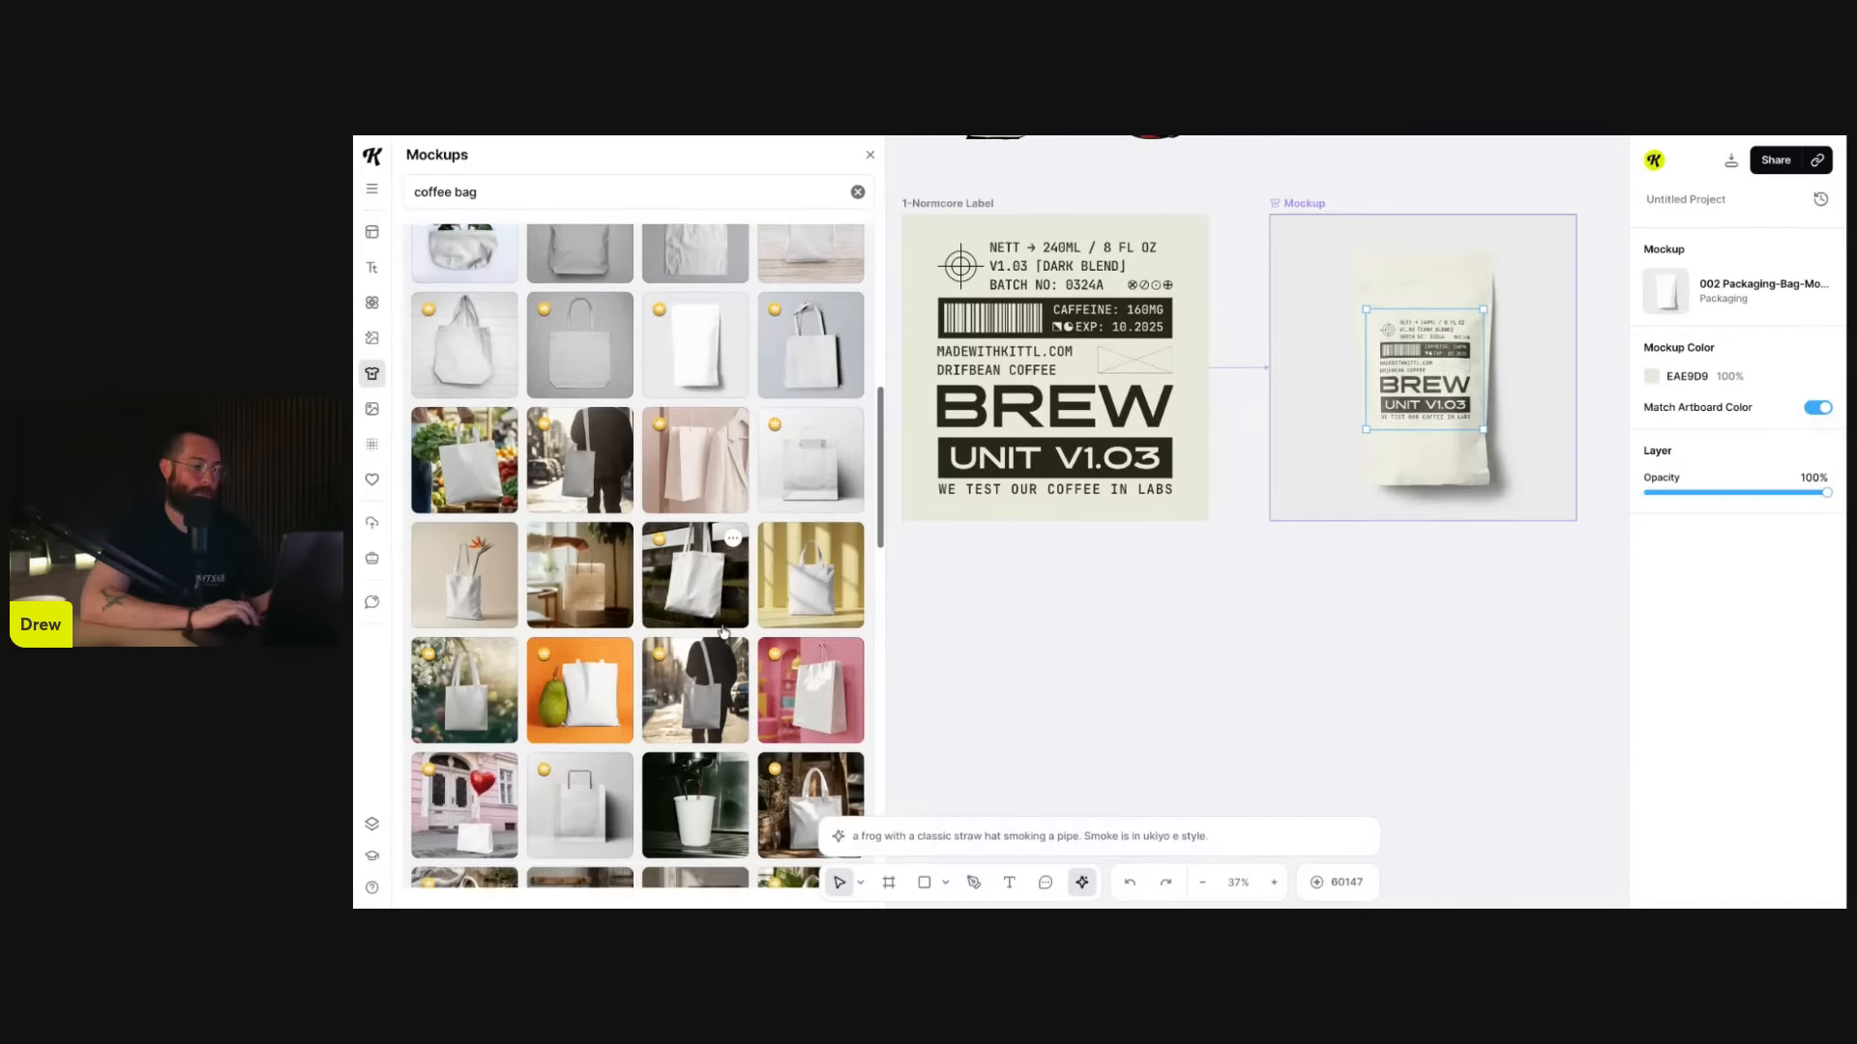
{"action": "scroll", "coordinate": [724, 630], "scroll_direction": "down", "scroll_amount": 8}
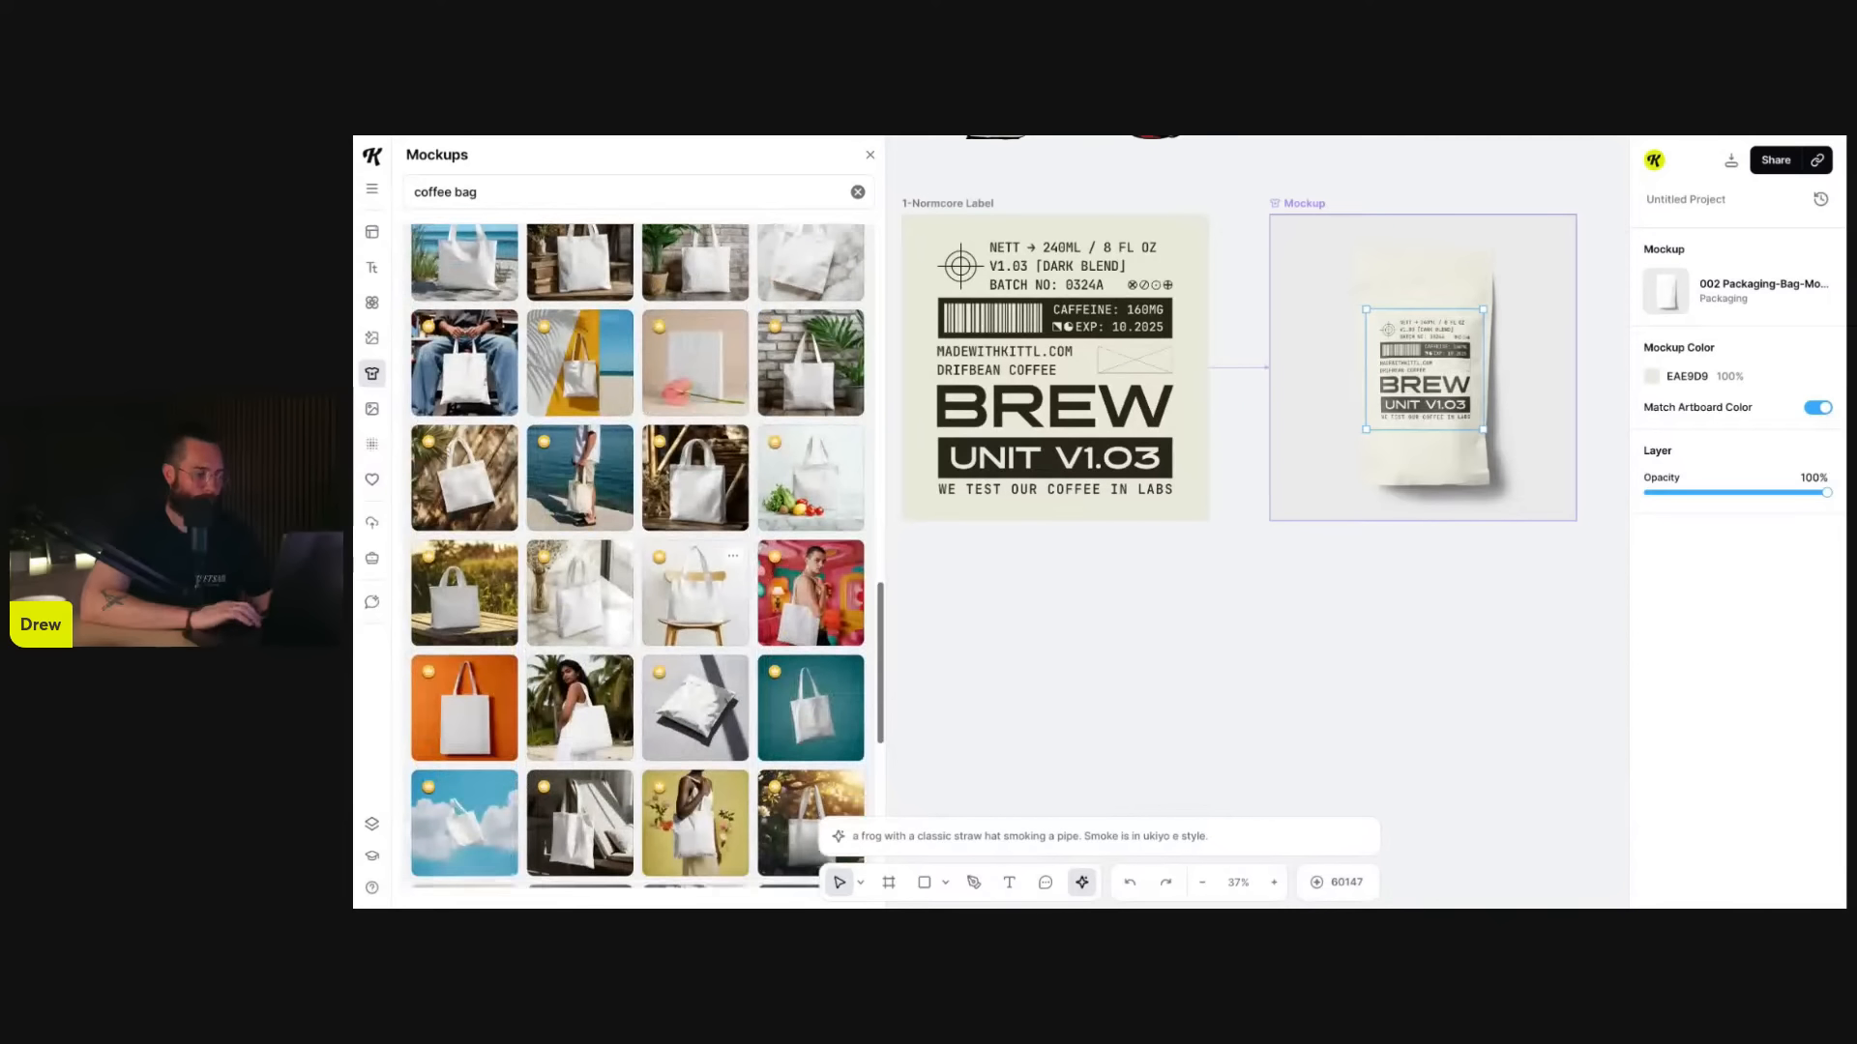
{"action": "scroll", "coordinate": [522, 341], "scroll_direction": "up", "scroll_amount": 15}
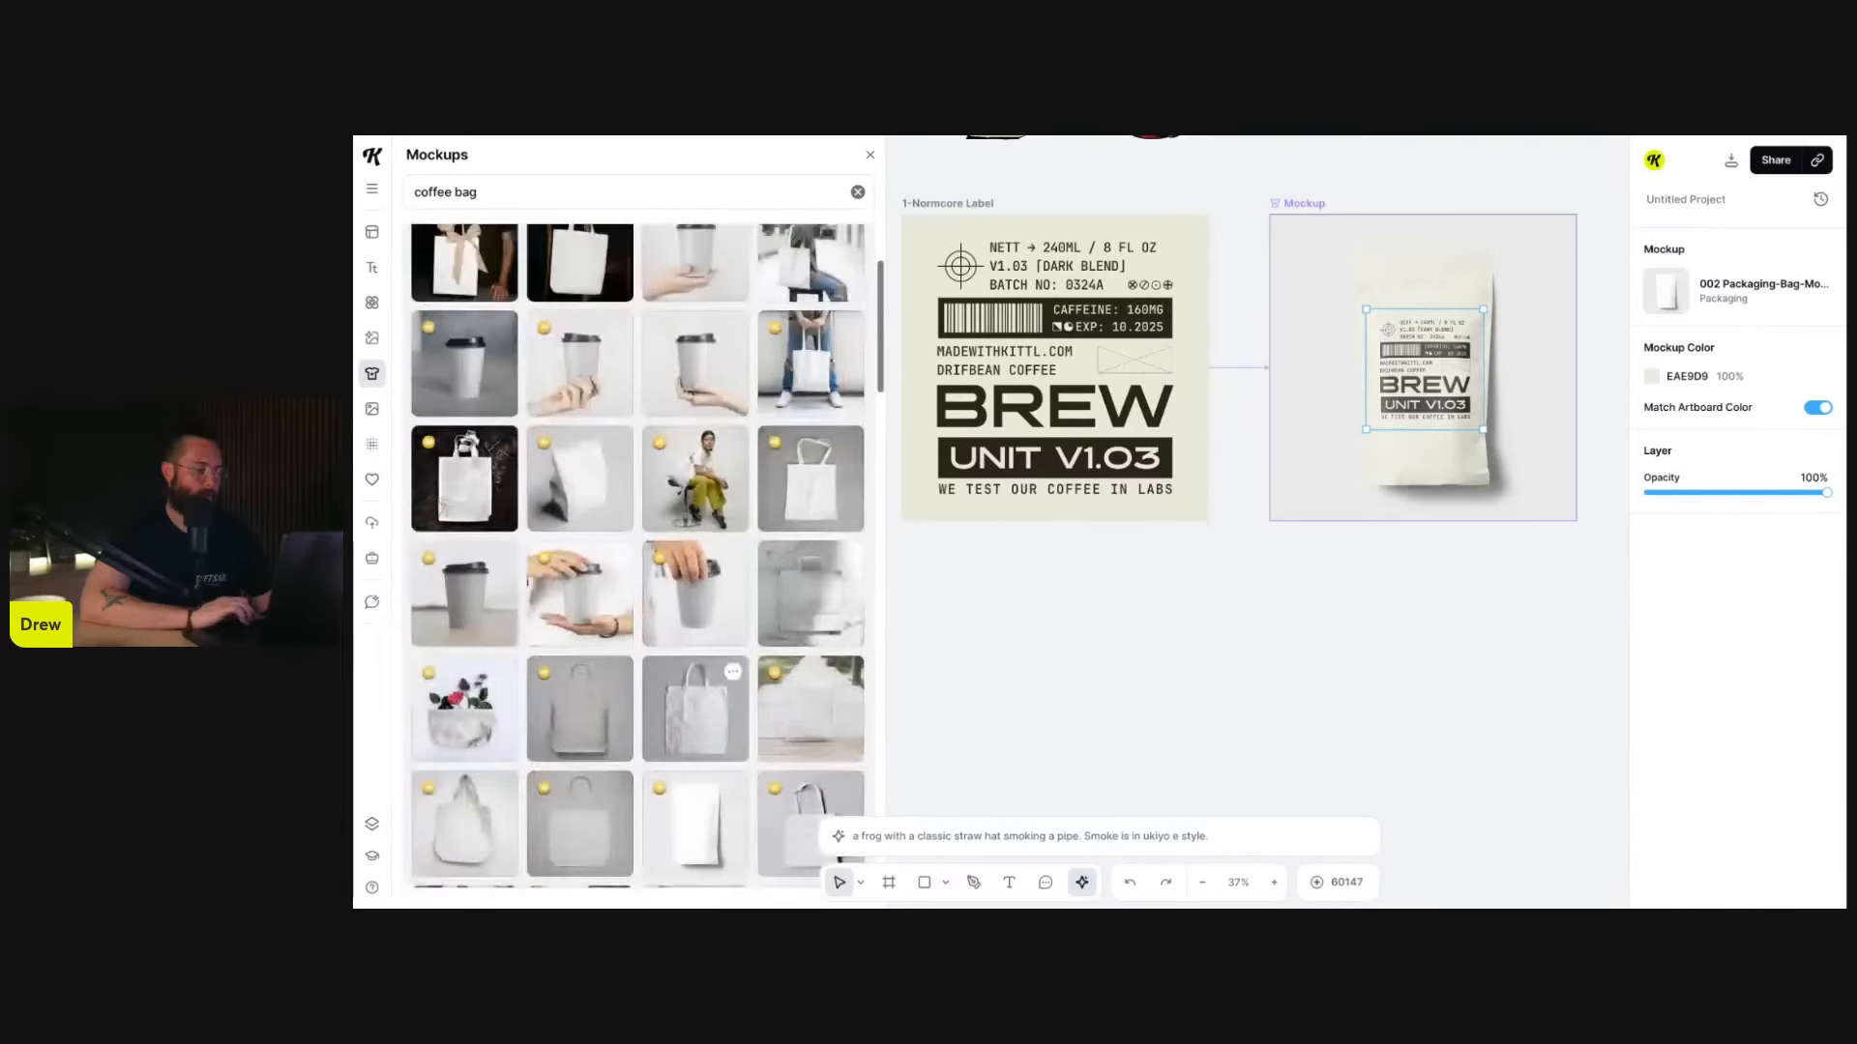
{"action": "left_click", "coordinate": [577, 308]}
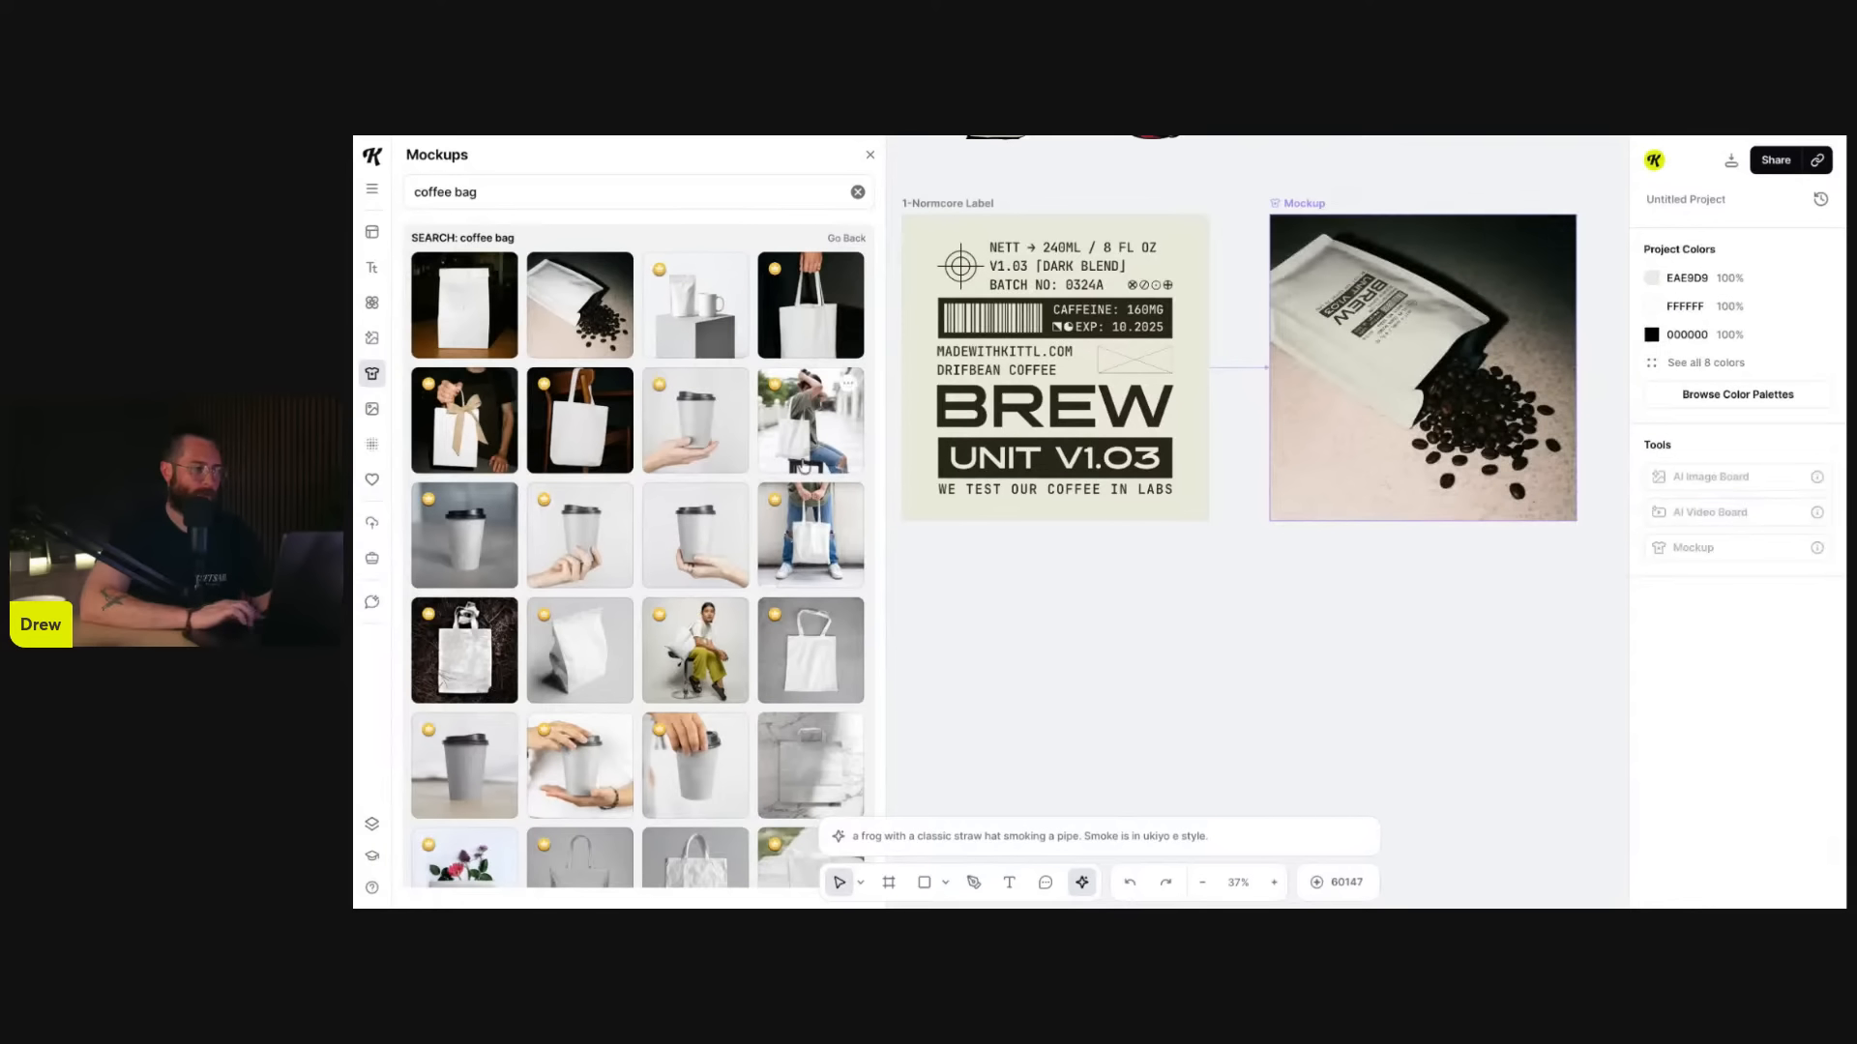
- Enlarge the BREW label on the spilled-beans coffee bag and shift it up toward the sealed end
{"action": "left_click", "coordinate": [1360, 316]}
{"action": "left_click", "coordinate": [1395, 324]}
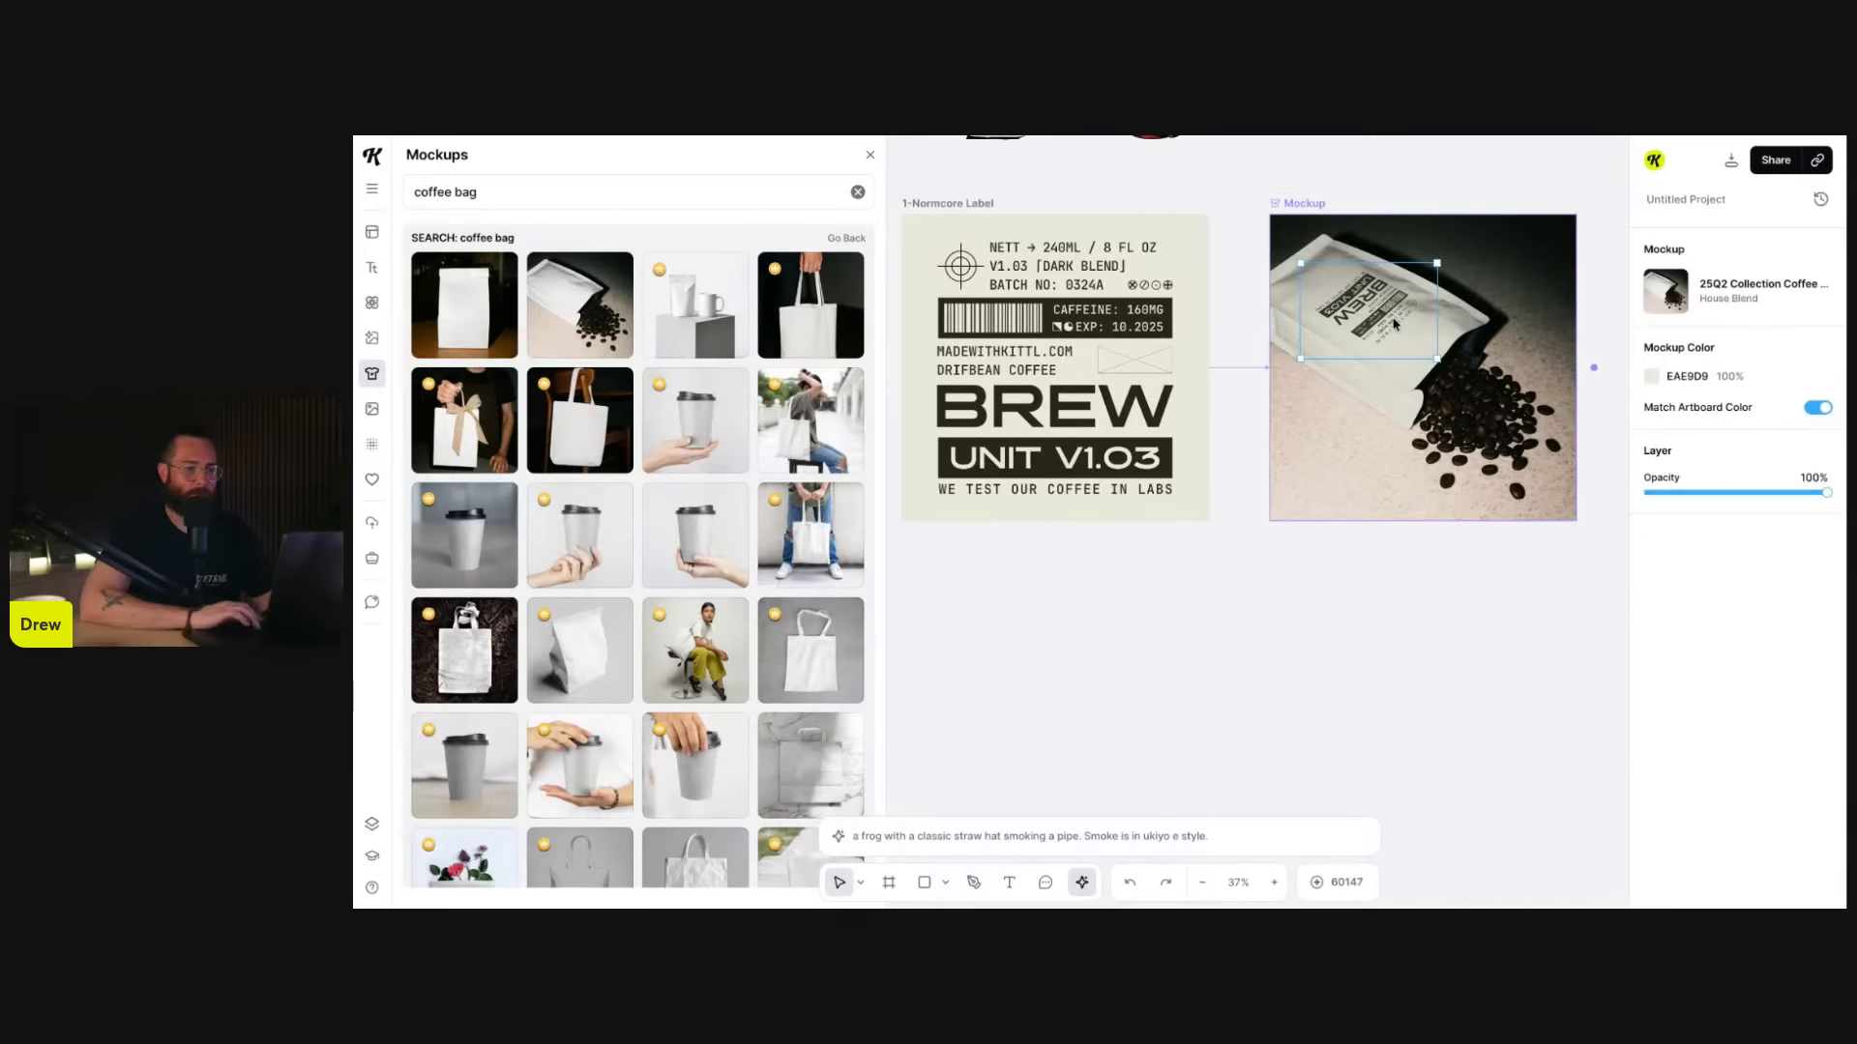
{"action": "left_click_drag", "start_coordinate": [1438, 362], "coordinate": [1470, 392]}
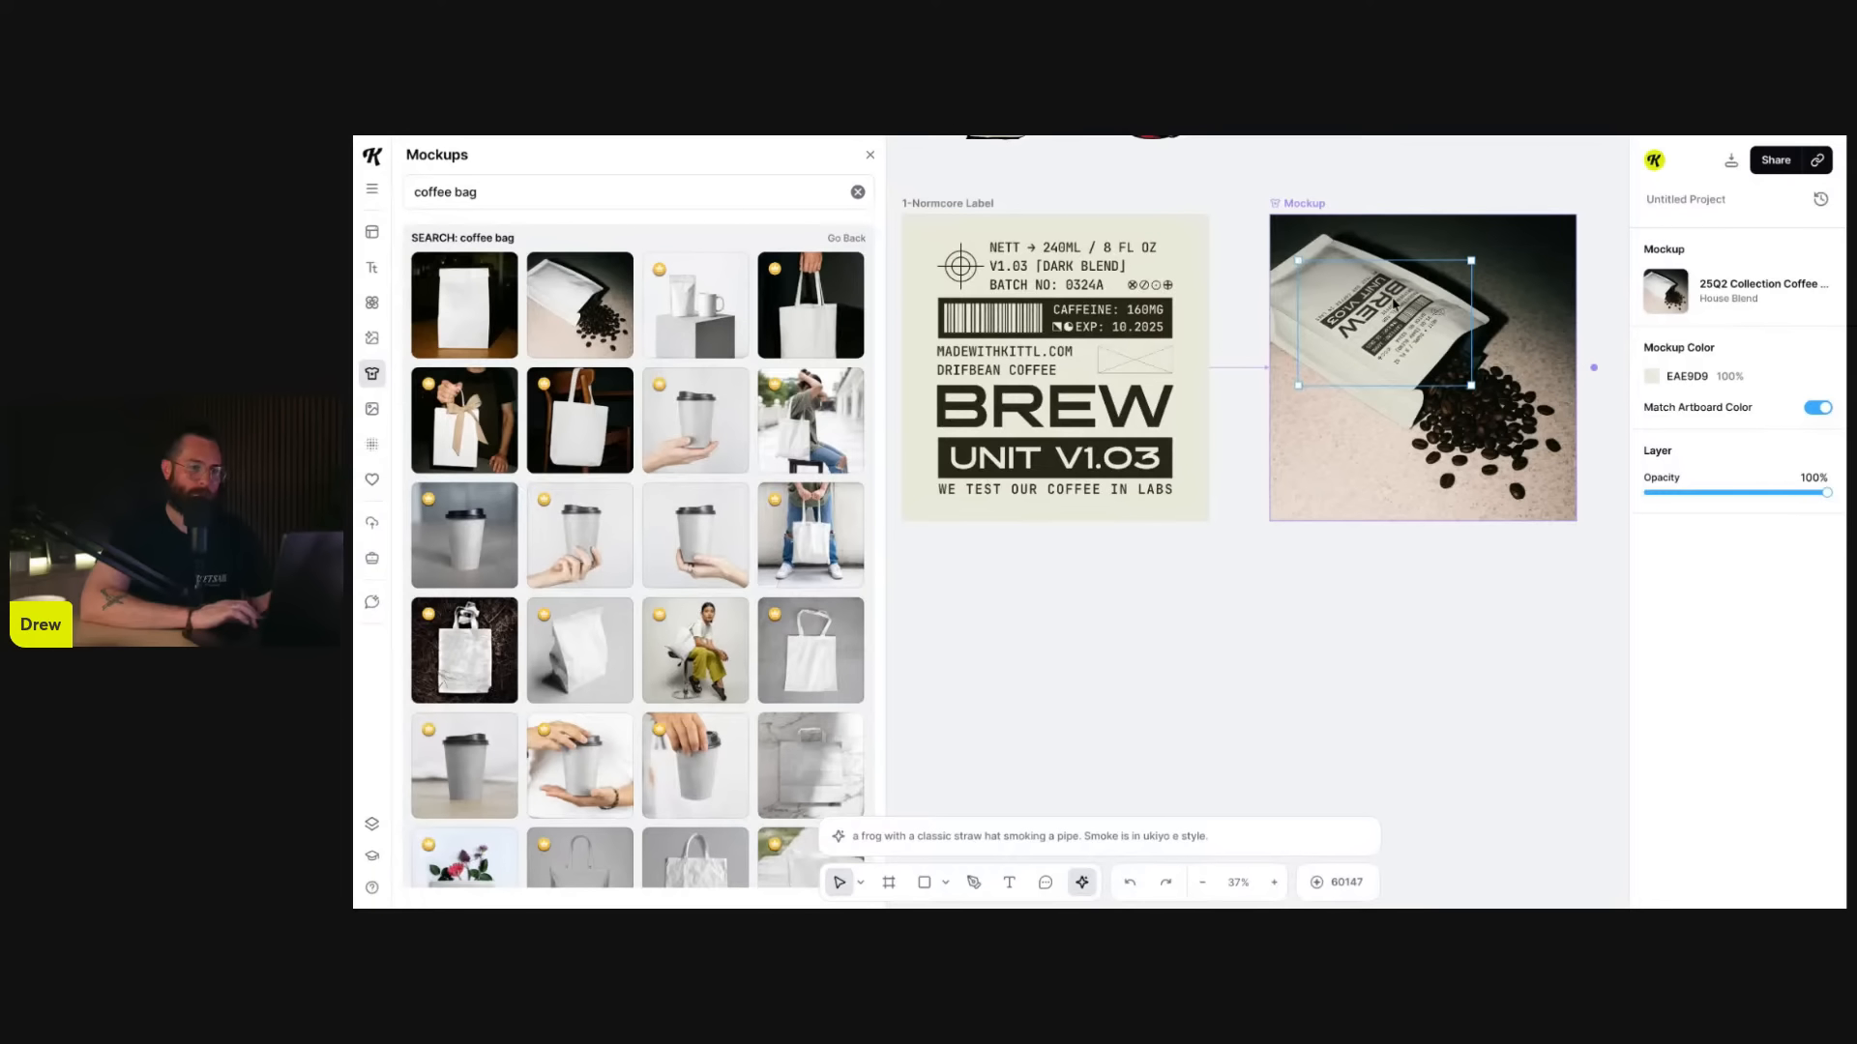
{"action": "left_click_drag", "start_coordinate": [1394, 302], "coordinate": [1367, 285]}
{"action": "scroll", "coordinate": [1324, 328], "scroll_direction": "down", "scroll_amount": 3}
{"action": "scroll", "coordinate": [1324, 329], "scroll_direction": "right", "scroll_amount": 1}
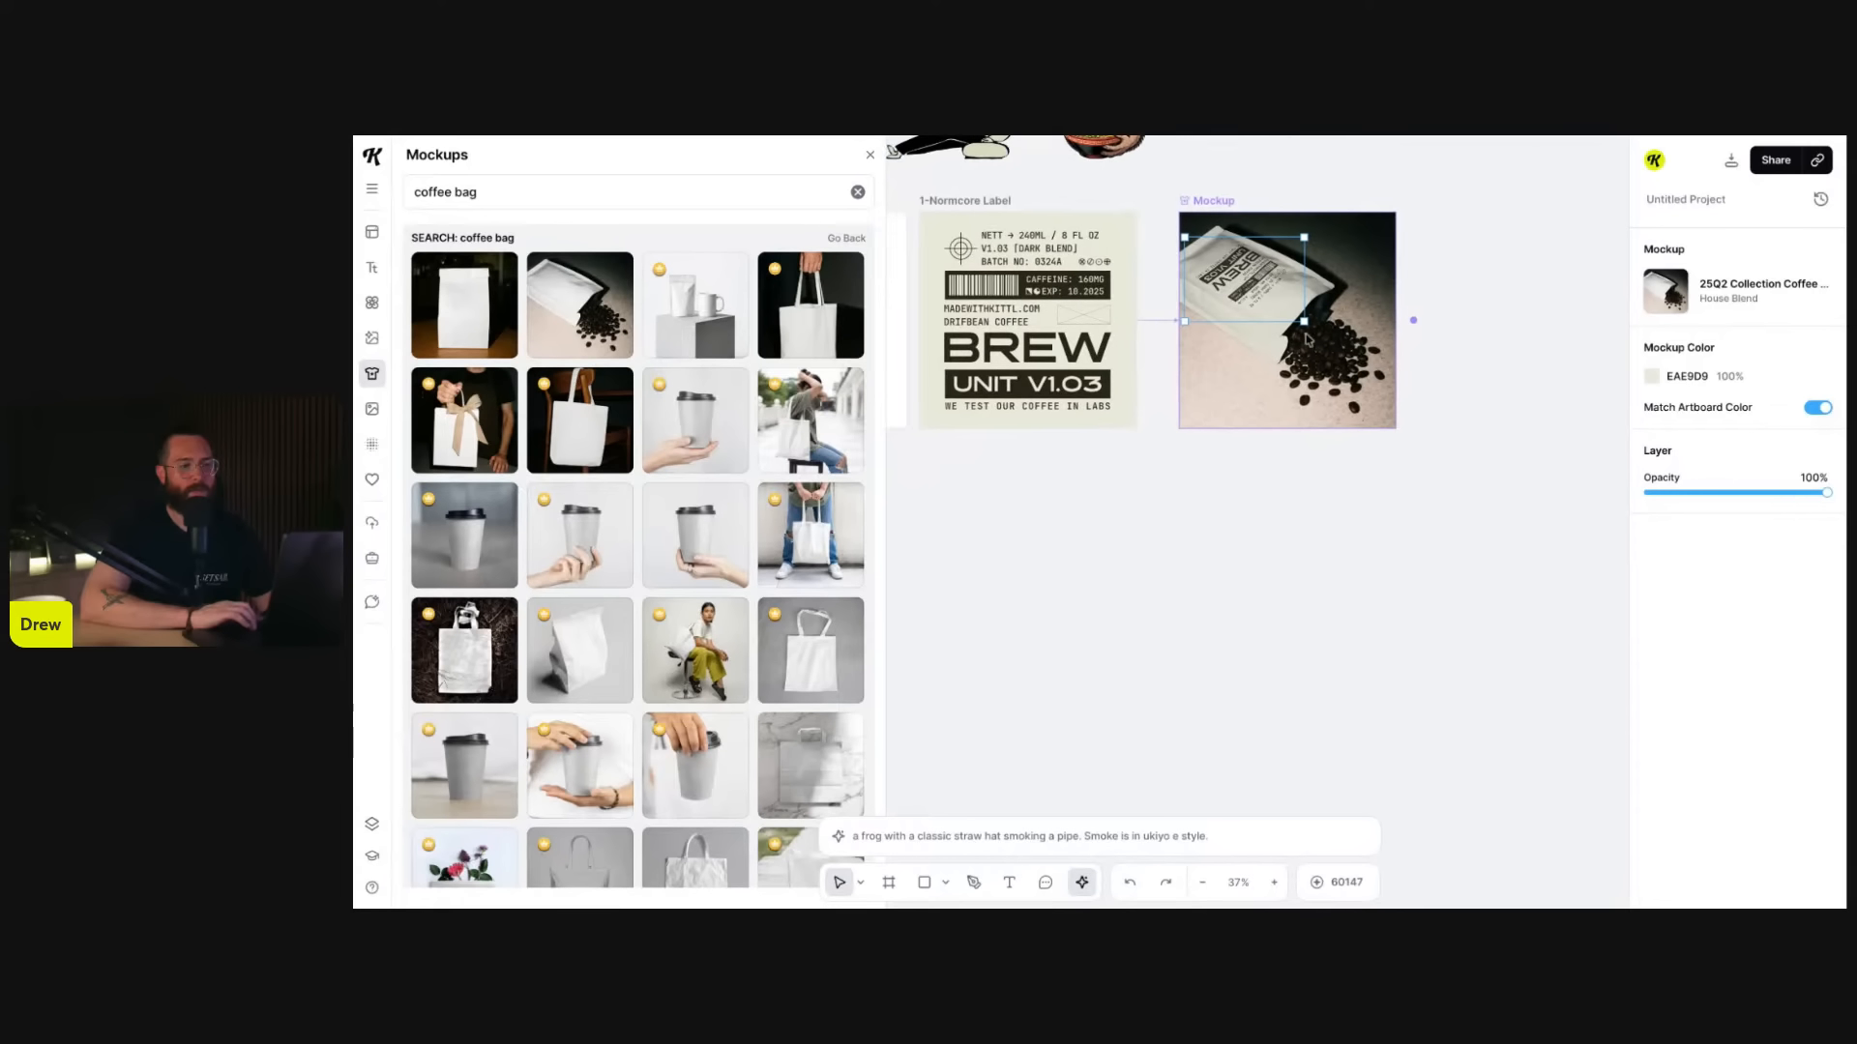
- Add a second mockup board linked to the 1-Normcore Label artboard
{"action": "left_click", "coordinate": [992, 202]}
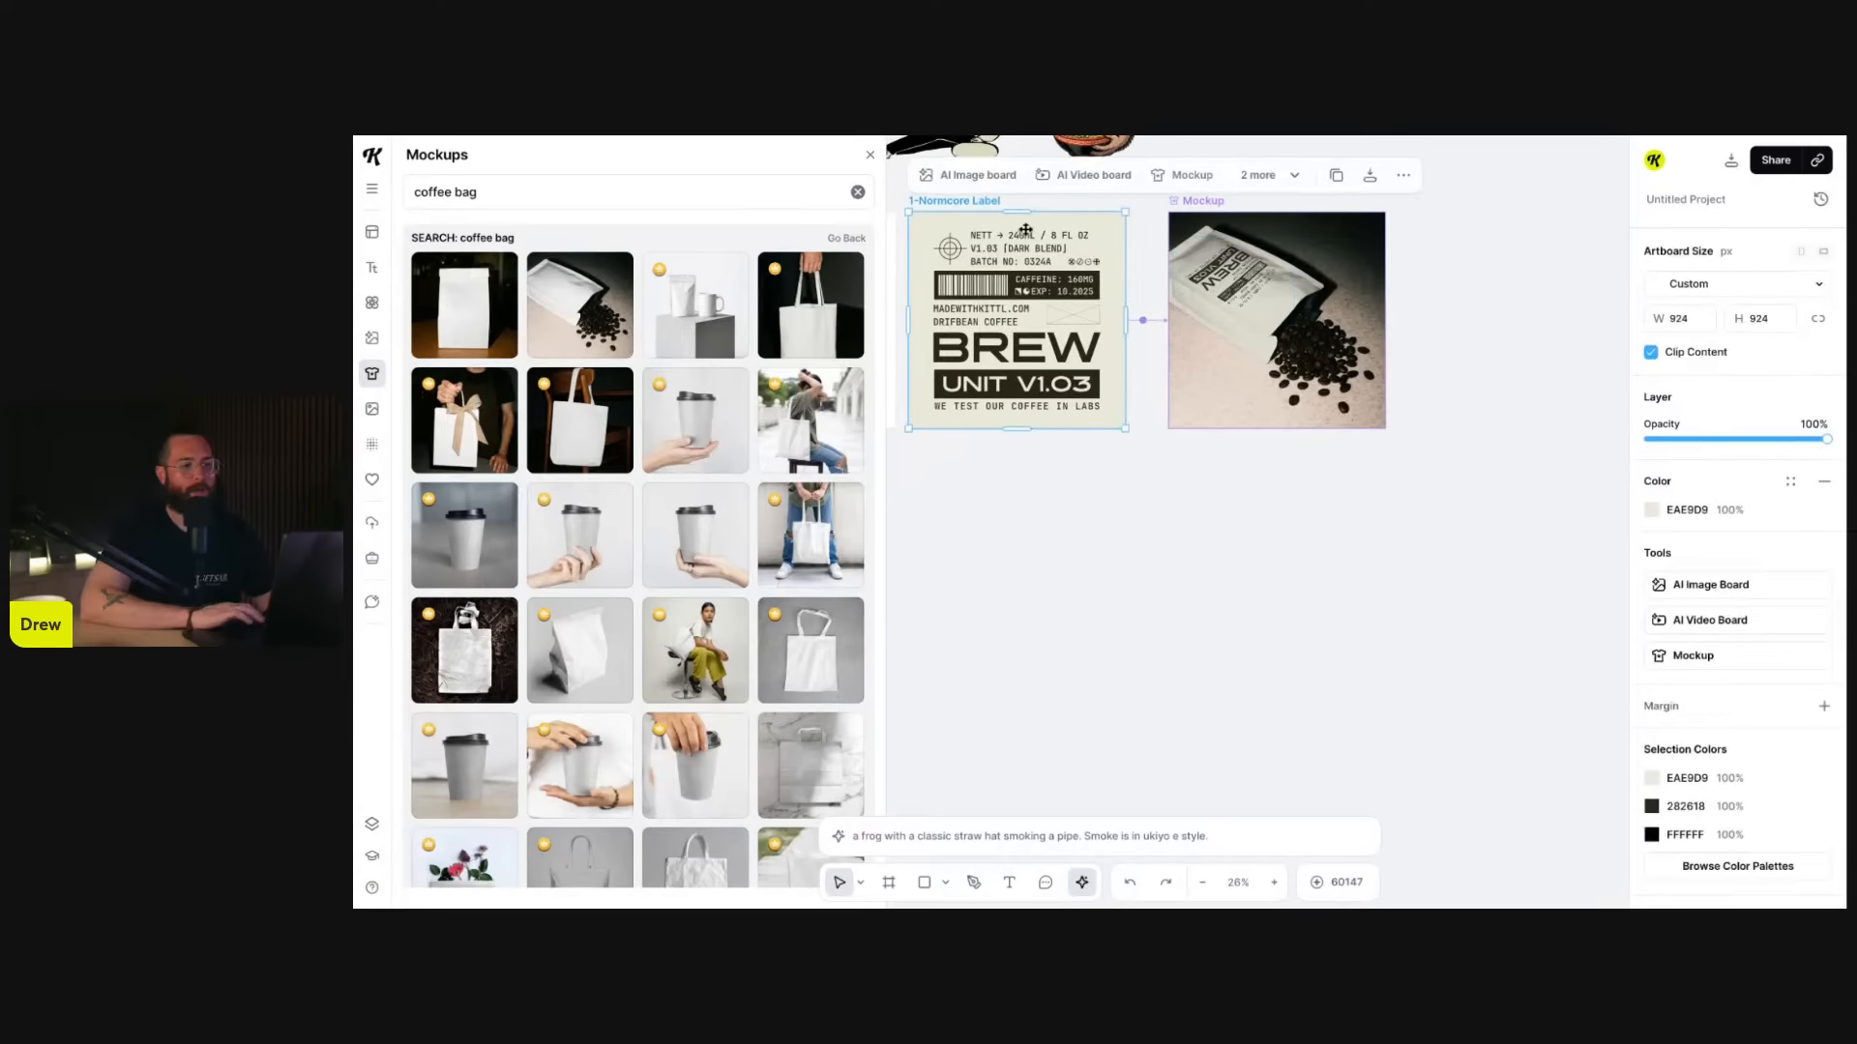
{"action": "left_click", "coordinate": [1144, 323]}
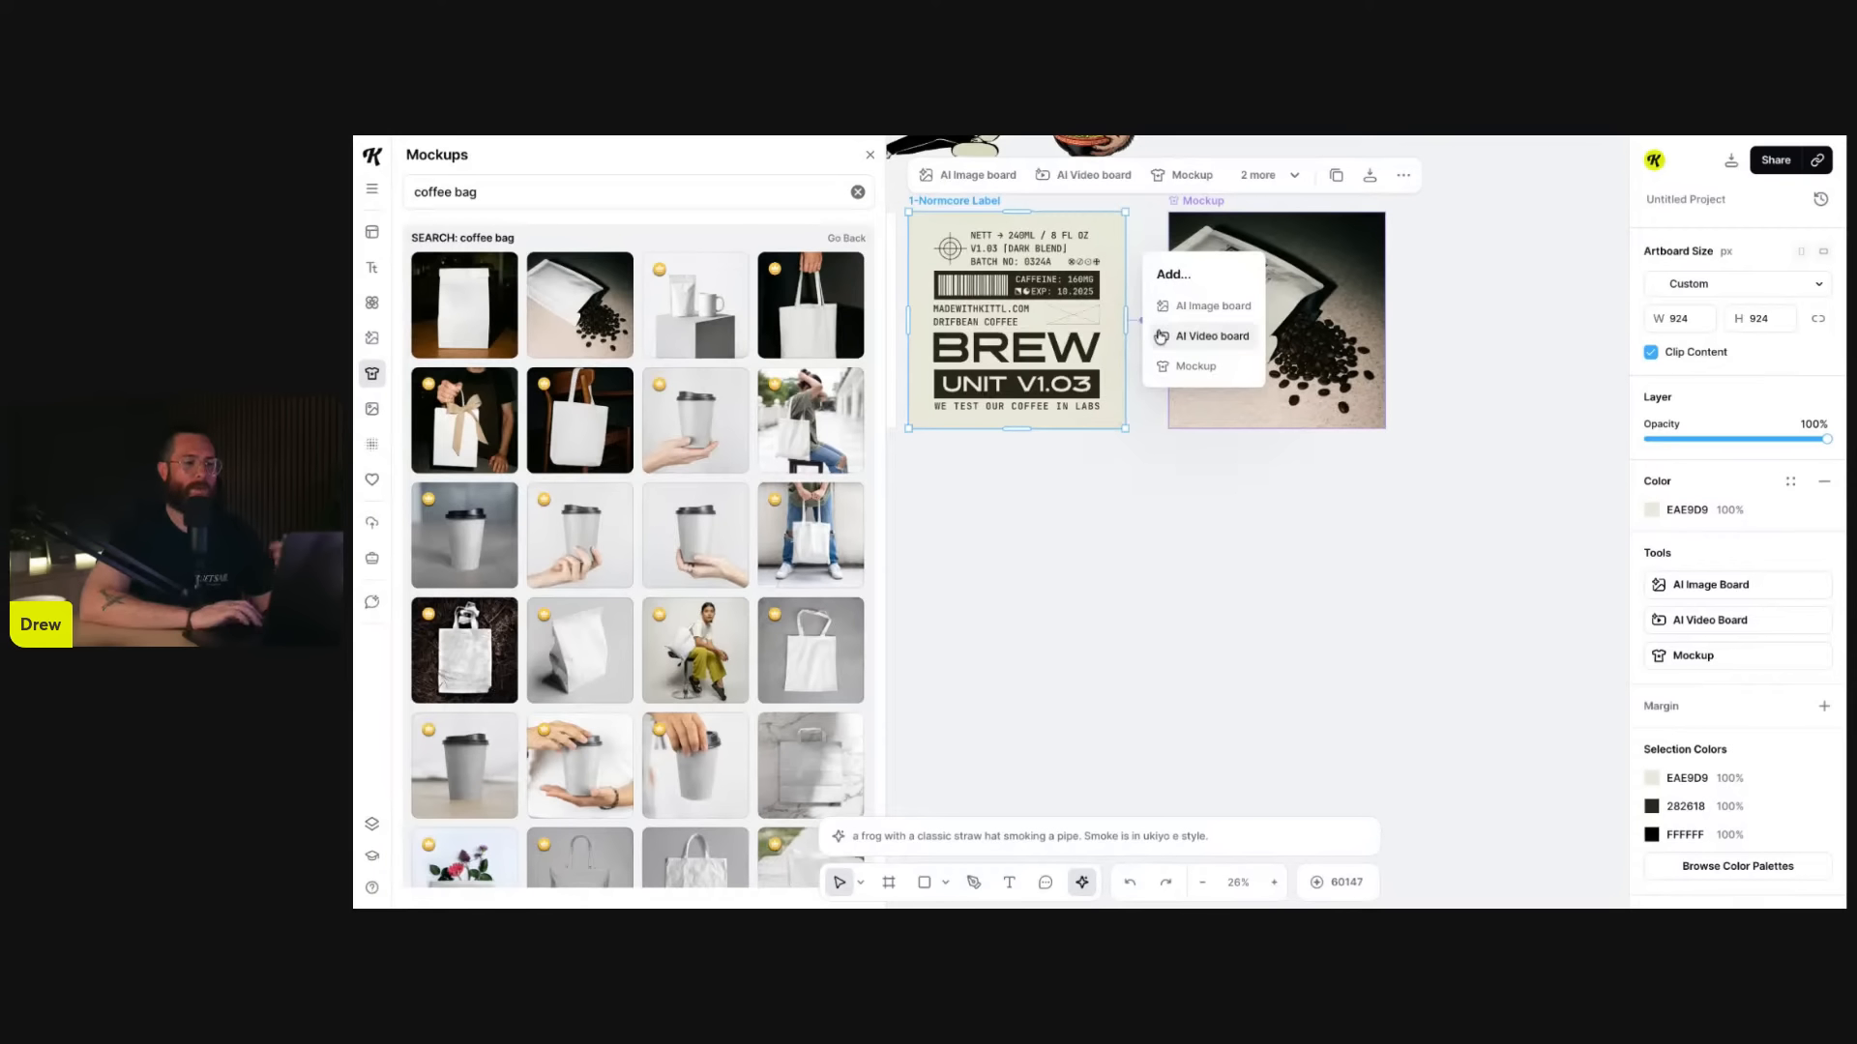
{"action": "left_click", "coordinate": [1182, 367]}
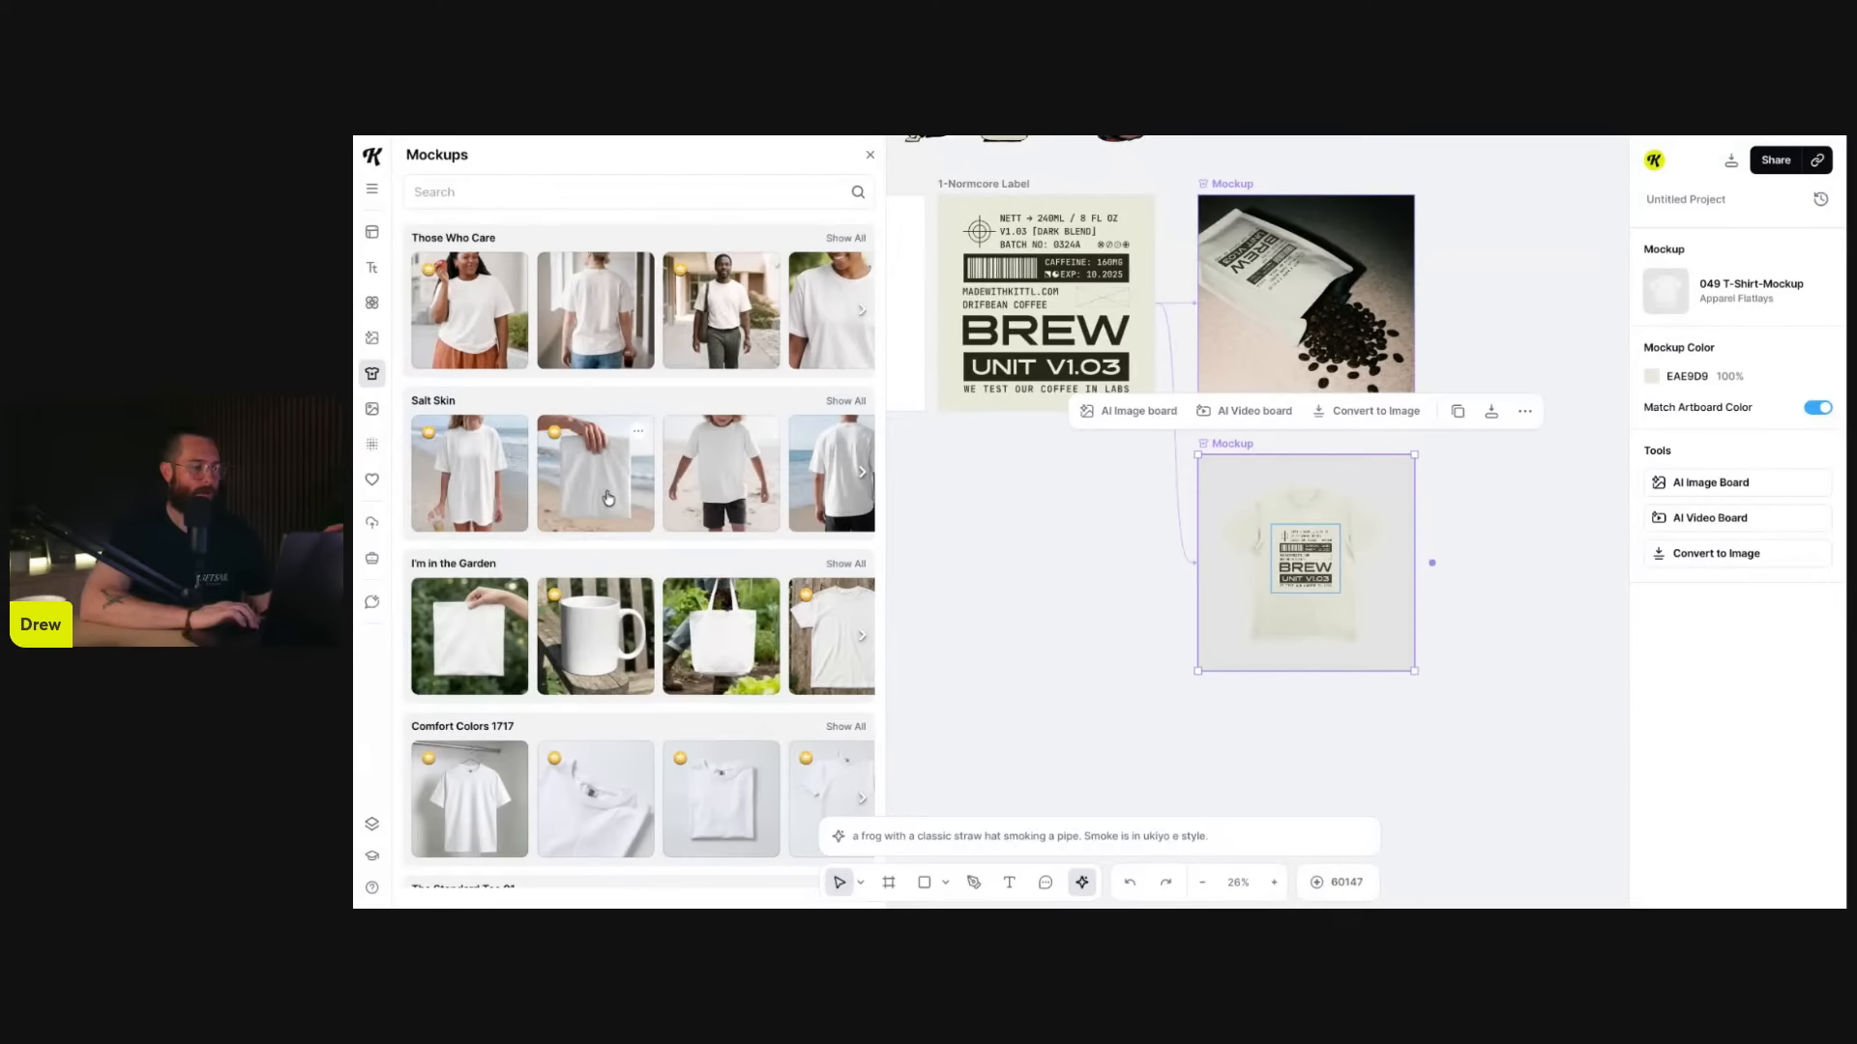
- Search the mockups for "coffee" and apply the standing white House Blend coffee bag to the new mockup board
{"action": "scroll", "coordinate": [608, 498], "scroll_direction": "down", "scroll_amount": 5}
{"action": "left_click", "coordinate": [583, 190]}
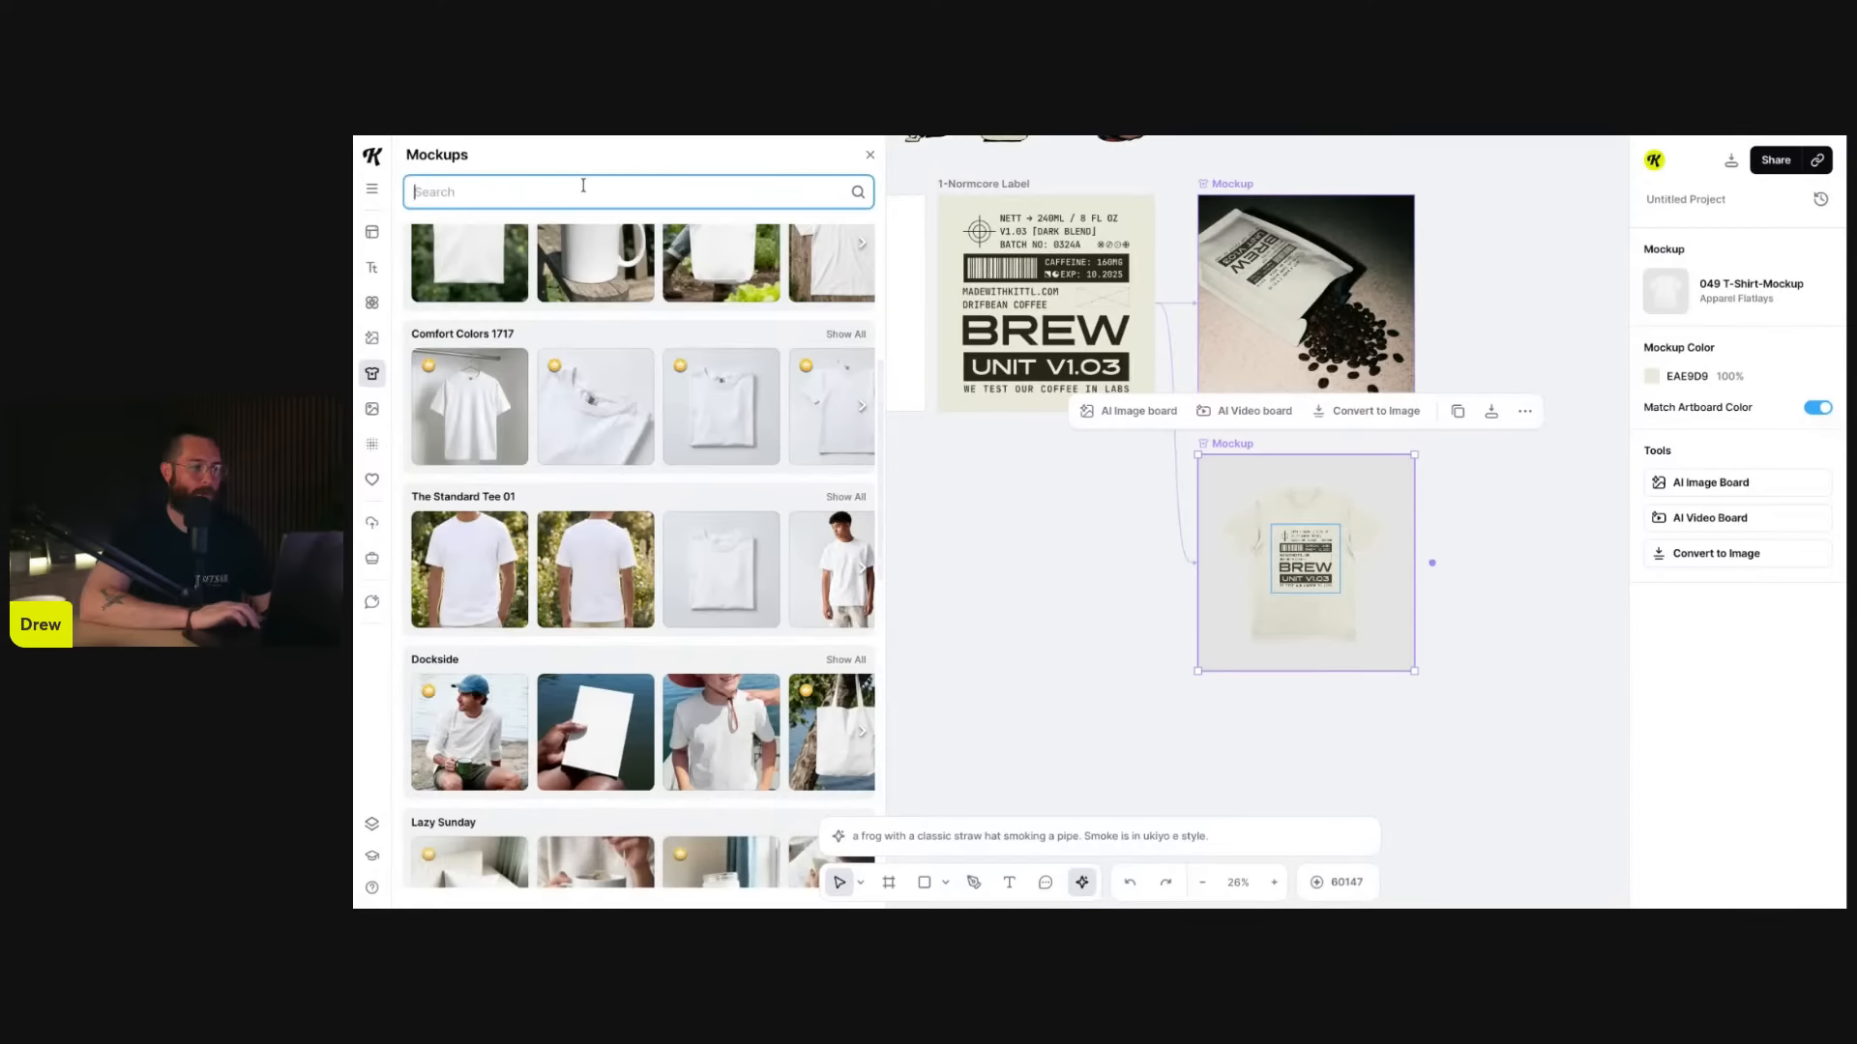
{"action": "type", "text": "coffee"}
{"action": "key", "text": "Return"}
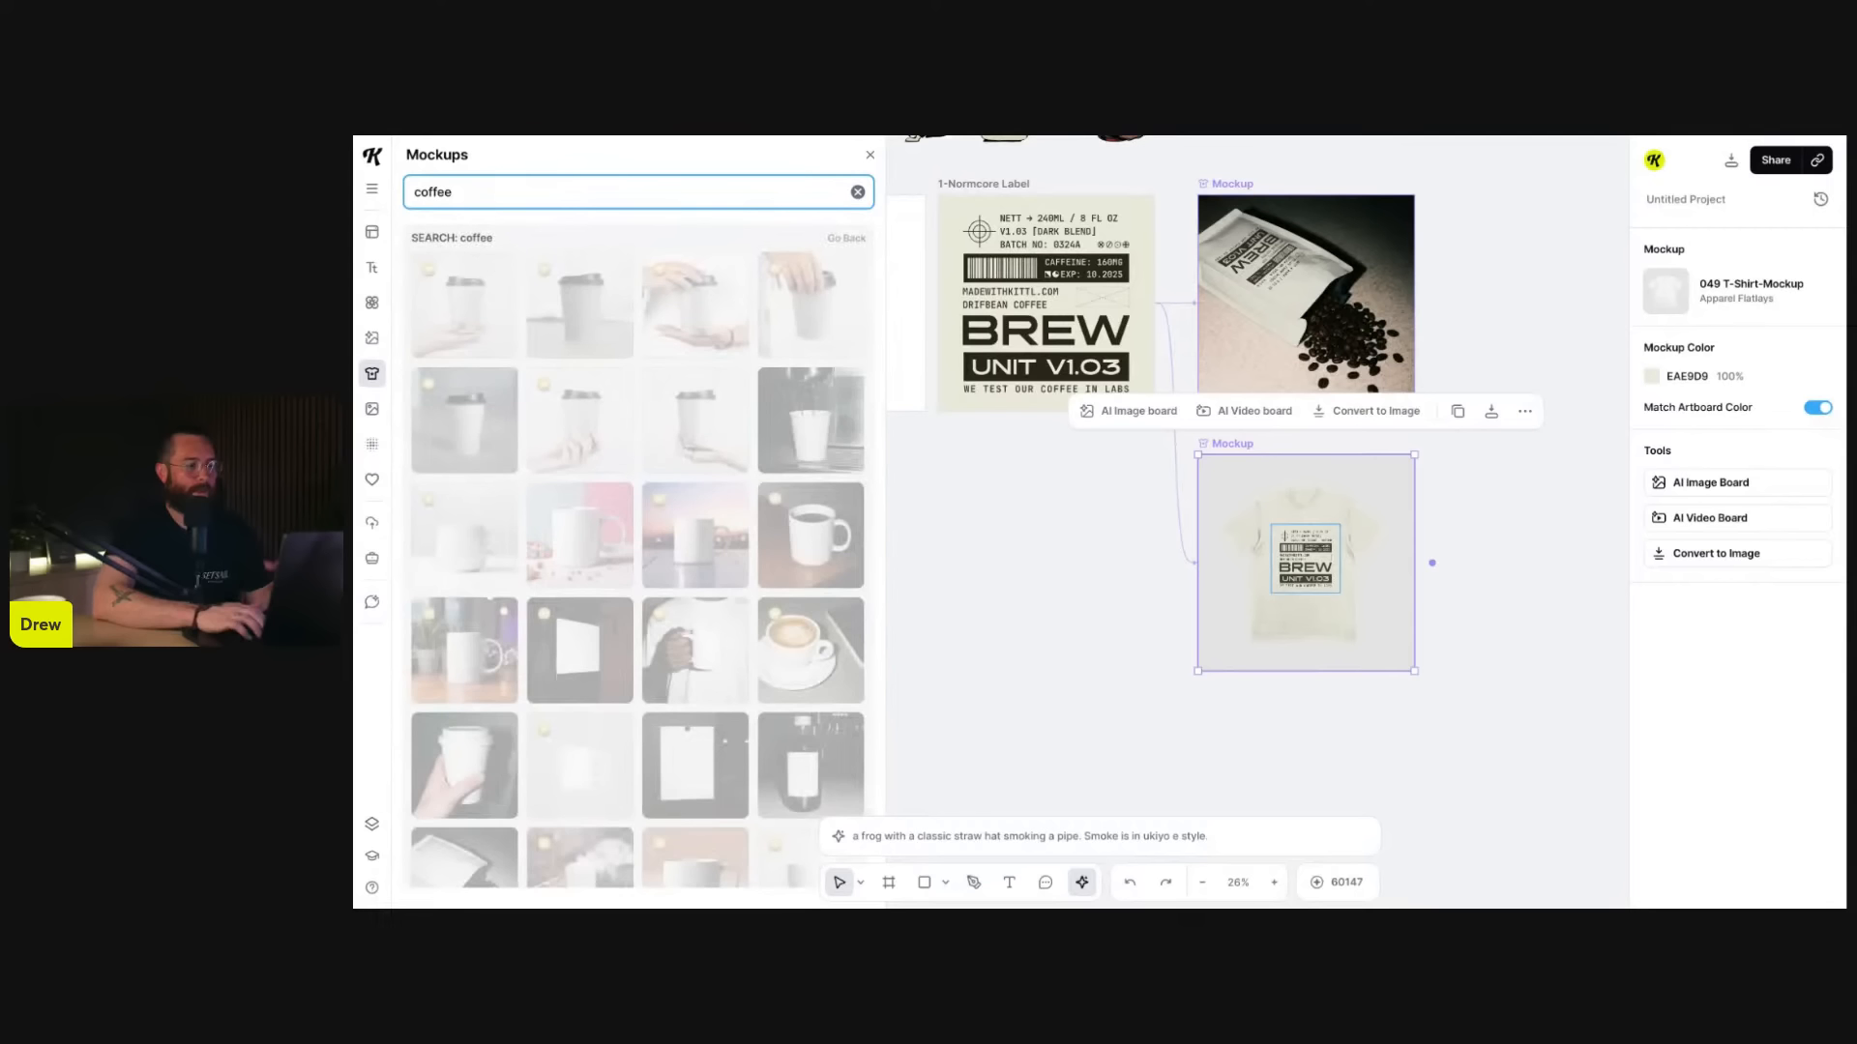
{"action": "scroll", "coordinate": [716, 693], "scroll_direction": "down", "scroll_amount": 1}
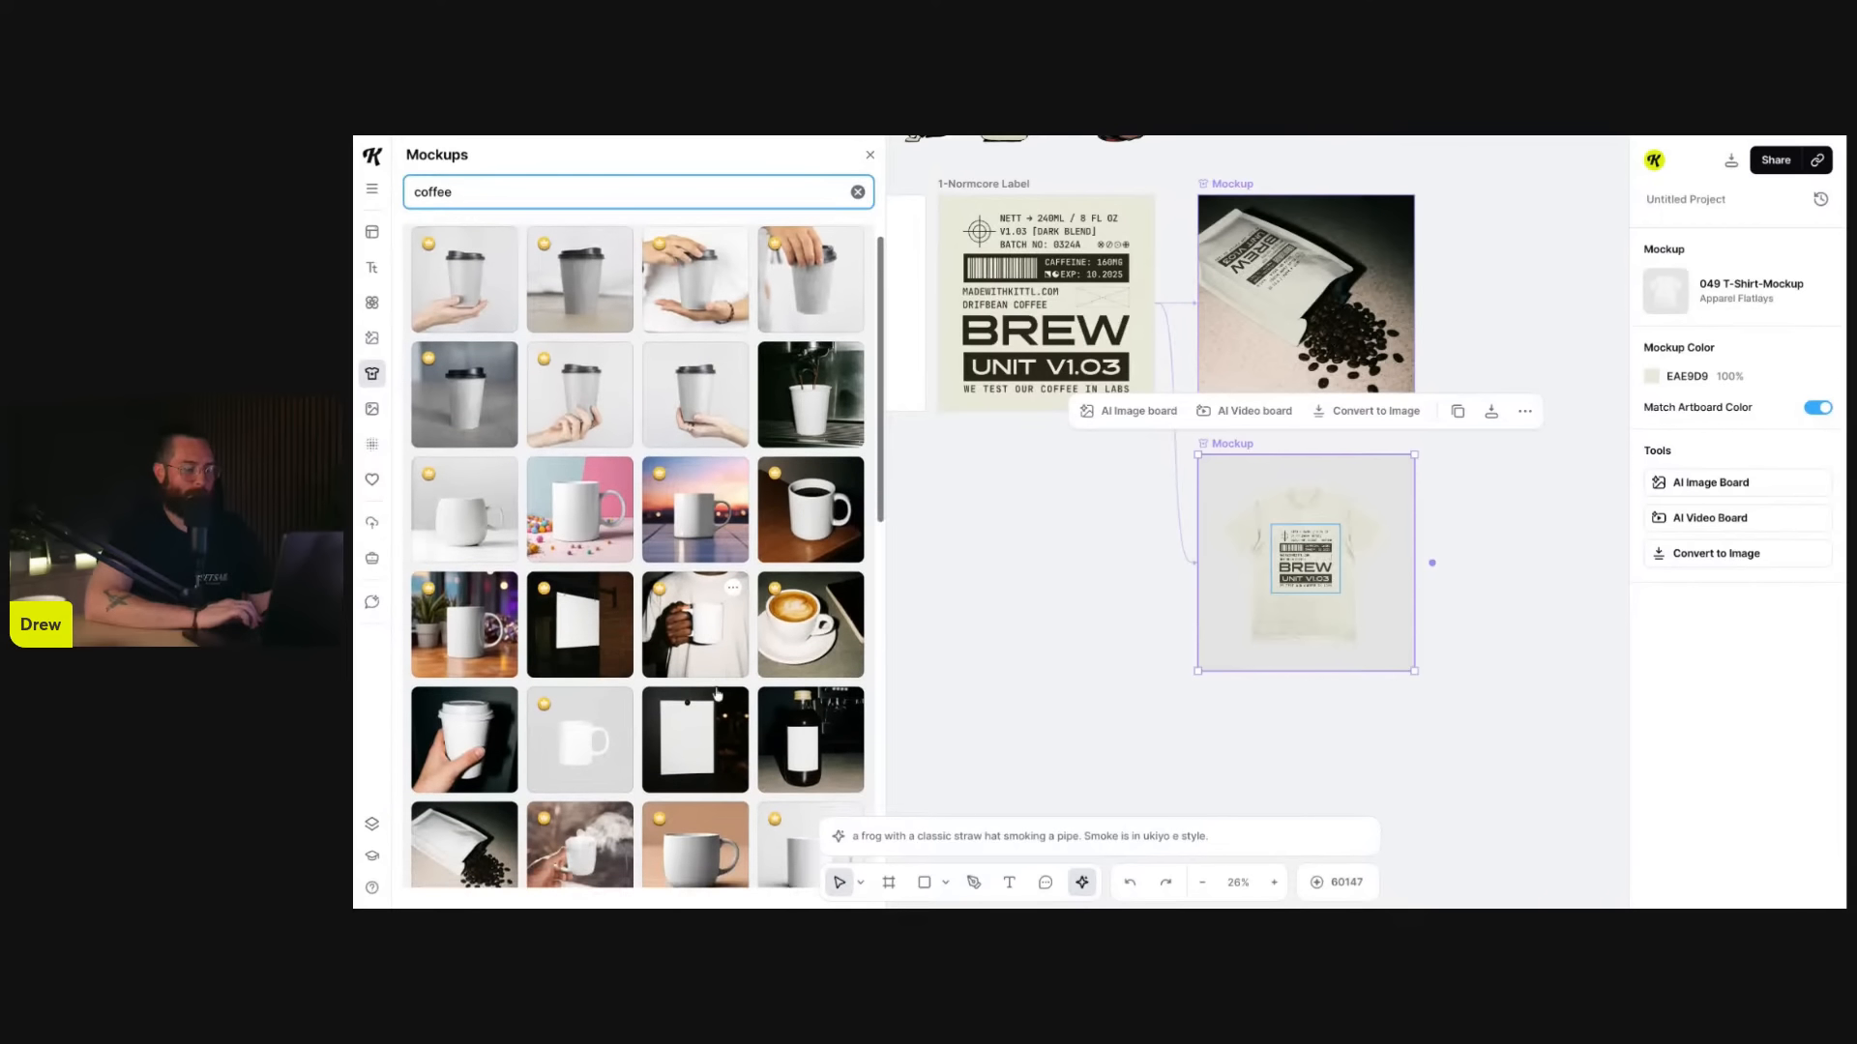
{"action": "scroll", "coordinate": [716, 693], "scroll_direction": "down", "scroll_amount": 8}
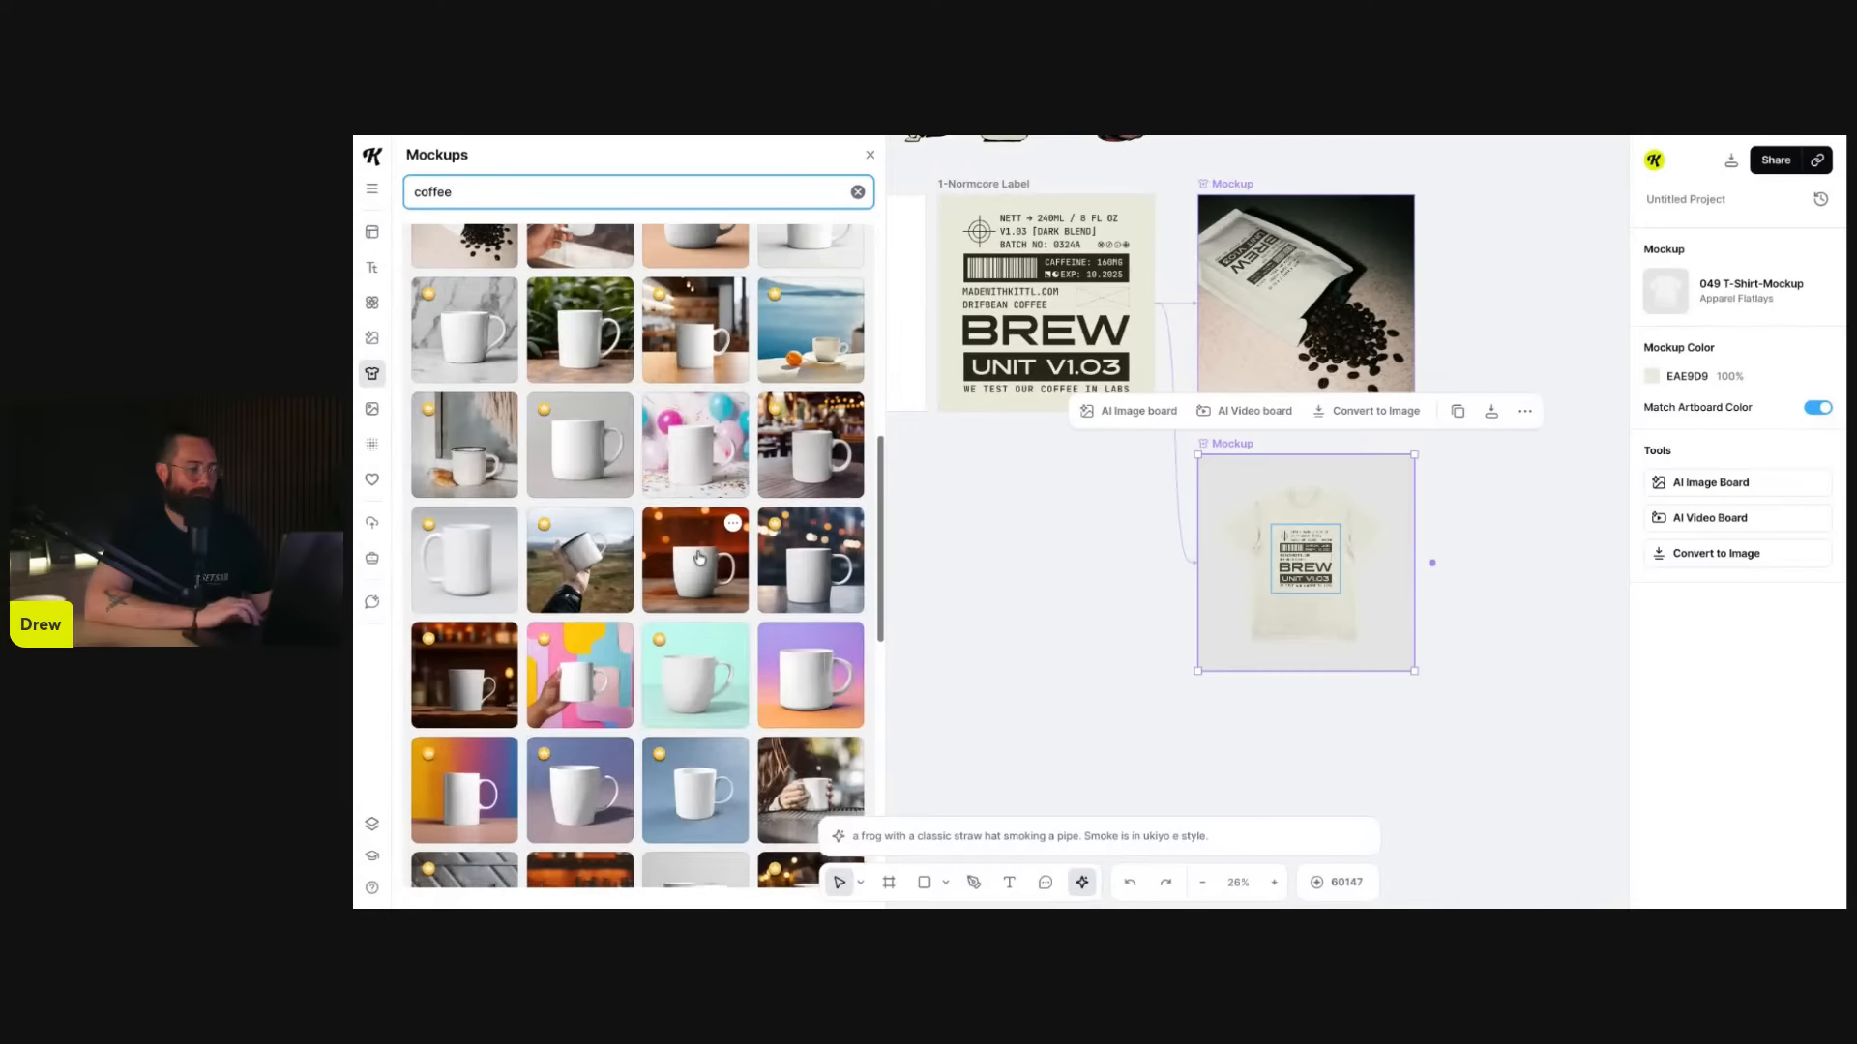
{"action": "scroll", "coordinate": [699, 557], "scroll_direction": "down", "scroll_amount": 8}
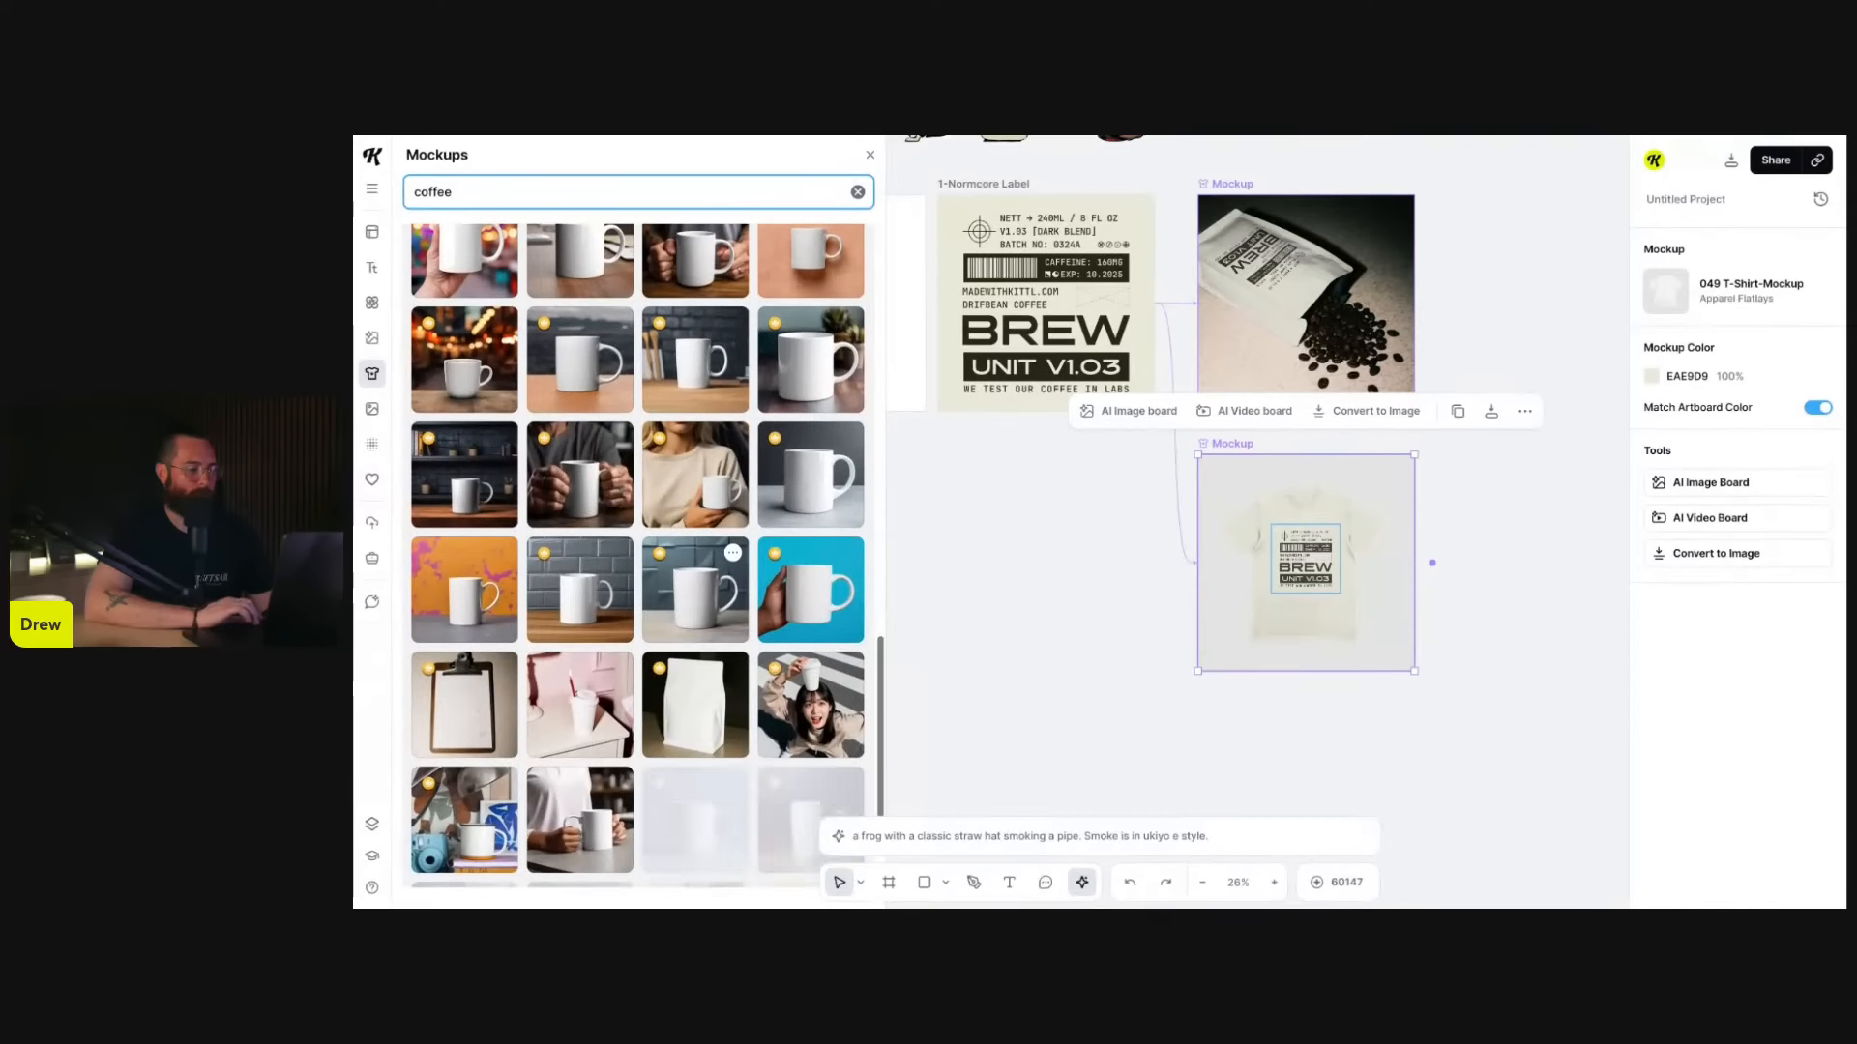
{"action": "scroll", "coordinate": [697, 623], "scroll_direction": "down", "scroll_amount": 1}
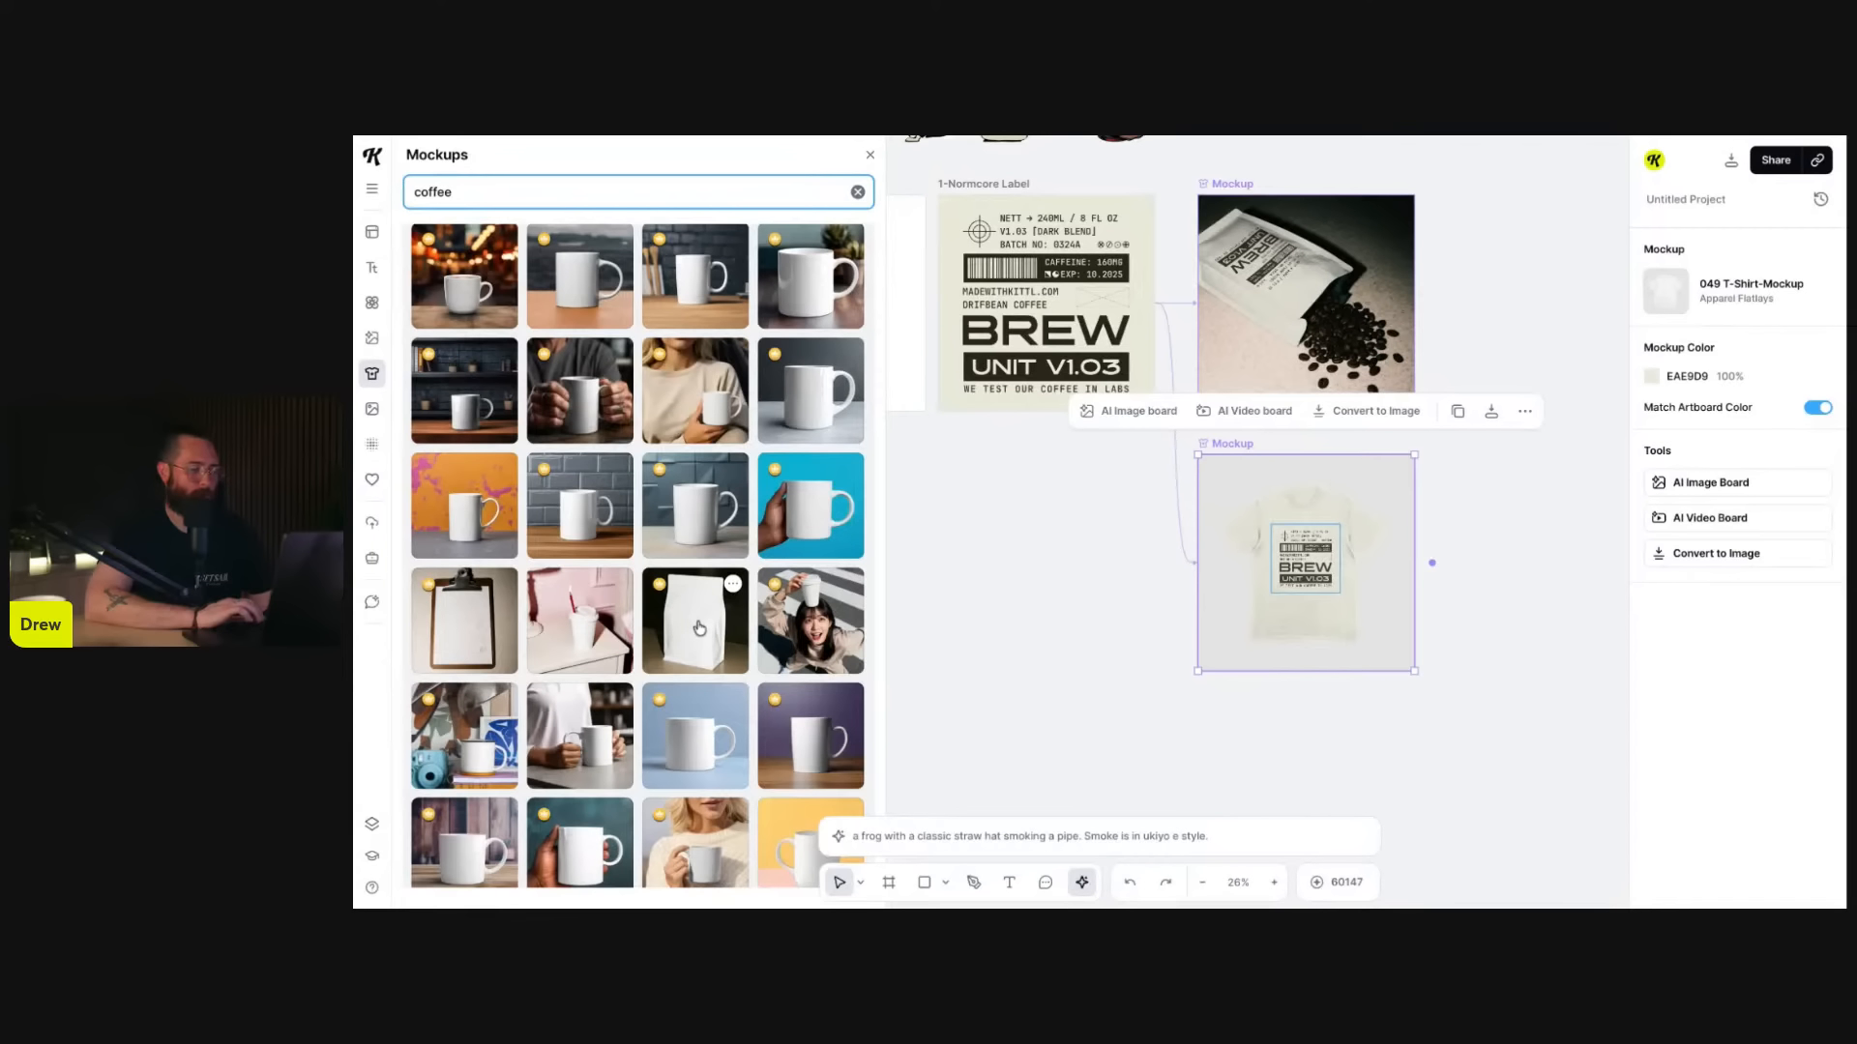
{"action": "left_click", "coordinate": [1319, 567]}
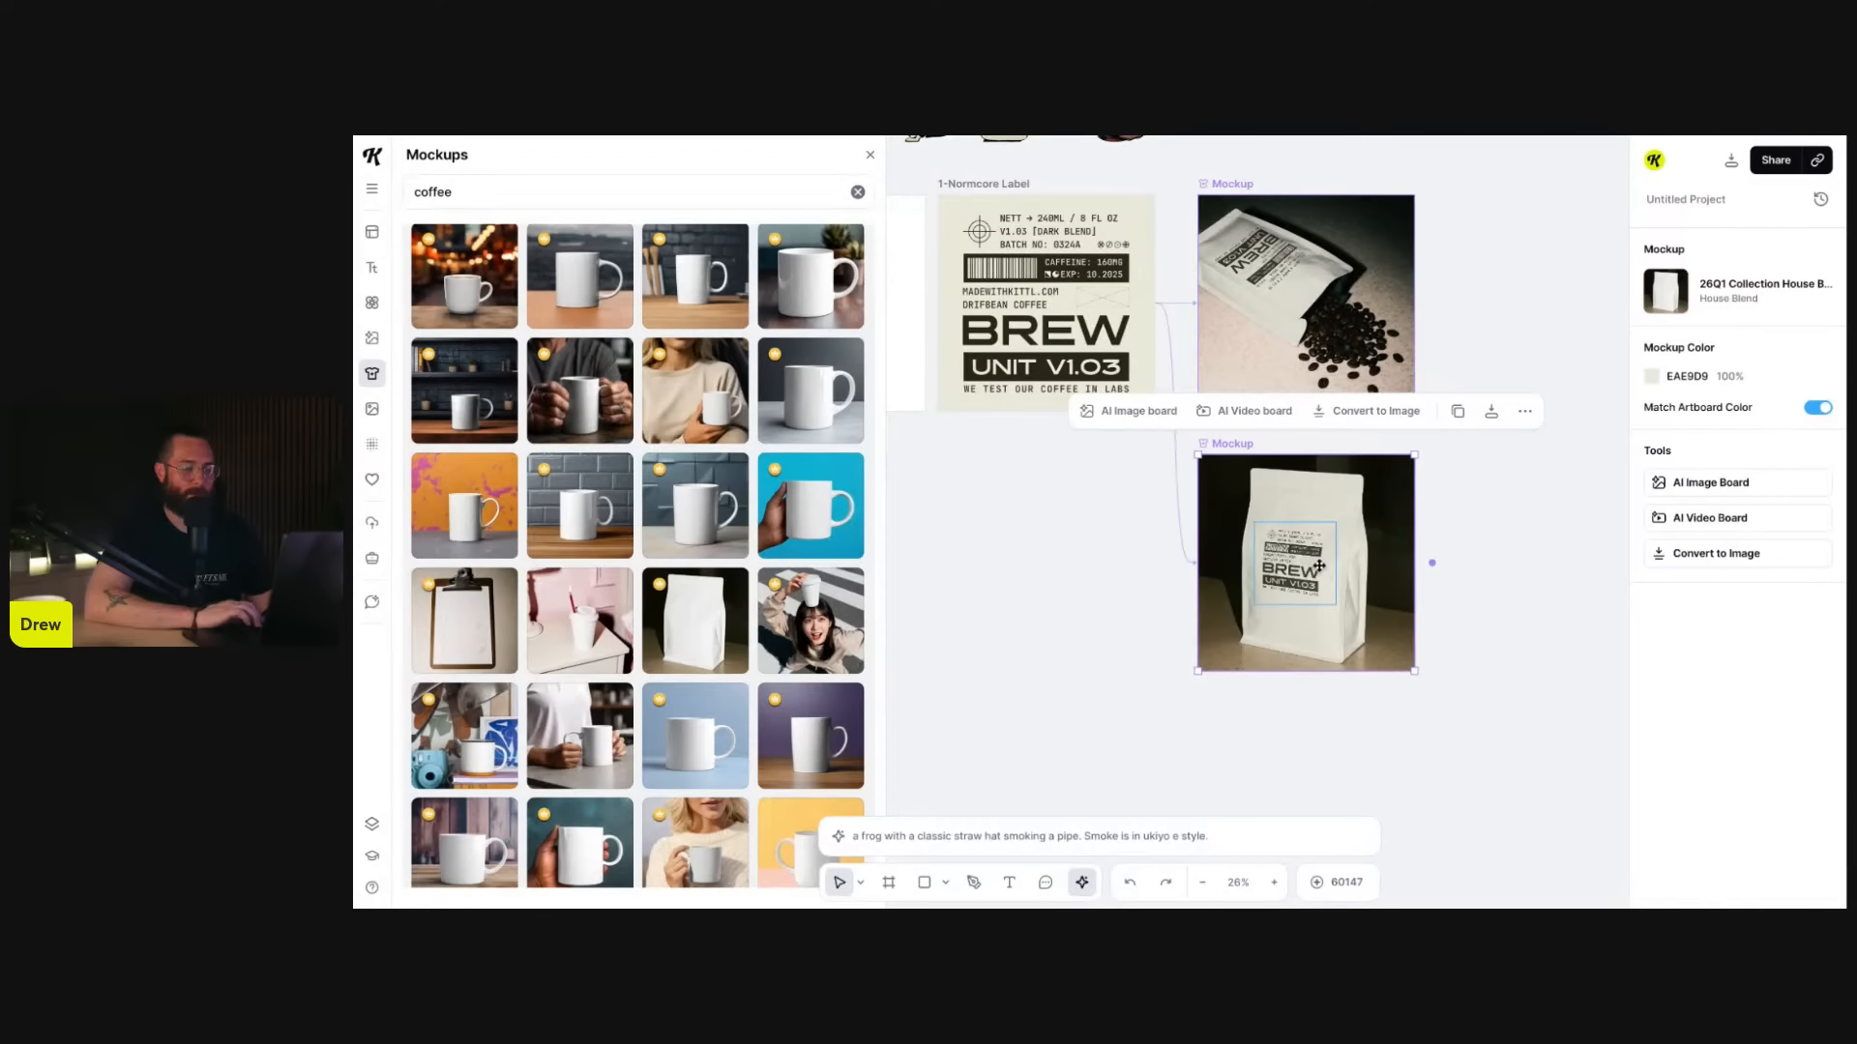
- Enlarge the BREW label on the standing coffee bag and position it across the lower front
{"action": "scroll", "coordinate": [1331, 601], "scroll_direction": "up", "scroll_amount": 5}
{"action": "left_click", "coordinate": [1276, 516]}
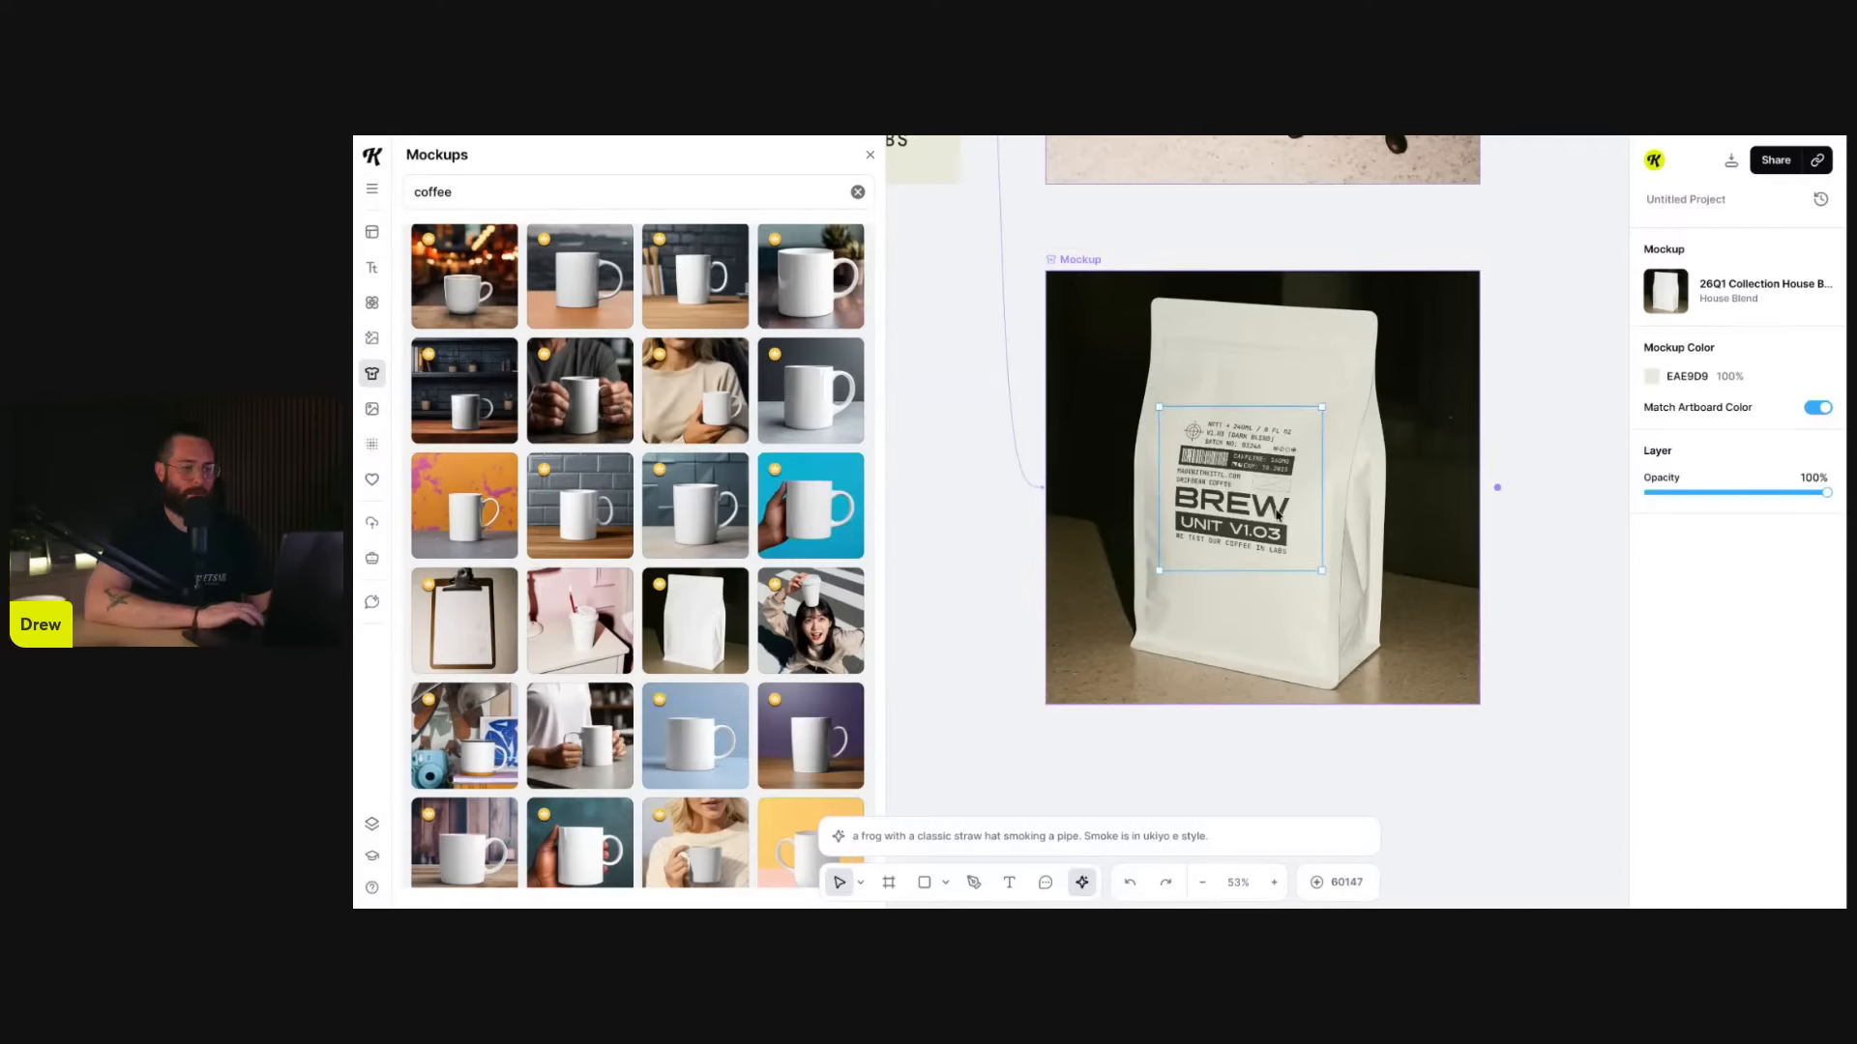
{"action": "left_click_drag", "start_coordinate": [1322, 571], "coordinate": [1354, 630]}
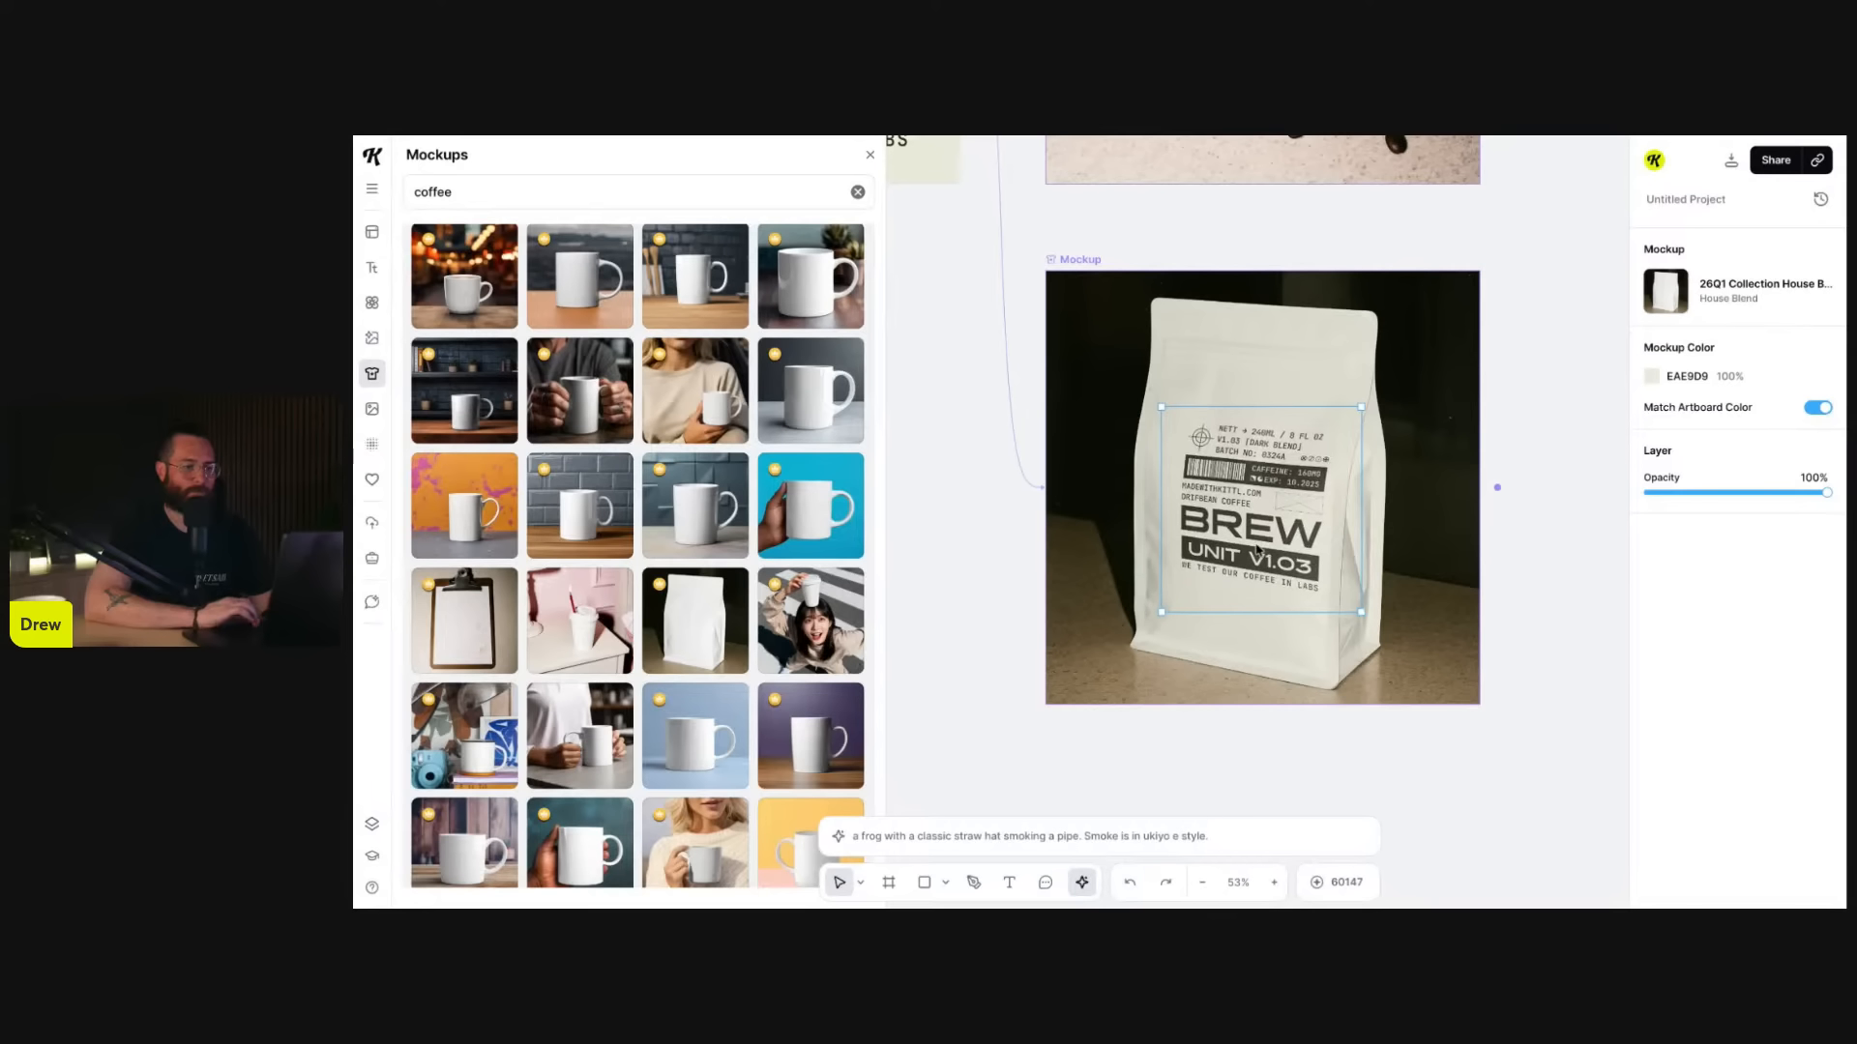
{"action": "left_click_drag", "start_coordinate": [1259, 552], "coordinate": [1241, 520]}
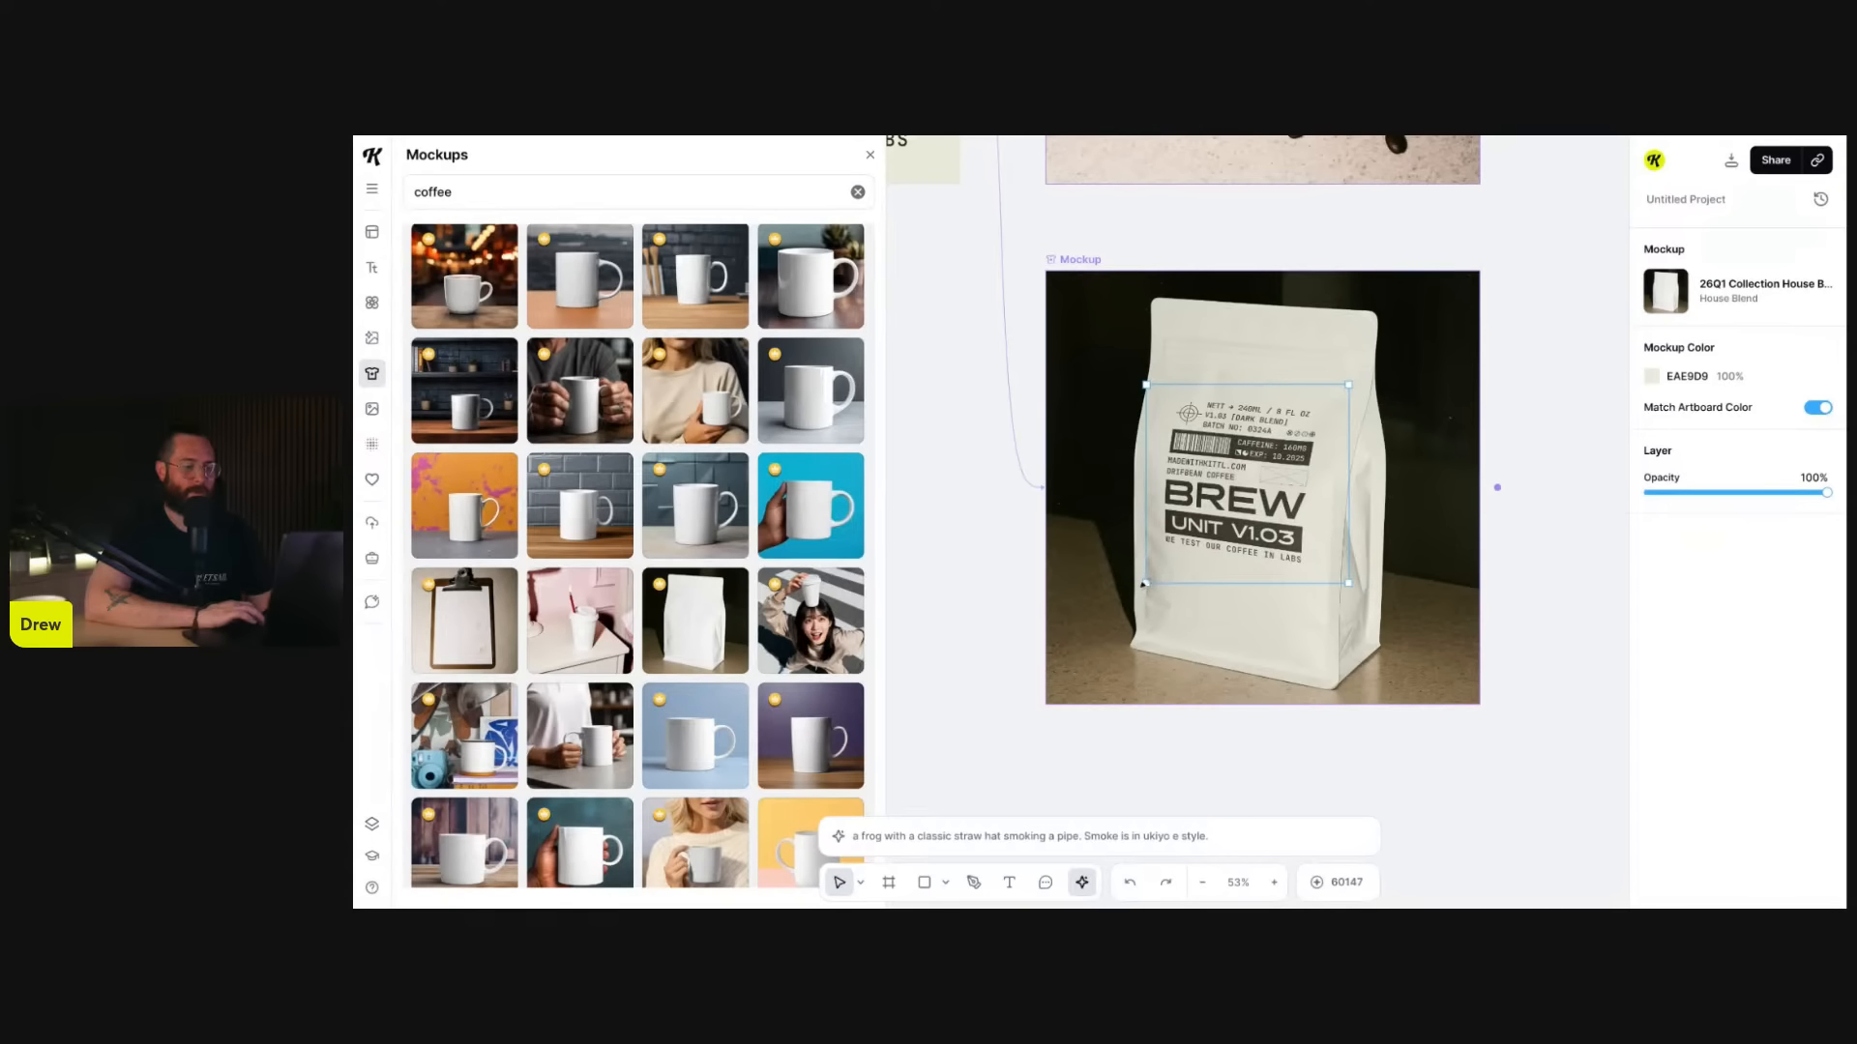
{"action": "left_click_drag", "start_coordinate": [1144, 583], "coordinate": [1111, 626]}
{"action": "left_click_drag", "start_coordinate": [1220, 511], "coordinate": [1223, 555]}
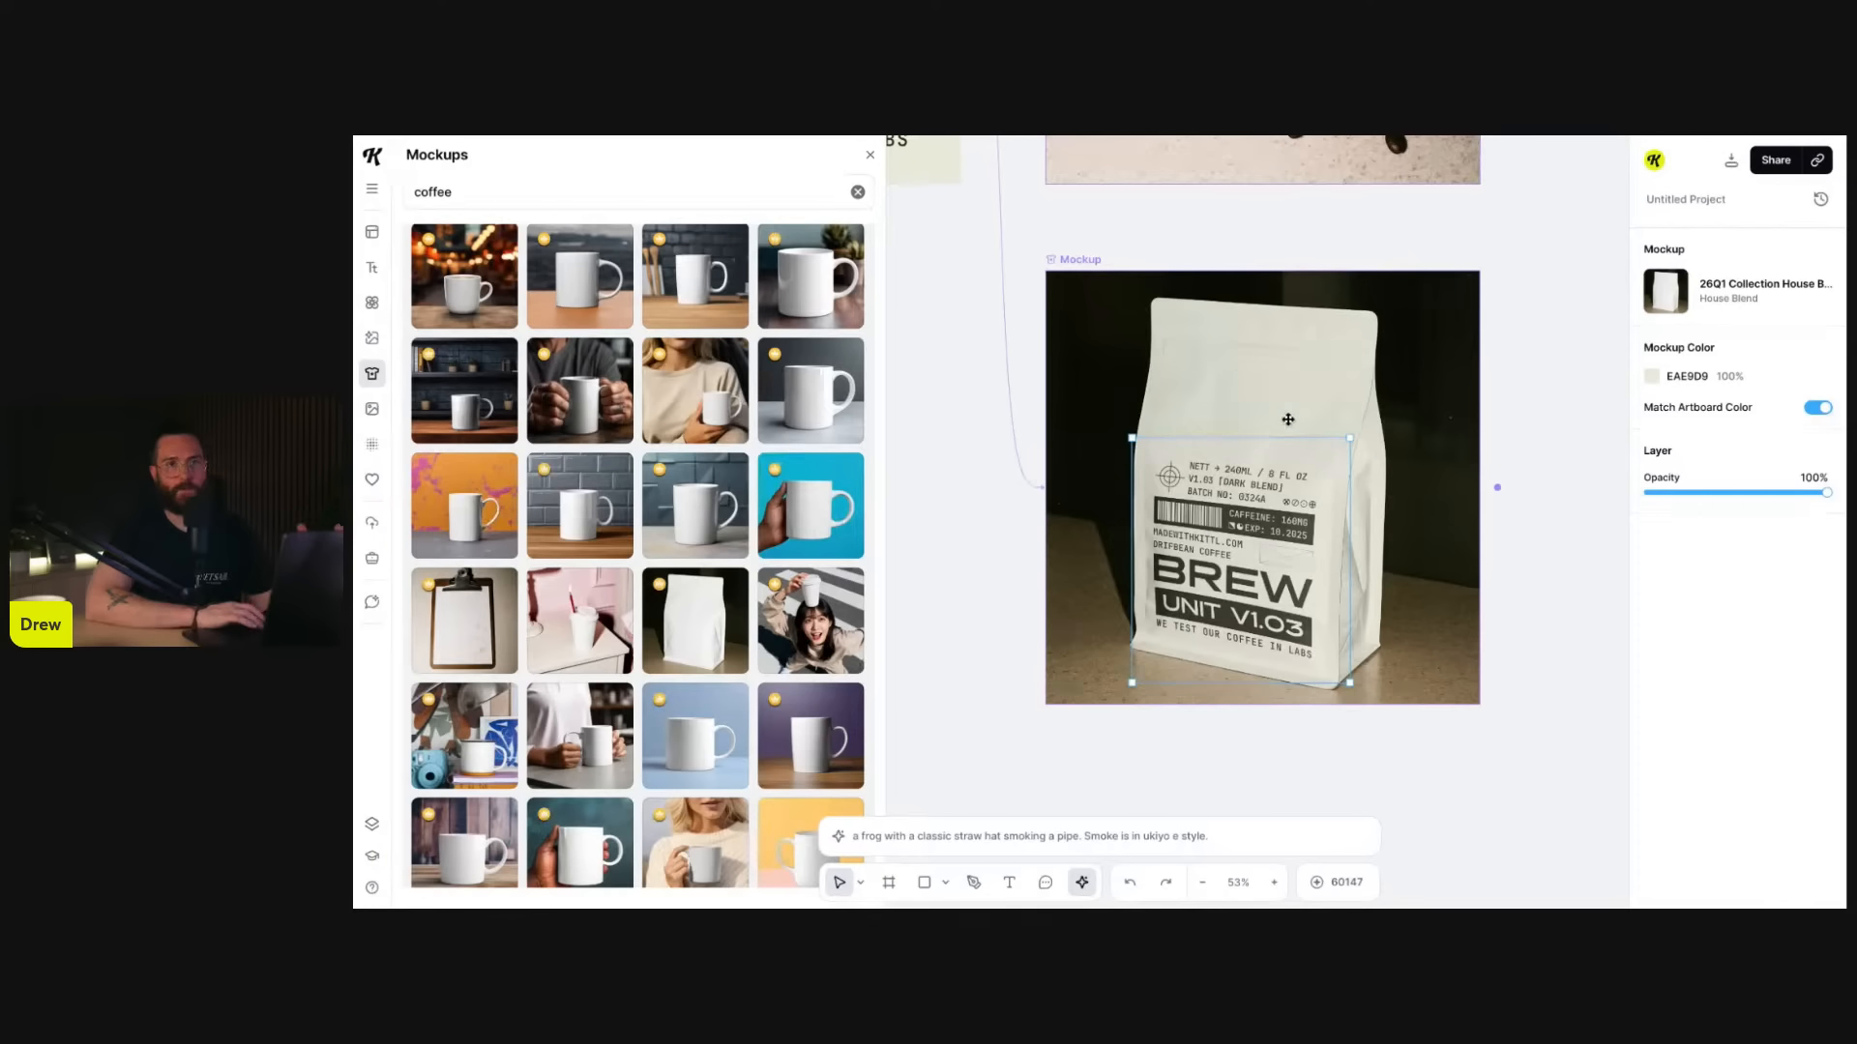
{"action": "left_click", "coordinate": [1511, 434]}
{"action": "scroll", "coordinate": [1511, 434], "scroll_direction": "down", "scroll_amount": 3}
{"action": "scroll", "coordinate": [1511, 433], "scroll_direction": "up", "scroll_amount": 3}
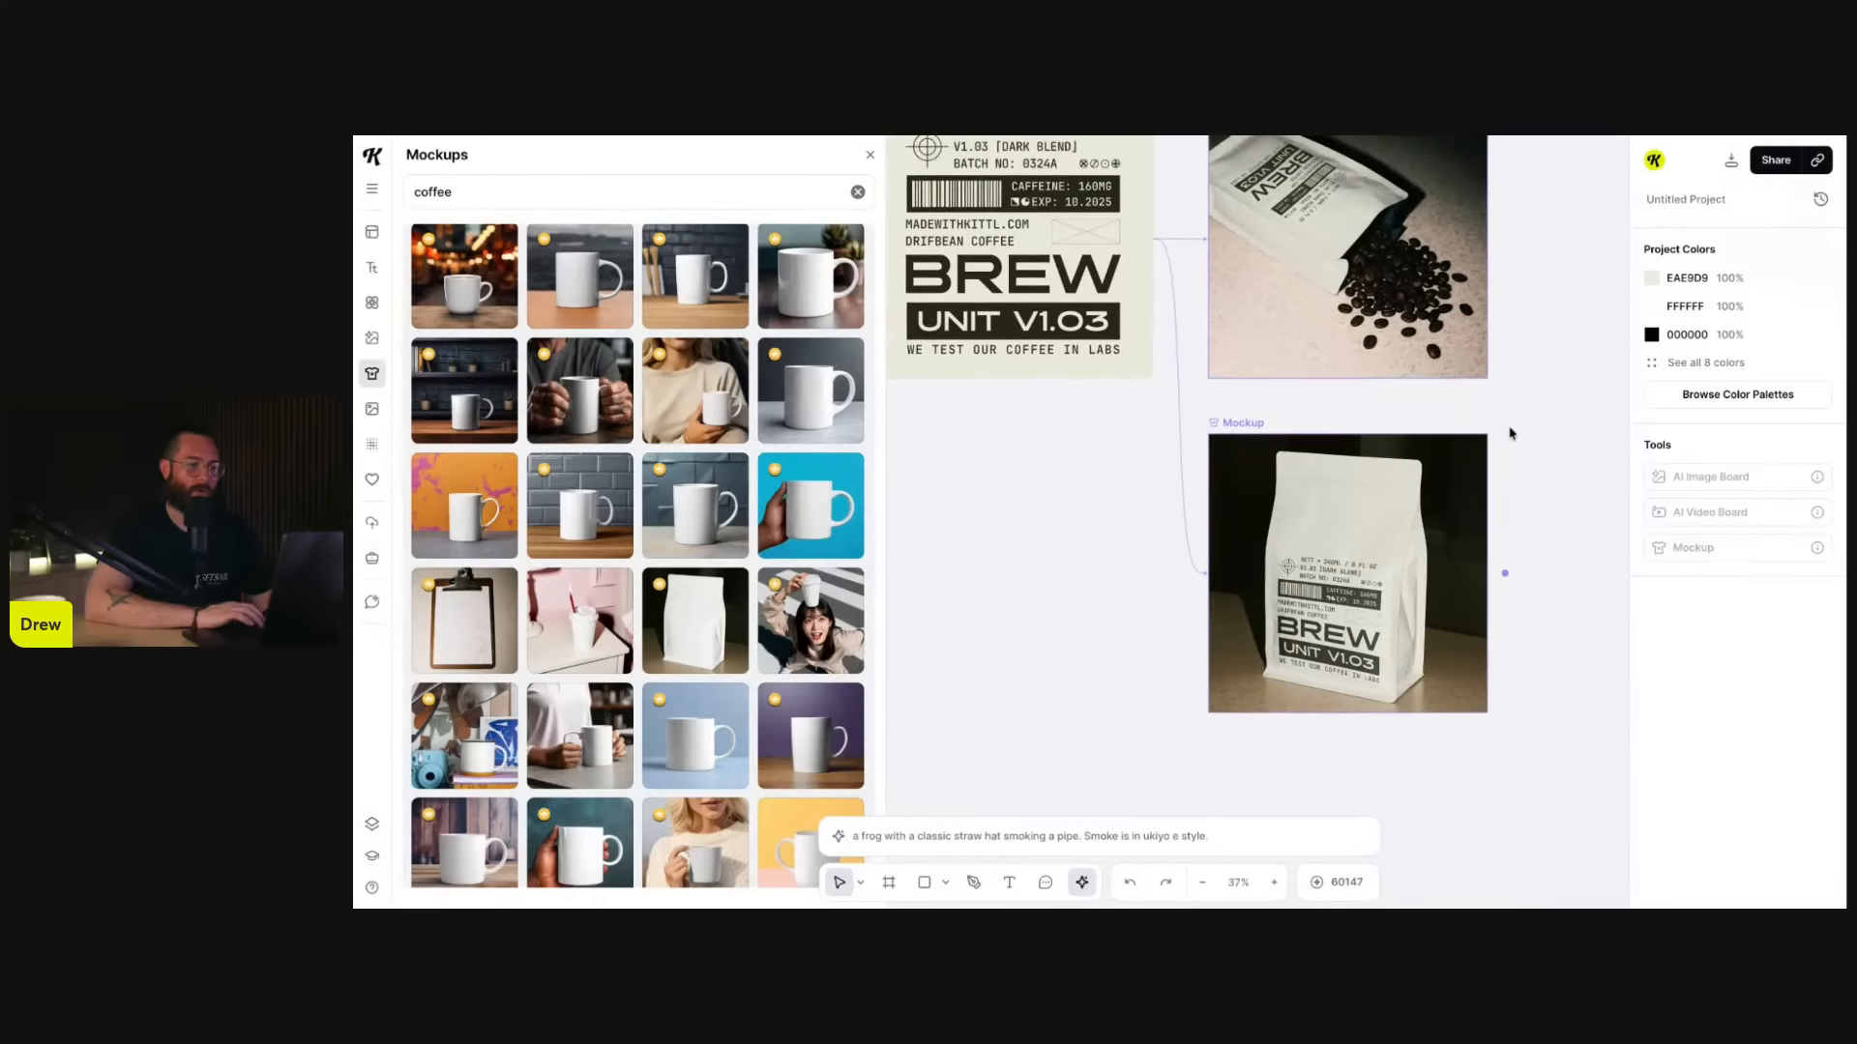
{"action": "scroll", "coordinate": [1512, 433], "scroll_direction": "up", "scroll_amount": 2}
{"action": "left_click", "coordinate": [1273, 228]}
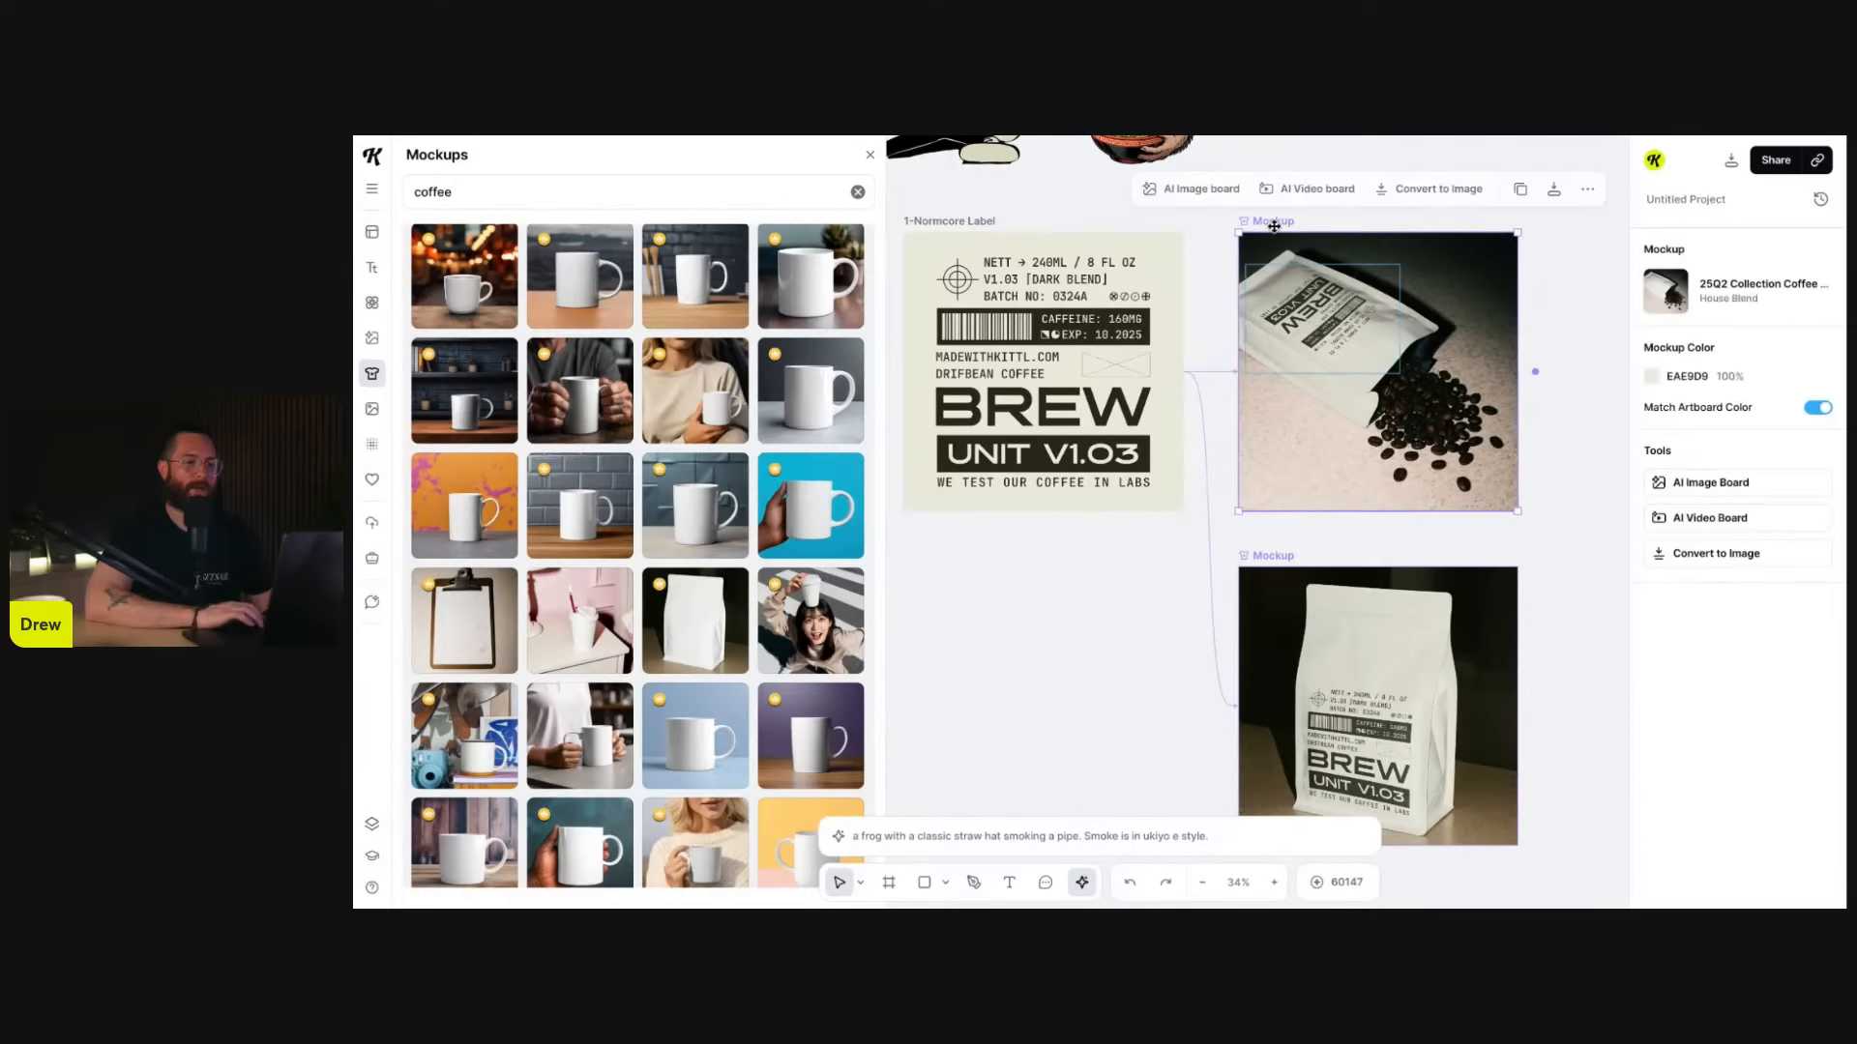
{"action": "scroll", "coordinate": [1352, 335], "scroll_direction": "down", "scroll_amount": 1}
{"action": "scroll", "coordinate": [1352, 335], "scroll_direction": "down", "scroll_amount": 1}
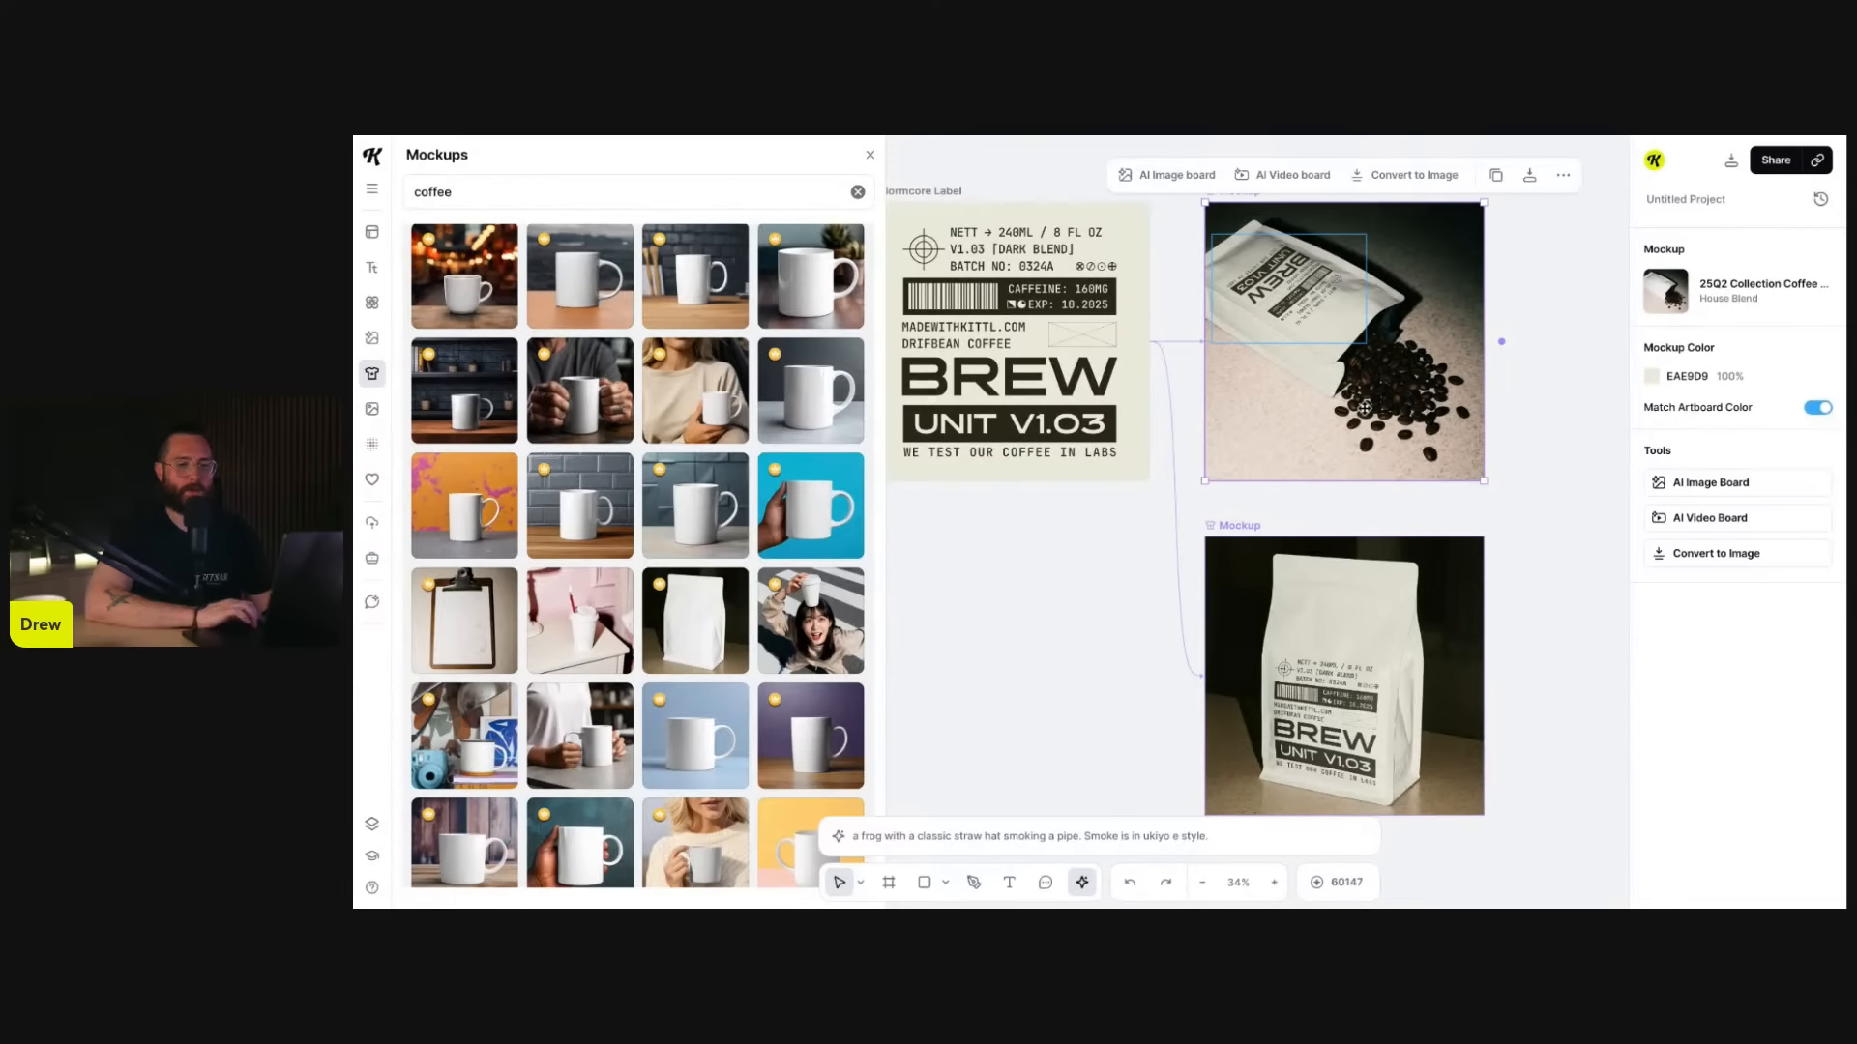
{"action": "scroll", "coordinate": [1363, 408], "scroll_direction": "down", "scroll_amount": 1}
- Recolour the background of the 1-Normcore Label artboard orange, E89F18
{"action": "left_click", "coordinate": [1041, 232]}
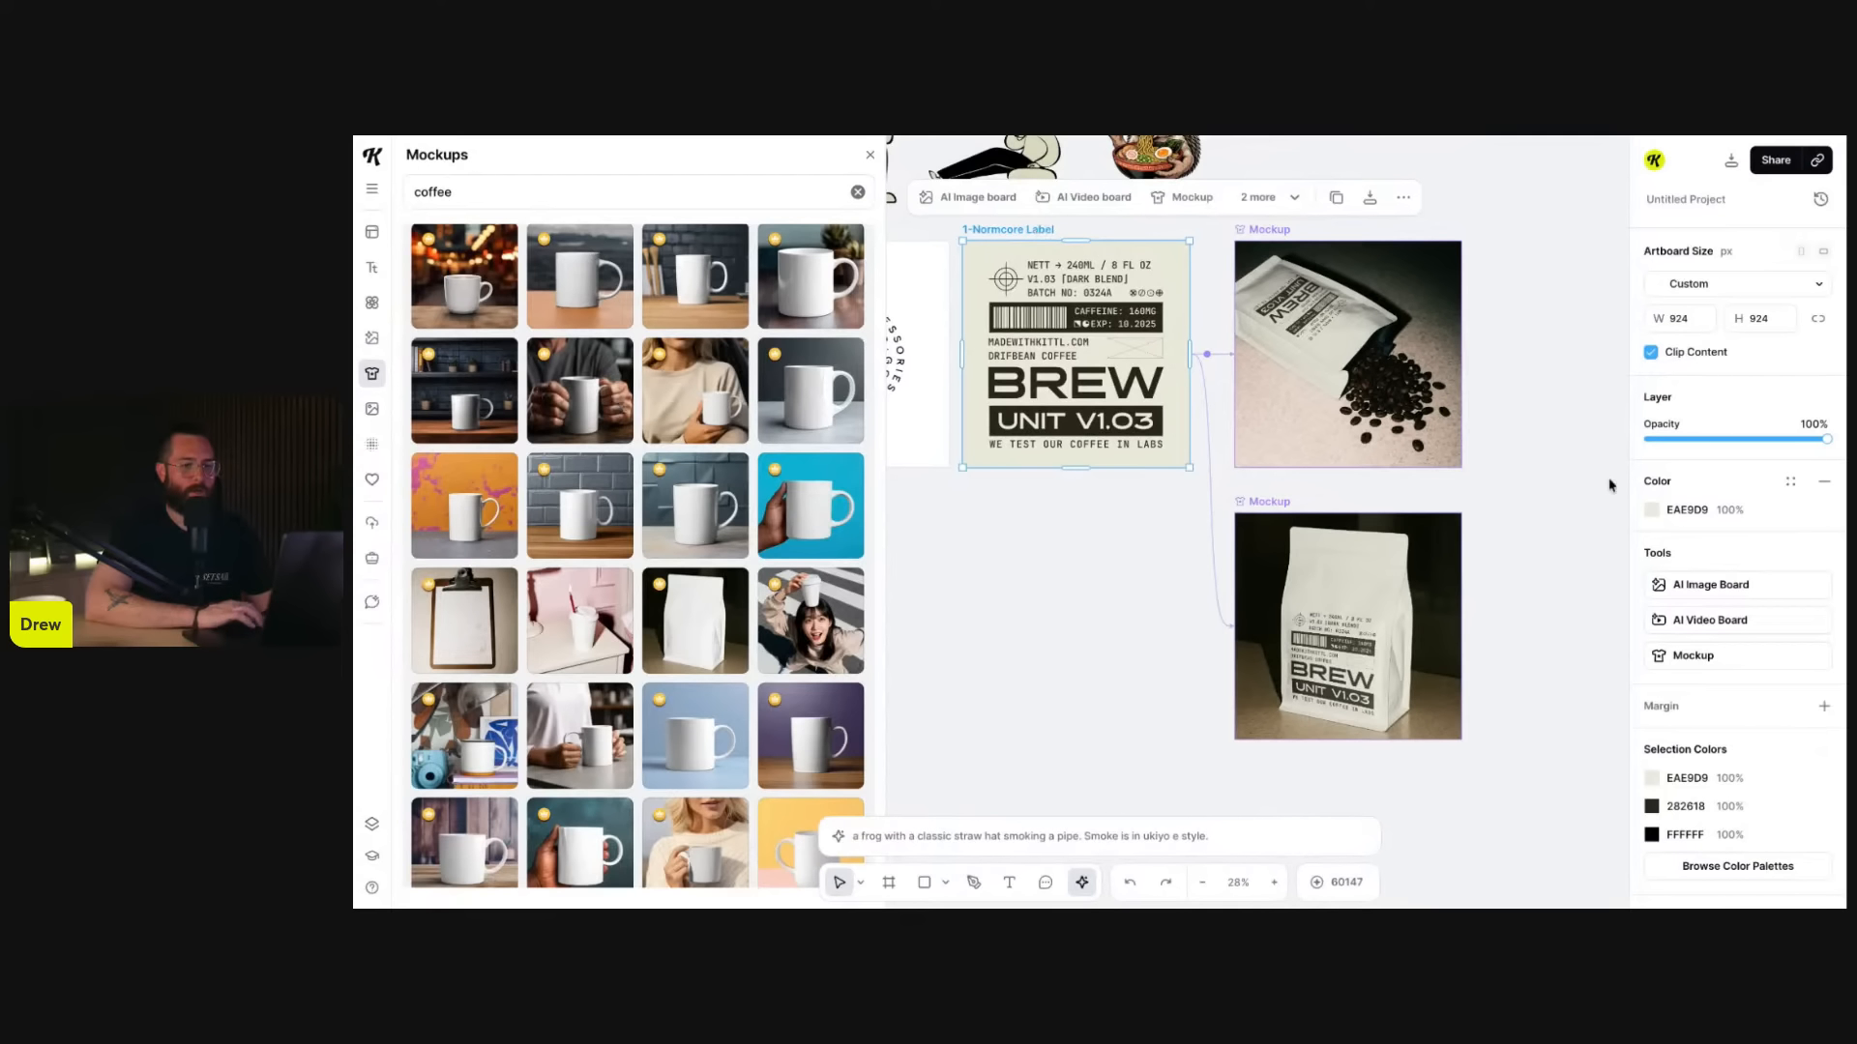
{"action": "left_click", "coordinate": [1652, 509]}
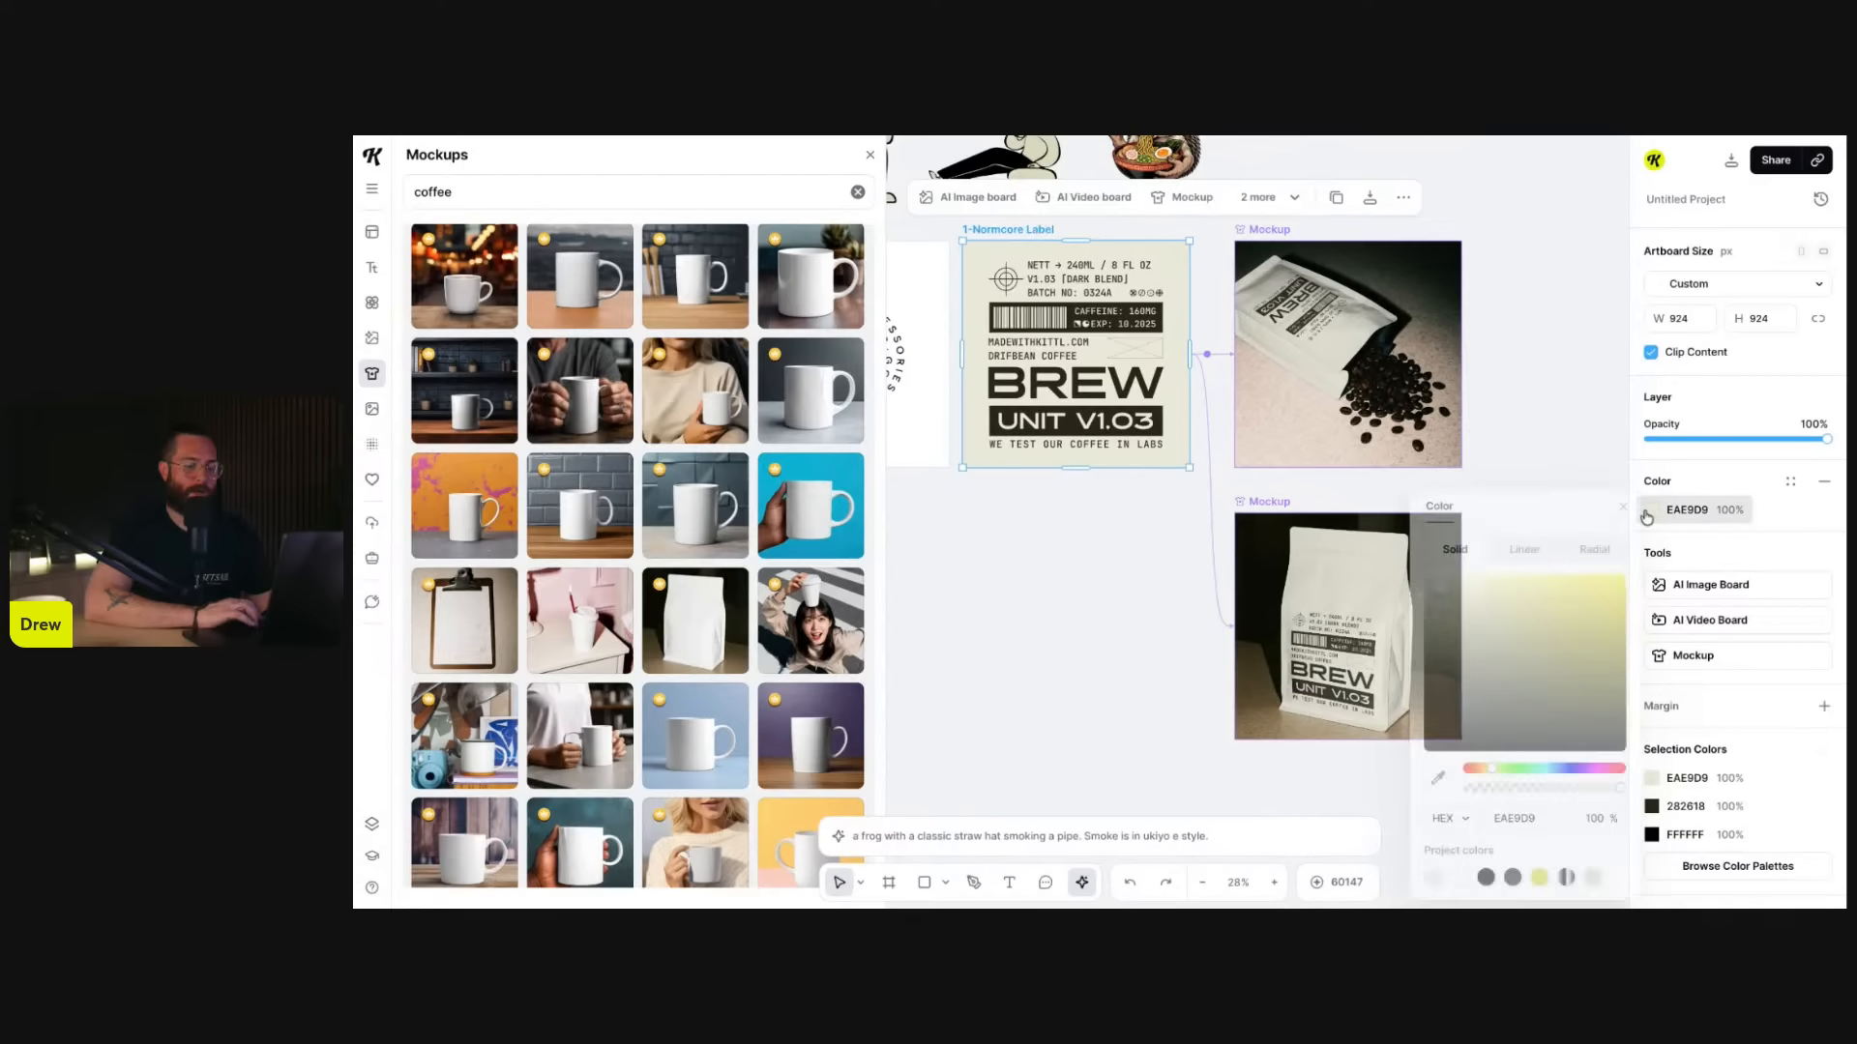
{"action": "left_click", "coordinate": [1482, 767]}
{"action": "left_click", "coordinate": [1610, 589]}
{"action": "left_click", "coordinate": [1526, 404]}
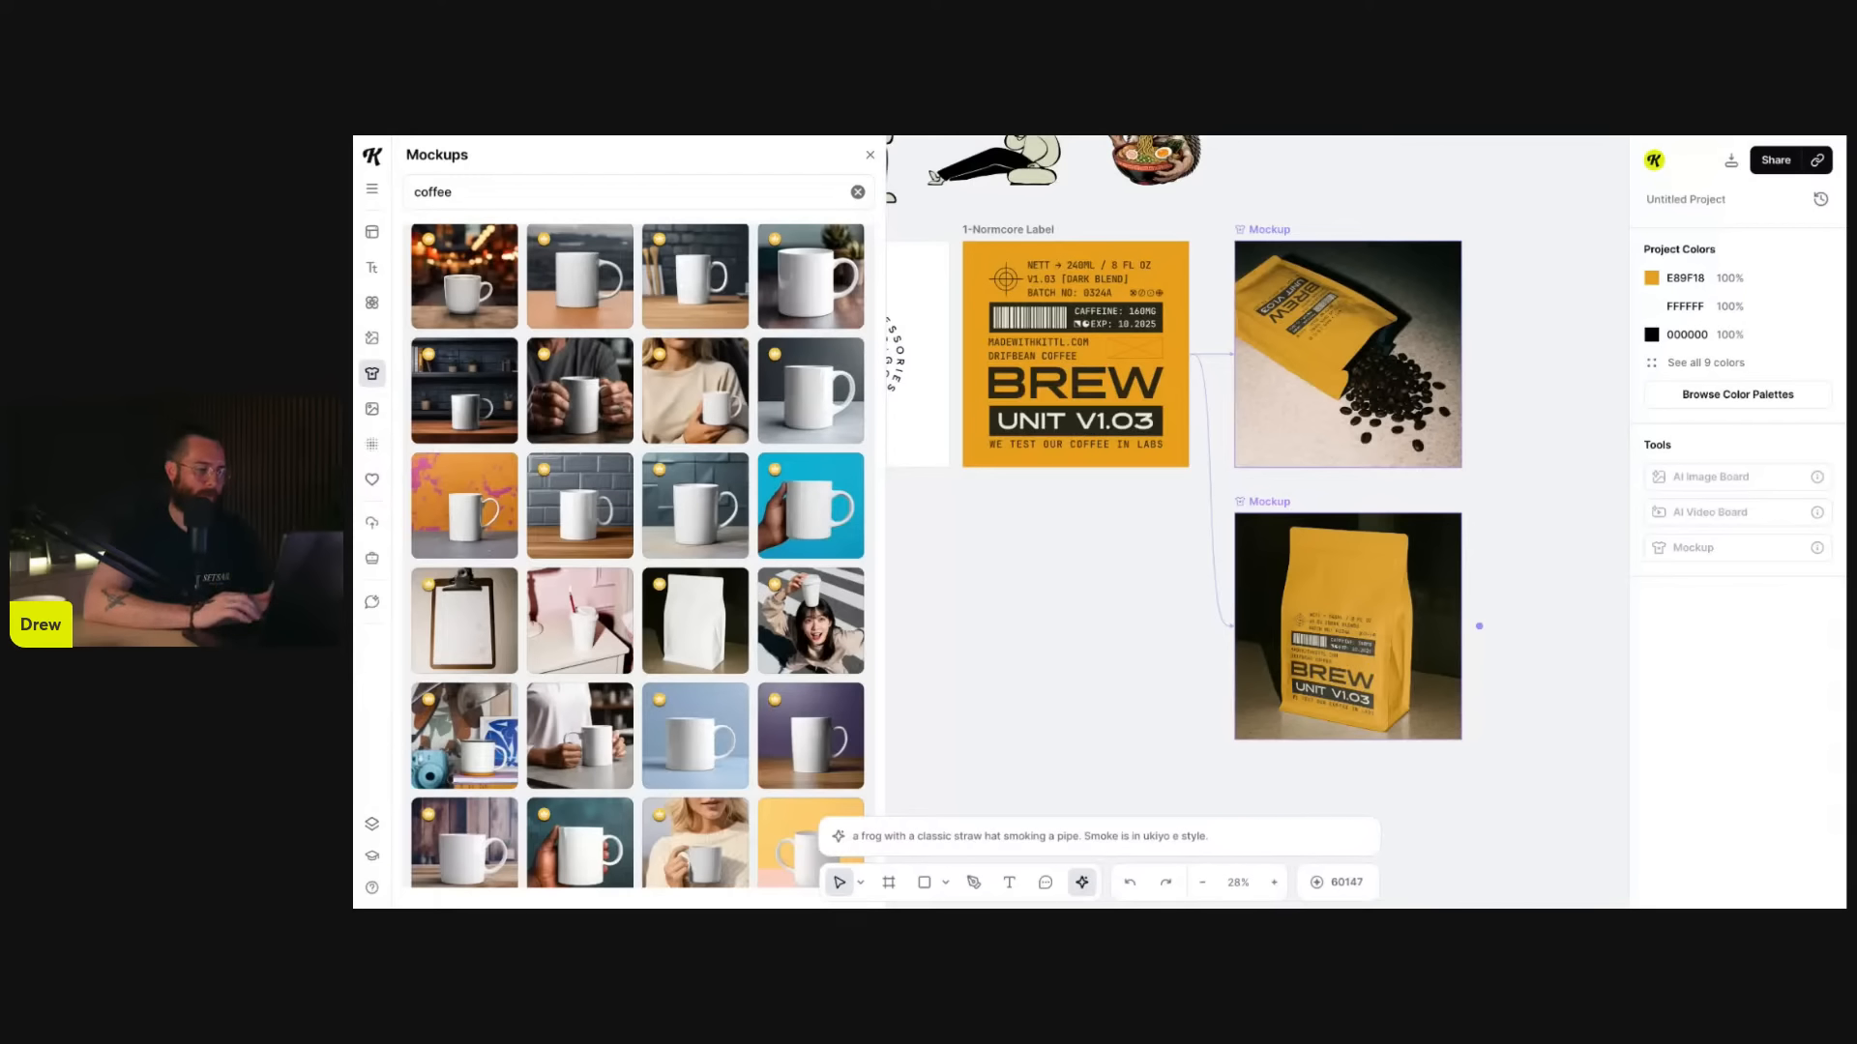
- Undo the orange background colour on the label artboard
{"action": "key", "text": "ctrl+z"}
{"action": "scroll", "coordinate": [1306, 575], "scroll_direction": "right", "scroll_amount": 1}
{"action": "key", "text": "ctrl+z"}
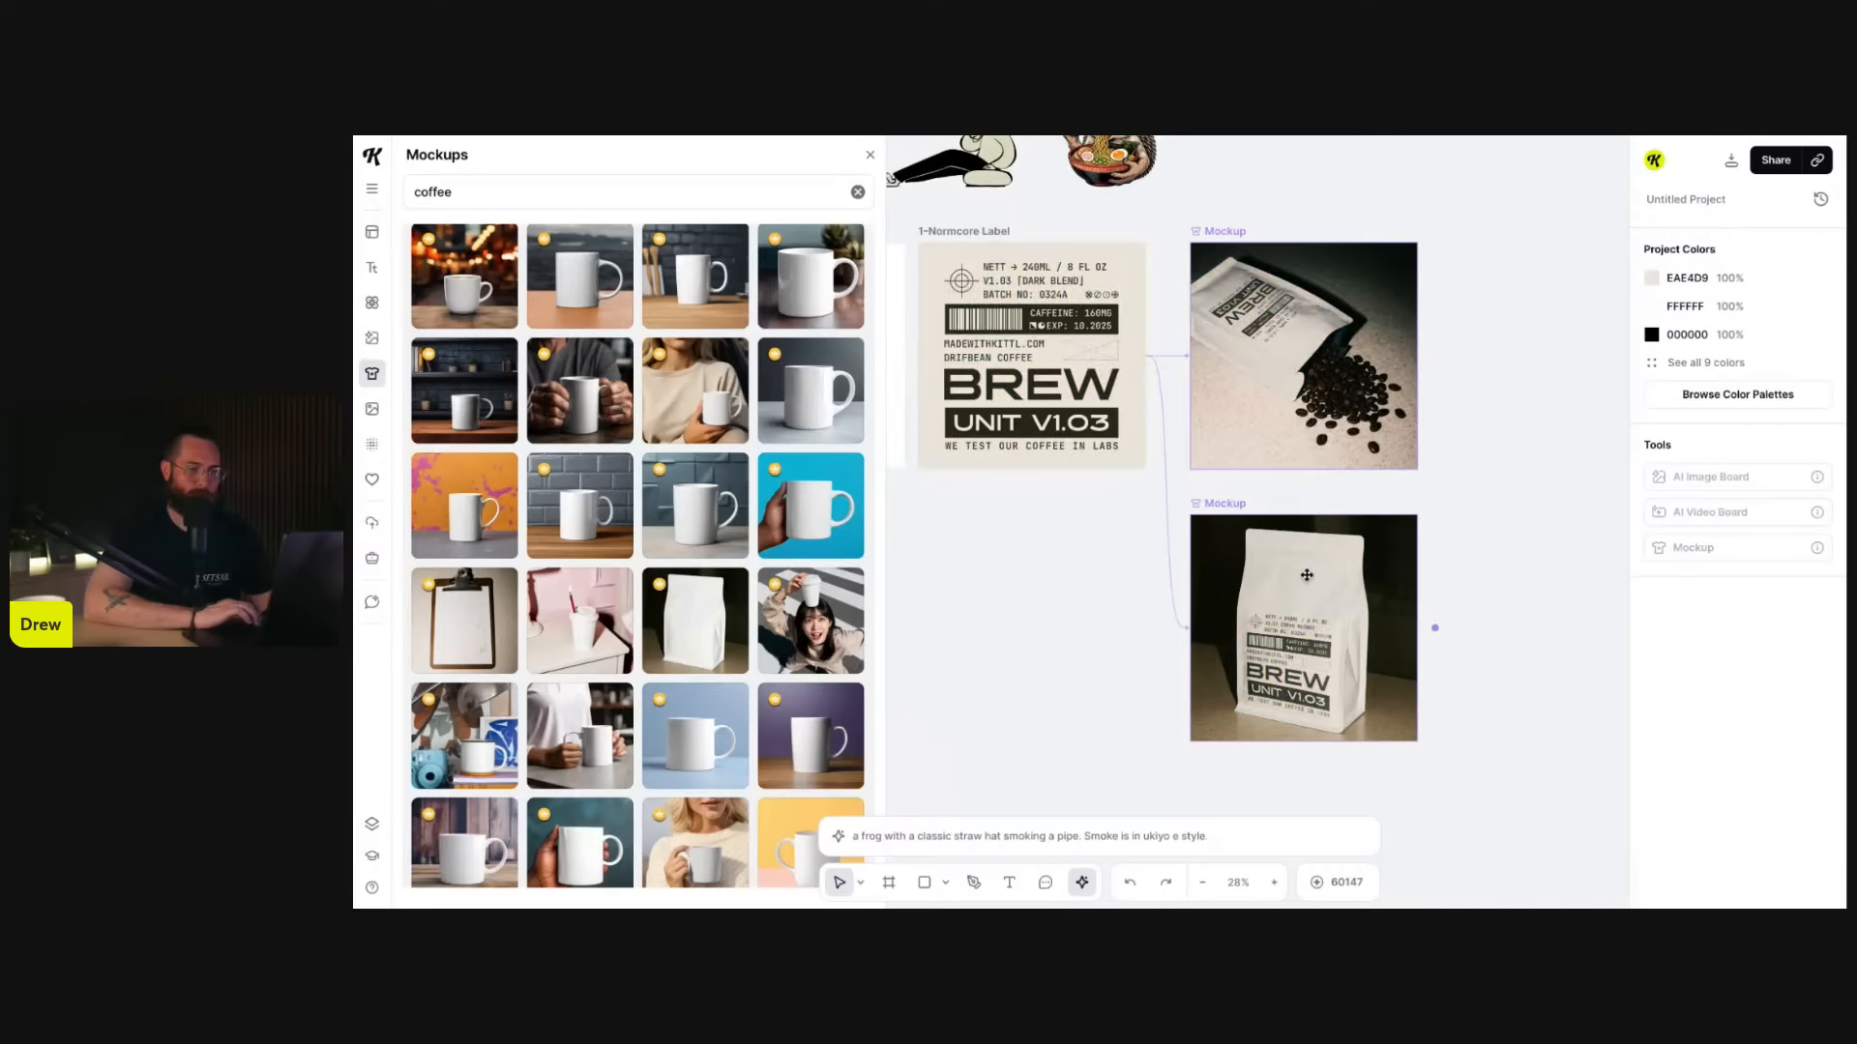
{"action": "scroll", "coordinate": [1307, 575], "scroll_direction": "right", "scroll_amount": 1}
{"action": "scroll", "coordinate": [1357, 587], "scroll_direction": "down", "scroll_amount": 1}
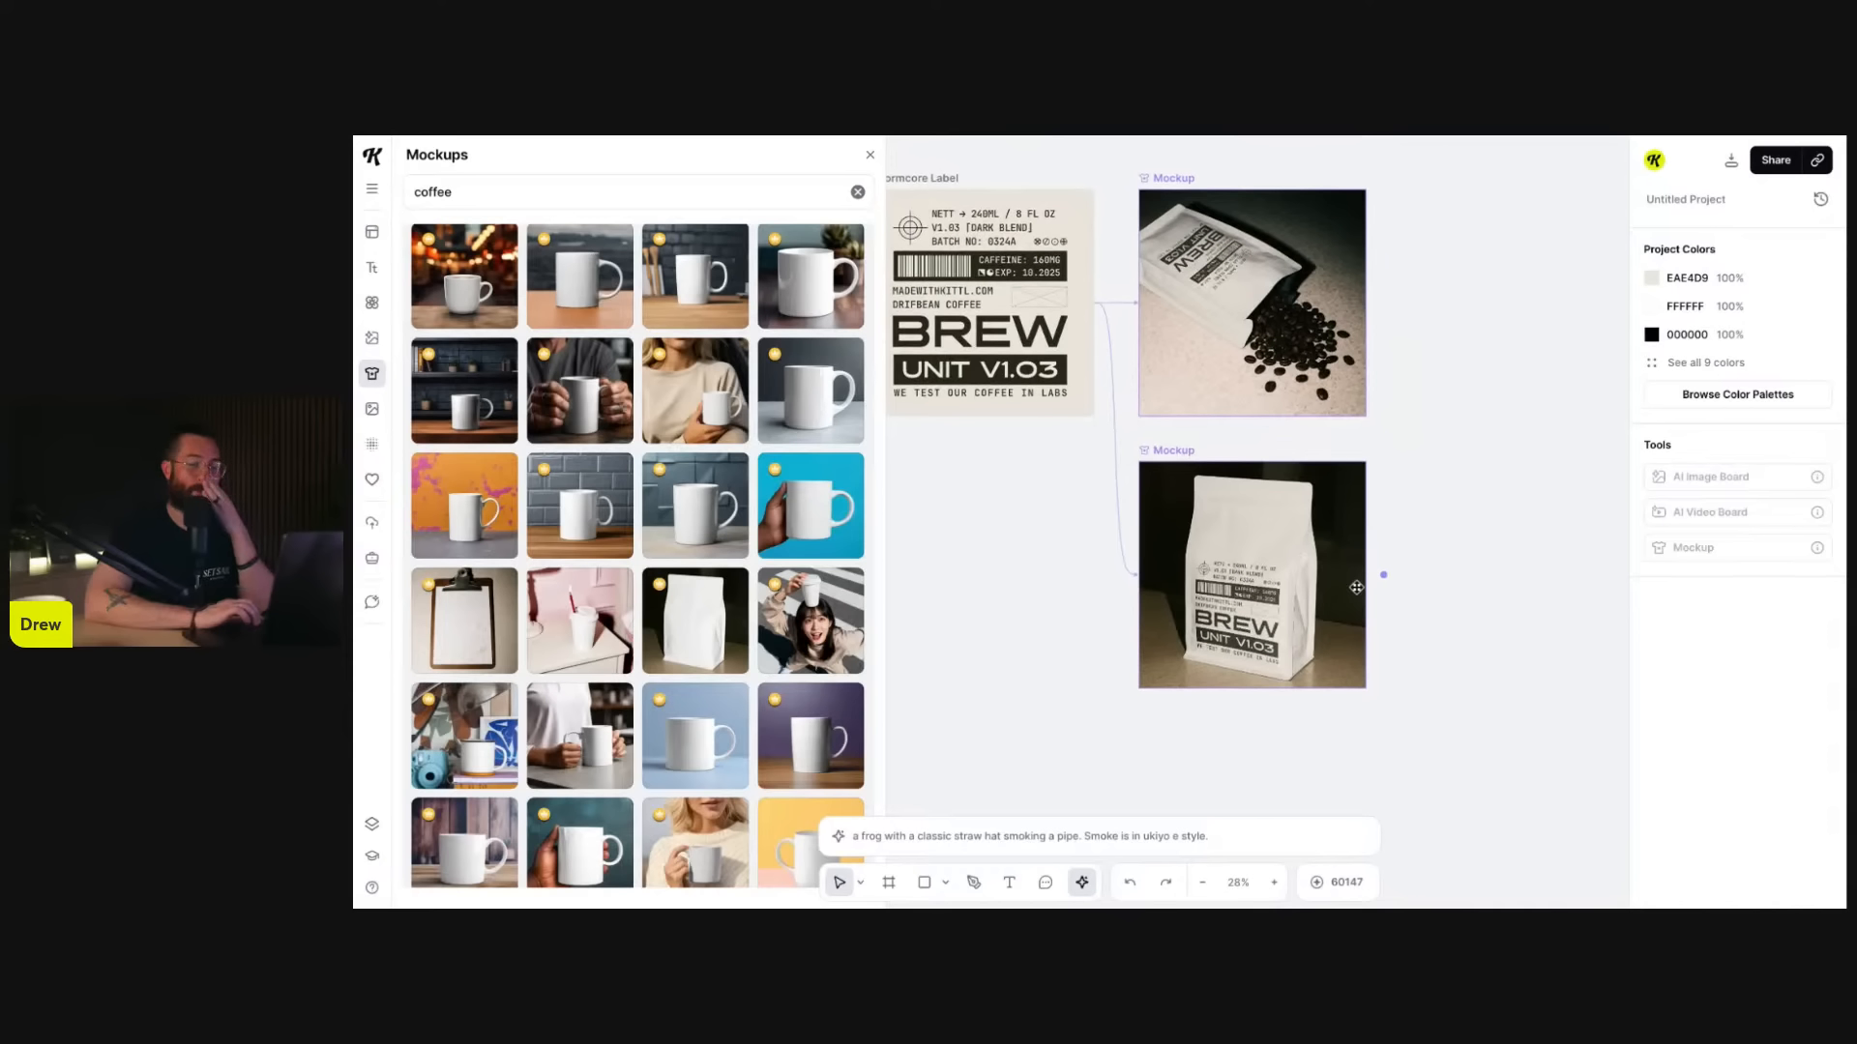
{"action": "scroll", "coordinate": [1305, 574], "scroll_direction": "down", "scroll_amount": 1}
{"action": "scroll", "coordinate": [1306, 574], "scroll_direction": "right", "scroll_amount": 1}
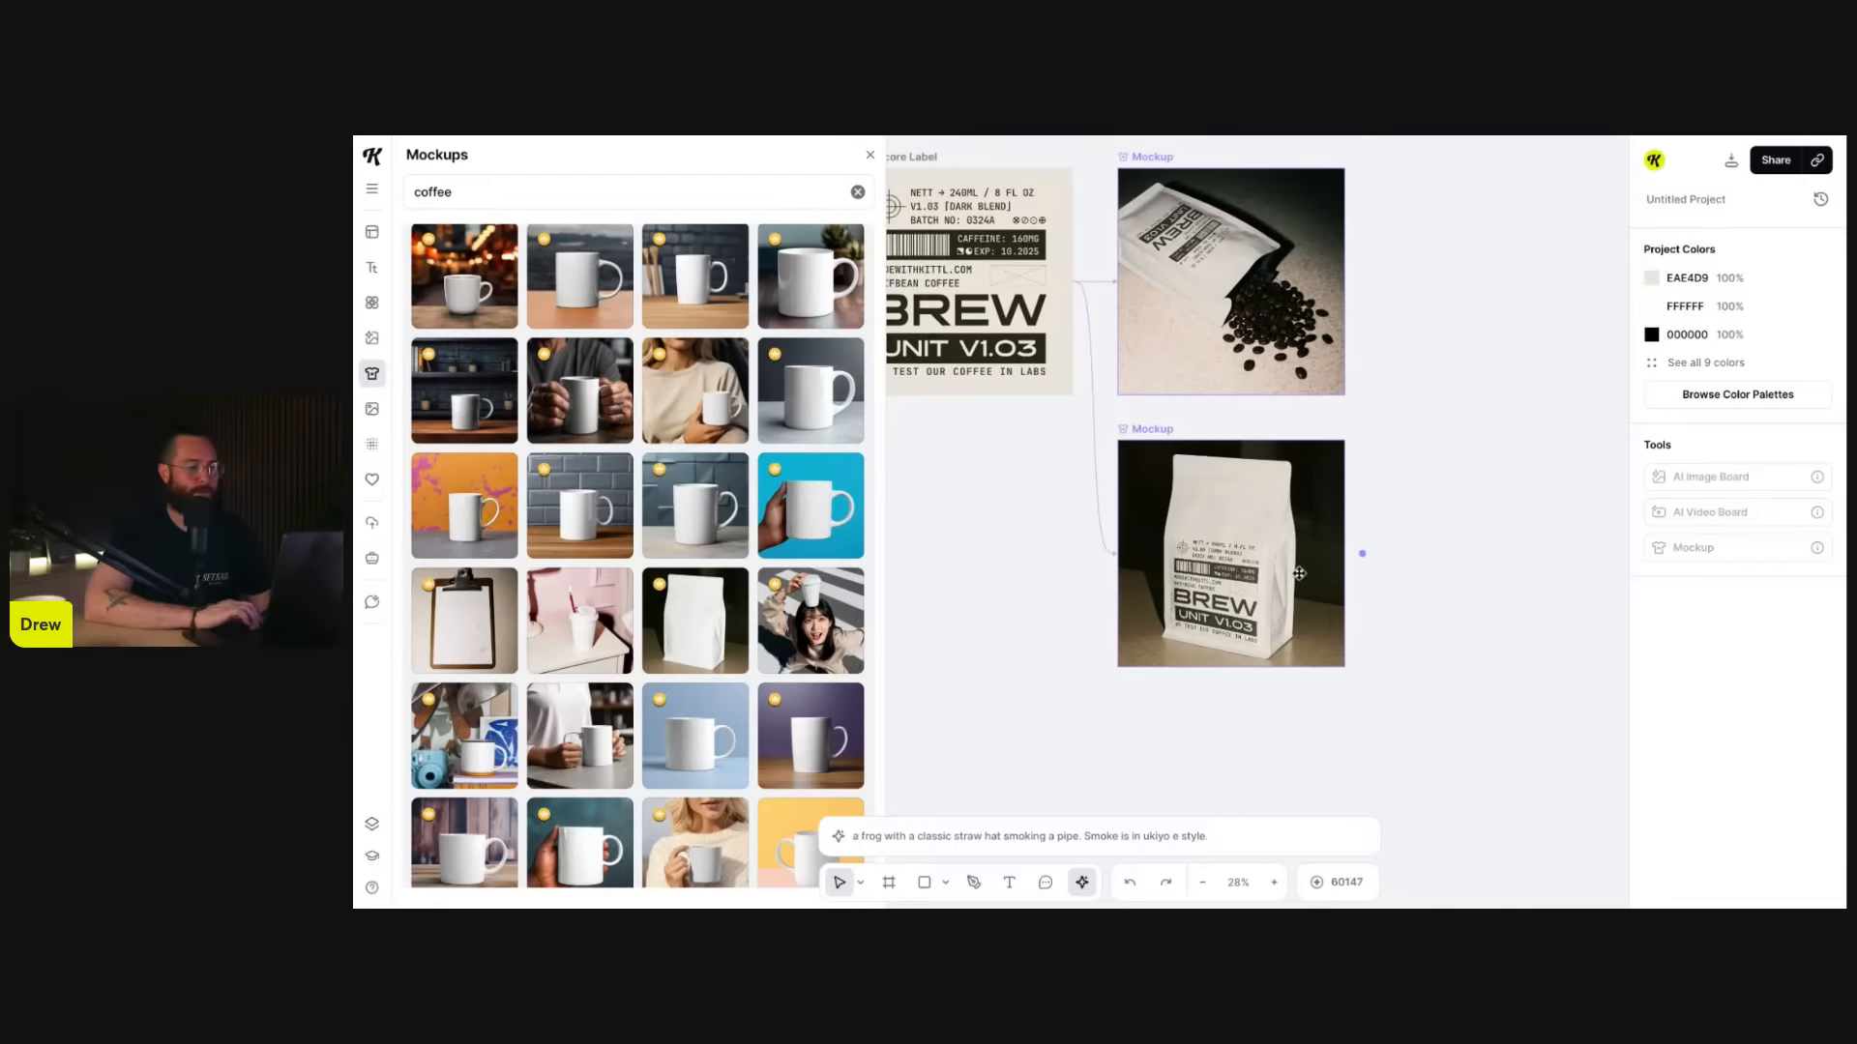
{"action": "left_click", "coordinate": [1153, 436]}
{"action": "scroll", "coordinate": [1221, 472], "scroll_direction": "down", "scroll_amount": 1}
{"action": "scroll", "coordinate": [1221, 472], "scroll_direction": "right", "scroll_amount": 1}
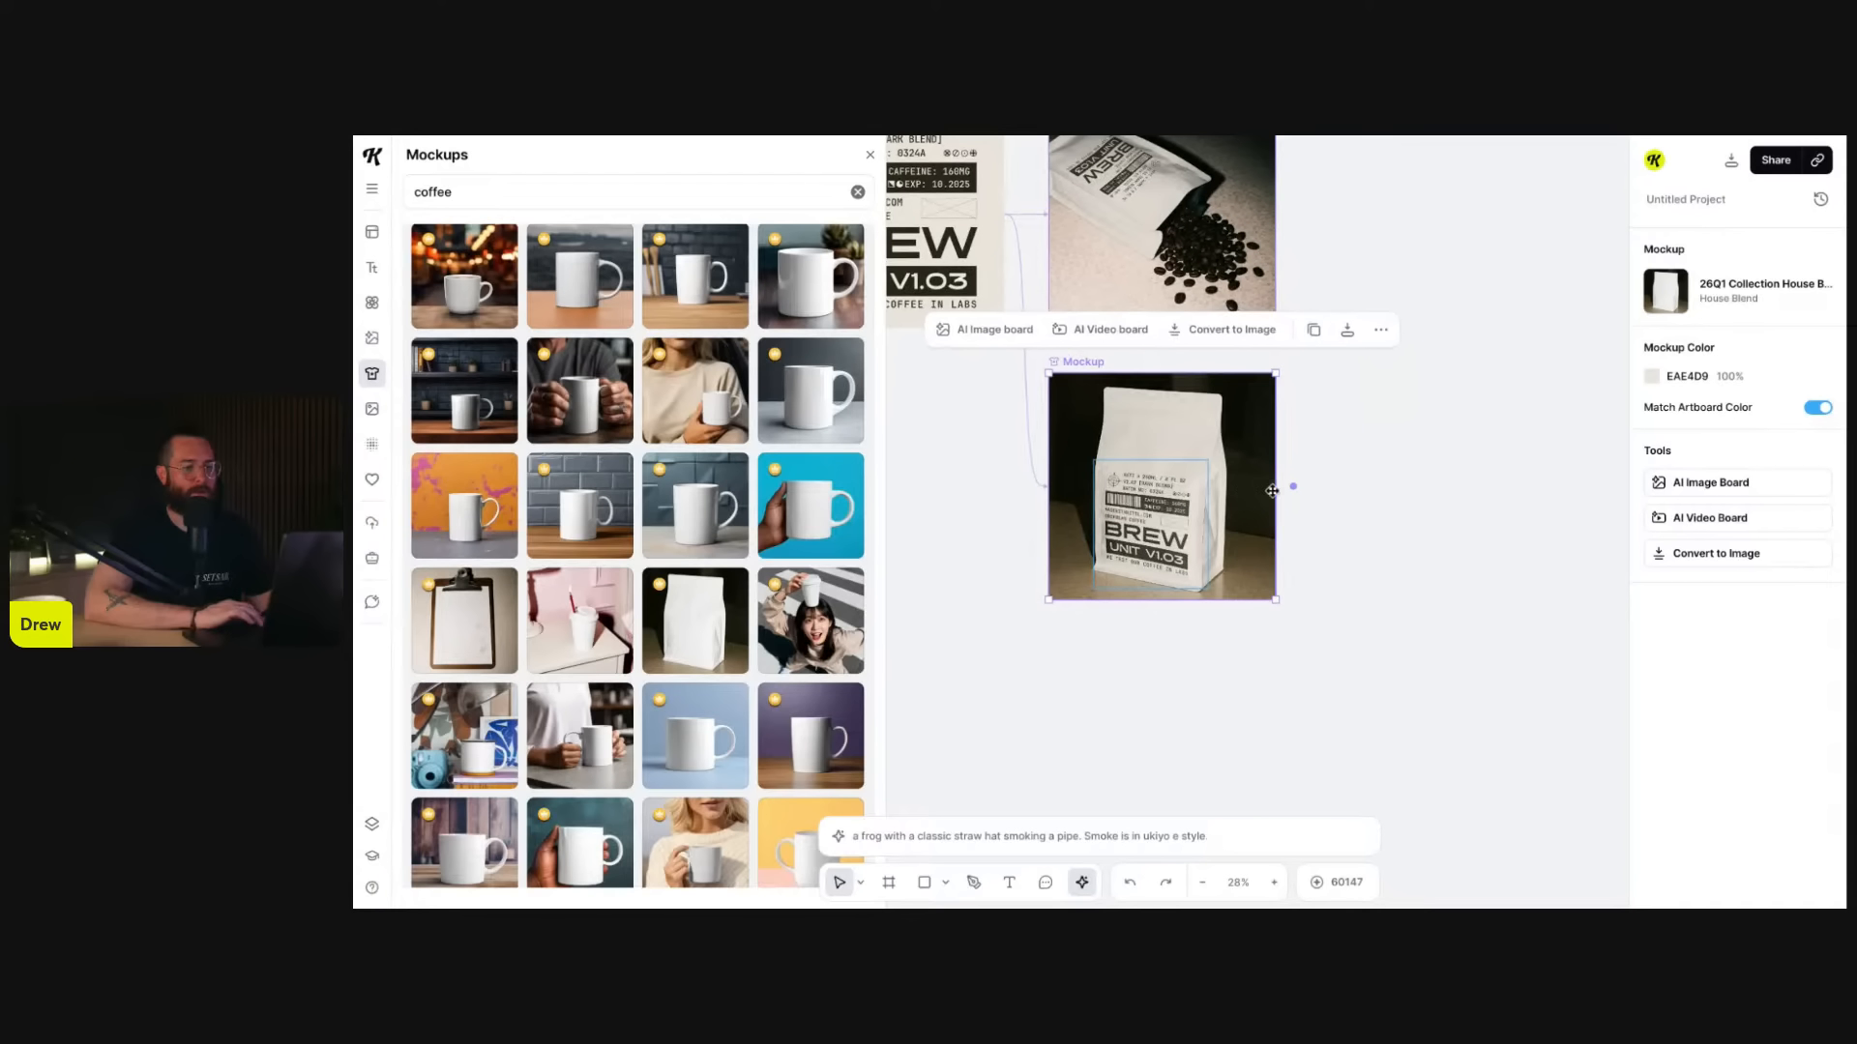
{"action": "left_click", "coordinate": [1294, 489]}
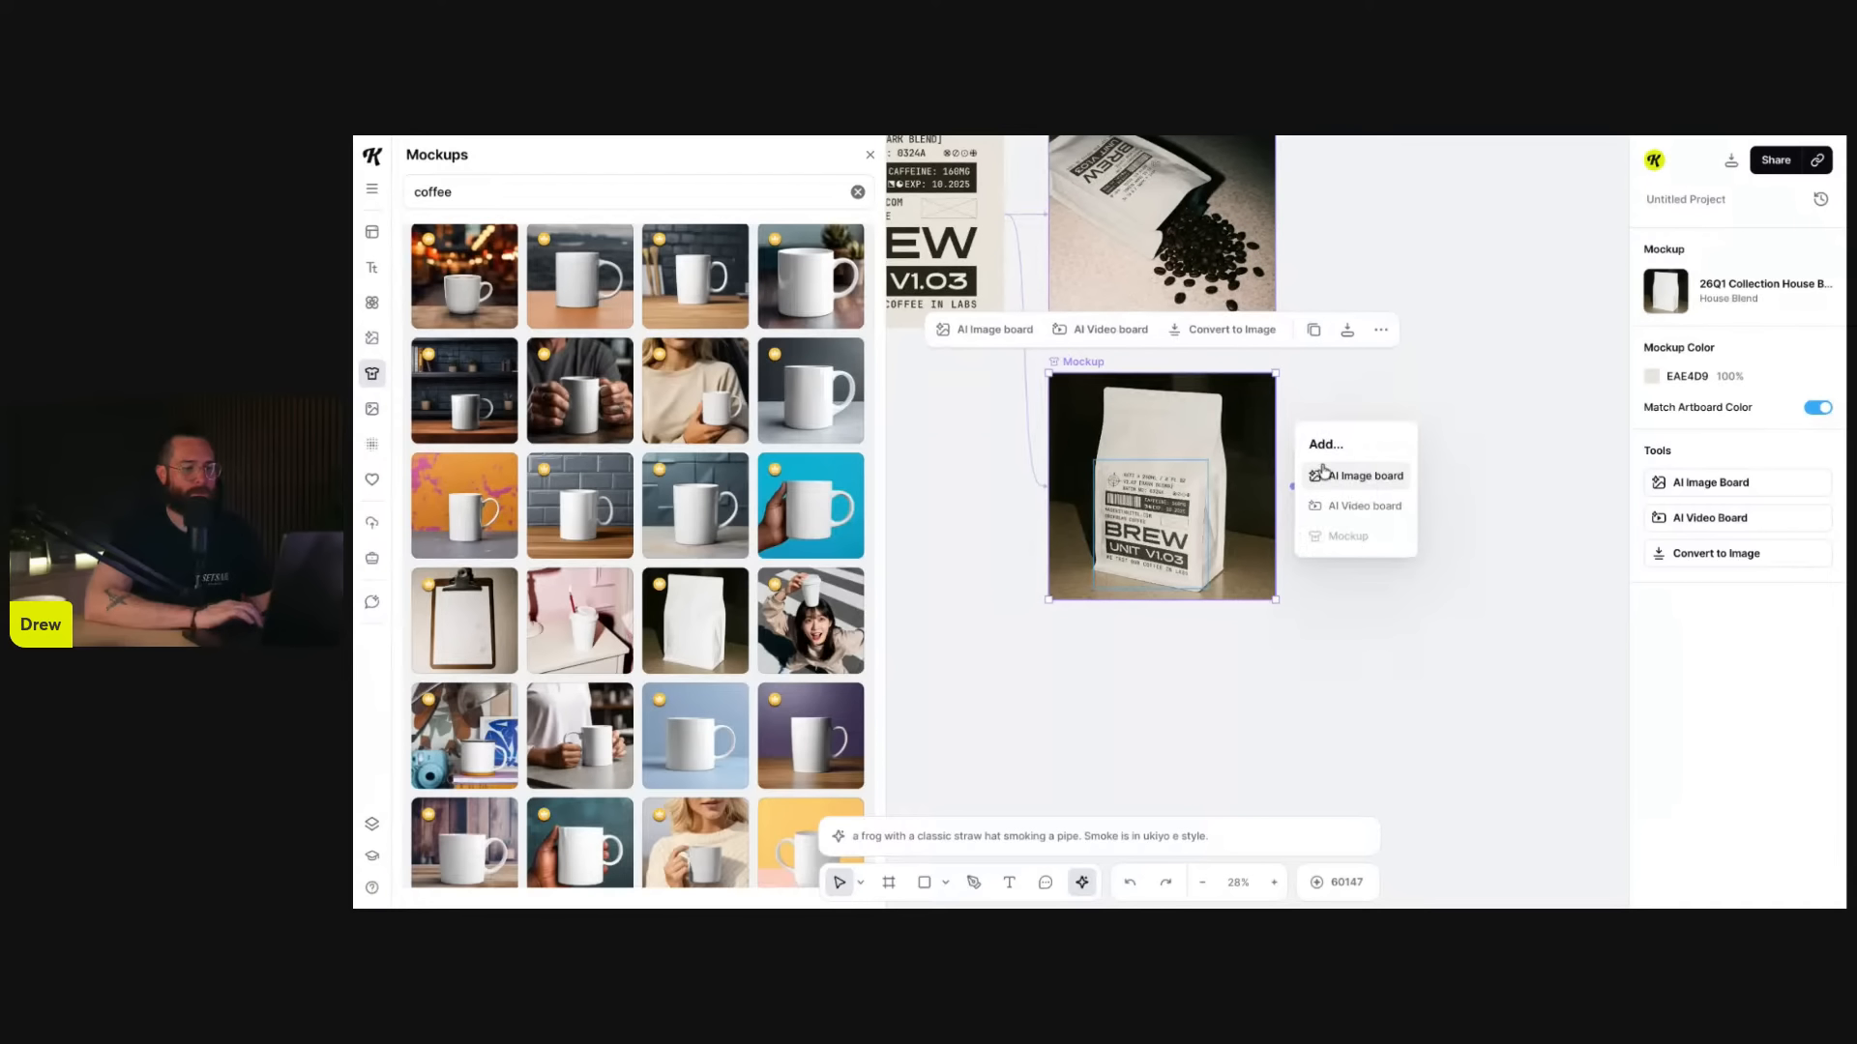
{"action": "left_click", "coordinate": [1364, 397]}
- Add an AI image board linked to the standing coffee bag mockup
{"action": "left_click", "coordinate": [1091, 362]}
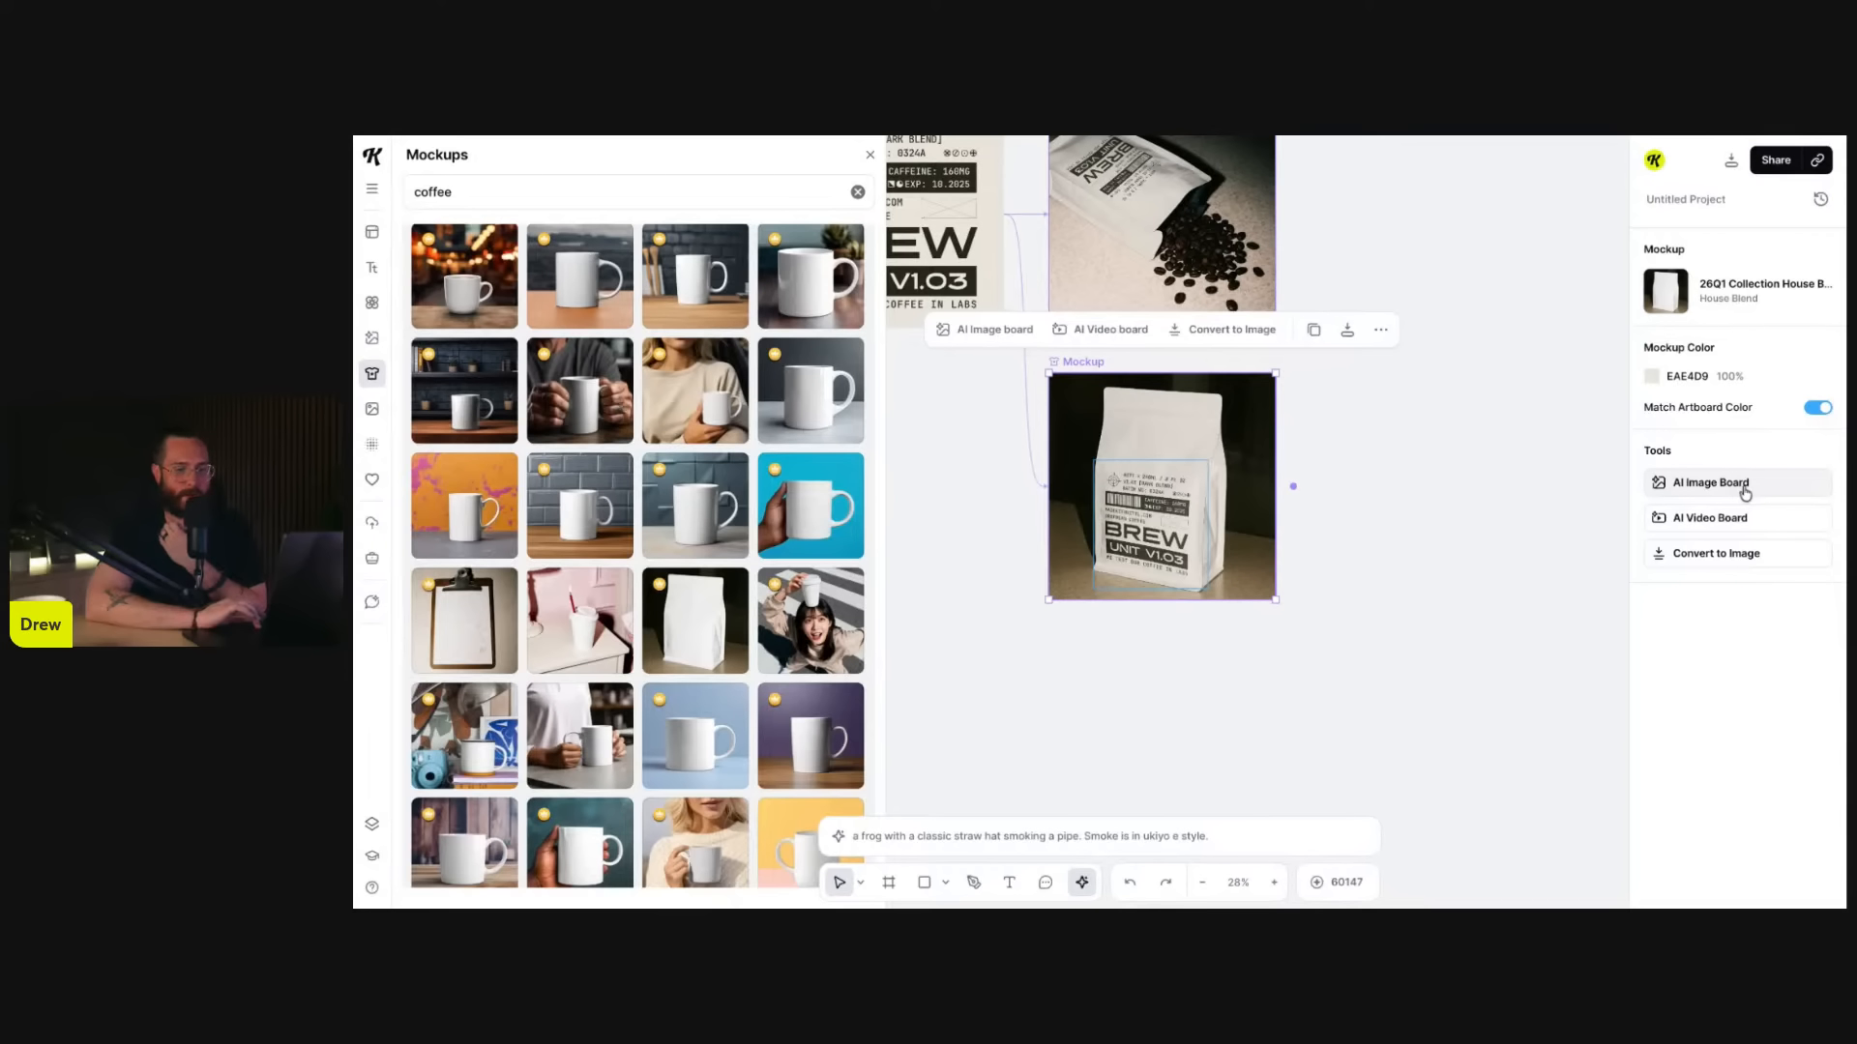
{"action": "left_click", "coordinate": [1292, 486]}
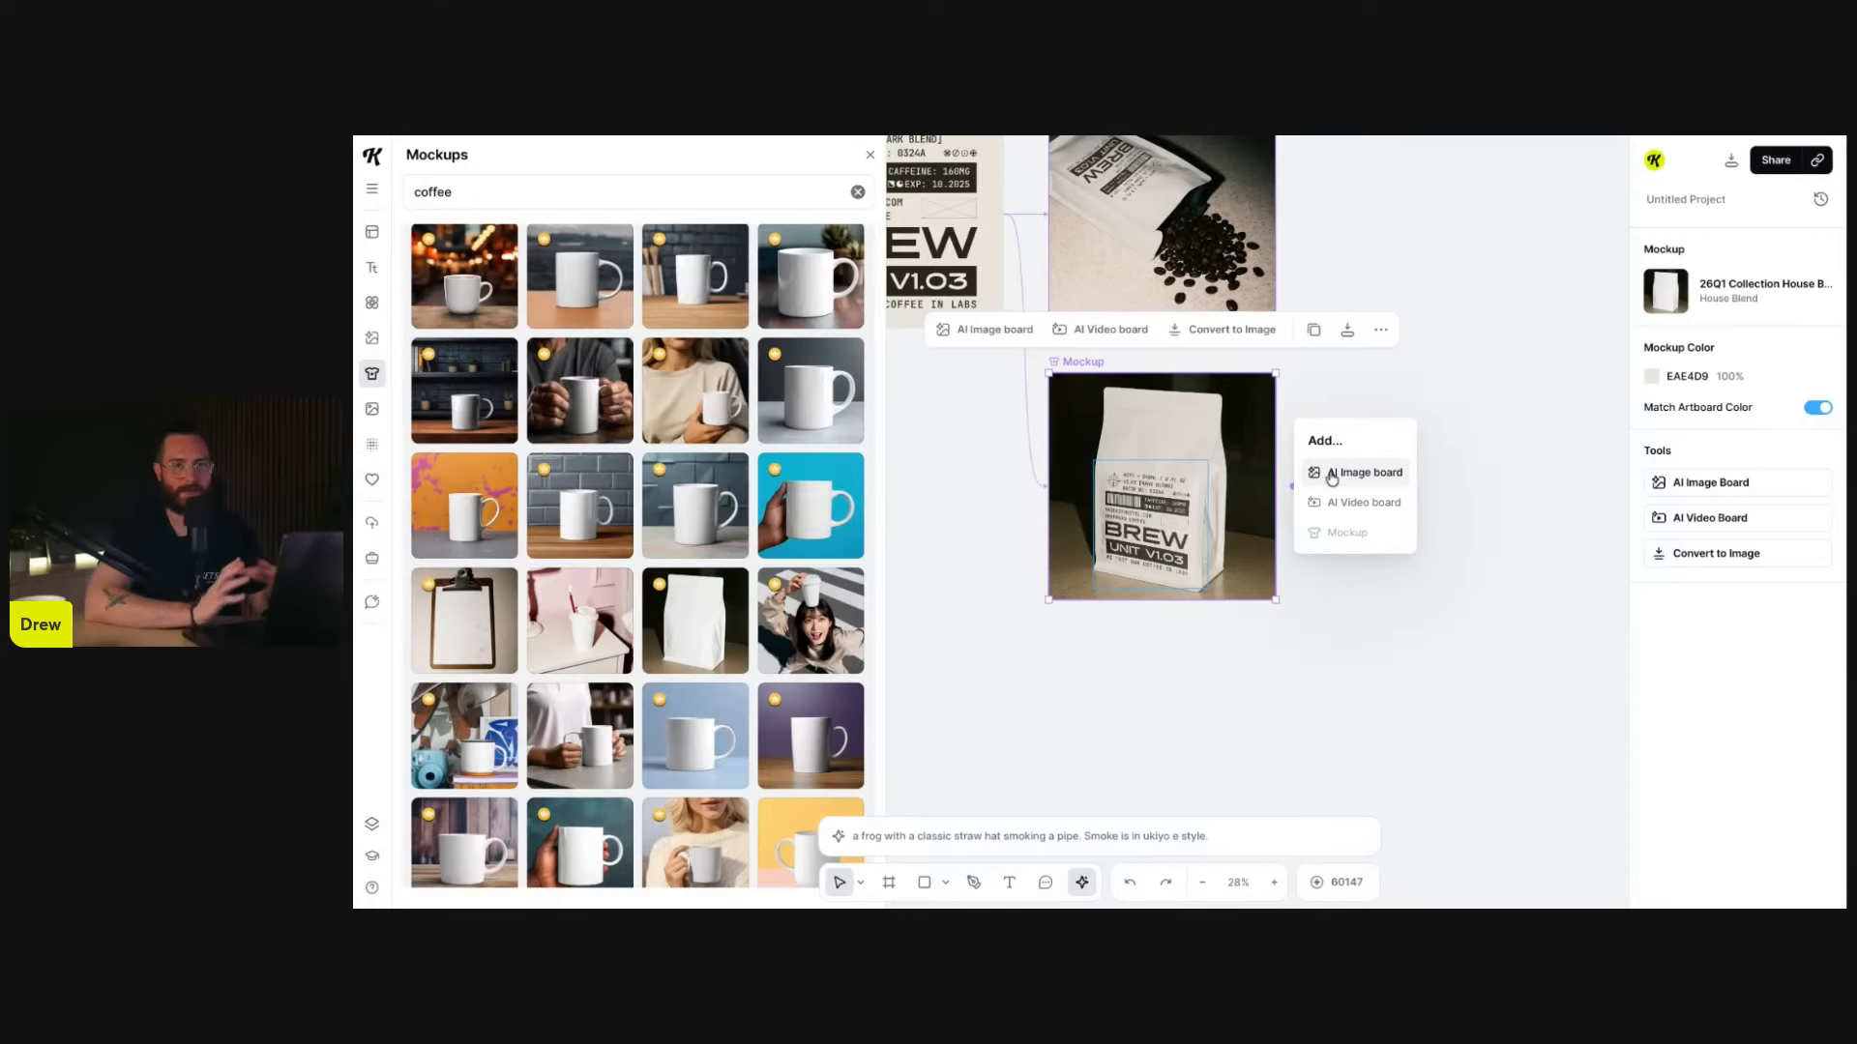
{"action": "left_click", "coordinate": [1332, 474]}
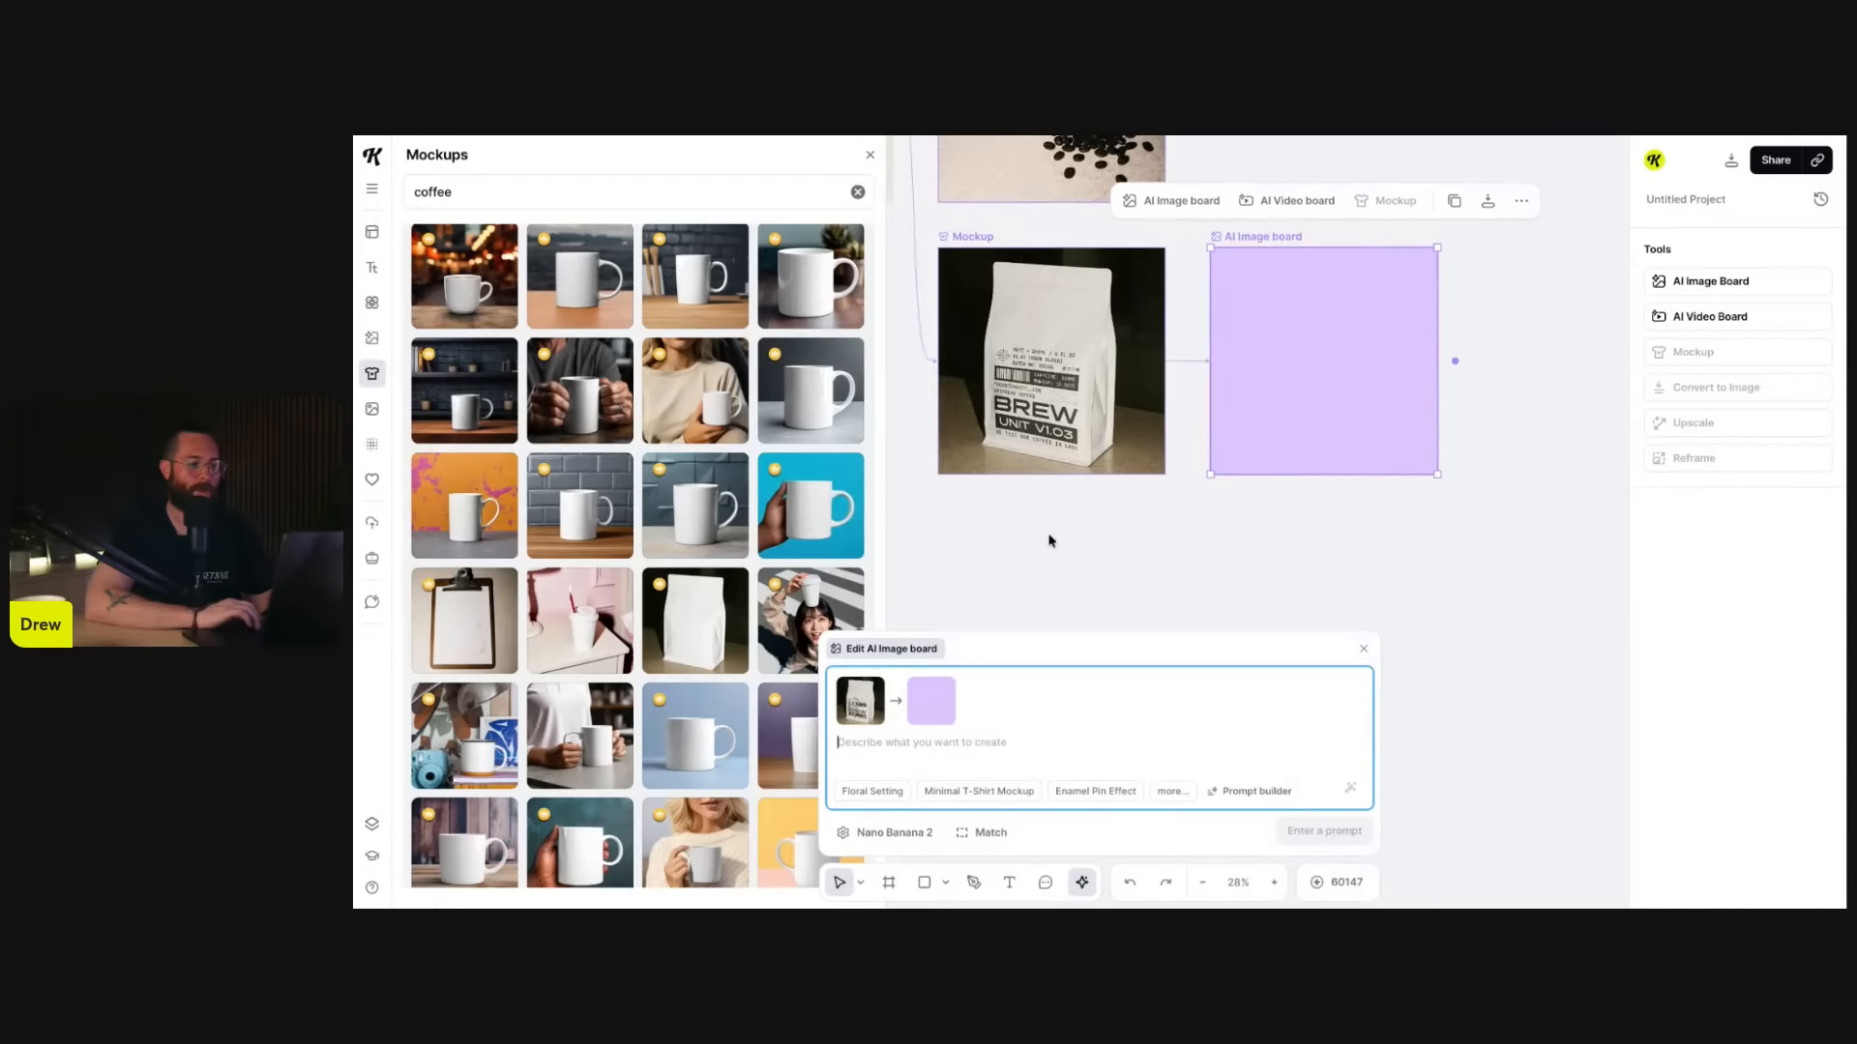
- Set the AI image board's model to ChatGPT Image 2 and its aspect ratio to 1:1, closing the mockup library
{"action": "left_click", "coordinate": [895, 833]}
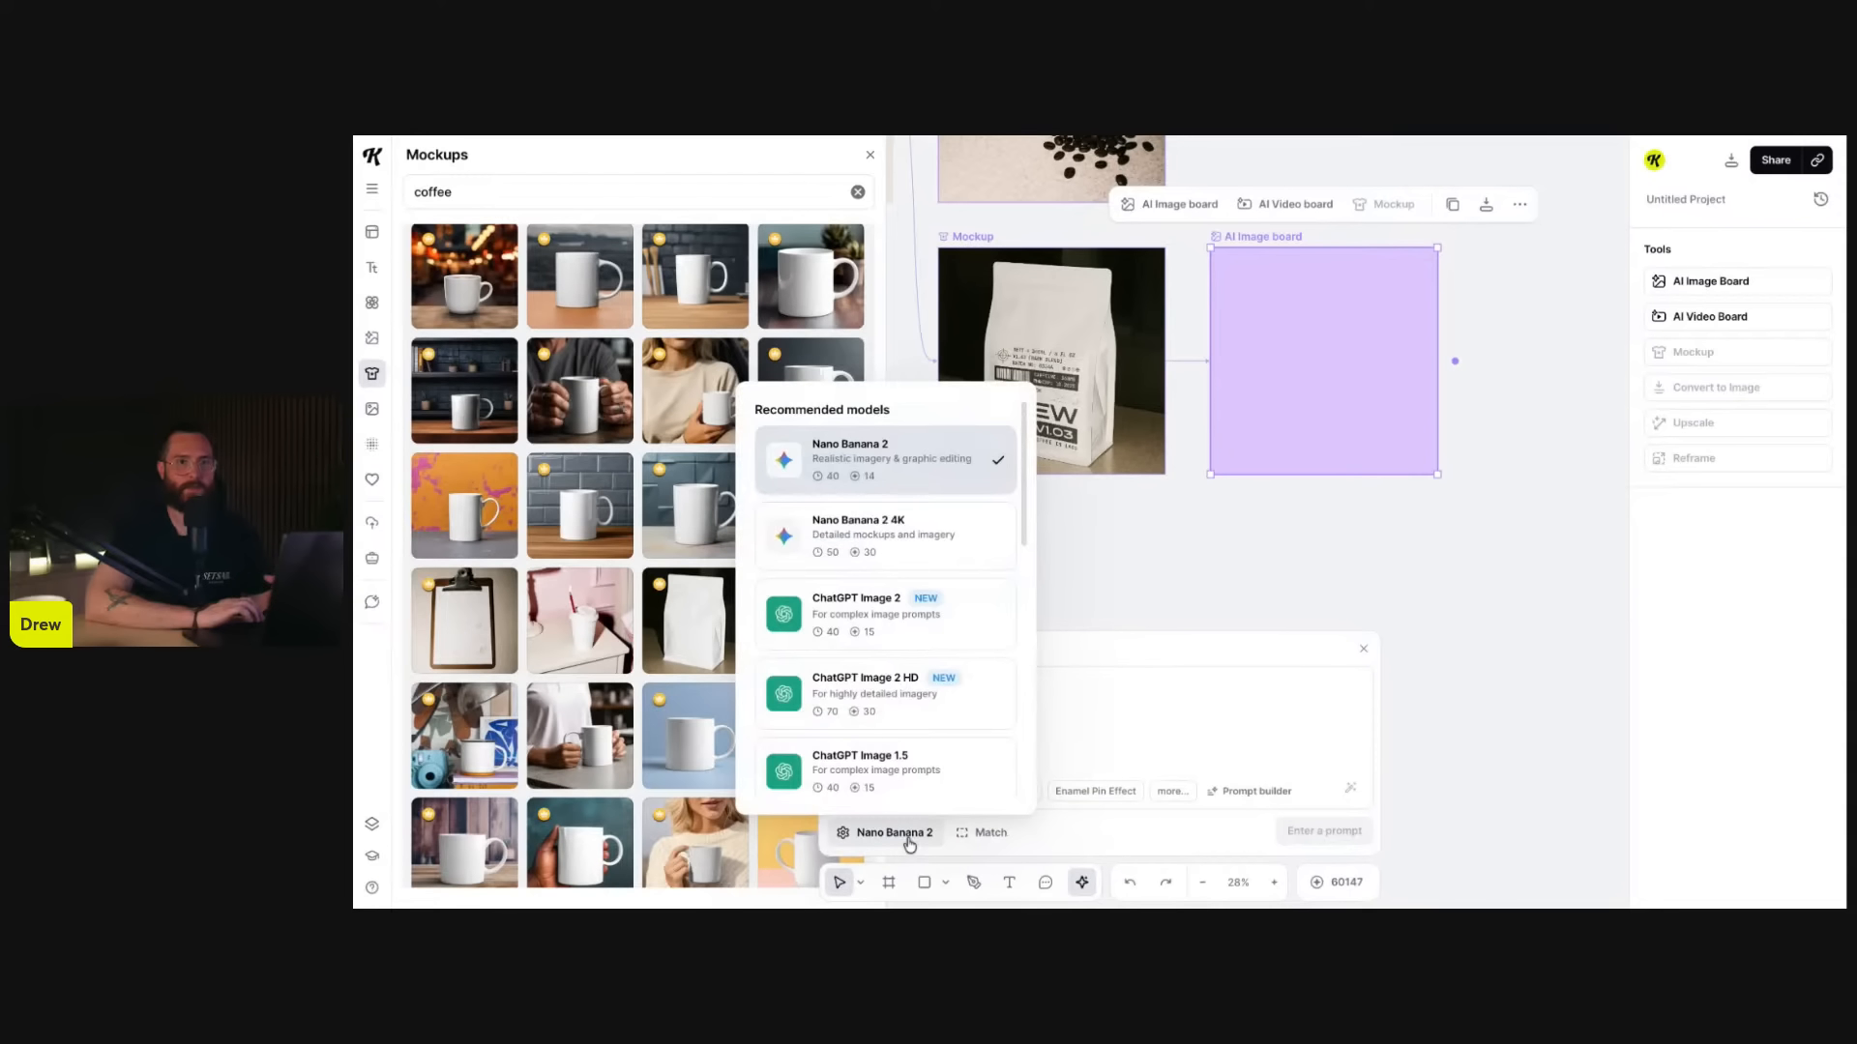
{"action": "left_click", "coordinate": [851, 616]}
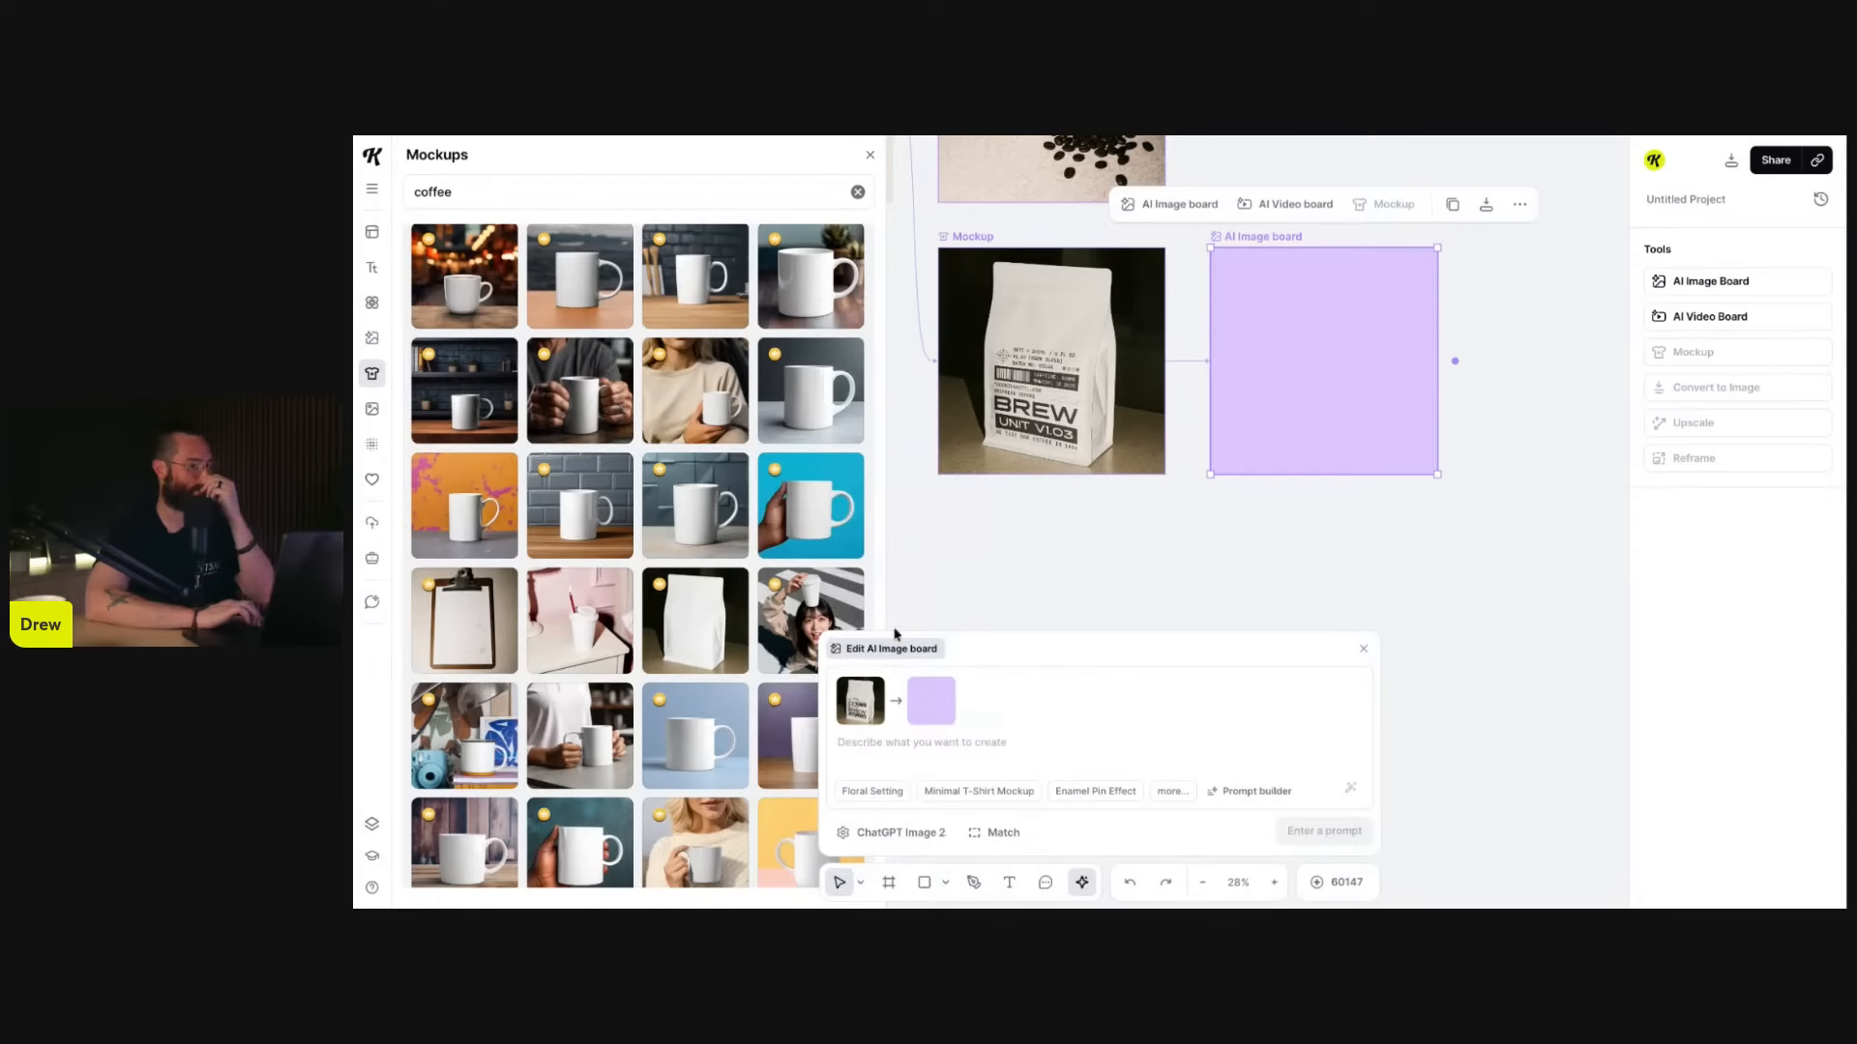
{"action": "left_click", "coordinate": [869, 155]}
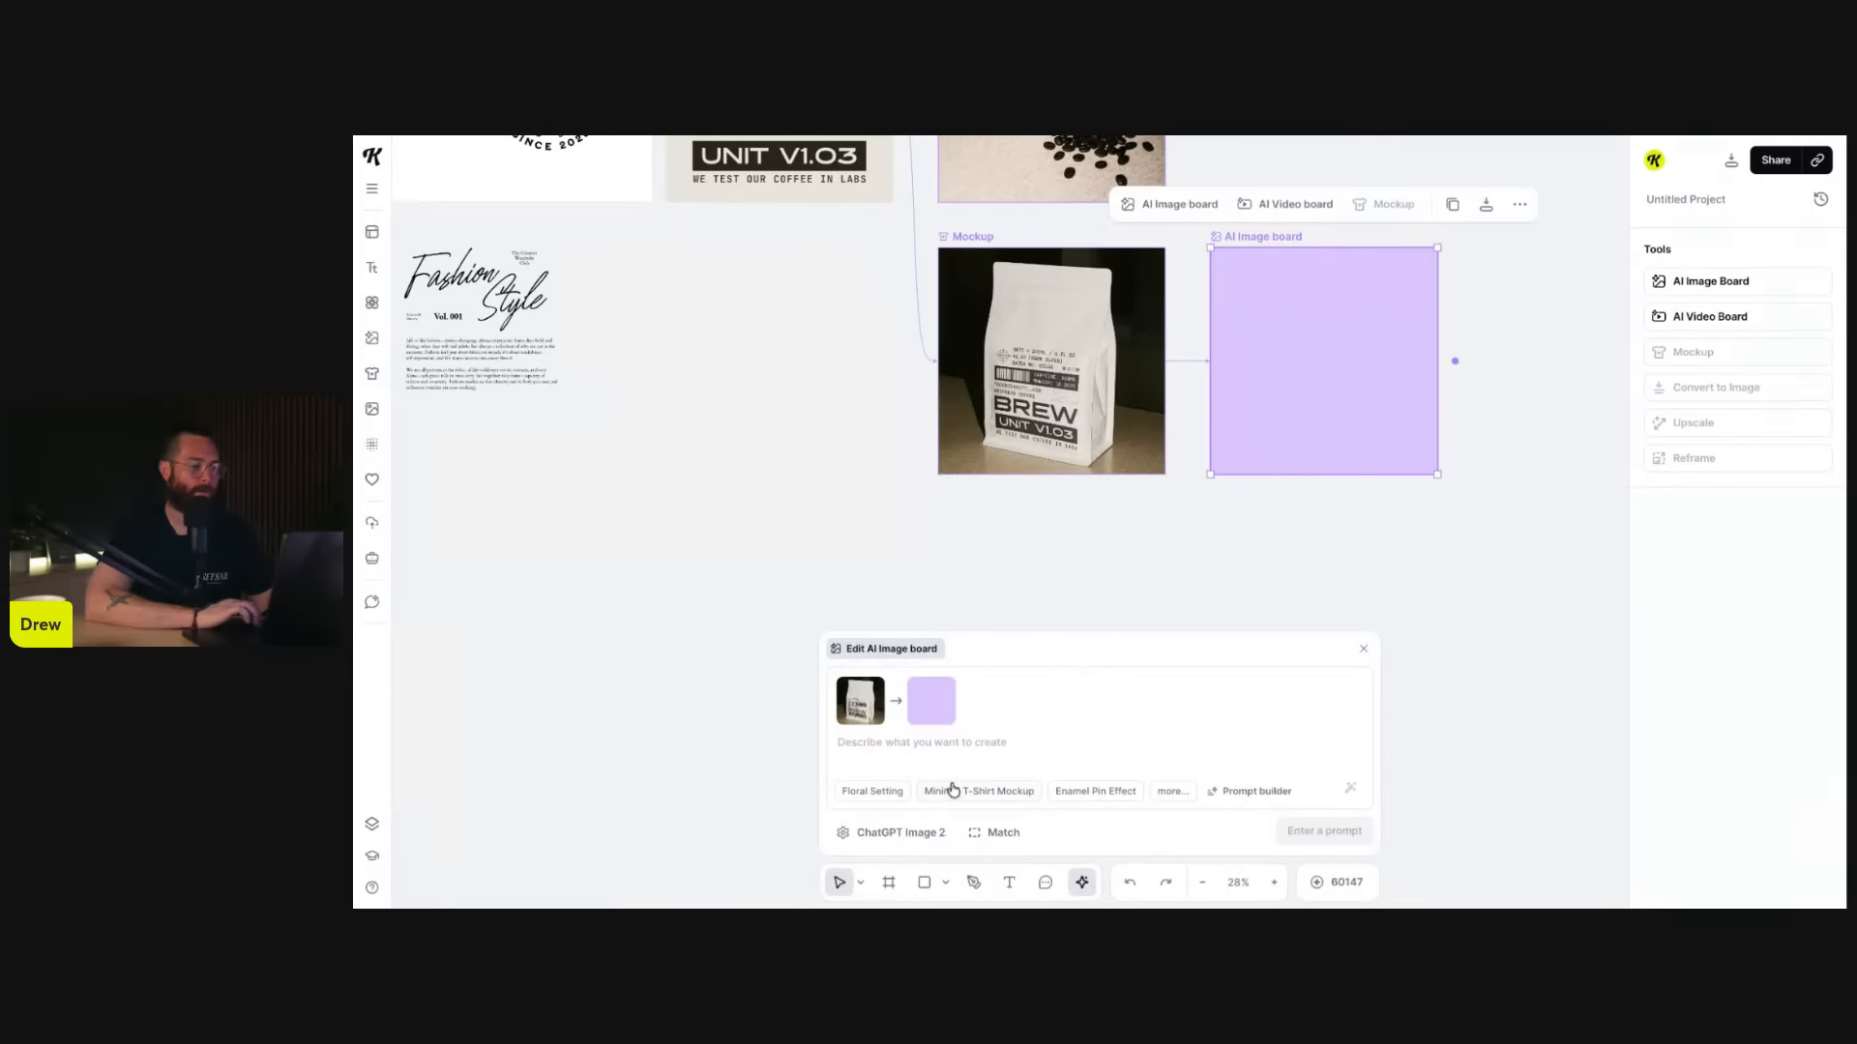
{"action": "left_click", "coordinate": [978, 747]}
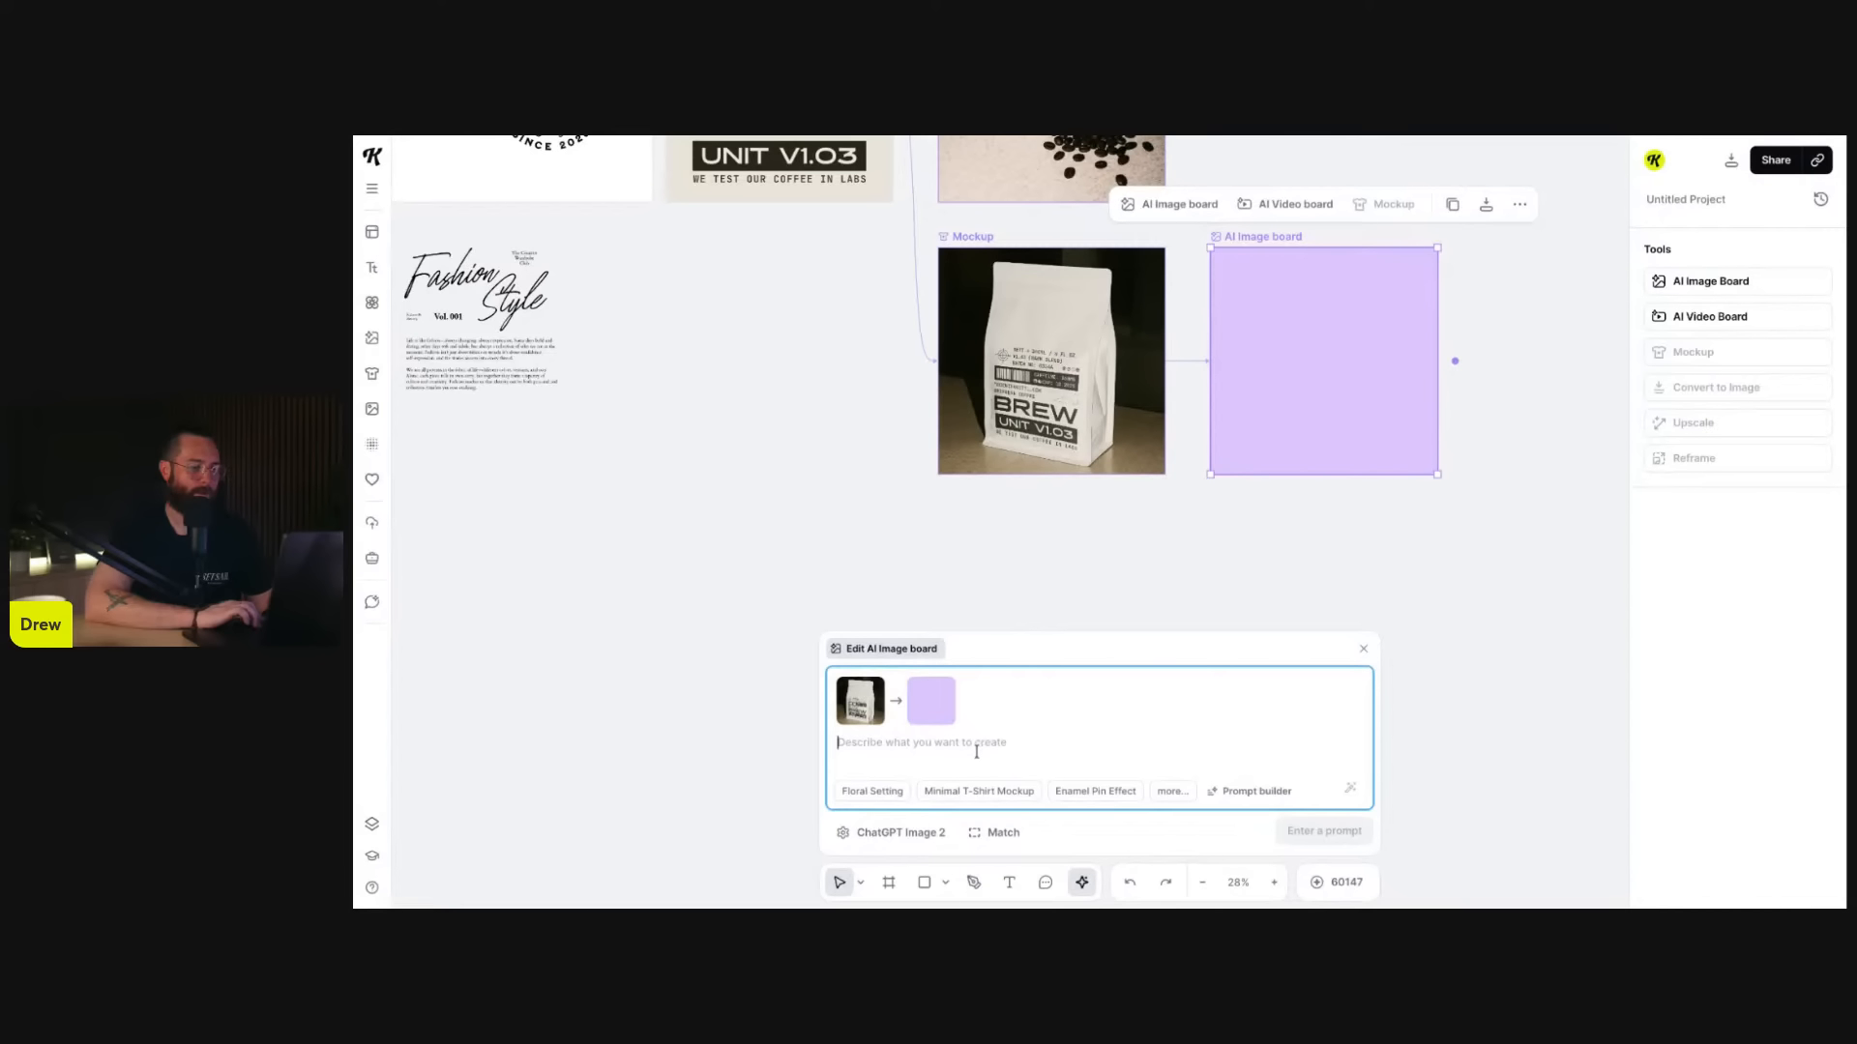
{"action": "left_click", "coordinate": [1007, 838]}
{"action": "left_click", "coordinate": [1037, 646]}
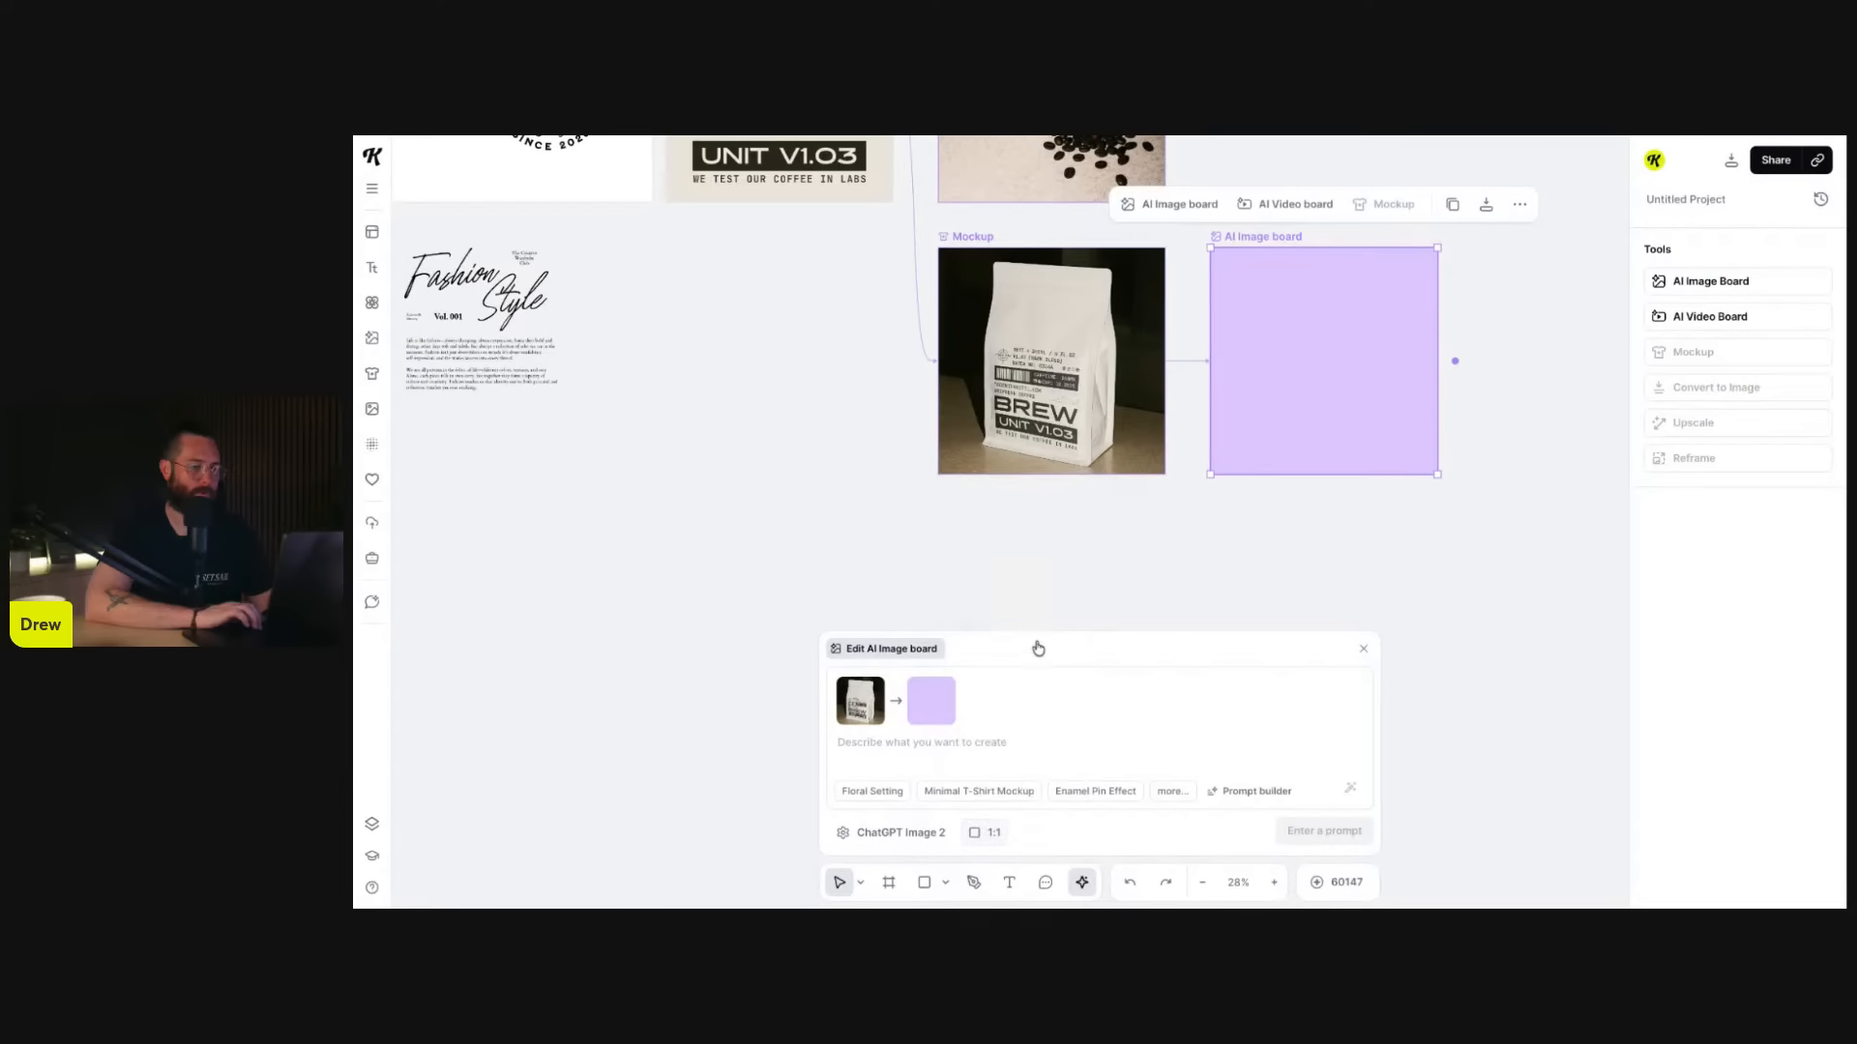
- Begin the AI image board's prompt with "Create a variation of this coffee bag so that it fits the full design from top to bottom."
{"action": "left_click", "coordinate": [965, 755]}
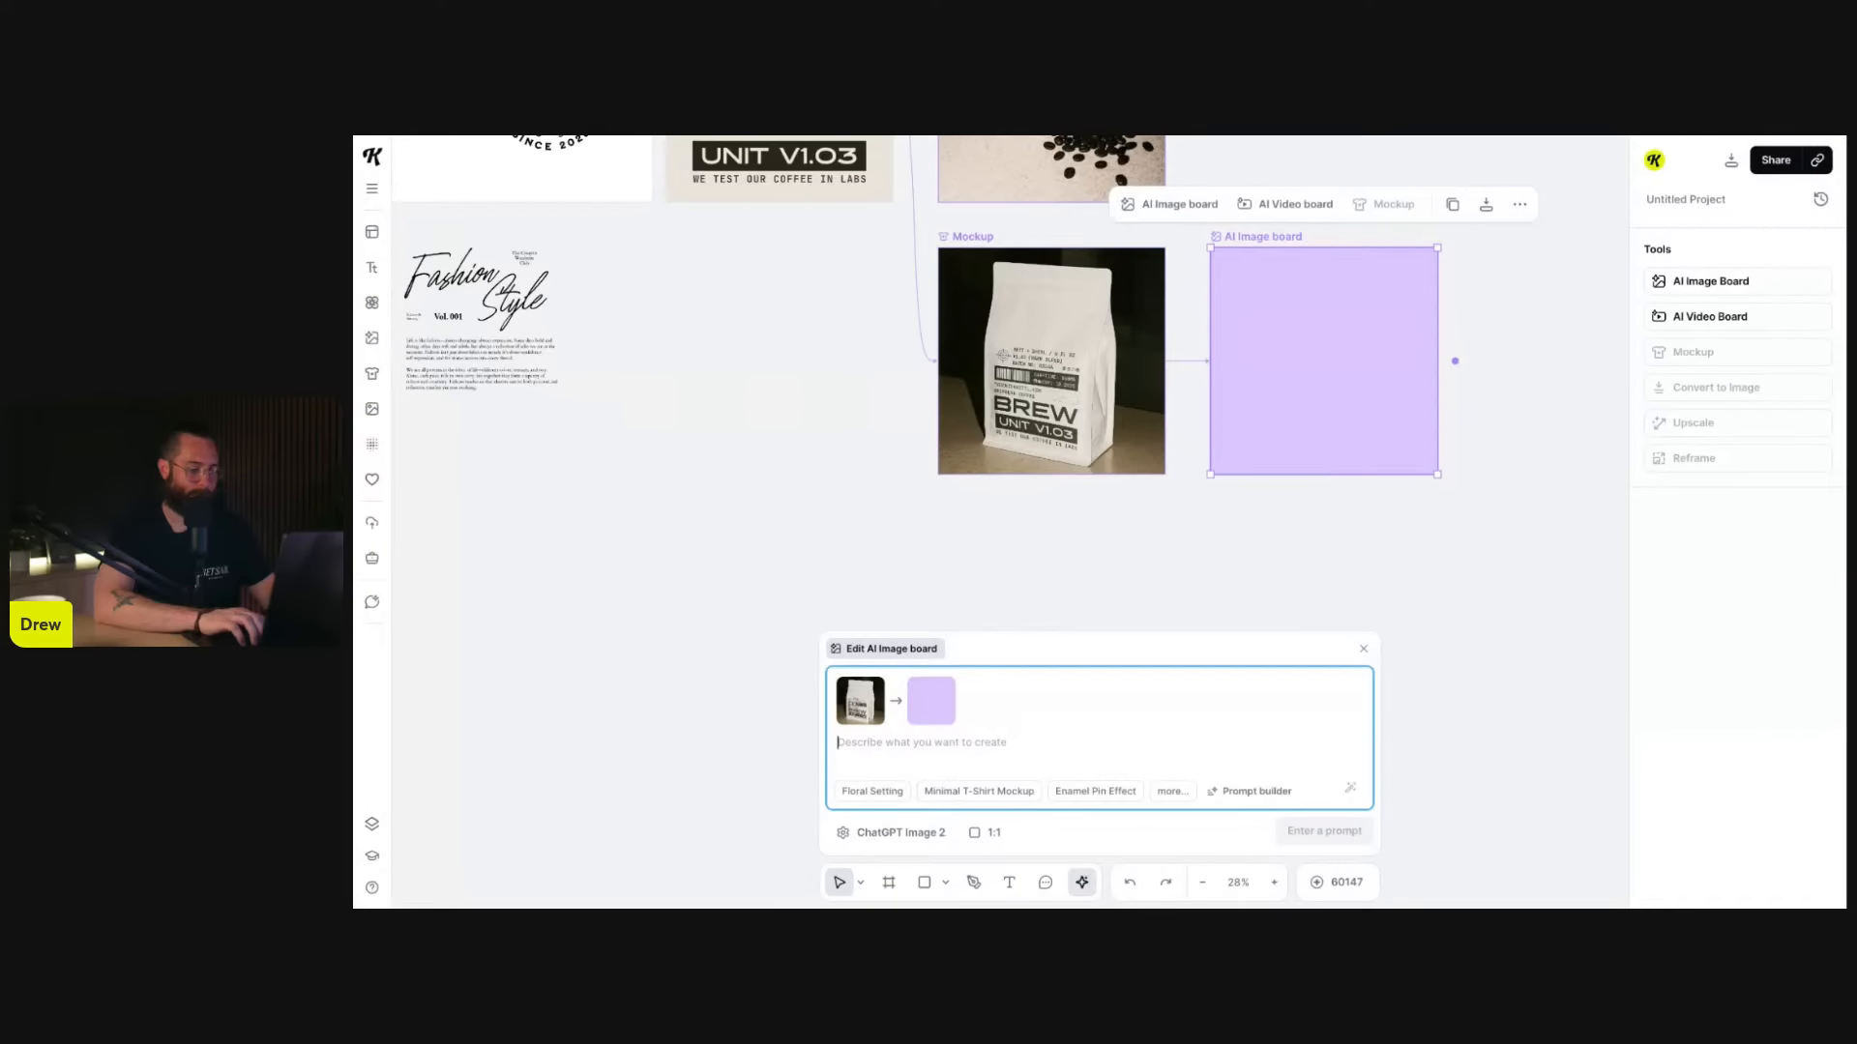
{"action": "type", "text": "Create a v"}
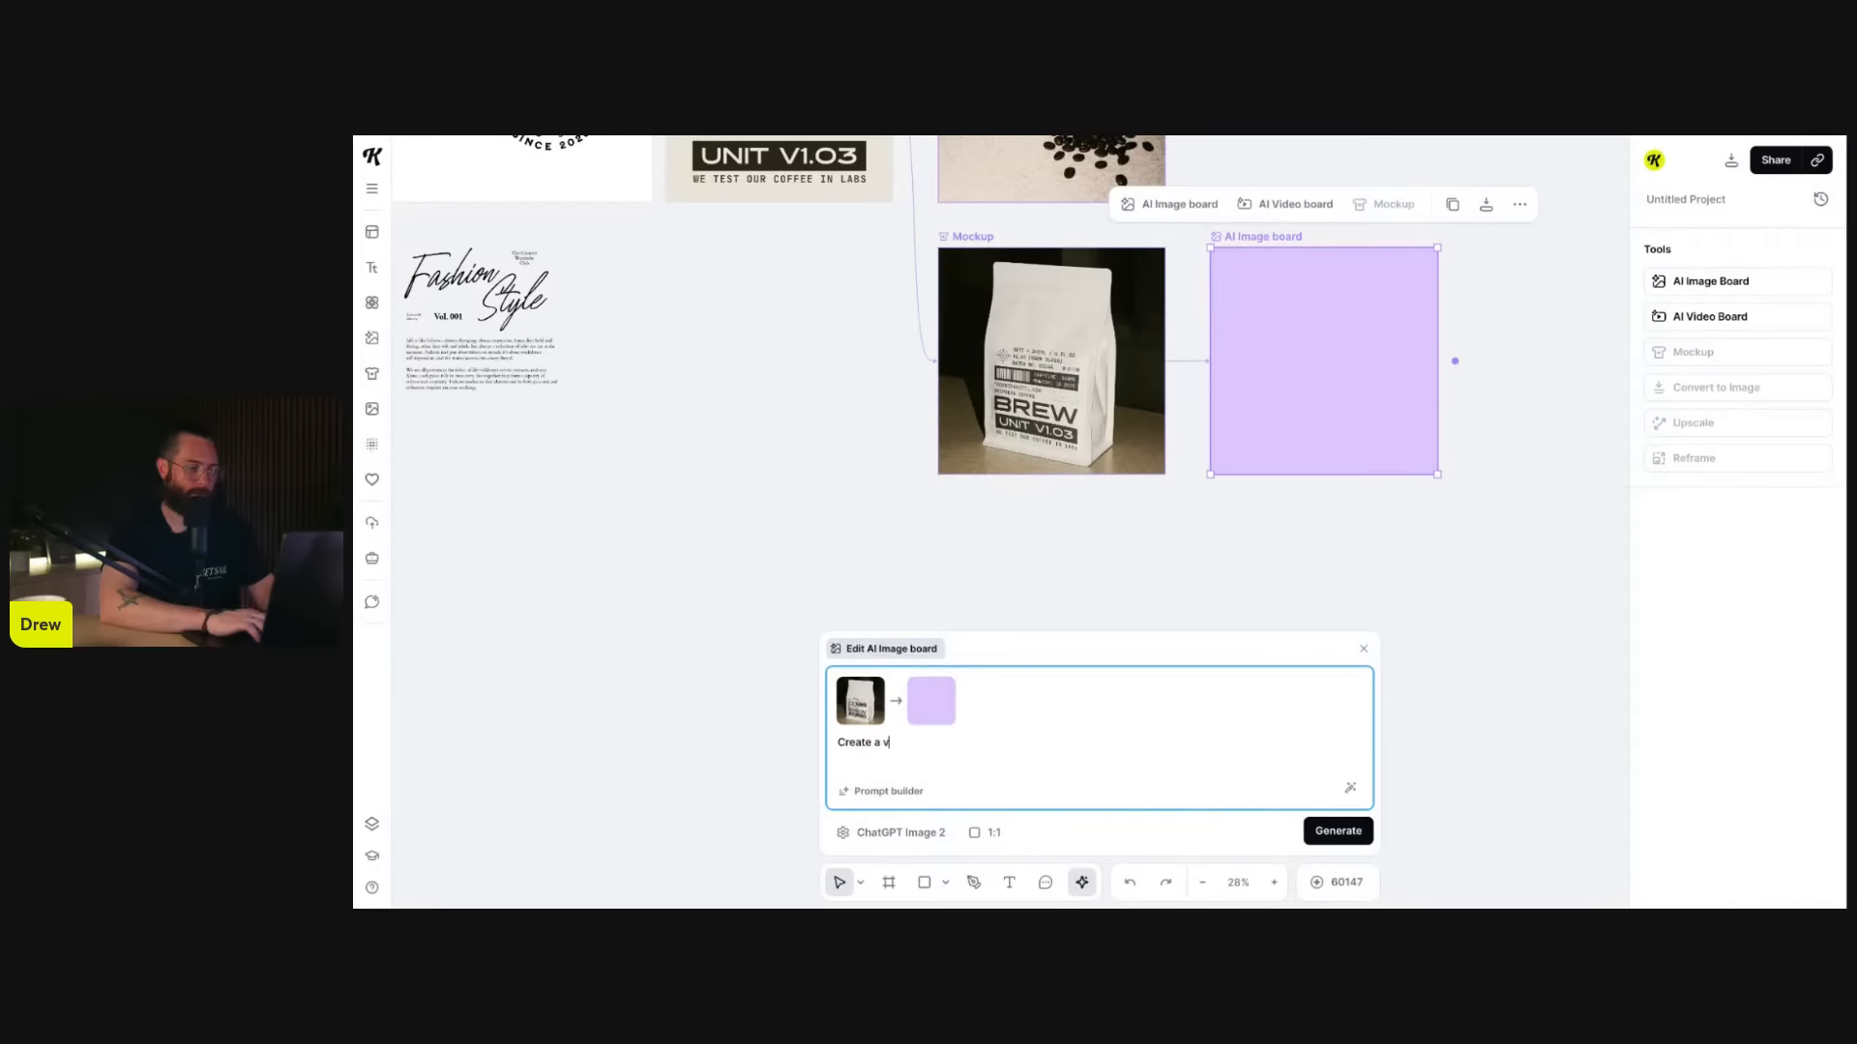
{"action": "type", "text": "ariation of this coffe"}
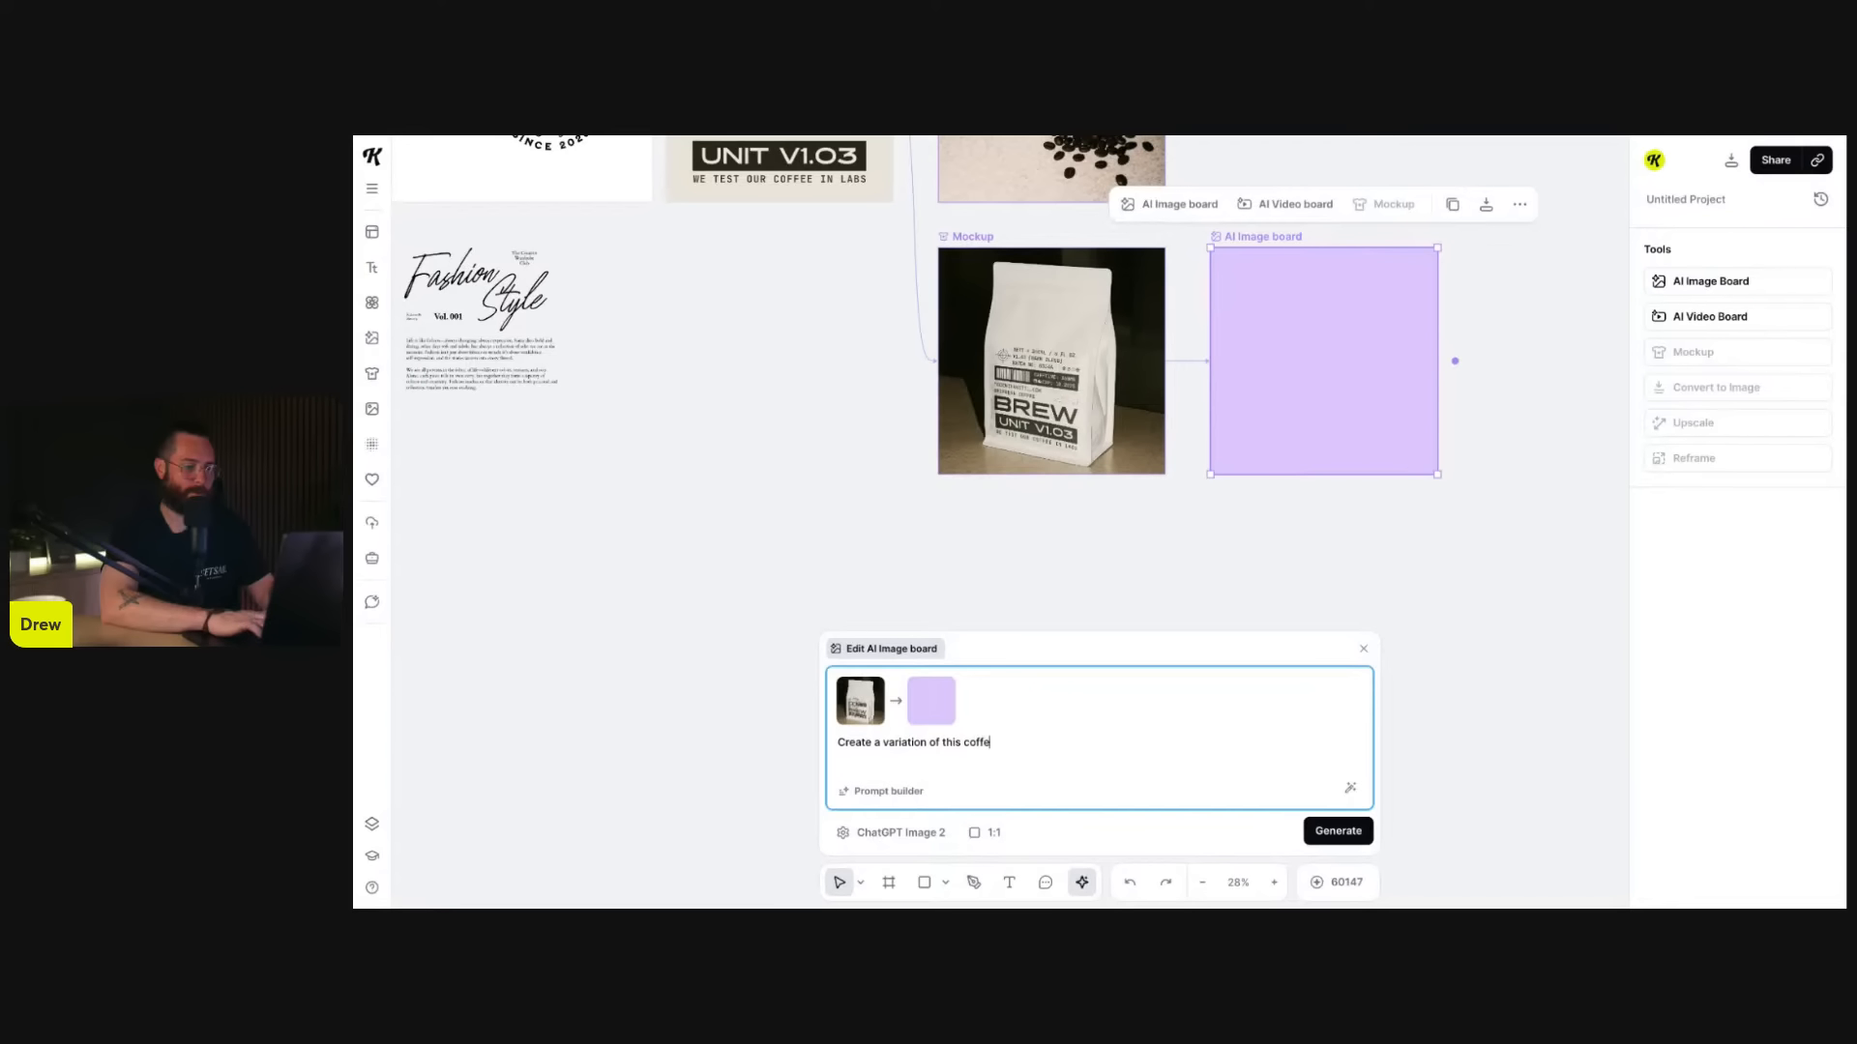
{"action": "type", "text": "e bag so that it fits the"}
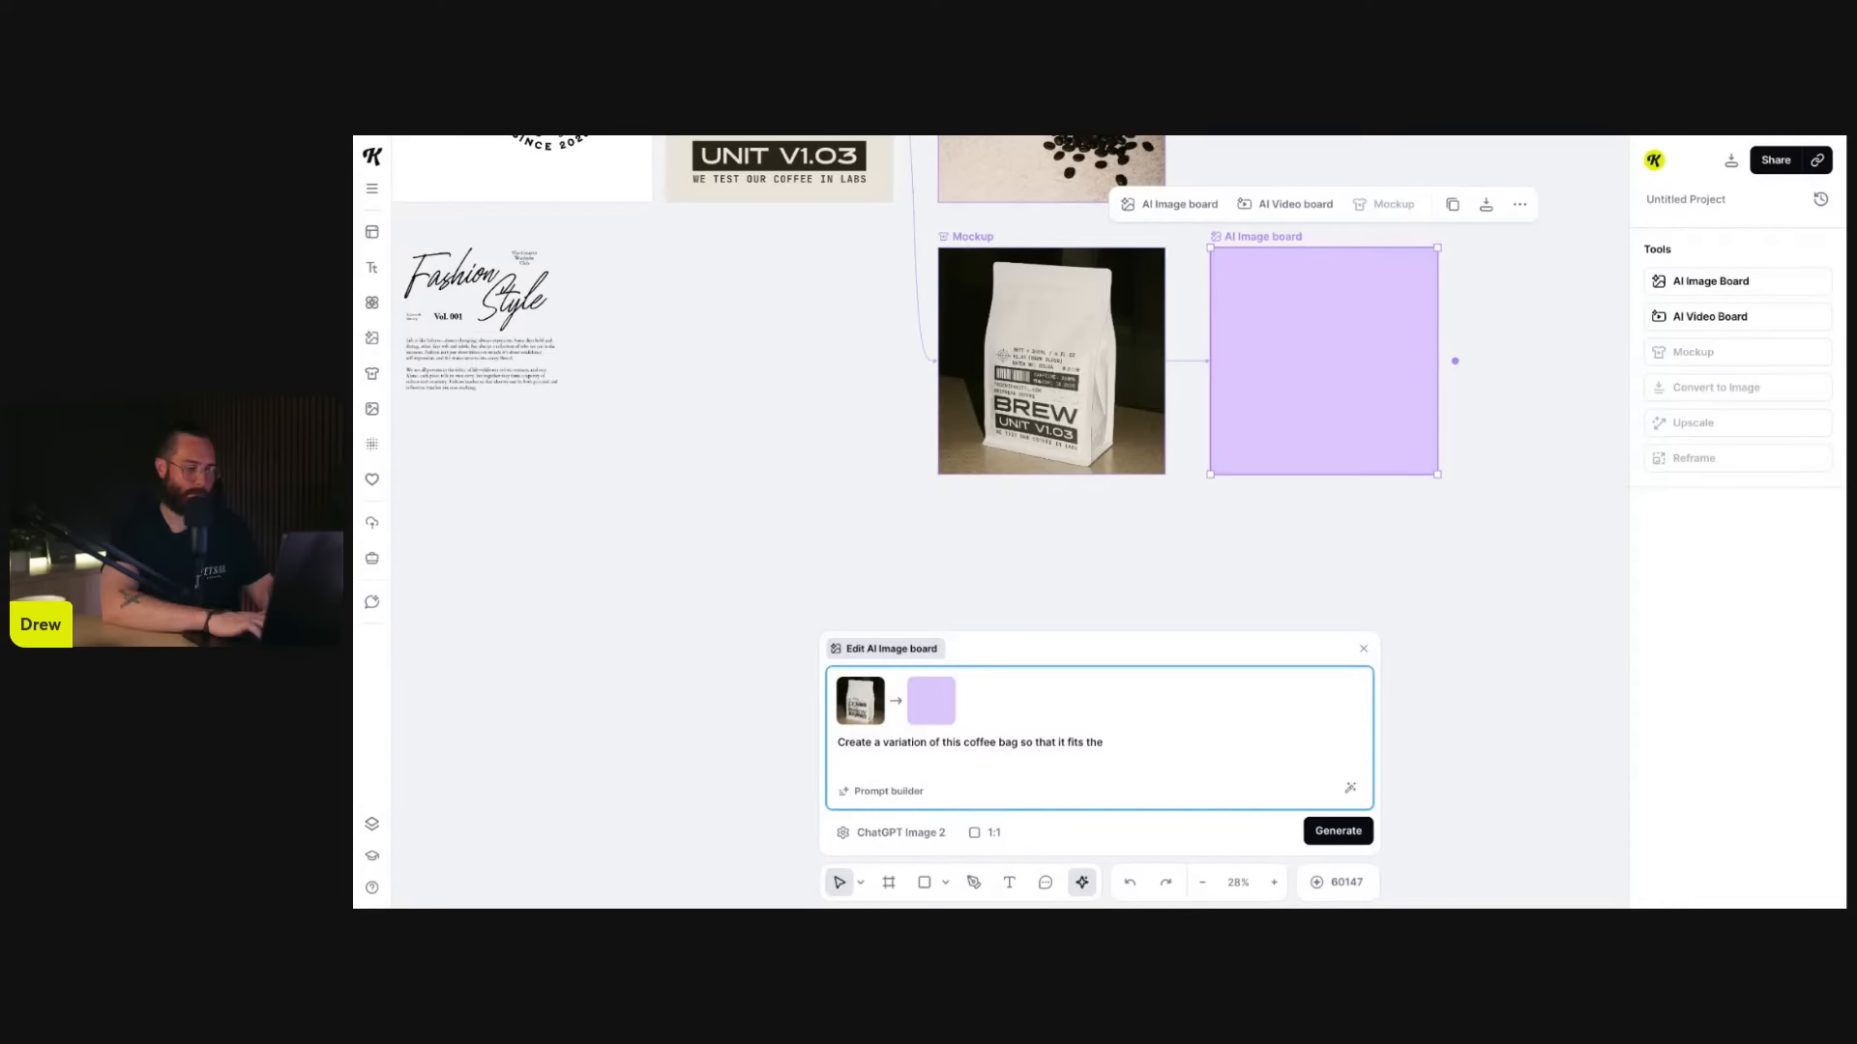
{"action": "type", "text": " full design from top to bottom. "}
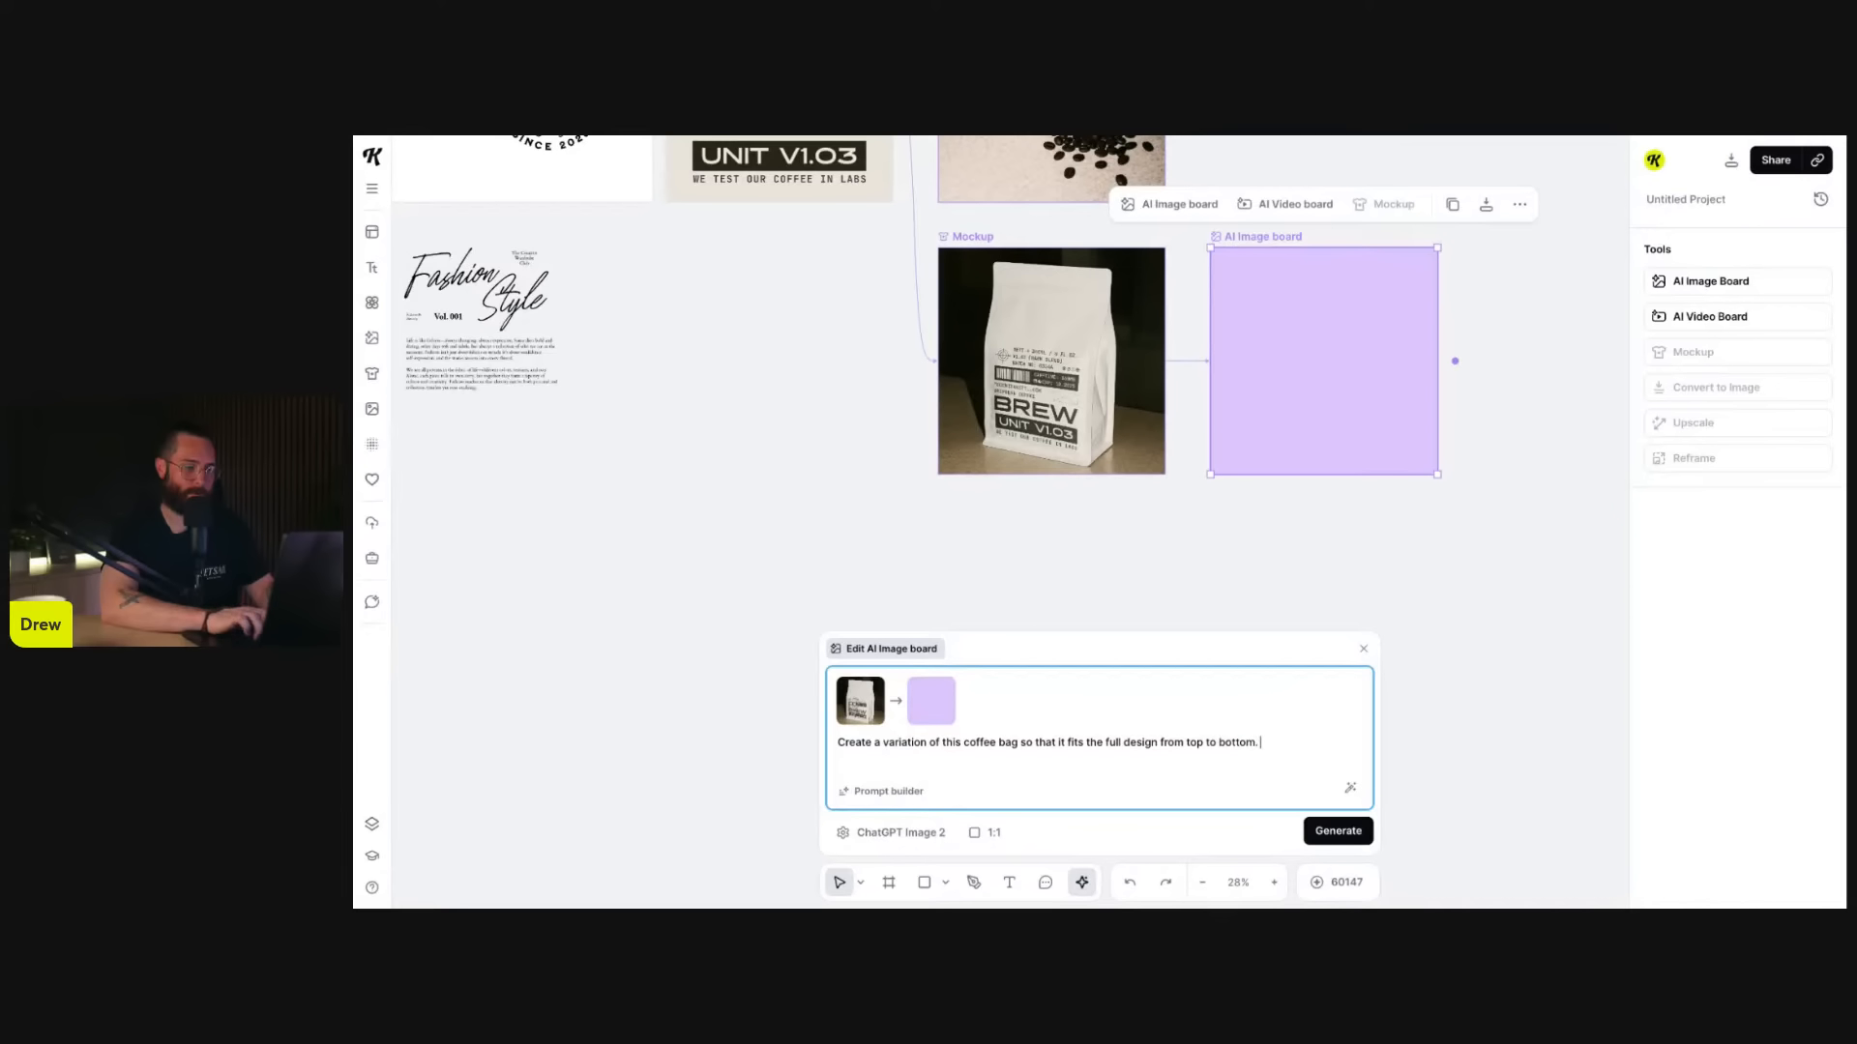
- Add to the prompt "Change the scenery to be sitting on a modern coffee counter in a third-wave coffee shop."
{"action": "type", "text": "Change the sce"}
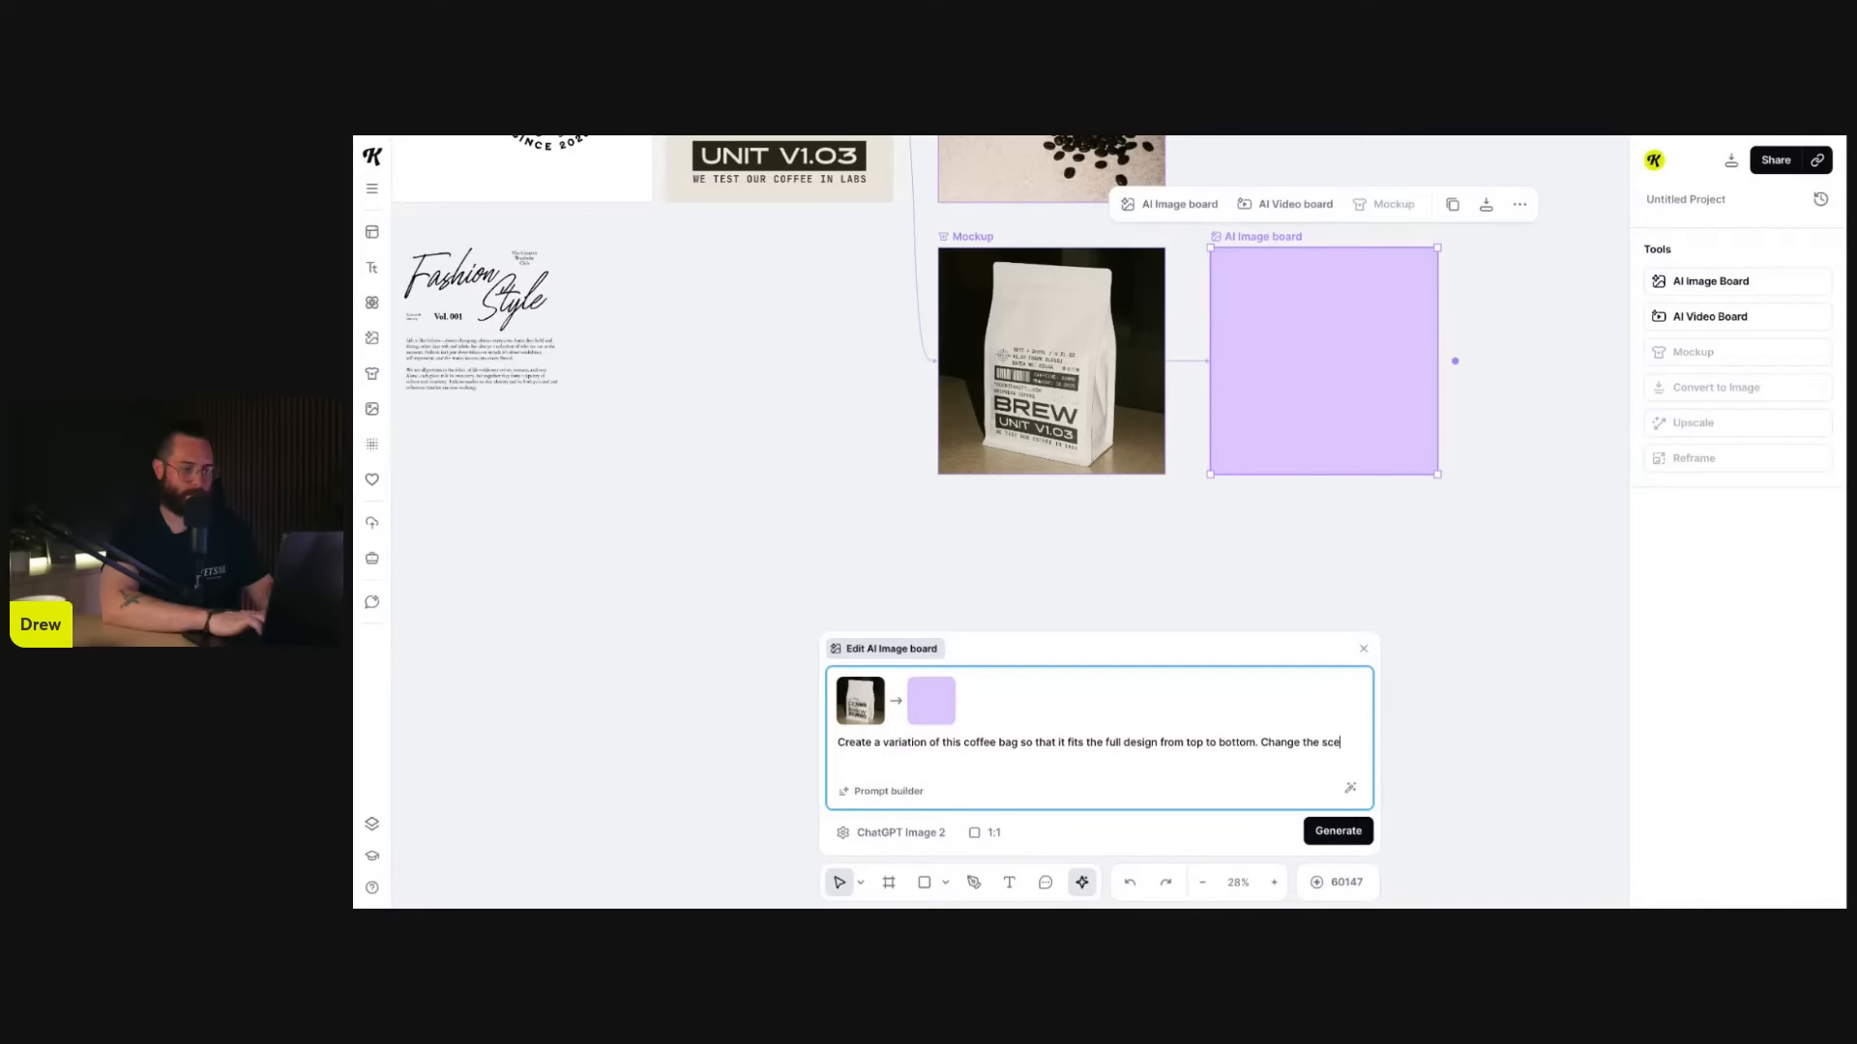
{"action": "type", "text": "nery to be sitting on "}
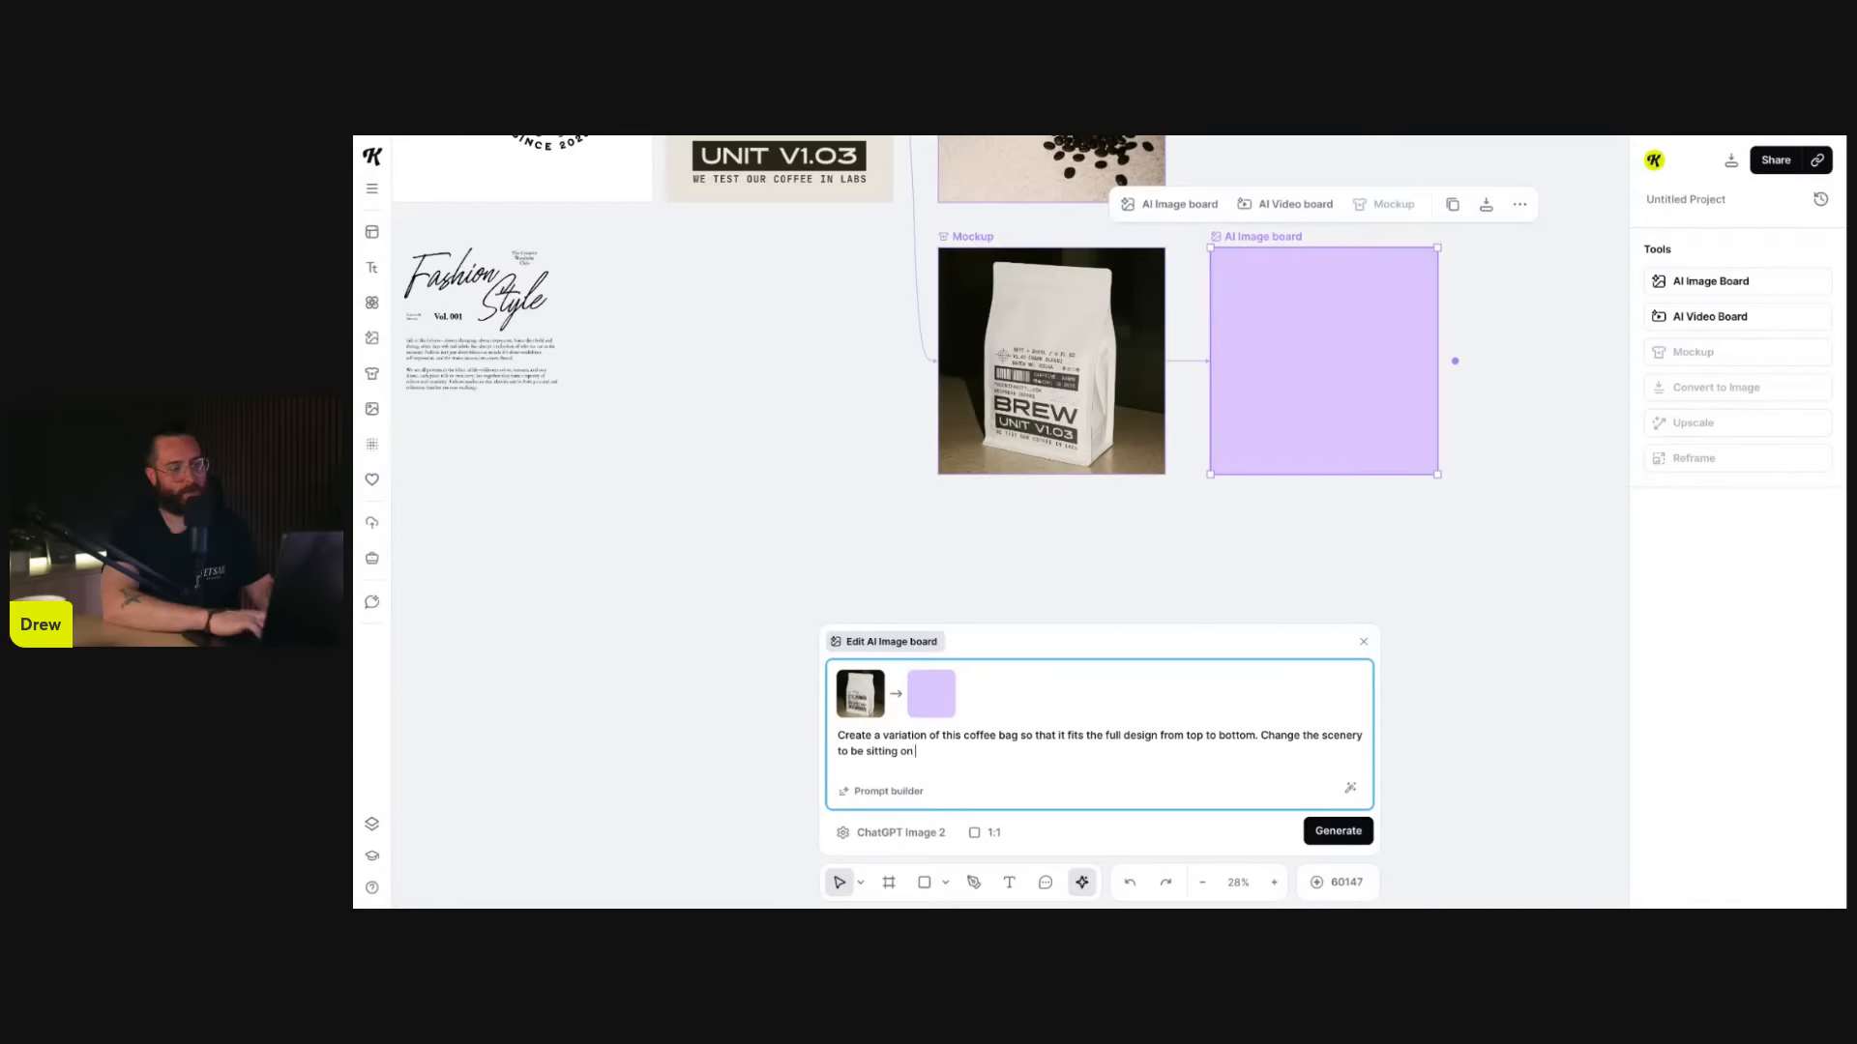
{"action": "type", "text": "a modern cof"}
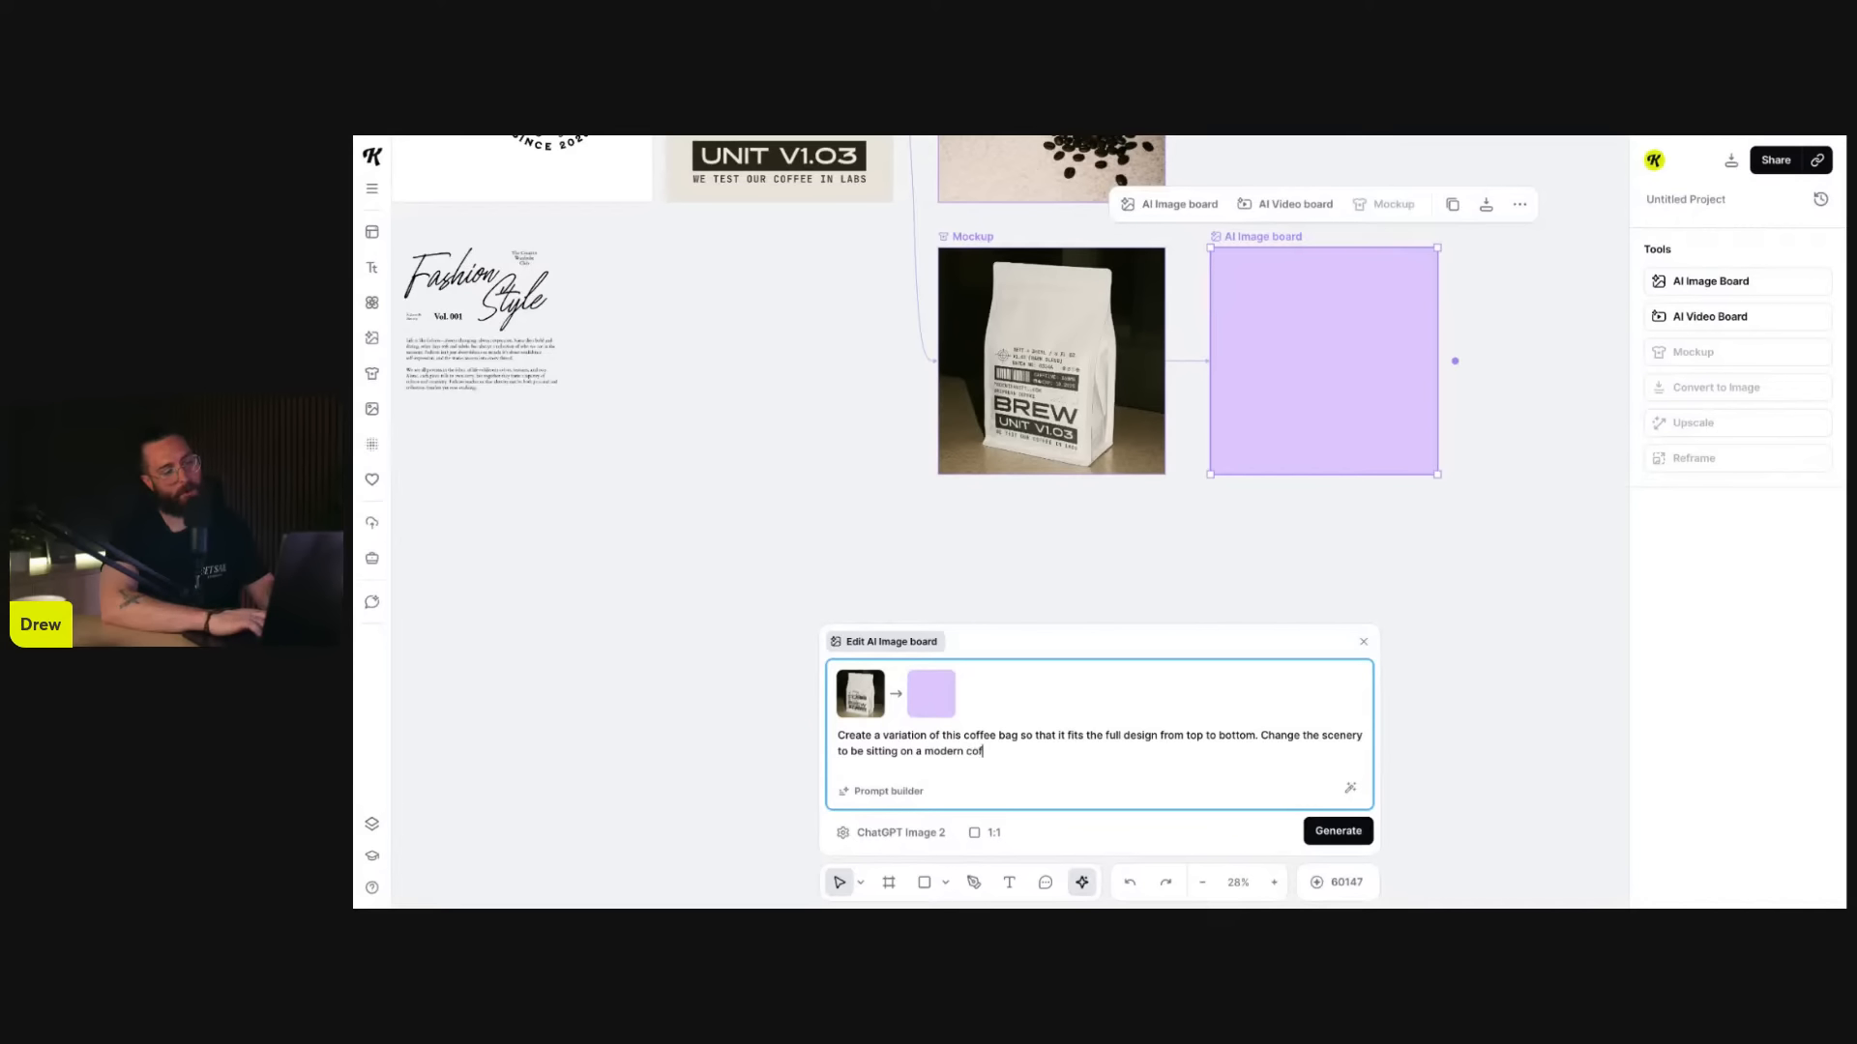
{"action": "type", "text": "fee counter "}
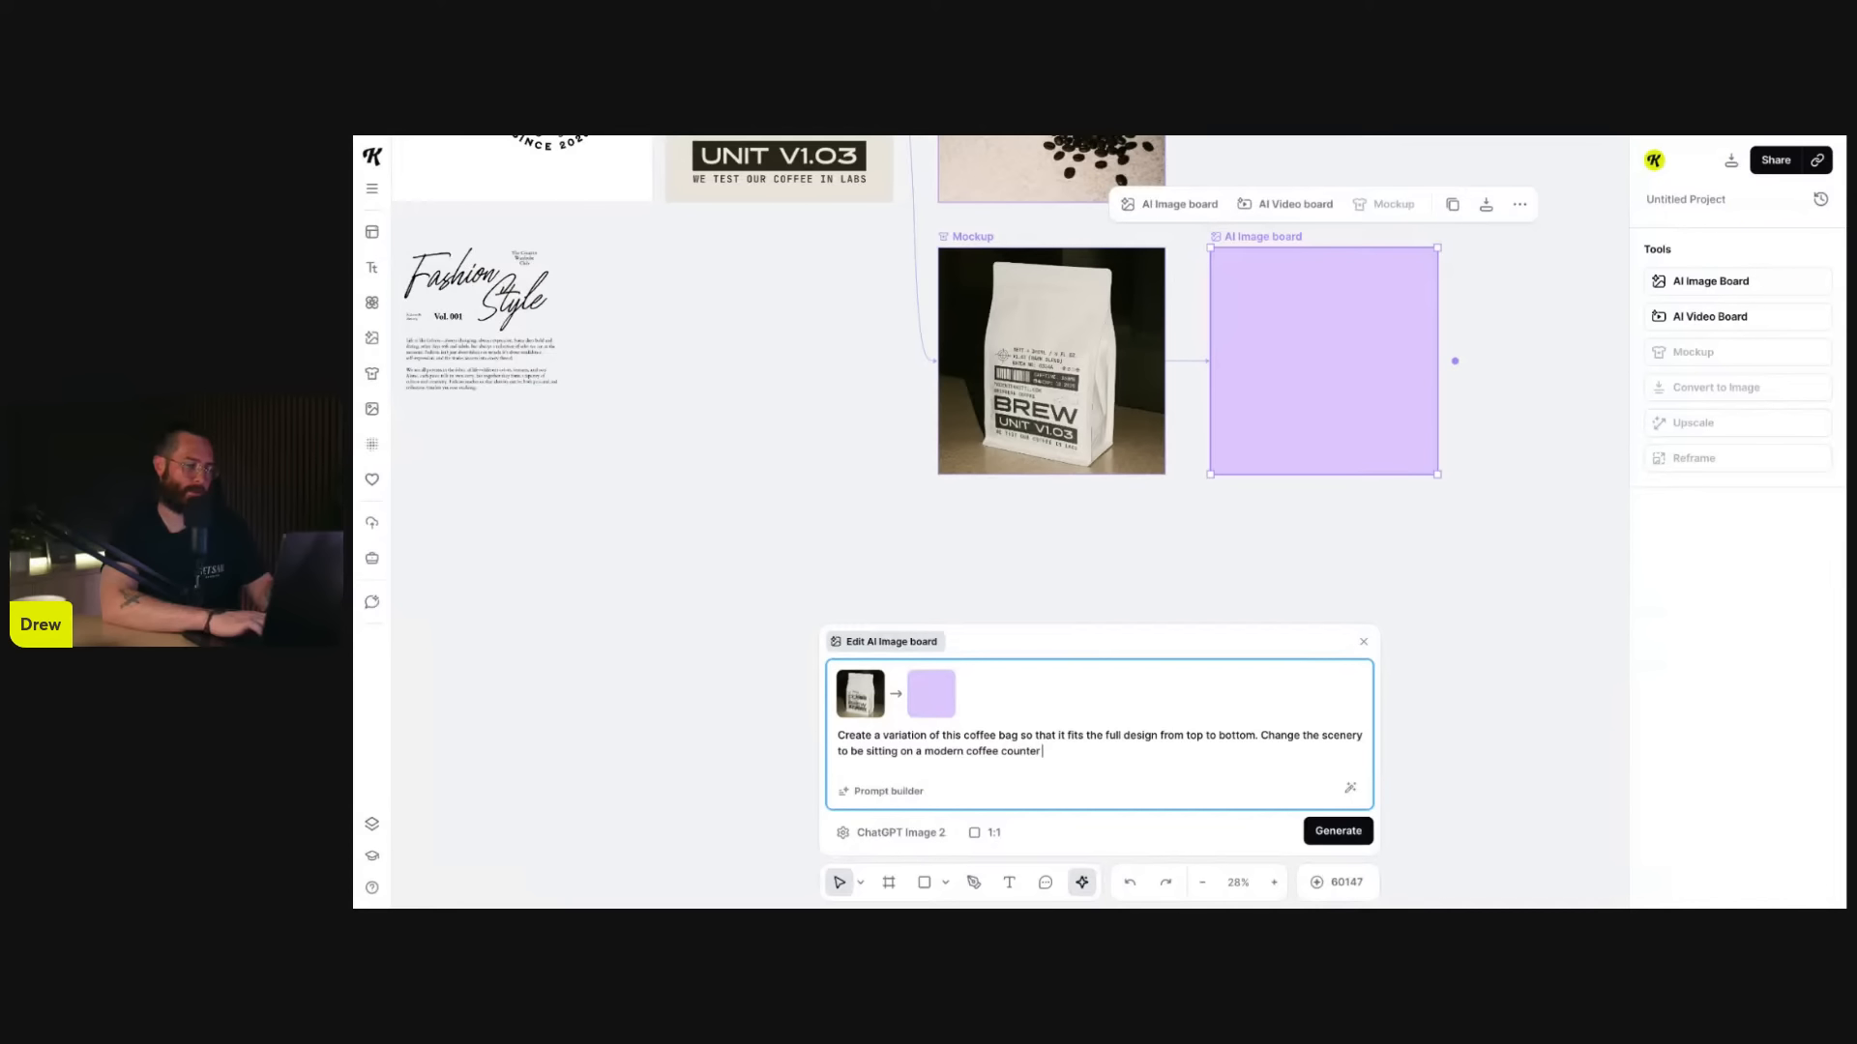
{"action": "type", "text": "in a third-wa"}
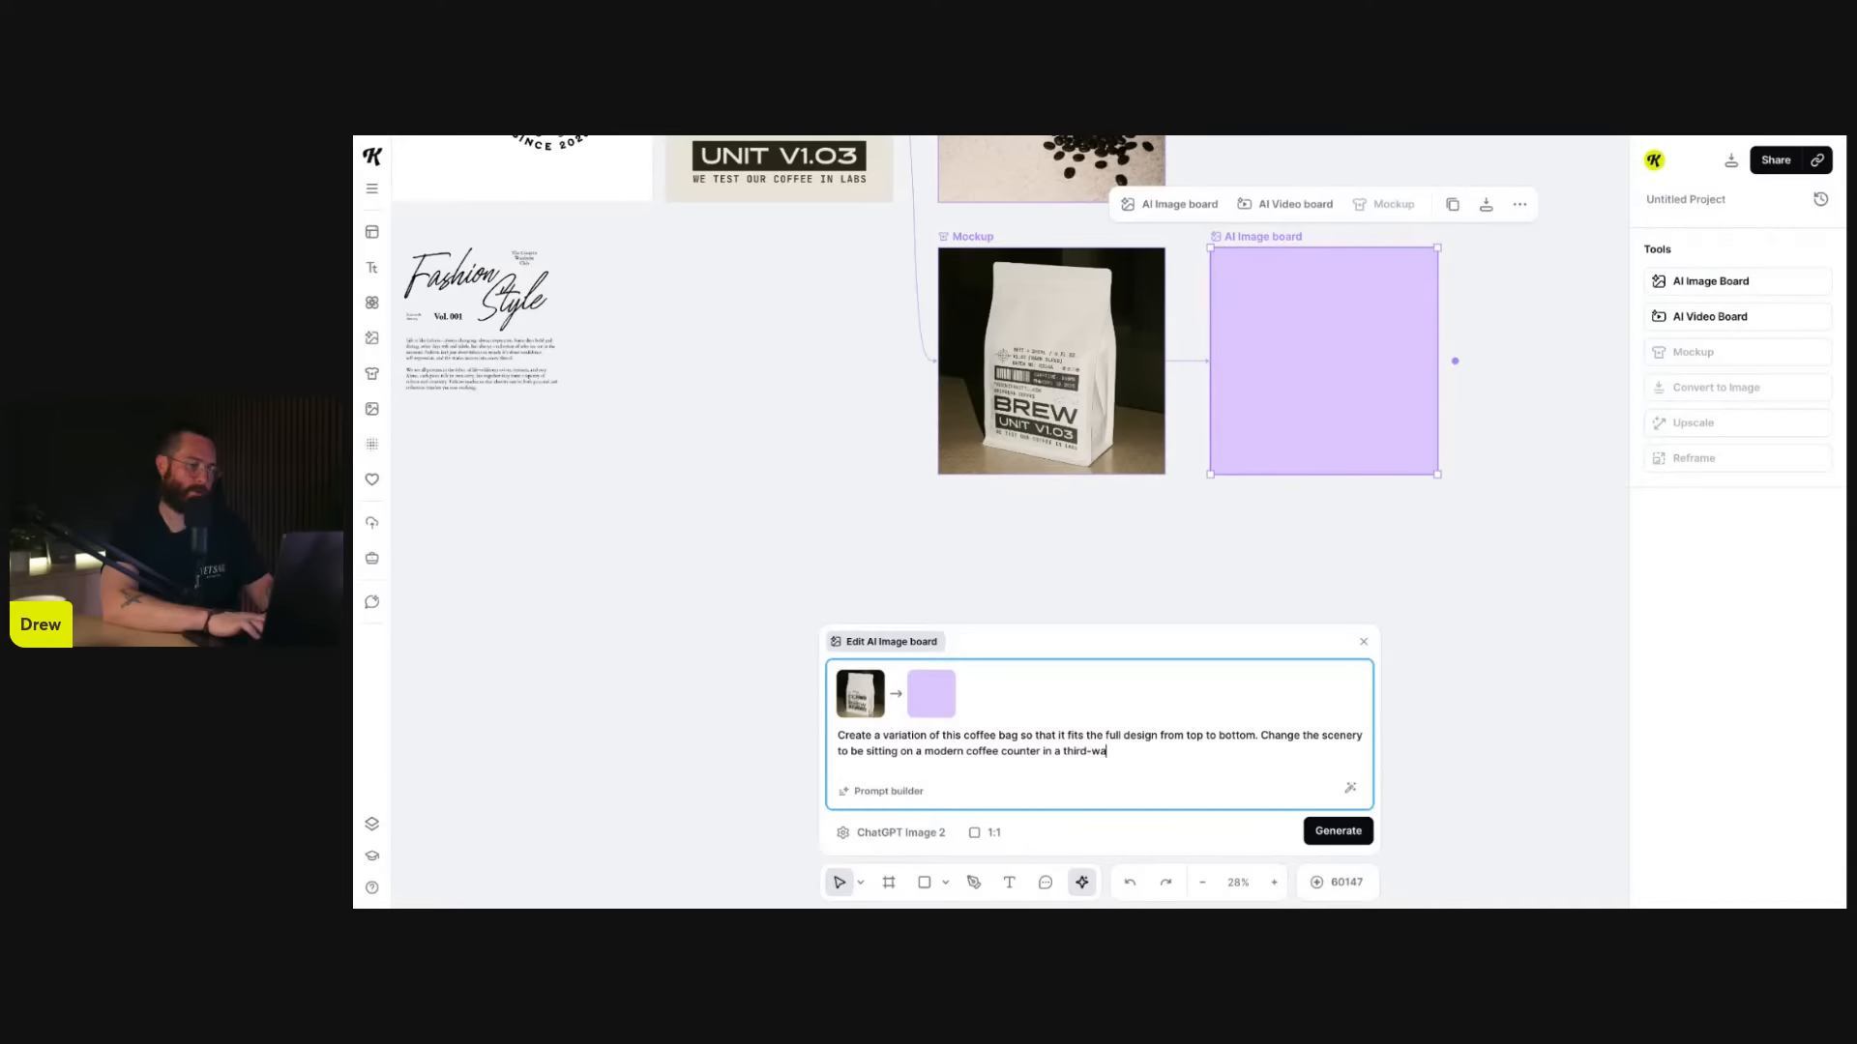
{"action": "type", "text": "ve coffee ship"}
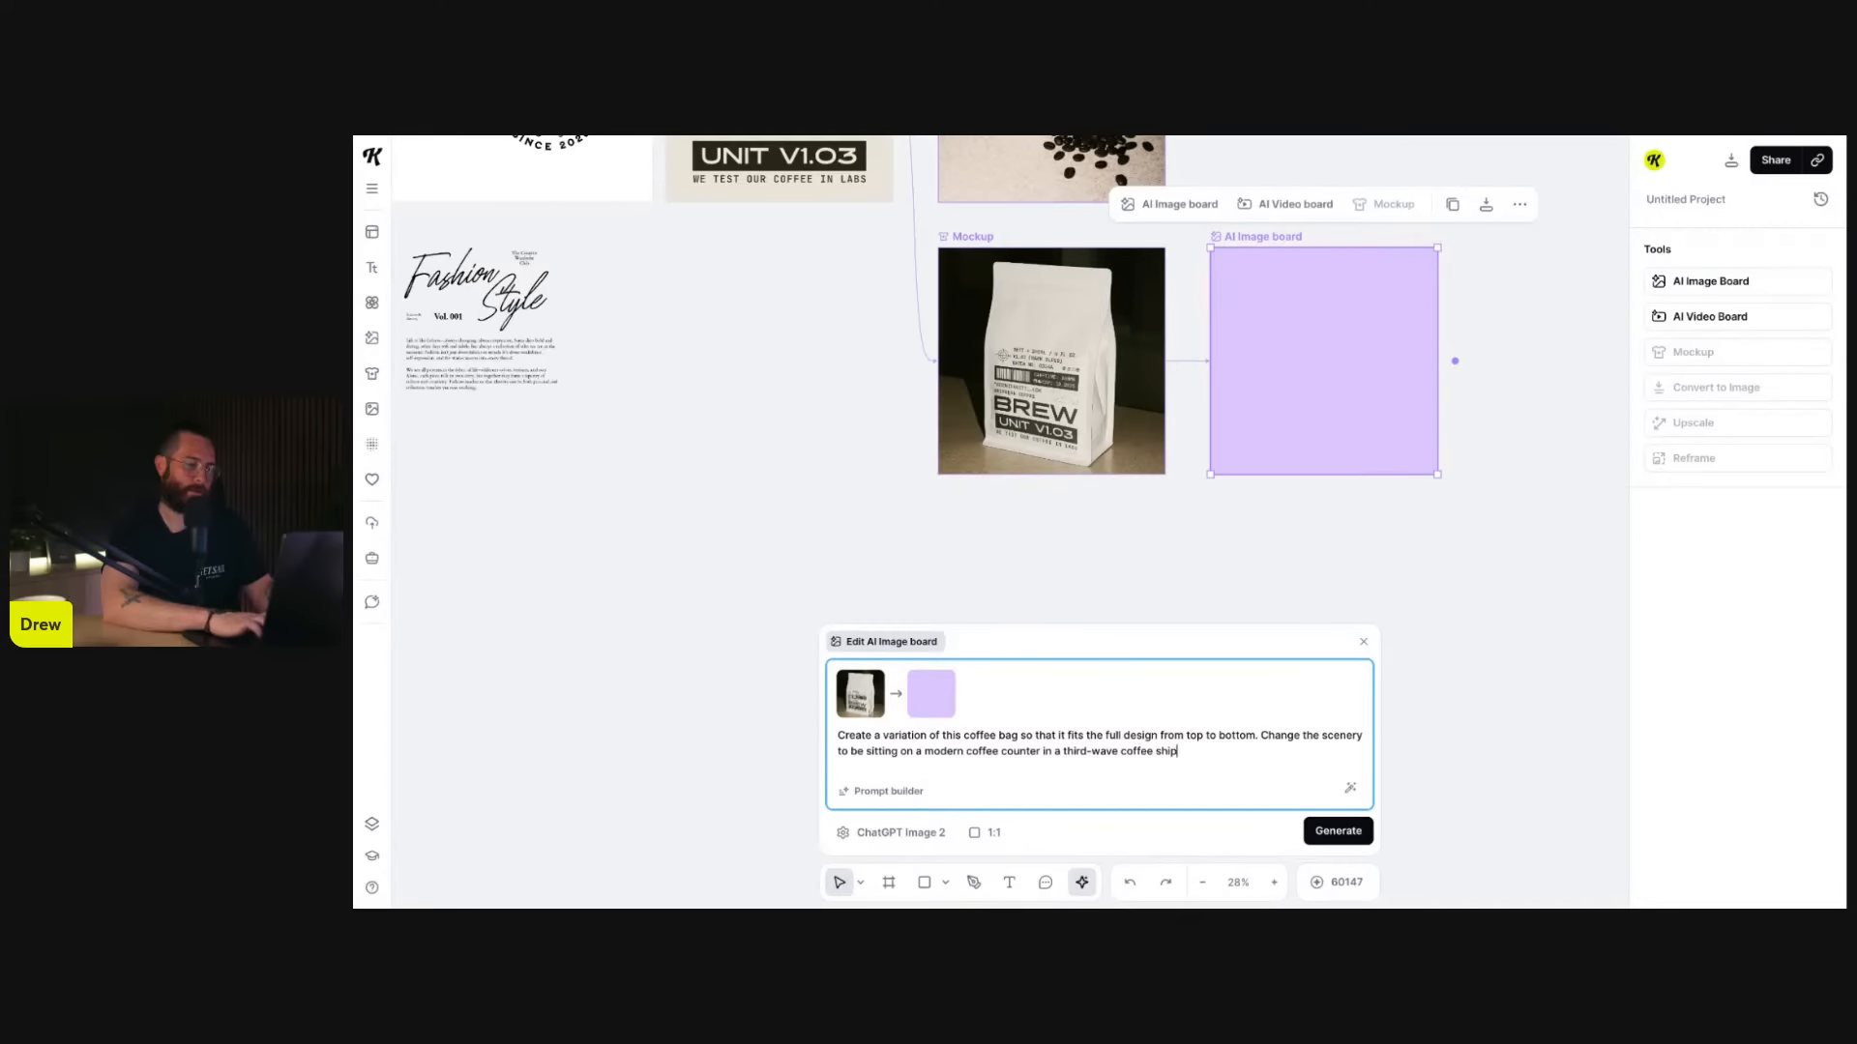
{"action": "key", "text": "BackSpace"}
{"action": "key", "text": "BackSpace"}
{"action": "type", "text": "op."}
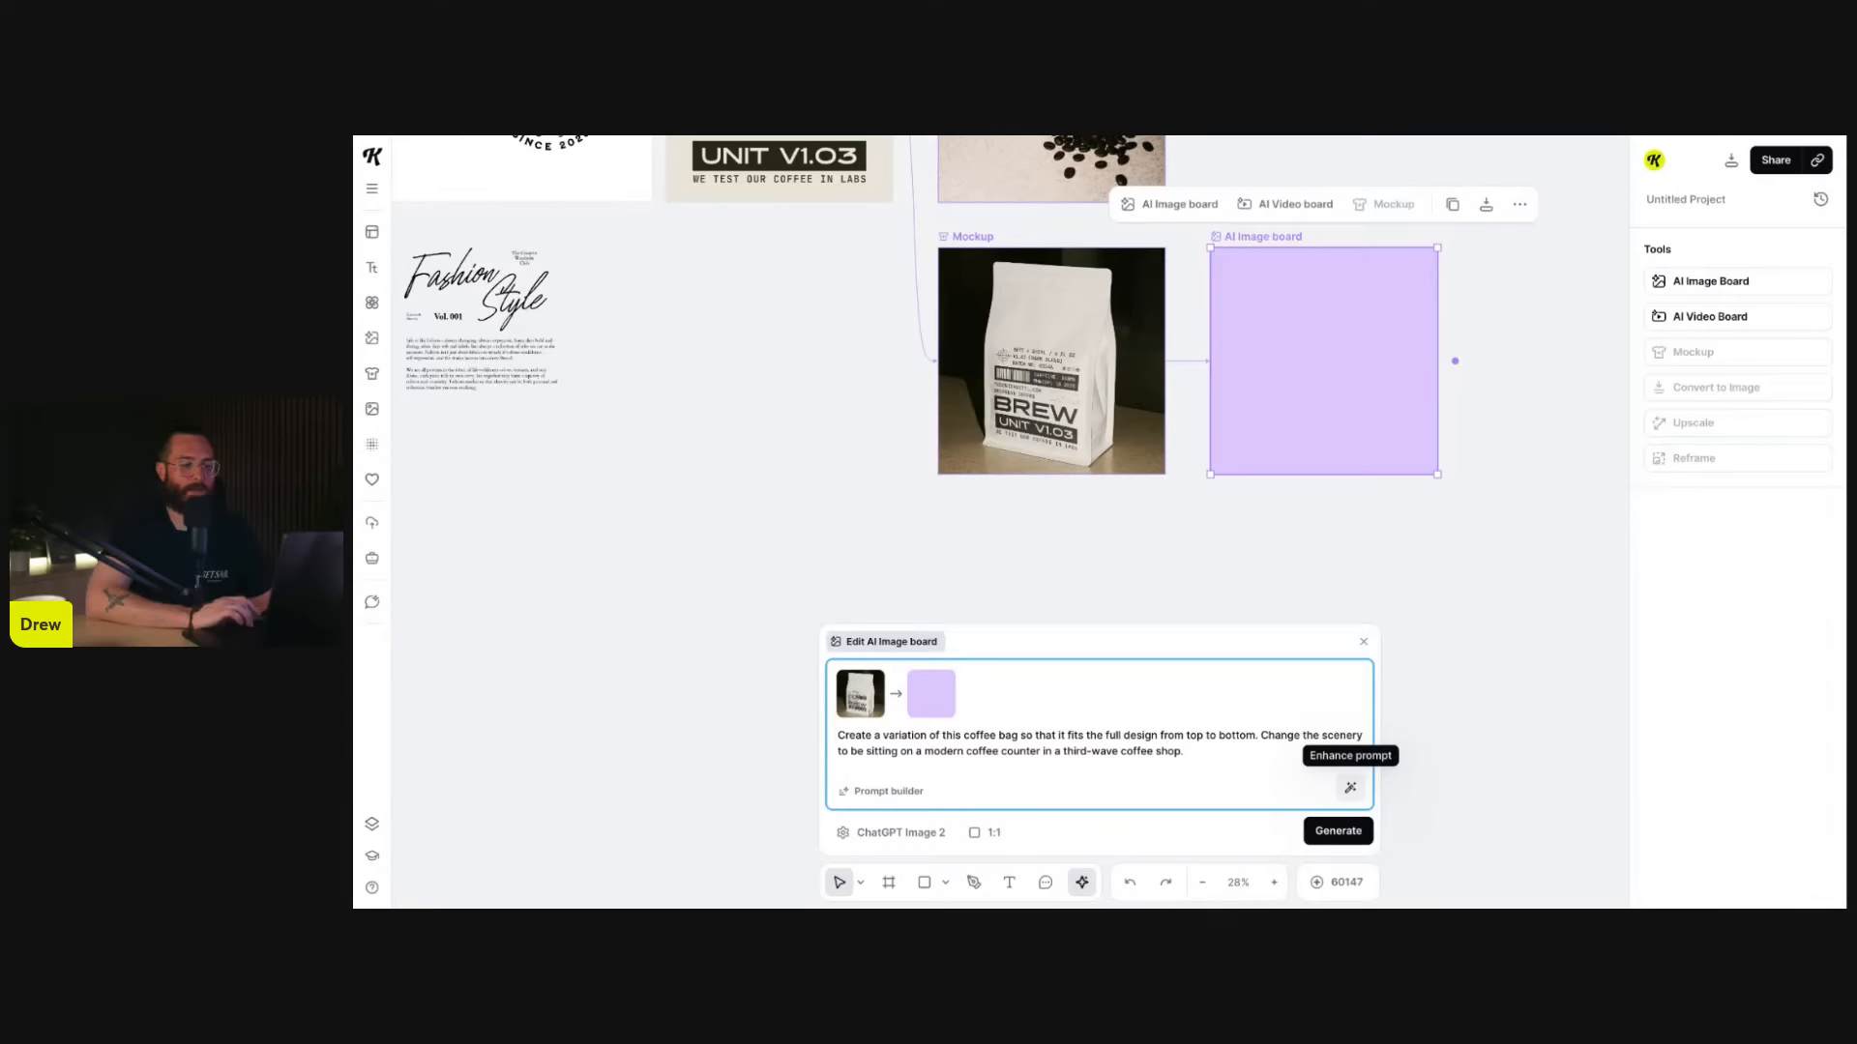
- Enhance the written prompt automatically and generate the AI image with ChatGPT Image 2 at 1:1
{"action": "left_click", "coordinate": [1350, 787]}
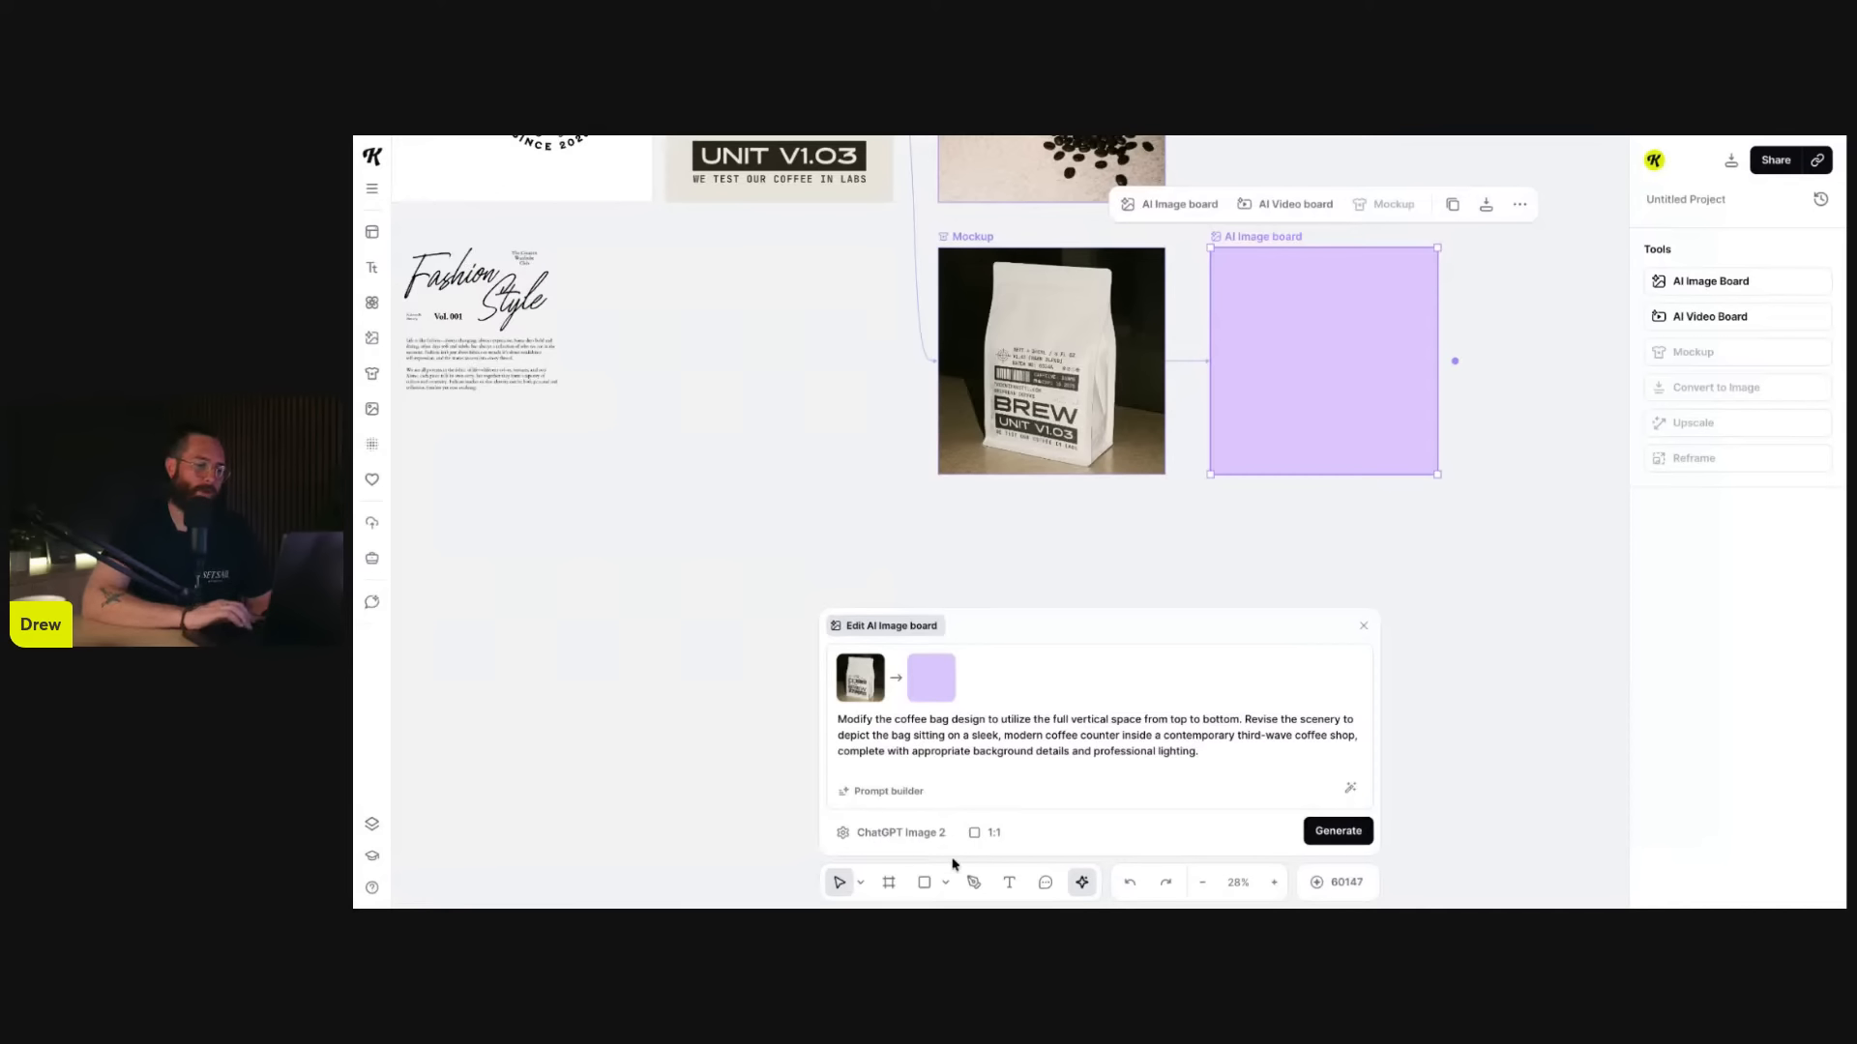
{"action": "left_click", "coordinate": [888, 833]}
{"action": "left_click", "coordinate": [888, 834]}
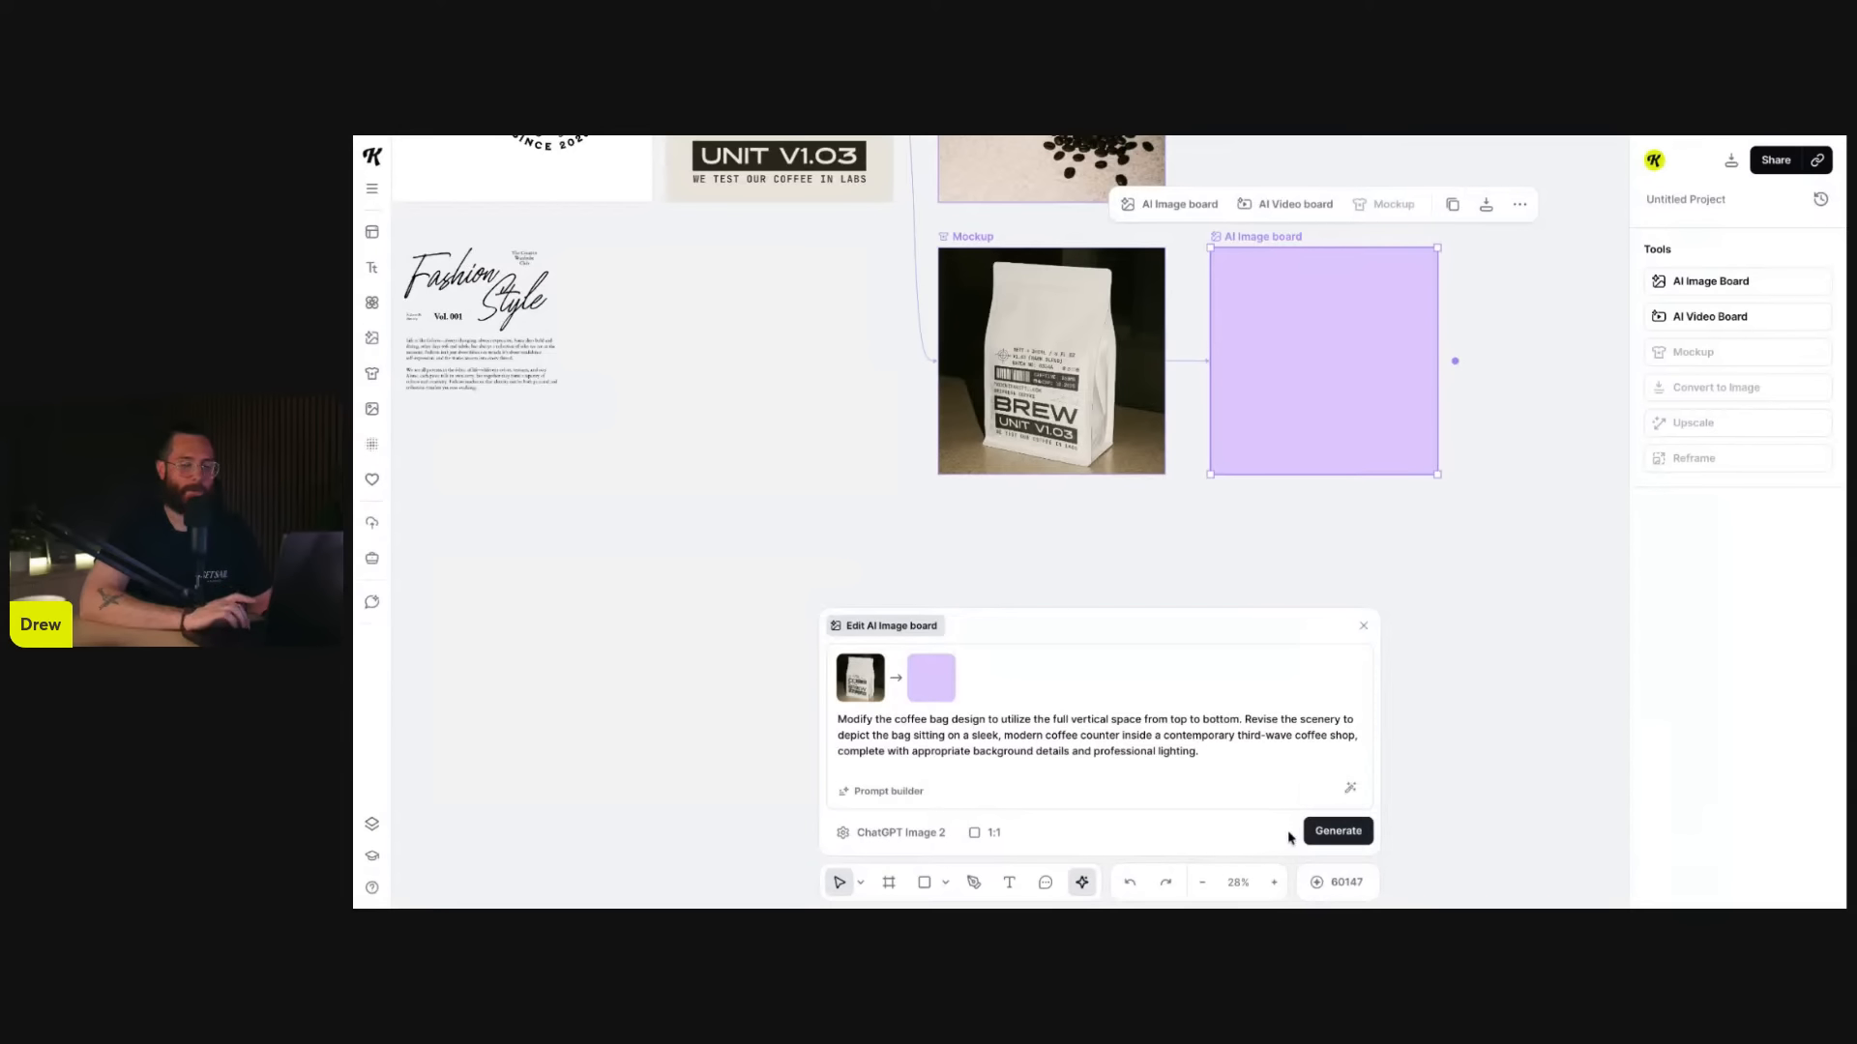
{"action": "left_click", "coordinate": [1346, 832]}
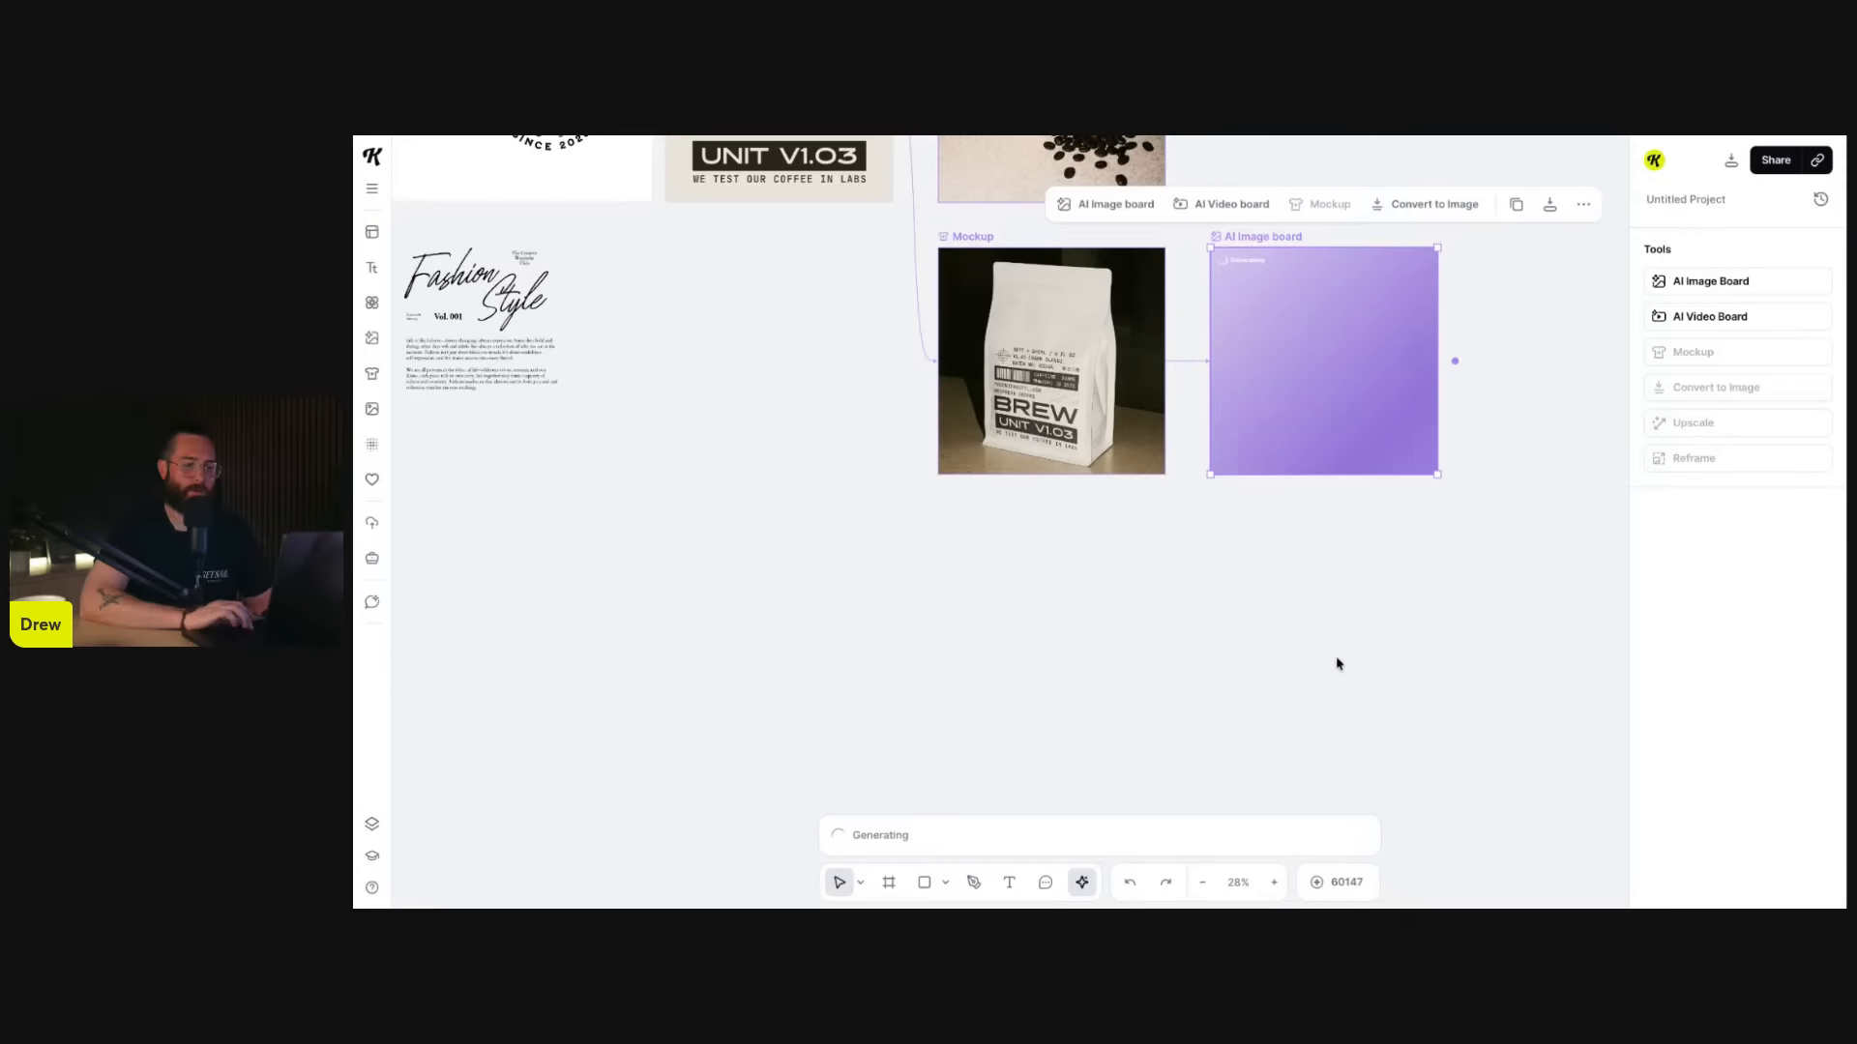
{"action": "scroll", "coordinate": [1456, 521], "scroll_direction": "up", "scroll_amount": 1}
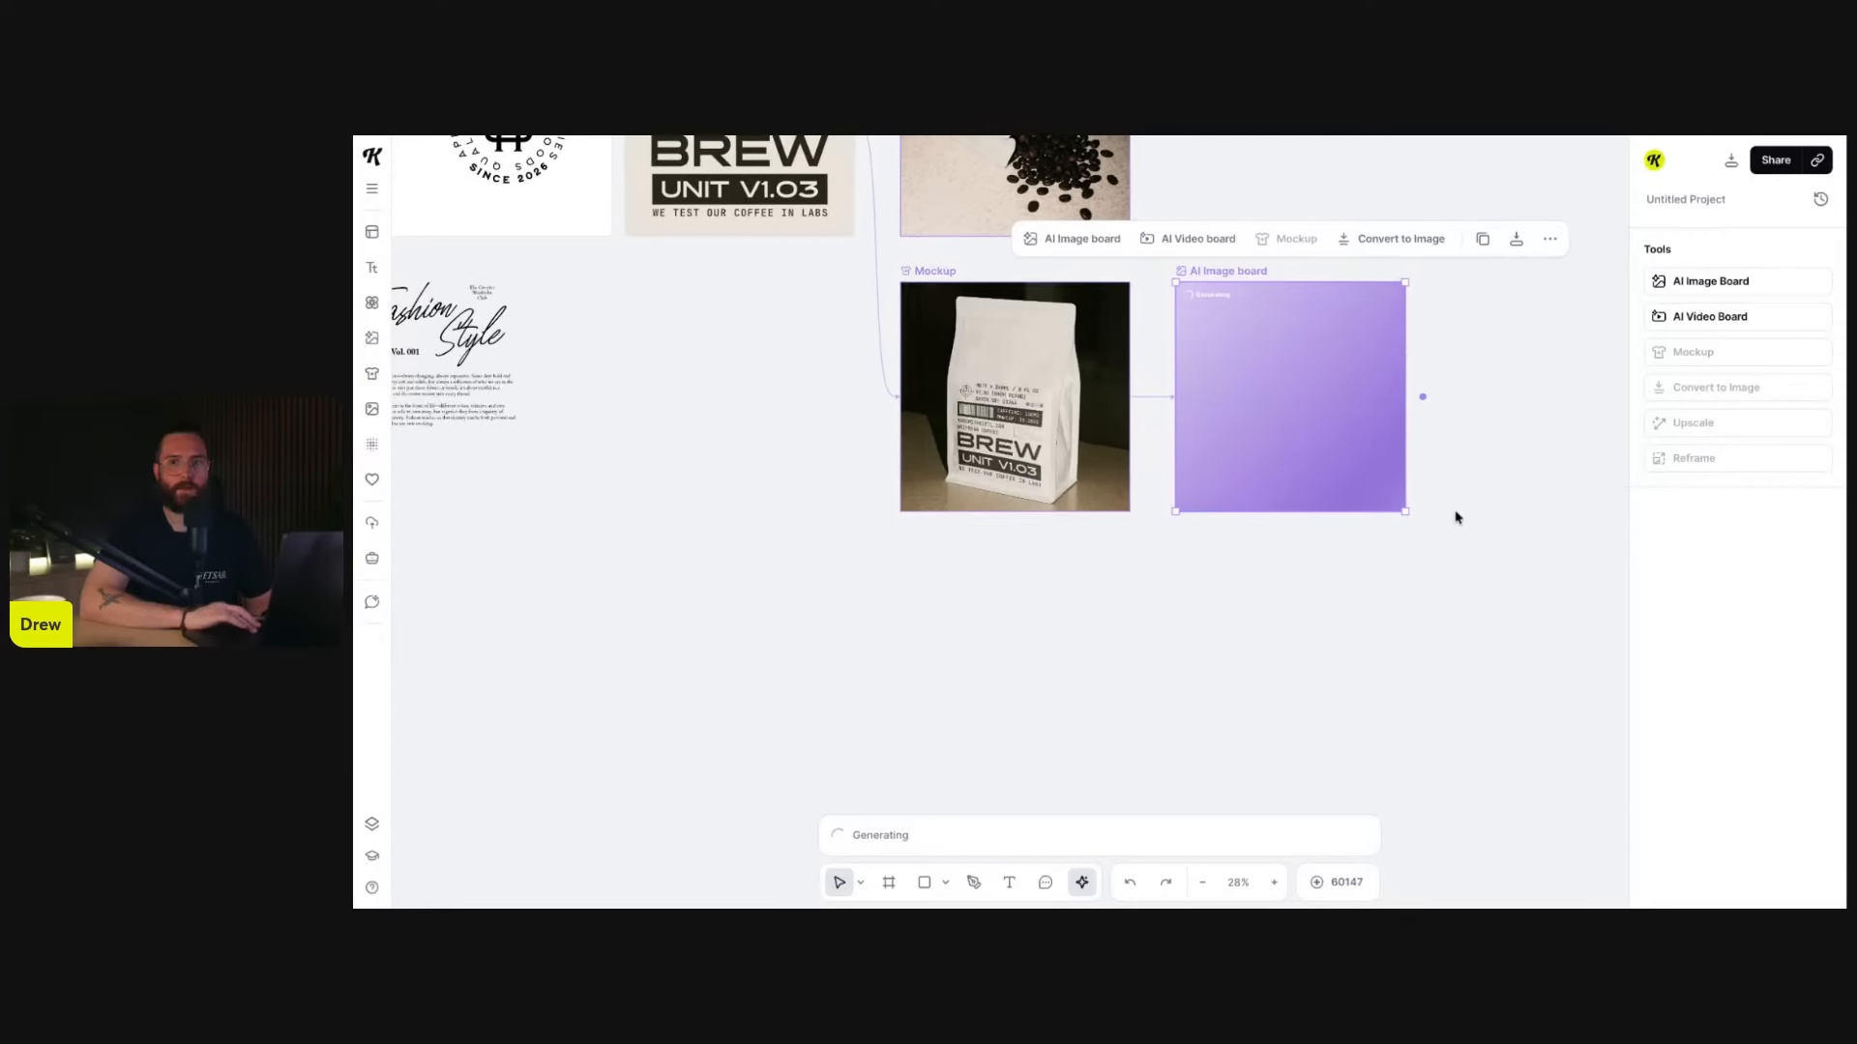
{"action": "scroll", "coordinate": [1457, 518], "scroll_direction": "up", "scroll_amount": 1}
{"action": "scroll", "coordinate": [1456, 518], "scroll_direction": "left", "scroll_amount": 1}
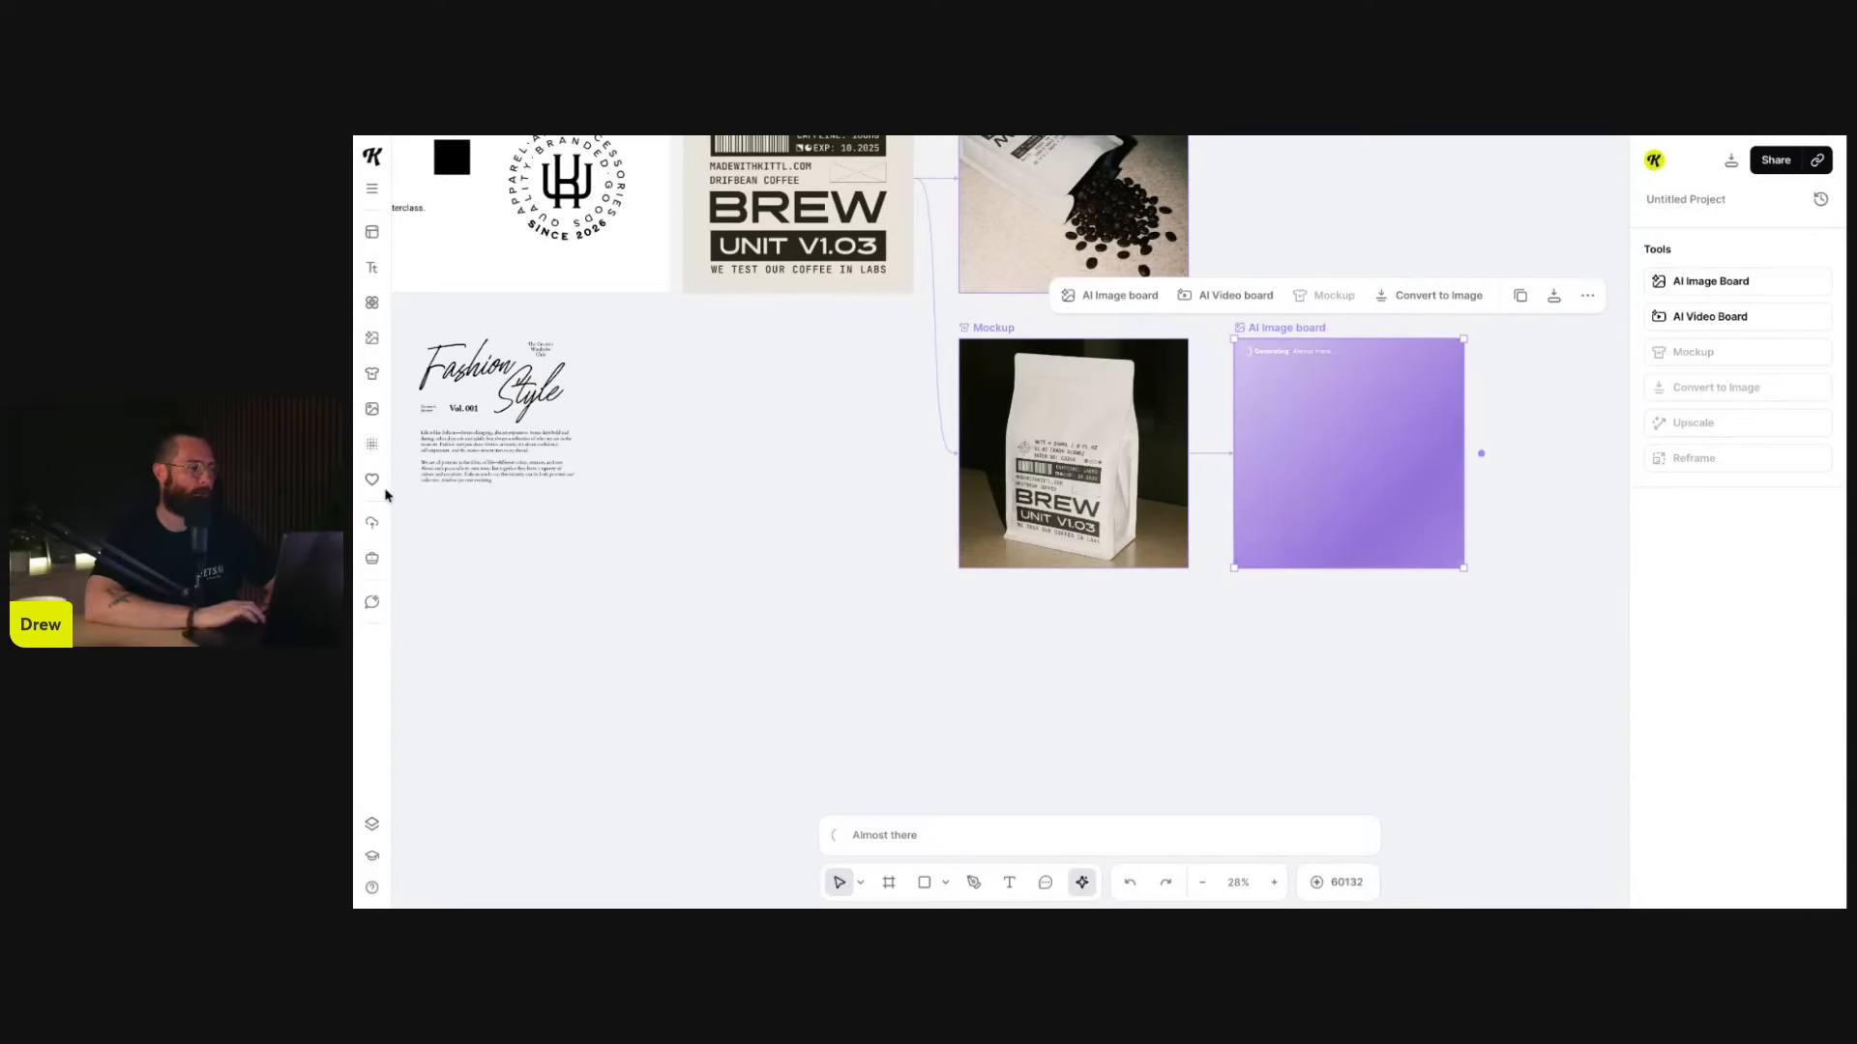
- Open the photo library and compare the generated coffee bag image with its source mockup, closing the prompt editor
{"action": "left_click", "coordinate": [371, 409]}
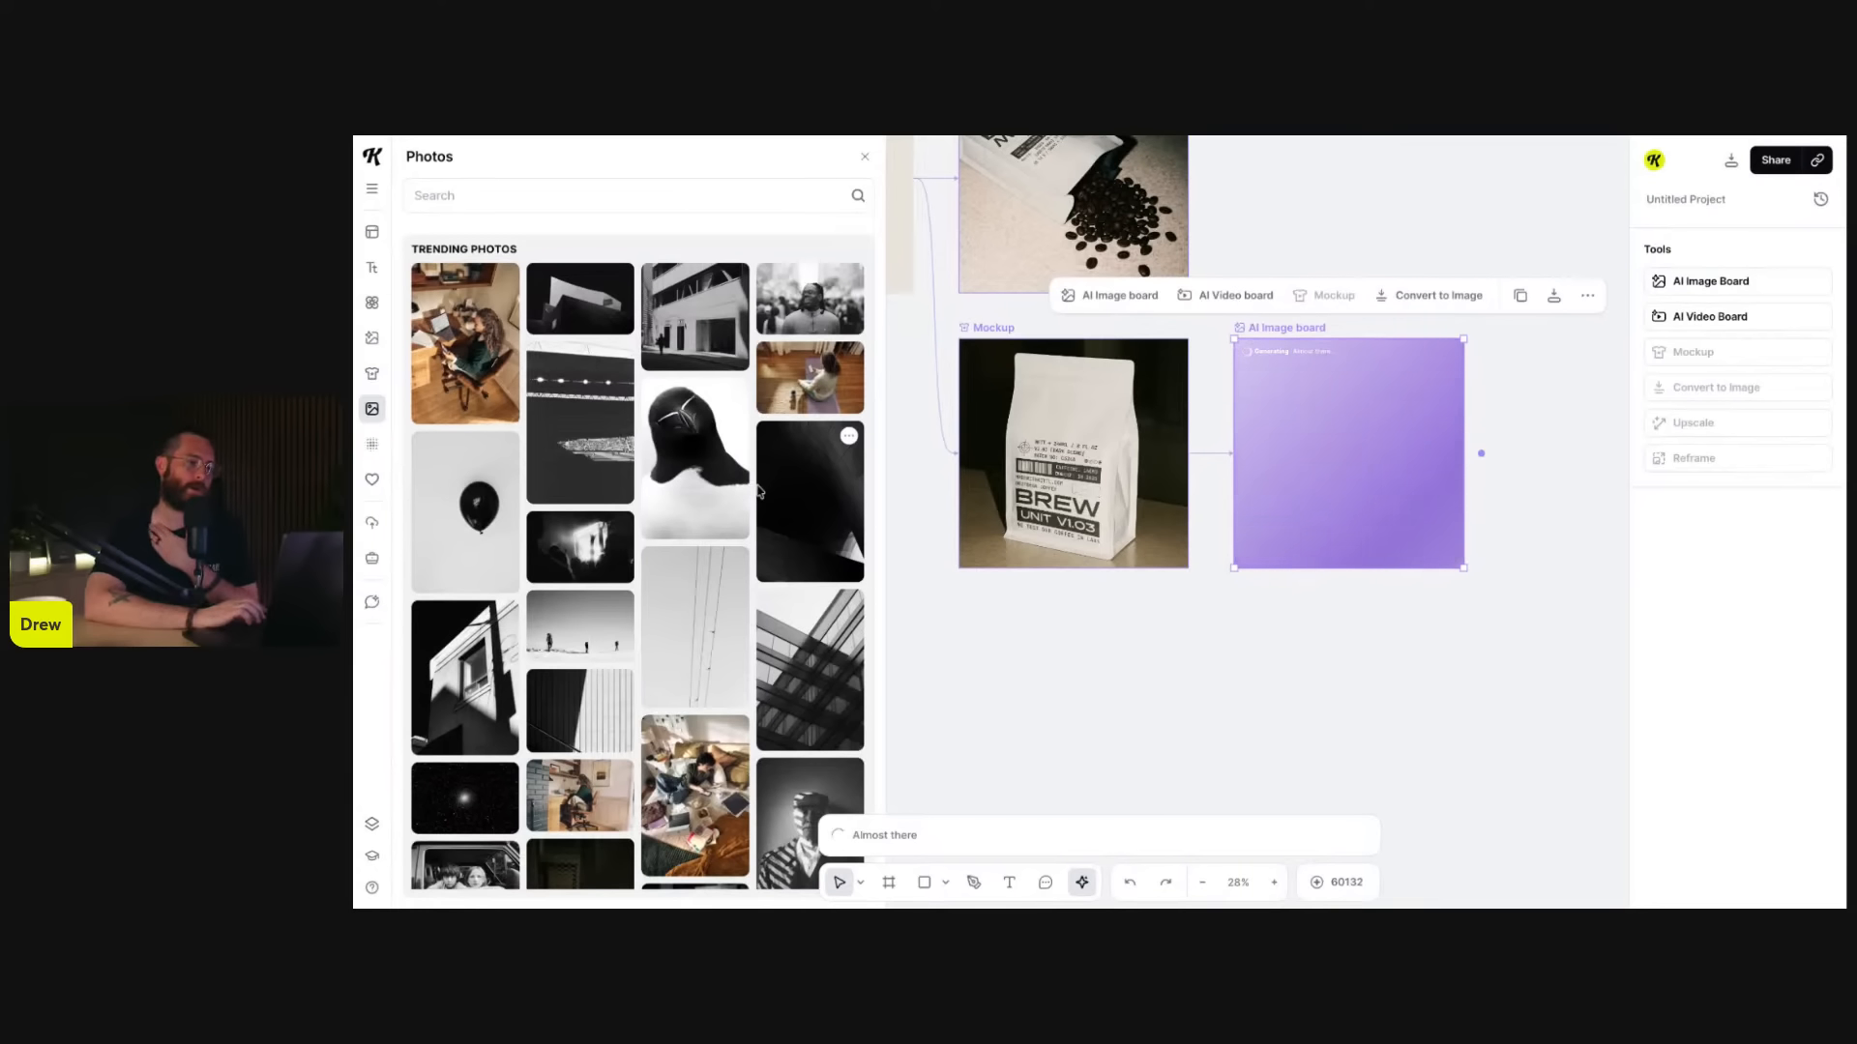
{"action": "left_click", "coordinate": [851, 438]}
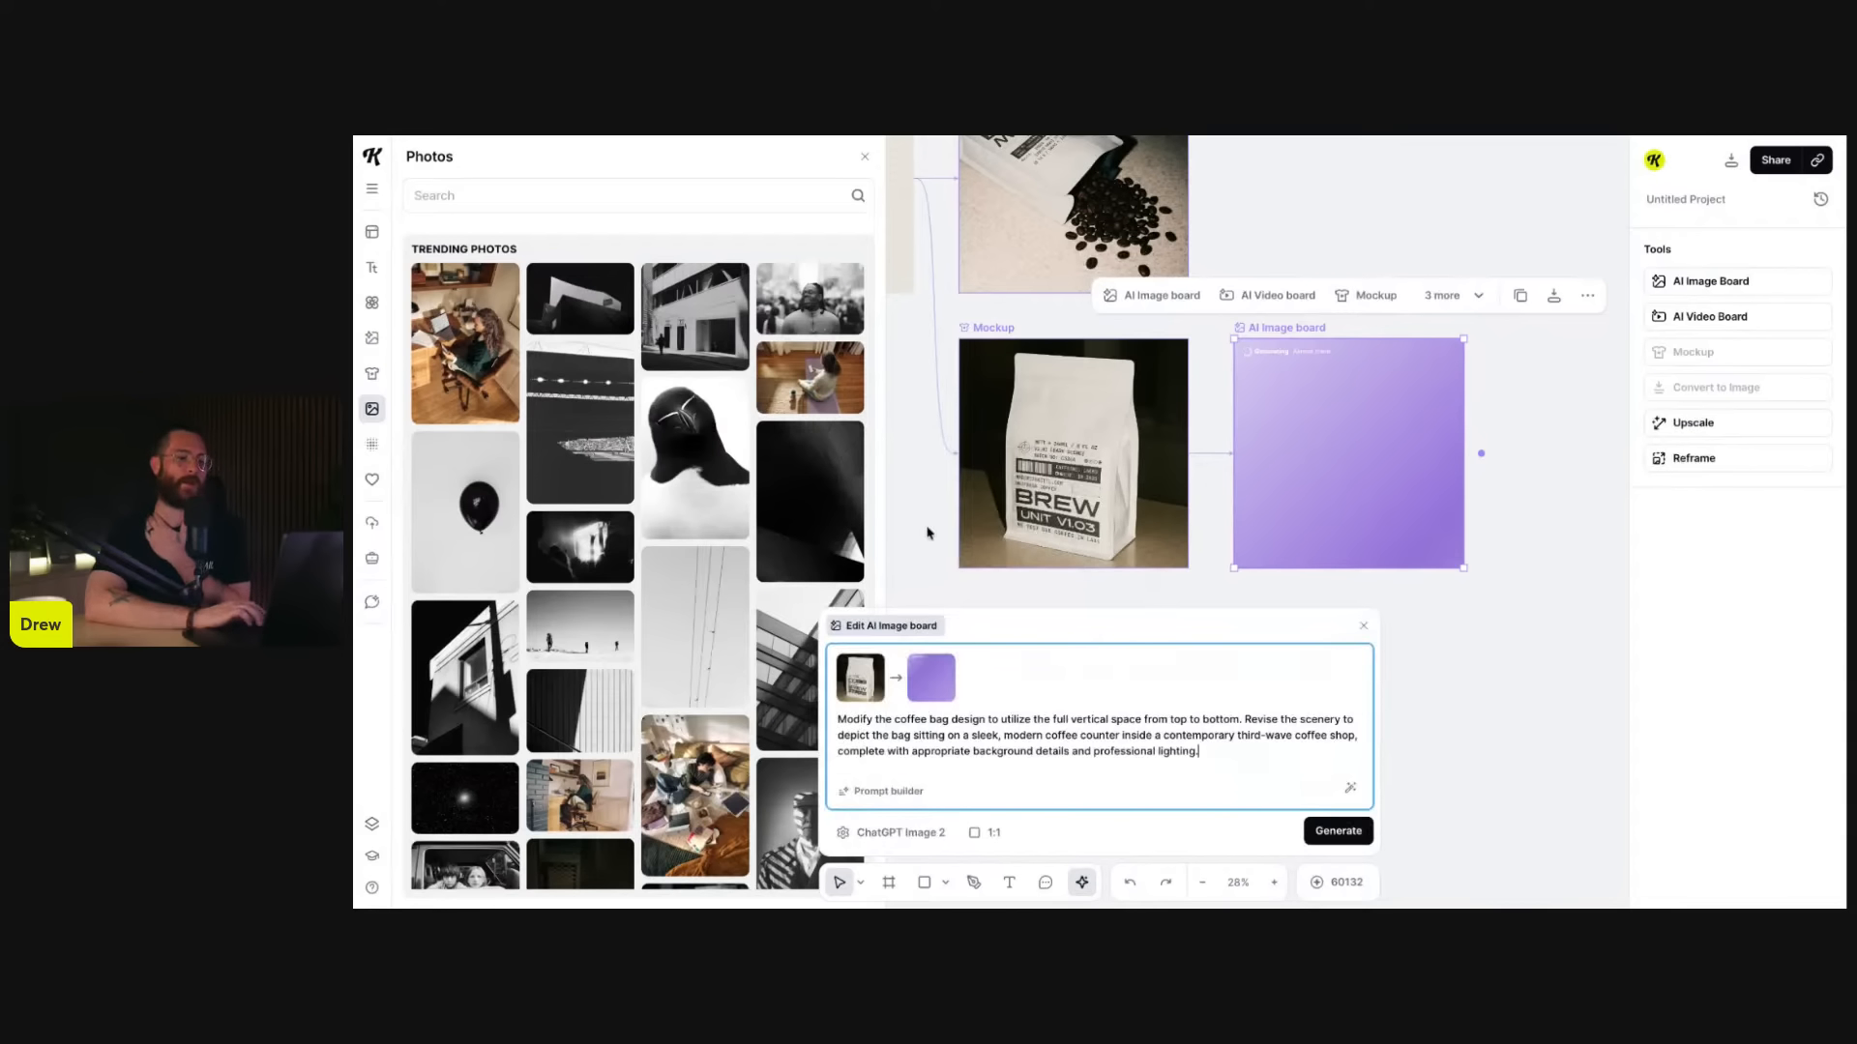
{"action": "scroll", "coordinate": [1342, 476], "scroll_direction": "up", "scroll_amount": 5}
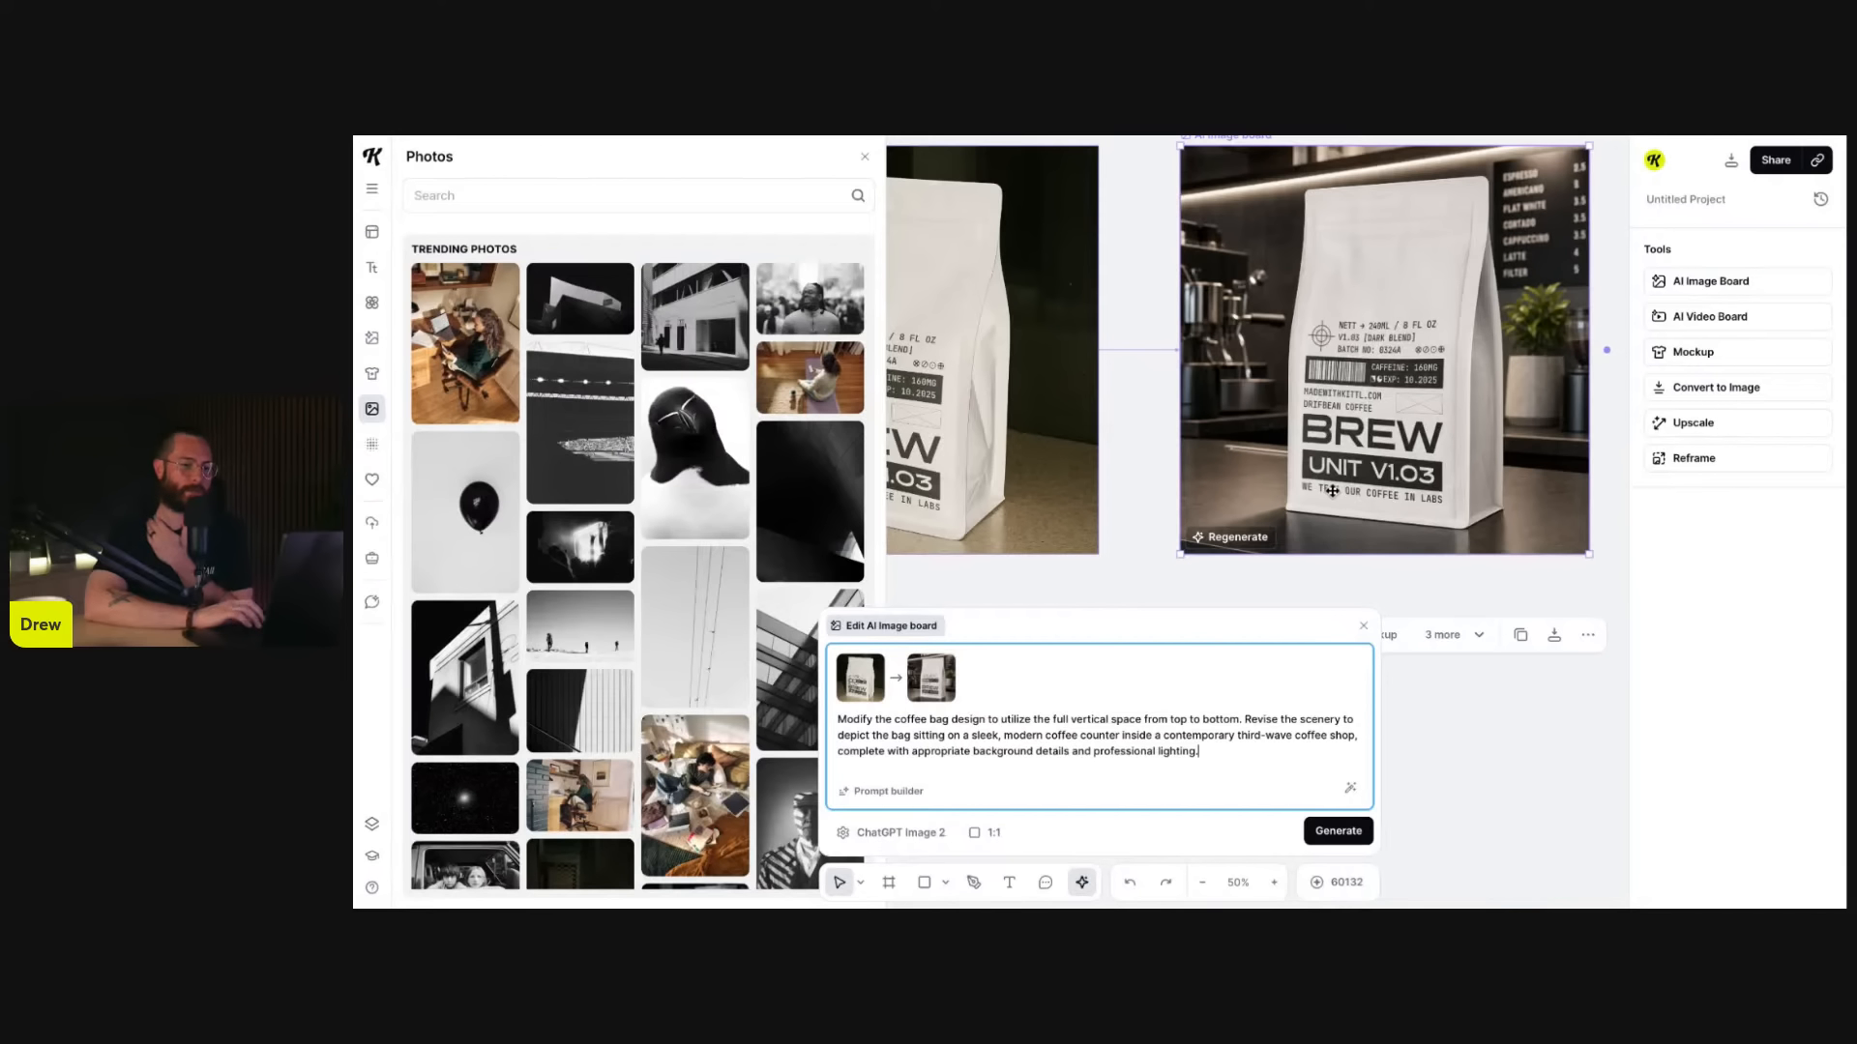
{"action": "scroll", "coordinate": [1333, 491], "scroll_direction": "down", "scroll_amount": 1}
{"action": "scroll", "coordinate": [1317, 582], "scroll_direction": "left", "scroll_amount": 2}
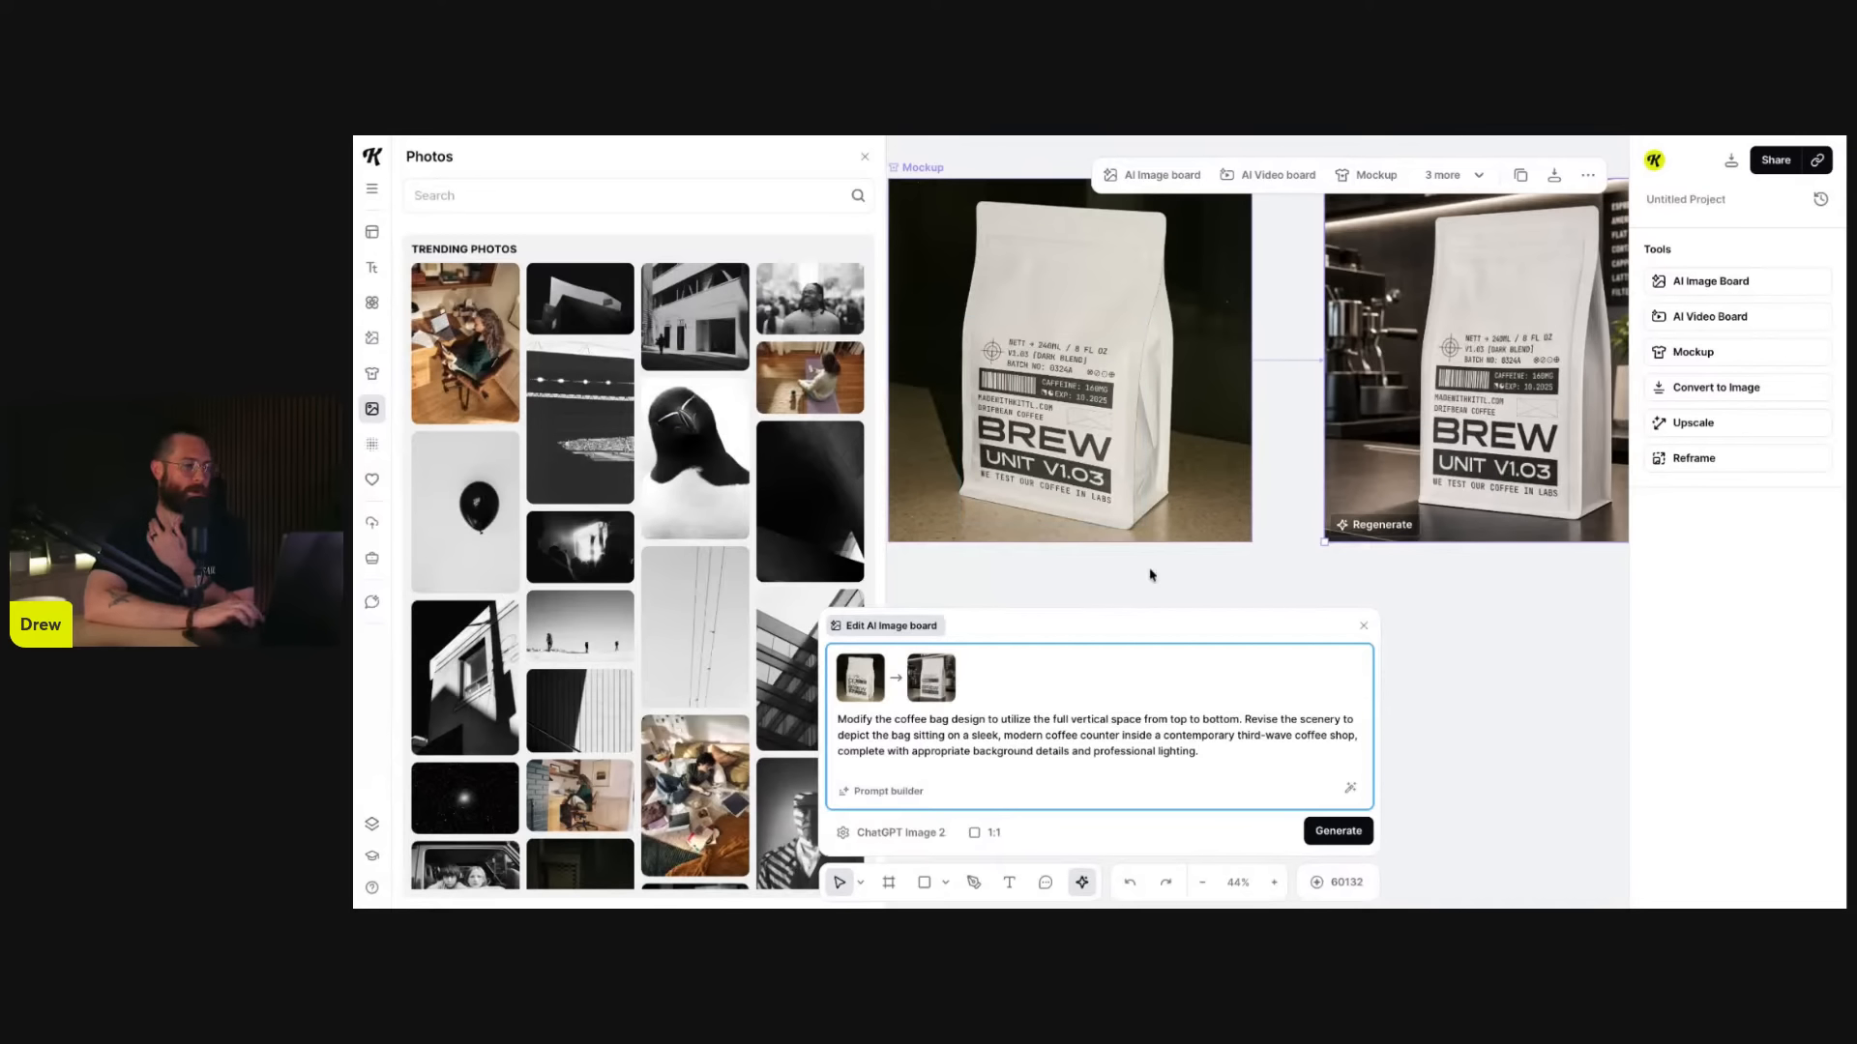
{"action": "left_click", "coordinate": [1363, 627]}
{"action": "scroll", "coordinate": [1170, 622], "scroll_direction": "left", "scroll_amount": 2}
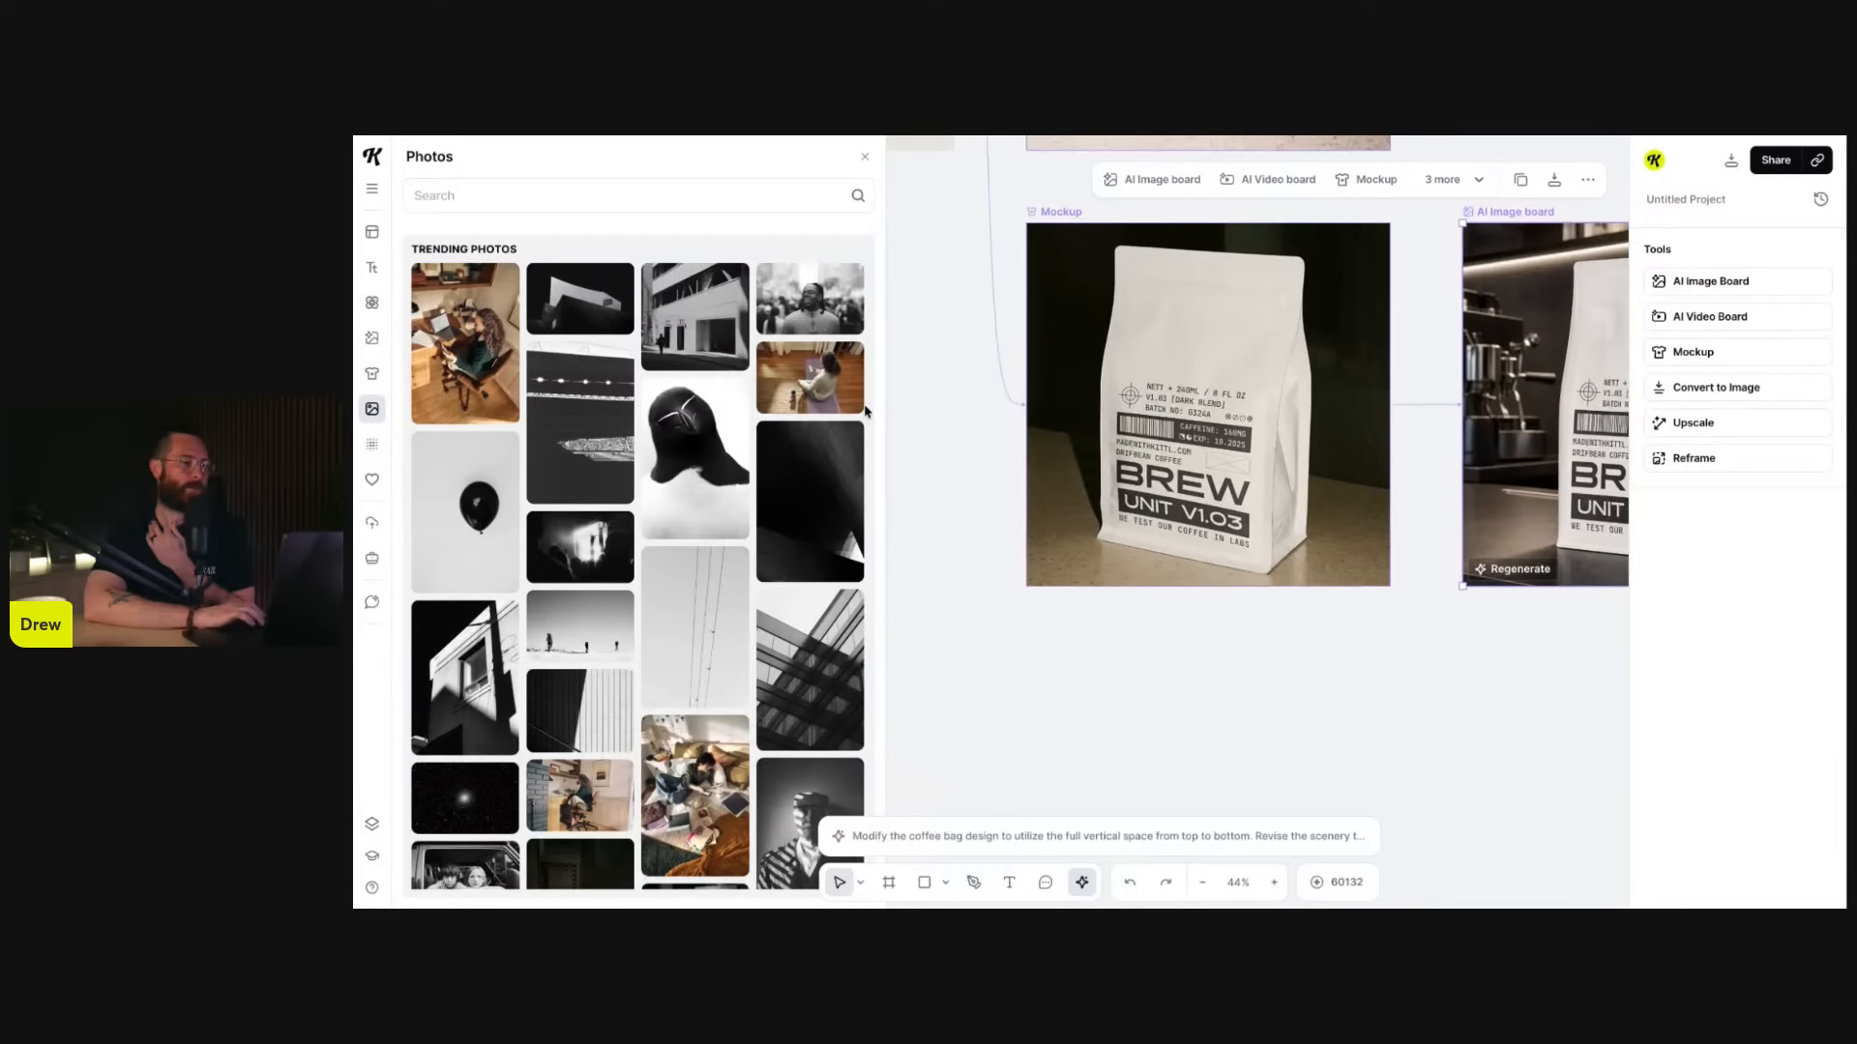
- Search the photo library for images similar to the trending waterfall photo, look through them and close the library
{"action": "left_click", "coordinate": [849, 358]}
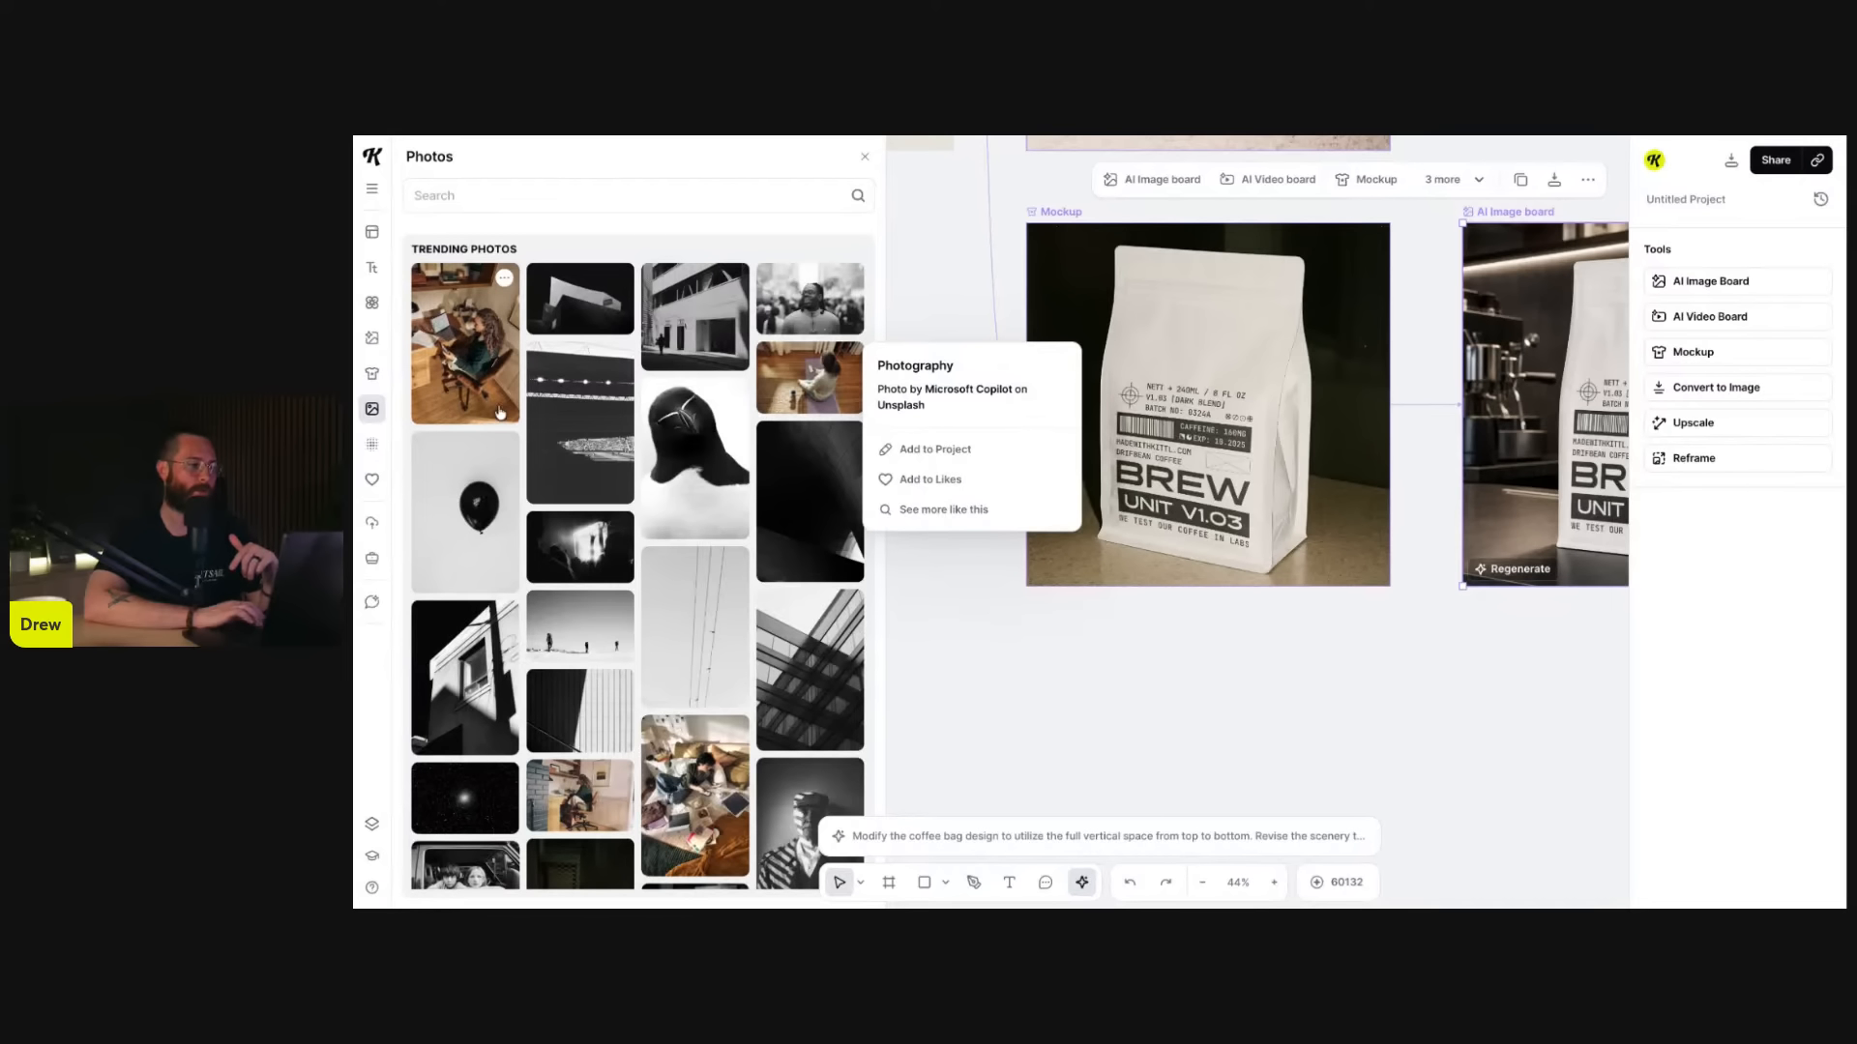
{"action": "scroll", "coordinate": [499, 413], "scroll_direction": "down", "scroll_amount": 5}
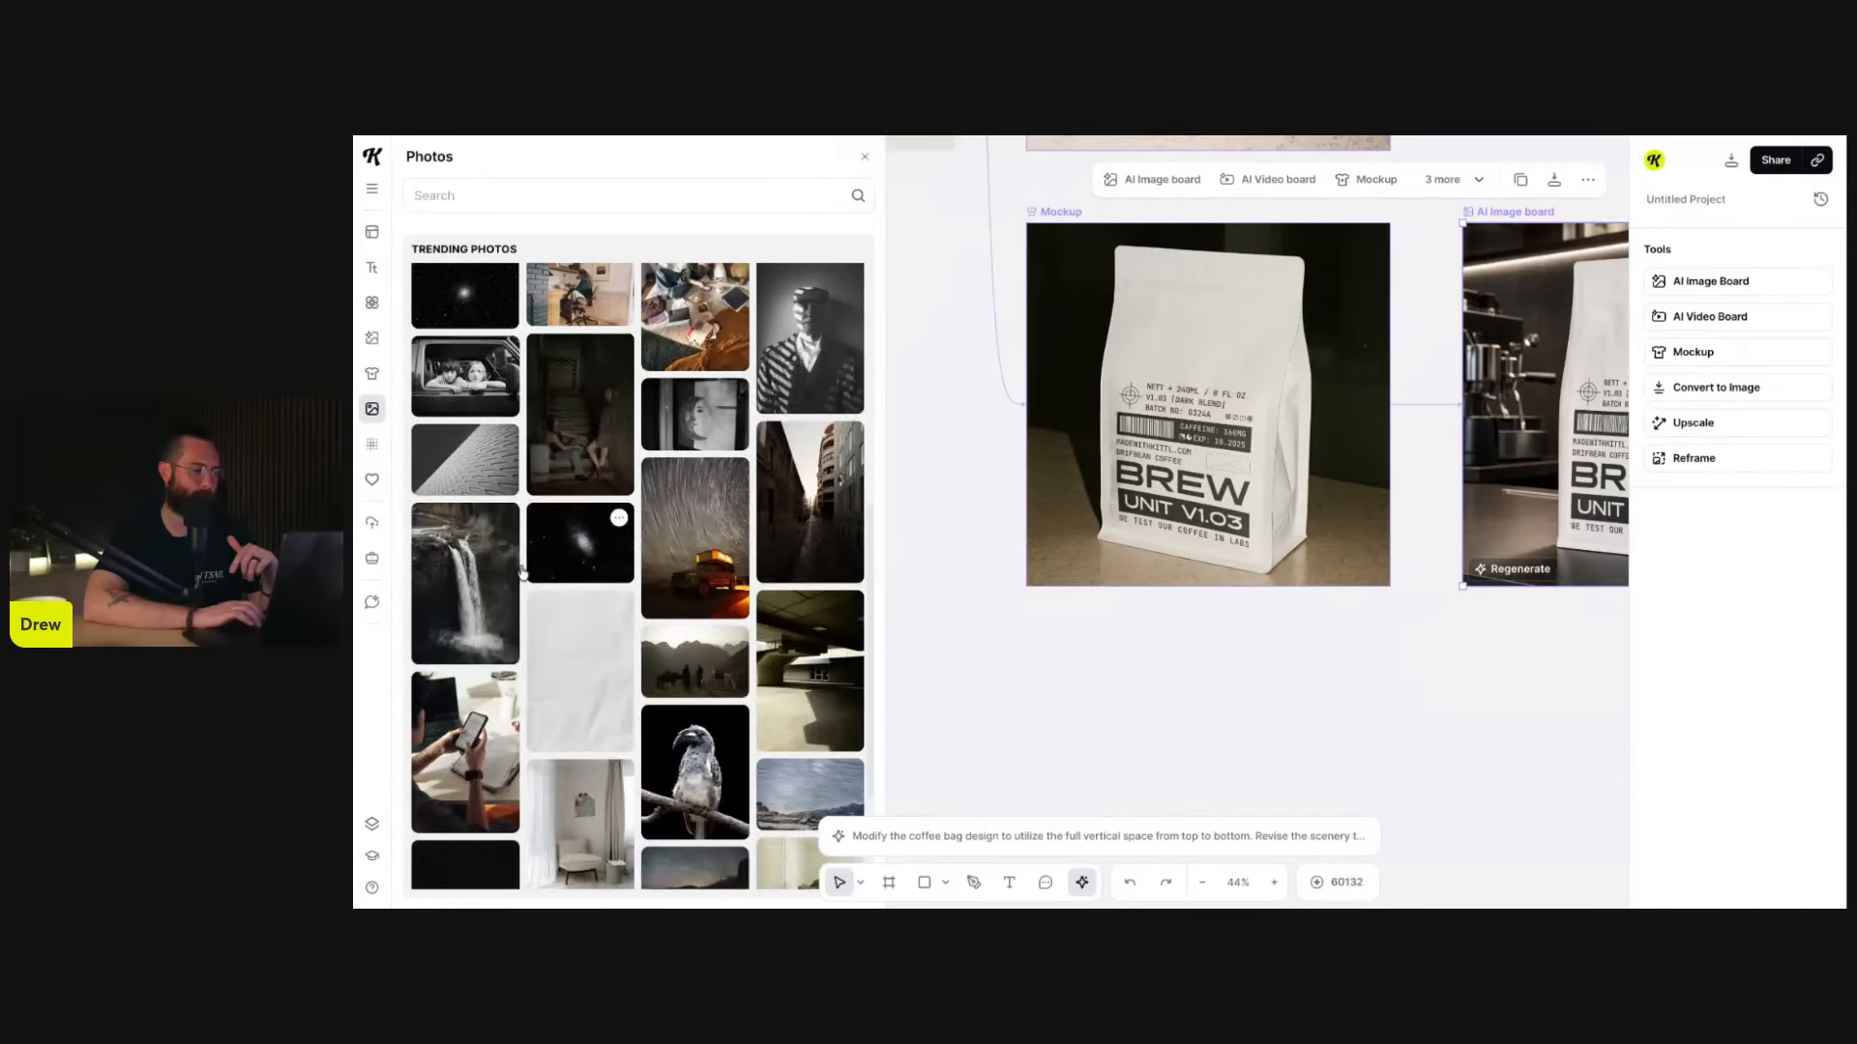
{"action": "left_click", "coordinate": [504, 520]}
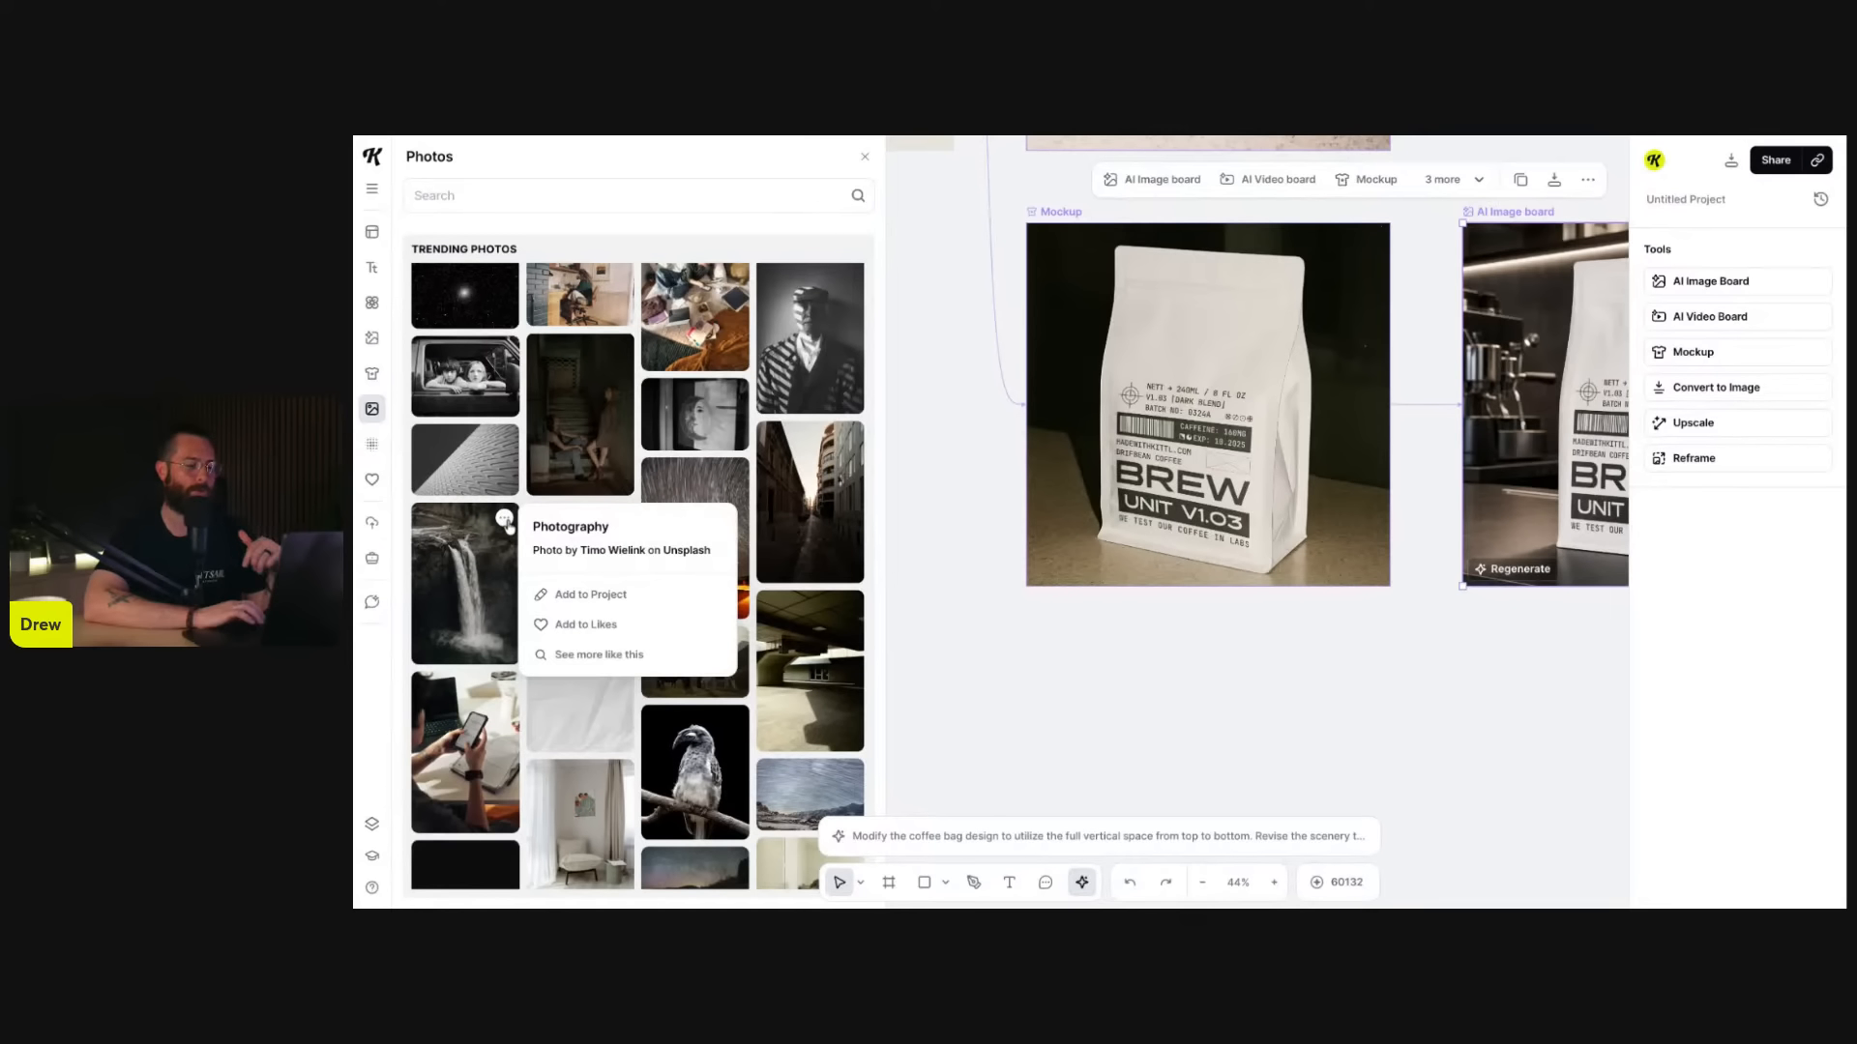
{"action": "left_click", "coordinate": [590, 657]}
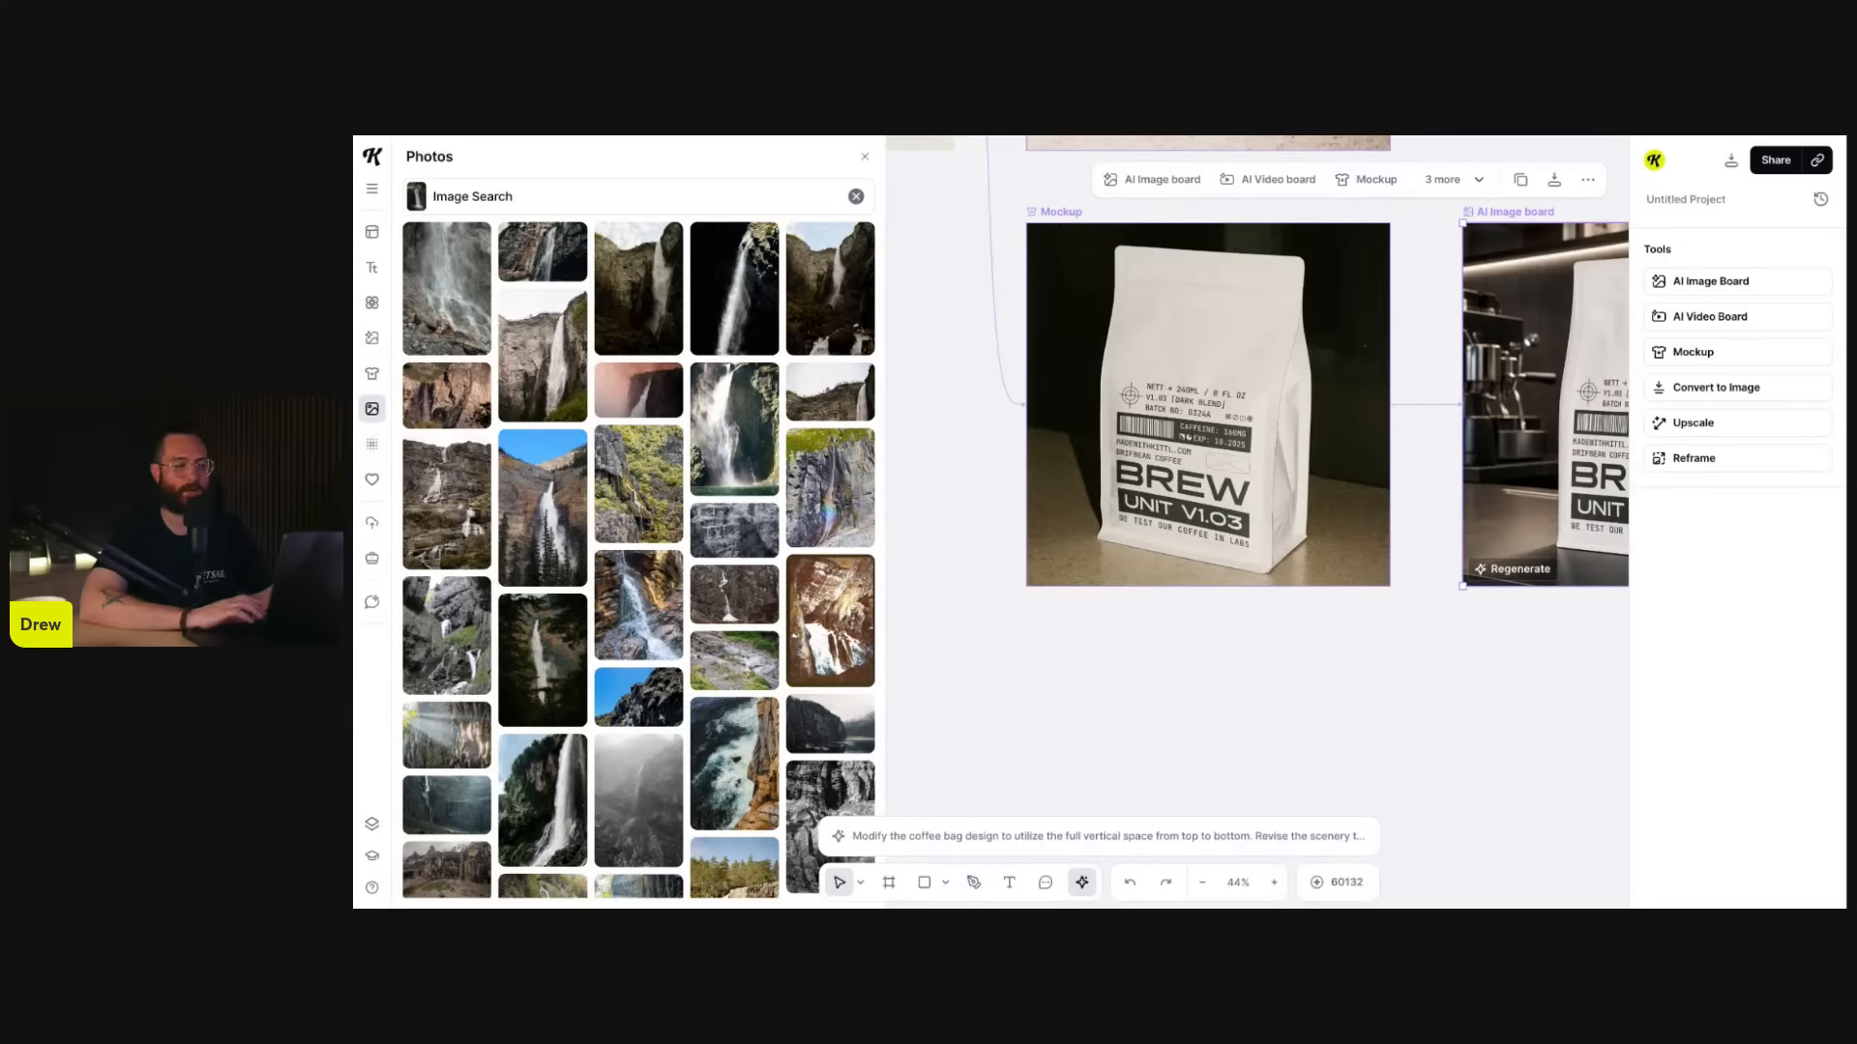
{"action": "scroll", "coordinate": [637, 566], "scroll_direction": "down", "scroll_amount": 5}
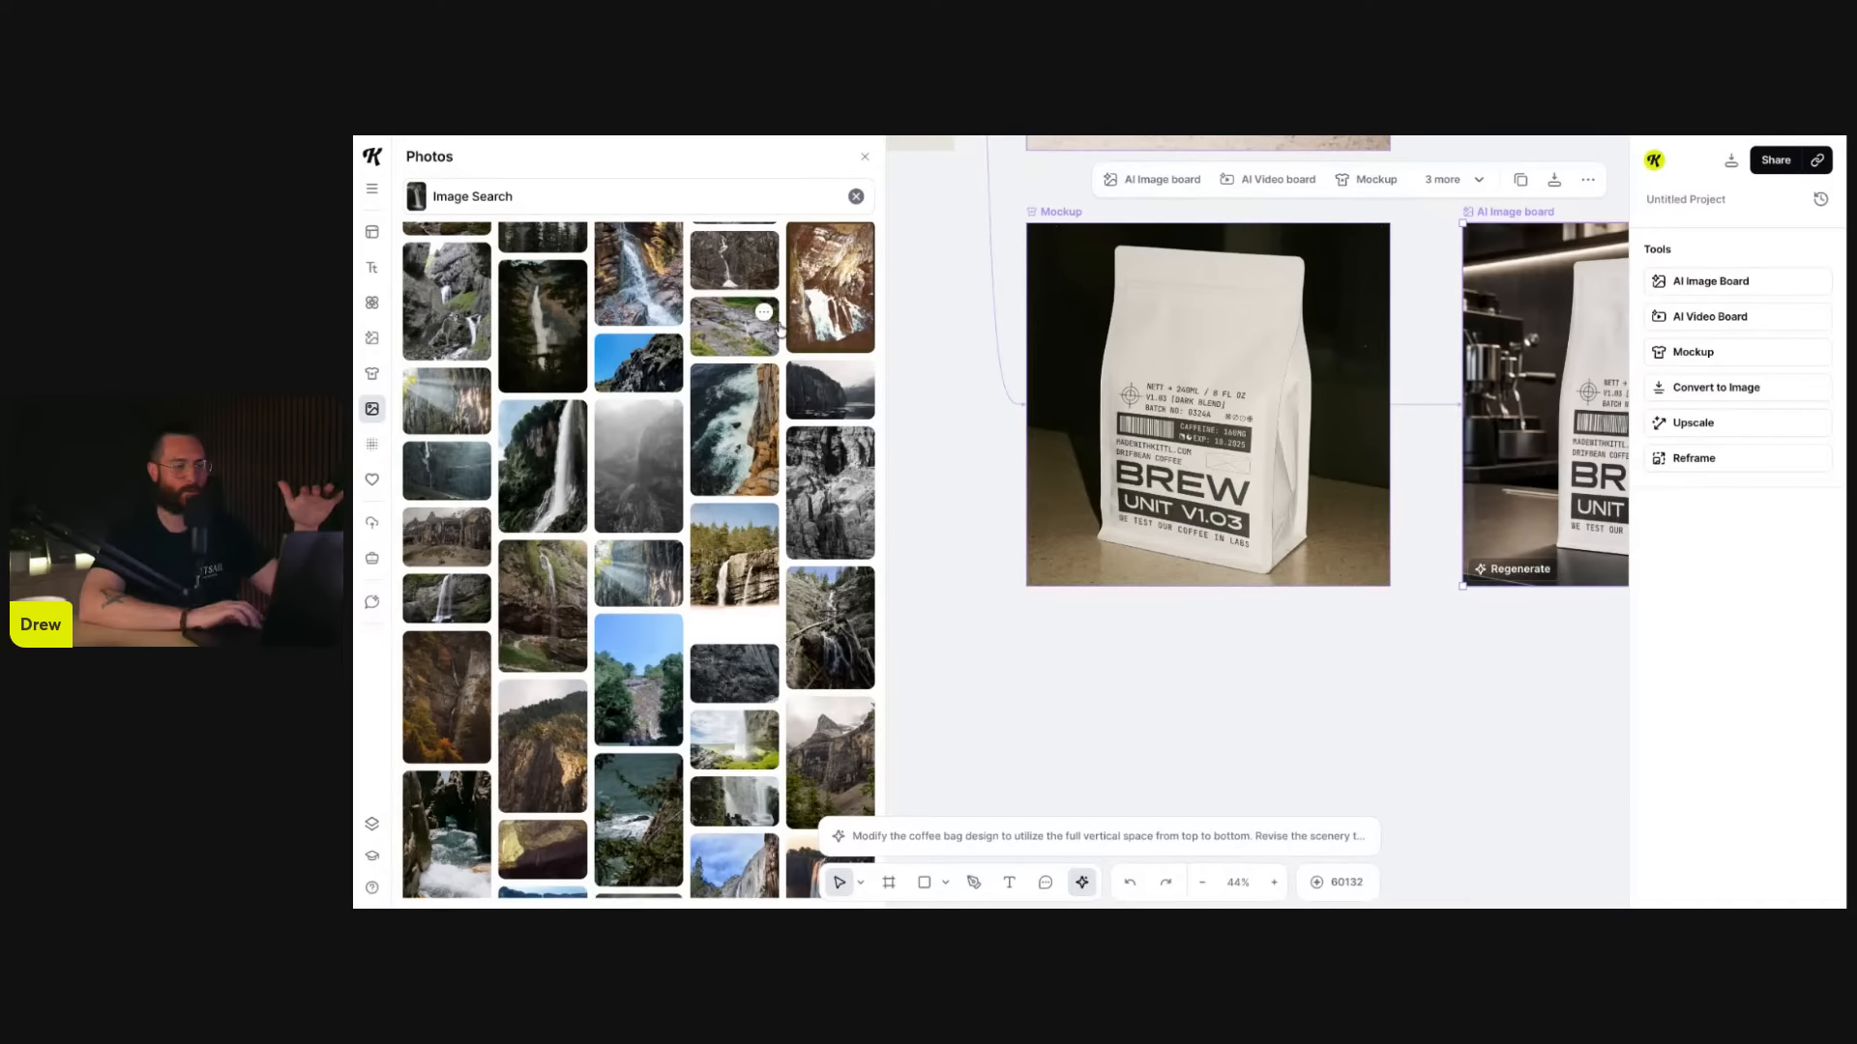
{"action": "left_click", "coordinate": [864, 159]}
- Browse the texture library's categories from Grunge Textures to Folded Paper, and check its backgrounds section
{"action": "left_click", "coordinate": [371, 444]}
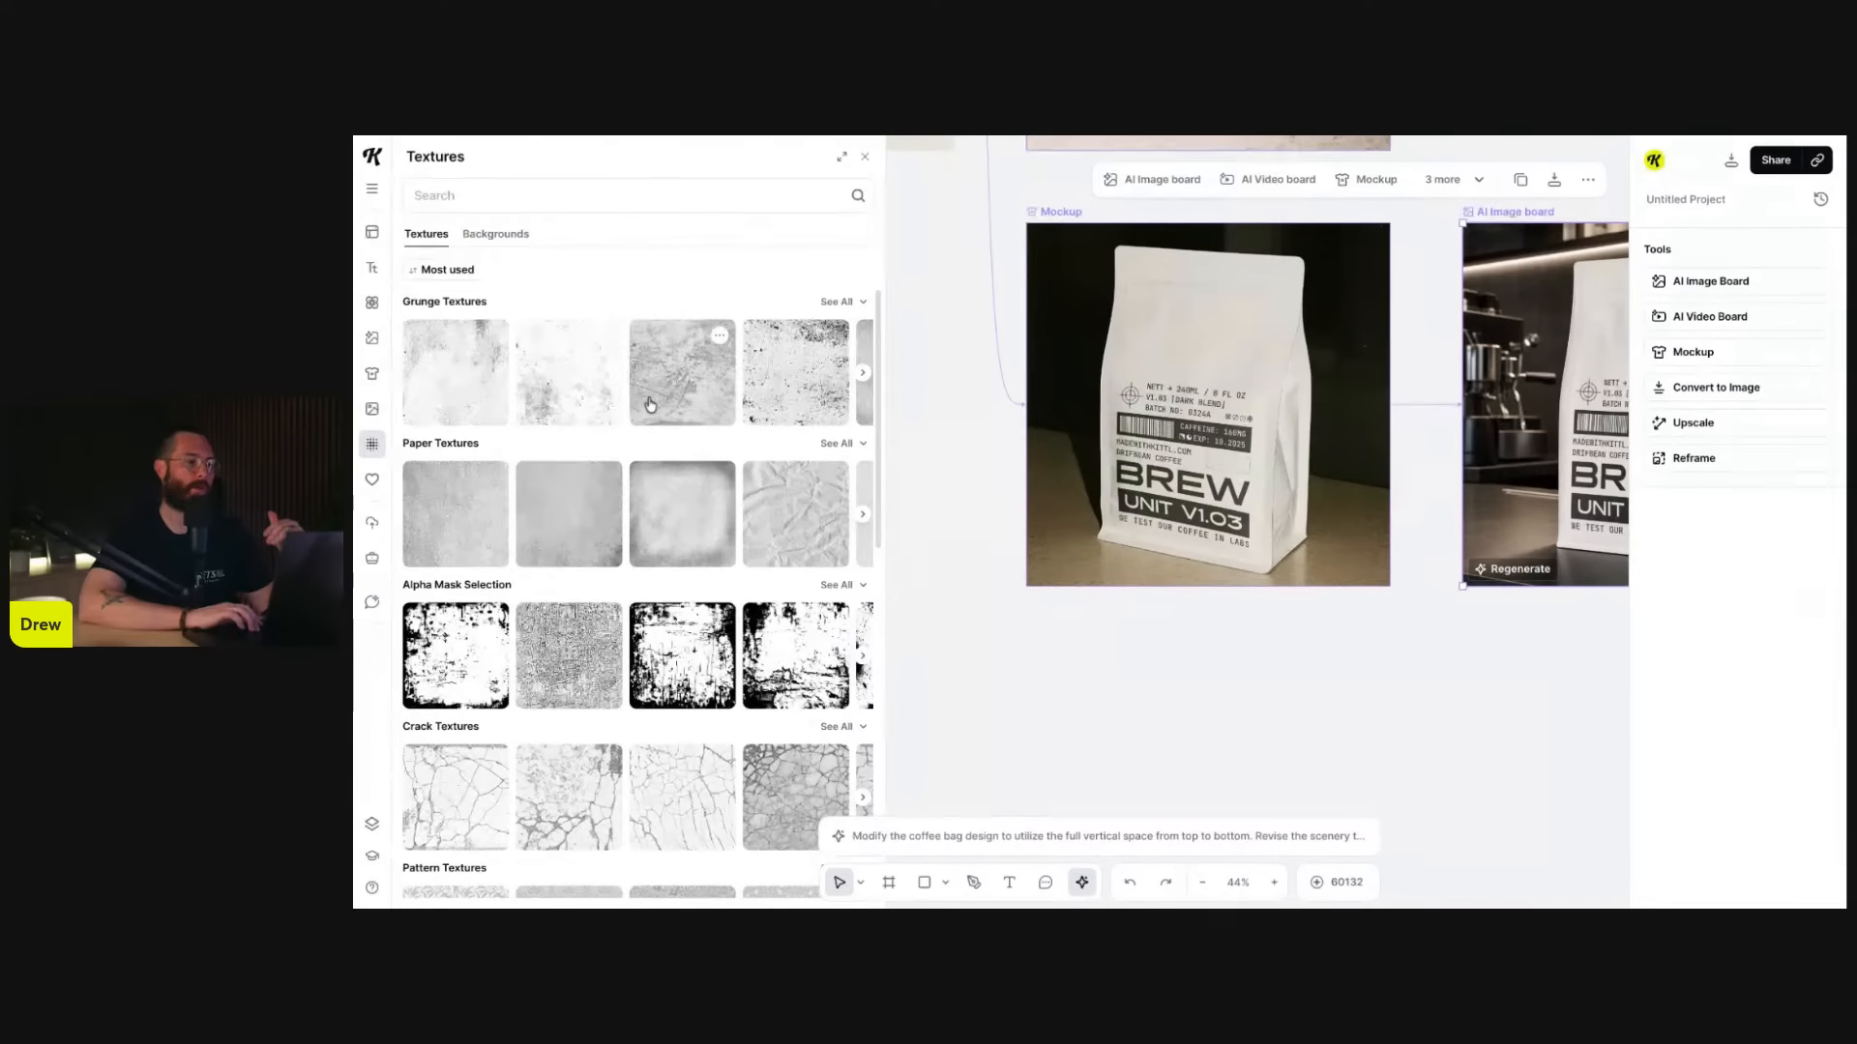
{"action": "scroll", "coordinate": [658, 396], "scroll_direction": "down", "scroll_amount": 3}
{"action": "scroll", "coordinate": [648, 581], "scroll_direction": "down", "scroll_amount": 12}
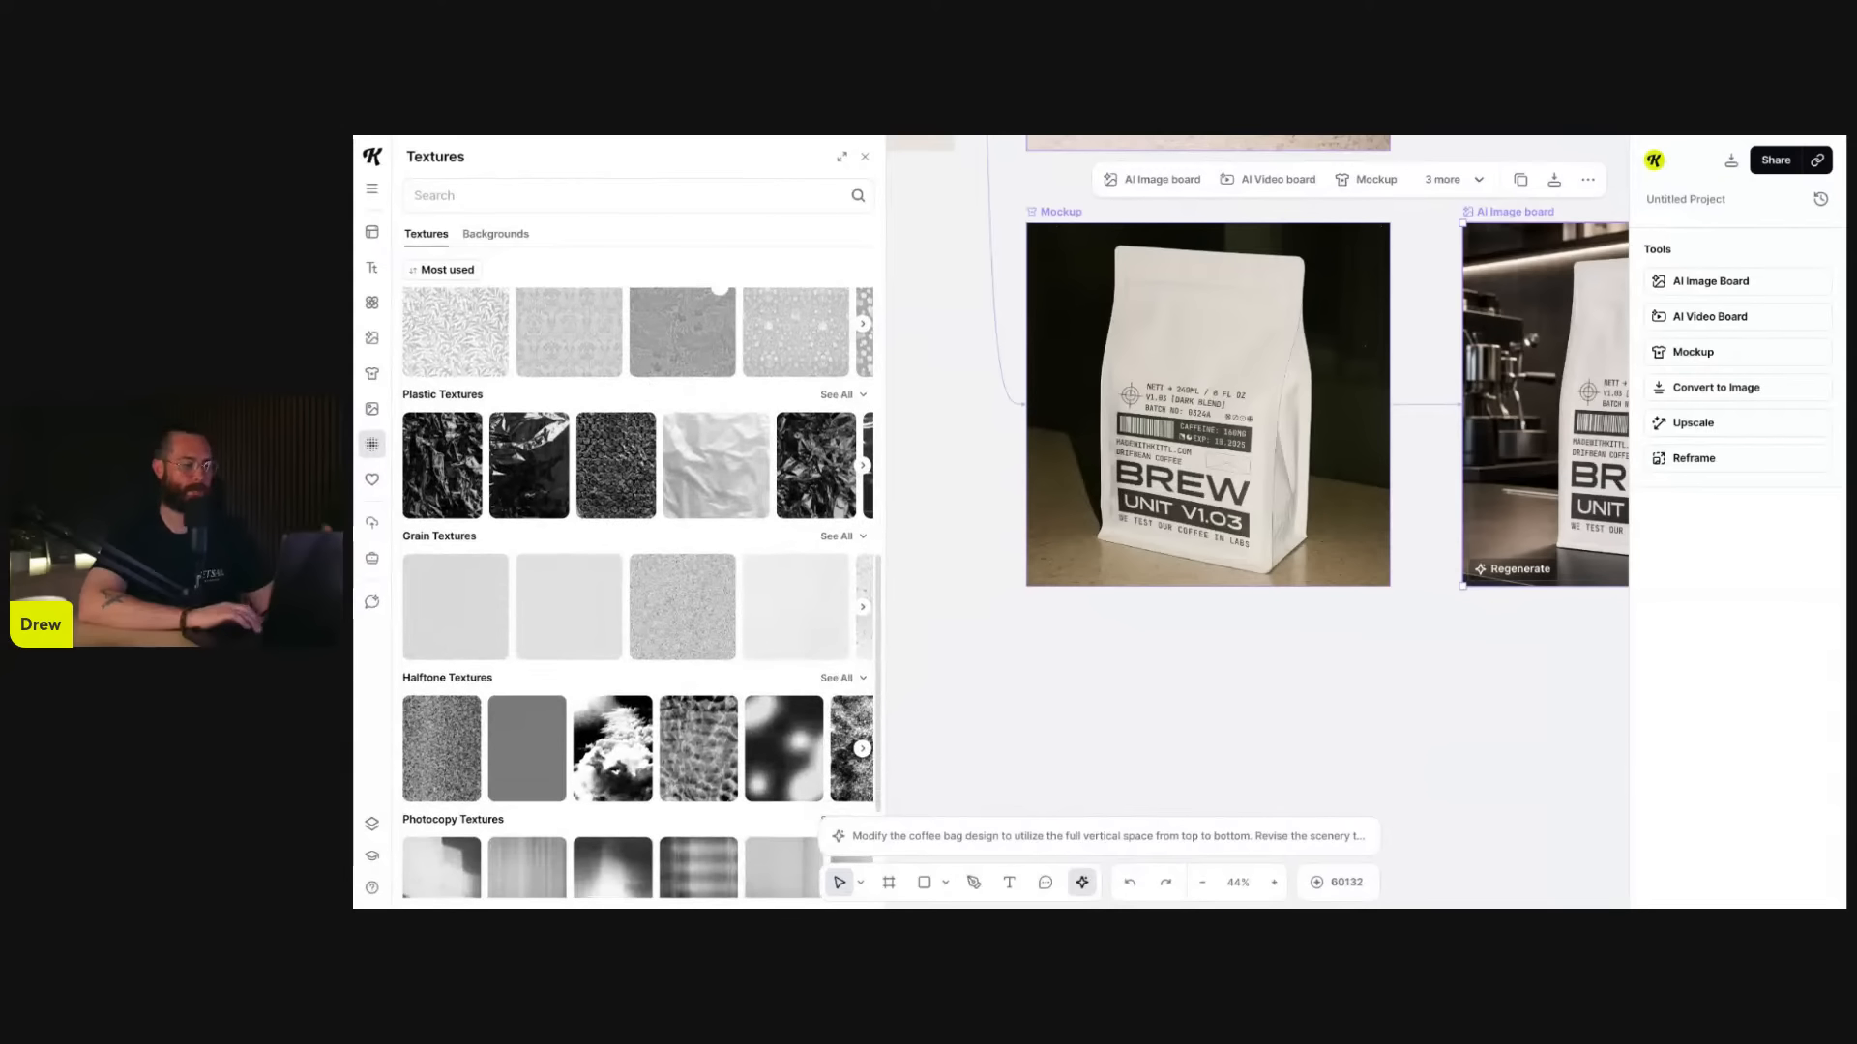
{"action": "scroll", "coordinate": [648, 581], "scroll_direction": "down", "scroll_amount": 10}
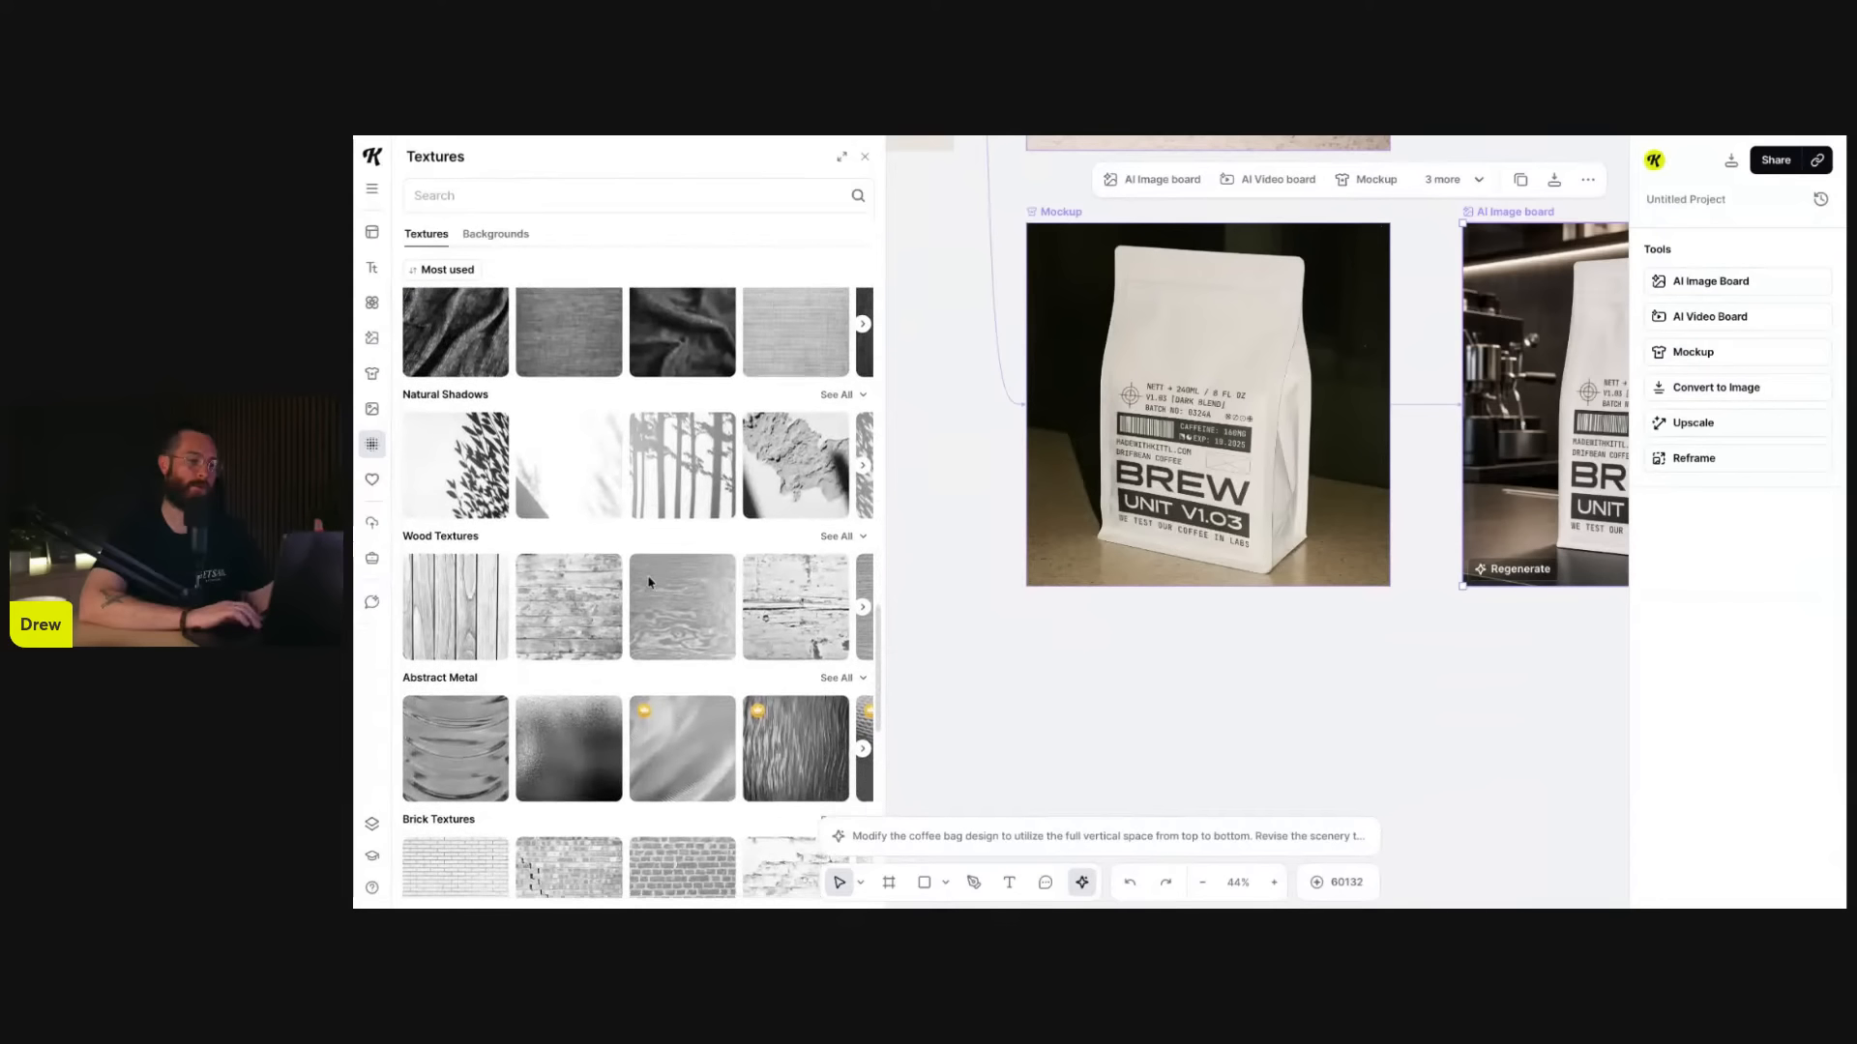
{"action": "scroll", "coordinate": [655, 688], "scroll_direction": "down", "scroll_amount": 3}
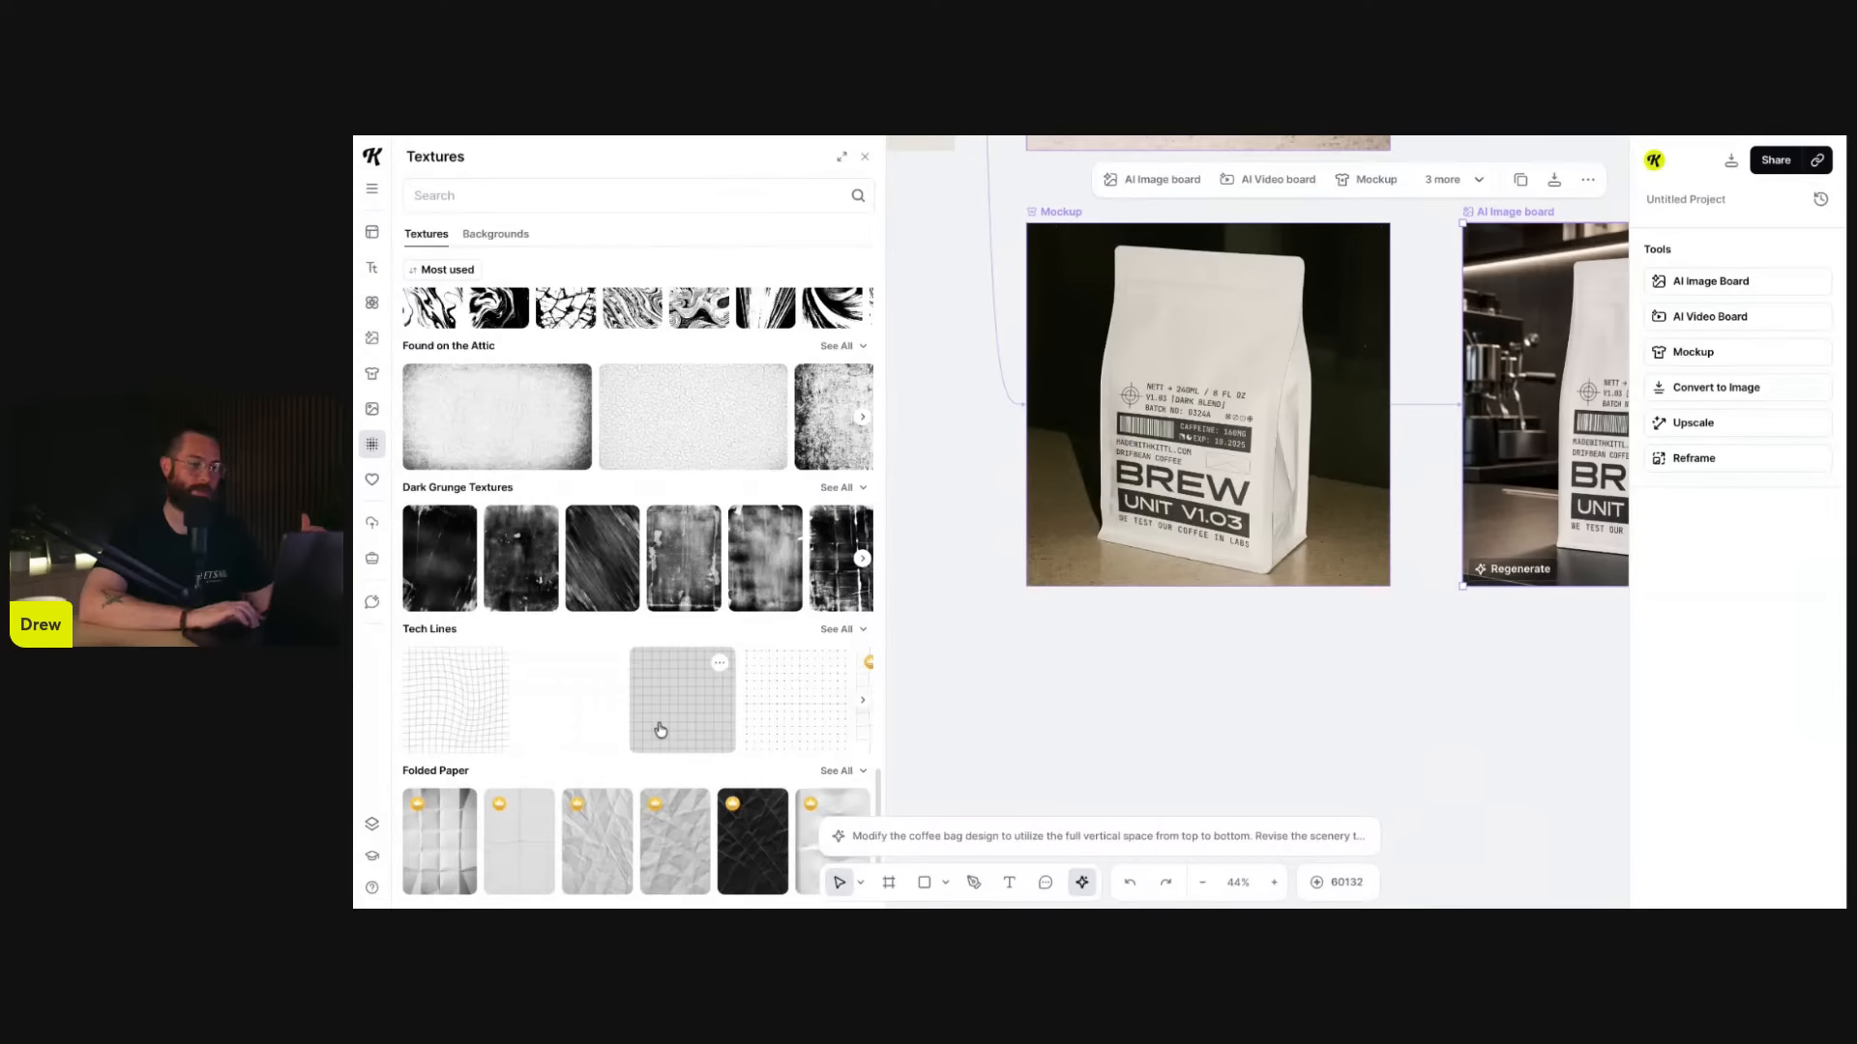
{"action": "scroll", "coordinate": [660, 732], "scroll_direction": "up", "scroll_amount": 15}
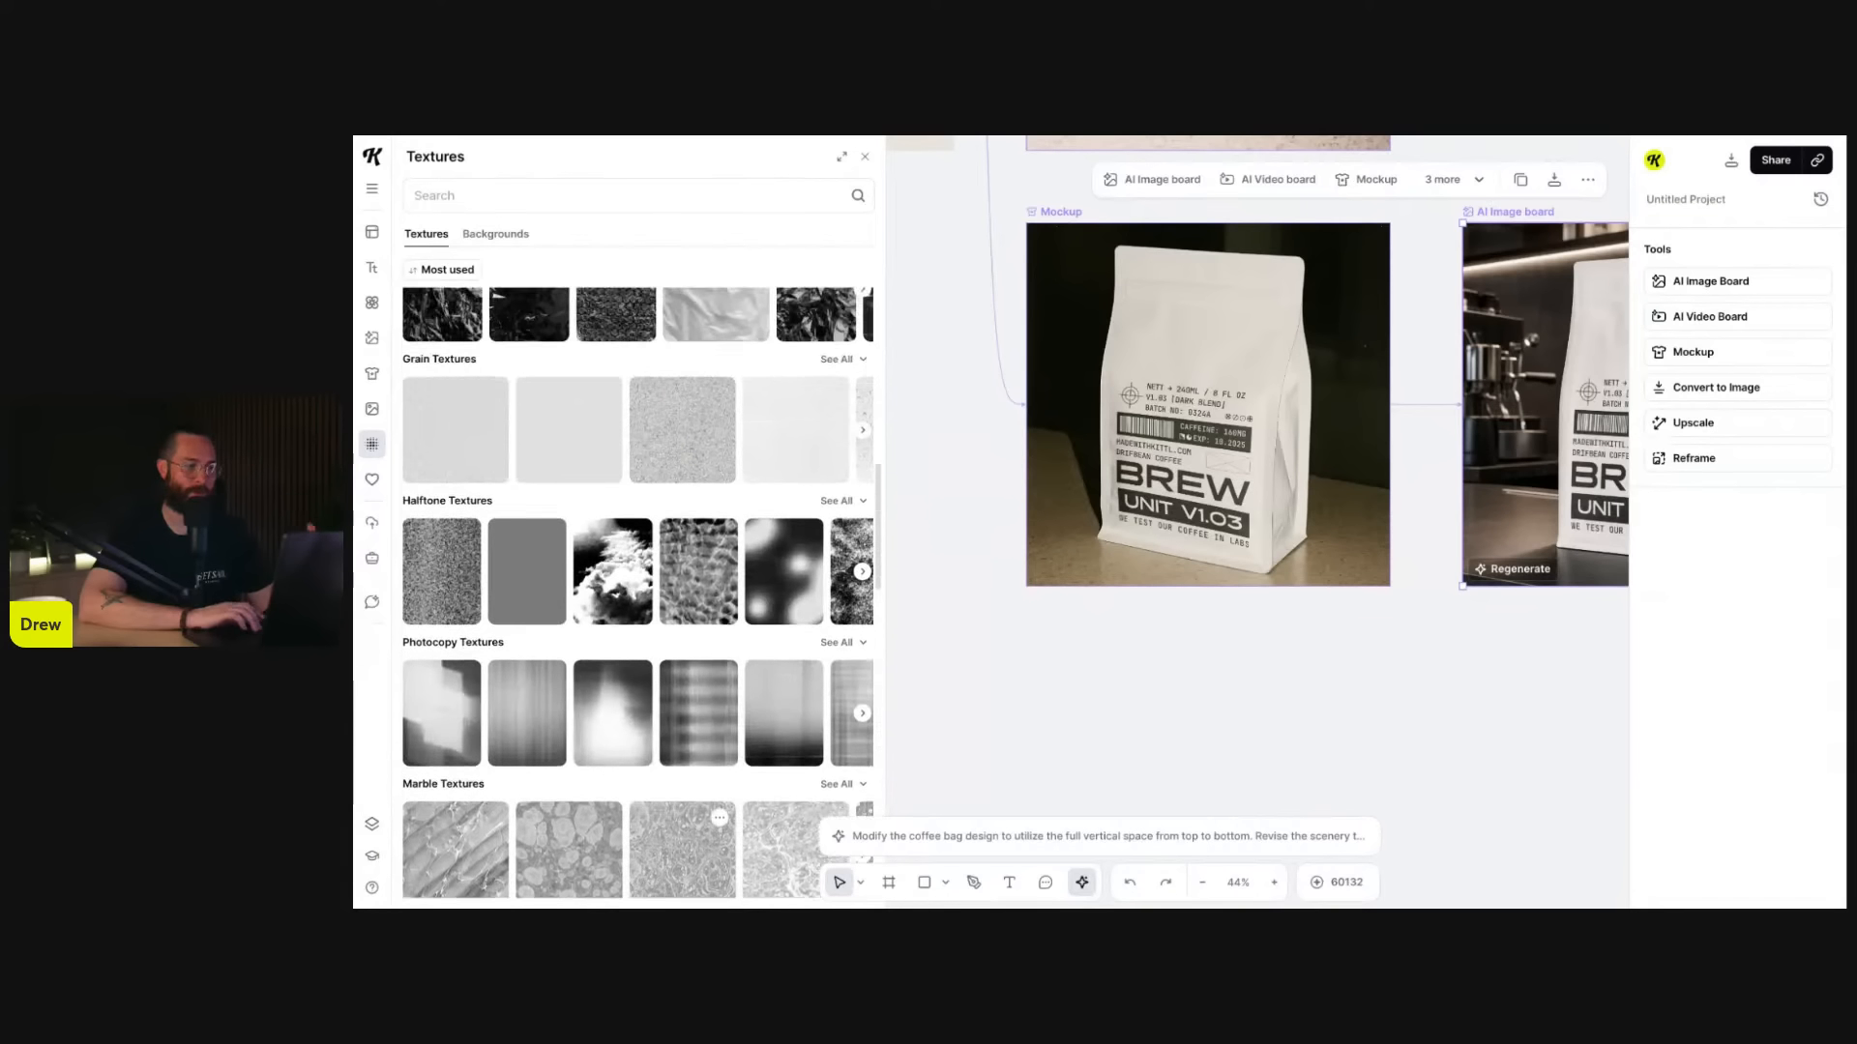
{"action": "scroll", "coordinate": [690, 867], "scroll_direction": "up", "scroll_amount": 3}
{"action": "left_click", "coordinate": [493, 237]}
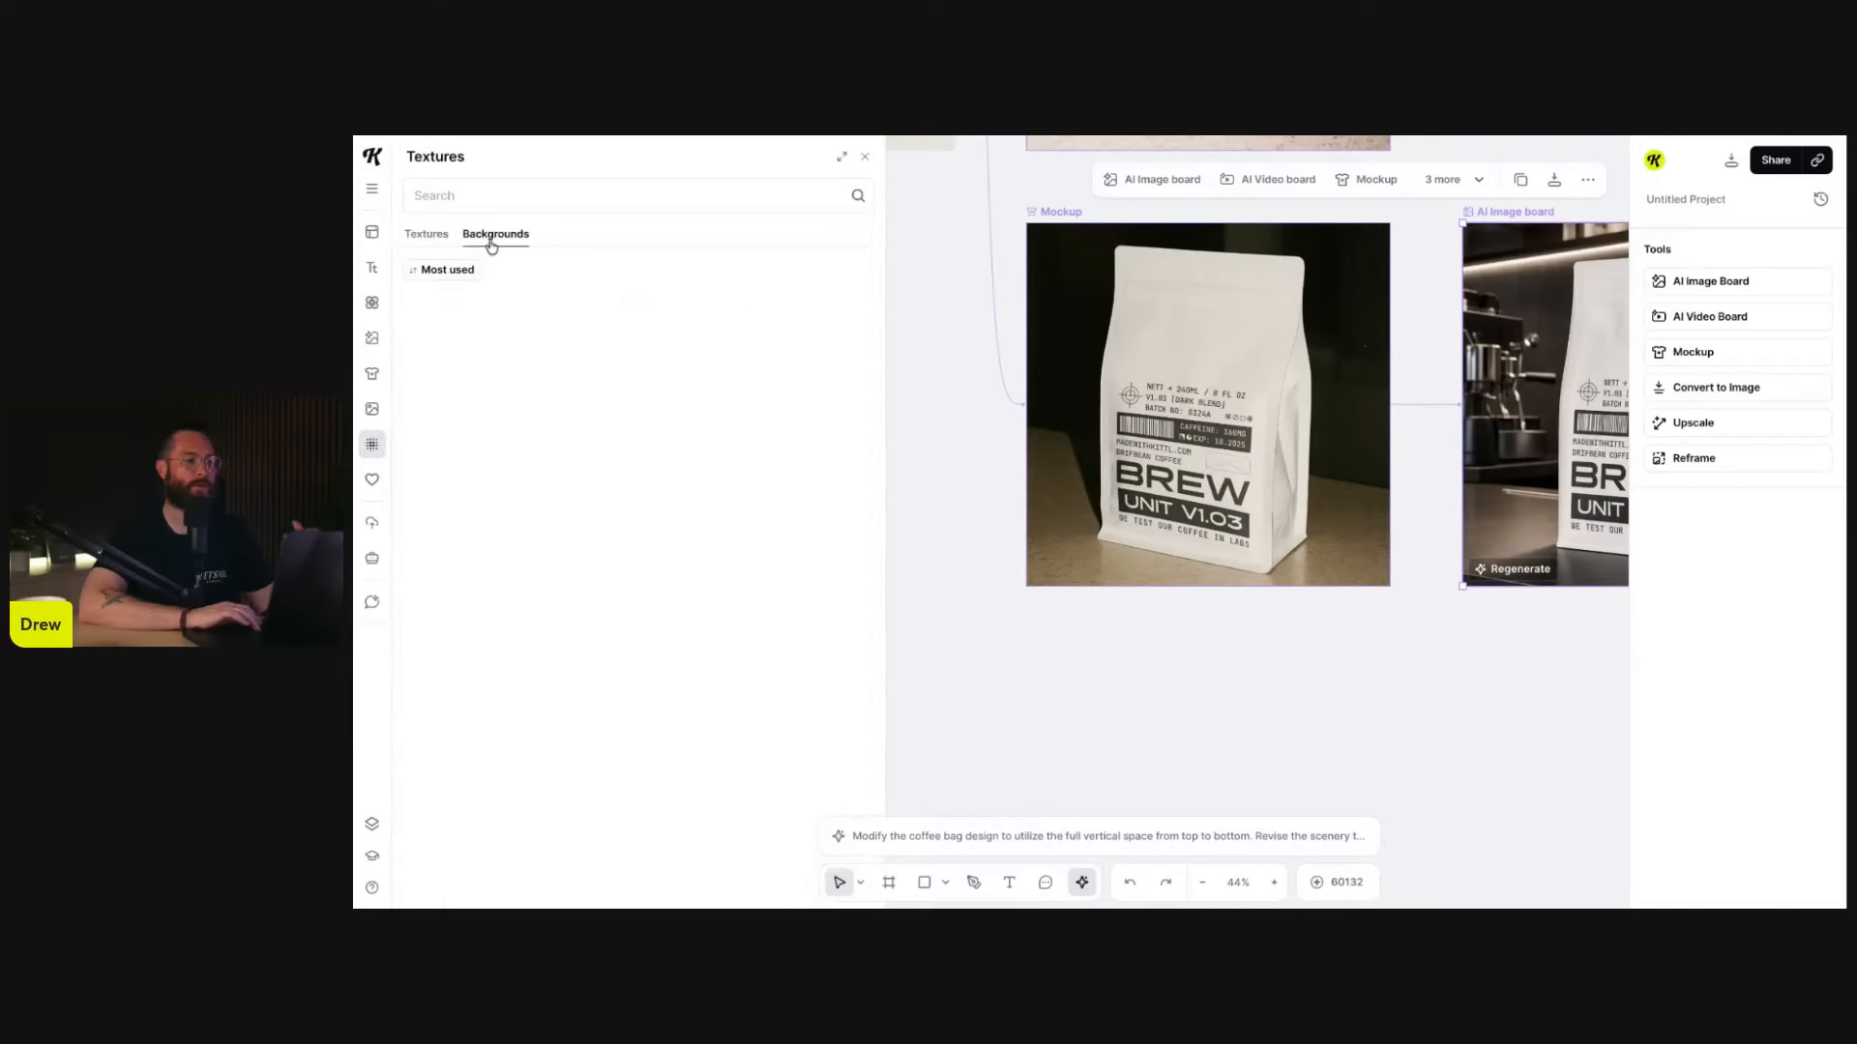
{"action": "left_click", "coordinate": [426, 234]}
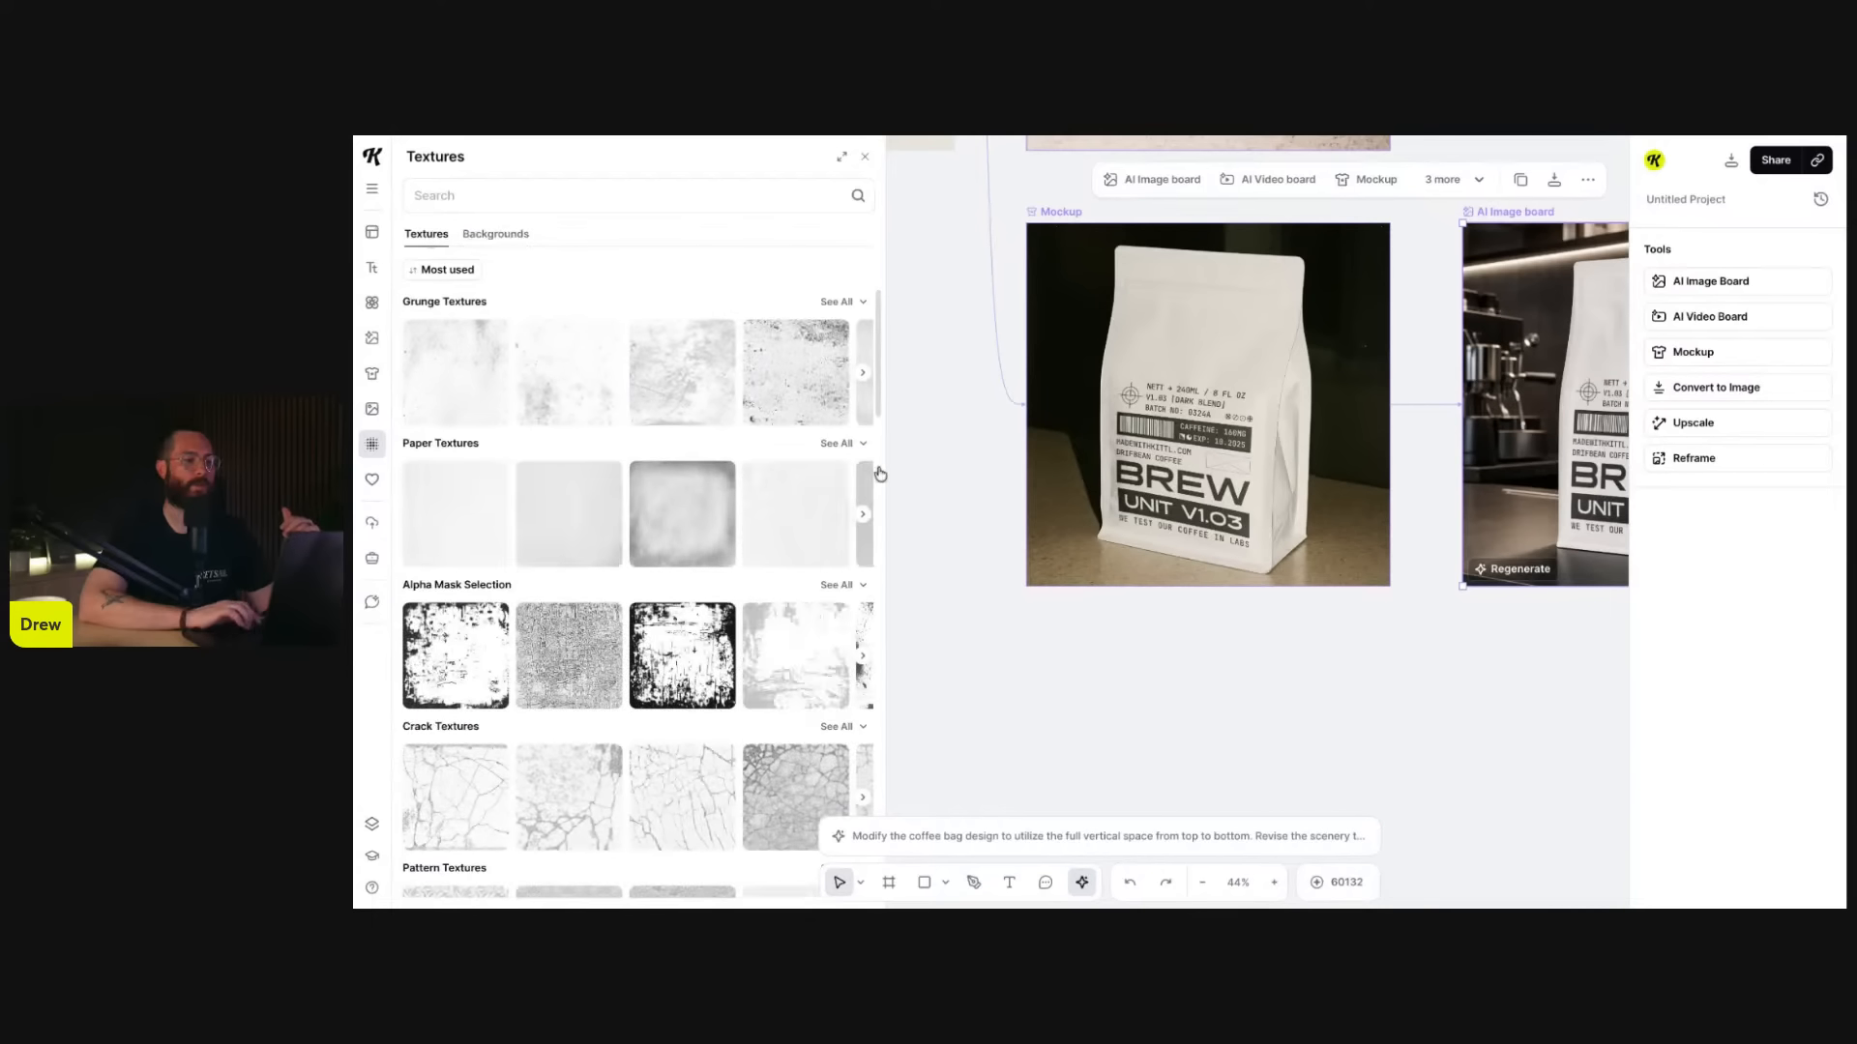
{"action": "scroll", "coordinate": [1117, 500], "scroll_direction": "down", "scroll_amount": 3}
{"action": "scroll", "coordinate": [1112, 498], "scroll_direction": "up", "scroll_amount": 3}
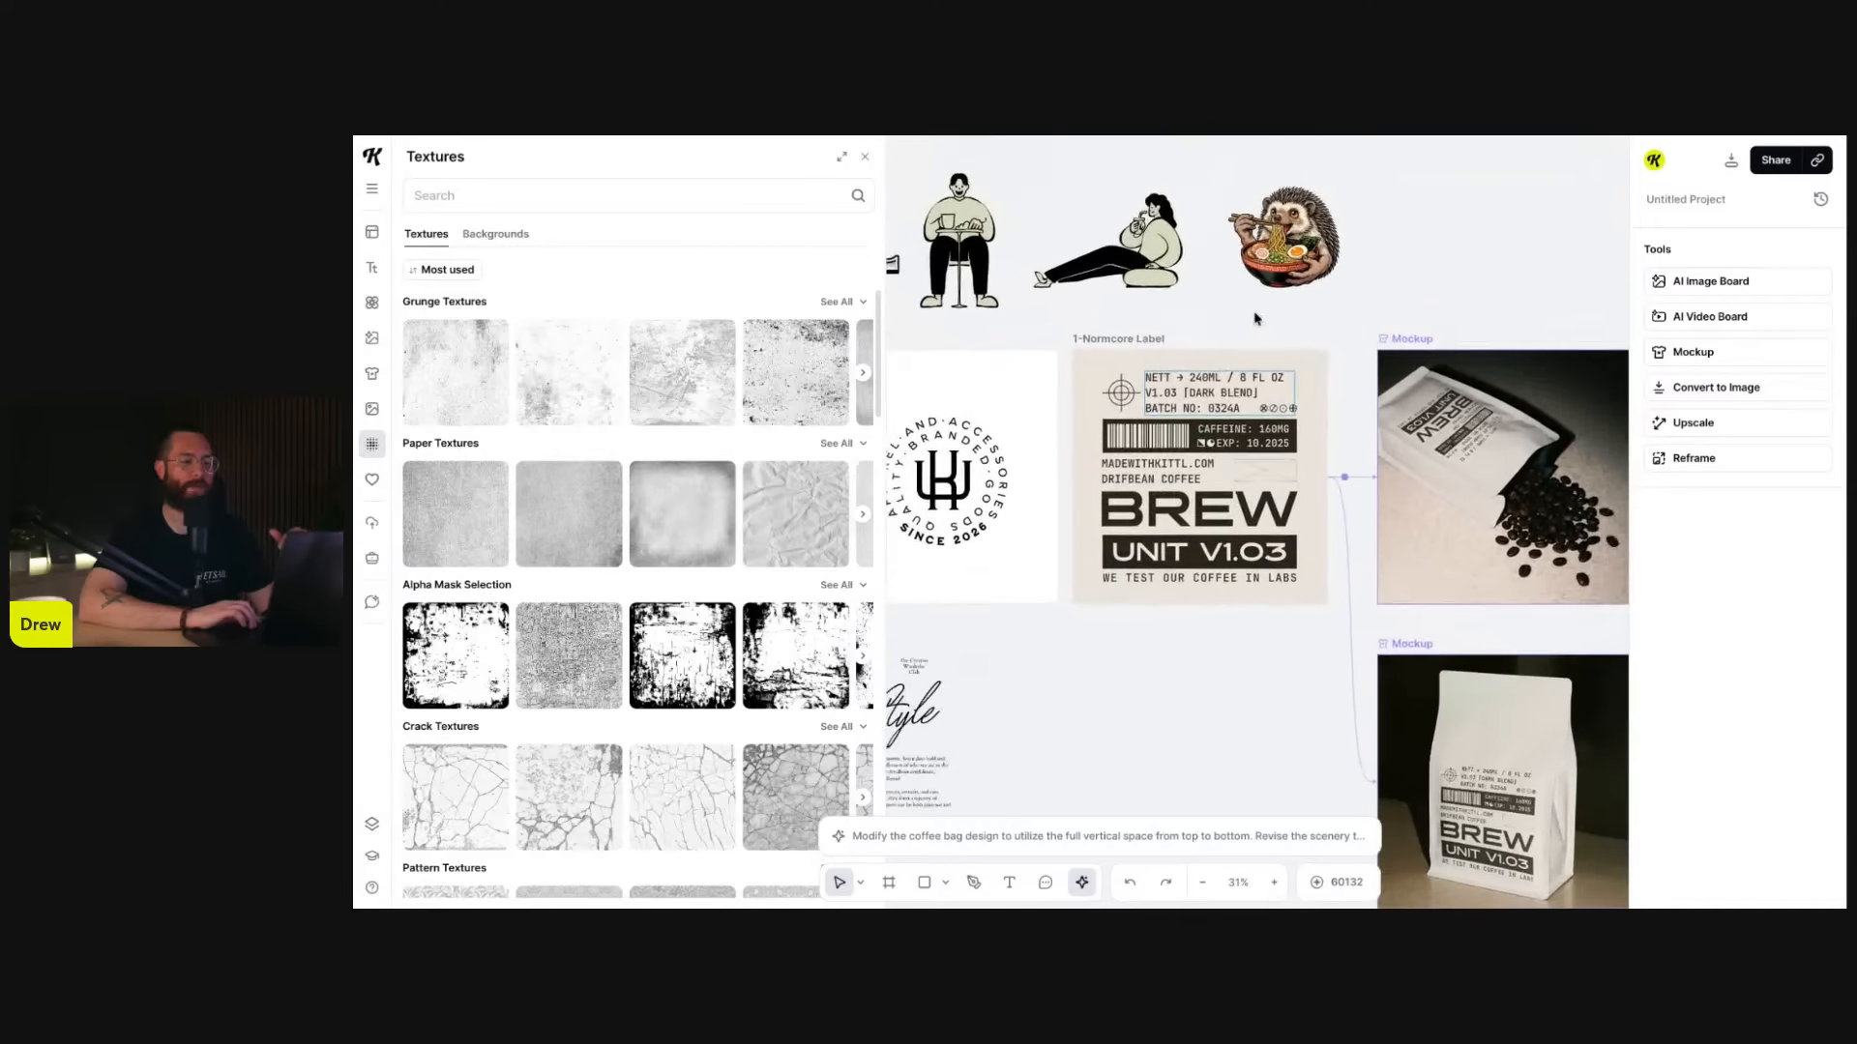
- Apply the wrinkled texture from Paper Textures to the Normcore label artboard and inspect it up close
{"action": "scroll", "coordinate": [1254, 318], "scroll_direction": "up", "scroll_amount": 5}
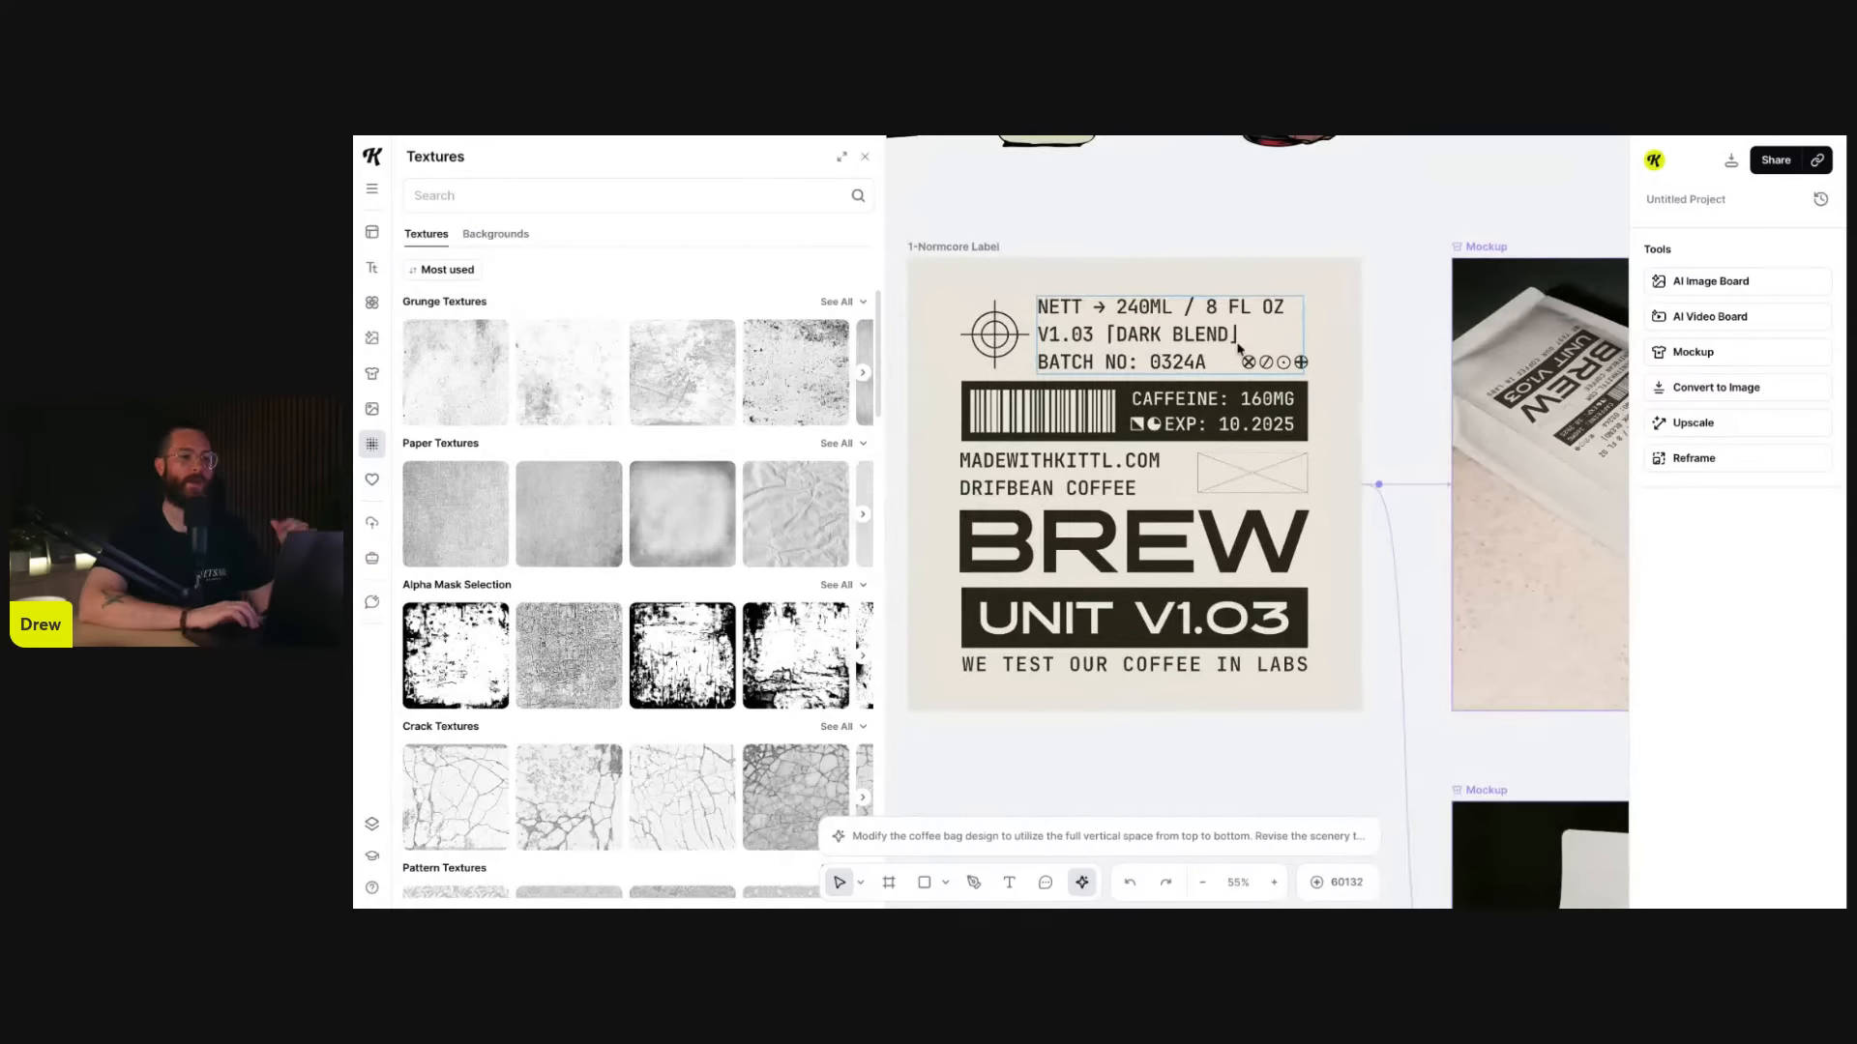
{"action": "left_click", "coordinate": [977, 246]}
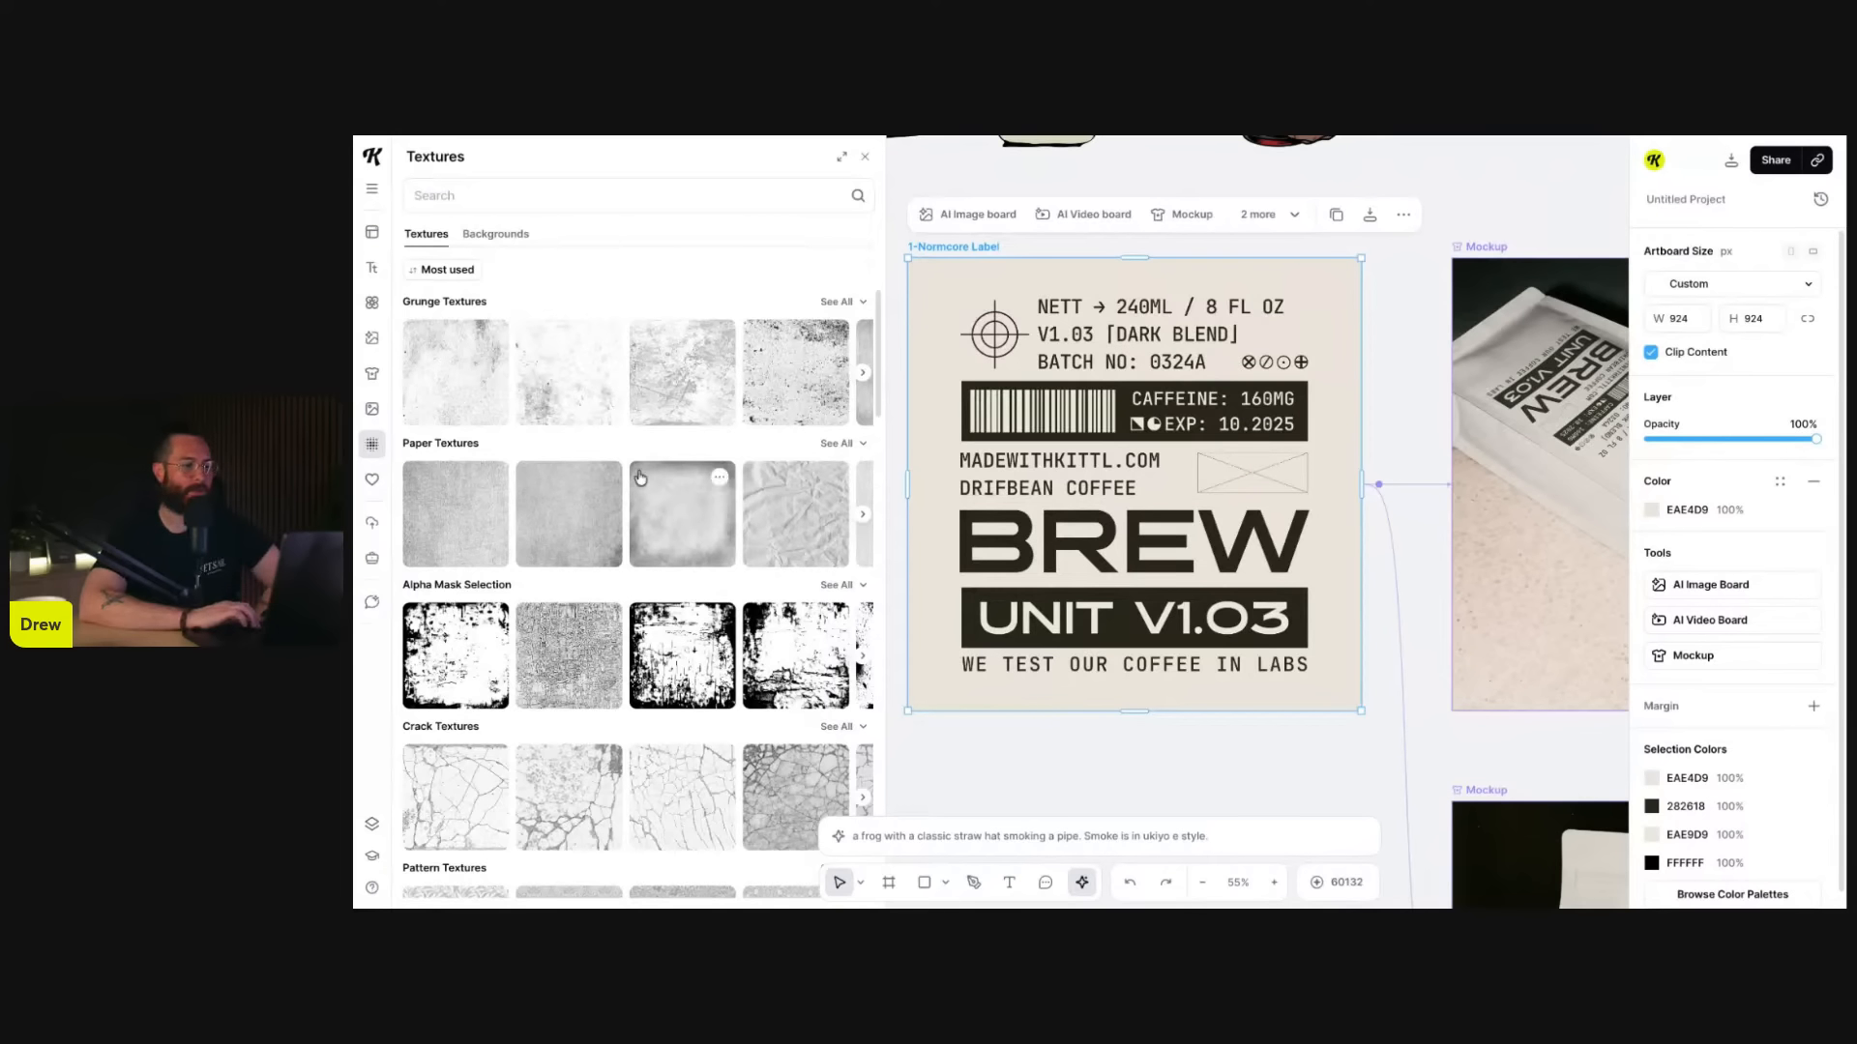
{"action": "left_click", "coordinate": [792, 529]}
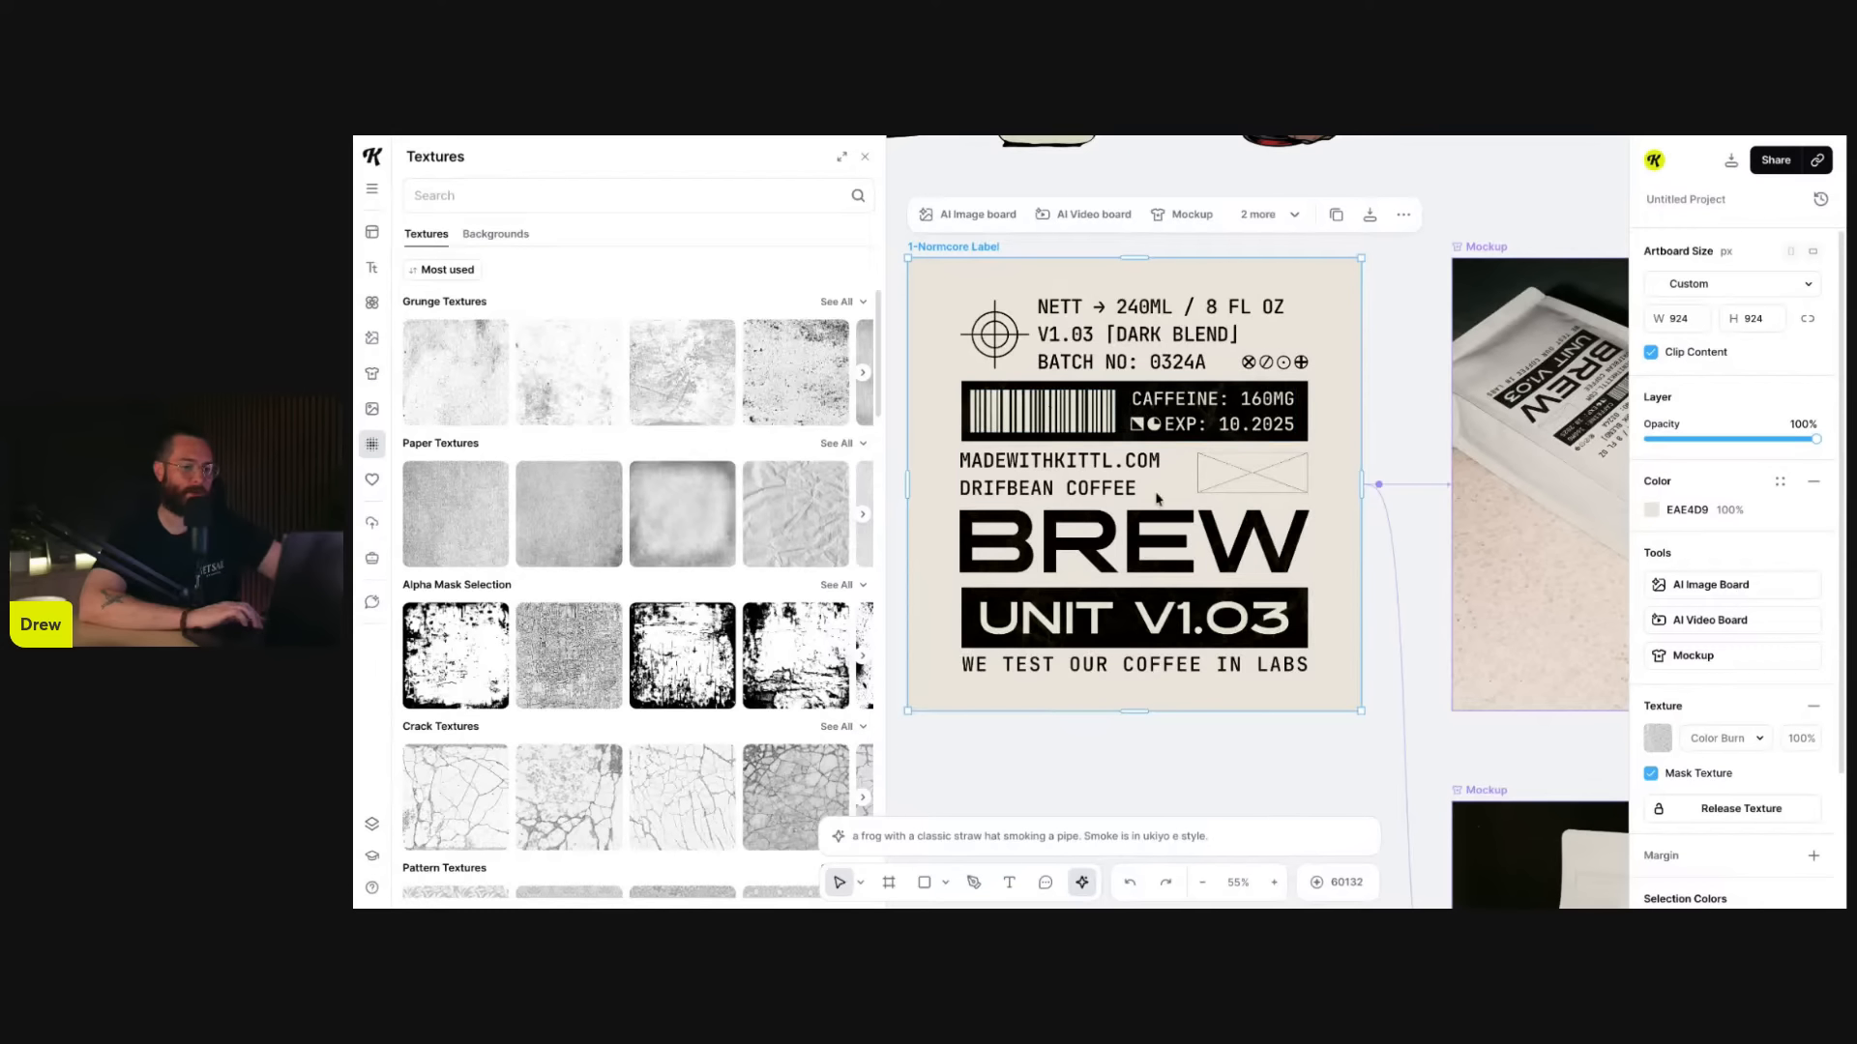
{"action": "scroll", "coordinate": [1141, 414], "scroll_direction": "up", "scroll_amount": 5}
{"action": "scroll", "coordinate": [1076, 407], "scroll_direction": "down", "scroll_amount": 5}
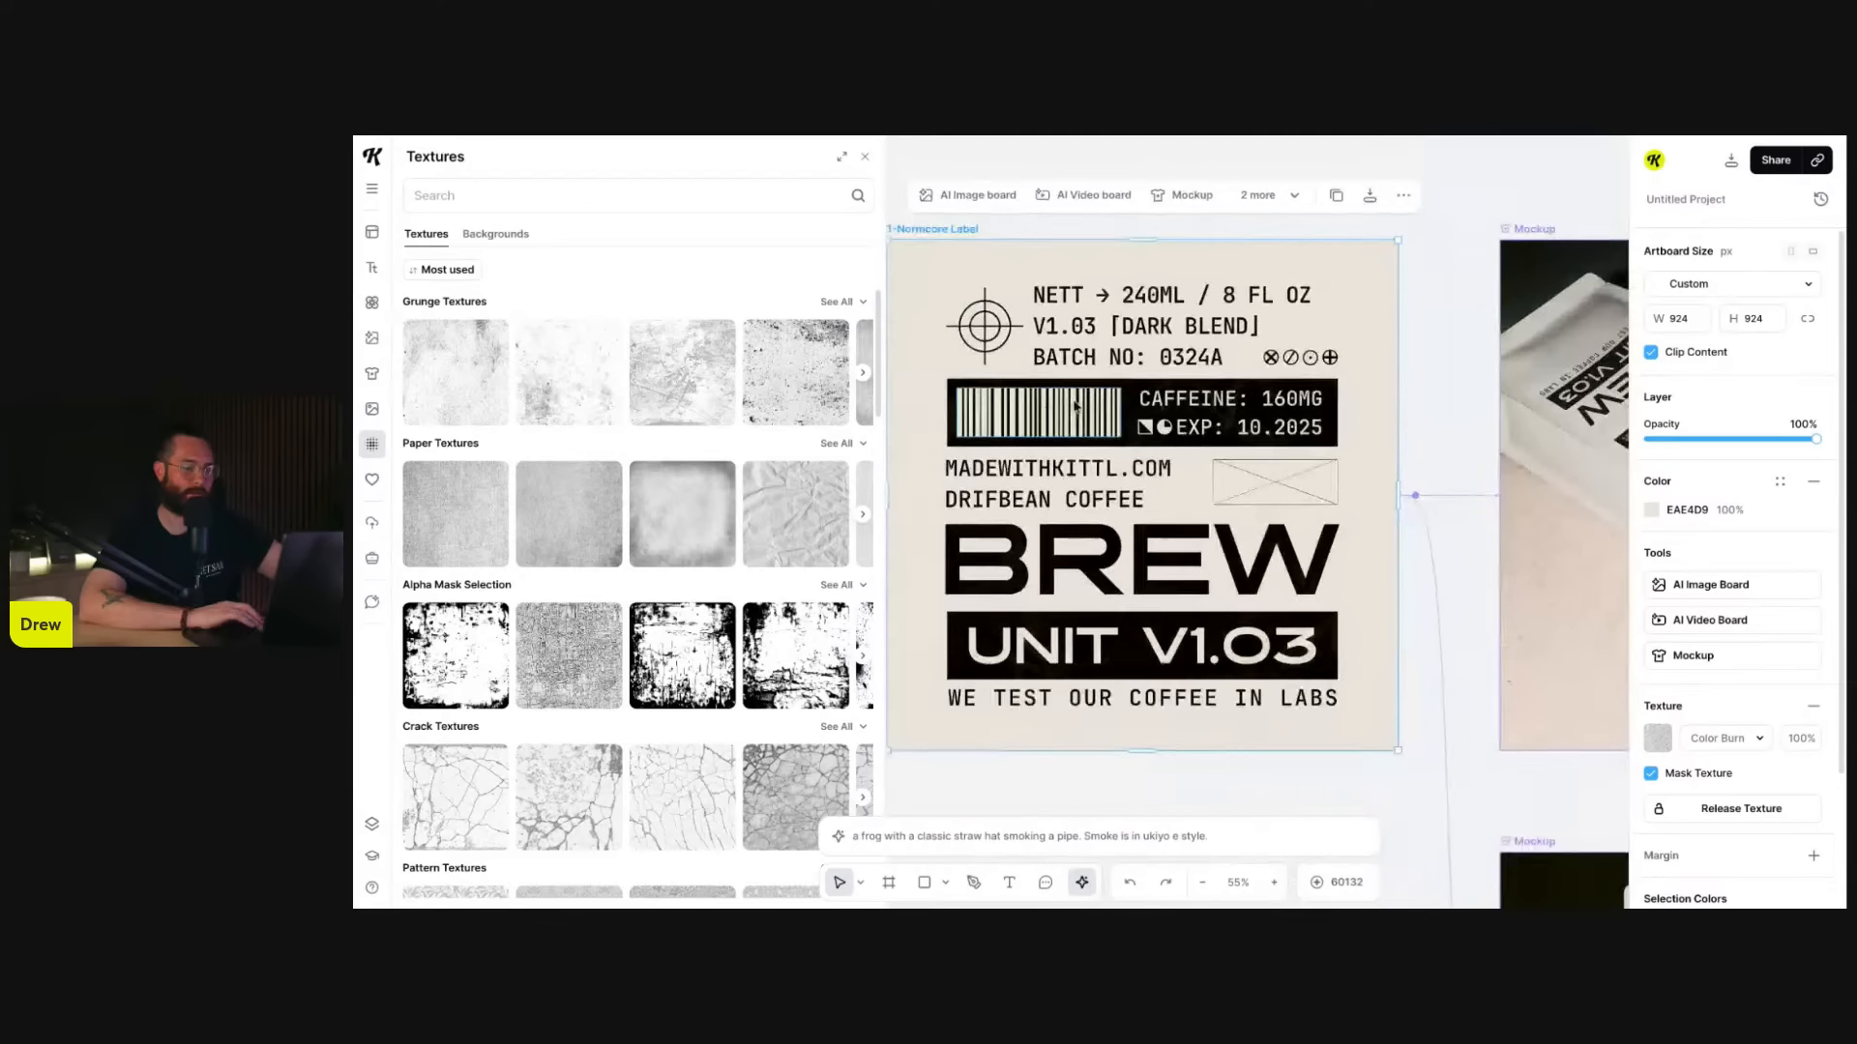
{"action": "scroll", "coordinate": [1076, 407], "scroll_direction": "left", "scroll_amount": 1}
{"action": "scroll", "coordinate": [1170, 382], "scroll_direction": "right", "scroll_amount": 1}
{"action": "scroll", "coordinate": [1171, 382], "scroll_direction": "right", "scroll_amount": 1}
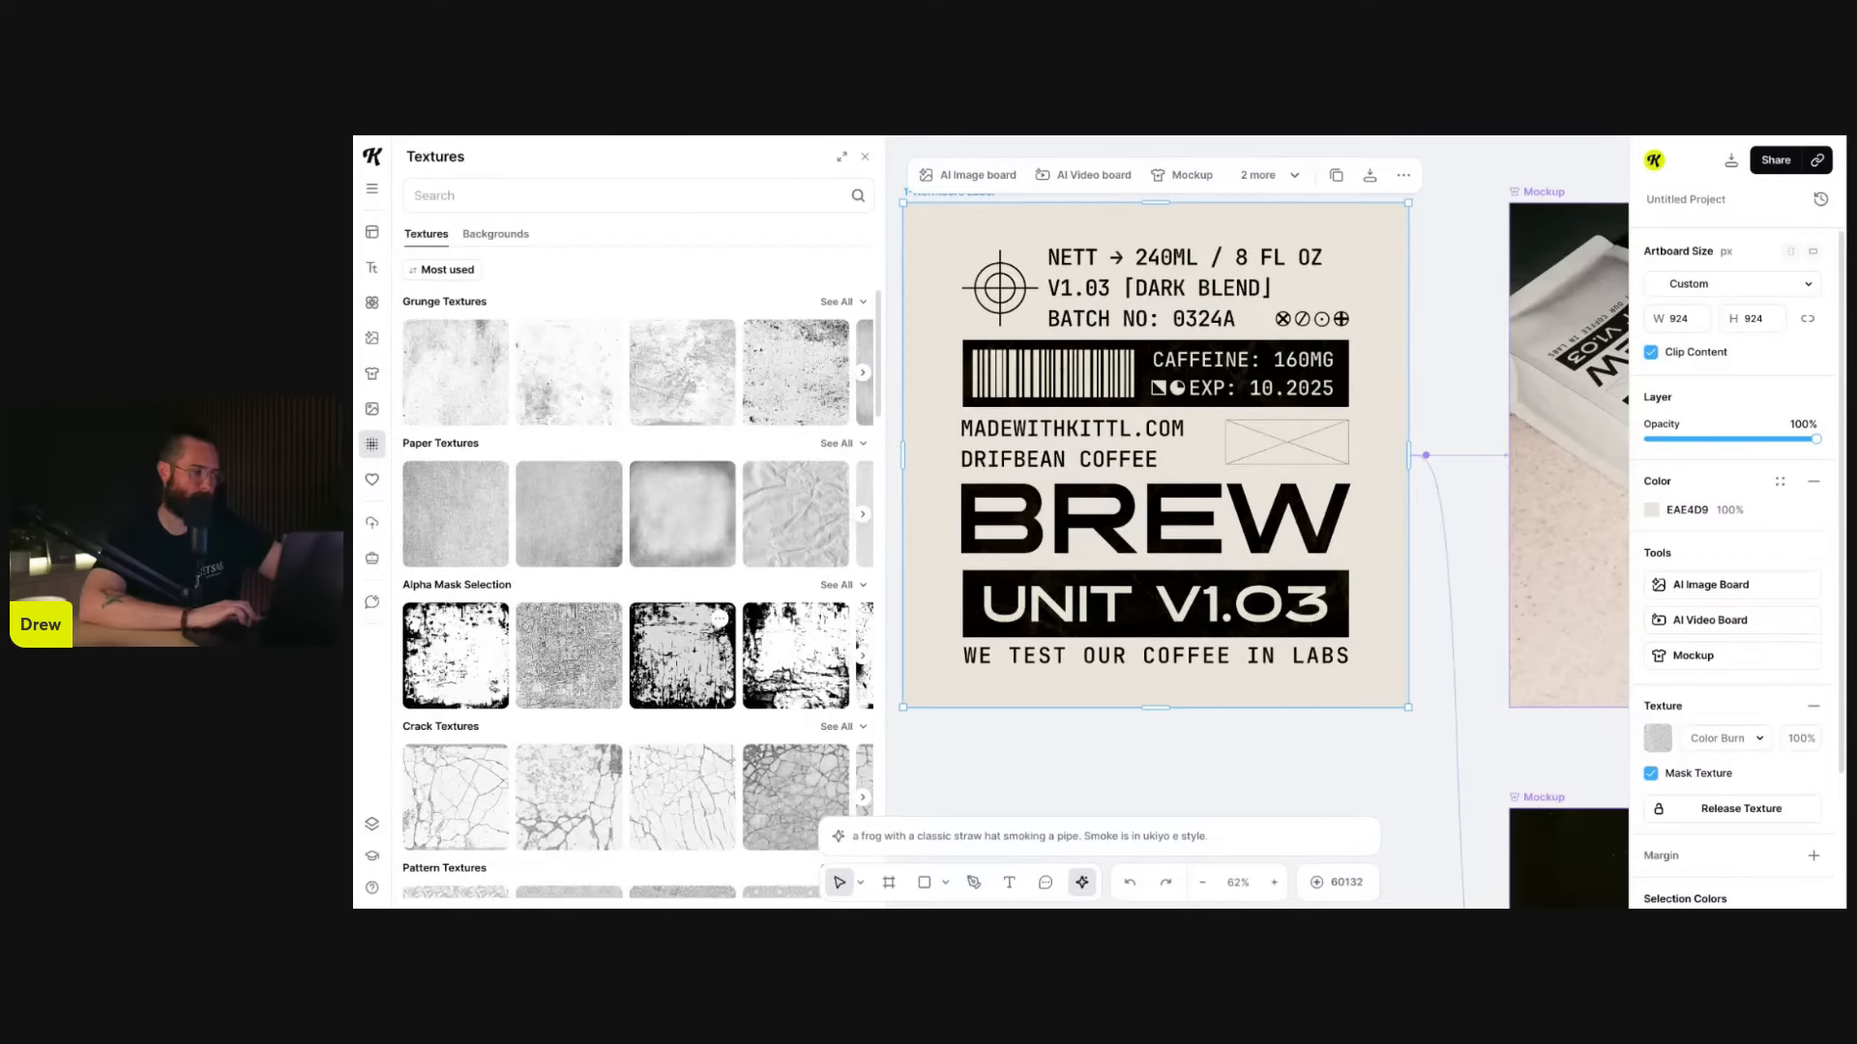
- Replace the label's texture with the fine speckled one from Alpha Mask Selection, inspect it, and nudge the artboard slightly
{"action": "scroll", "coordinate": [733, 665], "scroll_direction": "right", "scroll_amount": 1}
{"action": "scroll", "coordinate": [733, 665], "scroll_direction": "right", "scroll_amount": 8}
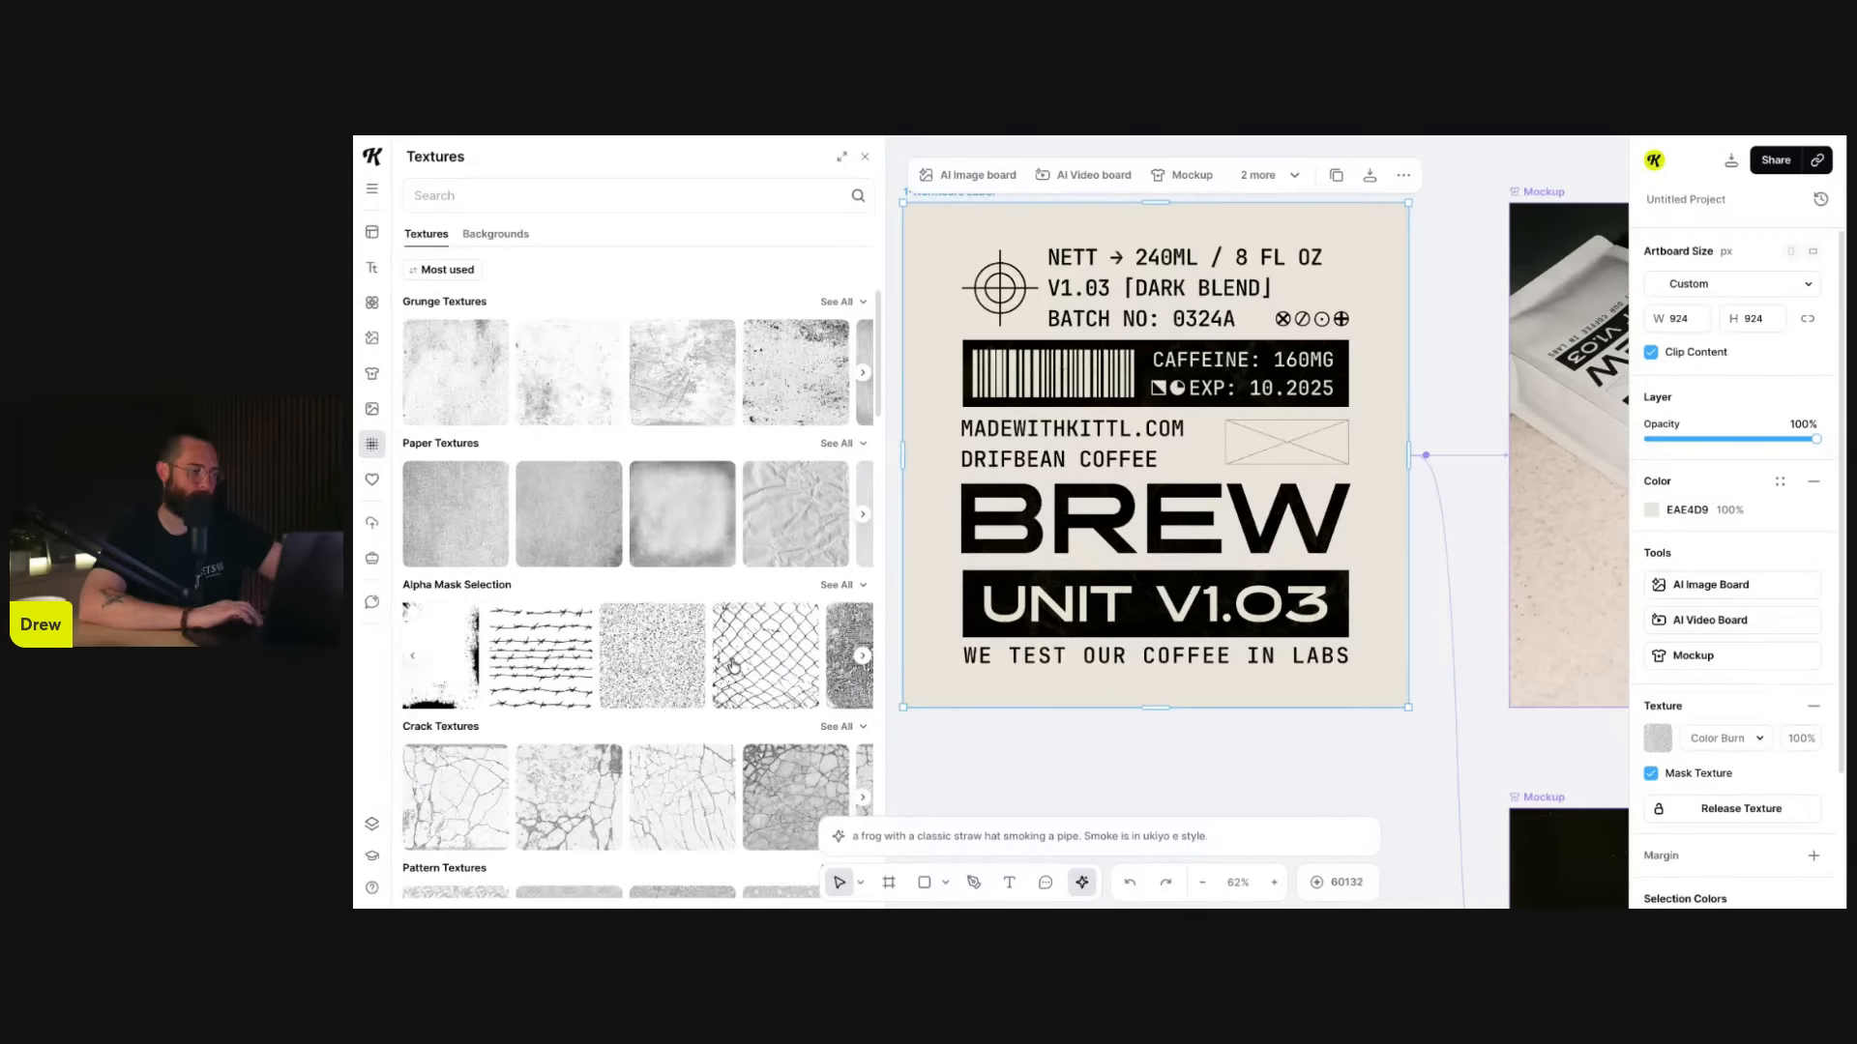
{"action": "scroll", "coordinate": [572, 656], "scroll_direction": "right", "scroll_amount": 5}
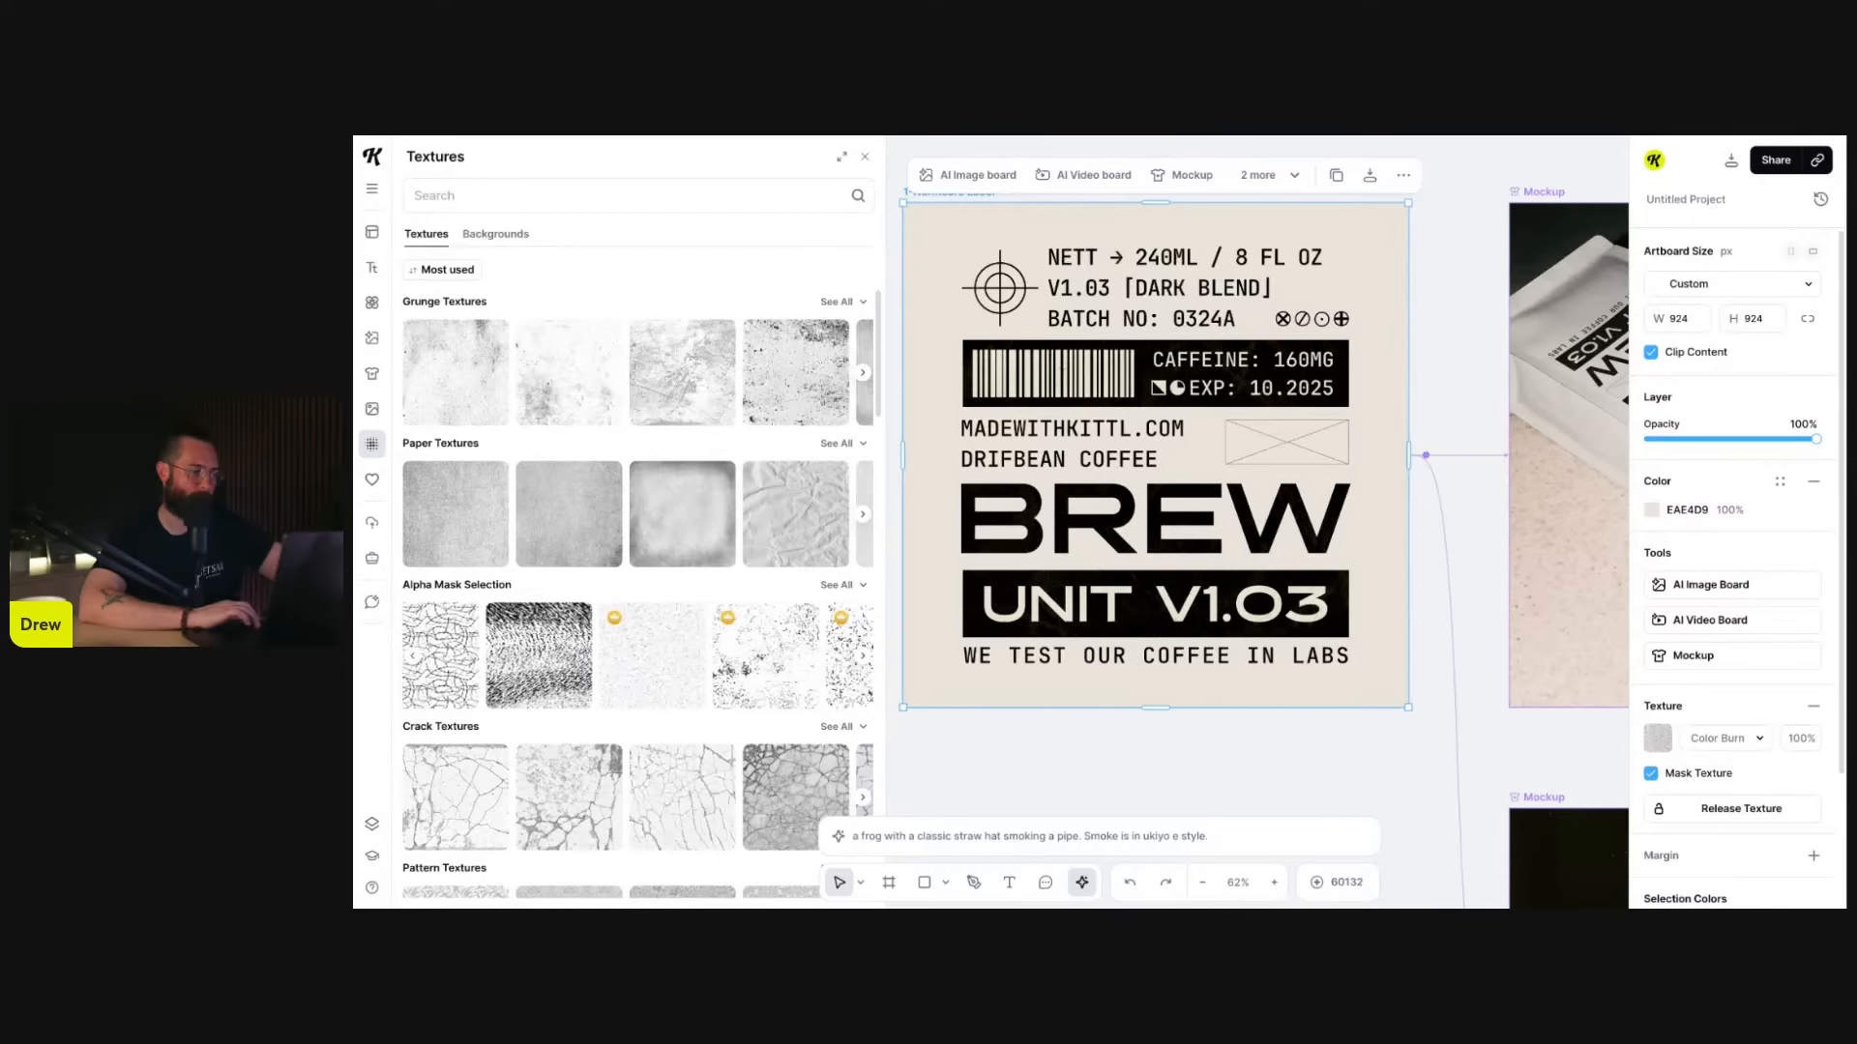
{"action": "left_click", "coordinate": [572, 655]}
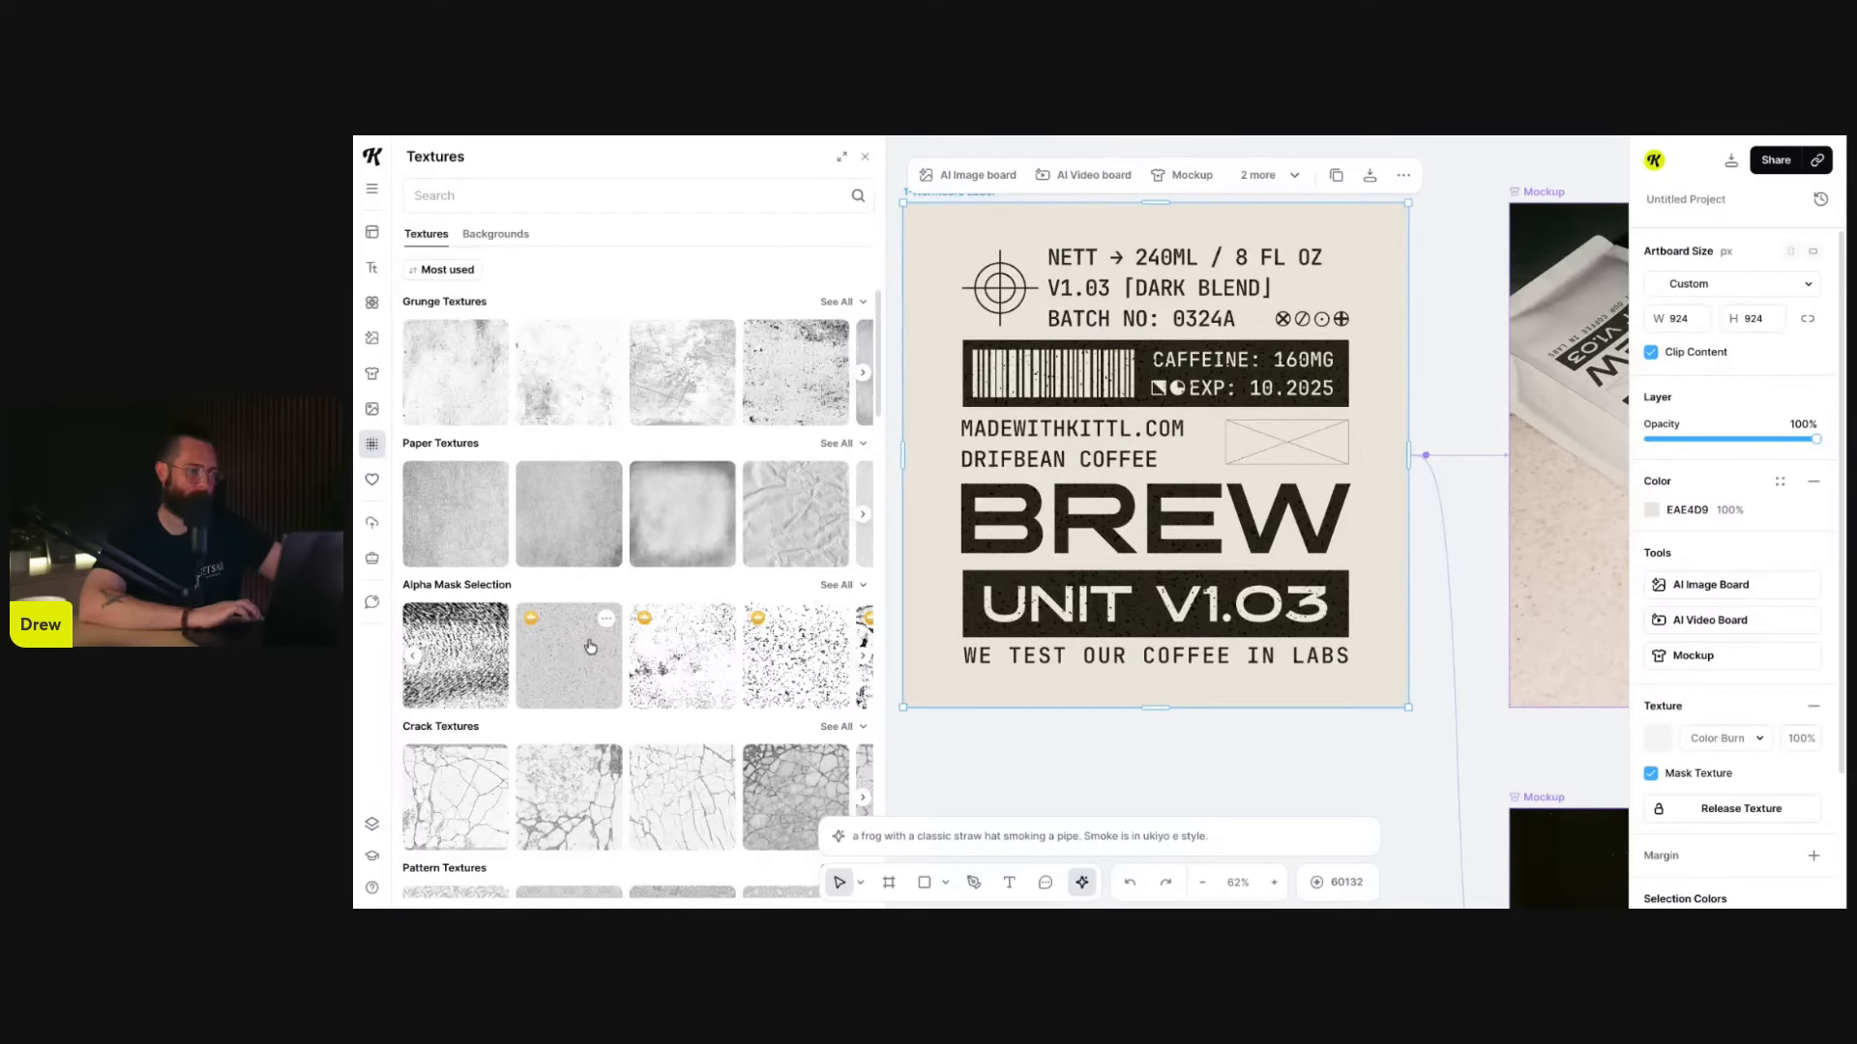
{"action": "scroll", "coordinate": [1107, 373], "scroll_direction": "up", "scroll_amount": 2}
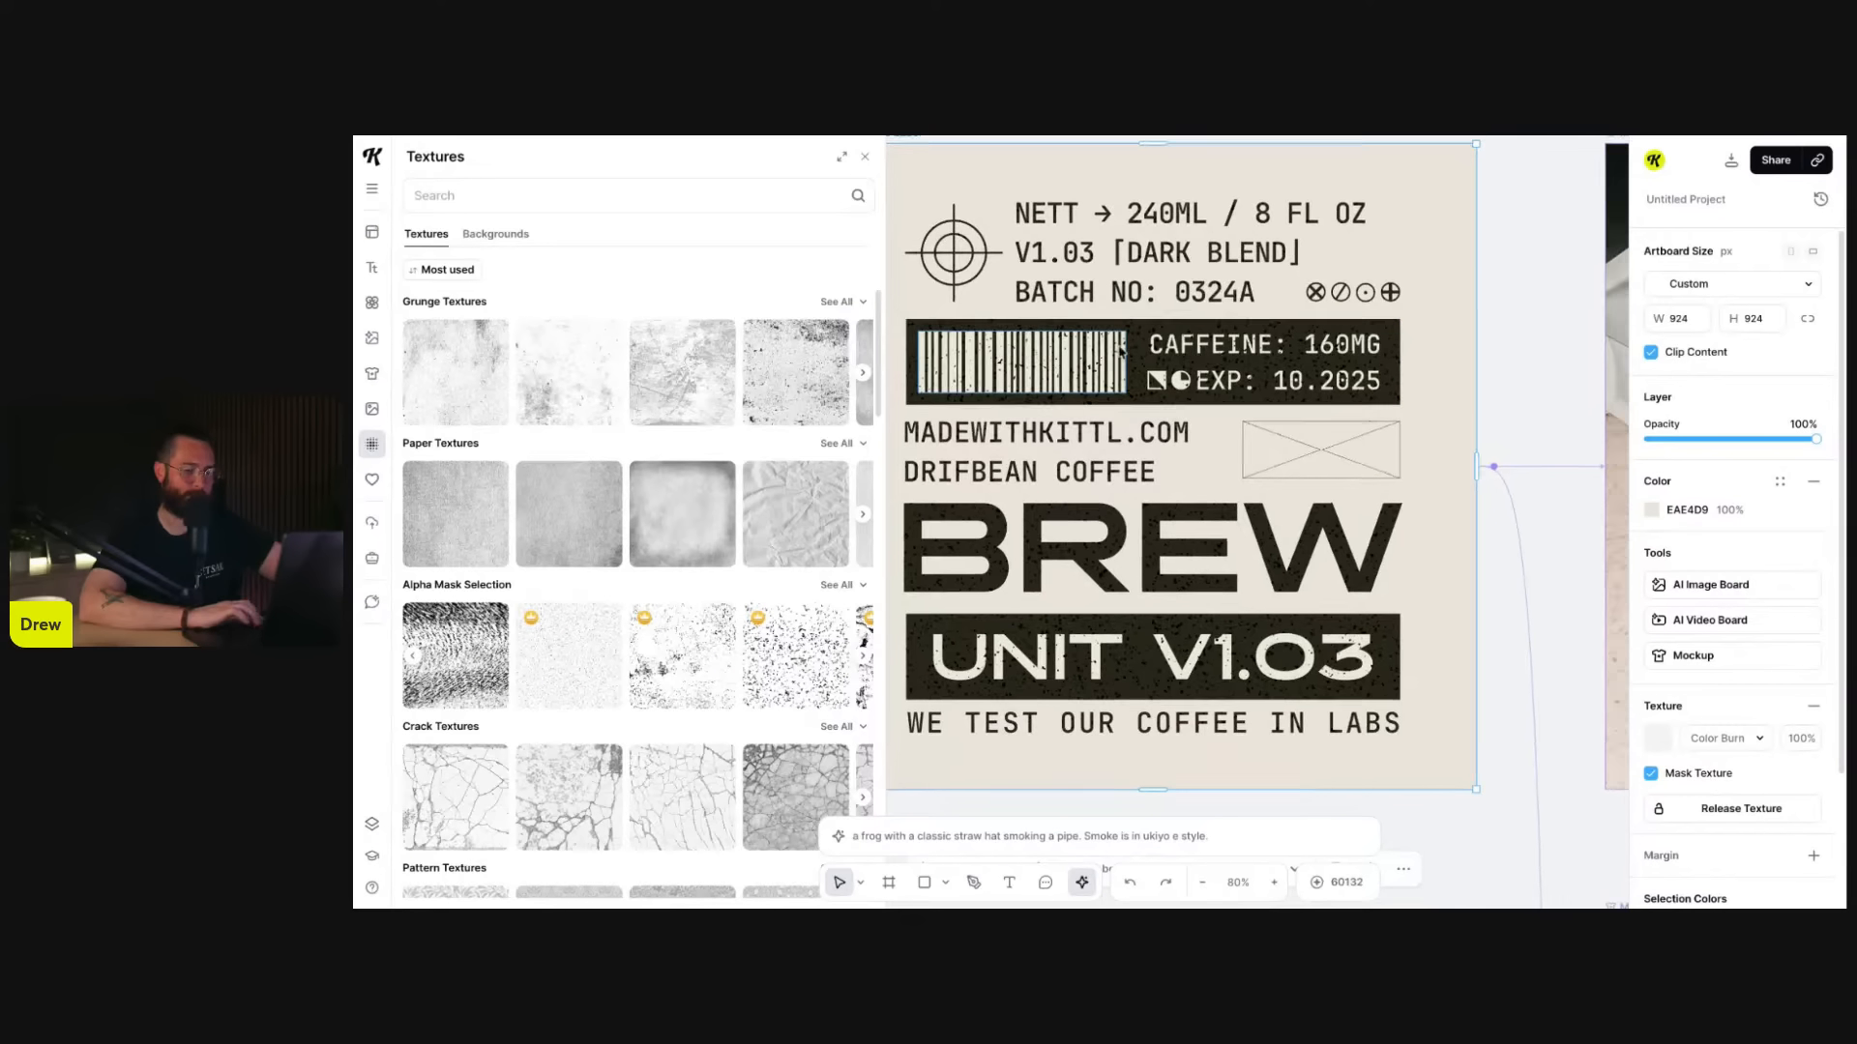
{"action": "scroll", "coordinate": [1027, 346], "scroll_direction": "down", "scroll_amount": 4}
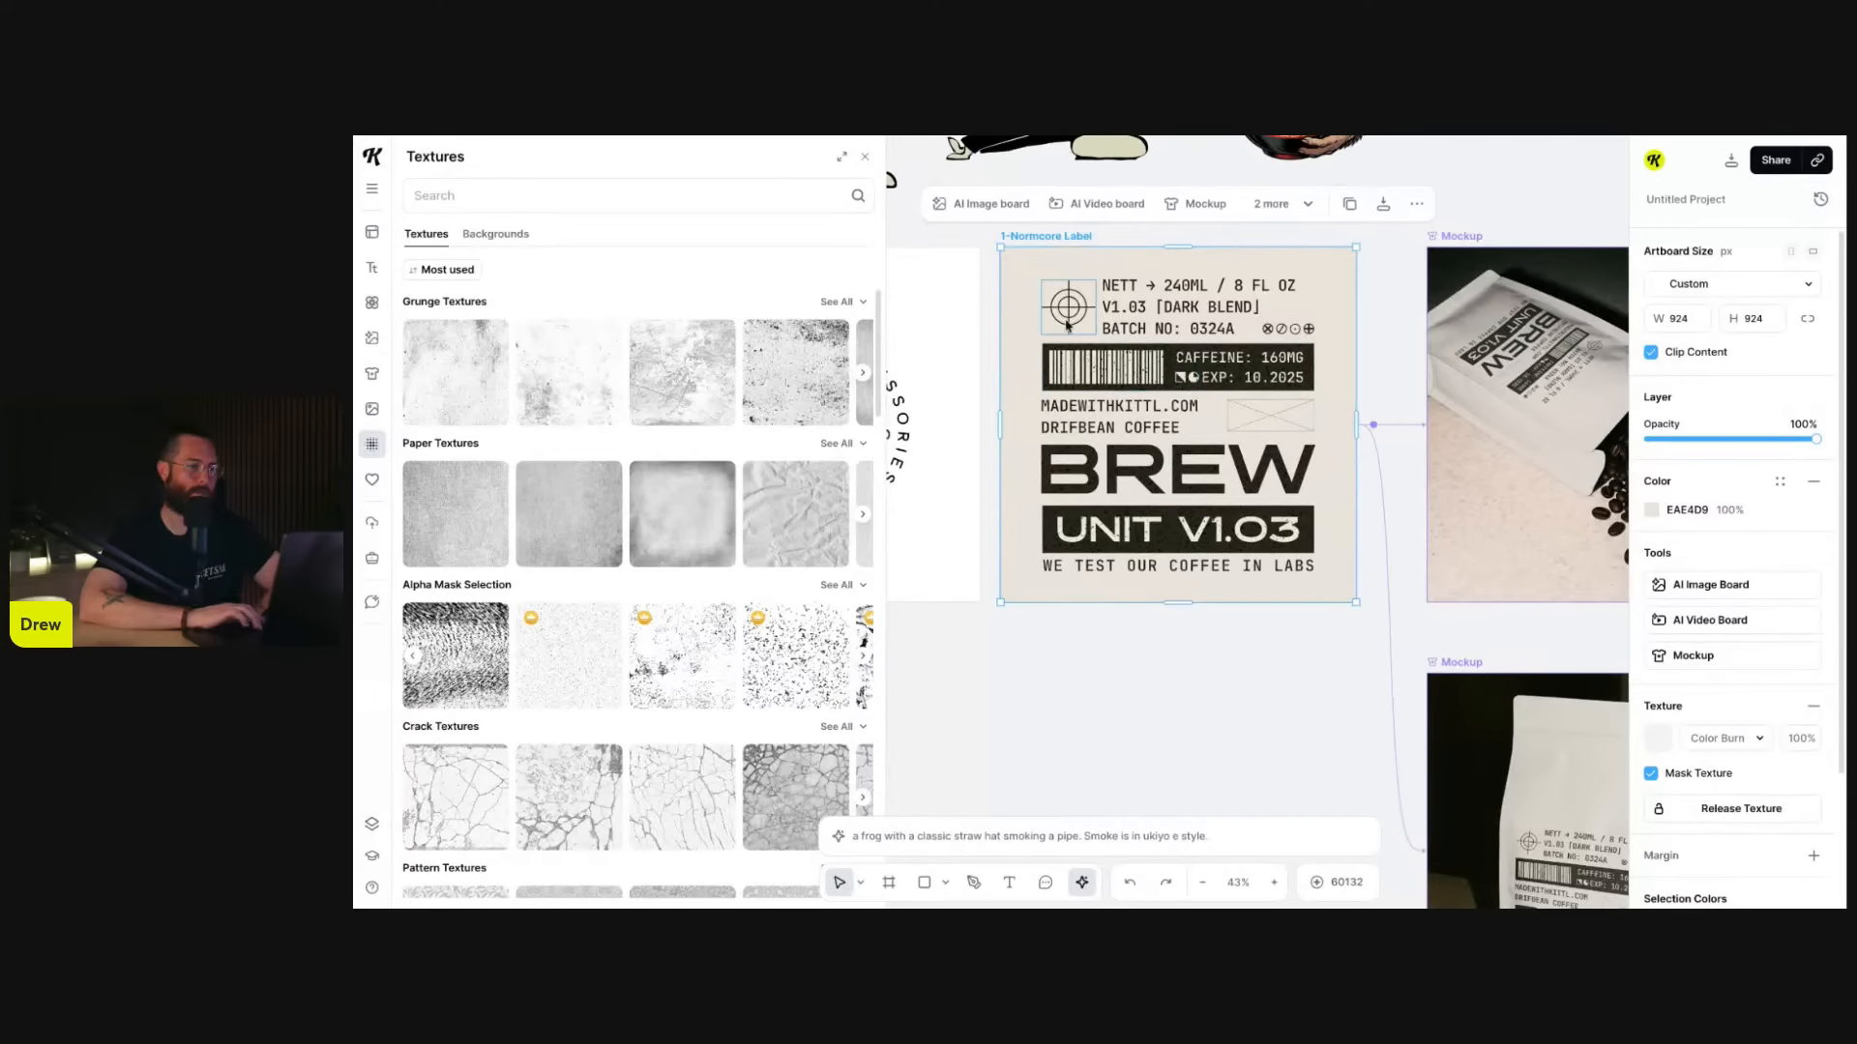
{"action": "left_click_drag", "start_coordinate": [1033, 236], "coordinate": [1025, 246]}
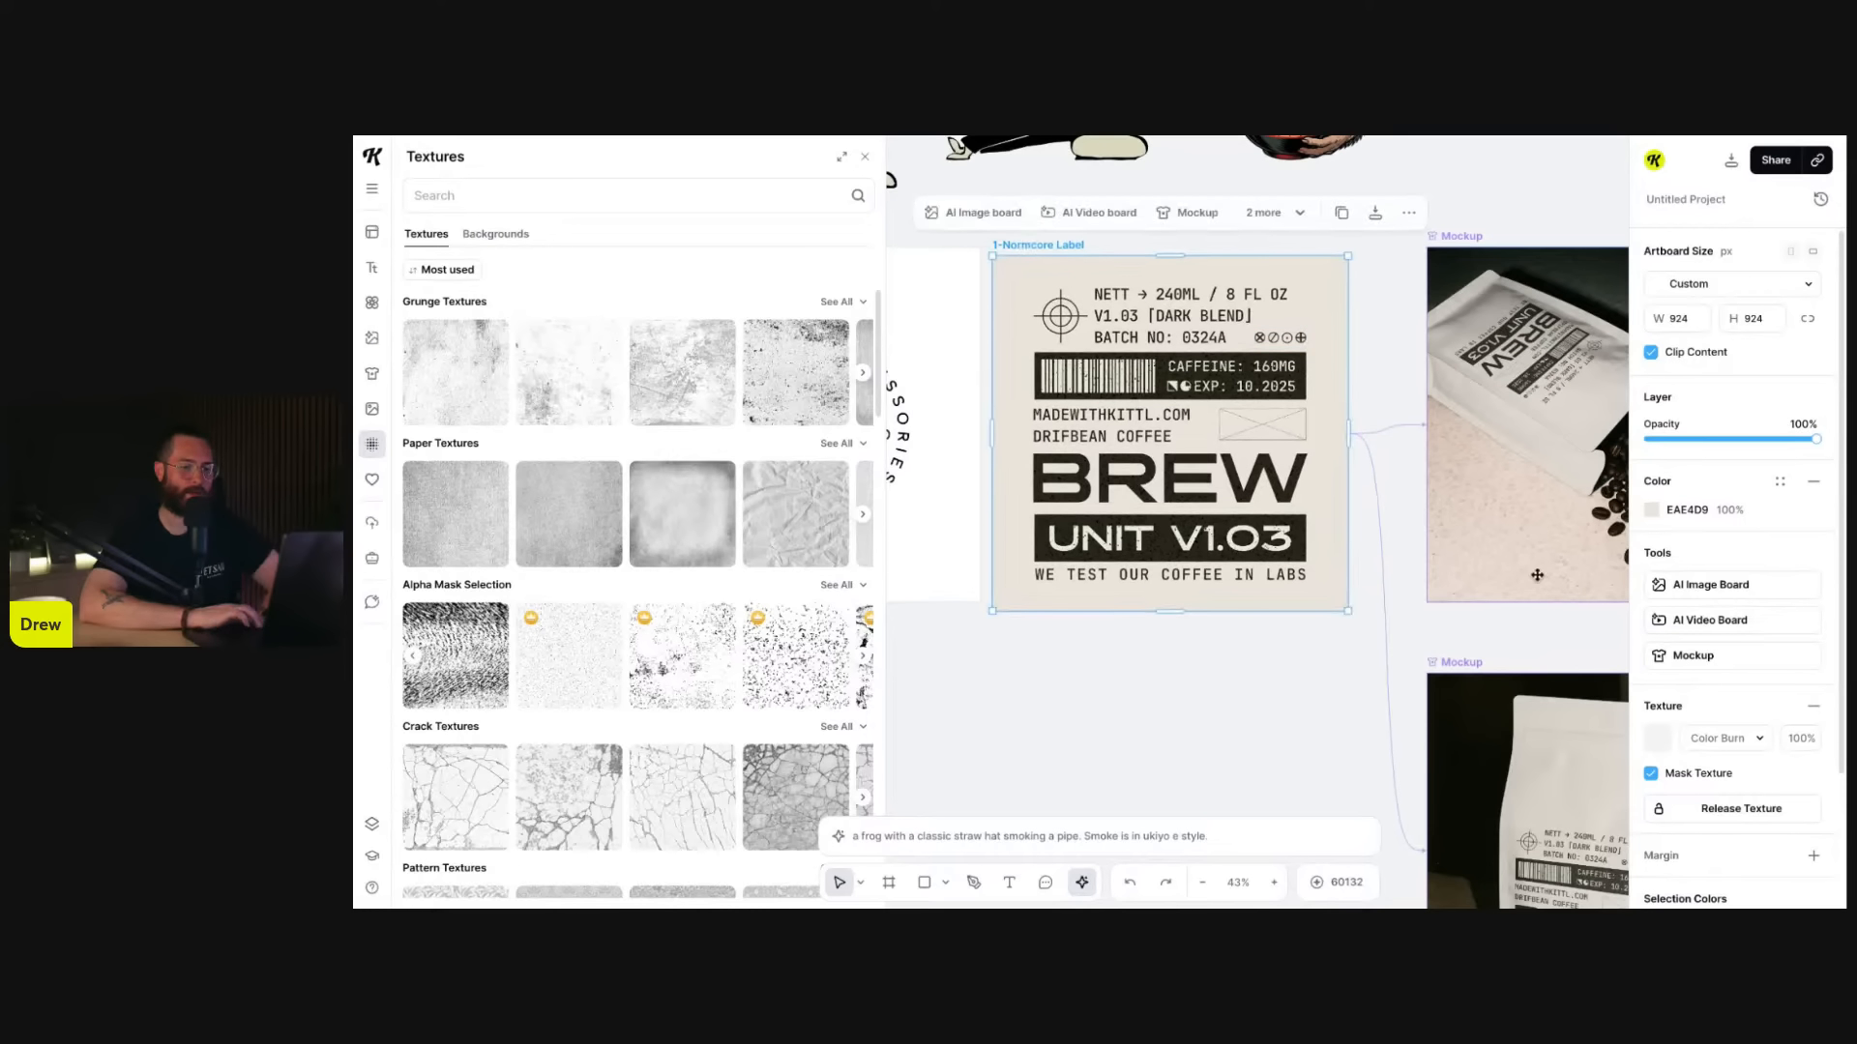
- Try the Hard Light blending mode on the label's texture and set it to Darken
{"action": "scroll", "coordinate": [1673, 695], "scroll_direction": "down", "scroll_amount": 1}
{"action": "scroll", "coordinate": [1731, 703], "scroll_direction": "down", "scroll_amount": 3}
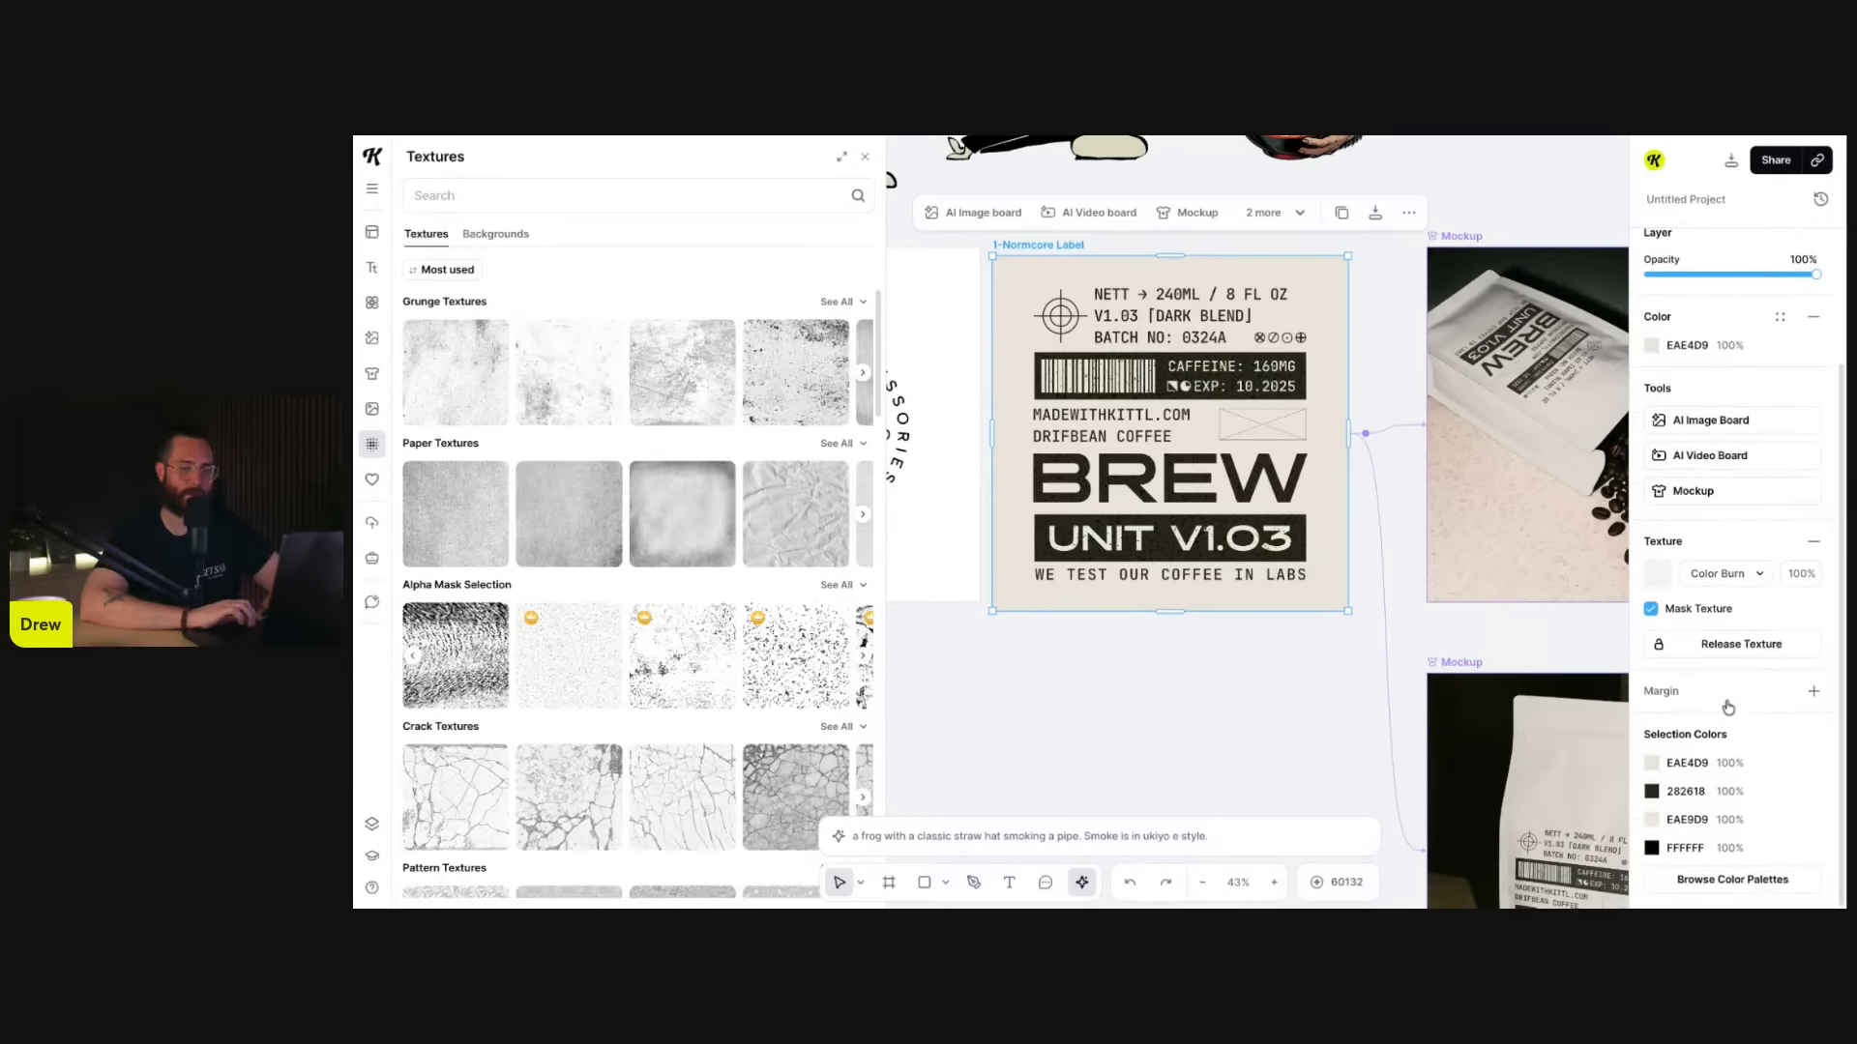
{"action": "left_click", "coordinate": [1732, 578]}
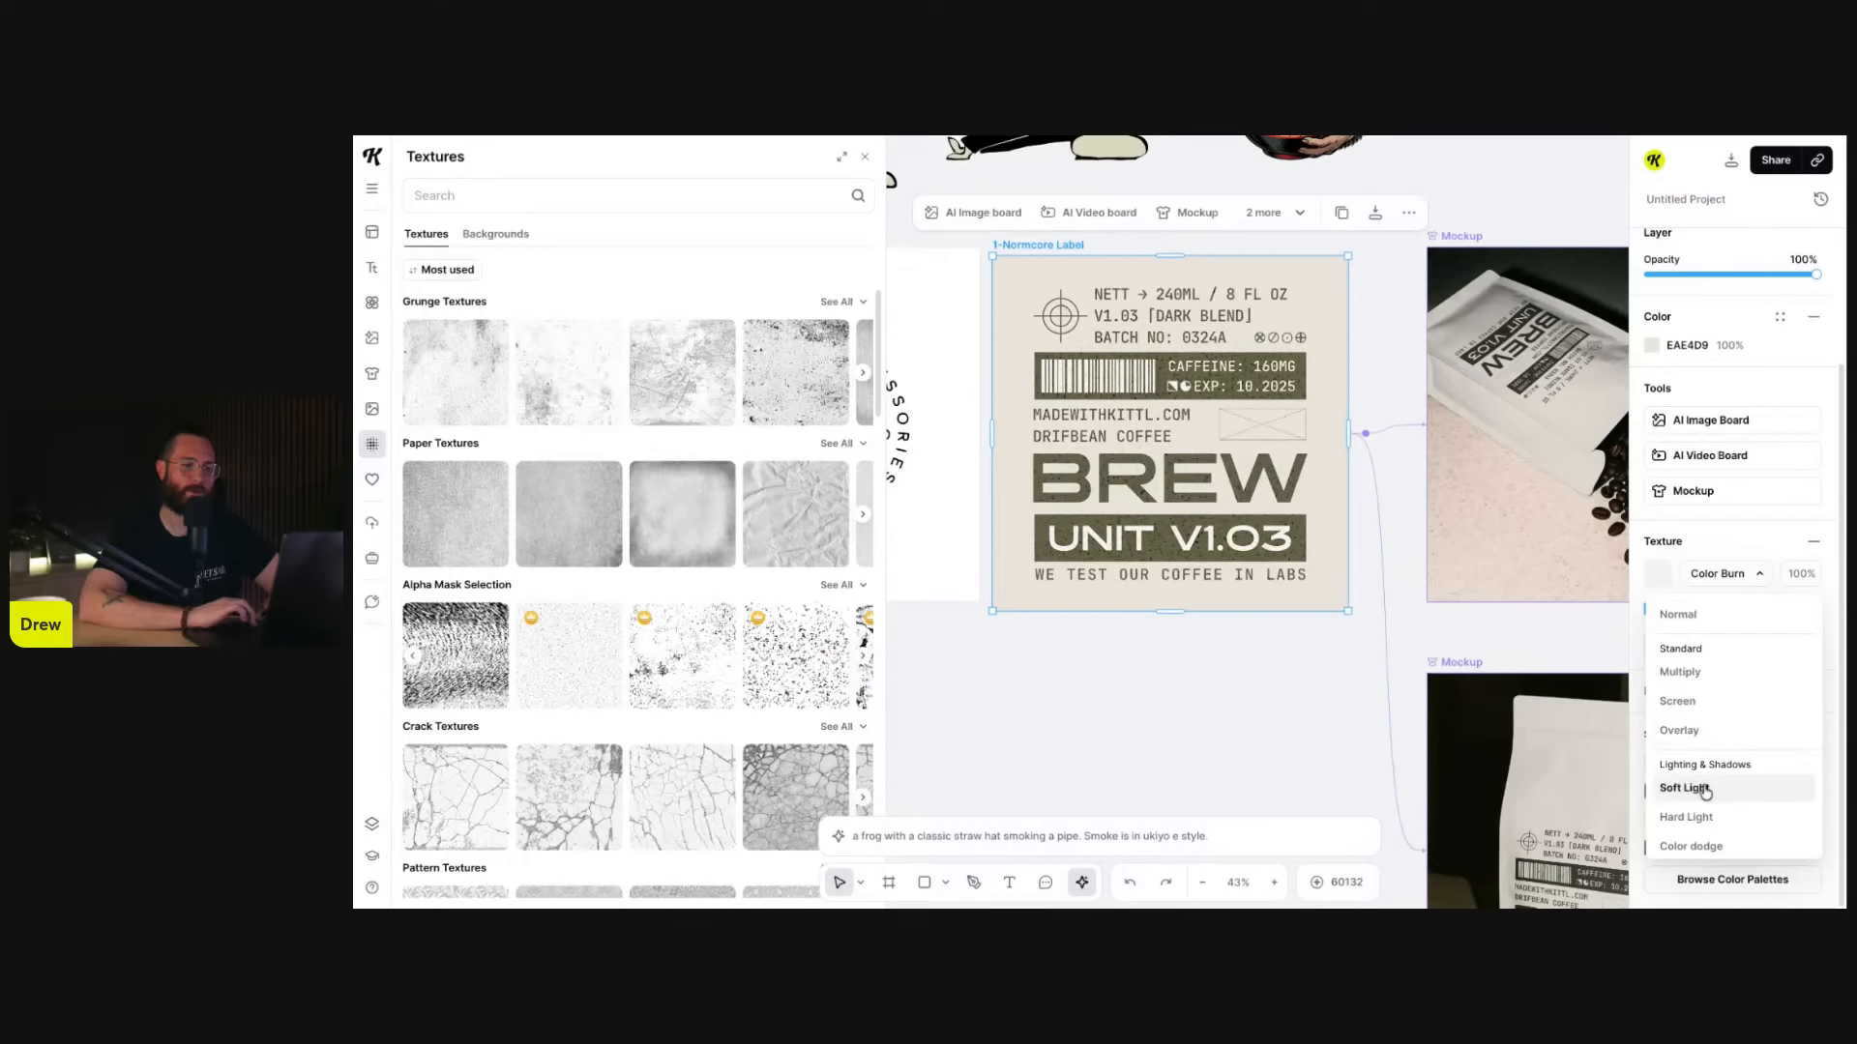
{"action": "left_click", "coordinate": [1703, 824]}
{"action": "scroll", "coordinate": [1736, 771], "scroll_direction": "down", "scroll_amount": 1}
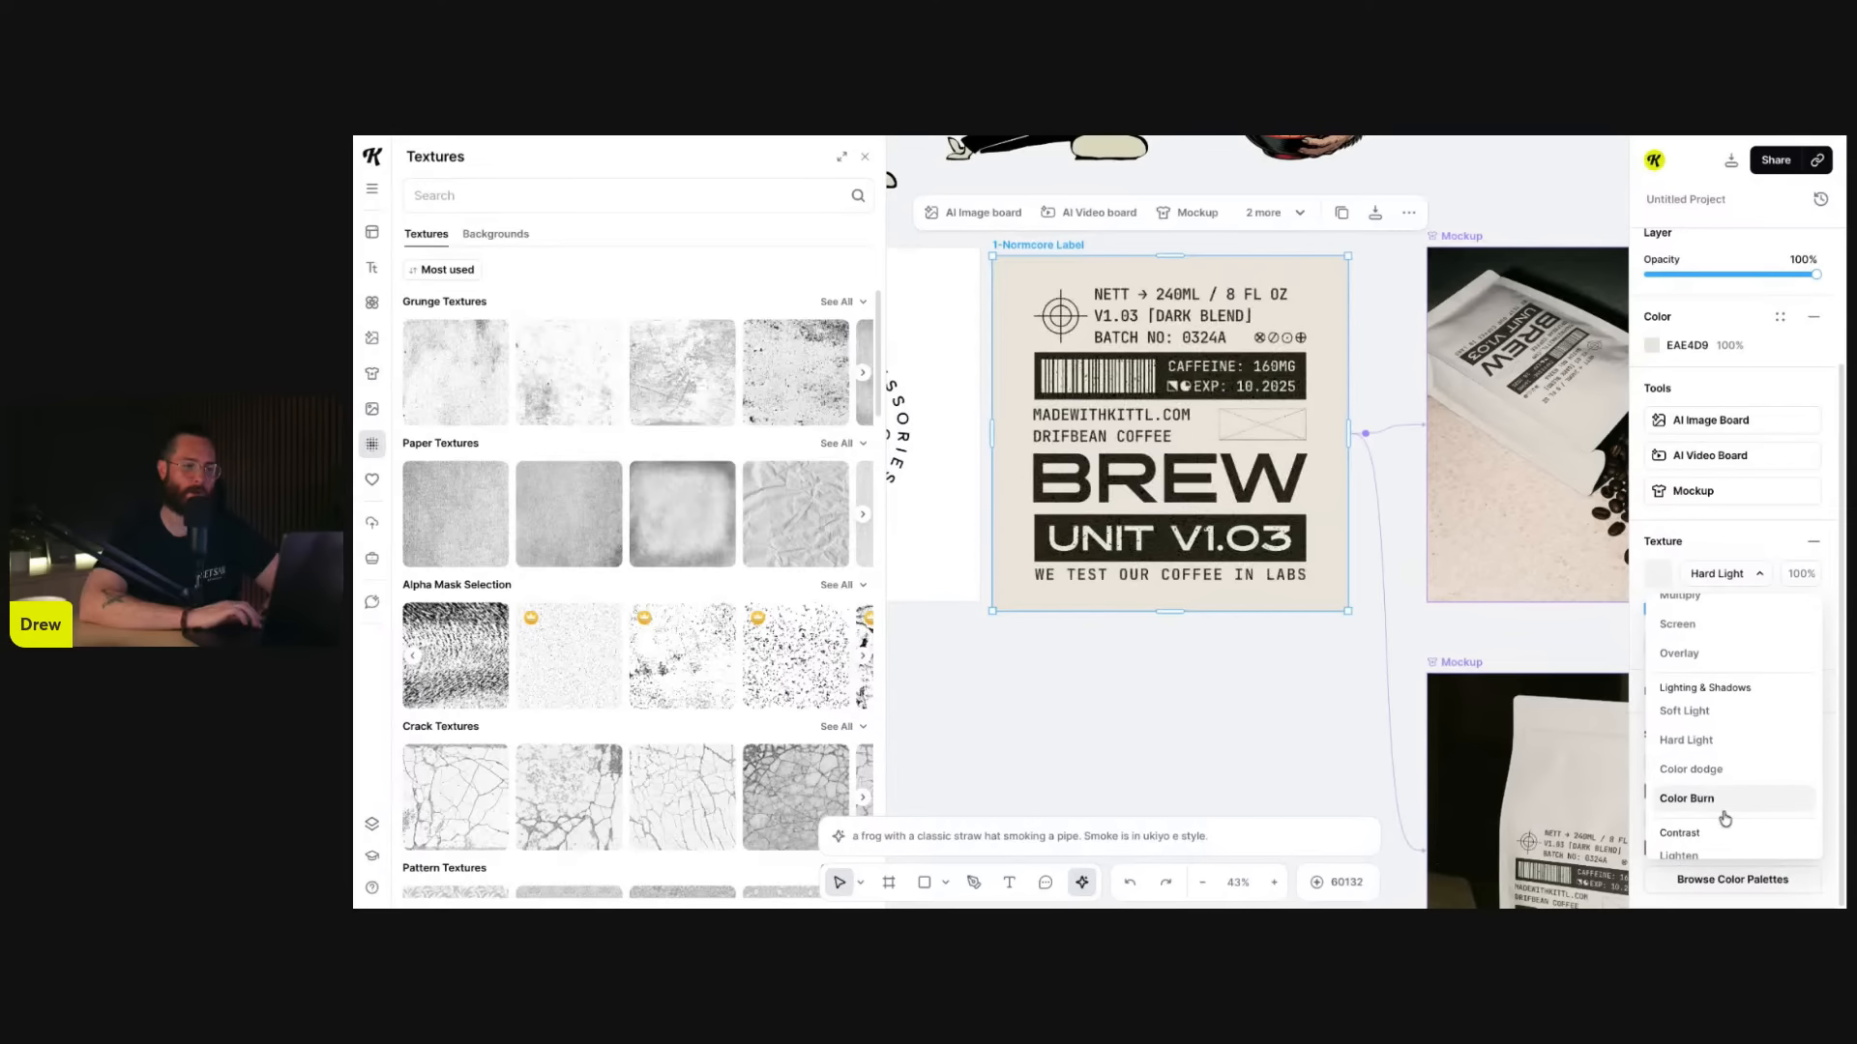
{"action": "scroll", "coordinate": [1726, 817], "scroll_direction": "down", "scroll_amount": 1}
{"action": "scroll", "coordinate": [1723, 802], "scroll_direction": "down", "scroll_amount": 1}
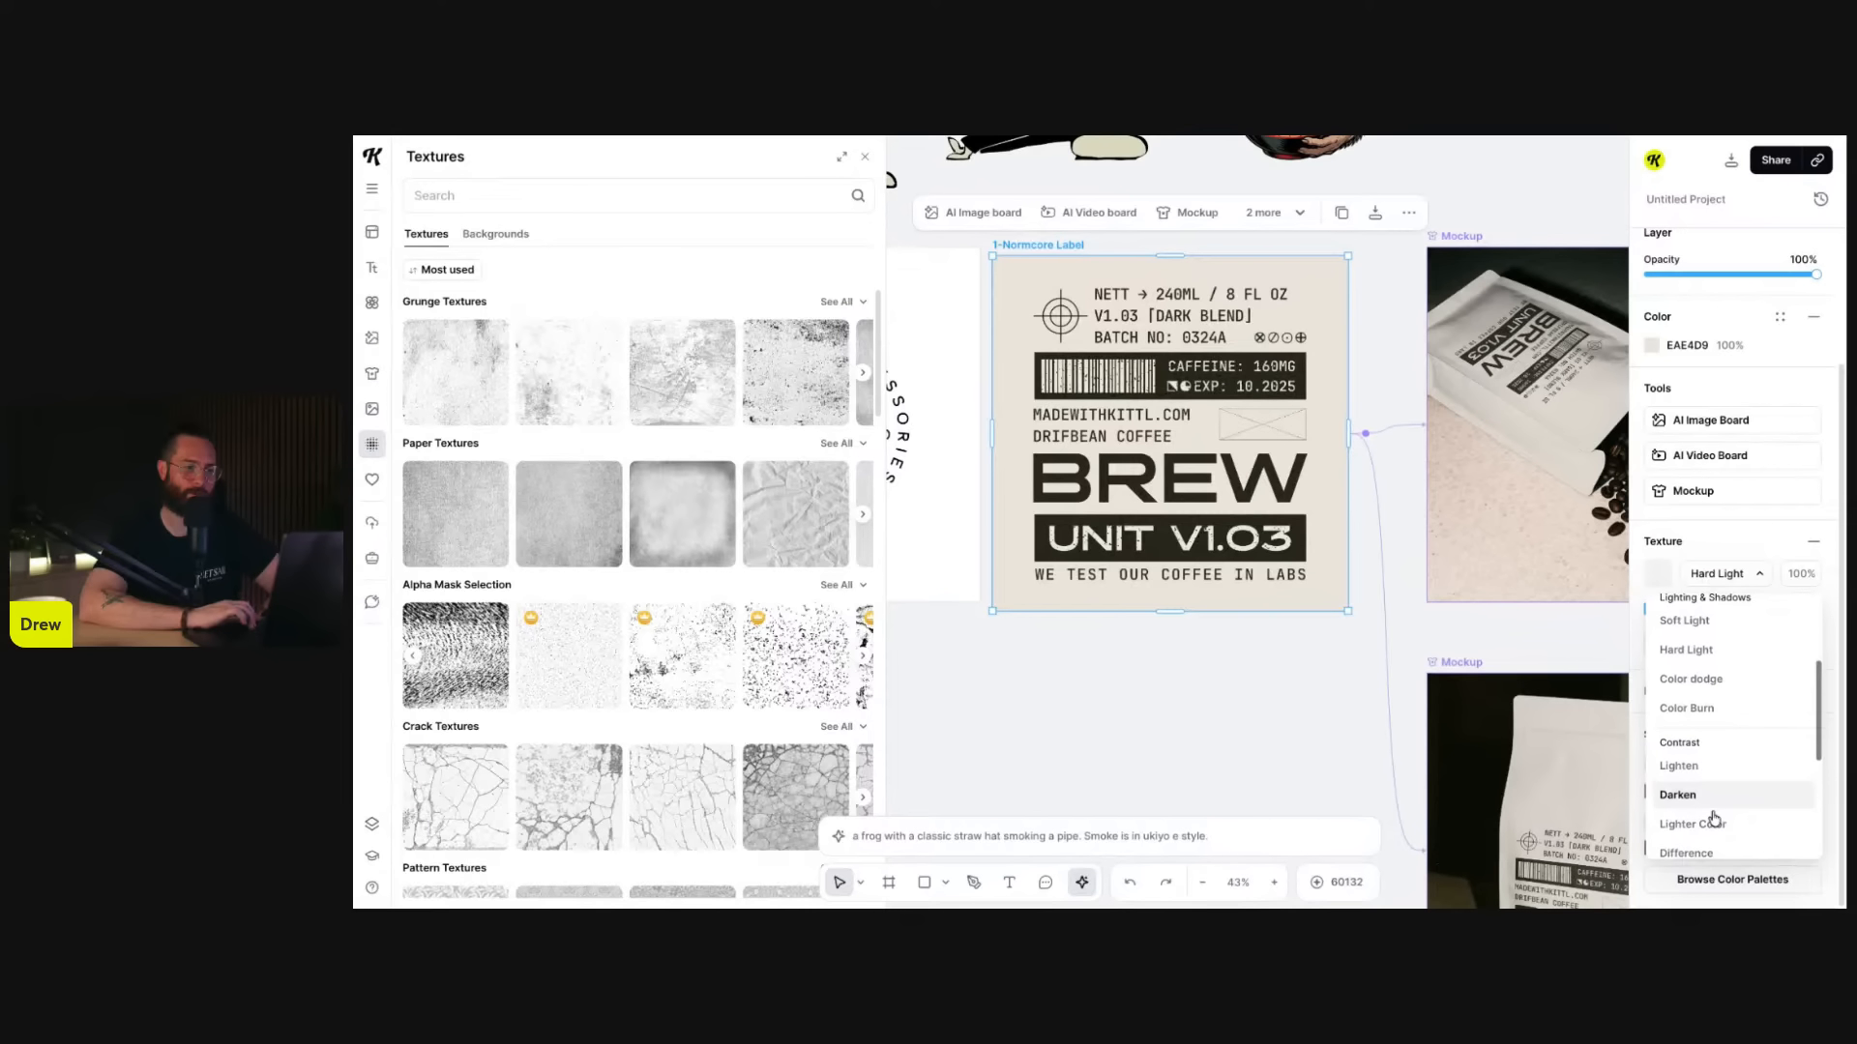
{"action": "left_click", "coordinate": [1714, 799]}
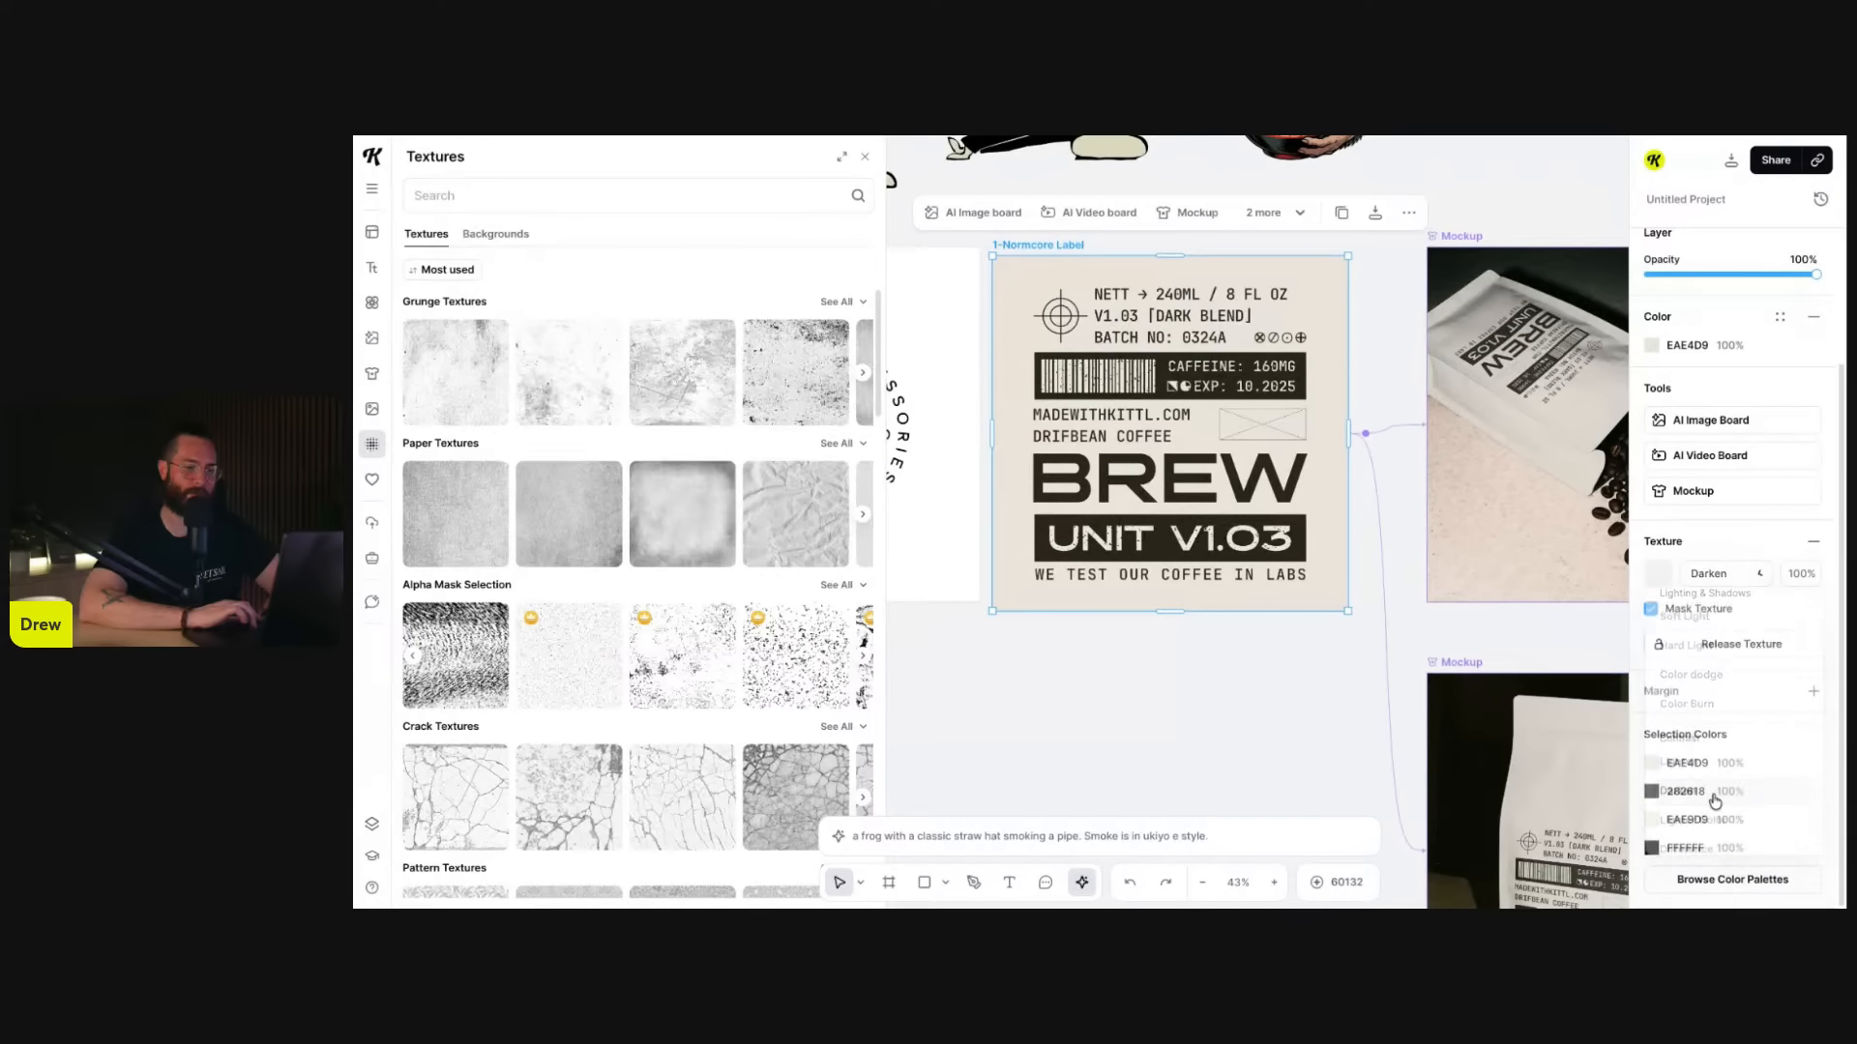
- Turn off Mask Texture for the label to compare the effect, and turn it back on
{"action": "left_click", "coordinate": [1653, 612]}
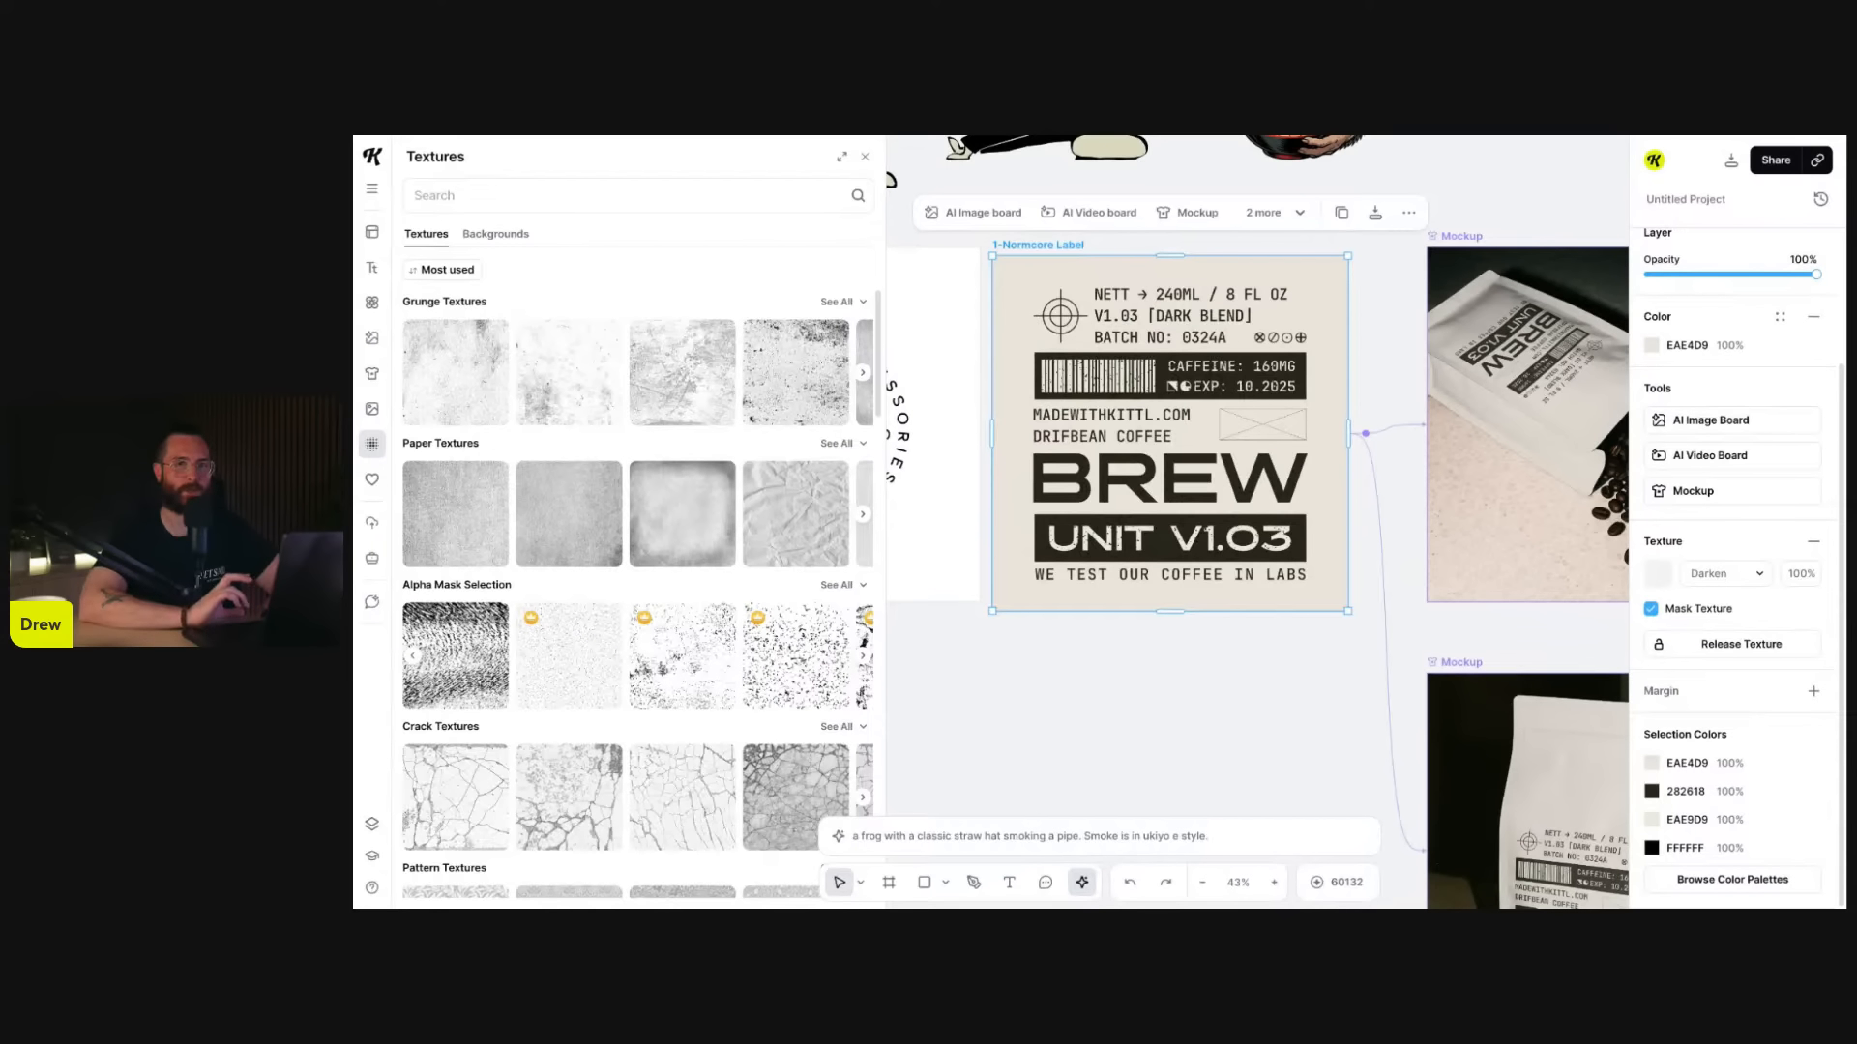
{"action": "left_click", "coordinate": [1652, 610]}
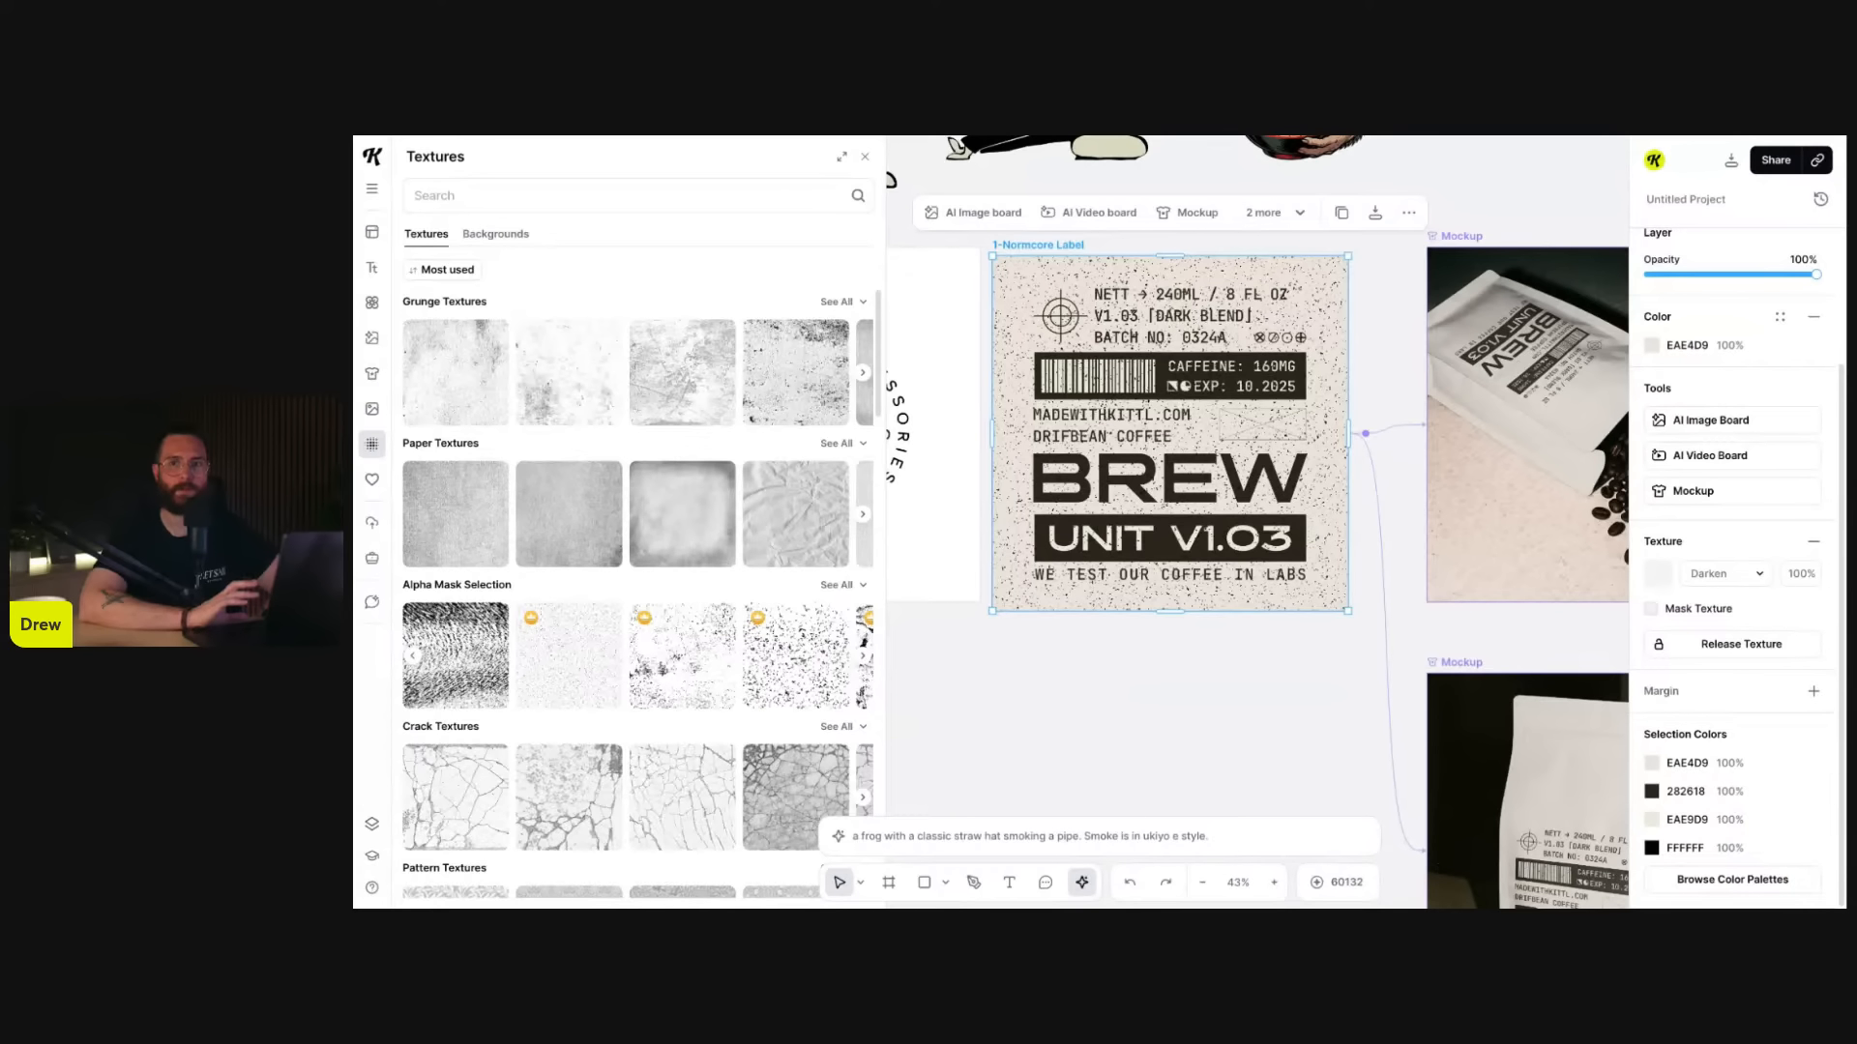
{"action": "left_click", "coordinate": [1651, 609]}
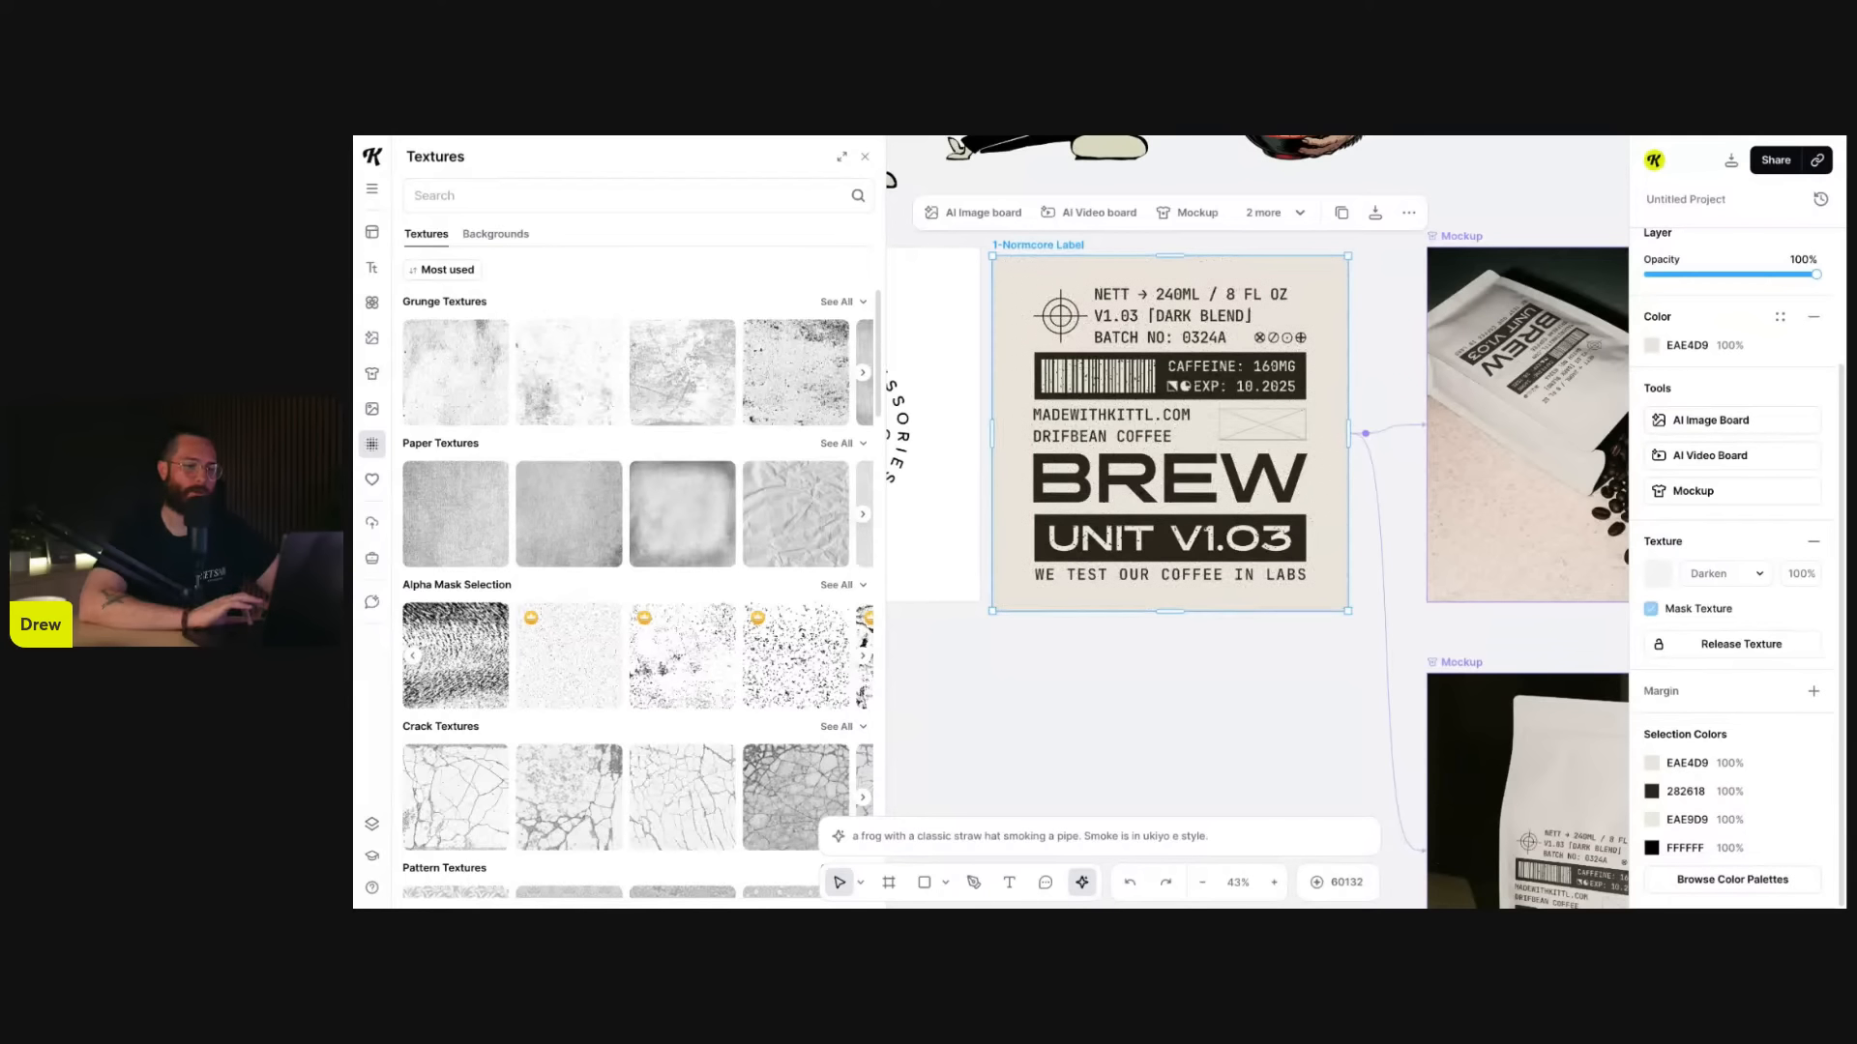
- Release the speckled texture from the label as a separate image and place it below the artboard
{"action": "left_click", "coordinate": [1726, 652]}
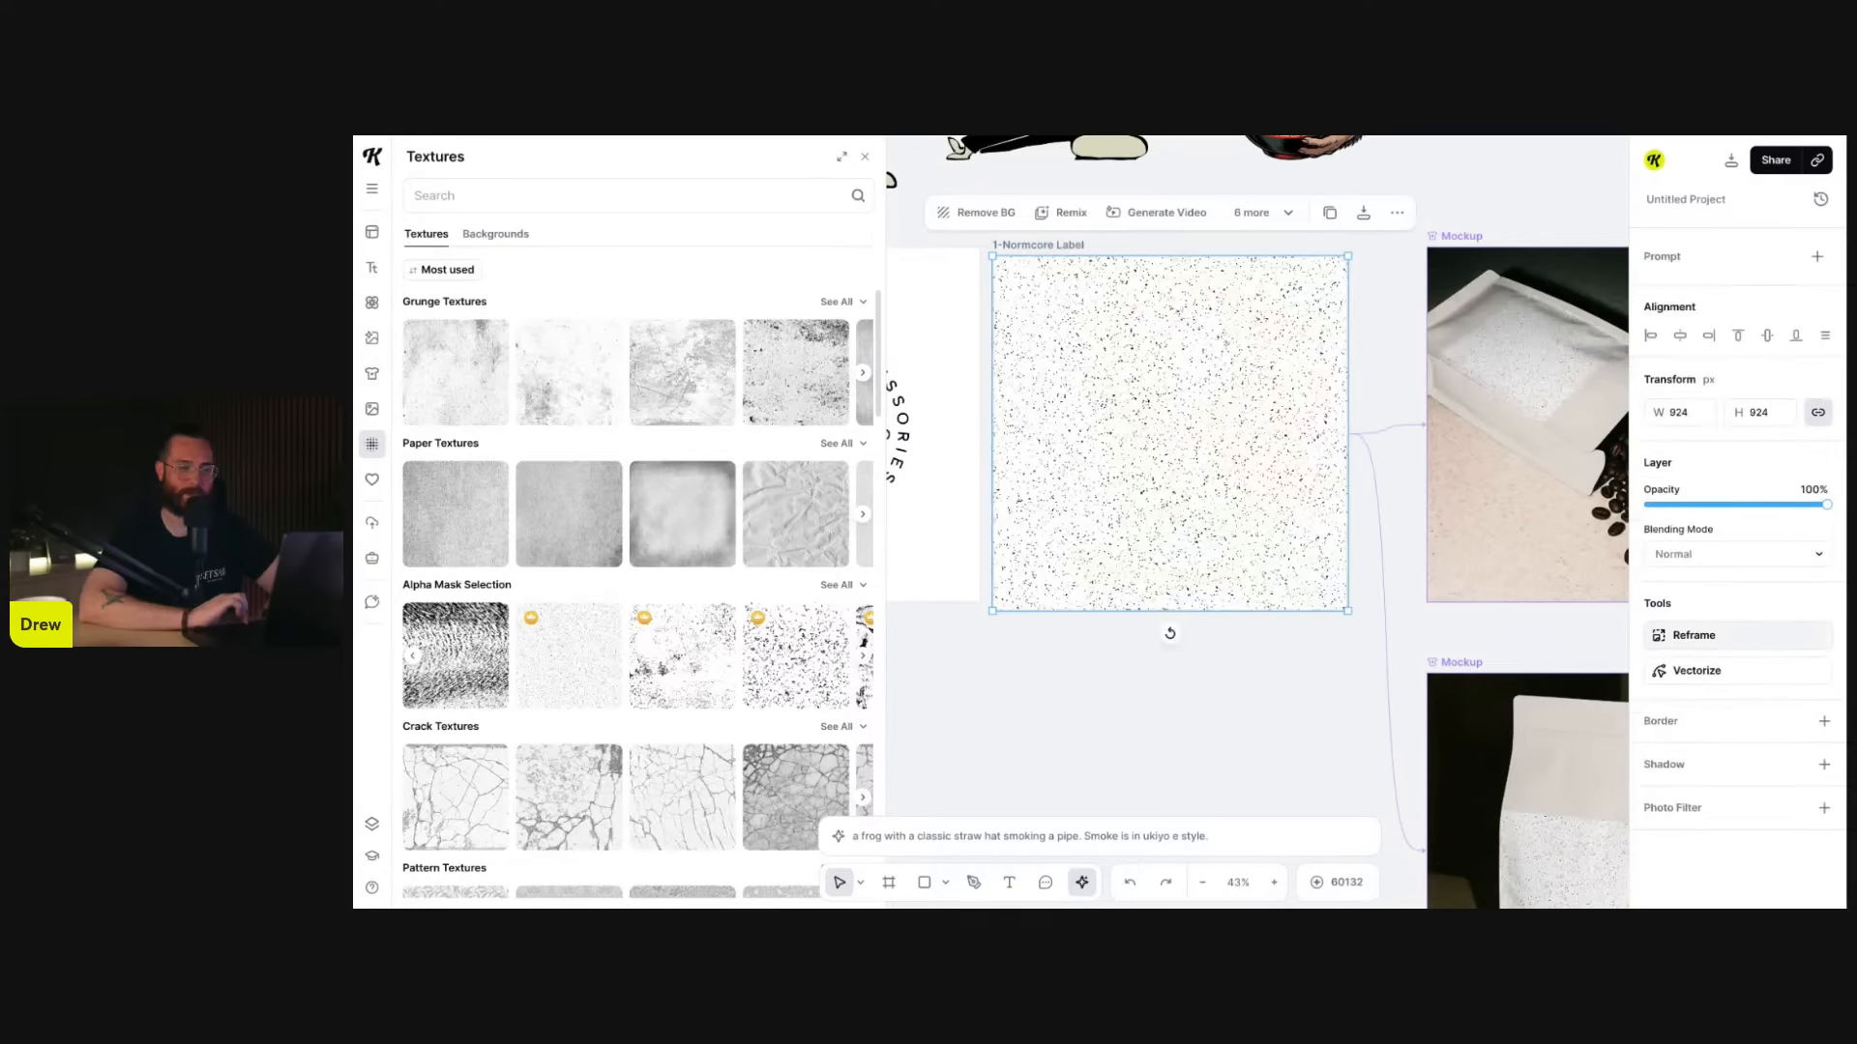
{"action": "left_click_drag", "start_coordinate": [1235, 435], "coordinate": [1138, 760]}
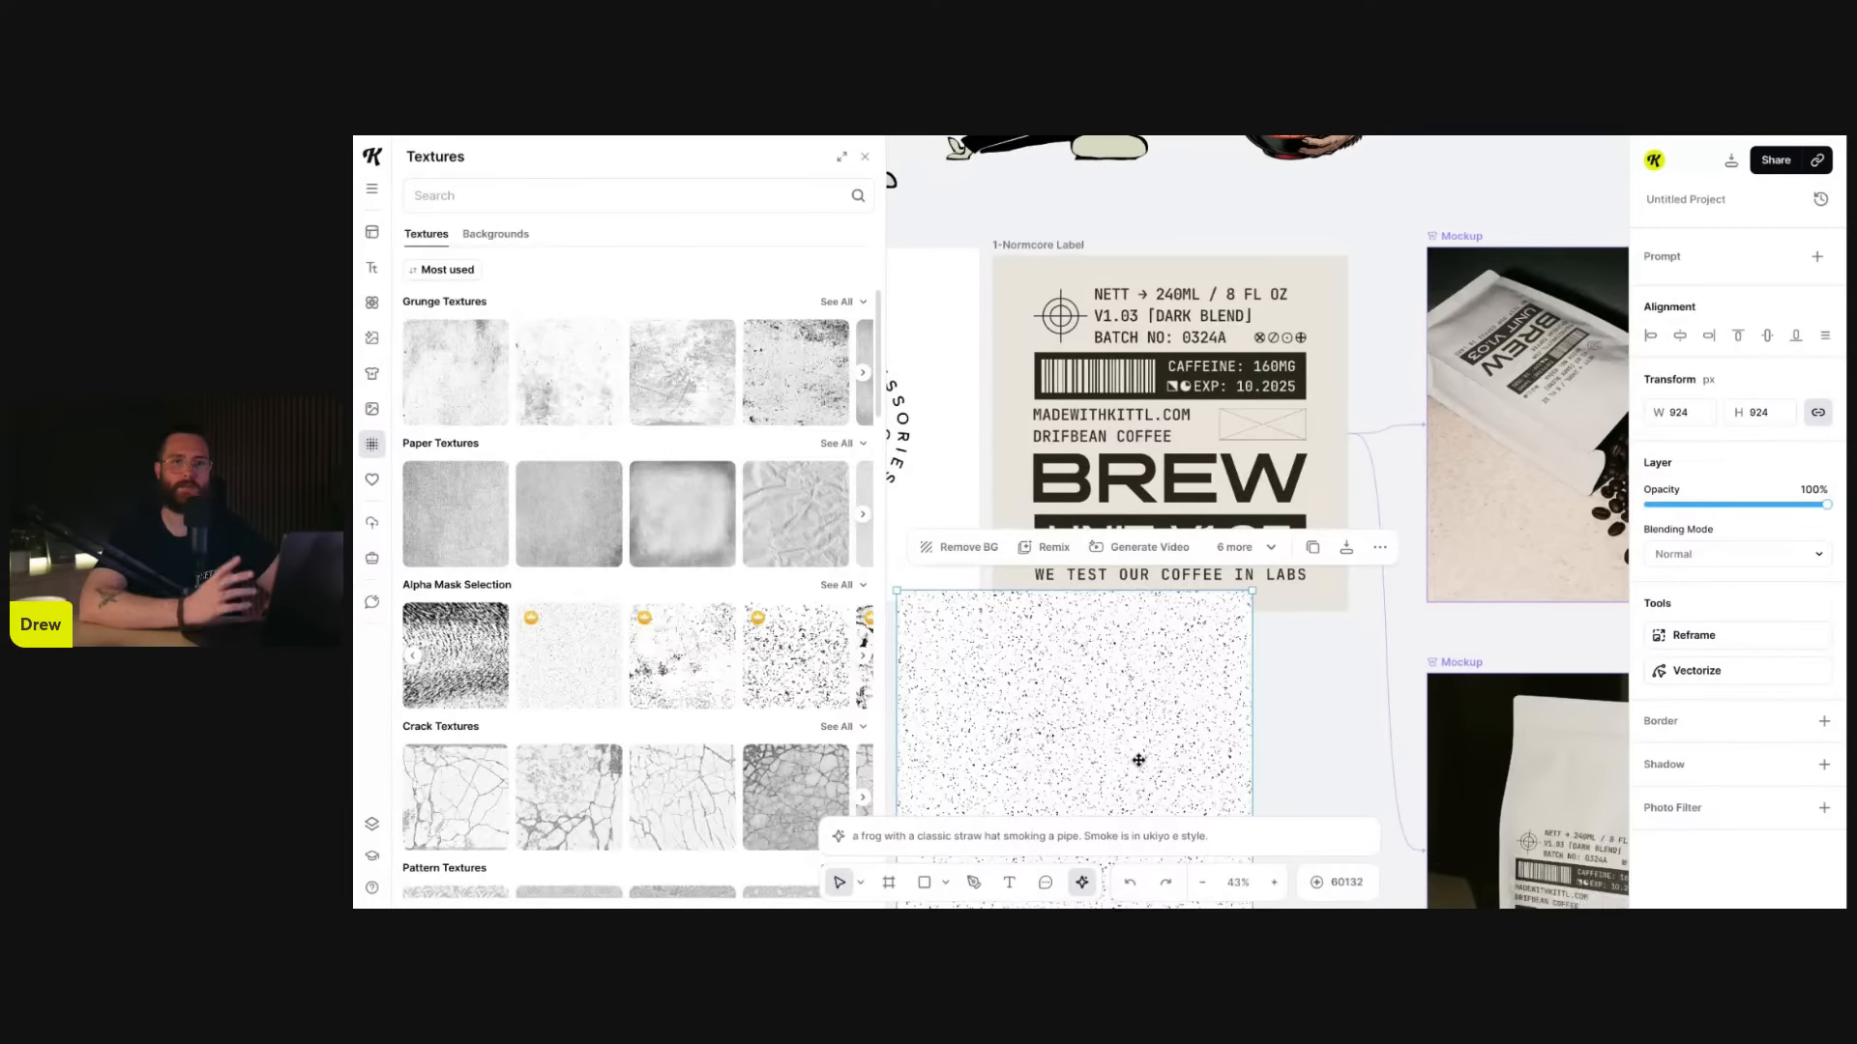
{"action": "scroll", "coordinate": [1291, 747], "scroll_direction": "down", "scroll_amount": 2}
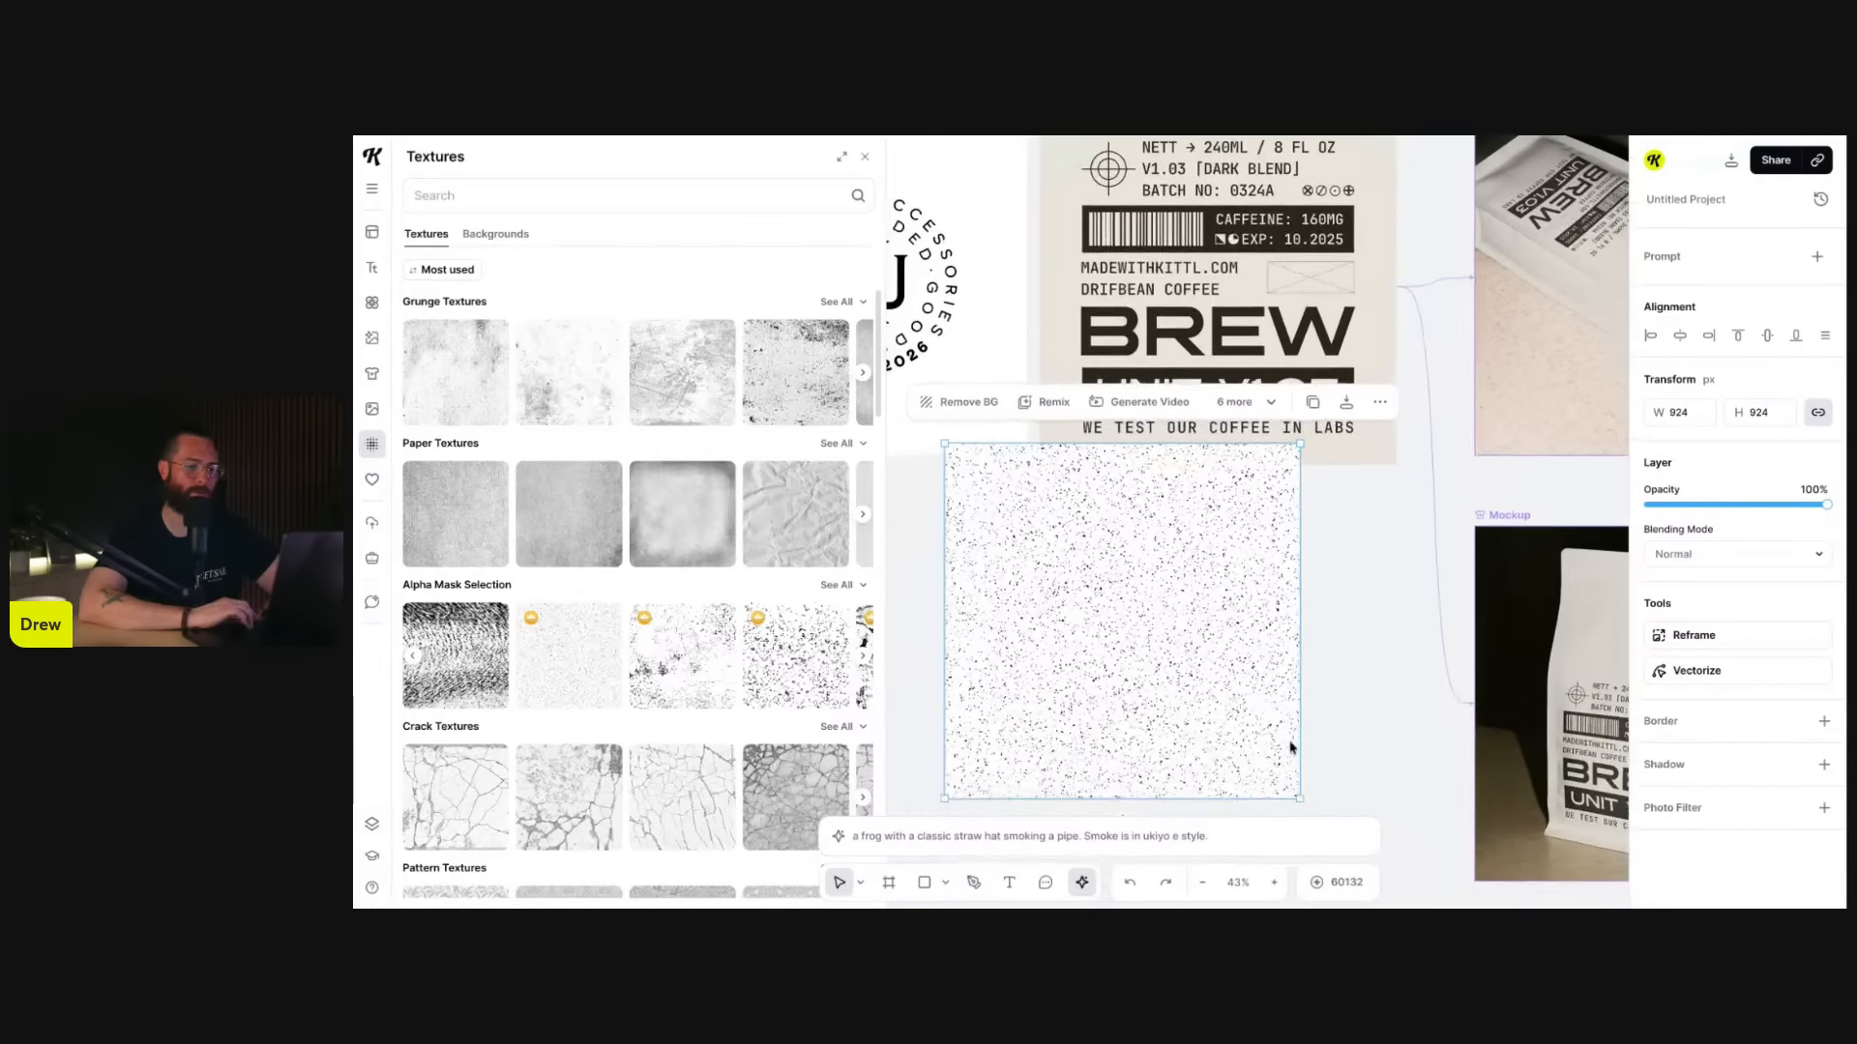
{"action": "left_click_drag", "start_coordinate": [1204, 651], "coordinate": [1219, 692]}
{"action": "scroll", "coordinate": [1218, 693], "scroll_direction": "down", "scroll_amount": 2}
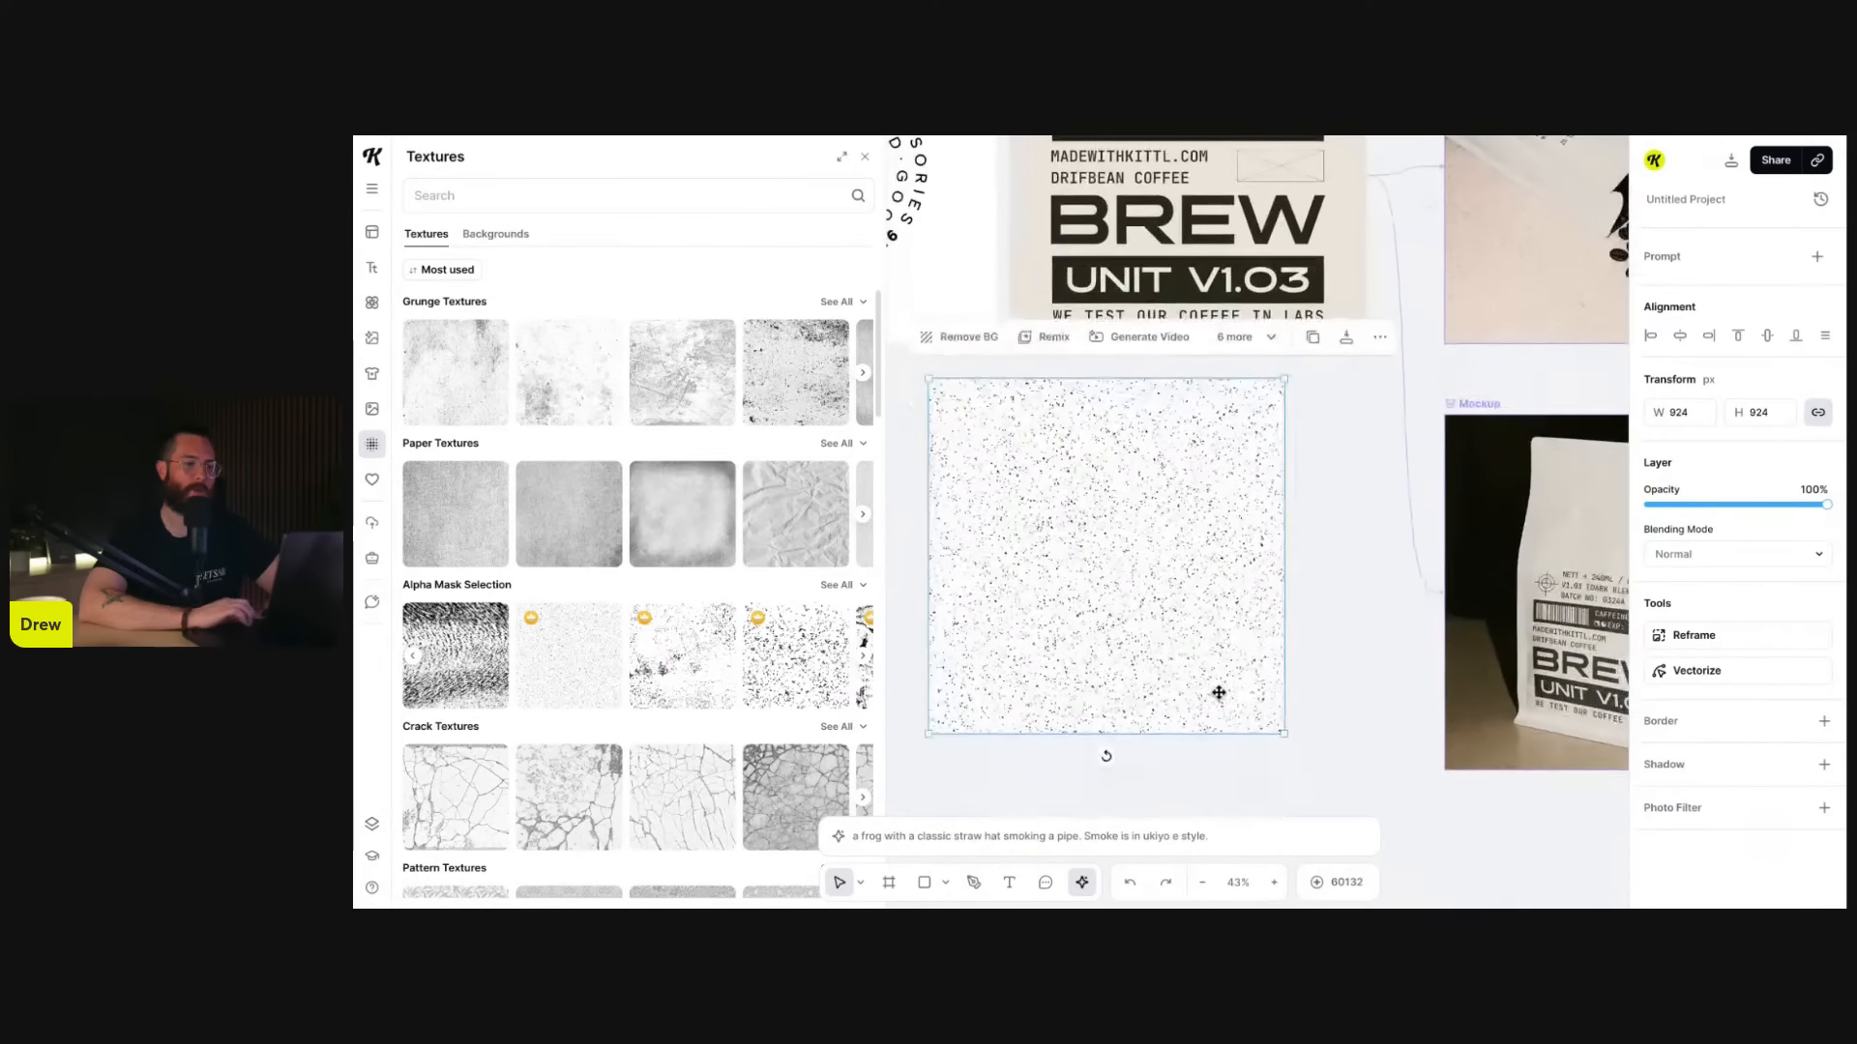
- Open the remix prompt for the released texture image, close it without generating, and delete the image
{"action": "left_click", "coordinate": [1039, 337]}
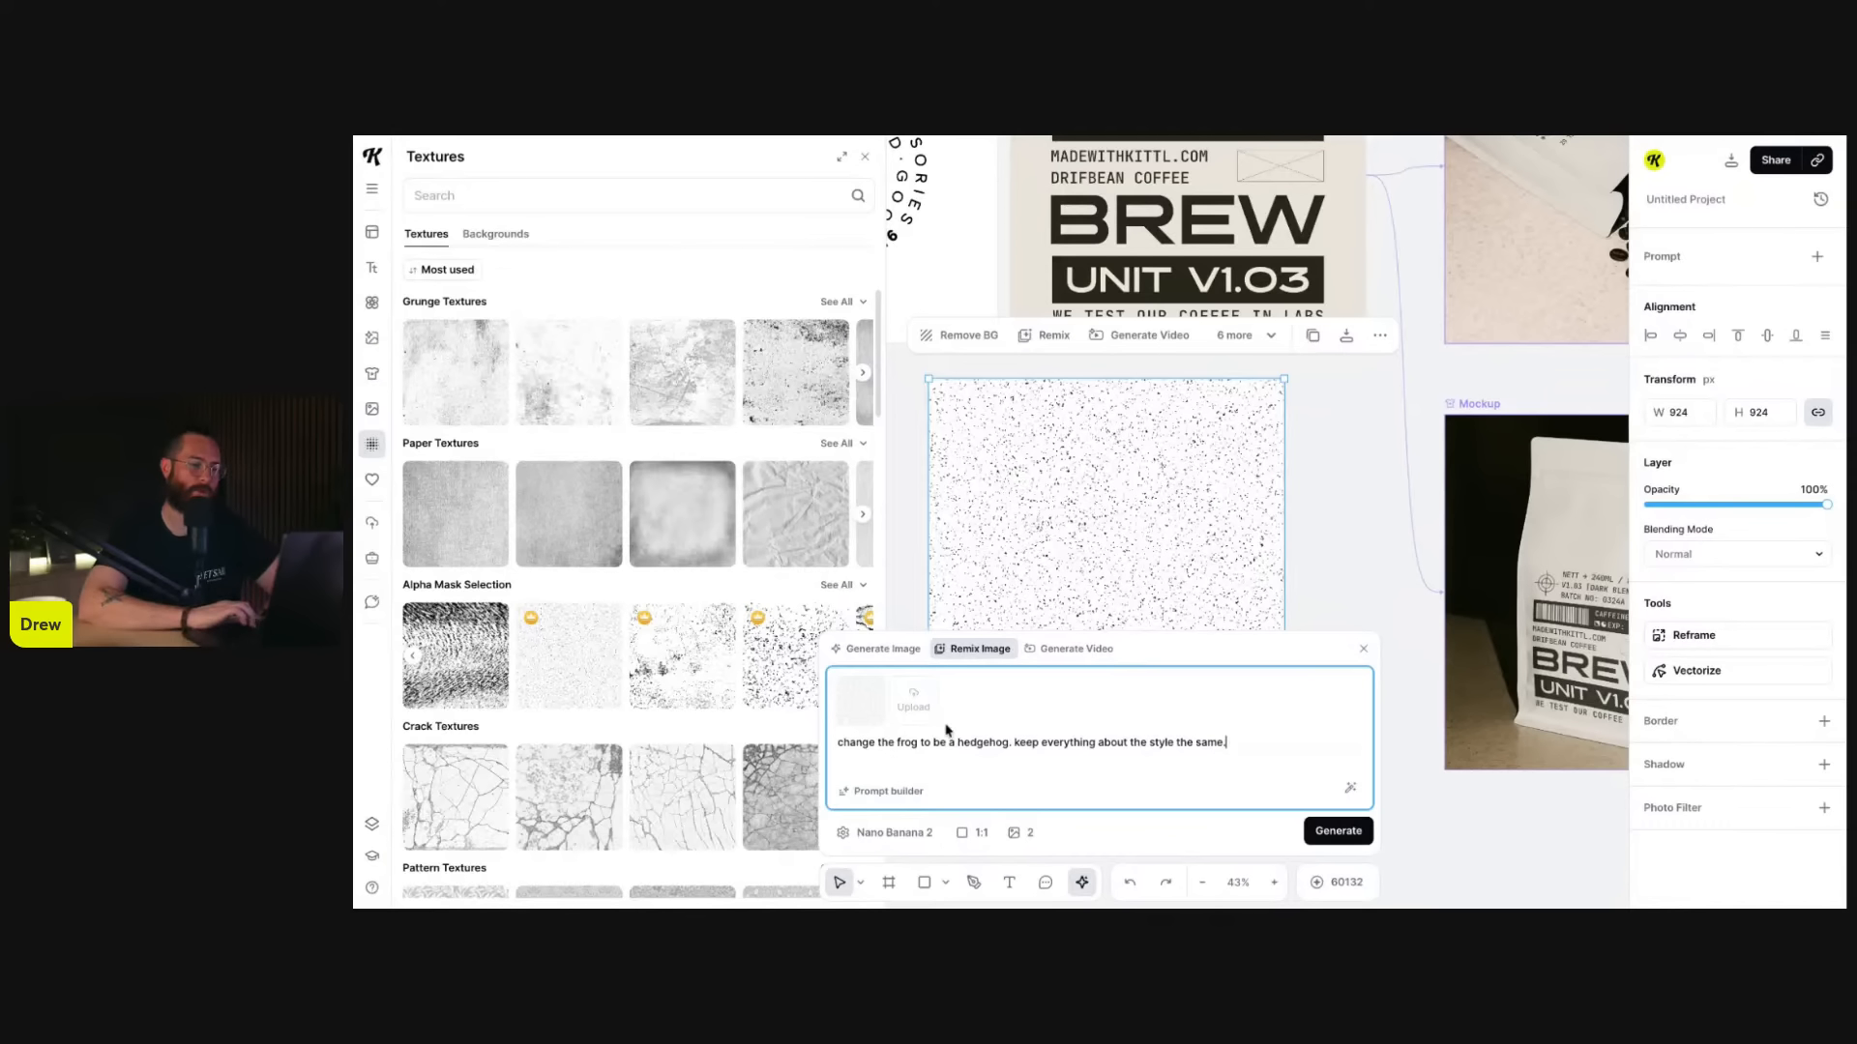
{"action": "scroll", "coordinate": [1124, 487], "scroll_direction": "up", "scroll_amount": 2}
{"action": "left_click", "coordinate": [1363, 649]}
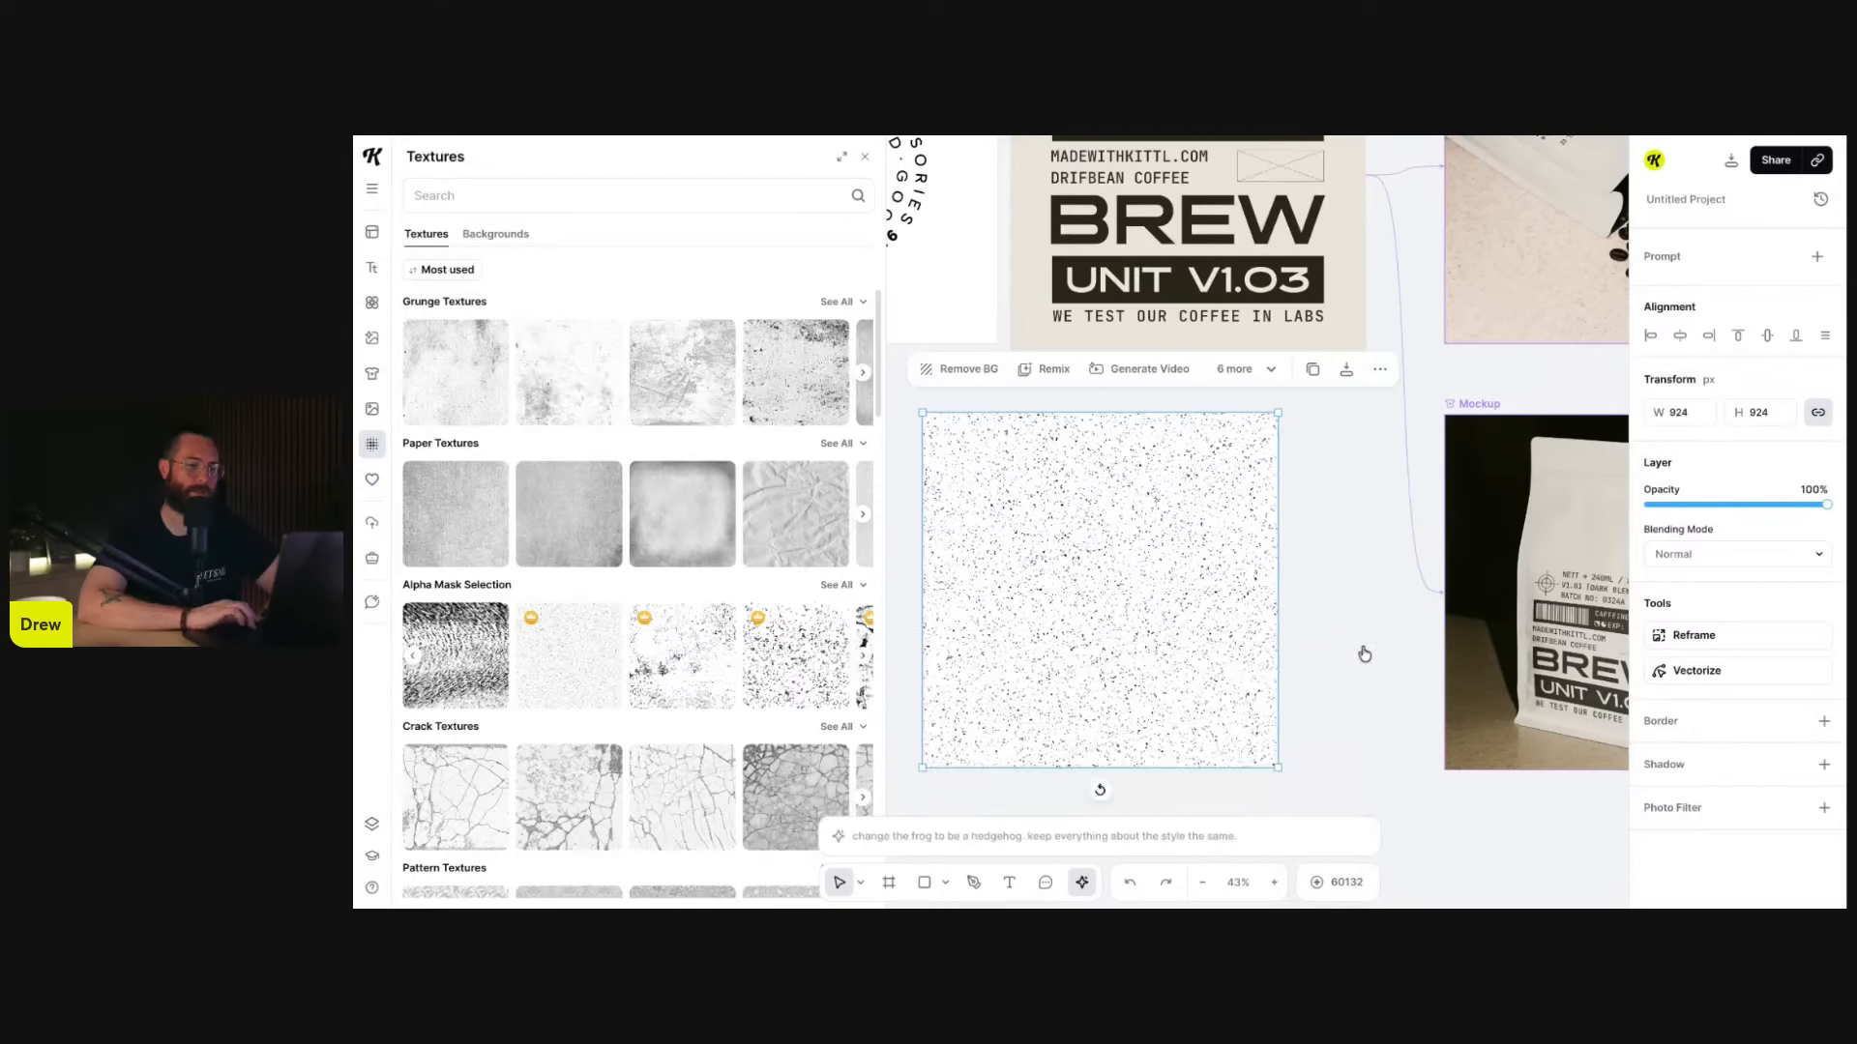
{"action": "key", "text": "Delete"}
{"action": "scroll", "coordinate": [1064, 445], "scroll_direction": "up", "scroll_amount": 3}
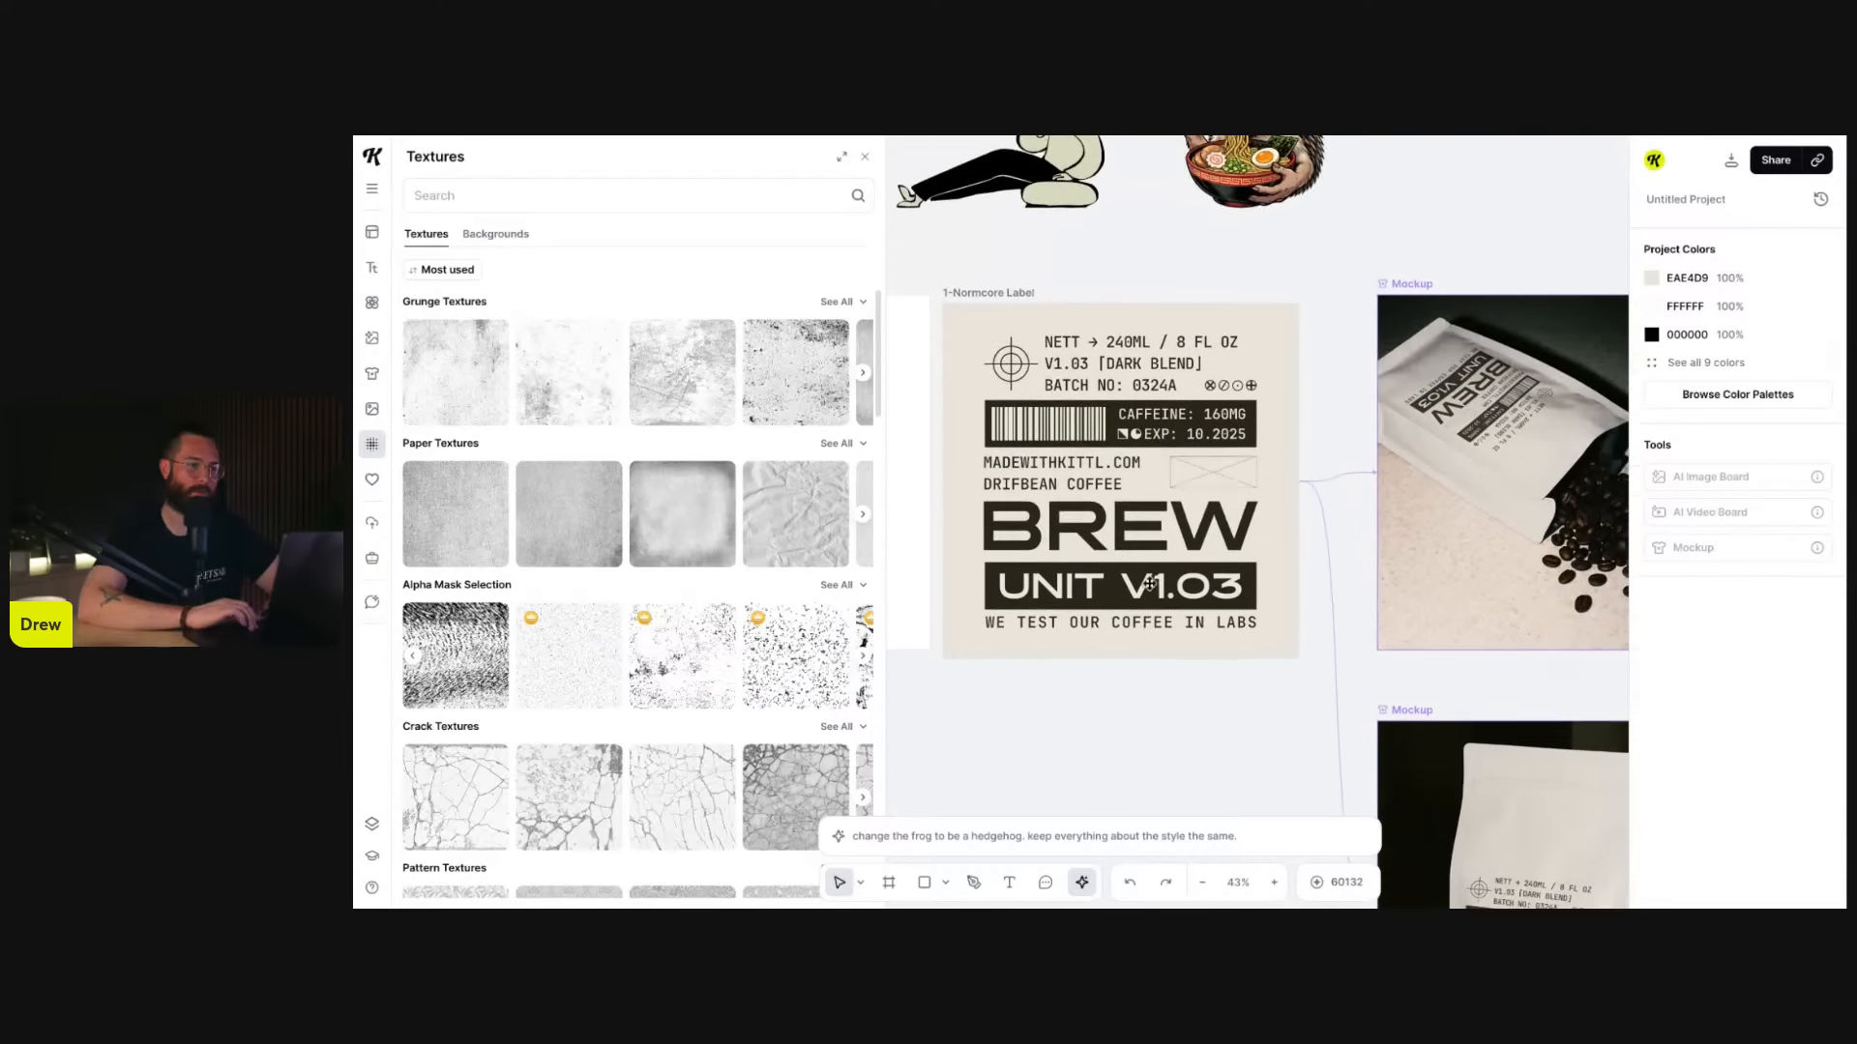
- Apply the ink-stained Vintage Paper background to the Normcore label artboard and inspect it on the coffee bag mockup
{"action": "left_click", "coordinate": [992, 311]}
{"action": "scroll", "coordinate": [992, 311], "scroll_direction": "down", "scroll_amount": 1}
{"action": "scroll", "coordinate": [562, 592], "scroll_direction": "down", "scroll_amount": 2}
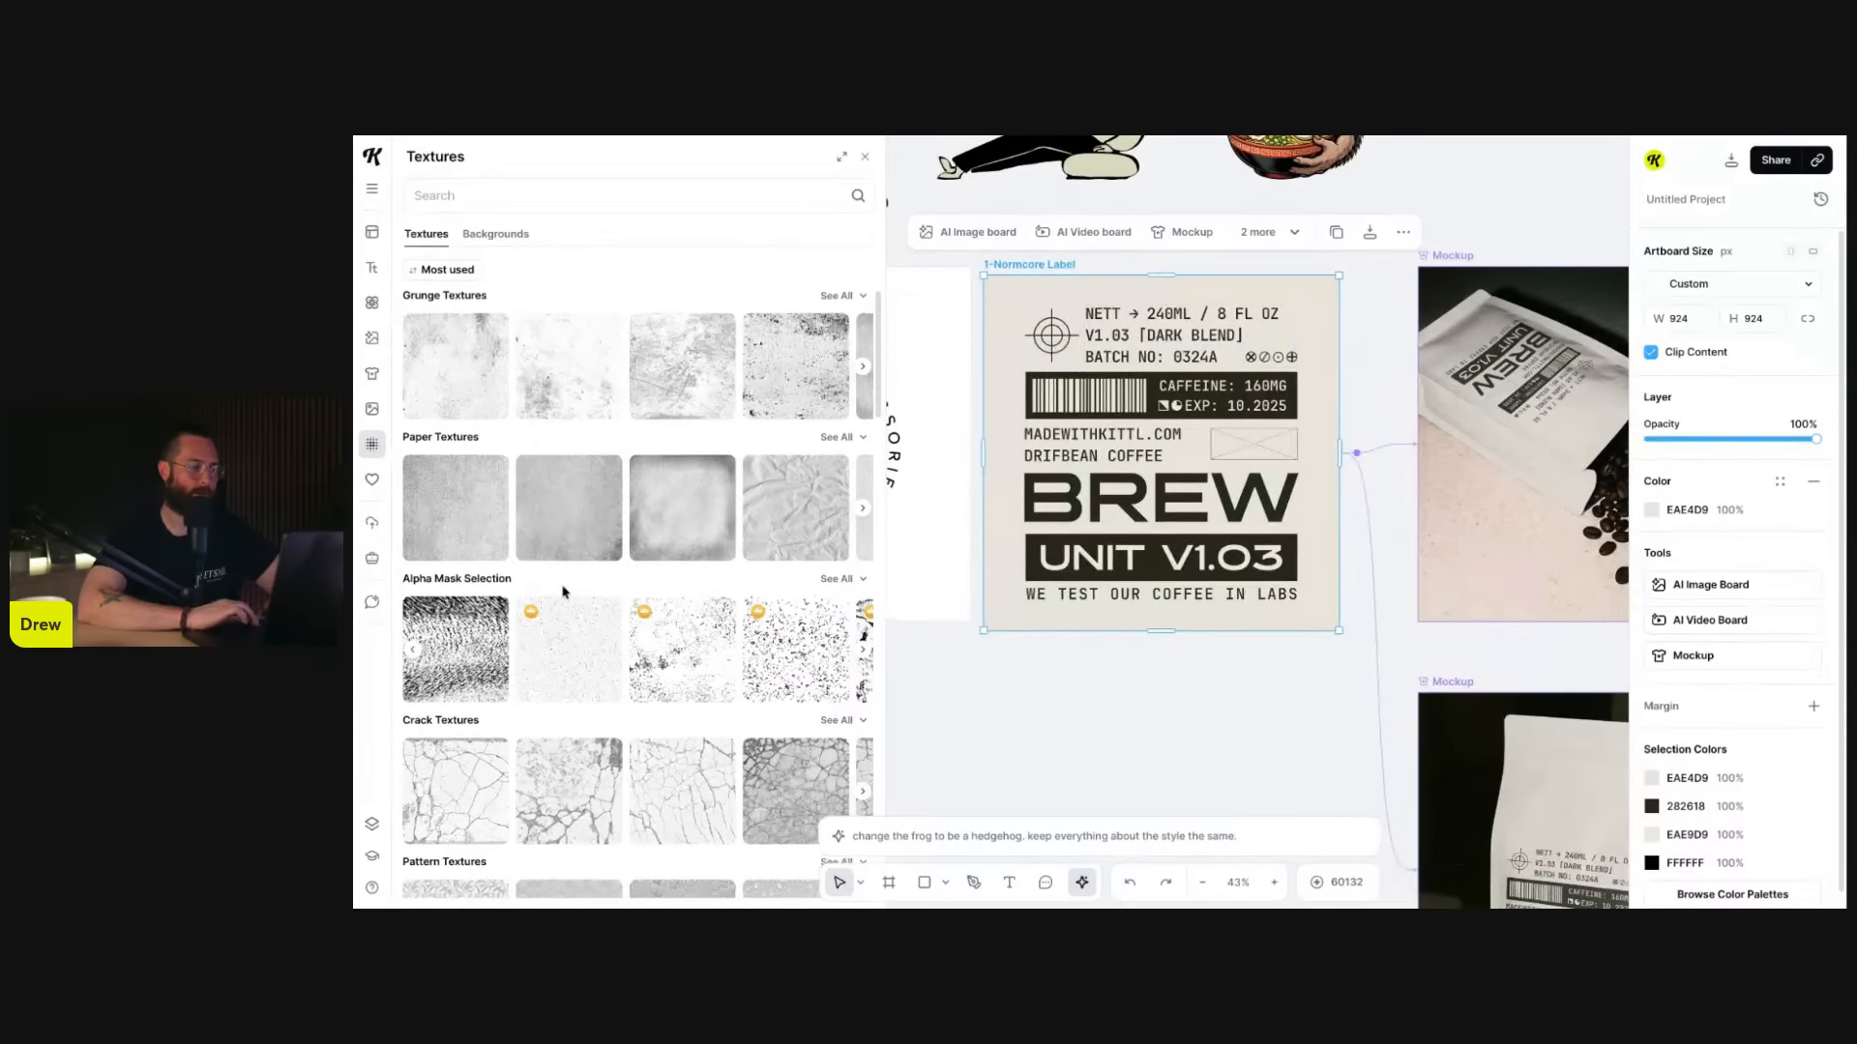
{"action": "scroll", "coordinate": [563, 592], "scroll_direction": "down", "scroll_amount": 2}
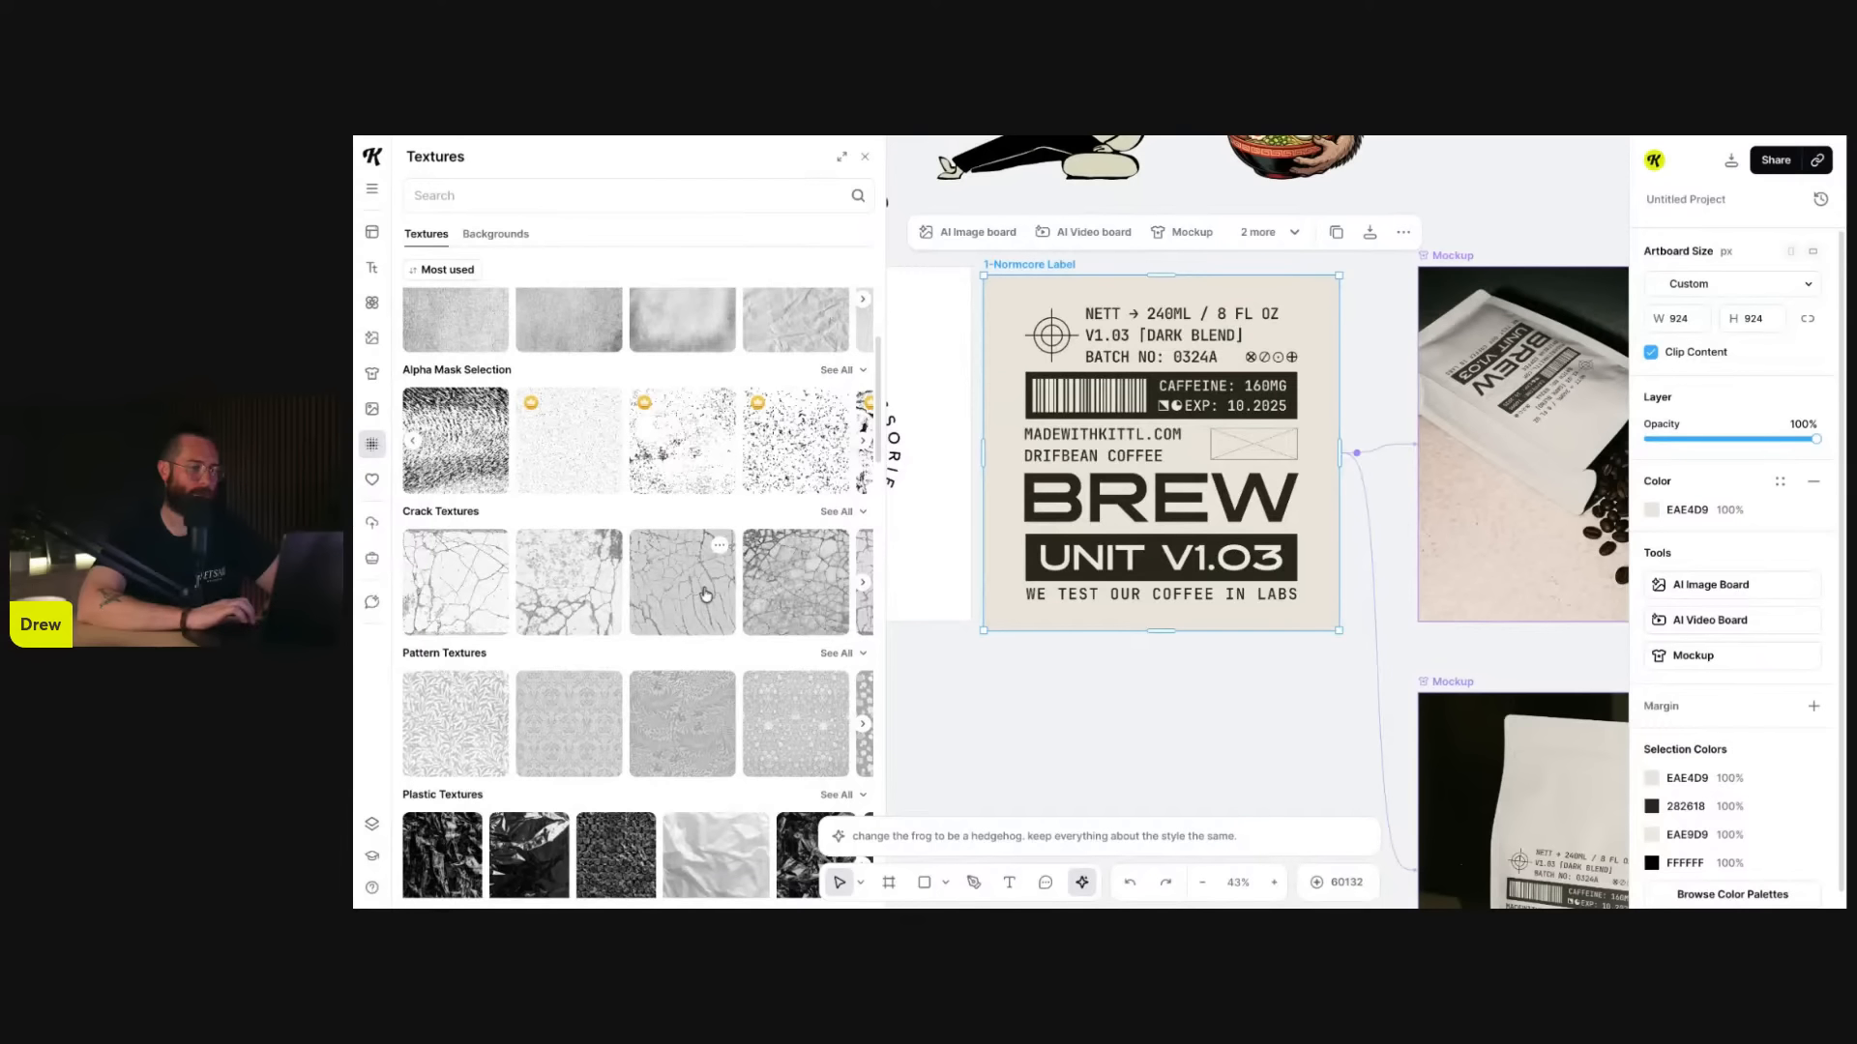
{"action": "scroll", "coordinate": [709, 587], "scroll_direction": "up", "scroll_amount": 3}
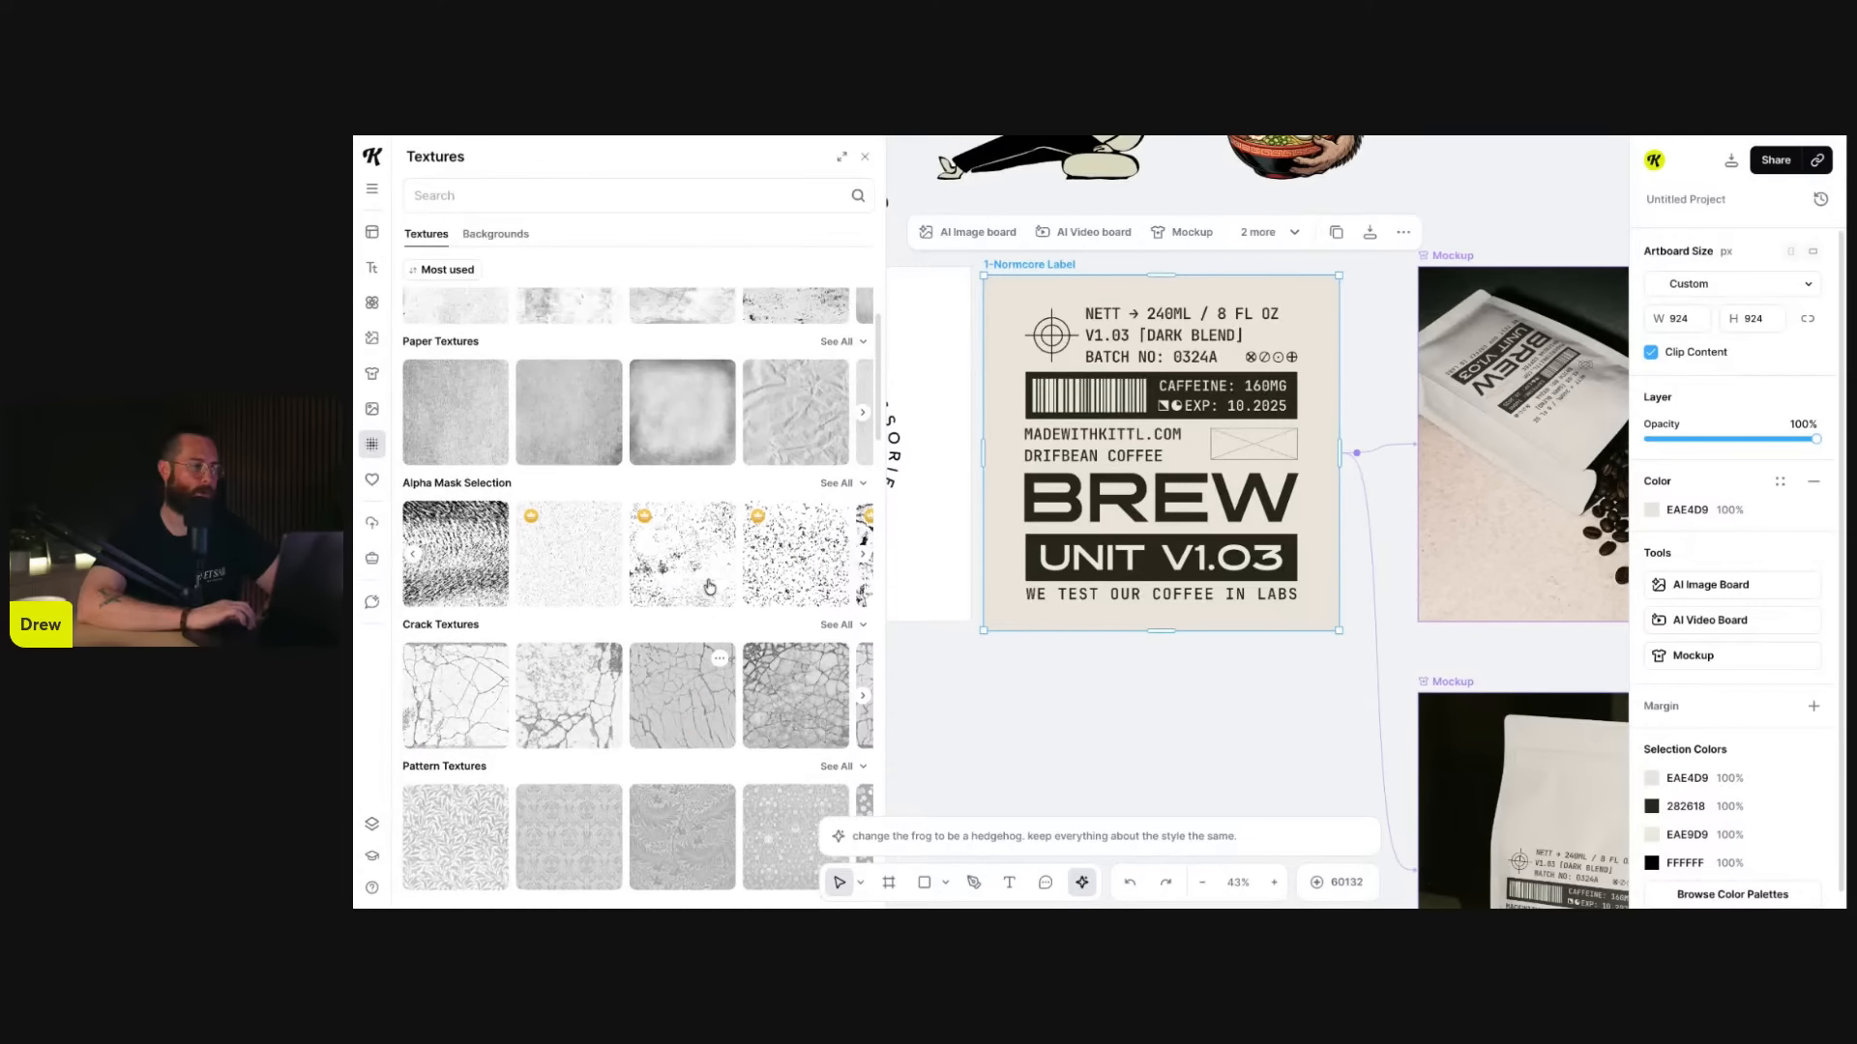
{"action": "left_click", "coordinate": [509, 237]}
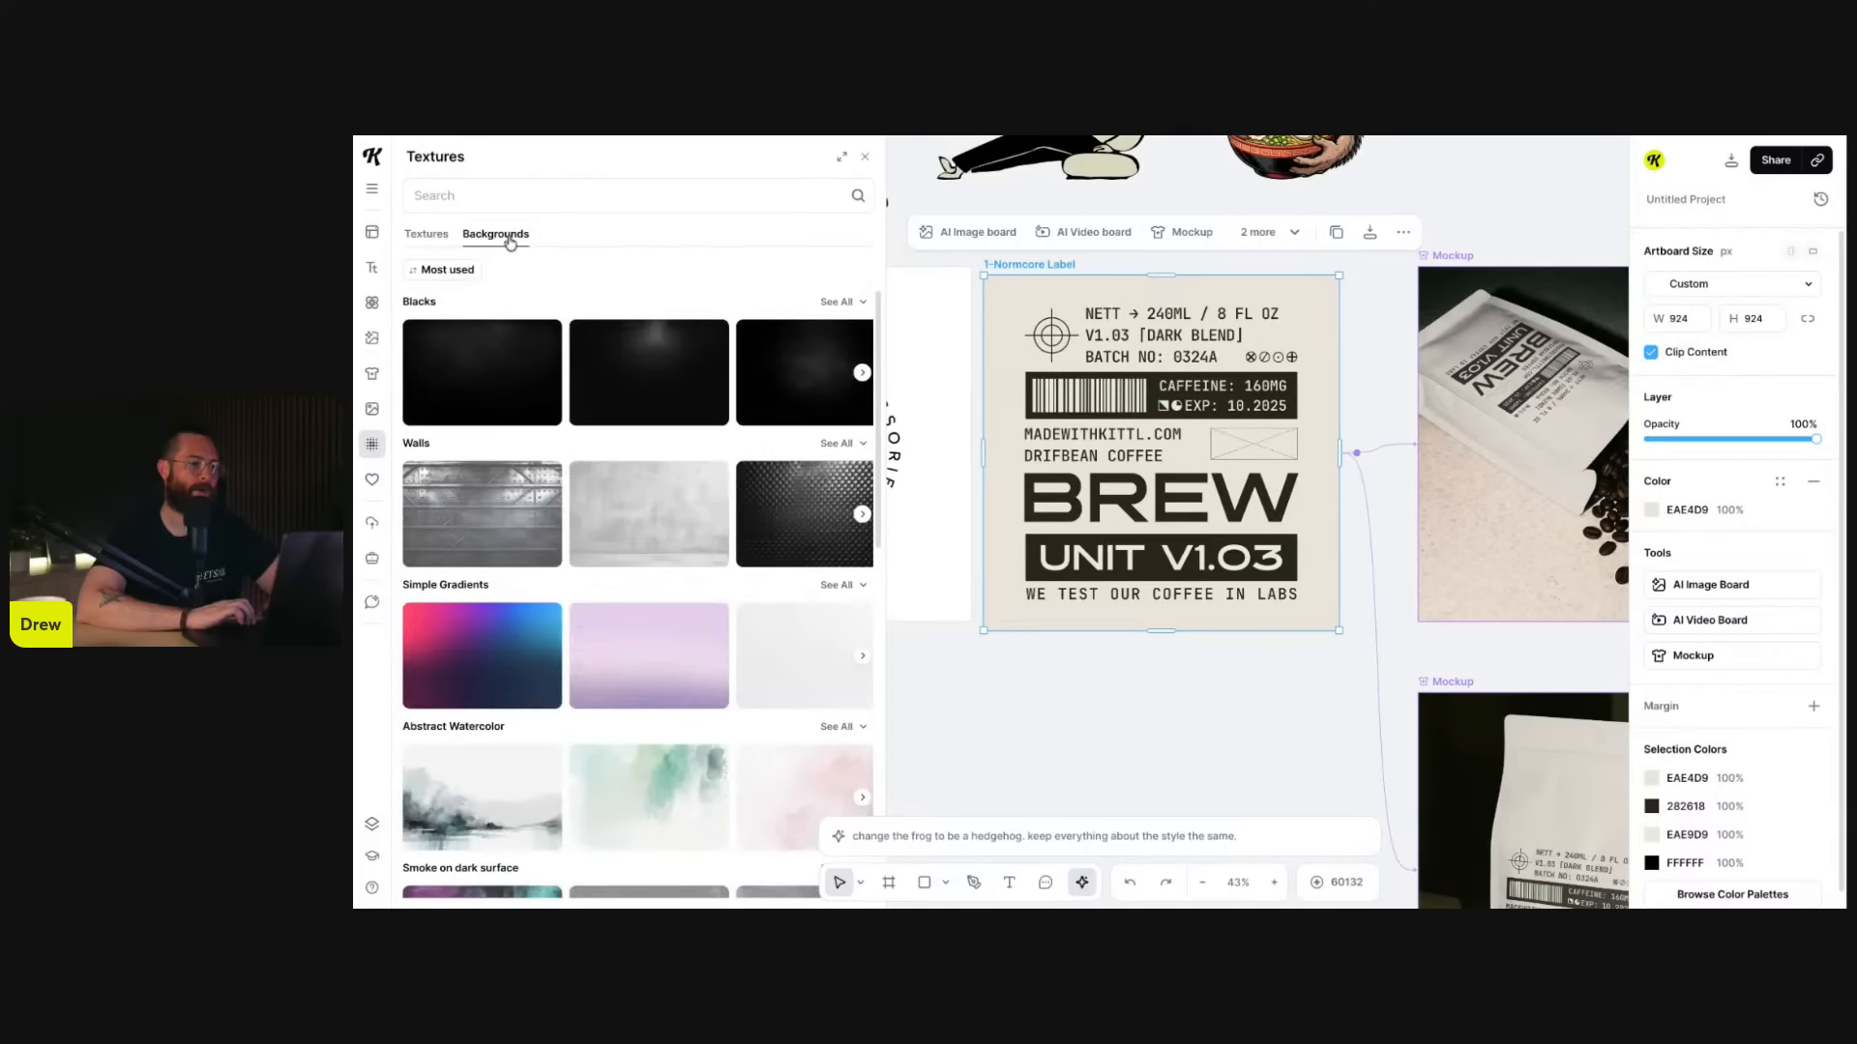
{"action": "scroll", "coordinate": [705, 579], "scroll_direction": "down", "scroll_amount": 2}
{"action": "scroll", "coordinate": [705, 579], "scroll_direction": "down", "scroll_amount": 1}
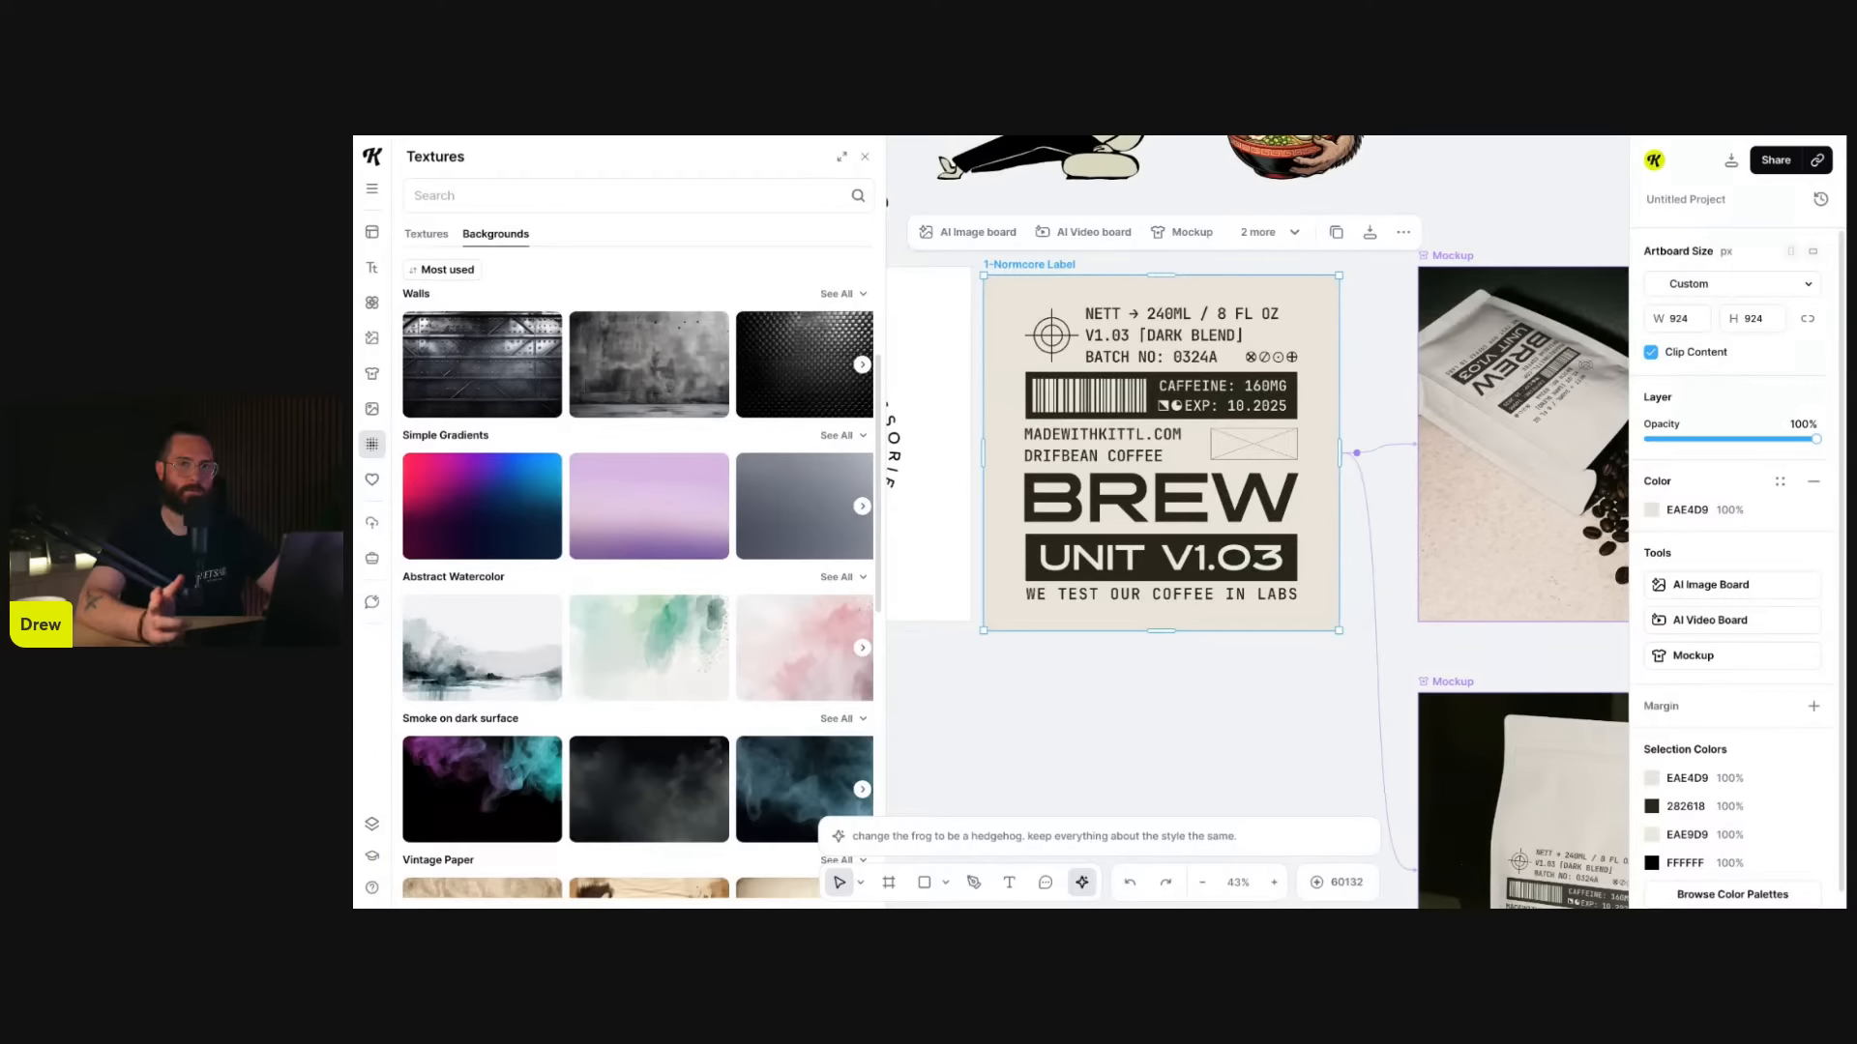
{"action": "scroll", "coordinate": [692, 720], "scroll_direction": "down", "scroll_amount": 1}
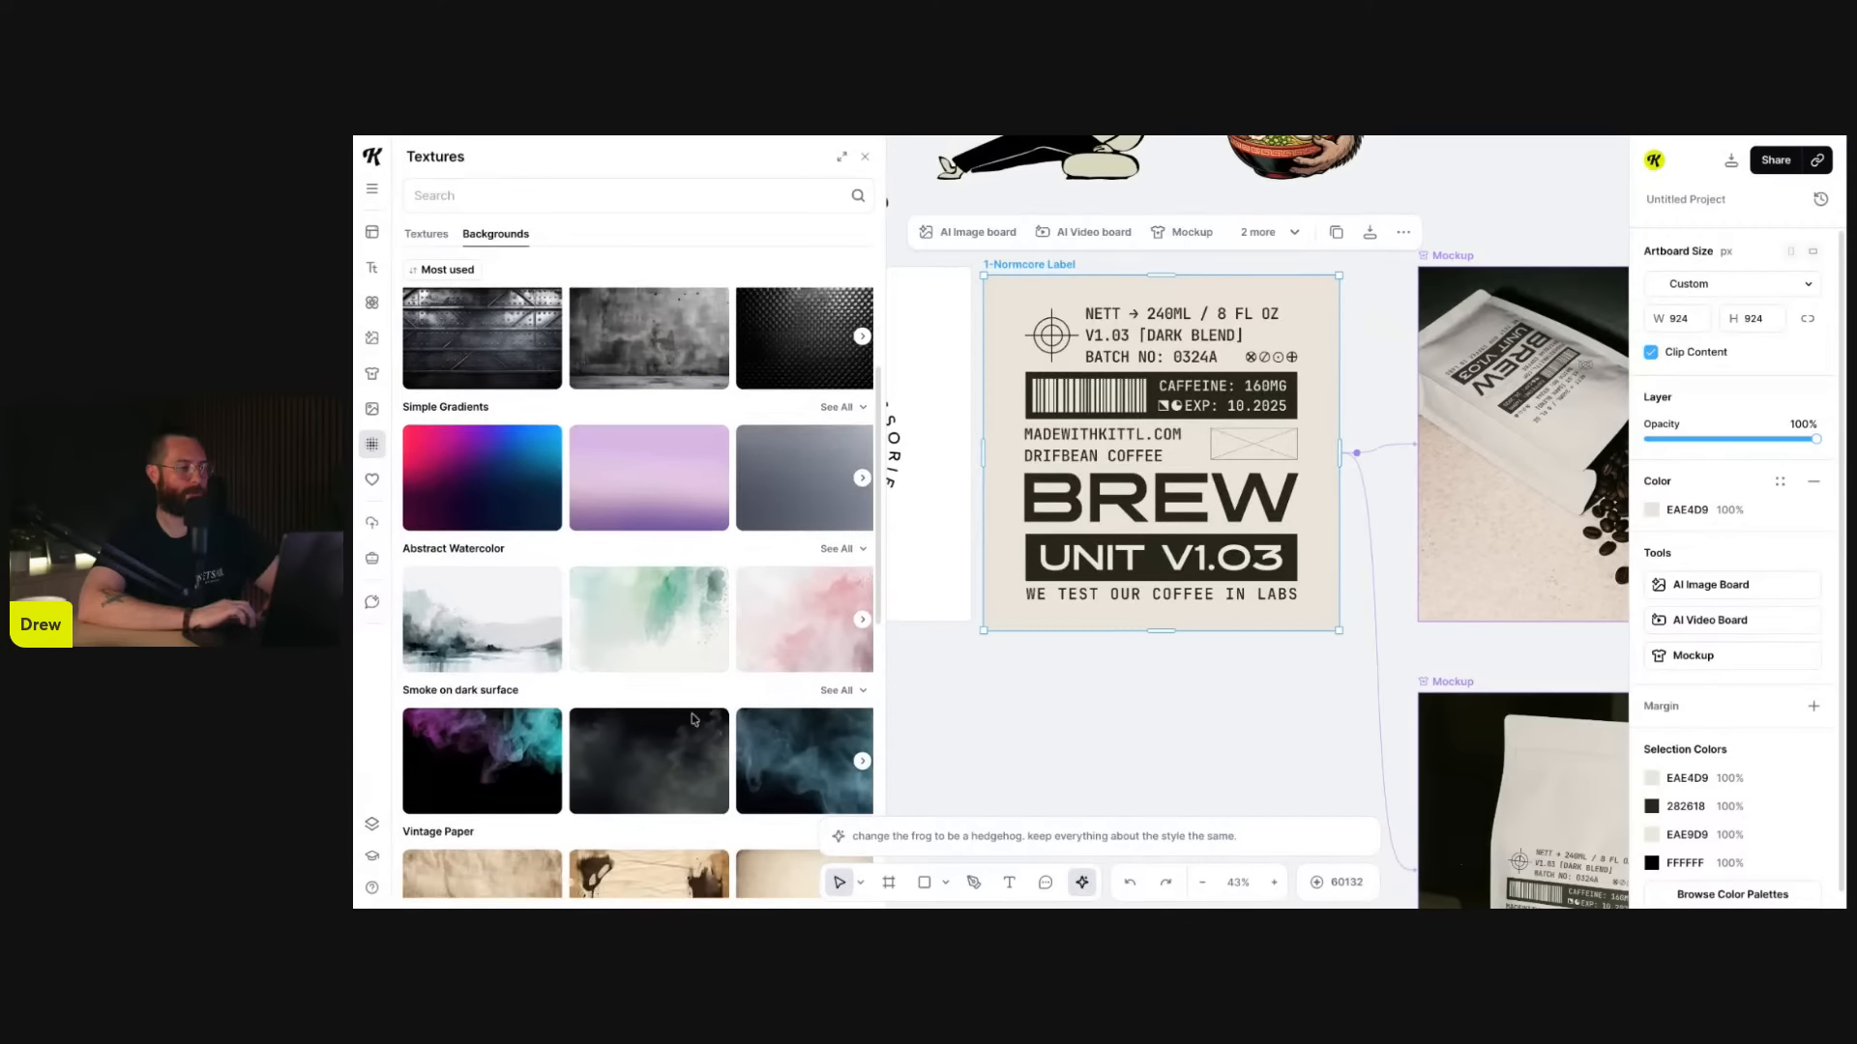
{"action": "scroll", "coordinate": [692, 719], "scroll_direction": "down", "scroll_amount": 5}
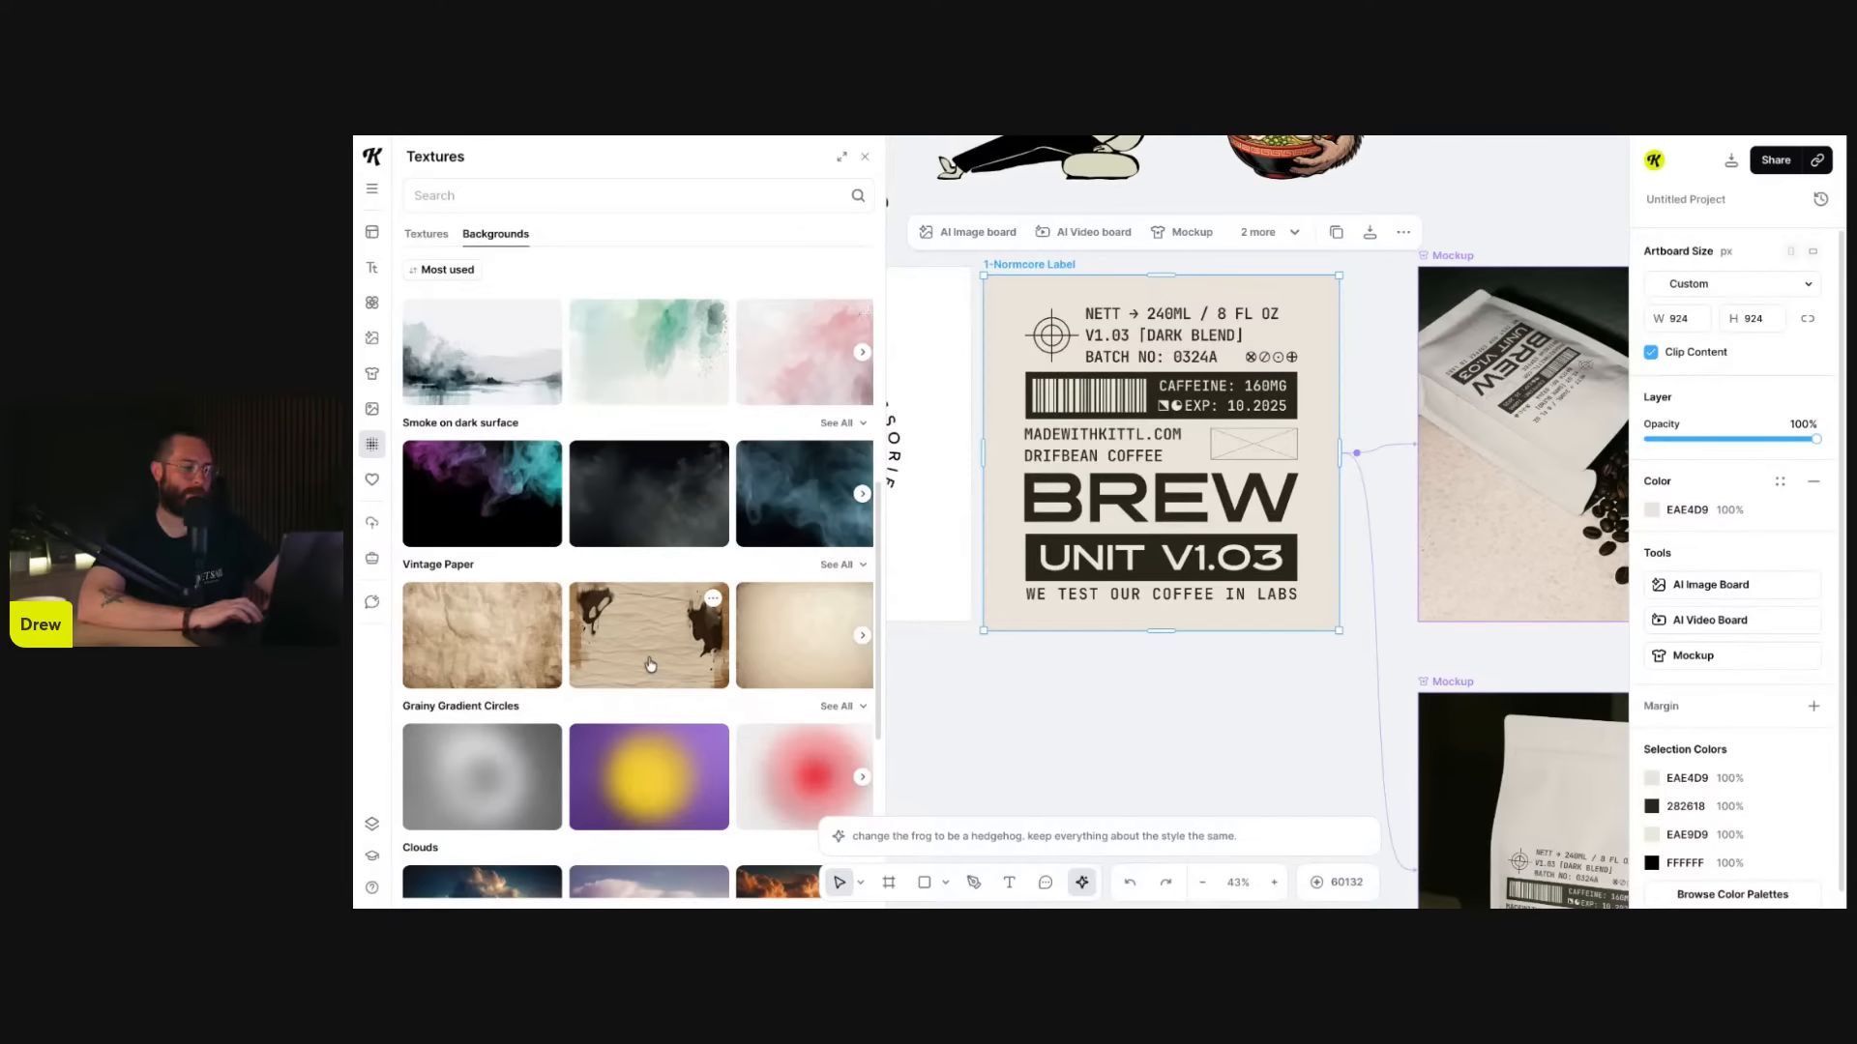
{"action": "left_click", "coordinate": [643, 654]}
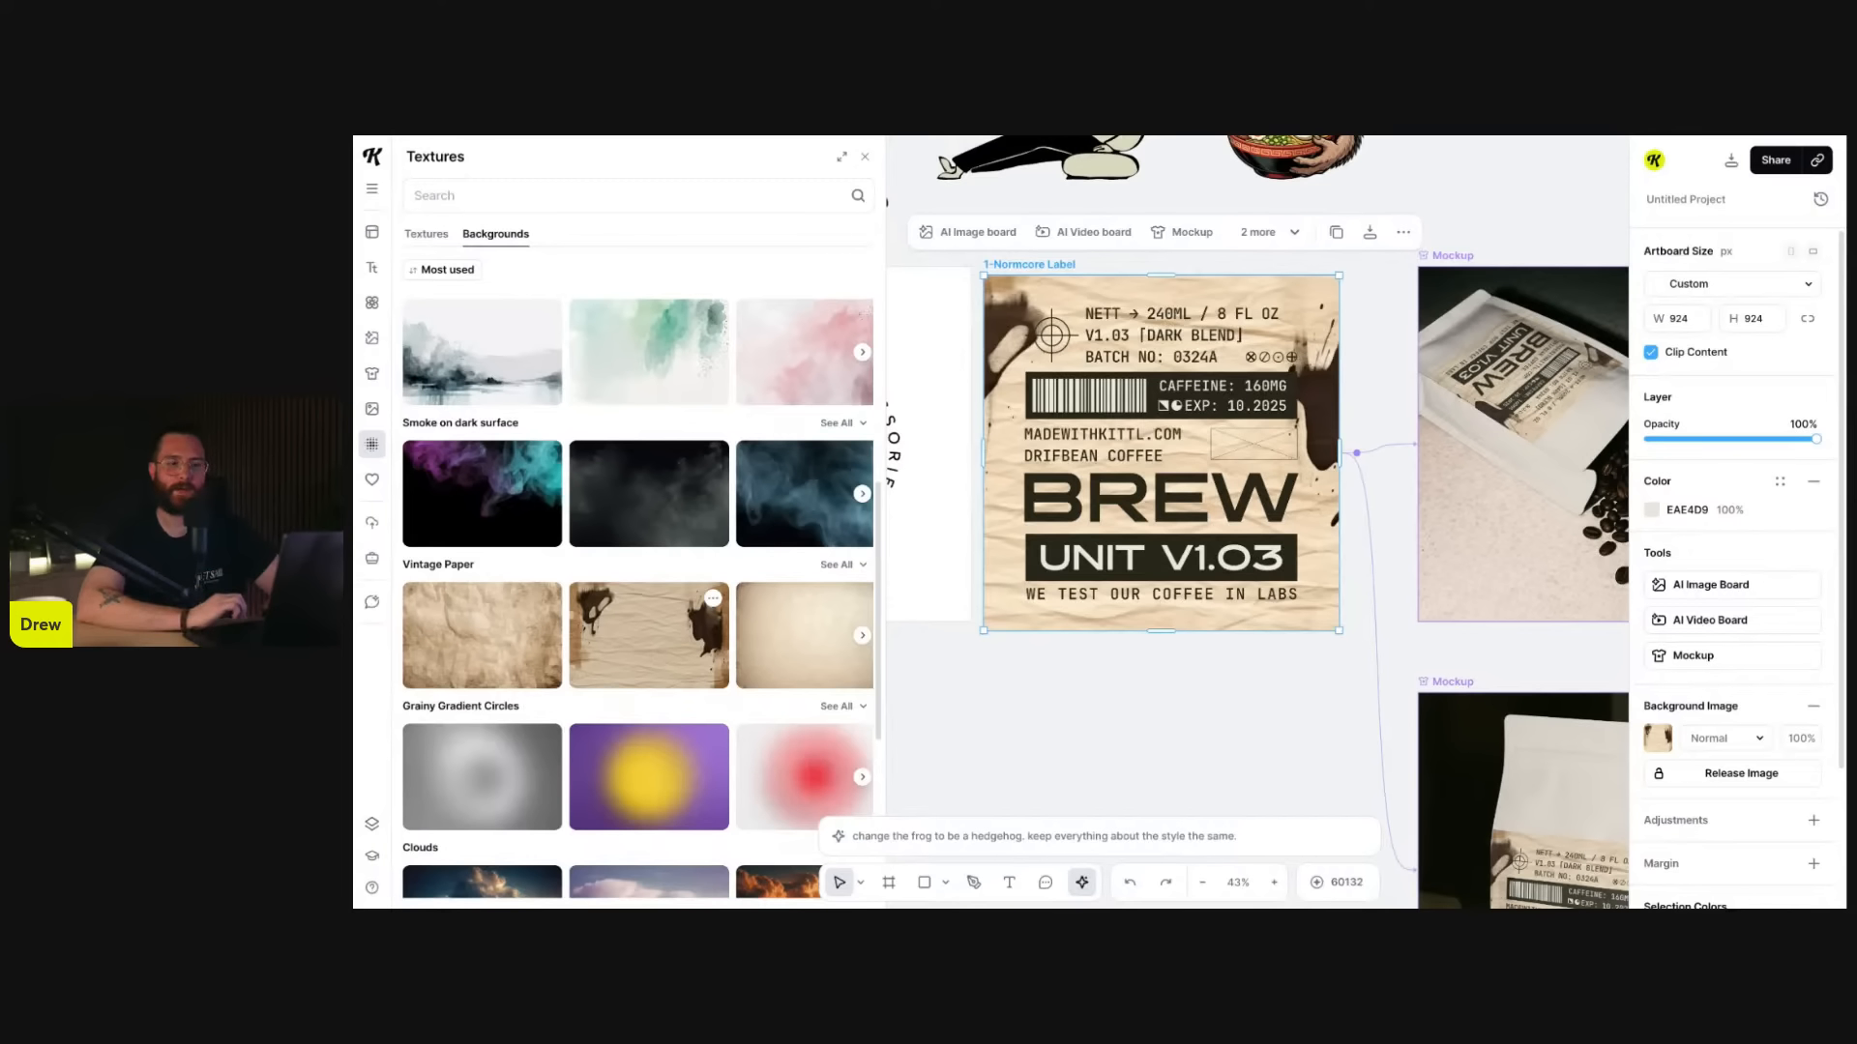
{"action": "scroll", "coordinate": [1539, 440], "scroll_direction": "up", "scroll_amount": 4}
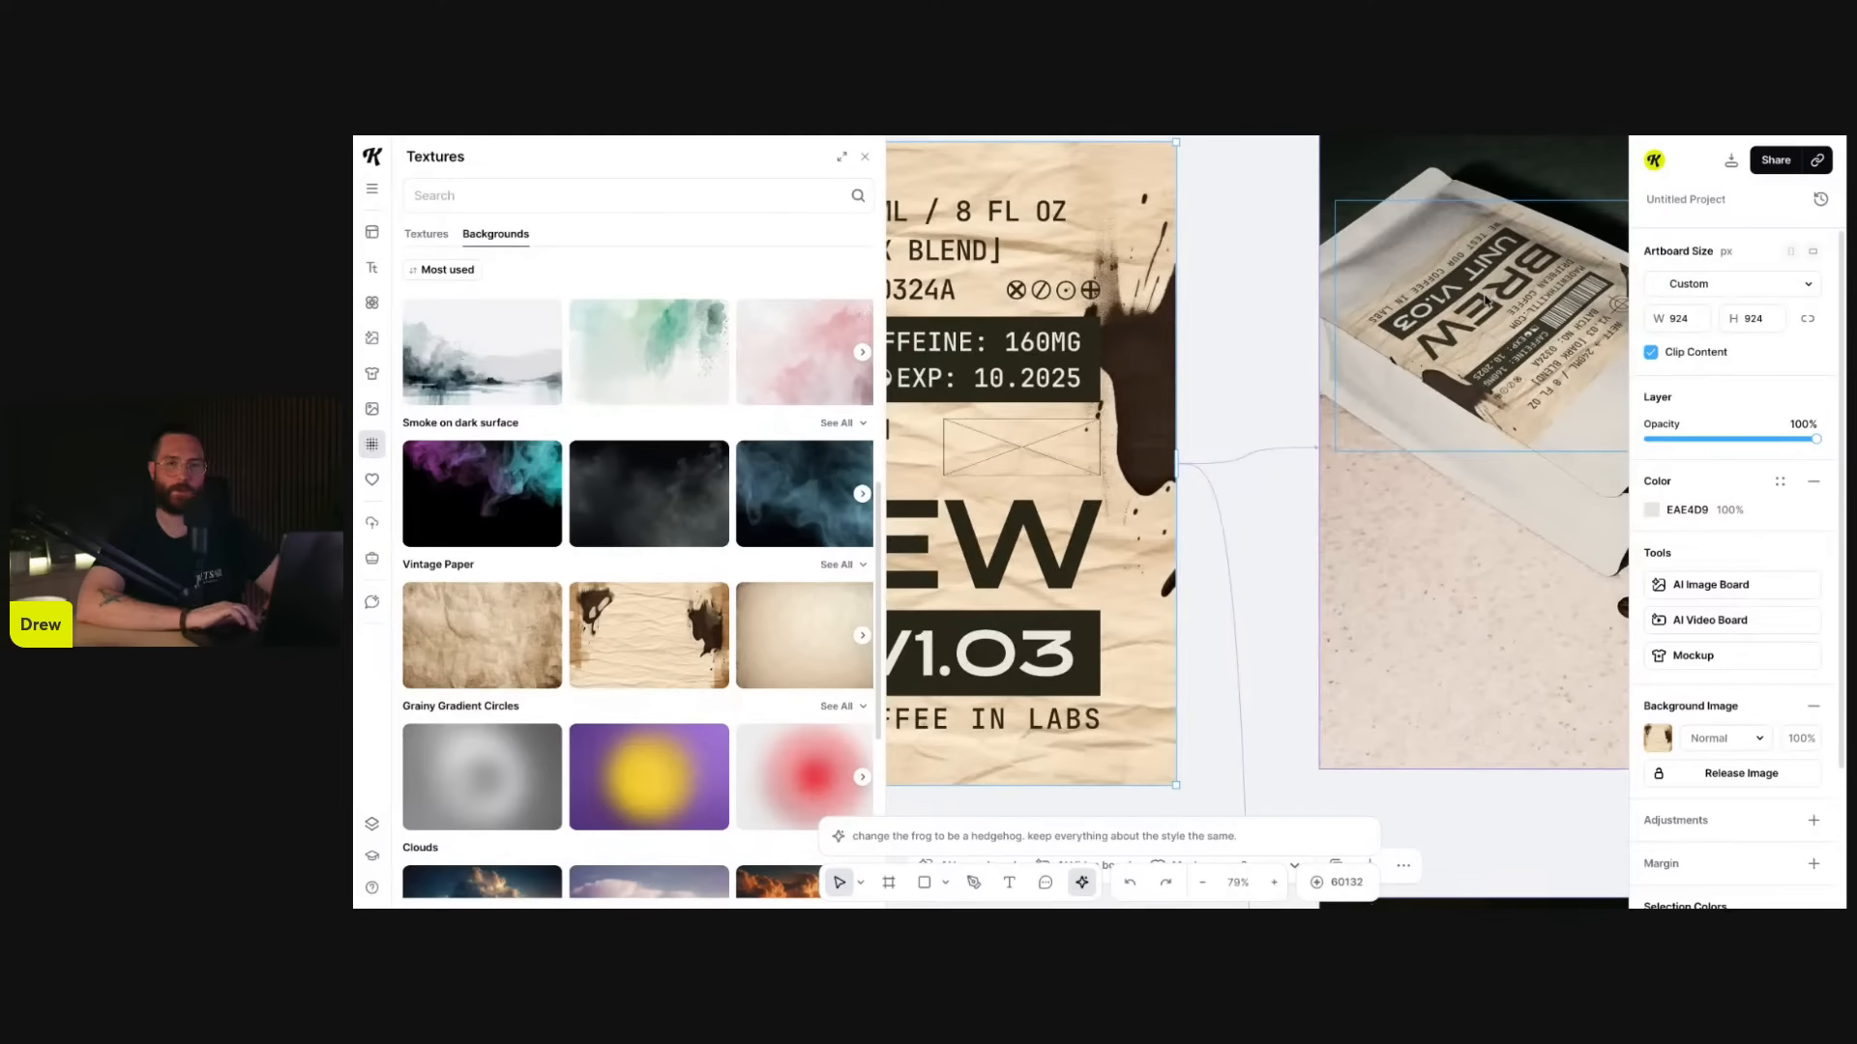
- Release the ink-stained paper background from the Normcore label as a separate image and place it below the artboard
{"action": "scroll", "coordinate": [1485, 317], "scroll_direction": "down", "scroll_amount": 3}
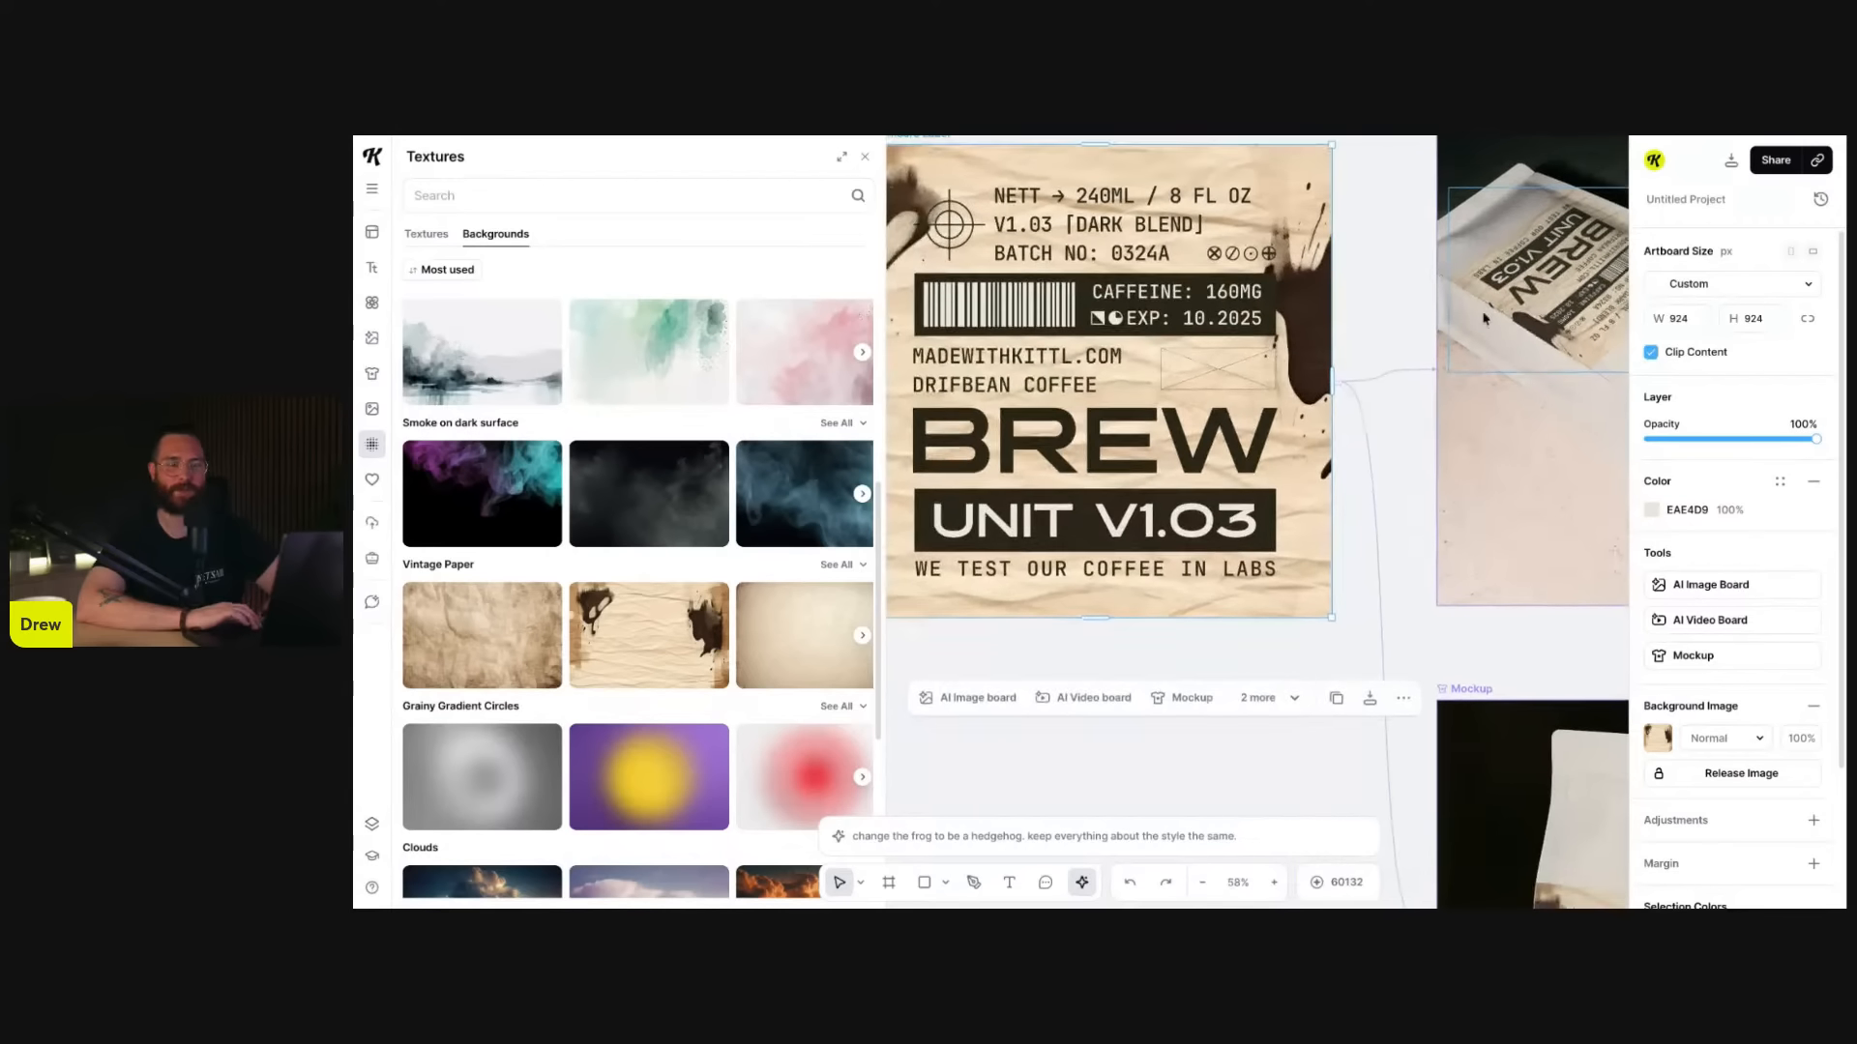
{"action": "scroll", "coordinate": [1477, 326], "scroll_direction": "up", "scroll_amount": 1}
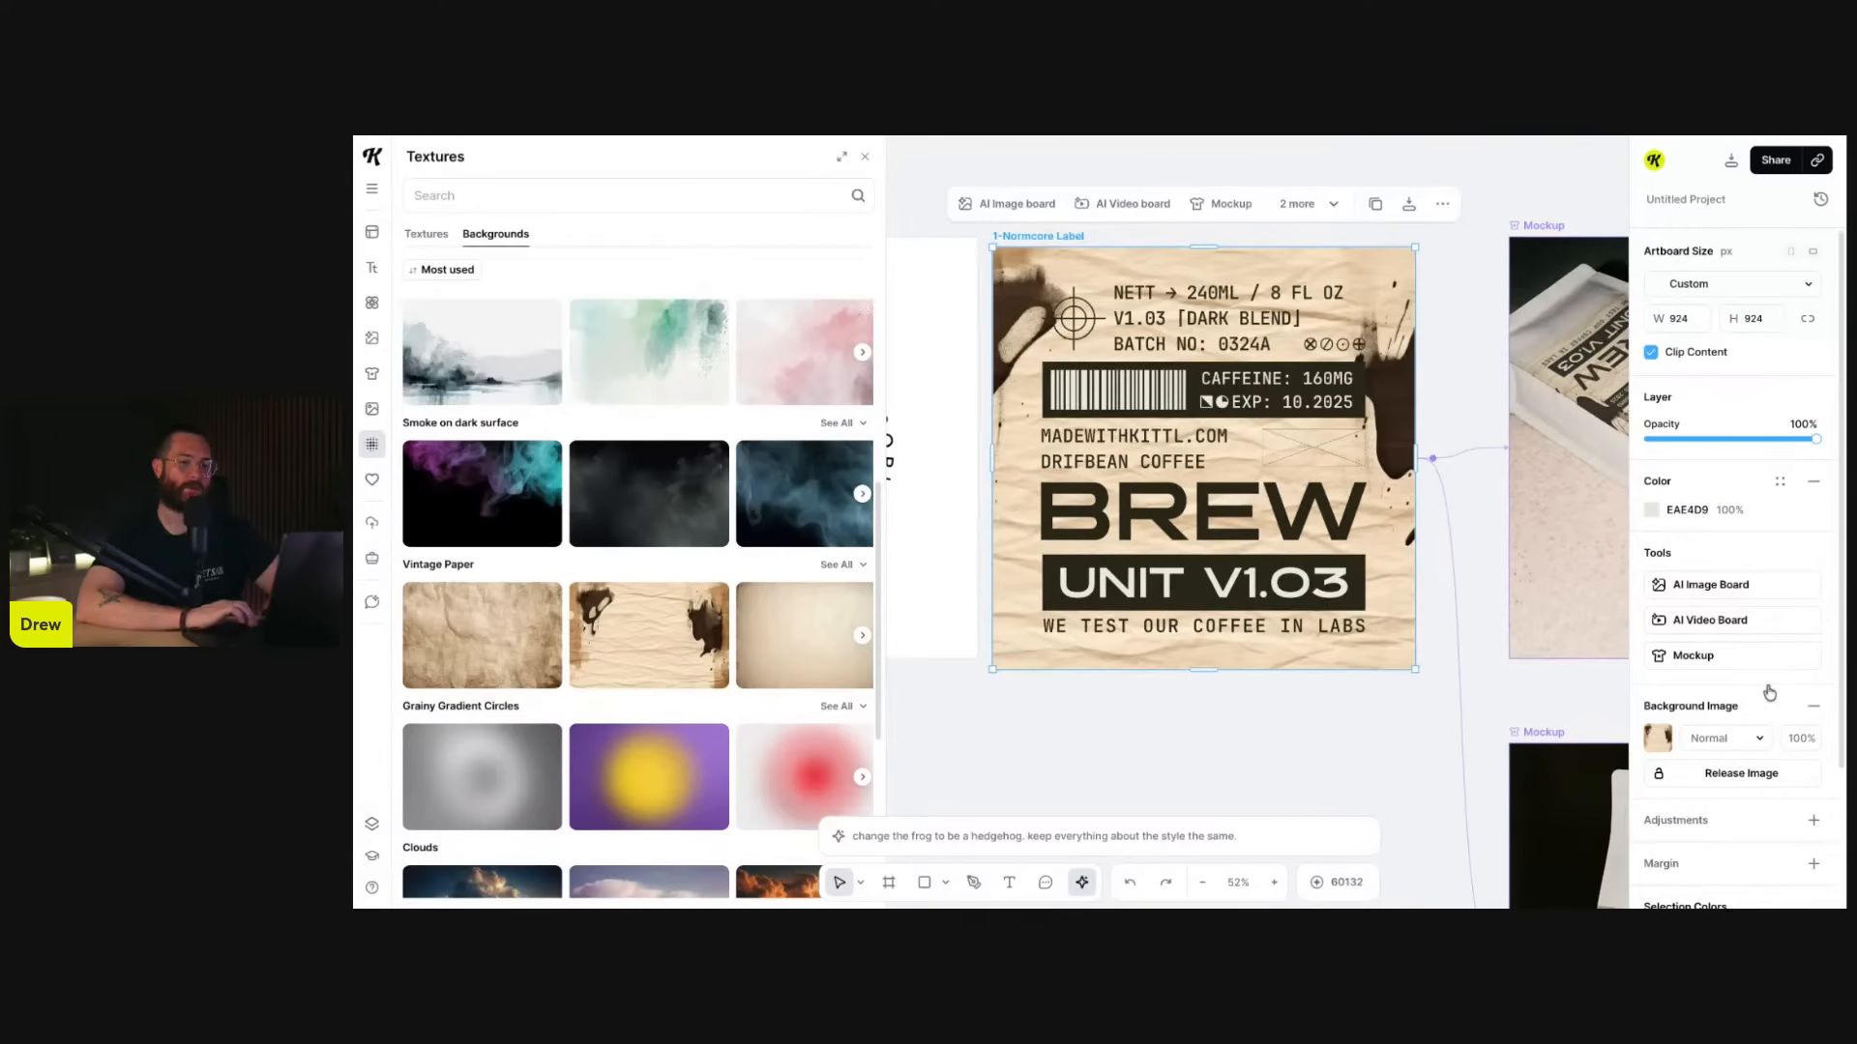
{"action": "left_click", "coordinate": [1730, 774]}
{"action": "left_click_drag", "start_coordinate": [1402, 302], "coordinate": [1298, 629]}
{"action": "scroll", "coordinate": [1218, 696], "scroll_direction": "down", "scroll_amount": 2}
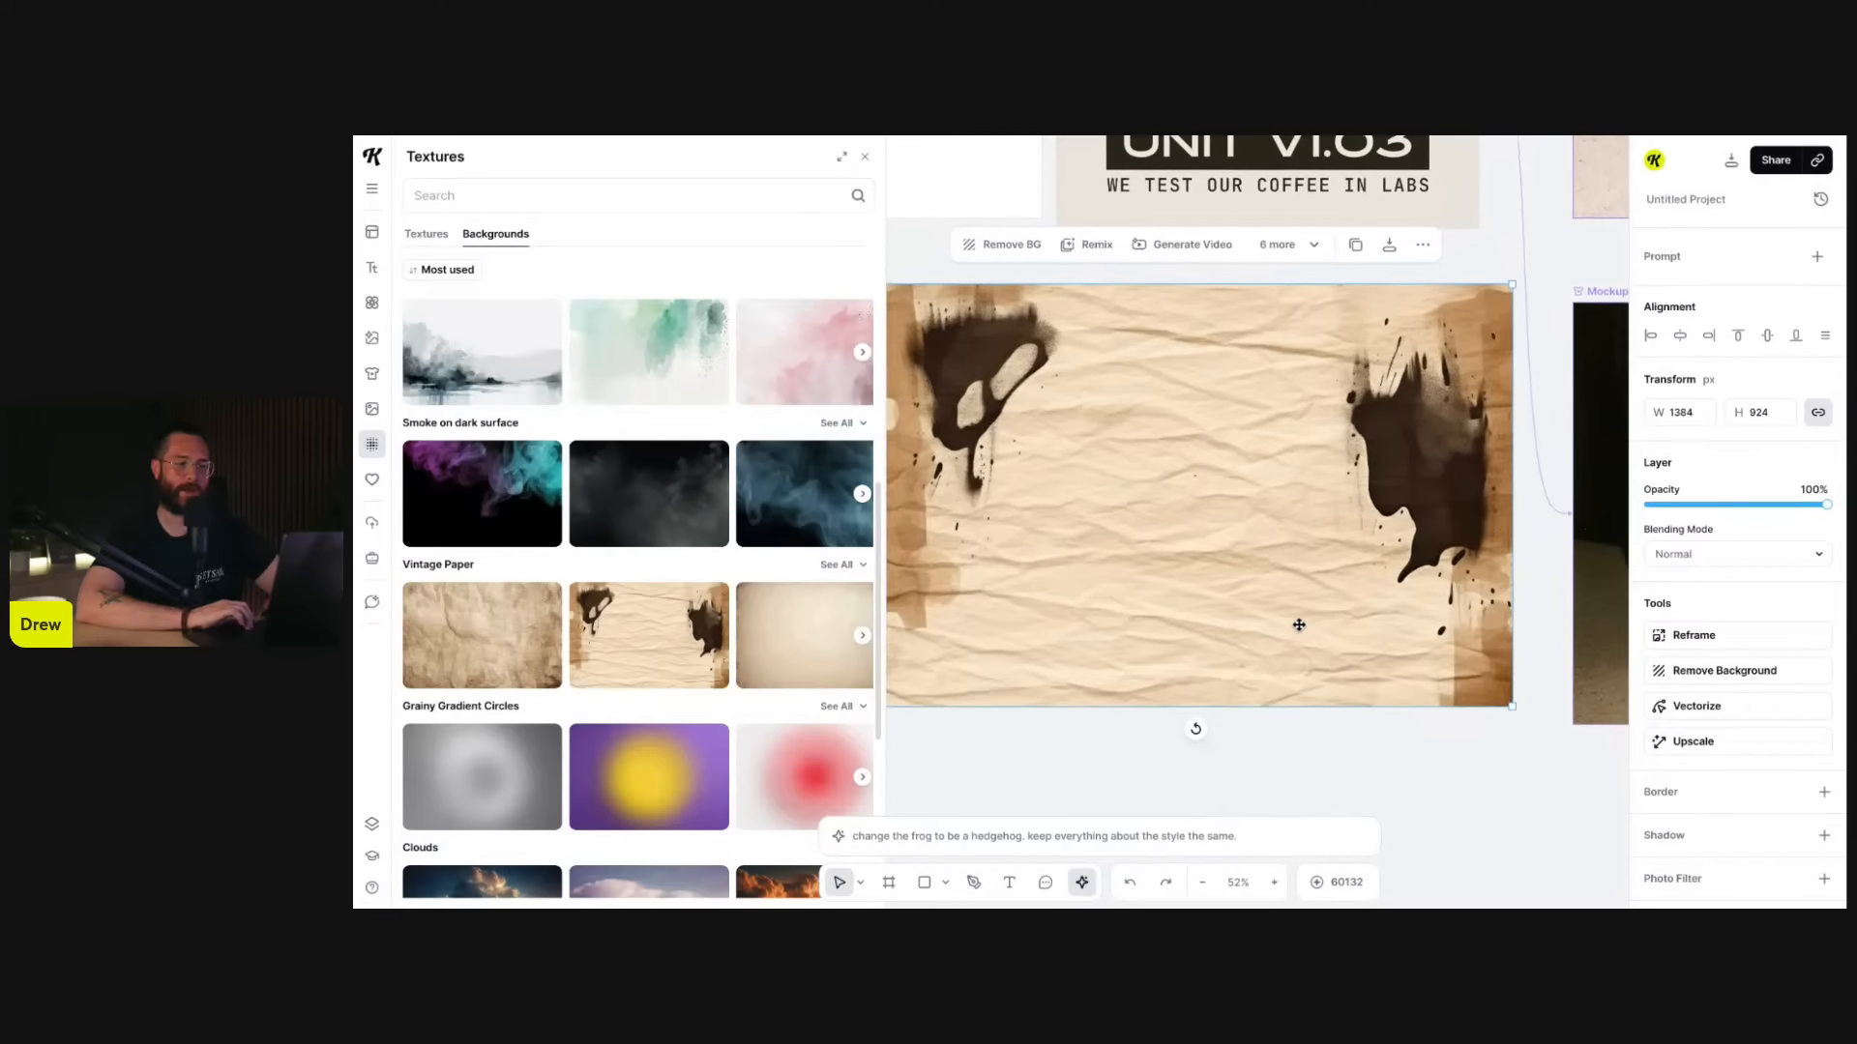
- Examine the Remix Image prompt for the paper image and compare it with the Generate Image prompt, without generating anything
{"action": "left_click", "coordinate": [1087, 241]}
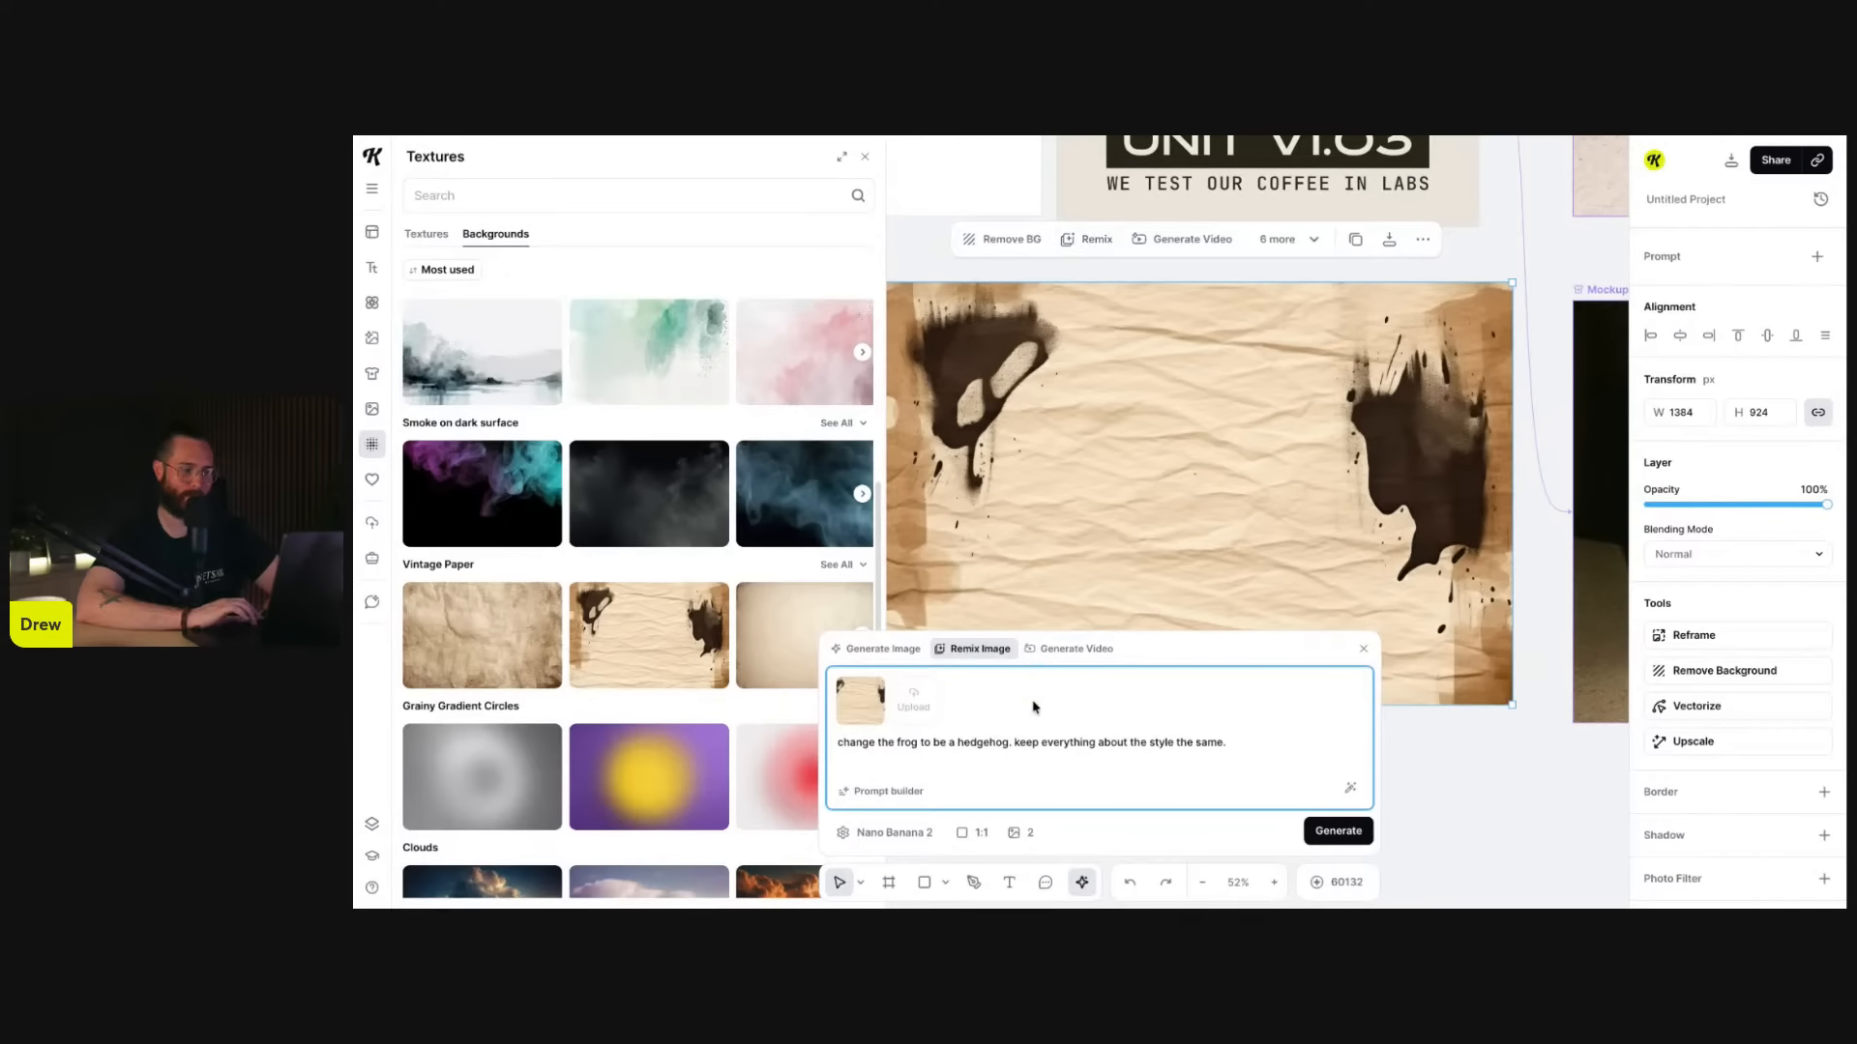
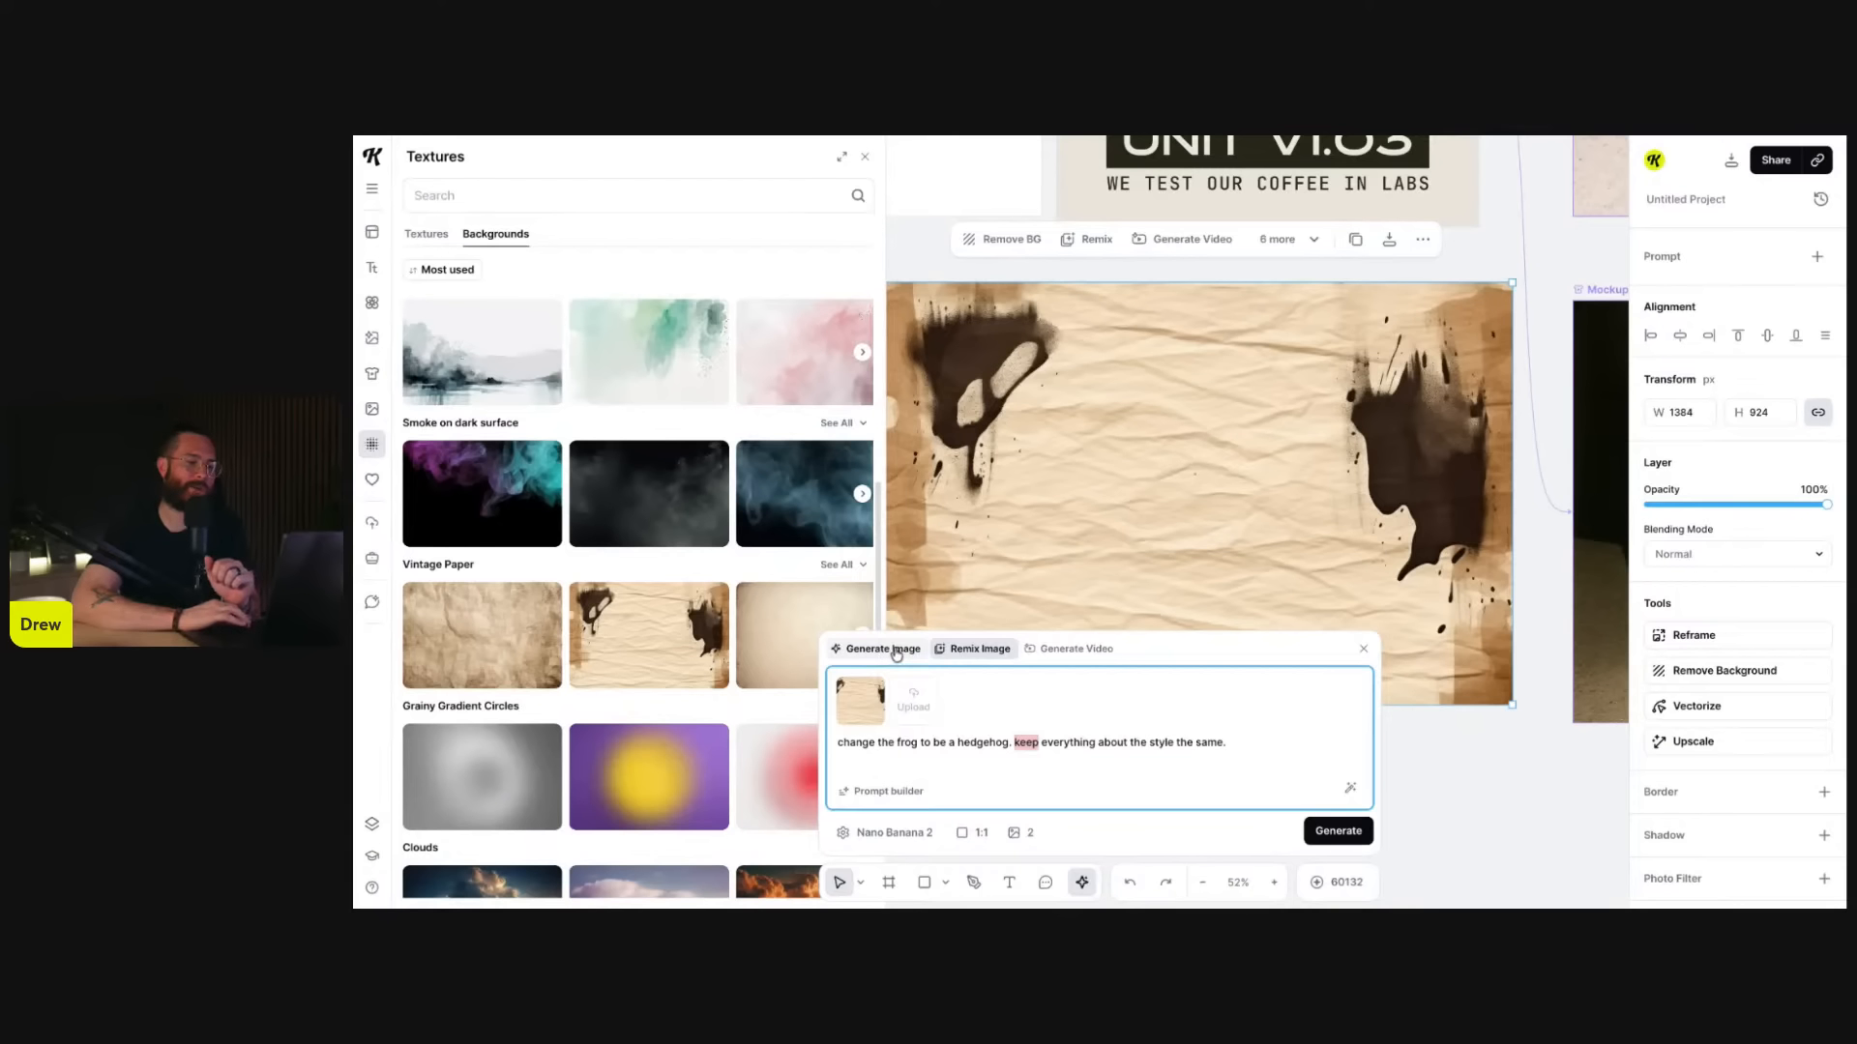
{"action": "left_click_drag", "start_coordinate": [1095, 492], "coordinate": [1077, 503]}
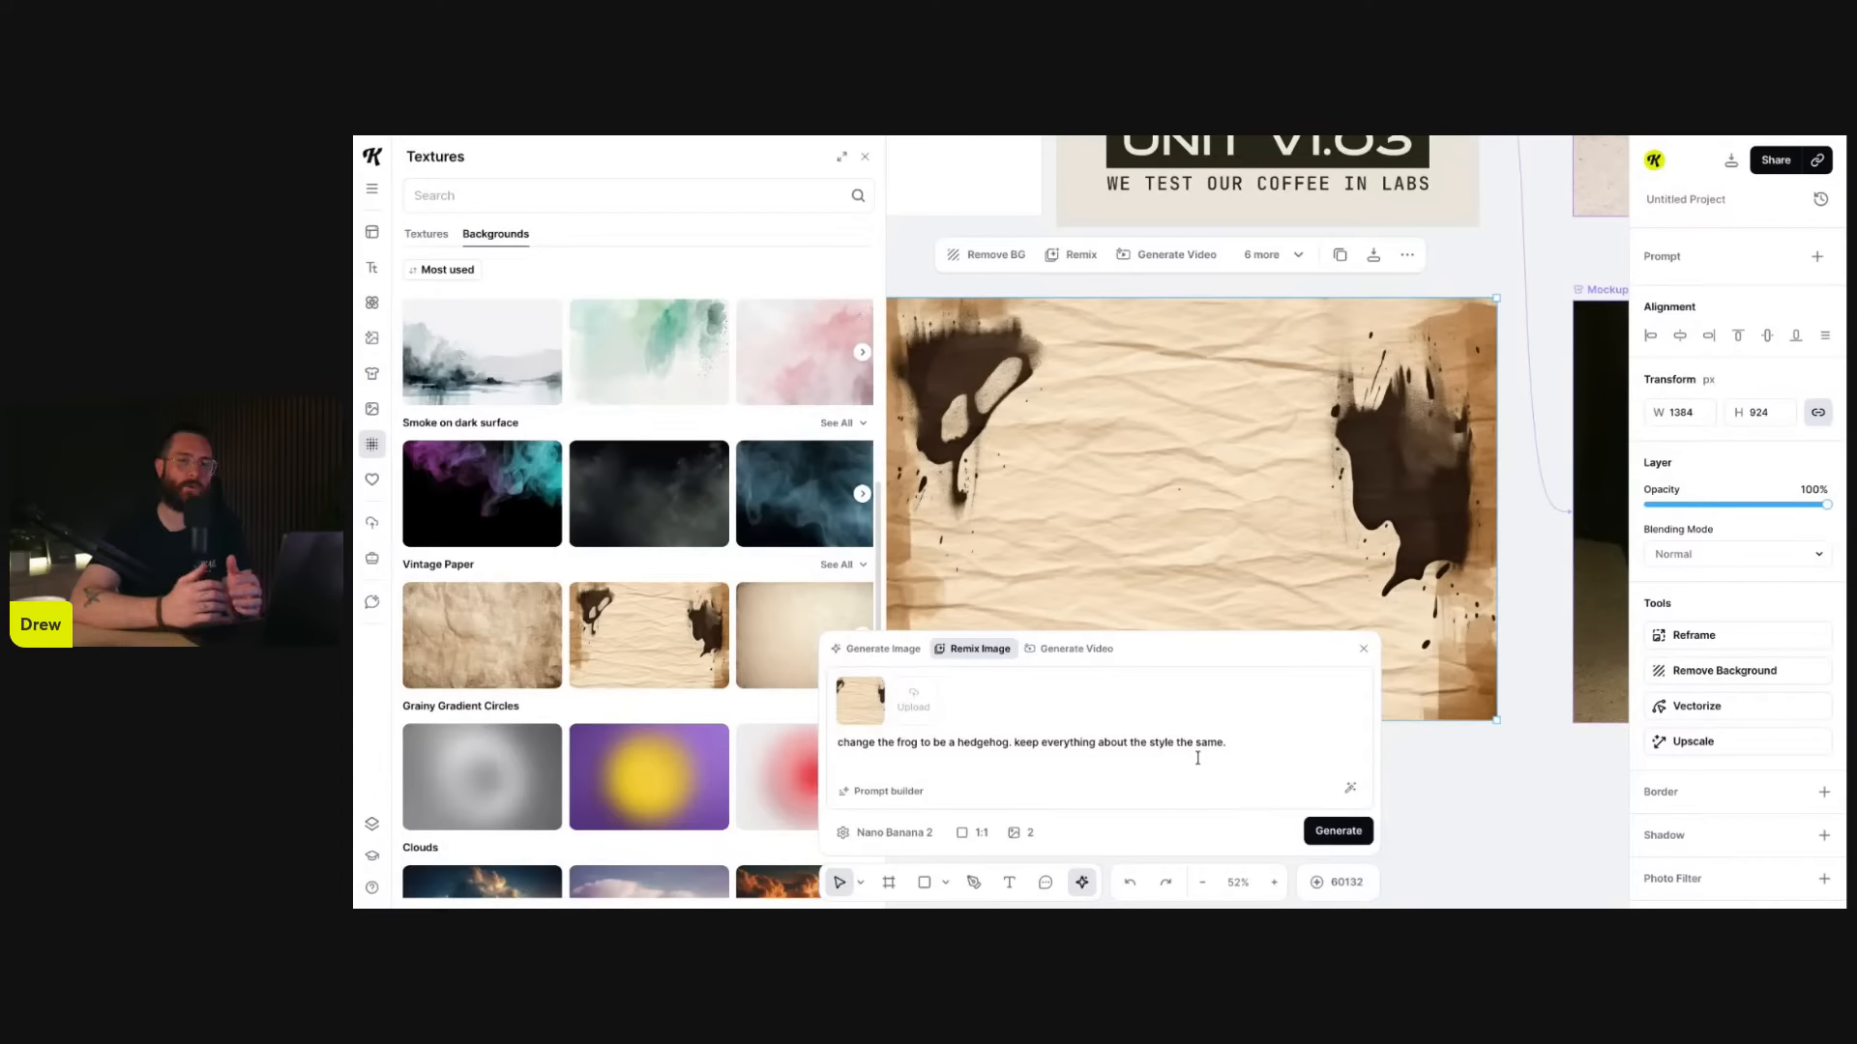
{"action": "scroll", "coordinate": [1255, 704], "scroll_direction": "down", "scroll_amount": 4}
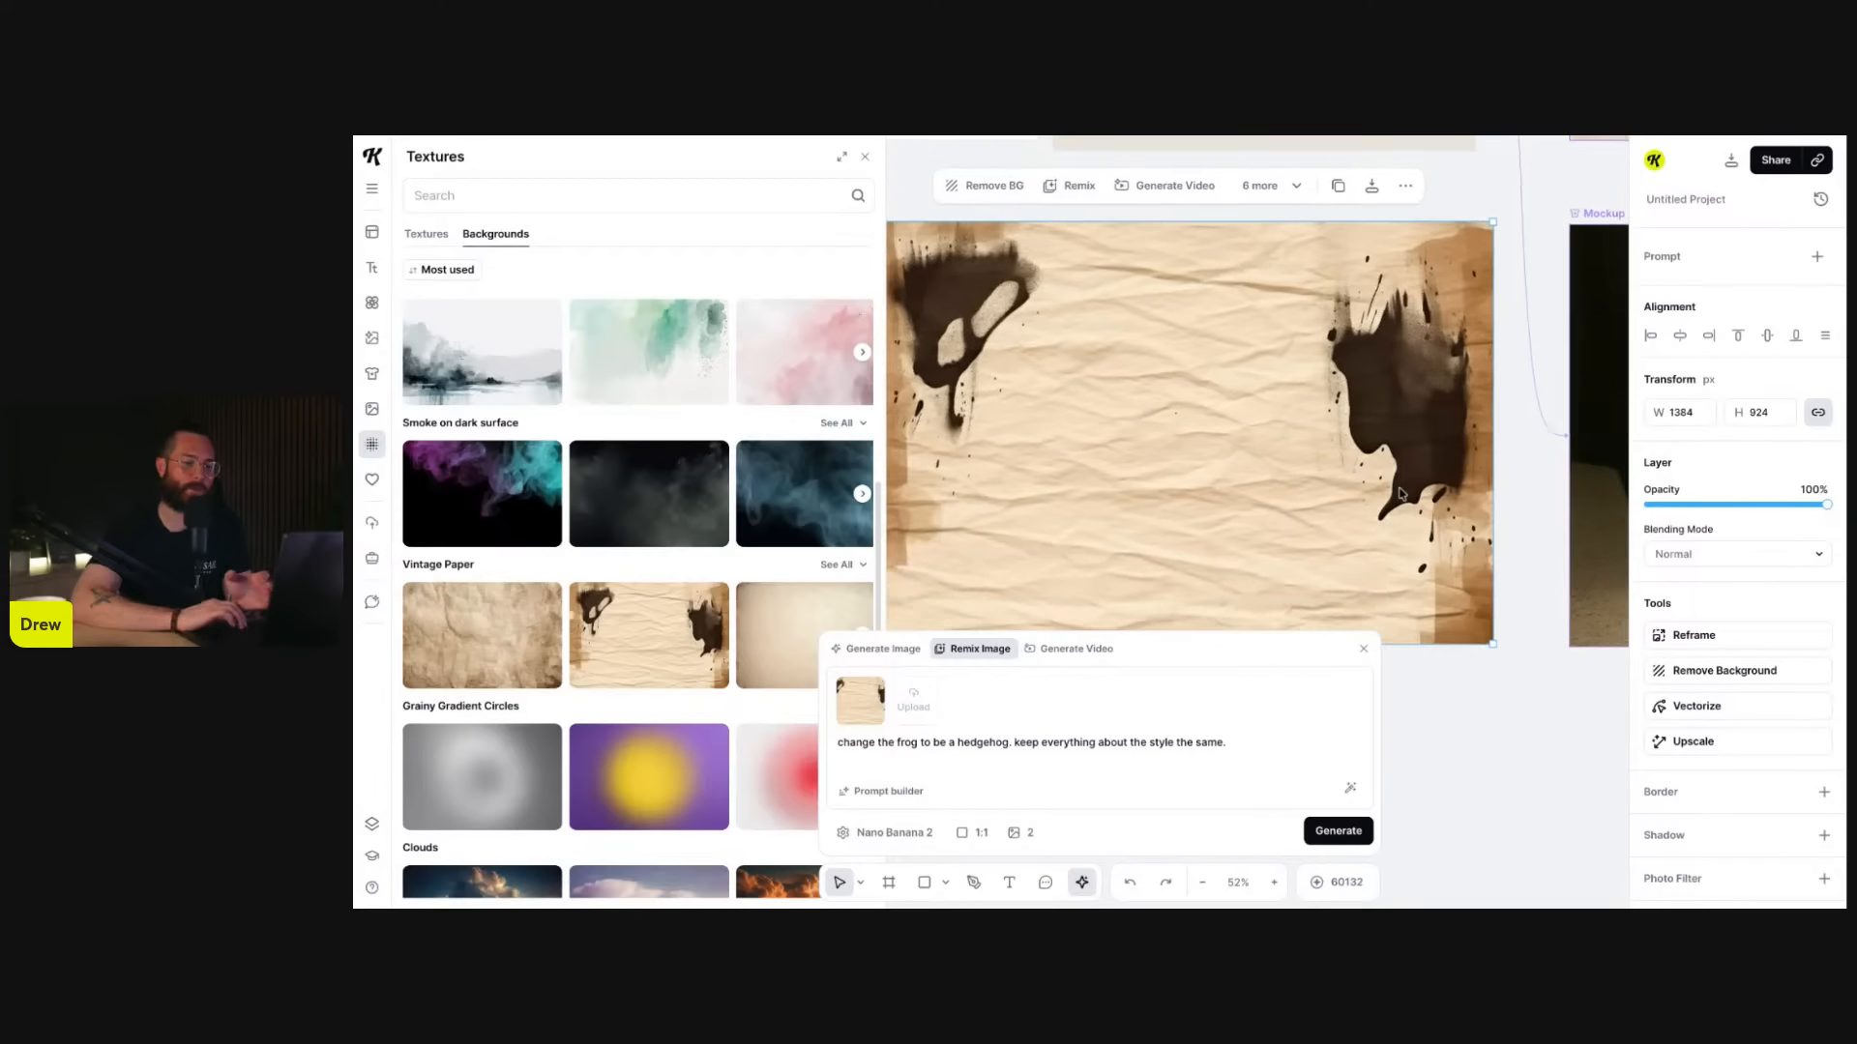
{"action": "left_click", "coordinate": [1564, 689]}
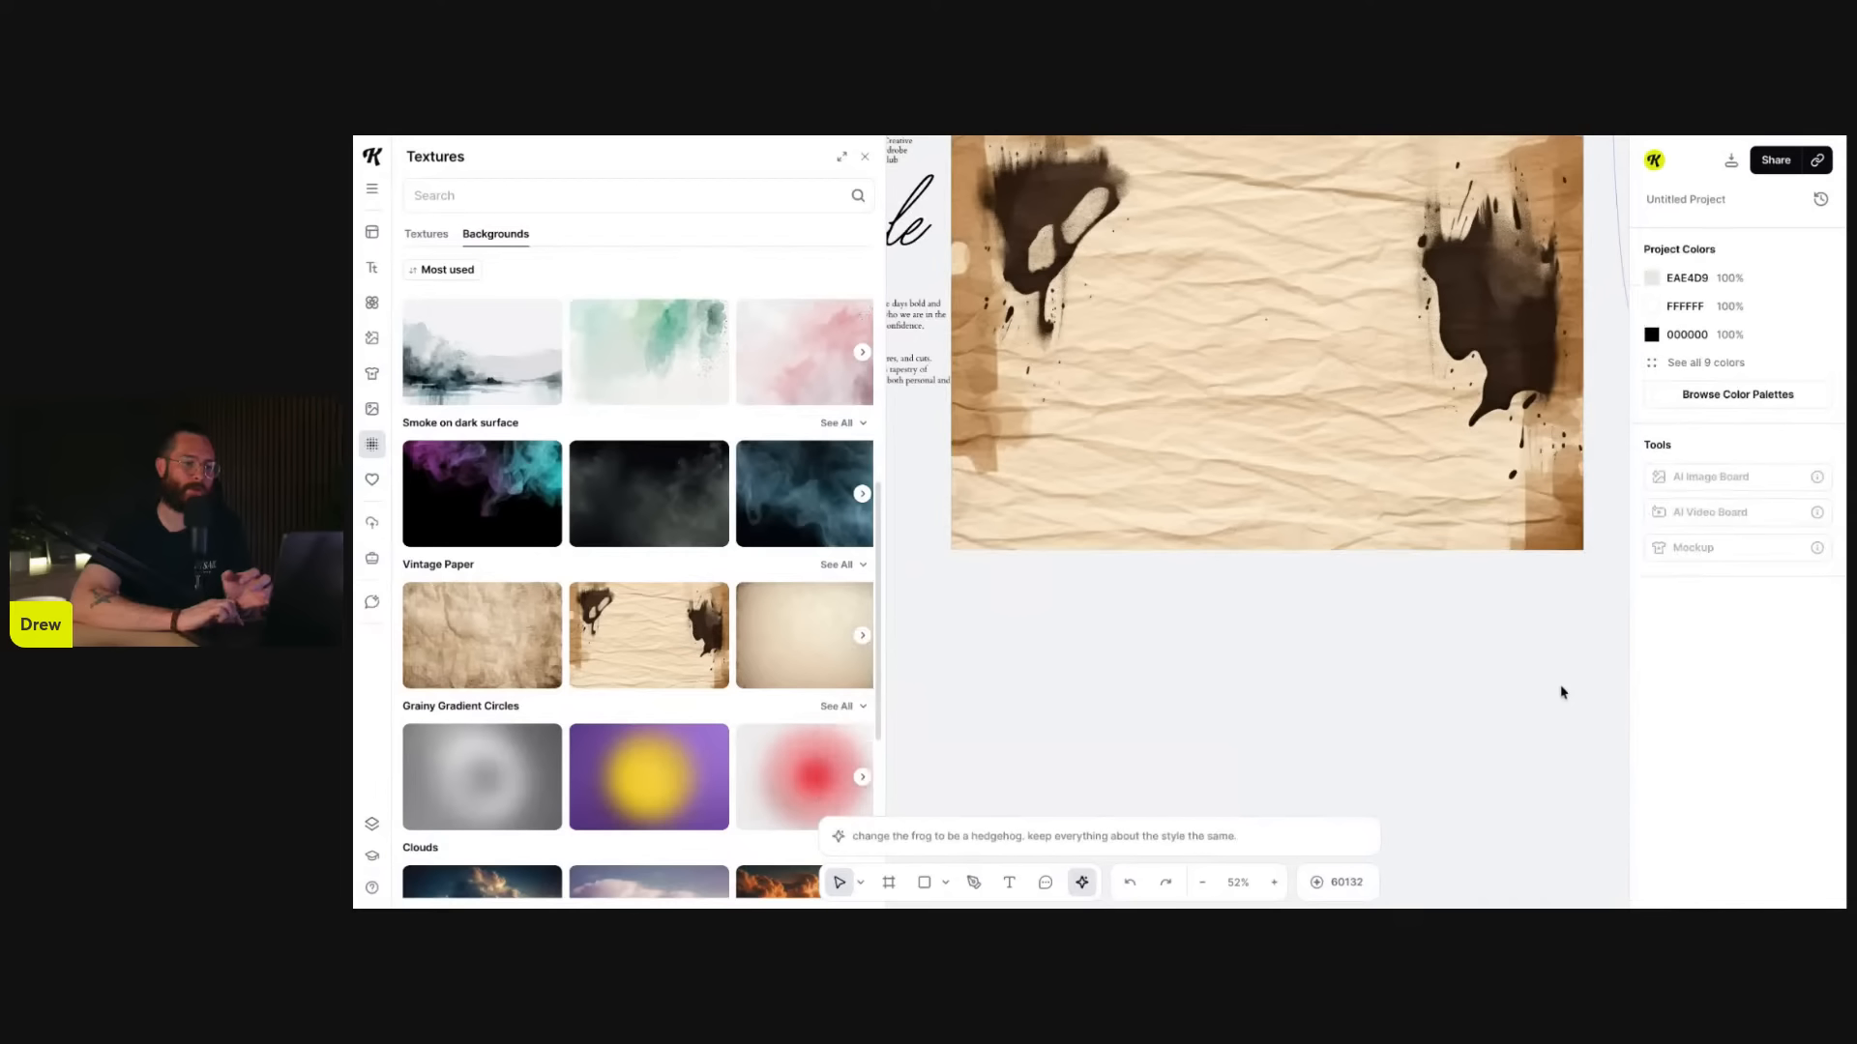
{"action": "left_click", "coordinate": [1106, 837]}
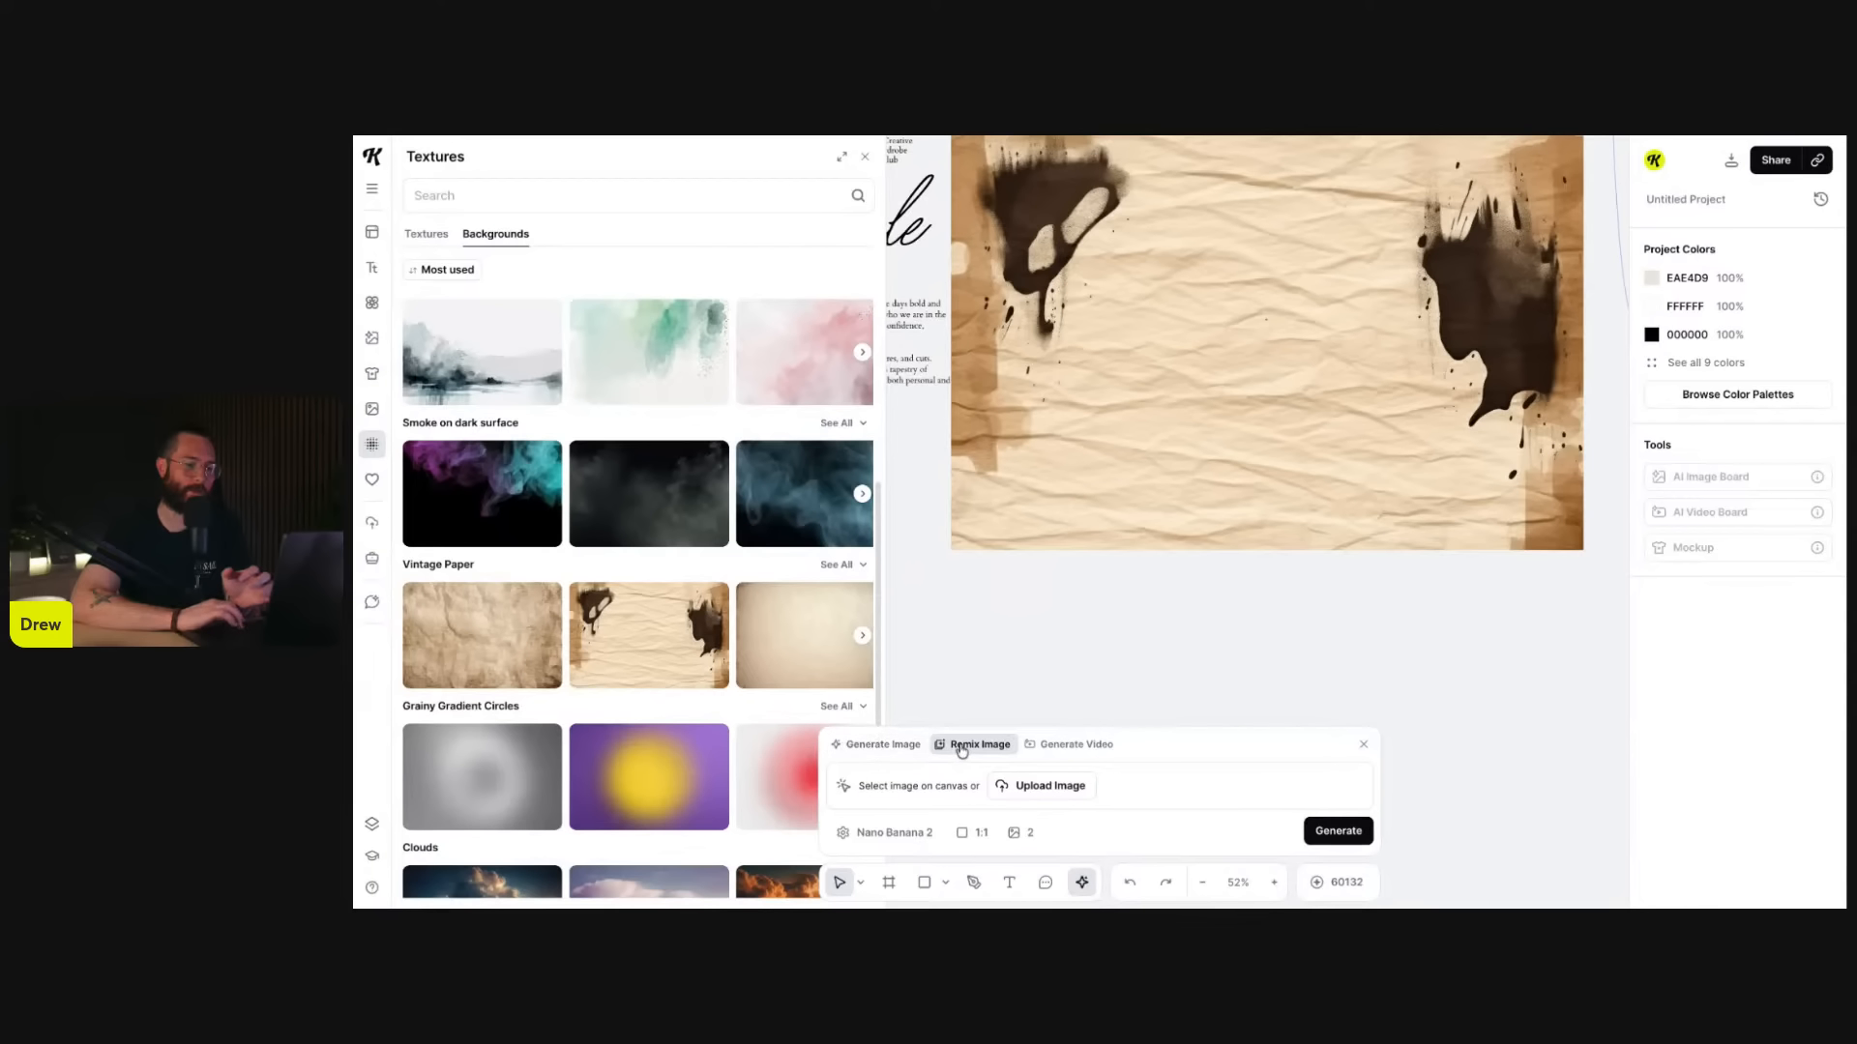
{"action": "left_click", "coordinate": [872, 745]}
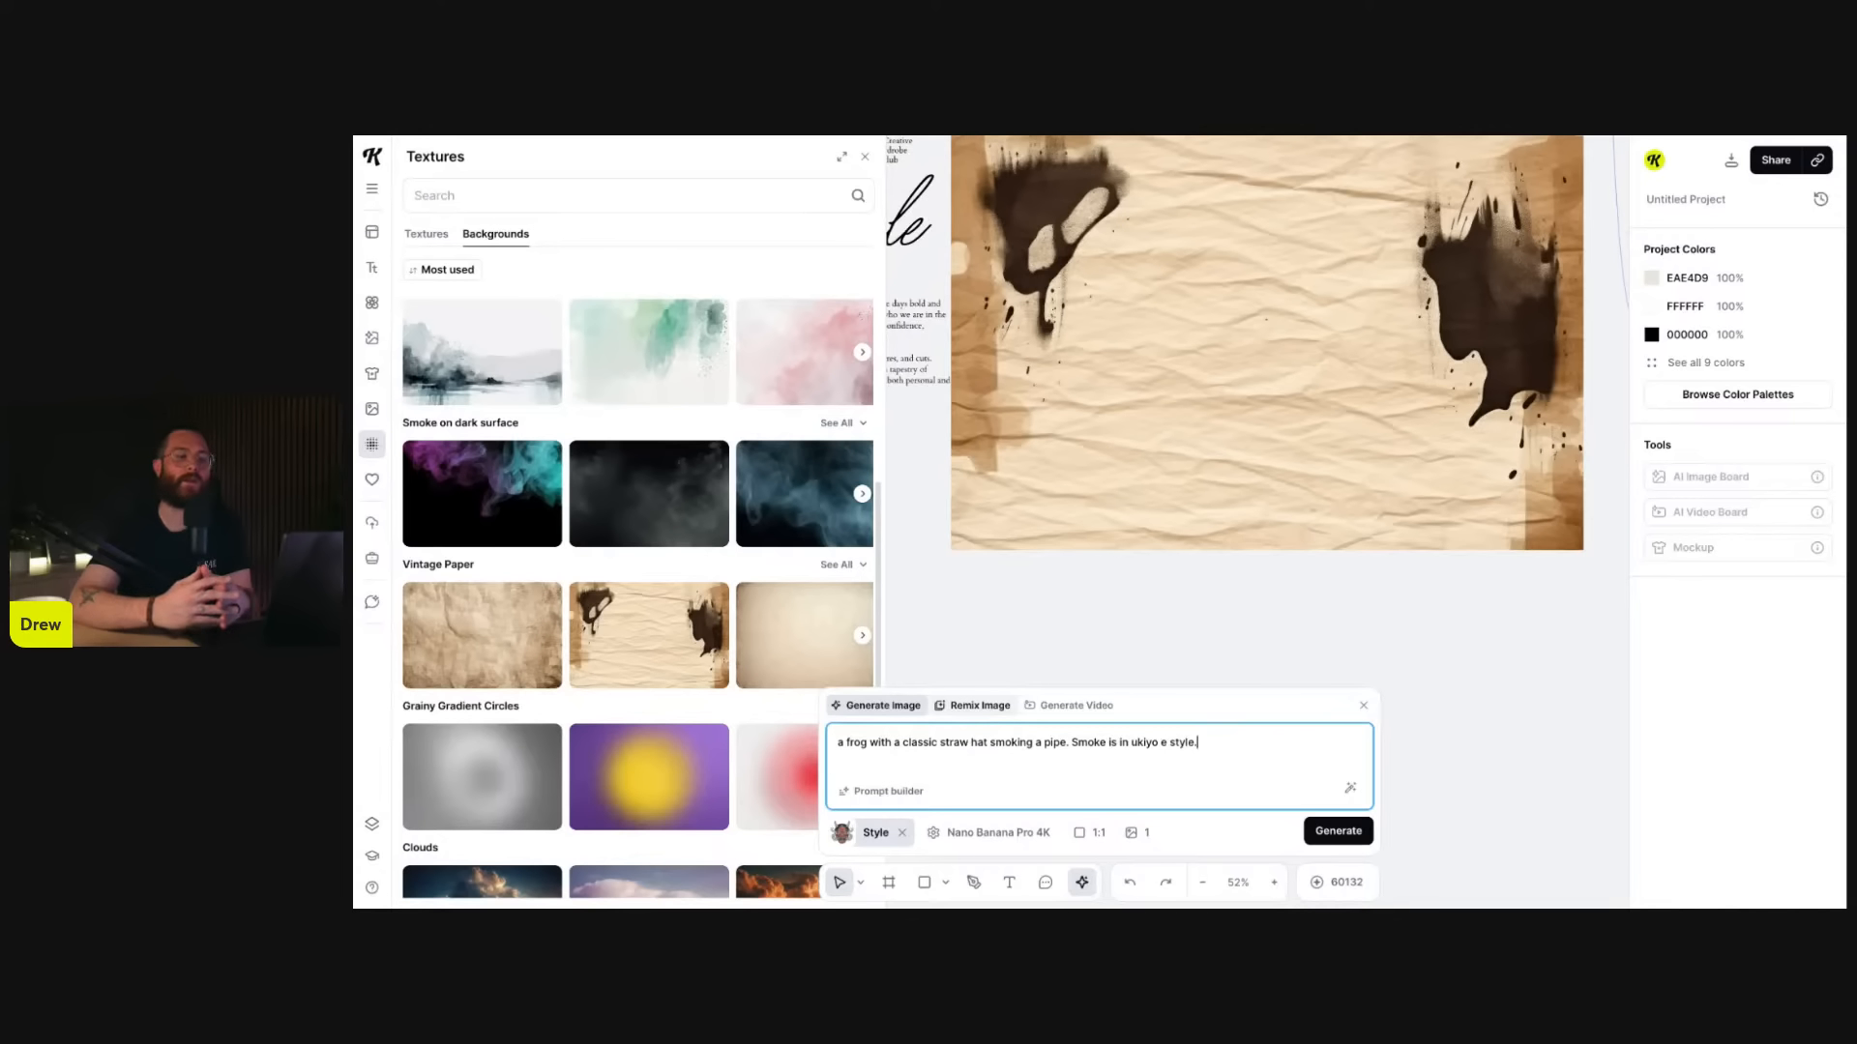
{"action": "left_click", "coordinate": [1215, 419]}
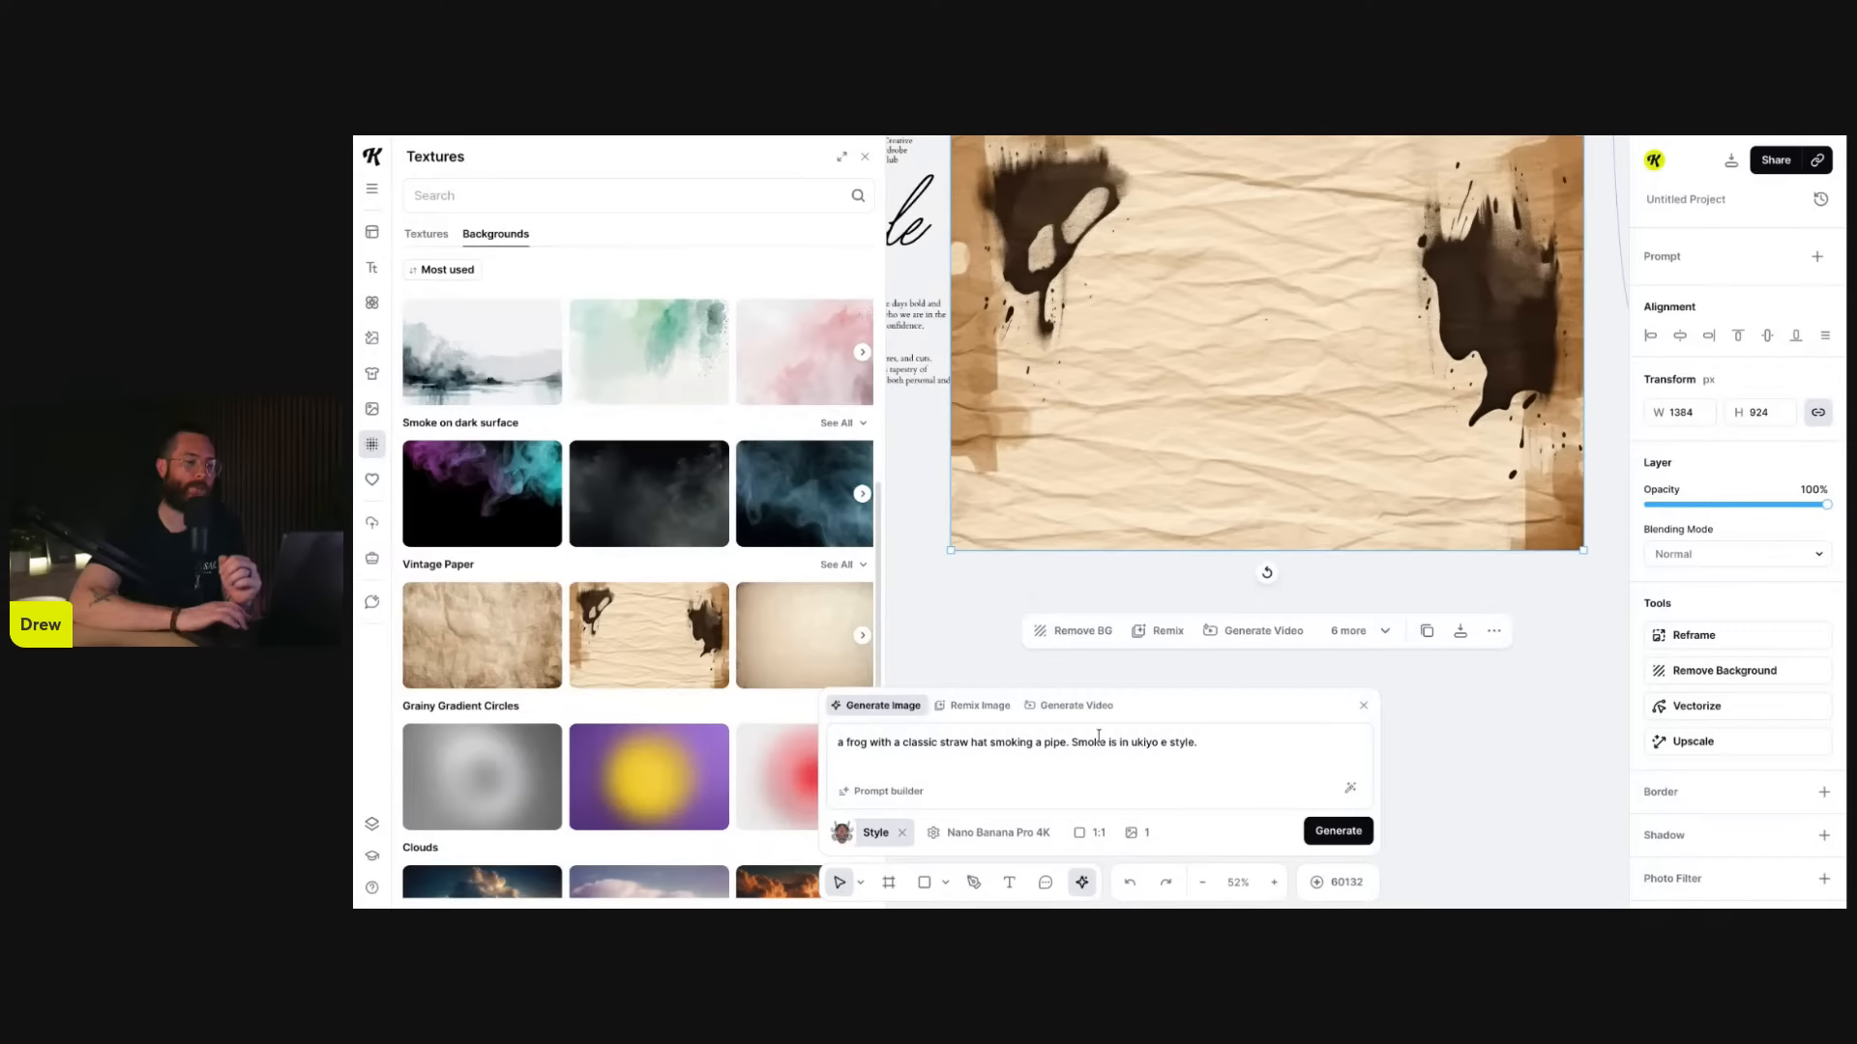
{"action": "left_click", "coordinate": [986, 704]}
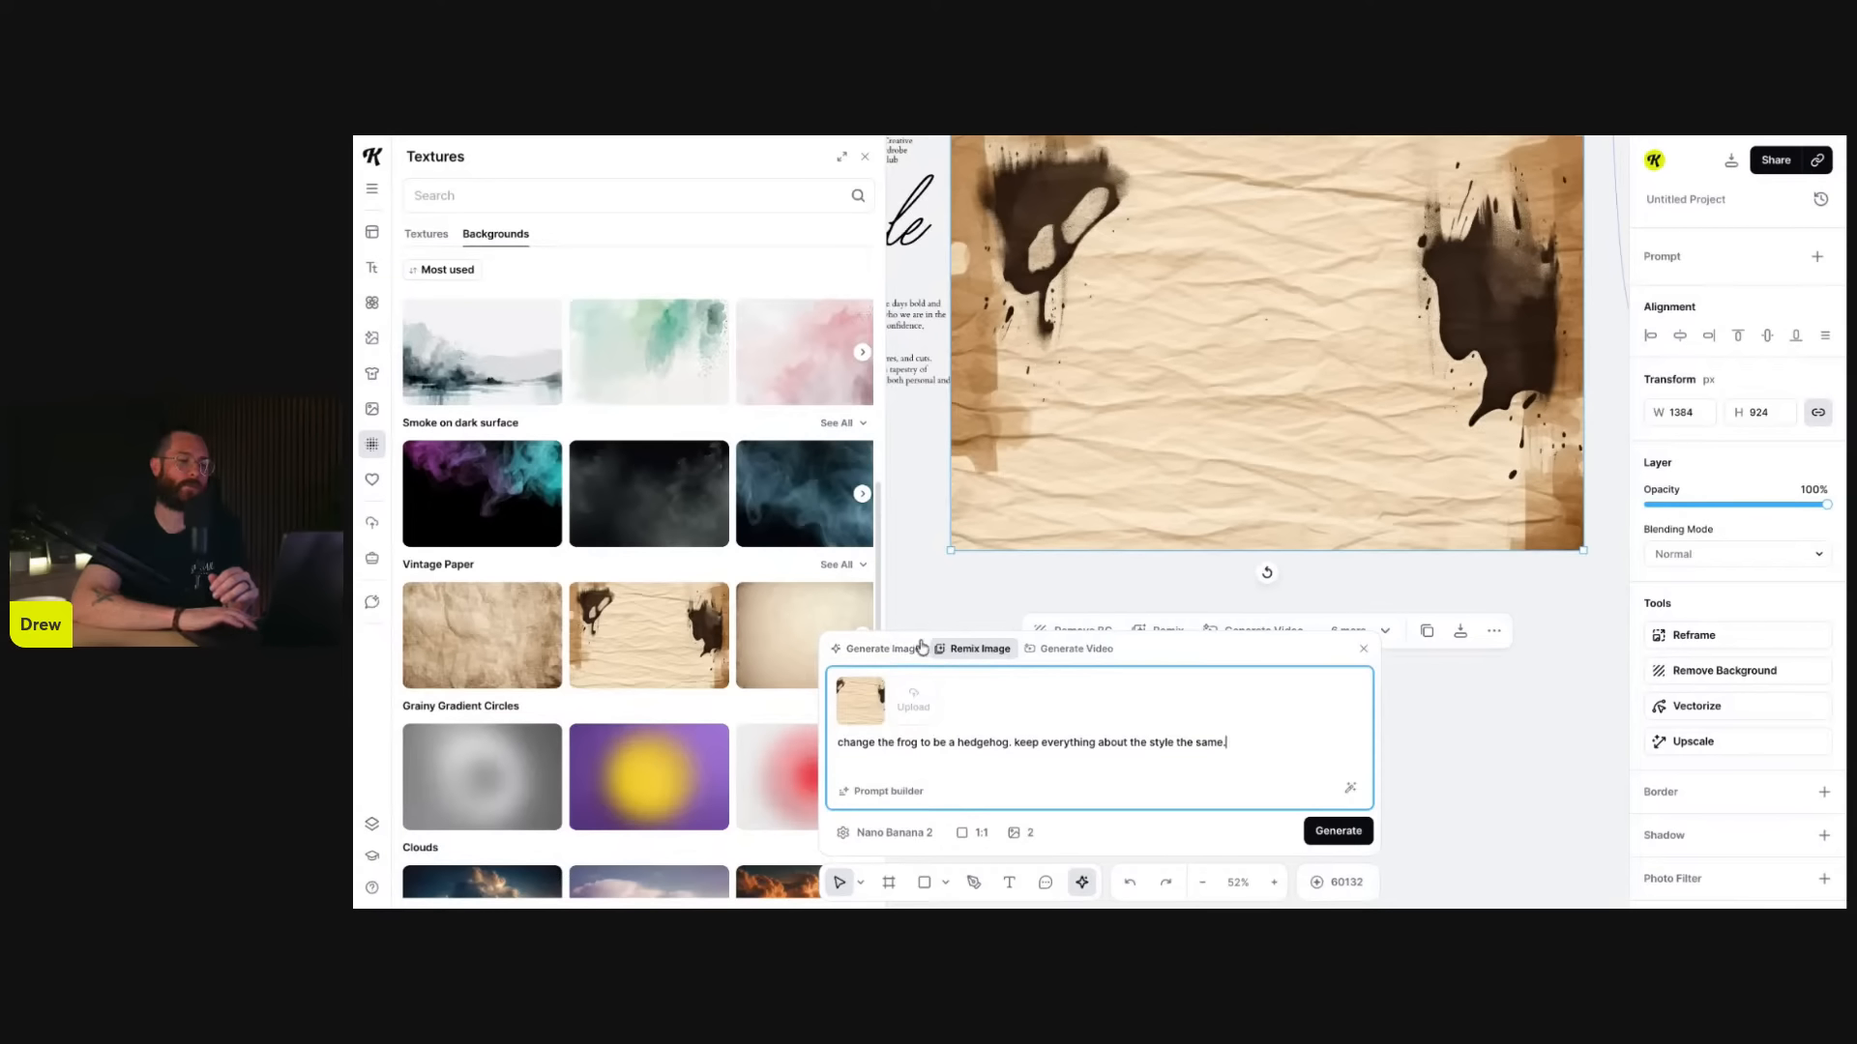
- Delete the ink-stained paper image from the canvas
{"action": "scroll", "coordinate": [1093, 548], "scroll_direction": "down", "scroll_amount": 5}
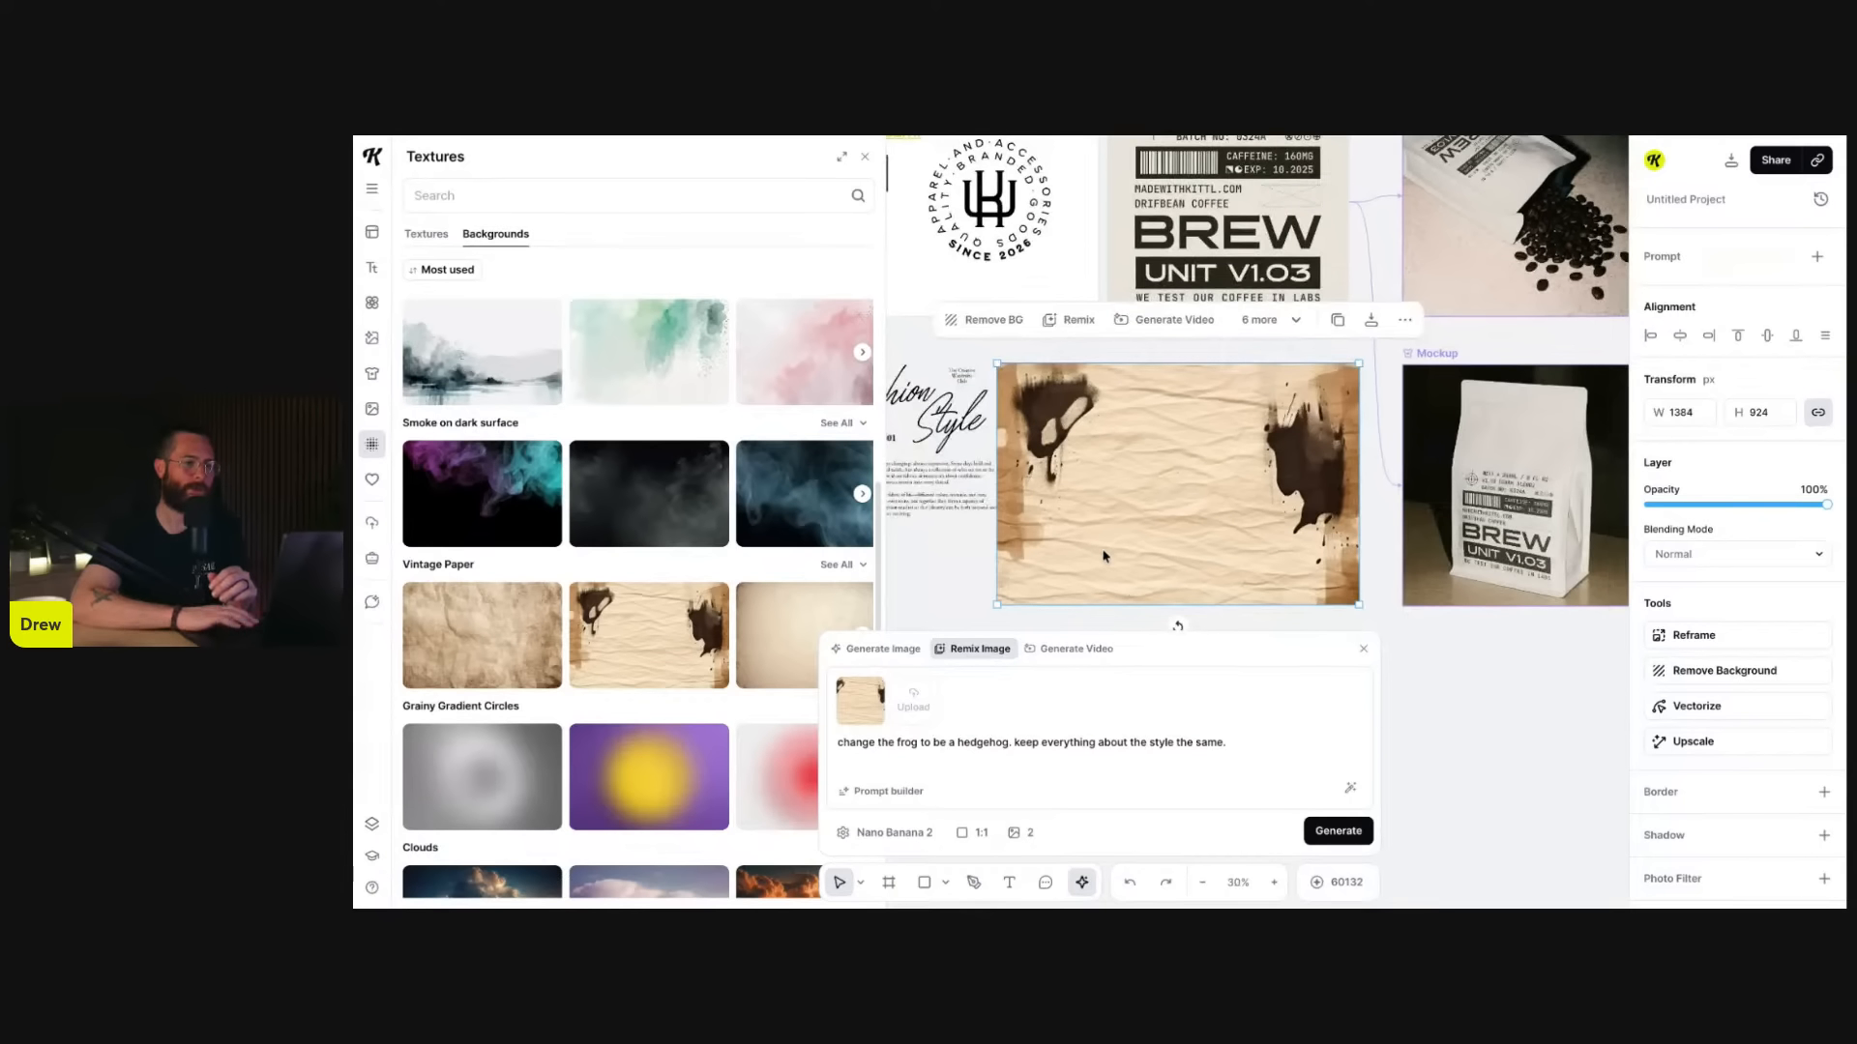
{"action": "key", "text": "Delete"}
{"action": "scroll", "coordinate": [1102, 547], "scroll_direction": "up", "scroll_amount": 5}
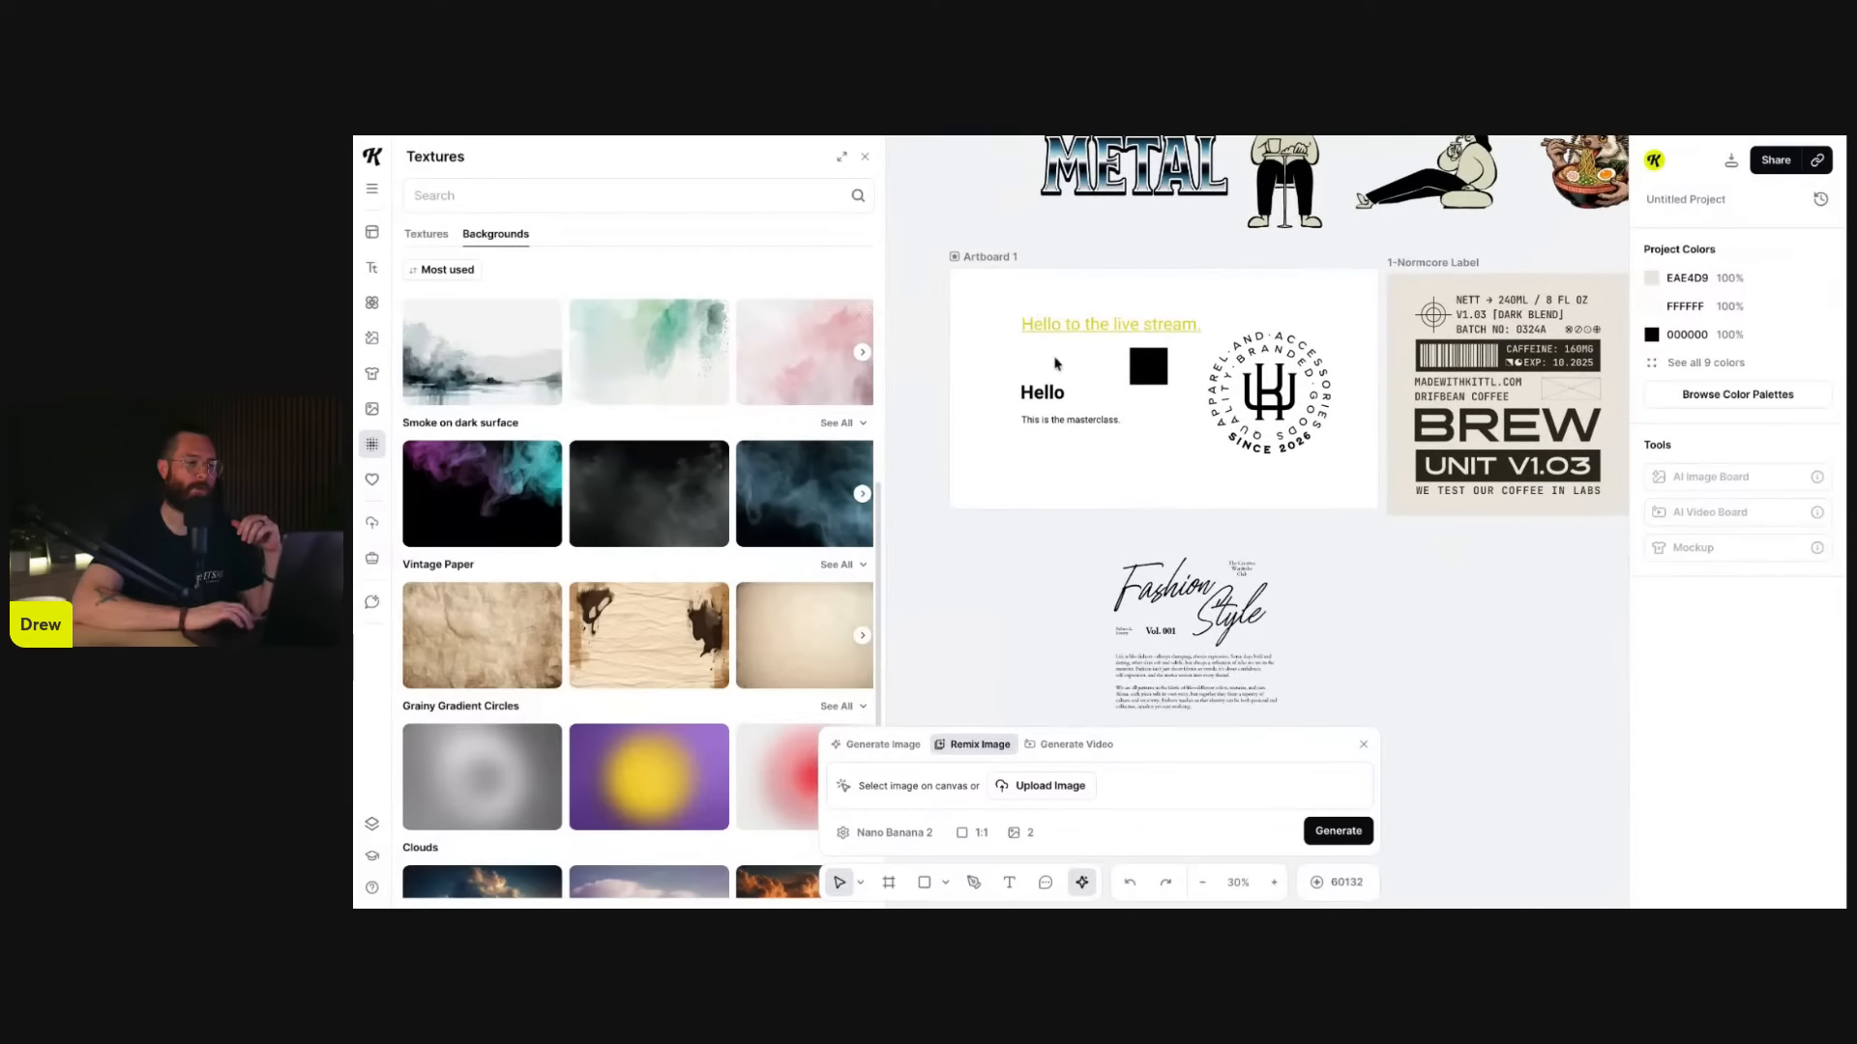
- Apply the yellow and purple Grainy Gradient Circles background to Artboard 1 and preview its blending modes, keeping Normal
{"action": "left_click", "coordinate": [988, 256]}
{"action": "scroll", "coordinate": [631, 616], "scroll_direction": "down", "scroll_amount": 3}
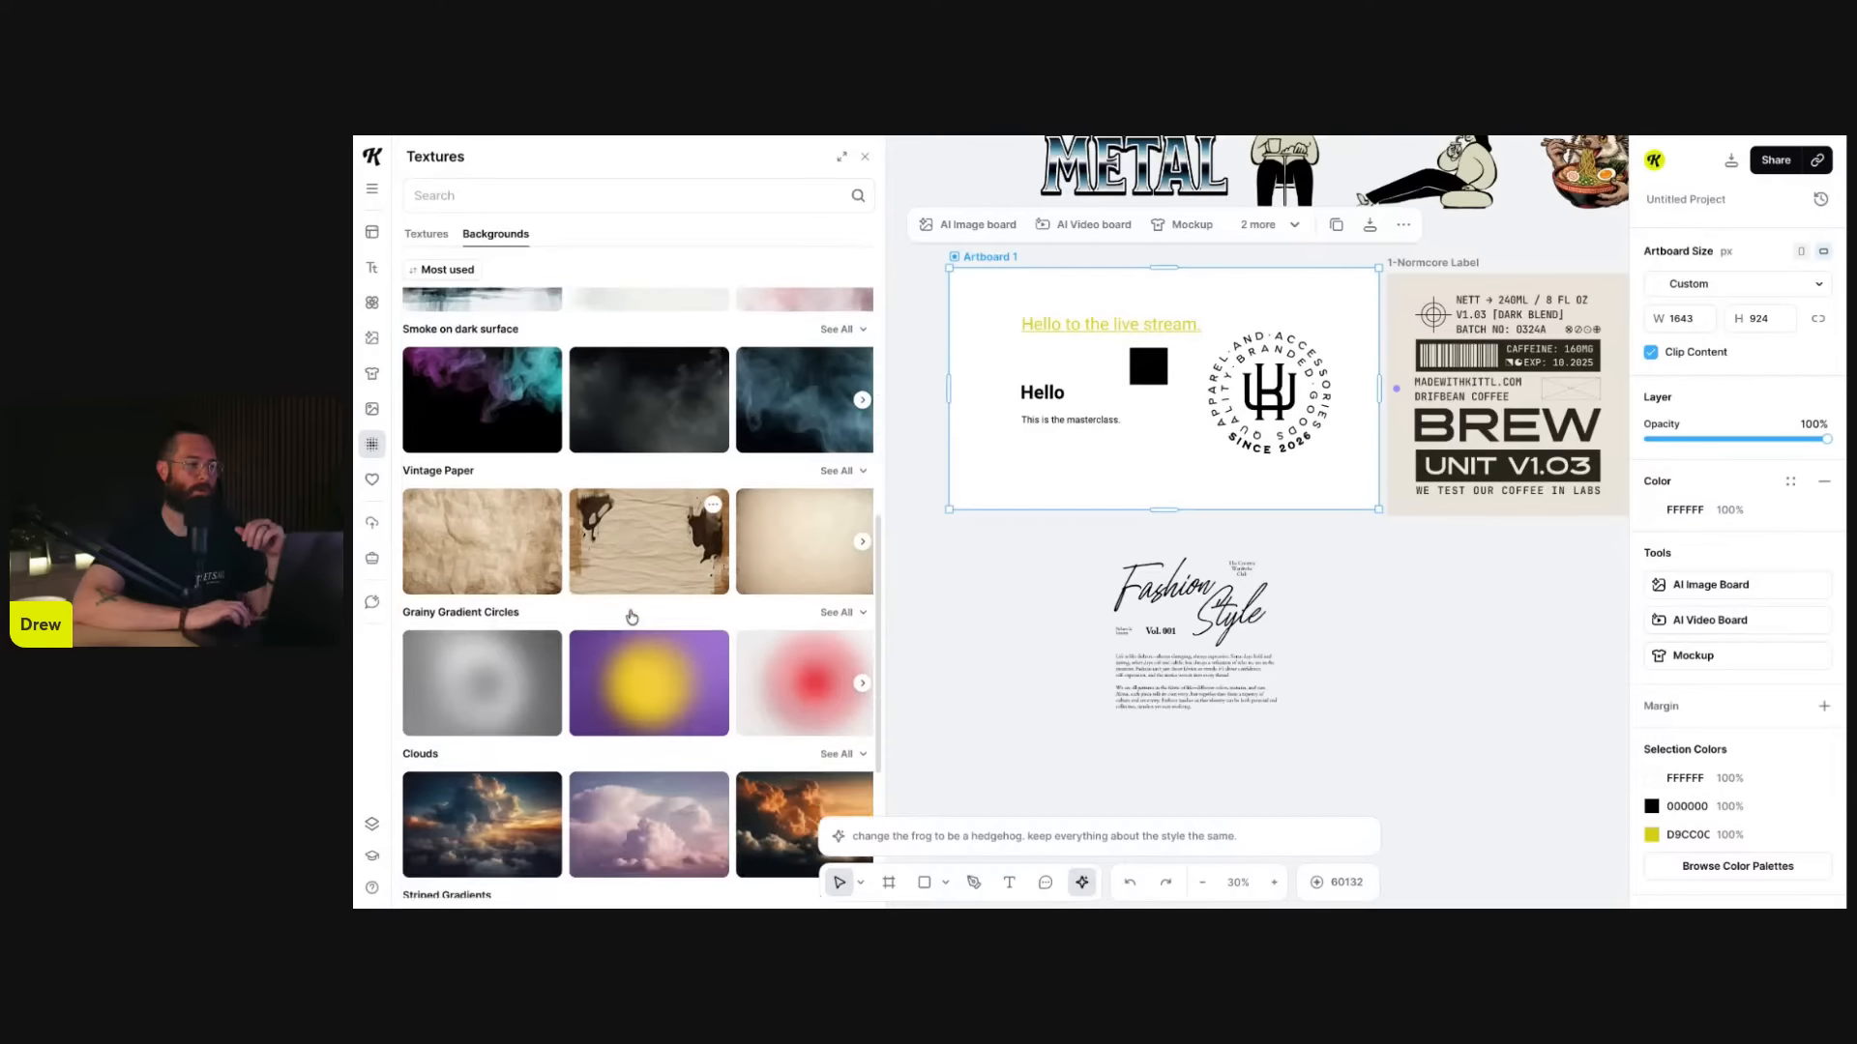
{"action": "left_click_drag", "start_coordinate": [648, 462], "coordinate": [1199, 421]}
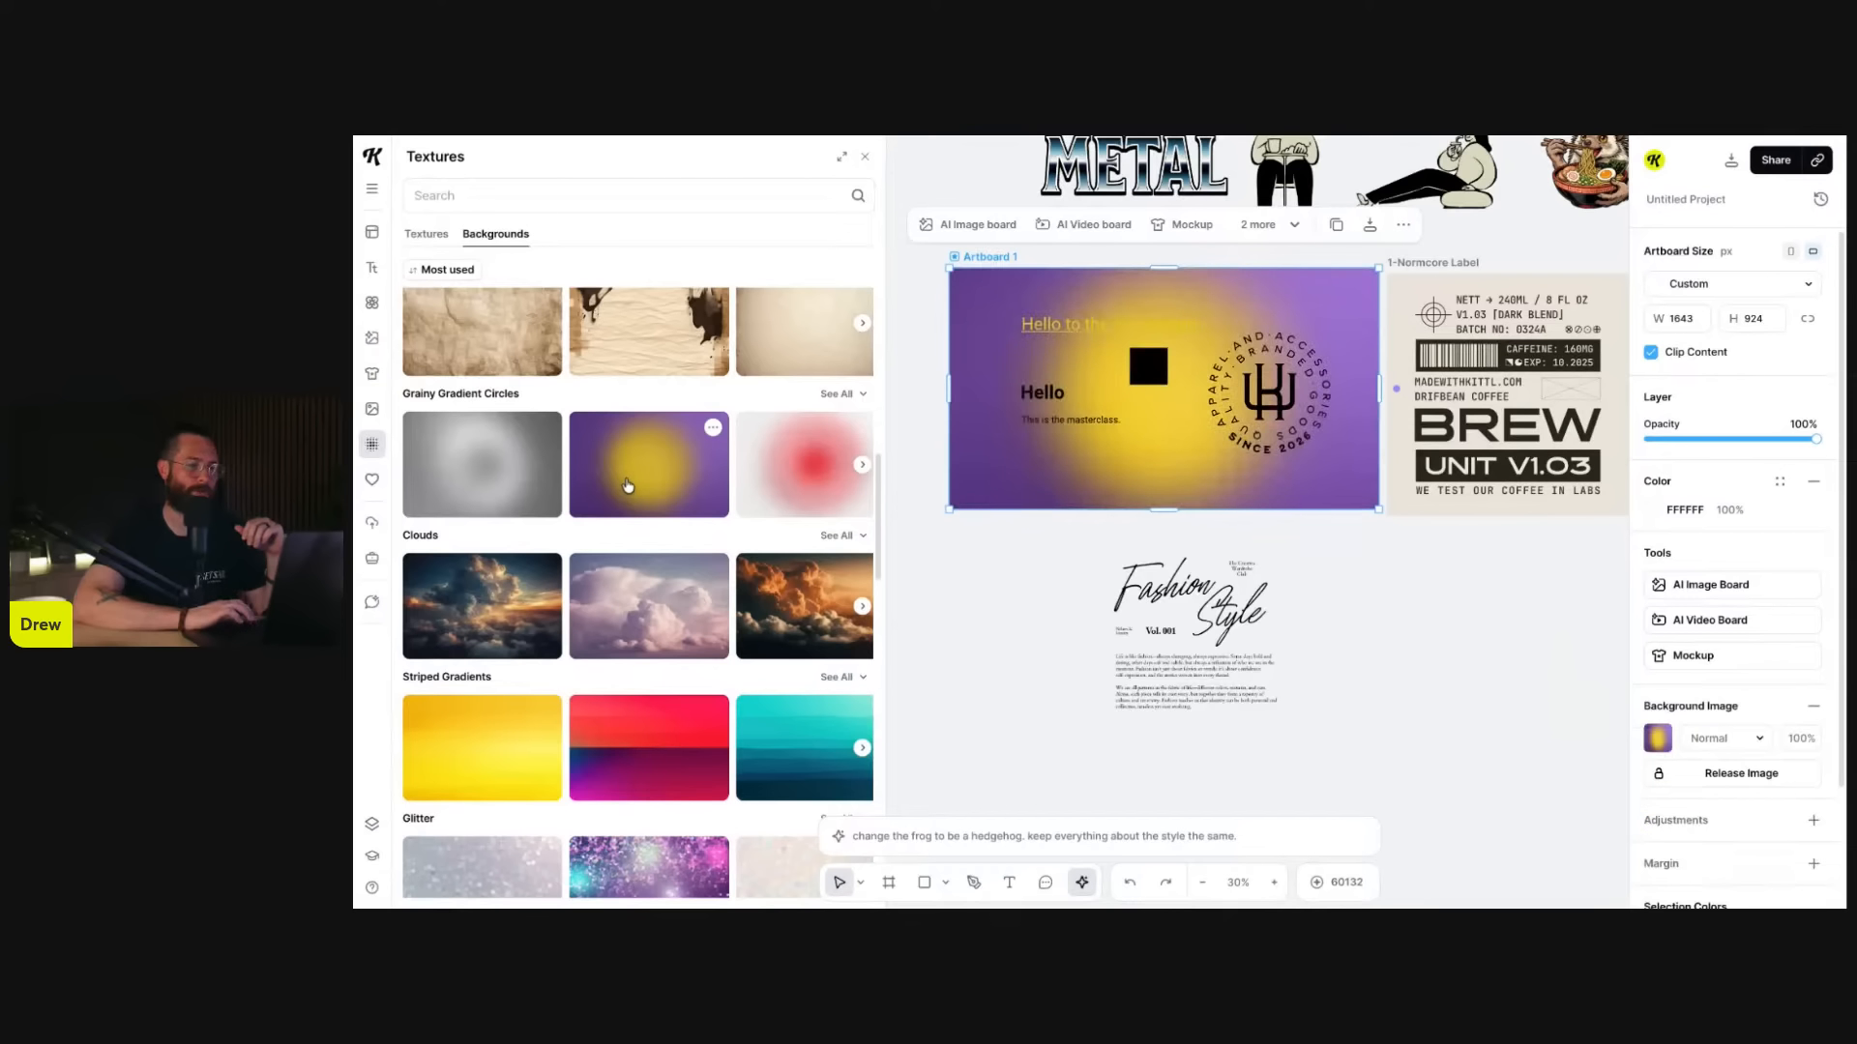
{"action": "left_click", "coordinate": [1741, 739]}
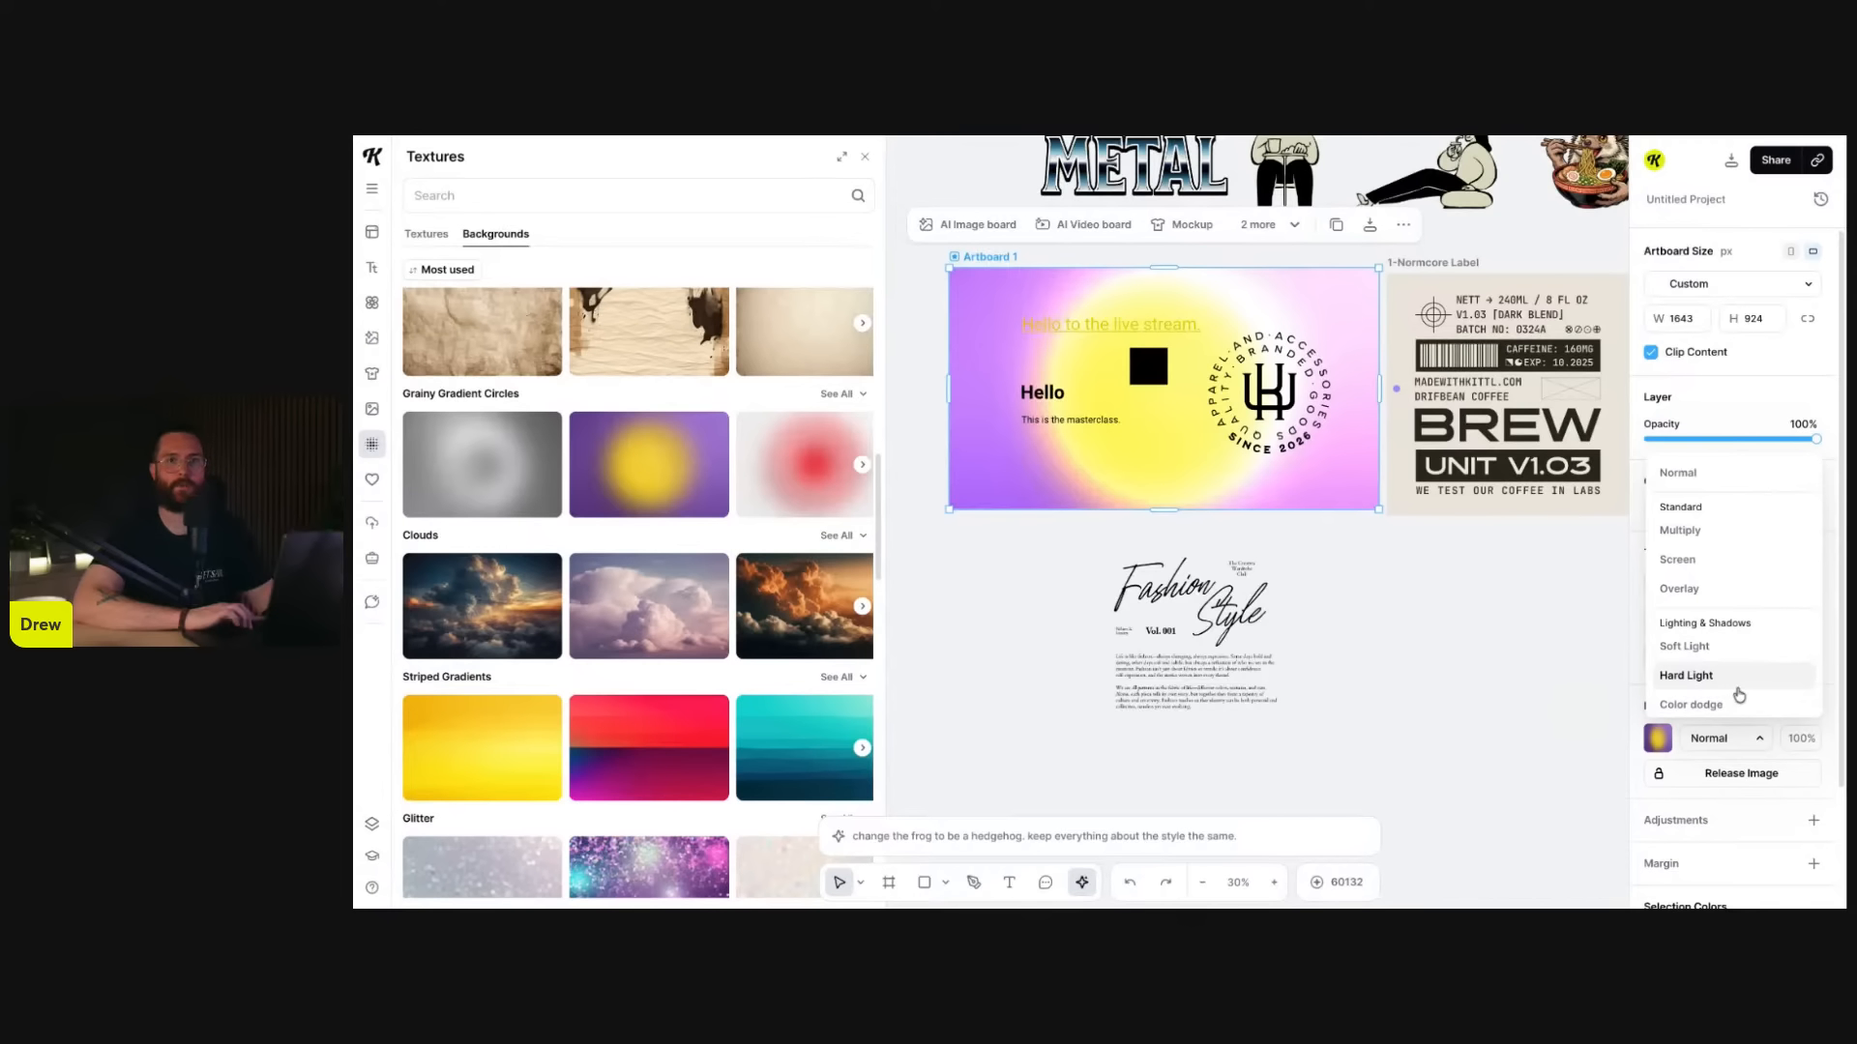
{"action": "left_click", "coordinate": [1741, 744]}
- Set the gradient background image's opacity to 50%, and remove the background image from Artboard 1
{"action": "left_click", "coordinate": [1796, 740]}
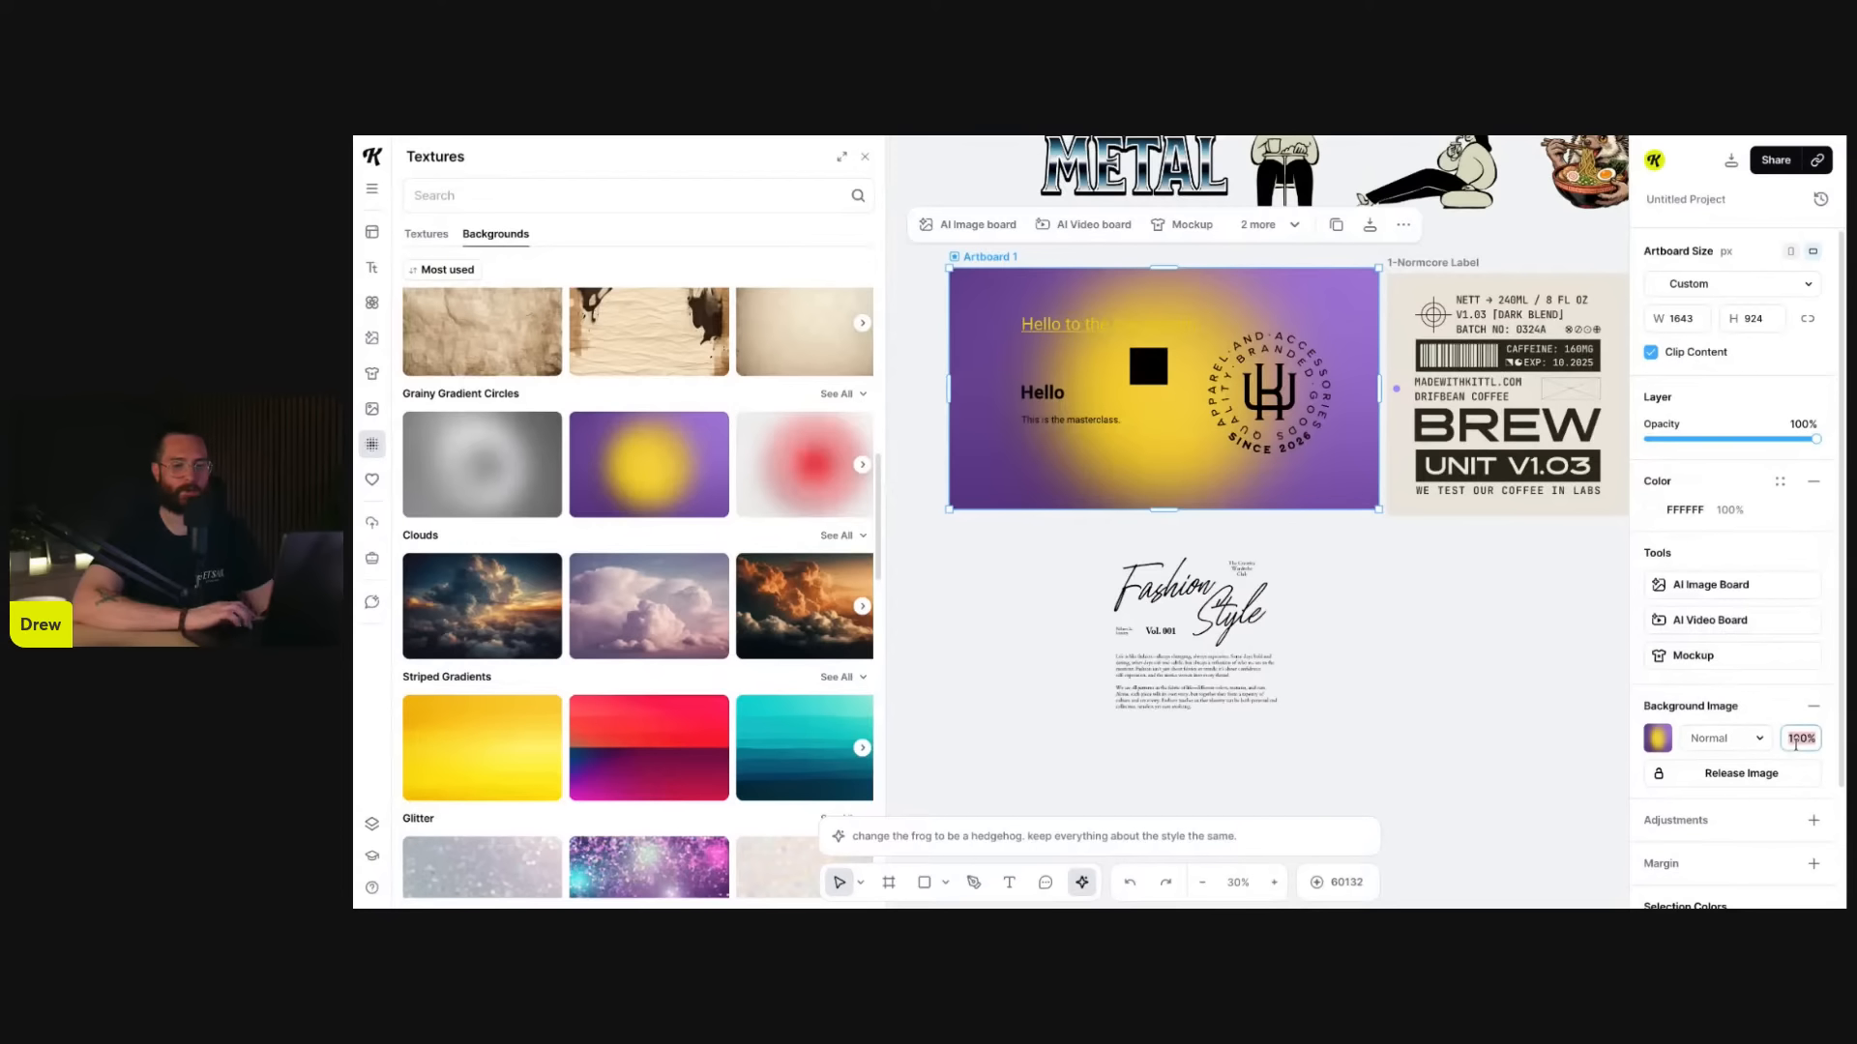
{"action": "type", "text": "50"}
{"action": "key", "text": "Return"}
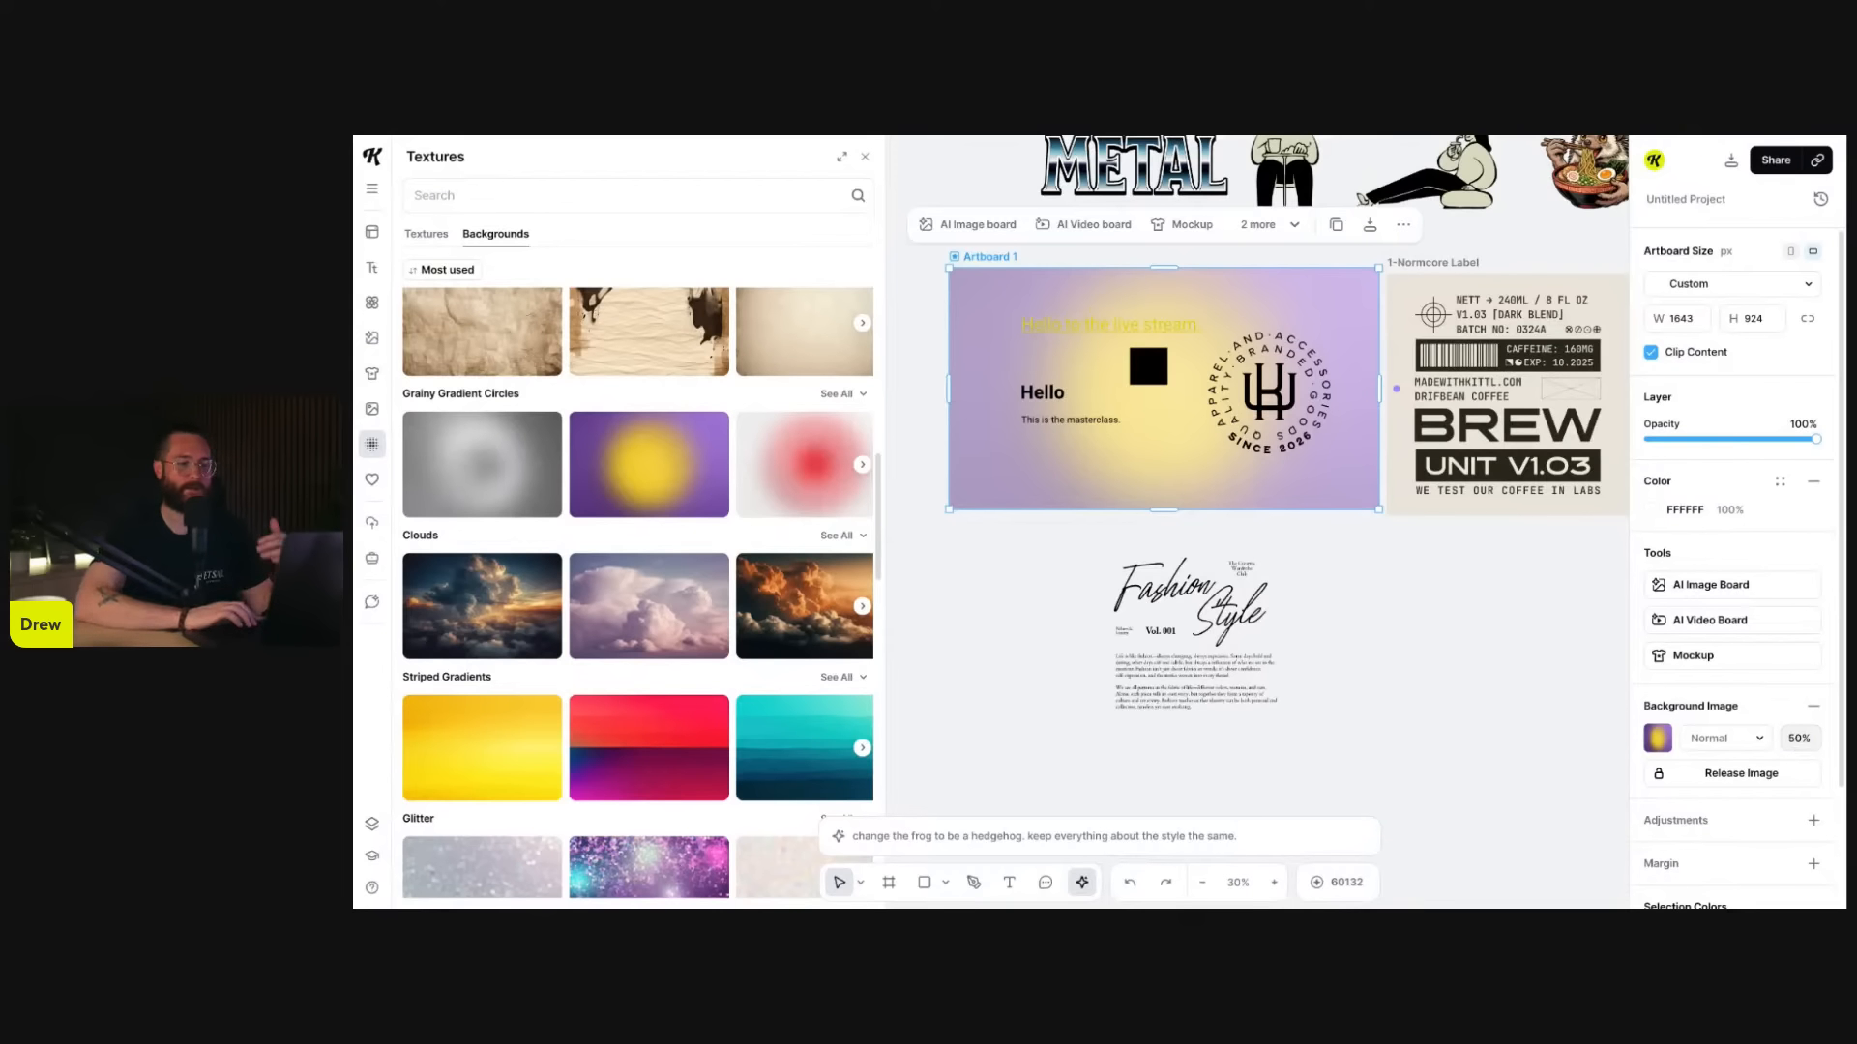
{"action": "left_click", "coordinate": [1813, 706]}
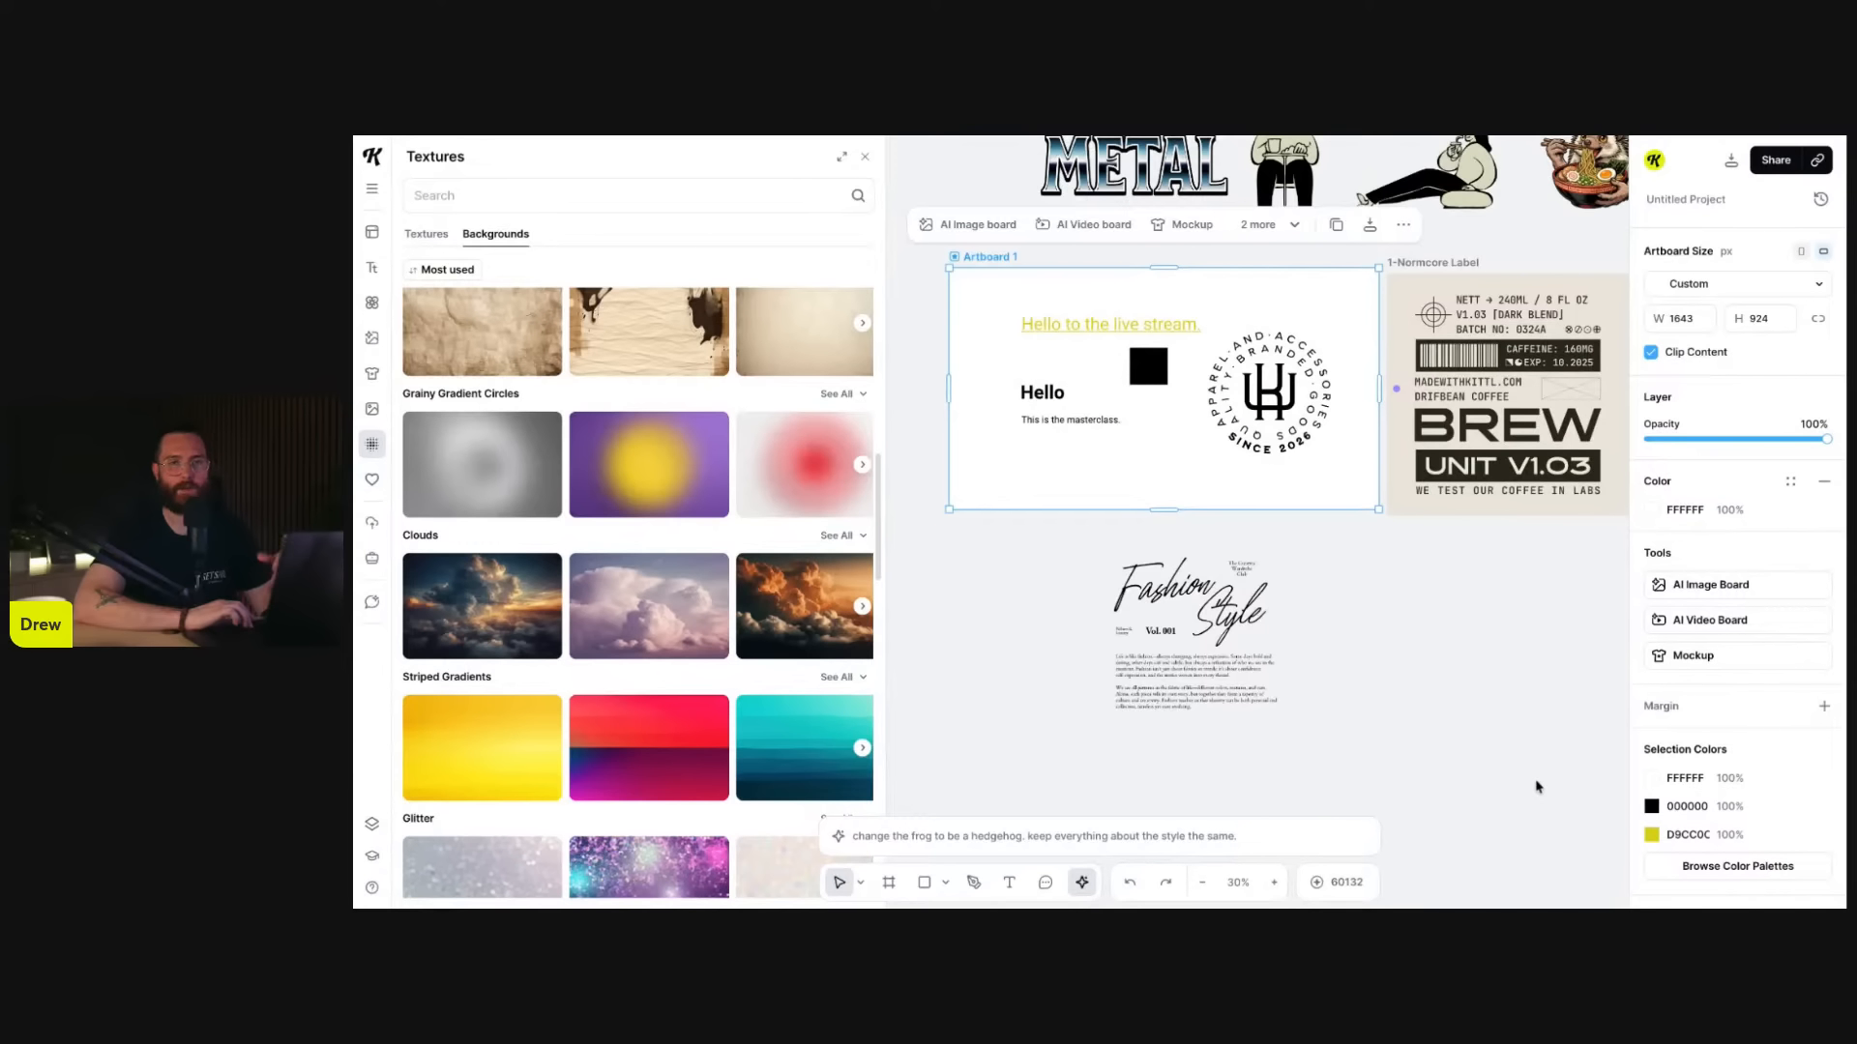
- Search the backgrounds for "grain" and apply the three fading grainy circles background to Artboard 1
{"action": "scroll", "coordinate": [1537, 786], "scroll_direction": "right", "scroll_amount": 1}
{"action": "scroll", "coordinate": [680, 630], "scroll_direction": "down", "scroll_amount": 3}
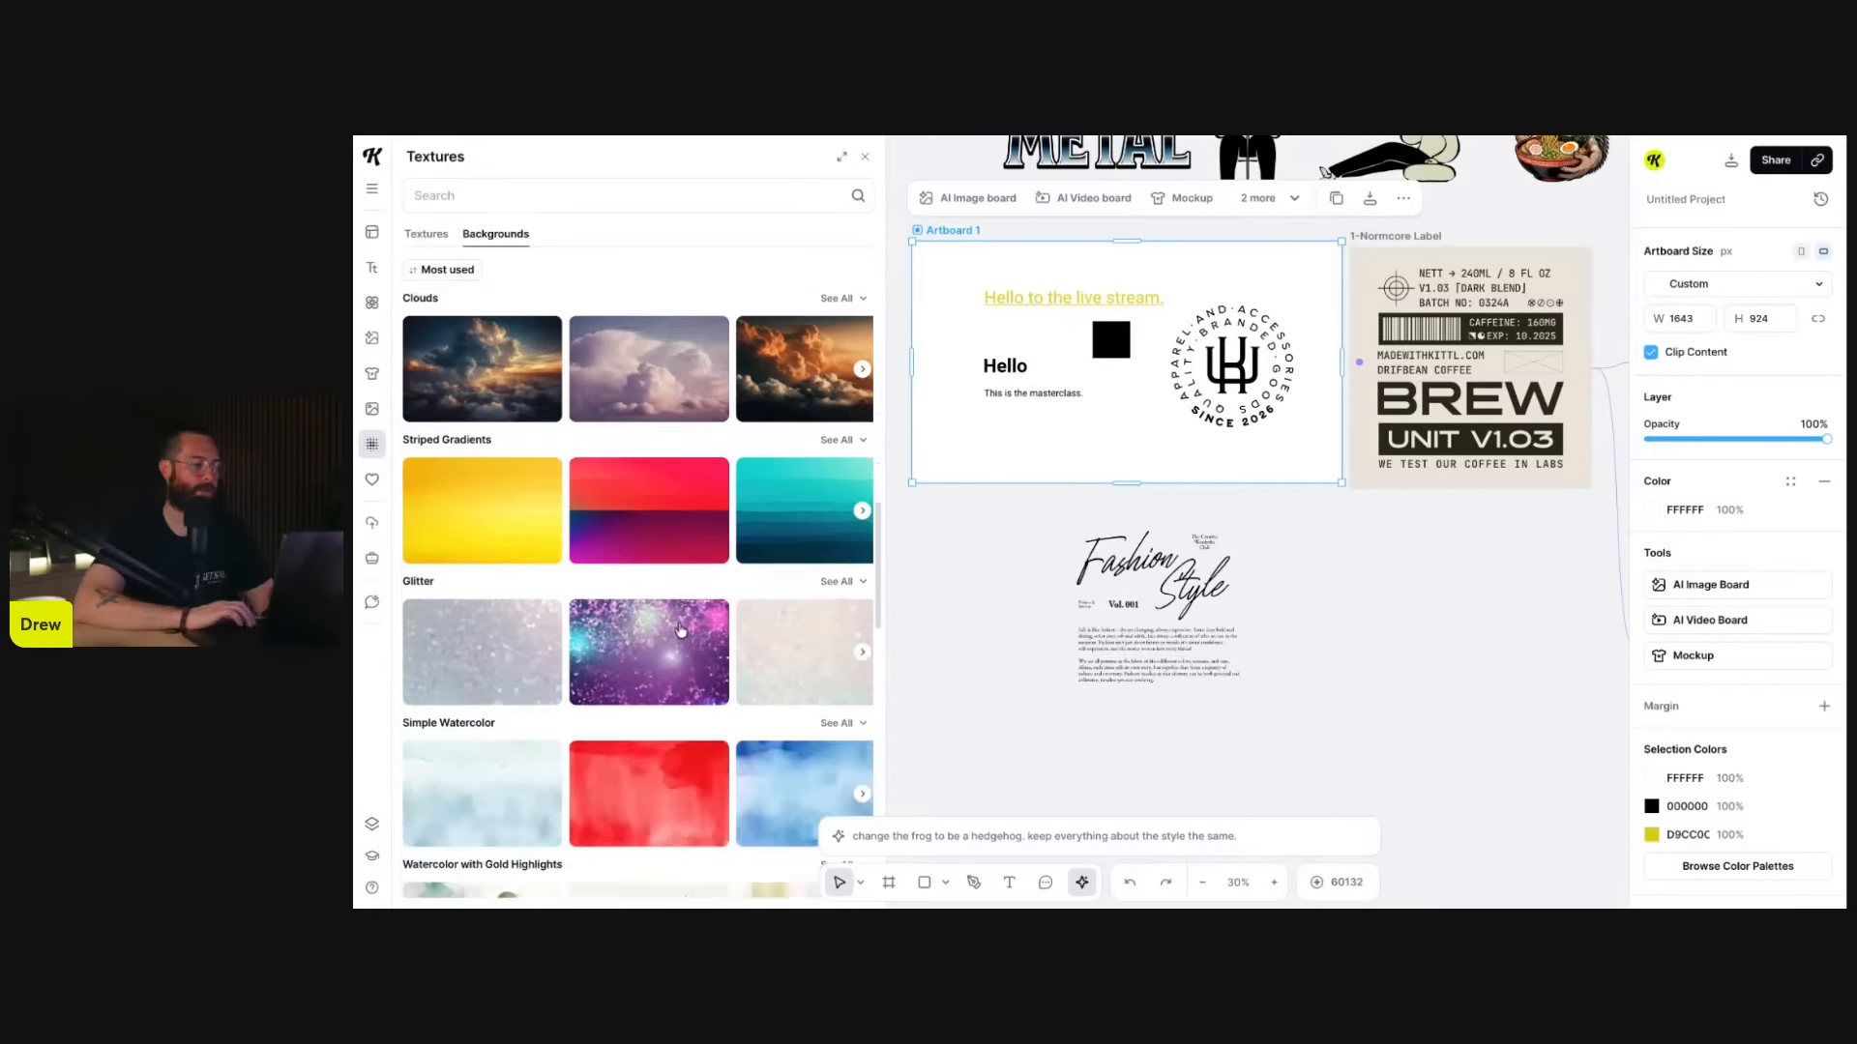
{"action": "scroll", "coordinate": [680, 630], "scroll_direction": "down", "scroll_amount": 15}
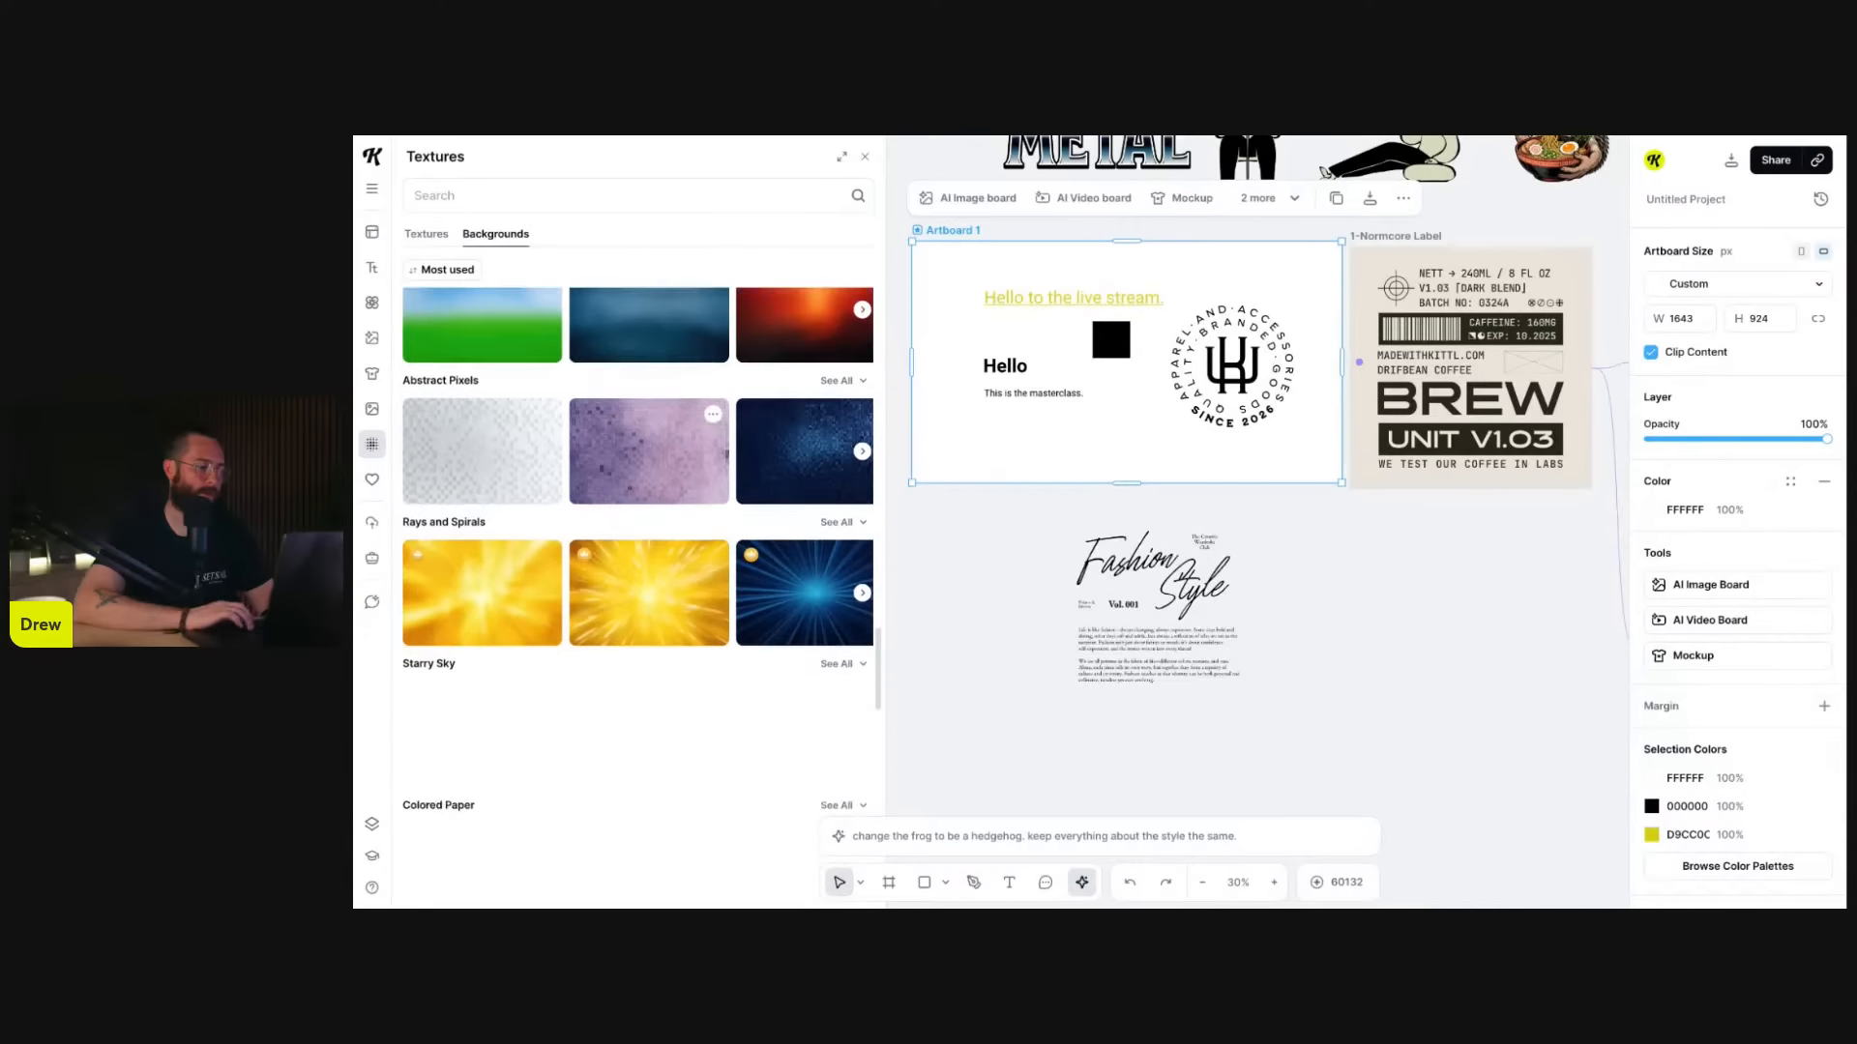
{"action": "scroll", "coordinate": [680, 631], "scroll_direction": "down", "scroll_amount": 10}
{"action": "left_click", "coordinate": [551, 196]}
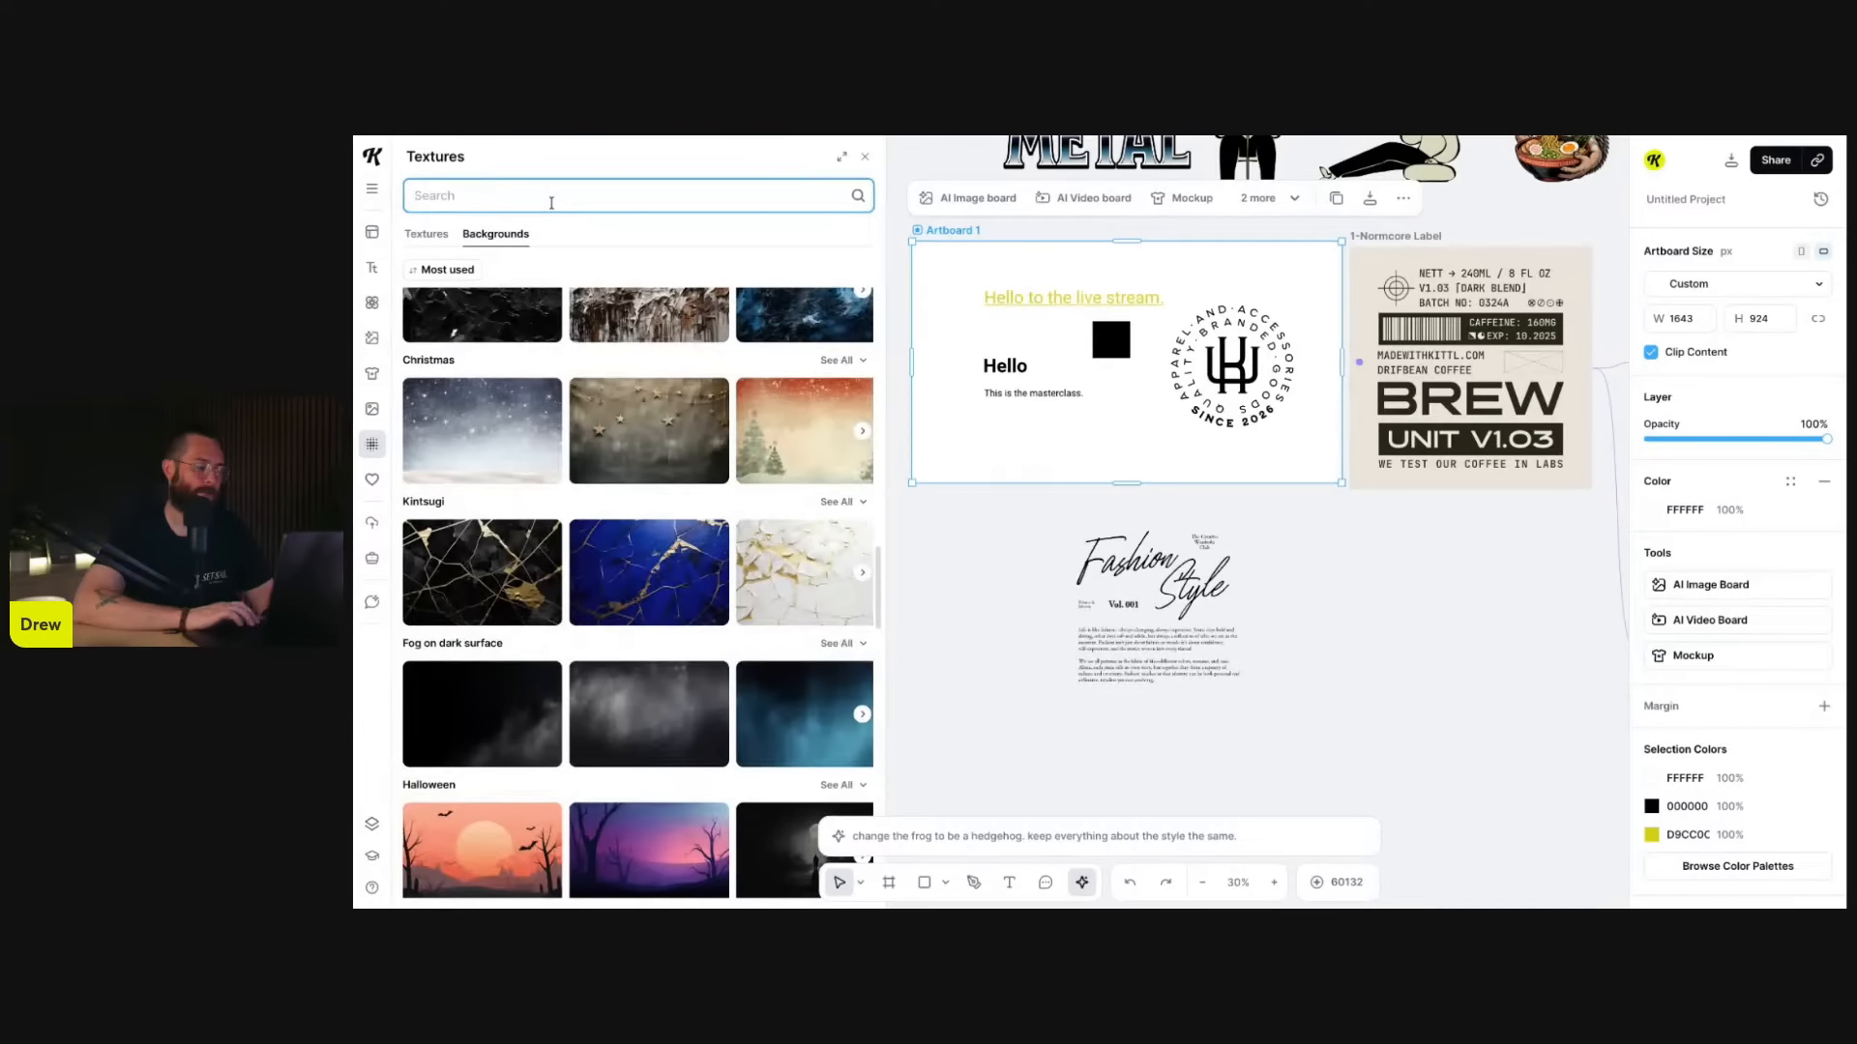
{"action": "type", "text": "grain"}
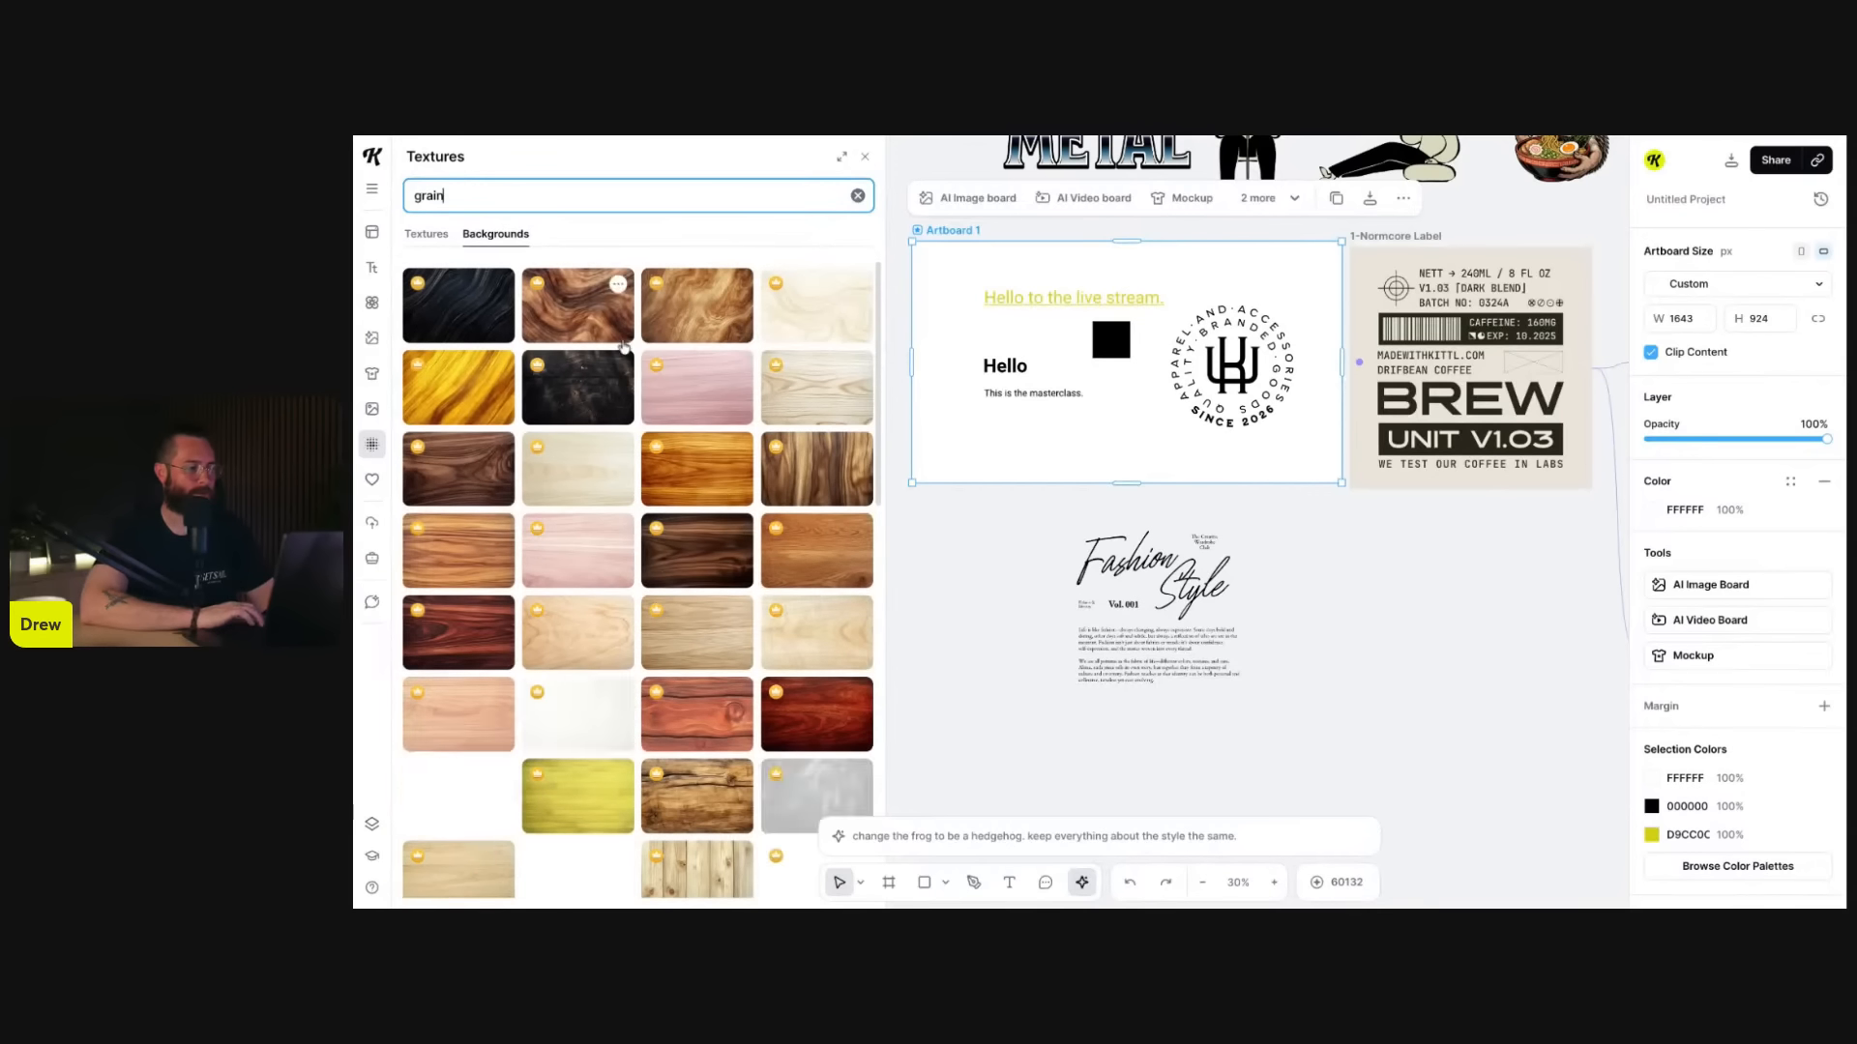
{"action": "scroll", "coordinate": [624, 347], "scroll_direction": "down", "scroll_amount": 10}
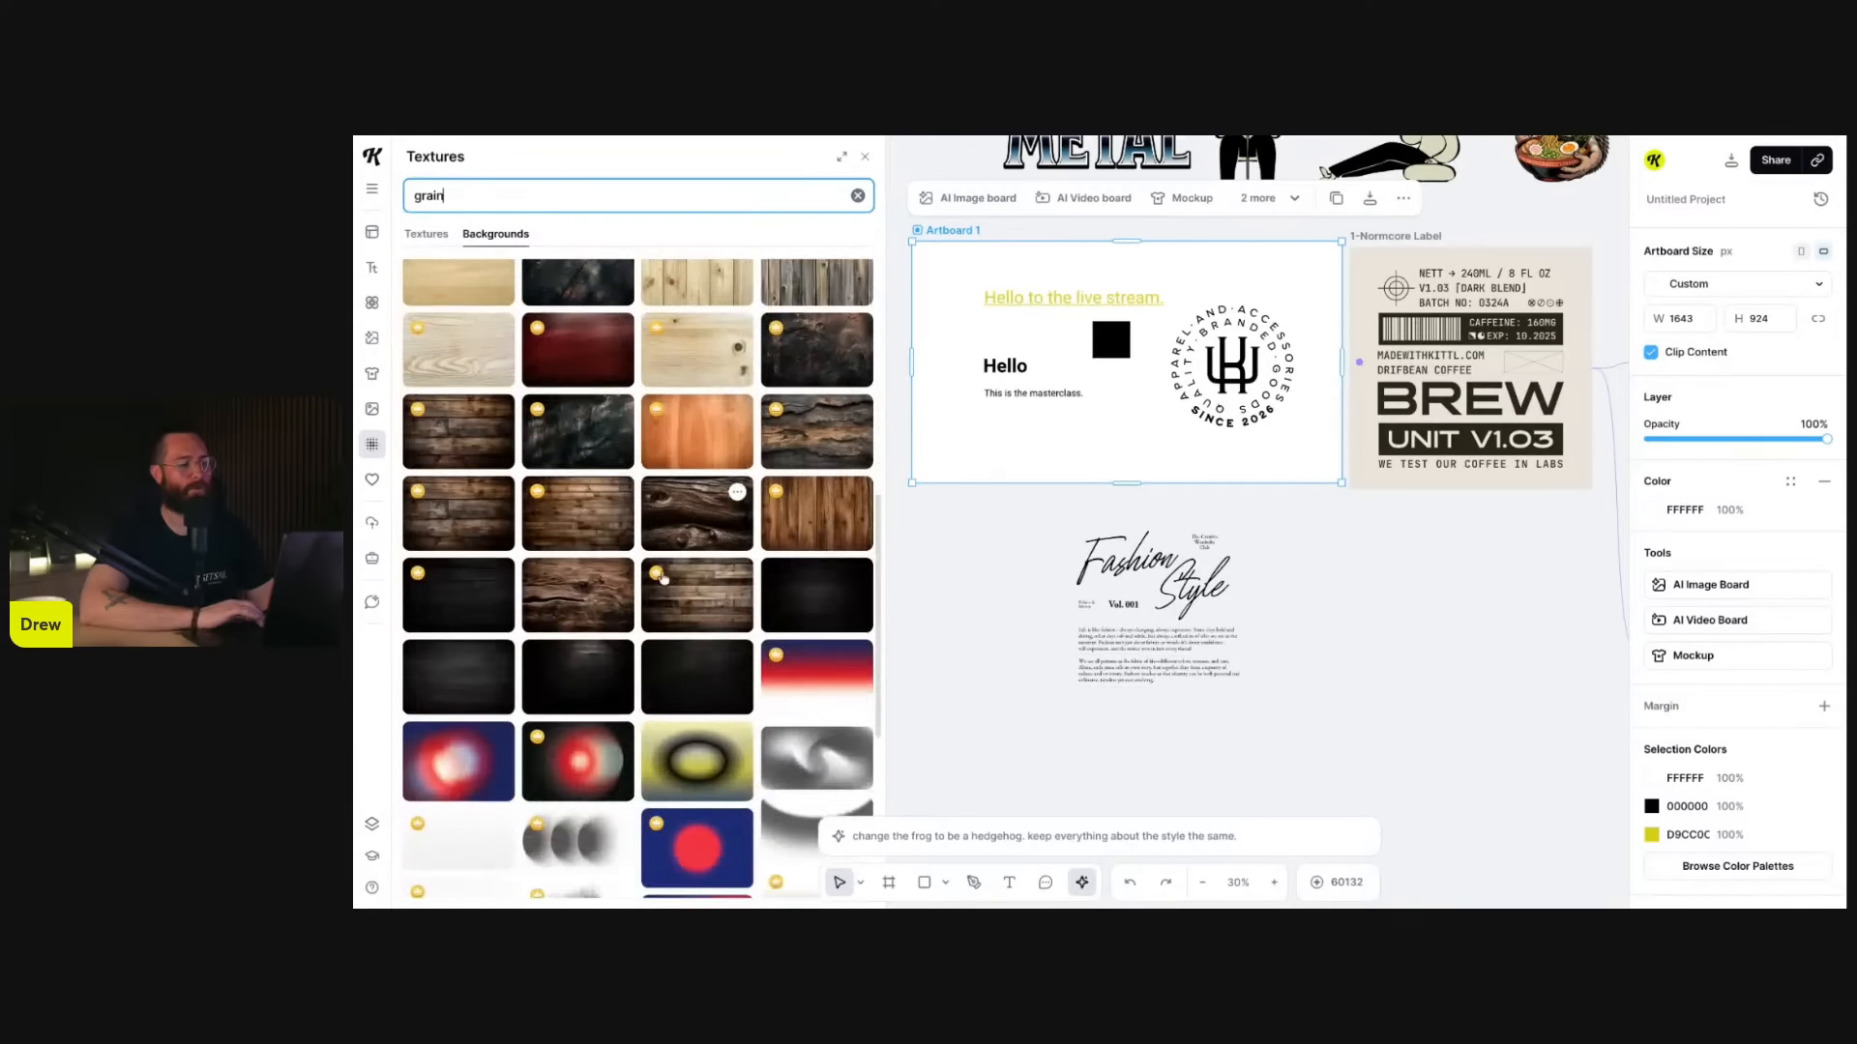
{"action": "scroll", "coordinate": [663, 578], "scroll_direction": "down", "scroll_amount": 5}
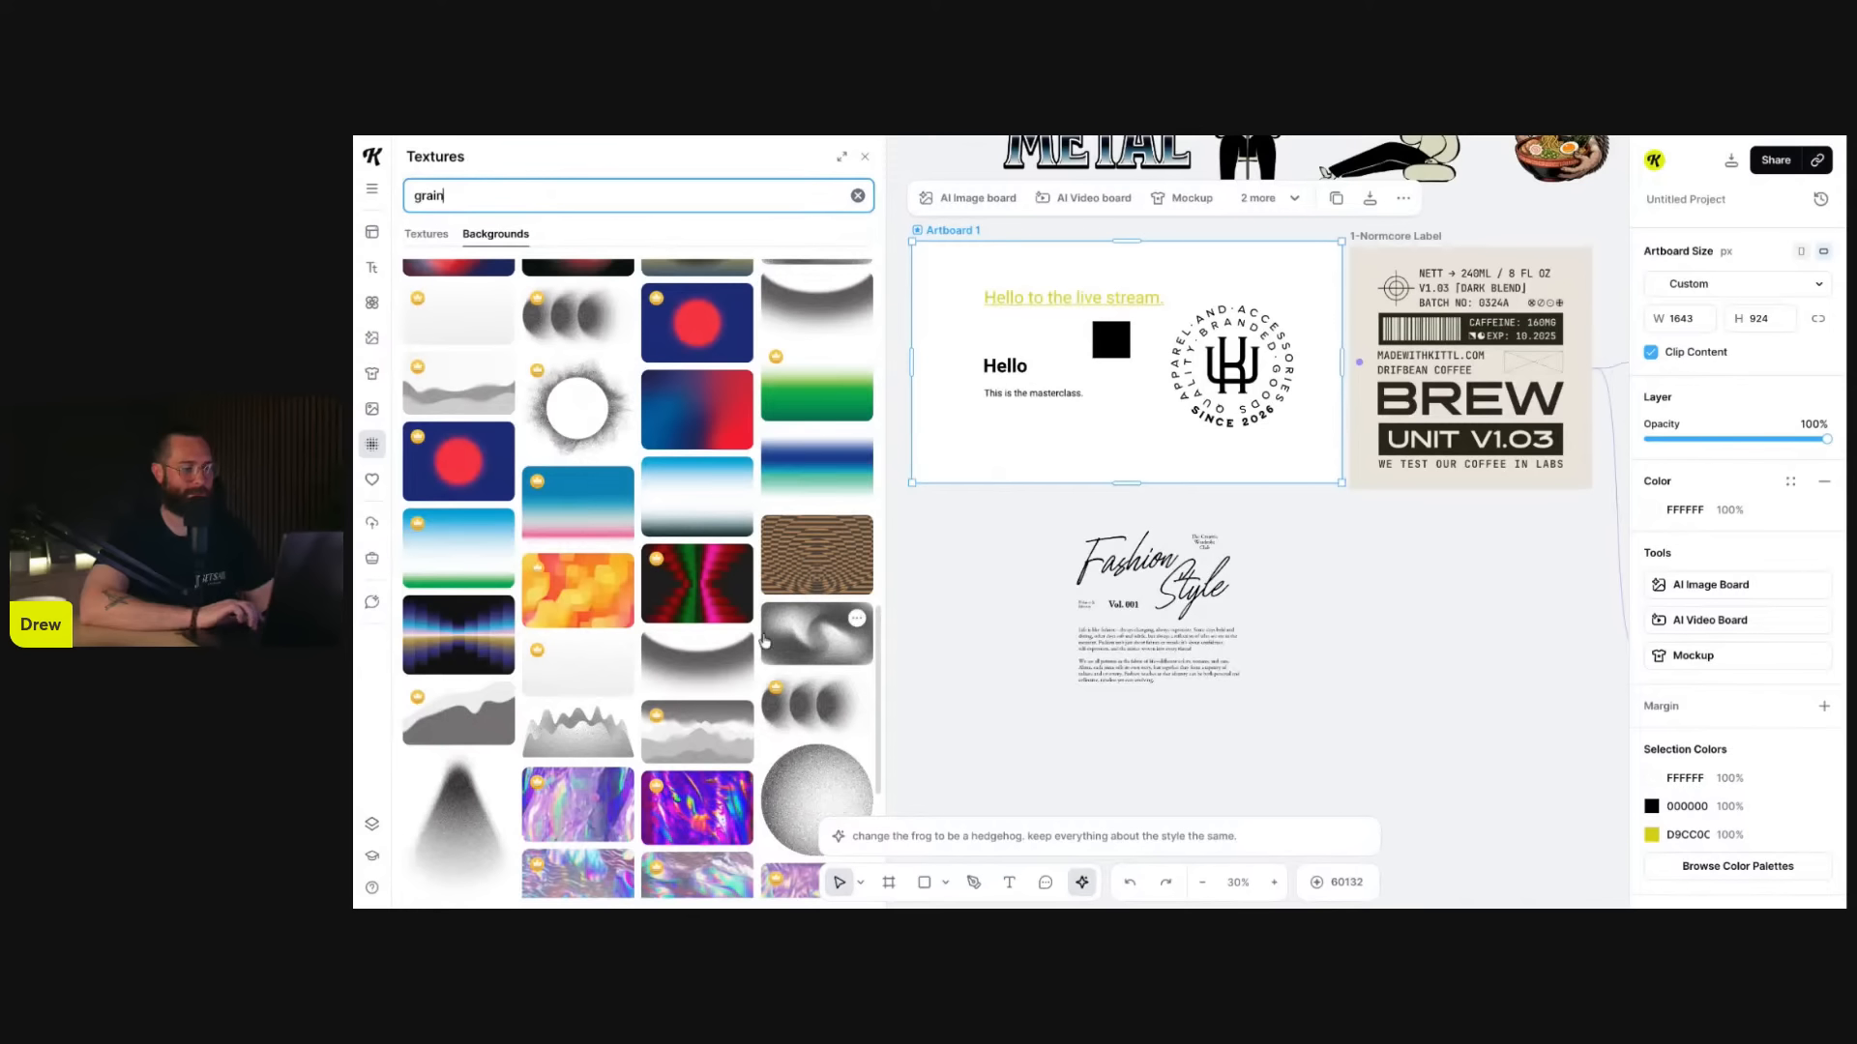
{"action": "scroll", "coordinate": [763, 640], "scroll_direction": "down", "scroll_amount": 1}
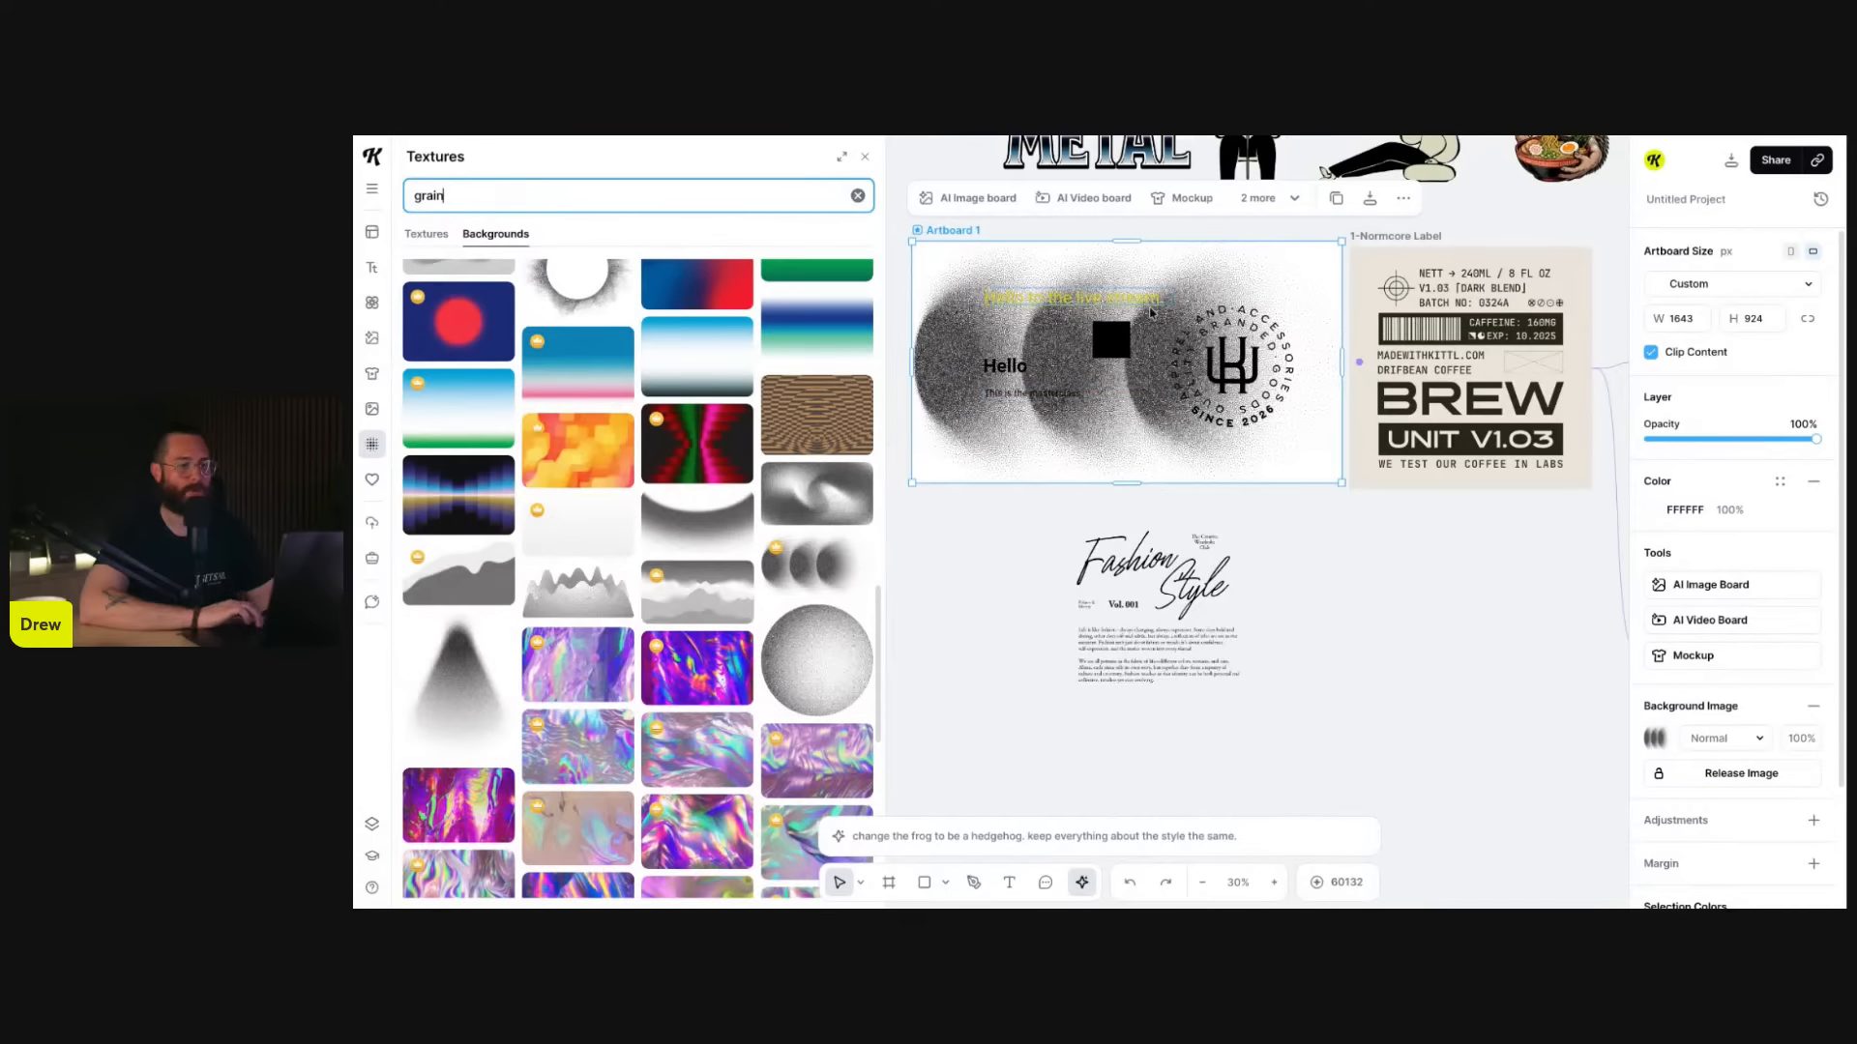
- Release the grainy circles background as a separate image below the artboards, and reposition the circular logo within Artboard 1
{"action": "left_click", "coordinate": [1722, 772]}
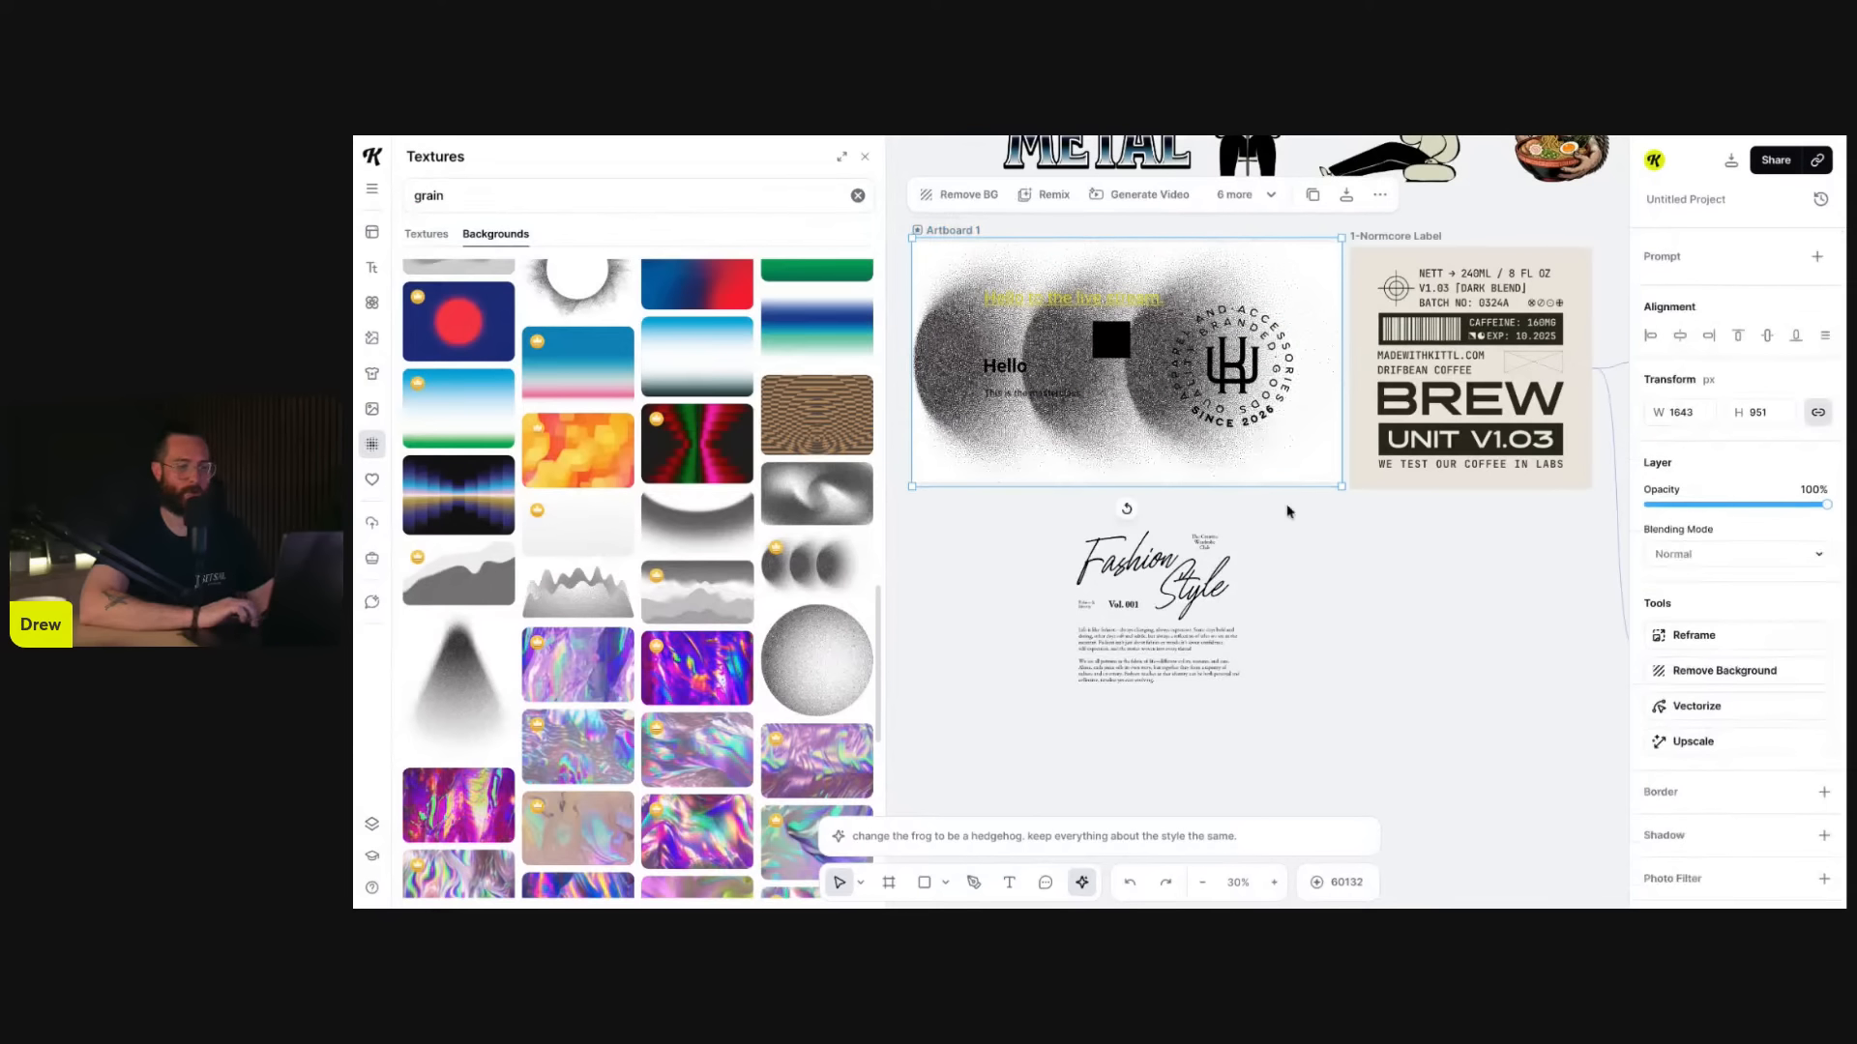
{"action": "left_click_drag", "start_coordinate": [1244, 383], "coordinate": [1353, 472]}
{"action": "left_click_drag", "start_coordinate": [1153, 448], "coordinate": [1326, 745]}
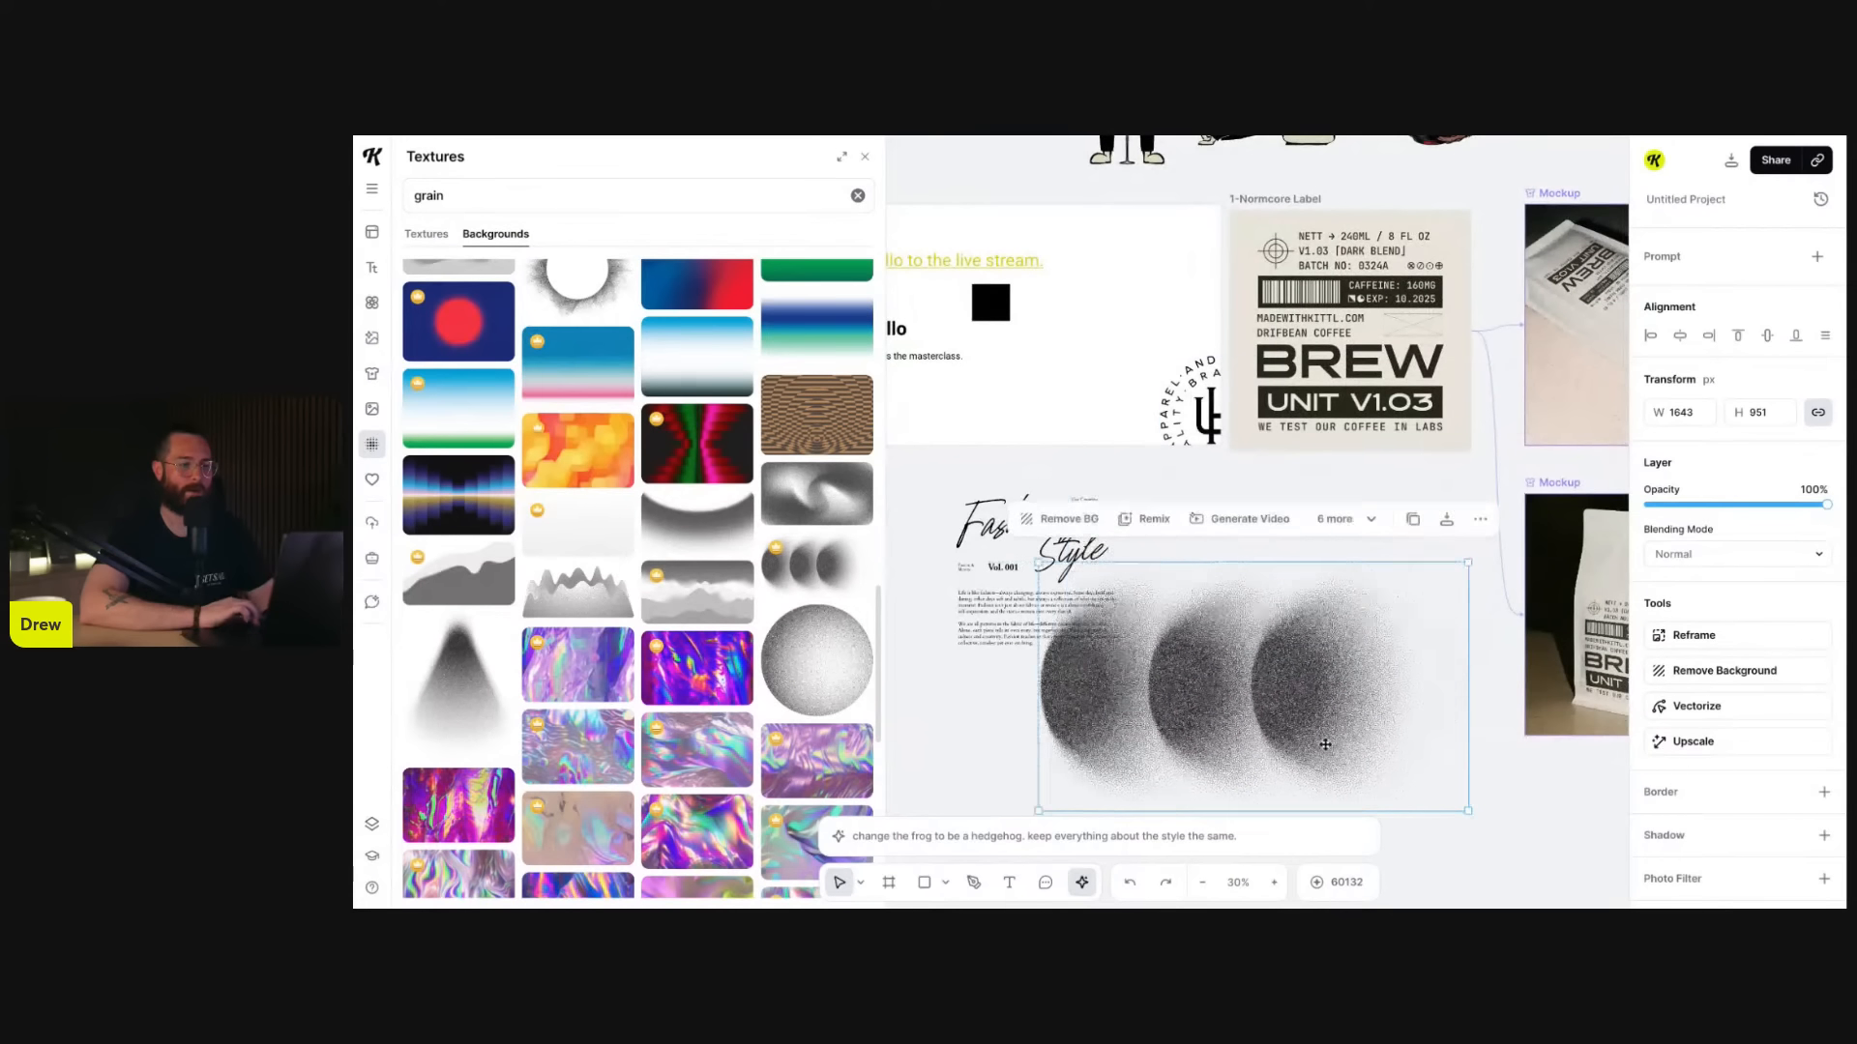
{"action": "left_click_drag", "start_coordinate": [1199, 406], "coordinate": [1107, 353]}
{"action": "scroll", "coordinate": [696, 677], "scroll_direction": "down", "scroll_amount": 2}
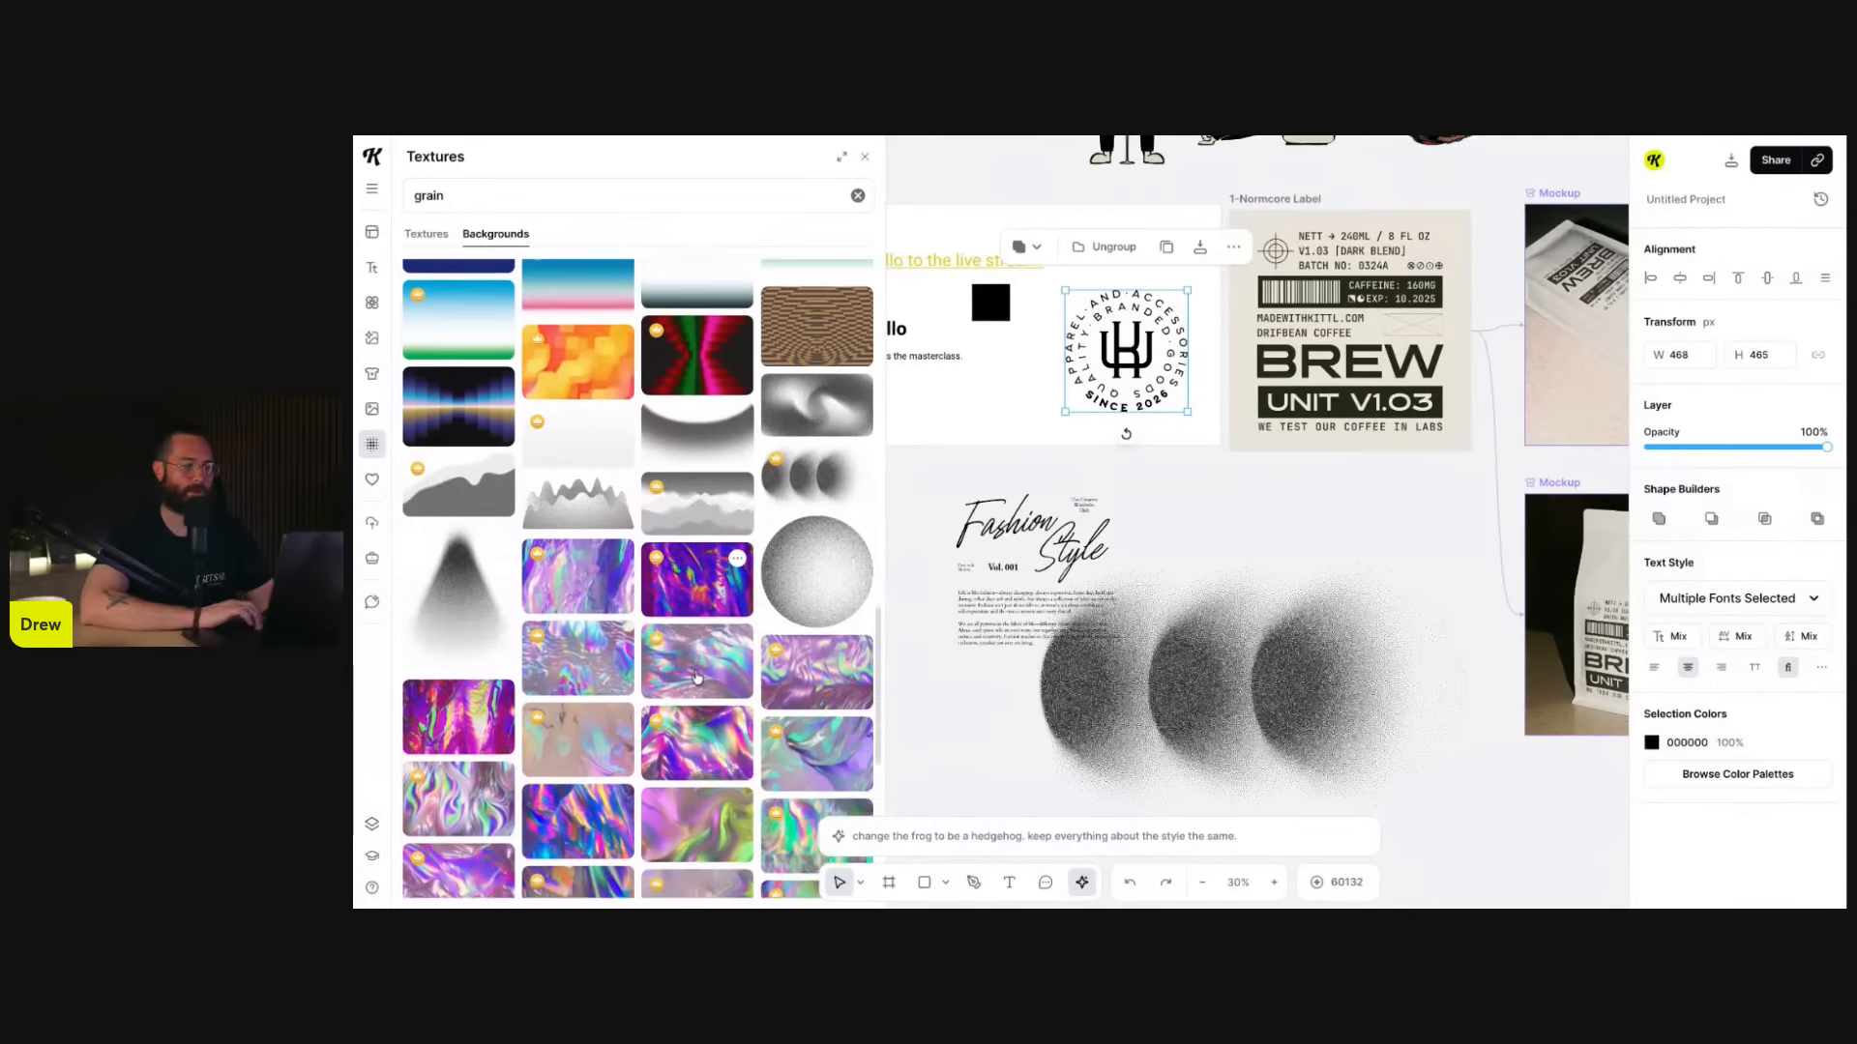
{"action": "scroll", "coordinate": [696, 677], "scroll_direction": "down", "scroll_amount": 1}
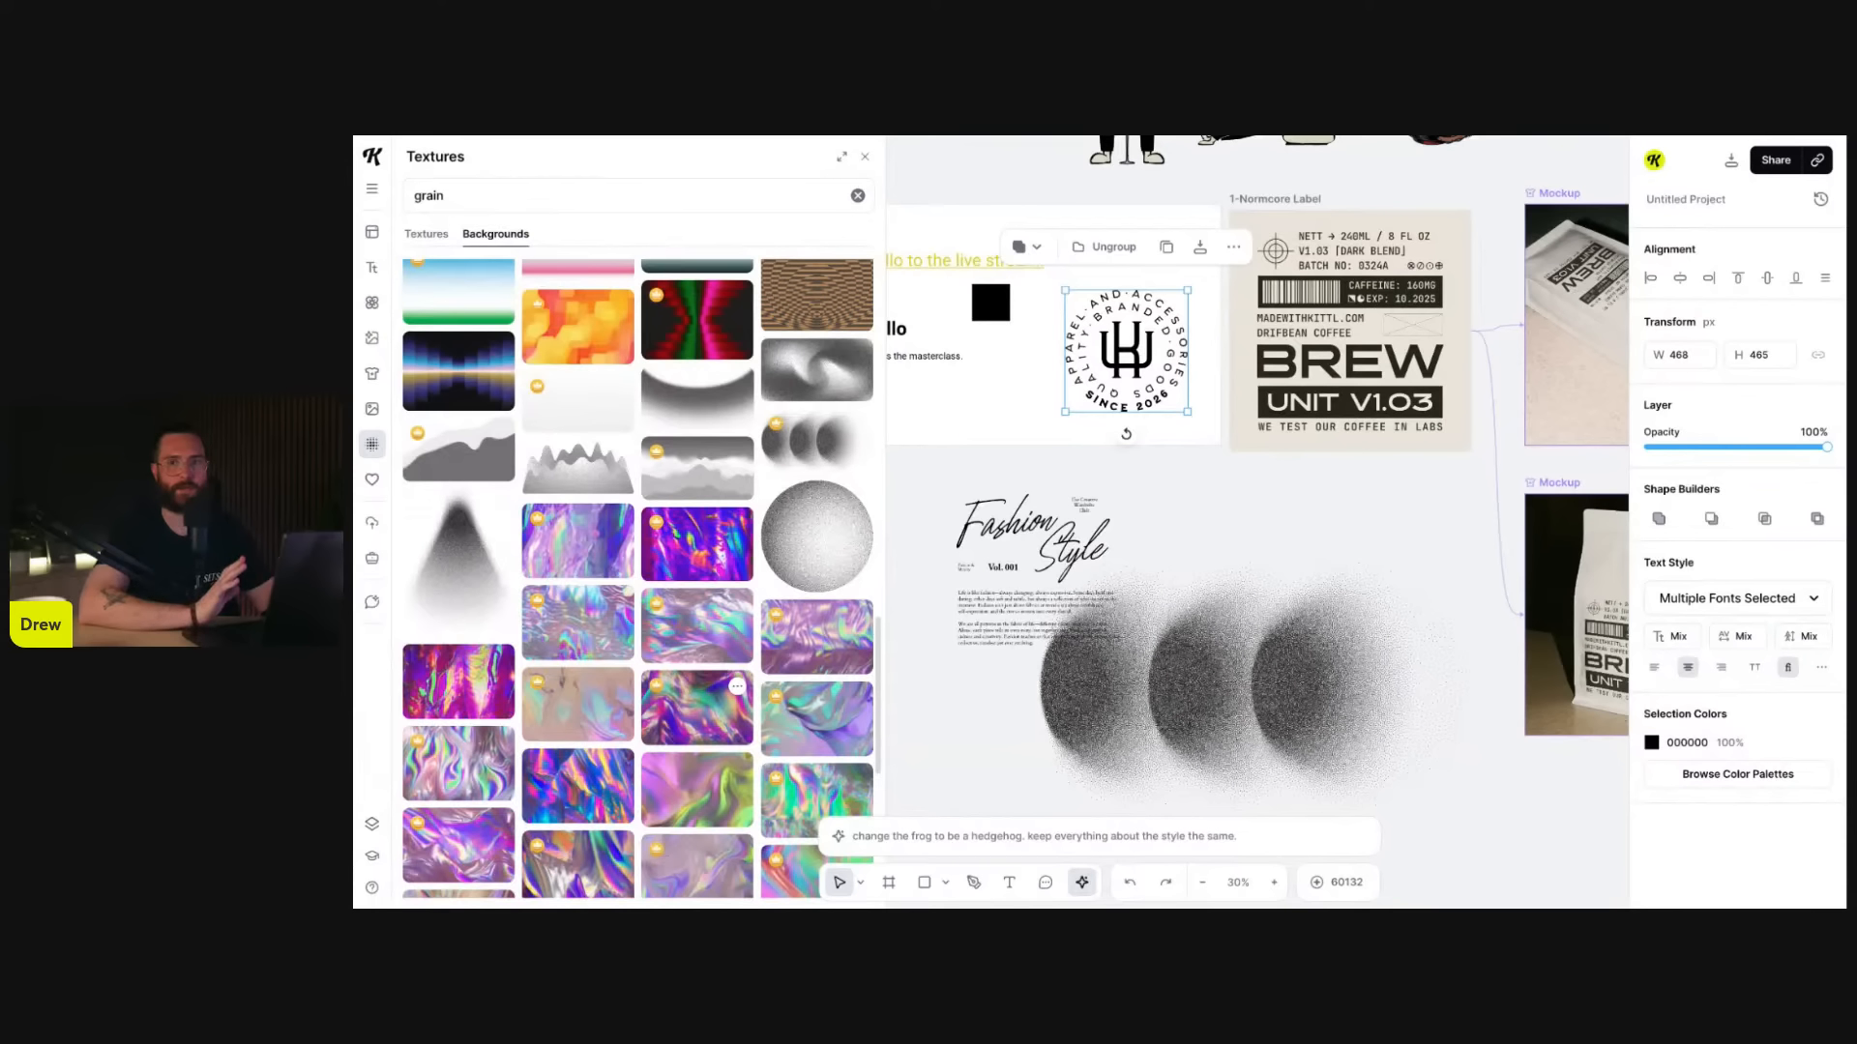
- Move the grainy circles image over the Fashion Style text and delete the image
{"action": "left_click", "coordinate": [1248, 680]}
{"action": "left_click_drag", "start_coordinate": [1248, 680], "coordinate": [1161, 651]}
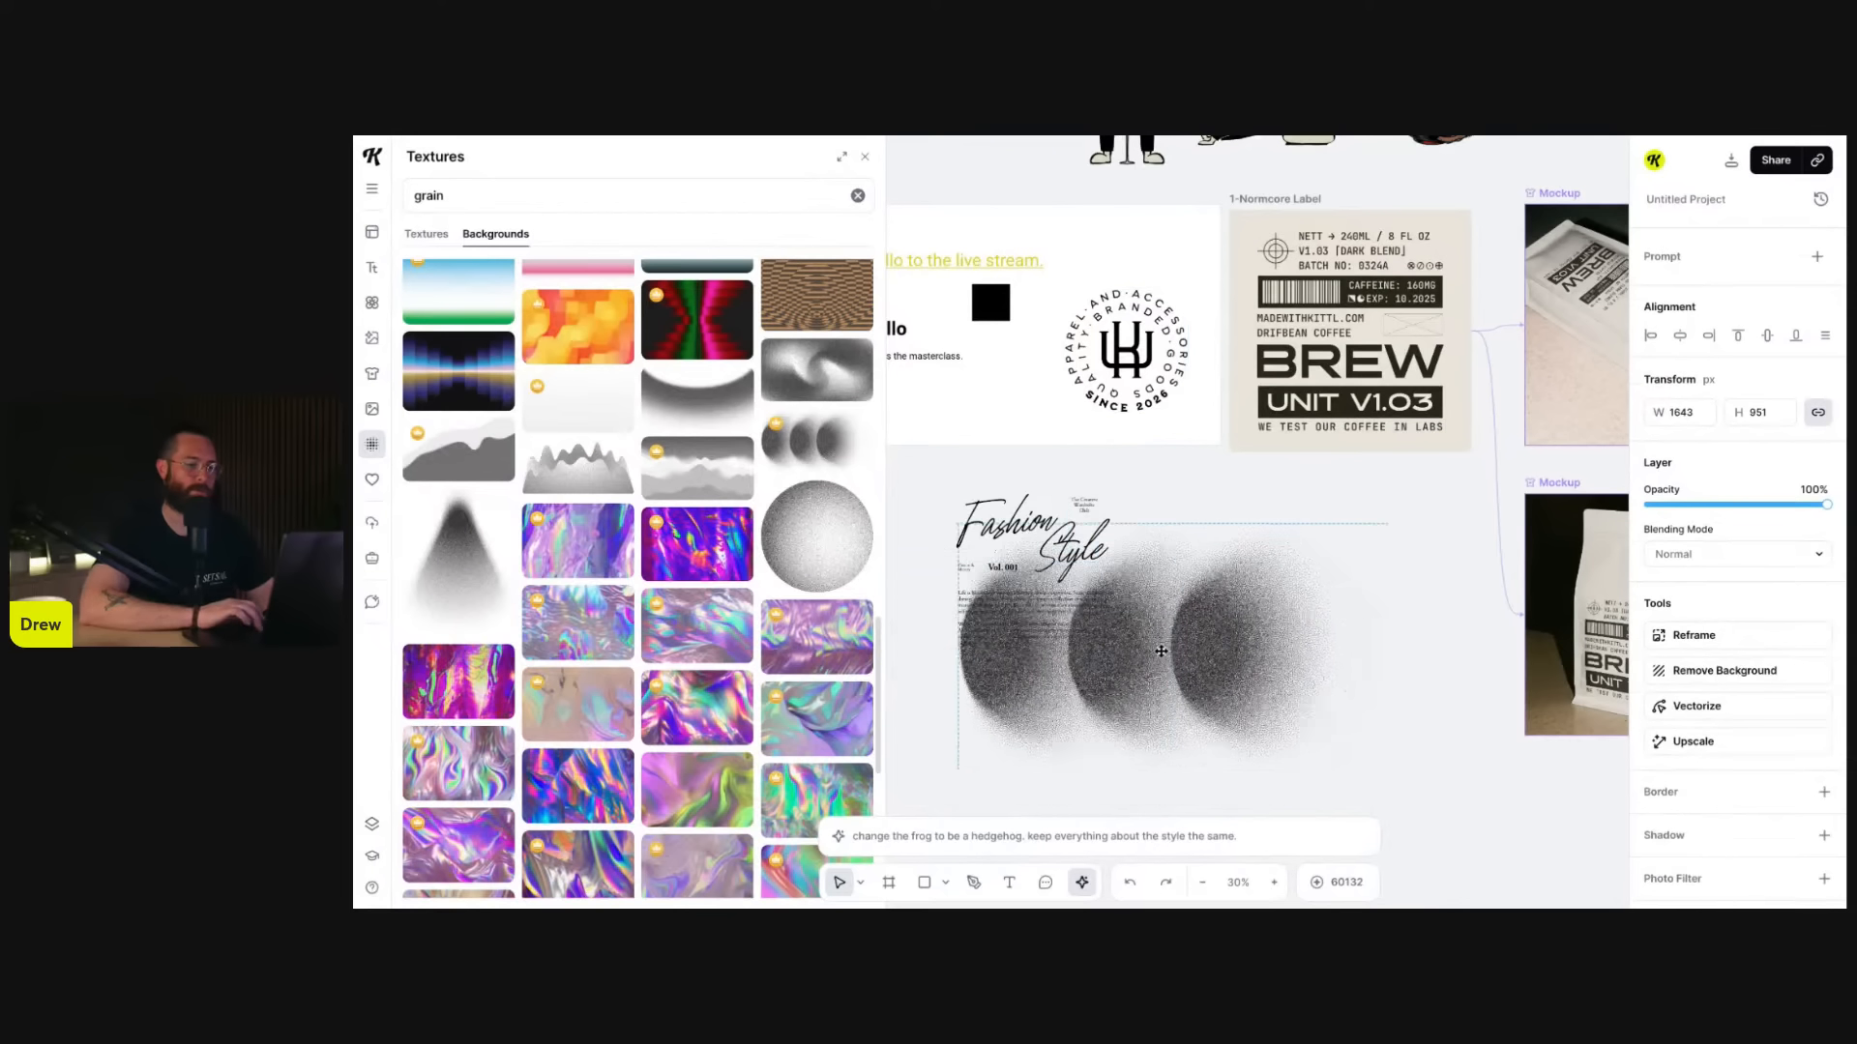
{"action": "key", "text": "Delete"}
- Clear the background search and open the library of liked items
{"action": "left_click", "coordinate": [858, 197]}
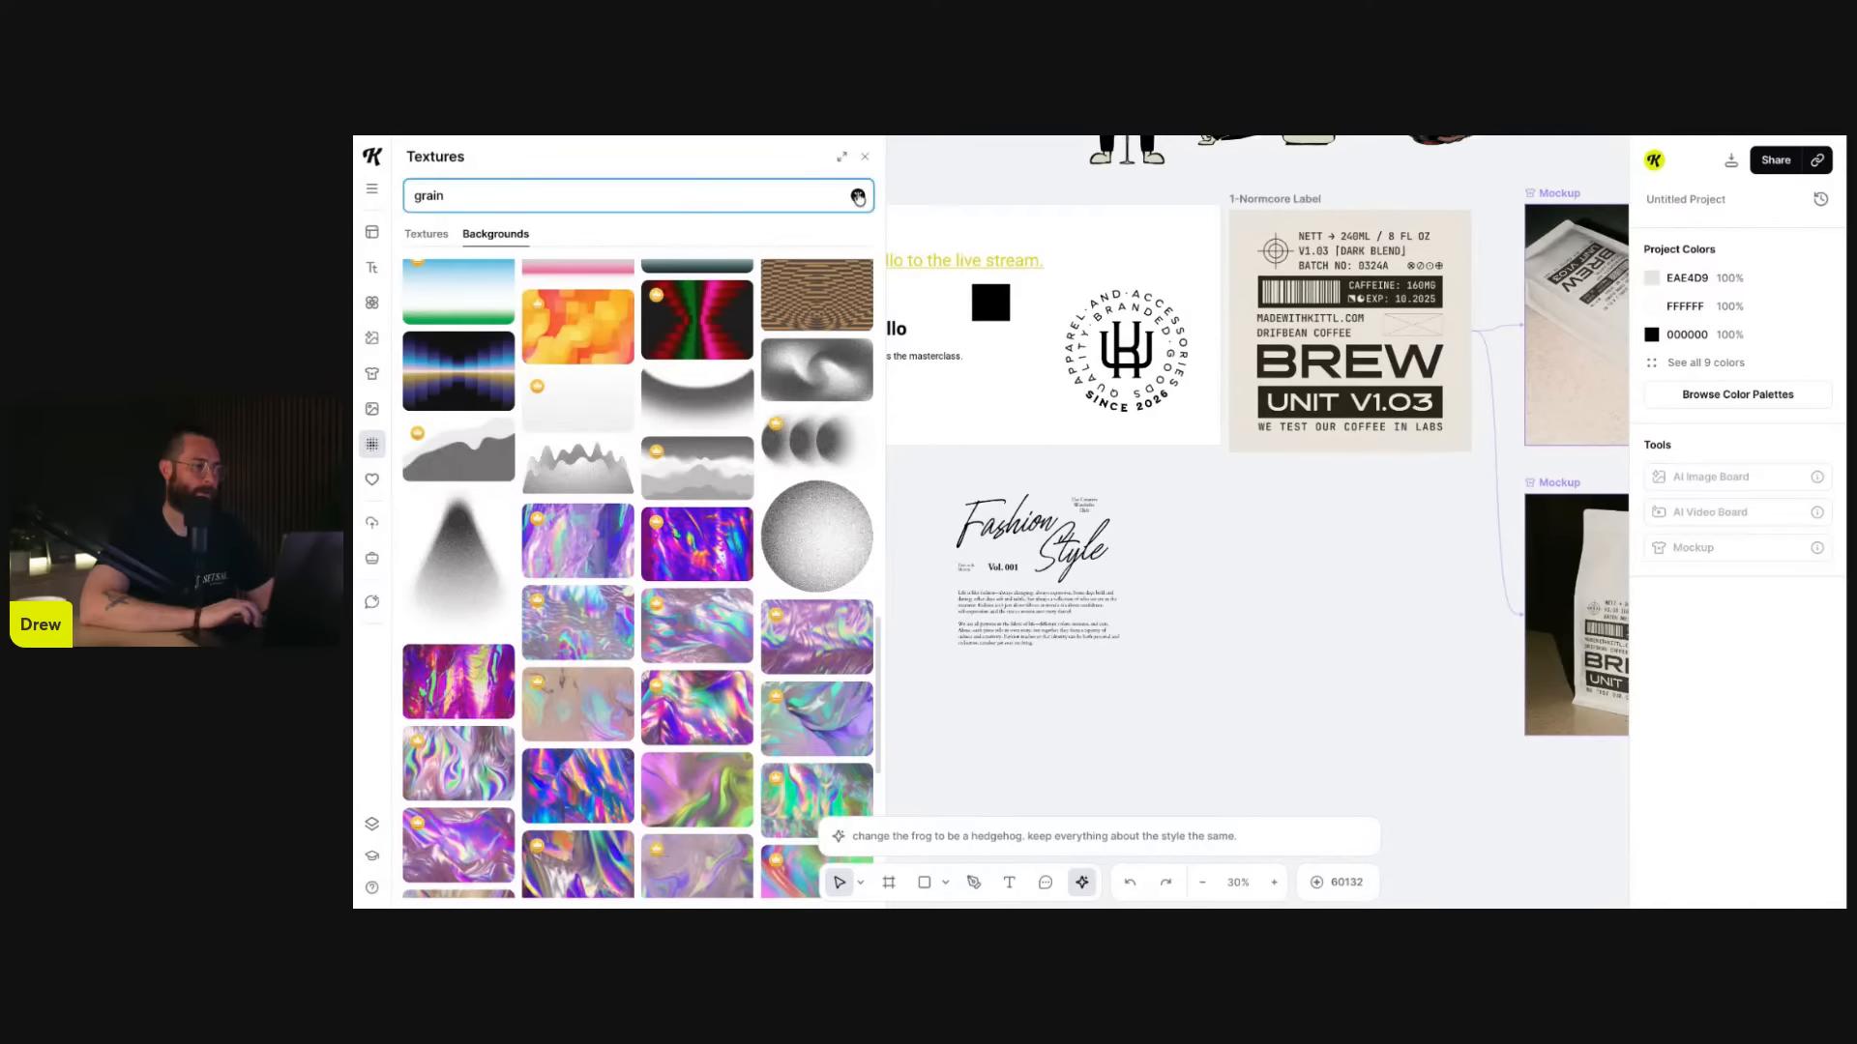
{"action": "left_click", "coordinate": [857, 196]}
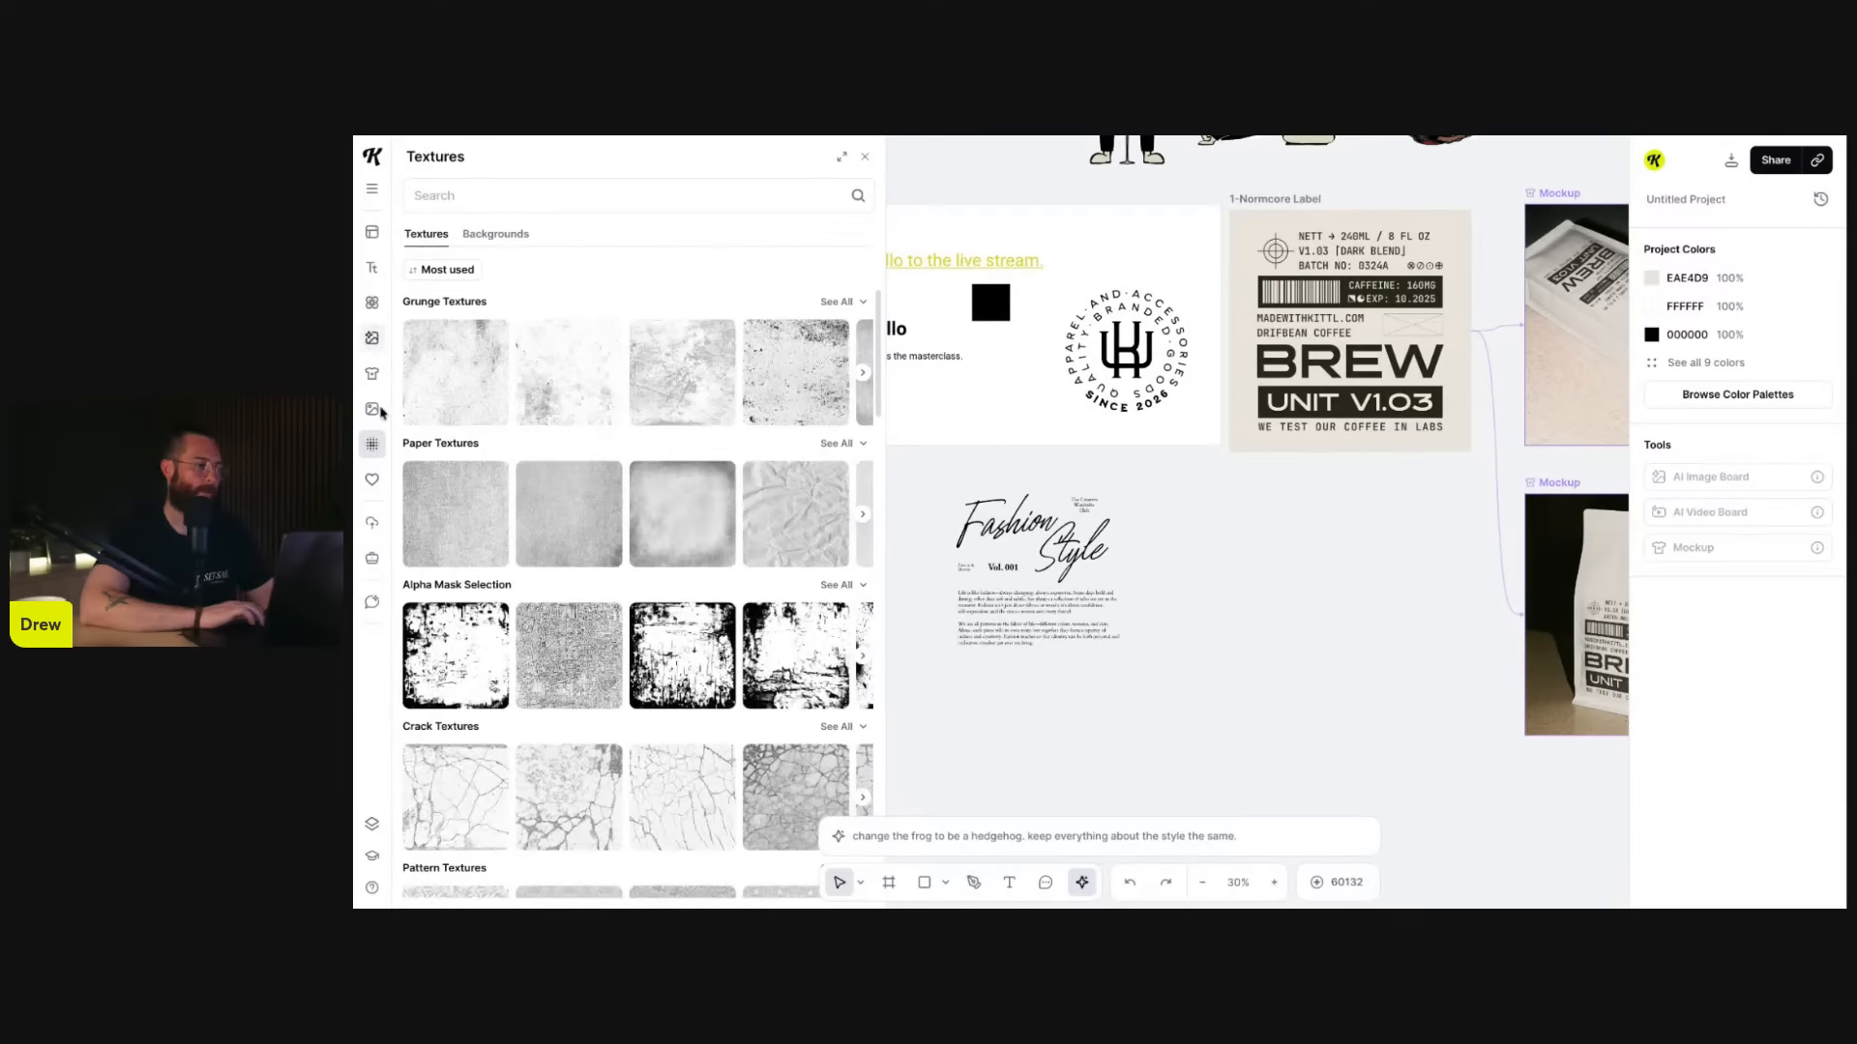
{"action": "left_click", "coordinate": [371, 480]}
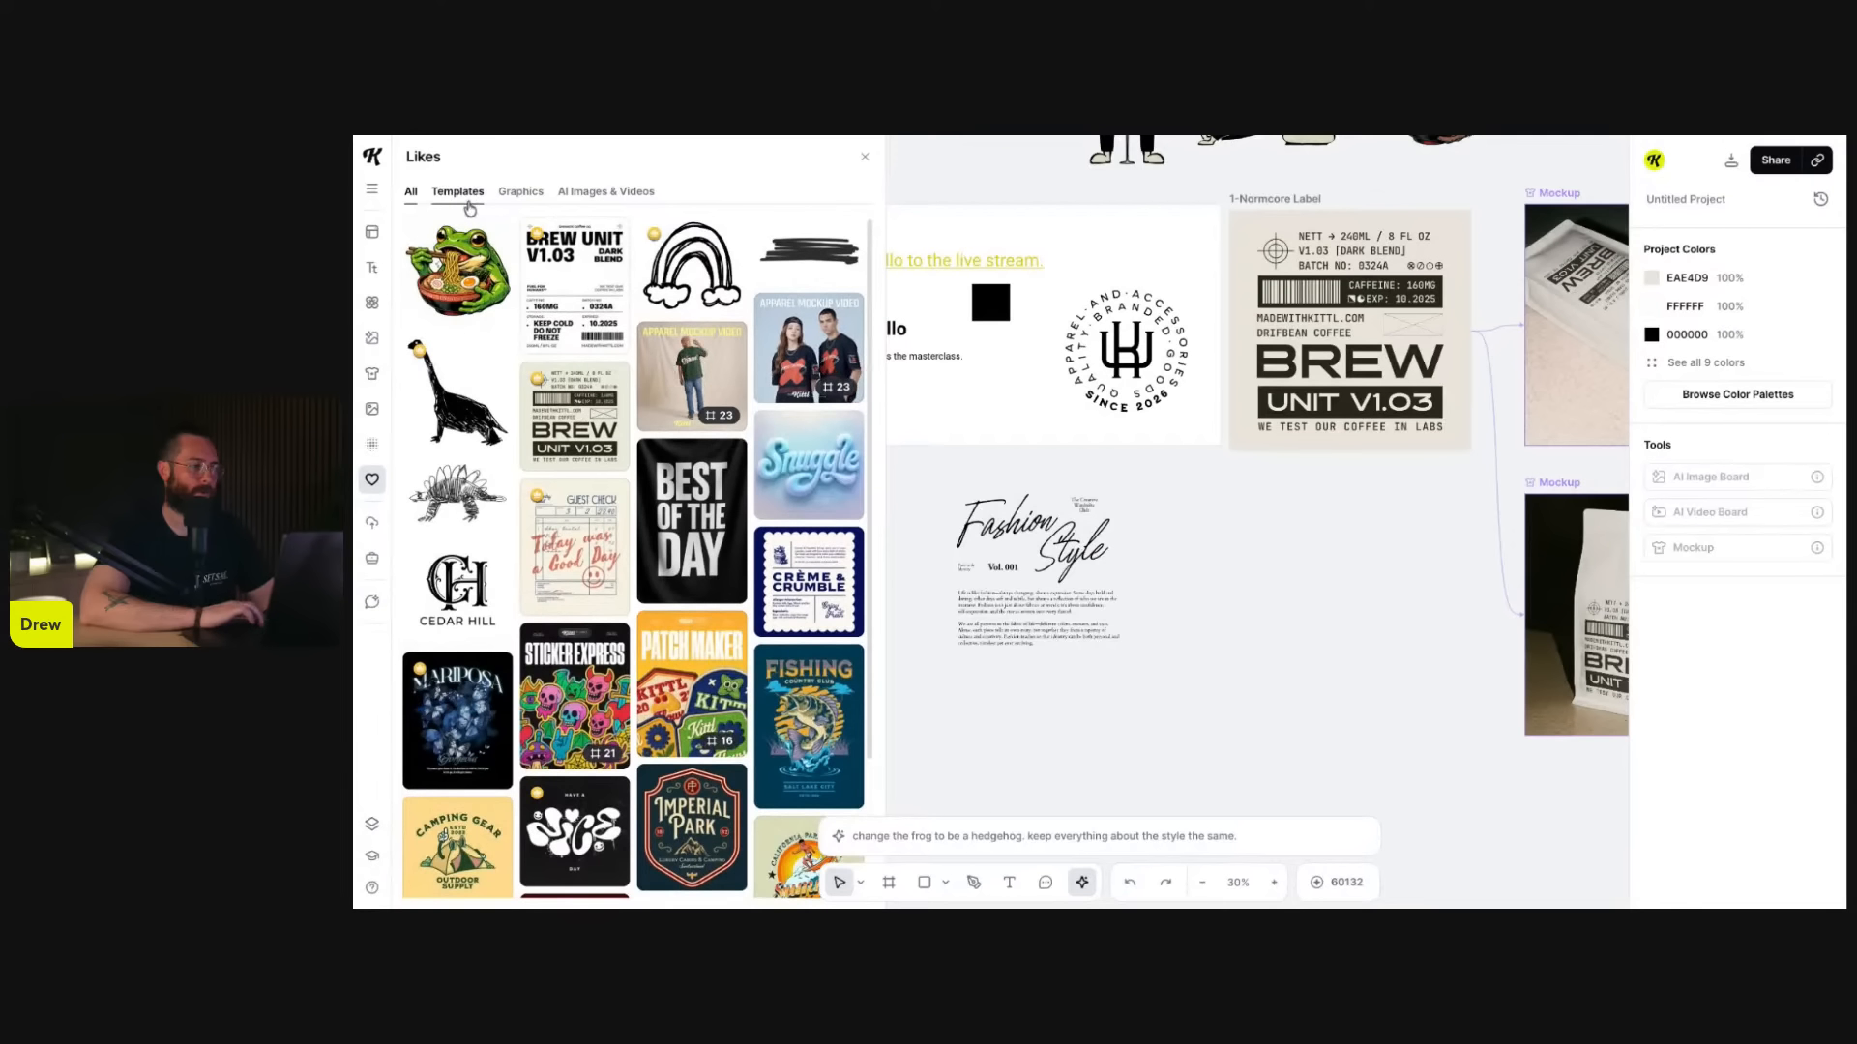
- Filter the liked items to graphics only, and return to the full set of likes
{"action": "left_click", "coordinate": [511, 191]}
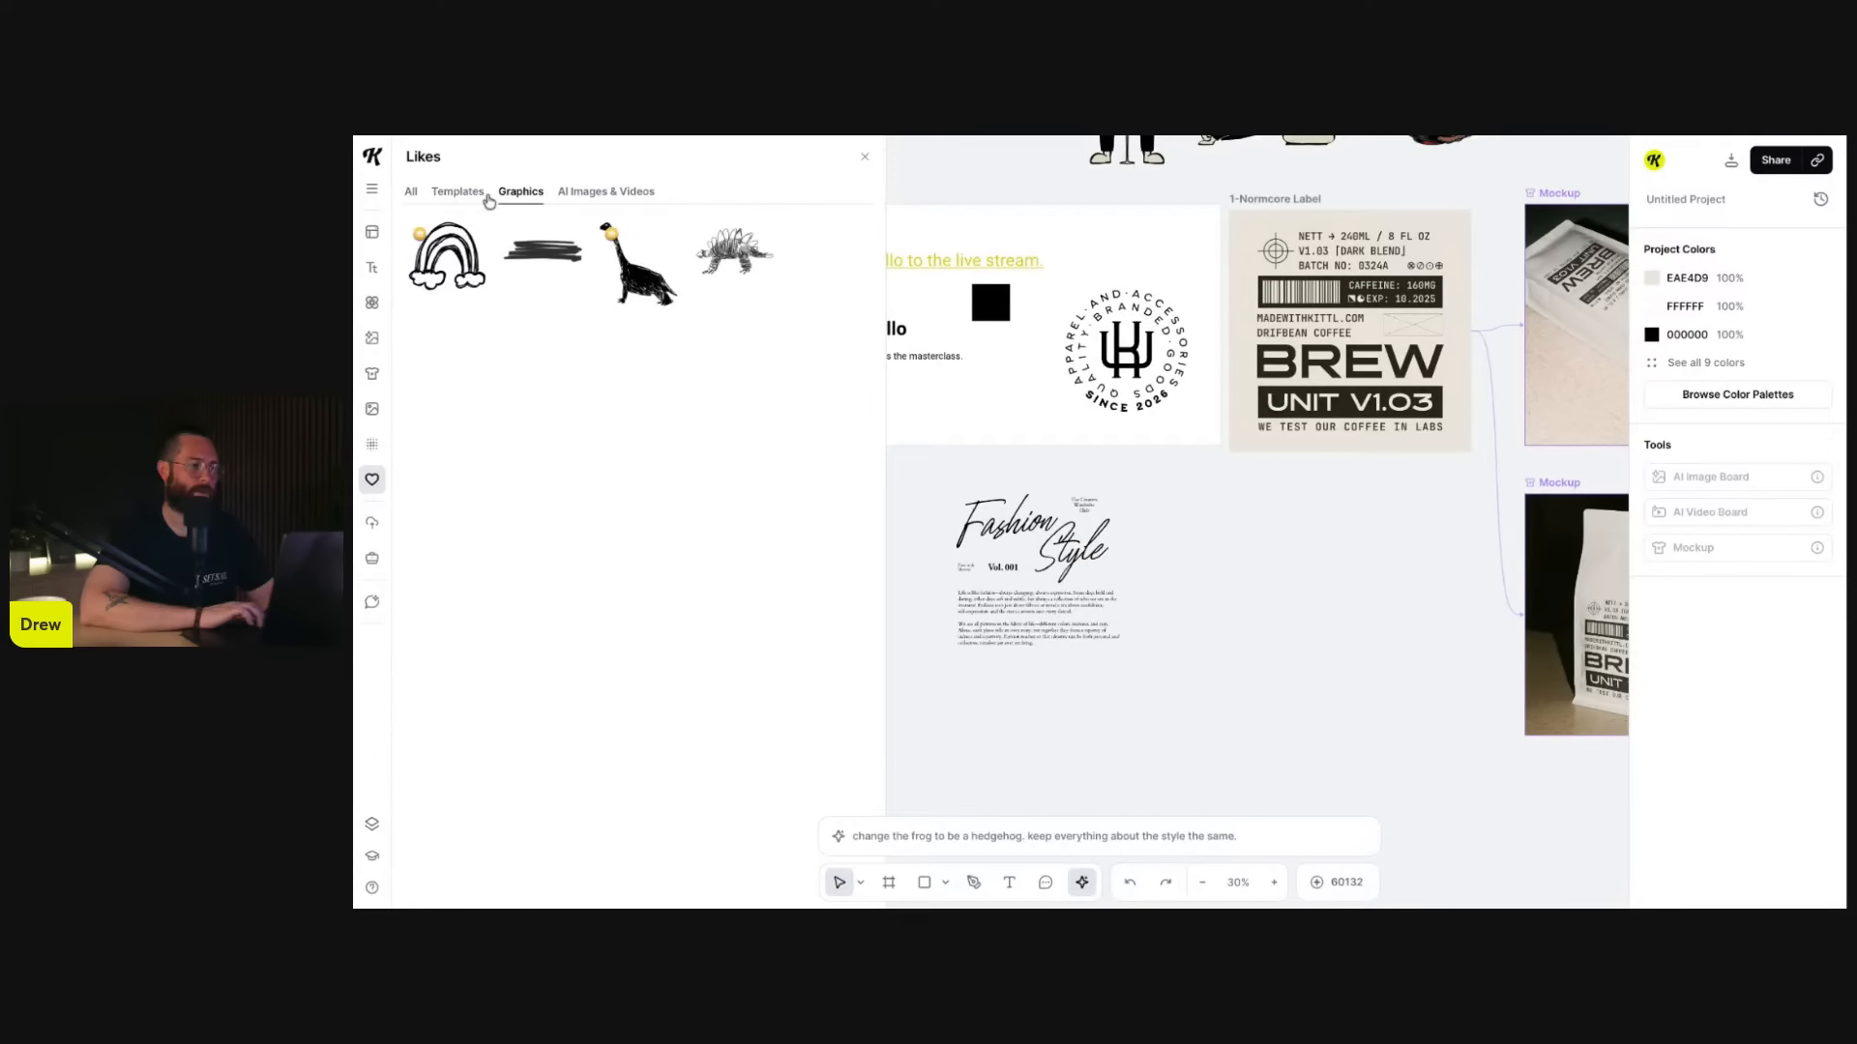
{"action": "left_click", "coordinate": [410, 192]}
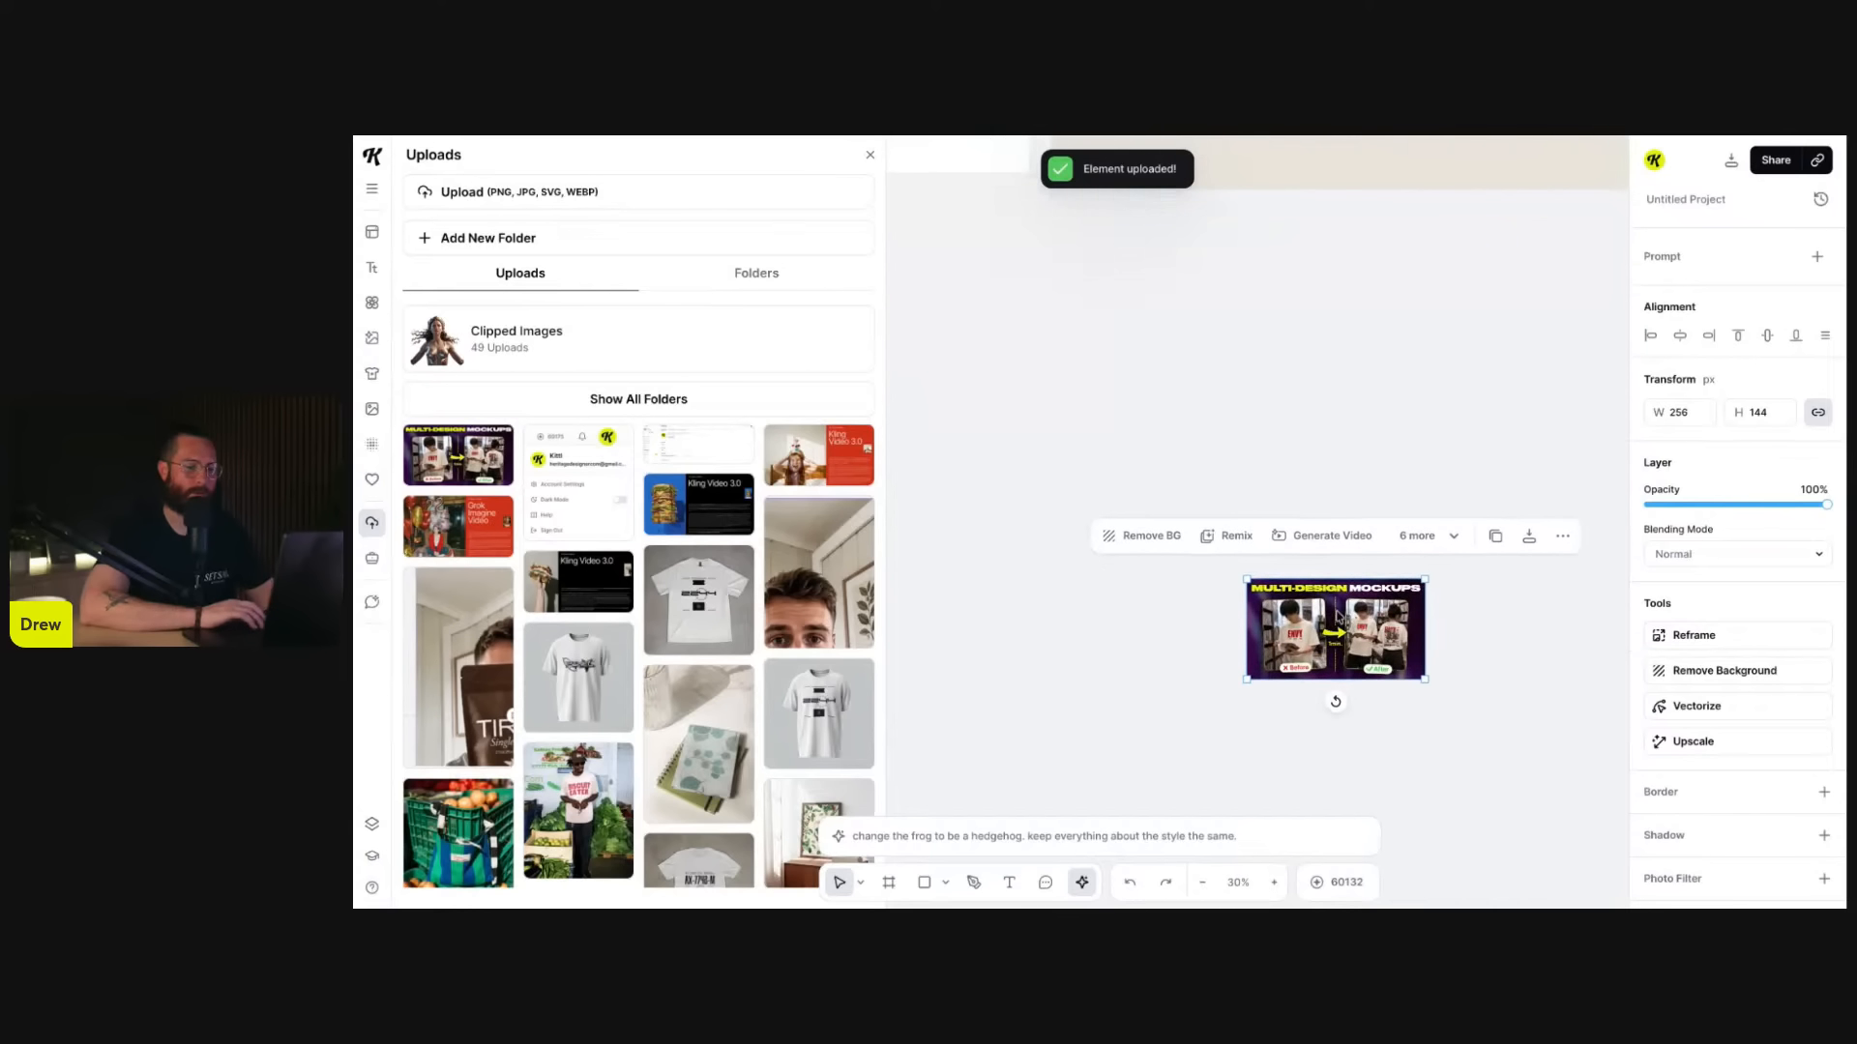
- Close the uploads library and delete the uploaded Multi-Design Mockups image from the canvas
{"action": "scroll", "coordinate": [1338, 617], "scroll_direction": "down", "scroll_amount": 1}
{"action": "scroll", "coordinate": [1338, 609], "scroll_direction": "up", "scroll_amount": 5}
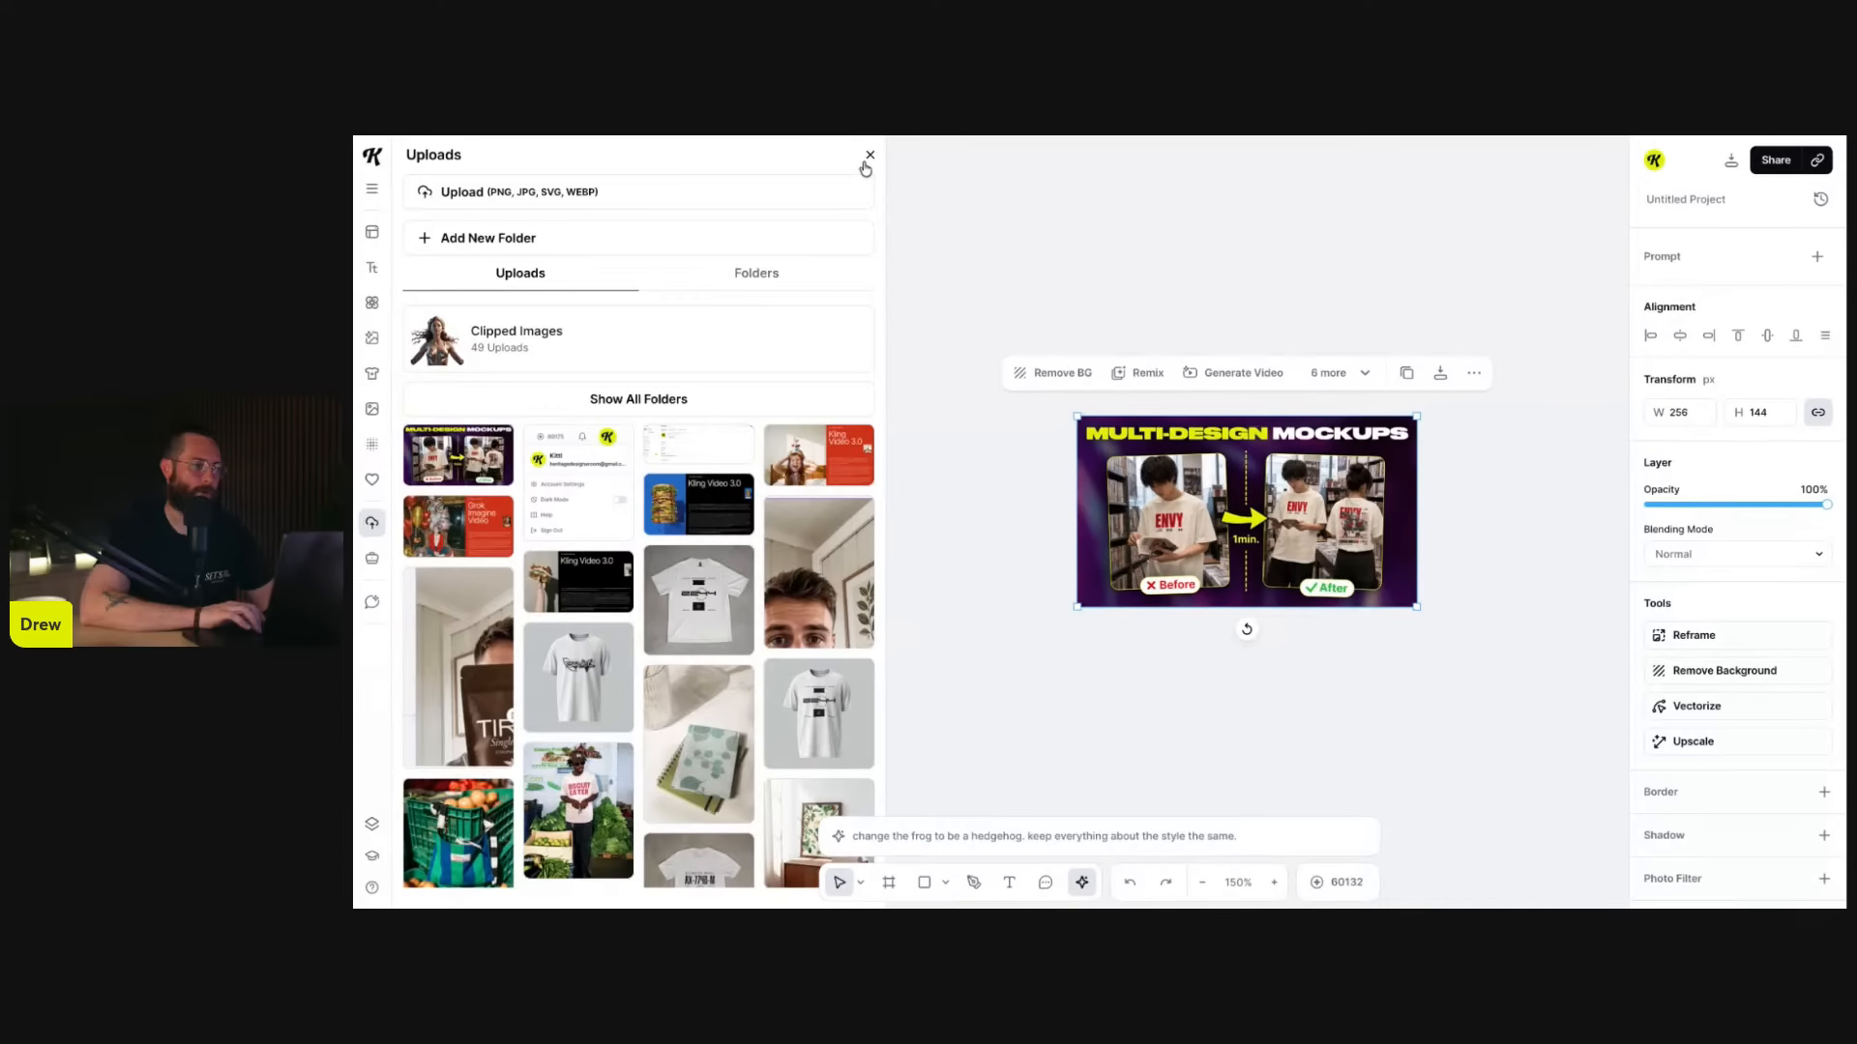
{"action": "left_click", "coordinate": [870, 157]}
{"action": "left_click_drag", "start_coordinate": [1167, 486], "coordinate": [1042, 559]}
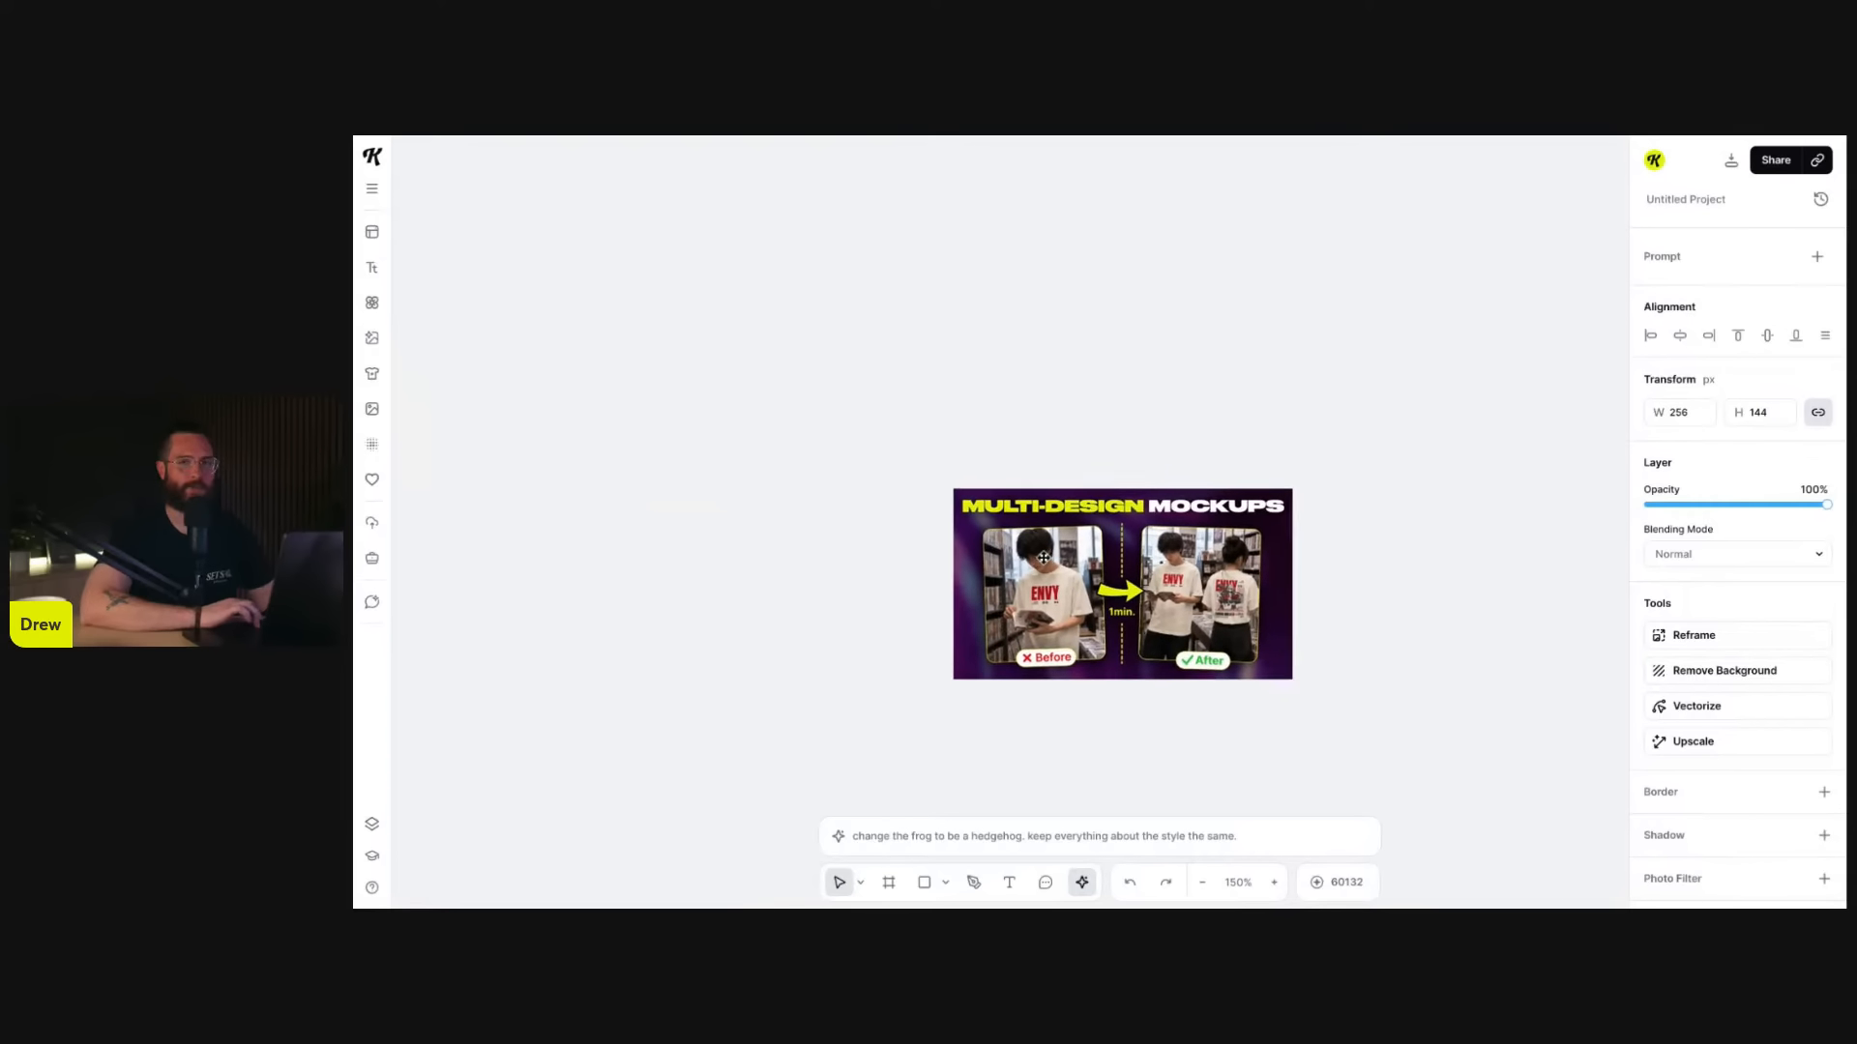
{"action": "key", "text": "Delete"}
{"action": "scroll", "coordinate": [1041, 559], "scroll_direction": "down", "scroll_amount": 6}
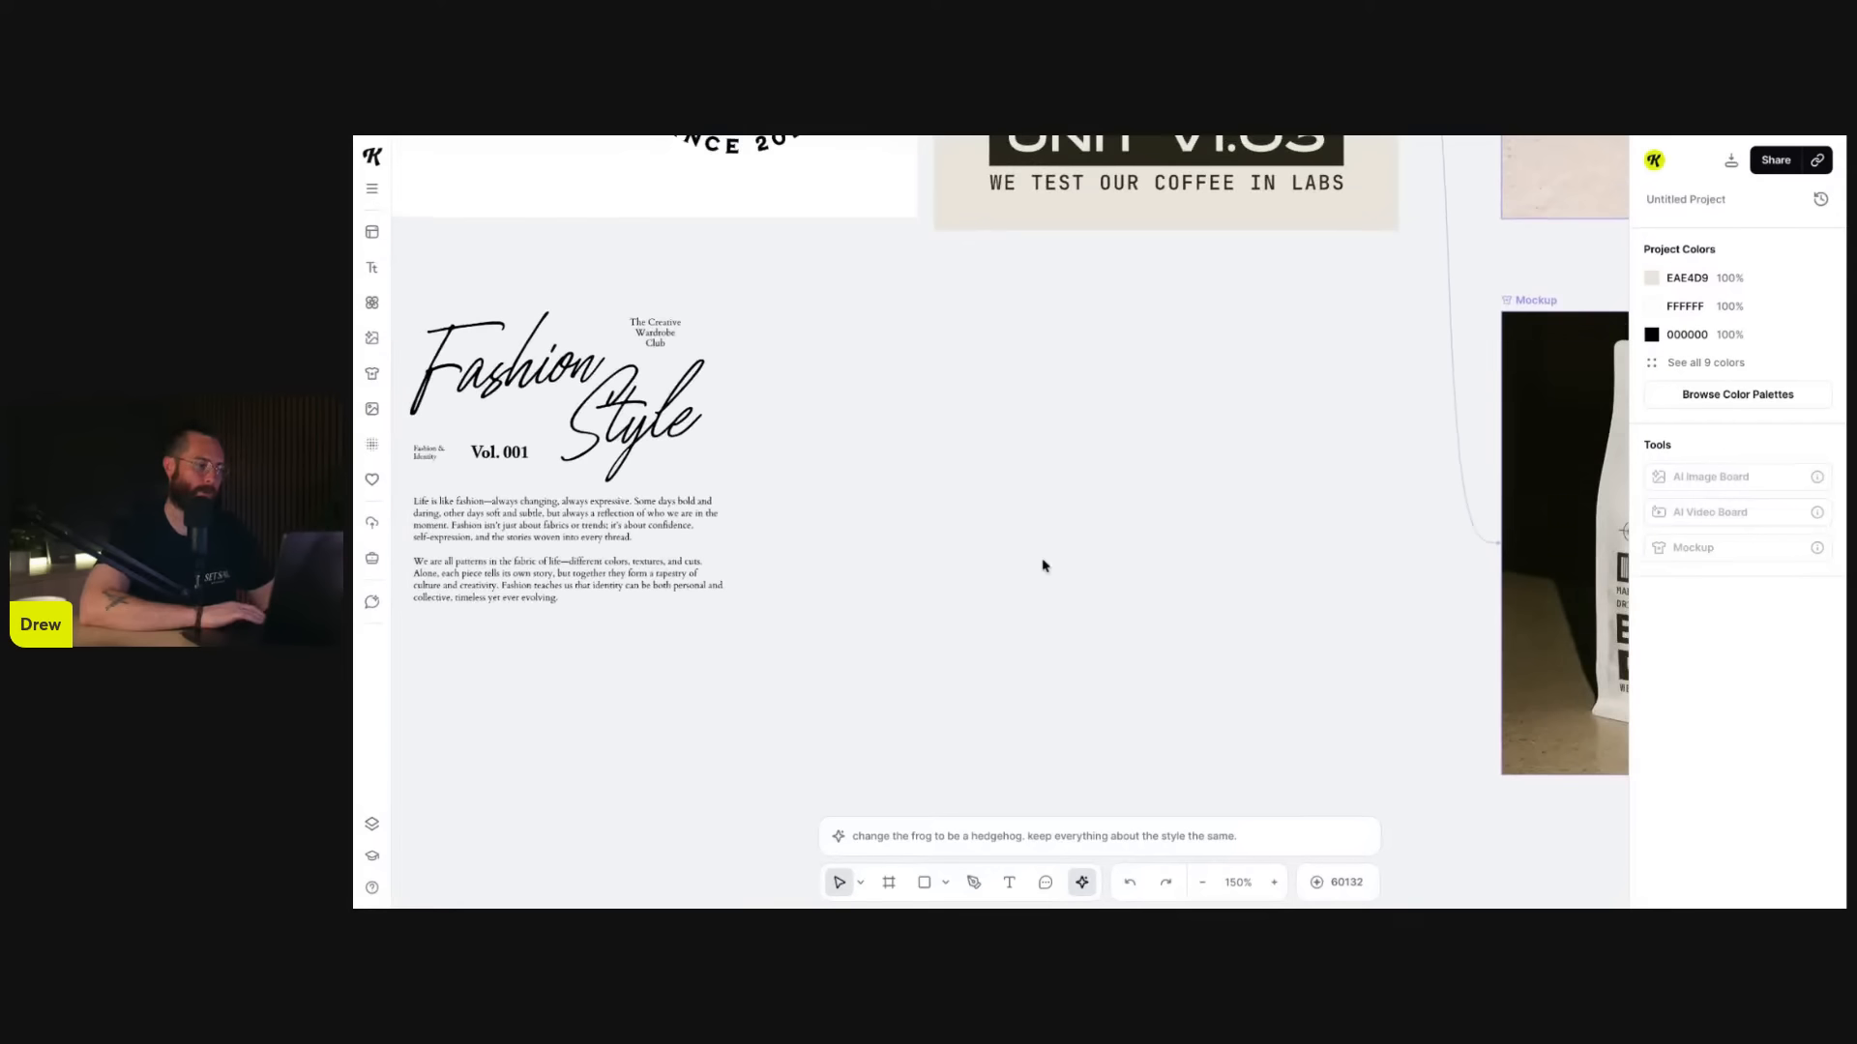
{"action": "scroll", "coordinate": [1043, 566], "scroll_direction": "left", "scroll_amount": 1}
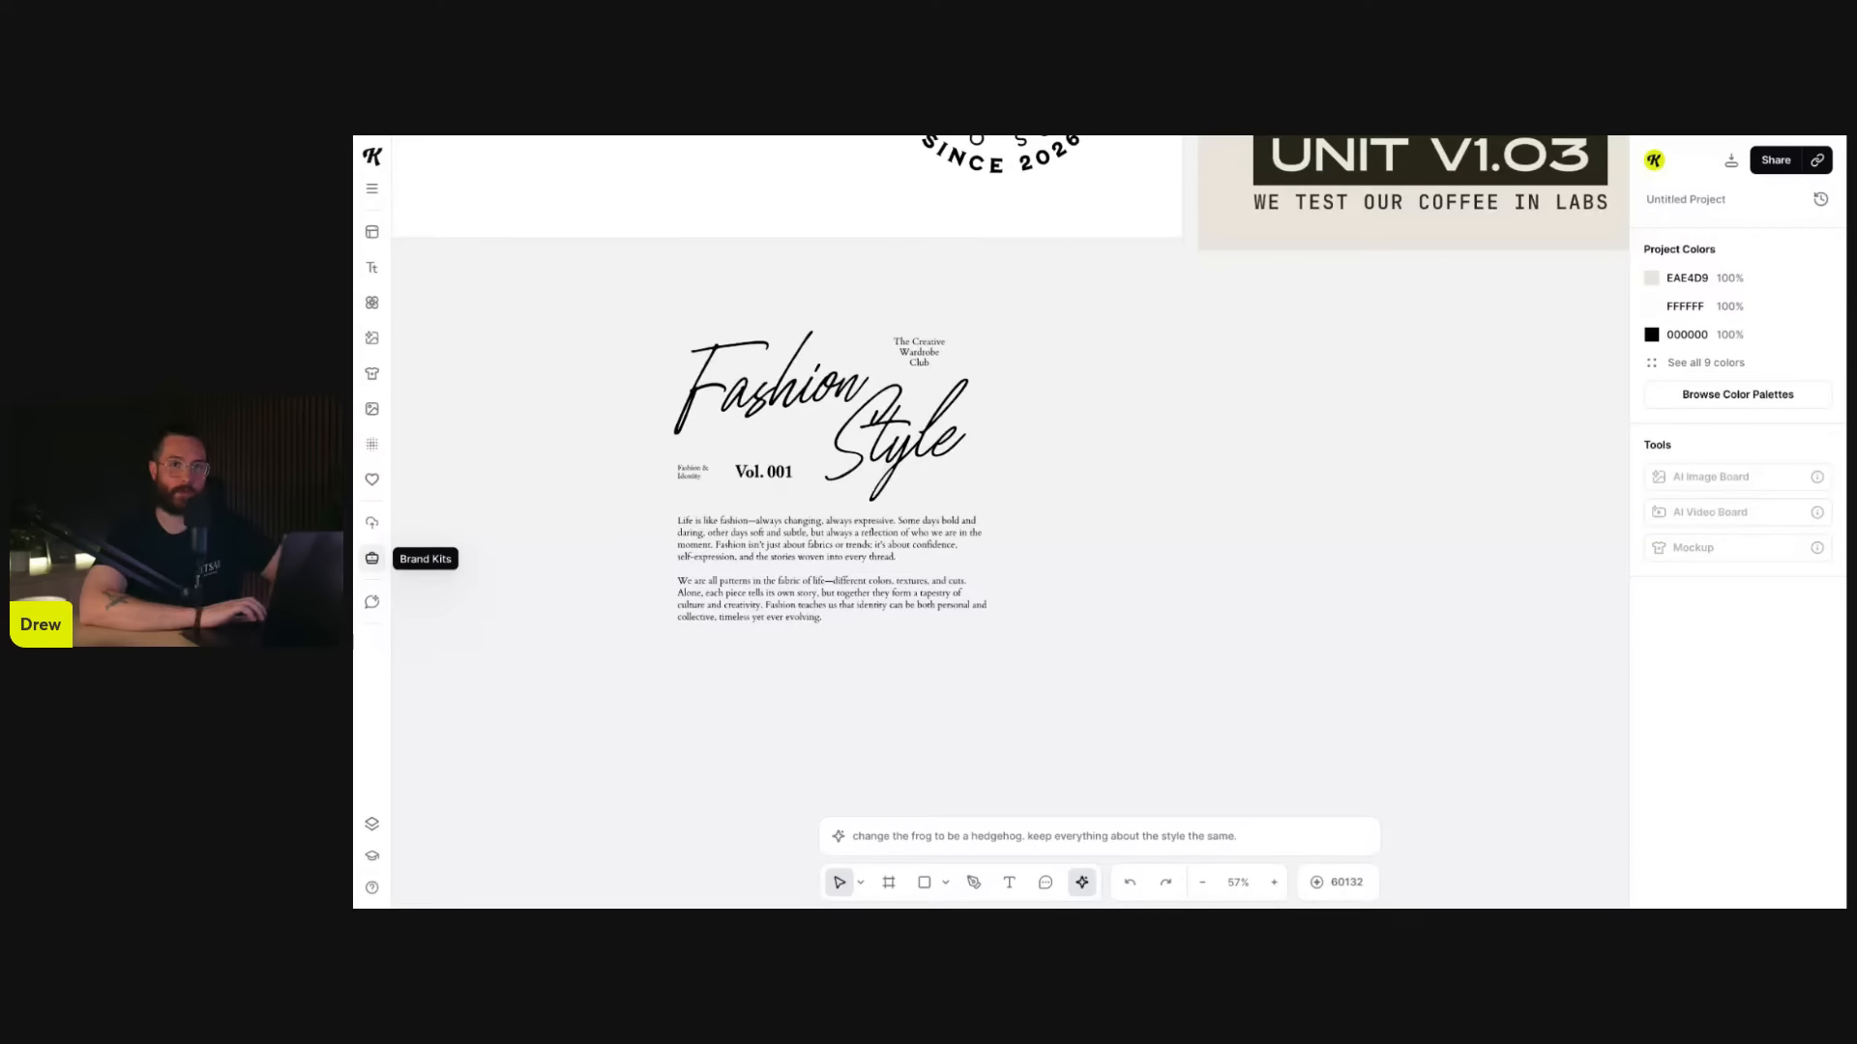
- Open the brand kits and add the project color EAE4D9 to My Brand Kit as a color style
{"action": "left_click", "coordinate": [371, 558]}
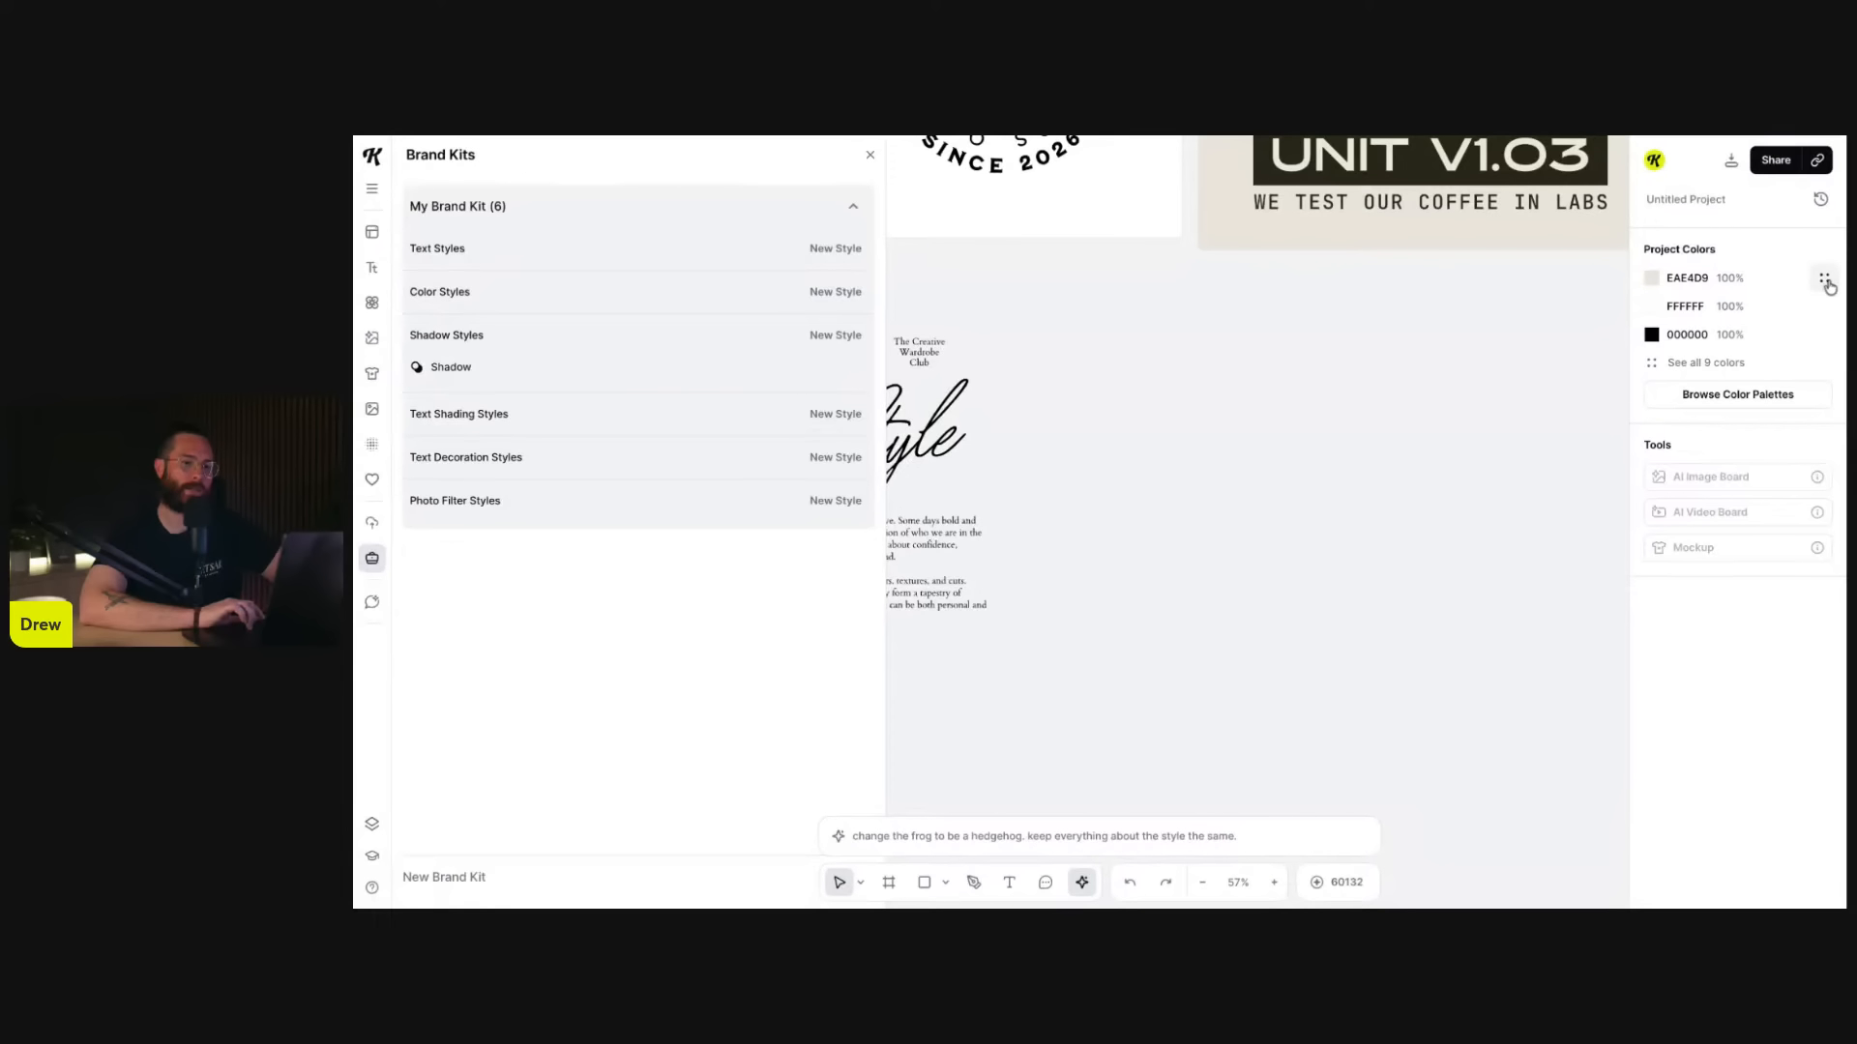
{"action": "left_click", "coordinate": [1825, 282]}
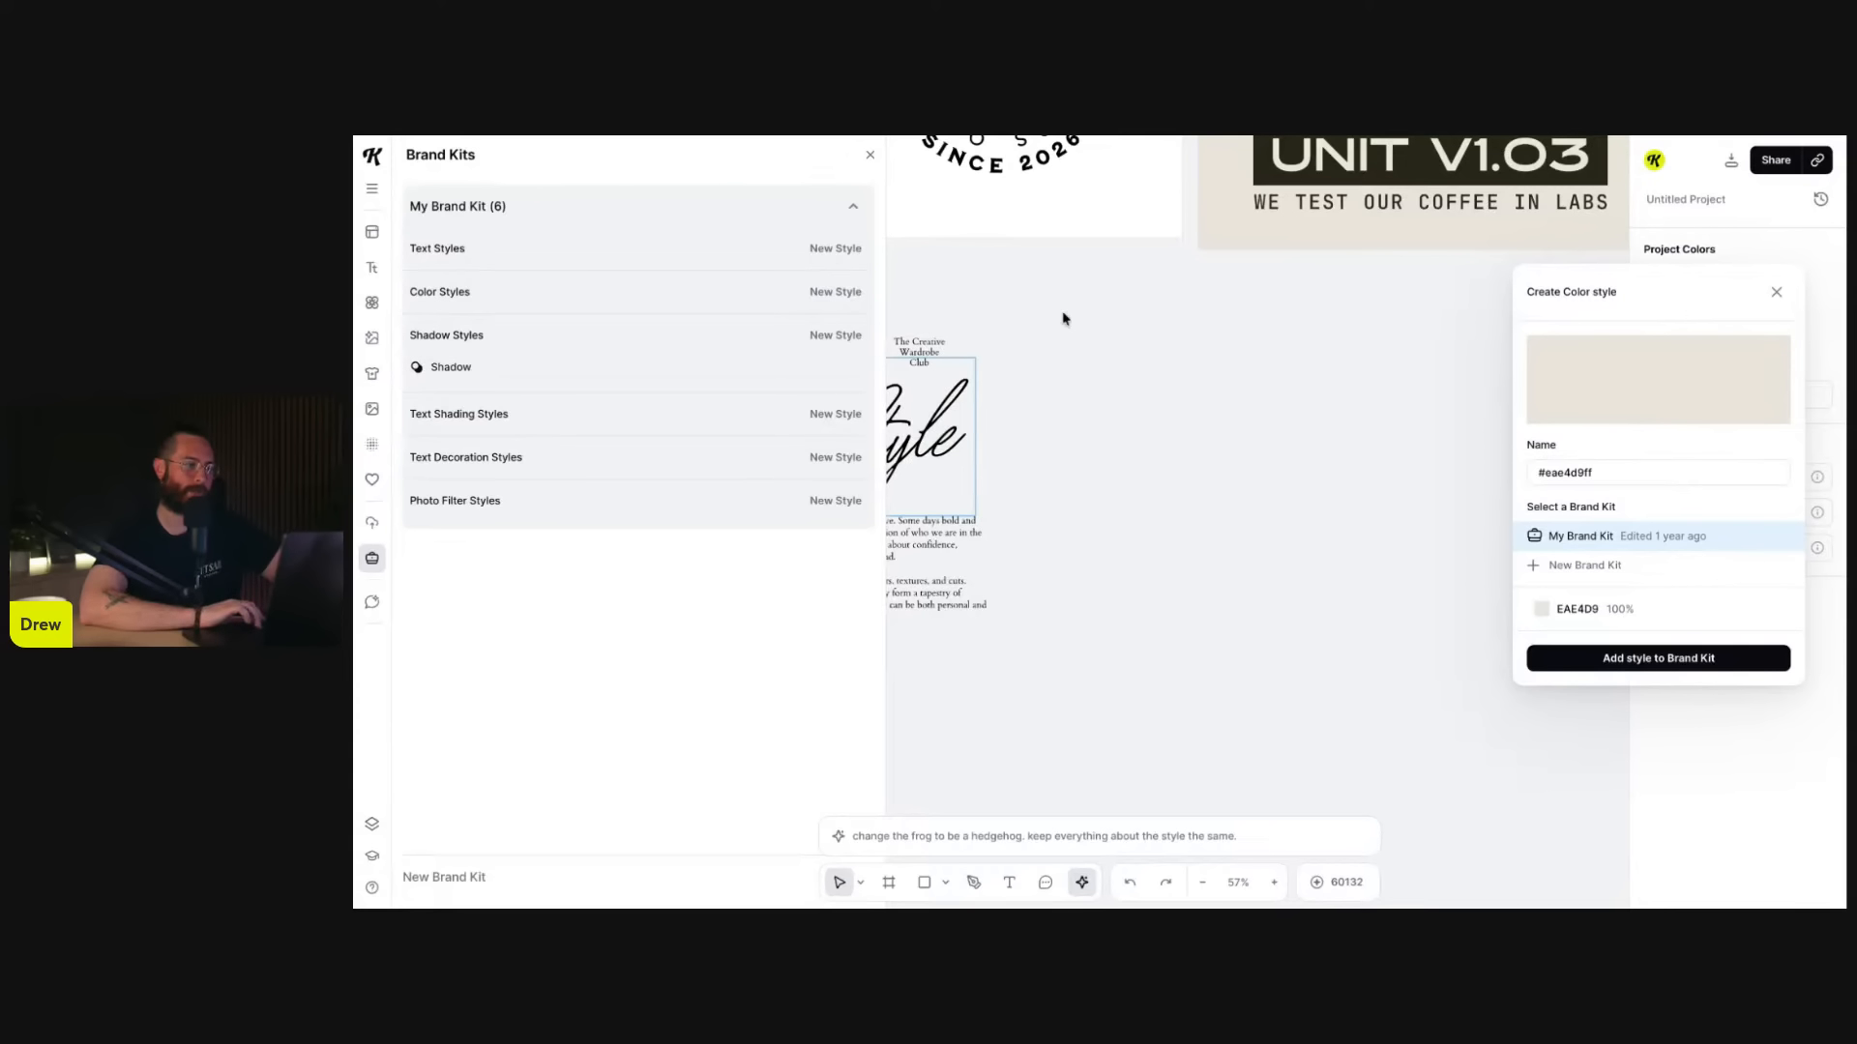
{"action": "left_click", "coordinate": [1822, 250]}
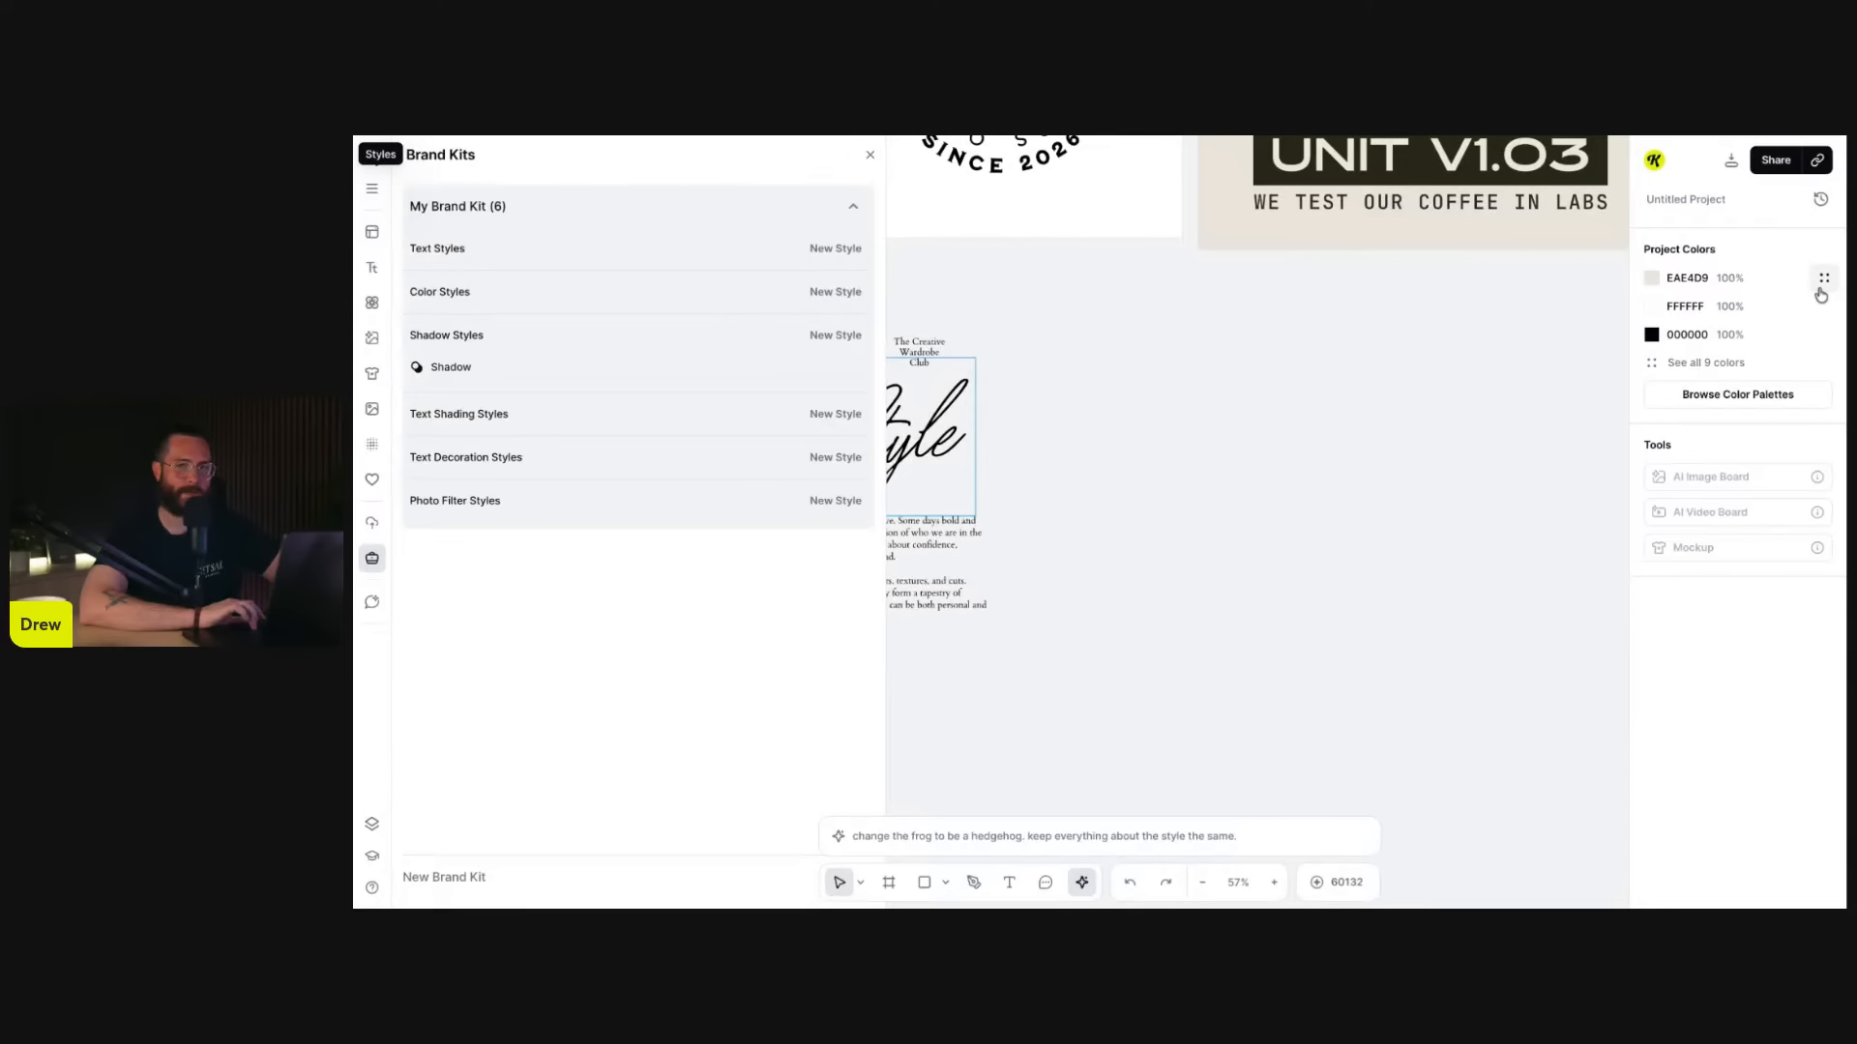
{"action": "left_click", "coordinate": [1823, 281]}
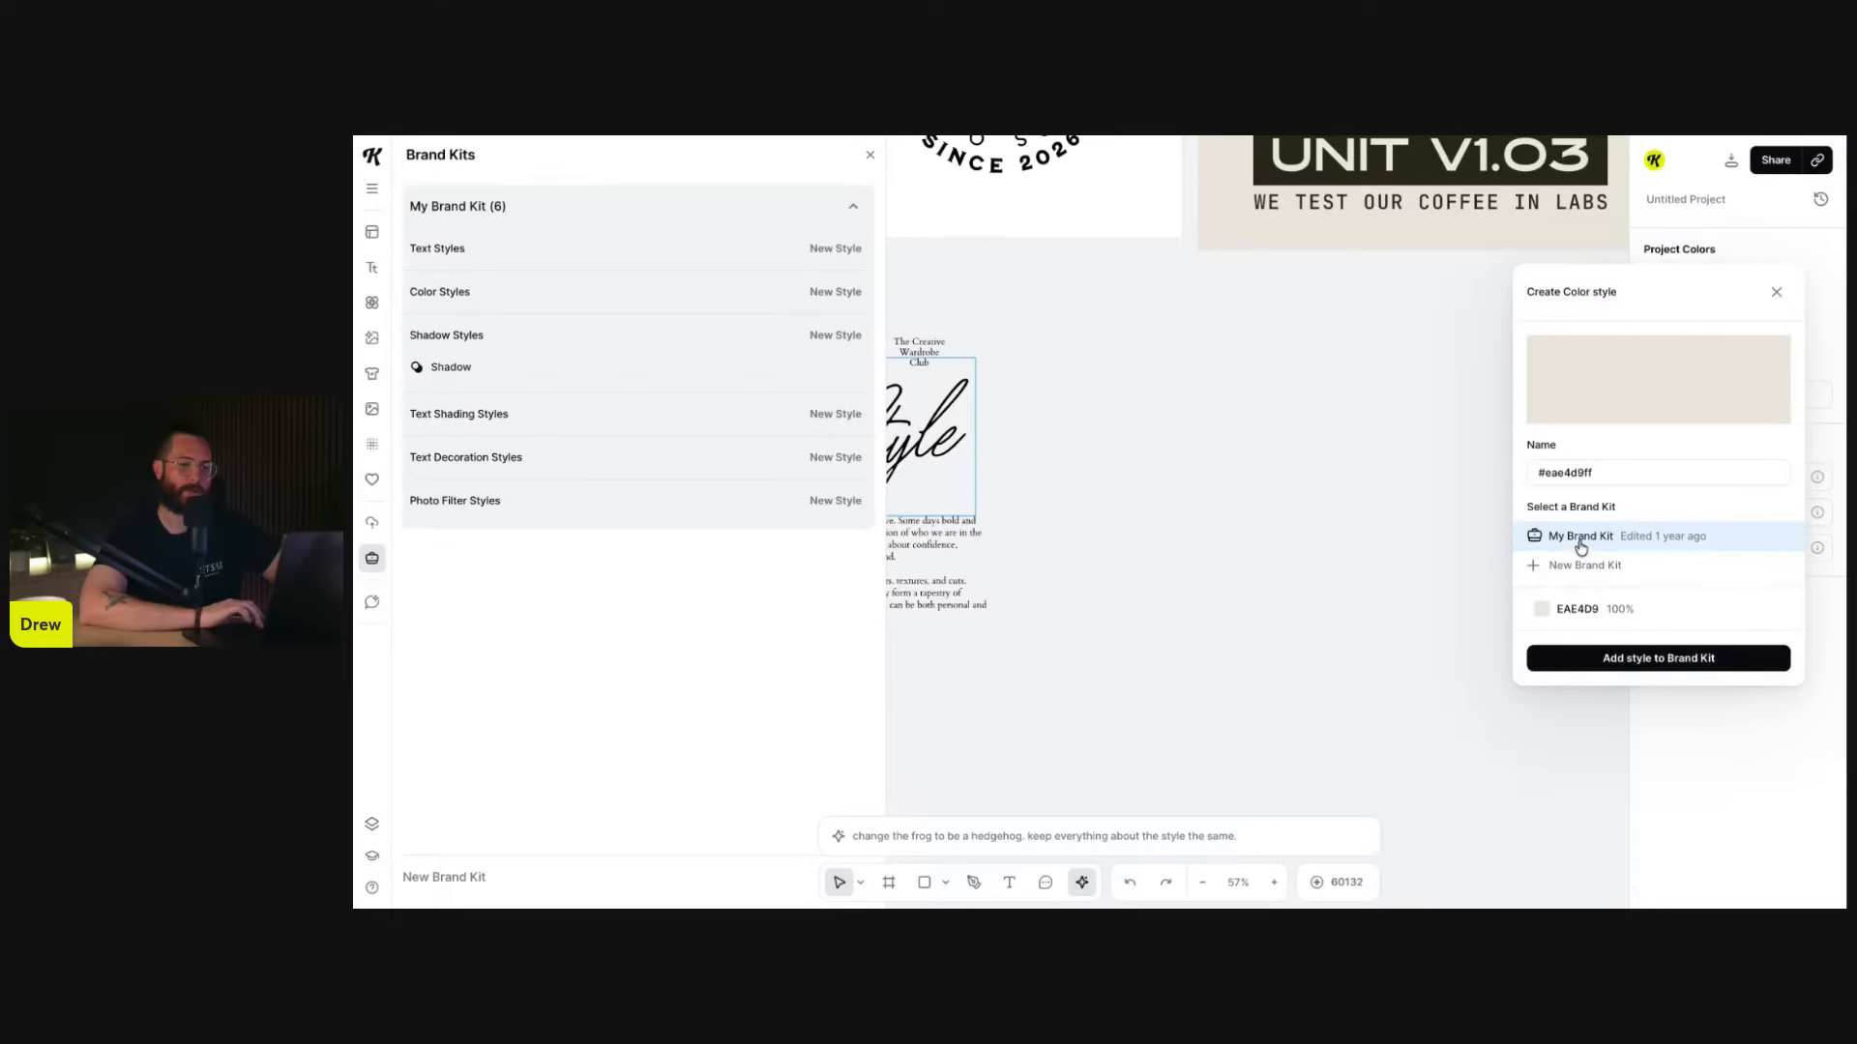
{"action": "left_click", "coordinate": [1613, 664]}
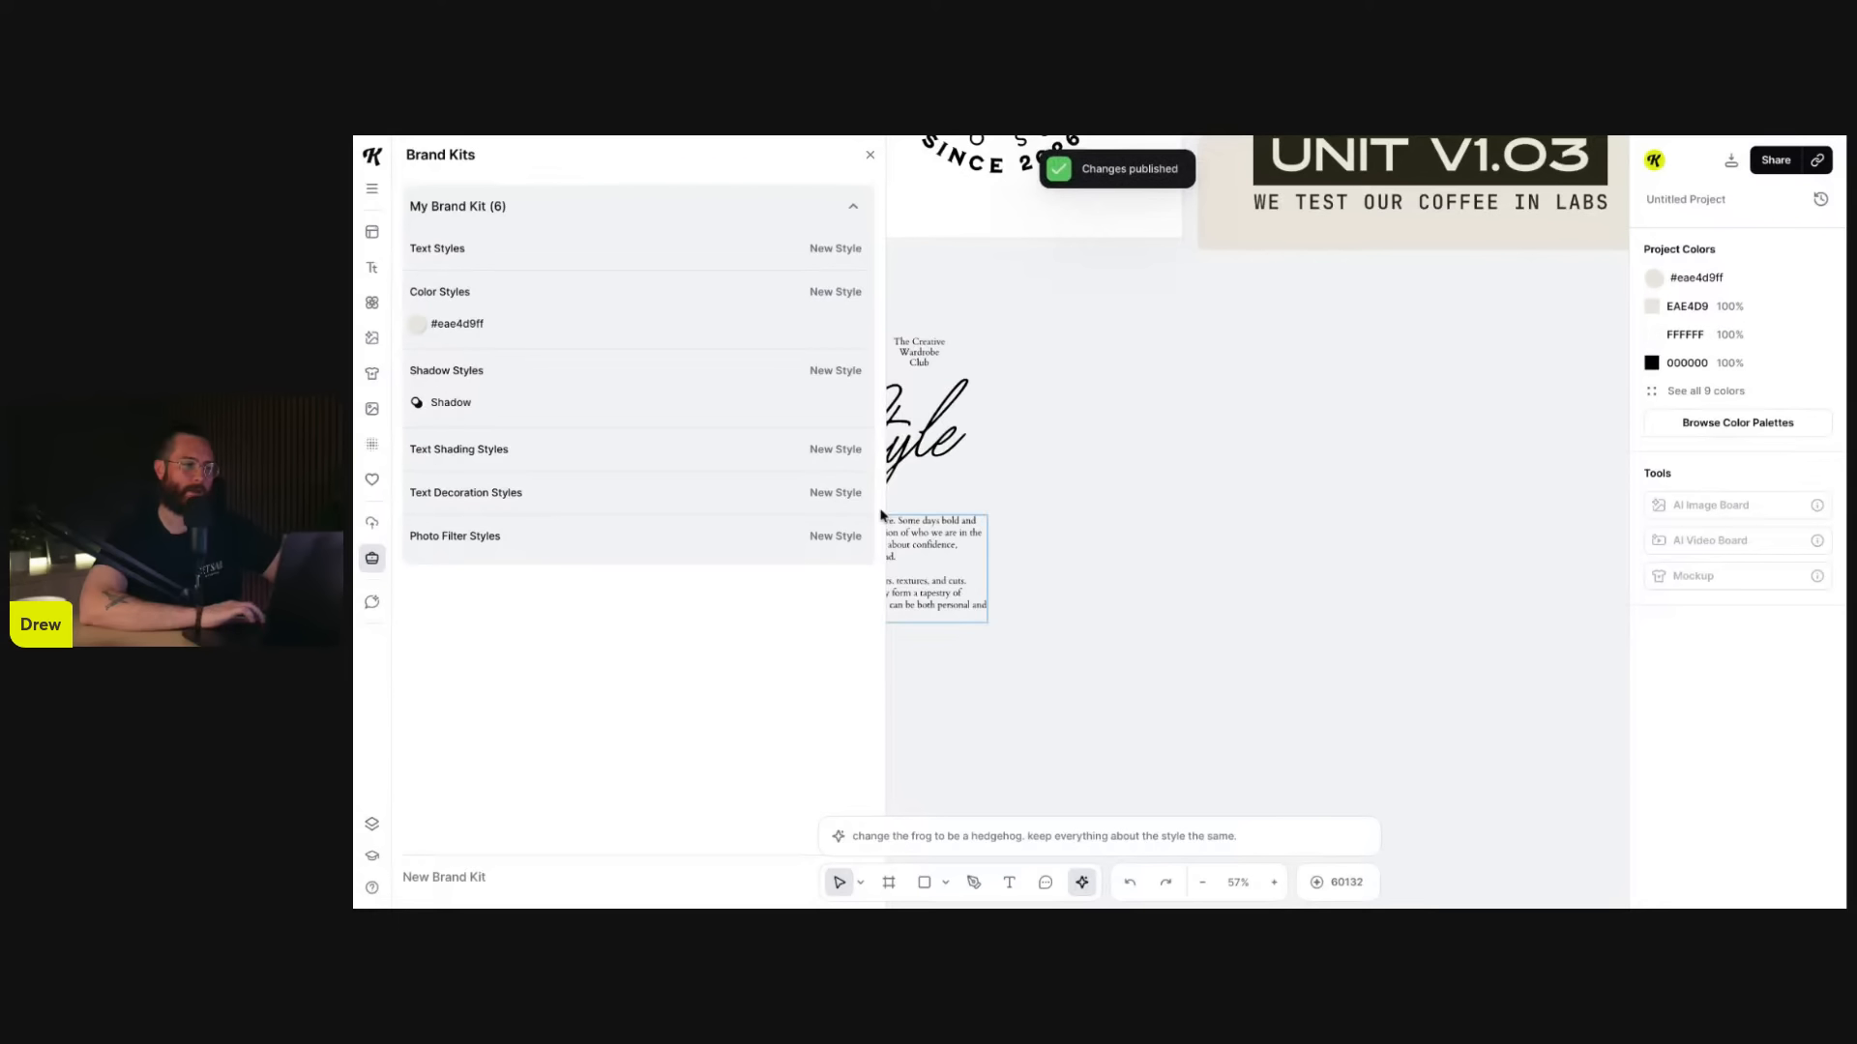
- View the options for creating a new color style in My Brand Kit without adding one, and close the brand kits
{"action": "left_click", "coordinate": [838, 293]}
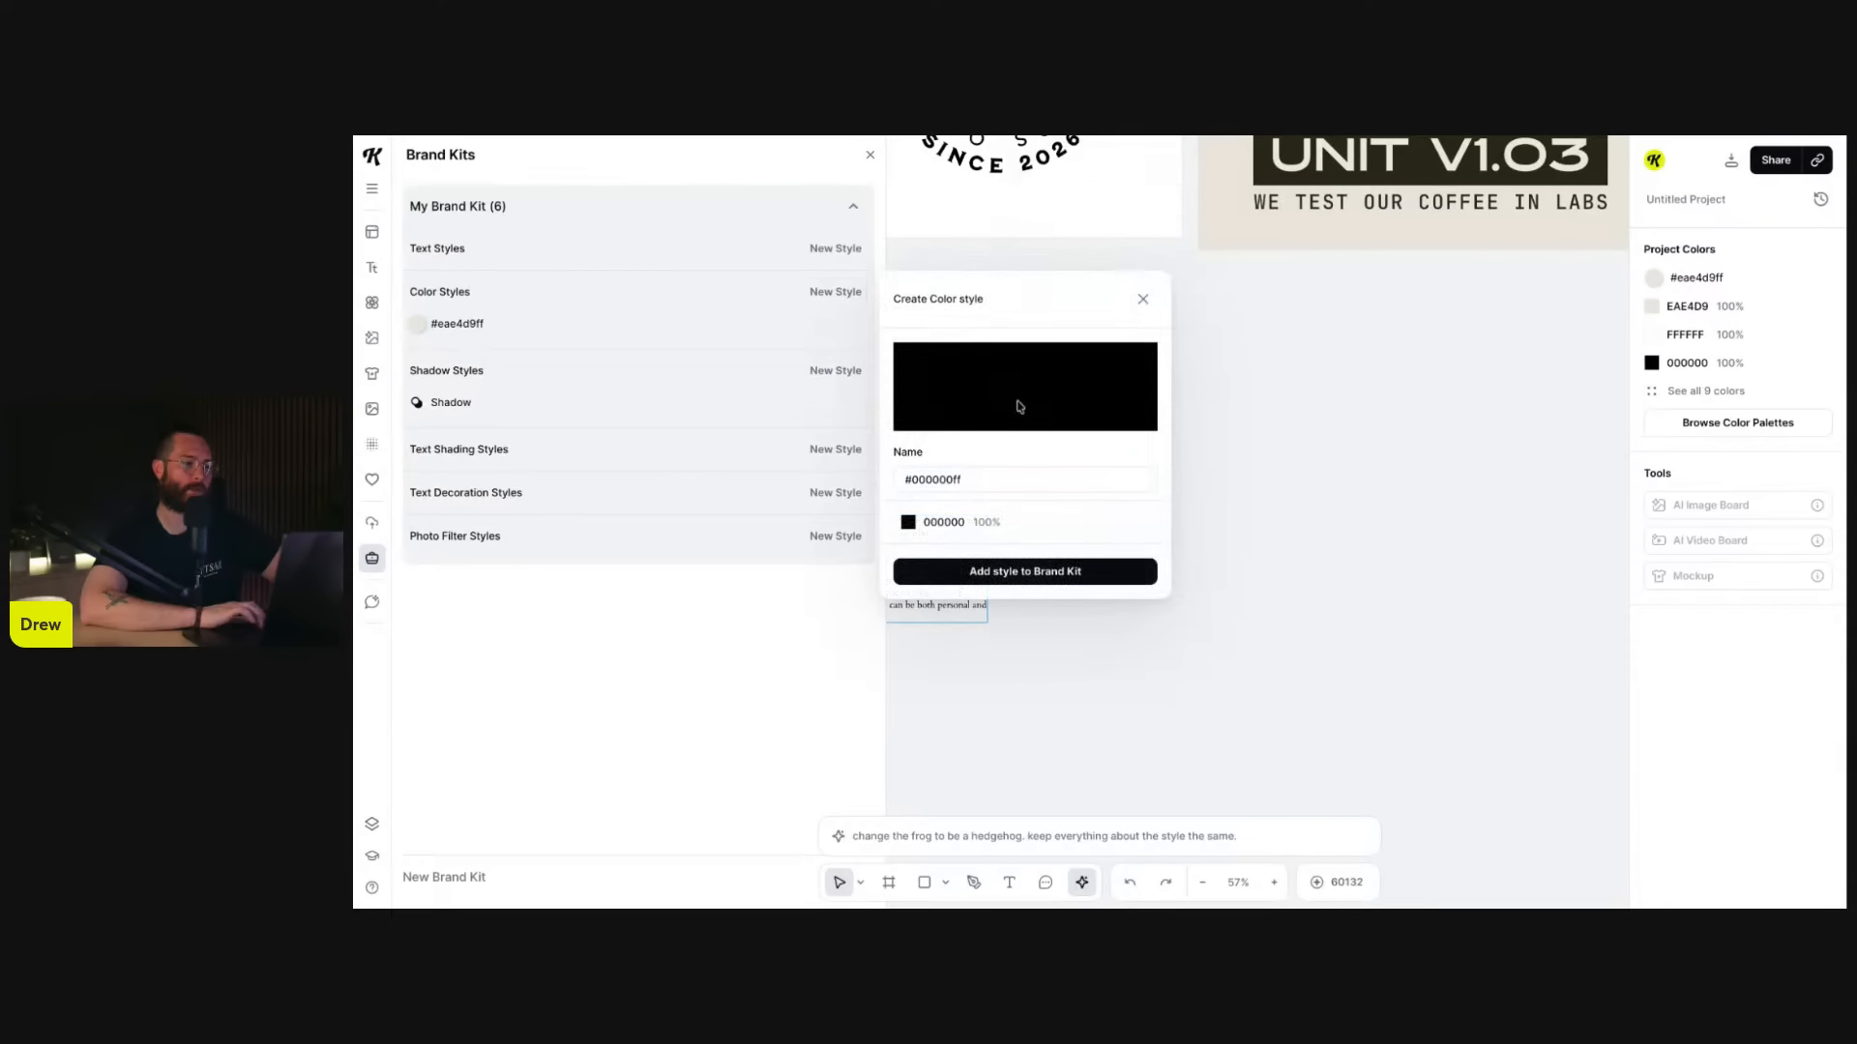
{"action": "left_click", "coordinate": [1143, 299]}
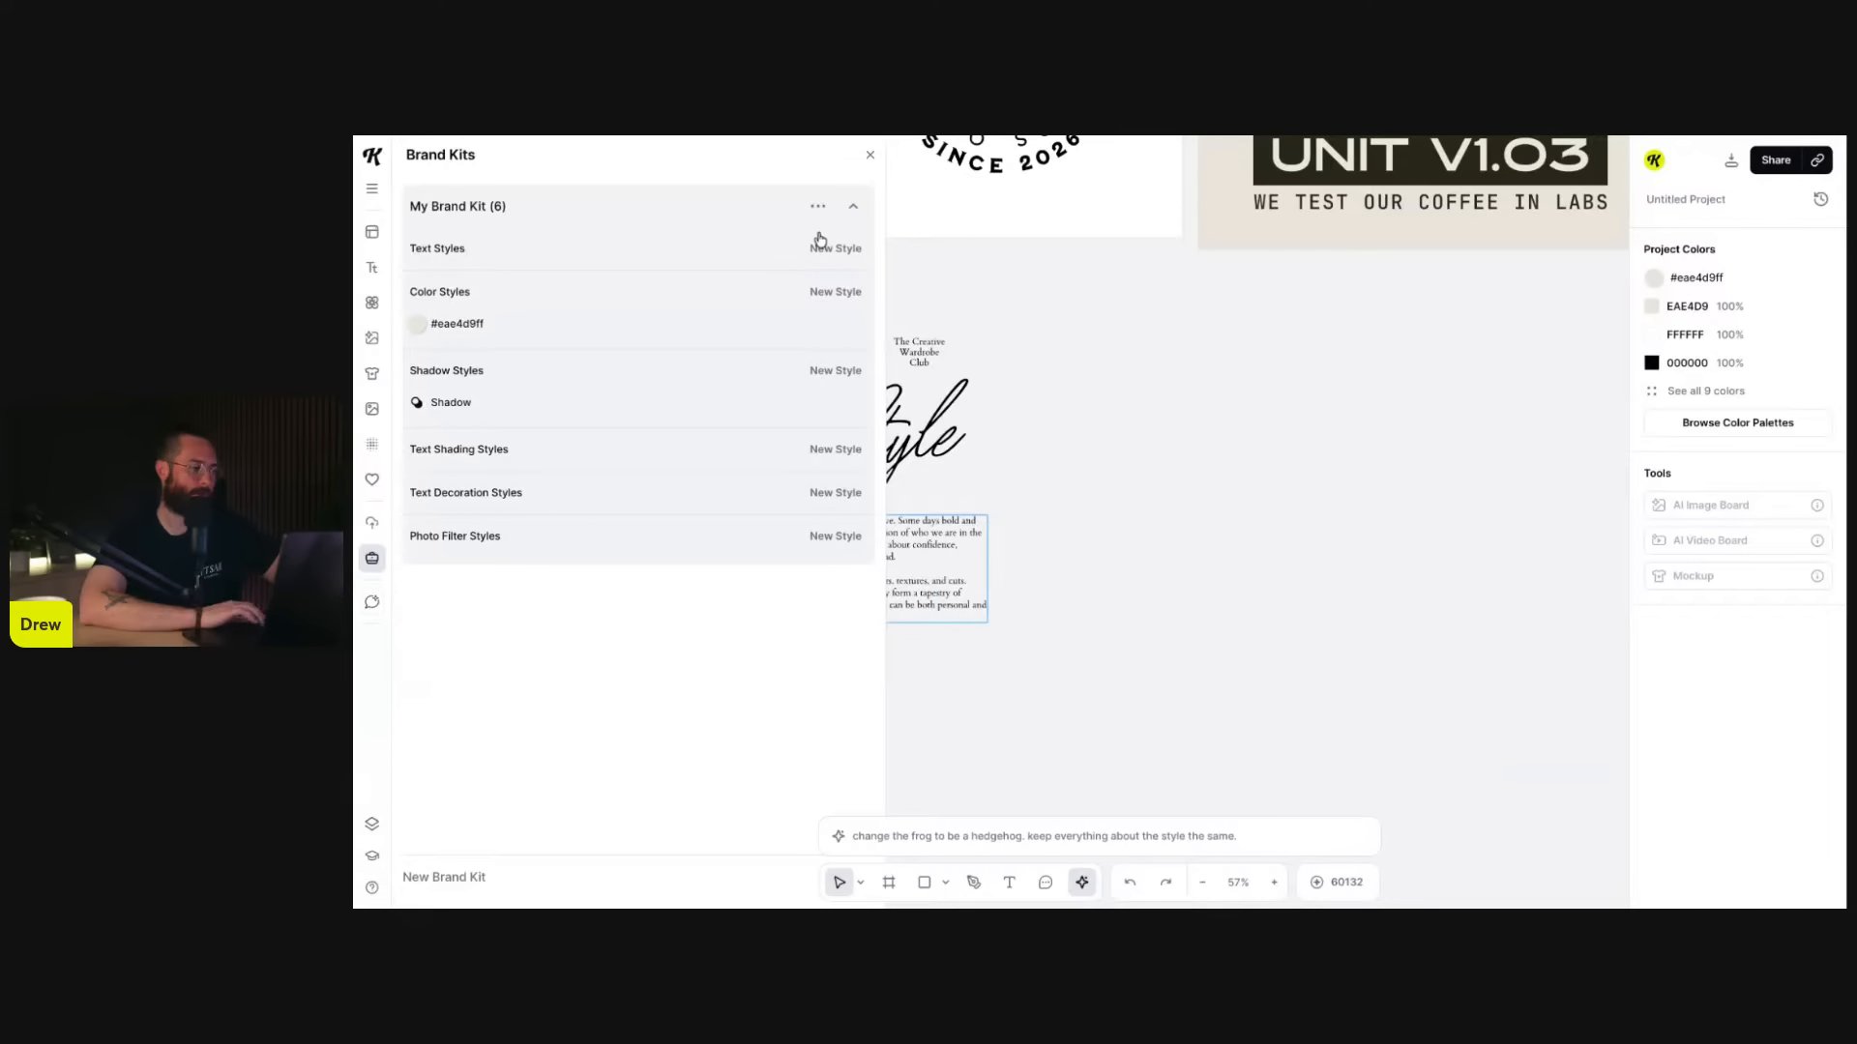
{"action": "left_click", "coordinate": [870, 155]}
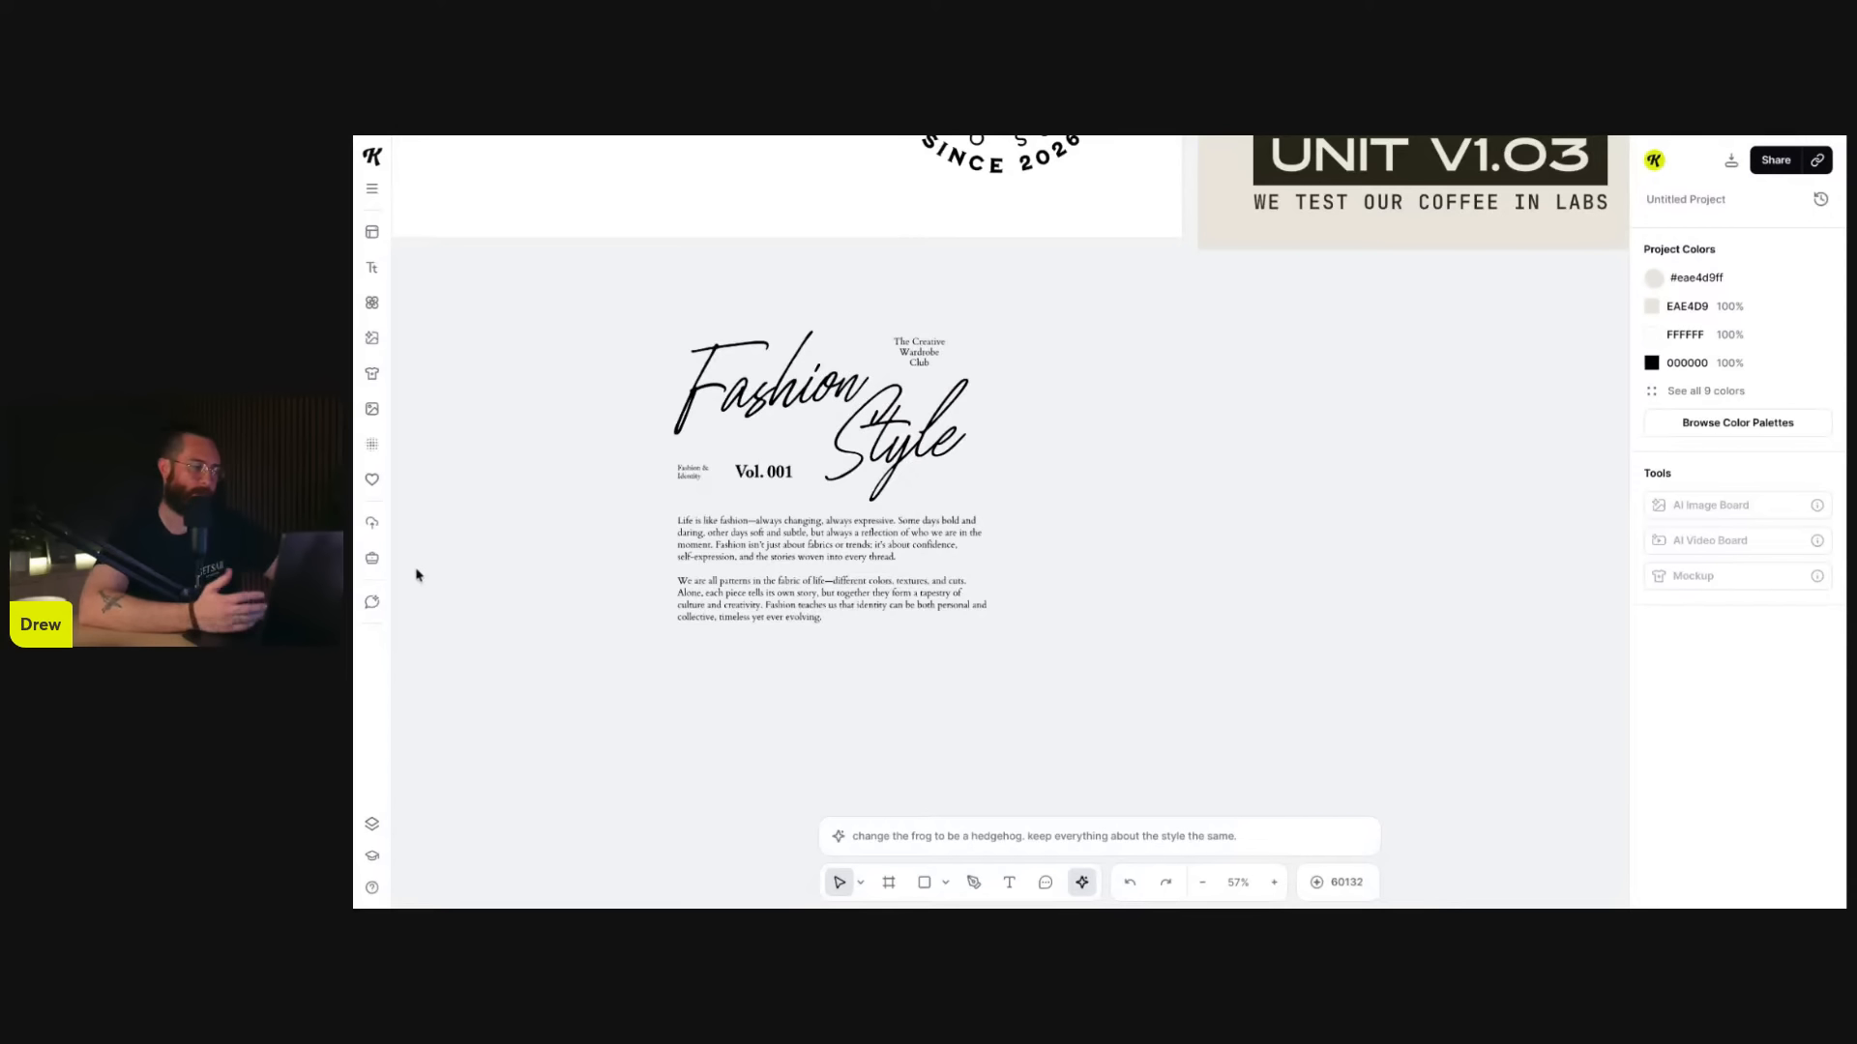
- View the layer list, open the learning library and play the Enhance AI Prompts short
{"action": "left_click", "coordinate": [372, 825]}
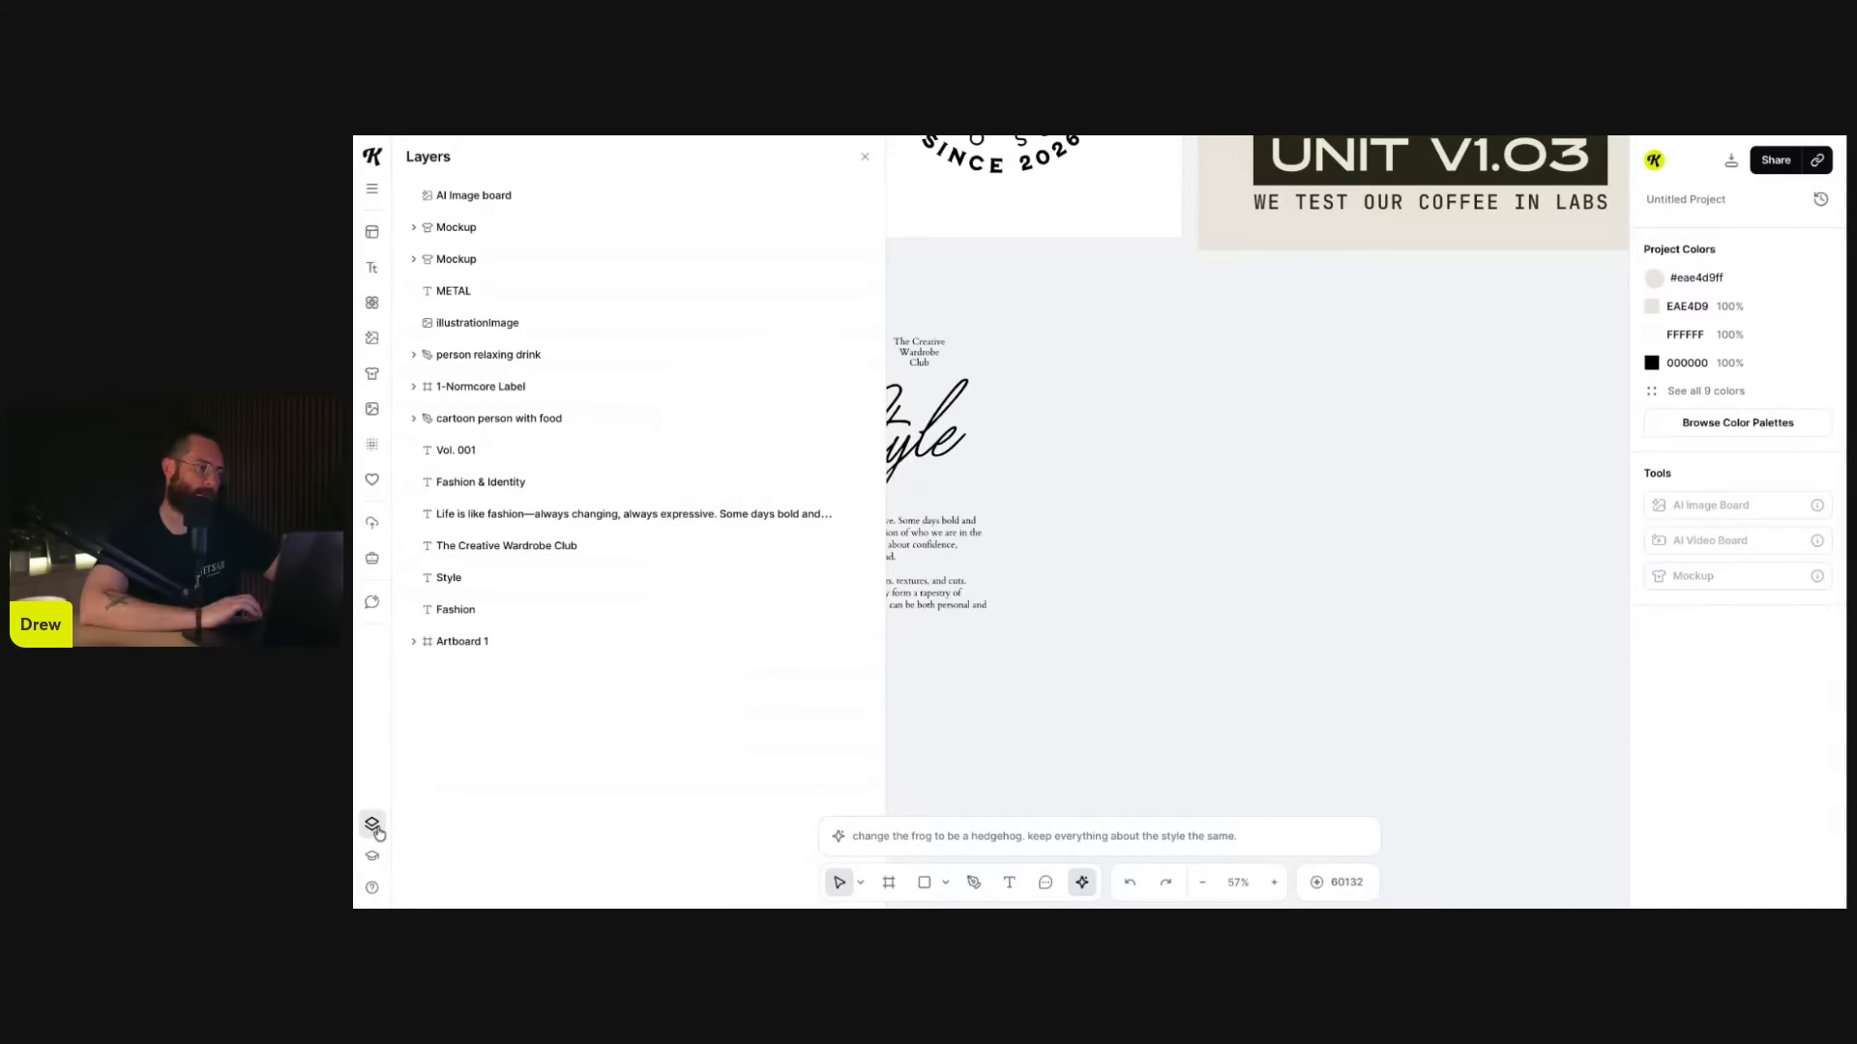
{"action": "left_click", "coordinate": [373, 855]}
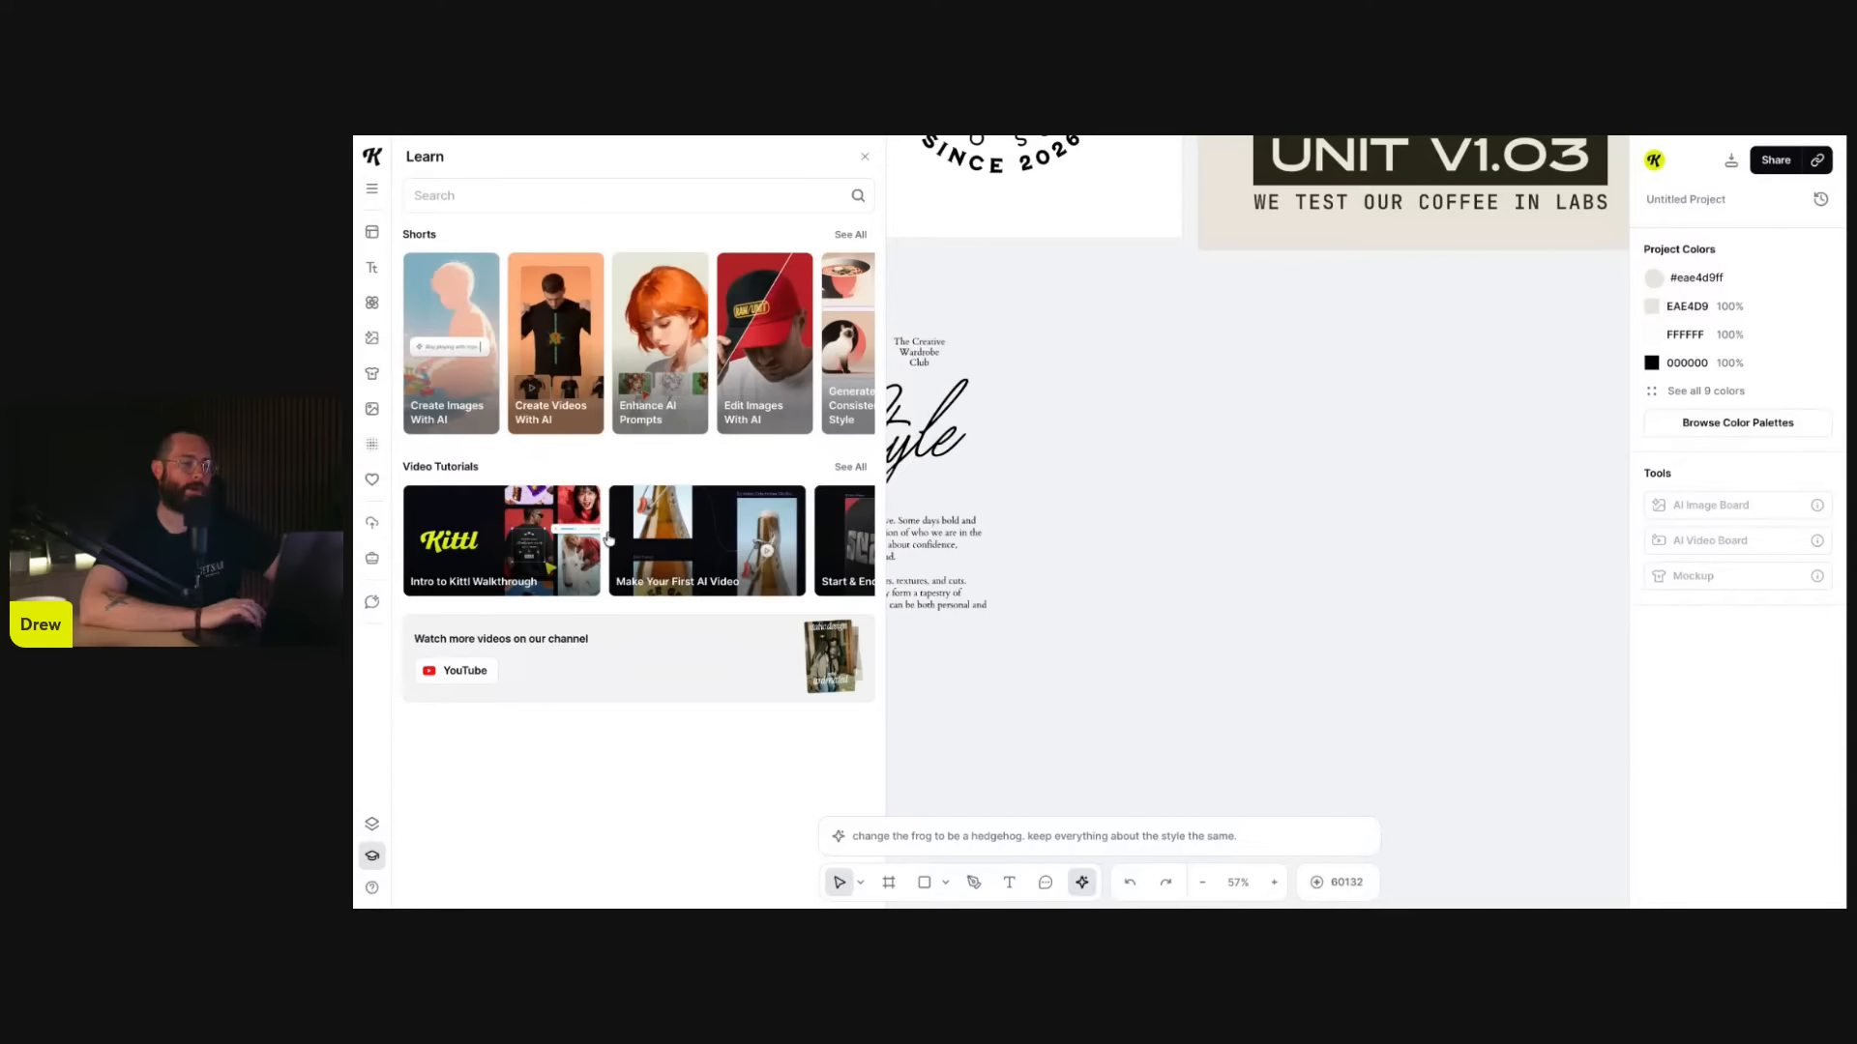
{"action": "mouse_move", "coordinate": [627, 537]}
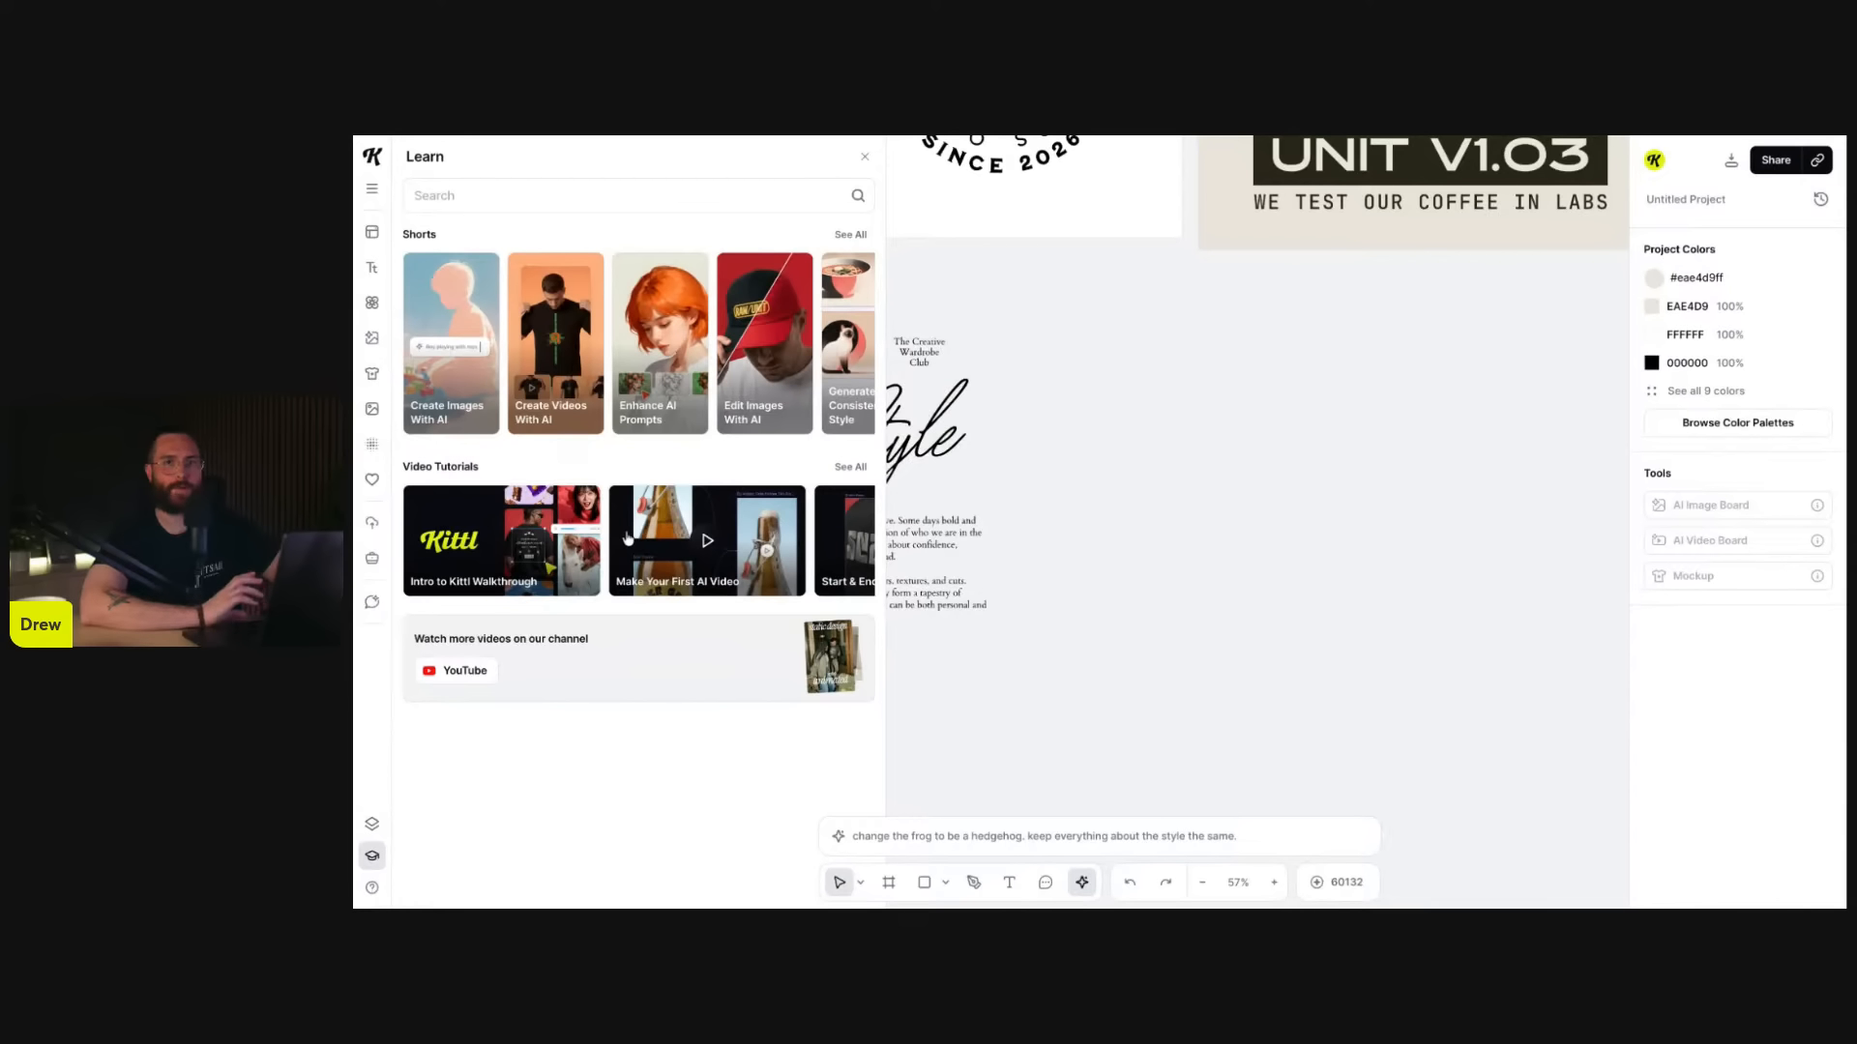
{"action": "left_click", "coordinate": [663, 348]}
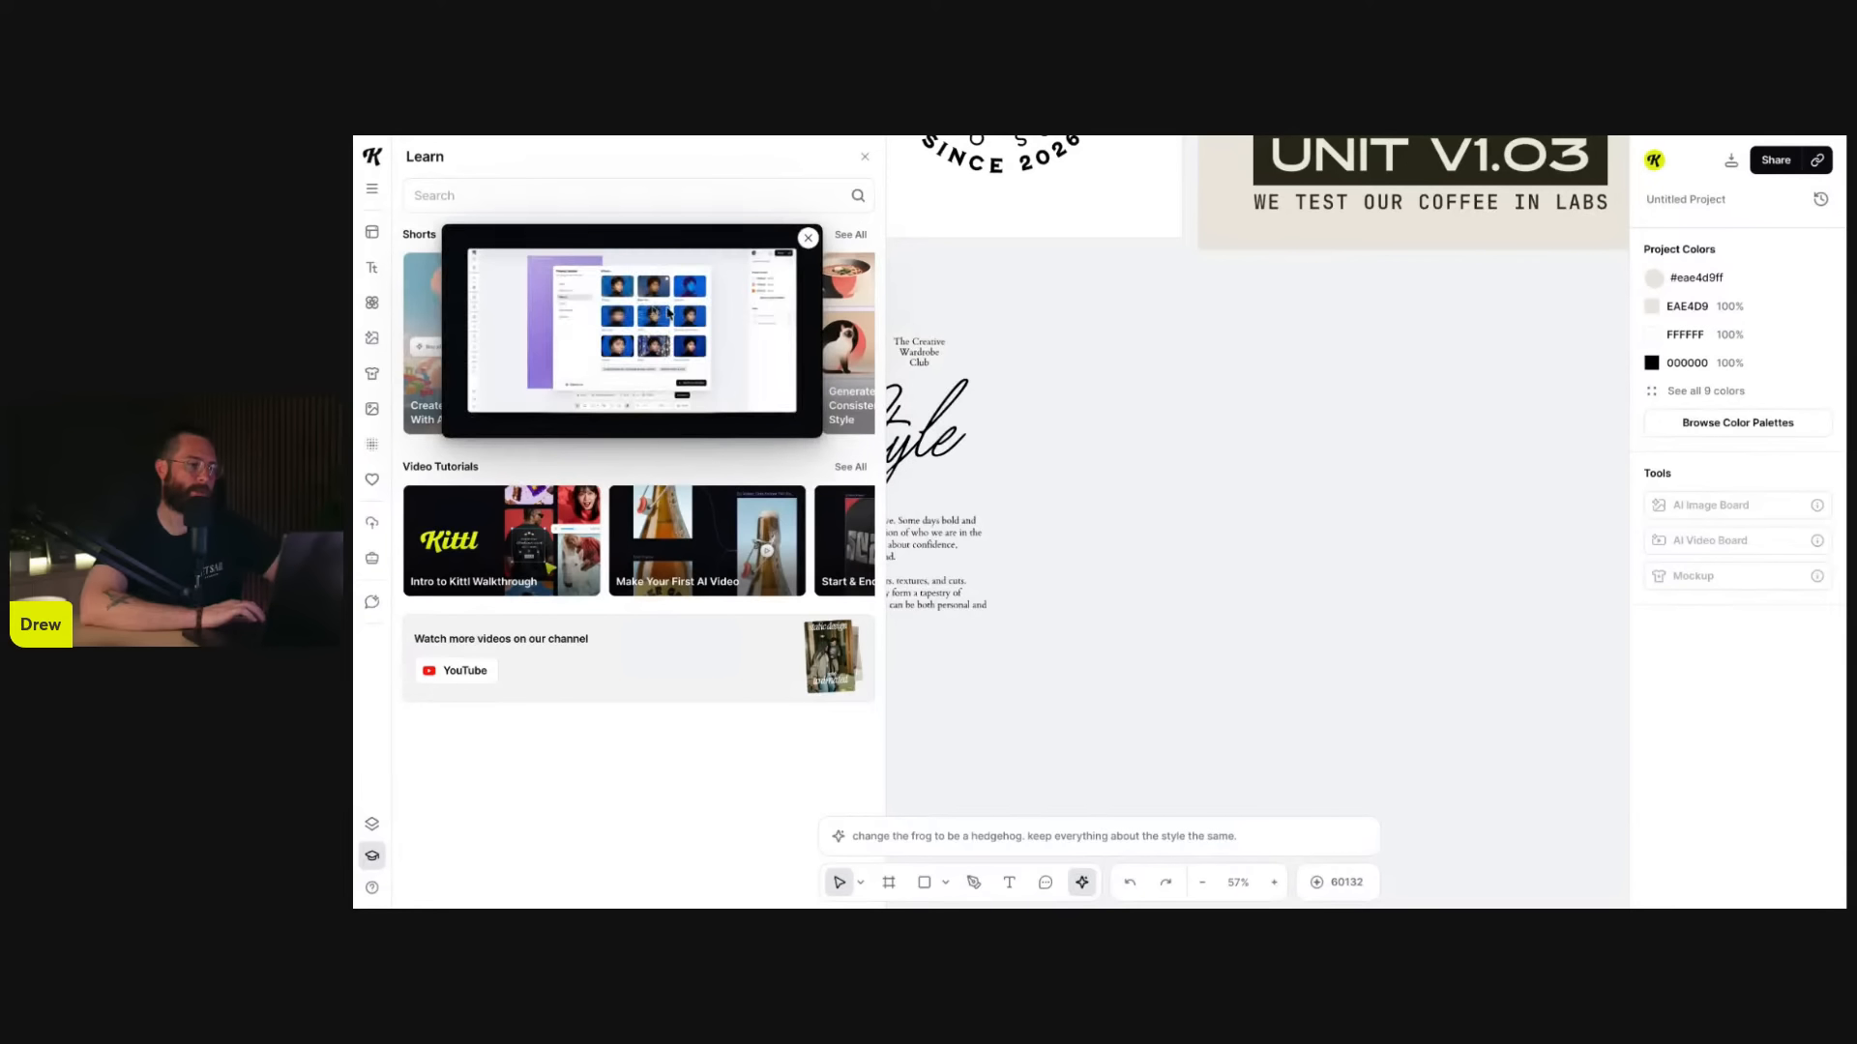
- Look over the Normcore label, its linked coffee bag mockups and the AI image board on the canvas
{"action": "scroll", "coordinate": [1302, 407], "scroll_direction": "right", "scroll_amount": 3}
{"action": "scroll", "coordinate": [1302, 407], "scroll_direction": "left", "scroll_amount": 2}
{"action": "scroll", "coordinate": [1303, 408], "scroll_direction": "right", "scroll_amount": 4}
{"action": "scroll", "coordinate": [1302, 408], "scroll_direction": "up", "scroll_amount": 2}
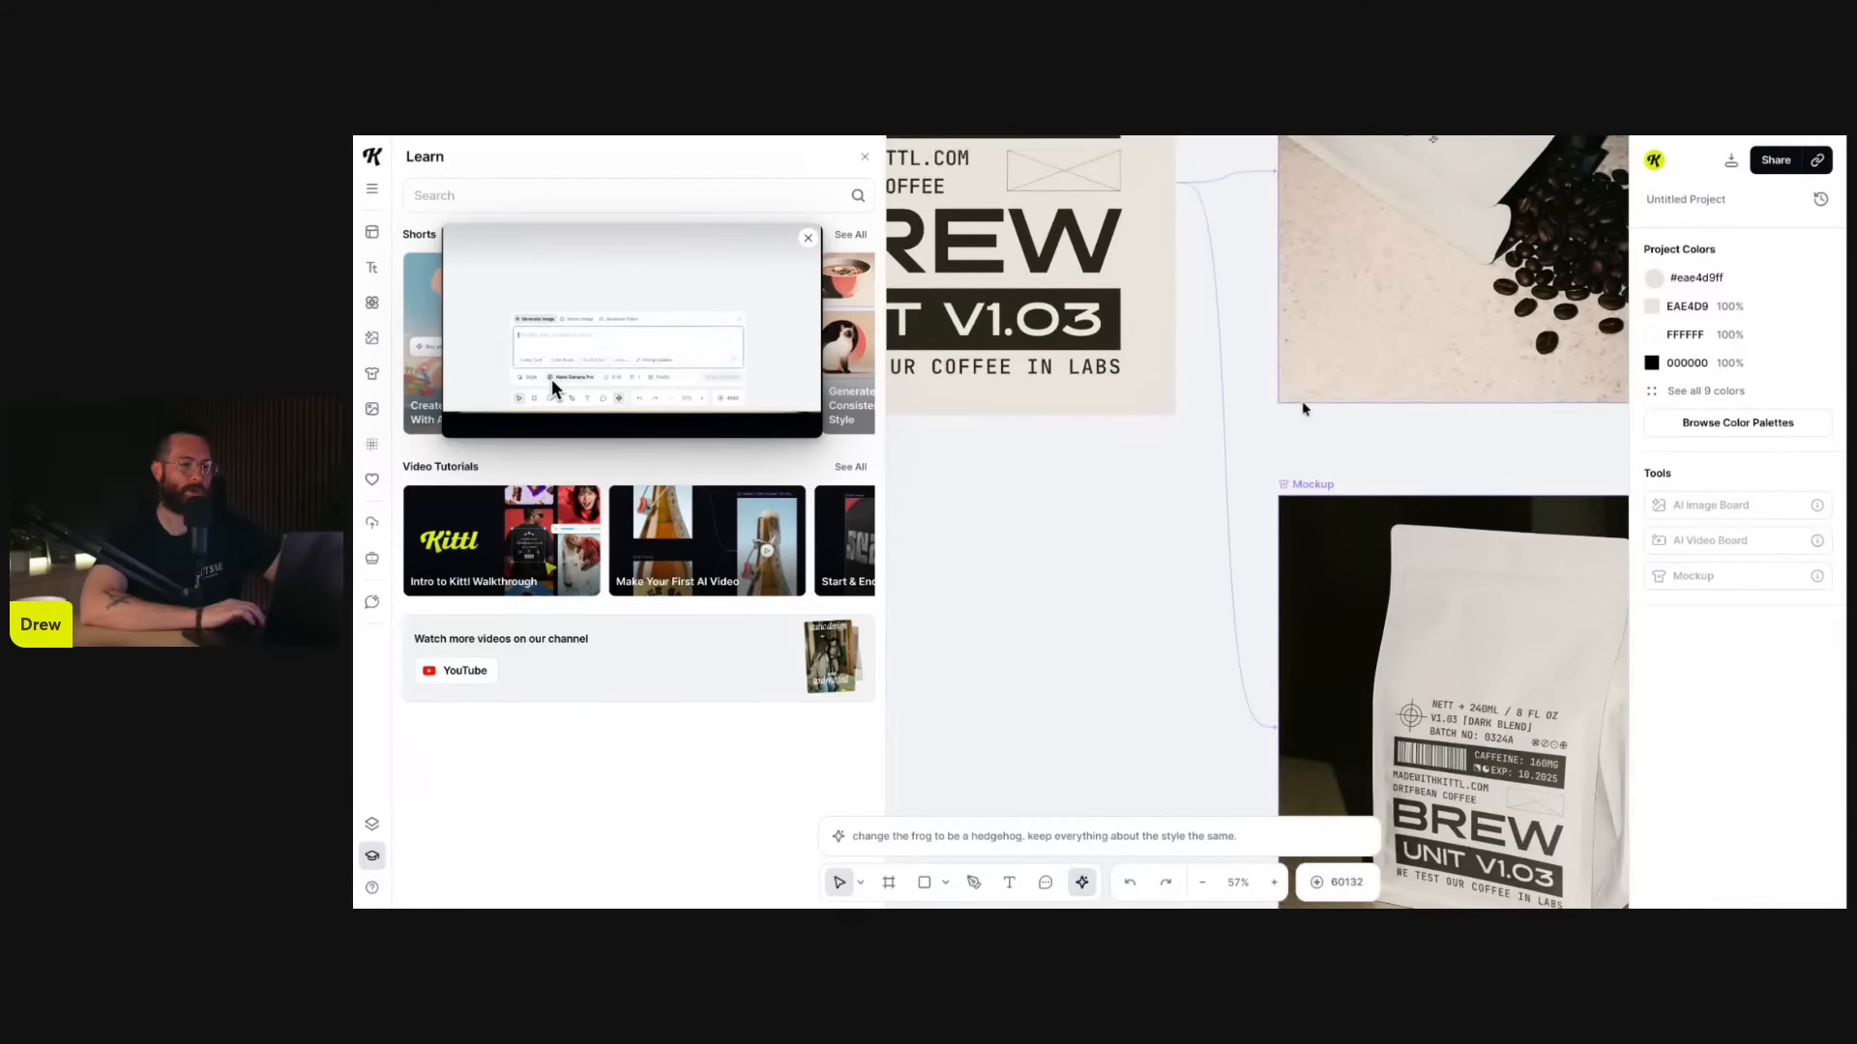
{"action": "scroll", "coordinate": [1302, 409], "scroll_direction": "down", "scroll_amount": 5}
{"action": "scroll", "coordinate": [1224, 424], "scroll_direction": "up", "scroll_amount": 1}
{"action": "scroll", "coordinate": [1224, 423], "scroll_direction": "down", "scroll_amount": 1}
{"action": "scroll", "coordinate": [1224, 424], "scroll_direction": "left", "scroll_amount": 1}
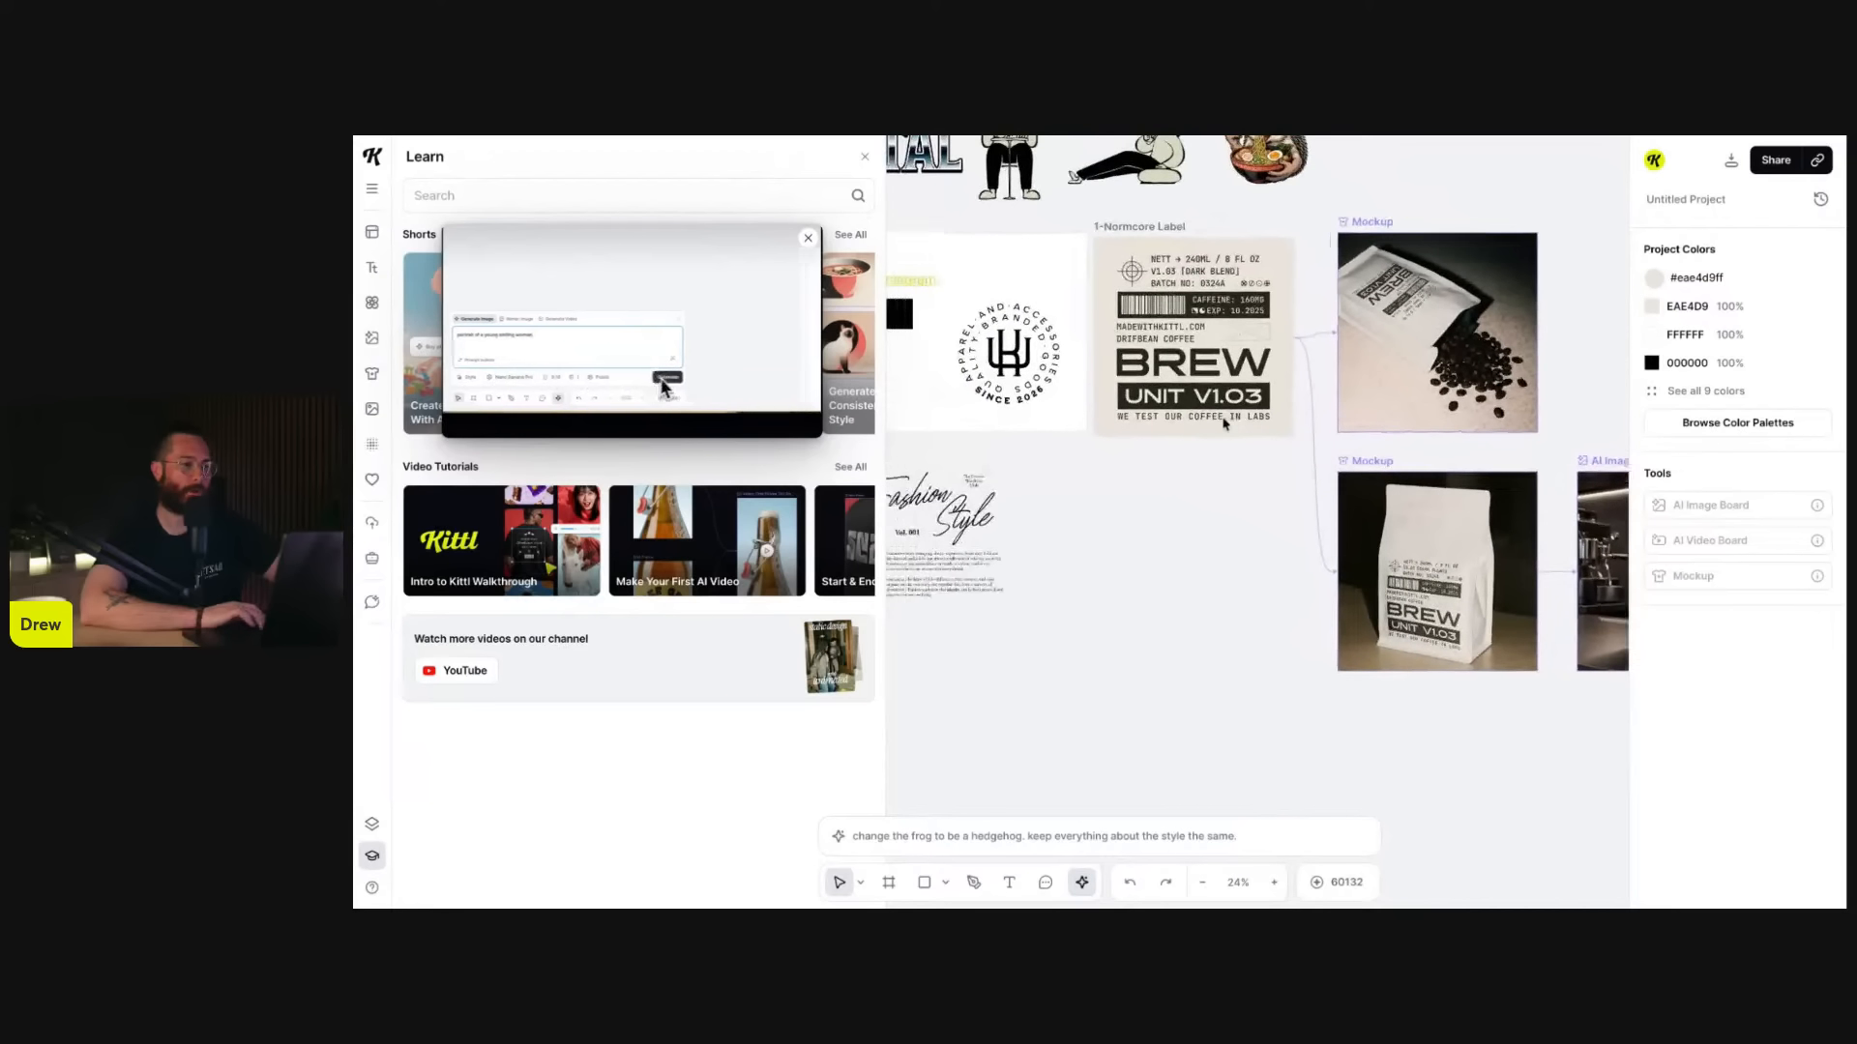
{"action": "scroll", "coordinate": [1222, 477], "scroll_direction": "right", "scroll_amount": 4}
{"action": "scroll", "coordinate": [1222, 476], "scroll_direction": "down", "scroll_amount": 1}
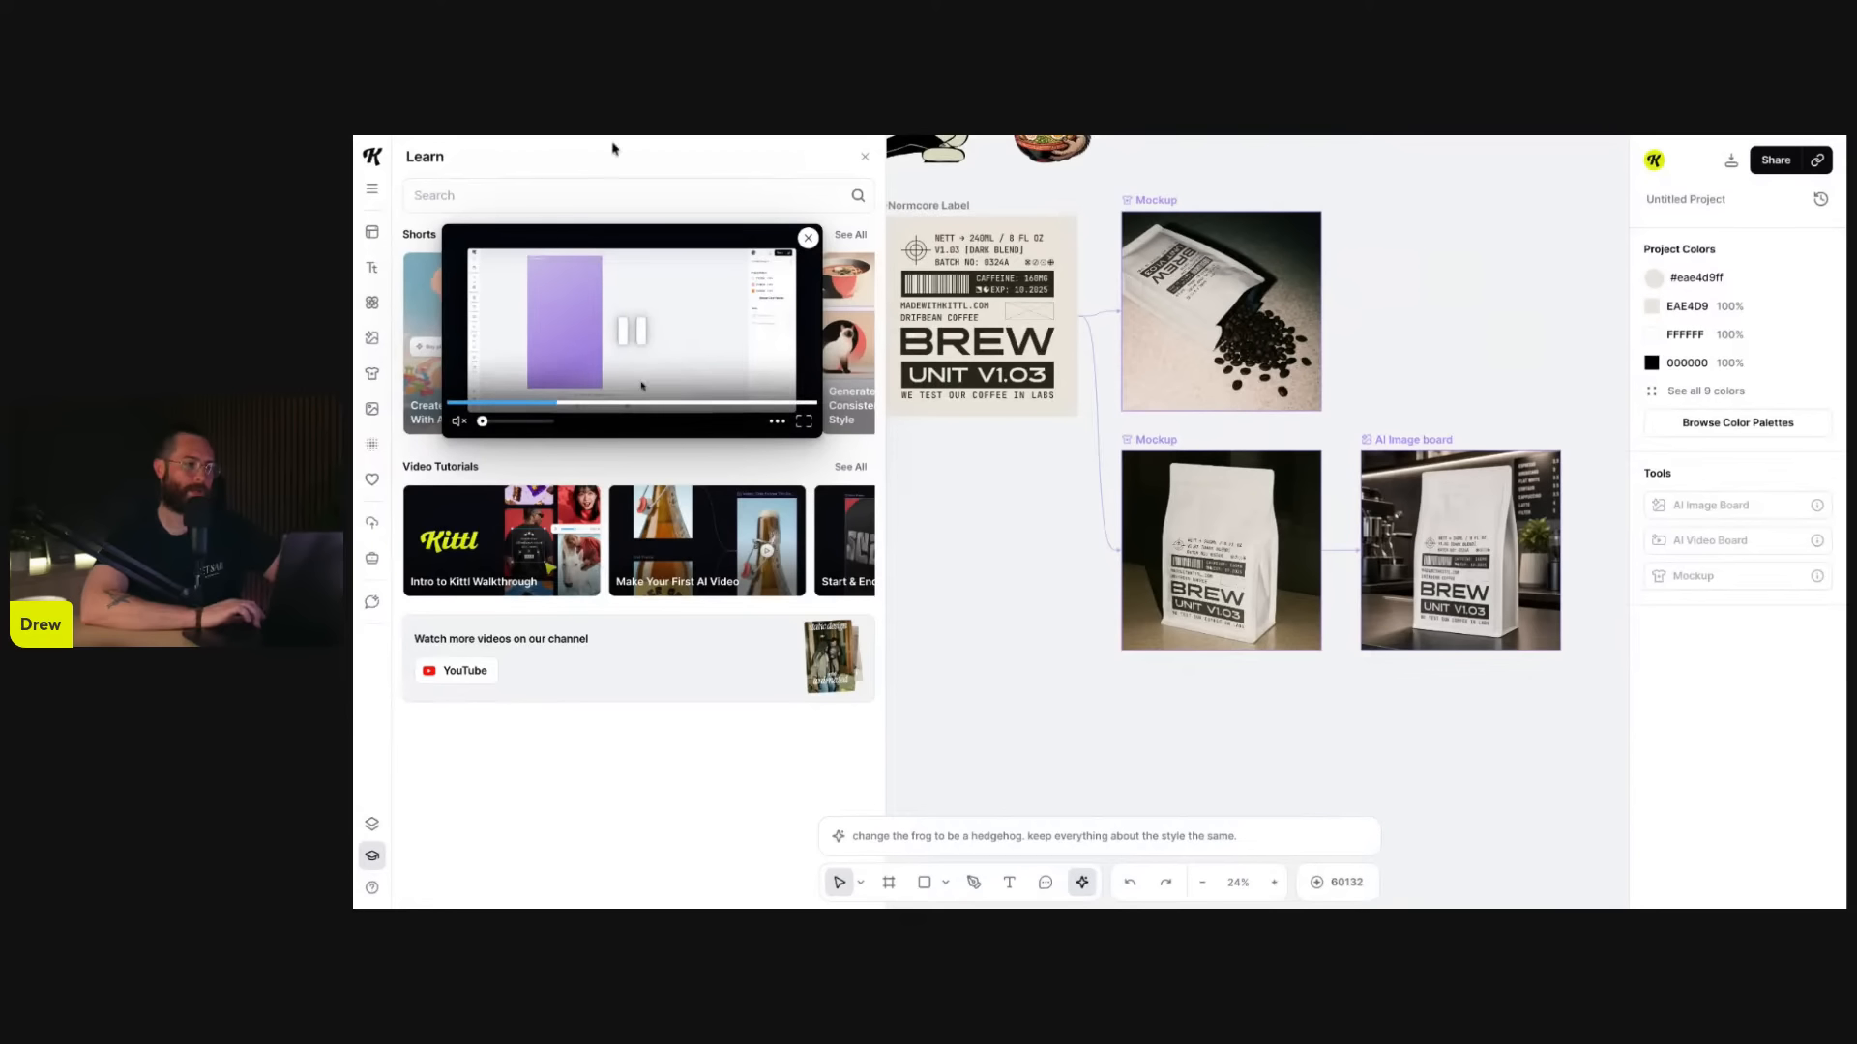
{"action": "scroll", "coordinate": [1090, 477], "scroll_direction": "up", "scroll_amount": 1}
{"action": "scroll", "coordinate": [1058, 379], "scroll_direction": "up", "scroll_amount": 5}
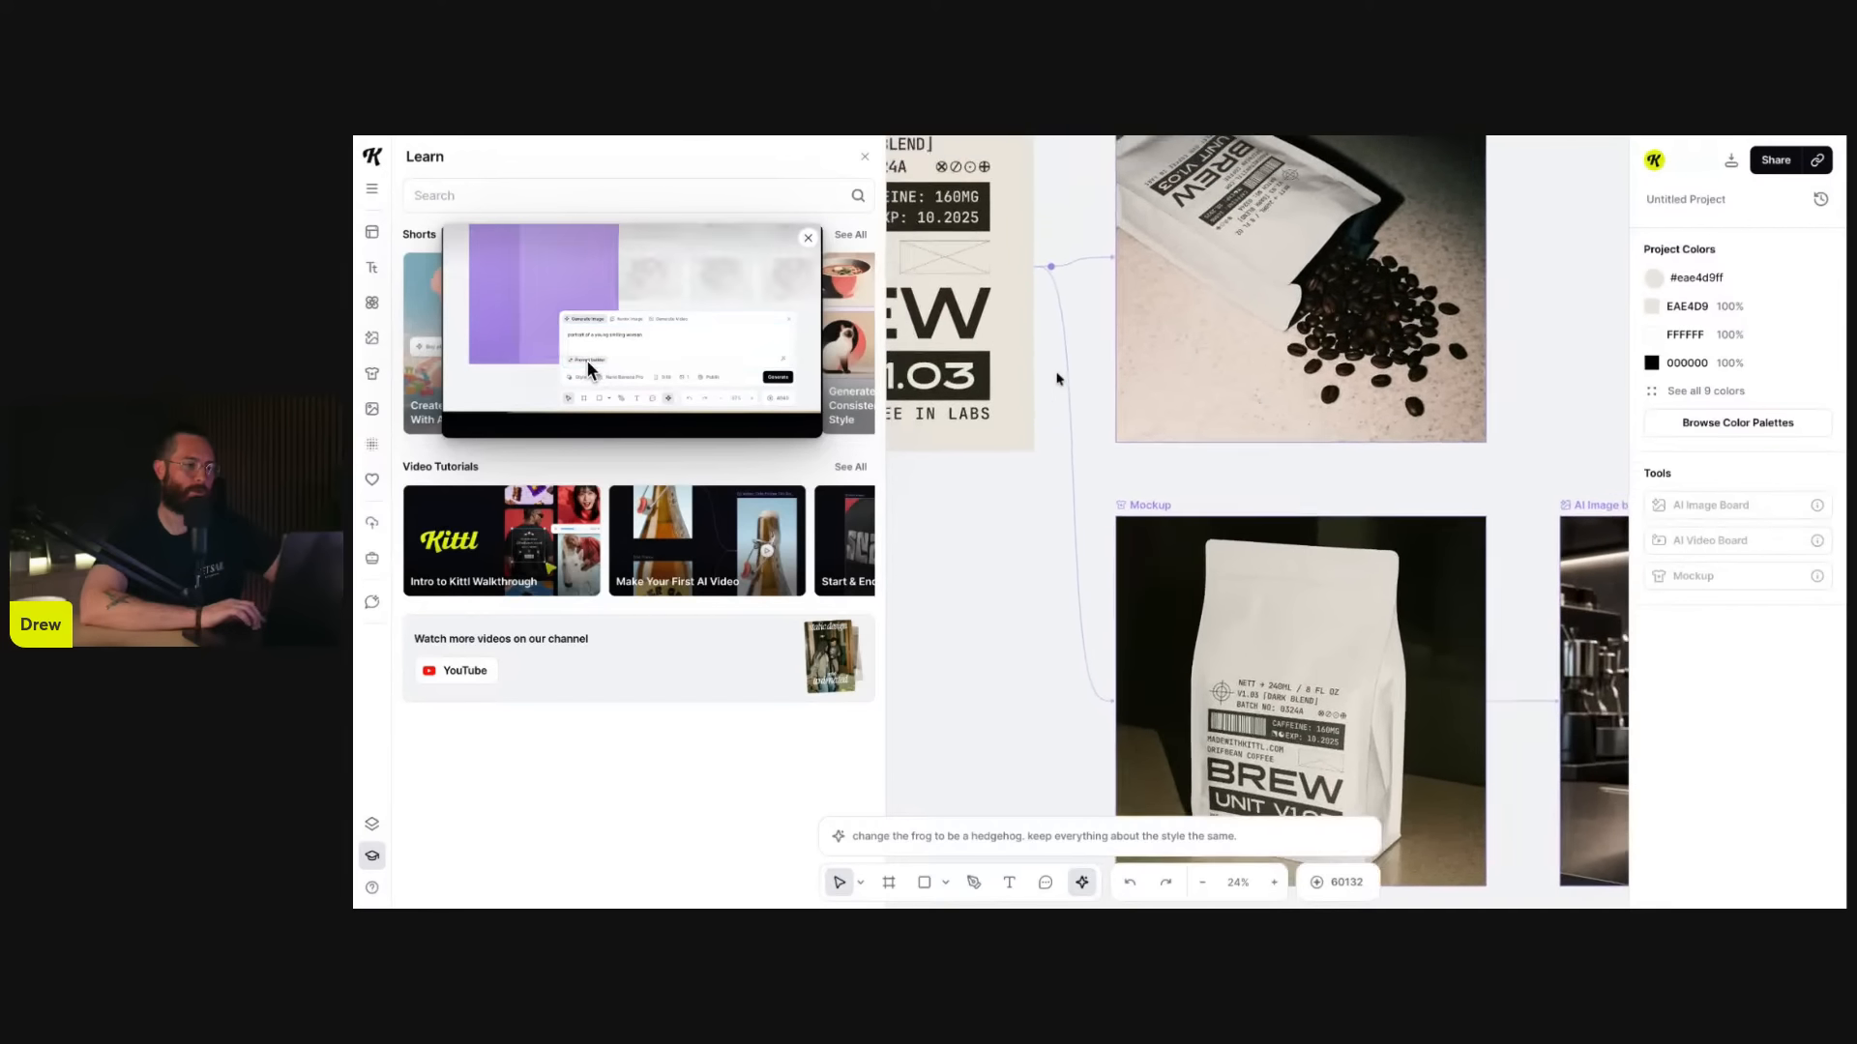
{"action": "scroll", "coordinate": [1058, 379], "scroll_direction": "up", "scroll_amount": 4}
- Expand the AI prompt bar in image generation mode, and view the prompt builder's style options before closing it
{"action": "left_click", "coordinate": [1037, 831]}
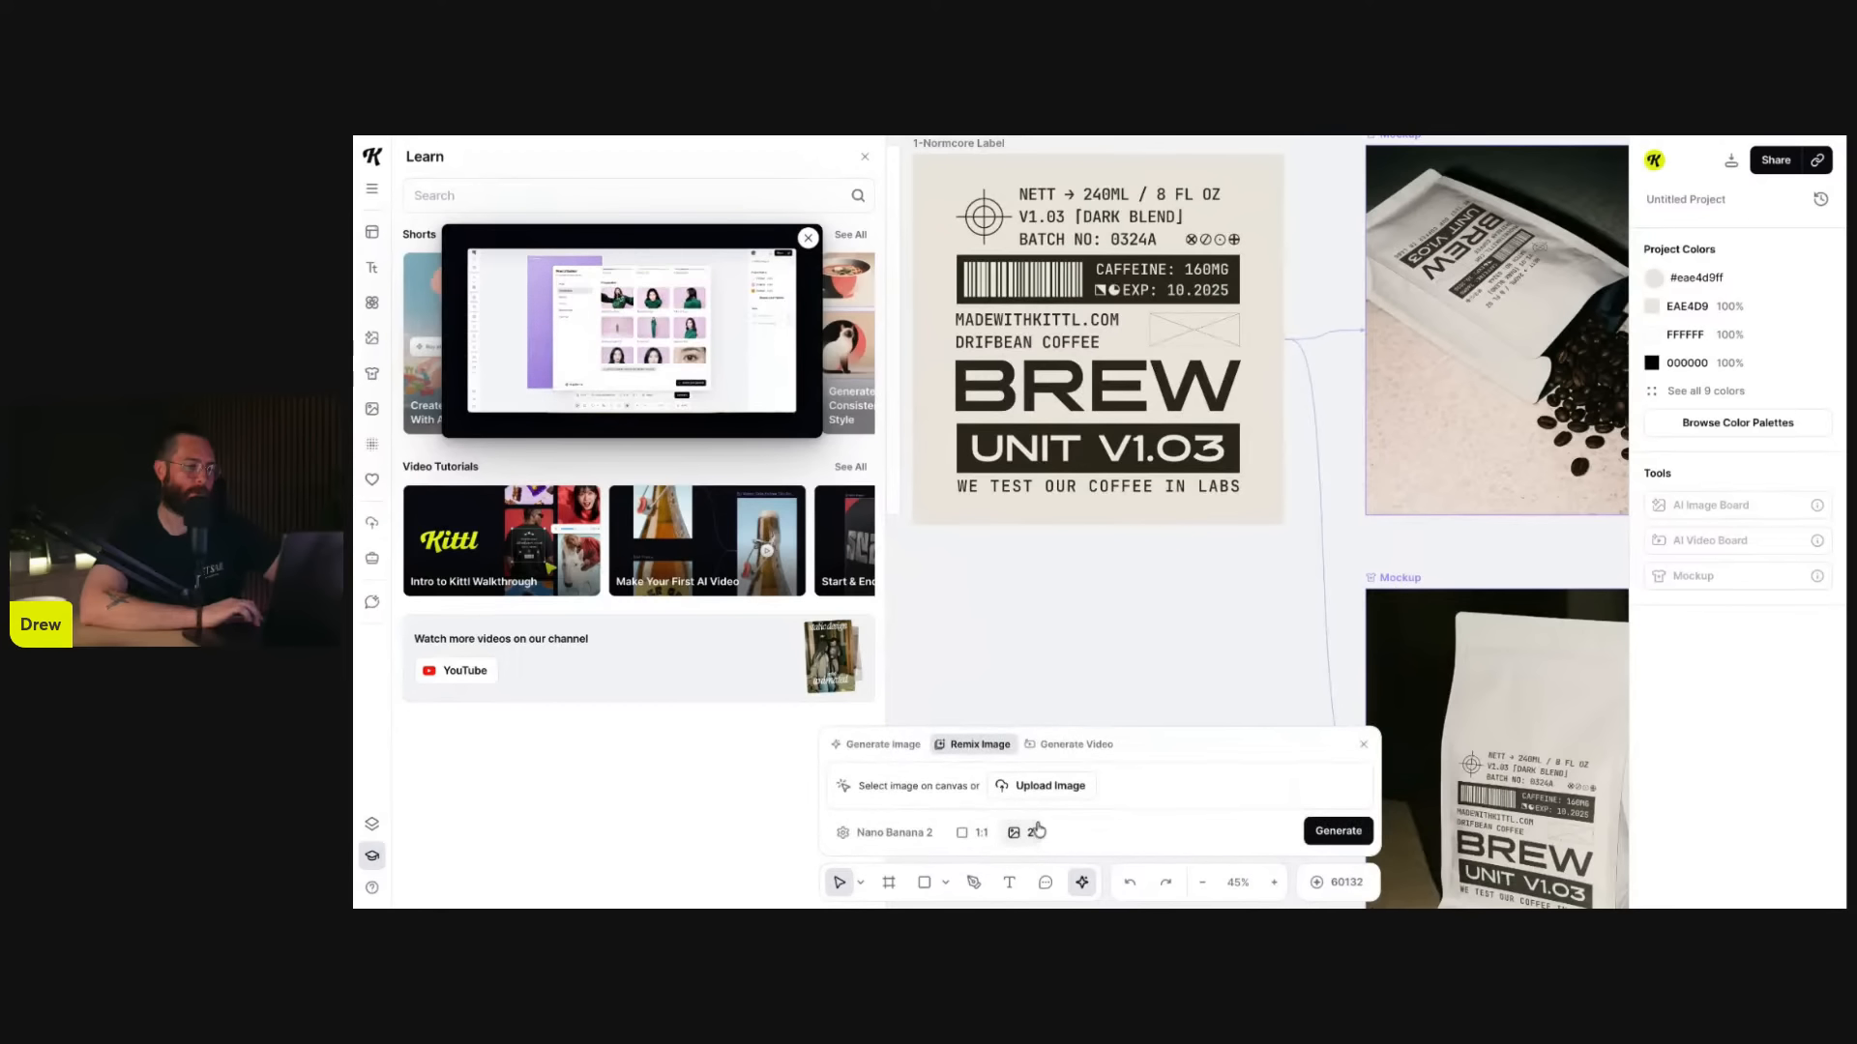
{"action": "left_click", "coordinate": [883, 745]}
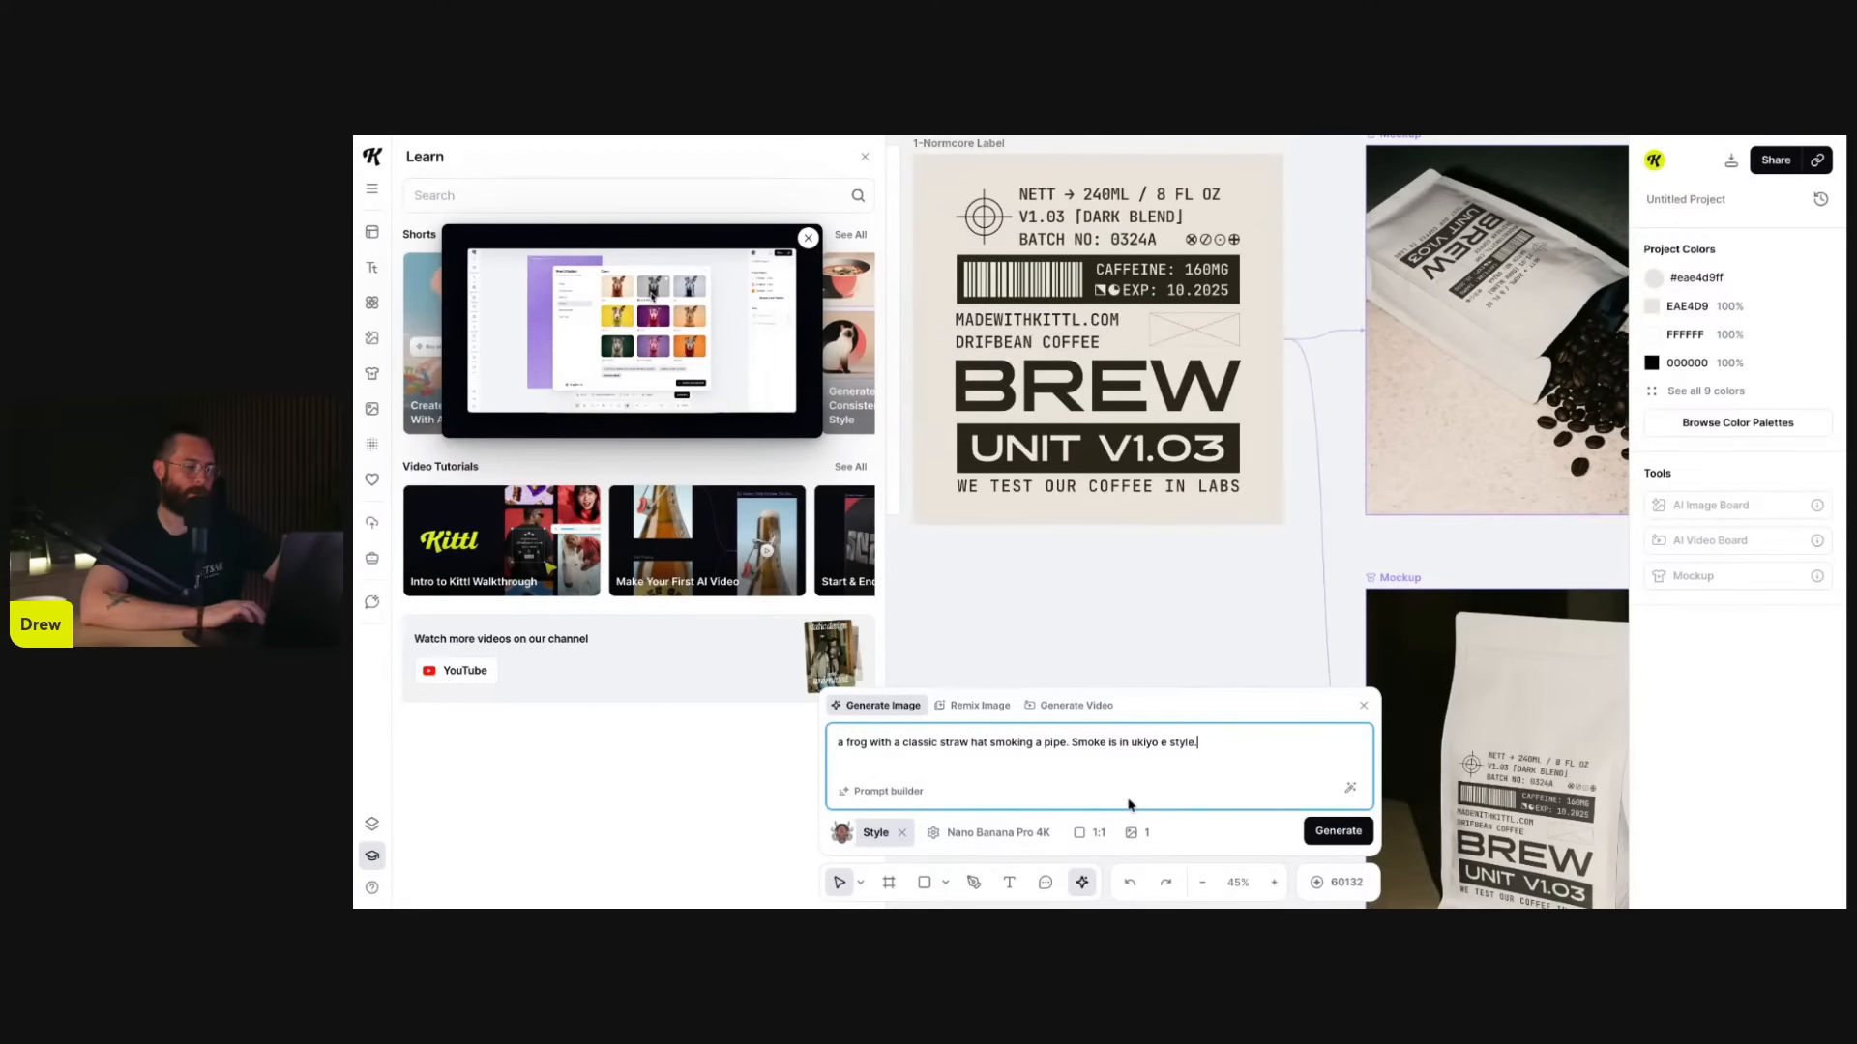
{"action": "left_click", "coordinate": [874, 788]}
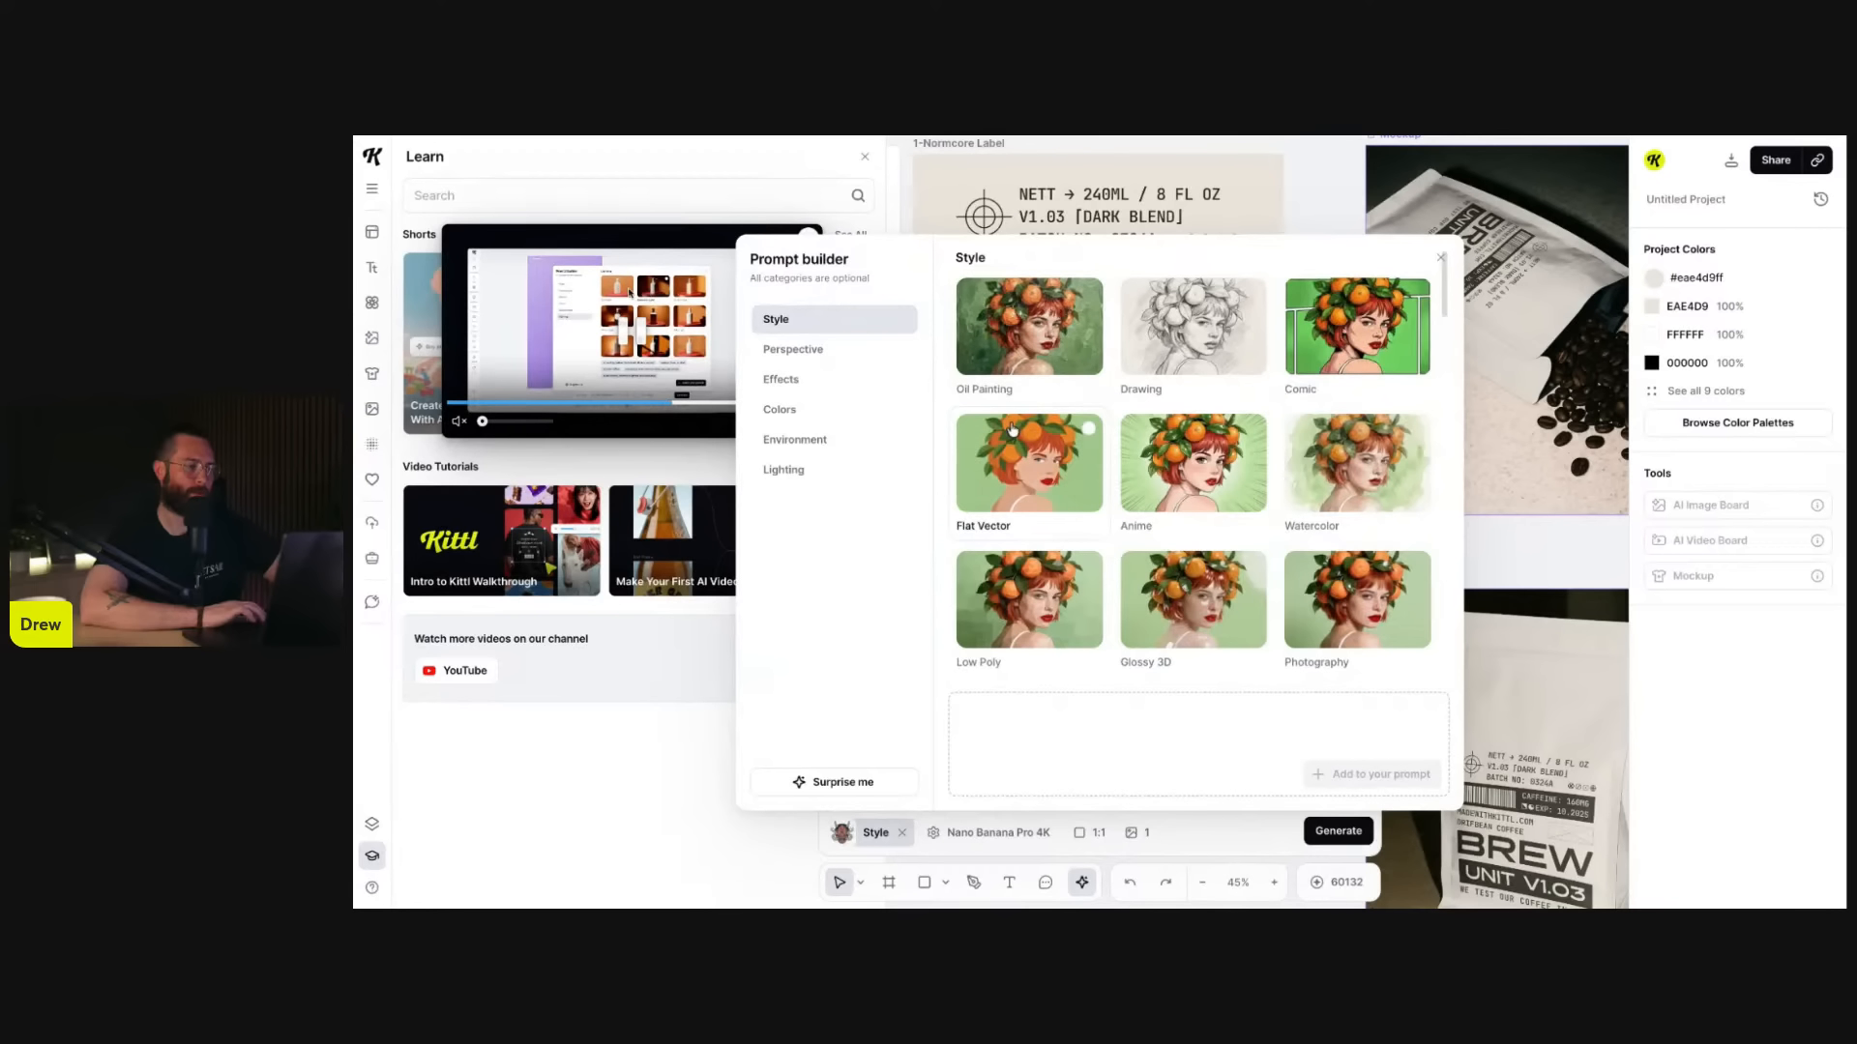
{"action": "left_click", "coordinate": [1438, 258]}
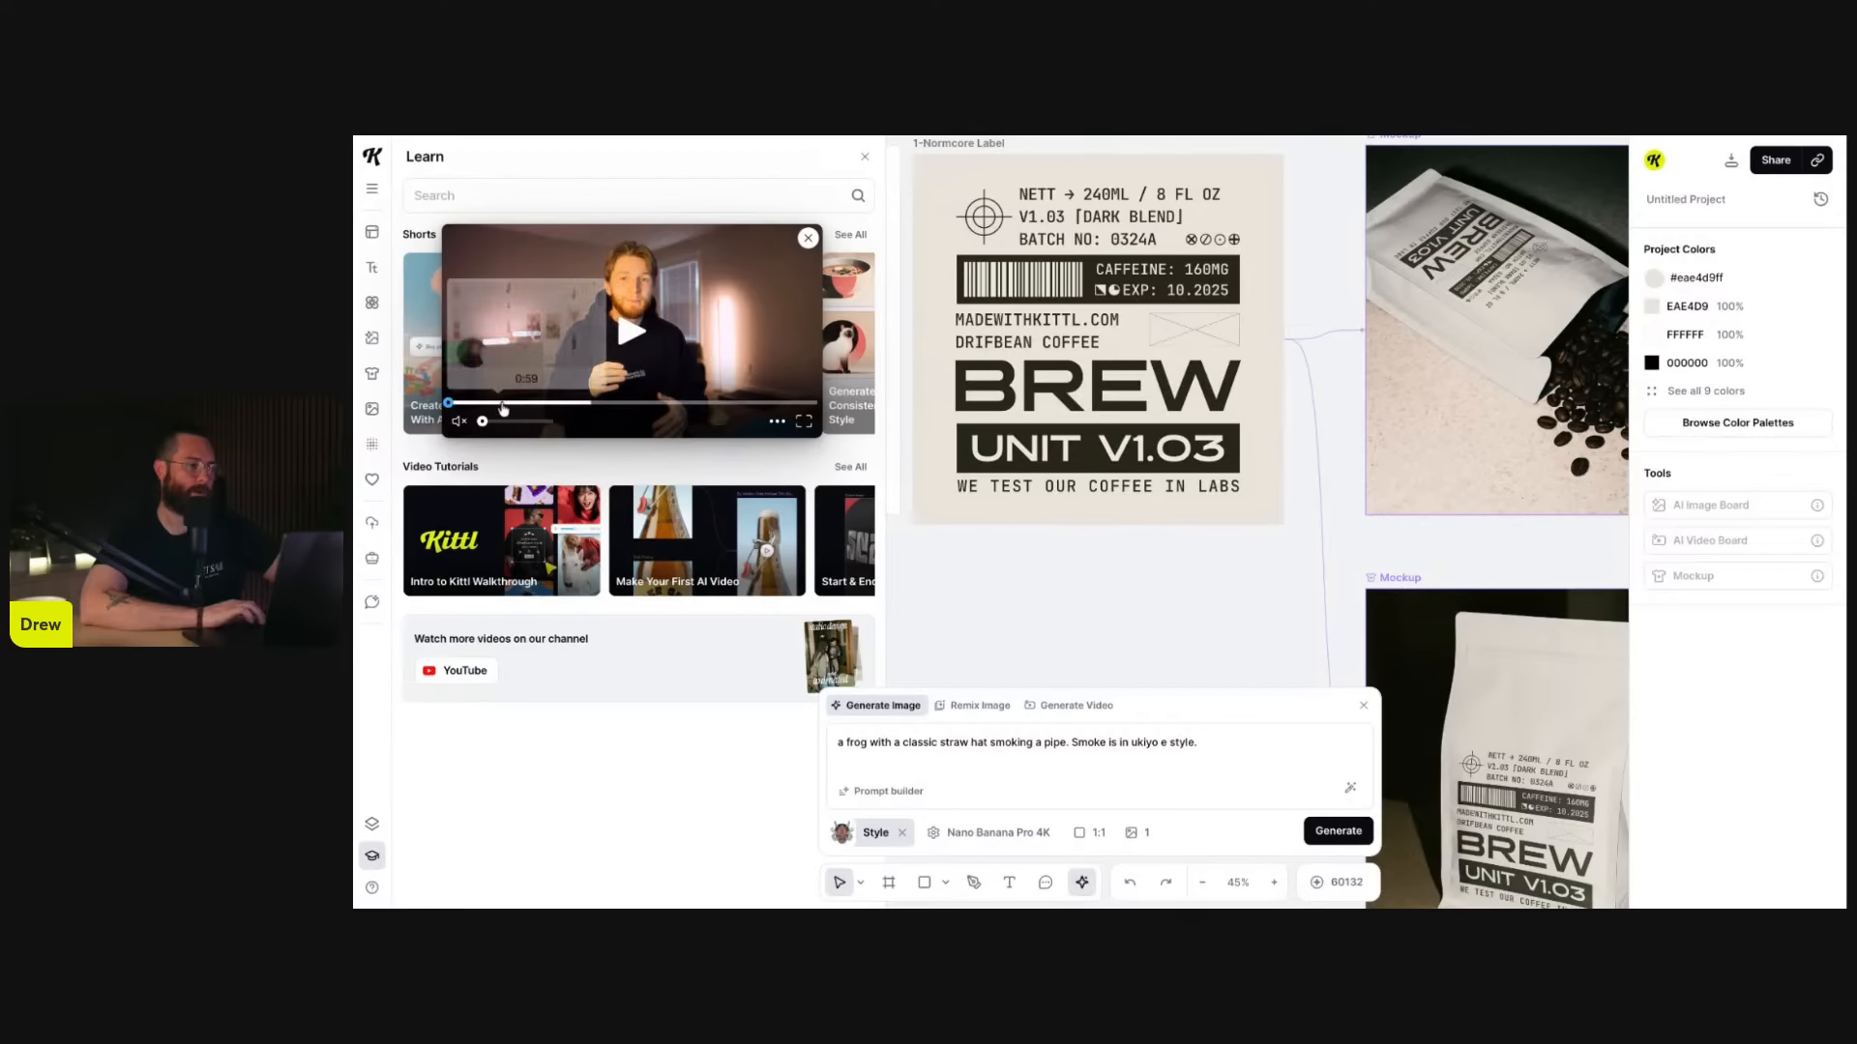
- Skip ahead in the tutorial video, and close both the video and the learning library
{"action": "left_click", "coordinate": [570, 402]}
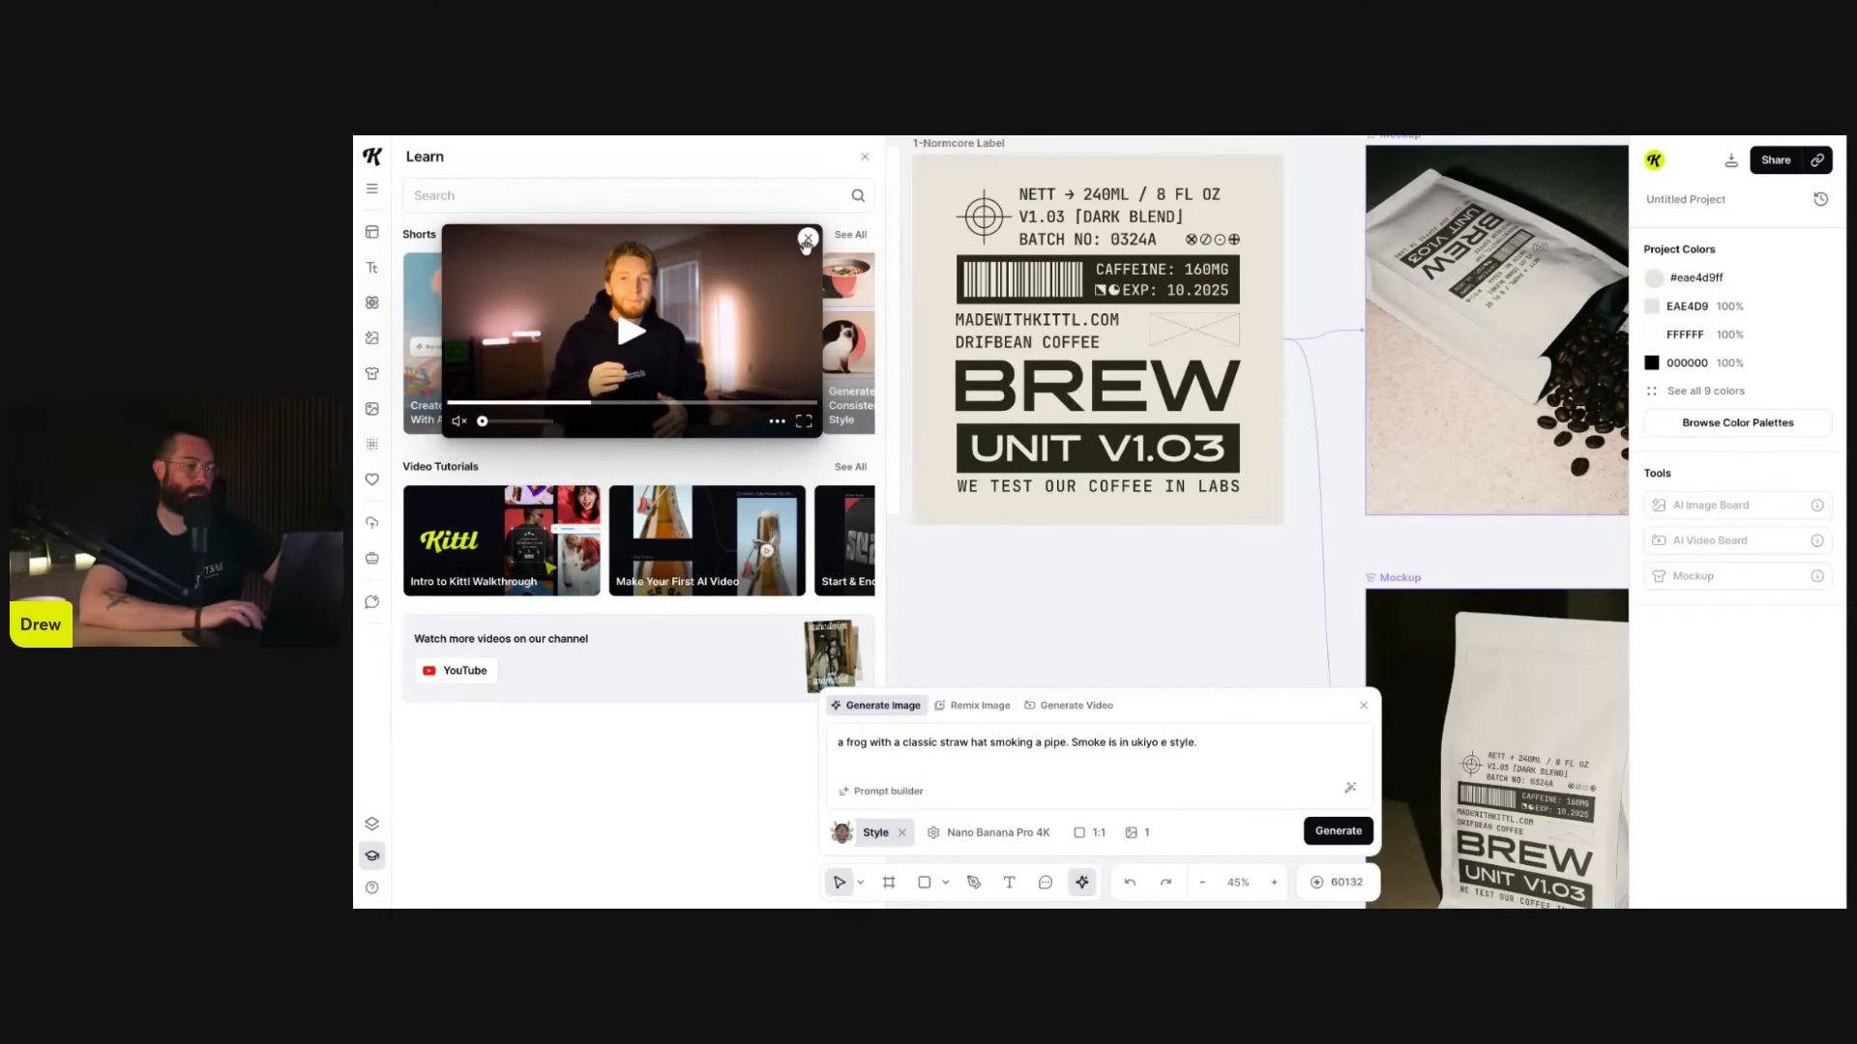
{"action": "left_click", "coordinate": [809, 241]}
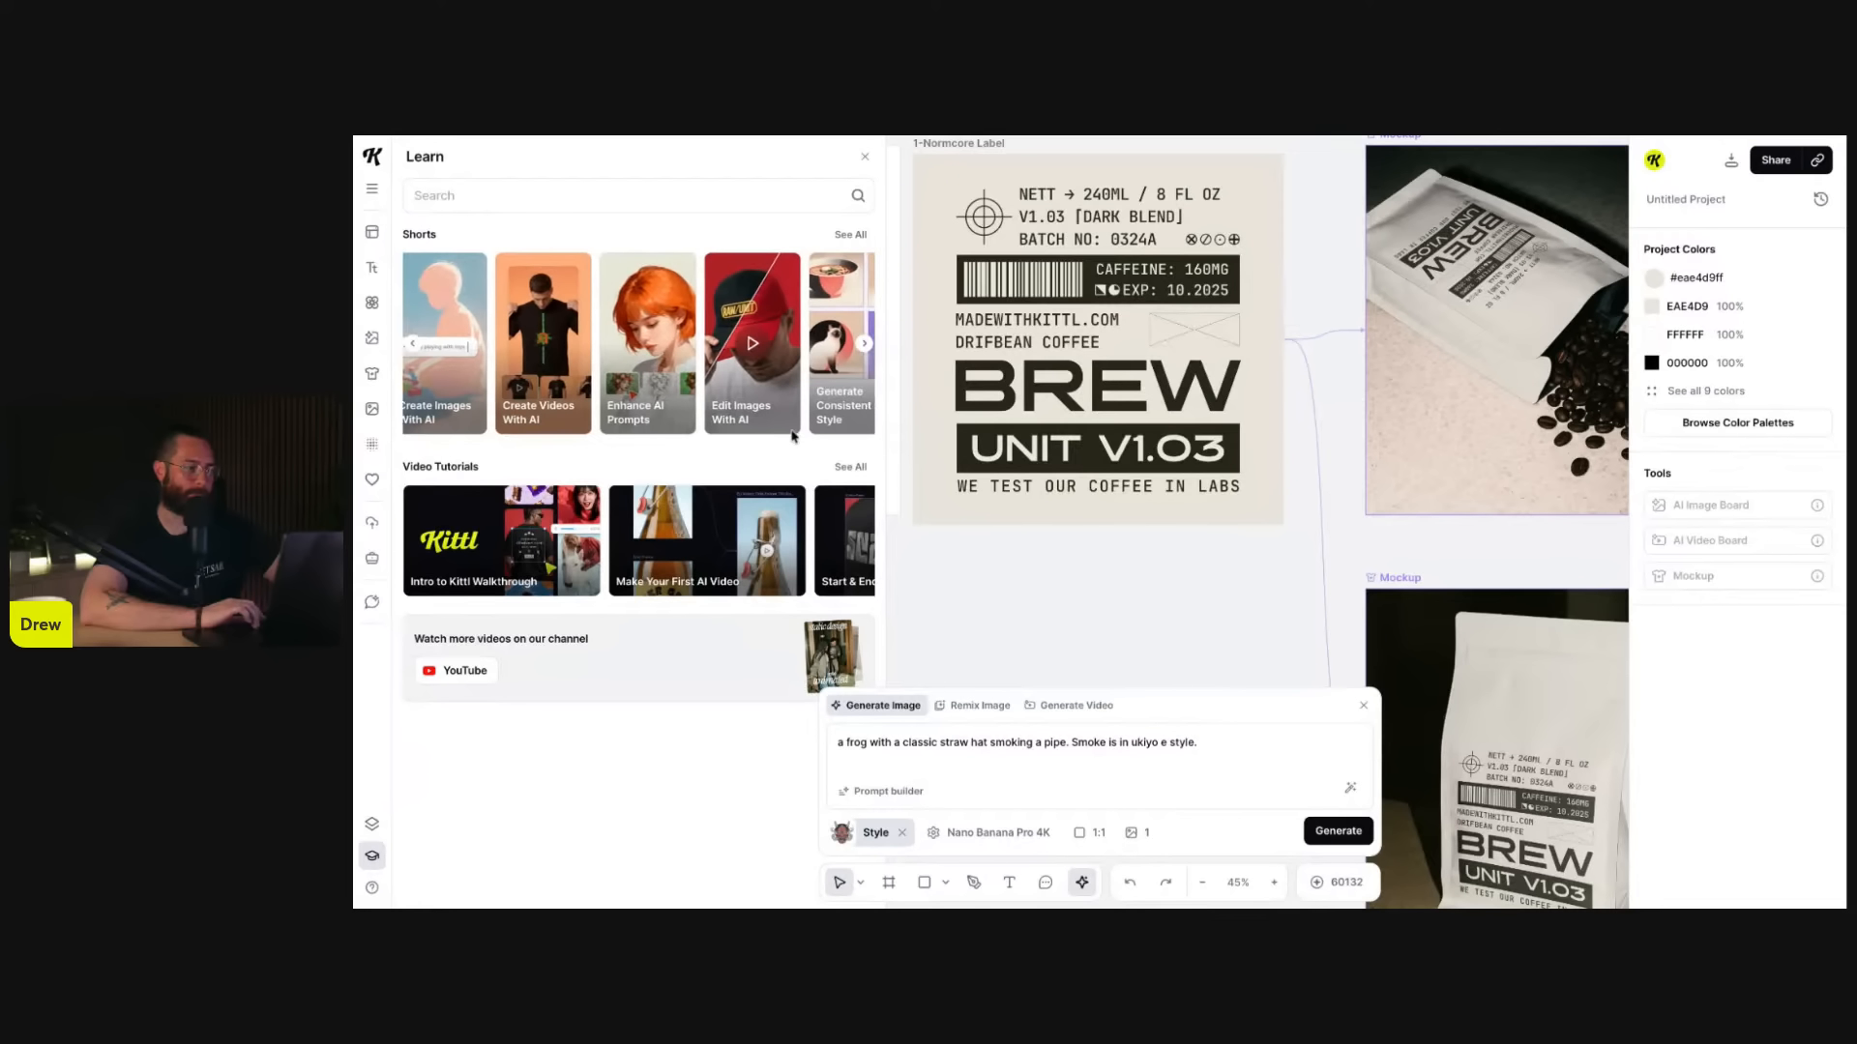
{"action": "left_click", "coordinate": [866, 159]}
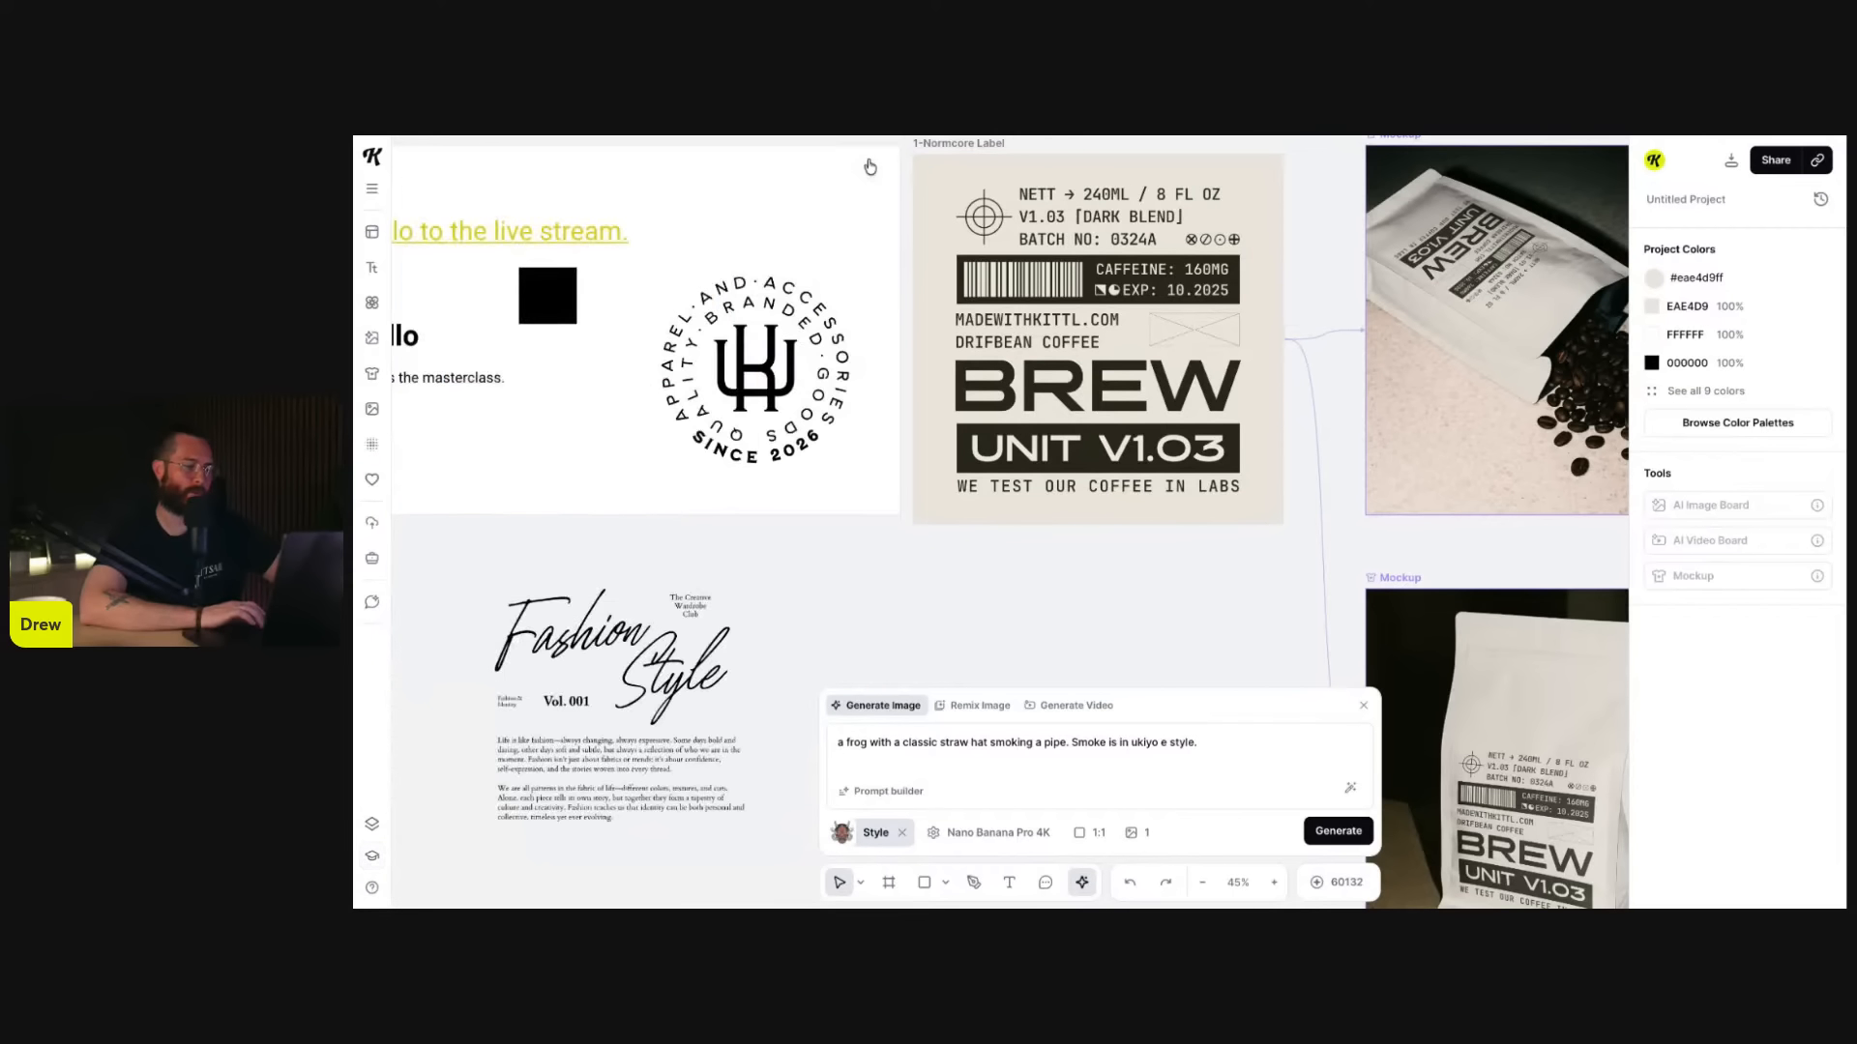
{"action": "scroll", "coordinate": [984, 640], "scroll_direction": "right", "scroll_amount": 3}
{"action": "scroll", "coordinate": [984, 641], "scroll_direction": "down", "scroll_amount": 2}
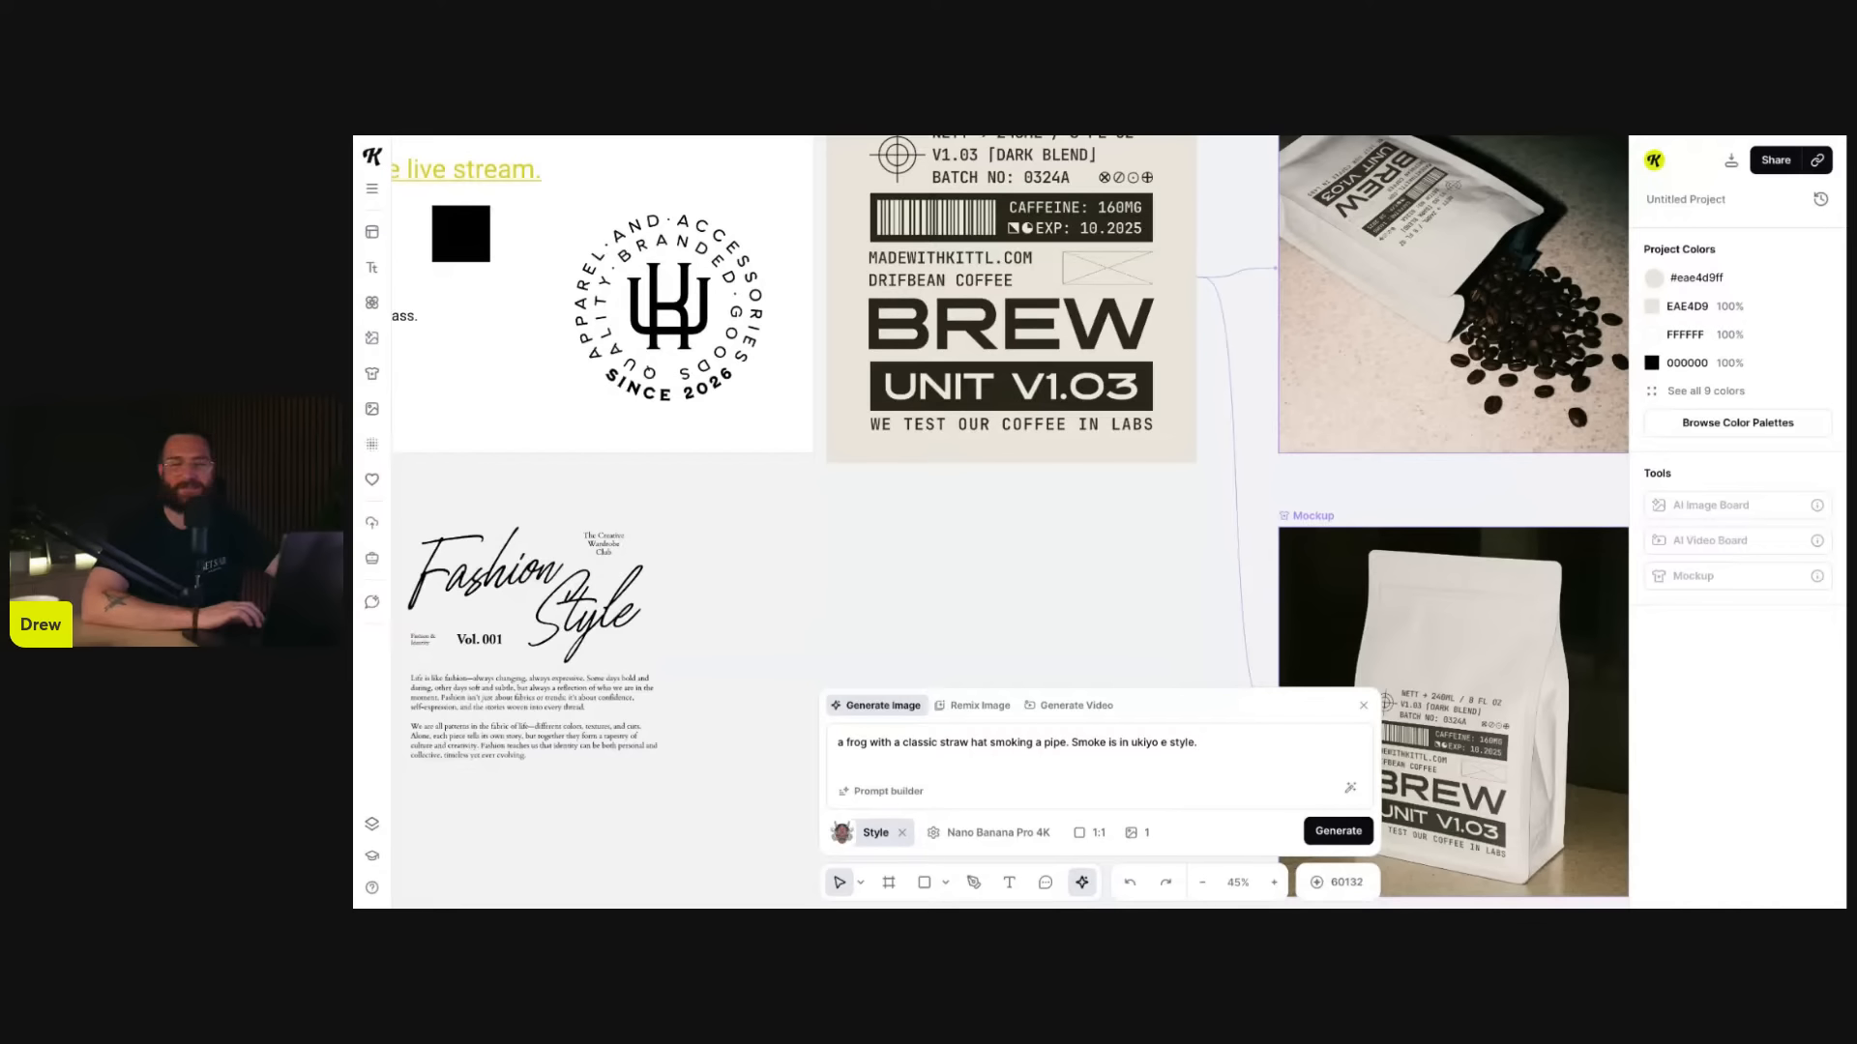
{"action": "scroll", "coordinate": [961, 560], "scroll_direction": "down", "scroll_amount": 2}
{"action": "scroll", "coordinate": [961, 559], "scroll_direction": "left", "scroll_amount": 1}
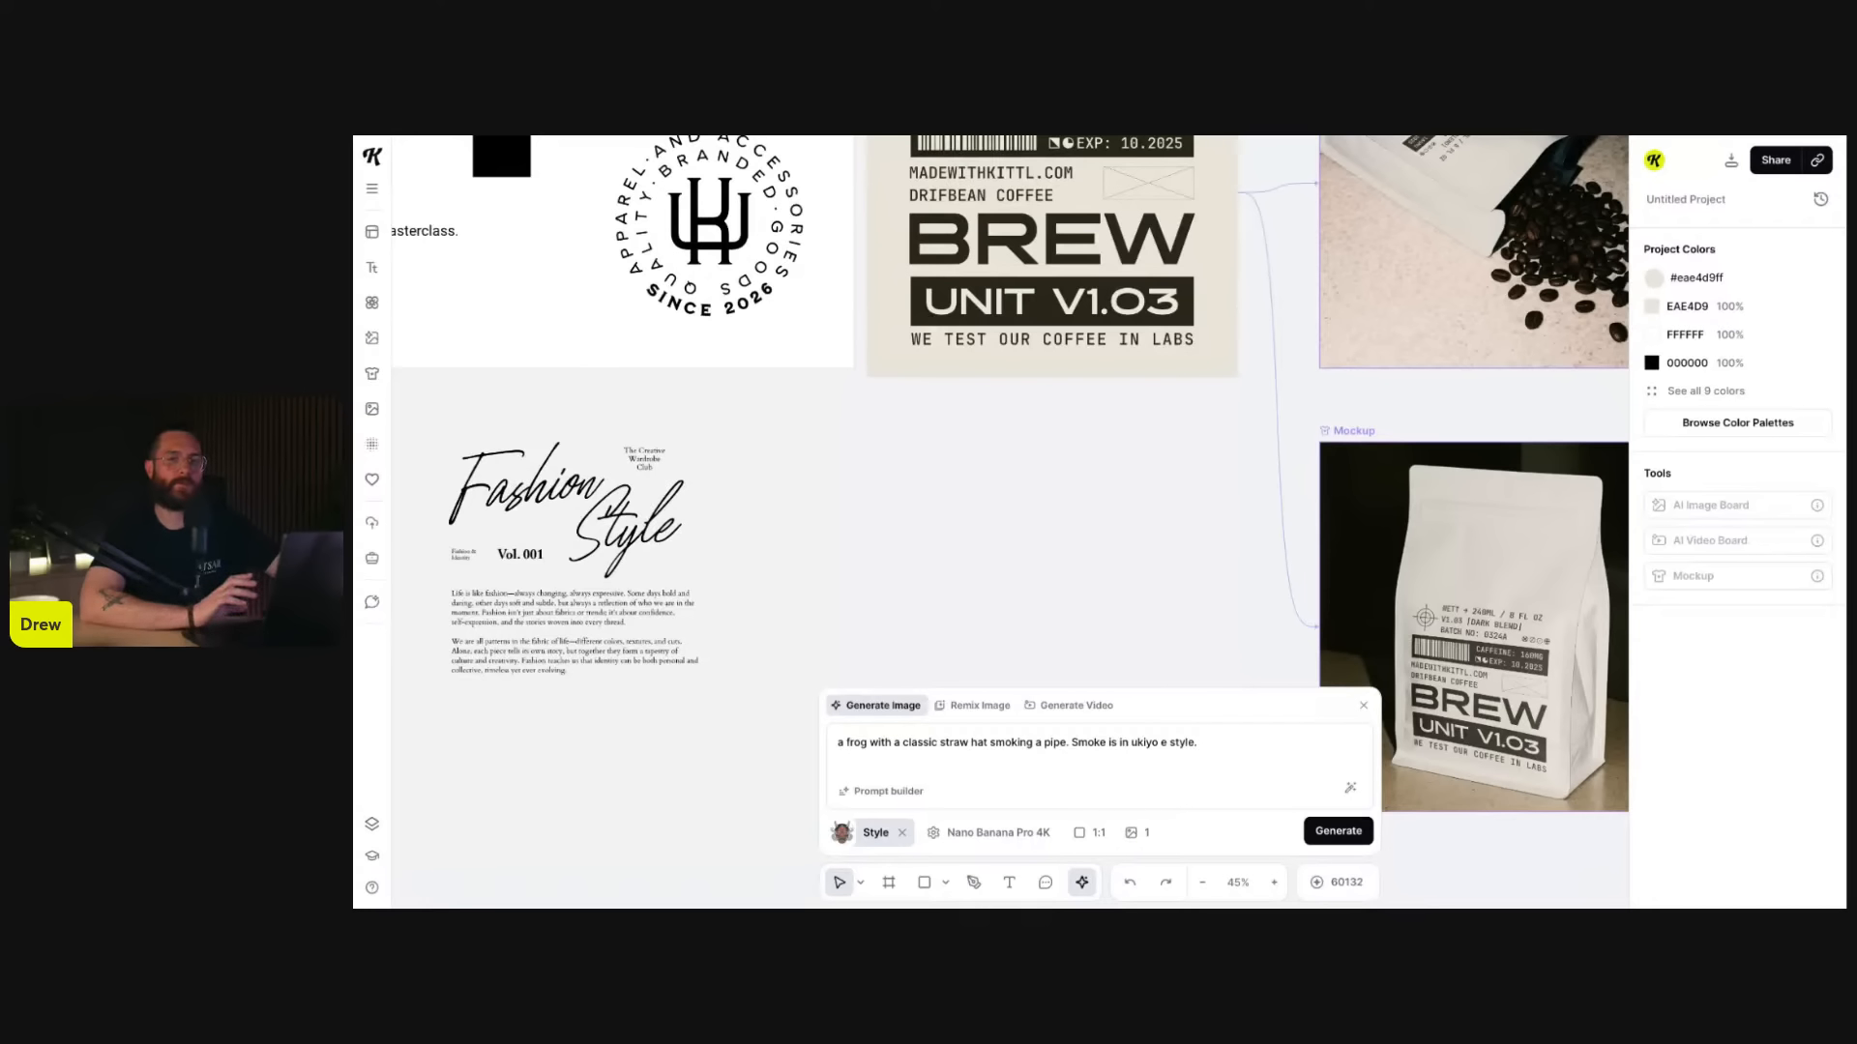
{"action": "scroll", "coordinate": [1363, 437], "scroll_direction": "right", "scroll_amount": 3}
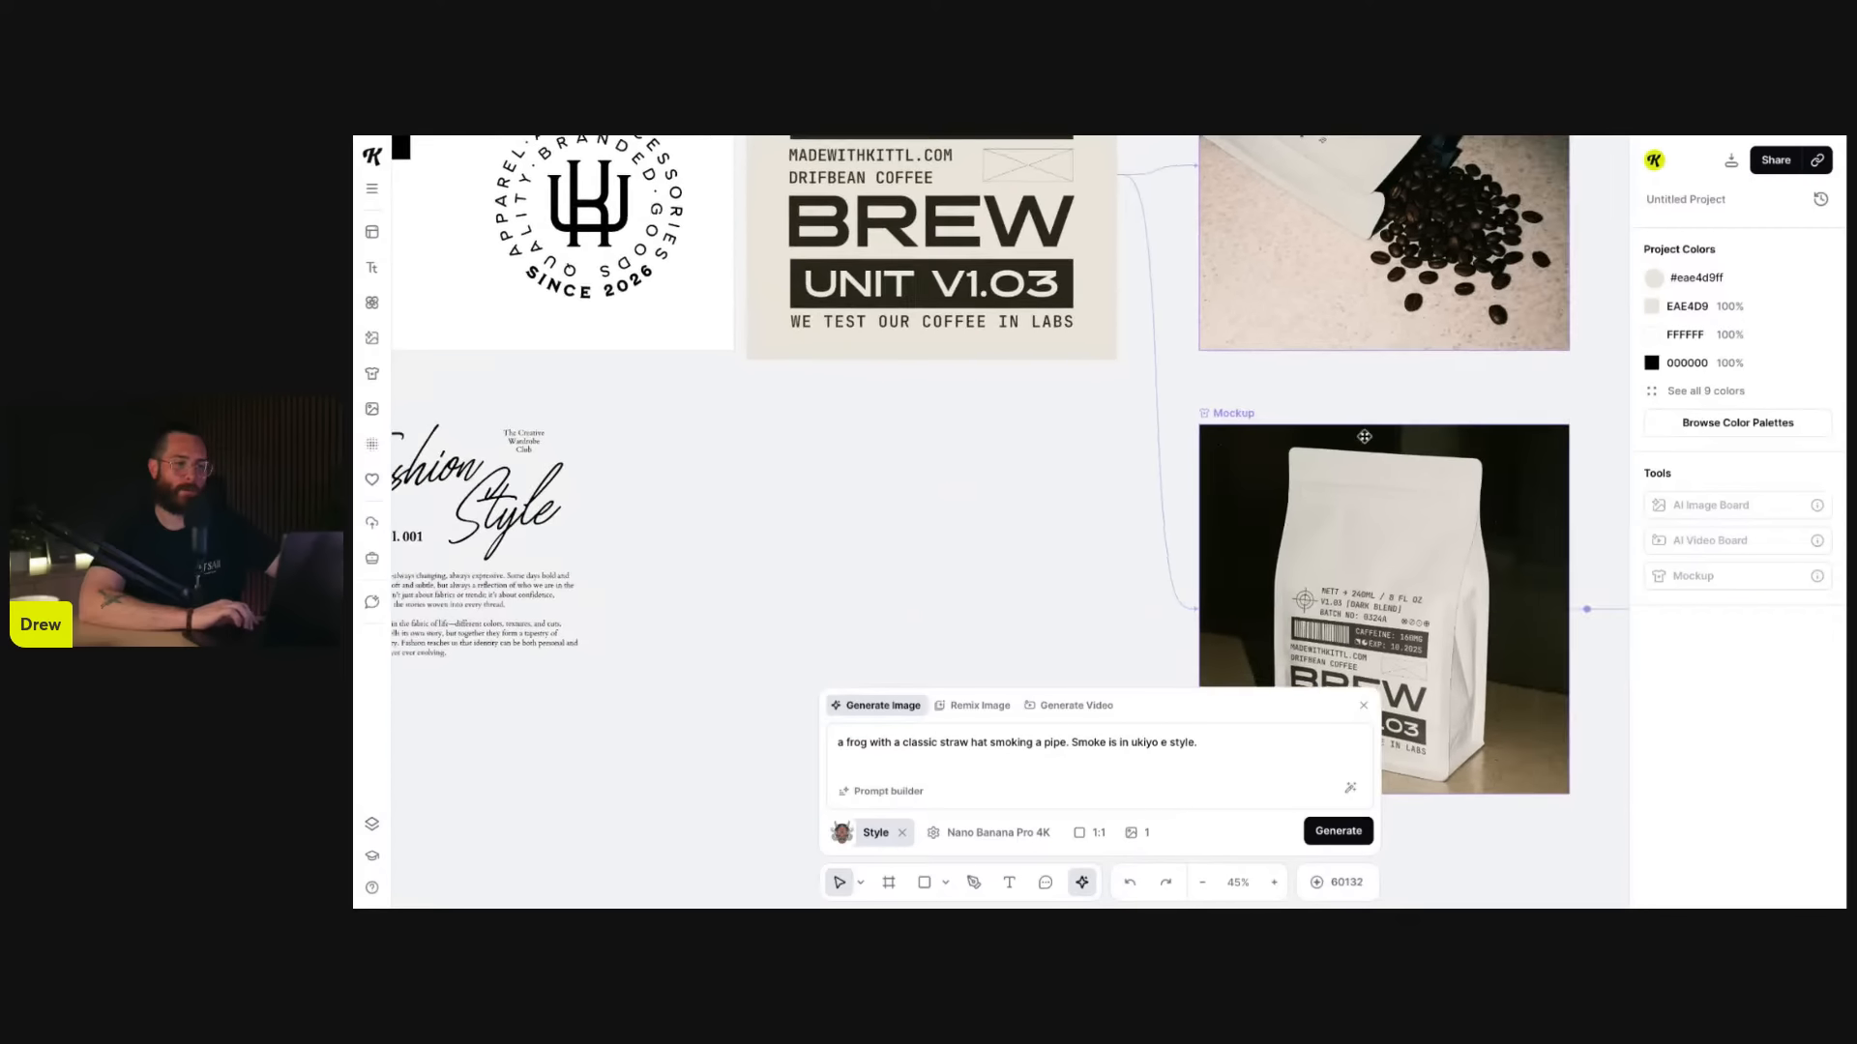
- Replace the image generation prompt with "a skeleton skateboarding"
{"action": "scroll", "coordinate": [1363, 436], "scroll_direction": "down", "scroll_amount": 5}
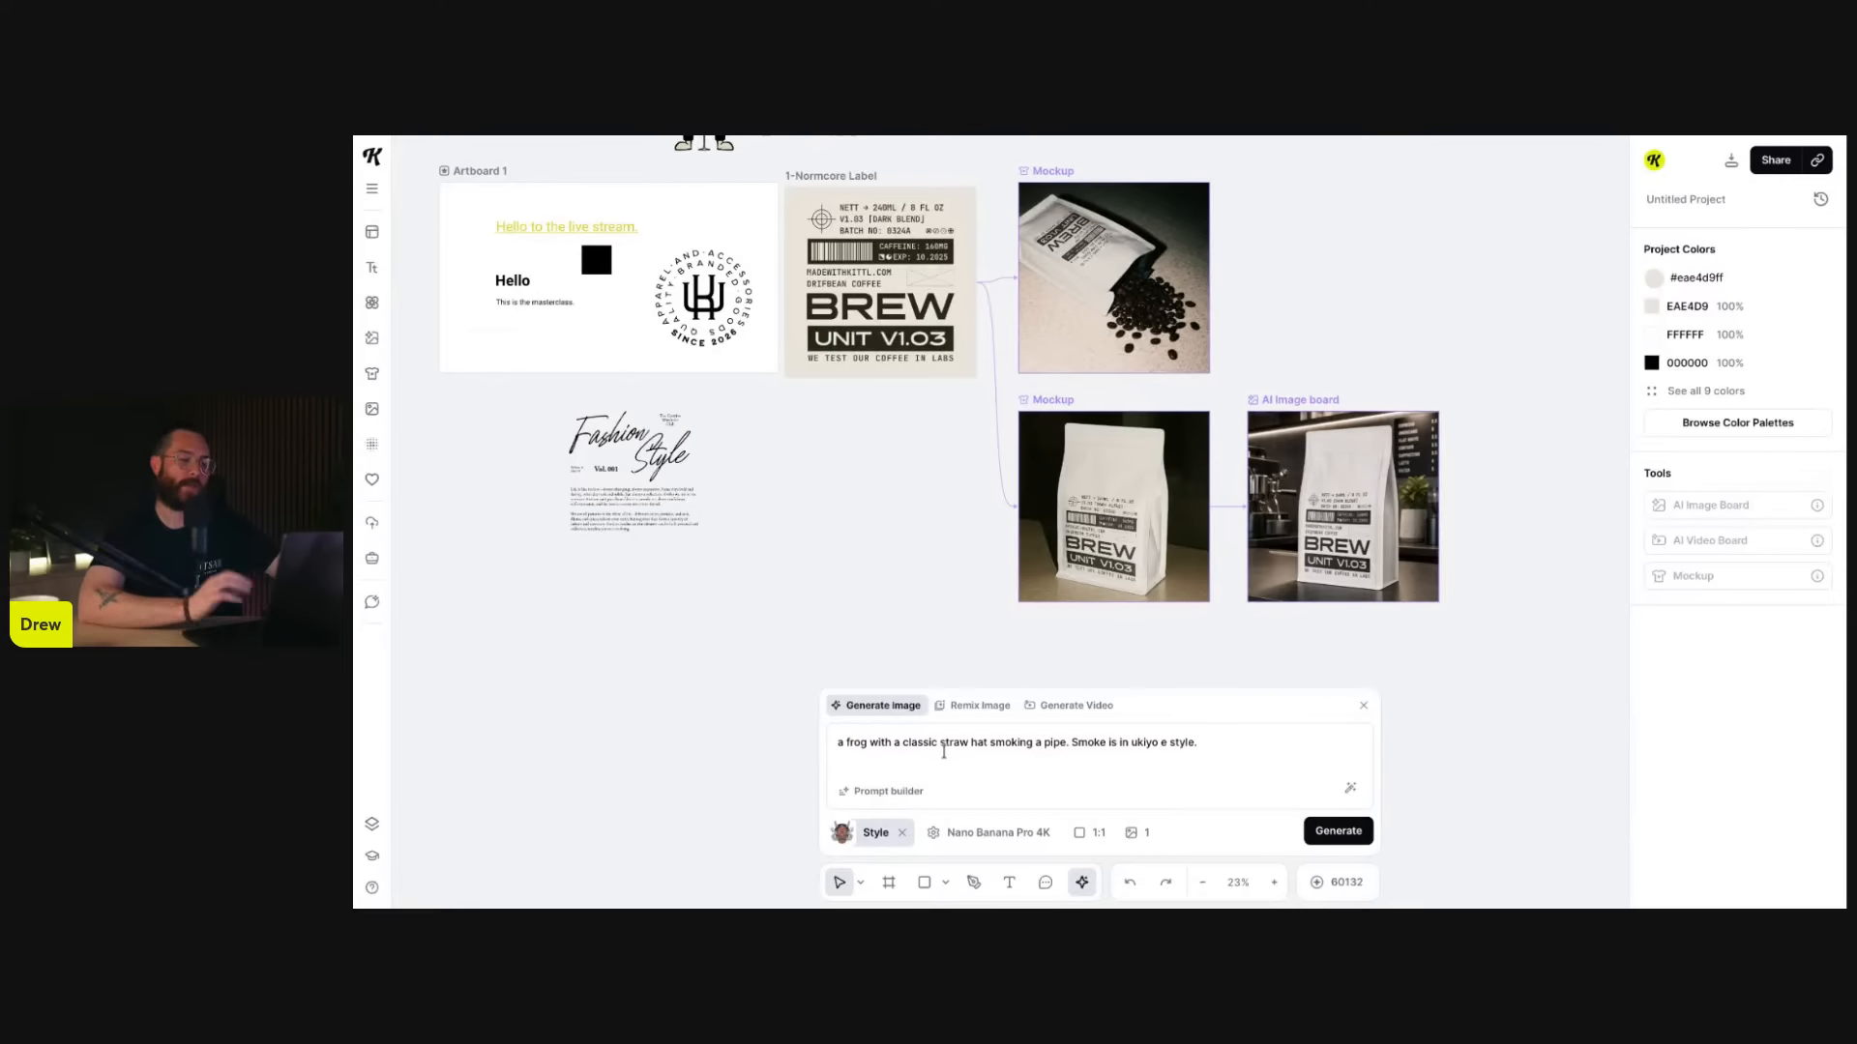
{"action": "scroll", "coordinate": [1035, 518], "scroll_direction": "down", "scroll_amount": 3}
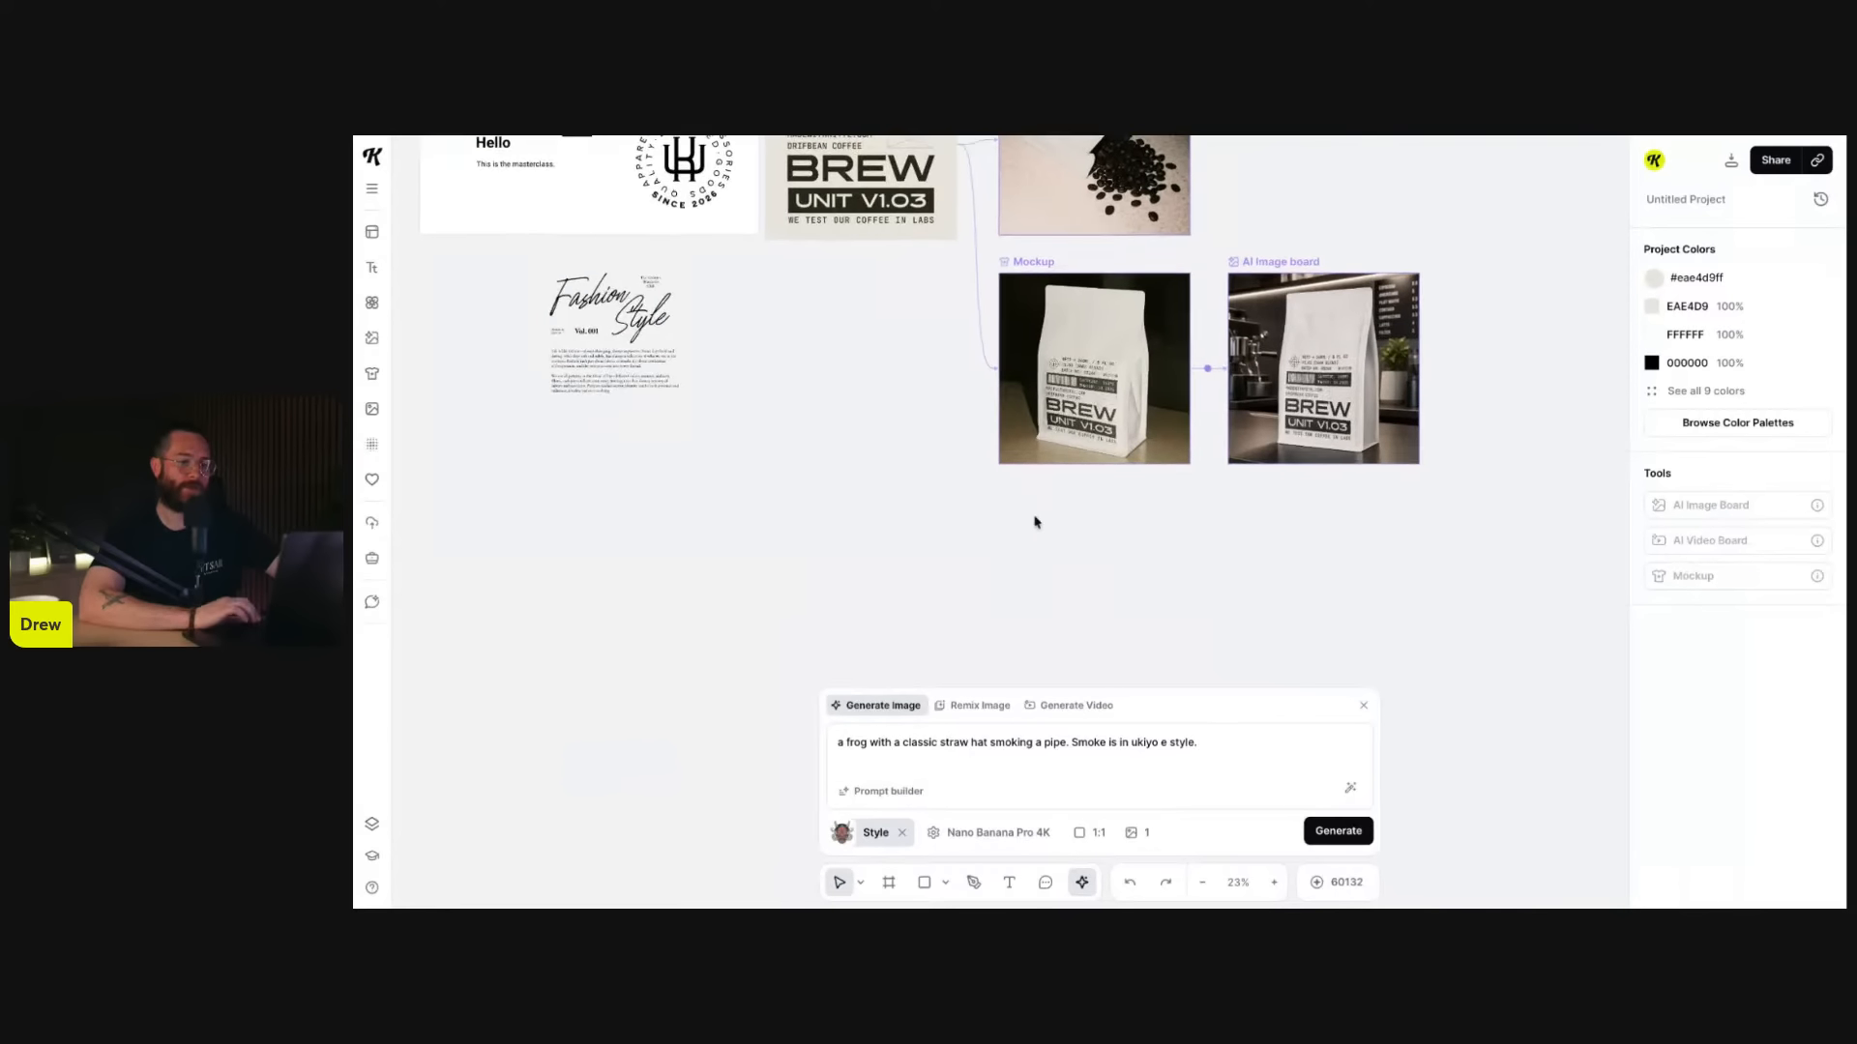
{"action": "left_click", "coordinate": [964, 745]}
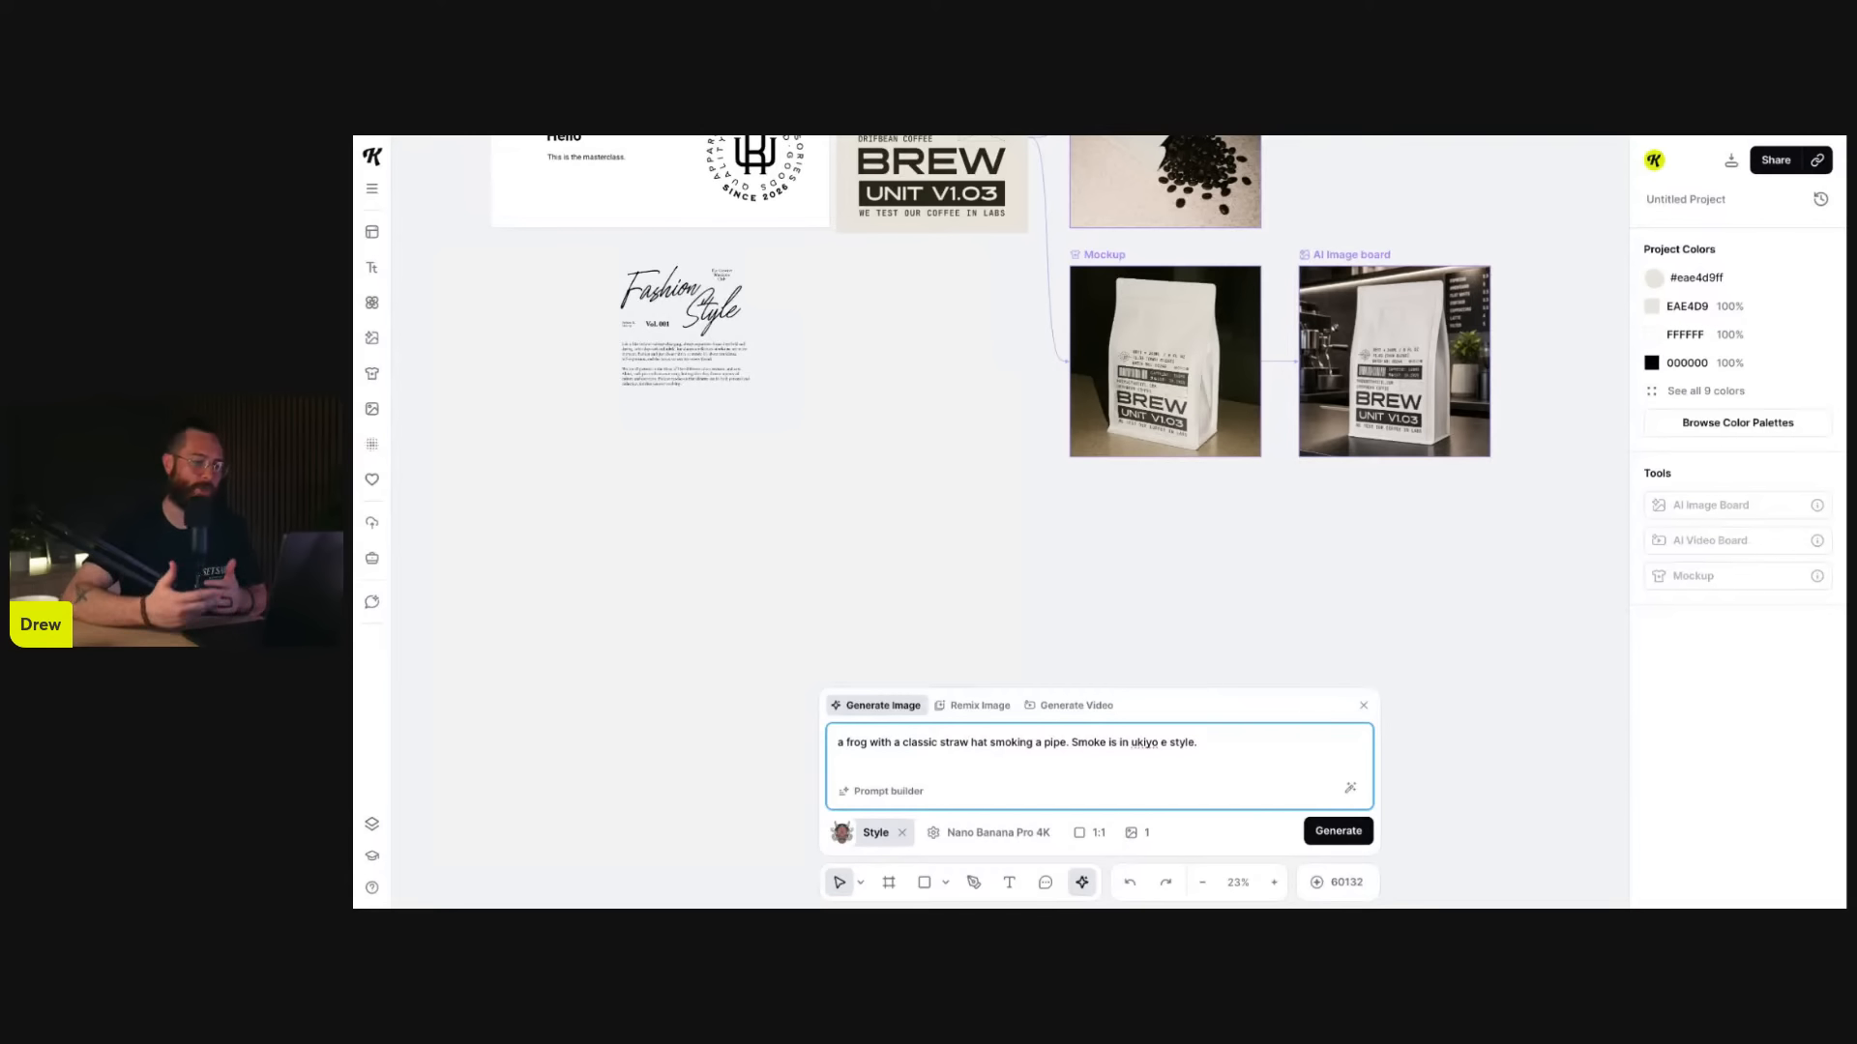
{"action": "key", "text": "ctrl+a"}
{"action": "key", "text": "BackSpace"}
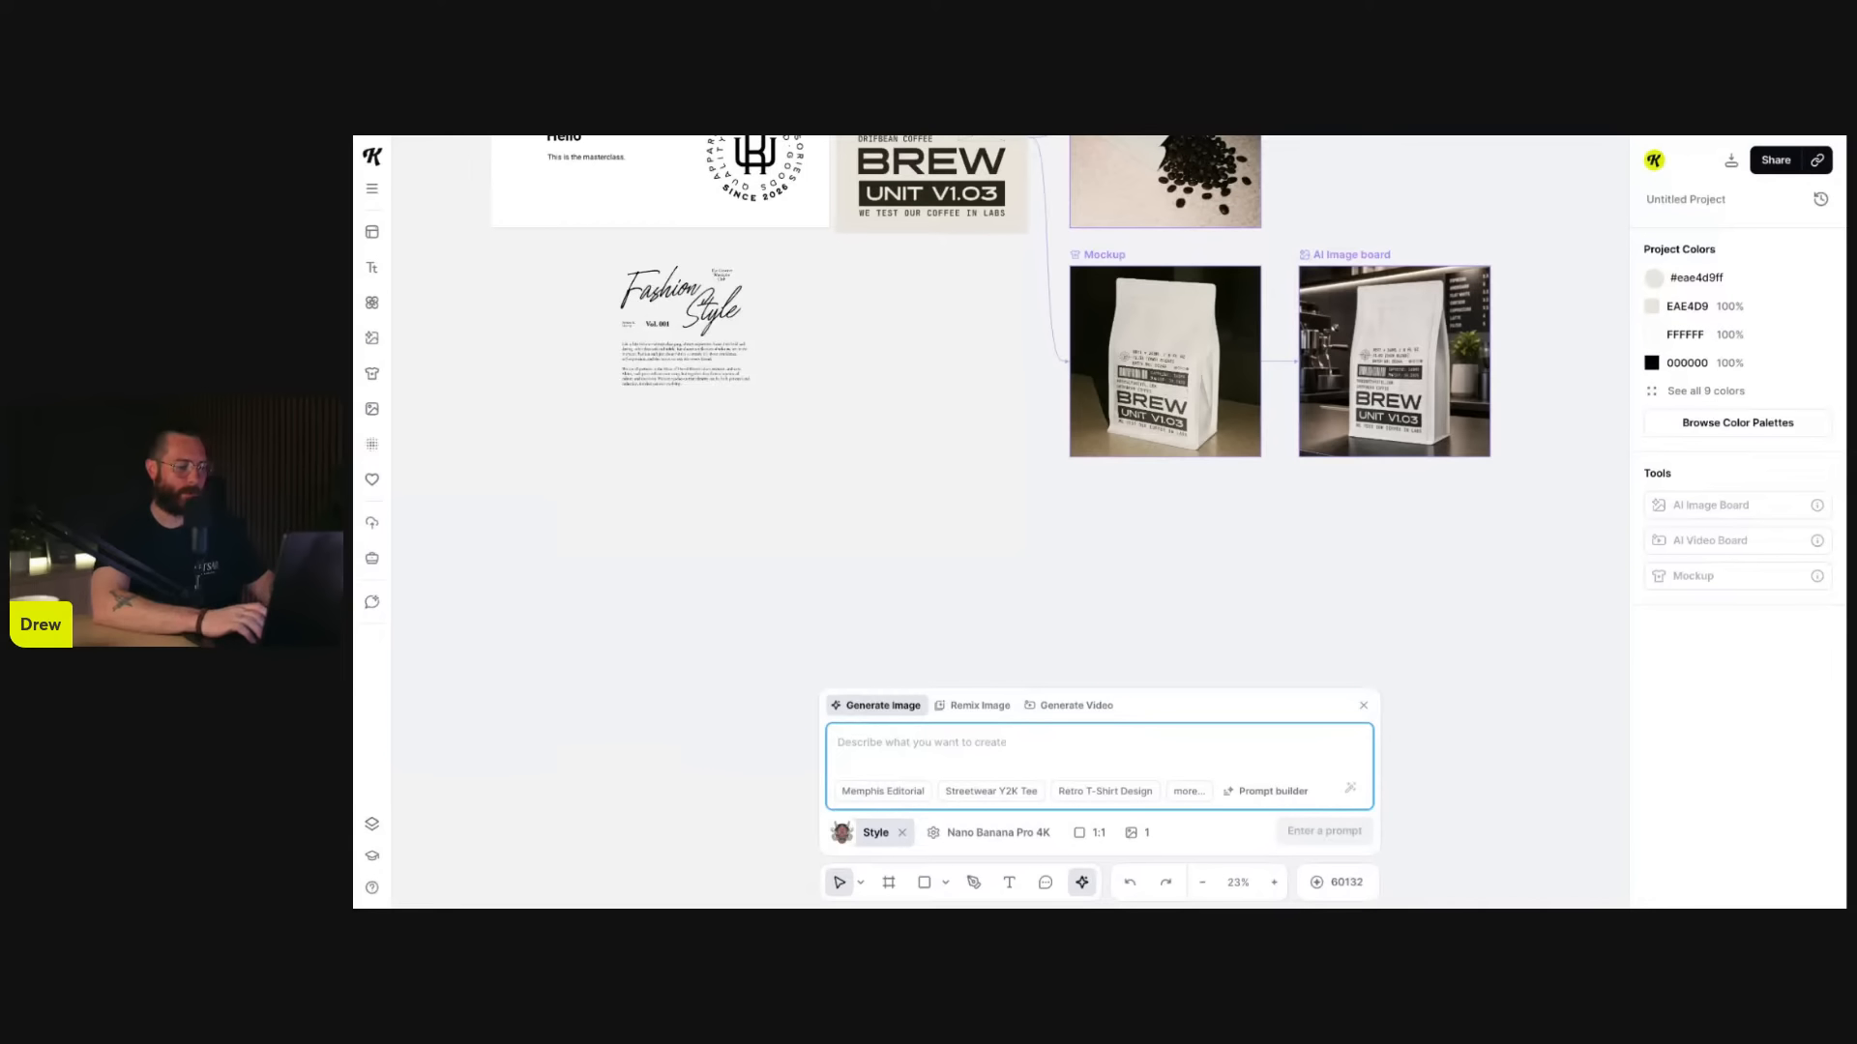
{"action": "type", "text": "a skeleton sk"}
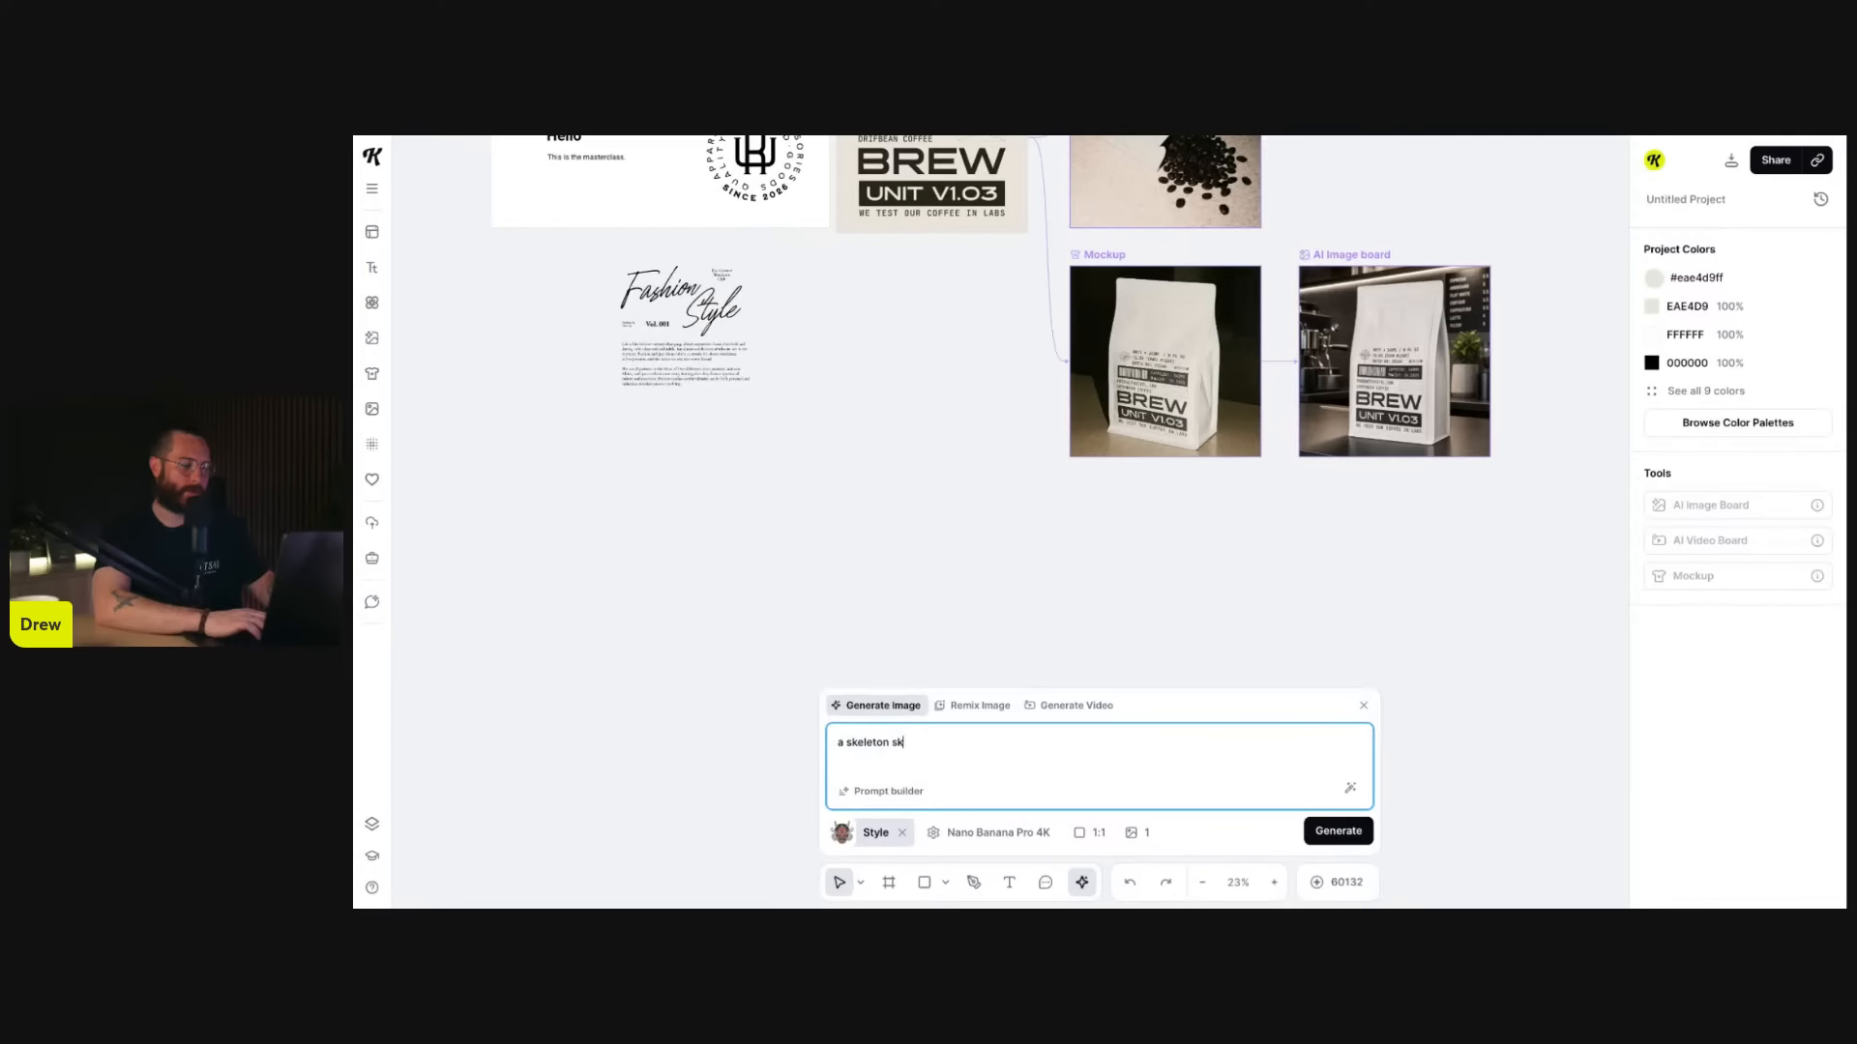
{"action": "type", "text": "ateboarding"}
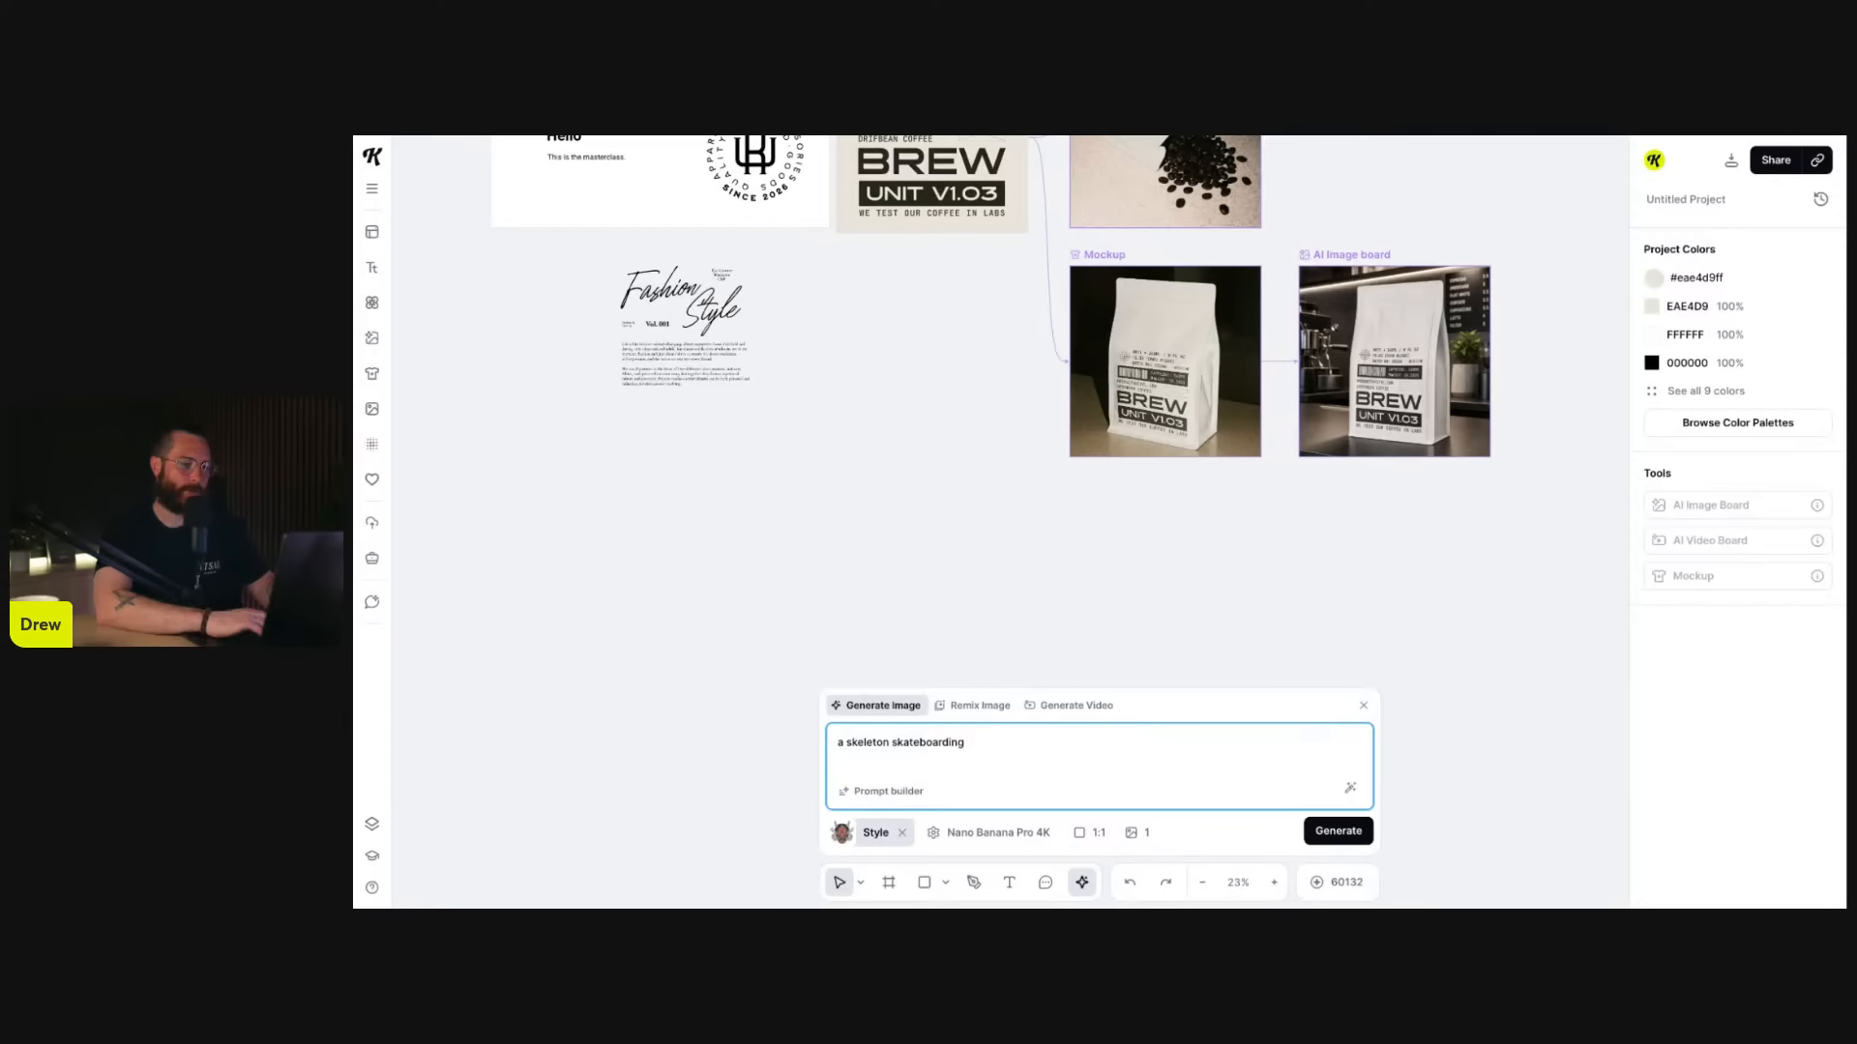
- Remove the applied style from the skeleton skateboarding image prompt, then open the style library and look through the Clipart styles
{"action": "left_click", "coordinate": [902, 834]}
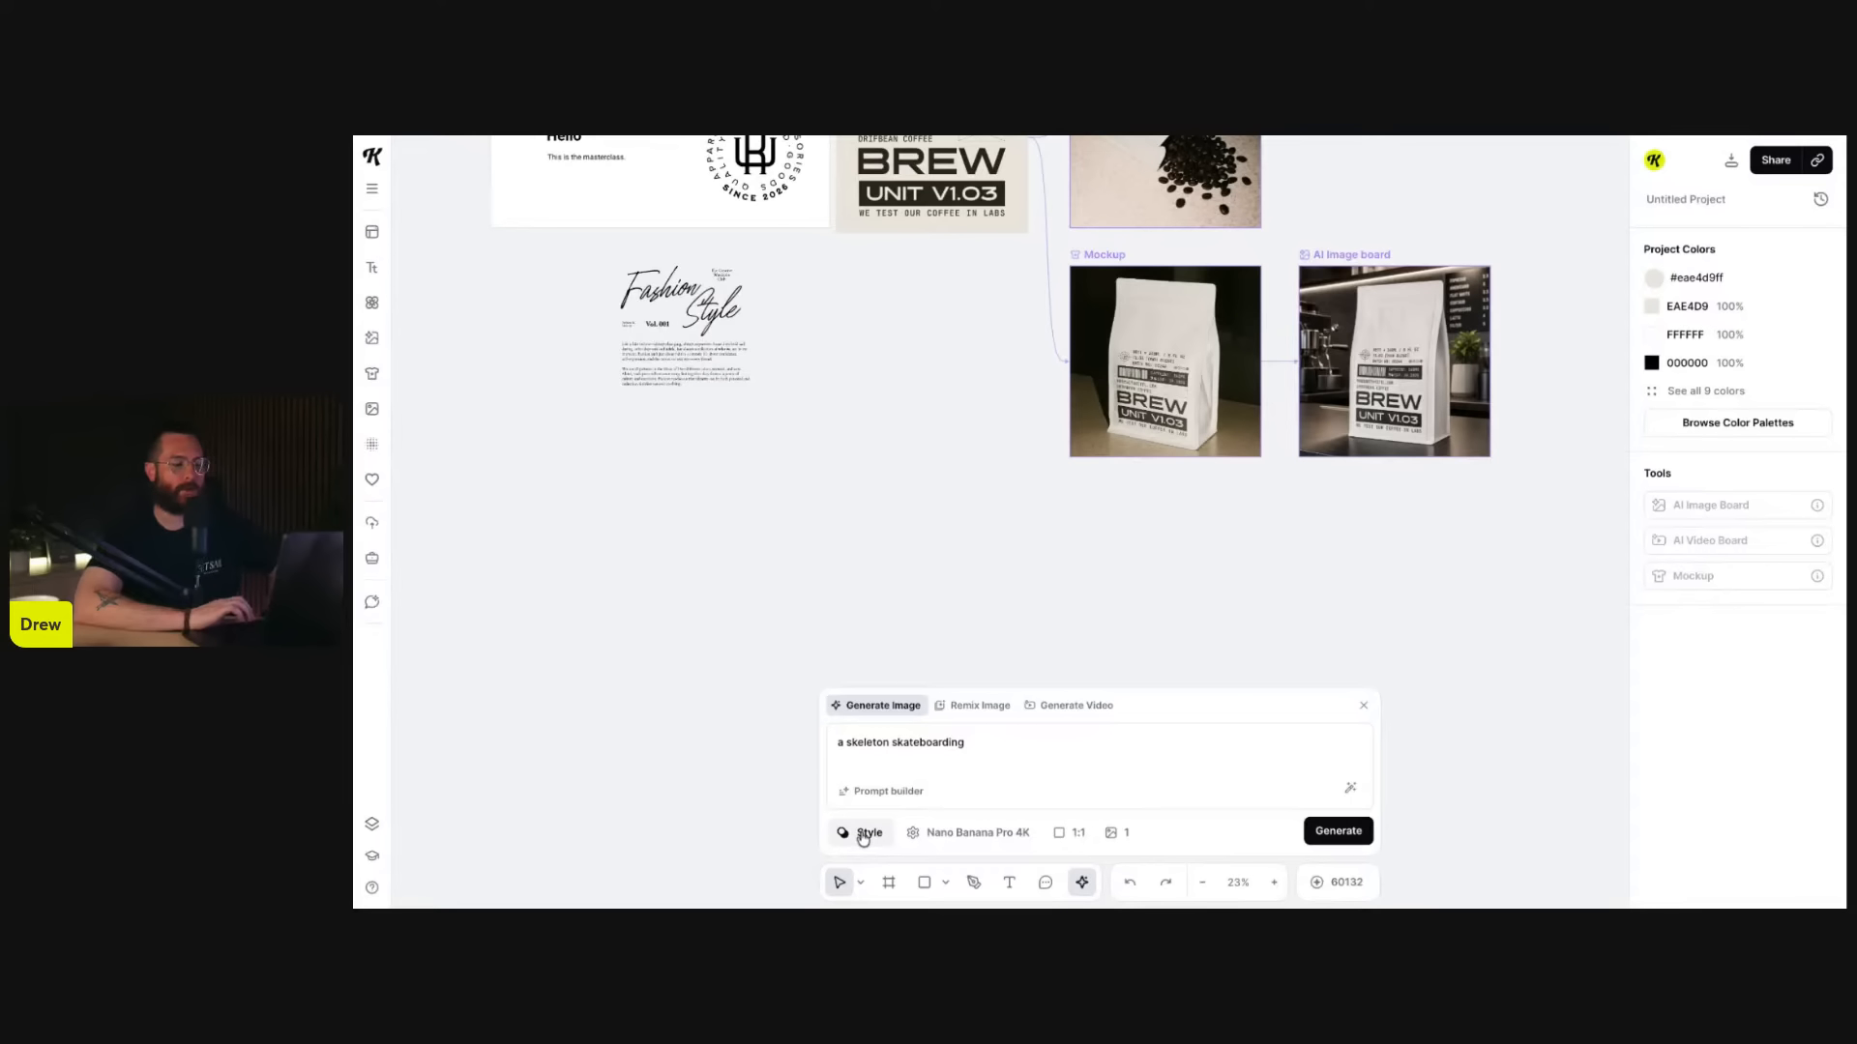
{"action": "left_click", "coordinate": [864, 833]}
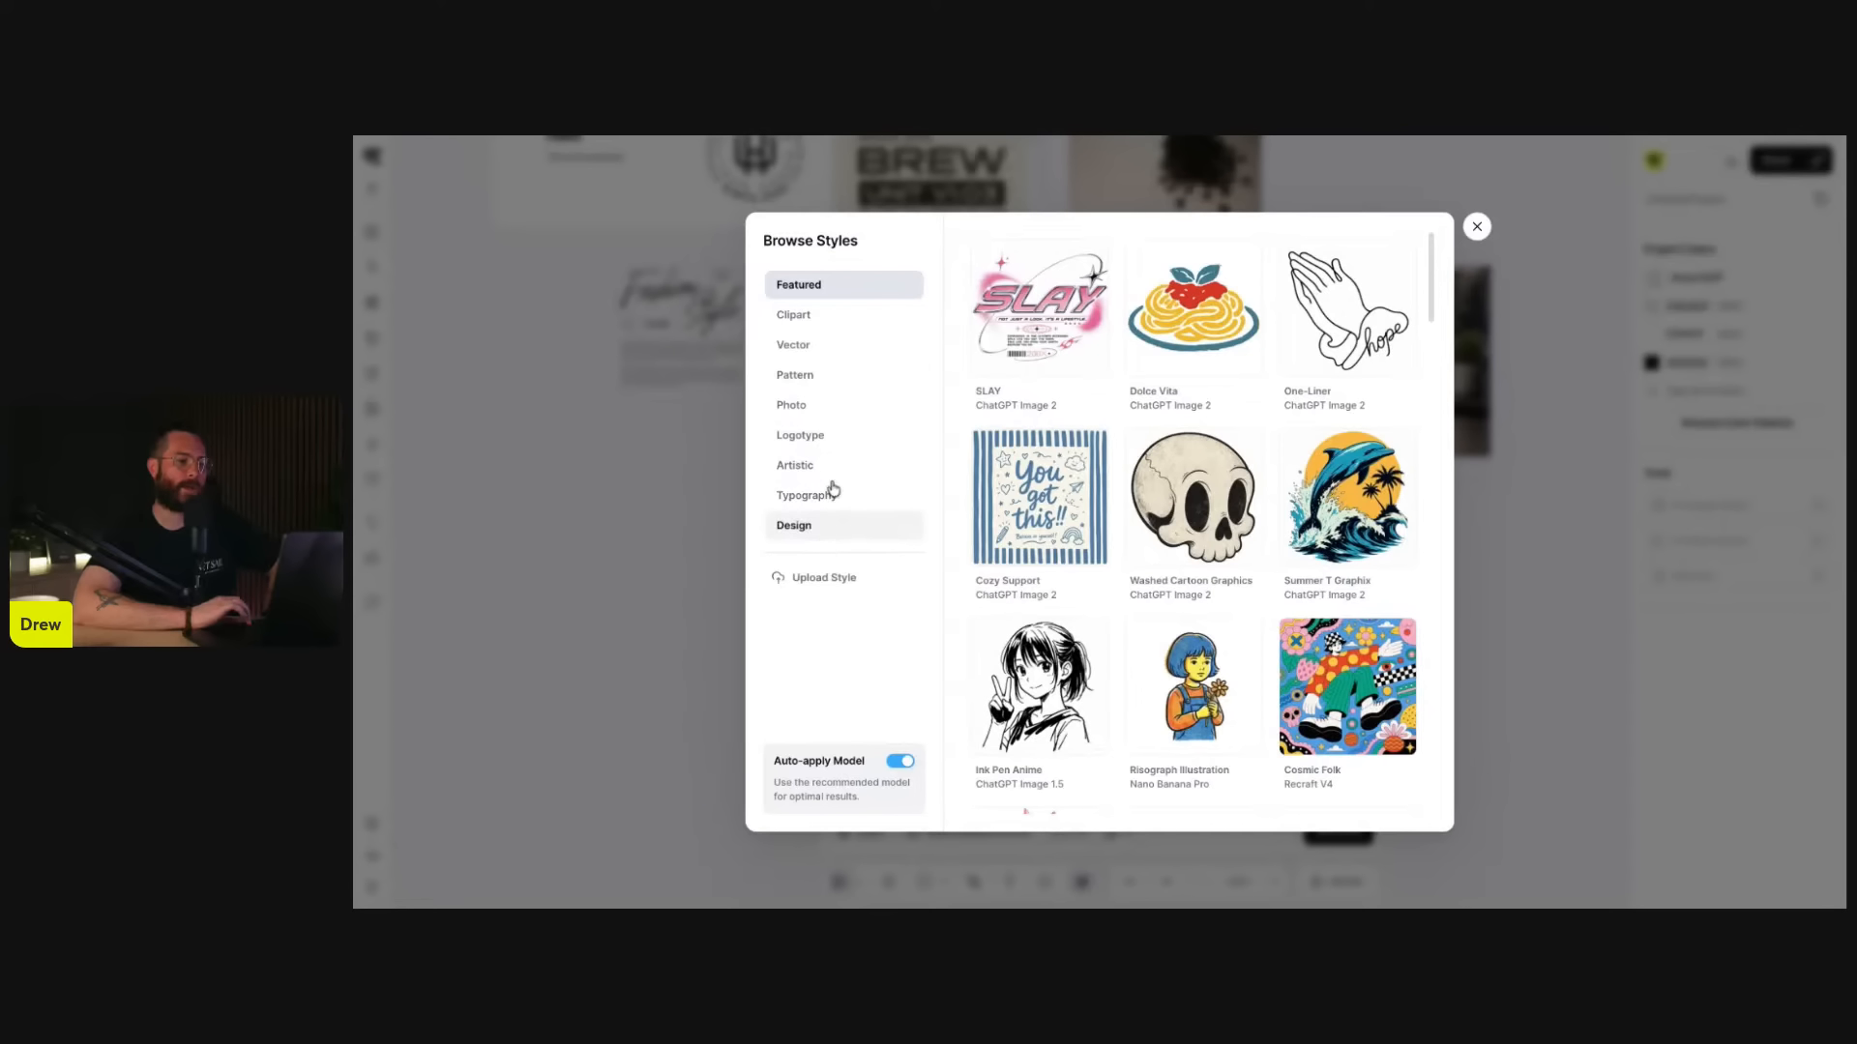
{"action": "left_click", "coordinate": [810, 315]}
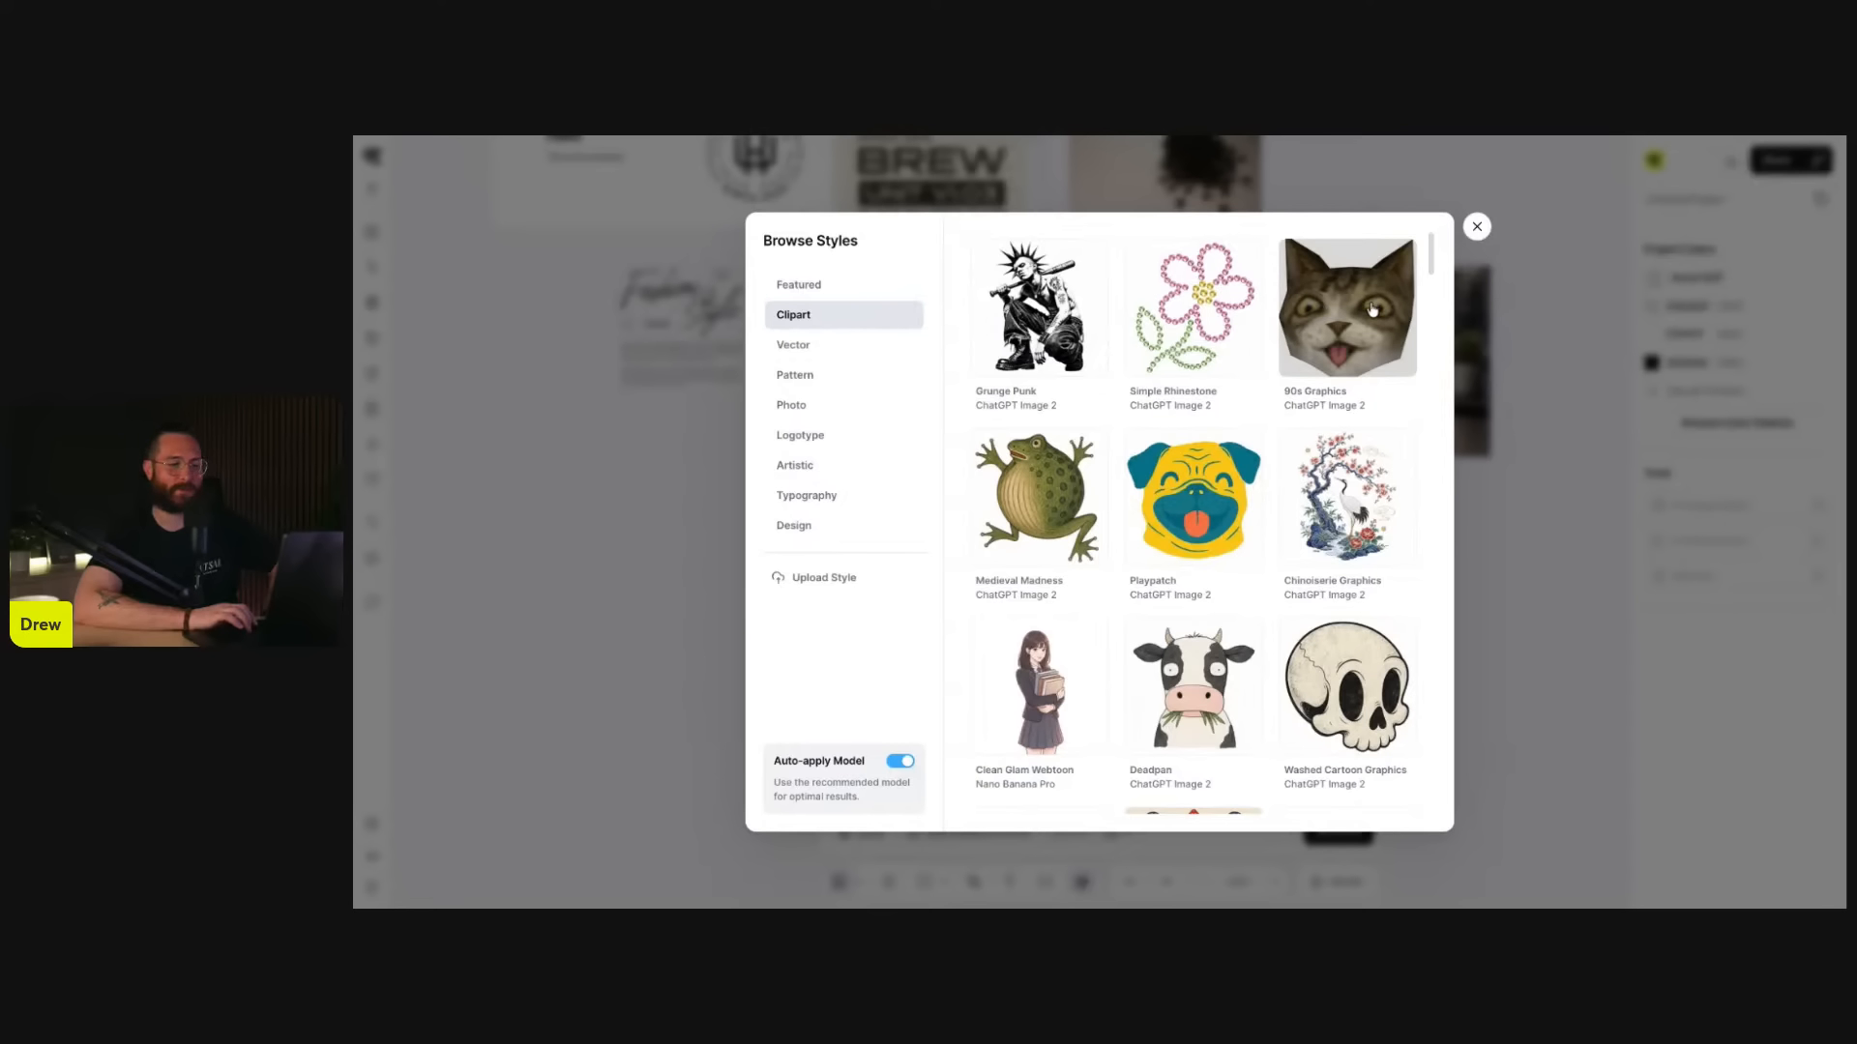
{"action": "scroll", "coordinate": [1253, 687], "scroll_direction": "down", "scroll_amount": 2}
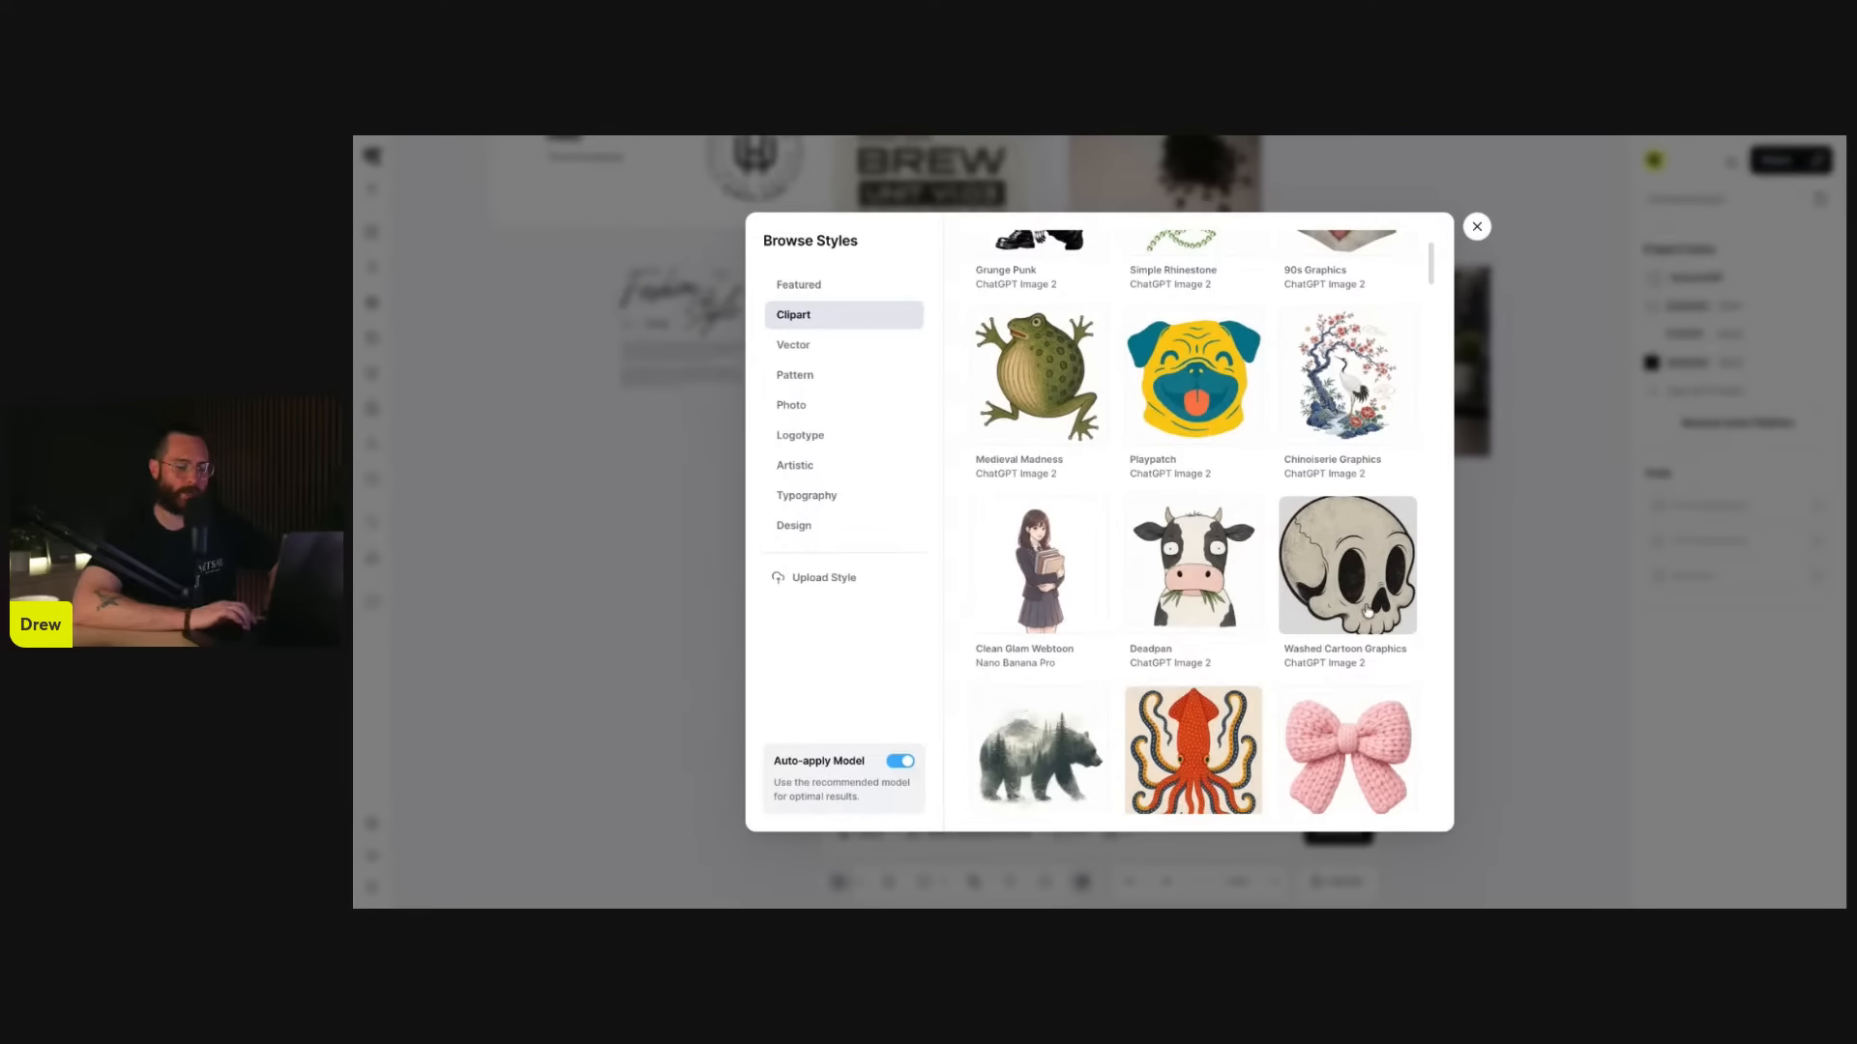
{"action": "scroll", "coordinate": [1368, 611], "scroll_direction": "down", "scroll_amount": 5}
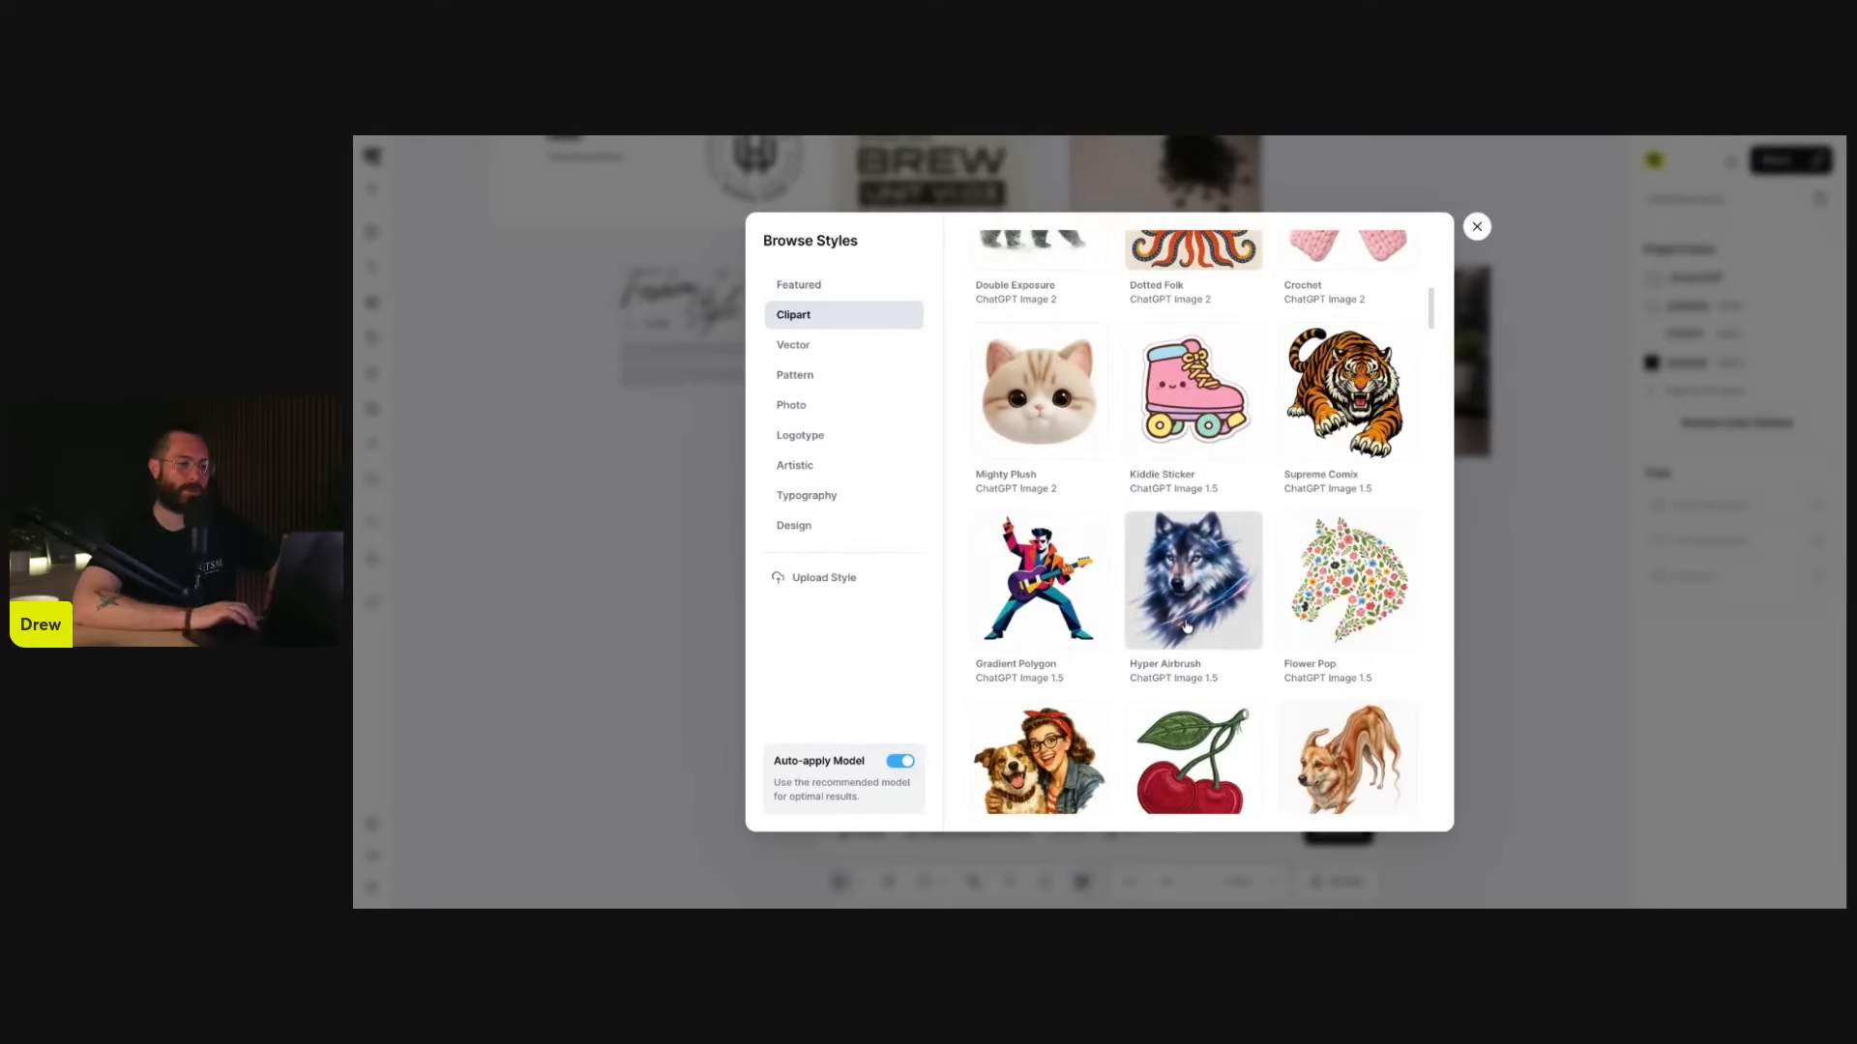
{"action": "scroll", "coordinate": [1188, 627], "scroll_direction": "down", "scroll_amount": 1}
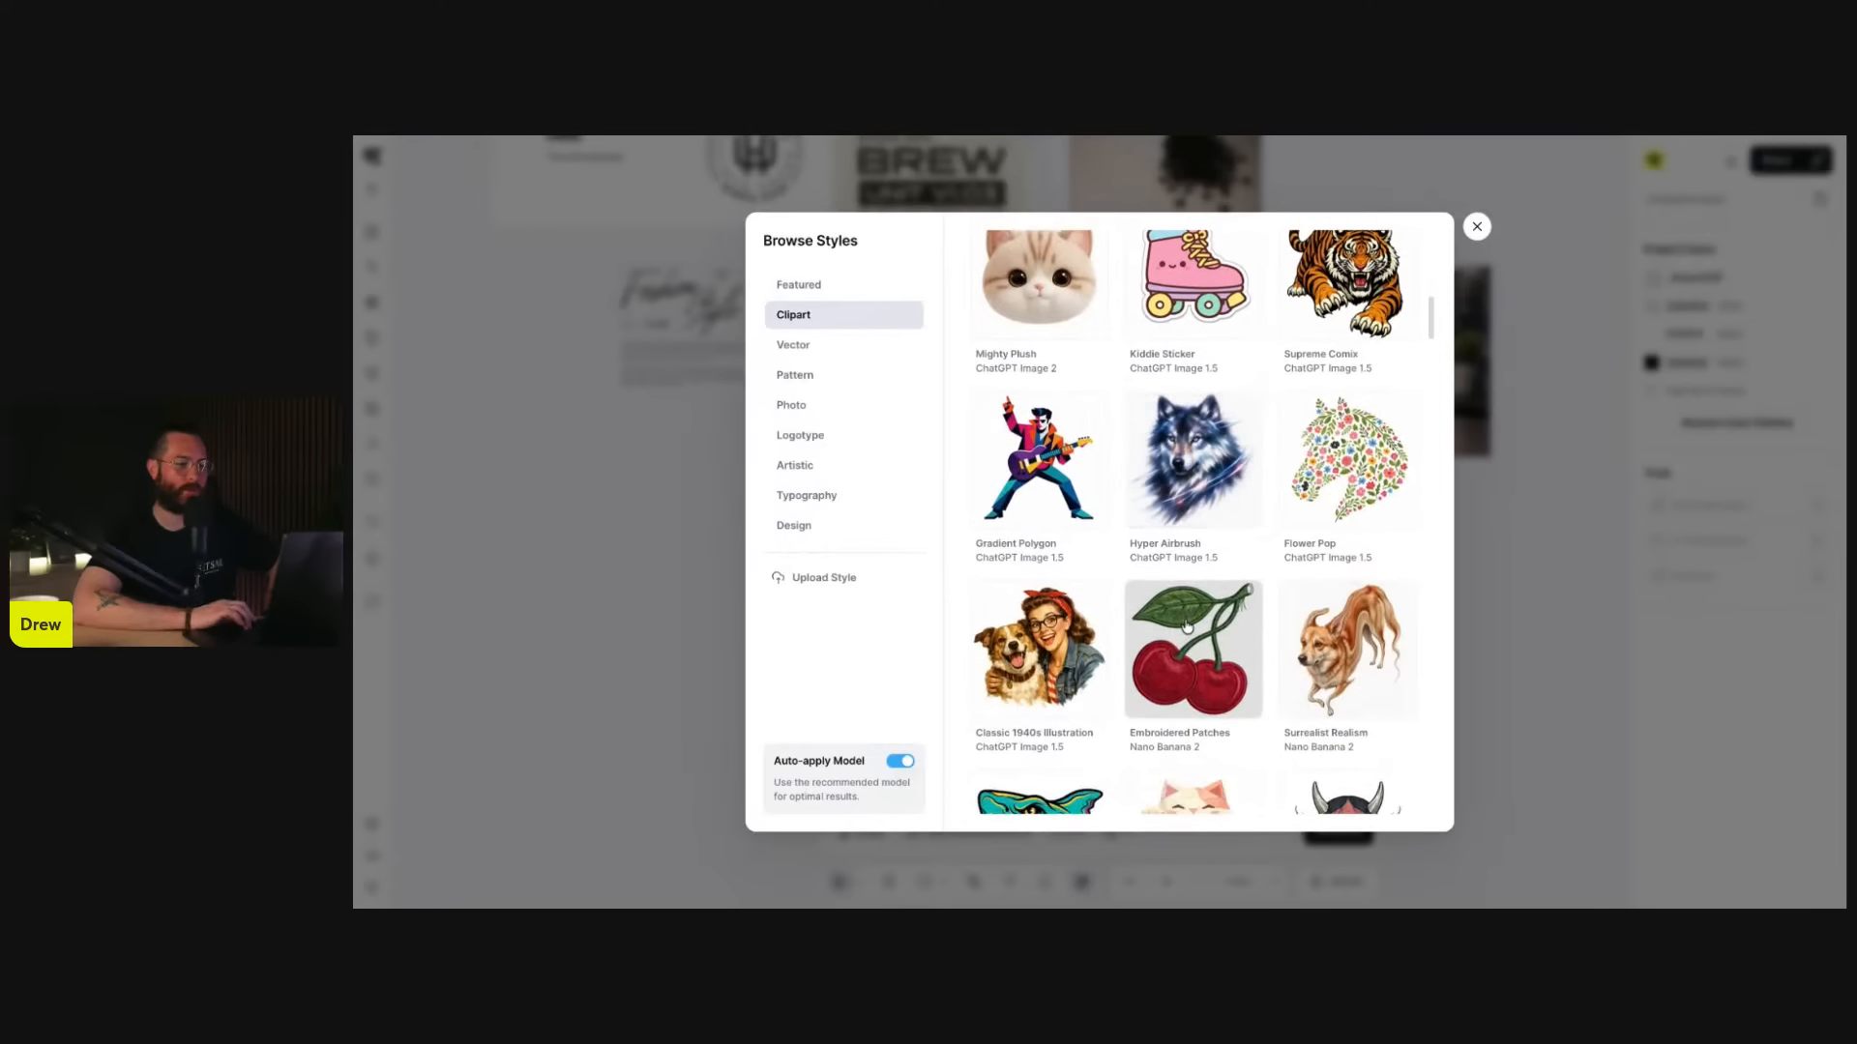
- Look through the Vector styles, covering the line-art, woodcut and cartoon examples
{"action": "left_click", "coordinate": [840, 348]}
{"action": "scroll", "coordinate": [1193, 367], "scroll_direction": "up", "scroll_amount": 1}
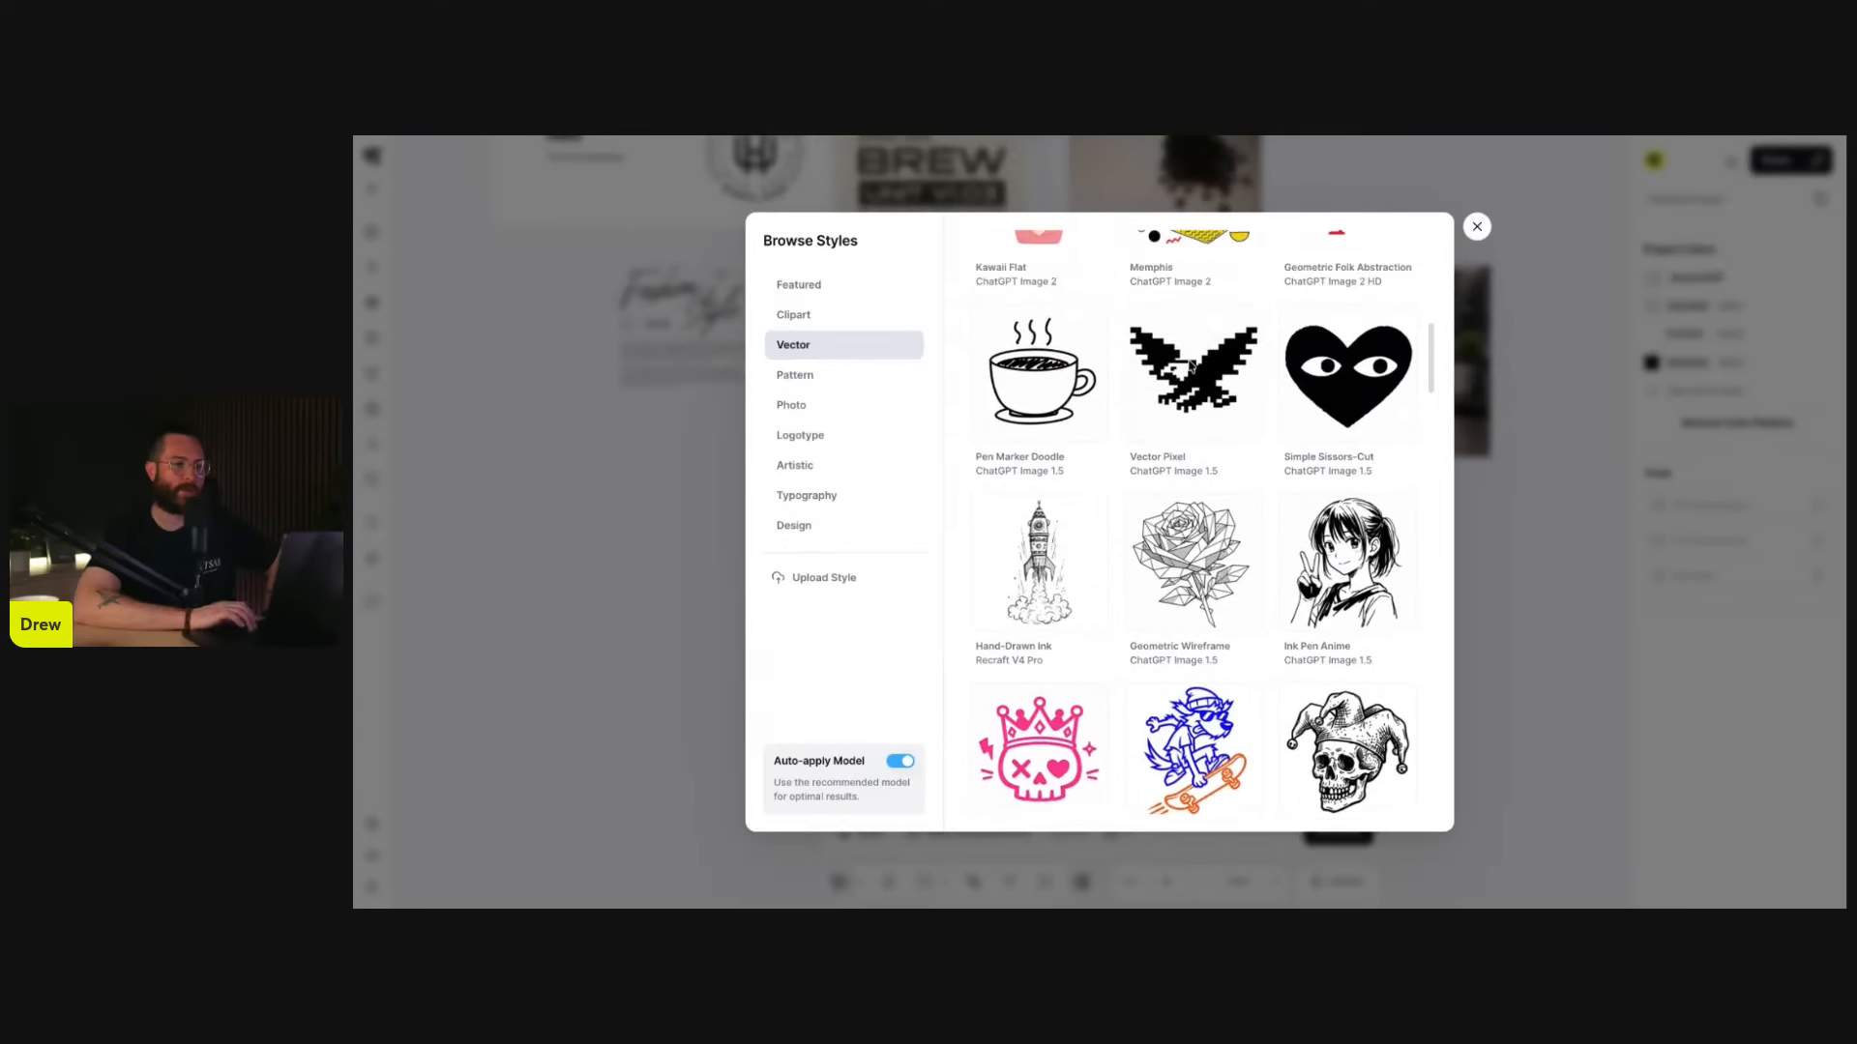
{"action": "scroll", "coordinate": [1193, 407], "scroll_direction": "up", "scroll_amount": 1}
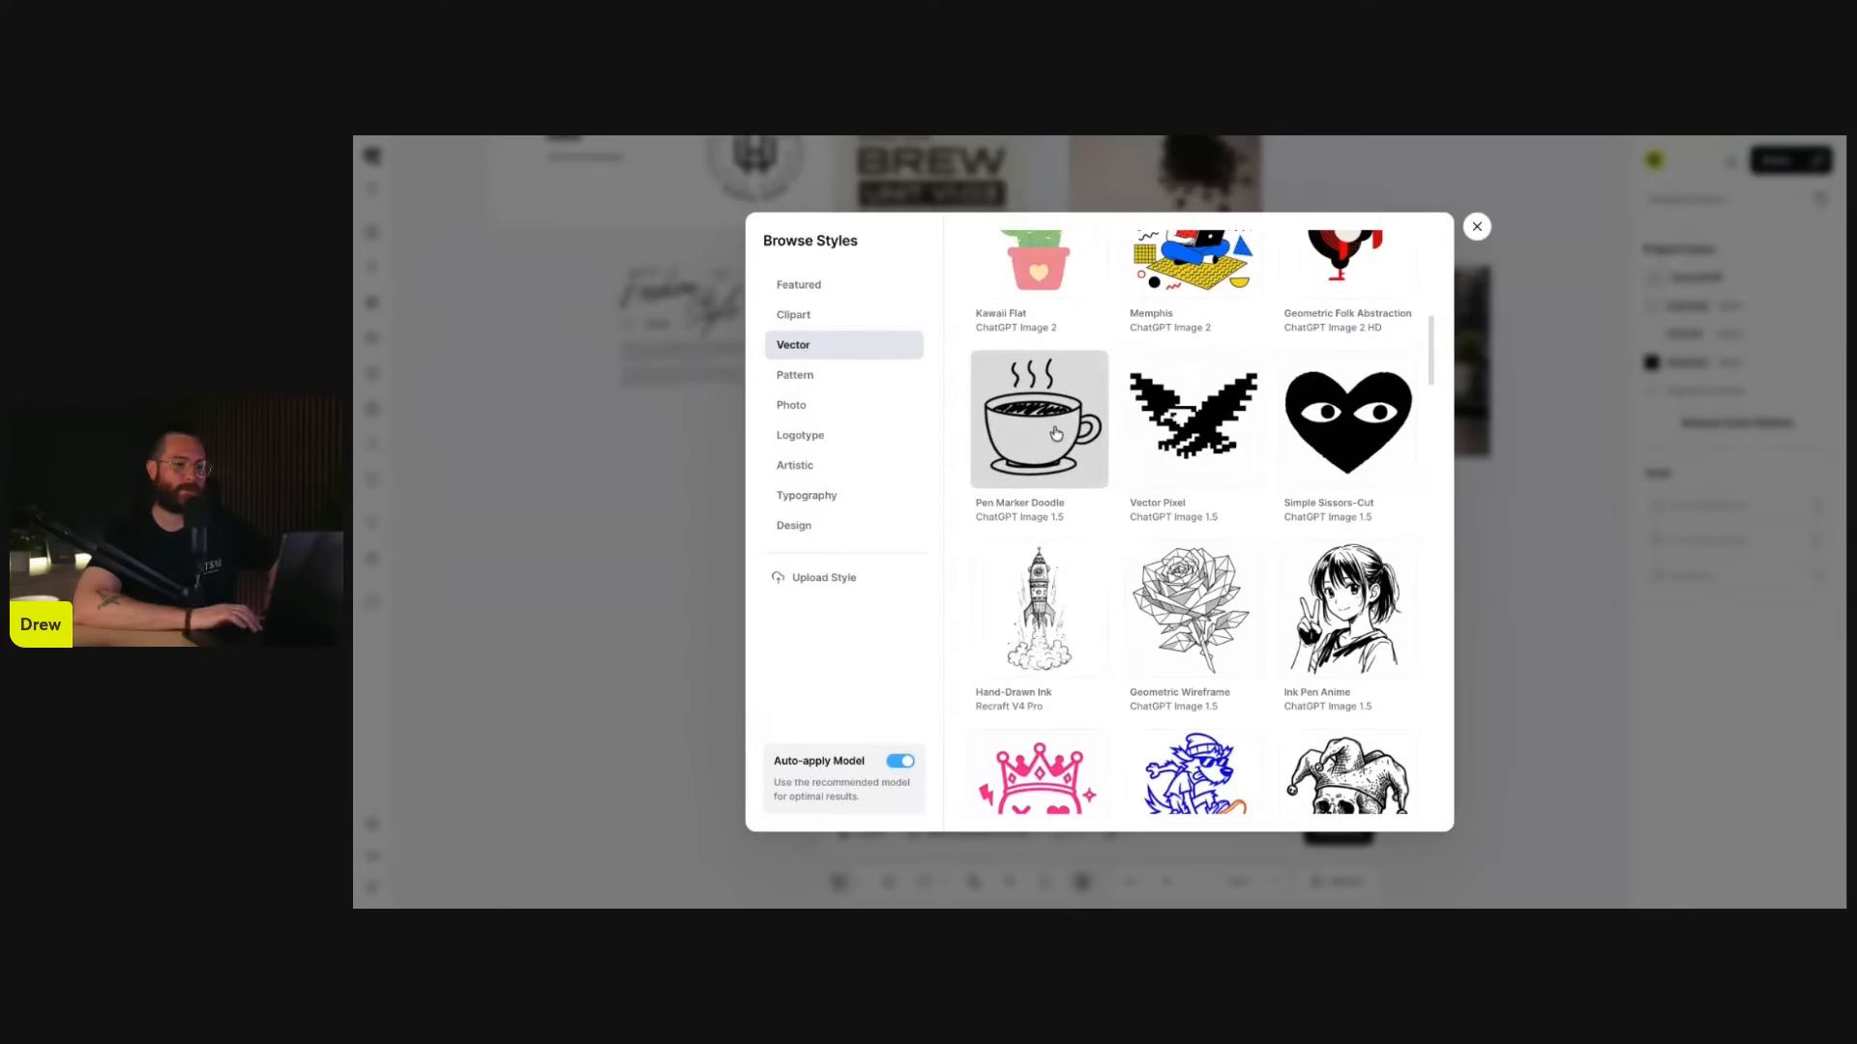
{"action": "scroll", "coordinate": [1209, 387], "scroll_direction": "up", "scroll_amount": 5}
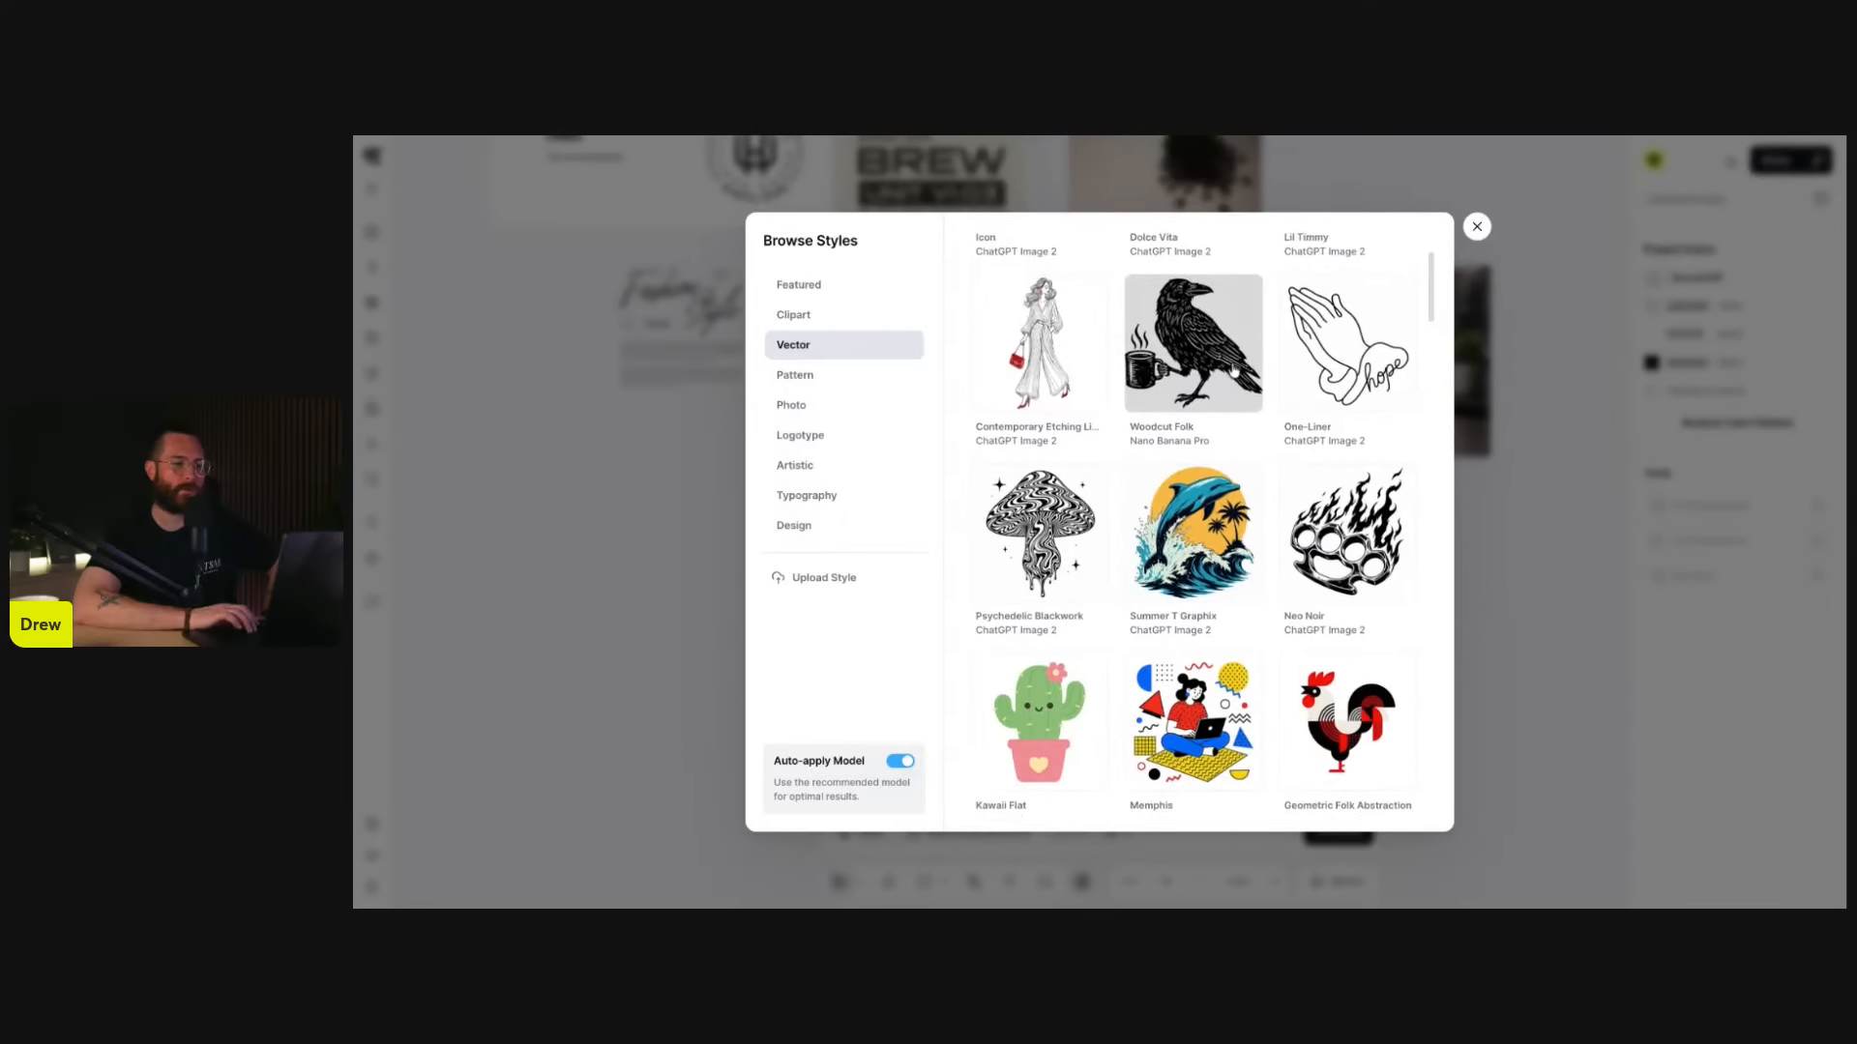
{"action": "scroll", "coordinate": [1234, 368], "scroll_direction": "up", "scroll_amount": 2}
{"action": "scroll", "coordinate": [1161, 369], "scroll_direction": "down", "scroll_amount": 8}
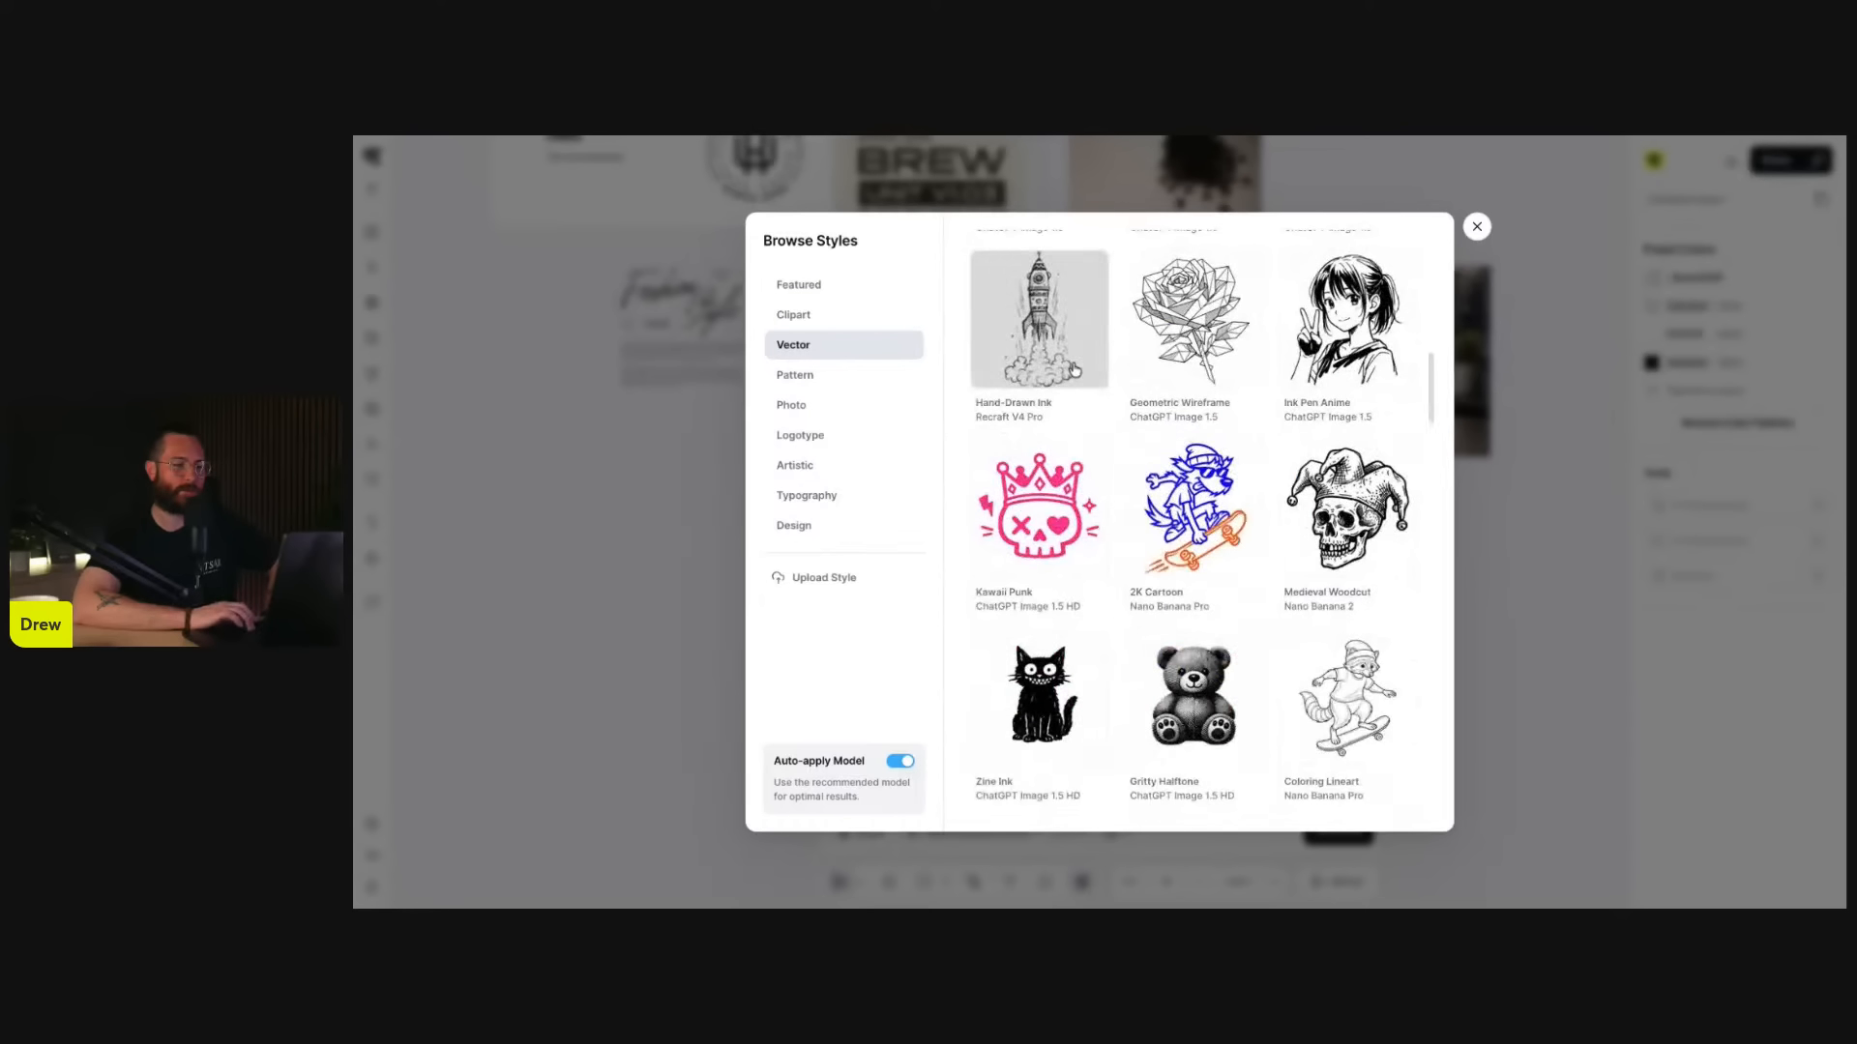
{"action": "scroll", "coordinate": [1073, 371], "scroll_direction": "down", "scroll_amount": 2}
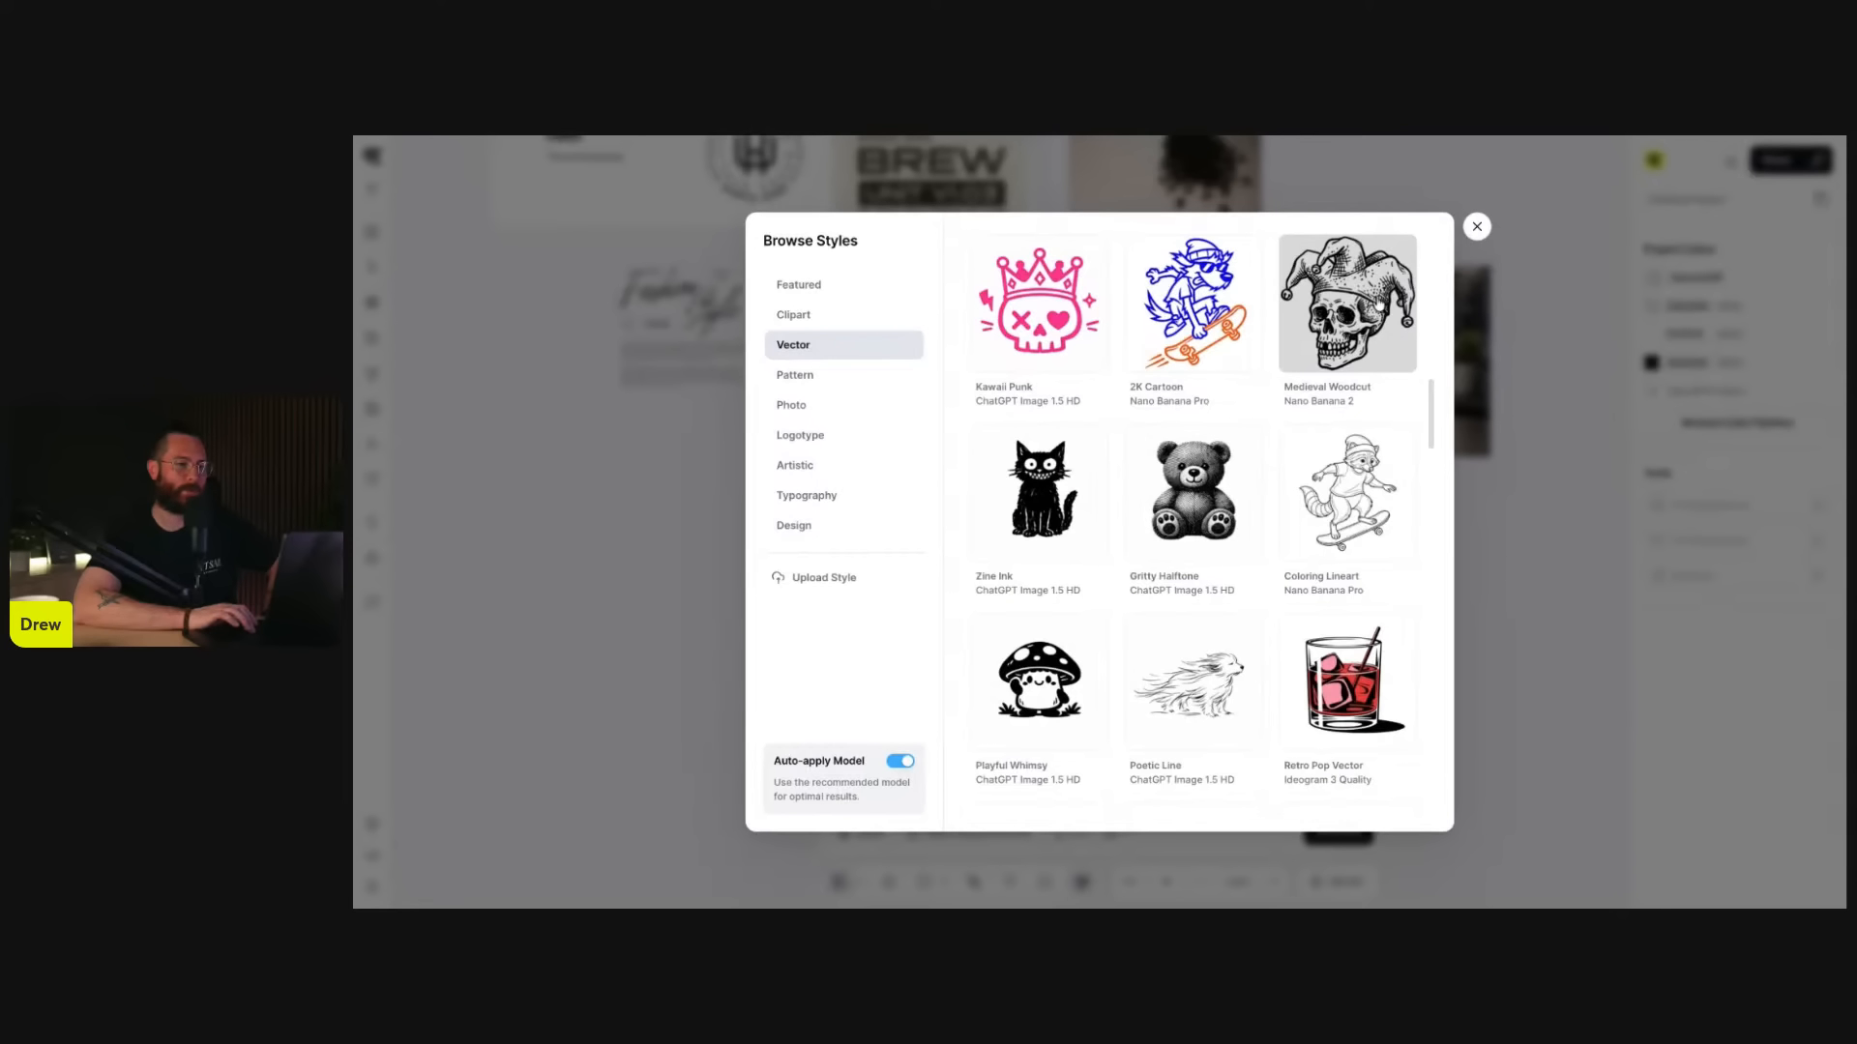
- Browse the Pattern styles, then view the first Photo and Logotype styles
{"action": "left_click", "coordinate": [837, 379]}
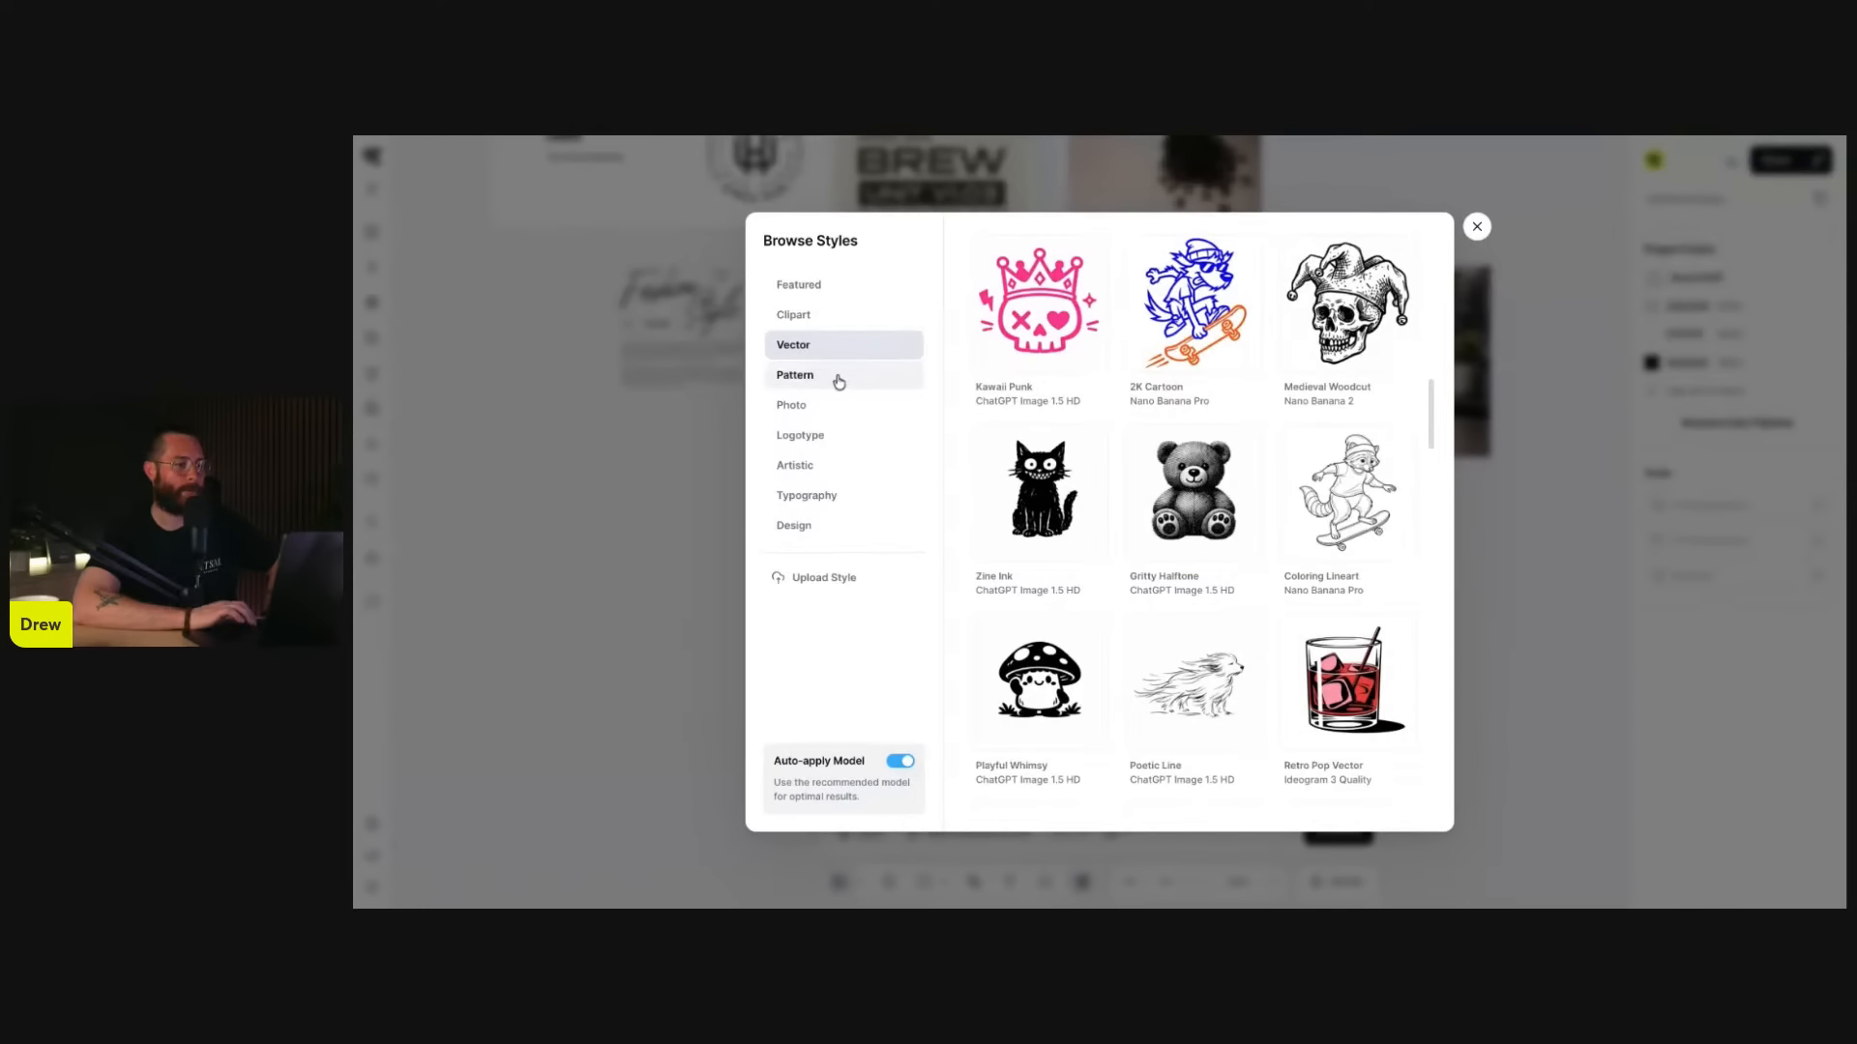
{"action": "scroll", "coordinate": [1089, 488], "scroll_direction": "up", "scroll_amount": 1}
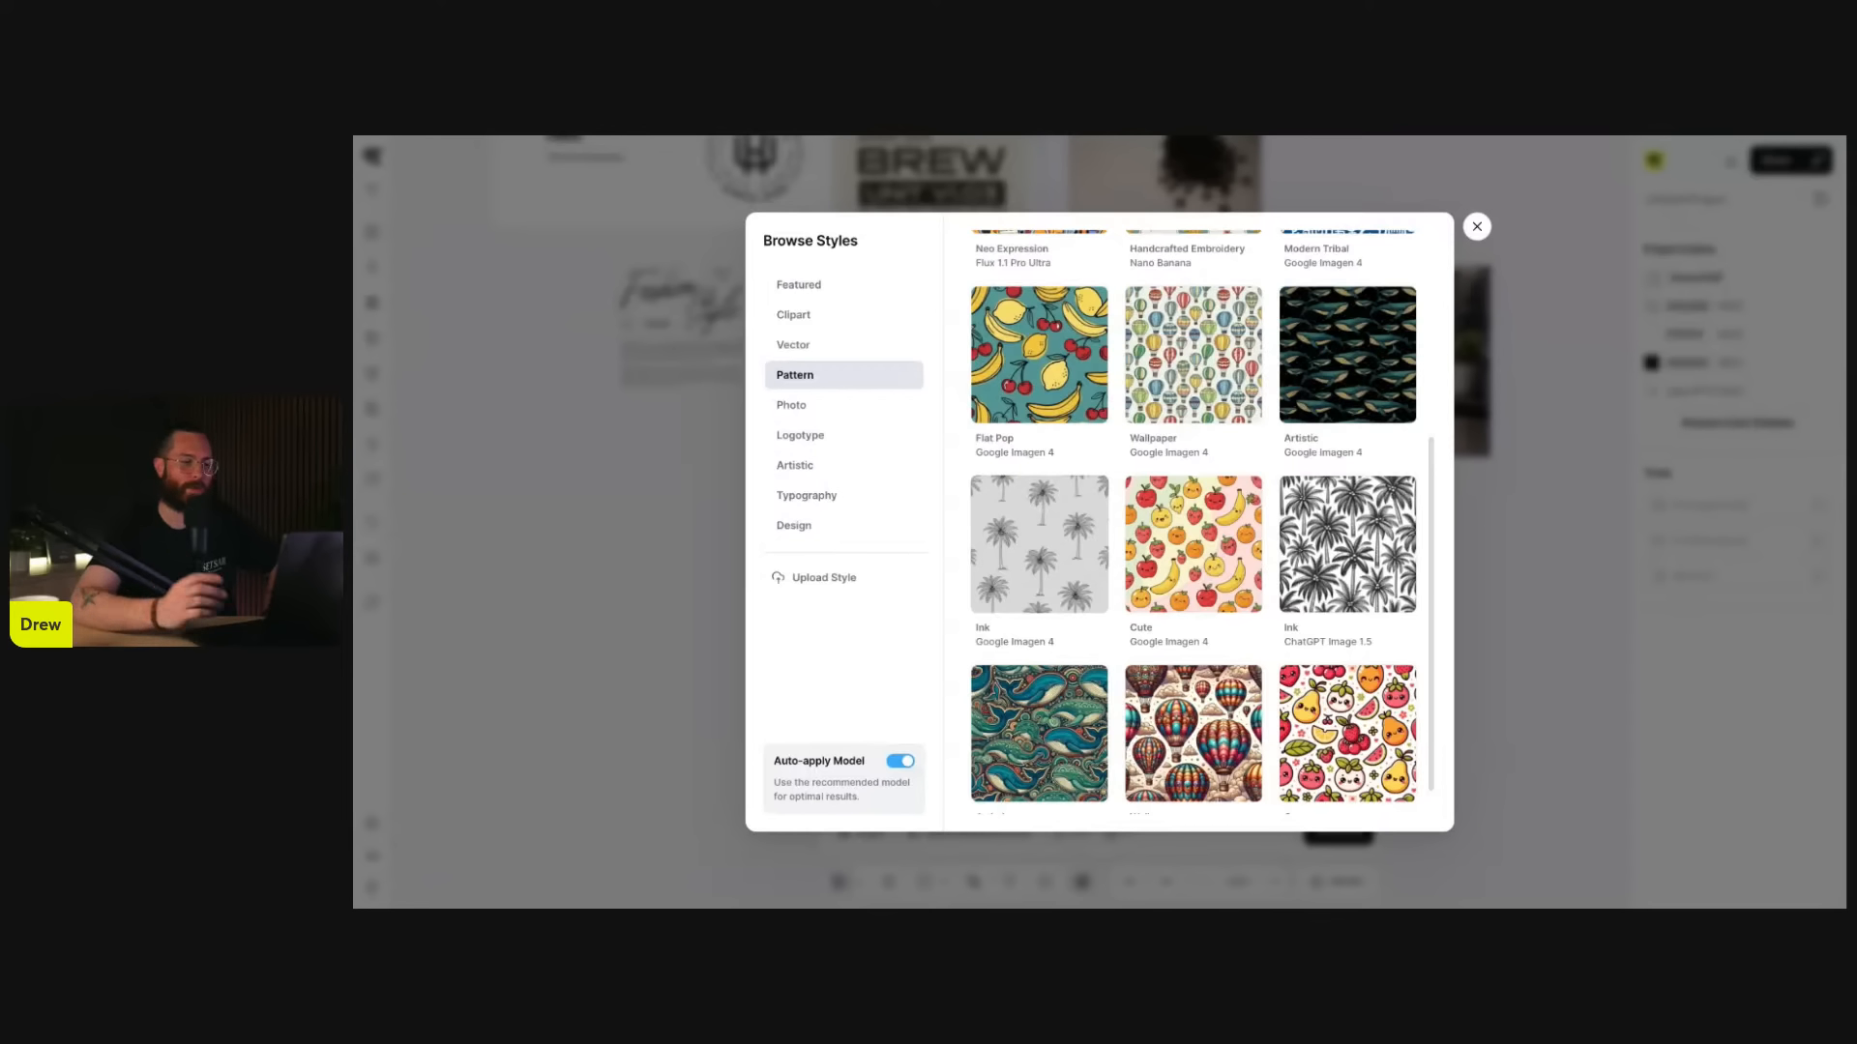
{"action": "scroll", "coordinate": [1121, 547], "scroll_direction": "down", "scroll_amount": 1}
{"action": "scroll", "coordinate": [1121, 547], "scroll_direction": "up", "scroll_amount": 4}
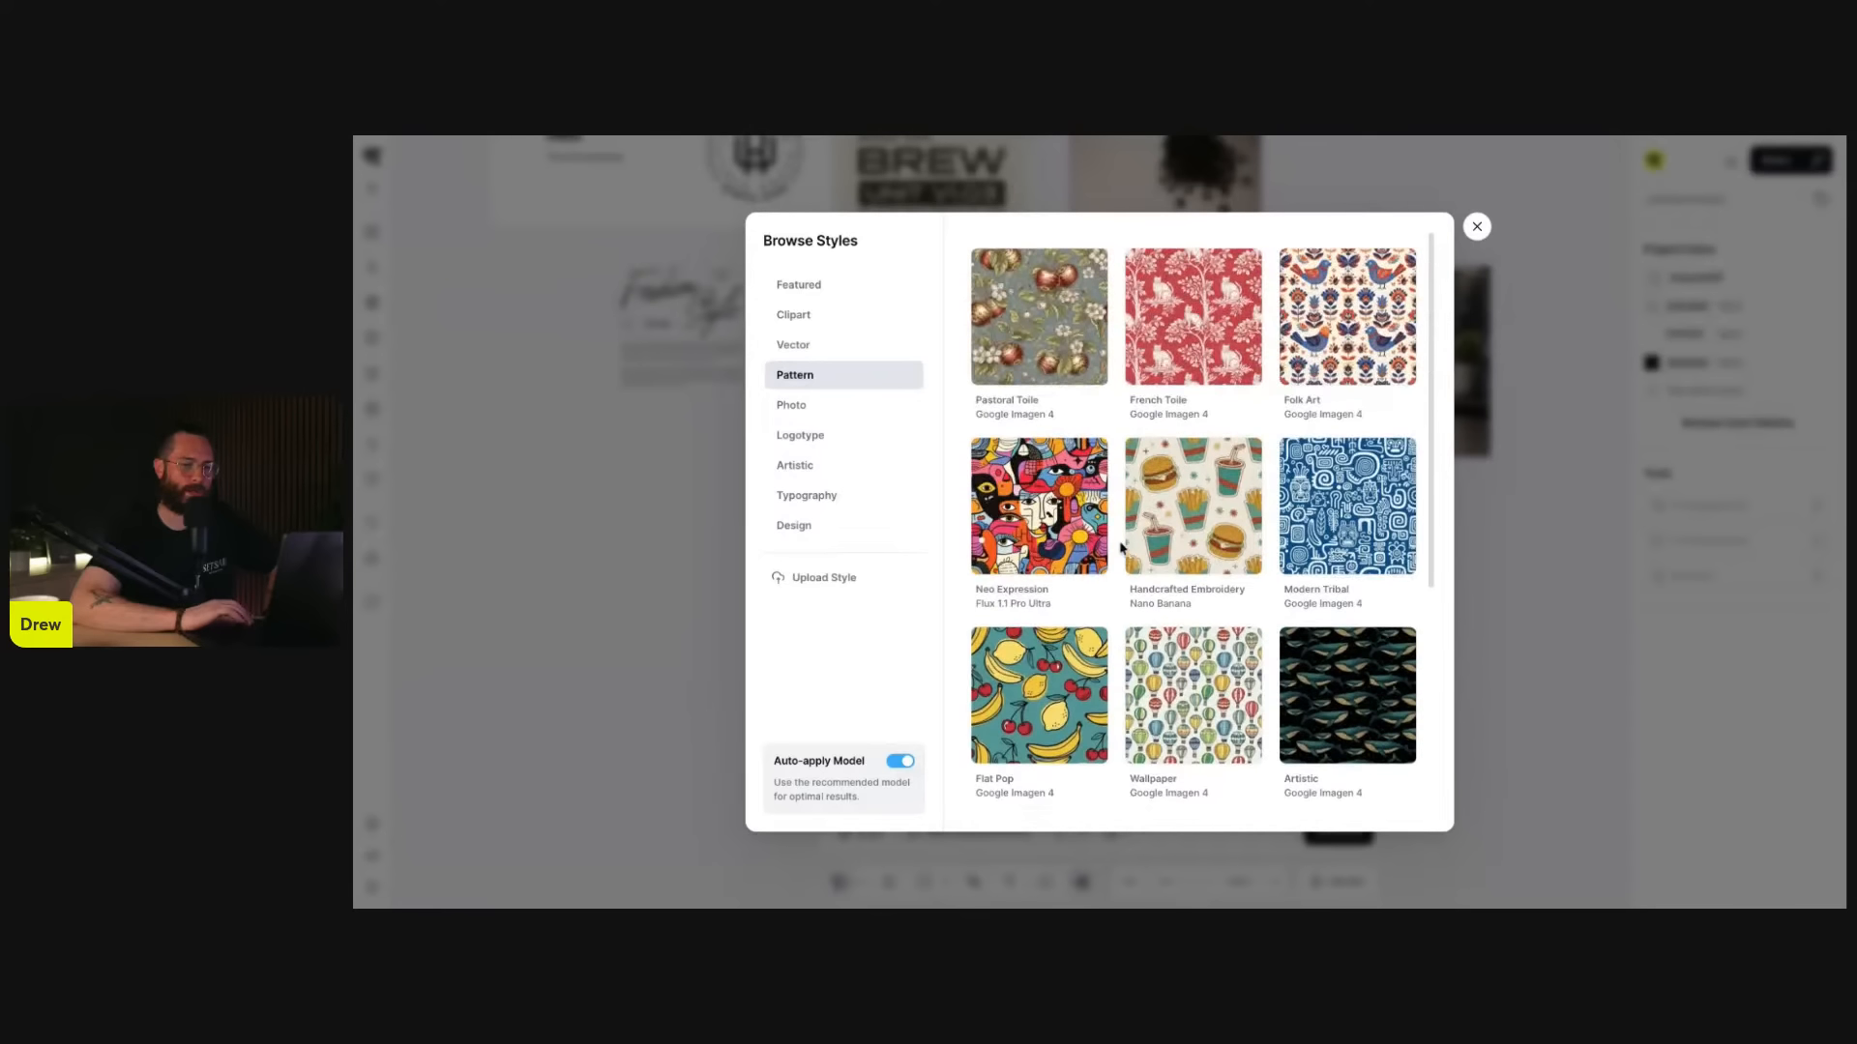
{"action": "left_click", "coordinate": [836, 411]}
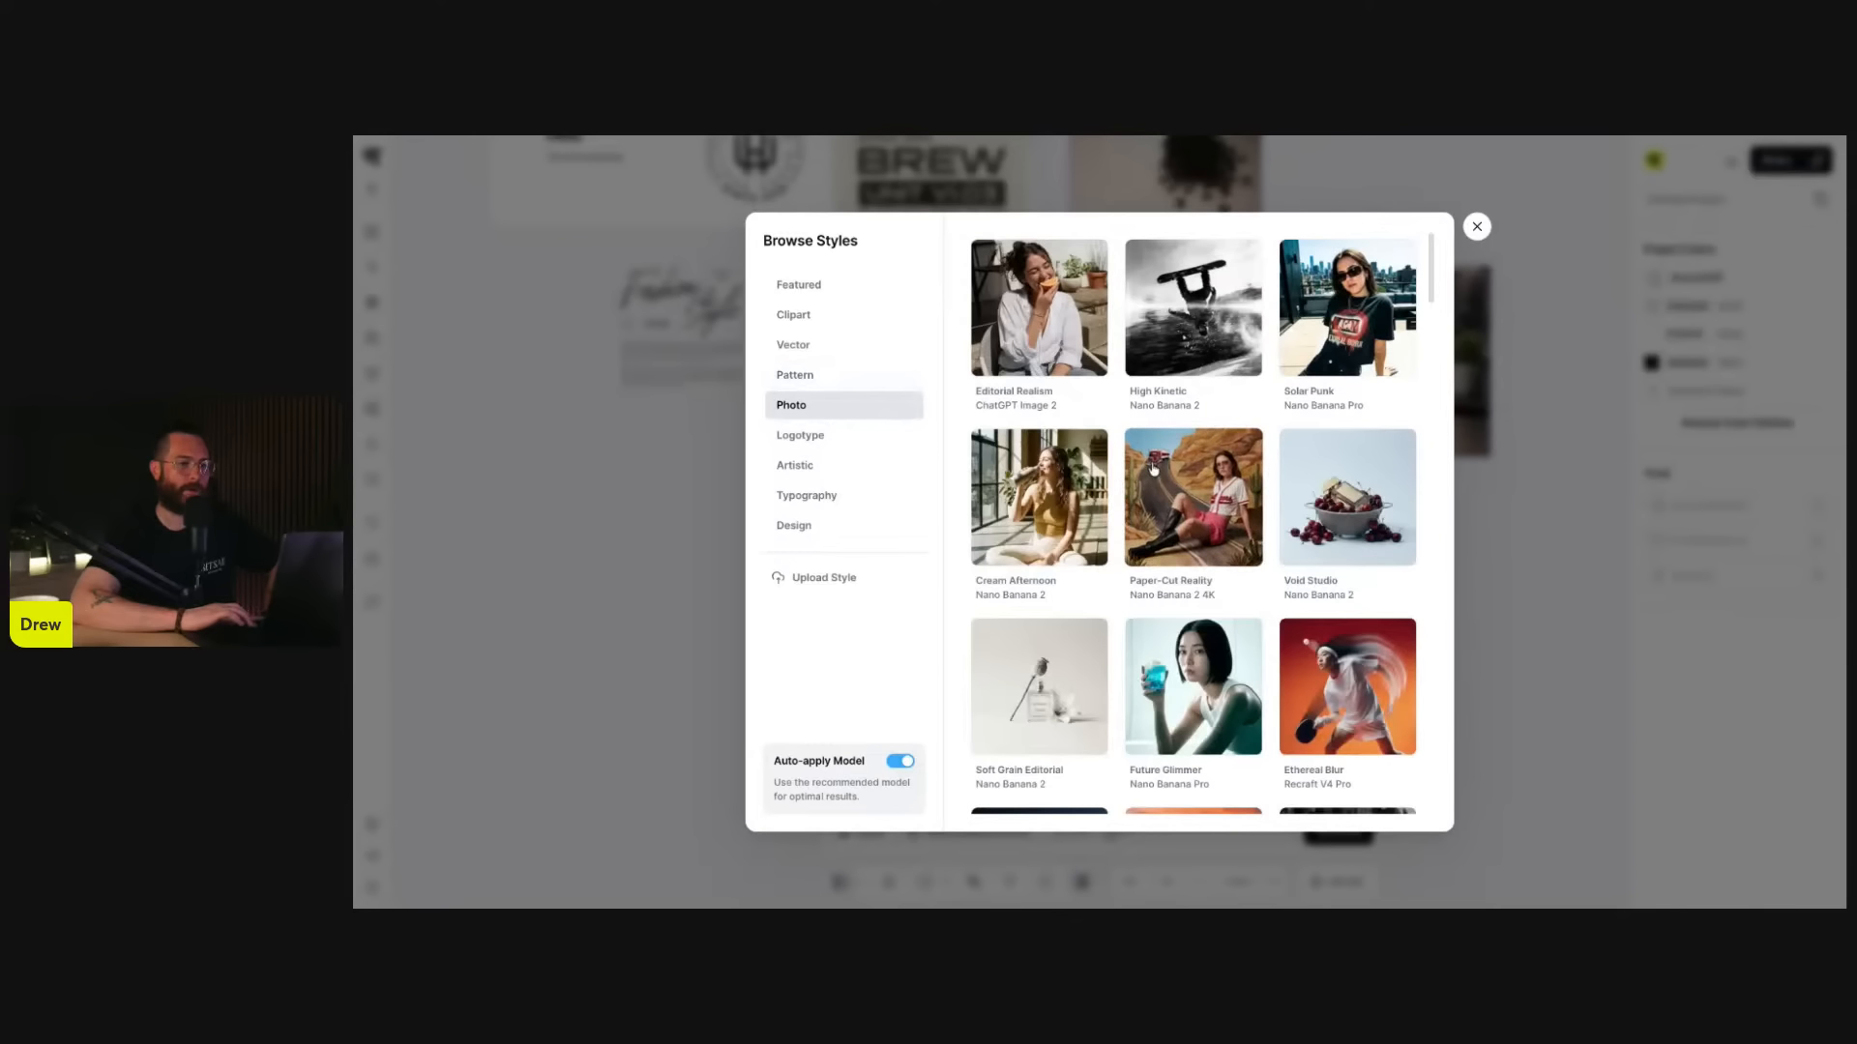
{"action": "left_click", "coordinate": [810, 434]}
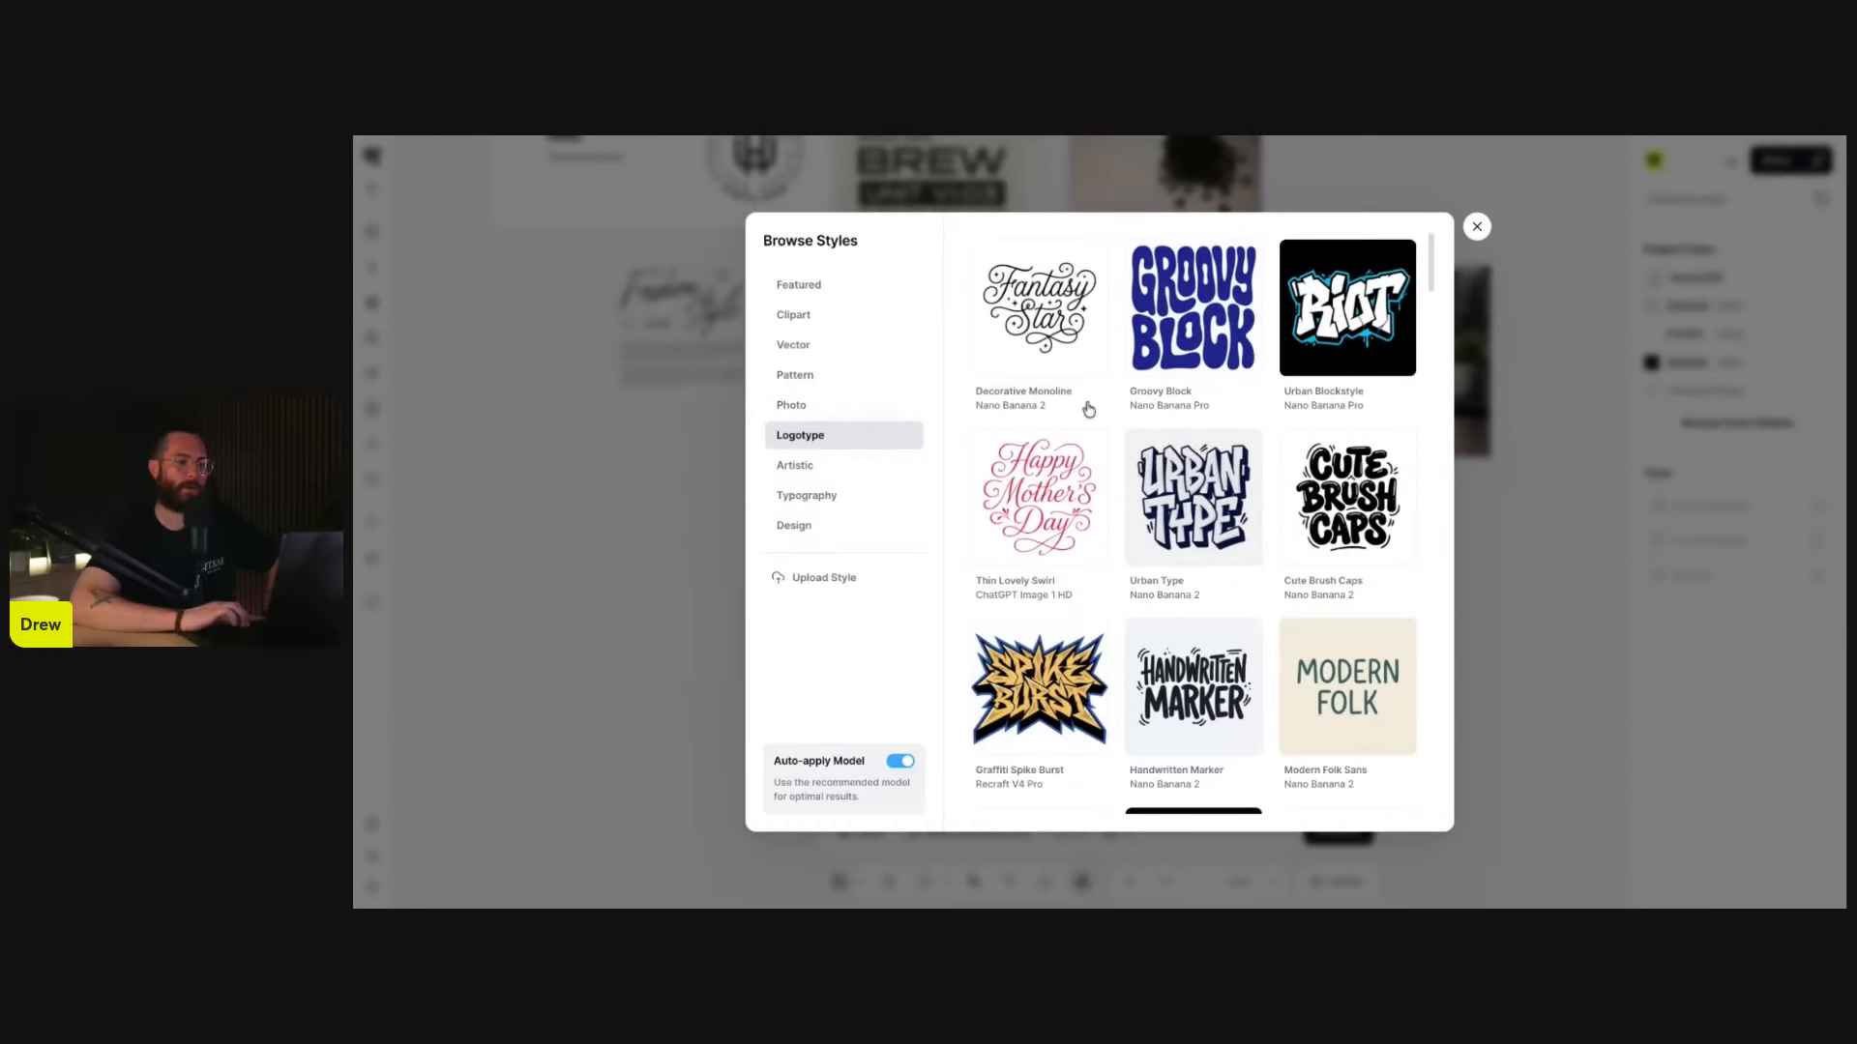
- Look through the Artistic styles, from the painted and comic looks down to the illustration and diorama ones
{"action": "left_click", "coordinate": [821, 466]}
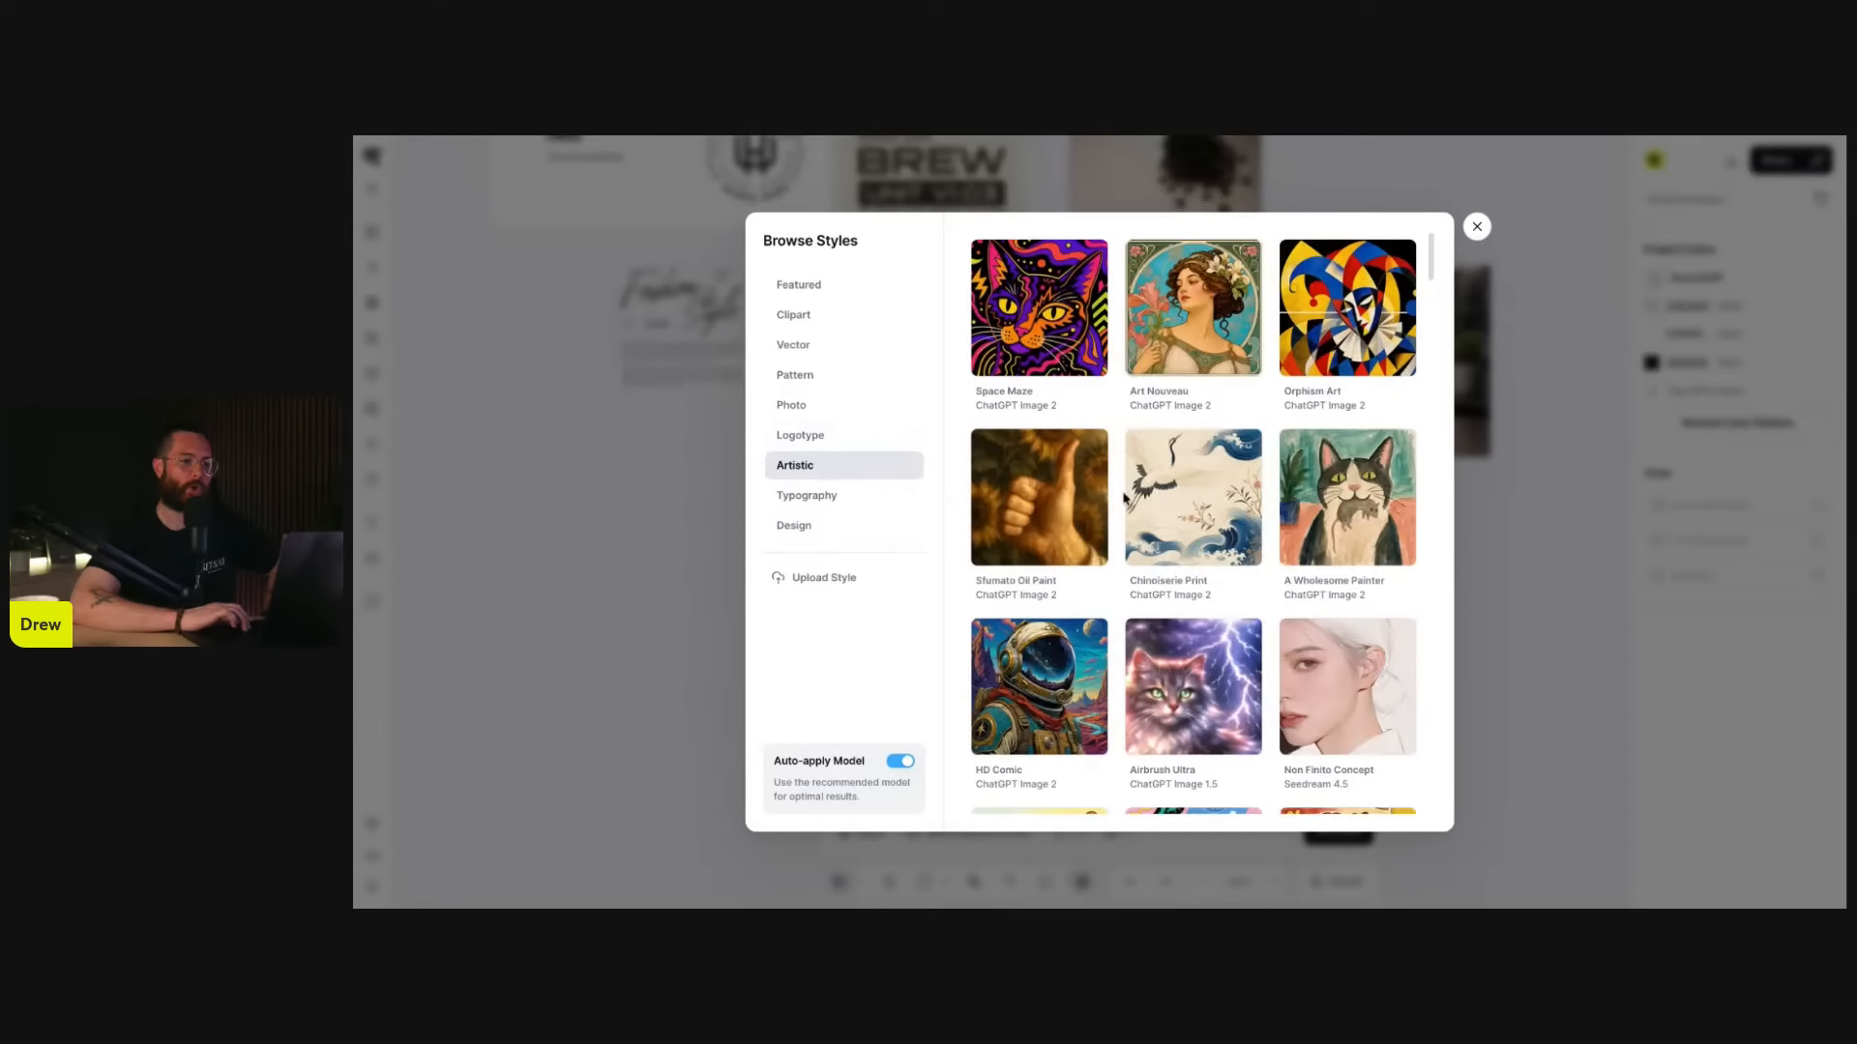
{"action": "scroll", "coordinate": [1237, 599], "scroll_direction": "down", "scroll_amount": 4}
{"action": "scroll", "coordinate": [1237, 599], "scroll_direction": "down", "scroll_amount": 2}
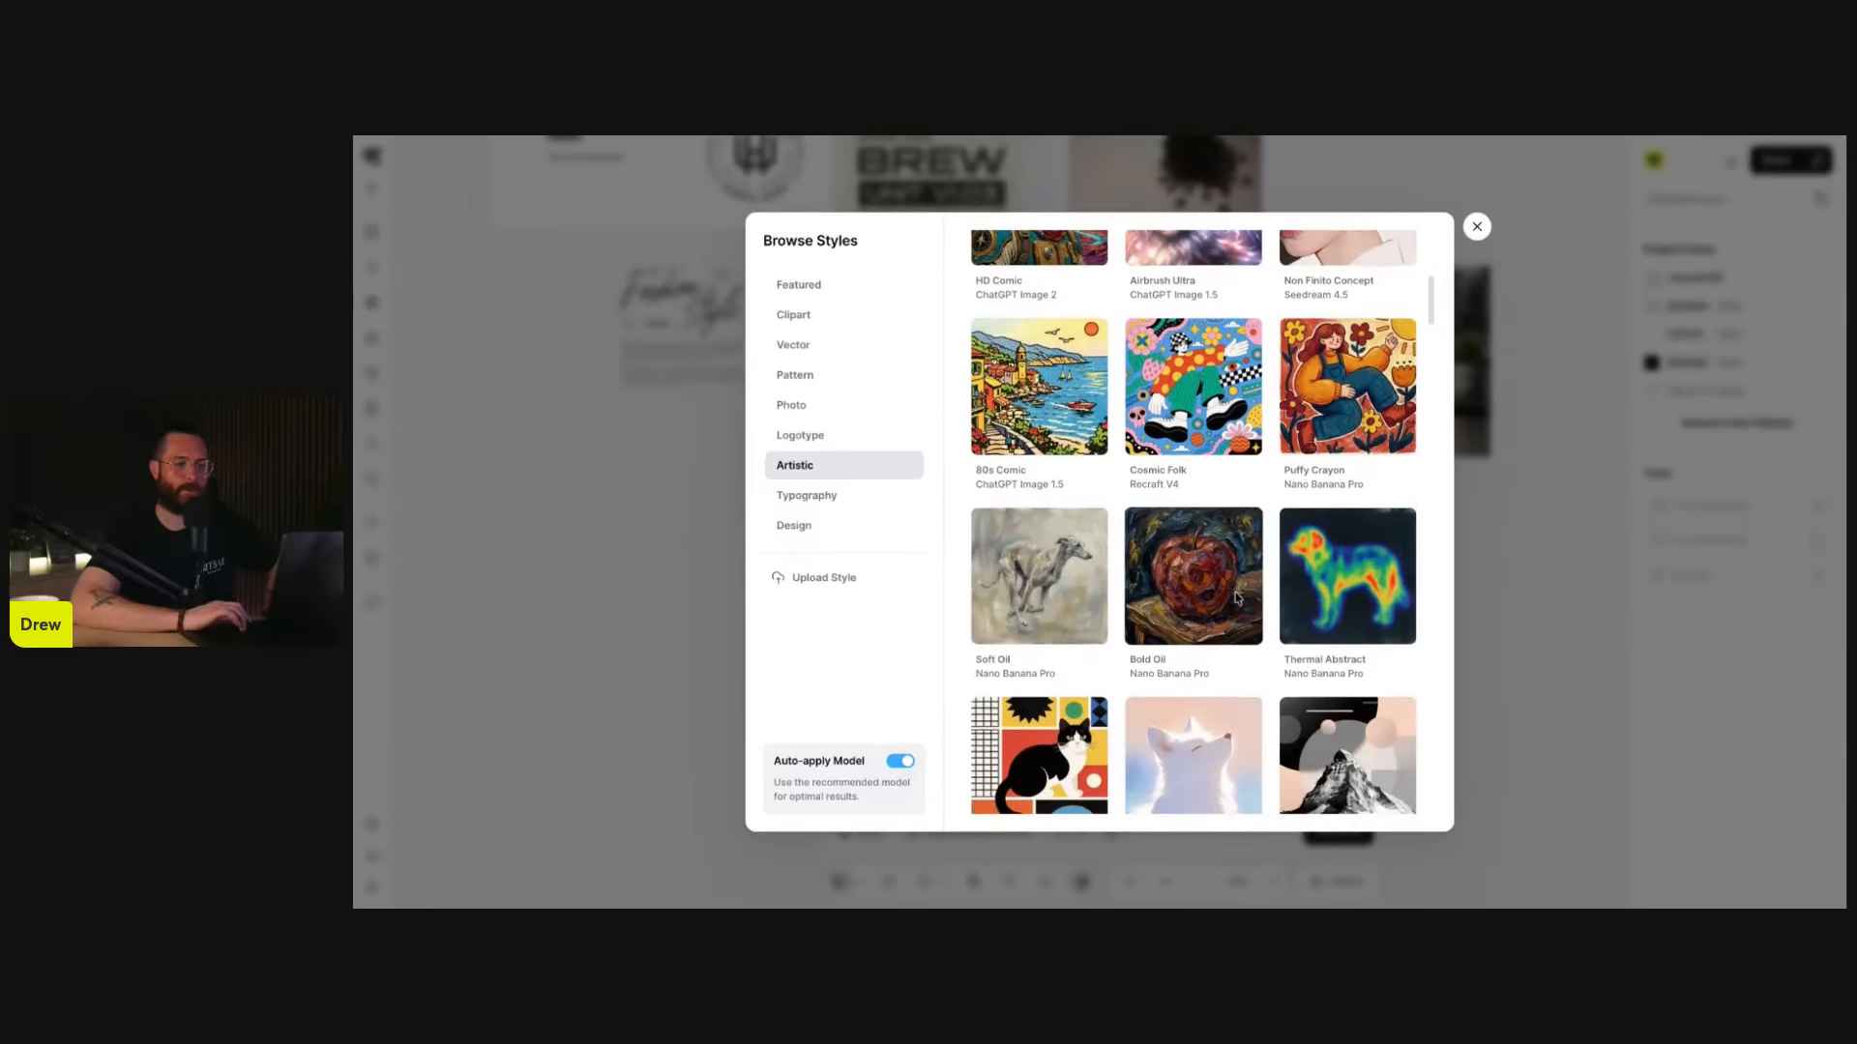
{"action": "scroll", "coordinate": [1274, 443], "scroll_direction": "down", "scroll_amount": 4}
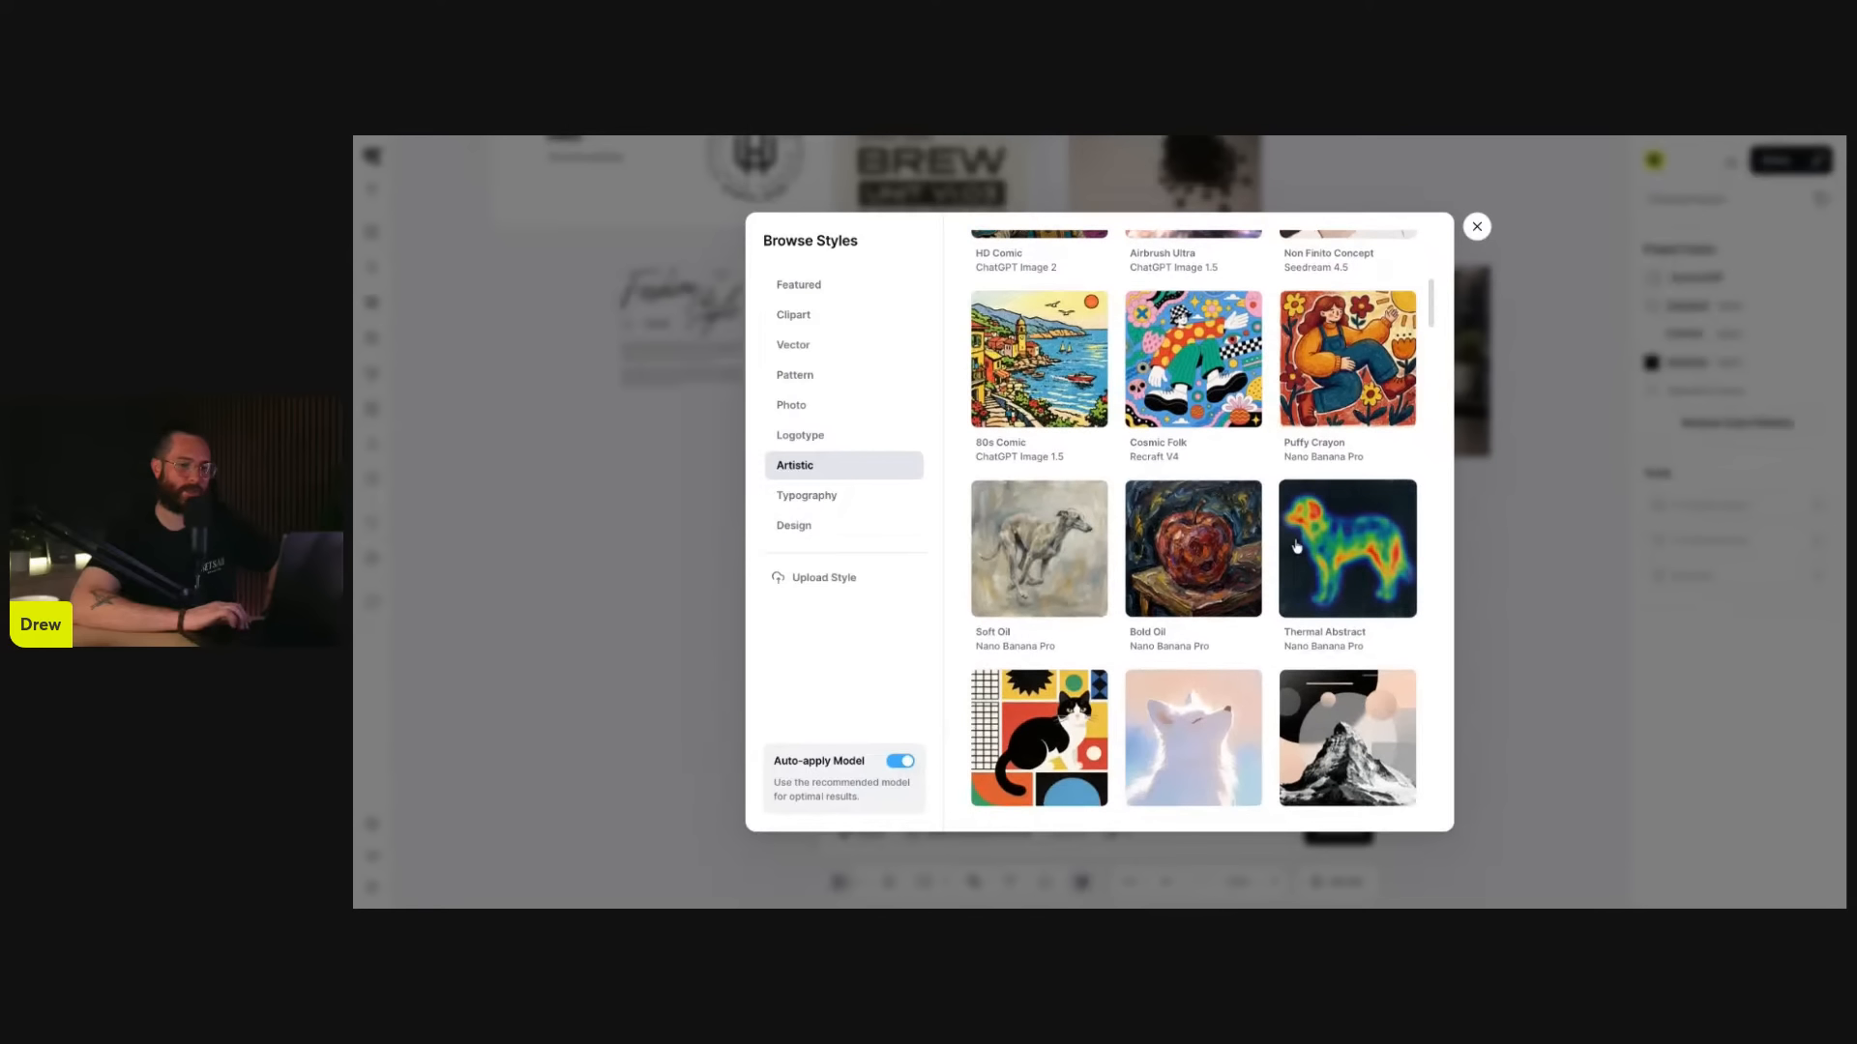
{"action": "scroll", "coordinate": [1159, 545], "scroll_direction": "down", "scroll_amount": 6}
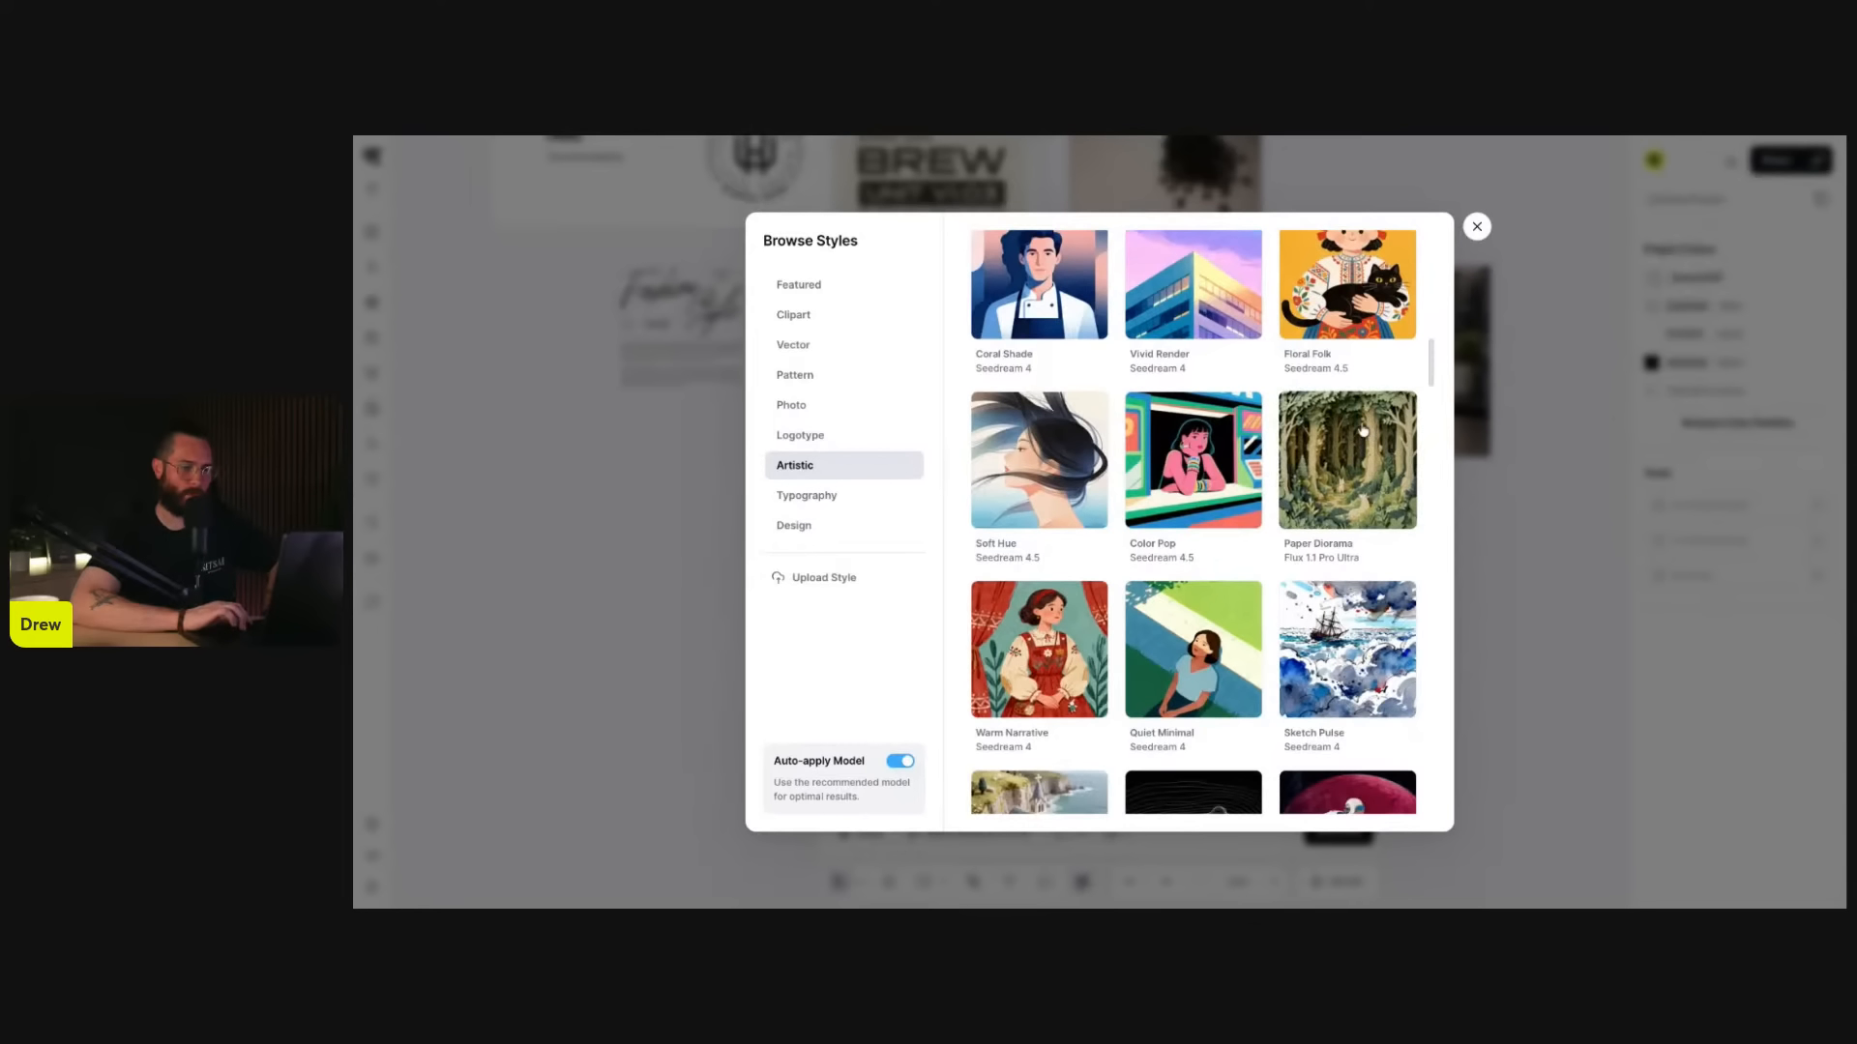
{"action": "scroll", "coordinate": [1289, 525], "scroll_direction": "down", "scroll_amount": 1}
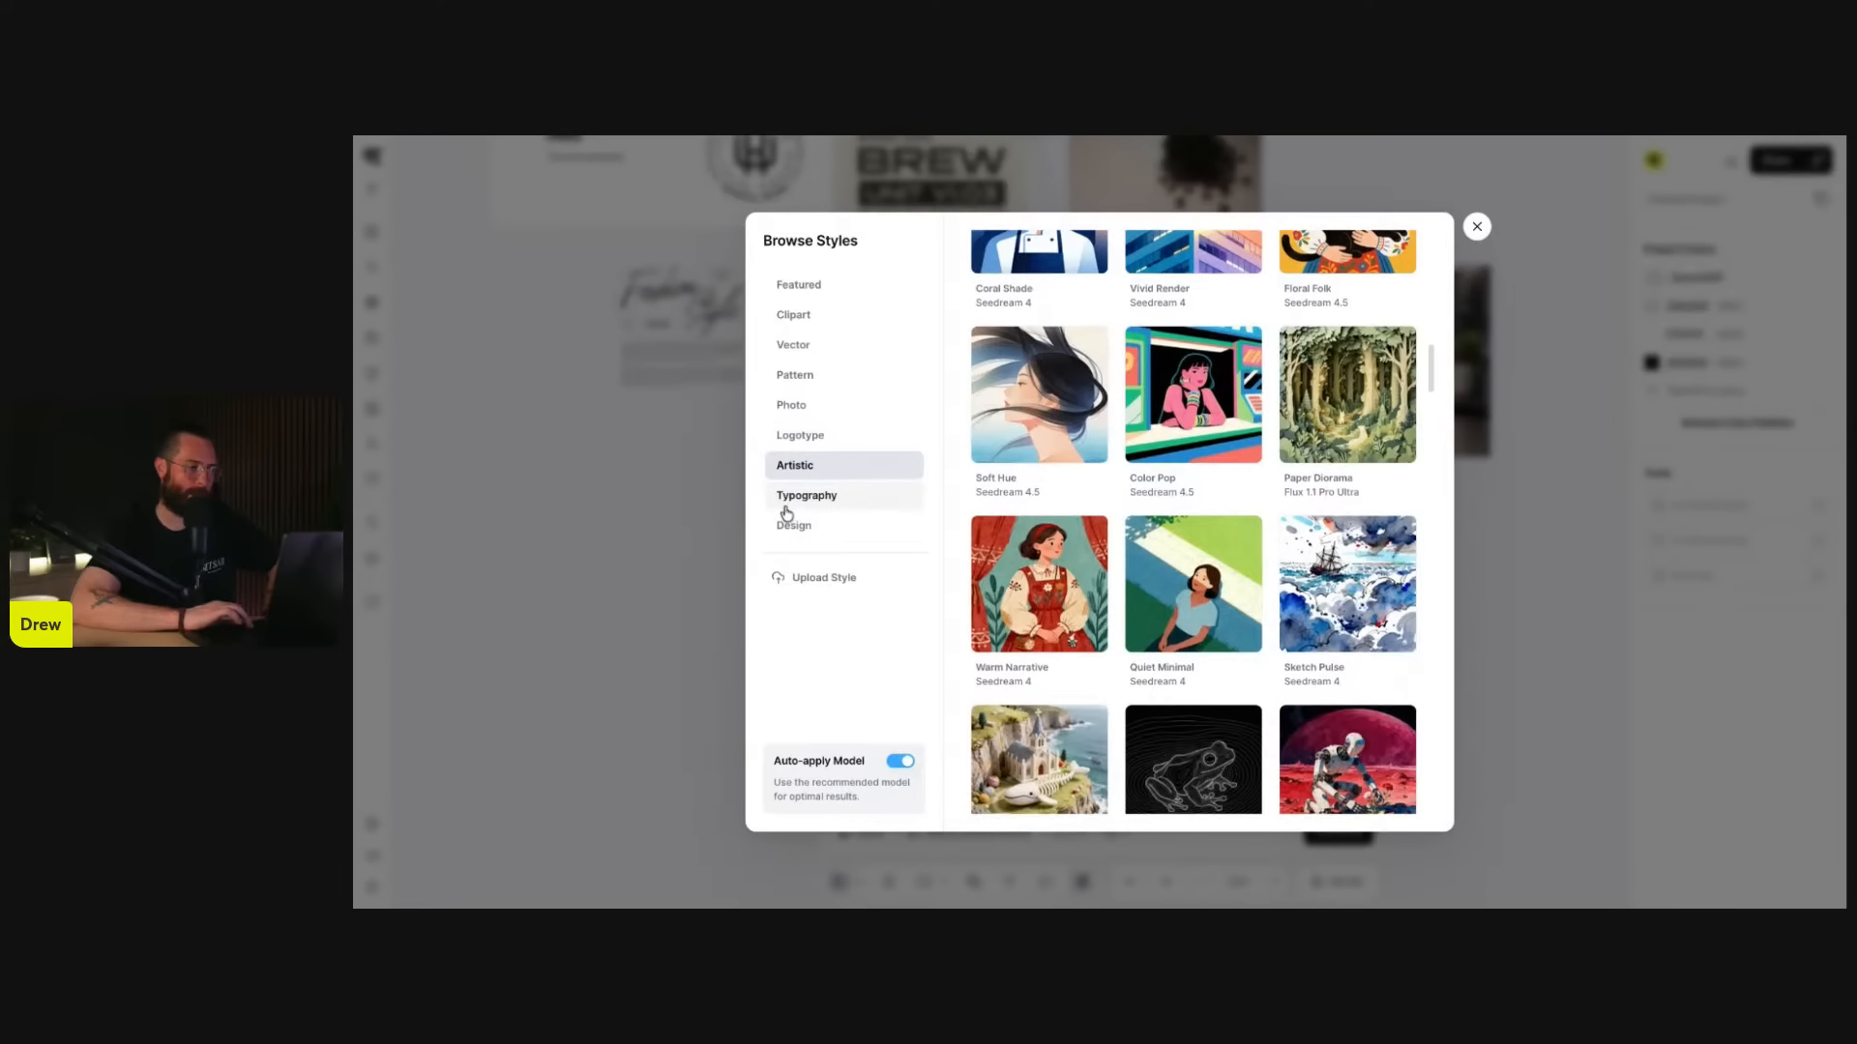
- Compare the Logotype lettering styles with the first styles in the Typography category
{"action": "left_click", "coordinate": [822, 436]}
{"action": "left_click", "coordinate": [811, 495]}
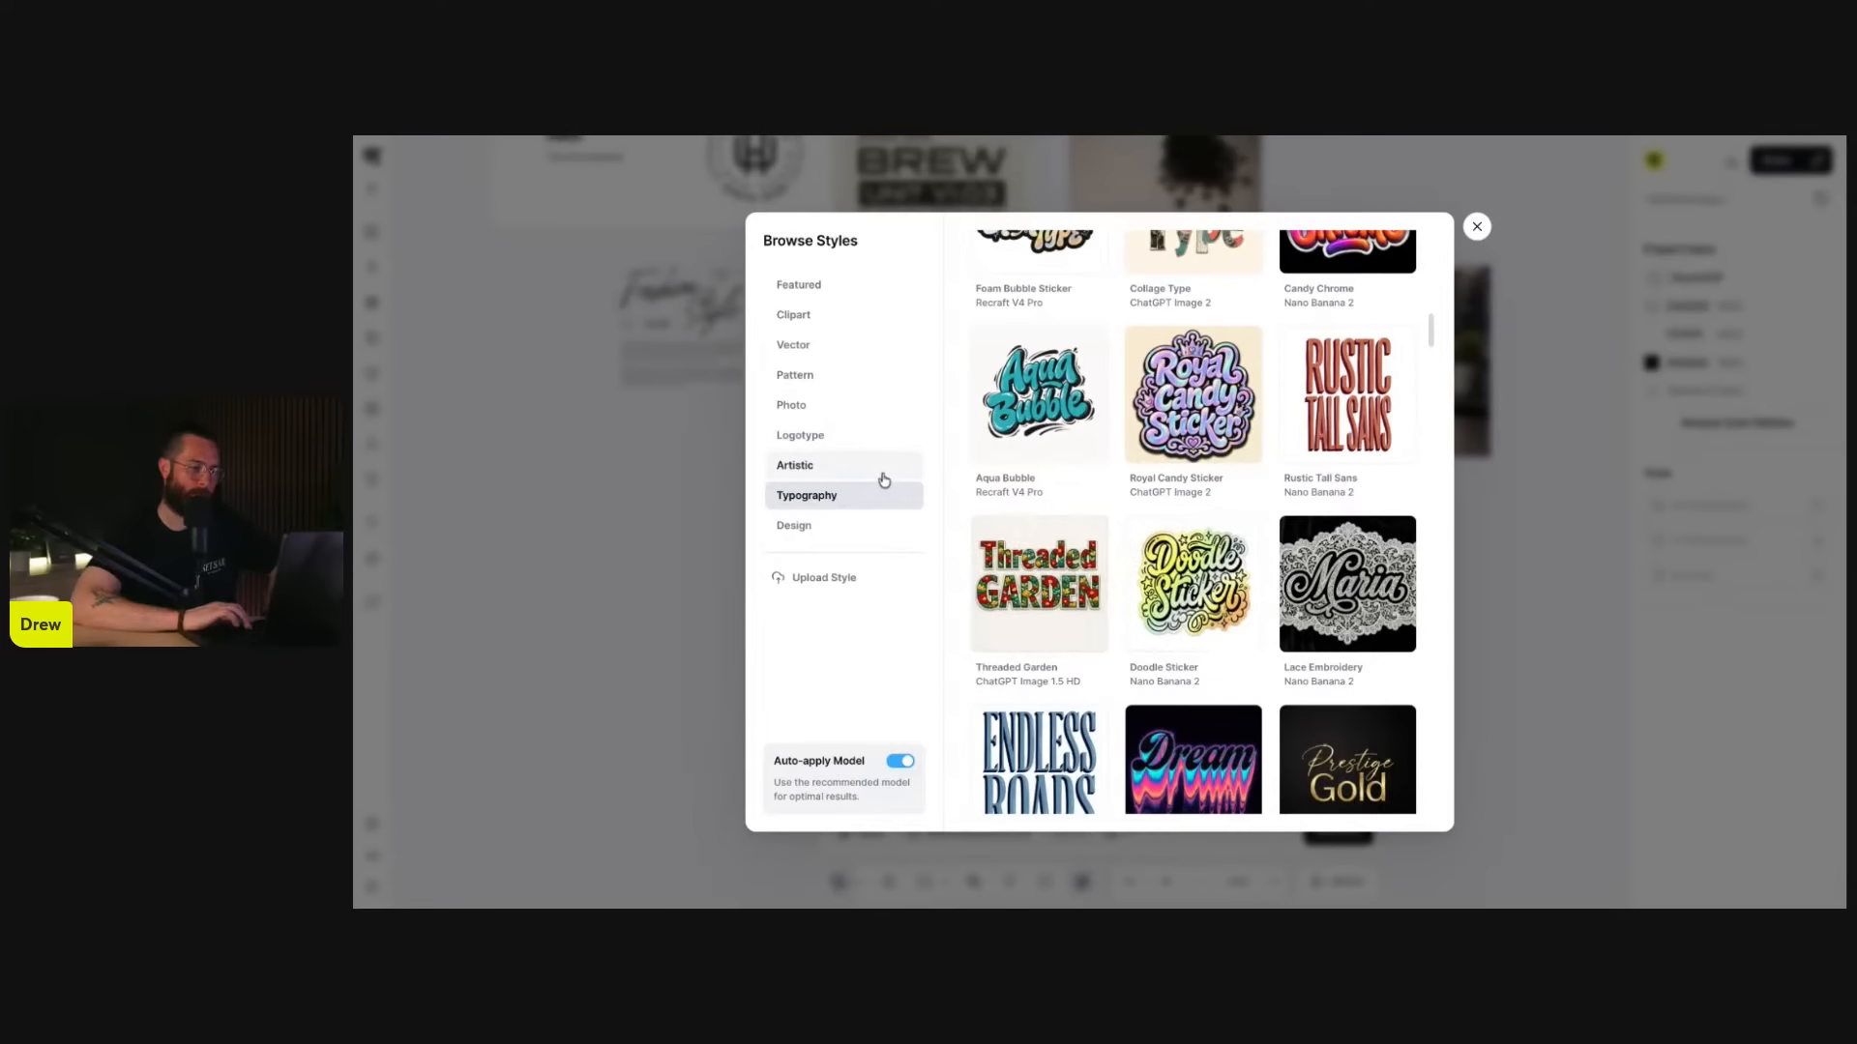
{"action": "left_click", "coordinate": [868, 435]}
{"action": "scroll", "coordinate": [1067, 469], "scroll_direction": "up", "scroll_amount": 5}
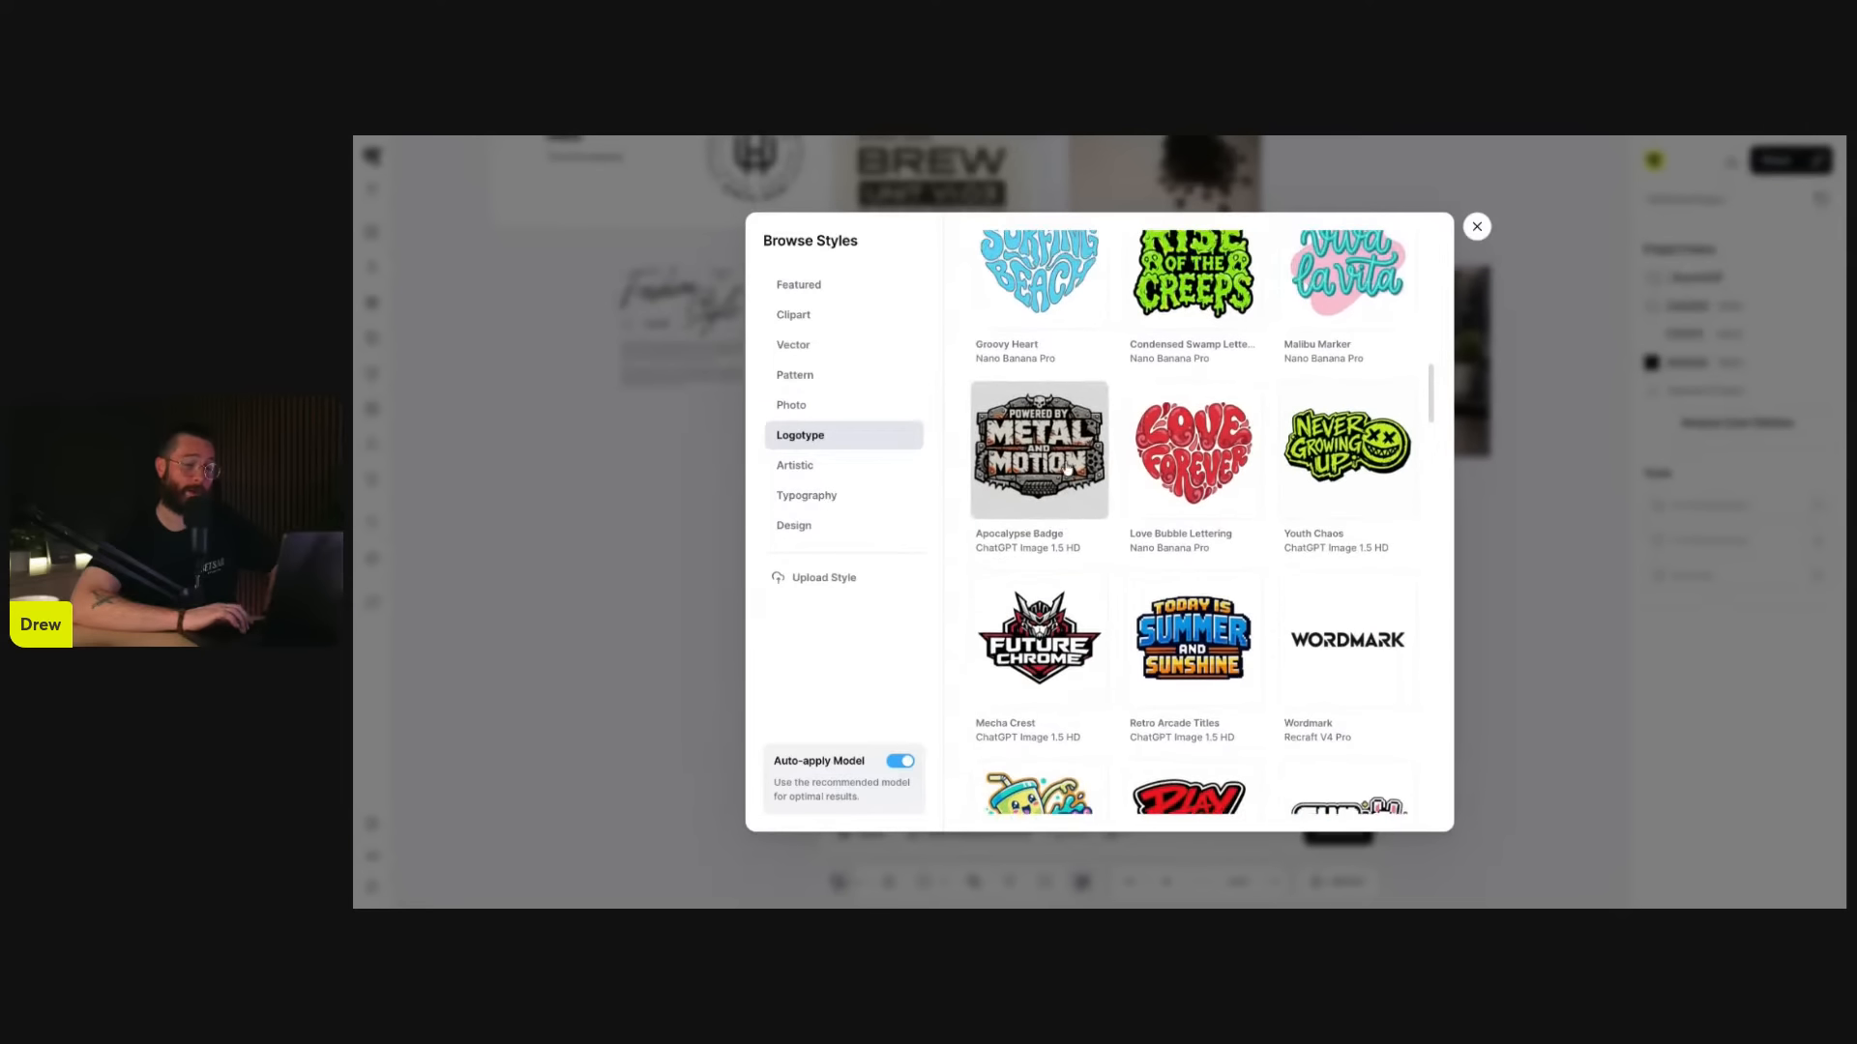
{"action": "scroll", "coordinate": [1067, 469], "scroll_direction": "up", "scroll_amount": 5}
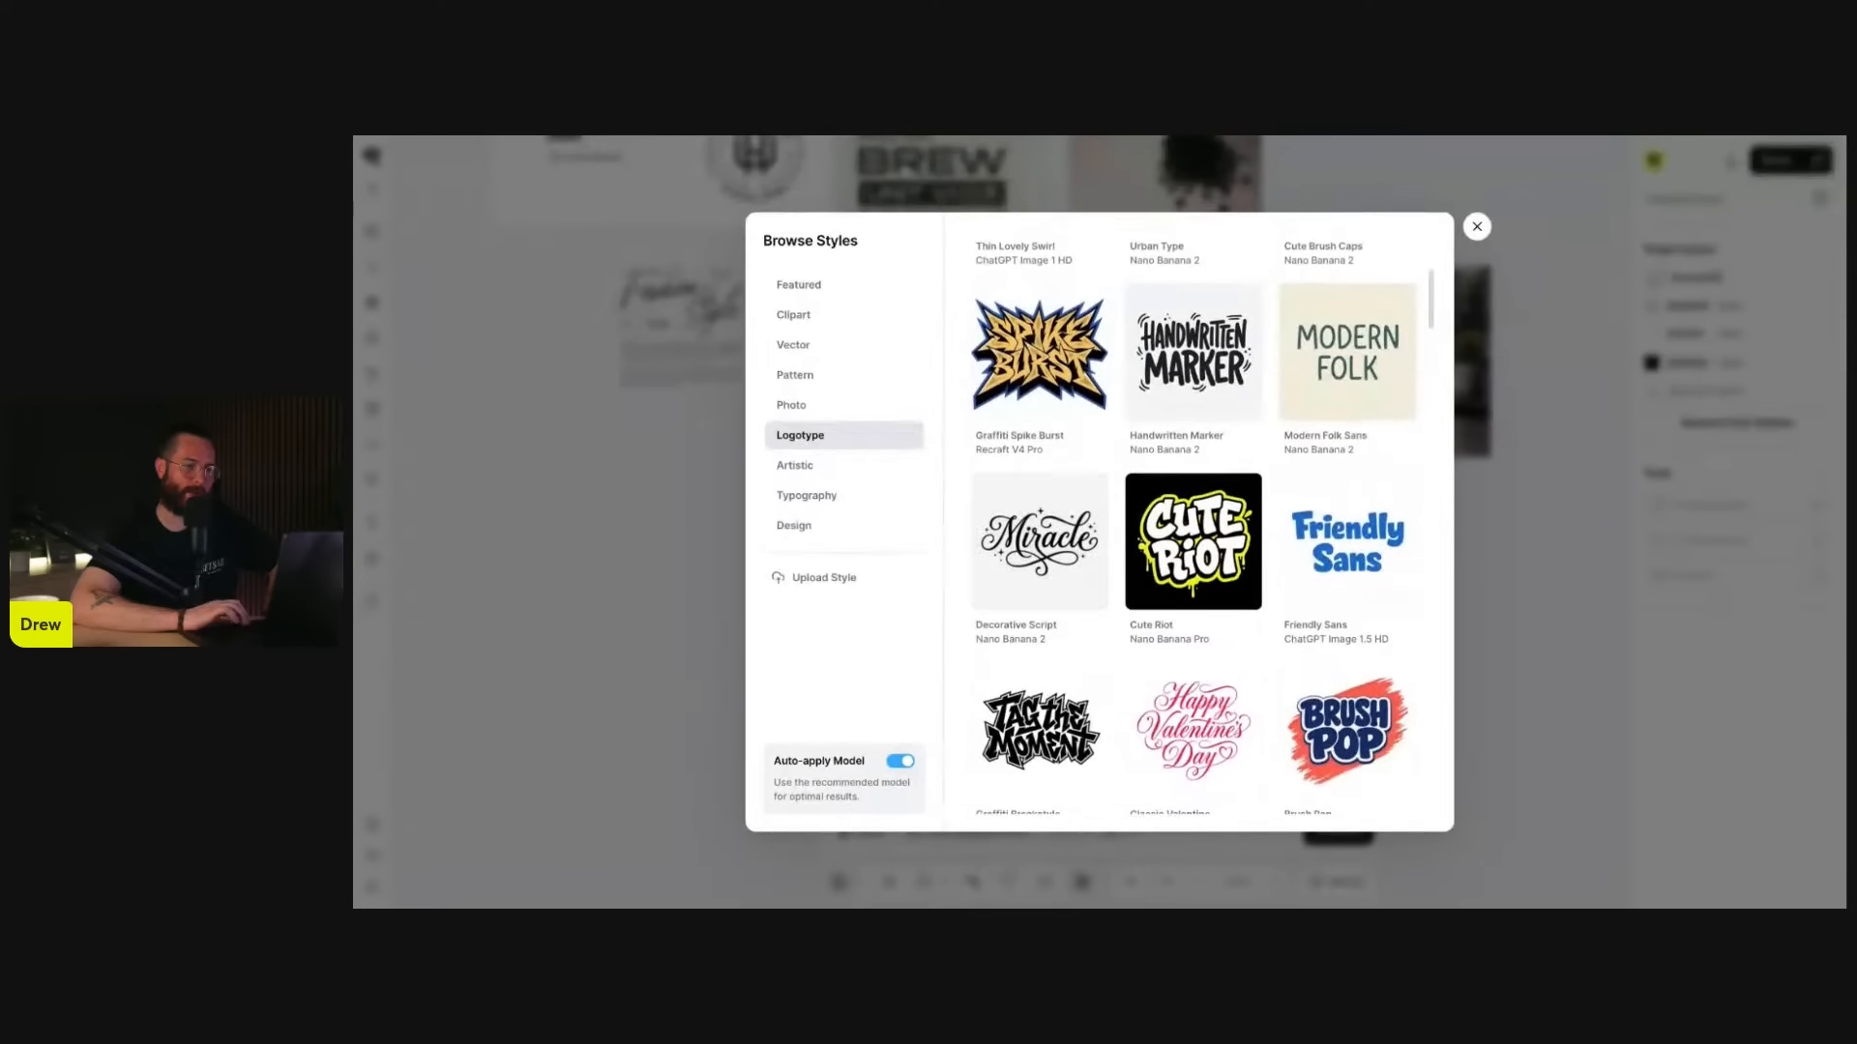
{"action": "left_click", "coordinate": [821, 493]}
{"action": "scroll", "coordinate": [1089, 517], "scroll_direction": "up", "scroll_amount": 3}
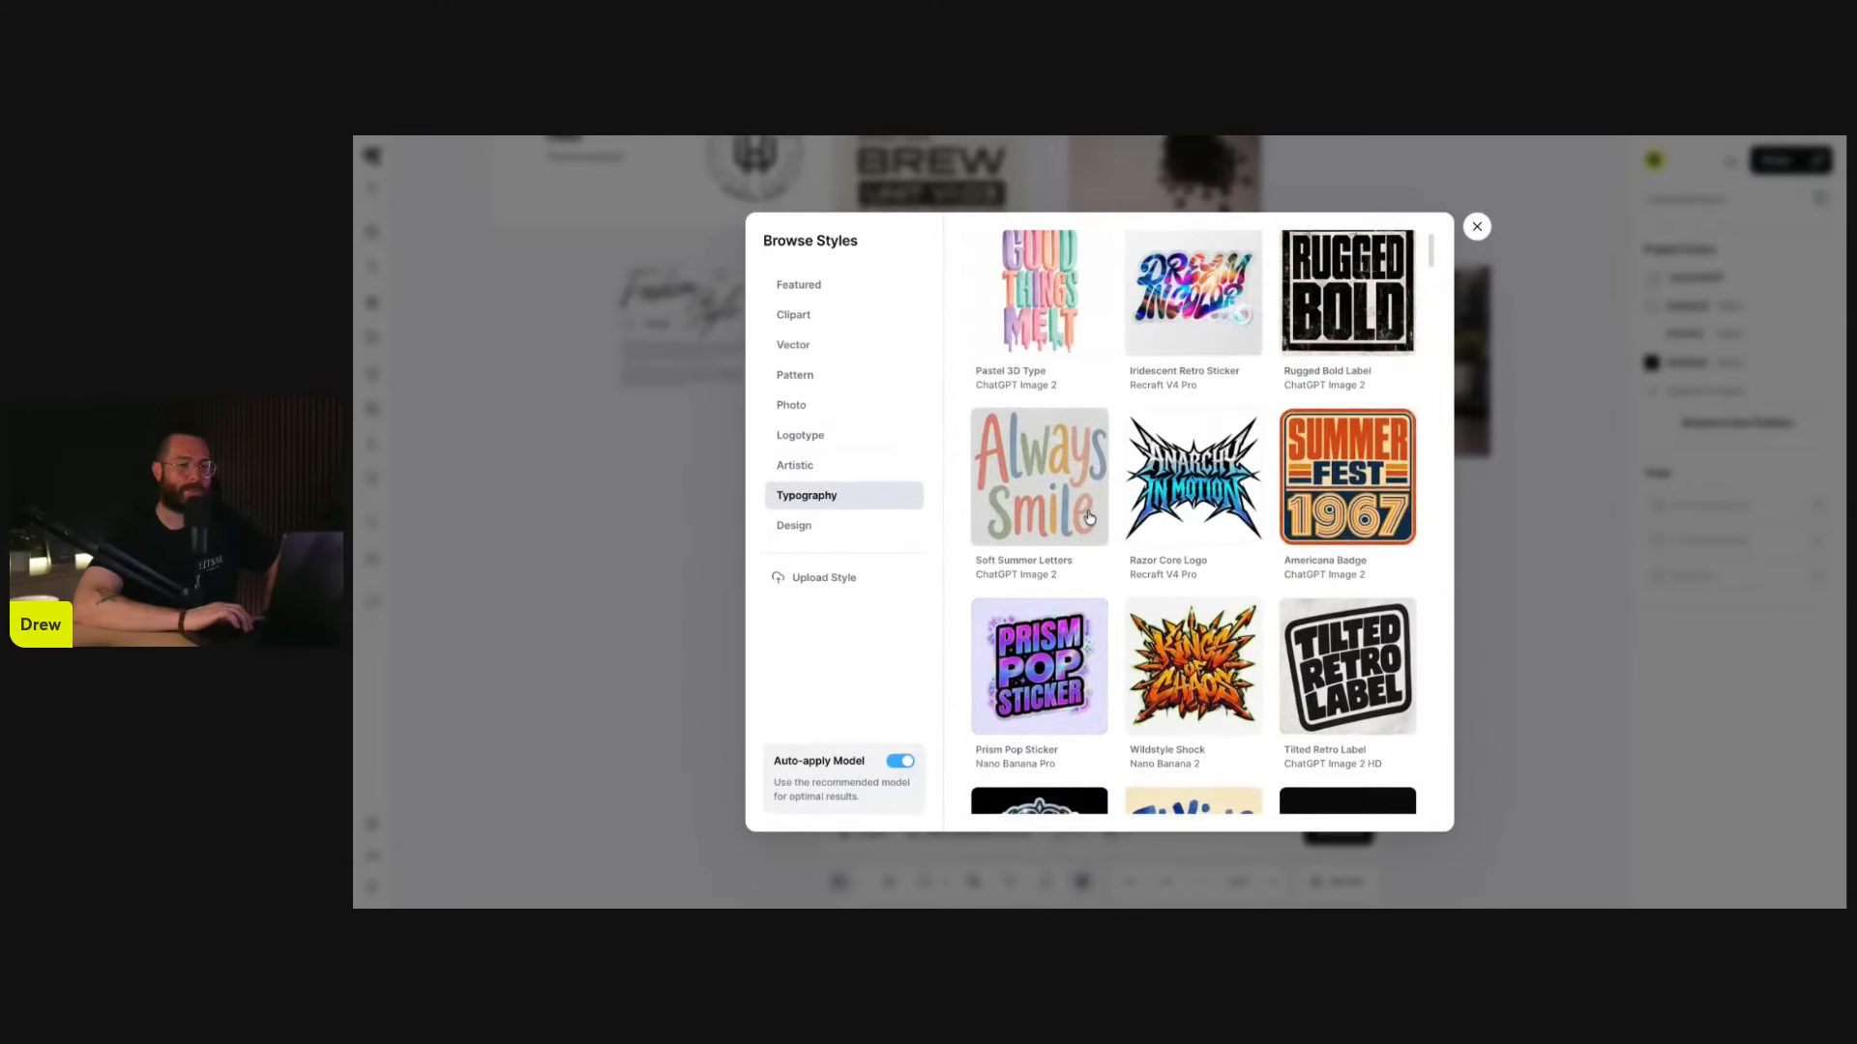
{"action": "scroll", "coordinate": [1237, 543], "scroll_direction": "down", "scroll_amount": 1}
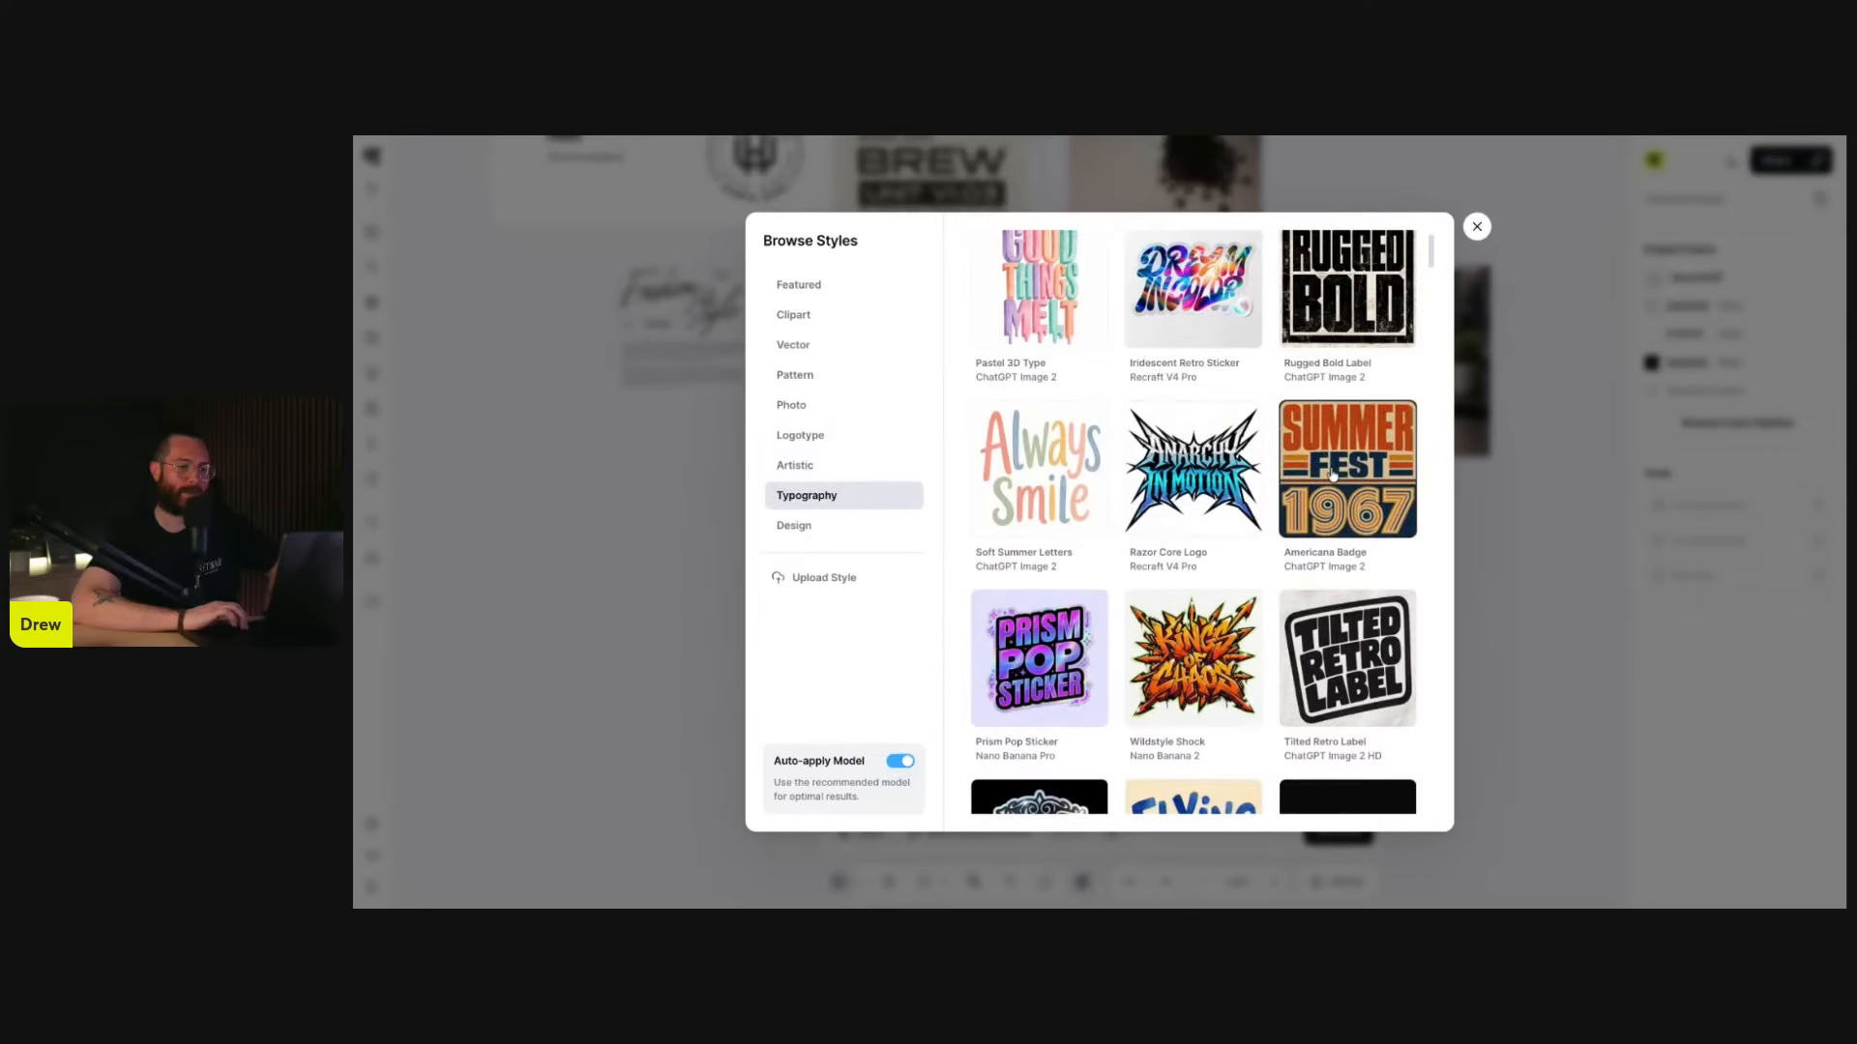
{"action": "scroll", "coordinate": [1172, 532], "scroll_direction": "down", "scroll_amount": 2}
- Examine the Logotype styles again, continuing down to the badge, wordmark and mascot designs
{"action": "left_click", "coordinate": [800, 436]}
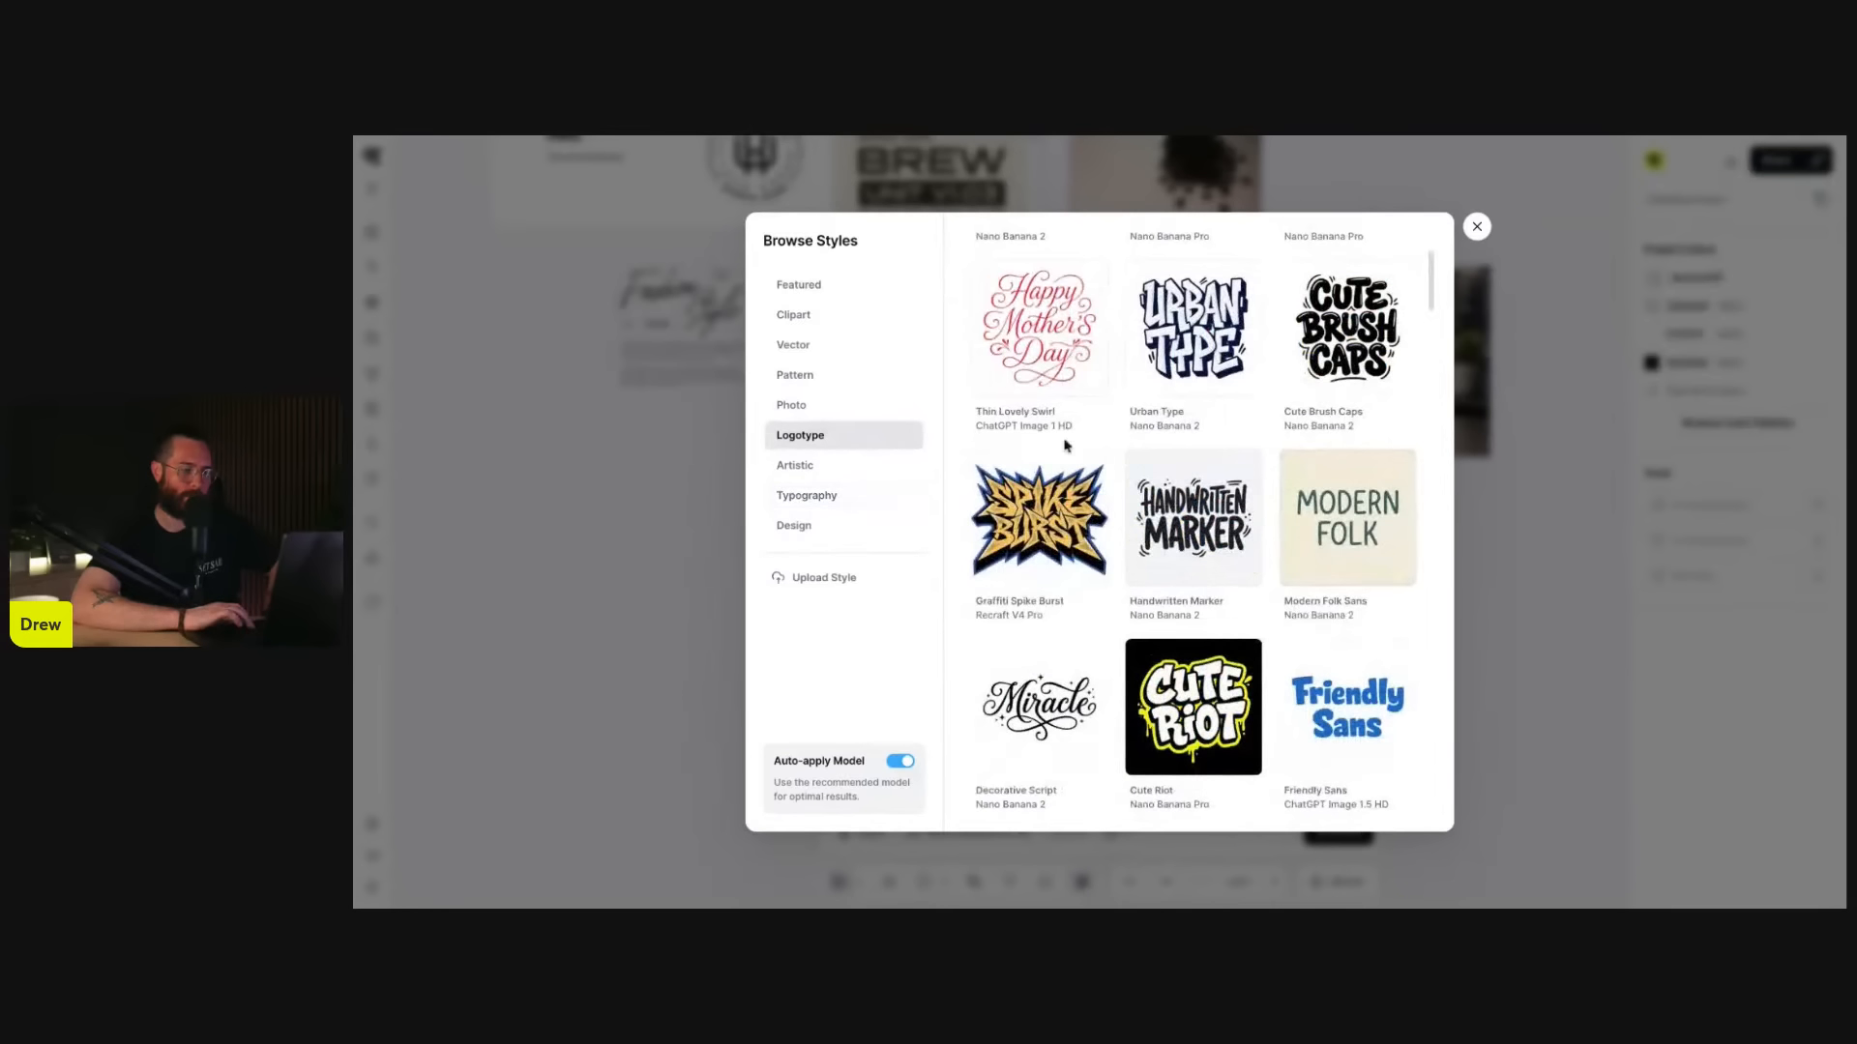
{"action": "scroll", "coordinate": [1199, 527], "scroll_direction": "down", "scroll_amount": 2}
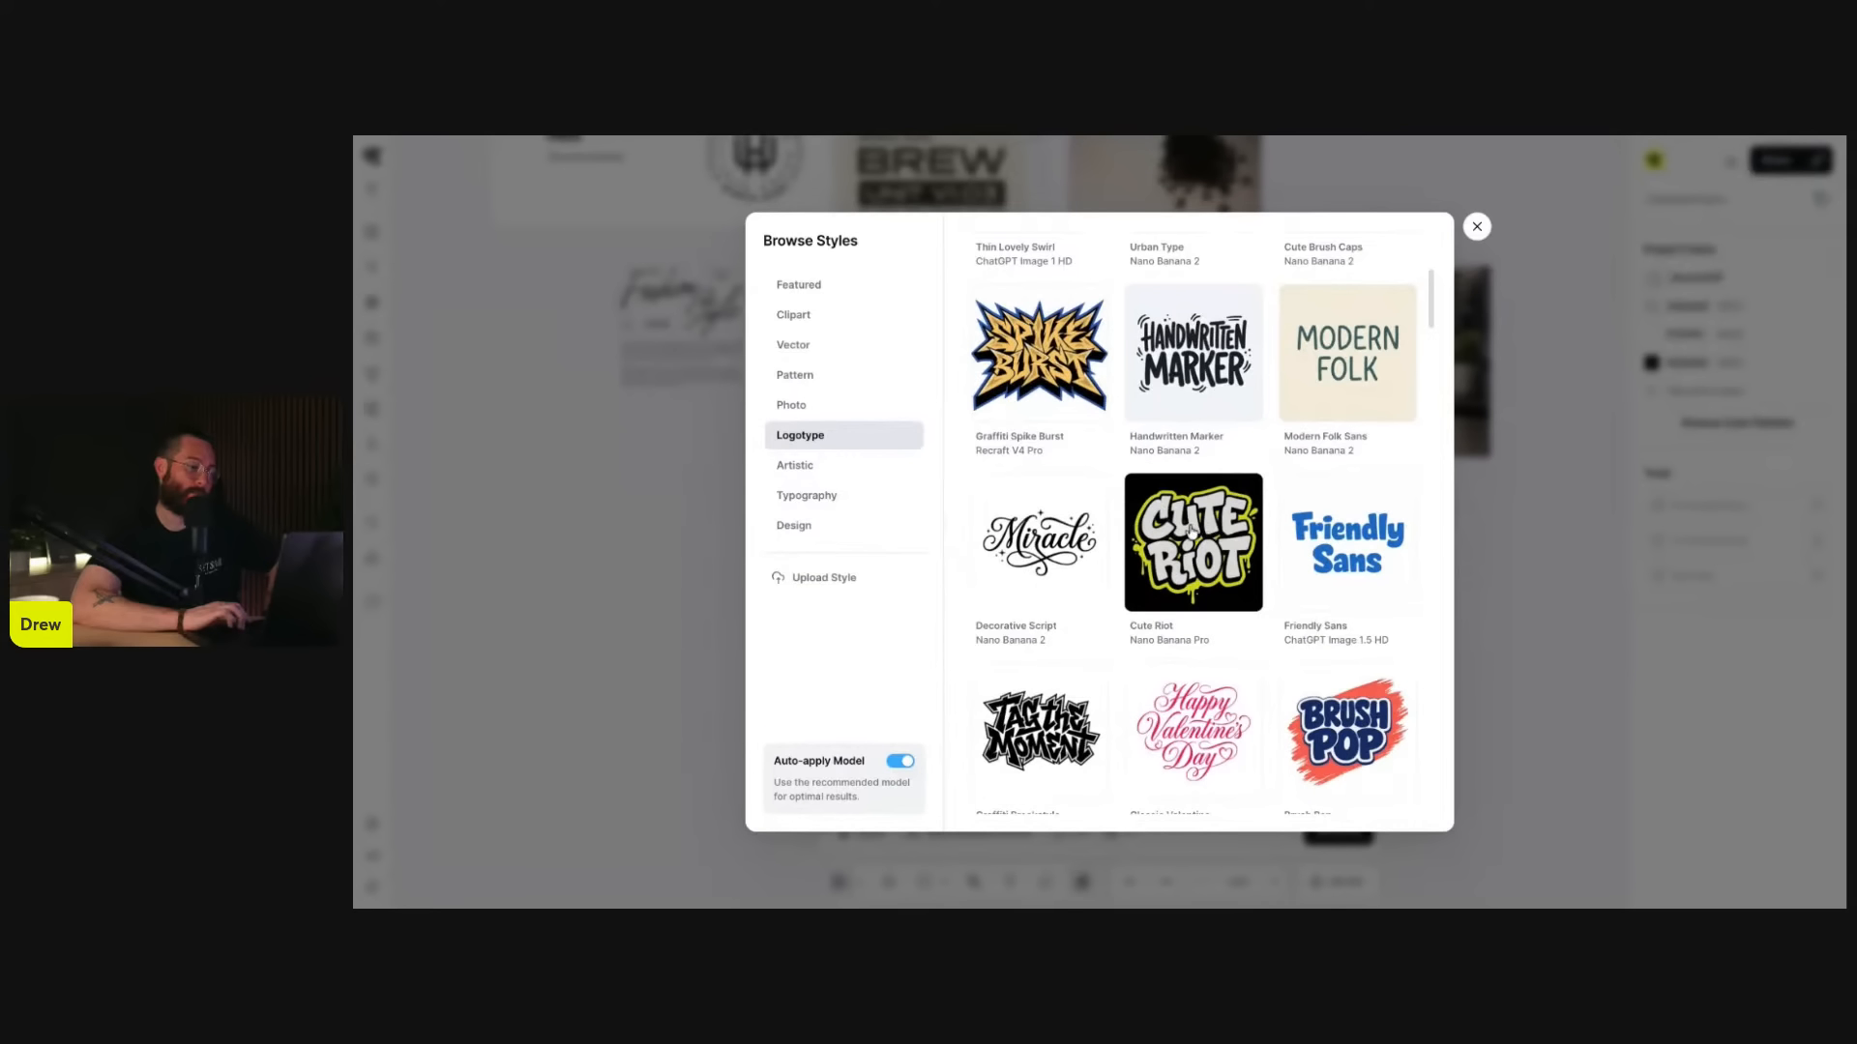
{"action": "scroll", "coordinate": [1190, 584], "scroll_direction": "down", "scroll_amount": 9}
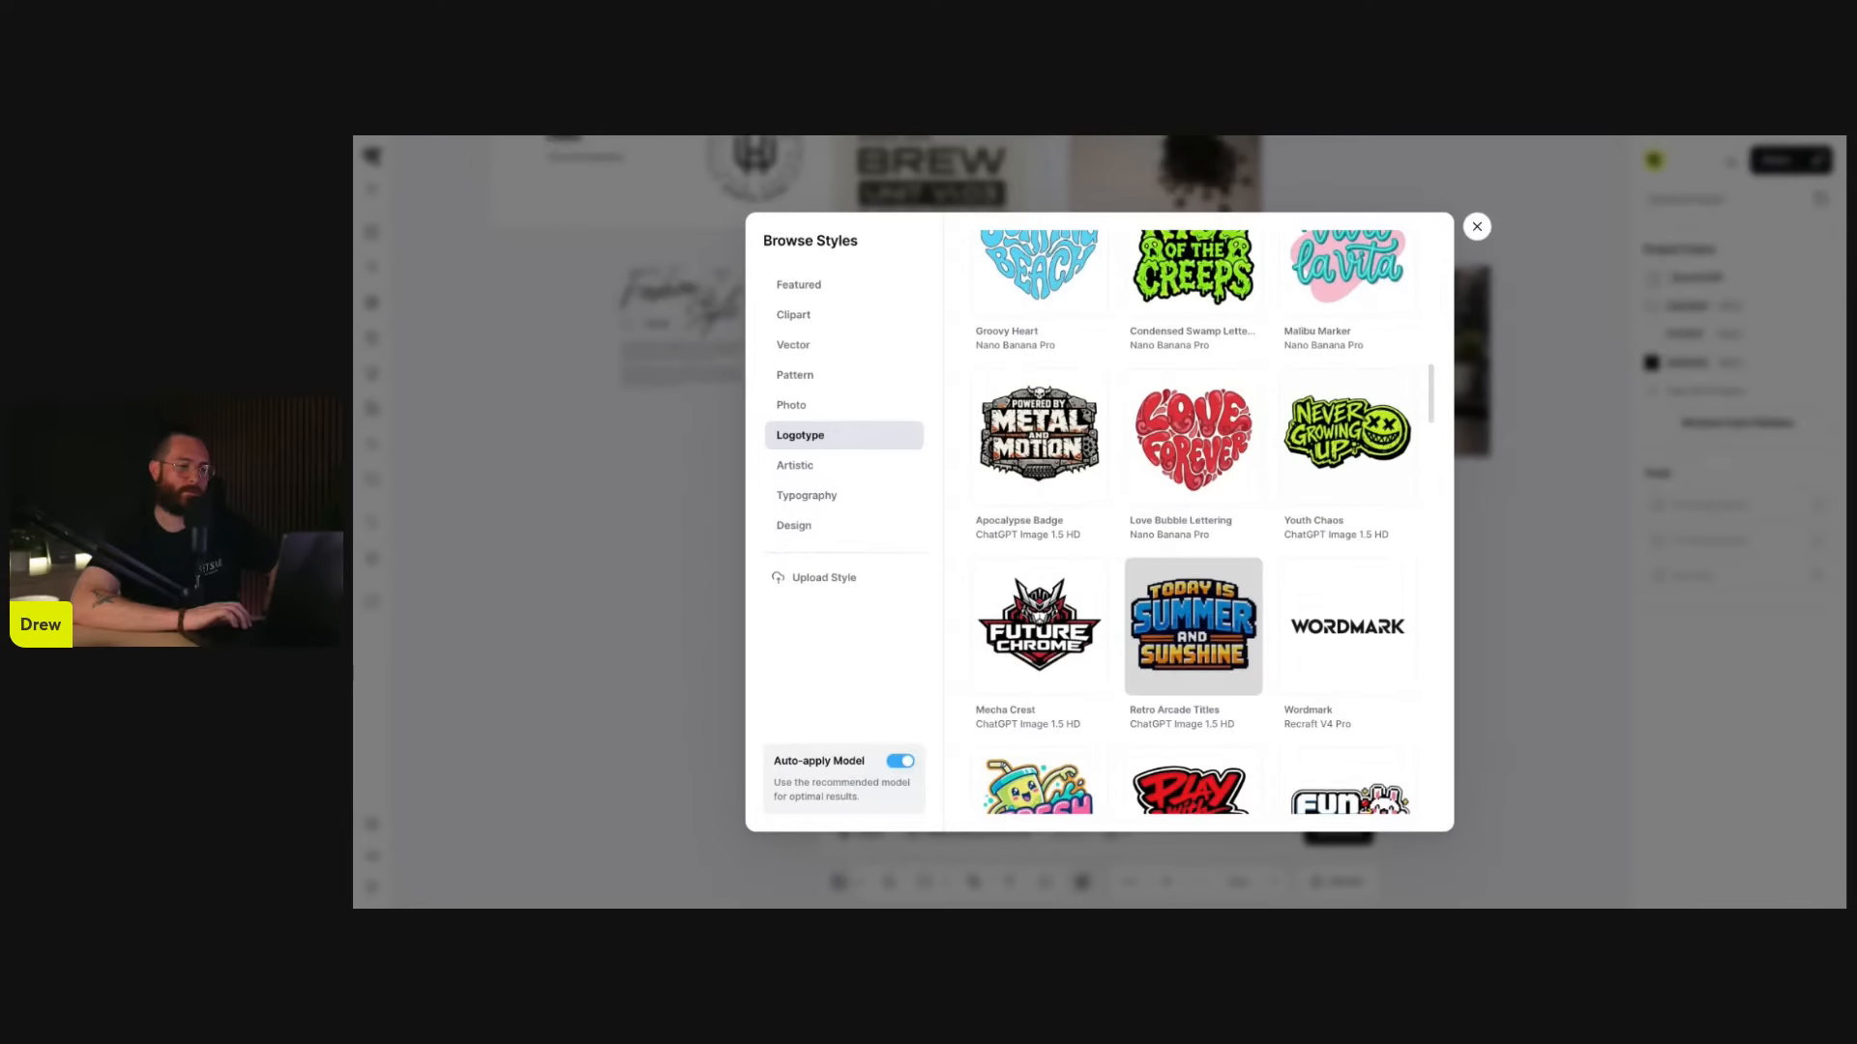
{"action": "scroll", "coordinate": [1193, 626], "scroll_direction": "down", "scroll_amount": 4}
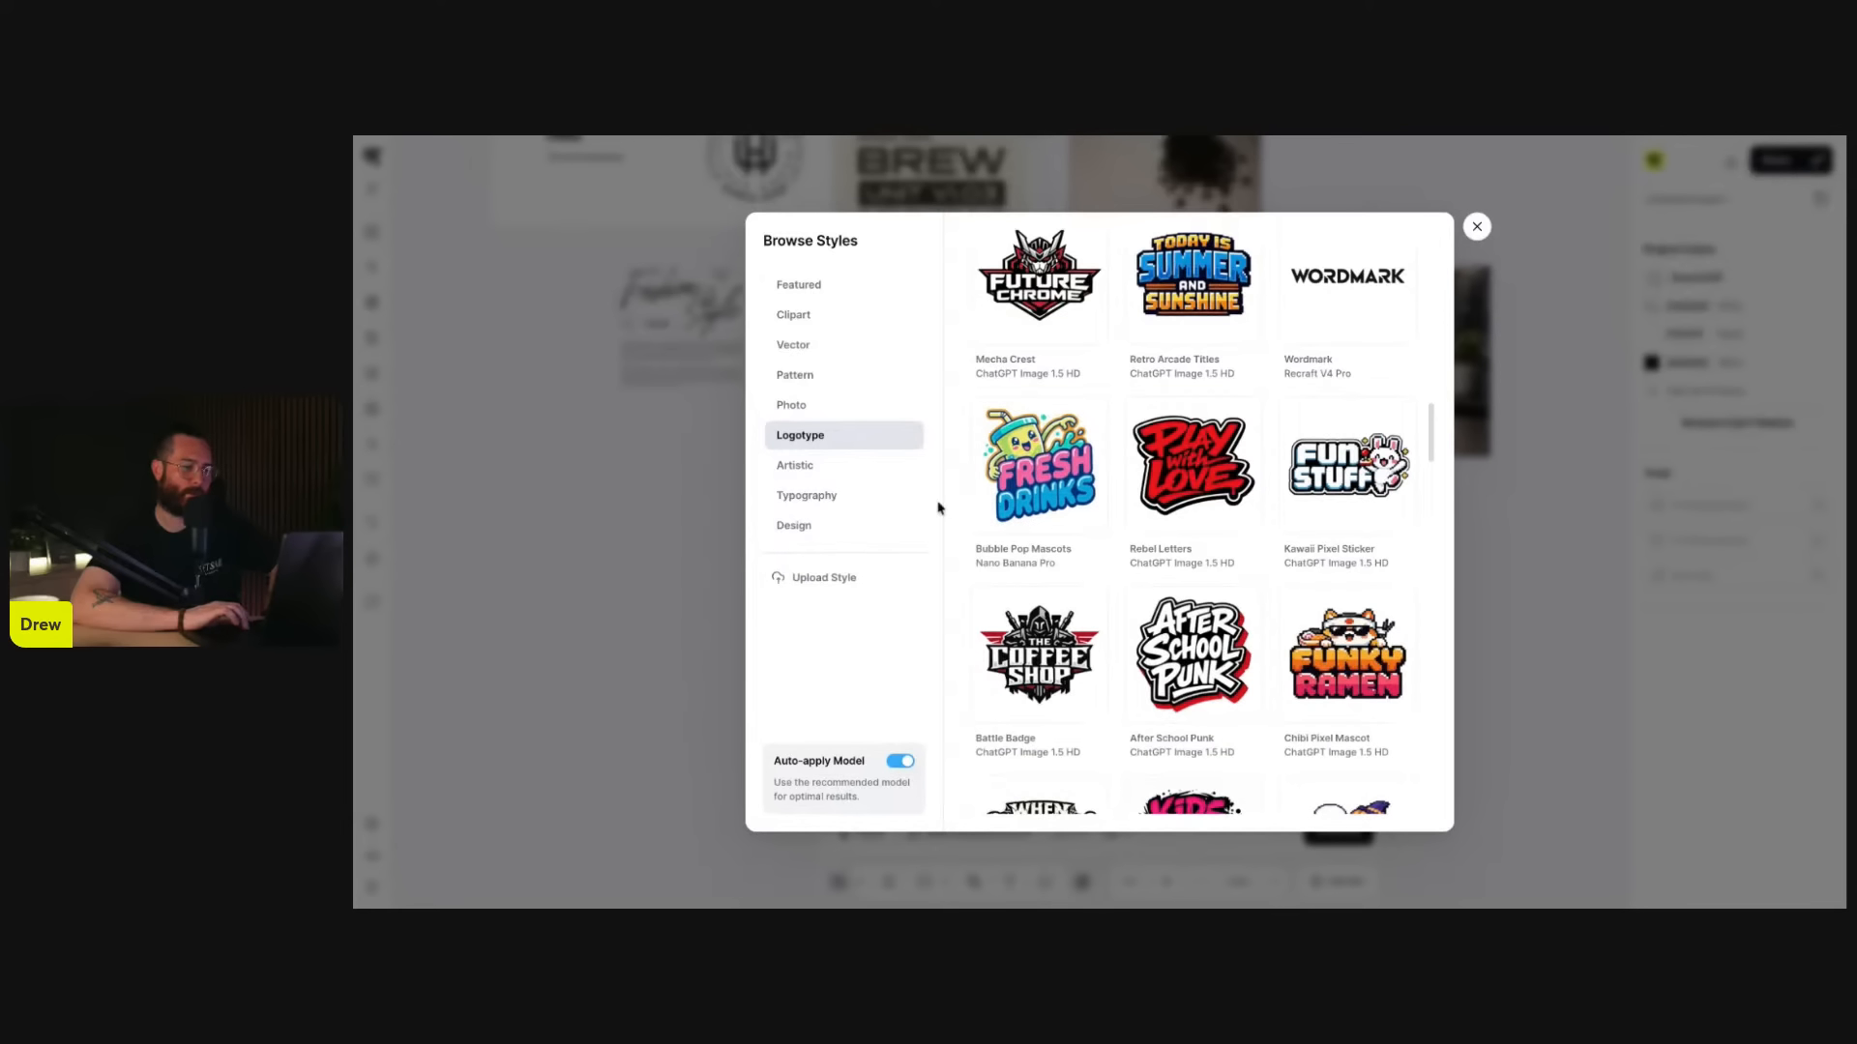
- Look further down the Typography styles, through the neon, lace, paint and cinematic title lettering
{"action": "left_click", "coordinate": [827, 496]}
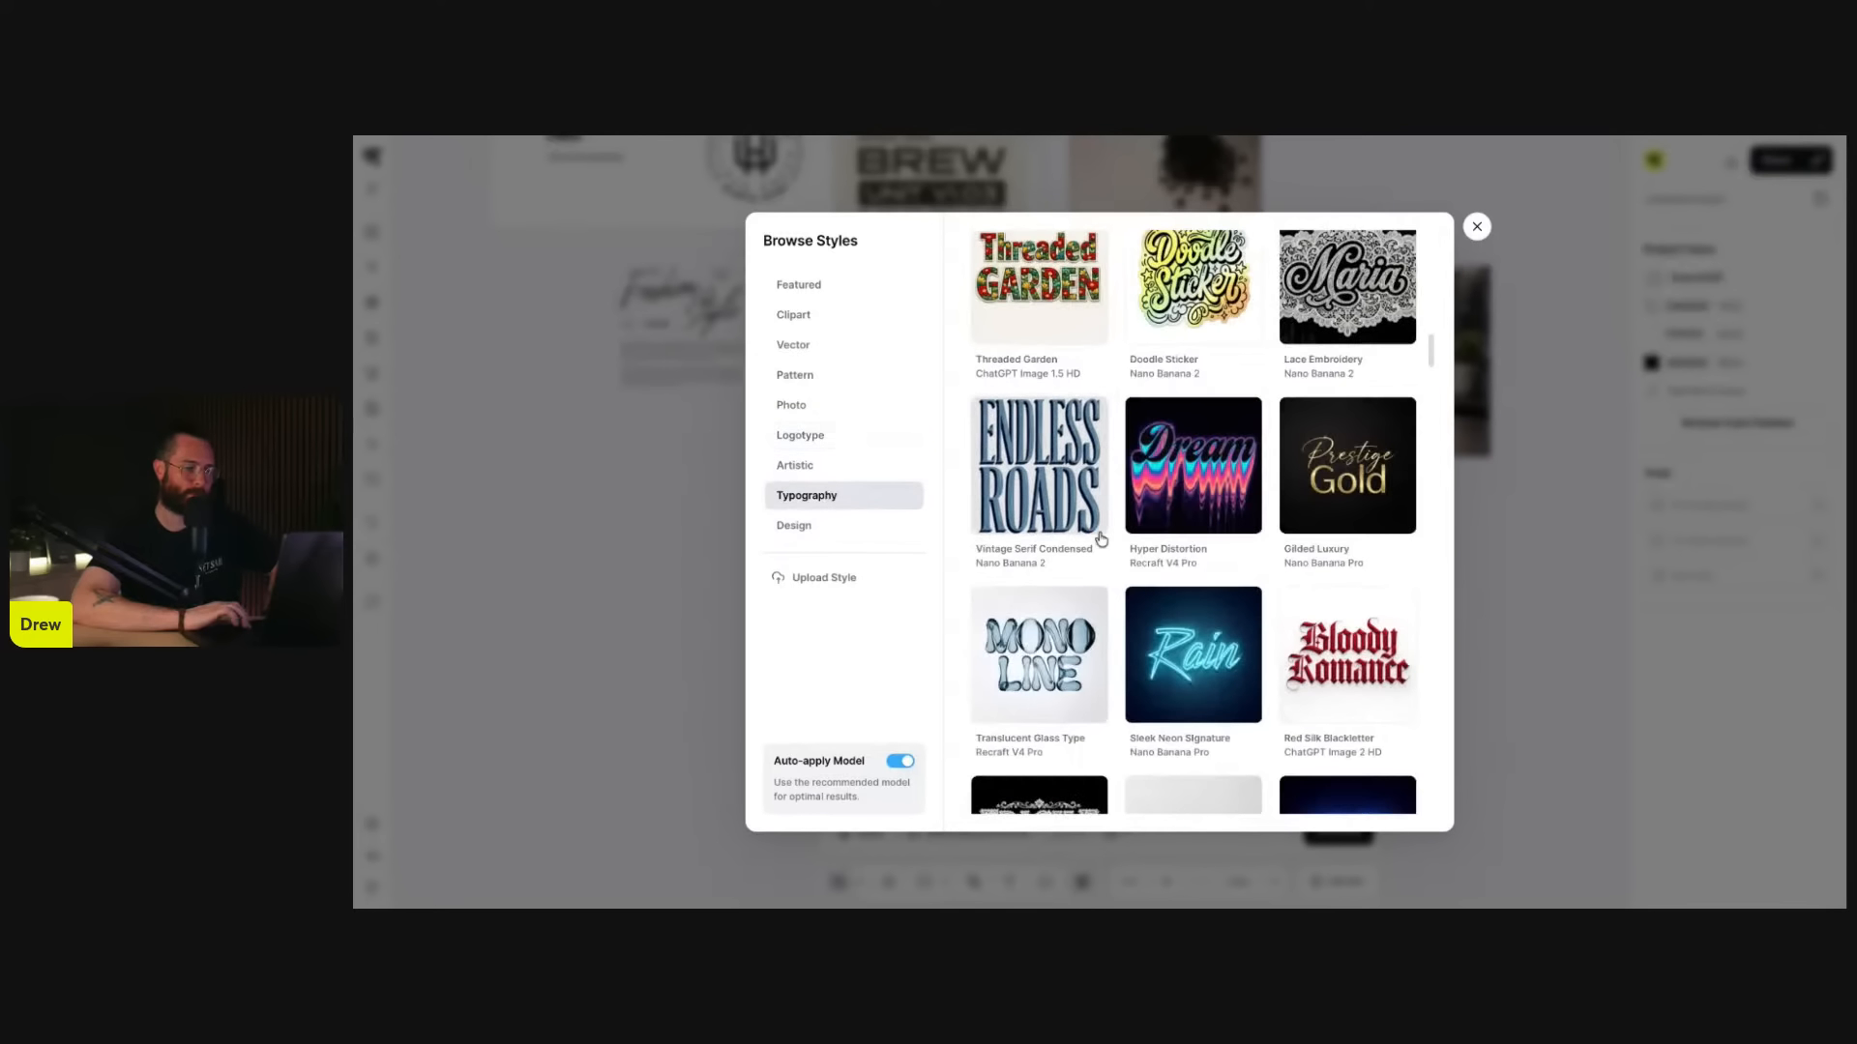
{"action": "scroll", "coordinate": [1280, 592], "scroll_direction": "down", "scroll_amount": 2}
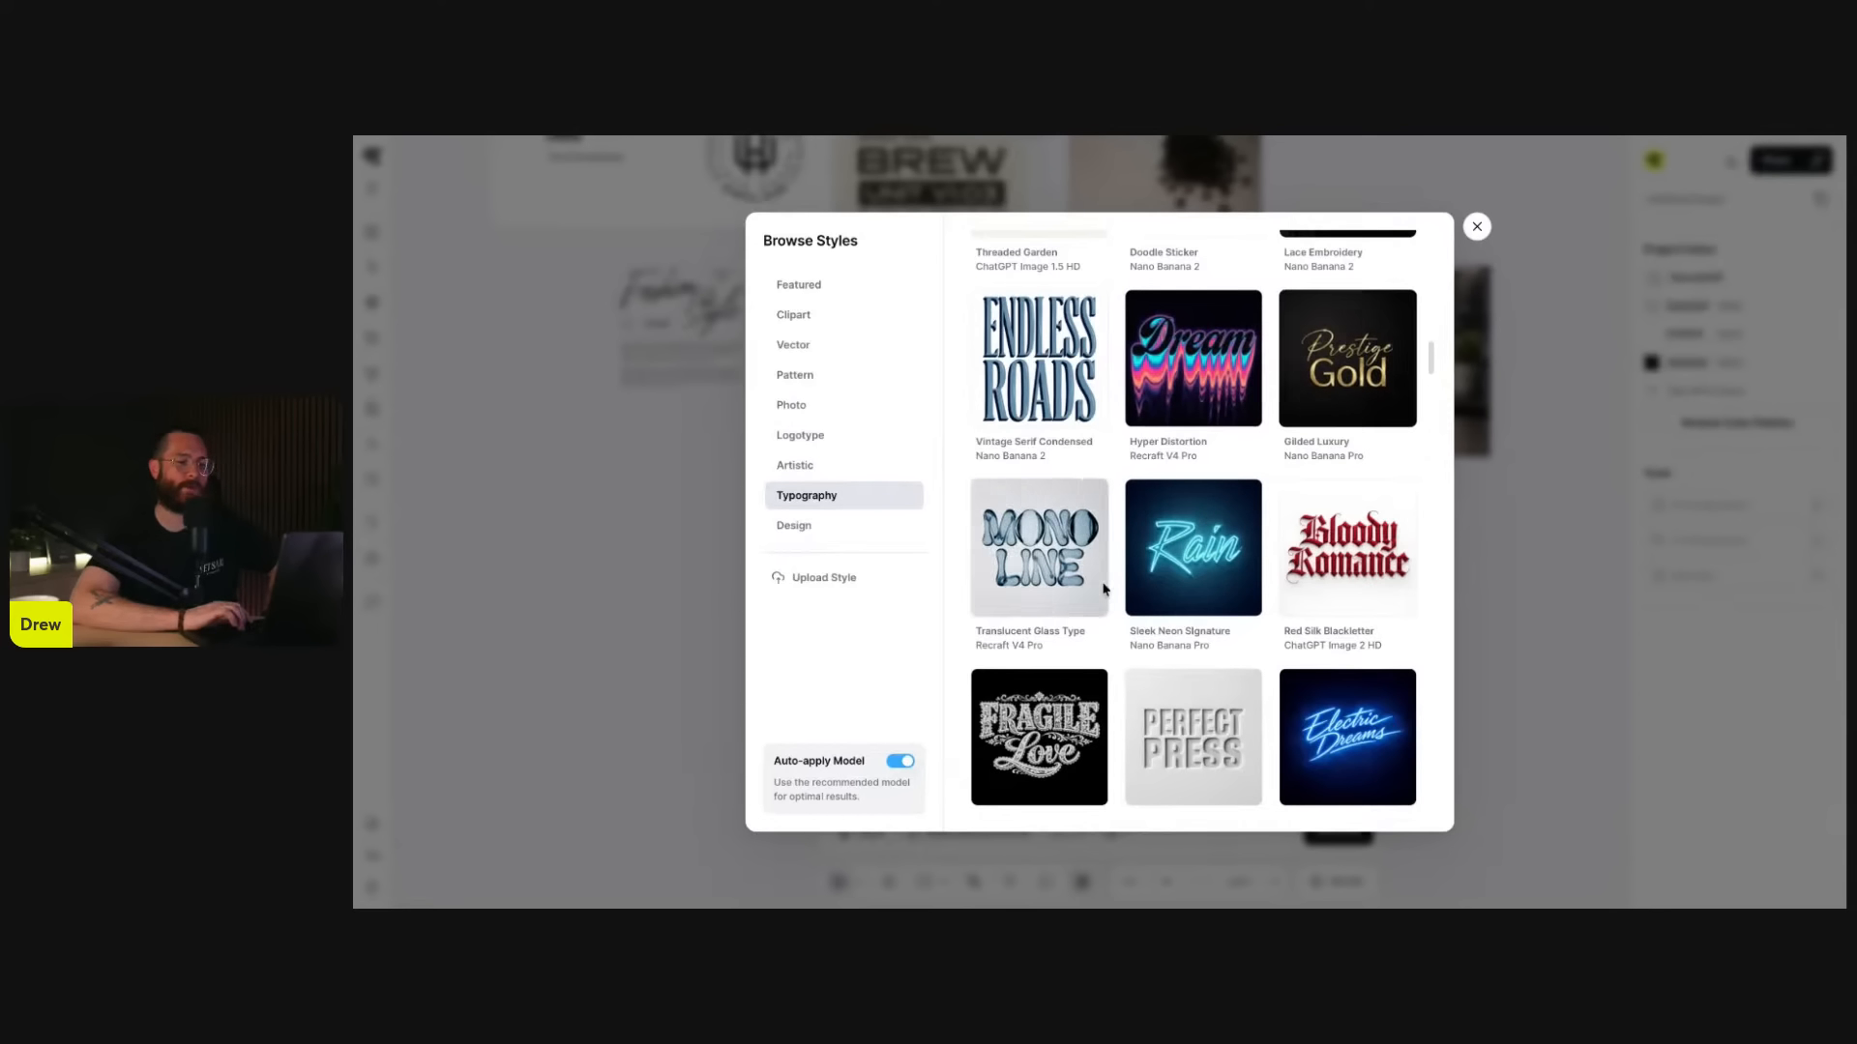
{"action": "scroll", "coordinate": [1103, 587], "scroll_direction": "down", "scroll_amount": 2}
{"action": "scroll", "coordinate": [1103, 587], "scroll_direction": "down", "scroll_amount": 3}
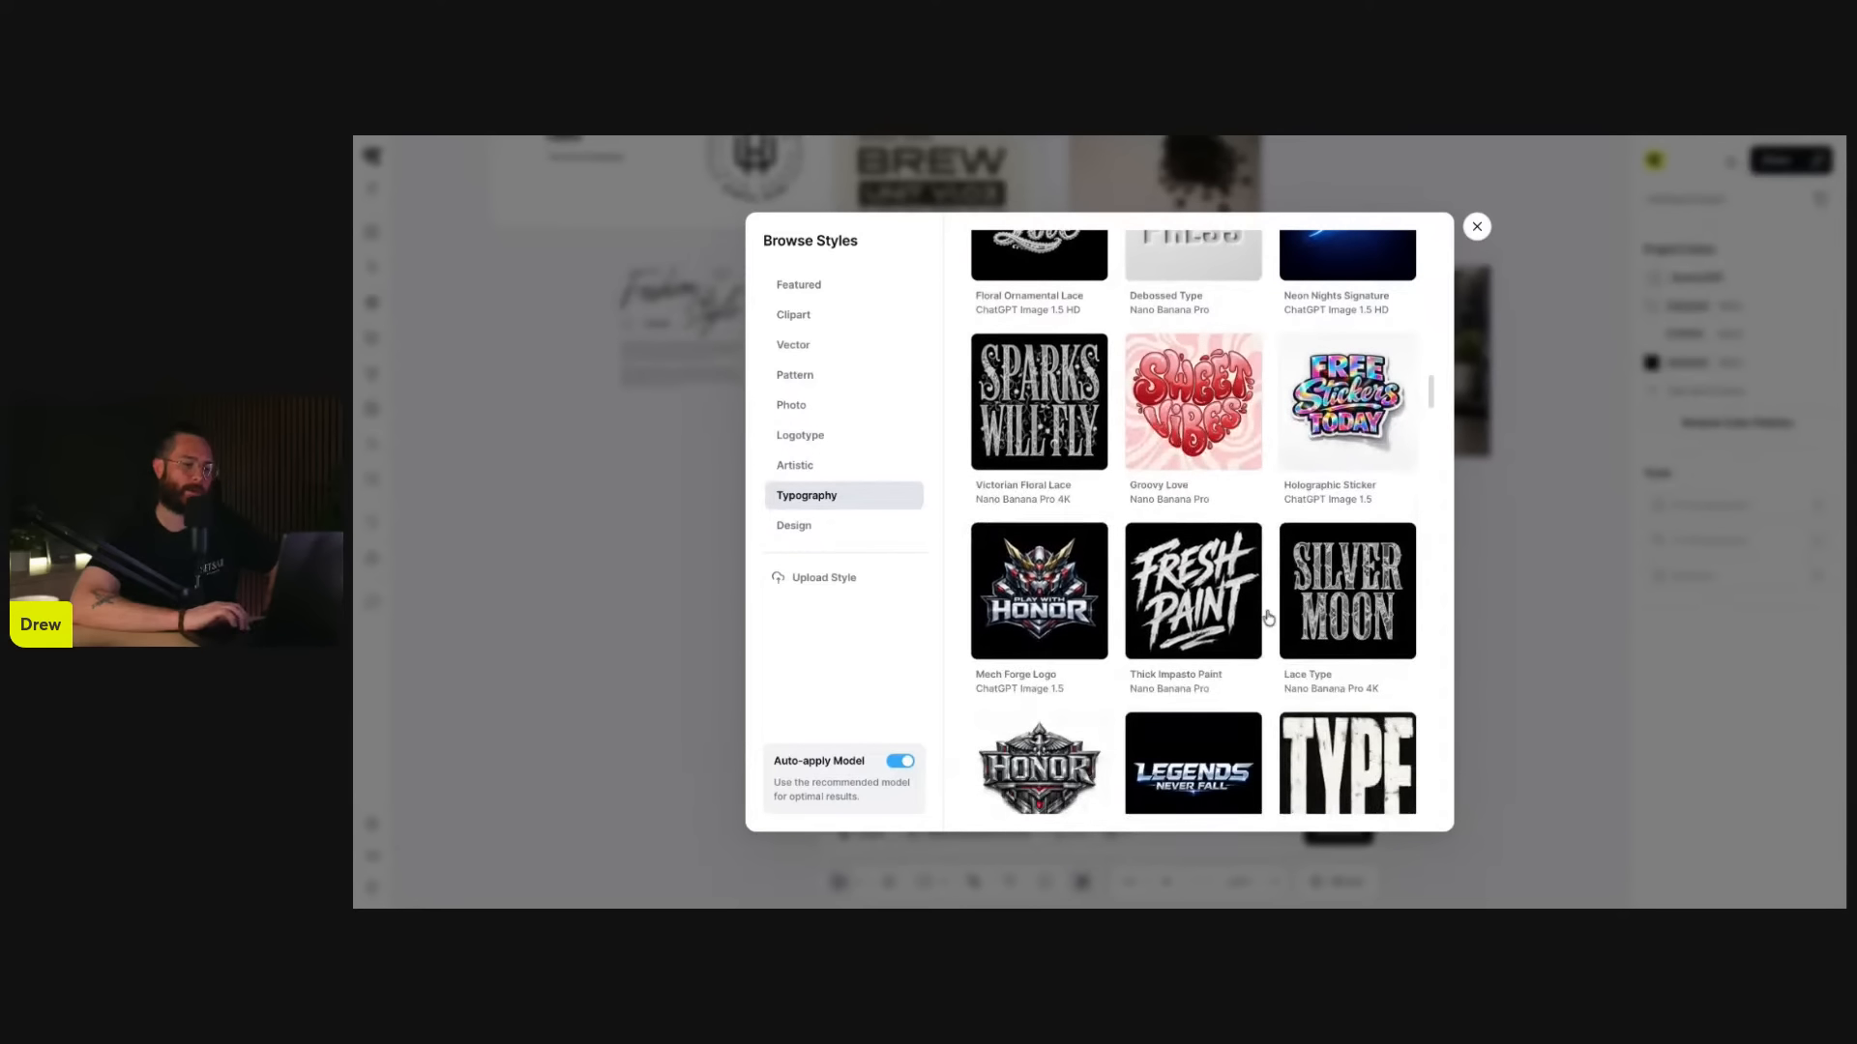
{"action": "scroll", "coordinate": [1254, 608], "scroll_direction": "down", "scroll_amount": 1}
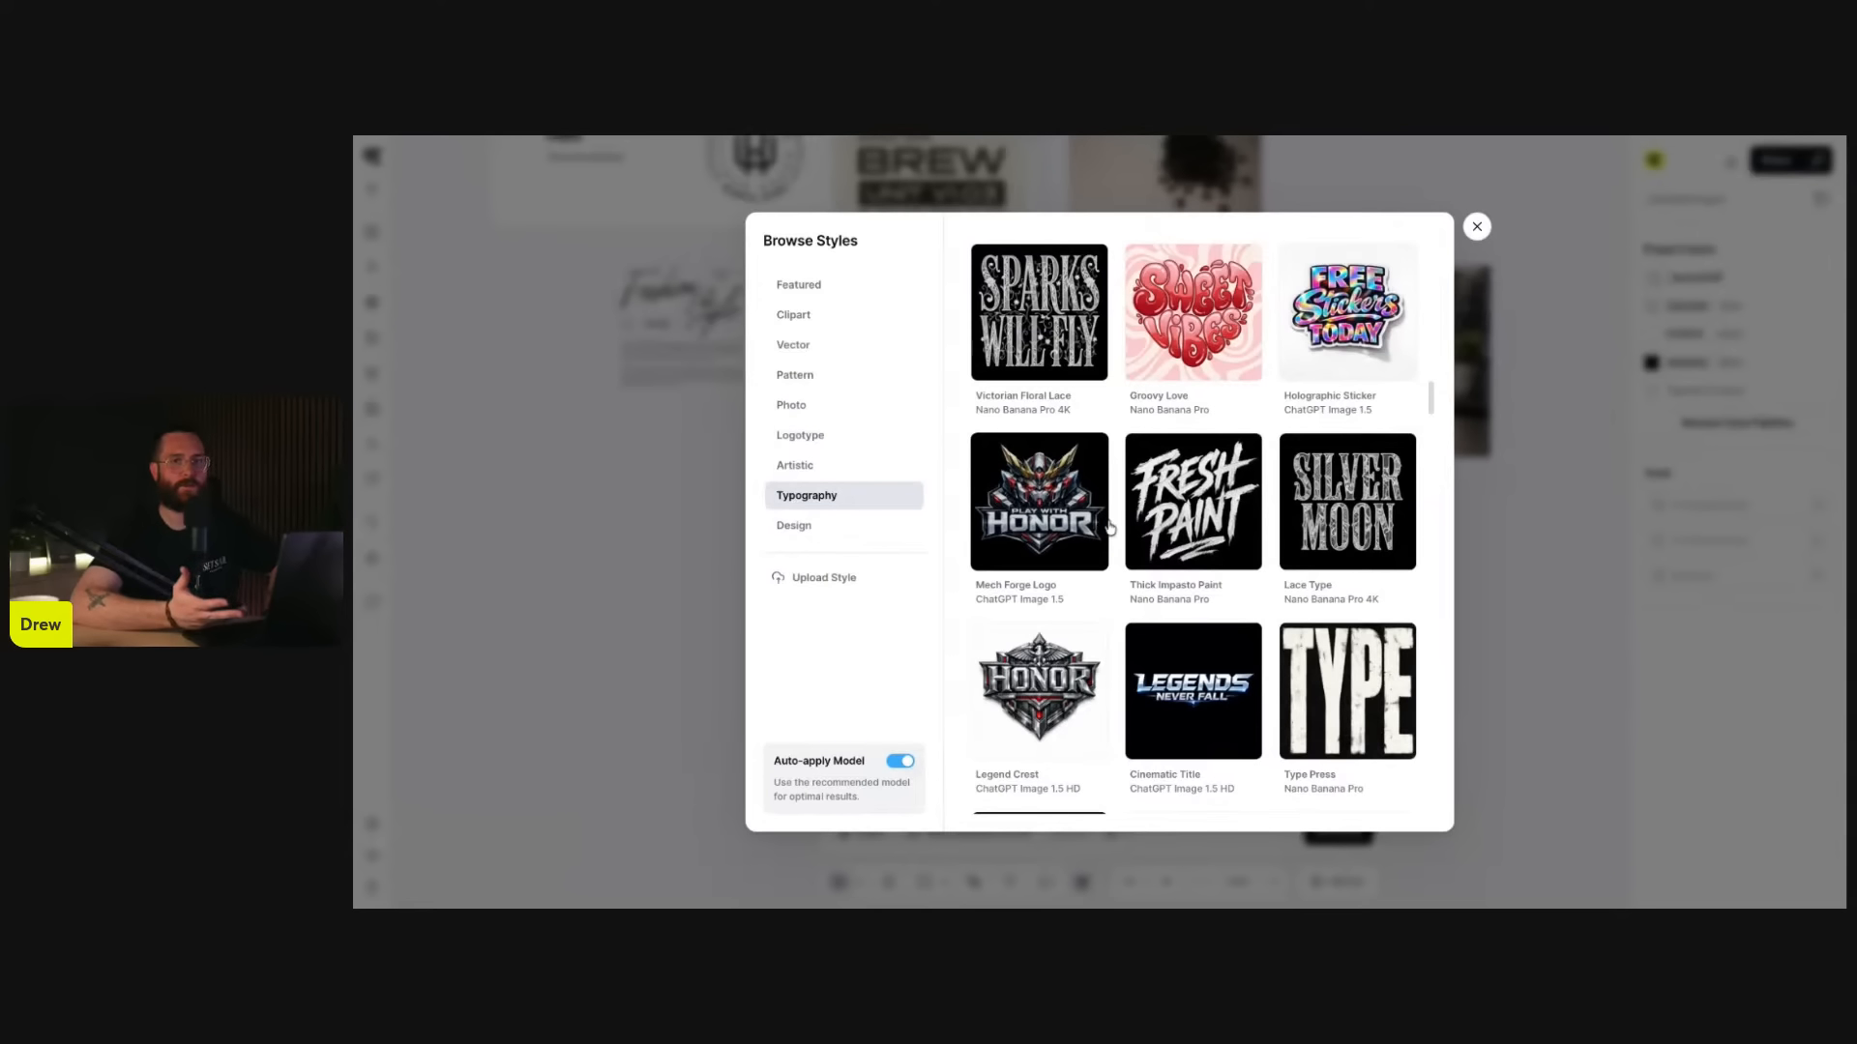
{"action": "scroll", "coordinate": [1141, 524], "scroll_direction": "down", "scroll_amount": 2}
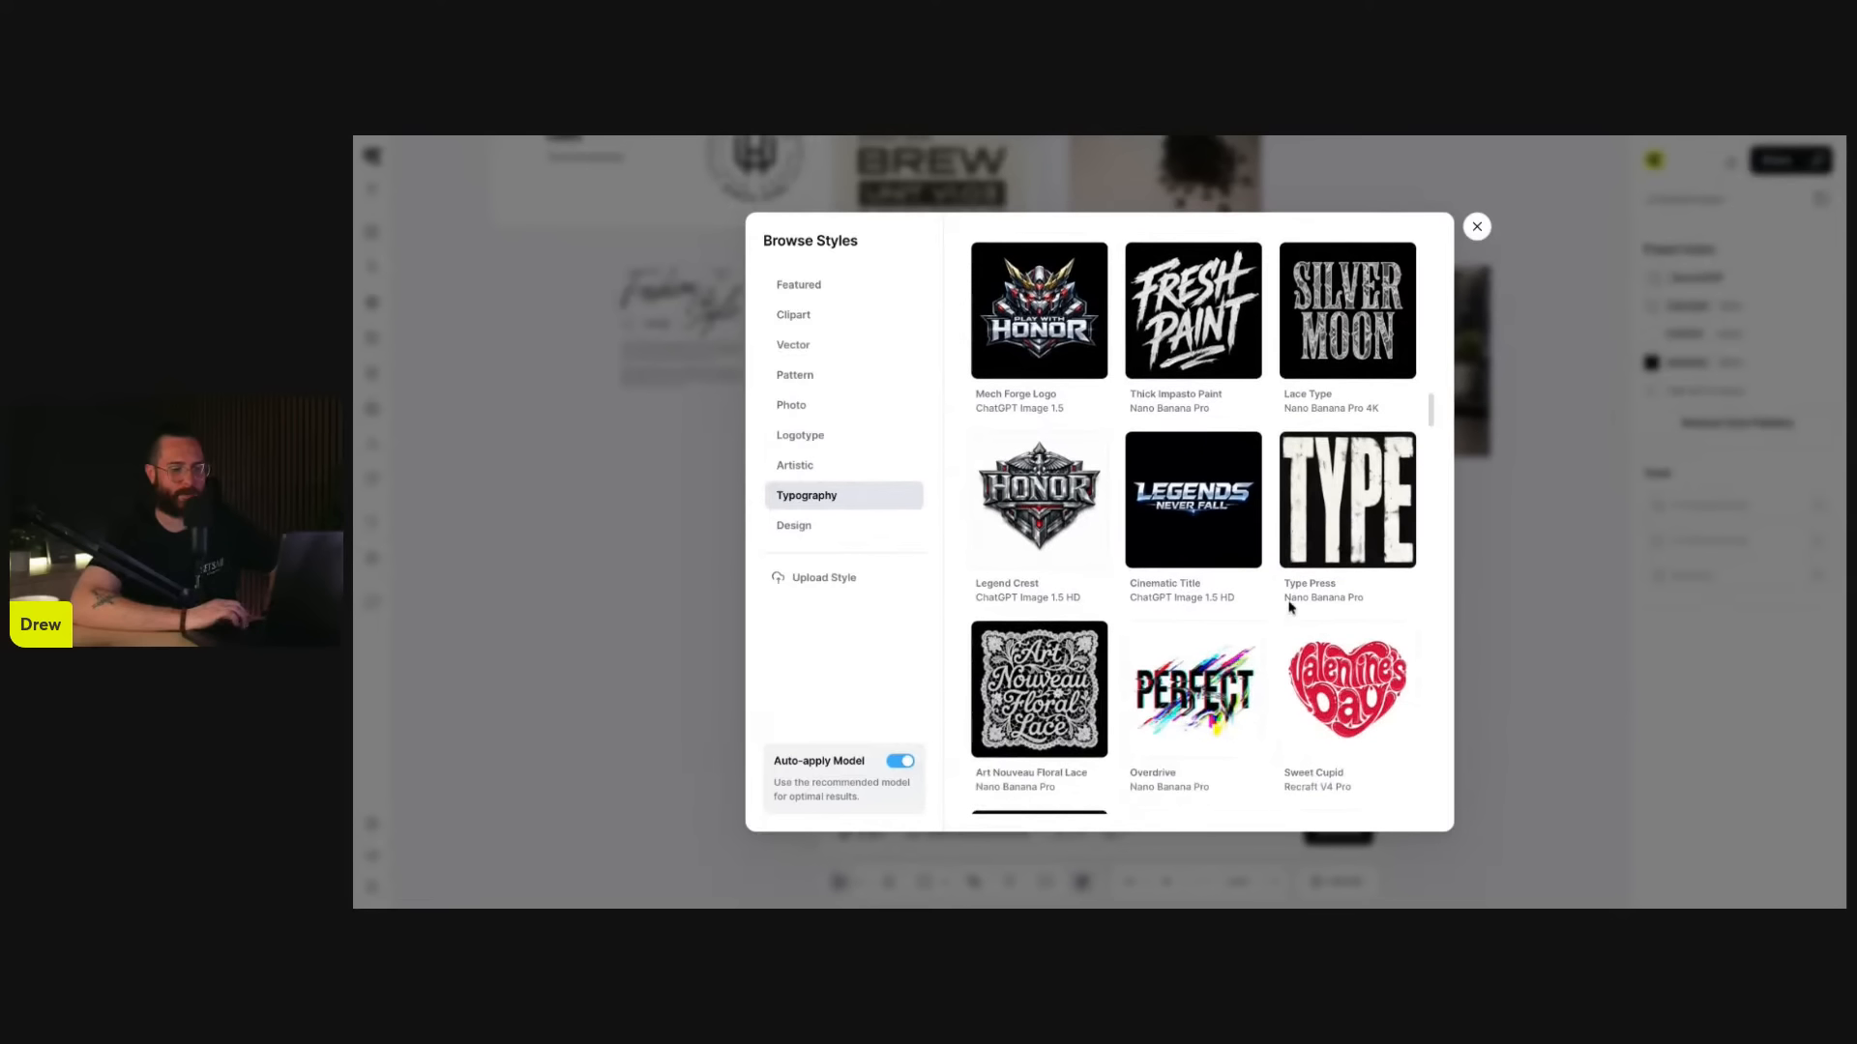
- Continue down the Typography styles, past the handwriting, badge, acid and varsity lettering to the monogram and emblem designs
{"action": "scroll", "coordinate": [1275, 522], "scroll_direction": "down", "scroll_amount": 5}
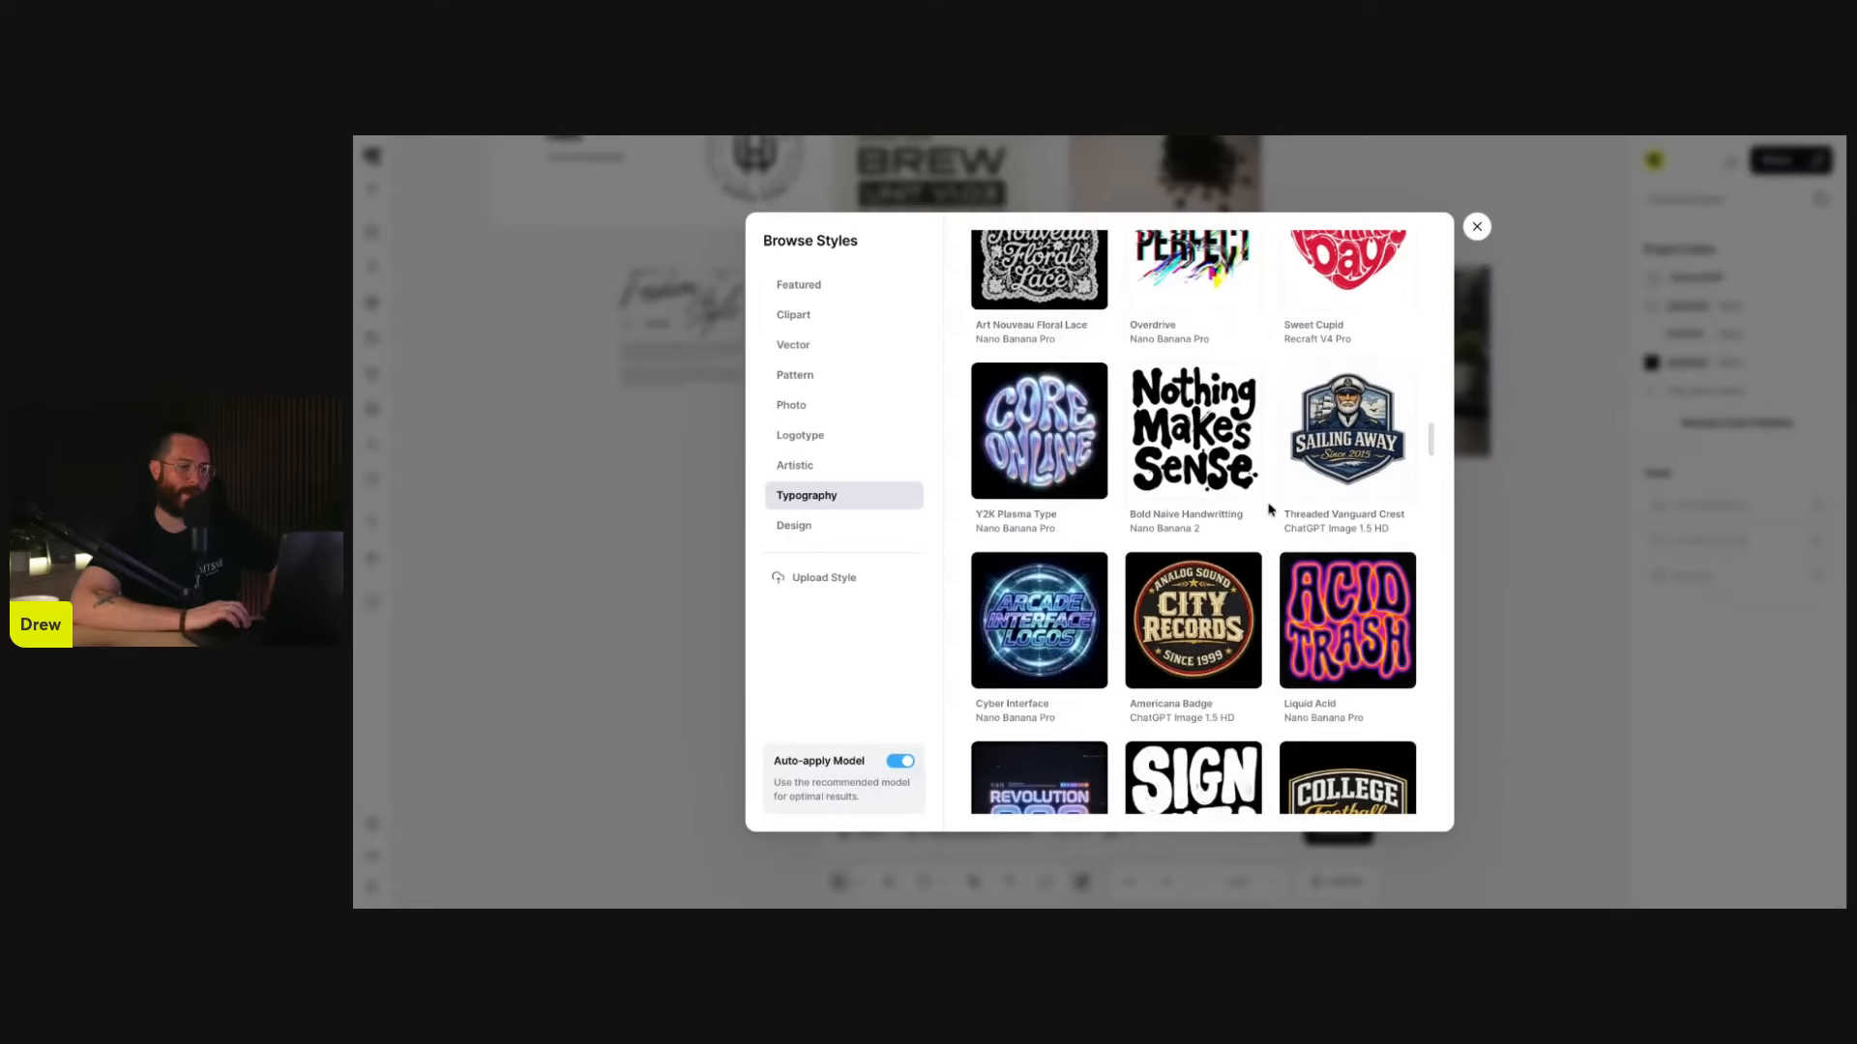
{"action": "scroll", "coordinate": [1267, 511], "scroll_direction": "down", "scroll_amount": 3}
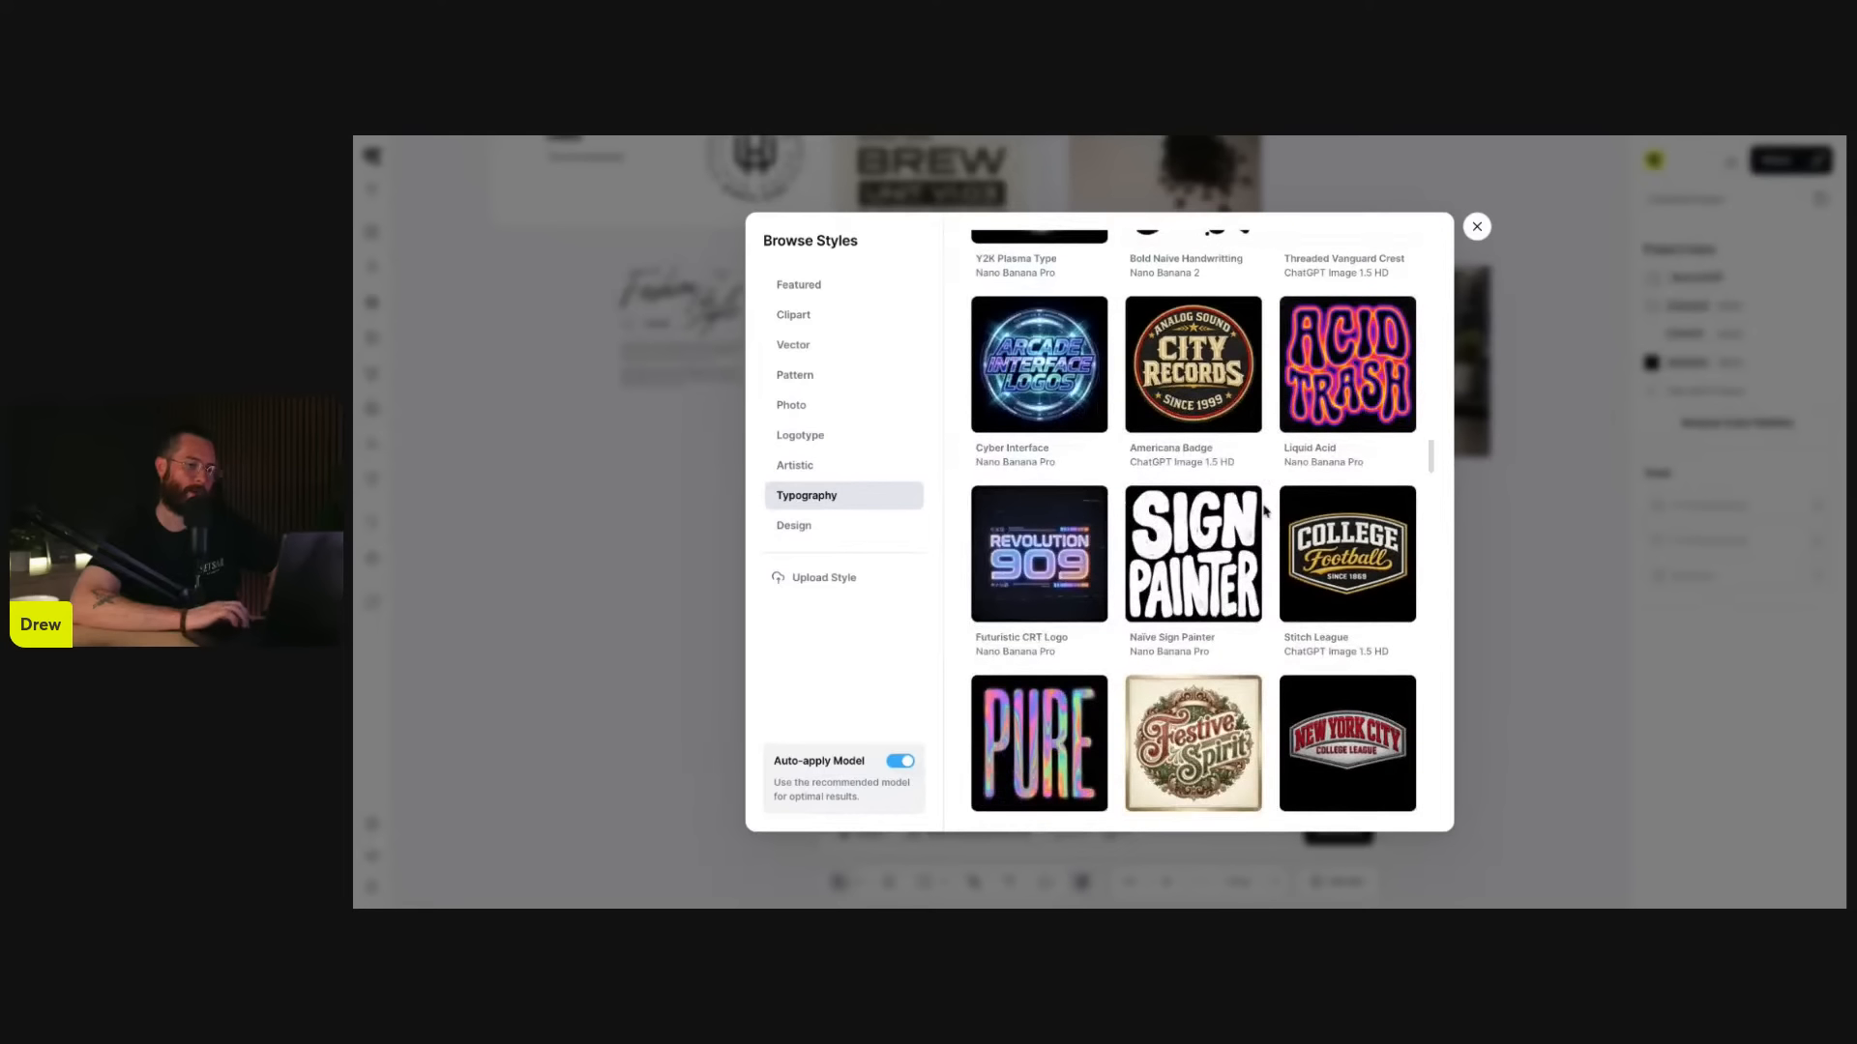
{"action": "scroll", "coordinate": [1262, 503], "scroll_direction": "down", "scroll_amount": 3}
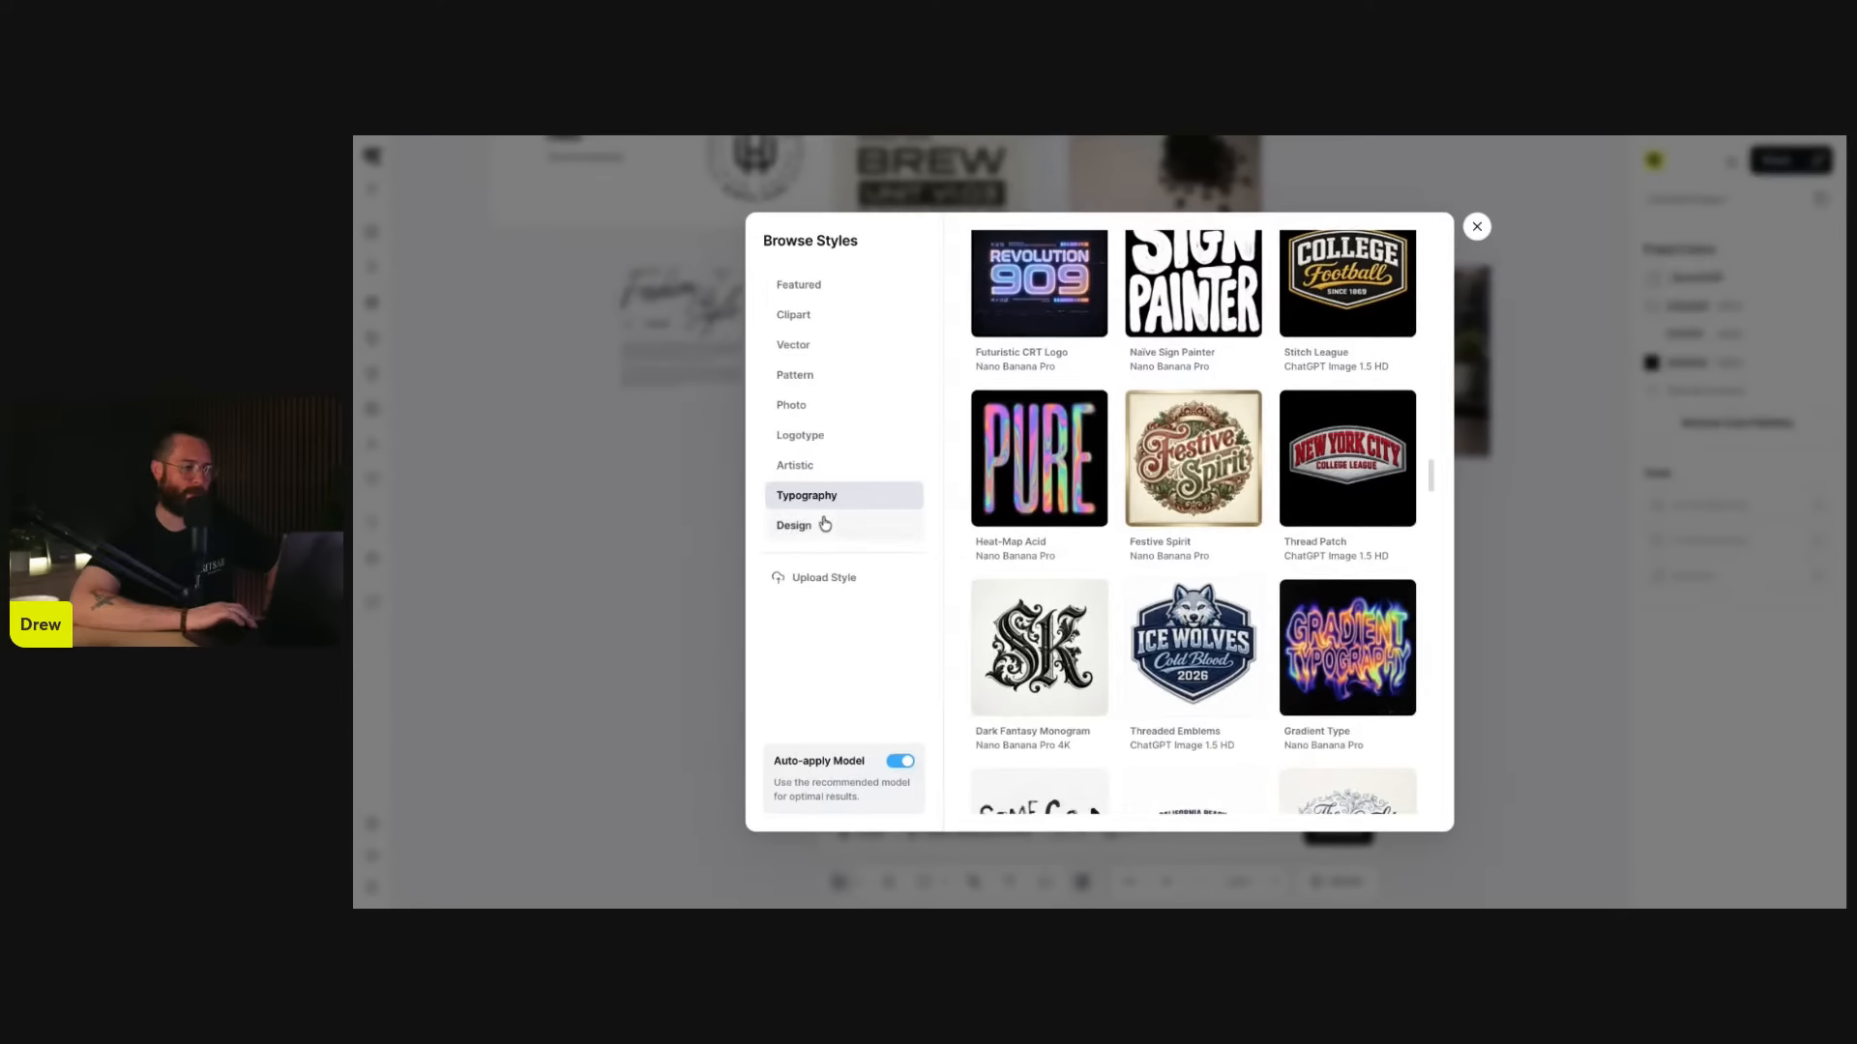
- Examine the Design category's styles, from the graphic overlay and sketch posters down to the duotone, travel poster and silhouette looks
{"action": "left_click", "coordinate": [824, 524]}
{"action": "scroll", "coordinate": [1288, 525], "scroll_direction": "up", "scroll_amount": 10}
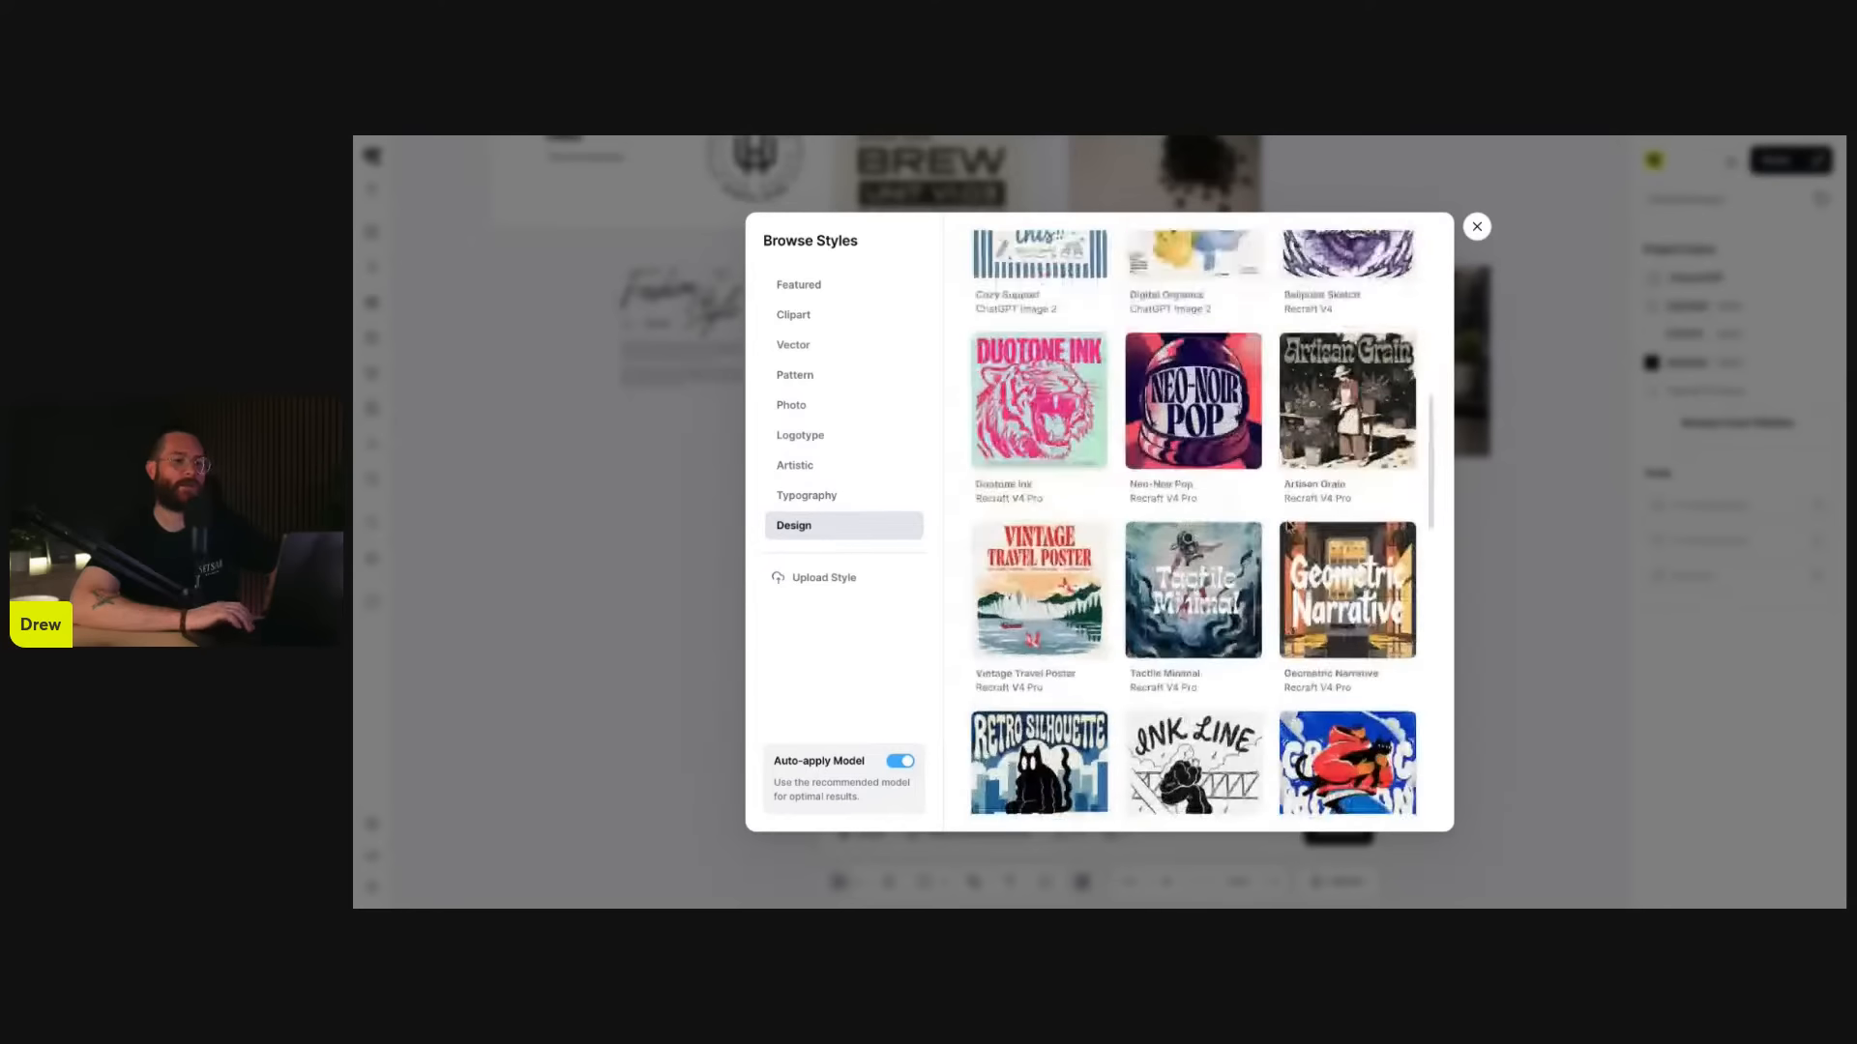
{"action": "scroll", "coordinate": [1288, 526], "scroll_direction": "up", "scroll_amount": 5}
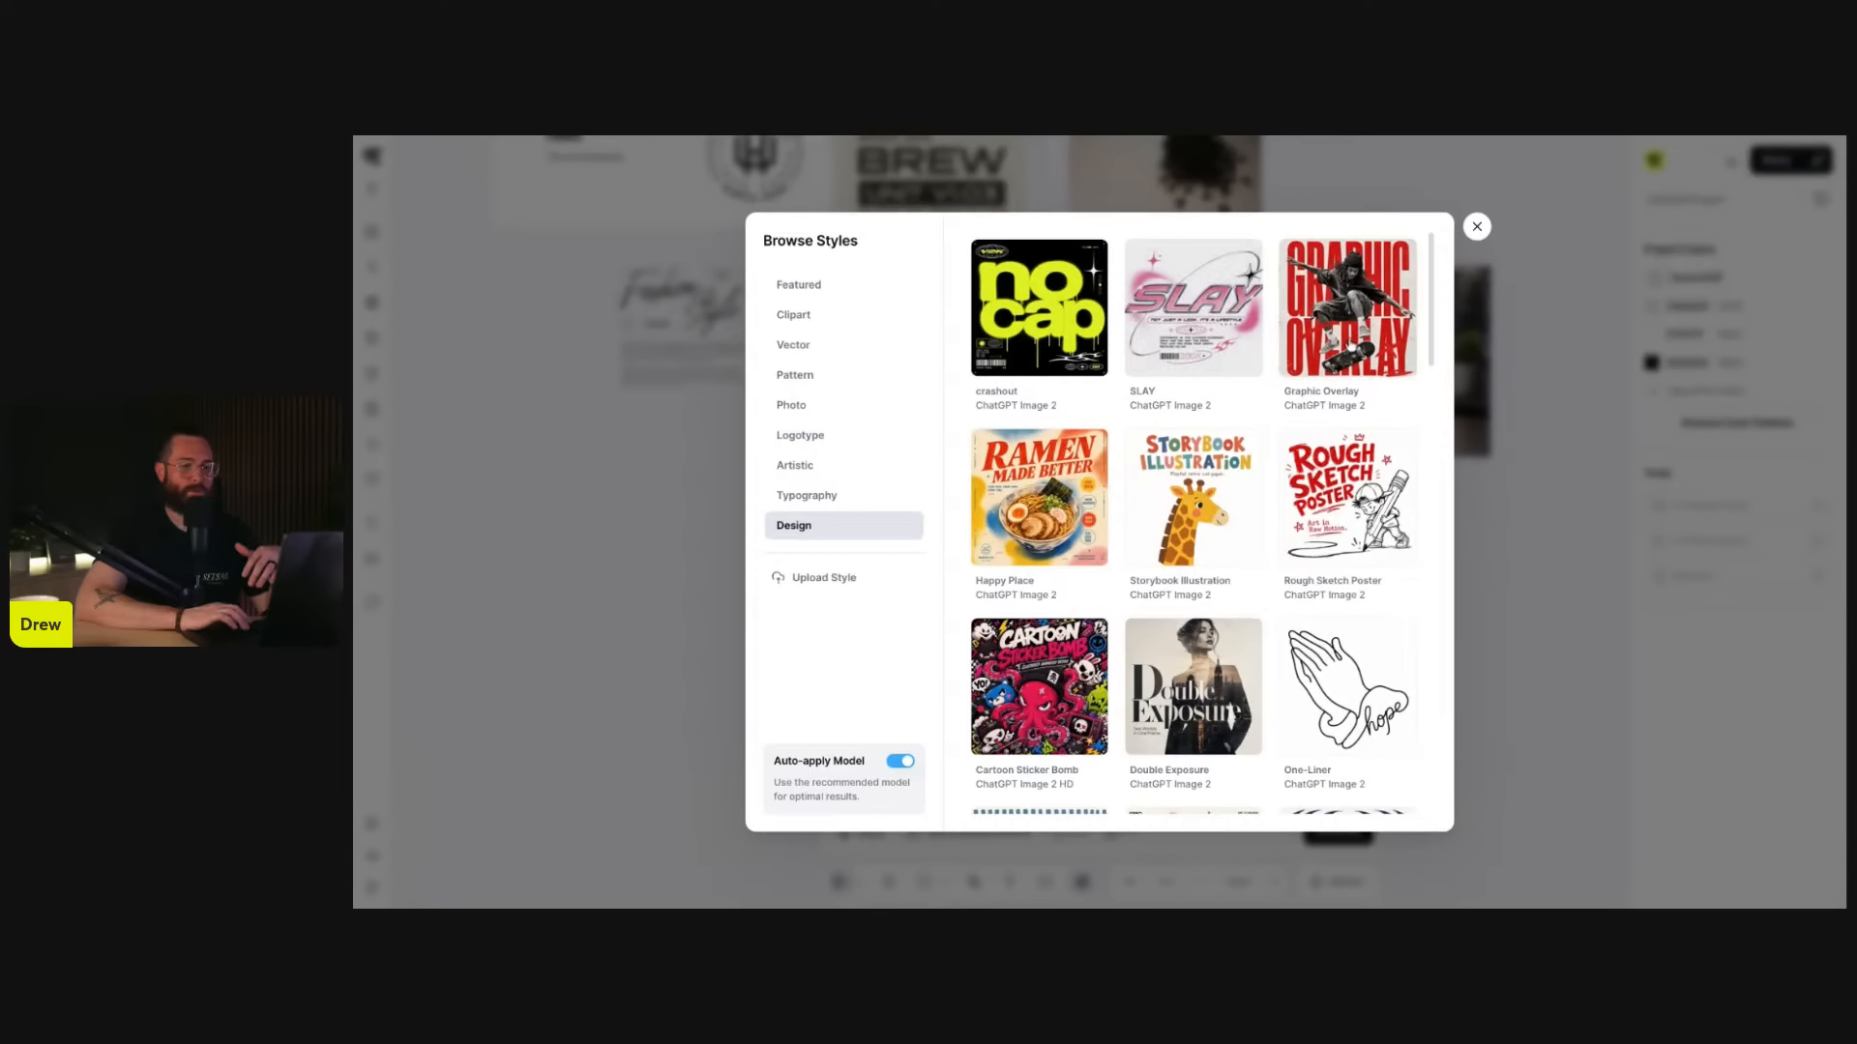
{"action": "scroll", "coordinate": [1137, 629], "scroll_direction": "down", "scroll_amount": 1}
{"action": "scroll", "coordinate": [1137, 629], "scroll_direction": "down", "scroll_amount": 7}
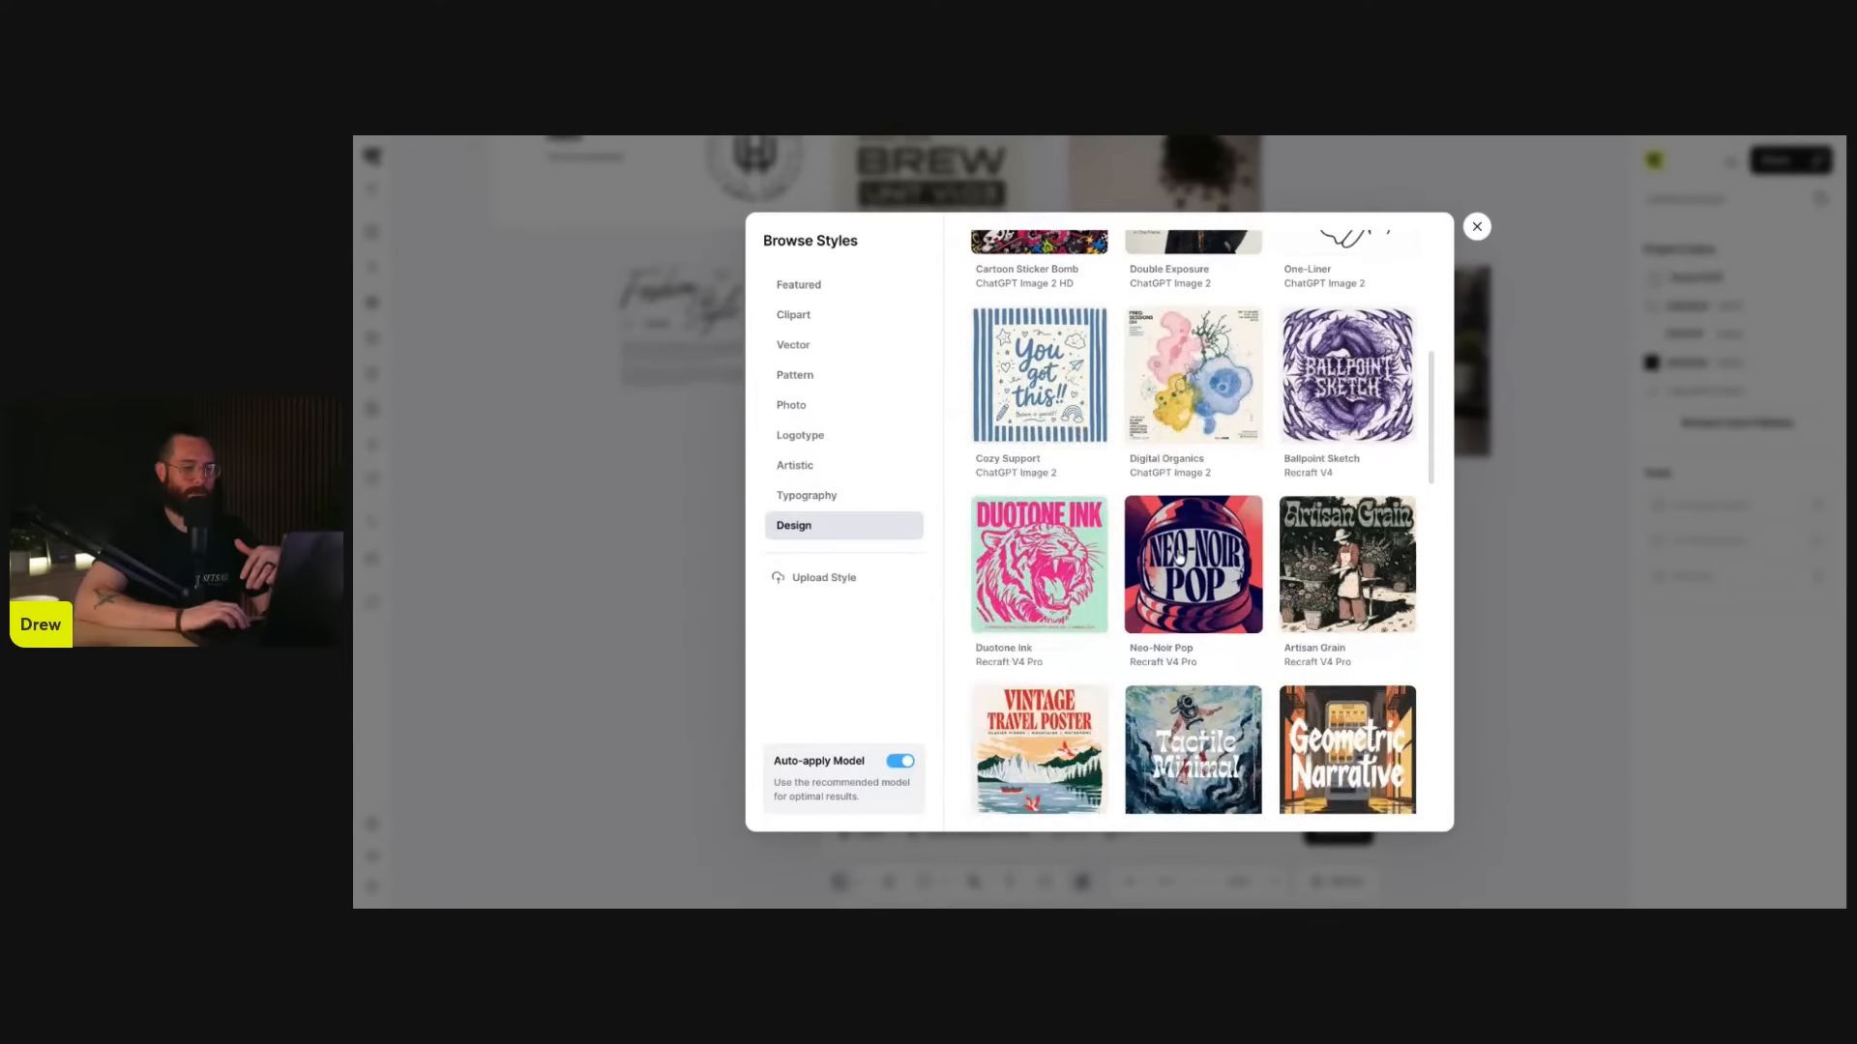
{"action": "scroll", "coordinate": [1186, 619], "scroll_direction": "down", "scroll_amount": 1}
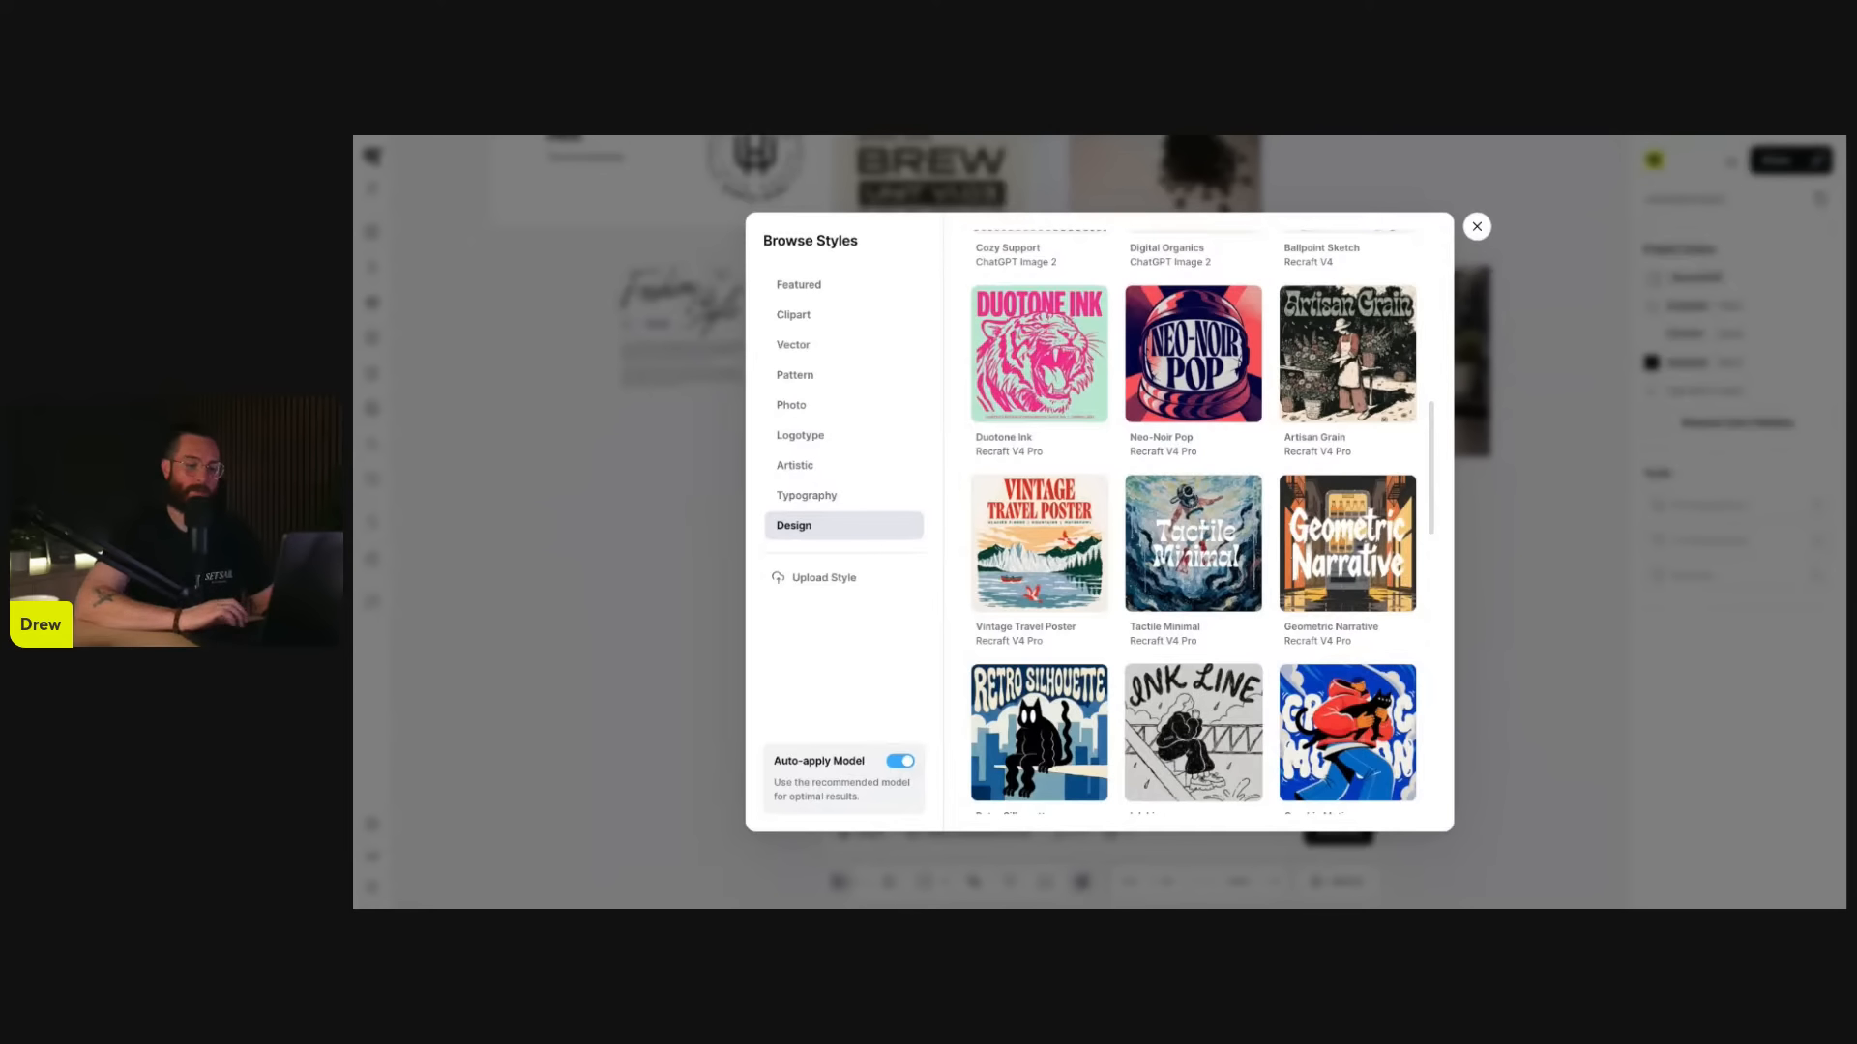
{"action": "scroll", "coordinate": [1193, 522], "scroll_direction": "down", "scroll_amount": 2}
{"action": "scroll", "coordinate": [1193, 522], "scroll_direction": "up", "scroll_amount": 5}
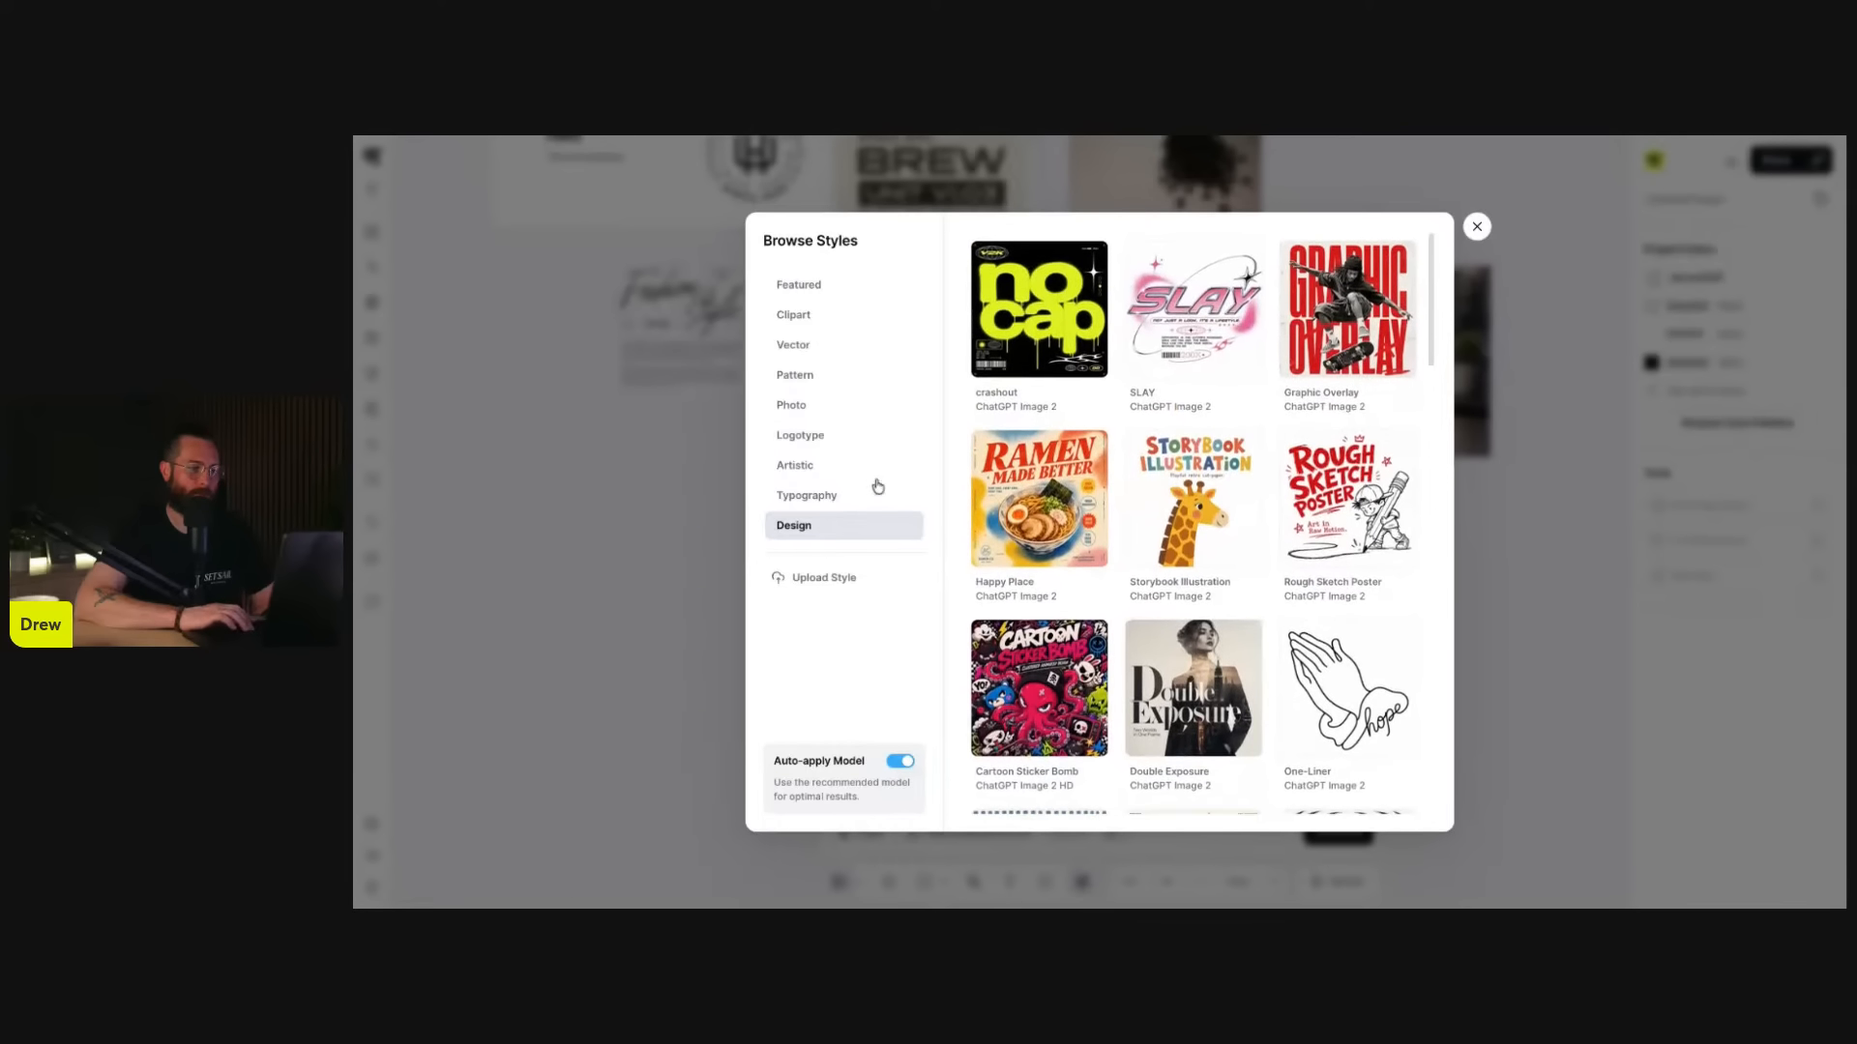
- Apply the Medieval Woodcut style from the Vector category to the skateboarding skeleton prompt
{"action": "left_click", "coordinate": [818, 343]}
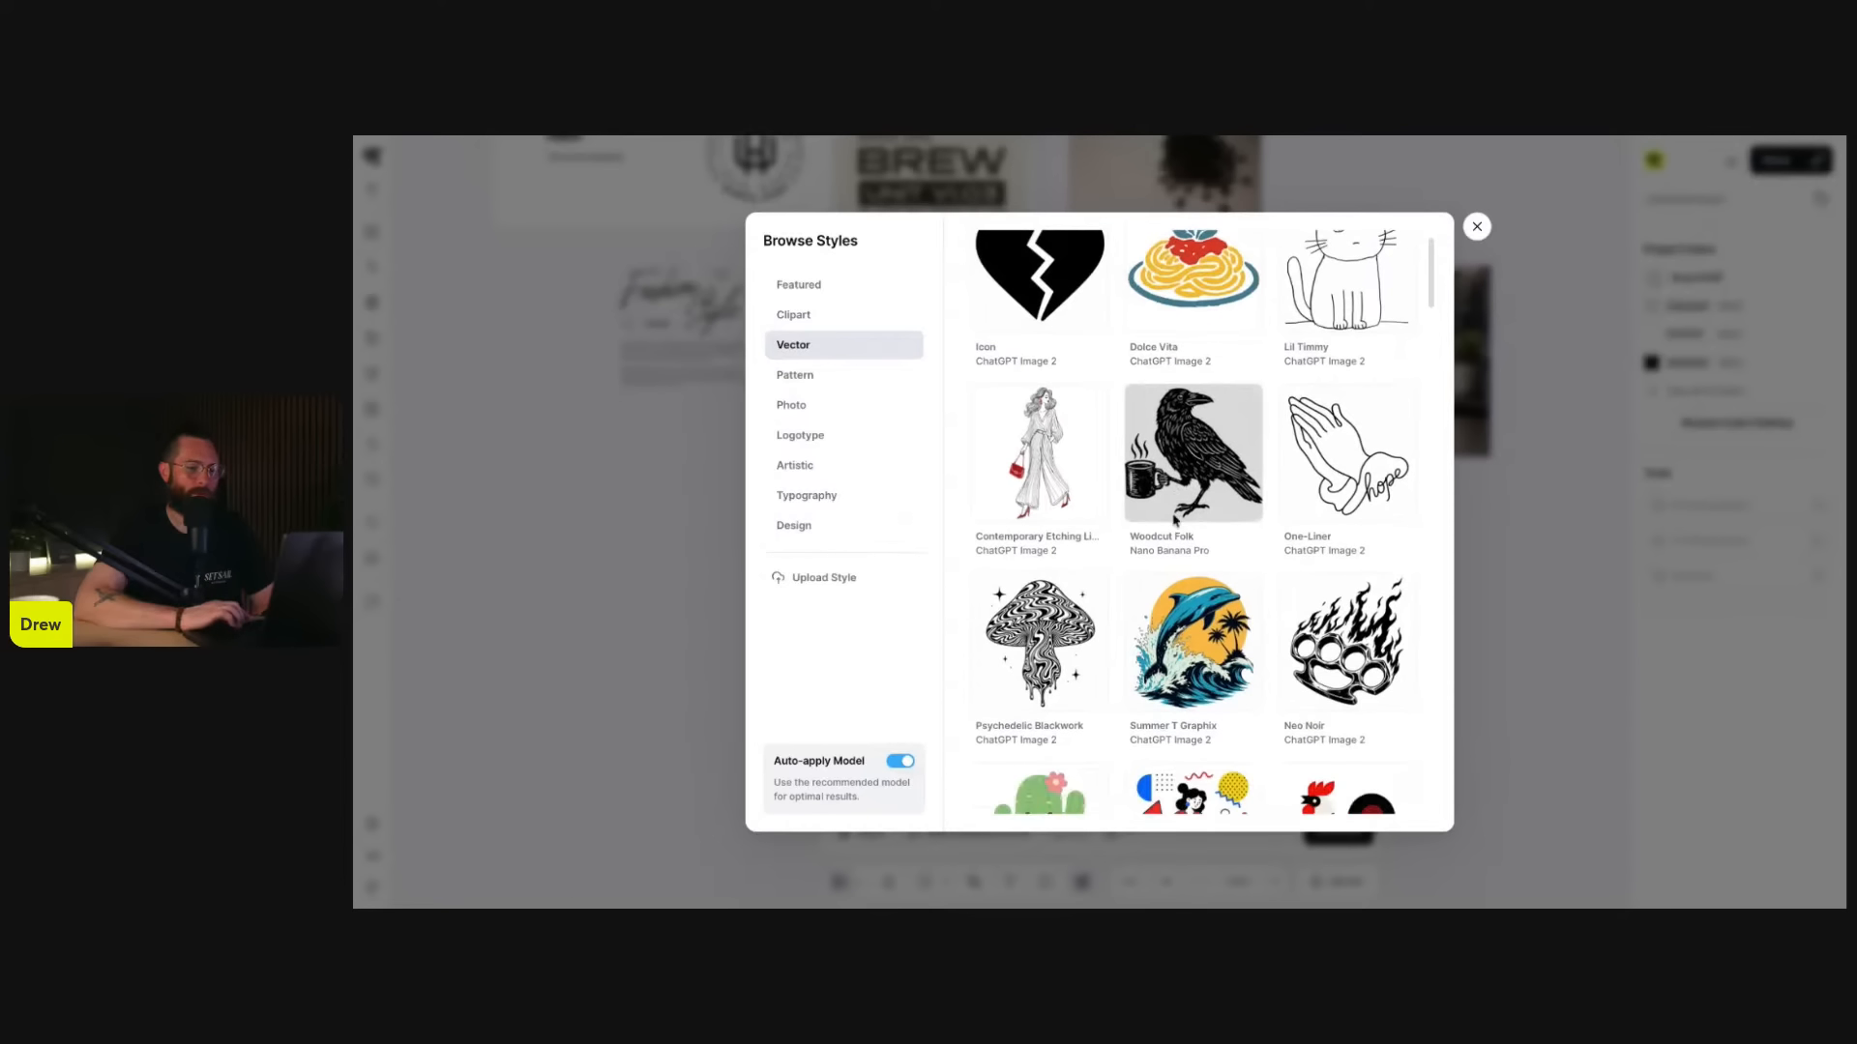
{"action": "scroll", "coordinate": [1175, 520], "scroll_direction": "down", "scroll_amount": 10}
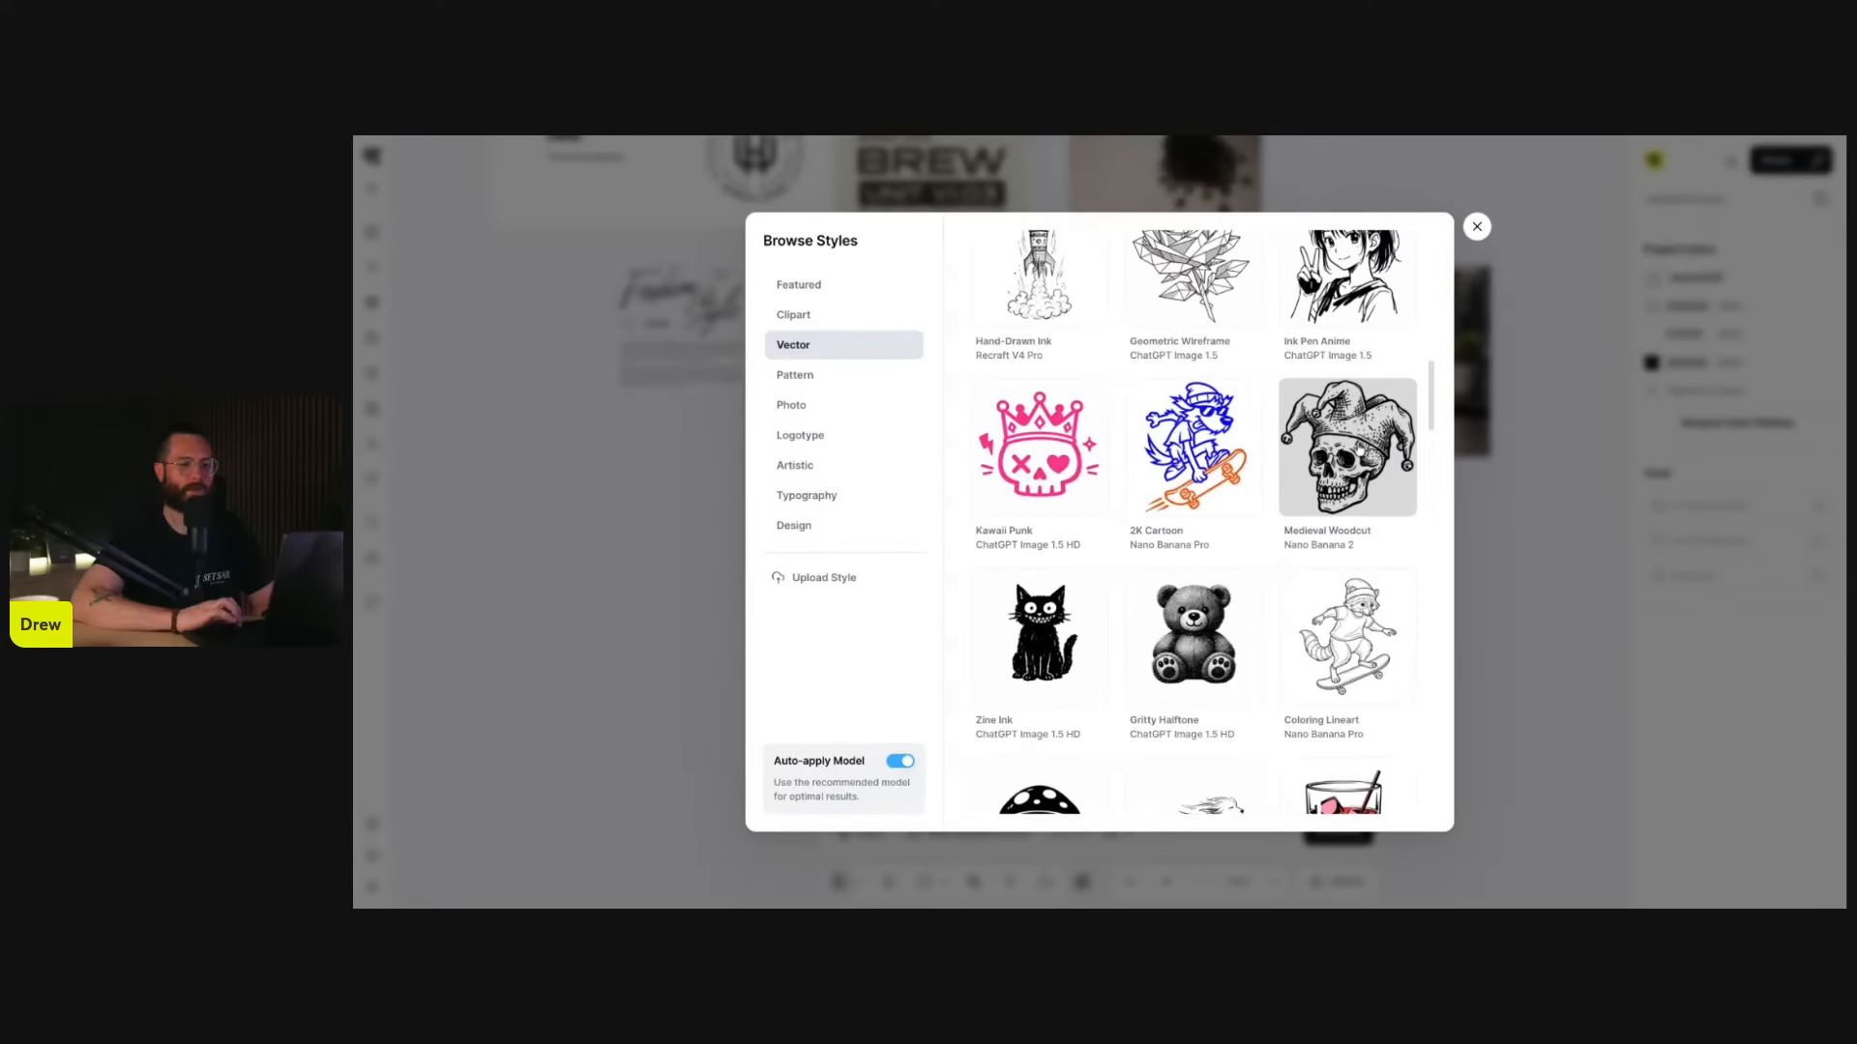
{"action": "left_click", "coordinate": [1352, 450]}
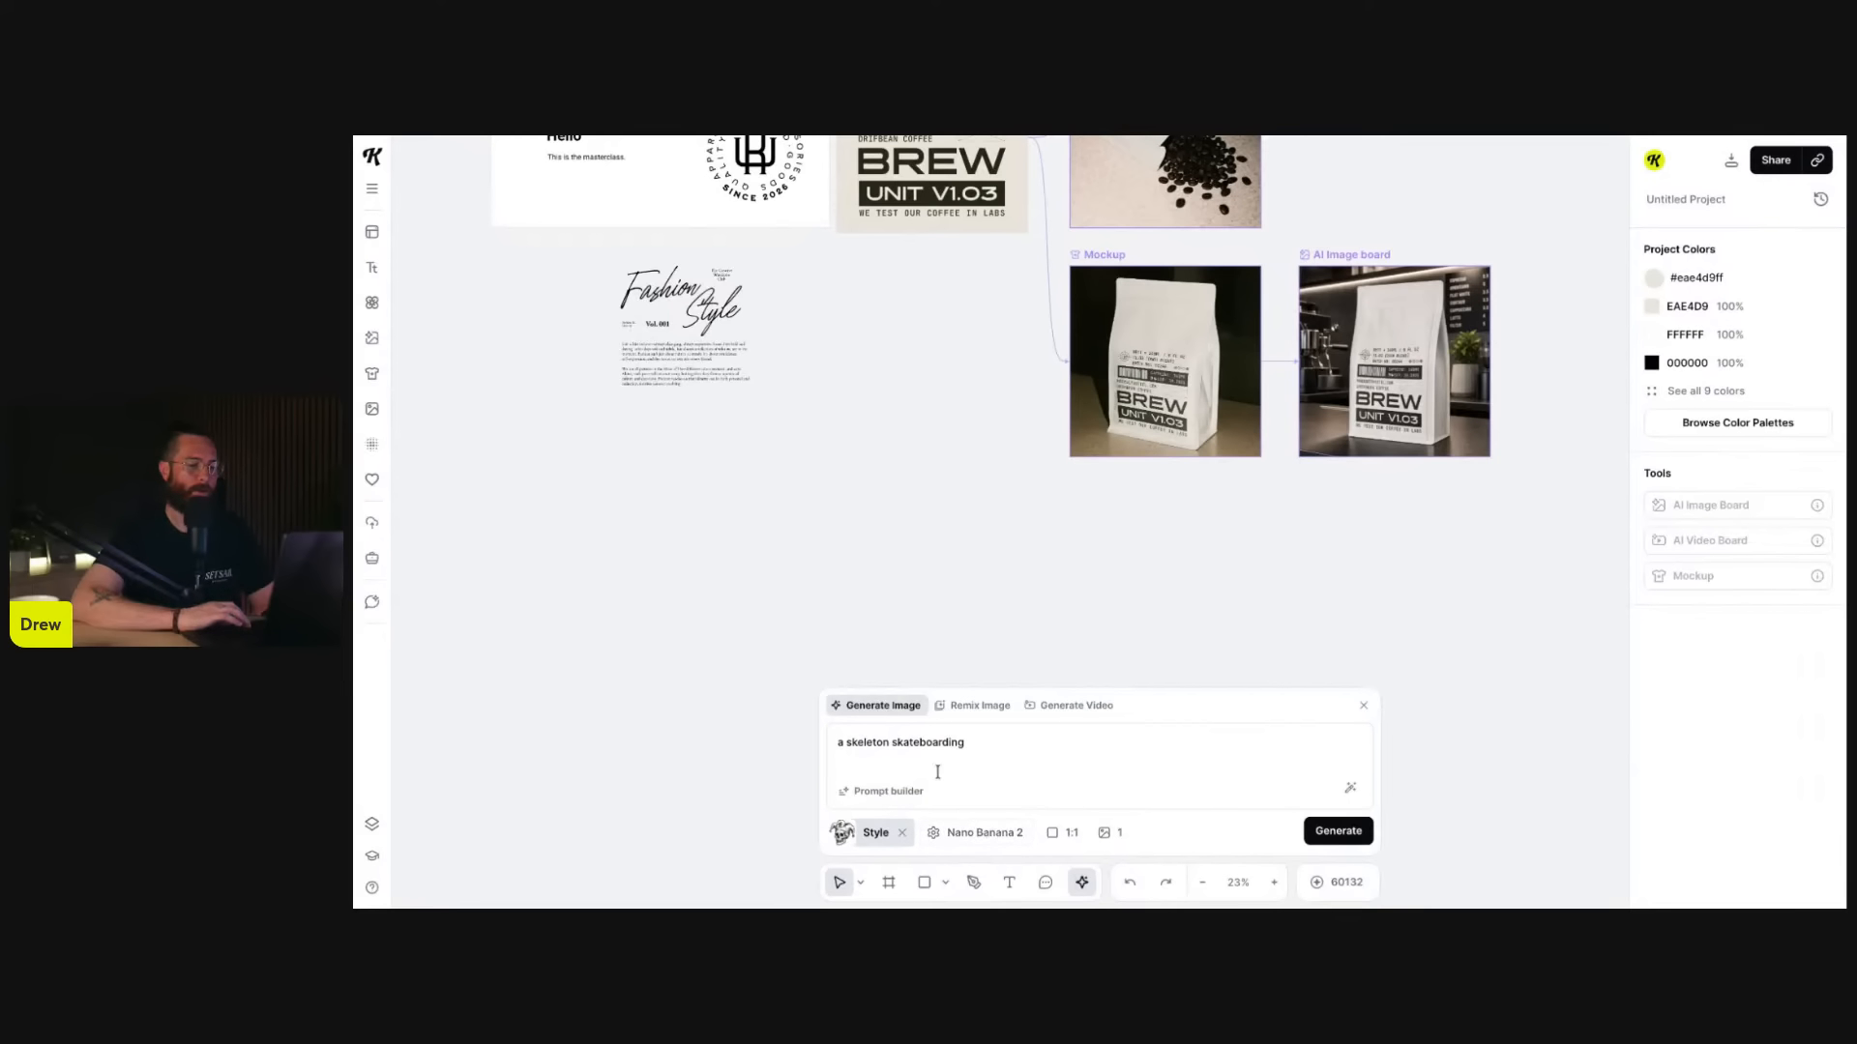
- Look through the Prompt builder's Style, Perspective, Effects, Colors and Environment options
{"action": "left_click", "coordinate": [888, 792]}
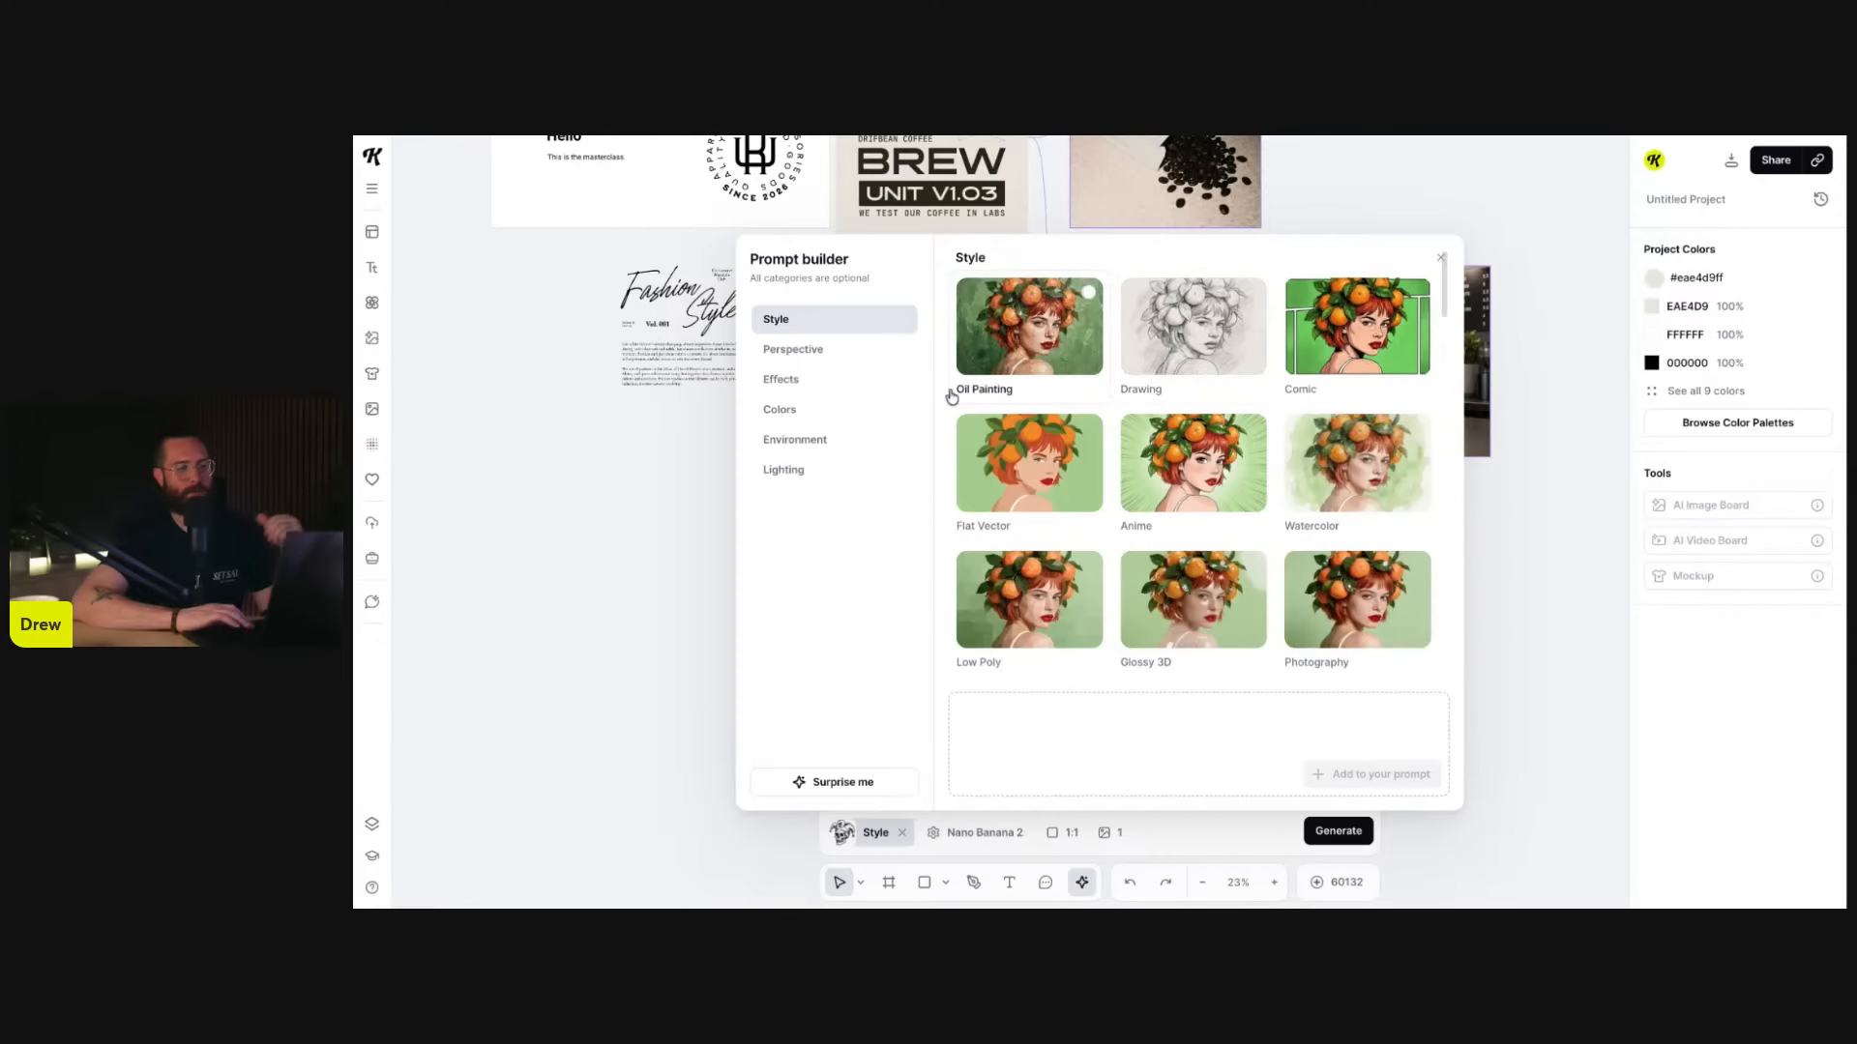
{"action": "left_click", "coordinate": [845, 365]}
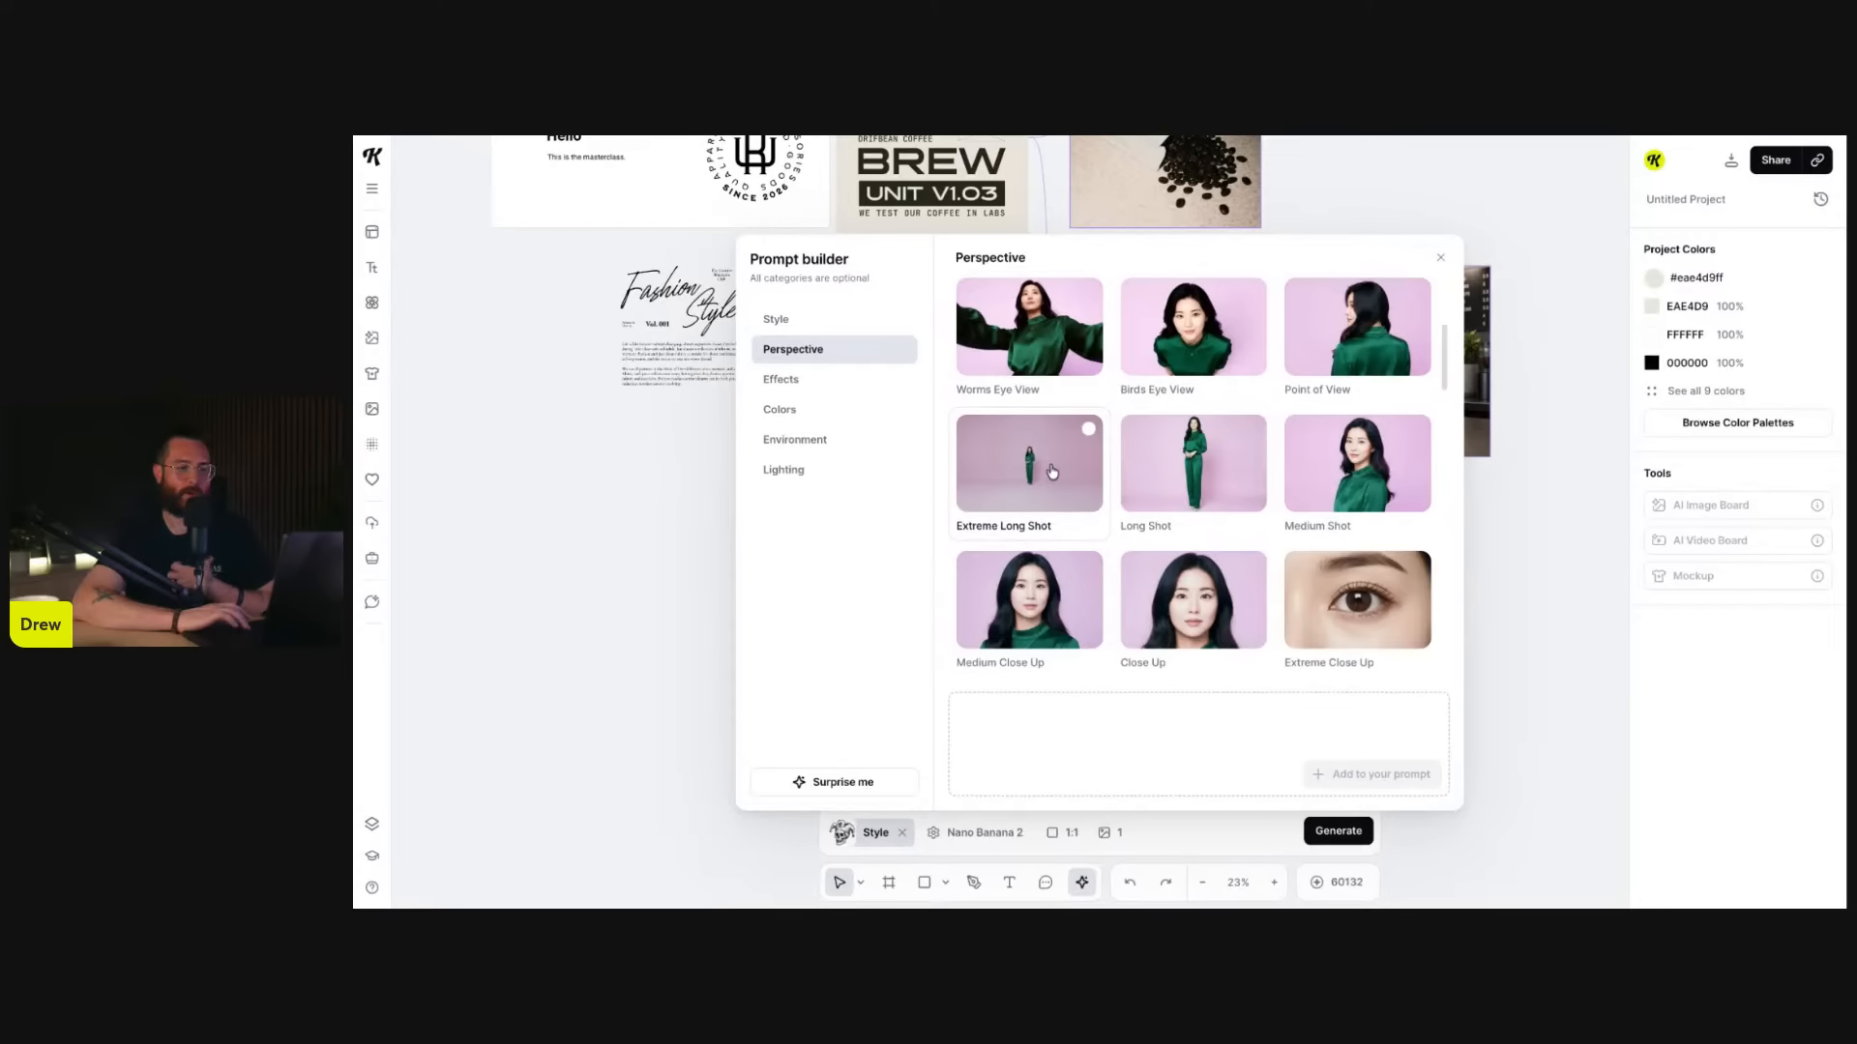
{"action": "left_click", "coordinate": [845, 391]}
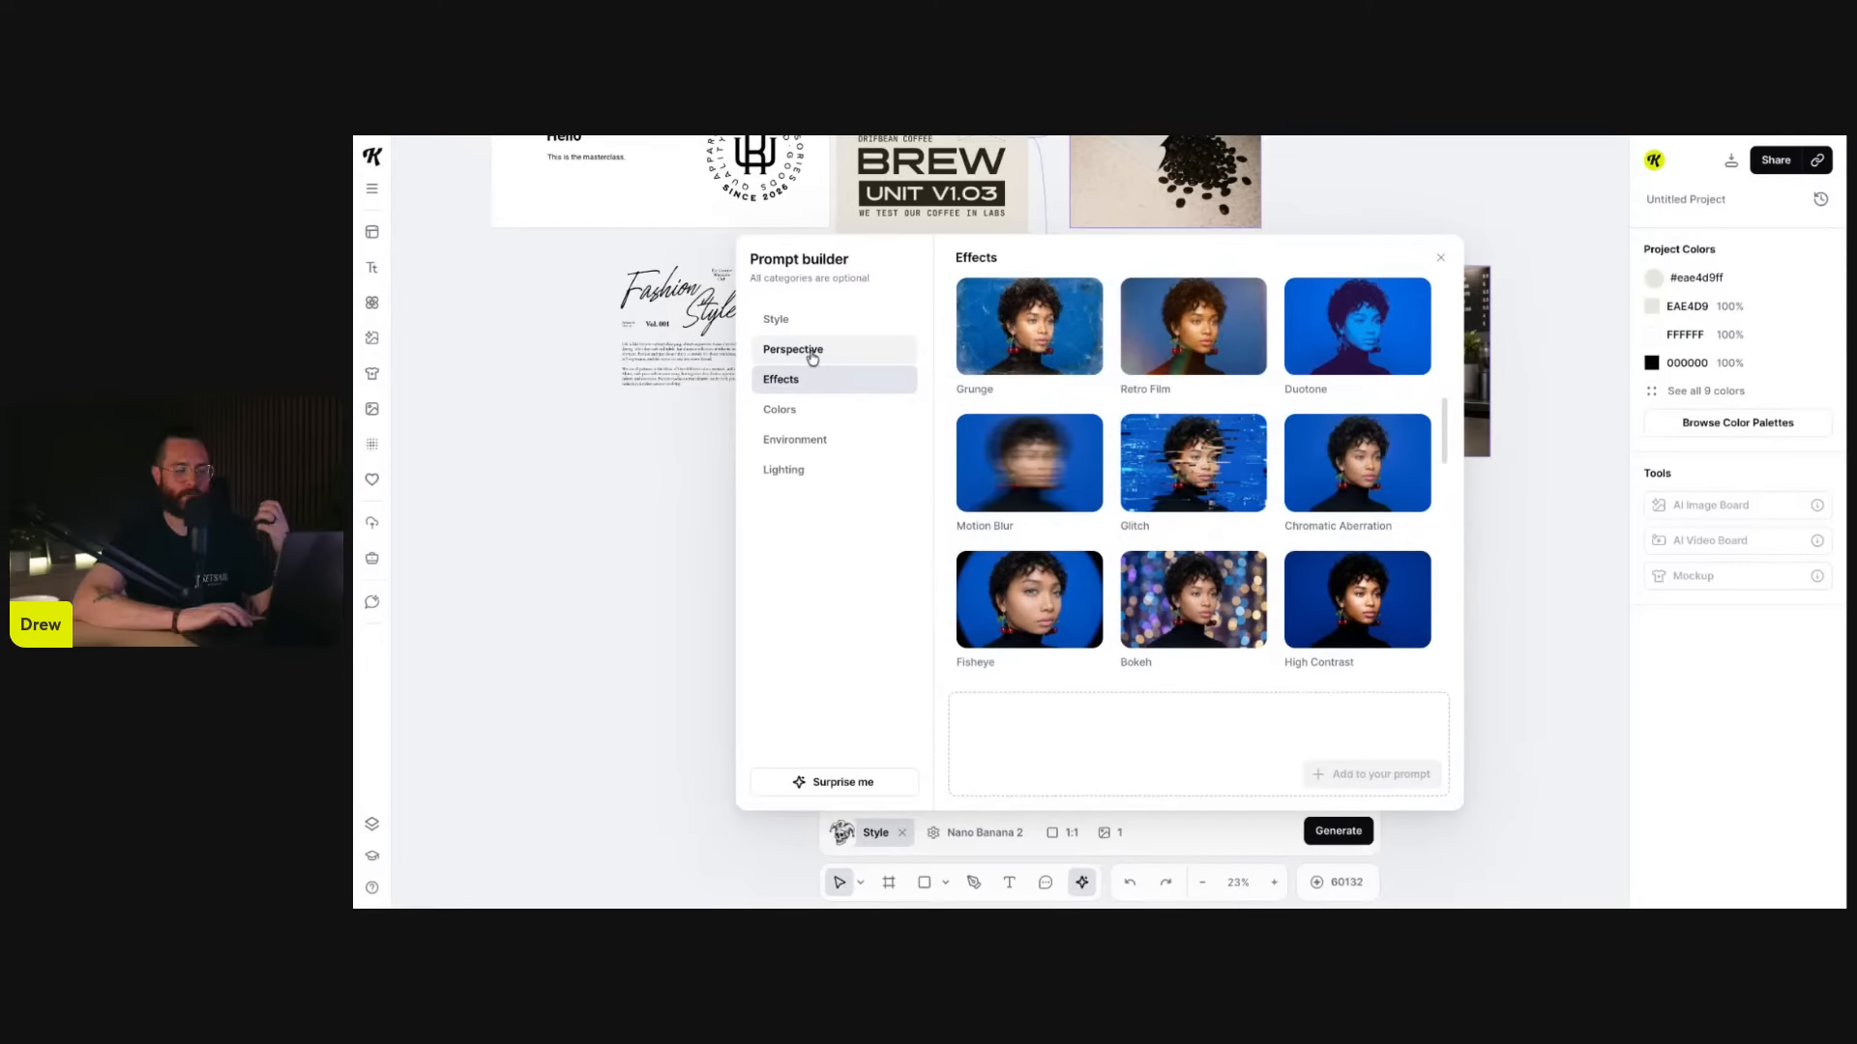
{"action": "left_click", "coordinate": [785, 409]}
{"action": "left_click", "coordinate": [796, 441]}
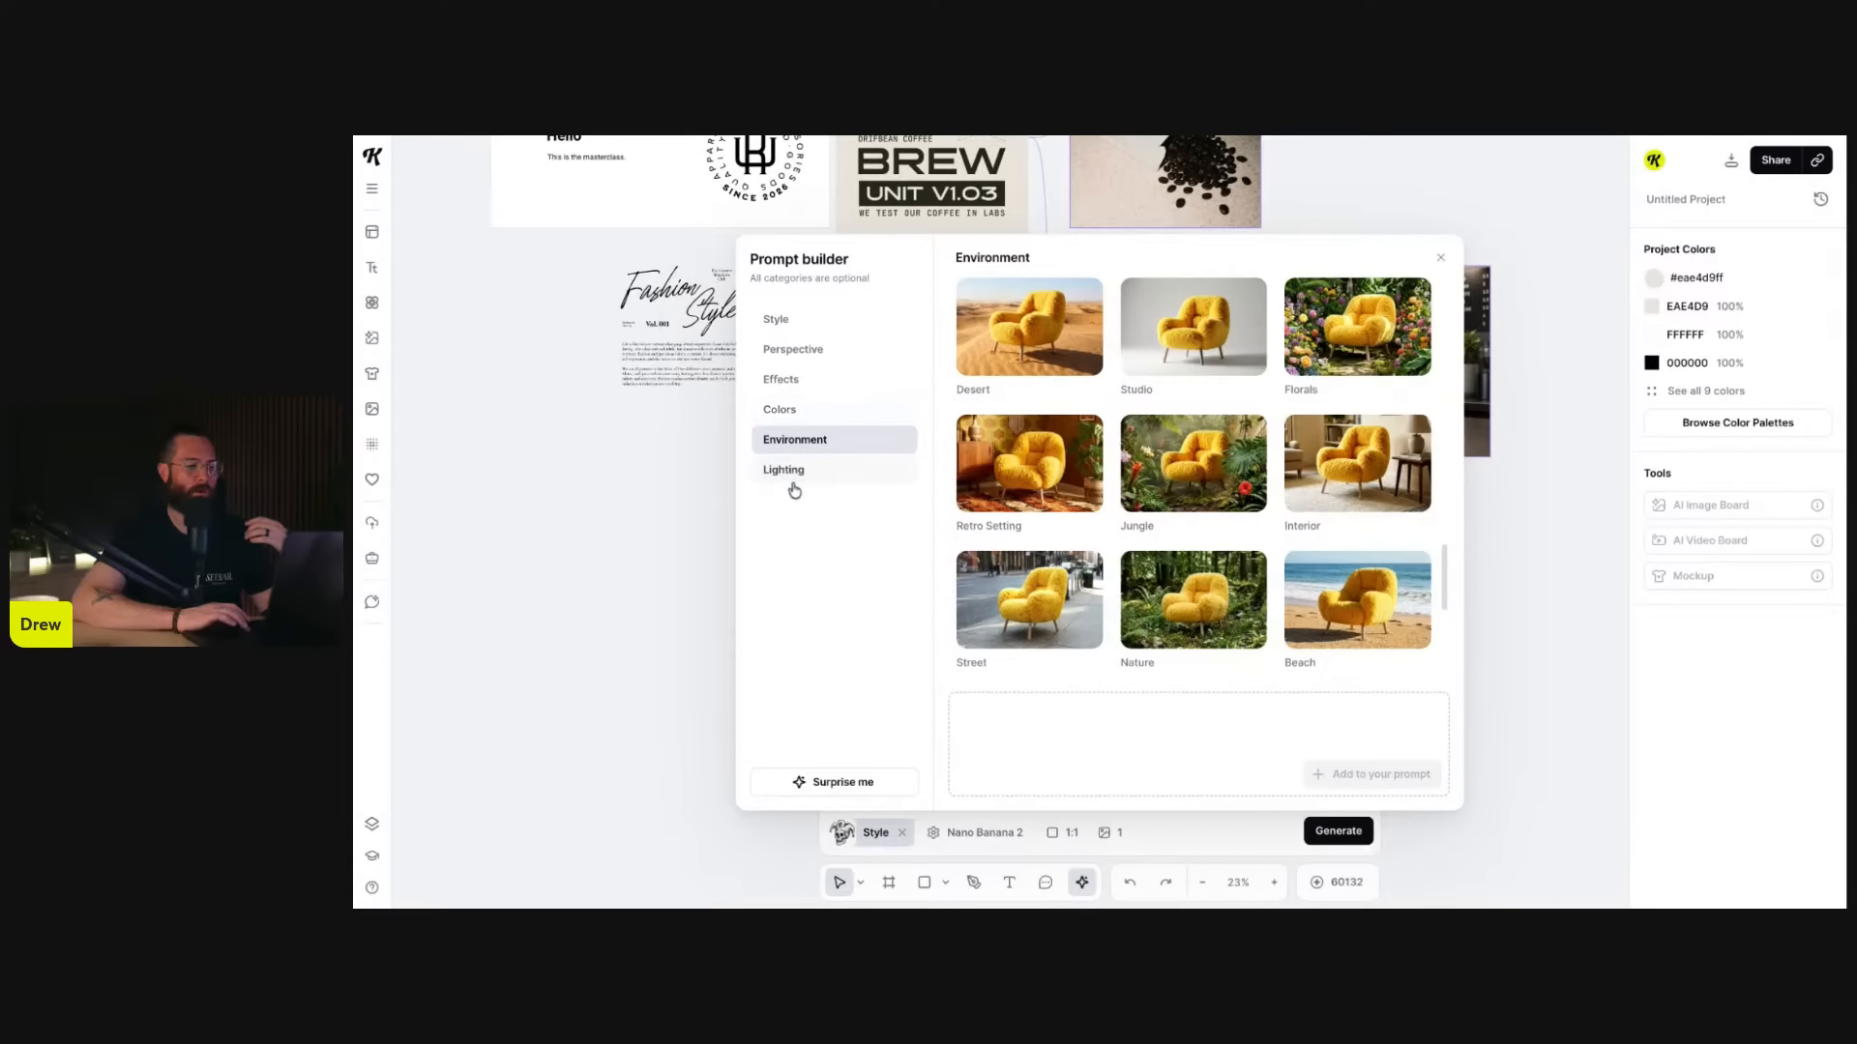
- Add the Long Shot perspective to the skeleton prompt and highlight its wording
{"action": "left_click", "coordinate": [818, 349]}
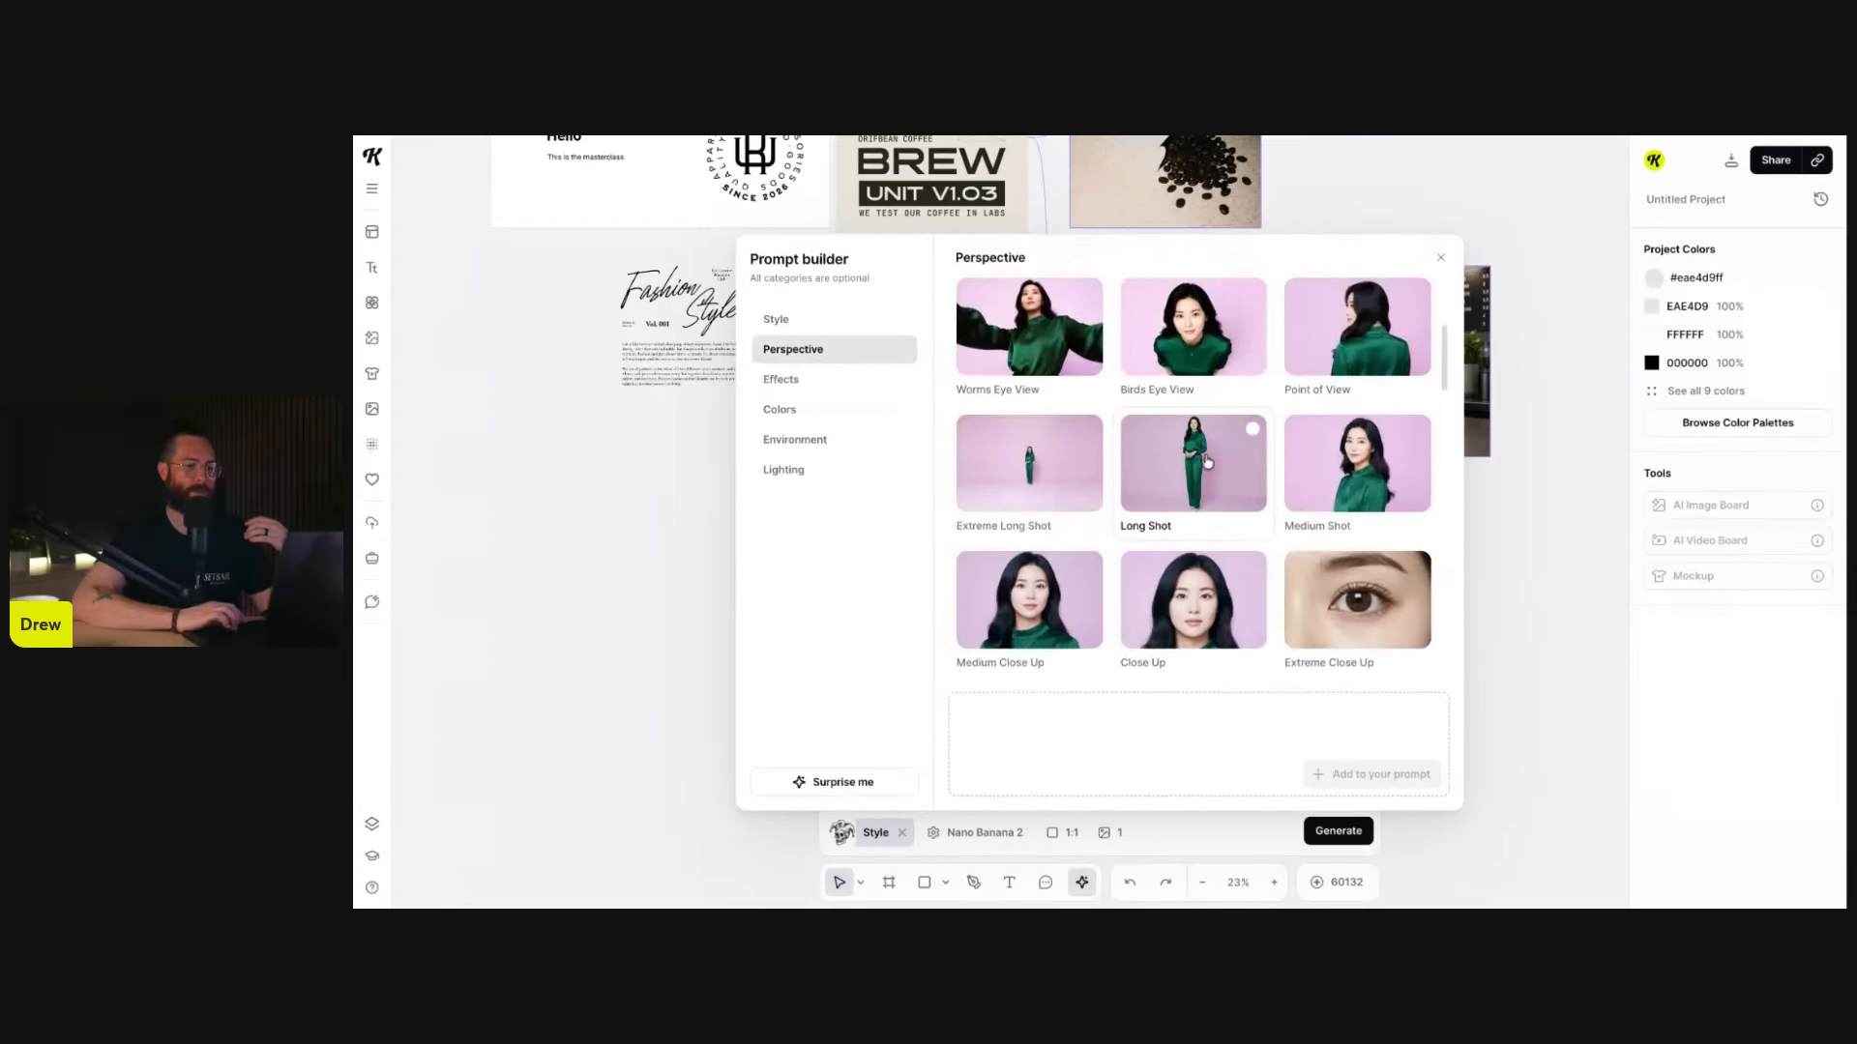
{"action": "left_click", "coordinate": [1207, 462]}
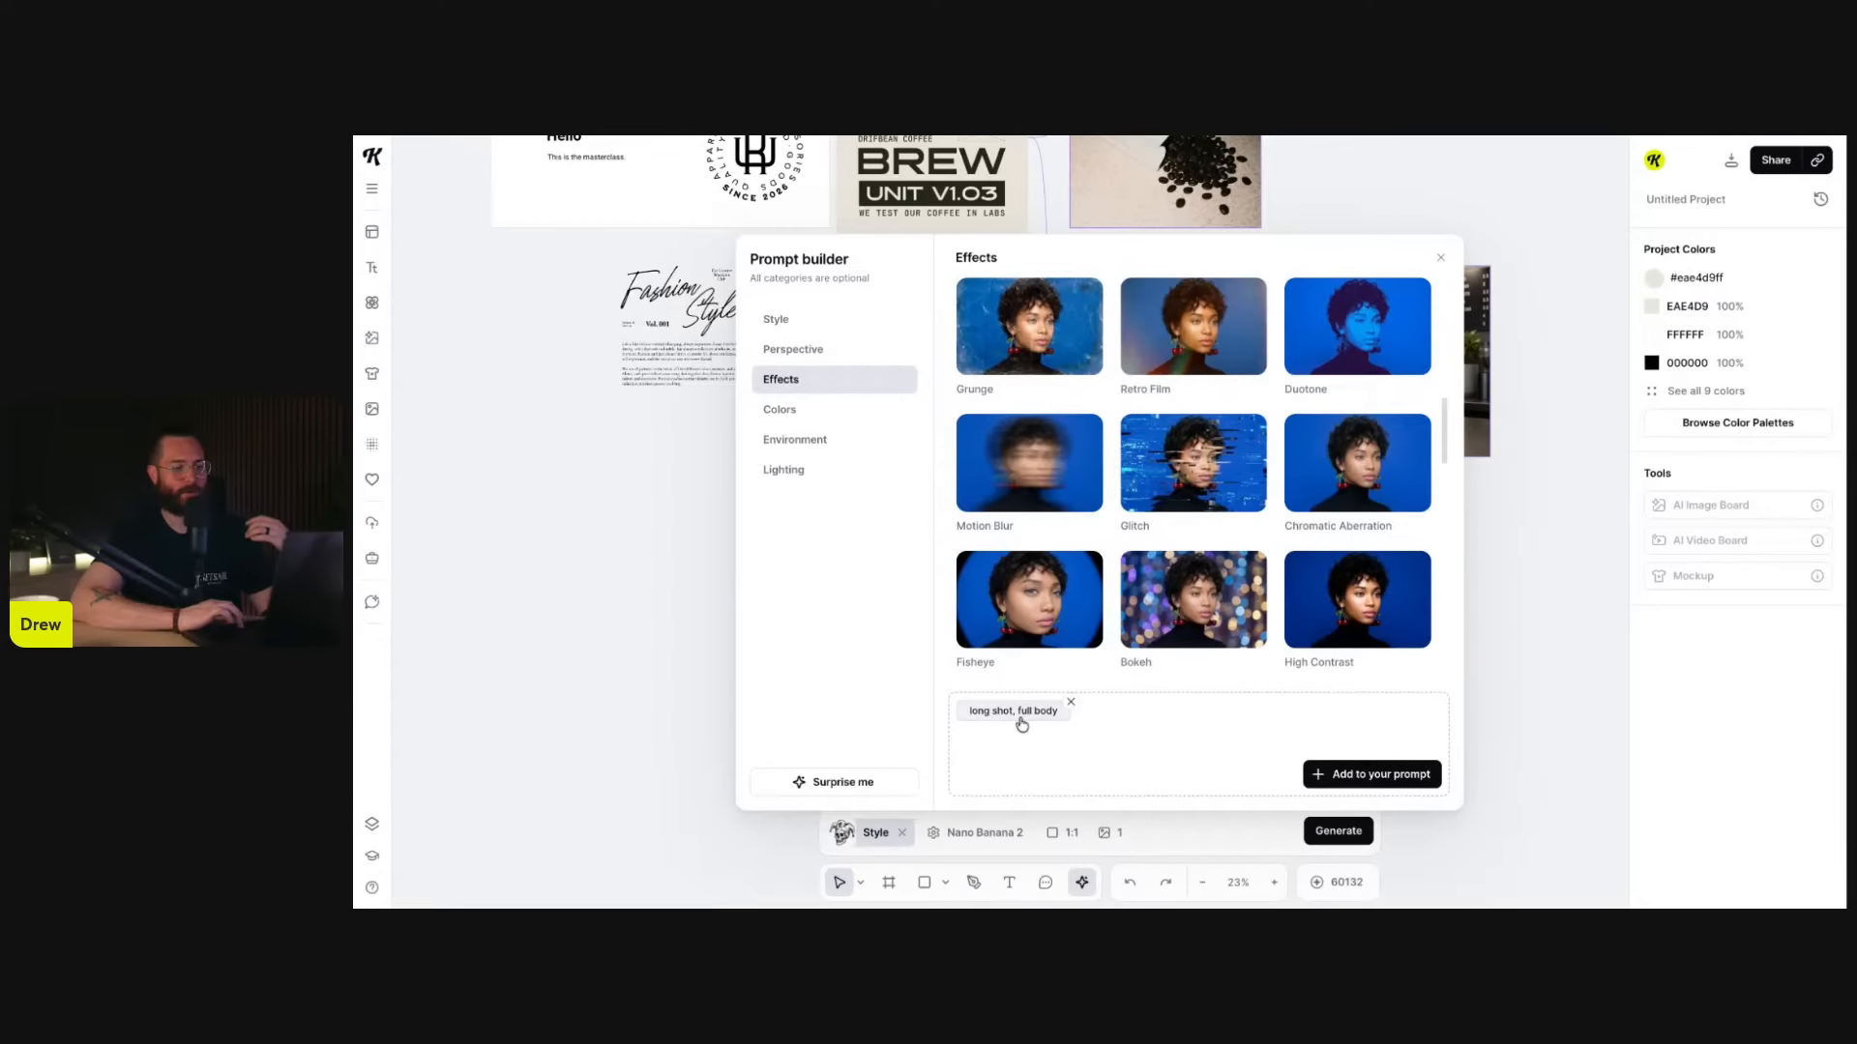
{"action": "left_click", "coordinate": [1359, 773]}
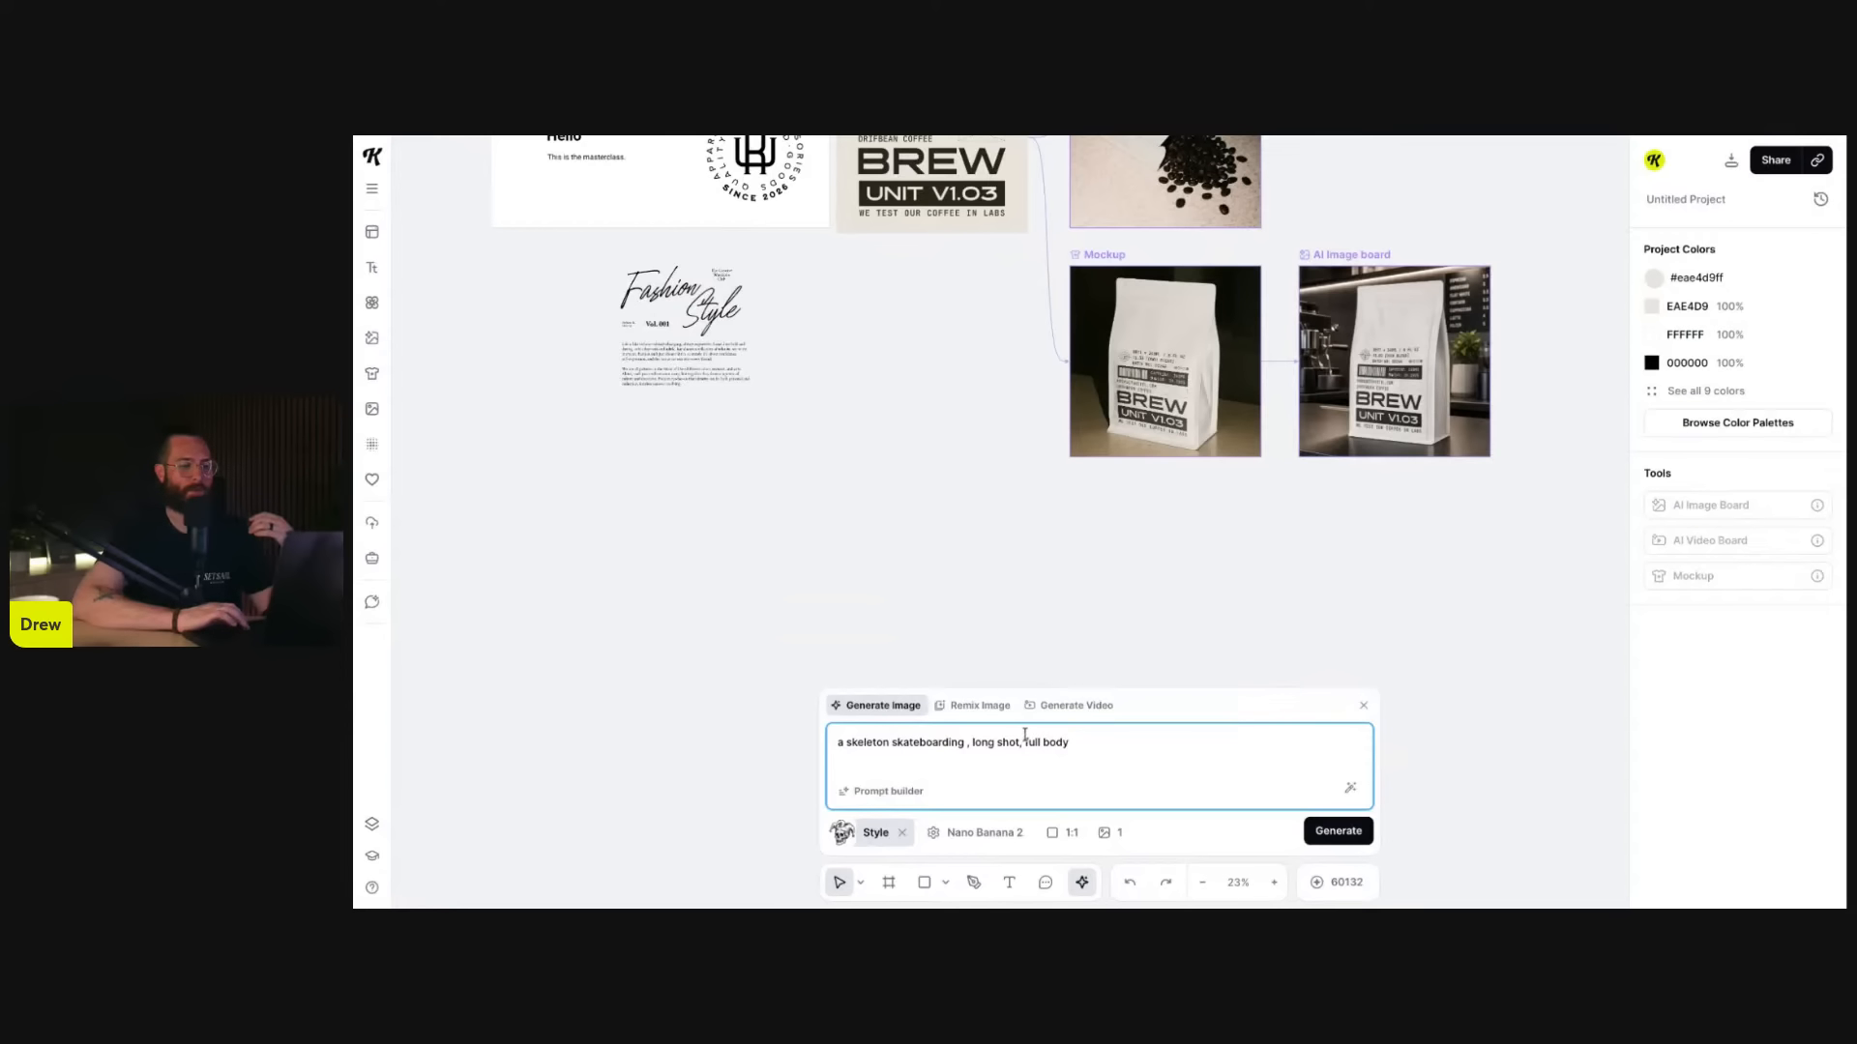
{"action": "left_click_drag", "start_coordinate": [969, 741], "coordinate": [1144, 742]}
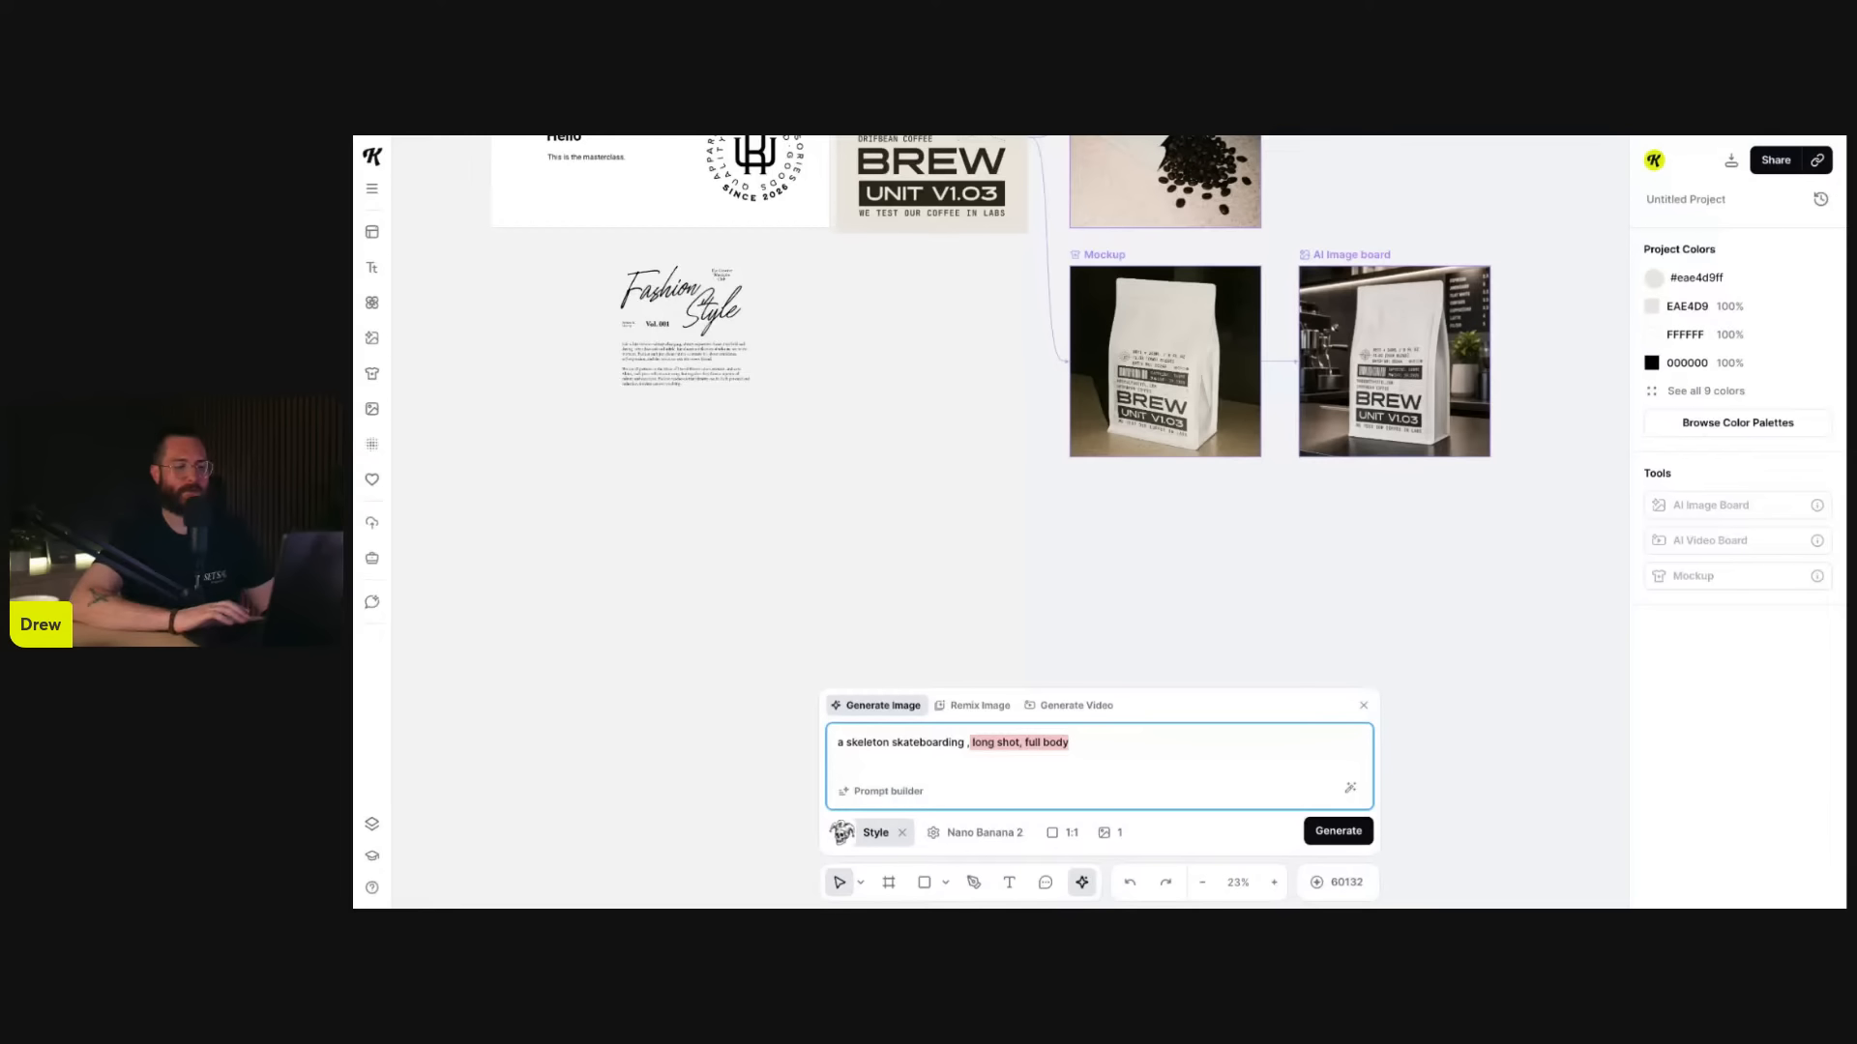
- Add the Golden Hour lighting description to the skeleton prompt with the Prompt builder
{"action": "left_click", "coordinate": [884, 795]}
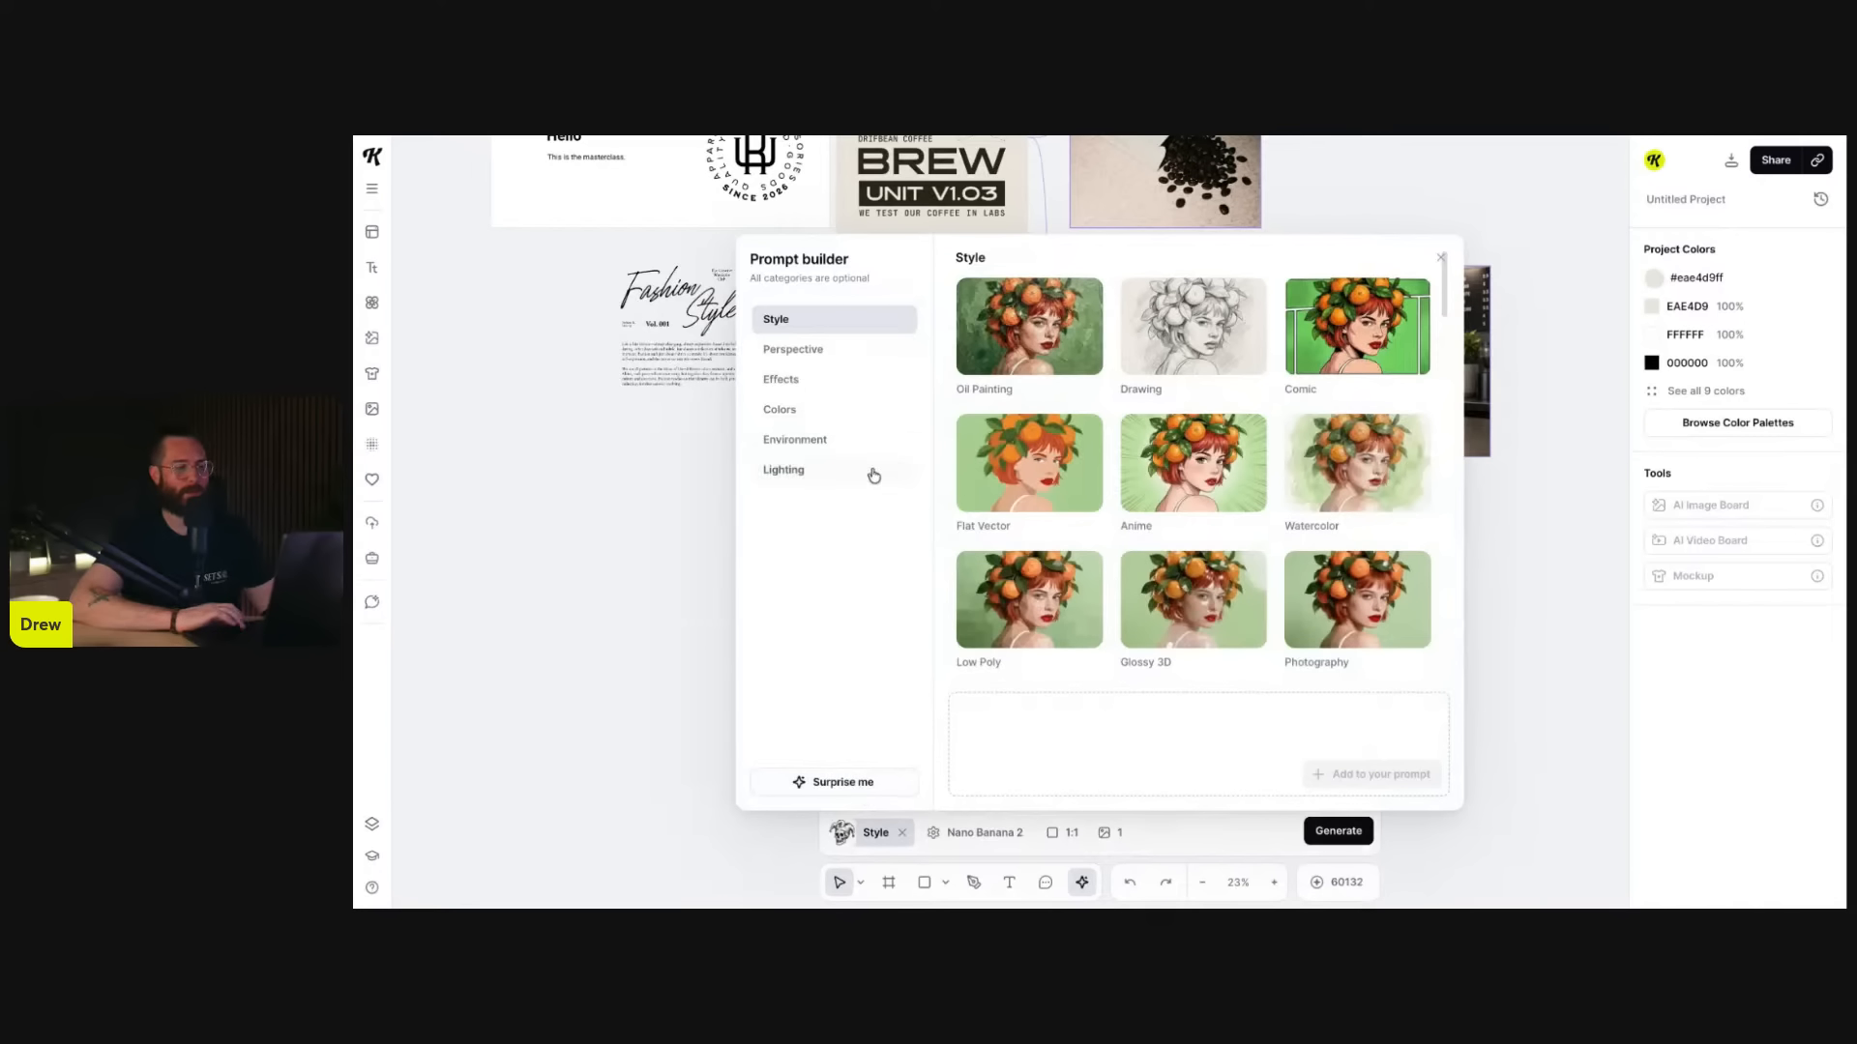
{"action": "left_click", "coordinate": [847, 443]}
{"action": "left_click", "coordinate": [813, 471]}
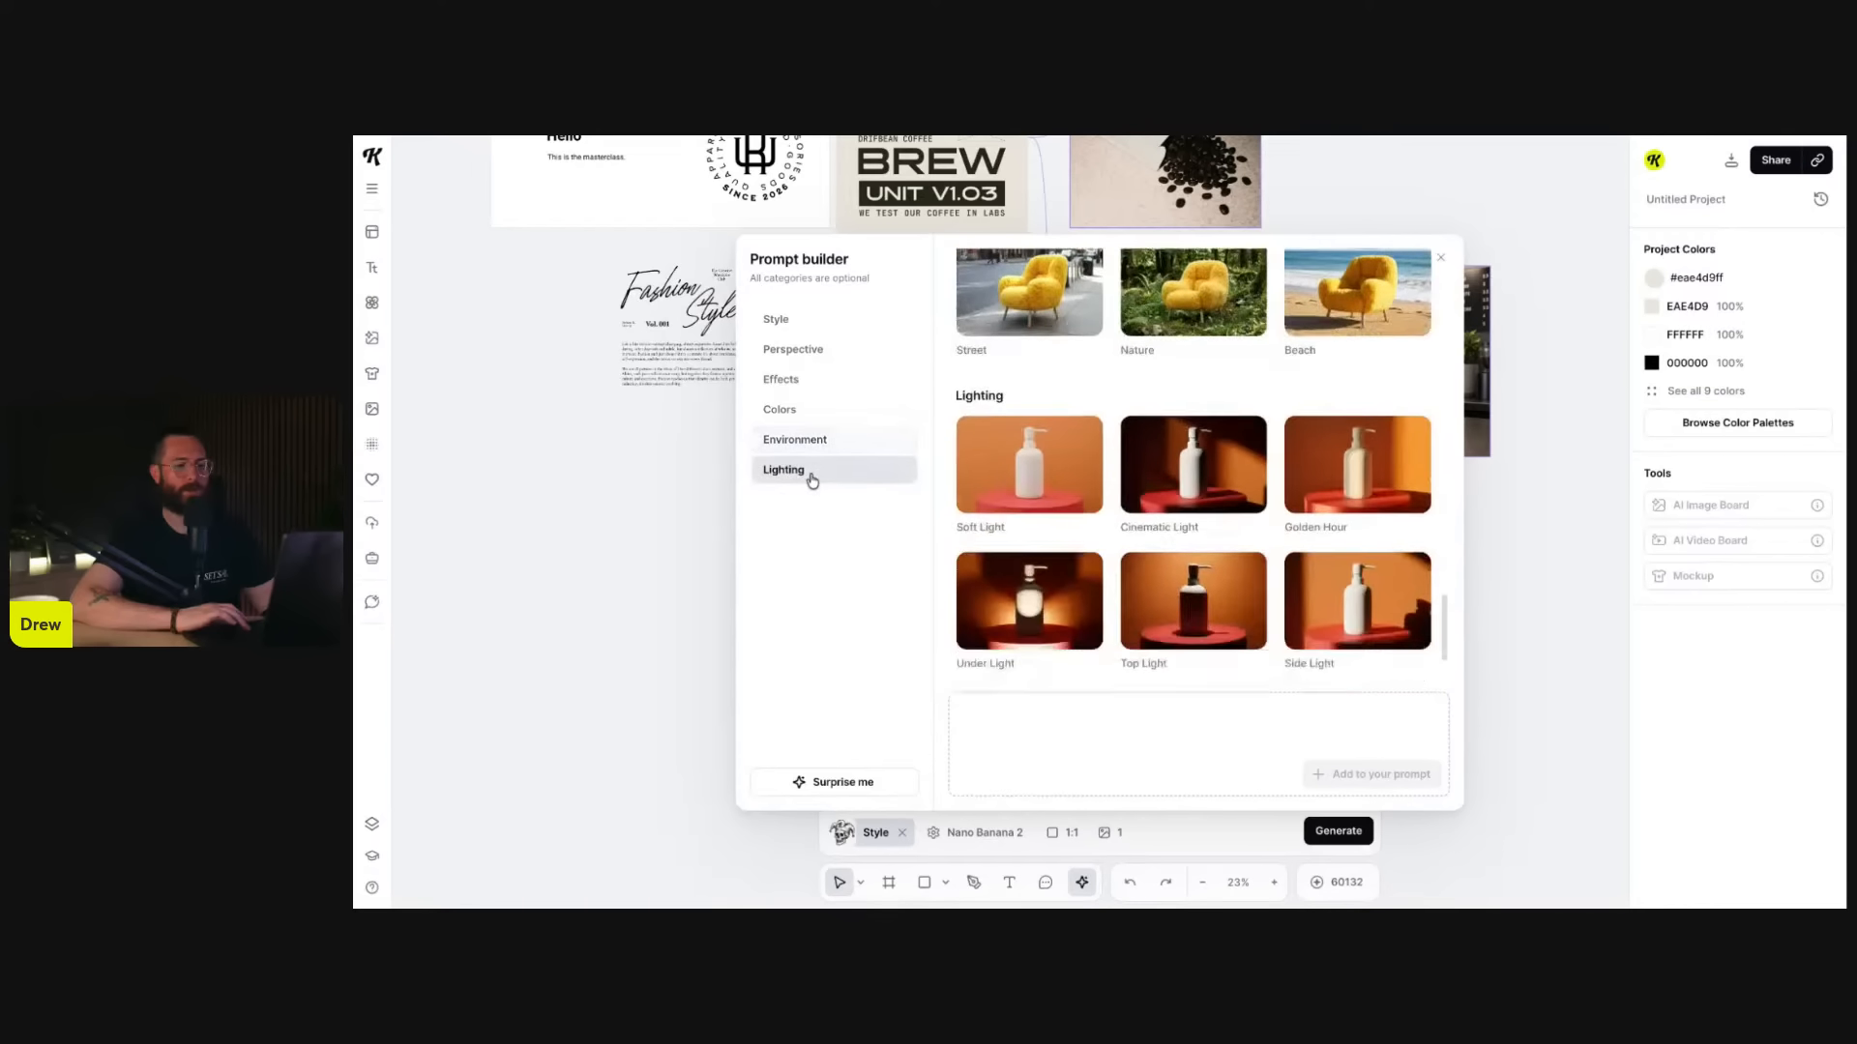
{"action": "left_click", "coordinate": [1364, 333]}
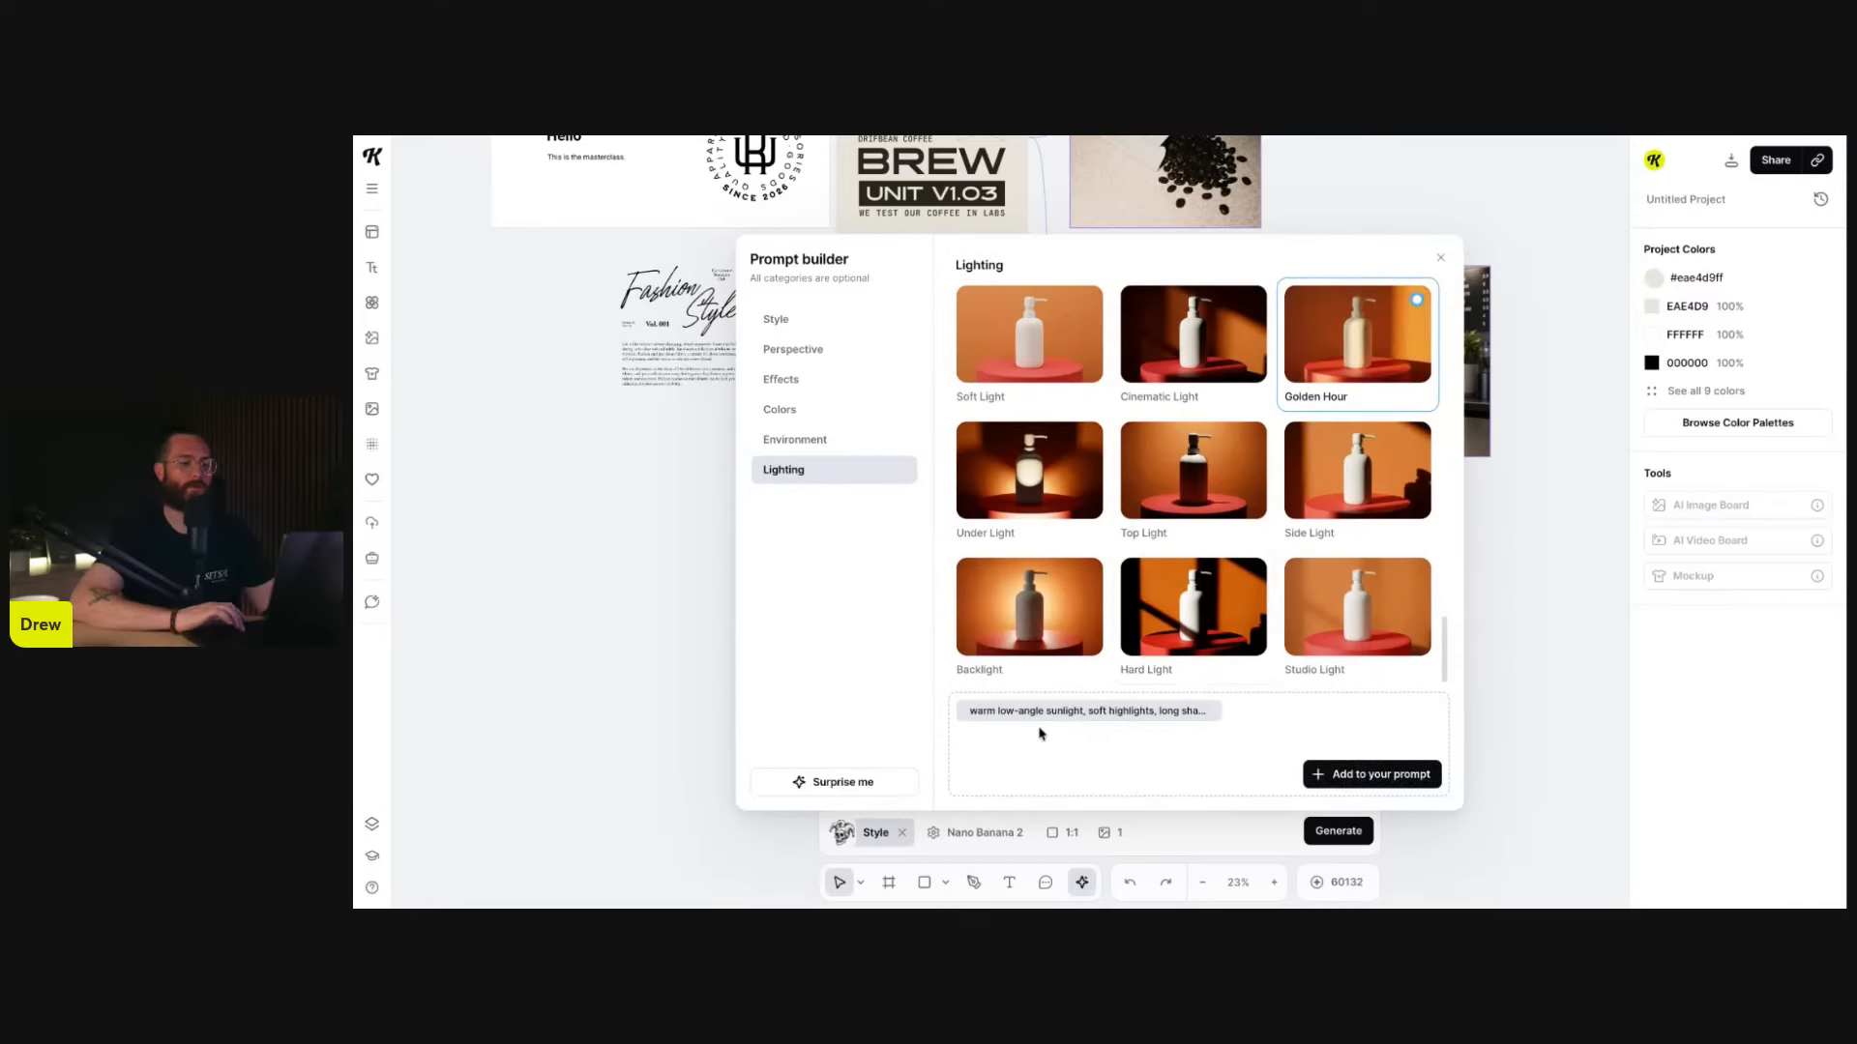
{"action": "left_click", "coordinate": [1349, 774]}
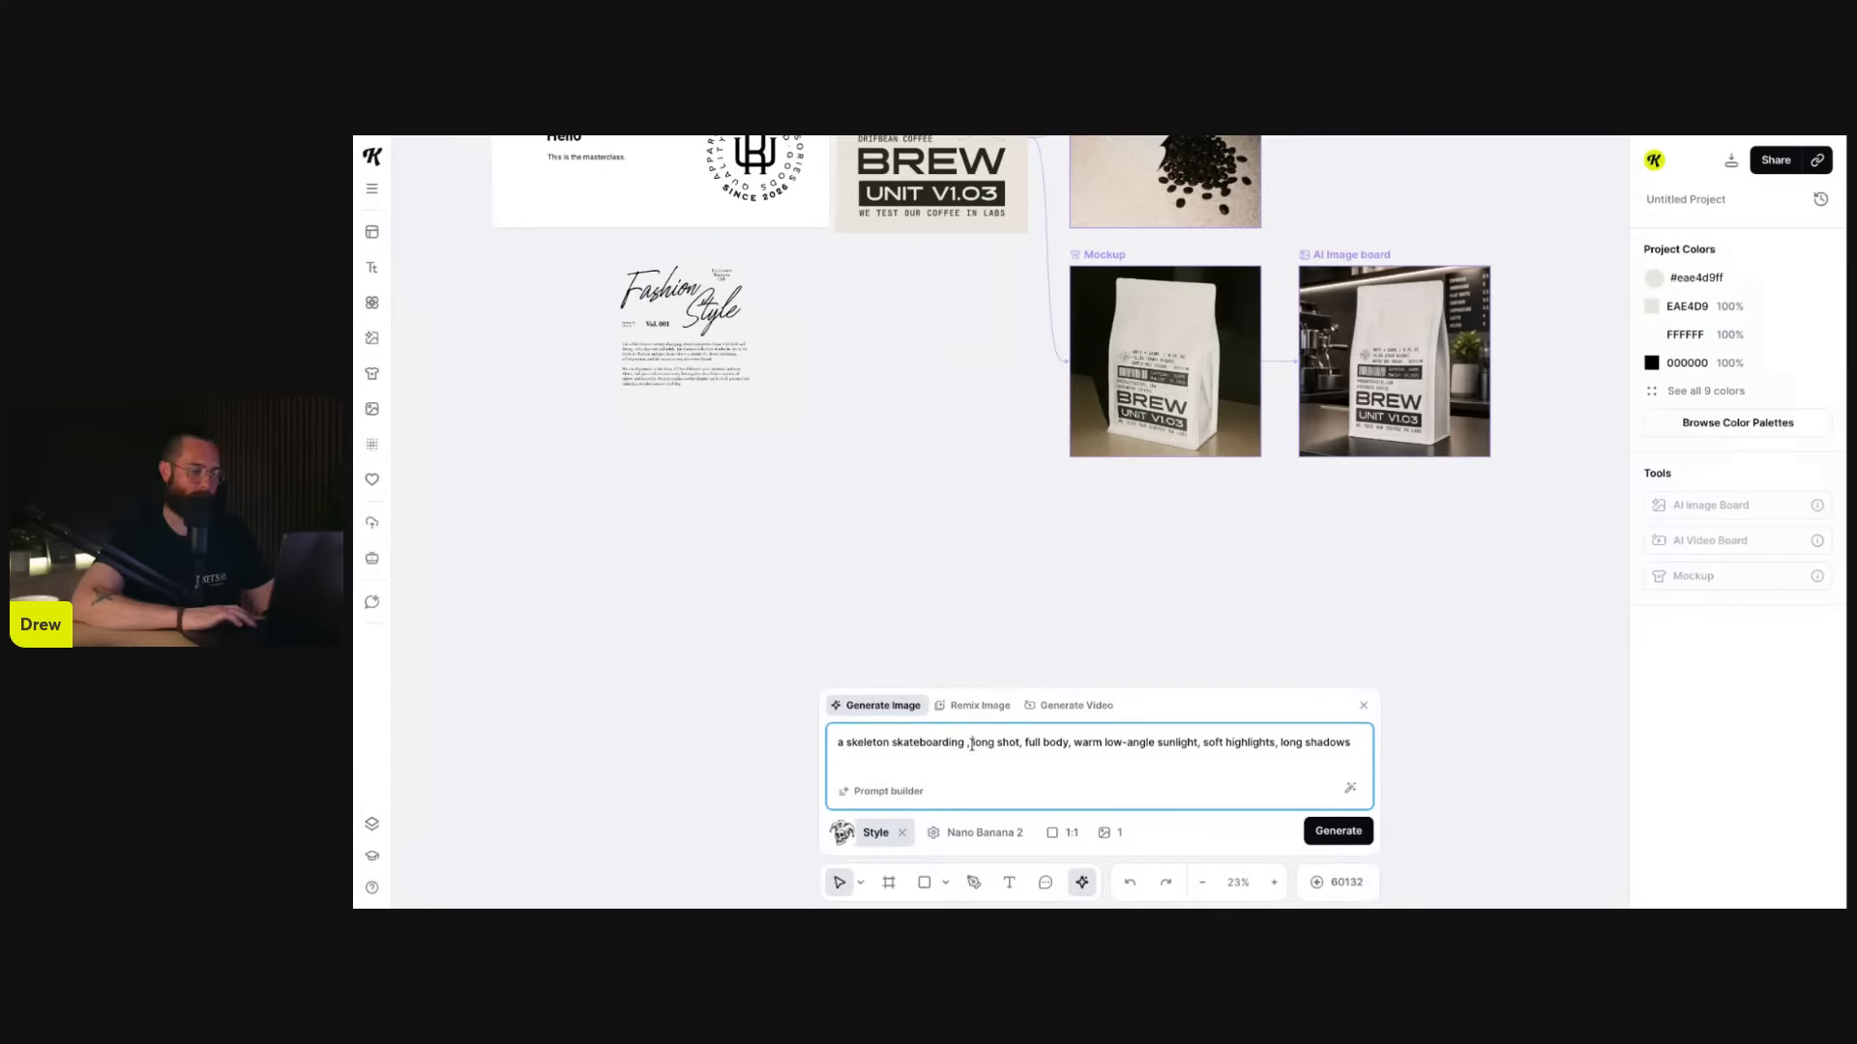
- Replace the perspective and lighting phrases in the prompt so it reads "a skeleton skateboarding, doing a trick in mid air"
{"action": "left_click_drag", "start_coordinate": [971, 746], "coordinate": [1356, 748]}
{"action": "key", "text": "BackSpace"}
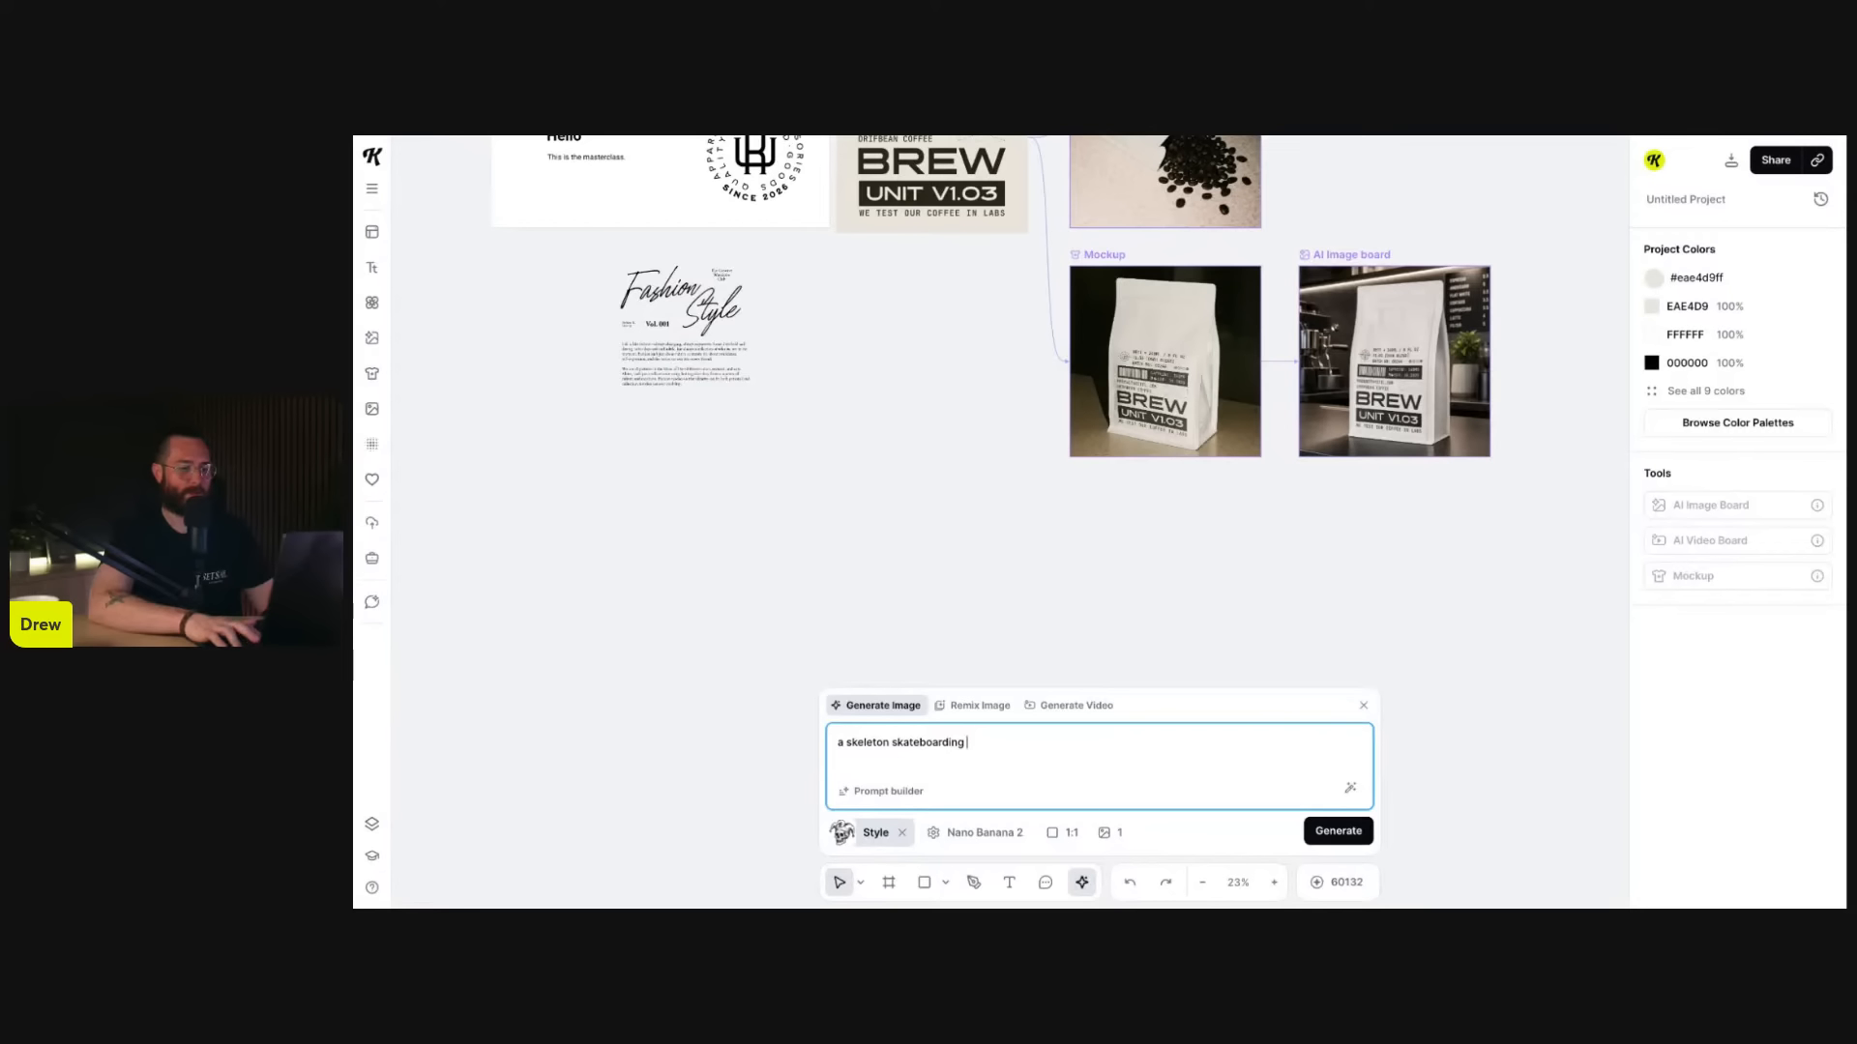
{"action": "type", "text": ", doing a trick in mid air"}
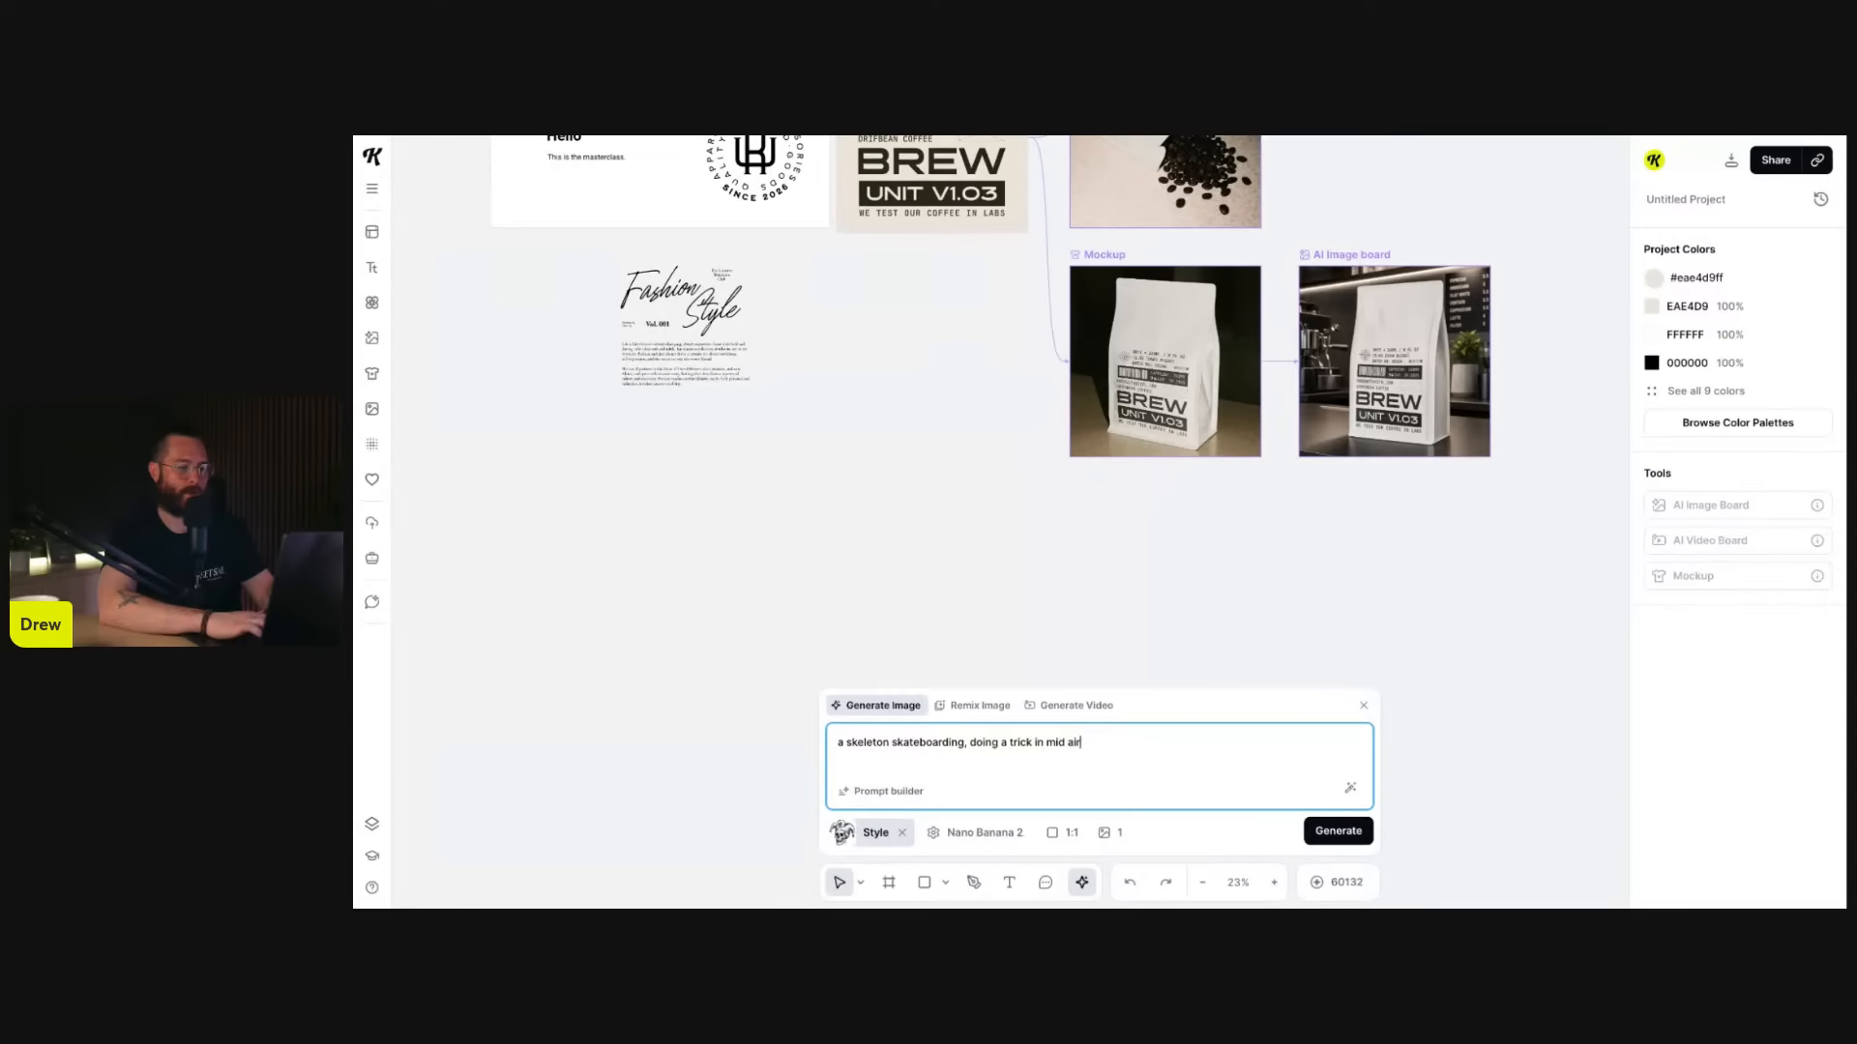
- Compare the generation cost by setting the number of images to 2, 3 and 1
{"action": "left_click", "coordinate": [1109, 834]}
{"action": "left_click", "coordinate": [1120, 731]}
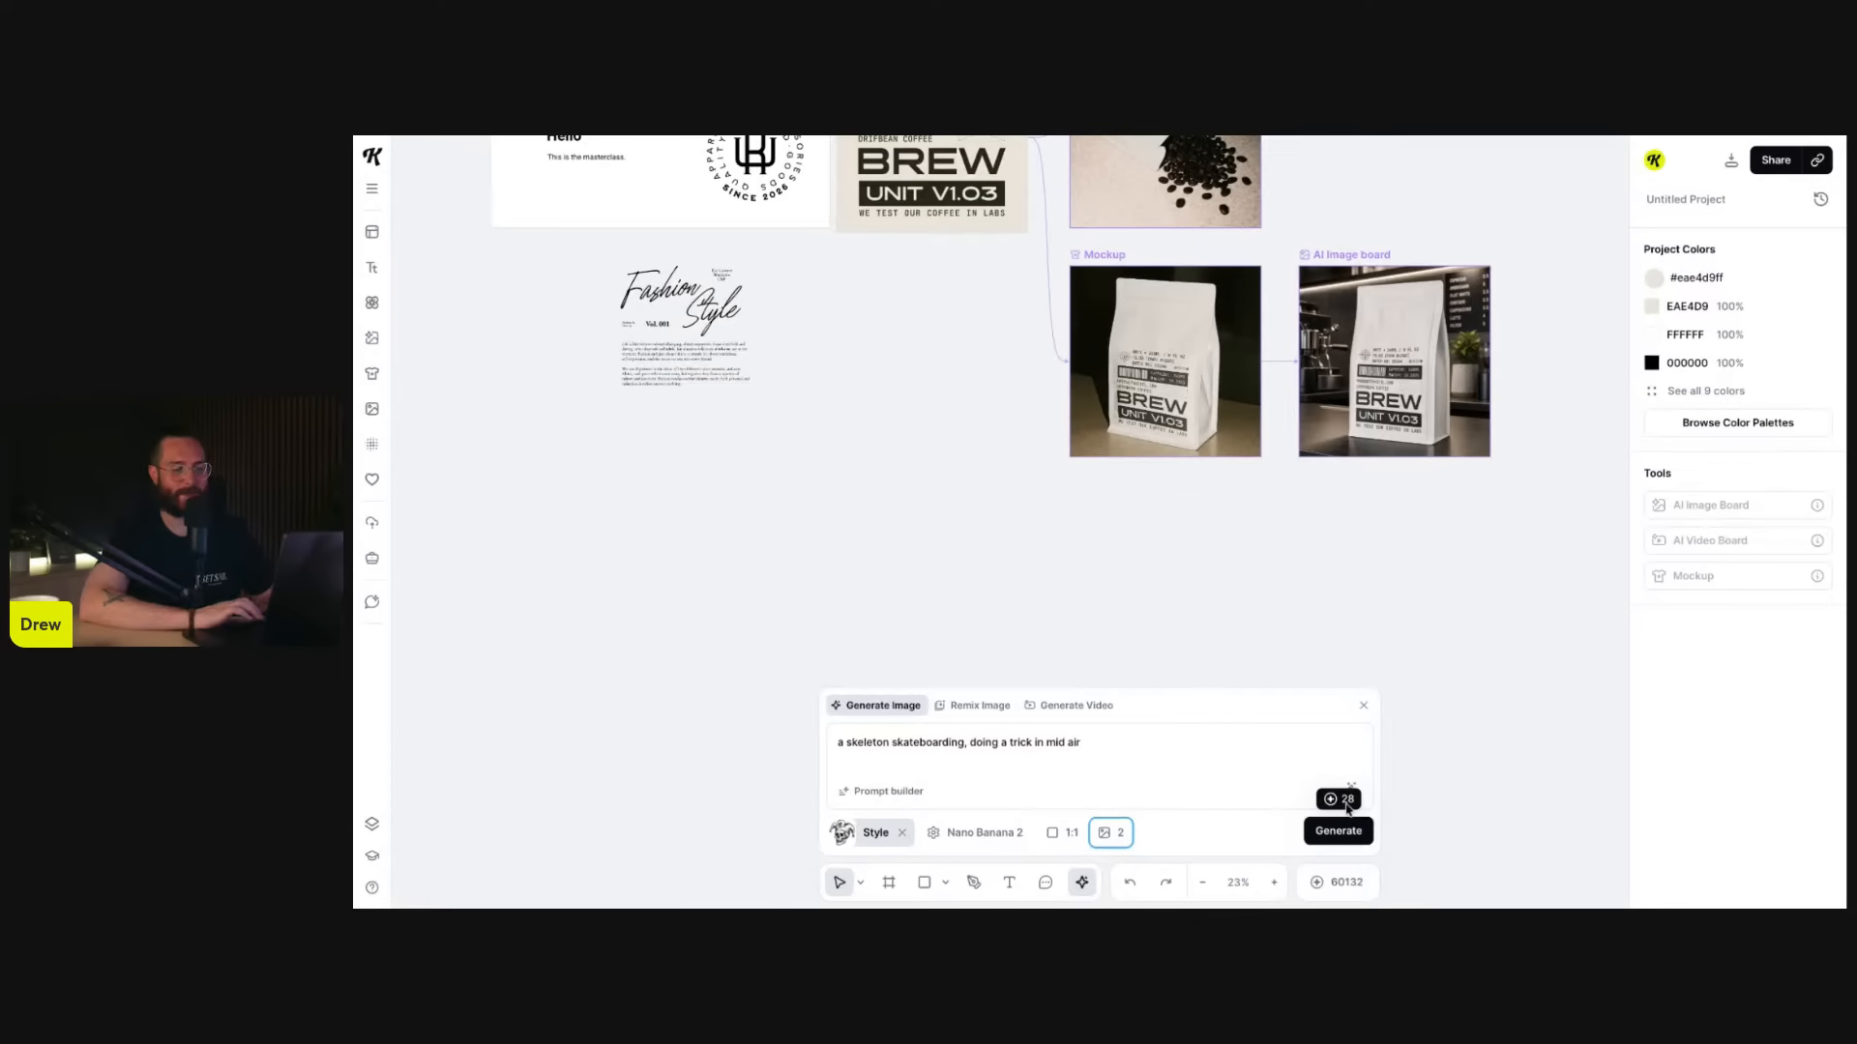
{"action": "left_click", "coordinate": [1112, 834]}
{"action": "left_click", "coordinate": [1135, 778]}
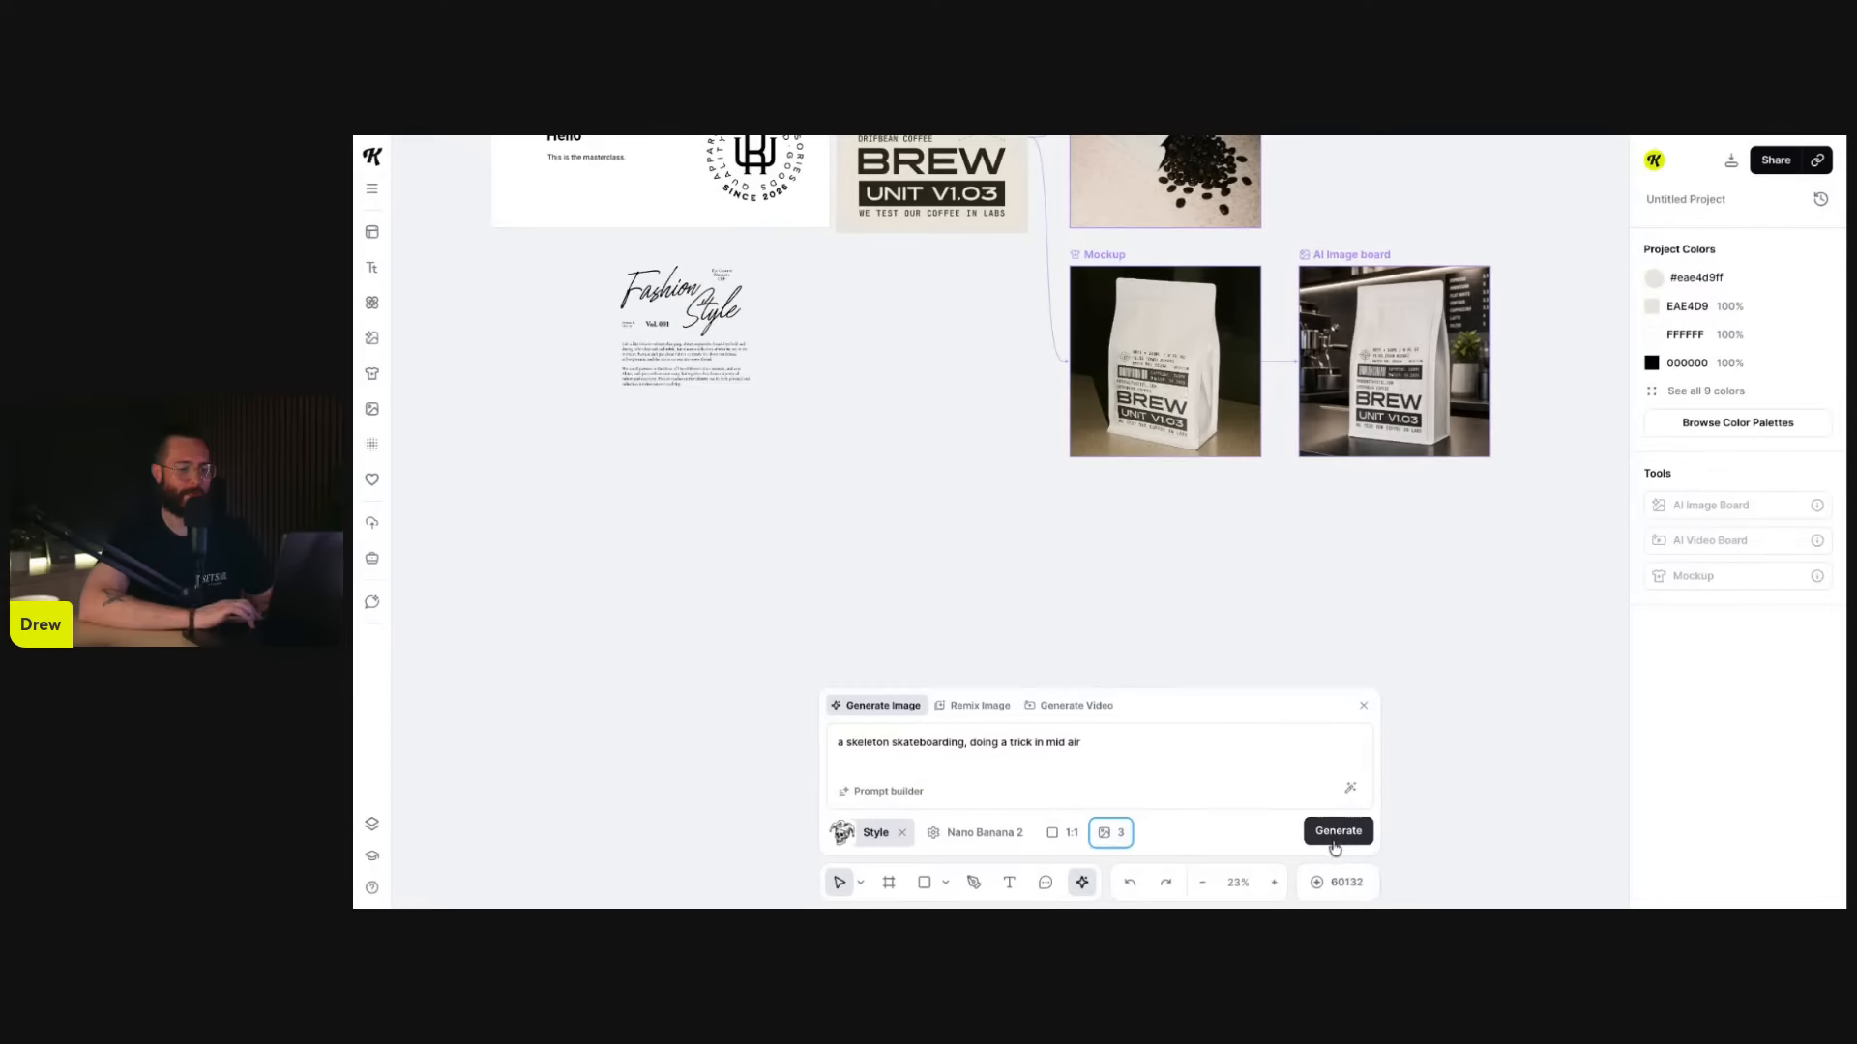
{"action": "left_click", "coordinate": [1112, 833]}
{"action": "left_click", "coordinate": [1121, 700]}
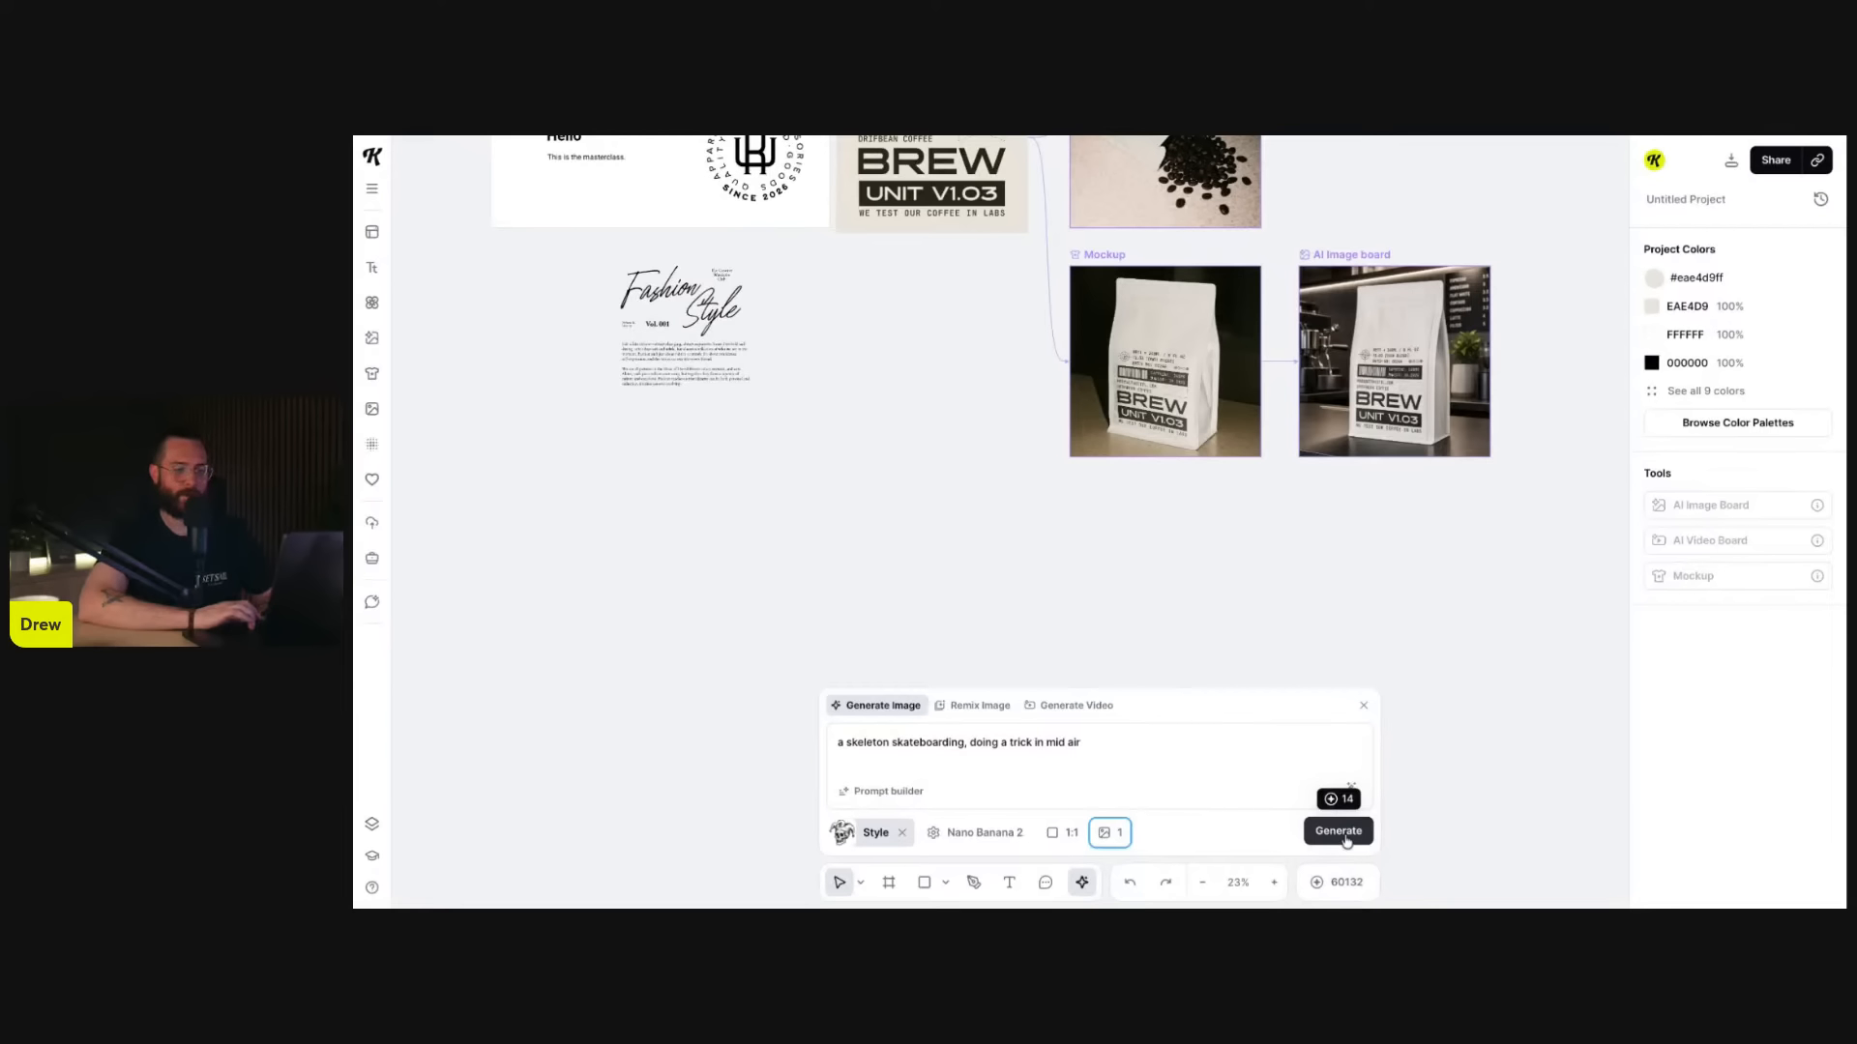
- Generate 2 images from the mid-air skeleton skateboarding prompt
{"action": "left_click", "coordinate": [1117, 833]}
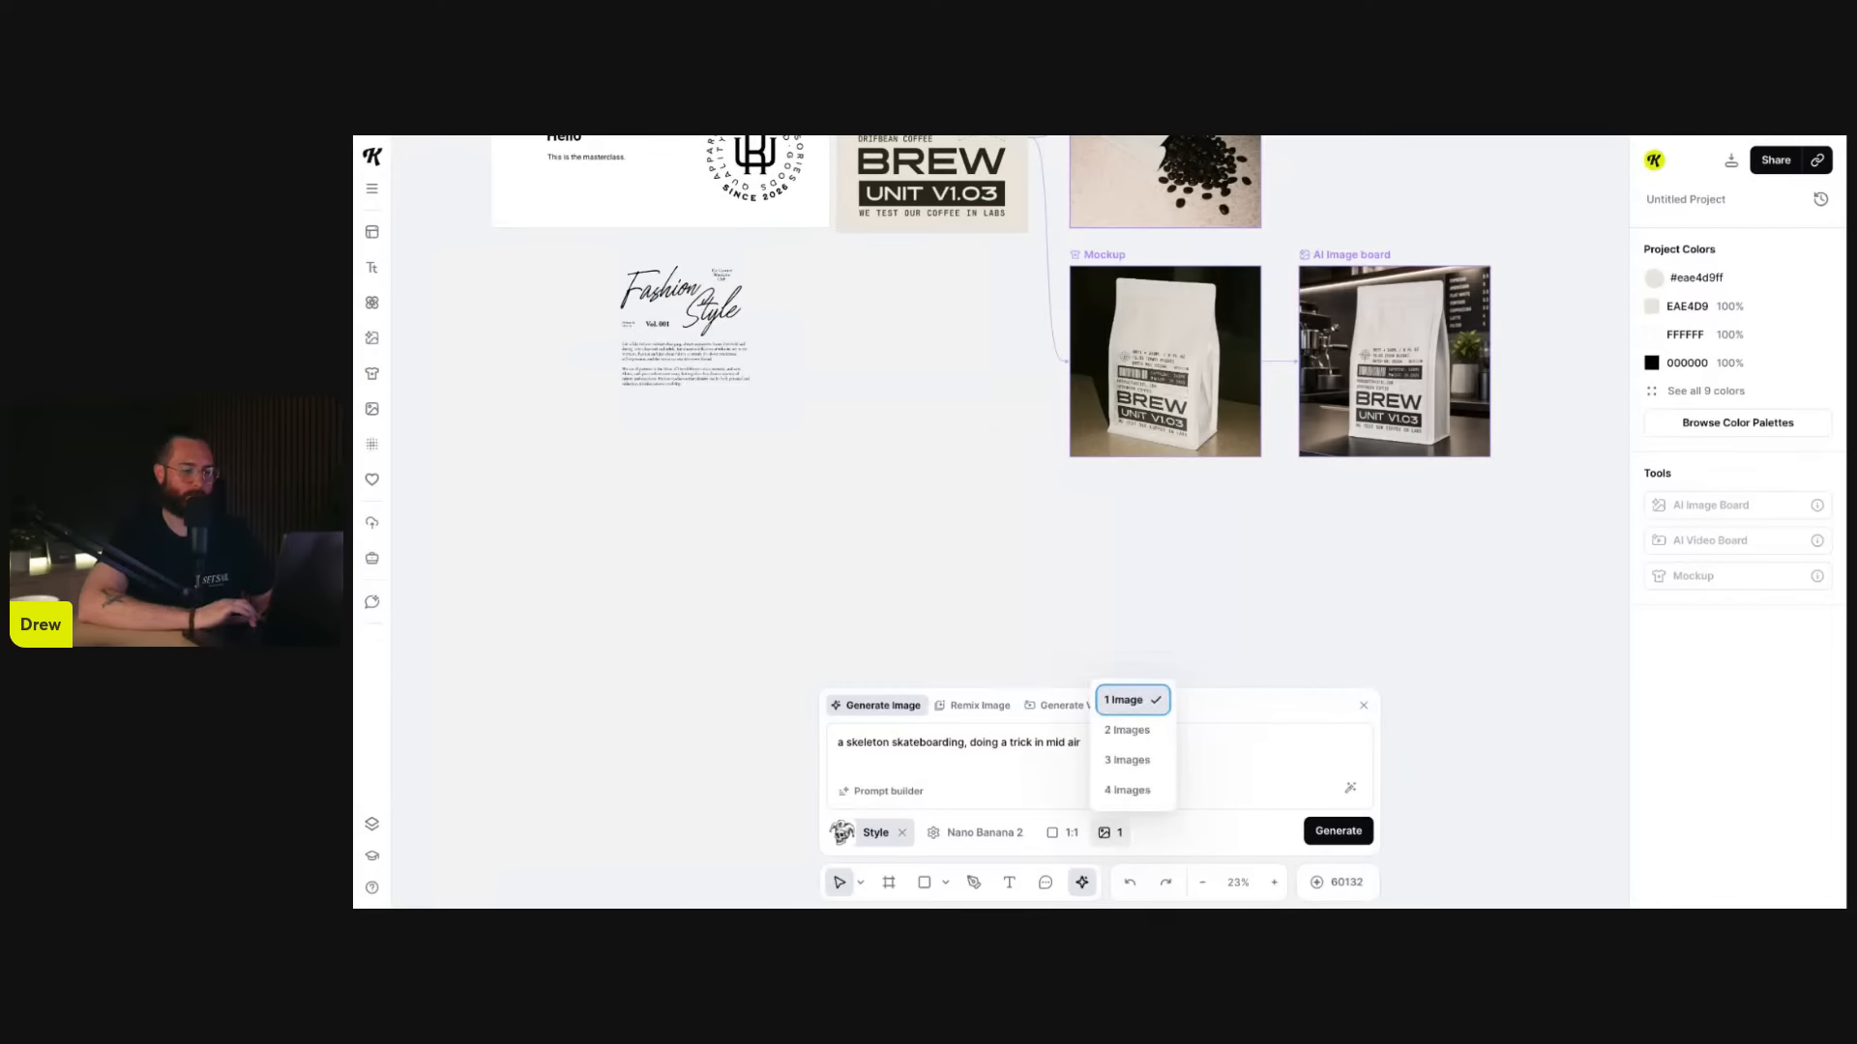
{"action": "left_click", "coordinate": [1127, 731]}
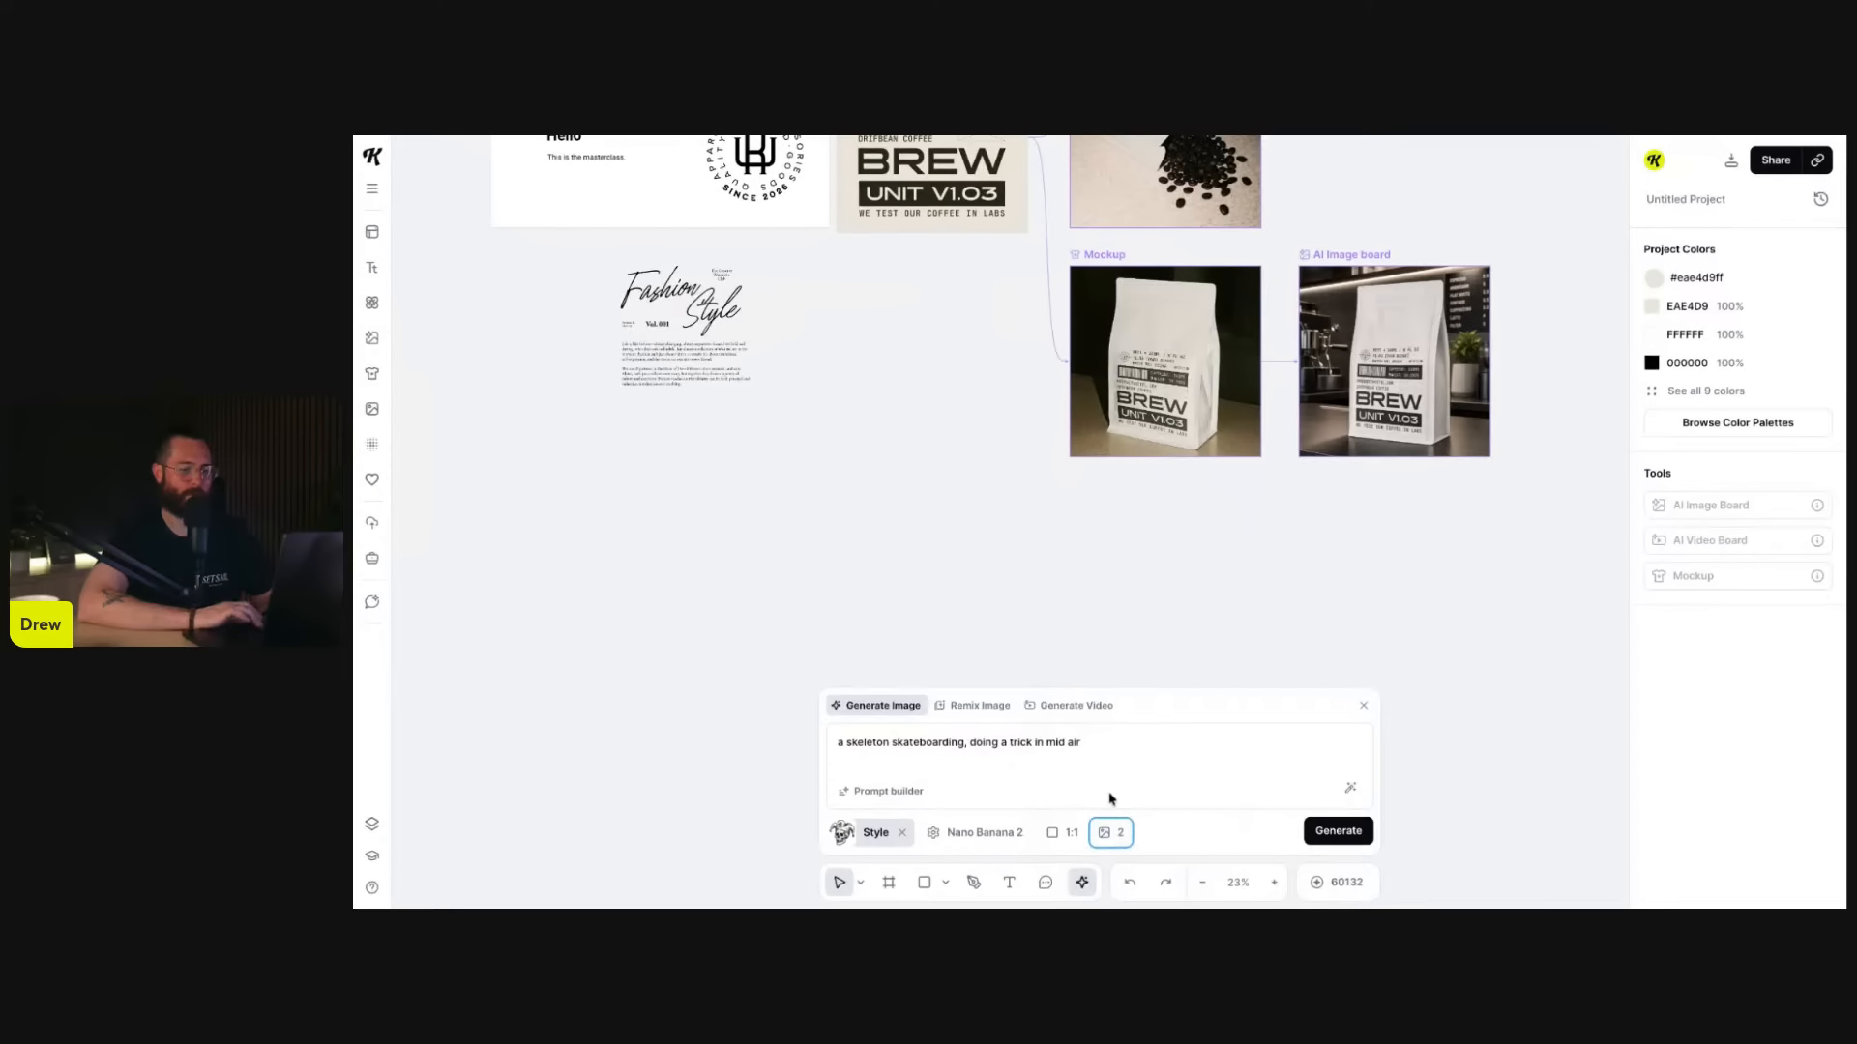
{"action": "left_click", "coordinate": [1325, 835]}
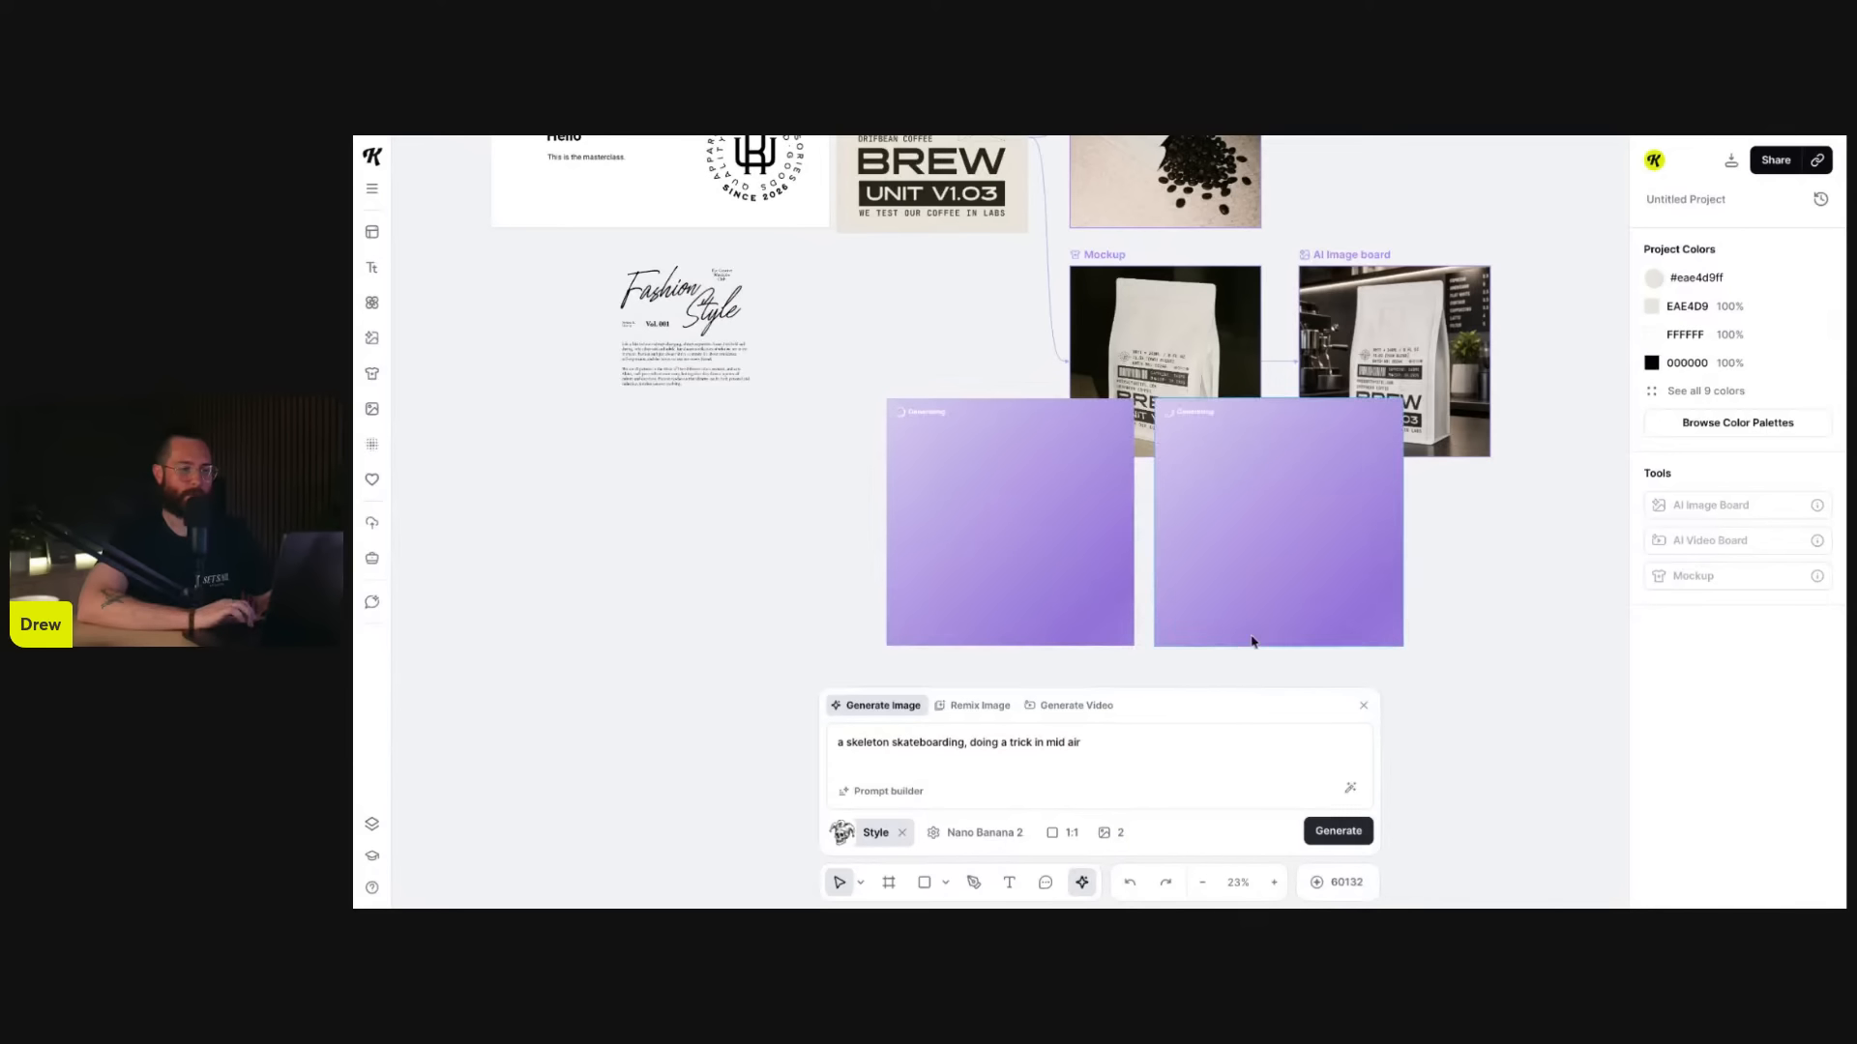
- Move both generating images together into the empty canvas area below the coffee bag mockups
{"action": "scroll", "coordinate": [1015, 625], "scroll_direction": "down", "scroll_amount": 1}
{"action": "left_click_drag", "start_coordinate": [955, 623], "coordinate": [1200, 485]}
{"action": "left_click_drag", "start_coordinate": [1200, 486], "coordinate": [1384, 561]}
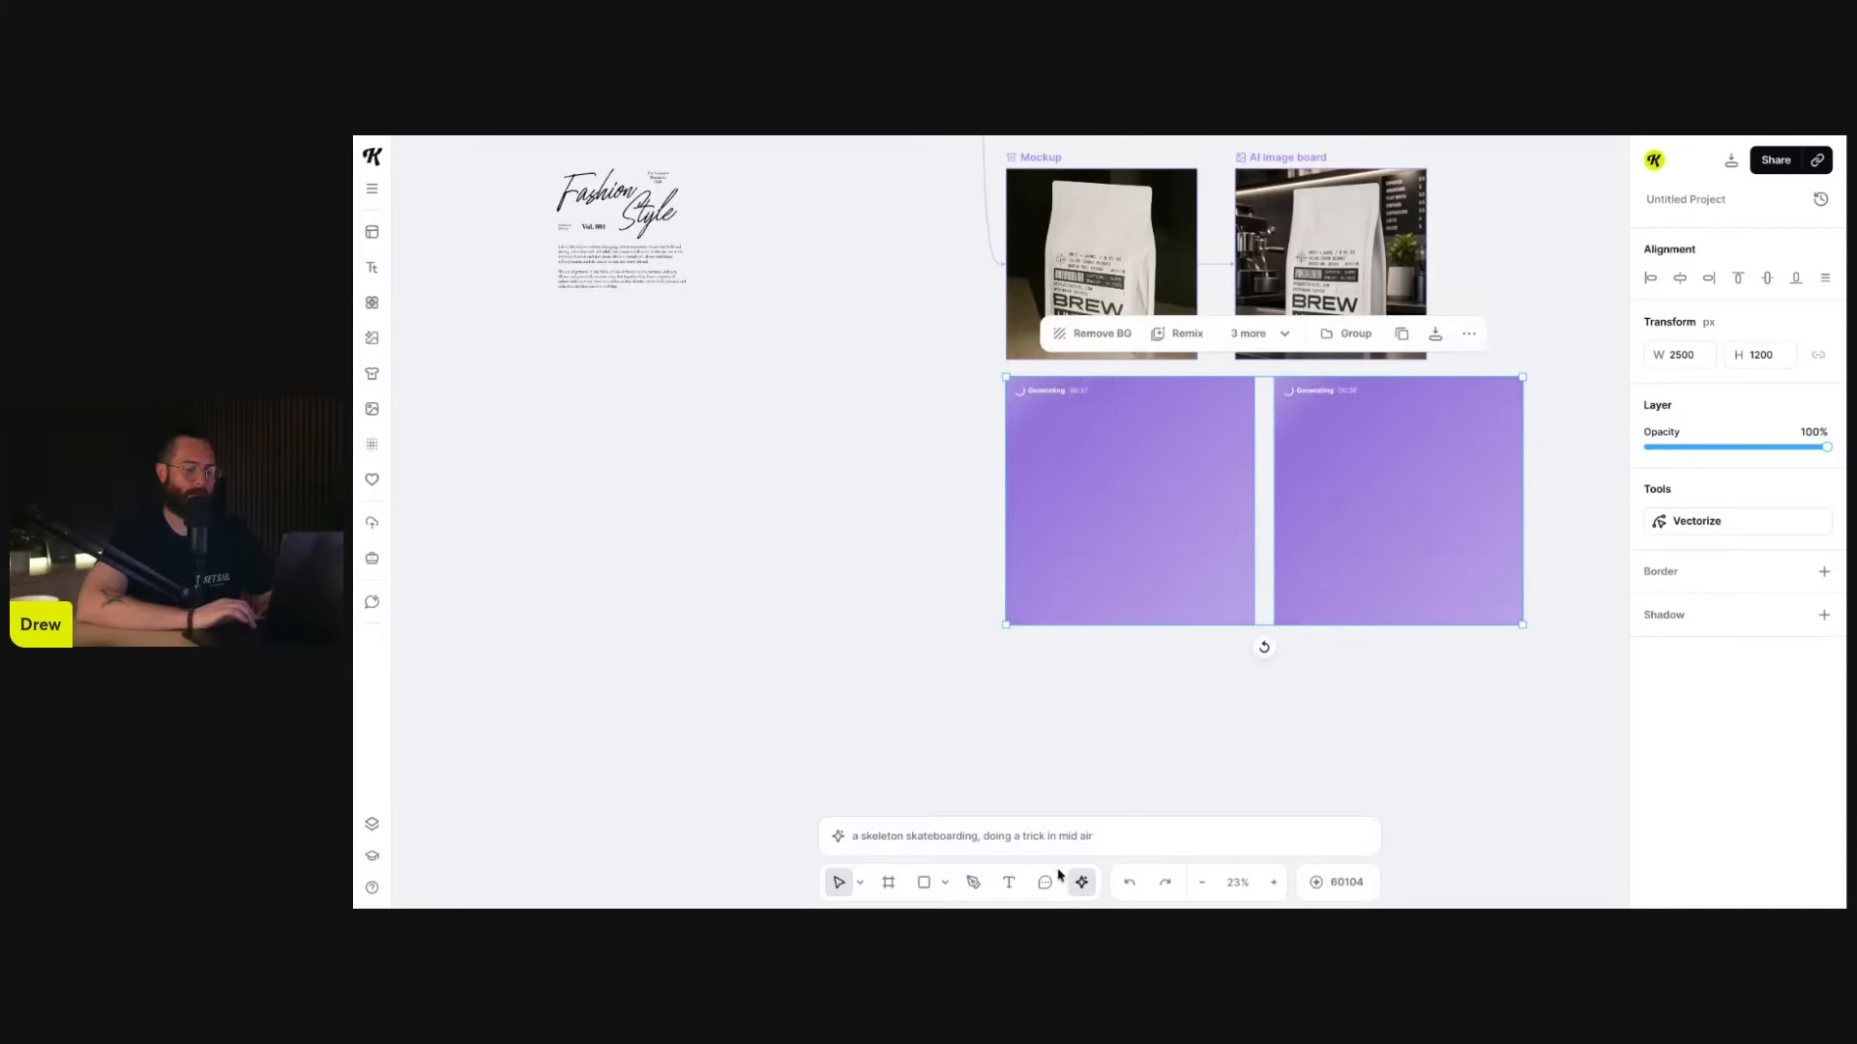
- Select the illustration of the seated man with a coffee cup and set it as the source for an image remix
{"action": "scroll", "coordinate": [1223, 617], "scroll_direction": "down", "scroll_amount": 1}
{"action": "scroll", "coordinate": [1244, 483], "scroll_direction": "right", "scroll_amount": 2}
{"action": "scroll", "coordinate": [1241, 333], "scroll_direction": "up", "scroll_amount": 2}
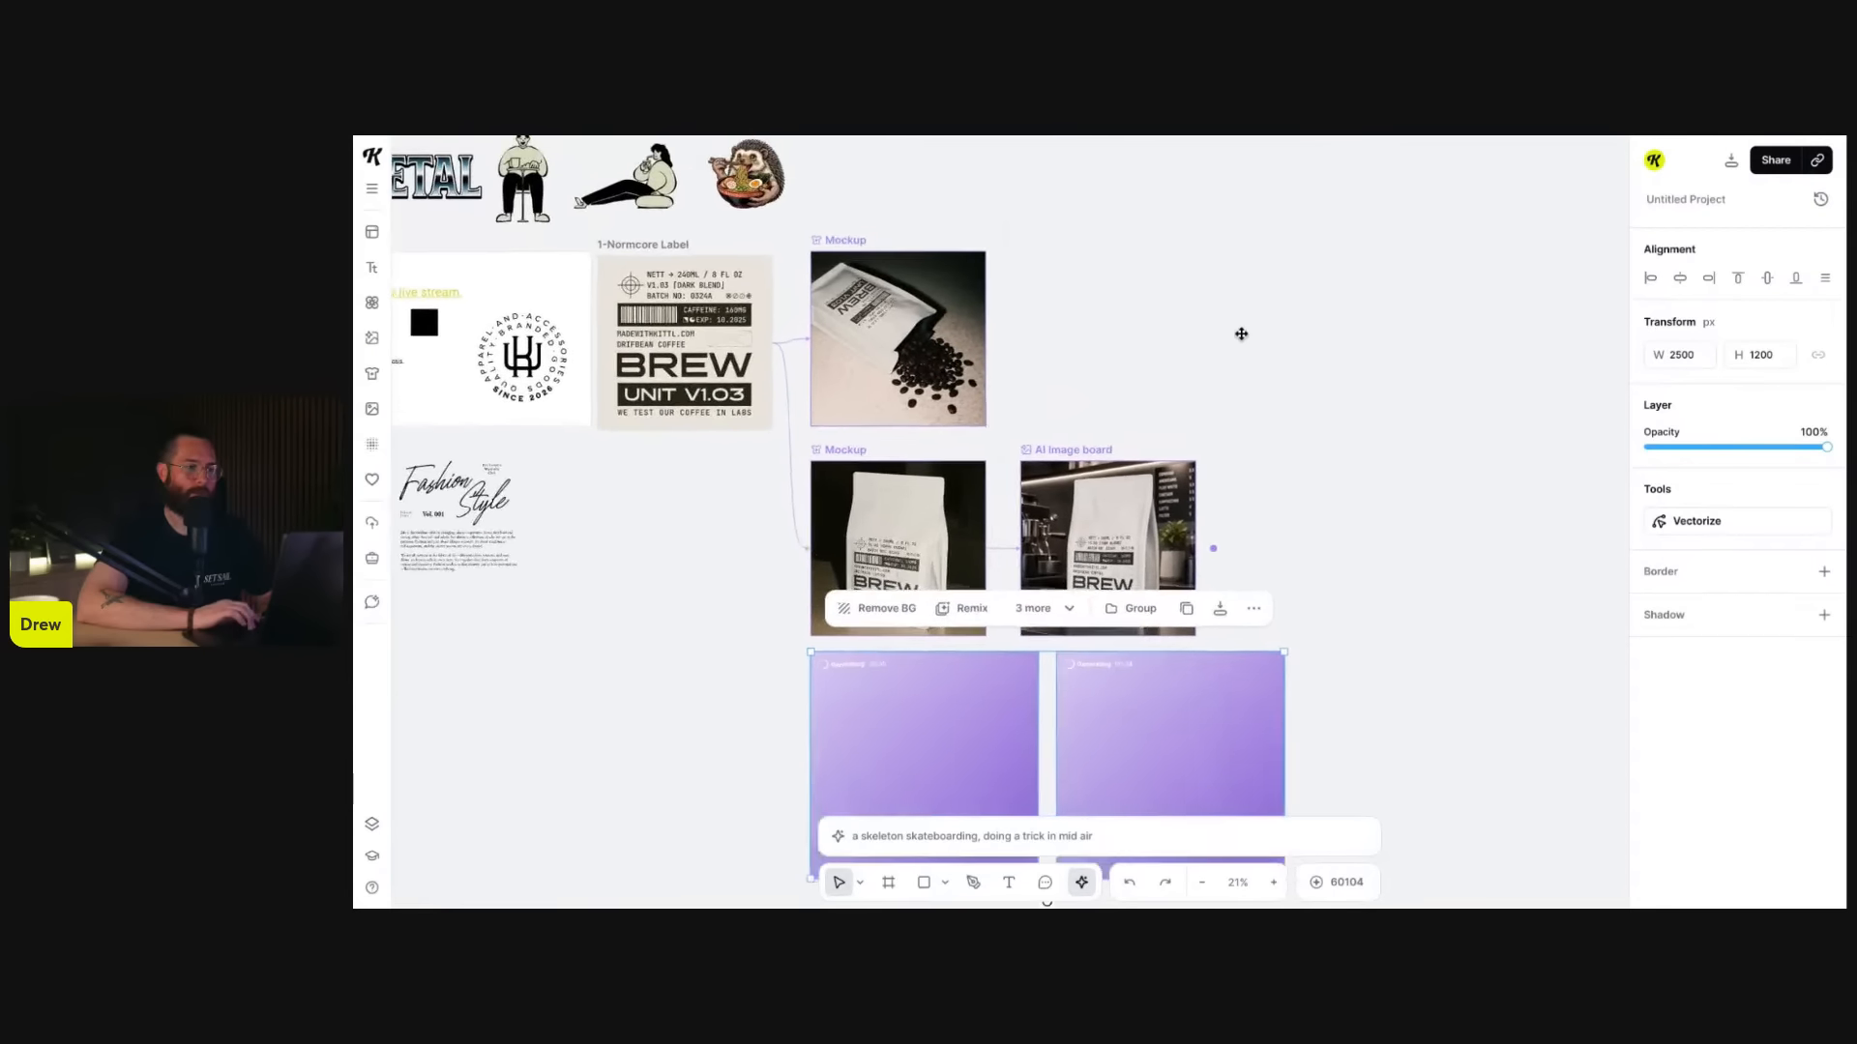
{"action": "scroll", "coordinate": [1240, 334], "scroll_direction": "down", "scroll_amount": 1}
{"action": "scroll", "coordinate": [1241, 333], "scroll_direction": "up", "scroll_amount": 5}
{"action": "scroll", "coordinate": [1241, 333], "scroll_direction": "left", "scroll_amount": 8}
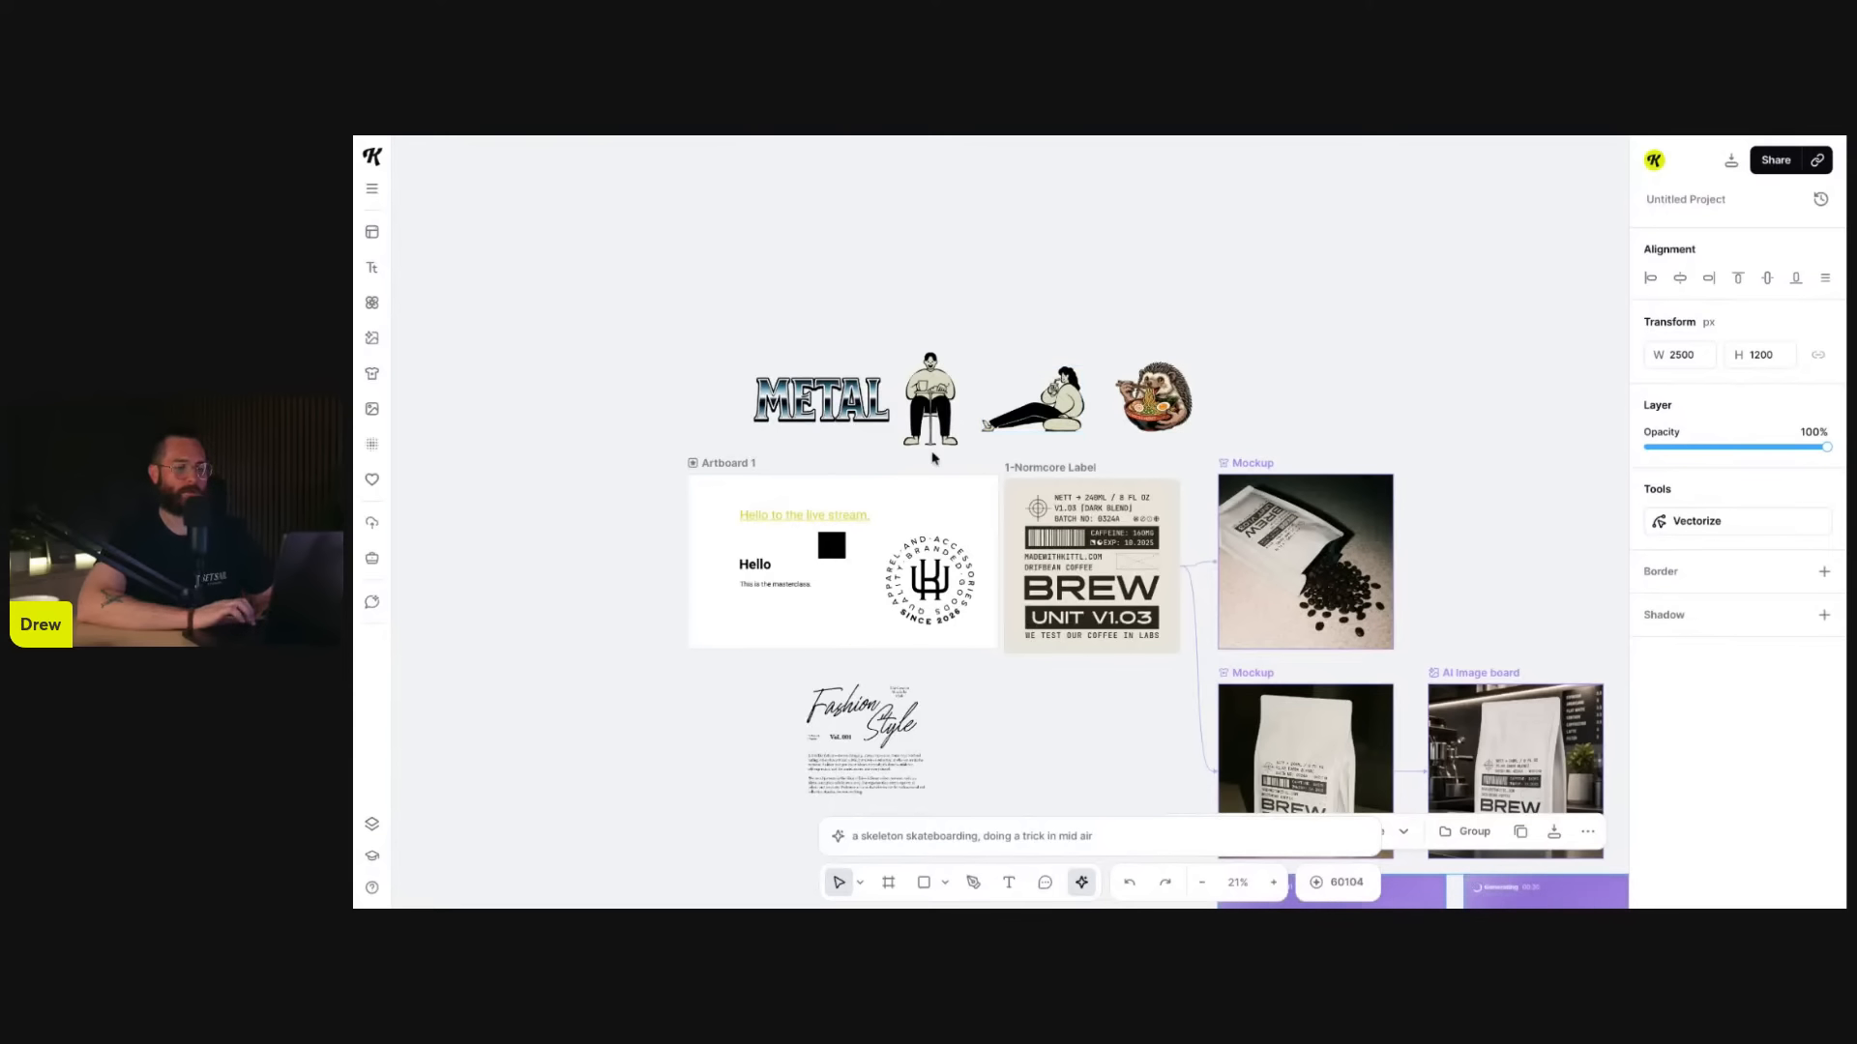
{"action": "scroll", "coordinate": [957, 354], "scroll_direction": "up", "scroll_amount": 5}
{"action": "left_click", "coordinate": [957, 364]}
{"action": "scroll", "coordinate": [895, 532], "scroll_direction": "down", "scroll_amount": 1}
{"action": "scroll", "coordinate": [895, 532], "scroll_direction": "left", "scroll_amount": 1}
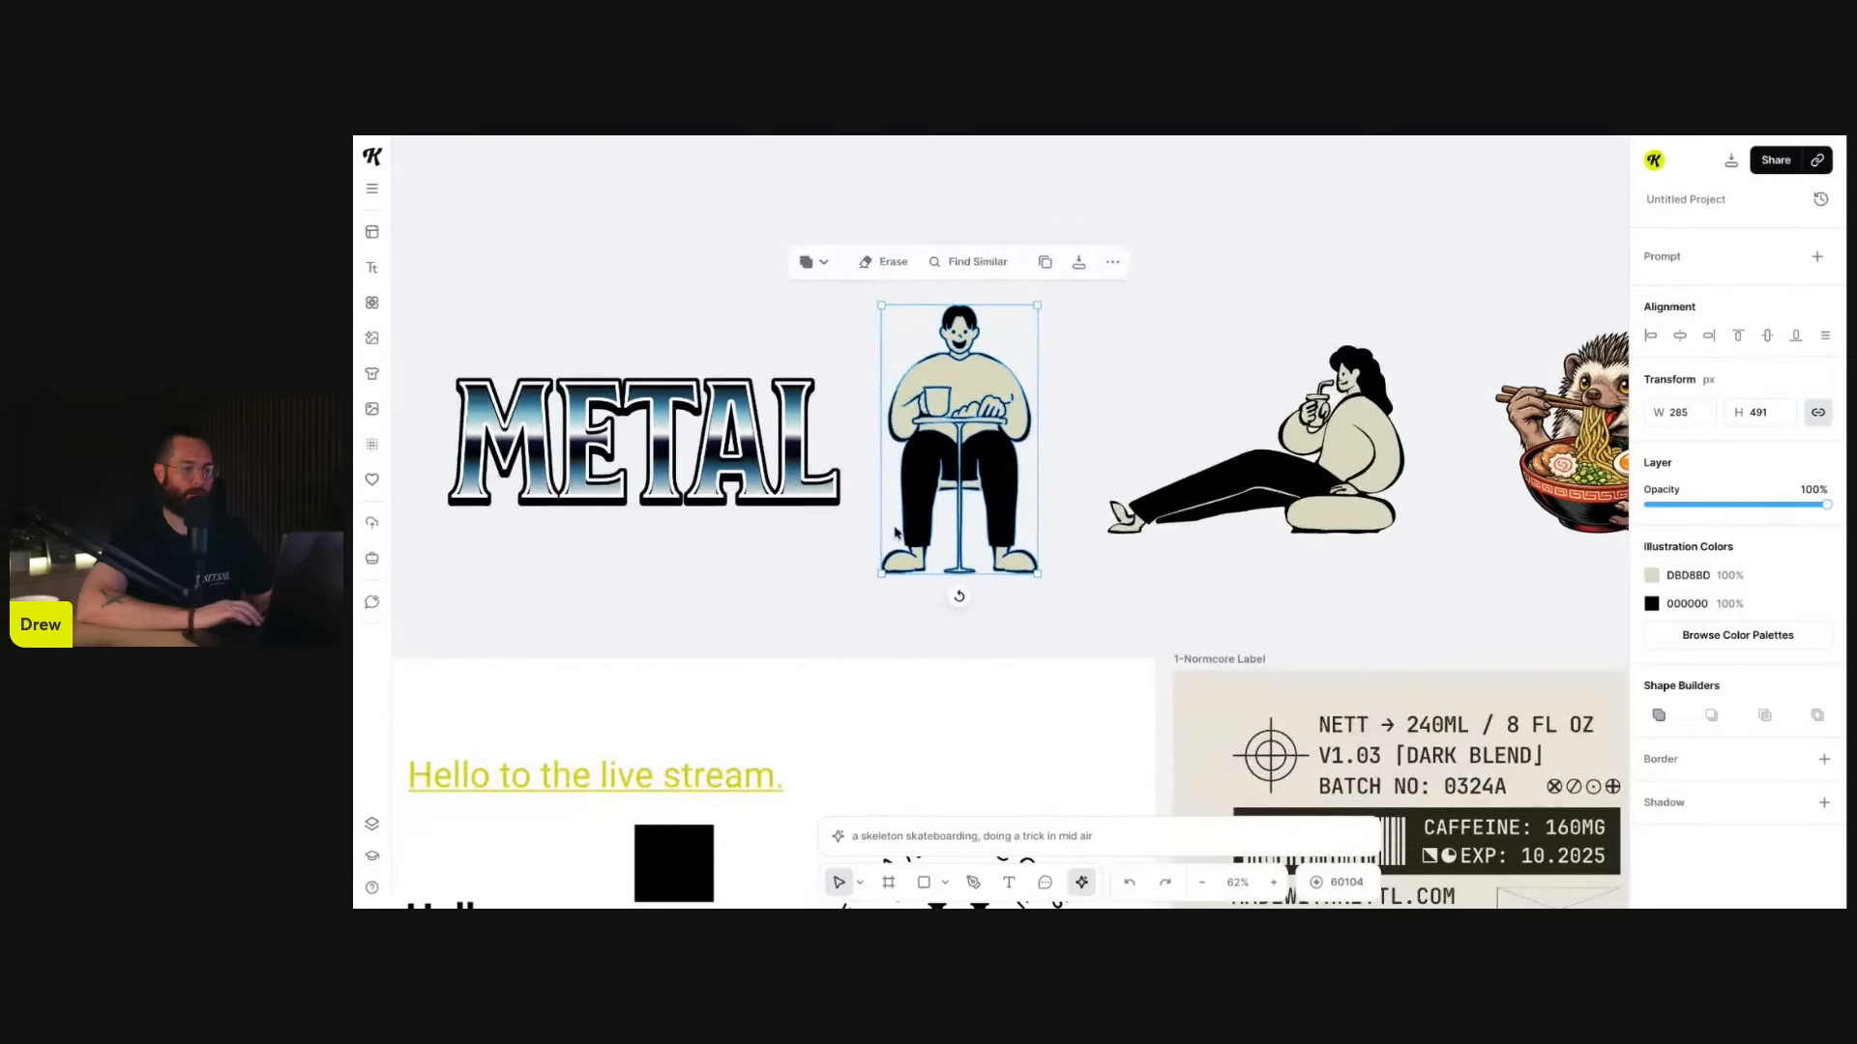
{"action": "left_click", "coordinate": [996, 838]}
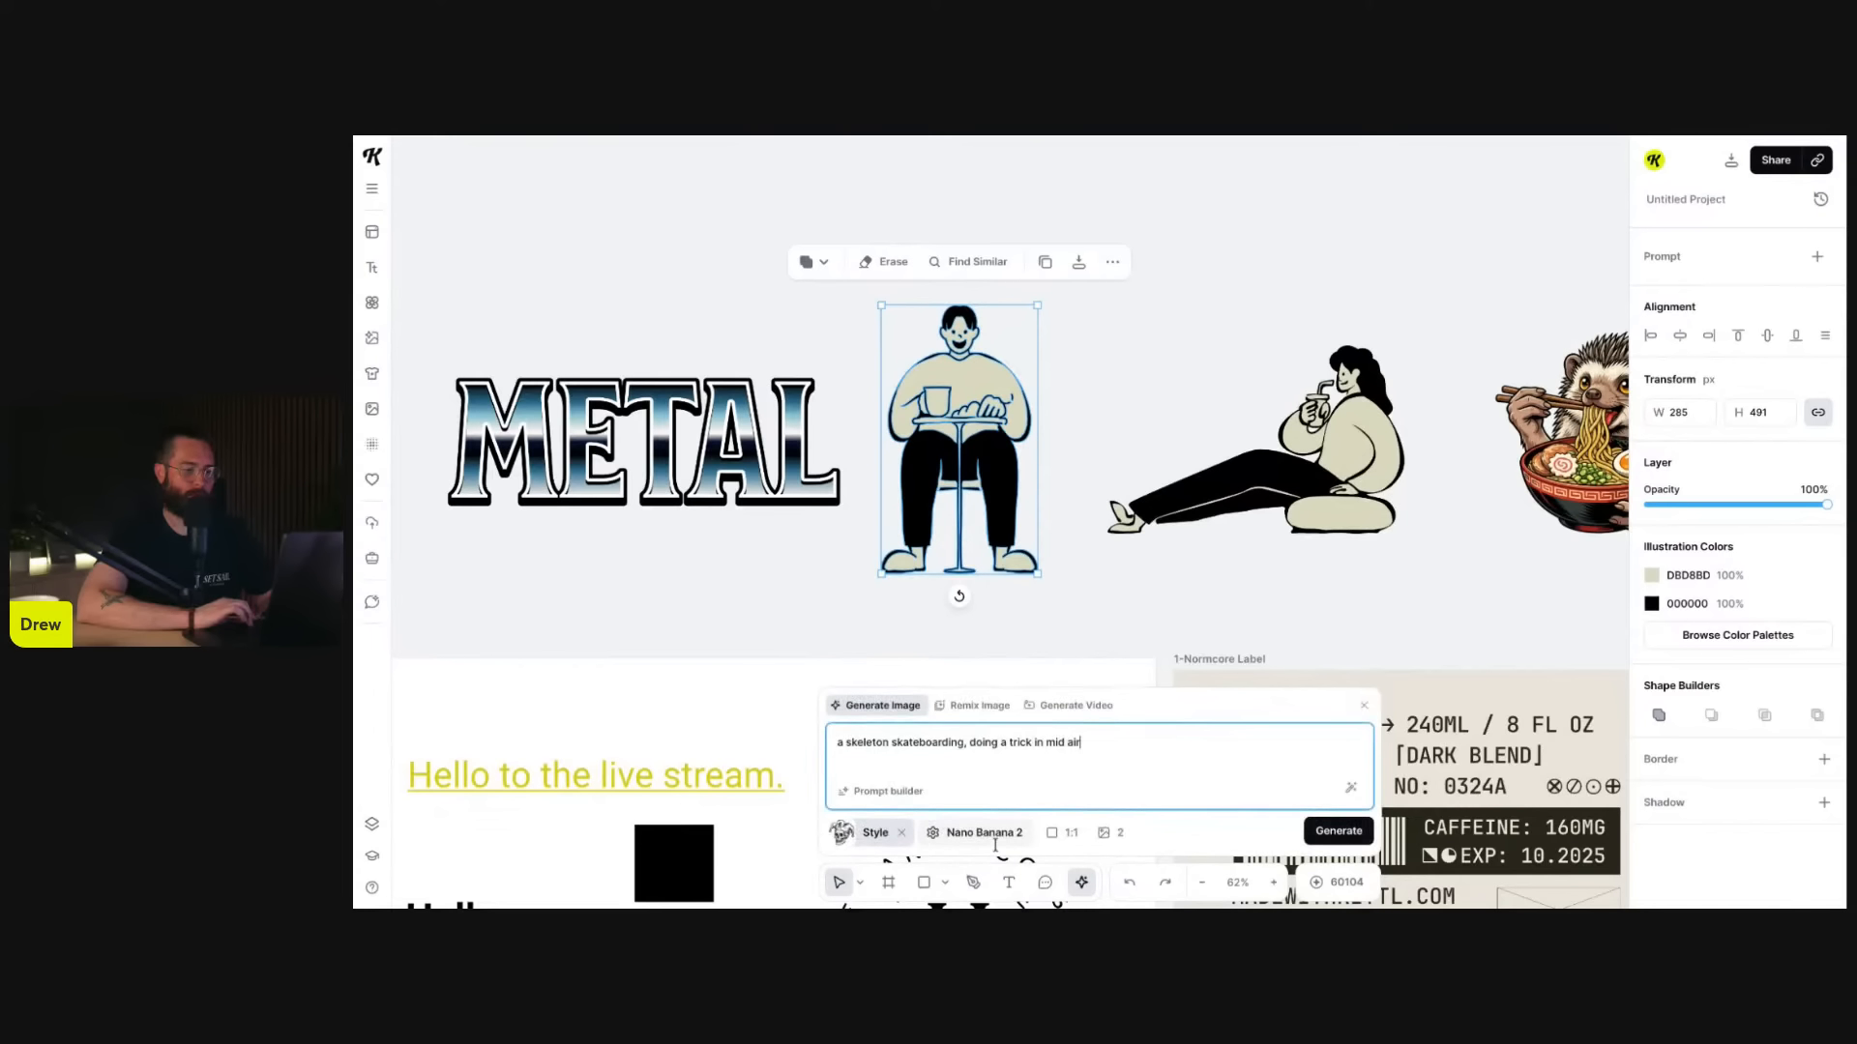
{"action": "left_click", "coordinate": [983, 705]}
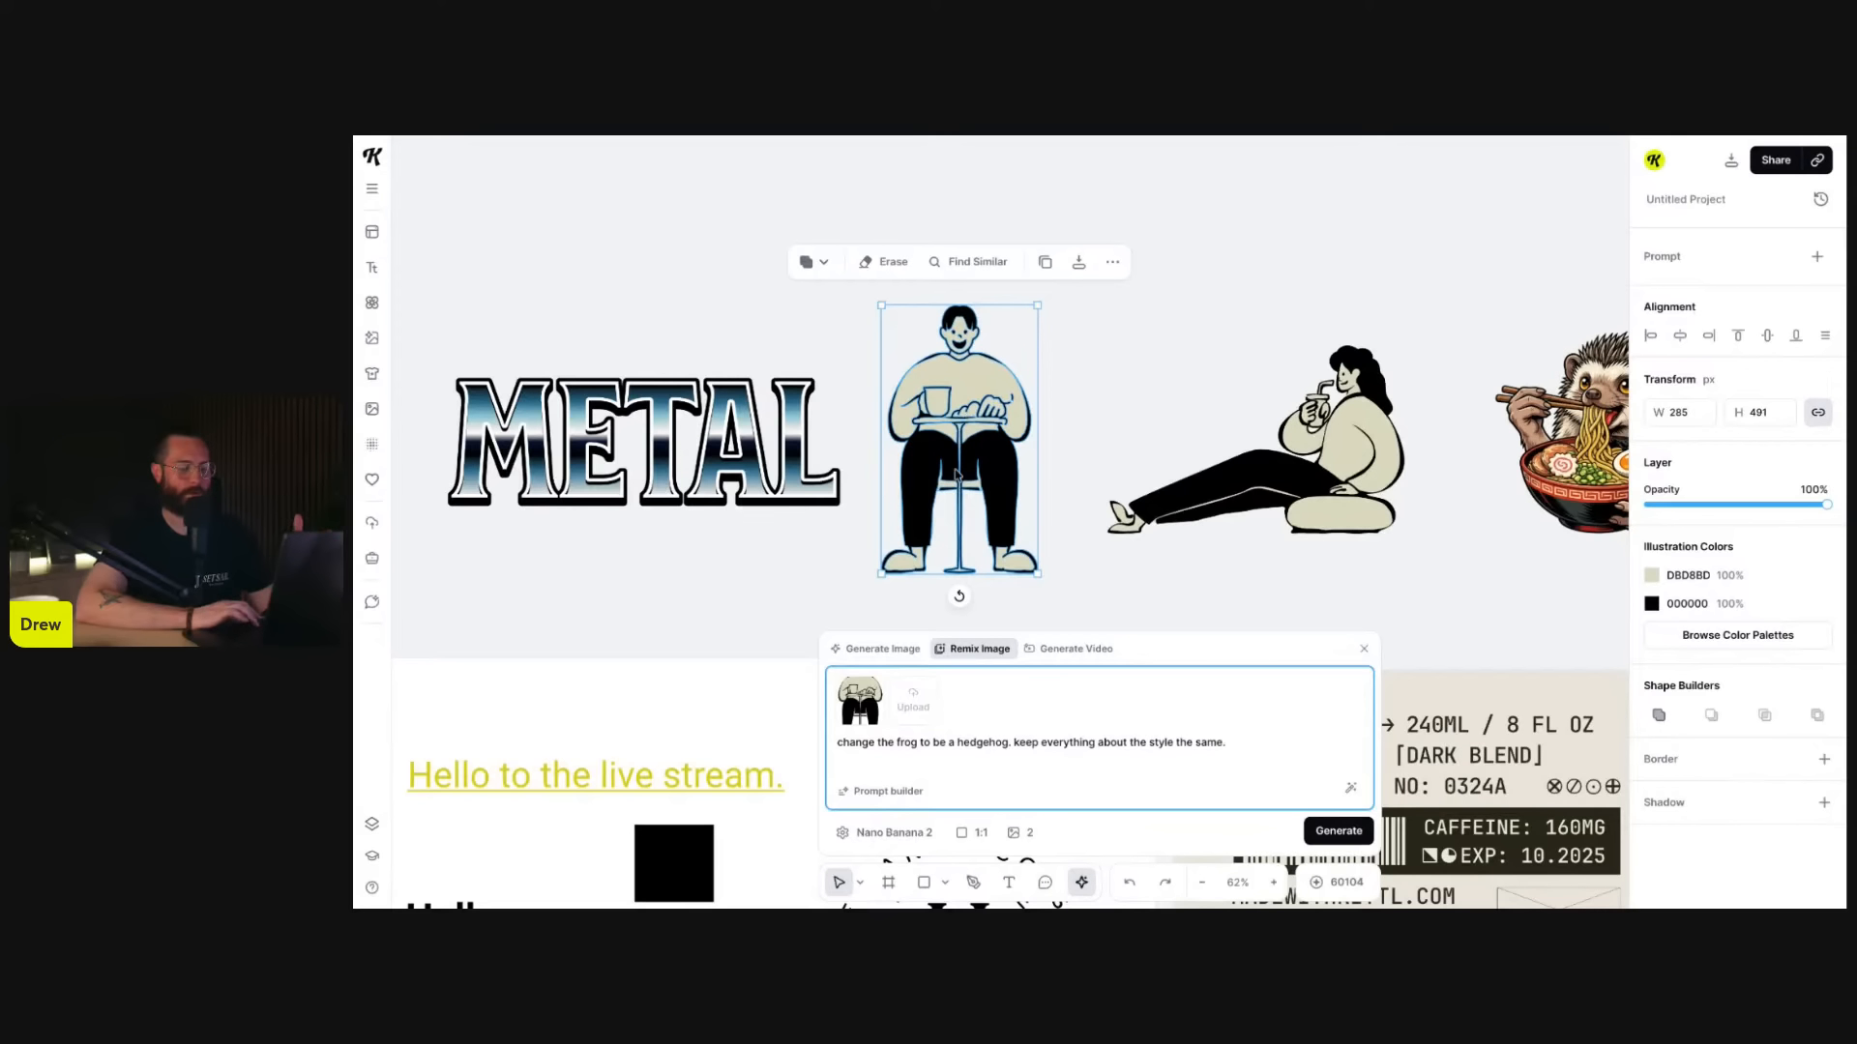
- Write the remix prompt "change the coffee cup to a glass of wine. keep everything else the same" and set the number of images to 1
{"action": "triple_click", "coordinate": [945, 747]}
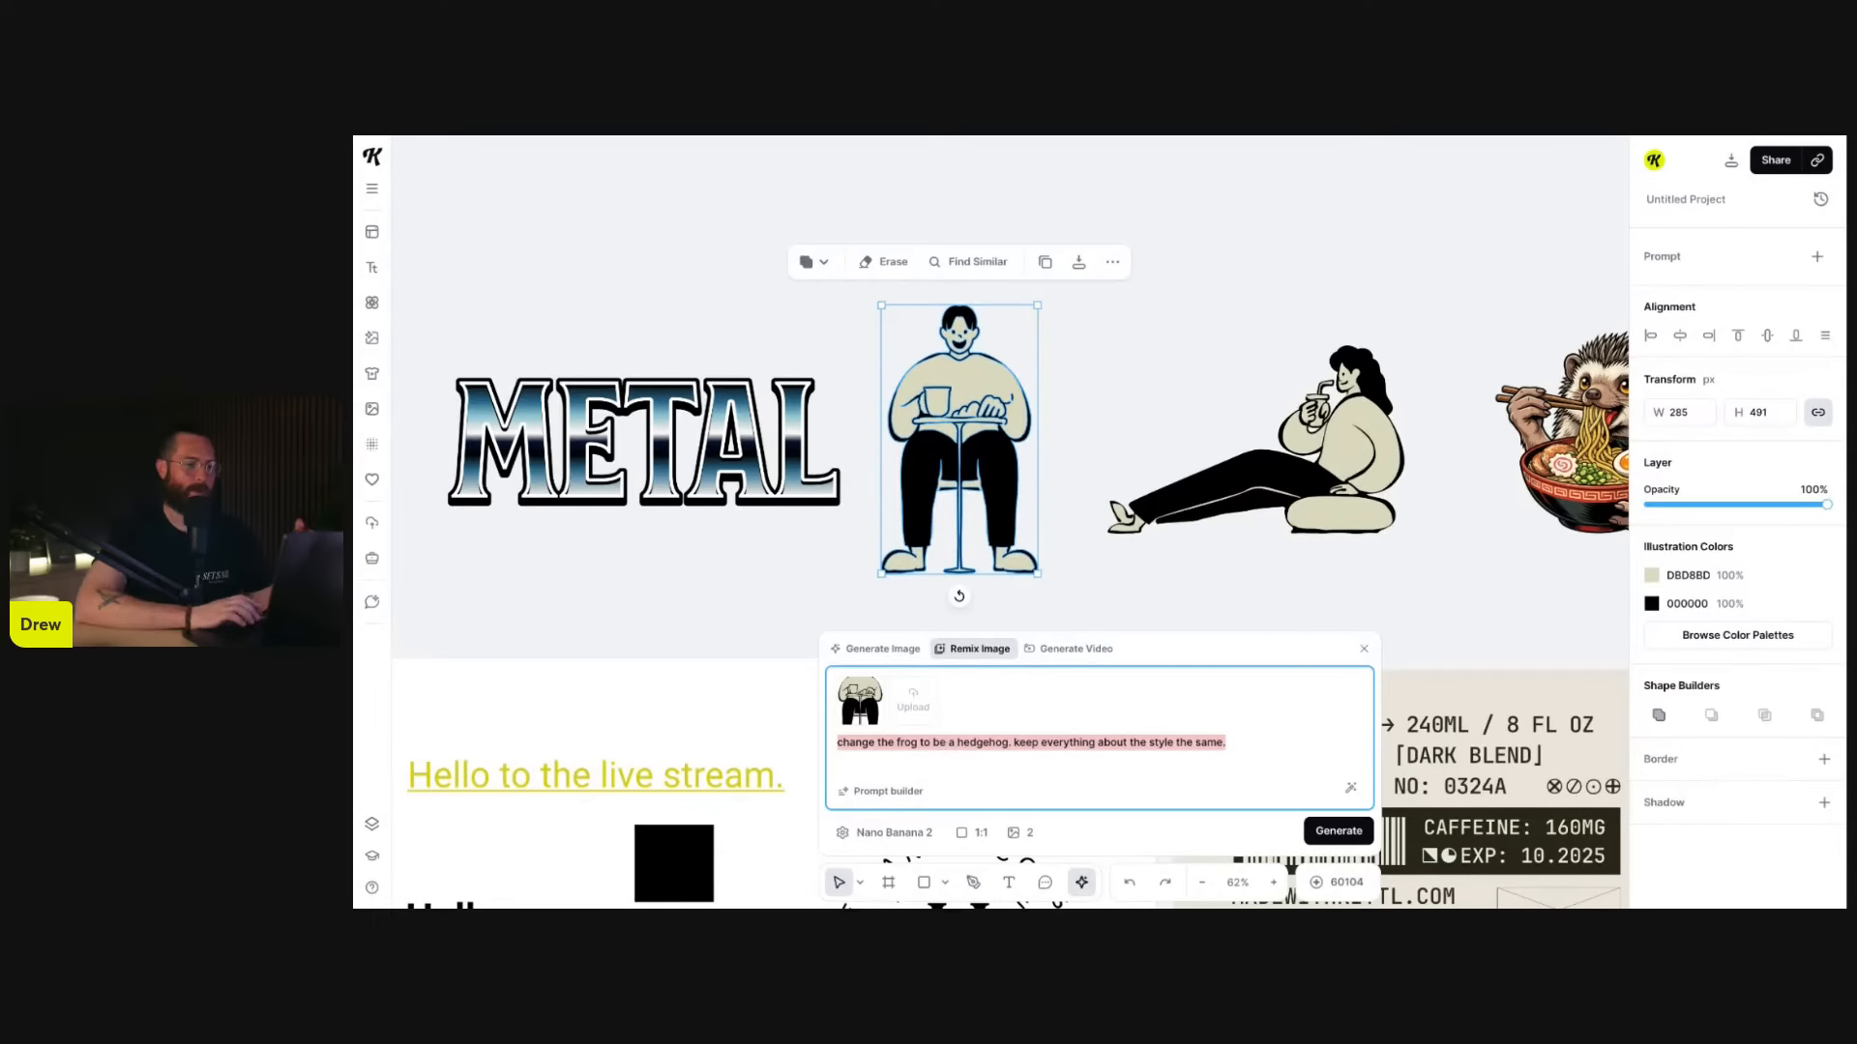
{"action": "type", "text": "change the coffee cup to a glass of wine"}
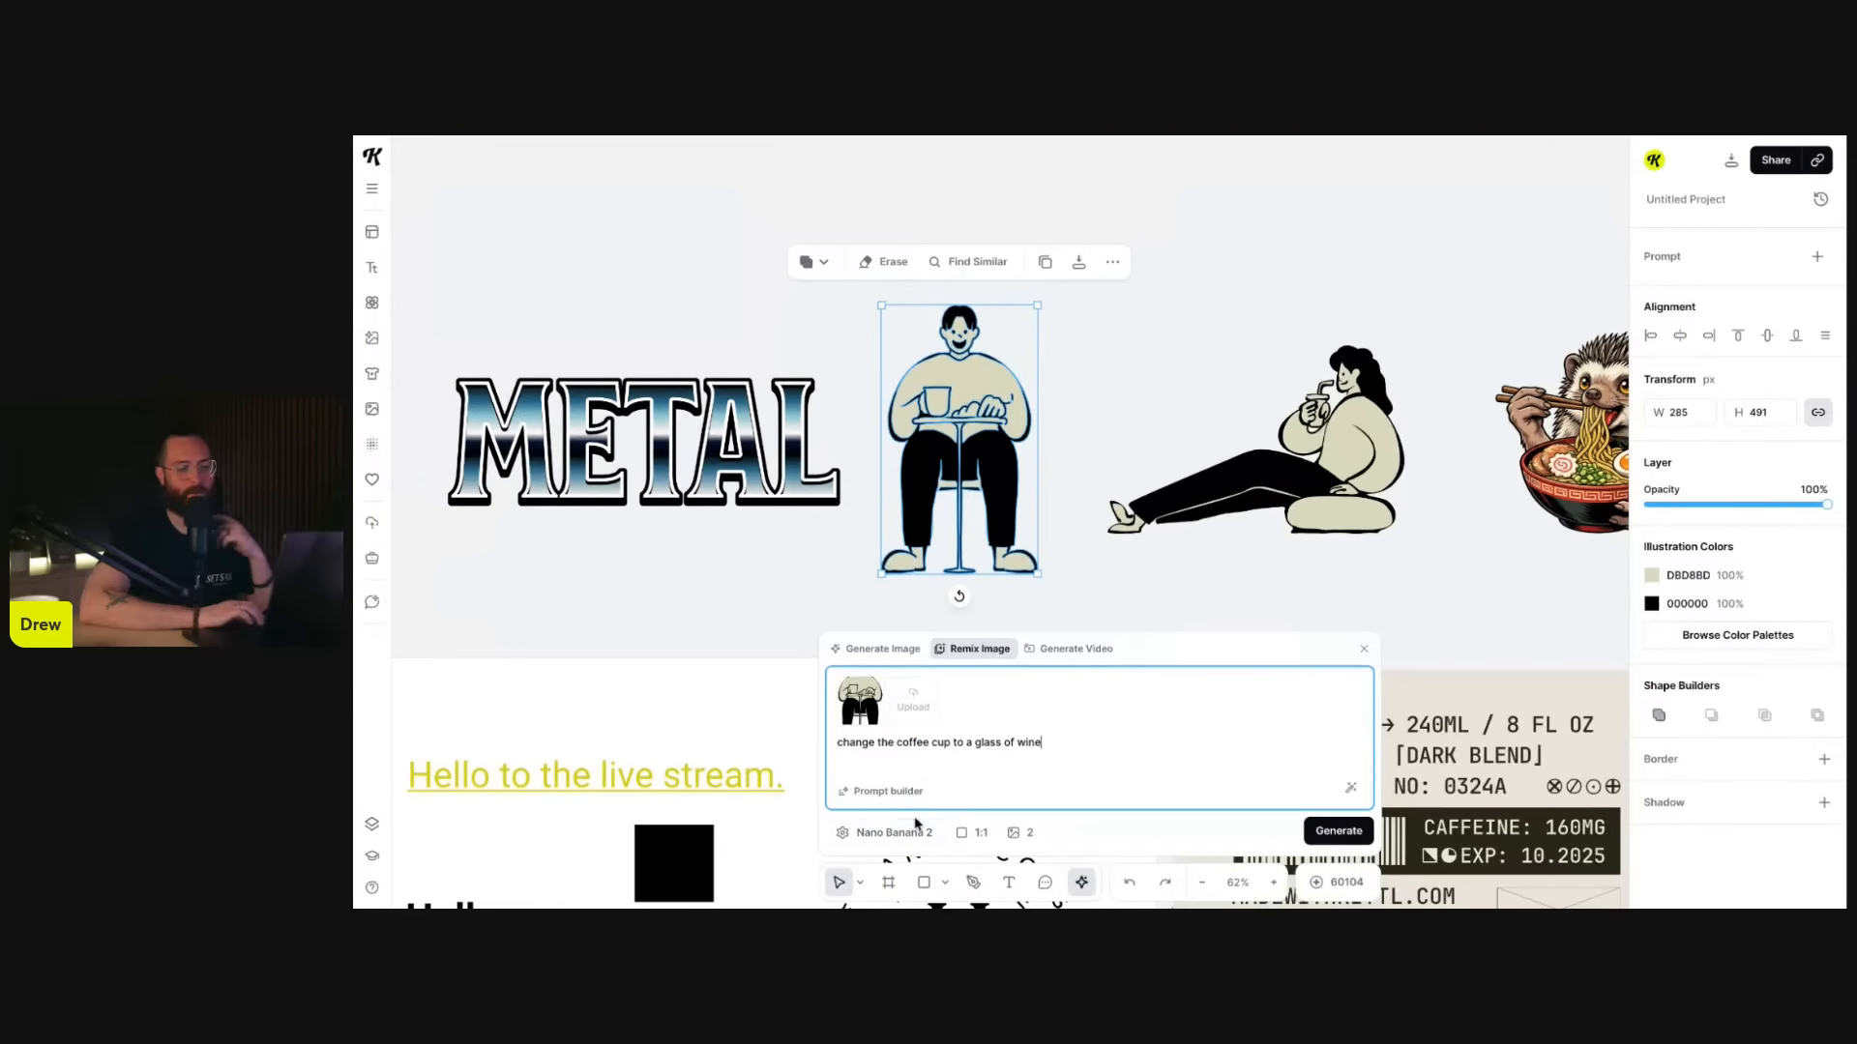
{"action": "left_click", "coordinate": [1021, 832]}
{"action": "left_click", "coordinate": [1054, 704]}
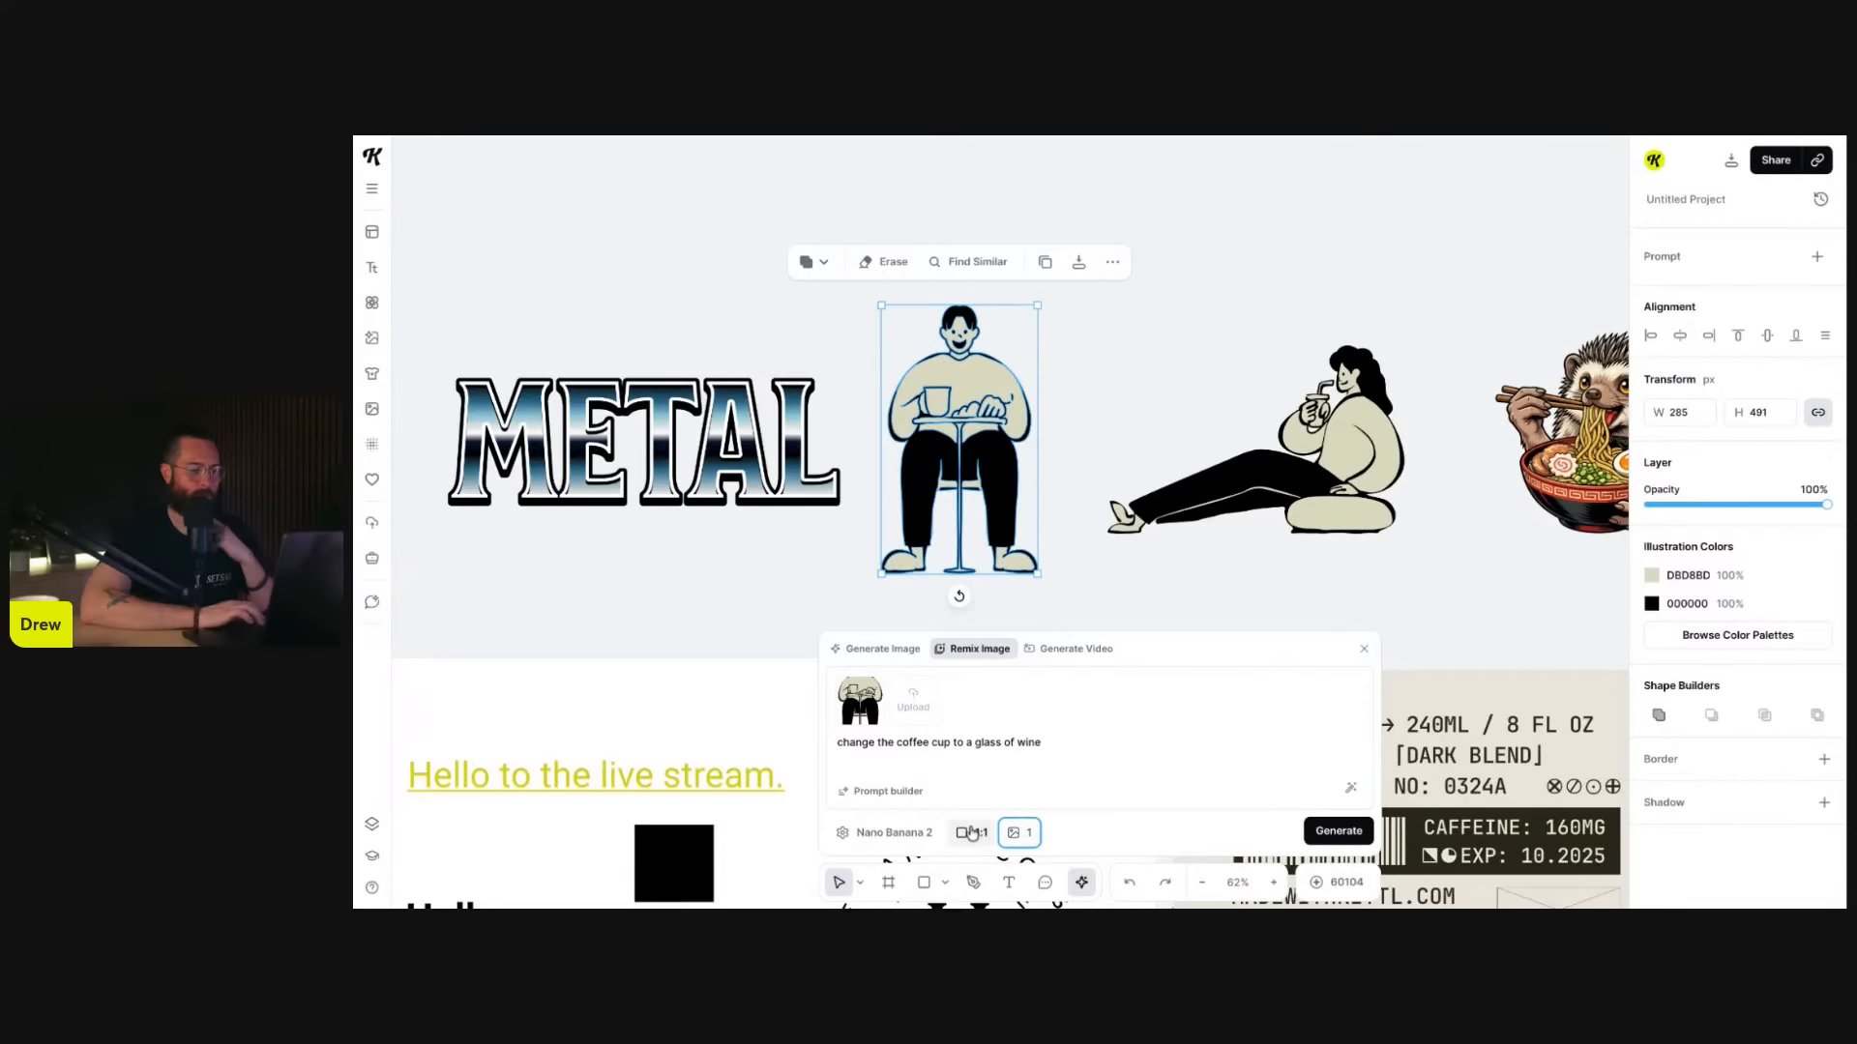
{"action": "left_click", "coordinate": [1049, 741]}
{"action": "type", "text": ". keep everything"}
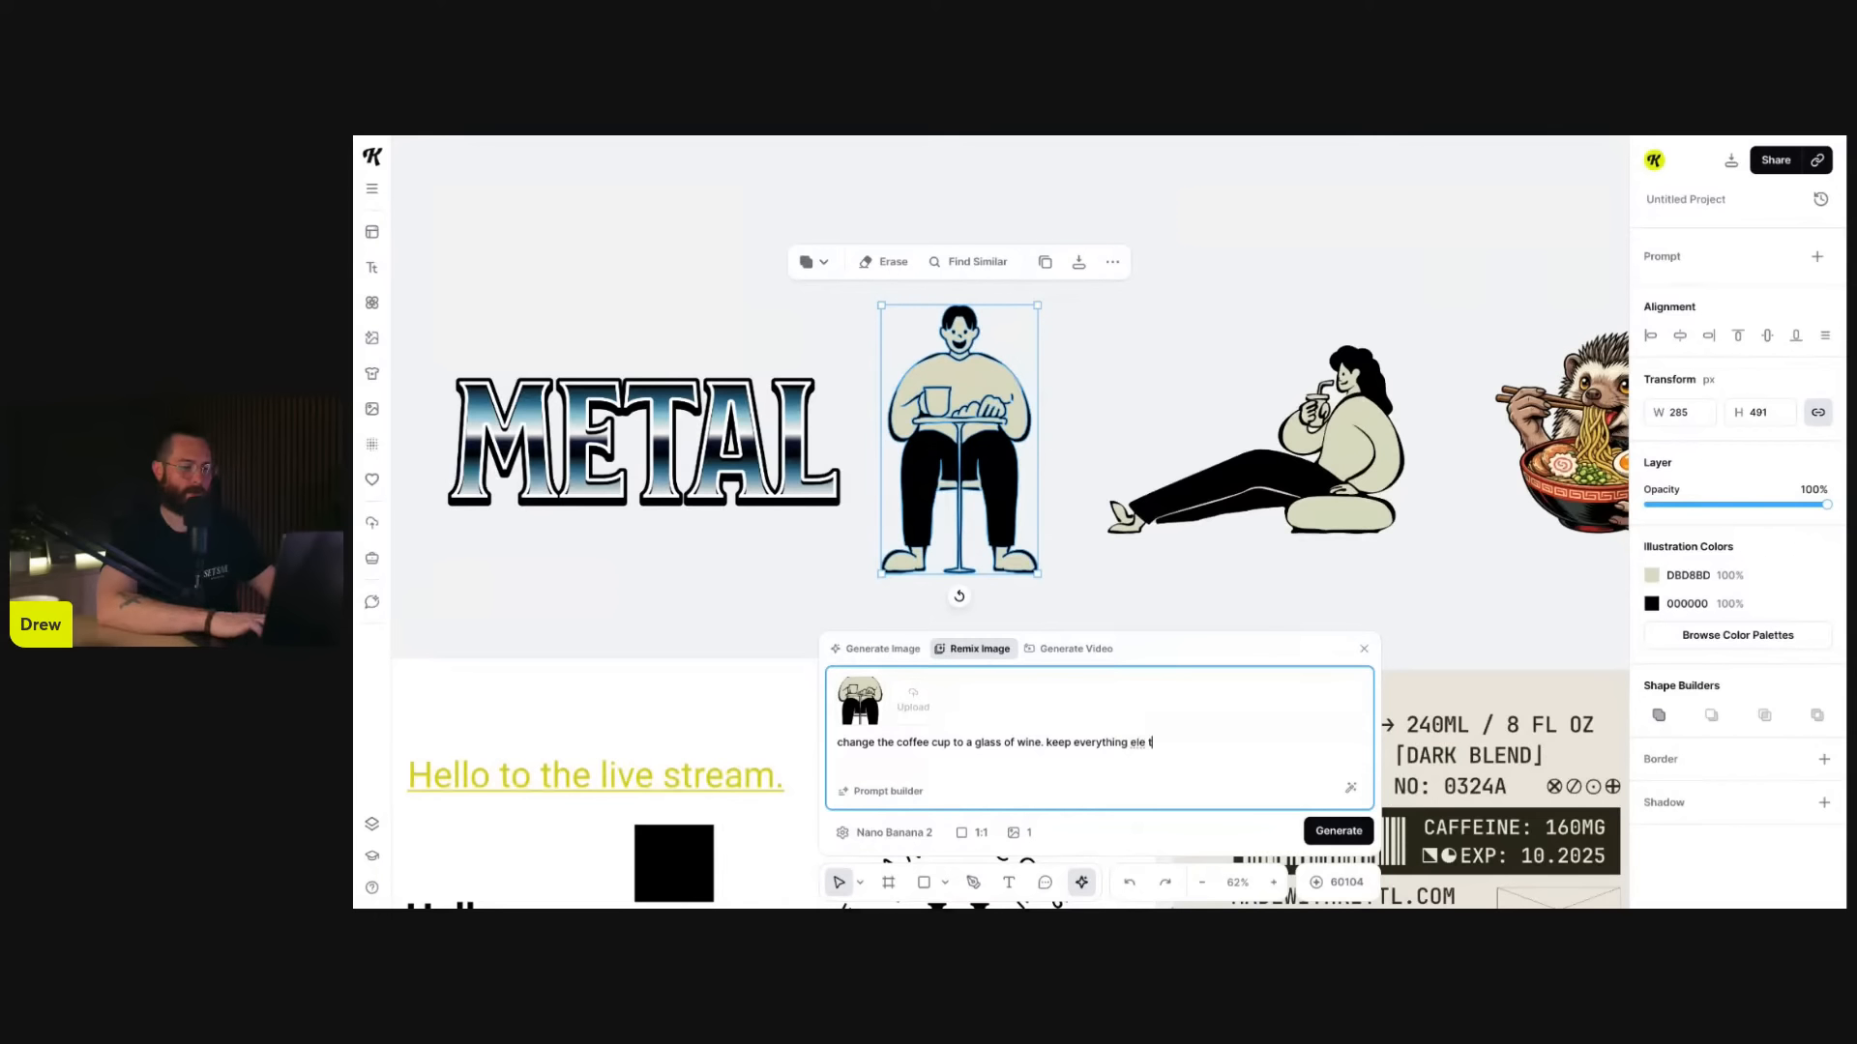
{"action": "type", "text": " else"}
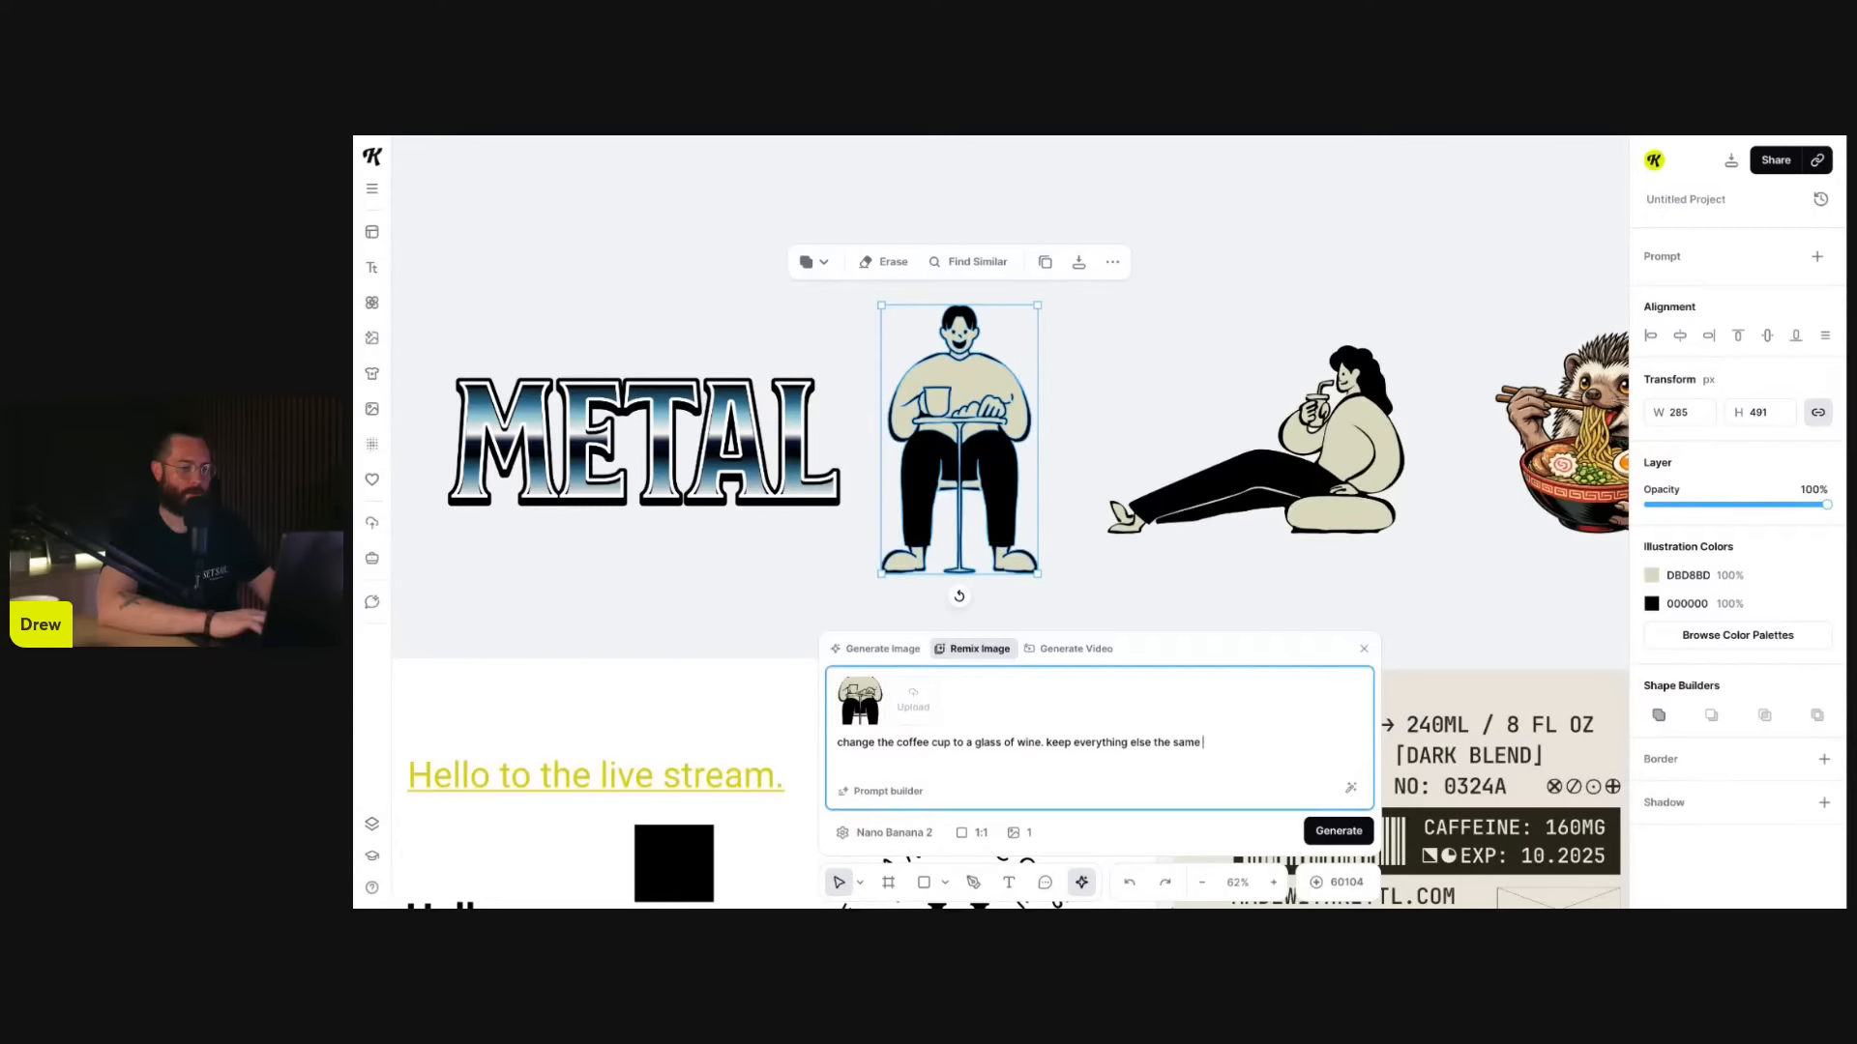
- Generate the remix and move the generating image into the empty canvas above the seated man
{"action": "left_click", "coordinate": [1348, 834]}
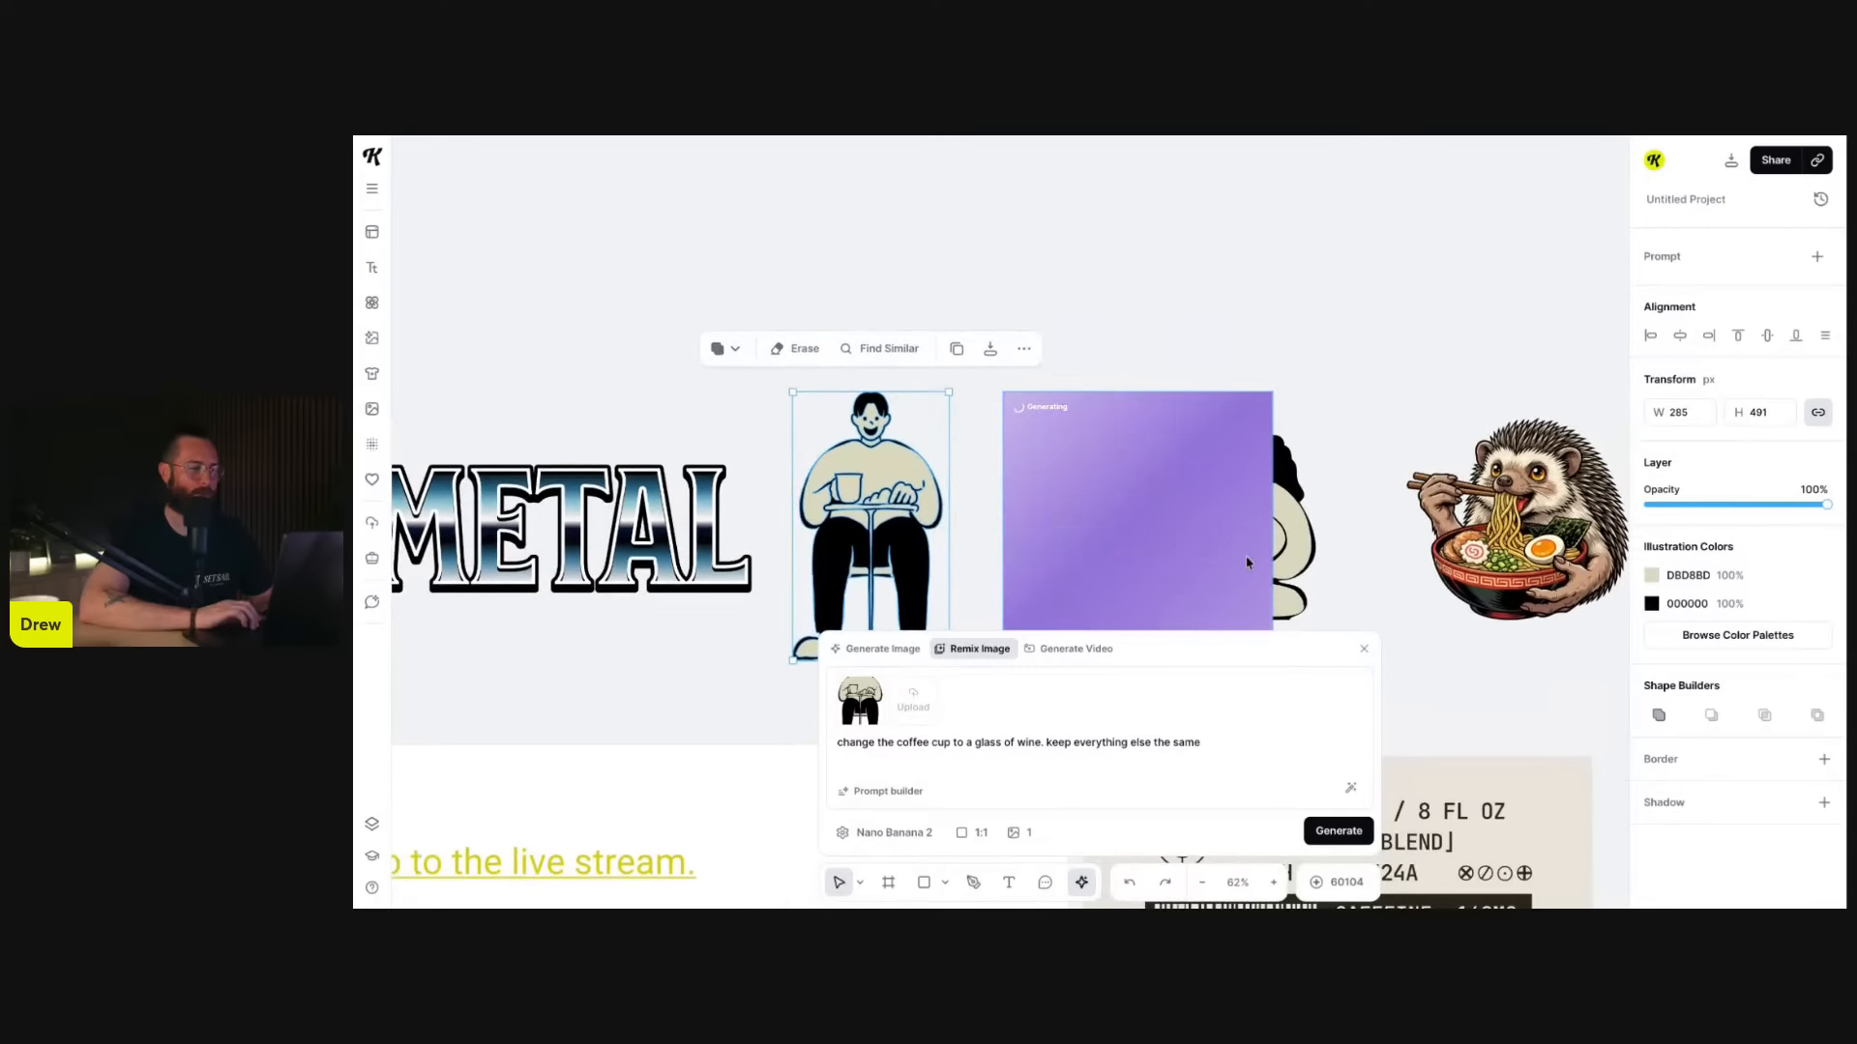
{"action": "left_click_drag", "start_coordinate": [1247, 563], "coordinate": [970, 278]}
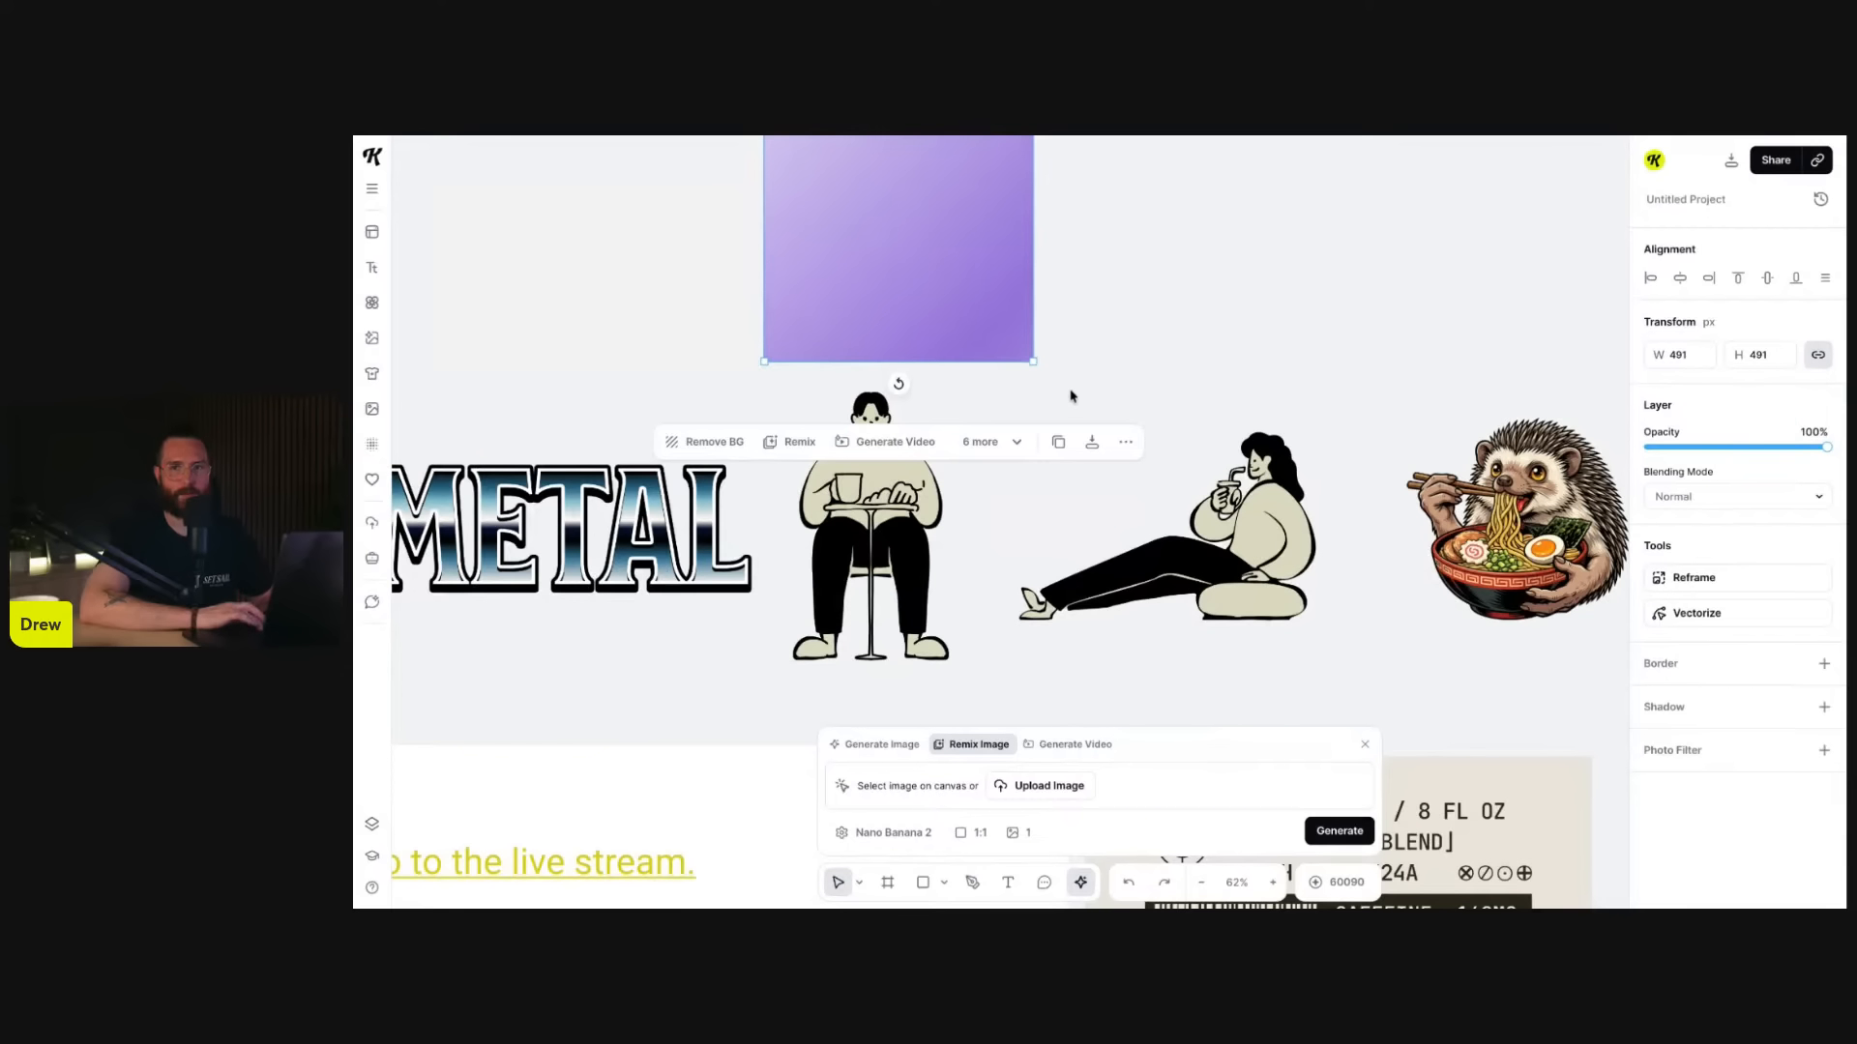
- Examine the two generated skateboarding skeleton images below the coffee bag mockups
{"action": "scroll", "coordinate": [1108, 413], "scroll_direction": "down", "scroll_amount": 10}
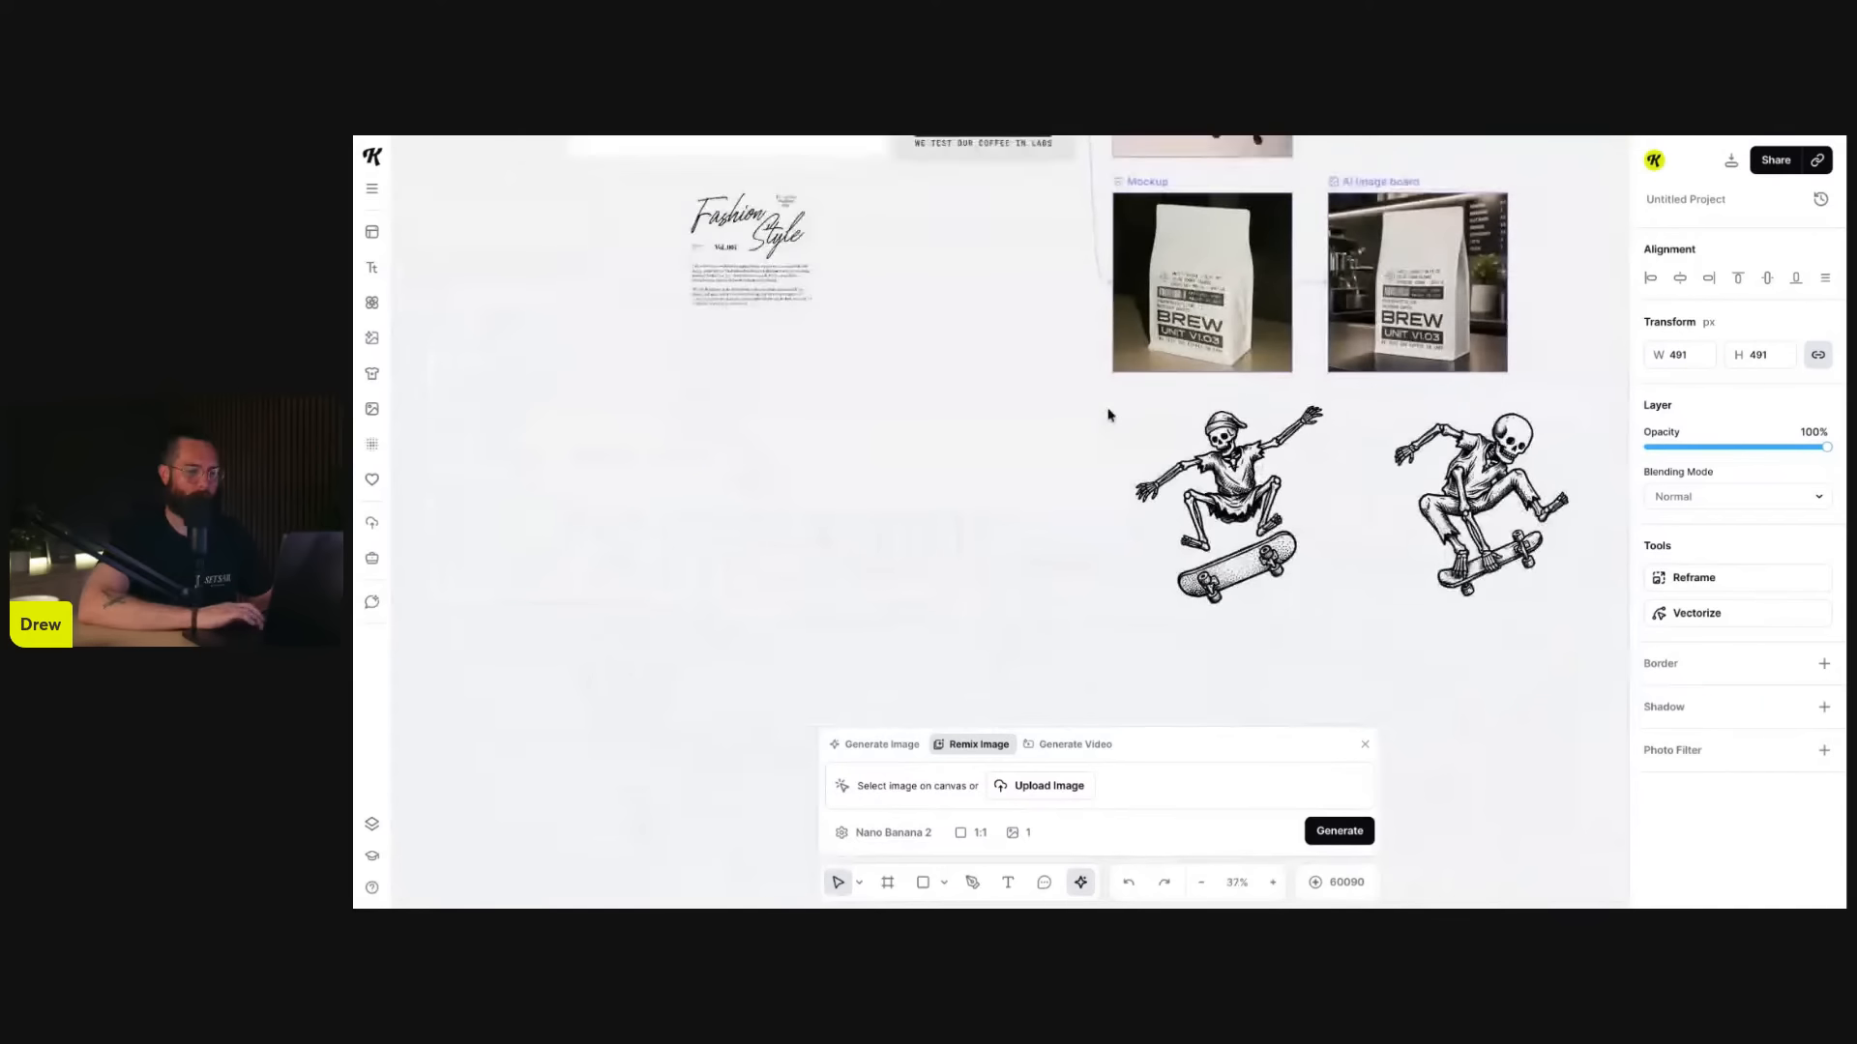
{"action": "scroll", "coordinate": [1096, 397], "scroll_direction": "up", "scroll_amount": 5}
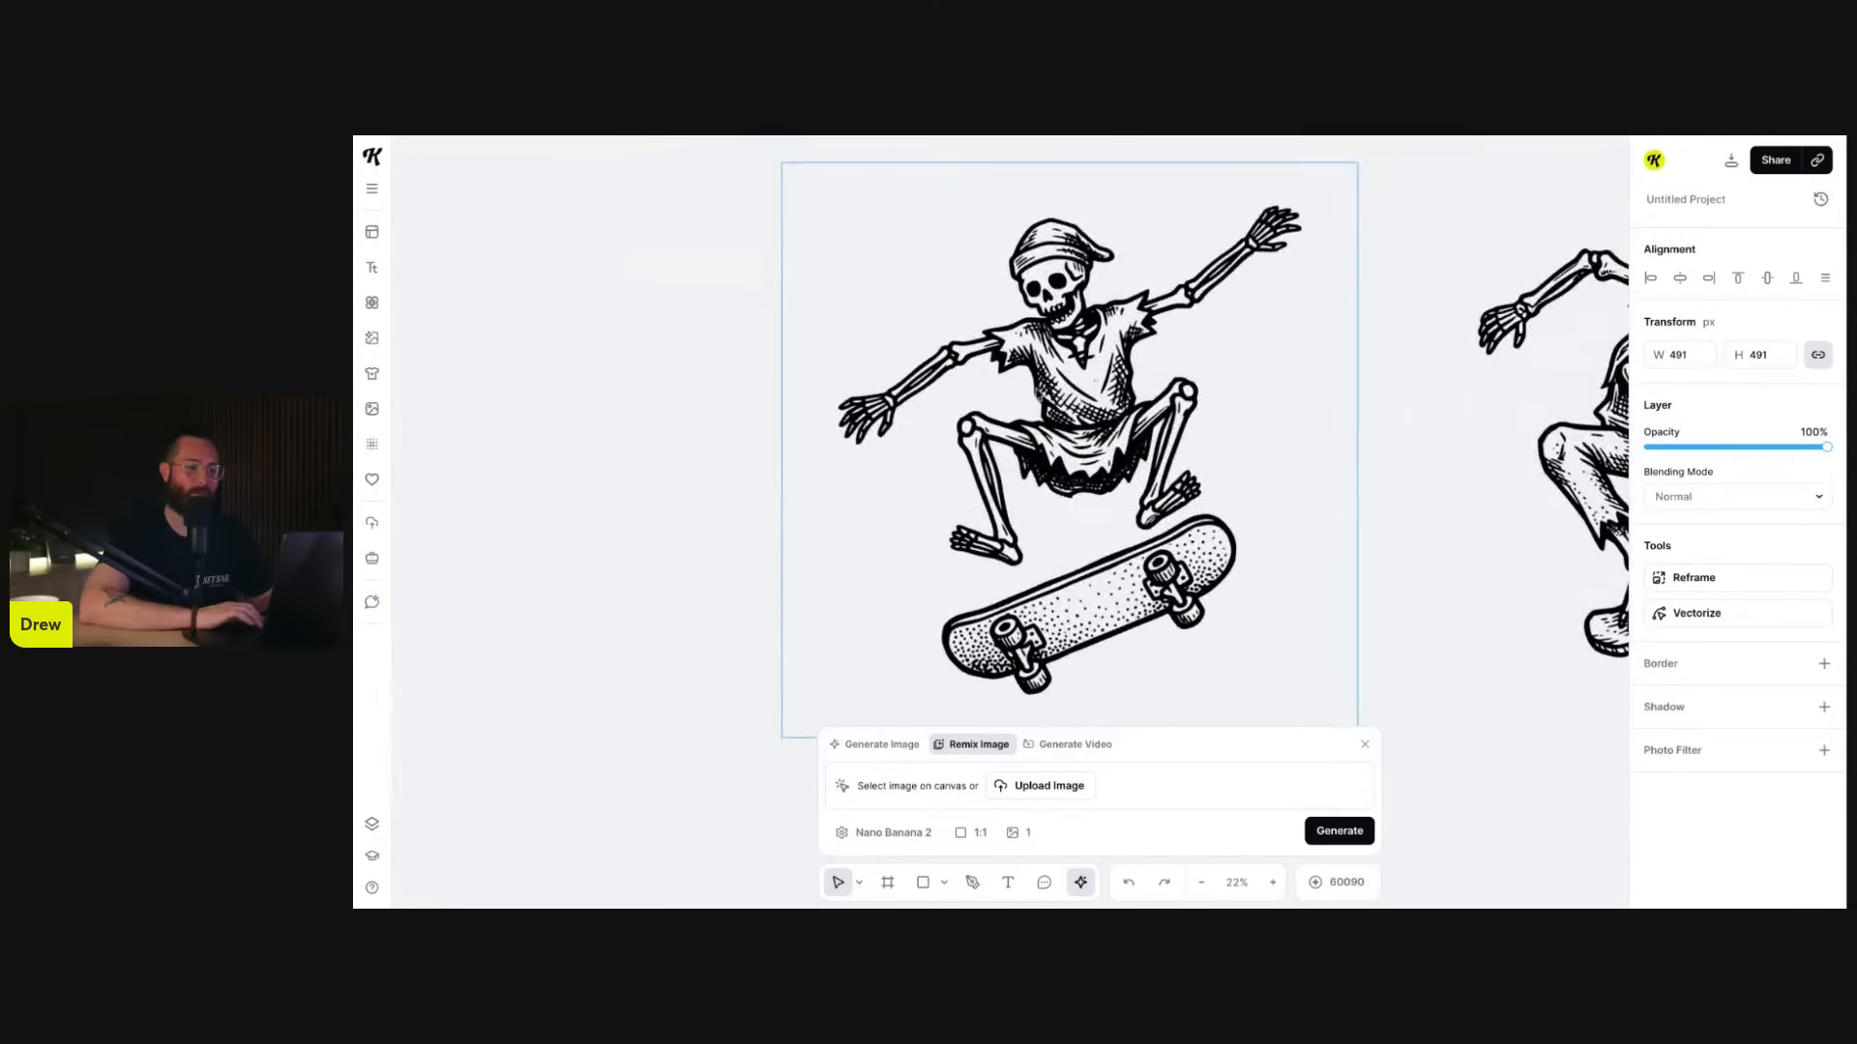
{"action": "scroll", "coordinate": [1152, 448], "scroll_direction": "down", "scroll_amount": 5}
{"action": "scroll", "coordinate": [1148, 464], "scroll_direction": "right", "scroll_amount": 2}
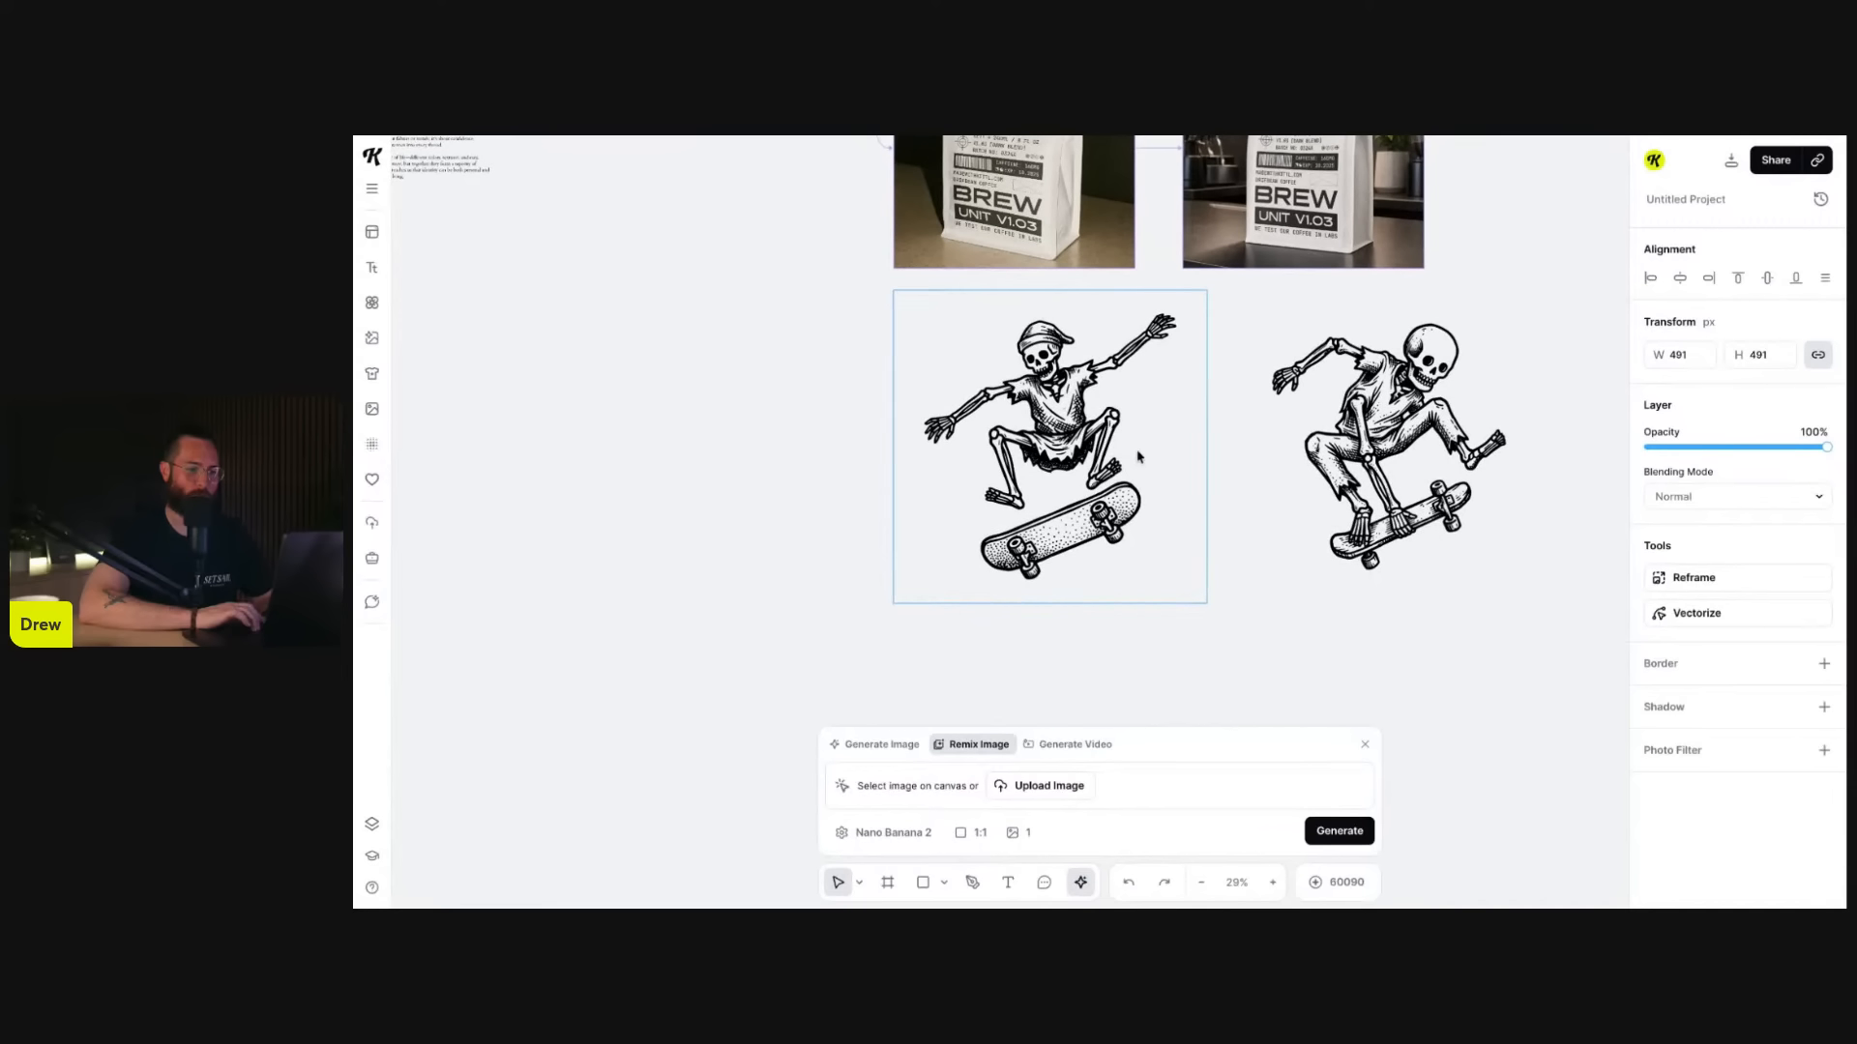
{"action": "scroll", "coordinate": [1148, 471], "scroll_direction": "right", "scroll_amount": 2}
{"action": "scroll", "coordinate": [1148, 472], "scroll_direction": "down", "scroll_amount": 1}
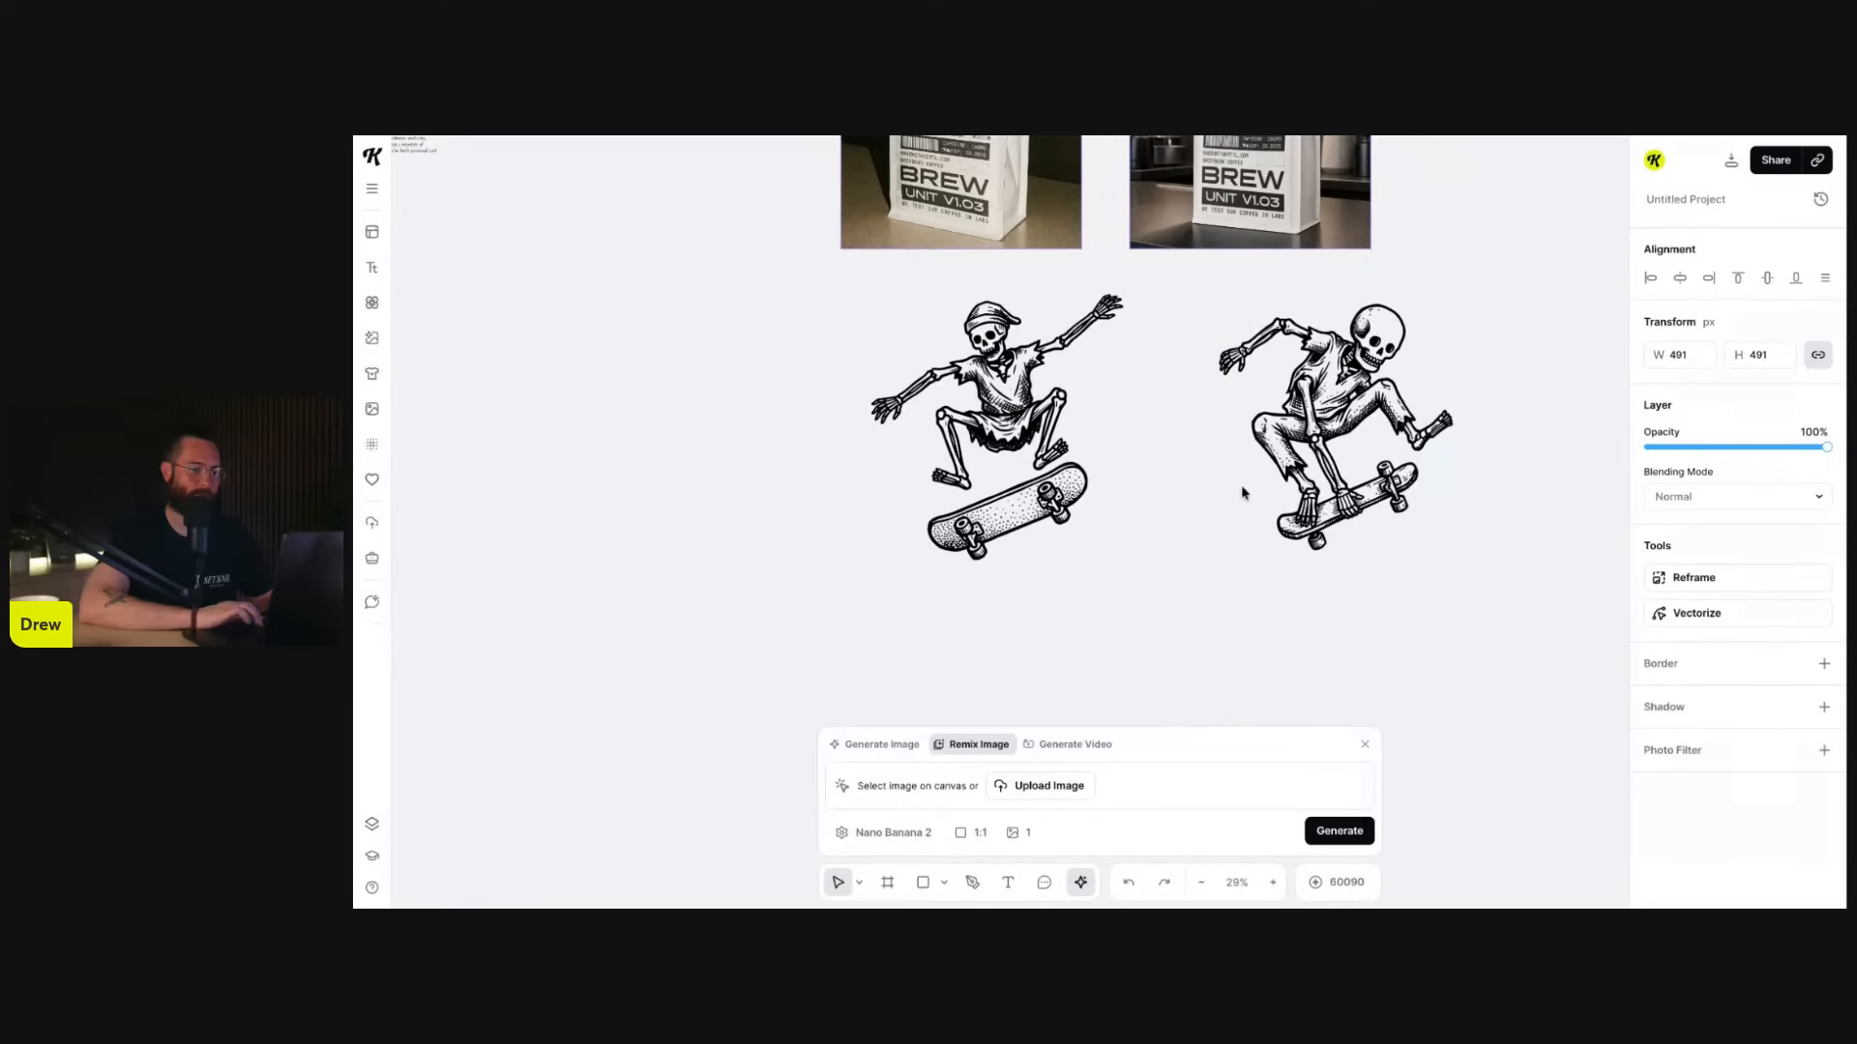
{"action": "scroll", "coordinate": [1239, 484], "scroll_direction": "up", "scroll_amount": 3}
{"action": "scroll", "coordinate": [1240, 484], "scroll_direction": "left", "scroll_amount": 2}
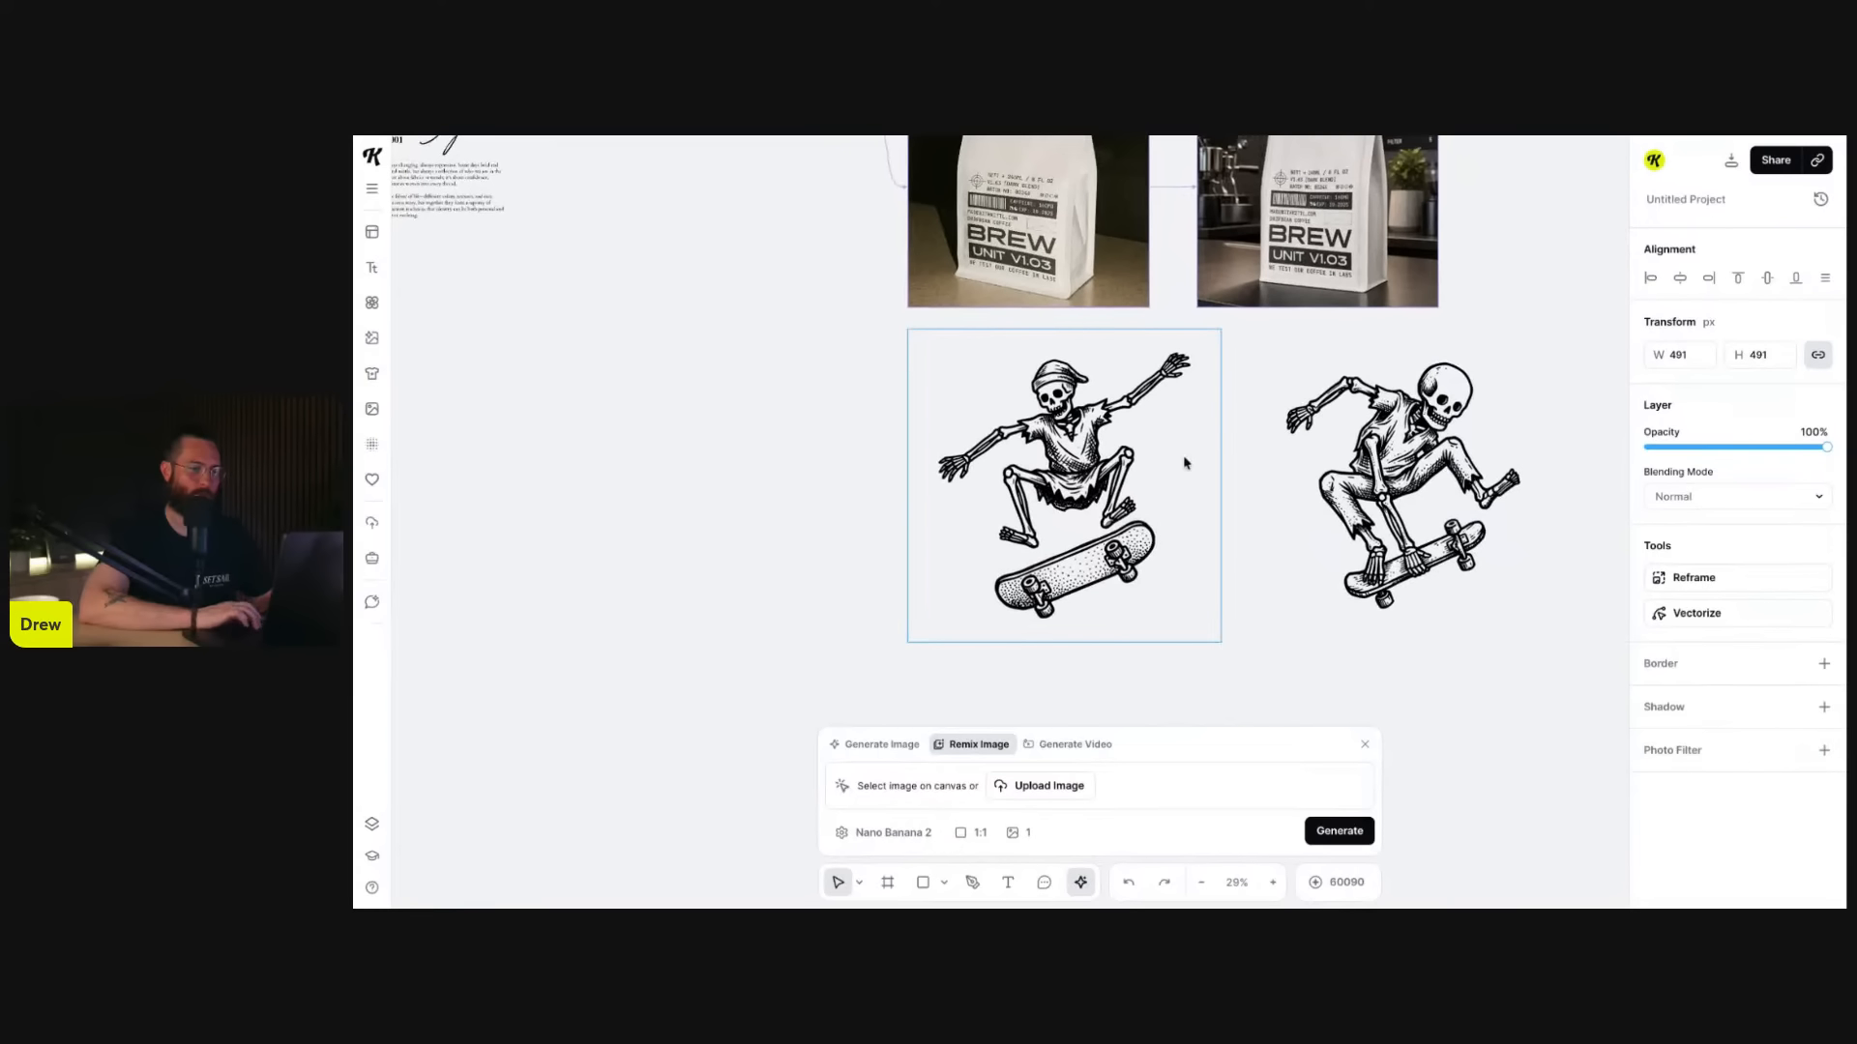
- Delete the bareheaded skeleton image and shift the remaining skeleton with the cap slightly within the canvas
{"action": "left_click", "coordinate": [1498, 518]}
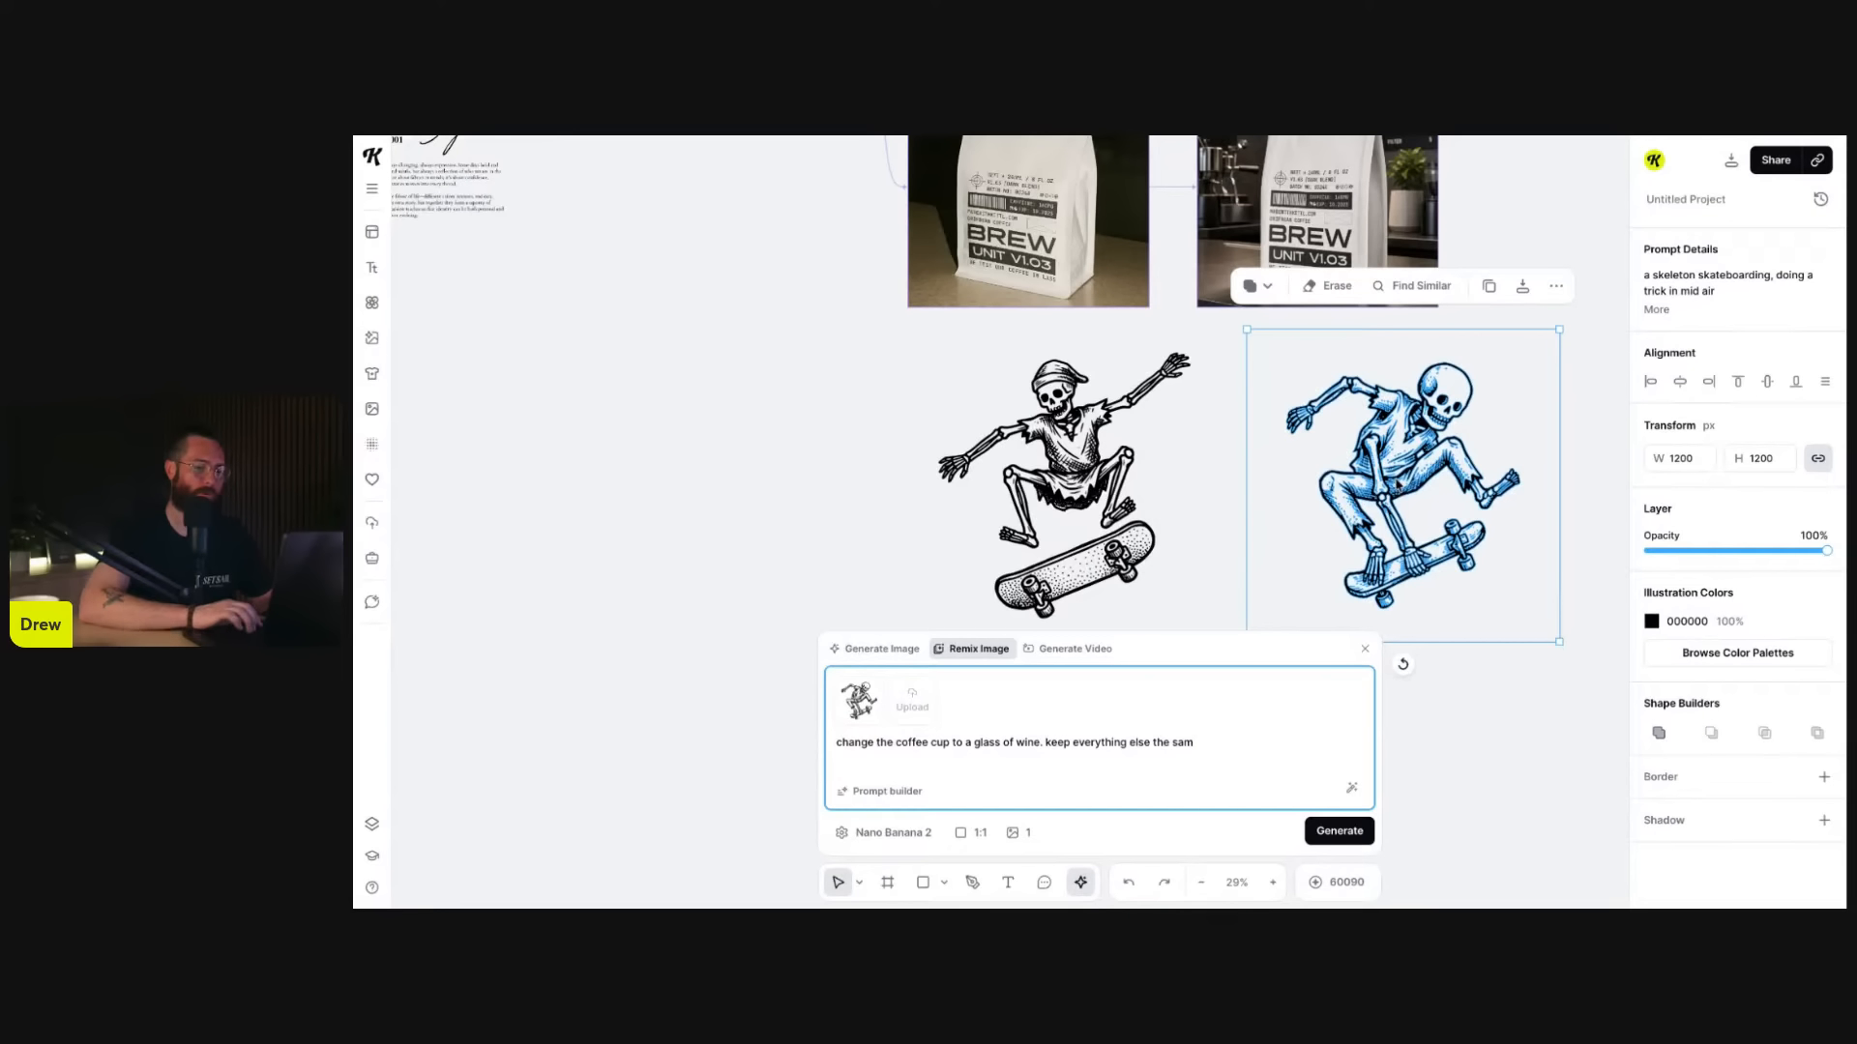
{"action": "key", "text": "BackSpace"}
{"action": "left_click_drag", "start_coordinate": [1080, 472], "coordinate": [1145, 489]}
{"action": "scroll", "coordinate": [1144, 490], "scroll_direction": "down", "scroll_amount": 3}
{"action": "scroll", "coordinate": [1107, 533], "scroll_direction": "right", "scroll_amount": 1}
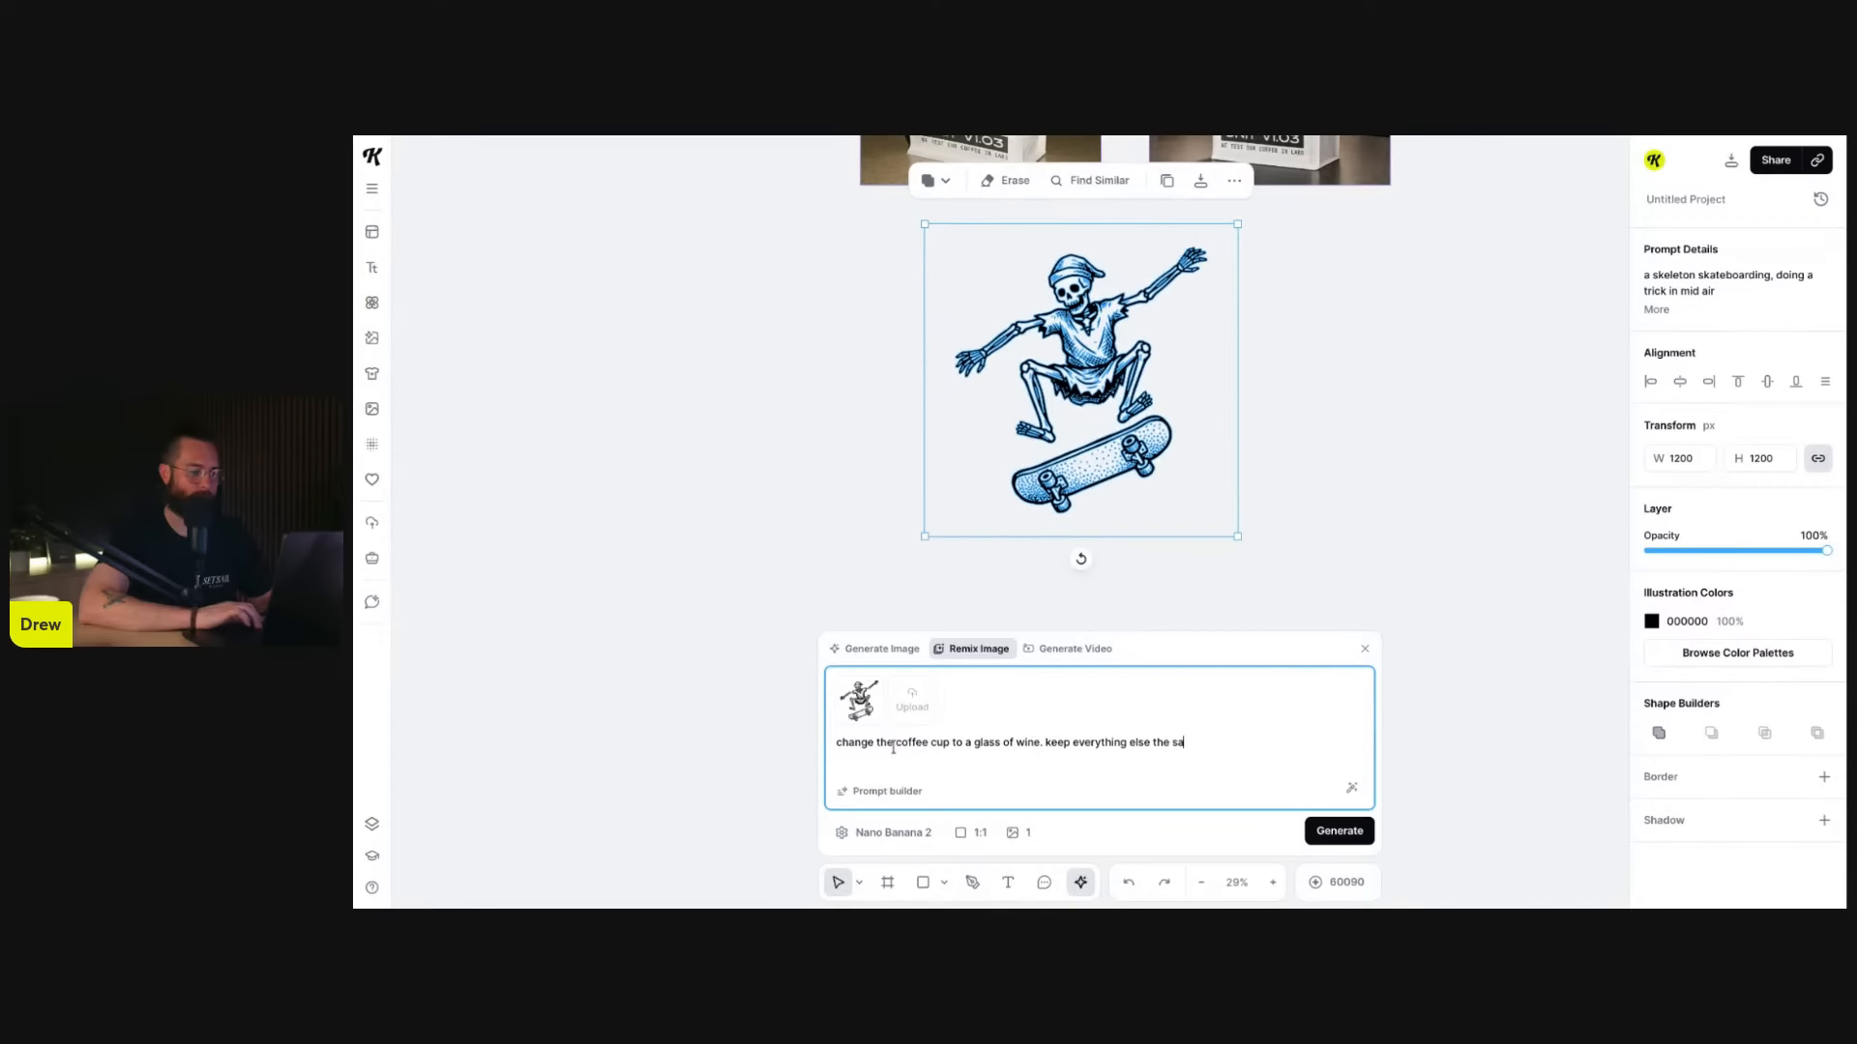
- Expand the capped skeleton's prompt details and recreate its prompt, model and style settings for a new image generation
{"action": "left_click", "coordinate": [896, 655]}
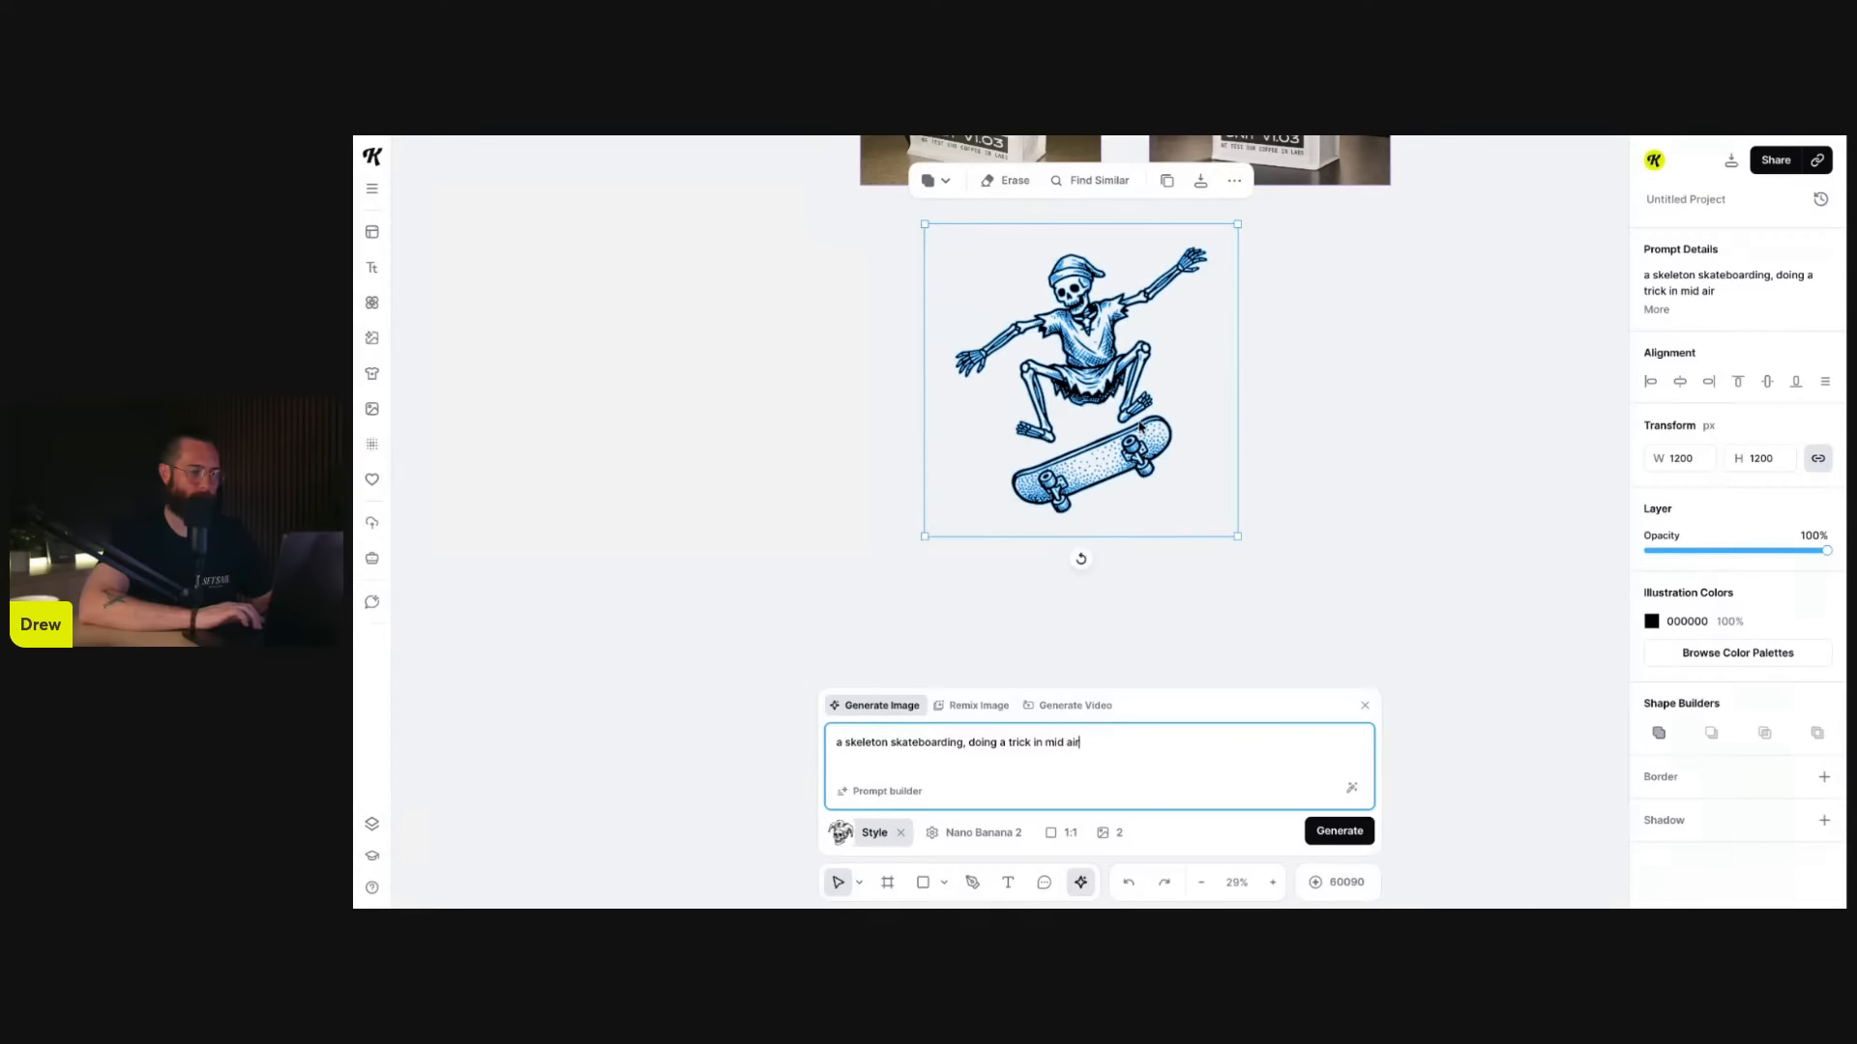
{"action": "scroll", "coordinate": [1537, 387], "scroll_direction": "left", "scroll_amount": 2}
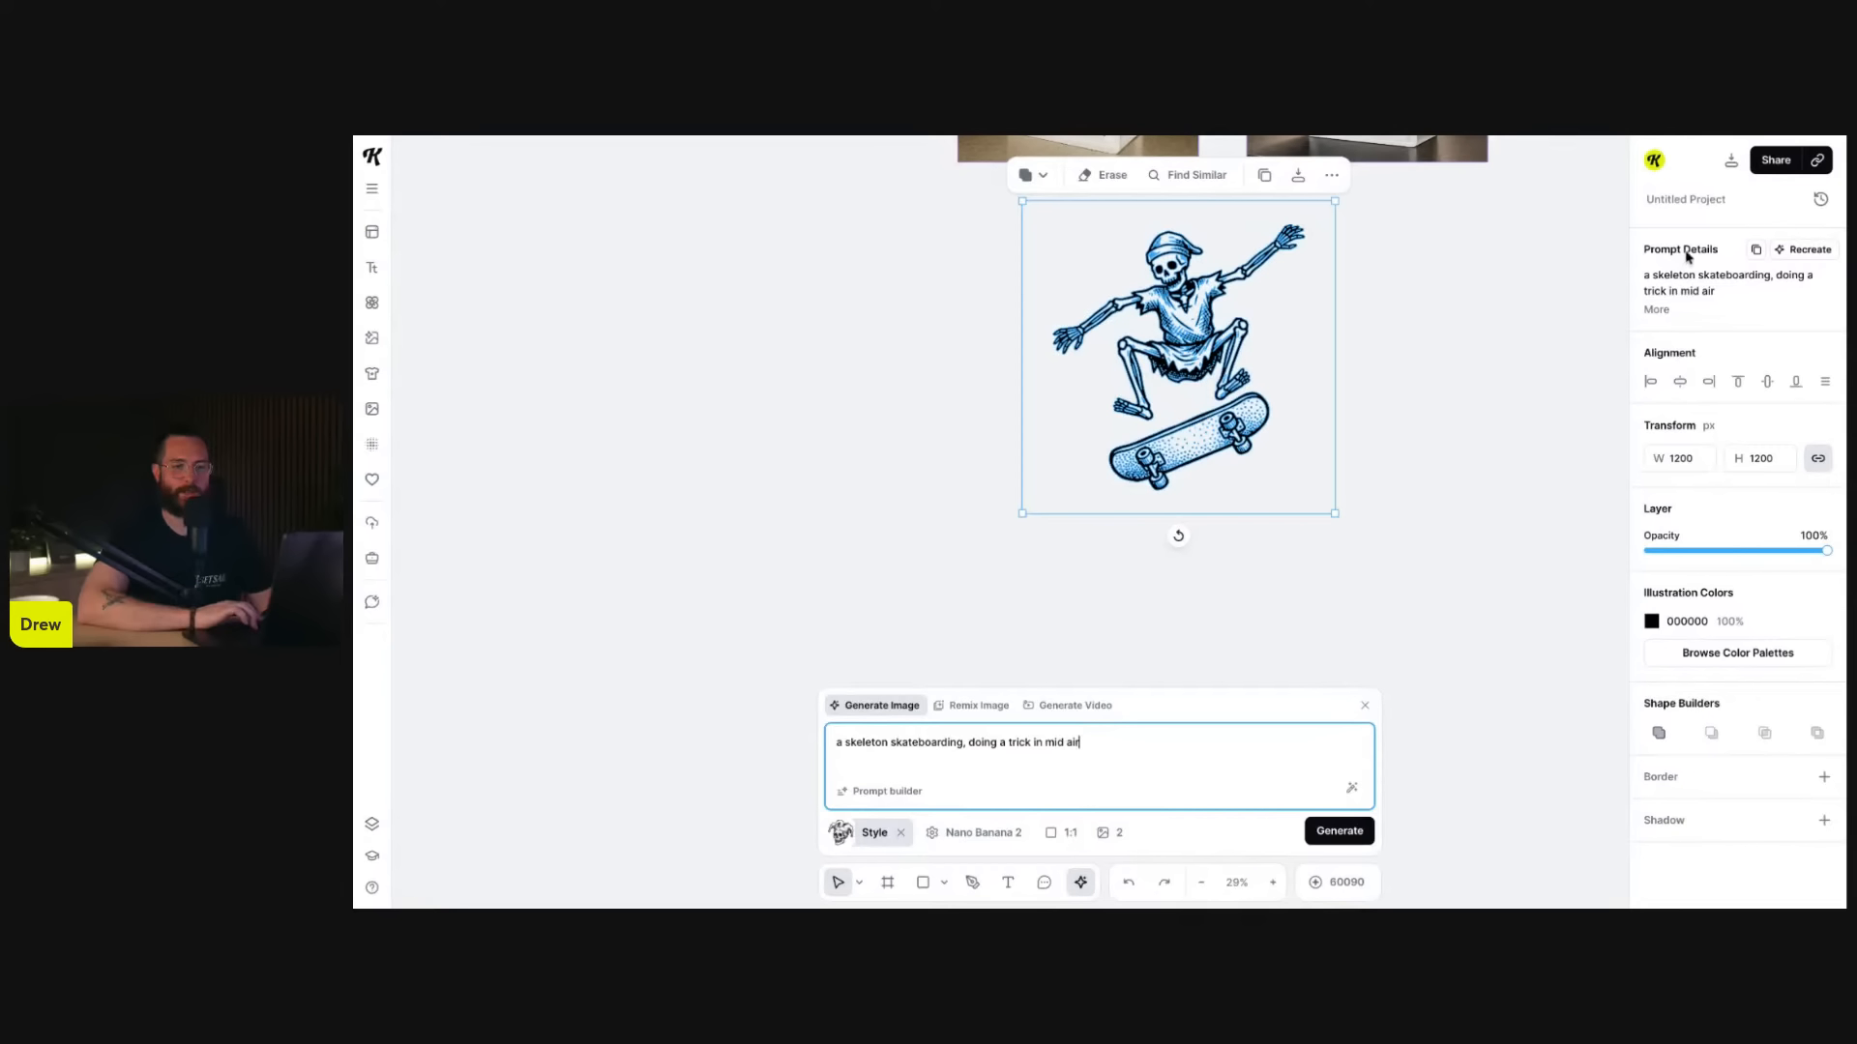
{"action": "left_click", "coordinate": [1656, 311]}
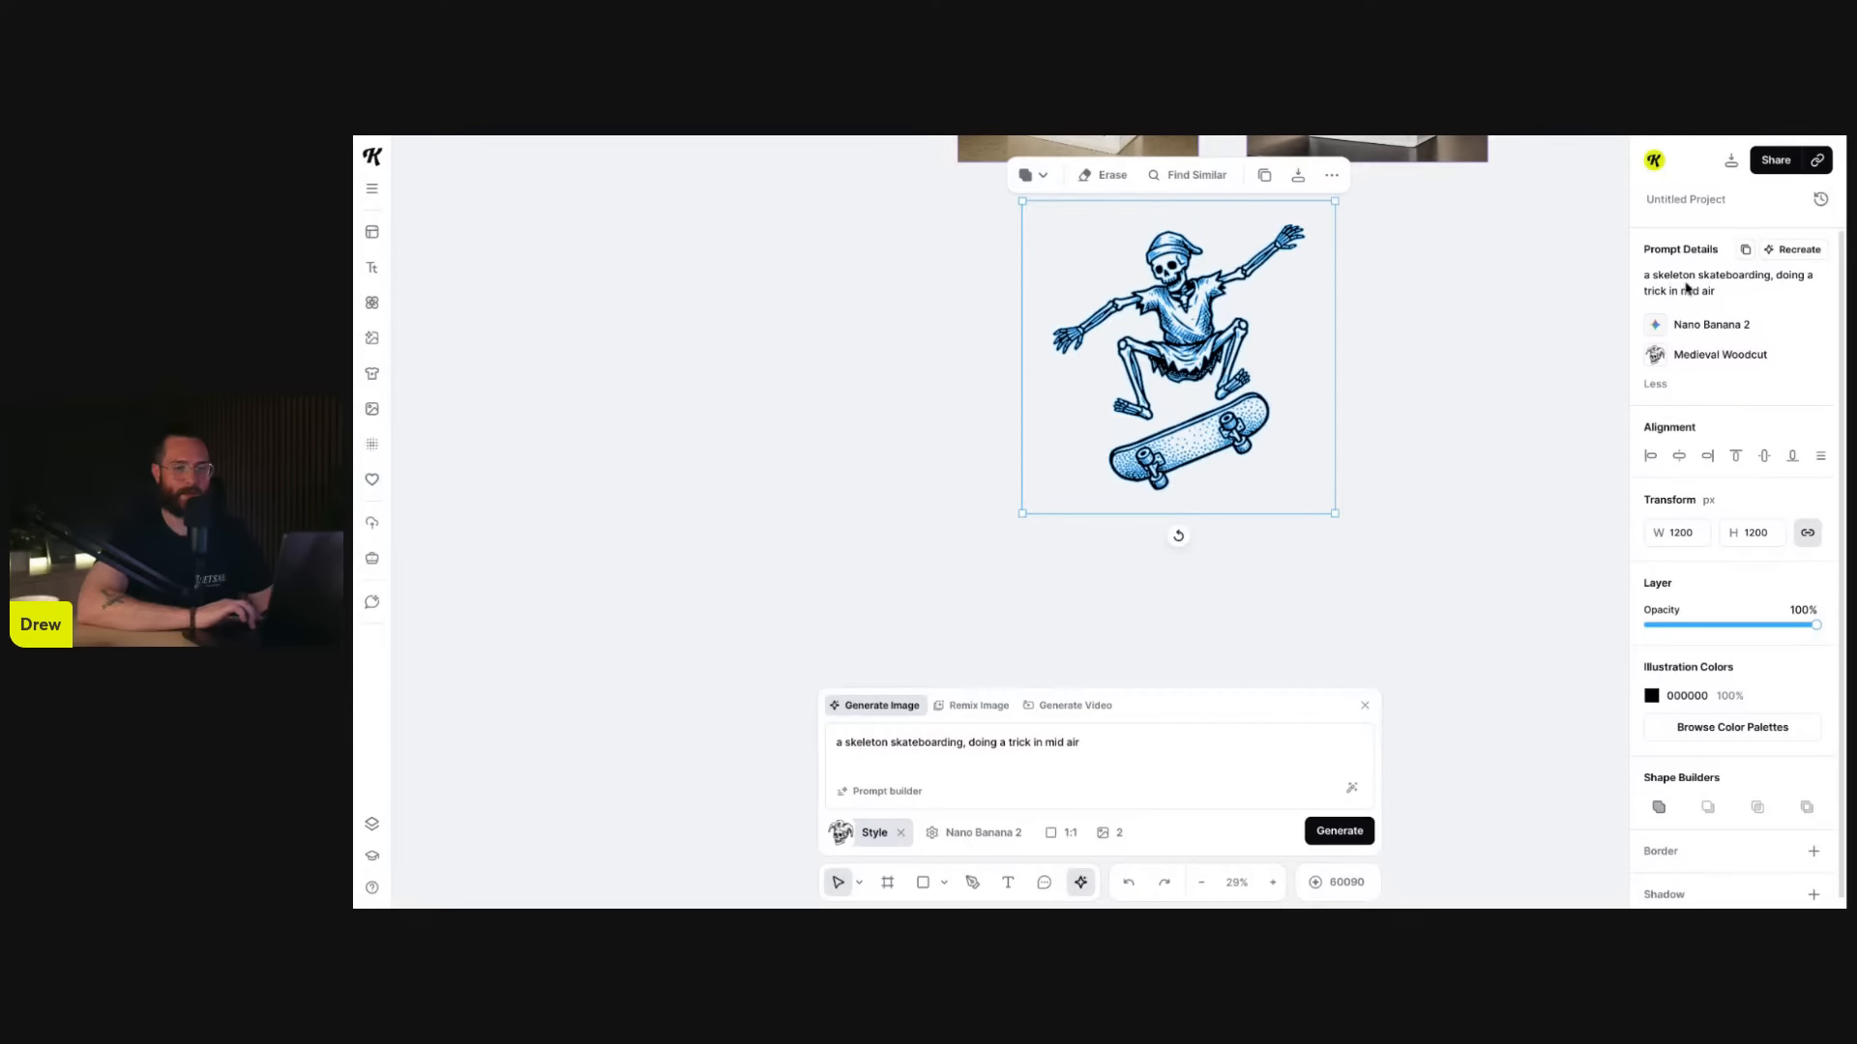
{"action": "left_click", "coordinate": [1778, 256]}
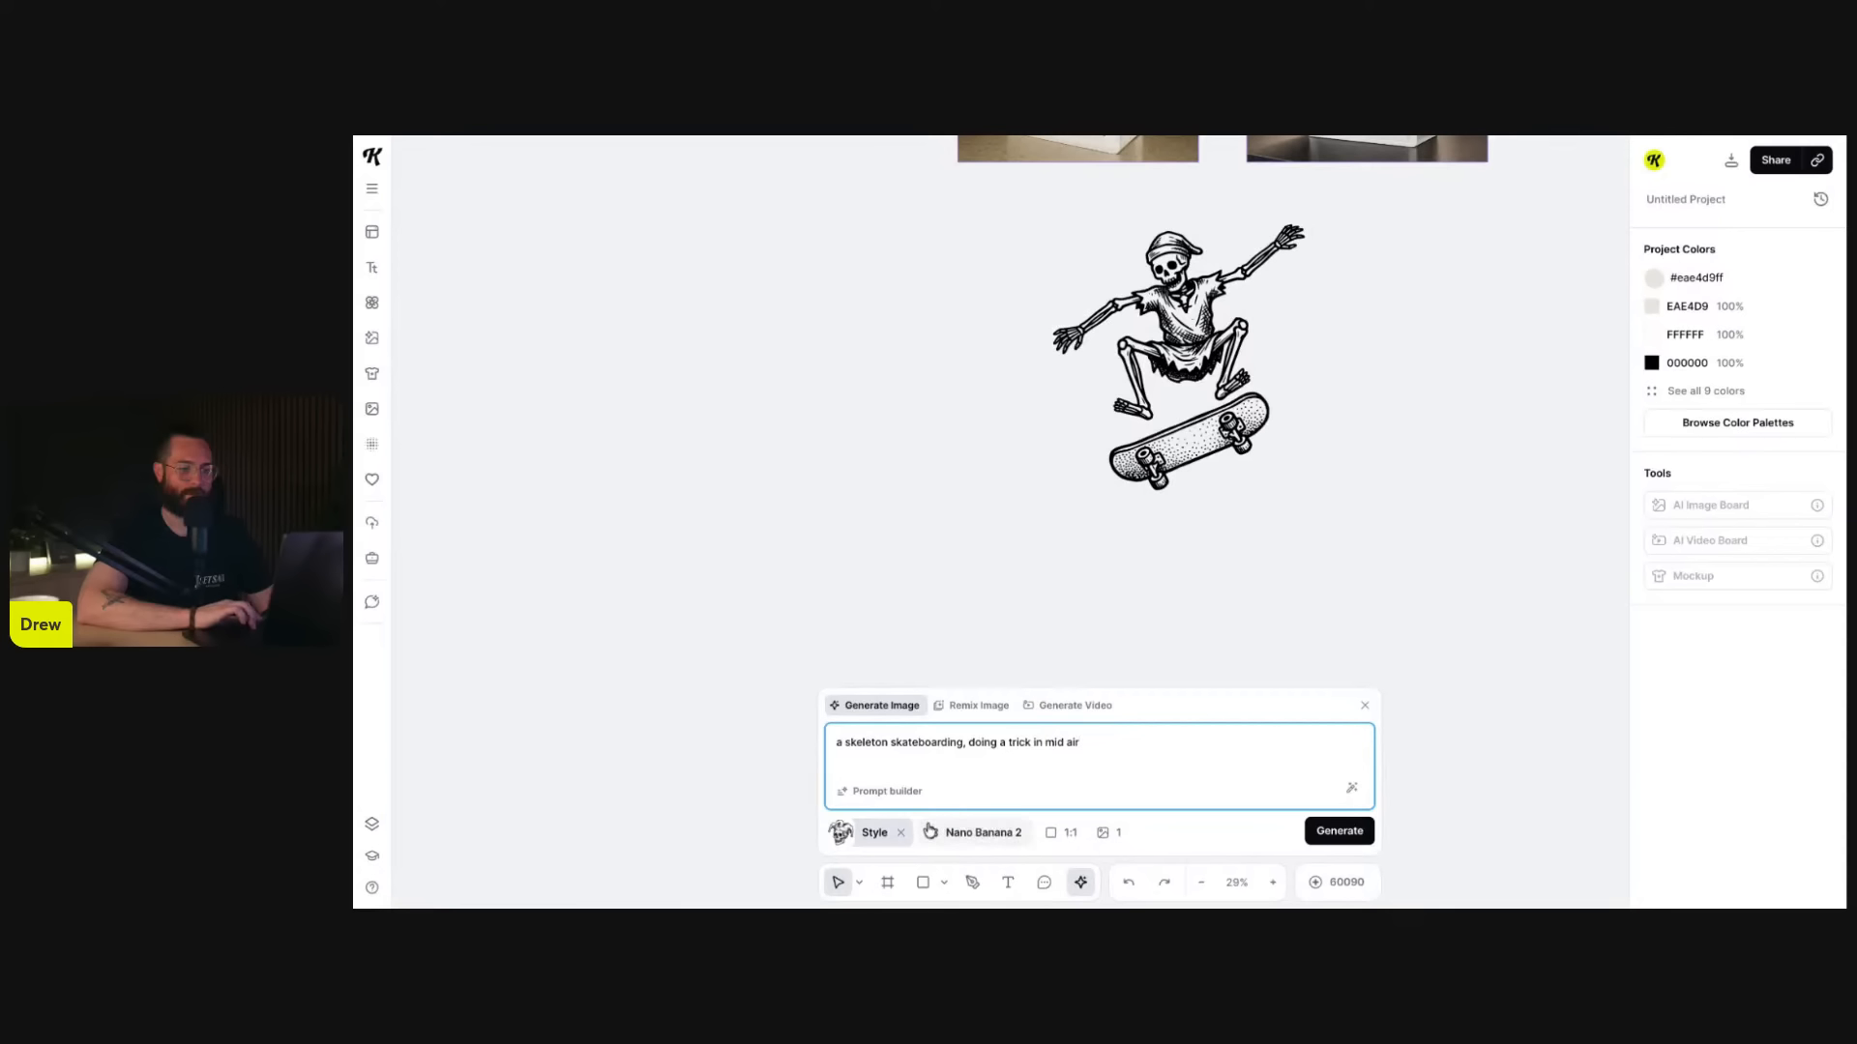
- Generate one image of the same skeleton prompt with the ChatGPT Image 2 model and place it beside the capped skeleton
{"action": "left_click", "coordinate": [979, 833]}
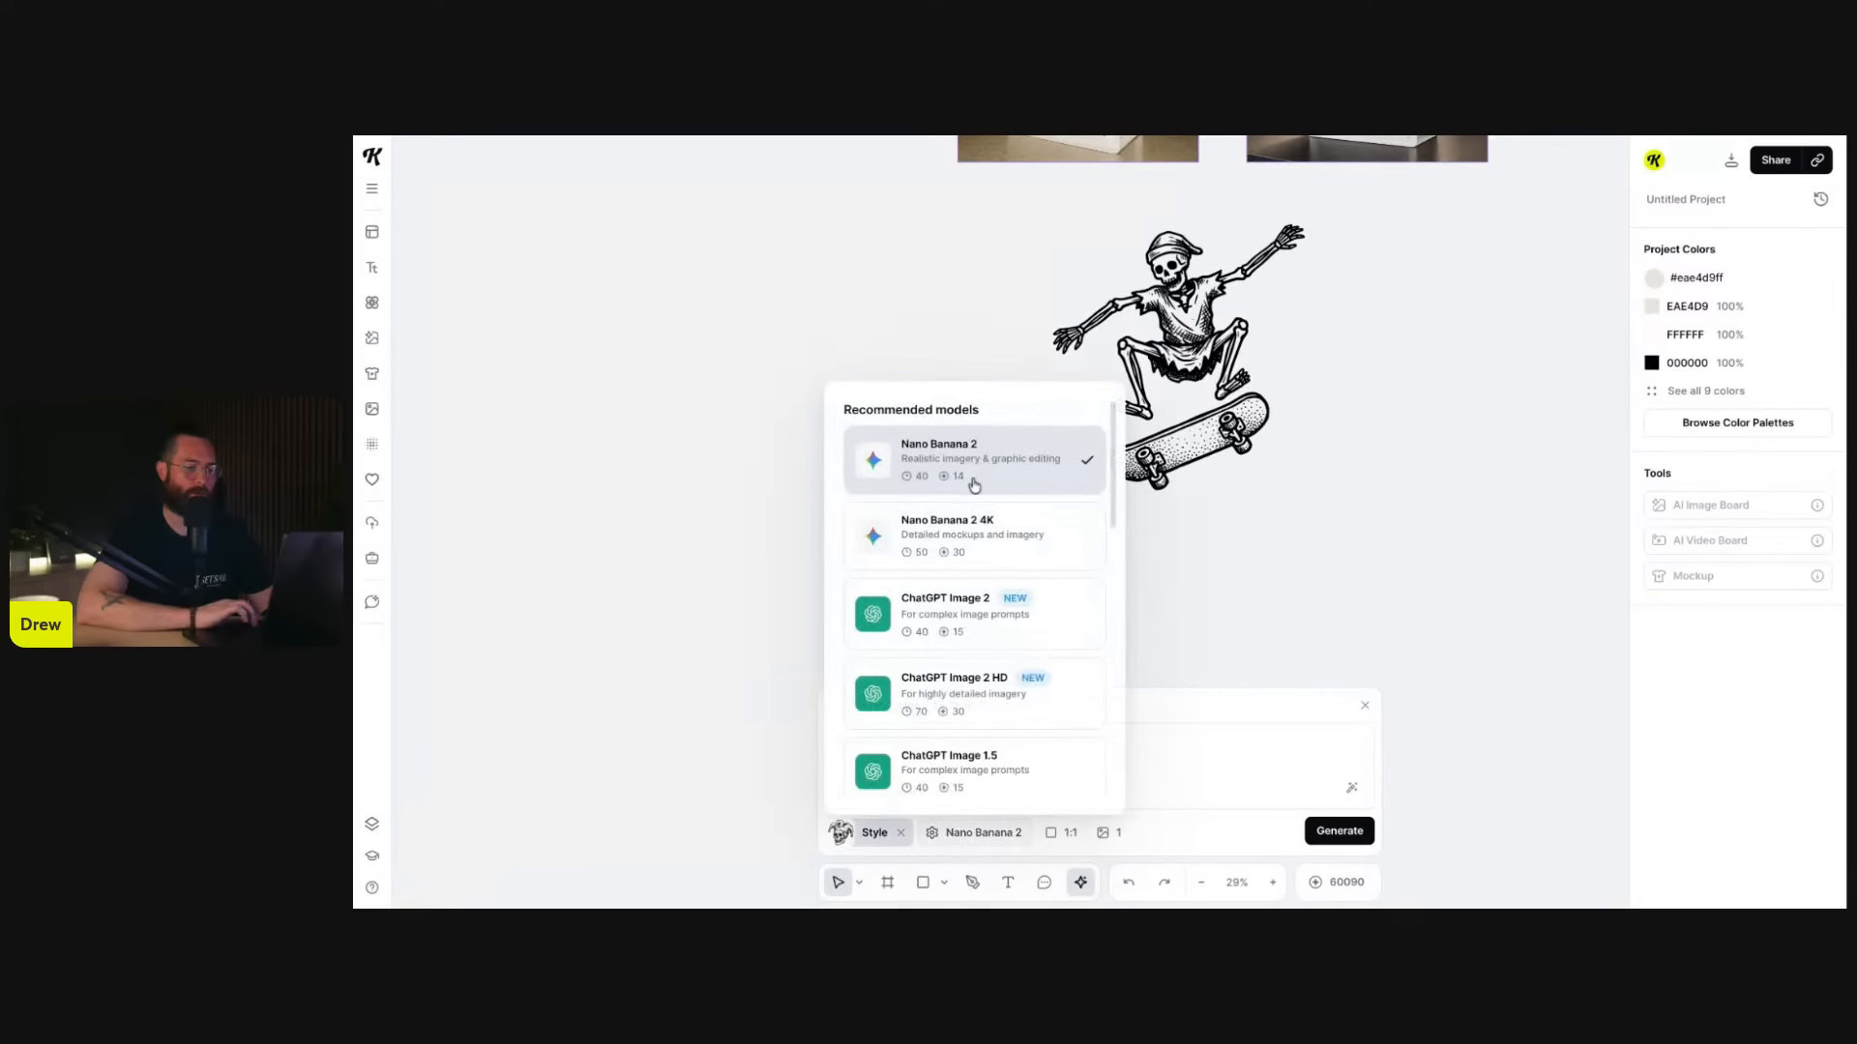
{"action": "left_click", "coordinate": [978, 617]}
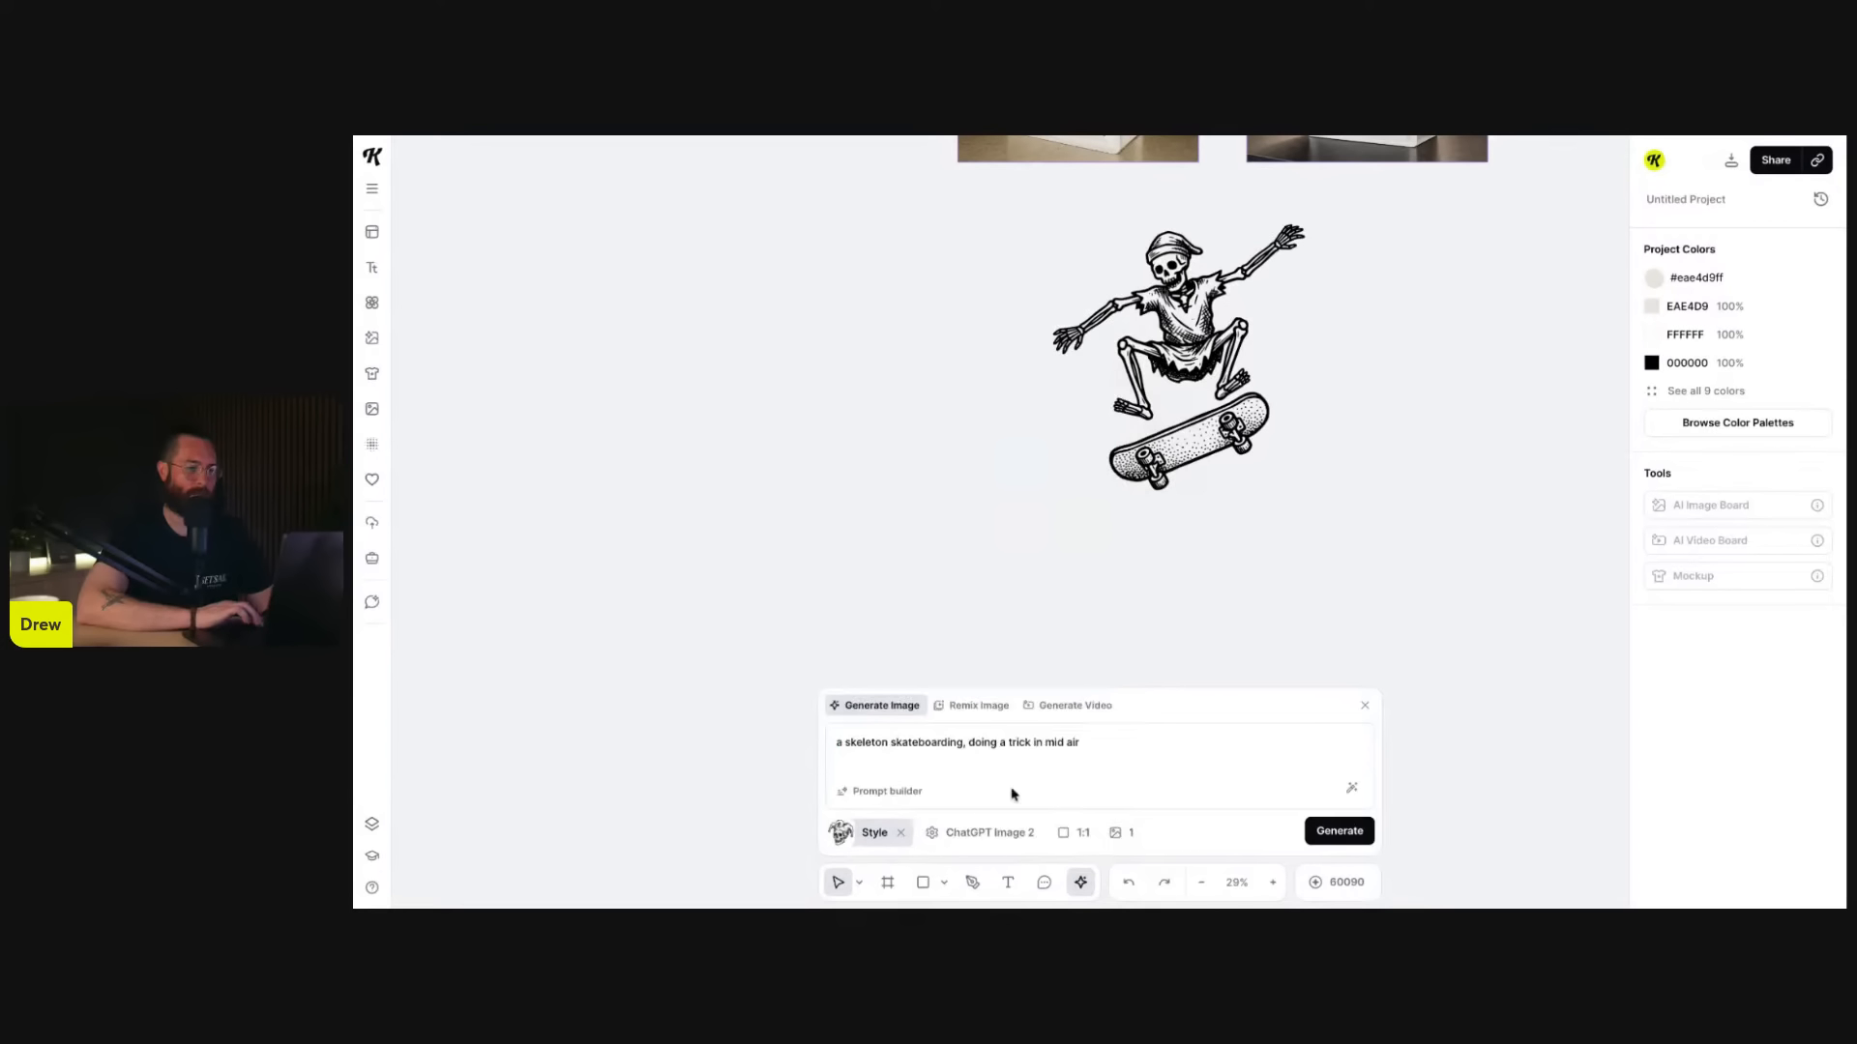
{"action": "left_click", "coordinate": [1352, 832]}
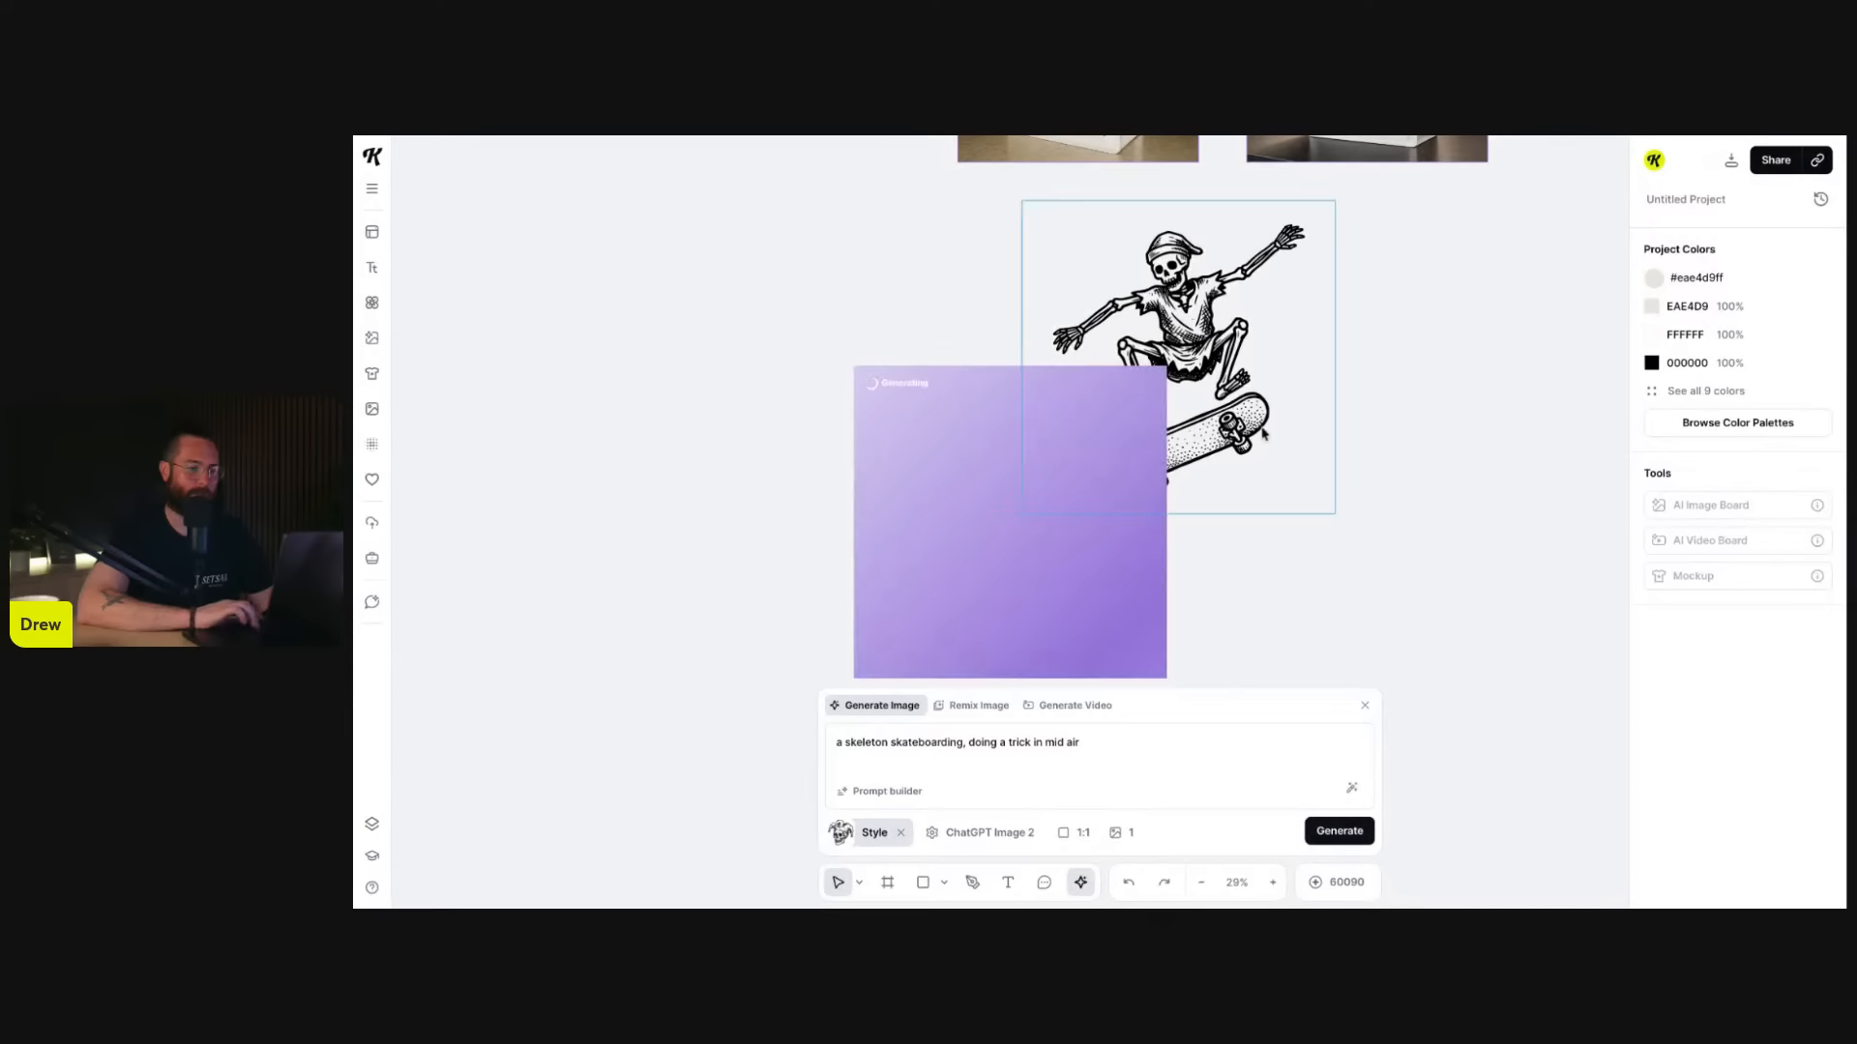
{"action": "scroll", "coordinate": [1410, 340], "scroll_direction": "up", "scroll_amount": 3}
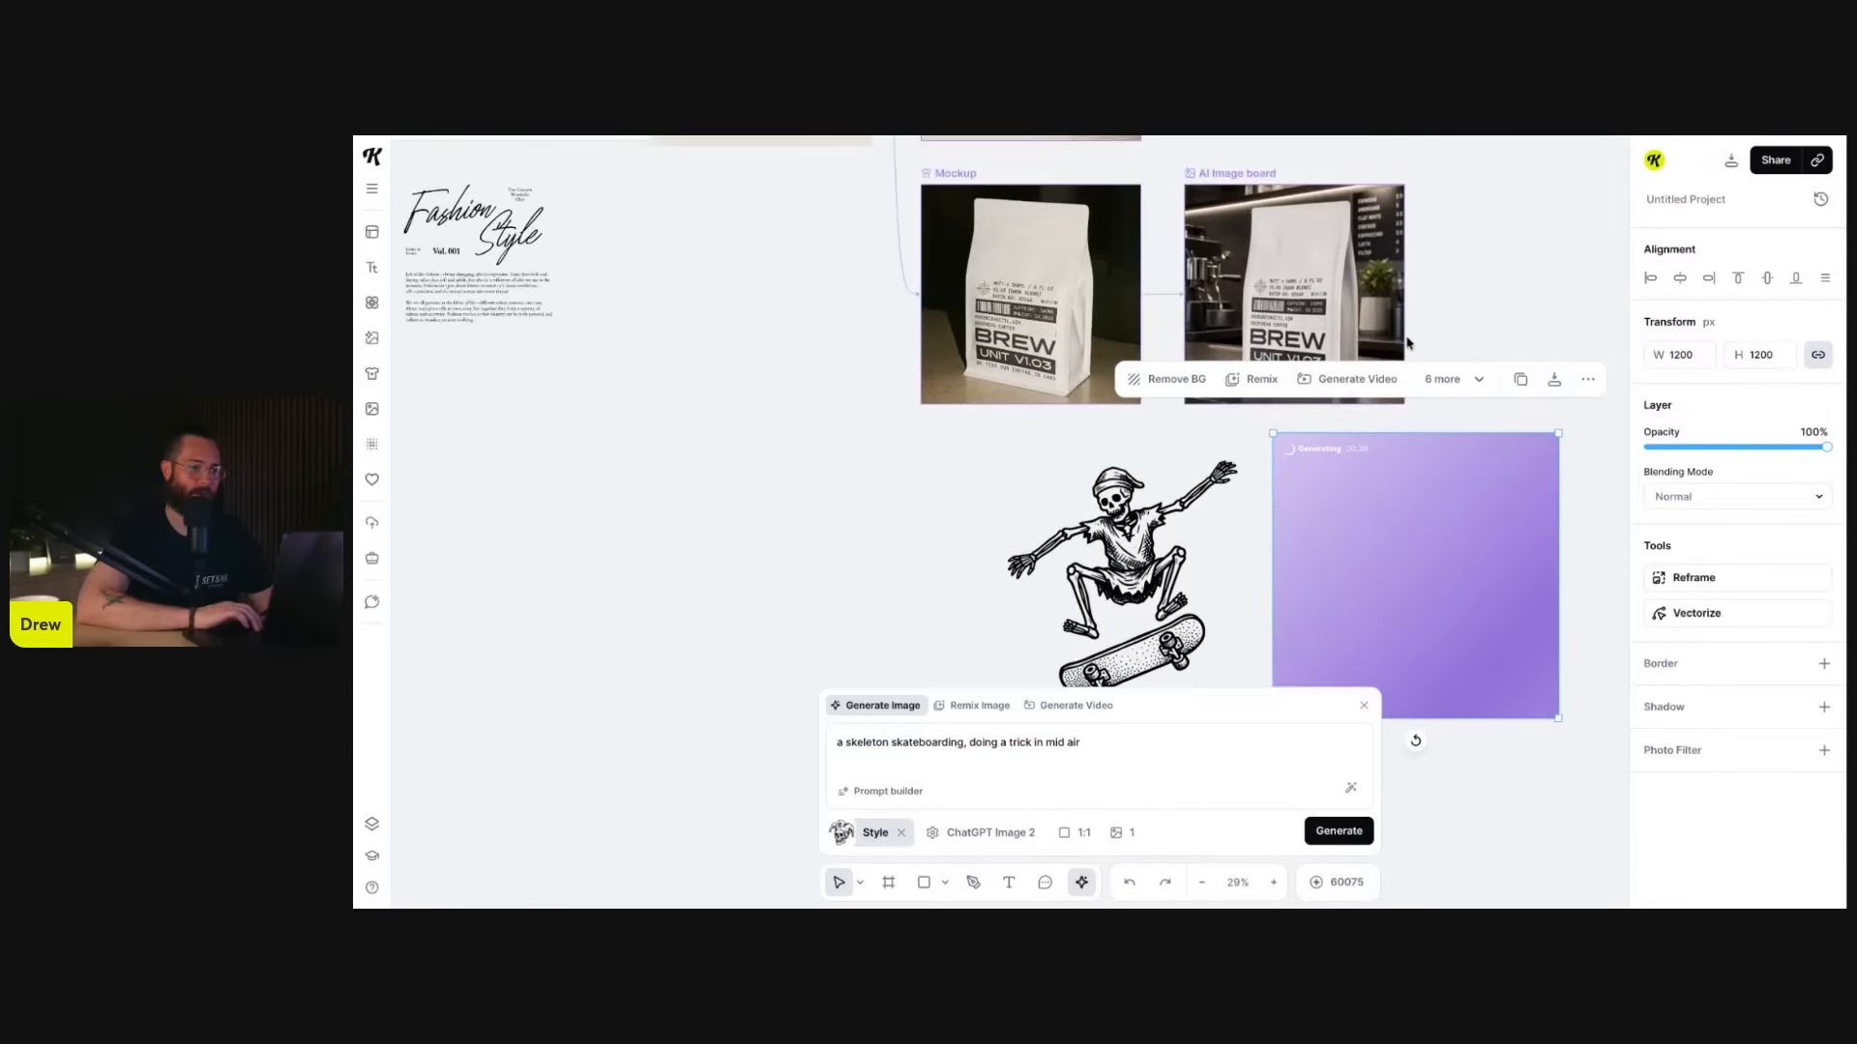
- Remove the black background from the remixed wine-glass image and nudge the cut-out figure slightly
{"action": "scroll", "coordinate": [1410, 340], "scroll_direction": "down", "scroll_amount": 5}
{"action": "scroll", "coordinate": [1134, 347], "scroll_direction": "up", "scroll_amount": 10}
{"action": "scroll", "coordinate": [1134, 347], "scroll_direction": "up", "scroll_amount": 10}
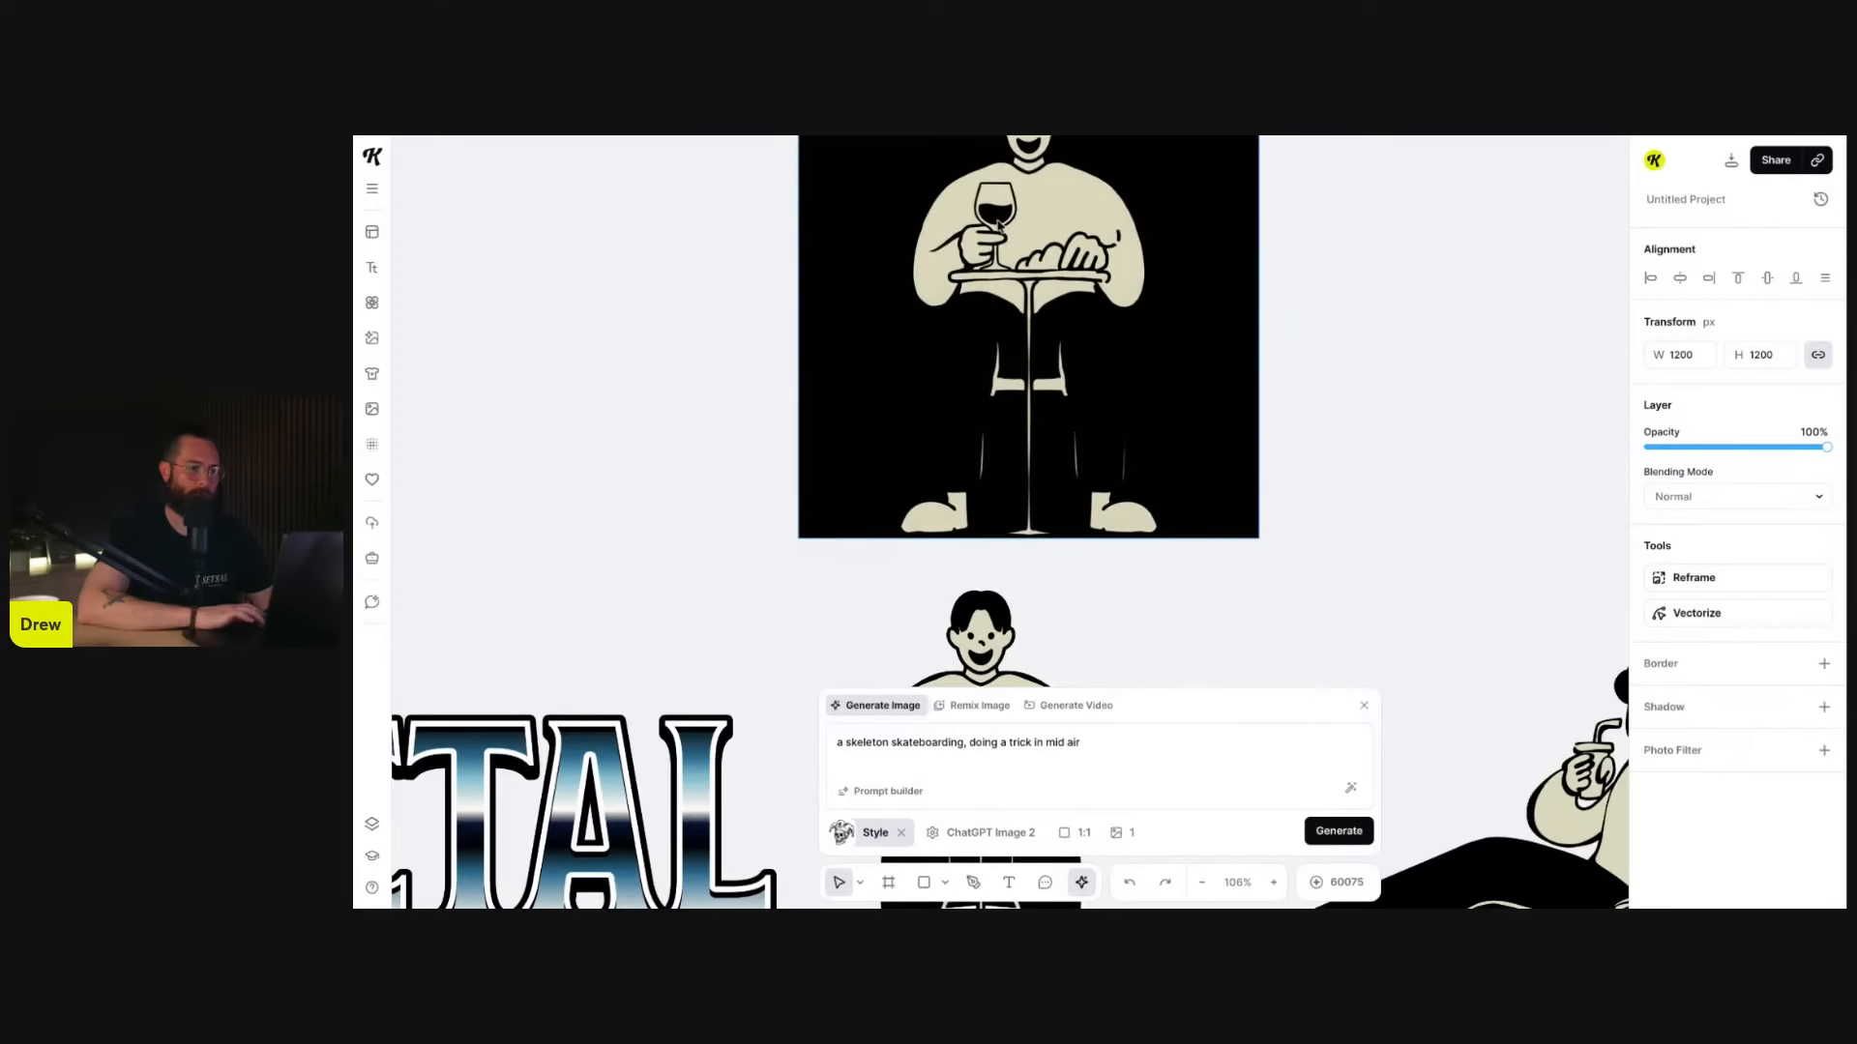
{"action": "scroll", "coordinate": [991, 322], "scroll_direction": "down", "scroll_amount": 4}
{"action": "scroll", "coordinate": [1160, 382], "scroll_direction": "up", "scroll_amount": 6}
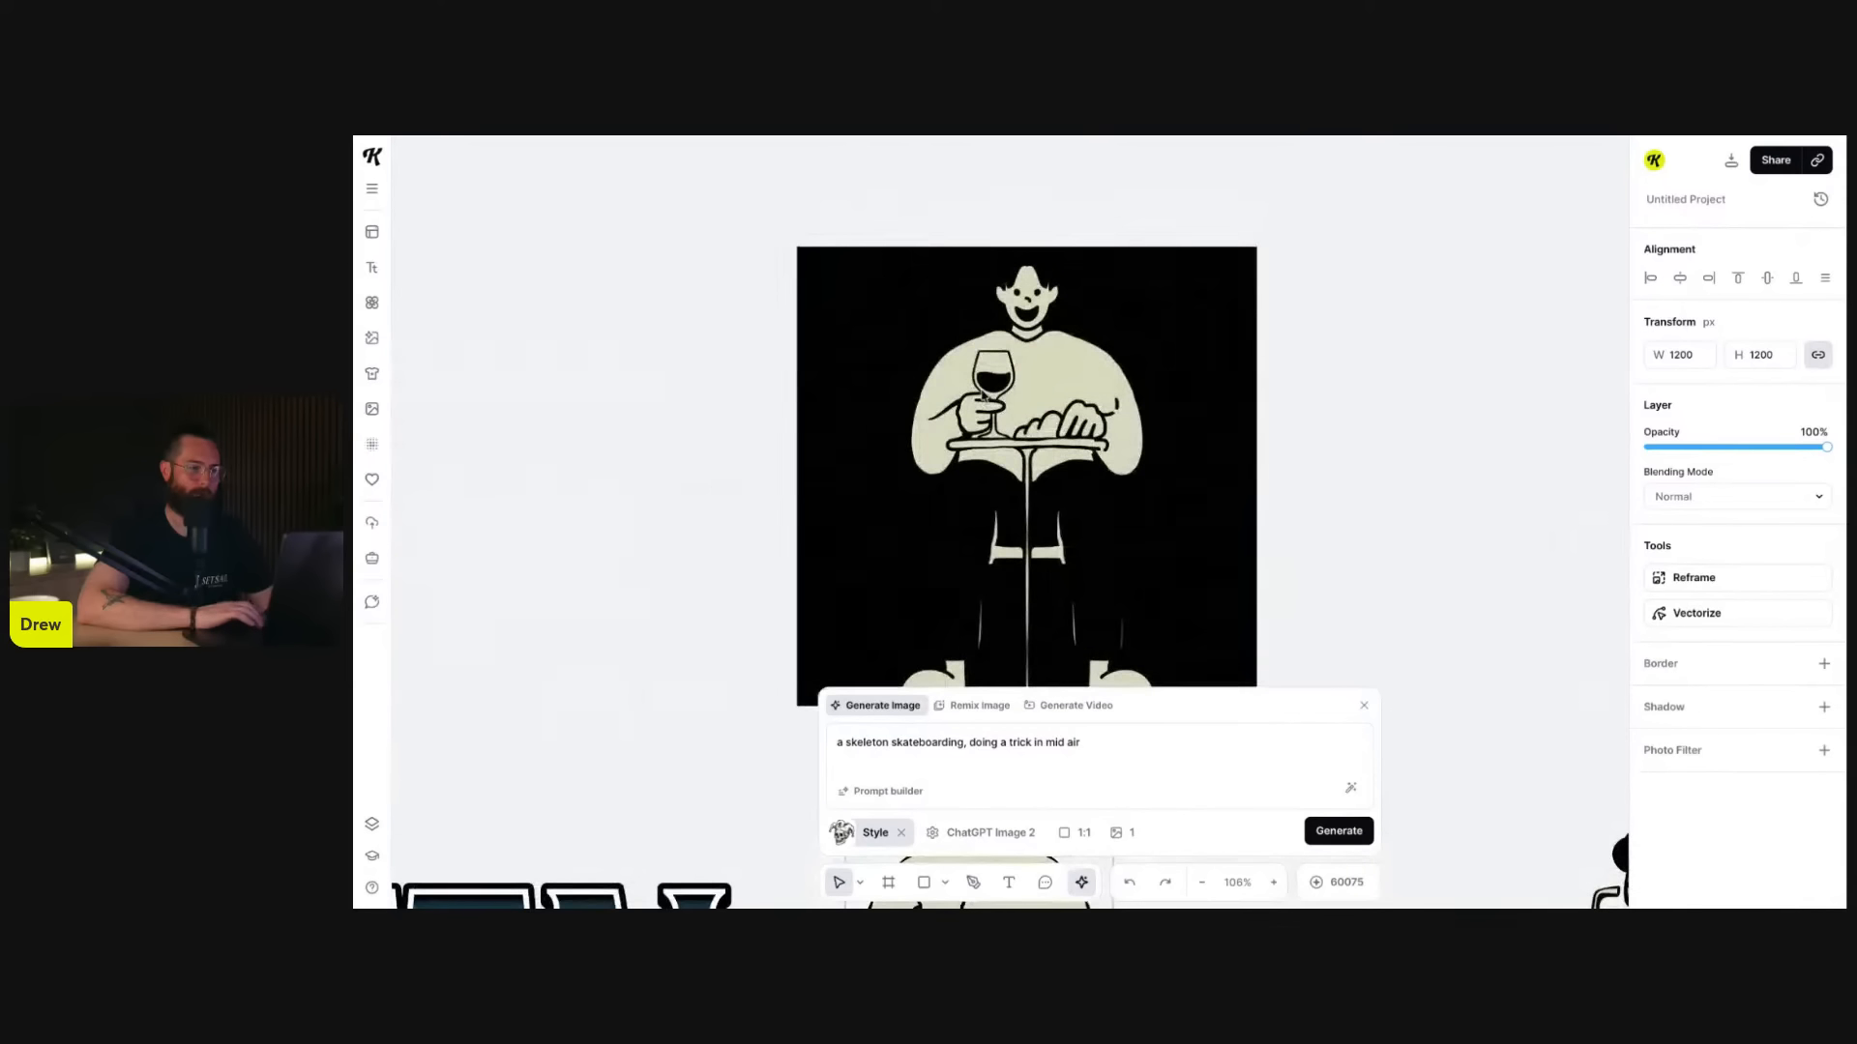
{"action": "scroll", "coordinate": [1161, 382], "scroll_direction": "down", "scroll_amount": 4}
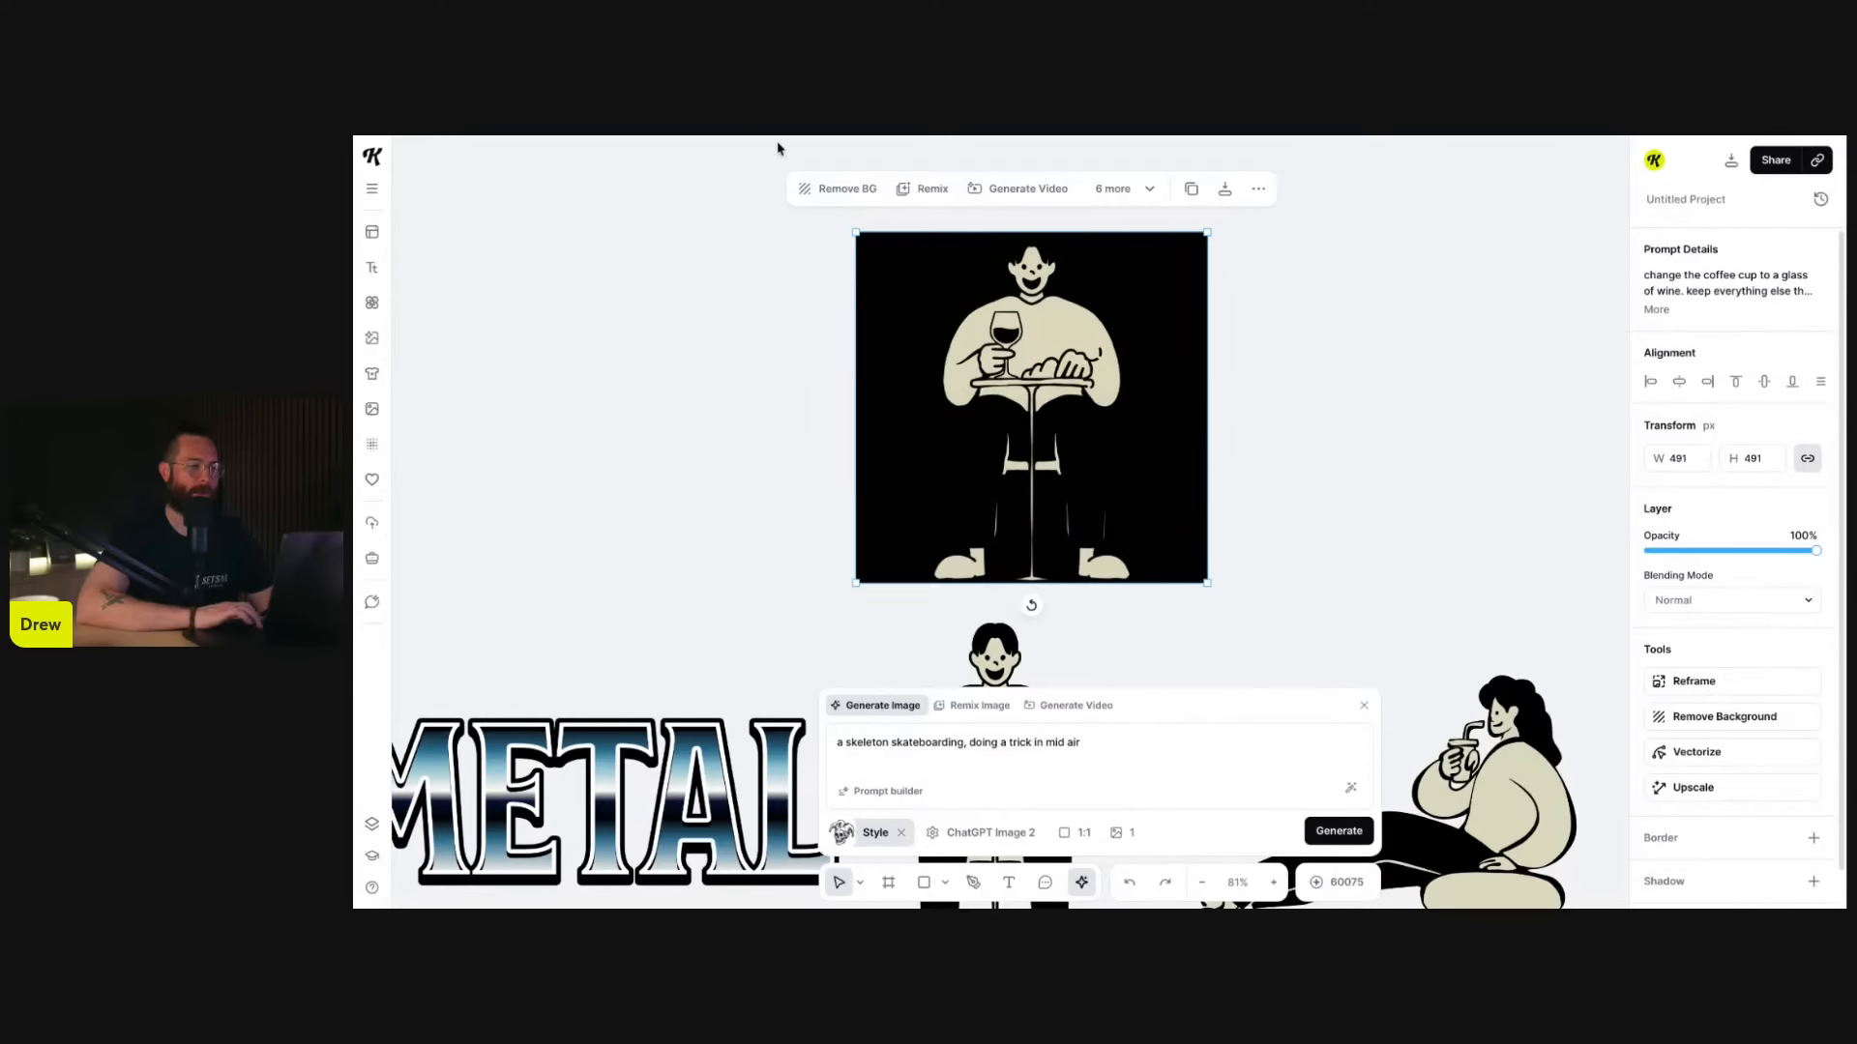
{"action": "left_click", "coordinate": [827, 188]}
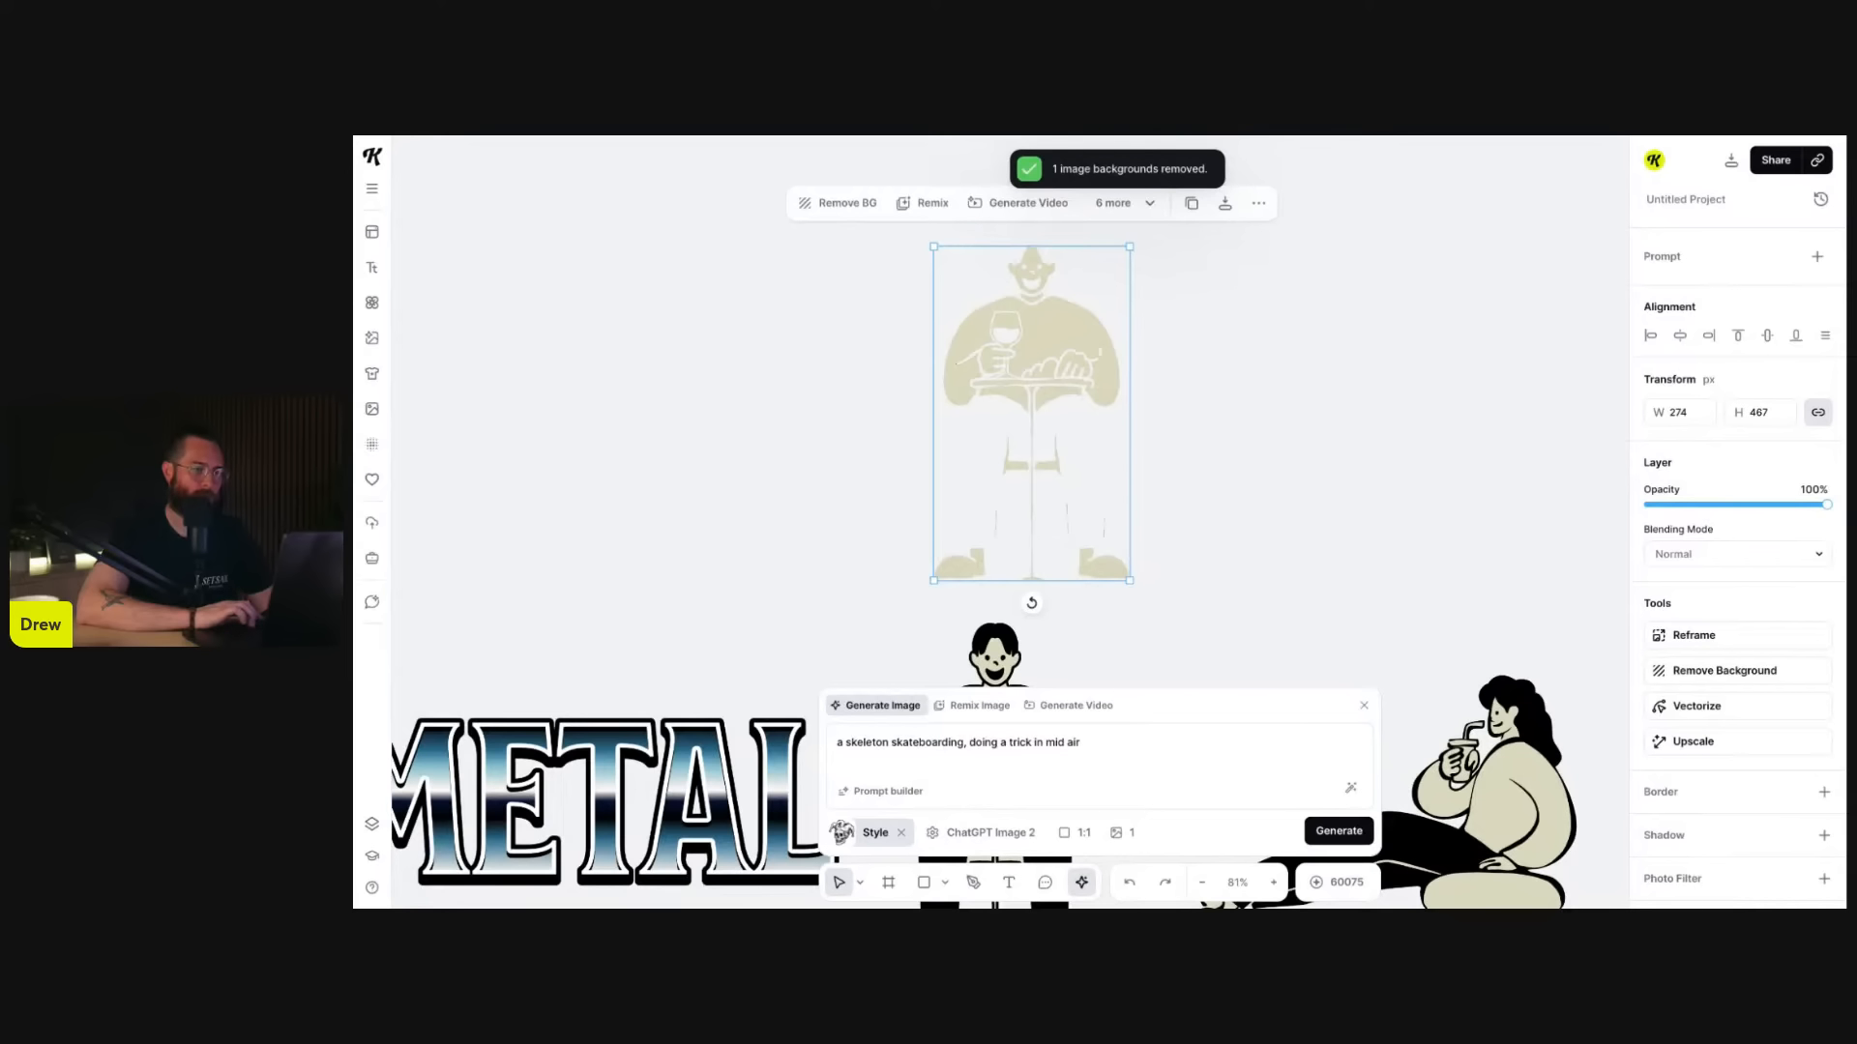
{"action": "left_click_drag", "start_coordinate": [1104, 385], "coordinate": [1077, 365]}
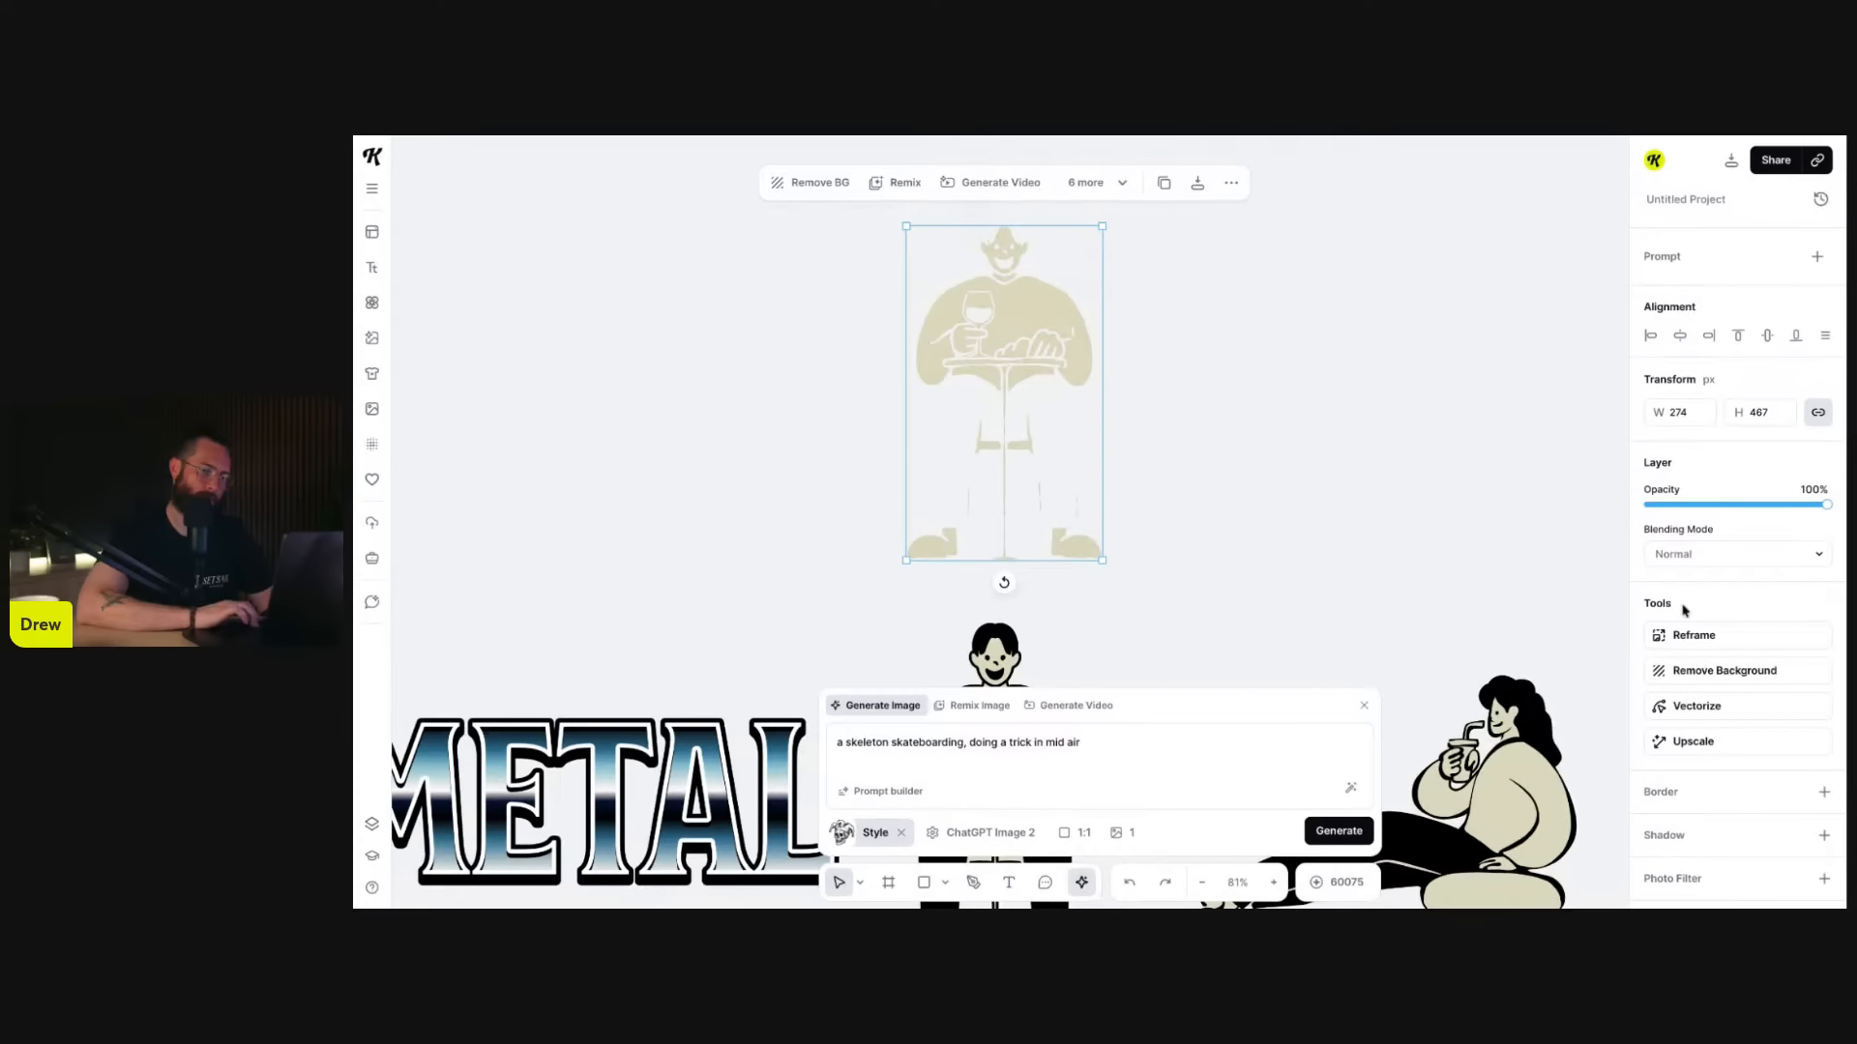
- Try a black border with a weight of 5 on the cut-out wine-glass figure, and undo it
{"action": "left_click", "coordinate": [1823, 793]}
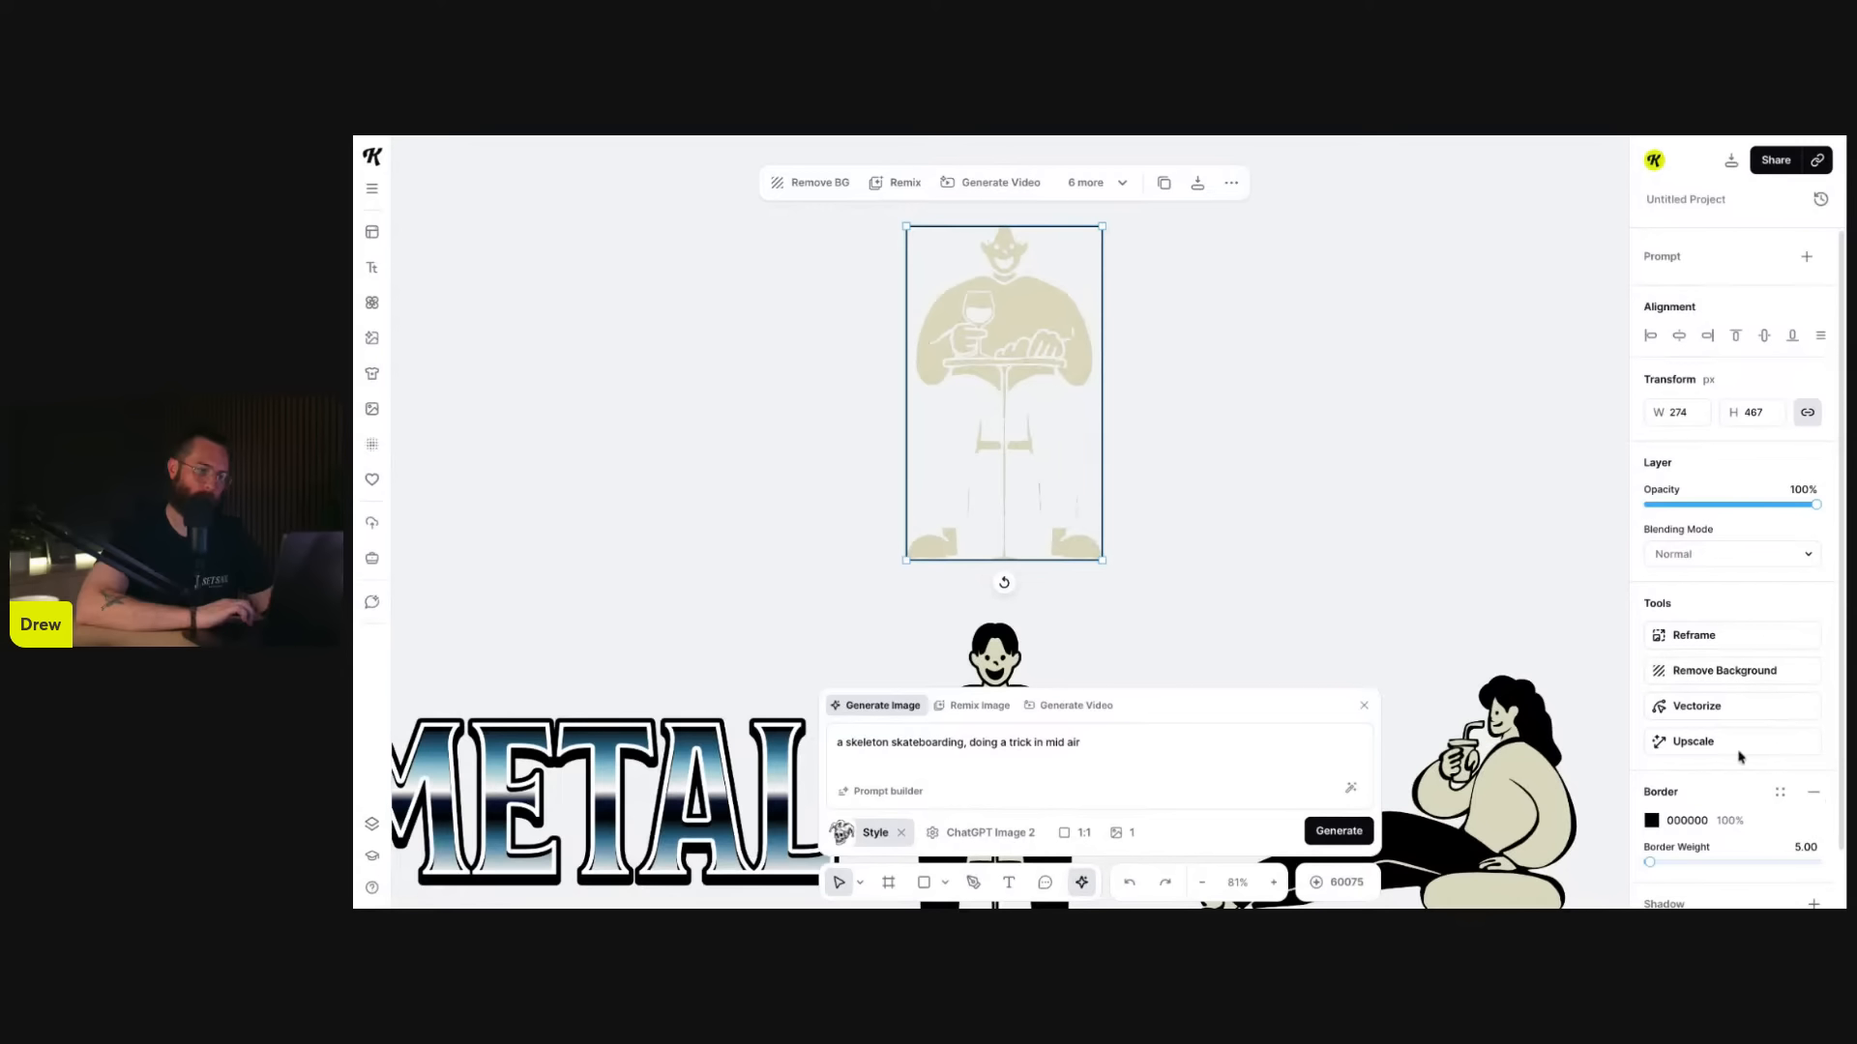
{"action": "left_click", "coordinate": [1421, 593]}
{"action": "key", "text": "ctrl+z"}
- Remix the black-background wine-glass image with Nano Banana 2, using the prompt "place the subject on a white background"
{"action": "scroll", "coordinate": [1114, 441], "scroll_direction": "down", "scroll_amount": 2}
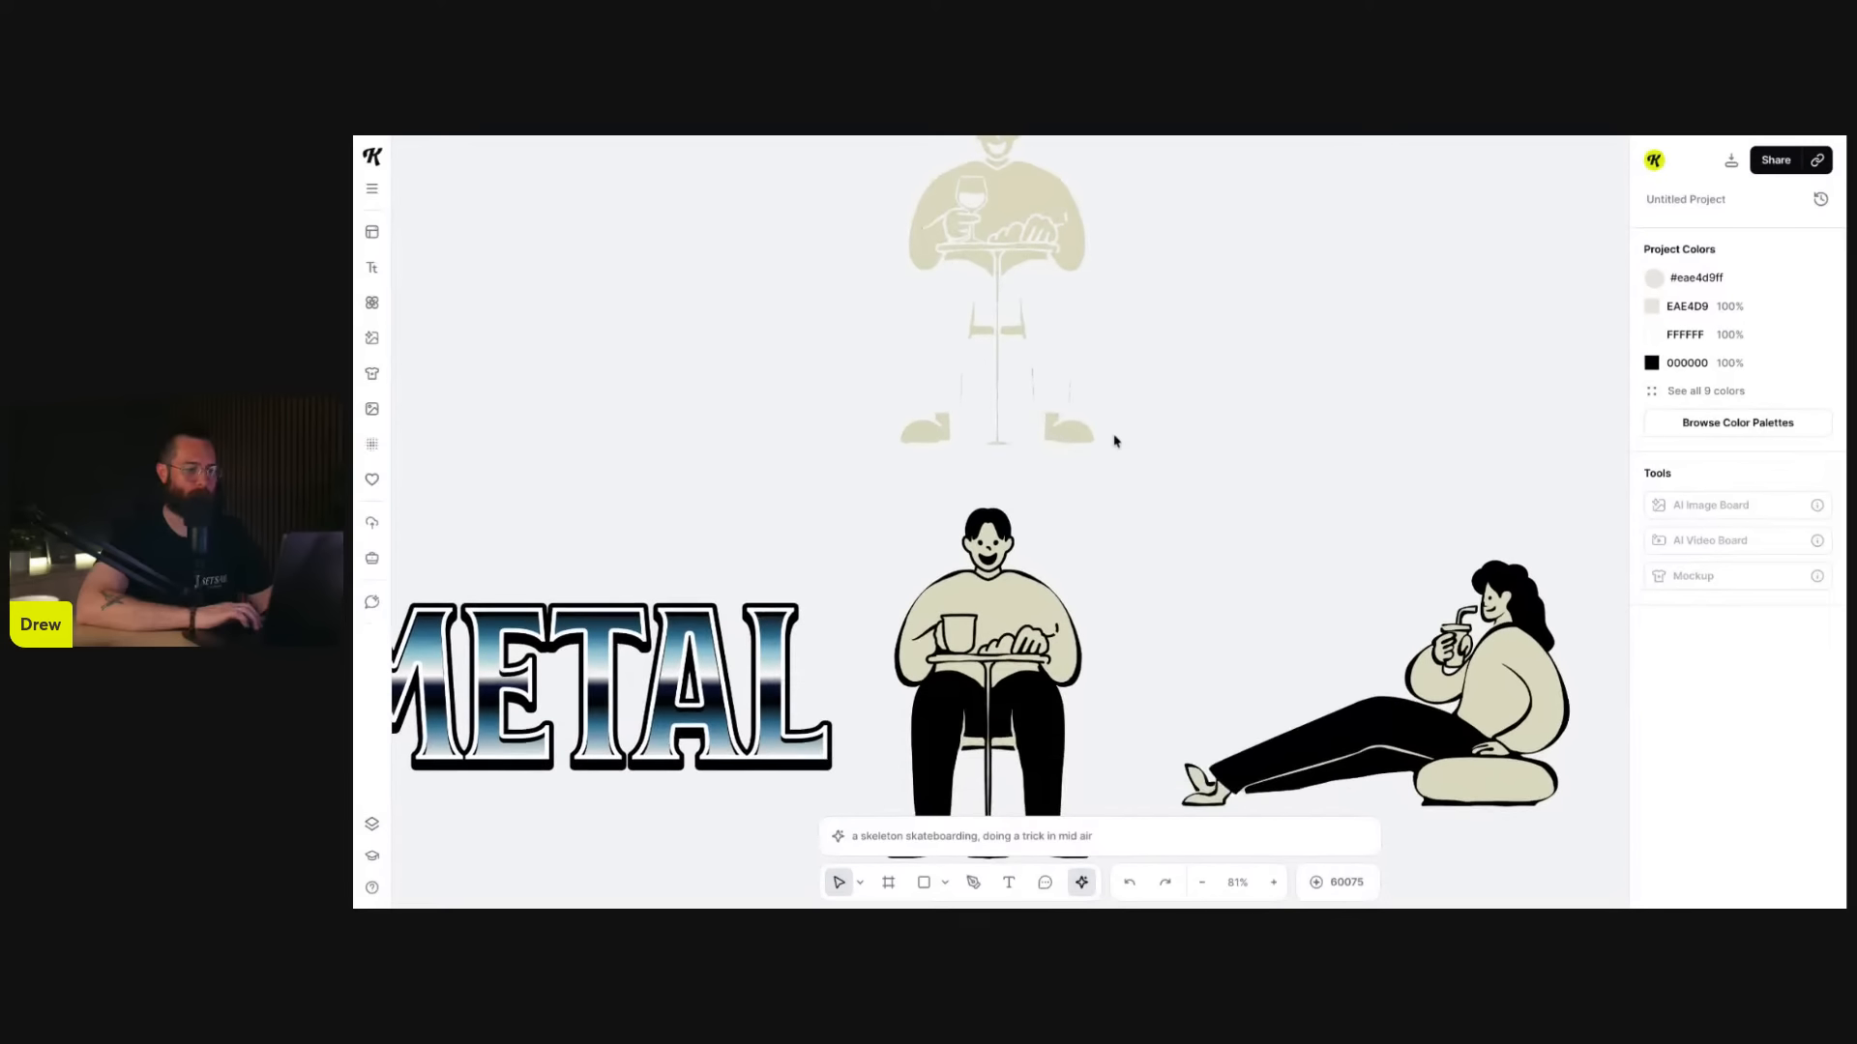
{"action": "left_click", "coordinate": [1009, 572]}
{"action": "scroll", "coordinate": [1169, 477], "scroll_direction": "down", "scroll_amount": 3}
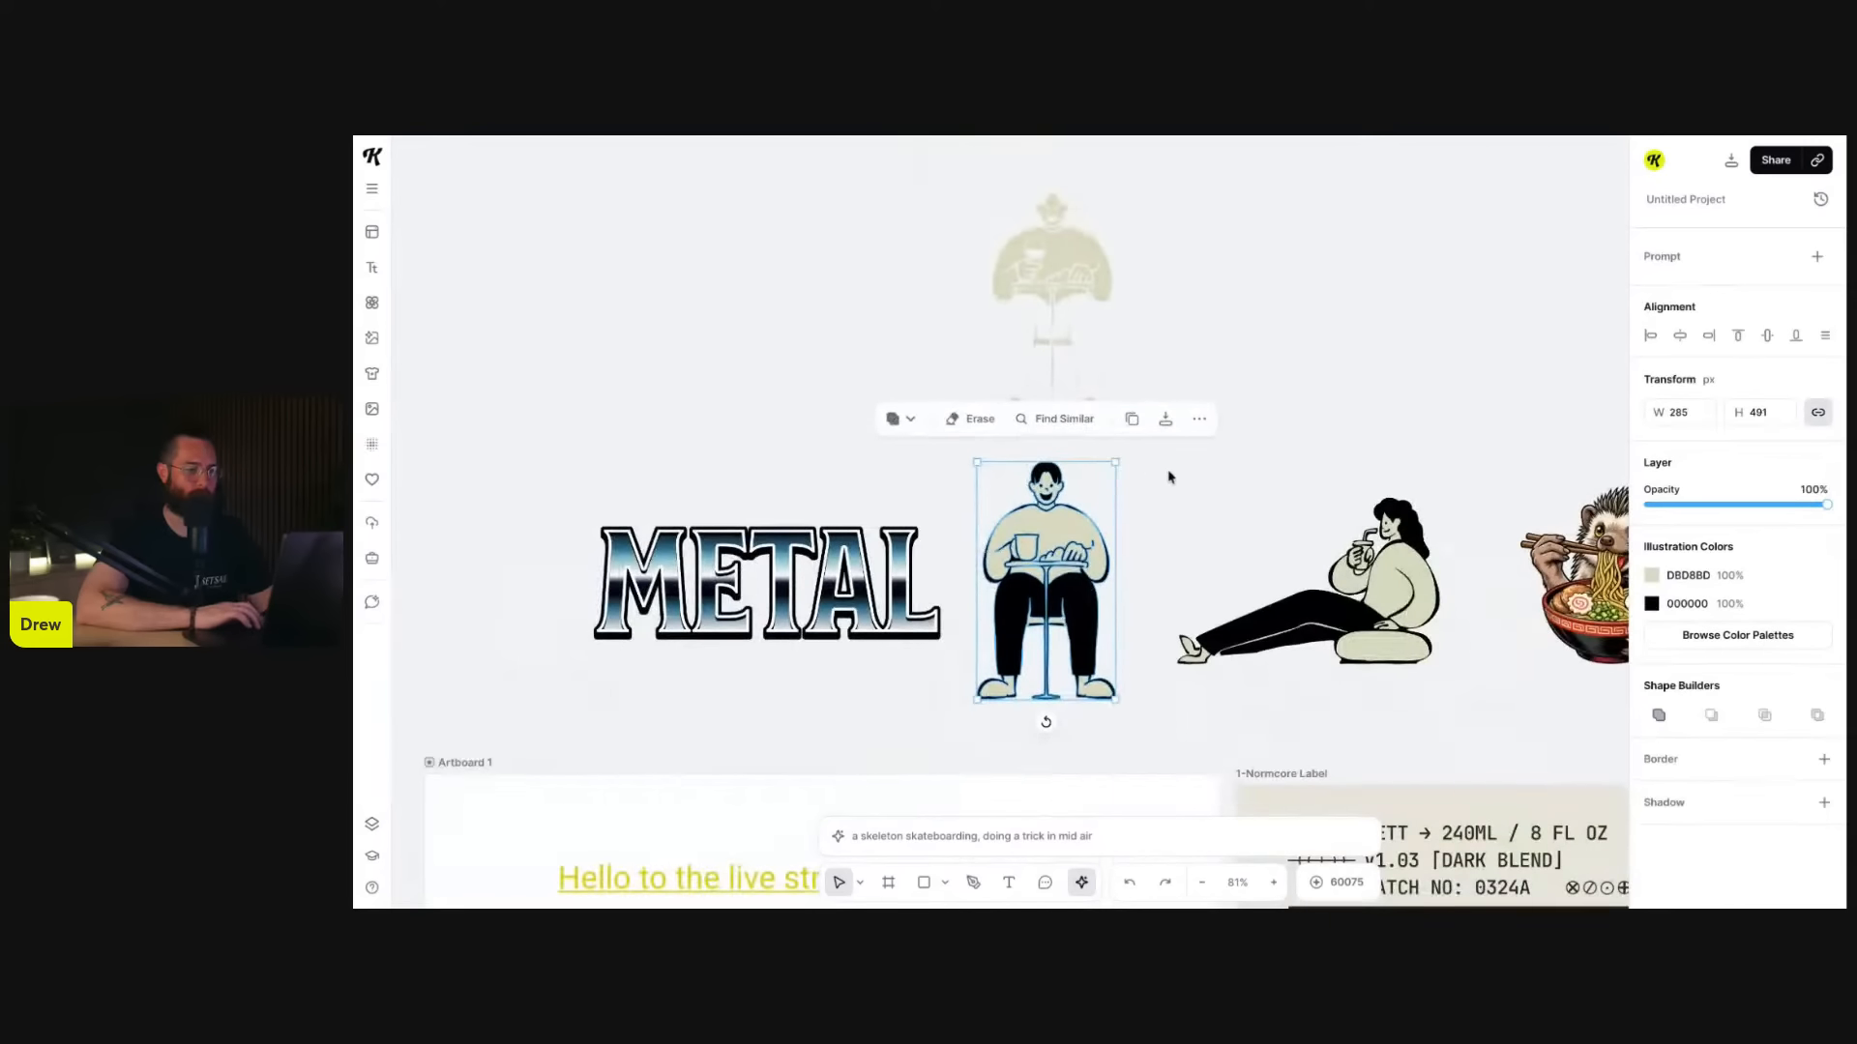
{"action": "left_click", "coordinate": [1093, 309]}
{"action": "left_click", "coordinate": [880, 175]}
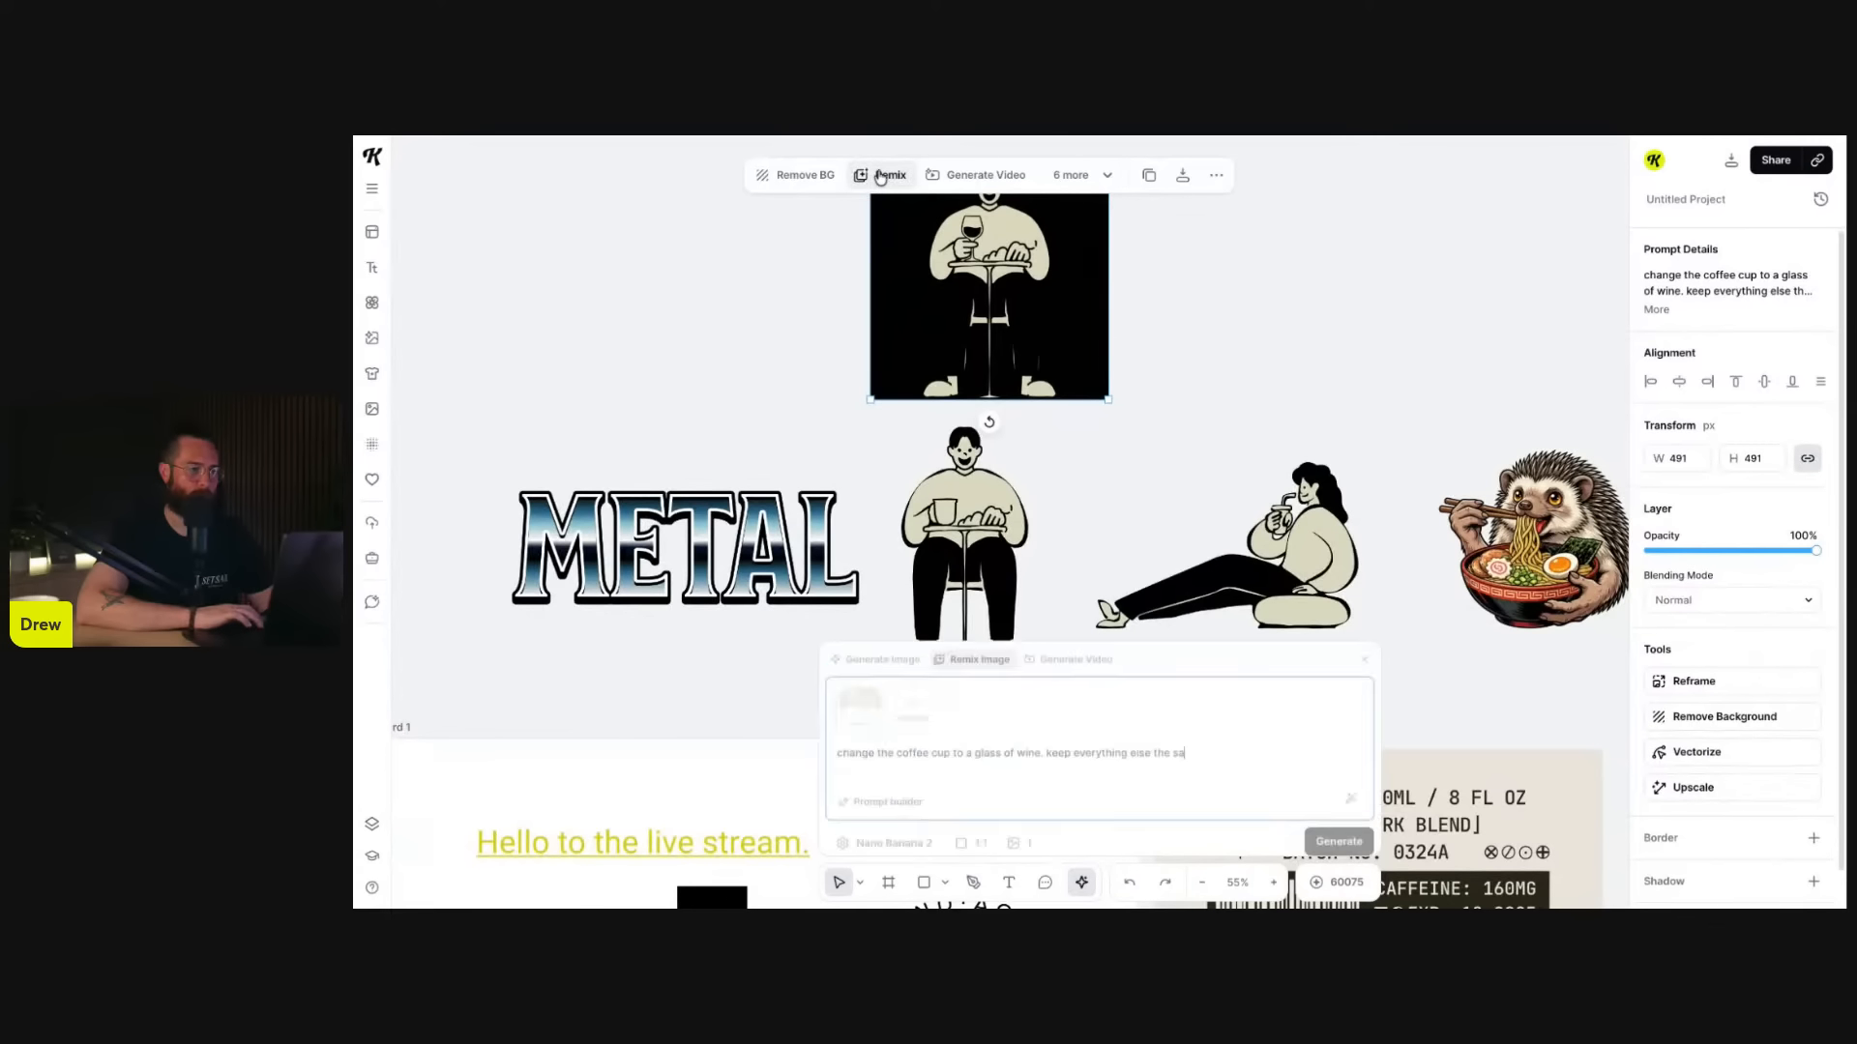
{"action": "key", "text": "ctrl+a"}
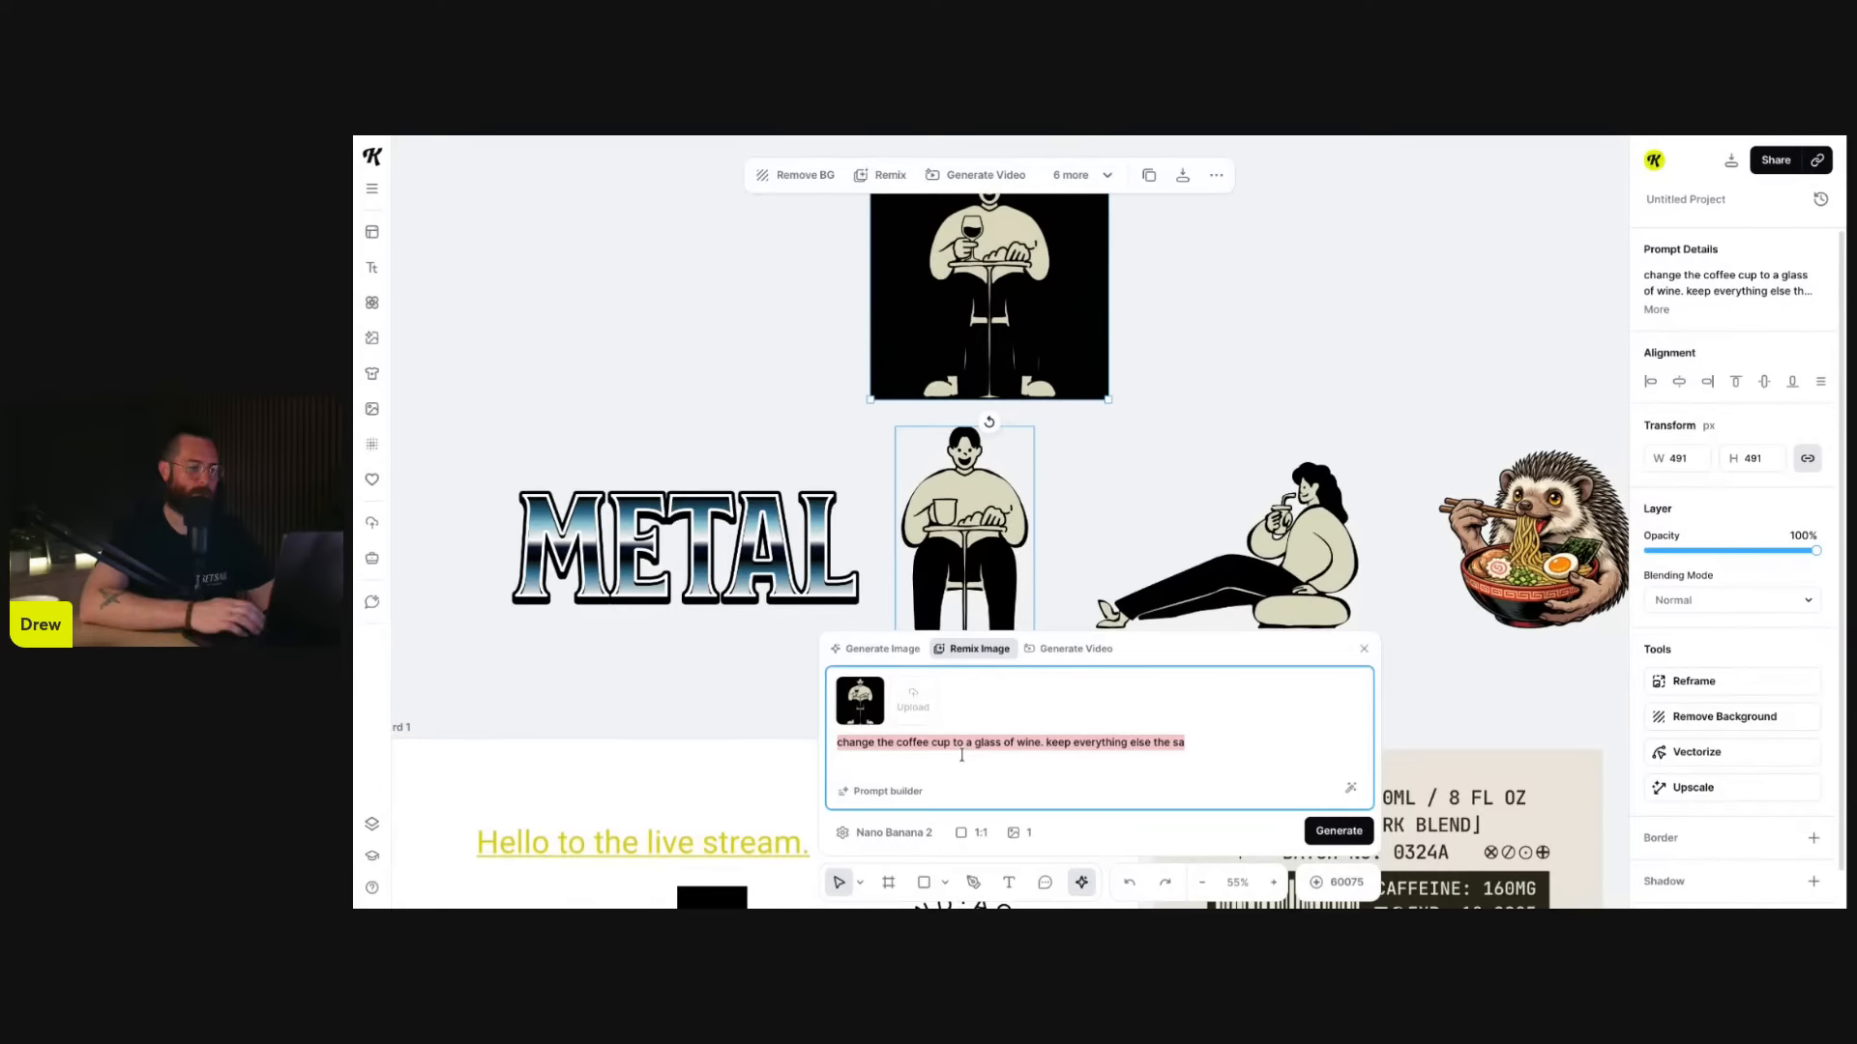
{"action": "type", "text": "place teh"}
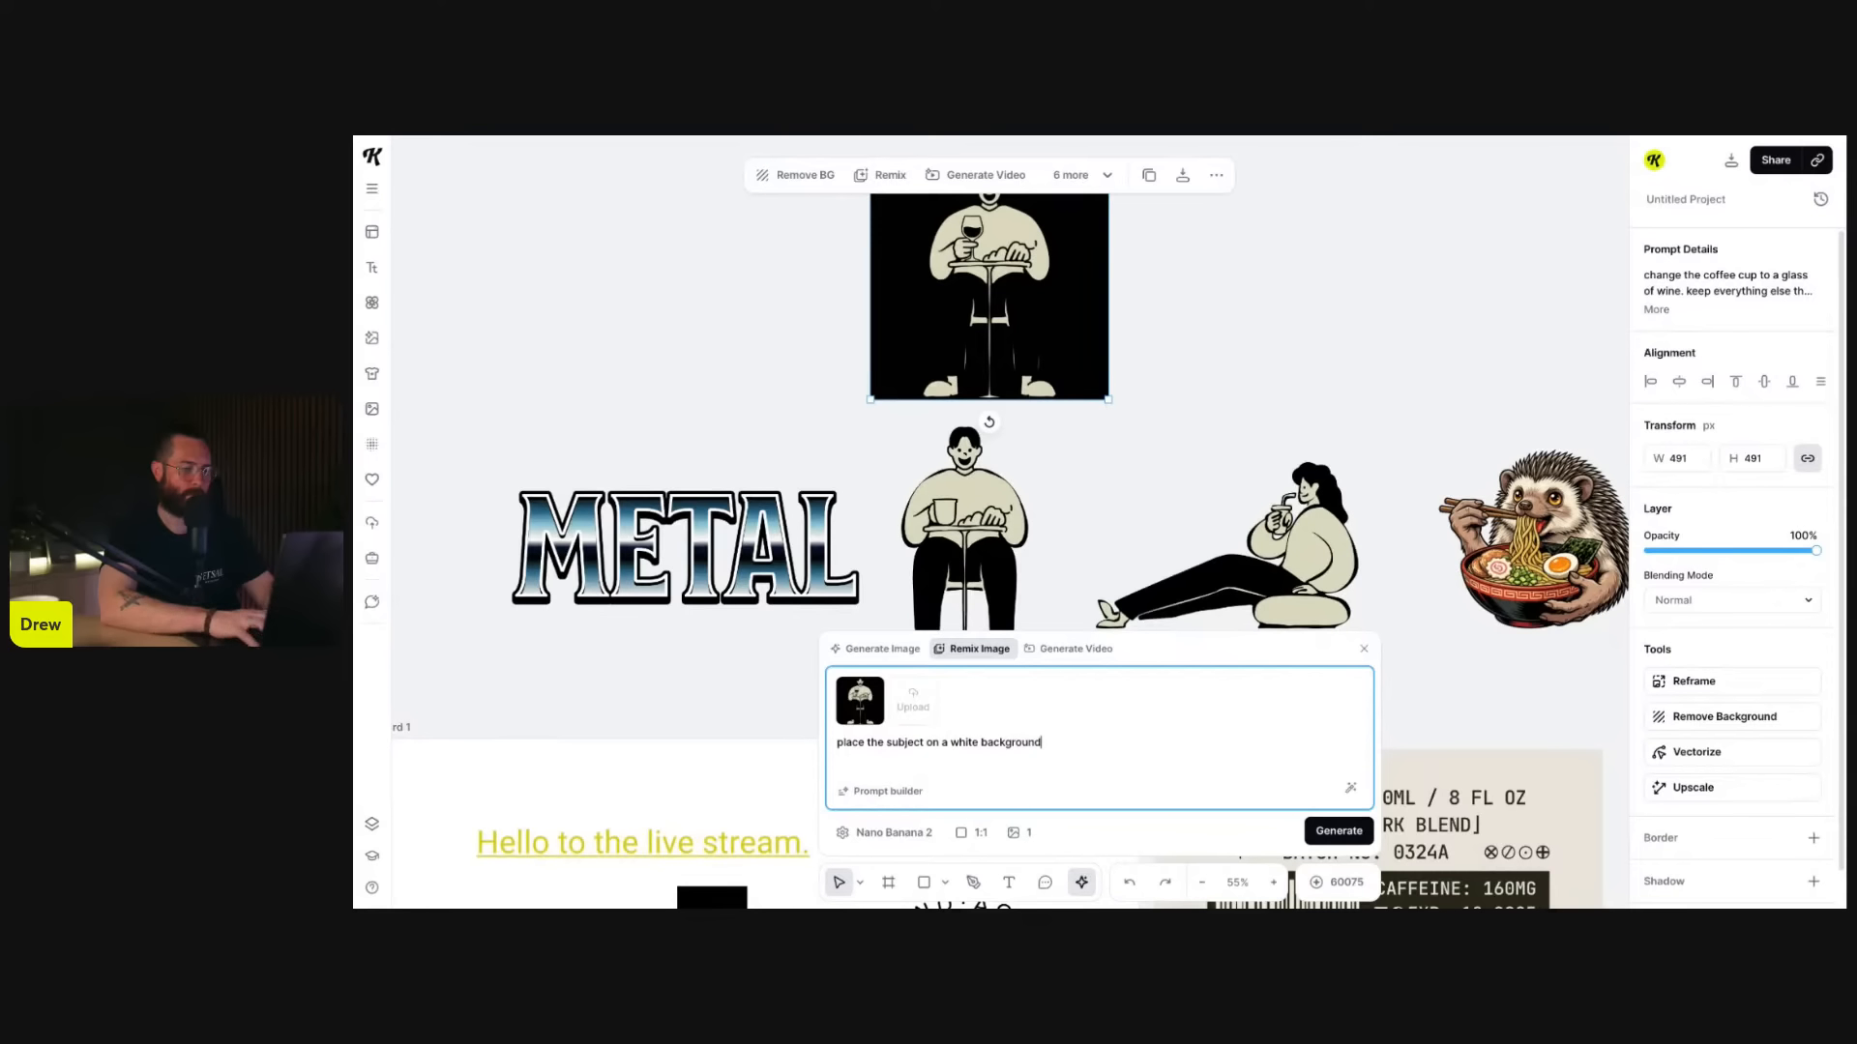
{"action": "left_click", "coordinate": [1358, 830]}
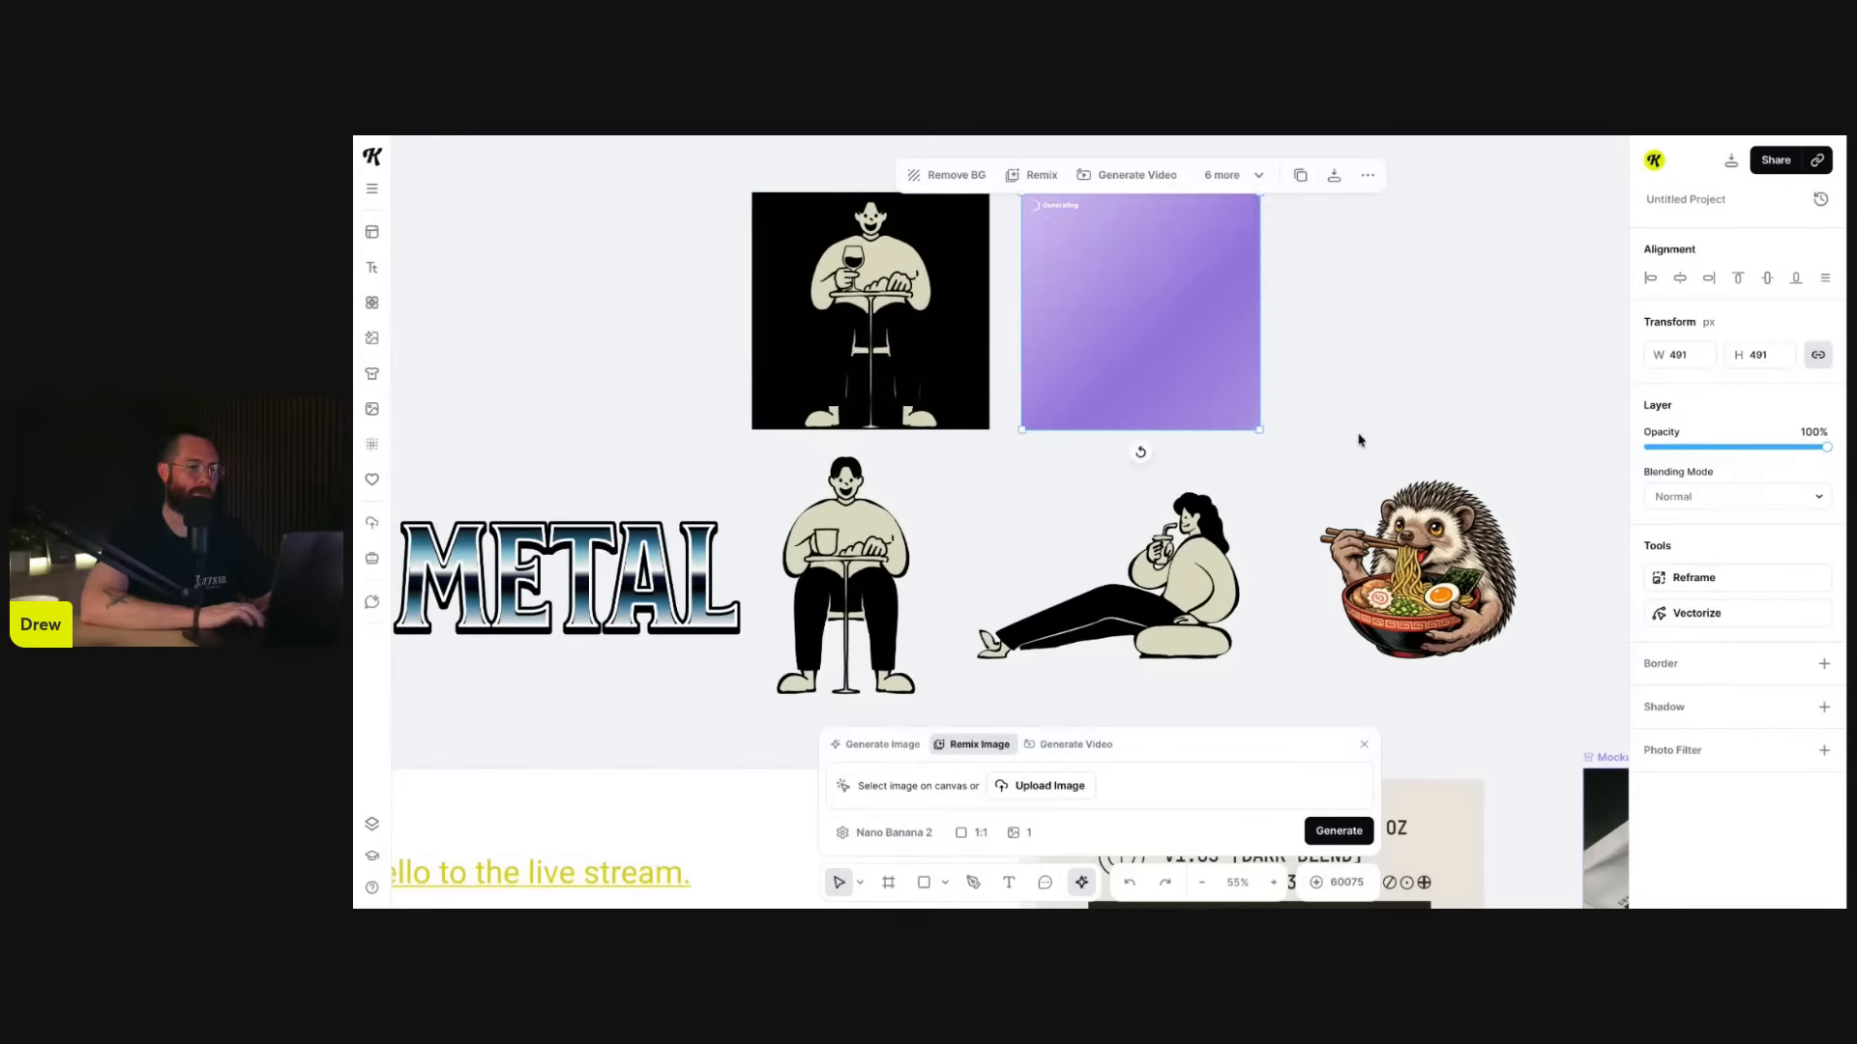
- Look over the canvas from the pending white-background remix down to the two skateboarding skeletons
{"action": "scroll", "coordinate": [1359, 440], "scroll_direction": "down", "scroll_amount": 10}
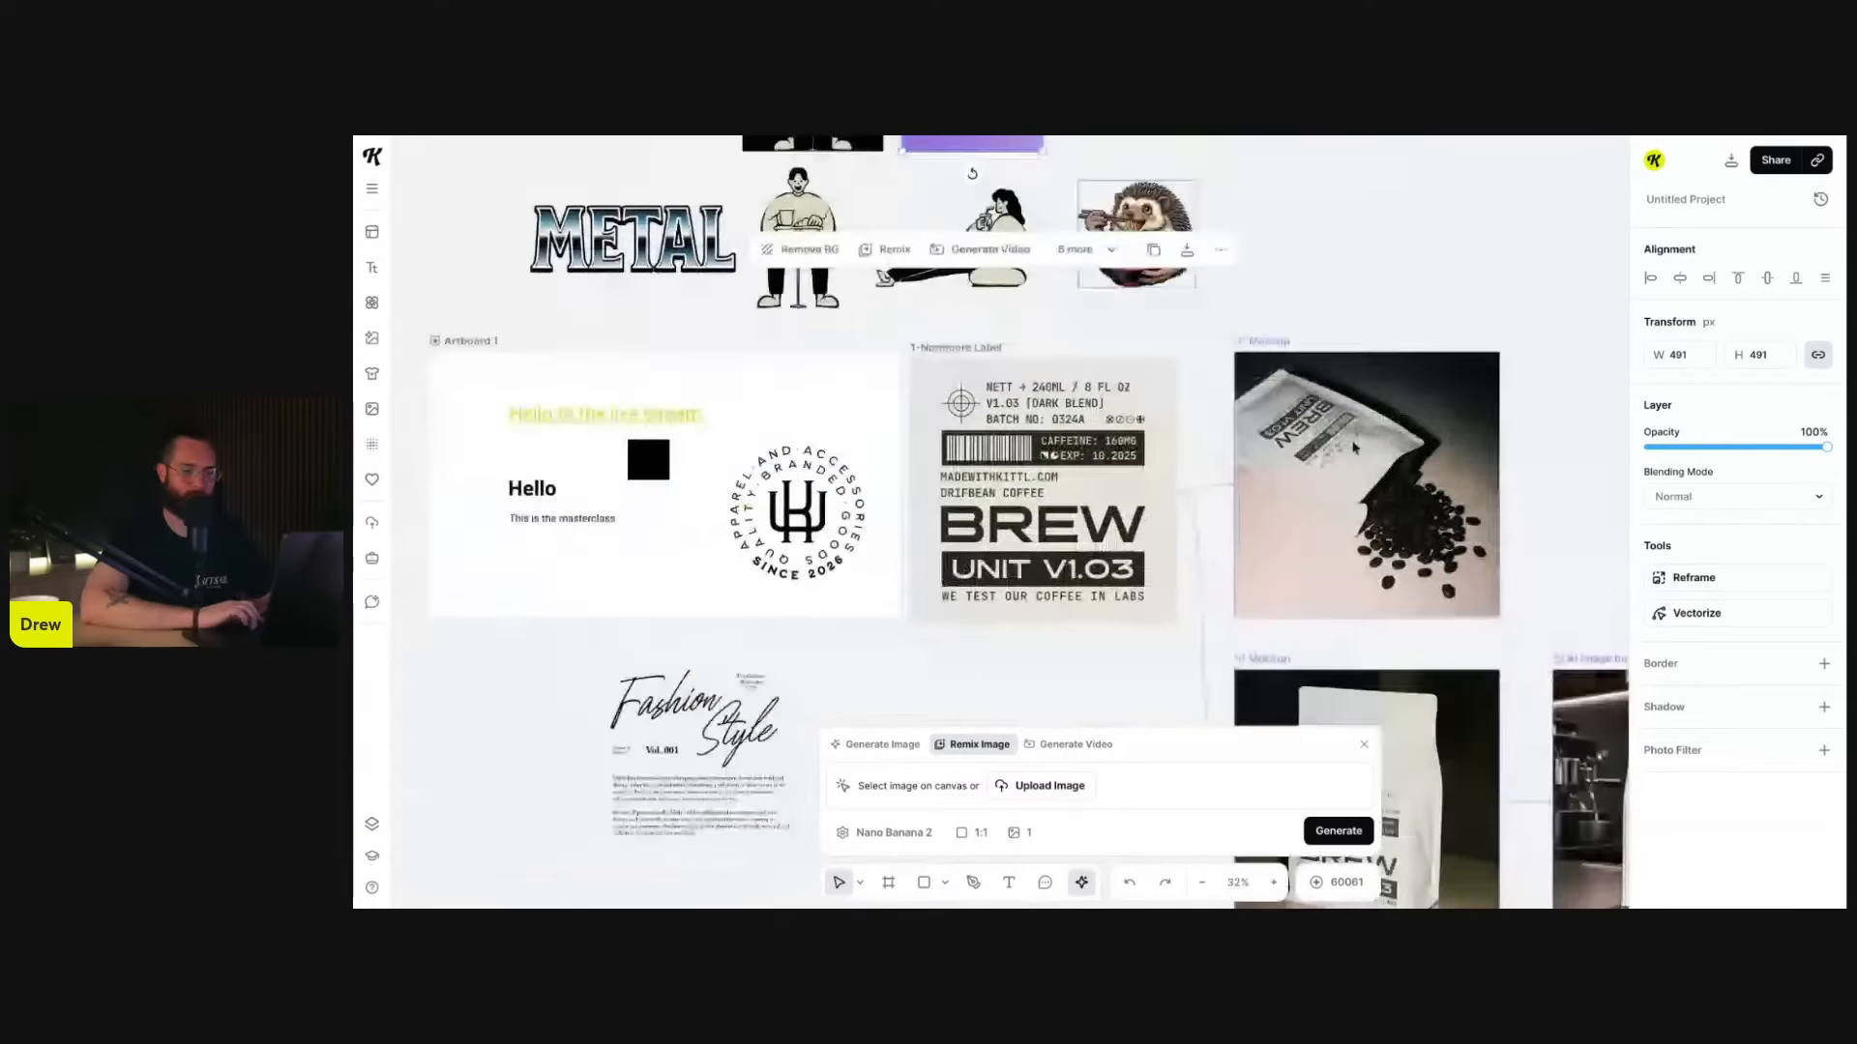
{"action": "scroll", "coordinate": [1354, 448], "scroll_direction": "down", "scroll_amount": 6}
{"action": "scroll", "coordinate": [1353, 448], "scroll_direction": "right", "scroll_amount": 4}
{"action": "scroll", "coordinate": [1354, 448], "scroll_direction": "down", "scroll_amount": 4}
{"action": "scroll", "coordinate": [1354, 448], "scroll_direction": "up", "scroll_amount": 5}
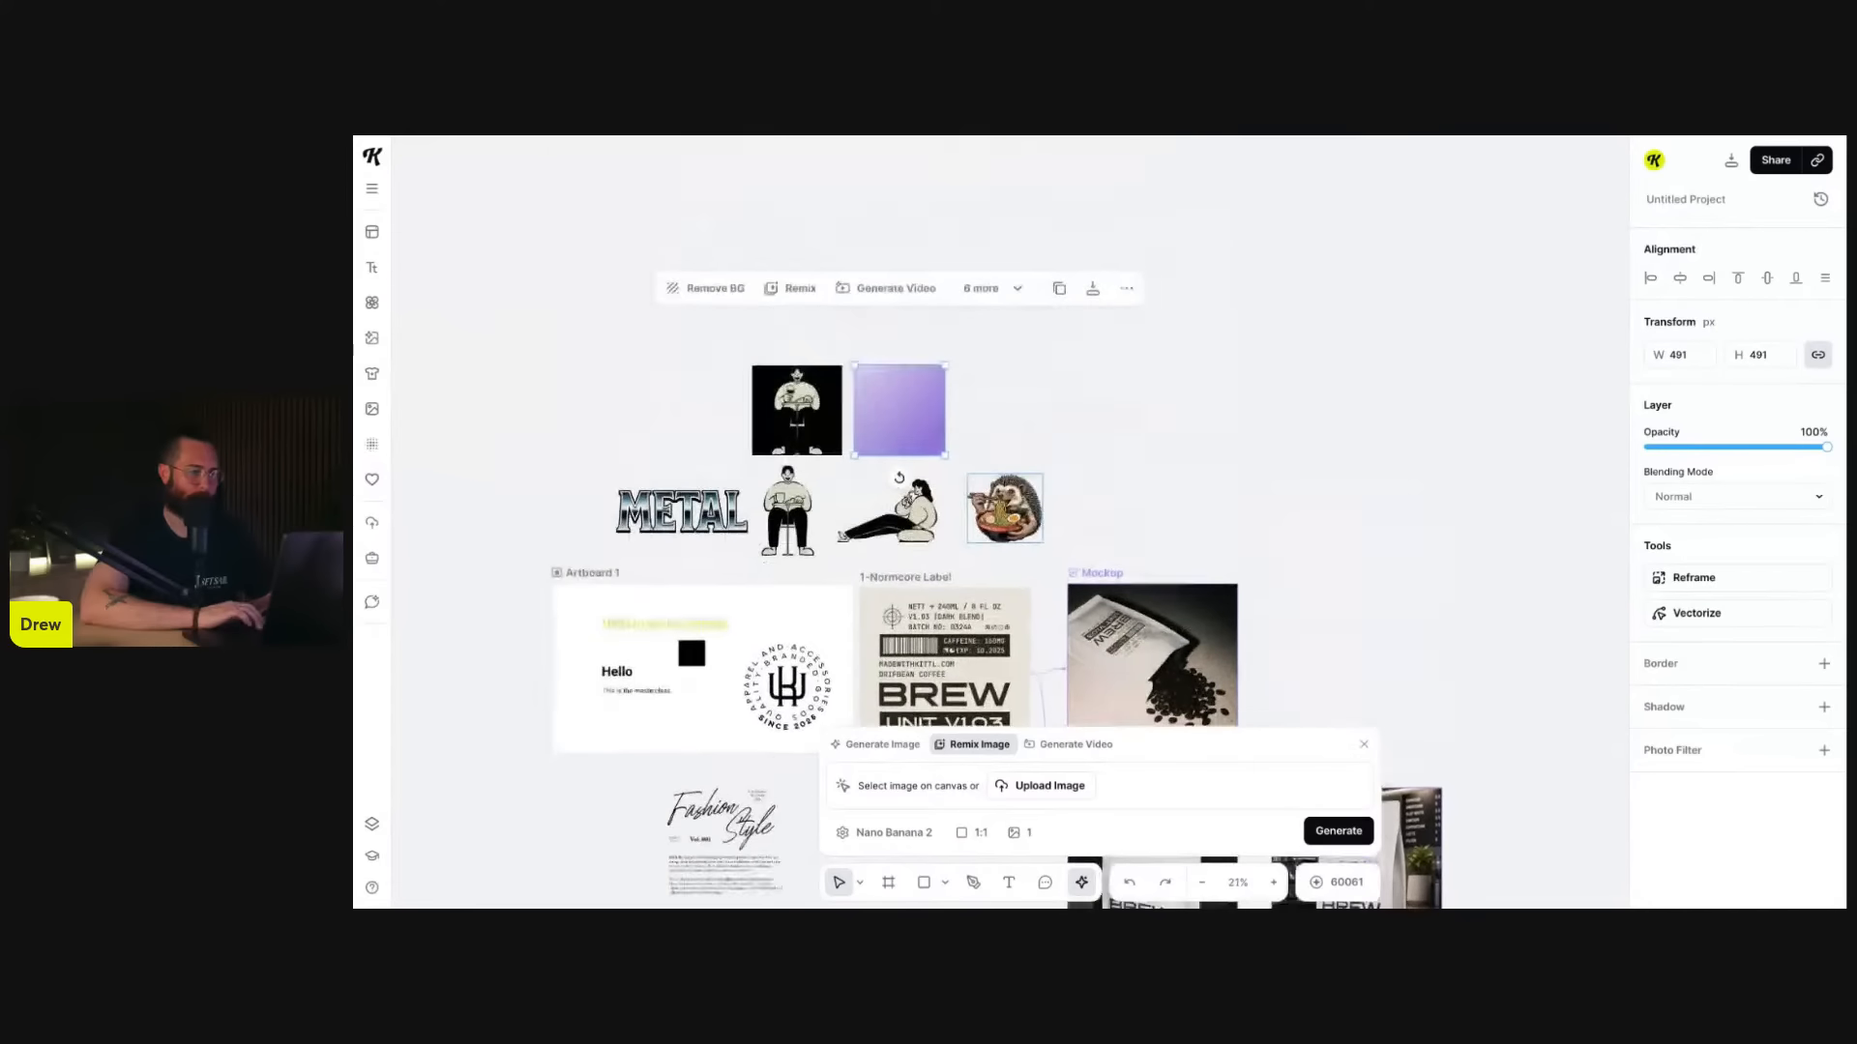
{"action": "scroll", "coordinate": [1260, 406], "scroll_direction": "up", "scroll_amount": 1}
{"action": "scroll", "coordinate": [1260, 406], "scroll_direction": "down", "scroll_amount": 2}
{"action": "scroll", "coordinate": [1260, 406], "scroll_direction": "left", "scroll_amount": 1}
{"action": "left_click", "coordinate": [1051, 408]}
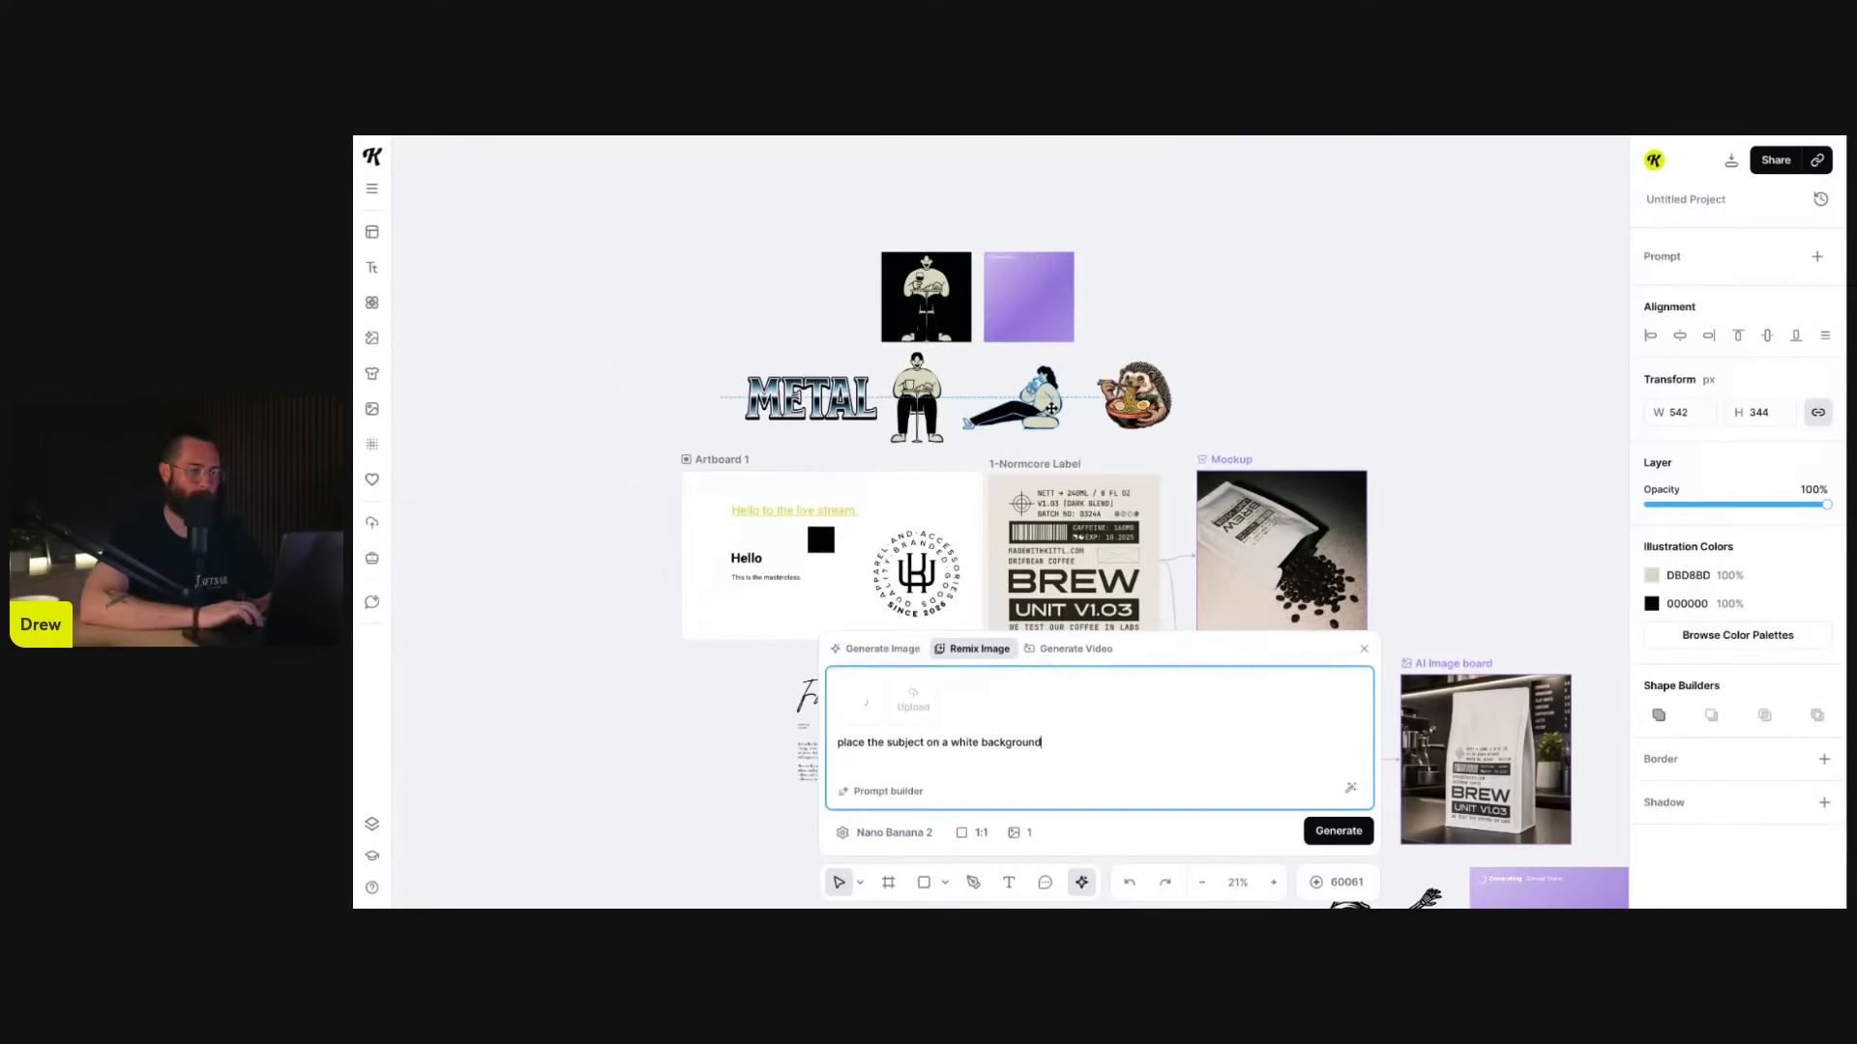
{"action": "scroll", "coordinate": [1064, 435], "scroll_direction": "down", "scroll_amount": 4}
{"action": "scroll", "coordinate": [1064, 435], "scroll_direction": "right", "scroll_amount": 3}
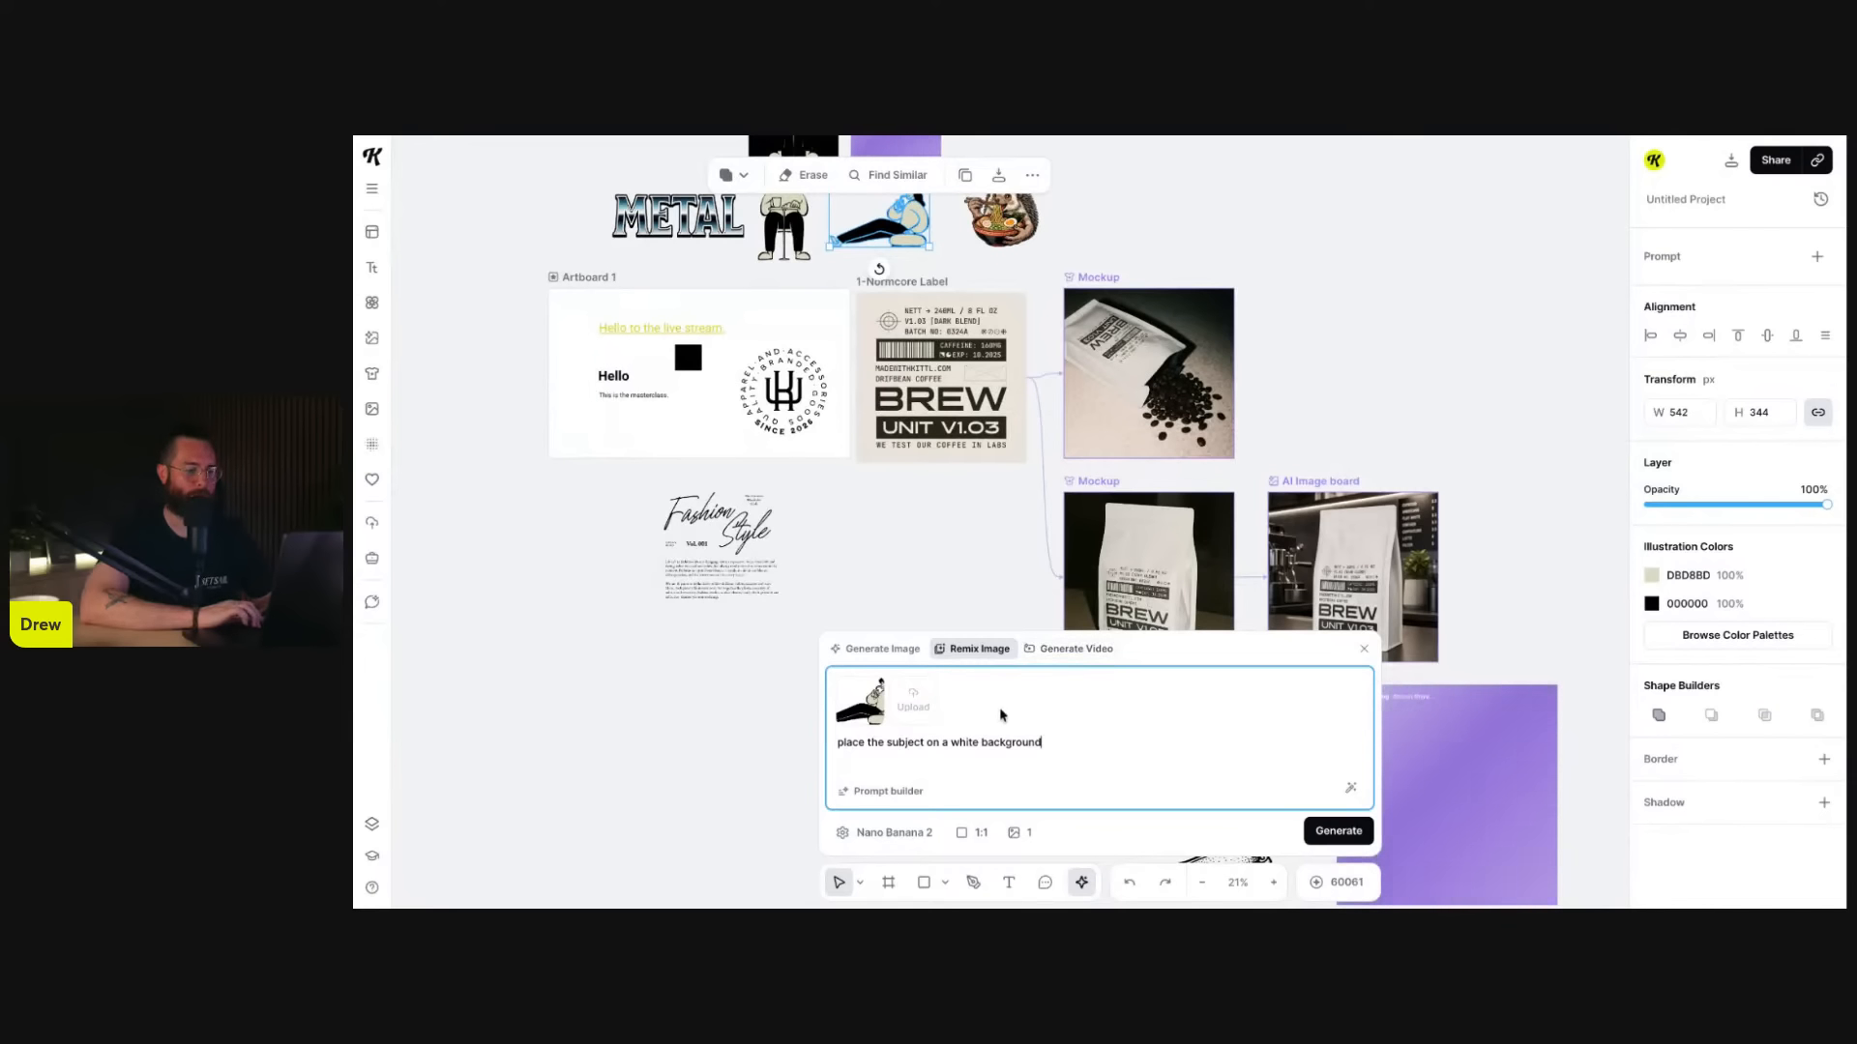
{"action": "scroll", "coordinate": [1044, 590], "scroll_direction": "down", "scroll_amount": 3}
{"action": "scroll", "coordinate": [1045, 590], "scroll_direction": "right", "scroll_amount": 2}
{"action": "scroll", "coordinate": [1071, 583], "scroll_direction": "down", "scroll_amount": 3}
{"action": "scroll", "coordinate": [1070, 583], "scroll_direction": "right", "scroll_amount": 3}
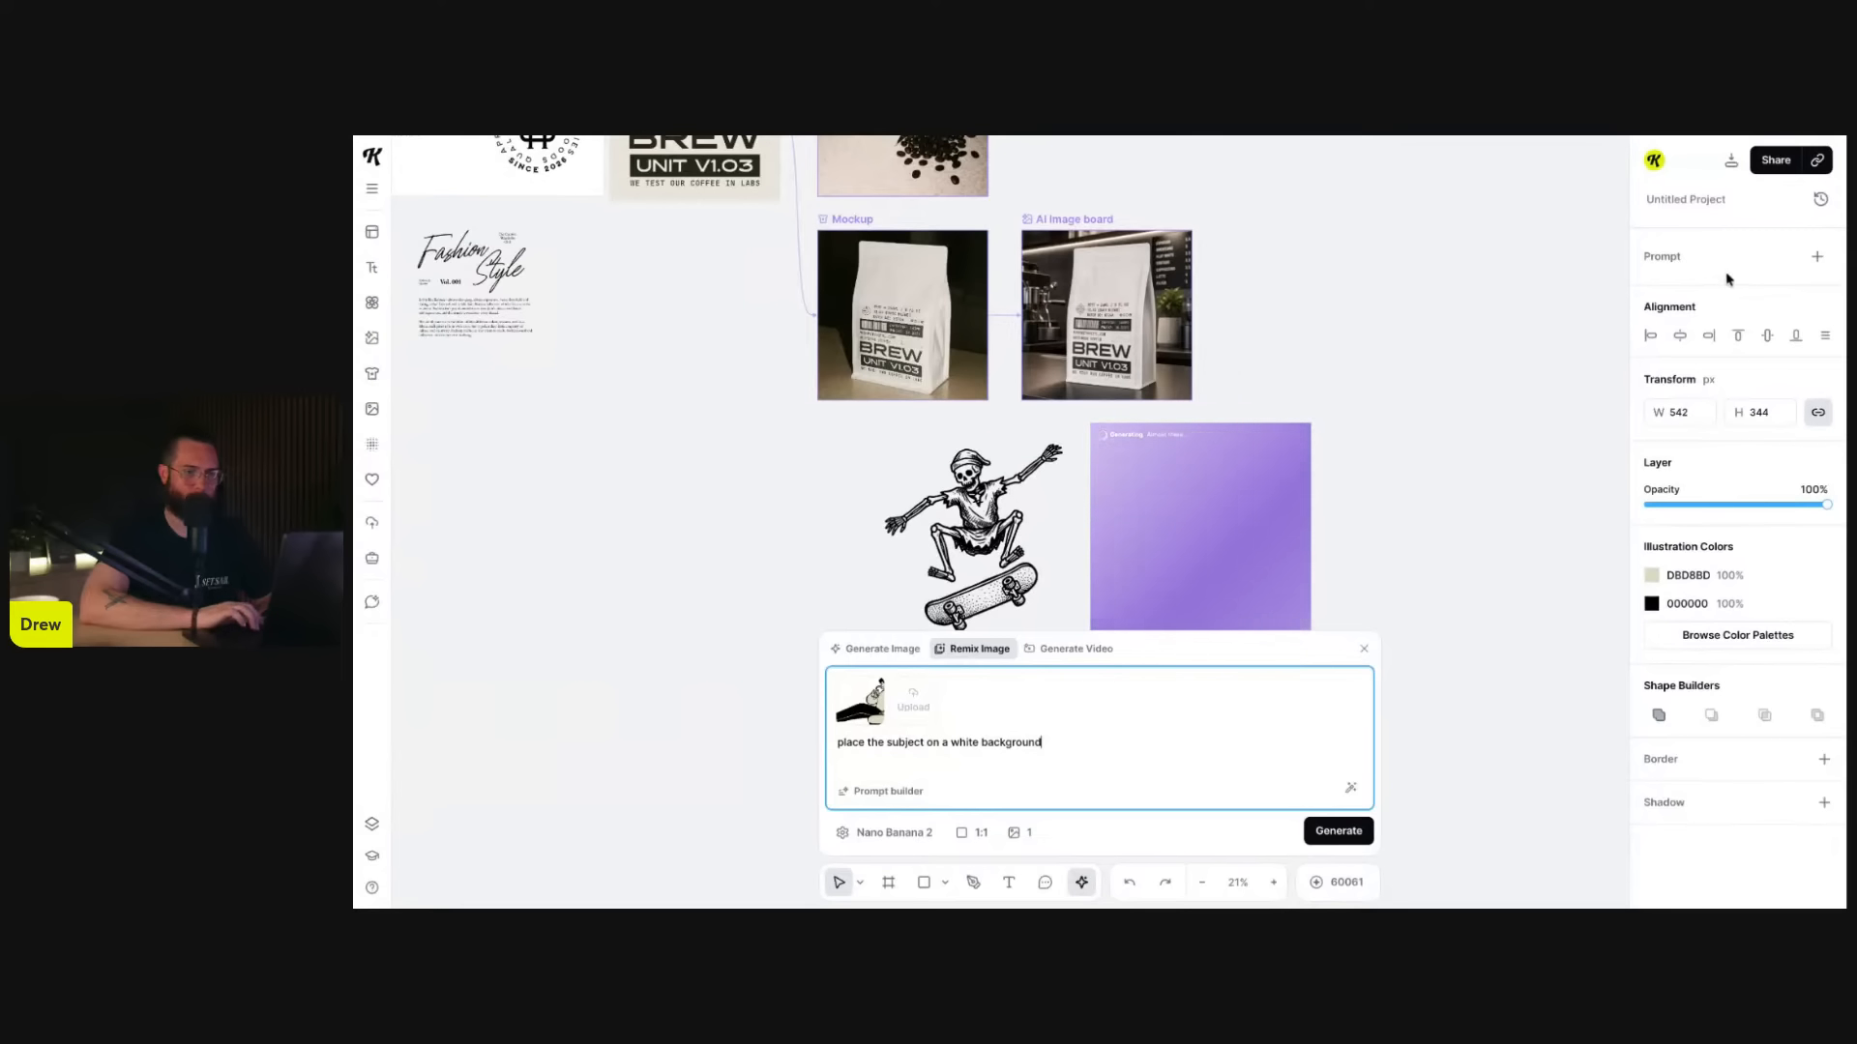
{"action": "scroll", "coordinate": [1065, 489], "scroll_direction": "down", "scroll_amount": 3}
{"action": "scroll", "coordinate": [1064, 489], "scroll_direction": "left", "scroll_amount": 2}
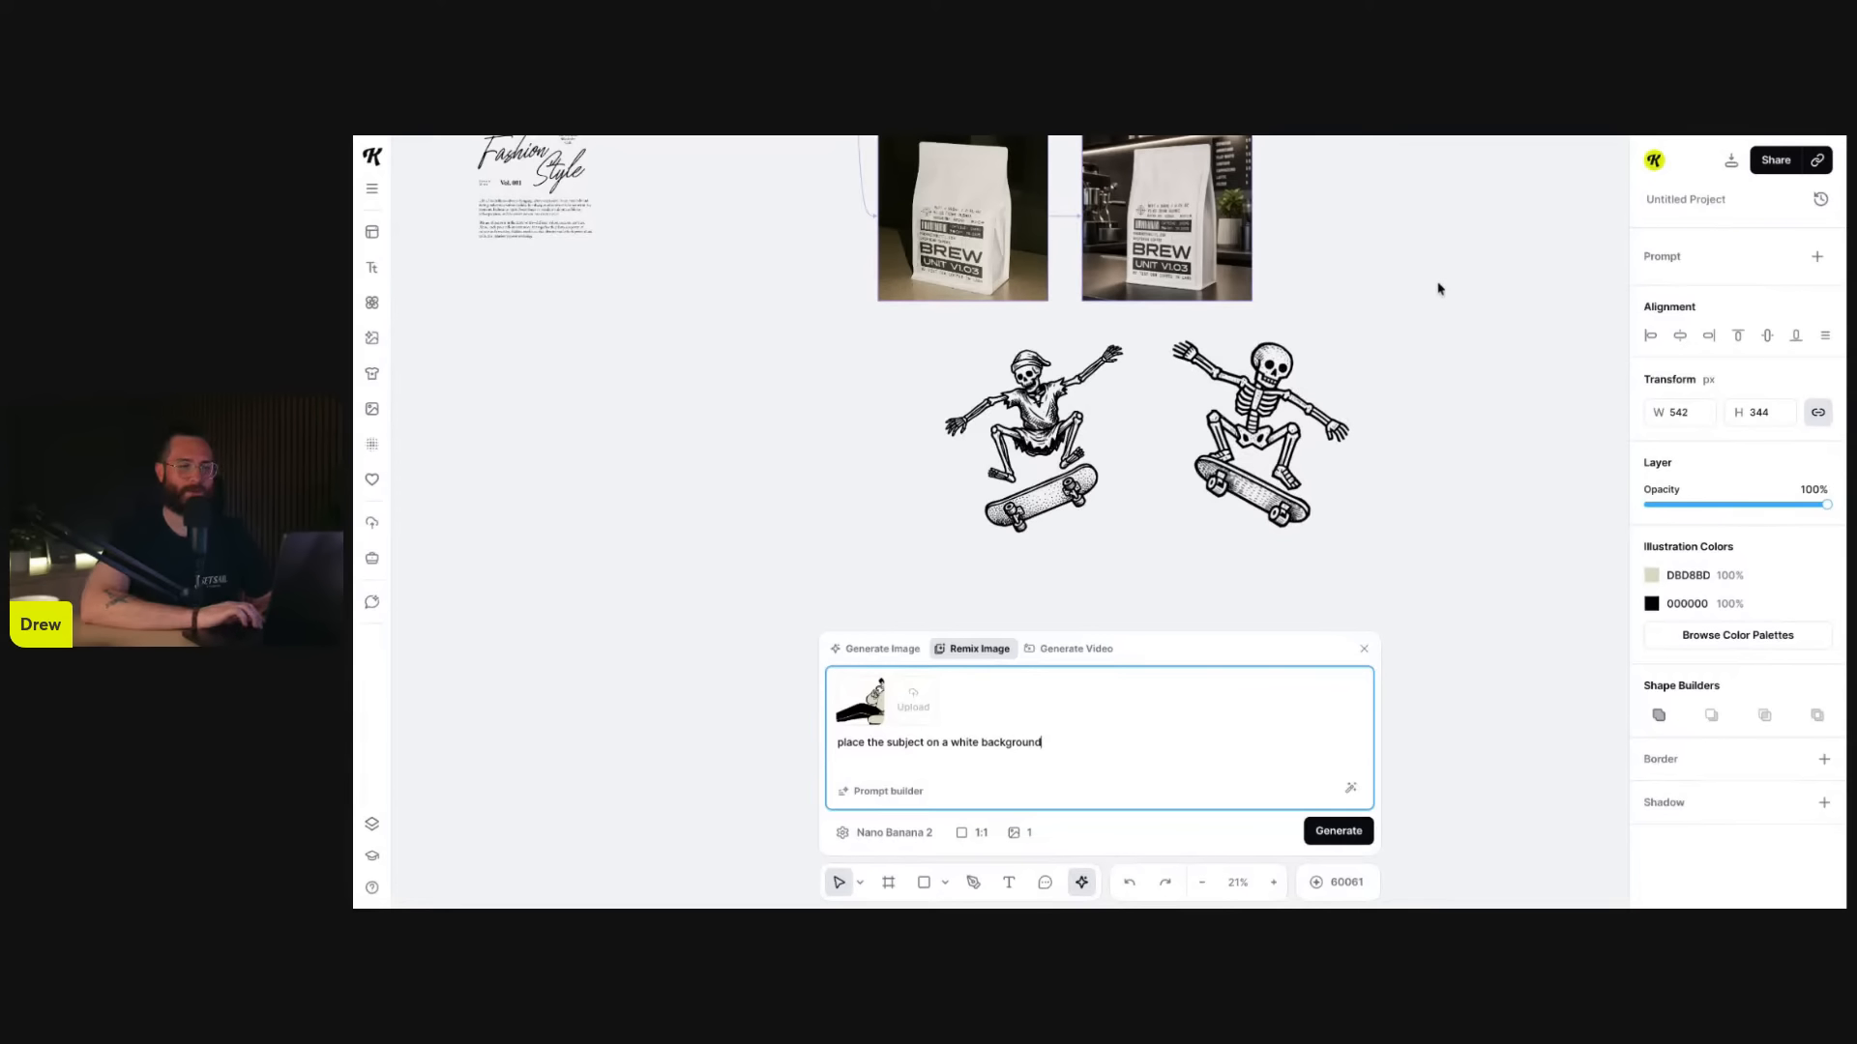
- Expand the capless skeleton's prompt details to check its prompt, model and style
{"action": "scroll", "coordinate": [1438, 288], "scroll_direction": "down", "scroll_amount": 2}
{"action": "scroll", "coordinate": [1437, 288], "scroll_direction": "left", "scroll_amount": 1}
{"action": "scroll", "coordinate": [1430, 298], "scroll_direction": "up", "scroll_amount": 3}
{"action": "scroll", "coordinate": [1429, 298], "scroll_direction": "right", "scroll_amount": 3}
{"action": "left_click", "coordinate": [1202, 438]}
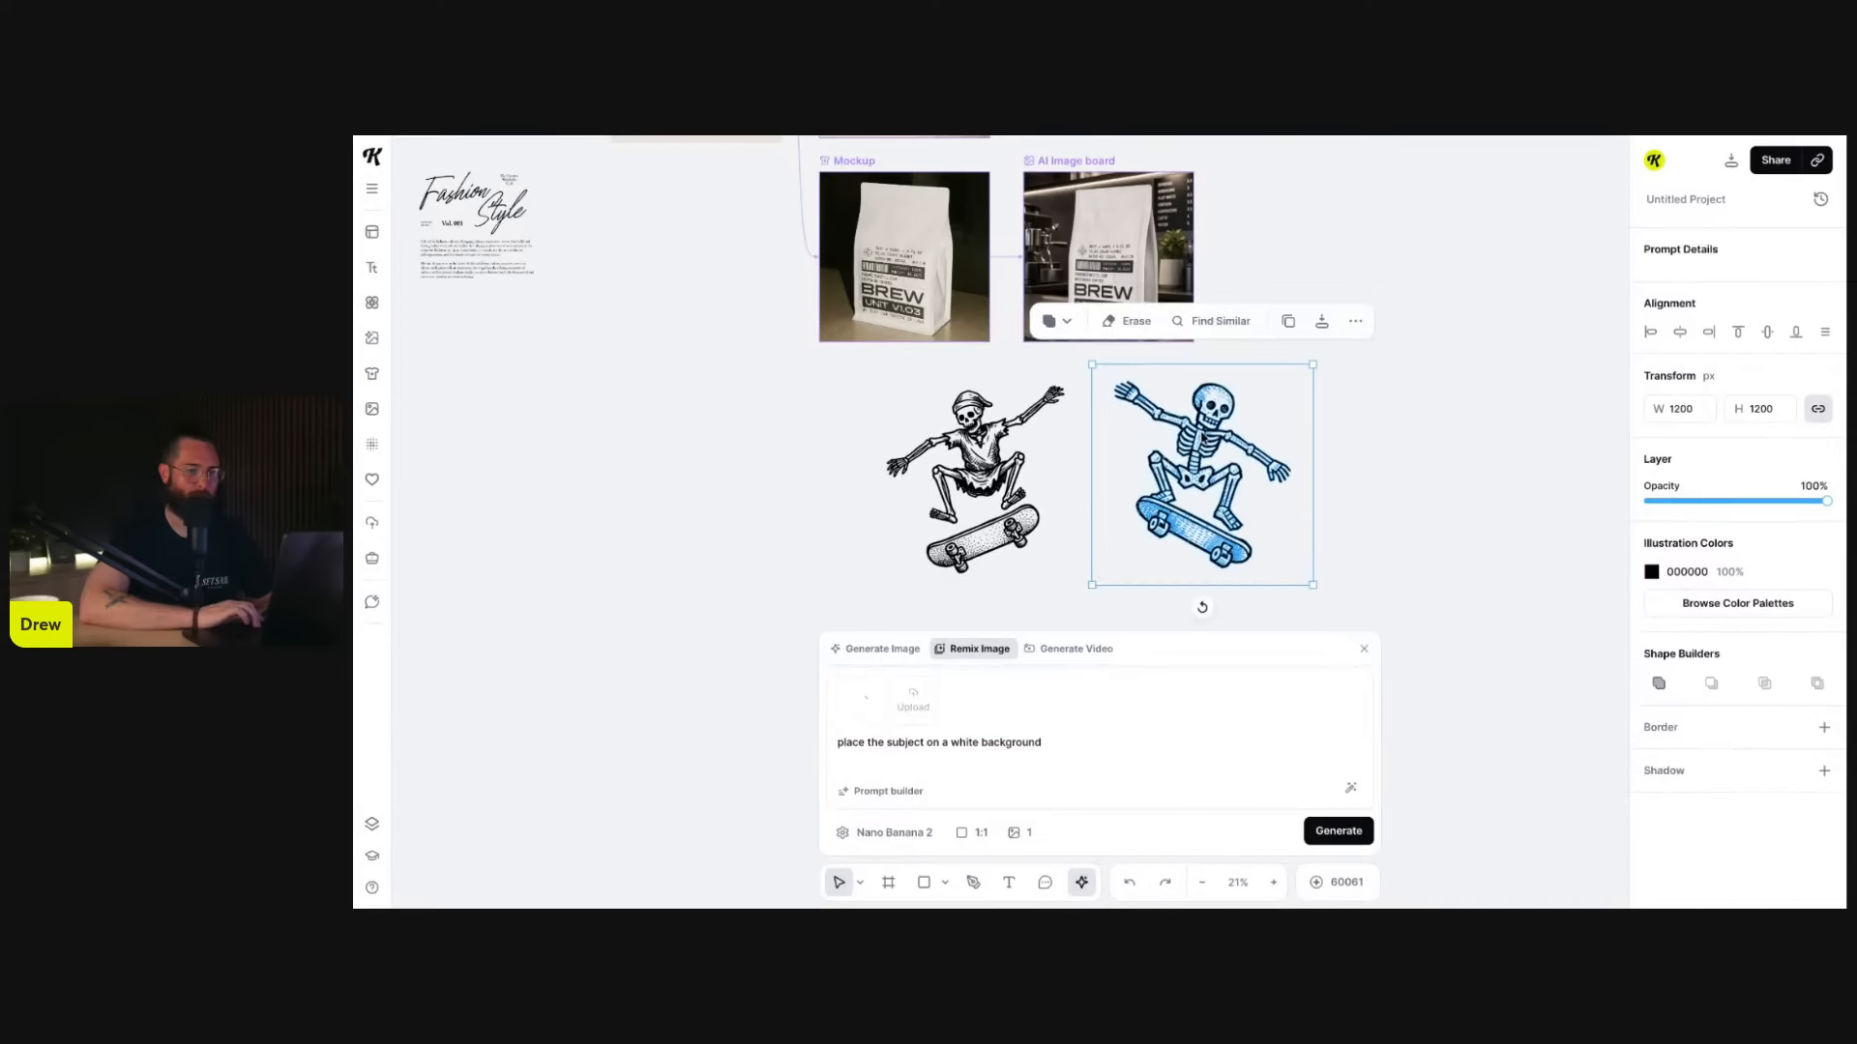
{"action": "left_click", "coordinate": [1663, 308]}
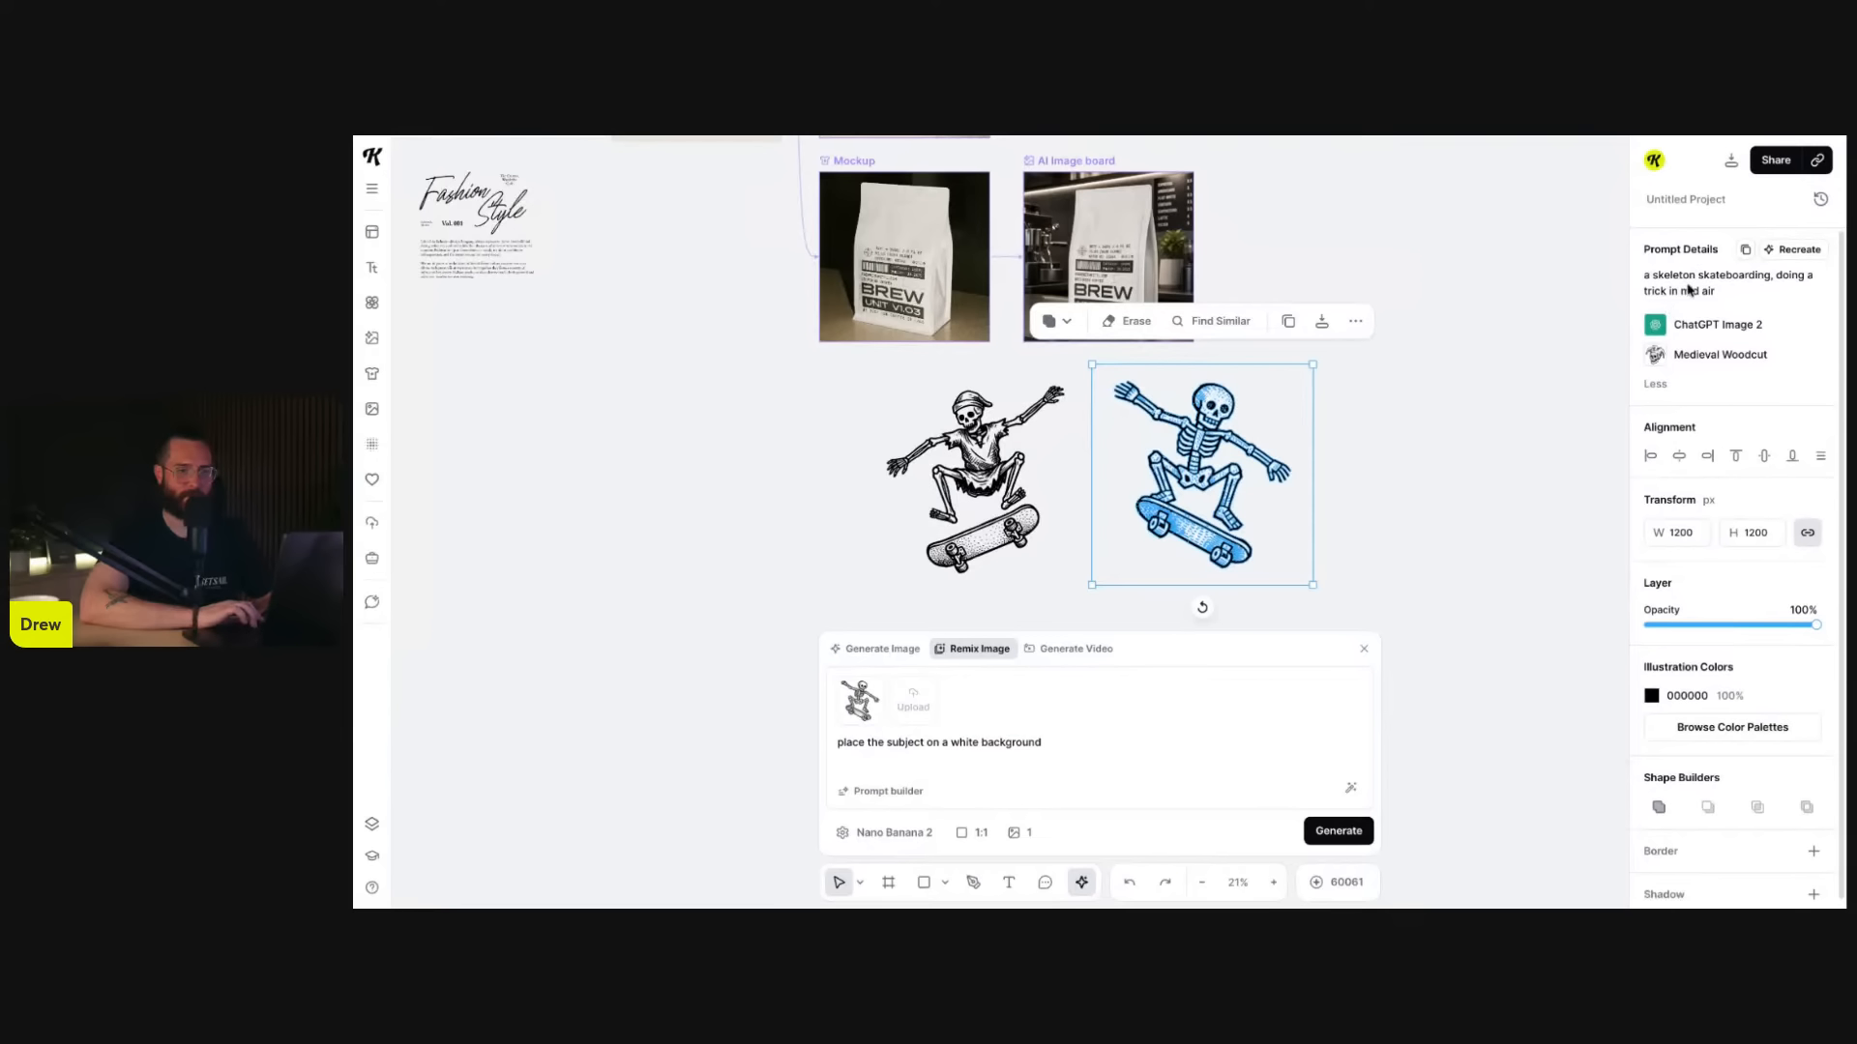
{"action": "left_click", "coordinate": [1401, 439]}
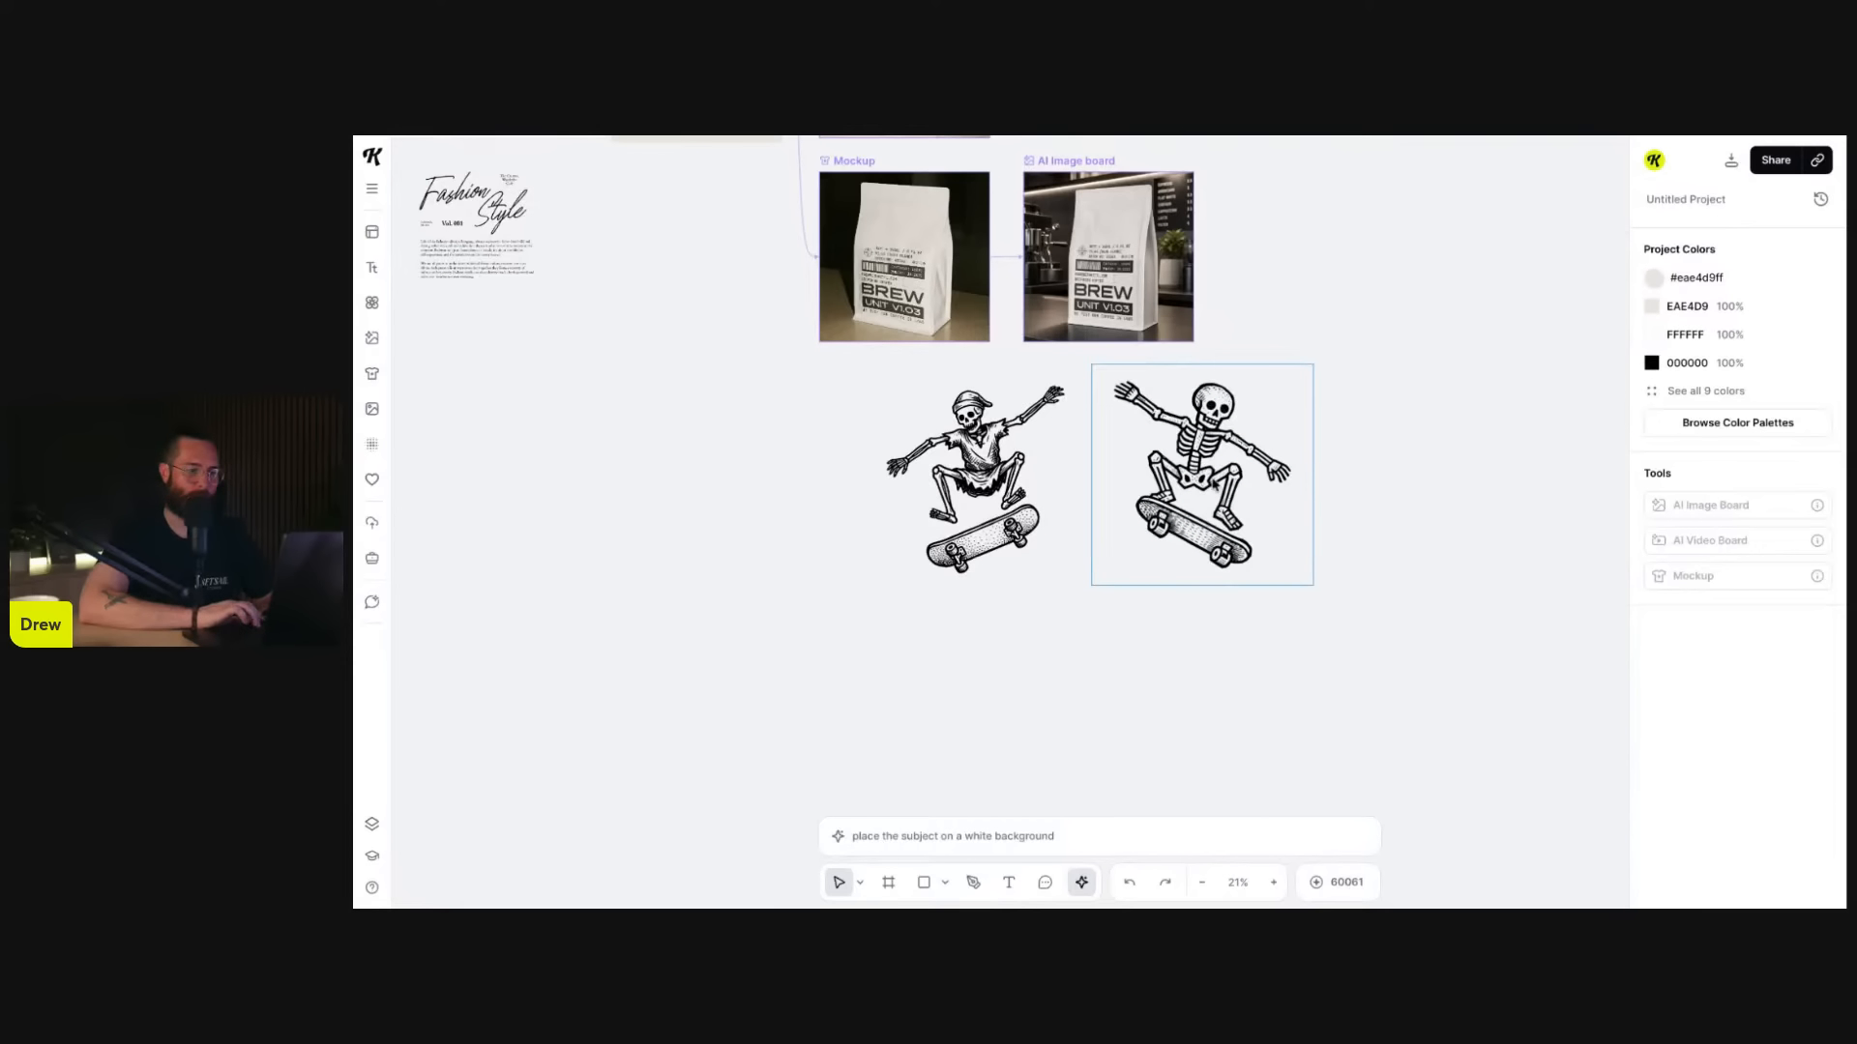
- Compare the line work, shading and anatomy of the two skateboarding skeletons up close
{"action": "scroll", "coordinate": [1214, 483], "scroll_direction": "up", "scroll_amount": 5}
{"action": "scroll", "coordinate": [1213, 483], "scroll_direction": "down", "scroll_amount": 1}
{"action": "scroll", "coordinate": [1214, 483], "scroll_direction": "left", "scroll_amount": 1}
{"action": "scroll", "coordinate": [1213, 484], "scroll_direction": "up", "scroll_amount": 1}
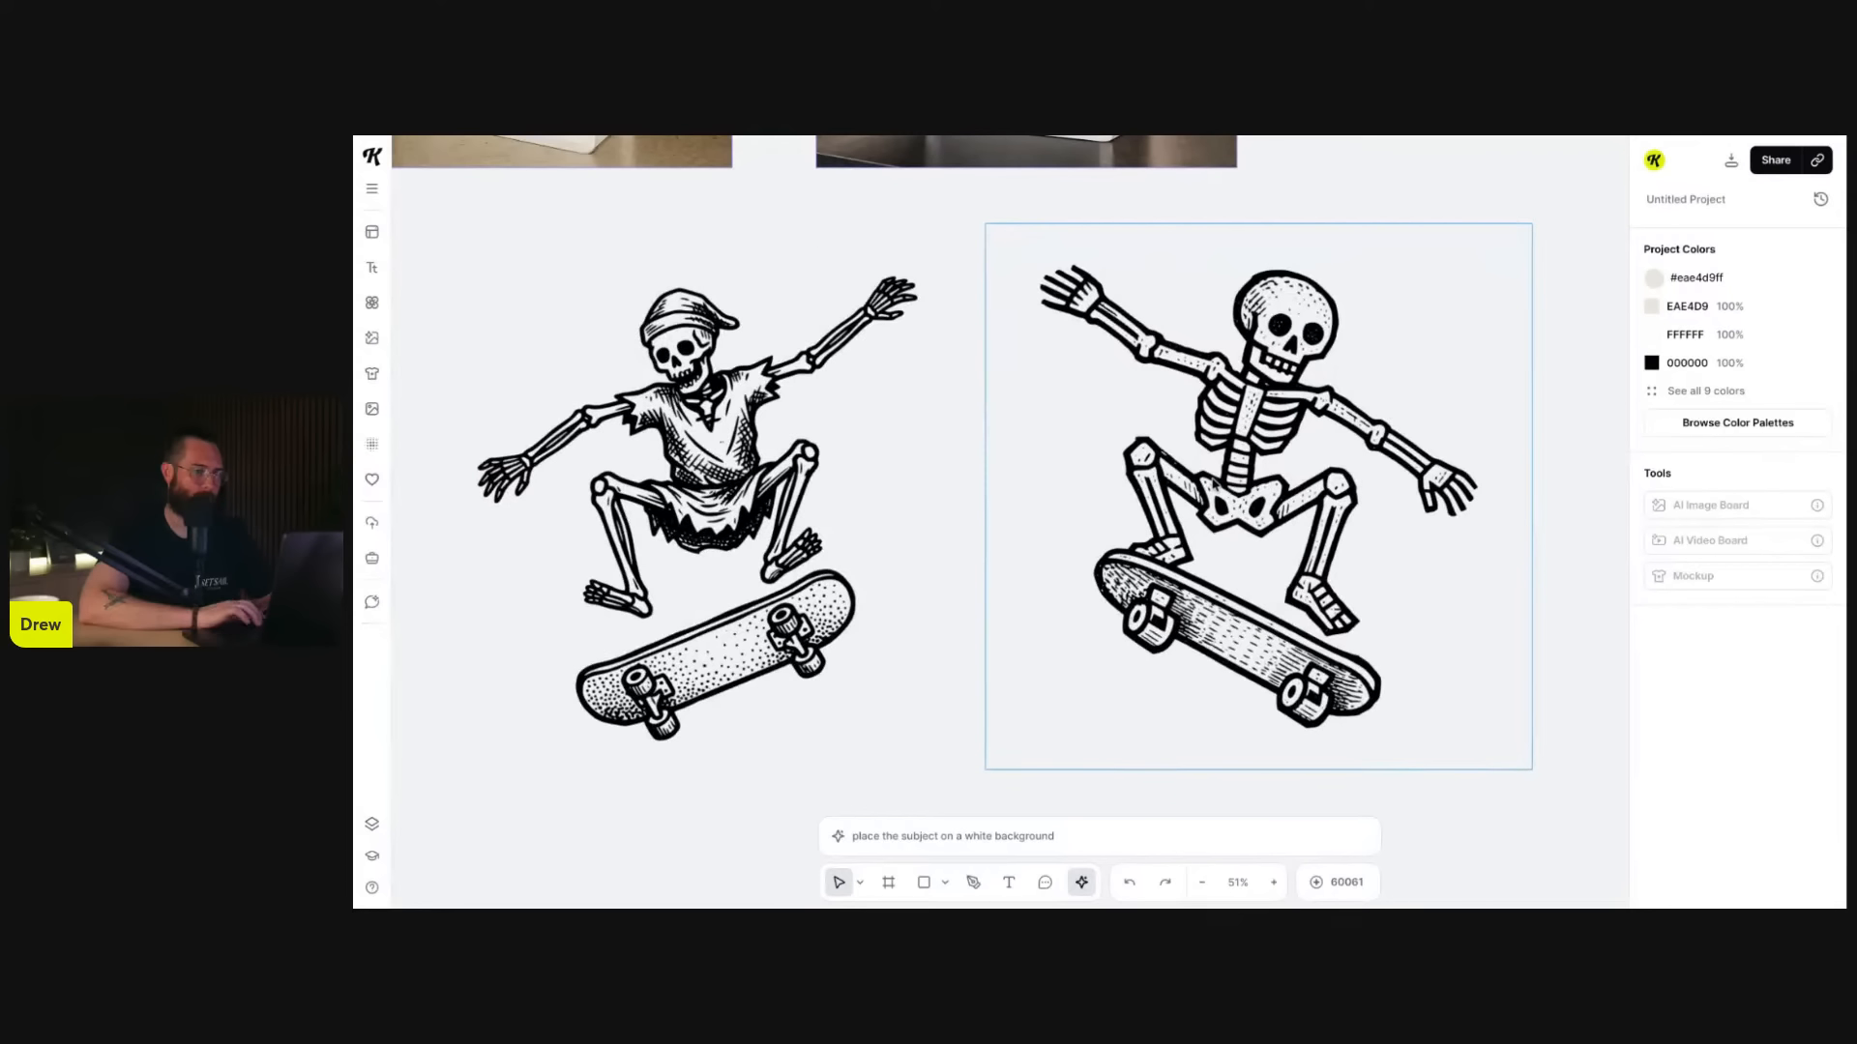
{"action": "scroll", "coordinate": [1282, 399], "scroll_direction": "up", "scroll_amount": 5}
{"action": "scroll", "coordinate": [1220, 254], "scroll_direction": "down", "scroll_amount": 8}
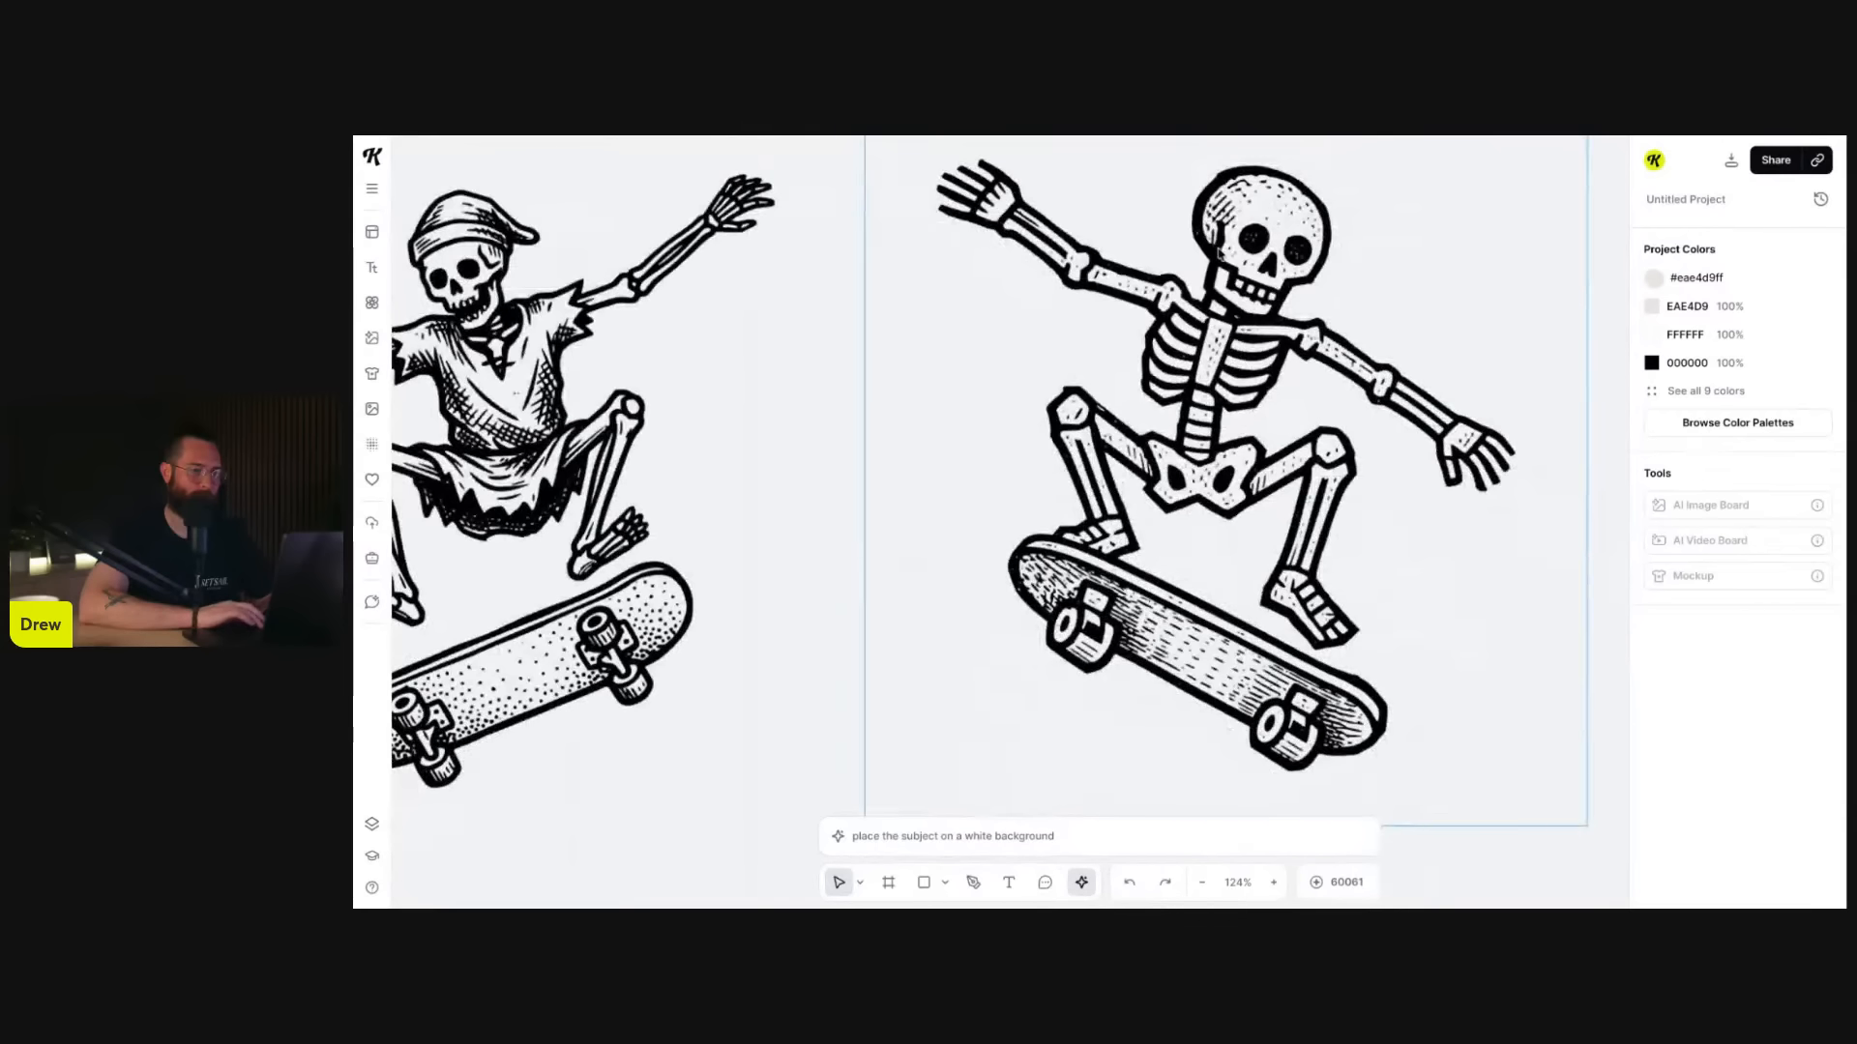
{"action": "scroll", "coordinate": [909, 317], "scroll_direction": "up", "scroll_amount": 5}
{"action": "scroll", "coordinate": [909, 316], "scroll_direction": "down", "scroll_amount": 3}
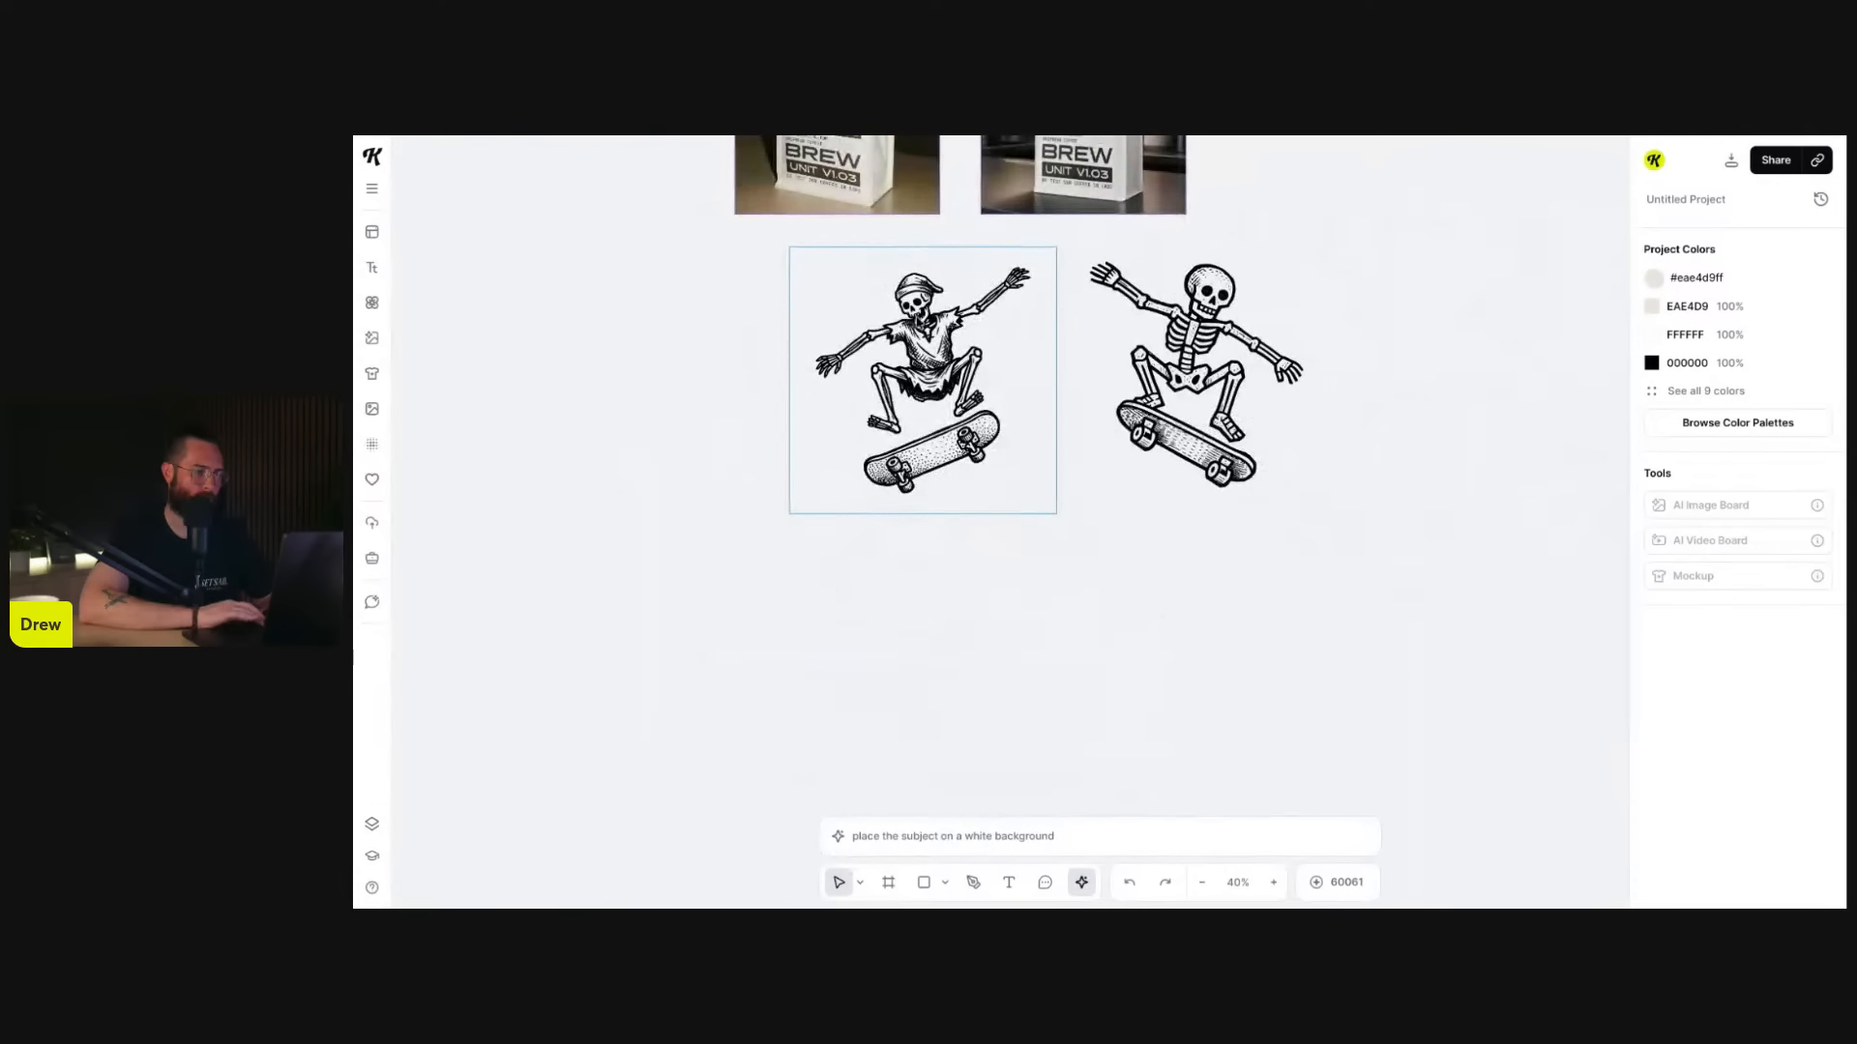
- Move the capless skeleton closer to the capped skeleton
{"action": "left_click", "coordinate": [1129, 410]}
{"action": "left_click_drag", "start_coordinate": [1129, 410], "coordinate": [1091, 417]}
{"action": "left_click", "coordinate": [1218, 587]}
{"action": "scroll", "coordinate": [1217, 587], "scroll_direction": "down", "scroll_amount": 4}
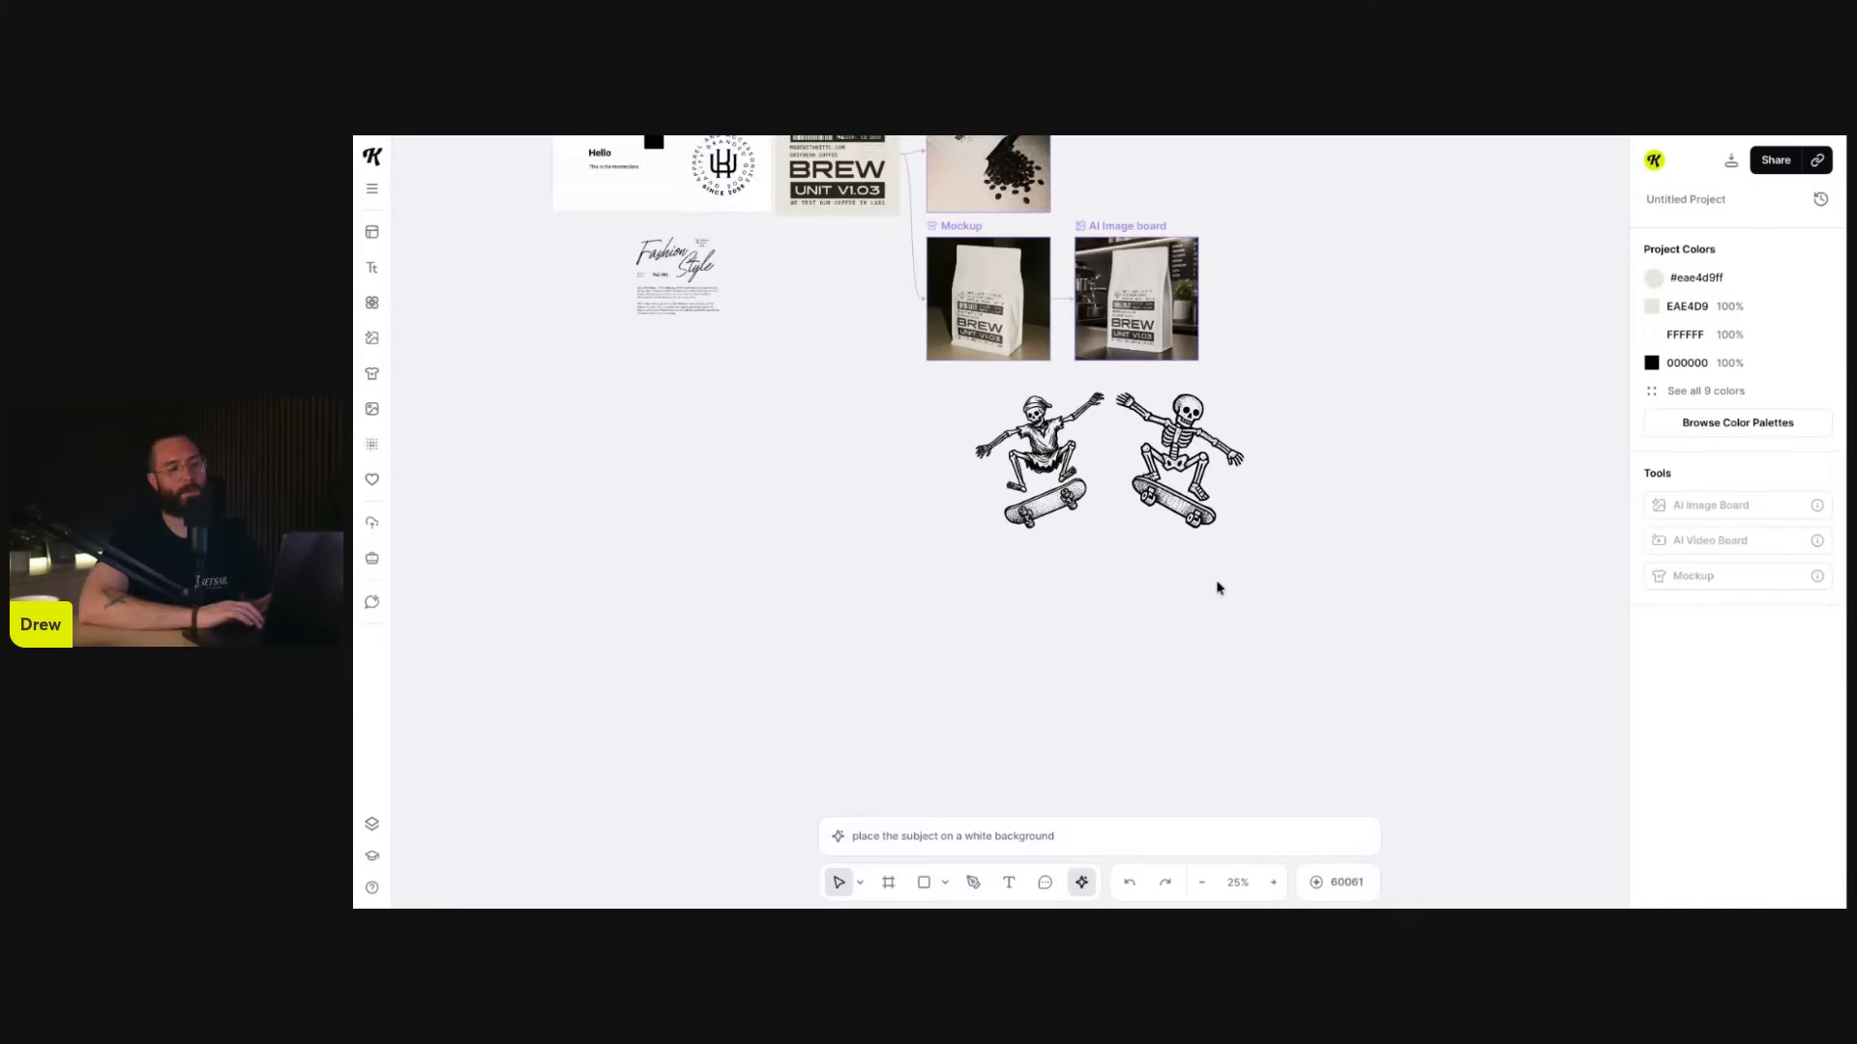
- Use both skeletons as remix references with the prompt "apply the art style from image 1 to the skeleton and skateboard in image 2"
{"action": "left_click_drag", "start_coordinate": [1251, 635], "coordinate": [903, 460]}
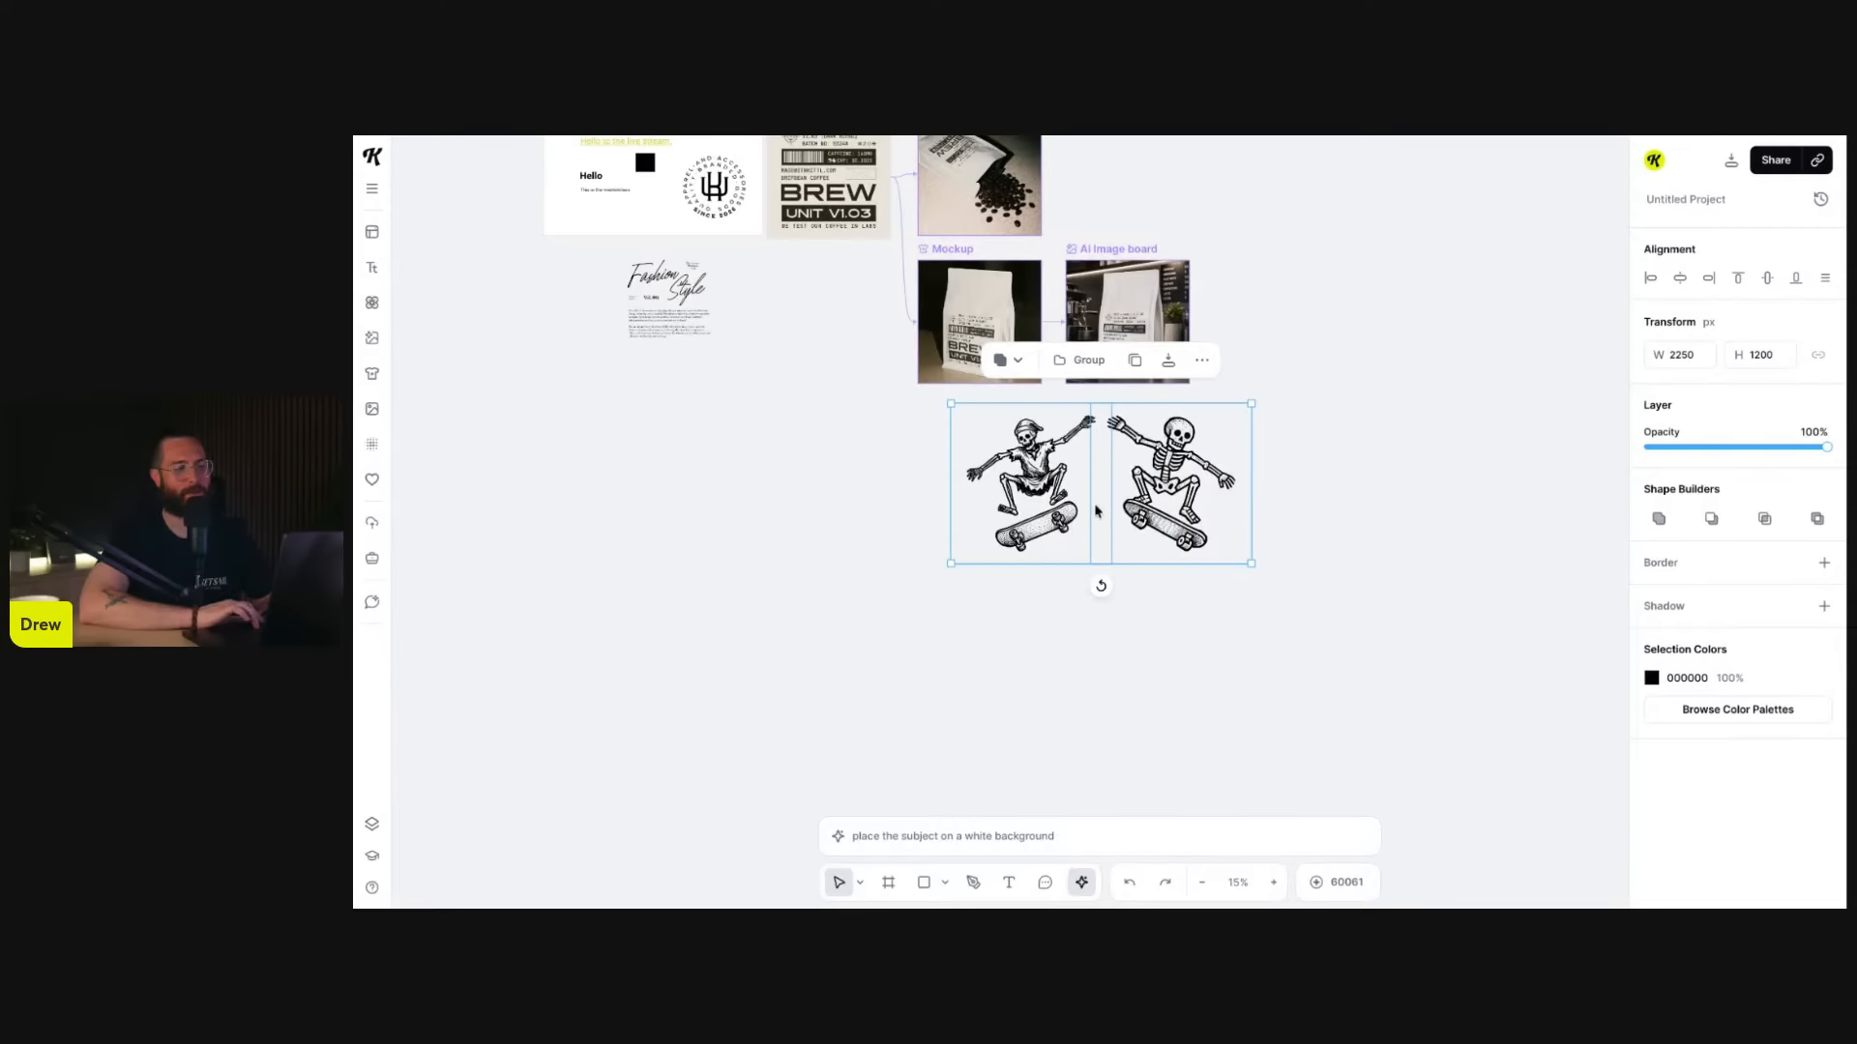
{"action": "left_click", "coordinate": [994, 836]}
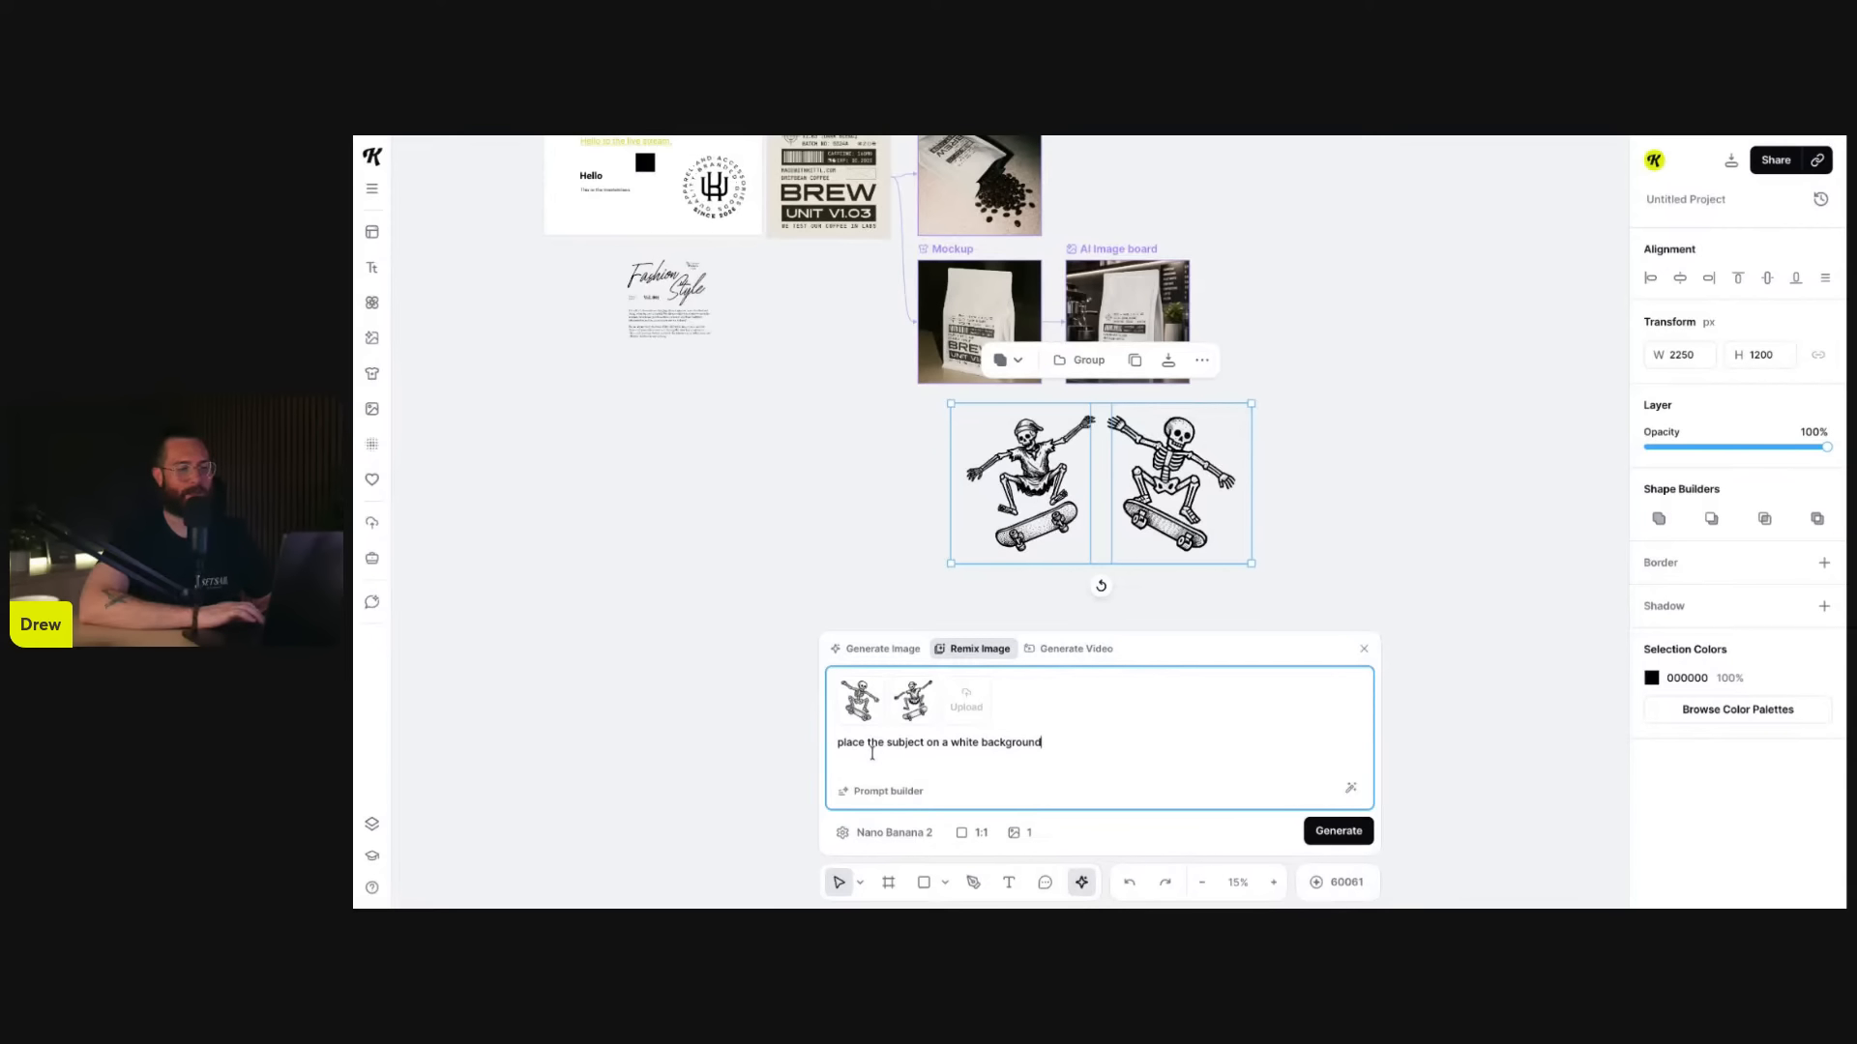
{"action": "key", "text": "ctrl+a"}
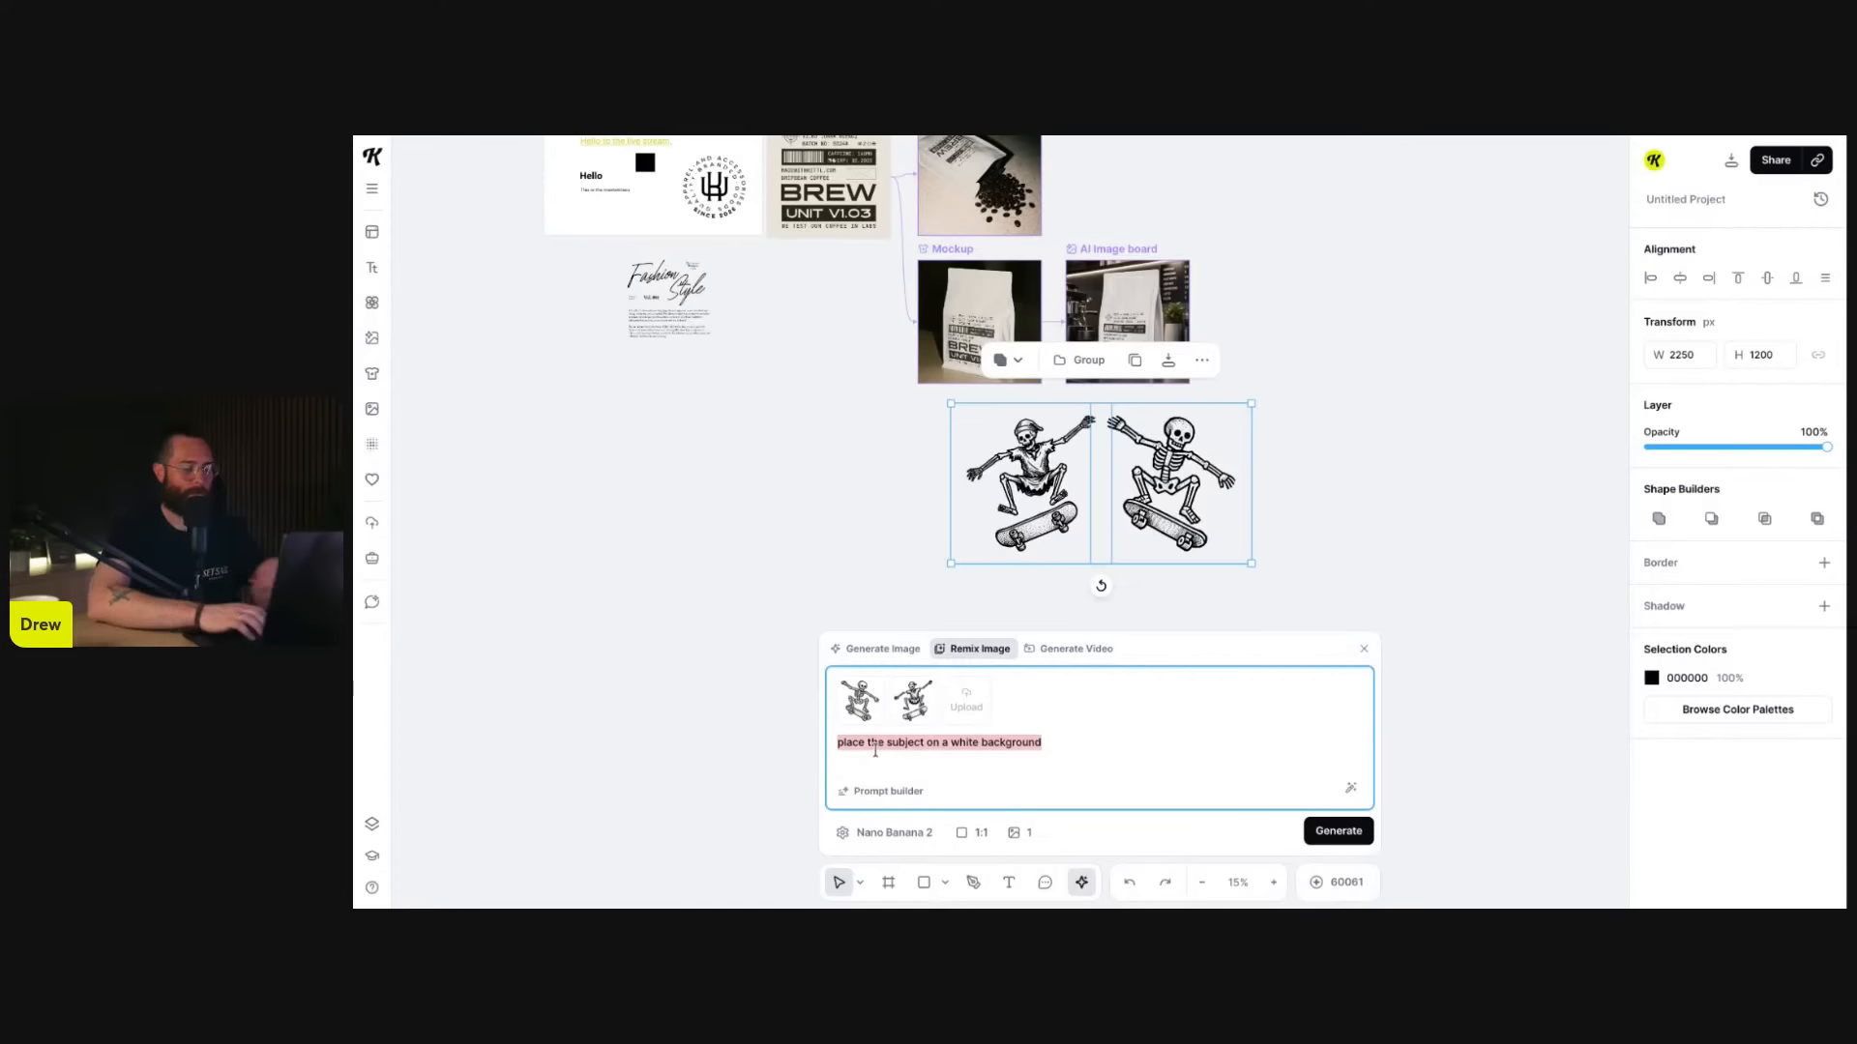
{"action": "type", "text": "apply the"}
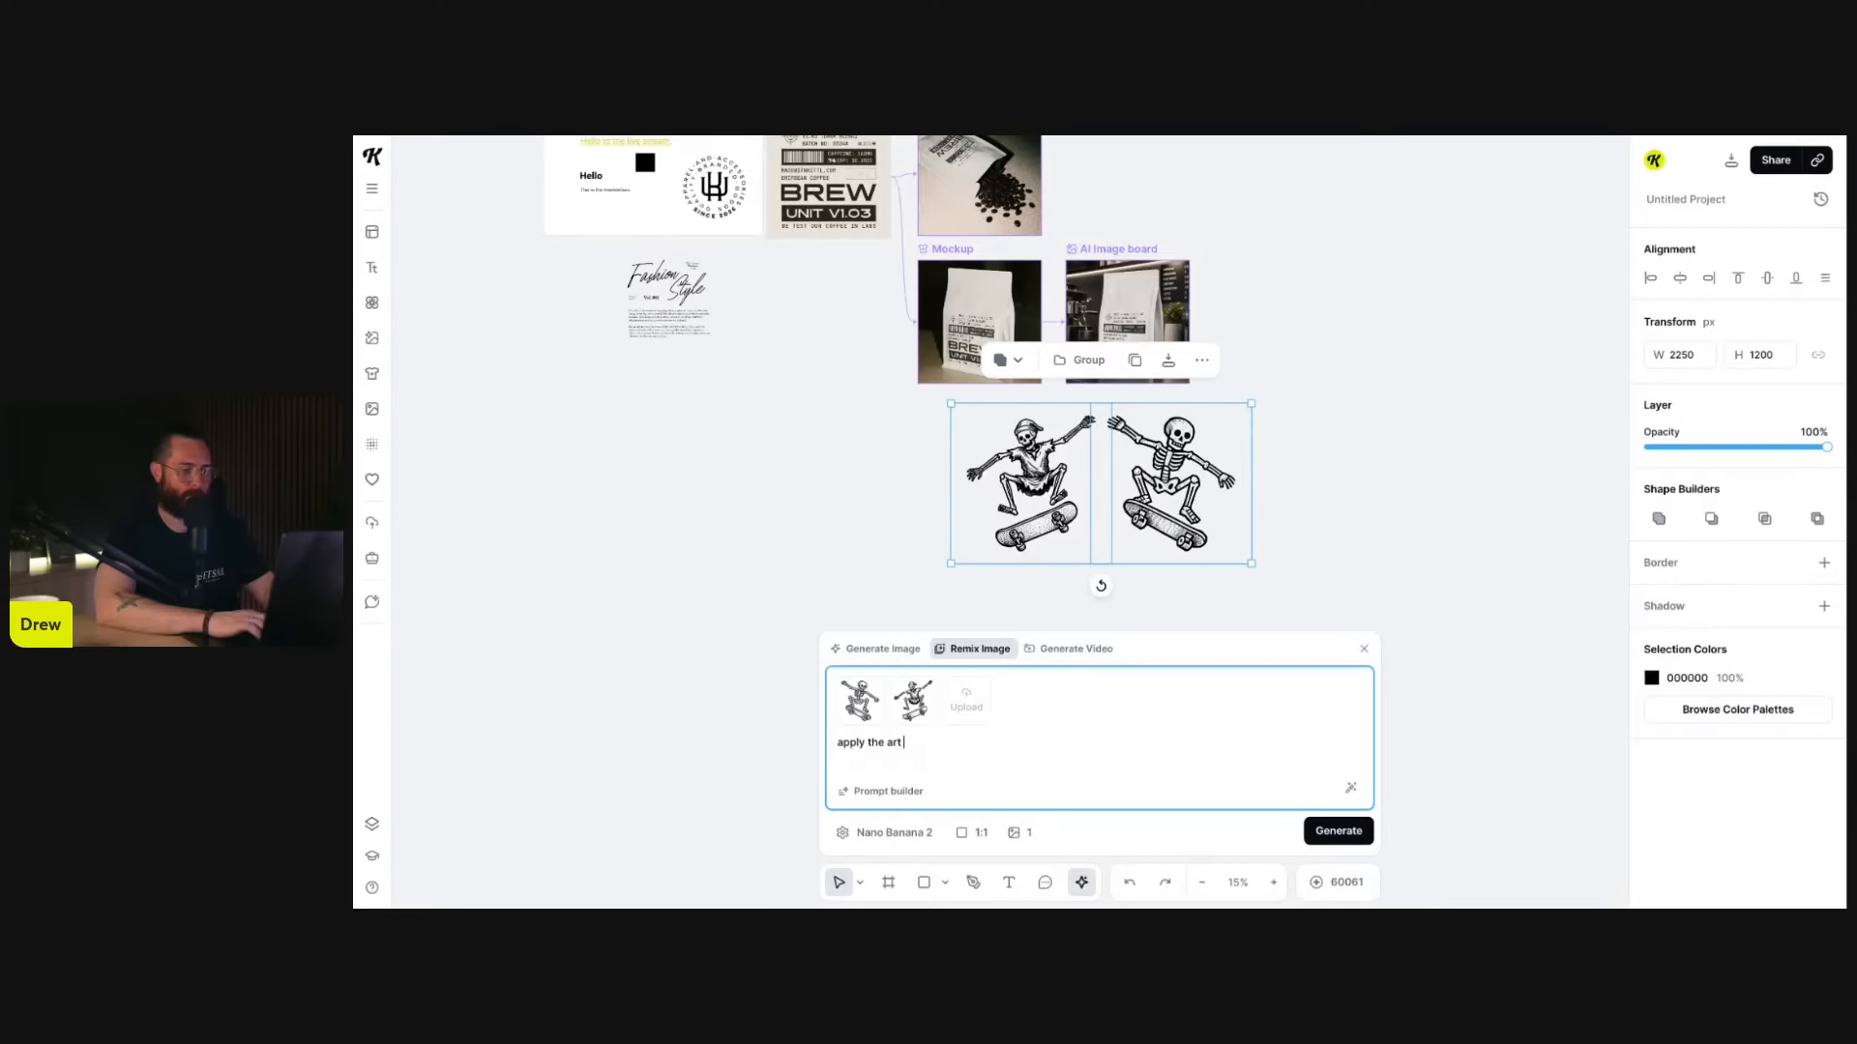
{"action": "type", "text": "art style from image 1"}
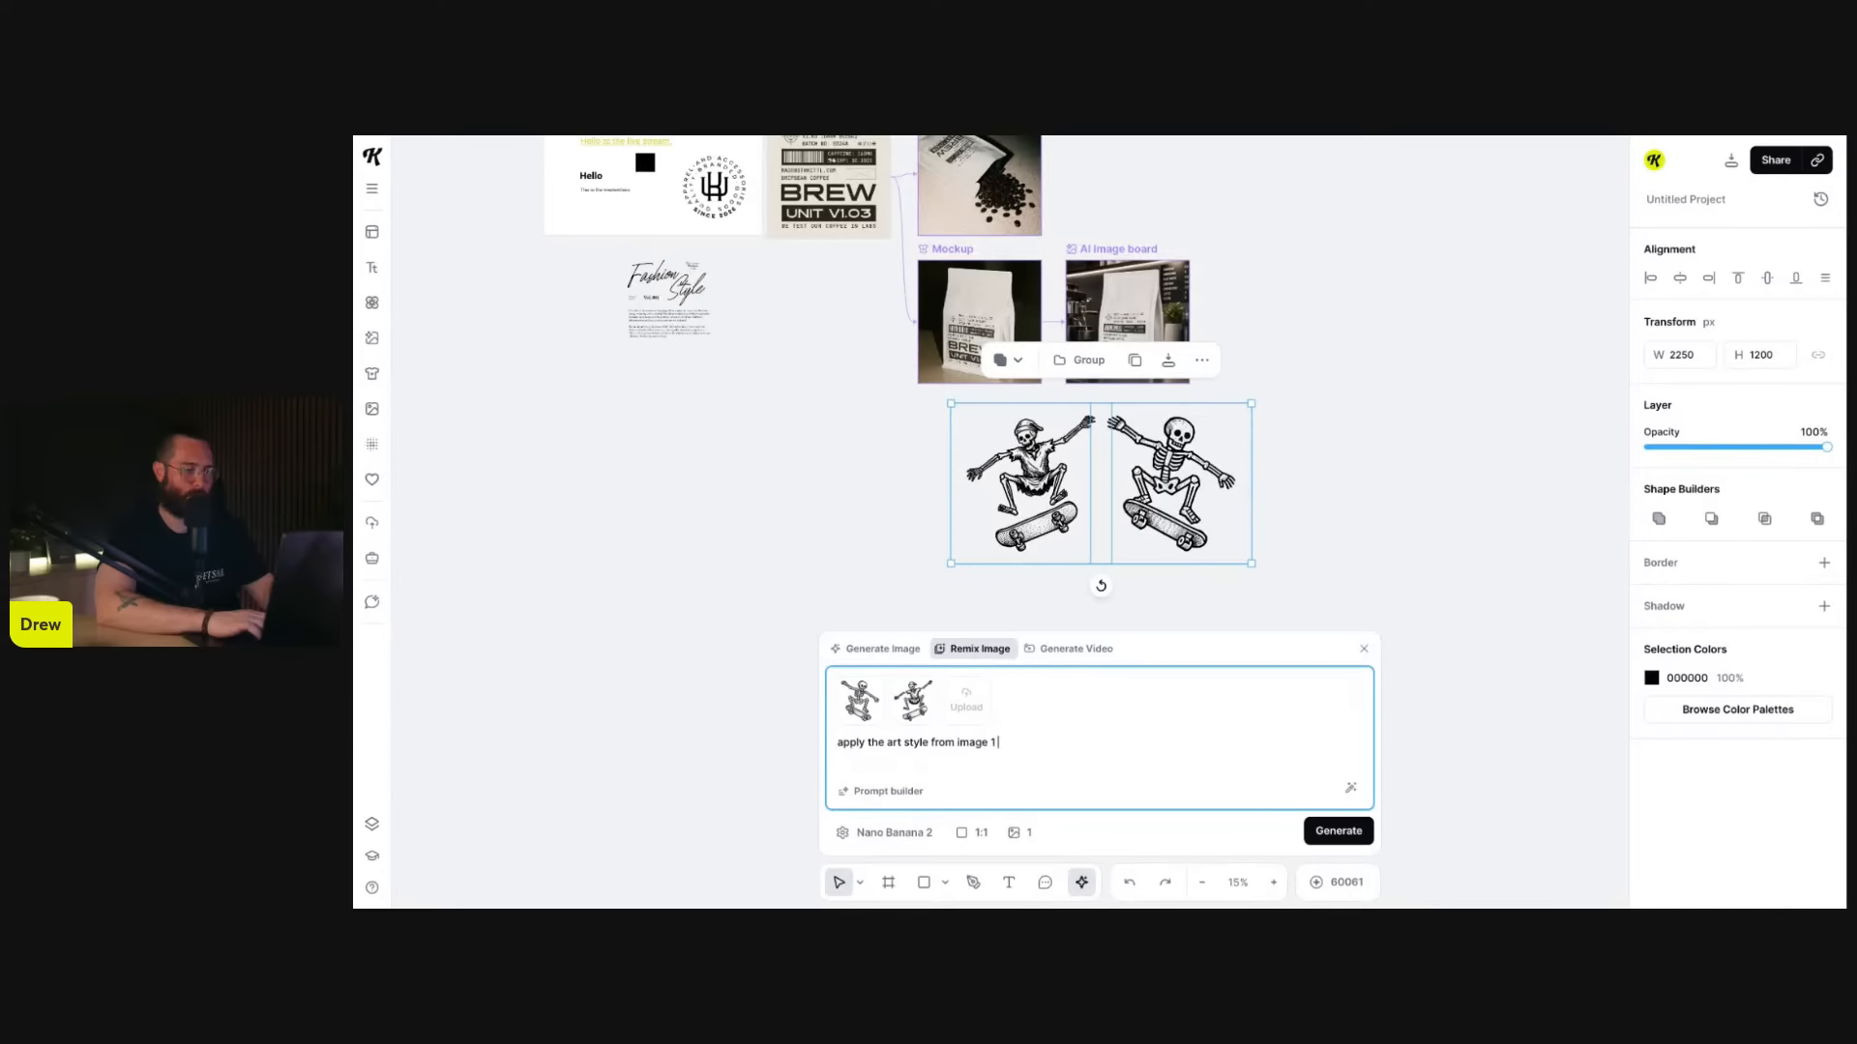
{"action": "type", "text": " to the skeleton and skateboard in image 2"}
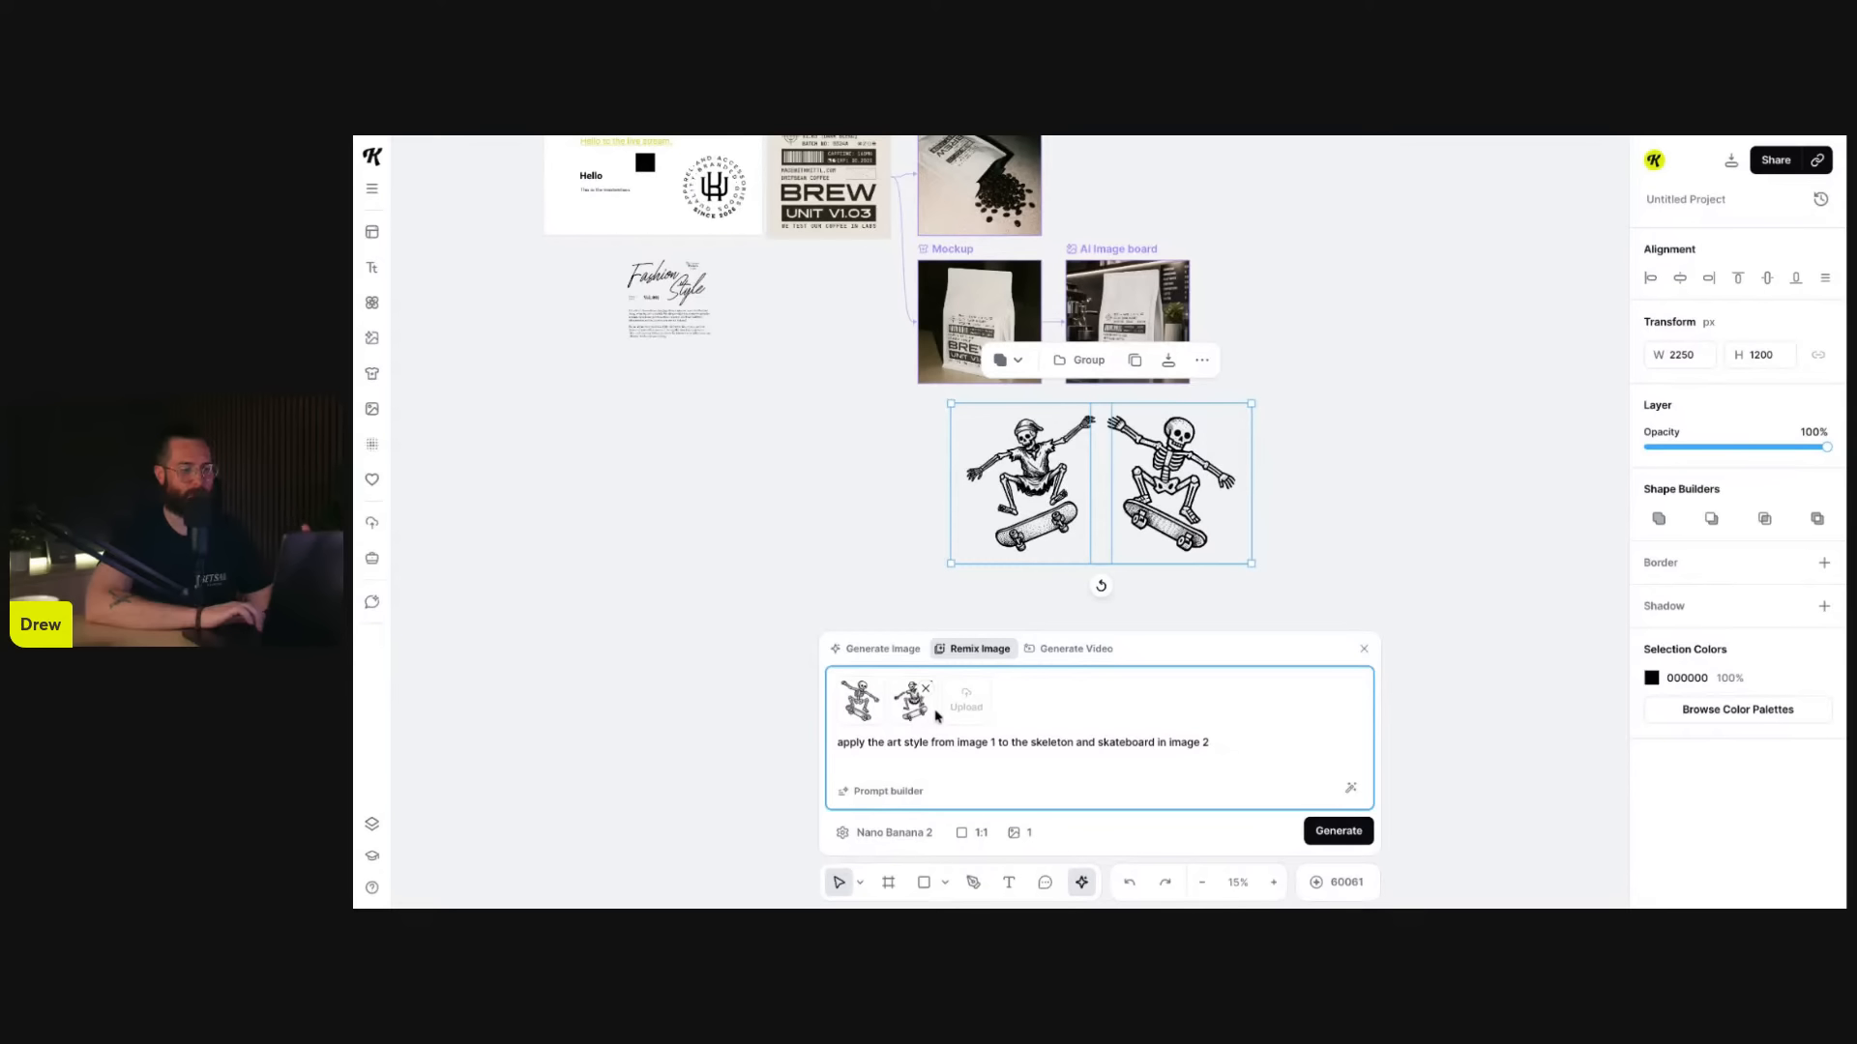
- Switch the remix model to Nano Banana Pro and generate one 1:1 image from the two skeletons
{"action": "left_click", "coordinate": [907, 832]}
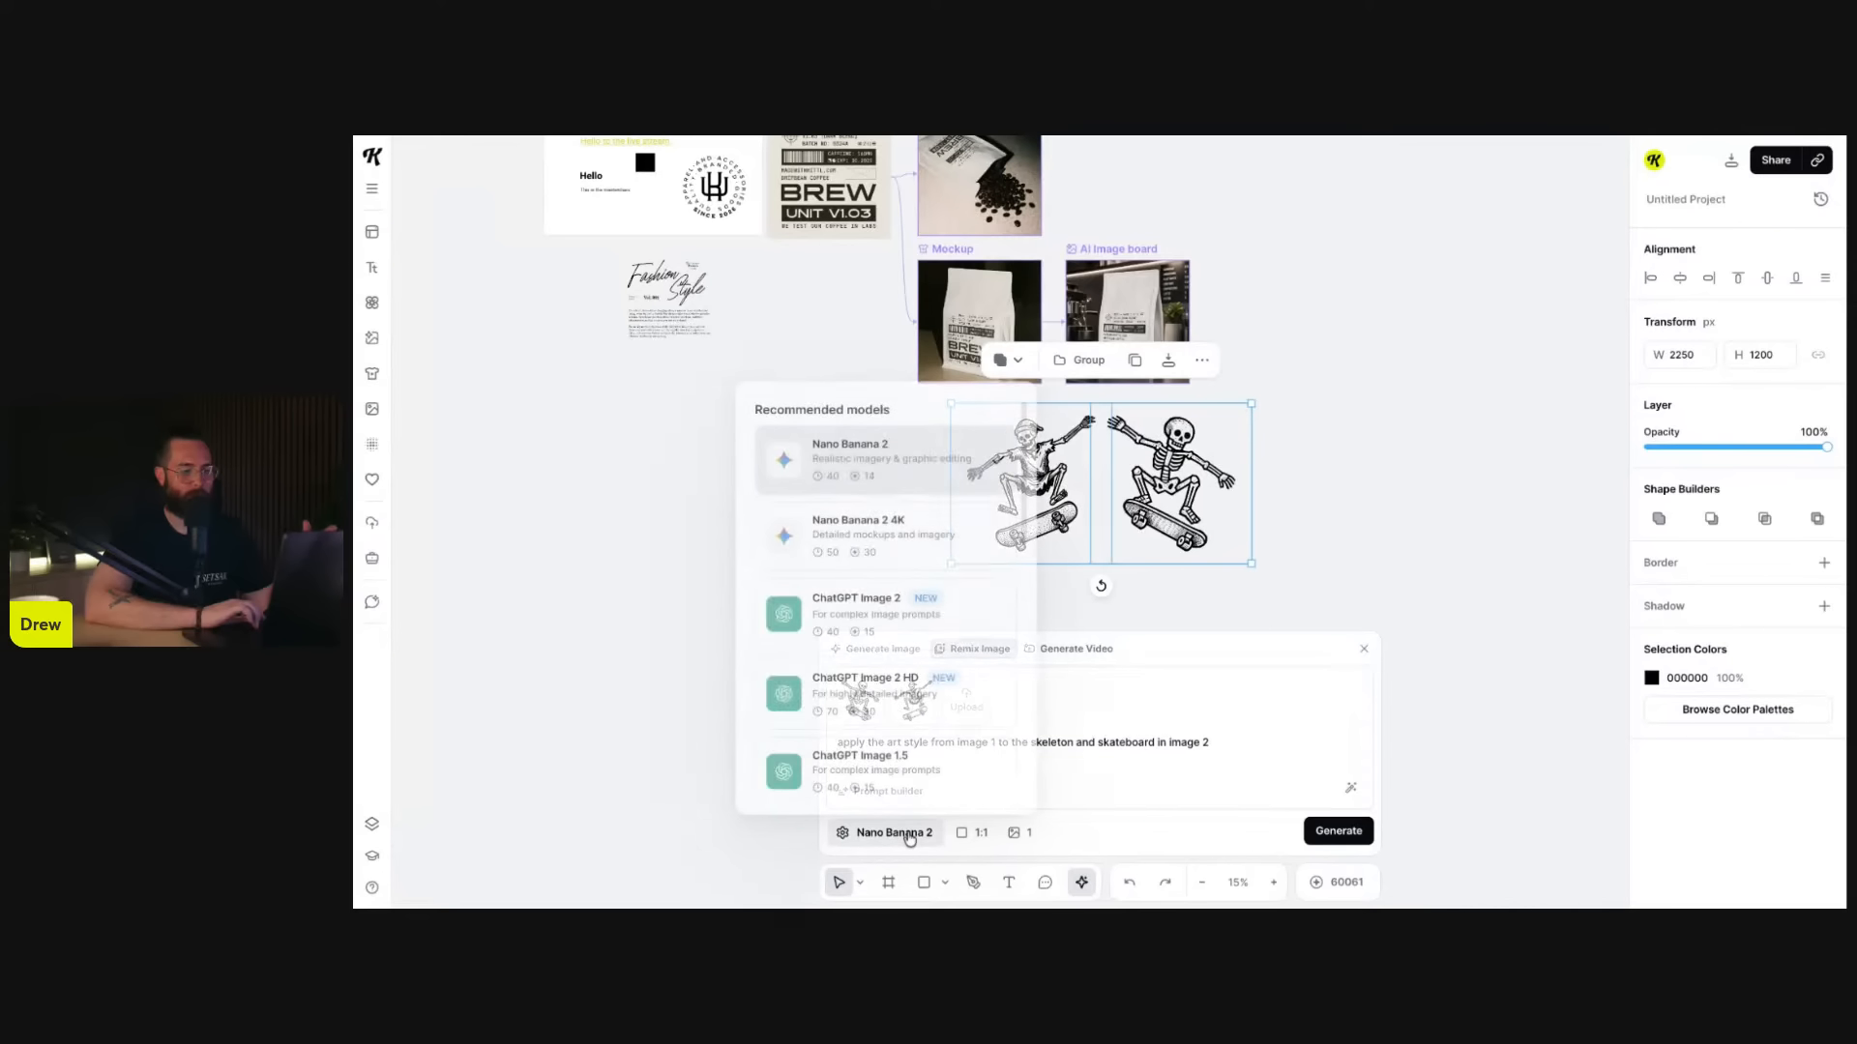
{"action": "scroll", "coordinate": [892, 590], "scroll_direction": "down", "scroll_amount": 4}
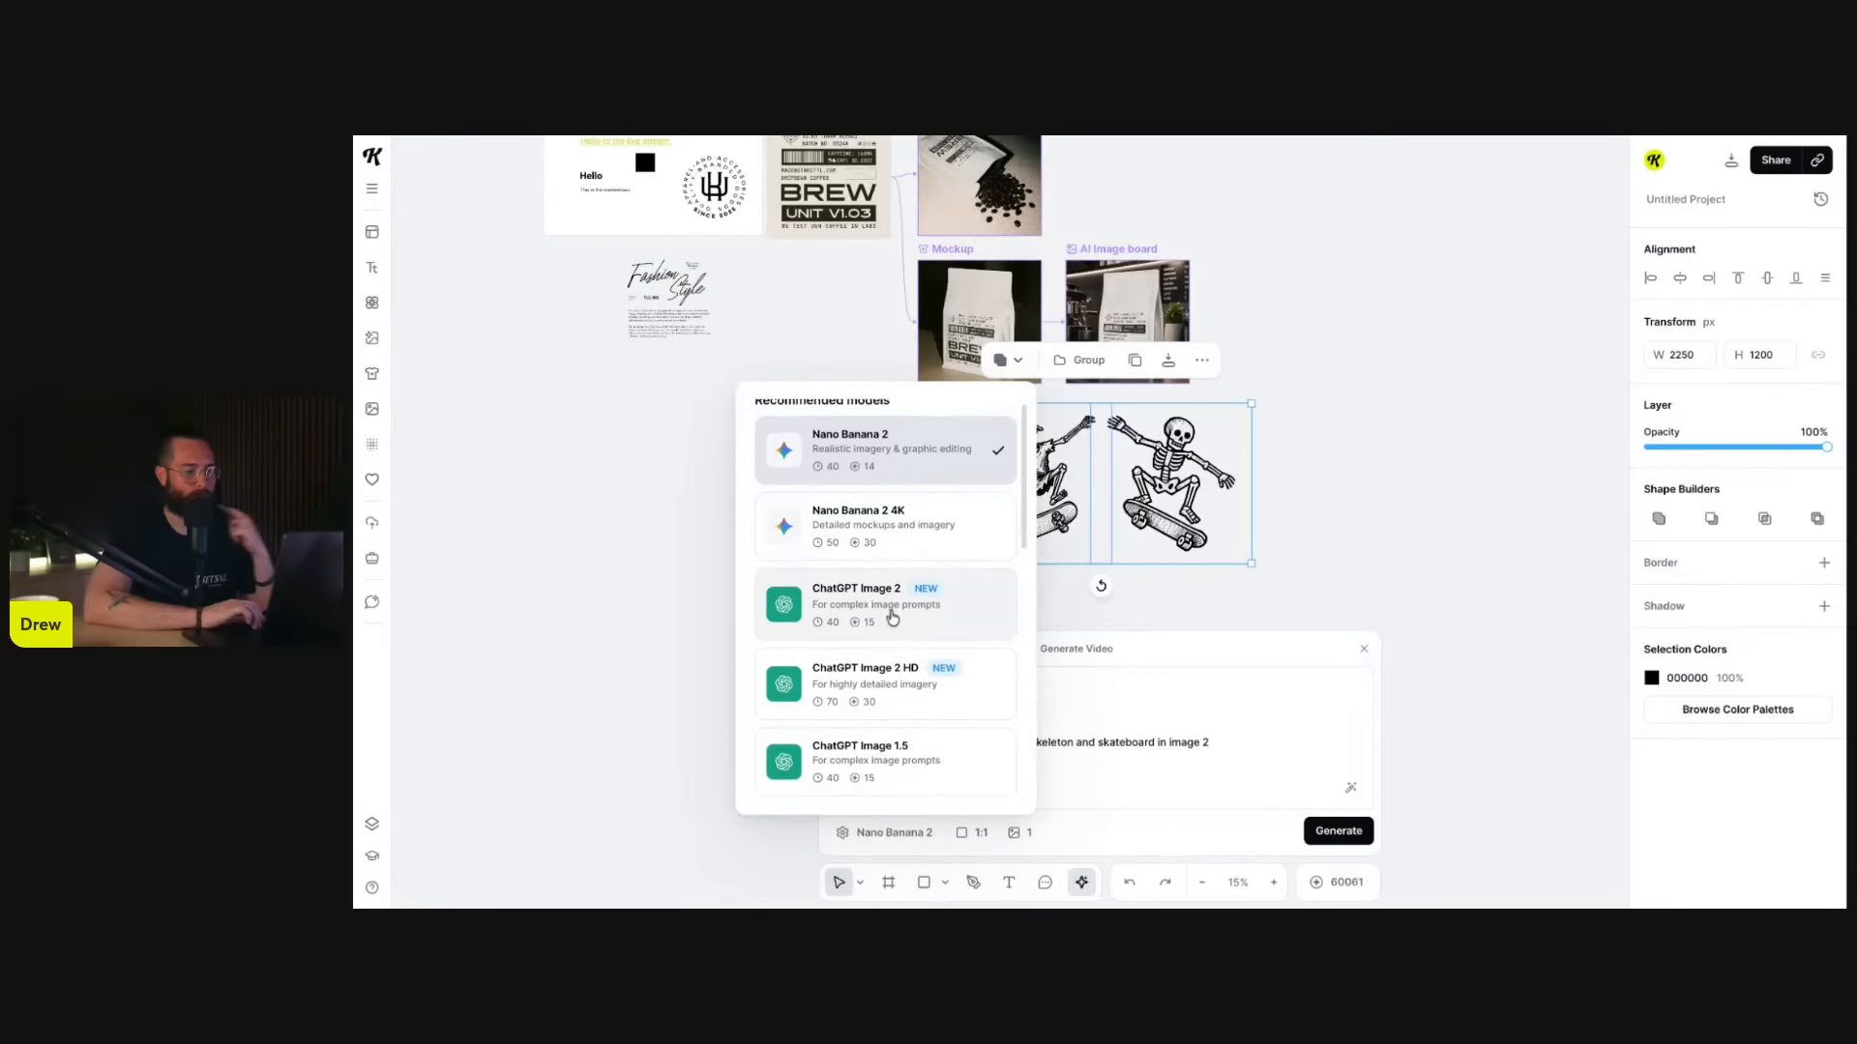
{"action": "scroll", "coordinate": [891, 617], "scroll_direction": "down", "scroll_amount": 5}
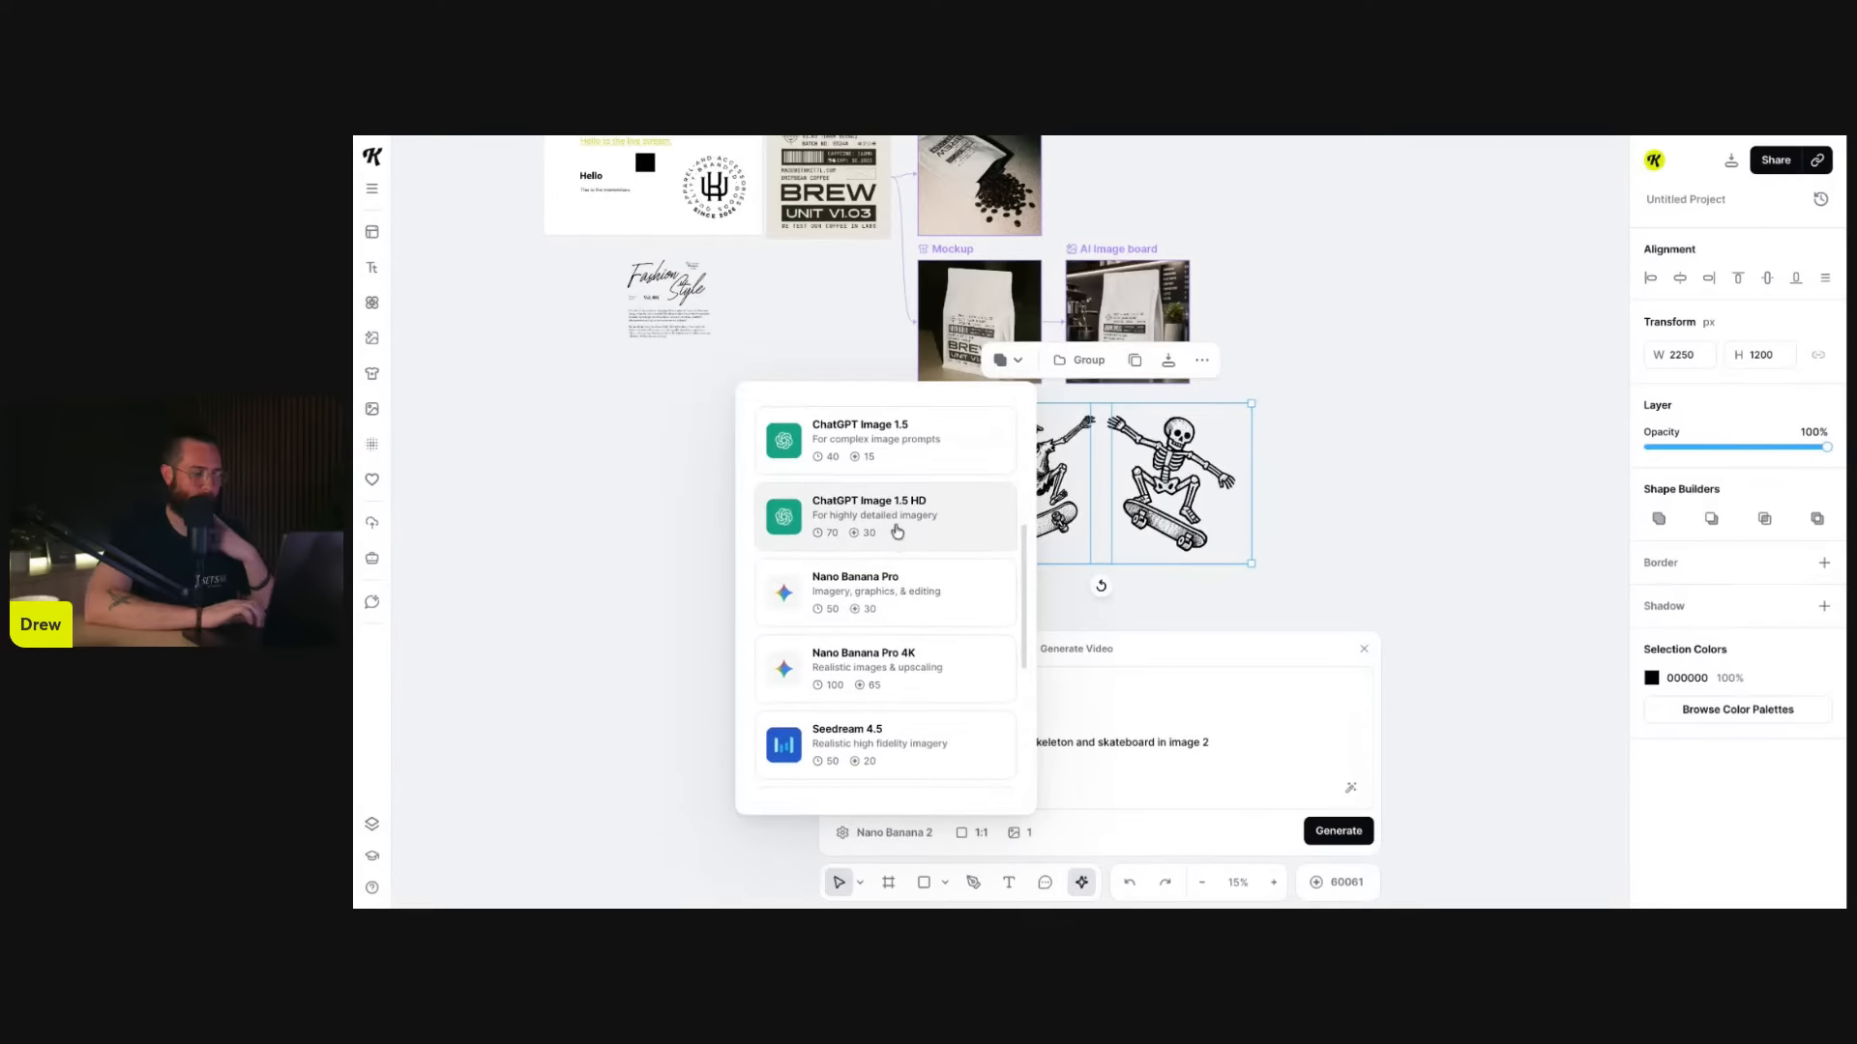
{"action": "scroll", "coordinate": [898, 542], "scroll_direction": "up", "scroll_amount": 8}
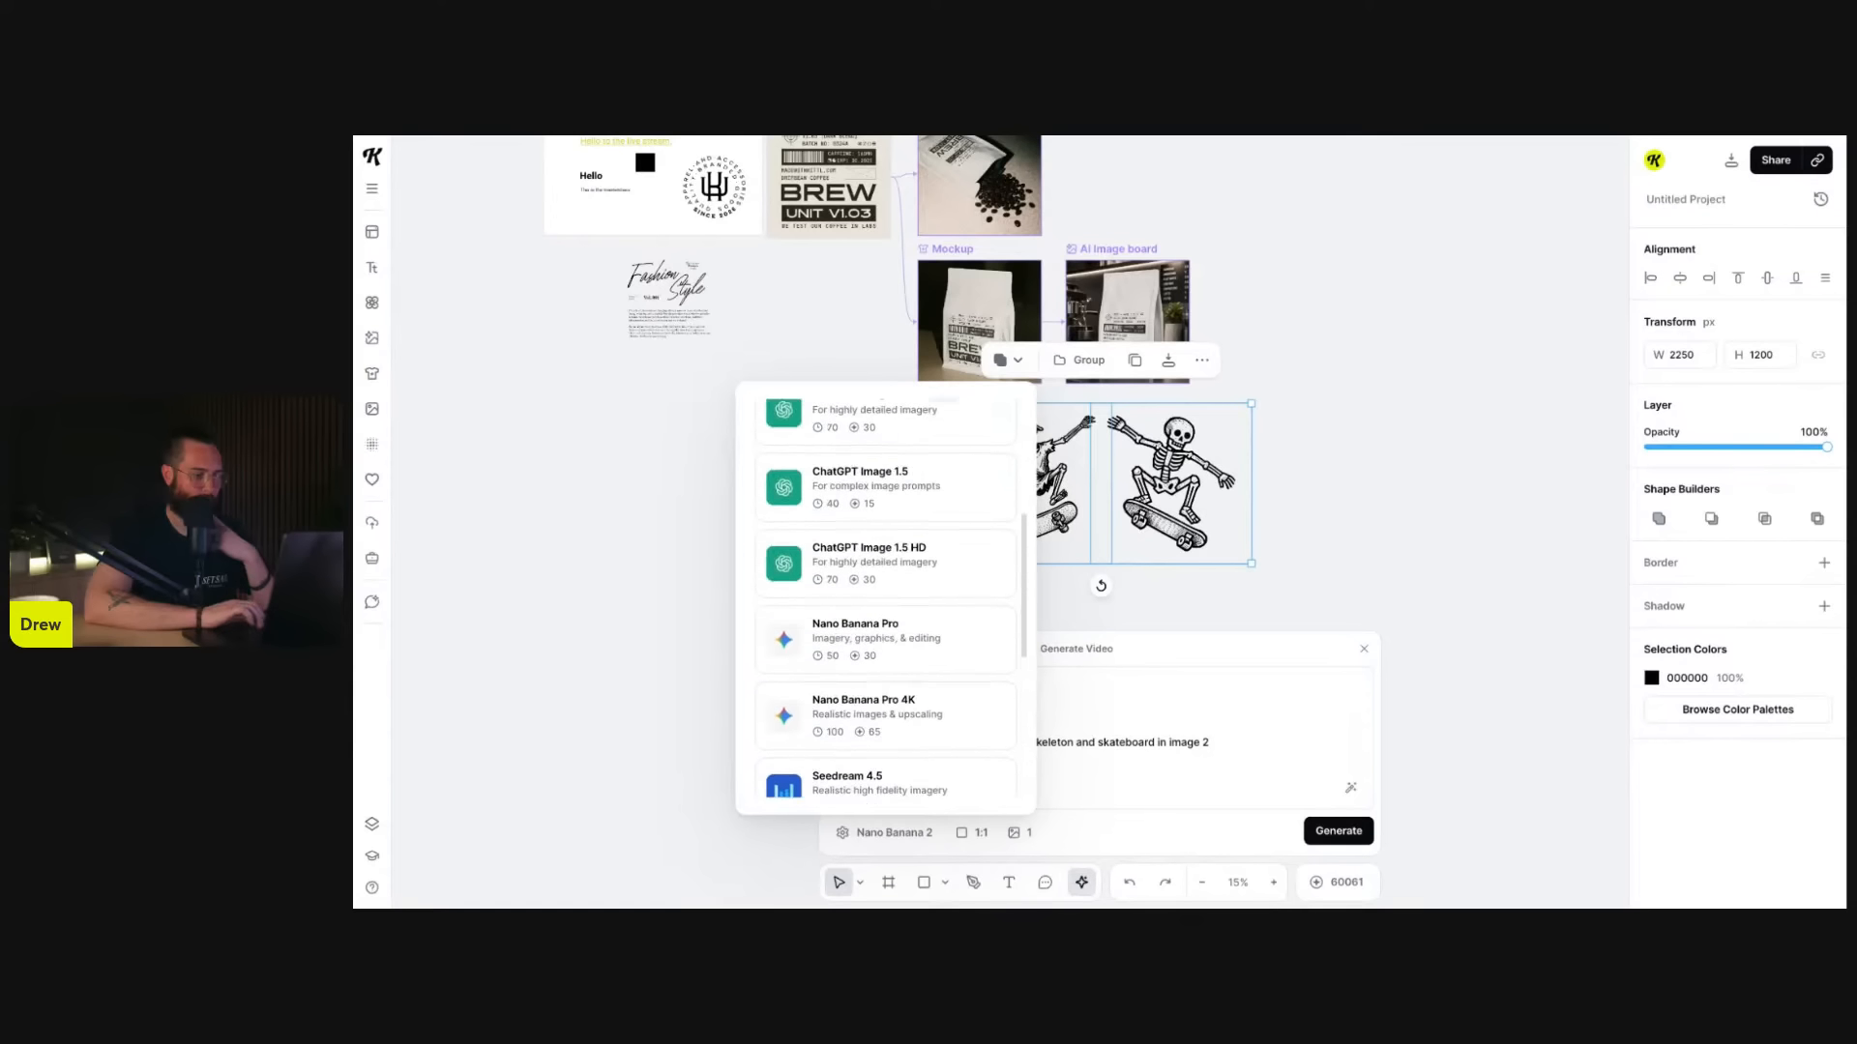
{"action": "scroll", "coordinate": [907, 626], "scroll_direction": "down", "scroll_amount": 3}
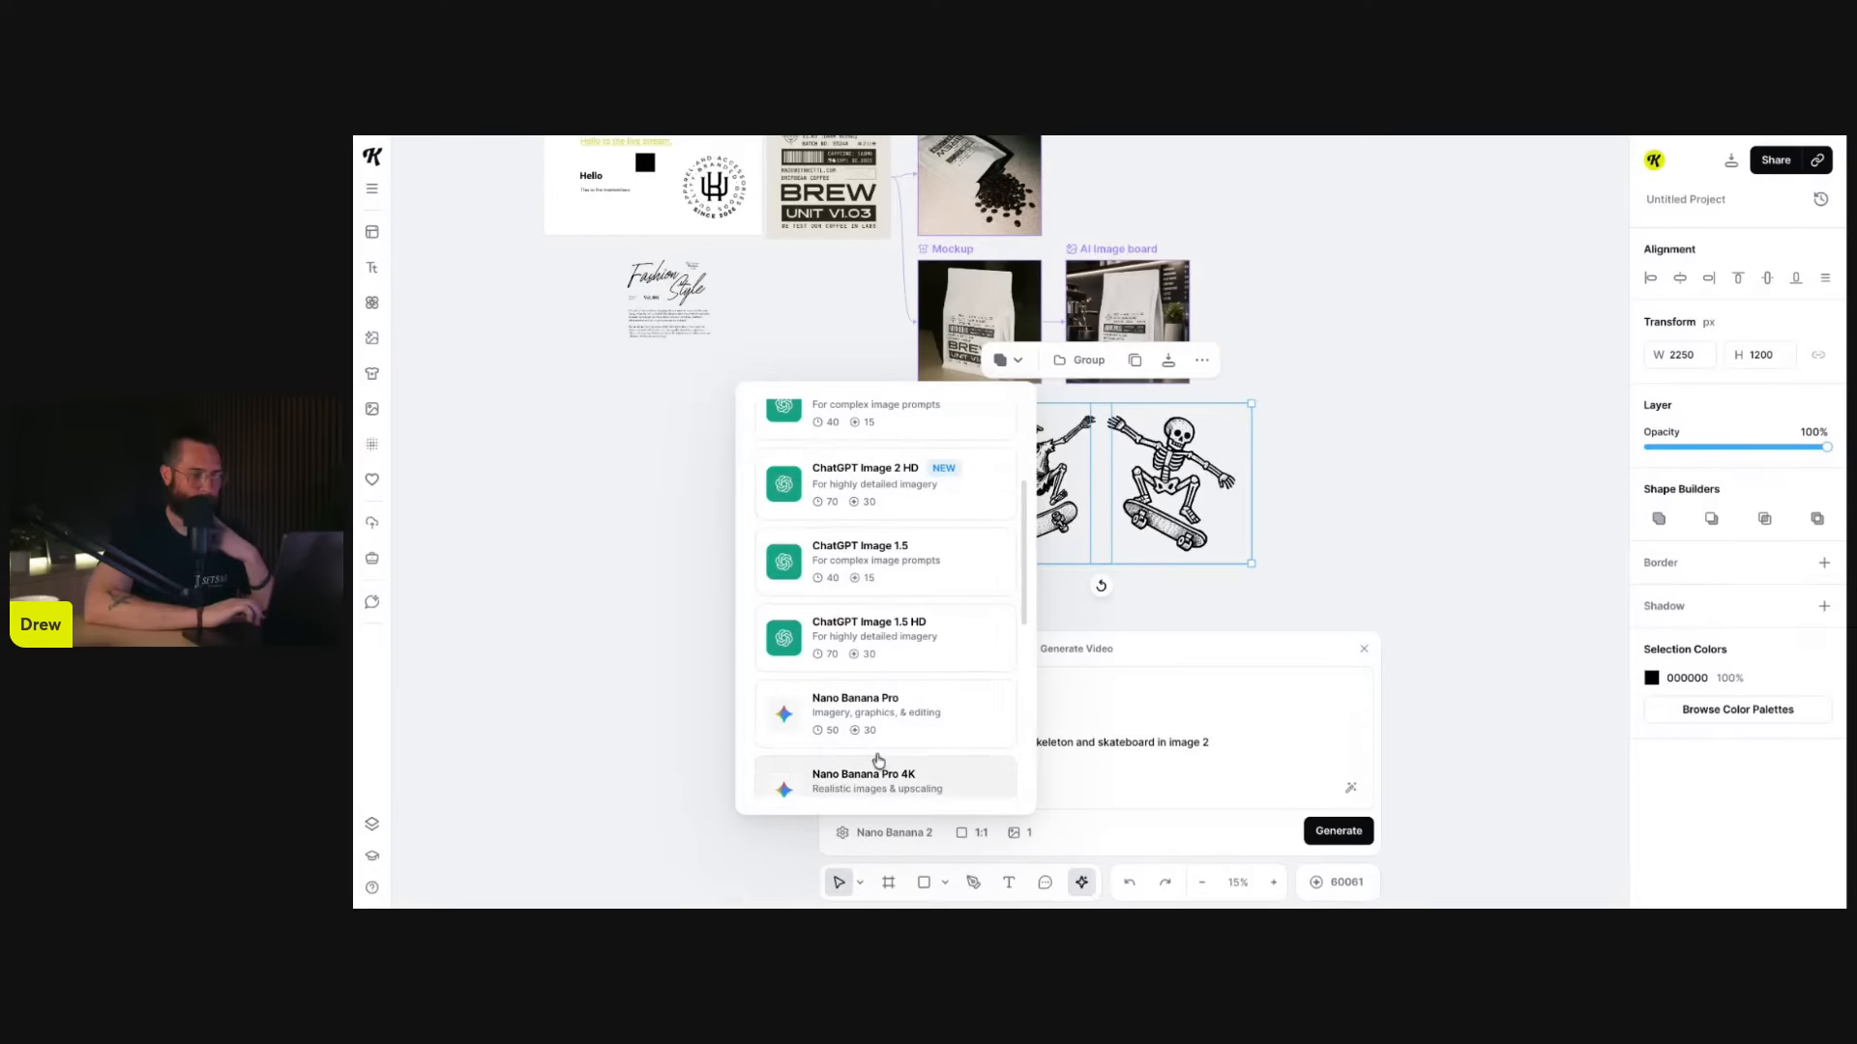
{"action": "left_click", "coordinate": [892, 713]}
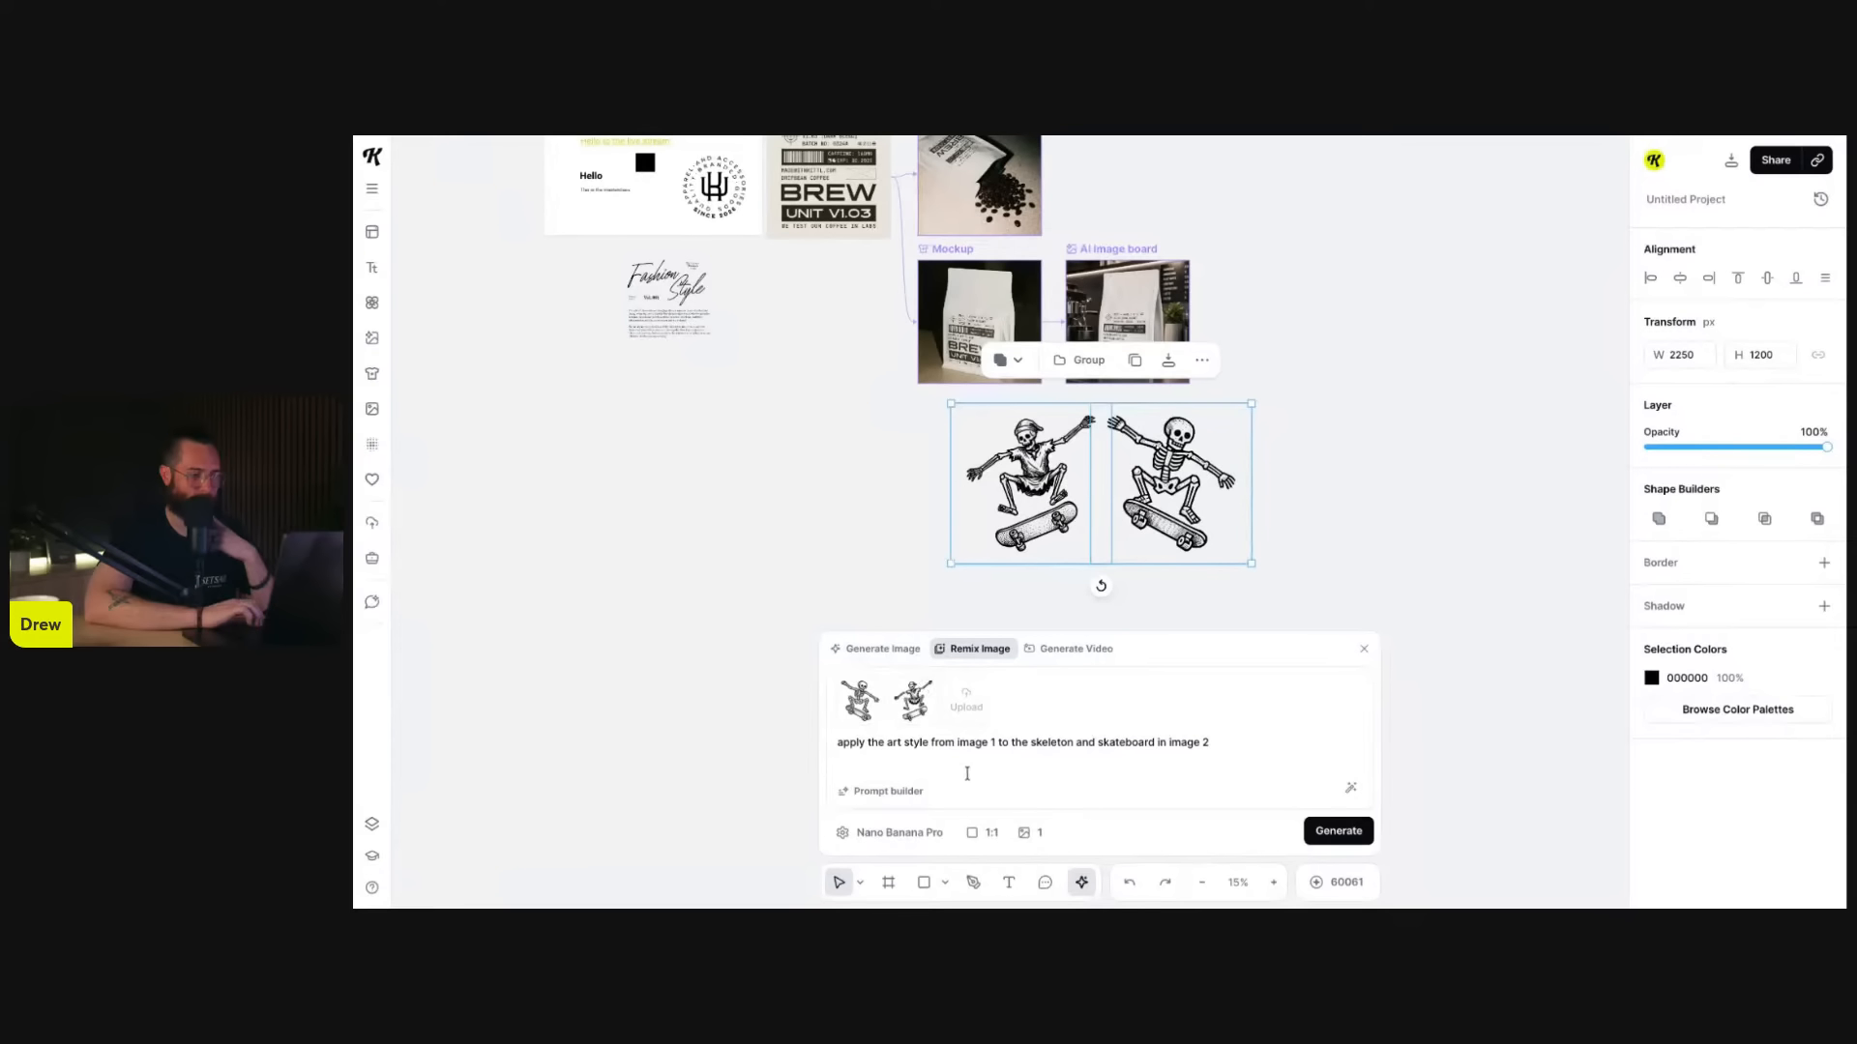
{"action": "left_click", "coordinate": [1338, 830]}
- Compare the white-background wine-glass remix with its black-background version and the original seated man, and return to the skeletons
{"action": "scroll", "coordinate": [1336, 384], "scroll_direction": "up", "scroll_amount": 8}
{"action": "scroll", "coordinate": [1337, 383], "scroll_direction": "down", "scroll_amount": 4}
{"action": "scroll", "coordinate": [954, 294], "scroll_direction": "up", "scroll_amount": 5}
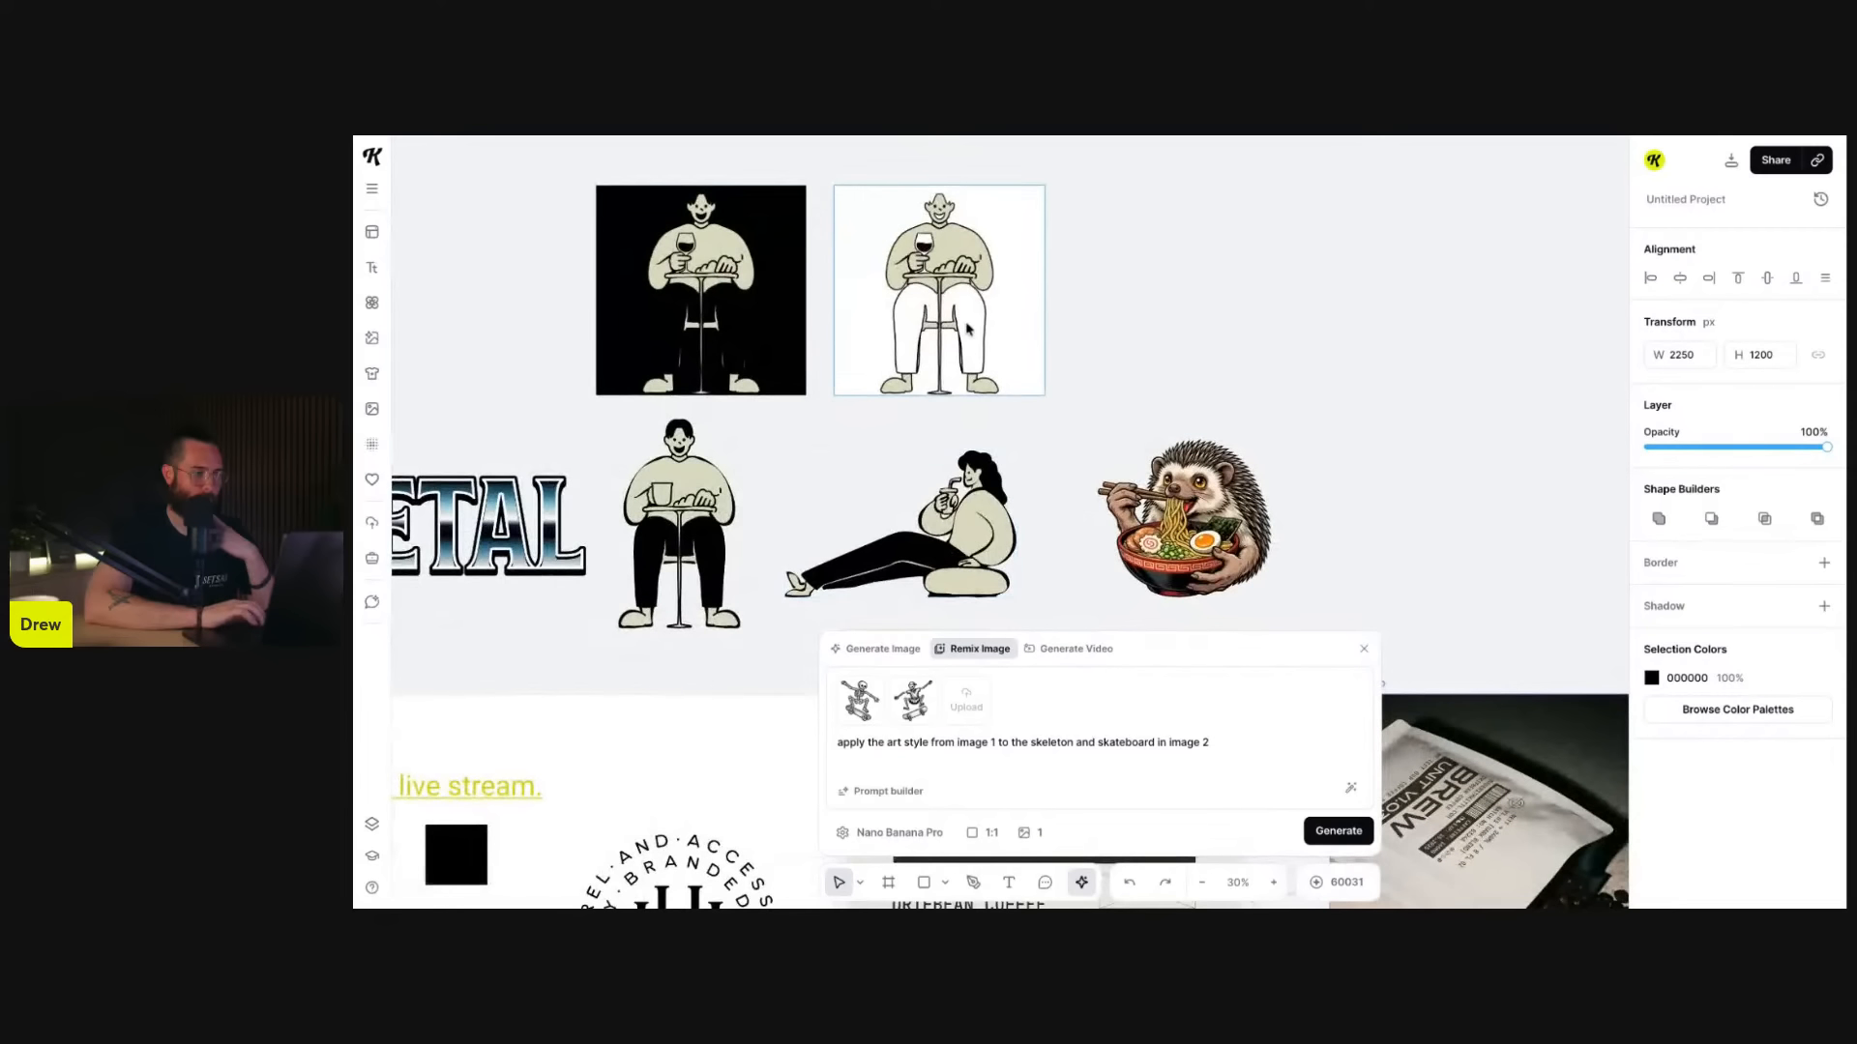
{"action": "scroll", "coordinate": [967, 329], "scroll_direction": "up", "scroll_amount": 6}
{"action": "scroll", "coordinate": [858, 484], "scroll_direction": "down", "scroll_amount": 3}
{"action": "left_click", "coordinate": [720, 491]}
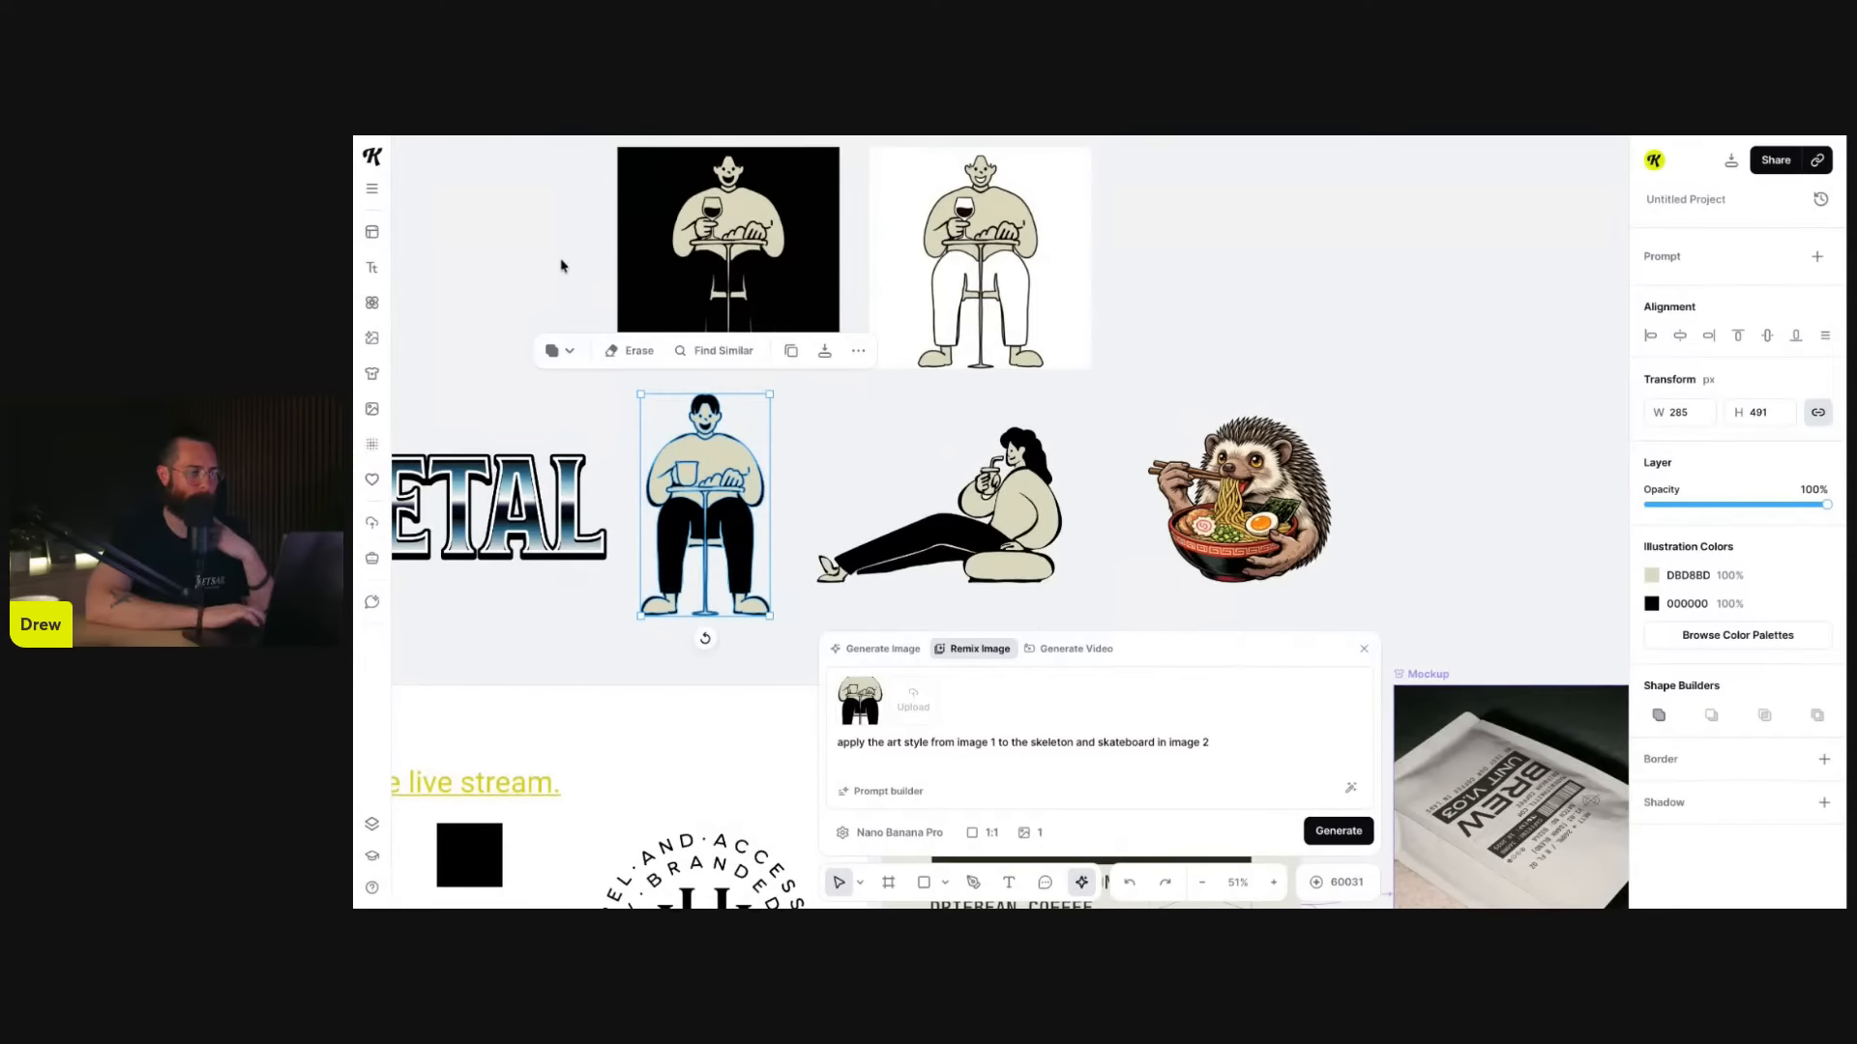
{"action": "left_click_drag", "start_coordinate": [563, 261], "coordinate": [900, 439]}
{"action": "left_click", "coordinate": [1144, 323]}
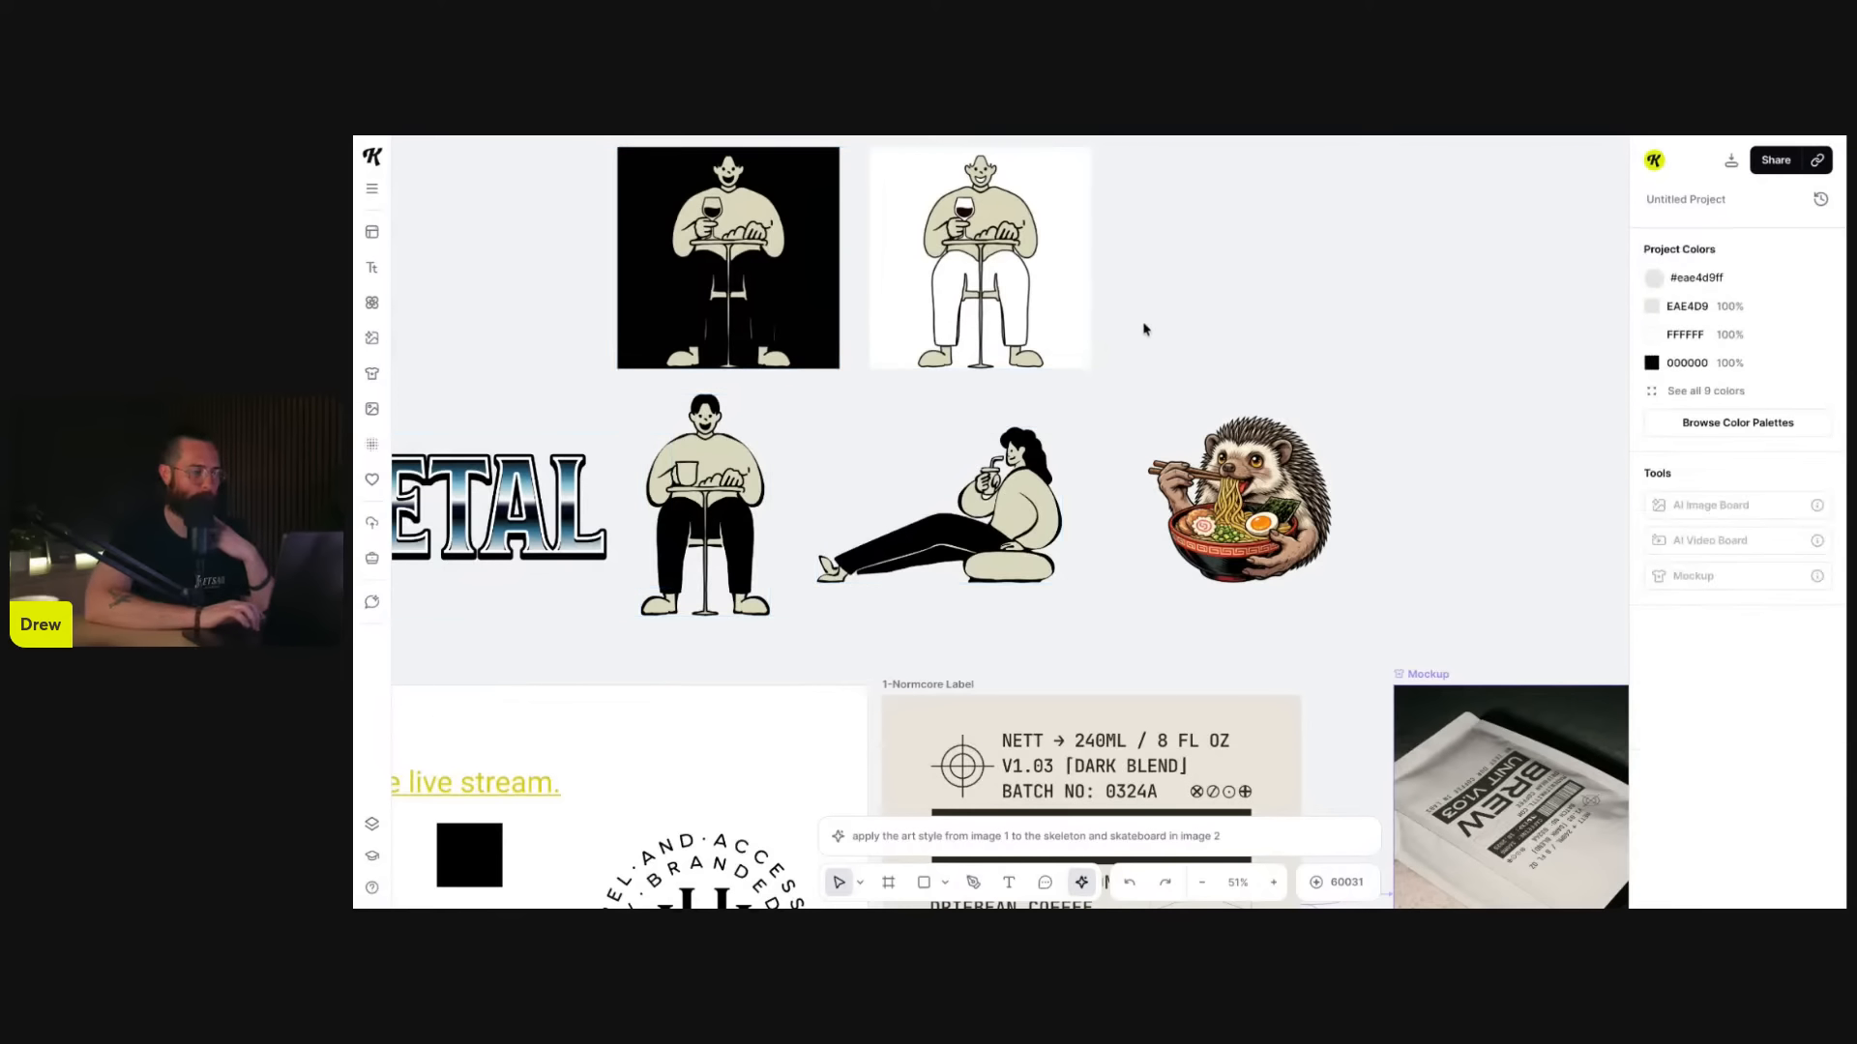
{"action": "scroll", "coordinate": [786, 290], "scroll_direction": "down", "scroll_amount": 4}
{"action": "scroll", "coordinate": [903, 559], "scroll_direction": "down", "scroll_amount": 3}
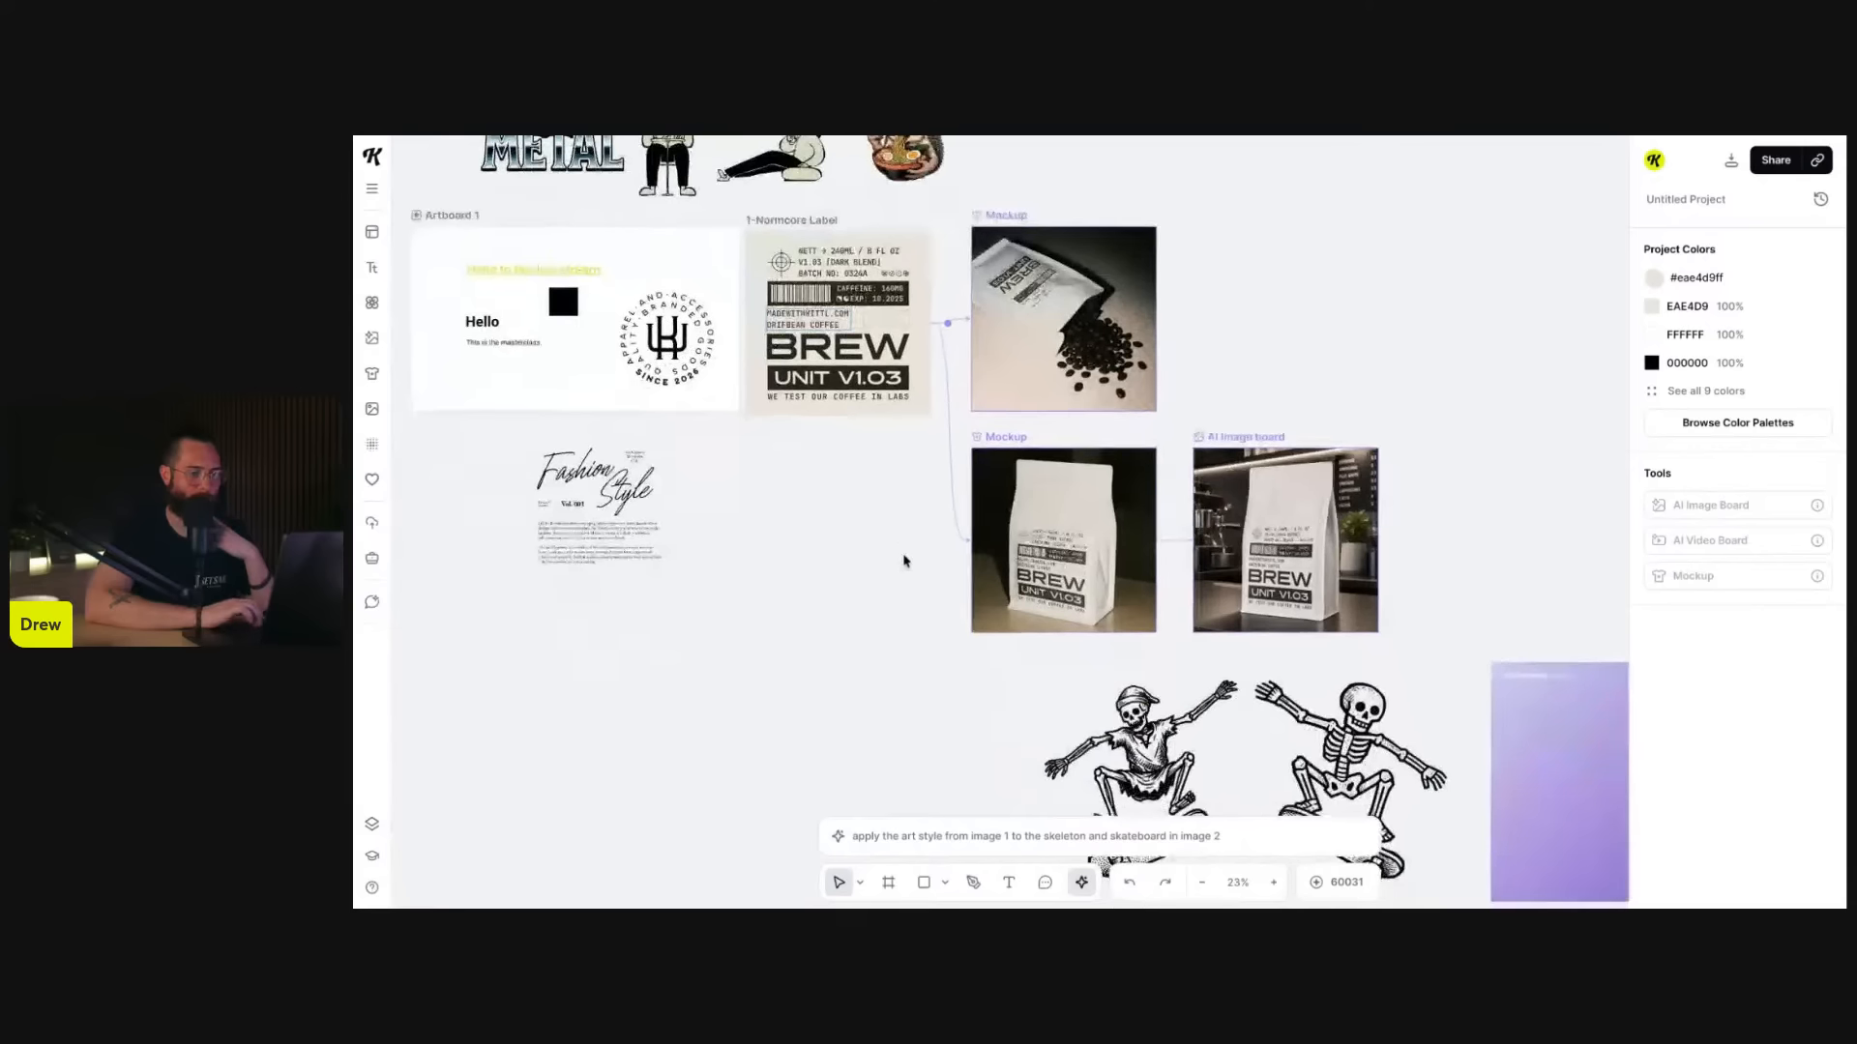
- Inspect the prompt behind the coffee bag image board with the café counter scene and return to the skeletons
{"action": "scroll", "coordinate": [903, 559], "scroll_direction": "right", "scroll_amount": 5}
{"action": "scroll", "coordinate": [903, 559], "scroll_direction": "down", "scroll_amount": 3}
{"action": "scroll", "coordinate": [903, 559], "scroll_direction": "up", "scroll_amount": 6}
{"action": "scroll", "coordinate": [903, 559], "scroll_direction": "down", "scroll_amount": 3}
{"action": "scroll", "coordinate": [903, 559], "scroll_direction": "left", "scroll_amount": 2}
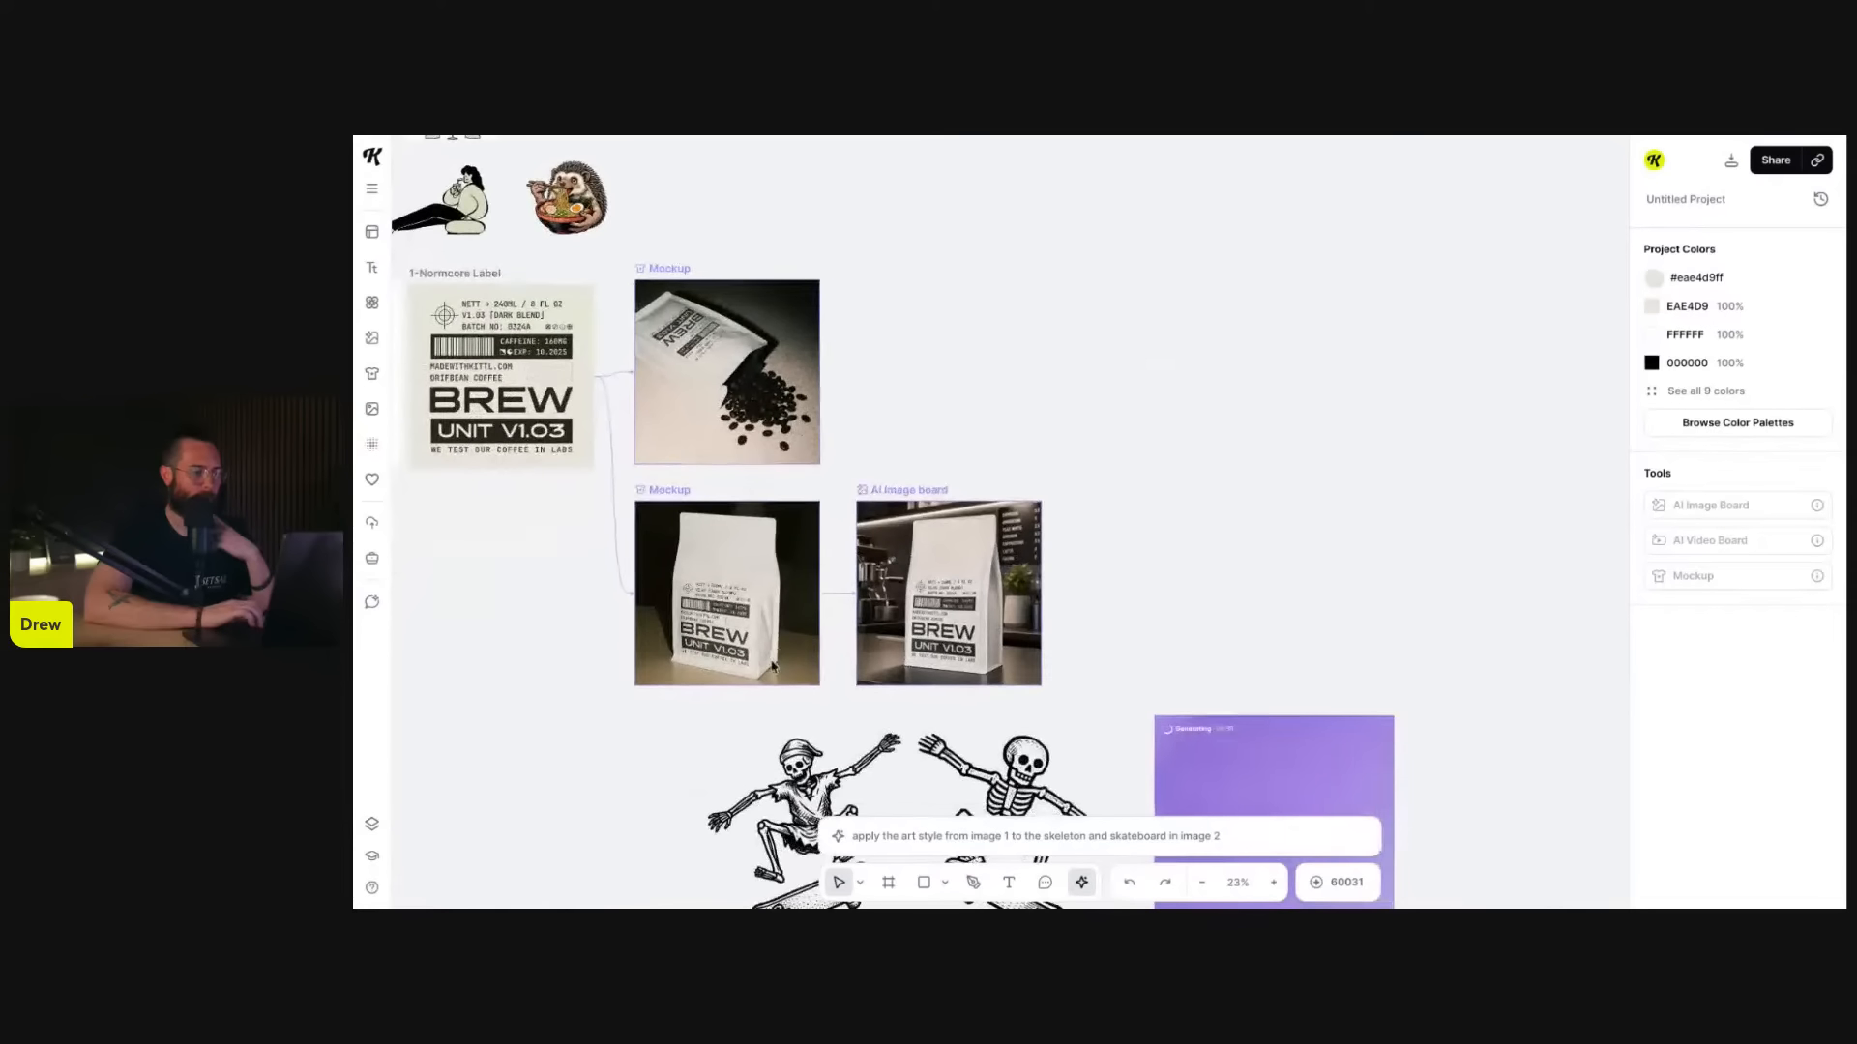
{"action": "scroll", "coordinate": [974, 440], "scroll_direction": "down", "scroll_amount": 2}
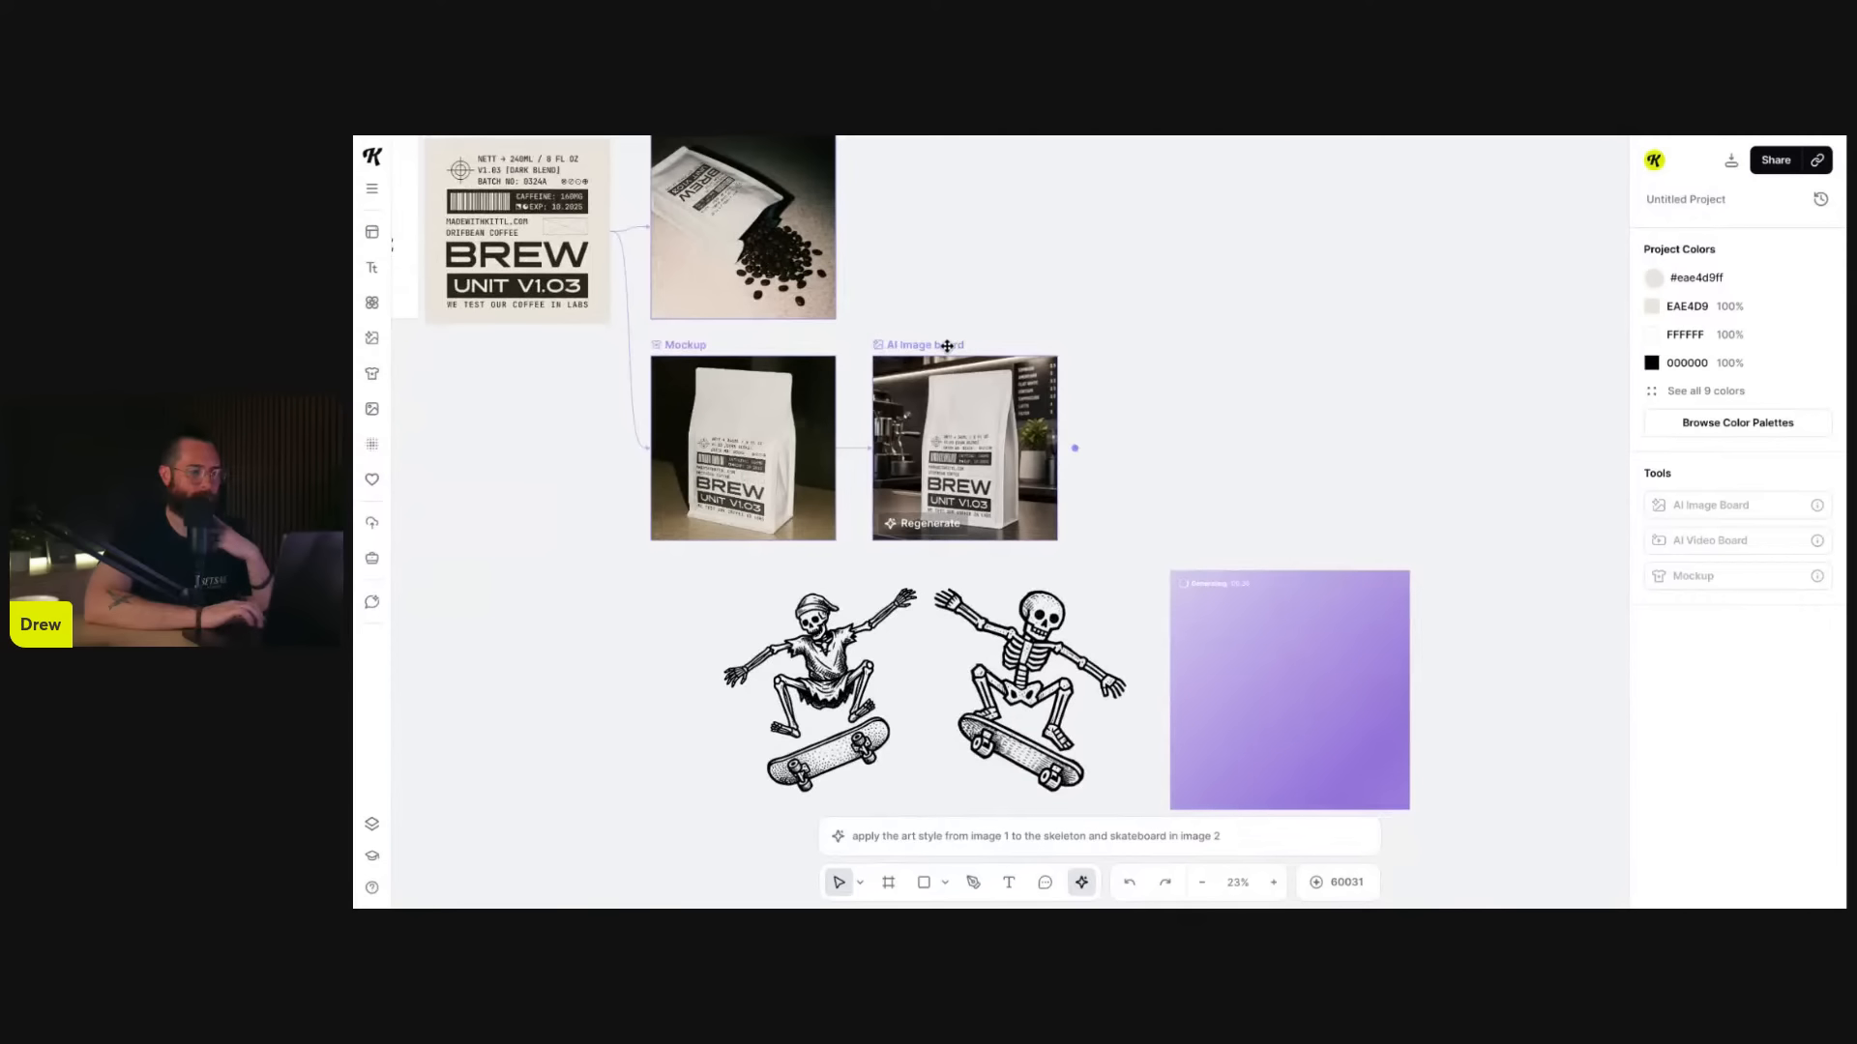
{"action": "left_click", "coordinate": [947, 346]}
{"action": "scroll", "coordinate": [947, 483], "scroll_direction": "down", "scroll_amount": 2}
{"action": "left_click", "coordinate": [978, 836]}
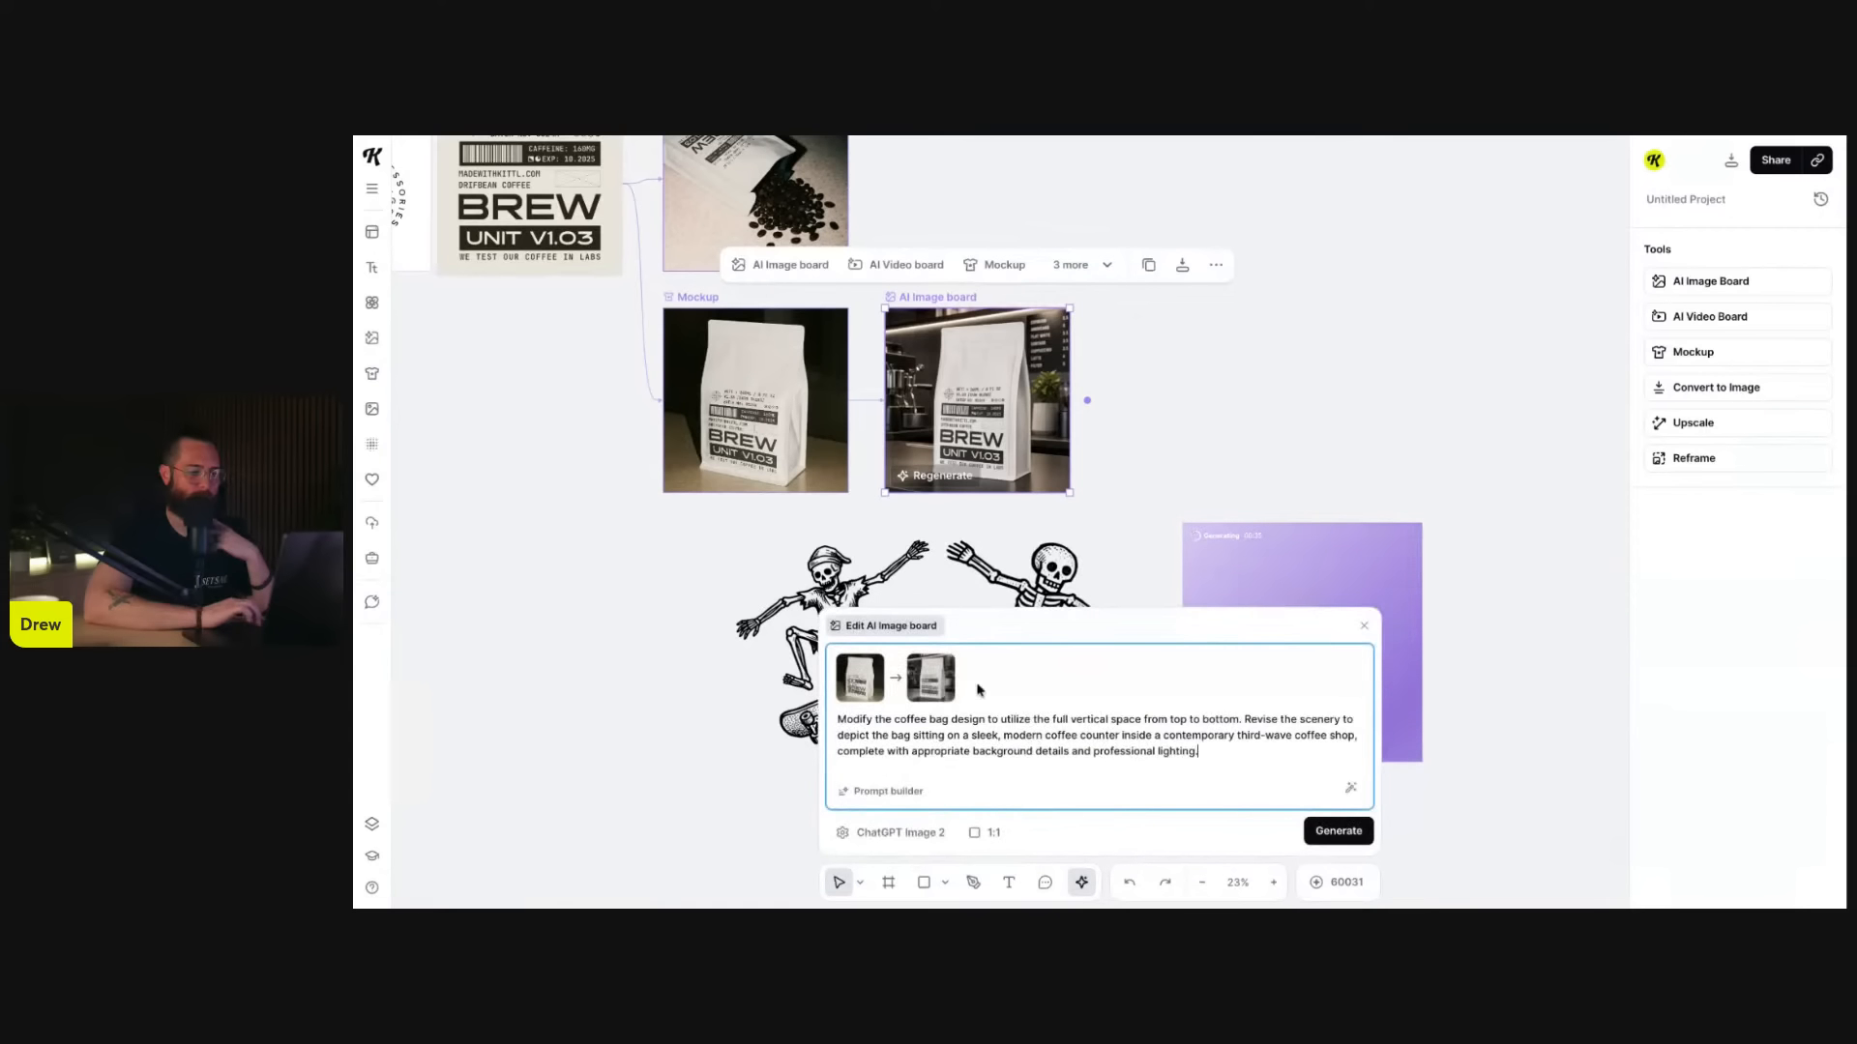
{"action": "left_click", "coordinate": [1139, 527]}
{"action": "scroll", "coordinate": [1139, 527], "scroll_direction": "down", "scroll_amount": 2}
{"action": "scroll", "coordinate": [1139, 527], "scroll_direction": "left", "scroll_amount": 1}
- Try the Studio Pose preset as a video generation prompt and clear the prompt text
{"action": "left_click", "coordinate": [1020, 833]}
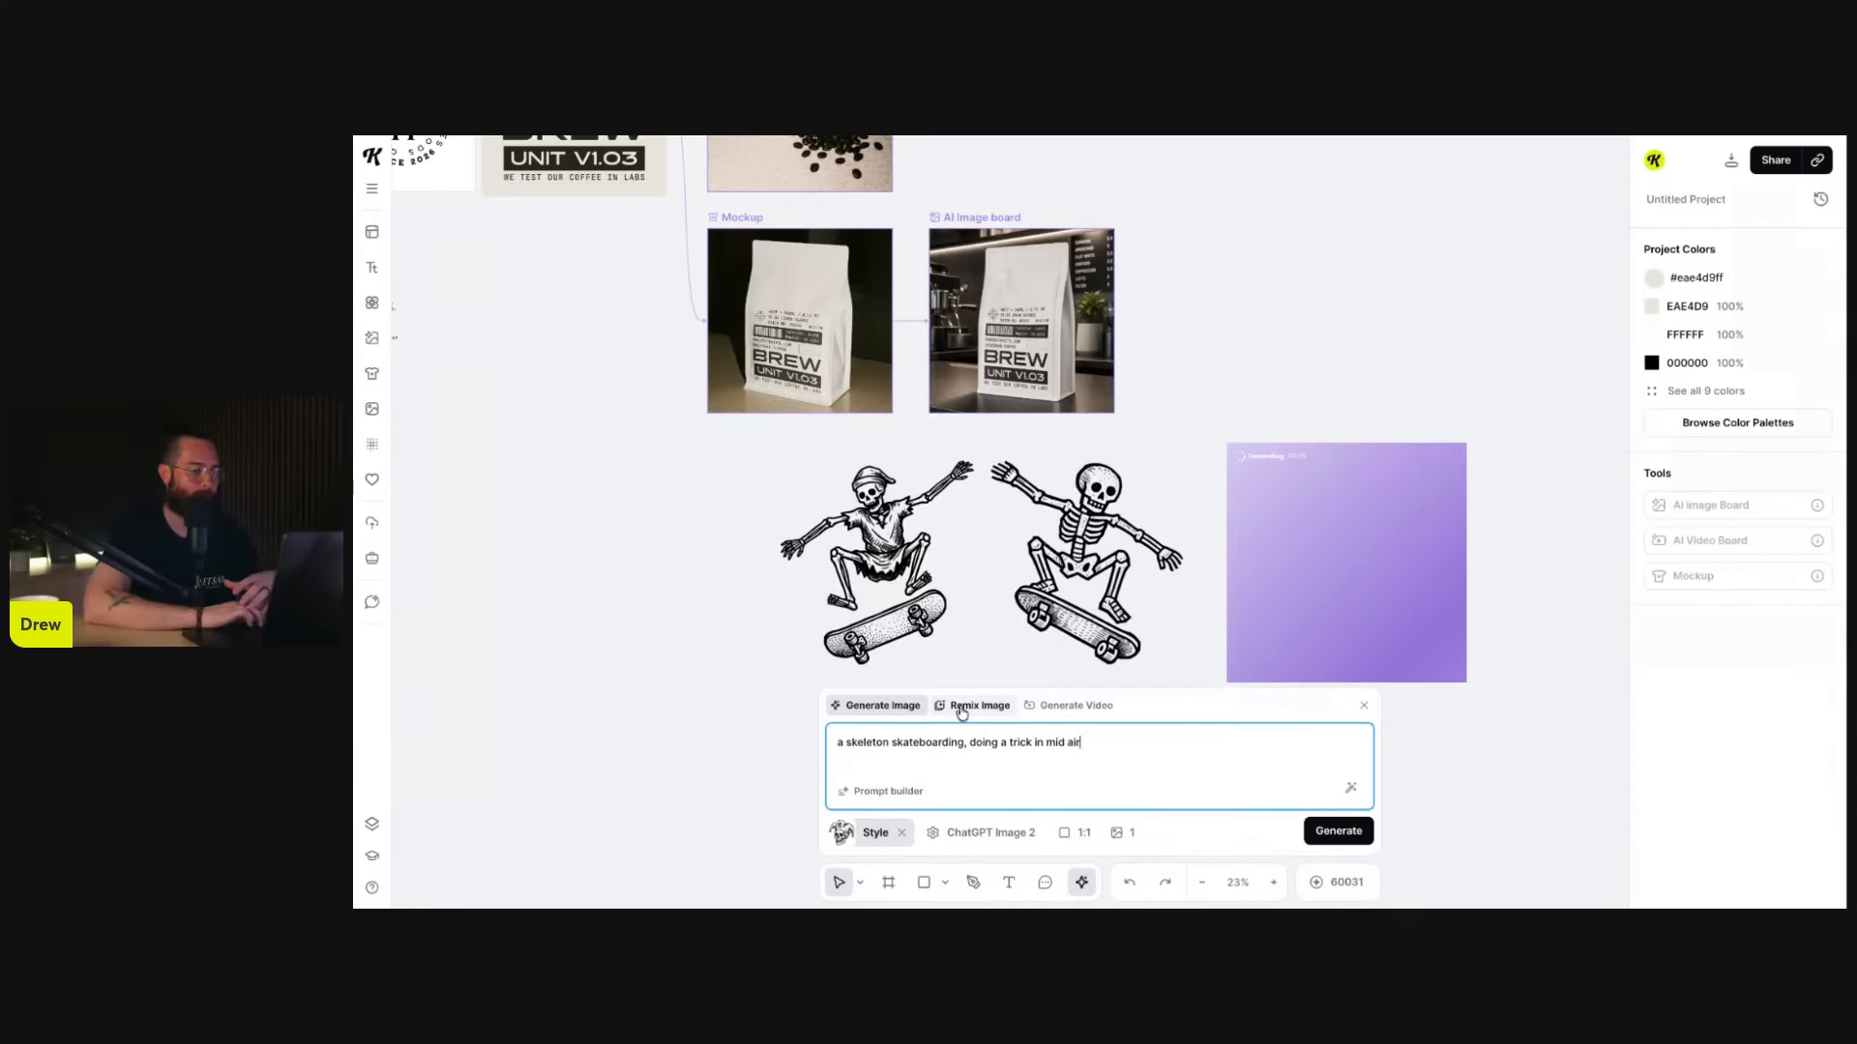
{"action": "left_click", "coordinate": [1061, 706]}
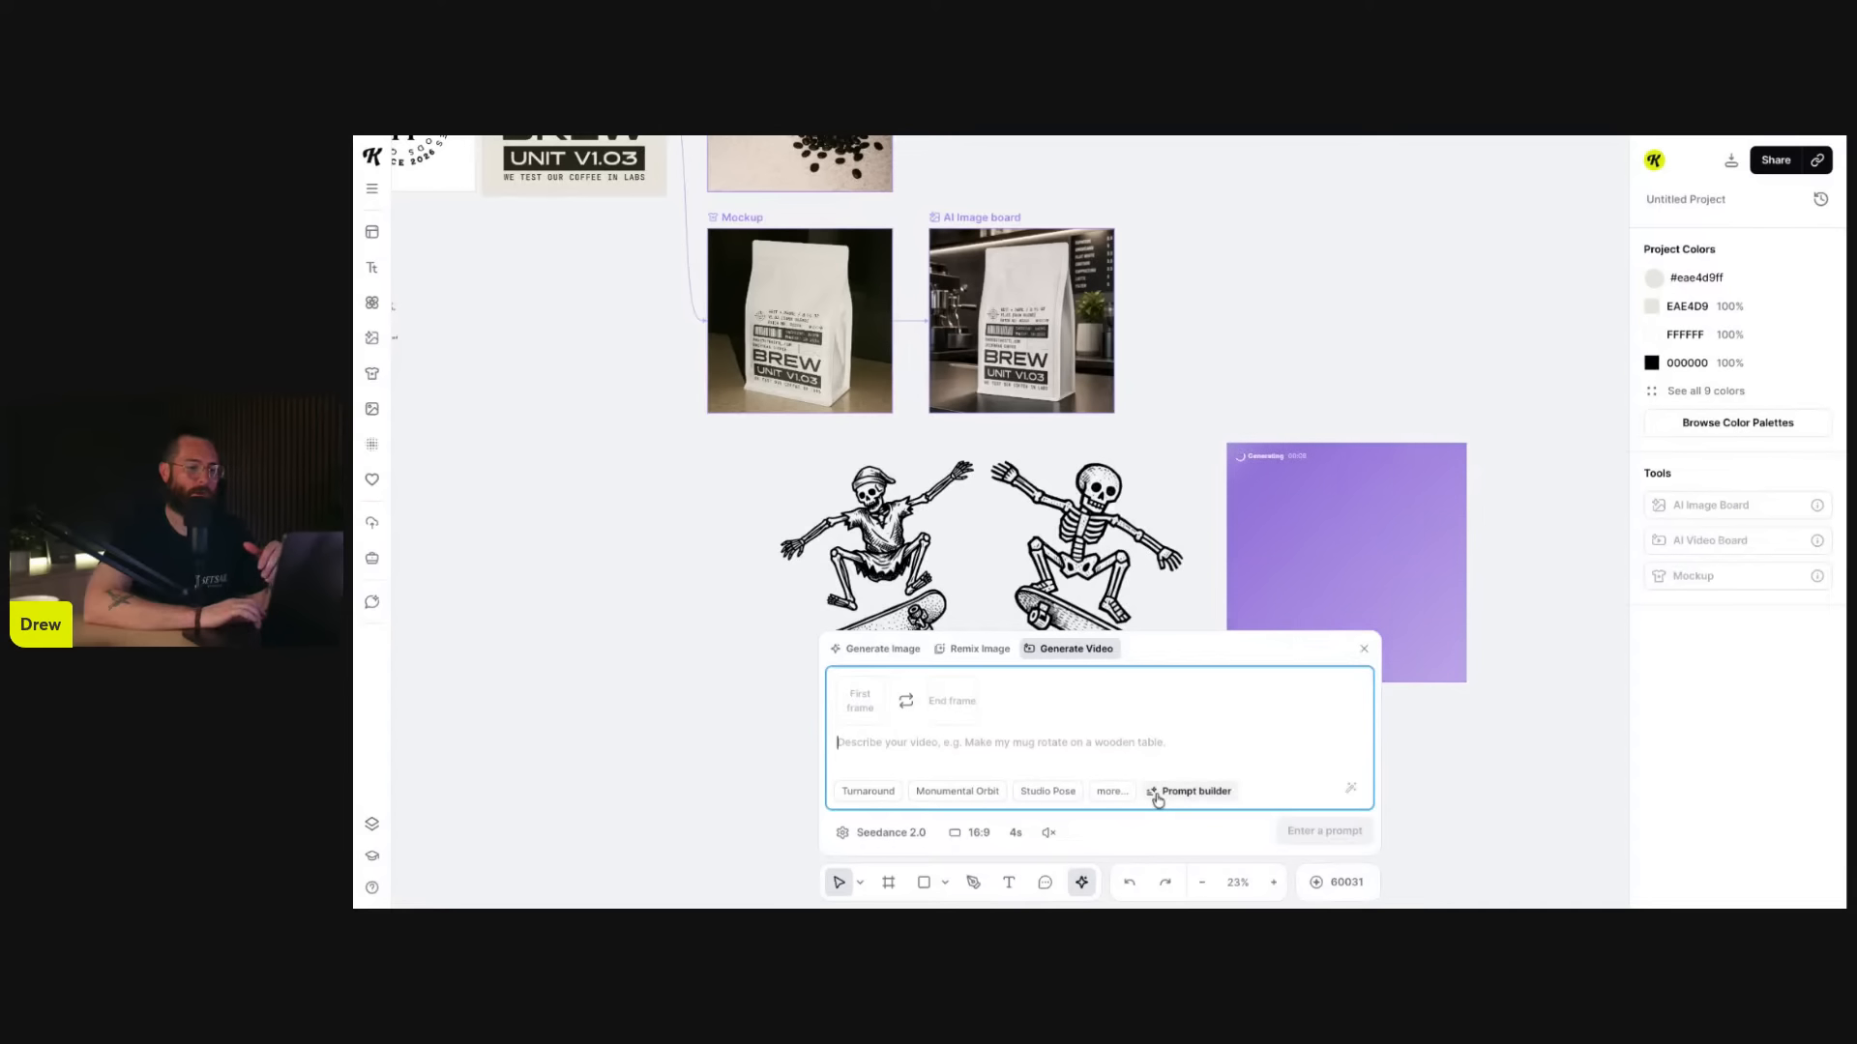
{"action": "left_click", "coordinate": [1112, 791]}
{"action": "scroll", "coordinate": [1160, 513], "scroll_direction": "down", "scroll_amount": 3}
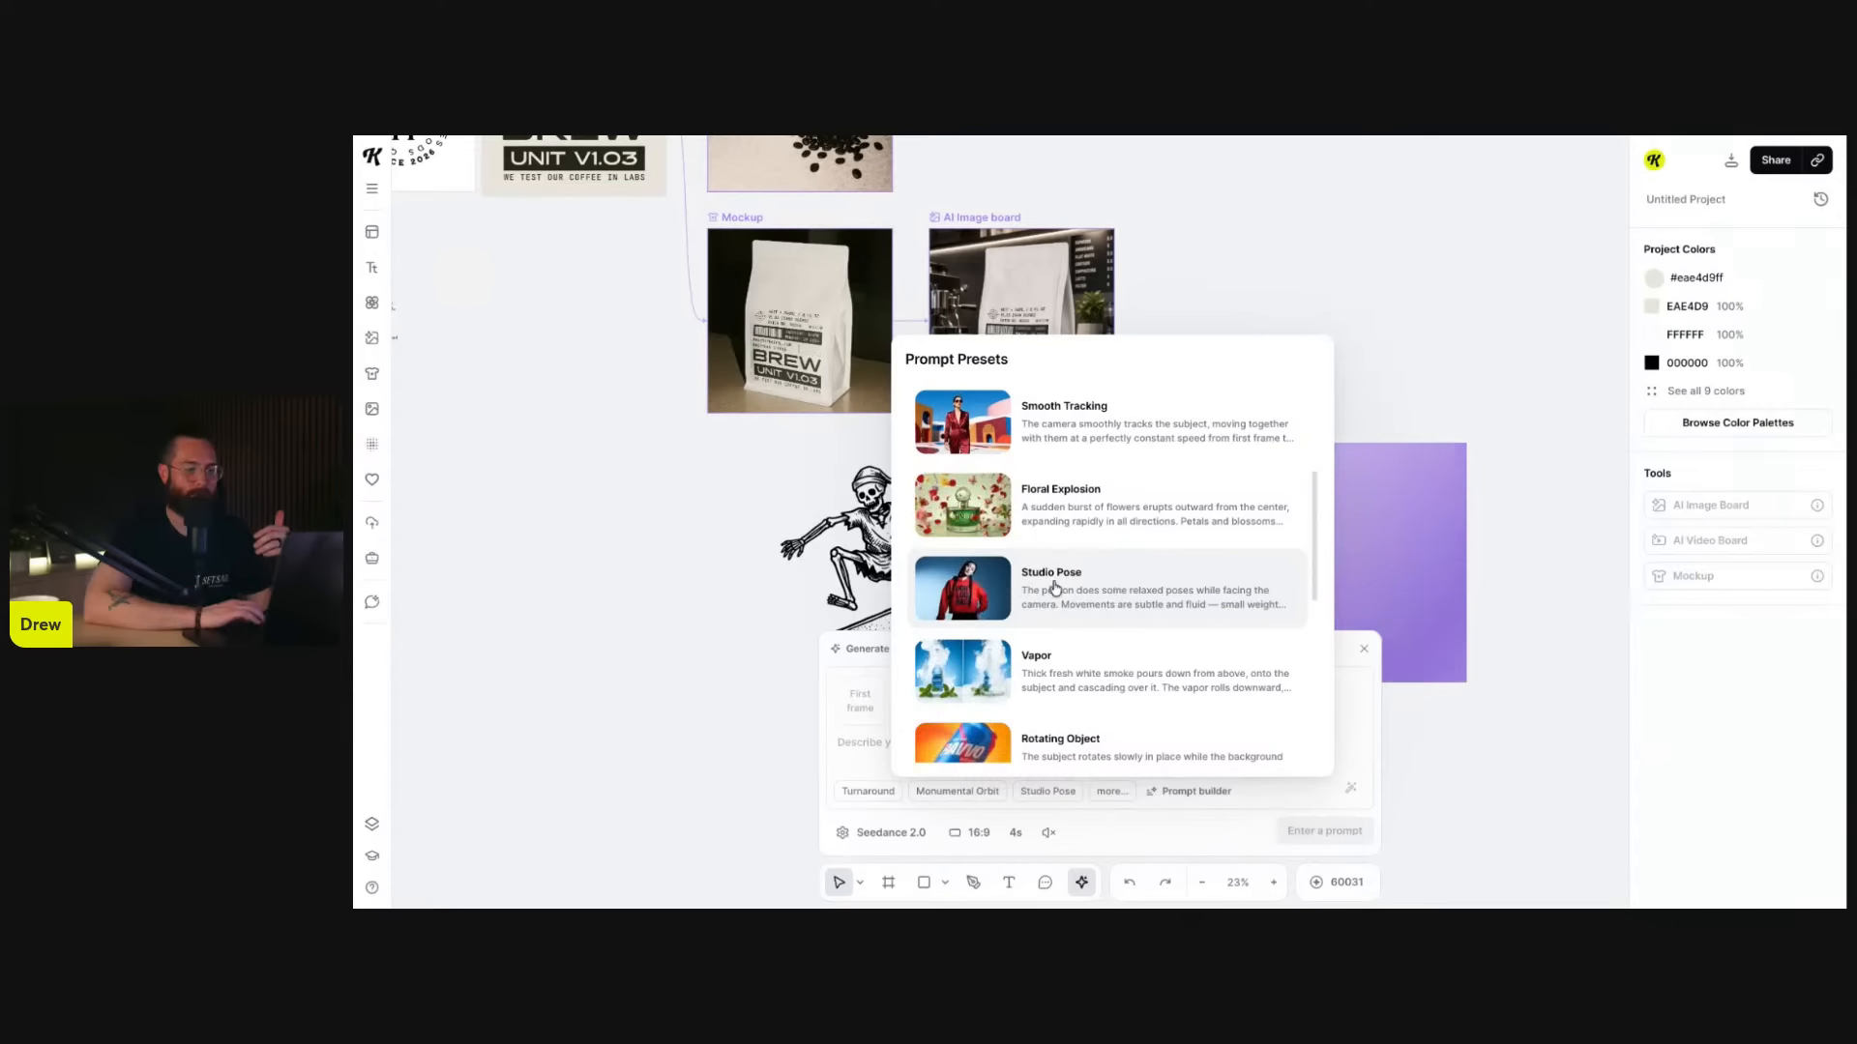
{"action": "left_click", "coordinate": [1114, 593]}
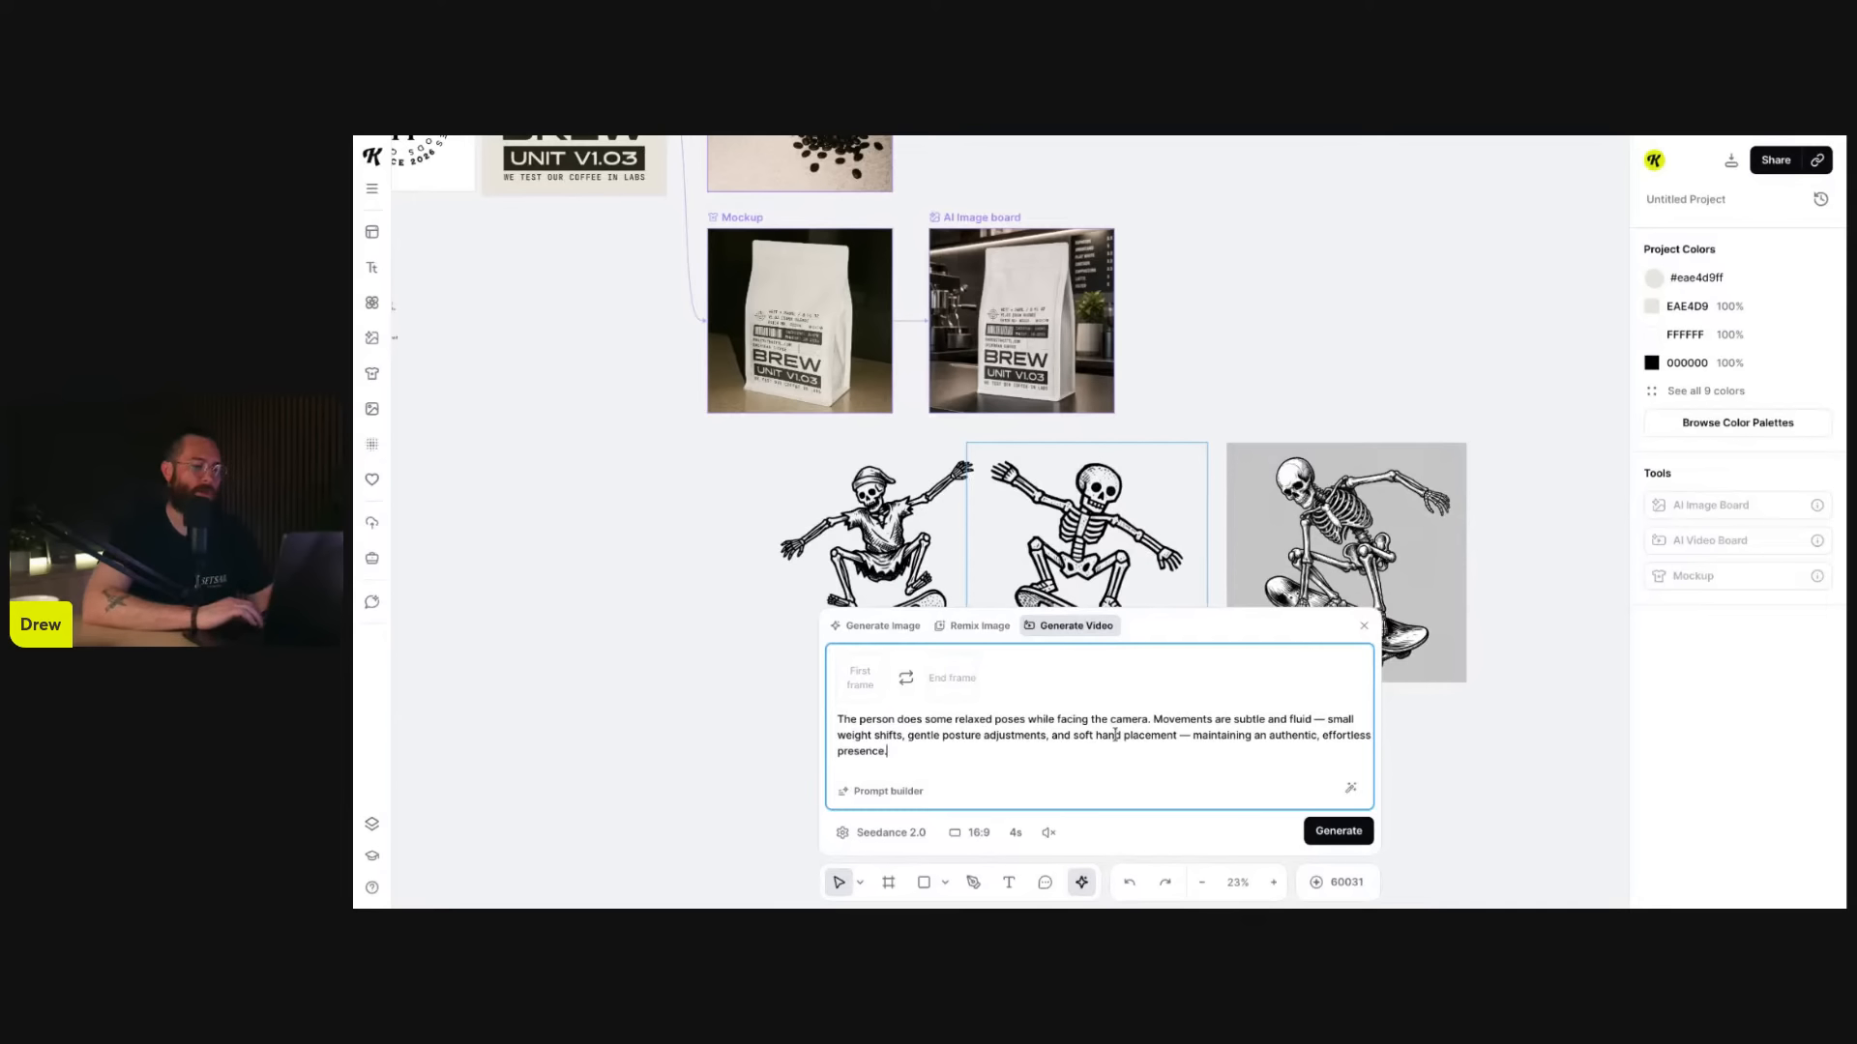
{"action": "key", "text": "ctrl+a"}
{"action": "key", "text": "BackSpace"}
- Remove the background of the newly generated skeleton and shrink it to about 723 × 841 px beside the capless skeleton
{"action": "scroll", "coordinate": [1370, 446], "scroll_direction": "down", "scroll_amount": 4}
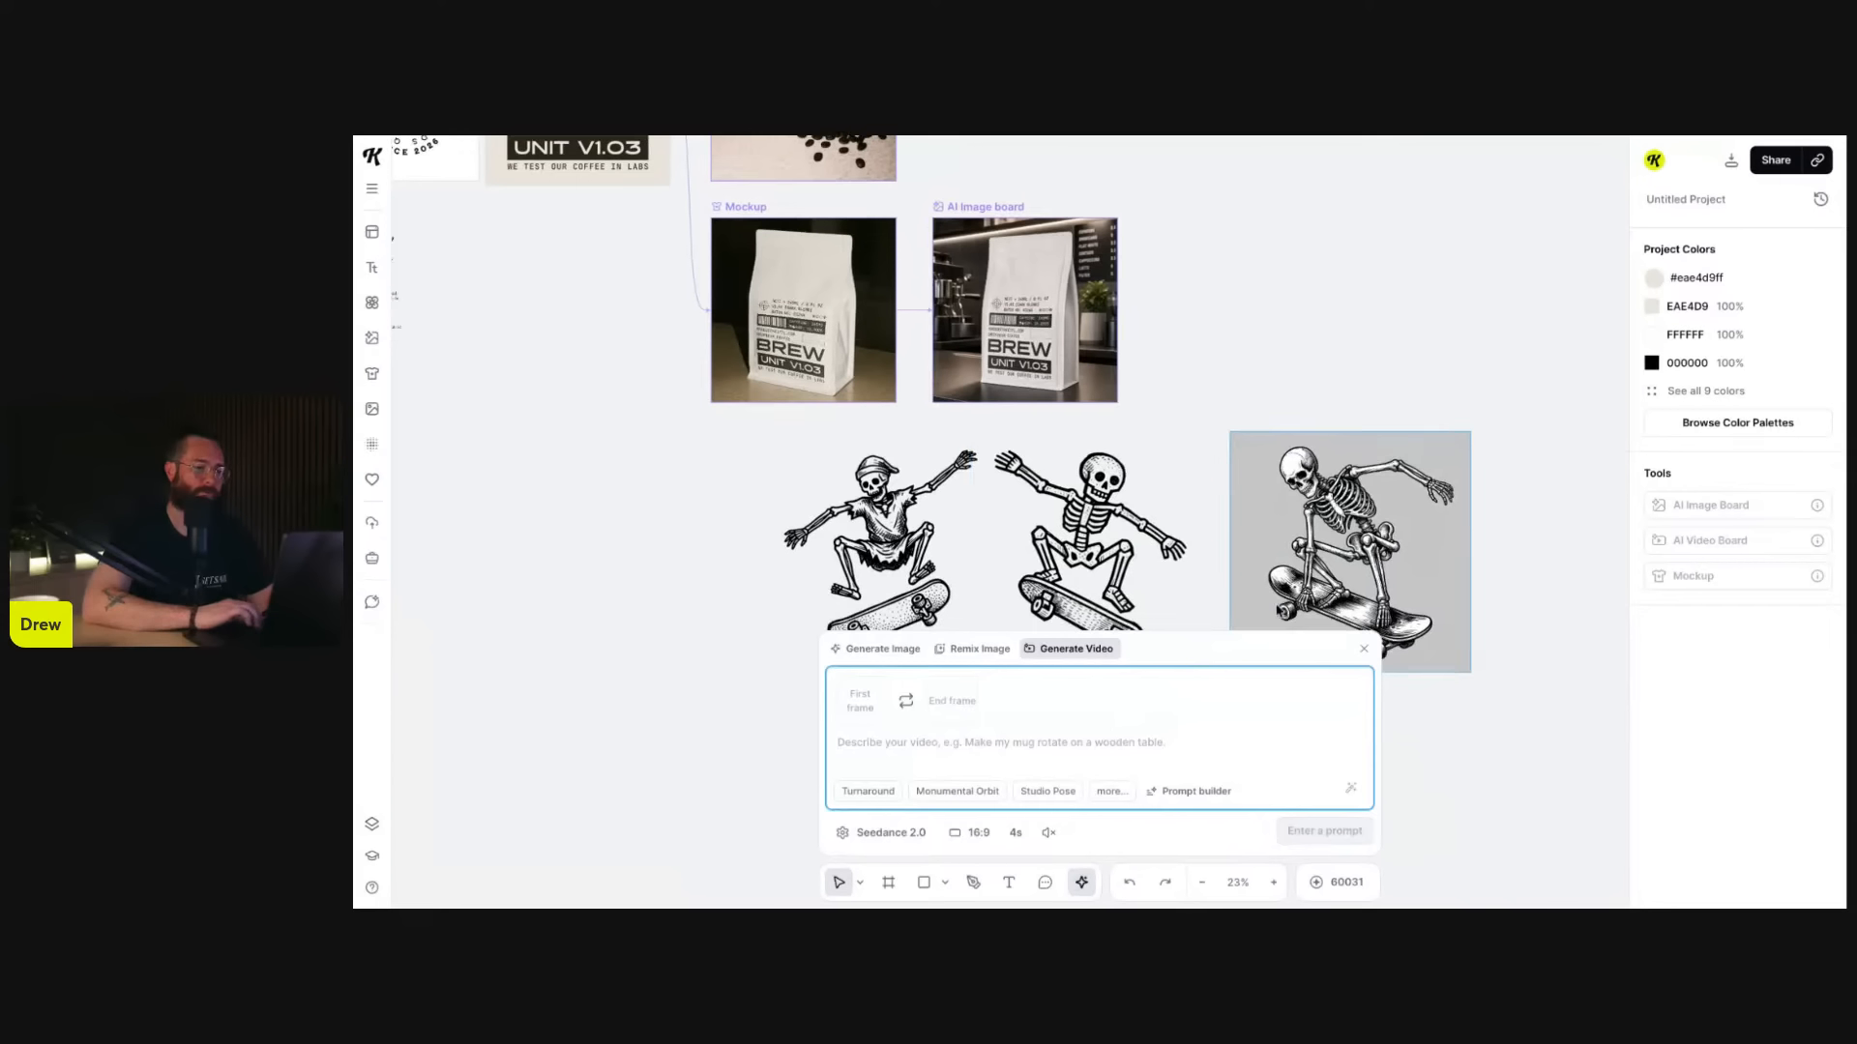
{"action": "scroll", "coordinate": [1370, 445], "scroll_direction": "up", "scroll_amount": 3}
{"action": "left_click", "coordinate": [1371, 446]}
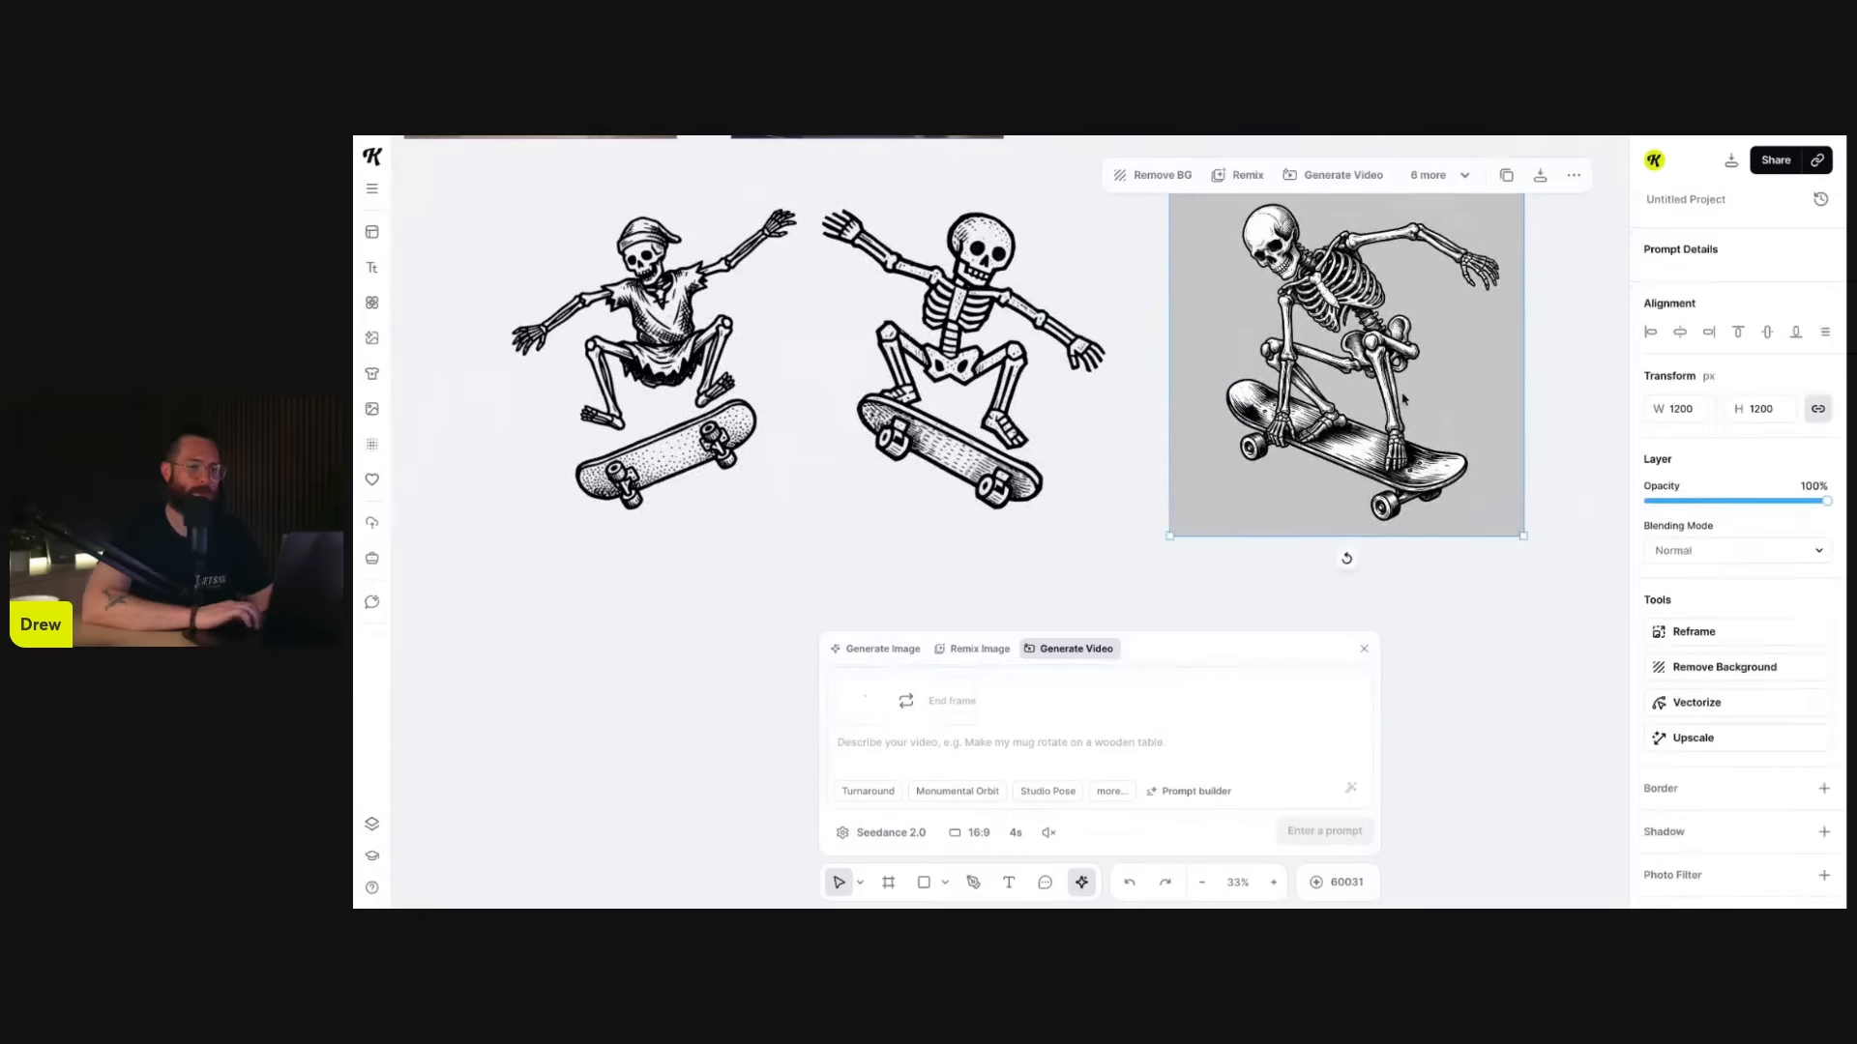
{"action": "scroll", "coordinate": [1476, 418], "scroll_direction": "up", "scroll_amount": 2}
{"action": "scroll", "coordinate": [1476, 418], "scroll_direction": "right", "scroll_amount": 2}
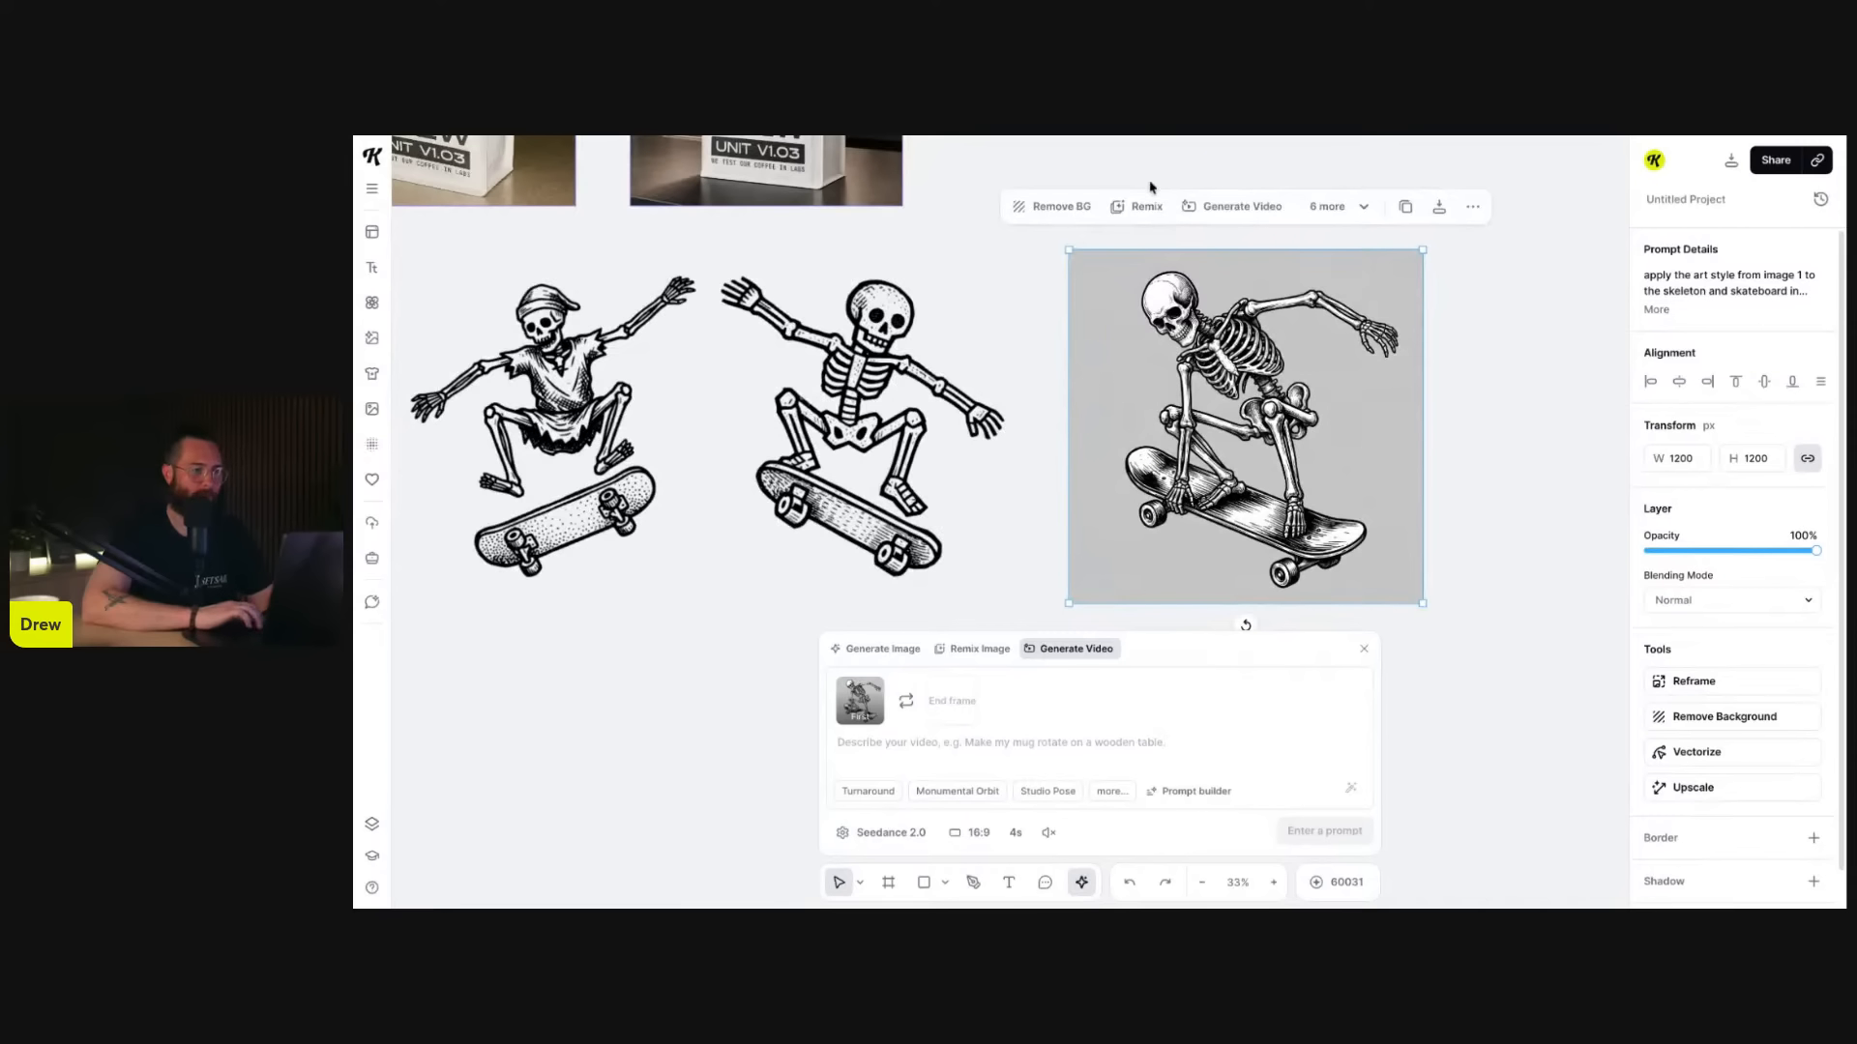
{"action": "left_click", "coordinate": [1052, 206]}
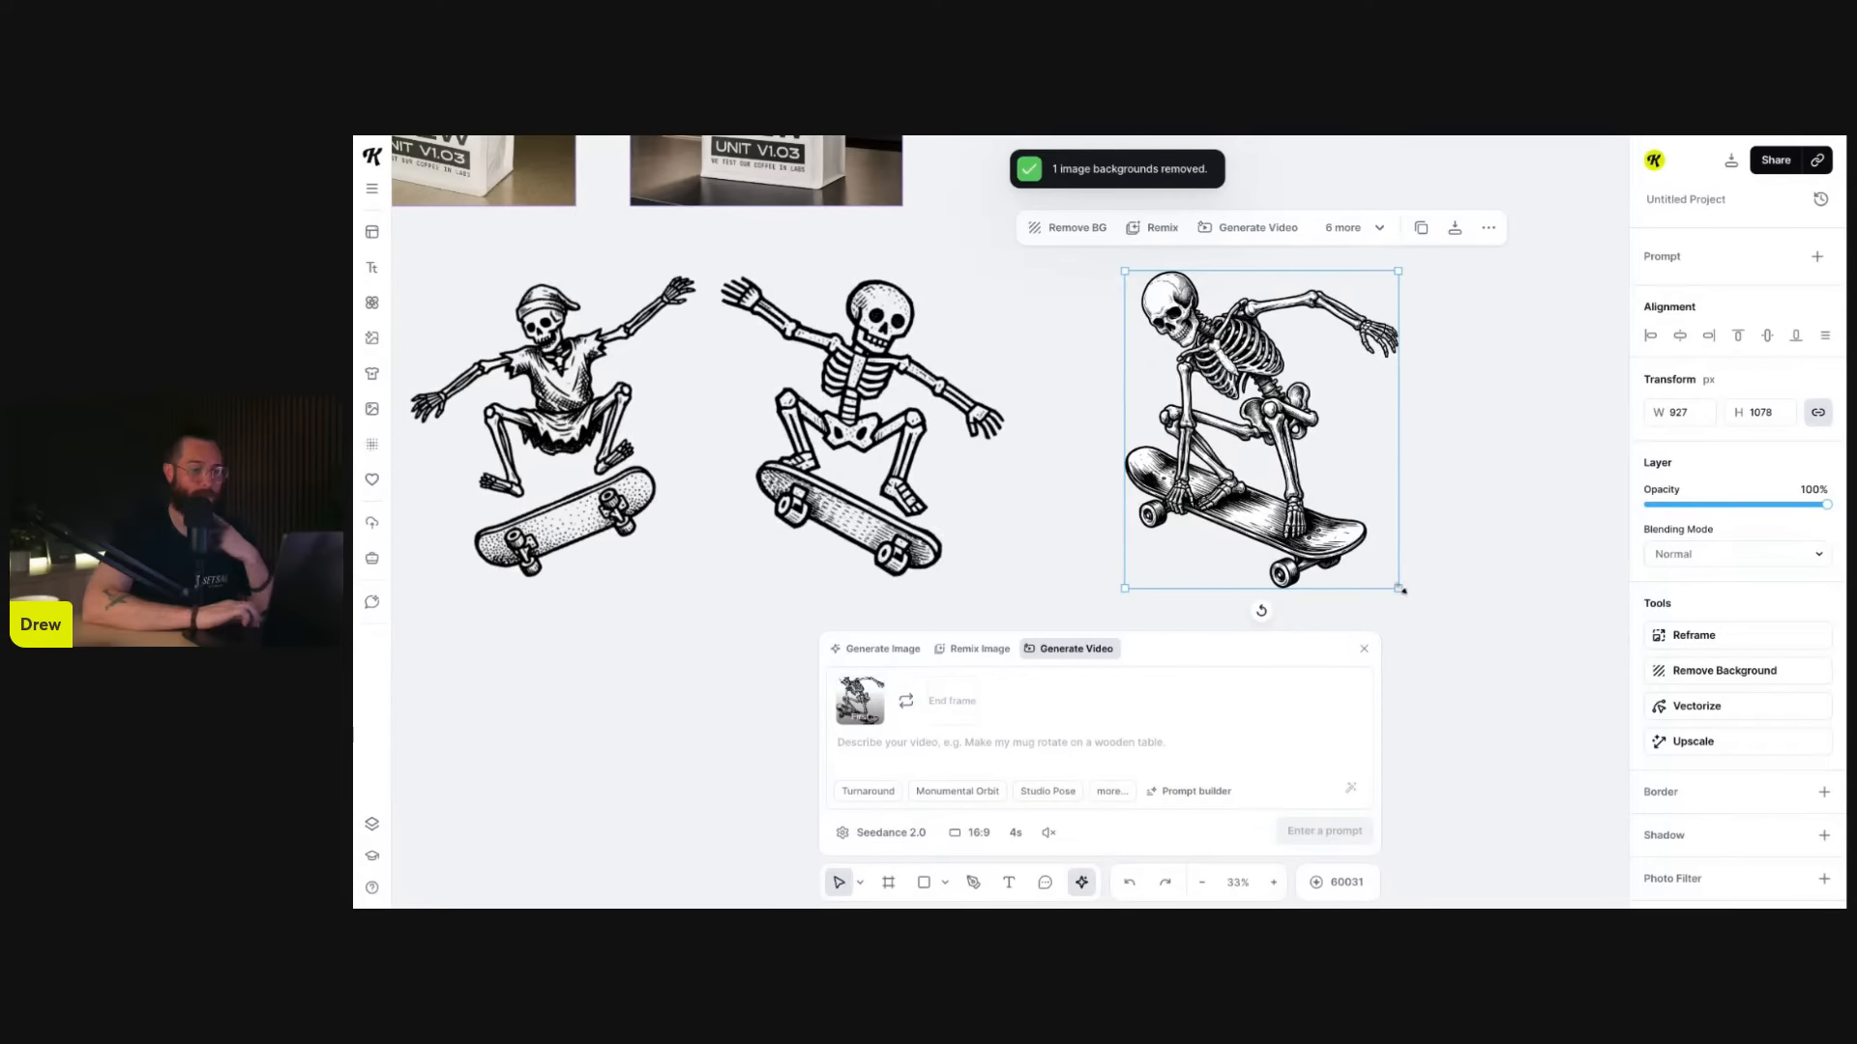
{"action": "left_click_drag", "start_coordinate": [1400, 589], "coordinate": [1193, 545]}
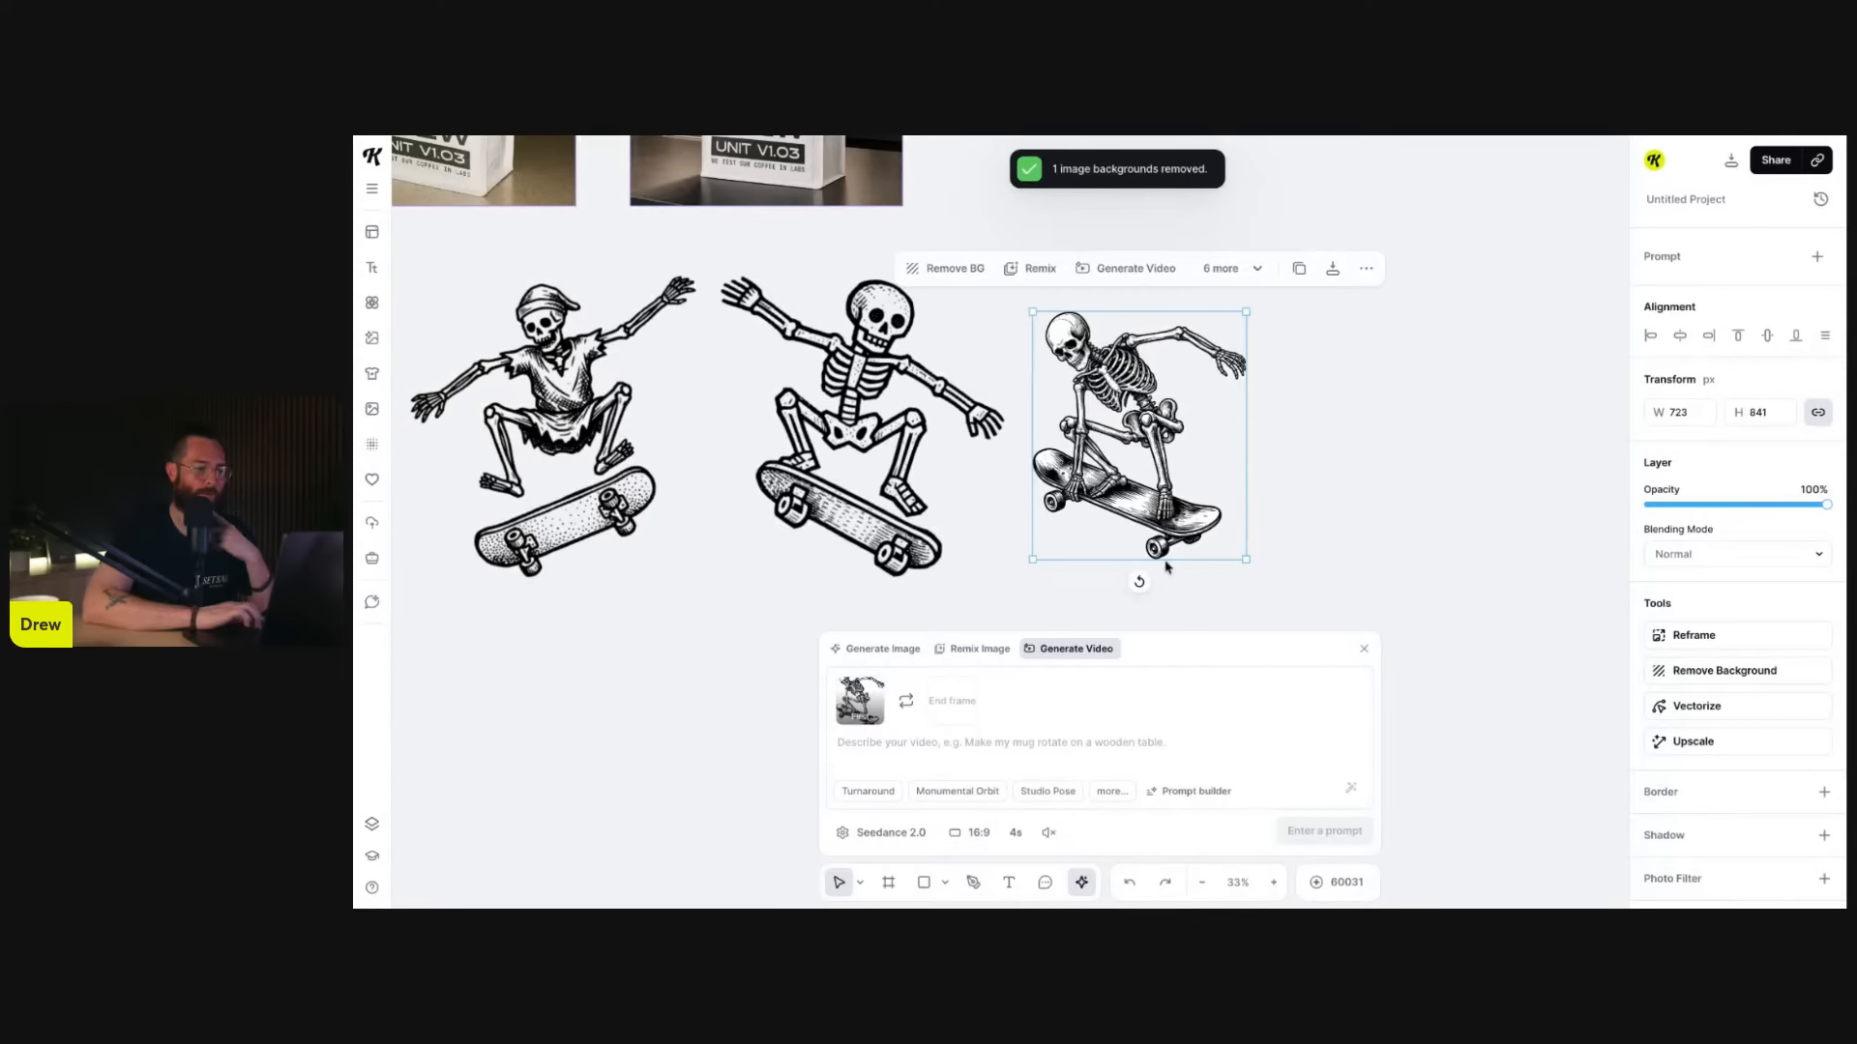
- Check the café-counter coffee bag board's prompt and add an AI video board that uses this image as its source
{"action": "scroll", "coordinate": [966, 410], "scroll_direction": "up", "scroll_amount": 5}
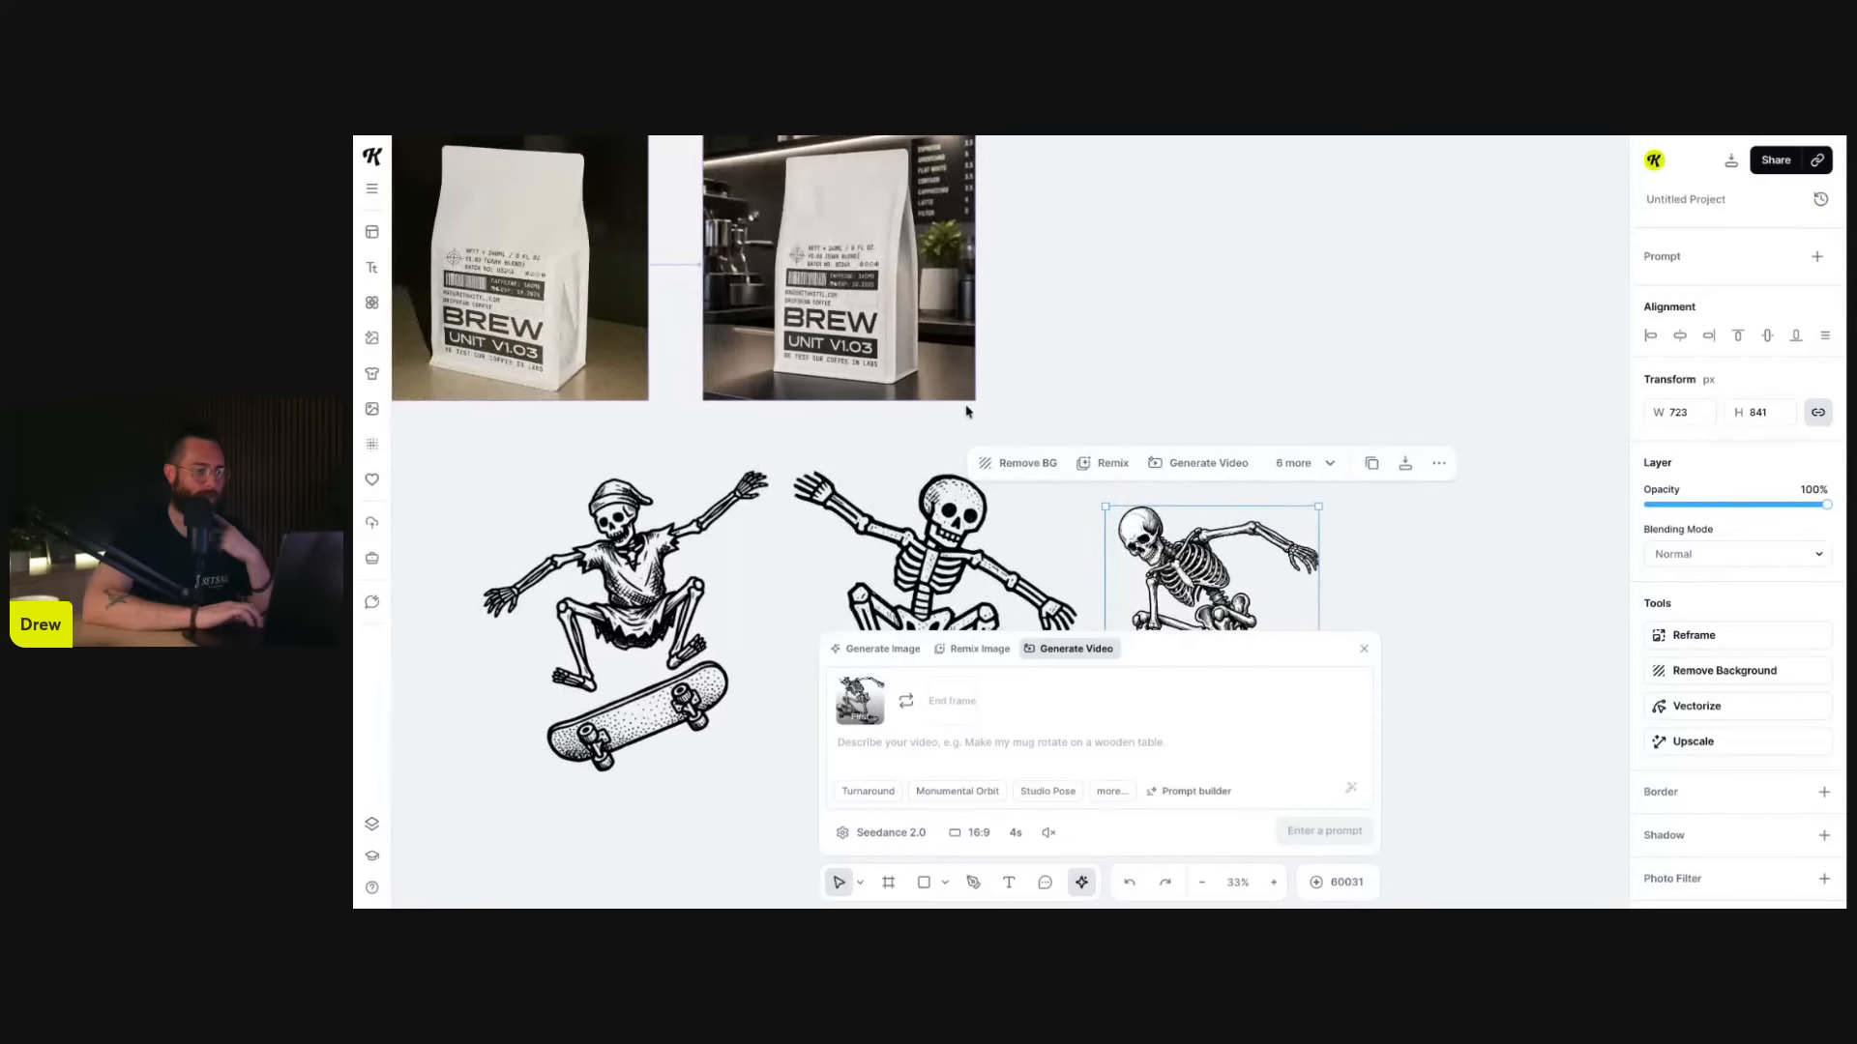
{"action": "left_click", "coordinate": [966, 411]}
{"action": "scroll", "coordinate": [994, 394], "scroll_direction": "up", "scroll_amount": 4}
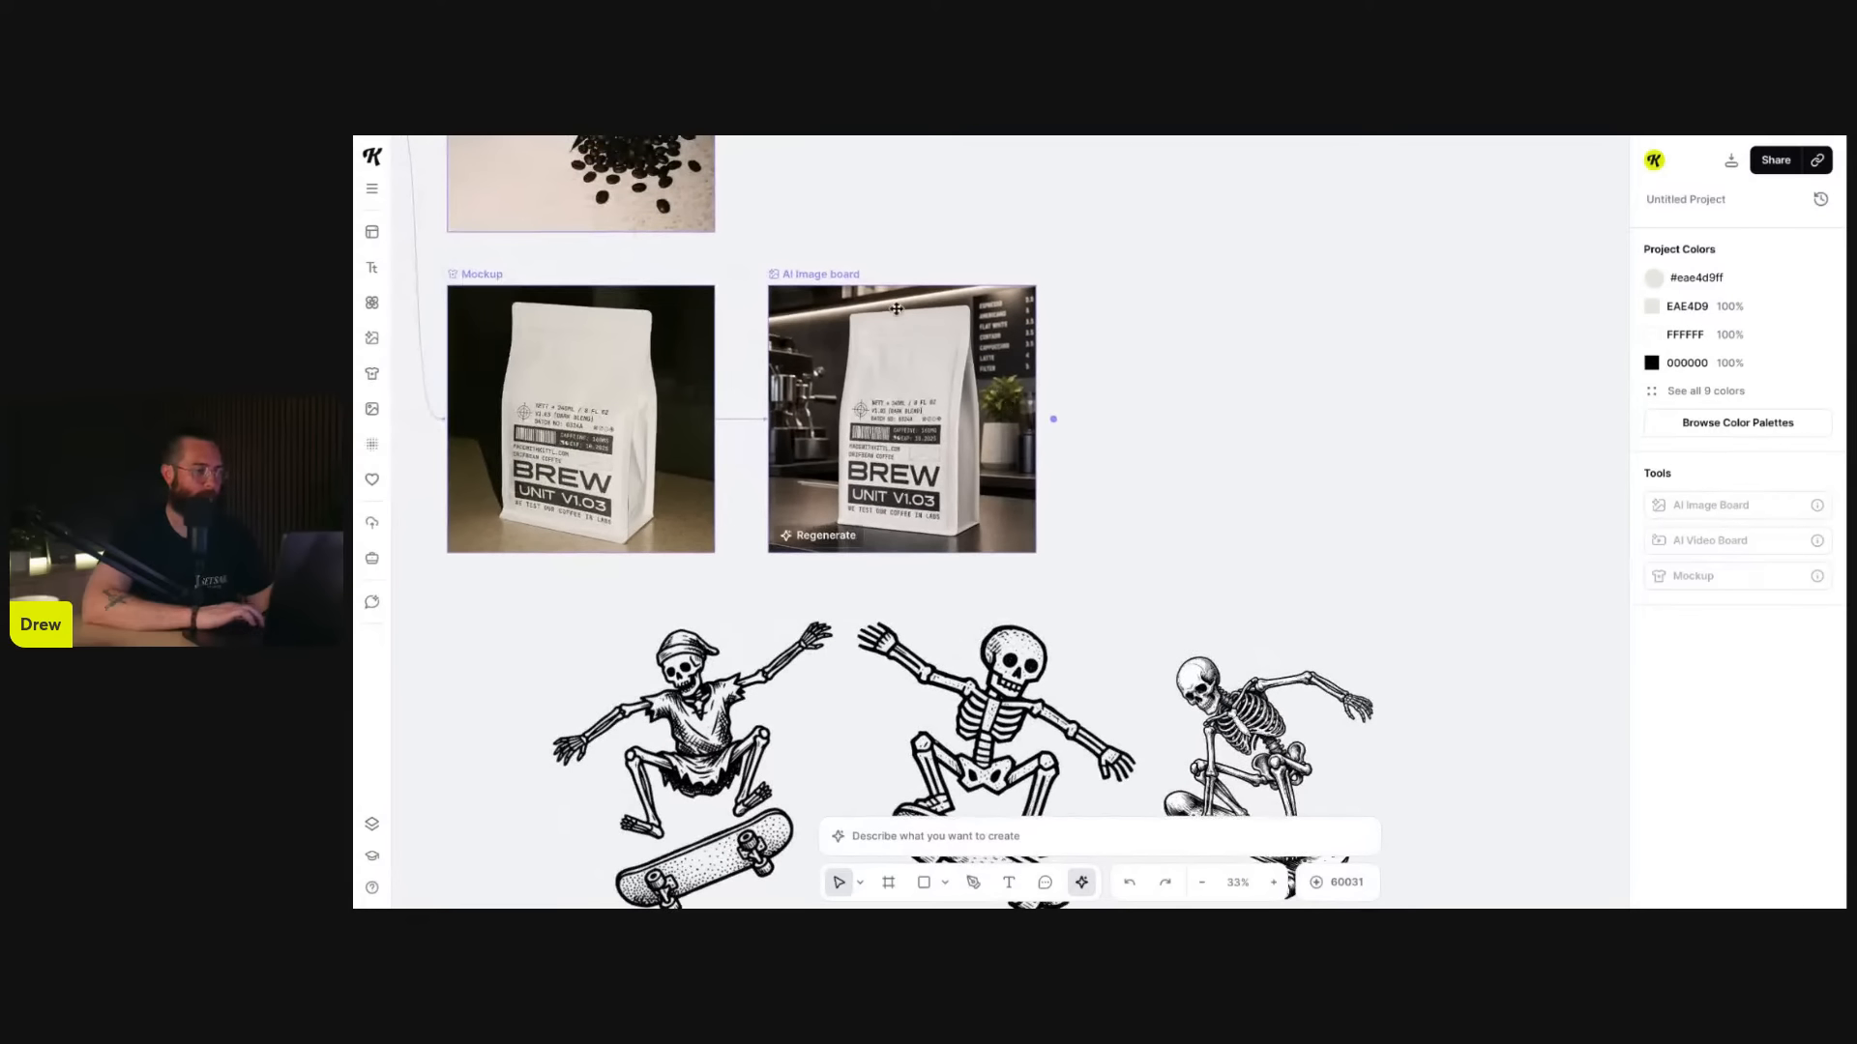
{"action": "left_click", "coordinate": [897, 308]}
{"action": "scroll", "coordinate": [974, 635], "scroll_direction": "up", "scroll_amount": 2}
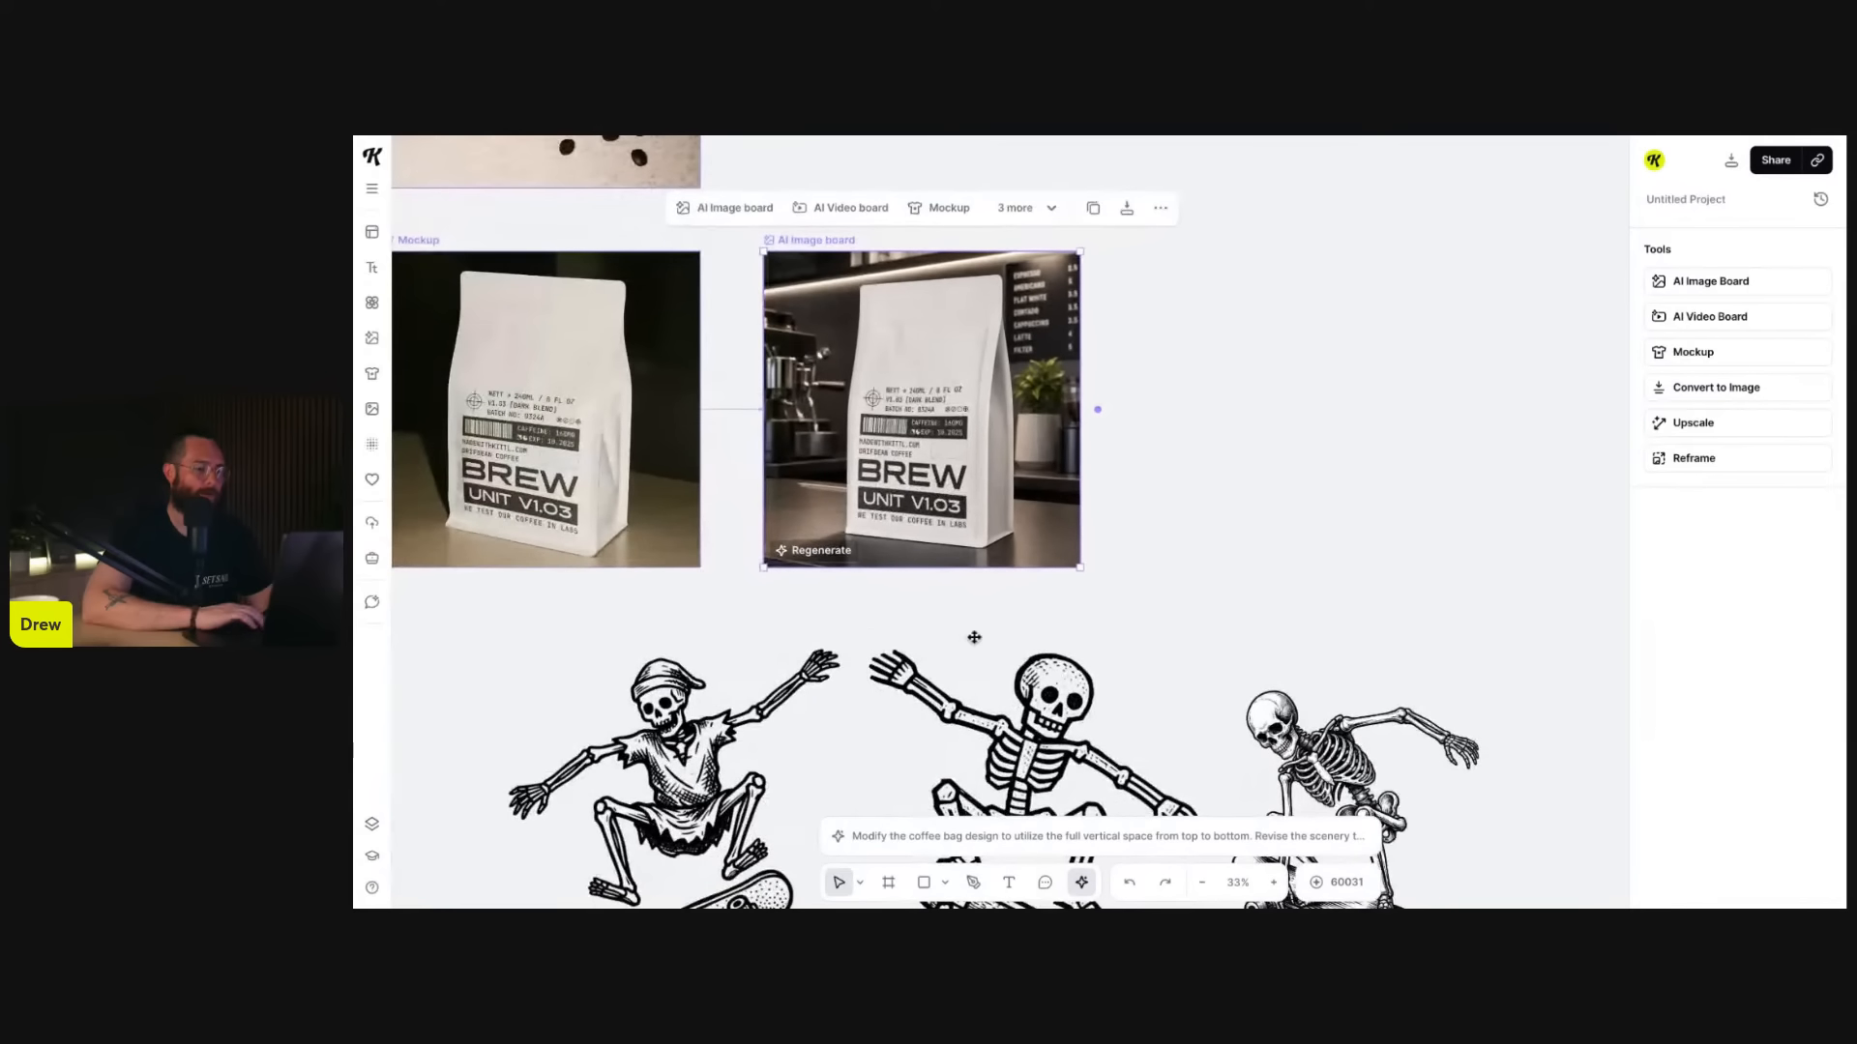
{"action": "left_click", "coordinate": [1024, 836]}
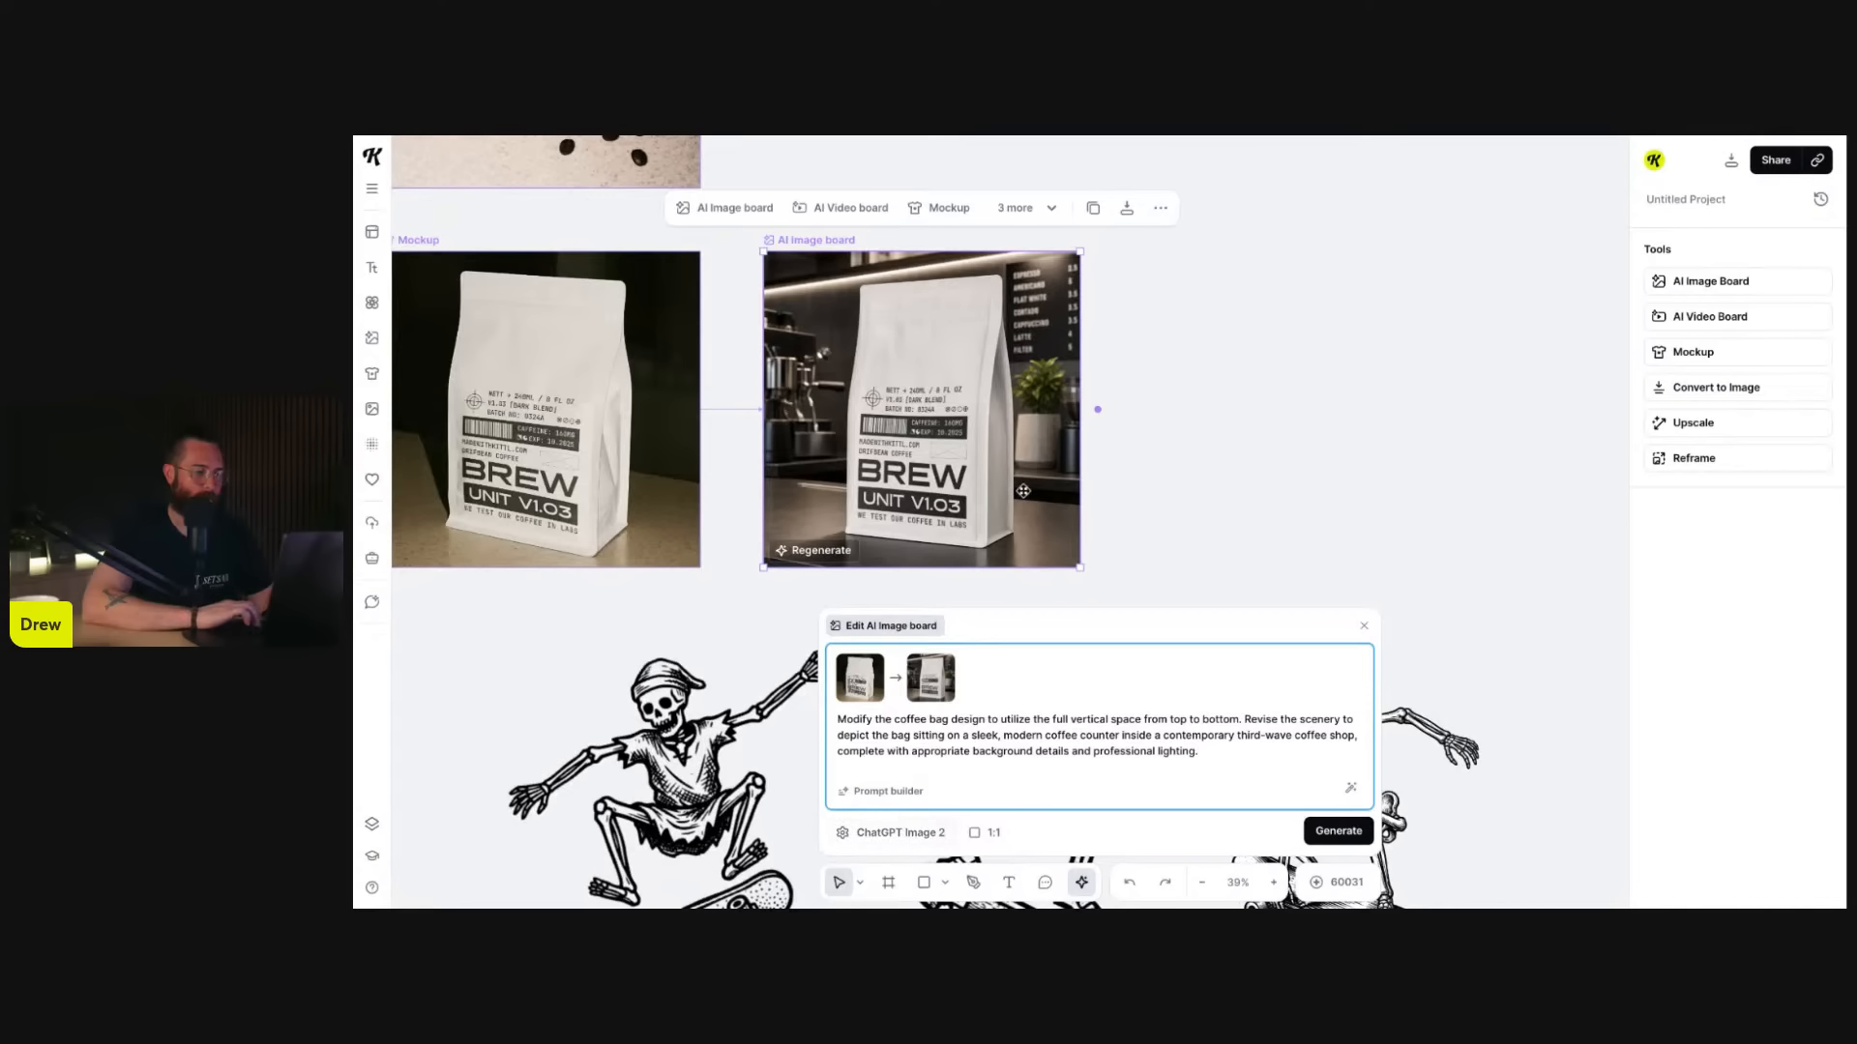
{"action": "left_click", "coordinate": [847, 240]}
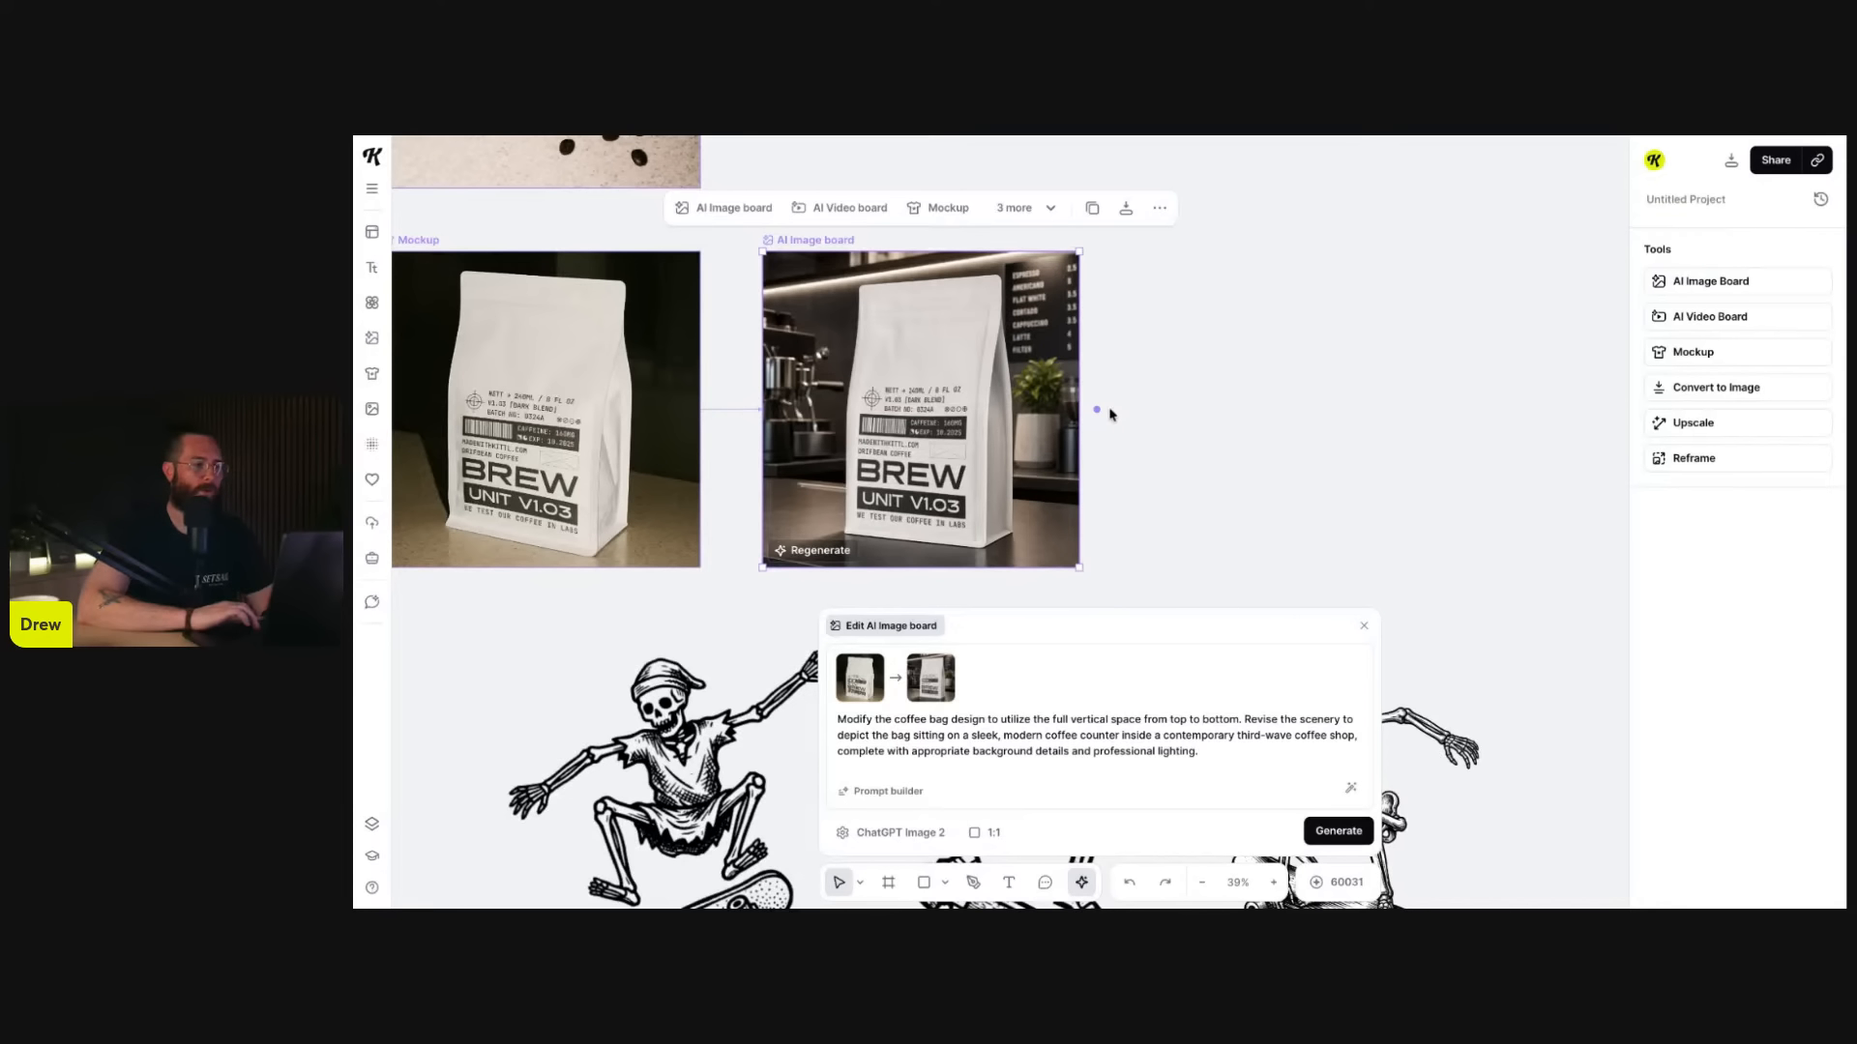
{"action": "left_click", "coordinate": [841, 209]}
{"action": "scroll", "coordinate": [1081, 484], "scroll_direction": "down", "scroll_amount": 1}
{"action": "scroll", "coordinate": [1081, 485], "scroll_direction": "left", "scroll_amount": 1}
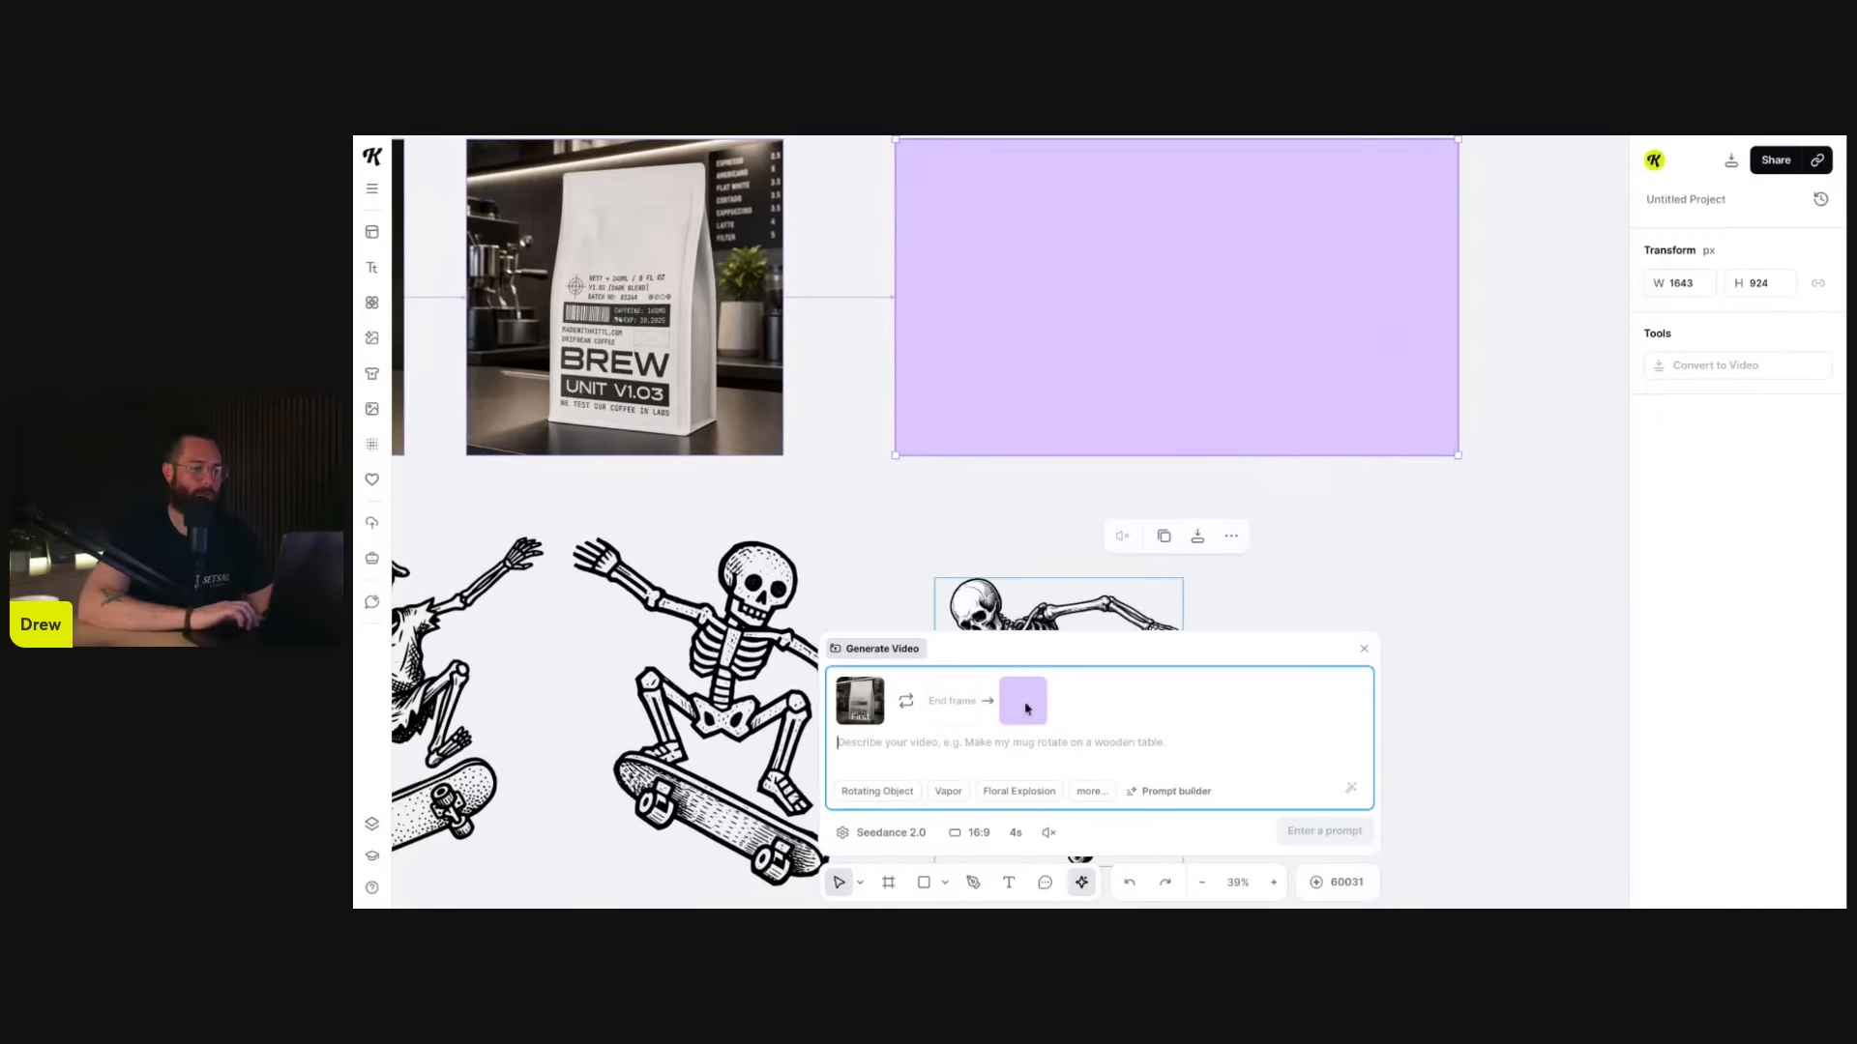
- Review the video models and Seedance 2.0's aspect ratios, and try Veo 3.1 for the video board
{"action": "left_click", "coordinate": [907, 835]}
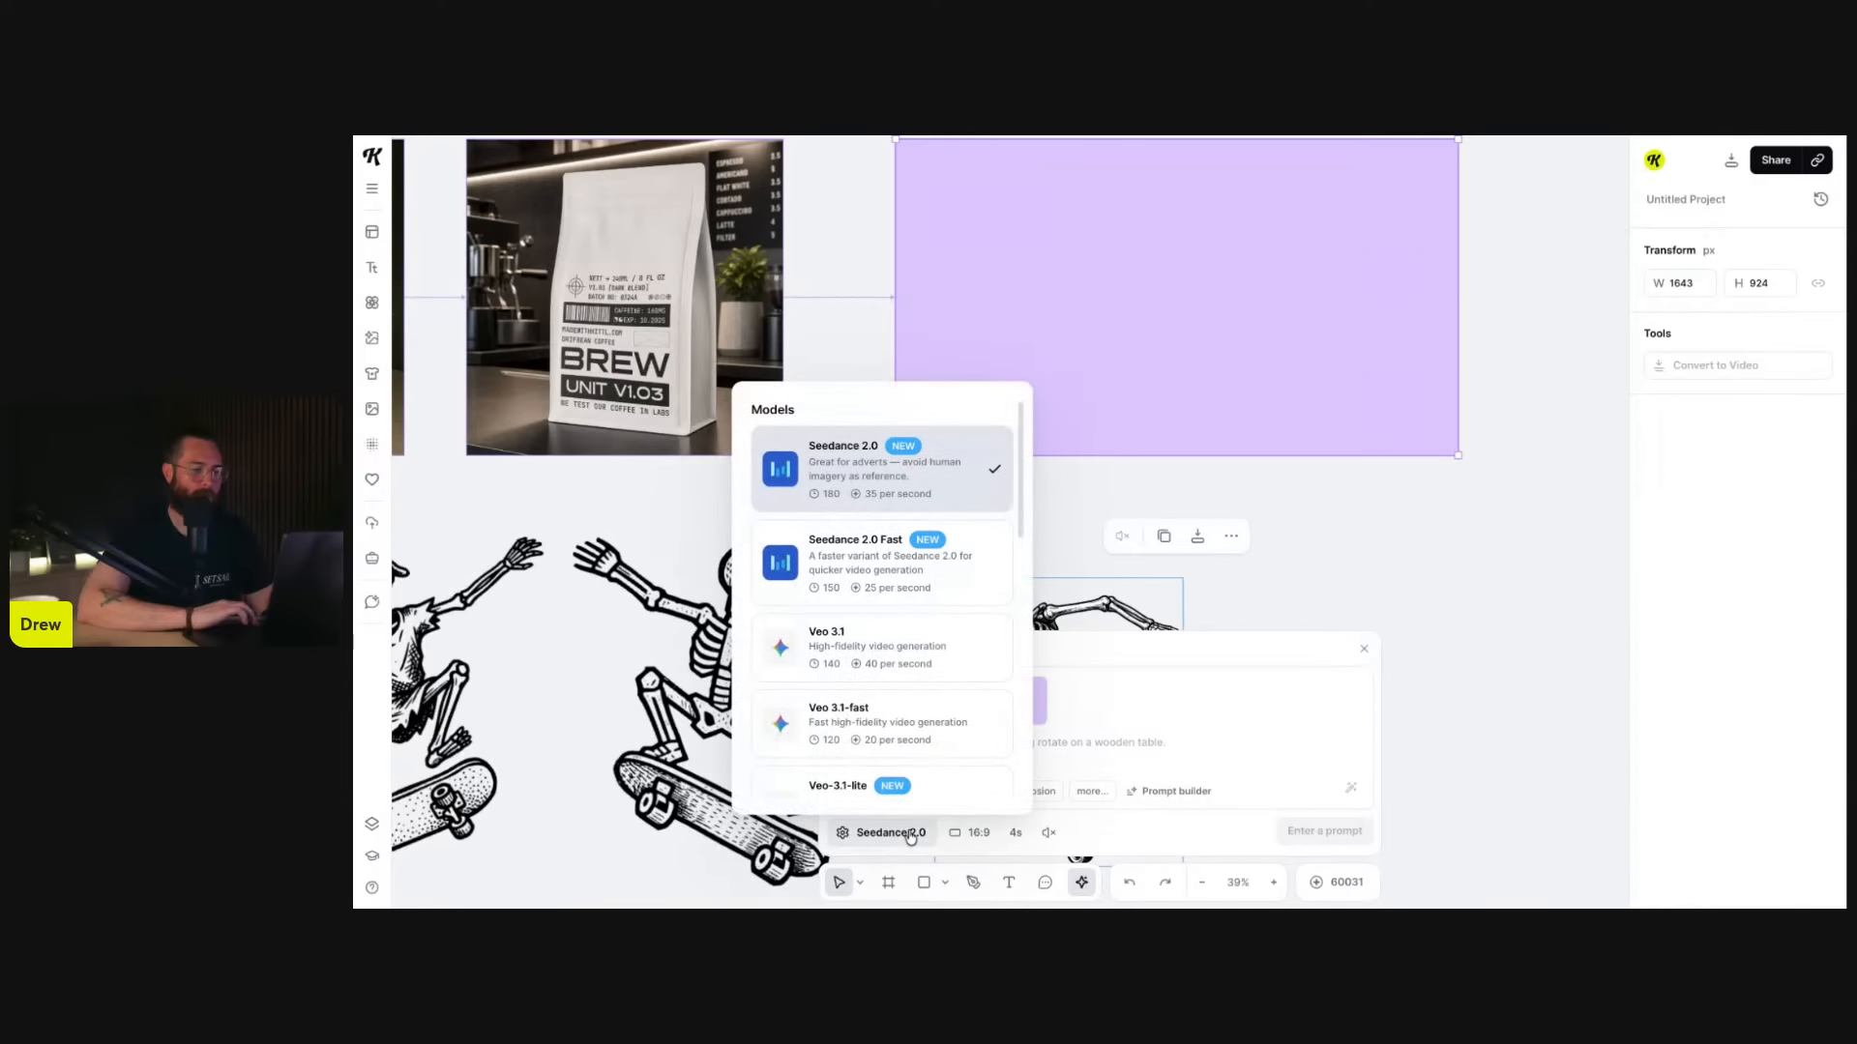
{"action": "left_click", "coordinate": [954, 836]}
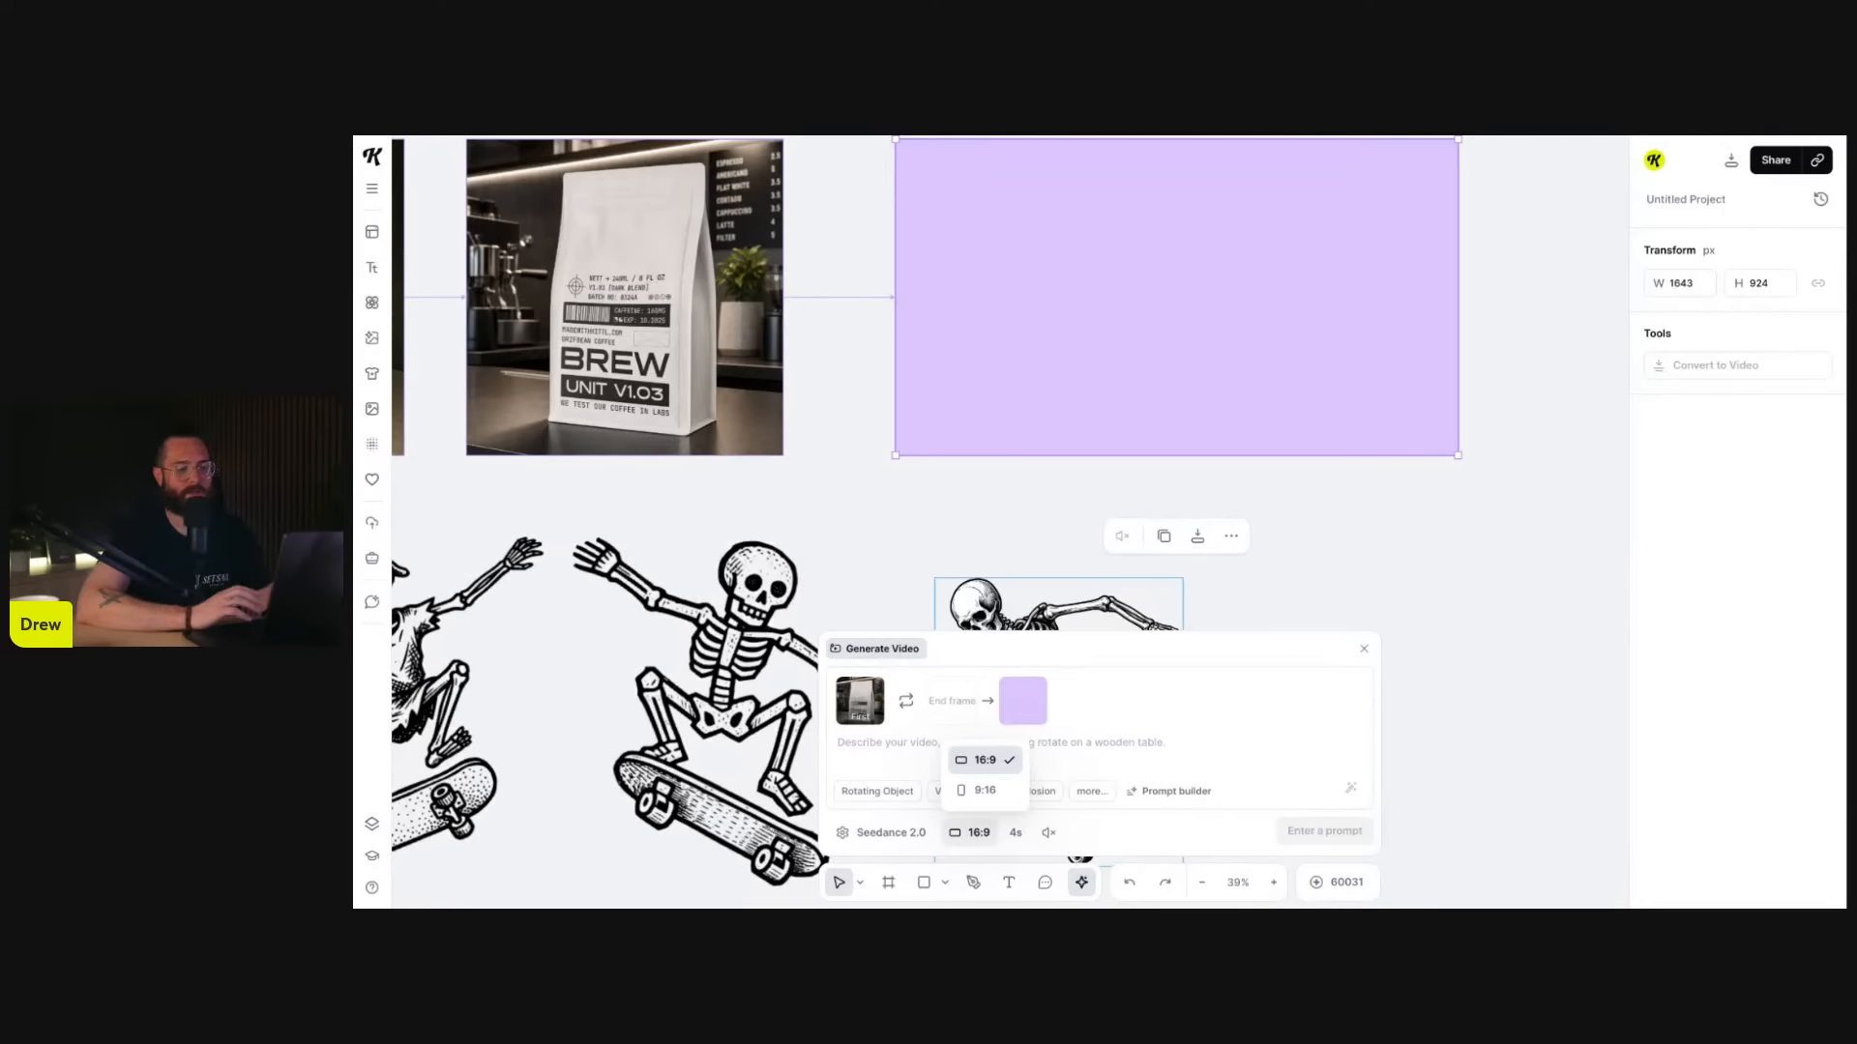
{"action": "left_click", "coordinate": [886, 833]}
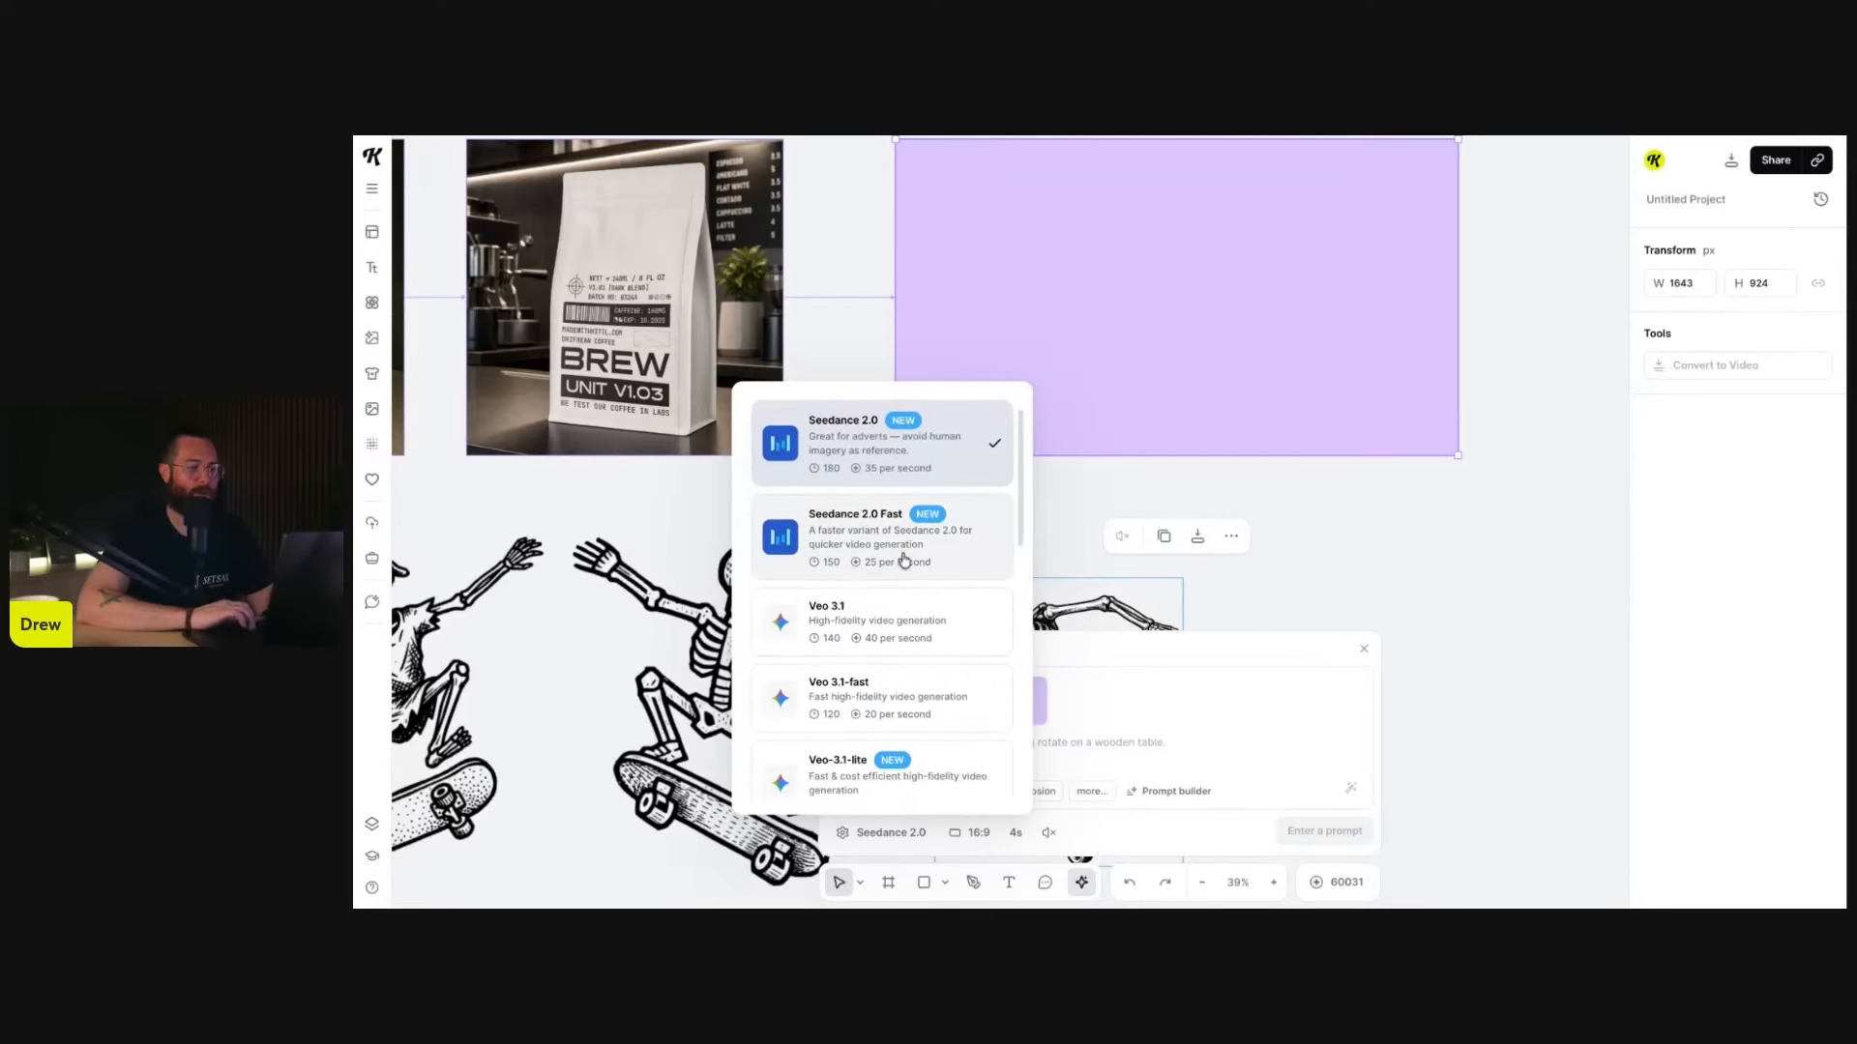
{"action": "scroll", "coordinate": [899, 642], "scroll_direction": "down", "scroll_amount": 1}
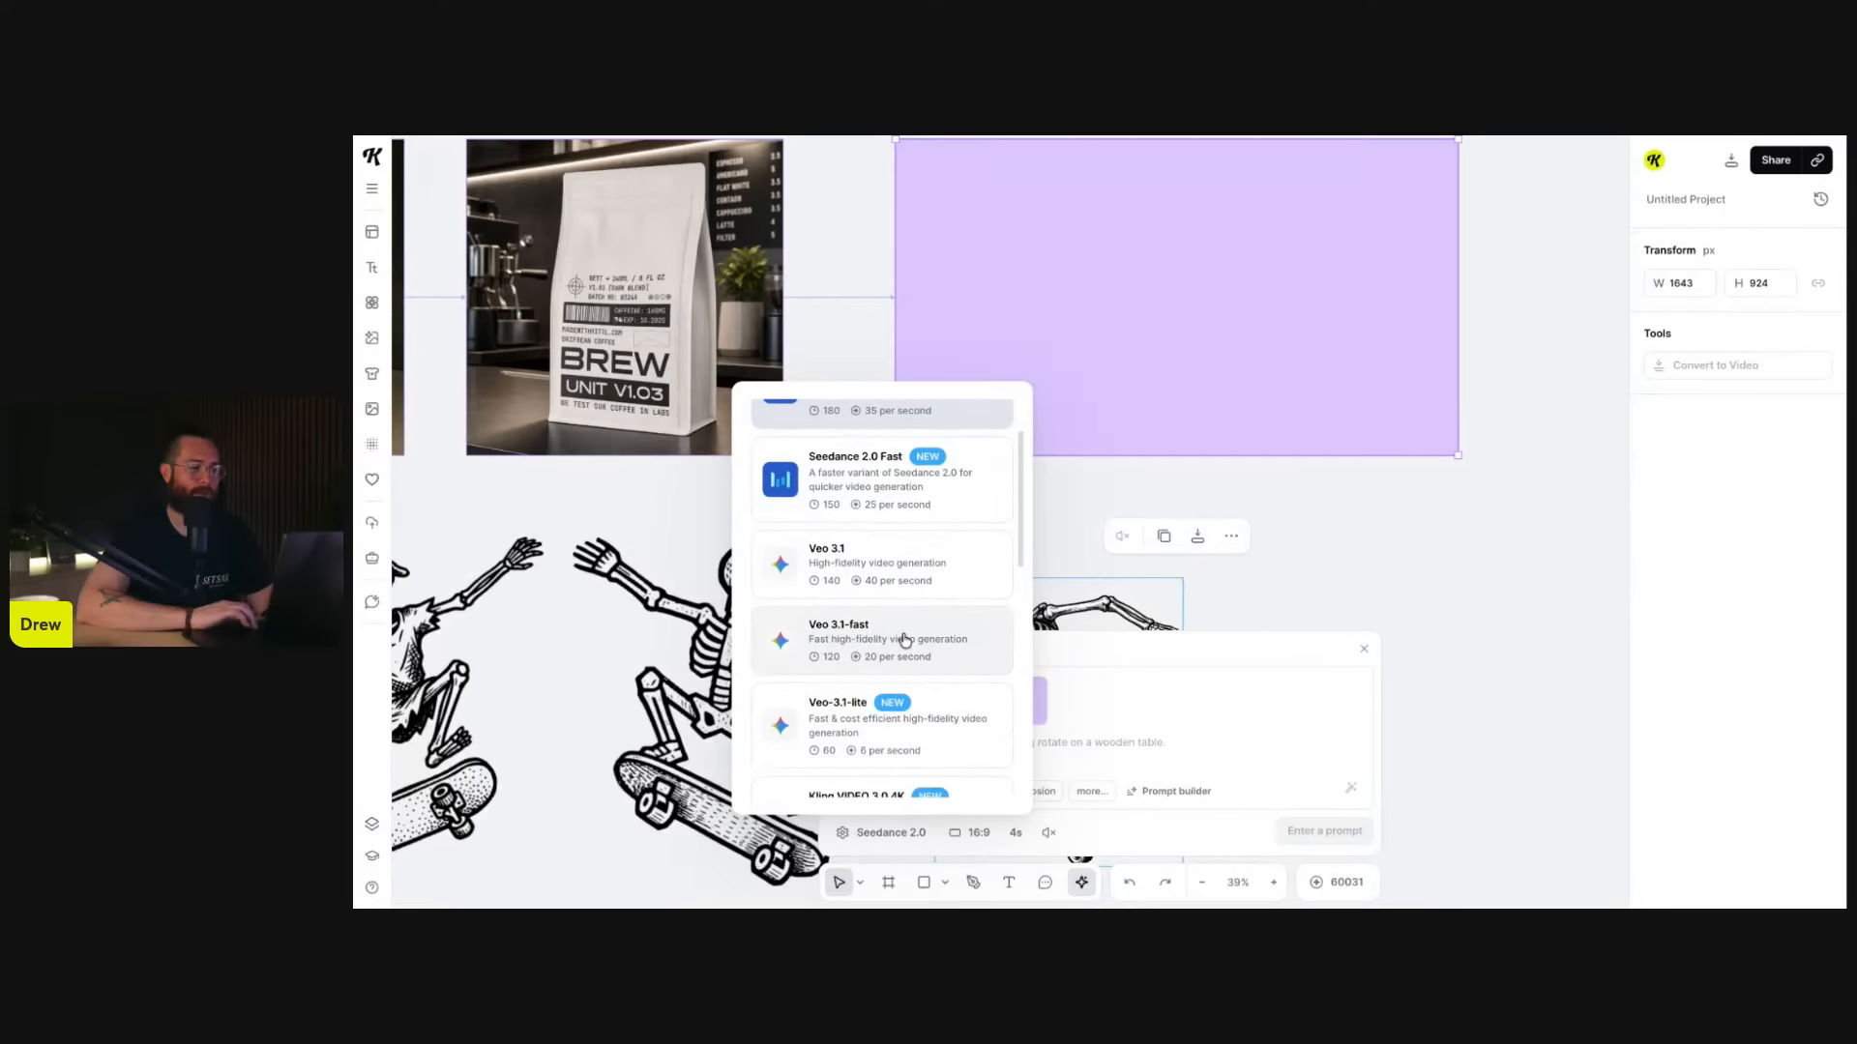
{"action": "left_click", "coordinate": [916, 564]}
{"action": "left_click", "coordinate": [943, 832]}
{"action": "left_click", "coordinate": [943, 833]}
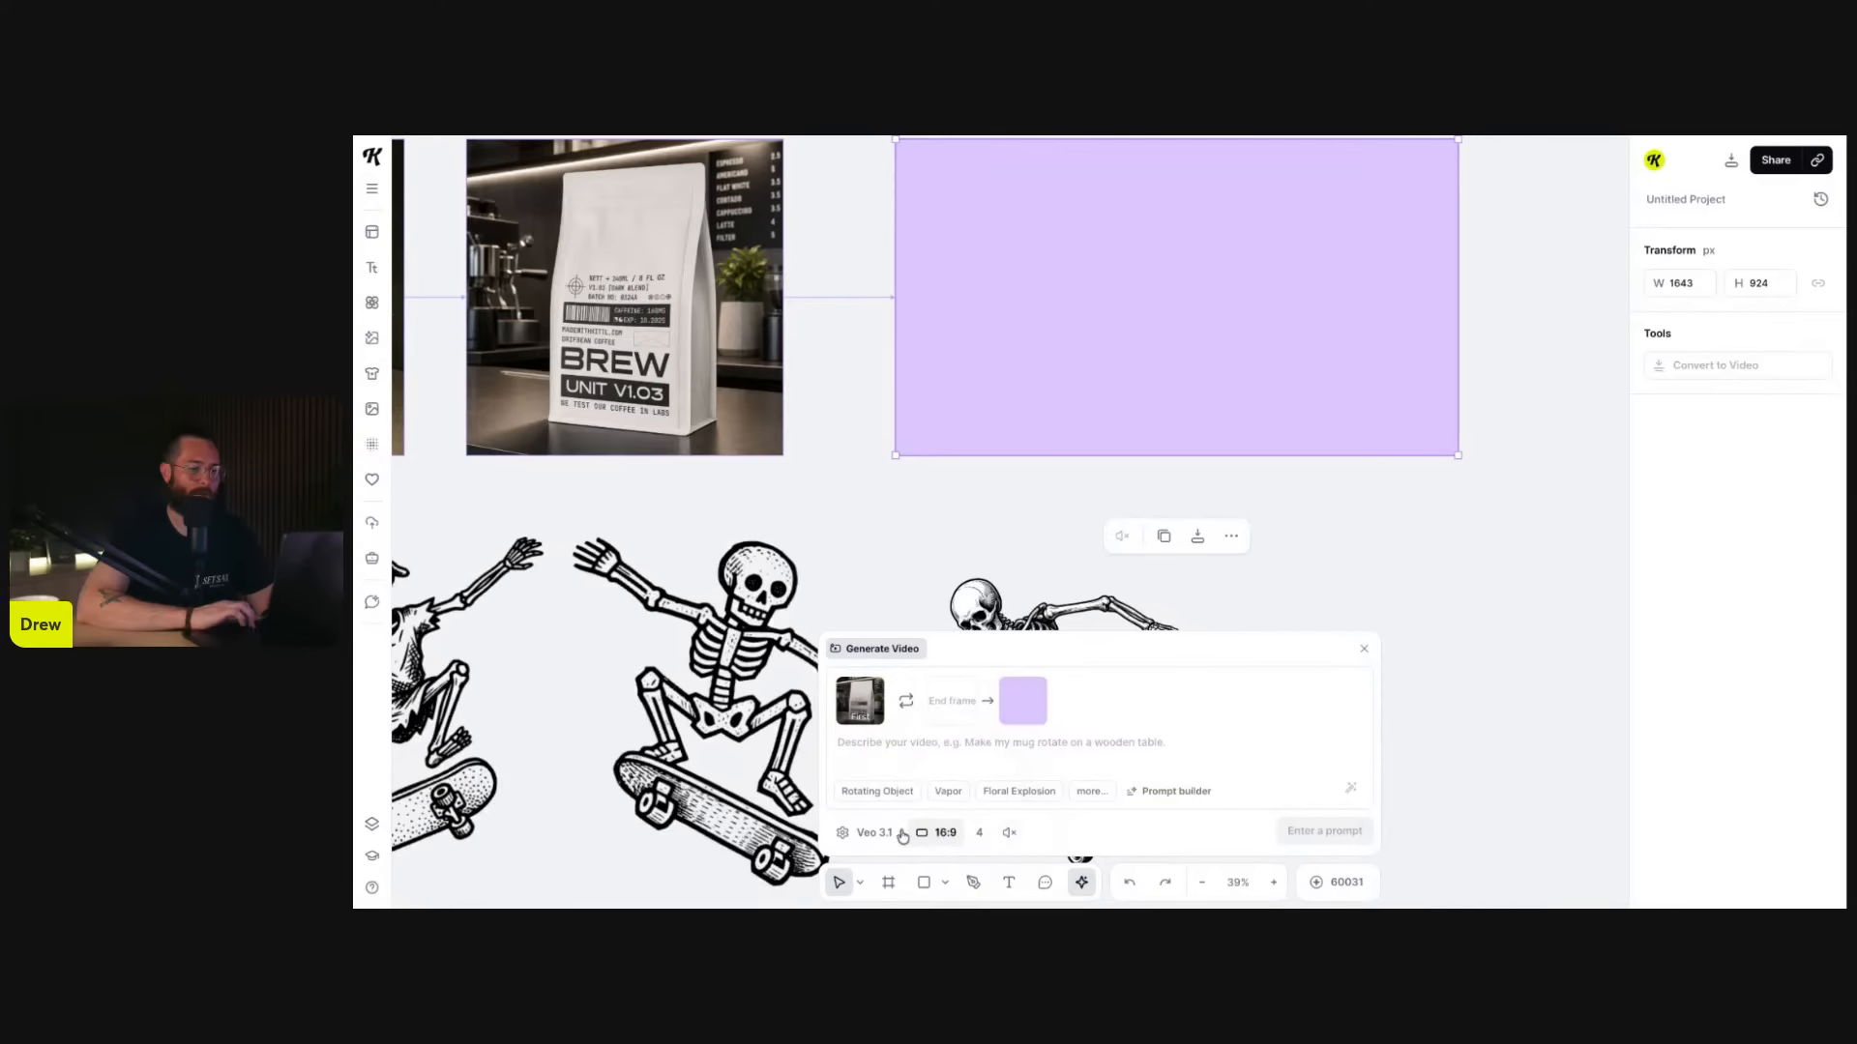
- Try Kling VIDEO 3.0 4K as the video model and check its aspect ratio options
{"action": "left_click", "coordinate": [900, 833]}
{"action": "scroll", "coordinate": [910, 648], "scroll_direction": "down", "scroll_amount": 3}
{"action": "left_click", "coordinate": [910, 658]}
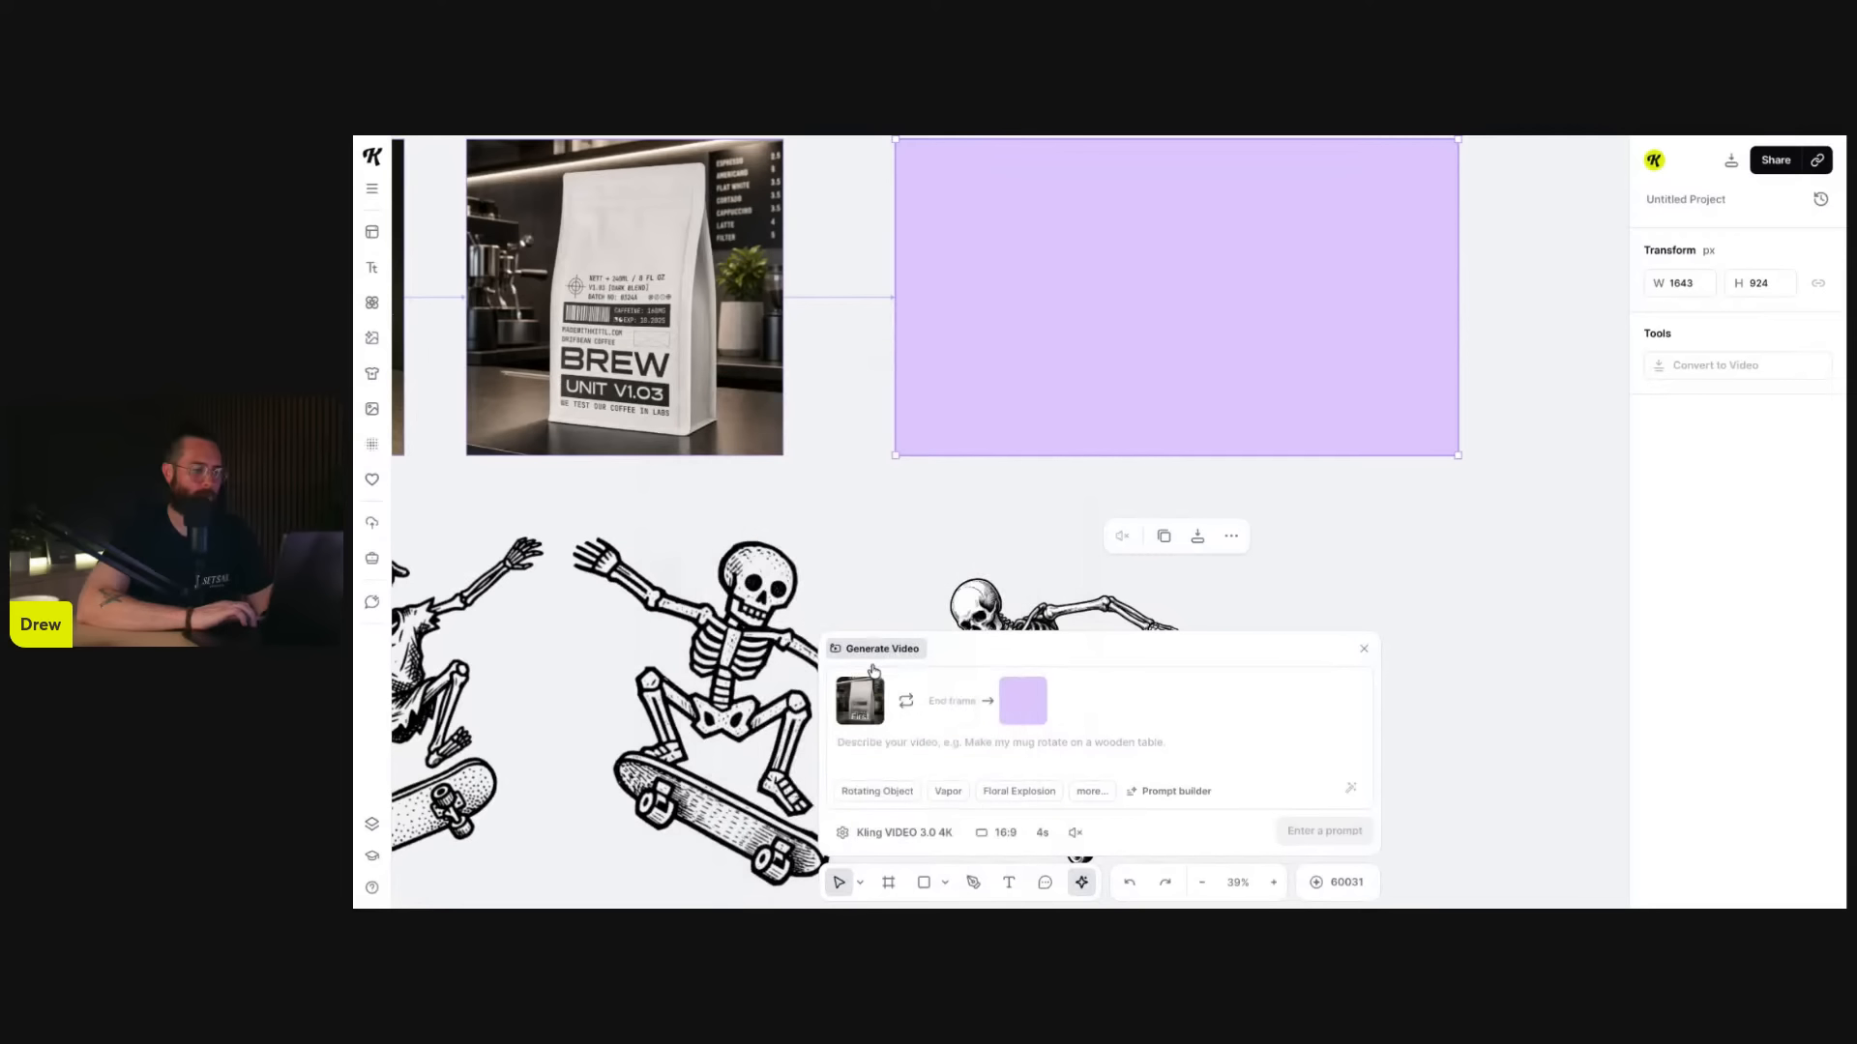
{"action": "left_click", "coordinate": [996, 833]}
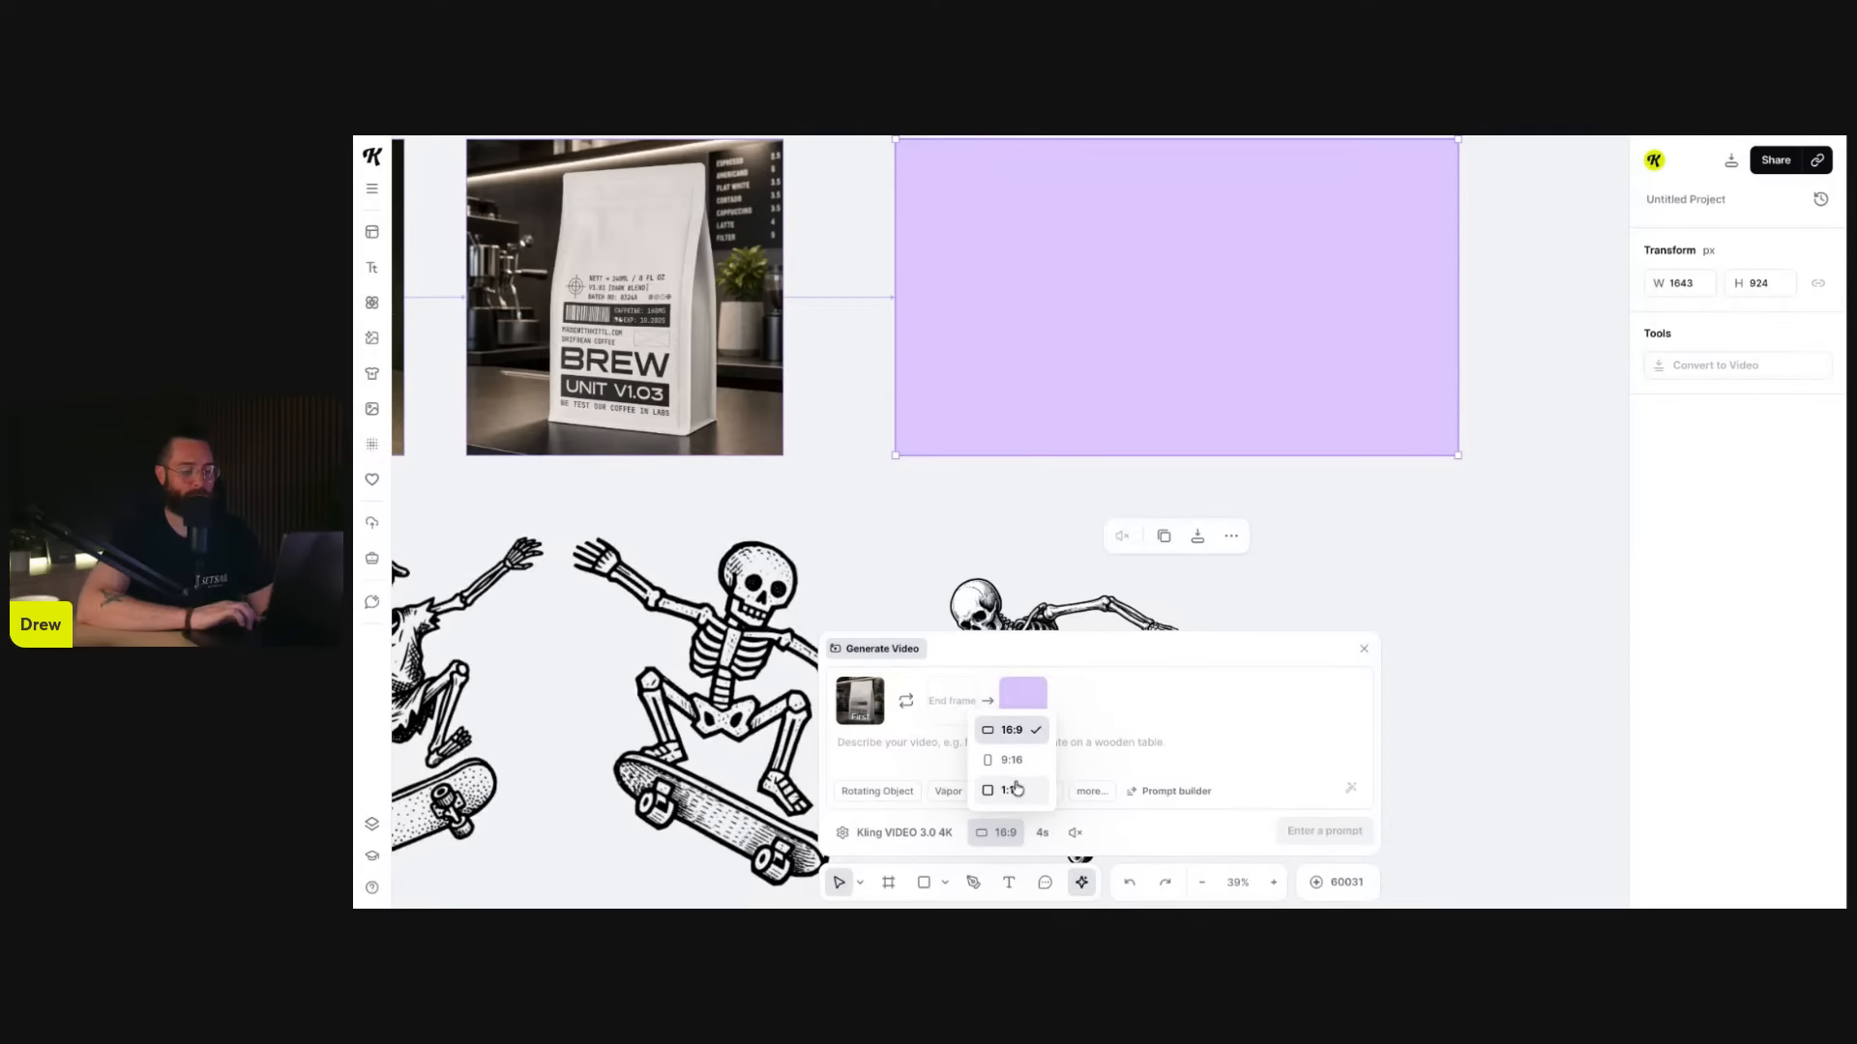
- Set the video board to the Kling Video 3.0 Pro model with a 1:1 aspect ratio
{"action": "left_click", "coordinate": [960, 837]}
{"action": "scroll", "coordinate": [967, 585], "scroll_direction": "down", "scroll_amount": 2}
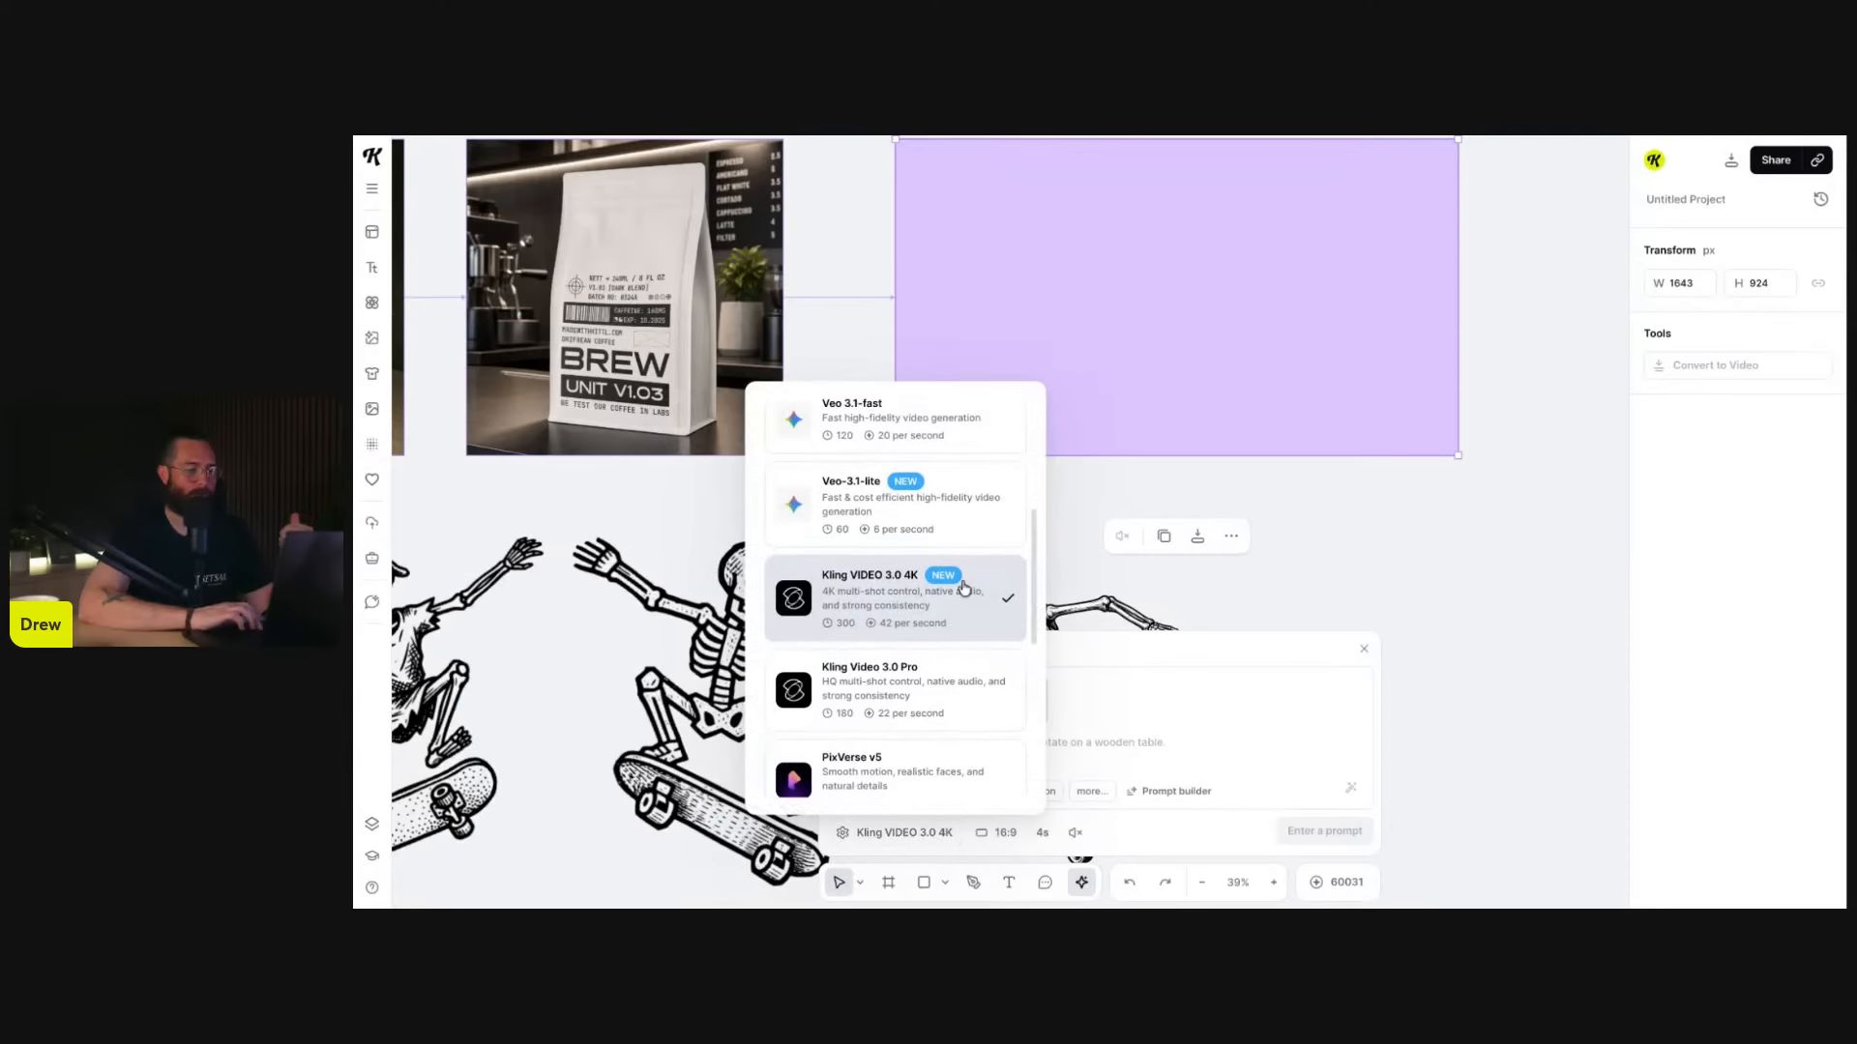
{"action": "scroll", "coordinate": [958, 571], "scroll_direction": "down", "scroll_amount": 1}
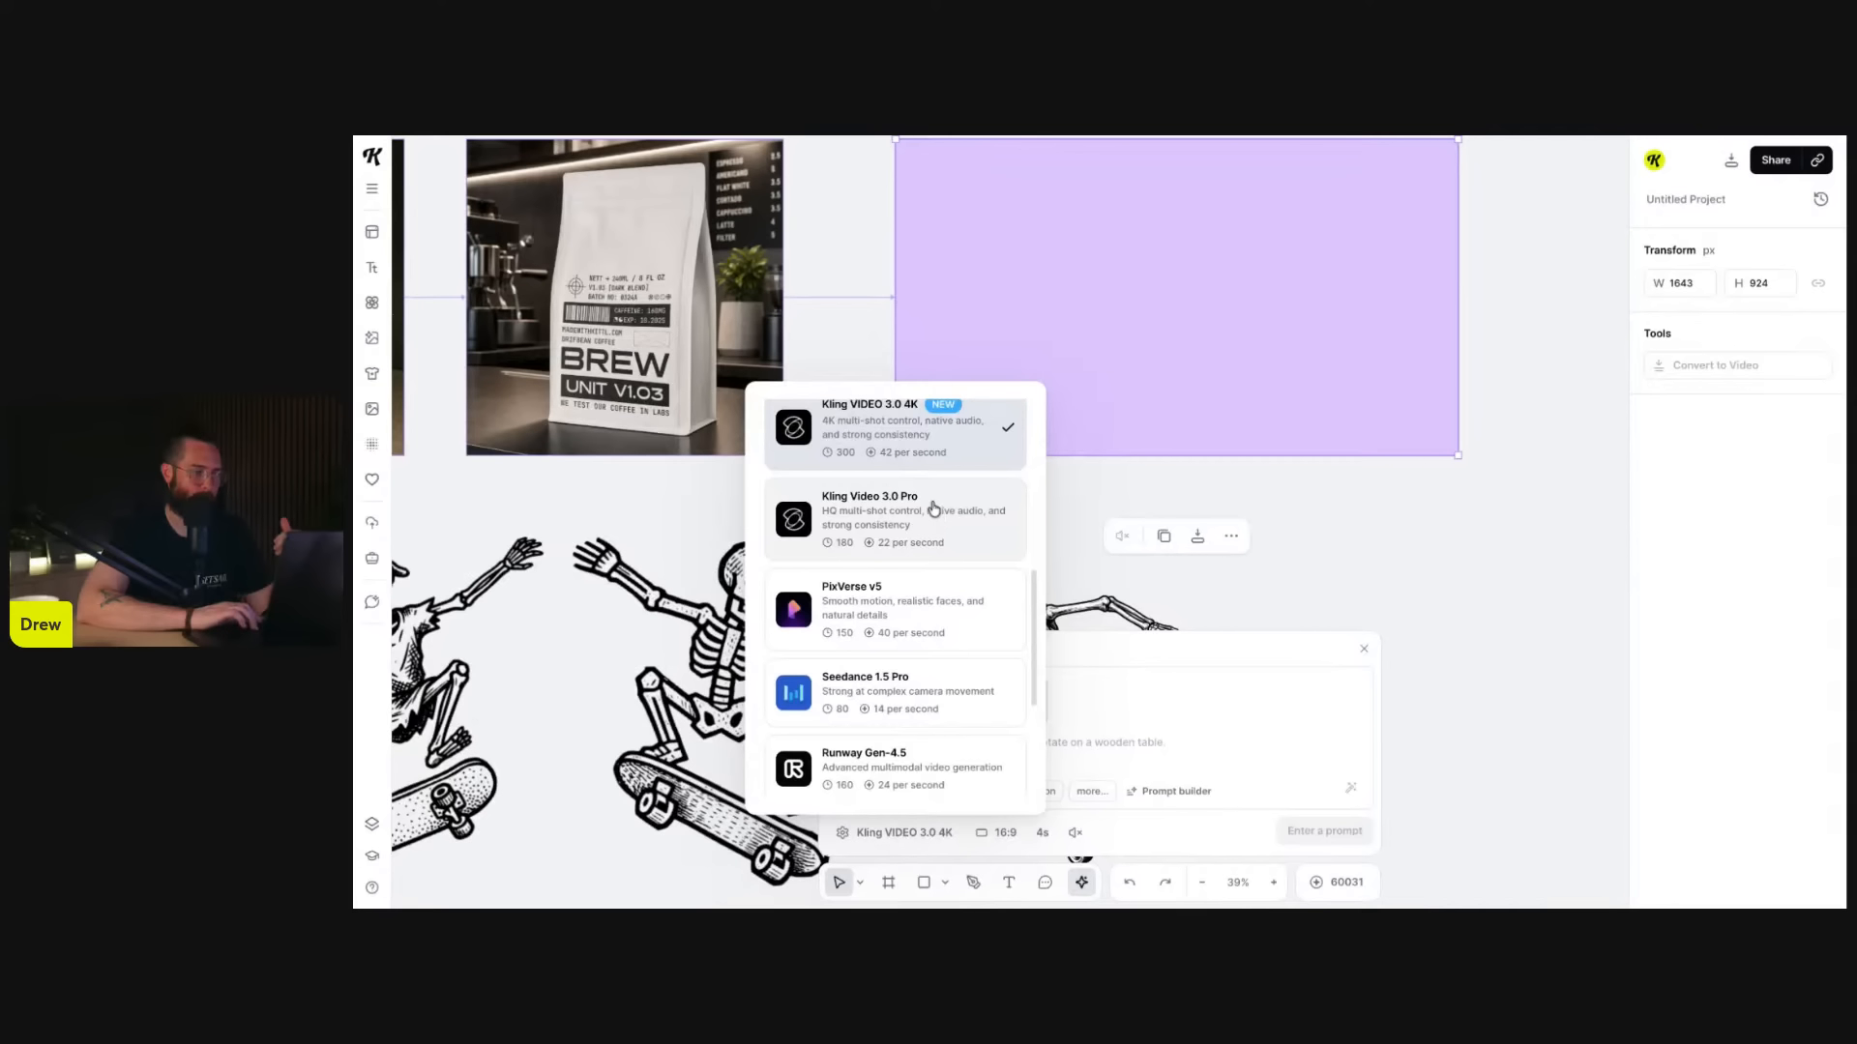
{"action": "left_click", "coordinate": [933, 508]}
{"action": "left_click", "coordinate": [996, 832]}
{"action": "left_click", "coordinate": [1015, 763]}
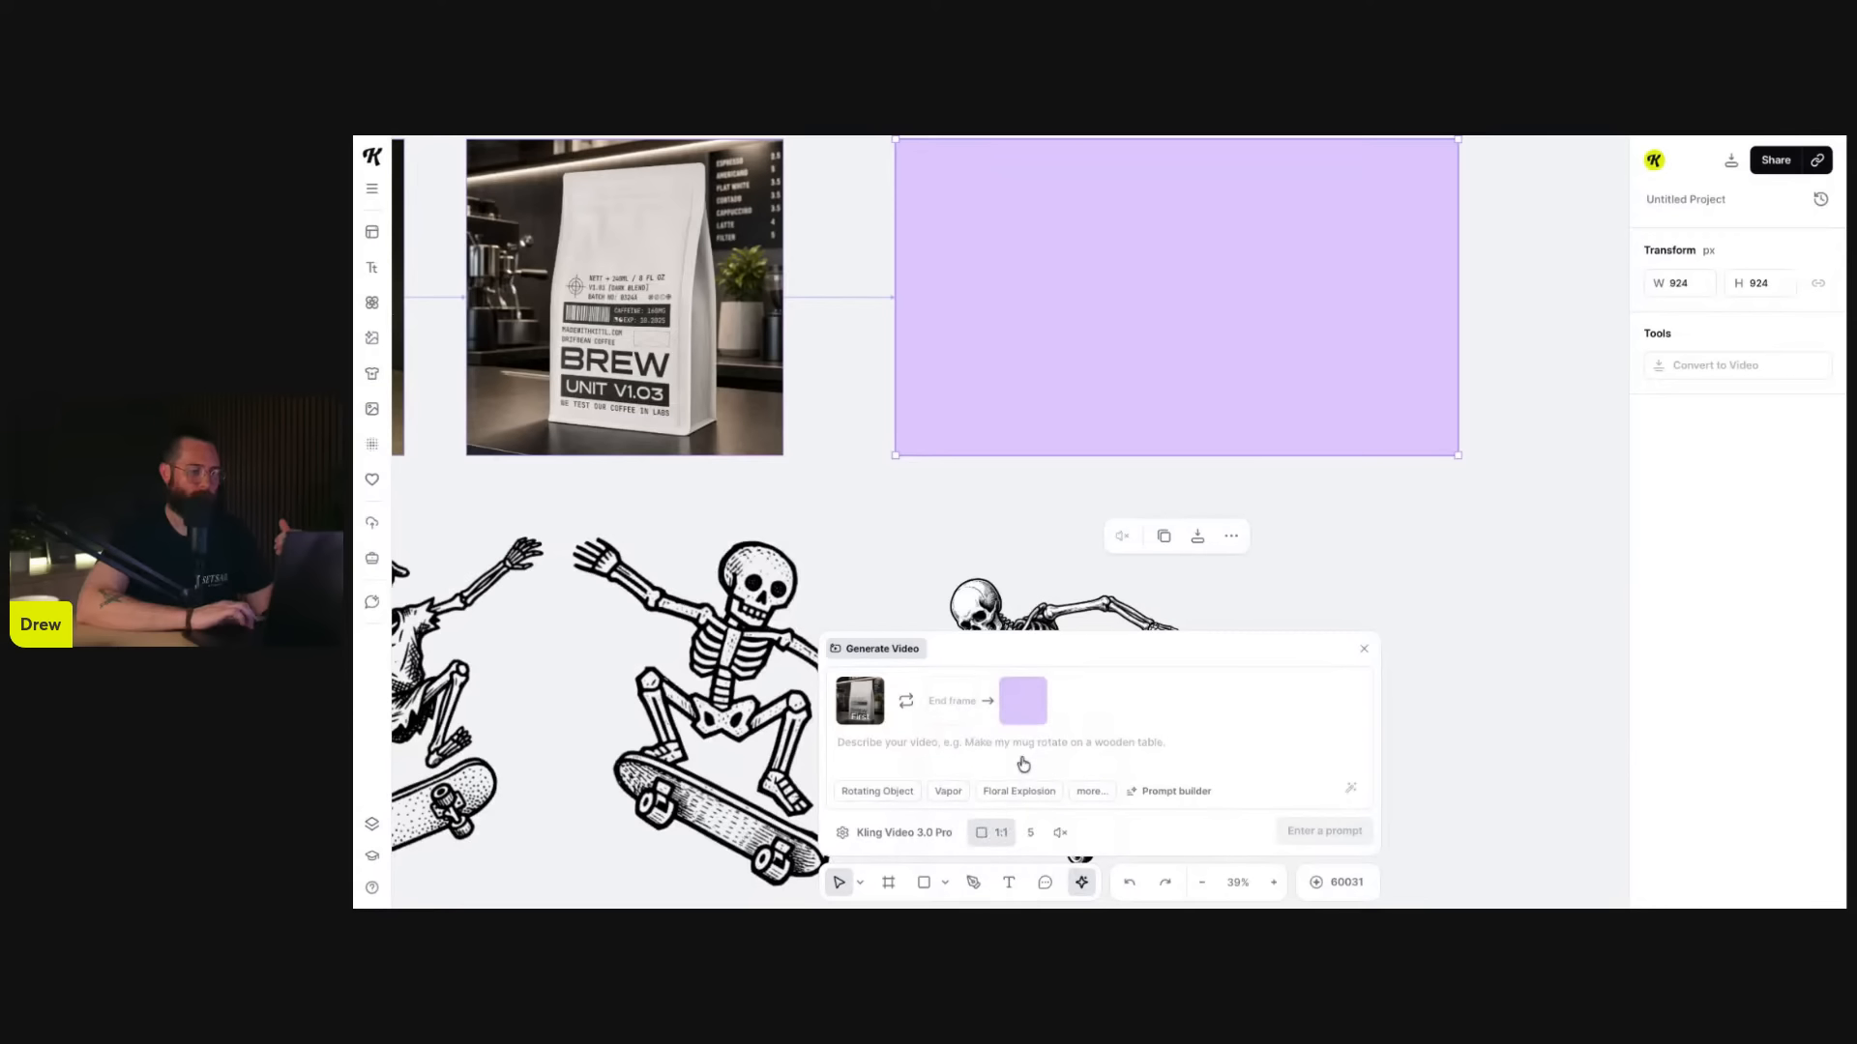
- Move the empty AI video board slightly closer to the café-counter coffee bag board
{"action": "scroll", "coordinate": [988, 449], "scroll_direction": "left", "scroll_amount": 1}
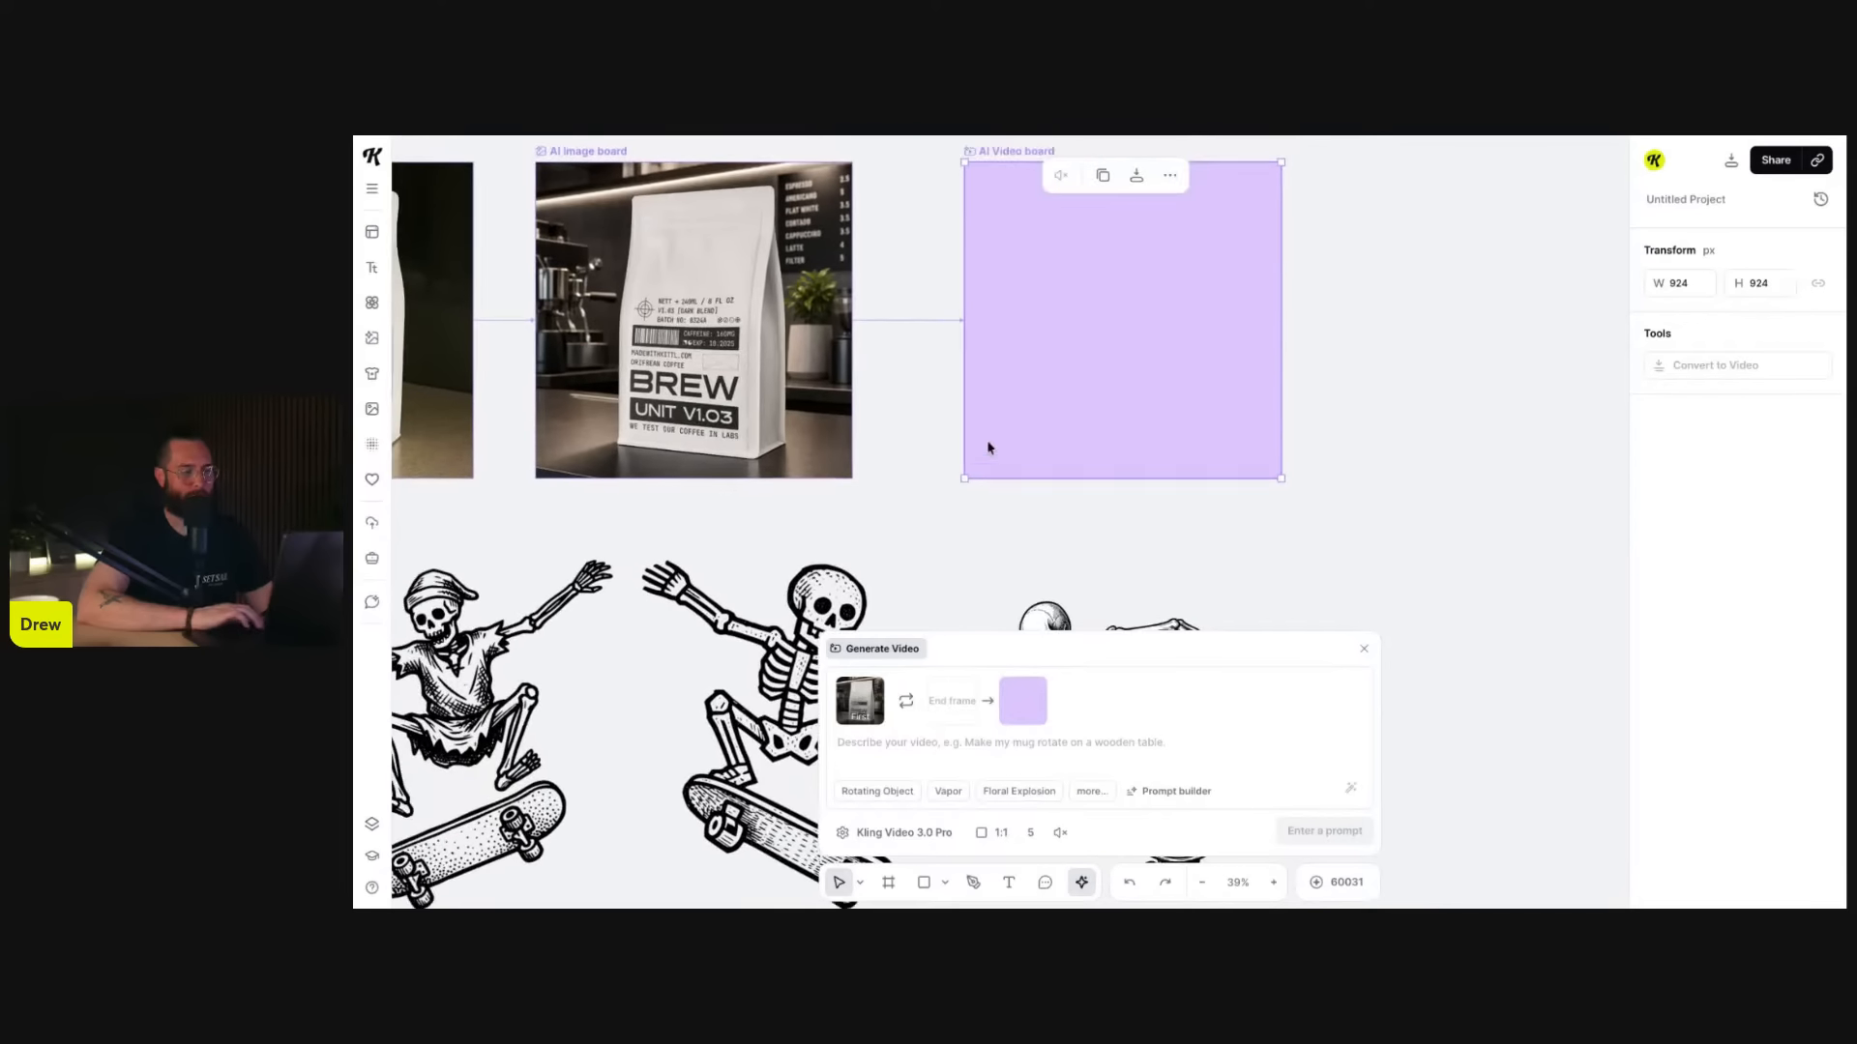
{"action": "scroll", "coordinate": [988, 449], "scroll_direction": "left", "scroll_amount": 1}
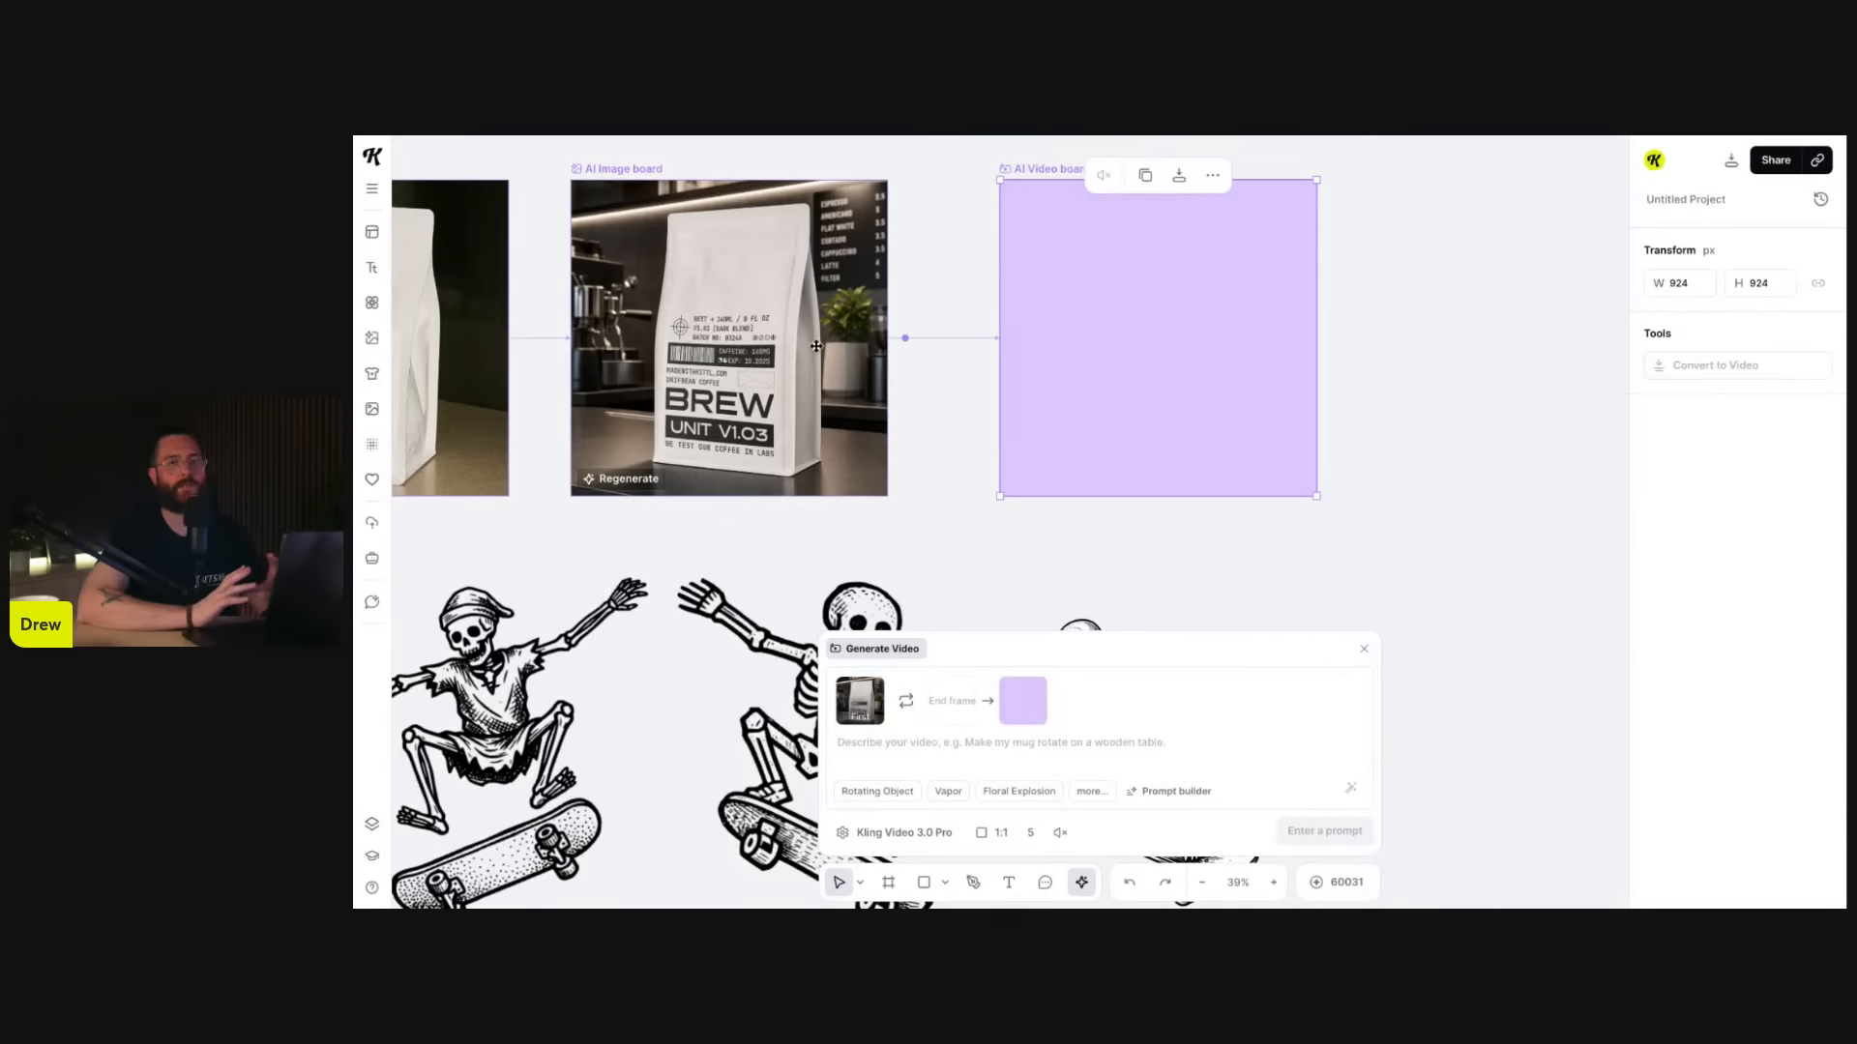
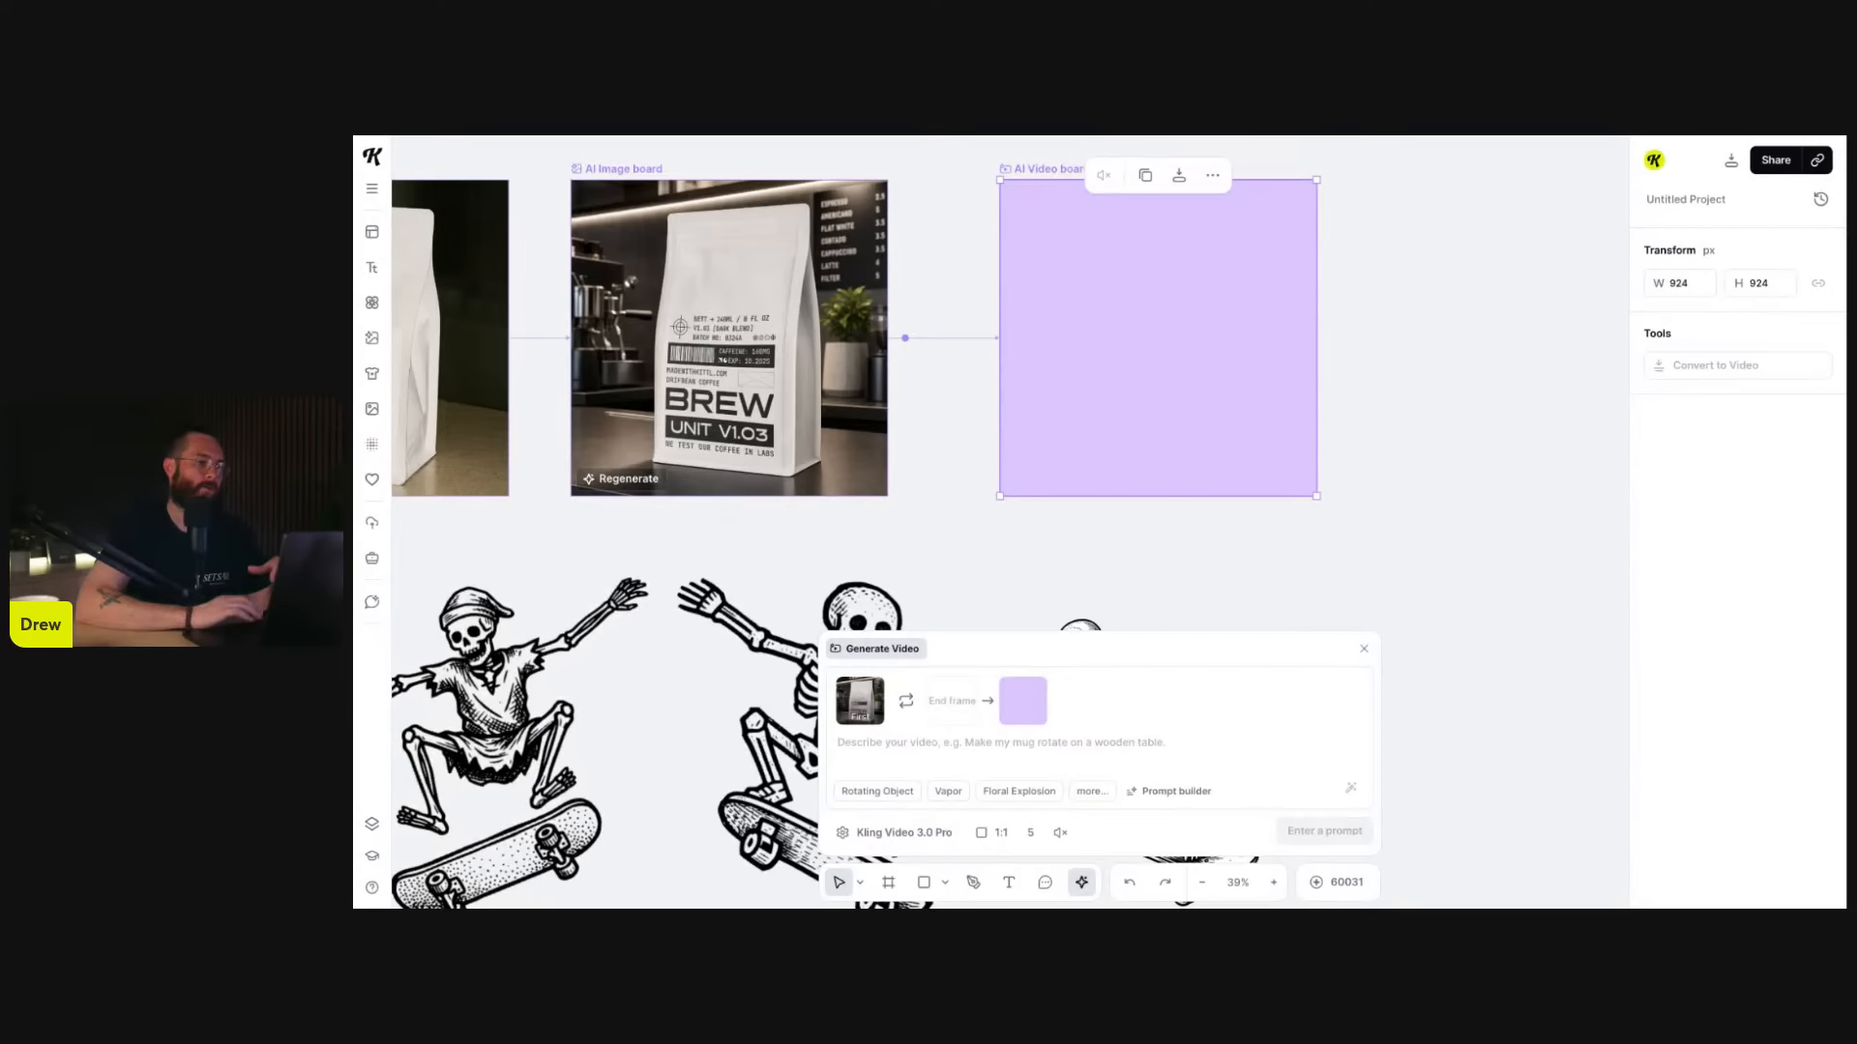
{"action": "scroll", "coordinate": [1109, 346], "scroll_direction": "up", "scroll_amount": 2}
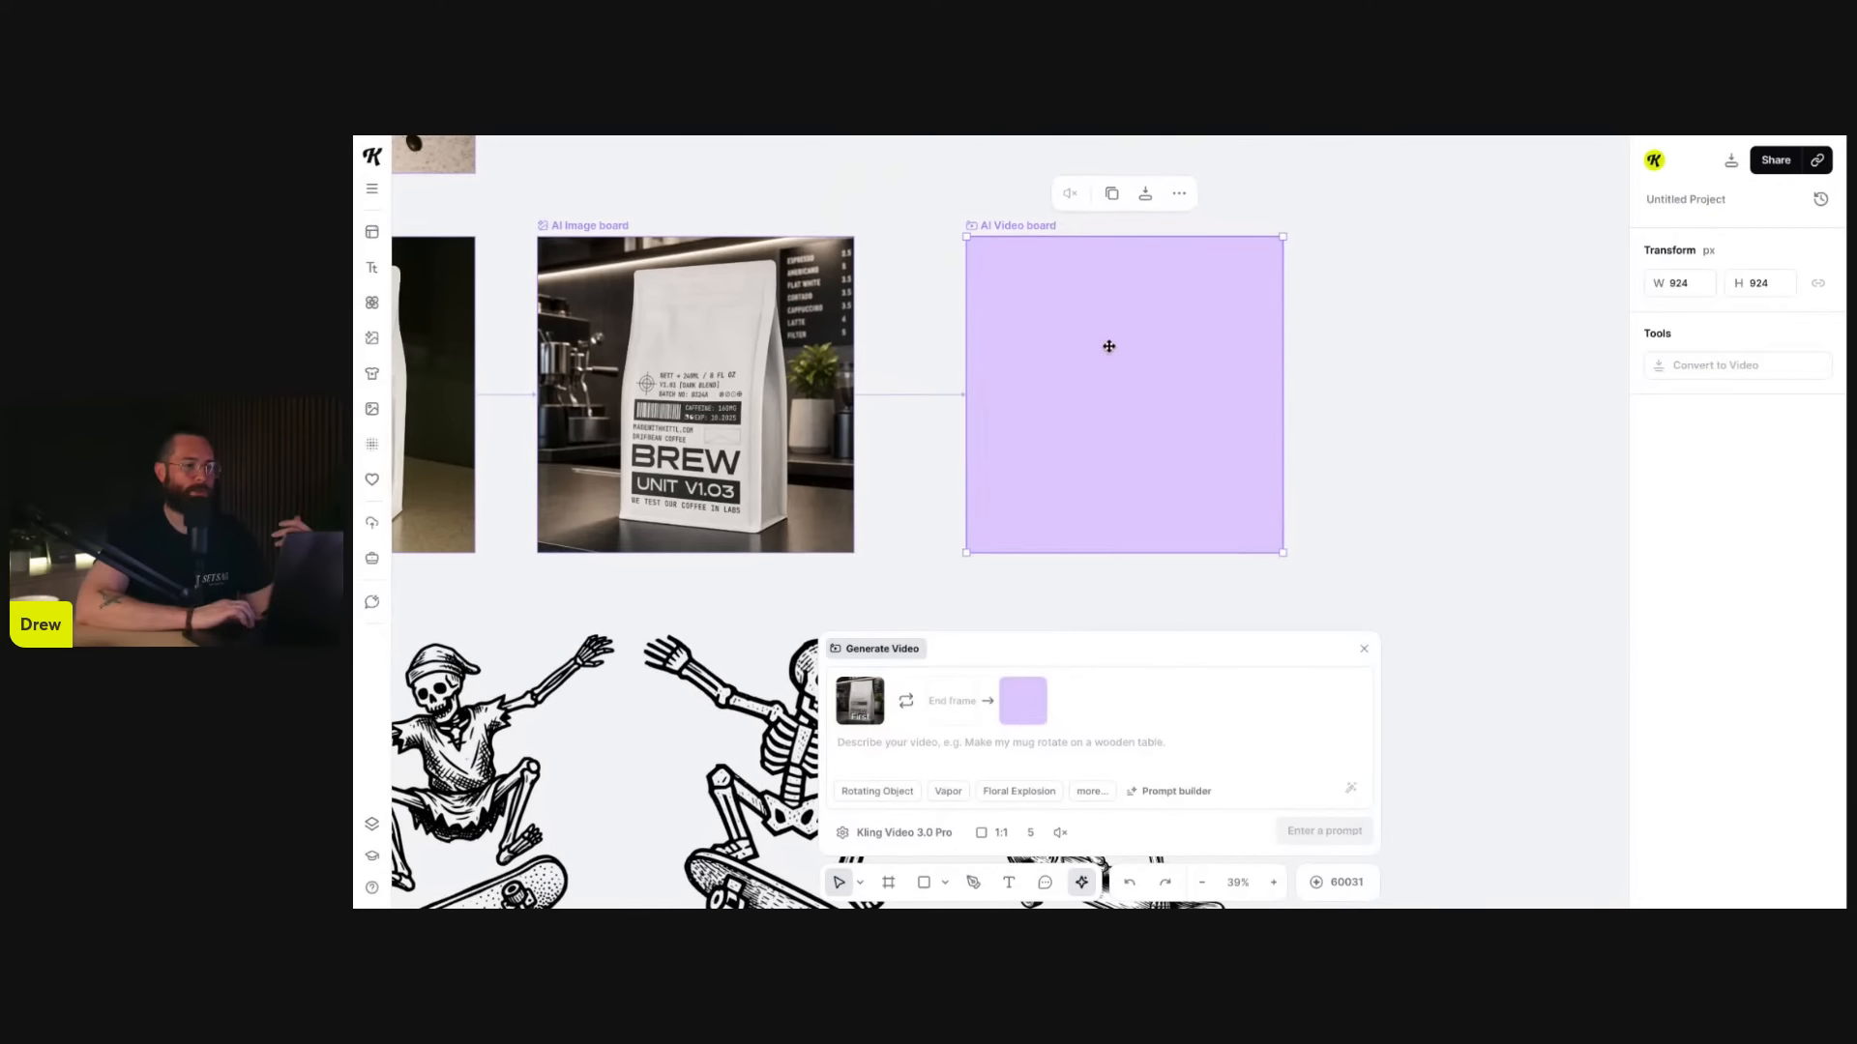
{"action": "left_click_drag", "start_coordinate": [1007, 226], "coordinate": [970, 226]}
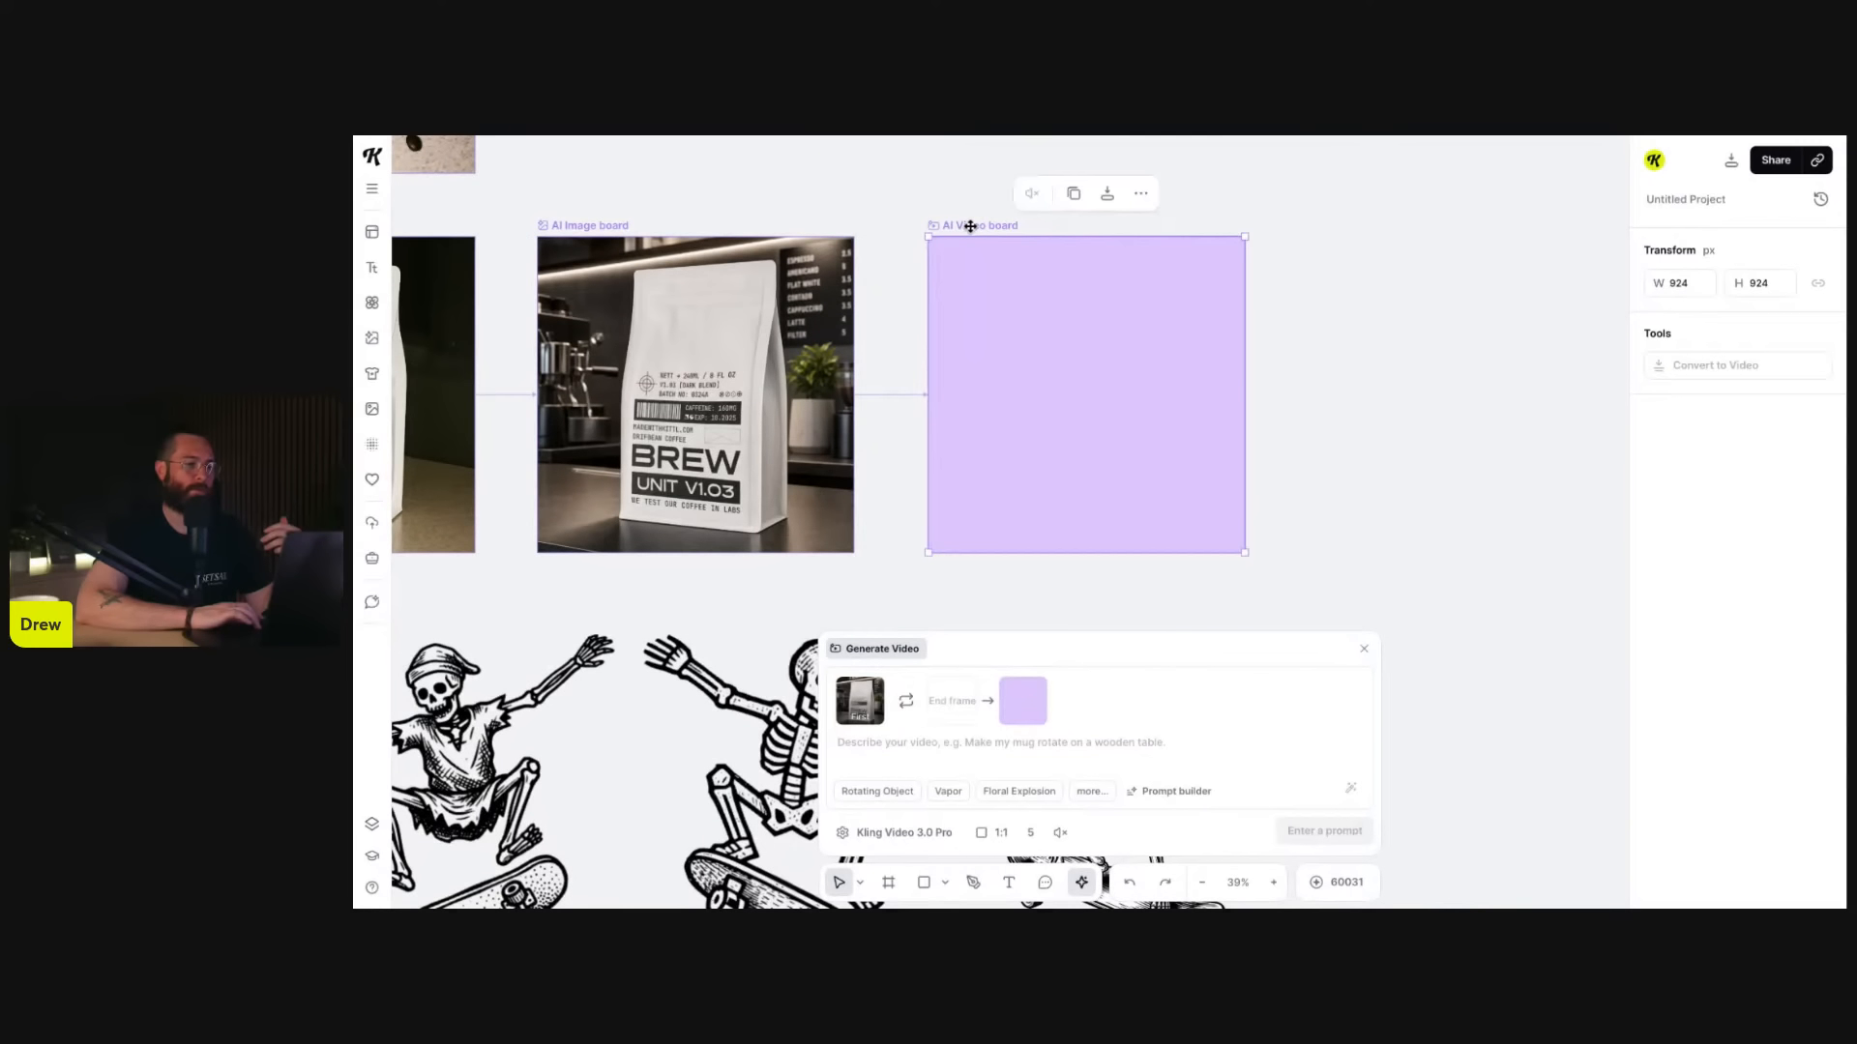
- Convert the café-counter coffee bag board to a standalone image and place it in the empty area beside the skeleton artworks
{"action": "left_click", "coordinate": [604, 226]}
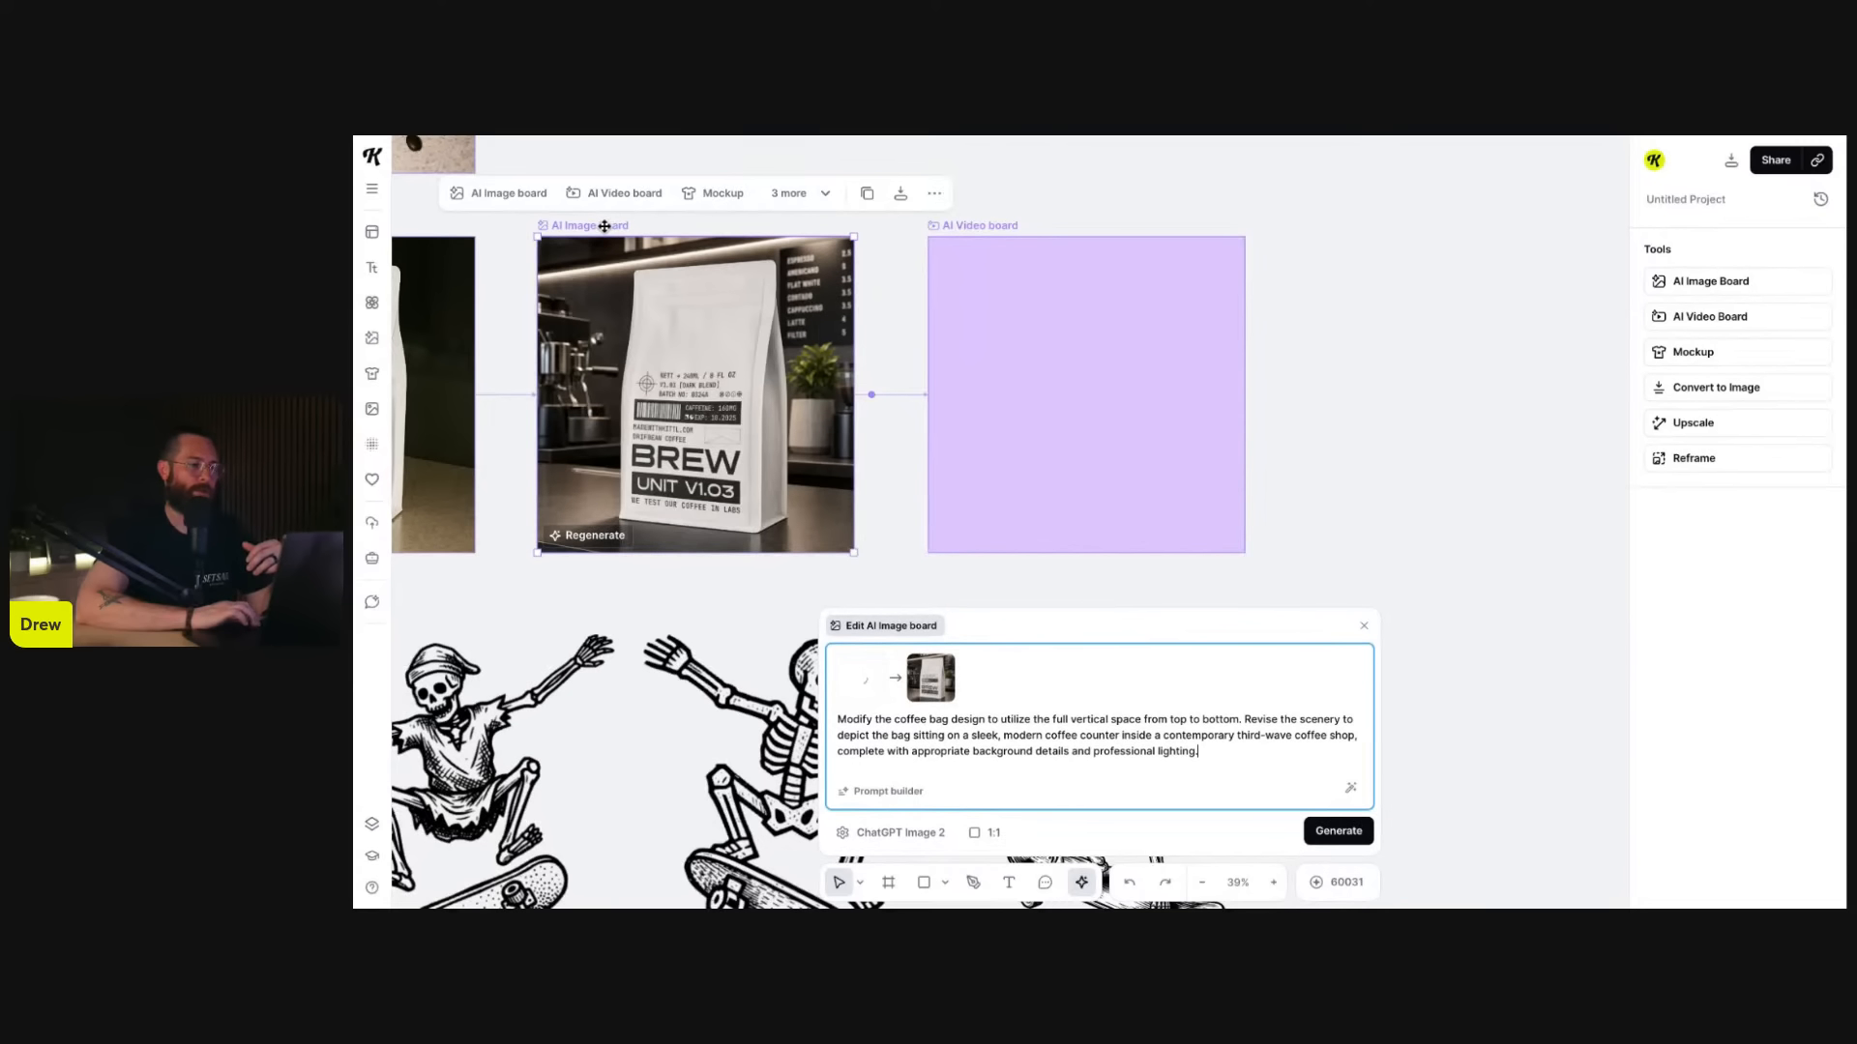
{"action": "left_click", "coordinate": [813, 196]}
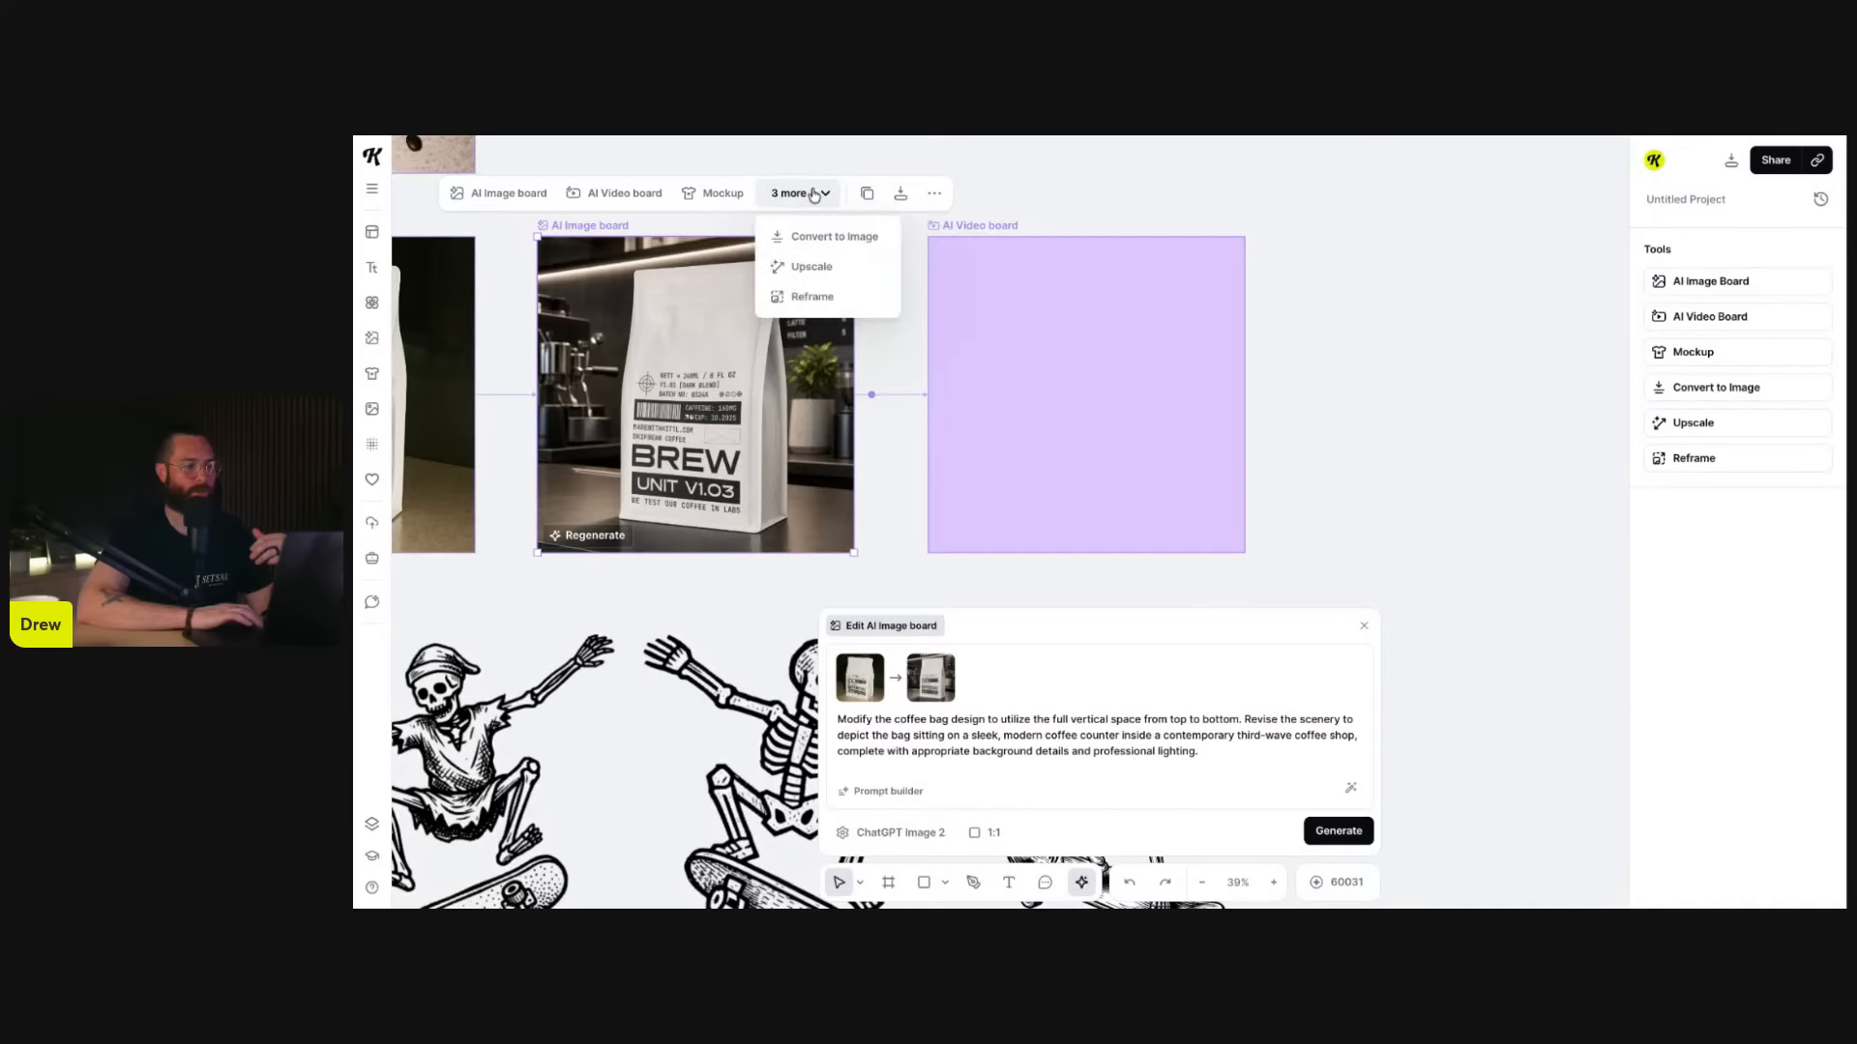
{"action": "left_click", "coordinate": [822, 242]}
{"action": "left_click_drag", "start_coordinate": [992, 306], "coordinate": [1432, 364]}
{"action": "scroll", "coordinate": [1431, 363], "scroll_direction": "down", "scroll_amount": 2}
{"action": "scroll", "coordinate": [1431, 363], "scroll_direction": "right", "scroll_amount": 2}
{"action": "left_click_drag", "start_coordinate": [1290, 274], "coordinate": [1369, 449]}
{"action": "scroll", "coordinate": [1346, 386], "scroll_direction": "right", "scroll_amount": 1}
{"action": "scroll", "coordinate": [1346, 386], "scroll_direction": "down", "scroll_amount": 1}
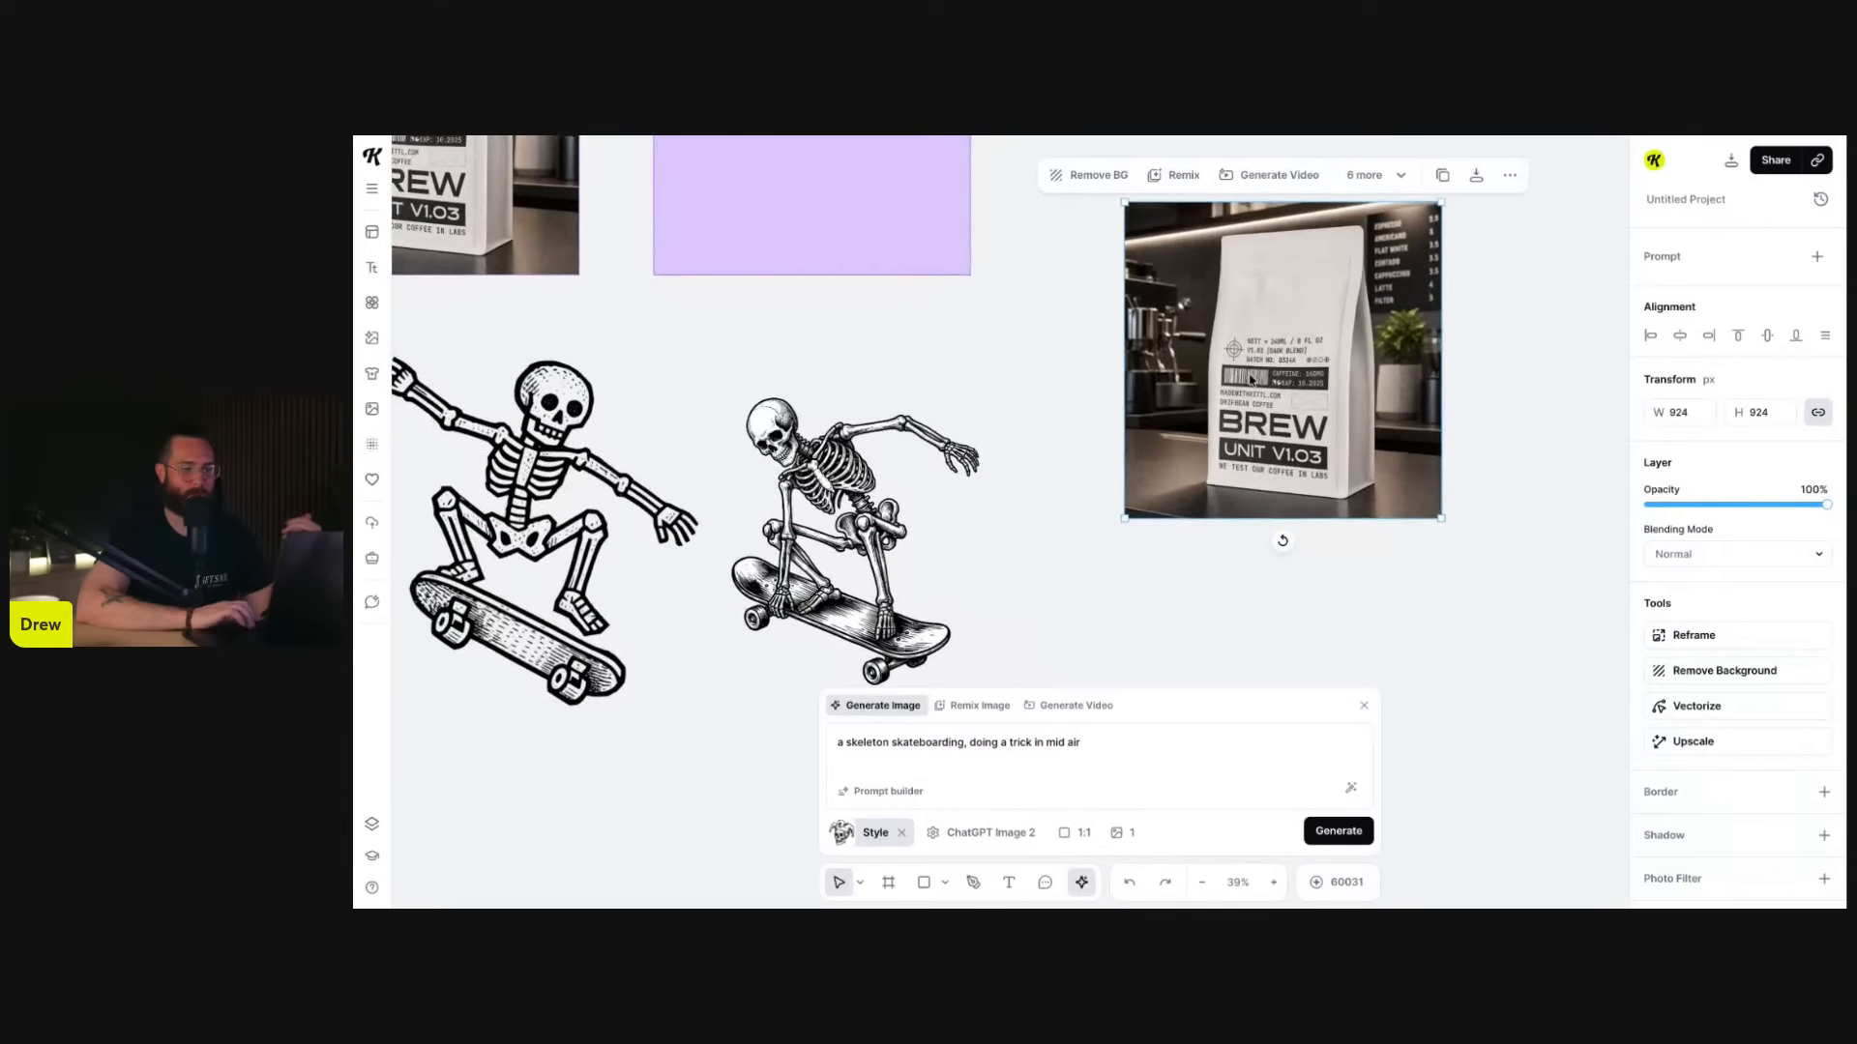
{"action": "left_click_drag", "start_coordinate": [1251, 376], "coordinate": [1215, 504]}
{"action": "scroll", "coordinate": [1215, 505], "scroll_direction": "down", "scroll_amount": 1}
{"action": "scroll", "coordinate": [1214, 505], "scroll_direction": "right", "scroll_amount": 1}
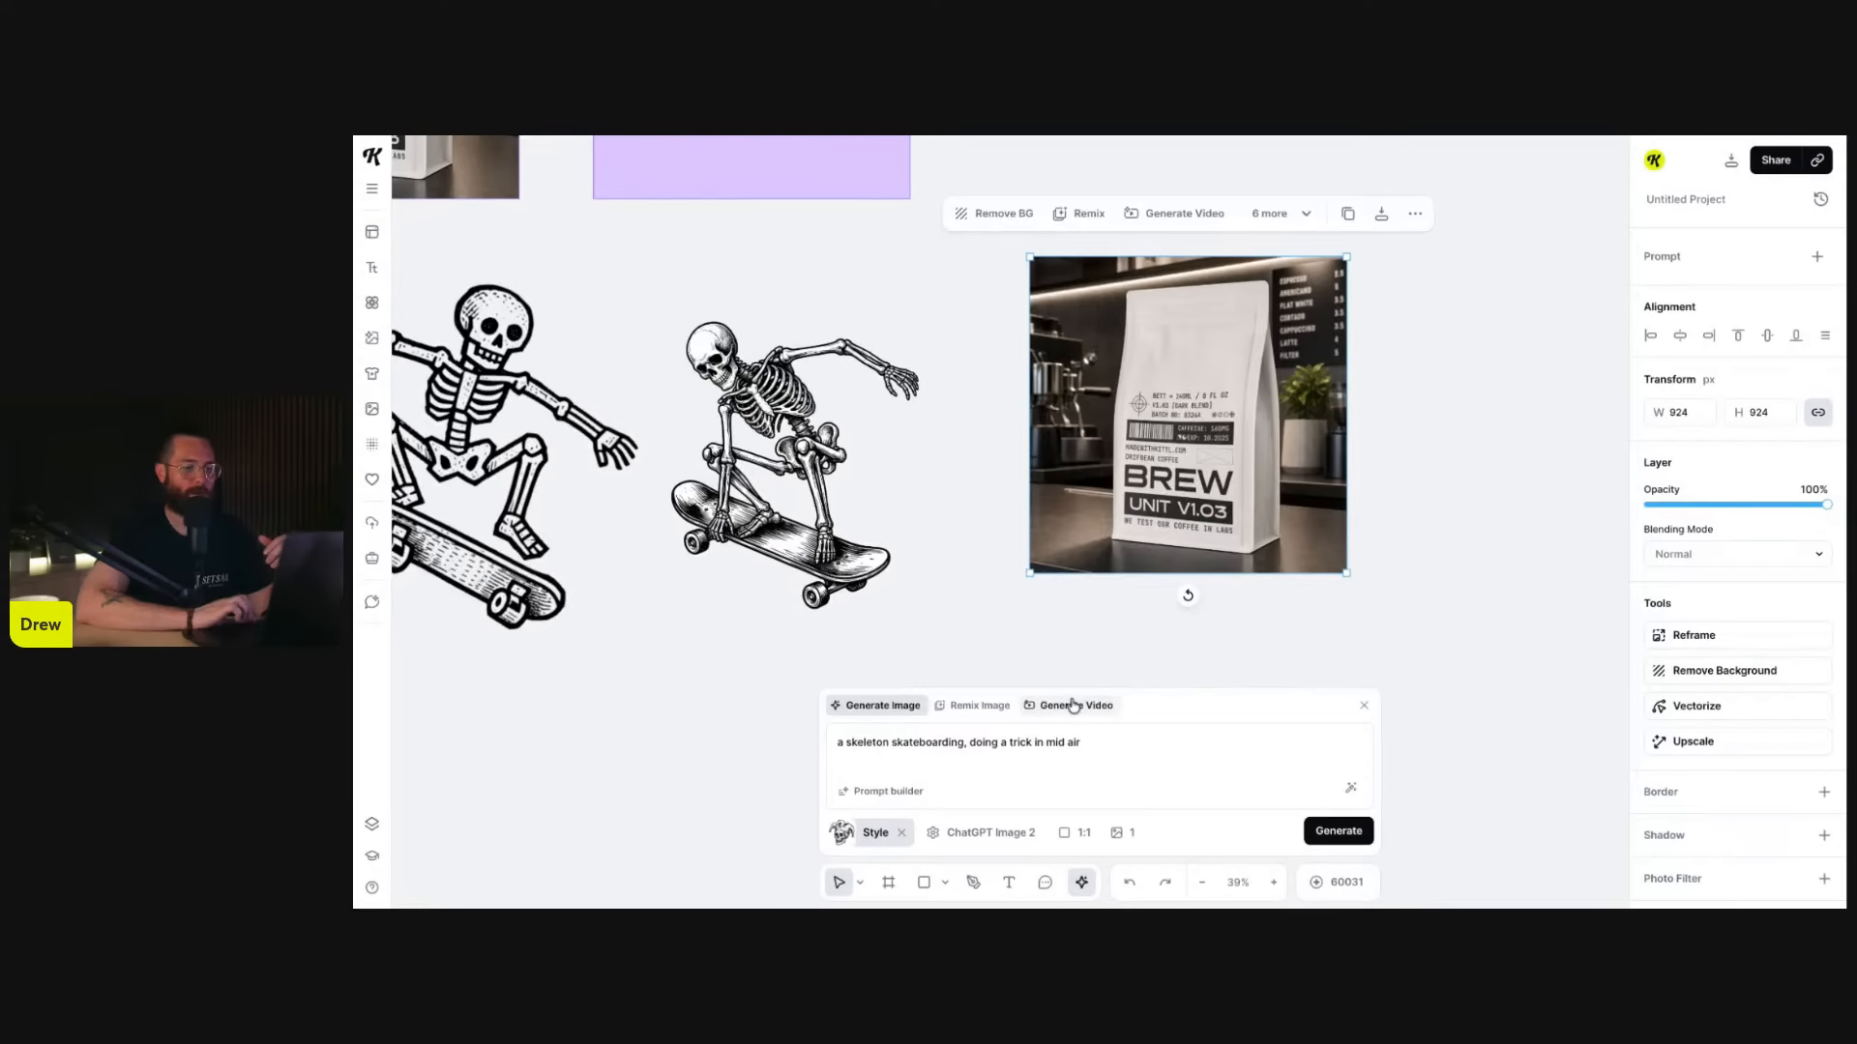
- Set up video generation from the standalone coffee bag image with the Kling Video 3.0 Pro model and a 1:1 aspect ratio
{"action": "left_click", "coordinate": [1077, 706]}
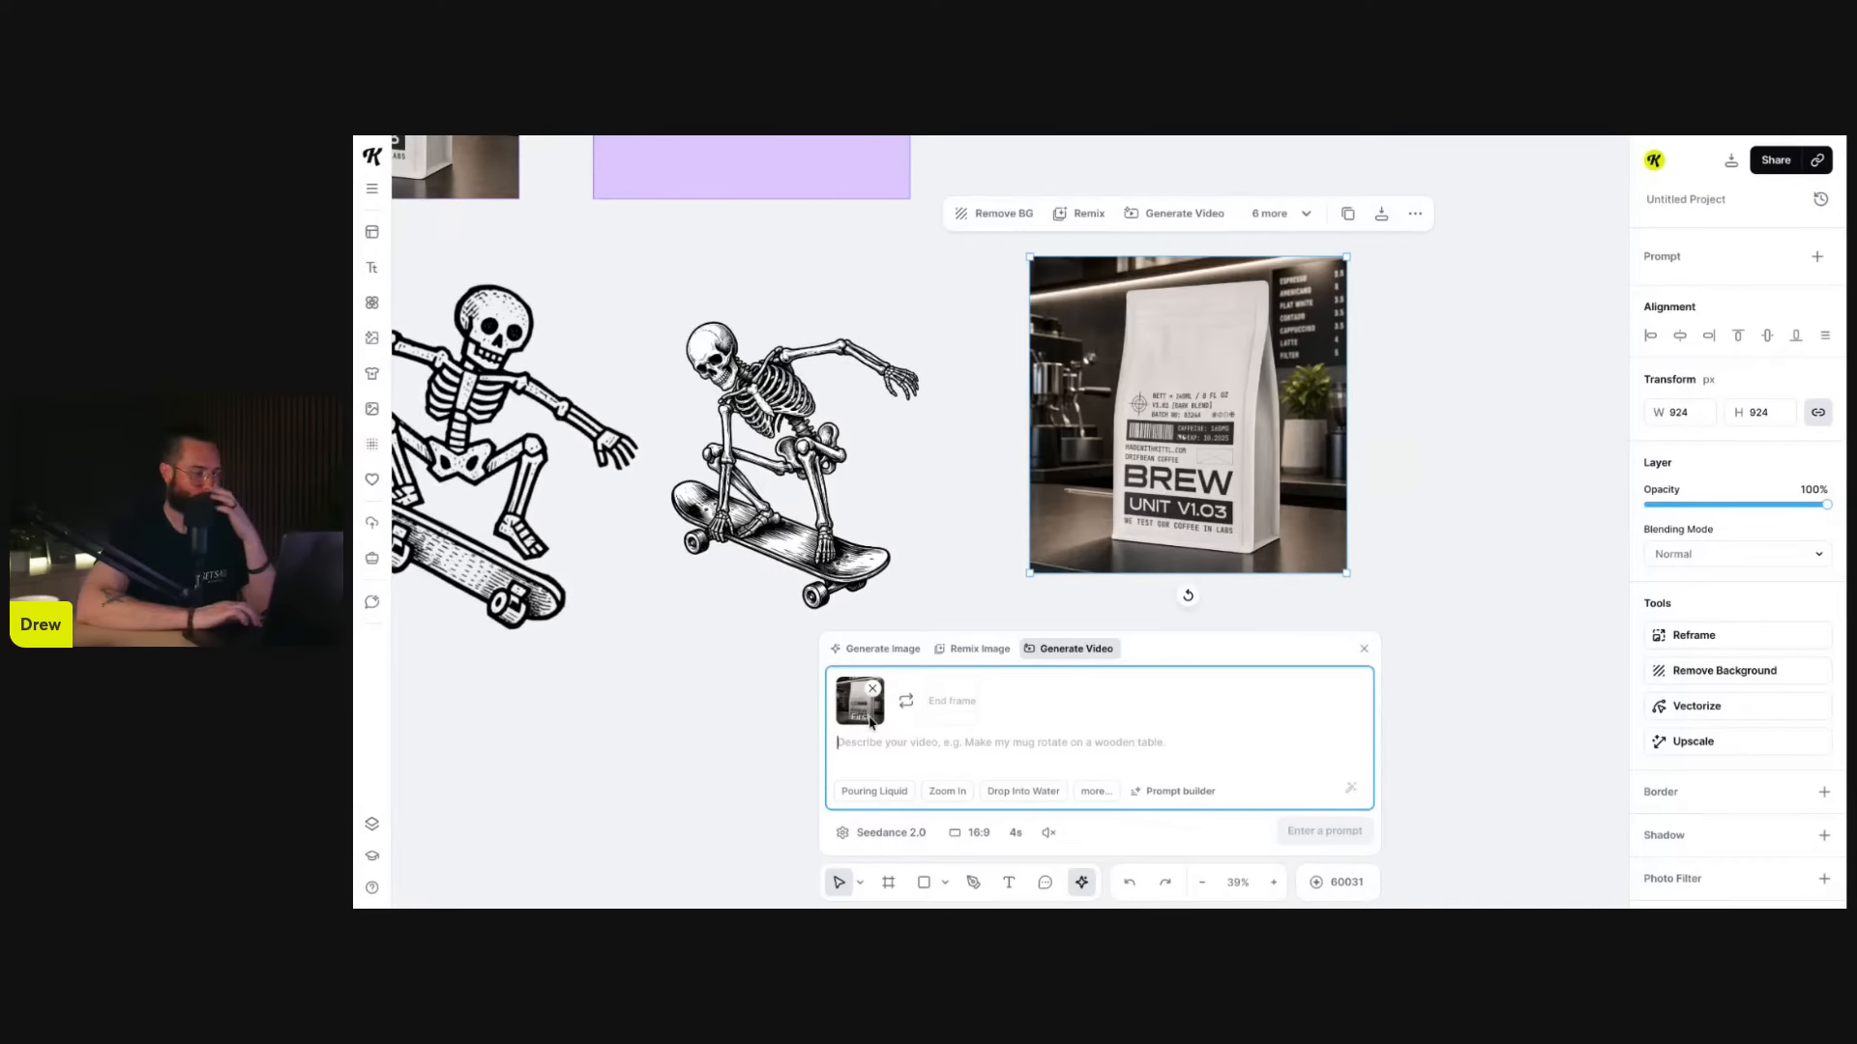
{"action": "left_click", "coordinate": [888, 828]}
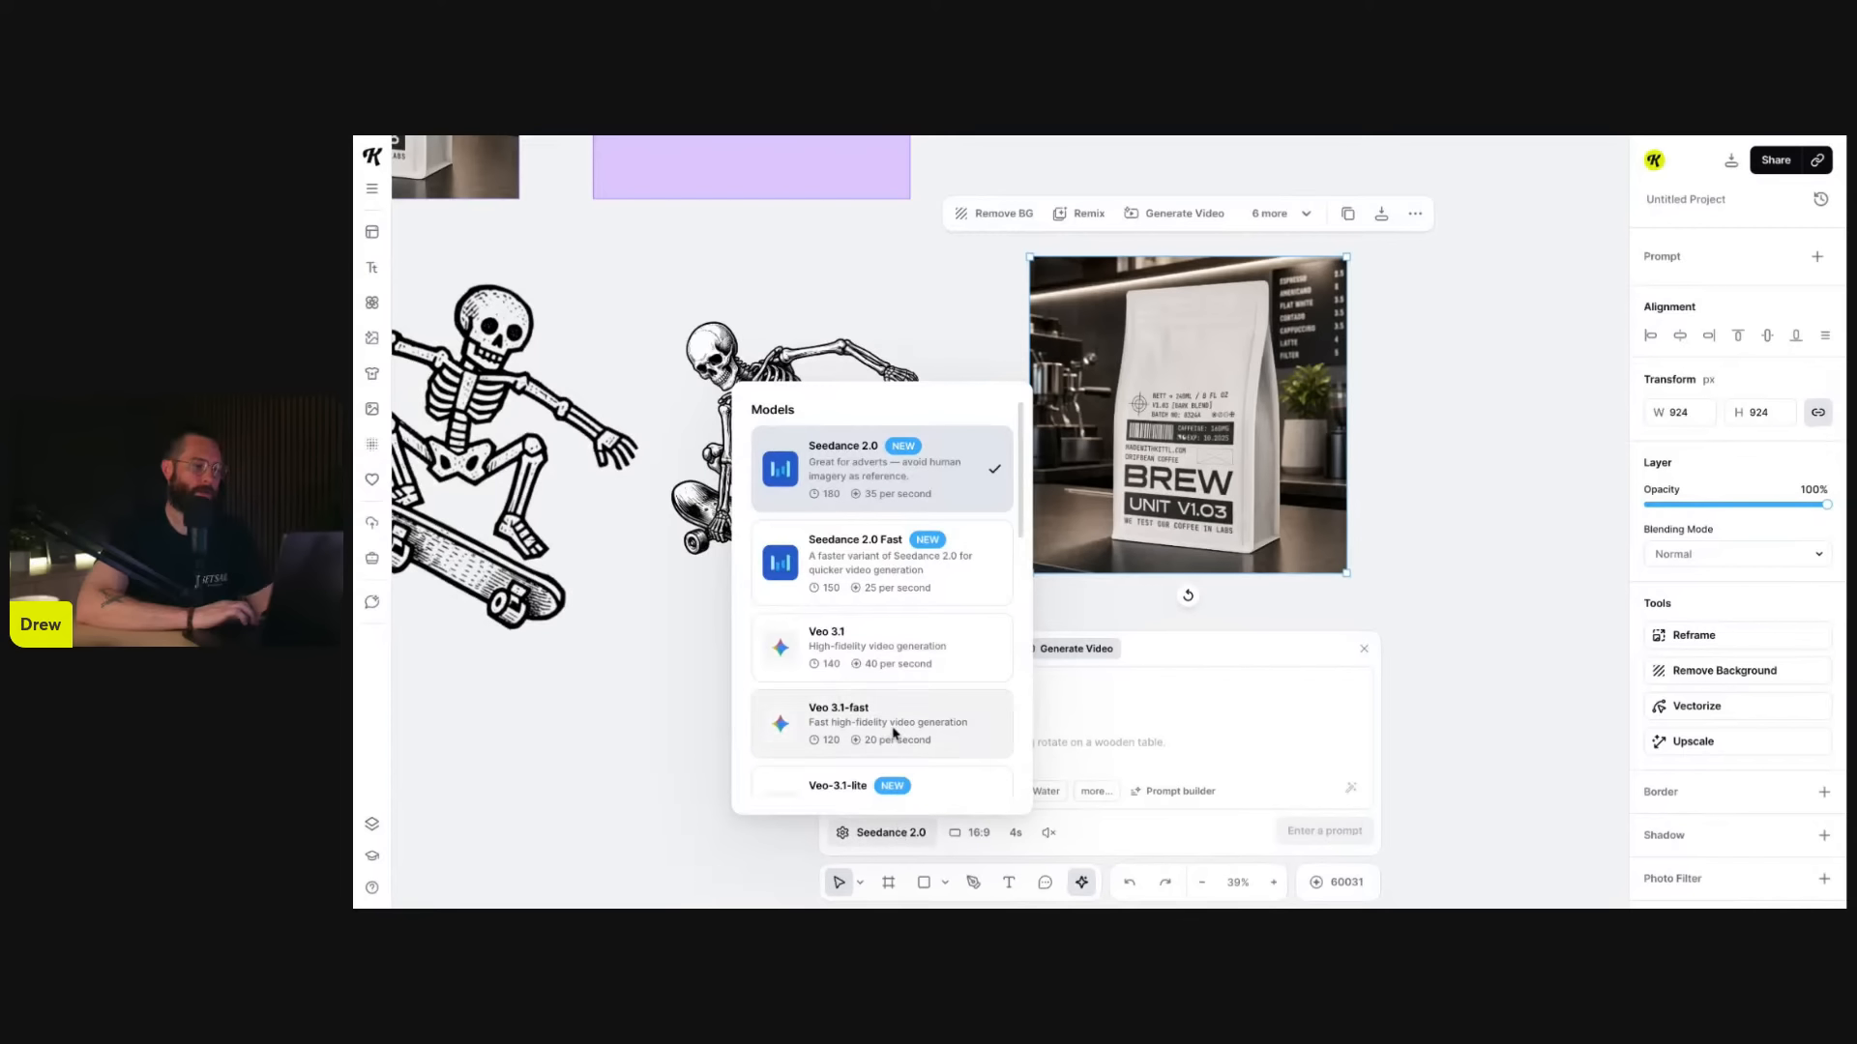
{"action": "scroll", "coordinate": [891, 705], "scroll_direction": "down", "scroll_amount": 3}
{"action": "scroll", "coordinate": [891, 668], "scroll_direction": "down", "scroll_amount": 3}
{"action": "left_click", "coordinate": [889, 674]}
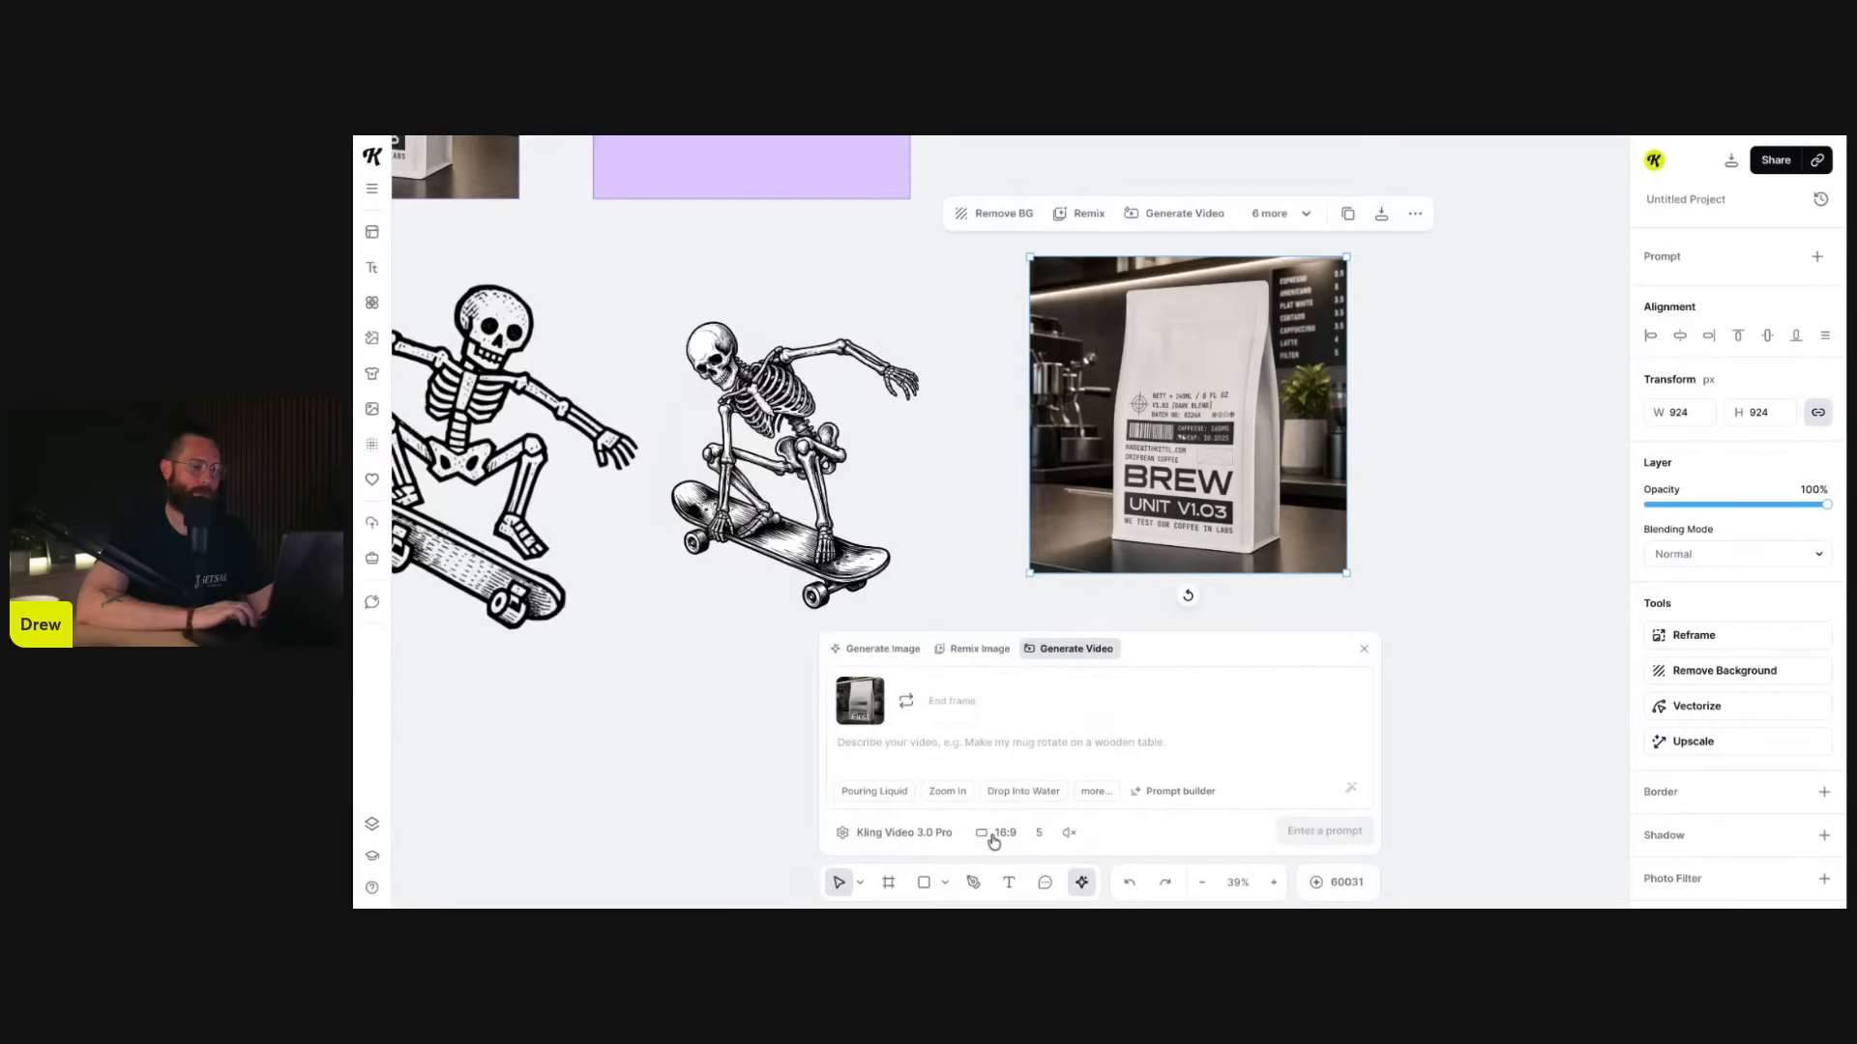
{"action": "left_click", "coordinate": [999, 833]}
{"action": "left_click", "coordinate": [1028, 761]}
- Set the video duration to 3 seconds and check the audio options, keeping no audio
{"action": "left_click", "coordinate": [1033, 834]}
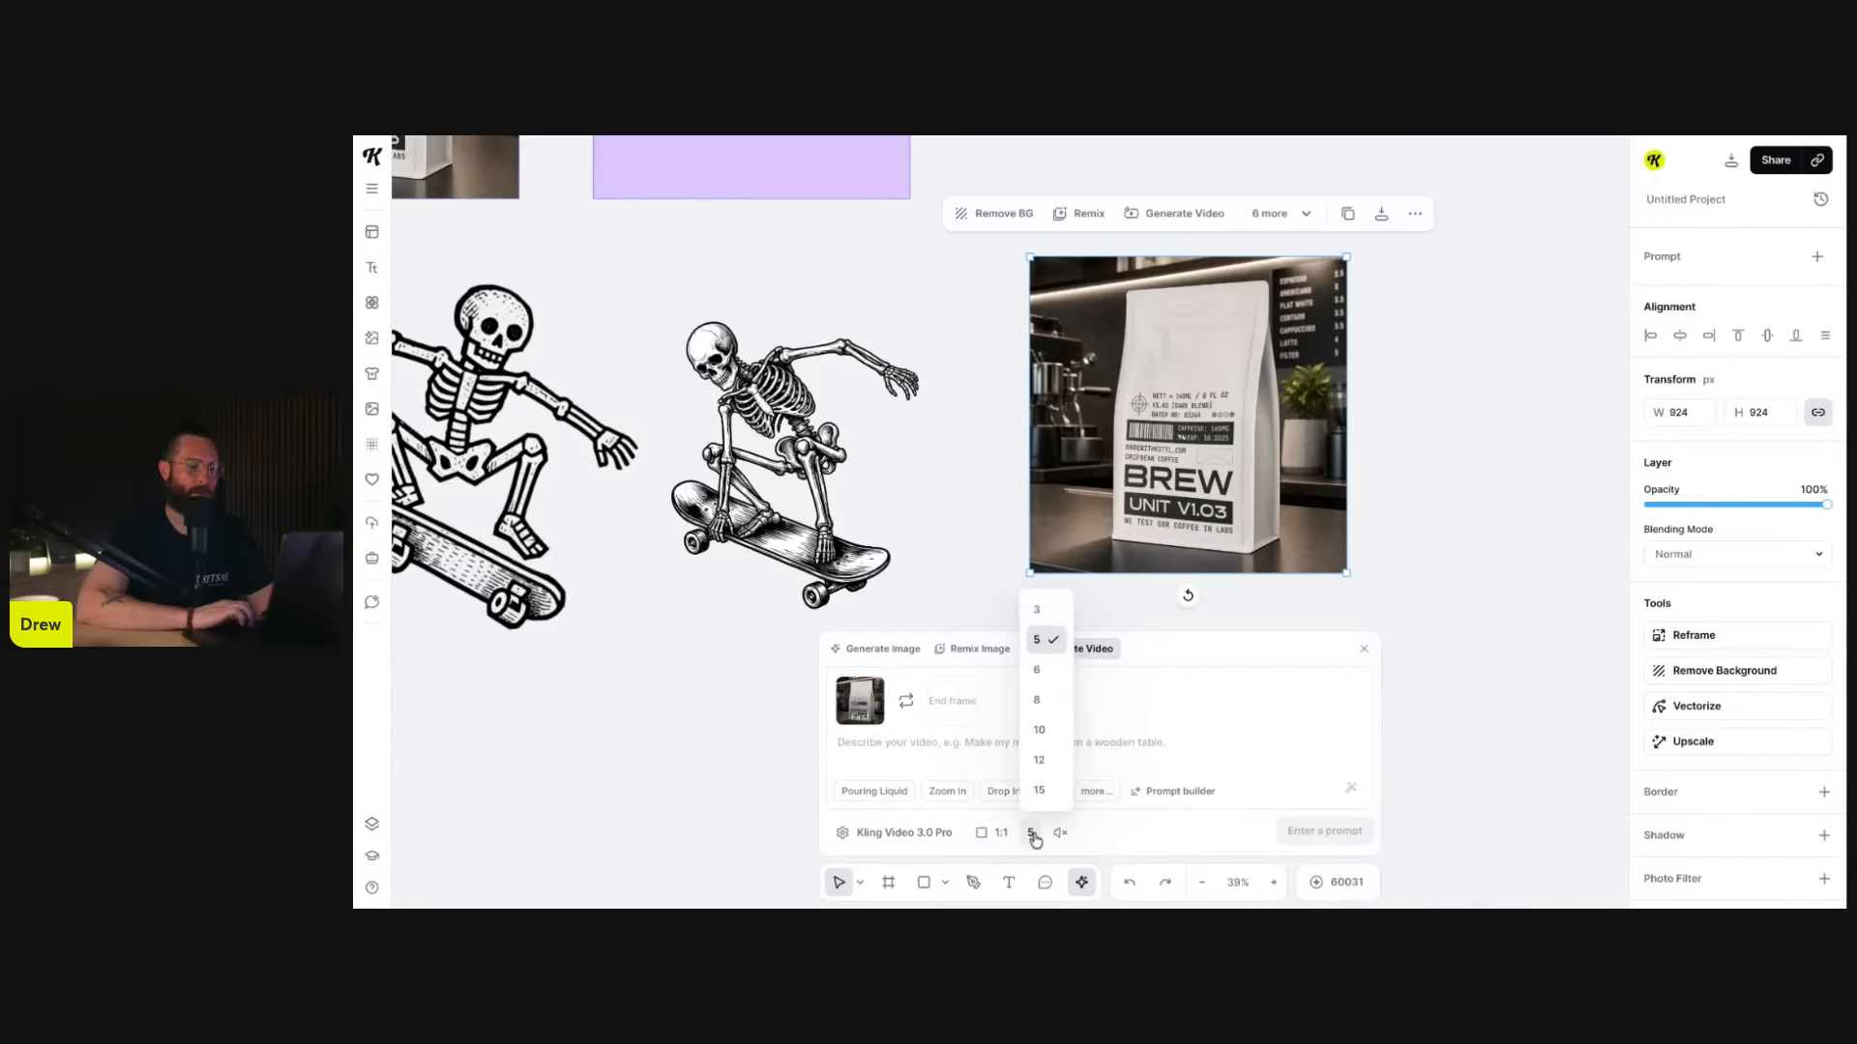
{"action": "left_click", "coordinate": [1054, 611]}
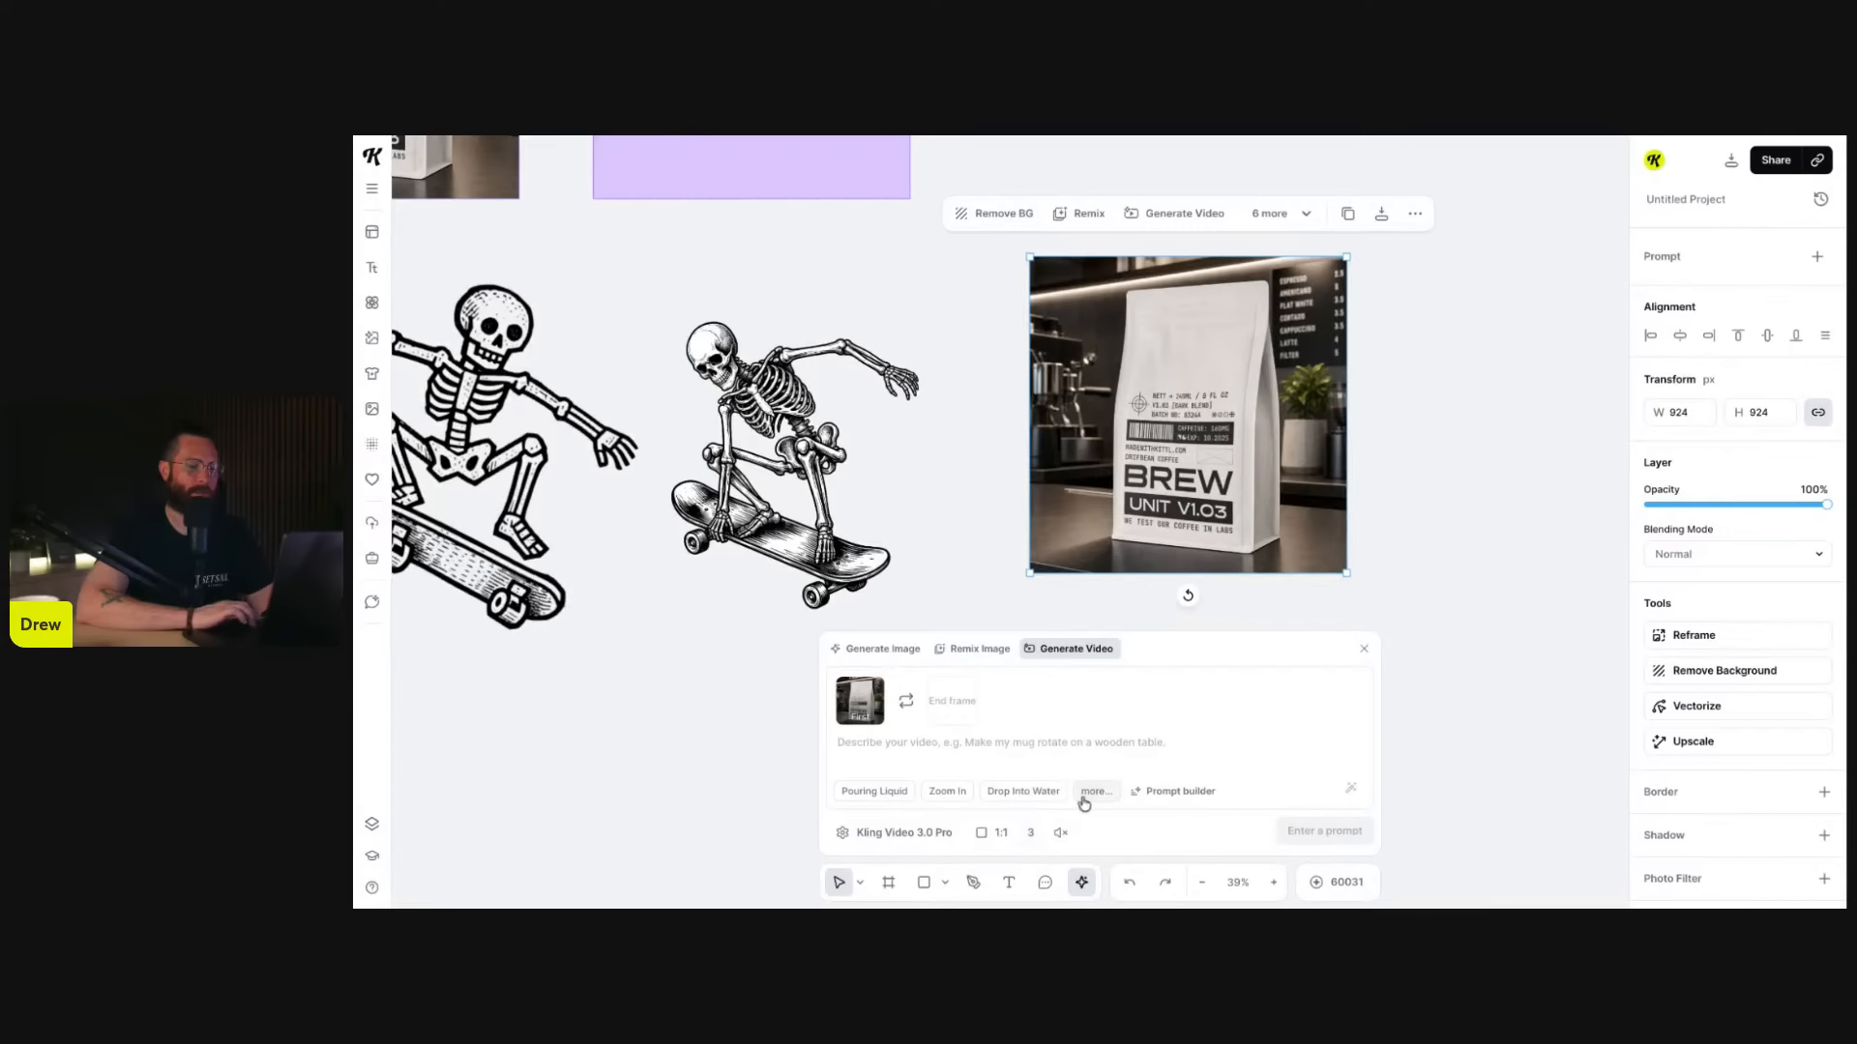
{"action": "left_click", "coordinate": [1059, 834]}
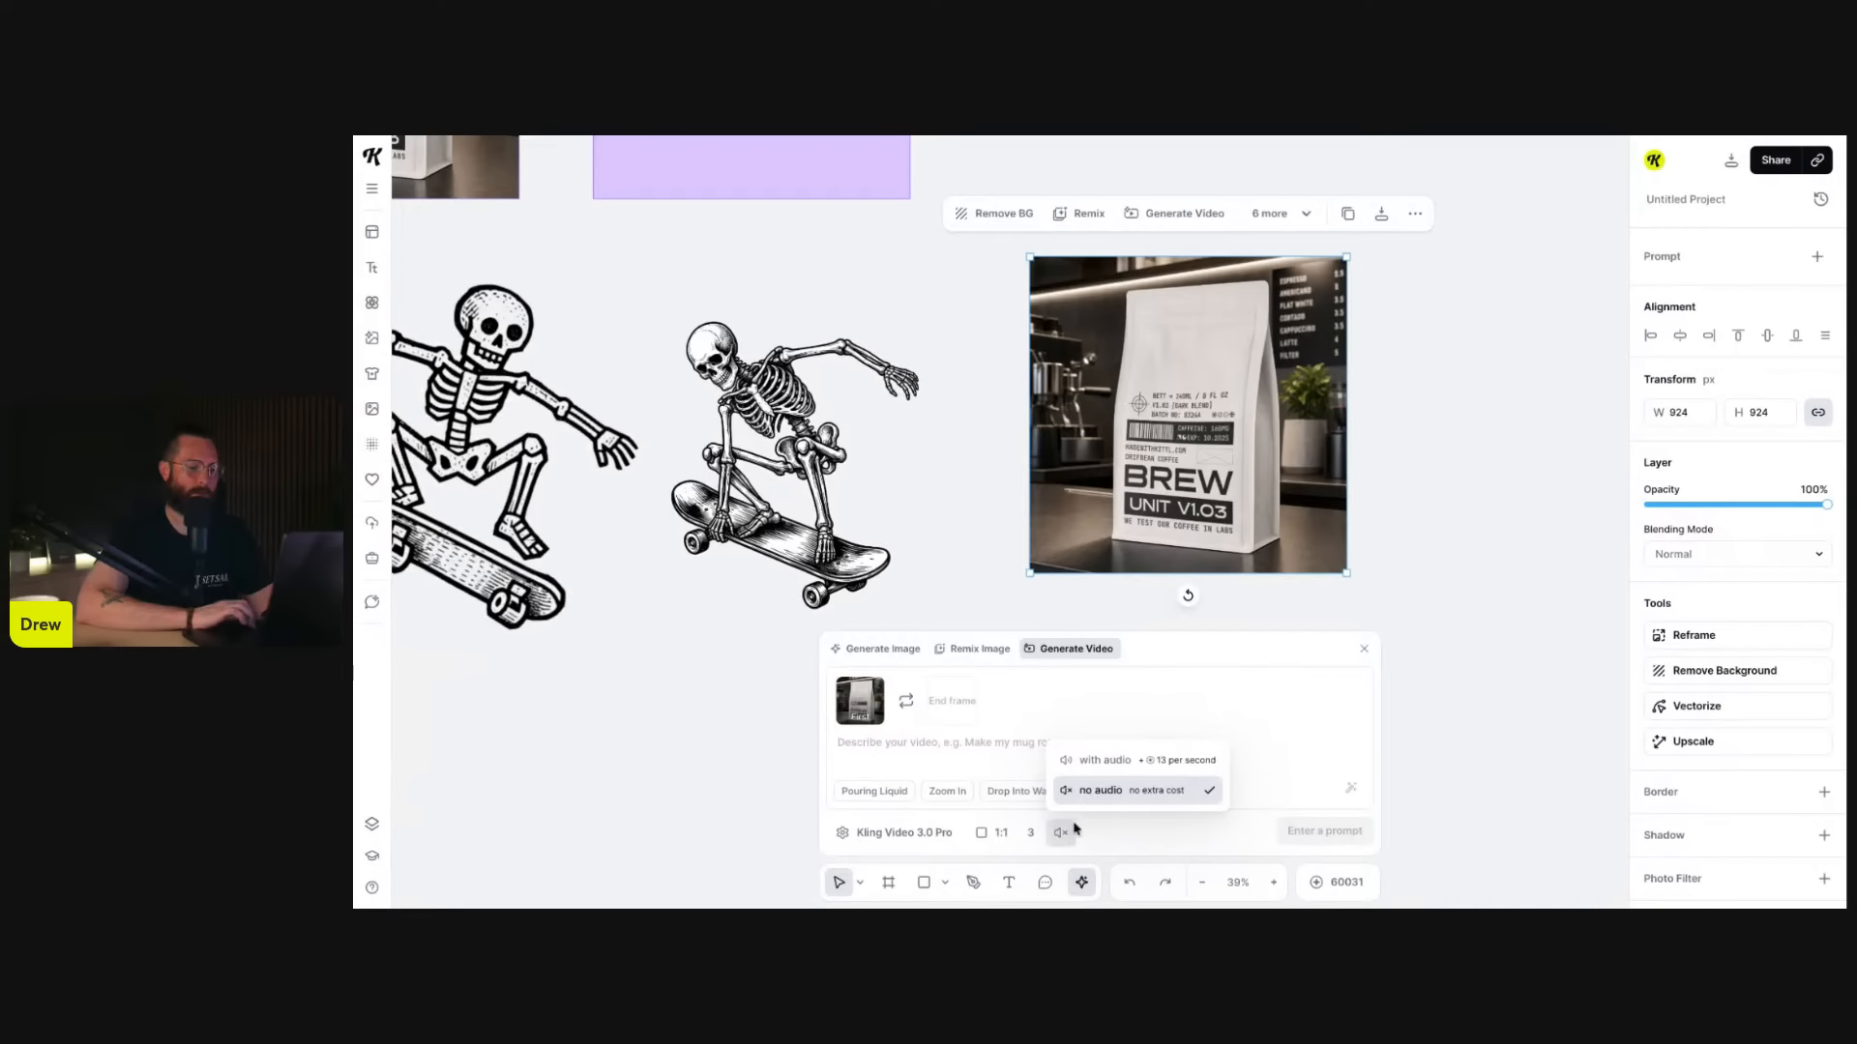
{"action": "left_click", "coordinate": [1069, 833]}
- Enter the prompt "Slight zoom out as a hand enters the frame and picks up the bag to remove it.", copy it, and generate the video
{"action": "left_click", "coordinate": [1031, 745]}
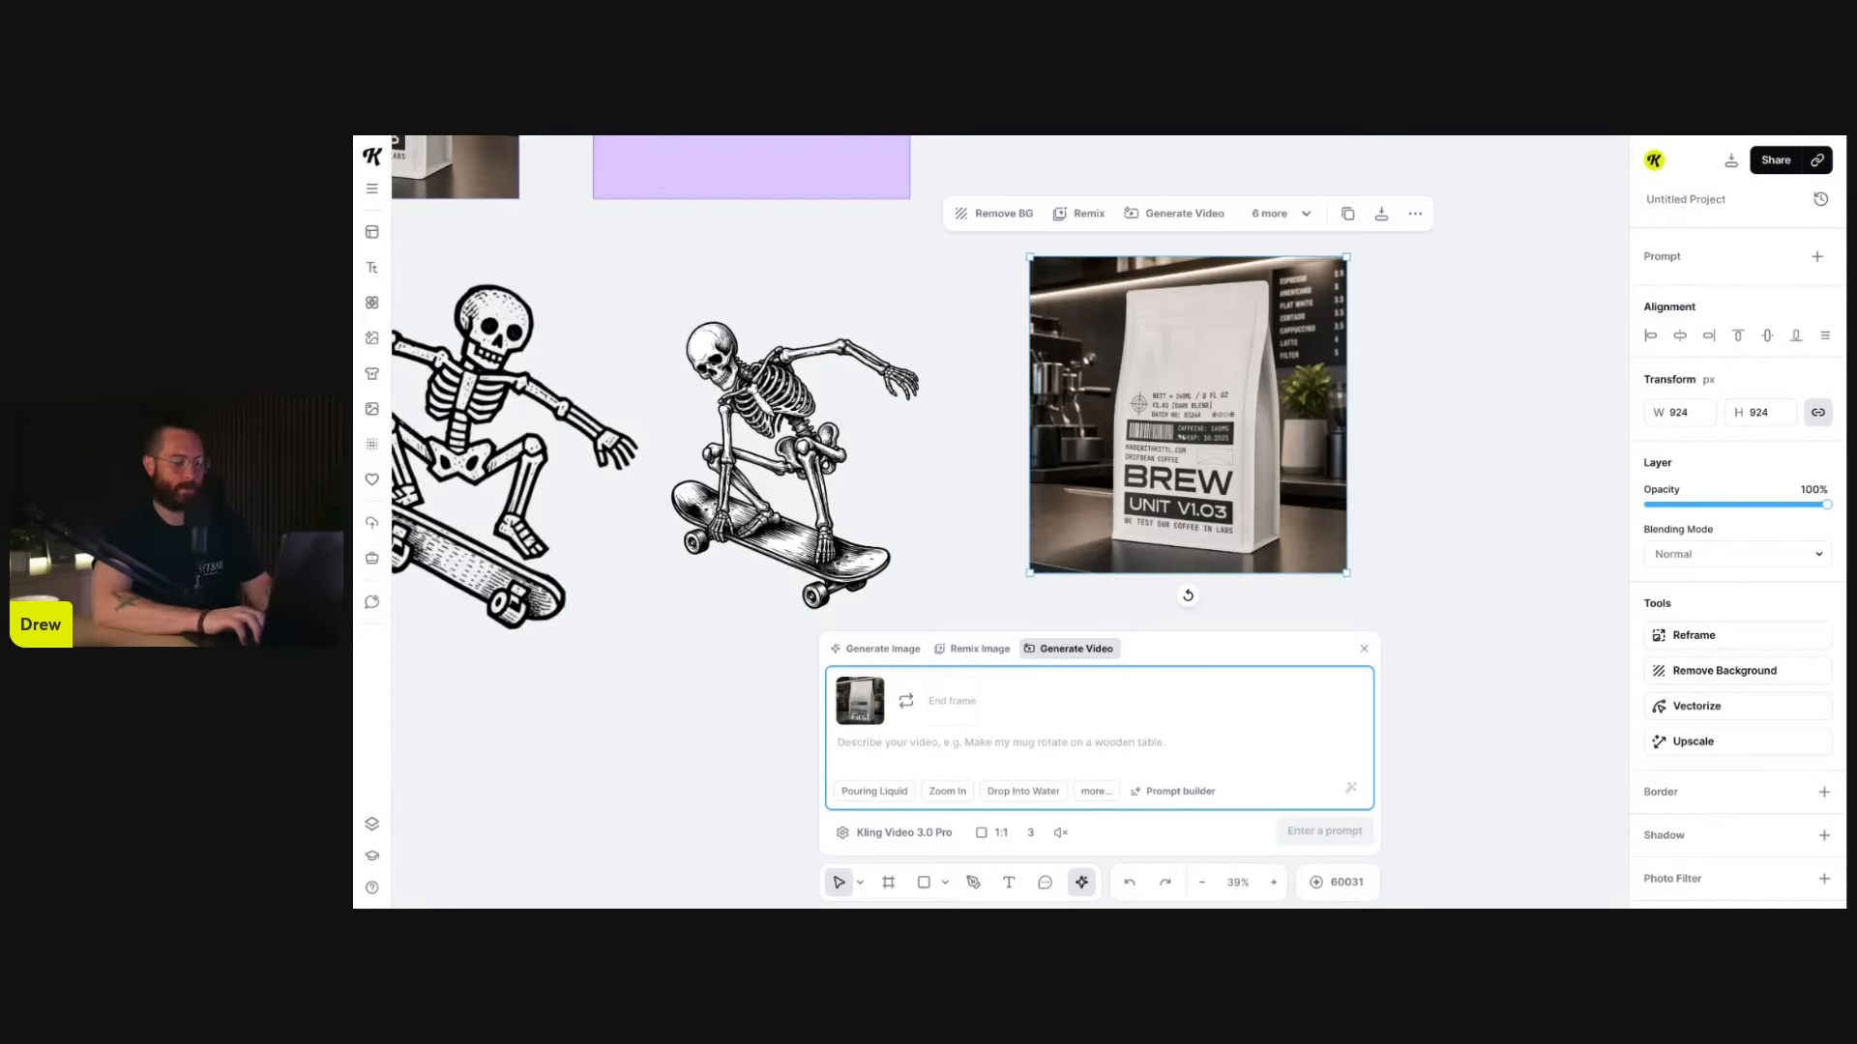
{"action": "type", "text": "Slight zoom"}
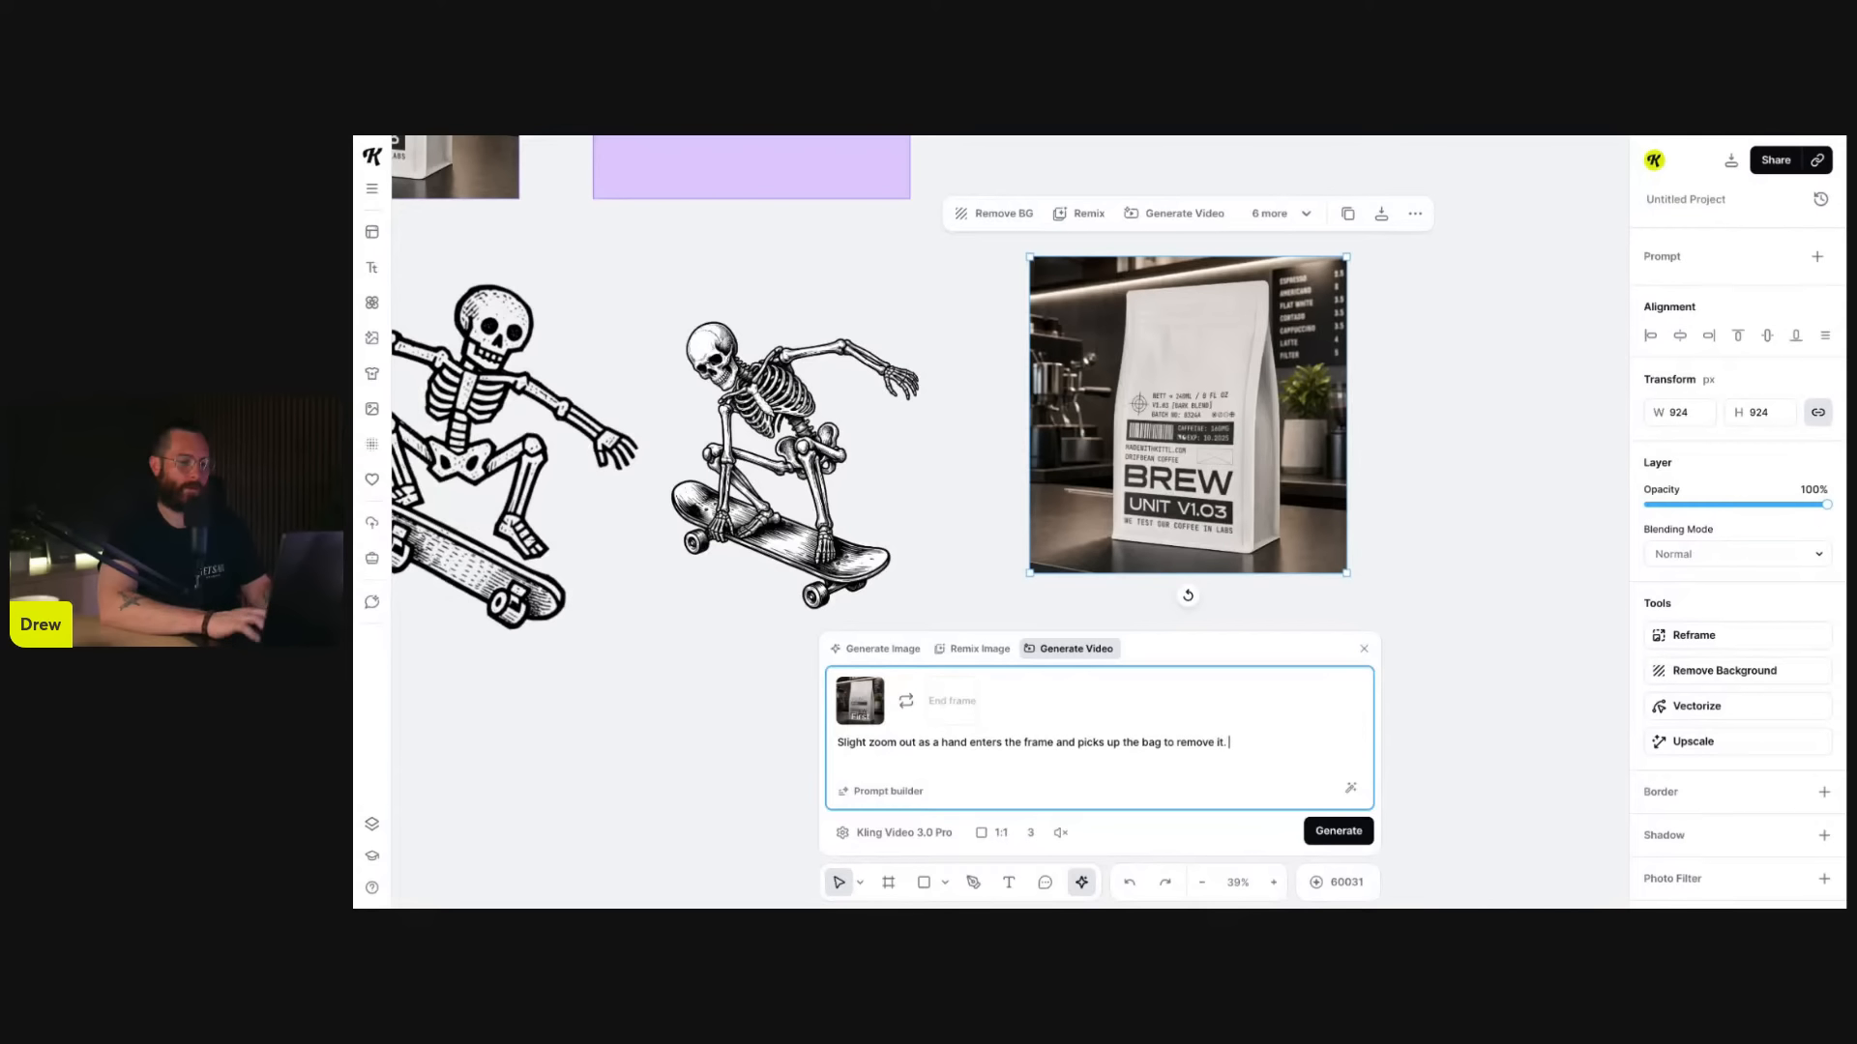
{"action": "triple_click", "coordinate": [1179, 745]}
{"action": "key", "text": "ctrl+c"}
{"action": "left_click", "coordinate": [1182, 744]}
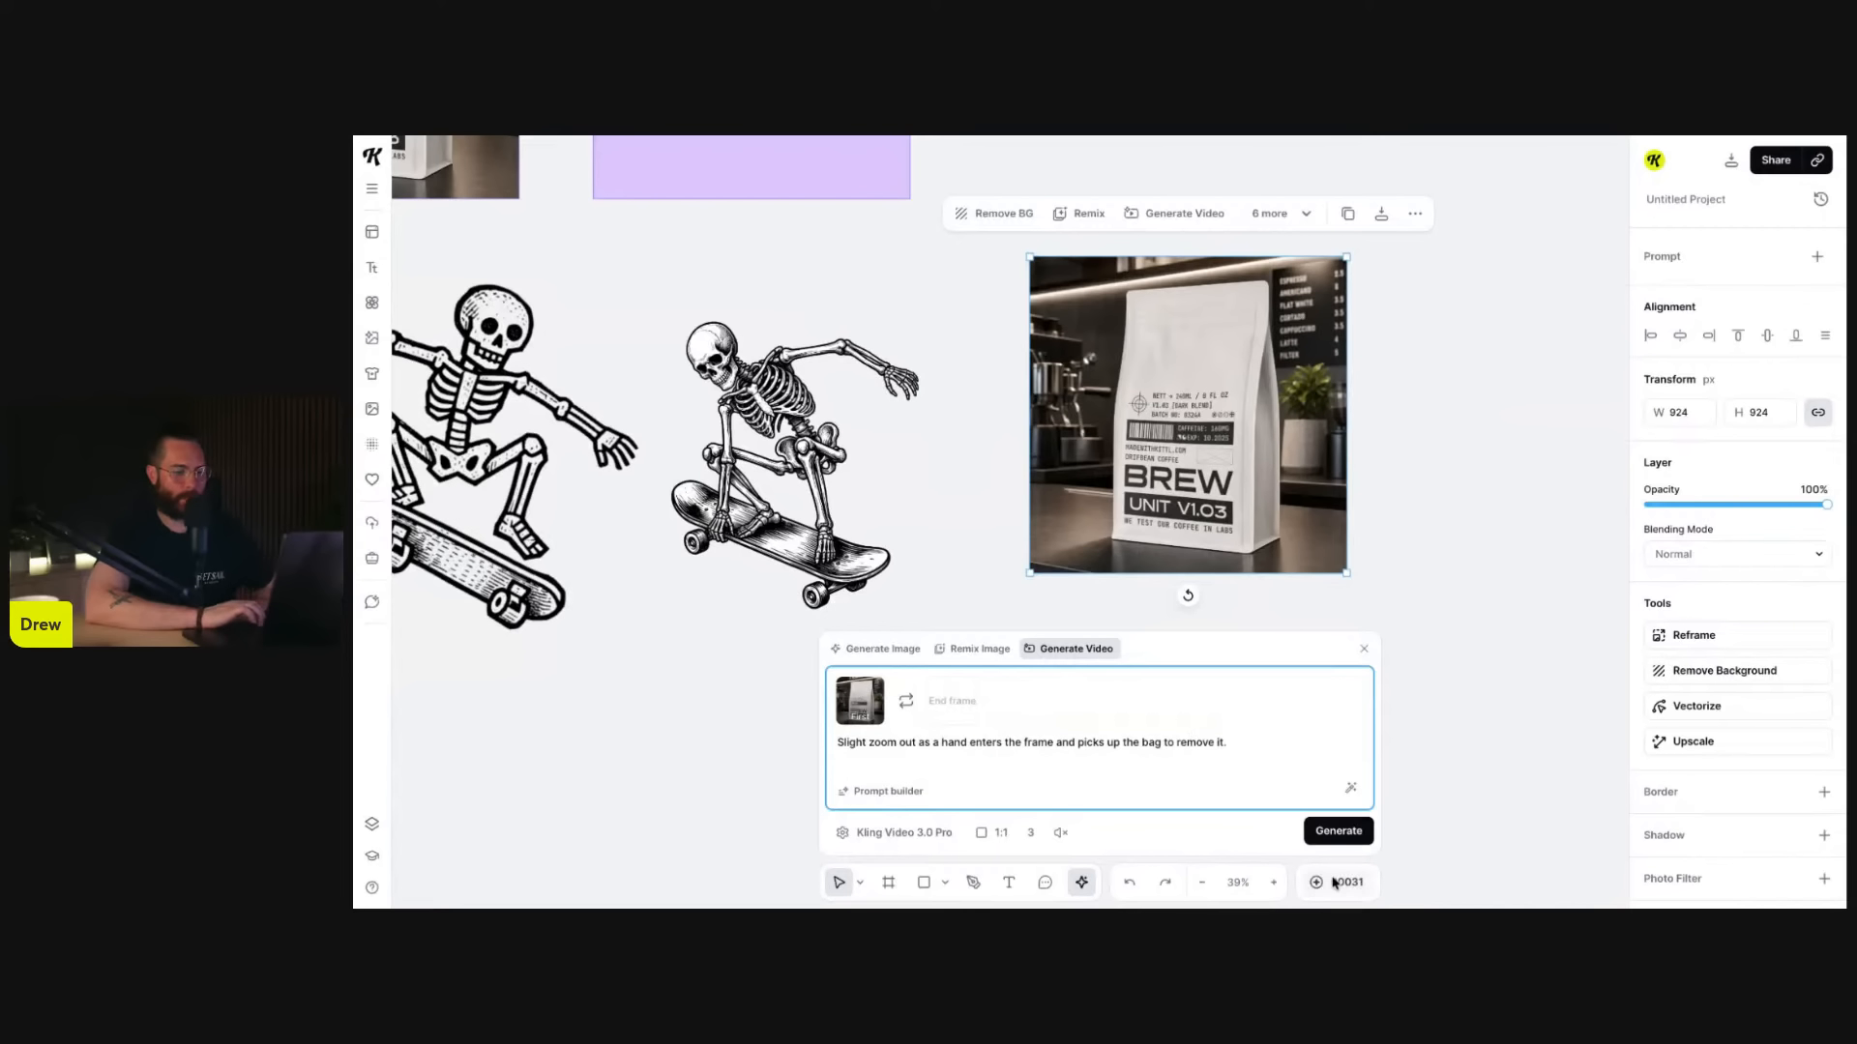
{"action": "left_click", "coordinate": [1340, 831]}
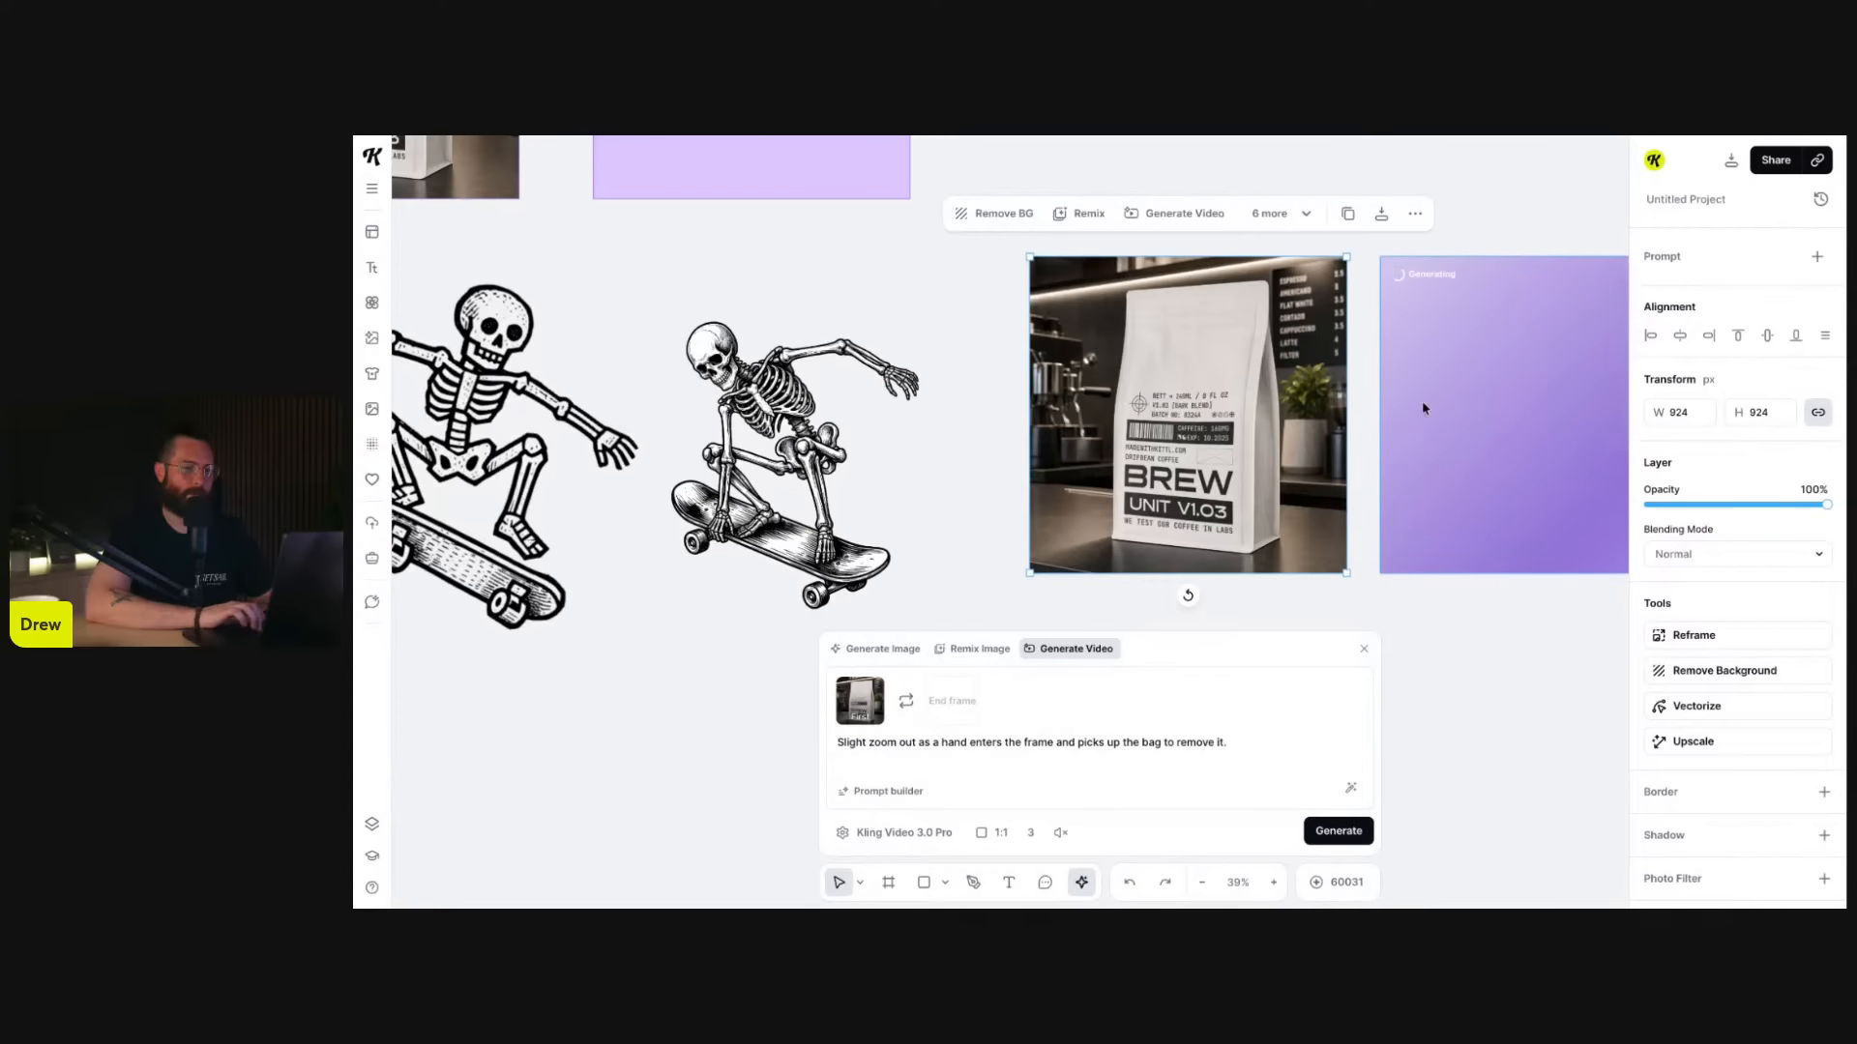
- Reuse the copied hand-picks-up-the-bag prompt for the empty AI Video board
{"action": "scroll", "coordinate": [1462, 426], "scroll_direction": "up", "scroll_amount": 4}
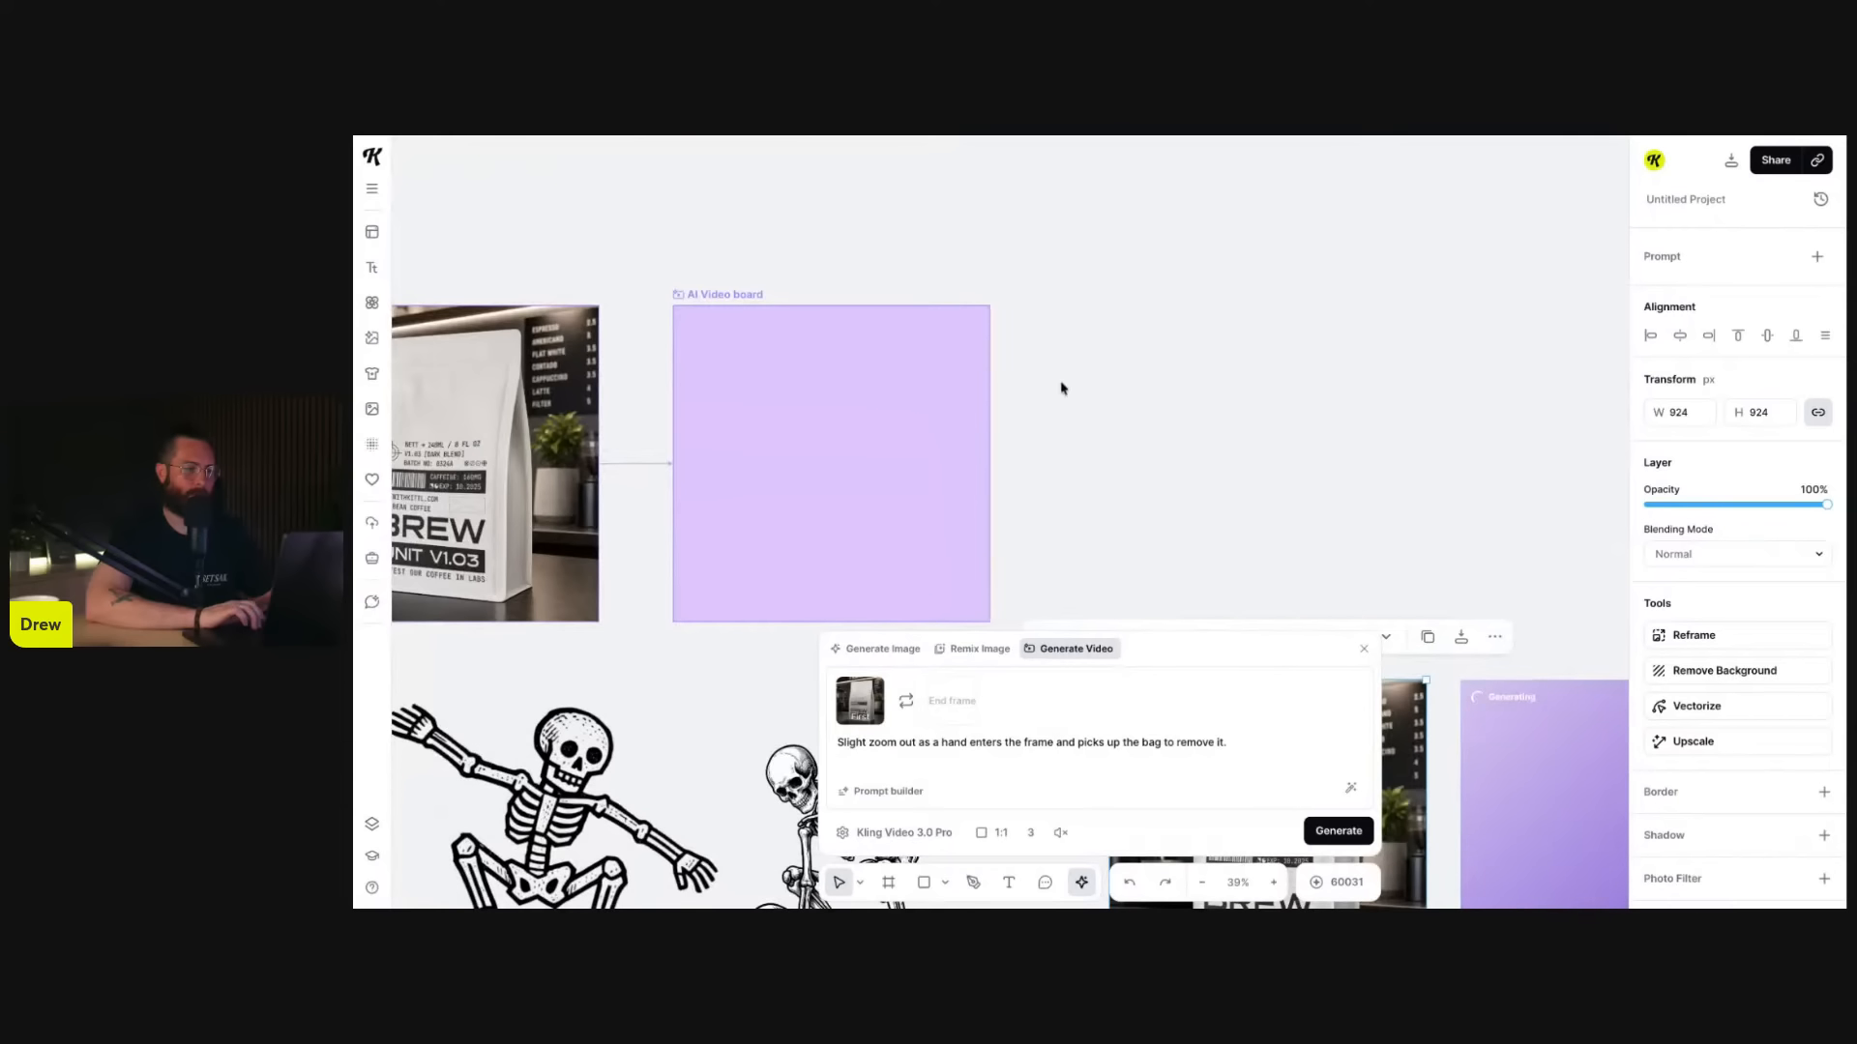
{"action": "left_click", "coordinate": [743, 308]}
{"action": "left_click", "coordinate": [741, 299]}
{"action": "scroll", "coordinate": [883, 361], "scroll_direction": "down", "scroll_amount": 1}
{"action": "scroll", "coordinate": [883, 361], "scroll_direction": "left", "scroll_amount": 2}
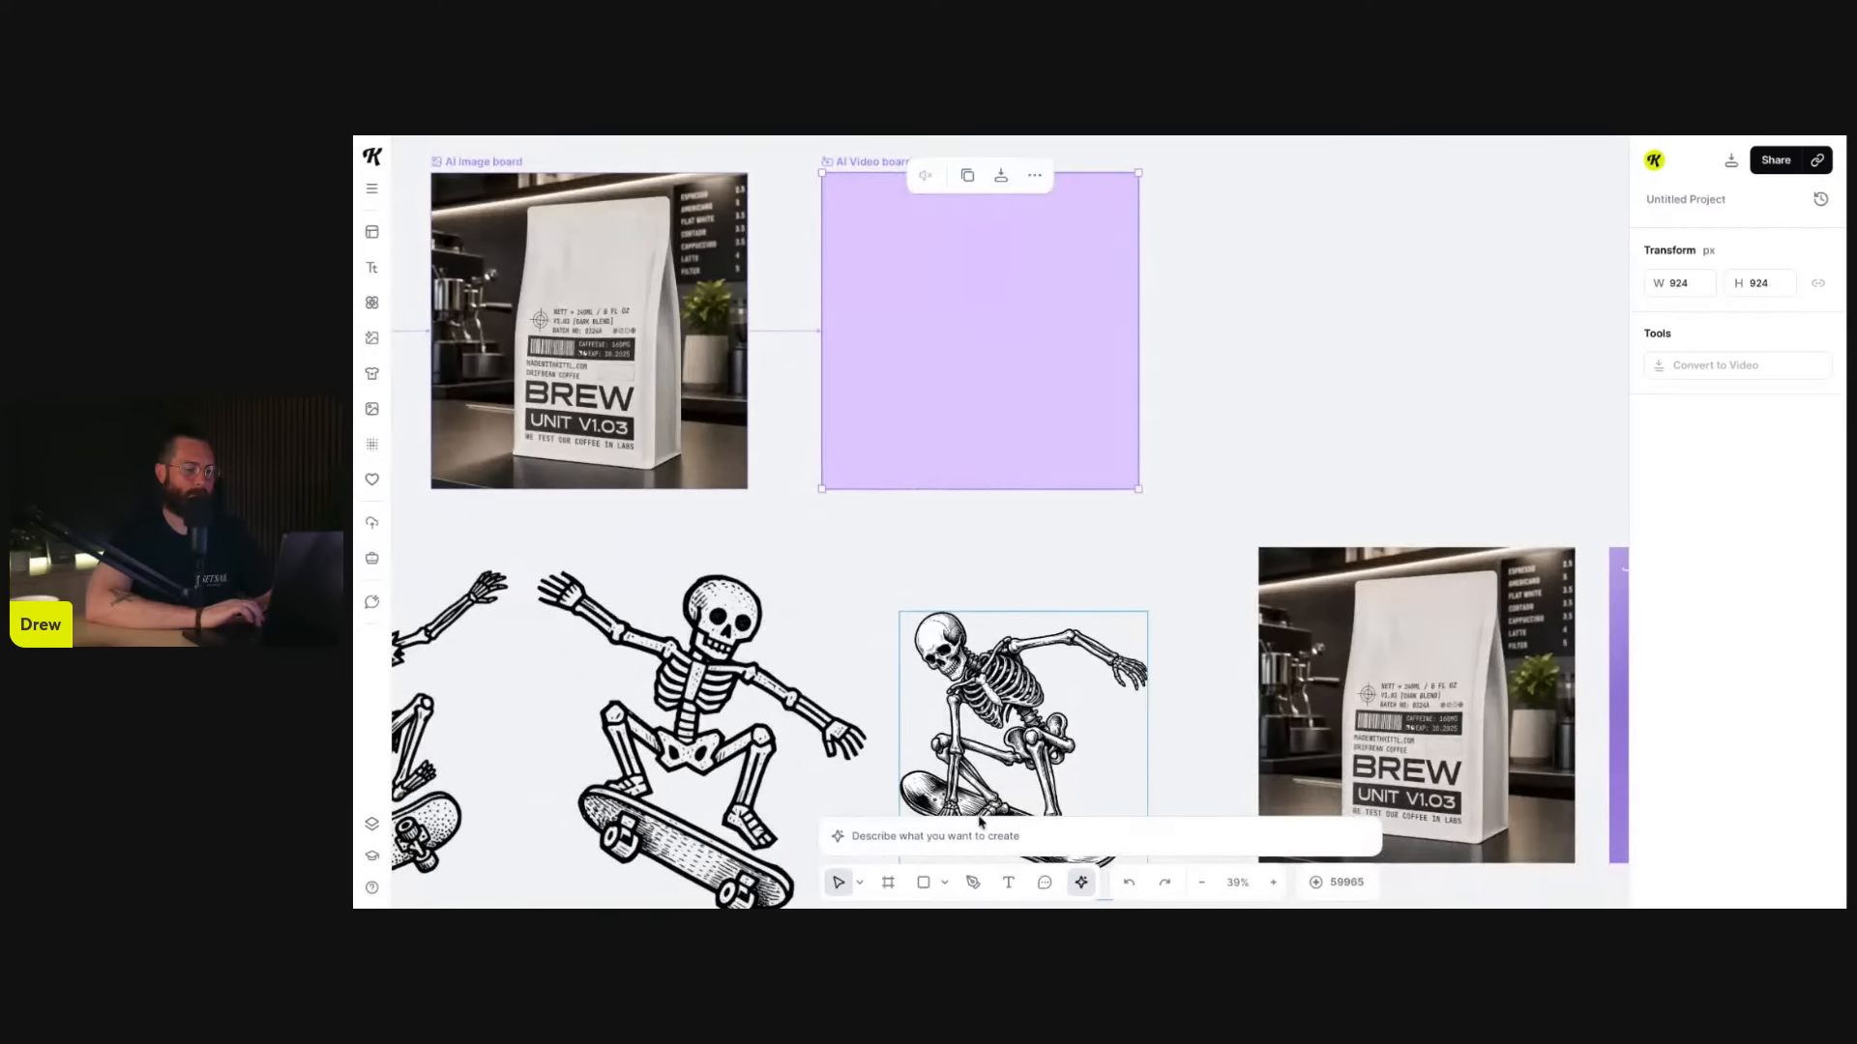
{"action": "left_click", "coordinate": [977, 835]}
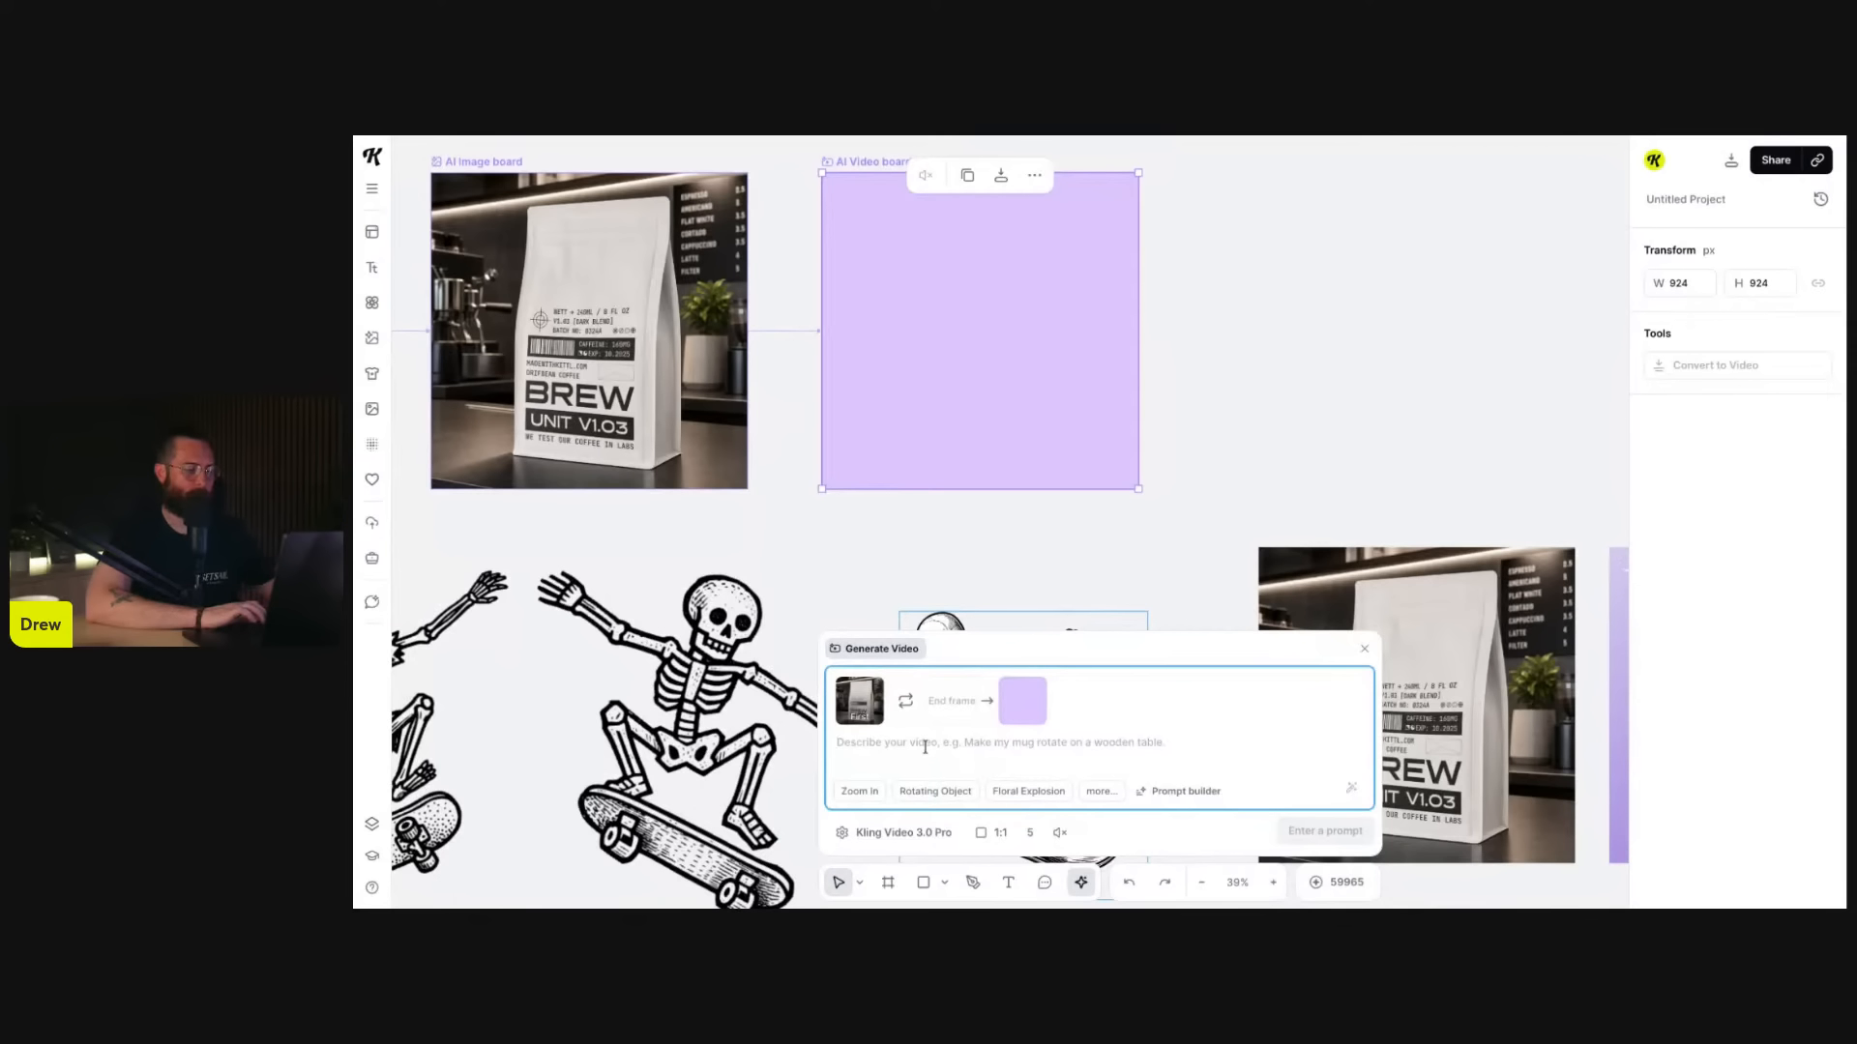
{"action": "key", "text": "ctrl+v"}
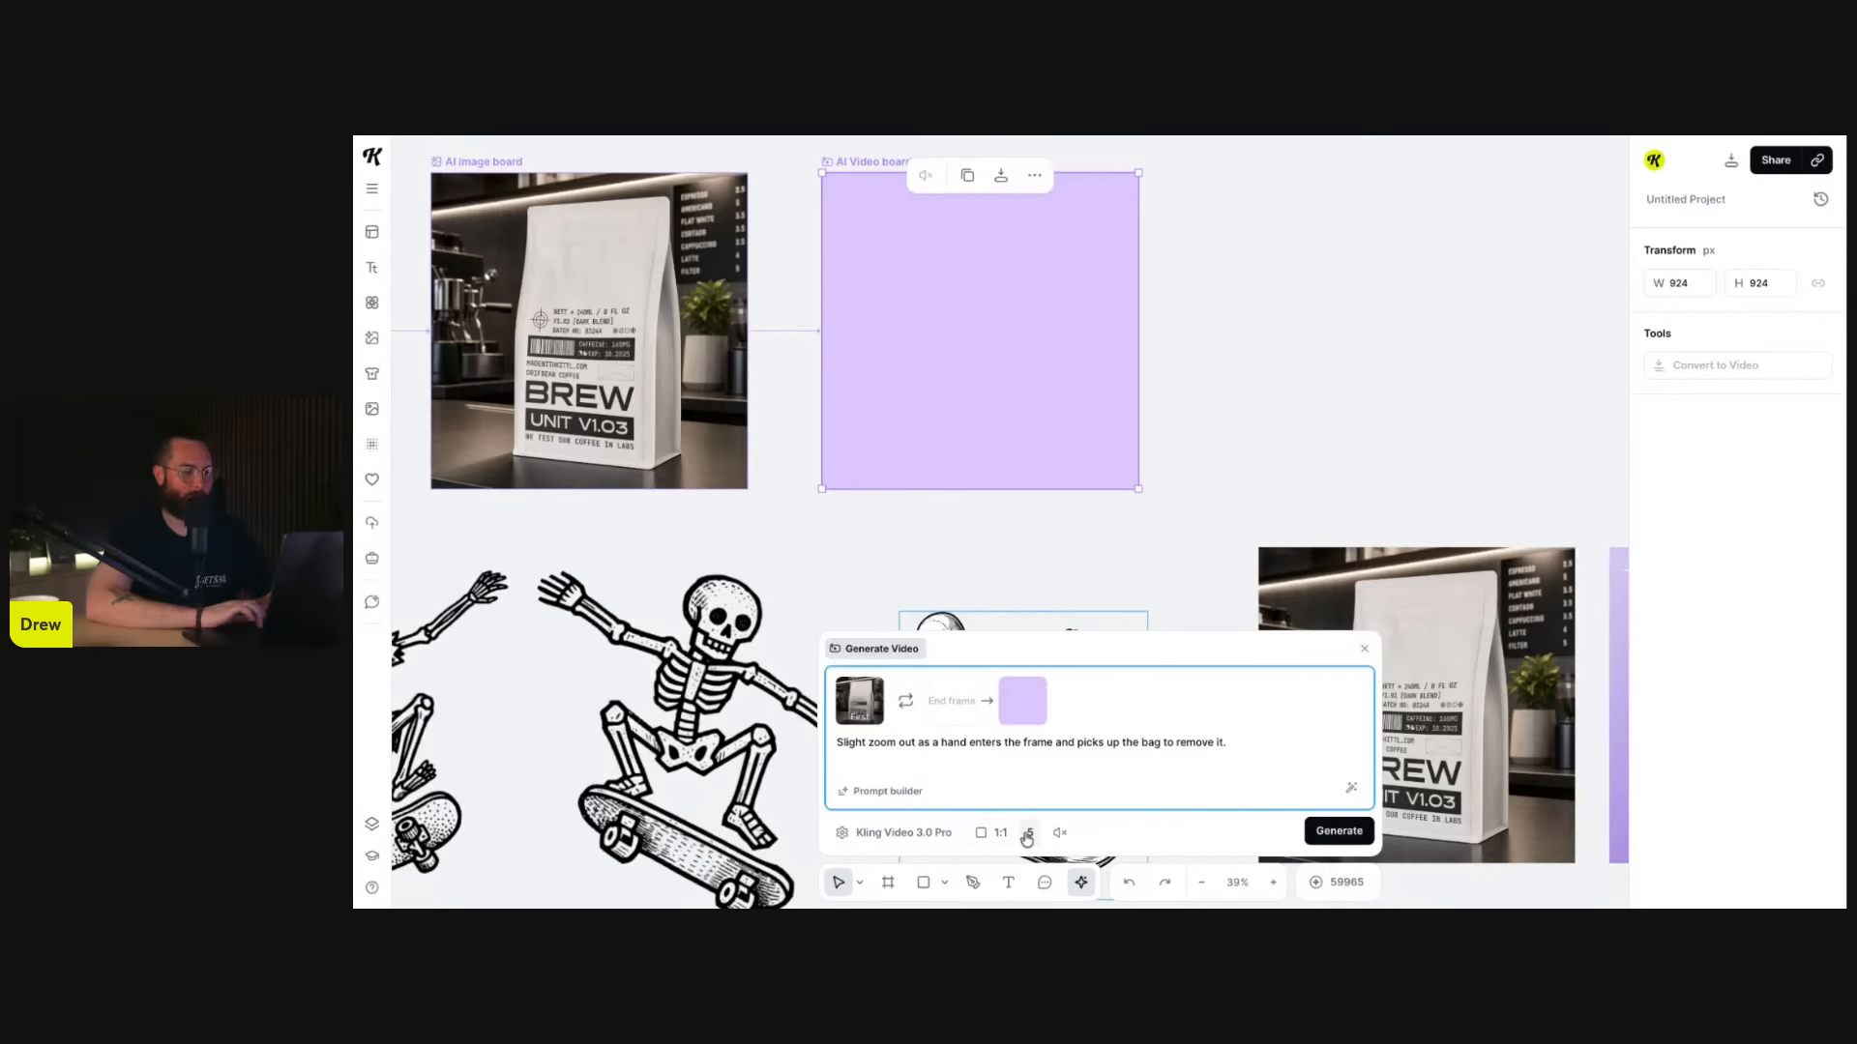
- Check the board's duration, audio and model options, then generate its video with Kling Video 3.0 Pro at 5 seconds without audio
{"action": "left_click", "coordinate": [1027, 838]}
{"action": "left_click", "coordinate": [1030, 810]}
{"action": "left_click", "coordinate": [1060, 833]}
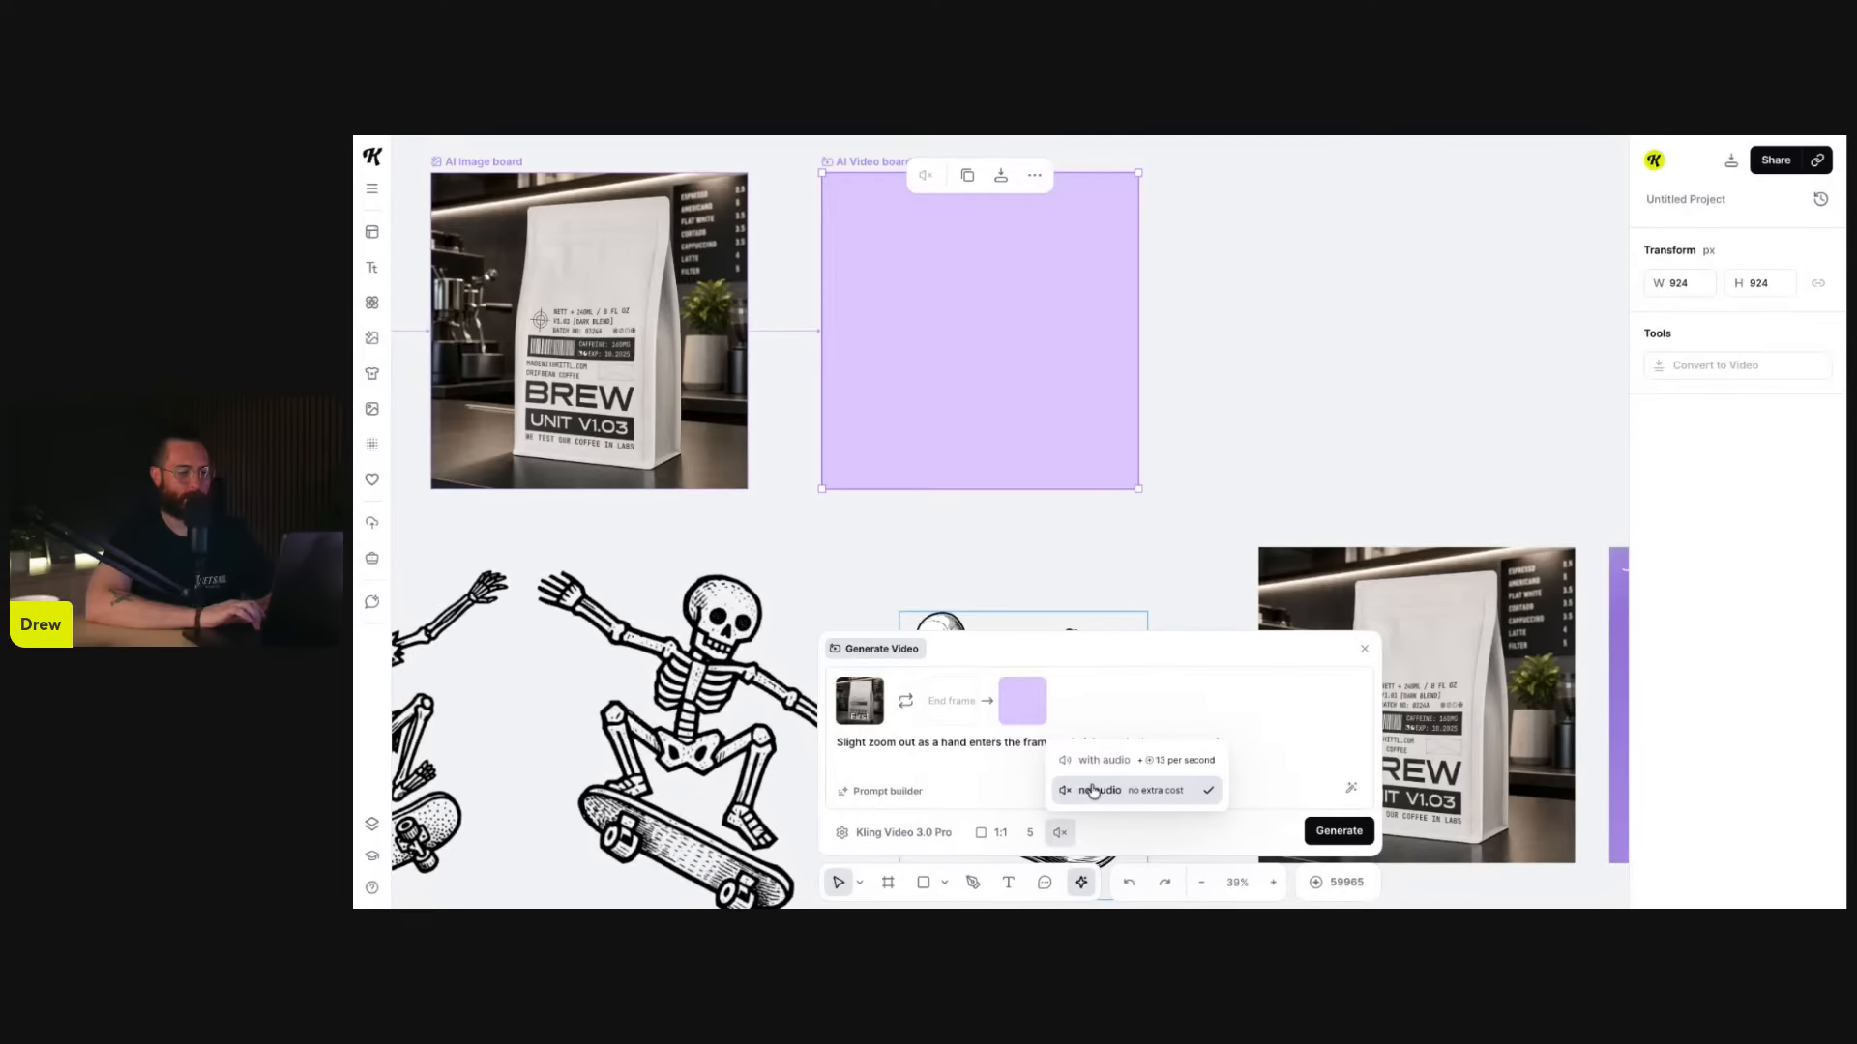
{"action": "left_click", "coordinate": [1061, 837]}
{"action": "left_click", "coordinate": [924, 841]}
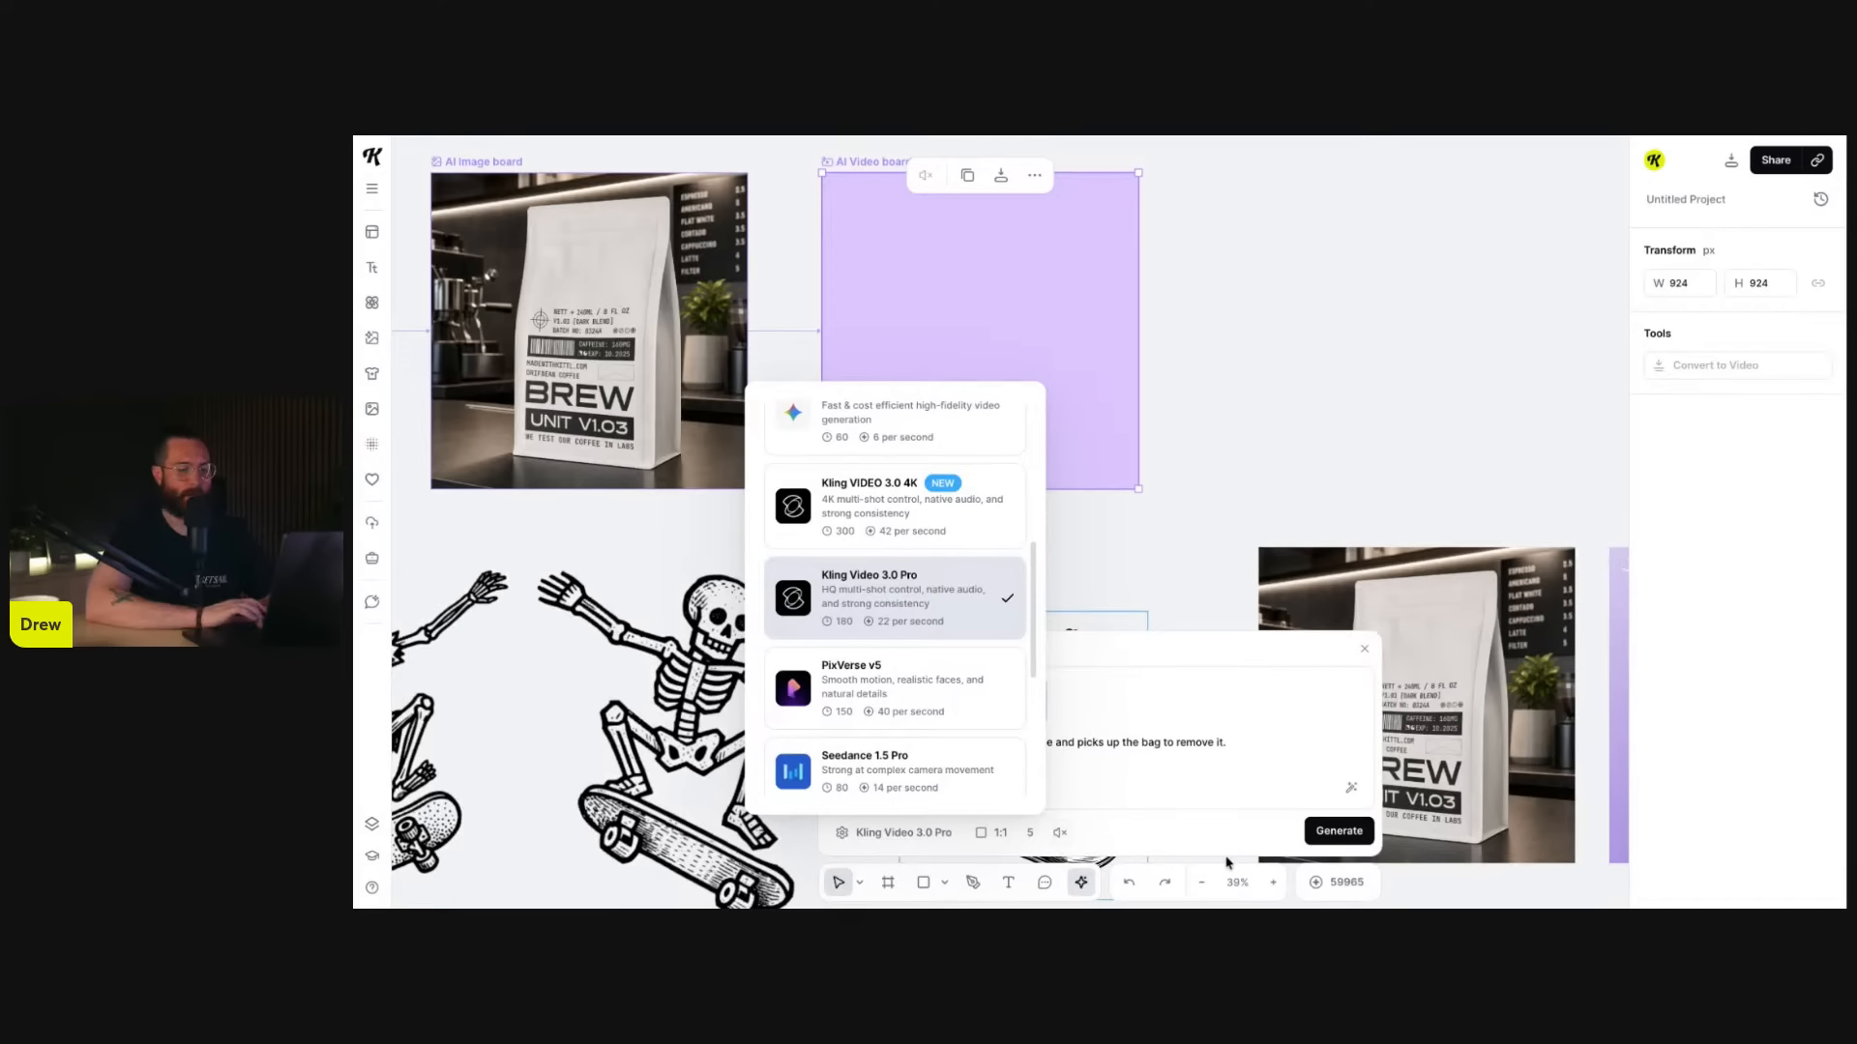
{"action": "left_click", "coordinate": [1338, 831]}
- Compare the video generation options of the standalone coffee bag image with the generating AI Video board
{"action": "scroll", "coordinate": [1110, 448], "scroll_direction": "down", "scroll_amount": 5}
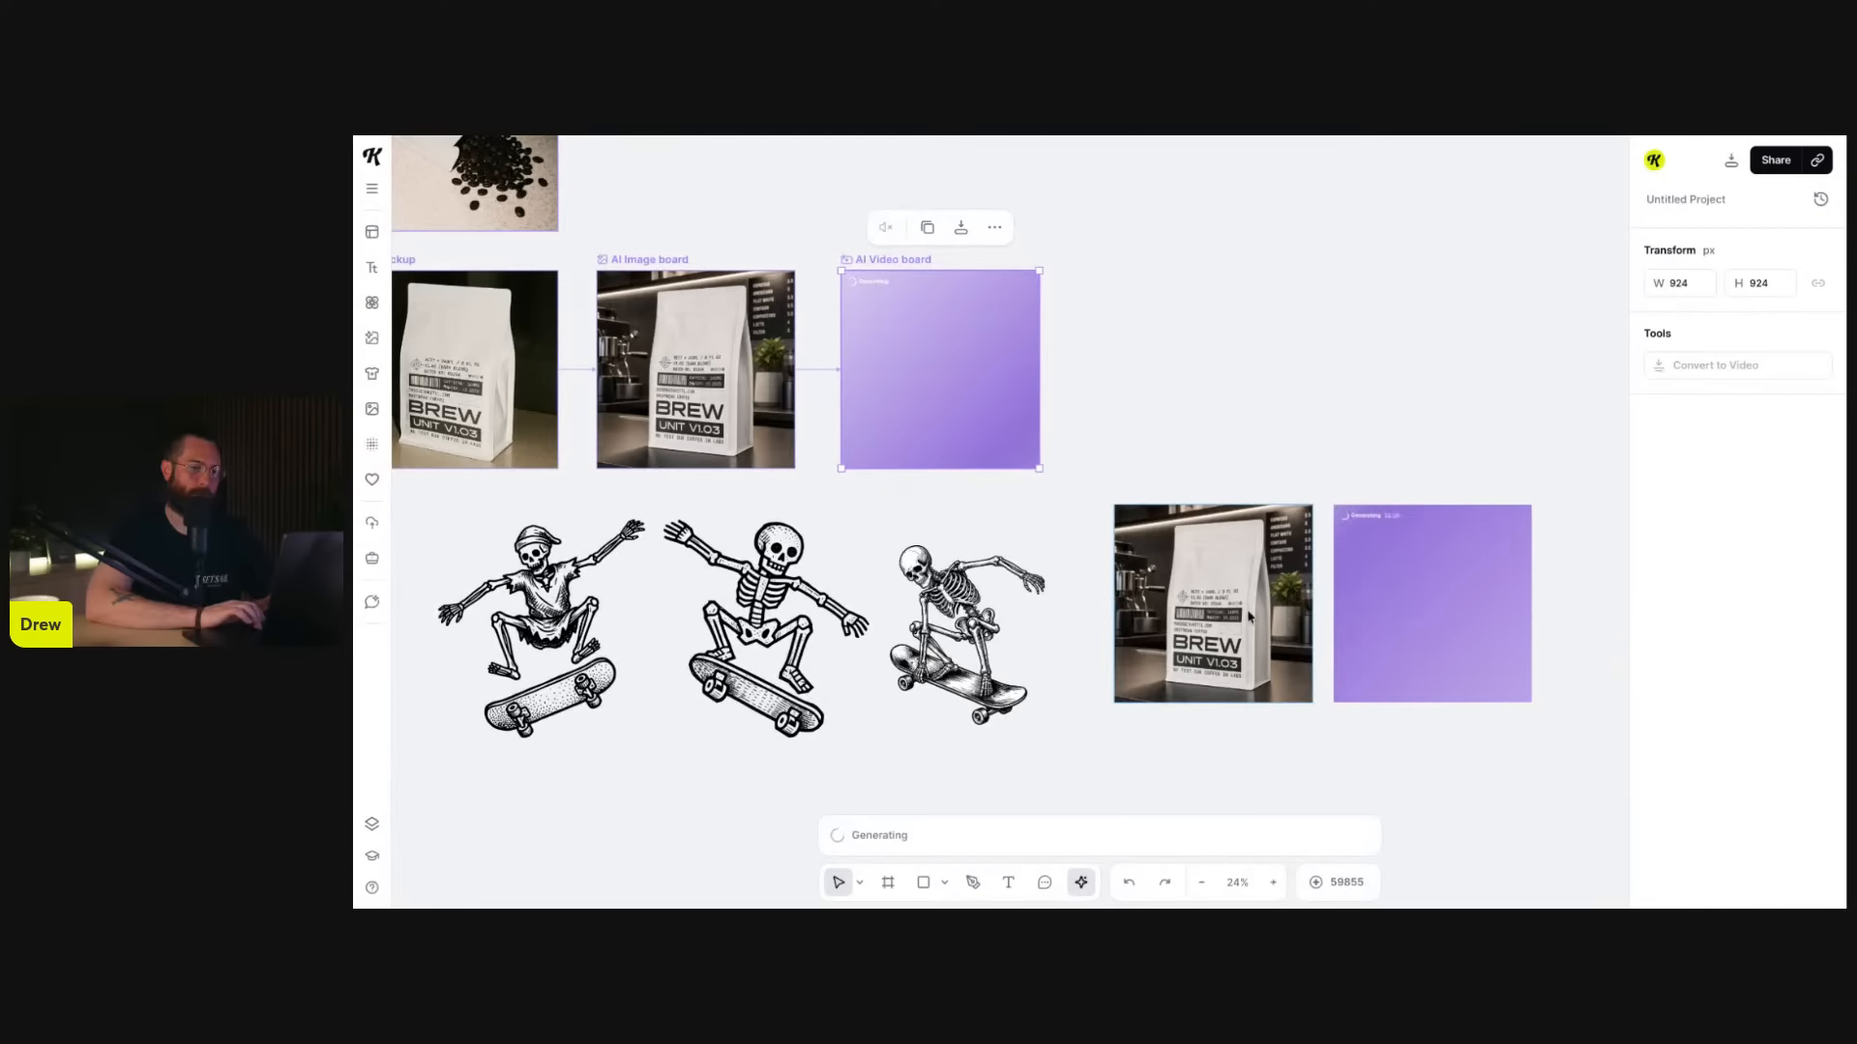
{"action": "left_click", "coordinate": [1213, 590]}
{"action": "left_click", "coordinate": [1049, 702]}
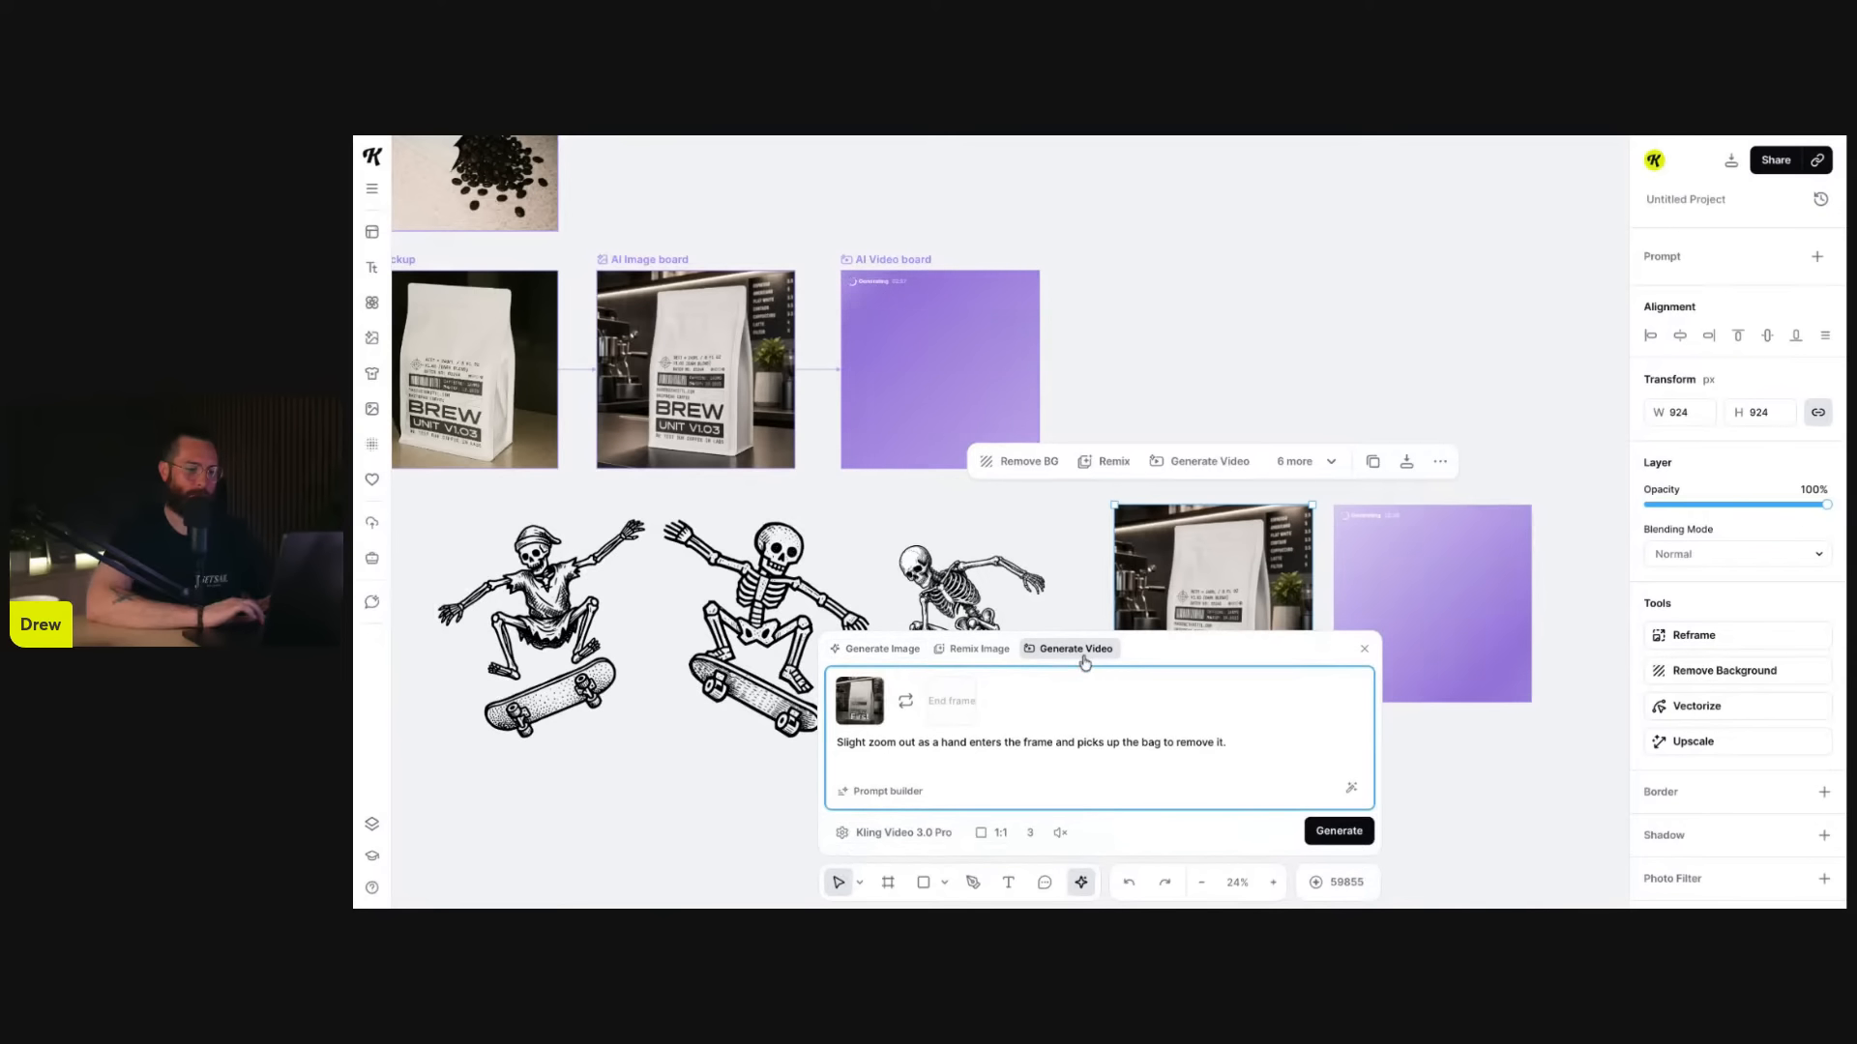
{"action": "left_click", "coordinate": [1112, 339]}
{"action": "left_click", "coordinate": [916, 332]}
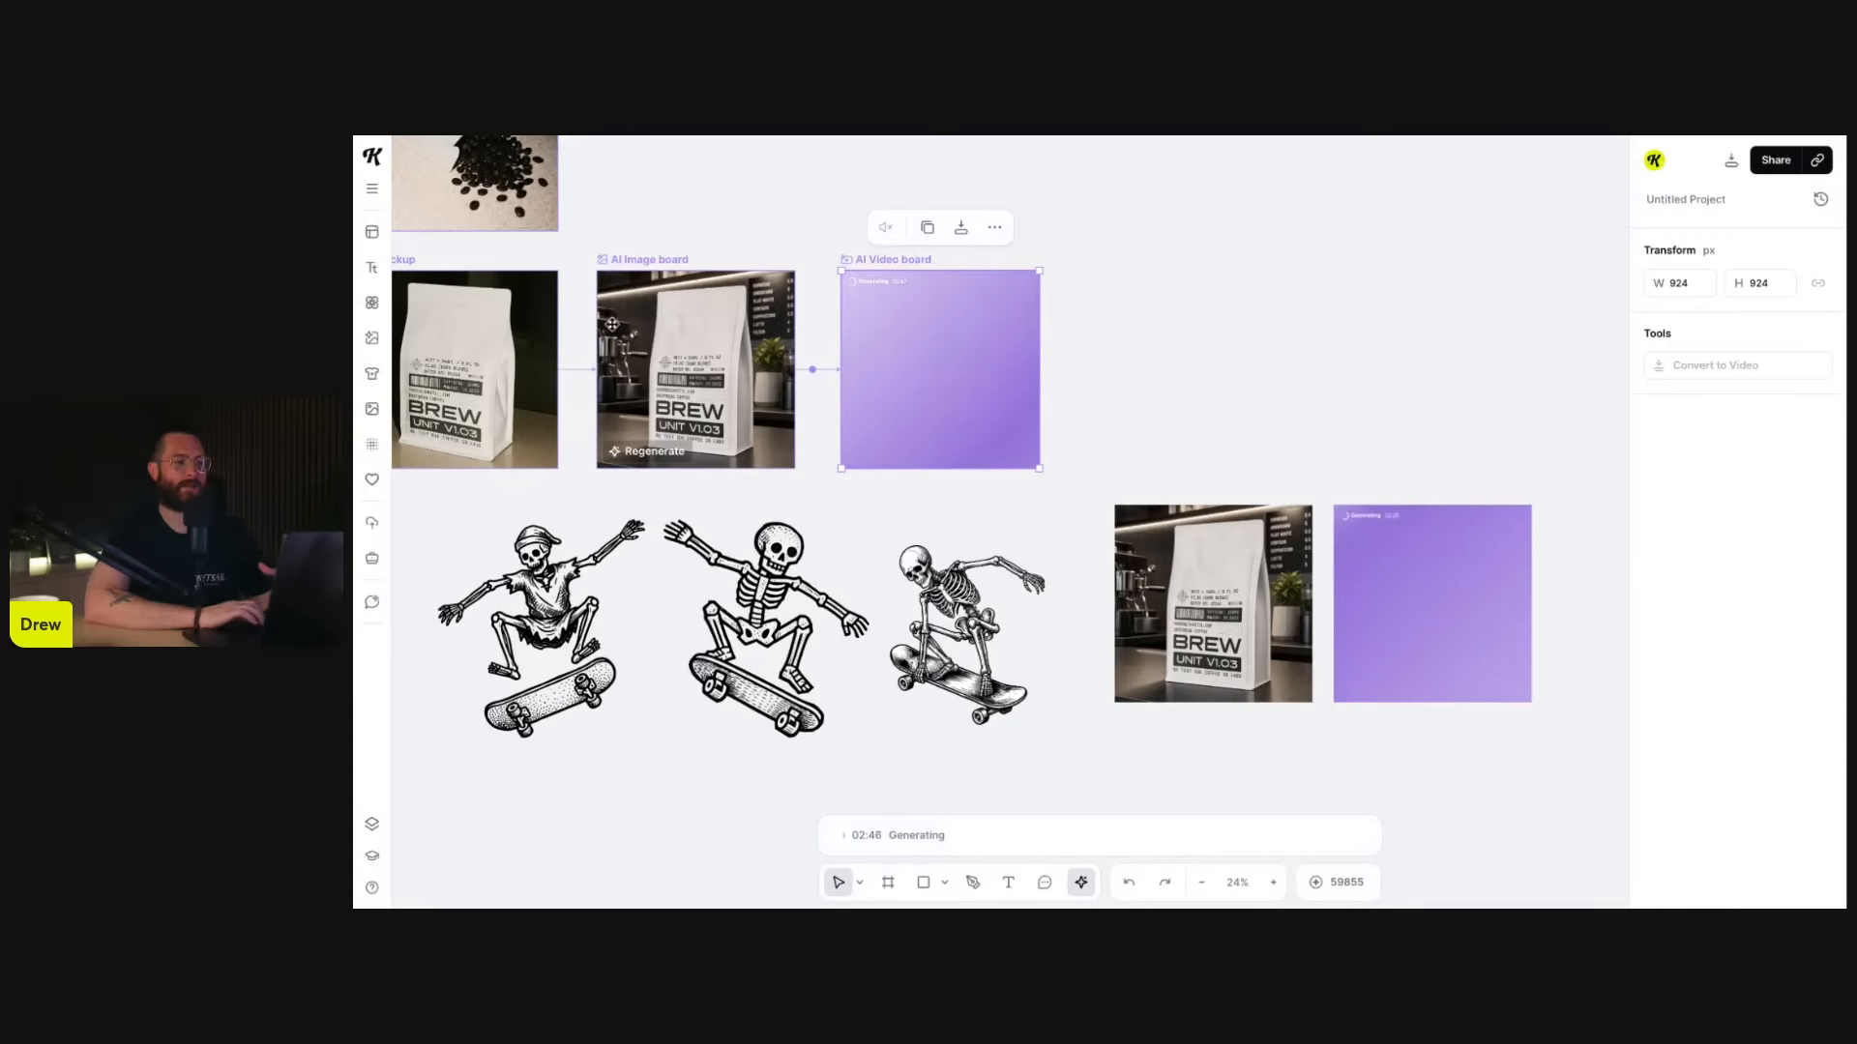
{"action": "scroll", "coordinate": [908, 331], "scroll_direction": "left", "scroll_amount": 4}
{"action": "scroll", "coordinate": [908, 332], "scroll_direction": "down", "scroll_amount": 1}
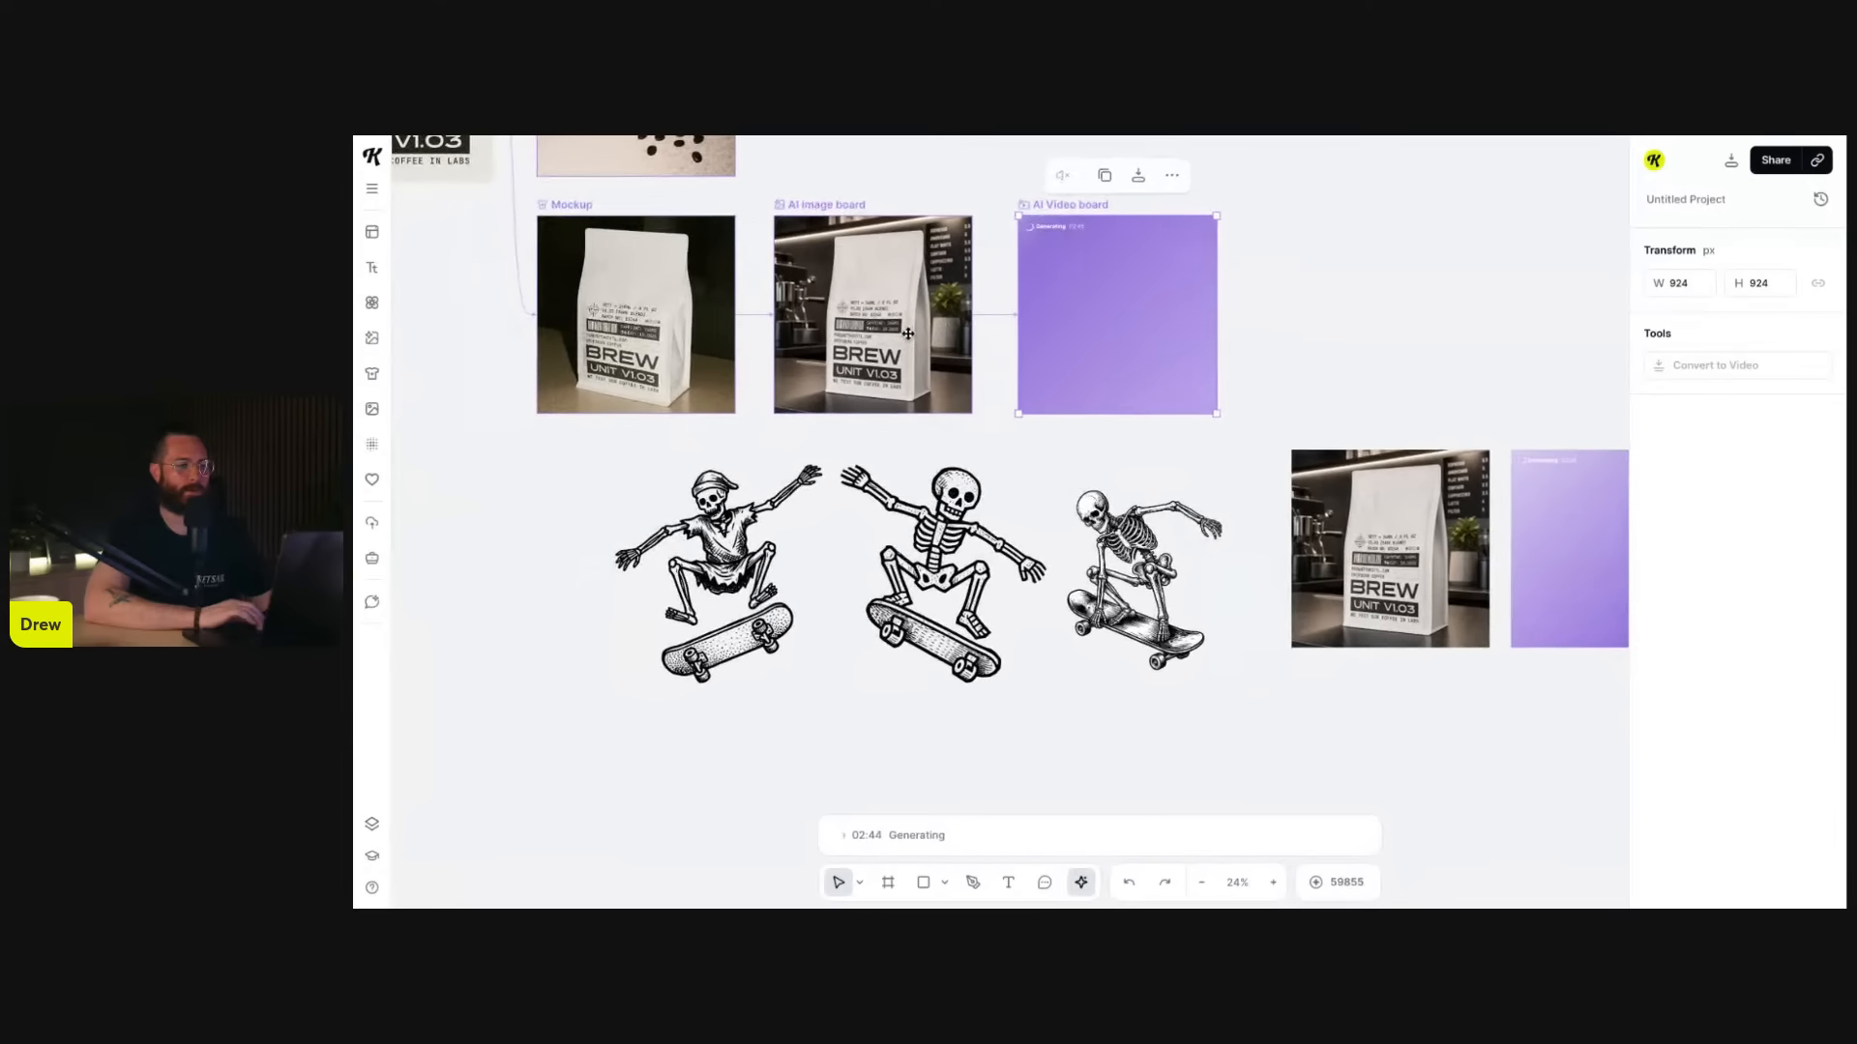
{"action": "scroll", "coordinate": [731, 301], "scroll_direction": "right", "scroll_amount": 2}
{"action": "scroll", "coordinate": [730, 300], "scroll_direction": "up", "scroll_amount": 1}
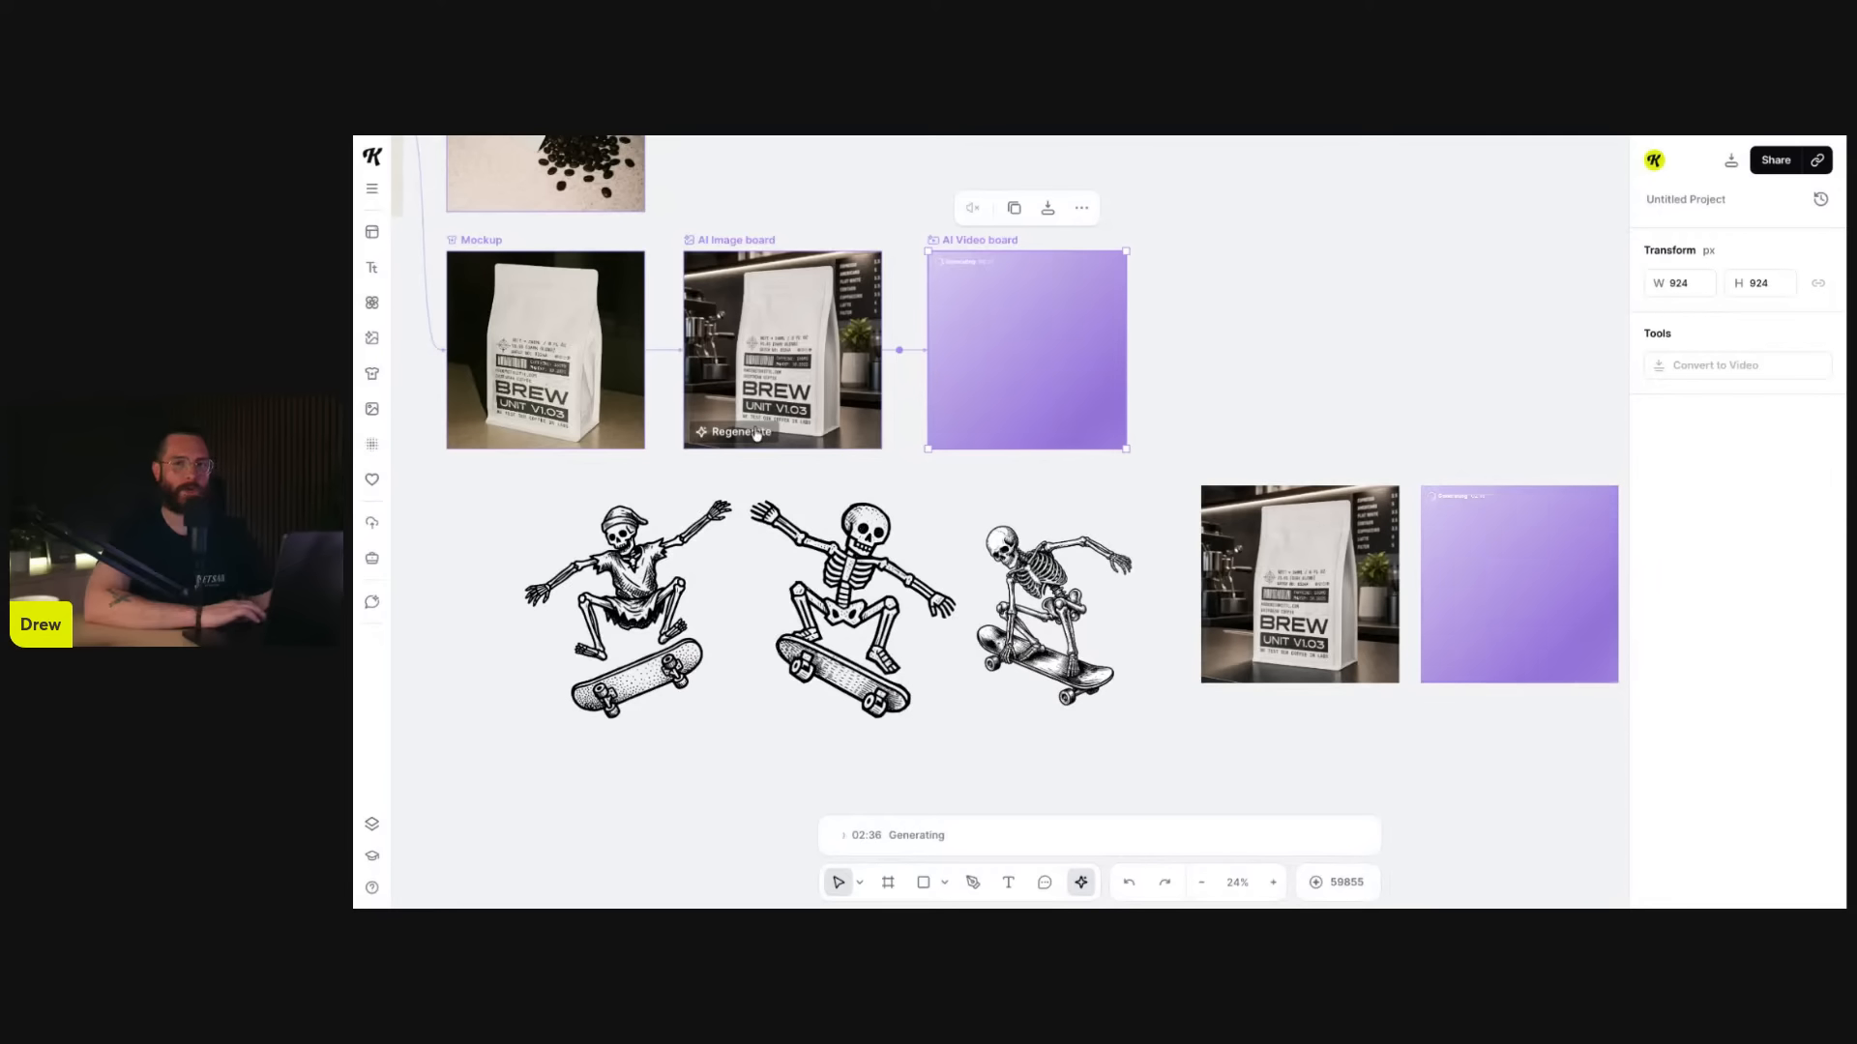
{"action": "scroll", "coordinate": [760, 435], "scroll_direction": "up", "scroll_amount": 5}
{"action": "scroll", "coordinate": [822, 438], "scroll_direction": "down", "scroll_amount": 8}
{"action": "scroll", "coordinate": [822, 438], "scroll_direction": "right", "scroll_amount": 1}
{"action": "scroll", "coordinate": [822, 438], "scroll_direction": "down", "scroll_amount": 1}
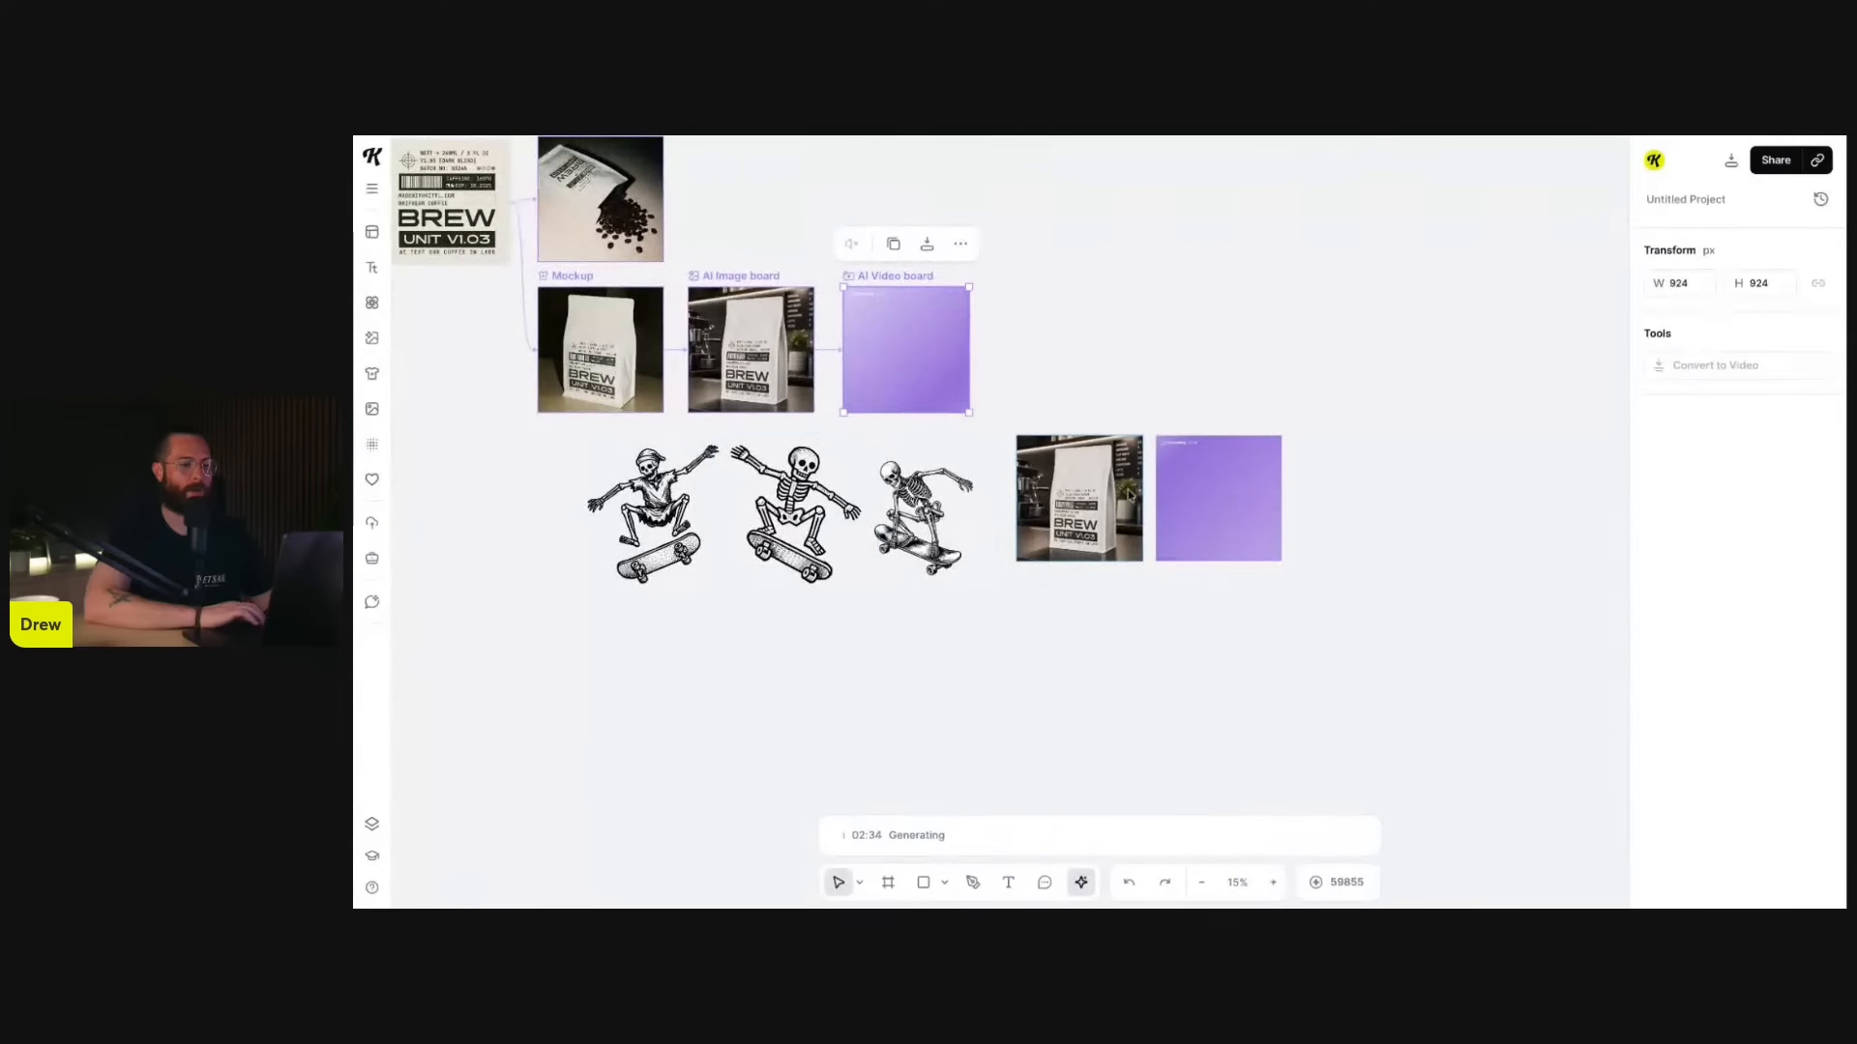
- Reopen video generation for the standalone coffee bag image with the same zoom-out prompt
{"action": "left_click", "coordinate": [1114, 502]}
{"action": "scroll", "coordinate": [1122, 510], "scroll_direction": "down", "scroll_amount": 2}
{"action": "scroll", "coordinate": [1121, 511], "scroll_direction": "left", "scroll_amount": 1}
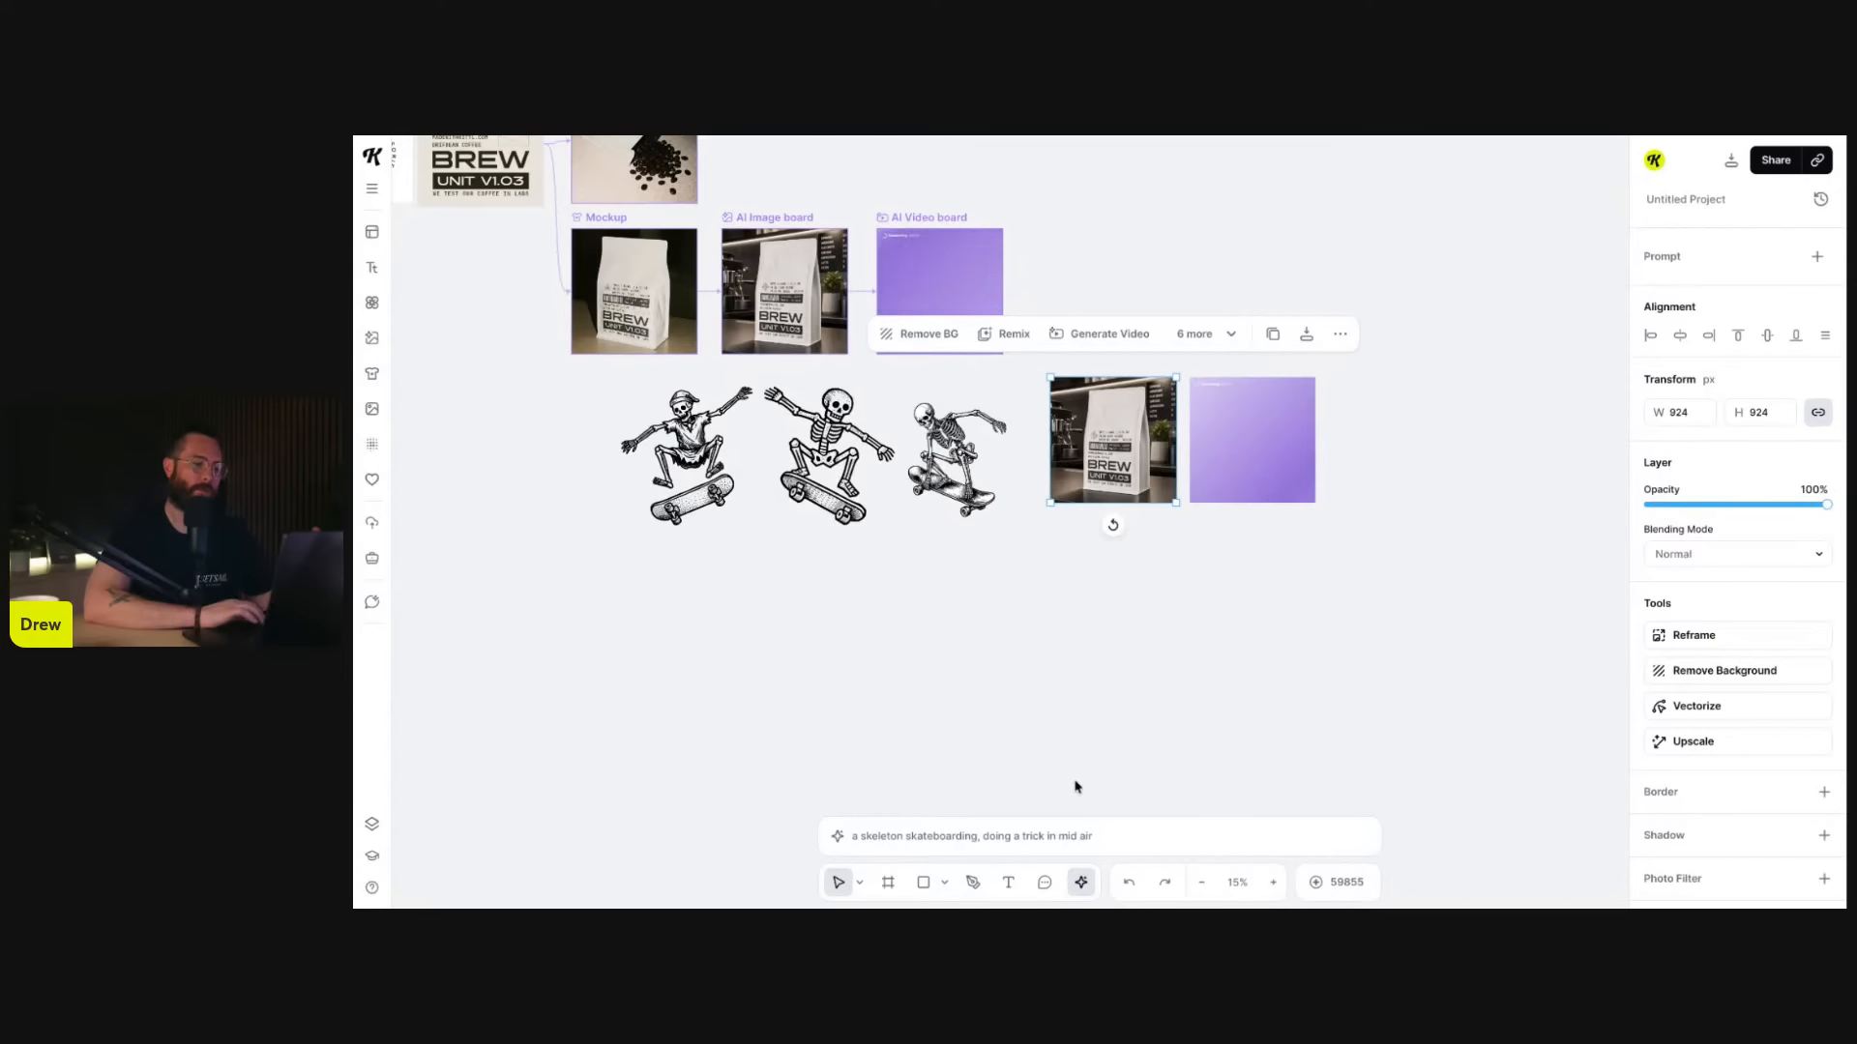
{"action": "left_click", "coordinate": [1069, 835]}
{"action": "left_click", "coordinate": [1070, 705]}
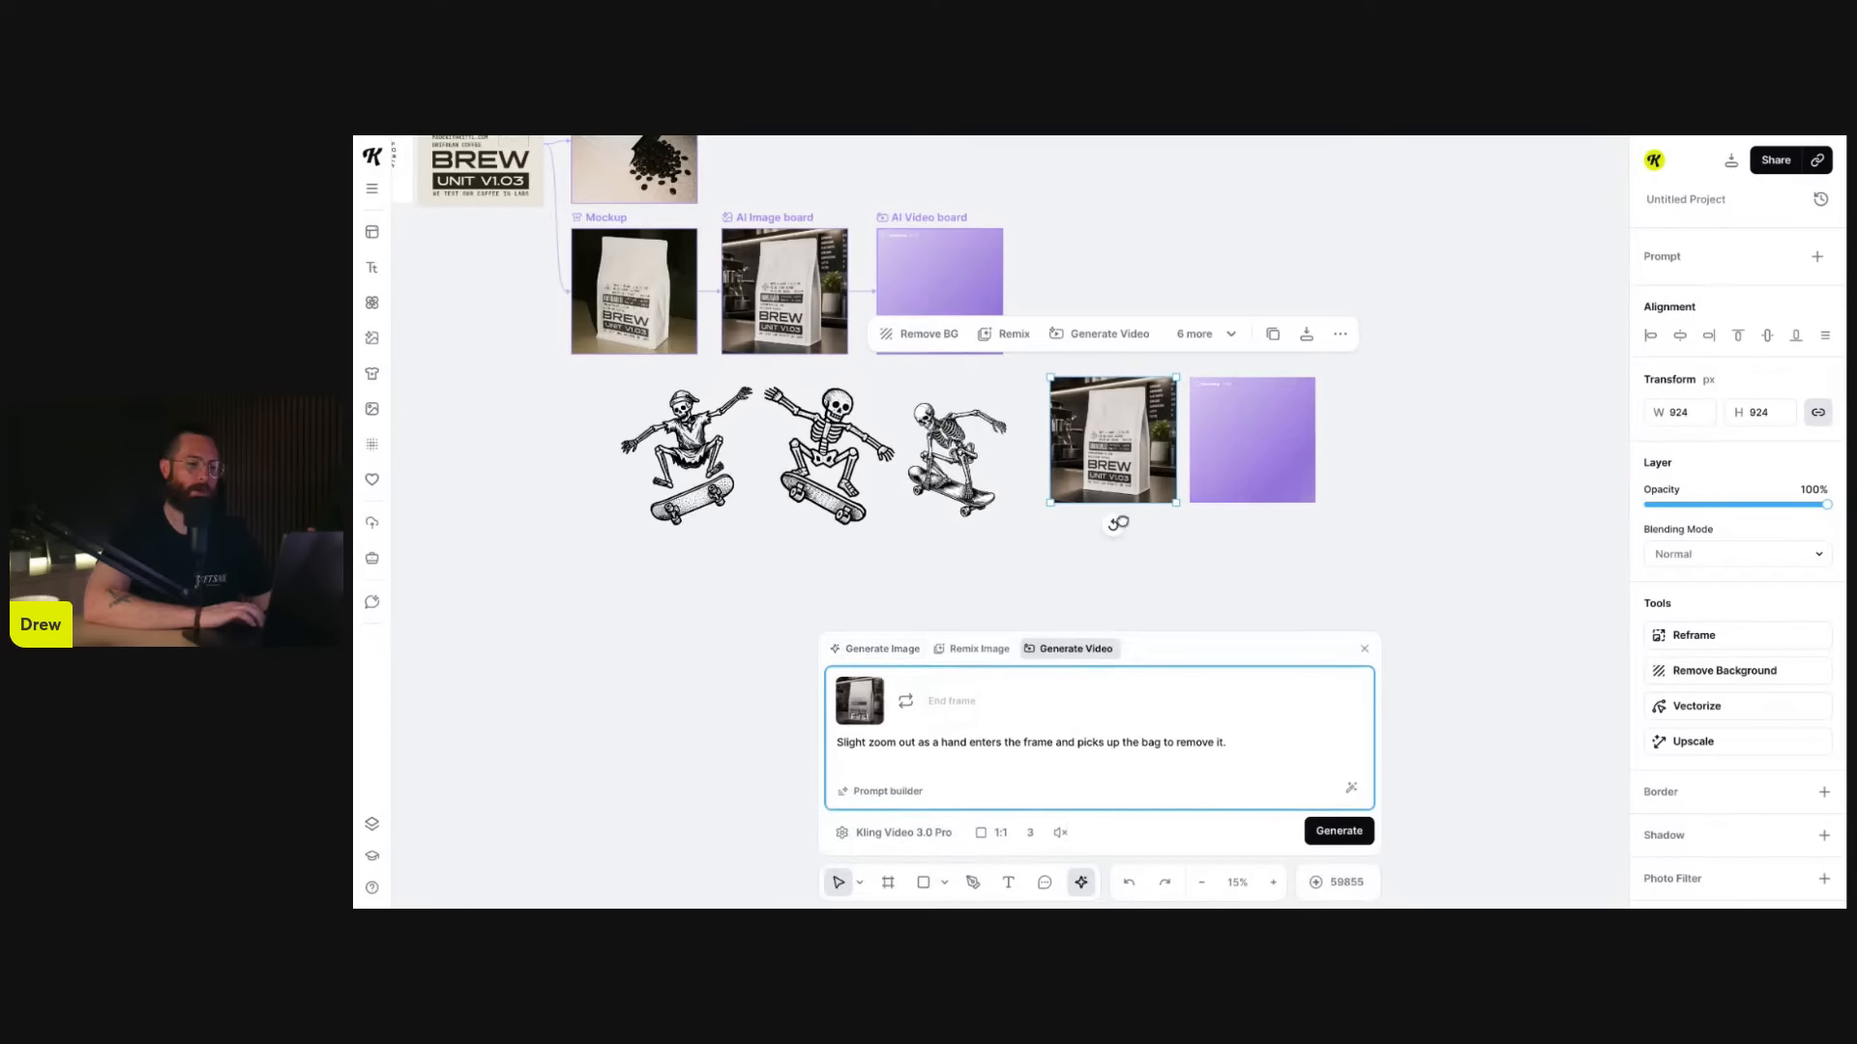
{"action": "scroll", "coordinate": [1122, 522], "scroll_direction": "up", "scroll_amount": 2}
{"action": "scroll", "coordinate": [1123, 520], "scroll_direction": "up", "scroll_amount": 1}
{"action": "scroll", "coordinate": [1123, 520], "scroll_direction": "right", "scroll_amount": 1}
{"action": "scroll", "coordinate": [1123, 518], "scroll_direction": "up", "scroll_amount": 4}
{"action": "scroll", "coordinate": [1123, 518], "scroll_direction": "right", "scroll_amount": 1}
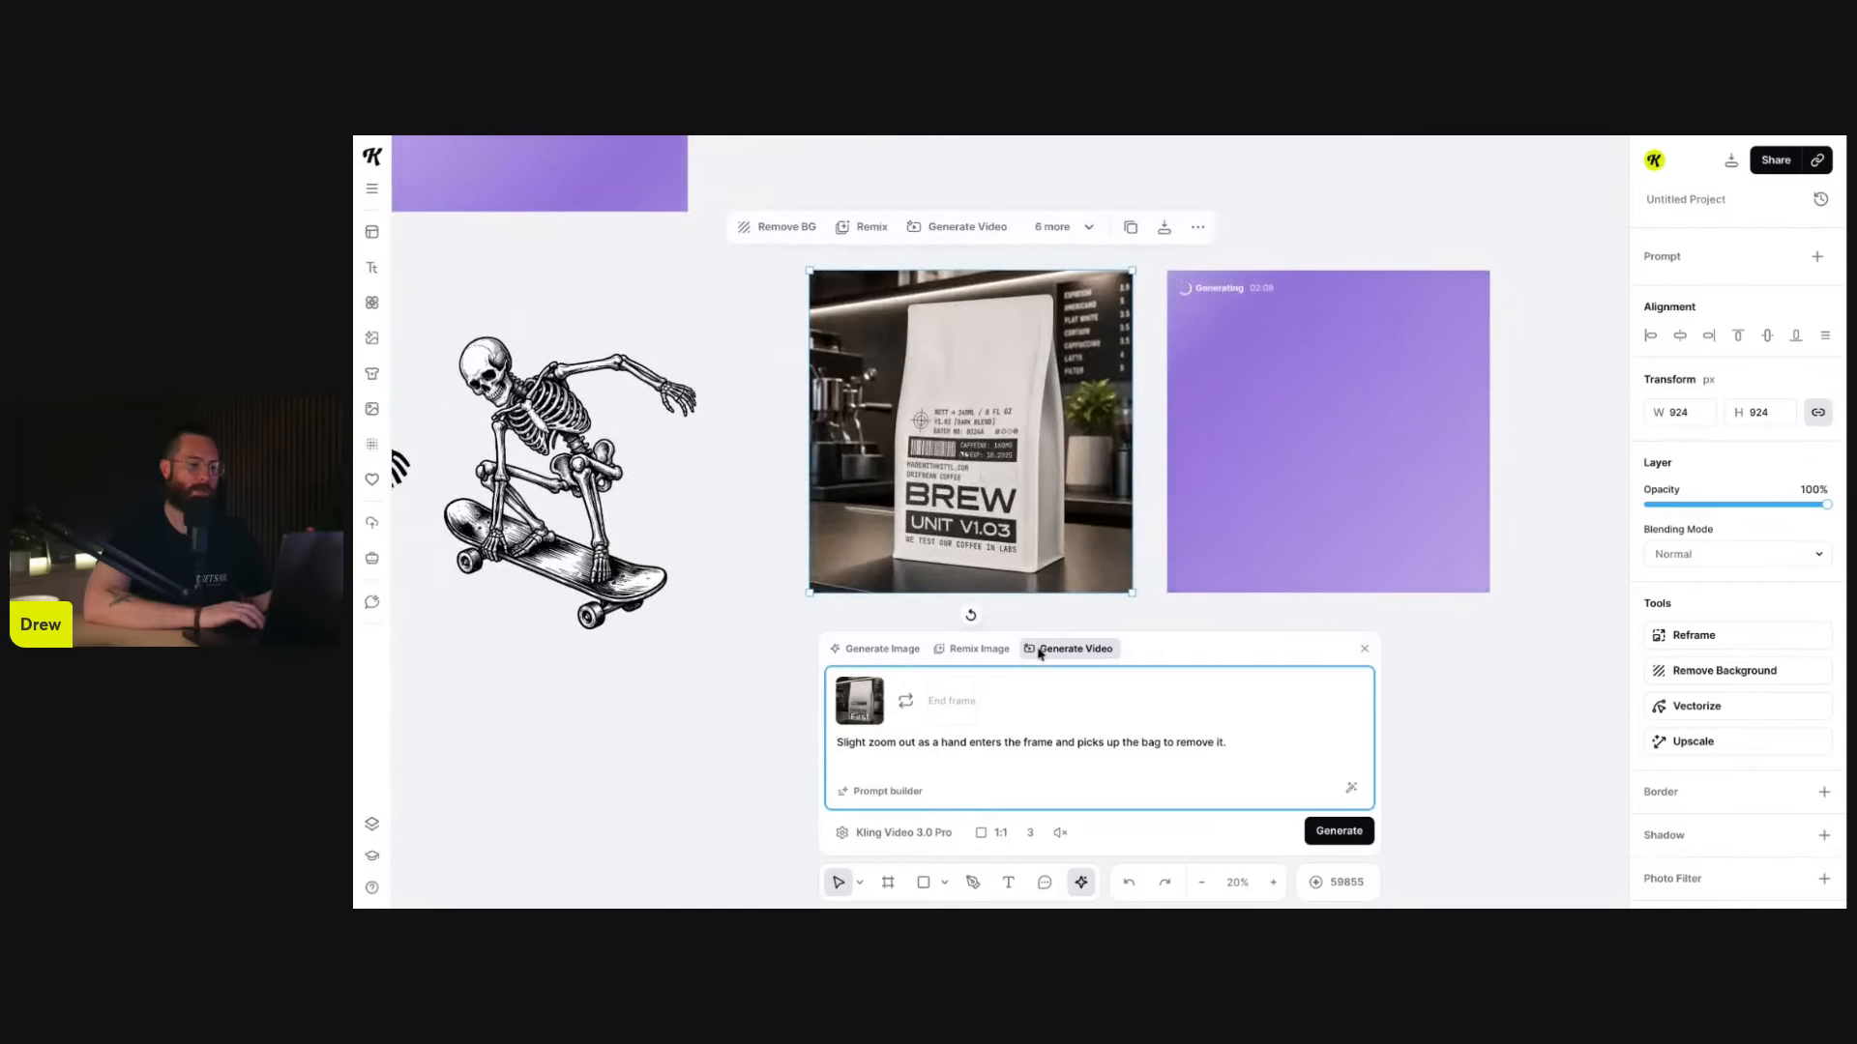
- Switch the model to Runway Gen-4.5, keep the 1:1 aspect ratio, and generate a second video from the image
{"action": "left_click", "coordinate": [905, 833]}
{"action": "scroll", "coordinate": [899, 619], "scroll_direction": "down", "scroll_amount": 3}
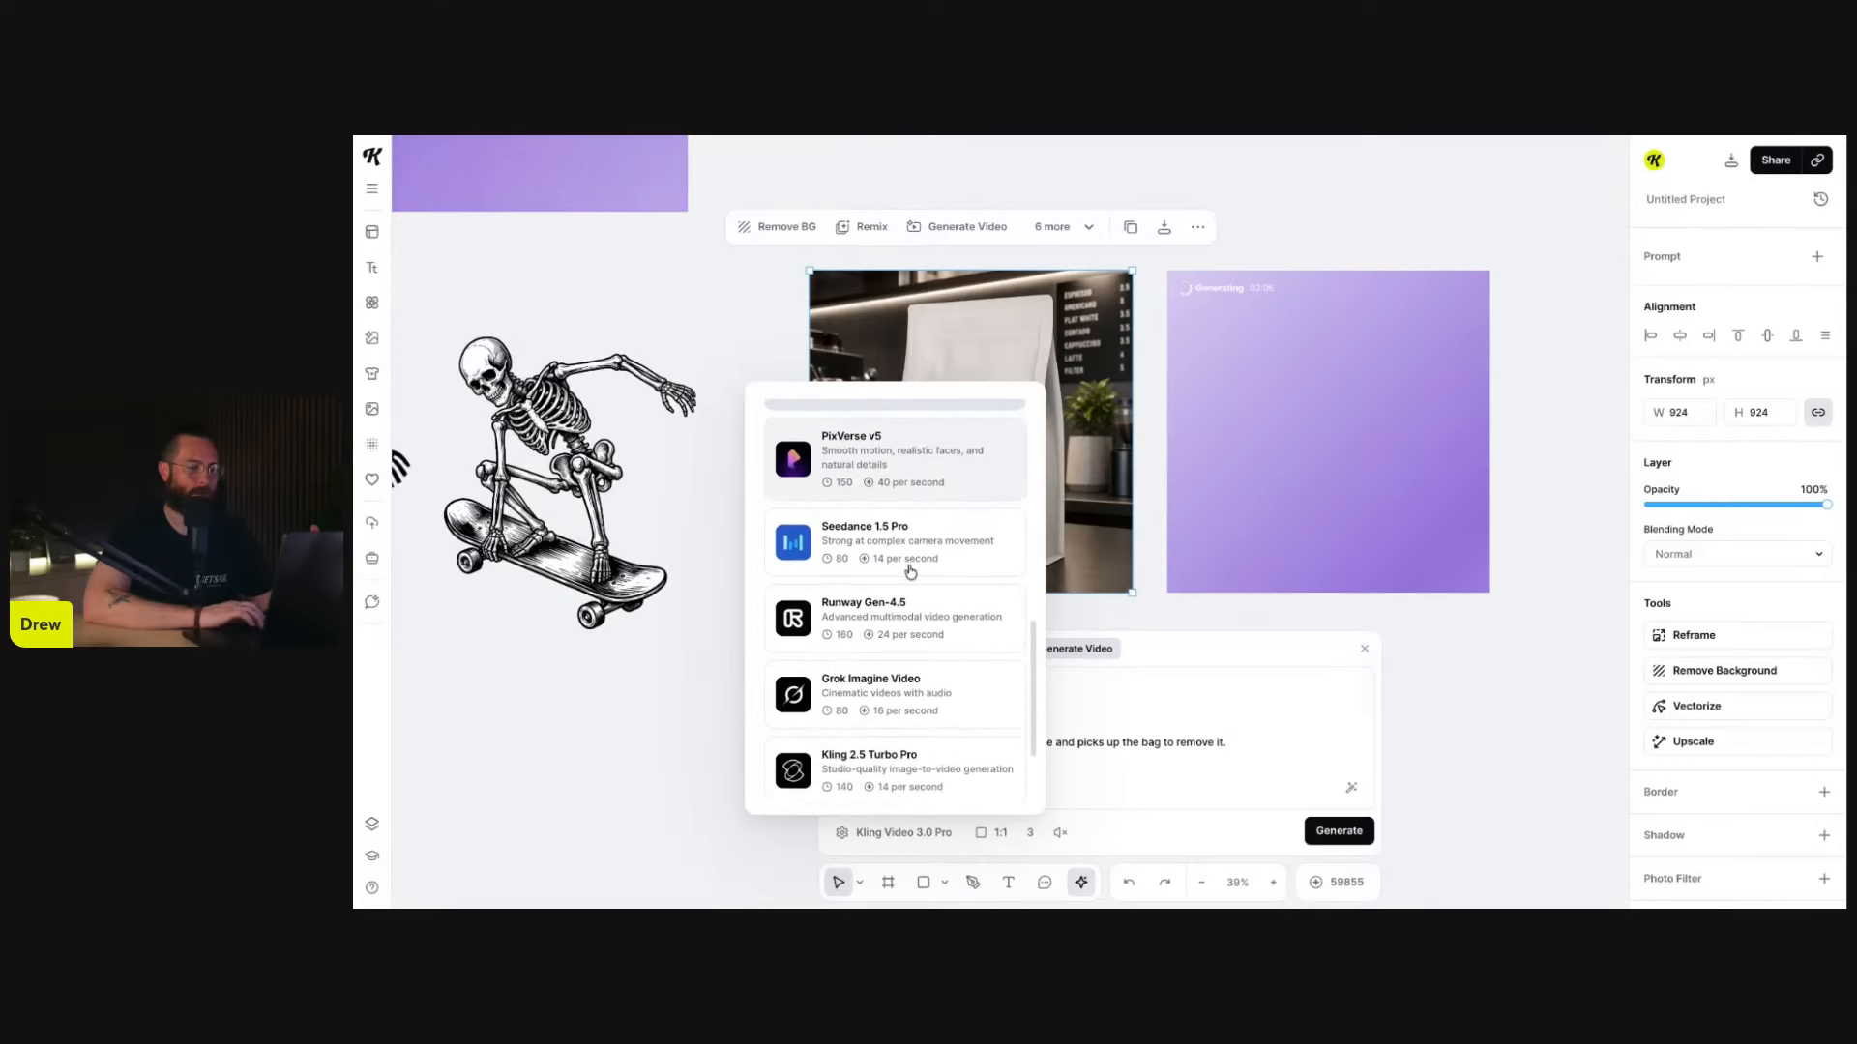
{"action": "left_click", "coordinate": [885, 588]}
{"action": "left_click", "coordinate": [983, 833]}
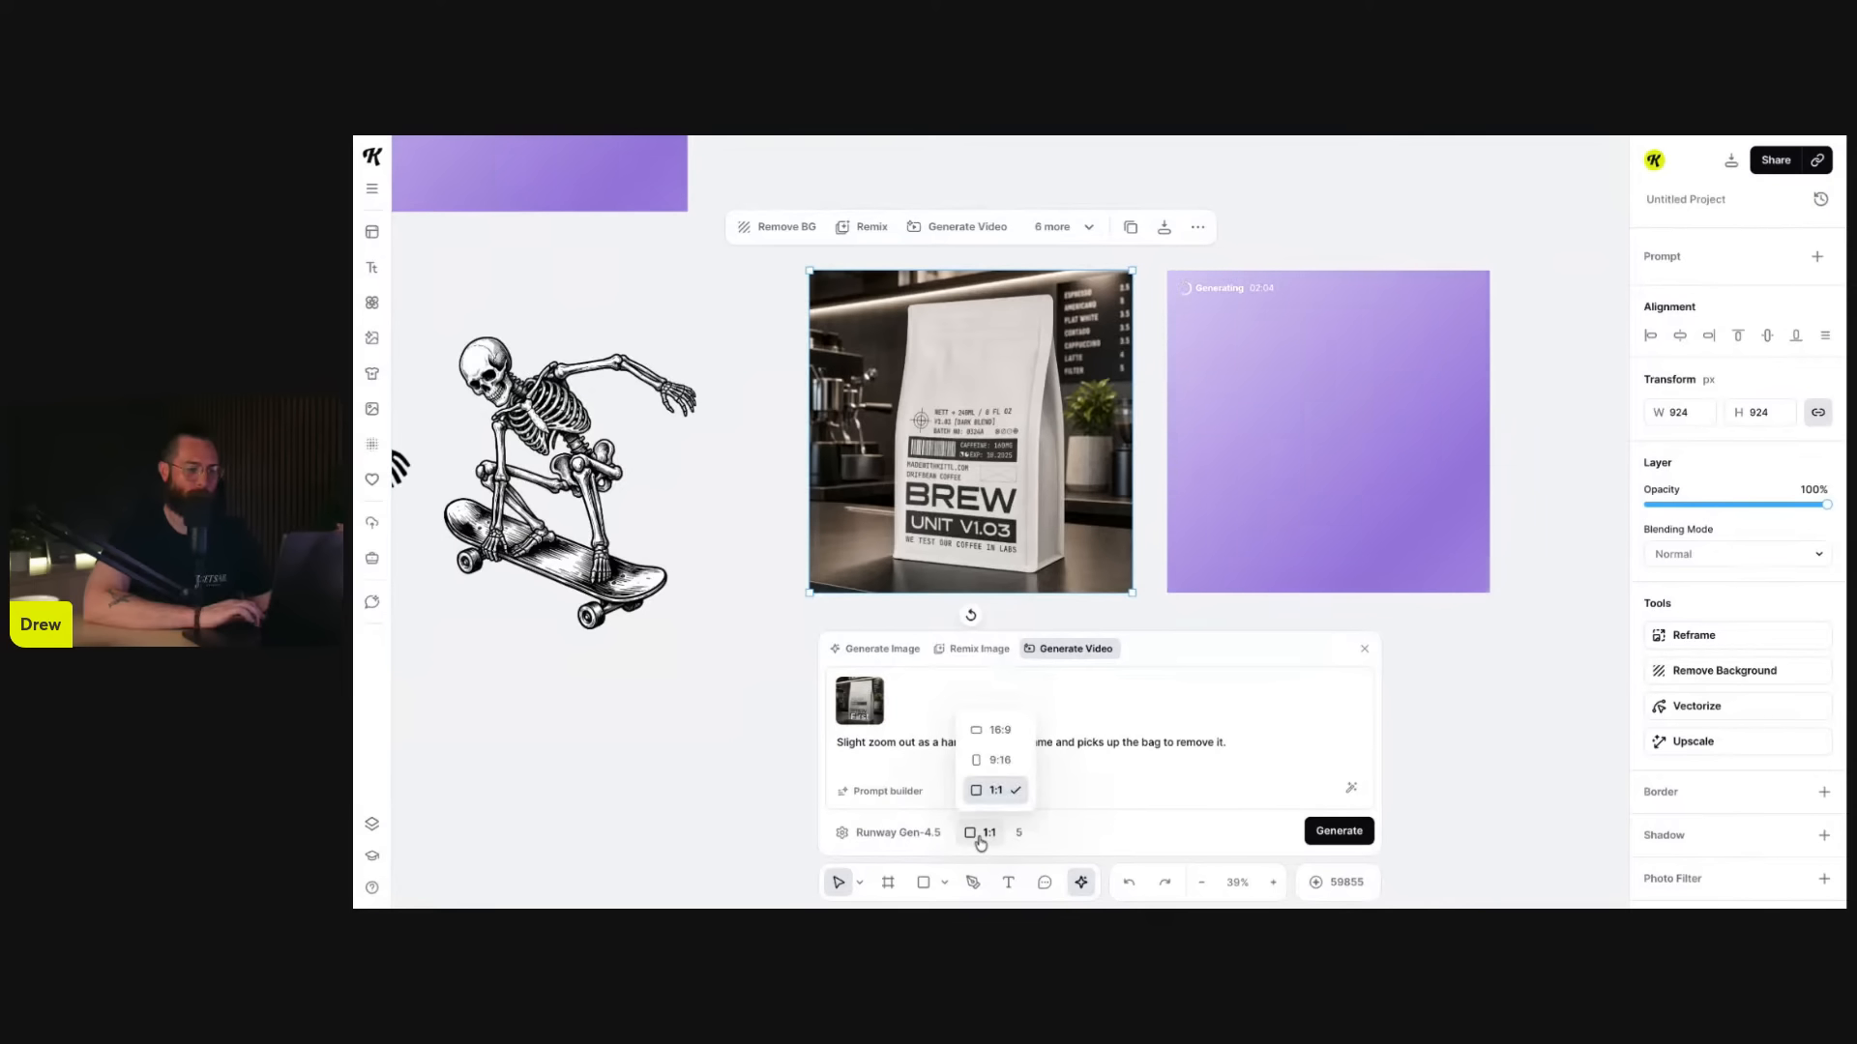
{"action": "left_click", "coordinate": [1338, 830]}
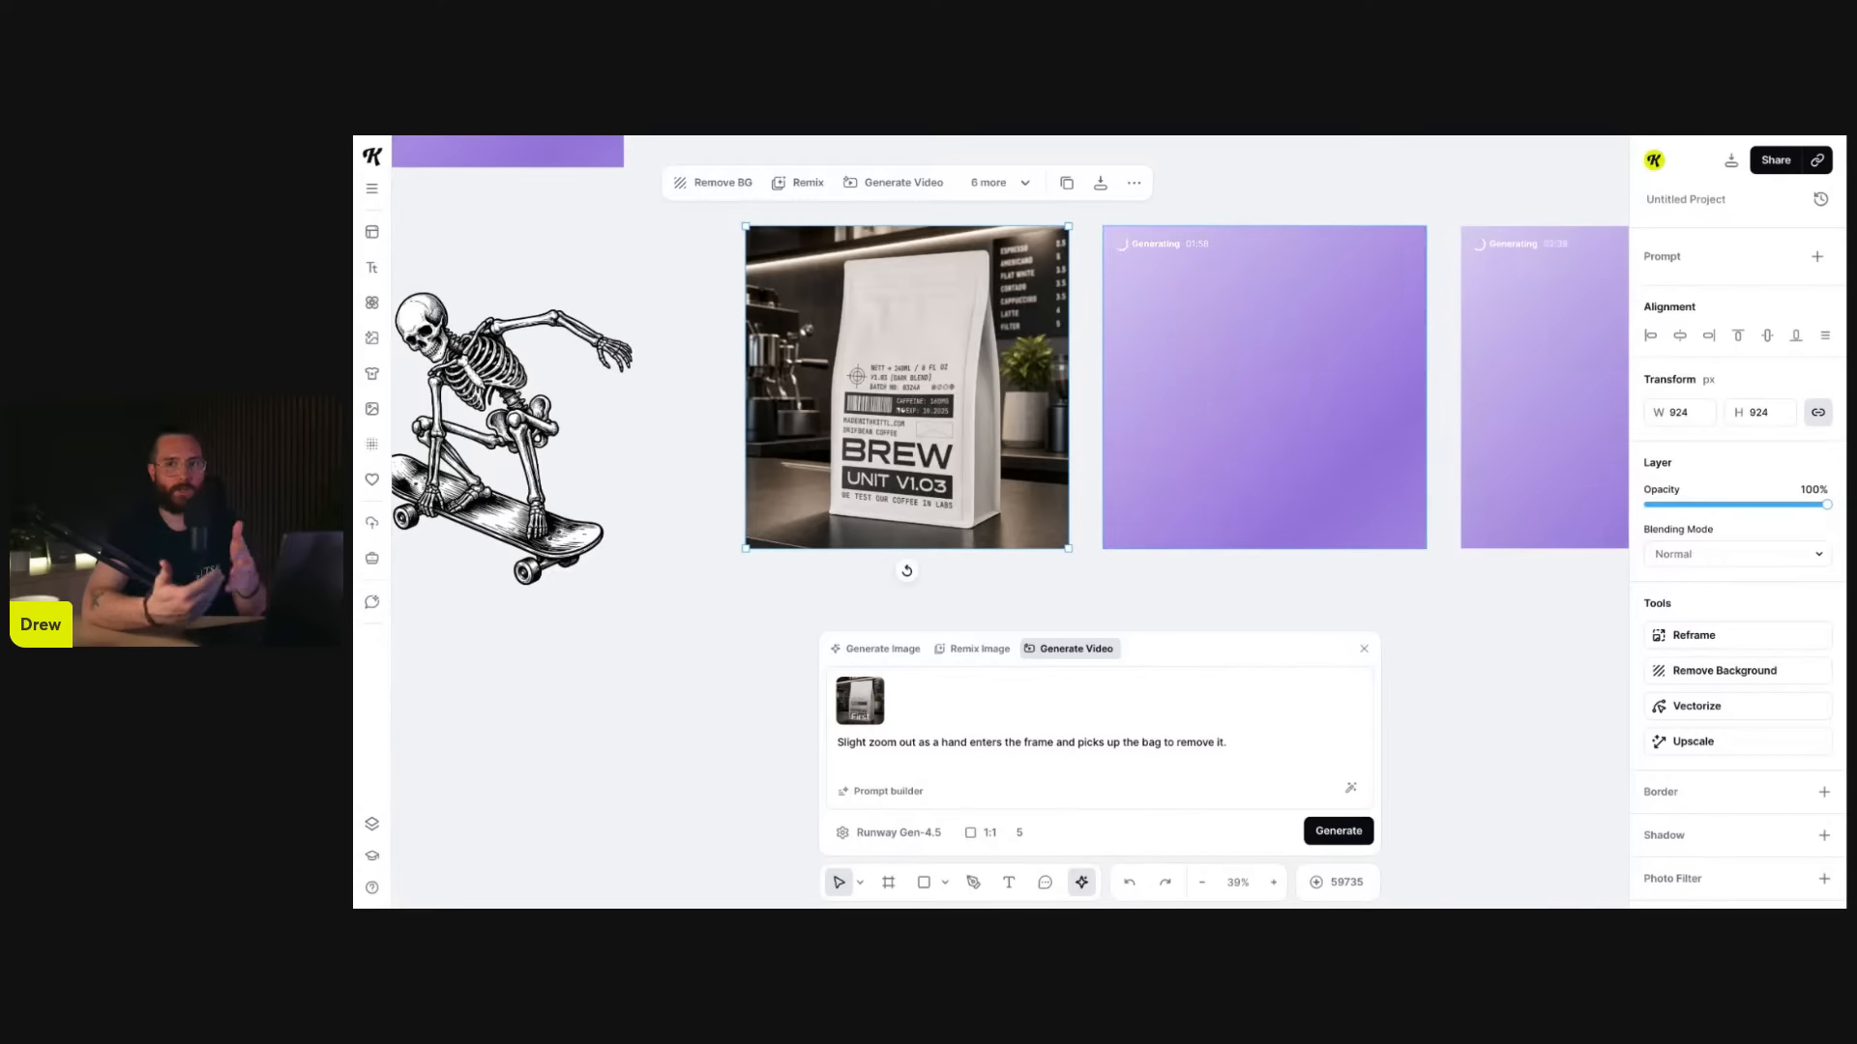
- Select the AI Video board linked to the café-counter image board and check its generation progress
{"action": "scroll", "coordinate": [1222, 207], "scroll_direction": "up", "scroll_amount": 4}
{"action": "scroll", "coordinate": [1222, 207], "scroll_direction": "left", "scroll_amount": 2}
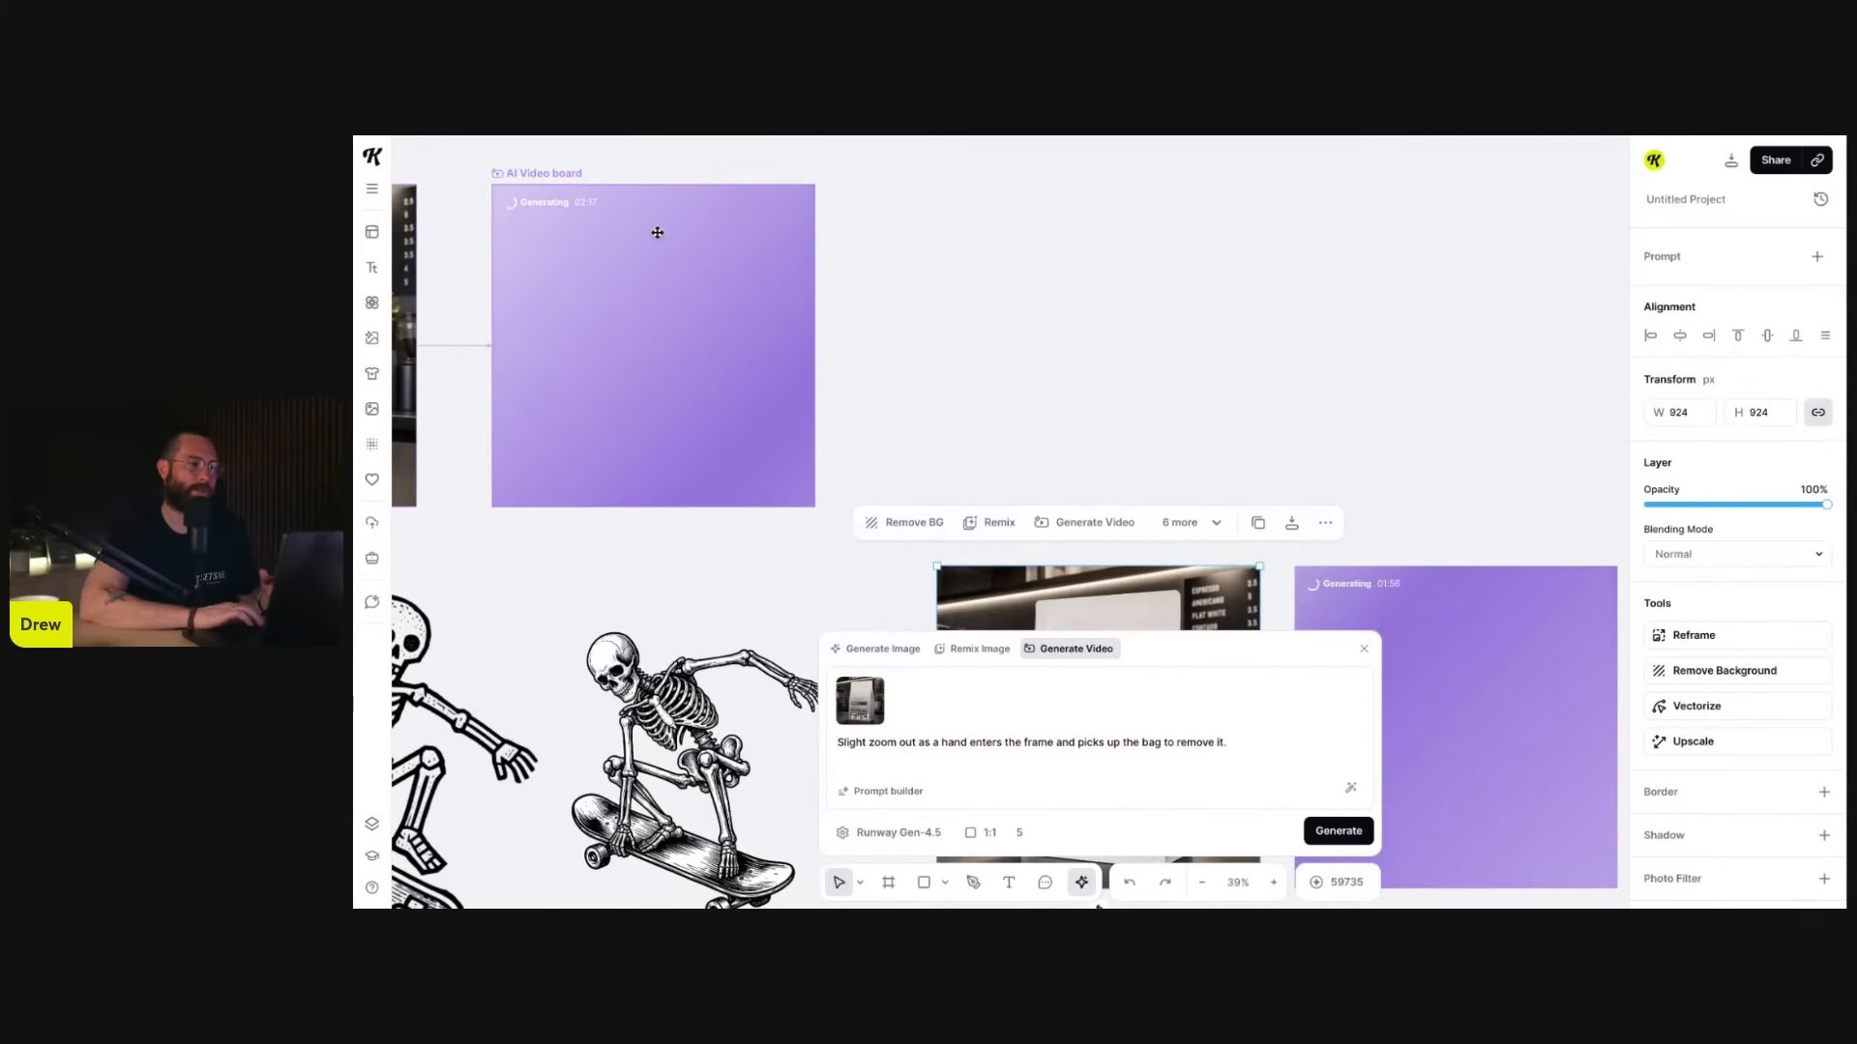
{"action": "left_click", "coordinate": [545, 179]}
{"action": "scroll", "coordinate": [907, 329], "scroll_direction": "left", "scroll_amount": 2}
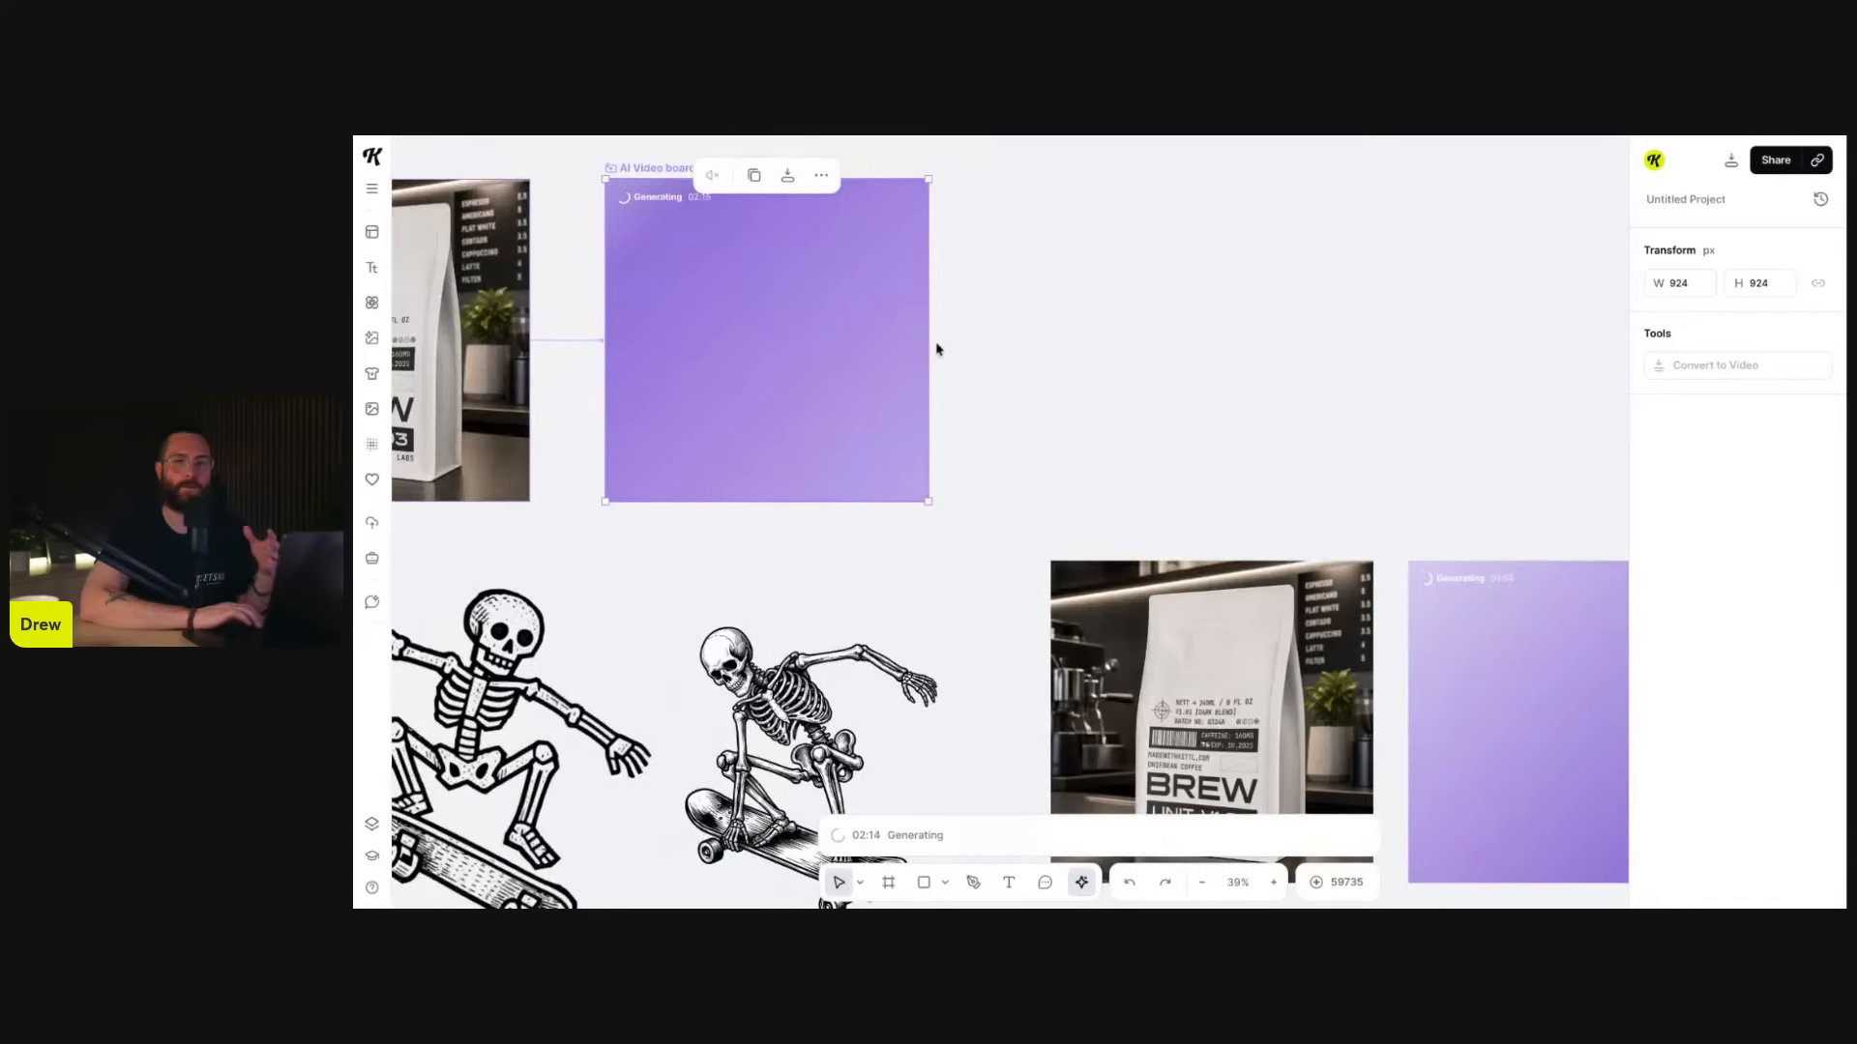
{"action": "scroll", "coordinate": [932, 552], "scroll_direction": "left", "scroll_amount": 2}
{"action": "scroll", "coordinate": [932, 551], "scroll_direction": "up", "scroll_amount": 1}
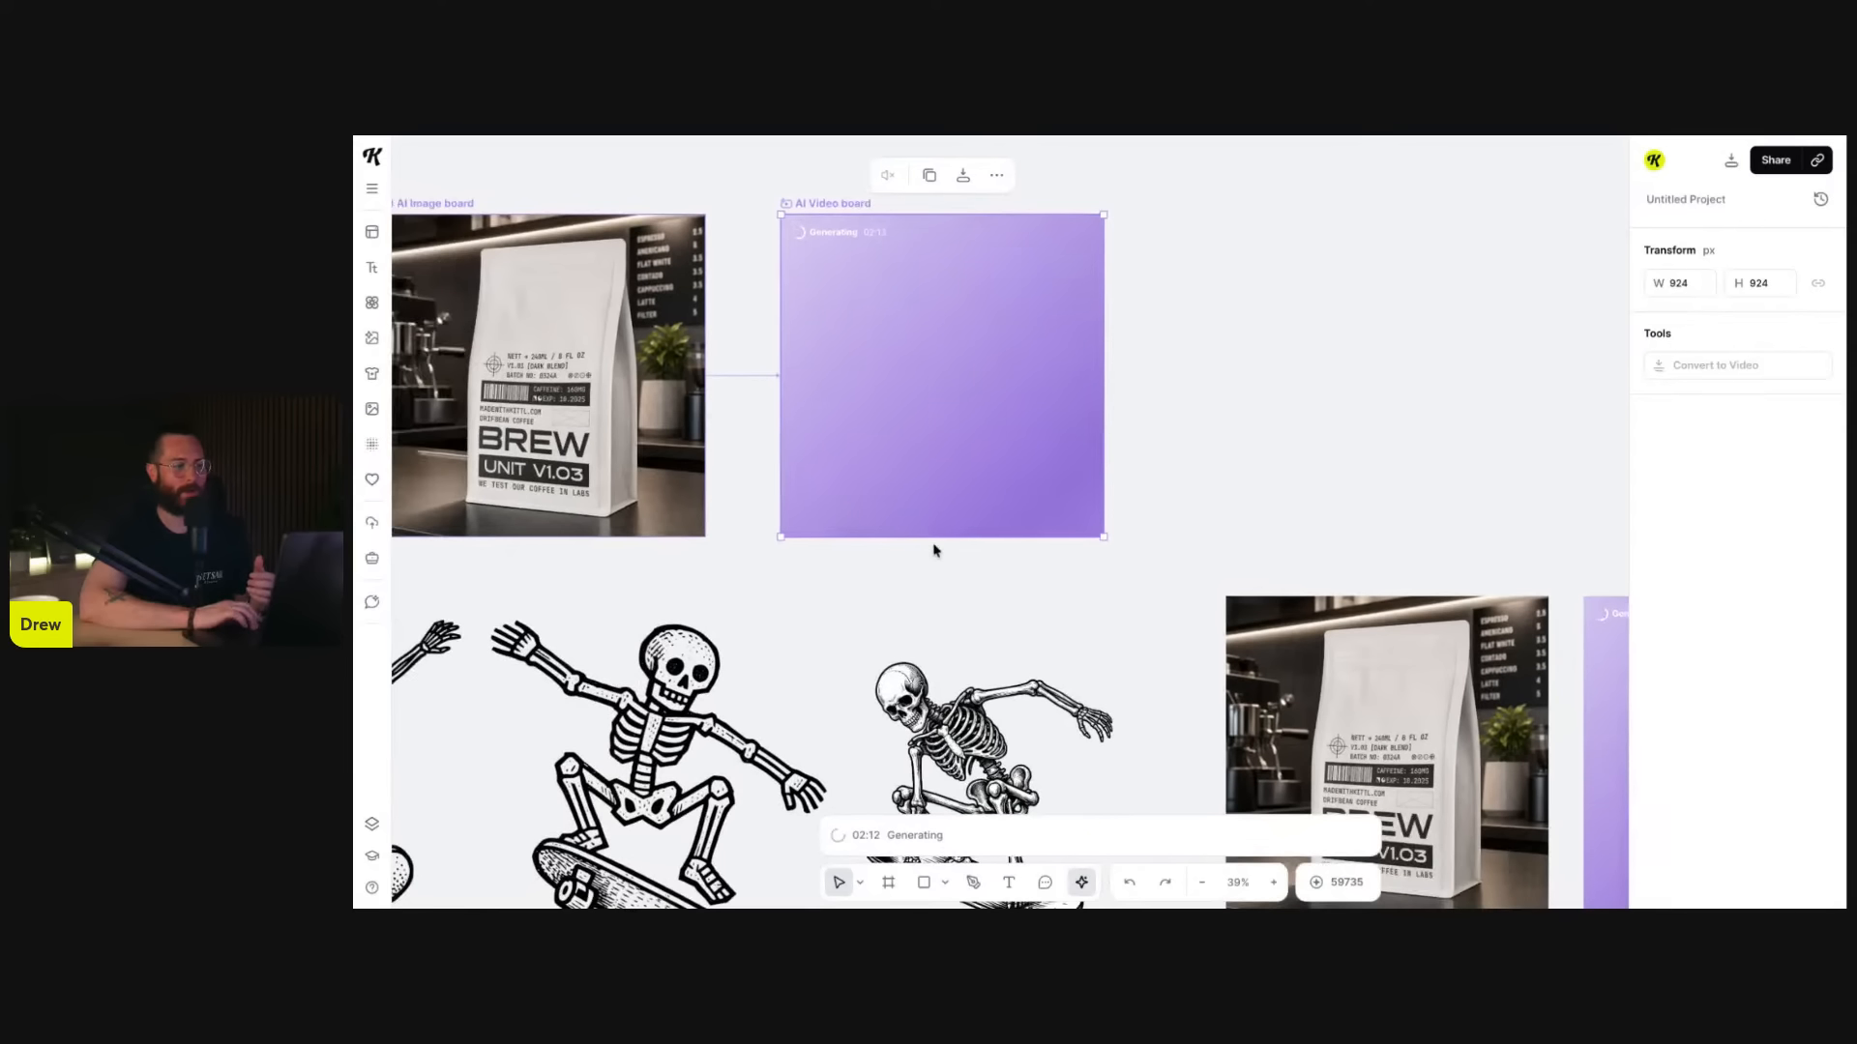
- Check which linked boards can be added from the café-counter AI Image board, and deselect it
{"action": "left_click", "coordinate": [674, 281]}
{"action": "left_click", "coordinate": [725, 377]}
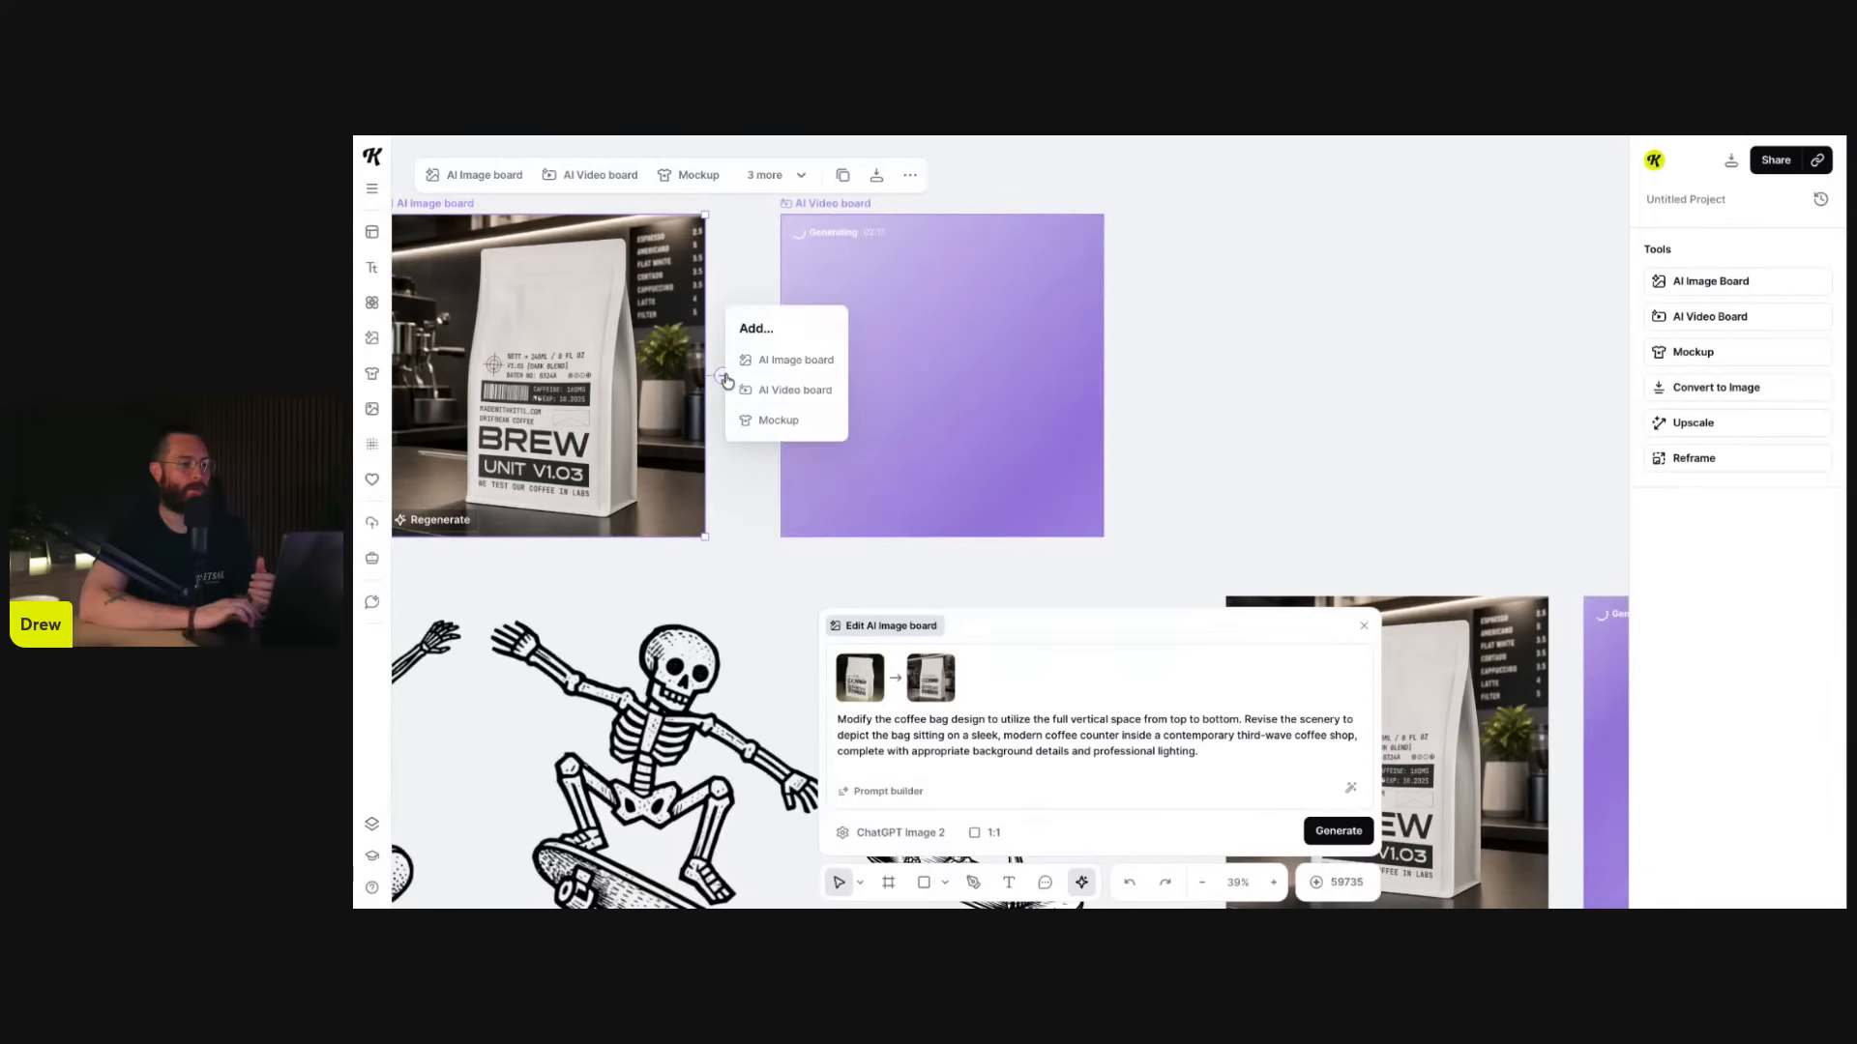
{"action": "left_click", "coordinate": [1199, 422]}
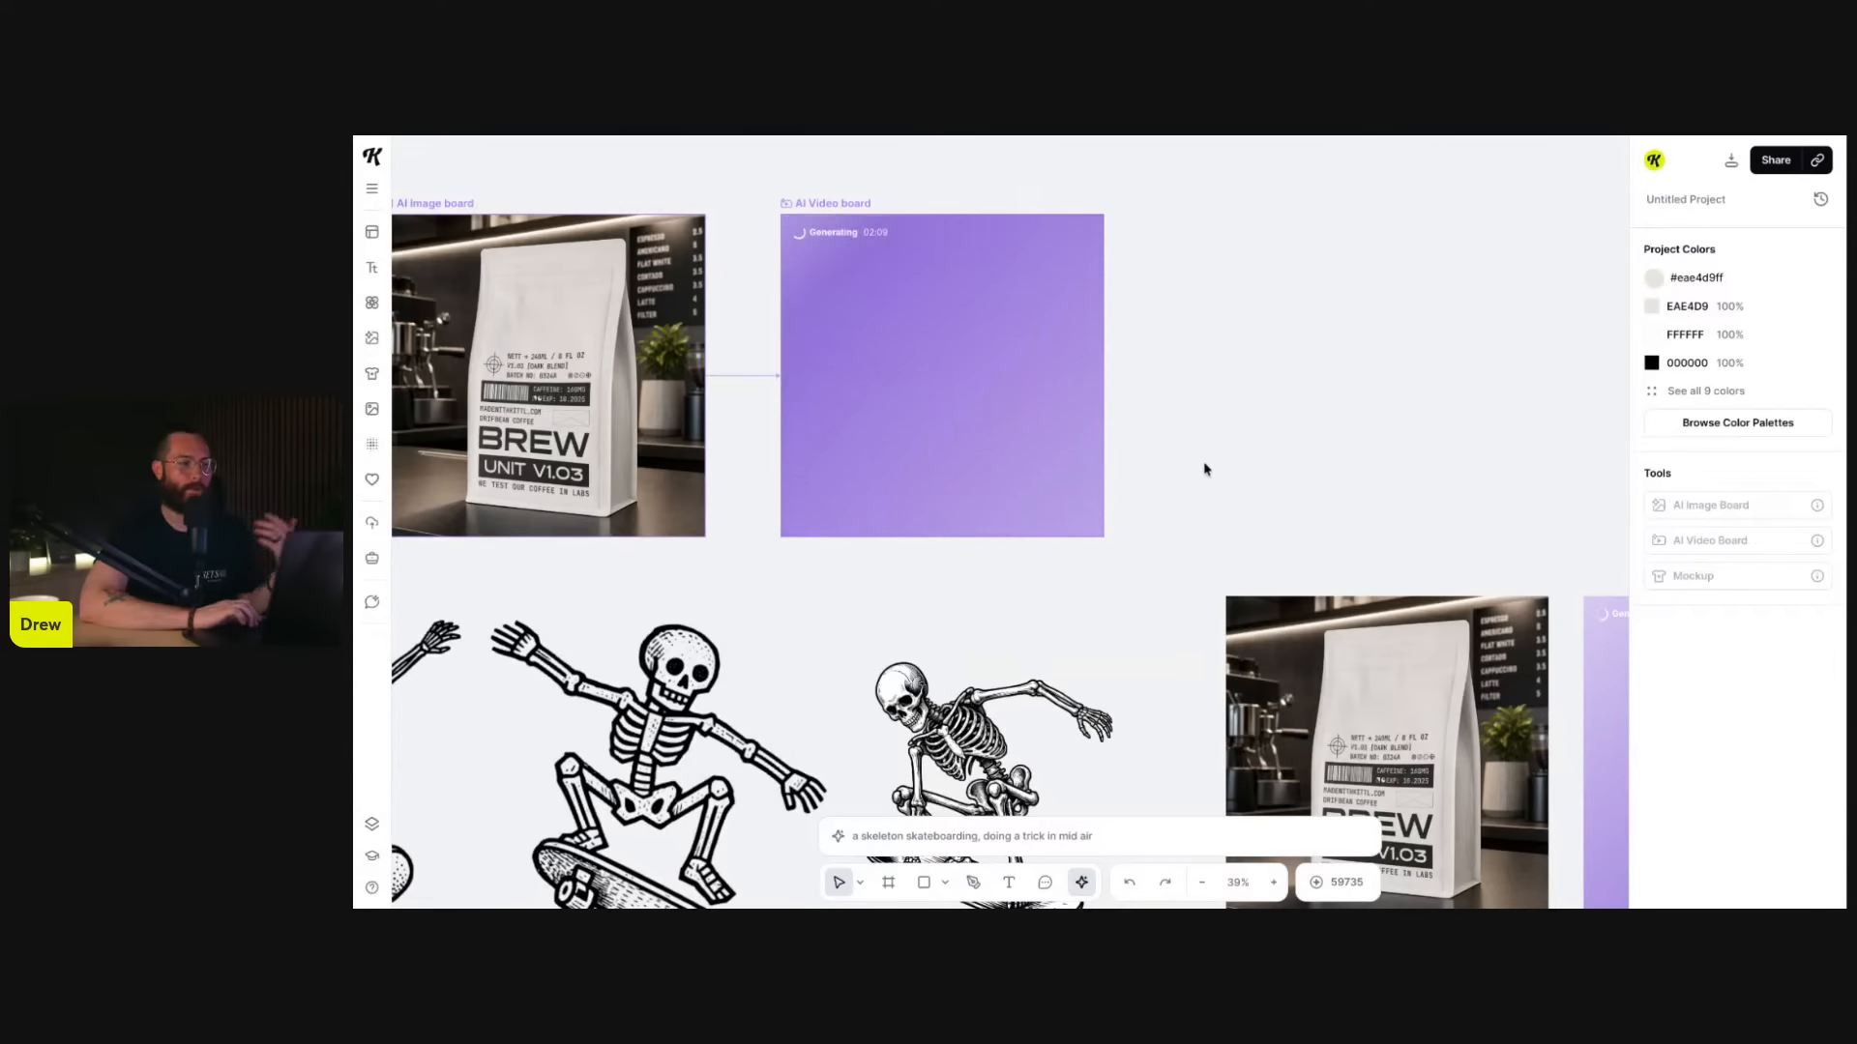
- Select the standalone coffee bag image, view its generation prompt options, and close them
{"action": "scroll", "coordinate": [1204, 469], "scroll_direction": "down", "scroll_amount": 3}
{"action": "scroll", "coordinate": [1204, 469], "scroll_direction": "right", "scroll_amount": 2}
{"action": "scroll", "coordinate": [1204, 469], "scroll_direction": "down", "scroll_amount": 1}
{"action": "scroll", "coordinate": [1164, 613], "scroll_direction": "right", "scroll_amount": 2}
{"action": "scroll", "coordinate": [1164, 613], "scroll_direction": "down", "scroll_amount": 1}
{"action": "left_click", "coordinate": [1164, 556]}
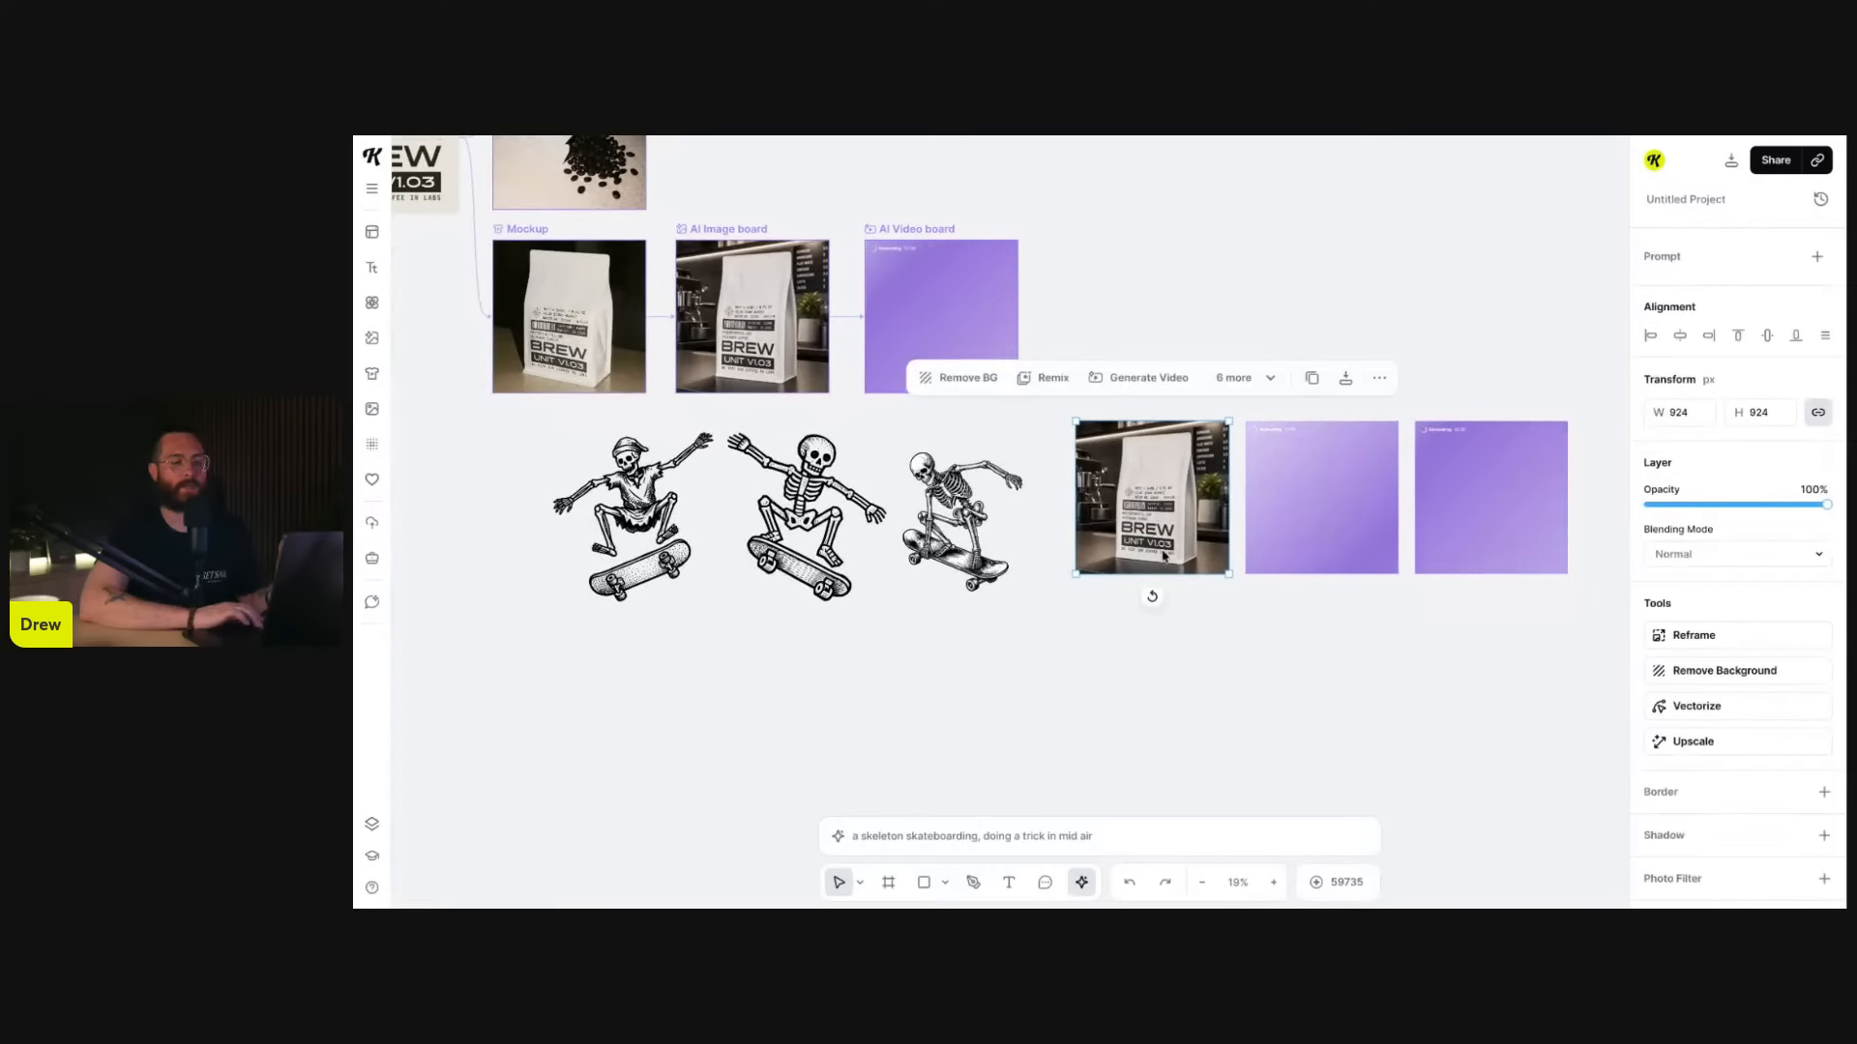
{"action": "left_click", "coordinate": [1041, 835]}
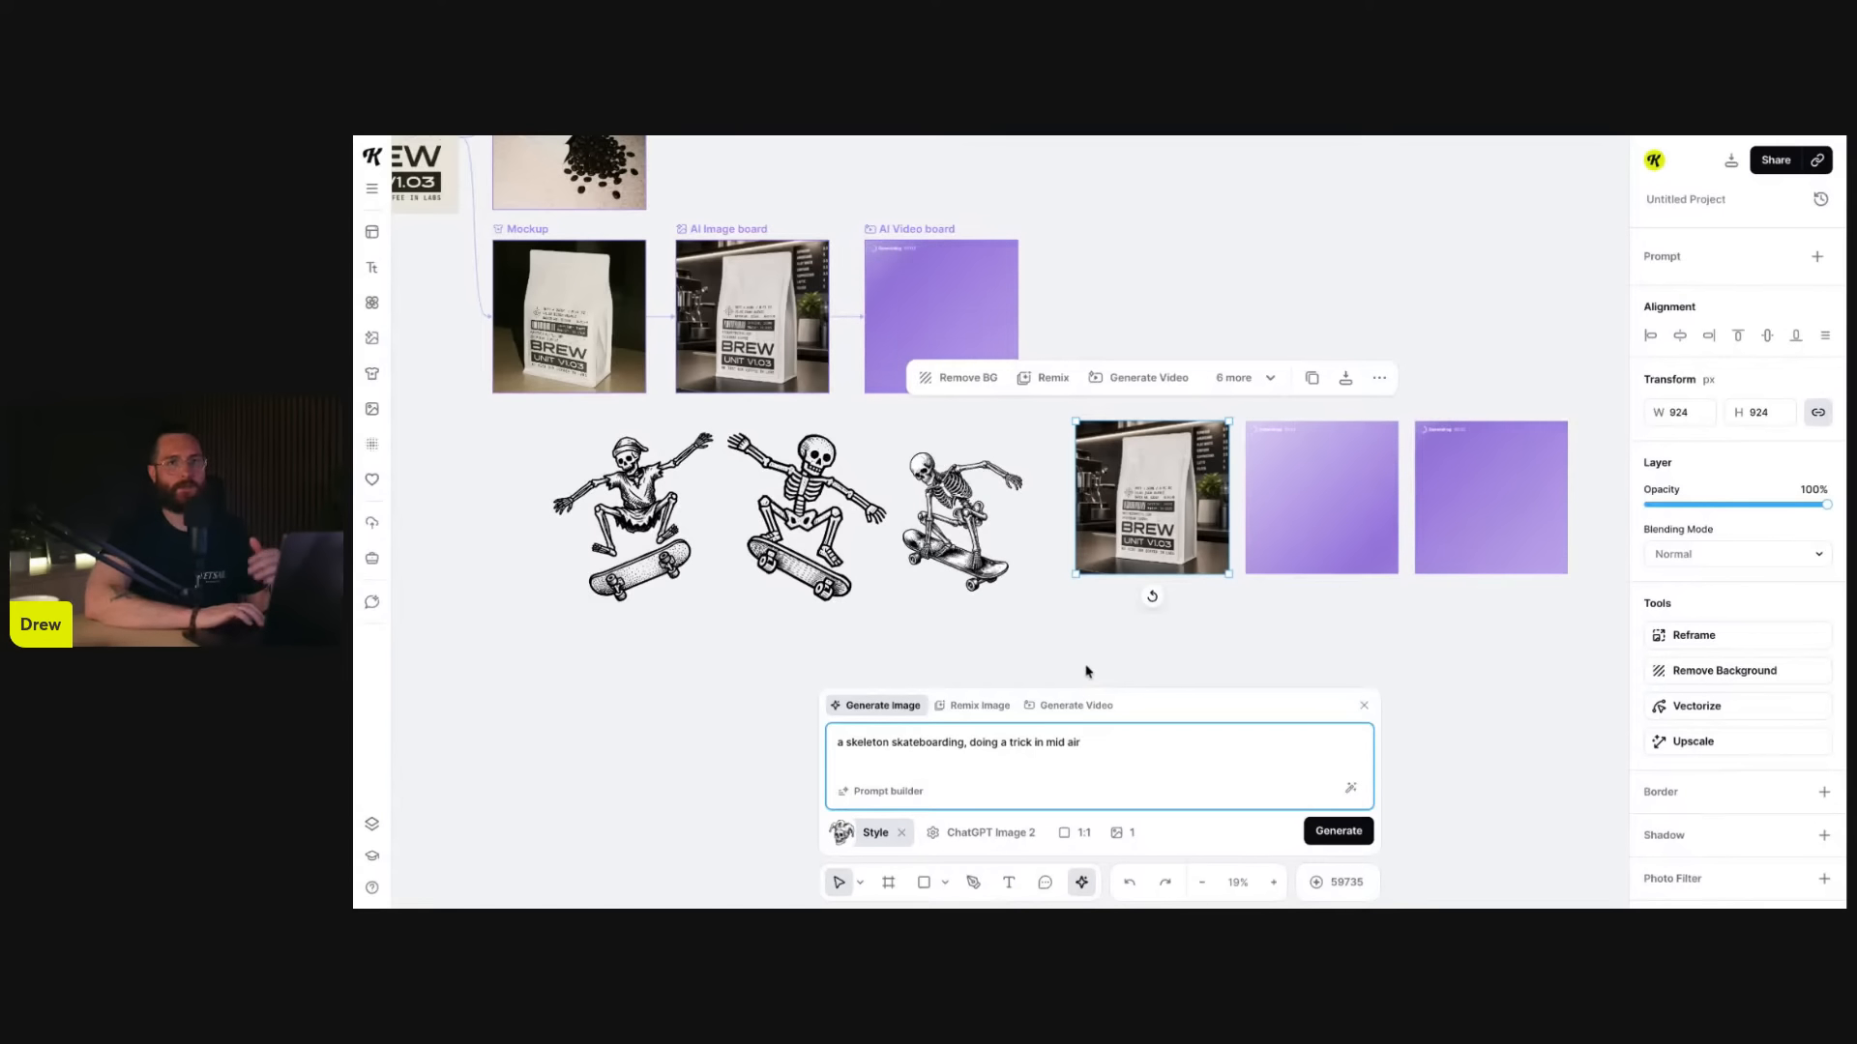
{"action": "left_click", "coordinate": [1044, 616]}
- Review the linked workflow from the Normcore label through the mockups and AI Image board to the AI Video board
{"action": "scroll", "coordinate": [996, 576], "scroll_direction": "up", "scroll_amount": 5}
{"action": "scroll", "coordinate": [996, 575], "scroll_direction": "left", "scroll_amount": 5}
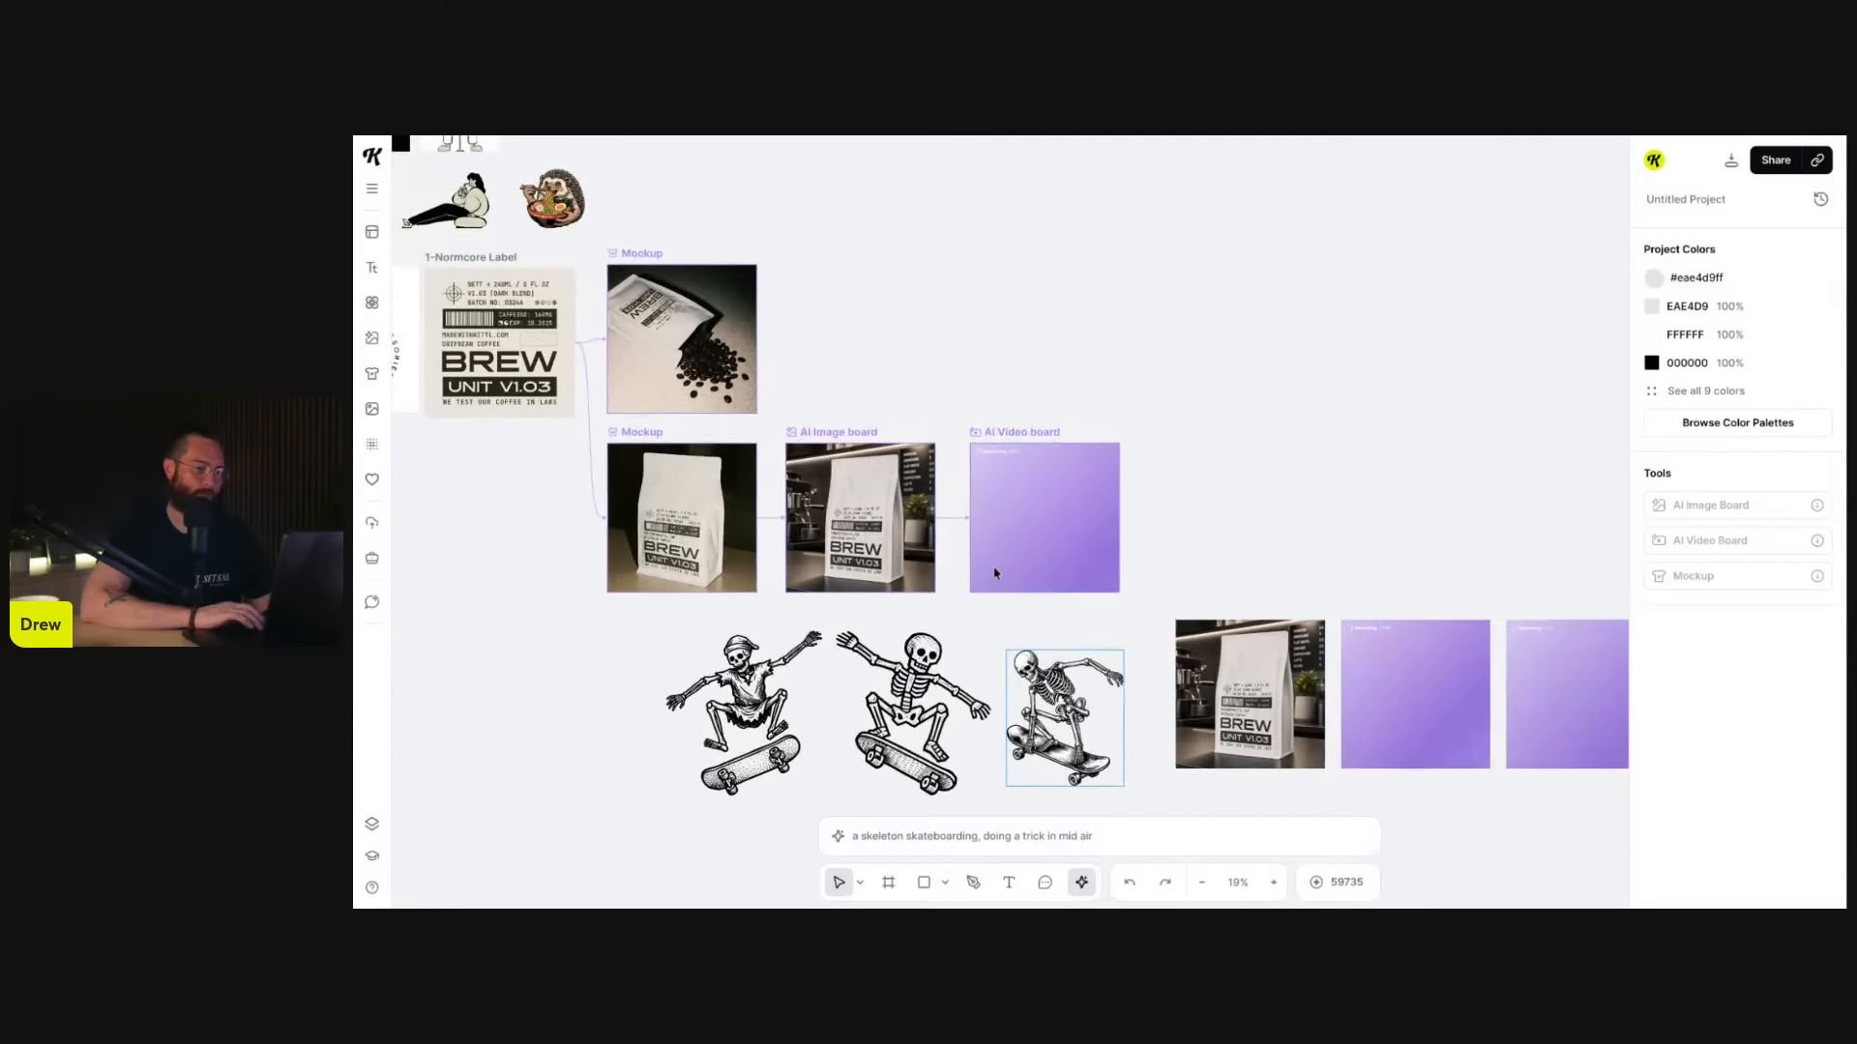
{"action": "scroll", "coordinate": [996, 572], "scroll_direction": "down", "scroll_amount": 2}
{"action": "scroll", "coordinate": [996, 572], "scroll_direction": "right", "scroll_amount": 2}
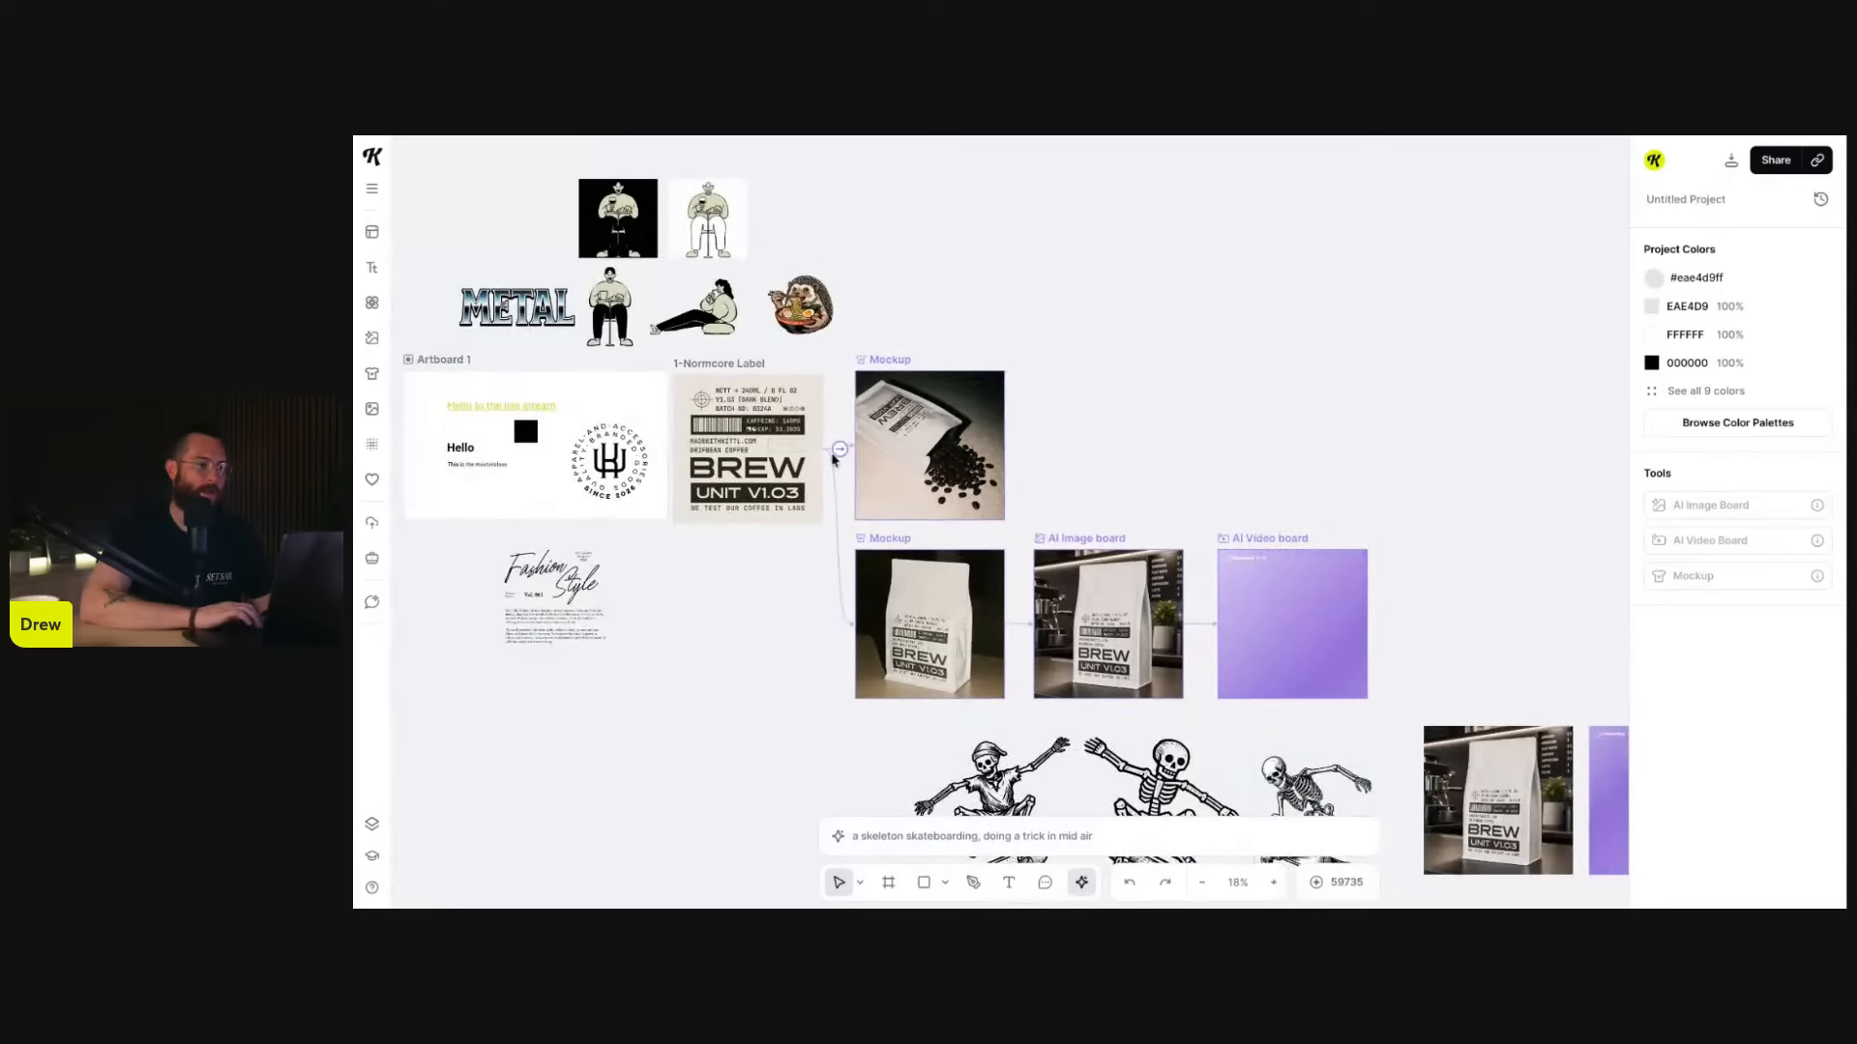
{"action": "scroll", "coordinate": [876, 456], "scroll_direction": "down", "scroll_amount": 3}
{"action": "scroll", "coordinate": [876, 456], "scroll_direction": "right", "scroll_amount": 4}
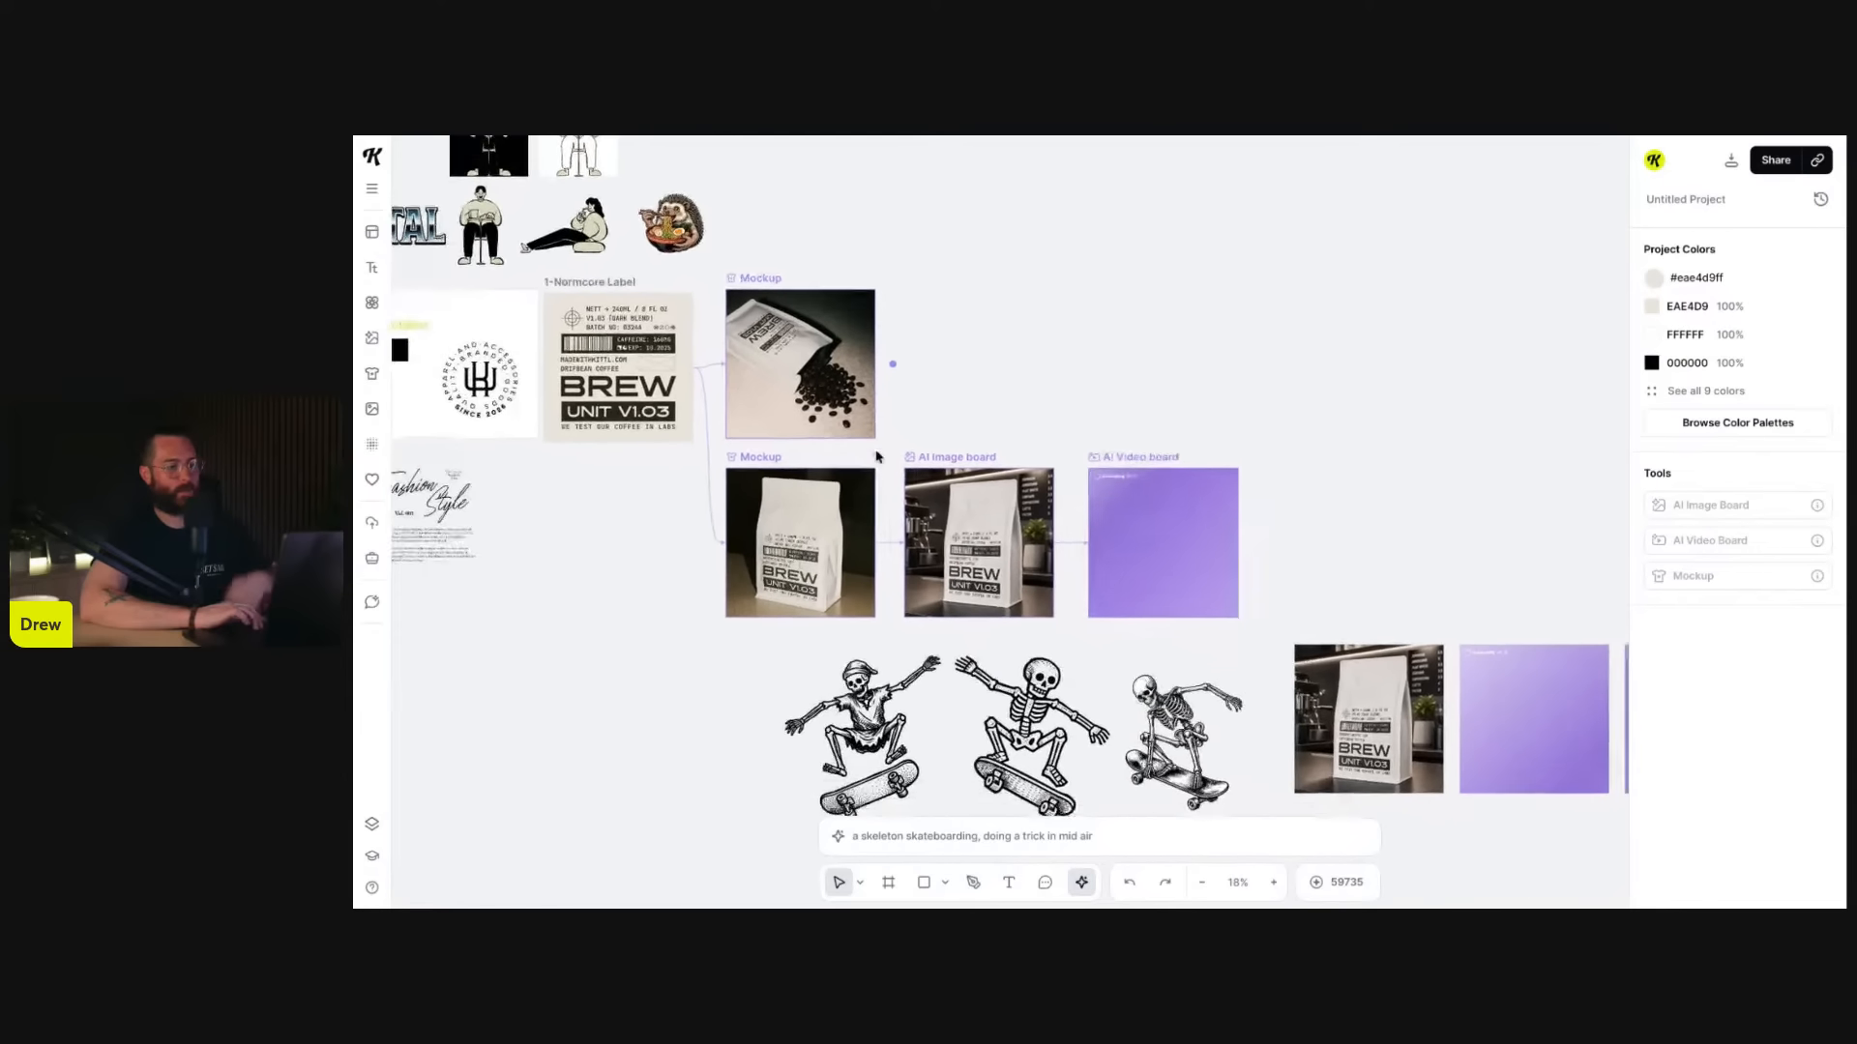
{"action": "scroll", "coordinate": [1149, 588], "scroll_direction": "up", "scroll_amount": 5}
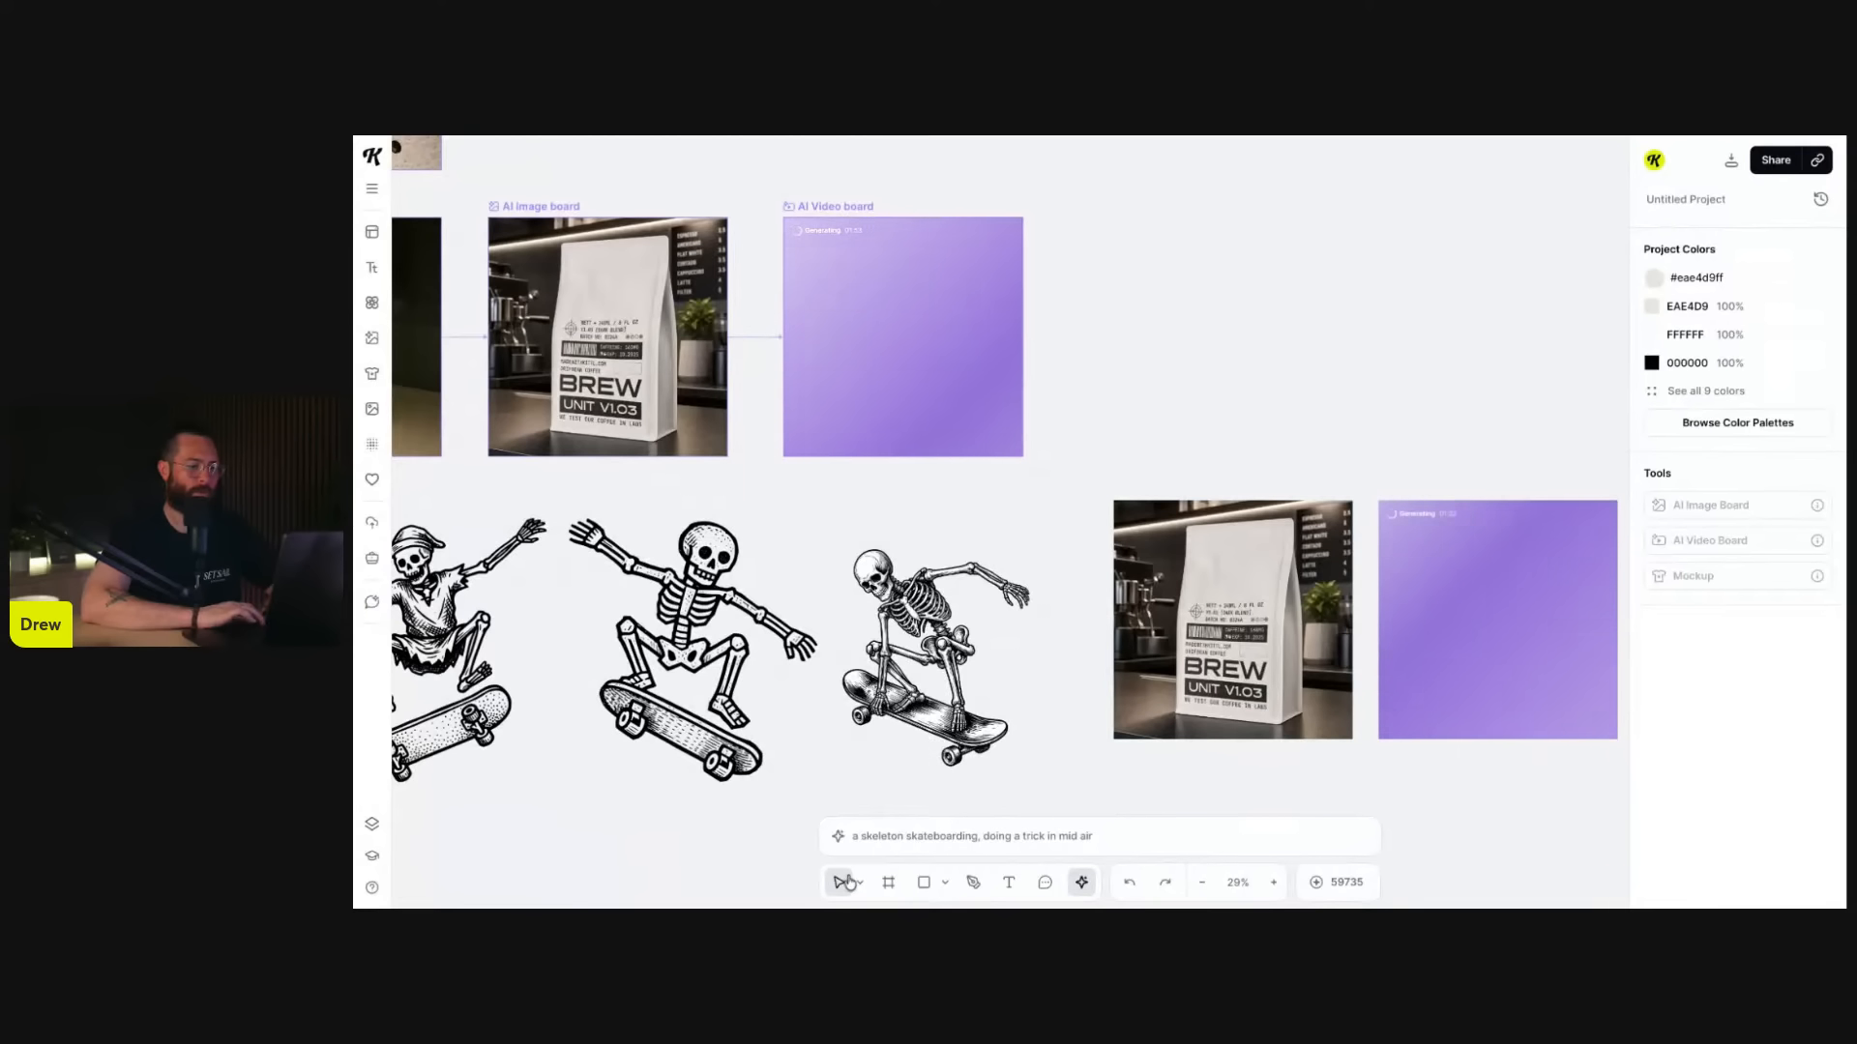
- Remove the style reference from the skeleton image prompt, check the aspect ratio and image count choices, and close the prompt
{"action": "left_click", "coordinate": [1065, 835]}
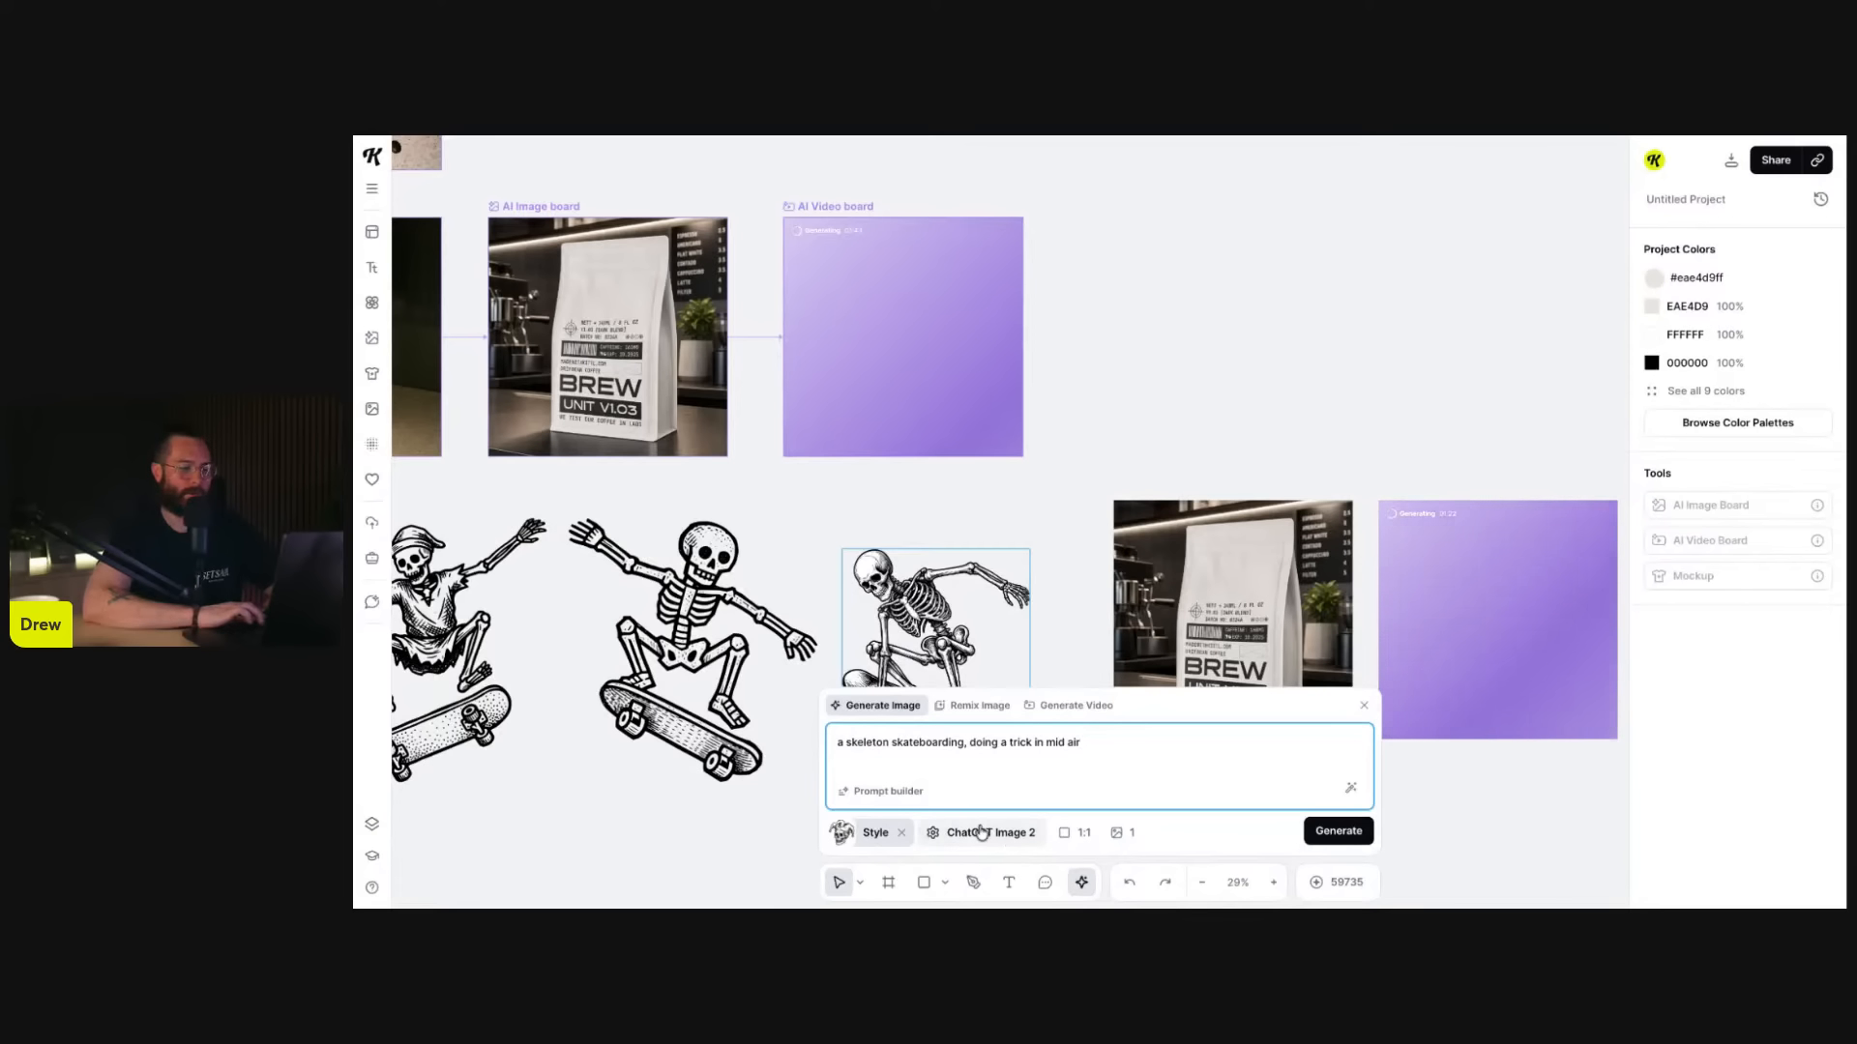
{"action": "left_click", "coordinate": [900, 837]}
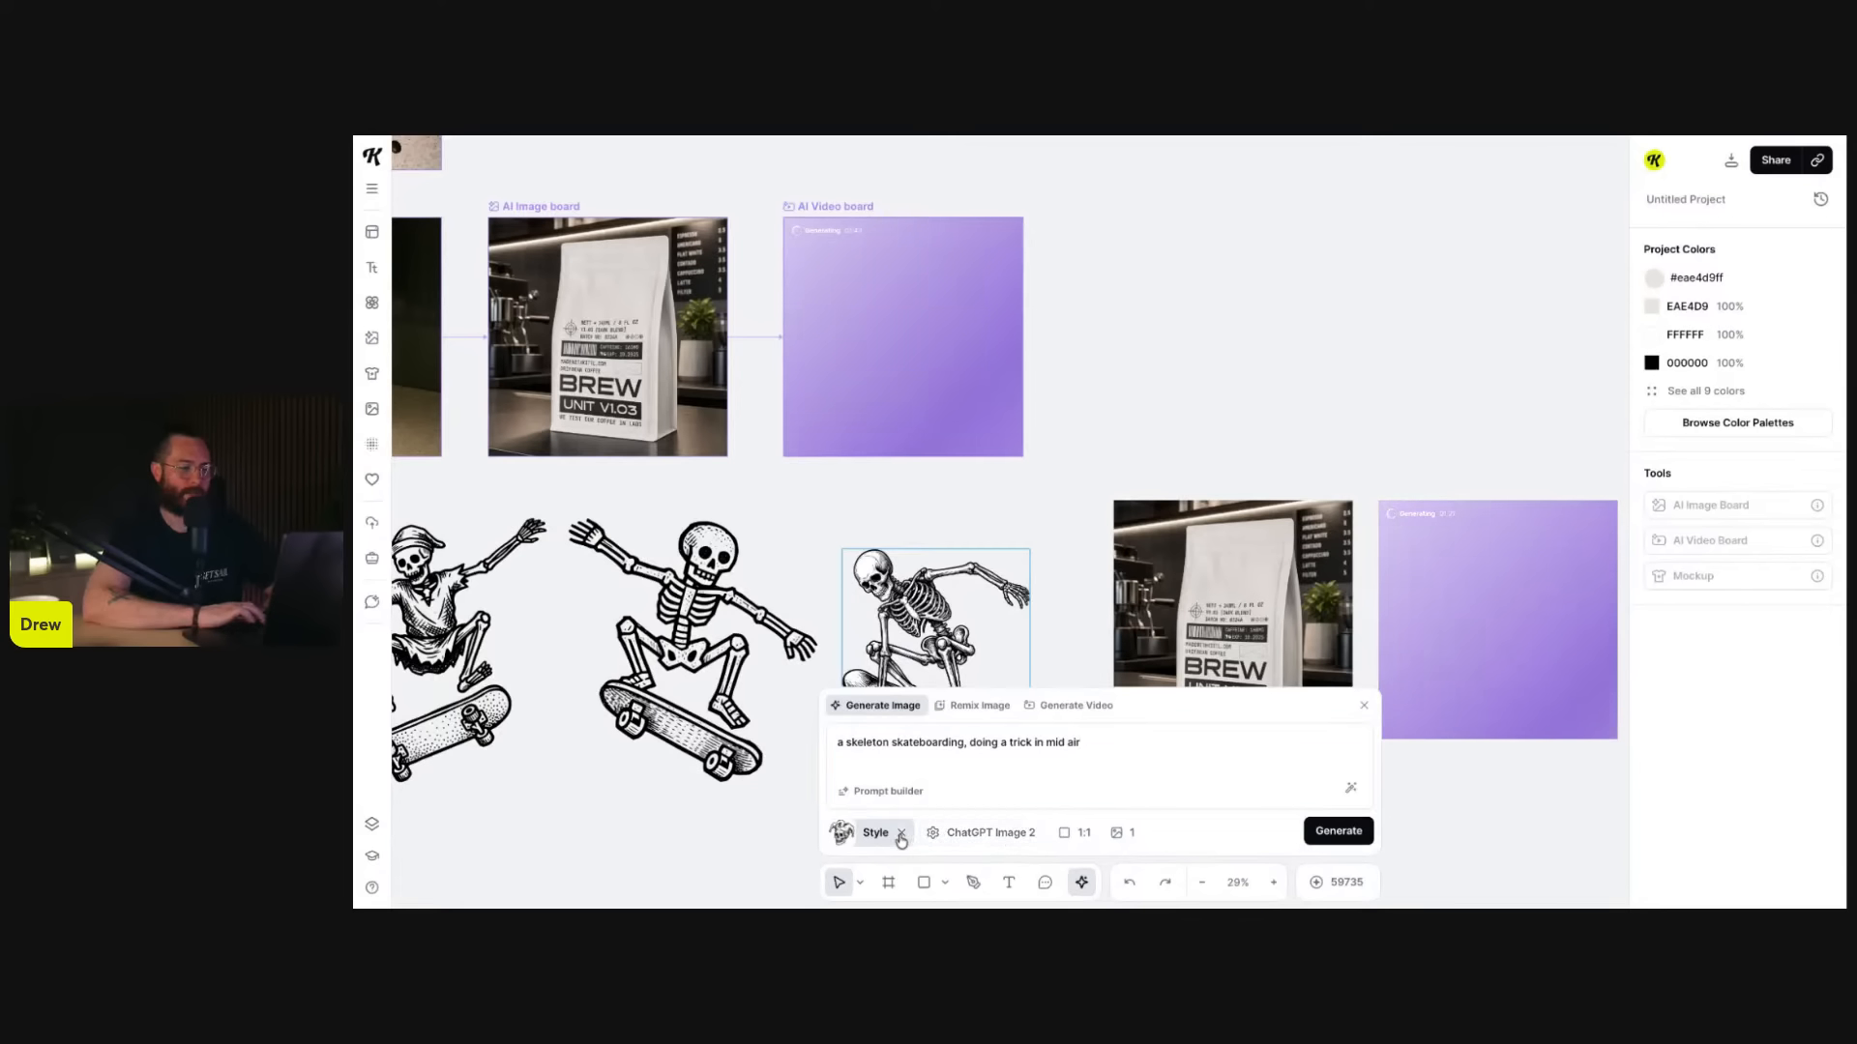
{"action": "left_click", "coordinate": [951, 835]}
{"action": "left_click", "coordinate": [1056, 834]}
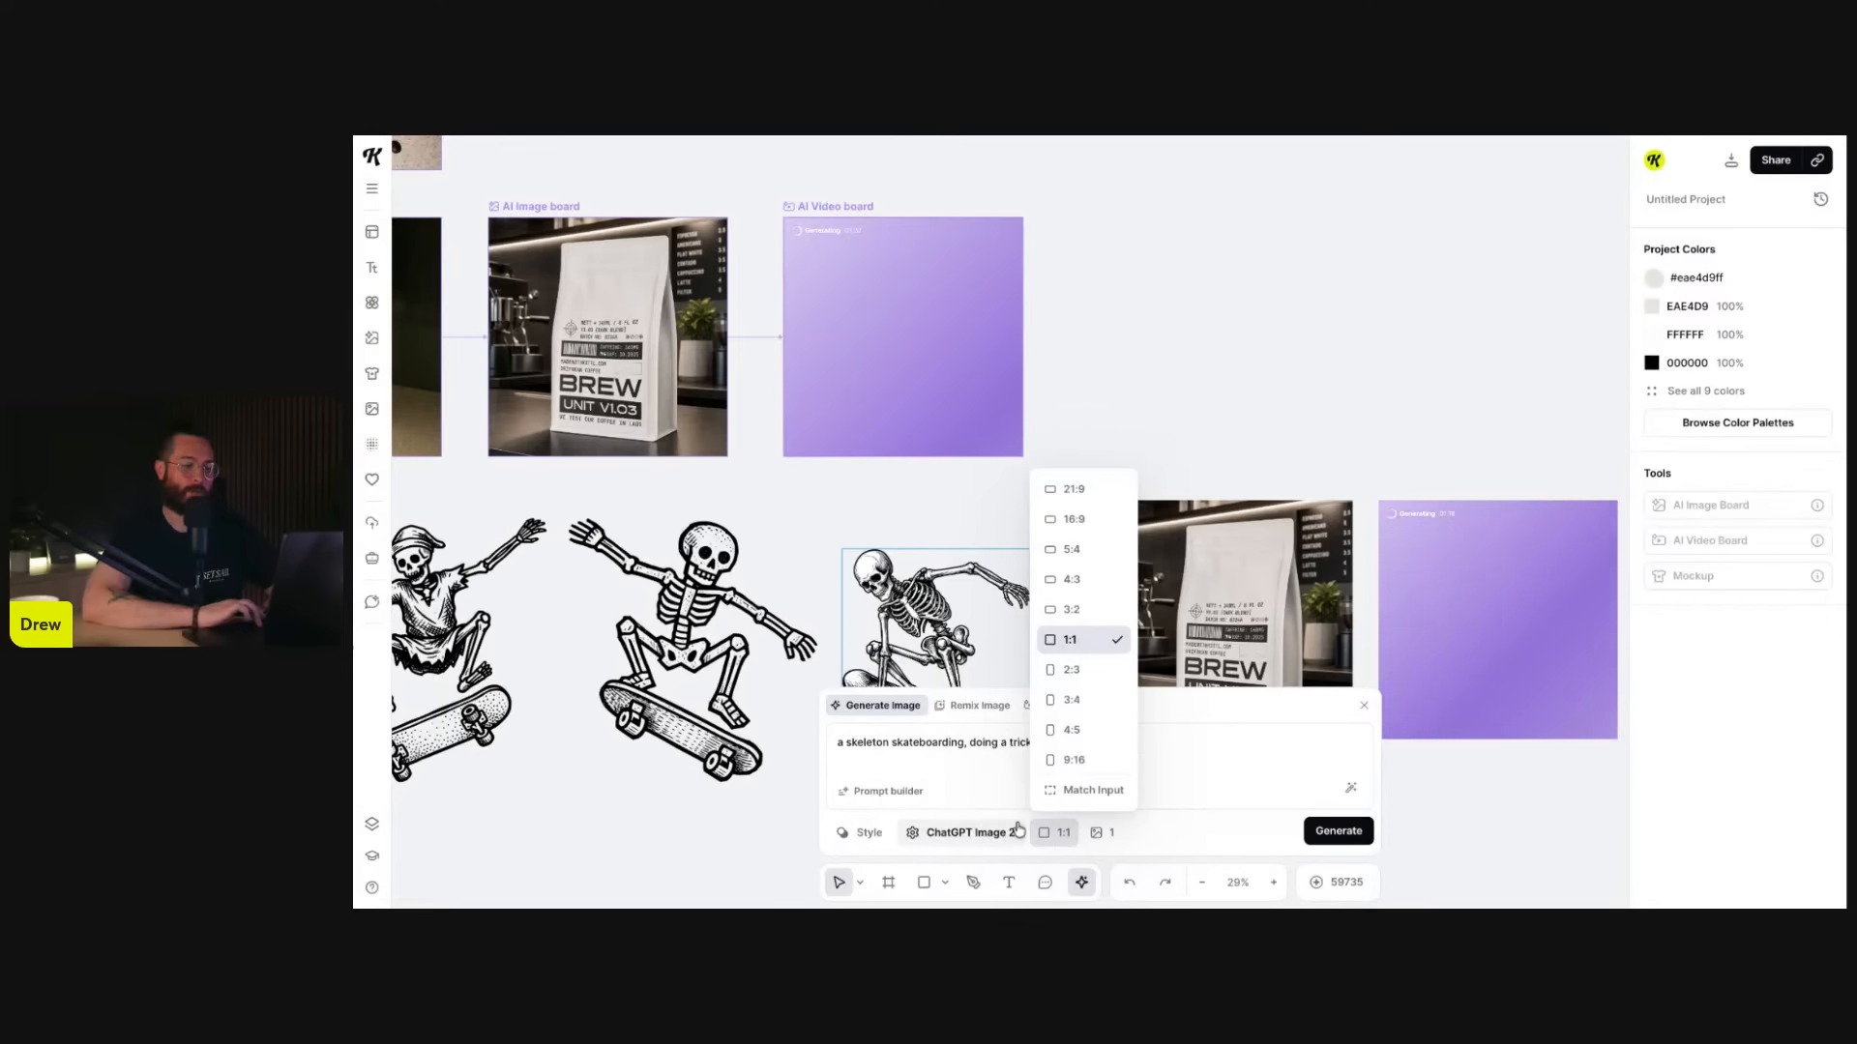
{"action": "left_click", "coordinate": [1103, 833]}
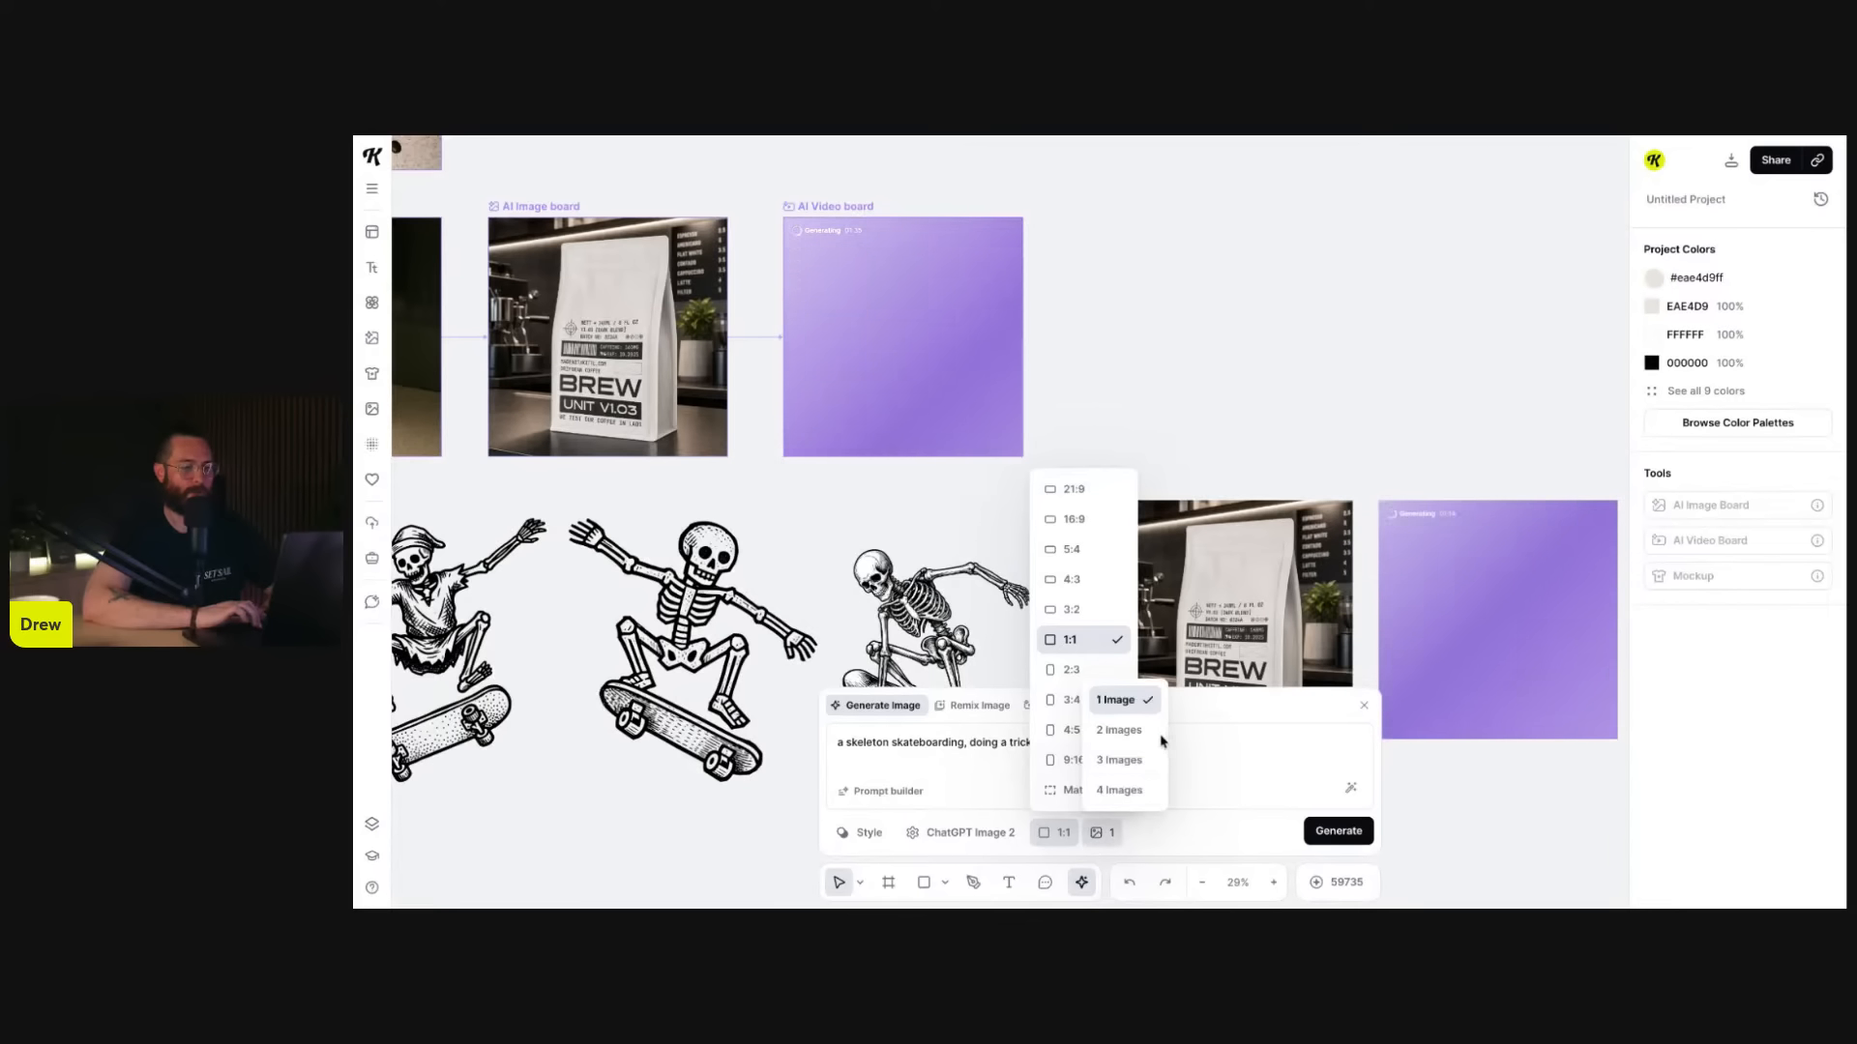
{"action": "left_click", "coordinate": [1364, 706]}
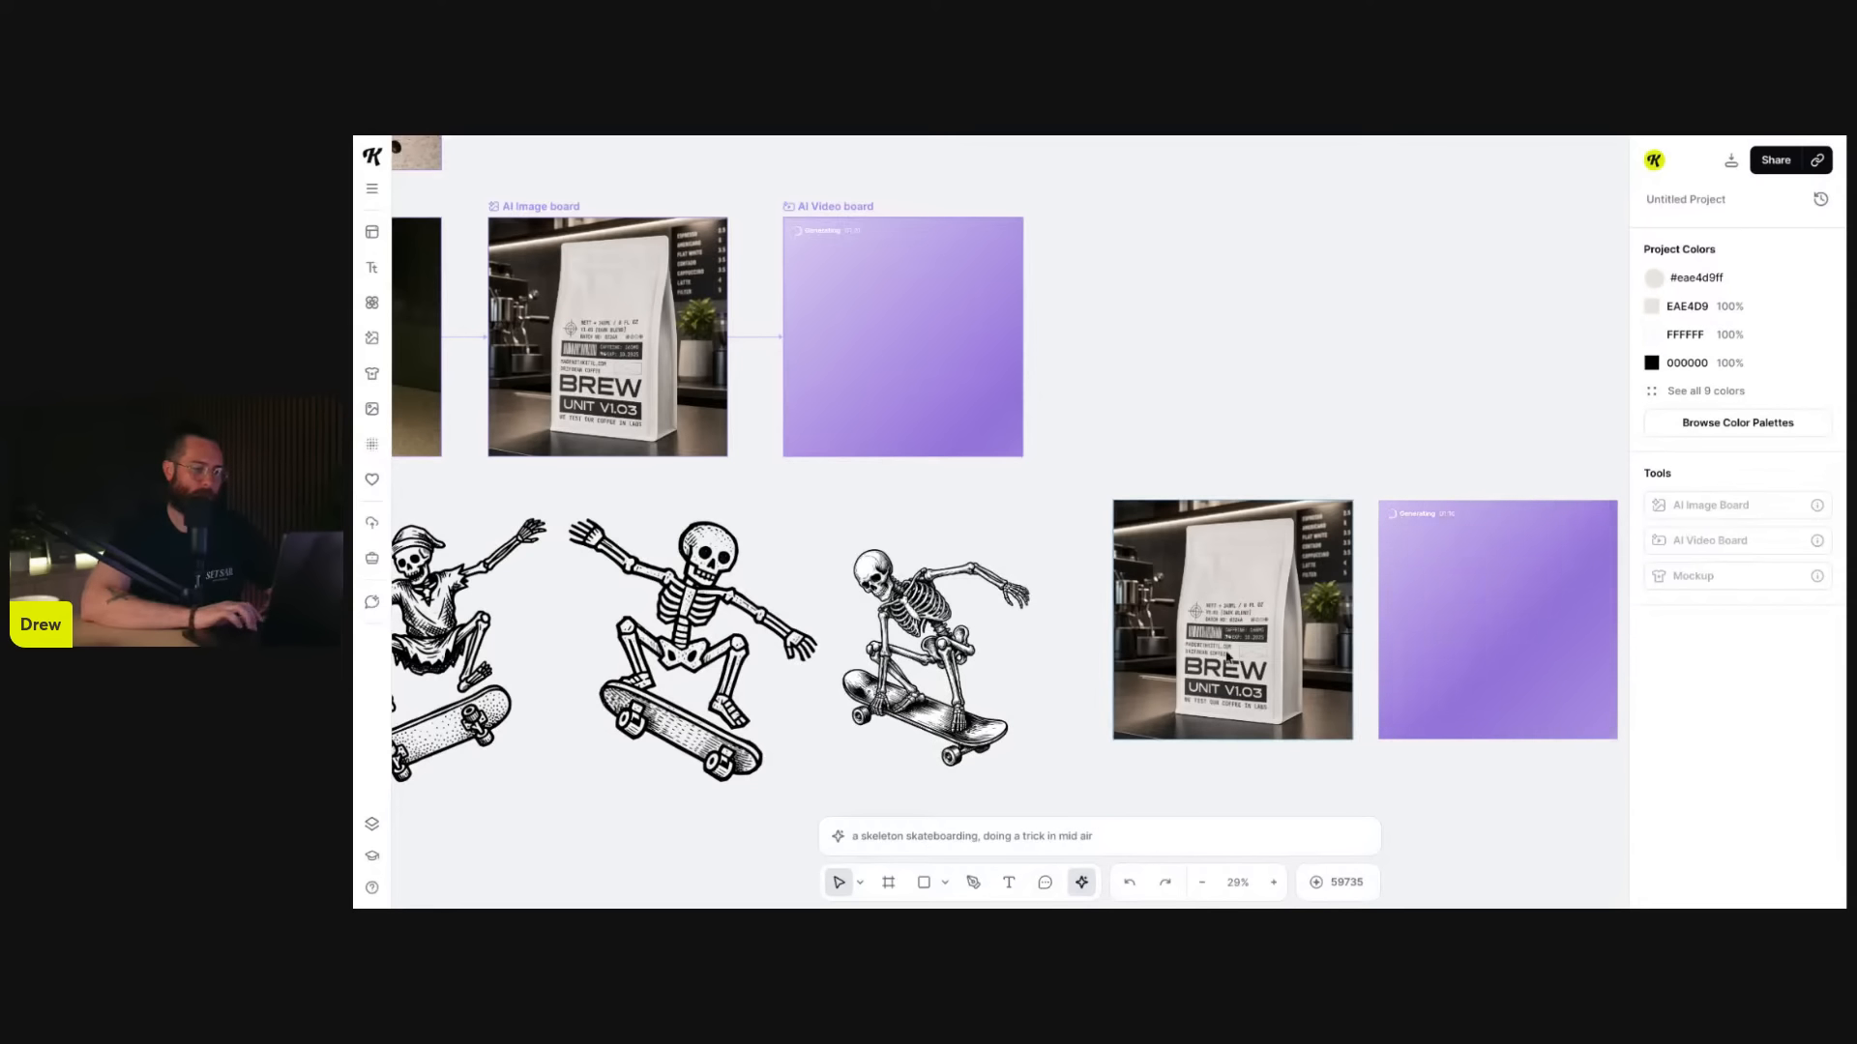
- Select the standalone coffee bag image and examine its available quick actions
{"action": "left_click", "coordinate": [1227, 656]}
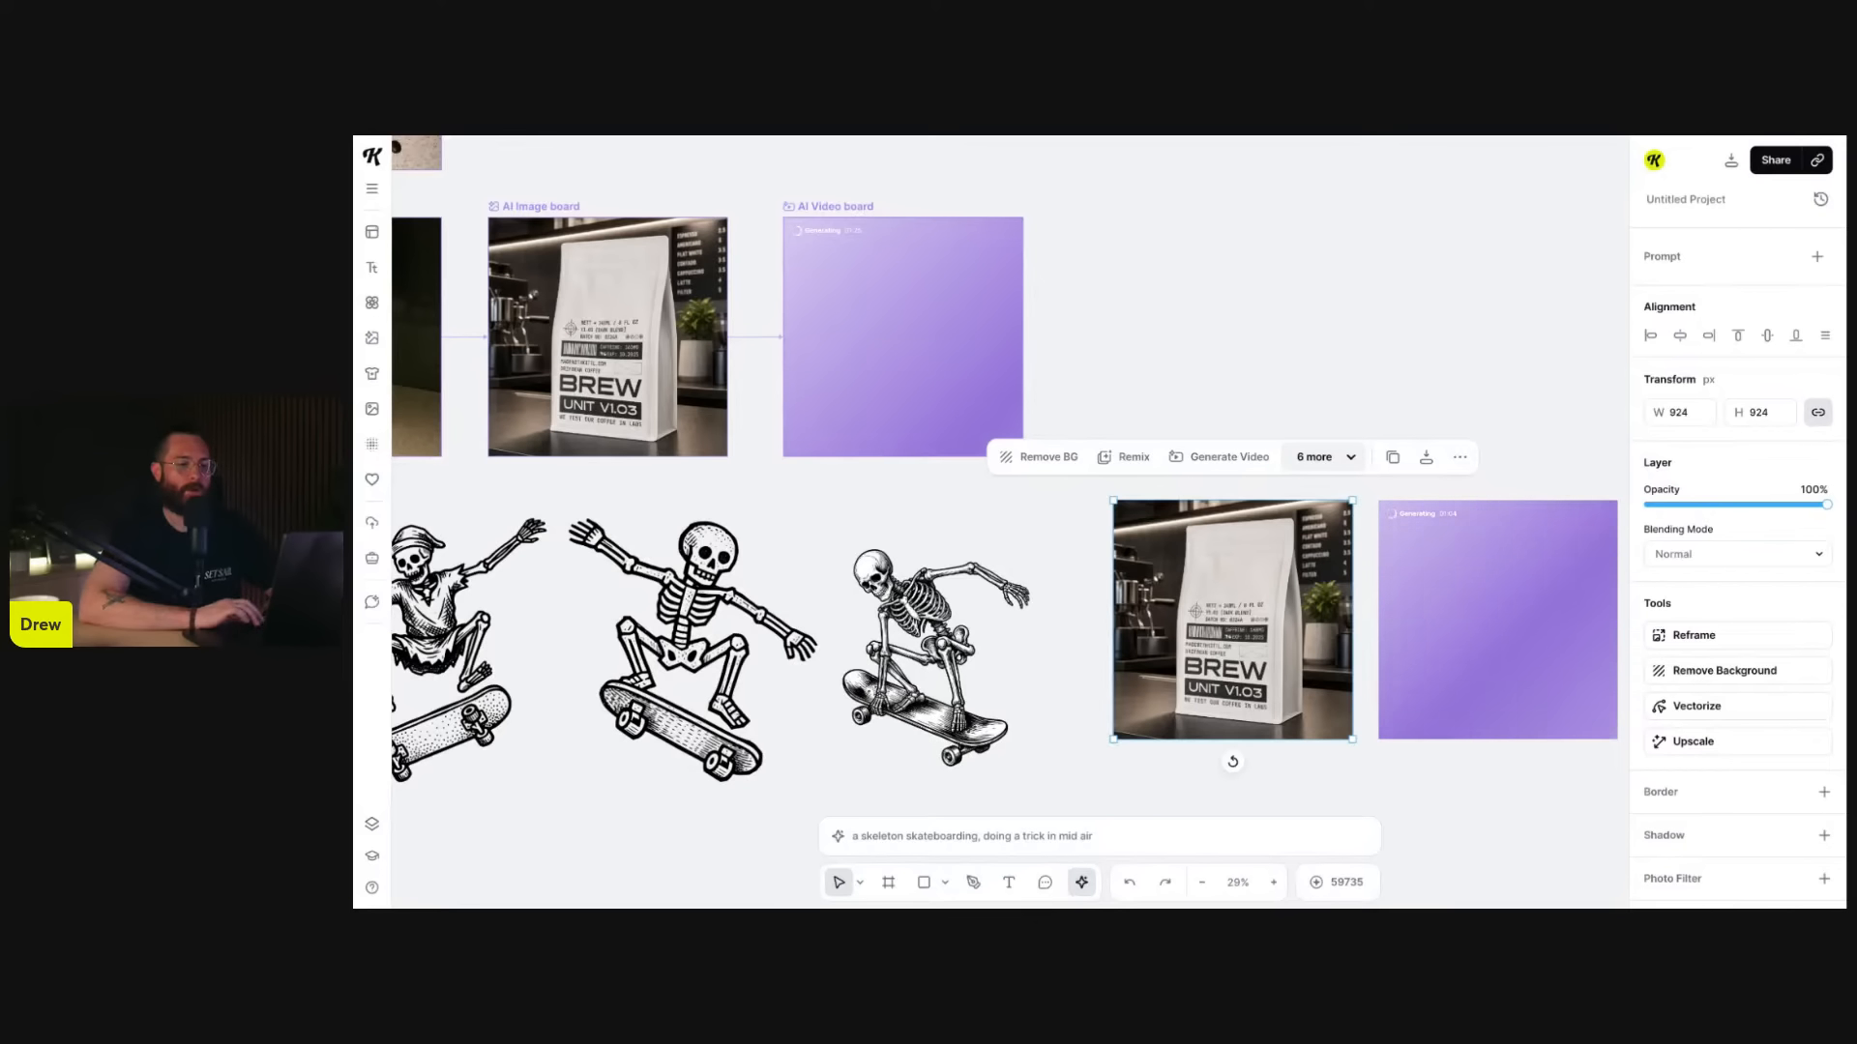
{"action": "scroll", "coordinate": [1264, 422], "scroll_direction": "down", "scroll_amount": 3}
{"action": "scroll", "coordinate": [1264, 423], "scroll_direction": "up", "scroll_amount": 3}
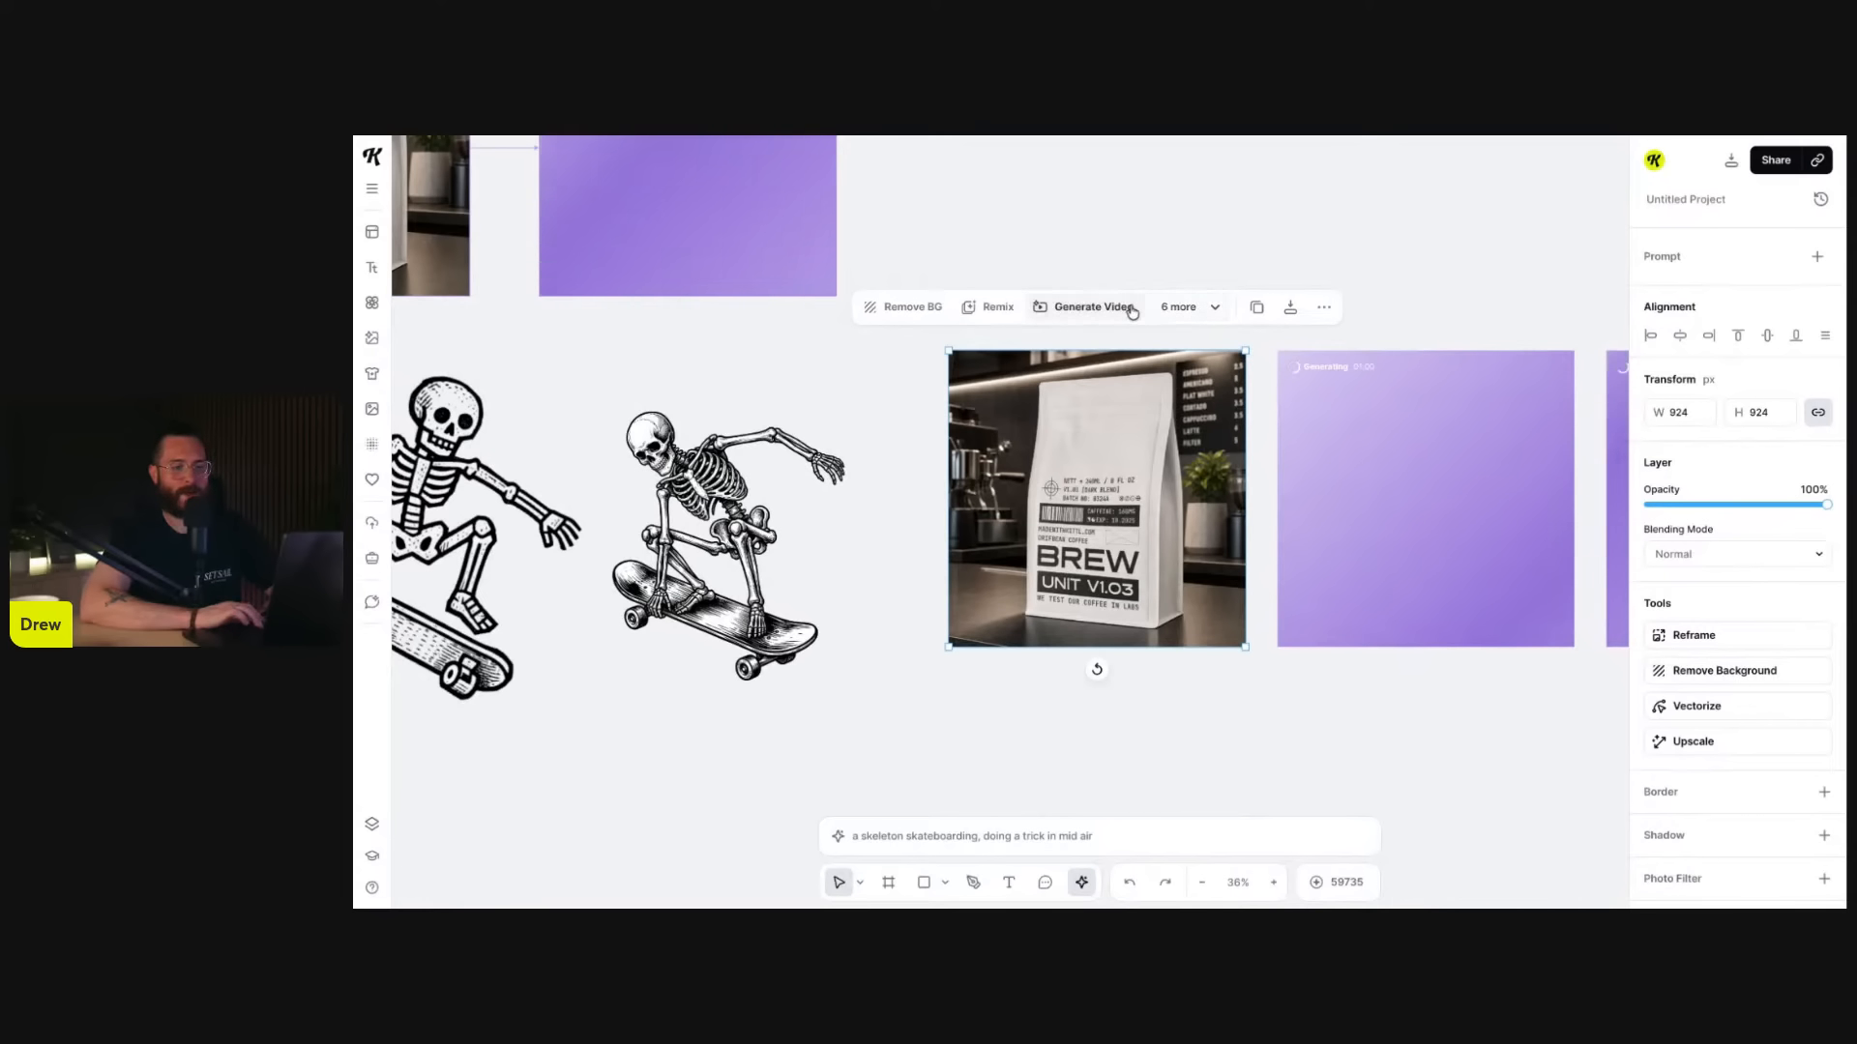
{"action": "scroll", "coordinate": [1199, 309], "scroll_direction": "up", "scroll_amount": 2}
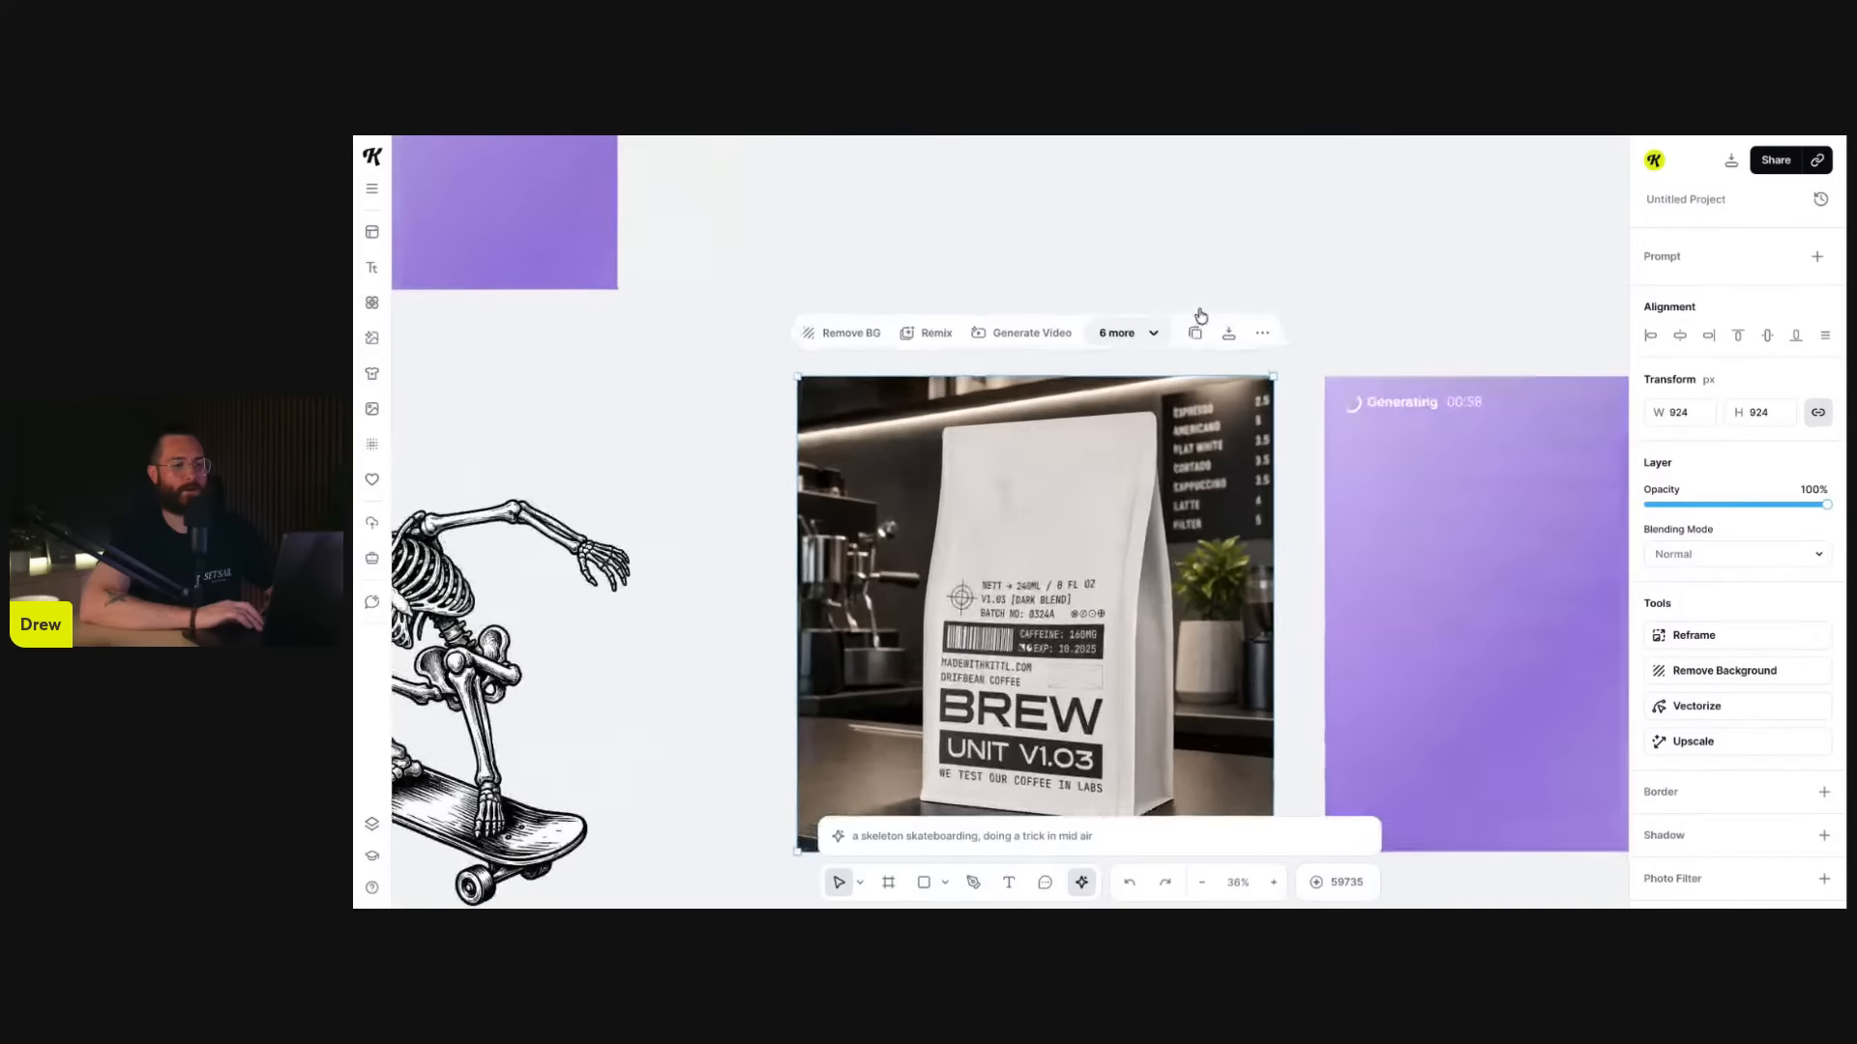
{"action": "scroll", "coordinate": [1199, 311], "scroll_direction": "down", "scroll_amount": 2}
{"action": "scroll", "coordinate": [1173, 291], "scroll_direction": "down", "scroll_amount": 2}
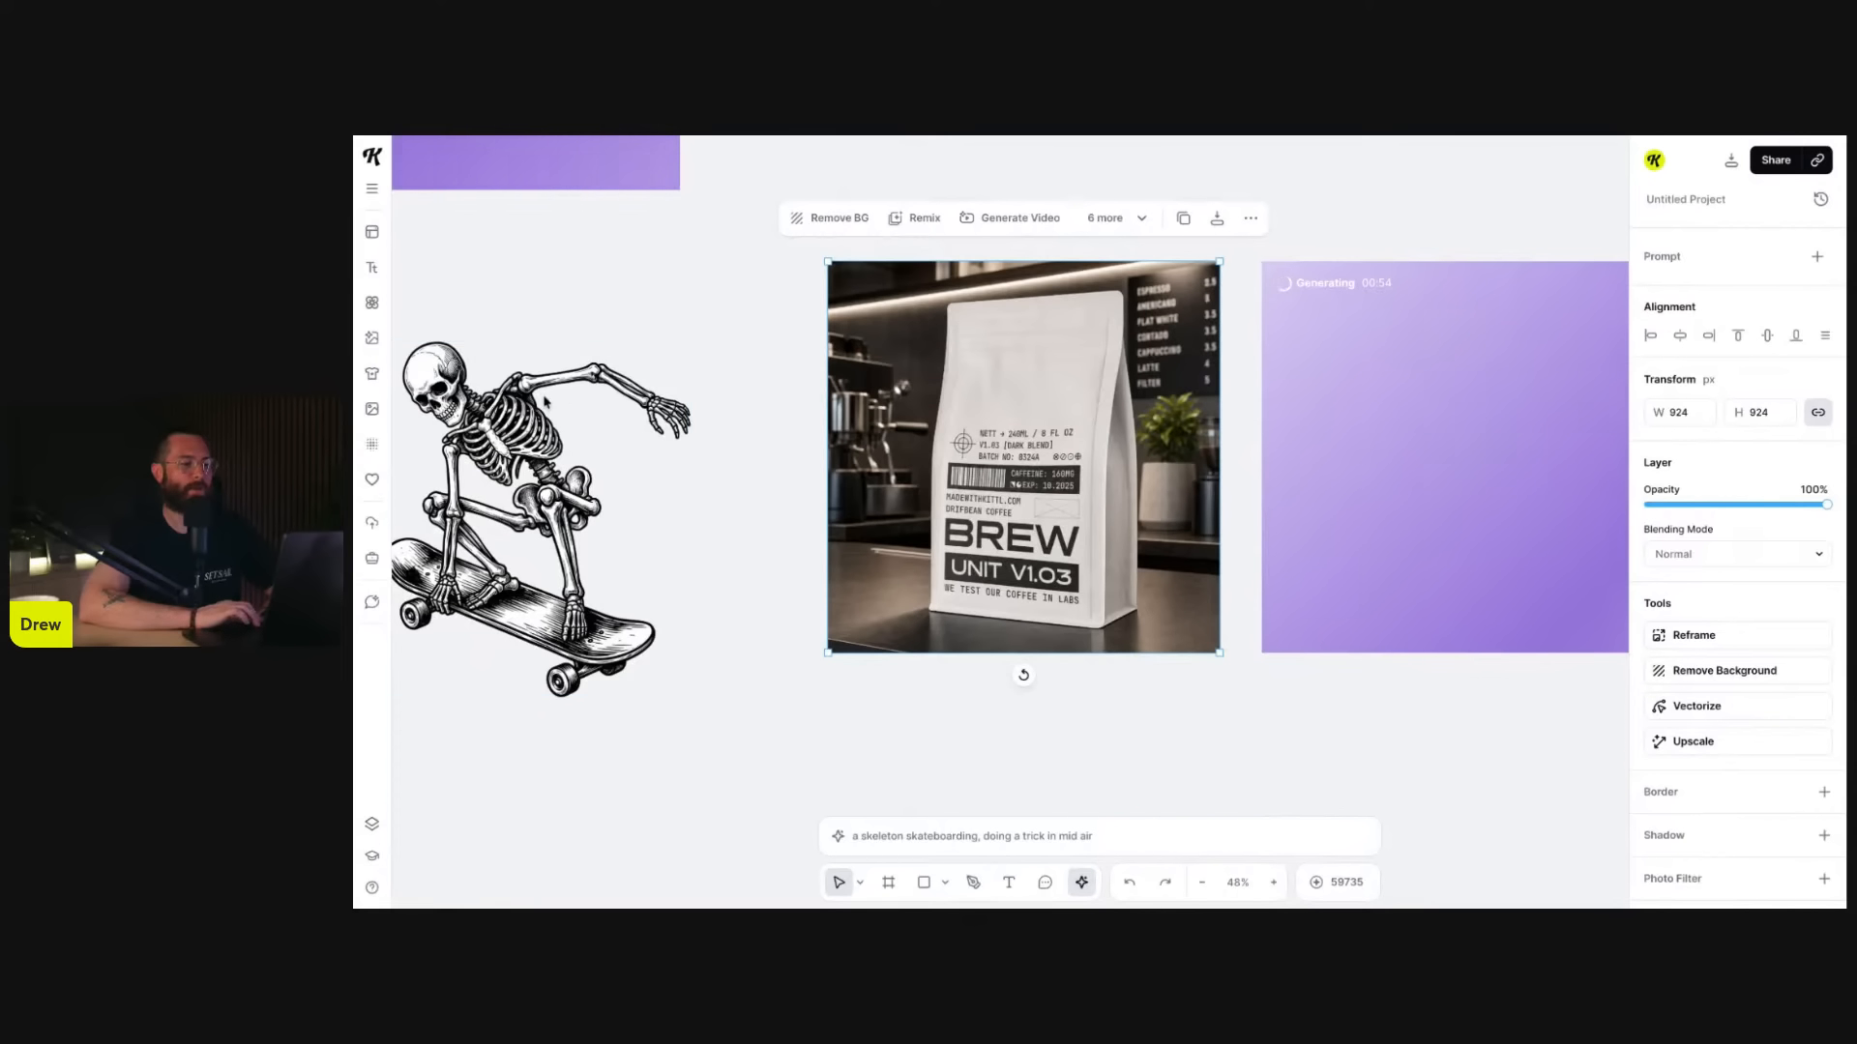
- Swap the crouching skeleton and the open-armed skeleton so the open-armed one sits beside the coffee bag image
{"action": "scroll", "coordinate": [1010, 435], "scroll_direction": "left", "scroll_amount": 3}
{"action": "scroll", "coordinate": [1011, 435], "scroll_direction": "down", "scroll_amount": 1}
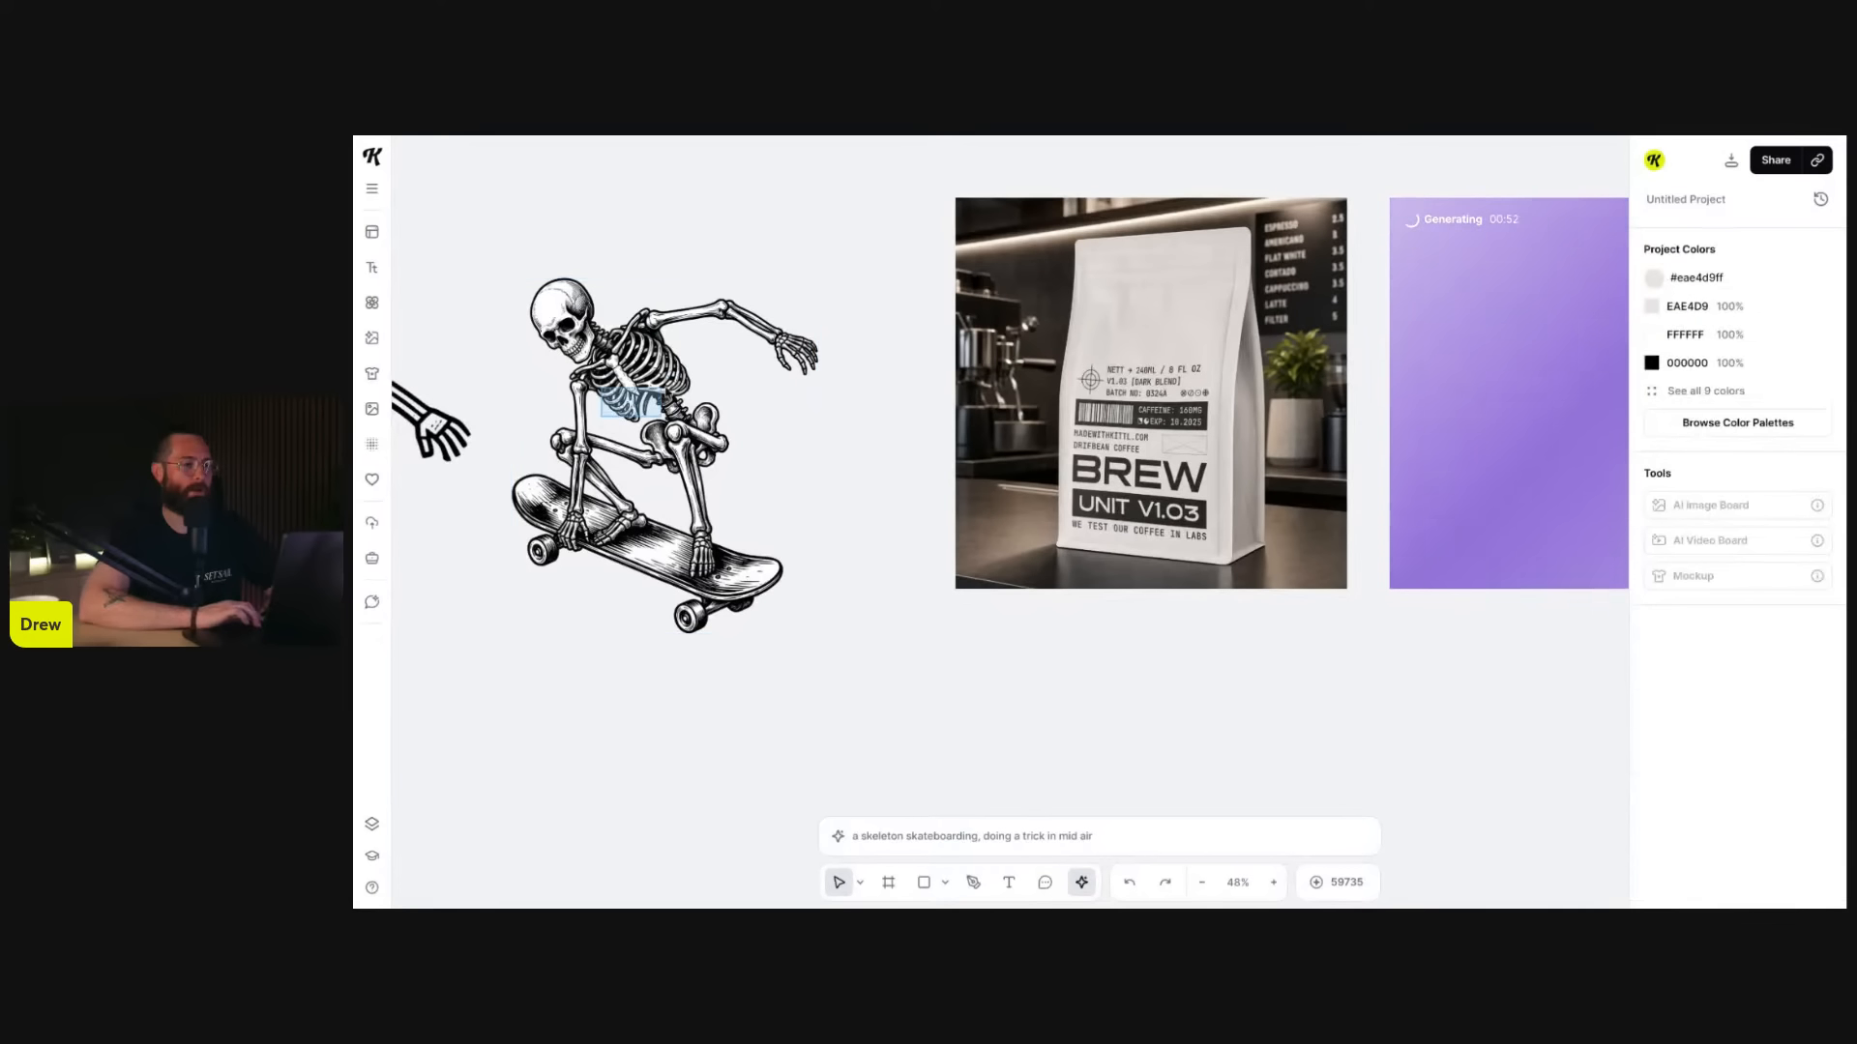
{"action": "left_click_drag", "start_coordinate": [633, 366], "coordinate": [682, 314]}
{"action": "scroll", "coordinate": [683, 387], "scroll_direction": "left", "scroll_amount": 3}
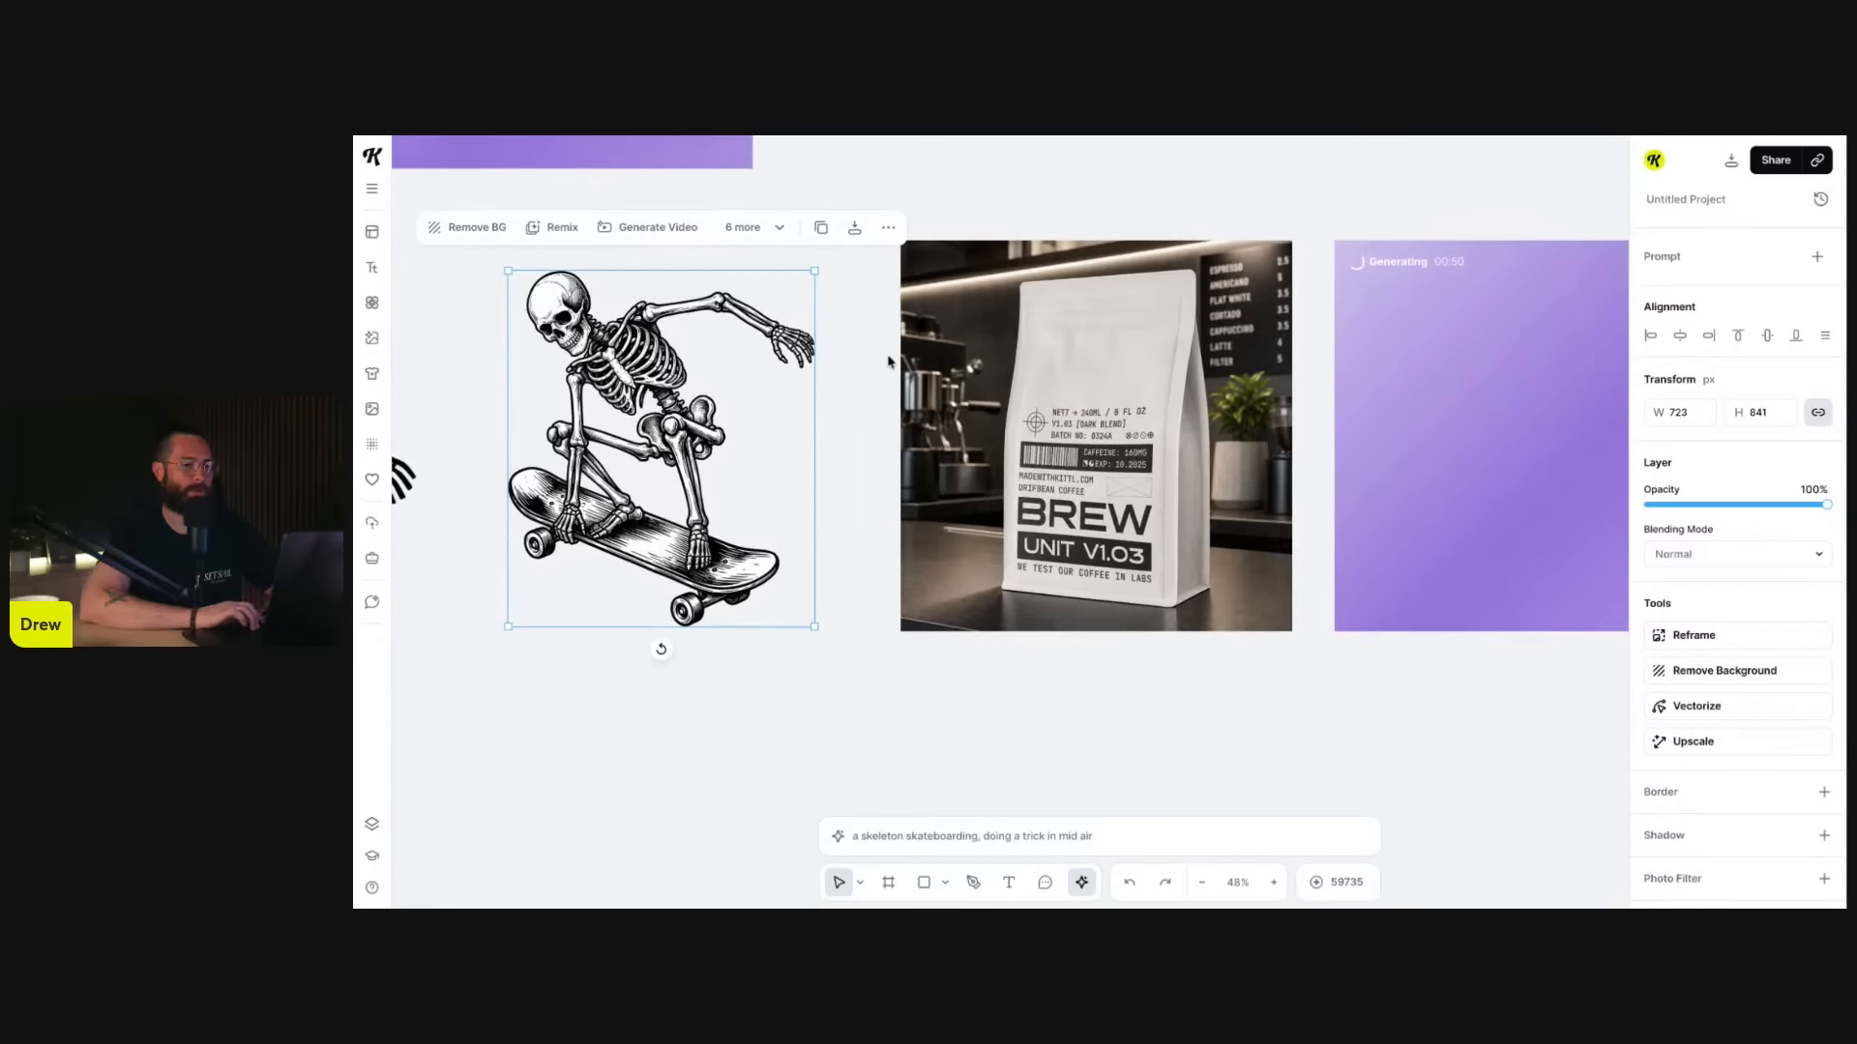
{"action": "scroll", "coordinate": [683, 409], "scroll_direction": "left", "scroll_amount": 3}
{"action": "left_click", "coordinate": [581, 377]}
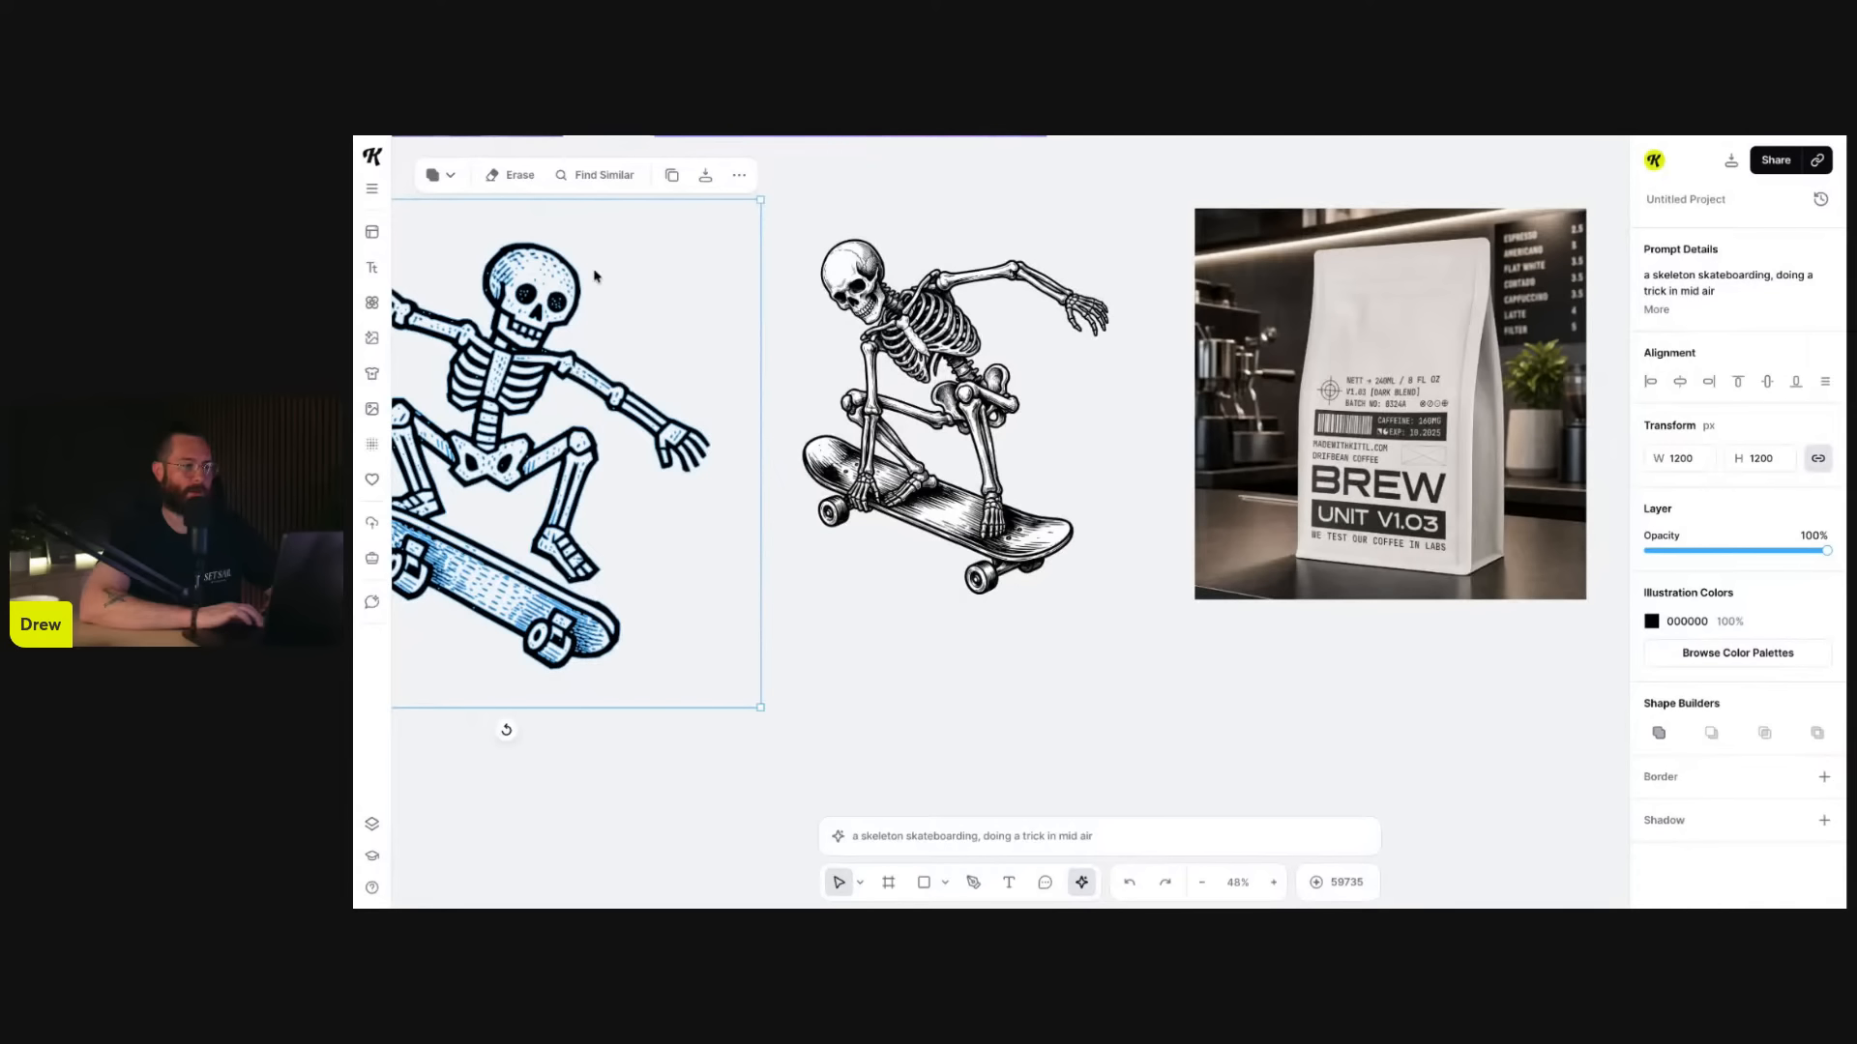
{"action": "left_click_drag", "start_coordinate": [900, 416], "coordinate": [616, 692]}
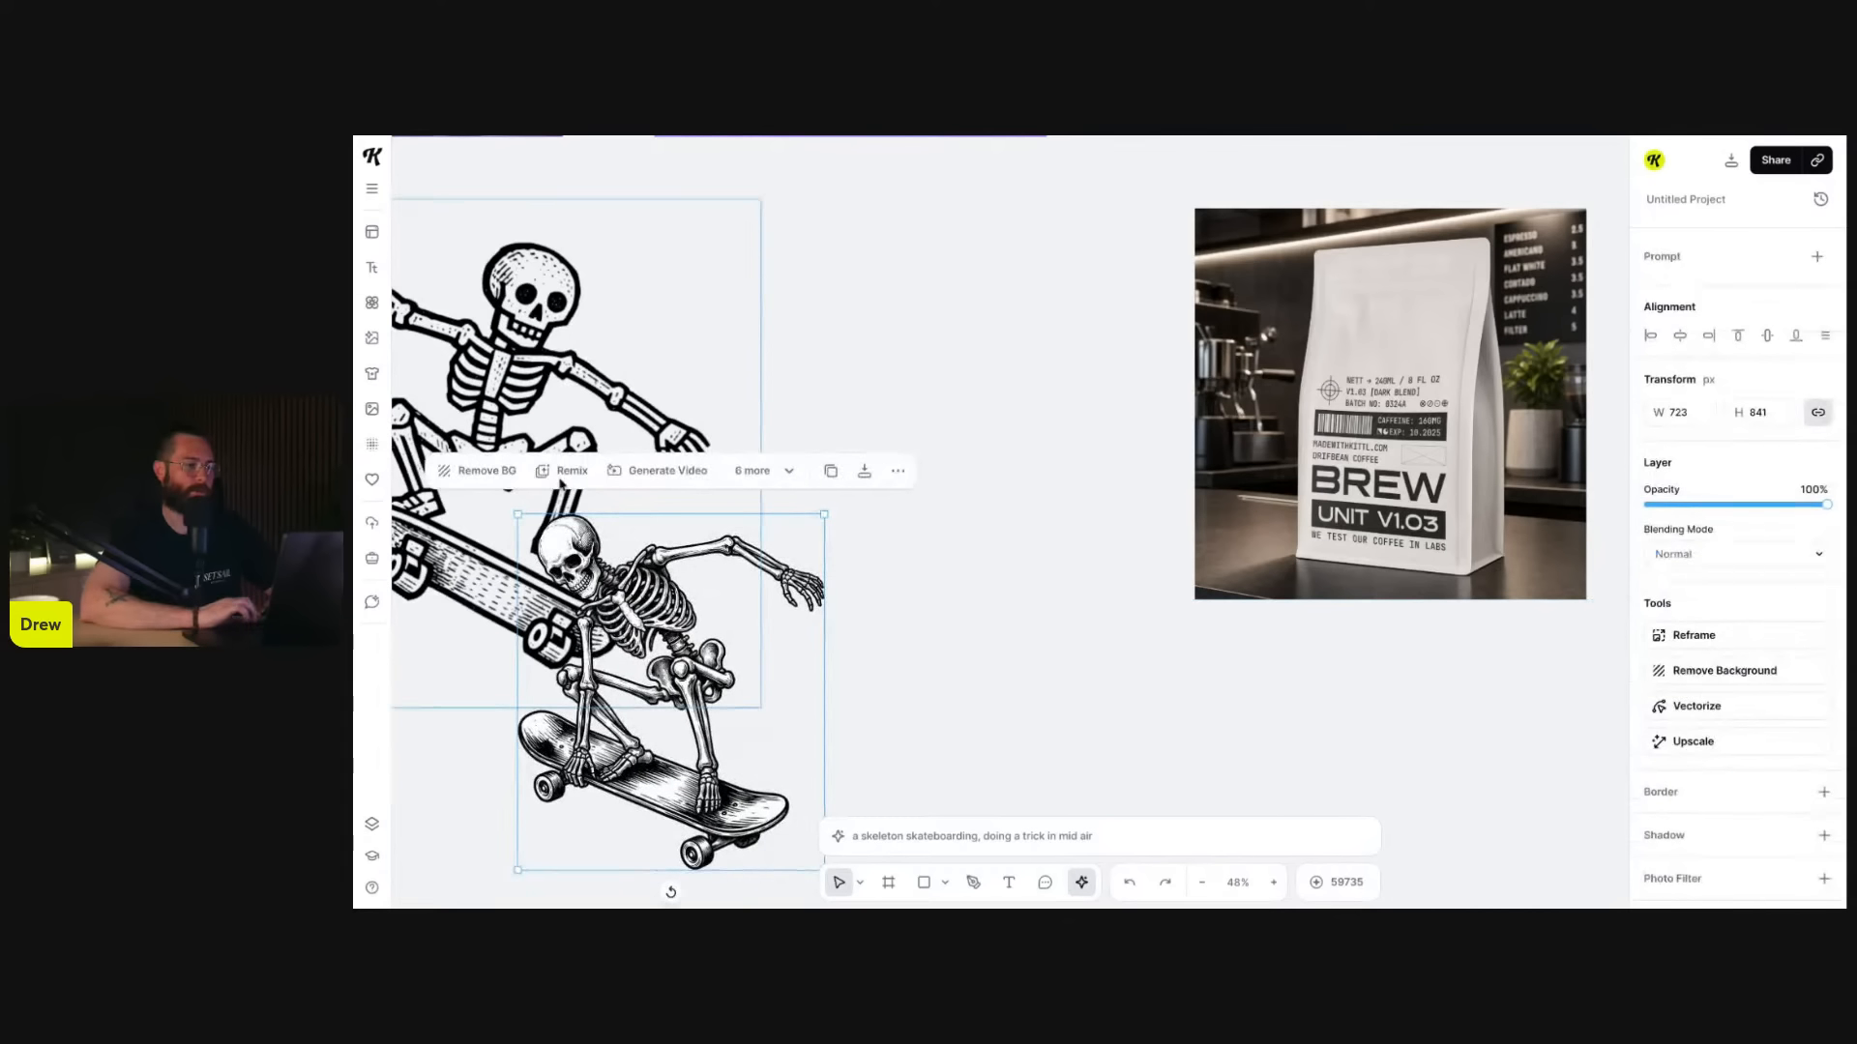
{"action": "left_click_drag", "start_coordinate": [502, 360], "coordinate": [965, 355]}
{"action": "left_click_drag", "start_coordinate": [671, 861], "coordinate": [468, 764]}
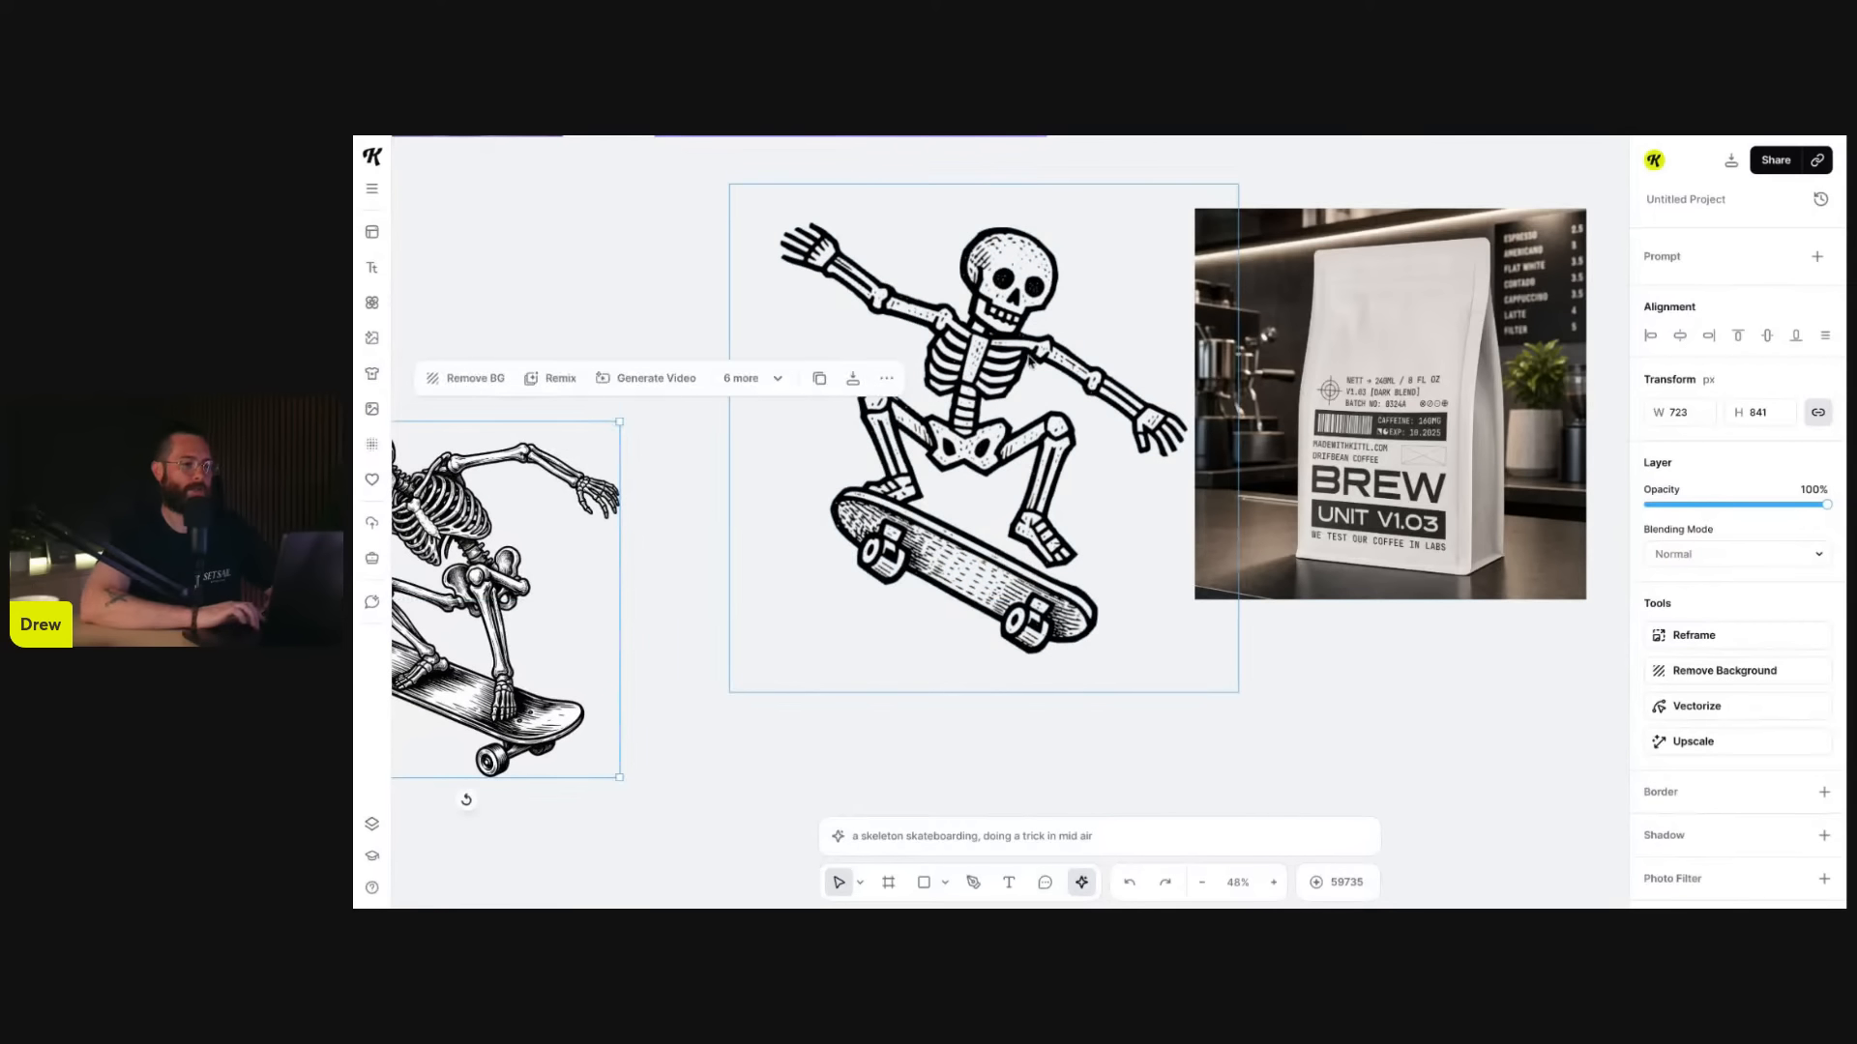
{"action": "left_click", "coordinate": [1022, 353]}
{"action": "left_click_drag", "start_coordinate": [1023, 353], "coordinate": [948, 340]}
{"action": "scroll", "coordinate": [1329, 390], "scroll_direction": "down", "scroll_amount": 1}
{"action": "scroll", "coordinate": [1328, 390], "scroll_direction": "right", "scroll_amount": 2}
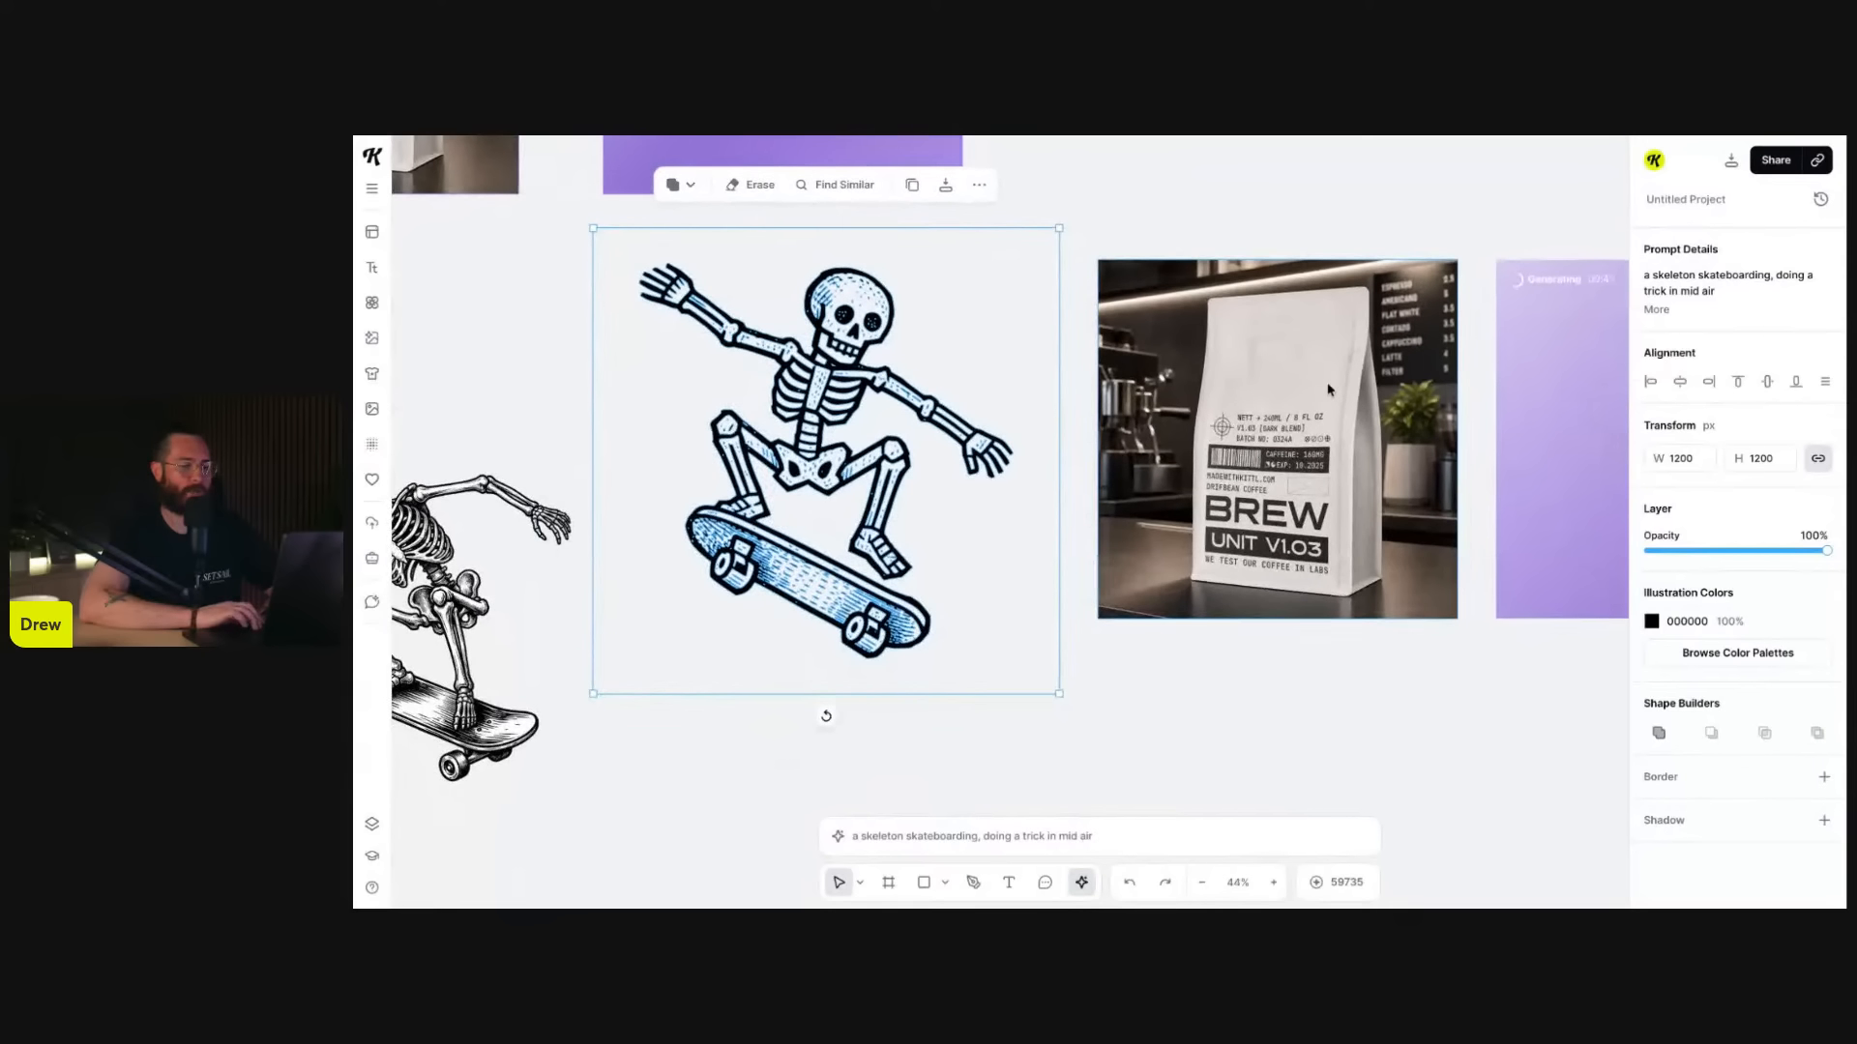
- Try a custom Reframe of the coffee bag image, extending its frame downward and to the left, and cancel it
{"action": "left_click", "coordinate": [1243, 339]}
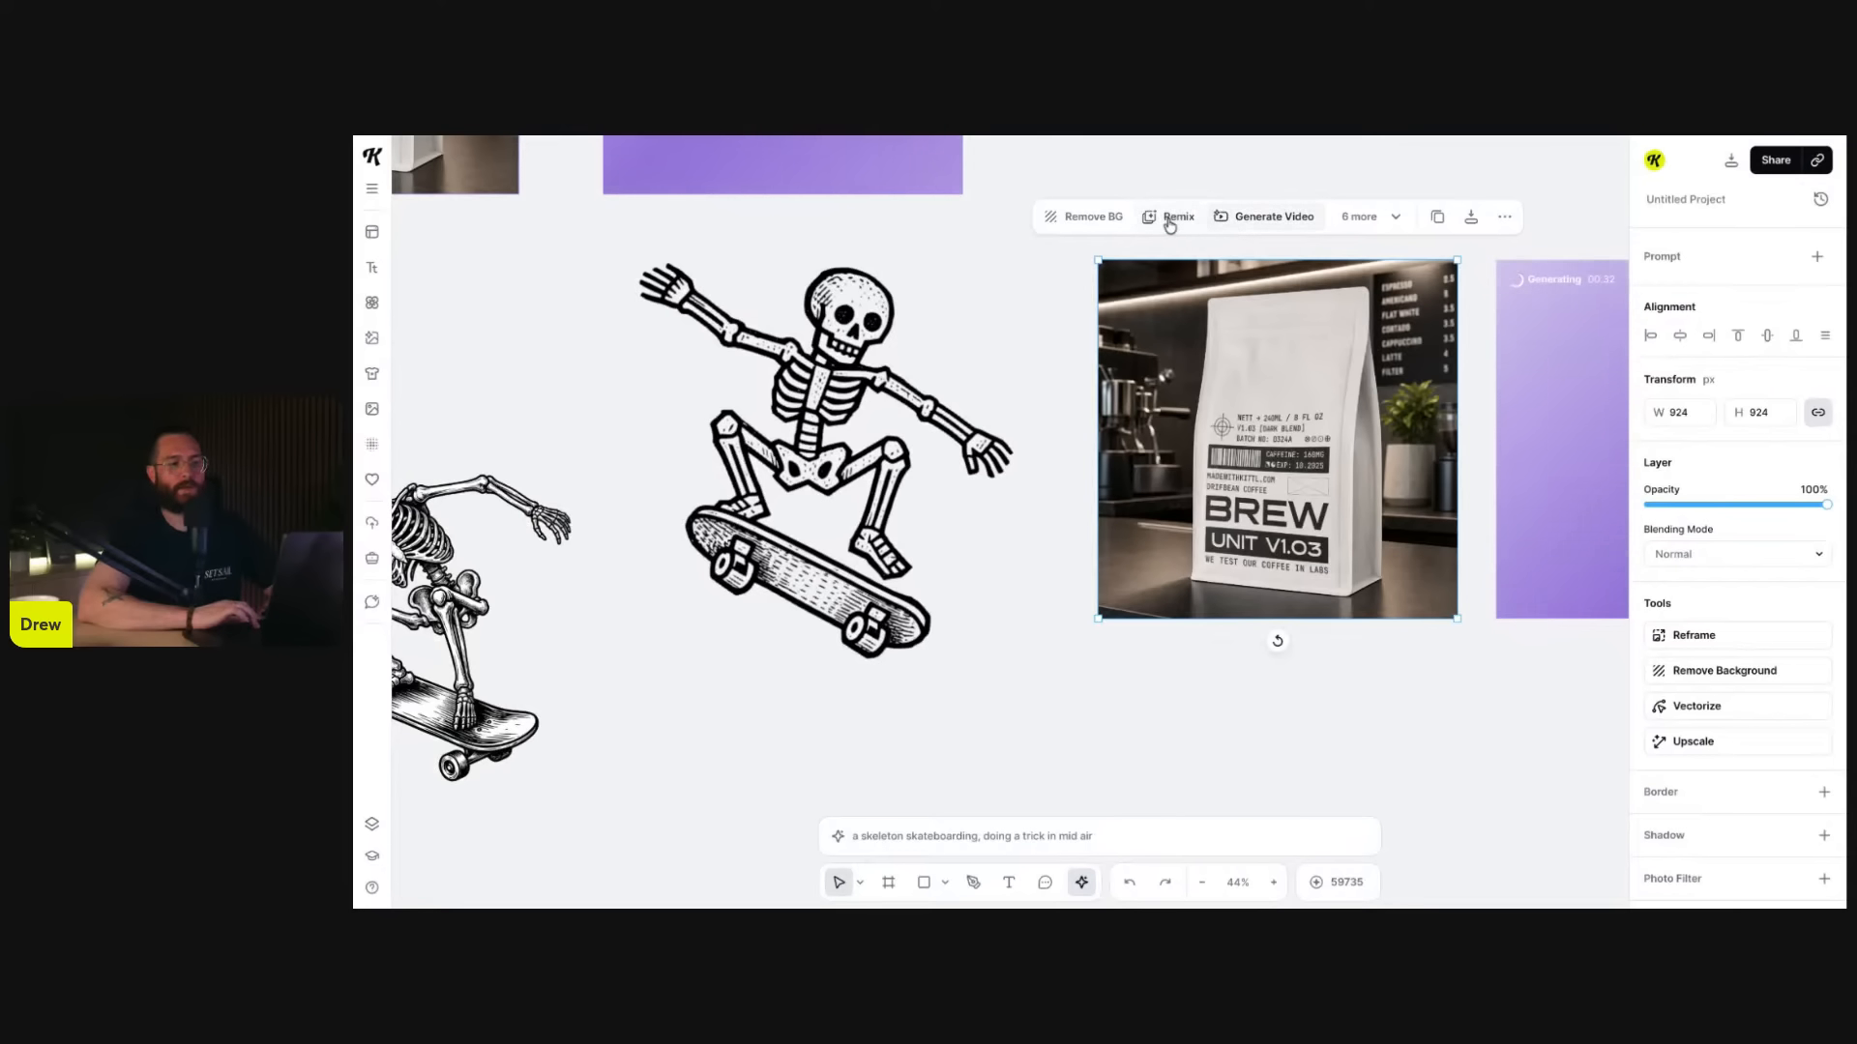
{"action": "left_click", "coordinate": [1399, 216]}
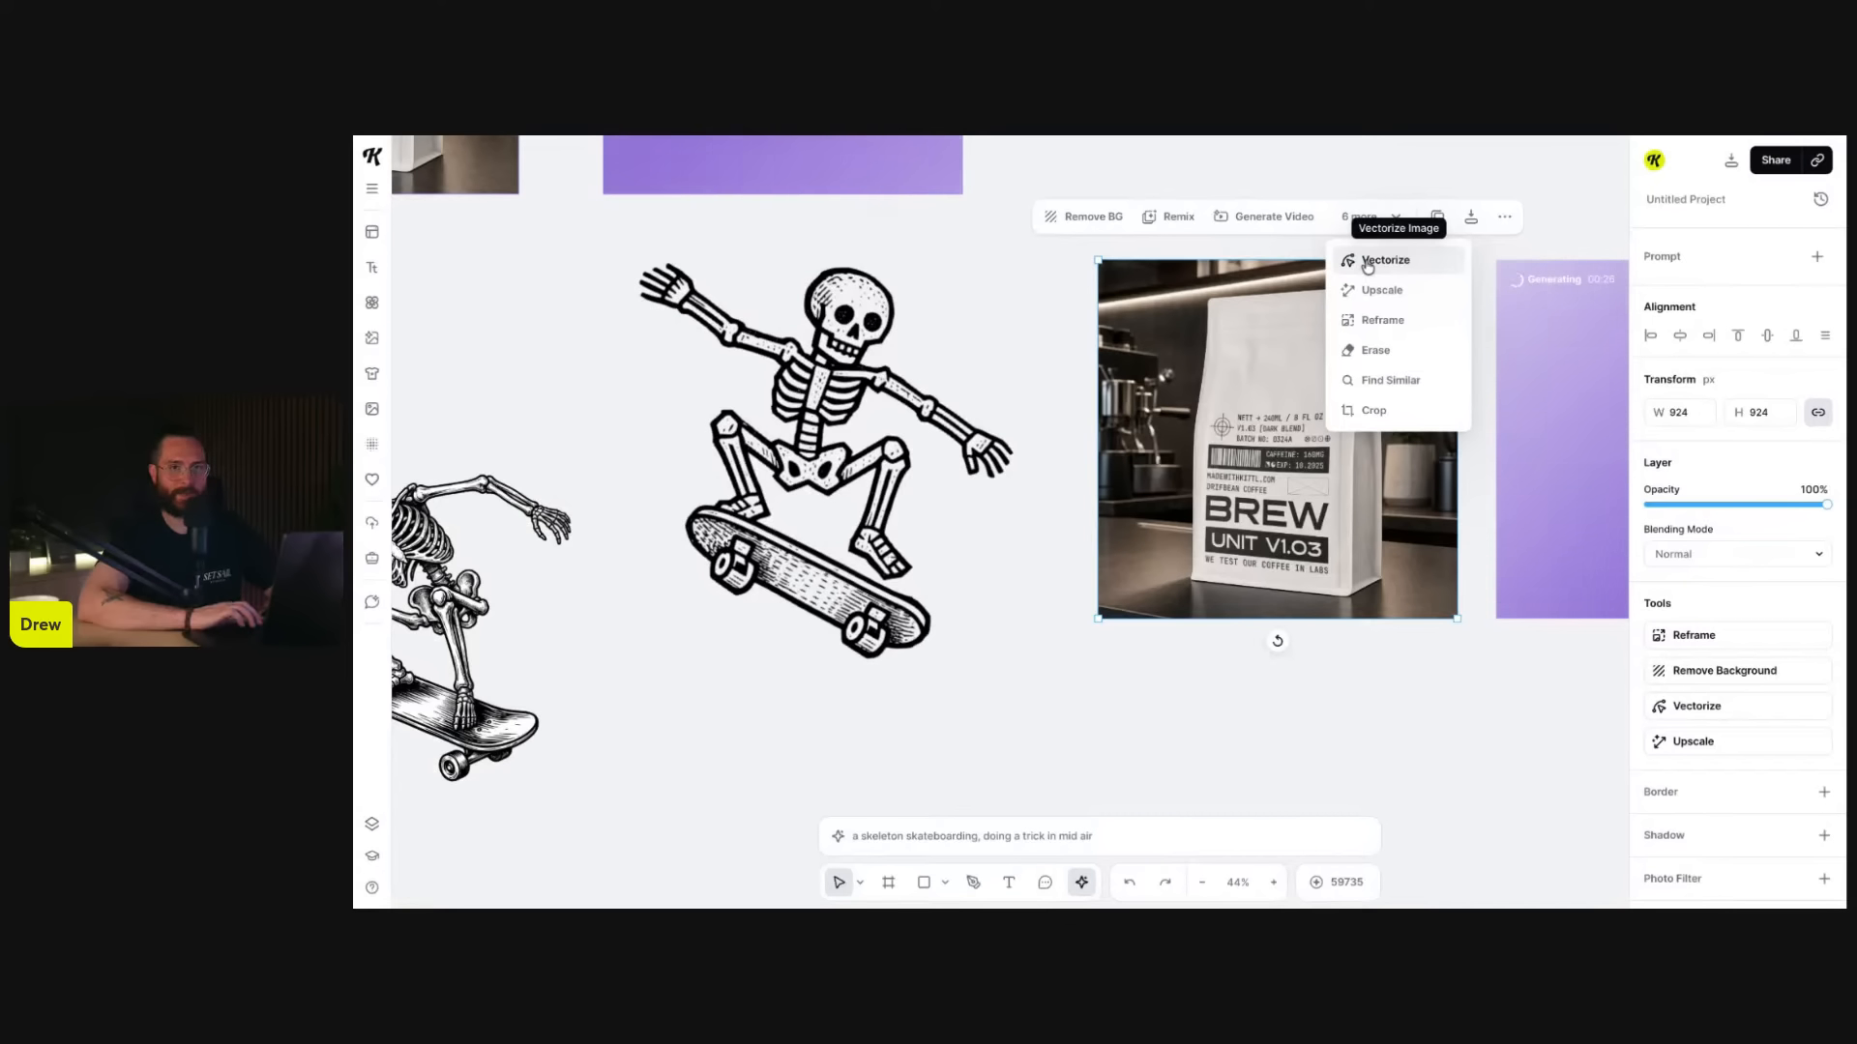
{"action": "left_click", "coordinate": [1377, 323]}
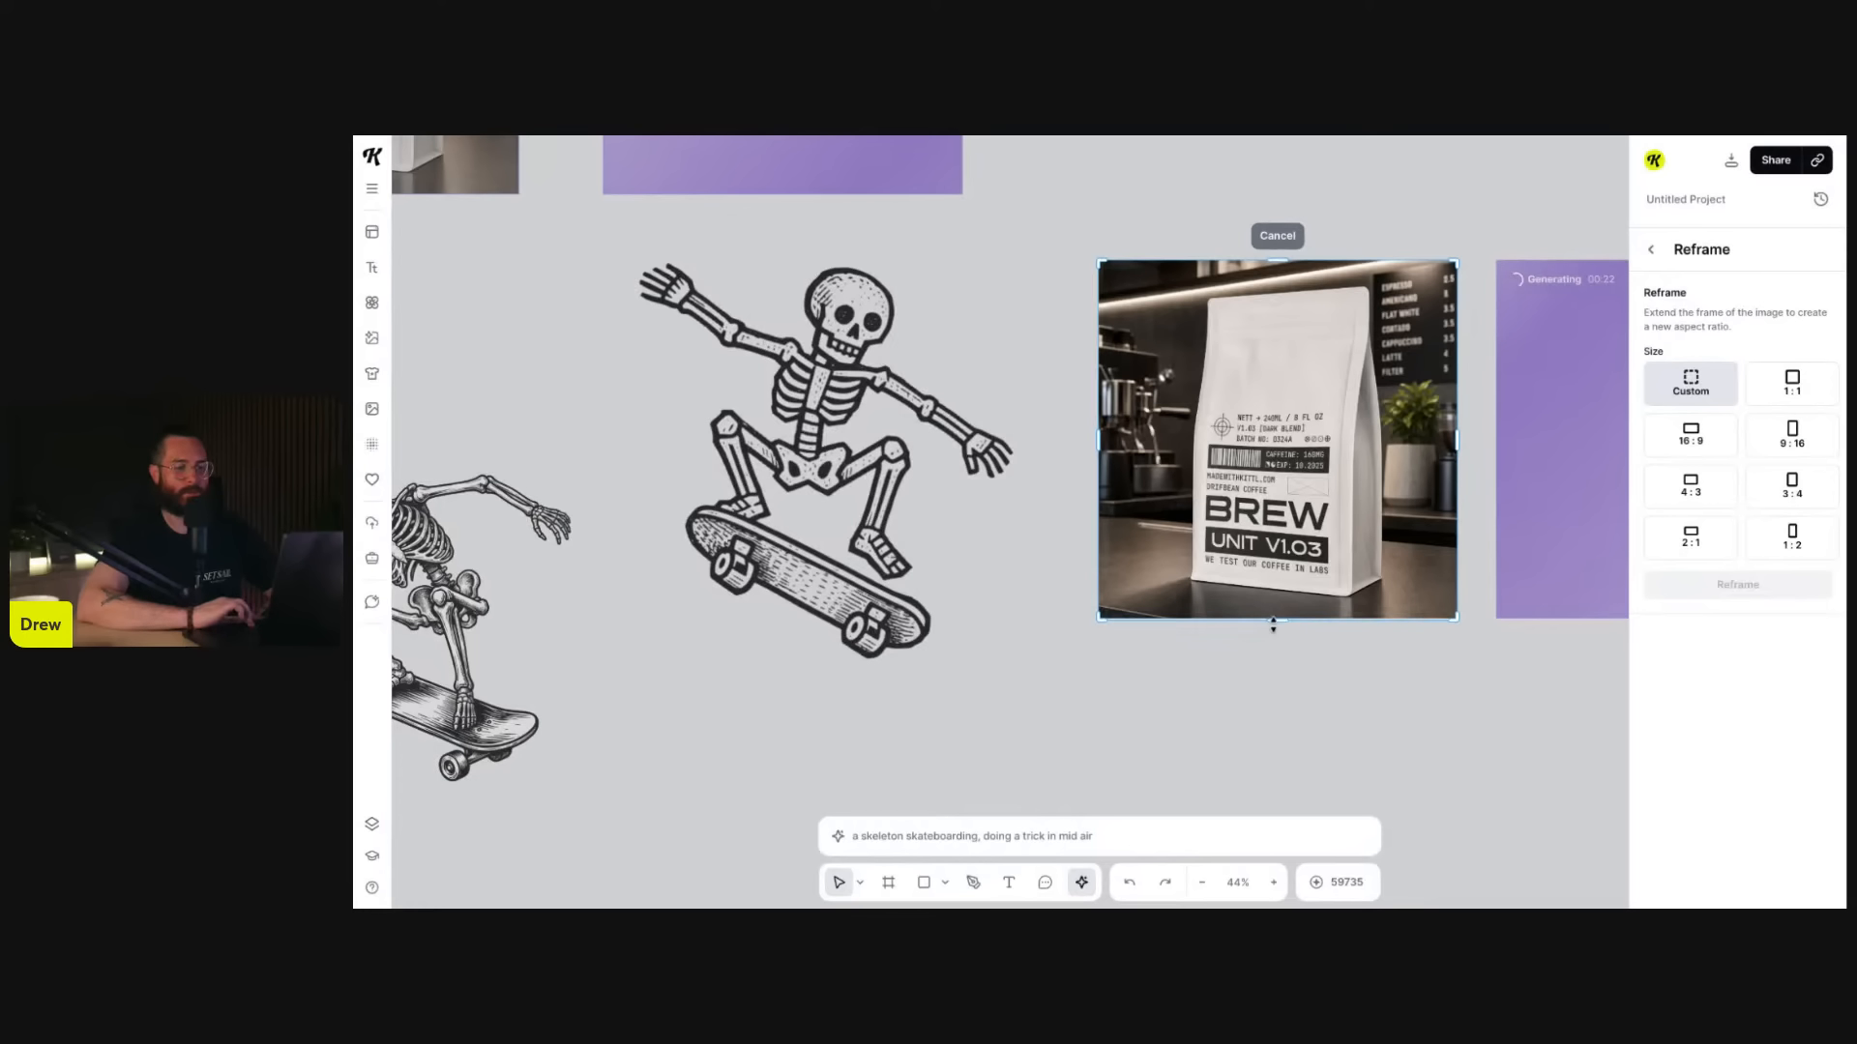
{"action": "left_click_drag", "start_coordinate": [1273, 621], "coordinate": [1257, 689]}
{"action": "left_click_drag", "start_coordinate": [1100, 479], "coordinate": [1048, 480]}
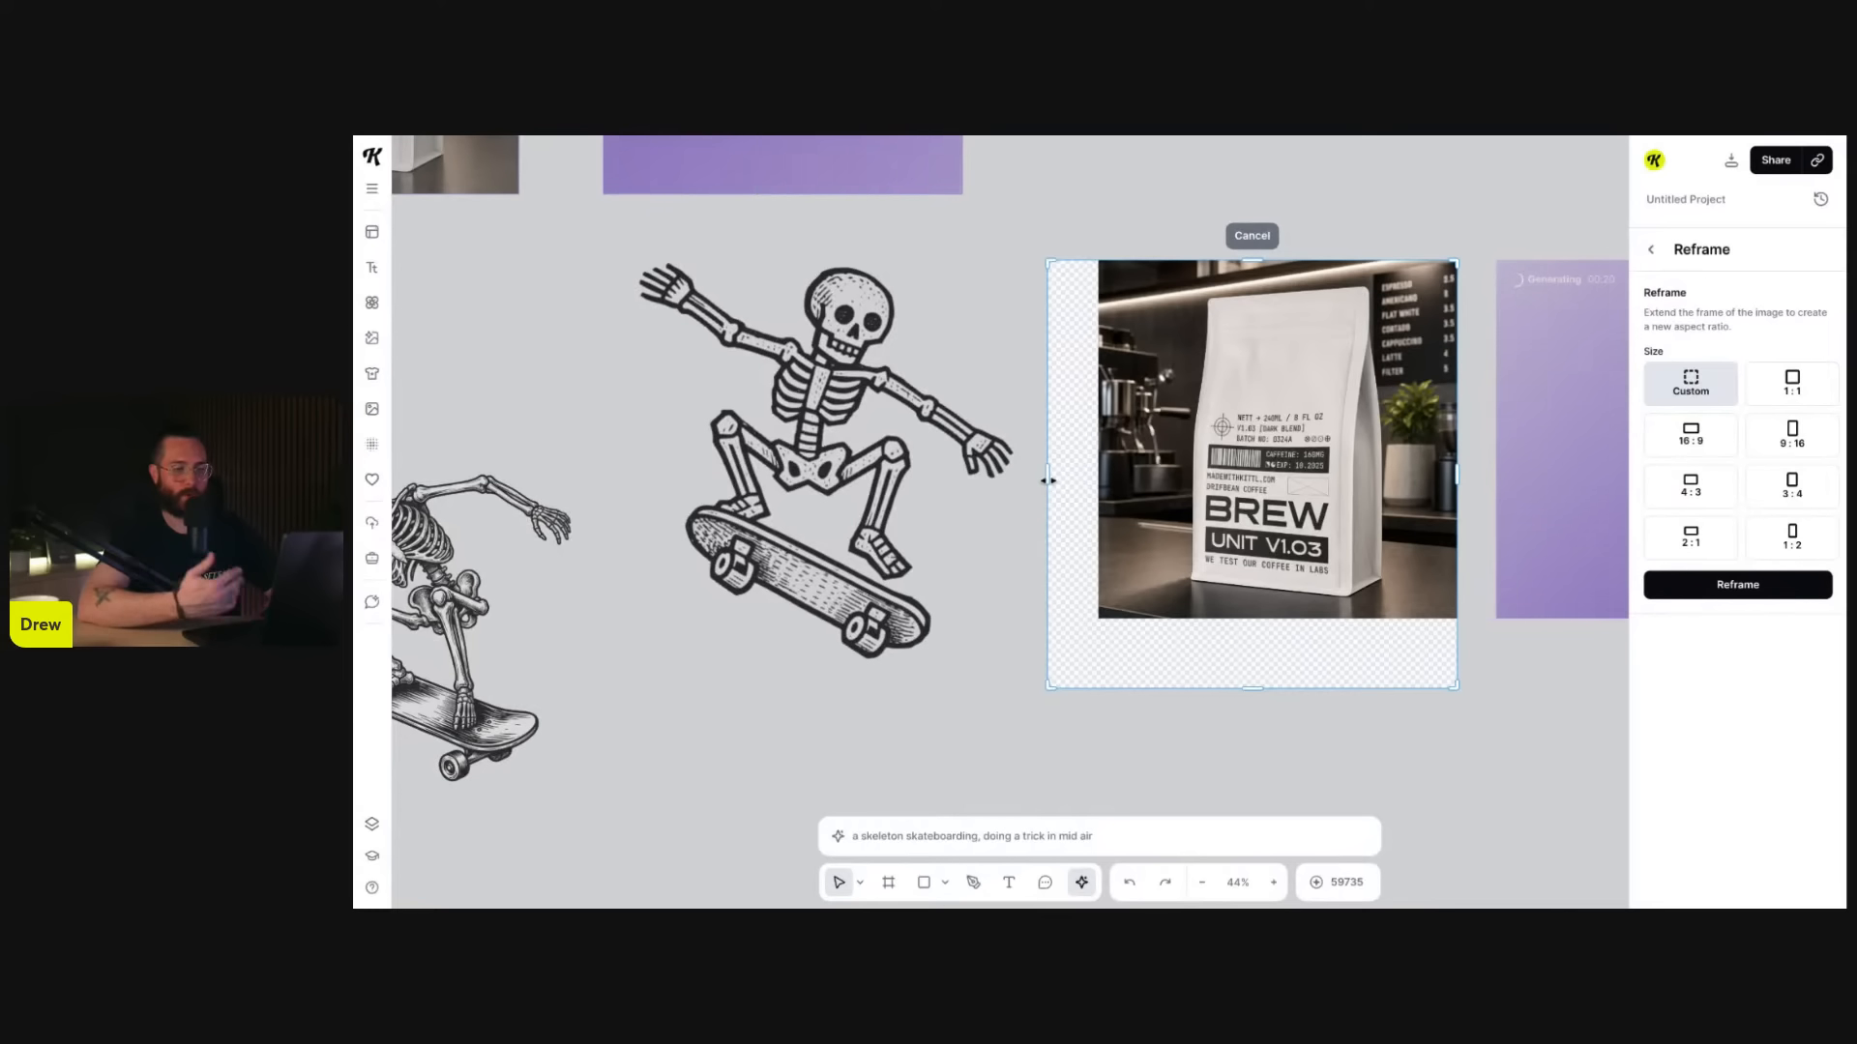
{"action": "left_click", "coordinate": [1252, 235]}
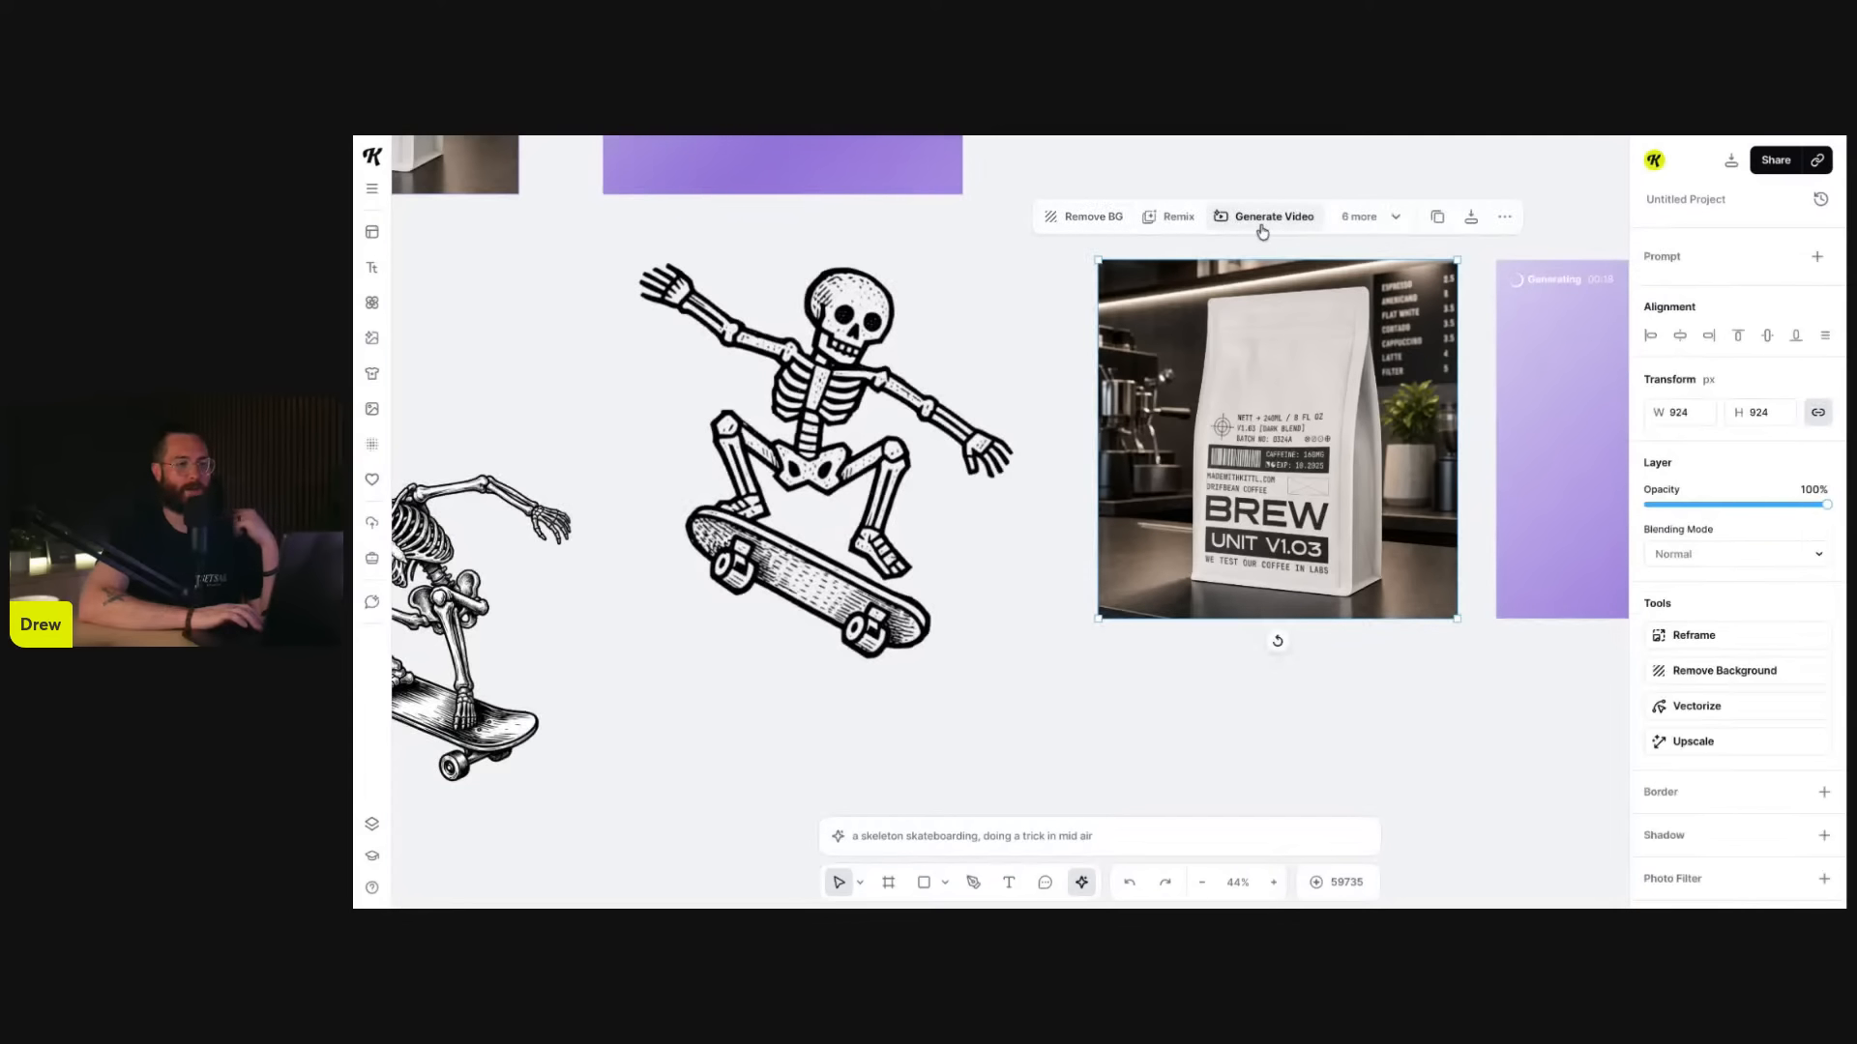
- Erase a curved stroke from the upper-left area of the coffee bag image with the size 25 eraser
{"action": "left_click", "coordinate": [1358, 217]}
{"action": "left_click", "coordinate": [1375, 350]}
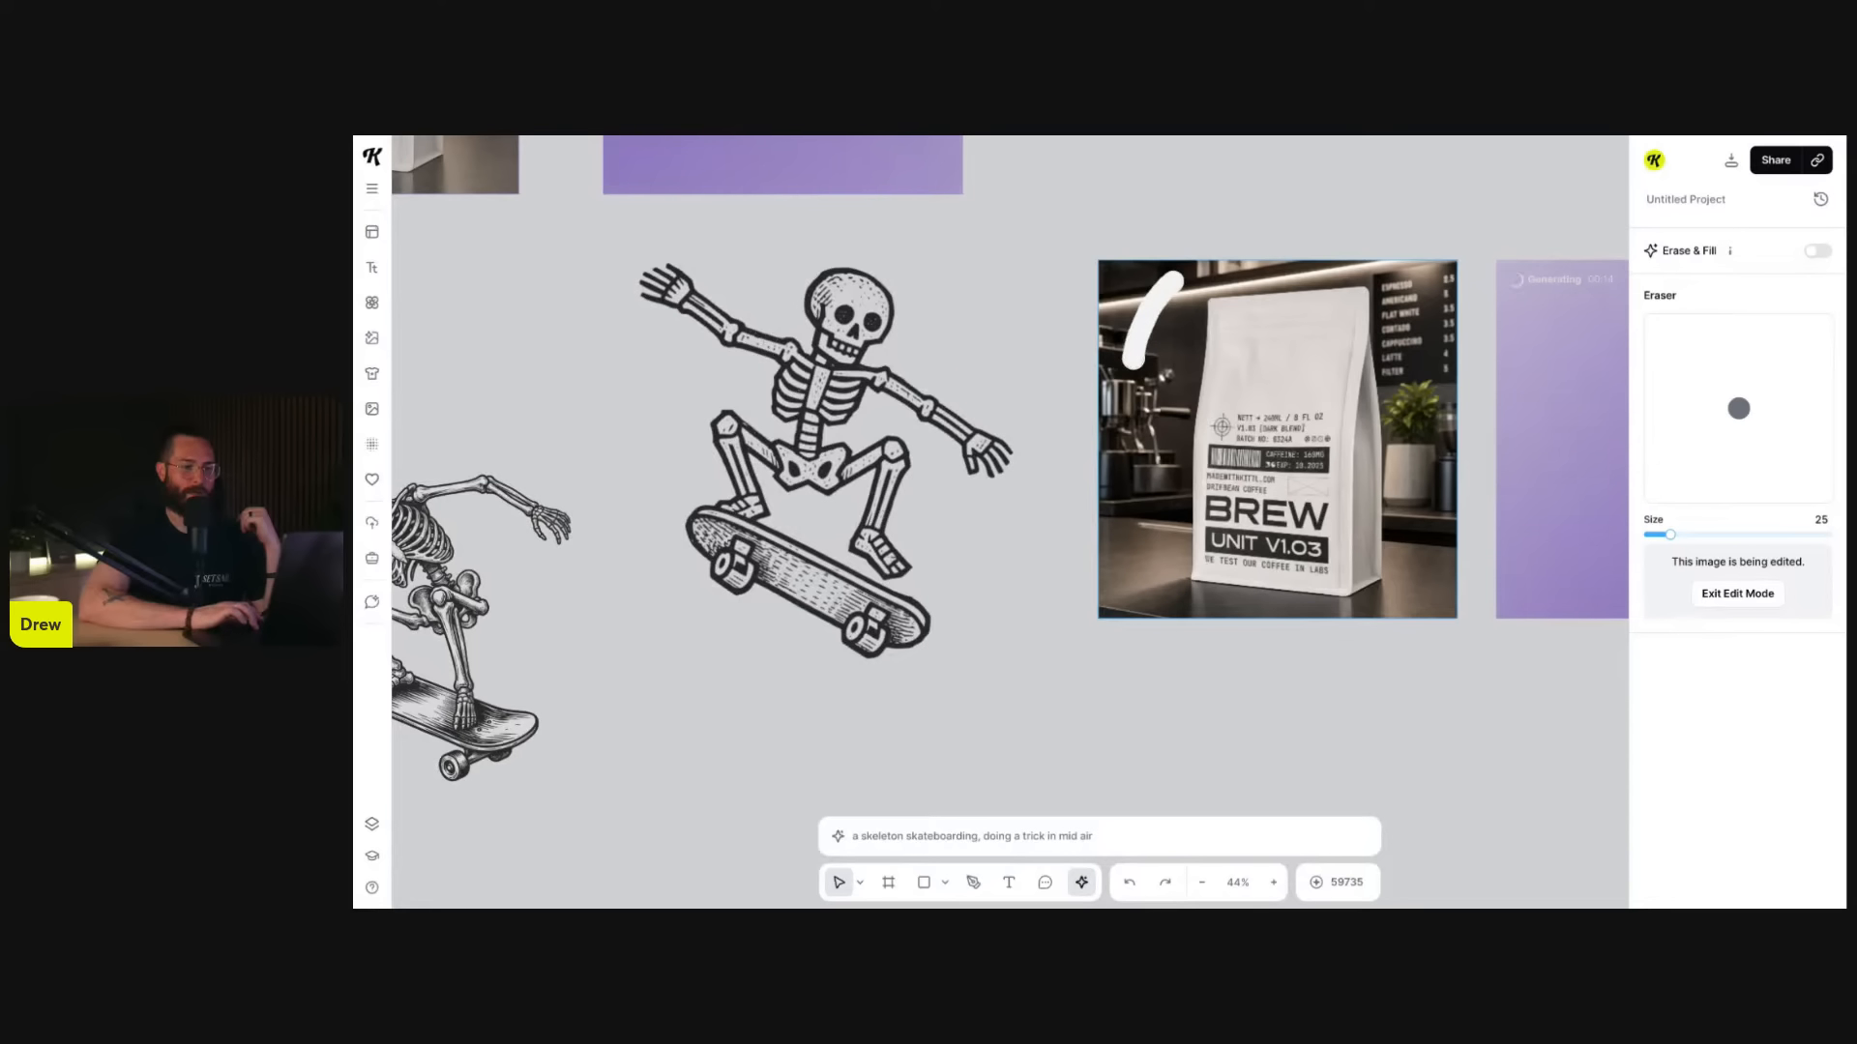
{"action": "left_click_drag", "start_coordinate": [1133, 359], "coordinate": [1144, 386]}
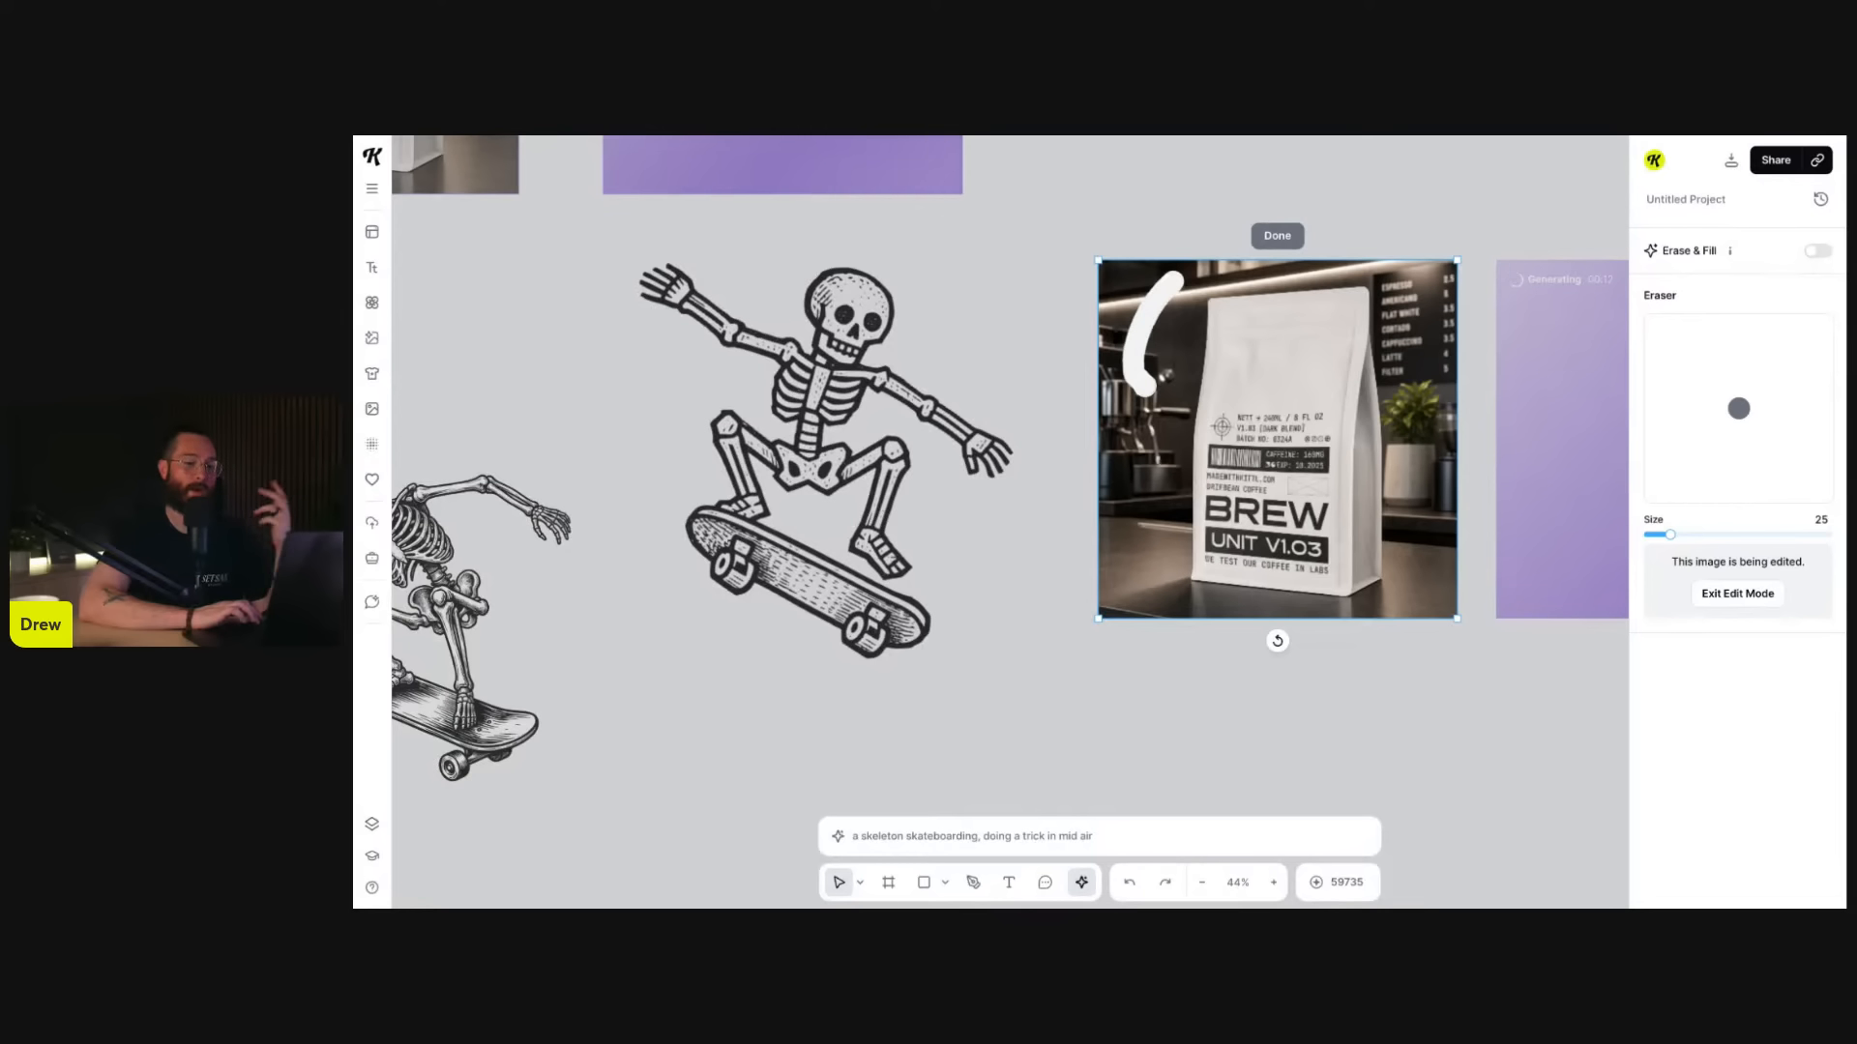
{"action": "left_click", "coordinate": [1282, 236]}
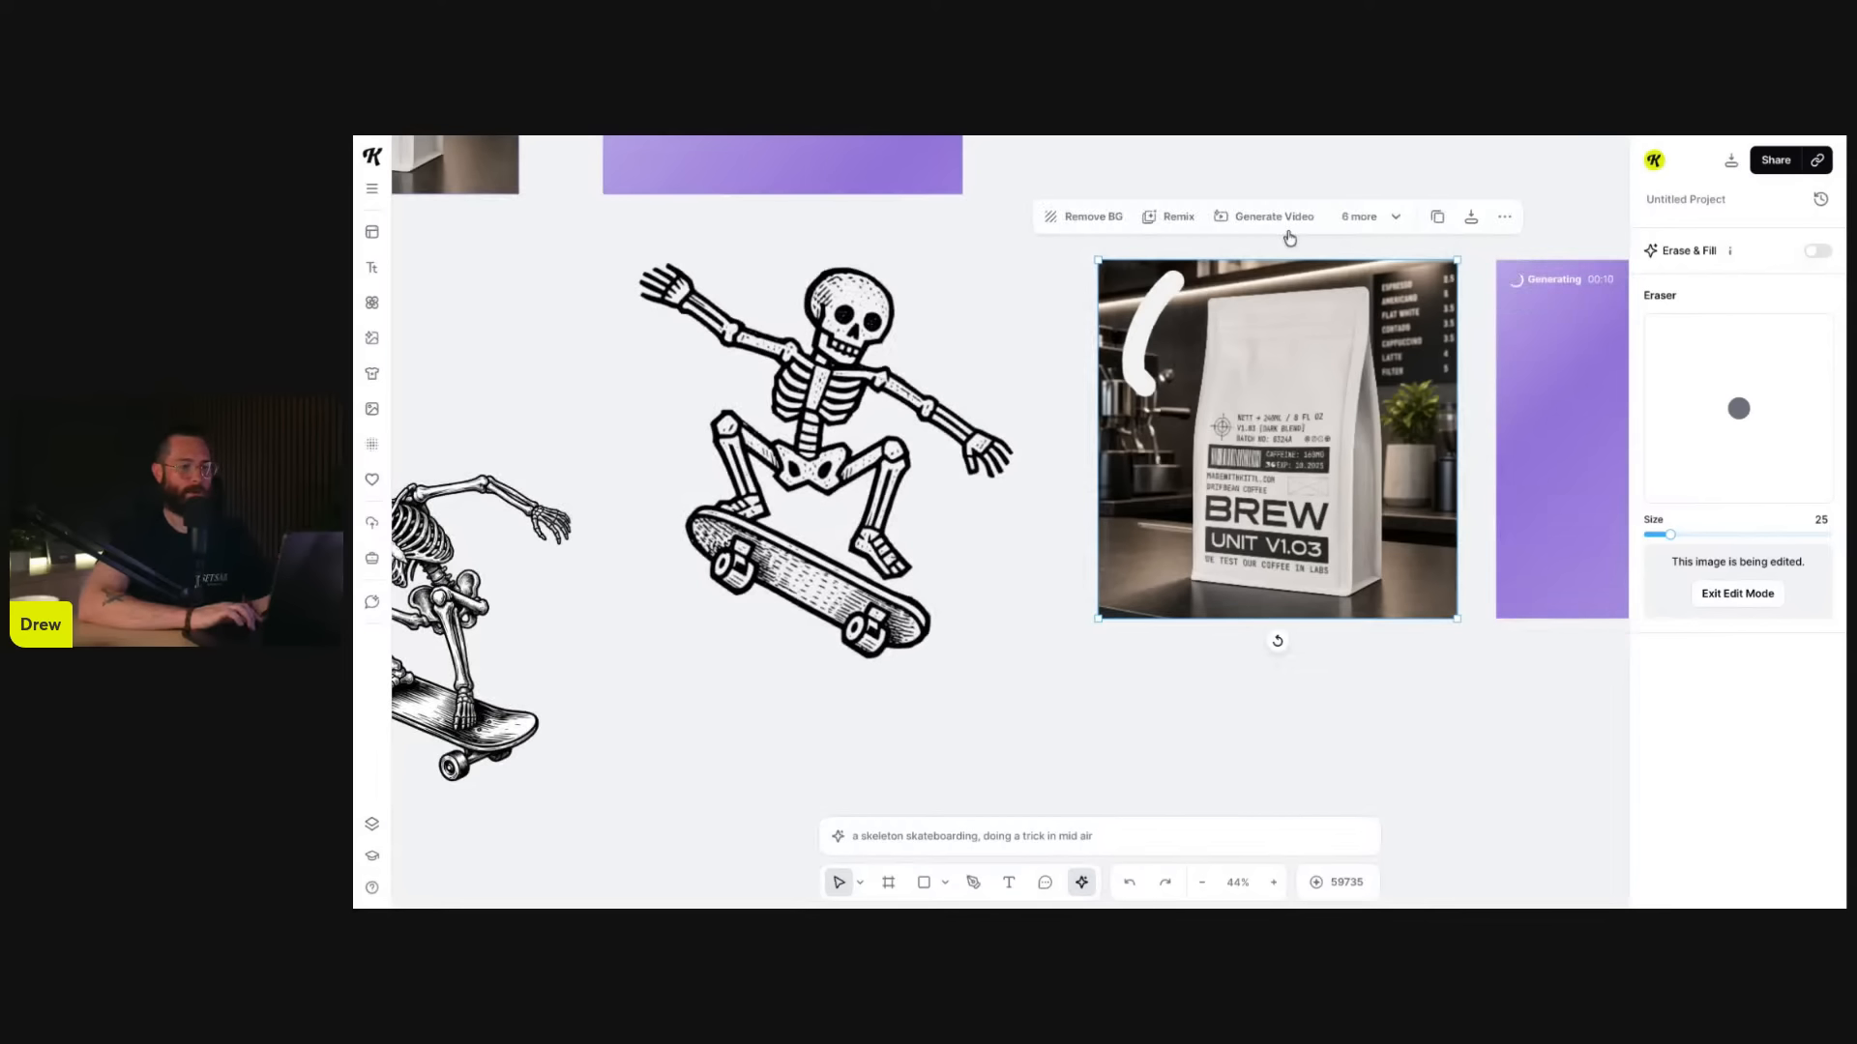
- Crop the right side of the coffee bag image so it is about 823 px wide
{"action": "left_click", "coordinate": [1358, 219]}
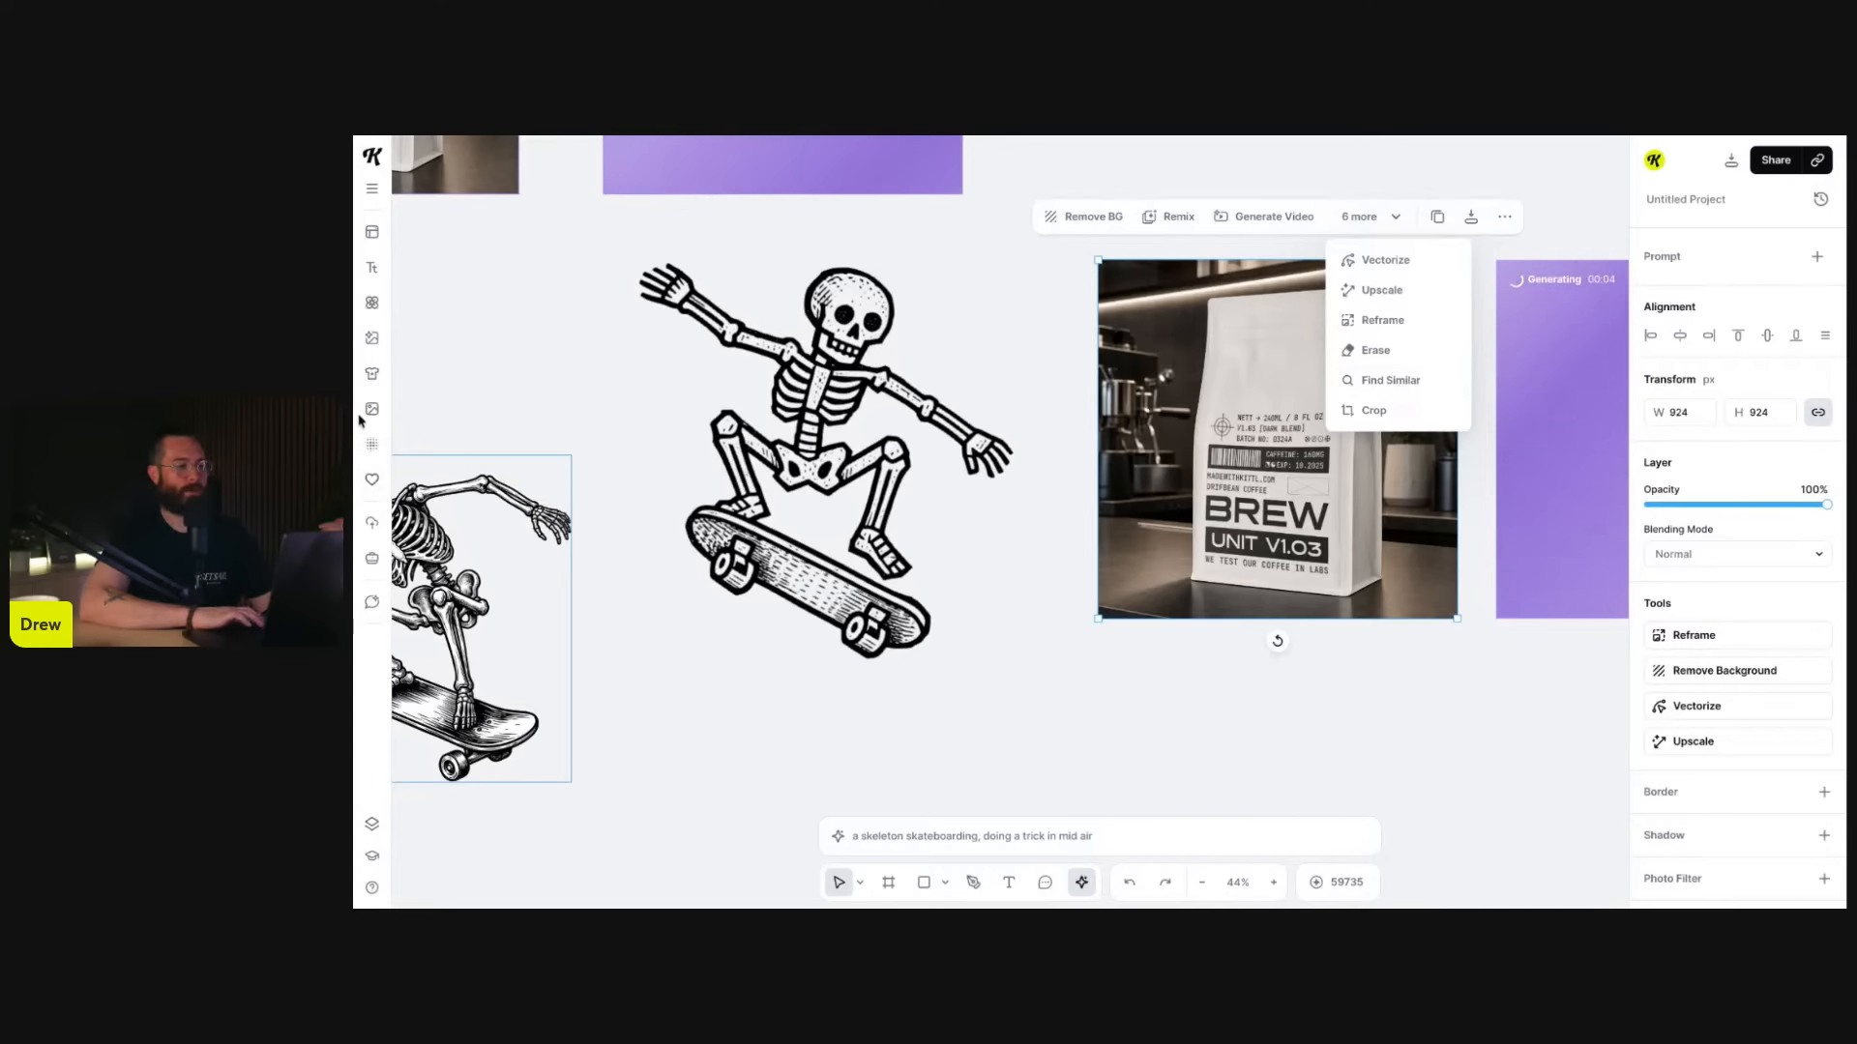
{"action": "left_click", "coordinate": [1427, 422]}
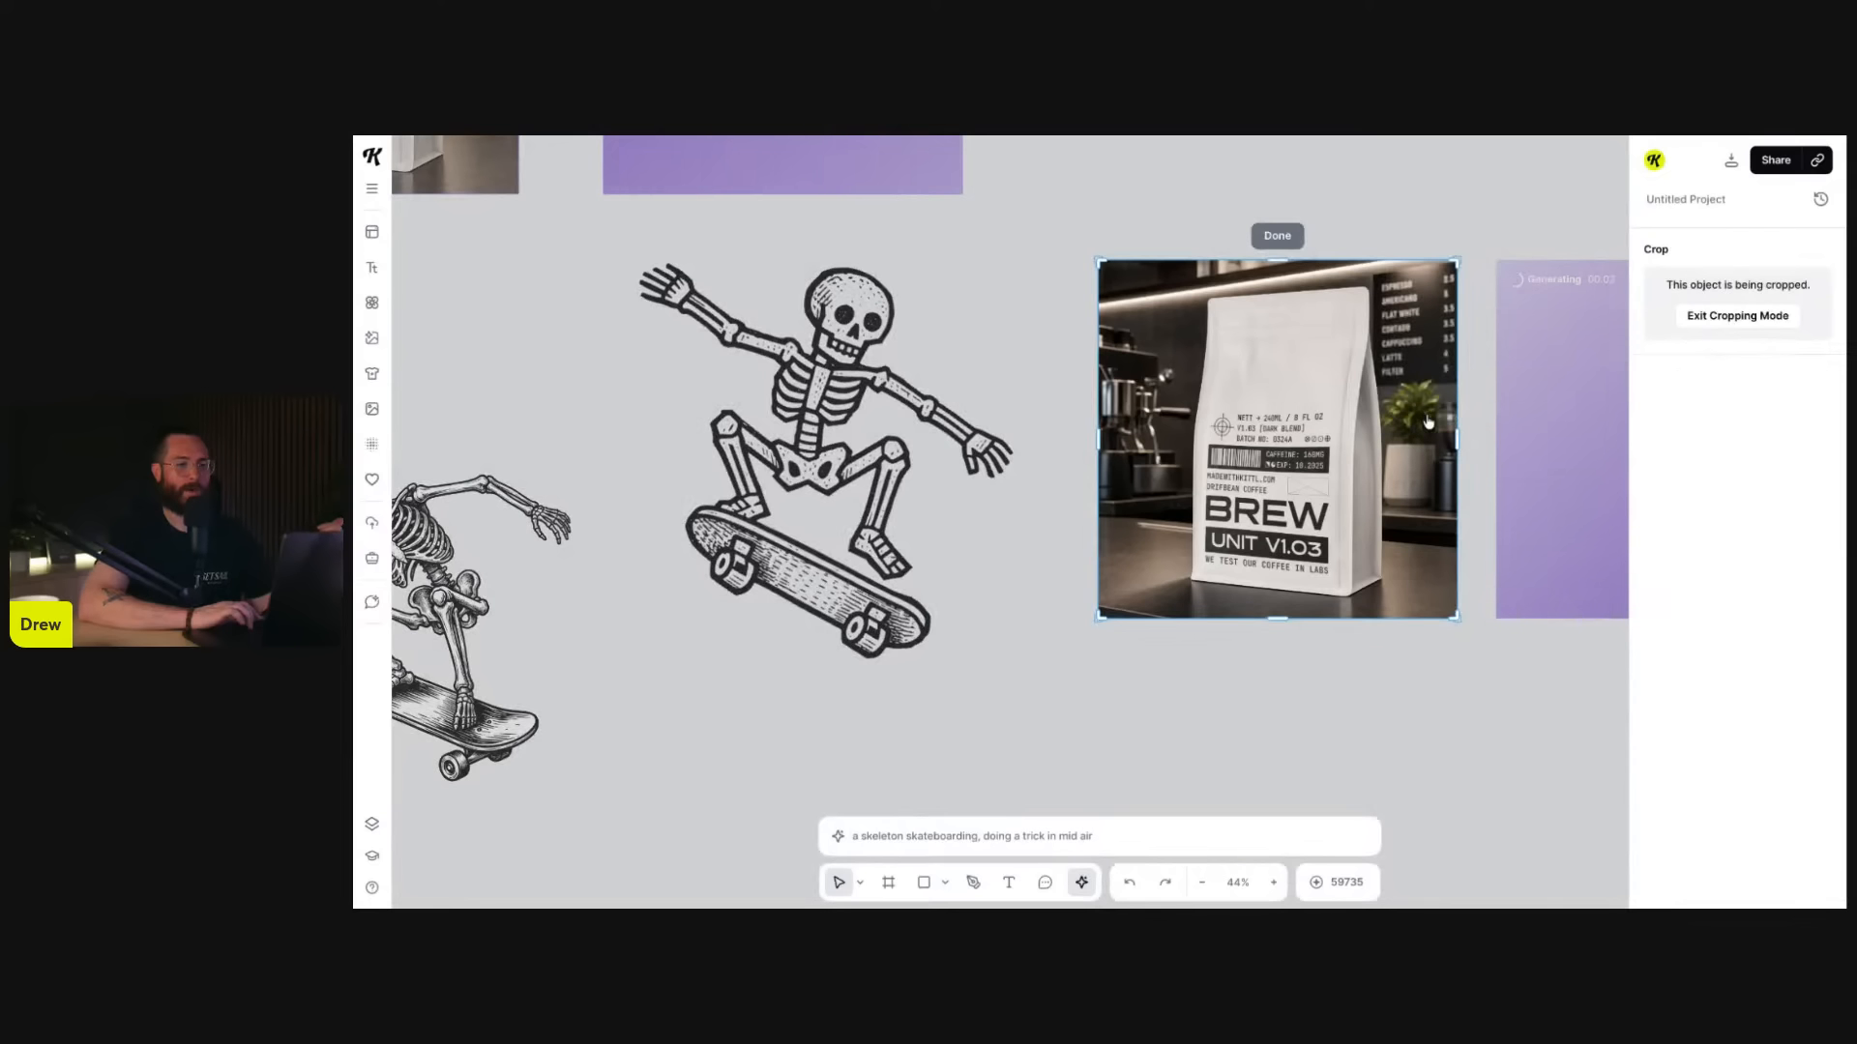
{"action": "left_click_drag", "start_coordinate": [1457, 438], "coordinate": [1417, 439]}
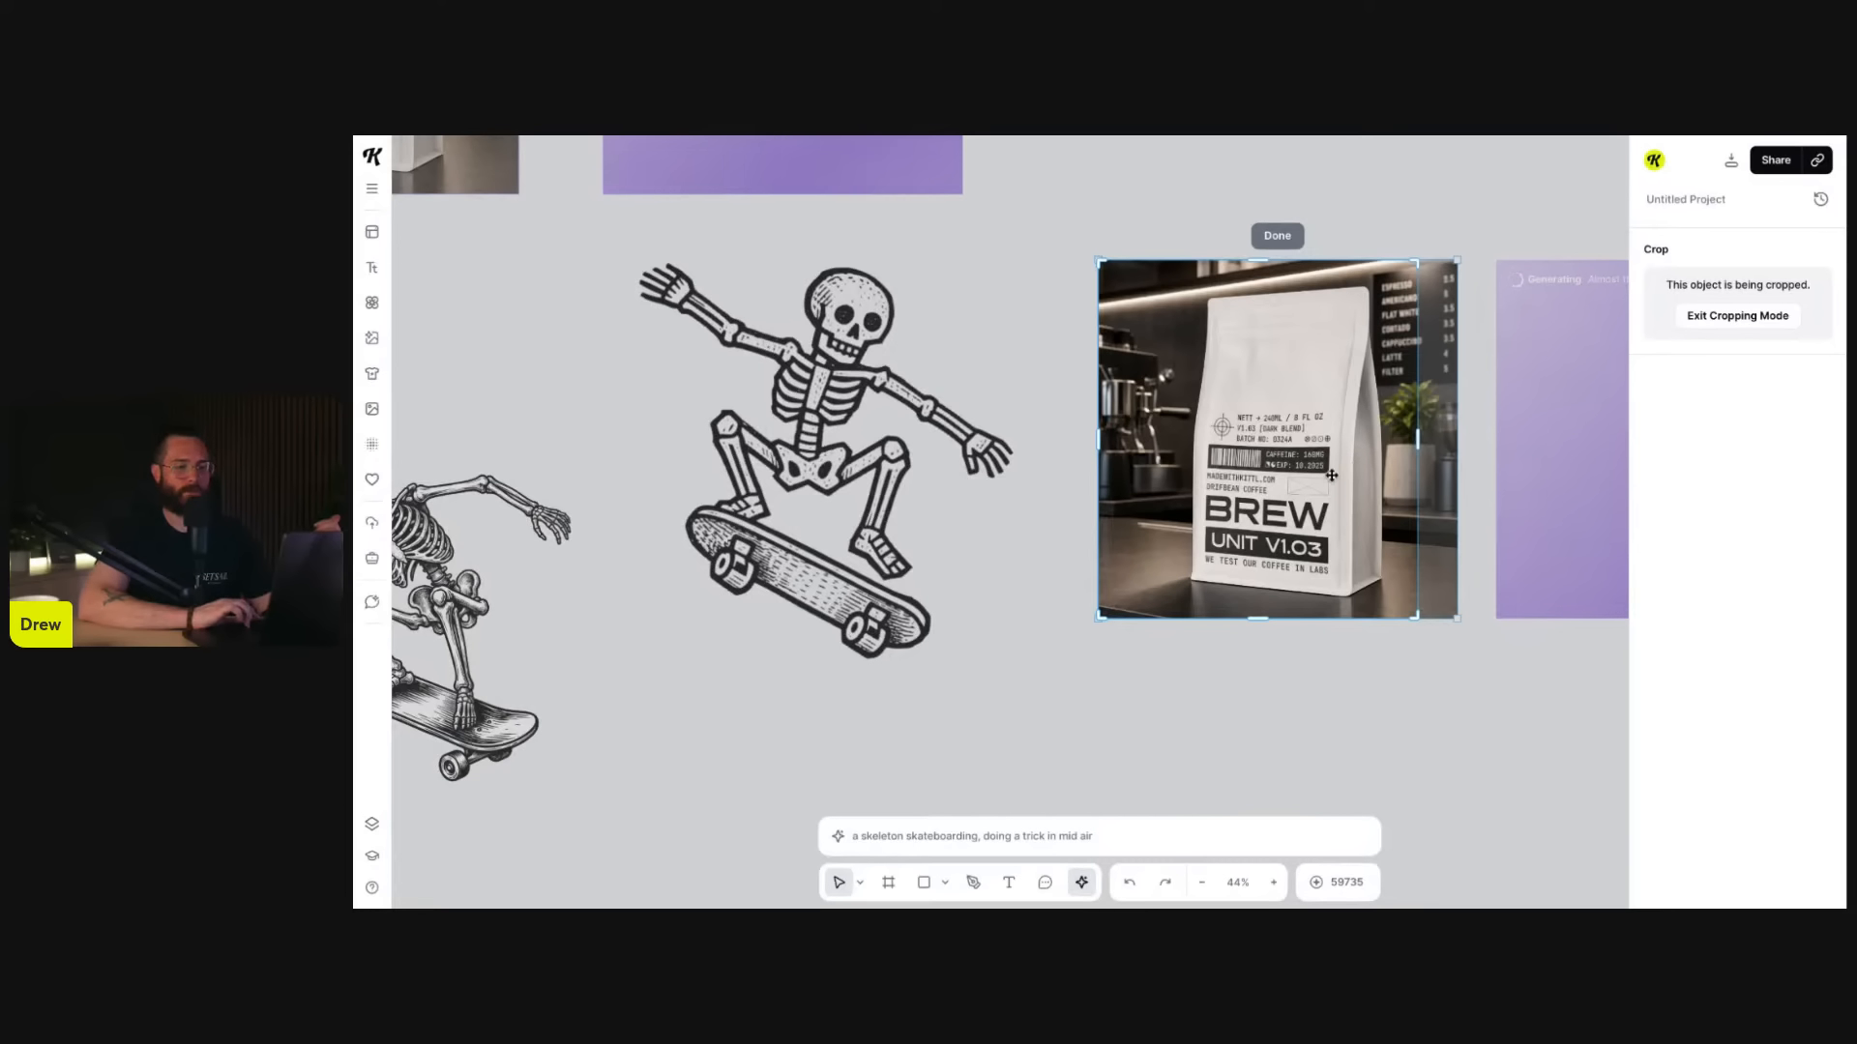
{"action": "left_click", "coordinate": [1298, 239]}
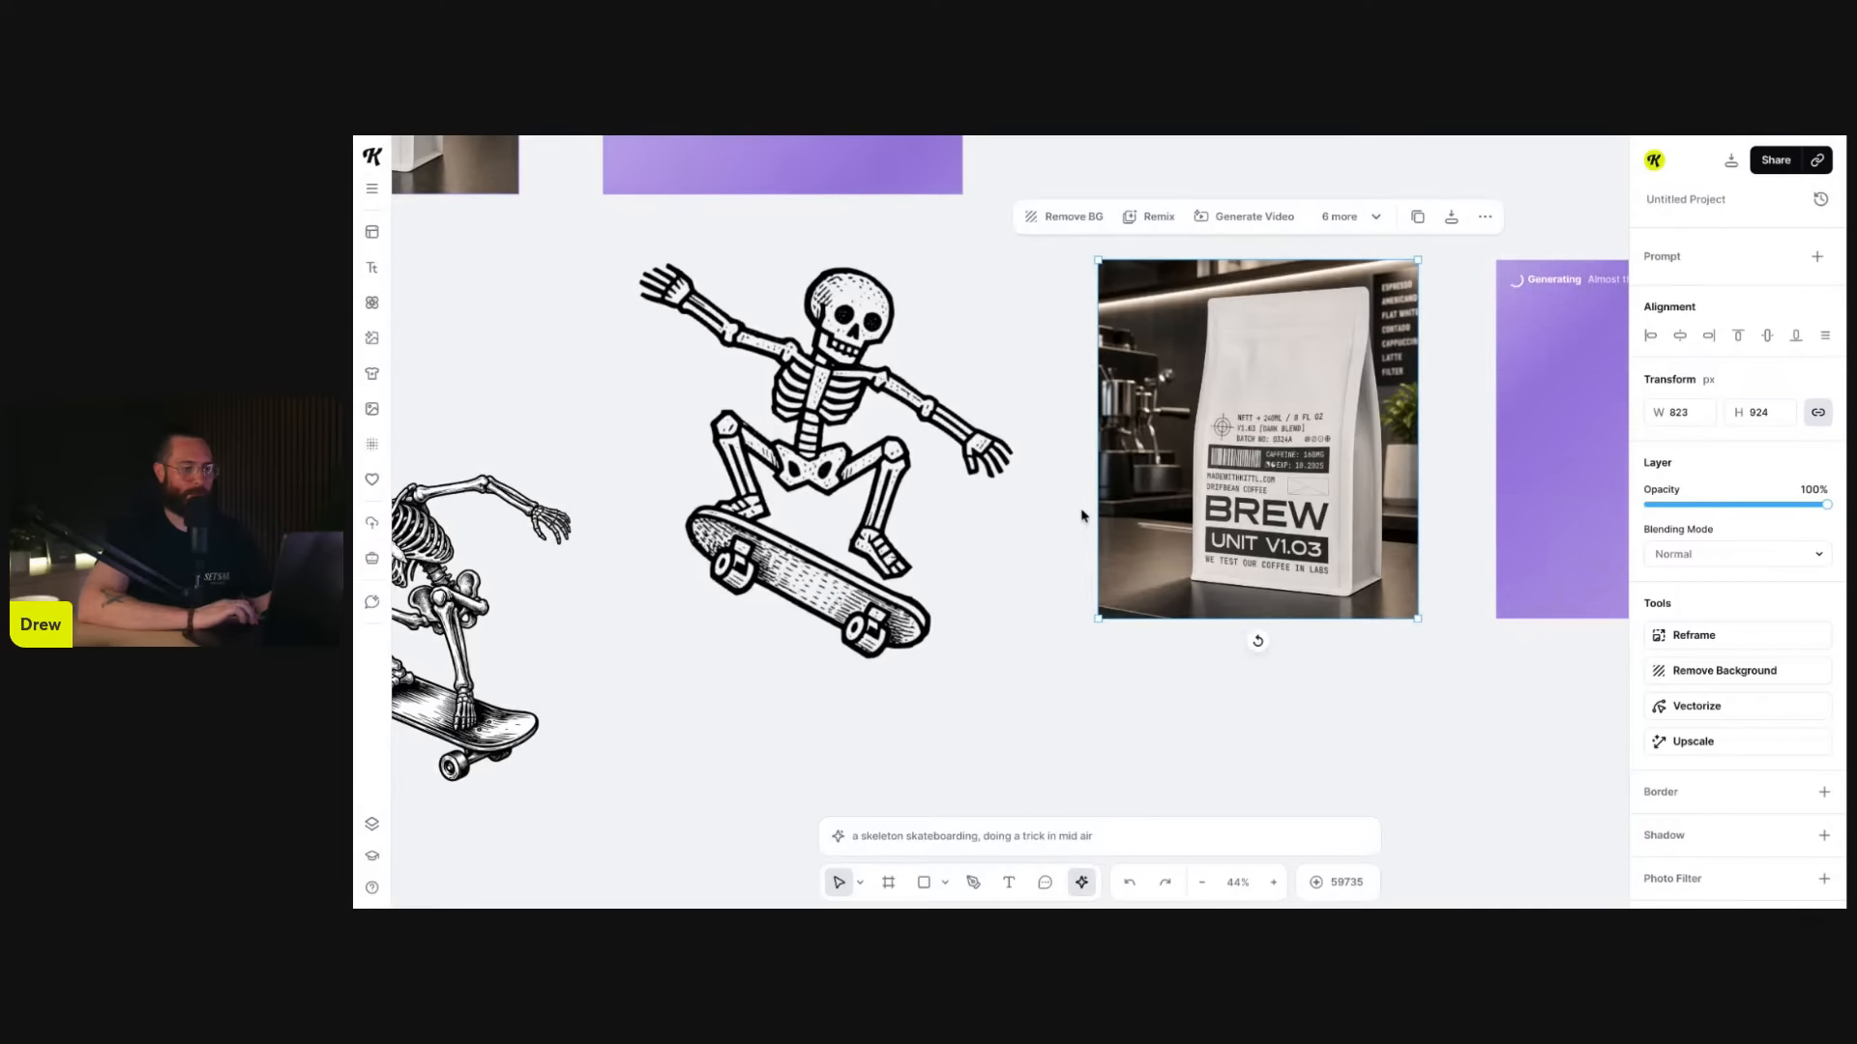
- Start erasing on the open-armed skeleton and cancel the rasterization of its vector layer
{"action": "left_click", "coordinate": [870, 351]}
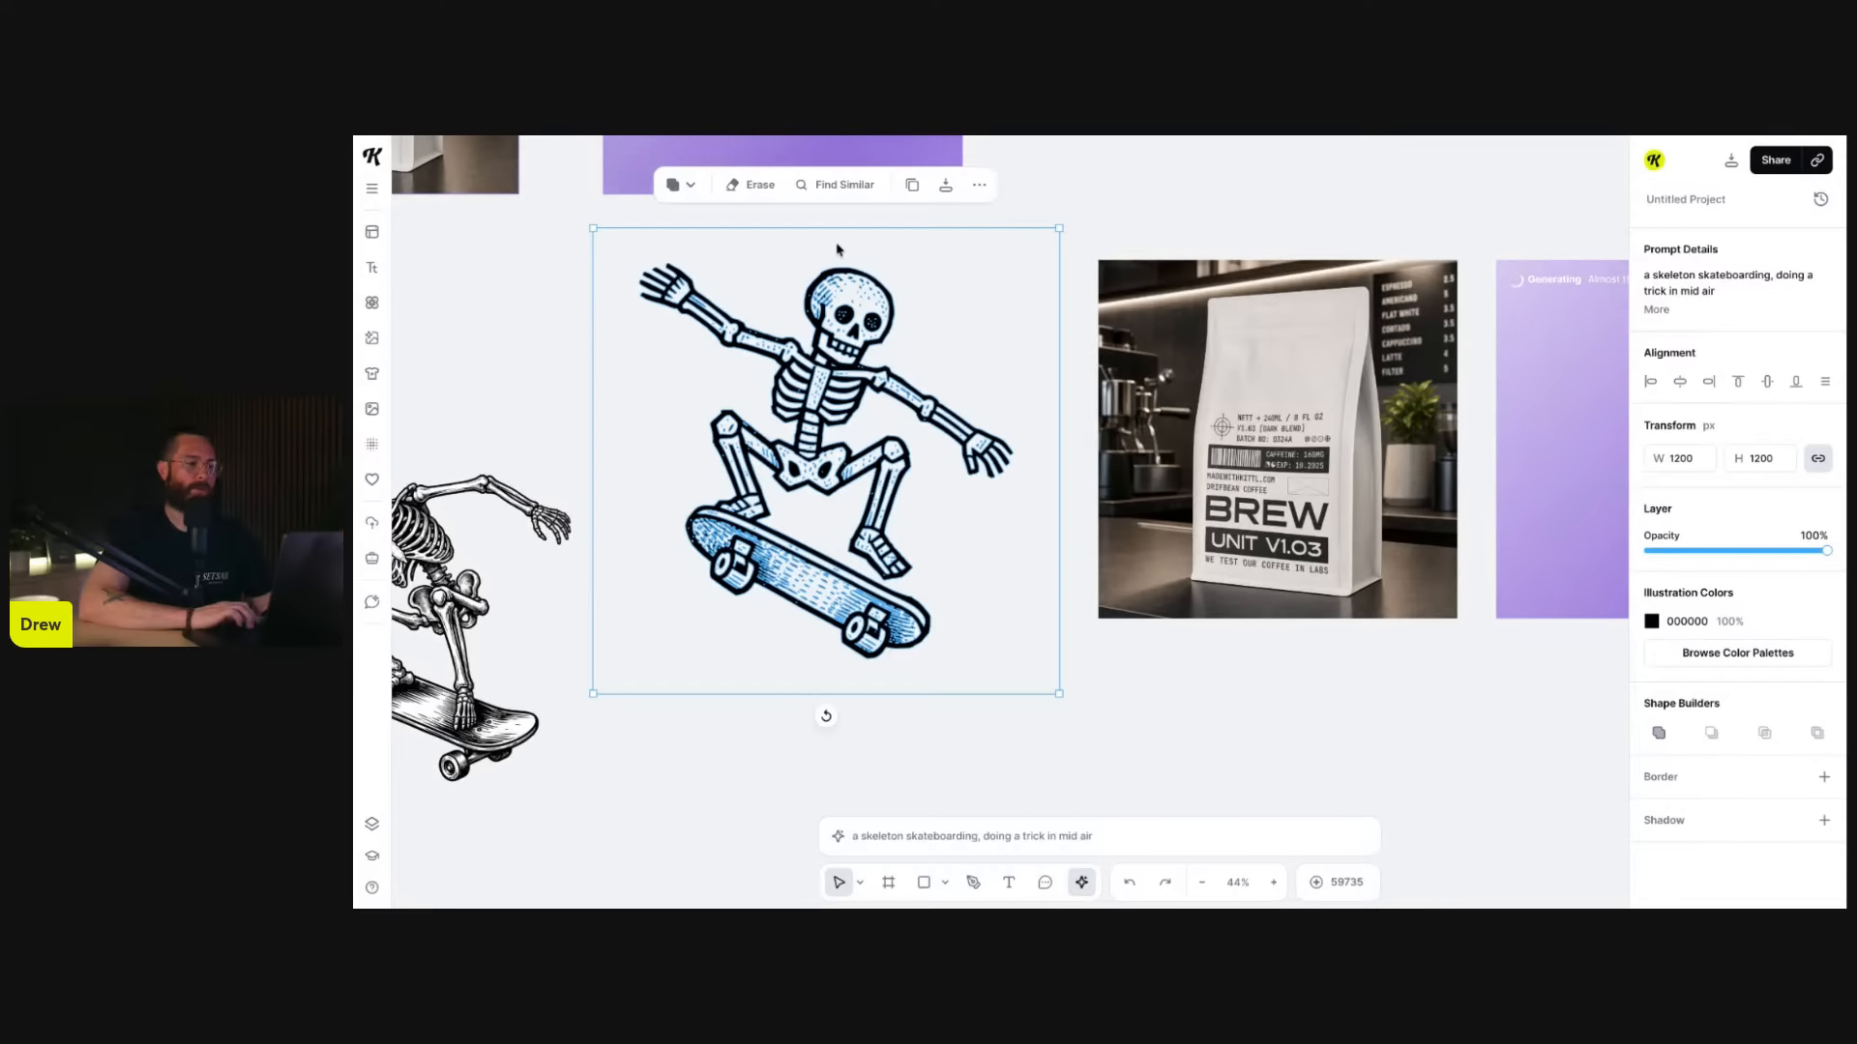
{"action": "left_click", "coordinate": [756, 188]}
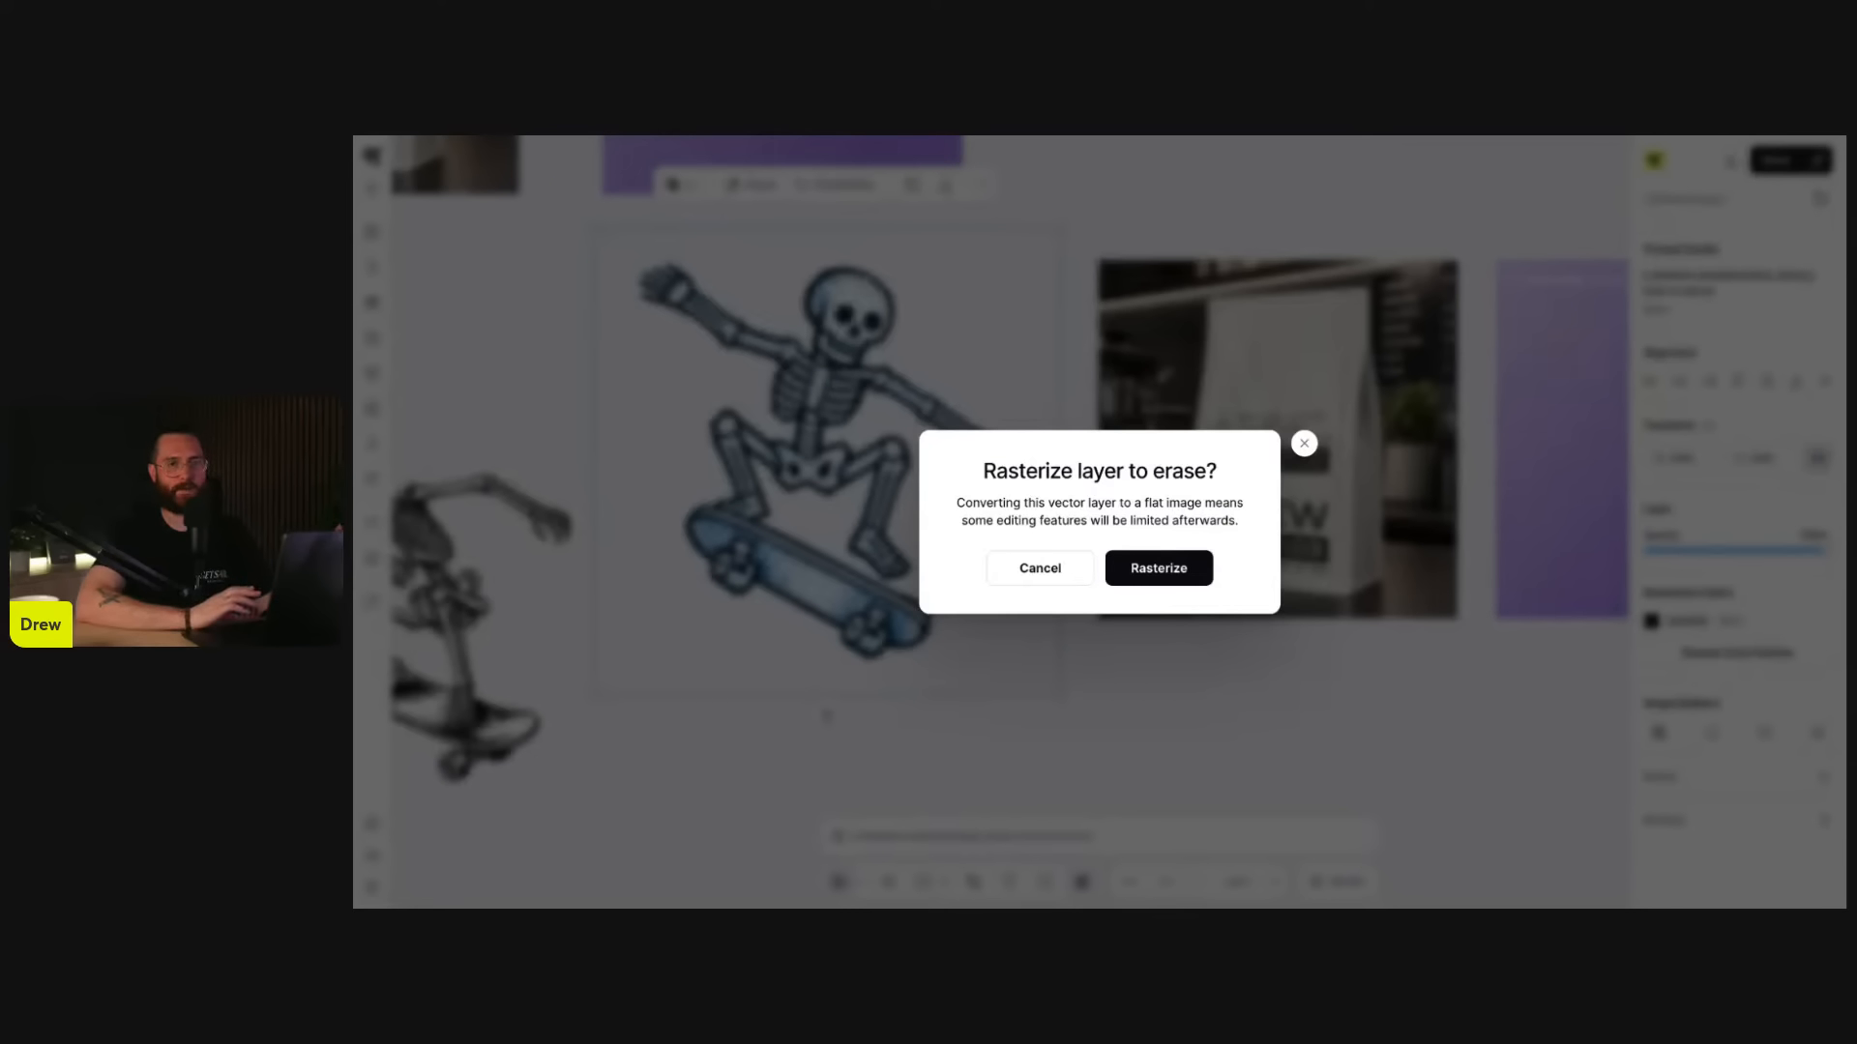
{"action": "left_click", "coordinate": [1303, 445]}
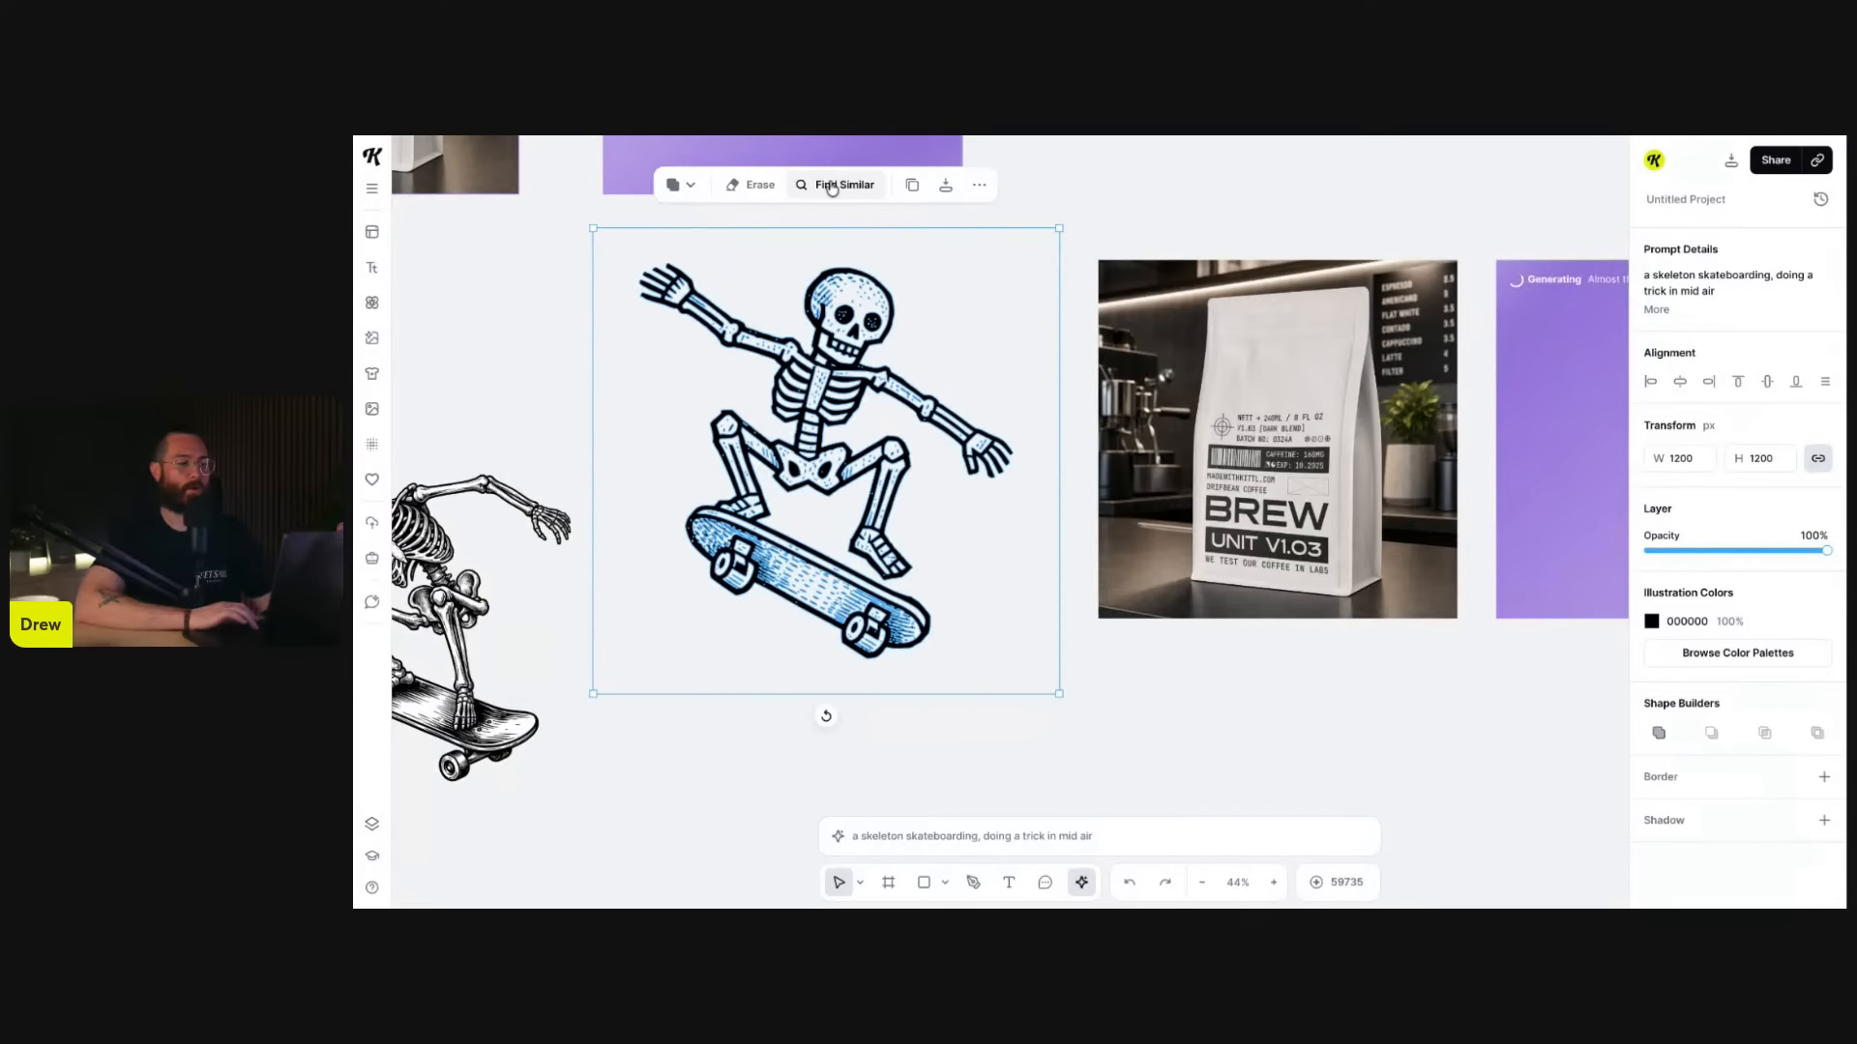
- Duplicate the open-armed skeleton in place, delete the copy and reselect the original
{"action": "left_click", "coordinate": [912, 187]}
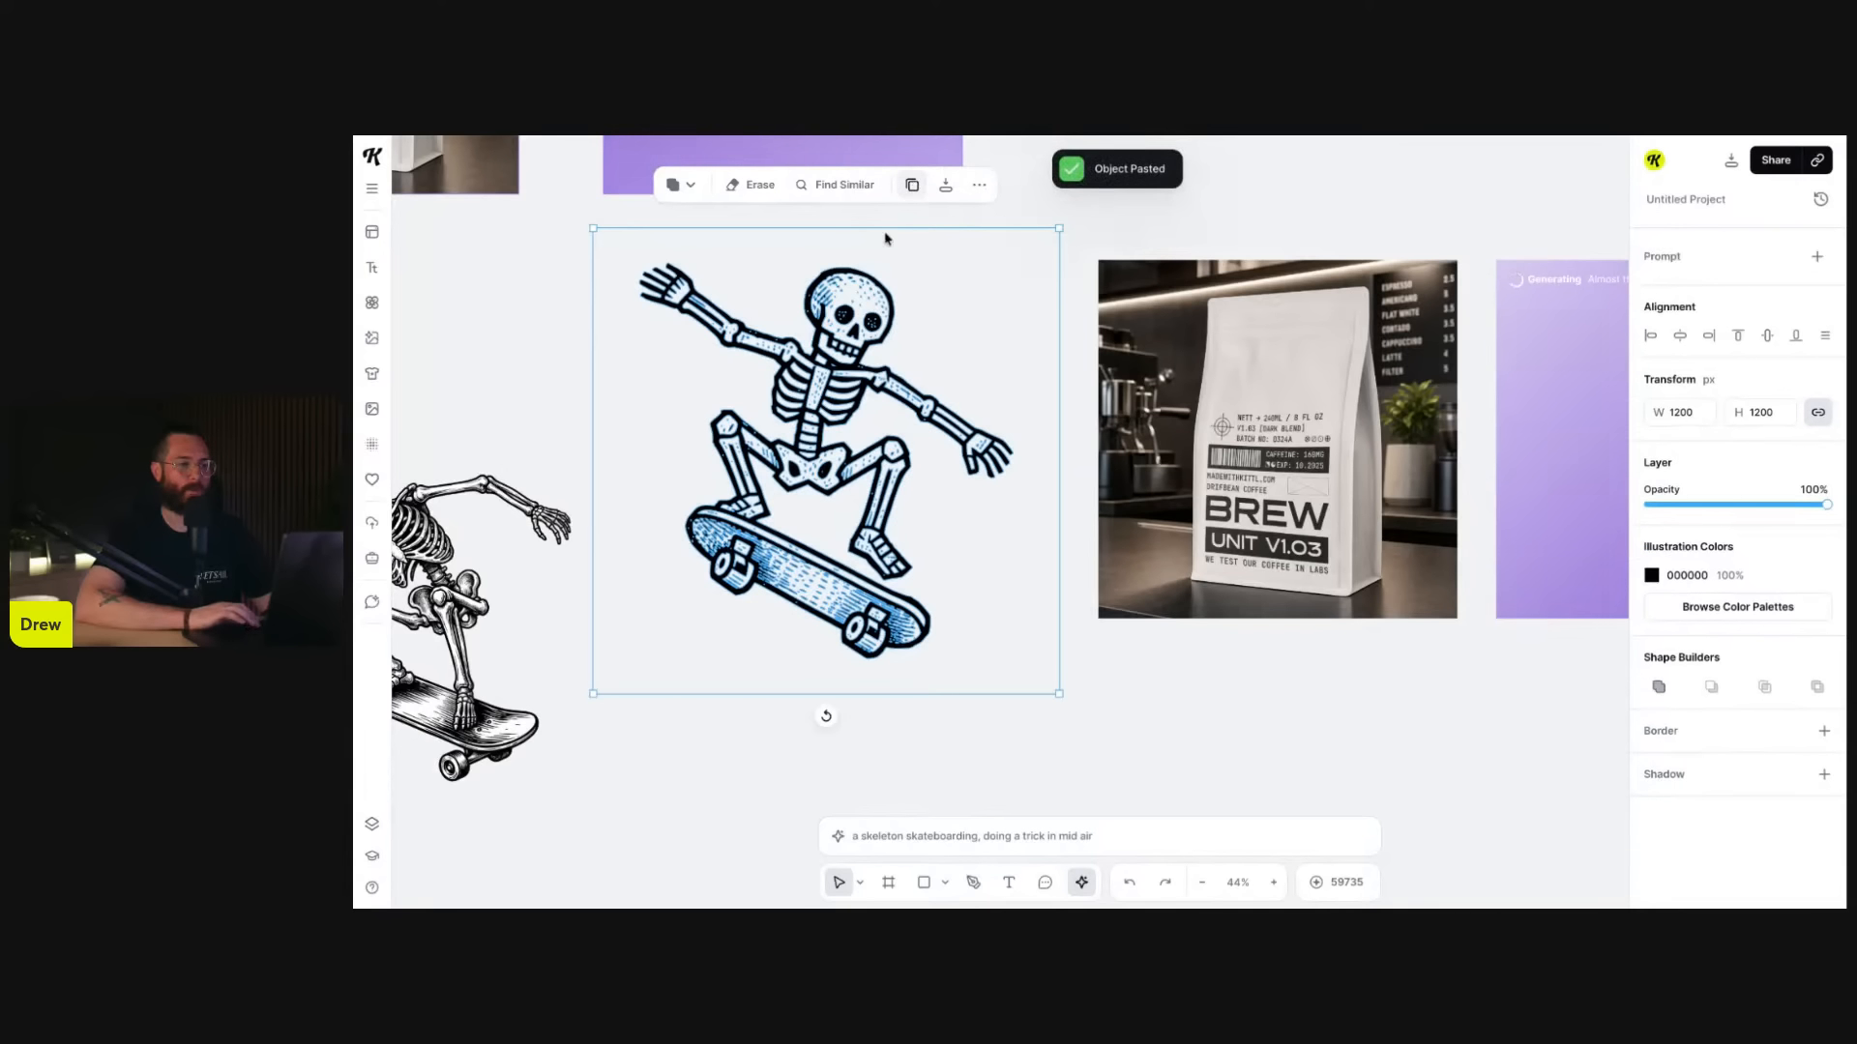
{"action": "key", "text": "Delete"}
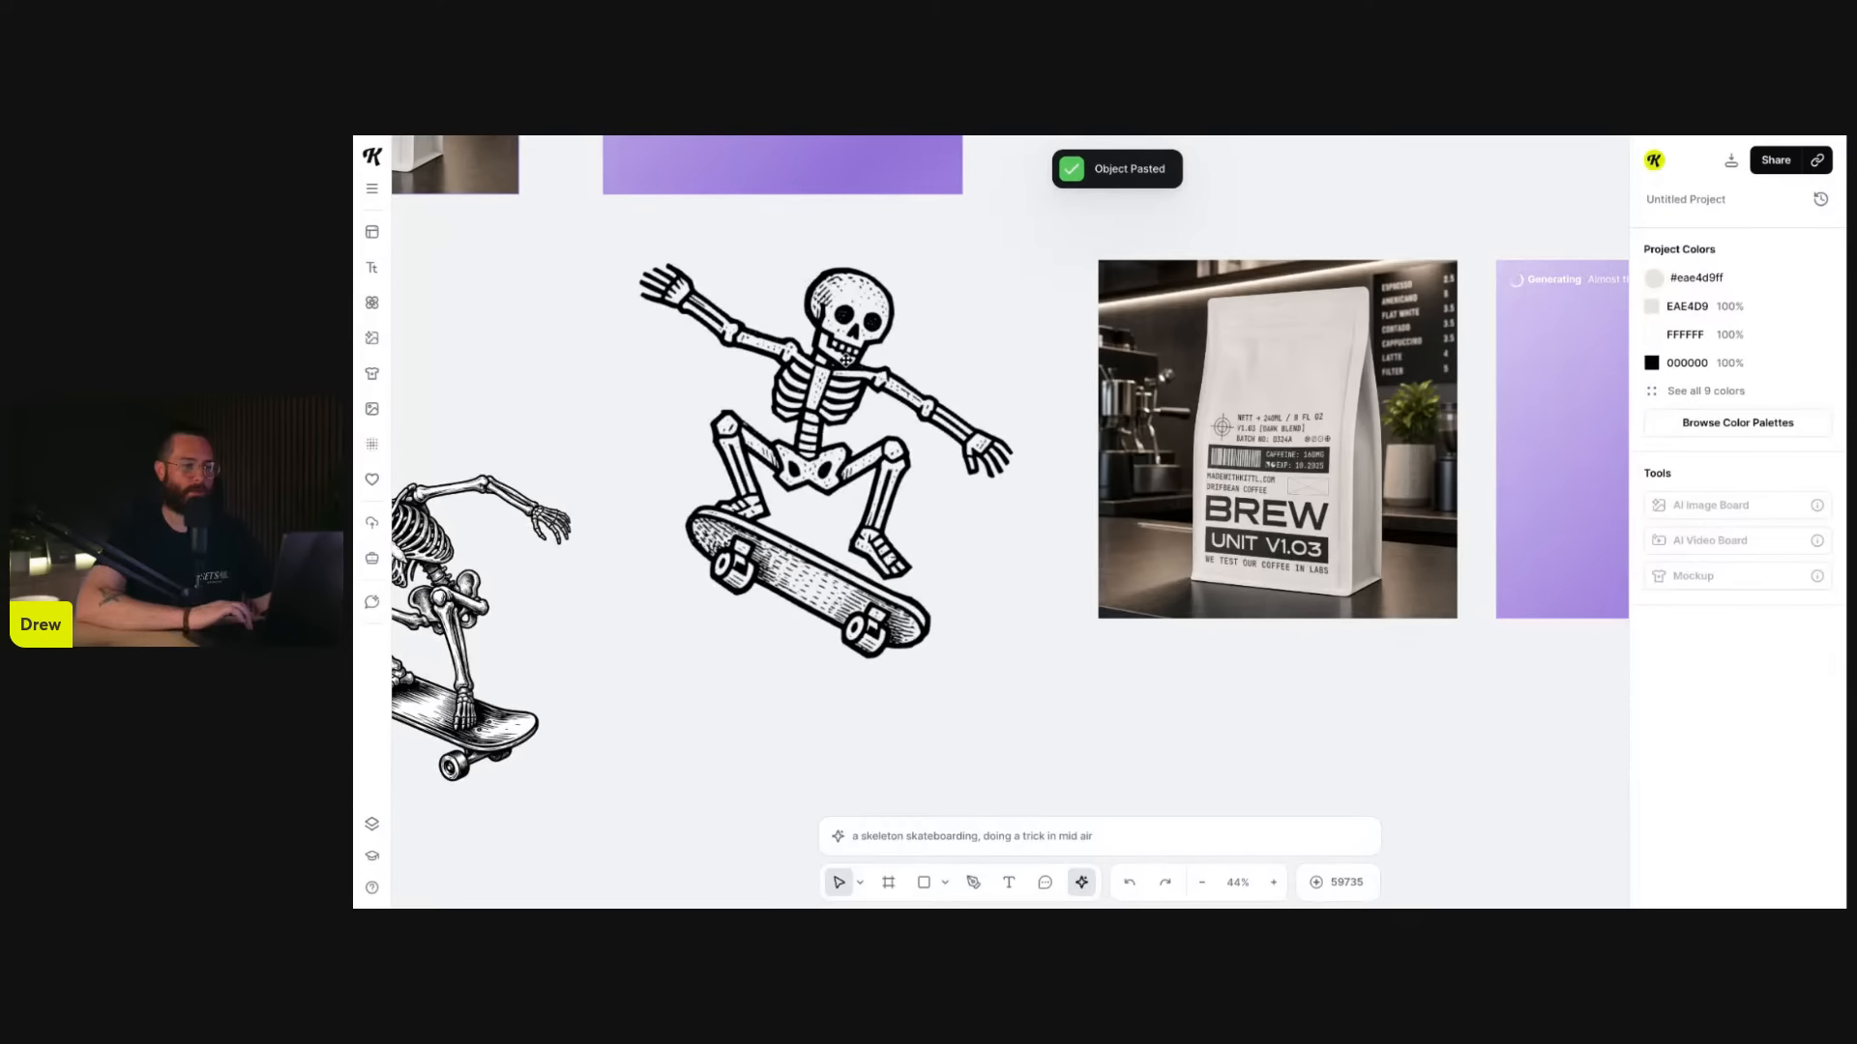
{"action": "left_click", "coordinate": [846, 360]}
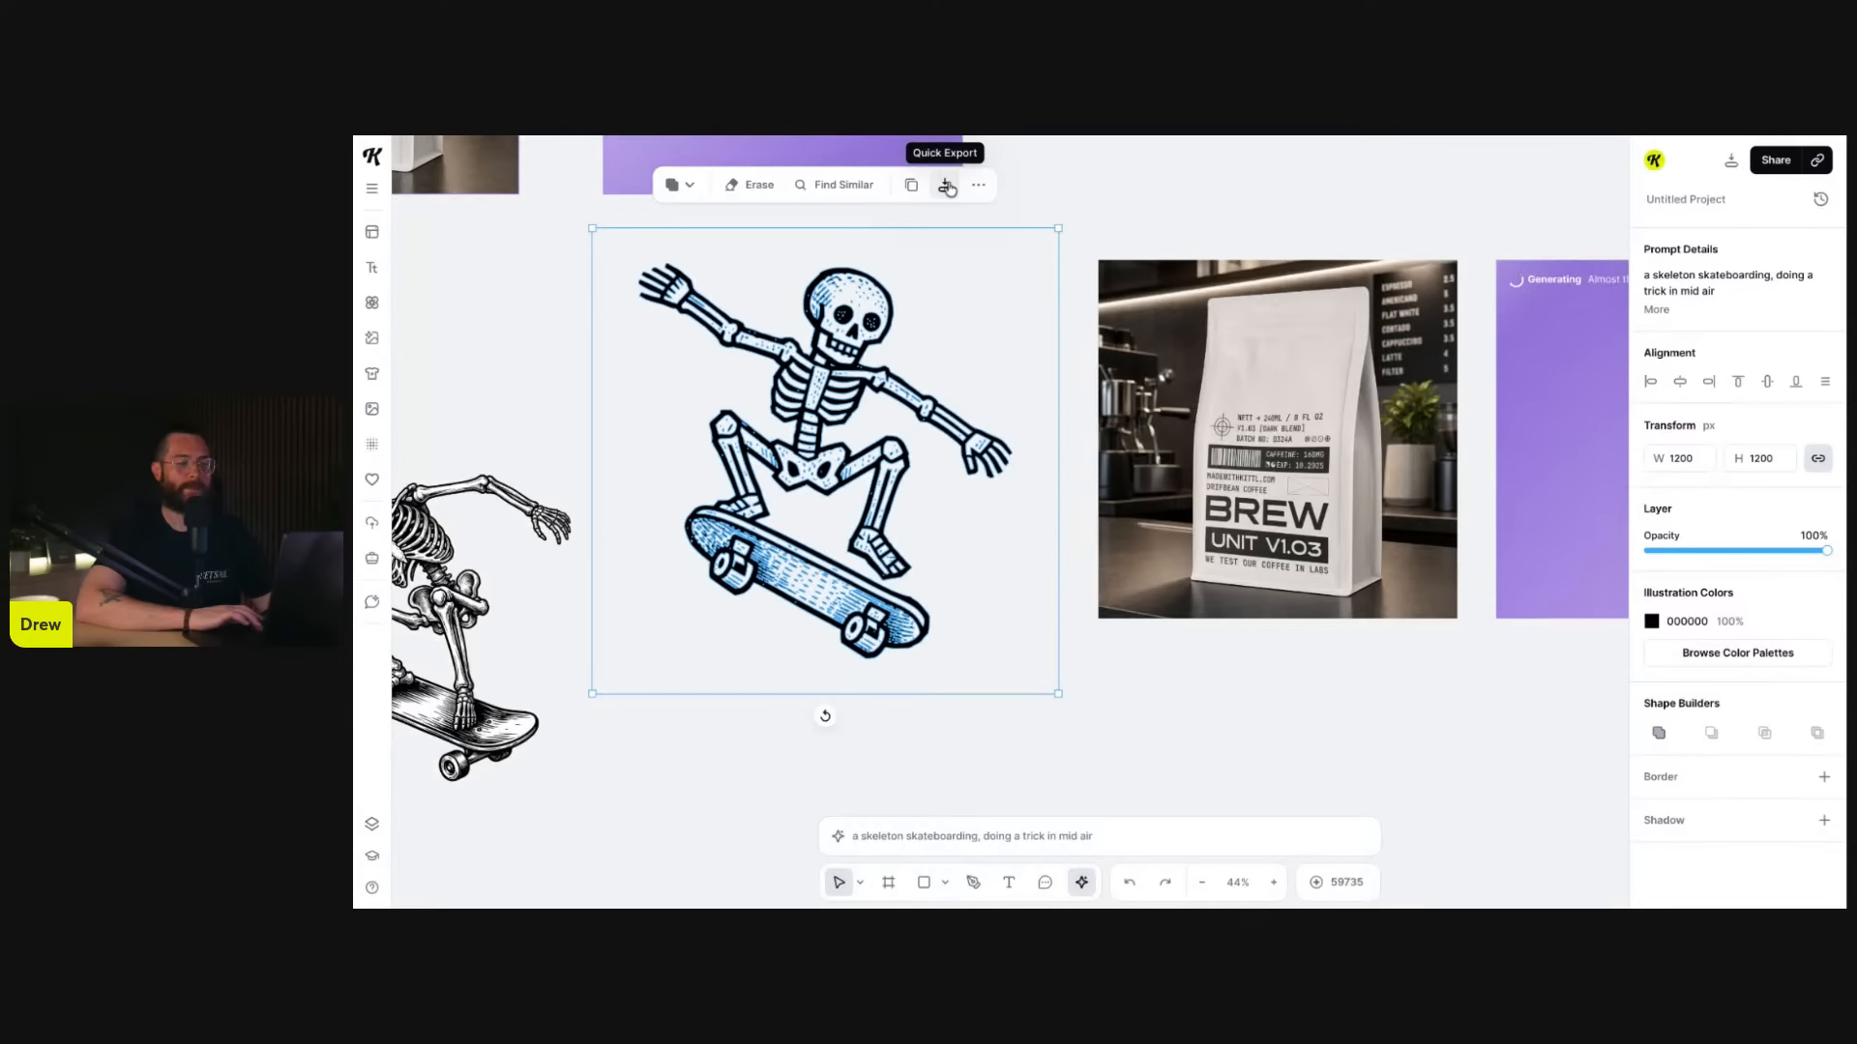
- Set up a quick export of the open-armed skeleton as PNG at 3x size
{"action": "left_click", "coordinate": [1131, 296]}
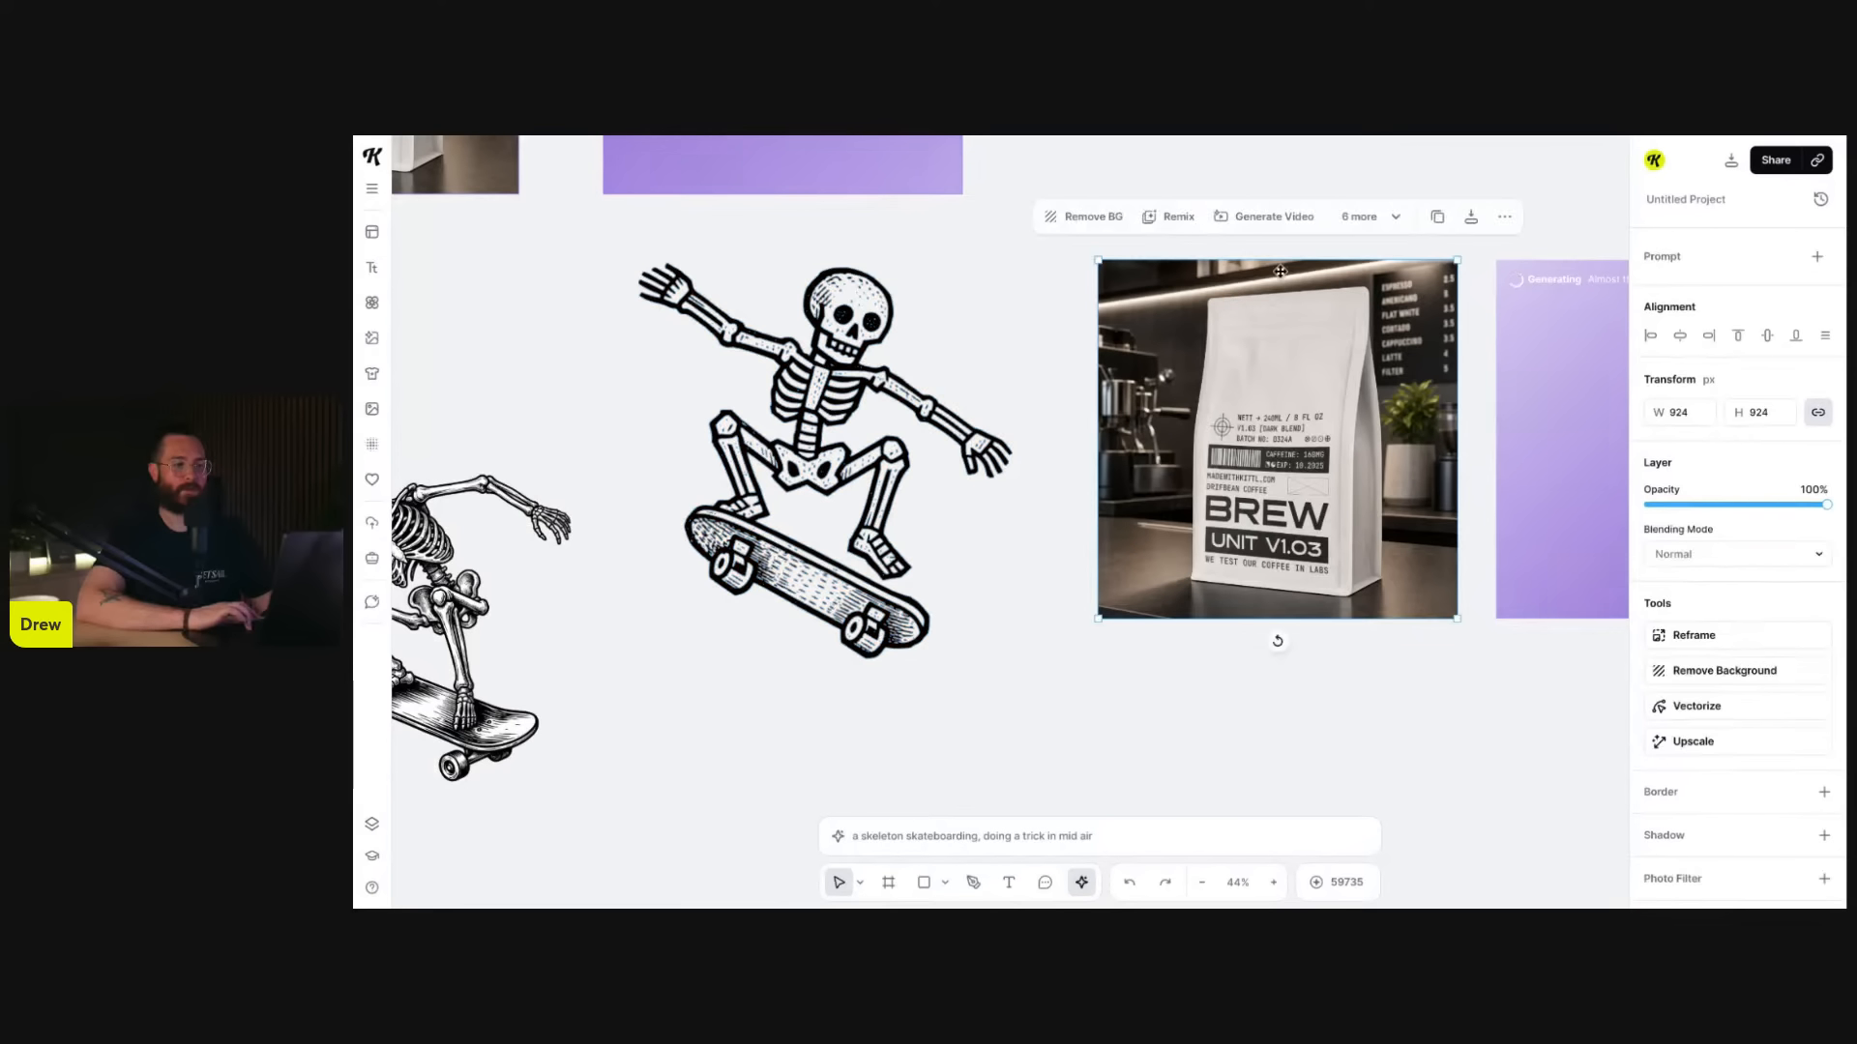
{"action": "left_click", "coordinate": [863, 326]}
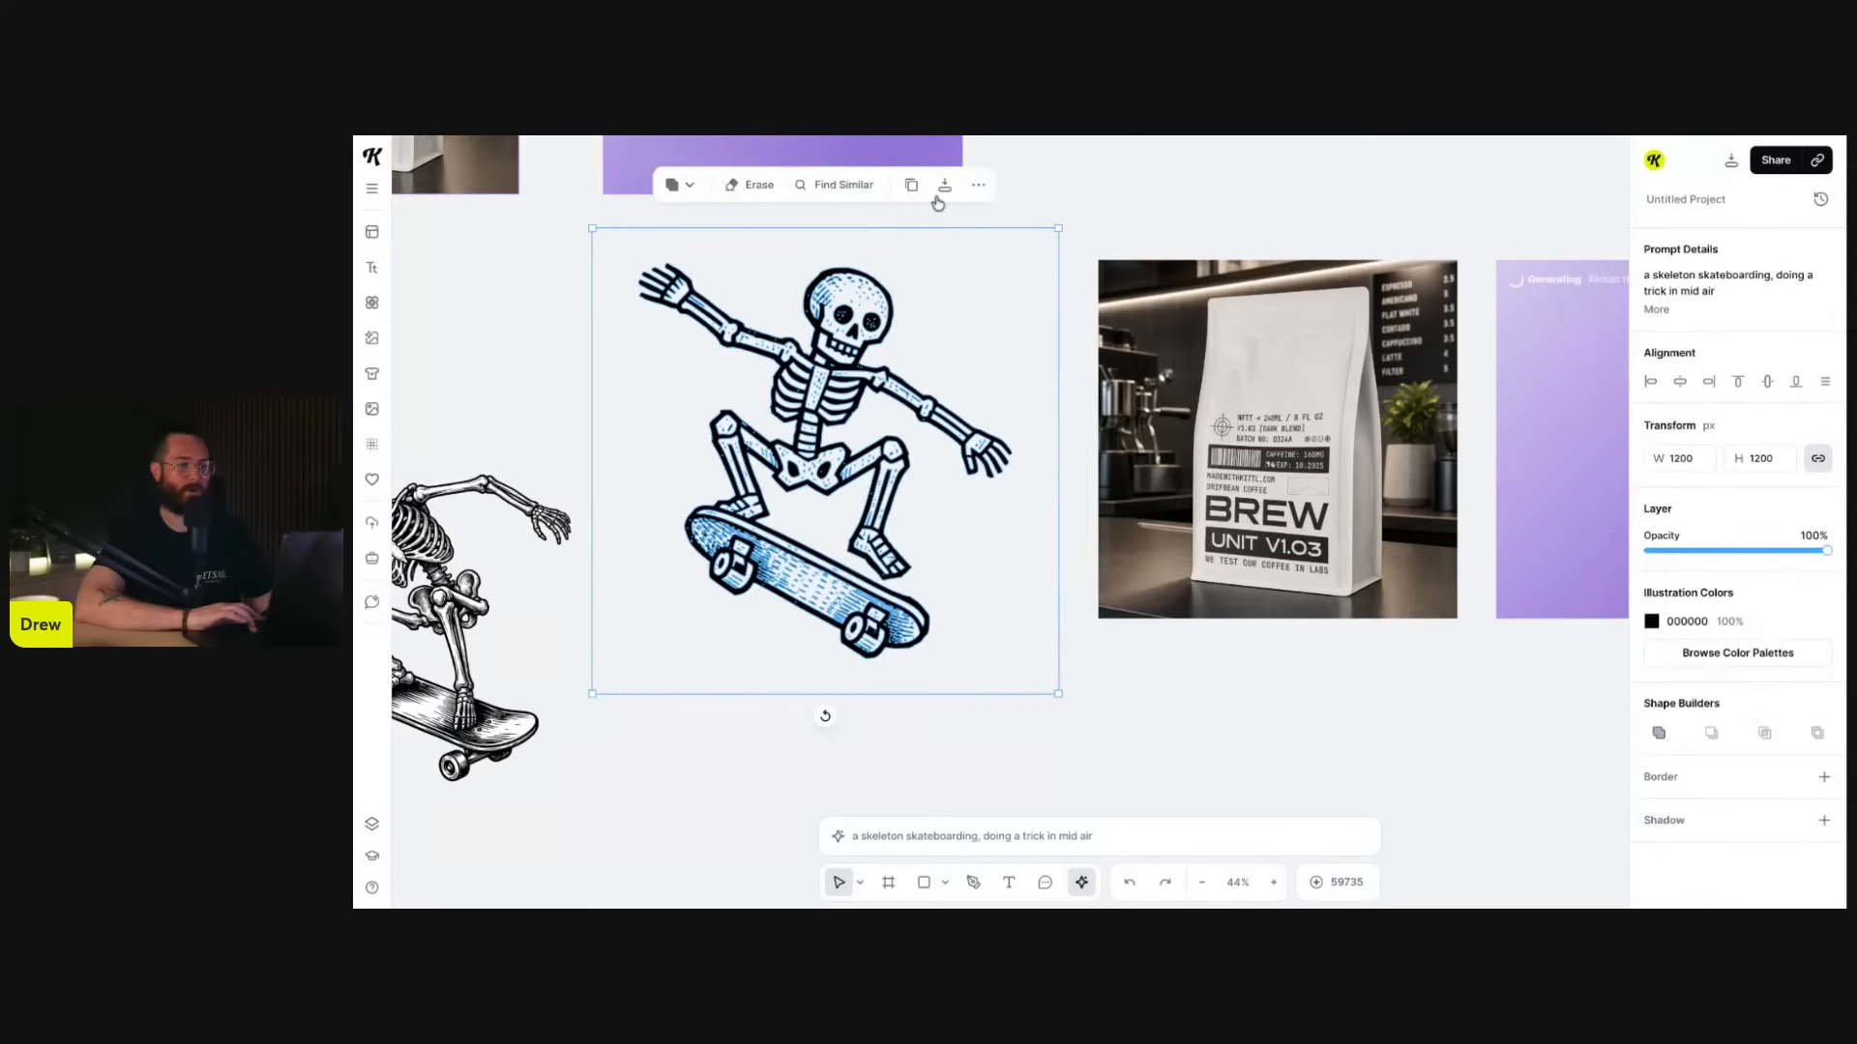
{"action": "left_click", "coordinate": [944, 185]}
{"action": "left_click", "coordinate": [980, 278]}
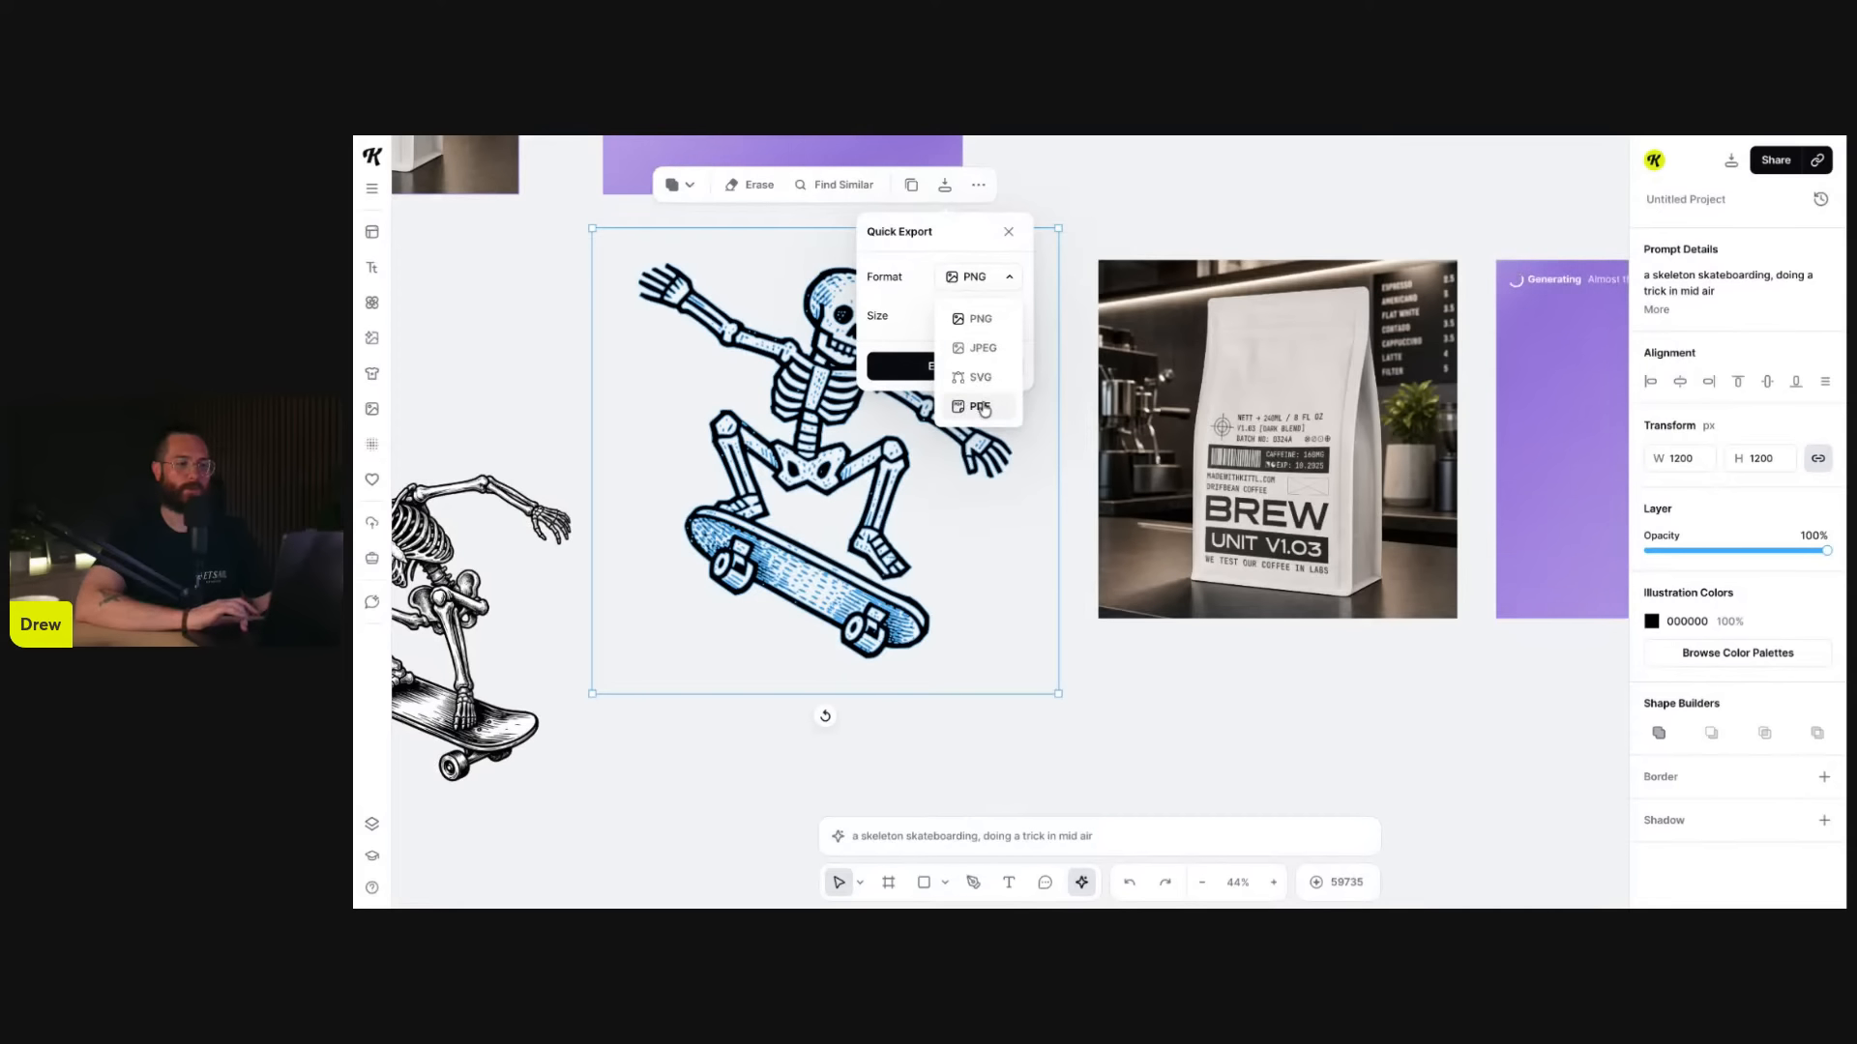
{"action": "left_click", "coordinate": [984, 319]}
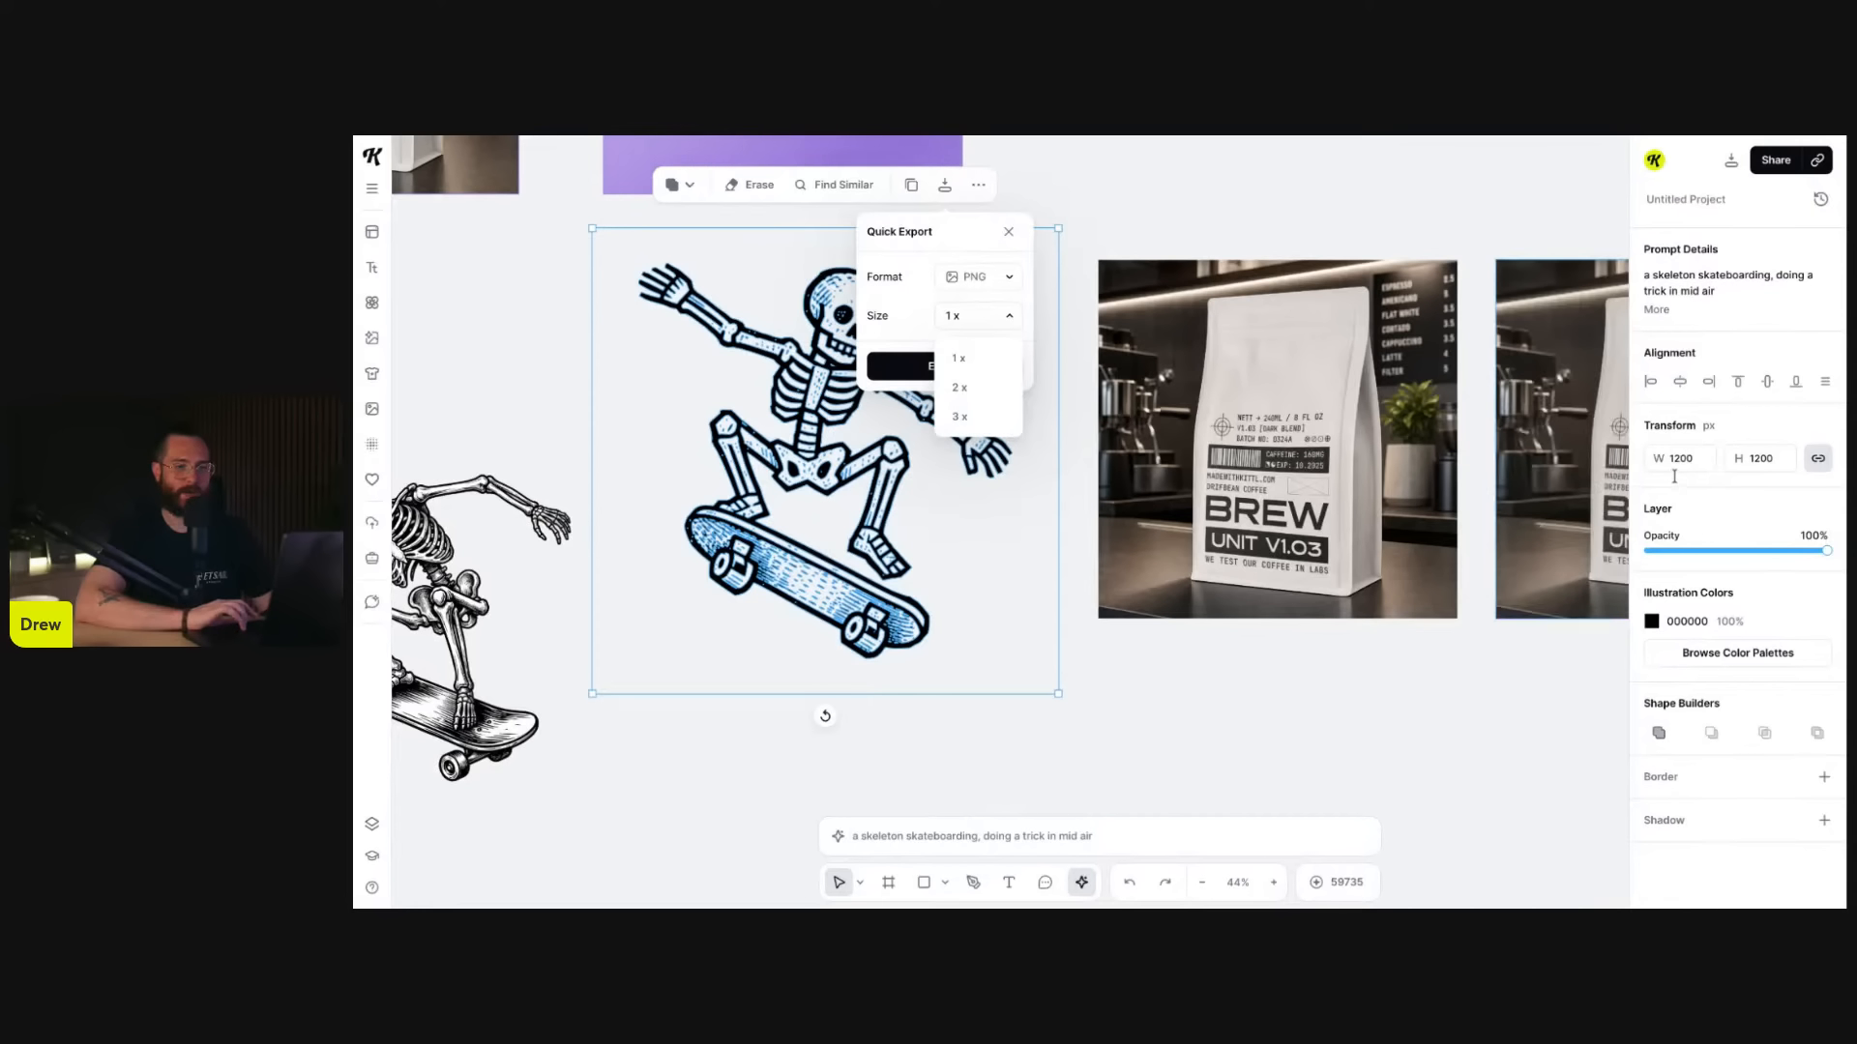
{"action": "left_click", "coordinate": [976, 417]}
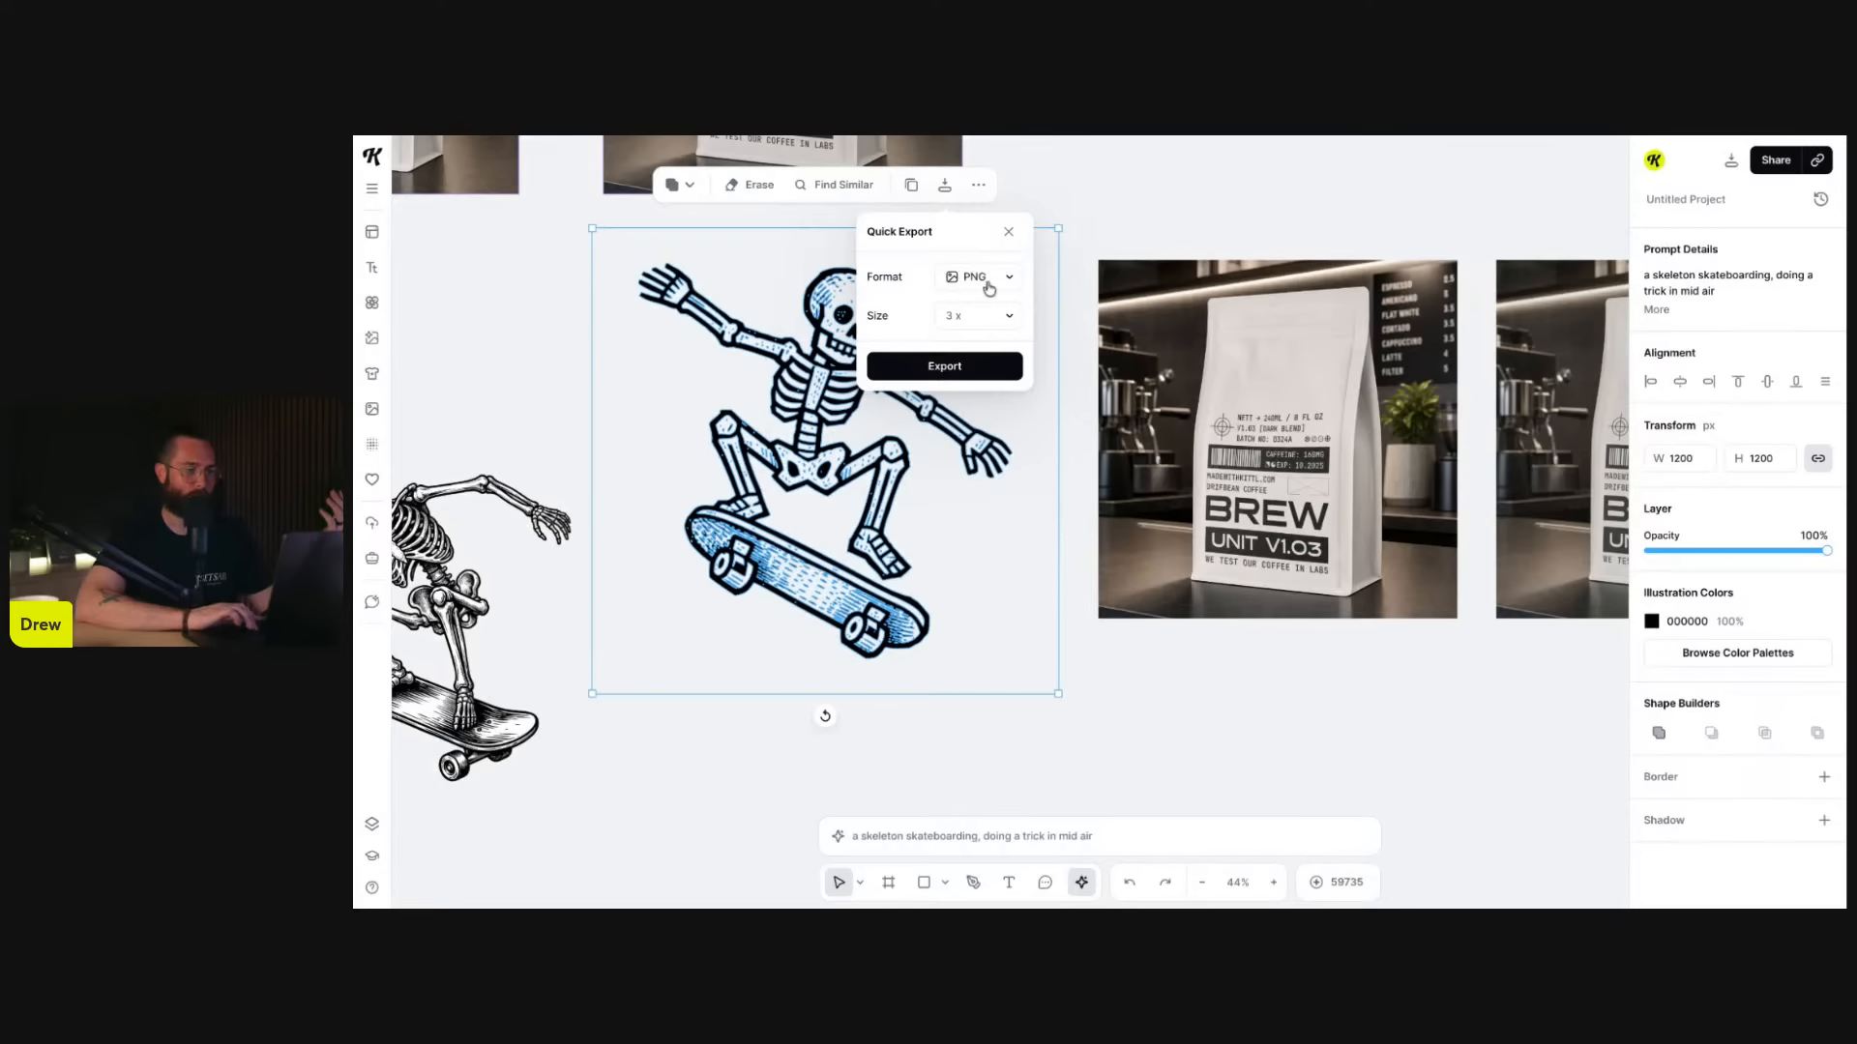
- Try flipping the open-armed skeleton horizontally and vertically, undoing each flip
{"action": "left_click", "coordinate": [977, 191]}
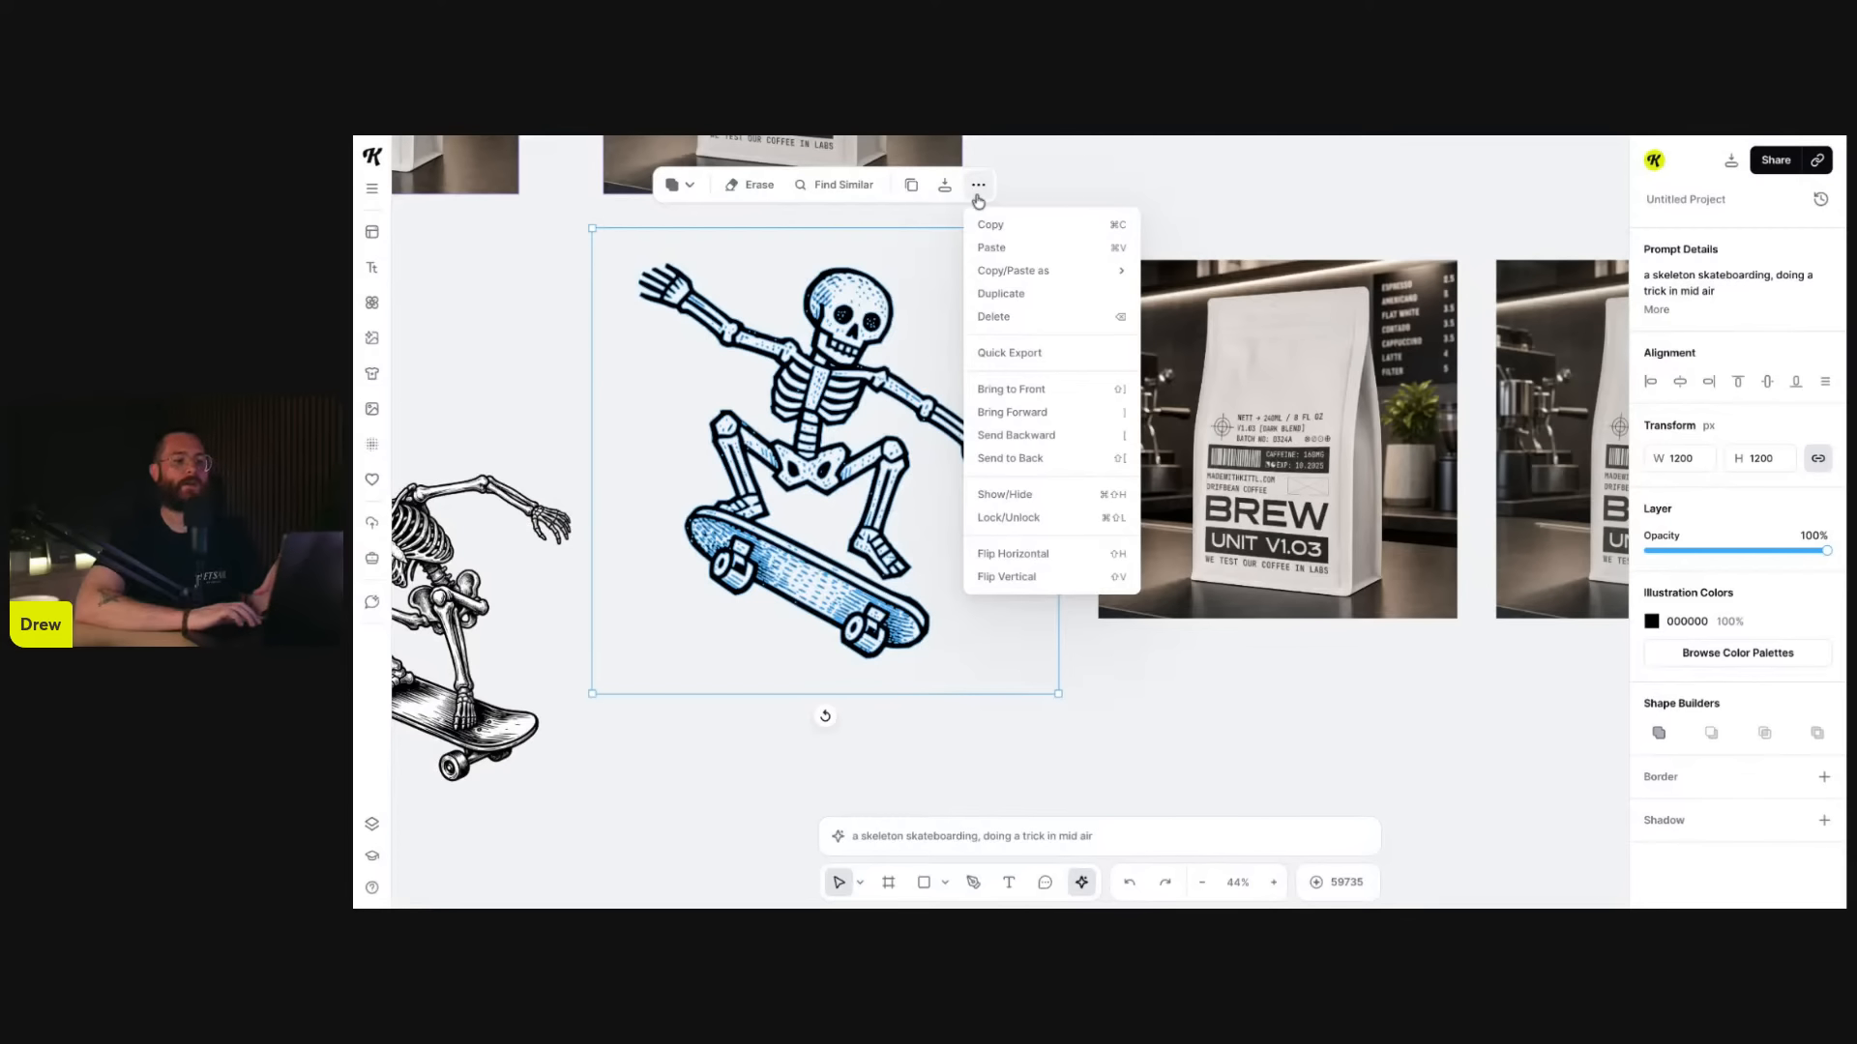
{"action": "mouse_move", "coordinate": [1061, 285]}
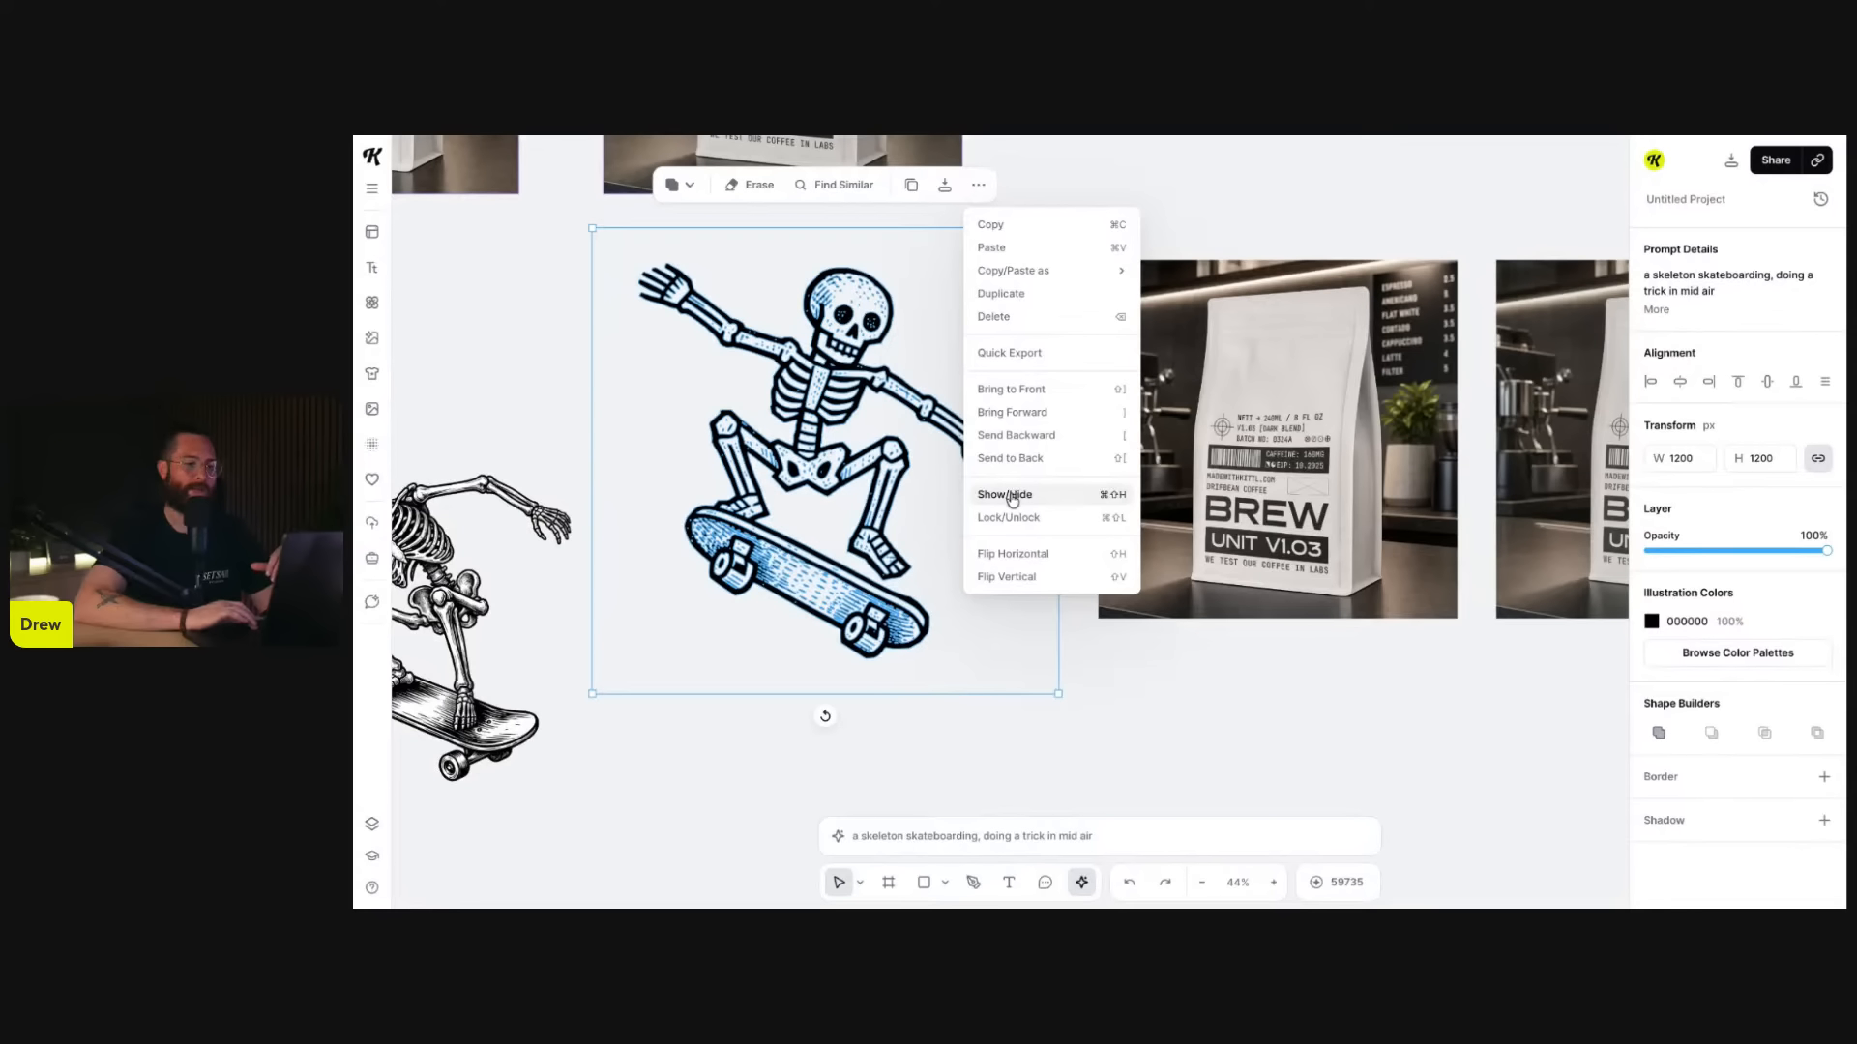
{"action": "left_click", "coordinate": [1012, 557]}
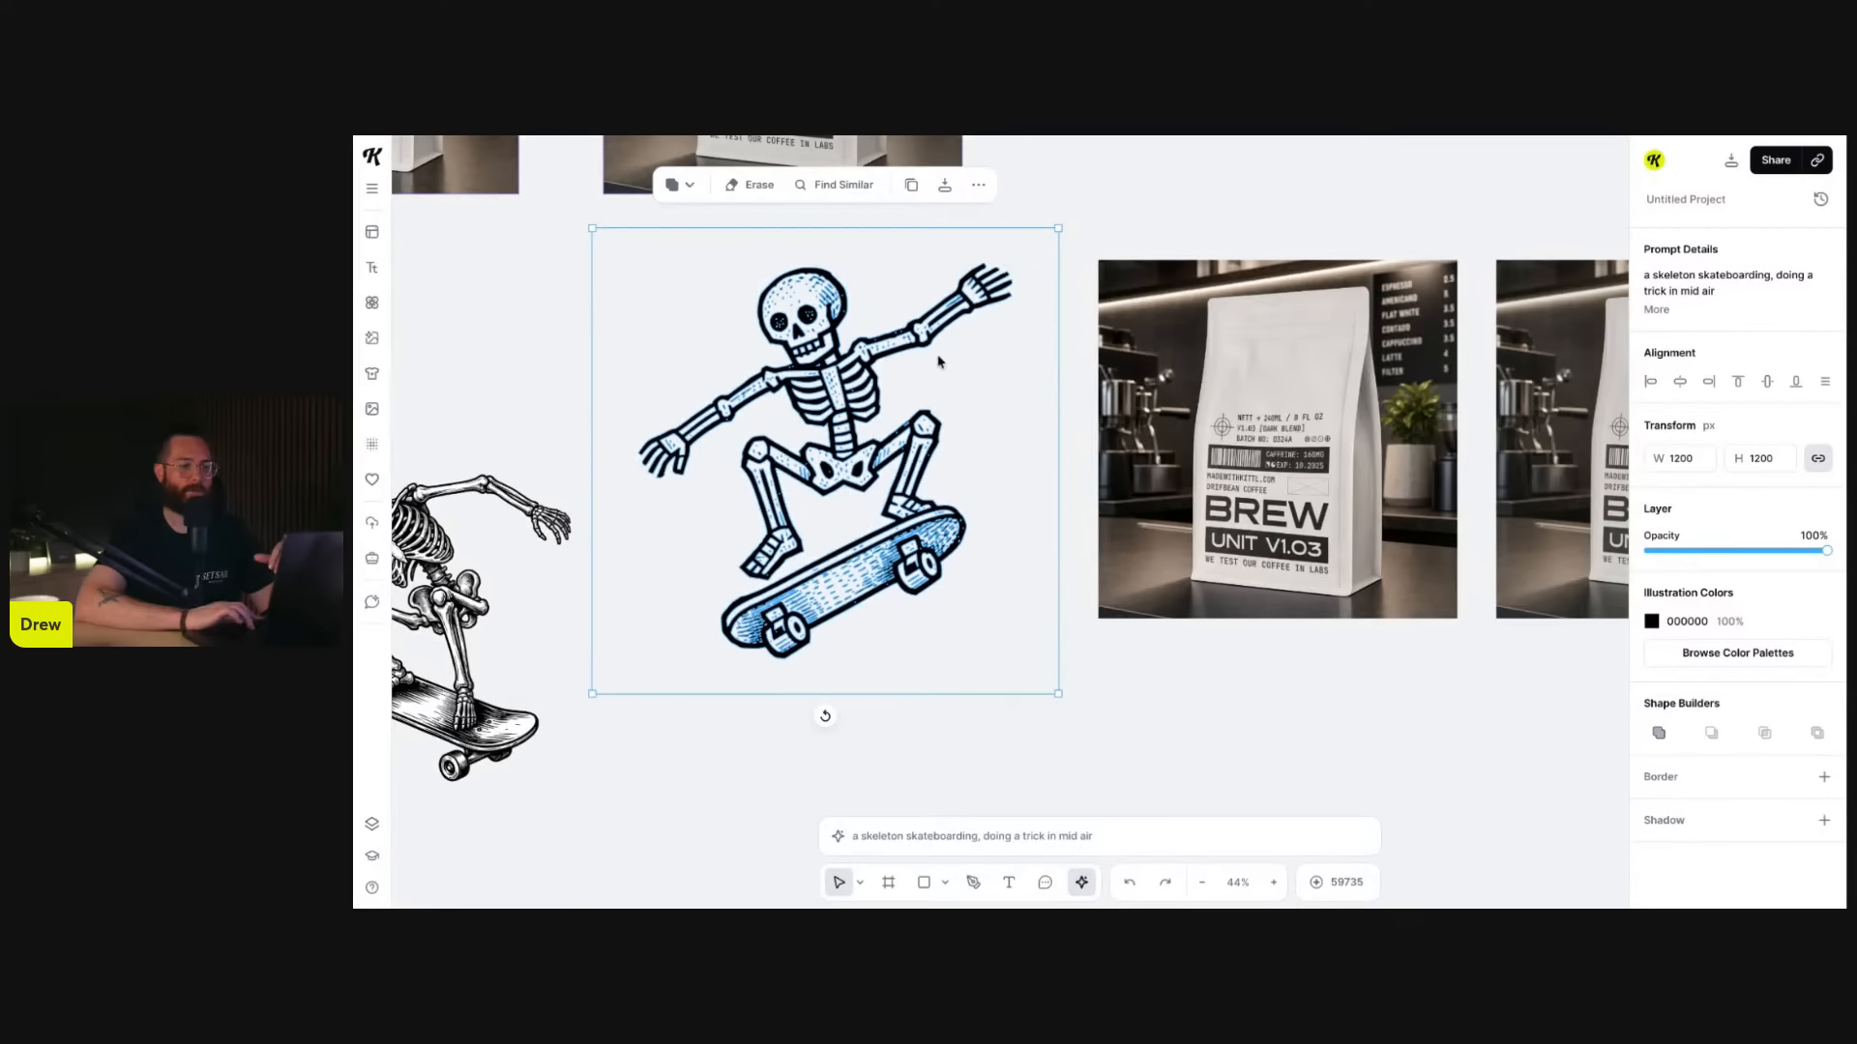
{"action": "right_click", "coordinate": [968, 217]}
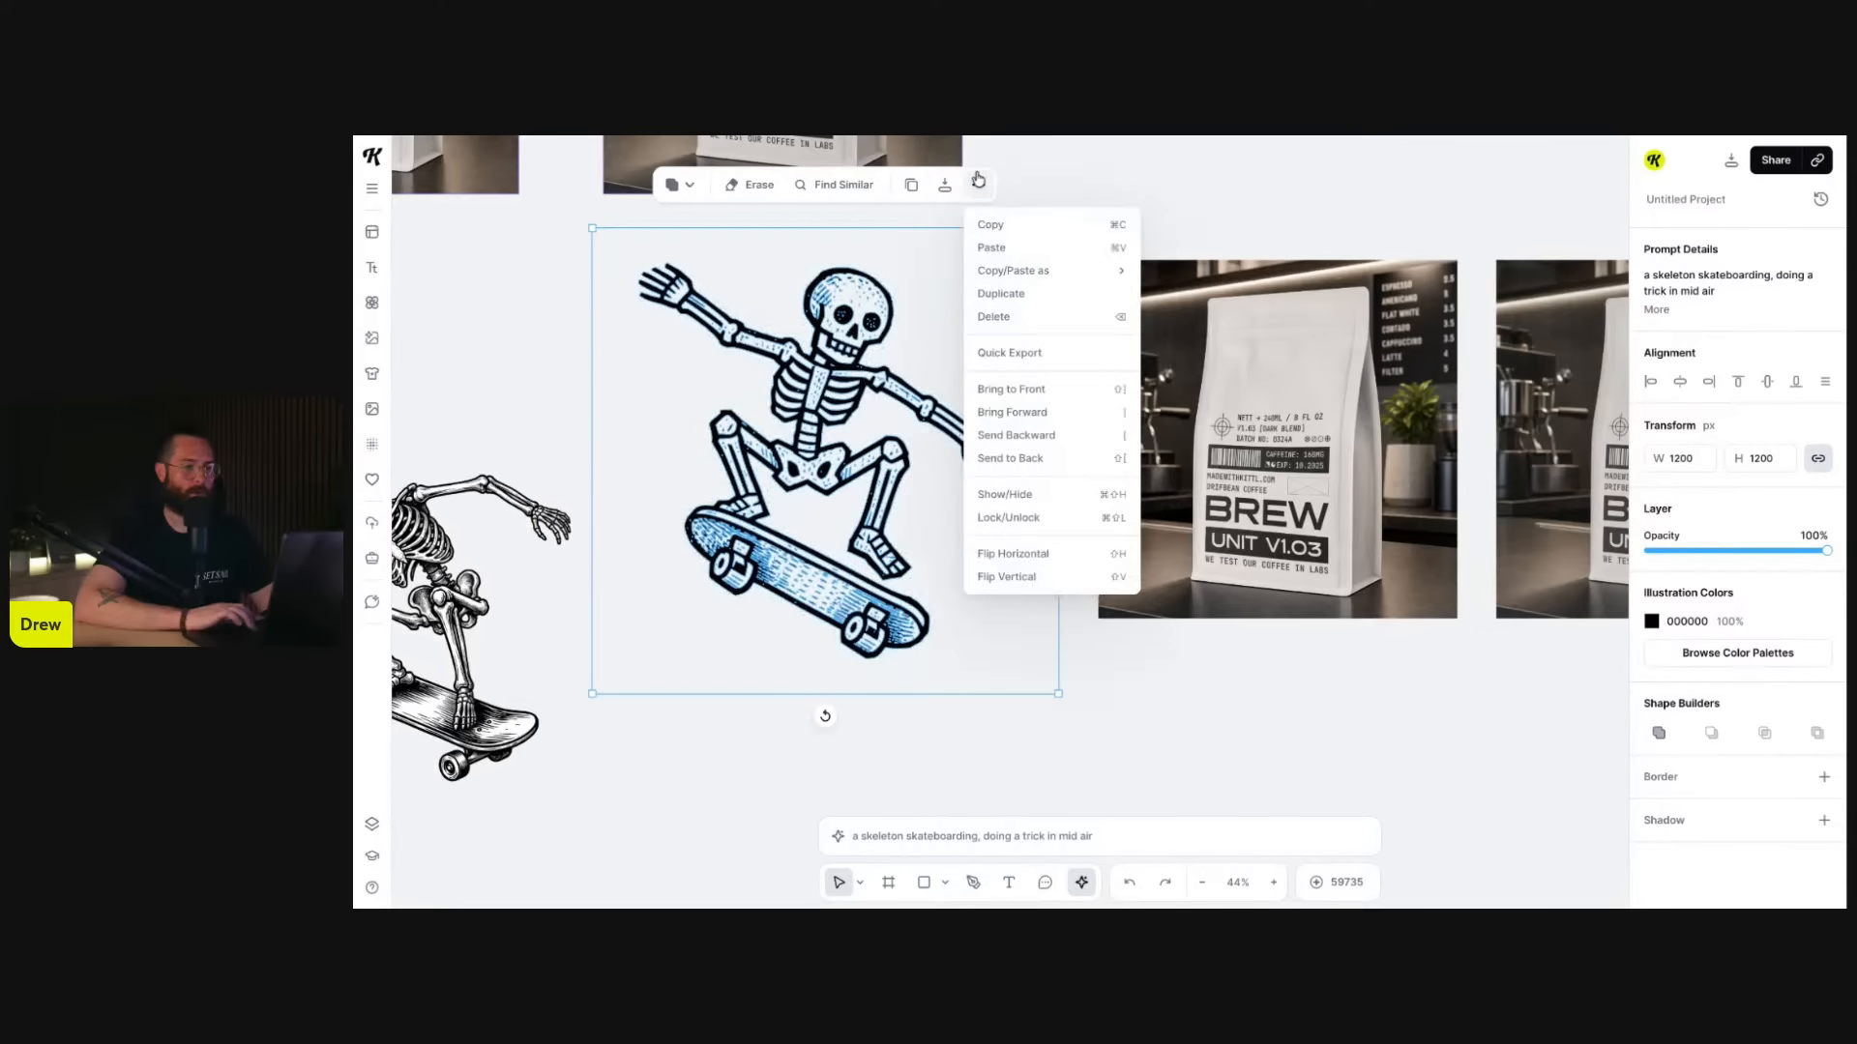
{"action": "left_click", "coordinate": [1023, 583]}
{"action": "key", "text": "ctrl+z"}
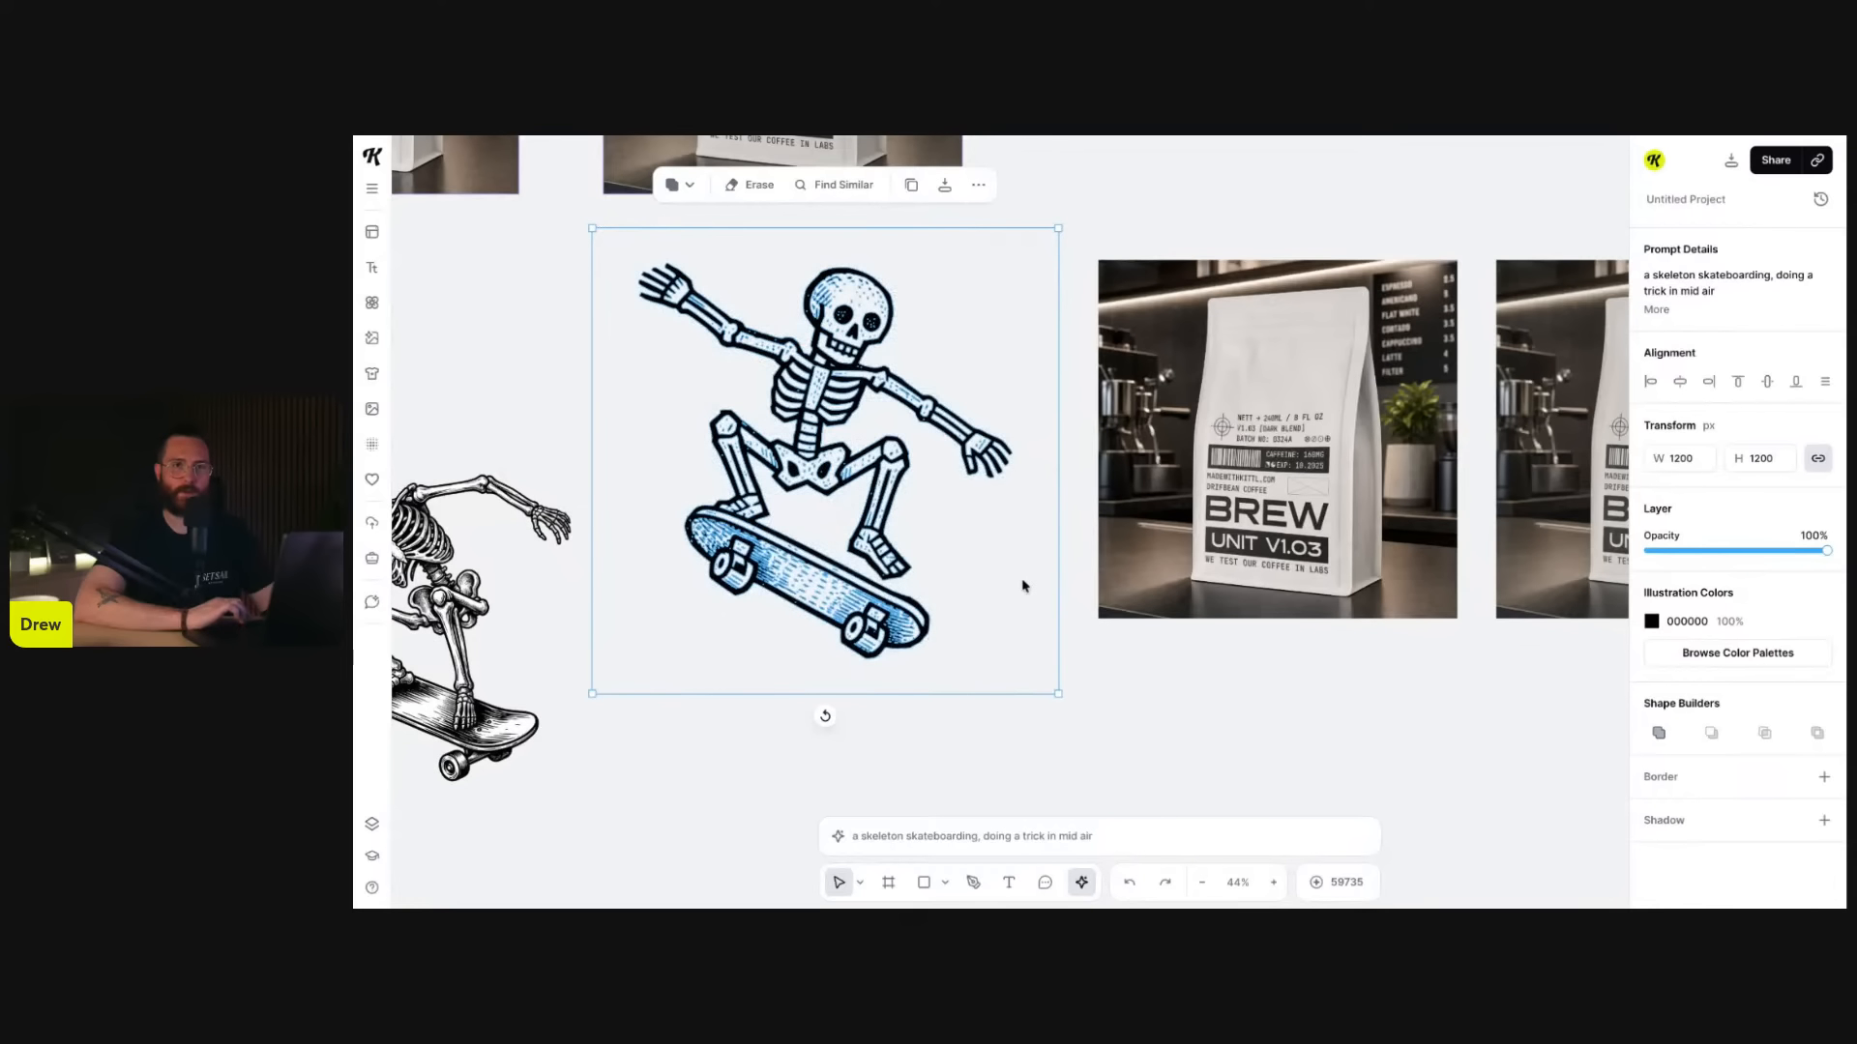
- Review the additional object actions and the shape builder options available for the skeleton
{"action": "left_click", "coordinate": [979, 184]}
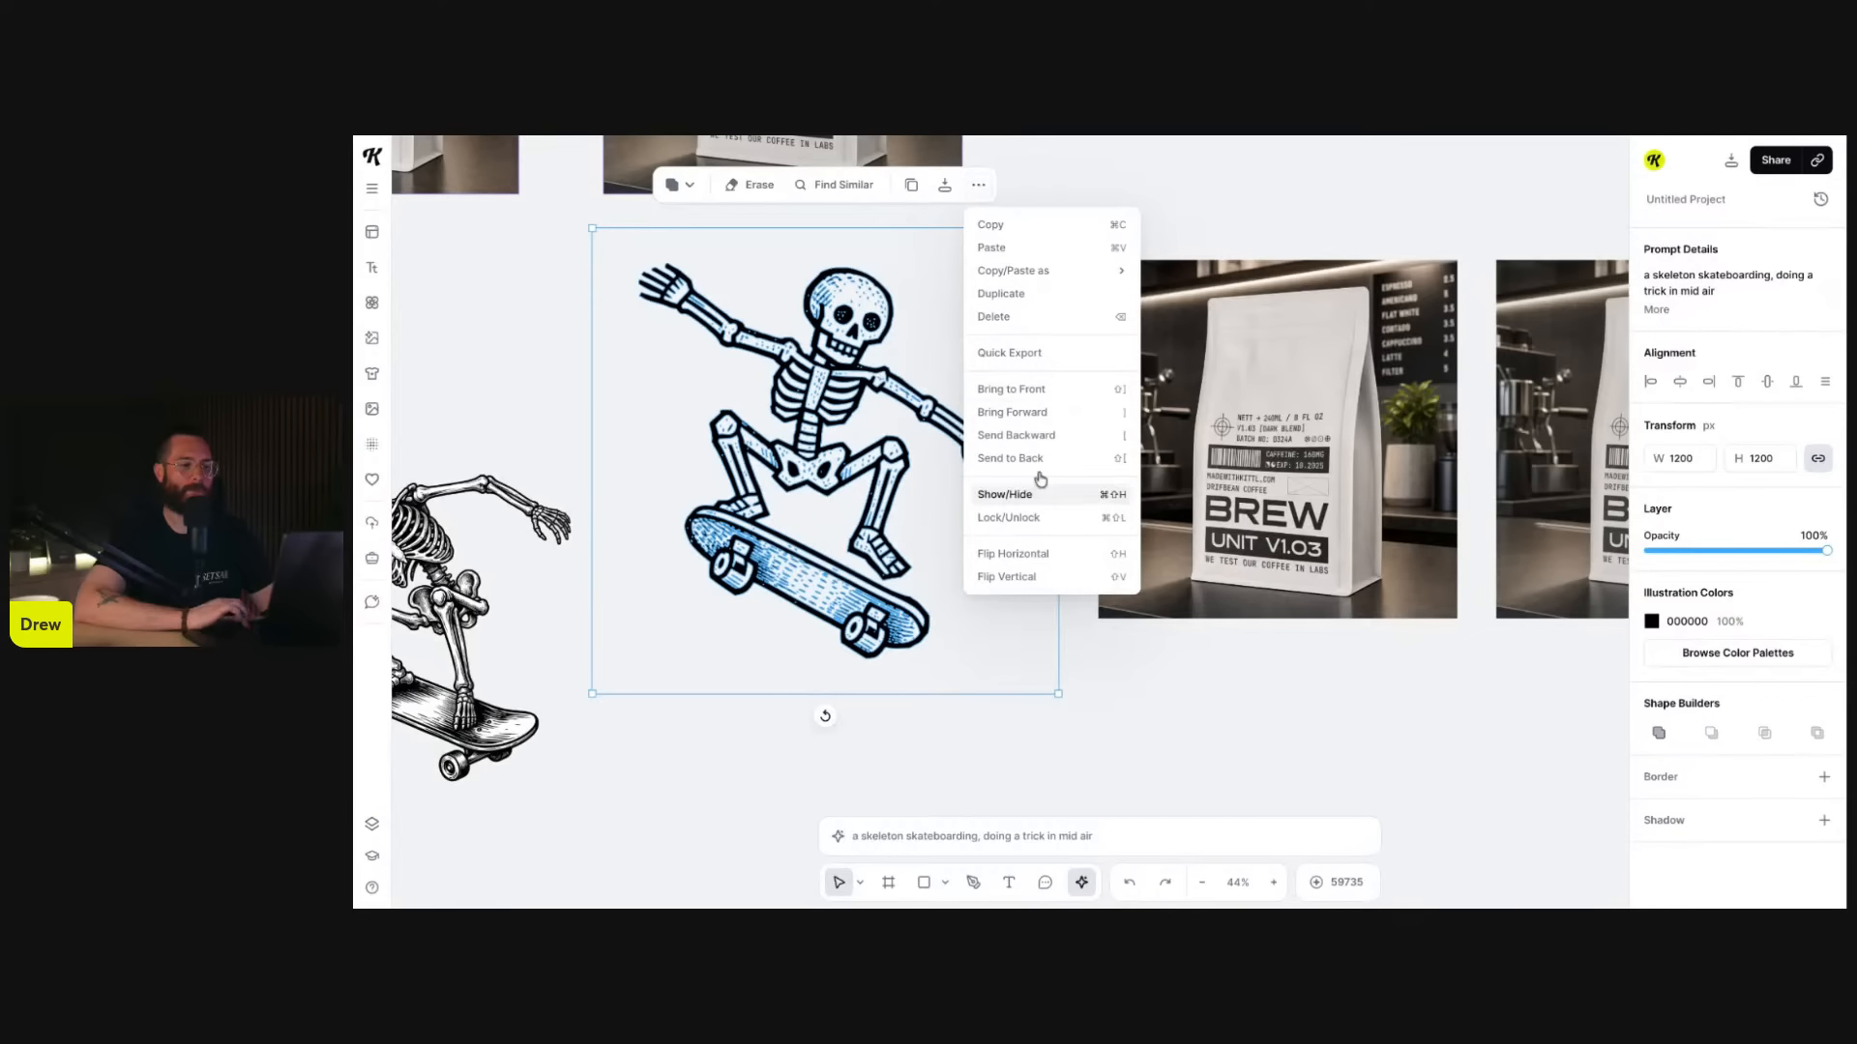
{"action": "left_click", "coordinate": [979, 185]}
{"action": "left_click", "coordinate": [690, 187]}
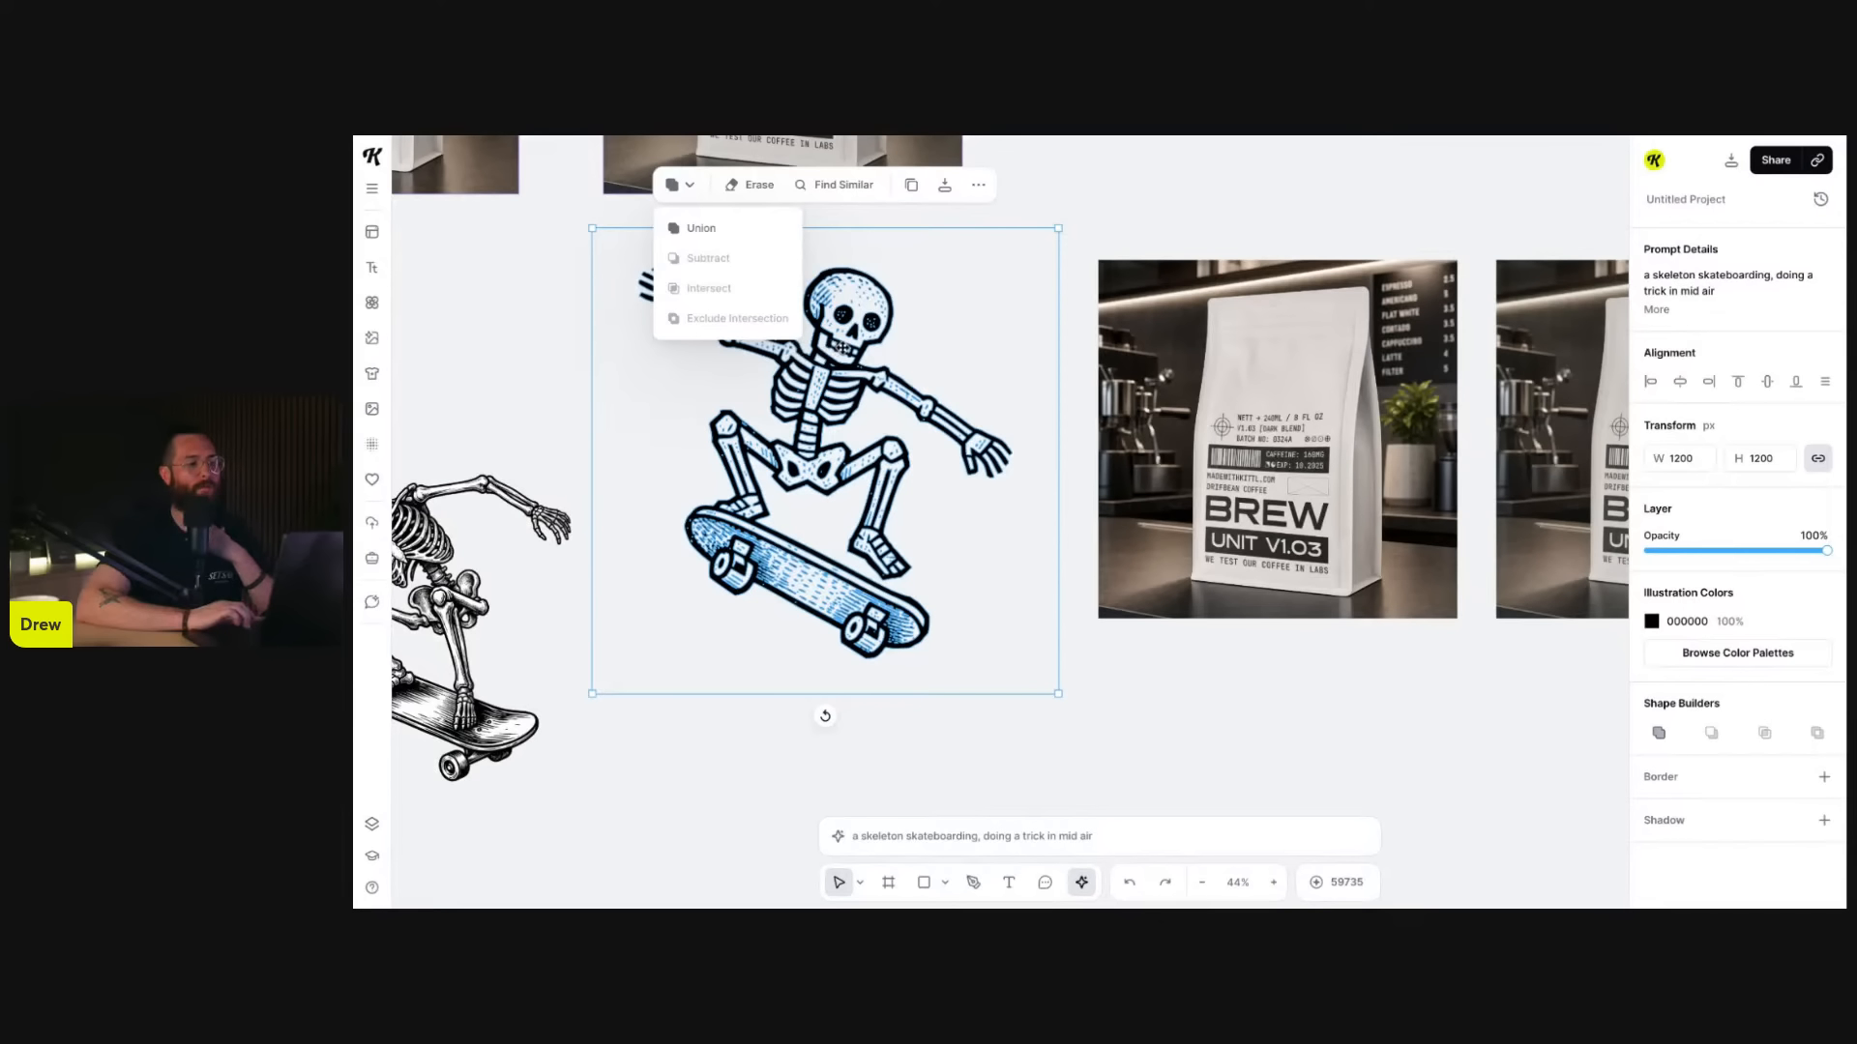
{"action": "key", "text": "Escape"}
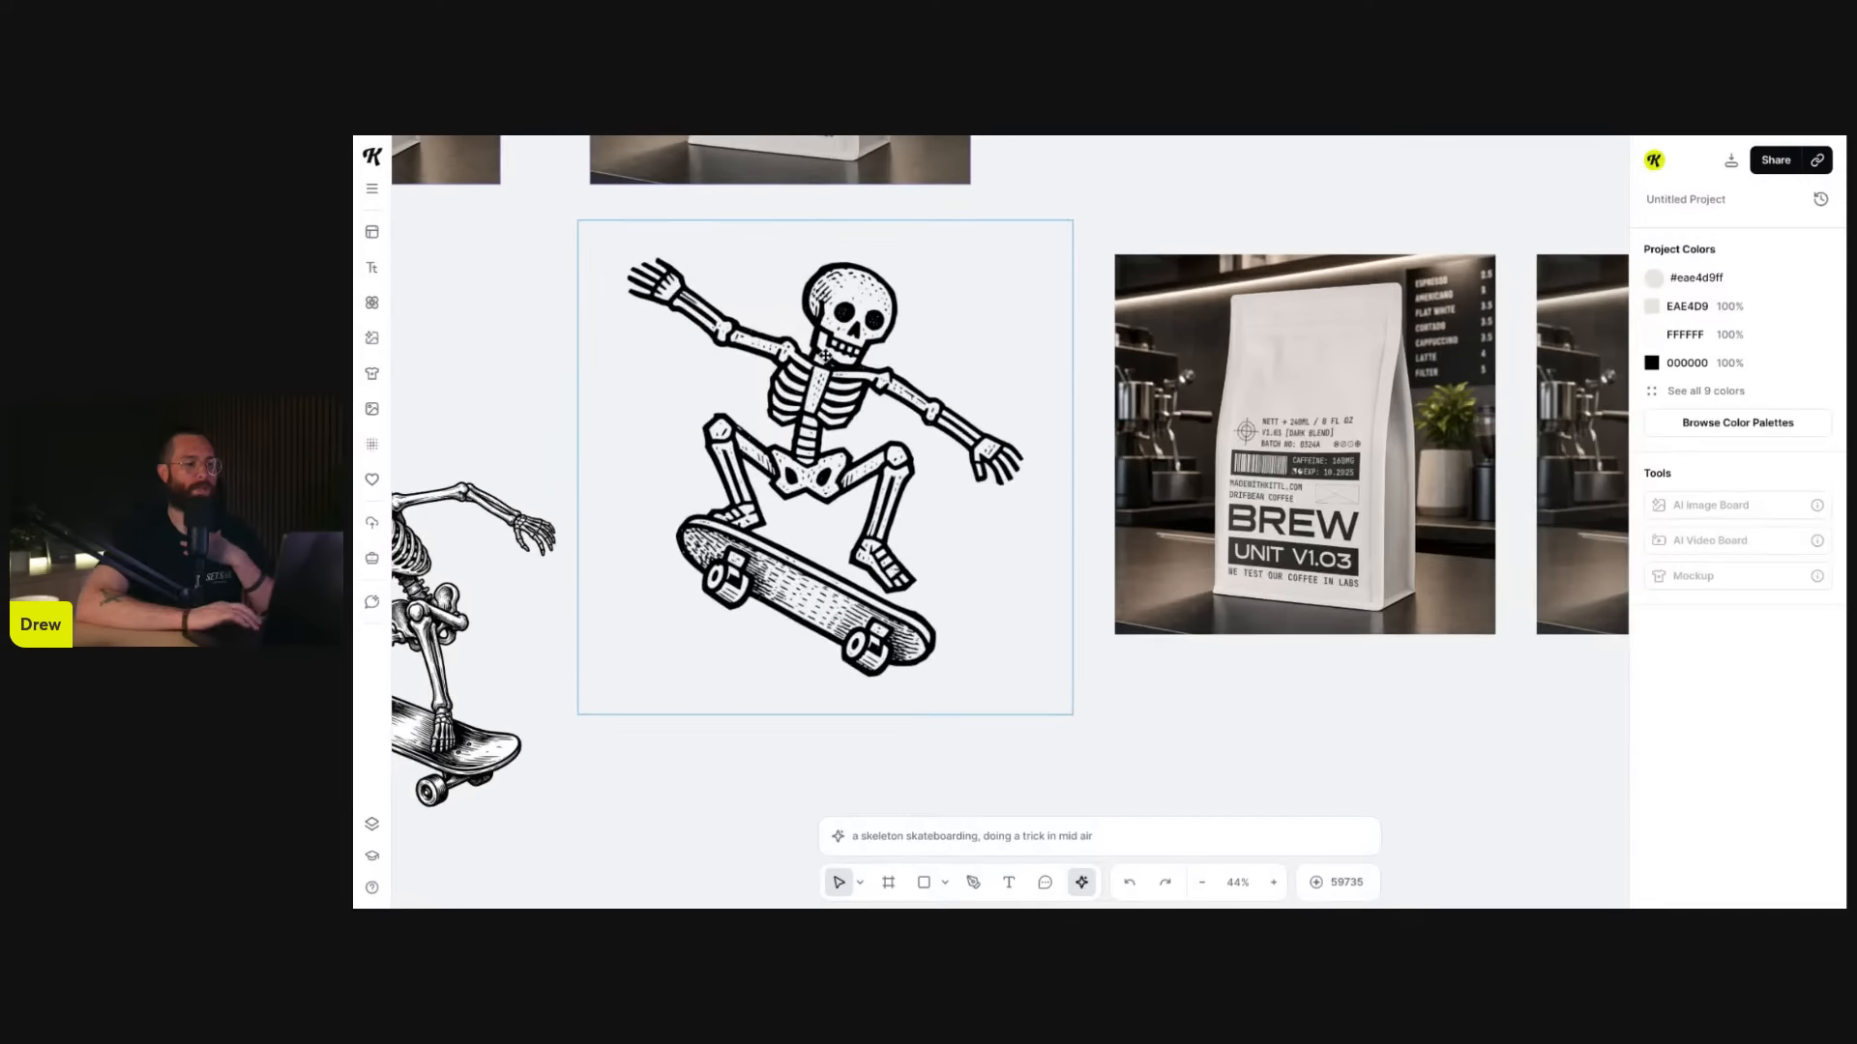
- Edit the skeleton's vector points, pulling out an anchor on the inner edge of its left eye socket and deleting inner-edge anchors
{"action": "scroll", "coordinate": [822, 353], "scroll_direction": "up", "scroll_amount": 5}
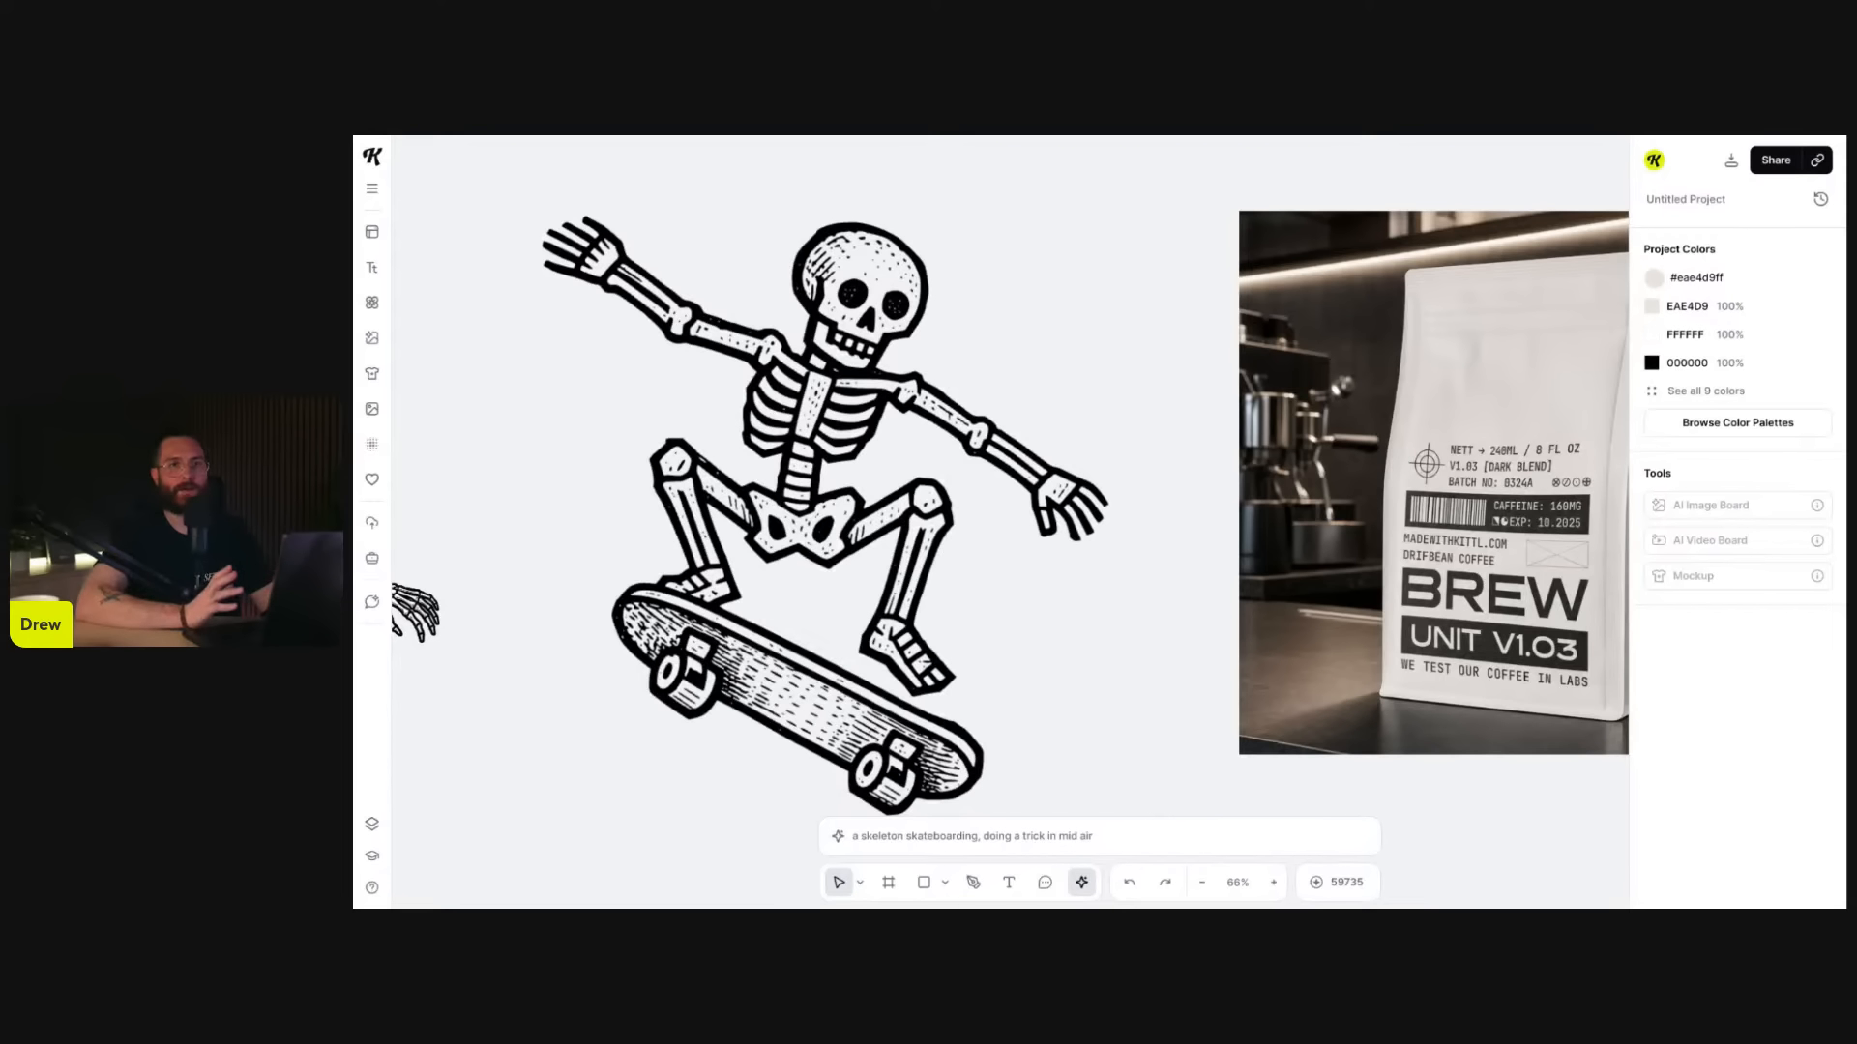
{"action": "left_click", "coordinate": [900, 304]}
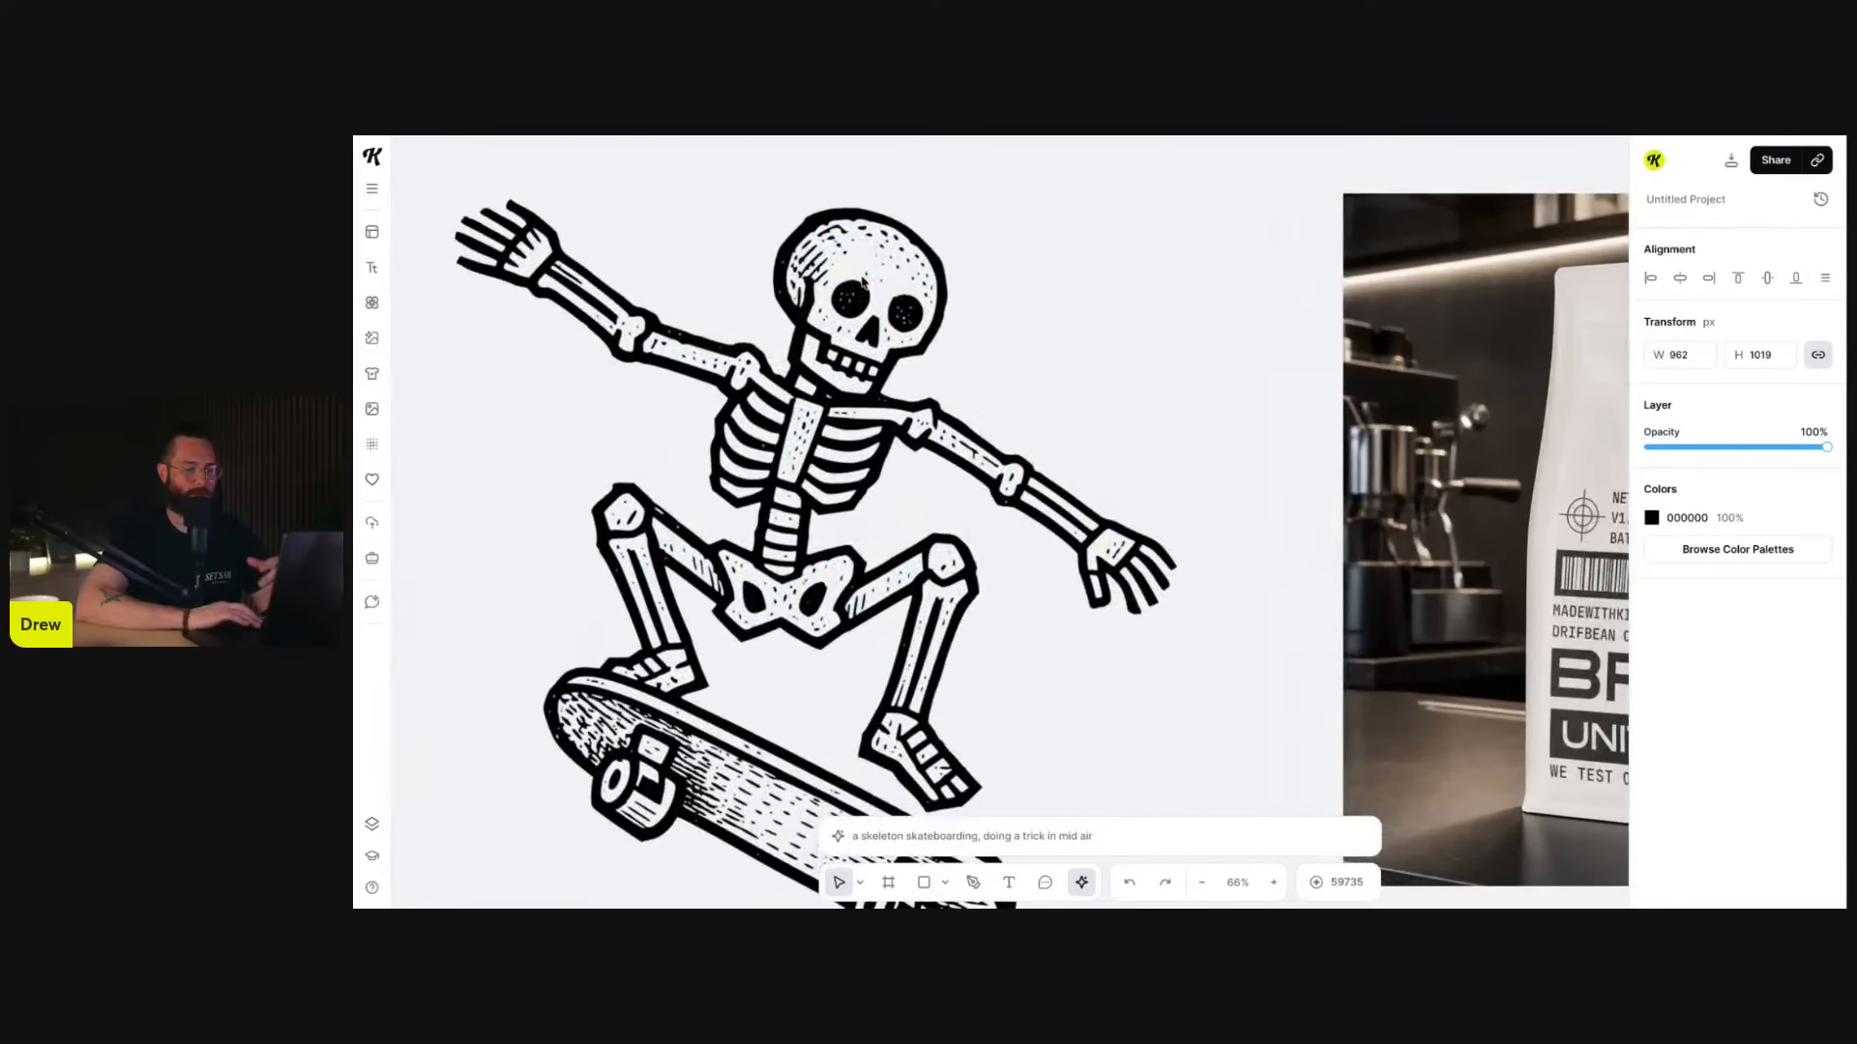
{"action": "scroll", "coordinate": [853, 298], "scroll_direction": "up", "scroll_amount": 3}
{"action": "scroll", "coordinate": [851, 306], "scroll_direction": "up", "scroll_amount": 5}
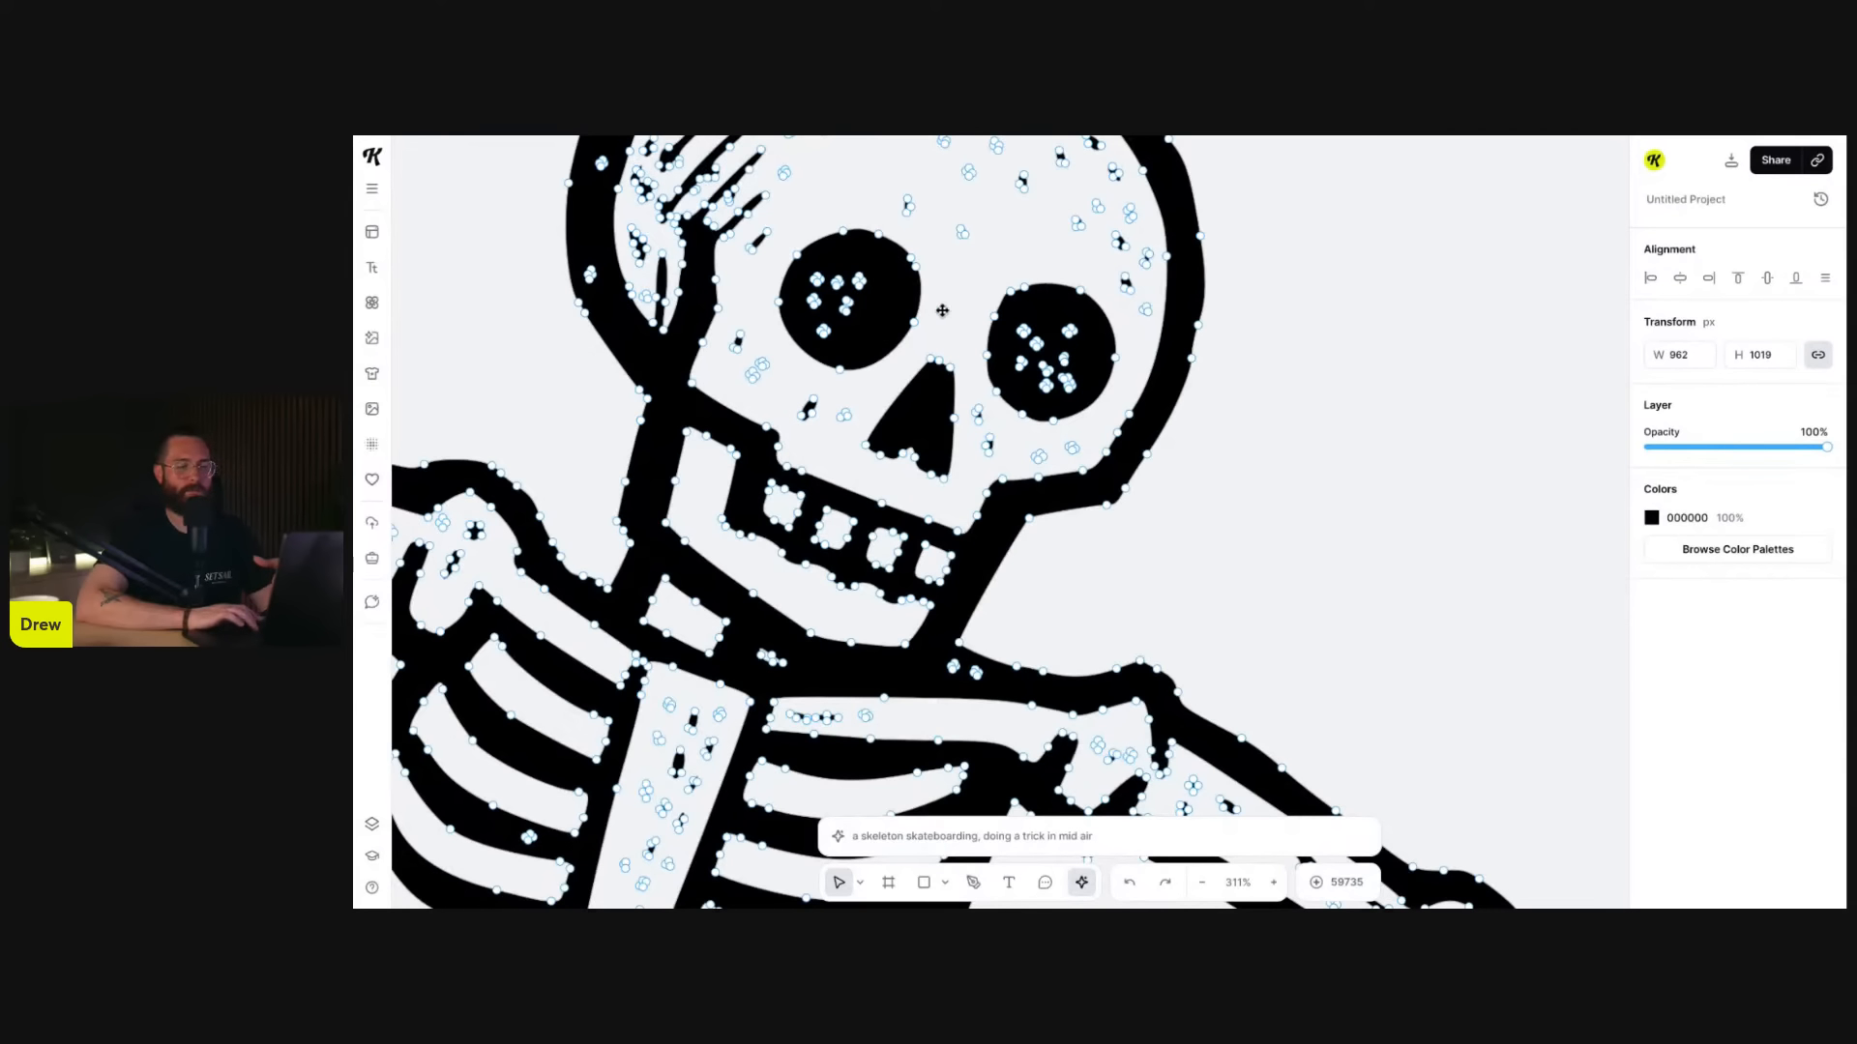
{"action": "left_click_drag", "start_coordinate": [917, 271], "coordinate": [951, 265]}
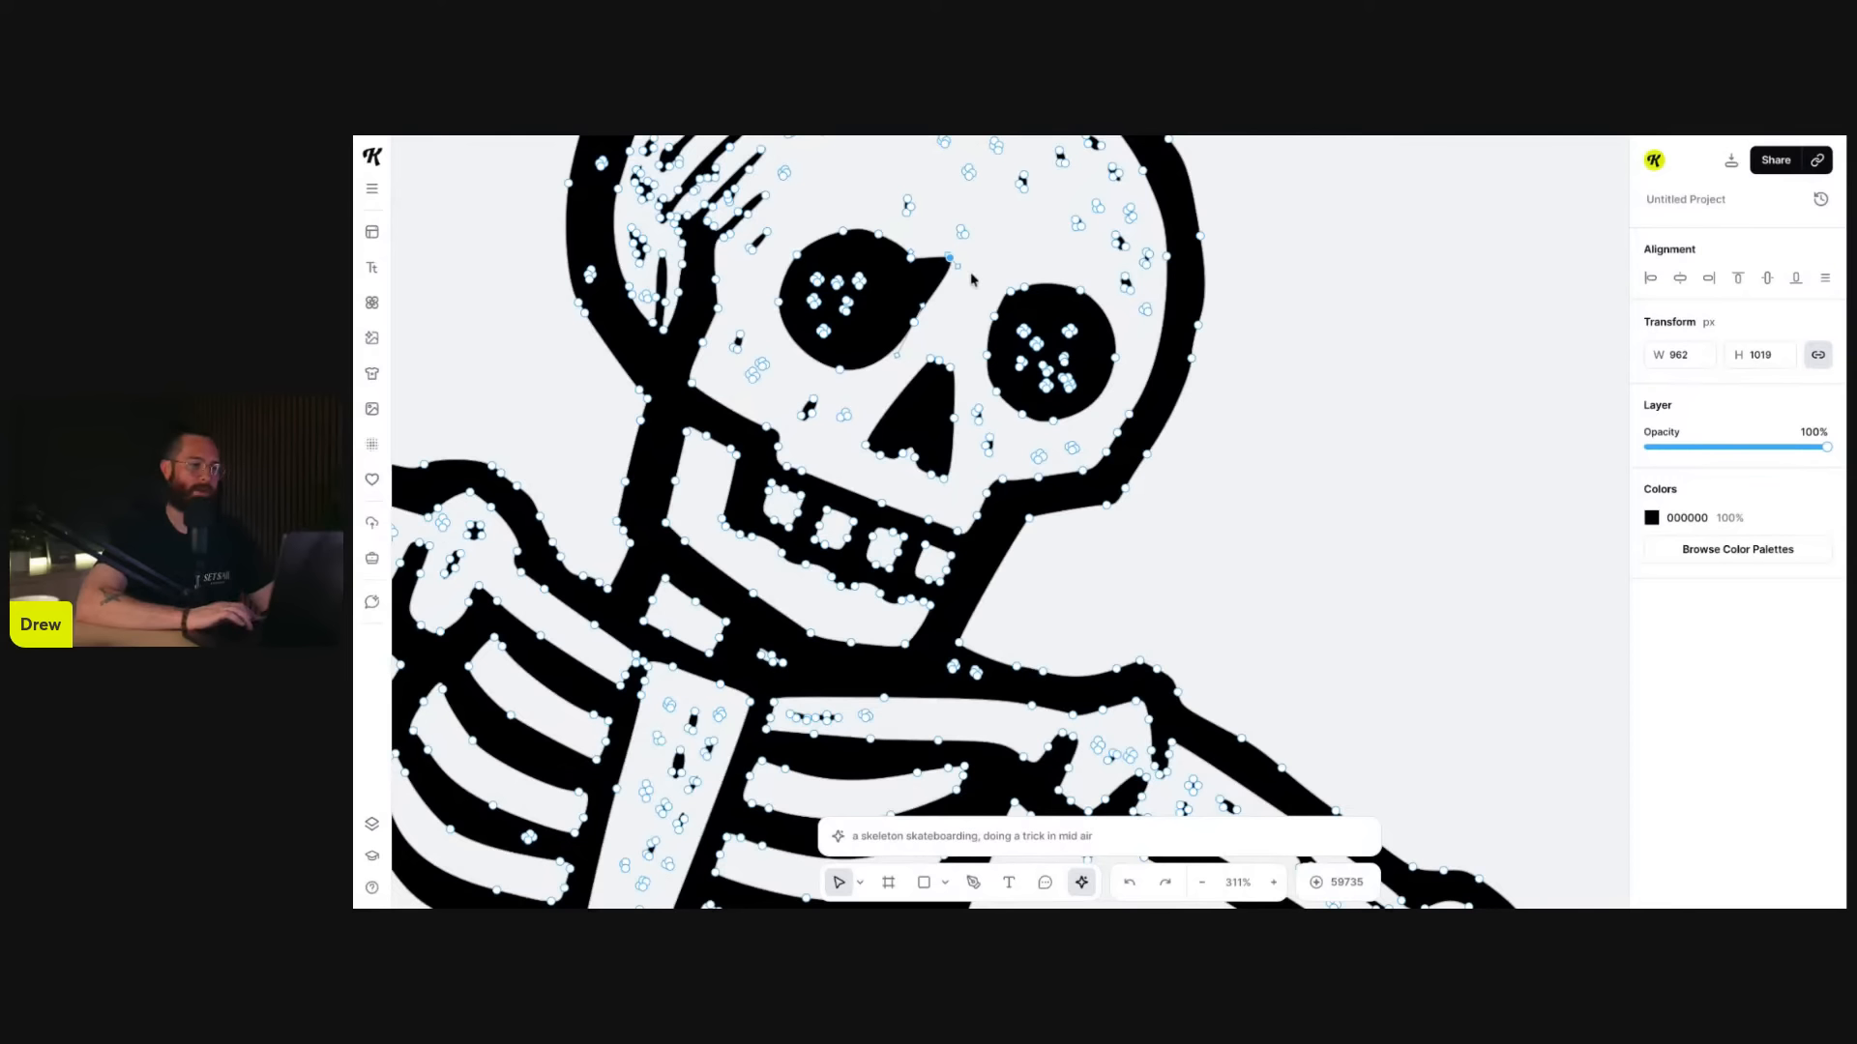
{"action": "key", "text": "Delete"}
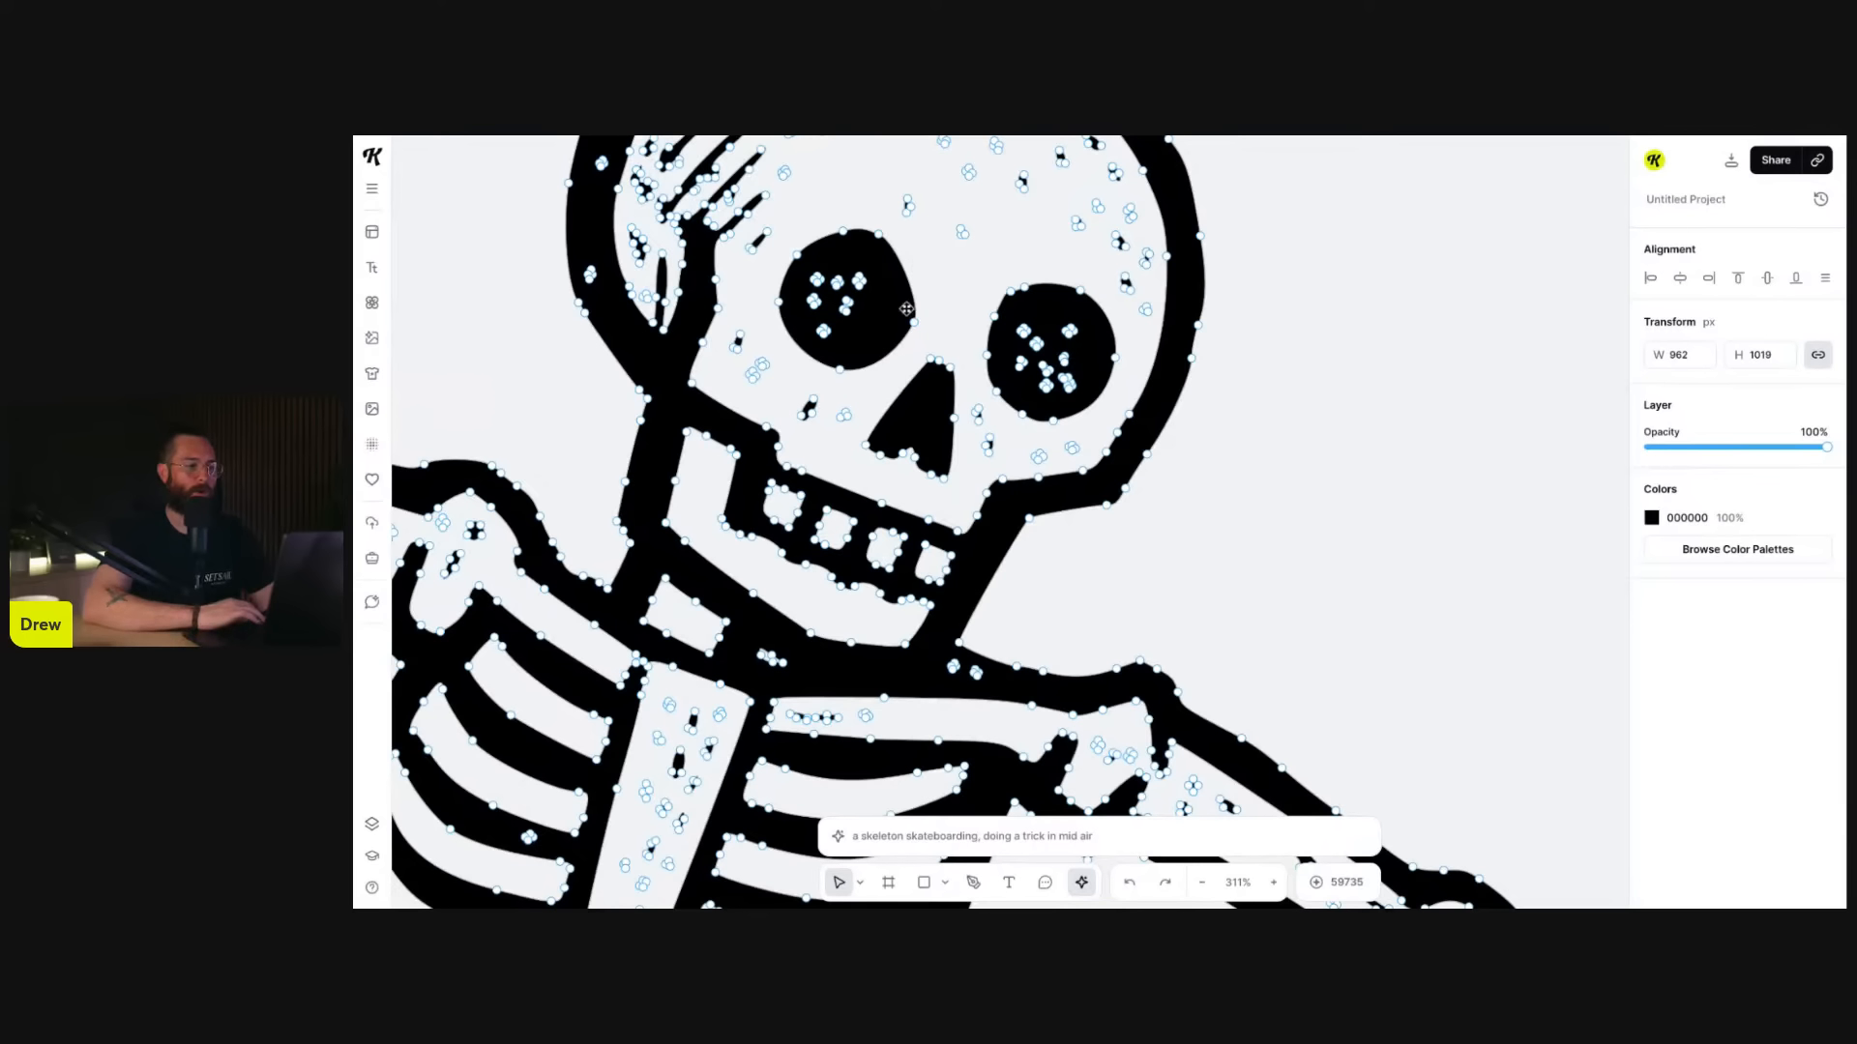
{"action": "key", "text": "Delete"}
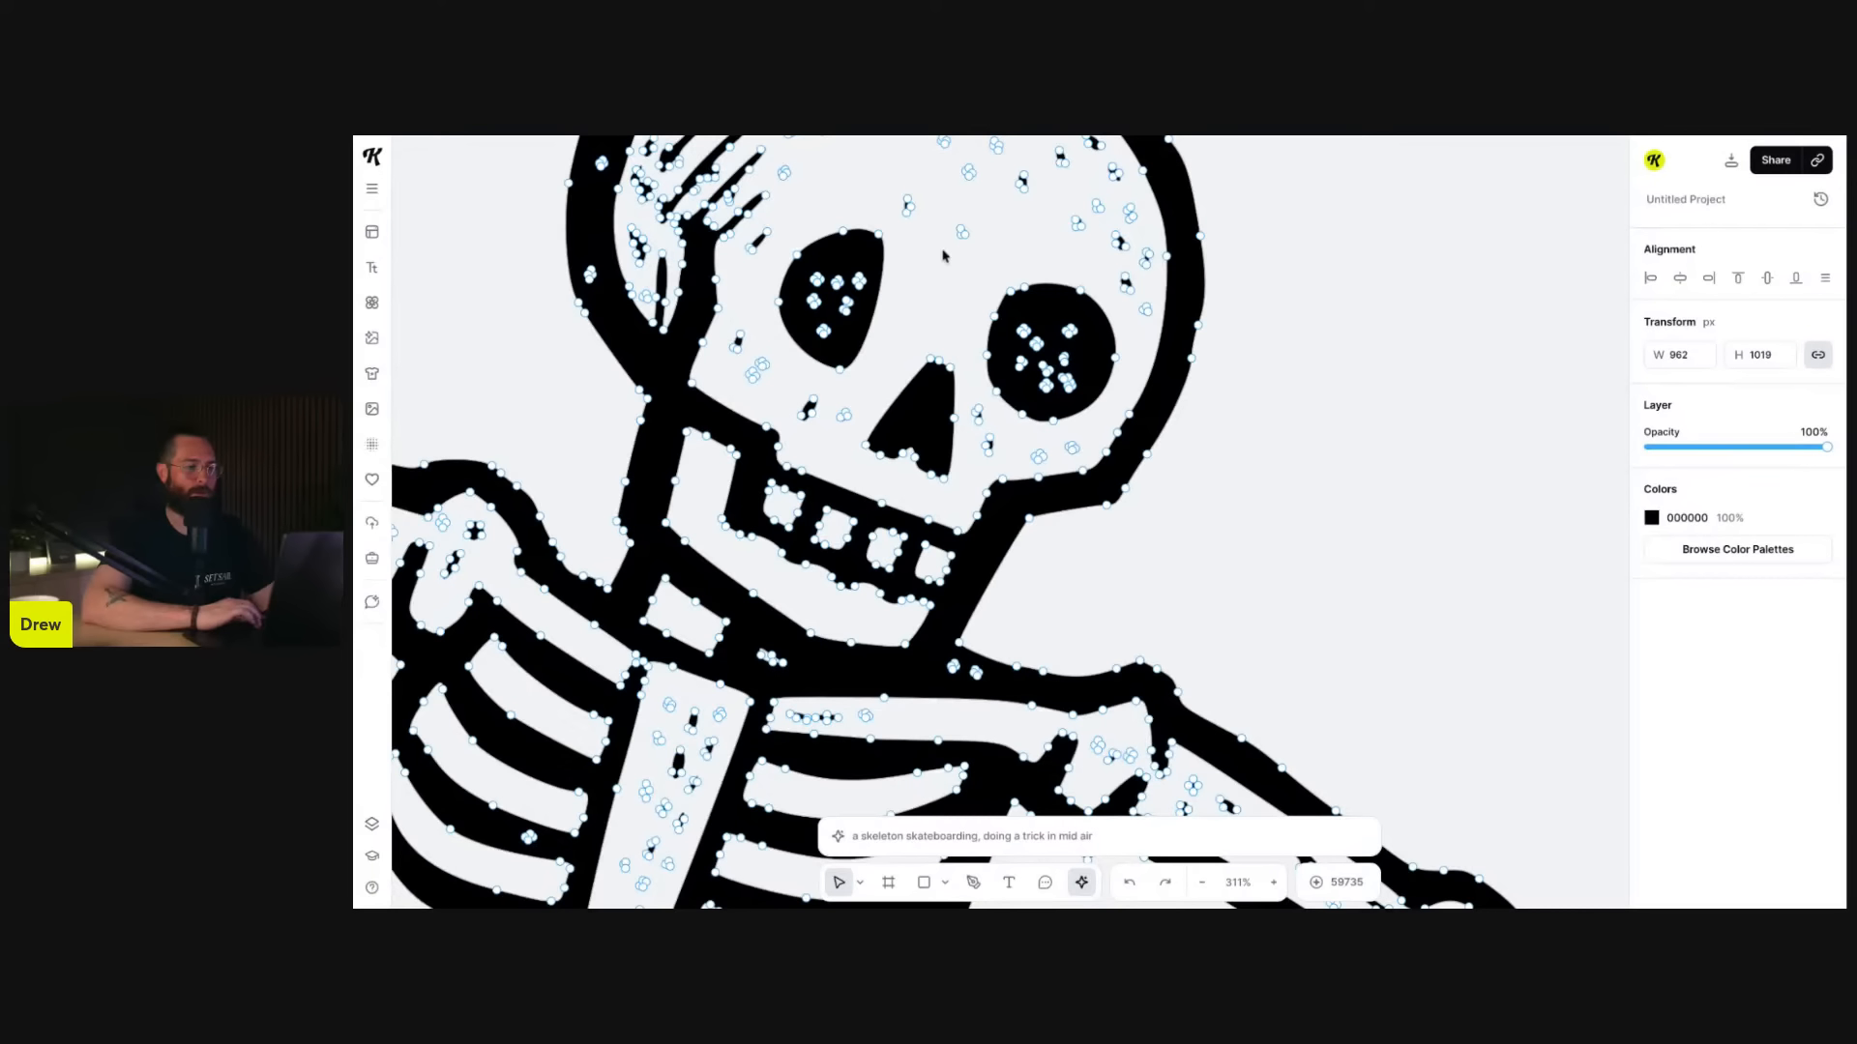
{"action": "scroll", "coordinate": [1299, 400], "scroll_direction": "down", "scroll_amount": 5}
{"action": "key", "text": "Escape"}
{"action": "key", "text": "Escape"}
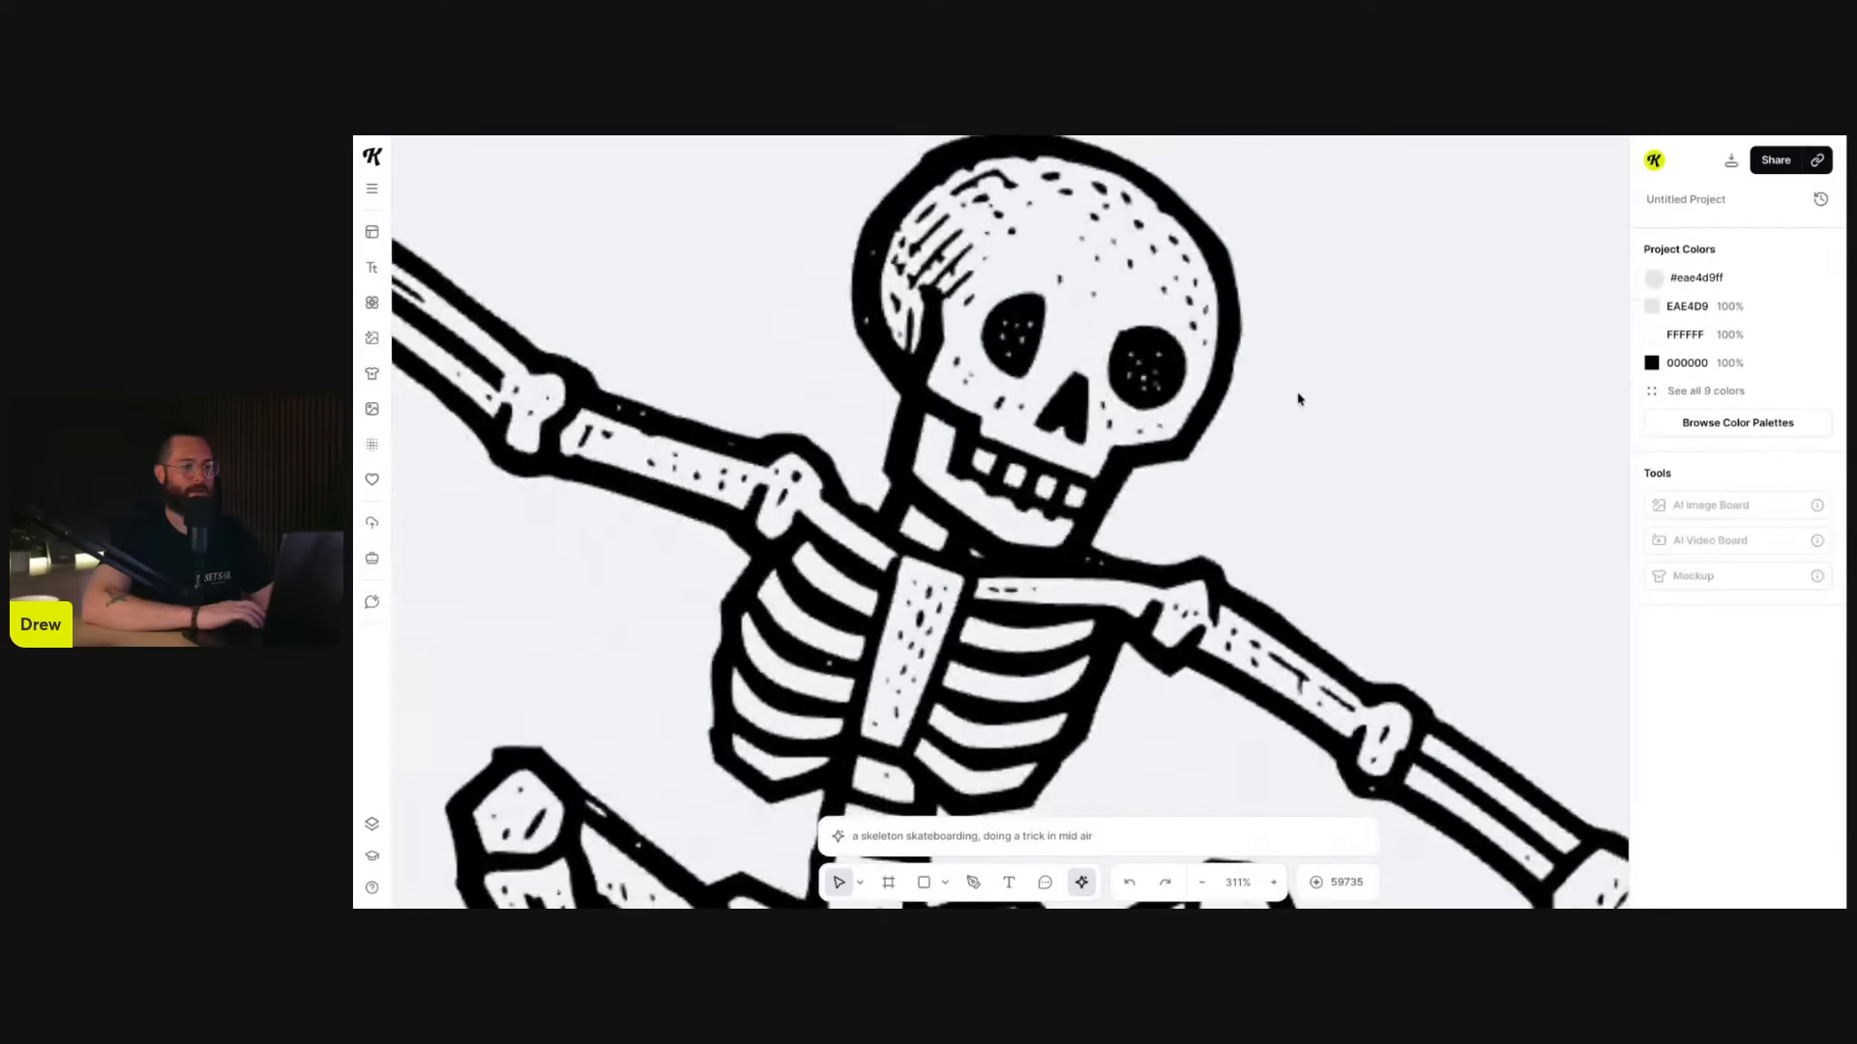
- Delete the upper-left anchor of the skull's reshaped eye socket, undo the trial removals of its top anchors, and leave point editing
{"action": "scroll", "coordinate": [1095, 350], "scroll_direction": "down", "scroll_amount": 5}
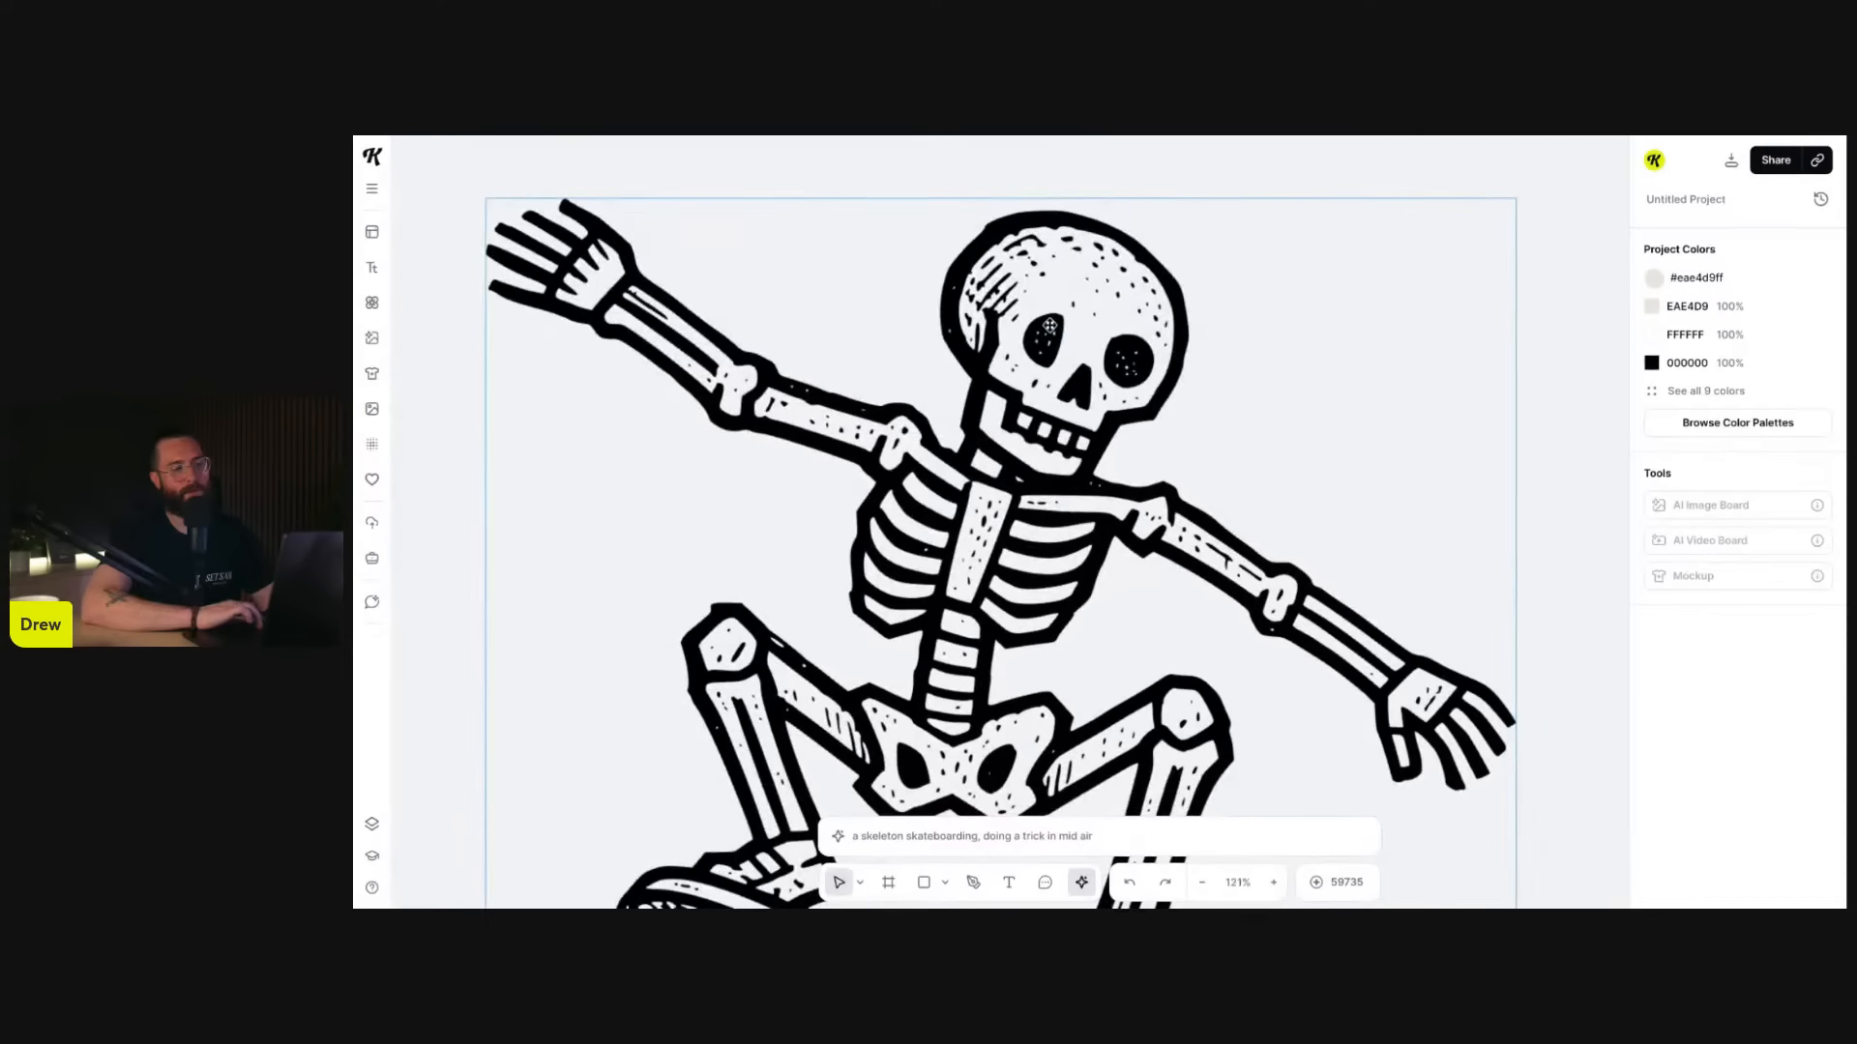
{"action": "left_click", "coordinate": [1050, 326]}
{"action": "scroll", "coordinate": [1049, 326], "scroll_direction": "up", "scroll_amount": 5}
{"action": "scroll", "coordinate": [1050, 326], "scroll_direction": "up", "scroll_amount": 5}
{"action": "double_click", "coordinate": [1093, 293]}
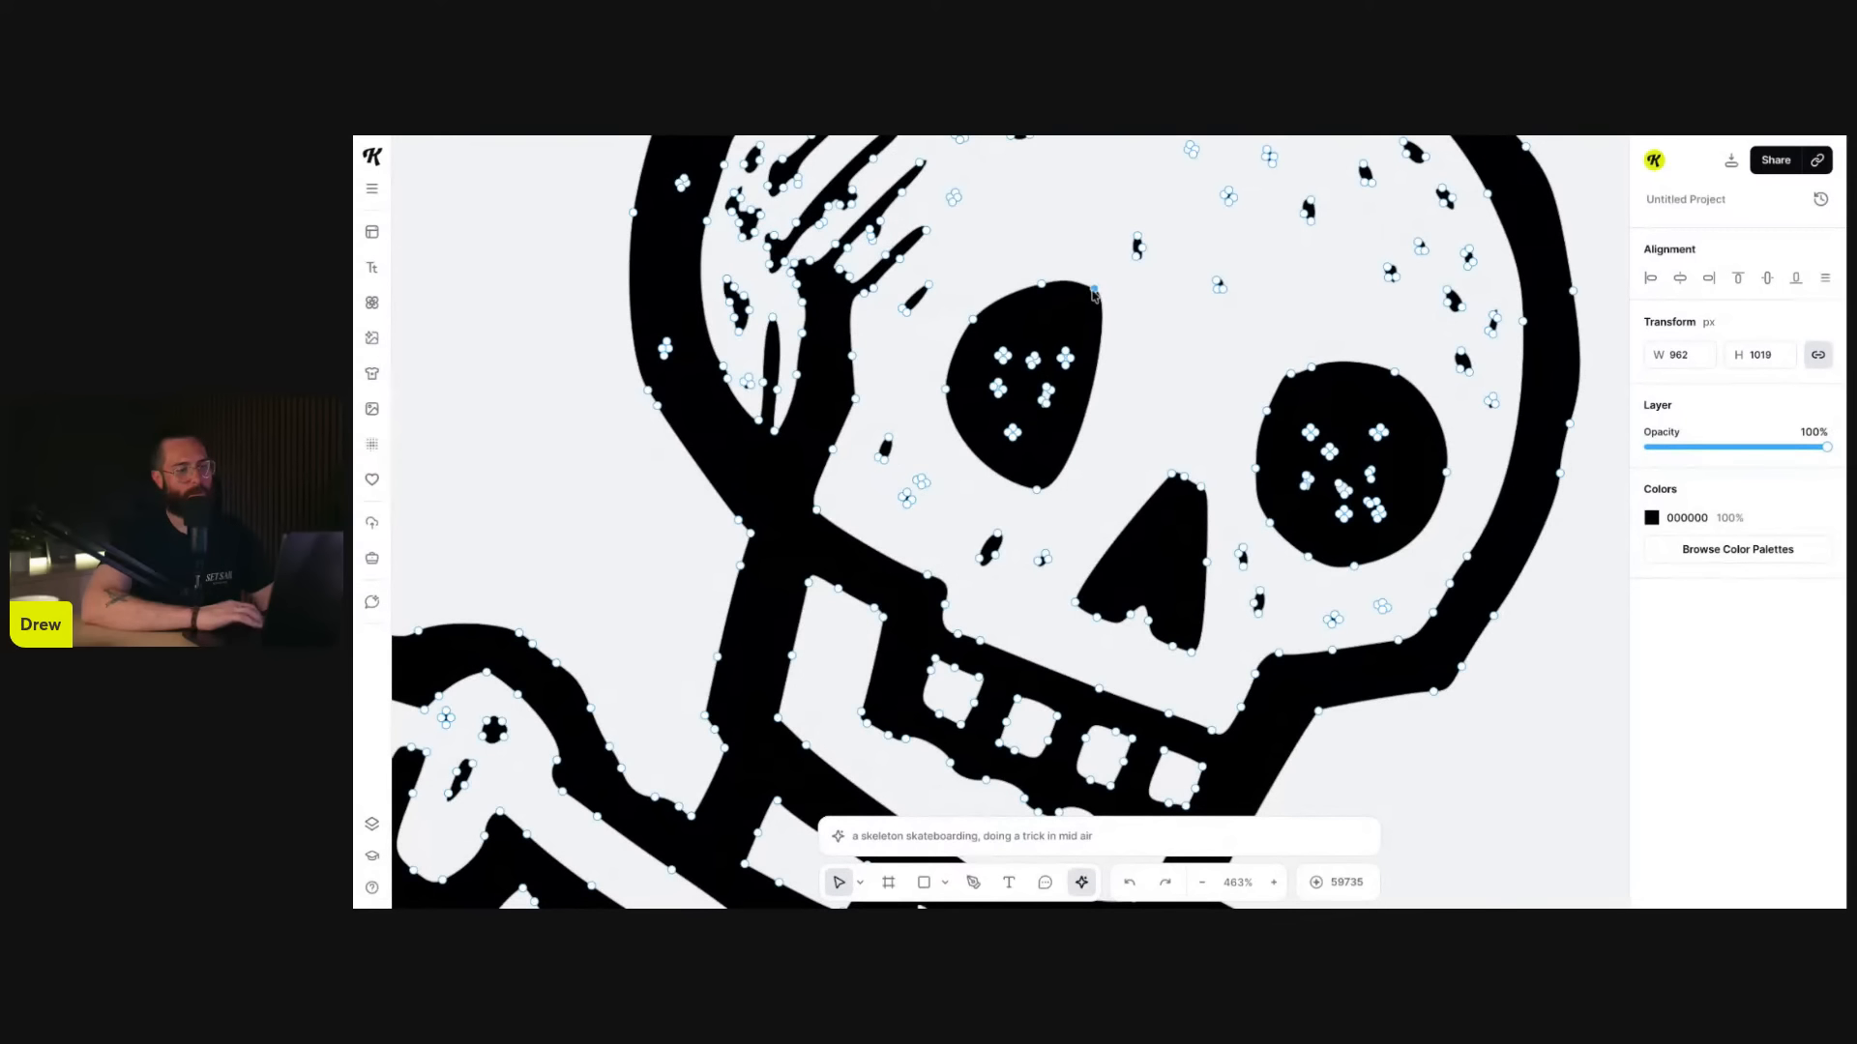
{"action": "key", "text": "Delete"}
{"action": "left_click", "coordinate": [1038, 283]}
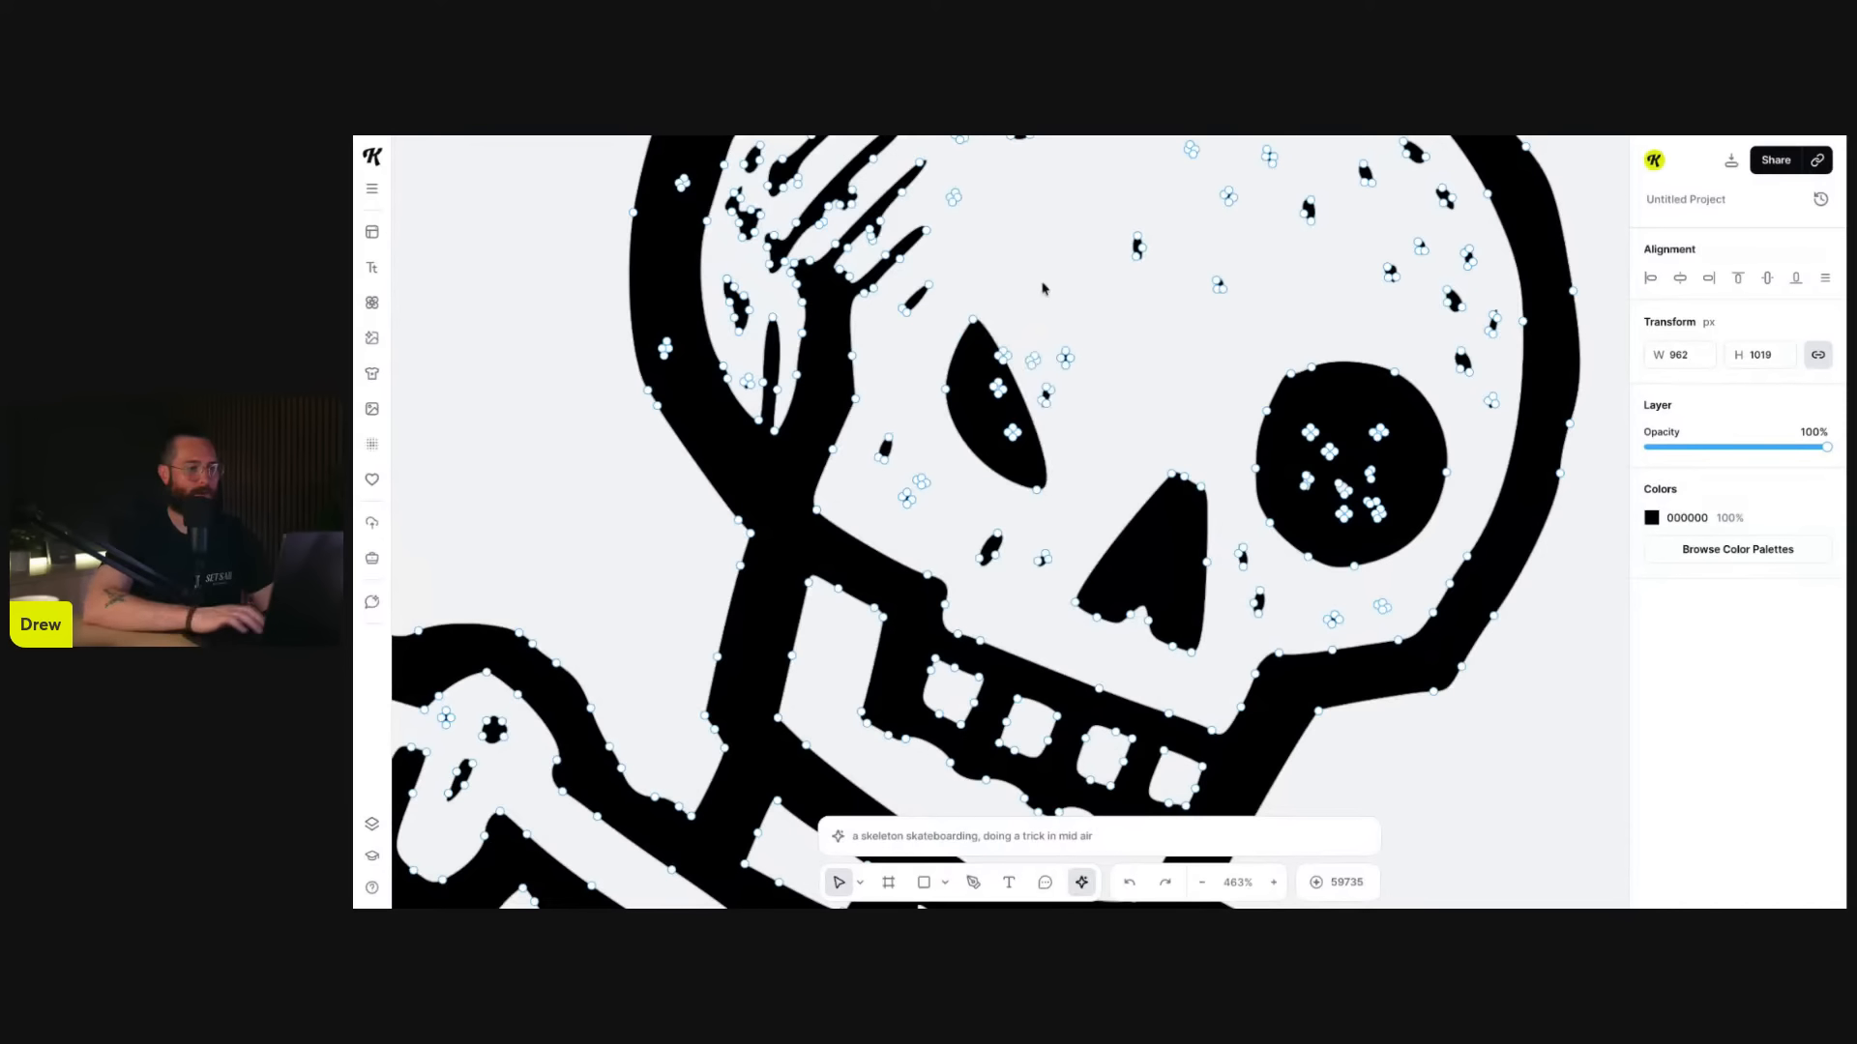
{"action": "key", "text": "Delete"}
{"action": "key", "text": "ctrl+z"}
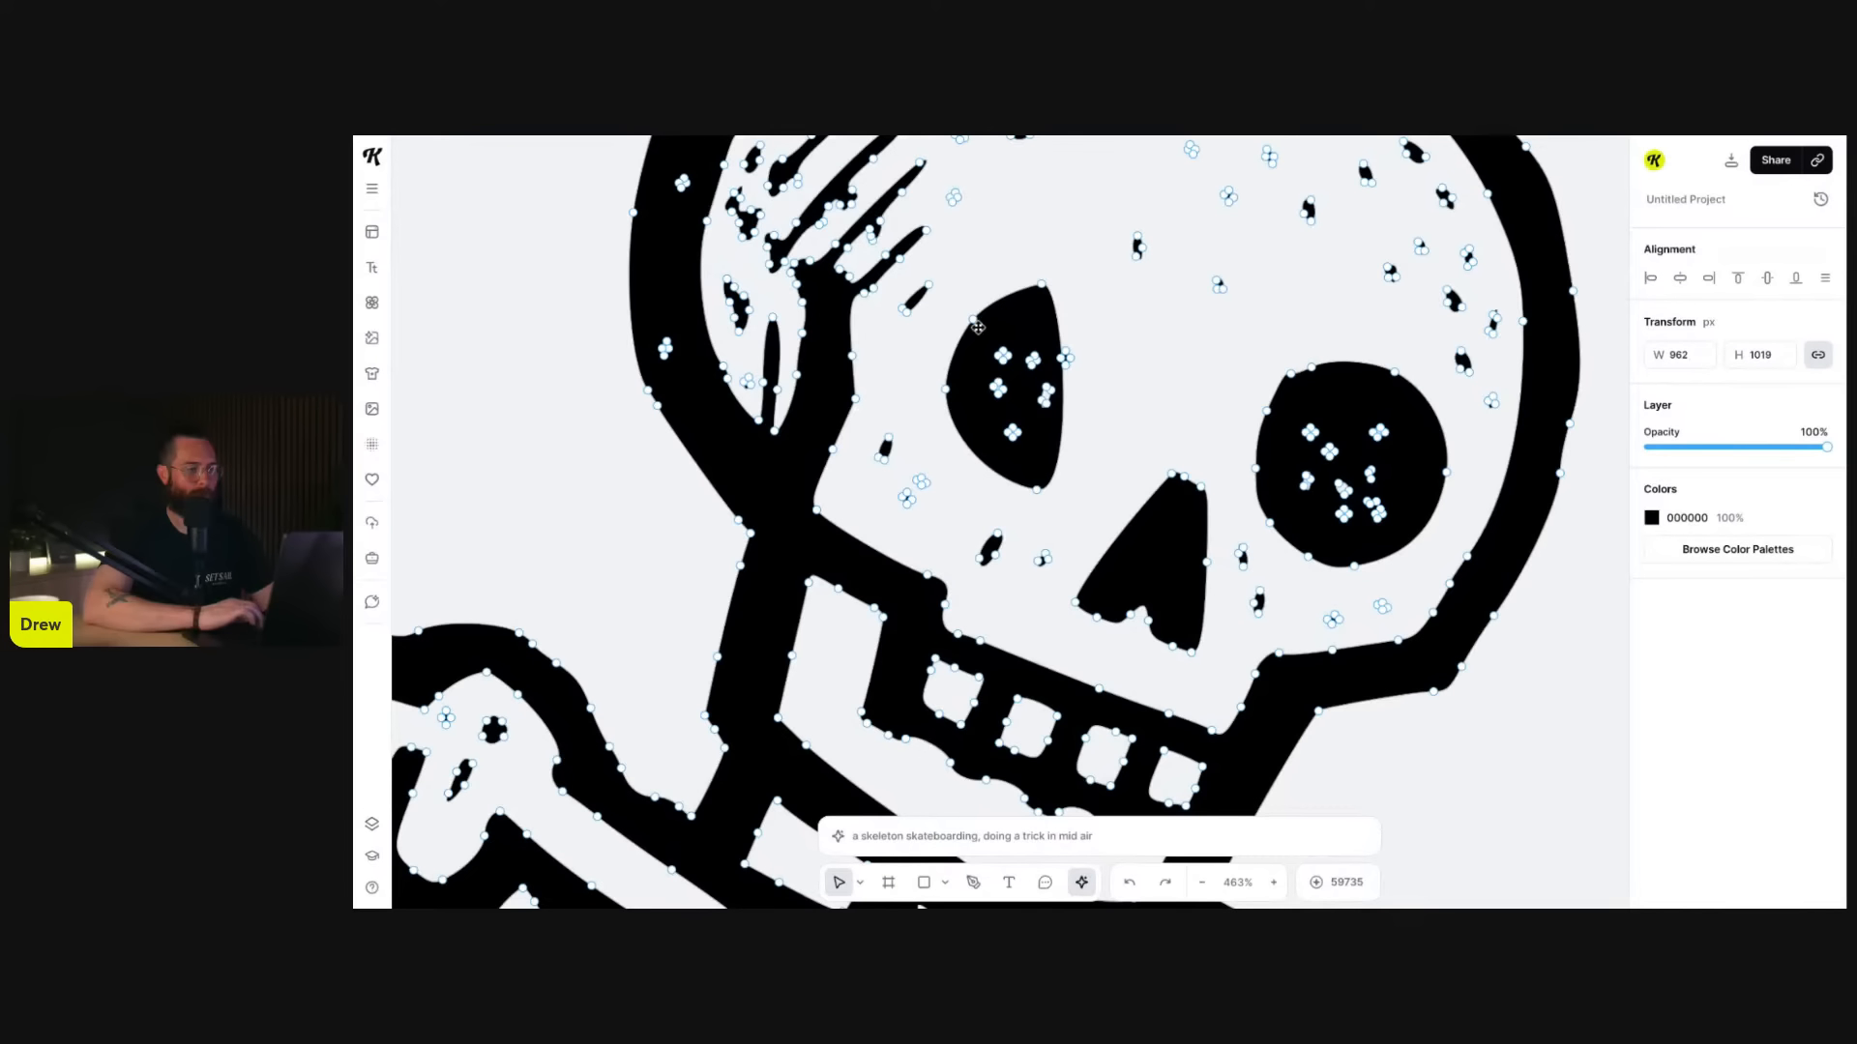
{"action": "key", "text": "ctrl+z"}
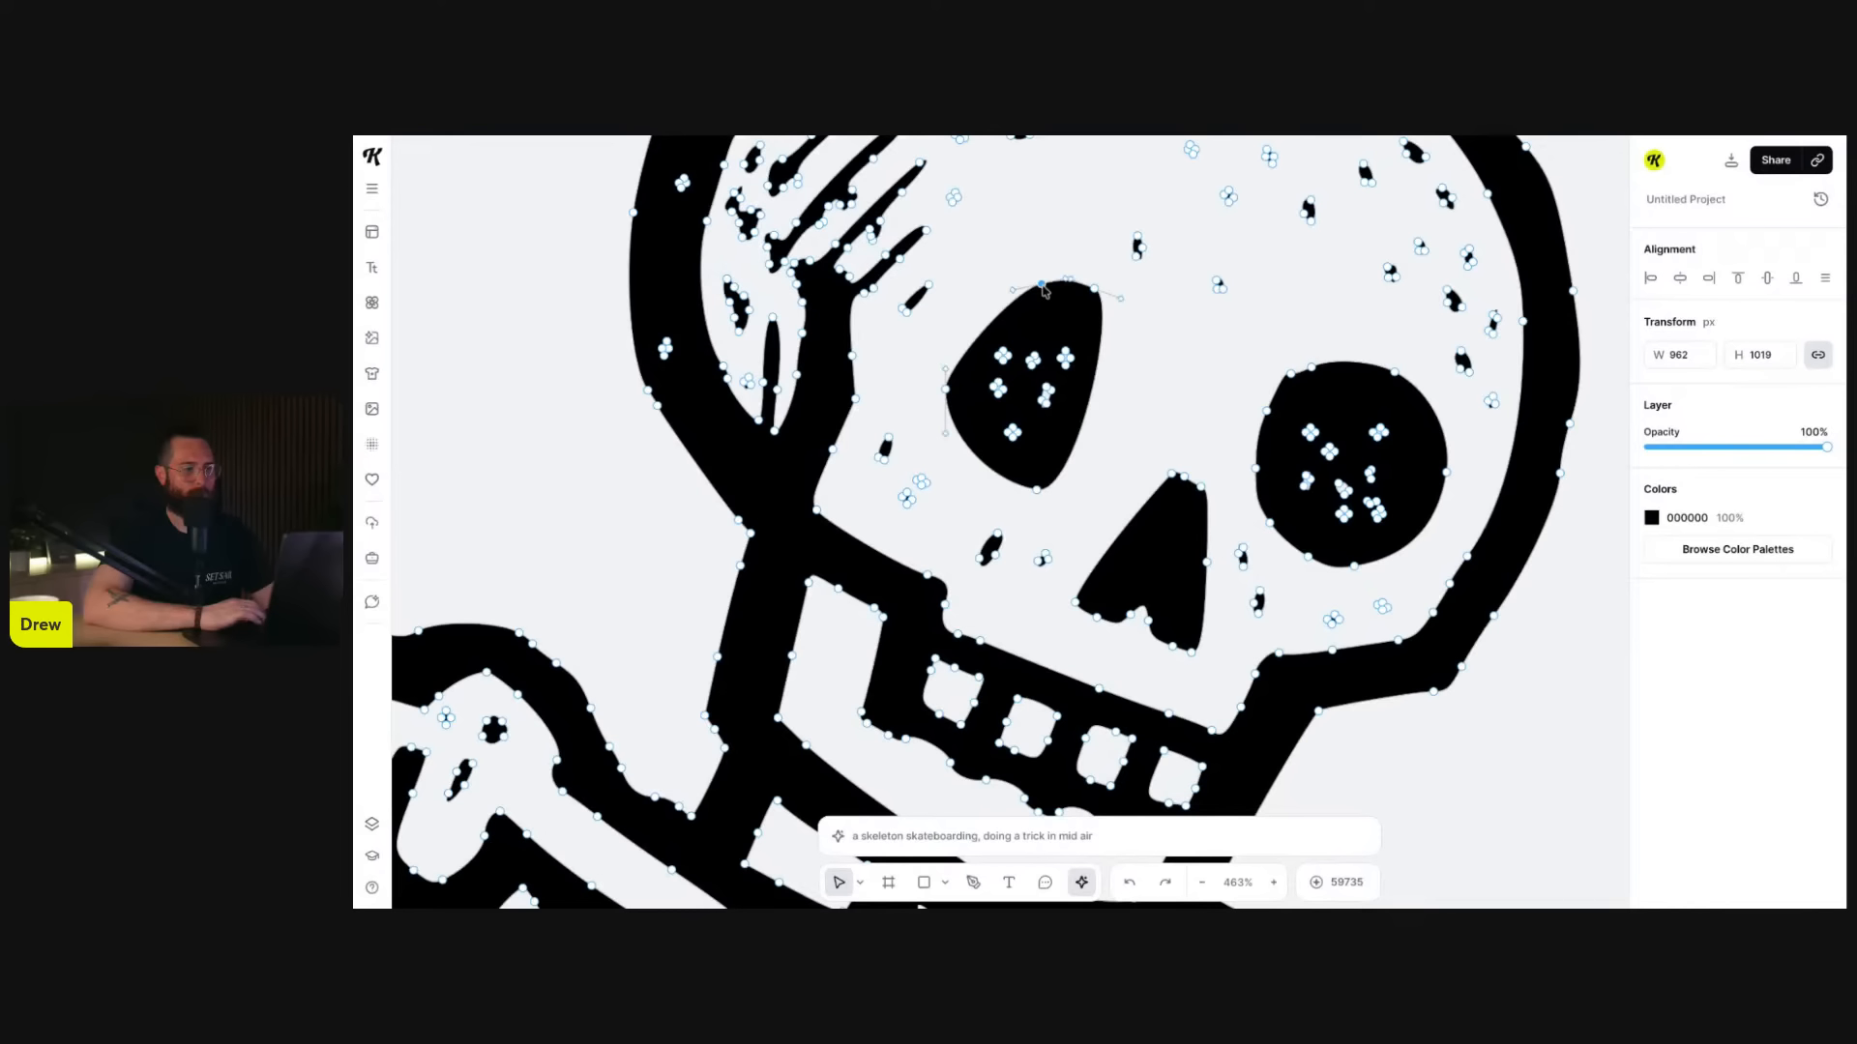
{"action": "key", "text": "Delete"}
{"action": "key", "text": "ctrl+z"}
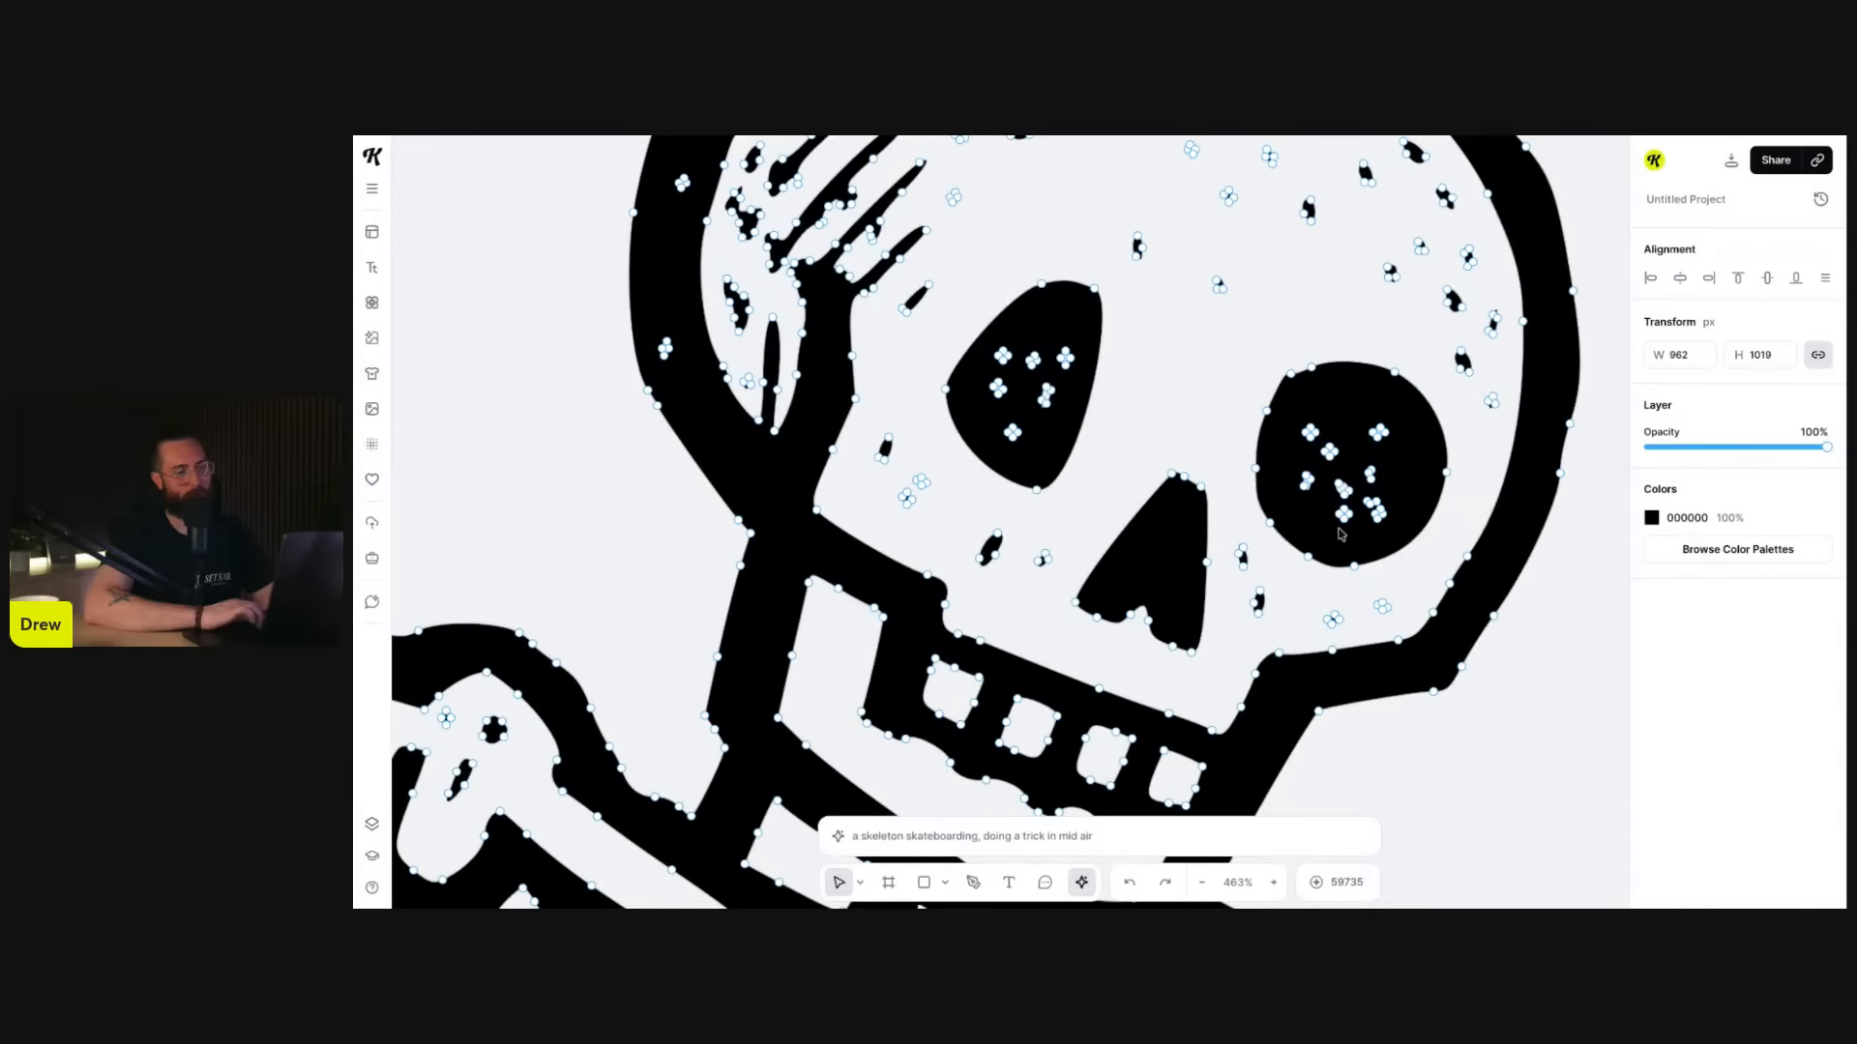
{"action": "left_click", "coordinate": [1559, 692]}
{"action": "scroll", "coordinate": [1559, 692], "scroll_direction": "down", "scroll_amount": 5}
{"action": "scroll", "coordinate": [1558, 692], "scroll_direction": "down", "scroll_amount": 5}
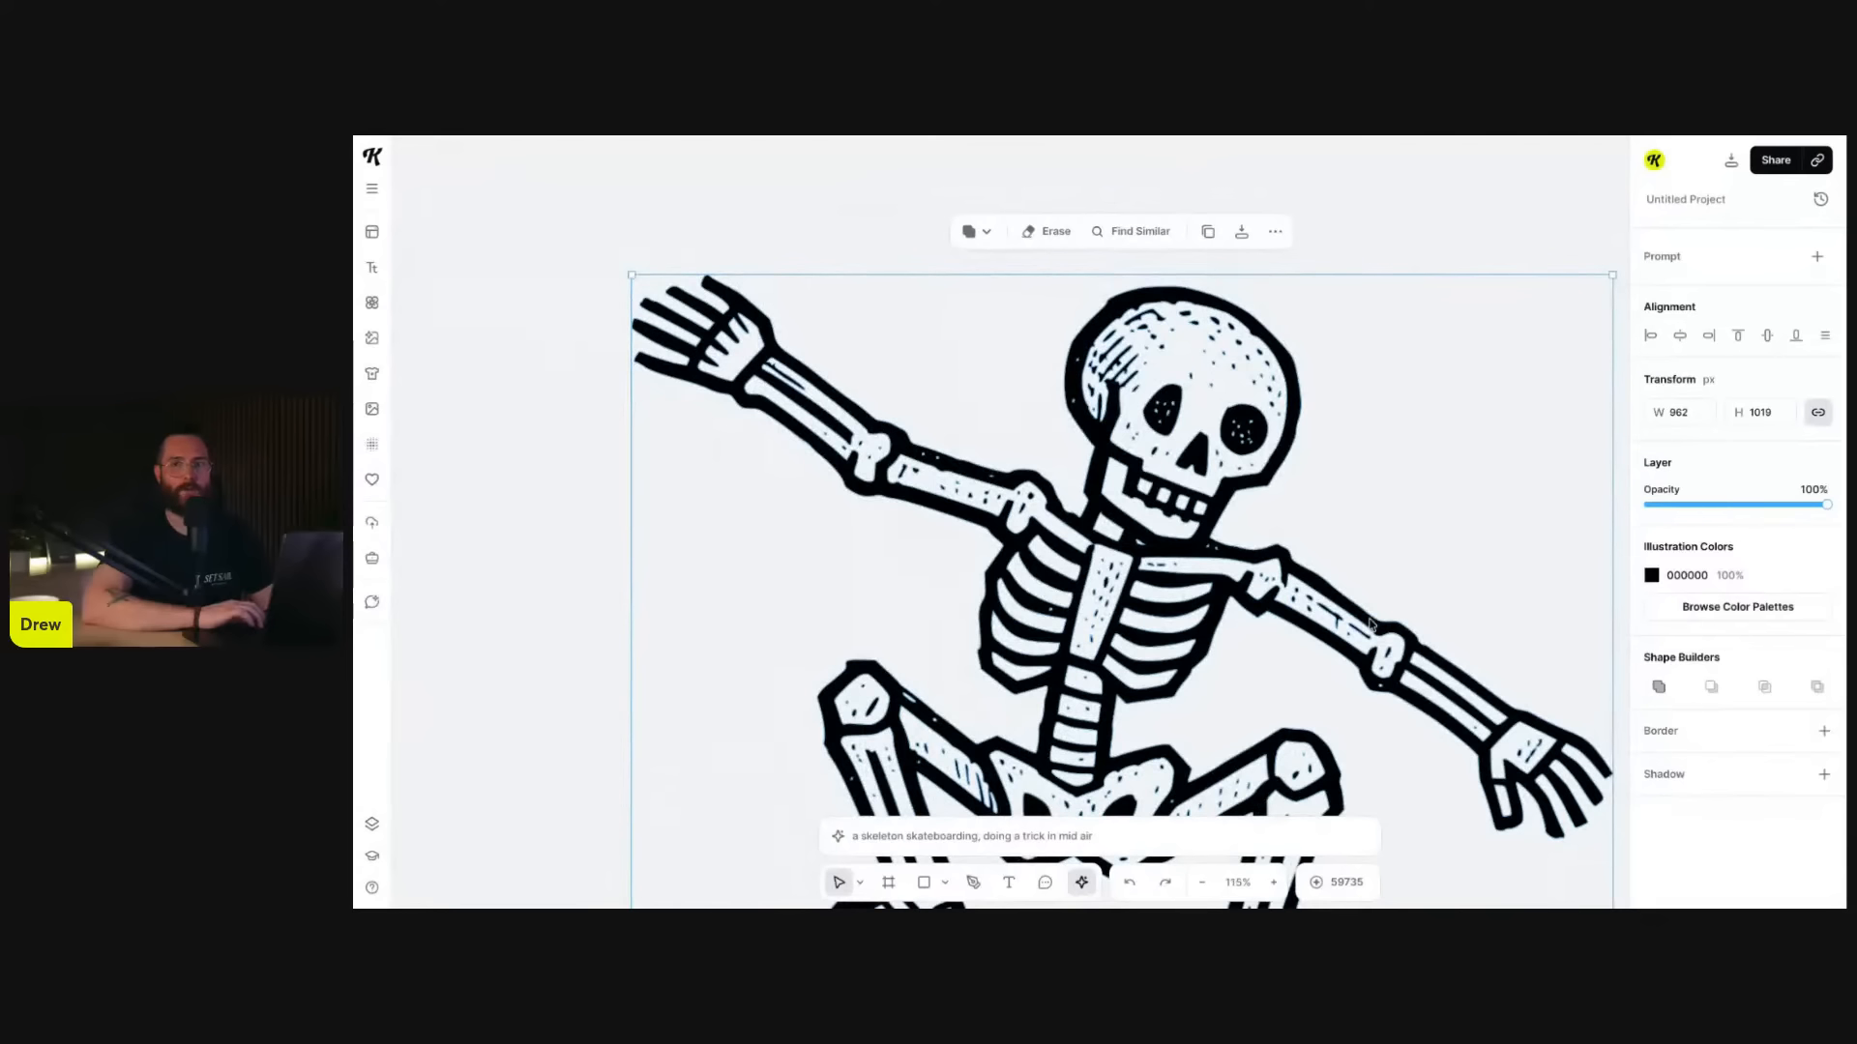
{"action": "scroll", "coordinate": [1369, 624], "scroll_direction": "down", "scroll_amount": 5}
{"action": "scroll", "coordinate": [1369, 624], "scroll_direction": "right", "scroll_amount": 3}
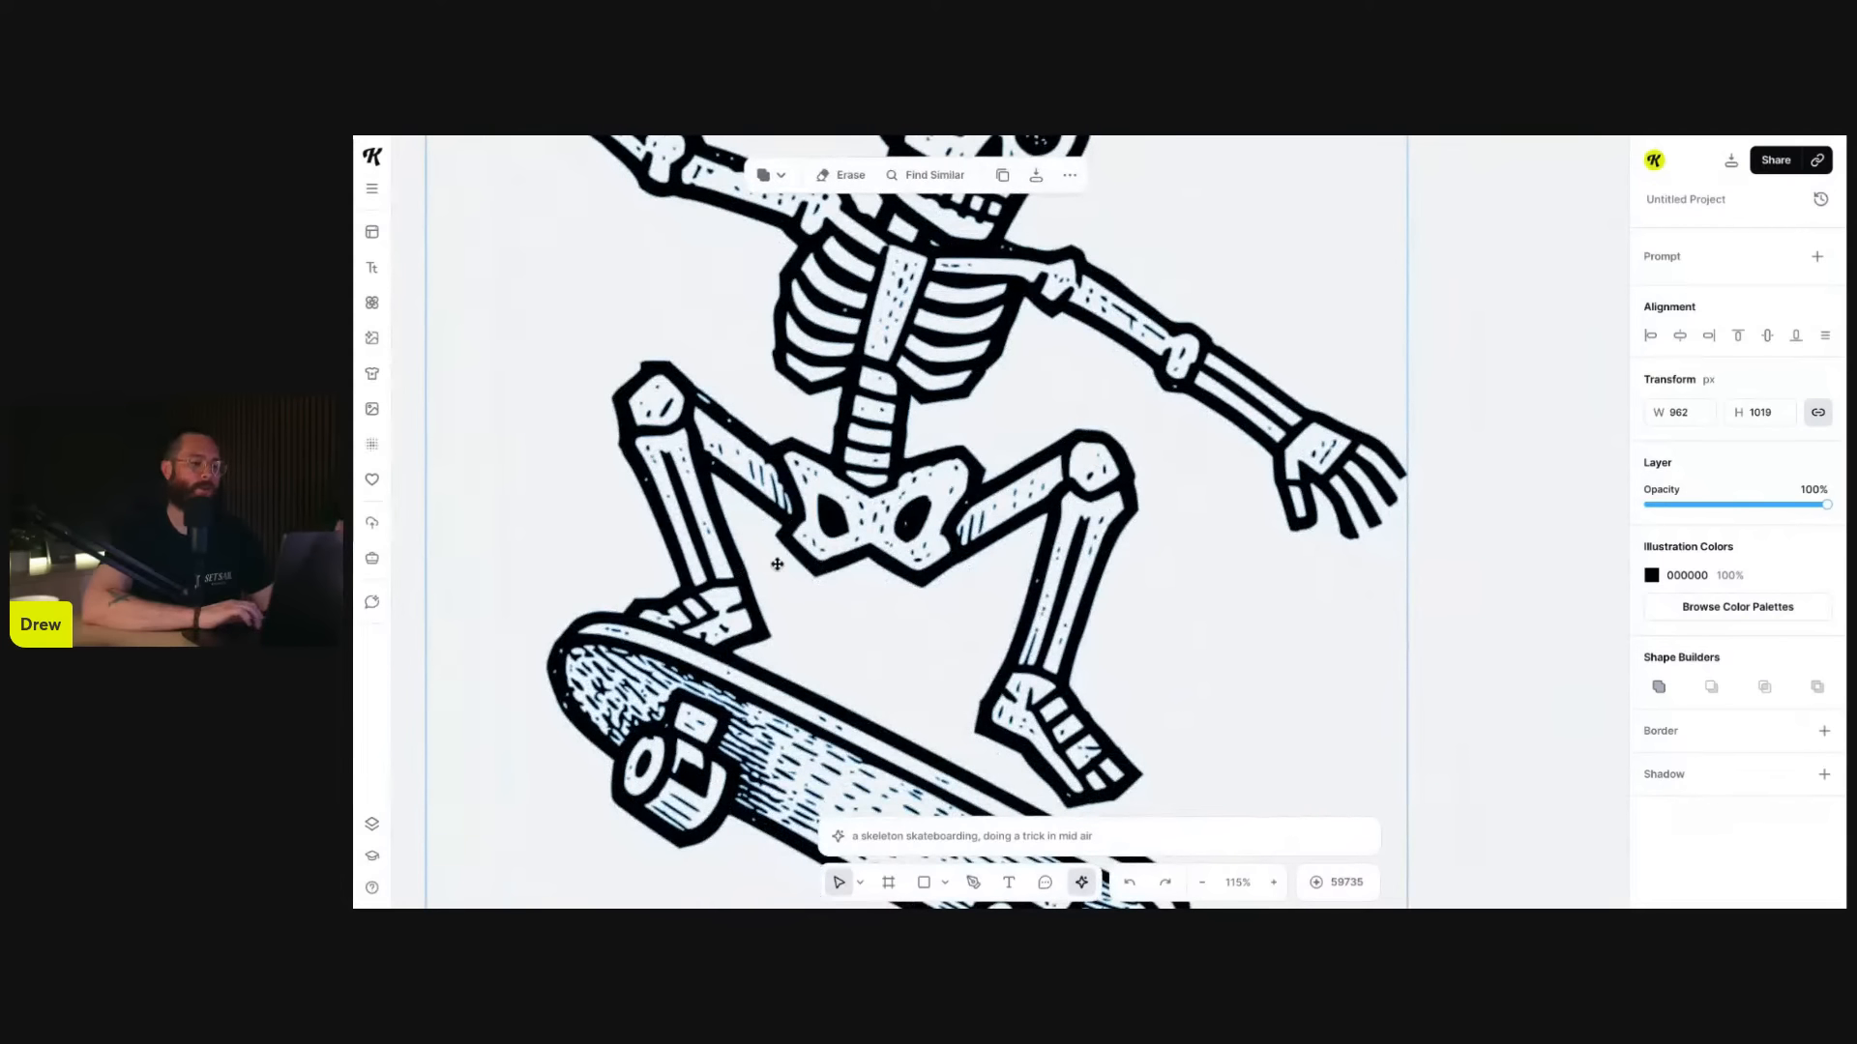
{"action": "scroll", "coordinate": [963, 469], "scroll_direction": "down", "scroll_amount": 3}
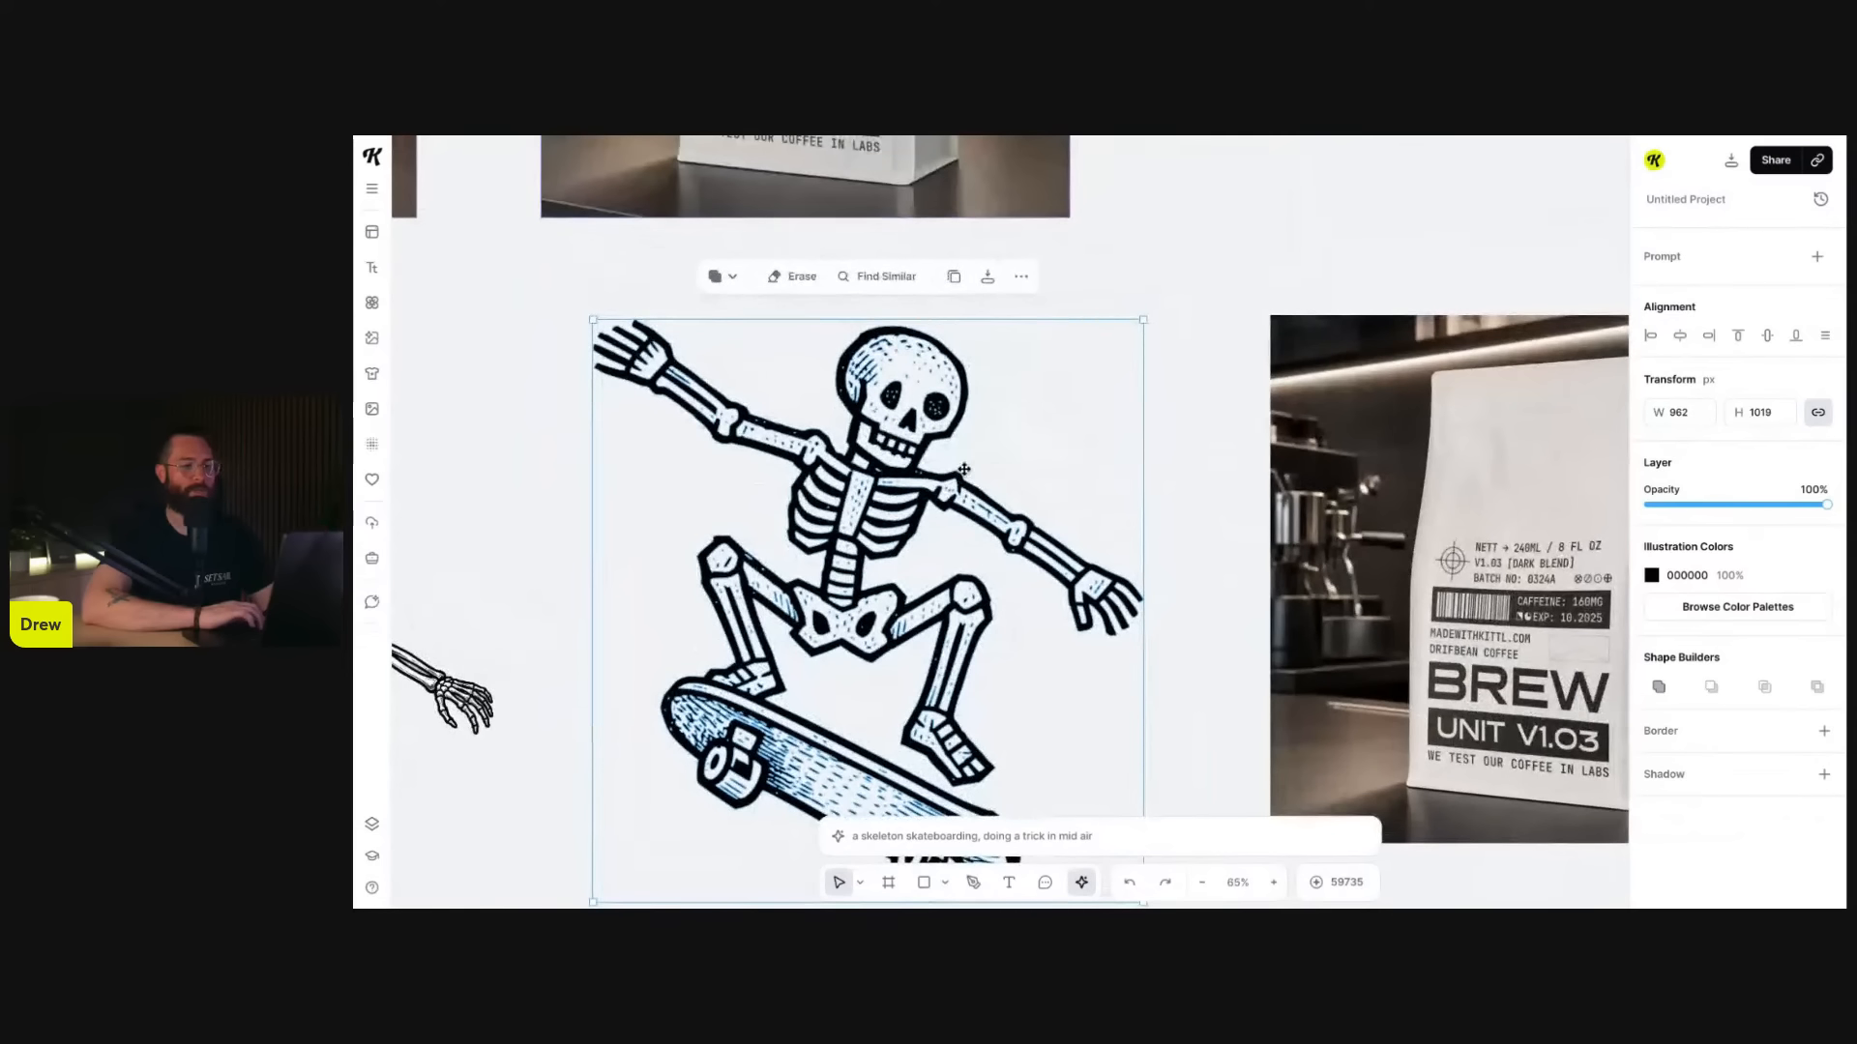
- Merge the skateboarding skeleton illustration into a single shape with the Union shape builder
{"action": "left_click", "coordinate": [724, 277]}
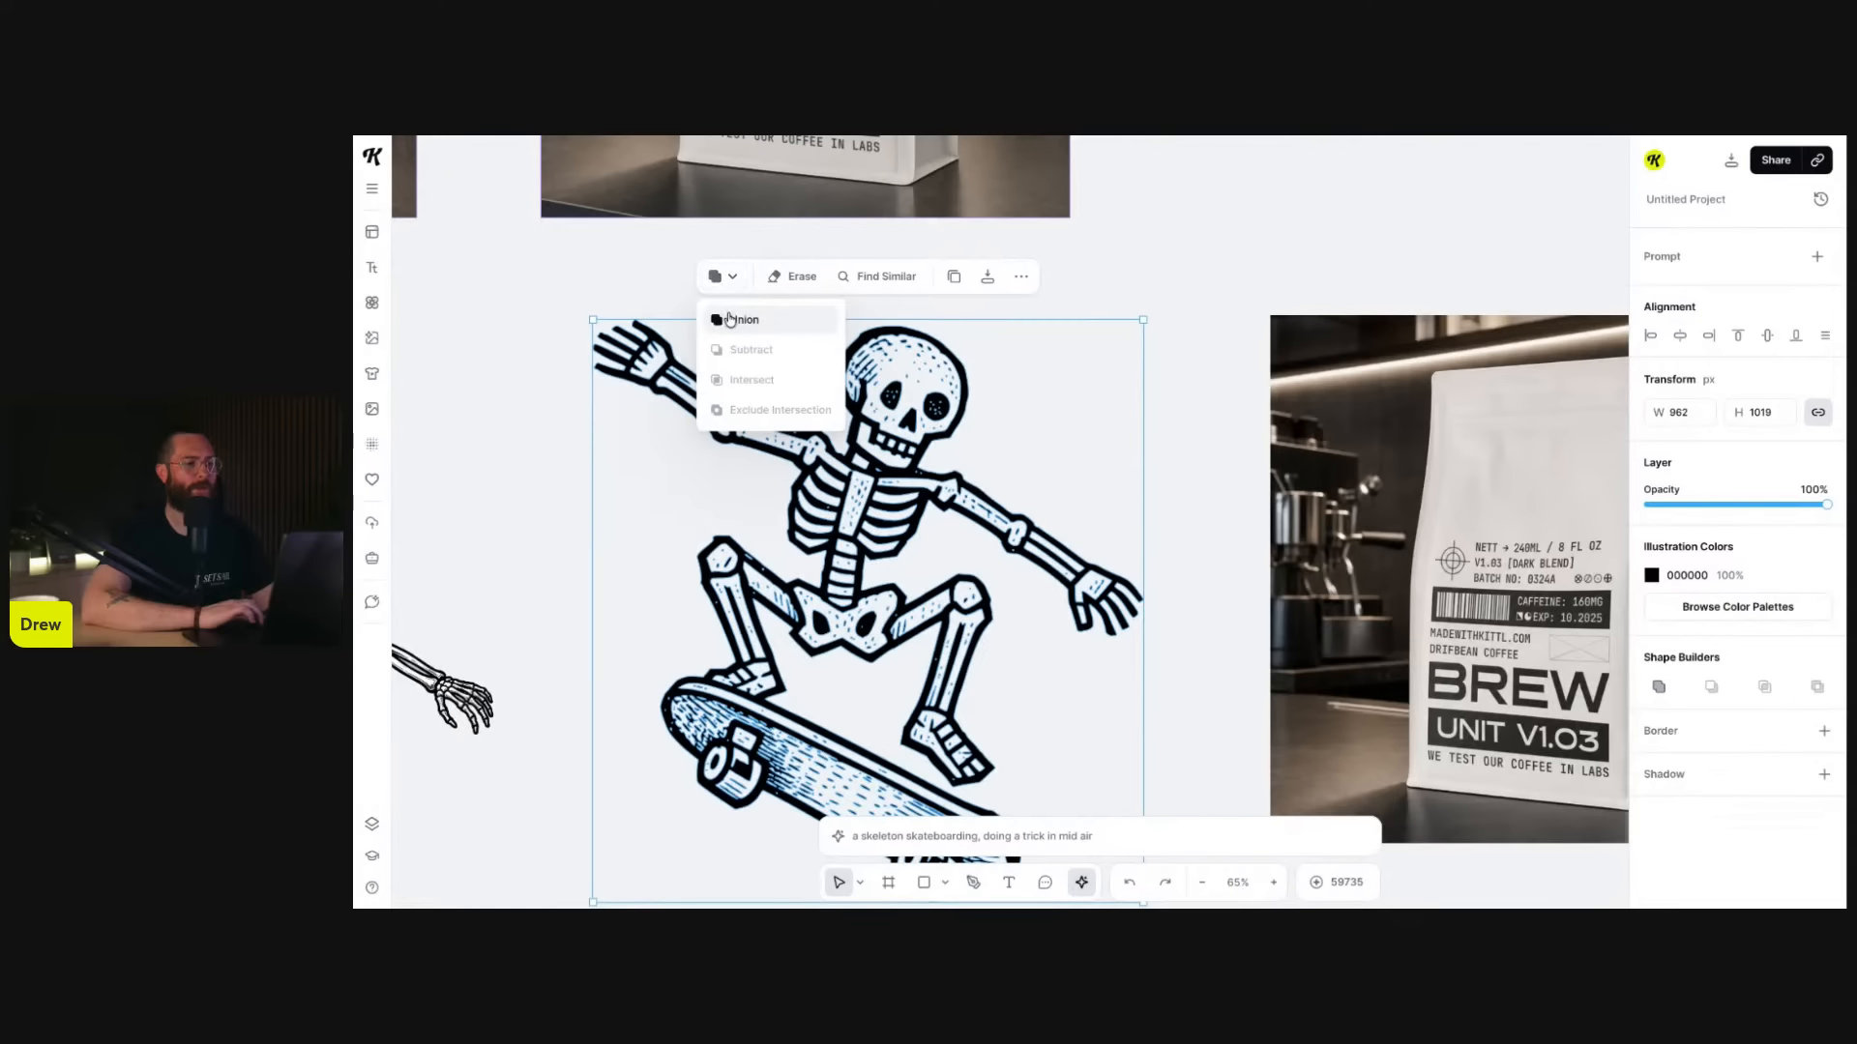
{"action": "left_click", "coordinate": [730, 317]}
{"action": "mouse_move", "coordinate": [934, 402]}
{"action": "left_mouse_down"}
{"action": "mouse_move", "coordinate": [985, 483]}
{"action": "mouse_move", "coordinate": [957, 393]}
{"action": "left_mouse_up"}
{"action": "scroll", "coordinate": [974, 471], "scroll_direction": "down", "scroll_amount": 1}
{"action": "scroll", "coordinate": [975, 471], "scroll_direction": "right", "scroll_amount": 1}
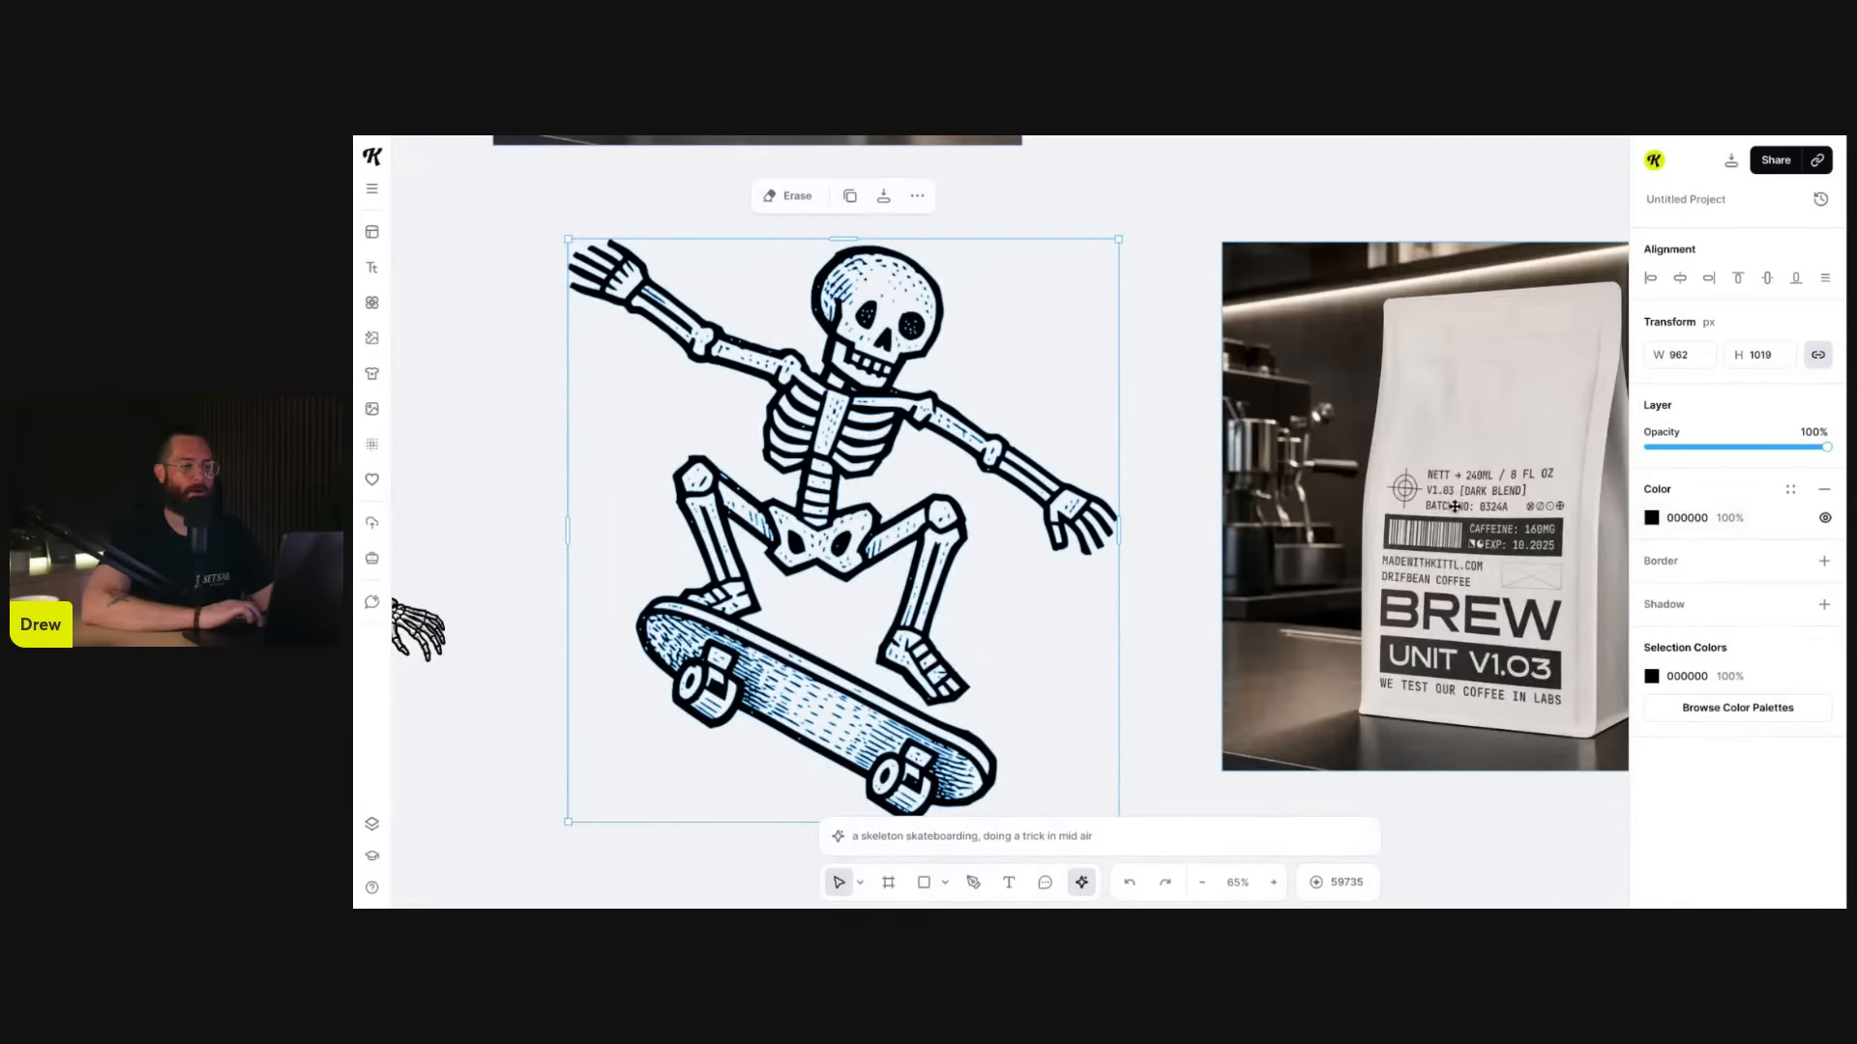
- Draw a black ellipse about 201 by 121 px on the empty canvas below the skateboard
{"action": "scroll", "coordinate": [1063, 328], "scroll_direction": "down", "scroll_amount": 5}
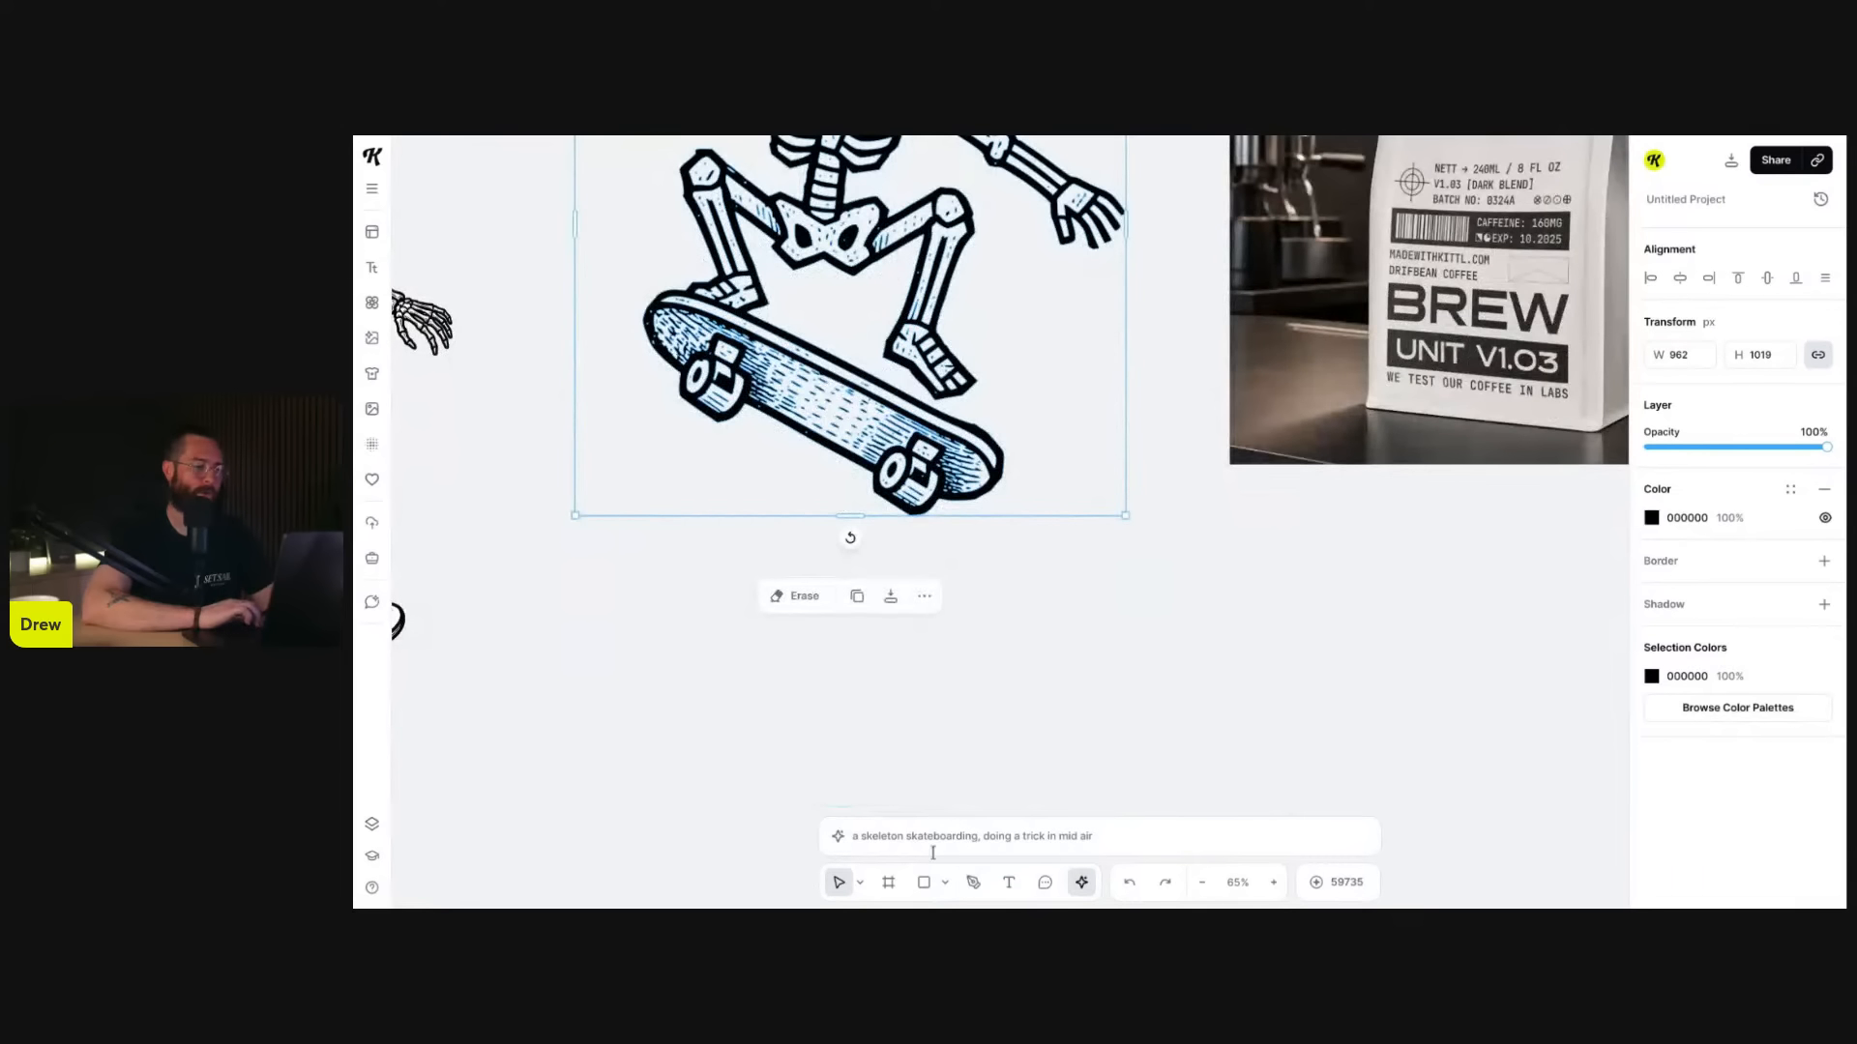
{"action": "left_click", "coordinate": [946, 884]}
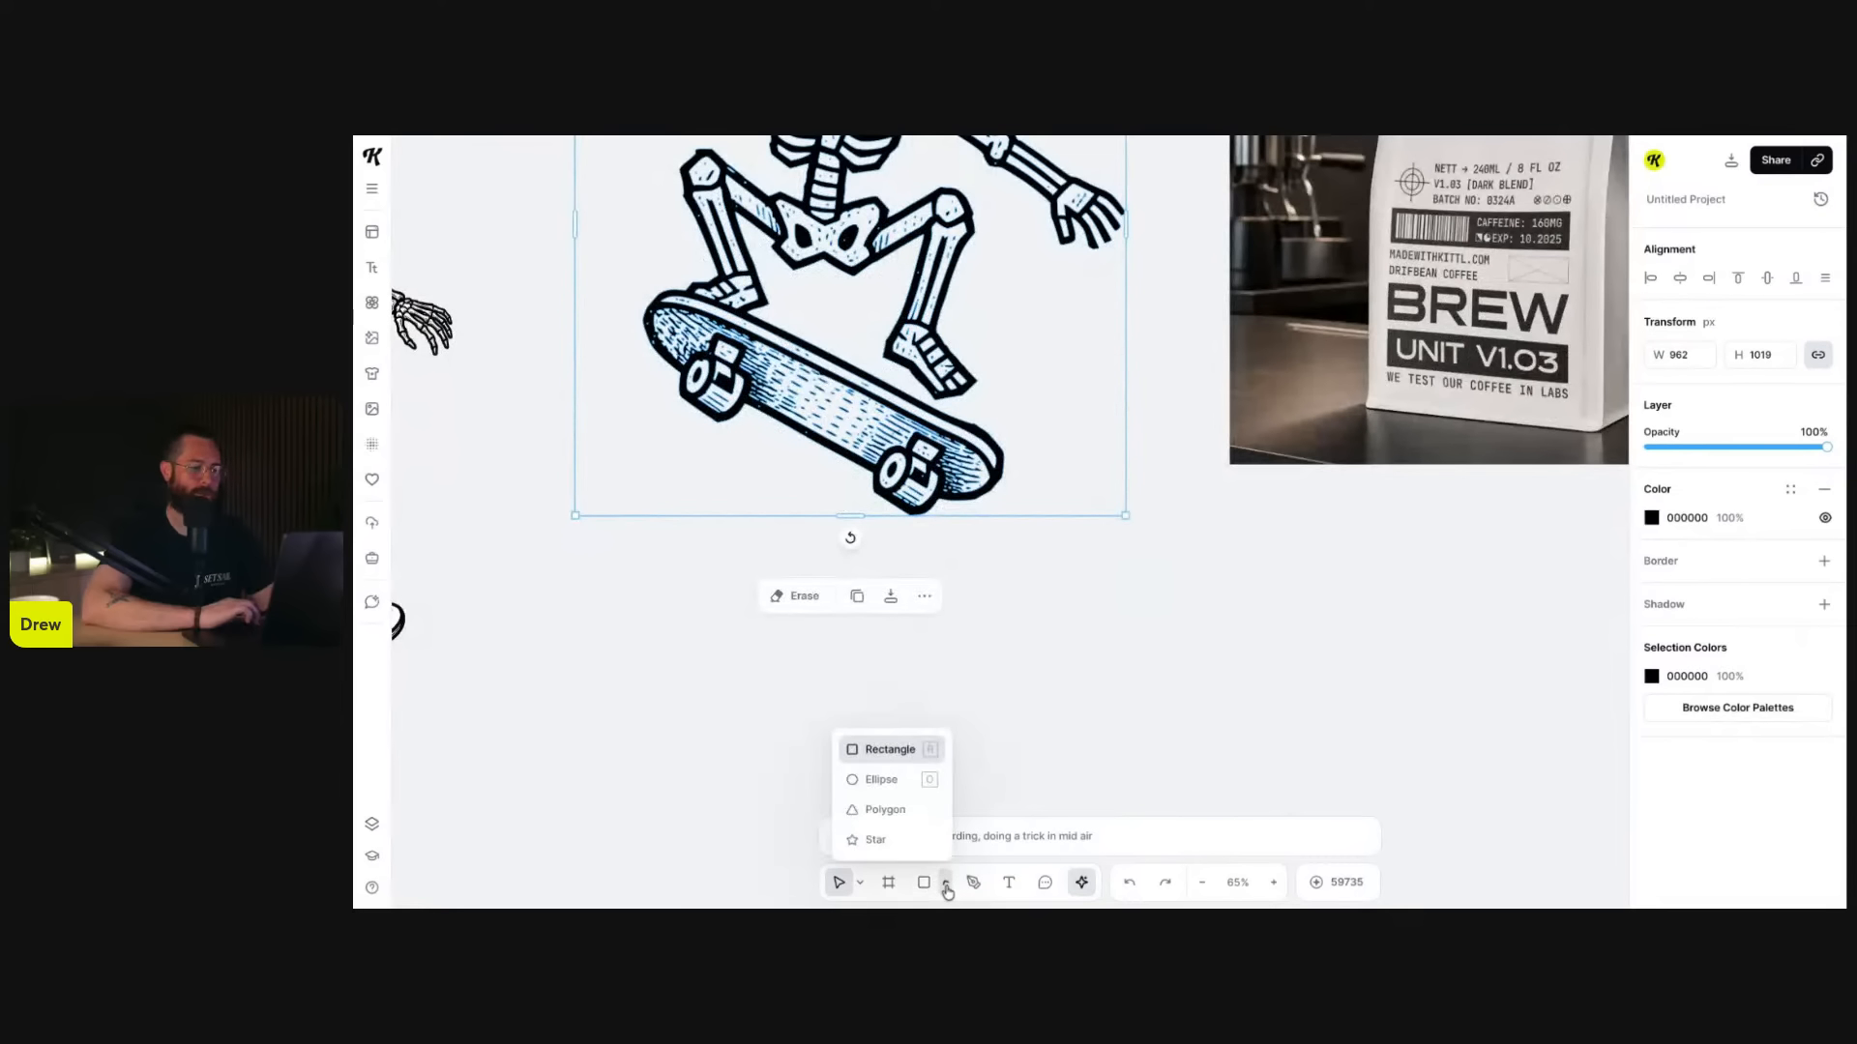
{"action": "left_click", "coordinate": [898, 780]}
{"action": "left_click_drag", "start_coordinate": [936, 622], "coordinate": [1051, 693]}
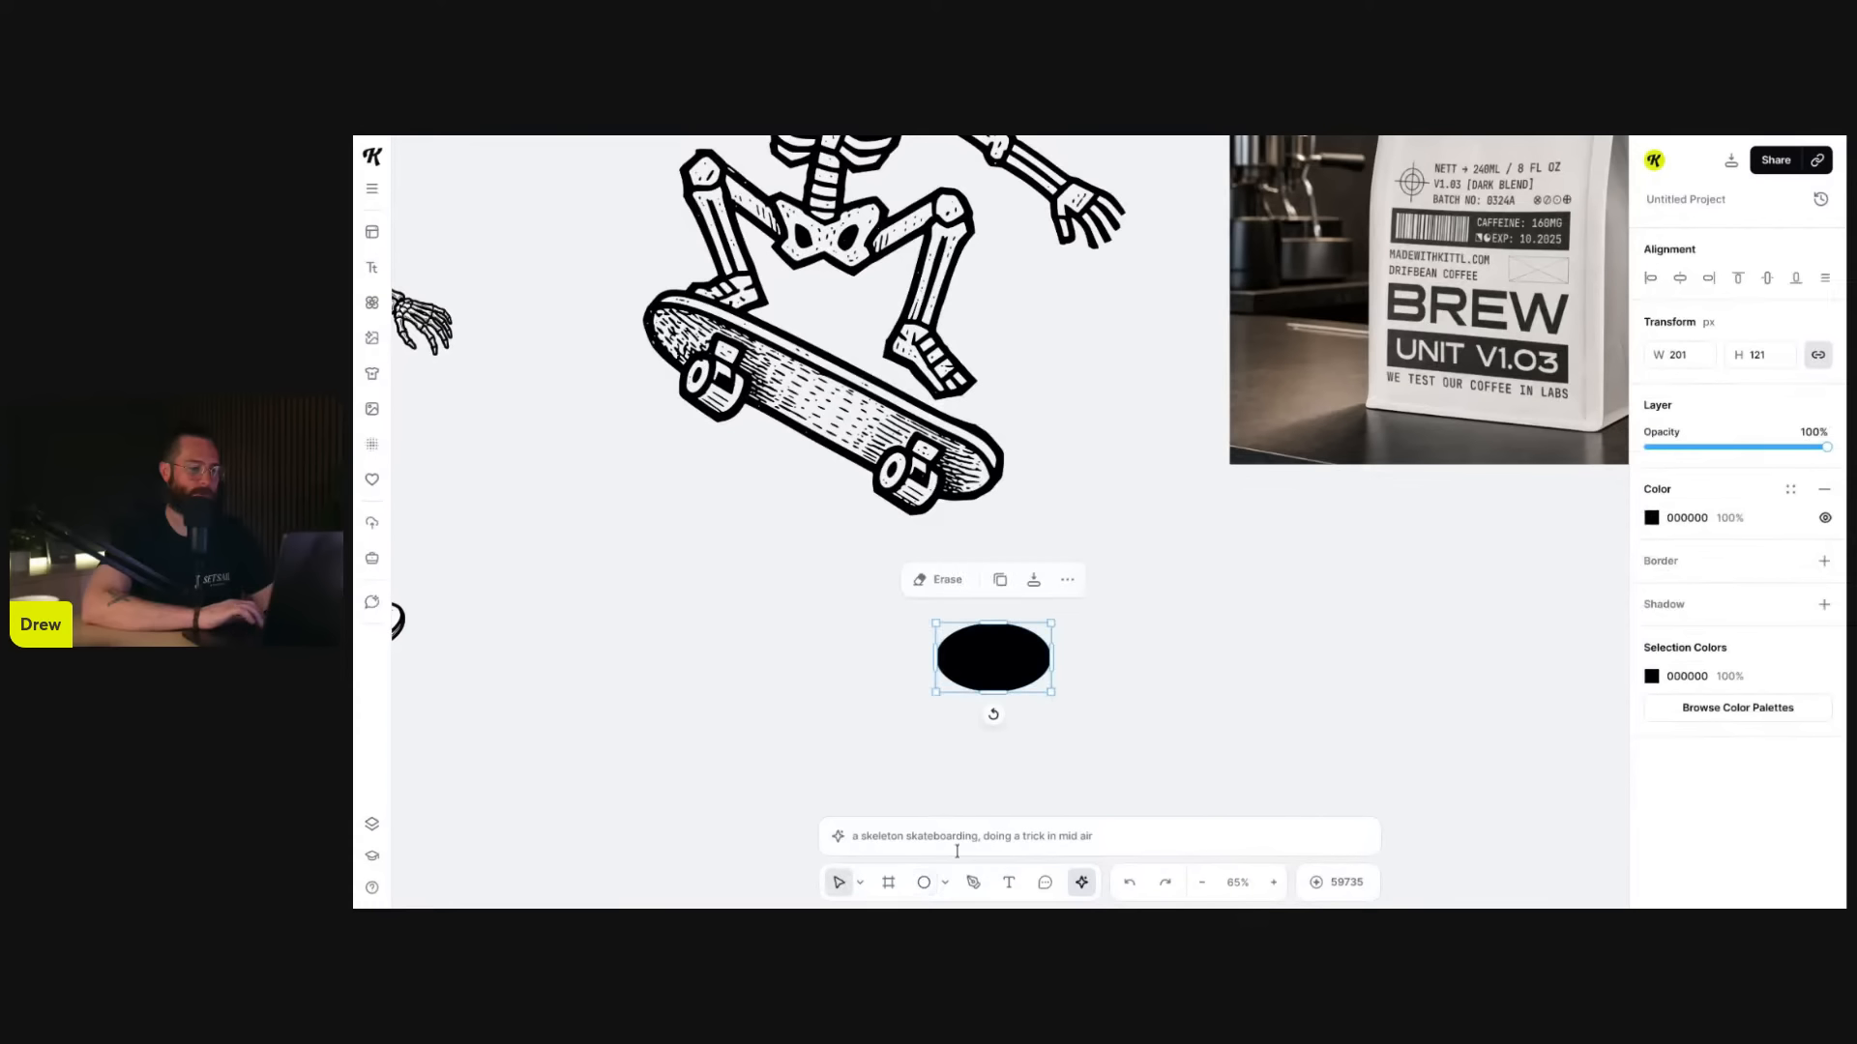
- Draw a black triangle about 263 px wide overlapping the upper half of the ellipse, and select both shapes
{"action": "left_click", "coordinate": [930, 887]}
{"action": "left_click", "coordinate": [946, 884]}
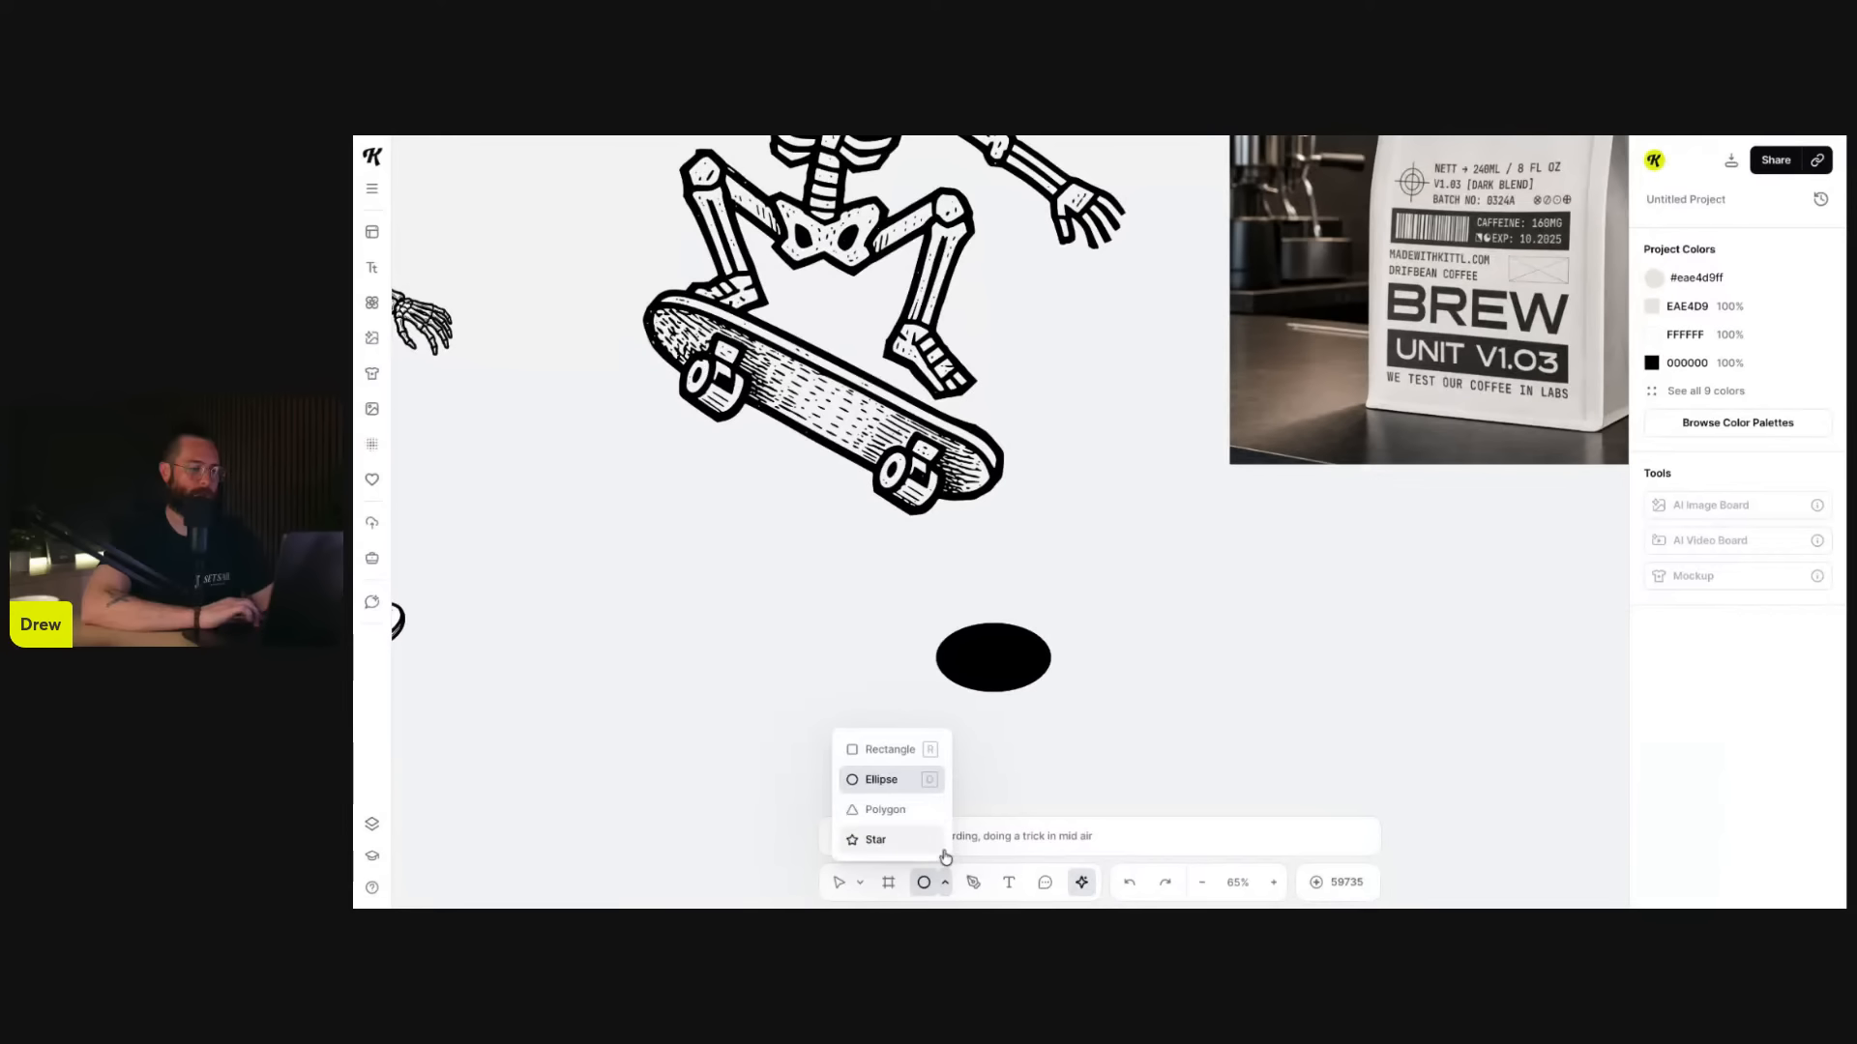
{"action": "left_click", "coordinate": [895, 808]}
{"action": "left_click_drag", "start_coordinate": [921, 601], "coordinate": [907, 713]}
- Try the Intersect shape builder on the overlapping triangle and ellipse, then undo it
{"action": "left_click", "coordinate": [911, 558]}
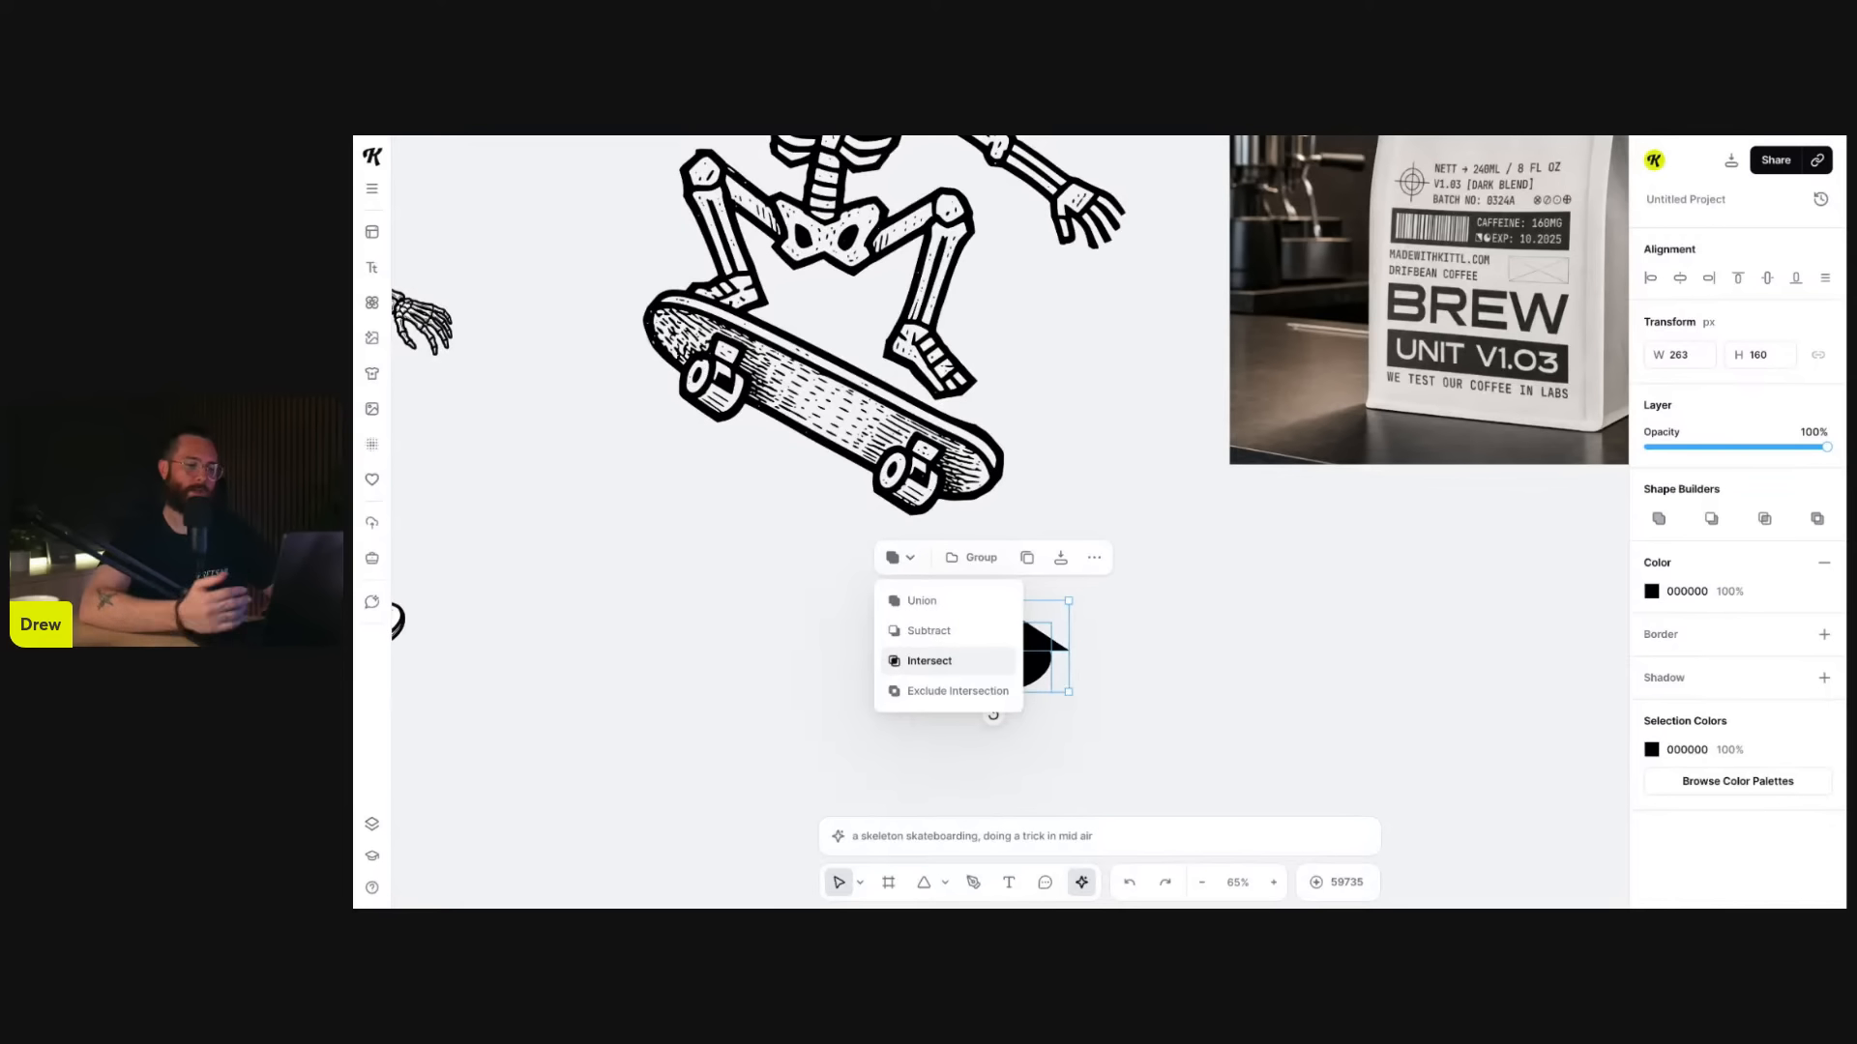
{"action": "left_click", "coordinate": [930, 662]}
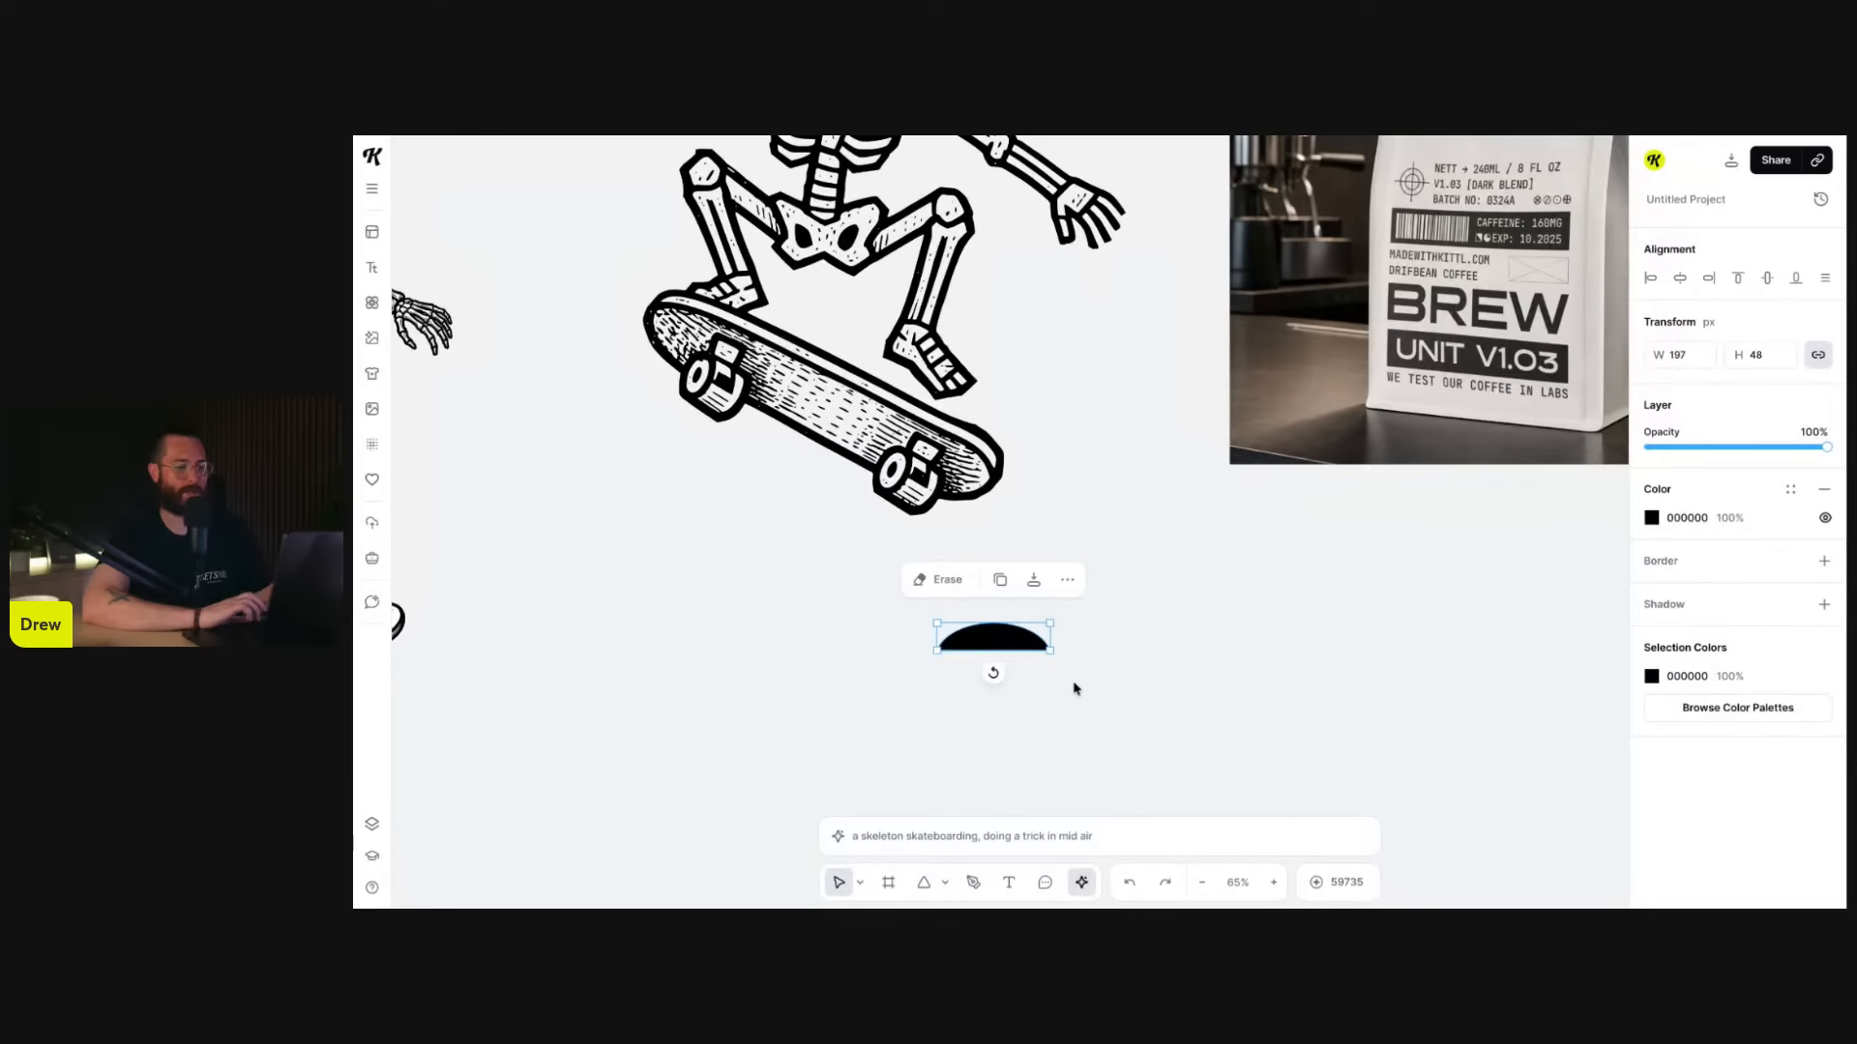
{"action": "key", "text": "ctrl+z"}
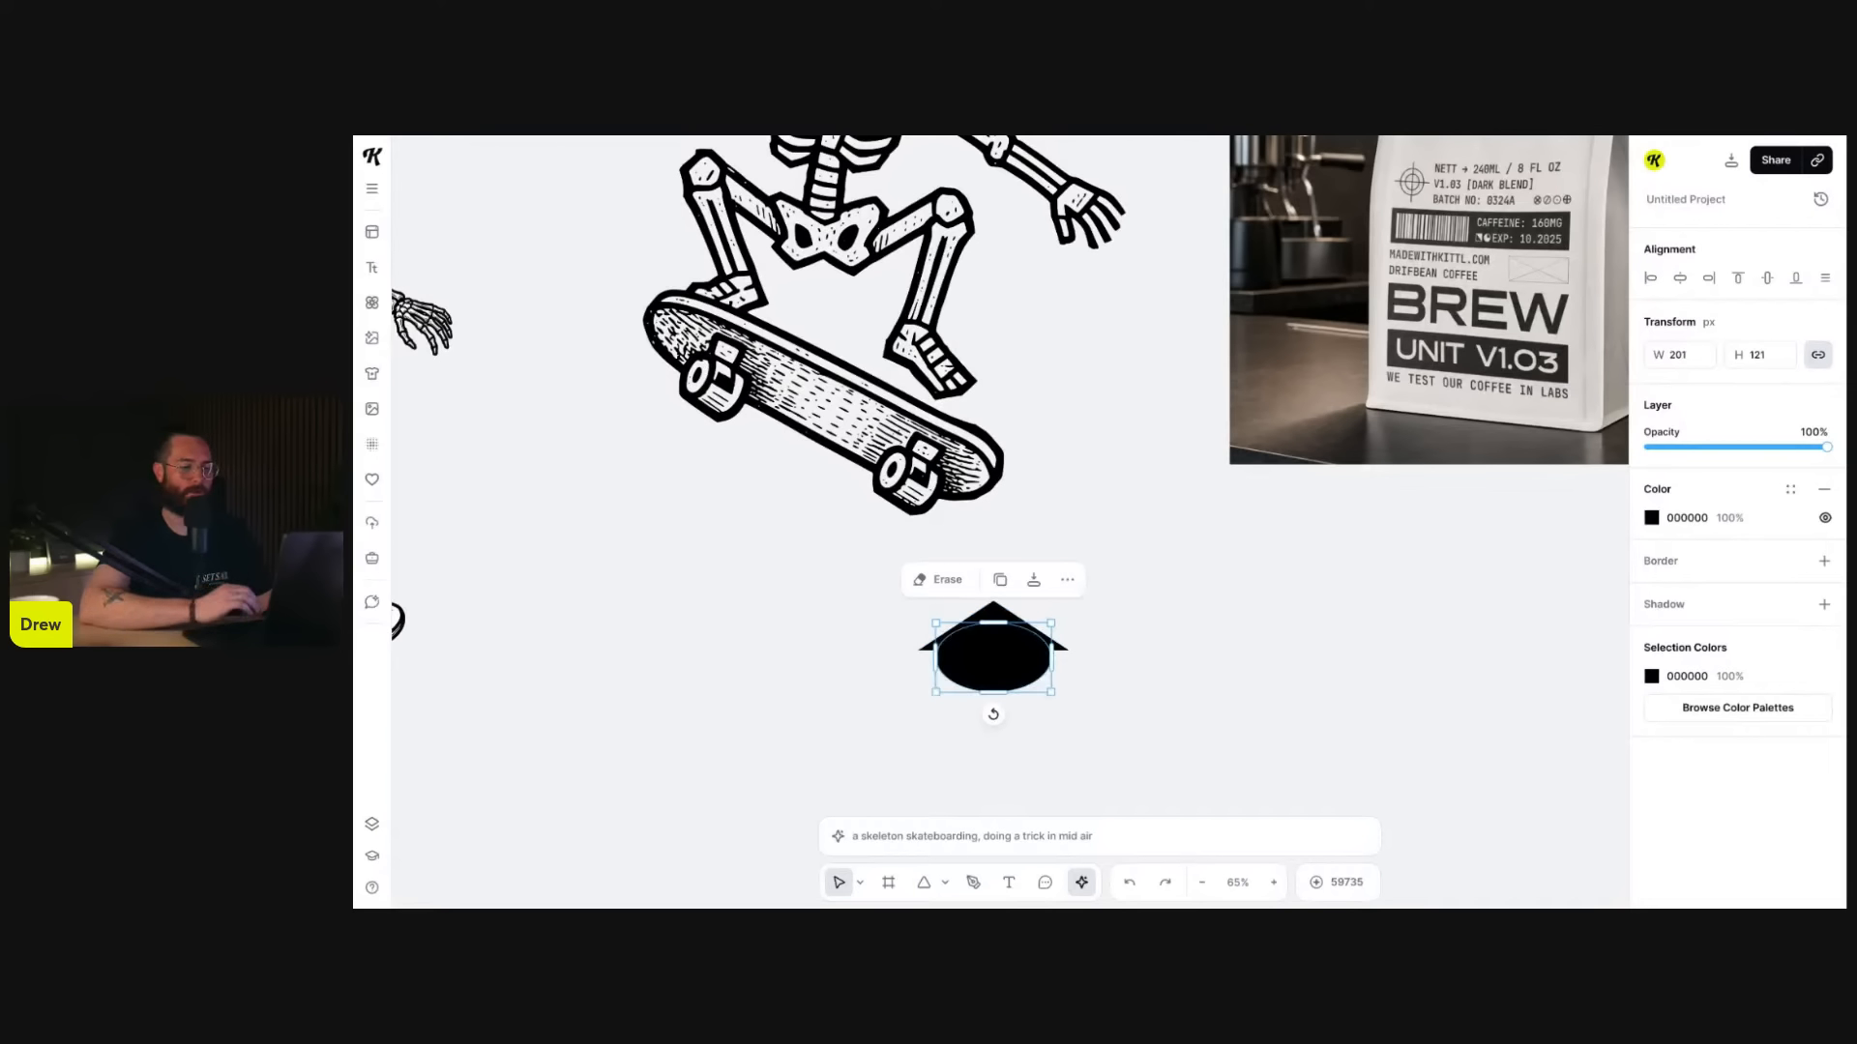
- Try Exclude Intersection on the triangle and ellipse, inspect the combined shape, and undo it
{"action": "left_click_drag", "start_coordinate": [1140, 600], "coordinate": [885, 750]}
{"action": "left_click", "coordinate": [899, 559]}
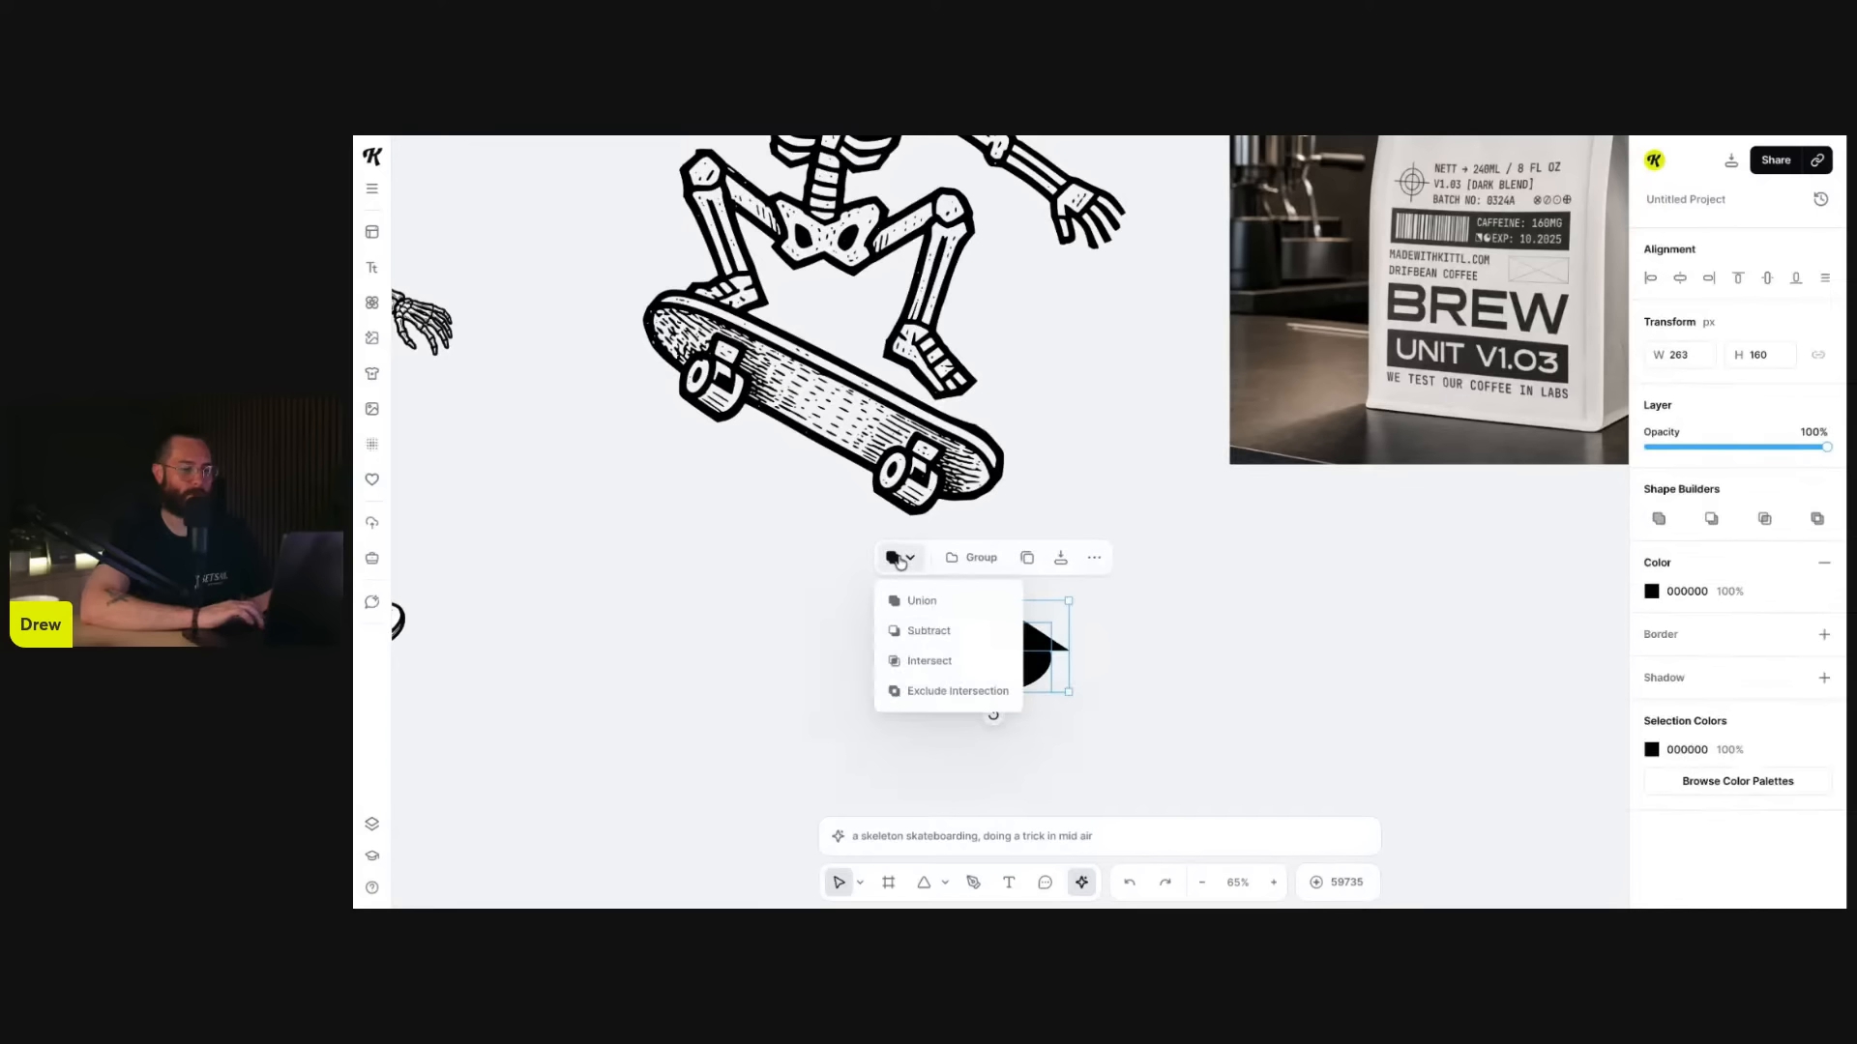
{"action": "left_click", "coordinate": [931, 692]}
{"action": "scroll", "coordinate": [1023, 626], "scroll_direction": "up", "scroll_amount": 5}
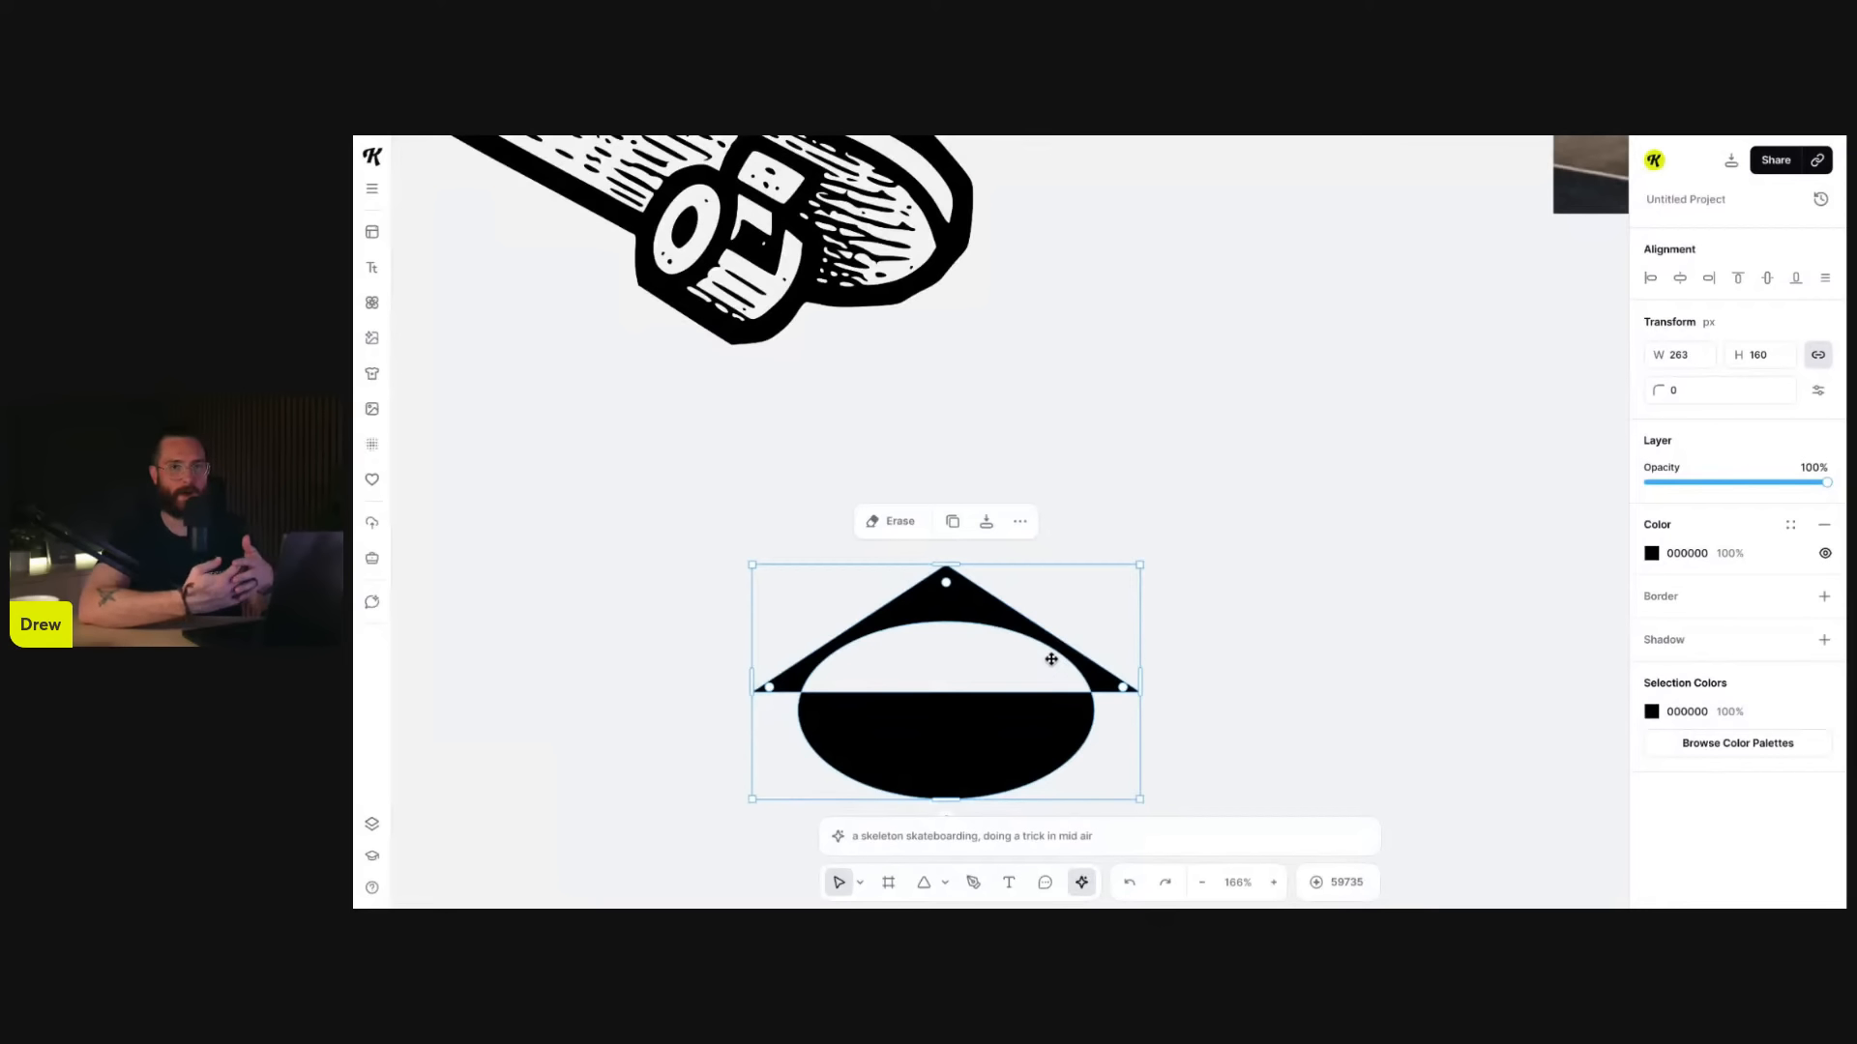
{"action": "double_click", "coordinate": [1041, 645]}
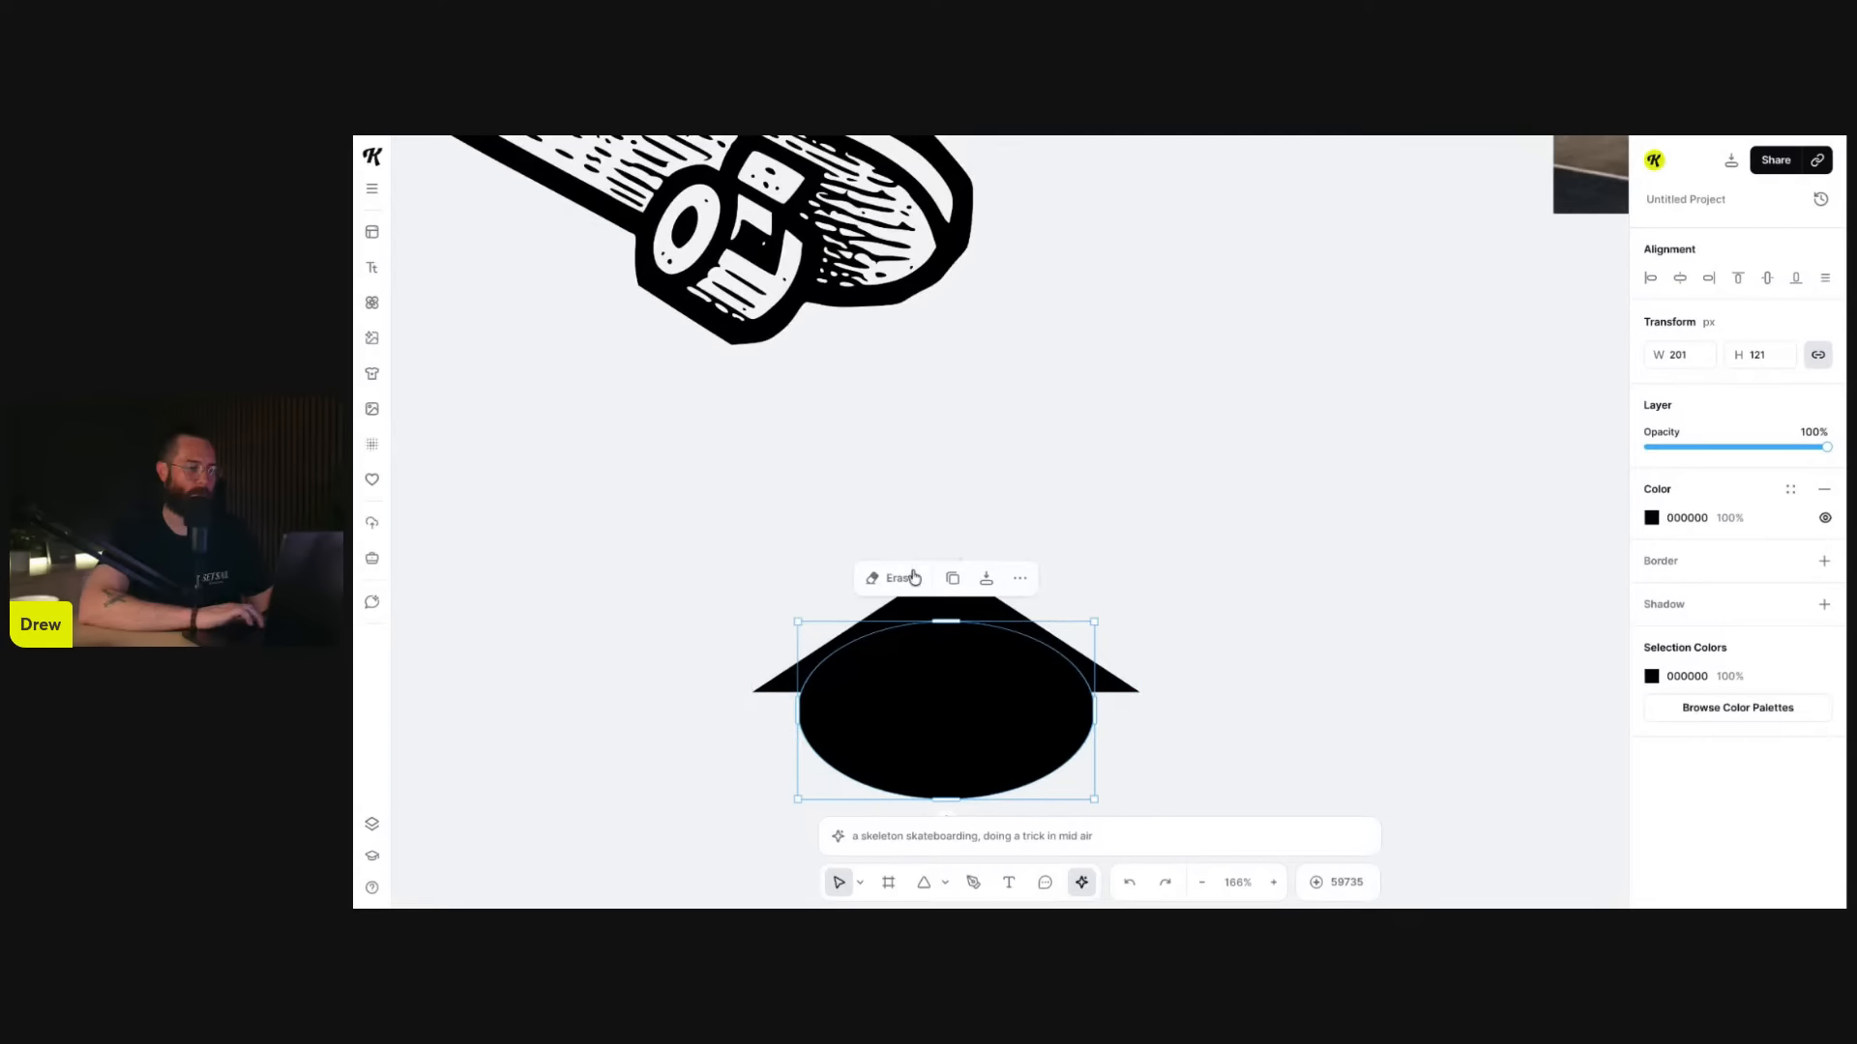
- Select the triangle and ellipse together and merge them into one hat-and-head shape with Union
{"action": "left_click_drag", "start_coordinate": [1170, 539], "coordinate": [943, 668]}
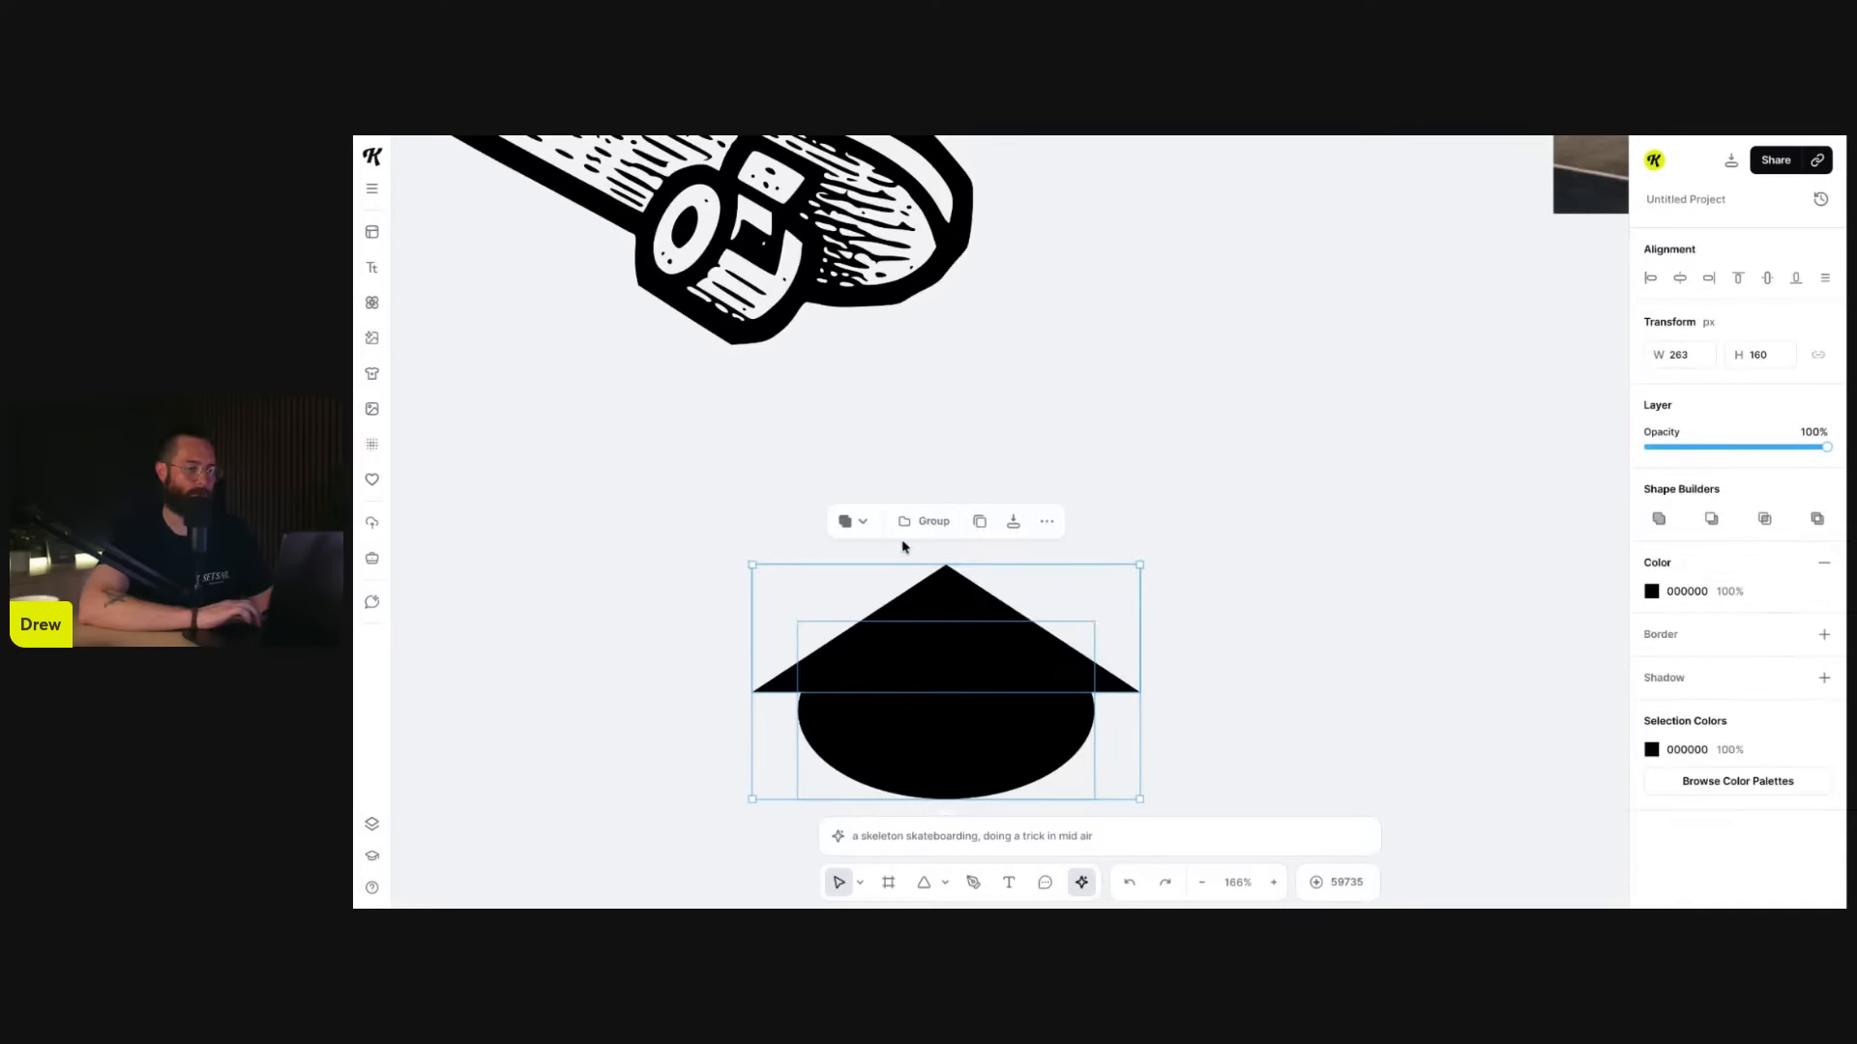
{"action": "left_click", "coordinate": [851, 522]}
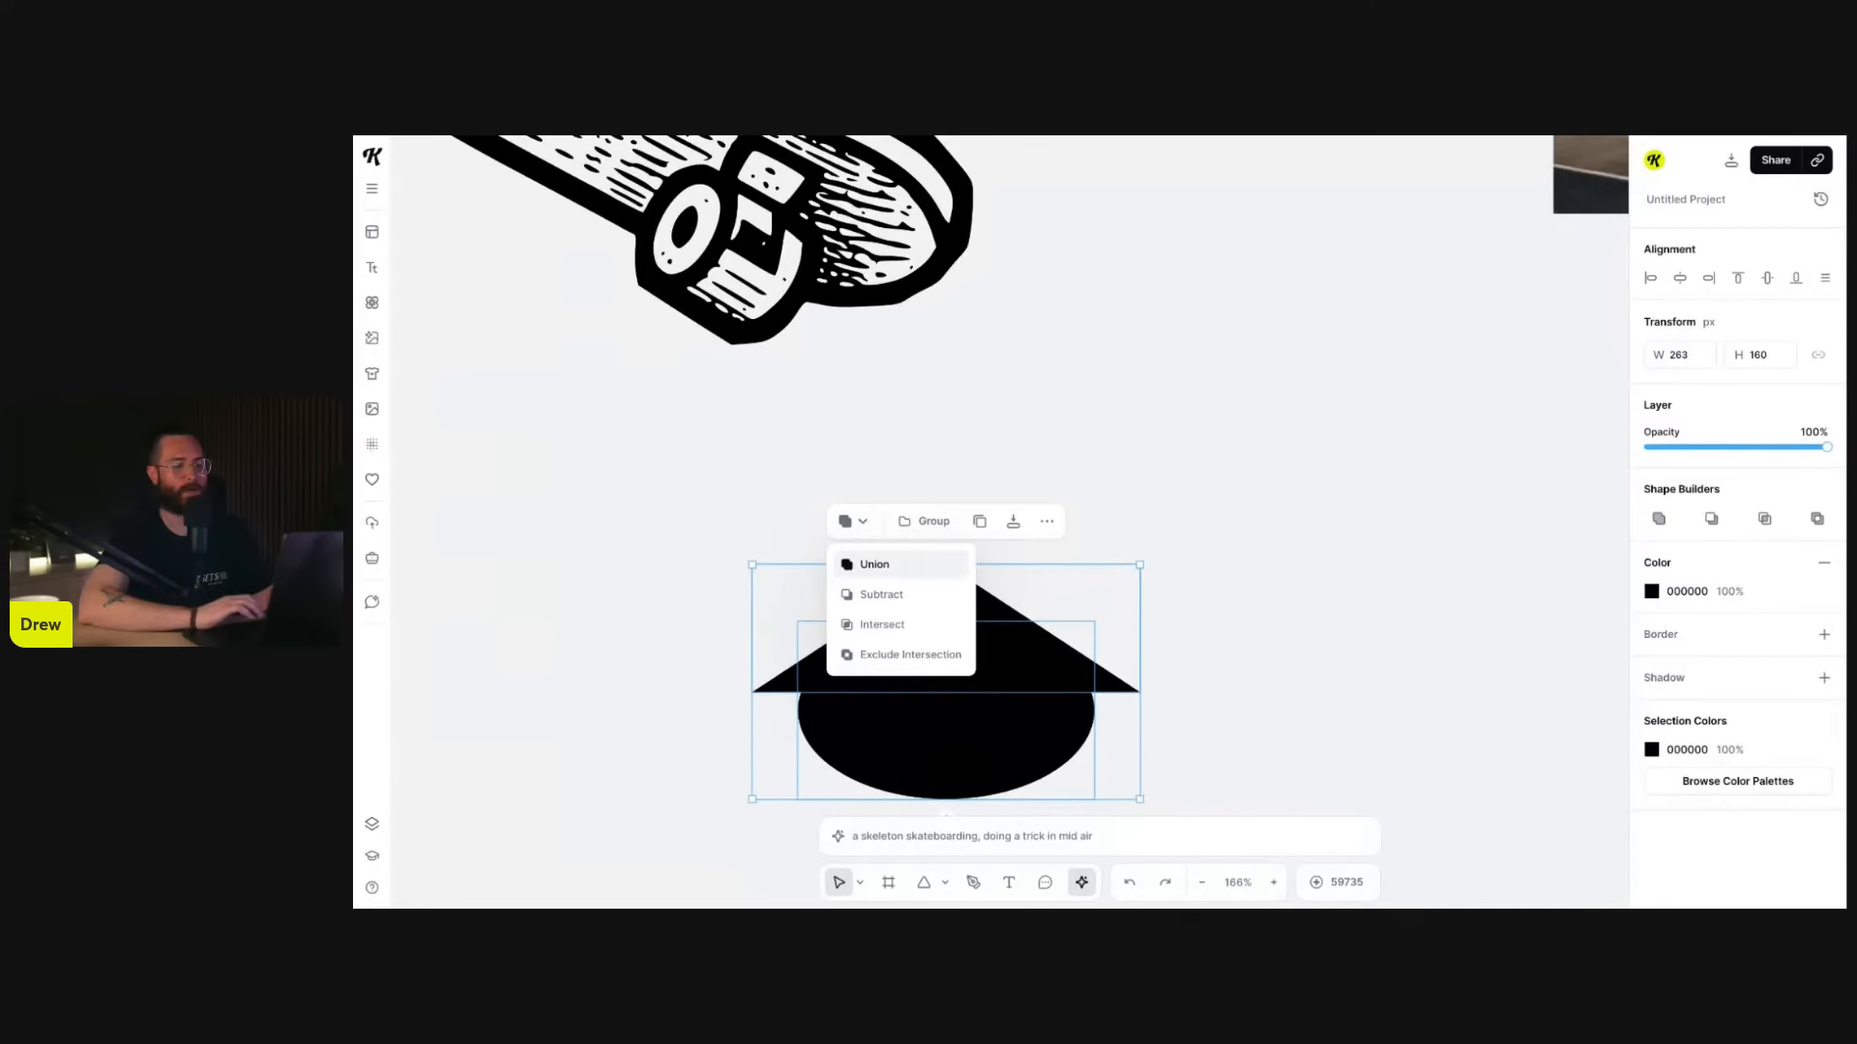
{"action": "left_click", "coordinate": [852, 567]}
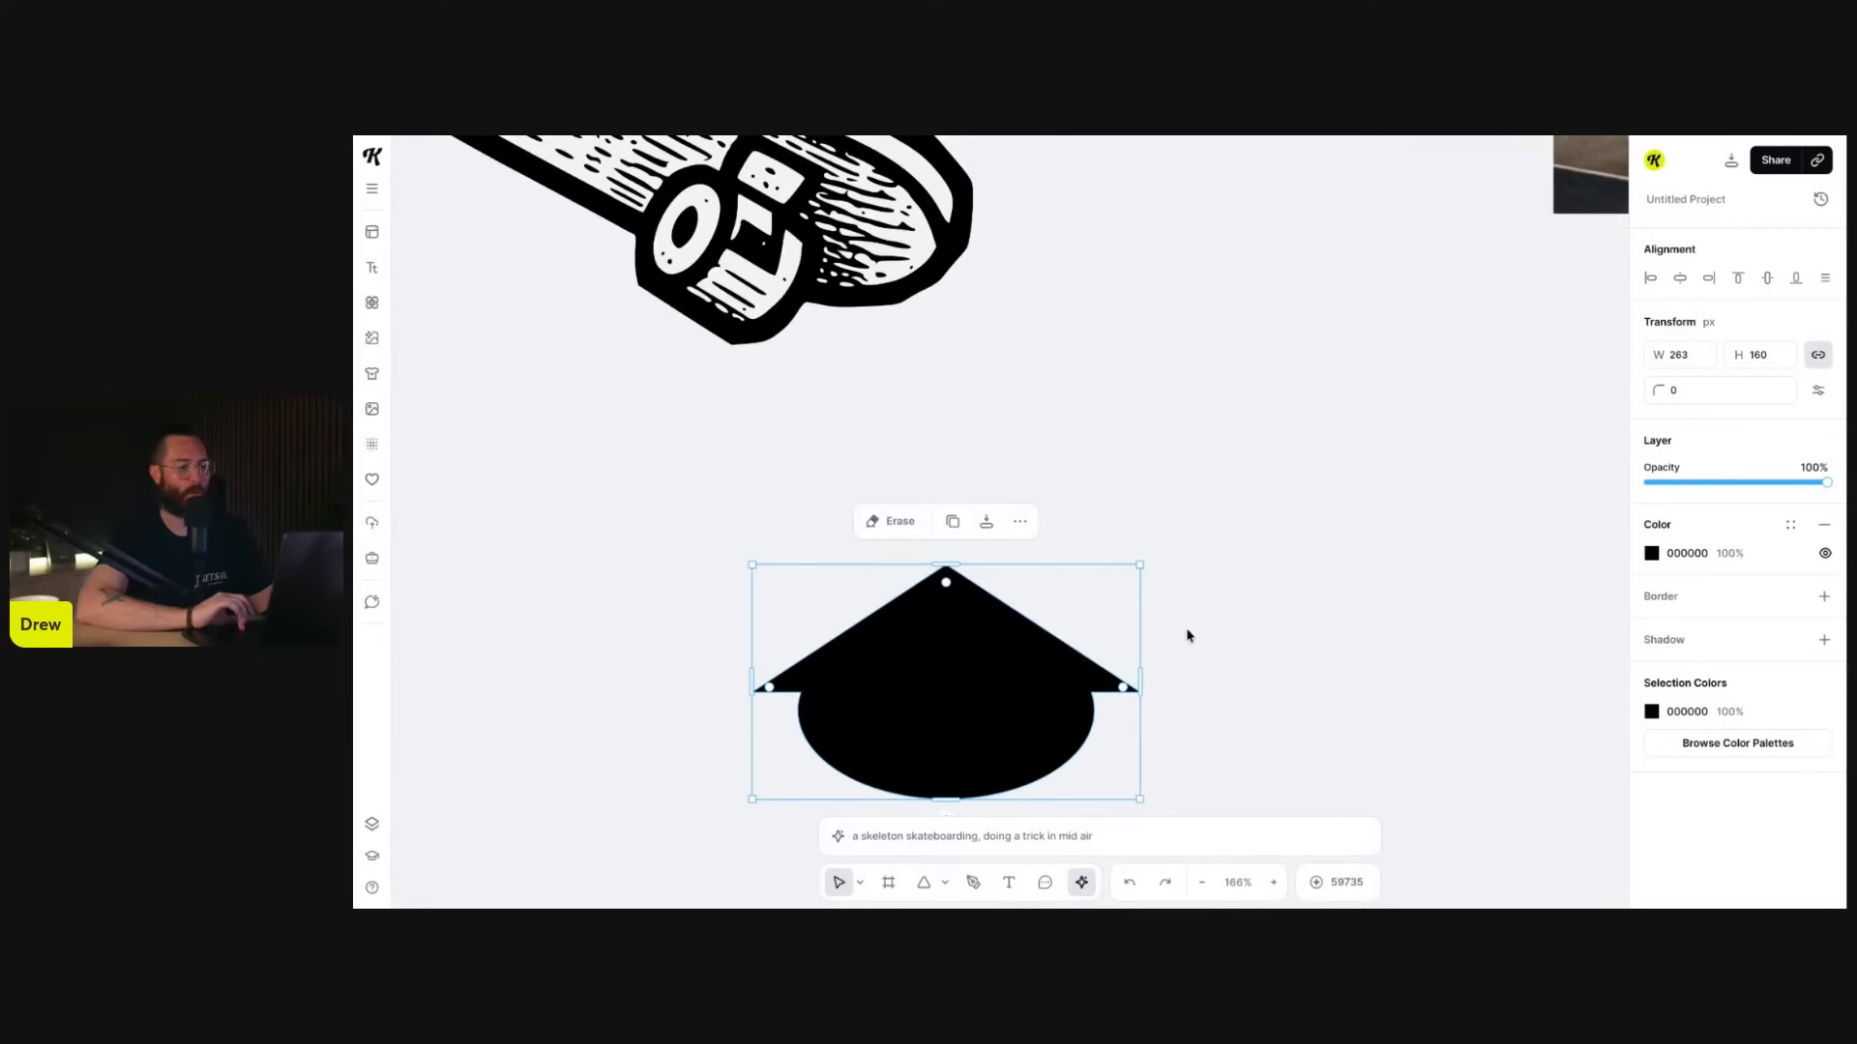
- Try the corner radius handle at the peak of the merged hat-and-head shape, and deselect the shape
{"action": "scroll", "coordinate": [1019, 766], "scroll_direction": "down", "scroll_amount": 3}
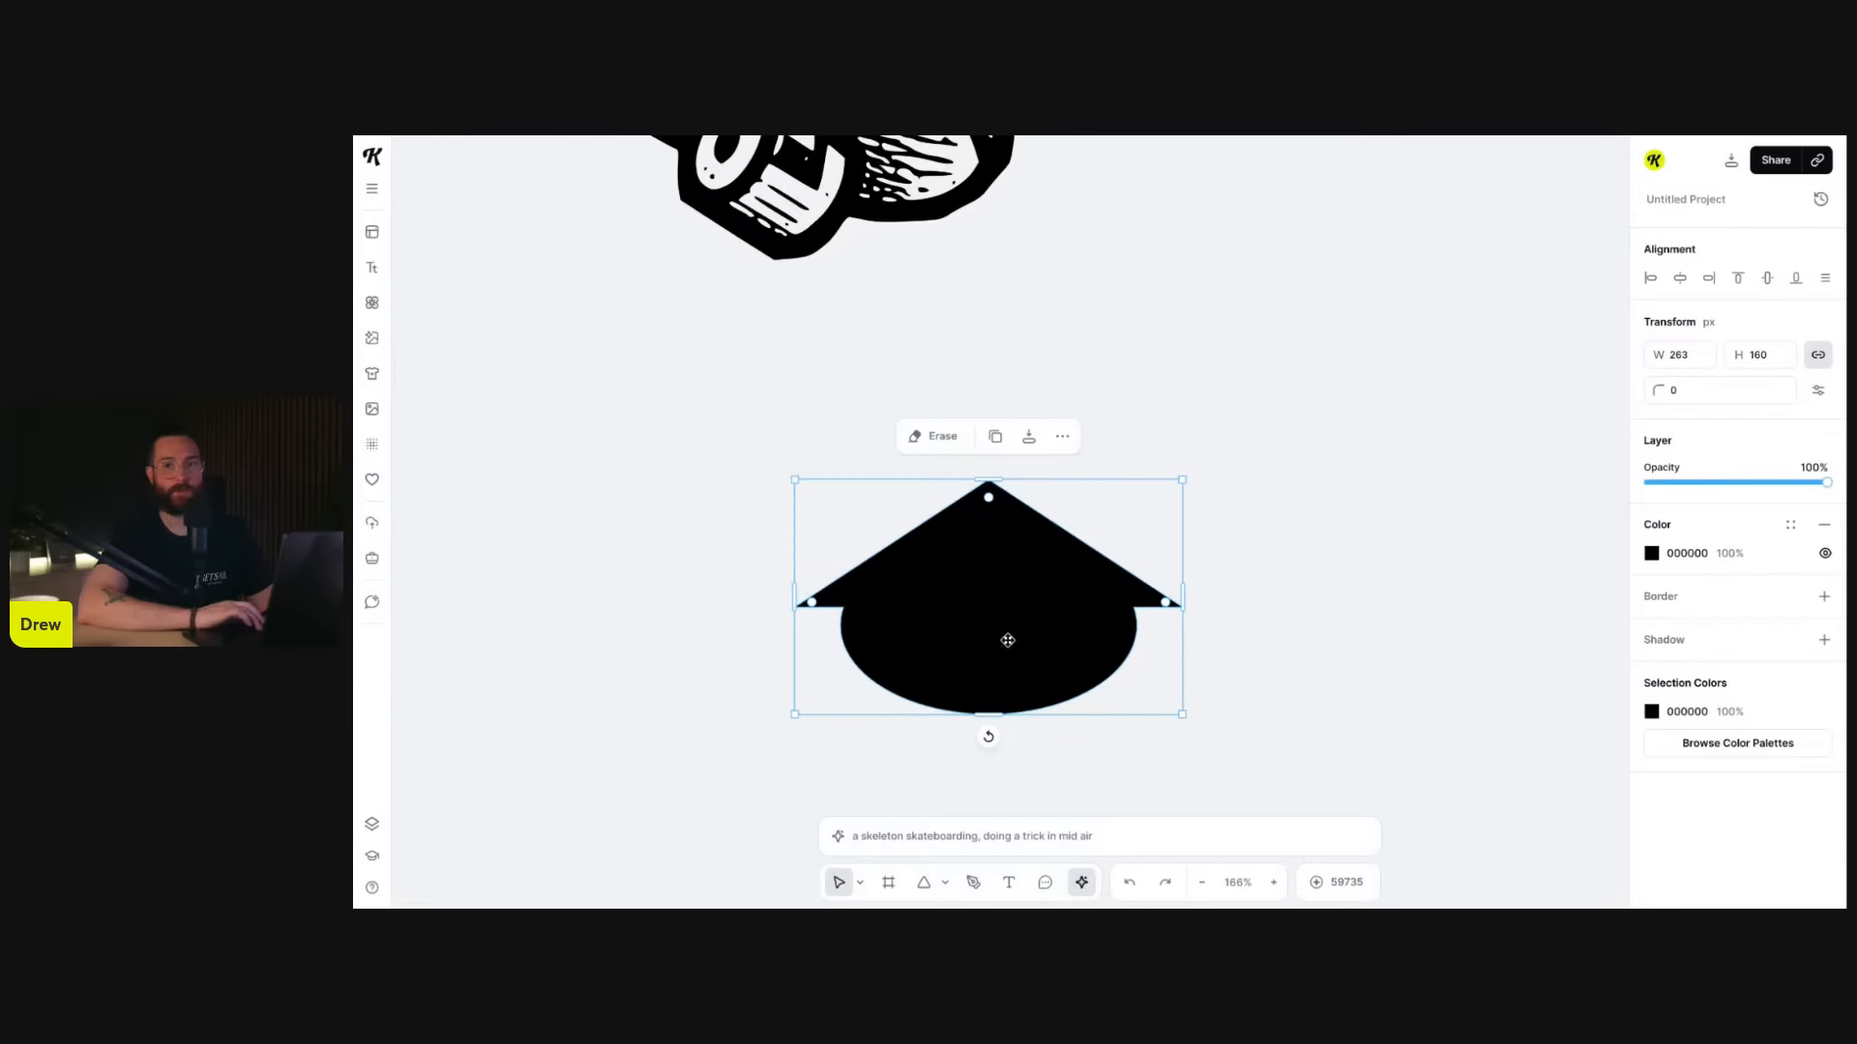
{"action": "scroll", "coordinate": [1020, 629], "scroll_direction": "up", "scroll_amount": 4}
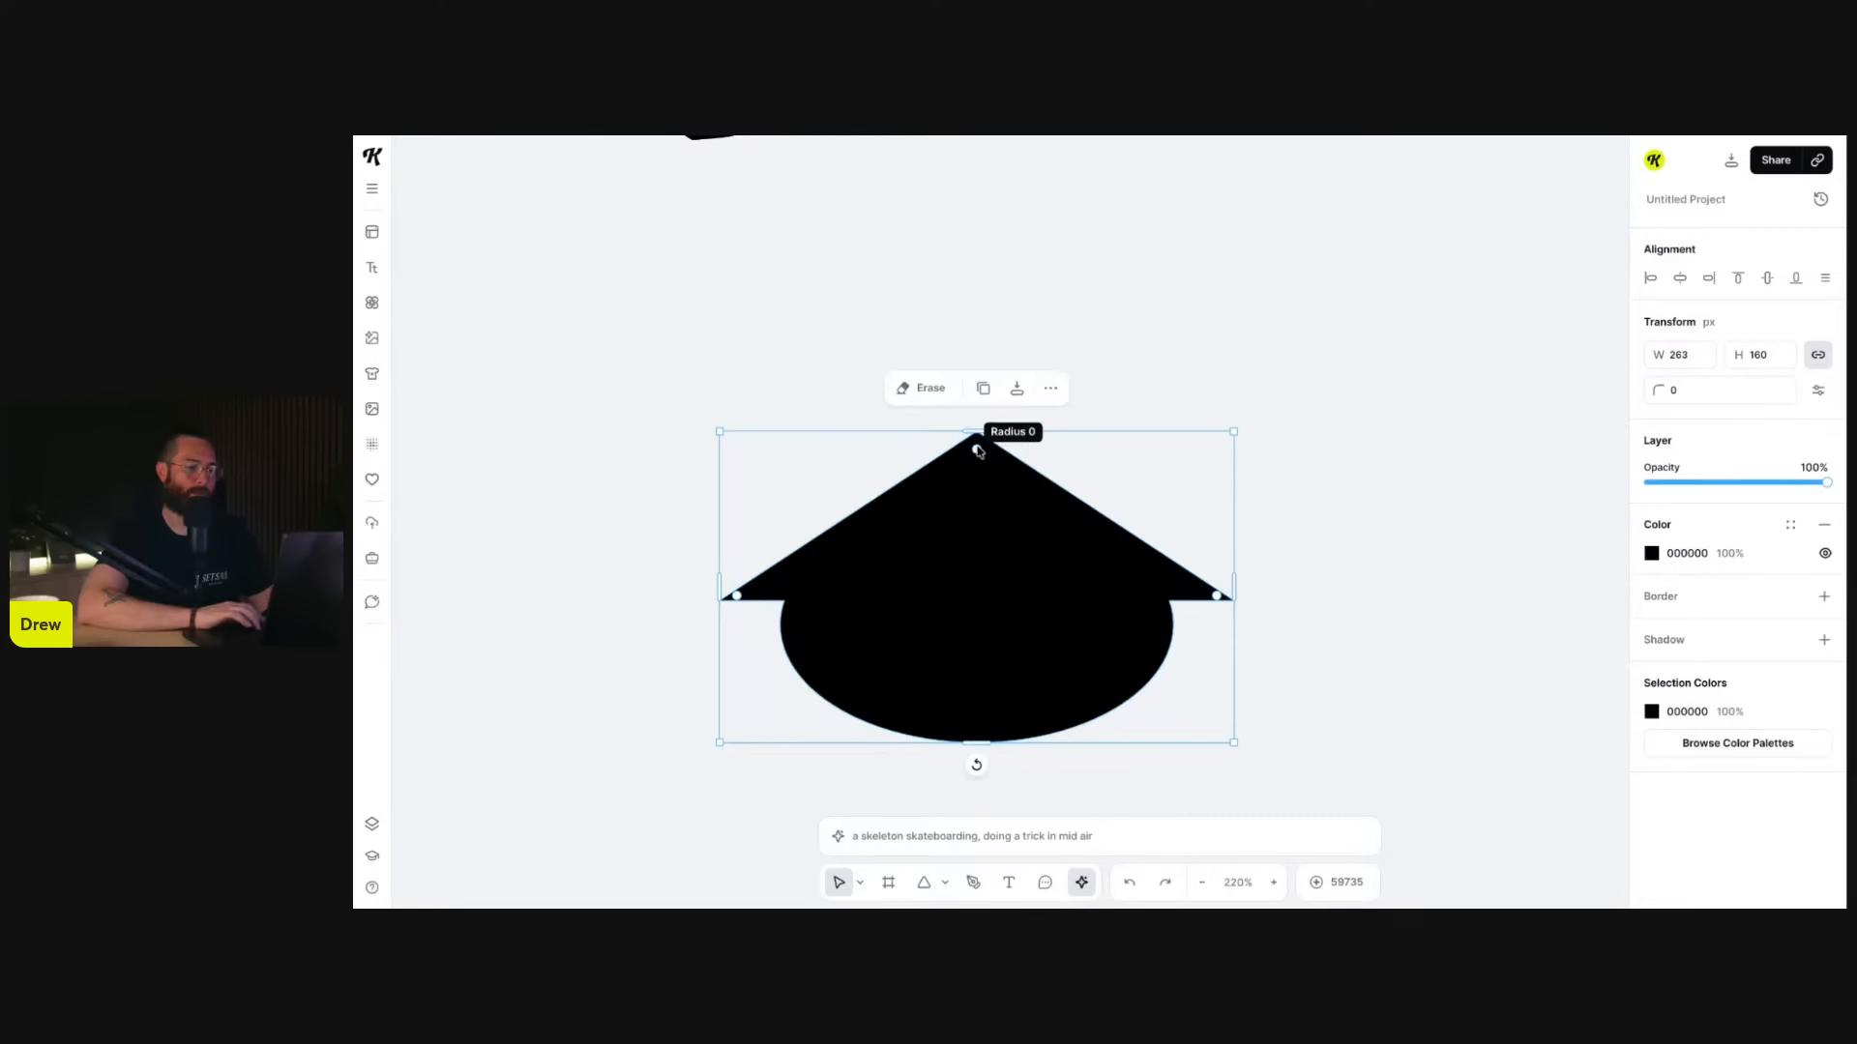
{"action": "scroll", "coordinate": [977, 449], "scroll_direction": "up", "scroll_amount": 4}
{"action": "left_click_drag", "start_coordinate": [976, 451], "coordinate": [981, 289]}
{"action": "scroll", "coordinate": [1081, 580], "scroll_direction": "down", "scroll_amount": 2}
{"action": "left_click", "coordinate": [1327, 590]}
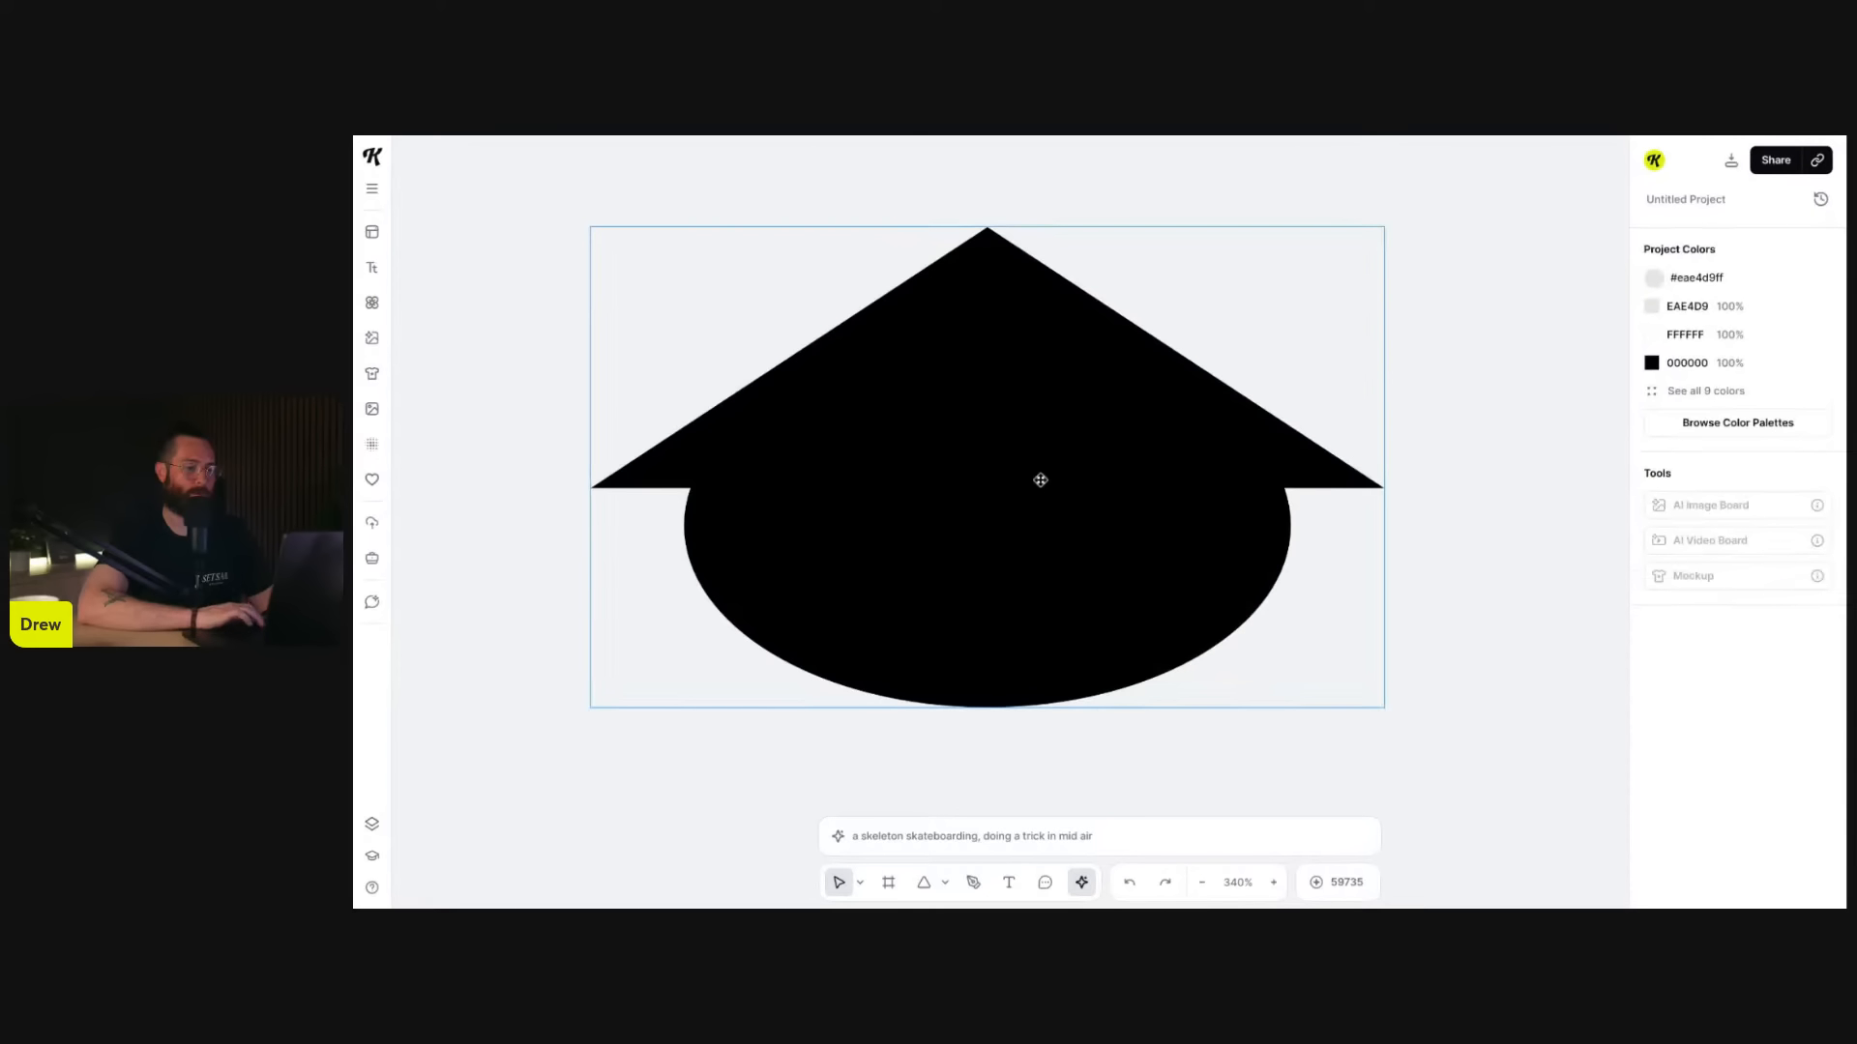
- Draw a small ellipse about 14 by 13 px as the left eye and fill it with the canvas background color F0F2F5
{"action": "scroll", "coordinate": [1147, 551], "scroll_direction": "down", "scroll_amount": 2}
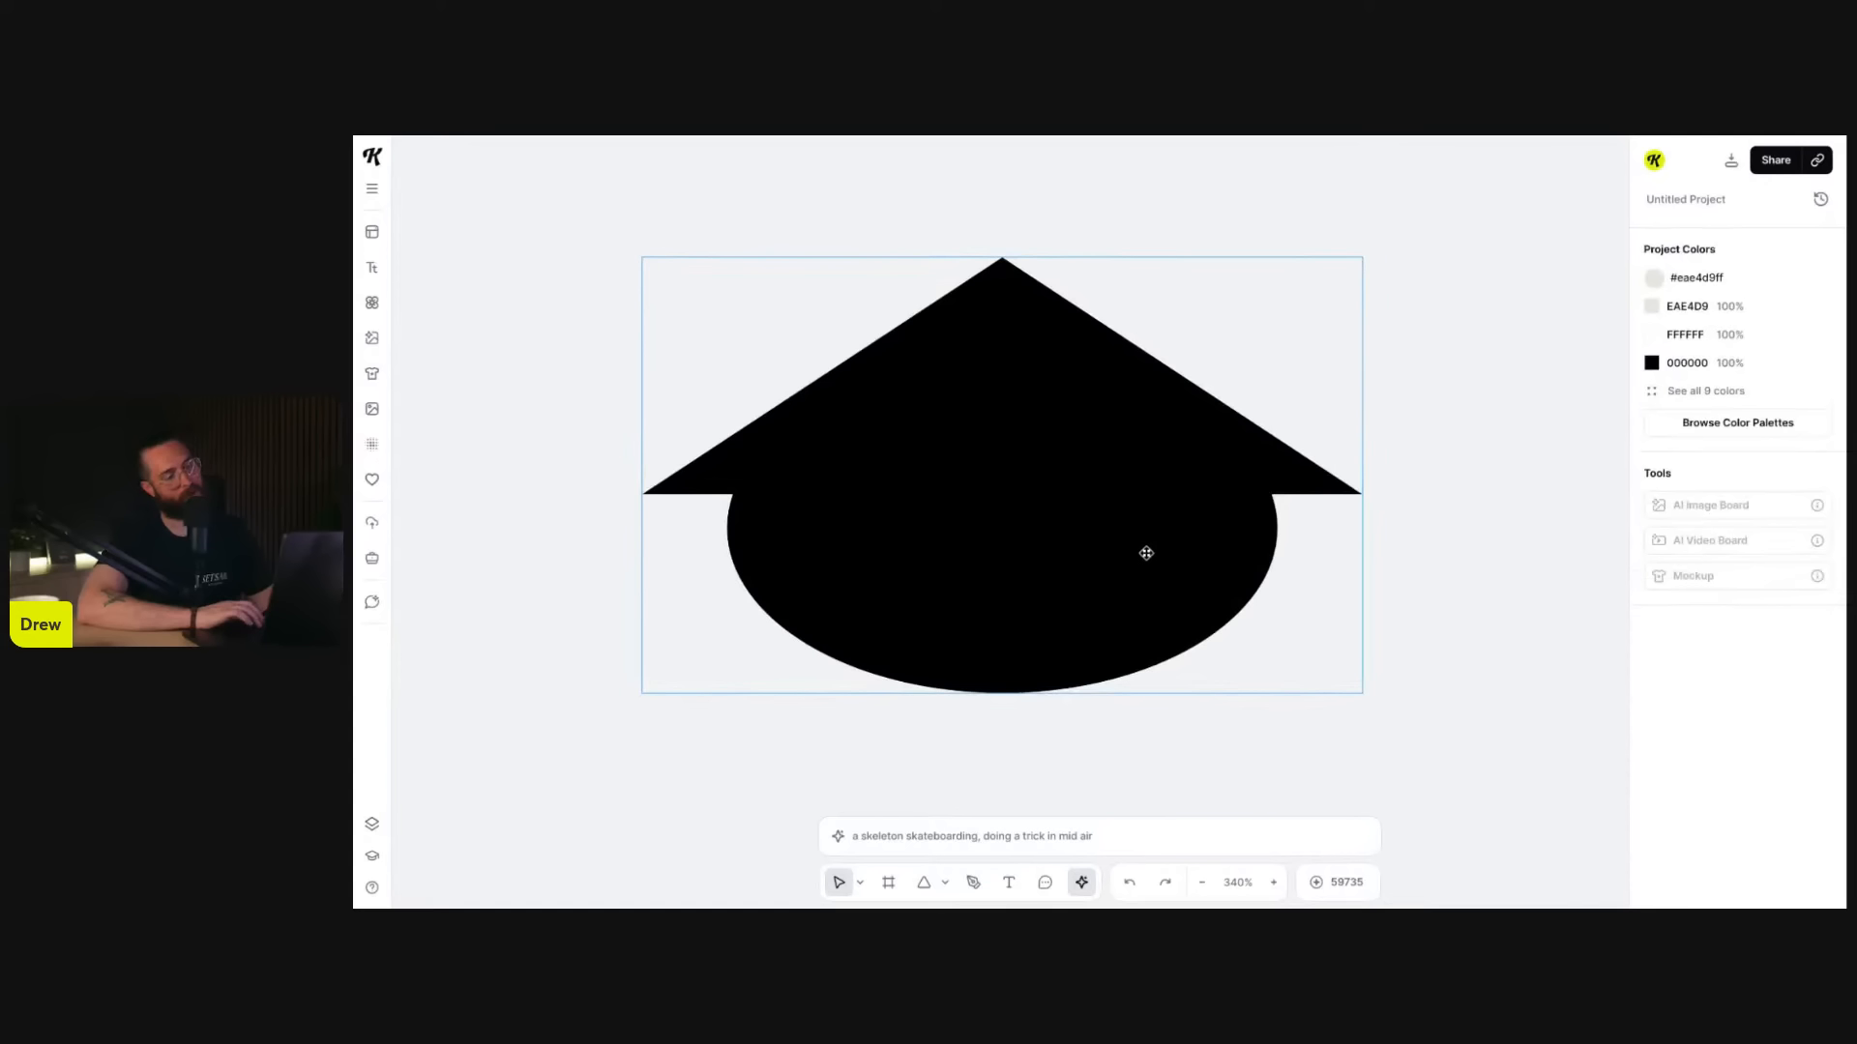
{"action": "left_click", "coordinate": [949, 884]}
{"action": "left_click", "coordinate": [903, 777]}
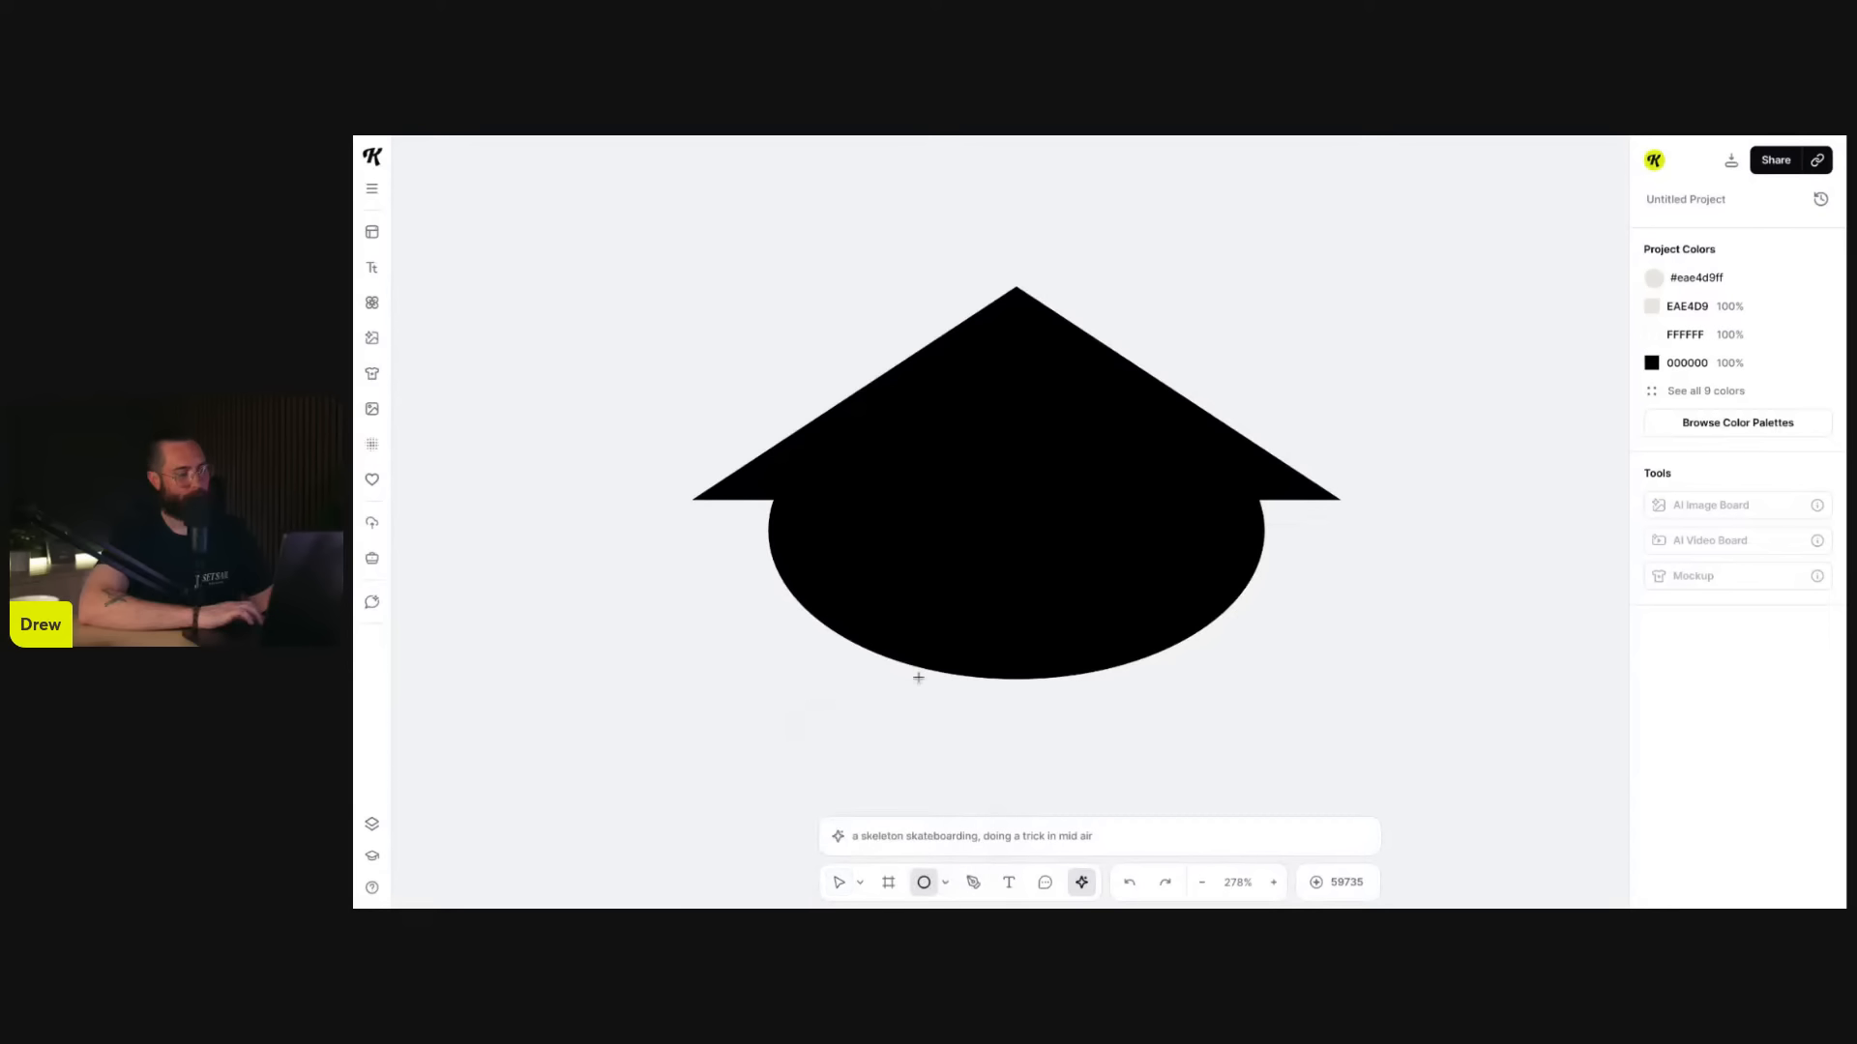
{"action": "left_click_drag", "start_coordinate": [891, 547], "coordinate": [926, 579]}
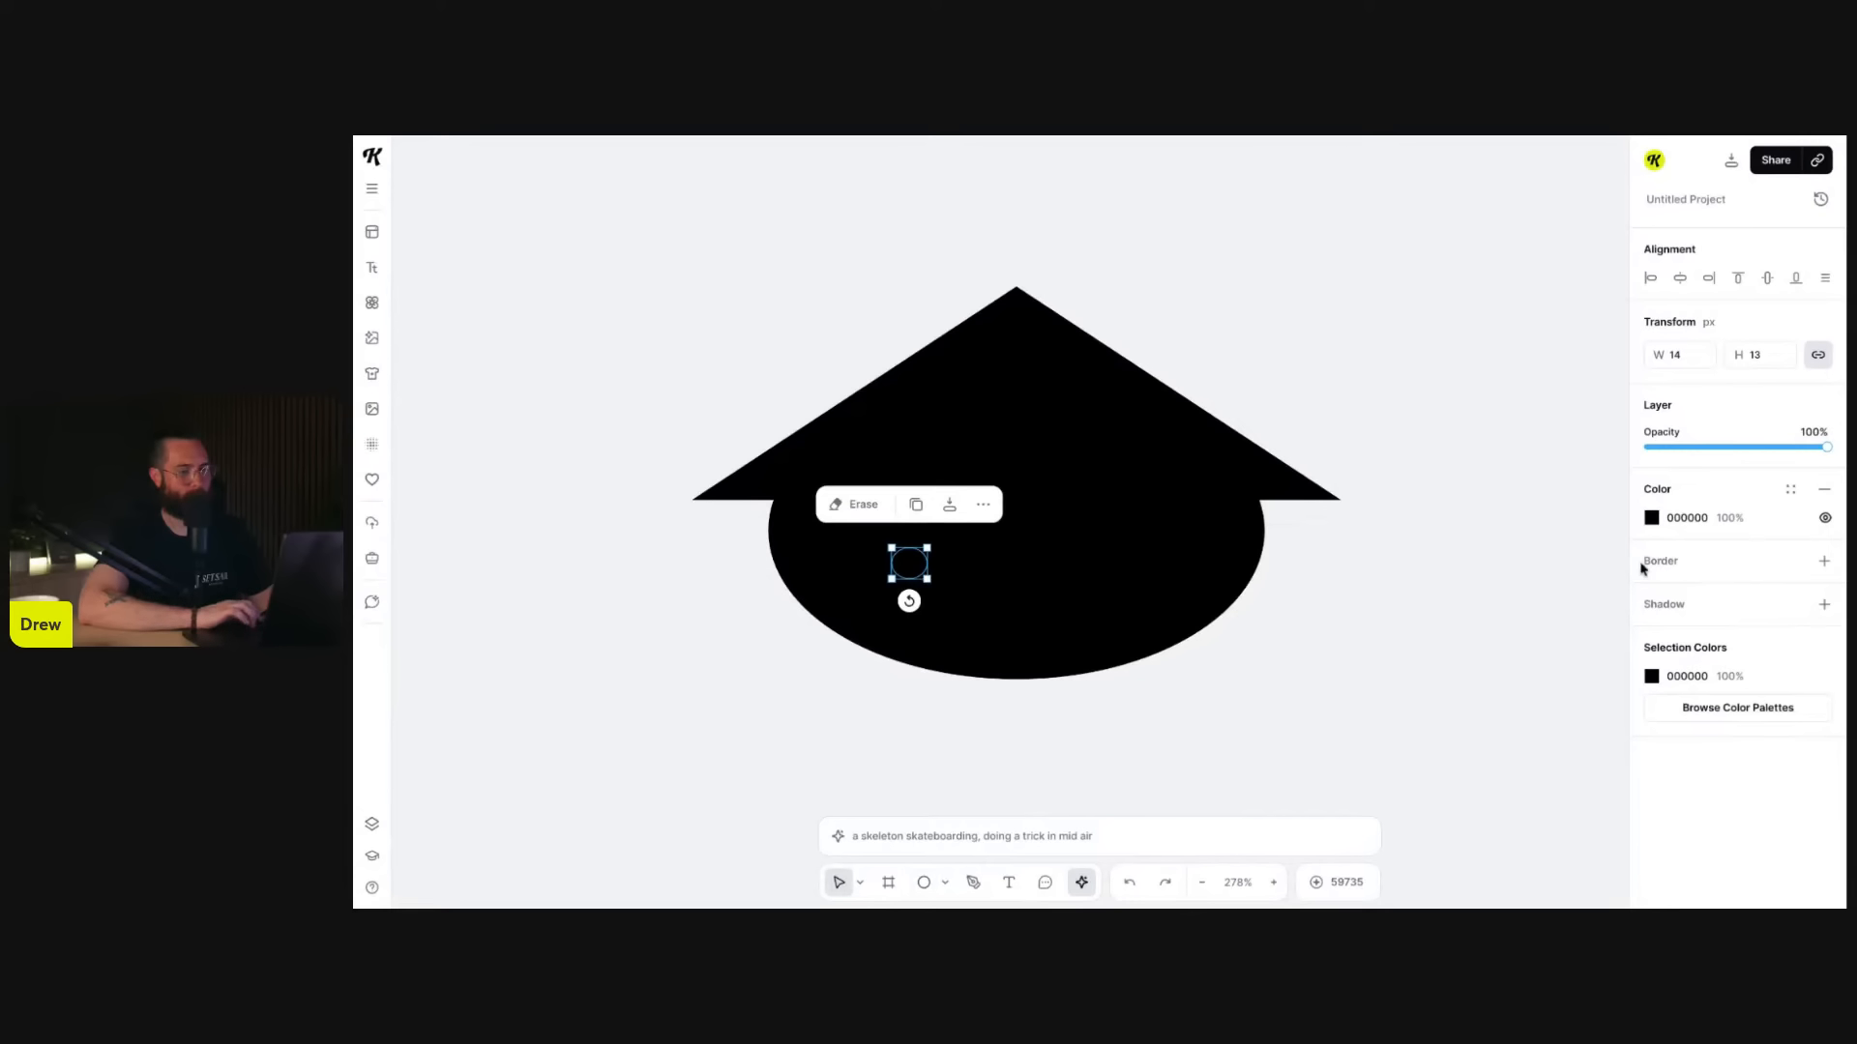
{"action": "left_click", "coordinate": [1650, 517]}
{"action": "left_click", "coordinate": [1438, 751]}
{"action": "left_click", "coordinate": [1349, 749]}
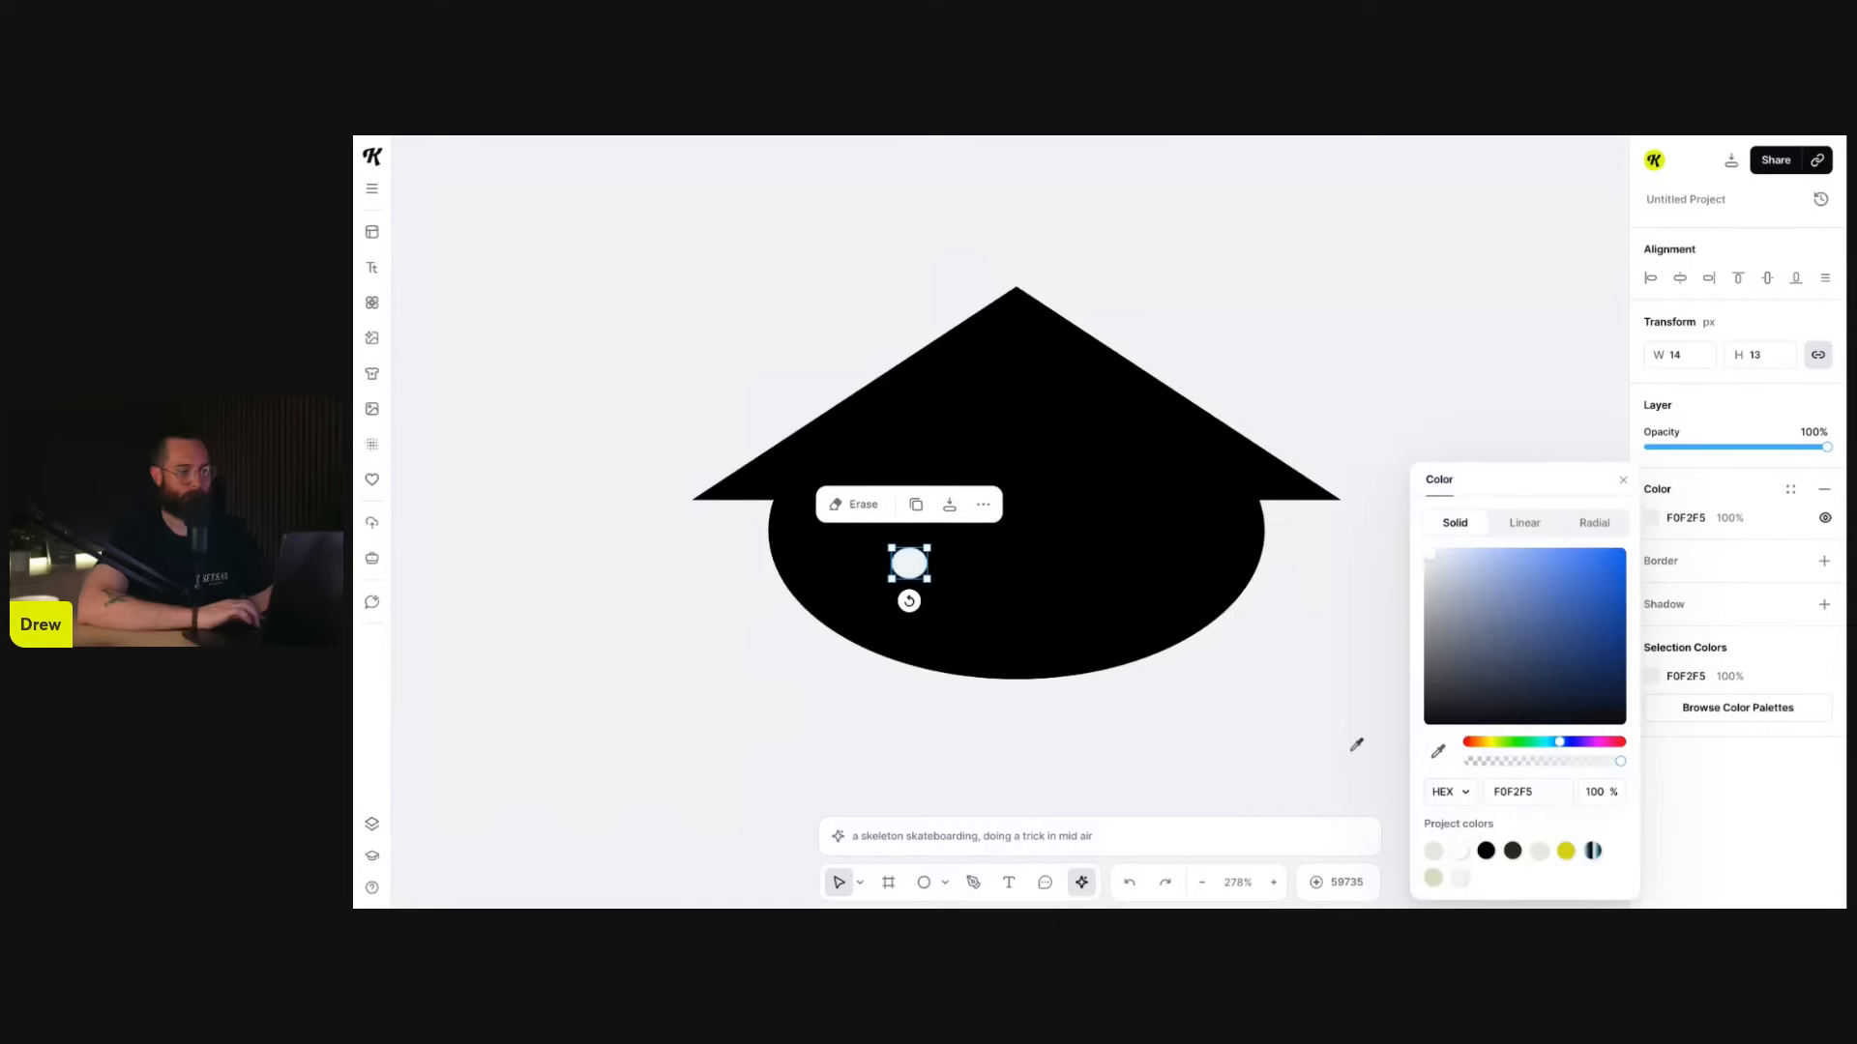
- Duplicate the light eye horizontally to the other side of the black face
{"action": "left_click_drag", "start_coordinate": [925, 566], "coordinate": [1127, 565]}
{"action": "left_click", "coordinate": [1259, 650]}
{"action": "scroll", "coordinate": [1267, 655], "scroll_direction": "down", "scroll_amount": 5}
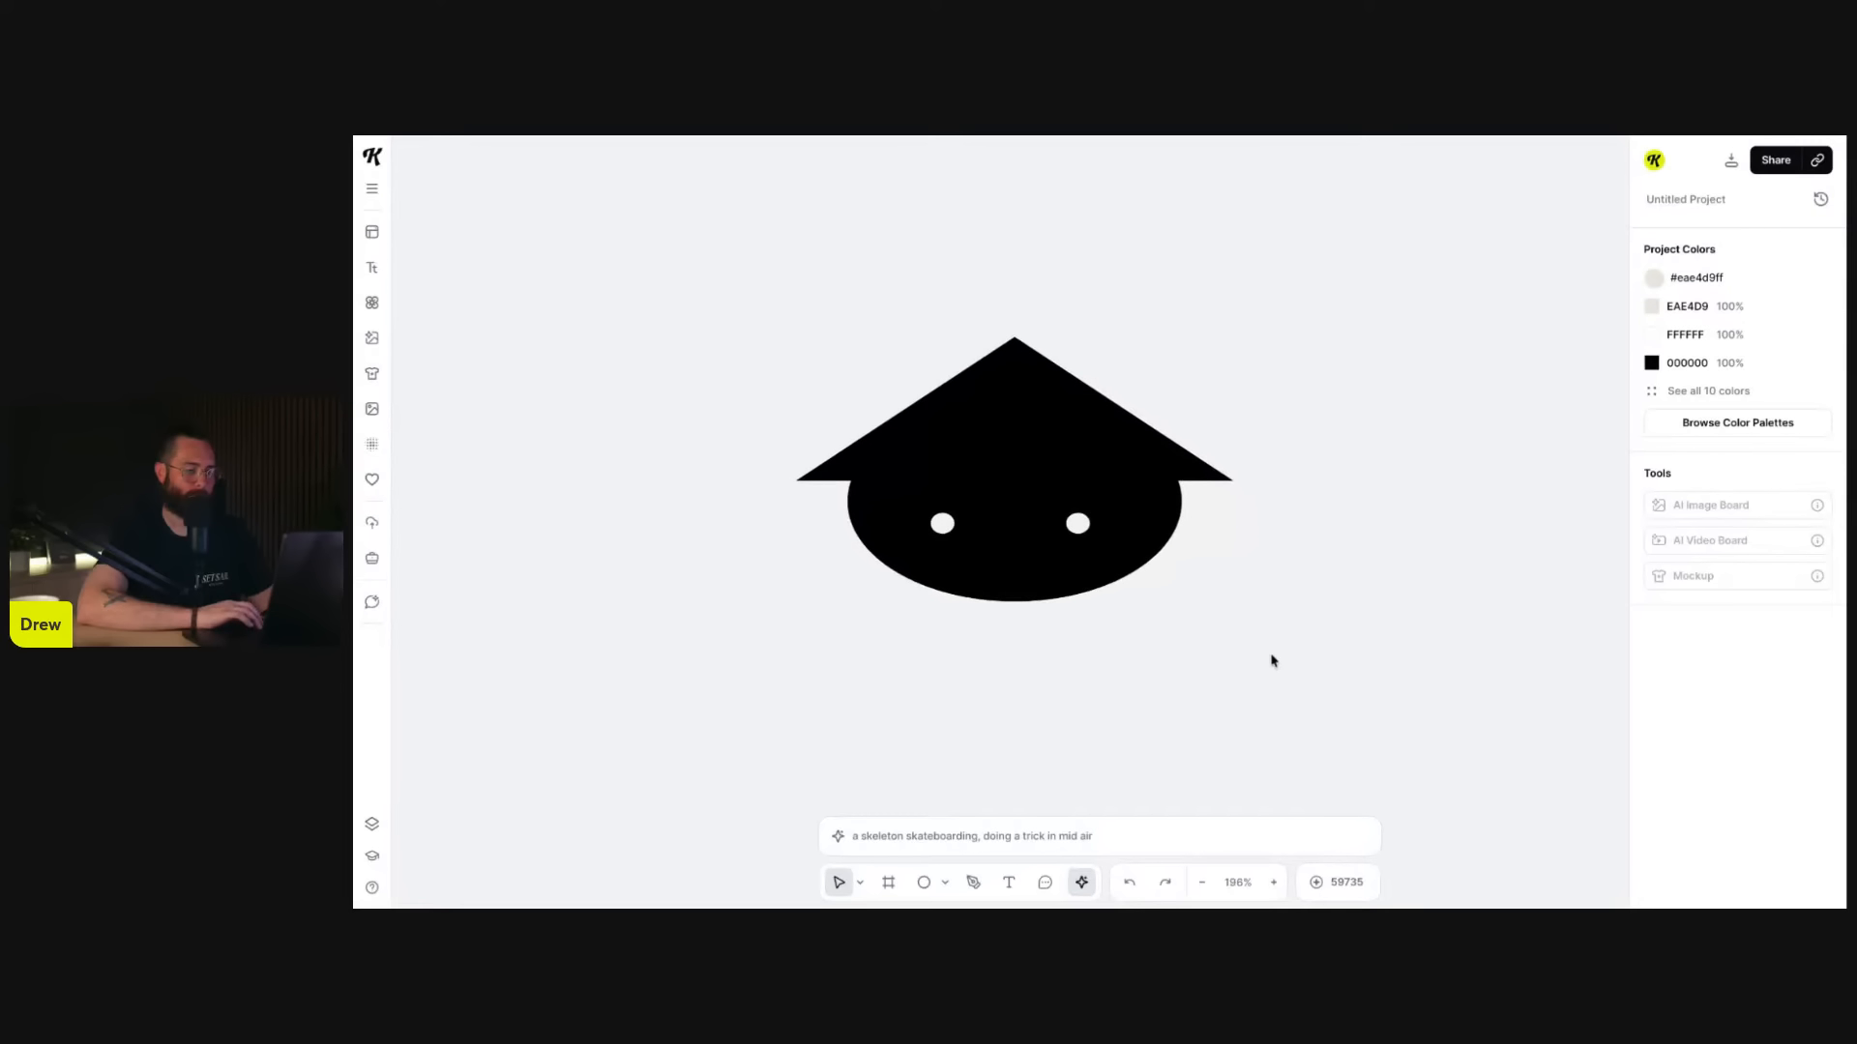
{"action": "scroll", "coordinate": [851, 416], "scroll_direction": "down", "scroll_amount": 4}
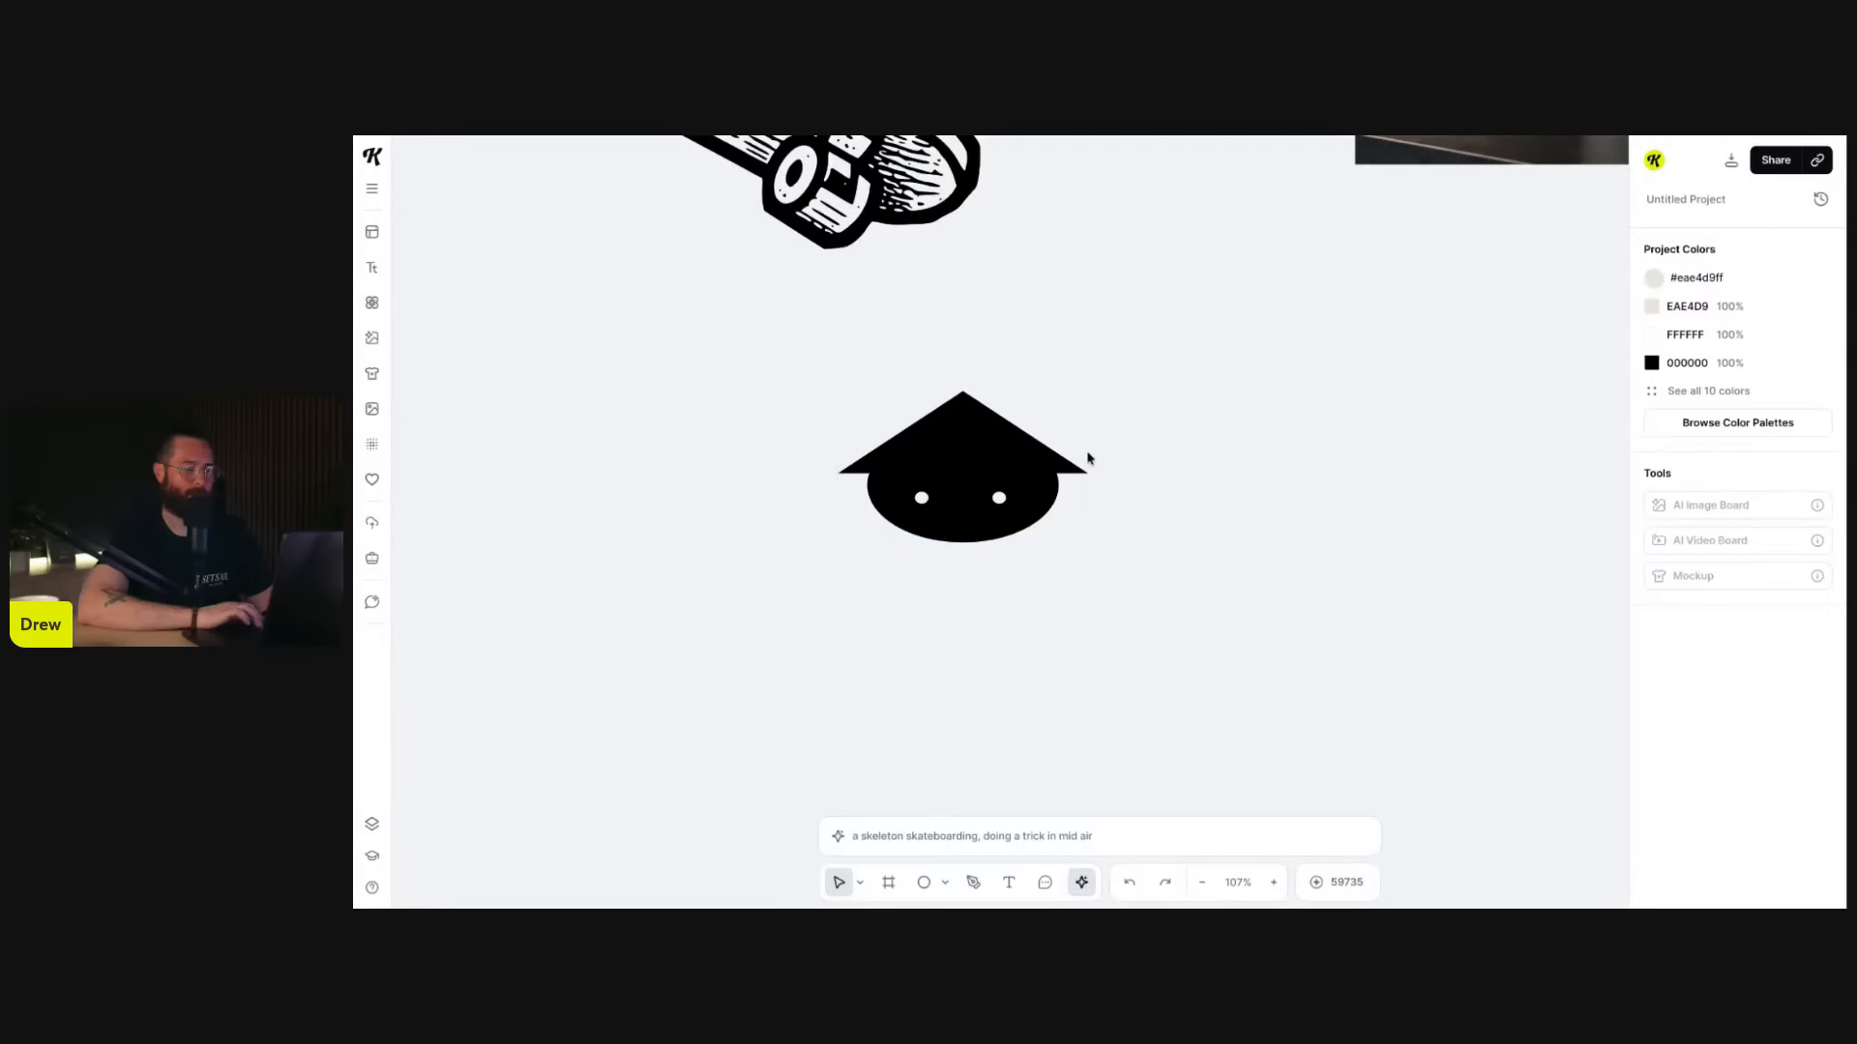
- Bring the right eye closer to the left one, then enlarge both eyes together and shift them toward the face's left side
{"action": "scroll", "coordinate": [928, 495], "scroll_direction": "up", "scroll_amount": 3}
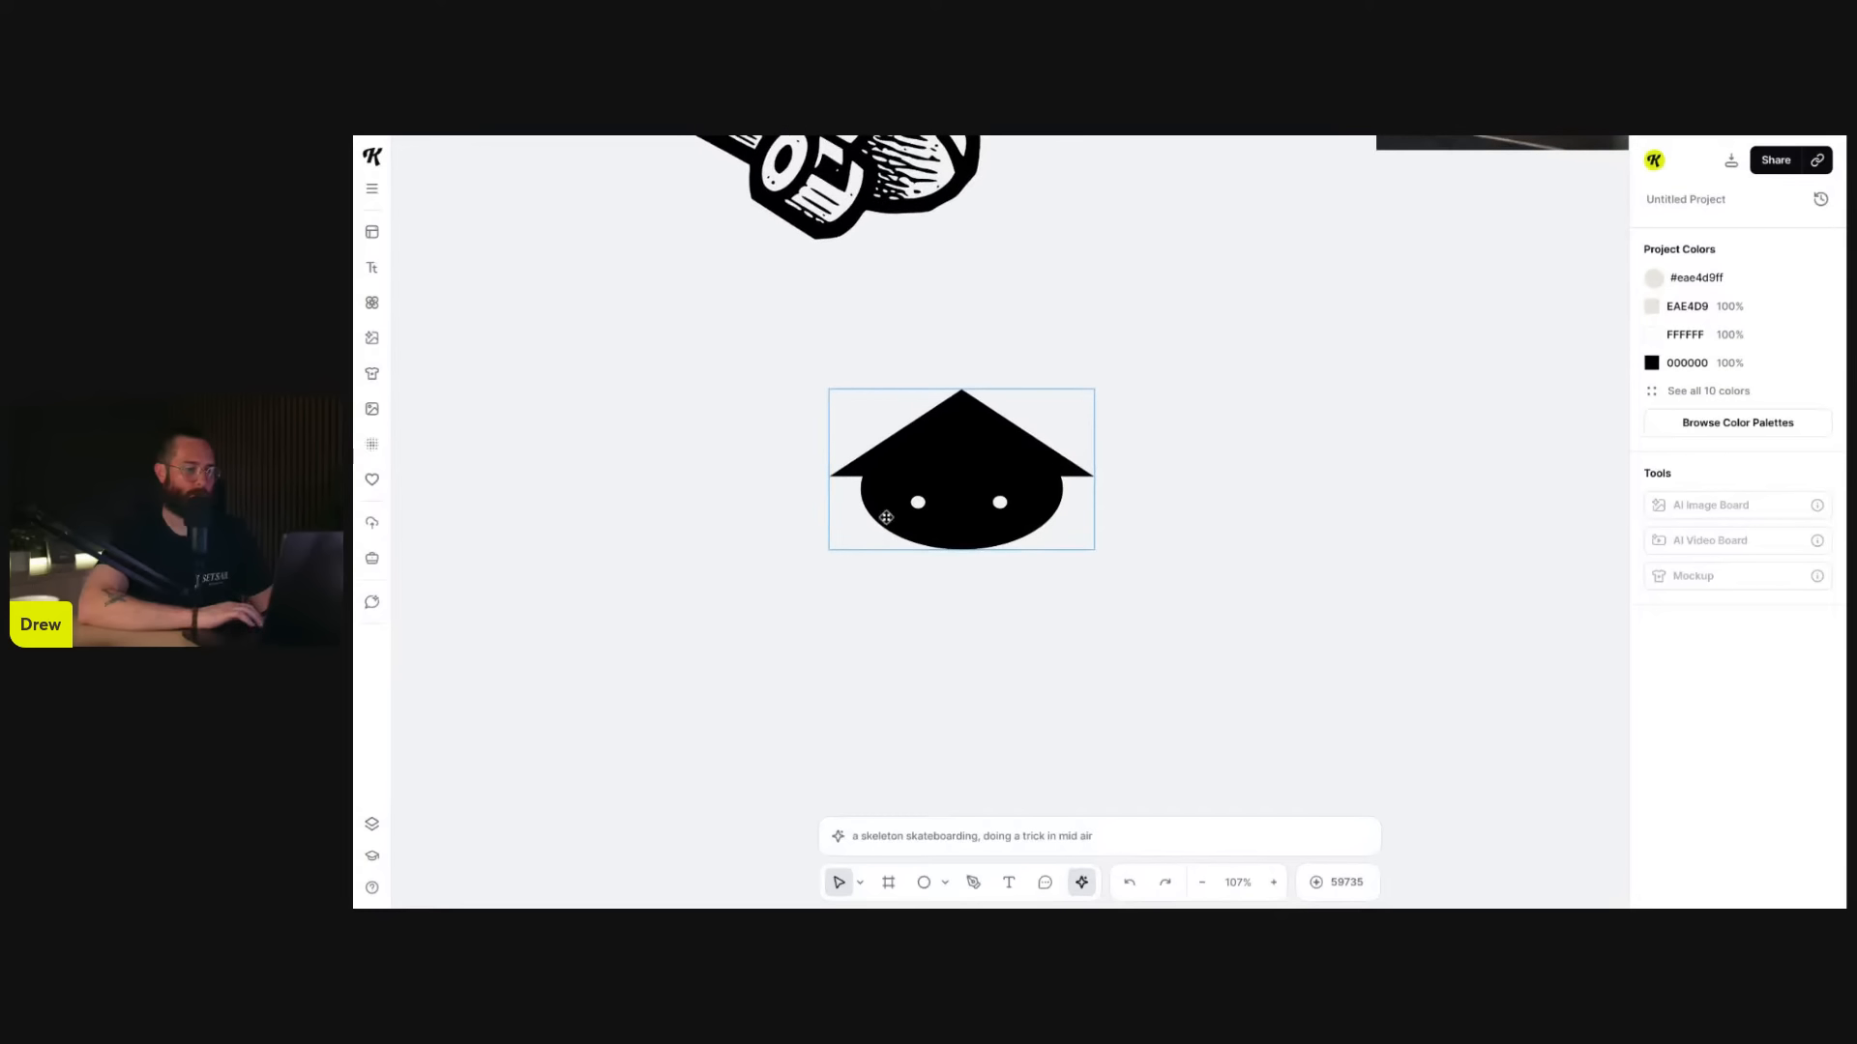
{"action": "scroll", "coordinate": [1069, 491], "scroll_direction": "up", "scroll_amount": 3}
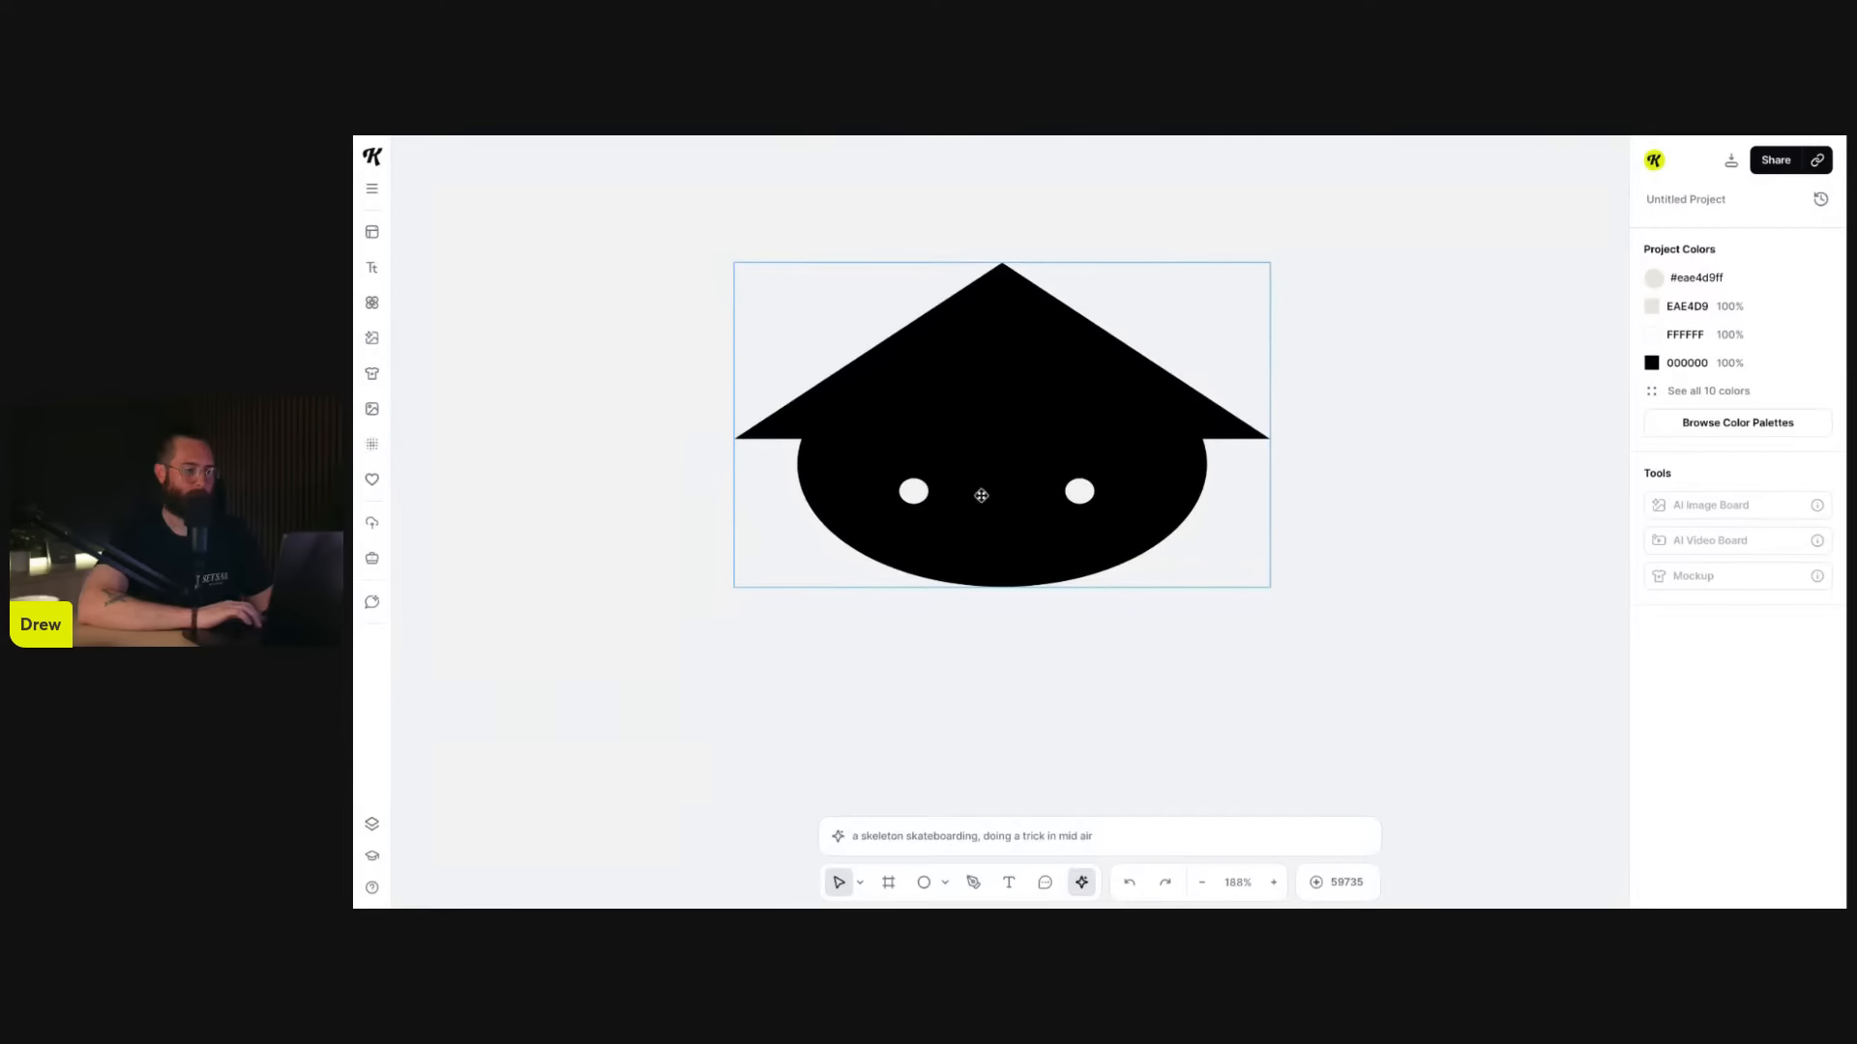
{"action": "left_click", "coordinate": [1078, 491]}
{"action": "left_click", "coordinate": [913, 491], "text": "shift"}
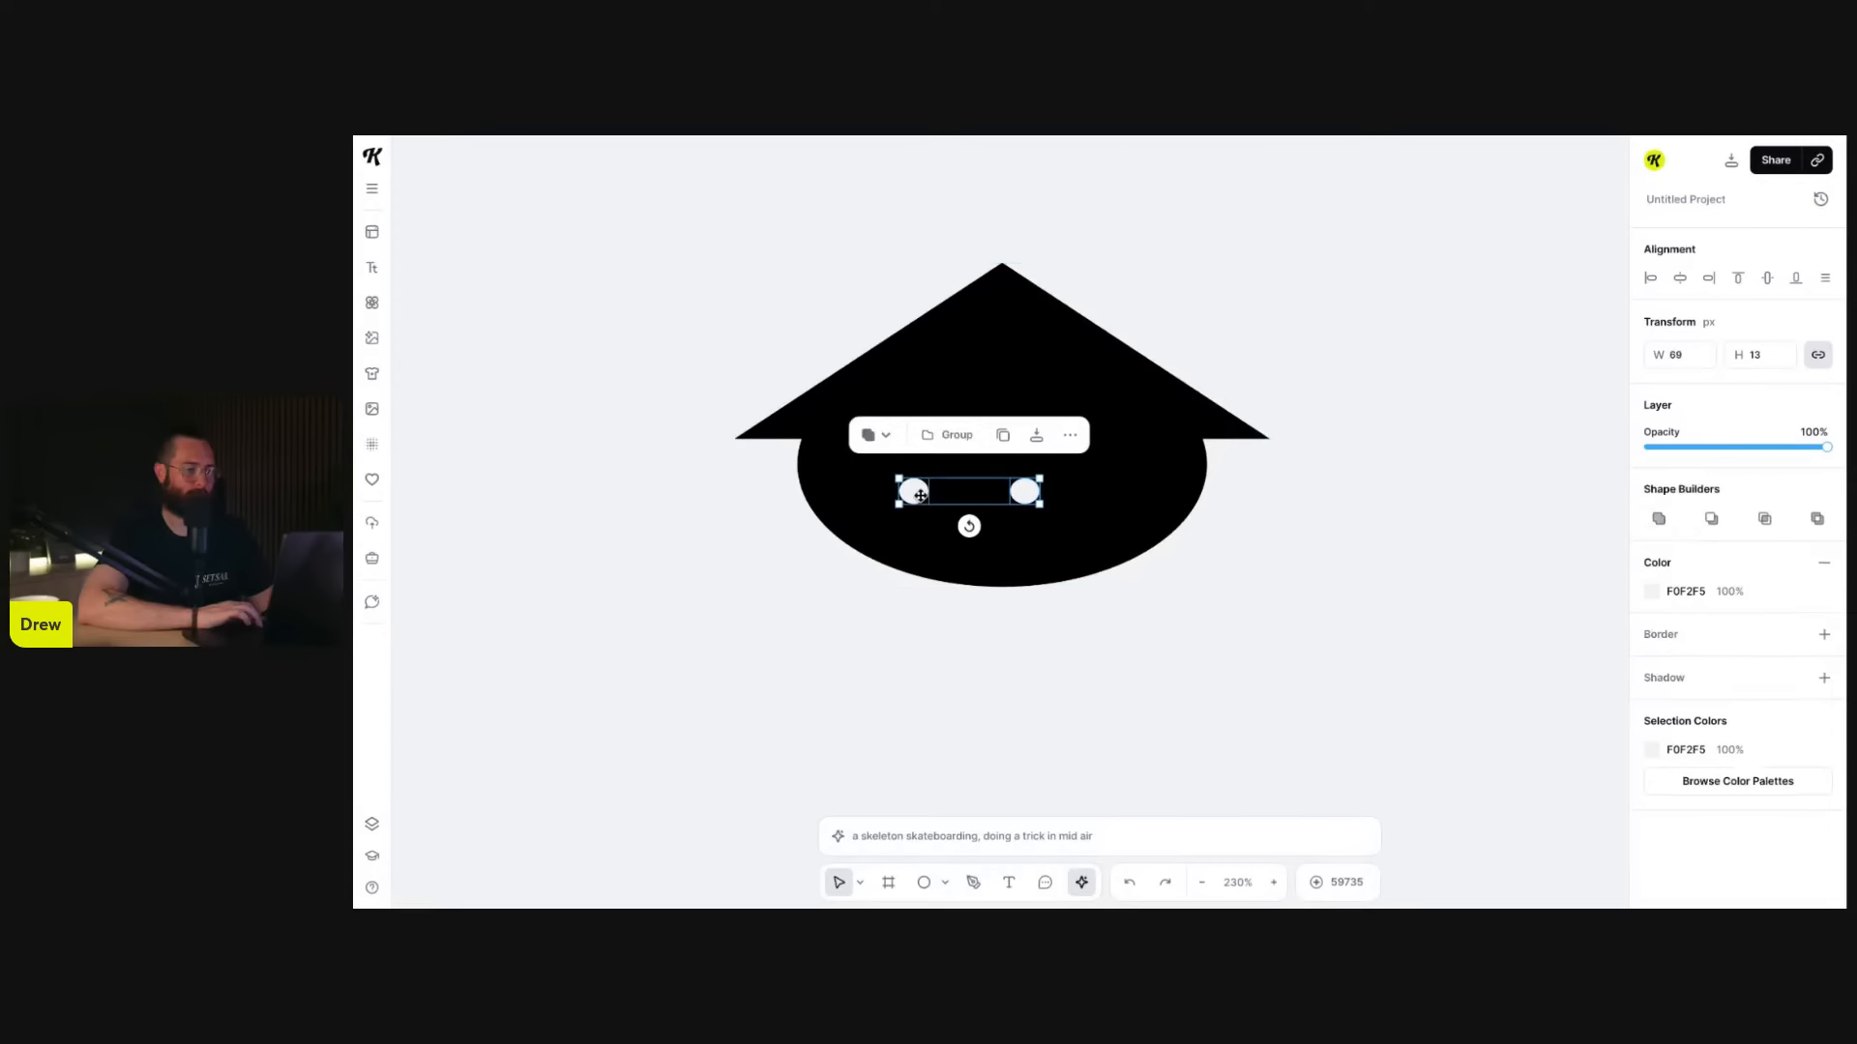
{"action": "mouse_move", "coordinate": [1043, 476]}
{"action": "left_mouse_down"}
{"action": "mouse_move", "coordinate": [1066, 472]}
{"action": "mouse_move", "coordinate": [1034, 495]}
{"action": "left_mouse_up"}
{"action": "left_click", "coordinate": [1189, 564]}
- Start a mouth path below the eyes on the black face with the Pen tool
{"action": "scroll", "coordinate": [1190, 566], "scroll_direction": "down", "scroll_amount": 5}
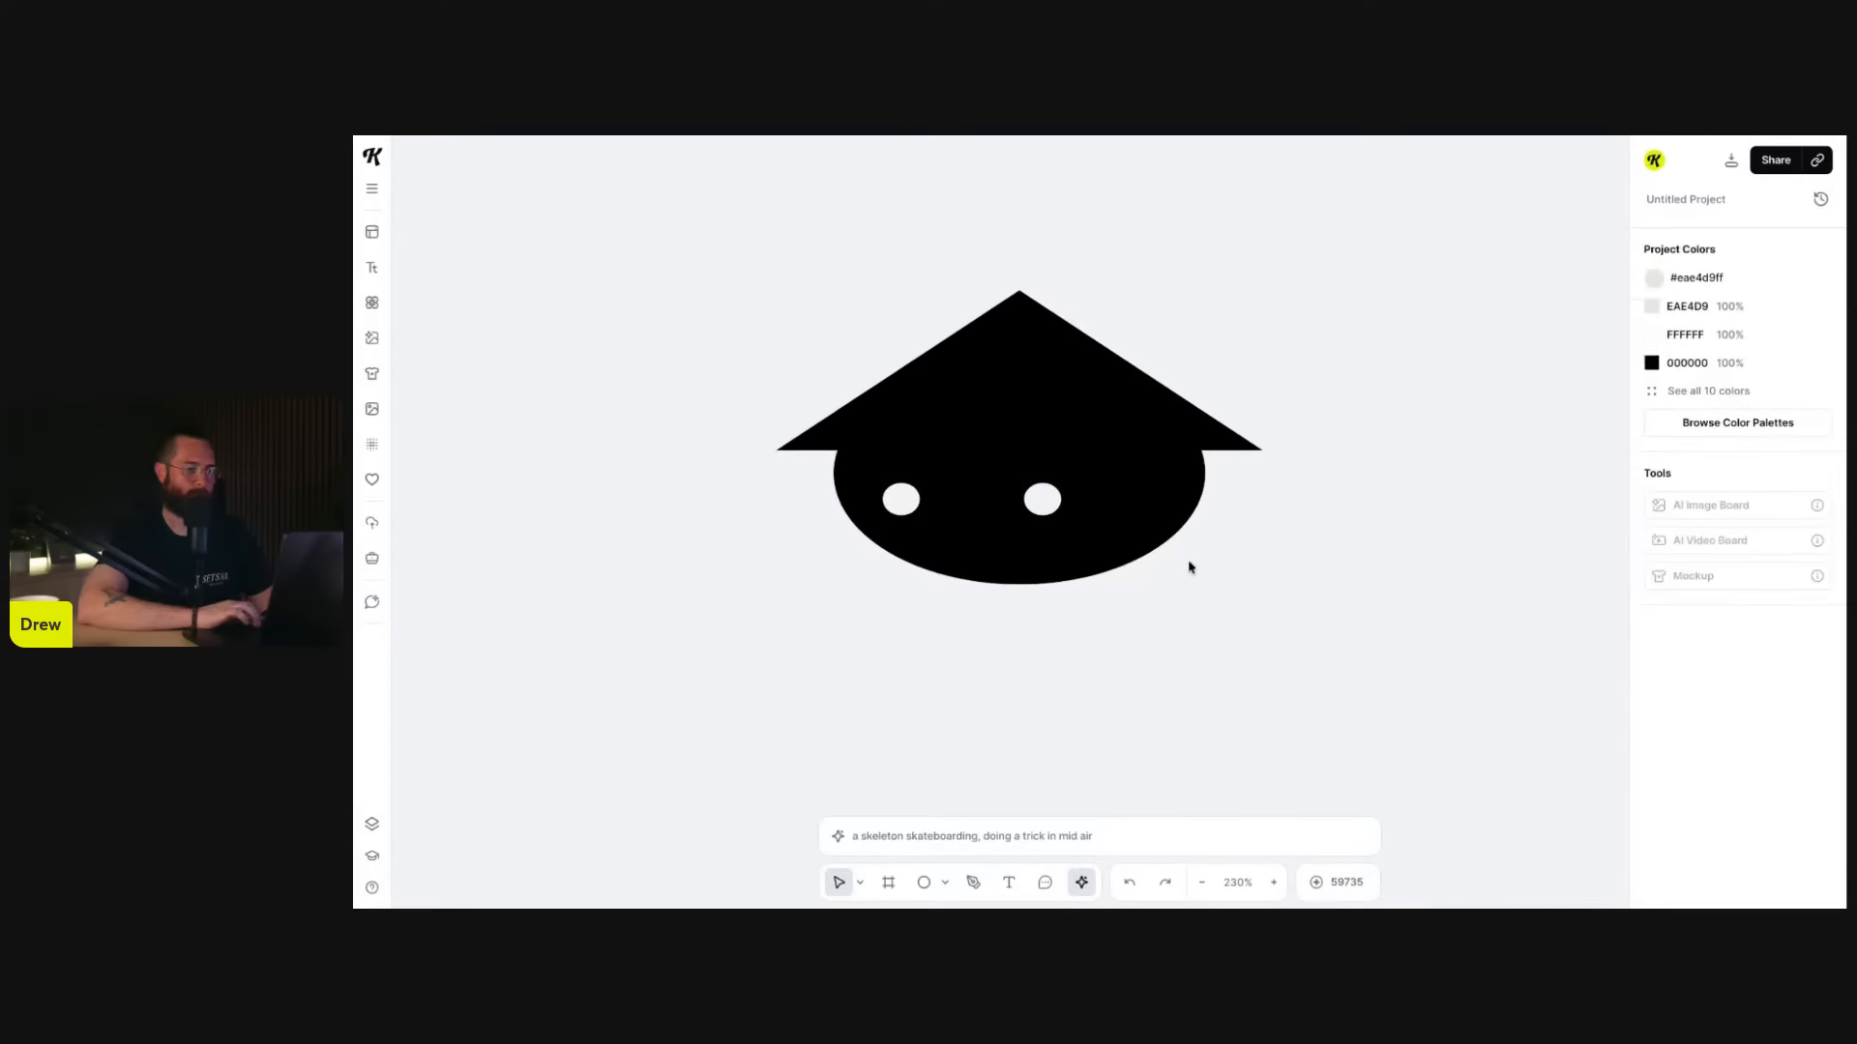
{"action": "scroll", "coordinate": [1189, 566], "scroll_direction": "up", "scroll_amount": 1}
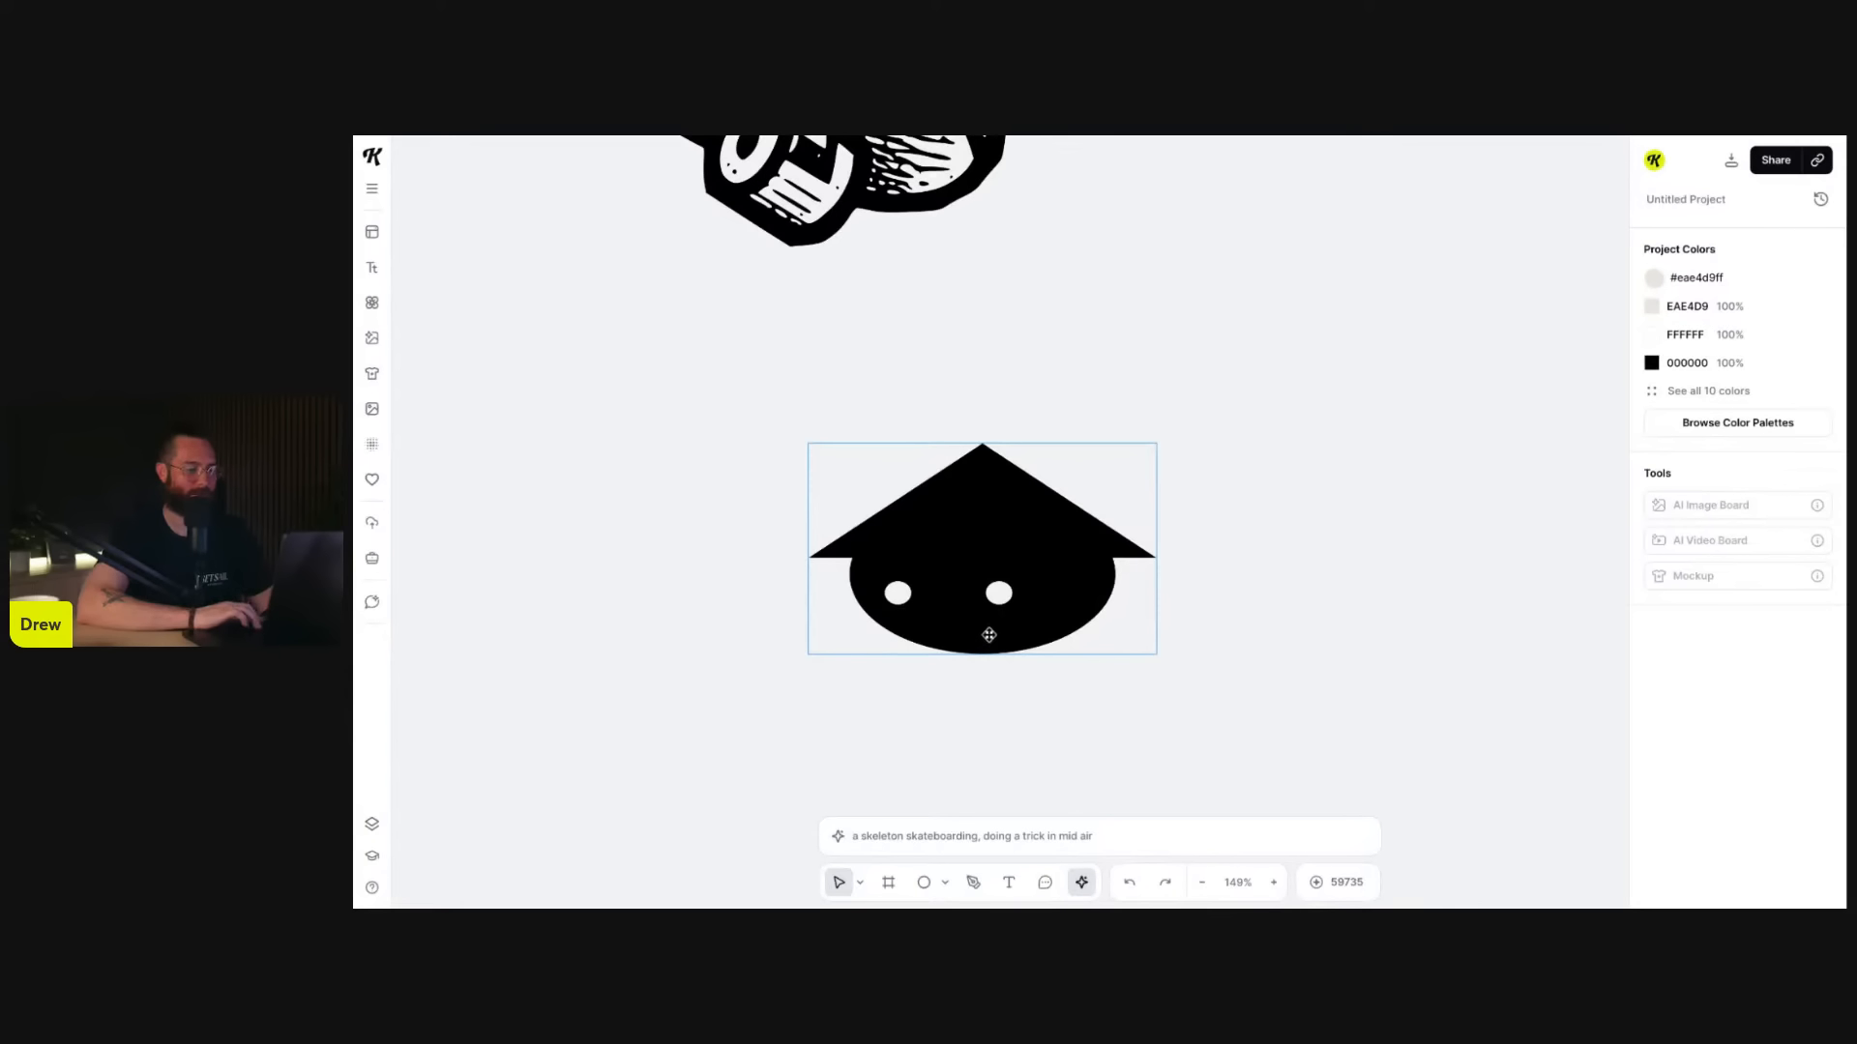
{"action": "scroll", "coordinate": [988, 635], "scroll_direction": "down", "scroll_amount": 1}
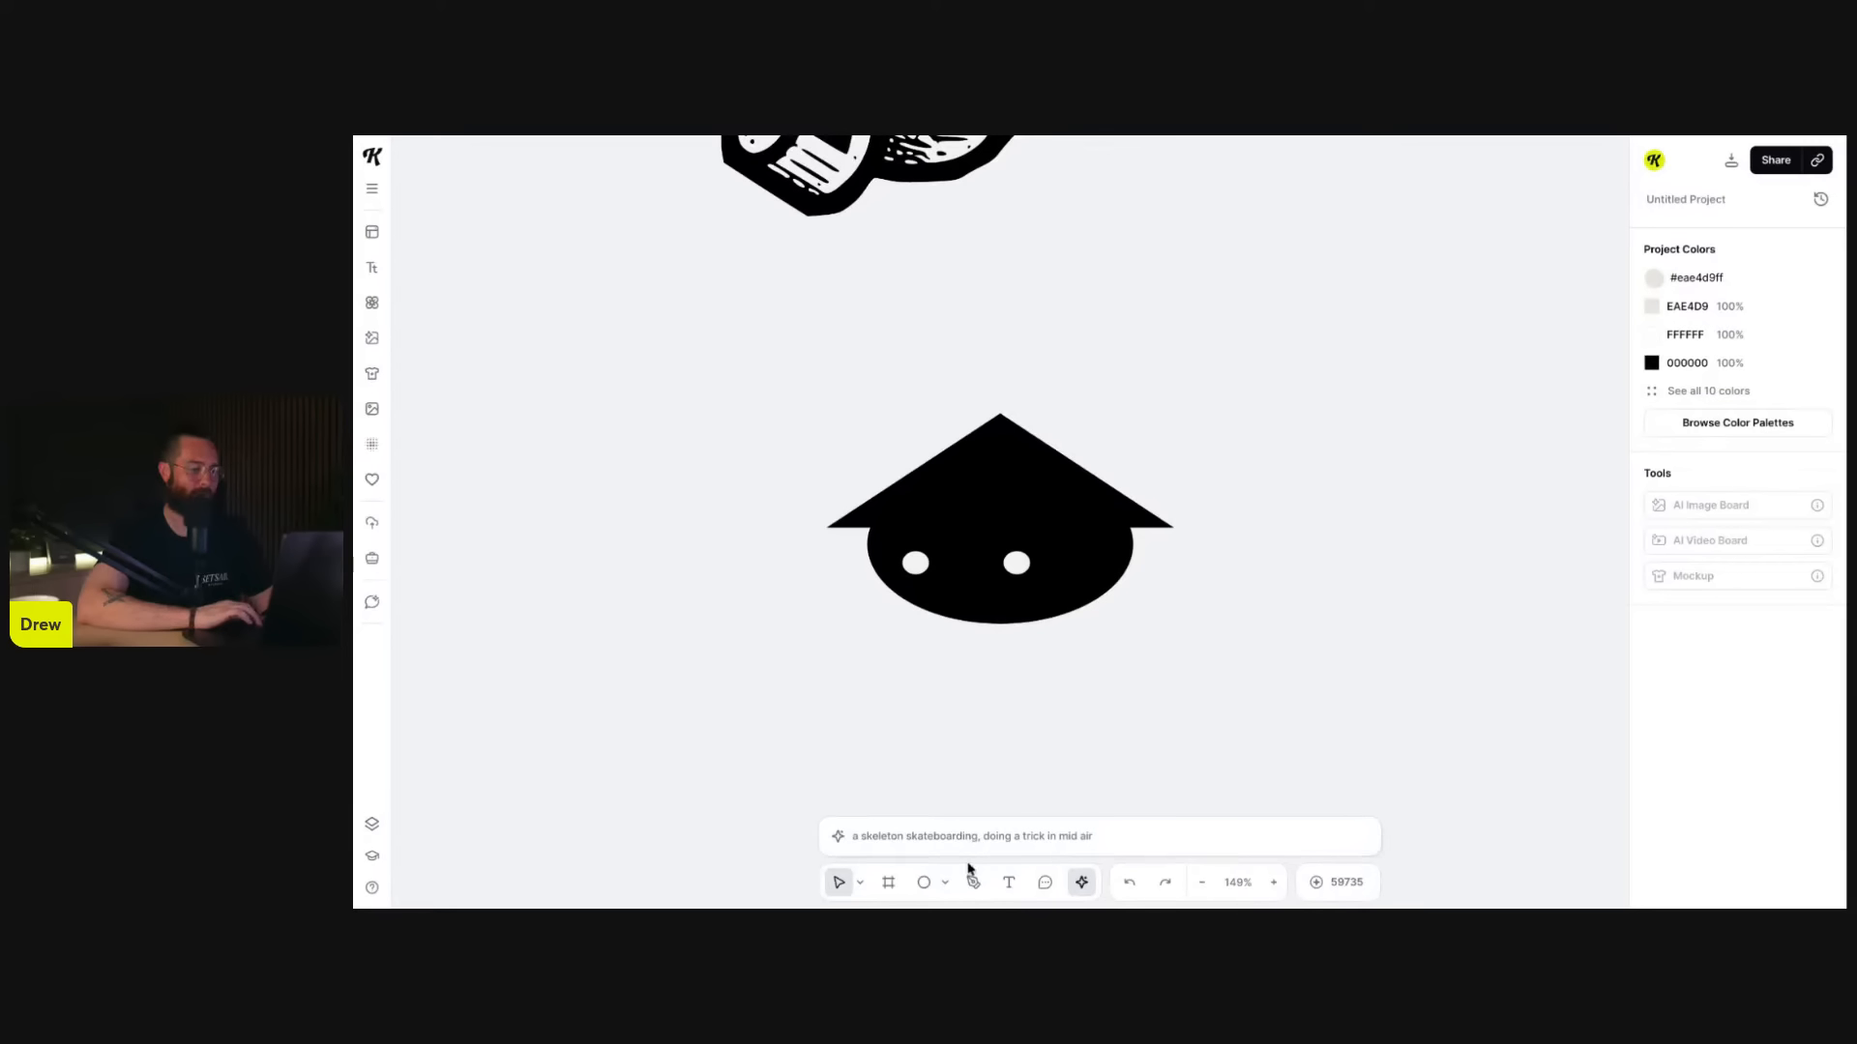
{"action": "left_click", "coordinate": [972, 880]}
{"action": "scroll", "coordinate": [975, 607], "scroll_direction": "up", "scroll_amount": 5}
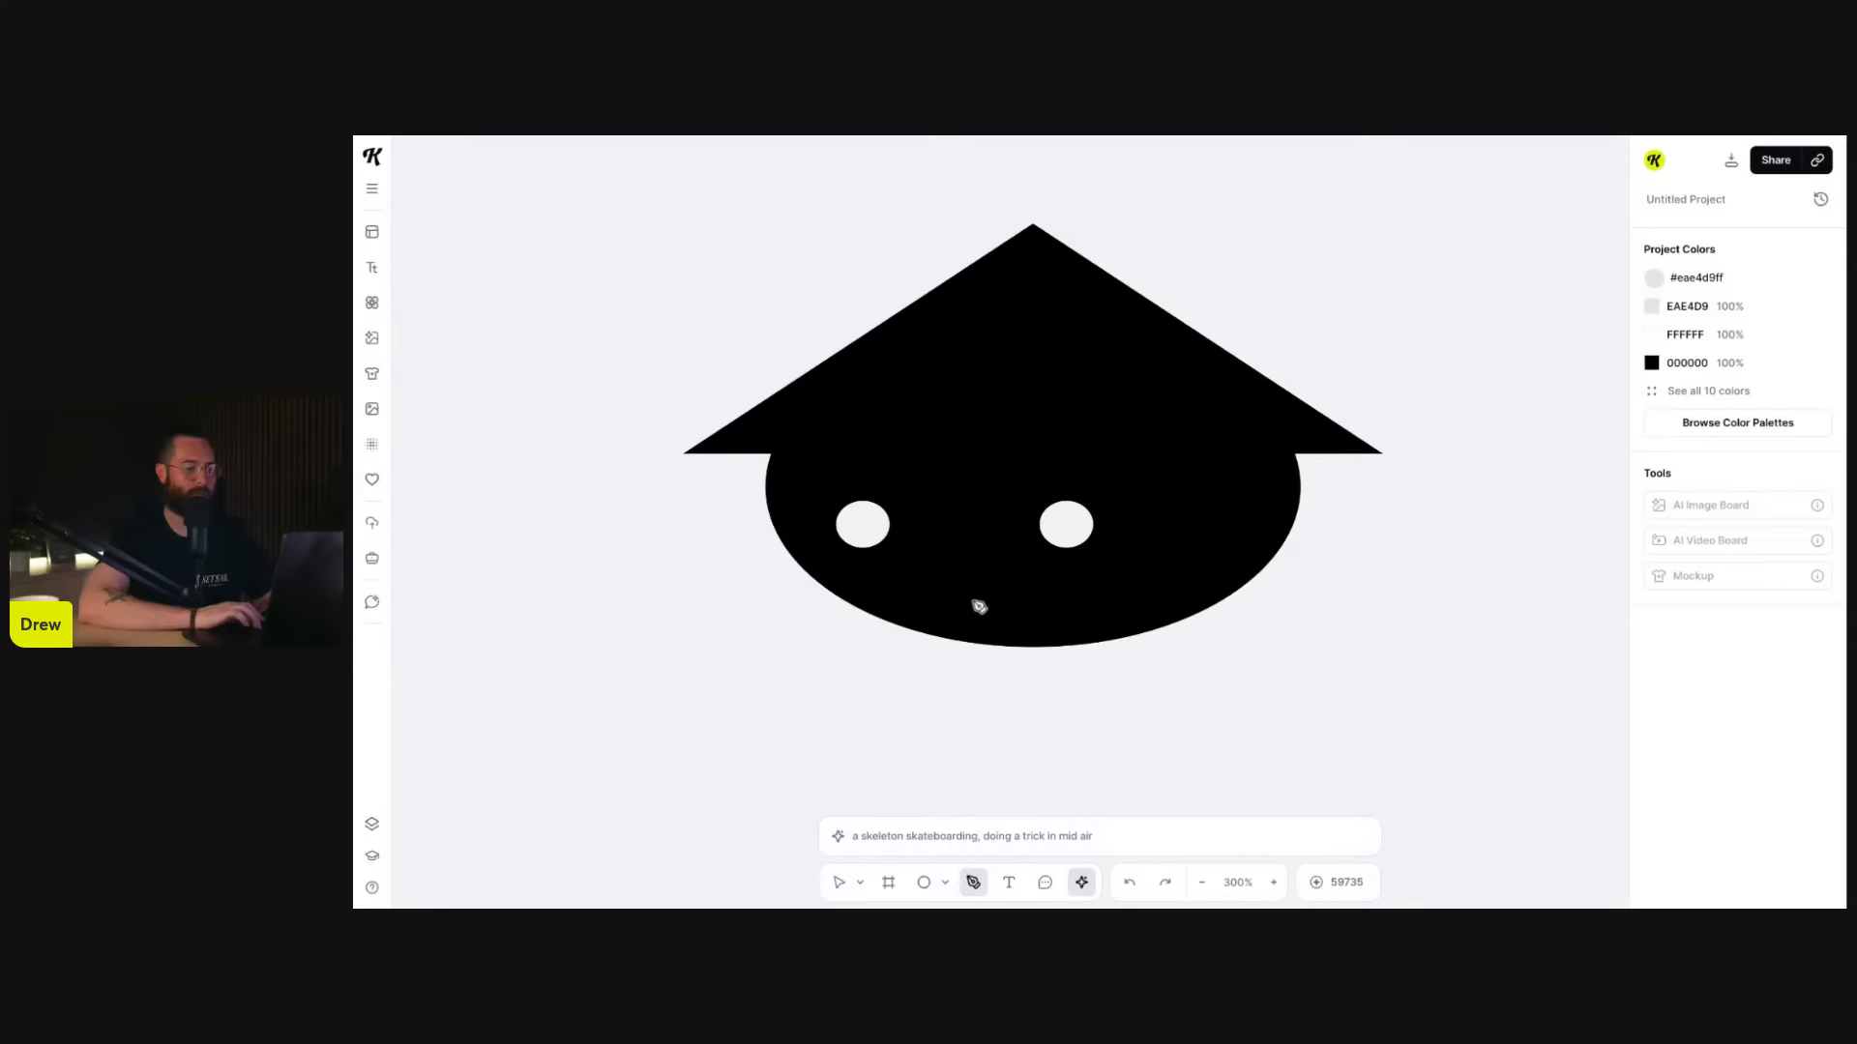
{"action": "left_click", "coordinate": [976, 605]}
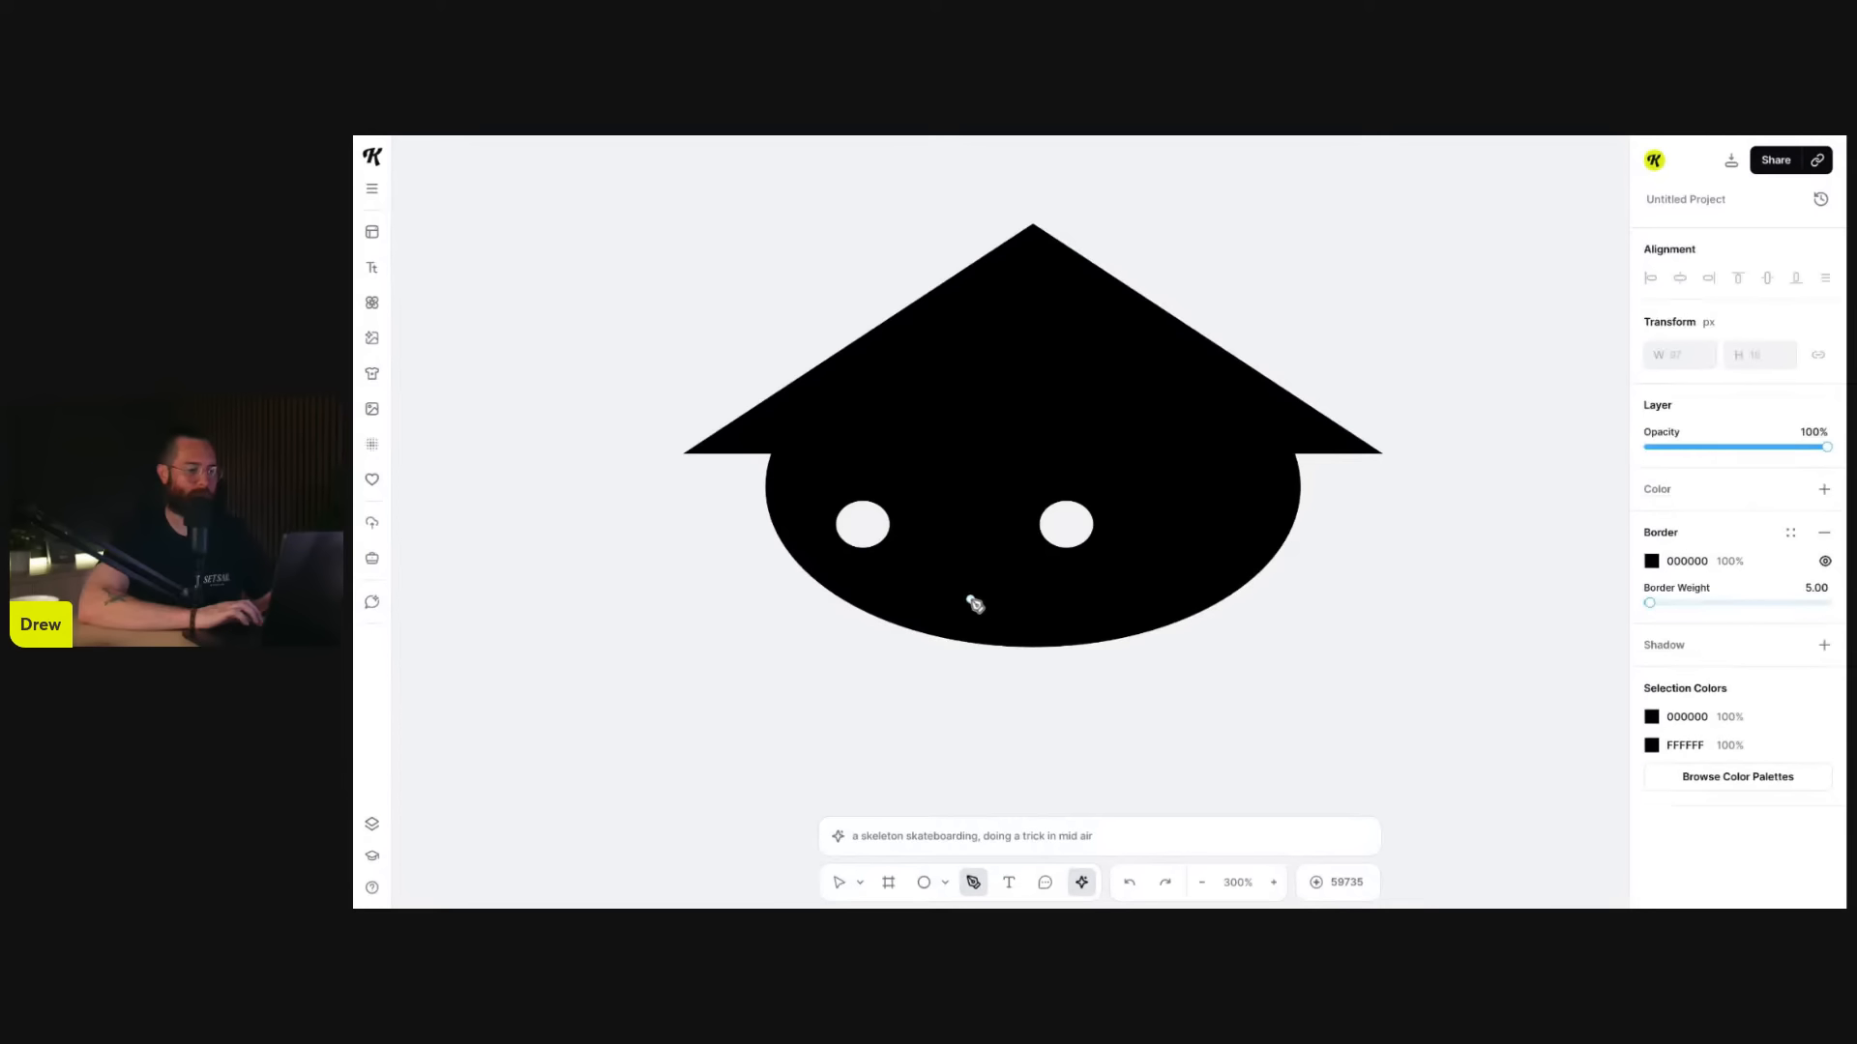
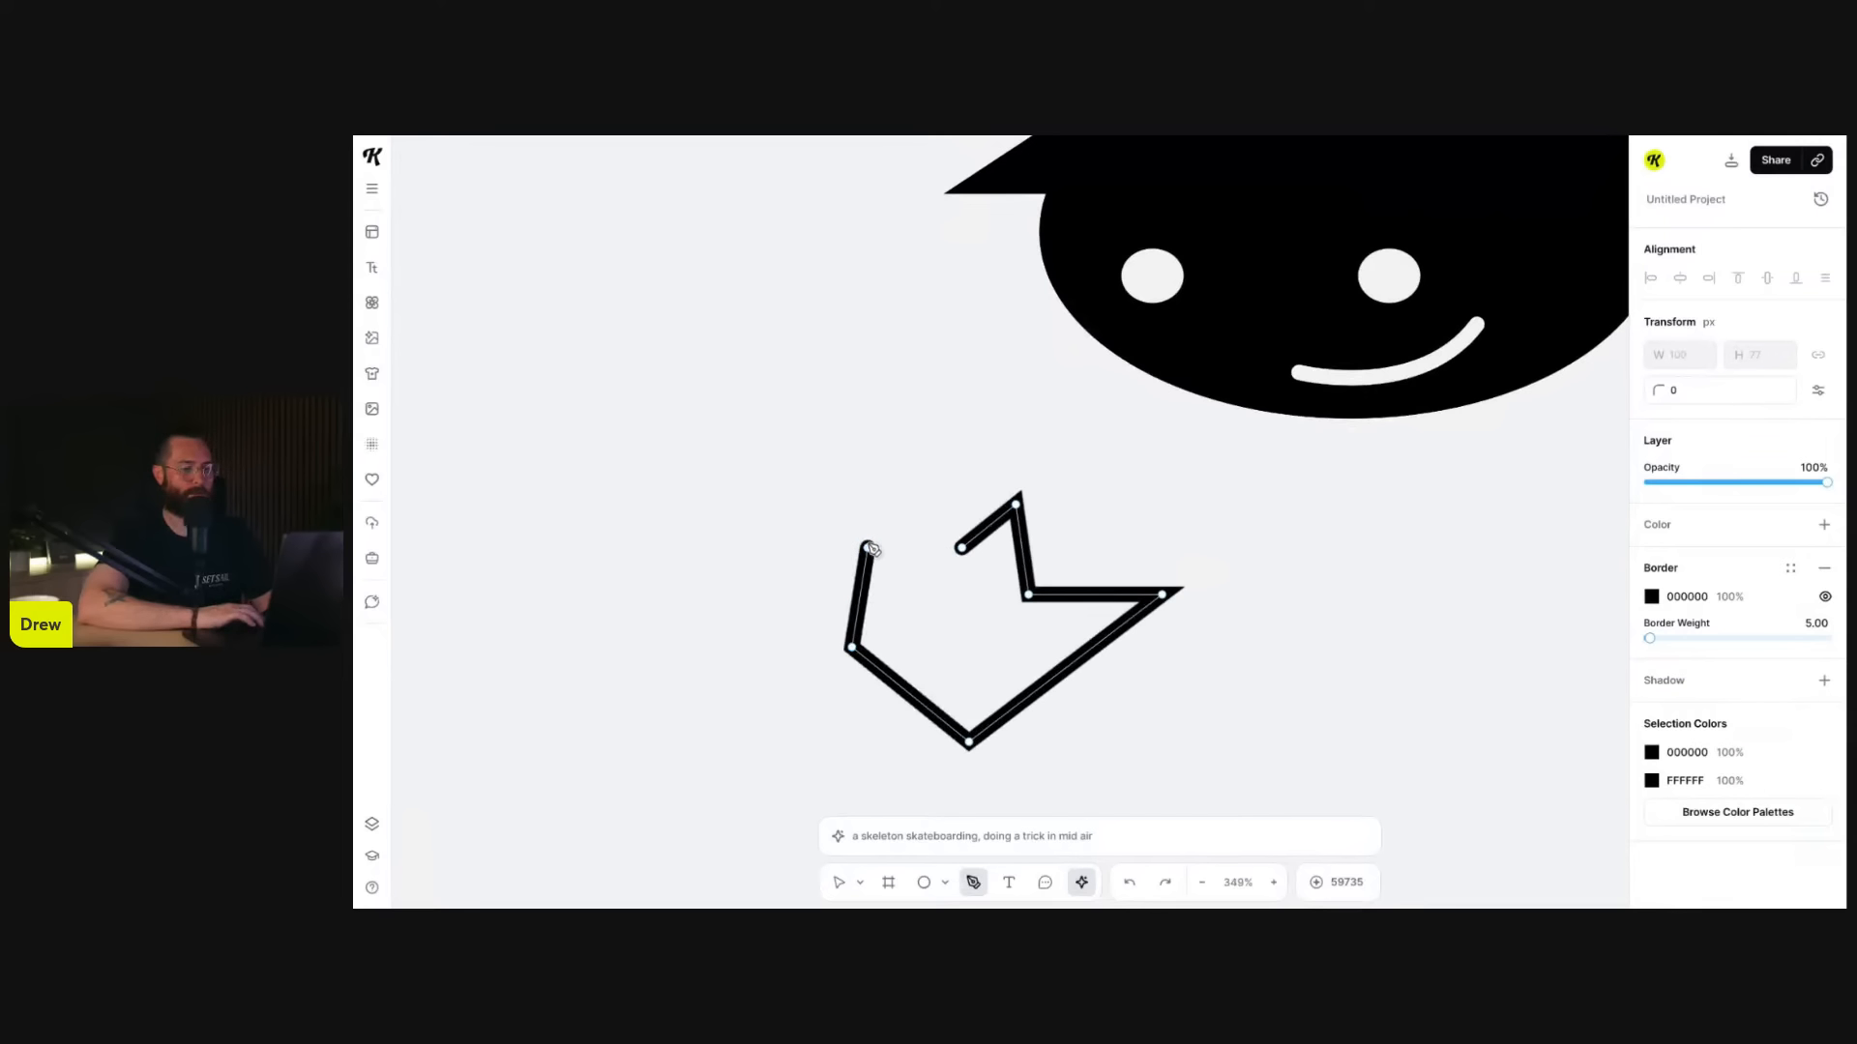
- Extend the open angular path below the face with three more corner points and close it into an outline about 111 by 100 px
{"action": "scroll", "coordinate": [940, 556], "scroll_direction": "up", "scroll_amount": 2}
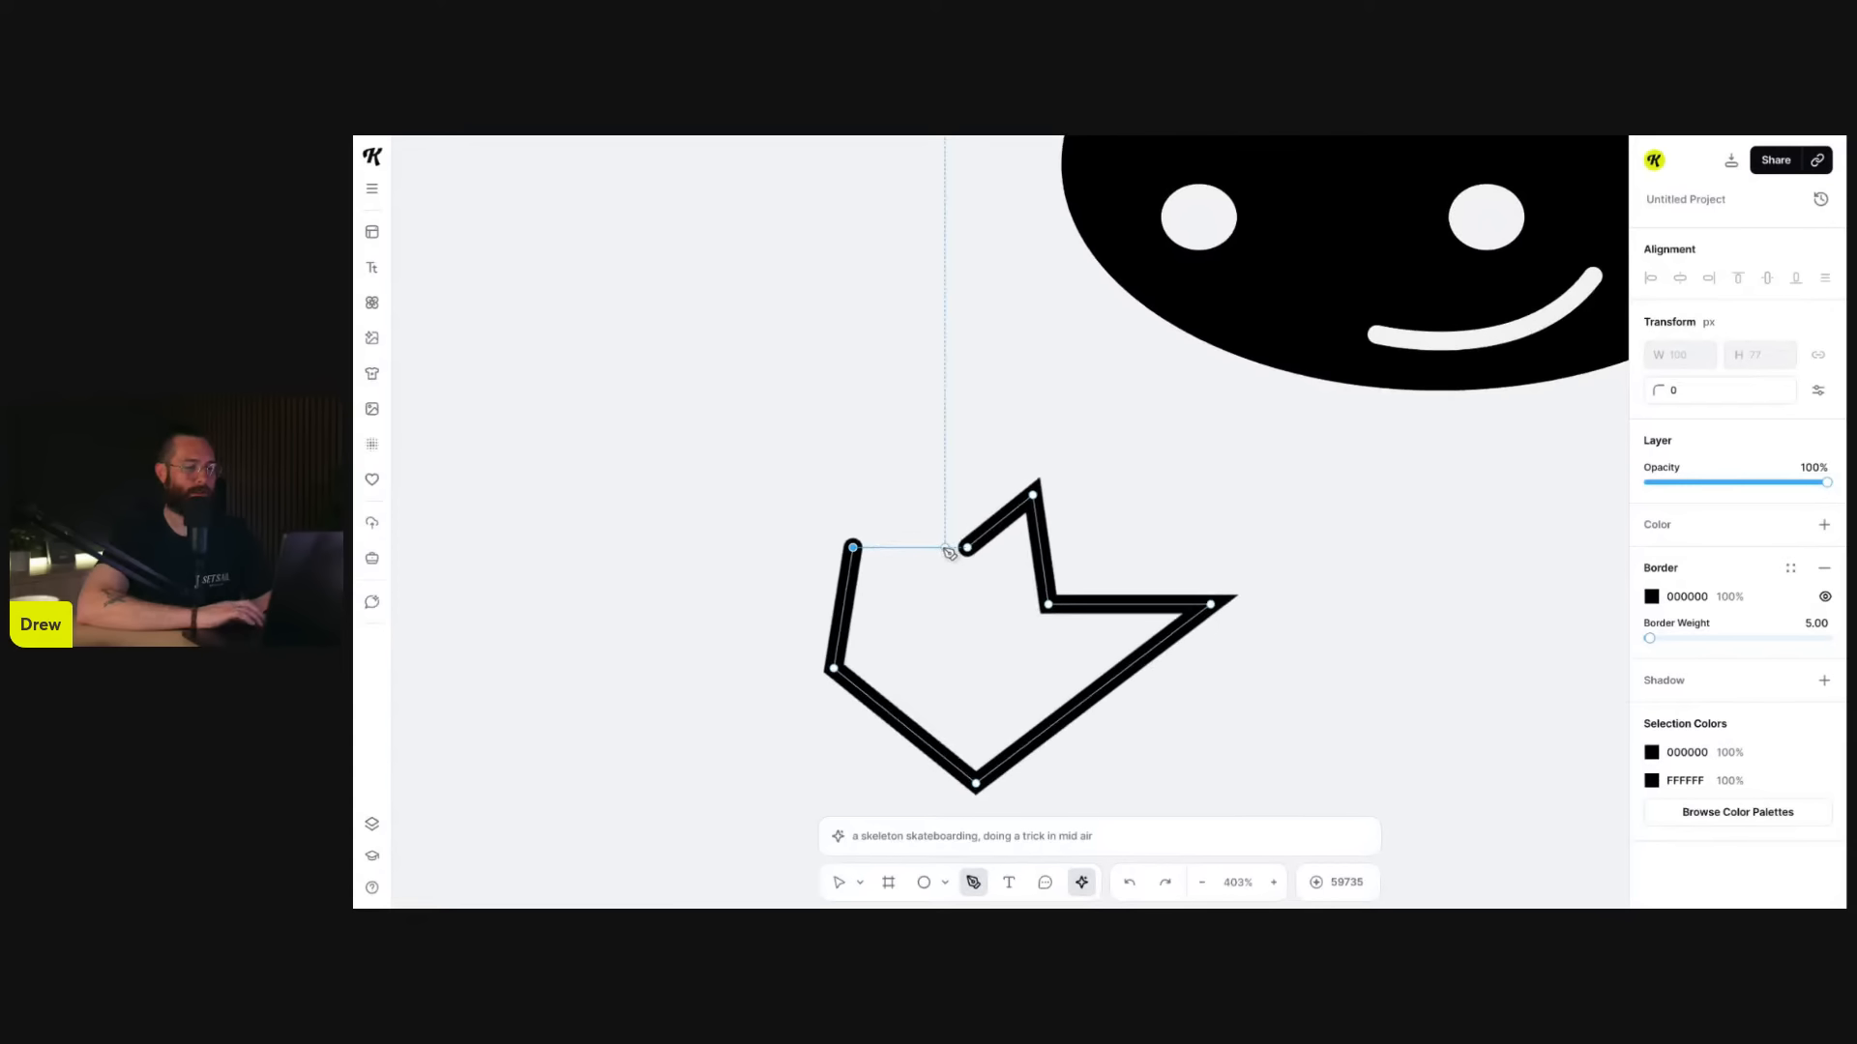
{"action": "scroll", "coordinate": [944, 553], "scroll_direction": "up", "scroll_amount": 2}
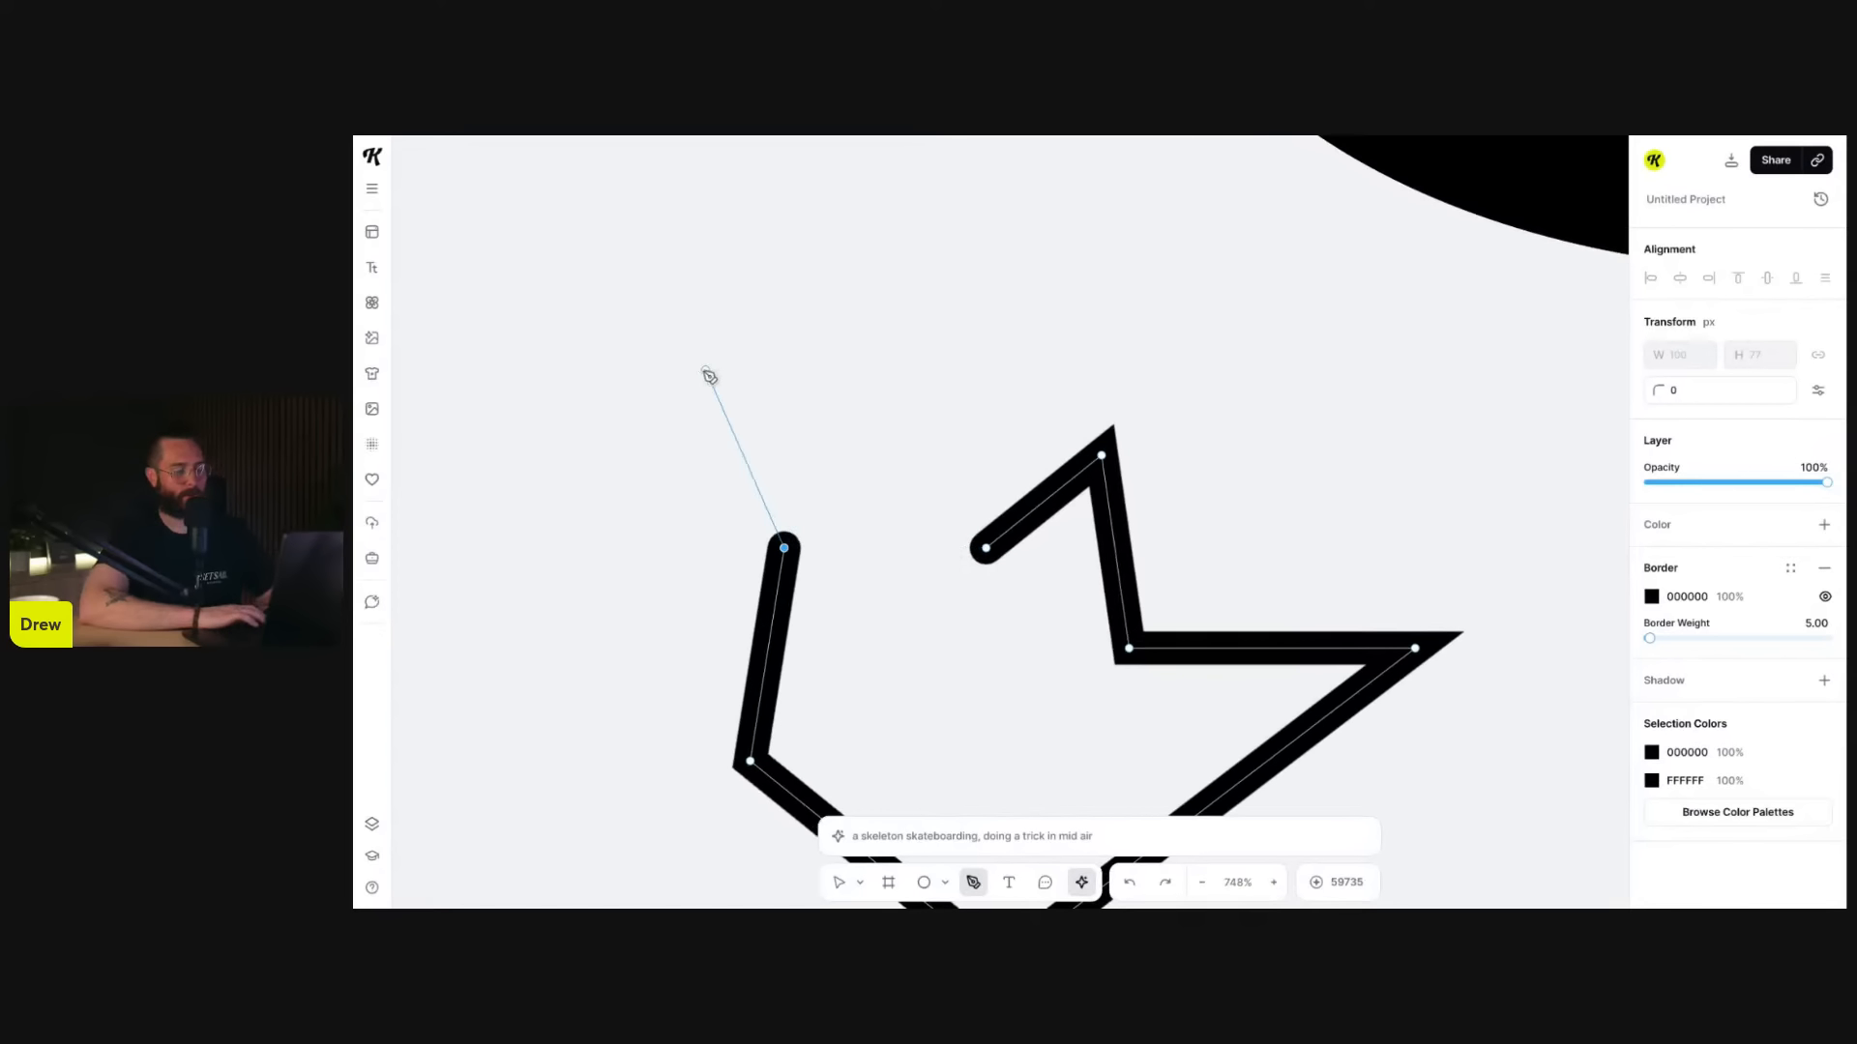
{"action": "left_click", "coordinate": [680, 365]}
{"action": "left_click", "coordinate": [743, 302]}
{"action": "left_click", "coordinate": [894, 303]}
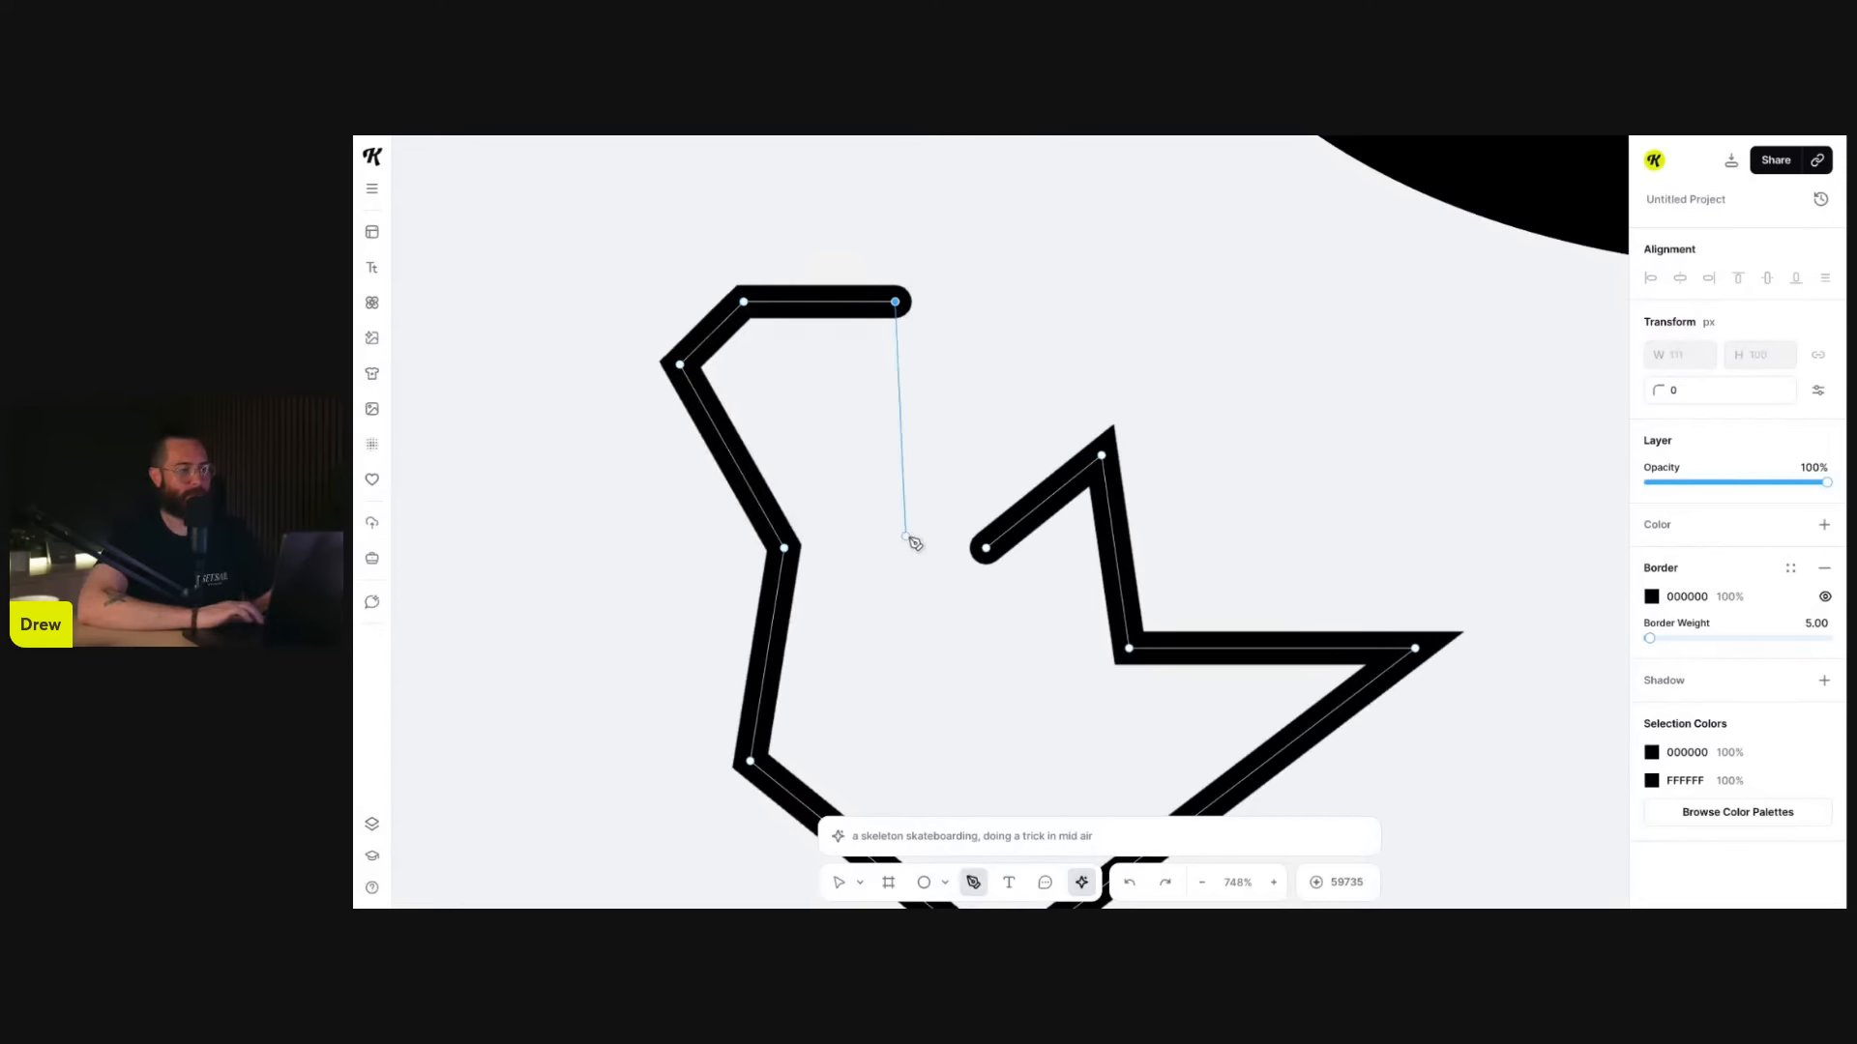
{"action": "left_click", "coordinate": [987, 552]}
{"action": "scroll", "coordinate": [991, 440], "scroll_direction": "down", "scroll_amount": 3}
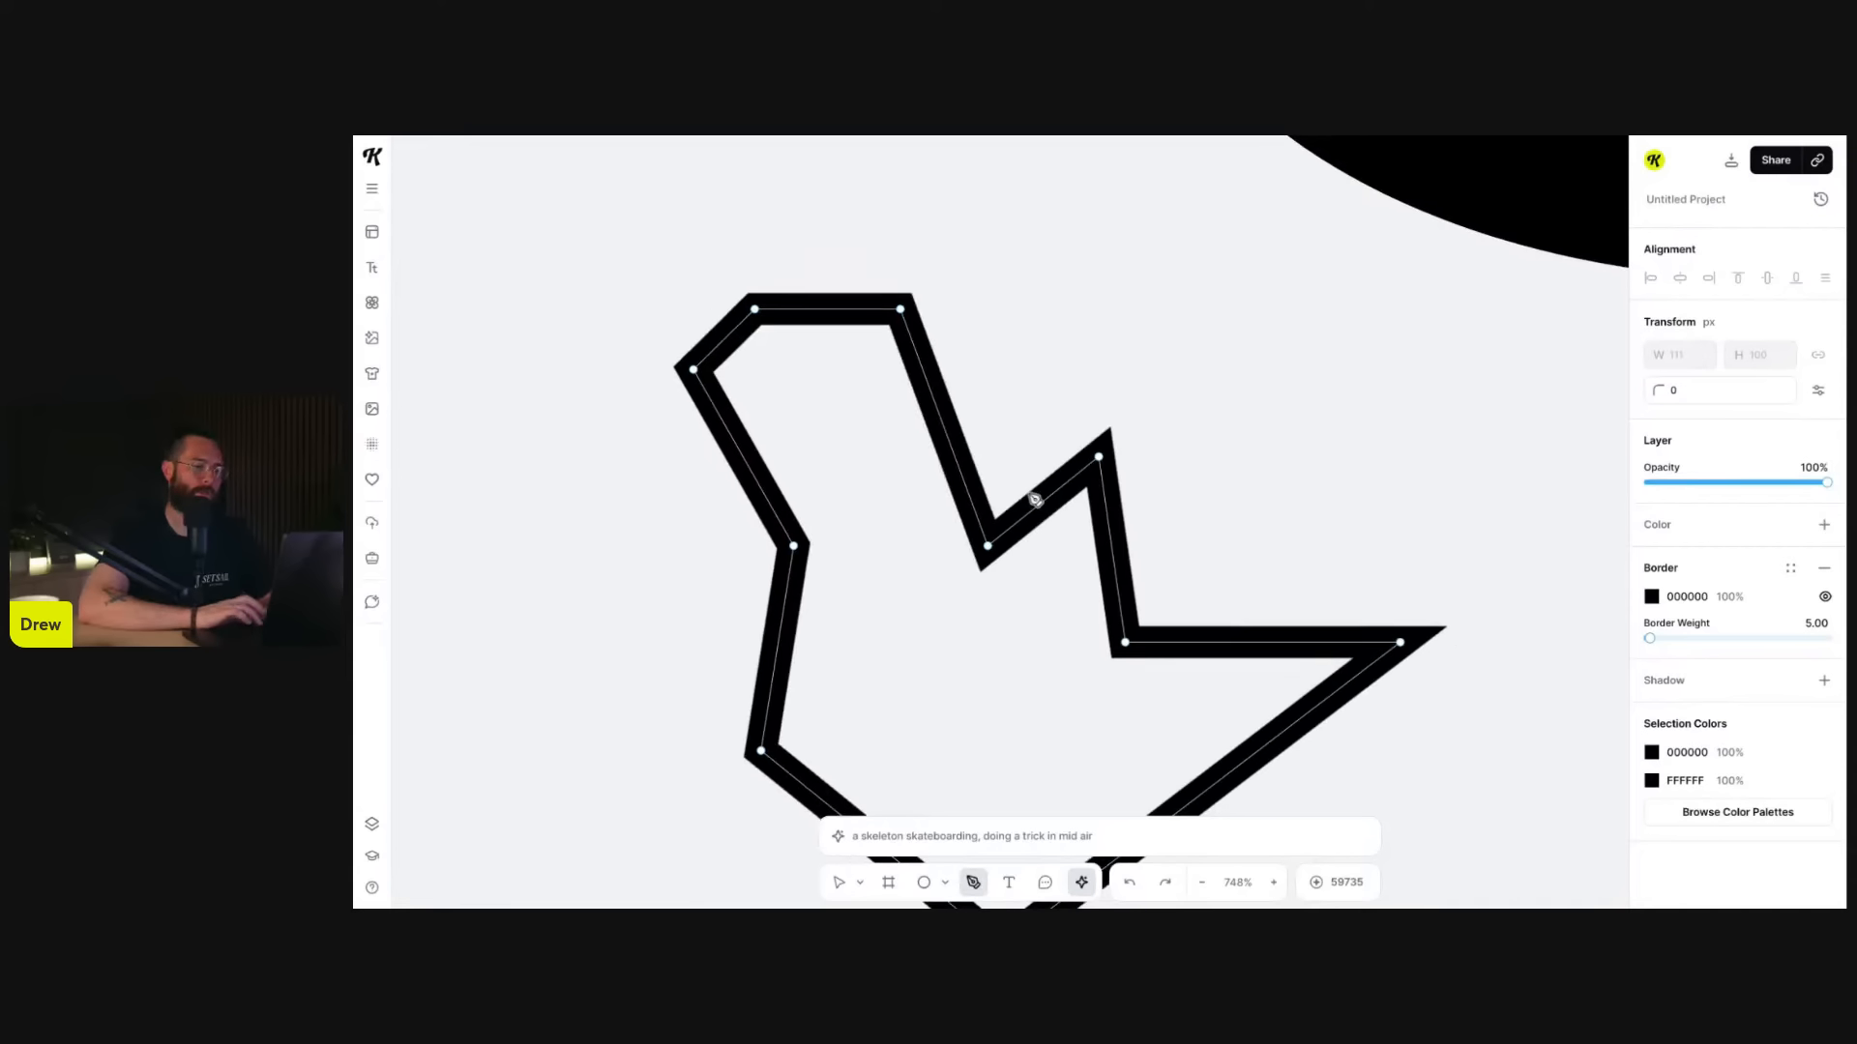
- Fill the closed angular shape with pinkish red D47C7C, remove its border and finish the Pen drawing
{"action": "left_click", "coordinate": [1819, 525]}
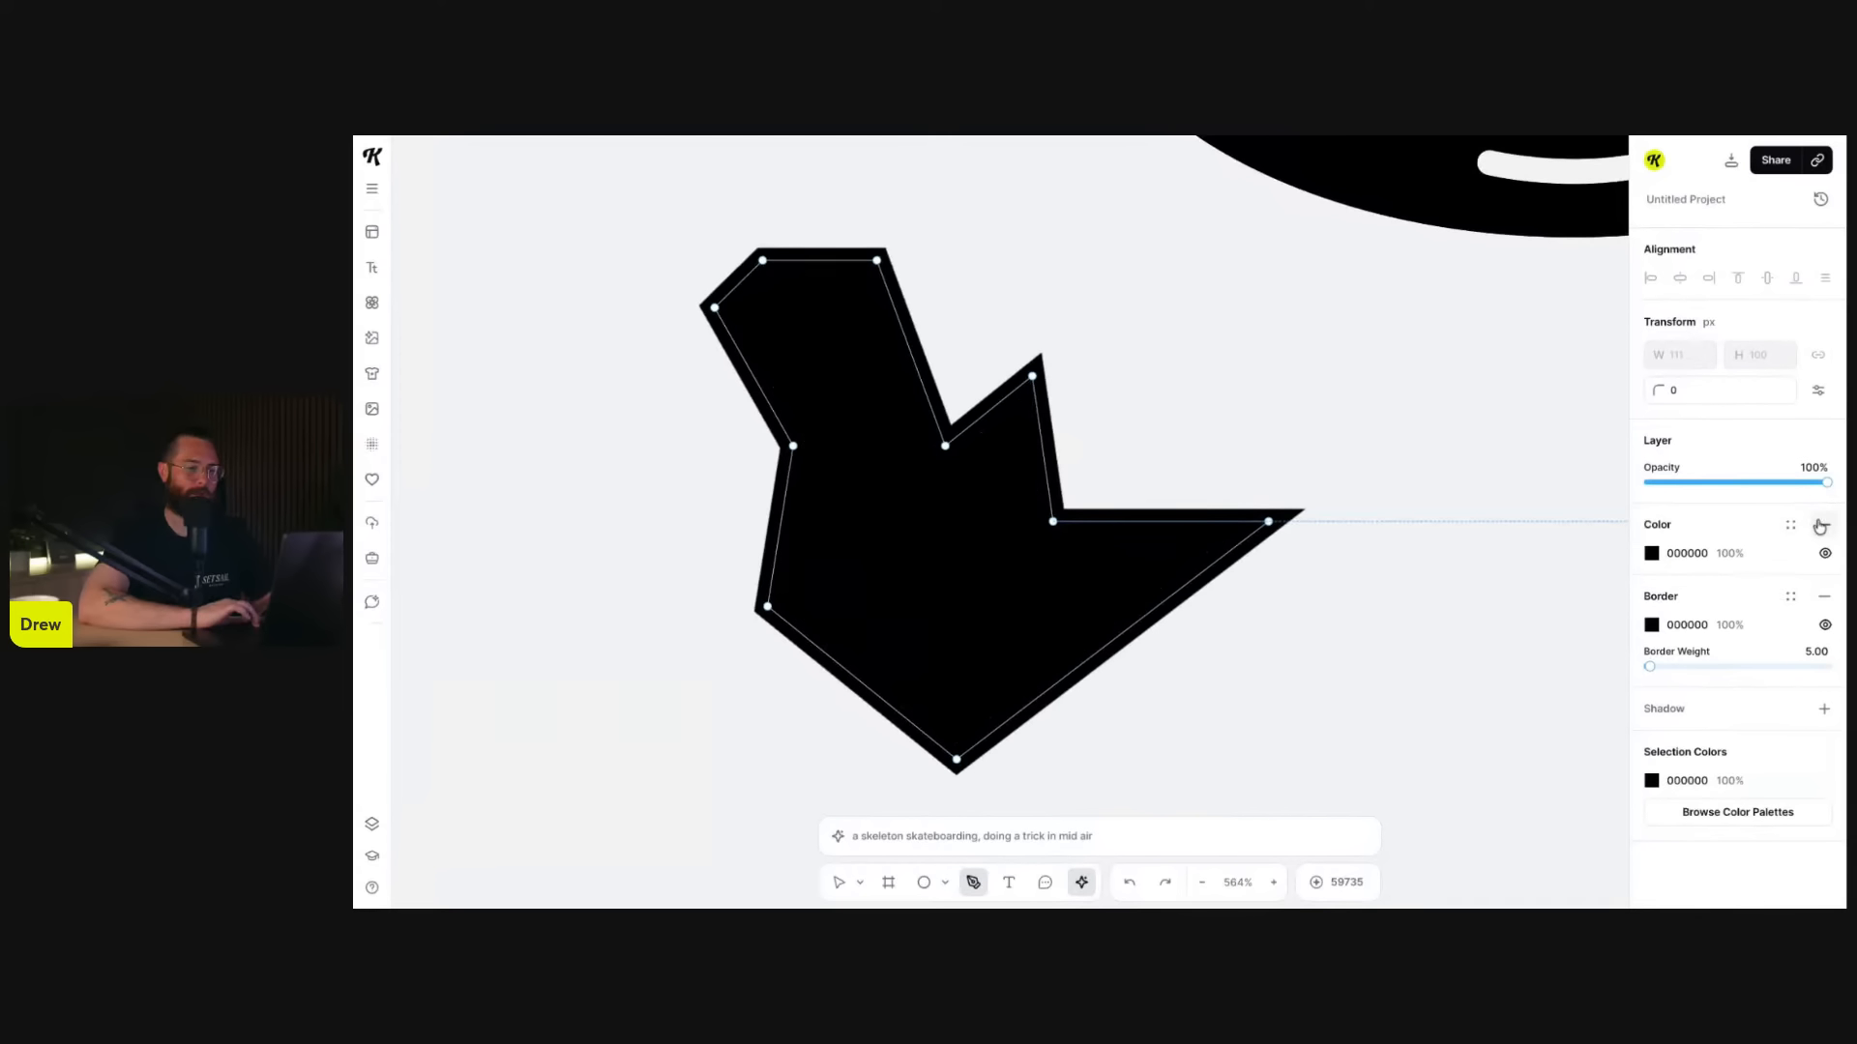
{"action": "left_click", "coordinate": [1651, 553]}
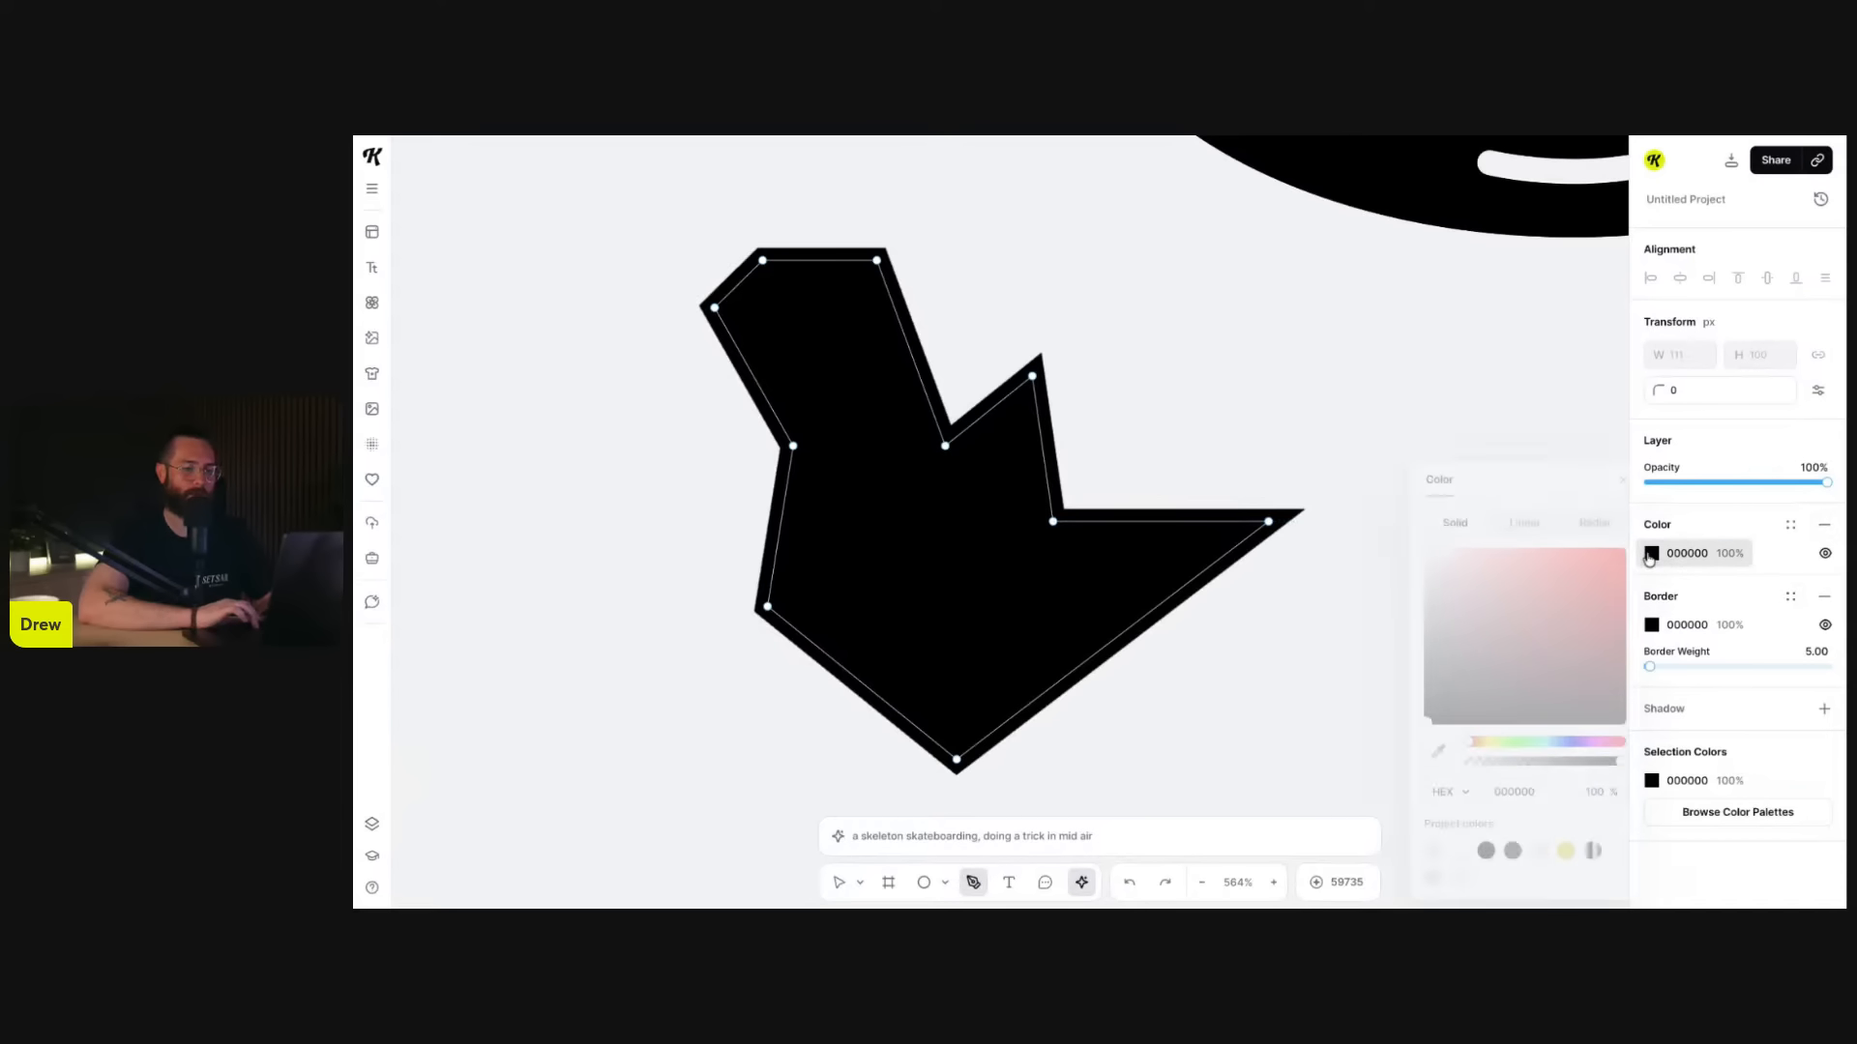
{"action": "left_click_drag", "start_coordinate": [1568, 619], "coordinate": [1509, 576]}
{"action": "left_click", "coordinate": [1824, 596]}
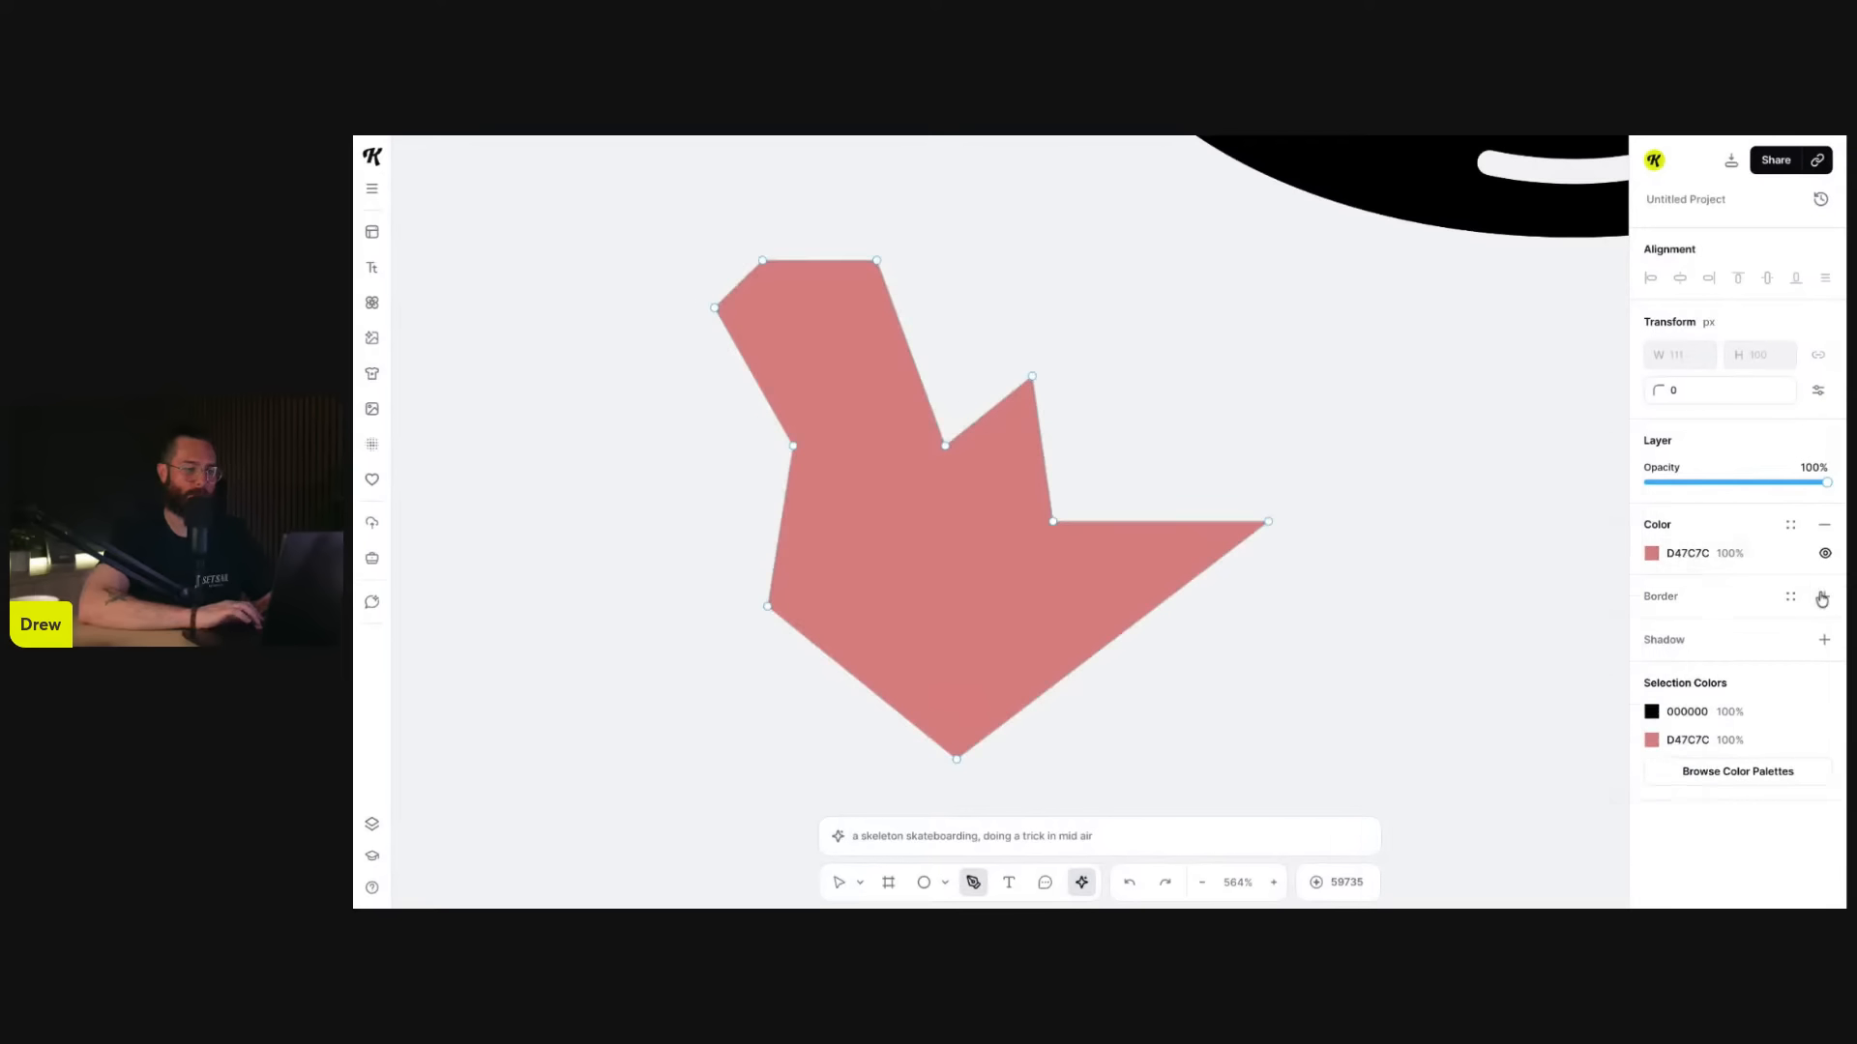
{"action": "key", "text": "Escape"}
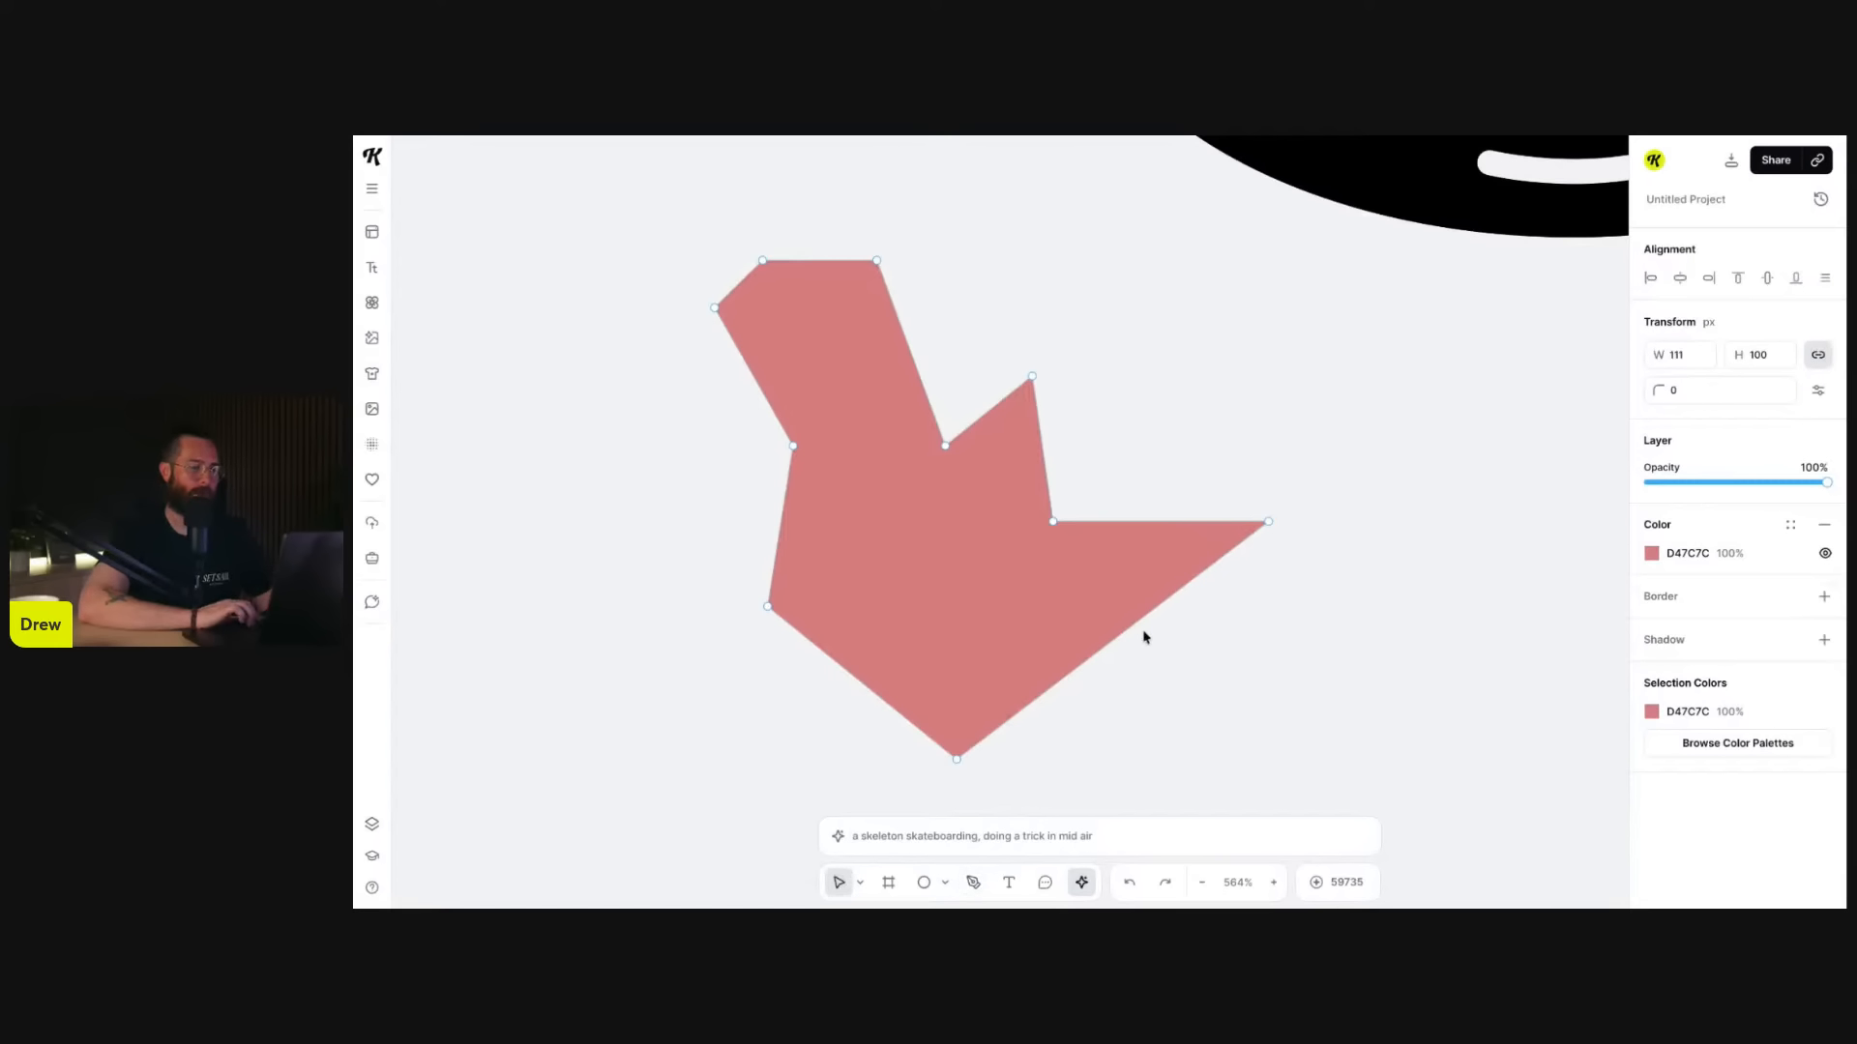
- Move the red shape down and to the left, then pull its neck's upper-right corner point up and left, making it about 108 px high
{"action": "left_click", "coordinate": [1188, 613]}
{"action": "left_click_drag", "start_coordinate": [1128, 613], "coordinate": [995, 684]}
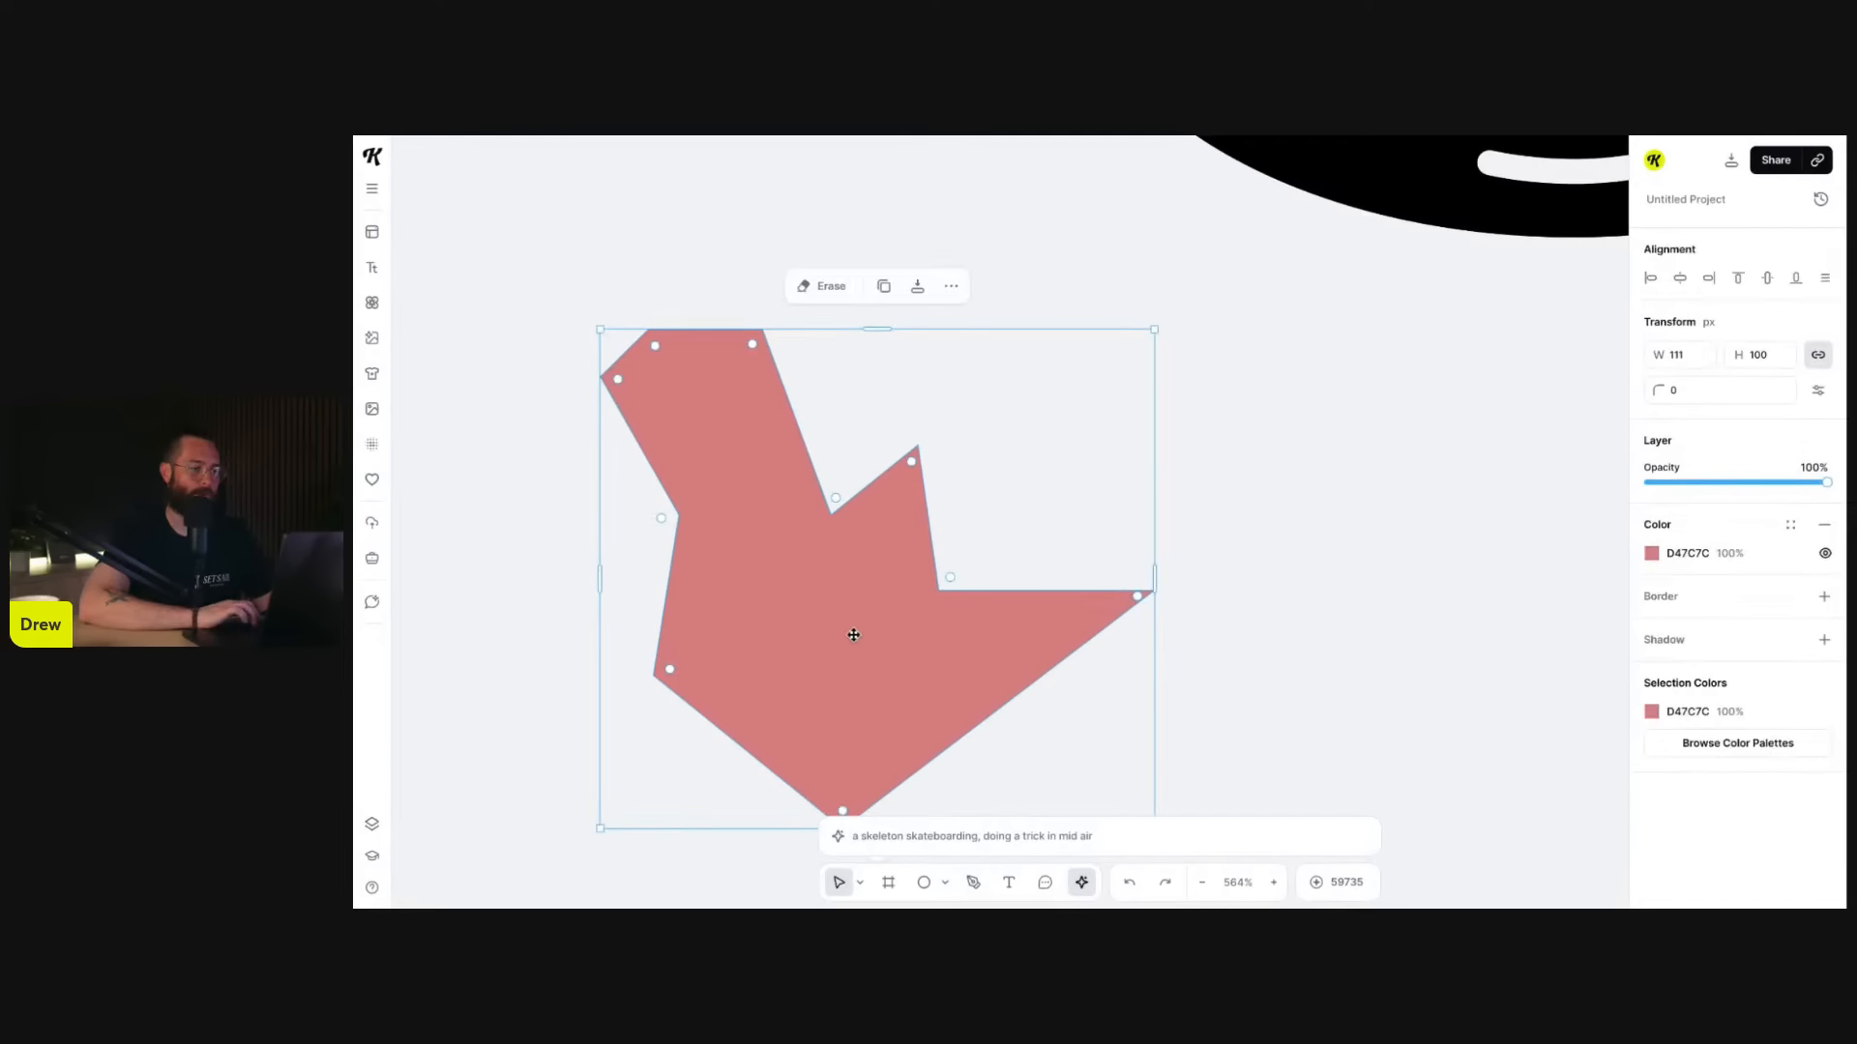
{"action": "left_click_drag", "start_coordinate": [753, 348], "coordinate": [718, 290]}
{"action": "double_click", "coordinate": [727, 416]}
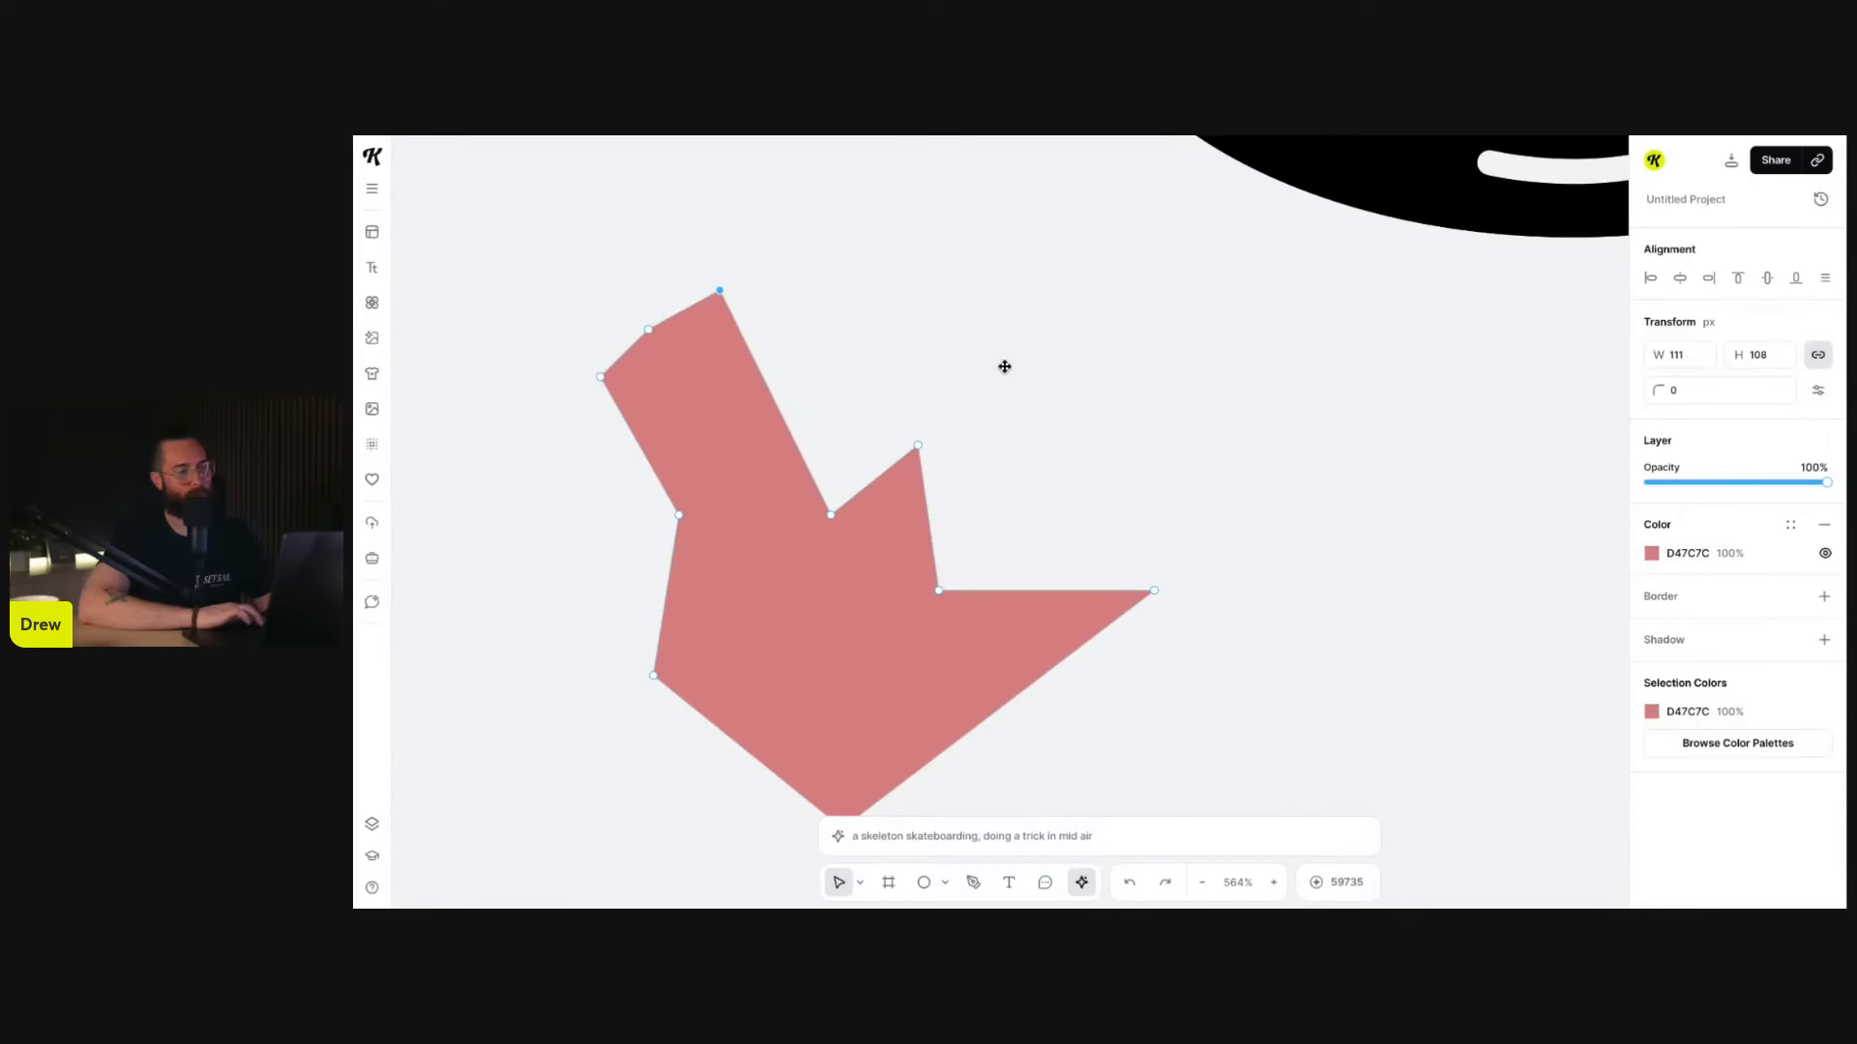
{"action": "left_click", "coordinate": [1016, 374]}
{"action": "scroll", "coordinate": [1016, 374], "scroll_direction": "down", "scroll_amount": 3}
{"action": "scroll", "coordinate": [1083, 502], "scroll_direction": "down", "scroll_amount": 2}
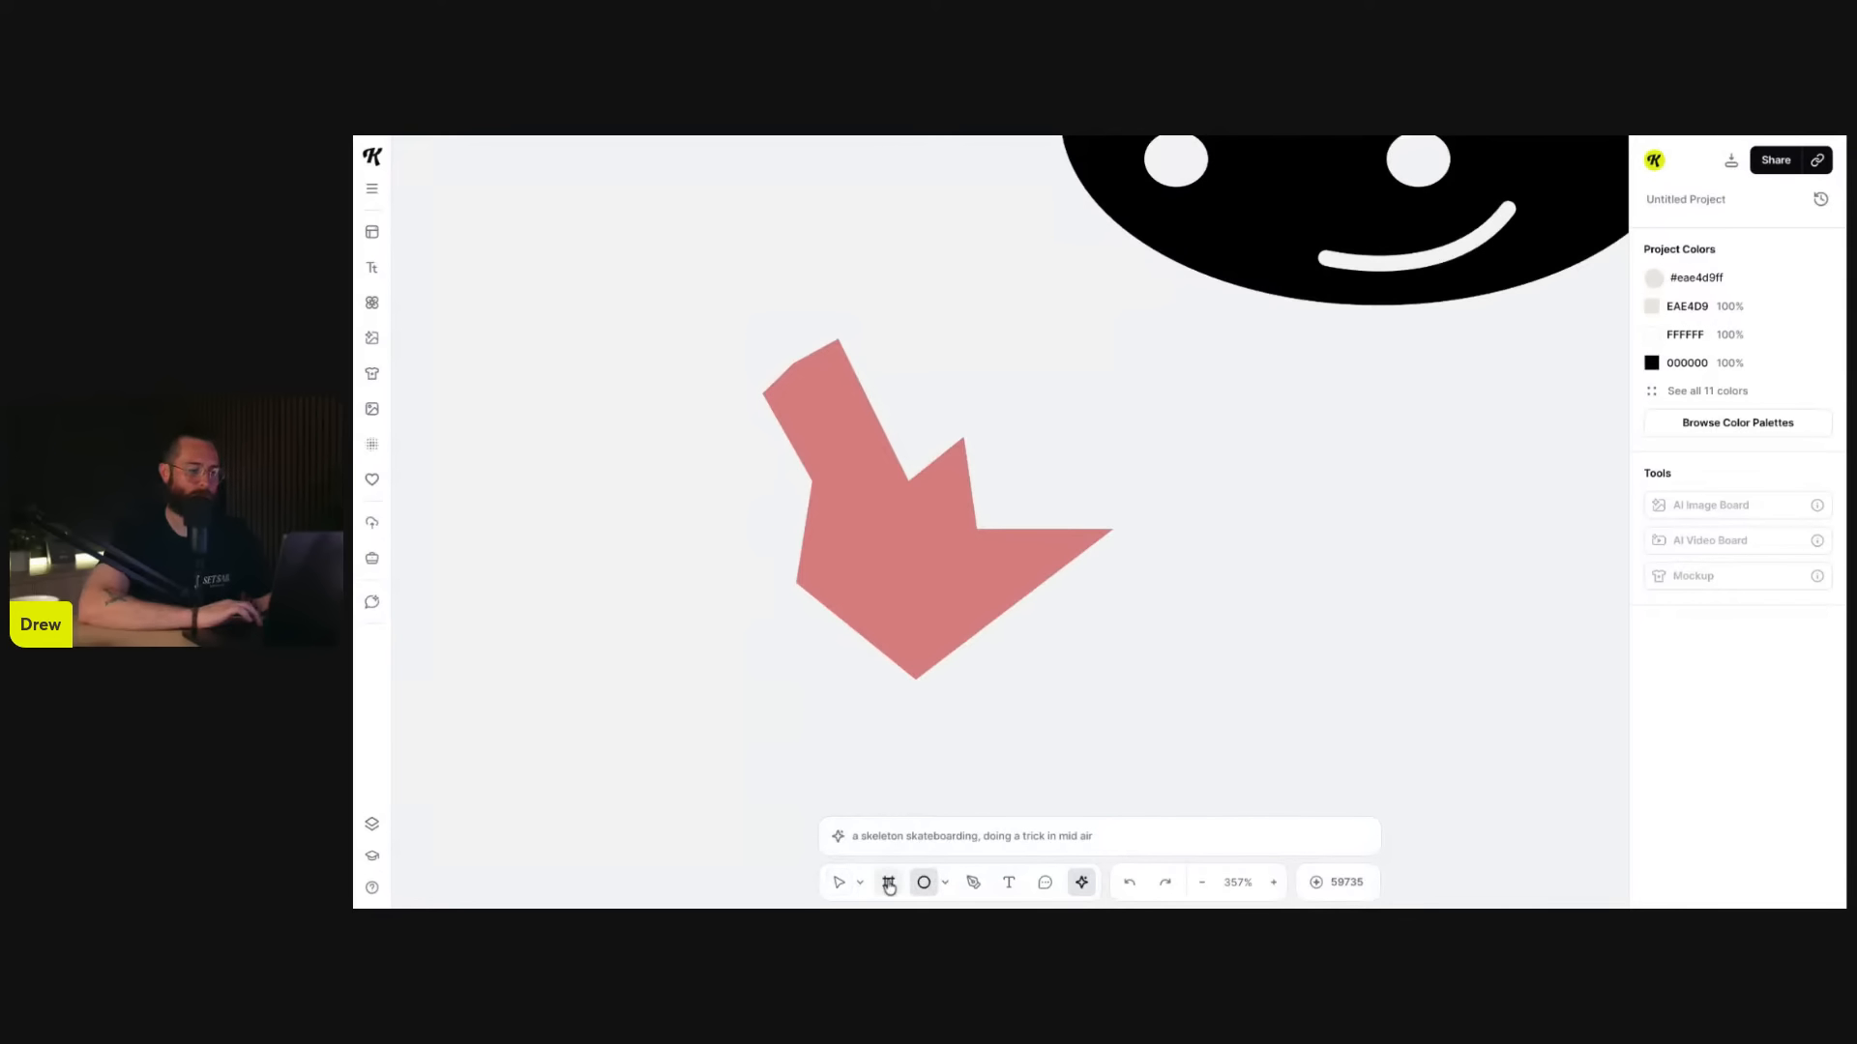
- Draw an artboard about 81 by 62 px beside the red shape and fit the shape inside it at about 48 by 47 px
{"action": "left_click_drag", "start_coordinate": [515, 397], "coordinate": [769, 592]}
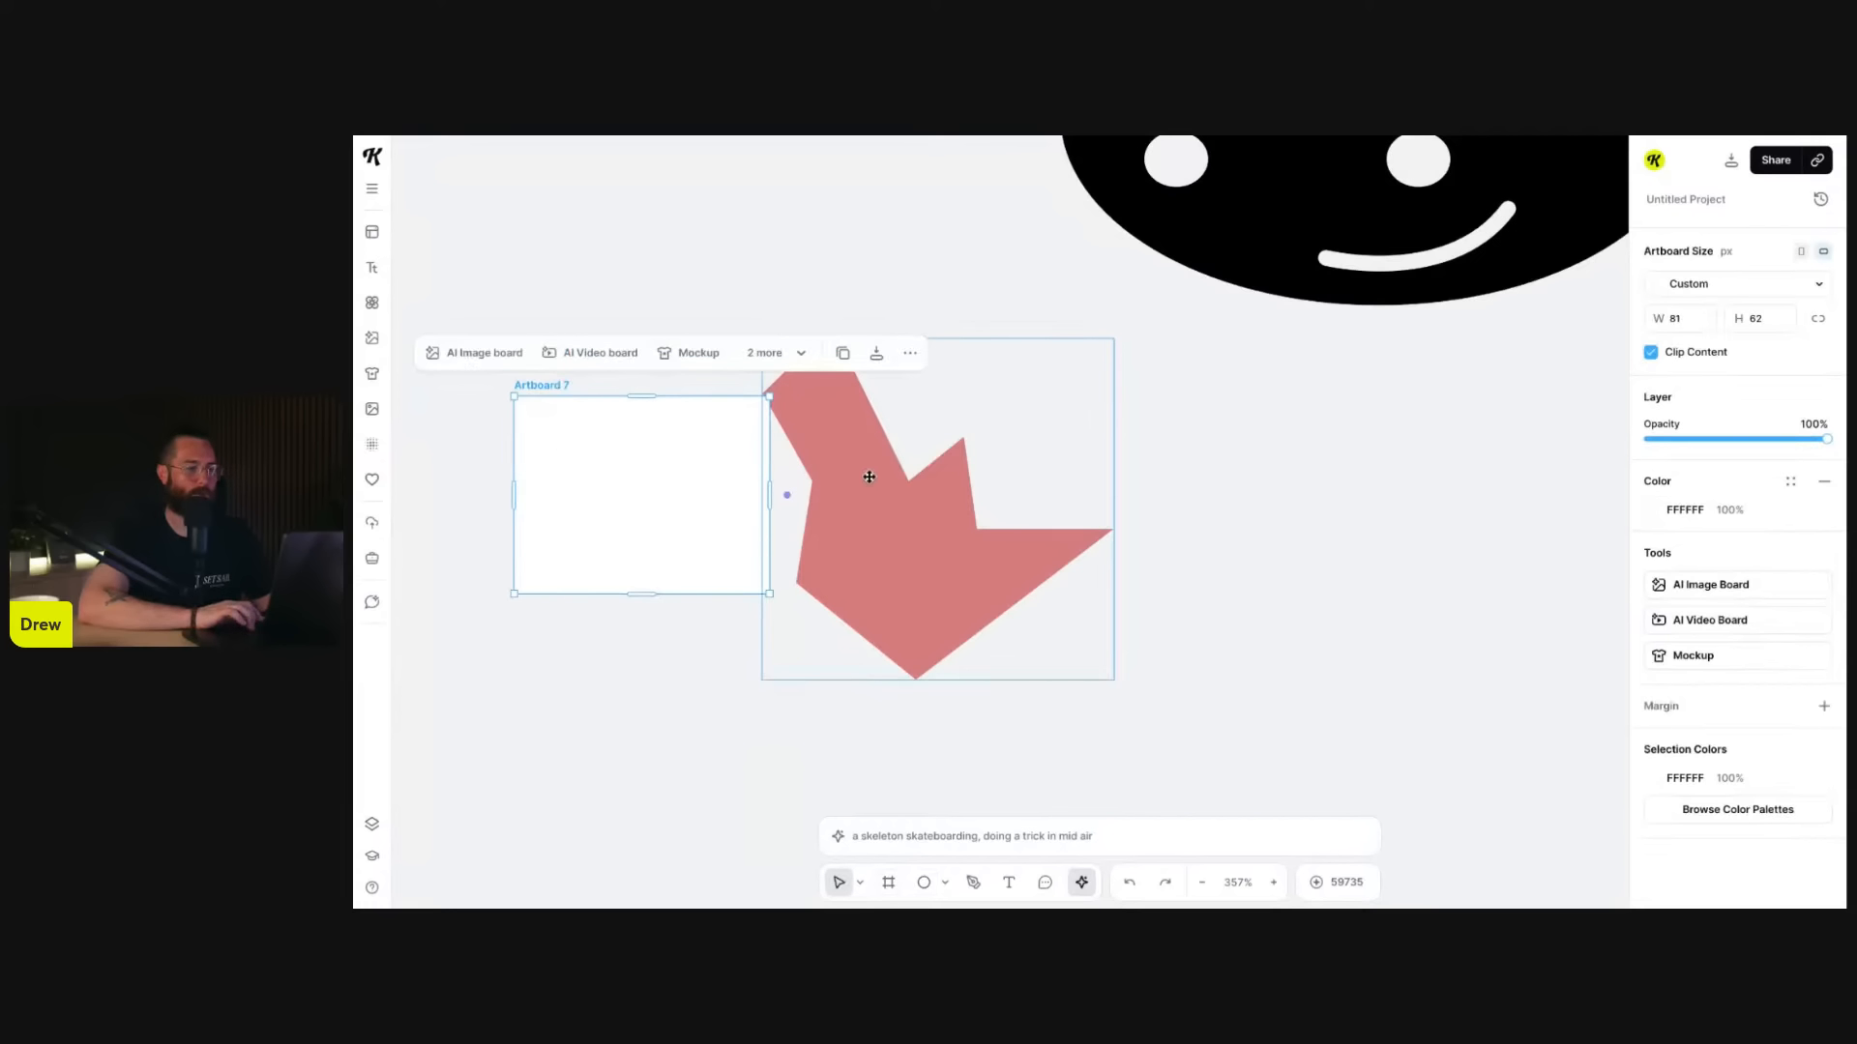
{"action": "left_click_drag", "start_coordinate": [867, 472], "coordinate": [644, 479]}
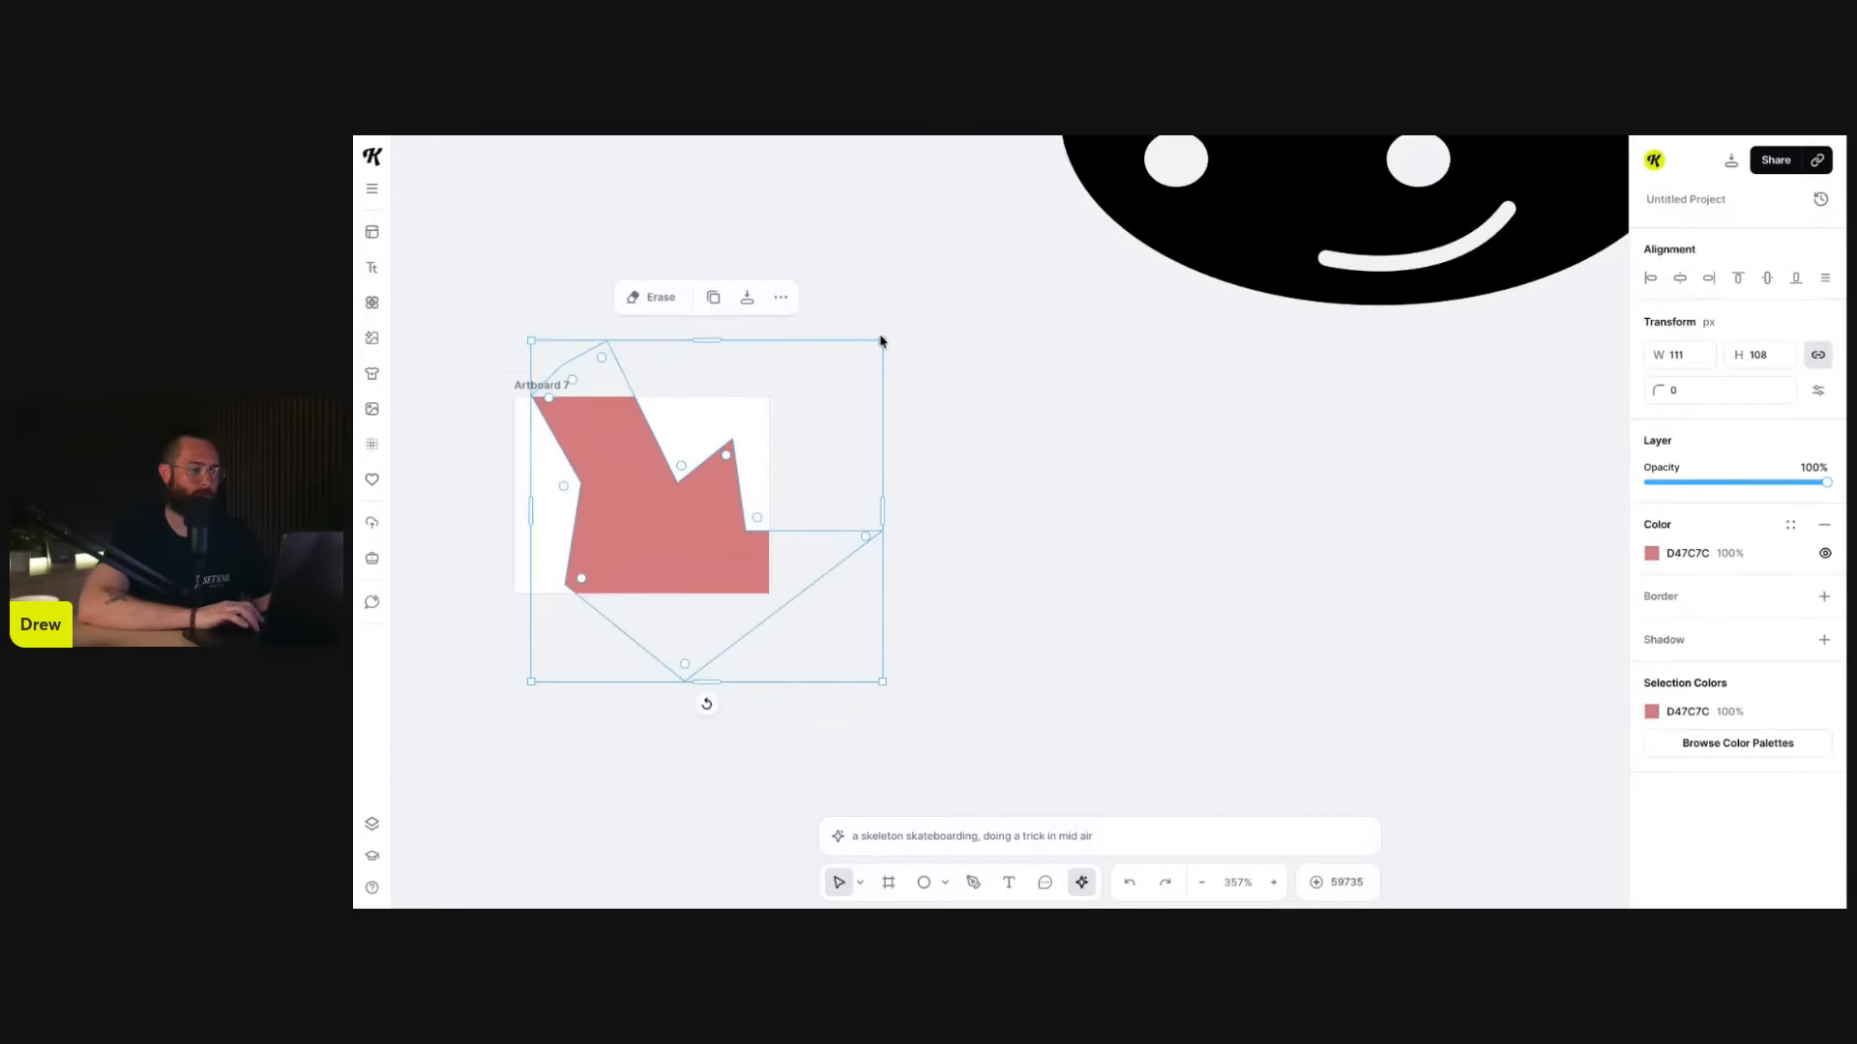
{"action": "left_click_drag", "start_coordinate": [882, 341], "coordinate": [784, 435]}
{"action": "left_click_drag", "start_coordinate": [715, 502], "coordinate": [662, 502]}
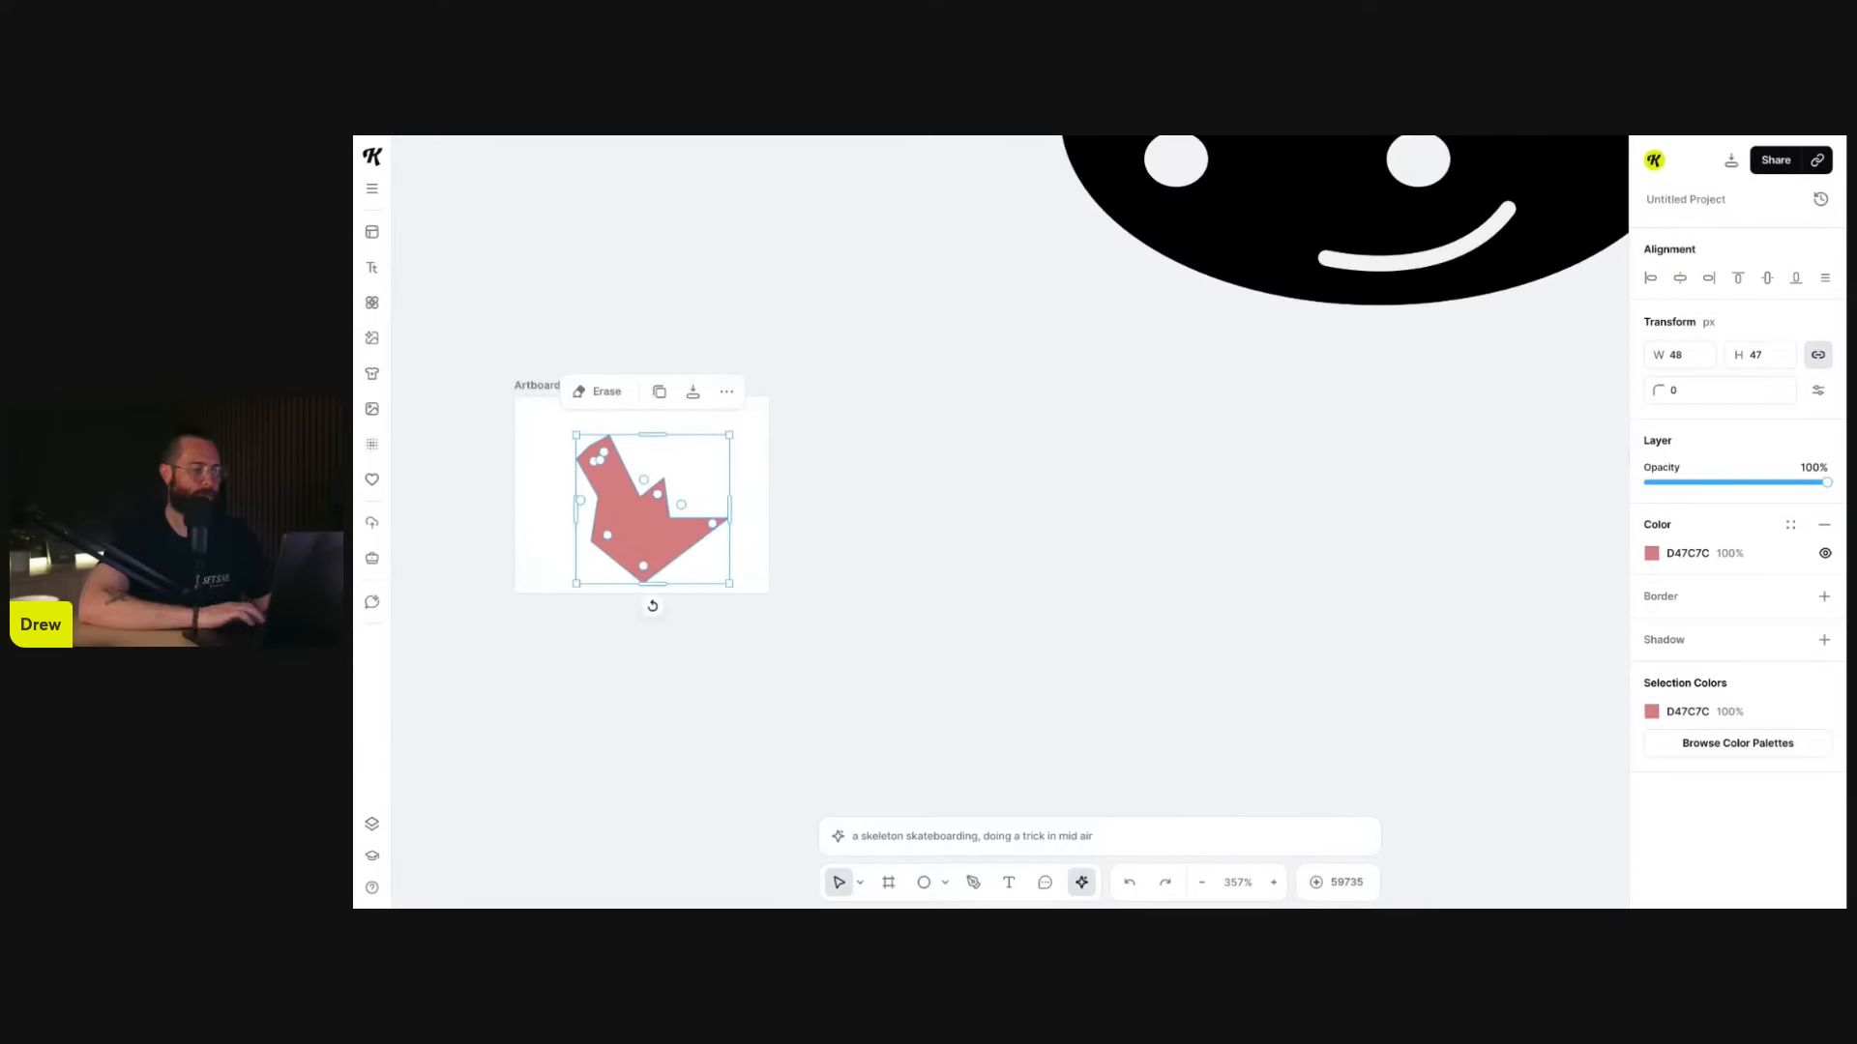
- Pan the canvas with the Hand tool and return to the Move tool, bringing the black hat-and-face shape into view
{"action": "left_click", "coordinate": [857, 887]}
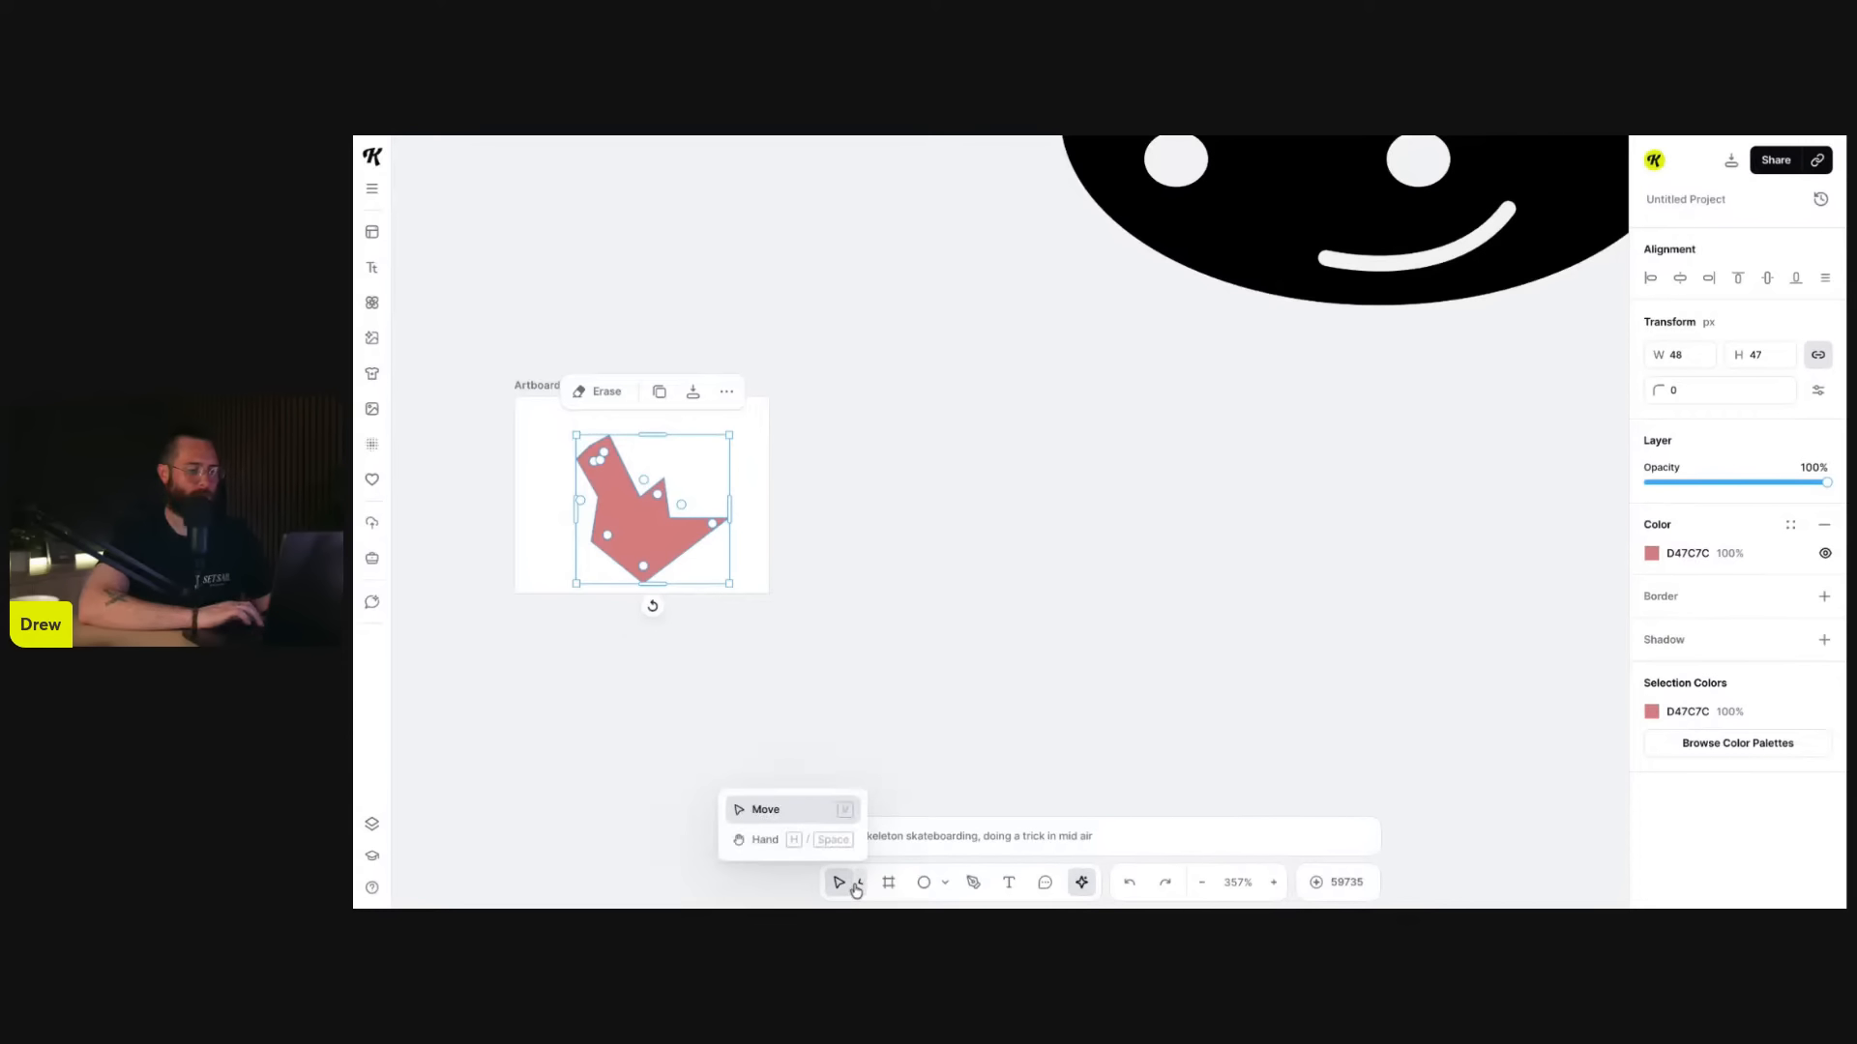
{"action": "left_click", "coordinate": [812, 843]}
{"action": "left_click_drag", "start_coordinate": [1093, 575], "coordinate": [962, 558]}
{"action": "left_click", "coordinate": [859, 882]}
{"action": "left_click", "coordinate": [819, 811]}
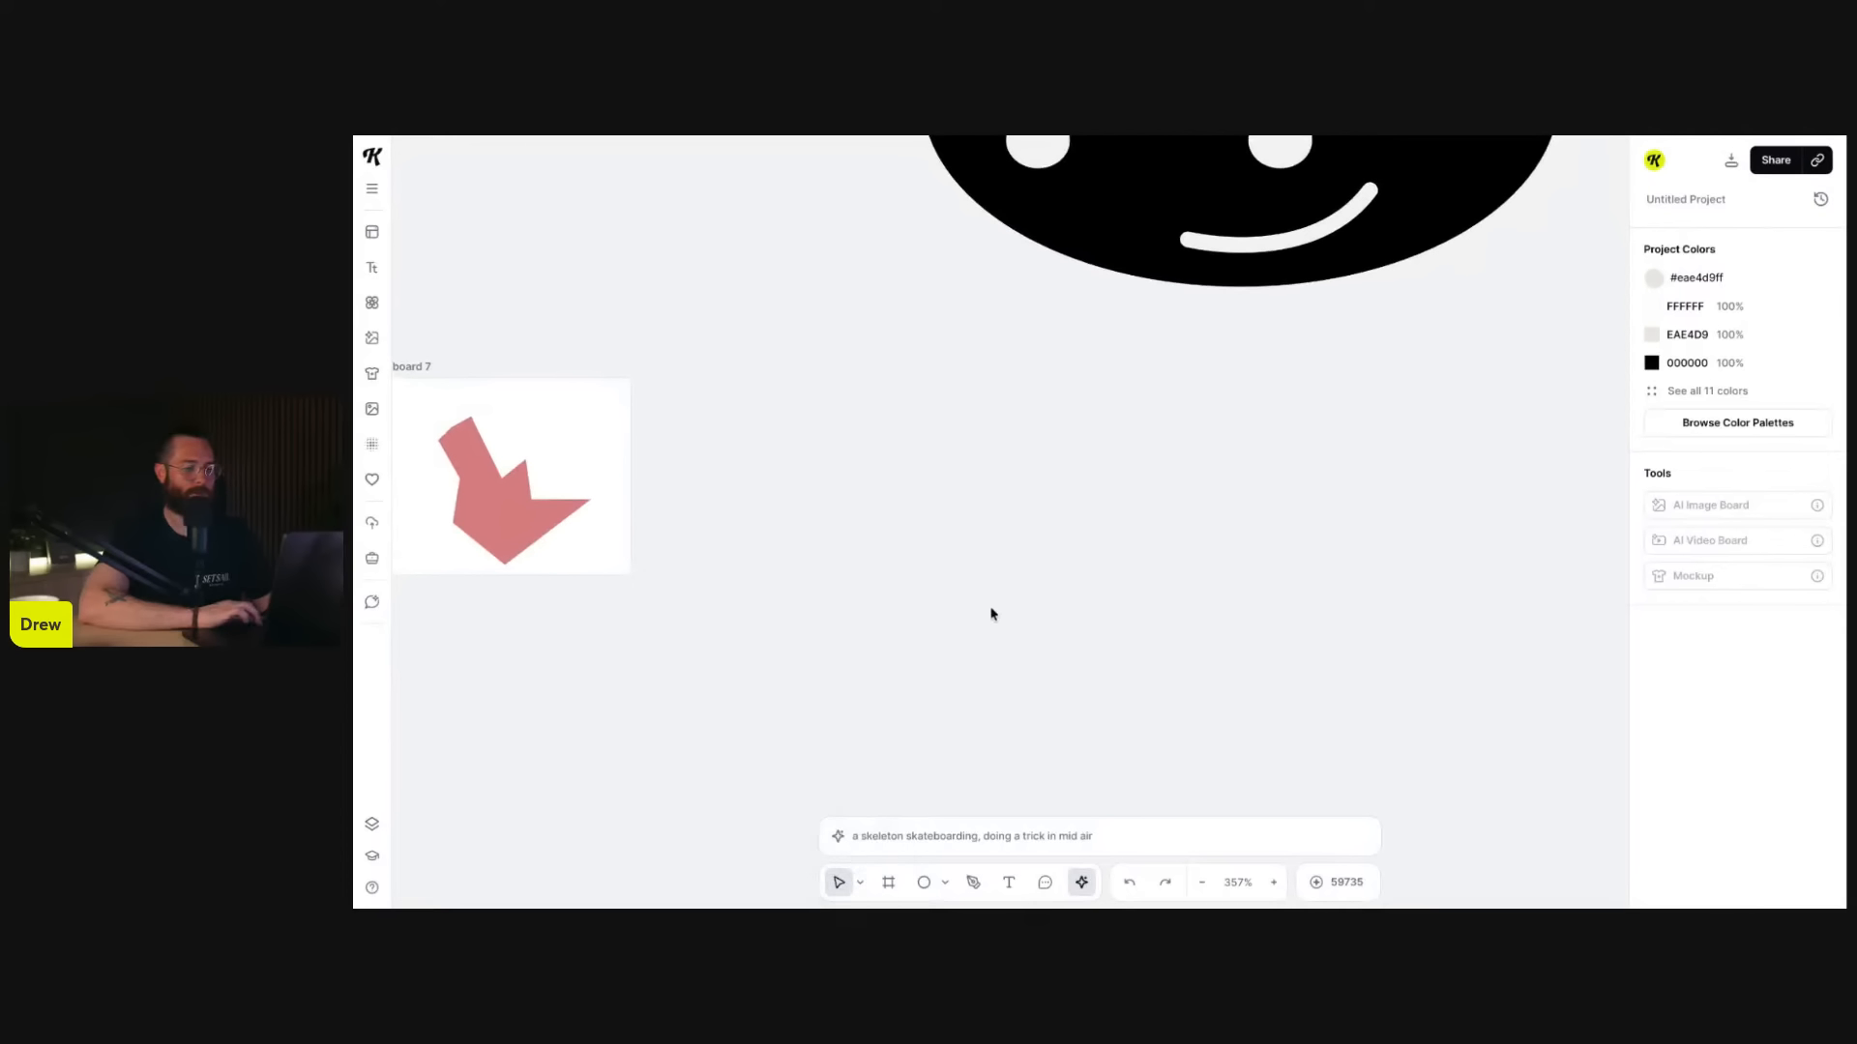
{"action": "left_click_drag", "start_coordinate": [1020, 522], "coordinate": [927, 638]}
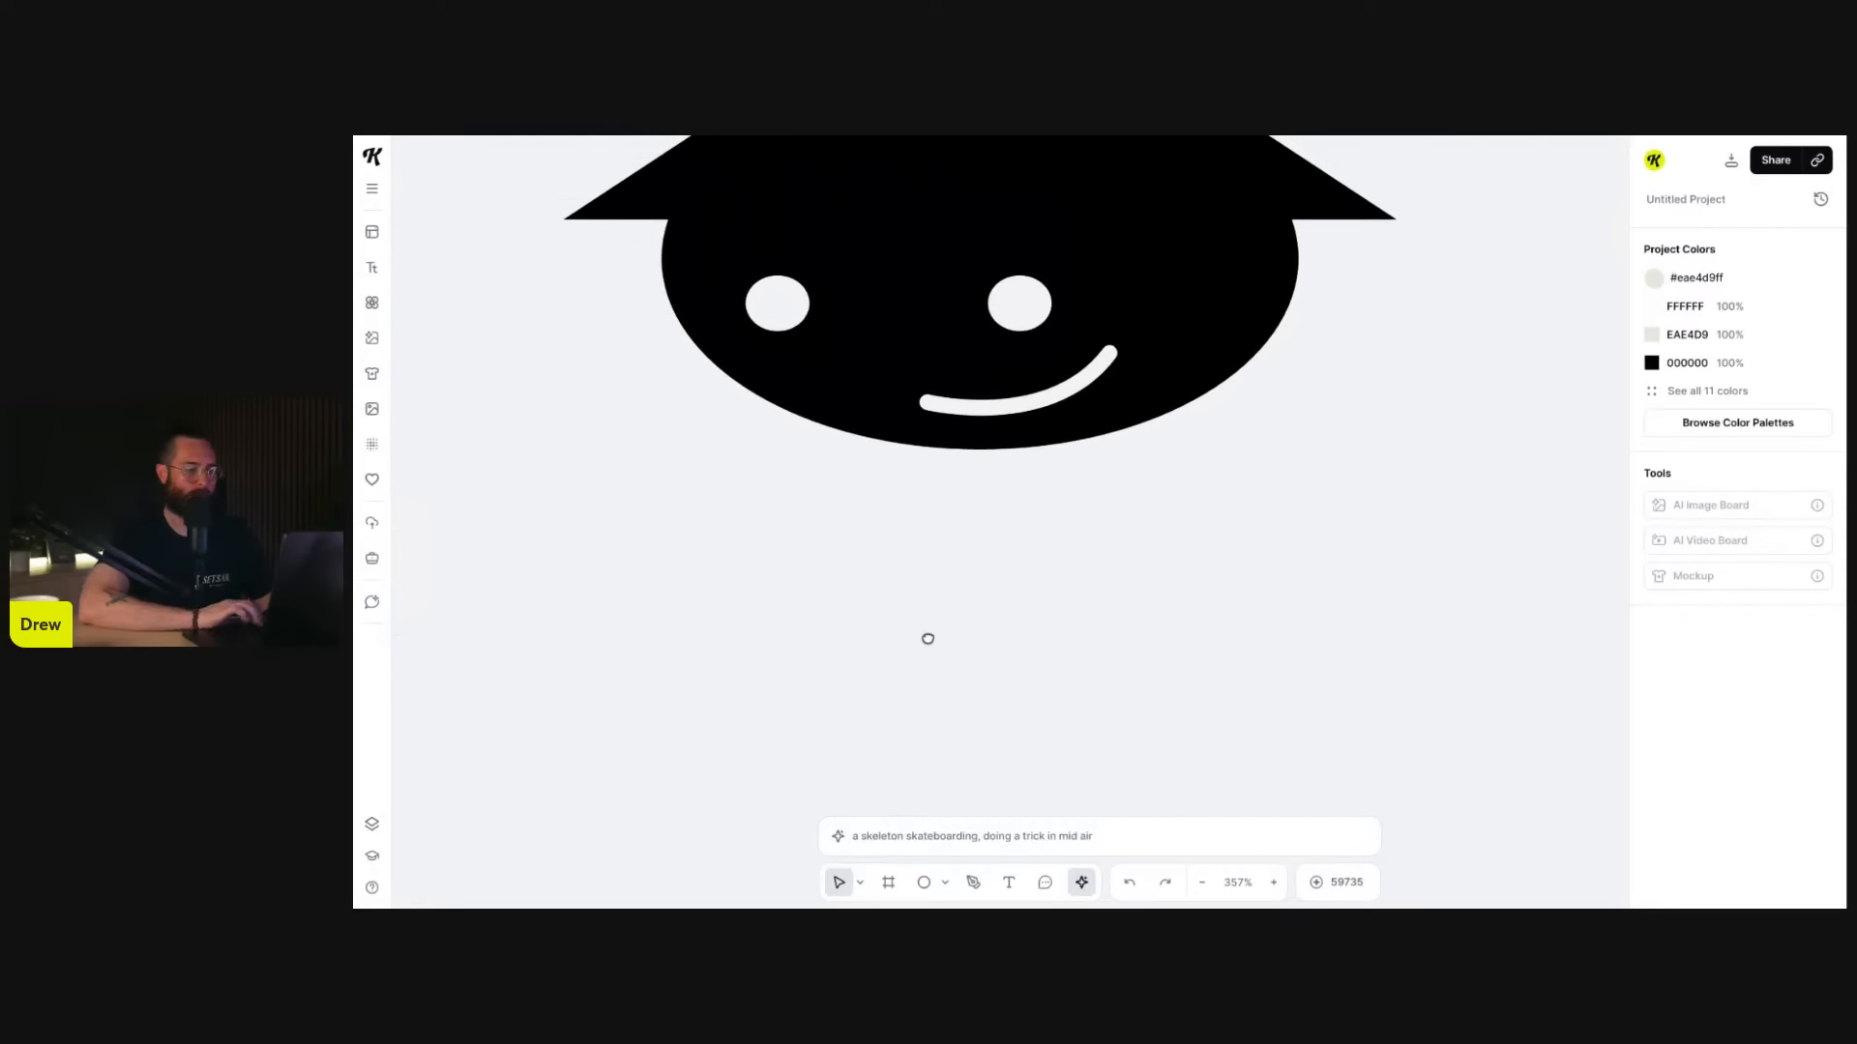
{"action": "left_click", "coordinate": [857, 882]}
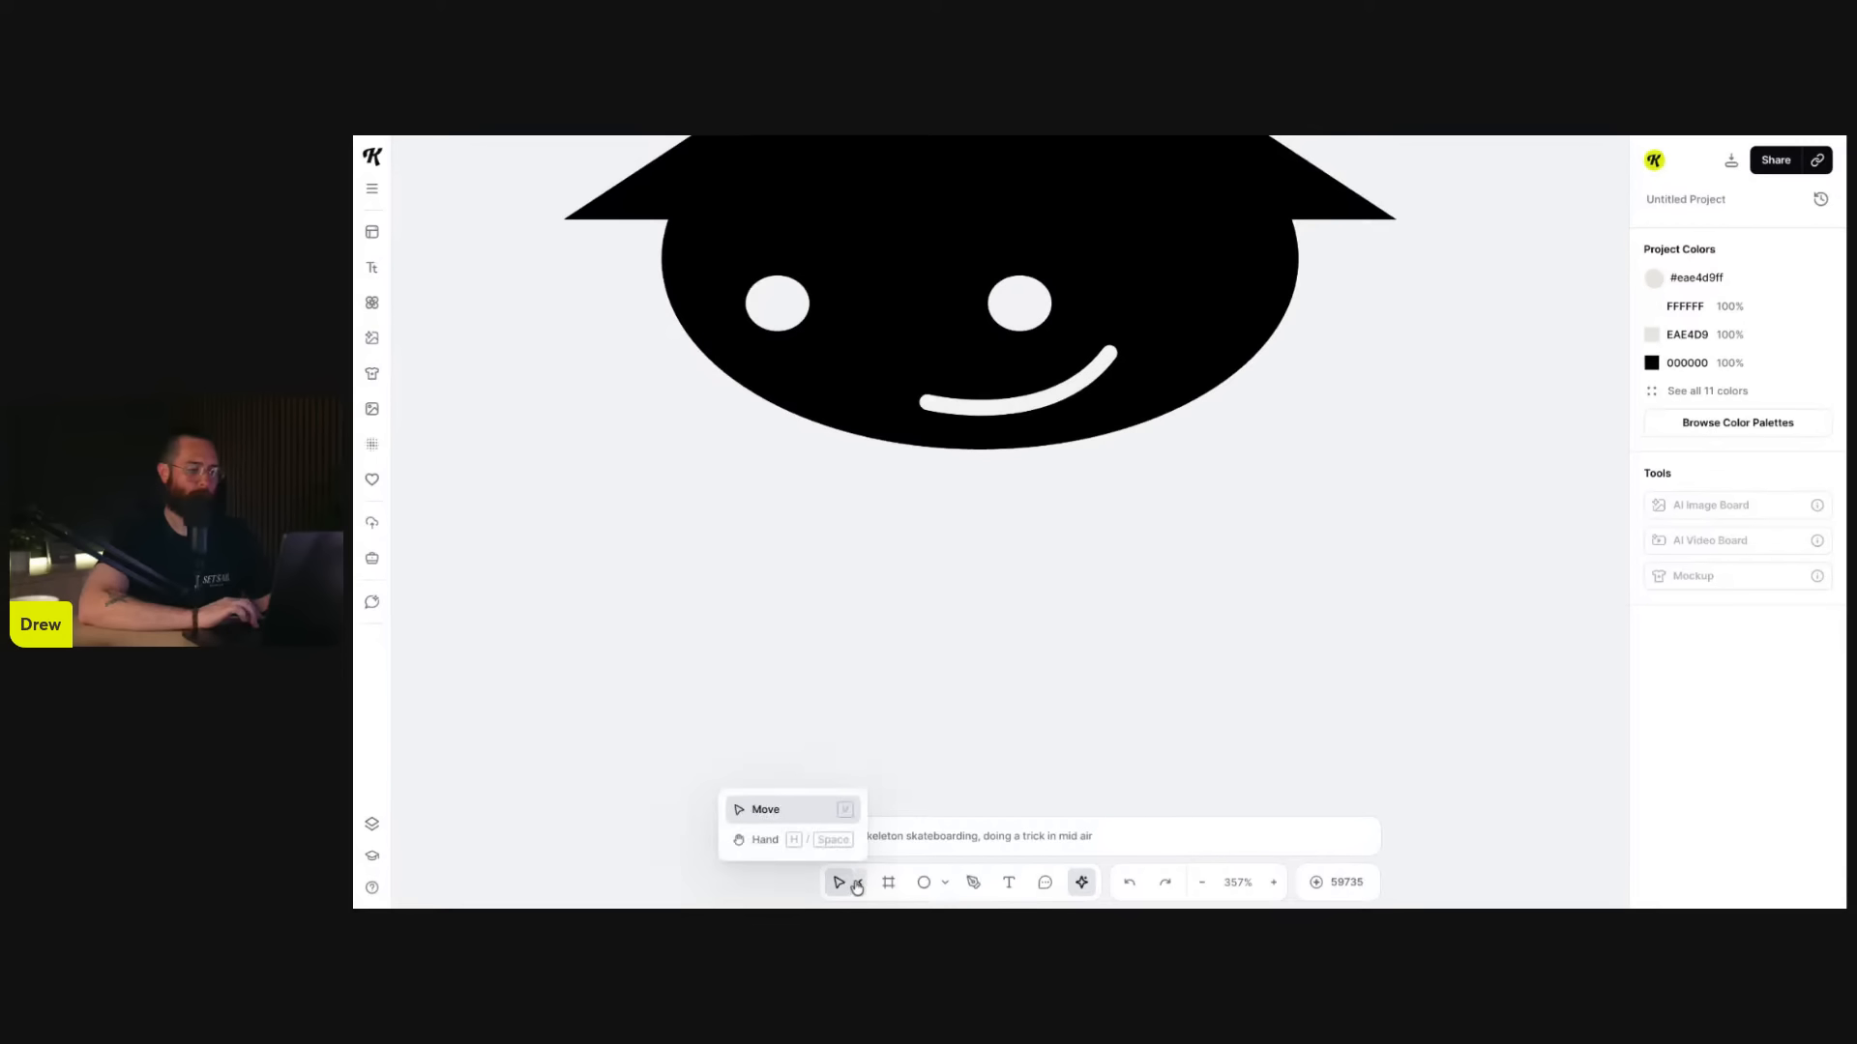
{"action": "left_click", "coordinate": [948, 752]}
{"action": "left_click_drag", "start_coordinate": [1108, 621], "coordinate": [1149, 687]}
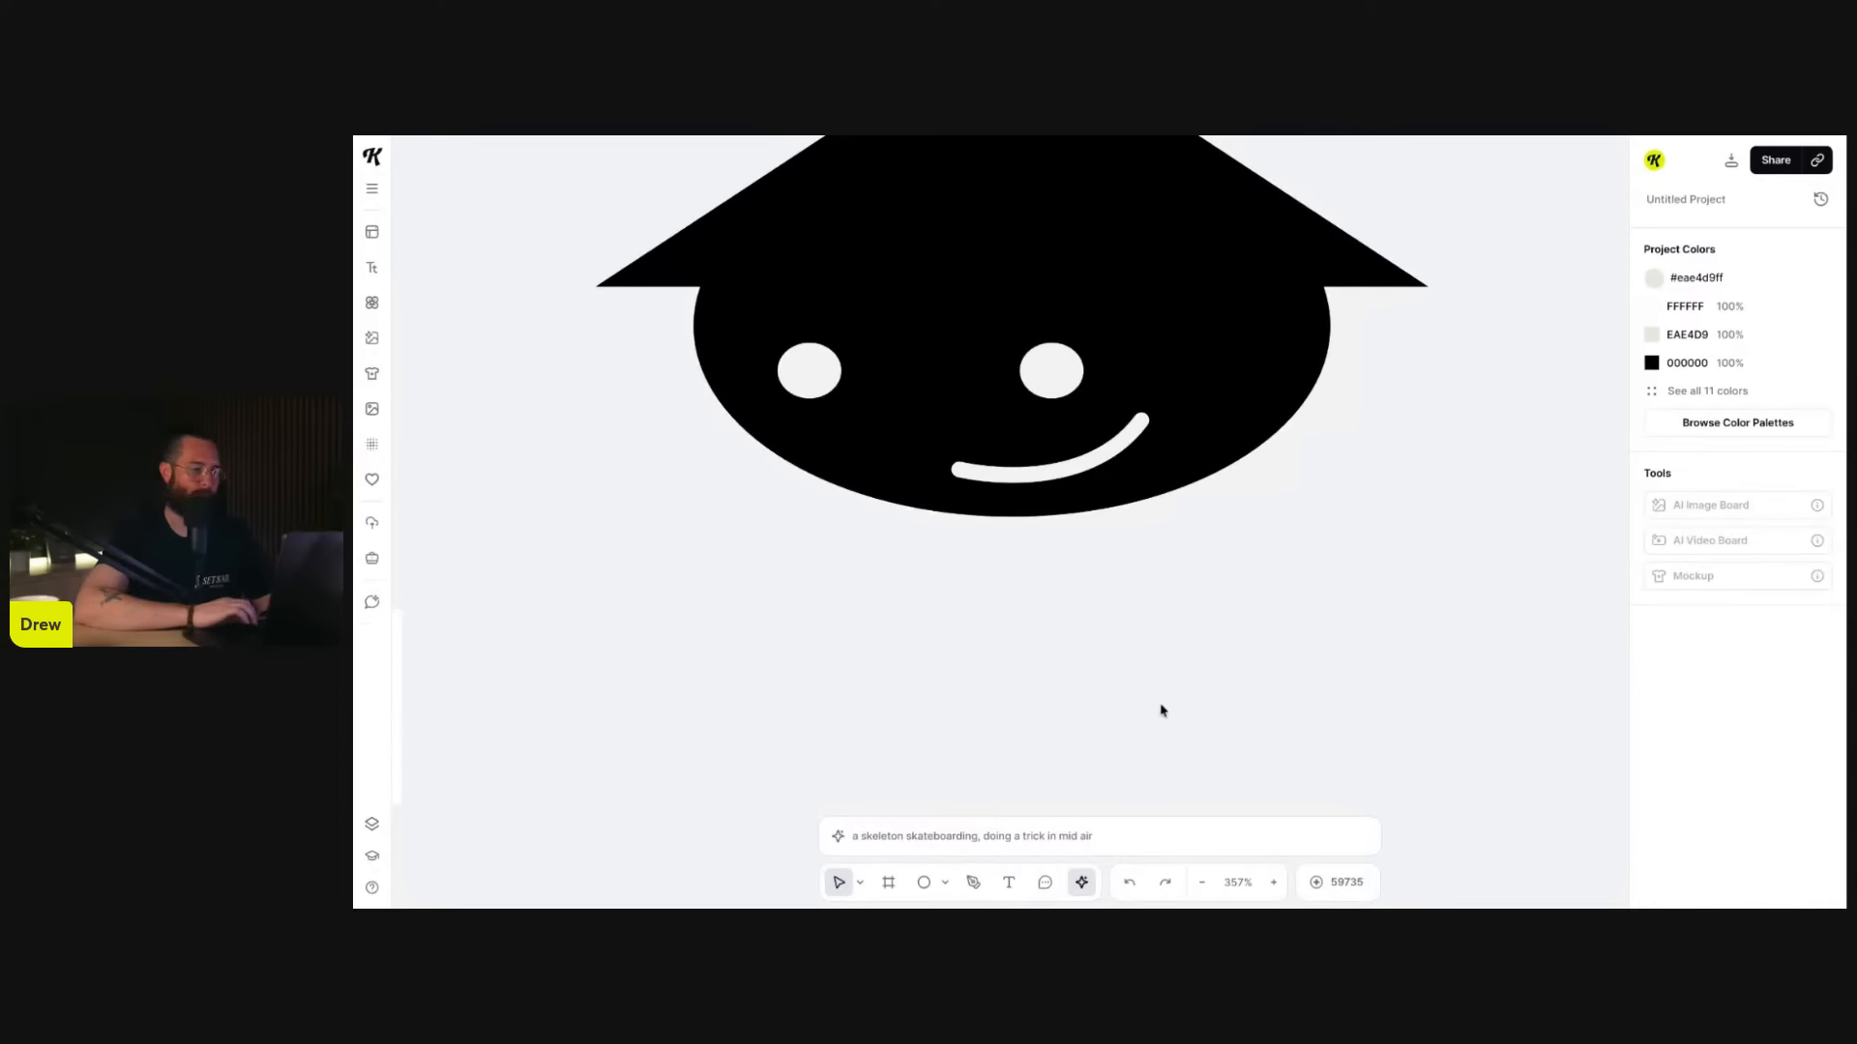
- Select both light eye ellipses on the black face and combine them with Union
{"action": "scroll", "coordinate": [1160, 707], "scroll_direction": "down", "scroll_amount": 5}
{"action": "scroll", "coordinate": [996, 642], "scroll_direction": "down", "scroll_amount": 2}
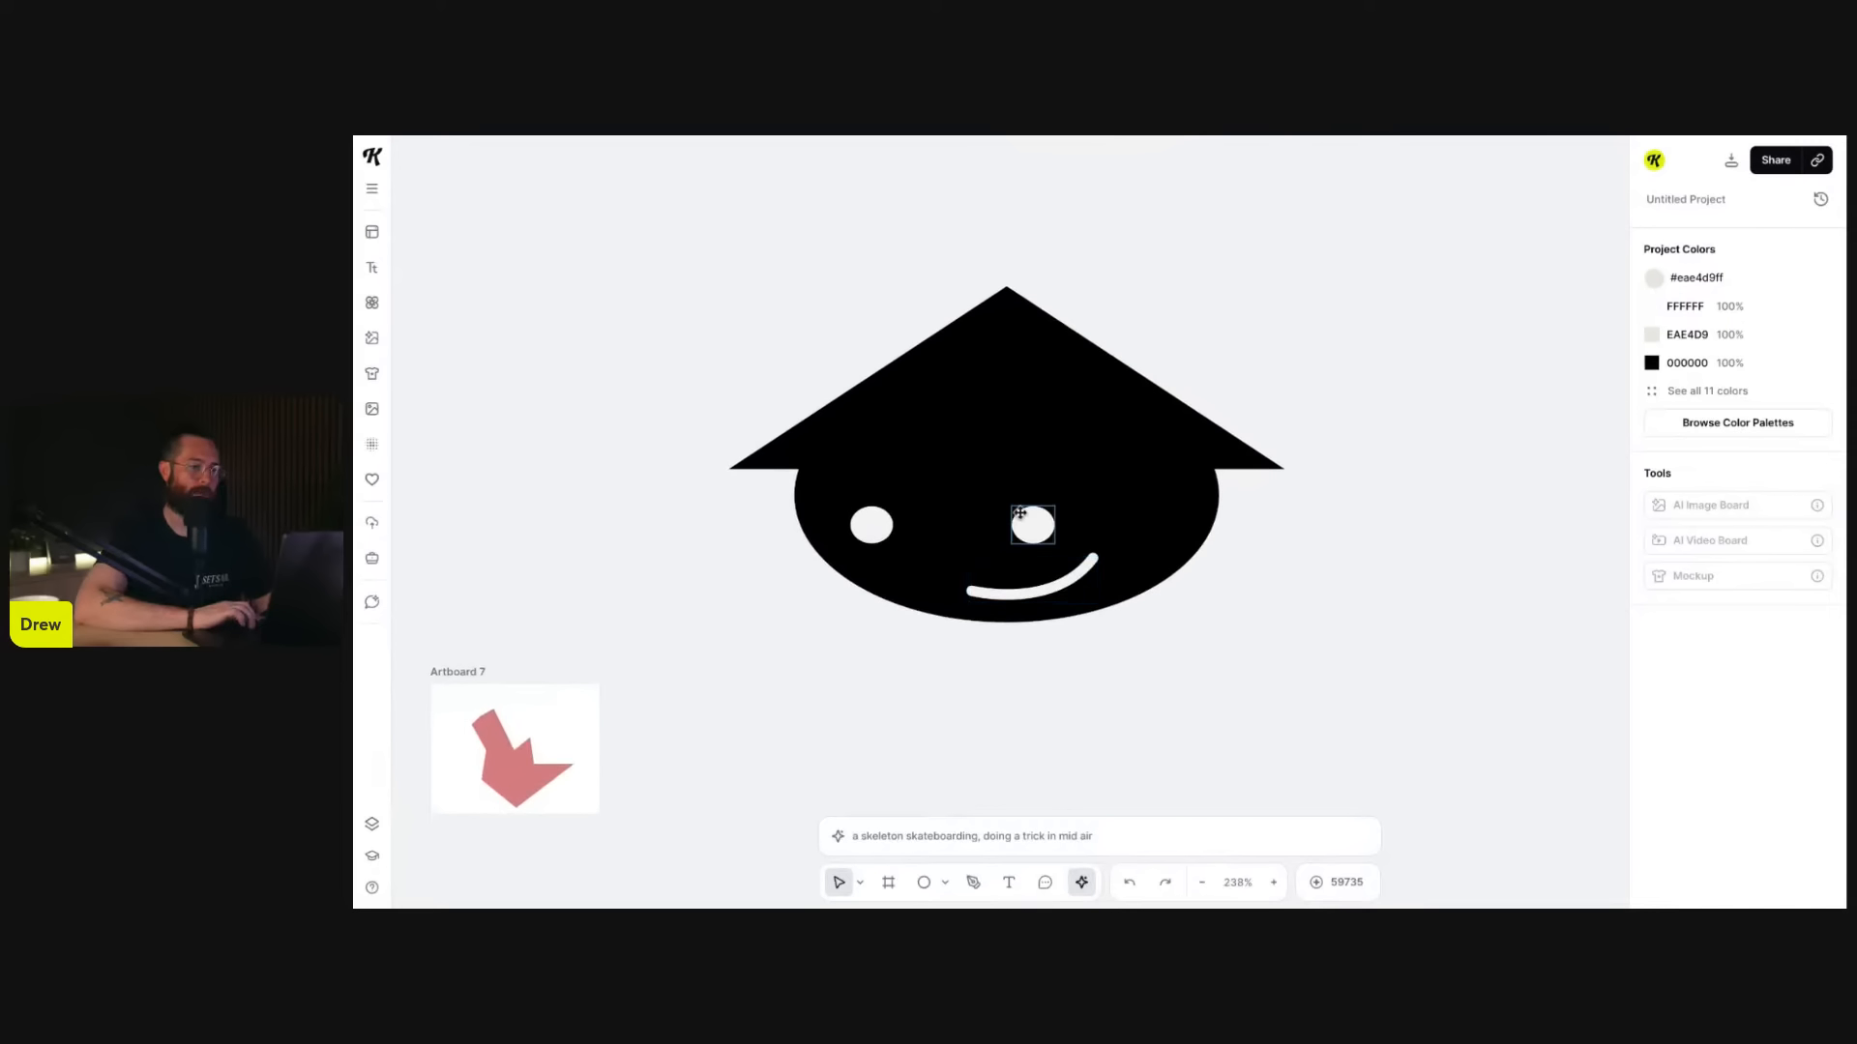
{"action": "left_click", "coordinate": [890, 551]}
{"action": "double_click", "coordinate": [869, 535]}
{"action": "left_click", "coordinate": [981, 440]}
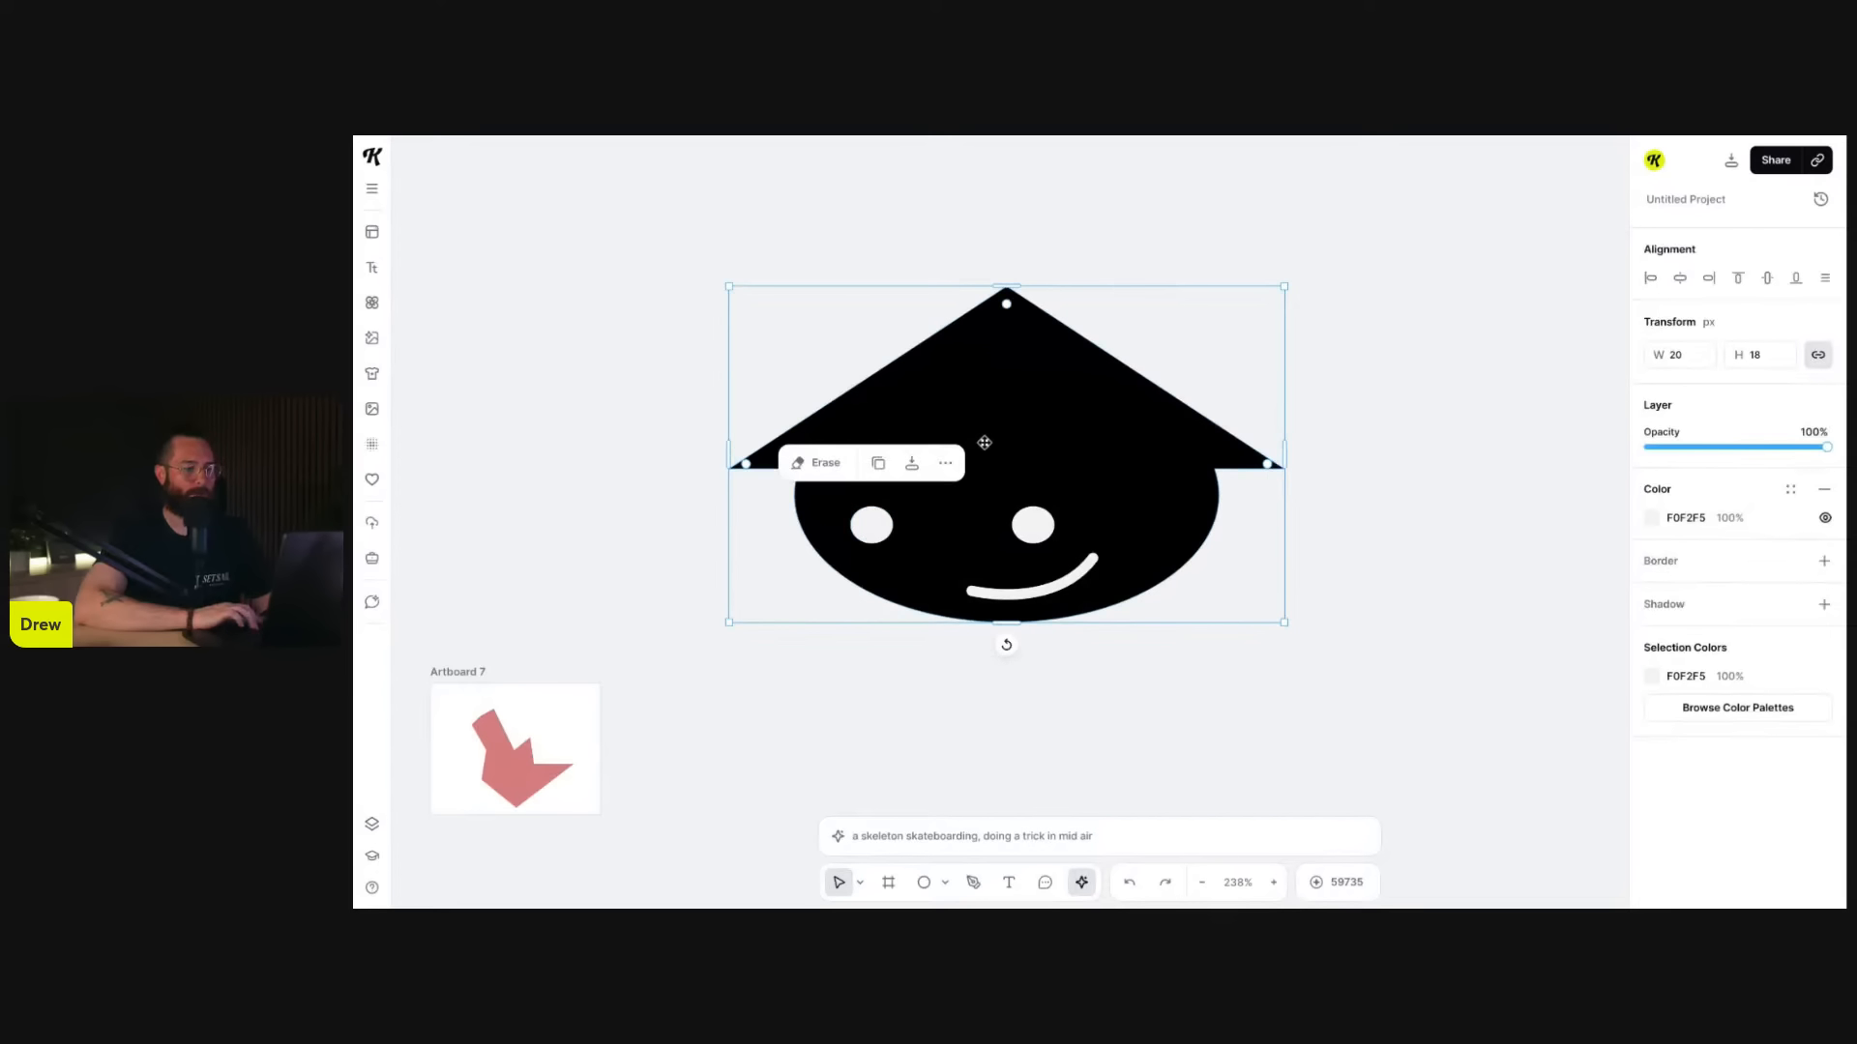
{"action": "left_click", "coordinate": [870, 532]}
{"action": "left_click", "coordinate": [836, 534]}
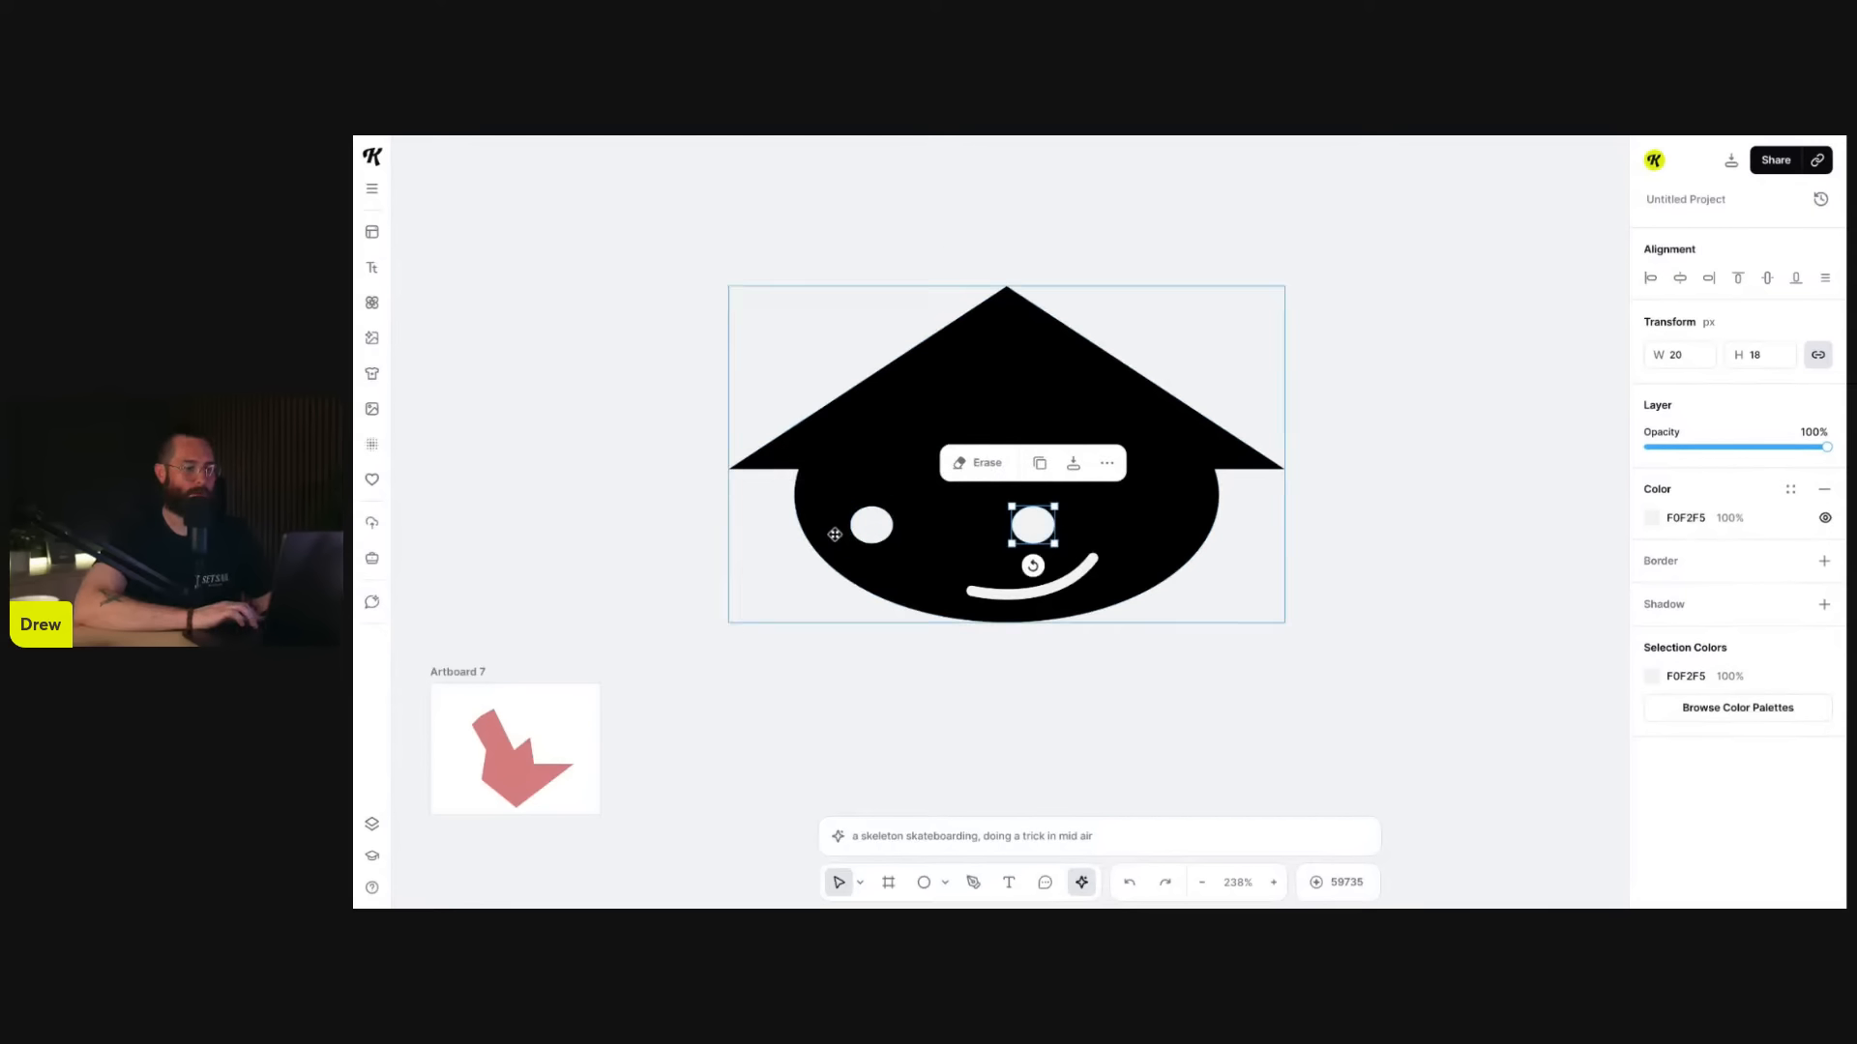
{"action": "double_click", "coordinate": [873, 532]}
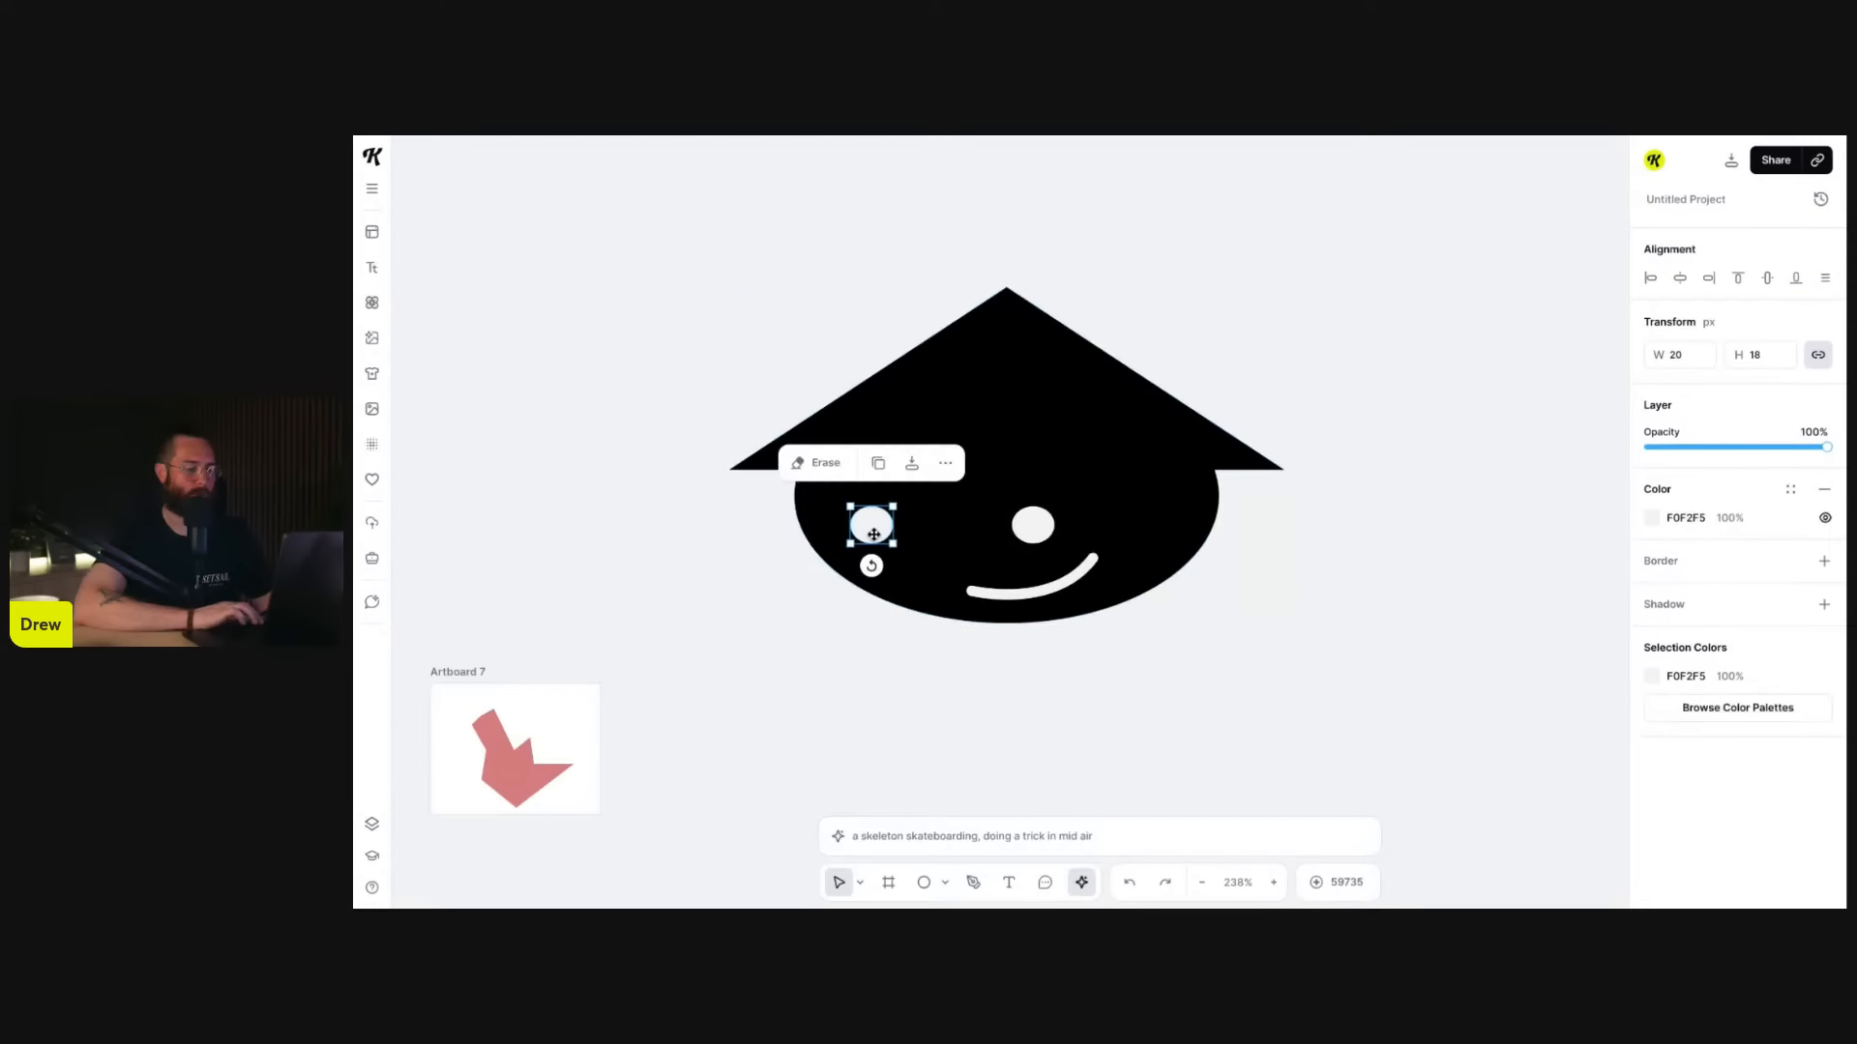
{"action": "left_click", "coordinate": [1024, 528], "text": "shift"}
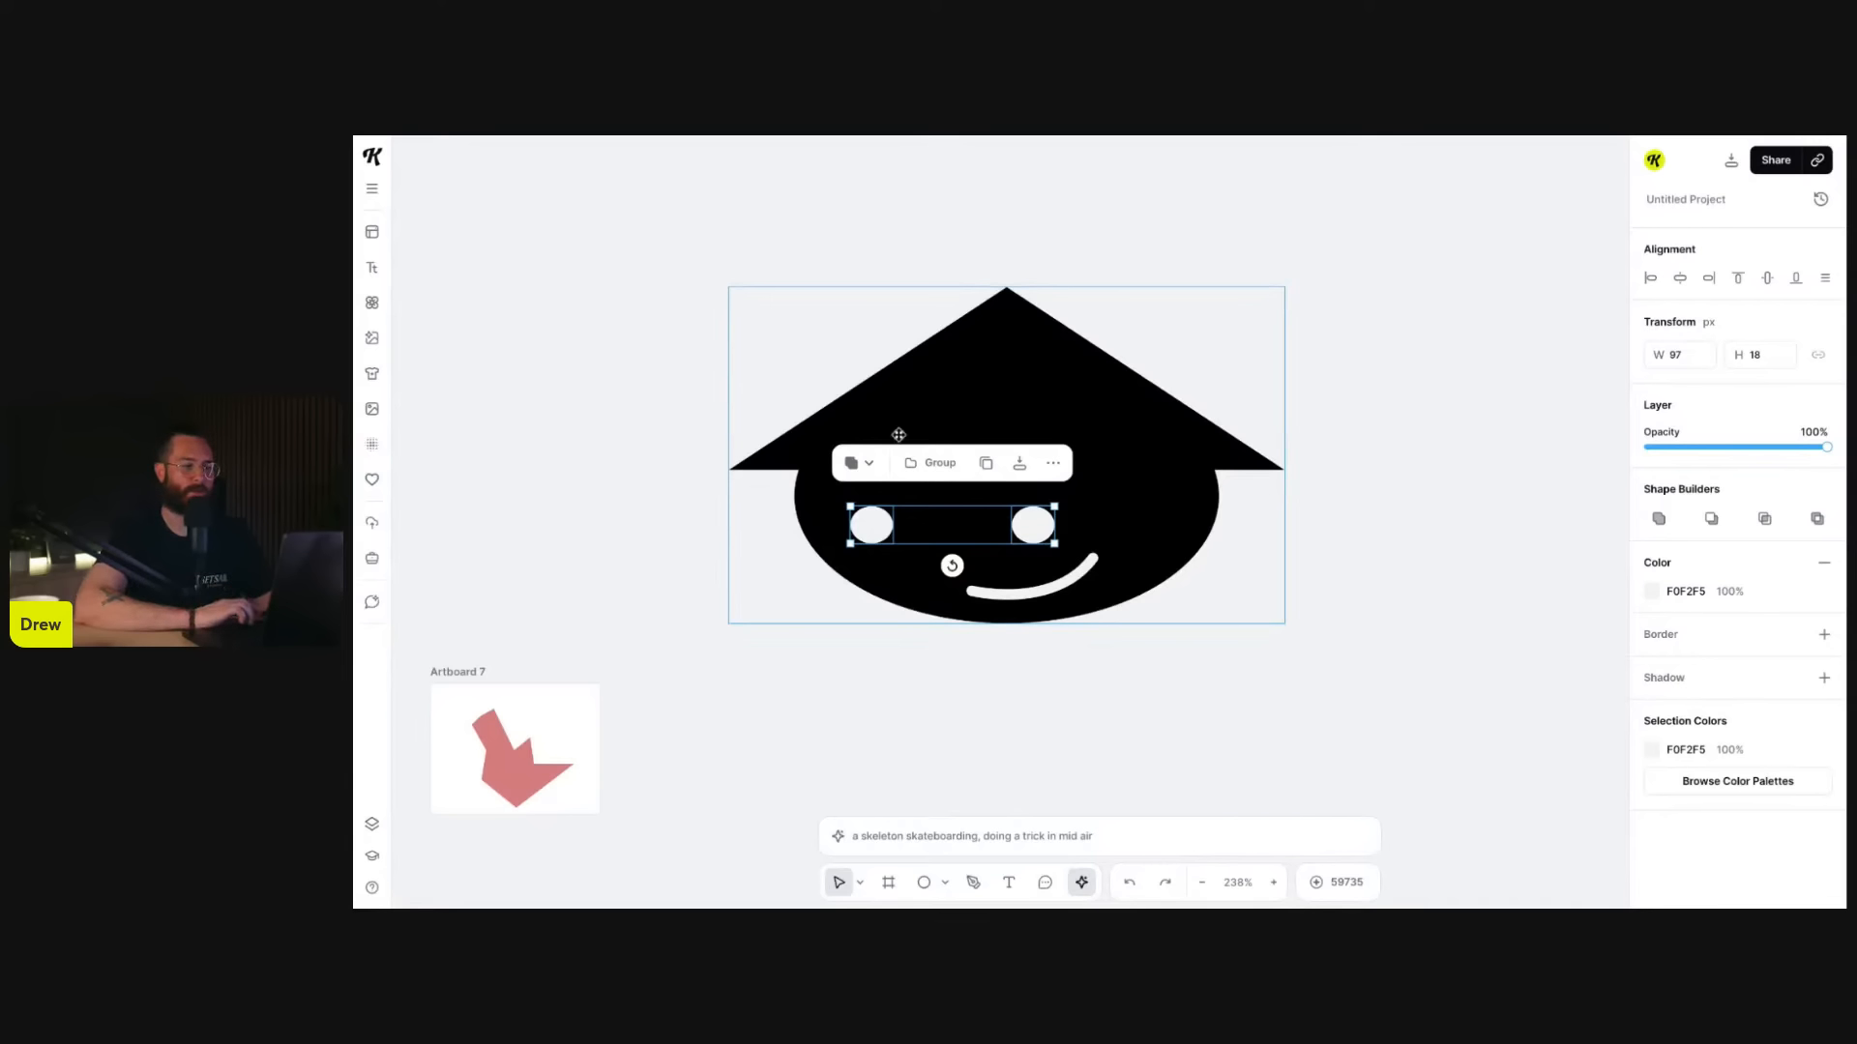
{"action": "left_click", "coordinate": [870, 466]}
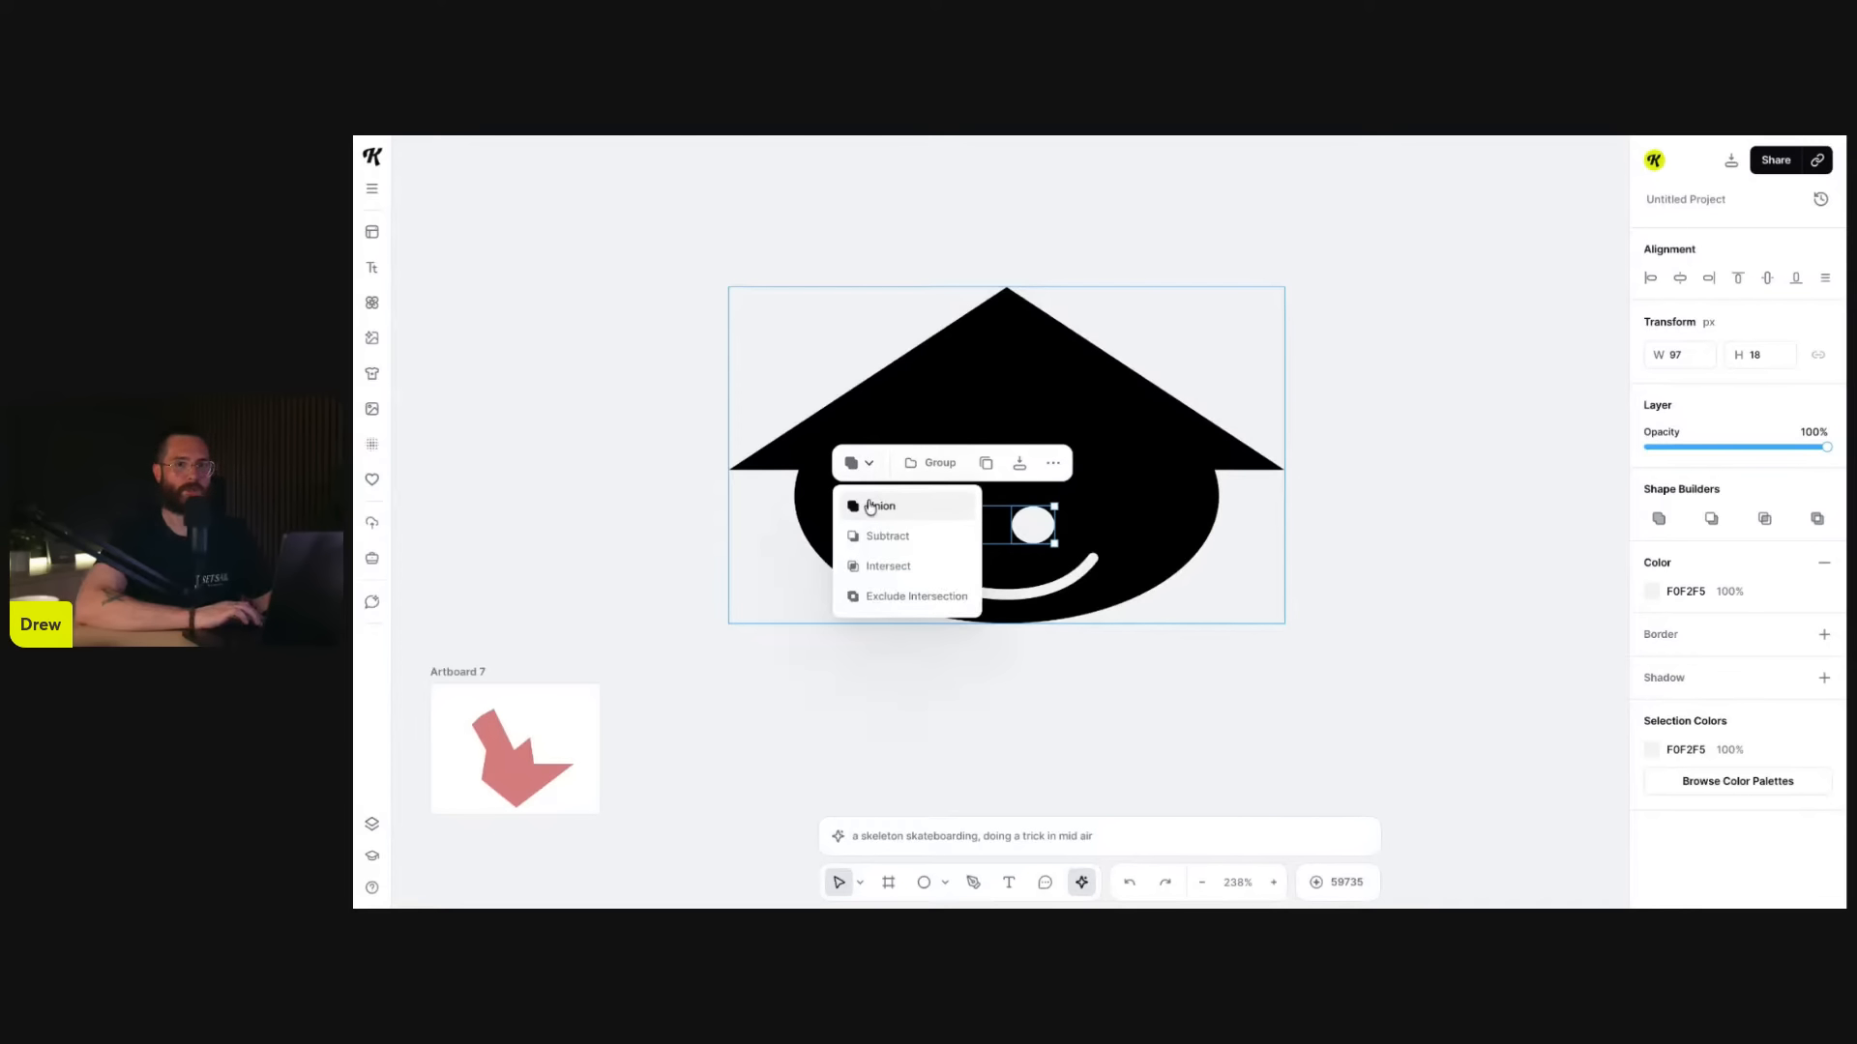
{"action": "left_click", "coordinate": [871, 505]}
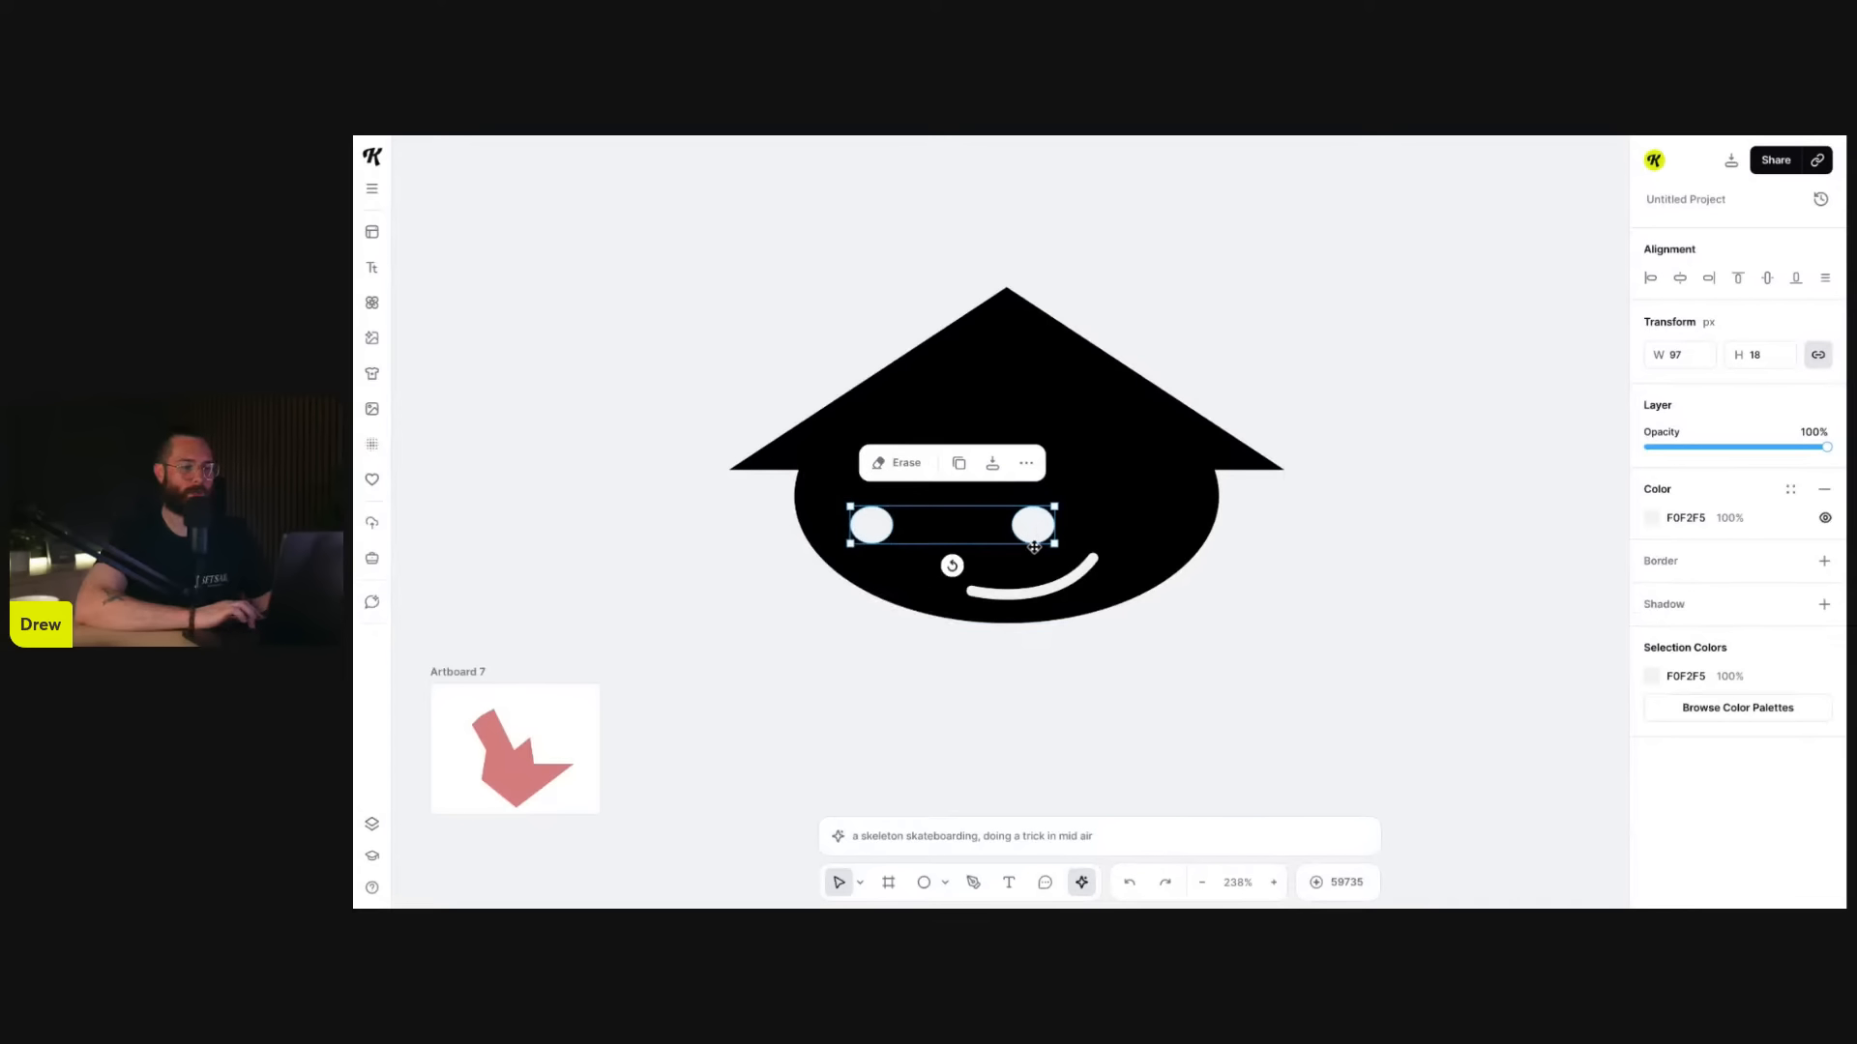
- Subtract the combined eyes from the black hat-and-face shape to cut see-through eye holes
{"action": "left_click", "coordinate": [1145, 435], "text": "shift"}
{"action": "left_click", "coordinate": [914, 244]}
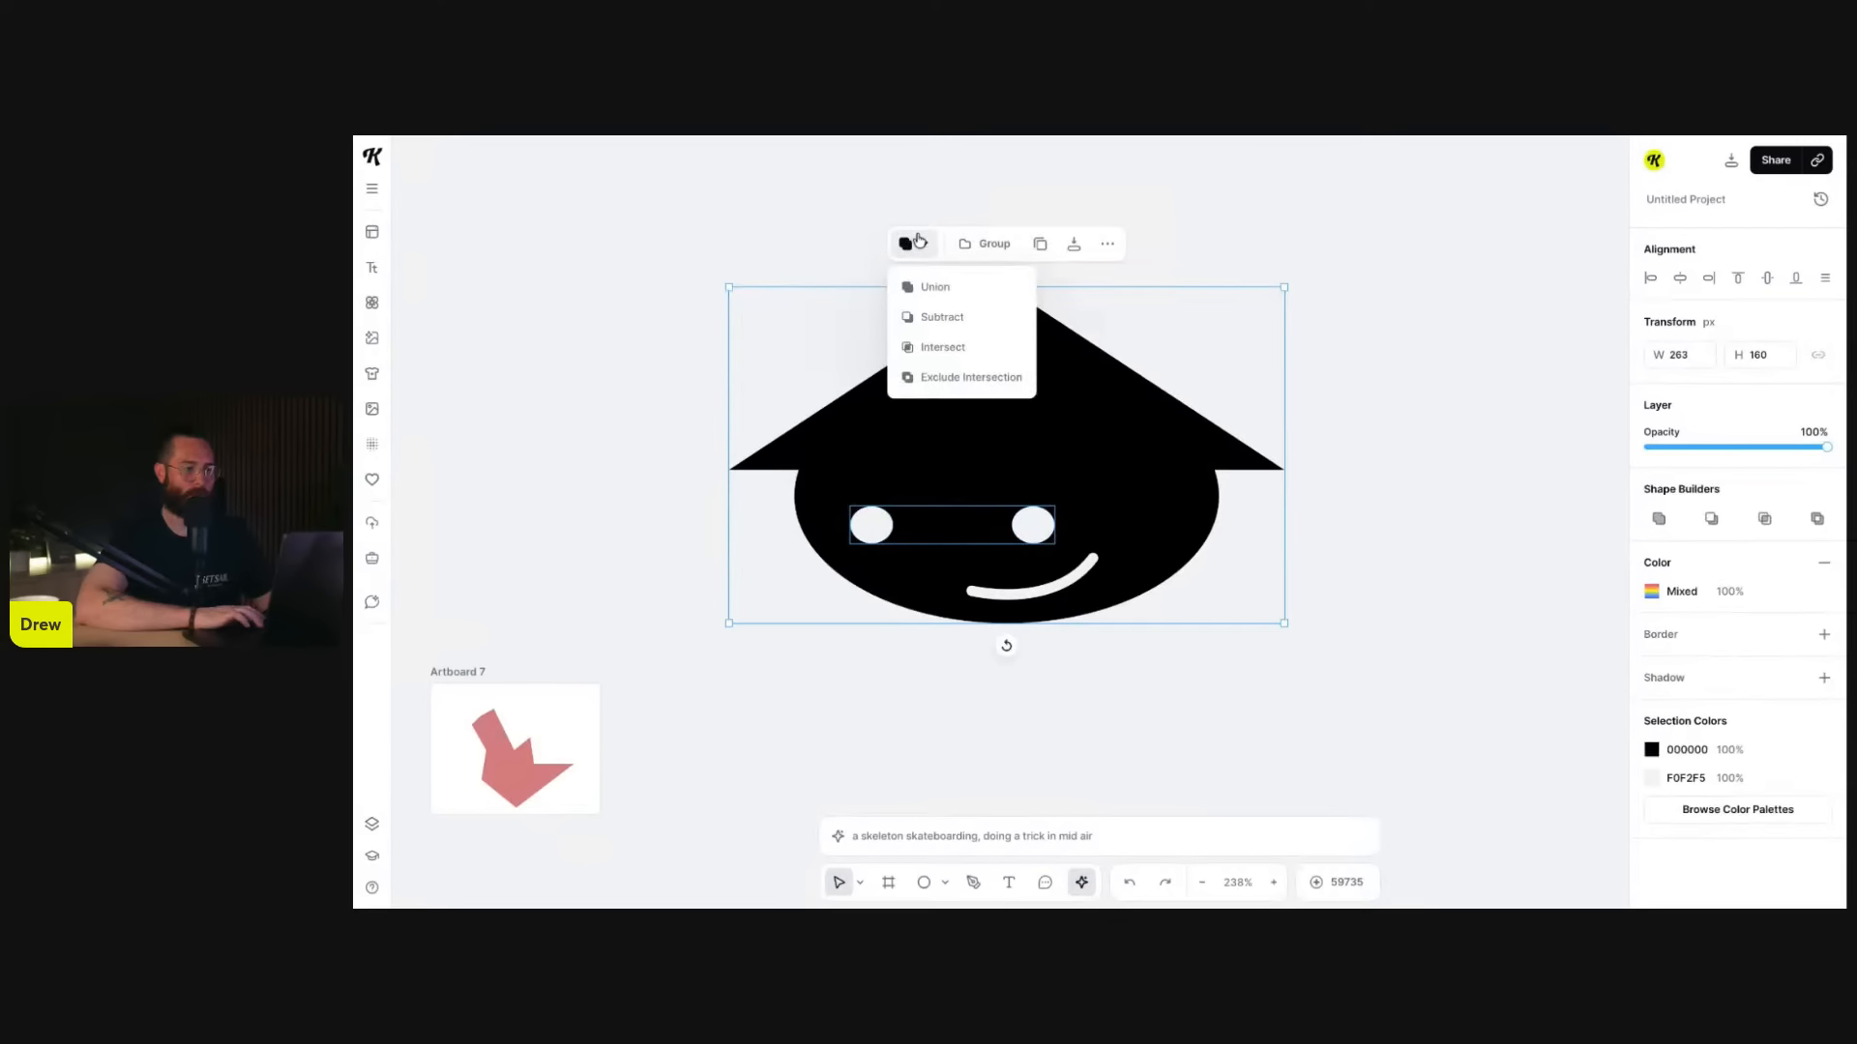
{"action": "left_click", "coordinate": [931, 317]}
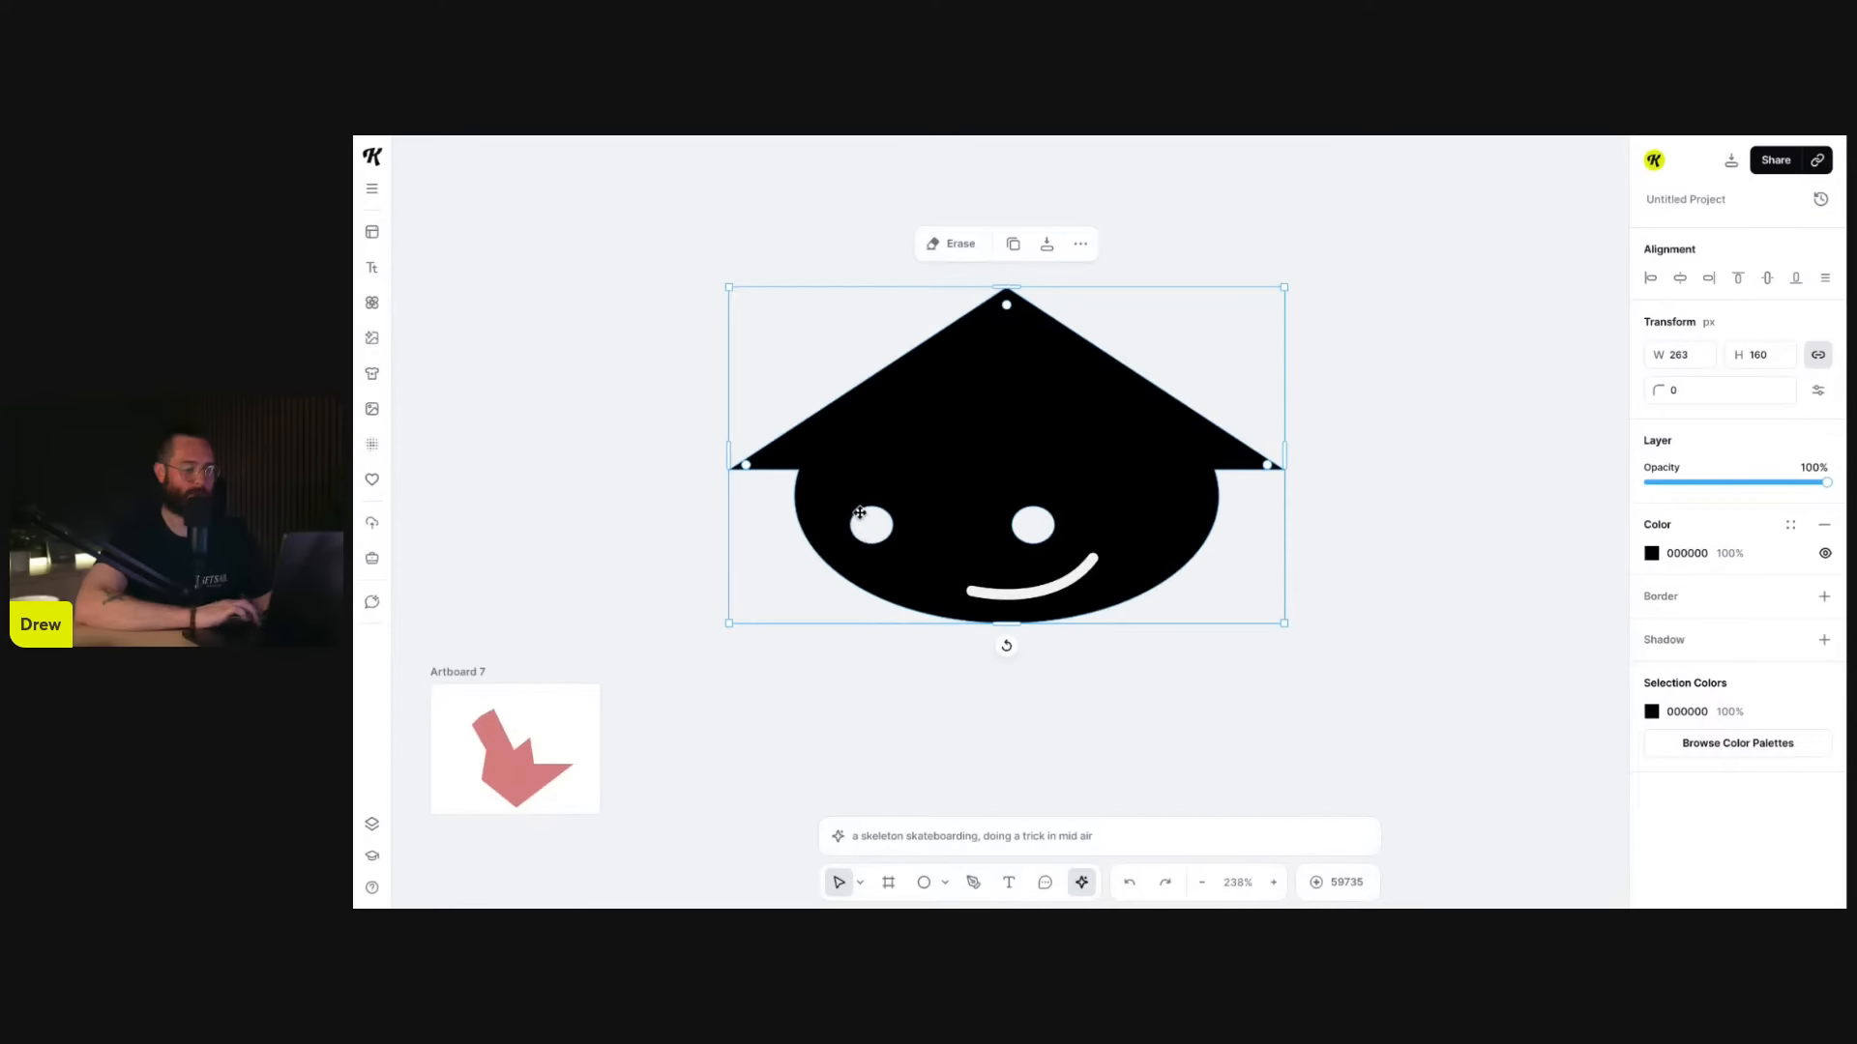
{"action": "left_click_drag", "start_coordinate": [895, 526], "coordinate": [894, 526]}
{"action": "left_click", "coordinate": [875, 711]}
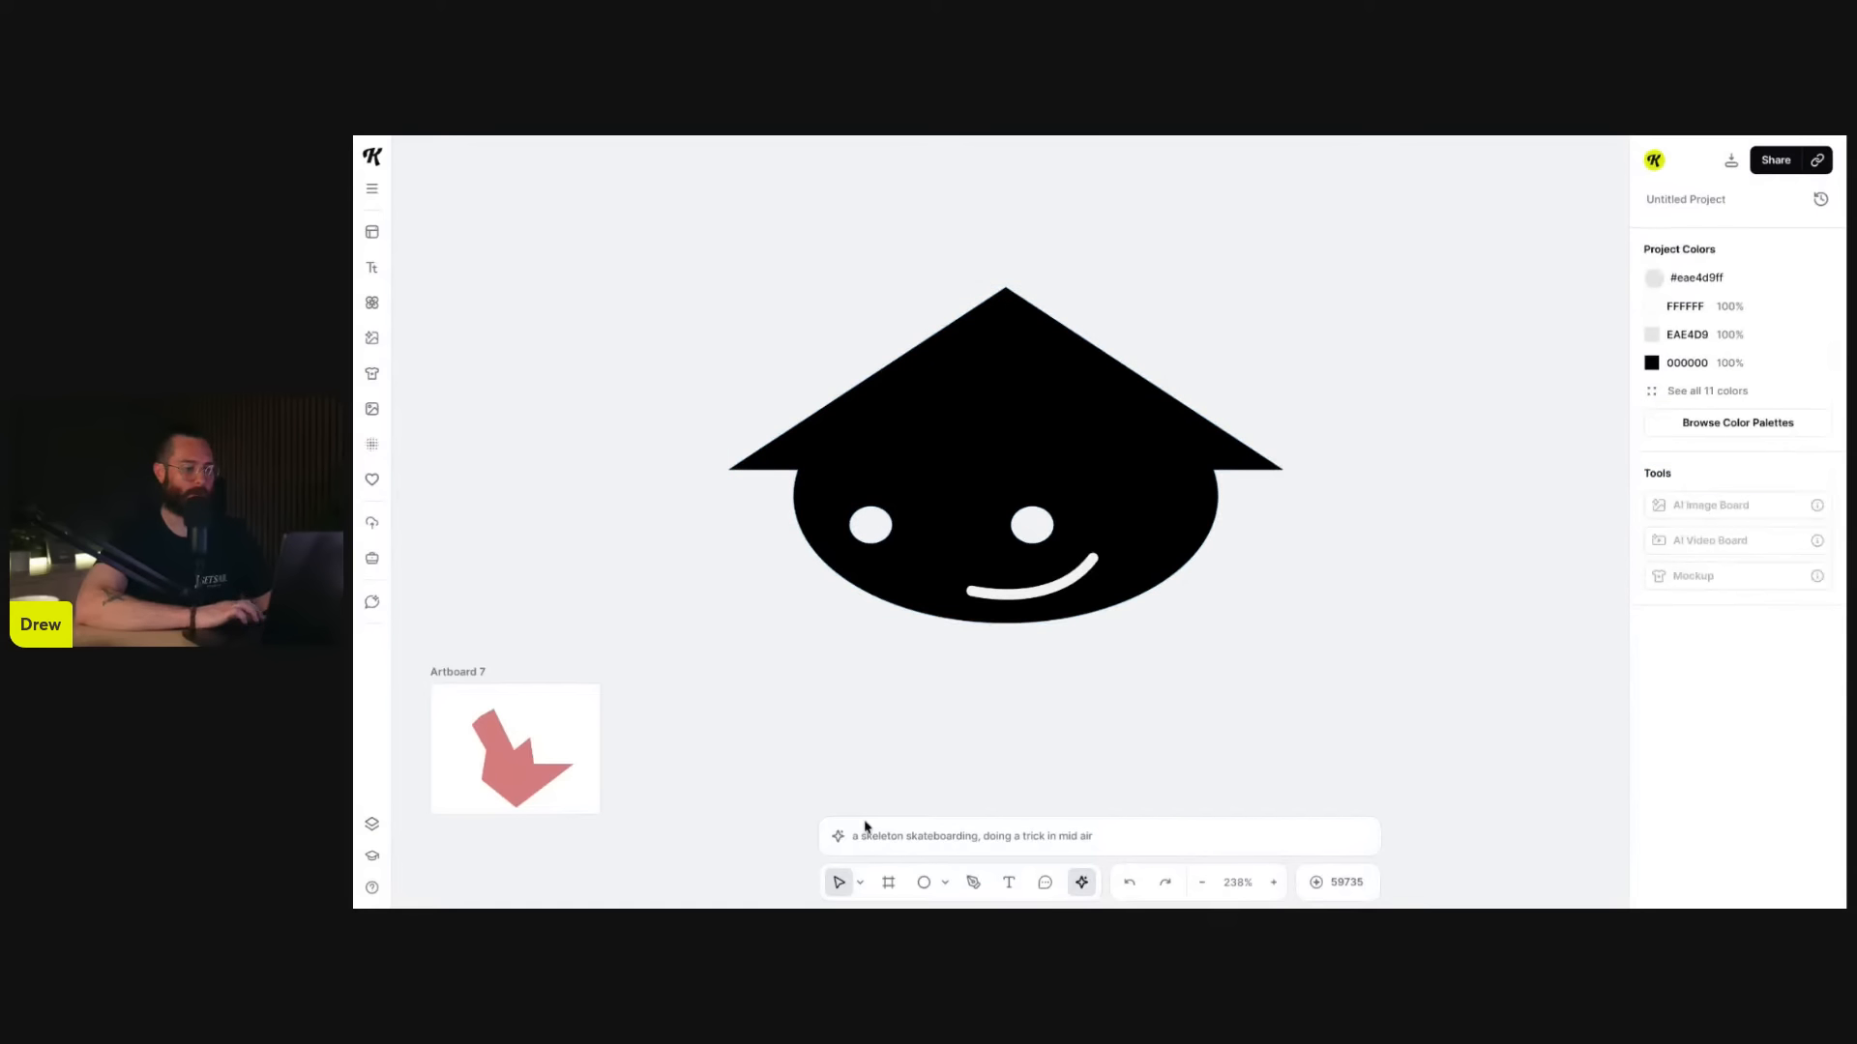
- Draw a rectangle about 184 by 101 px over the left part of the face and send it to the back
{"action": "left_click", "coordinate": [946, 886]}
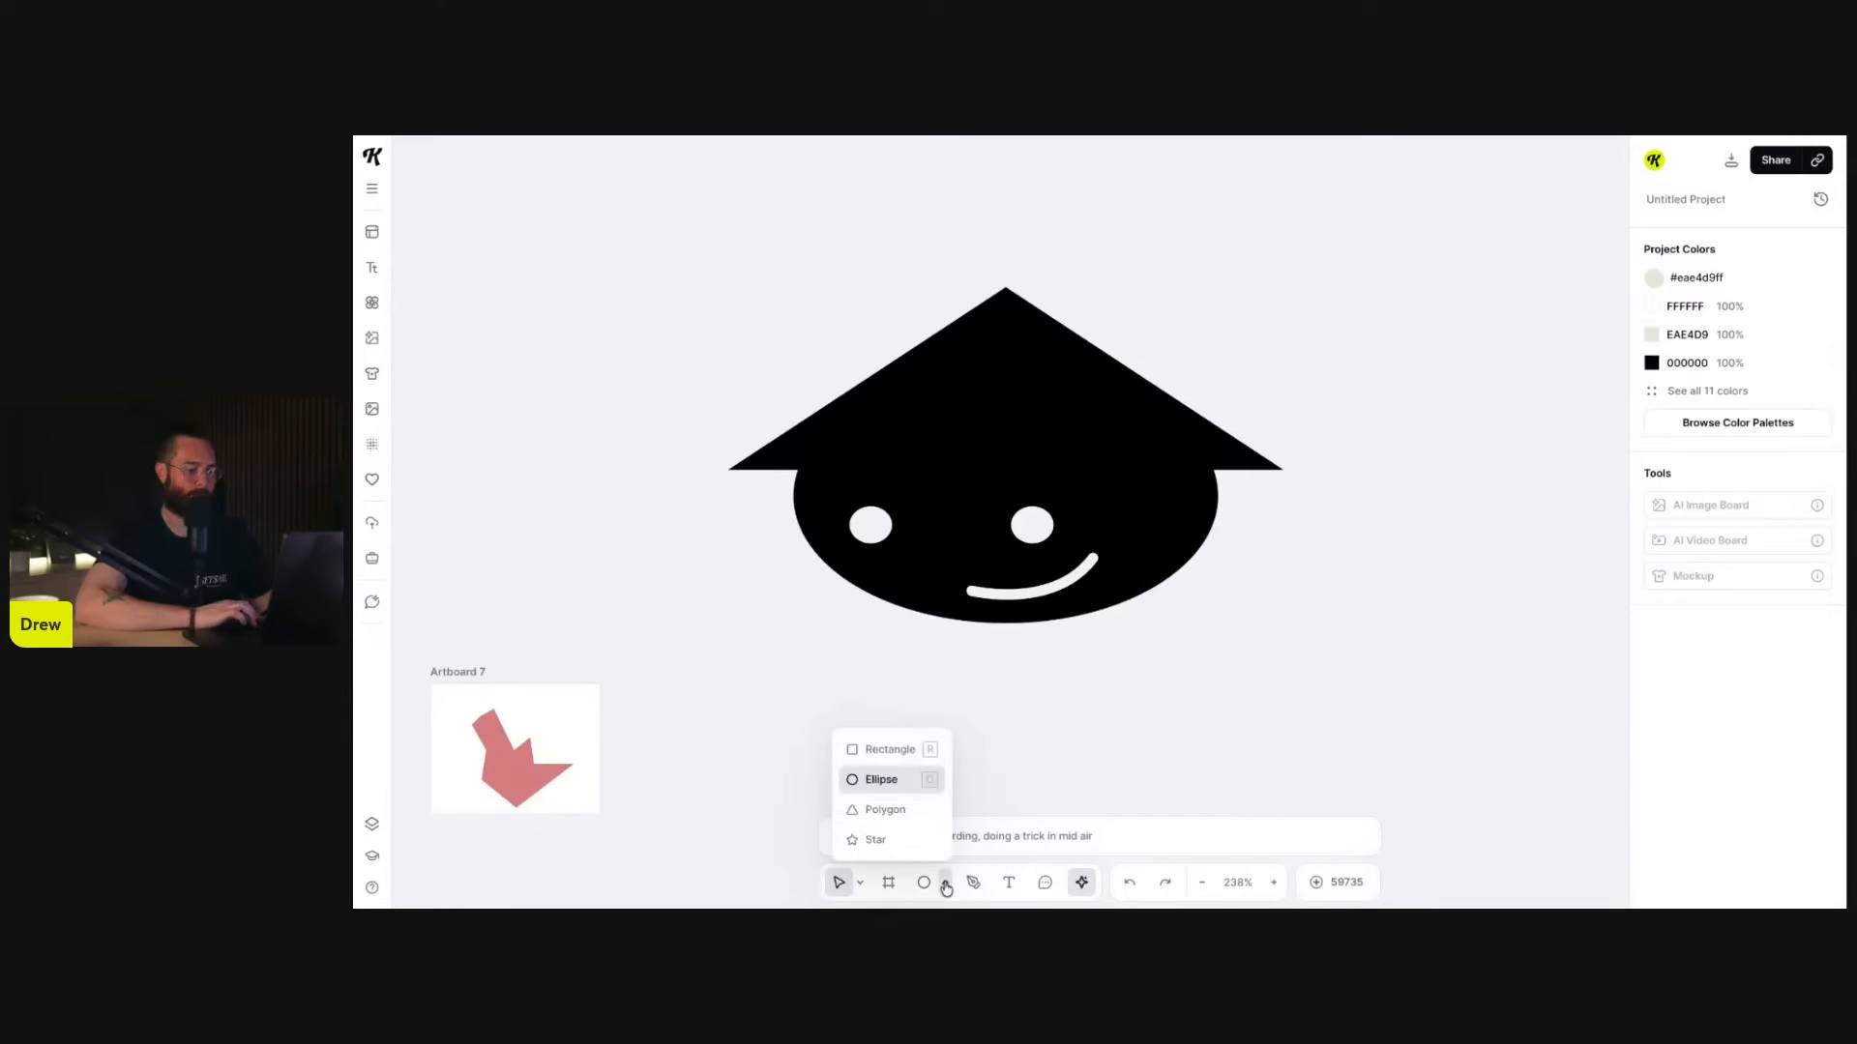
{"action": "left_click", "coordinate": [901, 752]}
{"action": "mouse_move", "coordinate": [673, 337]}
{"action": "left_mouse_down"}
{"action": "mouse_move", "coordinate": [857, 408]}
{"action": "mouse_move", "coordinate": [1062, 550]}
{"action": "left_mouse_up"}
{"action": "right_click", "coordinate": [990, 460]}
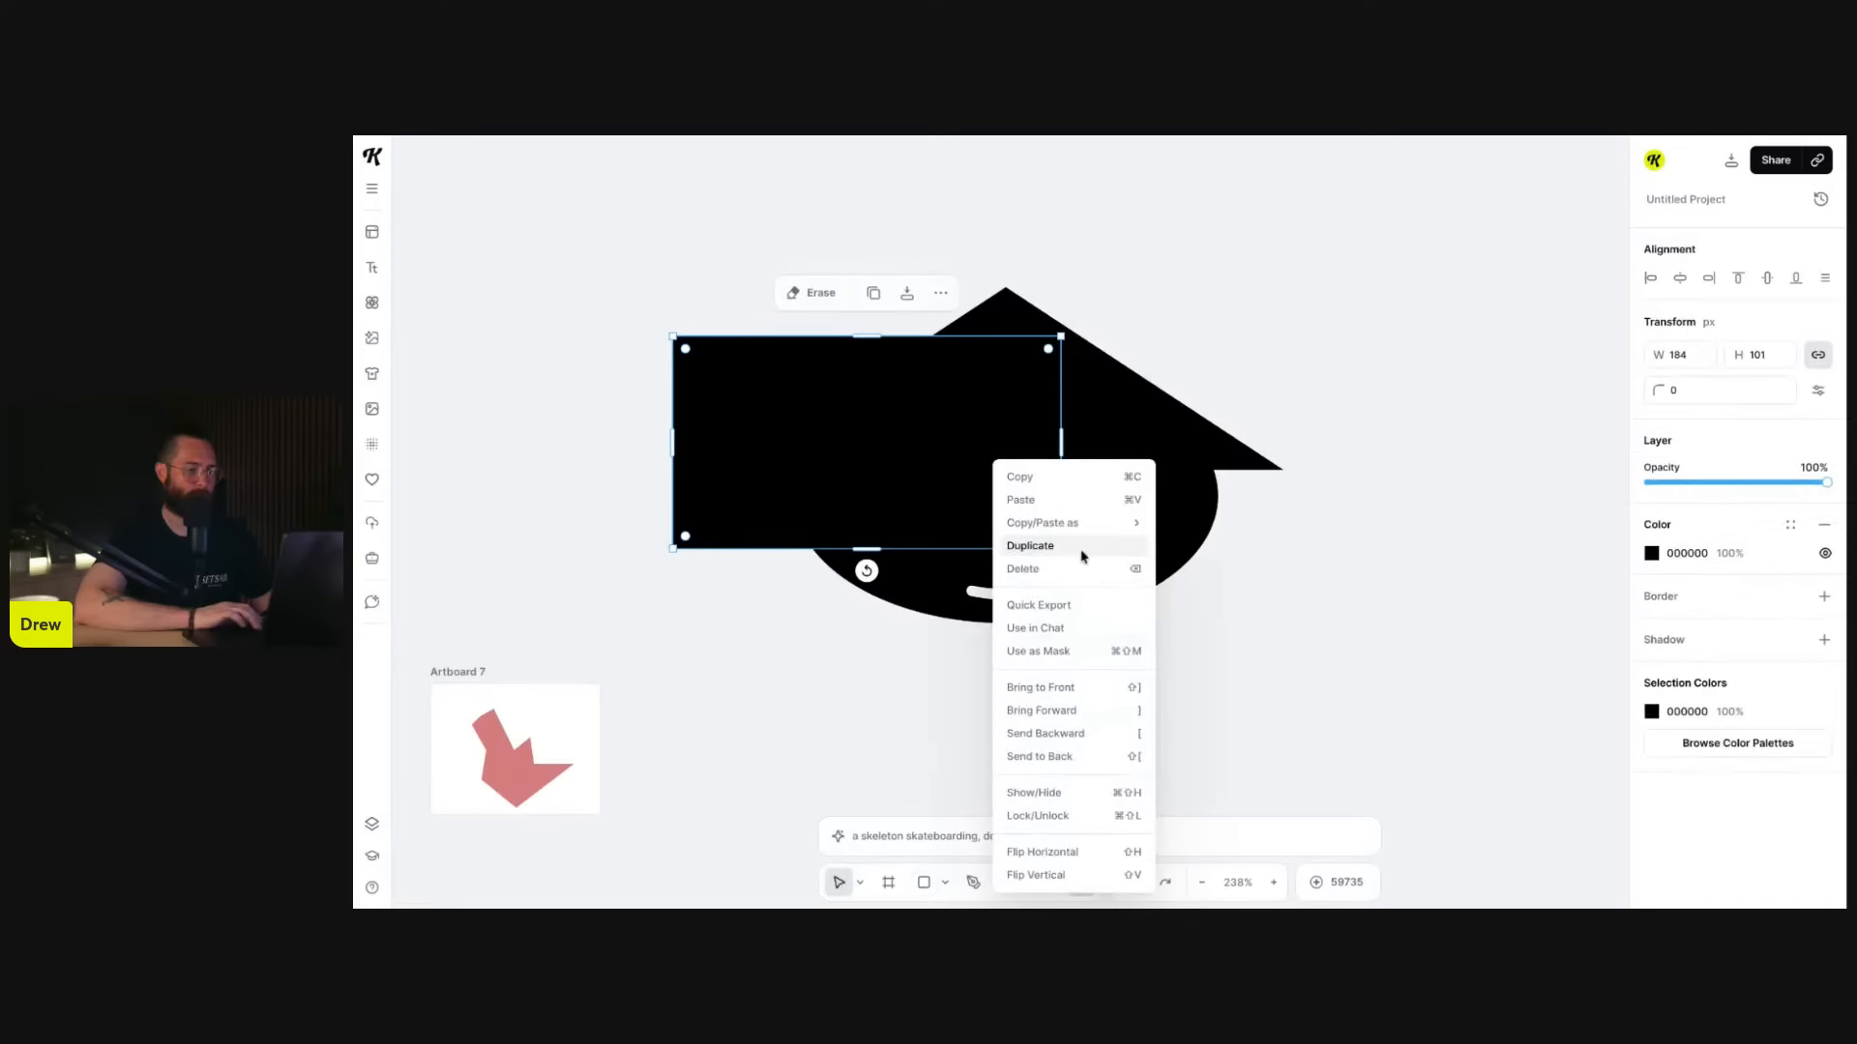
{"action": "left_click", "coordinate": [1082, 759]}
- Fill the rectangle behind the face with red D84343
{"action": "left_click", "coordinate": [1652, 553]}
{"action": "left_click", "coordinate": [1565, 577]}
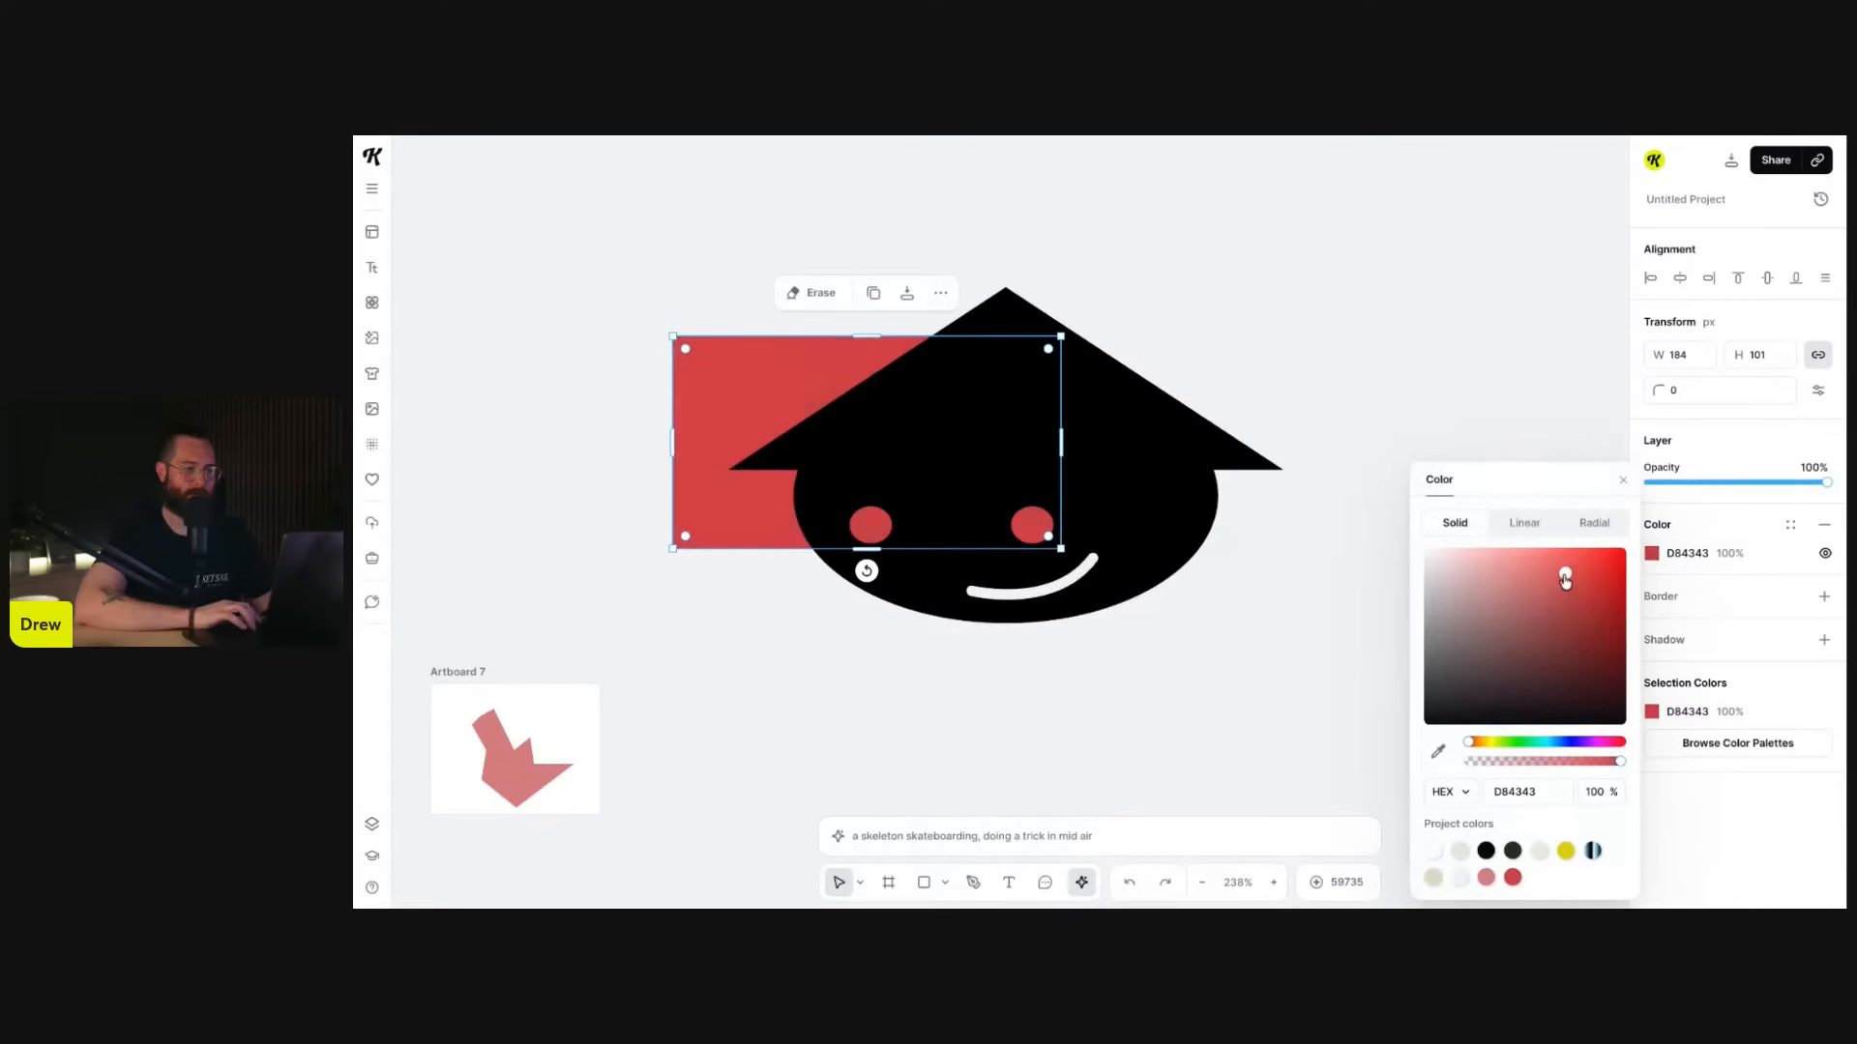
{"action": "left_click", "coordinate": [1272, 578]}
{"action": "left_click", "coordinate": [745, 384]}
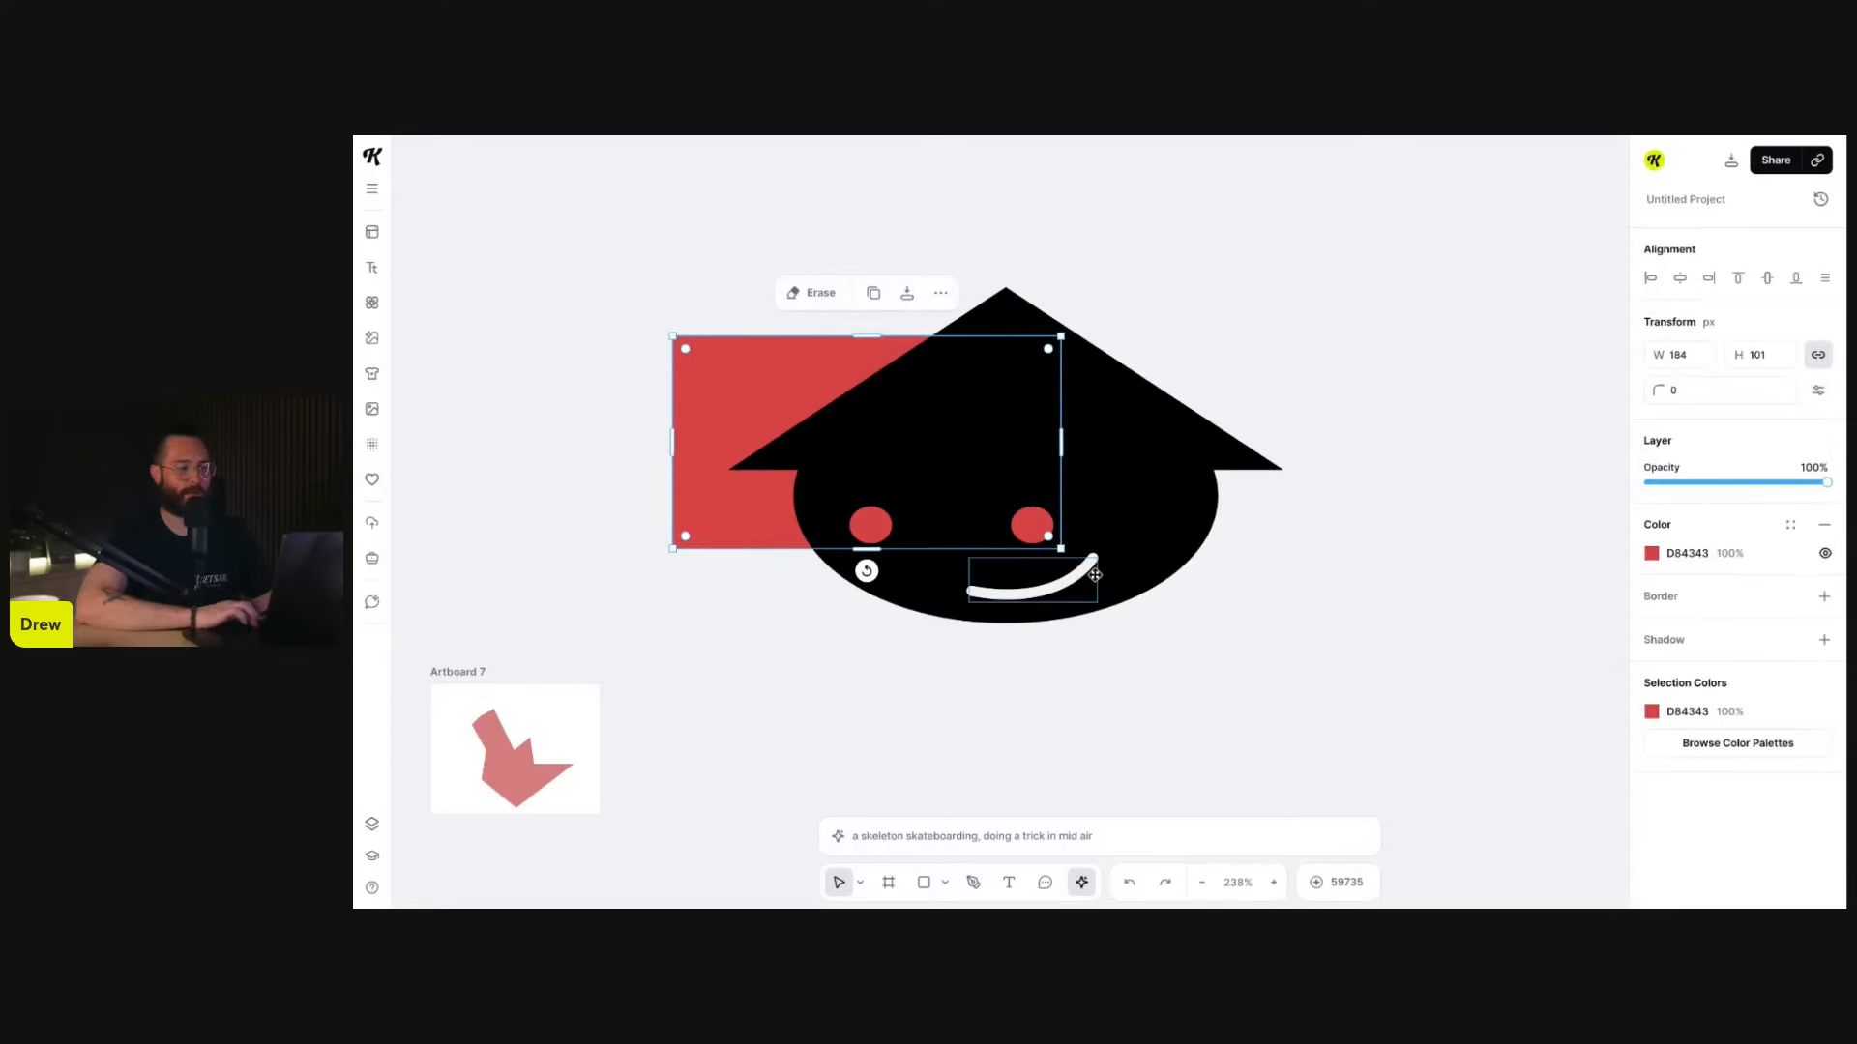
- Change the rectangle's fill to lime green B8D843 and shift it slightly right and down behind the face
{"action": "left_click", "coordinate": [1651, 553]}
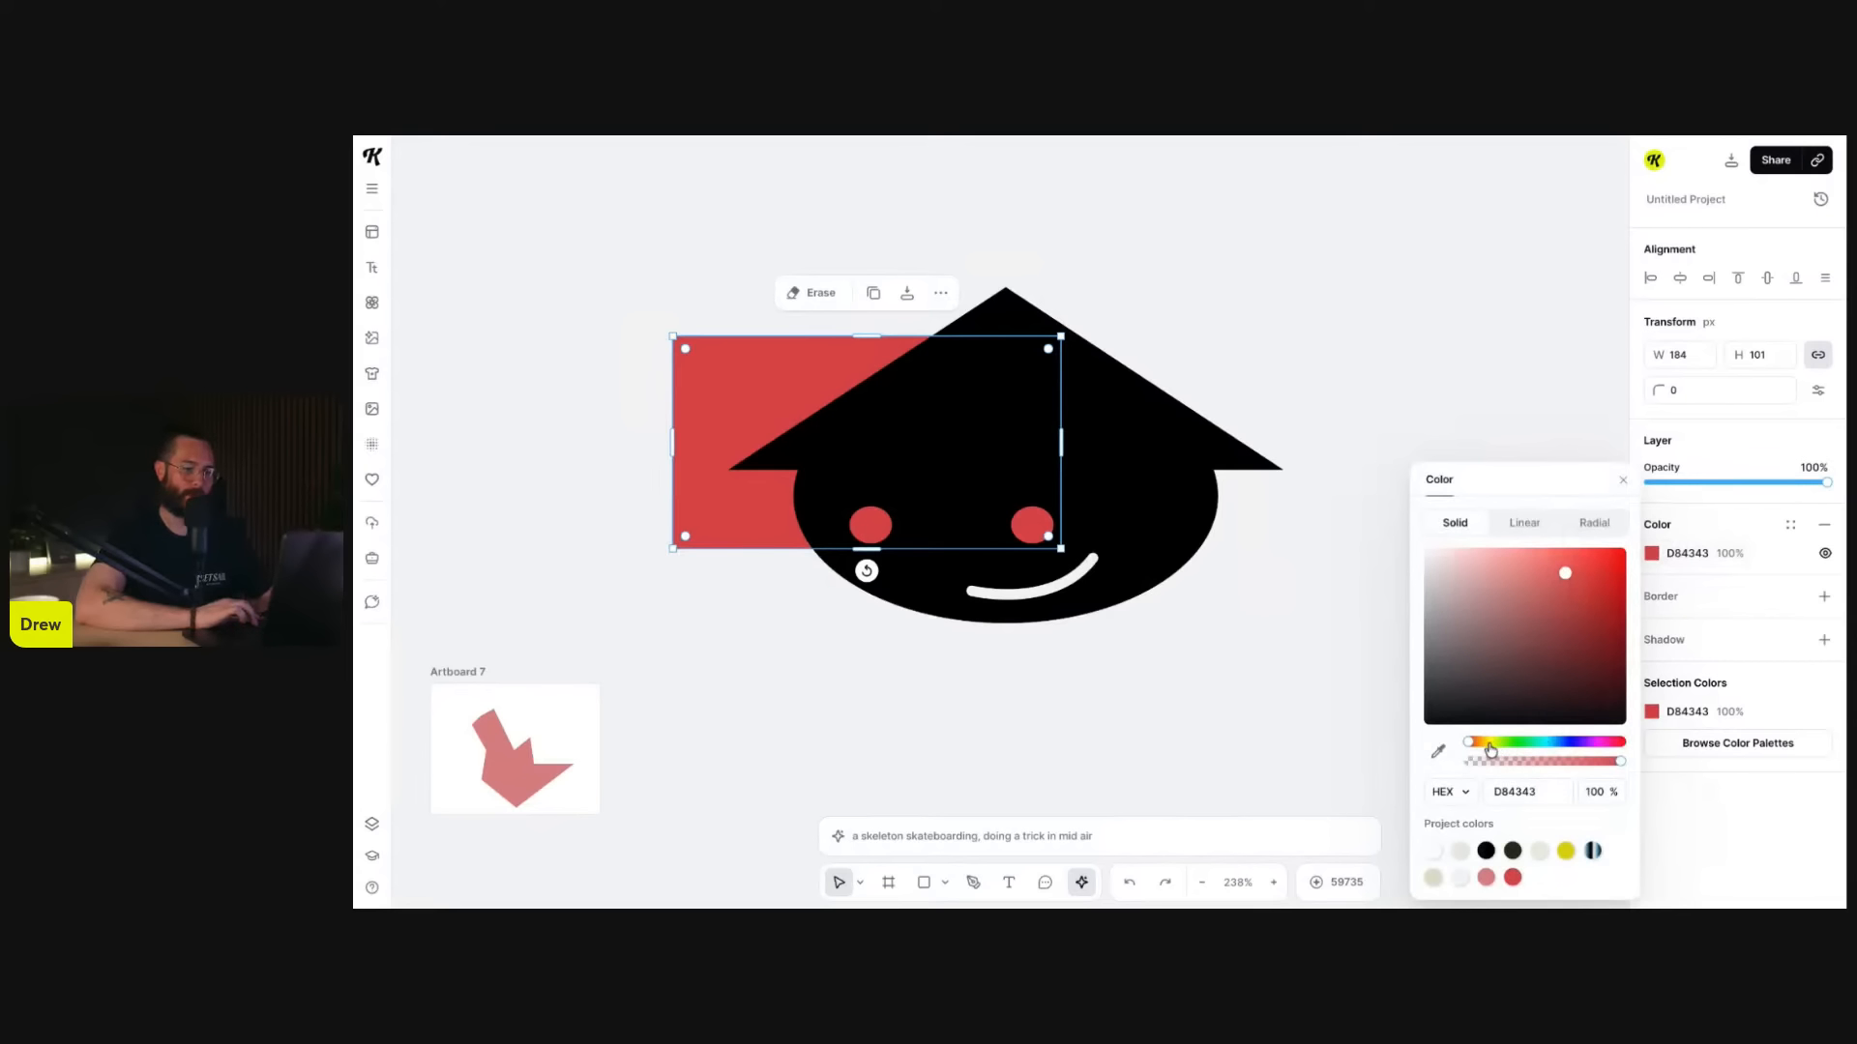
{"action": "mouse_move", "coordinate": [1490, 749]}
{"action": "left_mouse_down"}
{"action": "mouse_move", "coordinate": [1516, 743]}
{"action": "mouse_move", "coordinate": [1498, 742]}
{"action": "left_mouse_up"}
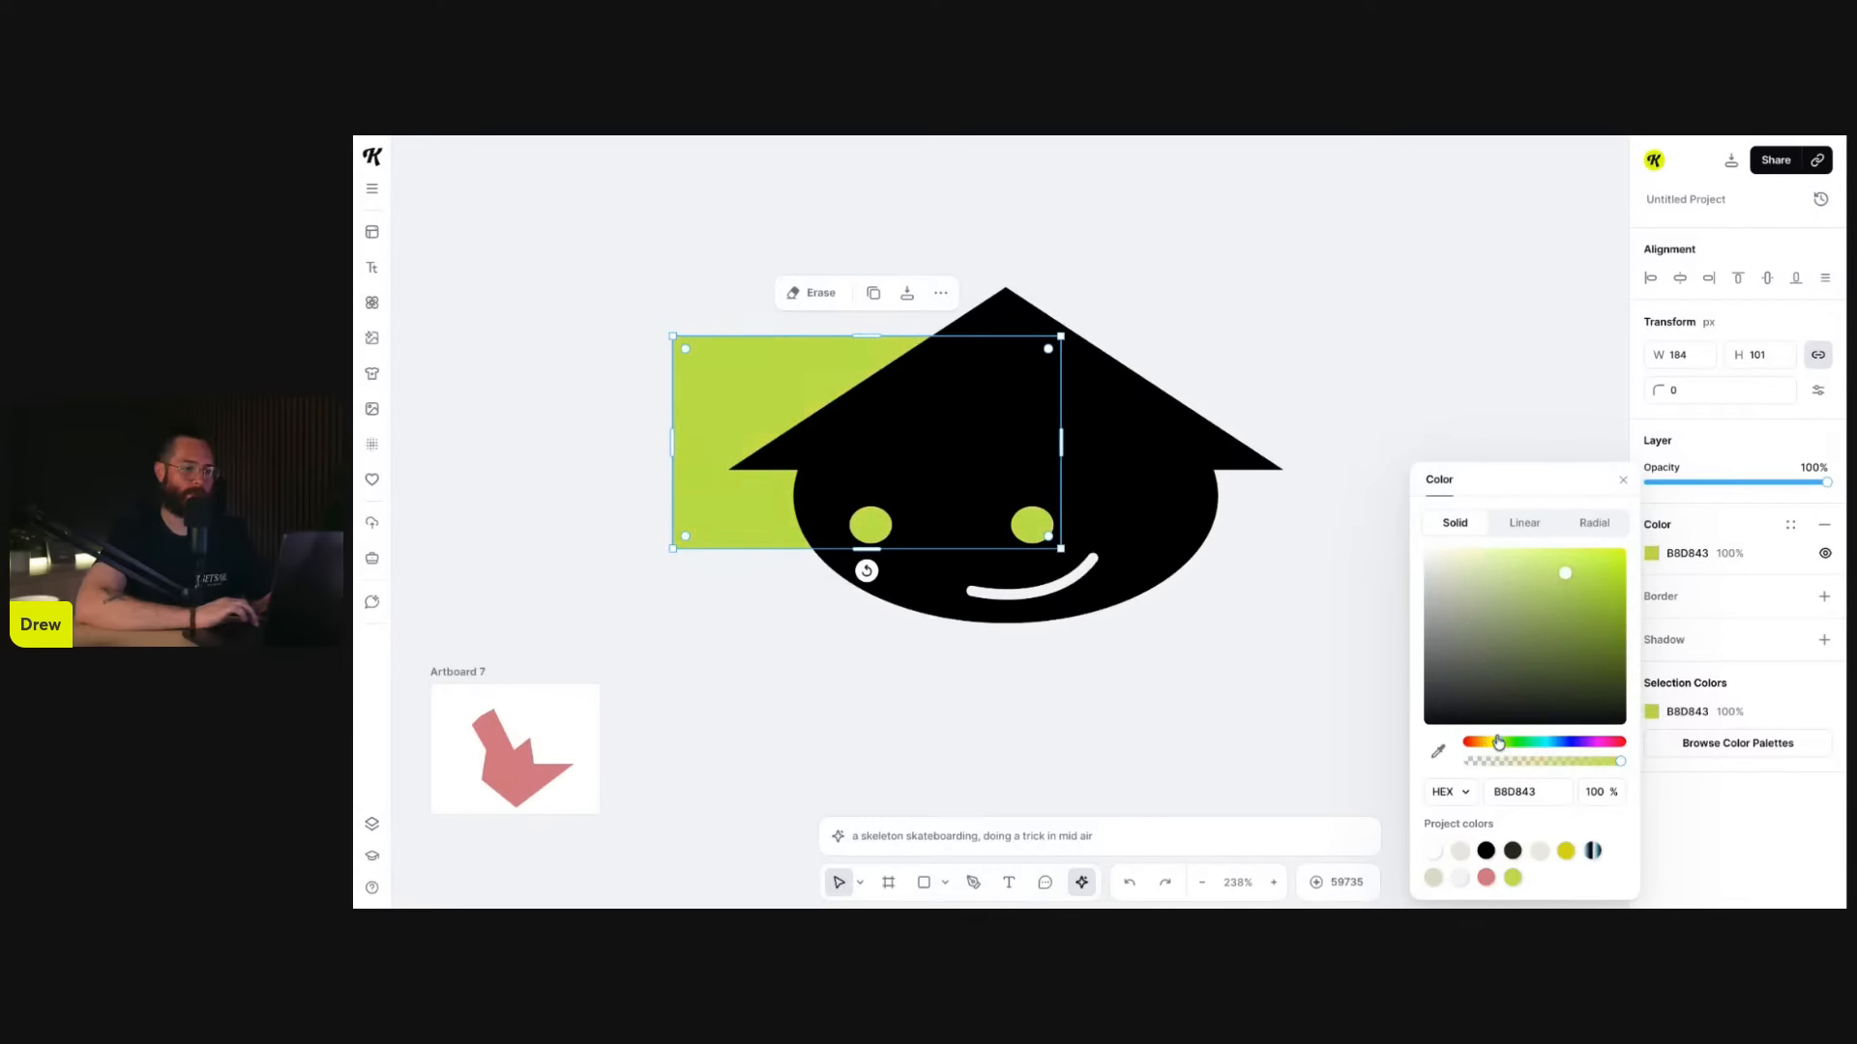
{"action": "left_click", "coordinate": [1075, 576]}
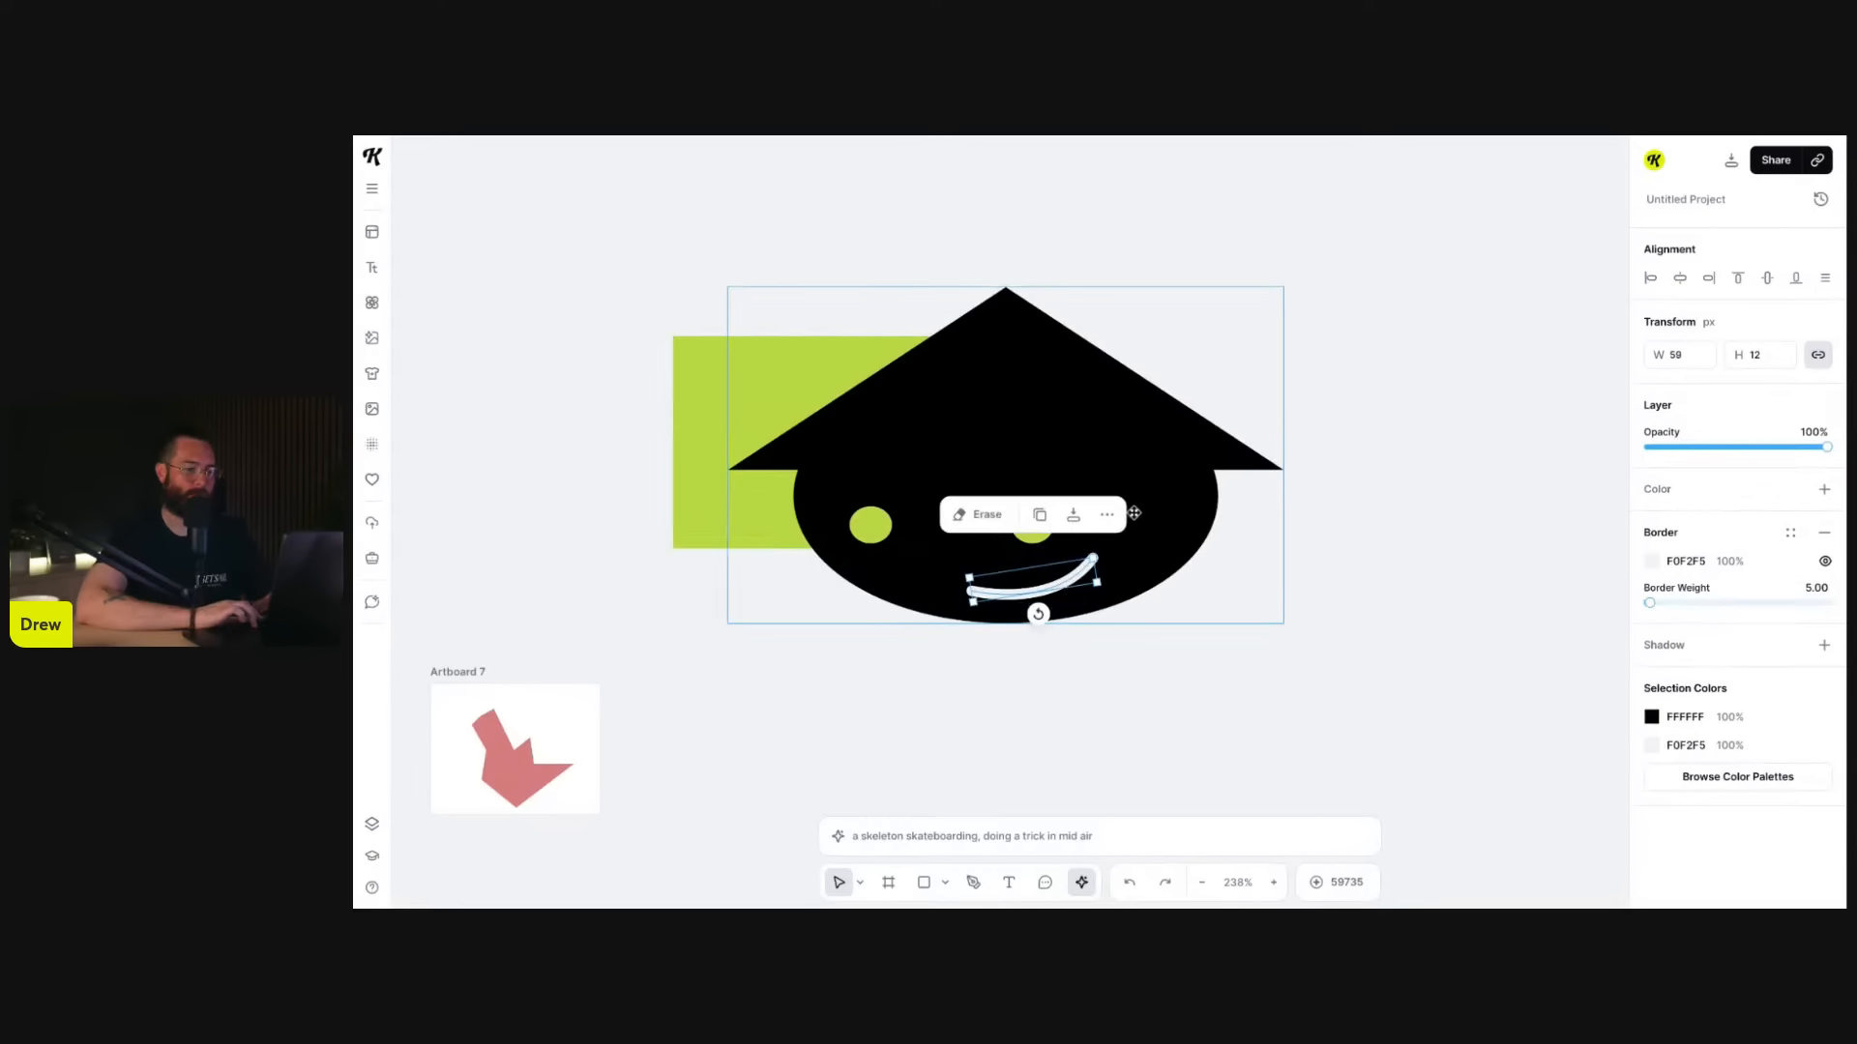
{"action": "left_click", "coordinate": [1227, 664]}
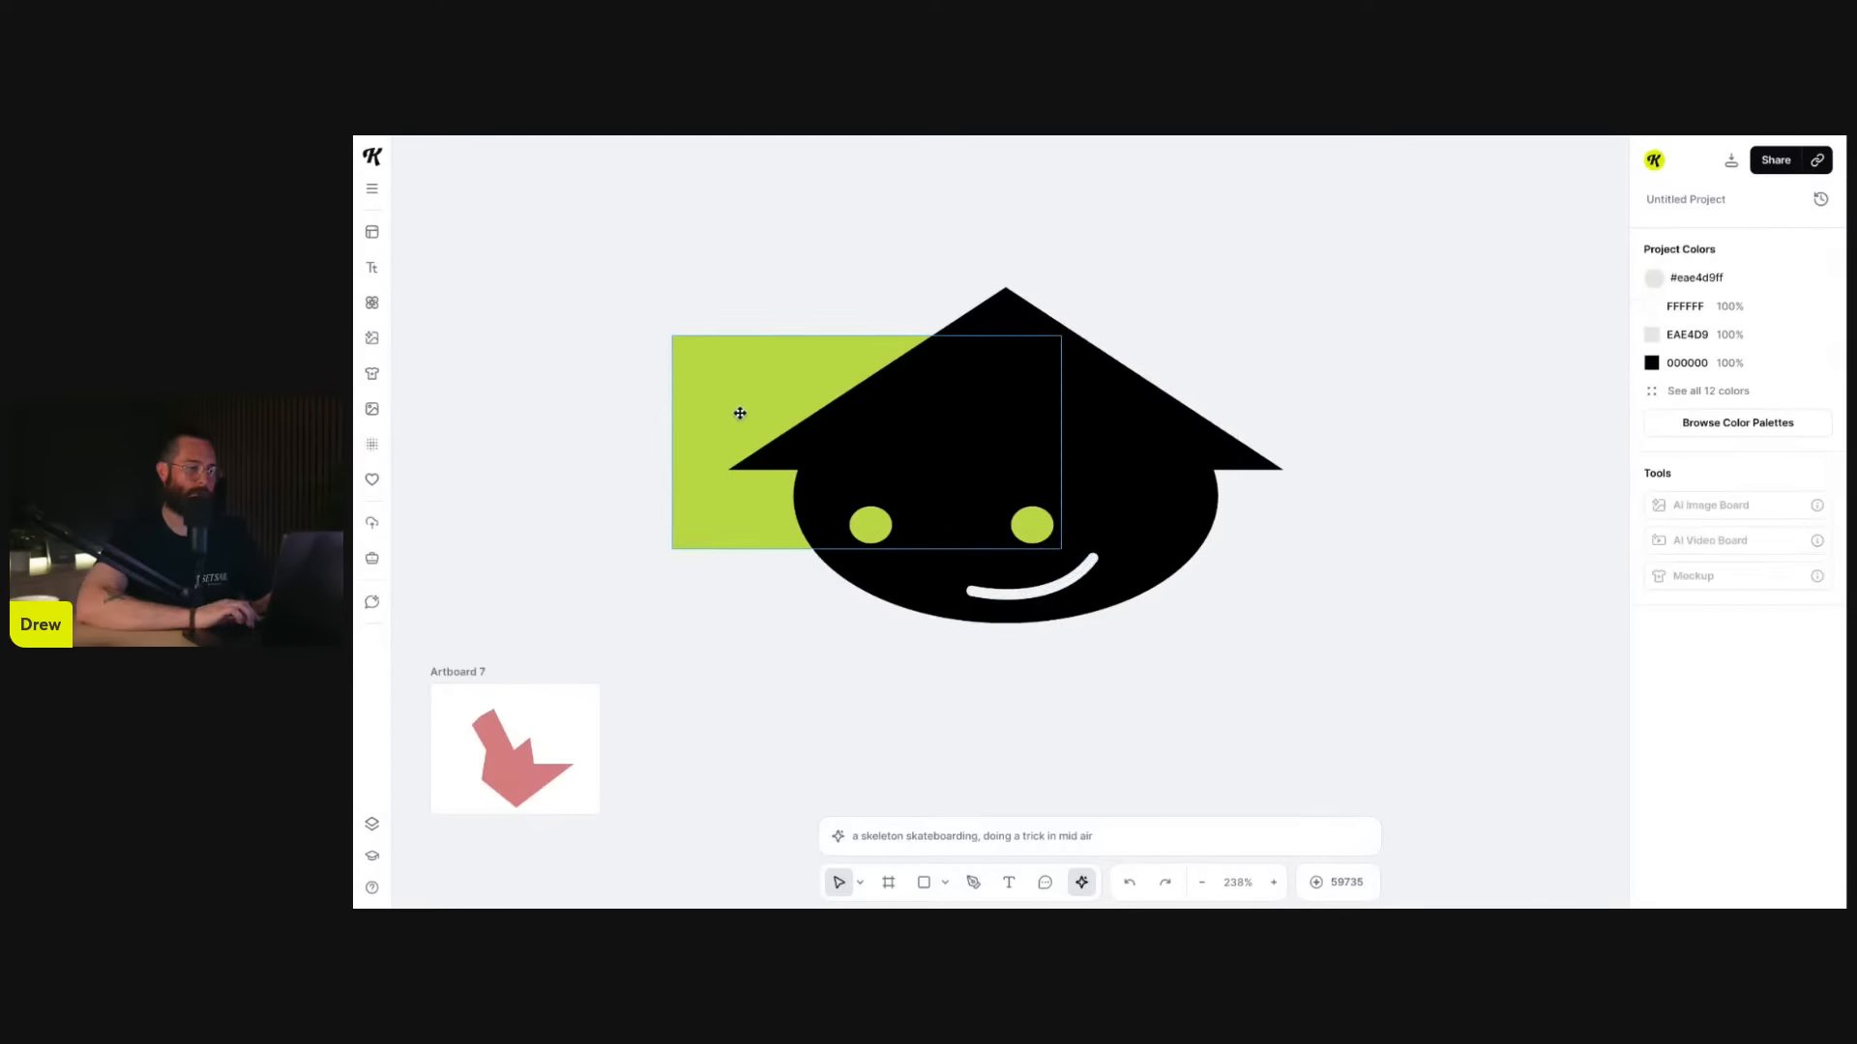
{"action": "mouse_move", "coordinate": [738, 410]}
{"action": "left_mouse_down"}
{"action": "mouse_move", "coordinate": [468, 361]}
{"action": "mouse_move", "coordinate": [780, 416]}
{"action": "left_mouse_up"}
{"action": "left_click", "coordinate": [832, 668]}
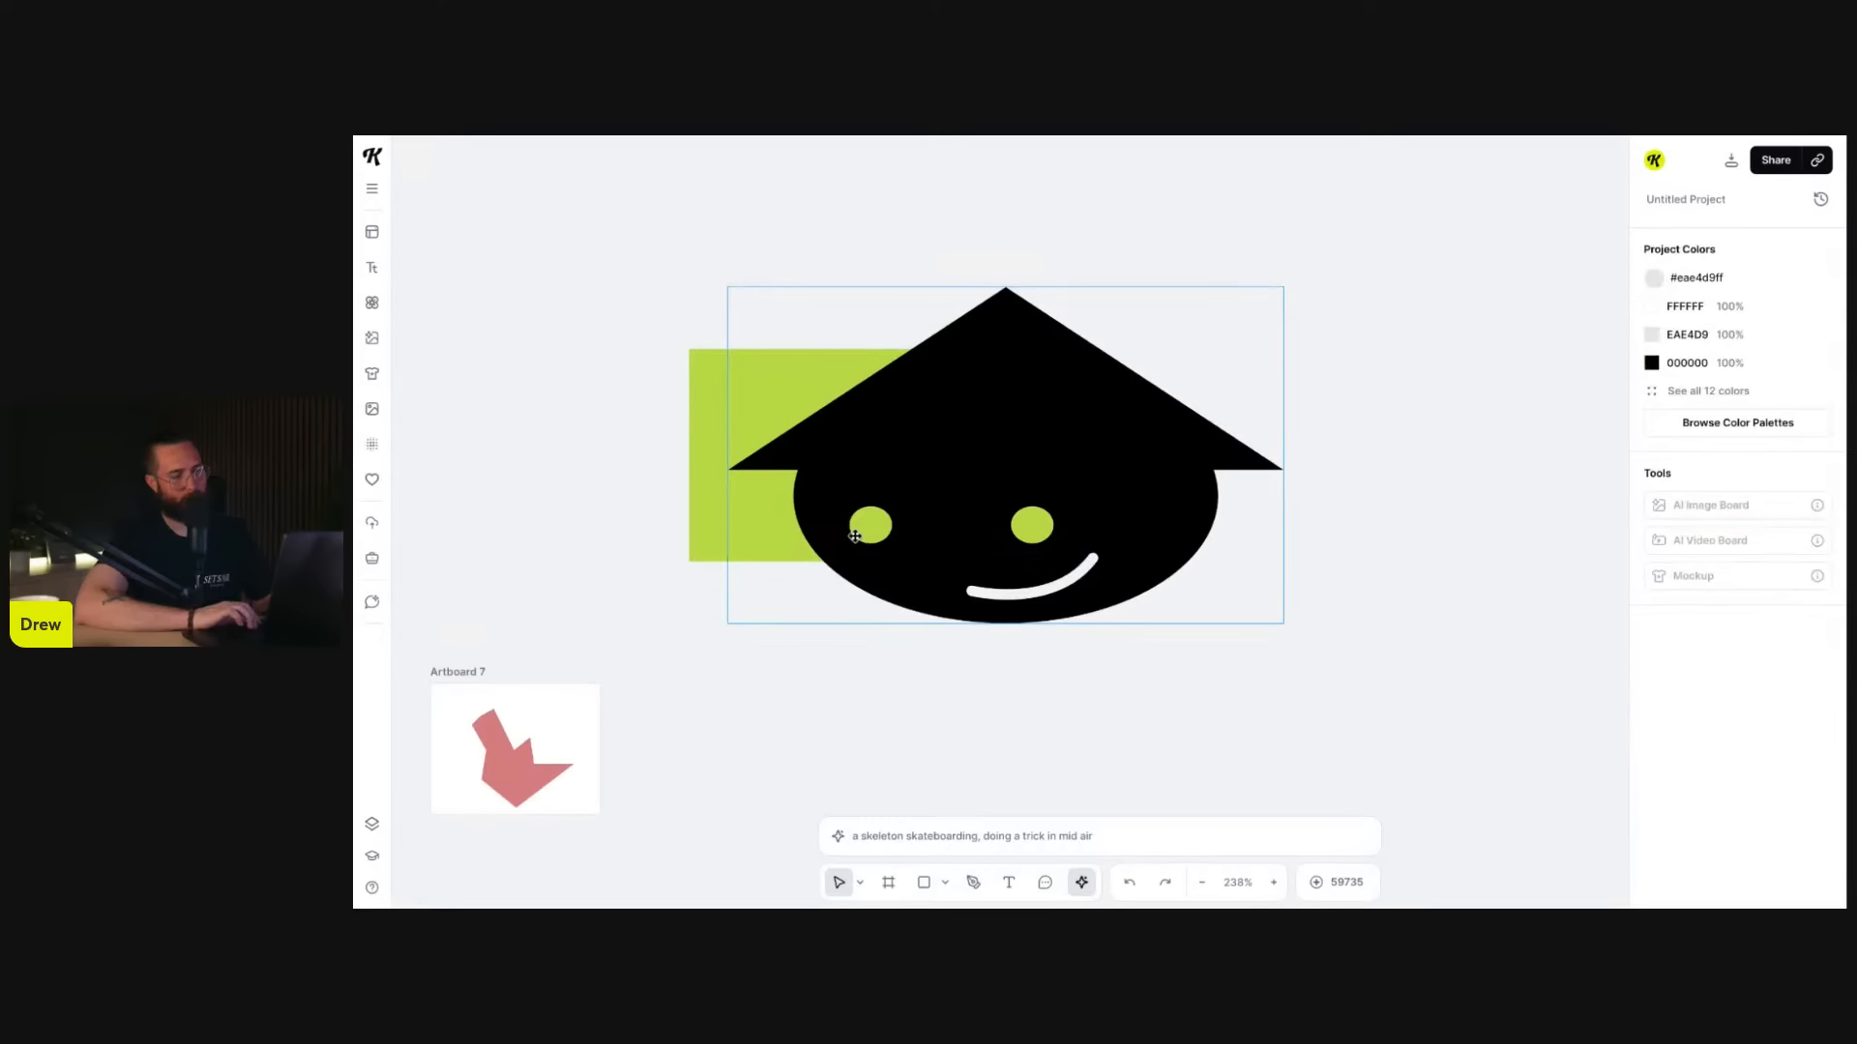
- Survey the skeleton illustrations and the BREW coffee bag images and videos across the canvas
{"action": "scroll", "coordinate": [855, 537], "scroll_direction": "down", "scroll_amount": 1}
{"action": "scroll", "coordinate": [1023, 573], "scroll_direction": "down", "scroll_amount": 5}
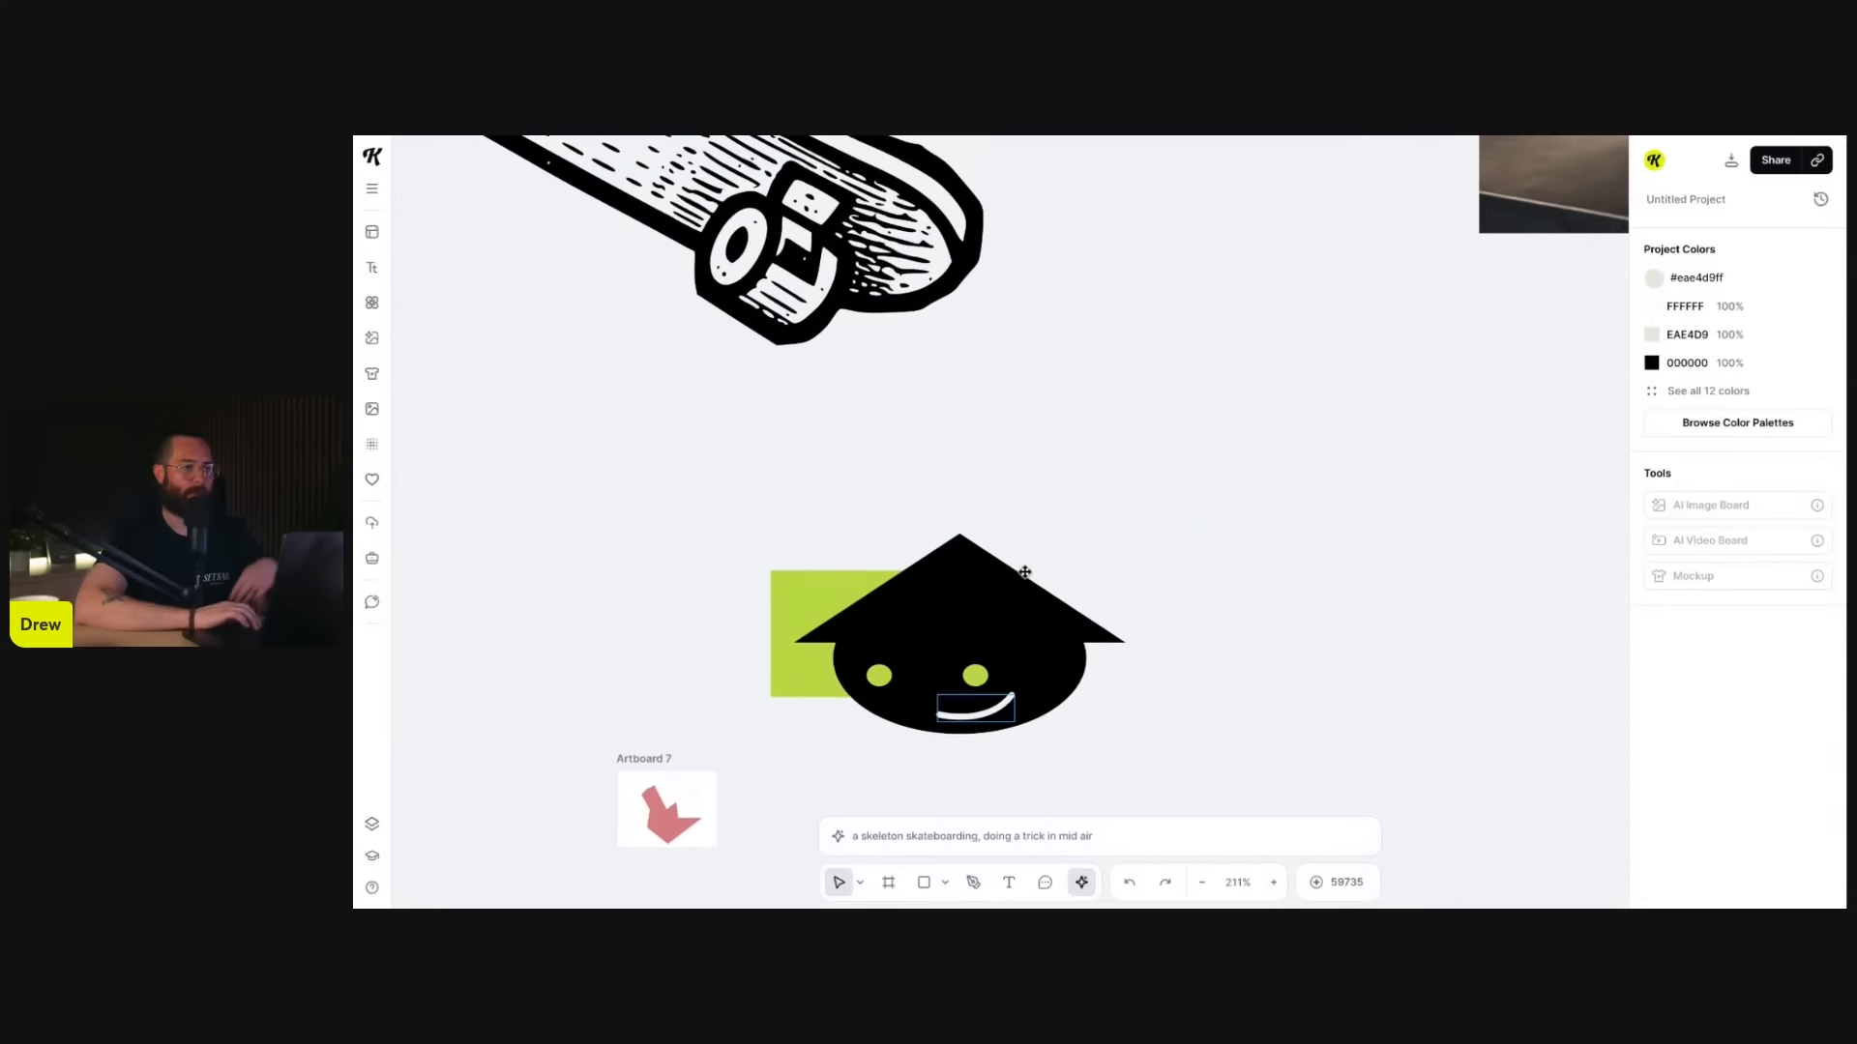
{"action": "scroll", "coordinate": [1023, 573], "scroll_direction": "down", "scroll_amount": 3}
{"action": "scroll", "coordinate": [1023, 573], "scroll_direction": "left", "scroll_amount": 3}
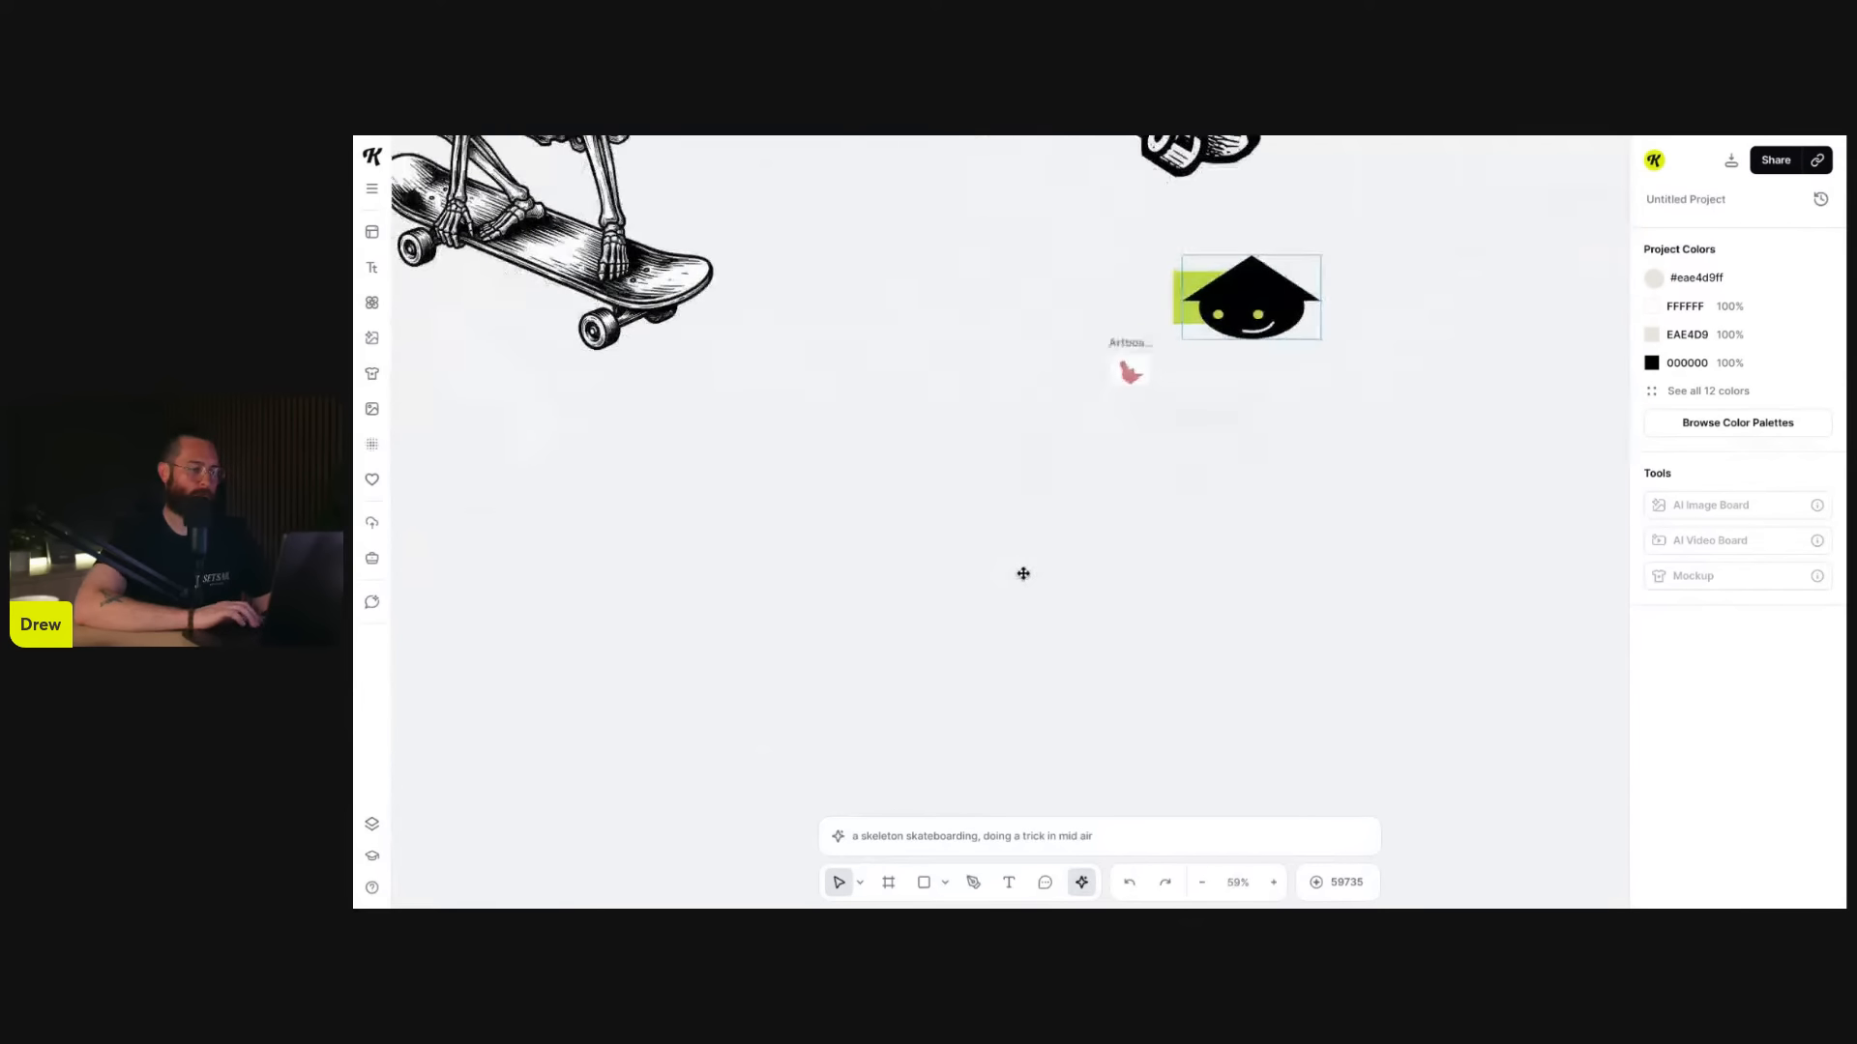
{"action": "scroll", "coordinate": [1023, 573], "scroll_direction": "up", "scroll_amount": 5}
{"action": "scroll", "coordinate": [1023, 574], "scroll_direction": "right", "scroll_amount": 4}
{"action": "scroll", "coordinate": [1023, 574], "scroll_direction": "up", "scroll_amount": 3}
{"action": "scroll", "coordinate": [1024, 573], "scroll_direction": "right", "scroll_amount": 3}
{"action": "scroll", "coordinate": [1024, 574], "scroll_direction": "down", "scroll_amount": 3}
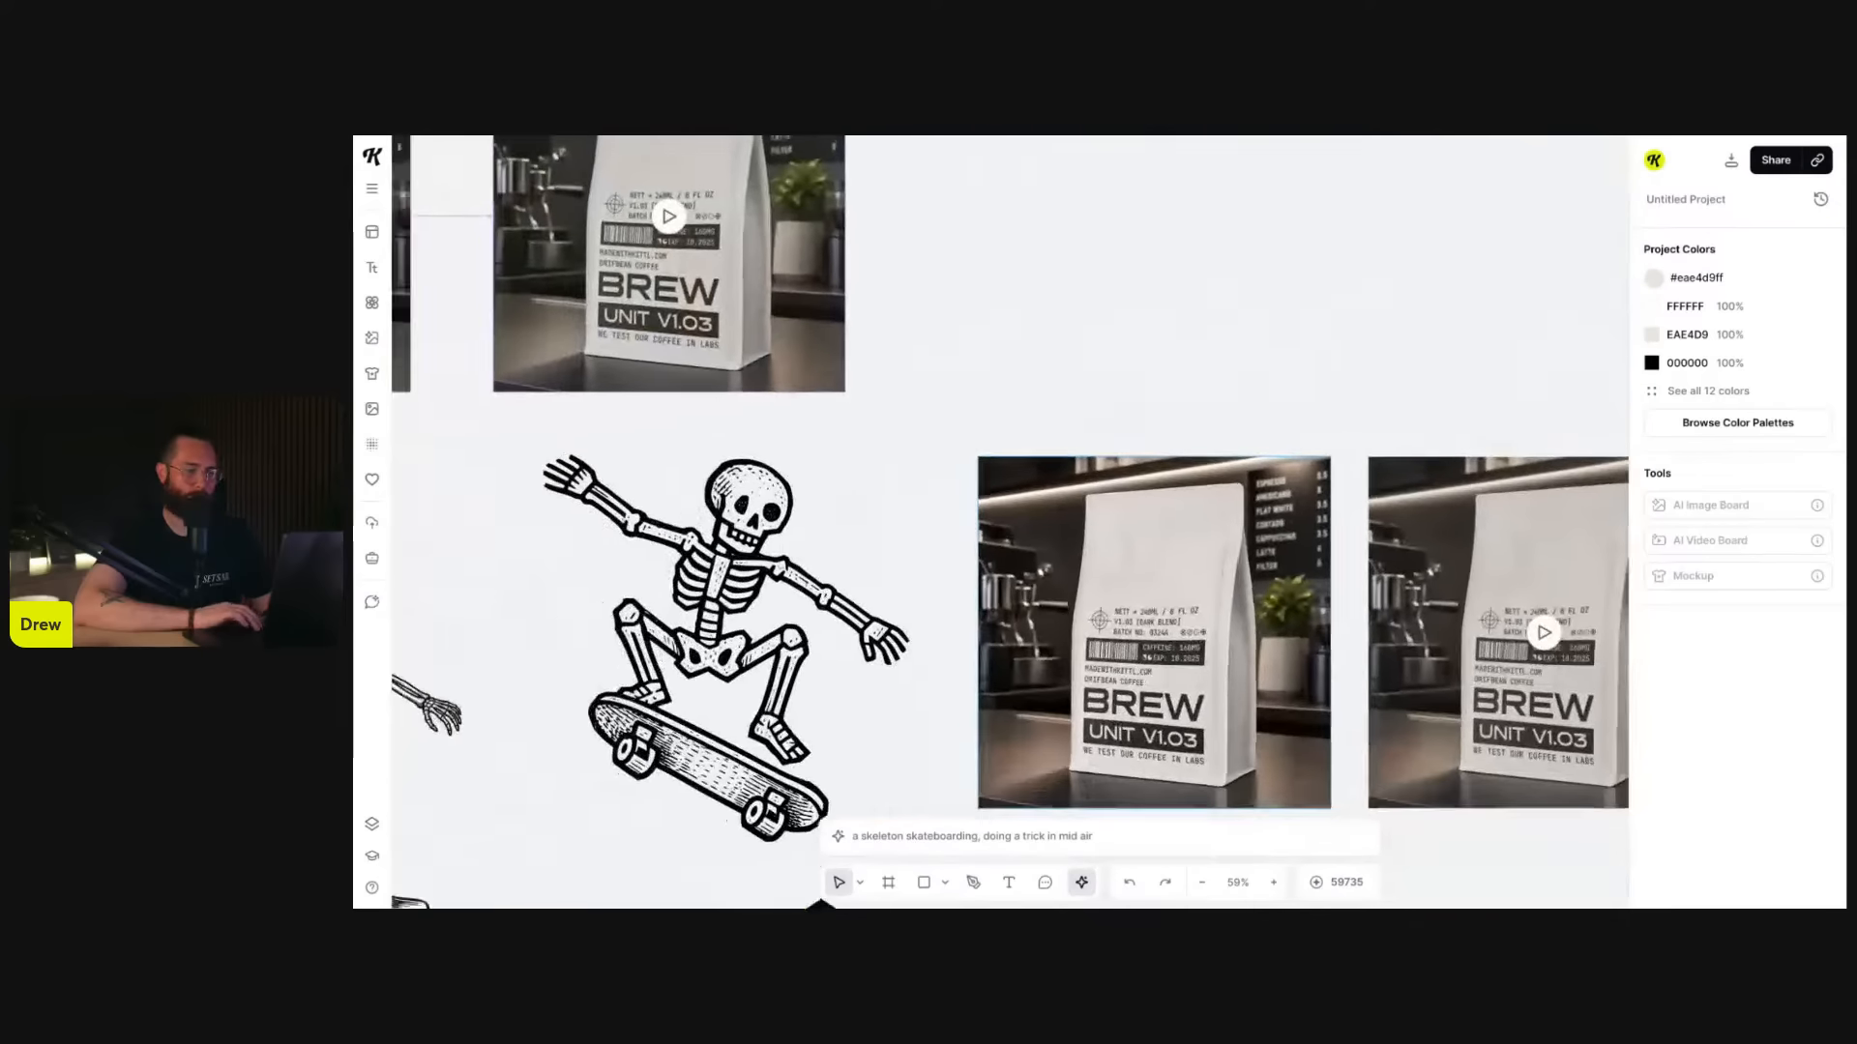
{"action": "scroll", "coordinate": [1023, 574], "scroll_direction": "left", "scroll_amount": 4}
{"action": "scroll", "coordinate": [1024, 573], "scroll_direction": "up", "scroll_amount": 2}
{"action": "scroll", "coordinate": [986, 573], "scroll_direction": "down", "scroll_amount": 4}
{"action": "scroll", "coordinate": [986, 574], "scroll_direction": "right", "scroll_amount": 5}
{"action": "scroll", "coordinate": [987, 573], "scroll_direction": "down", "scroll_amount": 6}
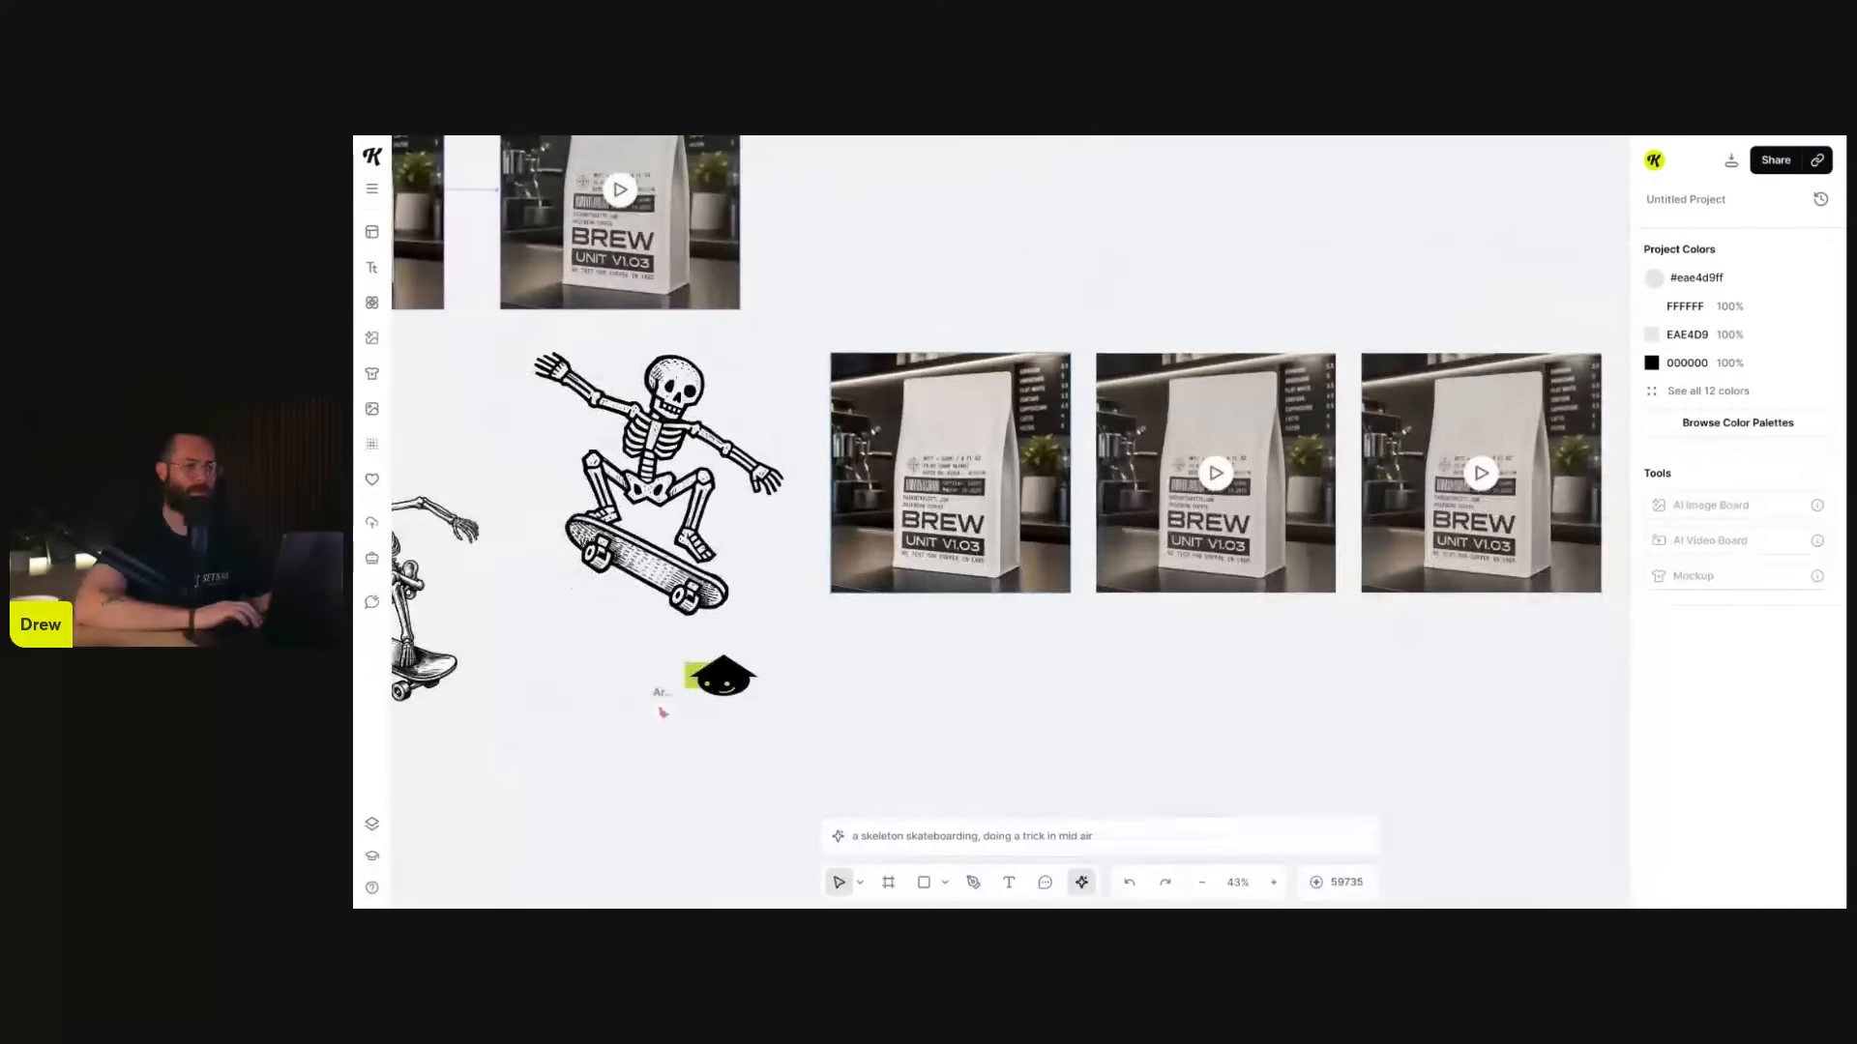
{"action": "scroll", "coordinate": [1169, 553], "scroll_direction": "up", "scroll_amount": 2}
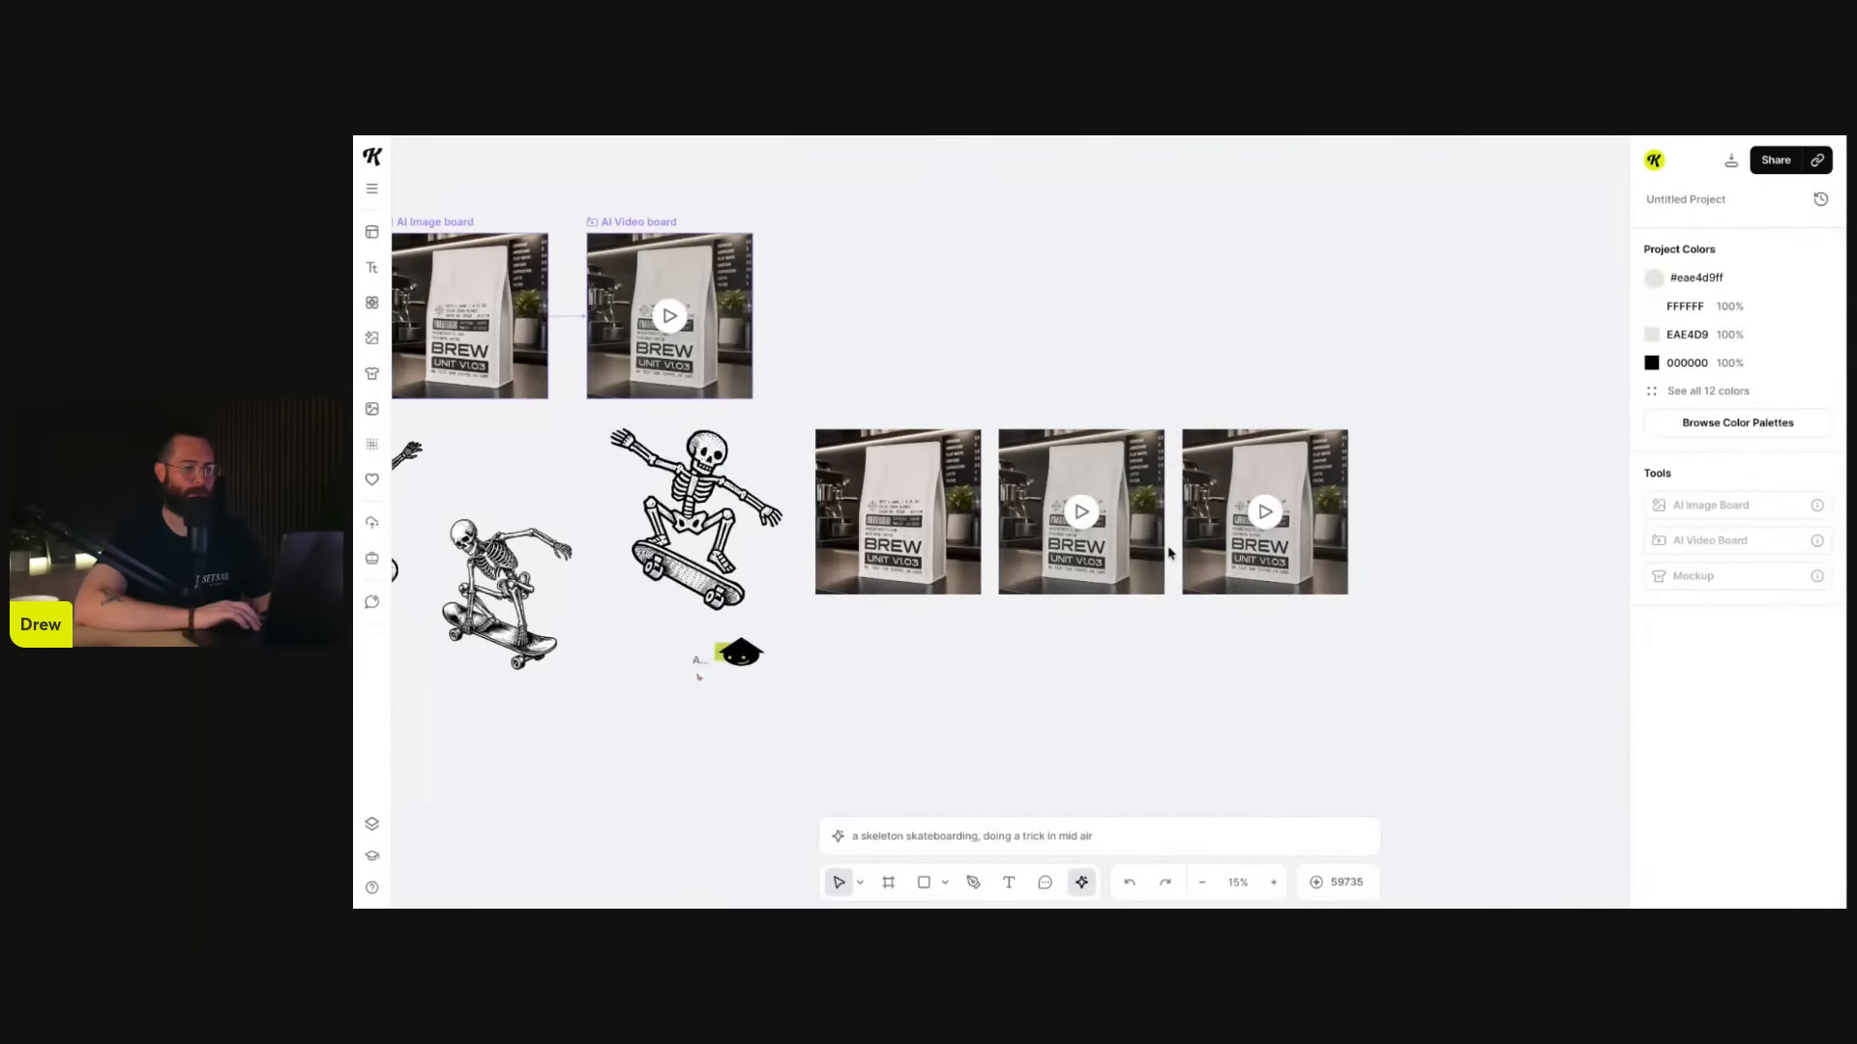
- Play the middle BREW coffee bag video and pause it partway through
{"action": "scroll", "coordinate": [1169, 553], "scroll_direction": "up", "scroll_amount": 3}
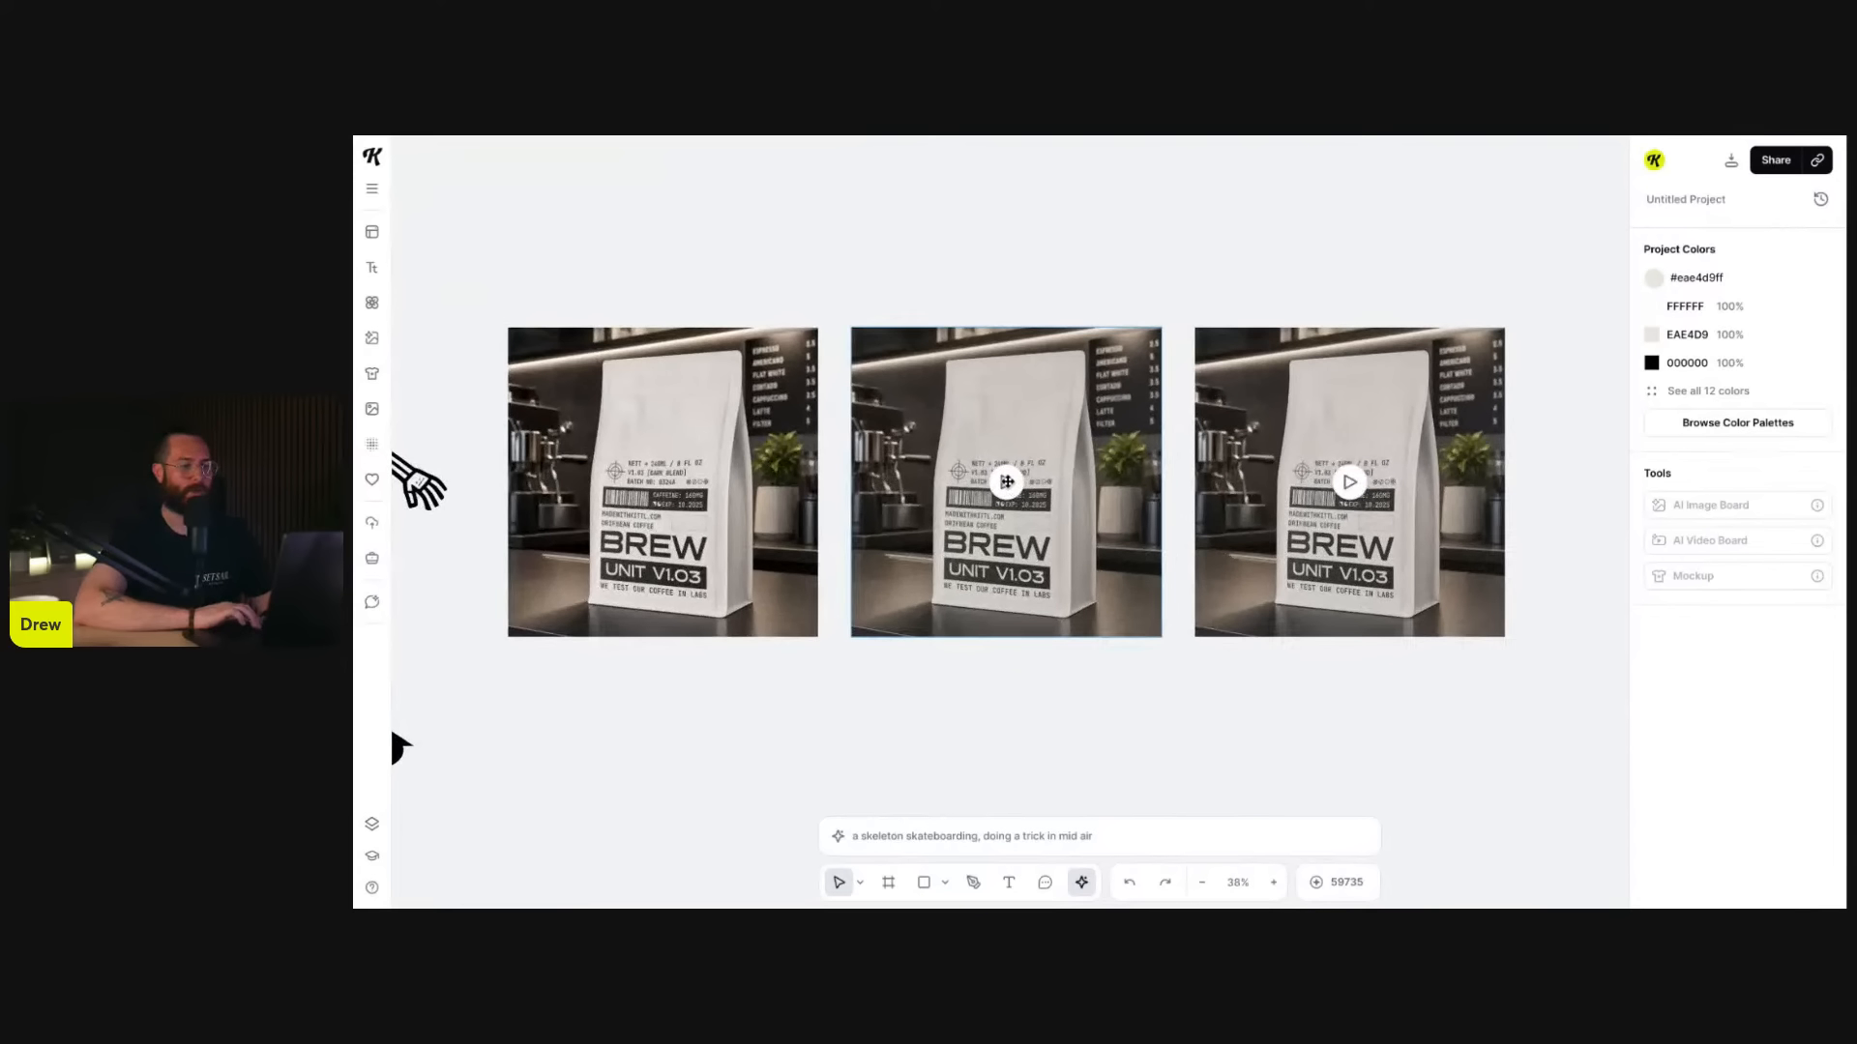
{"action": "scroll", "coordinate": [1005, 481], "scroll_direction": "up", "scroll_amount": 1}
{"action": "left_click", "coordinate": [1005, 481]}
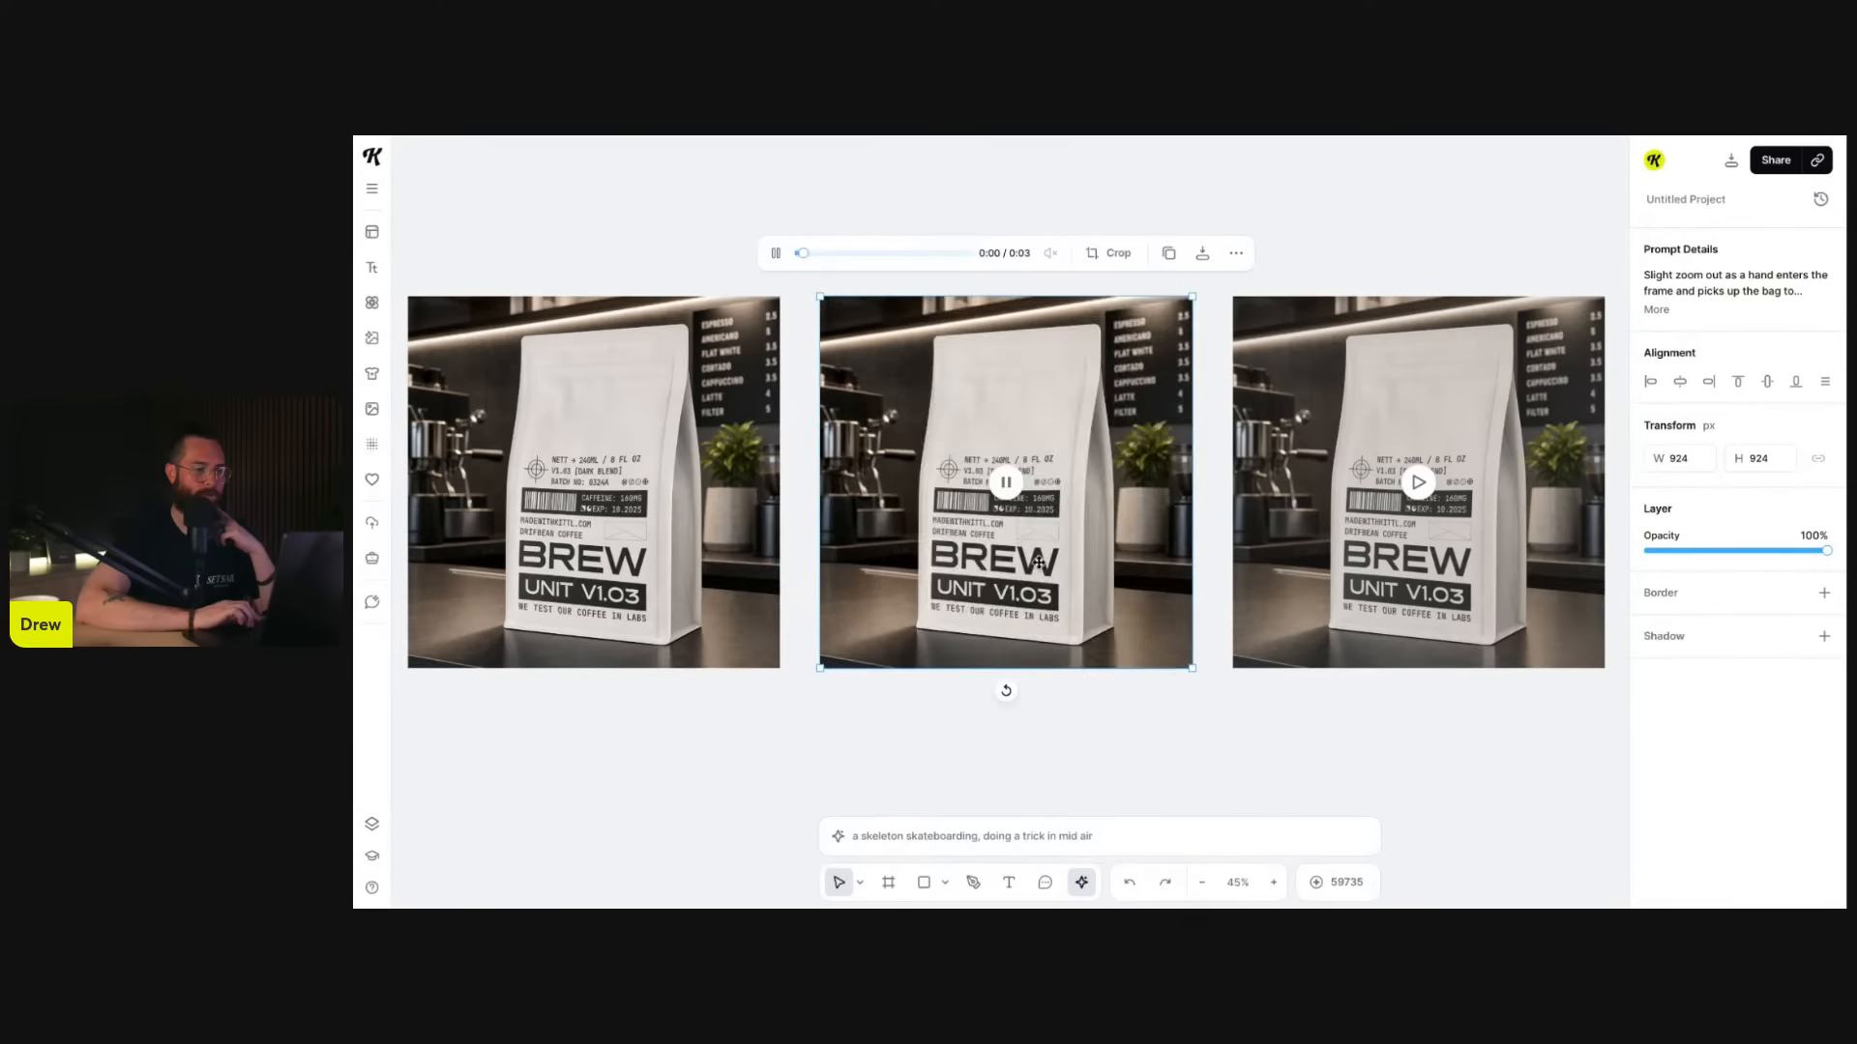
{"action": "left_click", "coordinate": [1006, 482]}
{"action": "scroll", "coordinate": [1424, 483], "scroll_direction": "right", "scroll_amount": 1}
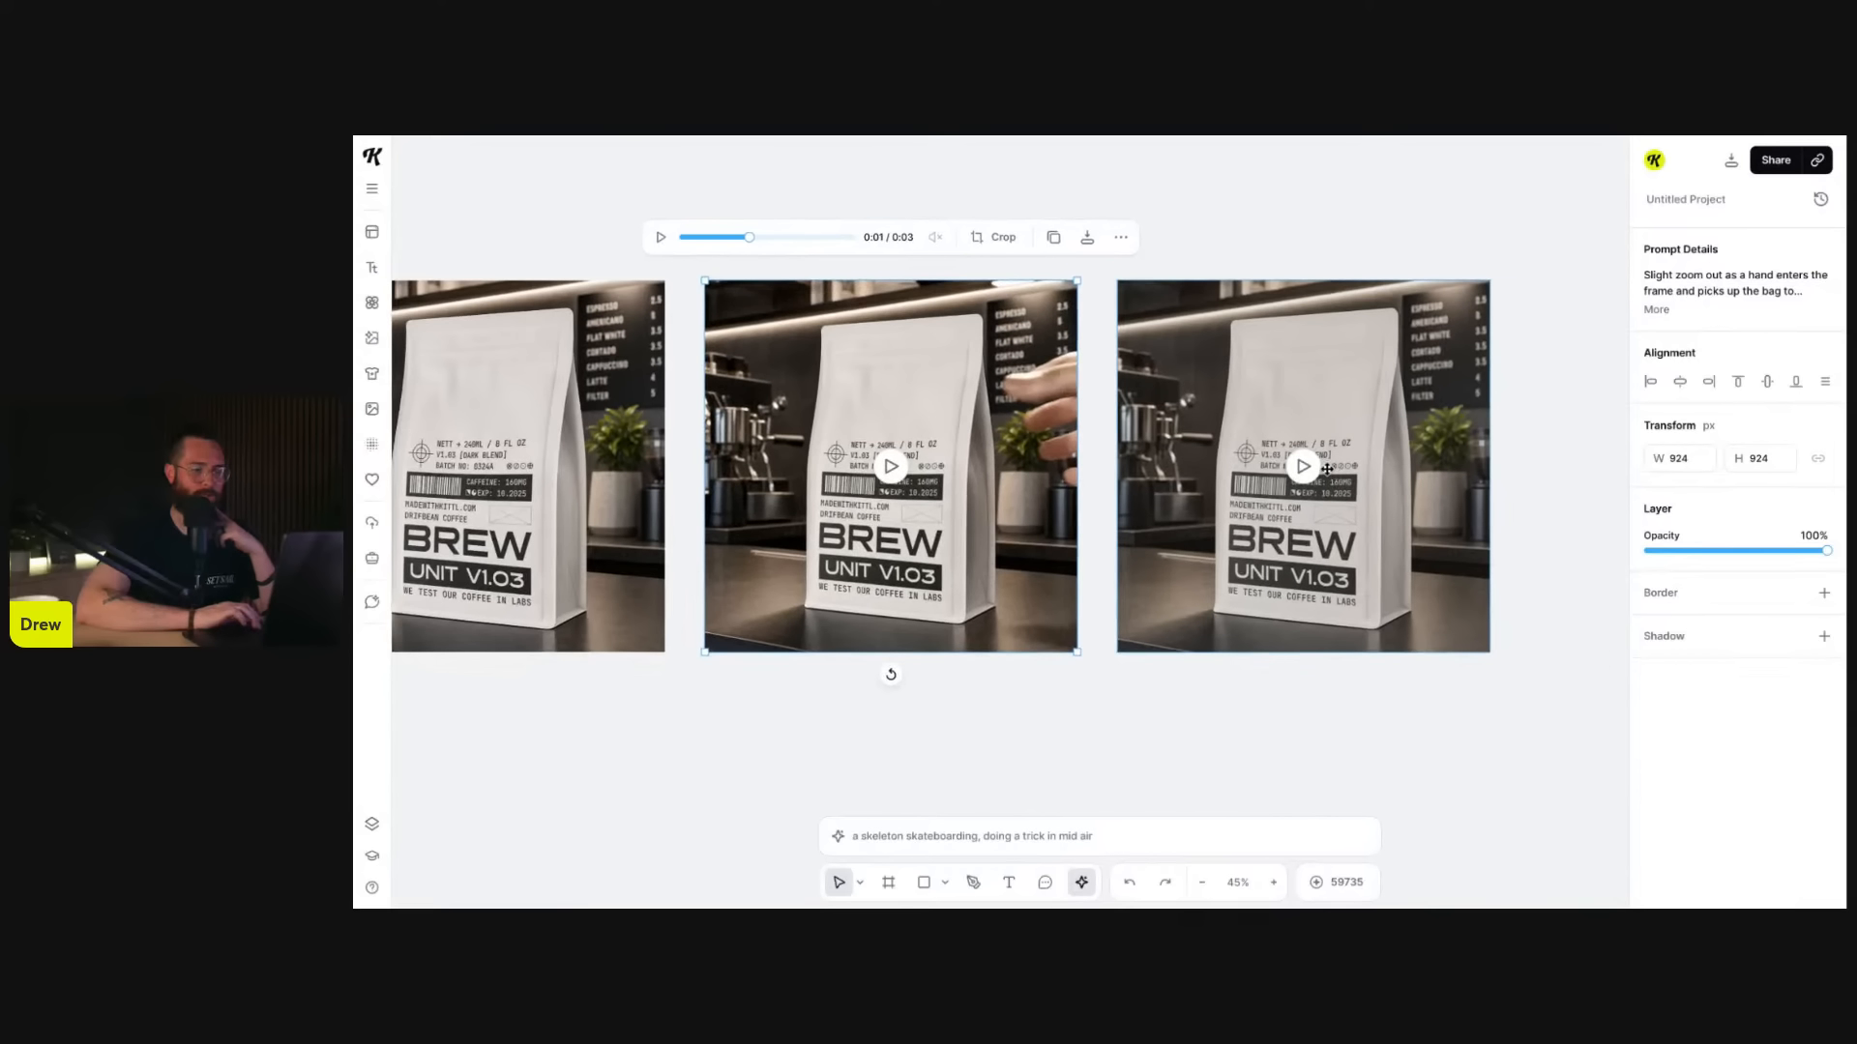
- Play the third BREW coffee bag video and expand its prompt details to show the full prompt and model
{"action": "left_click", "coordinate": [1305, 466]}
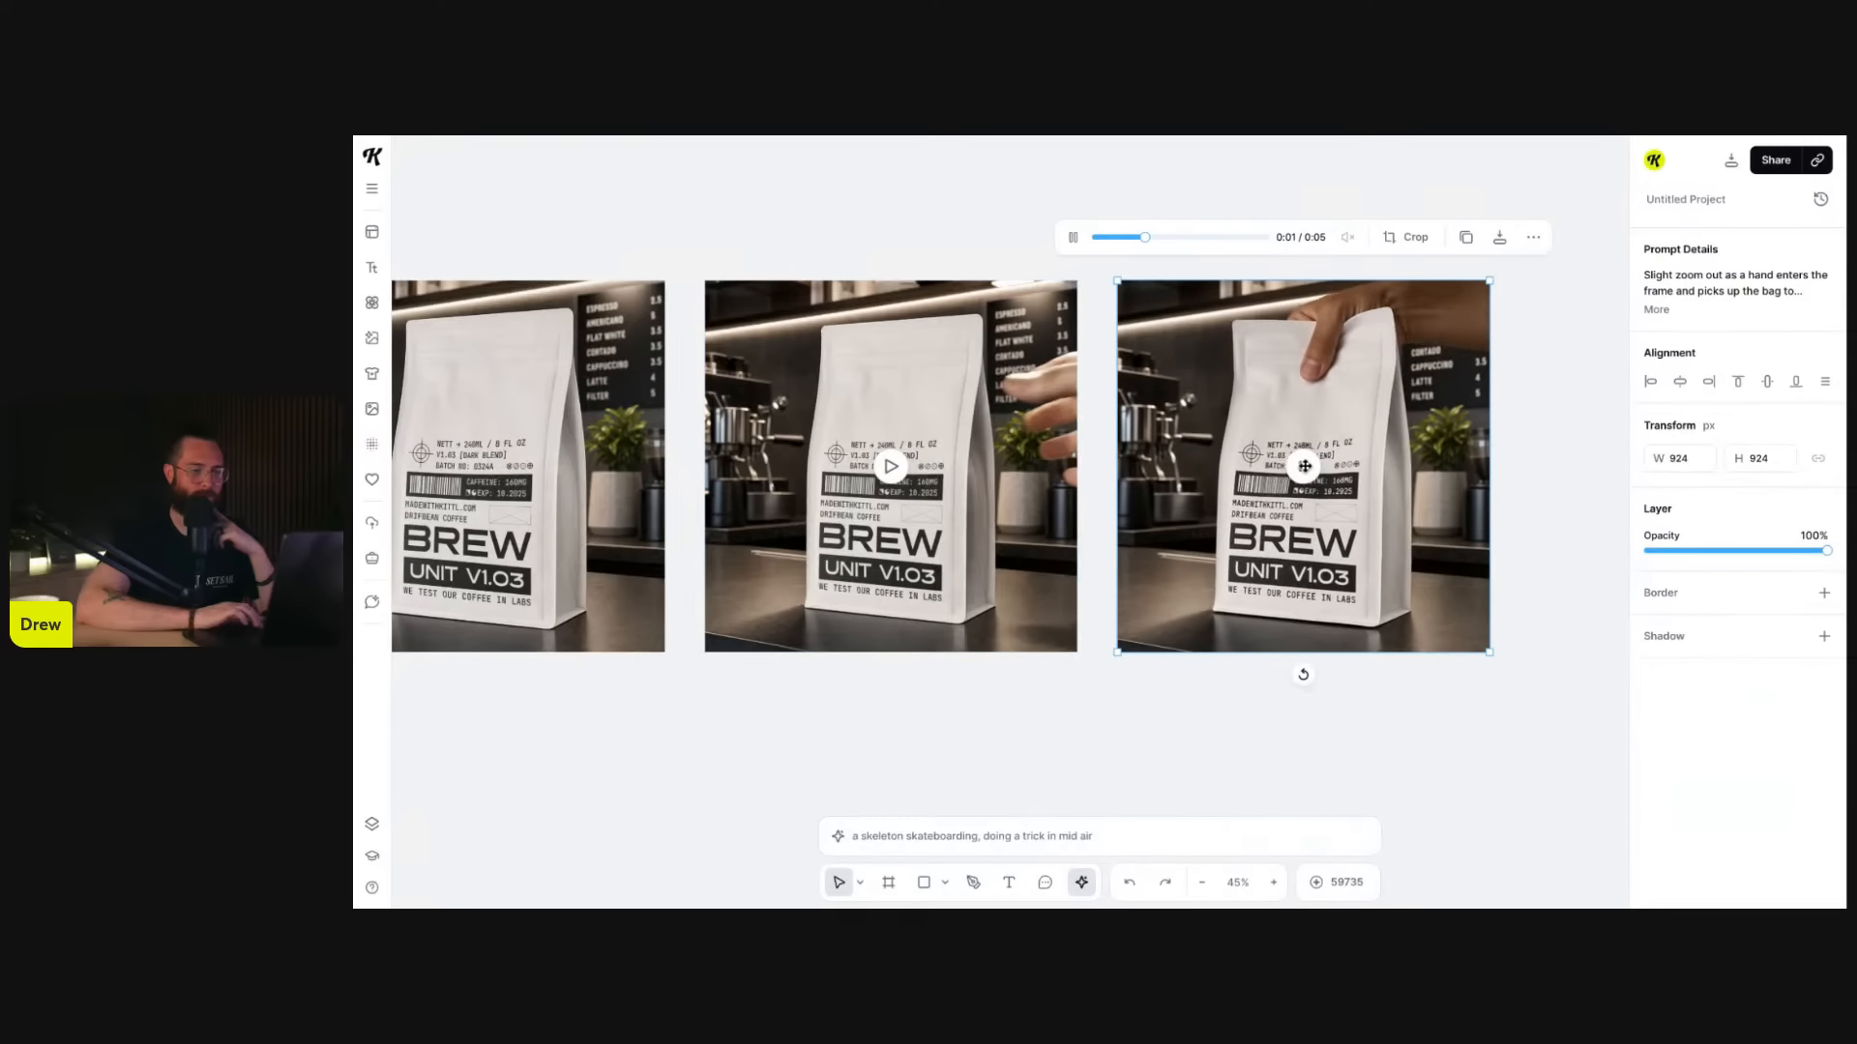
{"action": "left_click", "coordinate": [1657, 310]}
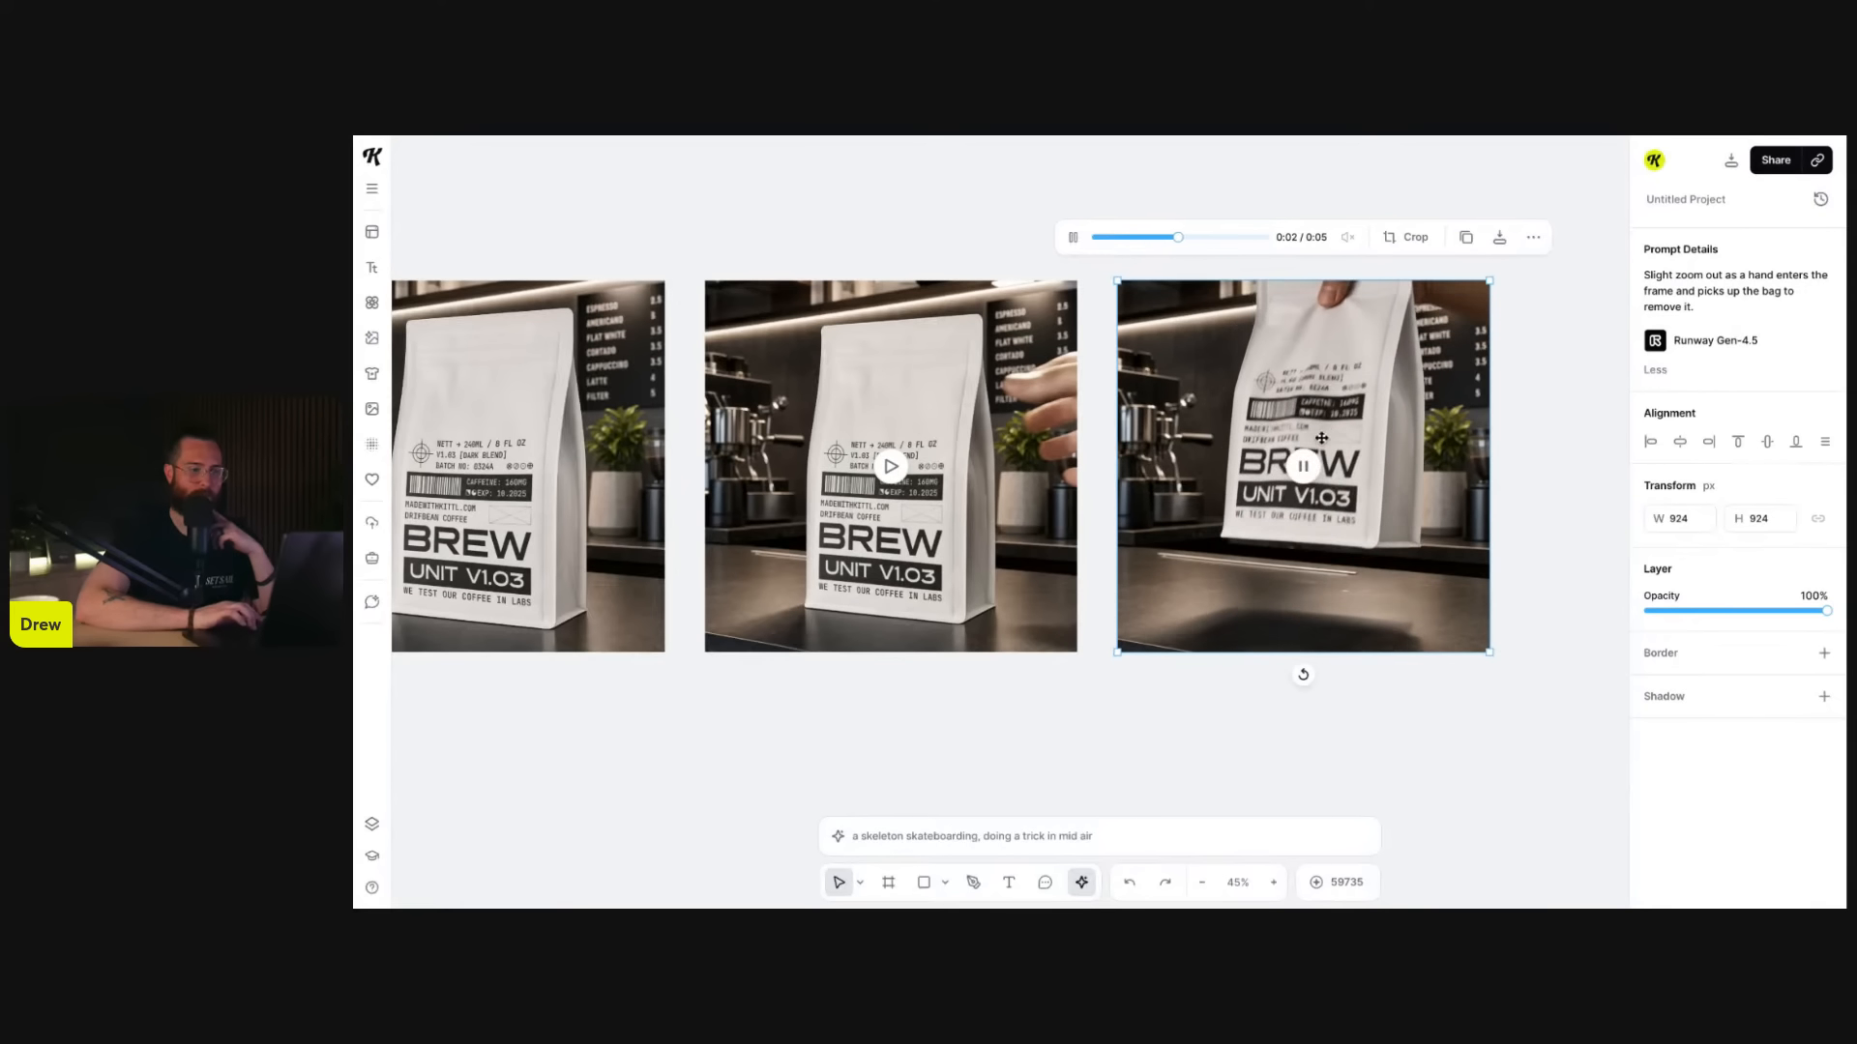
- Play the BREW clip on the AI Video board and pause it near its end, after the bag leaves the frame
{"action": "scroll", "coordinate": [762, 455], "scroll_direction": "up", "scroll_amount": 5}
{"action": "scroll", "coordinate": [762, 455], "scroll_direction": "left", "scroll_amount": 4}
{"action": "scroll", "coordinate": [742, 447], "scroll_direction": "left", "scroll_amount": 4}
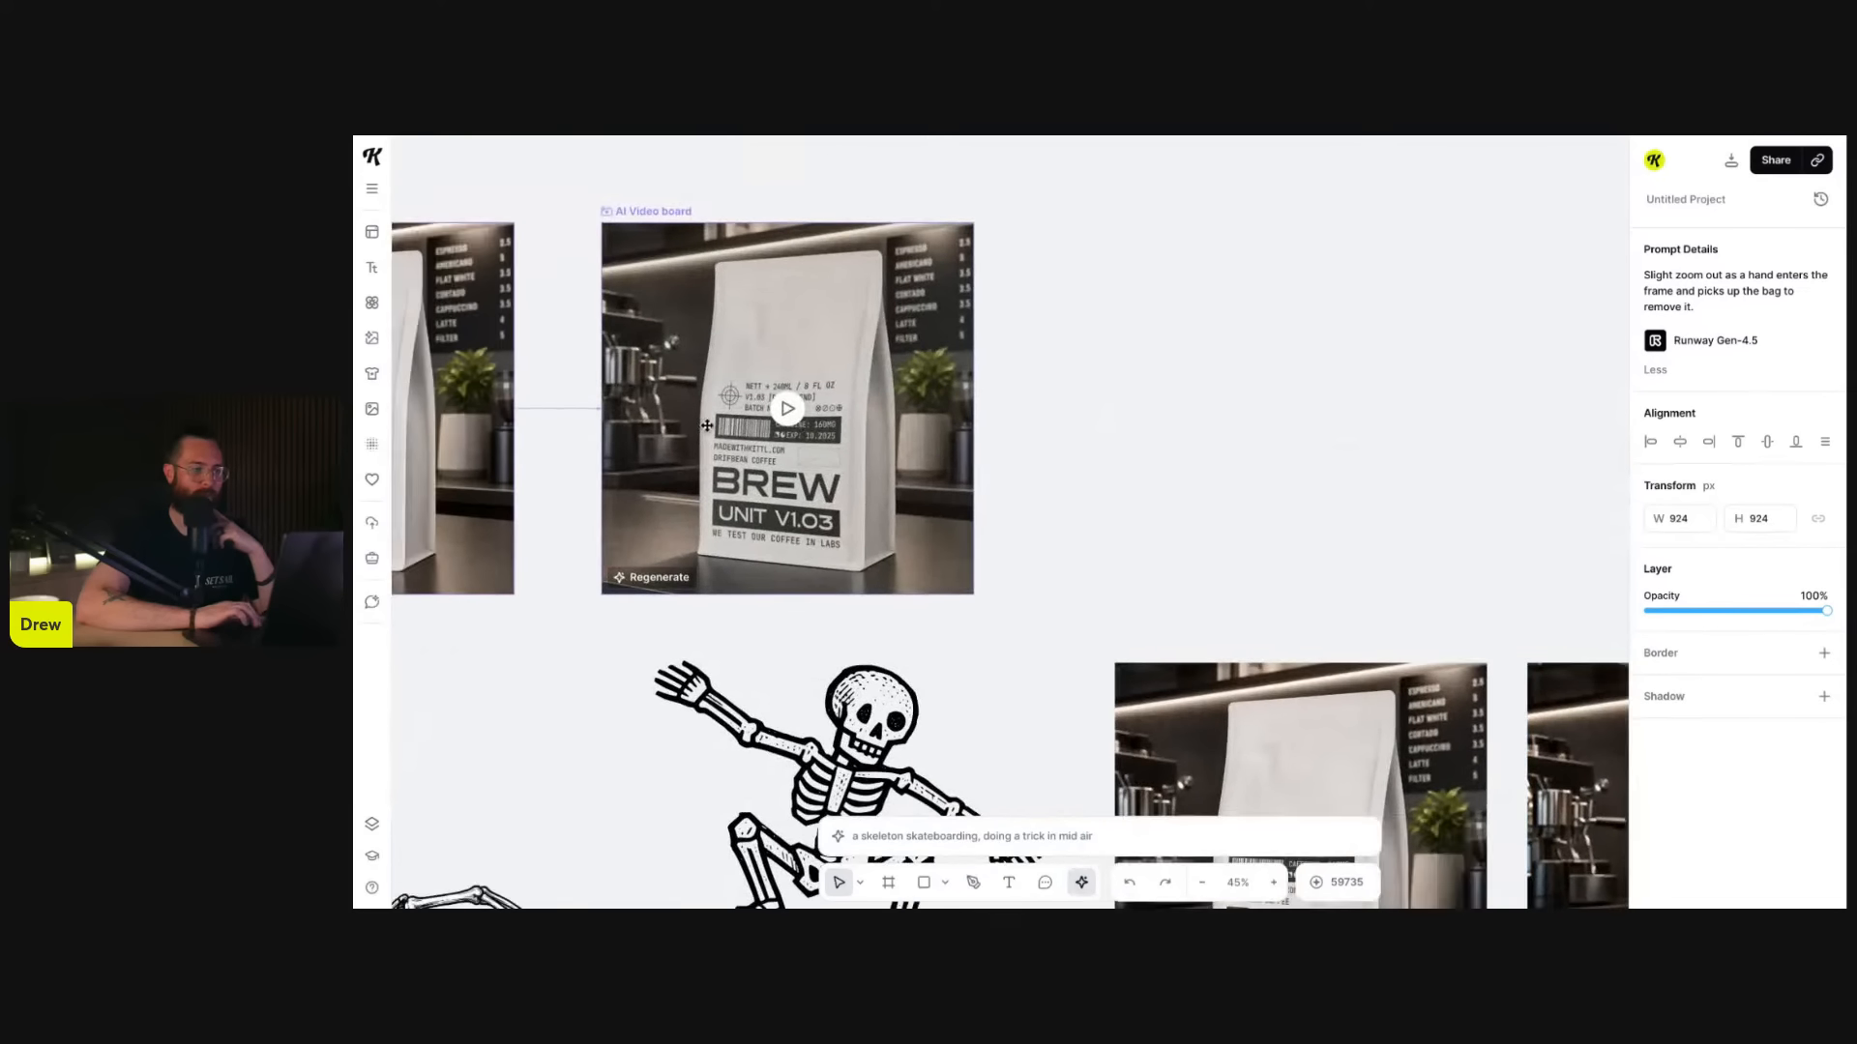
{"action": "left_click", "coordinate": [970, 409]}
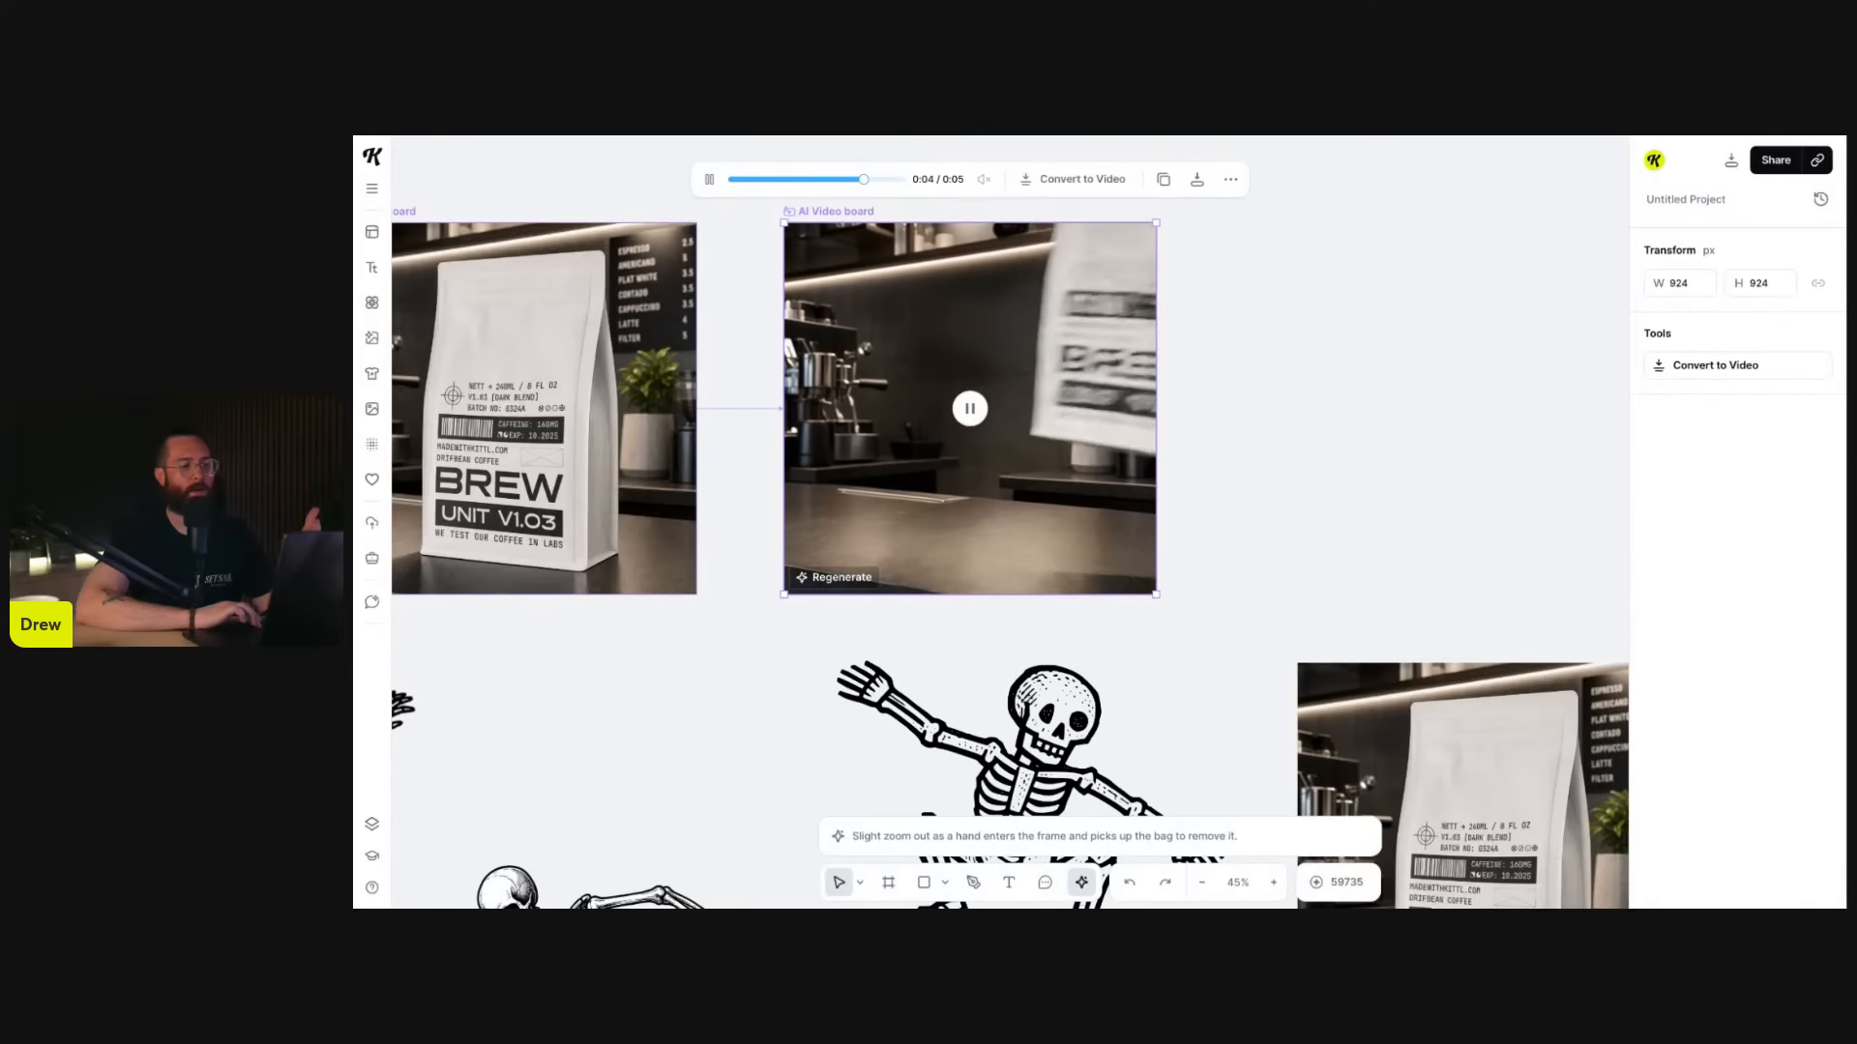
{"action": "left_click", "coordinate": [970, 410]}
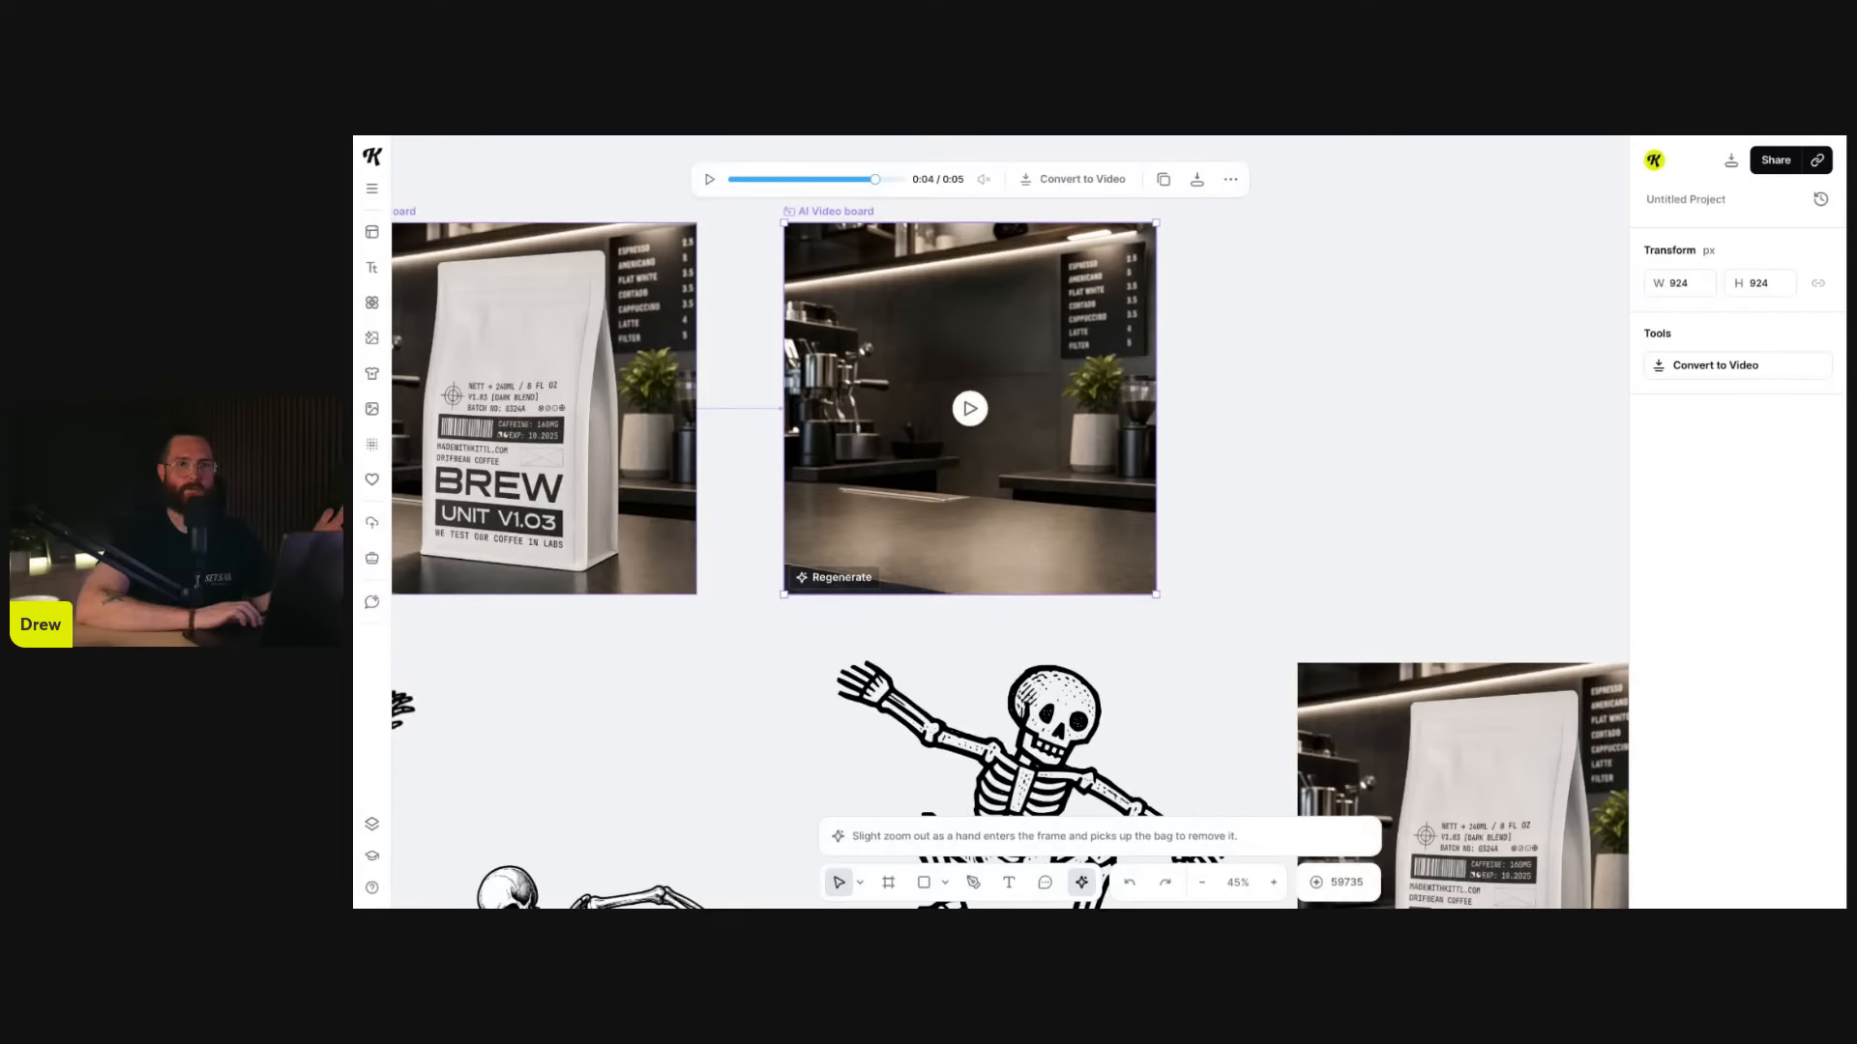
{"action": "left_click", "coordinate": [970, 409]}
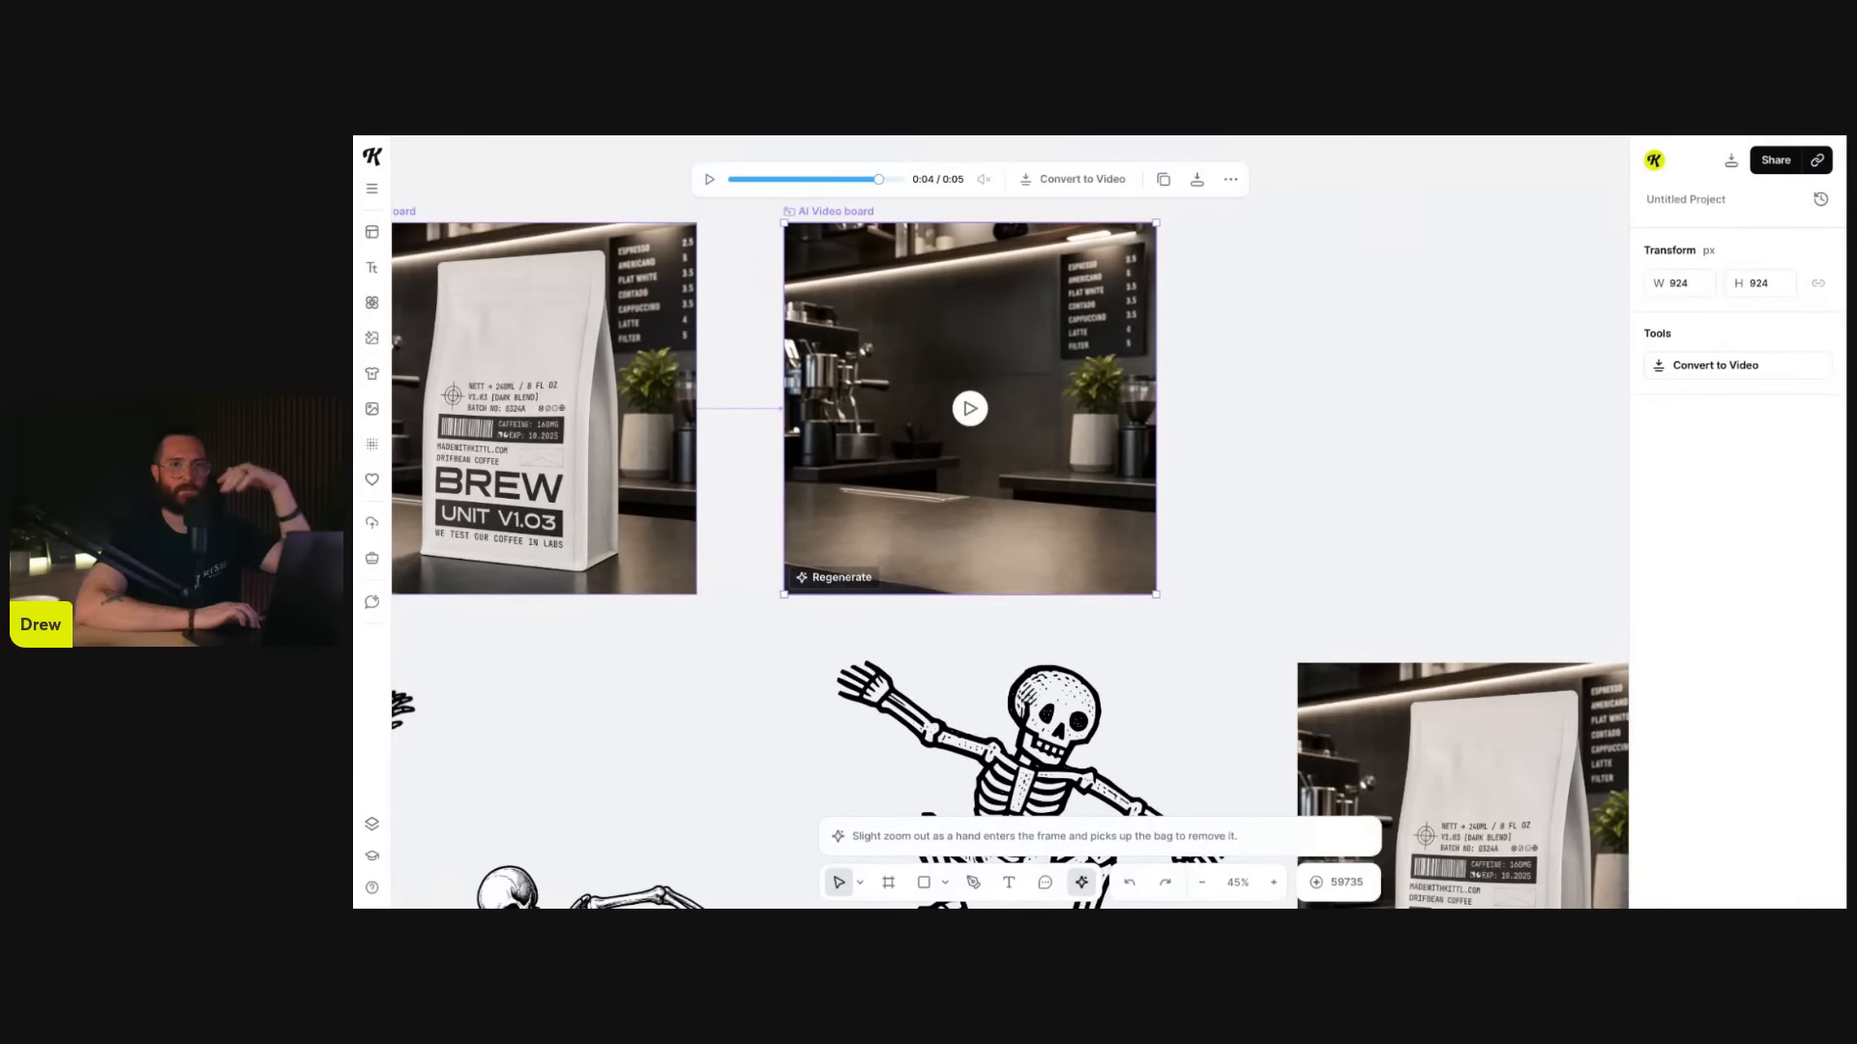
- Add a text box reading "offer" over the AI Video board and color the text white FFFFFF
{"action": "left_click", "coordinate": [1011, 883]}
{"action": "left_click_drag", "start_coordinate": [874, 284], "coordinate": [1060, 347]}
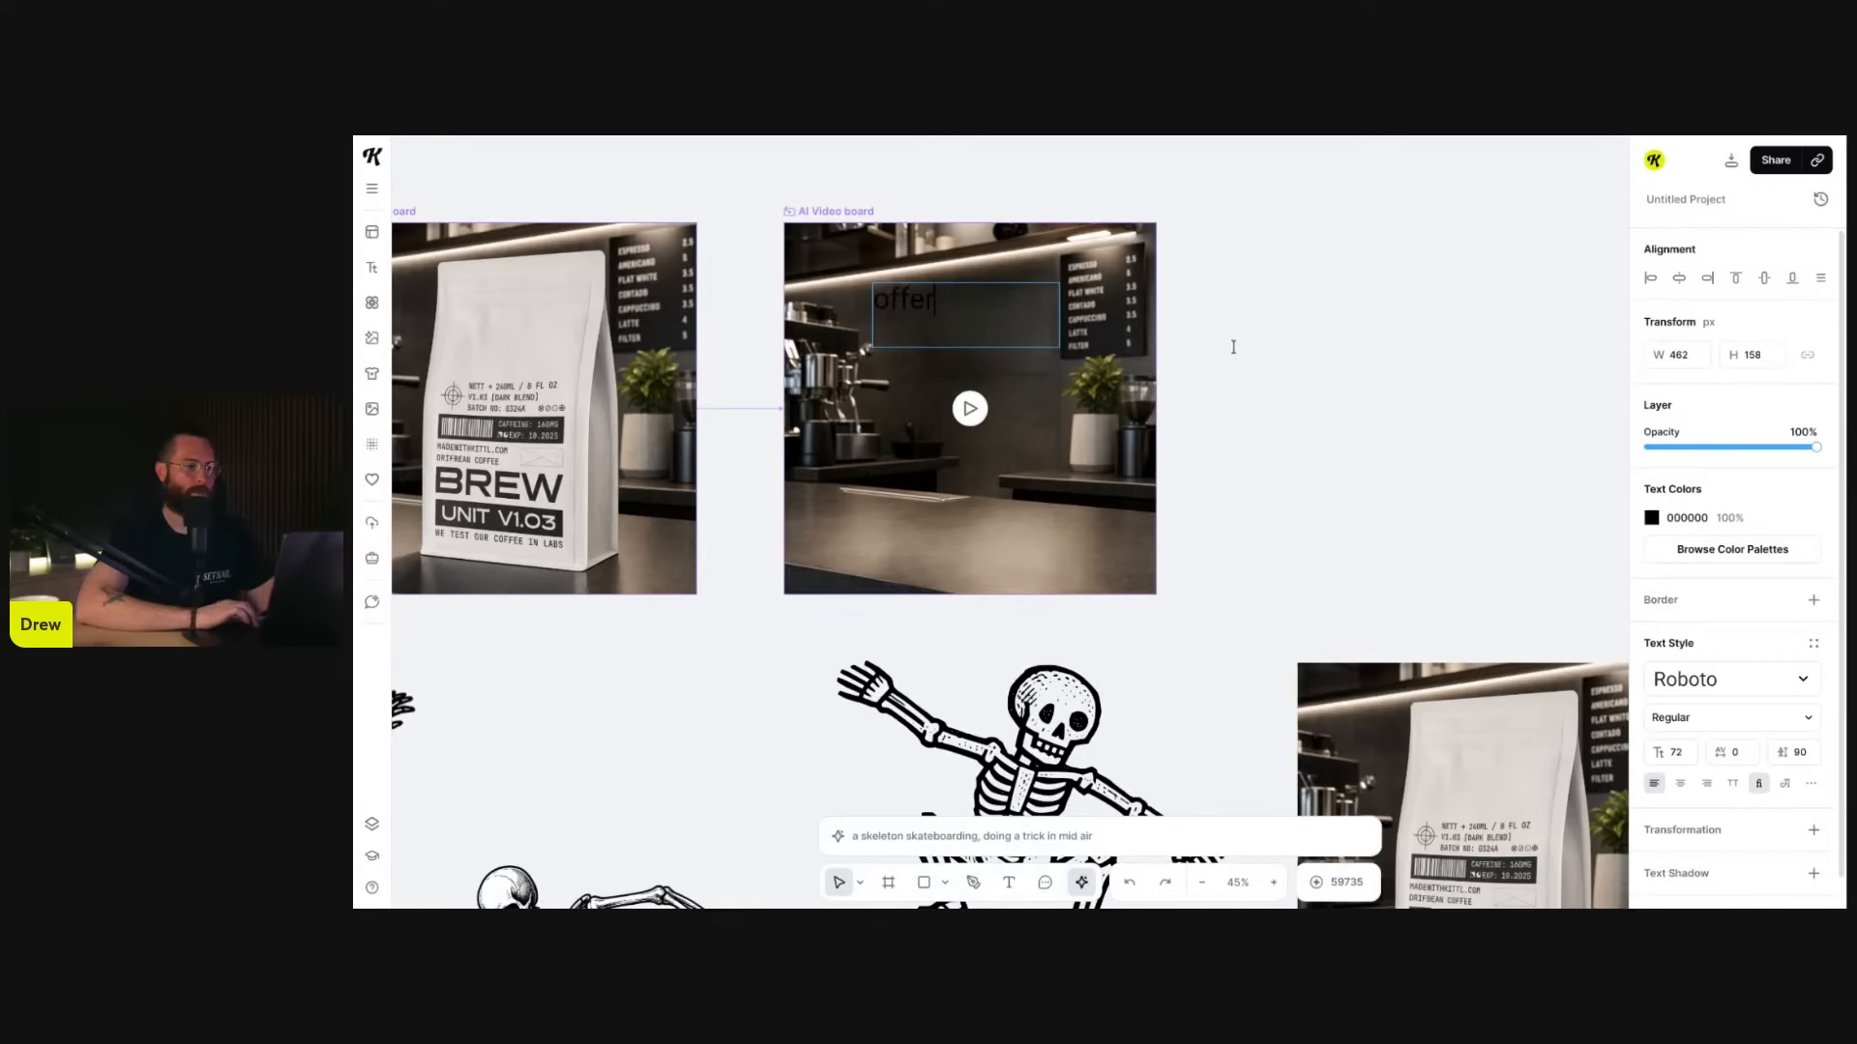
{"action": "key", "text": "Escape"}
{"action": "left_click", "coordinate": [1652, 517]}
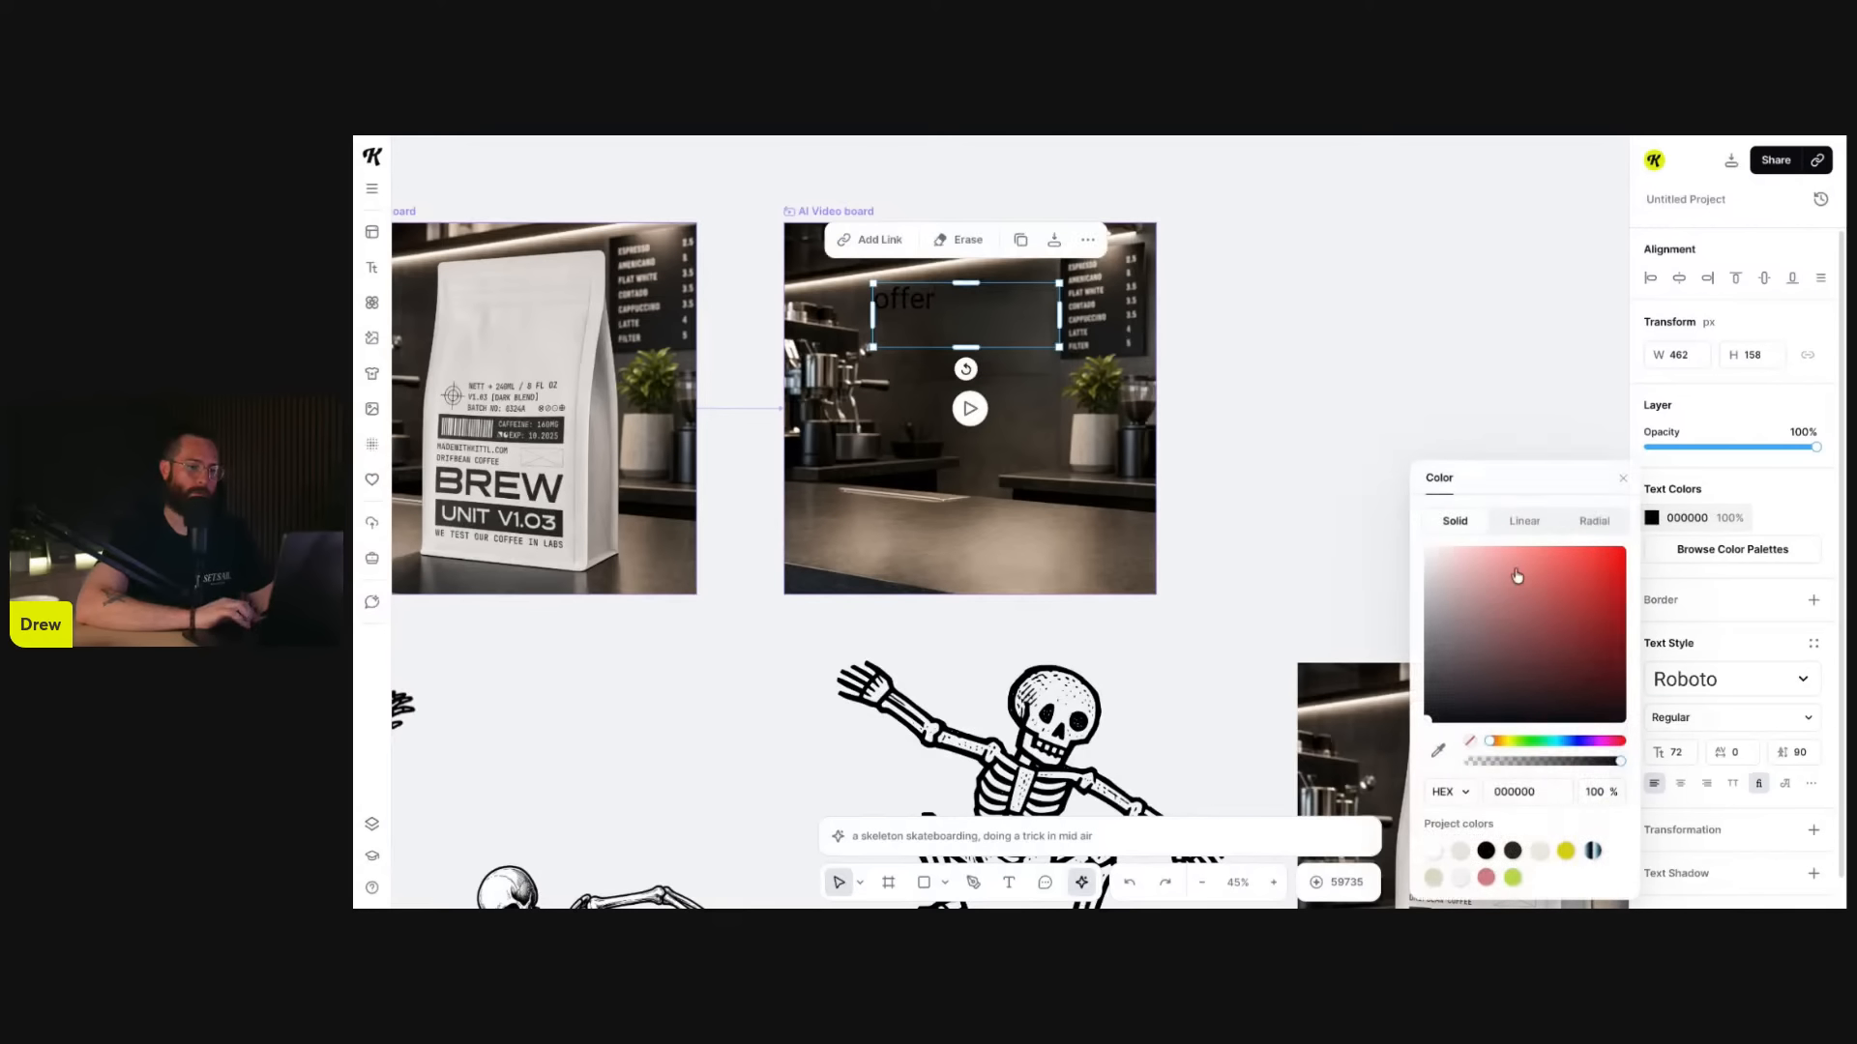
{"action": "left_click", "coordinate": [1435, 542]}
{"action": "left_click", "coordinate": [1296, 457]}
- Enlarge the "offer" text box to about 910 × 312 px and shift it up and right over the video
{"action": "left_click", "coordinate": [871, 289]}
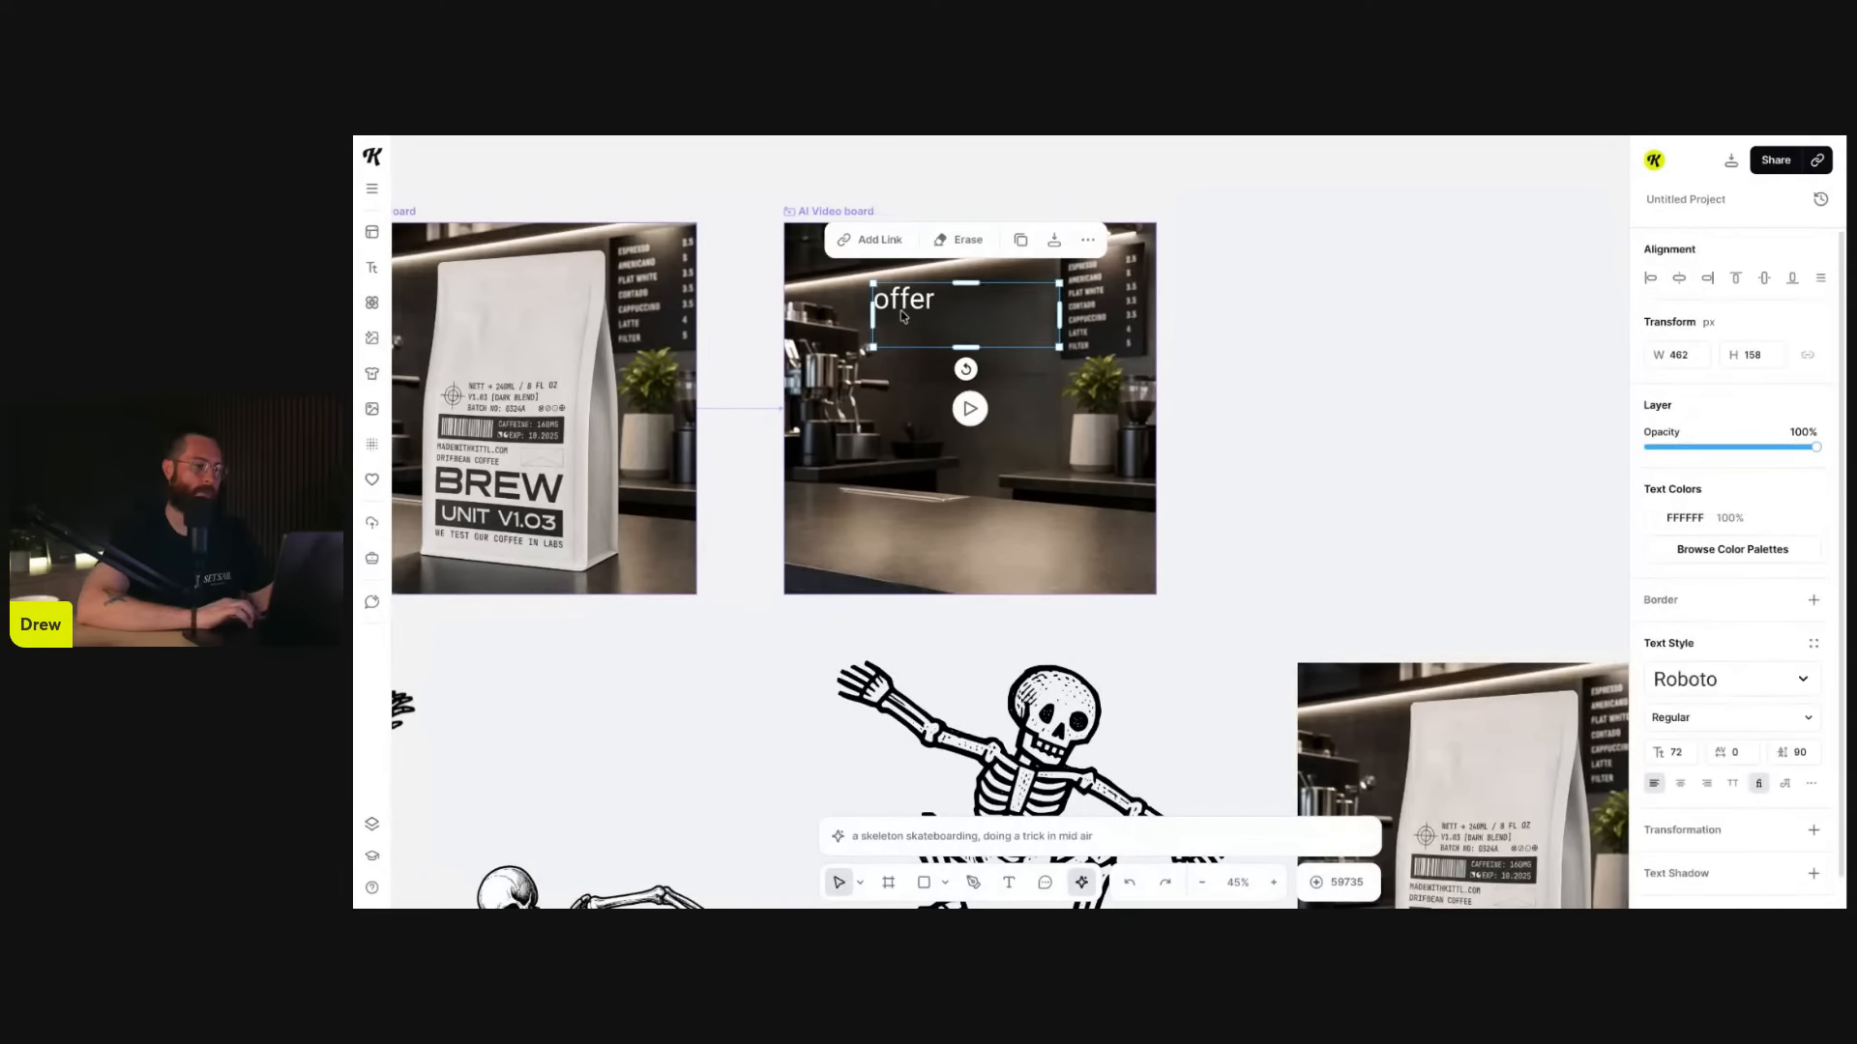
{"action": "left_click_drag", "start_coordinate": [1060, 350], "coordinate": [1243, 409]}
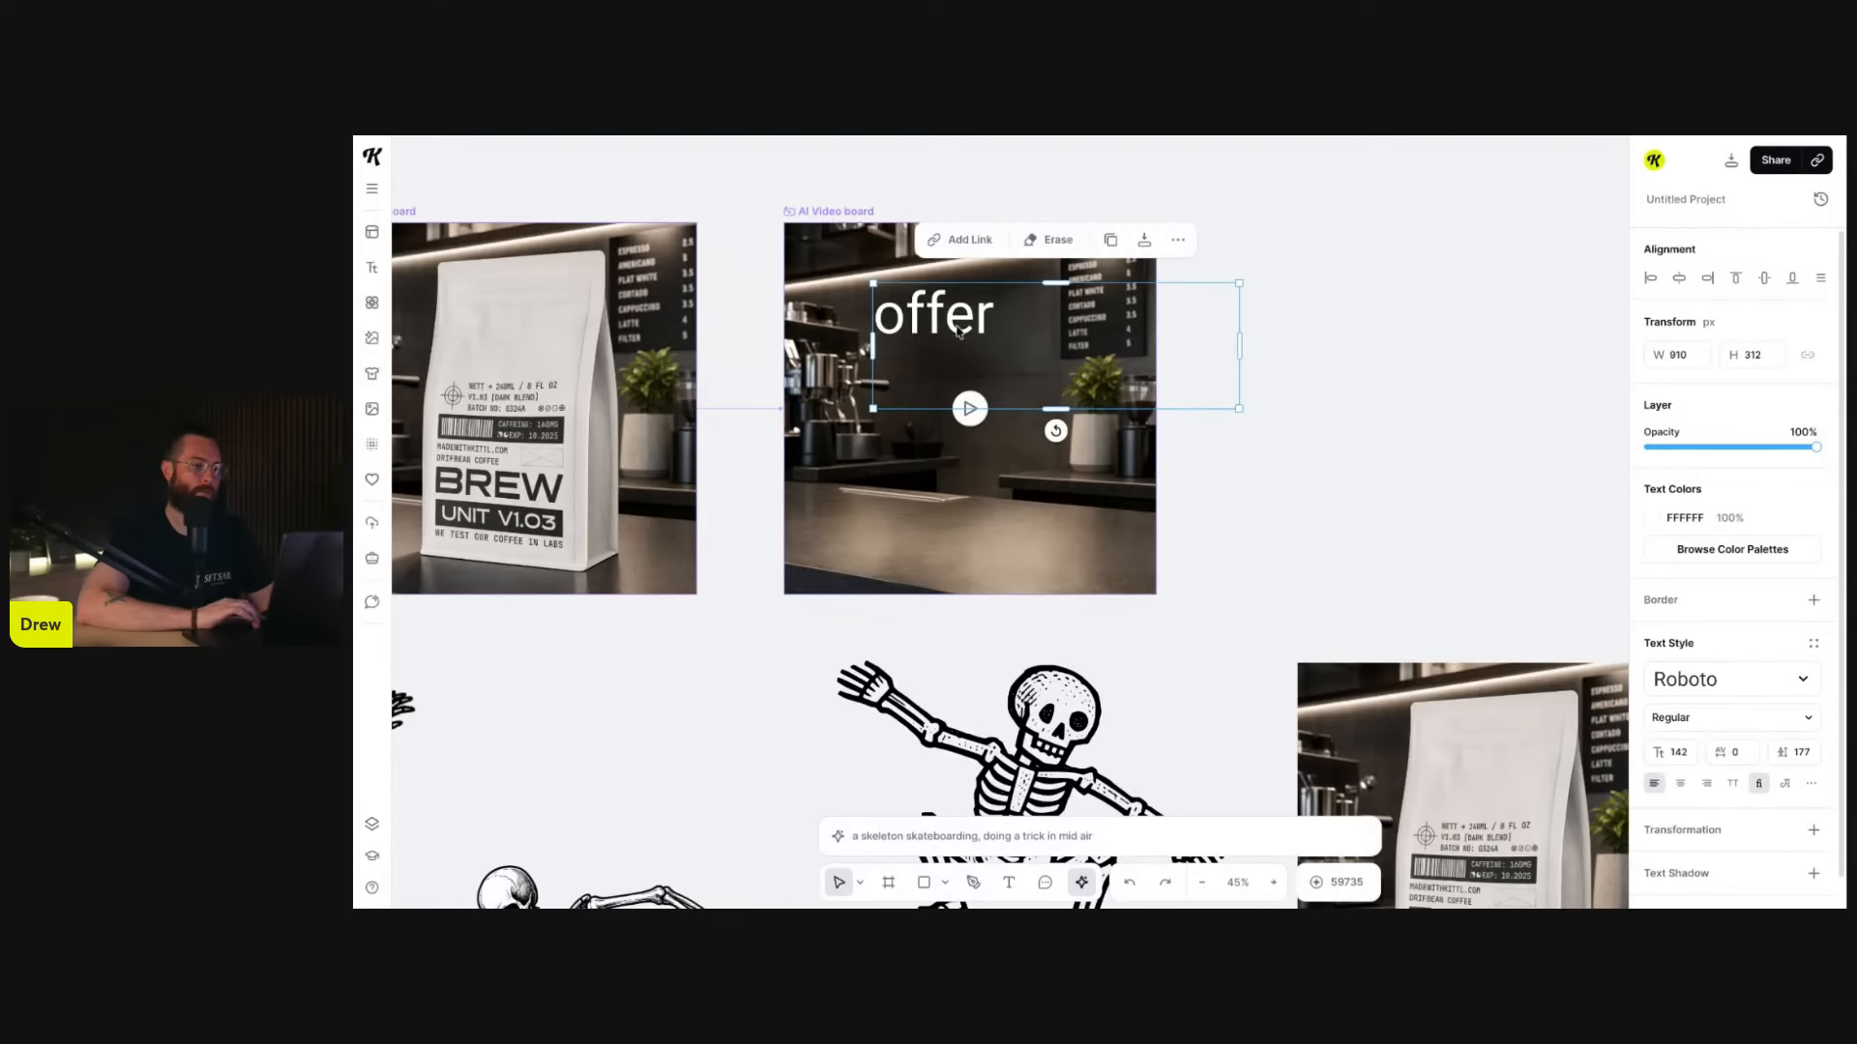
{"action": "left_click_drag", "start_coordinate": [953, 315], "coordinate": [985, 295]}
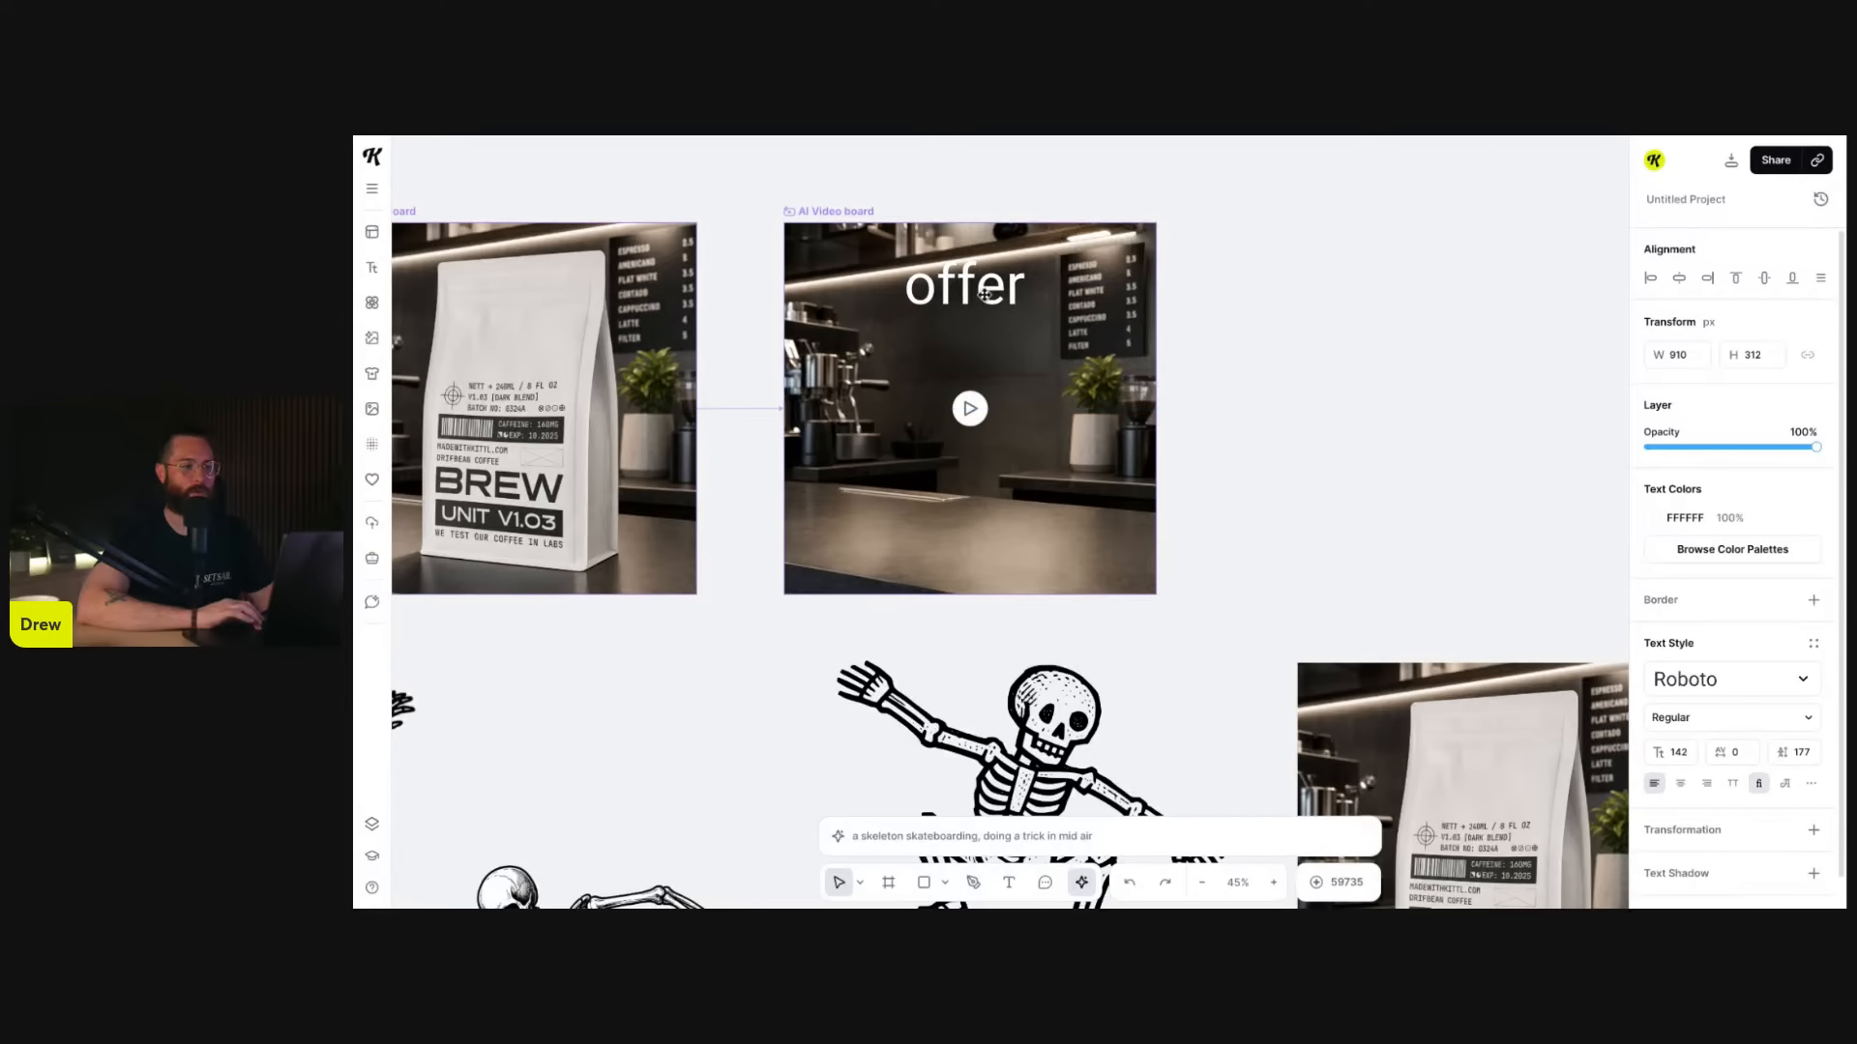
{"action": "left_click", "coordinate": [1318, 465]}
- Delete the "offer" text from the AI Video board
{"action": "left_click", "coordinate": [1013, 295]}
{"action": "key", "text": "Delete"}
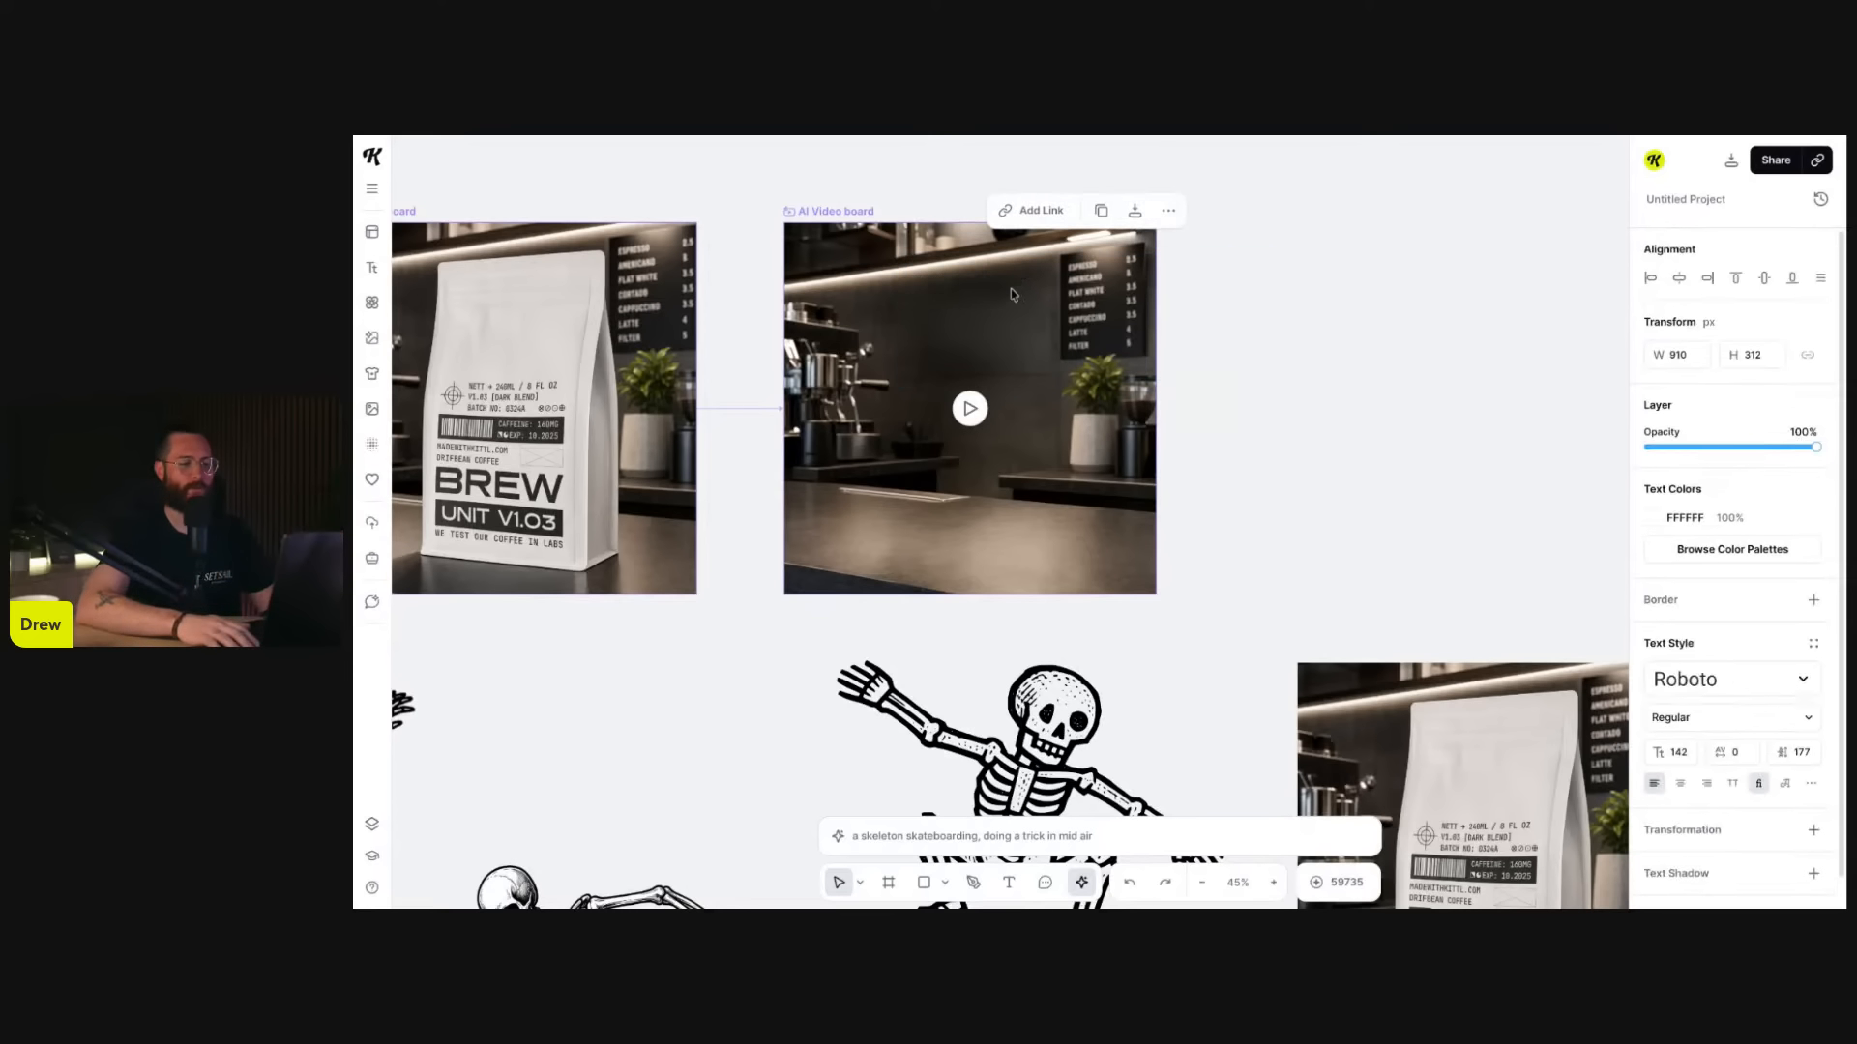
- Replay the AI Video board clip, pause it as the hand grips the bag, and view its connected source boards
{"action": "left_click", "coordinate": [975, 408]}
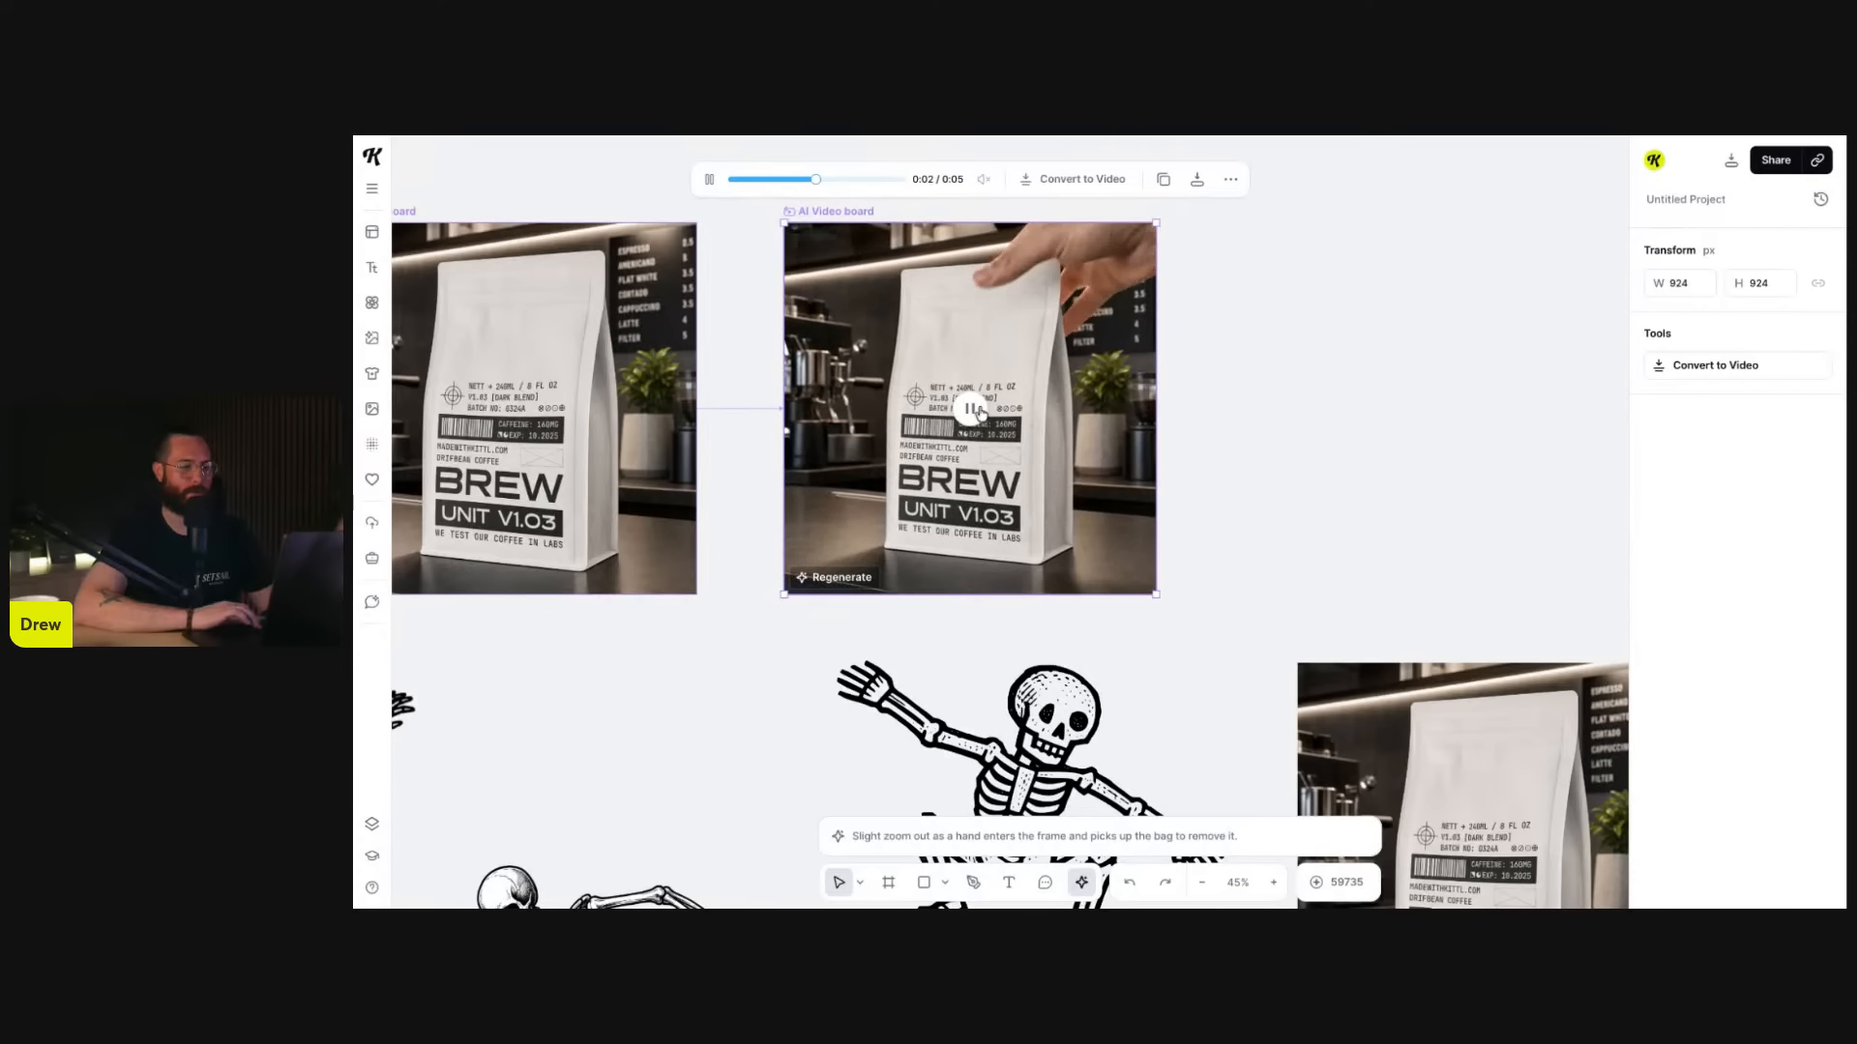
{"action": "left_click", "coordinate": [972, 409]}
{"action": "scroll", "coordinate": [975, 410], "scroll_direction": "down", "scroll_amount": 3}
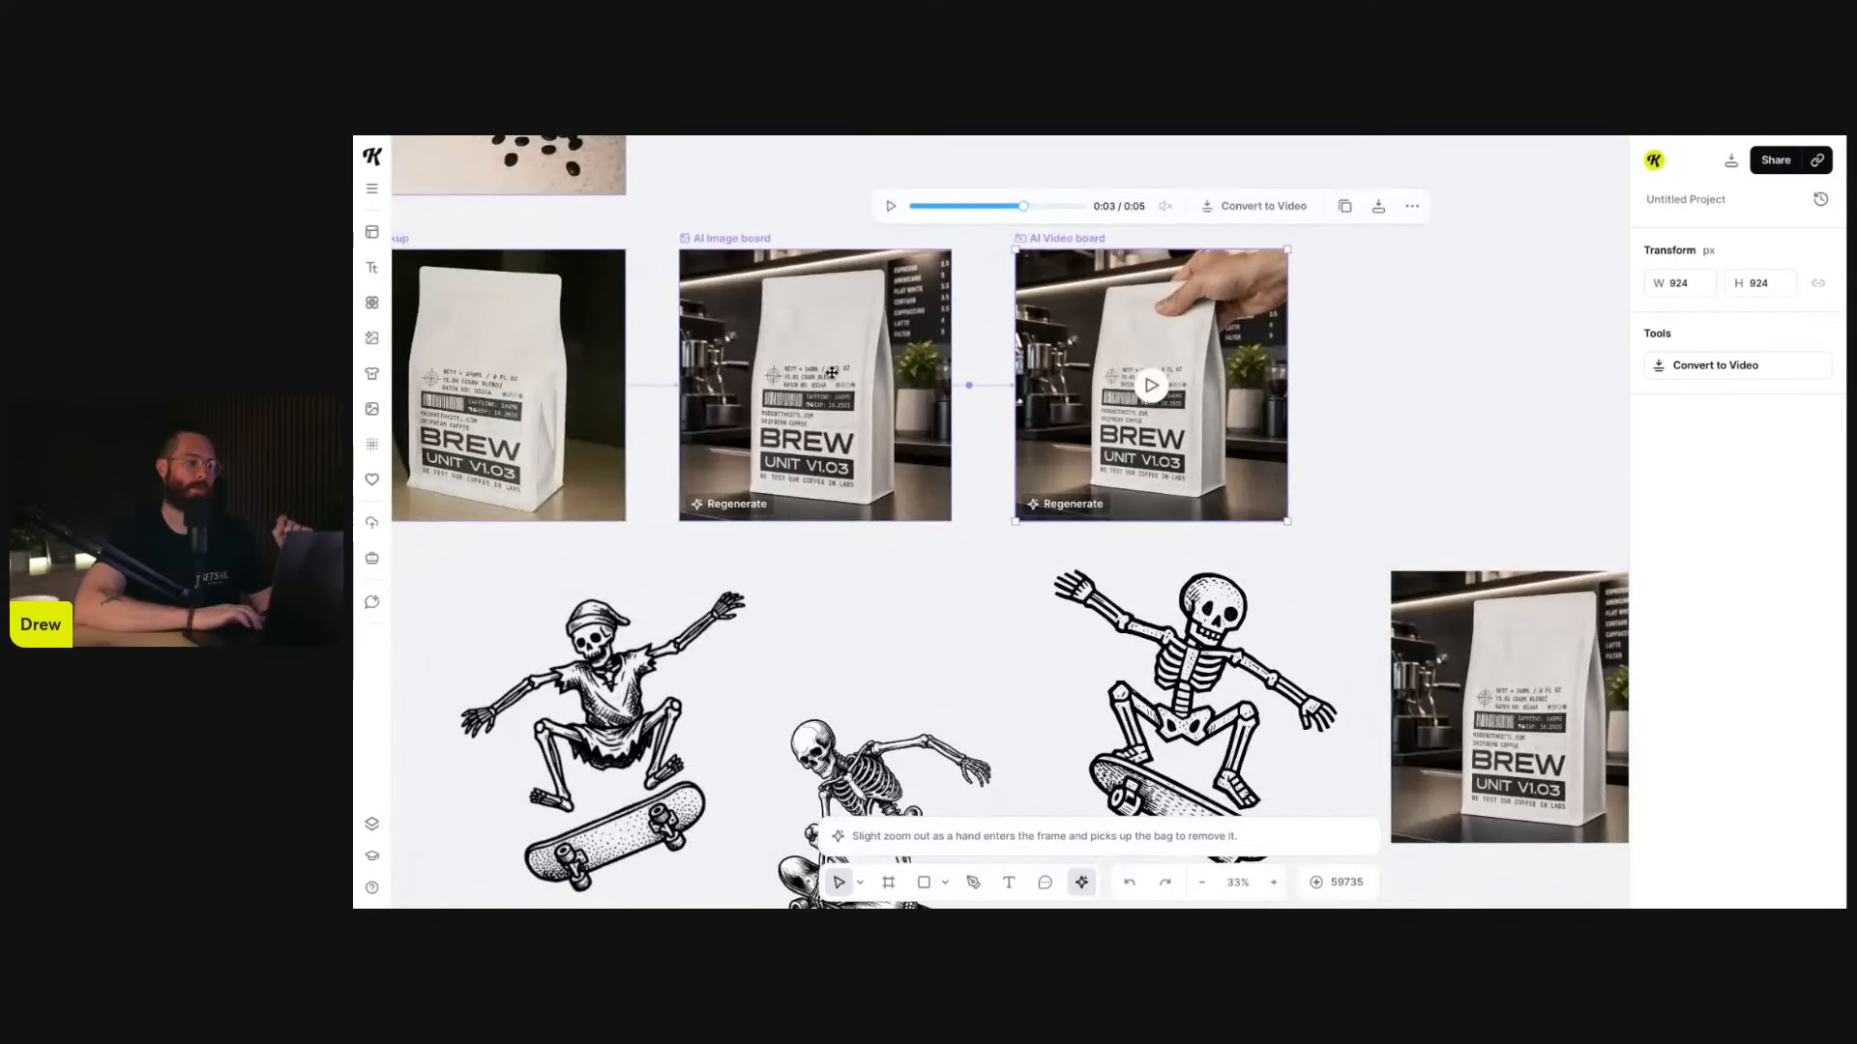
{"action": "scroll", "coordinate": [832, 372], "scroll_direction": "left", "scroll_amount": 3}
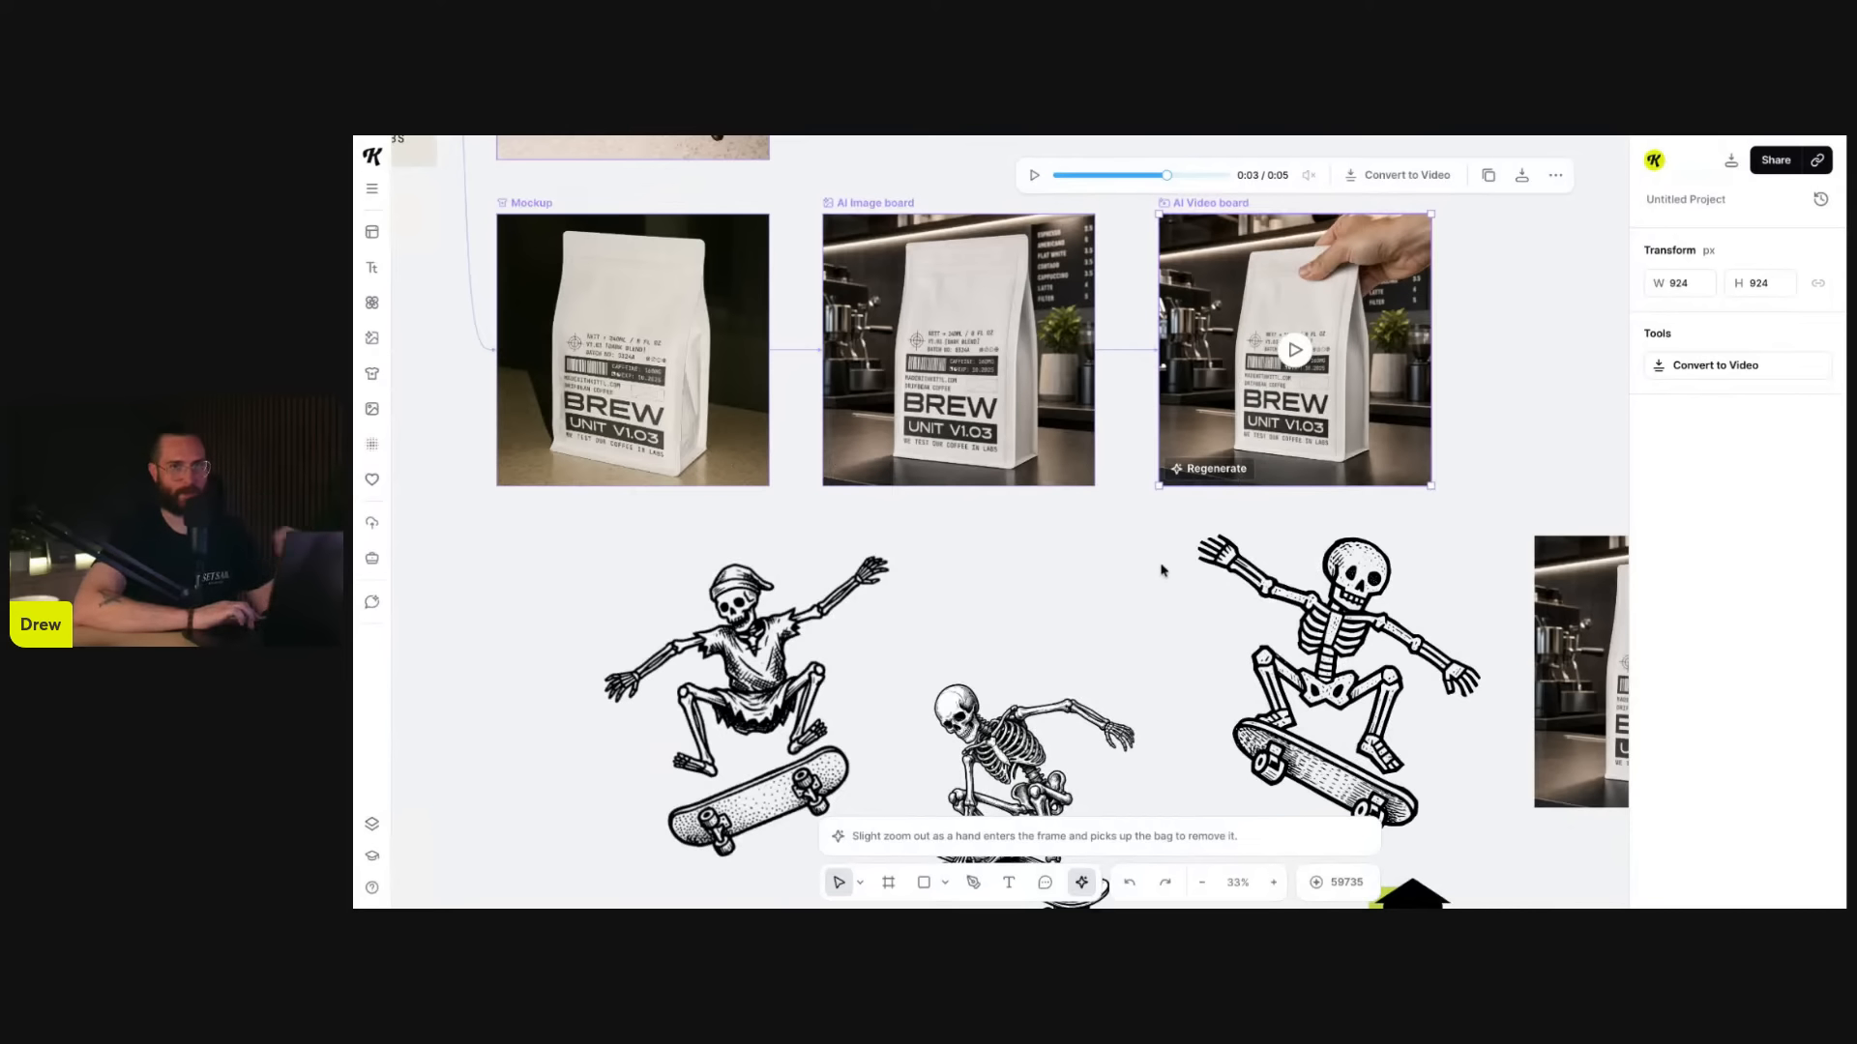
{"action": "scroll", "coordinate": [1075, 619], "scroll_direction": "right", "scroll_amount": 1}
{"action": "scroll", "coordinate": [1075, 618], "scroll_direction": "down", "scroll_amount": 1}
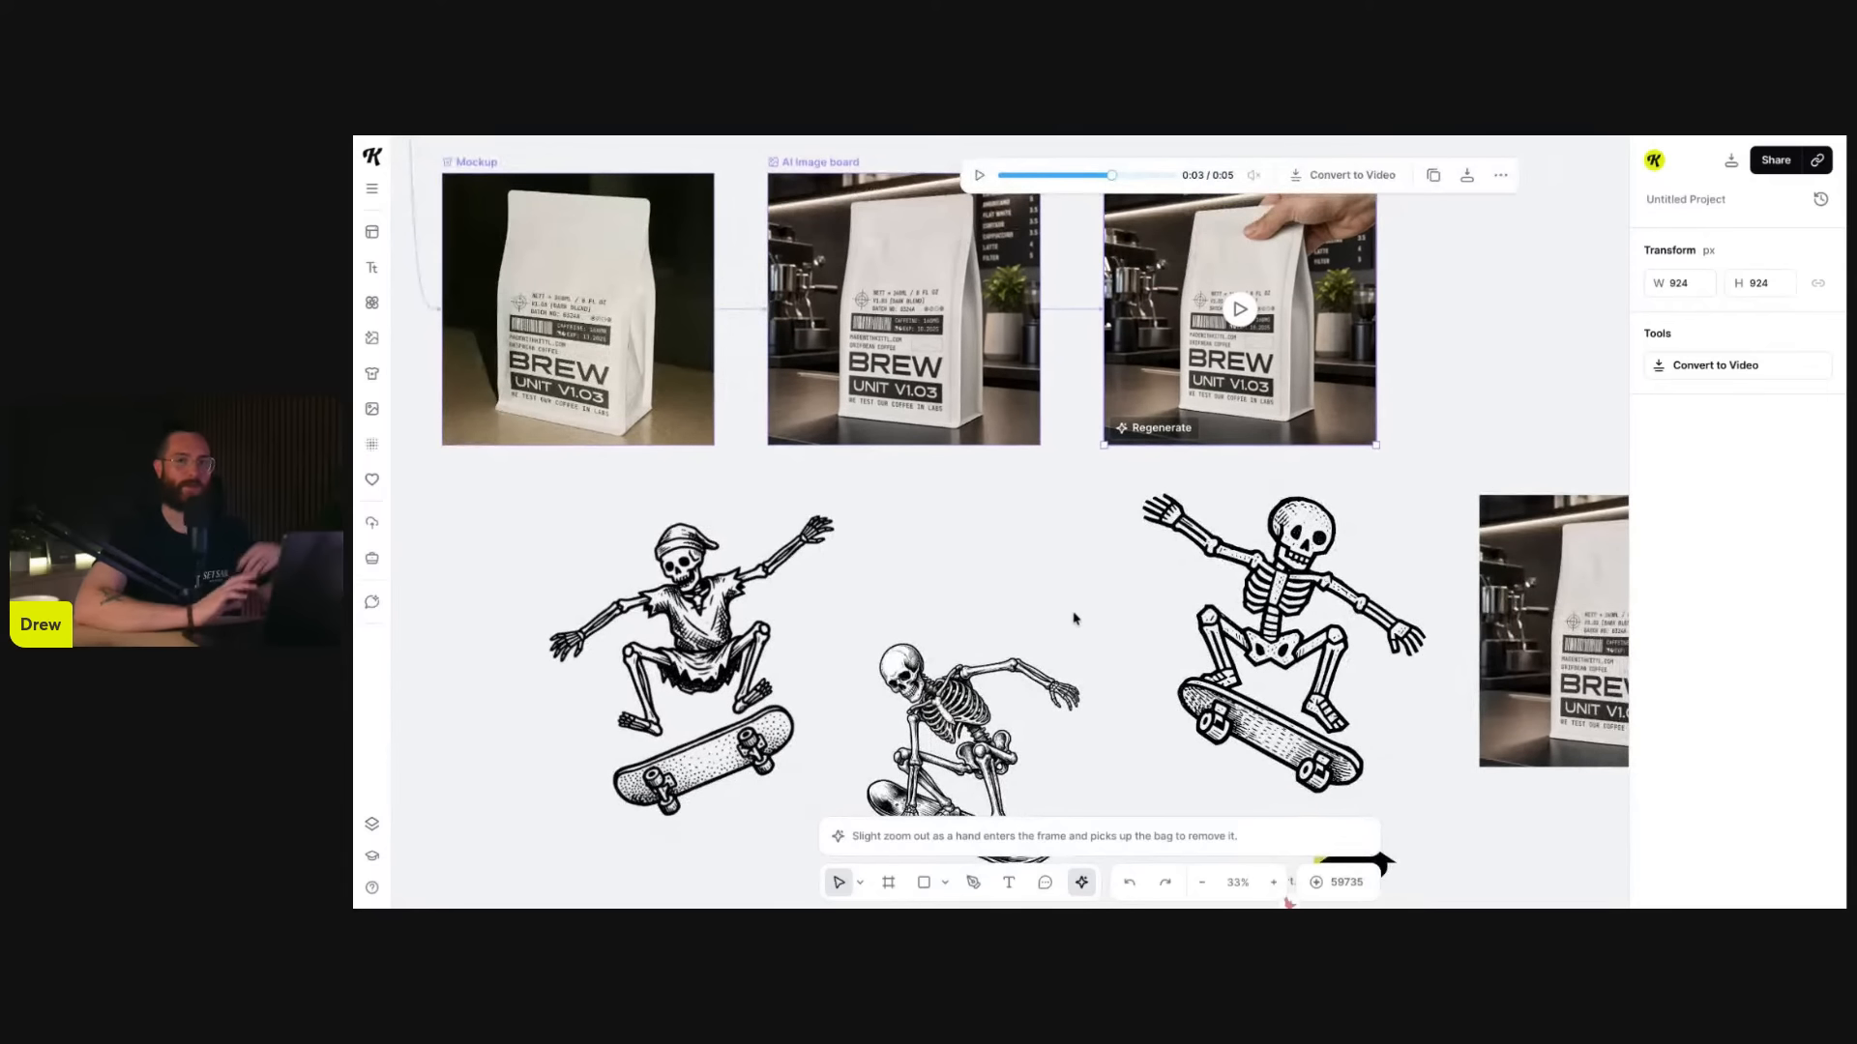
- Select the two standalone BREW videos together, and move the third-in-row video slightly up and right out of the row
{"action": "scroll", "coordinate": [1073, 617], "scroll_direction": "right", "scroll_amount": 10}
{"action": "scroll", "coordinate": [1073, 617], "scroll_direction": "down", "scroll_amount": 3}
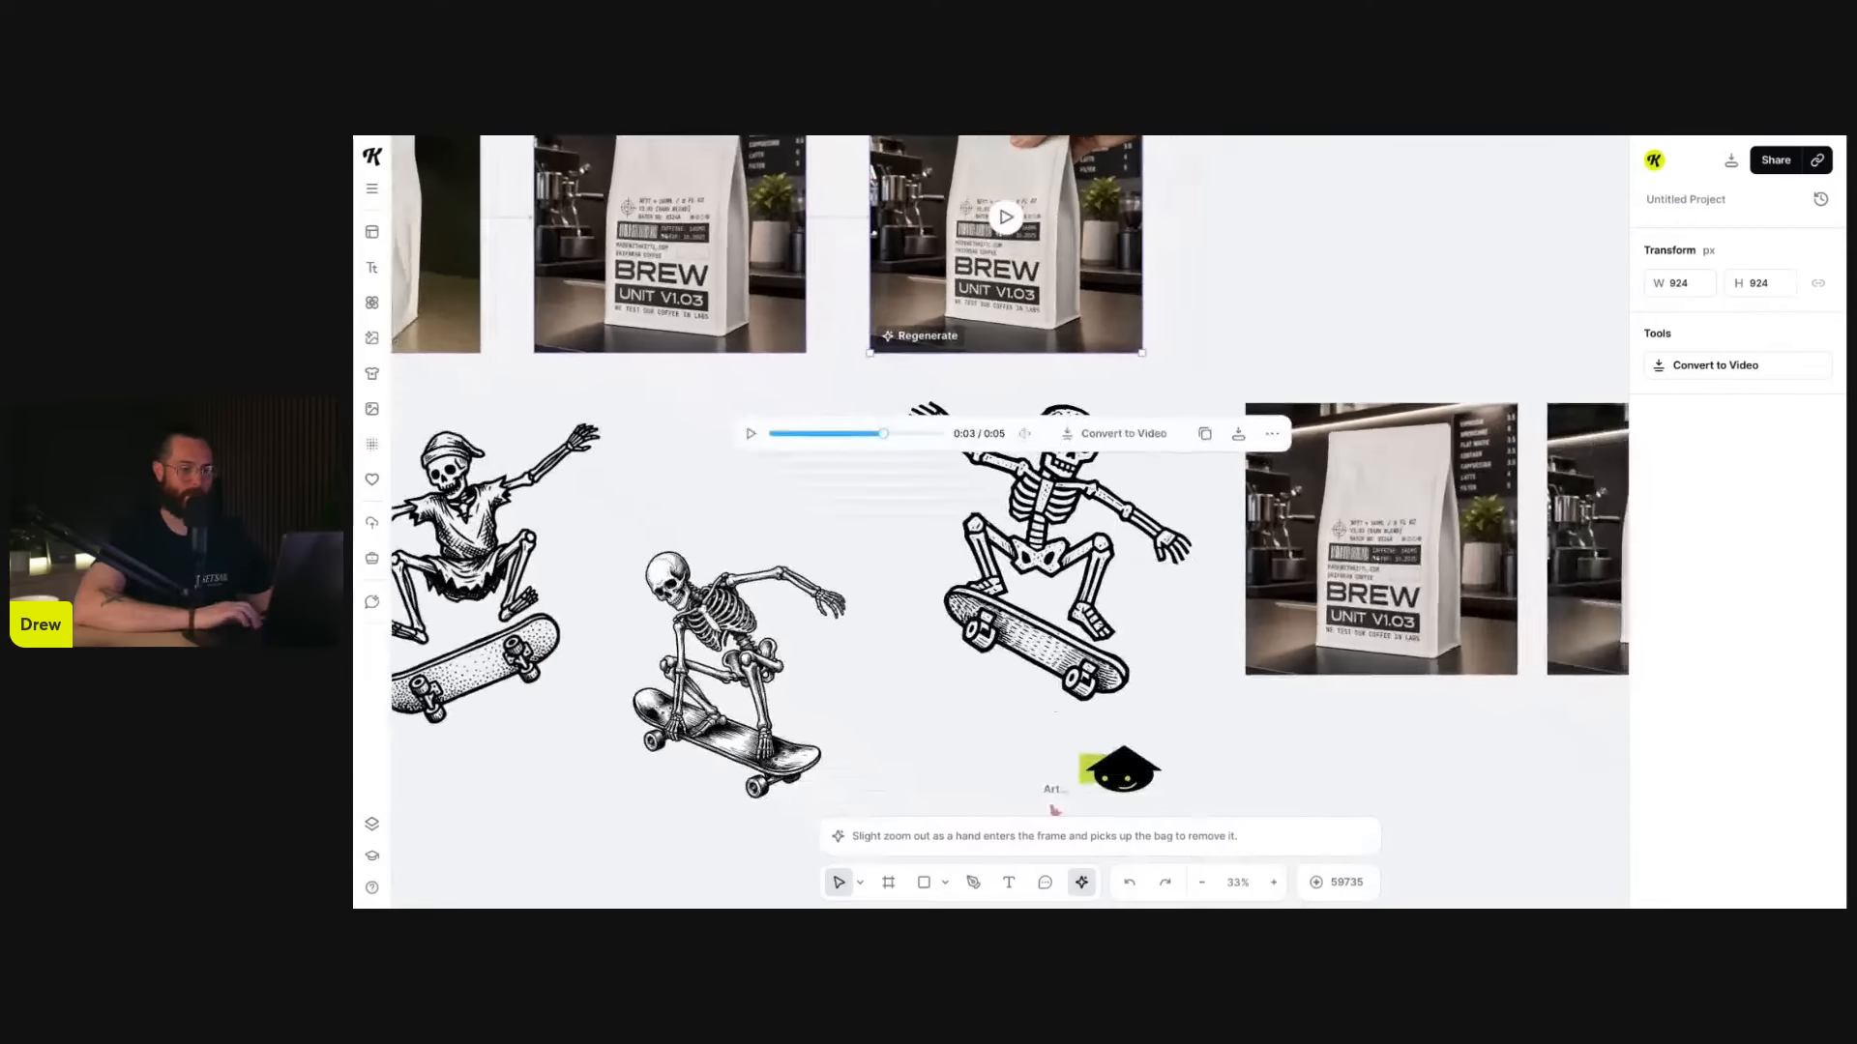
{"action": "scroll", "coordinate": [1165, 593], "scroll_direction": "right", "scroll_amount": 8}
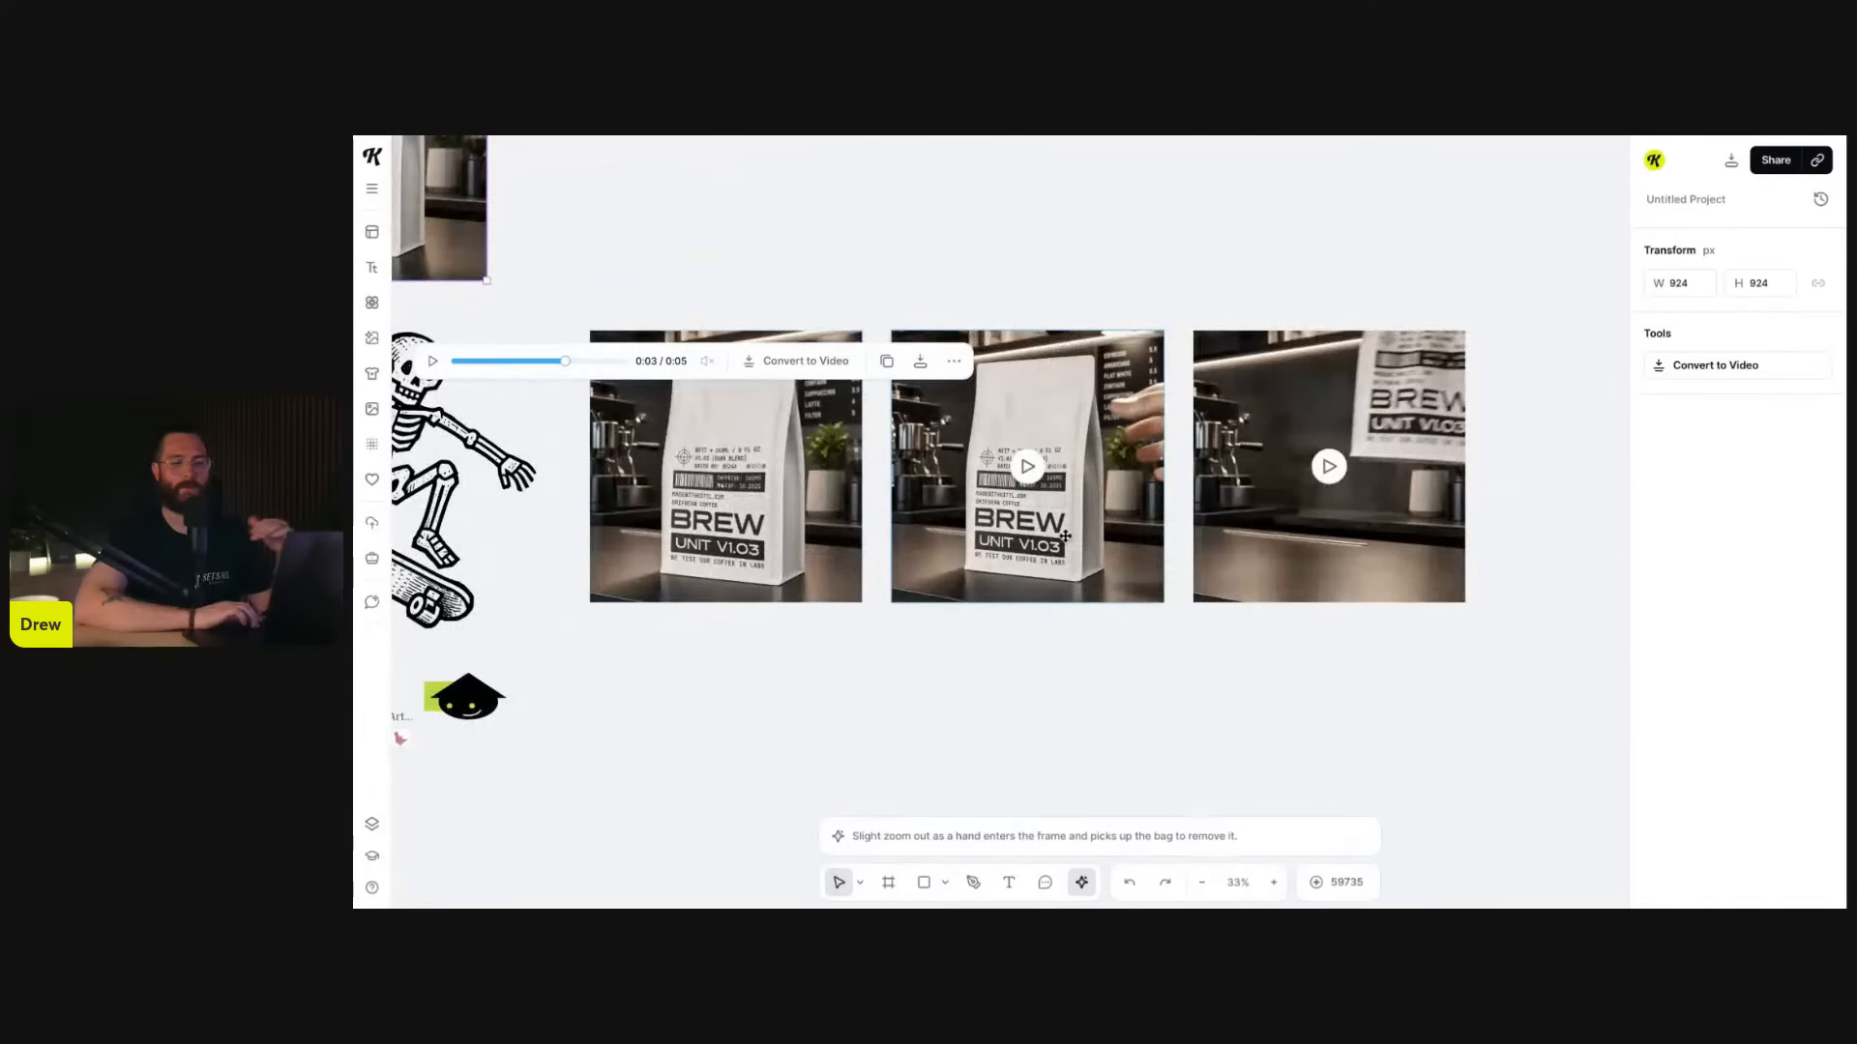
{"action": "left_click_drag", "start_coordinate": [1081, 688], "coordinate": [1301, 436]}
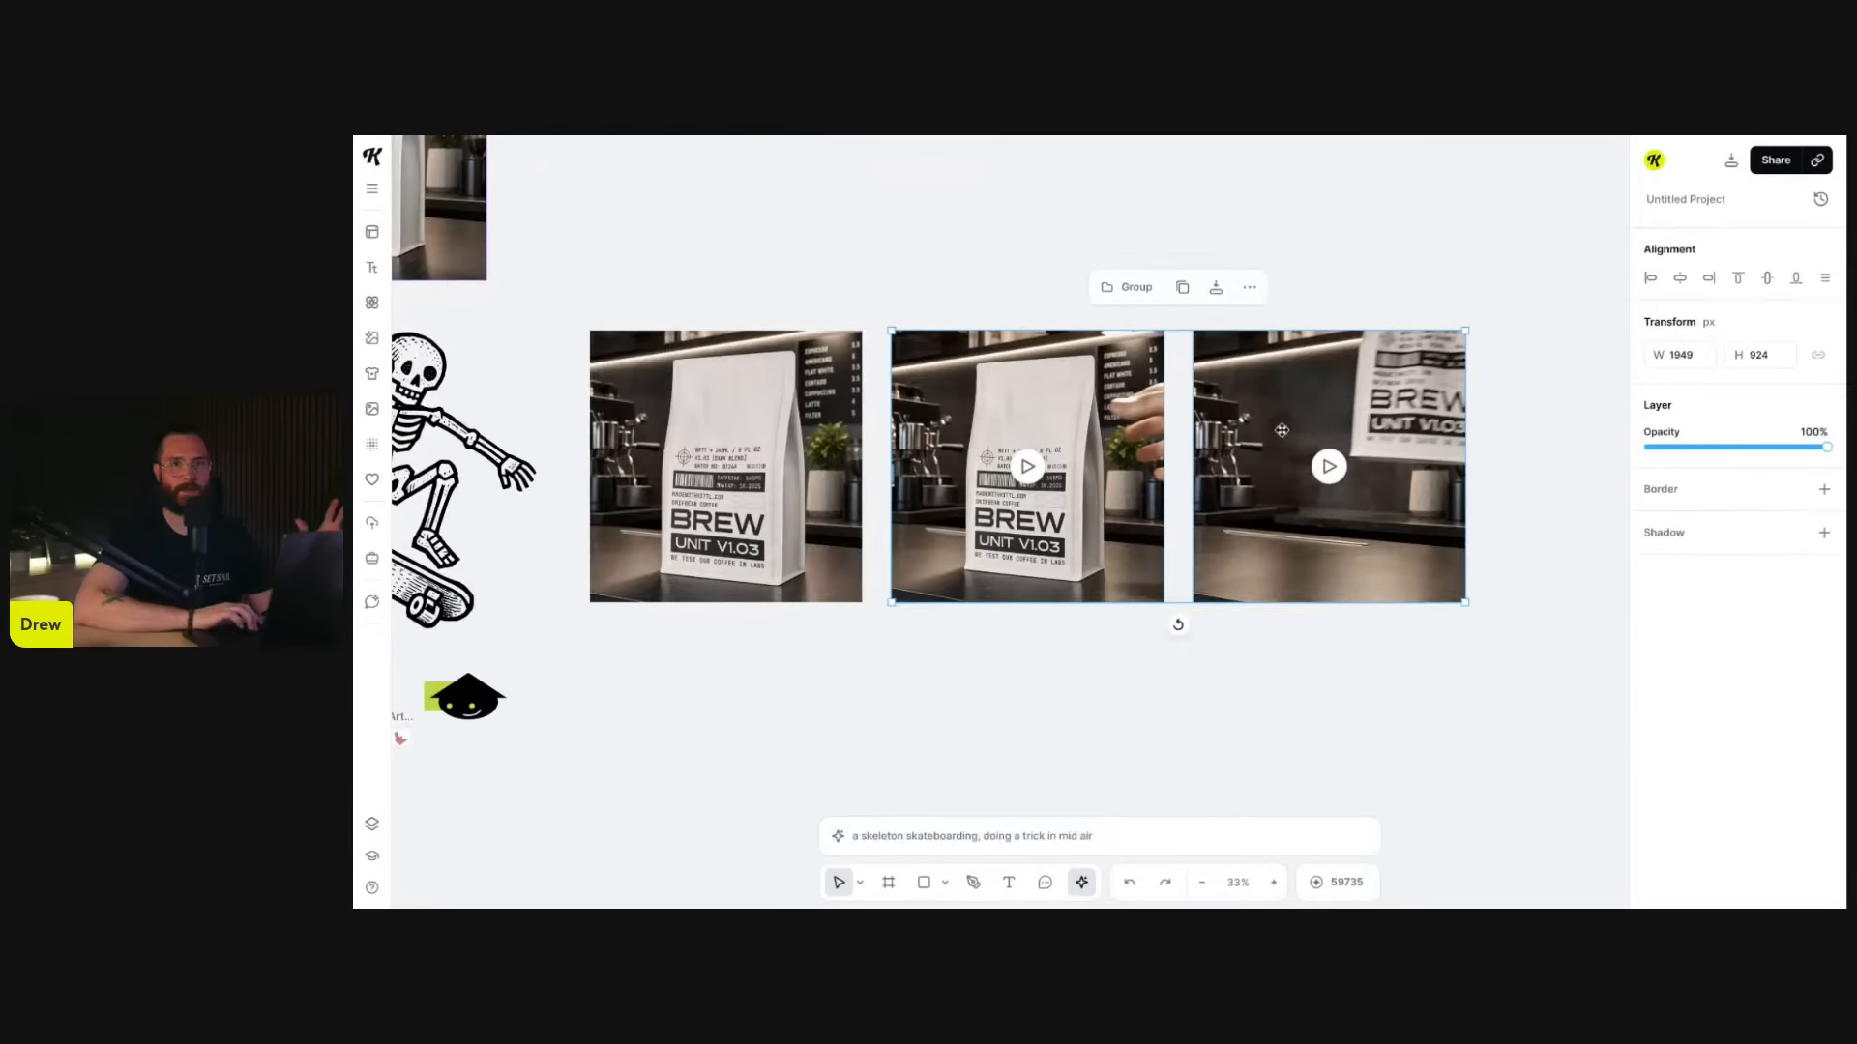
{"action": "left_click", "coordinate": [790, 494]}
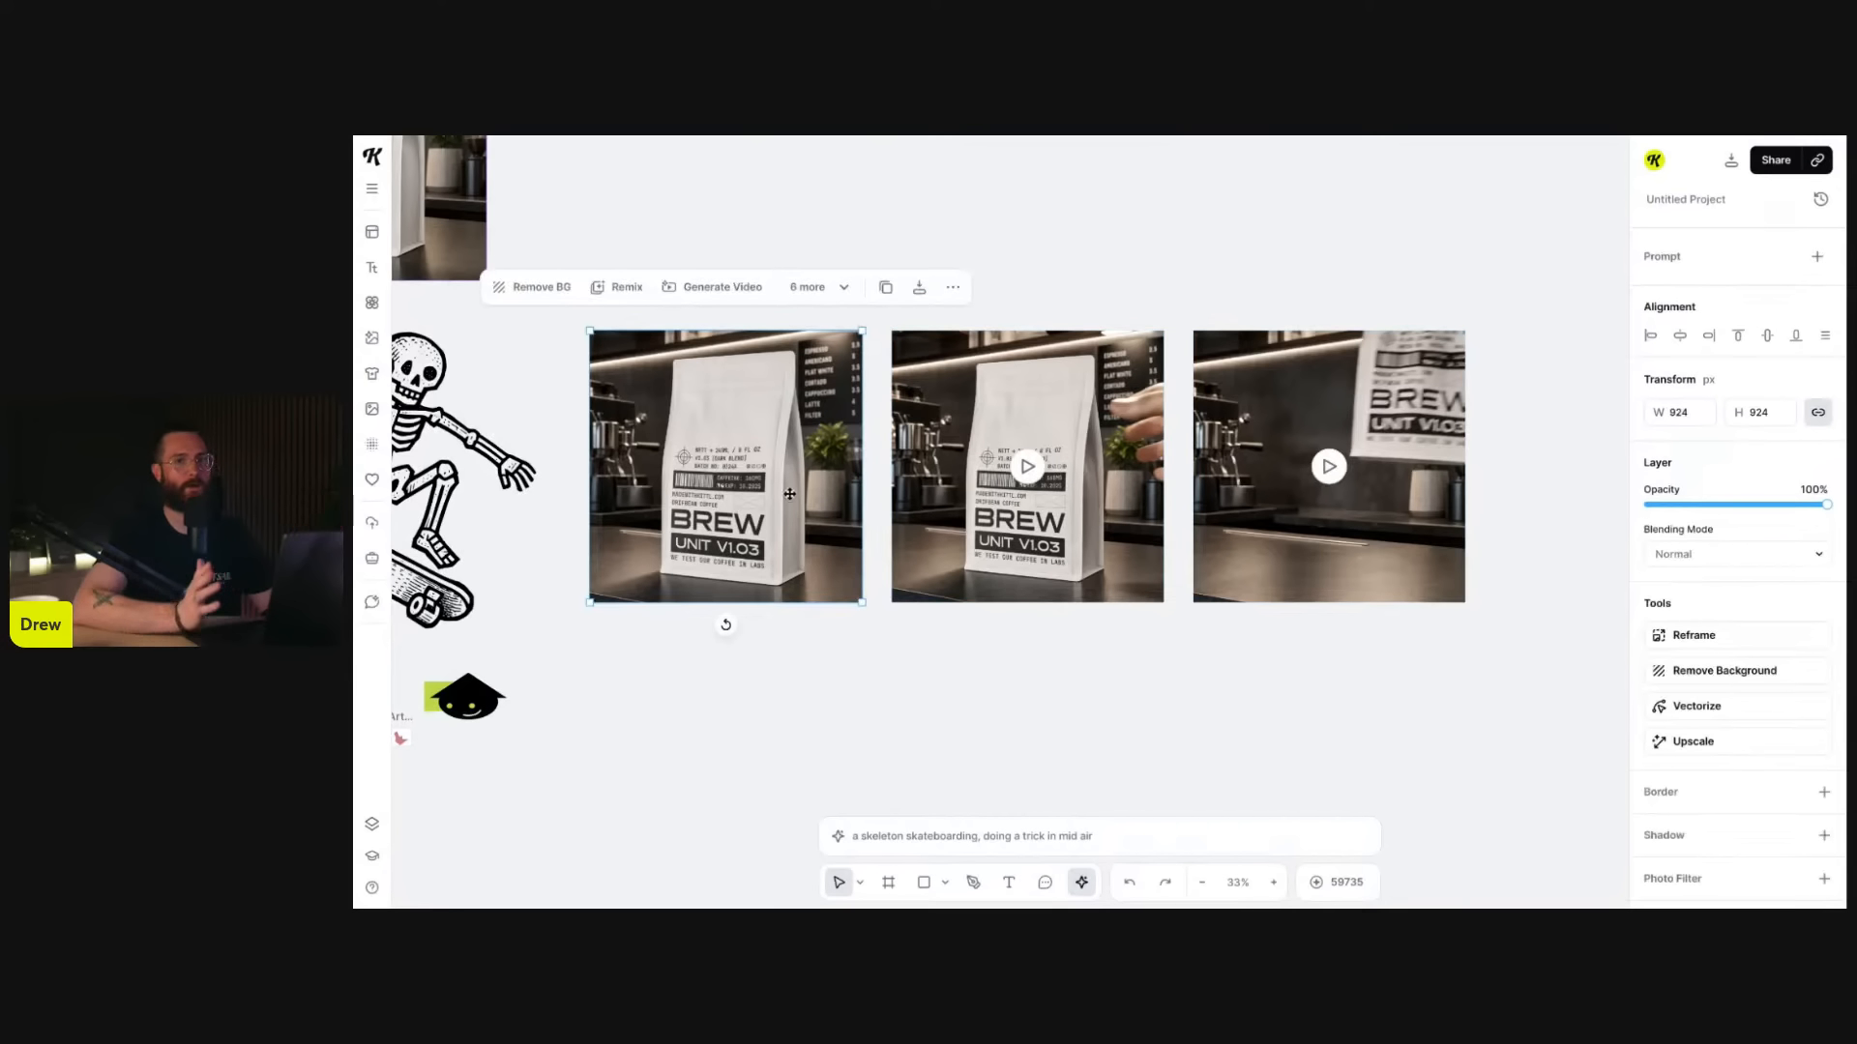
{"action": "left_click_drag", "start_coordinate": [1003, 617], "coordinate": [1312, 560]}
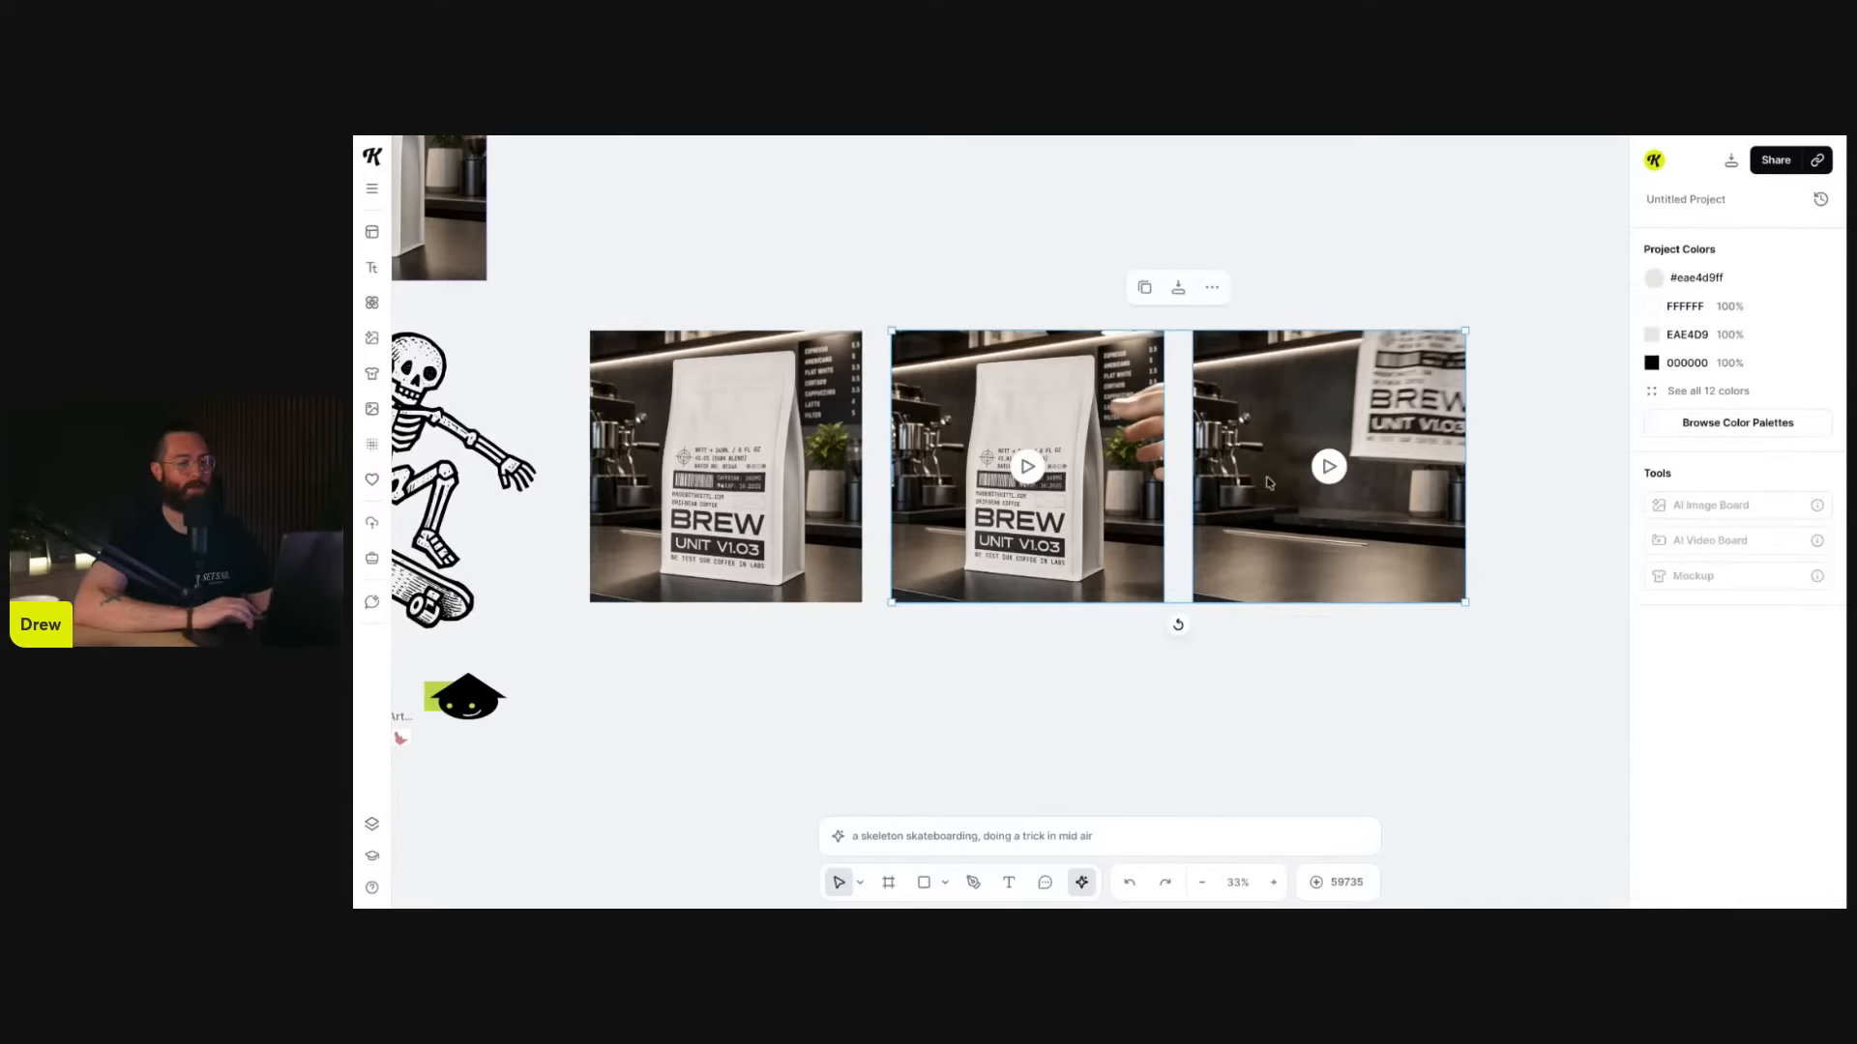
{"action": "left_click", "coordinate": [1356, 636]}
{"action": "left_click_drag", "start_coordinate": [1383, 489], "coordinate": [1400, 439]}
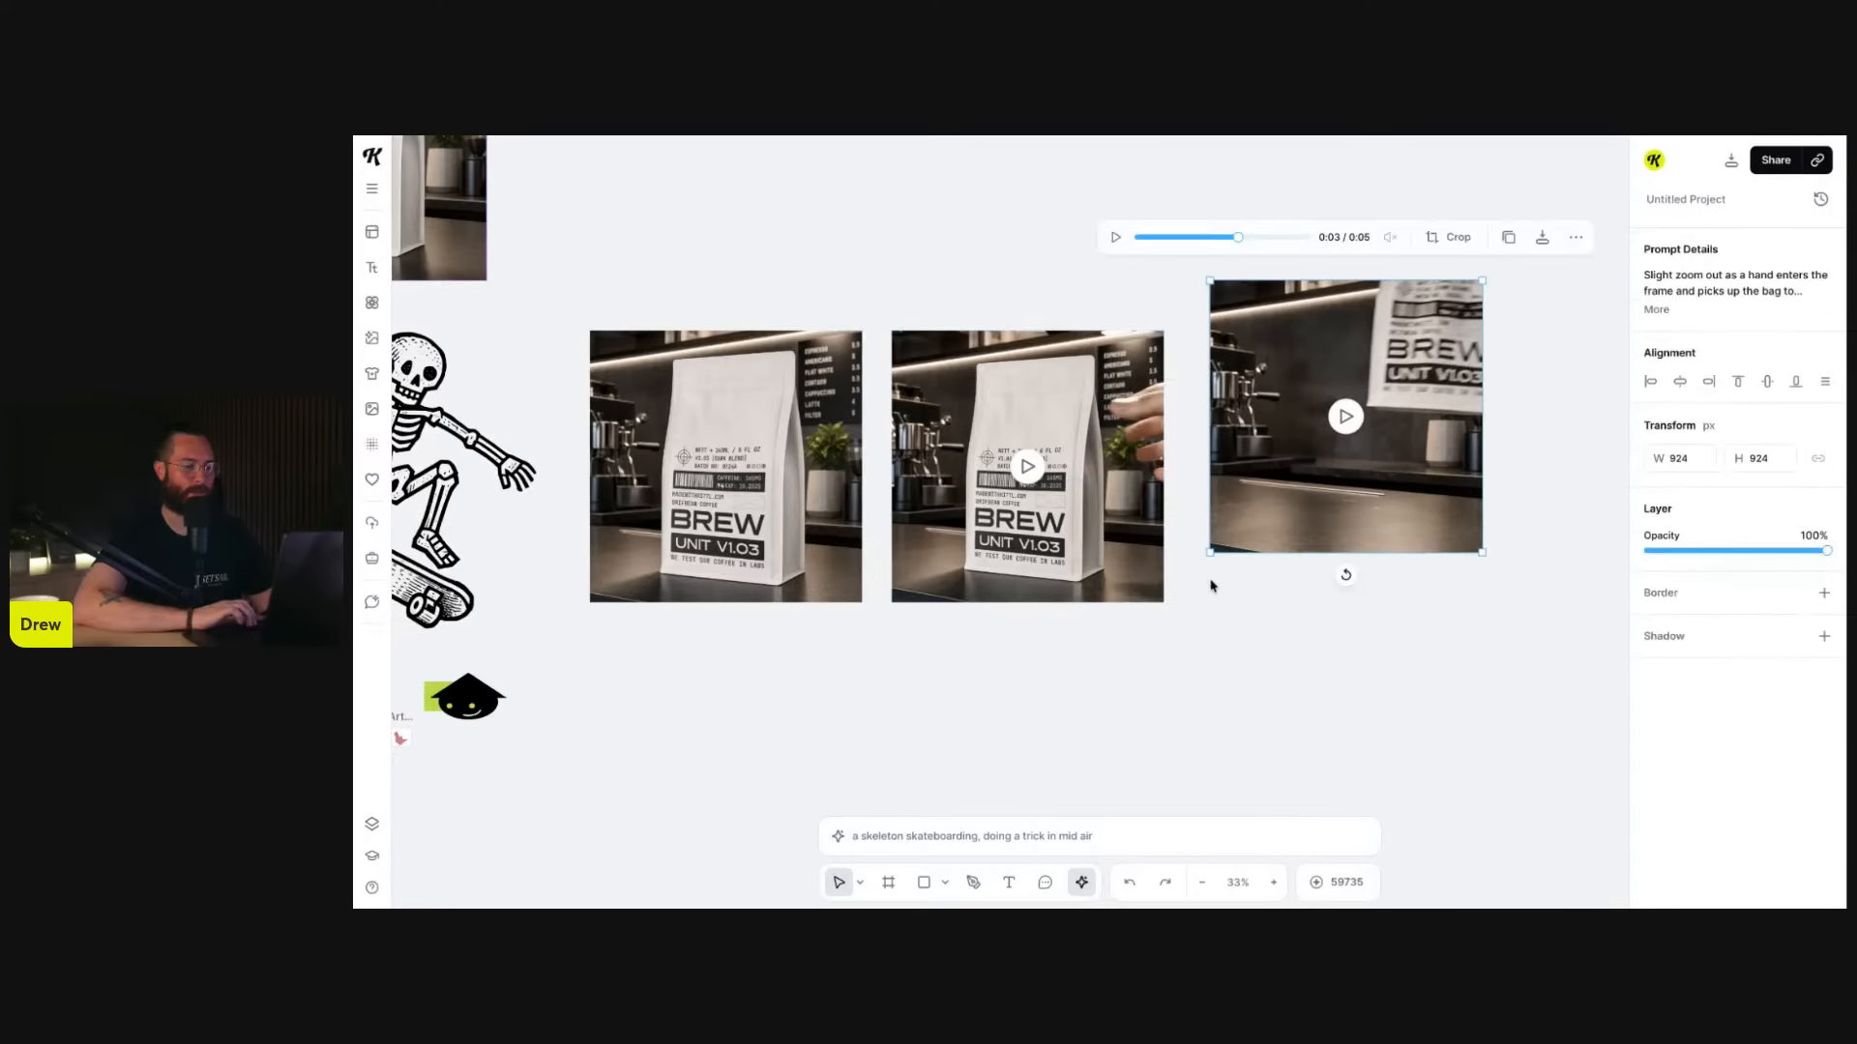
- Review the connected boards leading from the BREW label to the bag mockups, AI image and AI video
{"action": "scroll", "coordinate": [1211, 585], "scroll_direction": "down", "scroll_amount": 5}
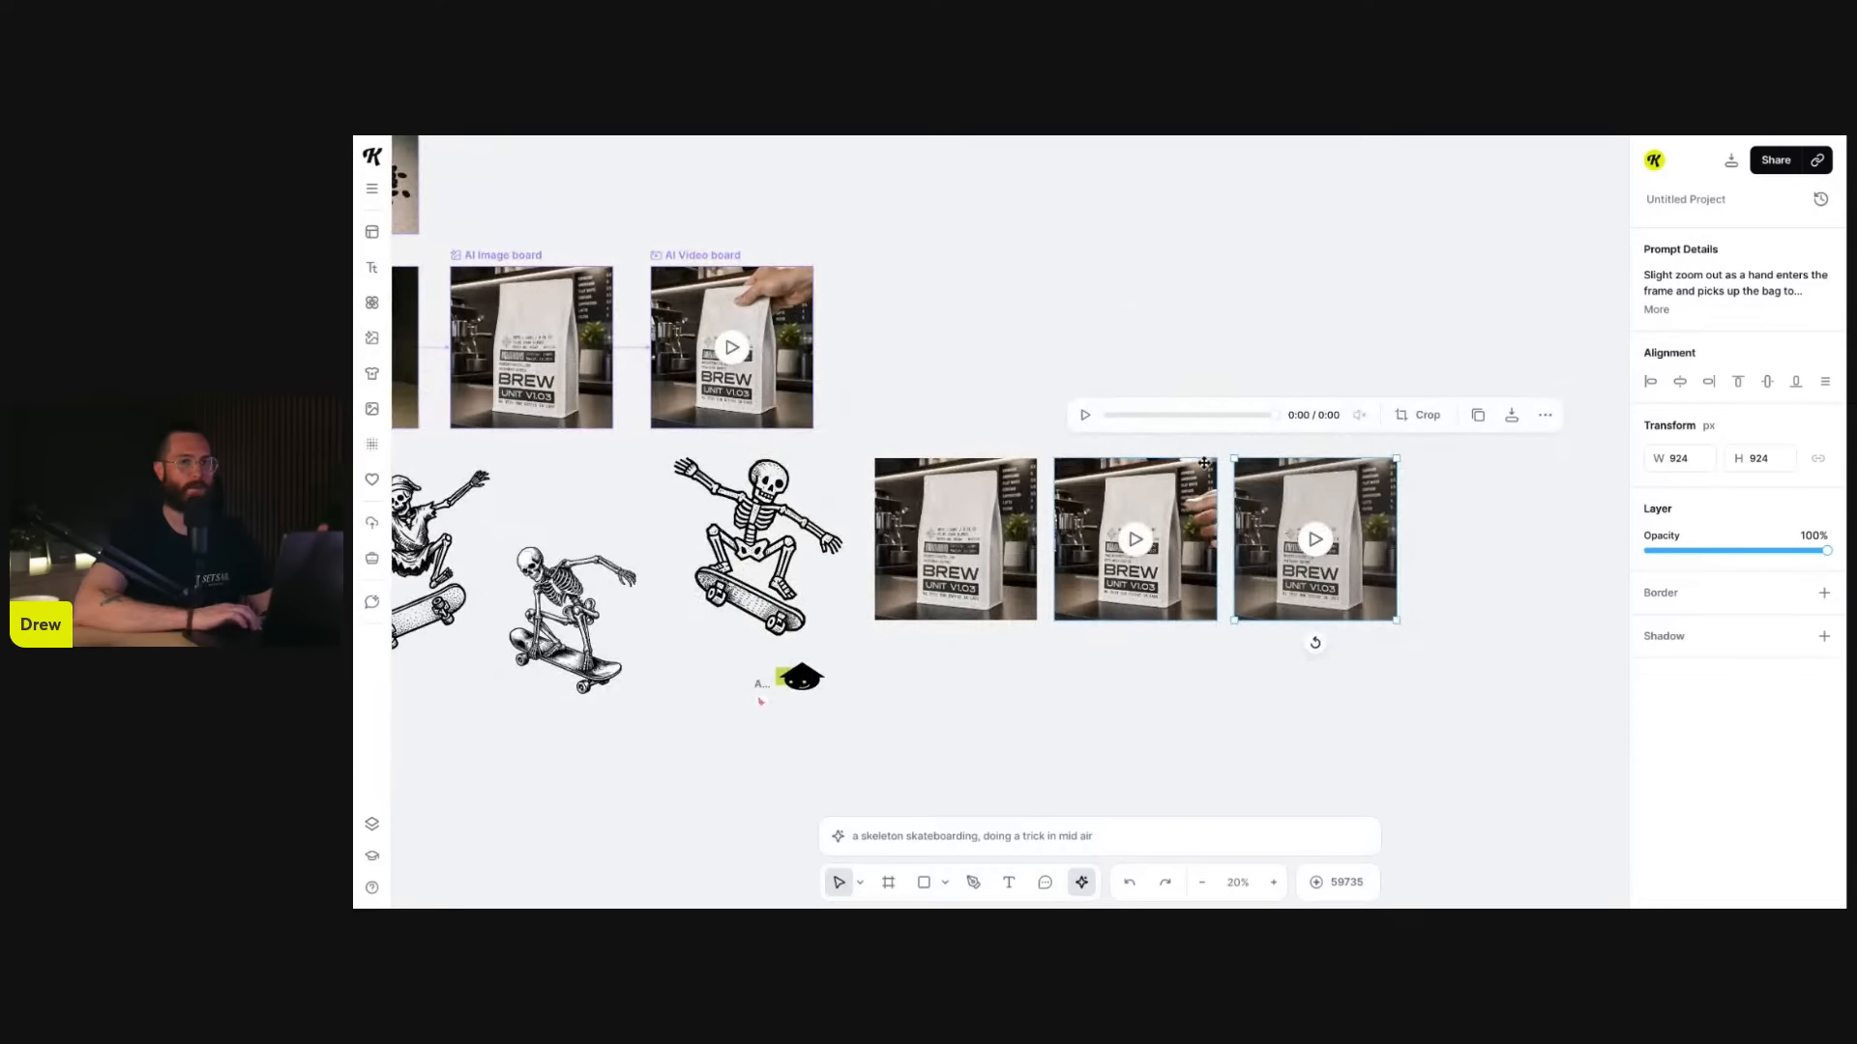
{"action": "left_click", "coordinate": [1019, 543]}
{"action": "scroll", "coordinate": [1257, 595], "scroll_direction": "down", "scroll_amount": 5}
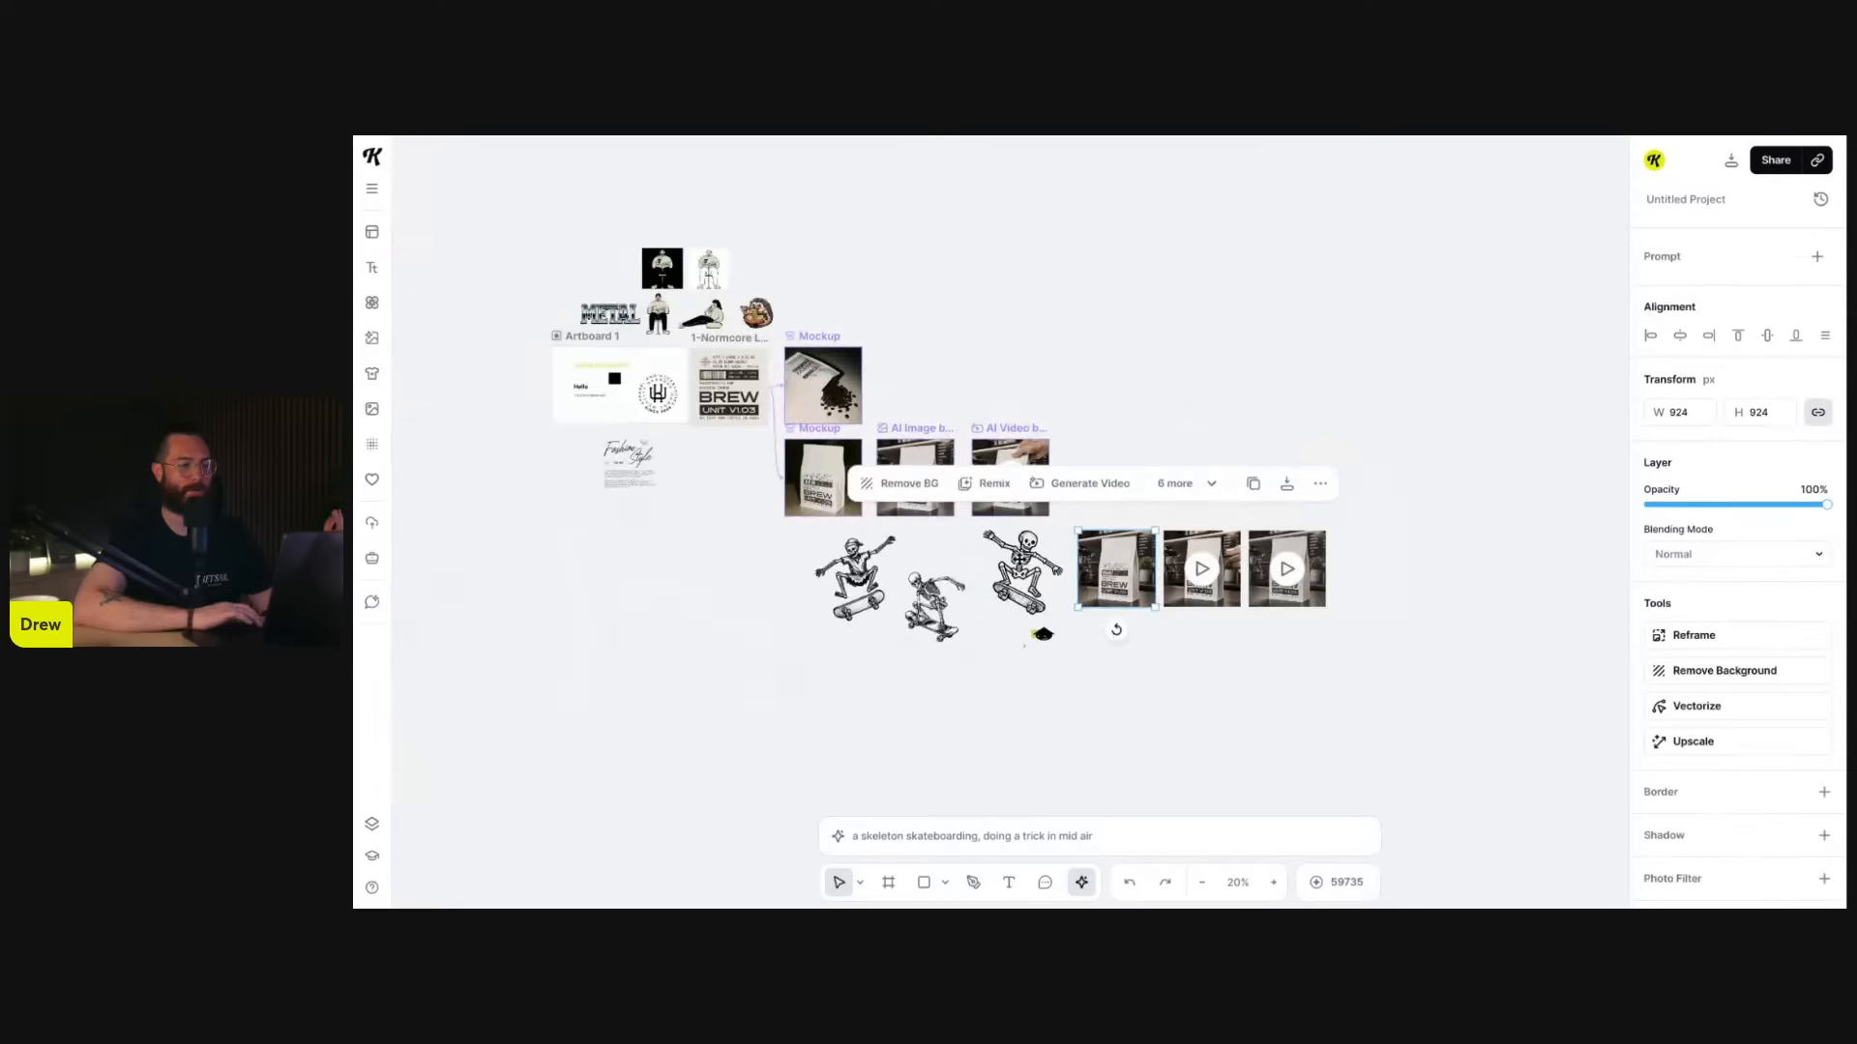
{"action": "scroll", "coordinate": [967, 396], "scroll_direction": "up", "scroll_amount": 5}
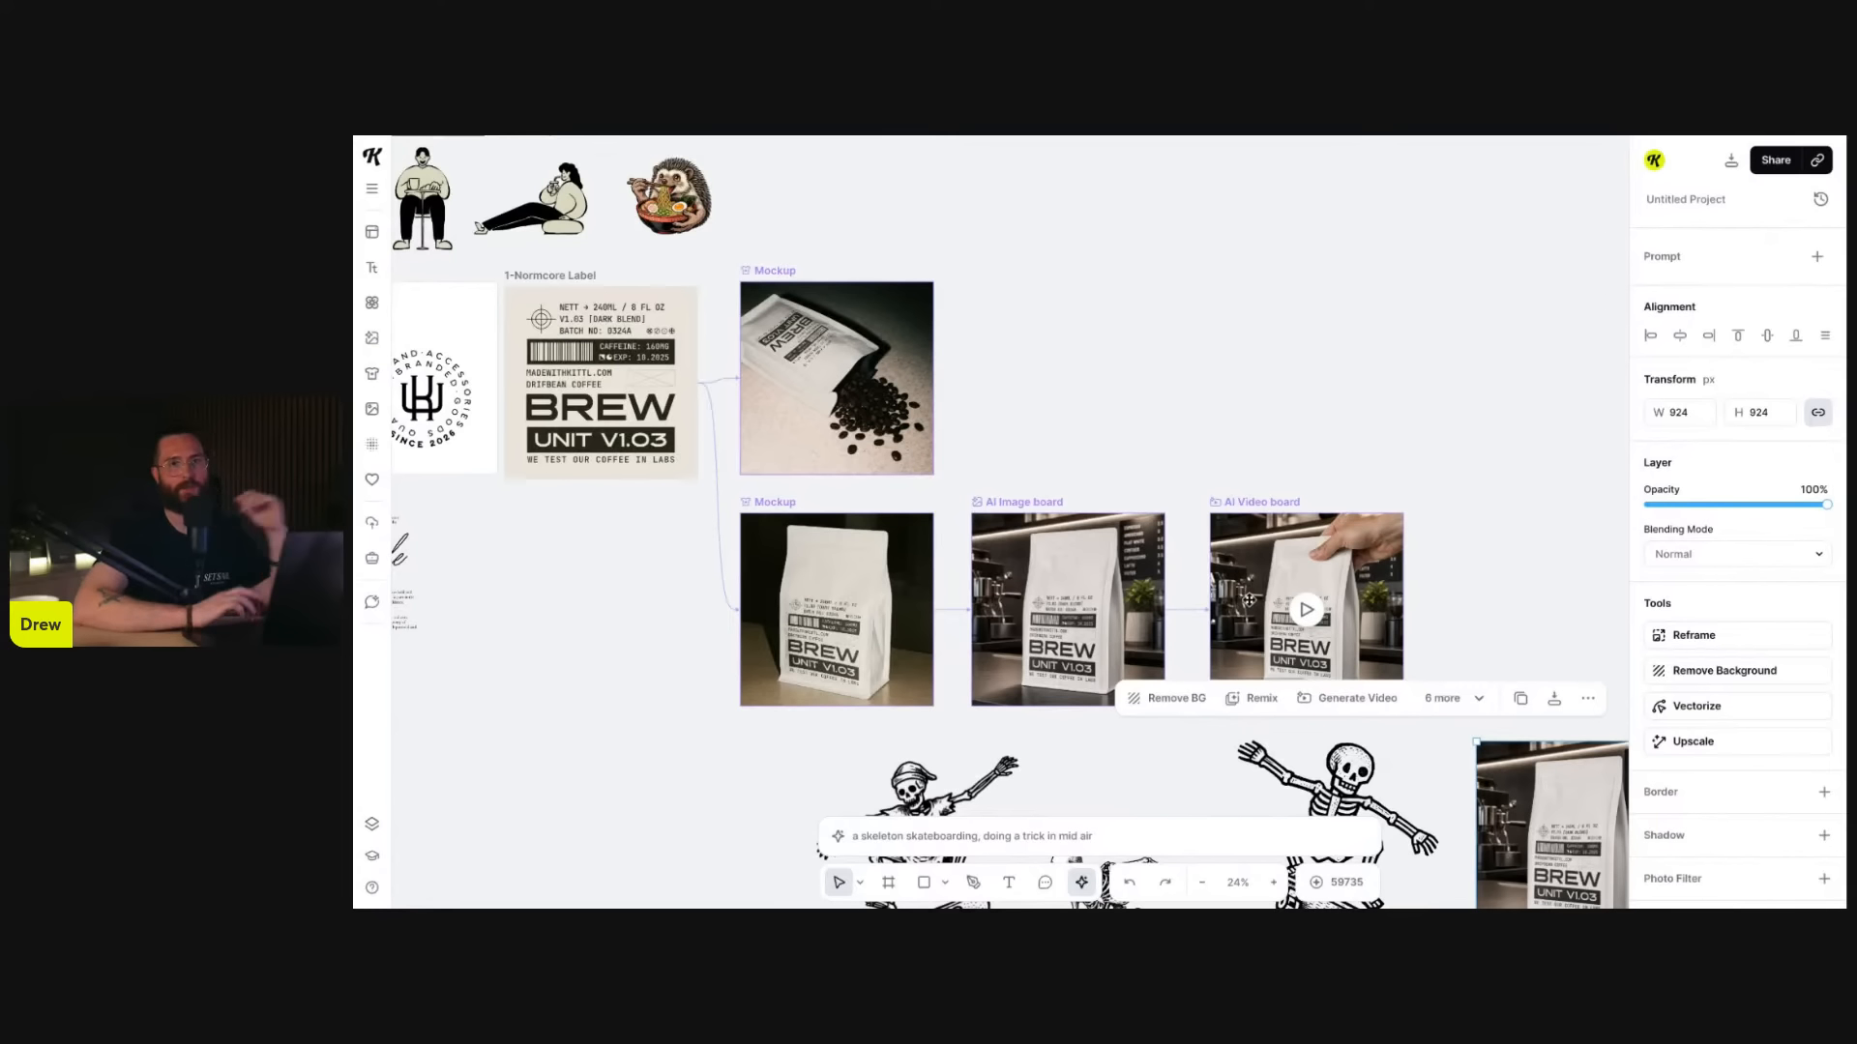
{"action": "scroll", "coordinate": [1369, 538], "scroll_direction": "down", "scroll_amount": 2}
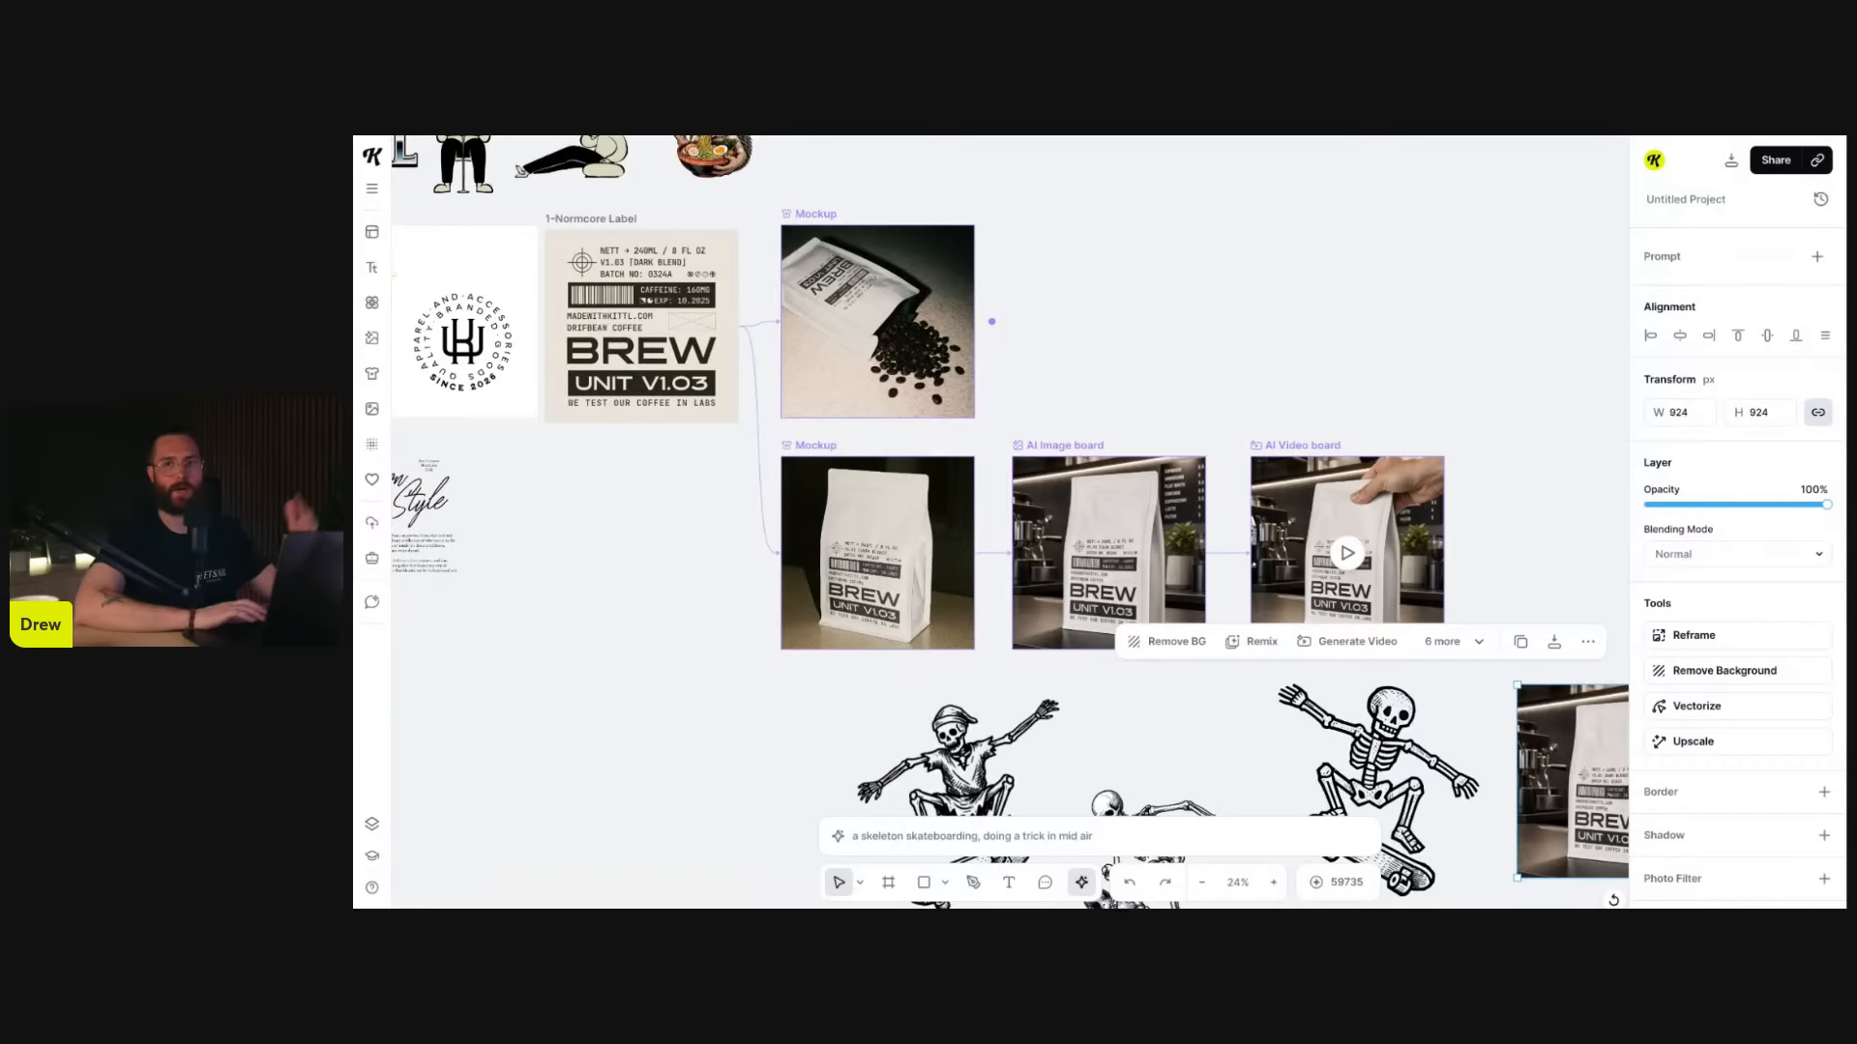
{"action": "left_click", "coordinate": [1212, 340]}
{"action": "scroll", "coordinate": [1212, 340], "scroll_direction": "down", "scroll_amount": 5}
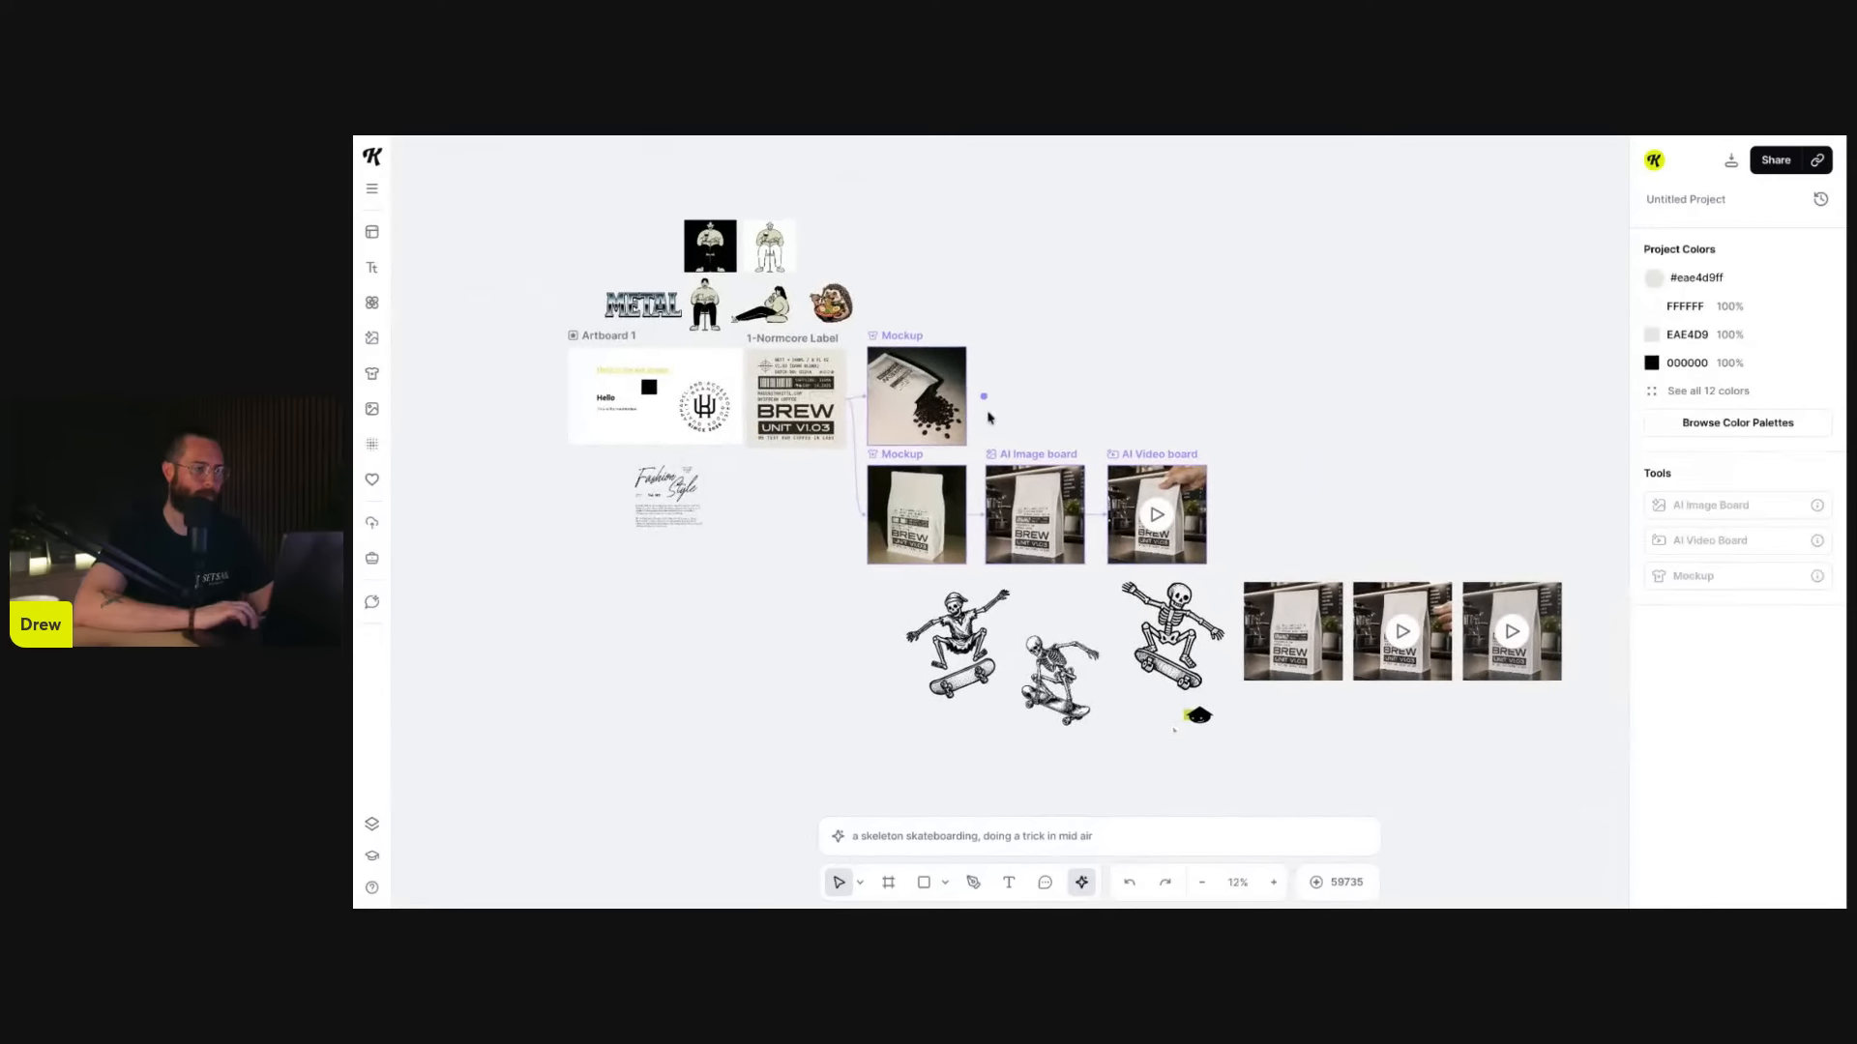
{"action": "scroll", "coordinate": [1197, 418], "scroll_direction": "down", "scroll_amount": 2}
{"action": "scroll", "coordinate": [1197, 418], "scroll_direction": "right", "scroll_amount": 2}
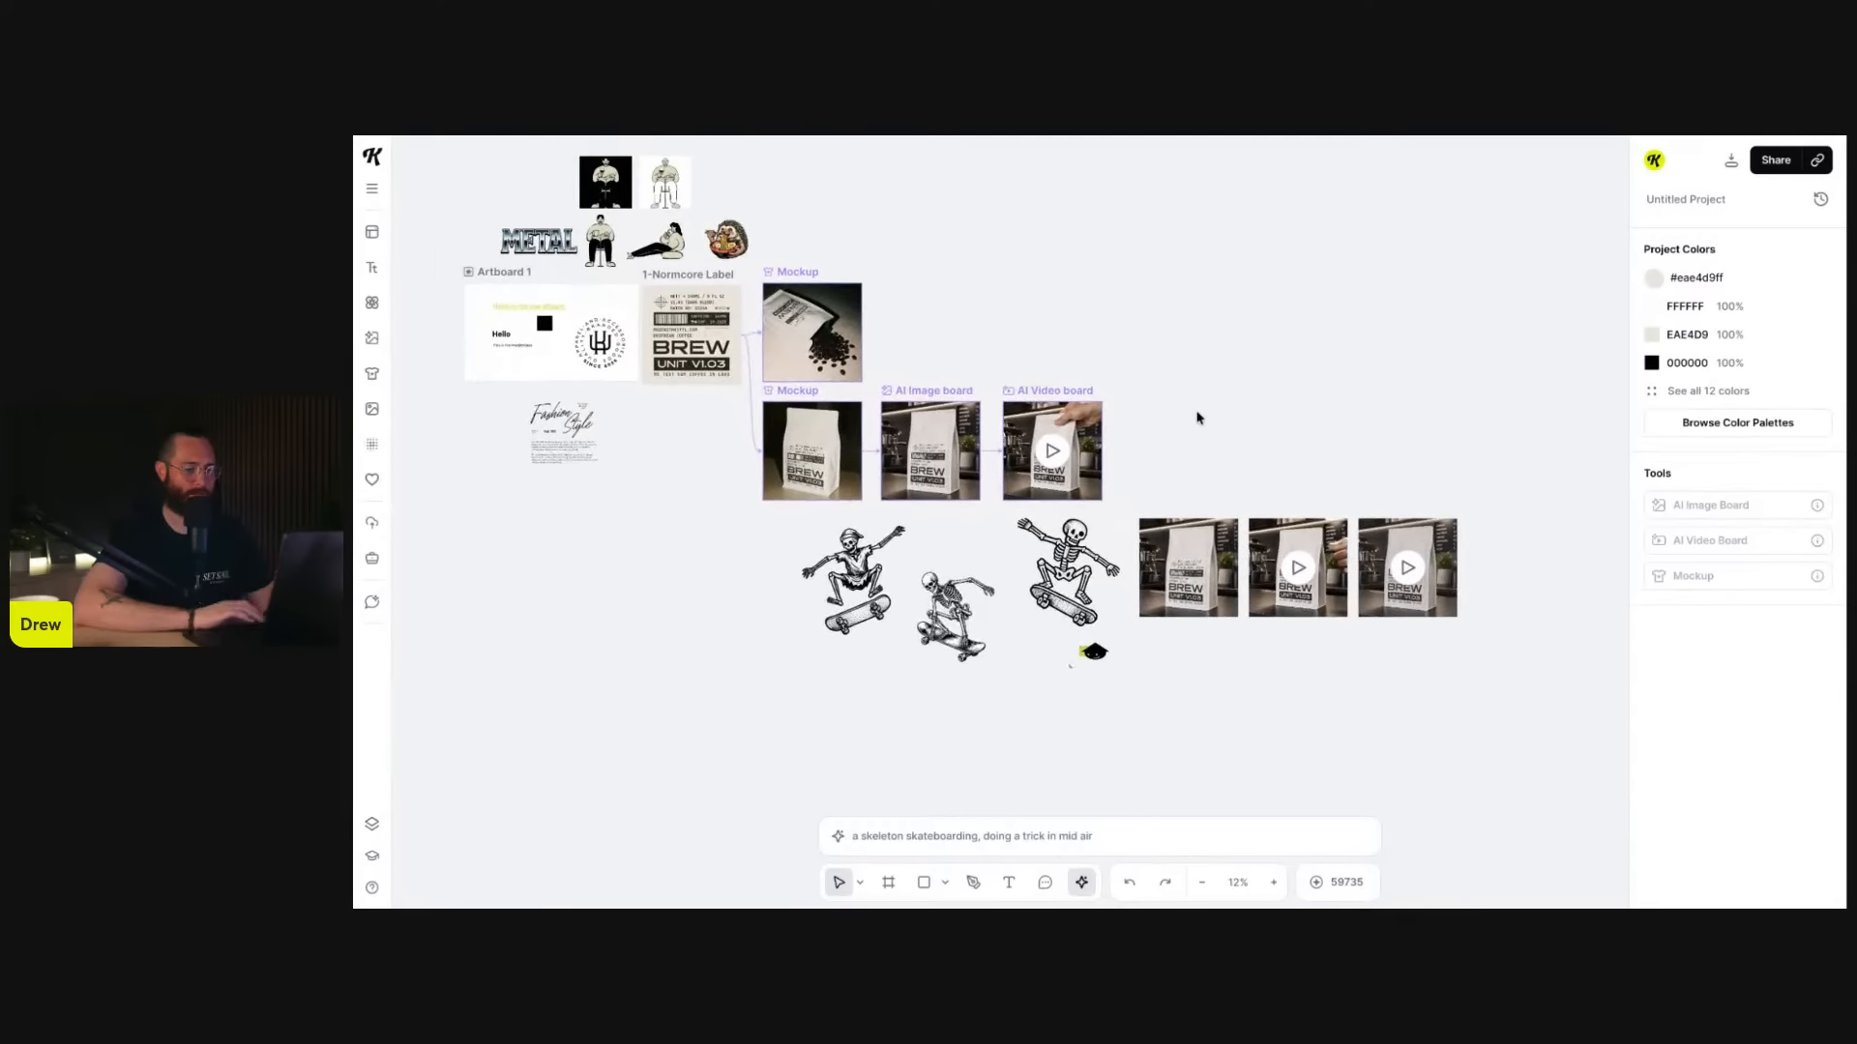
{"action": "scroll", "coordinate": [1197, 418], "scroll_direction": "up", "scroll_amount": 3}
{"action": "scroll", "coordinate": [1197, 417], "scroll_direction": "left", "scroll_amount": 2}
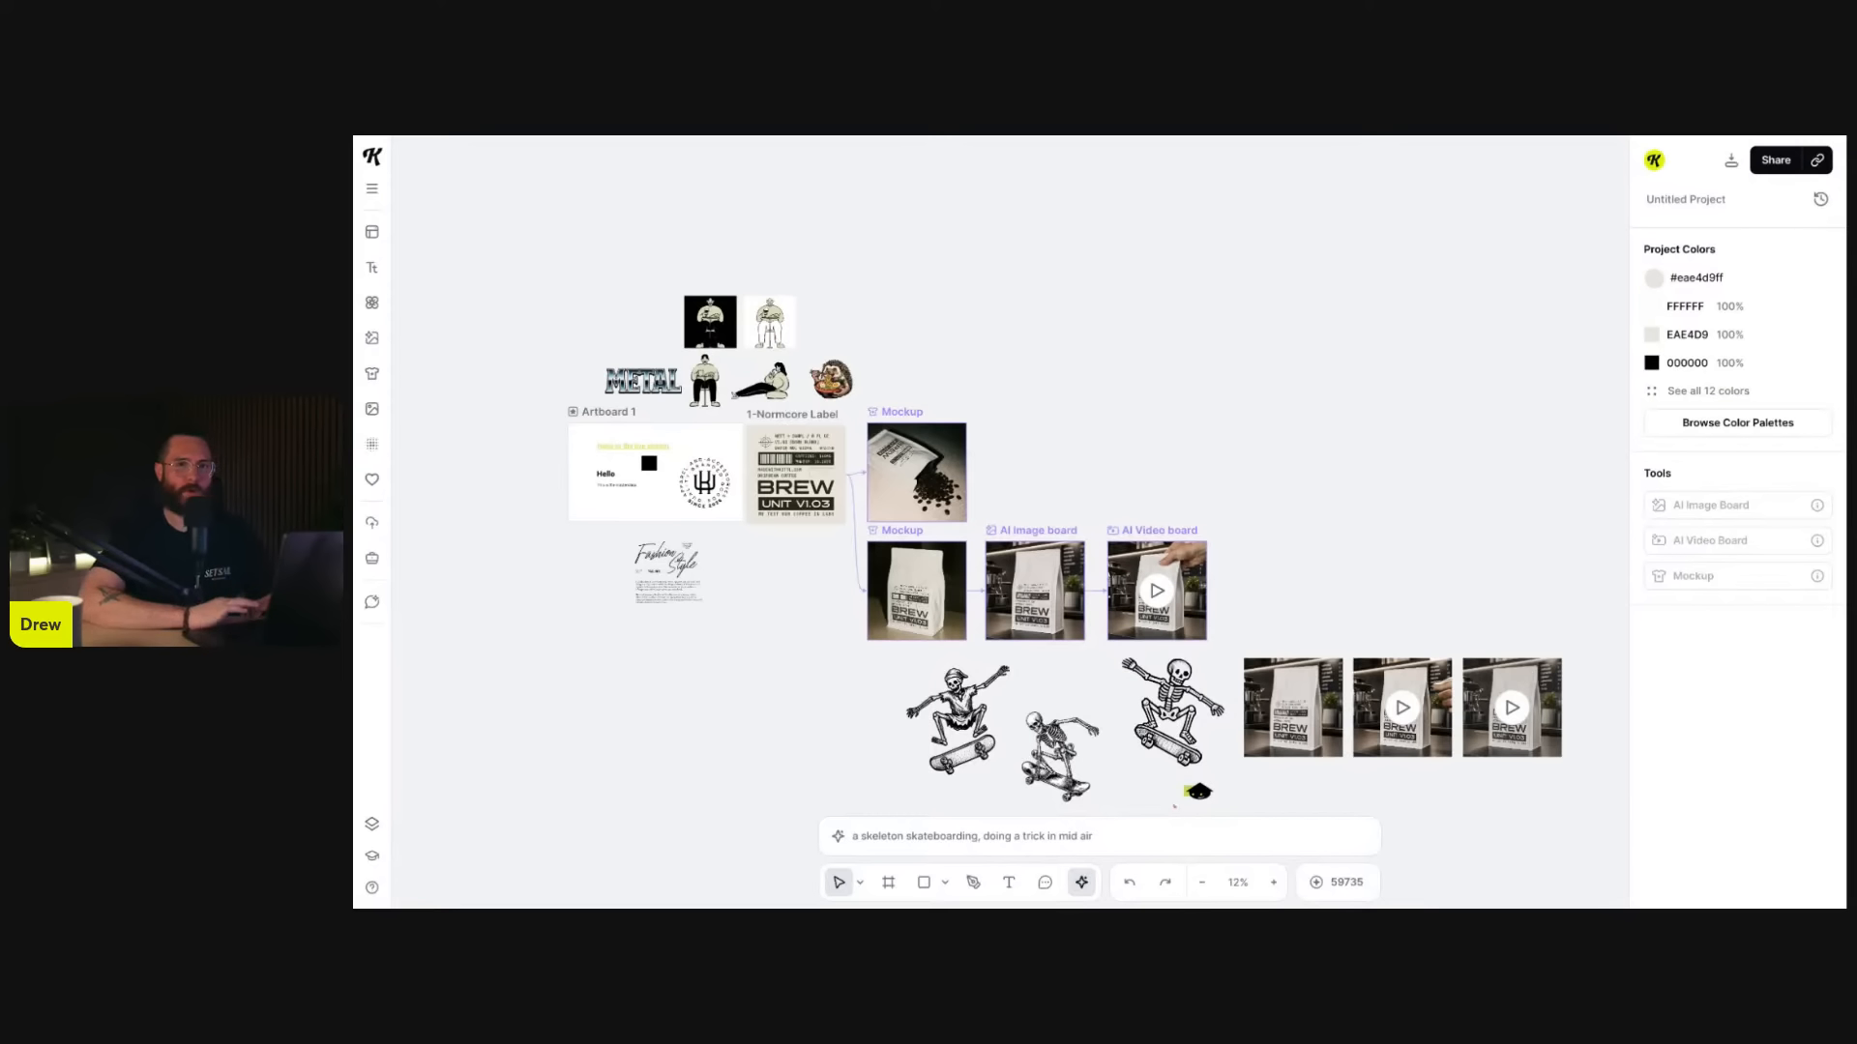
{"action": "scroll", "coordinate": [1354, 426], "scroll_direction": "down", "scroll_amount": 2}
{"action": "scroll", "coordinate": [1354, 425], "scroll_direction": "right", "scroll_amount": 1}
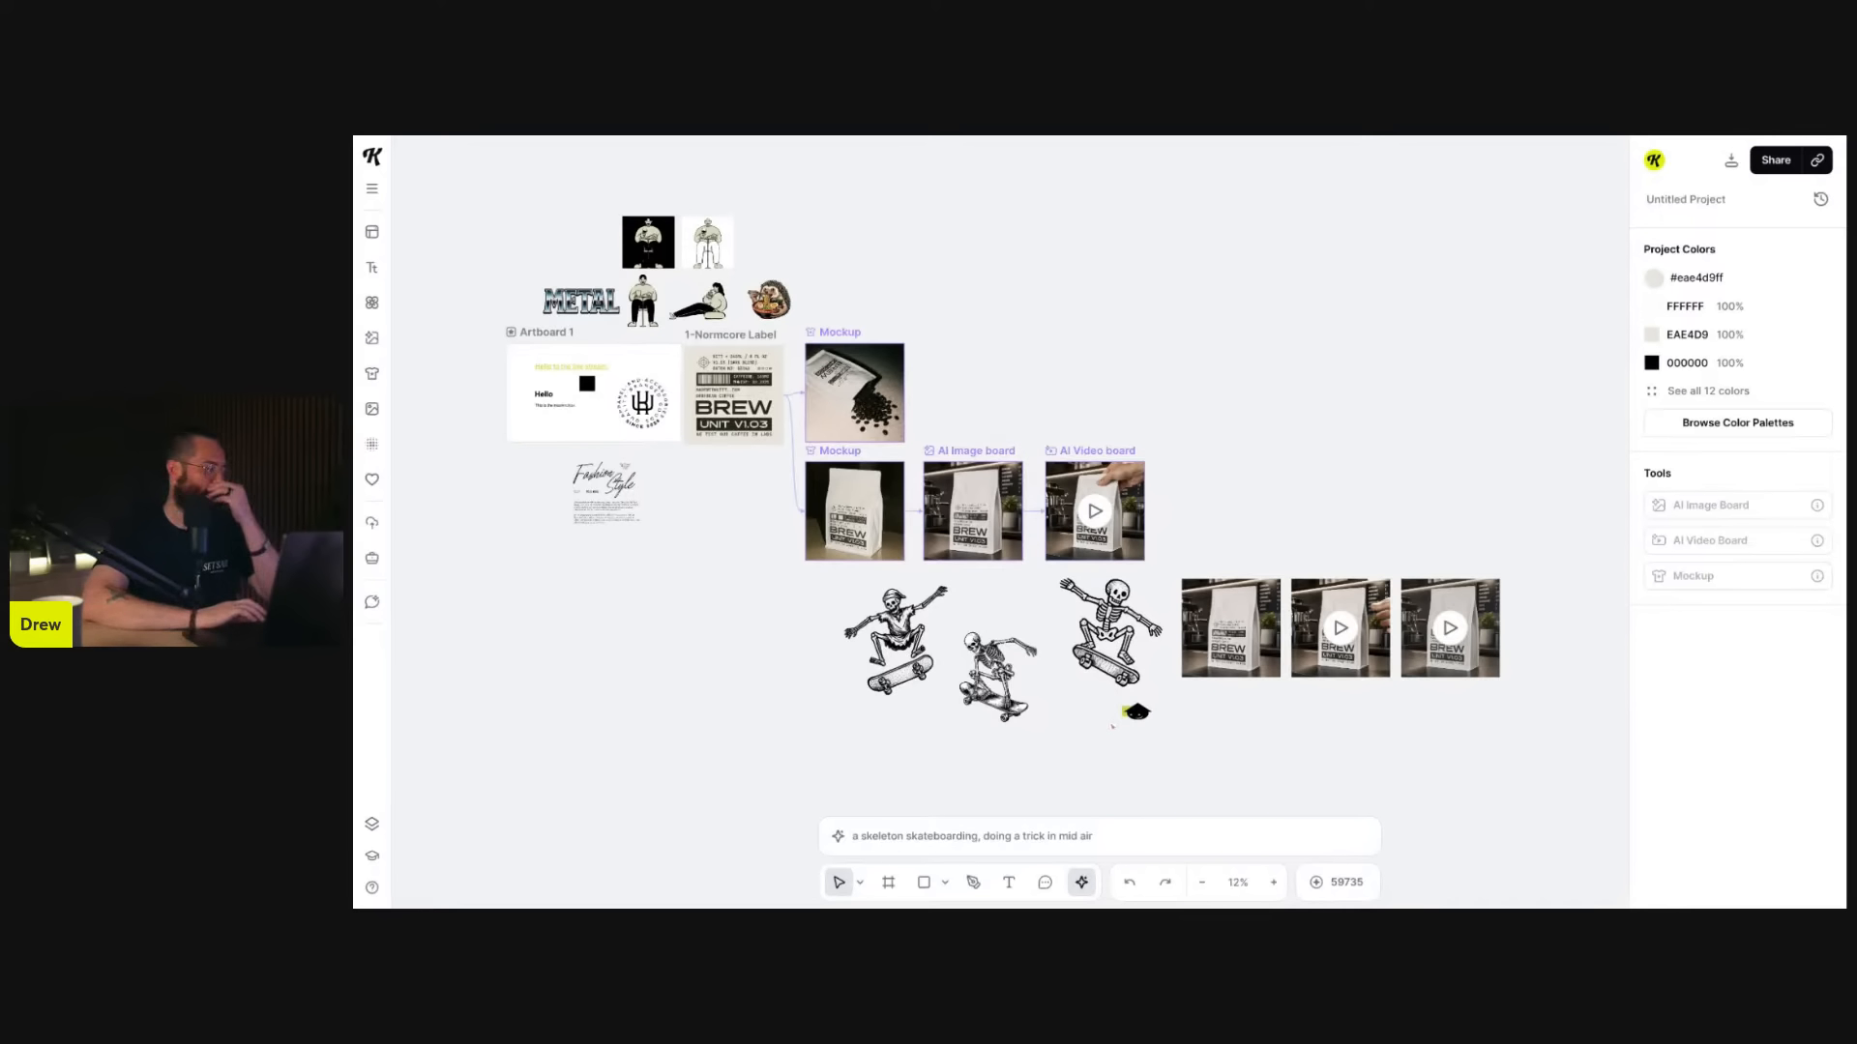
{"action": "scroll", "coordinate": [1153, 444], "scroll_direction": "down", "scroll_amount": 1}
{"action": "scroll", "coordinate": [1153, 443], "scroll_direction": "left", "scroll_amount": 1}
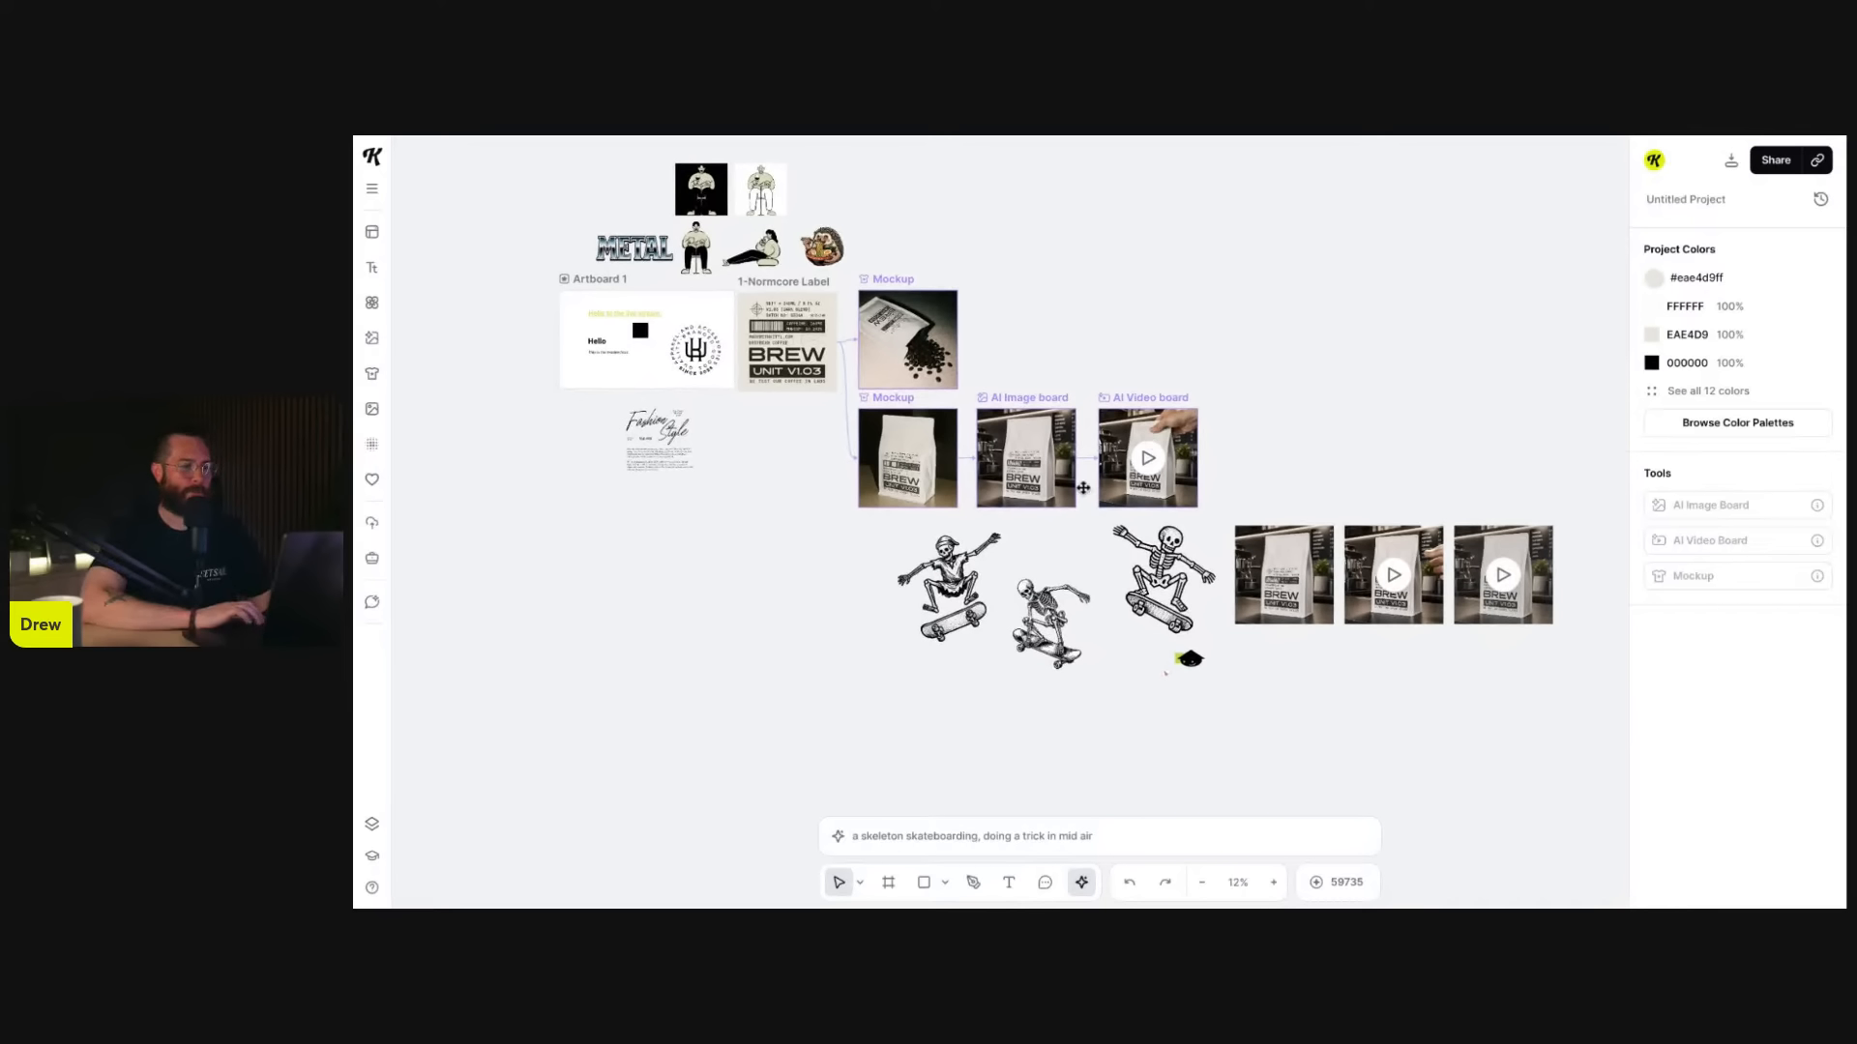
- Select the METAL text above Artboard 1 to inspect its gradient, font and shadow settings, and clear the selection
{"action": "scroll", "coordinate": [1085, 489], "scroll_direction": "up", "scroll_amount": 1}
{"action": "scroll", "coordinate": [1085, 489], "scroll_direction": "right", "scroll_amount": 1}
{"action": "scroll", "coordinate": [988, 446], "scroll_direction": "left", "scroll_amount": 1}
{"action": "scroll", "coordinate": [988, 446], "scroll_direction": "up", "scroll_amount": 2}
{"action": "scroll", "coordinate": [988, 446], "scroll_direction": "left", "scroll_amount": 3}
{"action": "scroll", "coordinate": [988, 446], "scroll_direction": "right", "scroll_amount": 1}
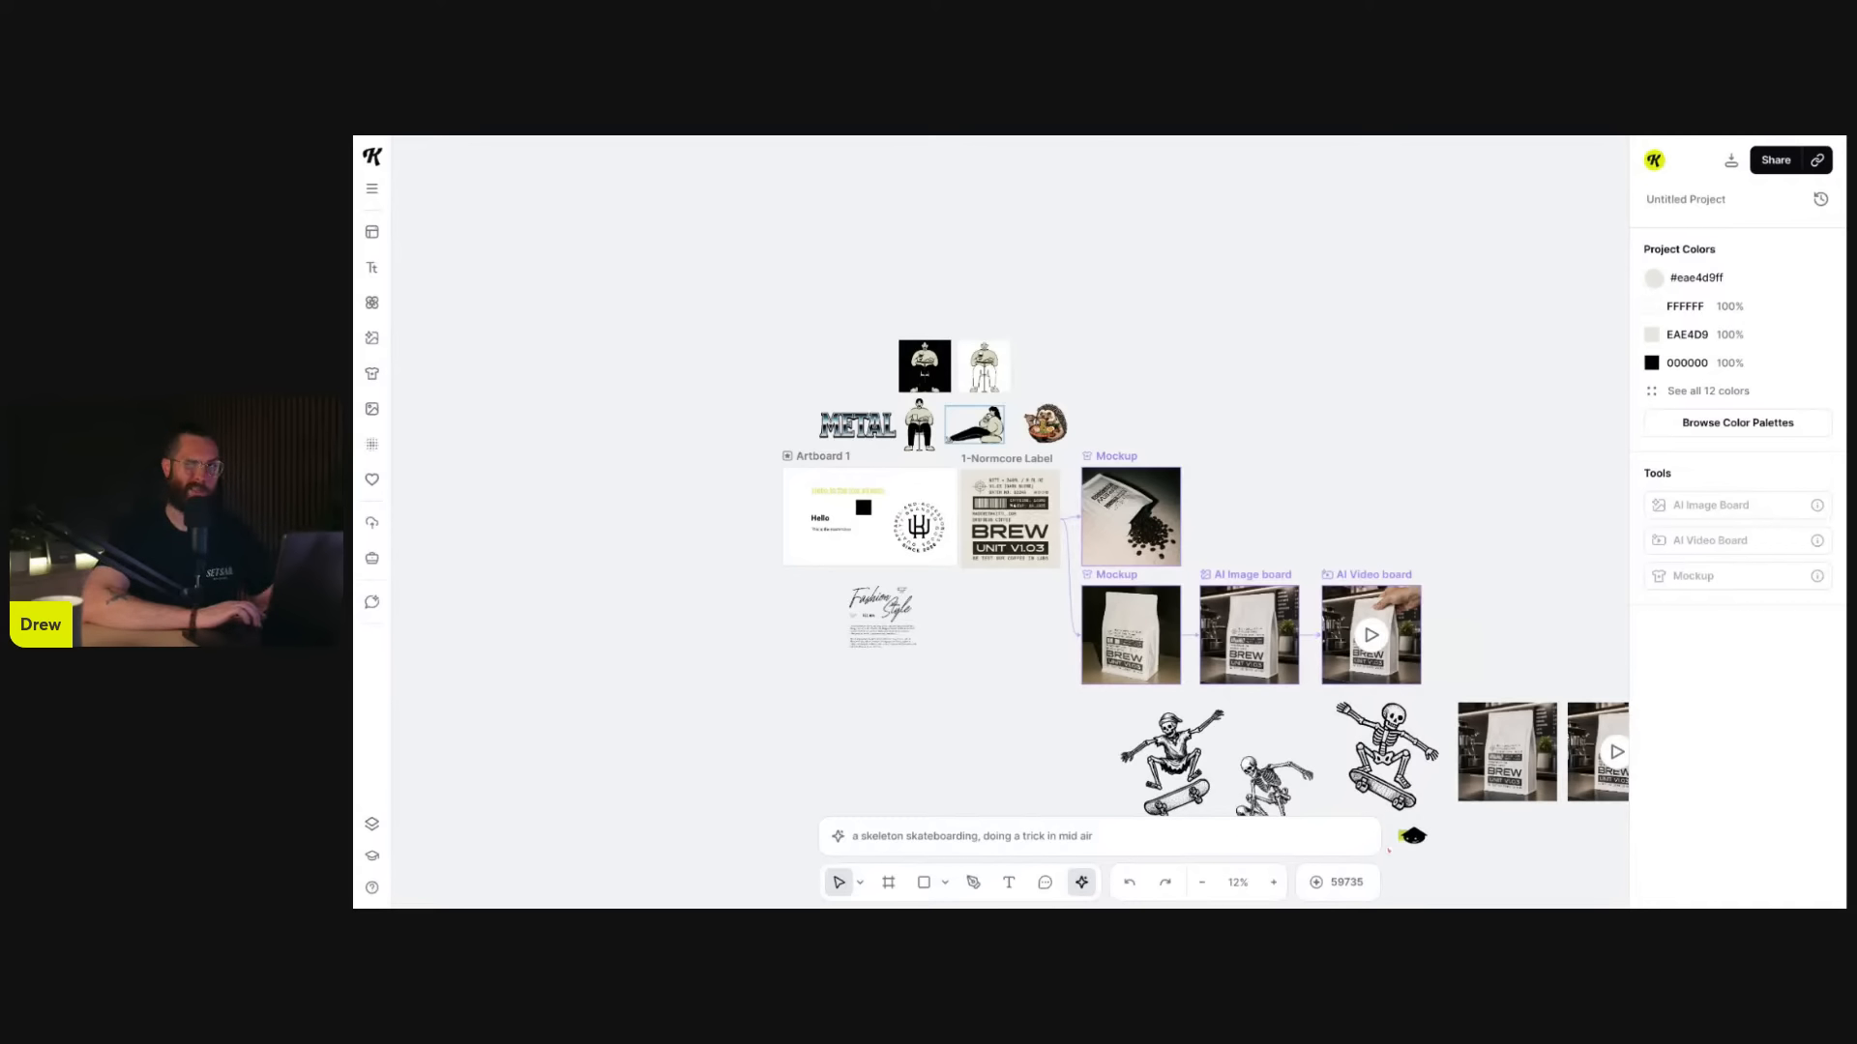
{"action": "scroll", "coordinate": [875, 430], "scroll_direction": "up", "scroll_amount": 5}
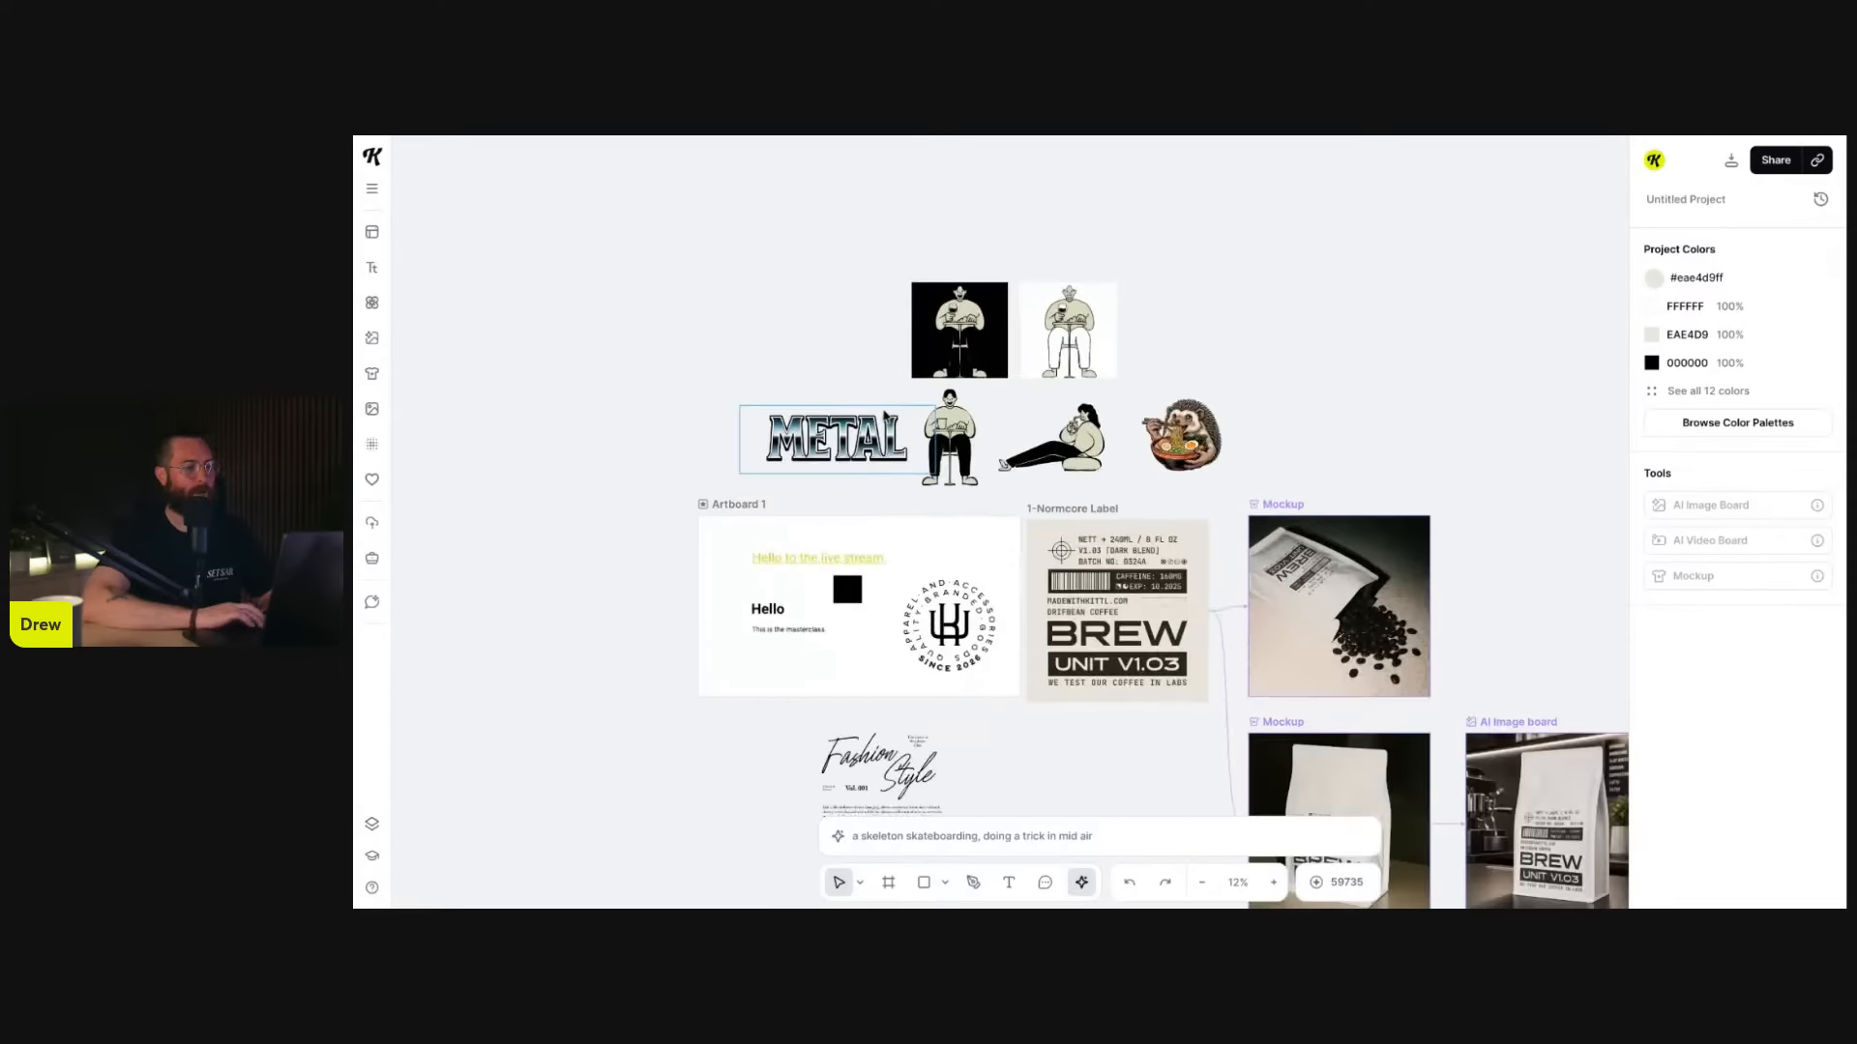
{"action": "left_click", "coordinate": [838, 373]}
{"action": "scroll", "coordinate": [851, 406], "scroll_direction": "up", "scroll_amount": 2}
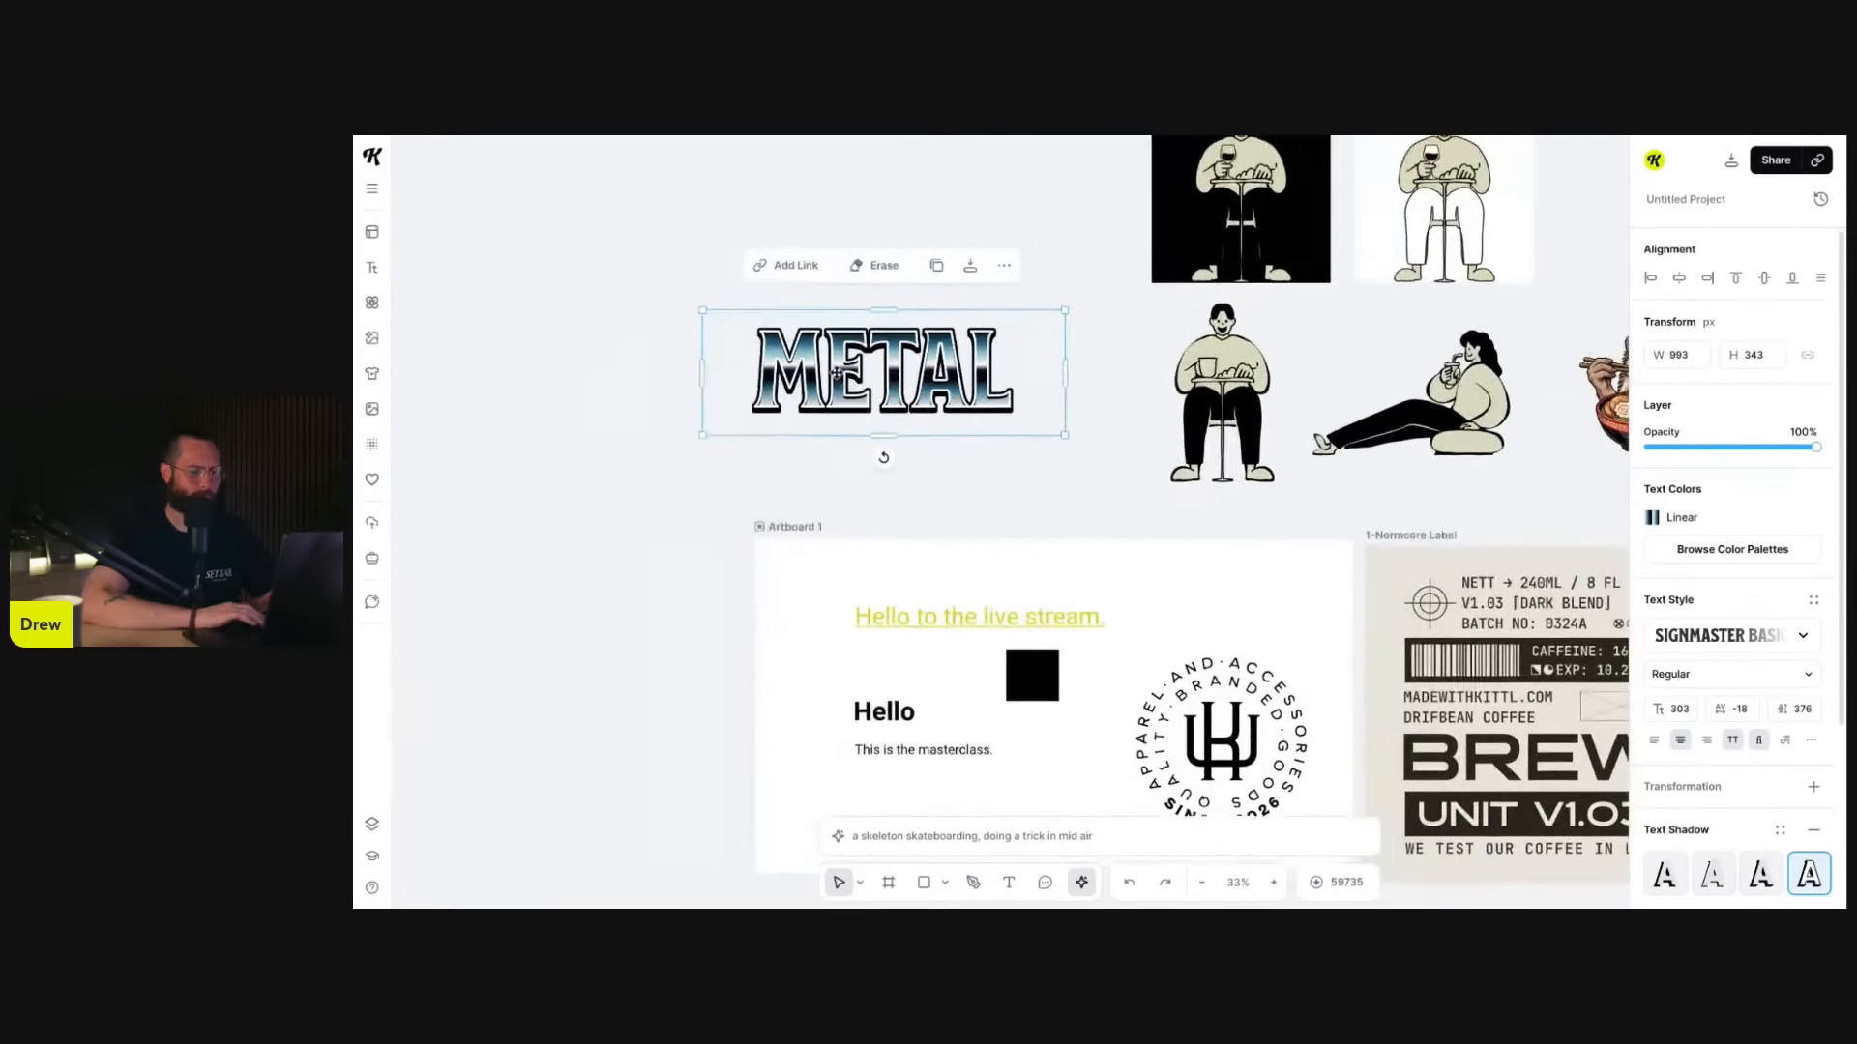
{"action": "left_click", "coordinate": [1112, 410]}
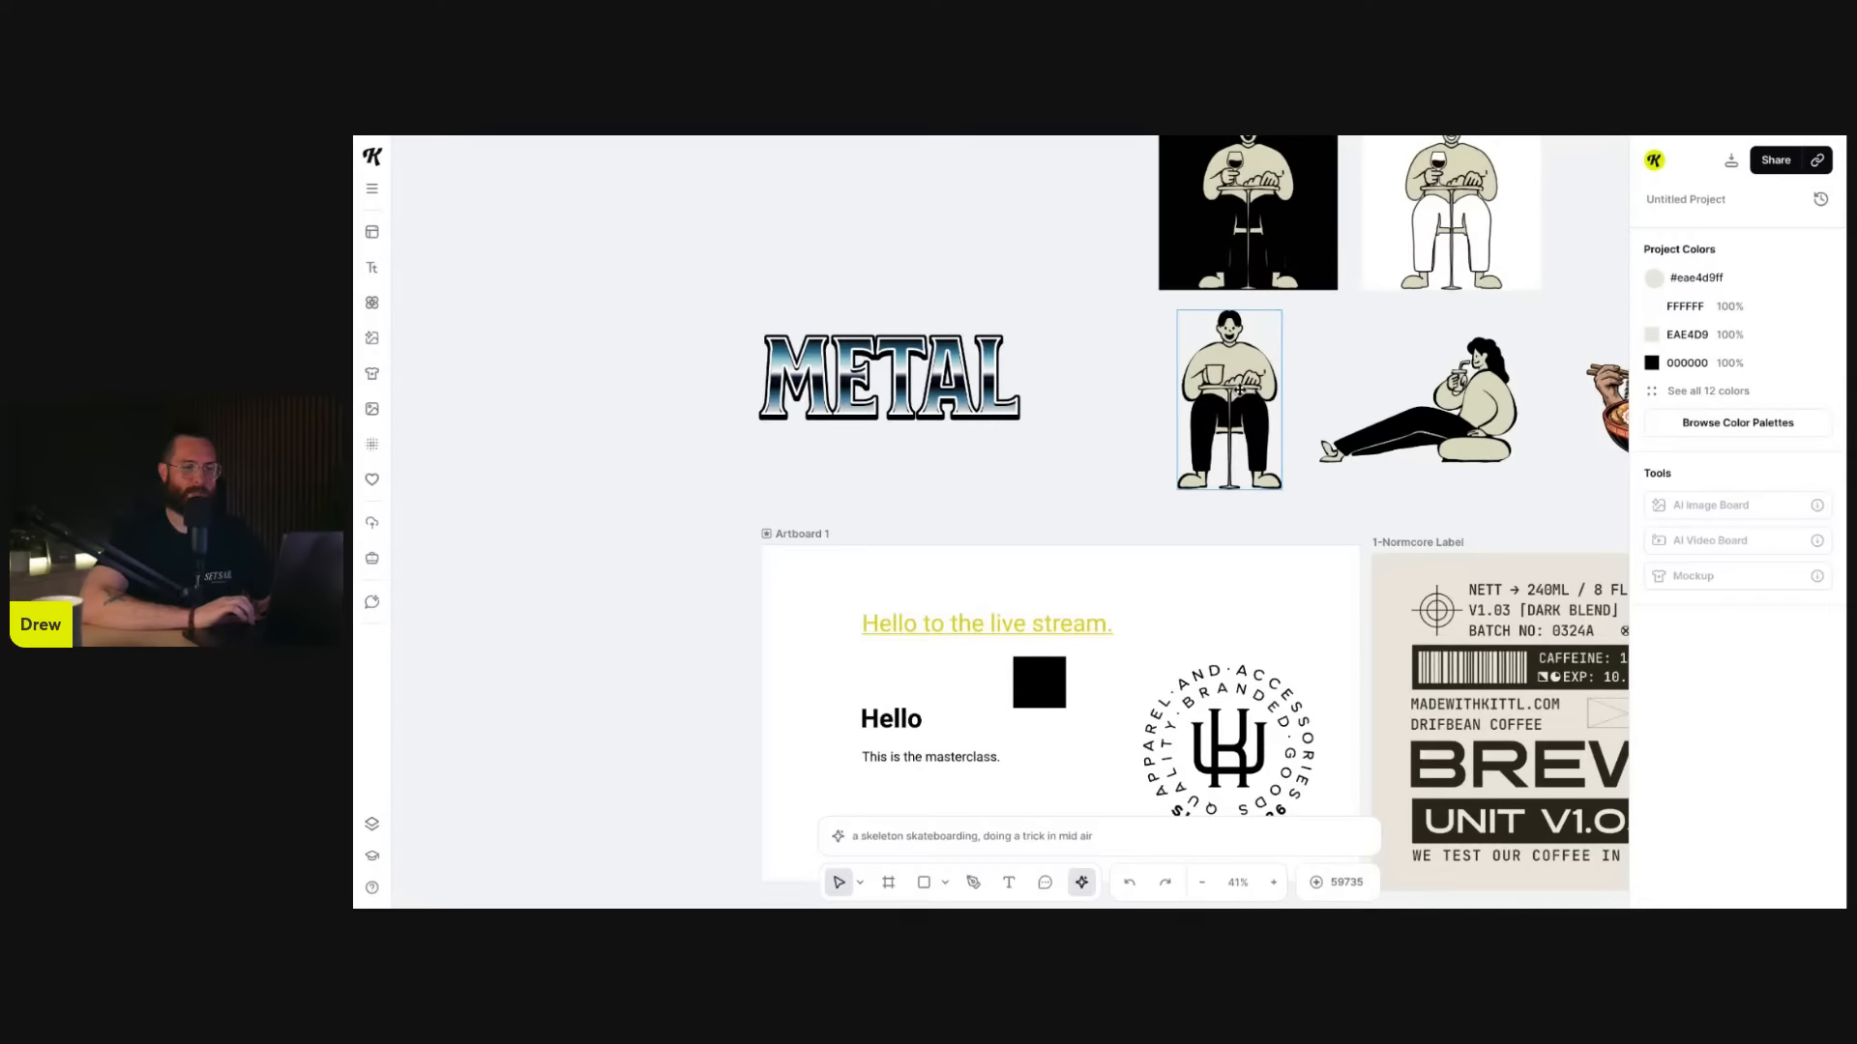
- Generate a prompt description from the seated man illustration beside the METAL text, and collapse the full description after reading it
{"action": "left_click", "coordinate": [1239, 389]}
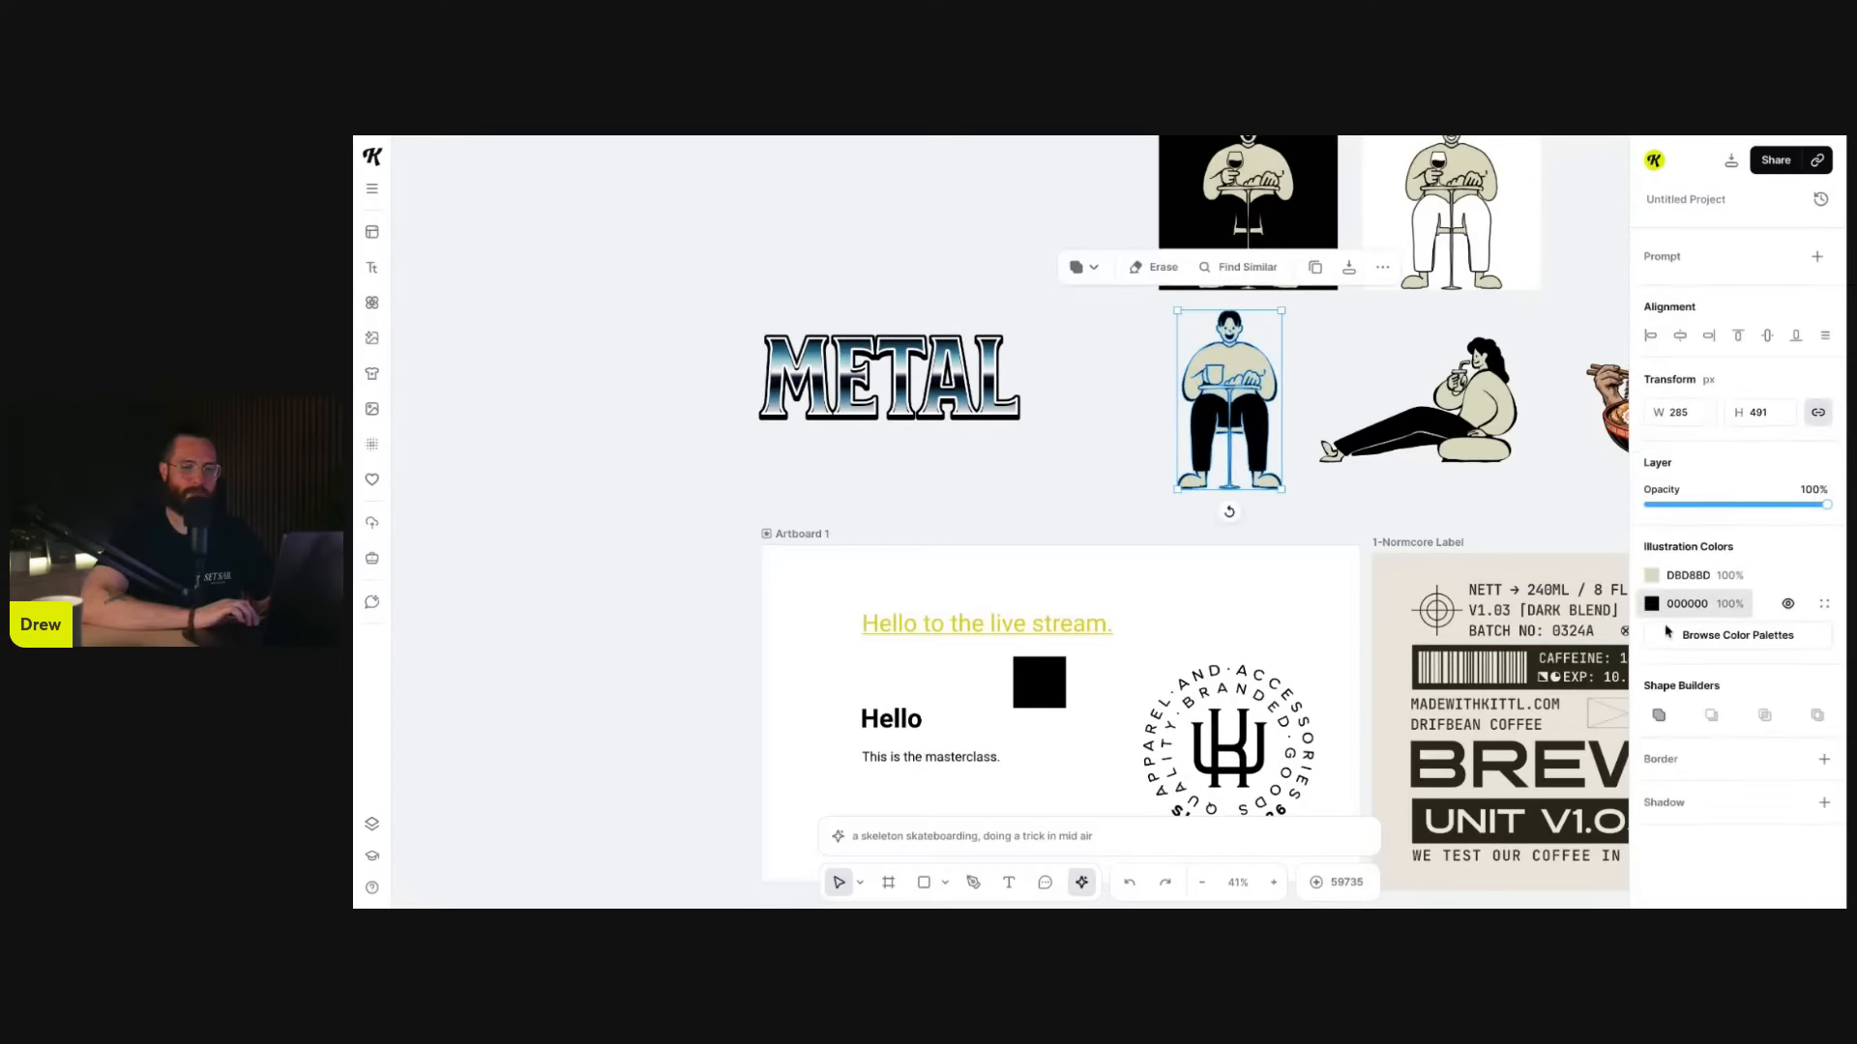
{"action": "left_click", "coordinate": [1824, 802]}
{"action": "left_click", "coordinate": [1813, 740]}
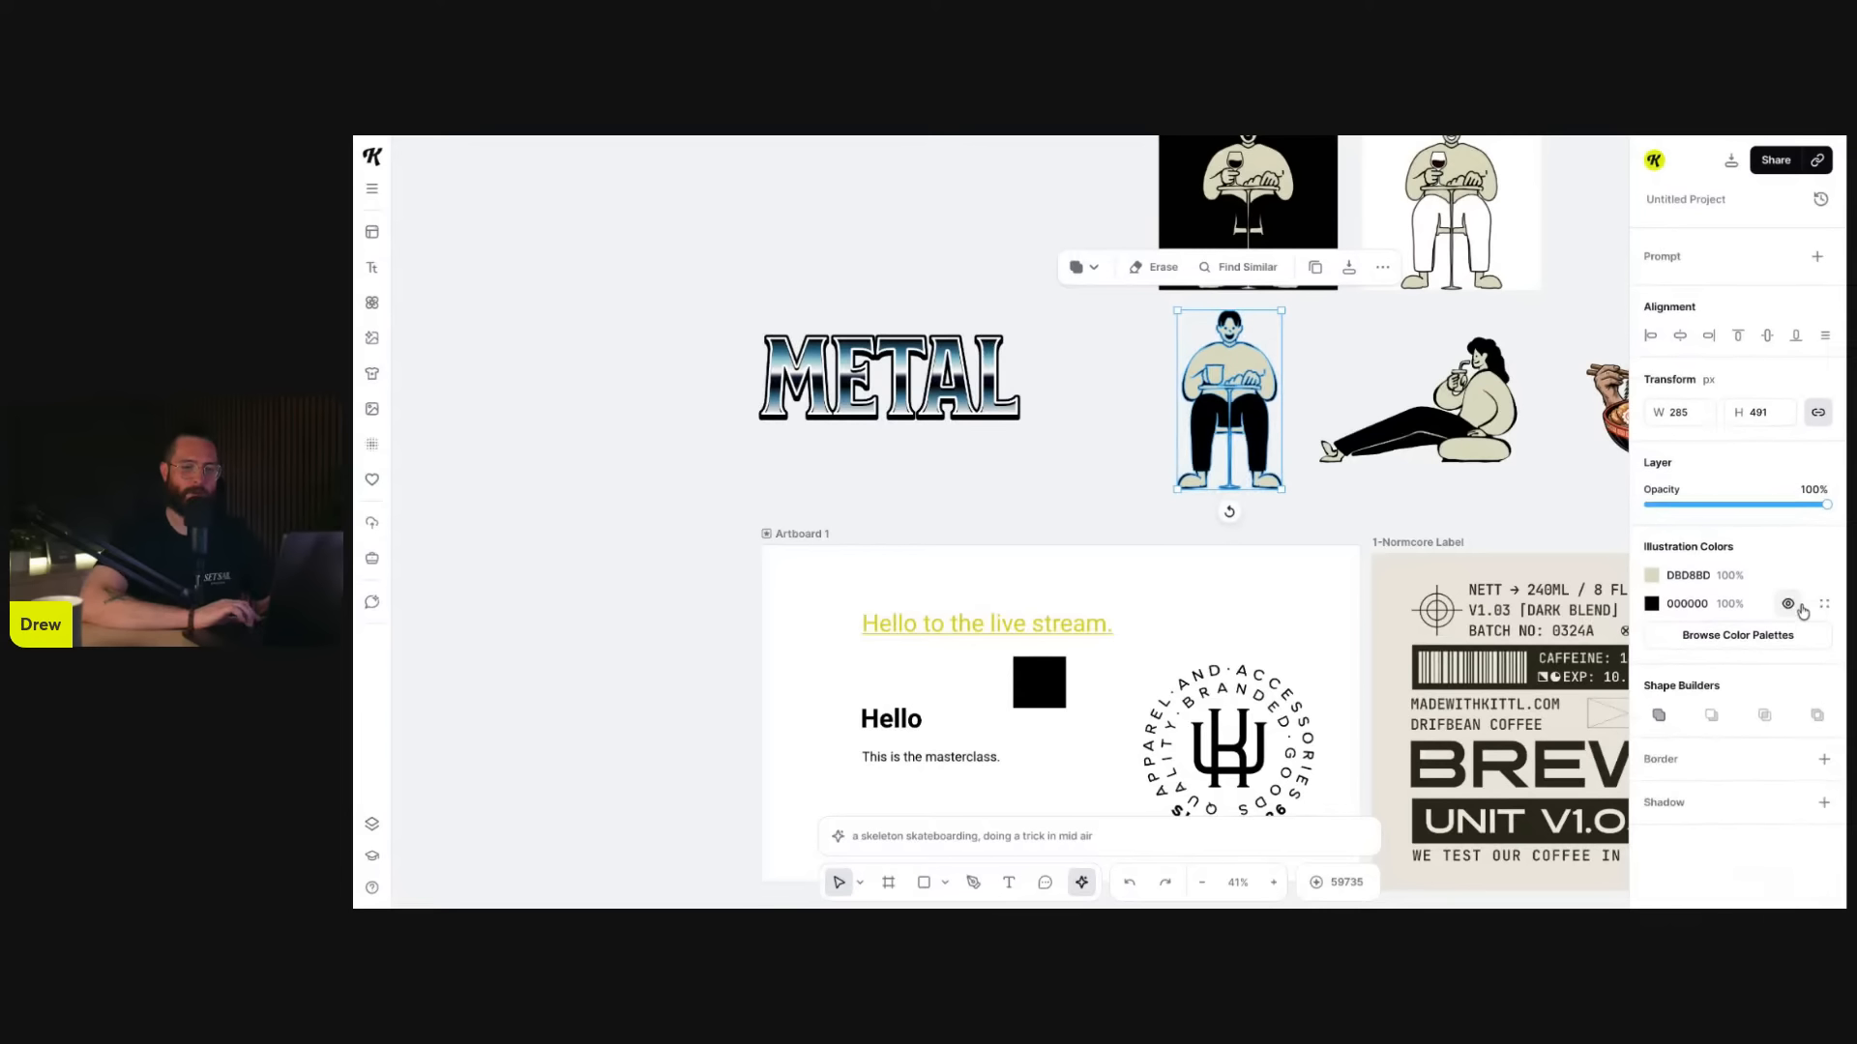
{"action": "mouse_move", "coordinate": [1825, 504]}
{"action": "left_mouse_down"}
{"action": "mouse_move", "coordinate": [1716, 504]}
{"action": "mouse_move", "coordinate": [1827, 504]}
{"action": "left_mouse_up"}
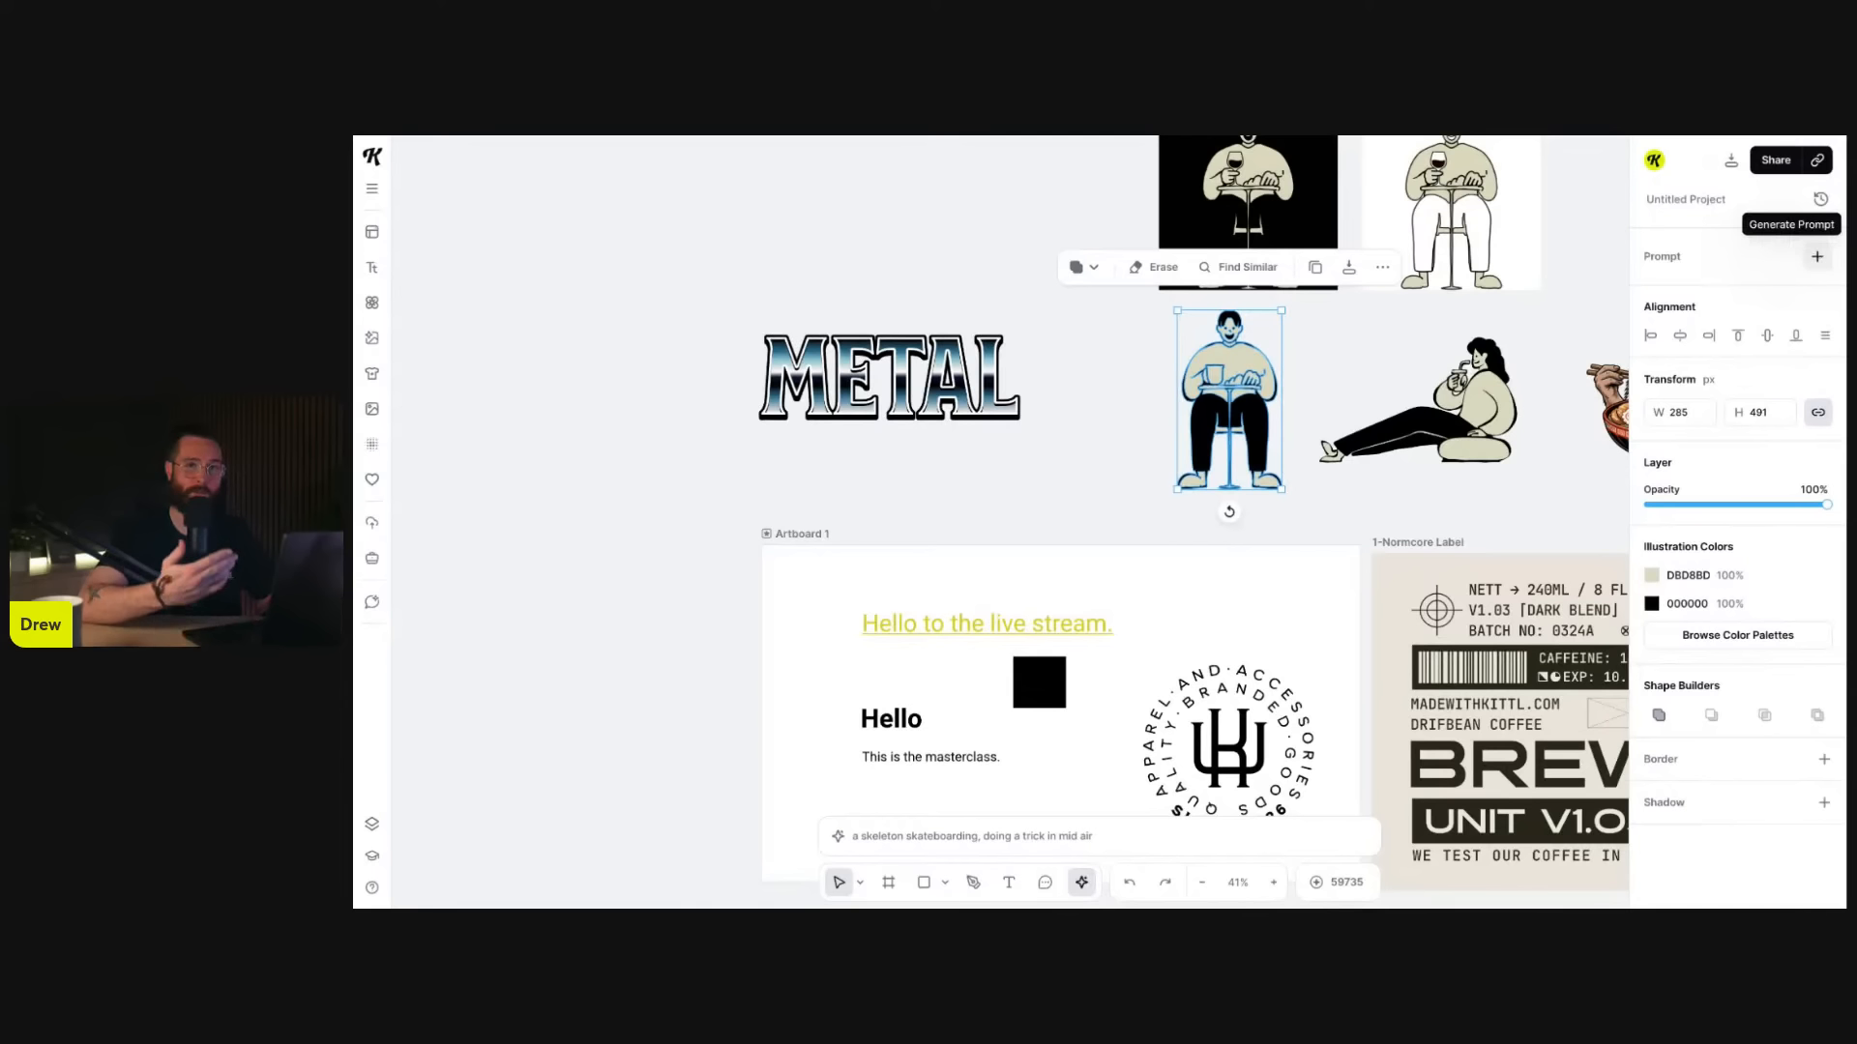
{"action": "left_click", "coordinate": [1815, 259]}
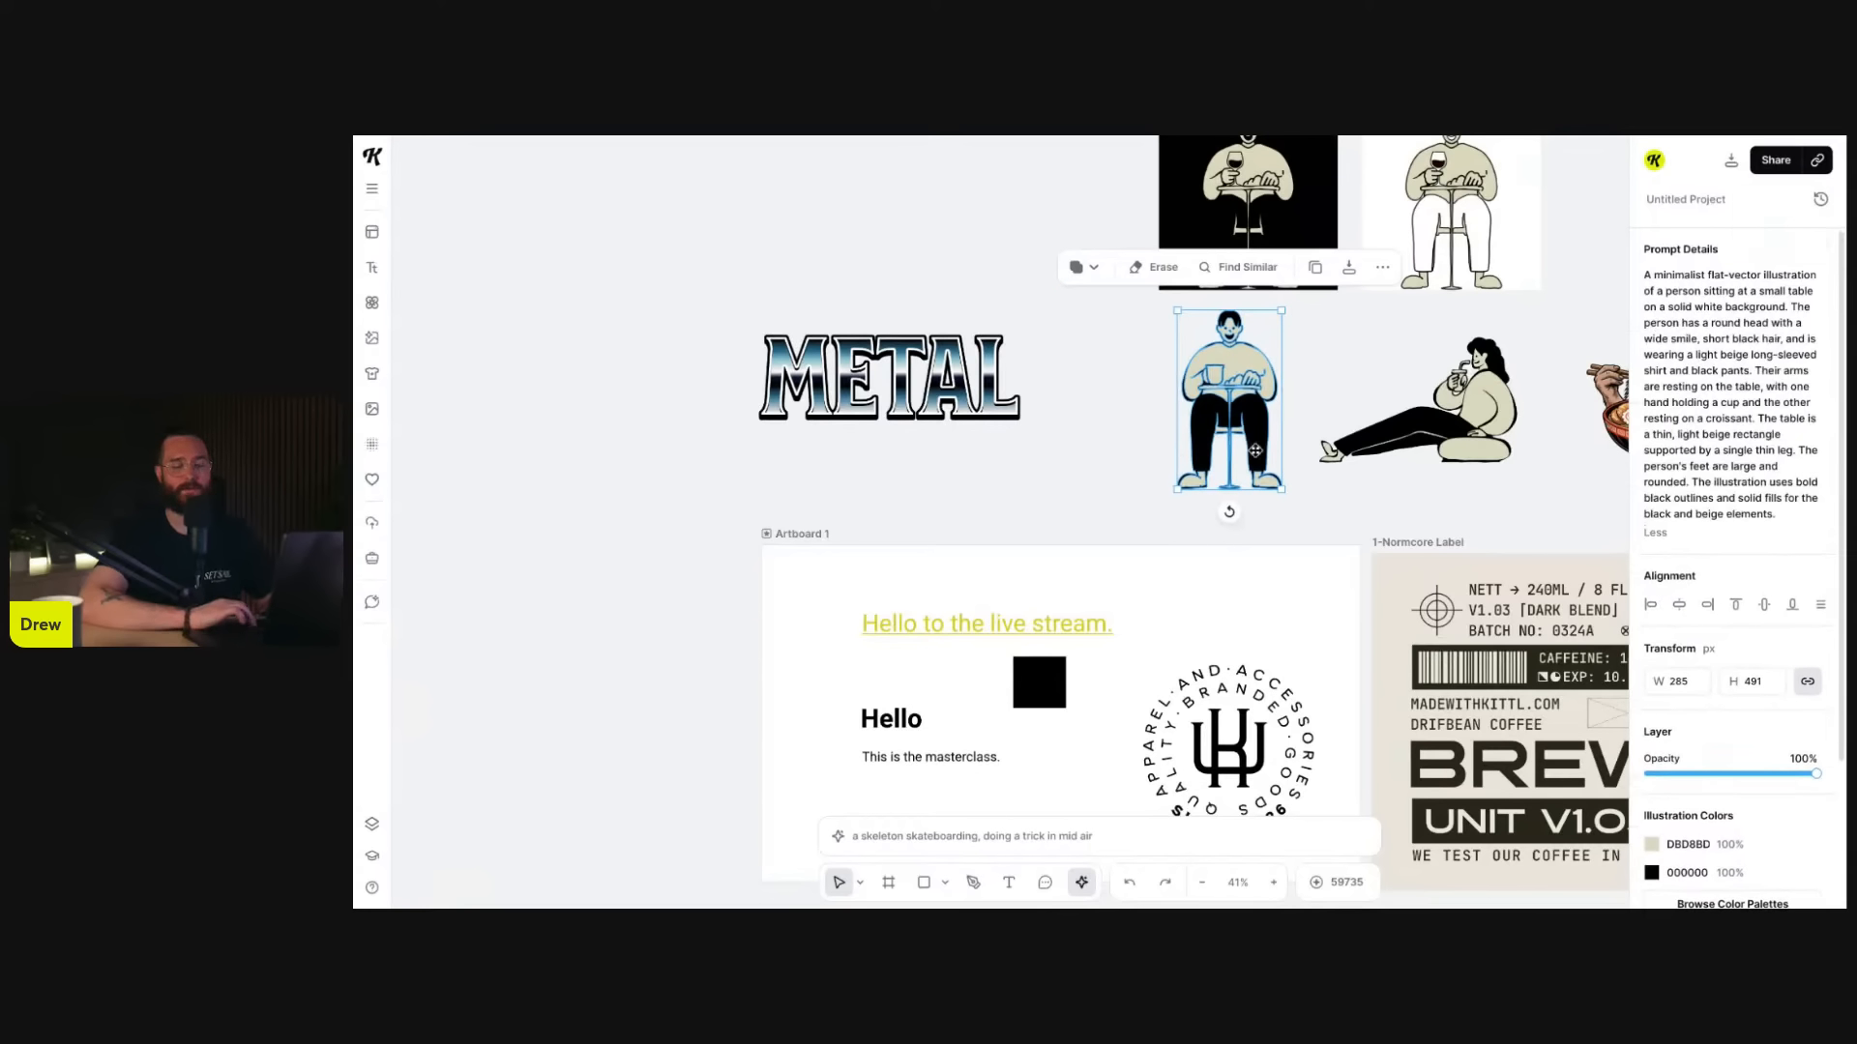
{"action": "left_click", "coordinate": [1653, 532]}
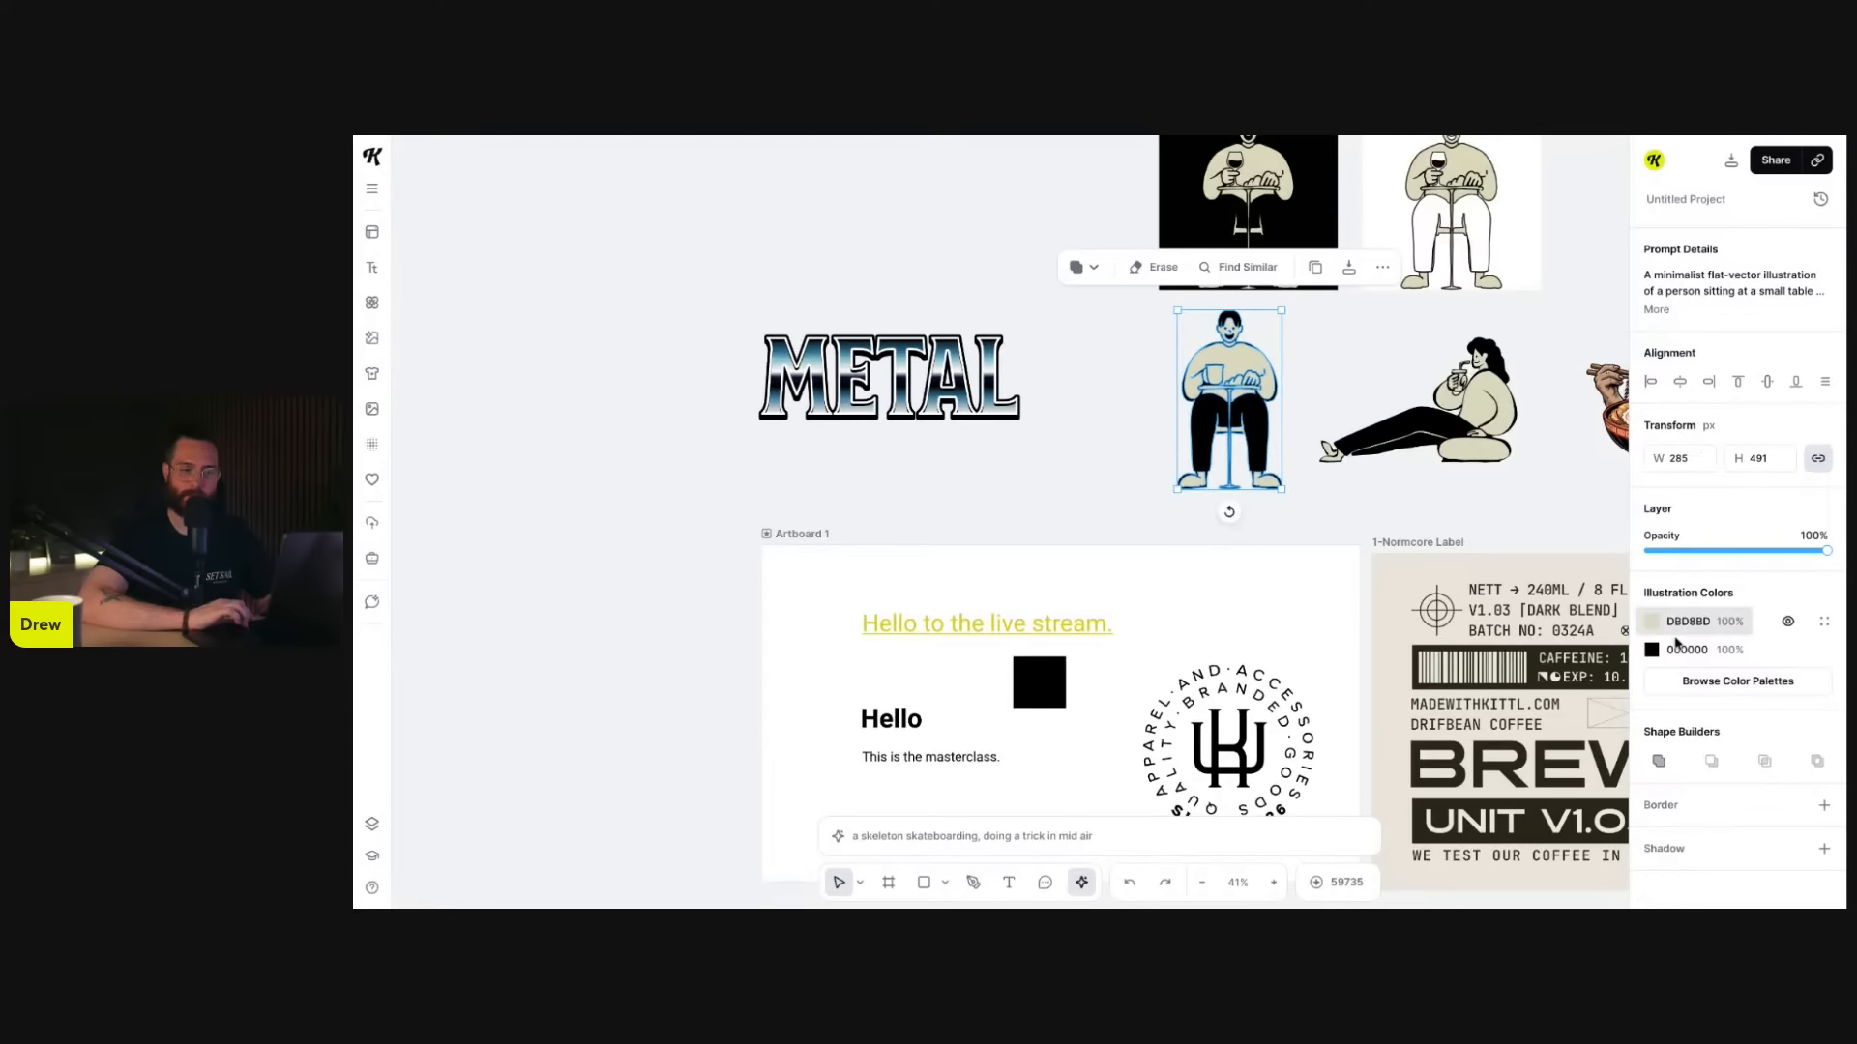
- View the available color palettes for the seated man illustration, and recolor its beige areas to yellow EDE07B
{"action": "left_click", "coordinate": [1731, 685]}
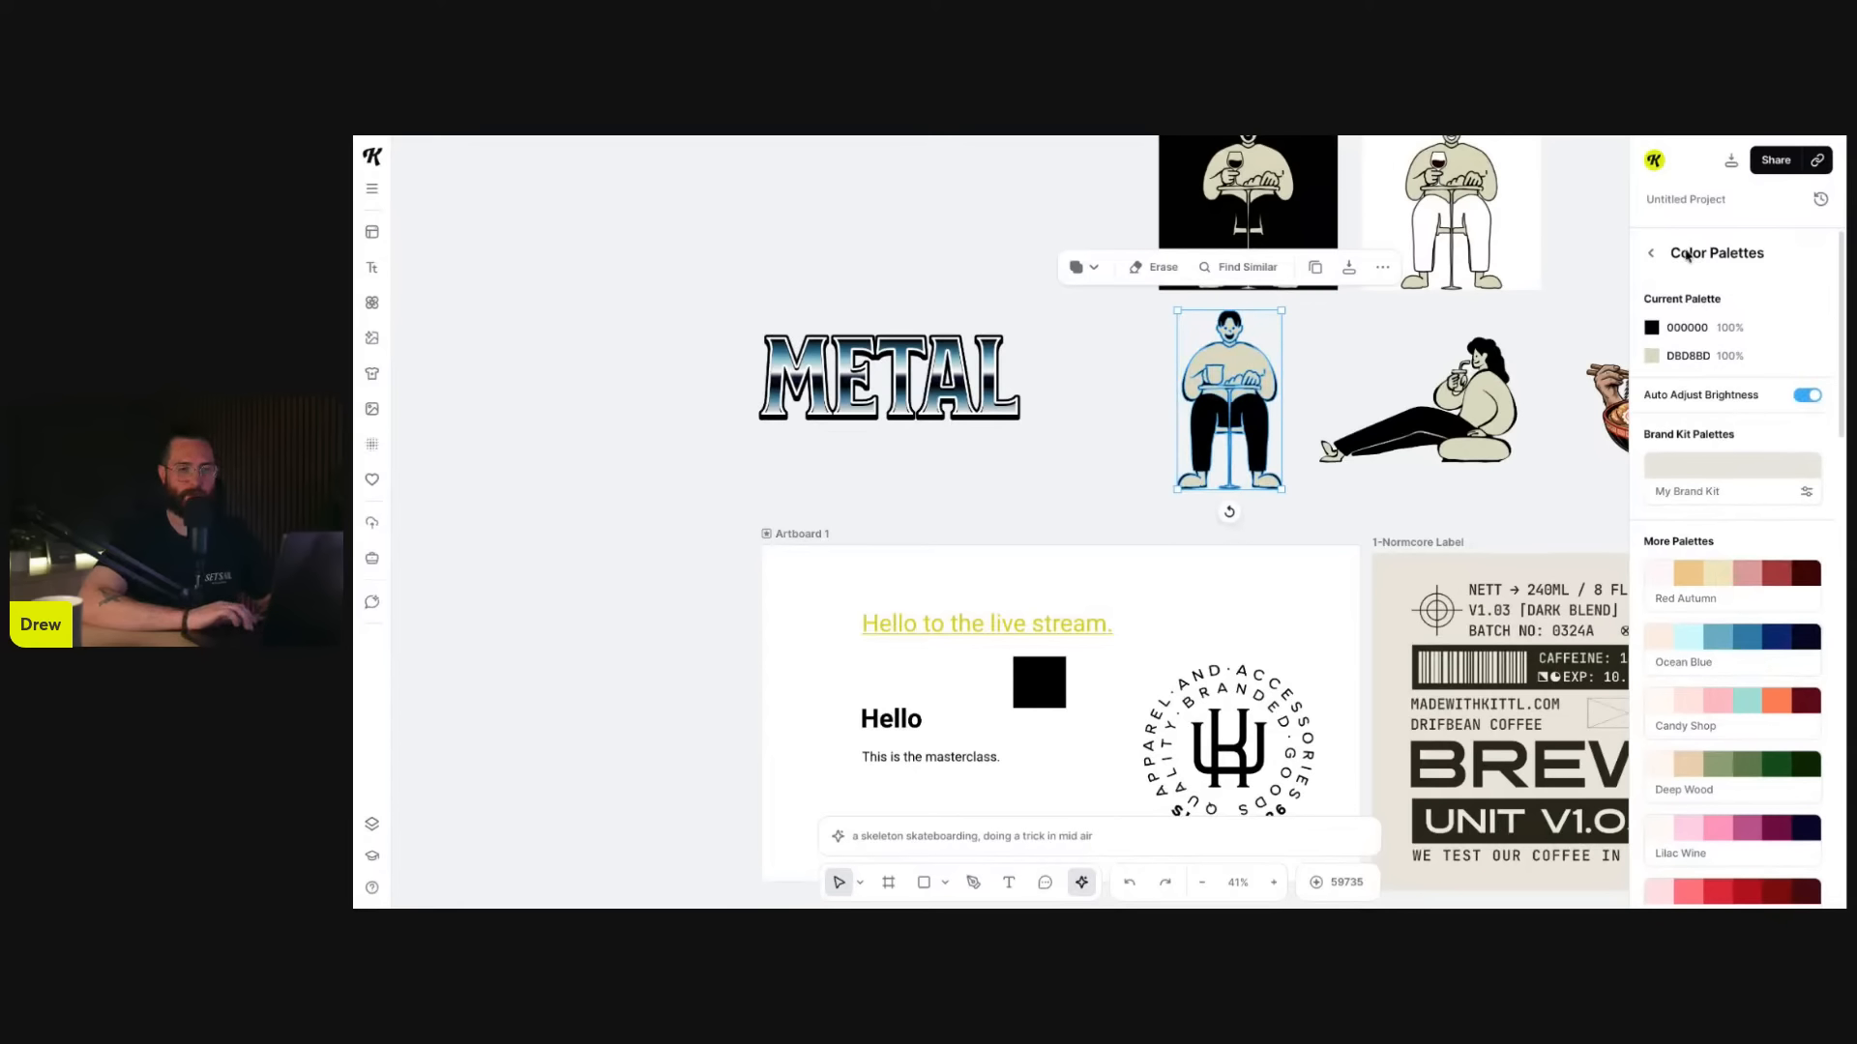
{"action": "left_click", "coordinate": [1651, 253]}
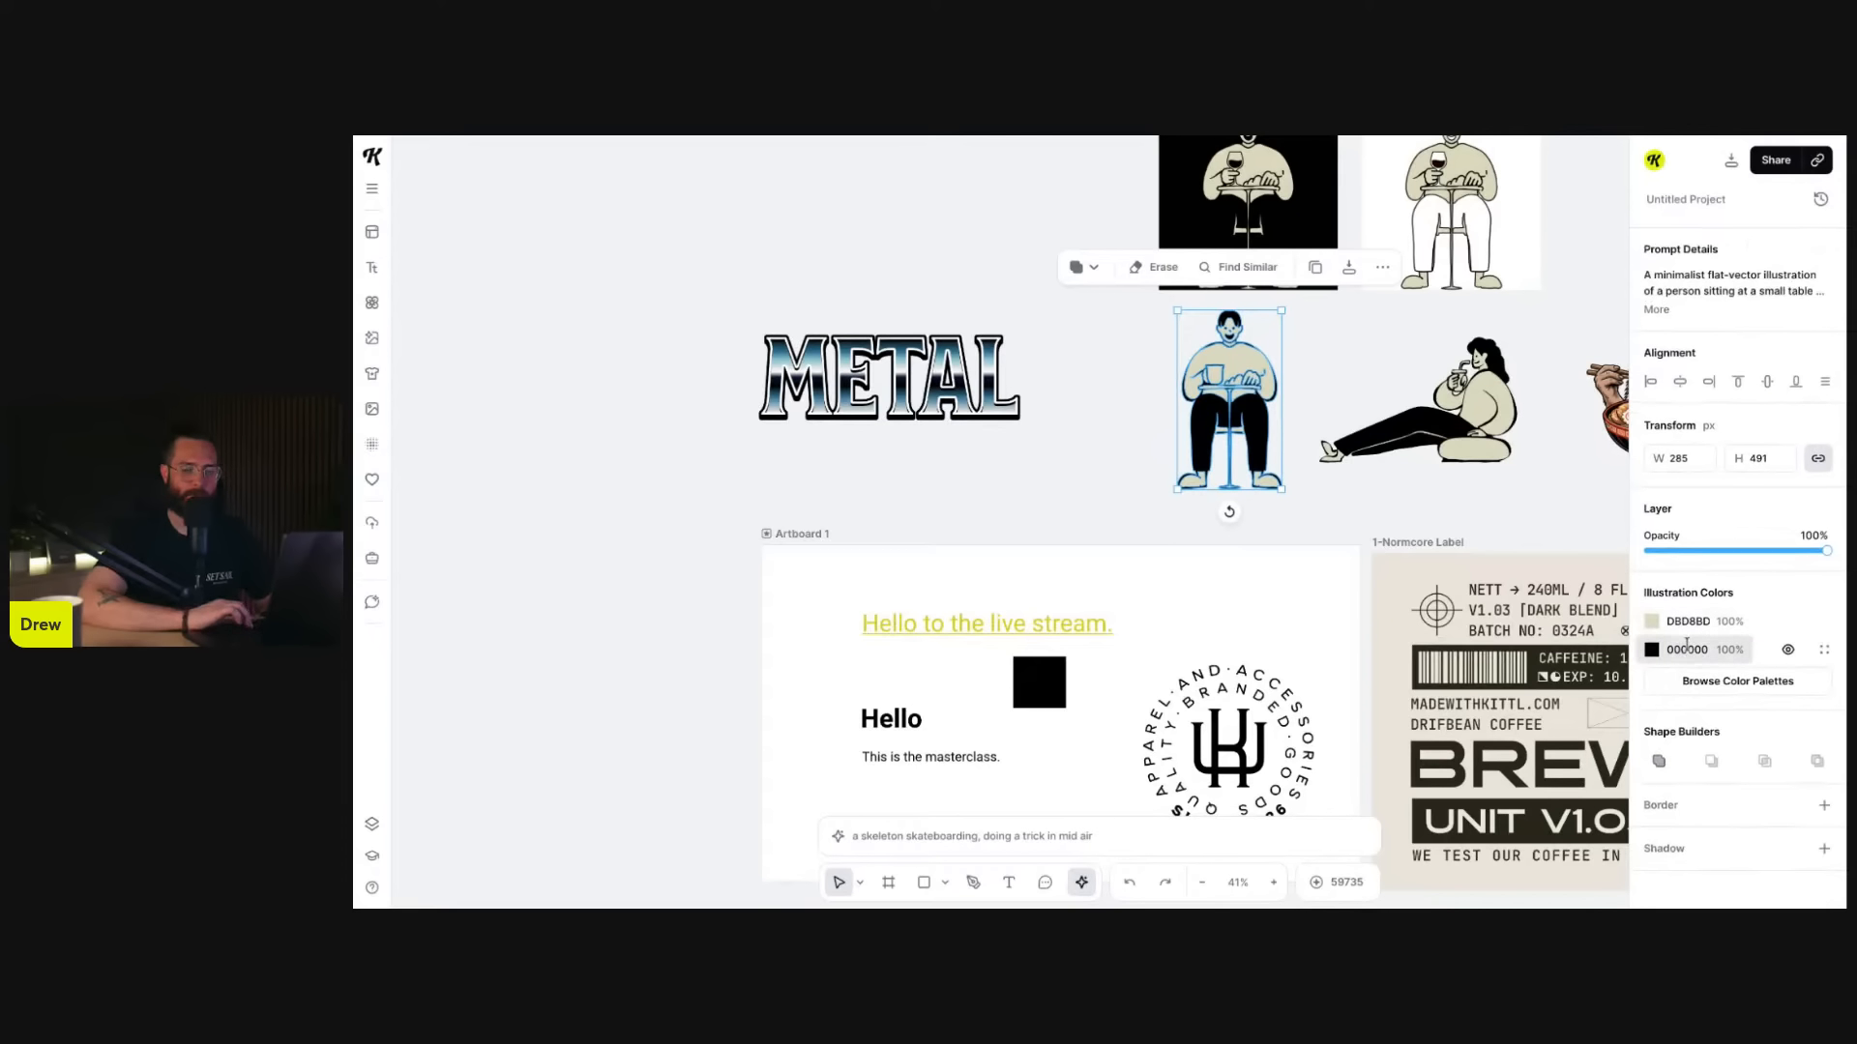
{"action": "left_click", "coordinate": [1652, 622]}
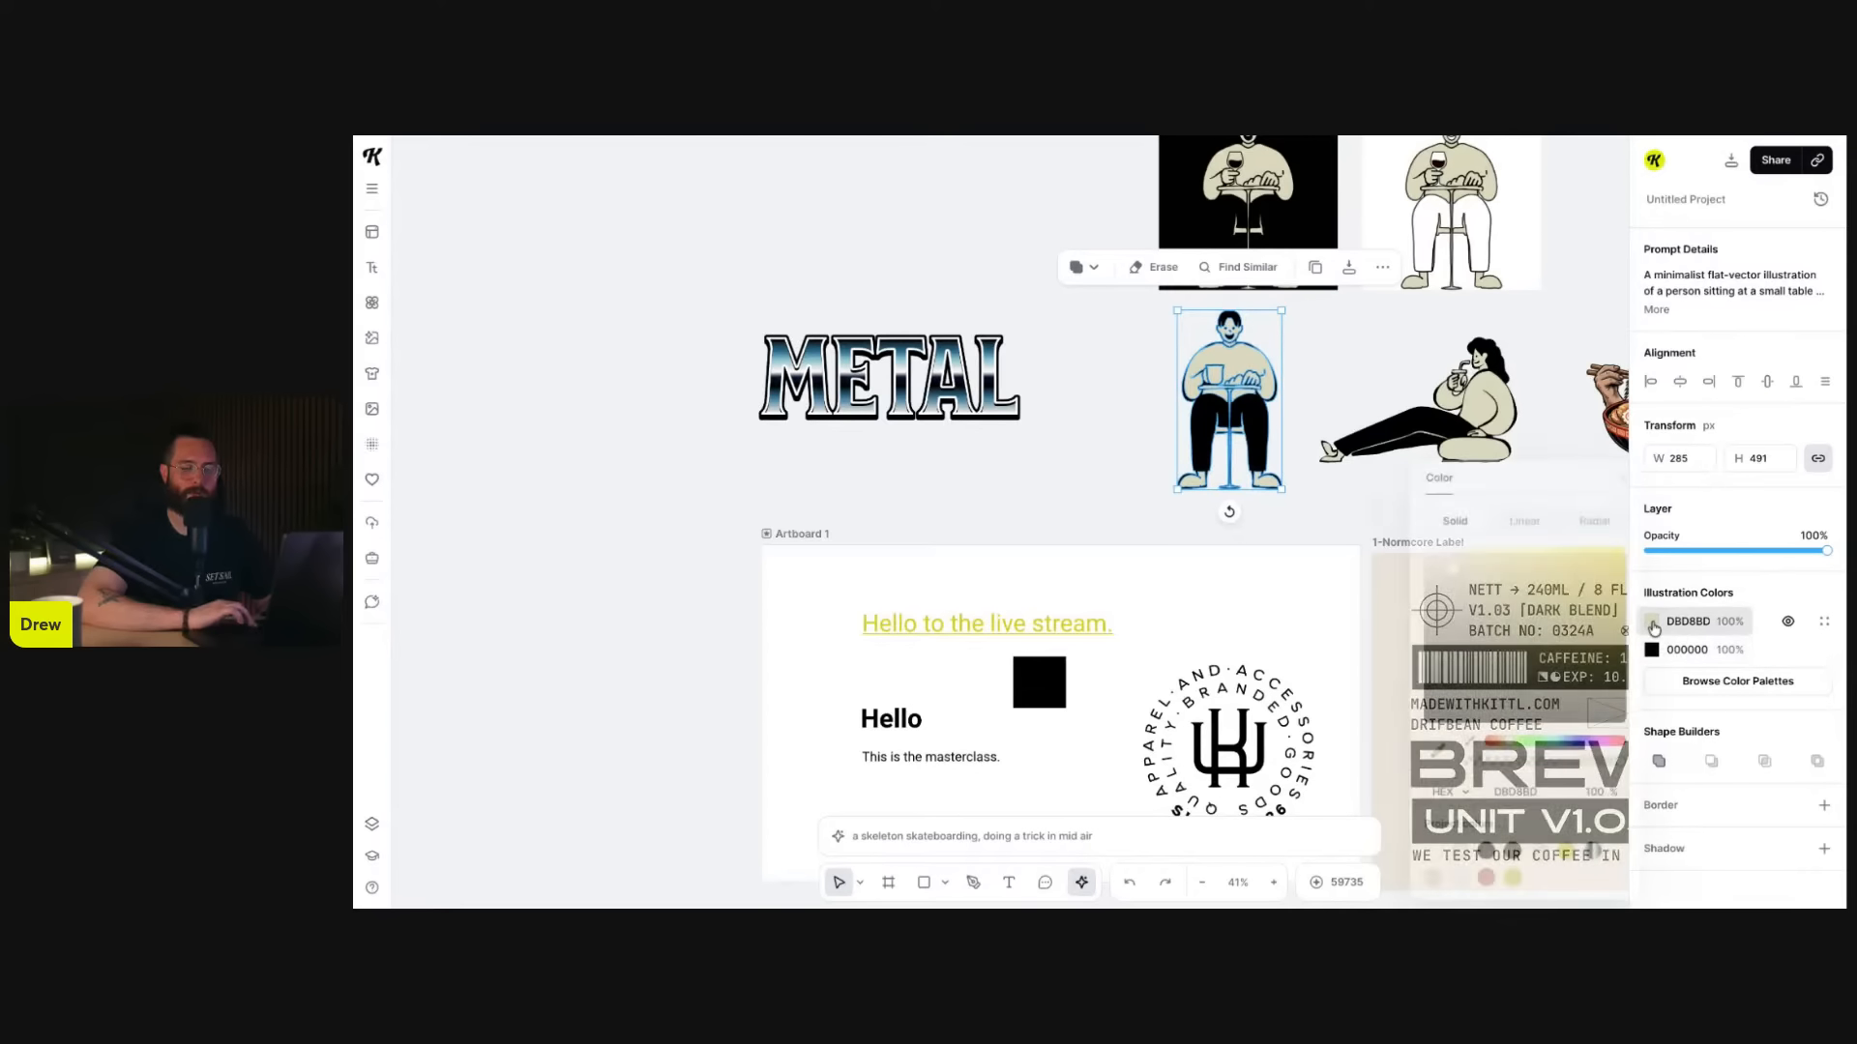
{"action": "left_click", "coordinate": [1567, 584]}
{"action": "left_click_drag", "start_coordinate": [1567, 584], "coordinate": [1522, 557]}
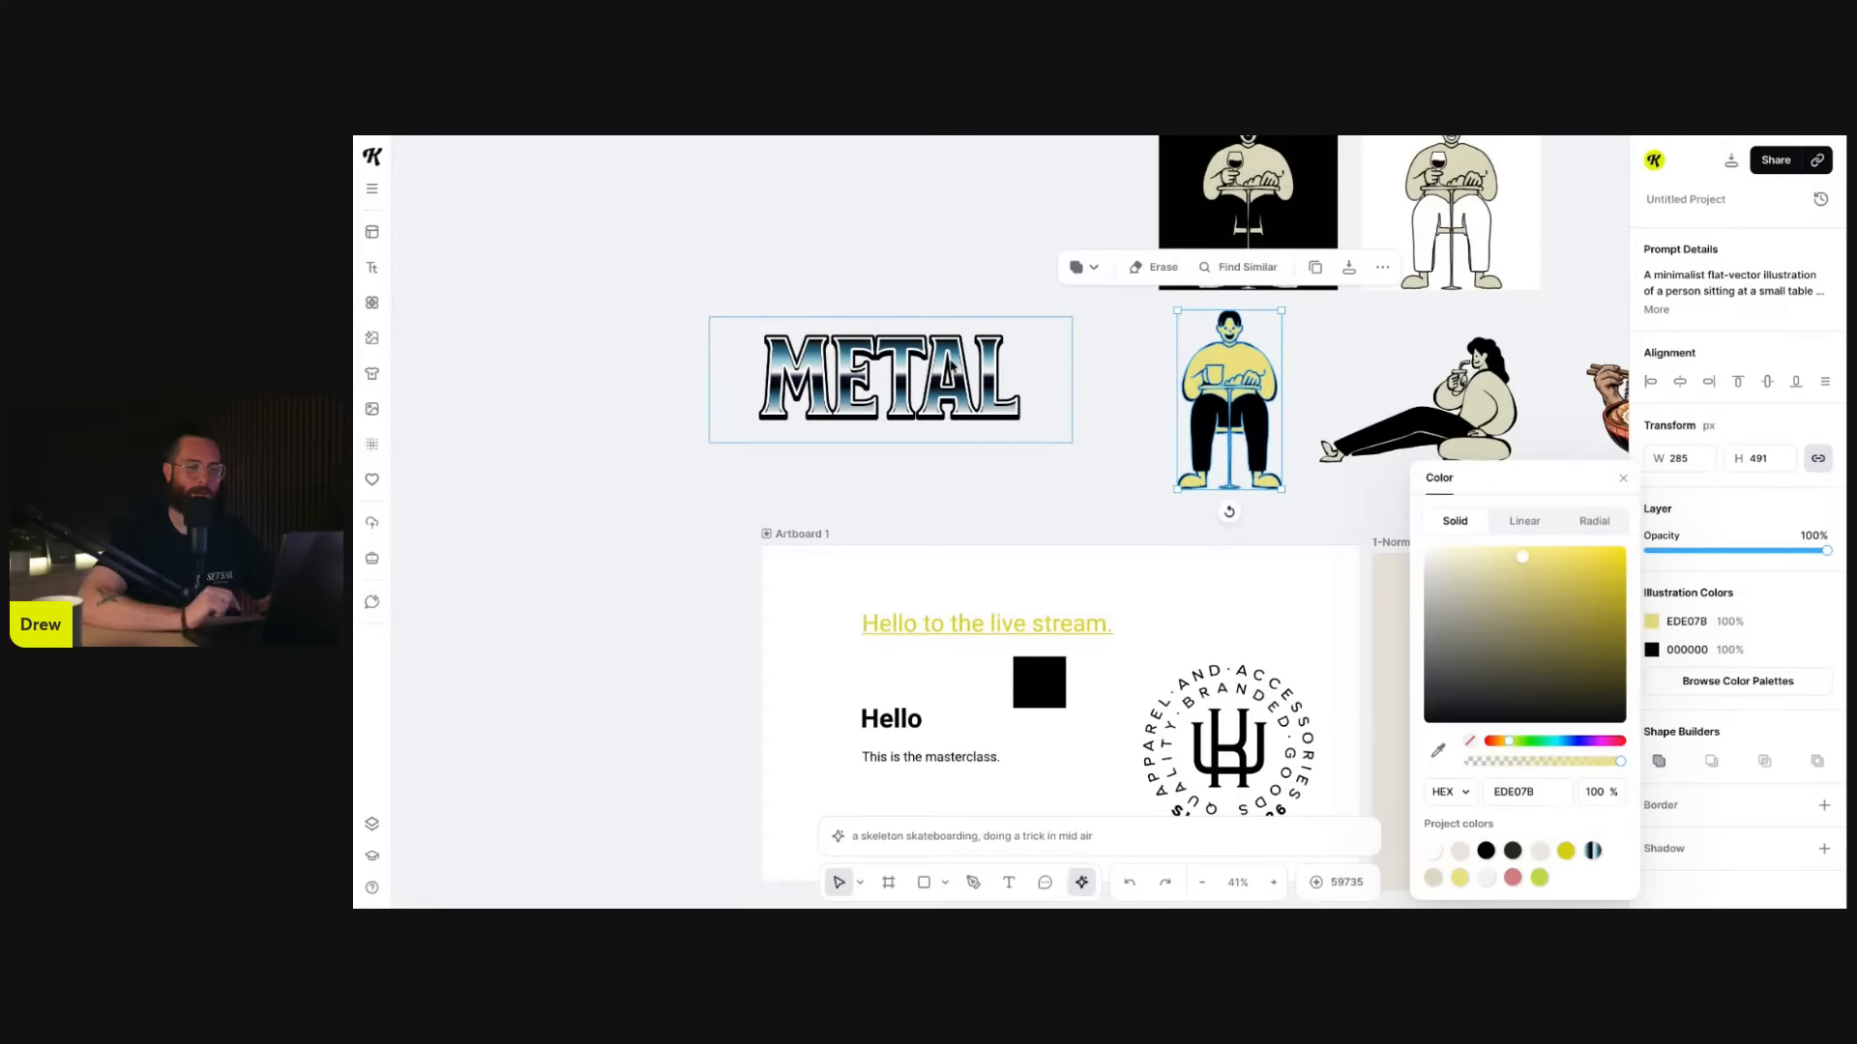
- Select the METAL text, view the form for saving its text style to My Brand Kit, and close the form
{"action": "left_click", "coordinate": [951, 367]}
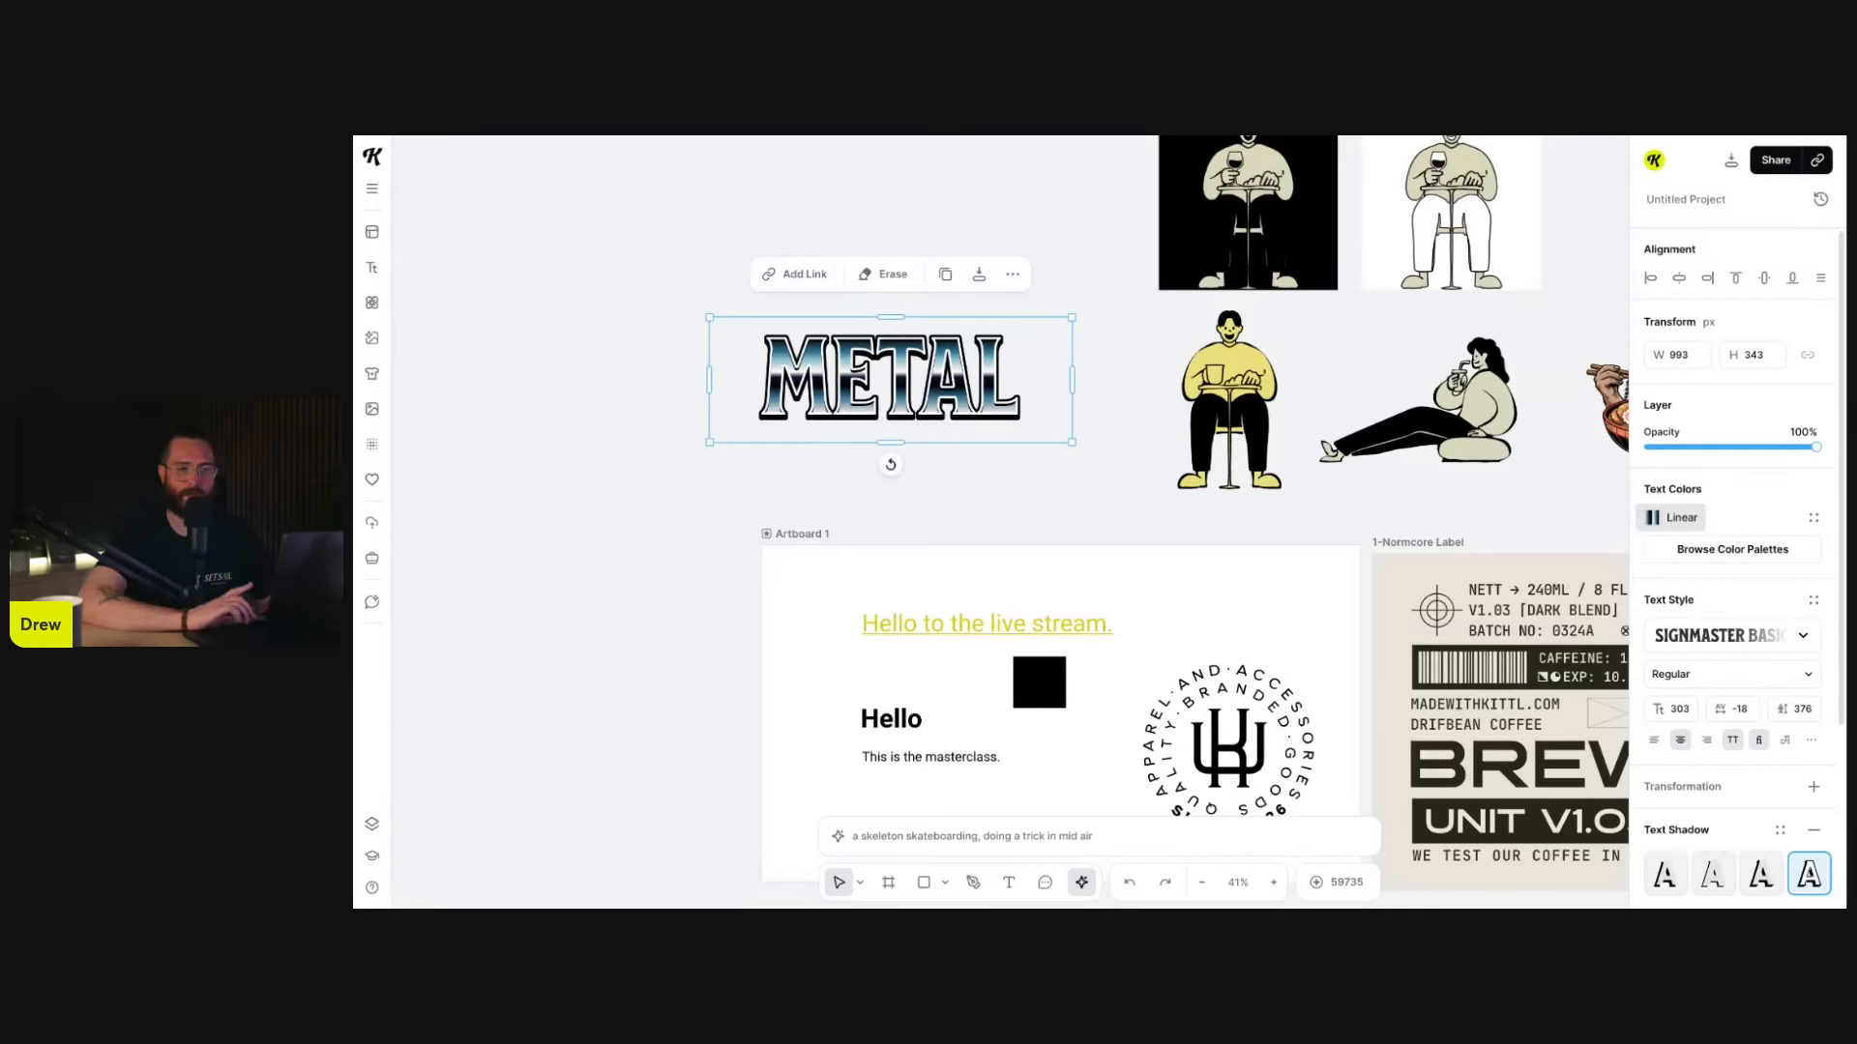
{"action": "scroll", "coordinate": [1678, 544], "scroll_direction": "down", "scroll_amount": 1}
{"action": "scroll", "coordinate": [1678, 544], "scroll_direction": "down", "scroll_amount": 3}
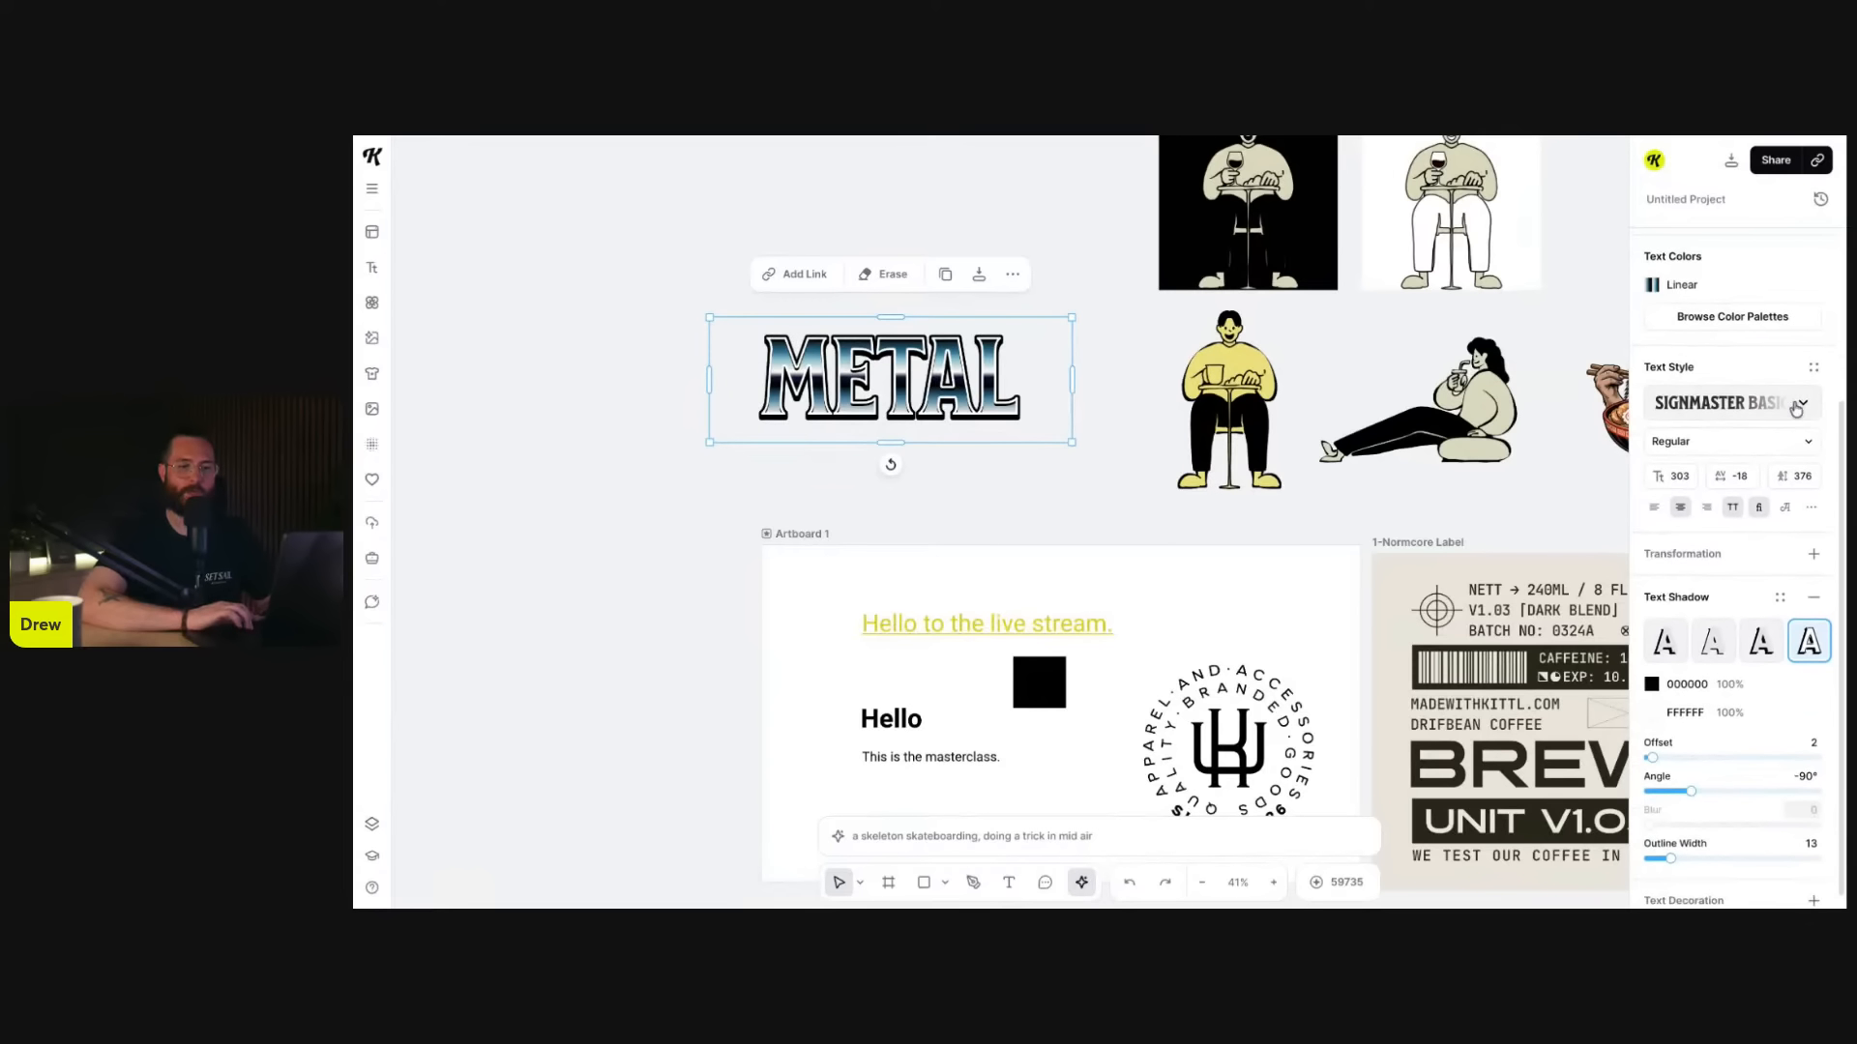
{"action": "left_click", "coordinate": [1813, 368]}
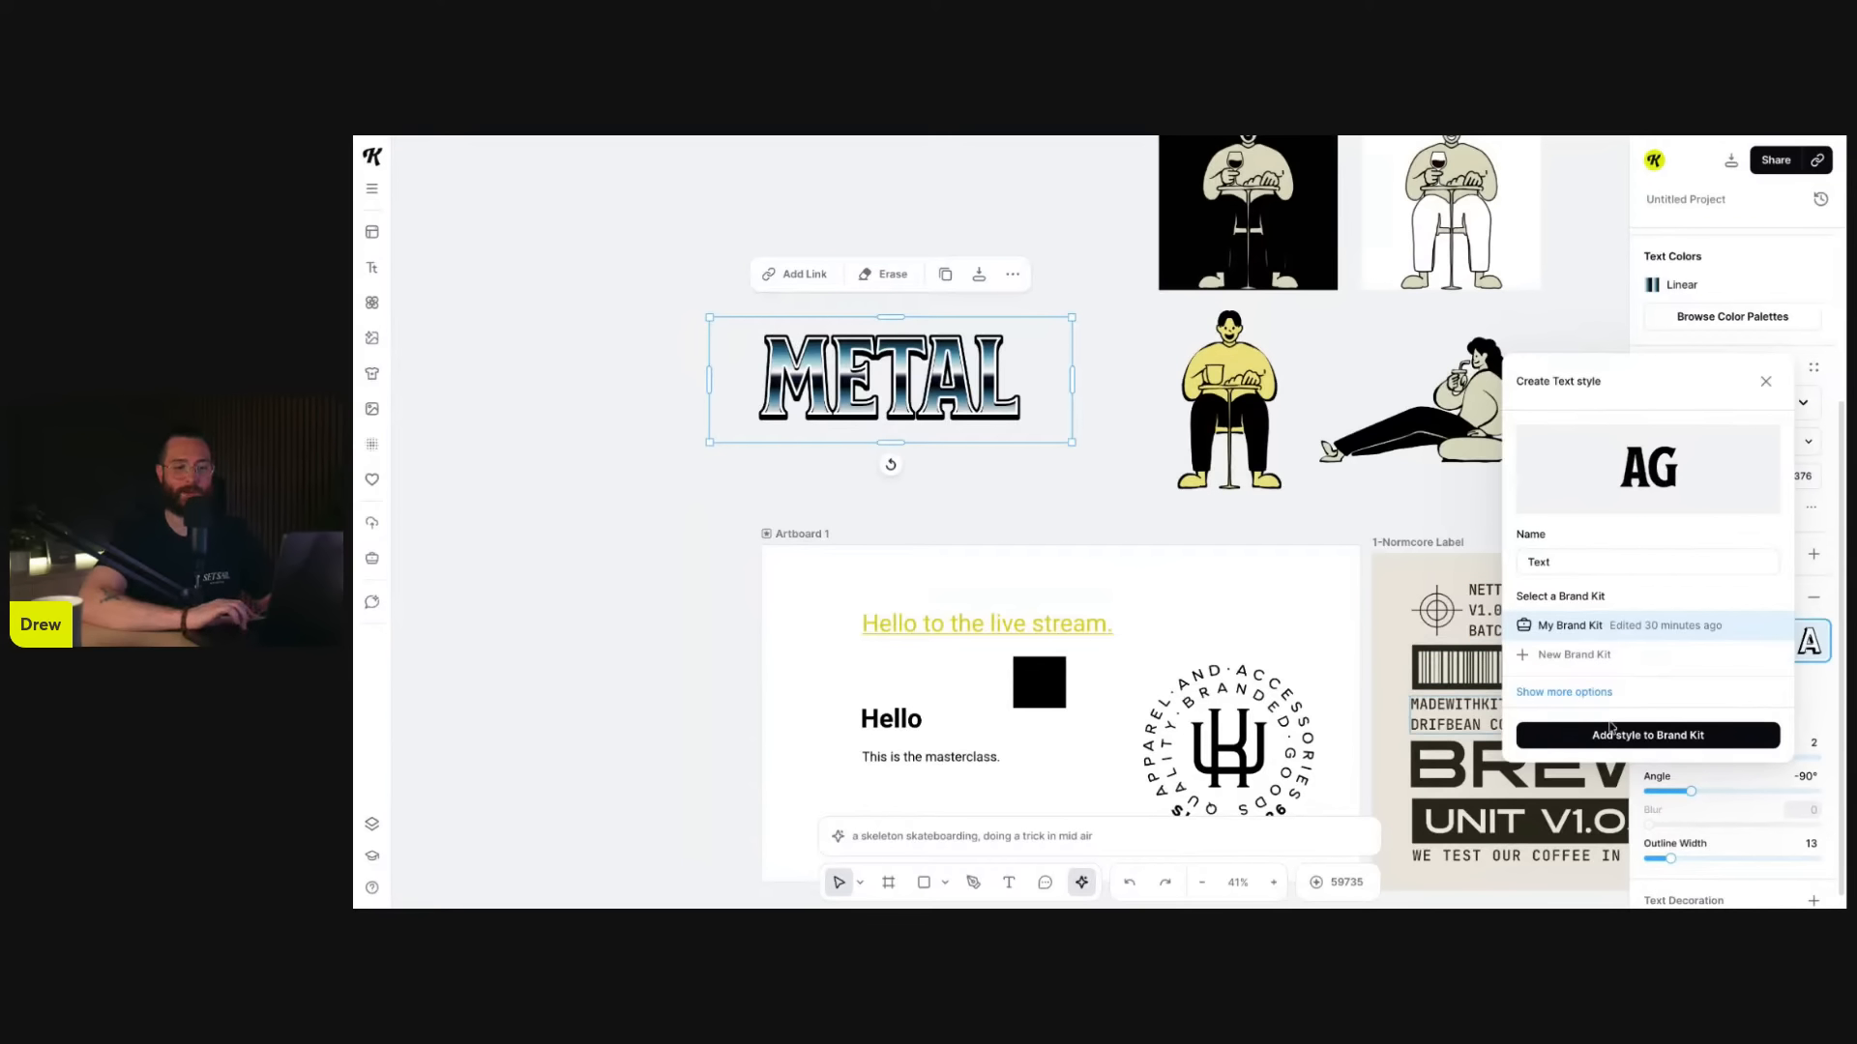
{"action": "left_click", "coordinate": [1642, 740]}
{"action": "left_click", "coordinate": [1766, 381]}
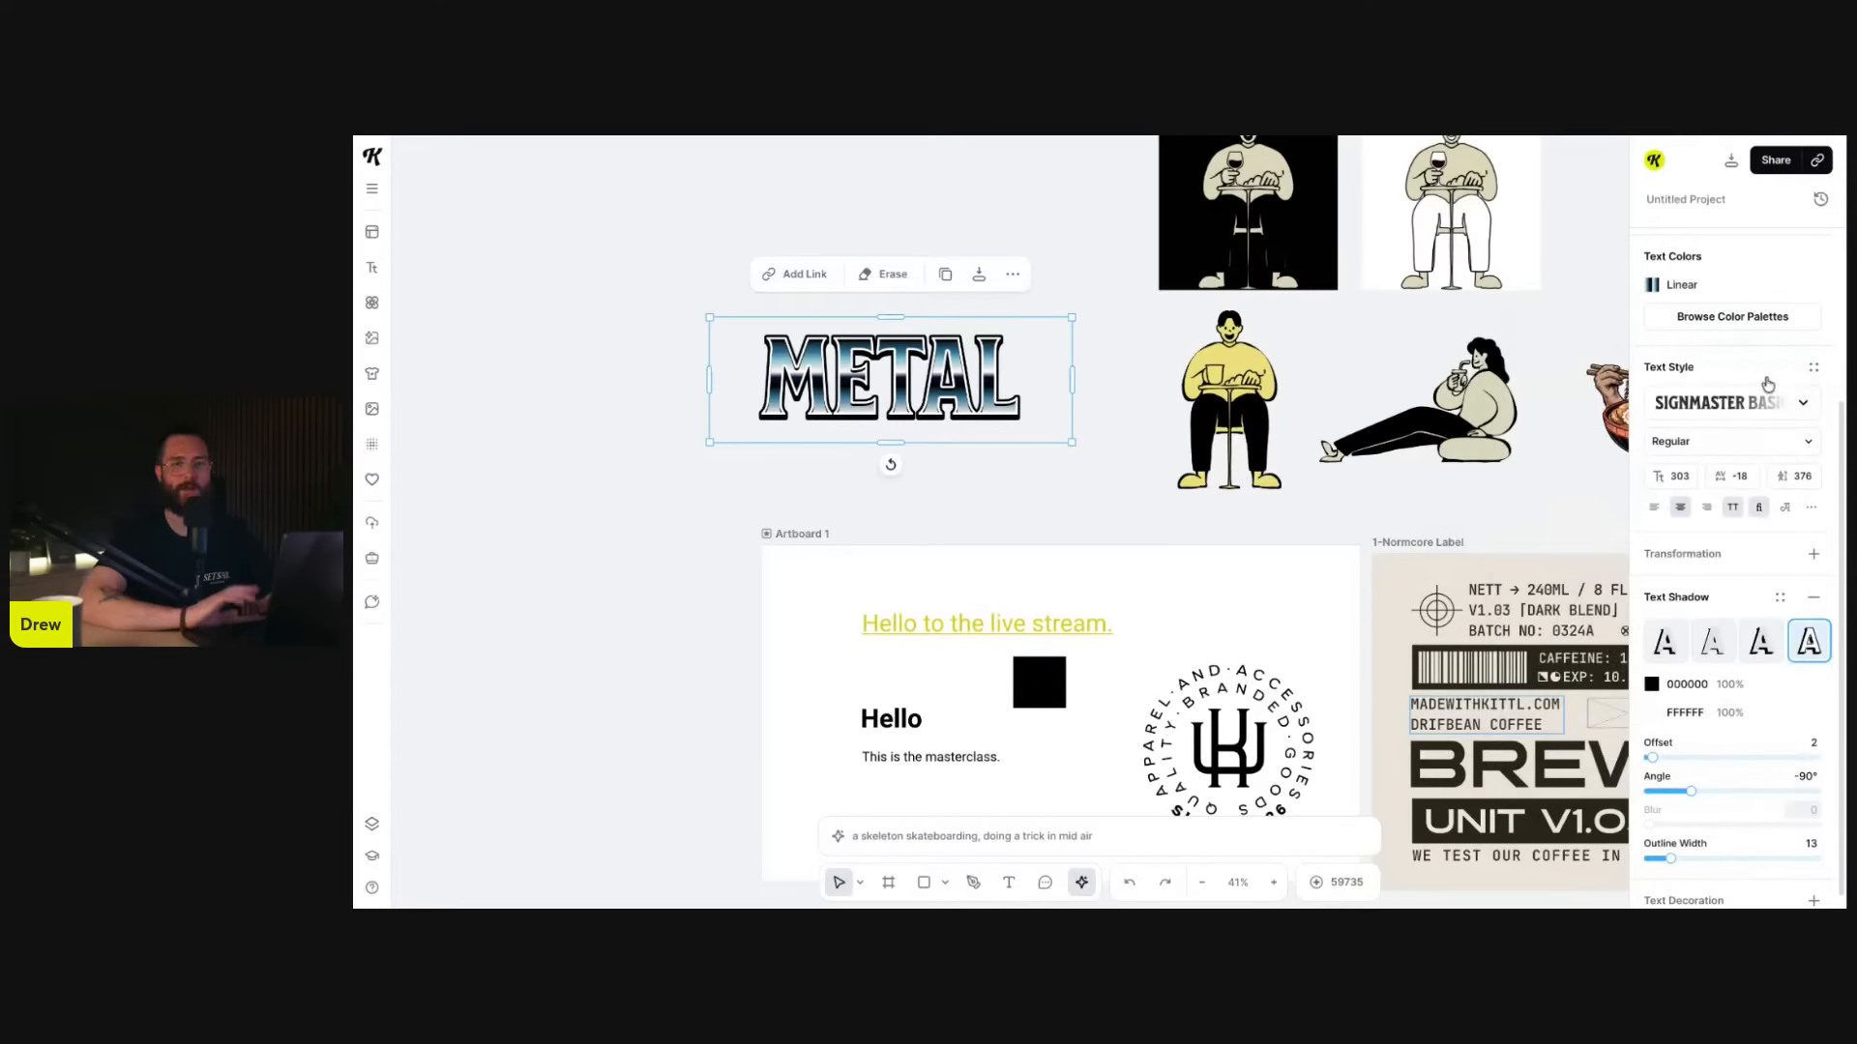
- Search the typefaces for "metal" and apply Arbutus to the METAL text
{"action": "left_click", "coordinate": [1725, 414]}
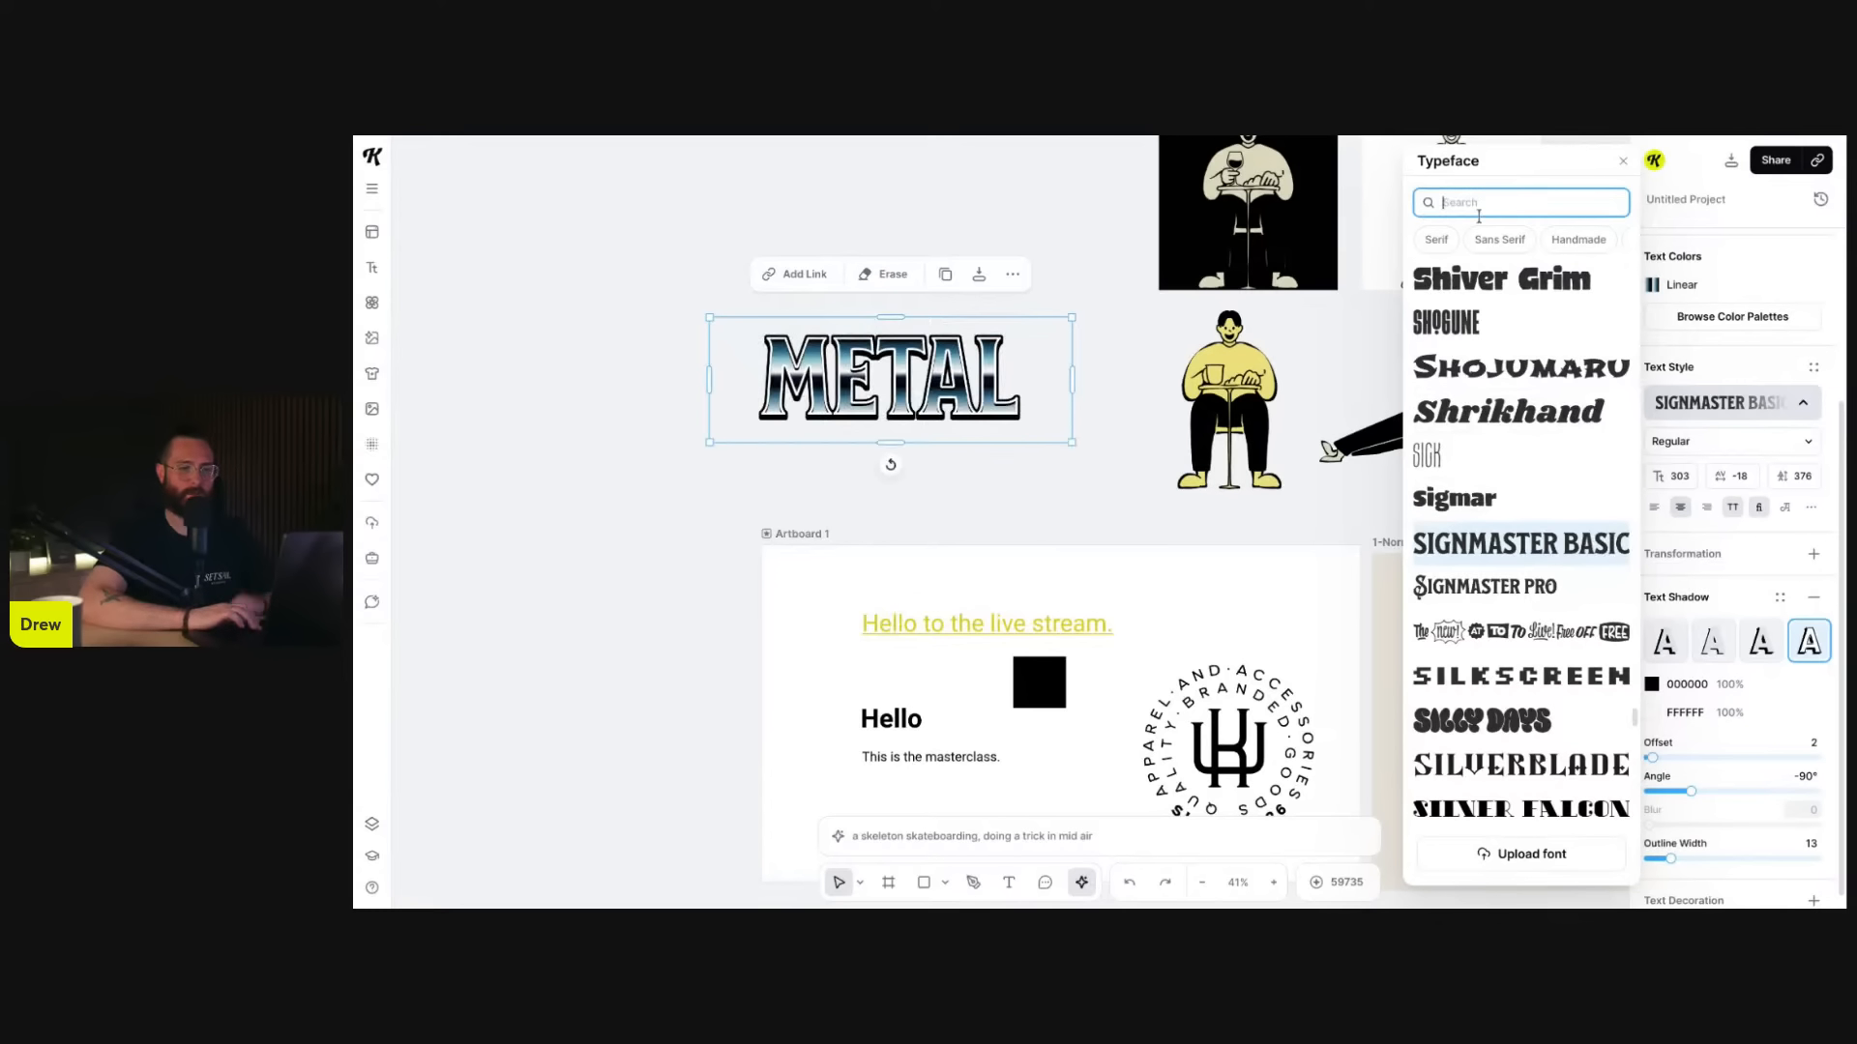
{"action": "type", "text": "metak"}
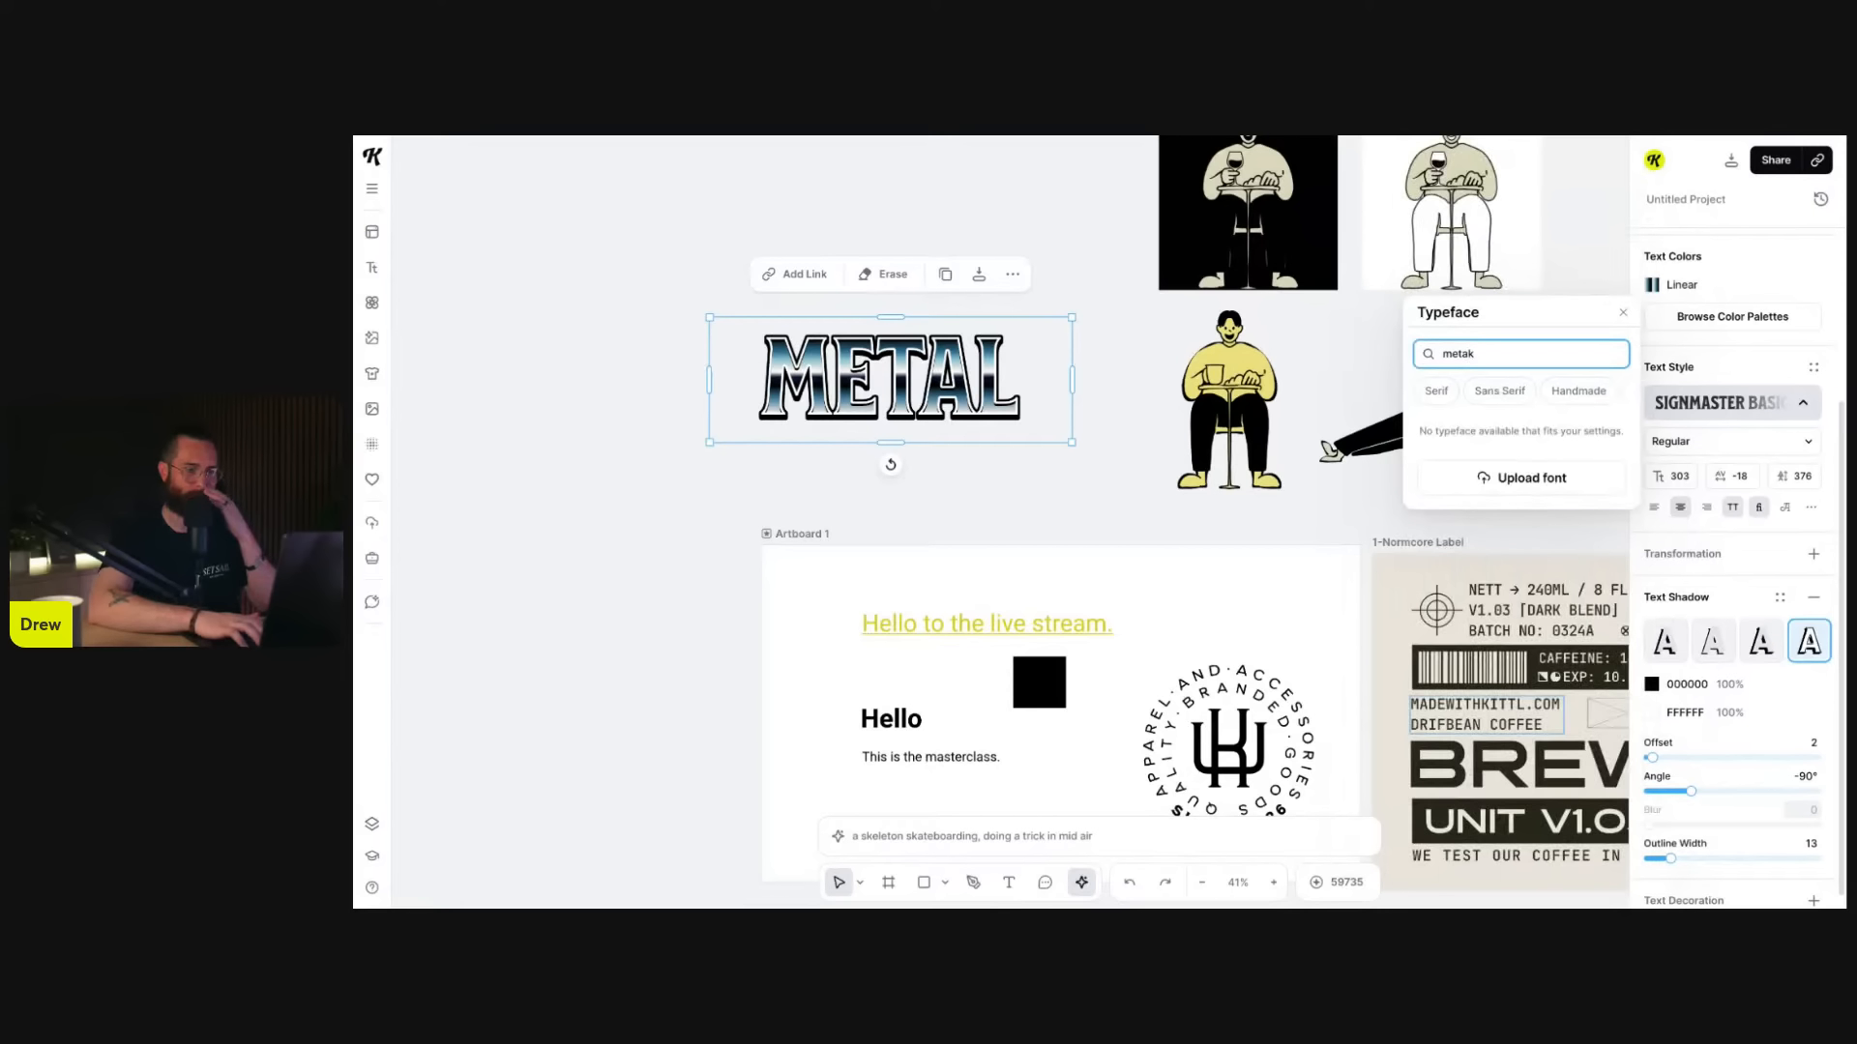
{"action": "key", "text": "BackSpace"}
{"action": "type", "text": "l"}
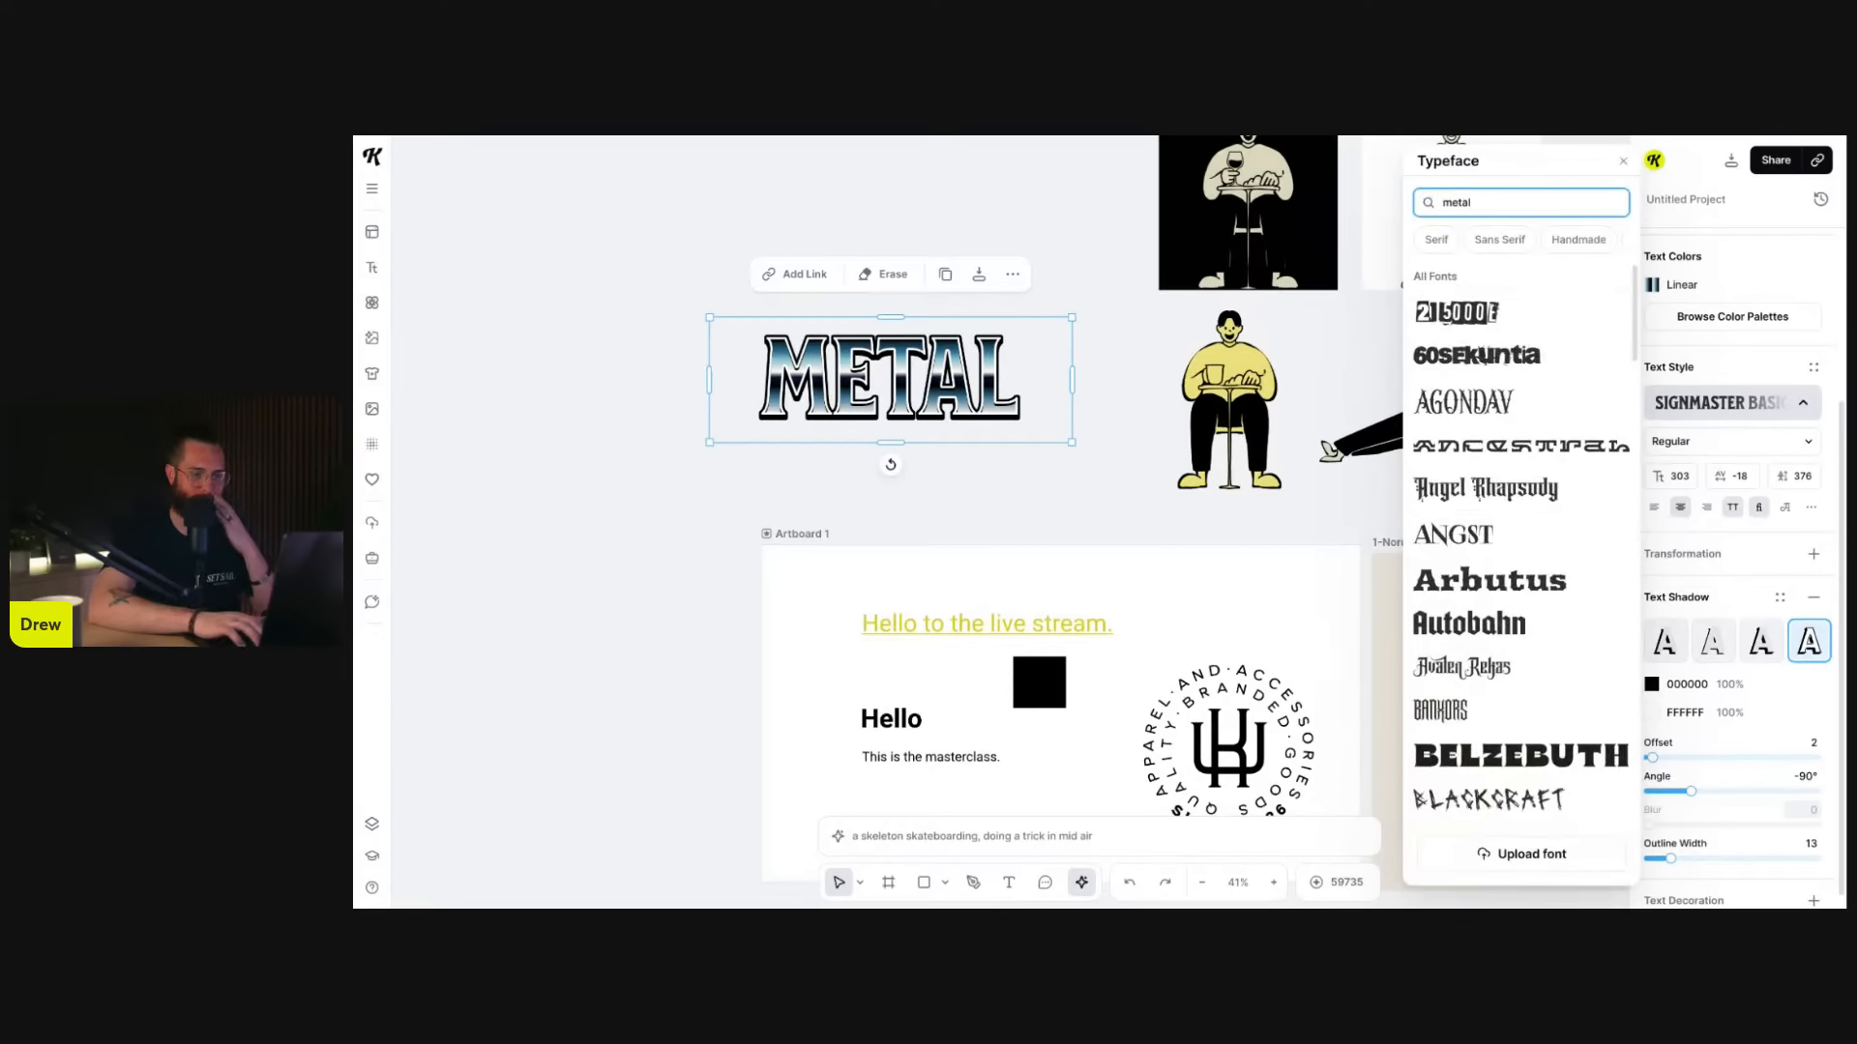
{"action": "scroll", "coordinate": [1496, 583], "scroll_direction": "down", "scroll_amount": 1}
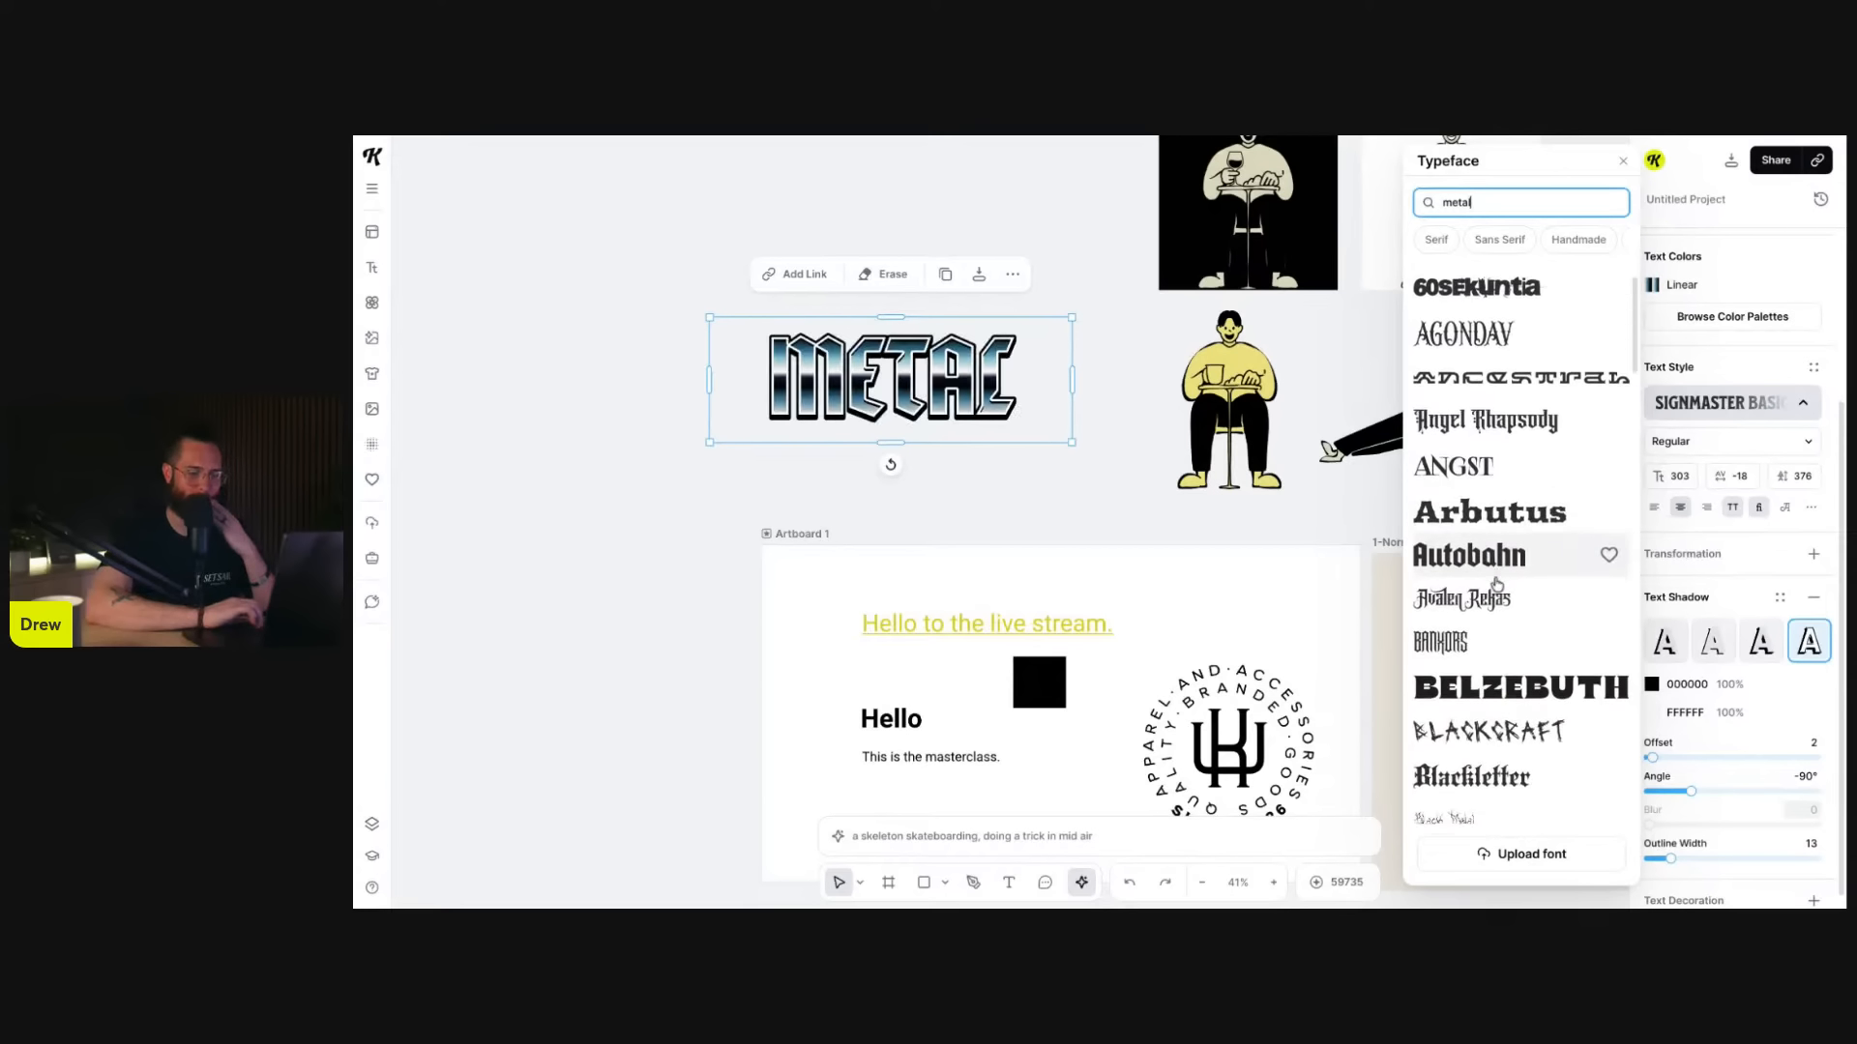
{"action": "left_click", "coordinate": [1502, 521]}
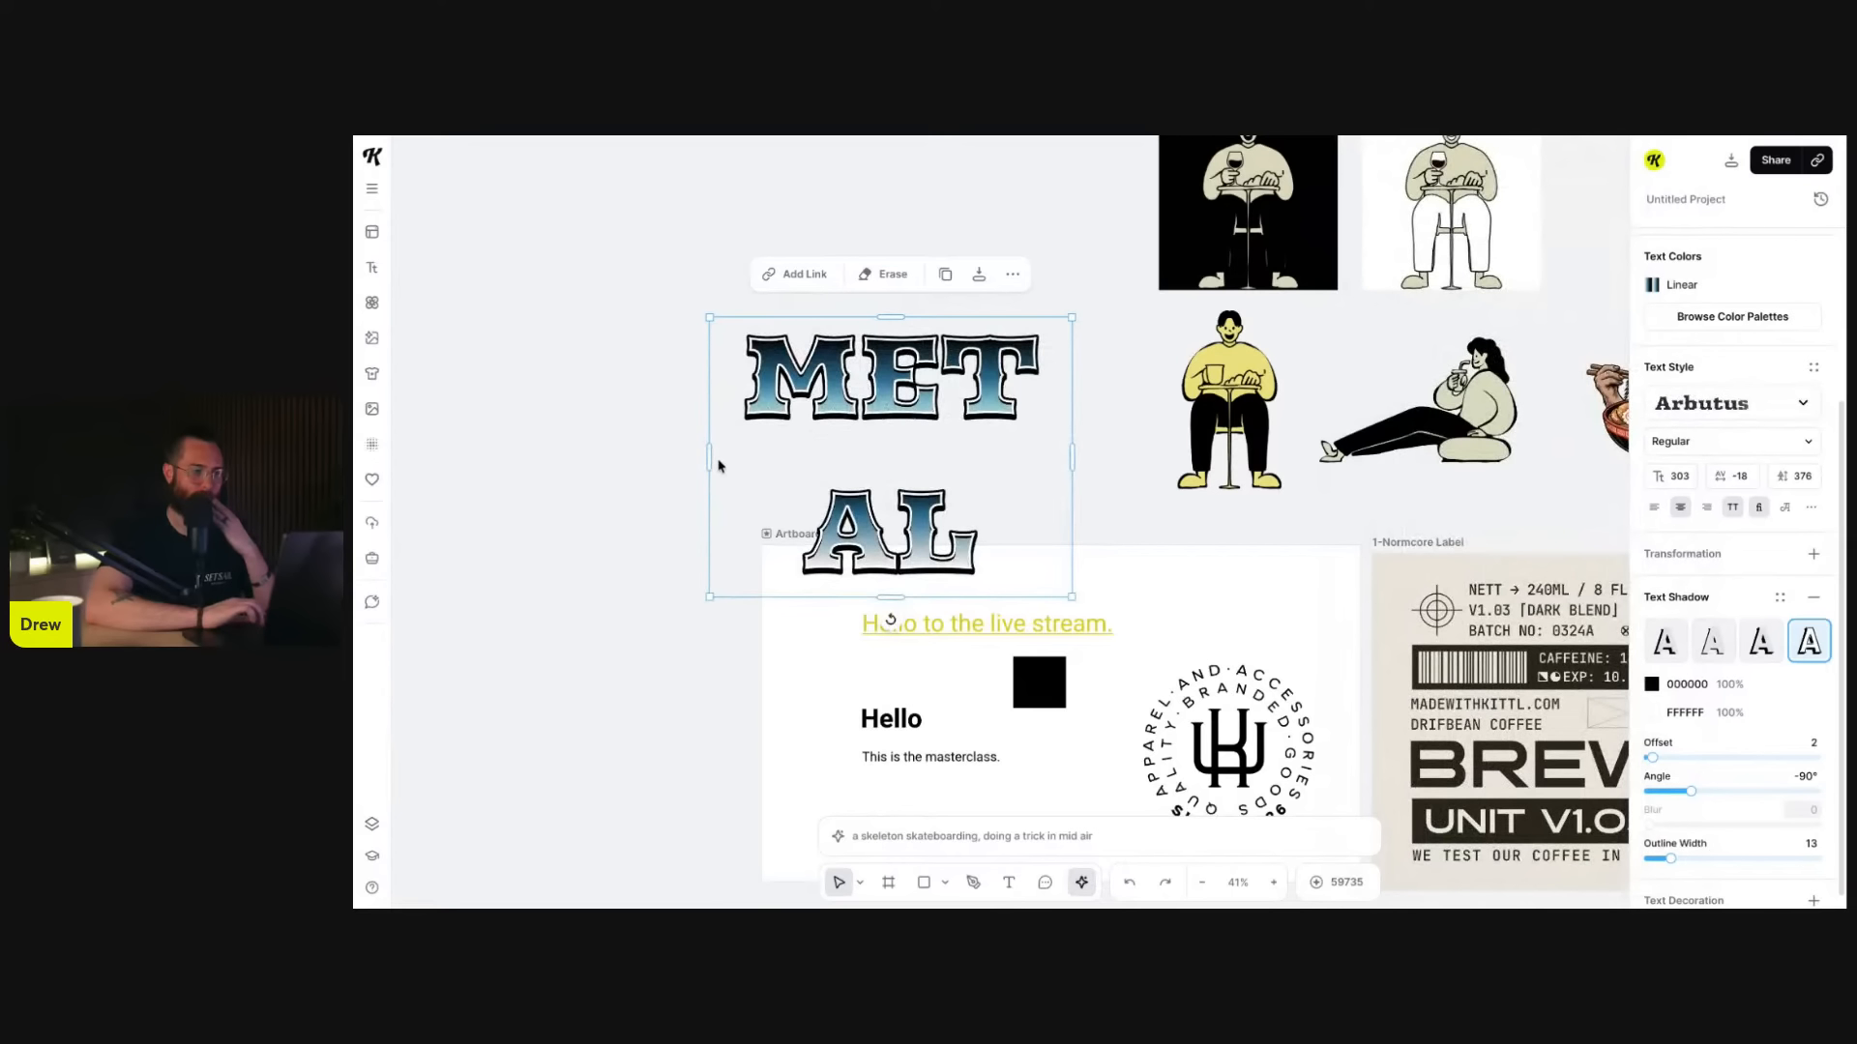
- Widen the METAL text box so the word fits on one line, shift it slightly right and down, and check its font weights
{"action": "left_click_drag", "start_coordinate": [719, 465], "coordinate": [552, 419]}
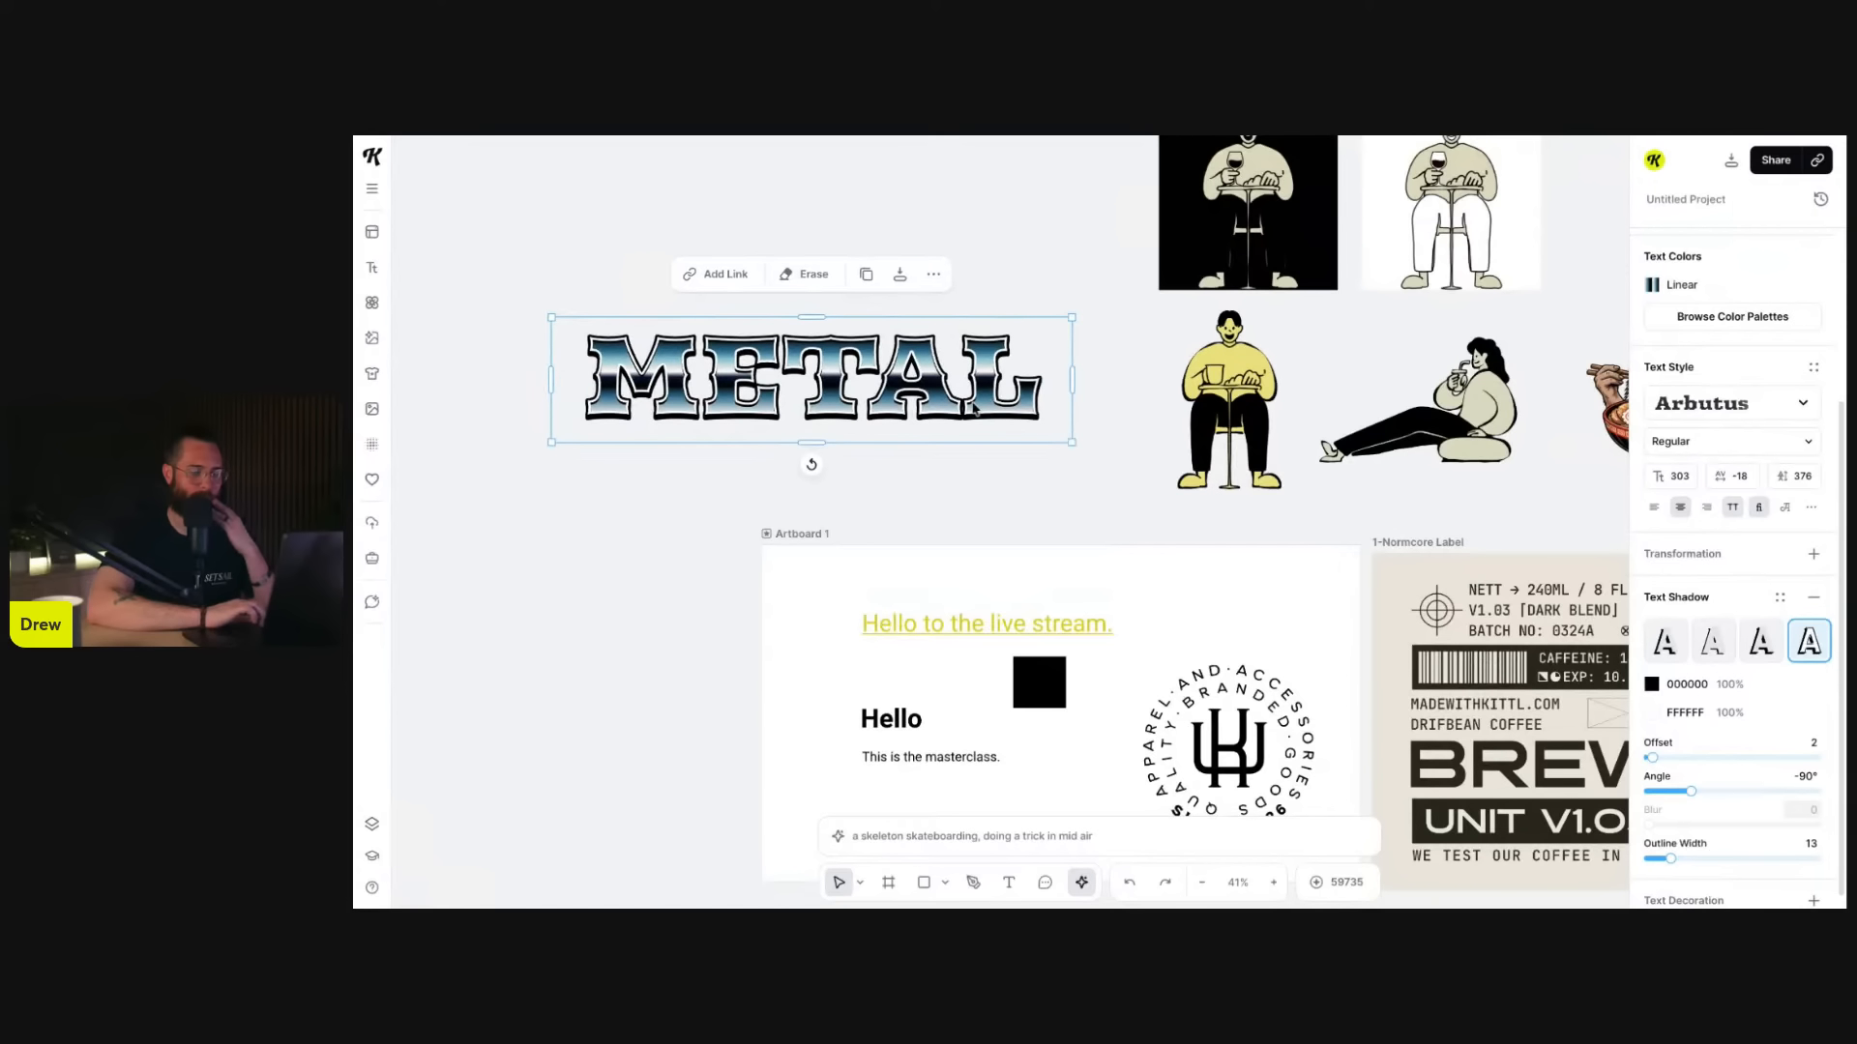
{"action": "left_click_drag", "start_coordinate": [973, 411], "coordinate": [1019, 430]}
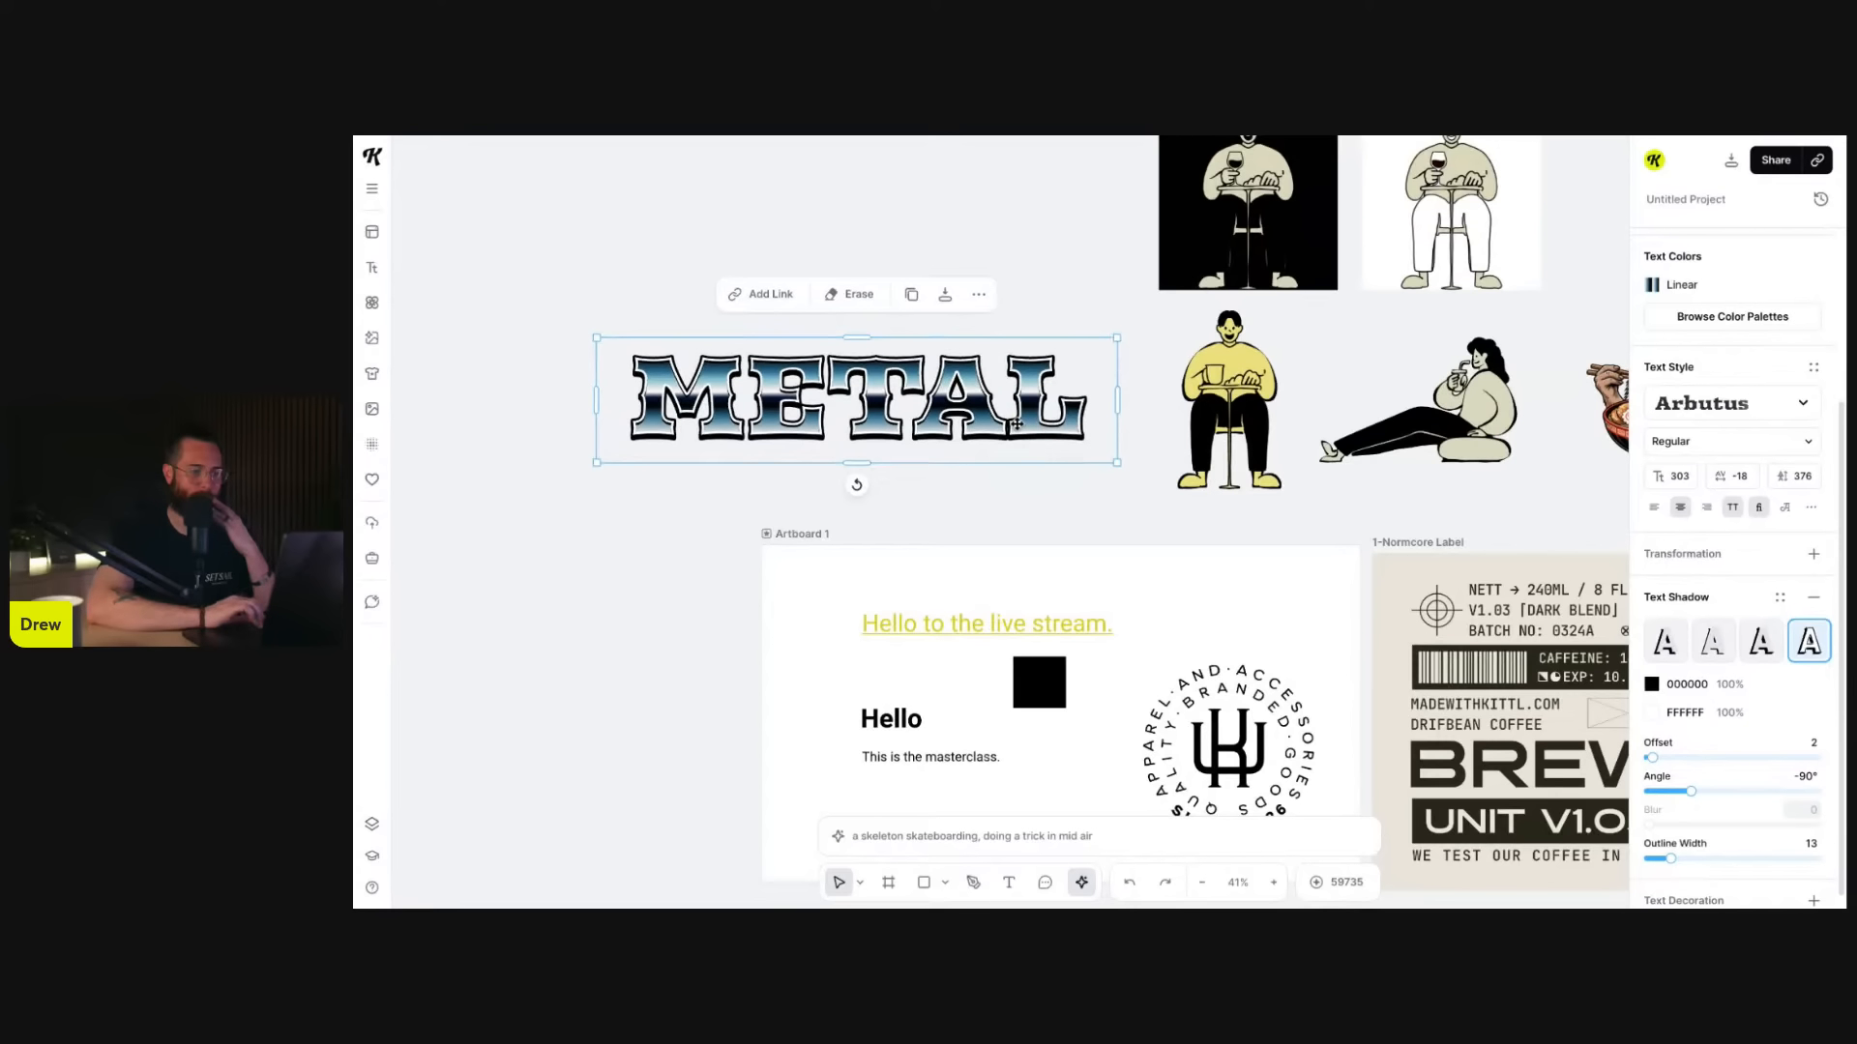
{"action": "left_click", "coordinate": [1739, 451]}
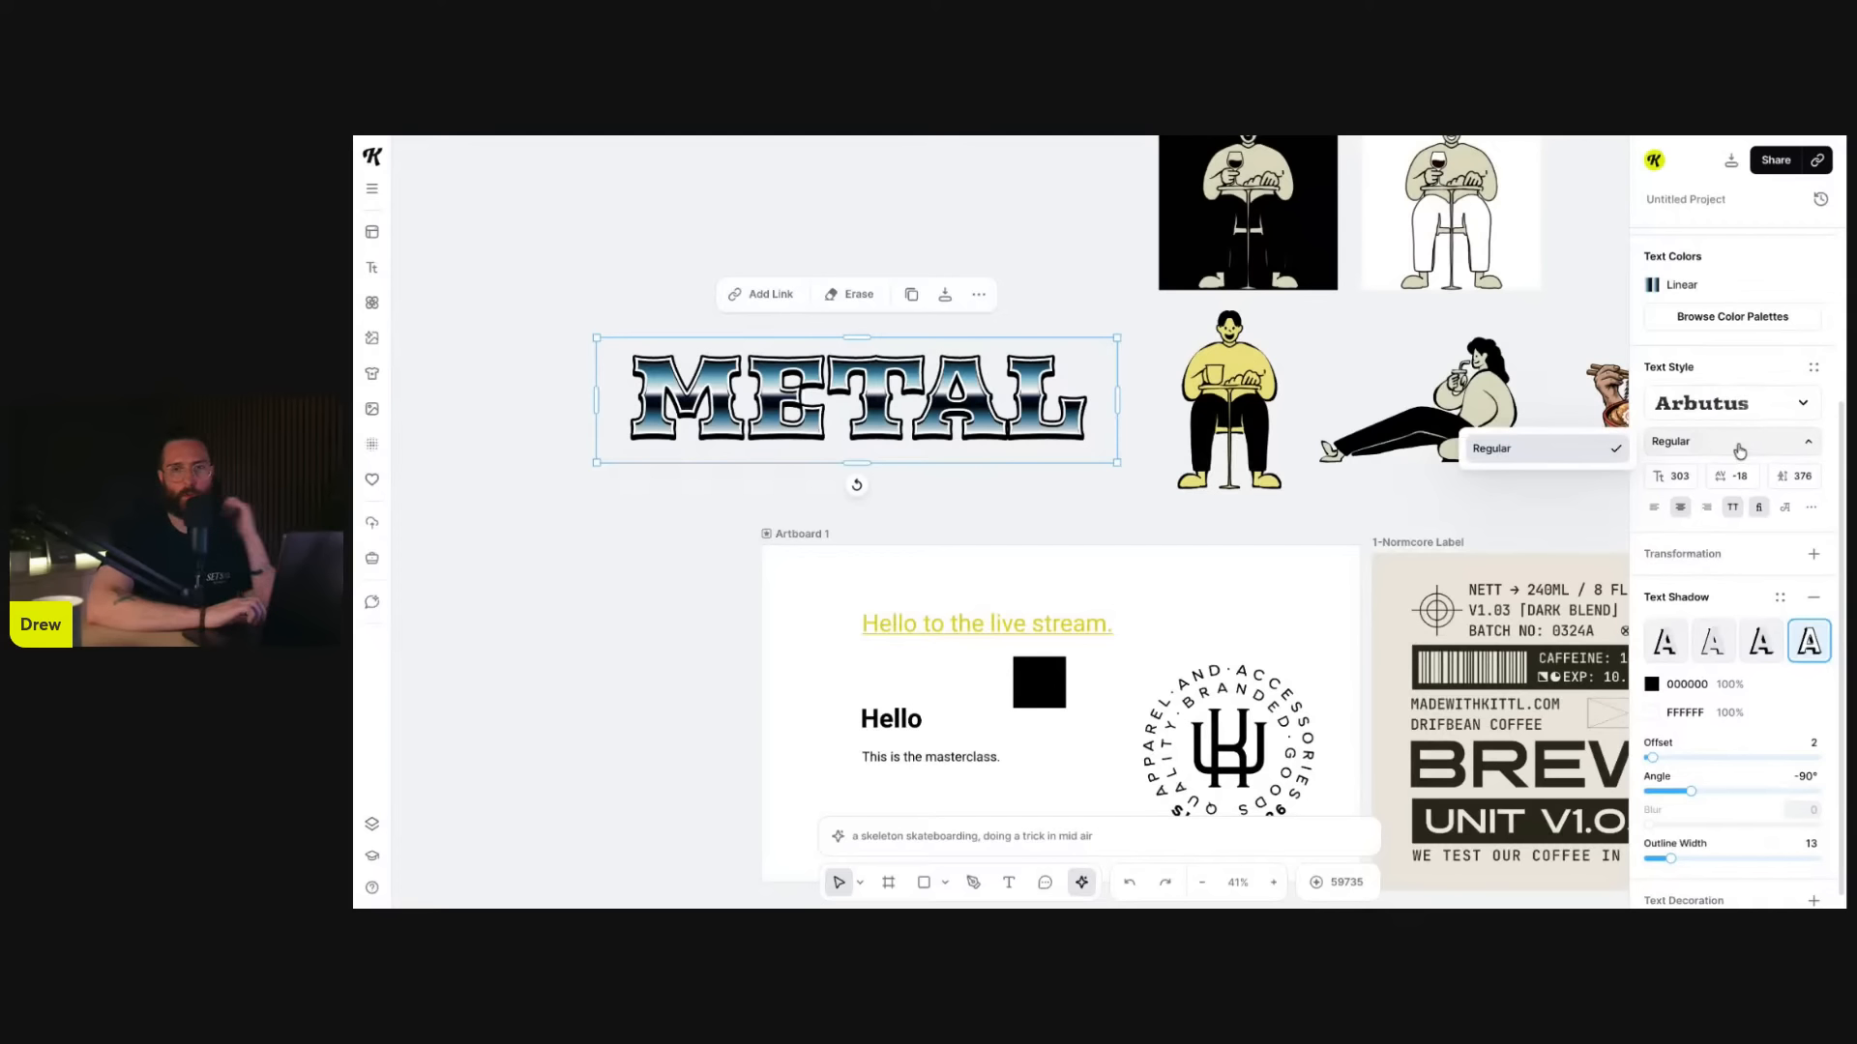
{"action": "left_click", "coordinate": [1726, 445]}
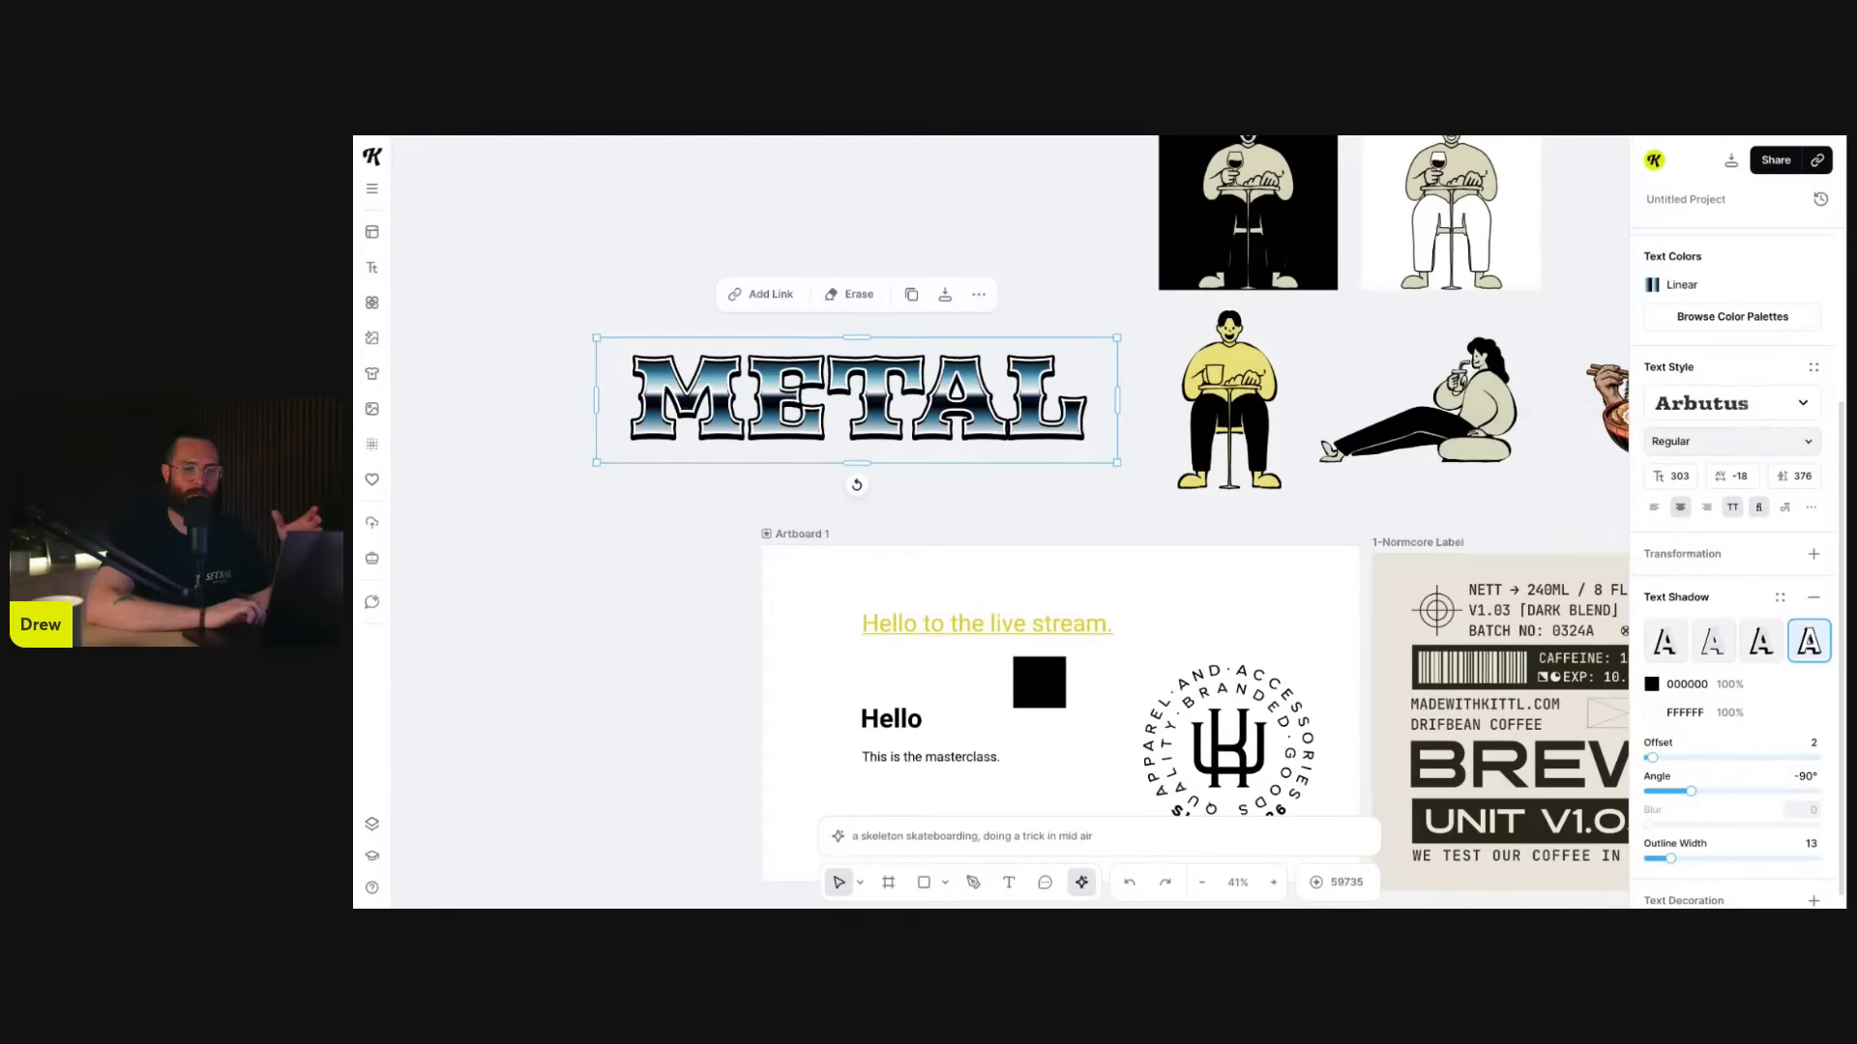
- Adjust the METAL text's font size in large and small increments, and set it to 297
{"action": "left_click", "coordinate": [1689, 476]}
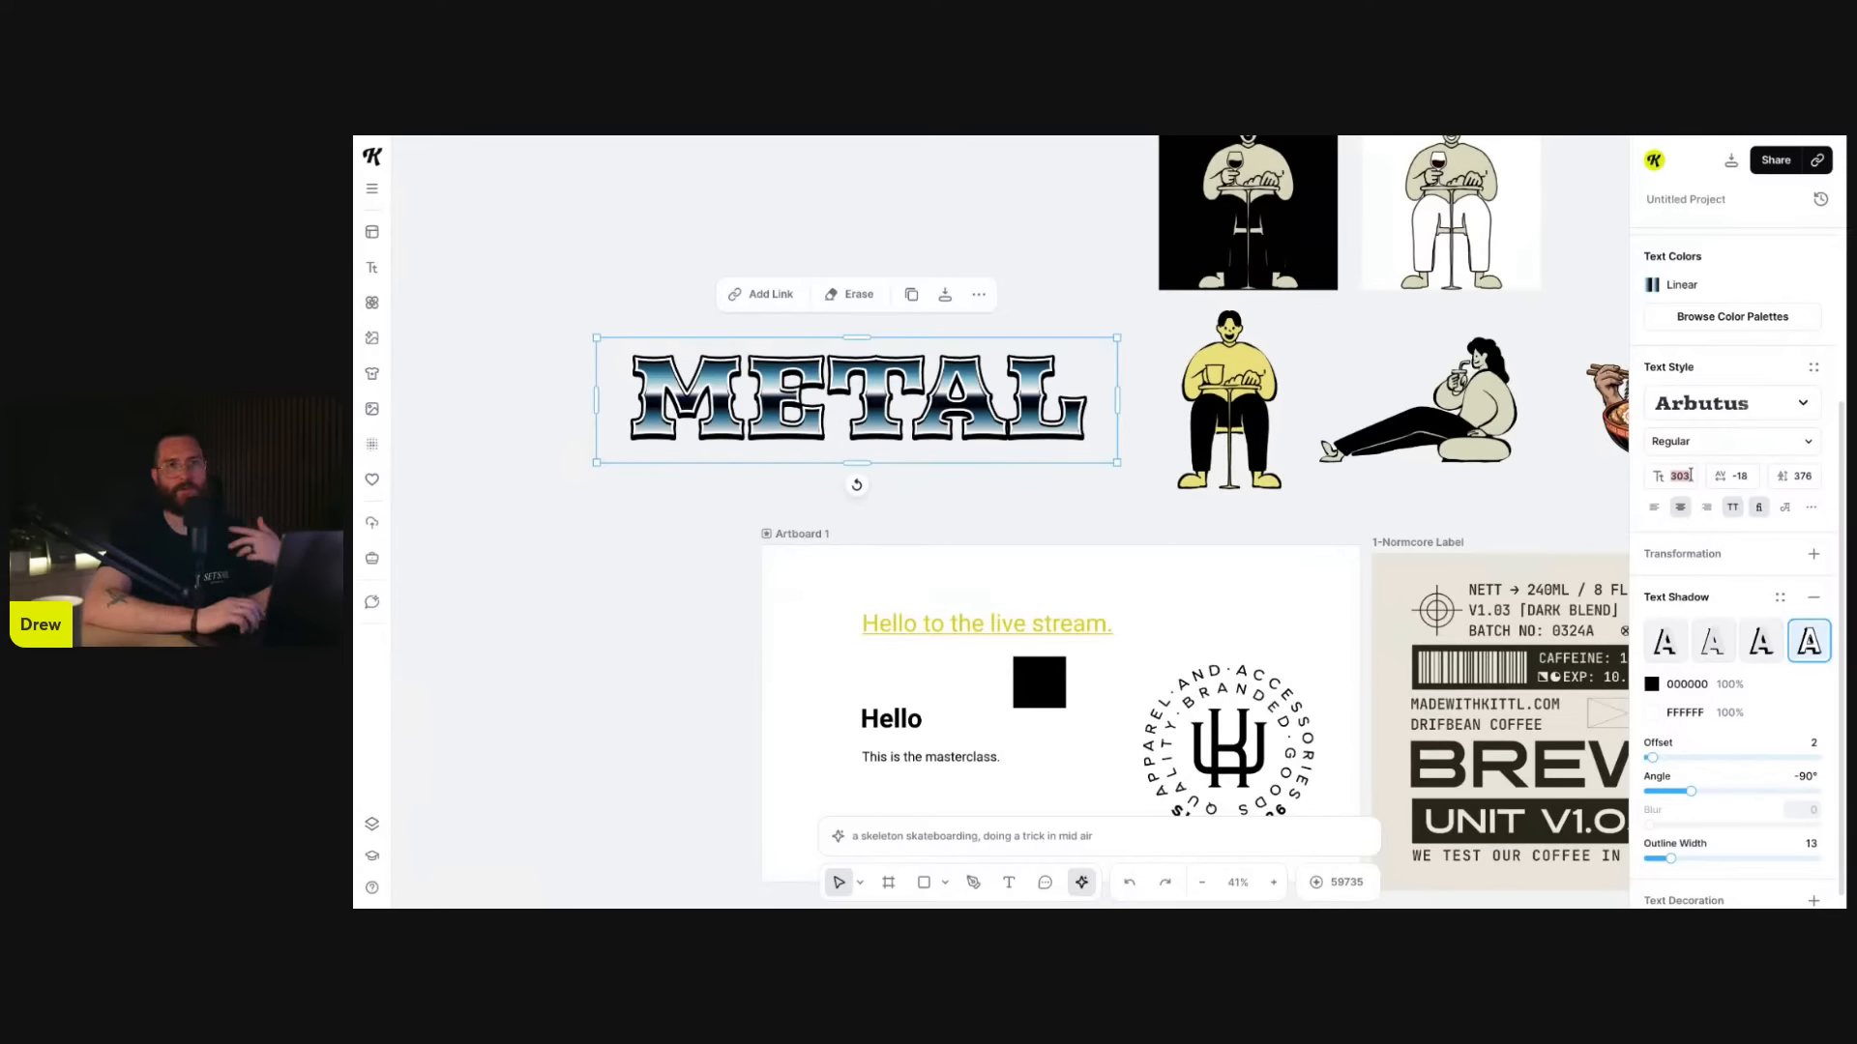
{"action": "type", "text": "300"}
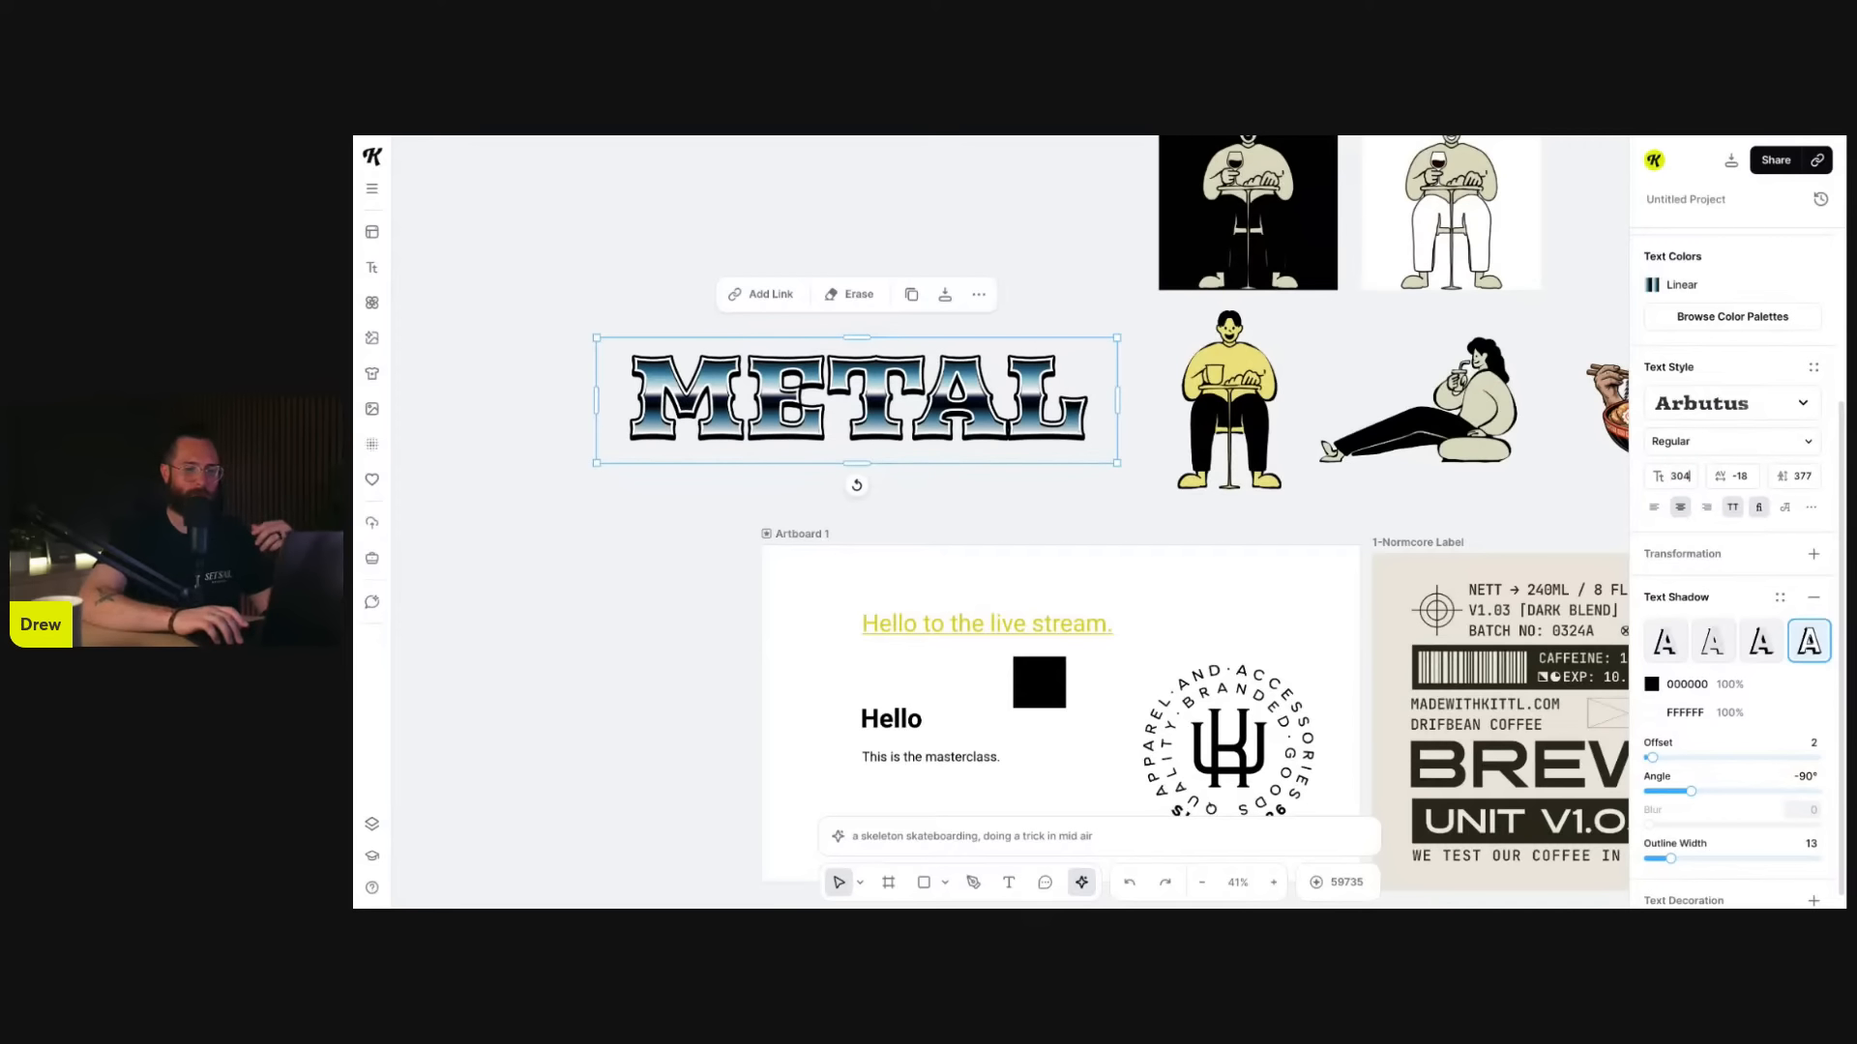
{"action": "key", "text": "Up"}
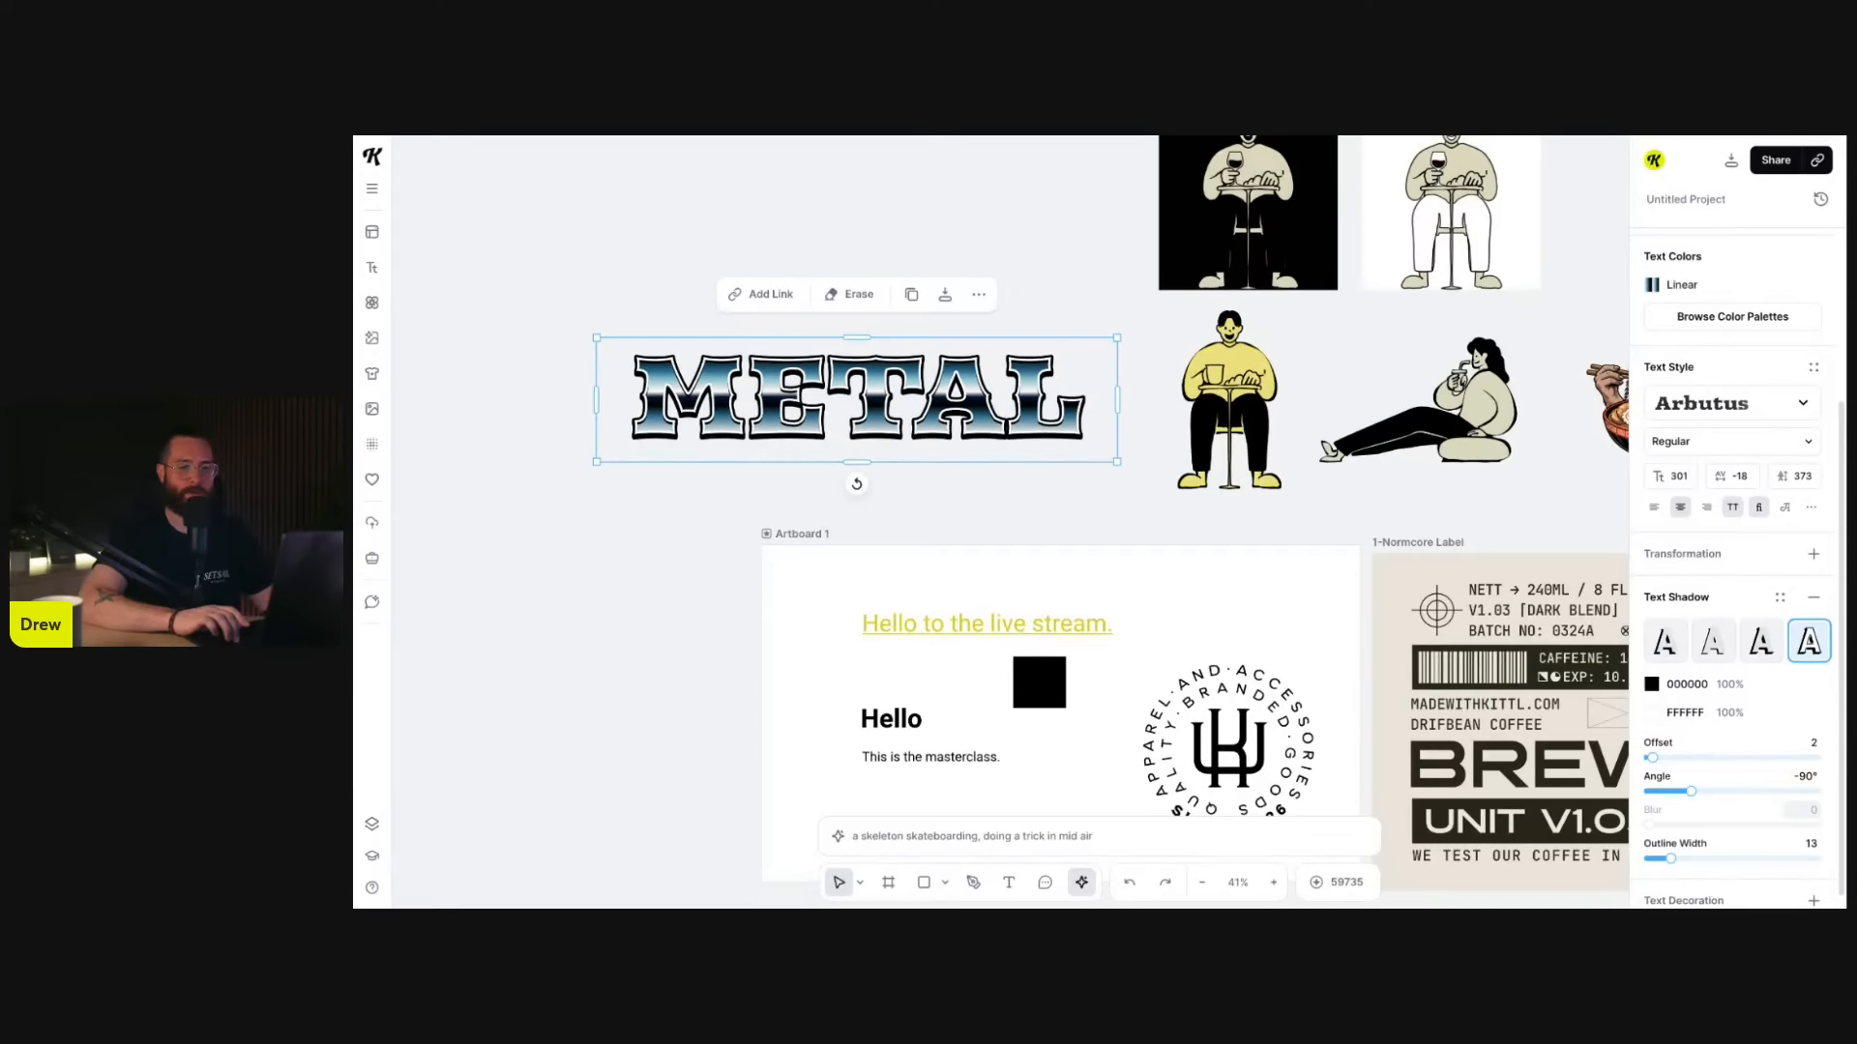
{"action": "key", "text": "shift+Down"}
{"action": "key", "text": "shift+Down"}
{"action": "key", "text": "shift+Down"}
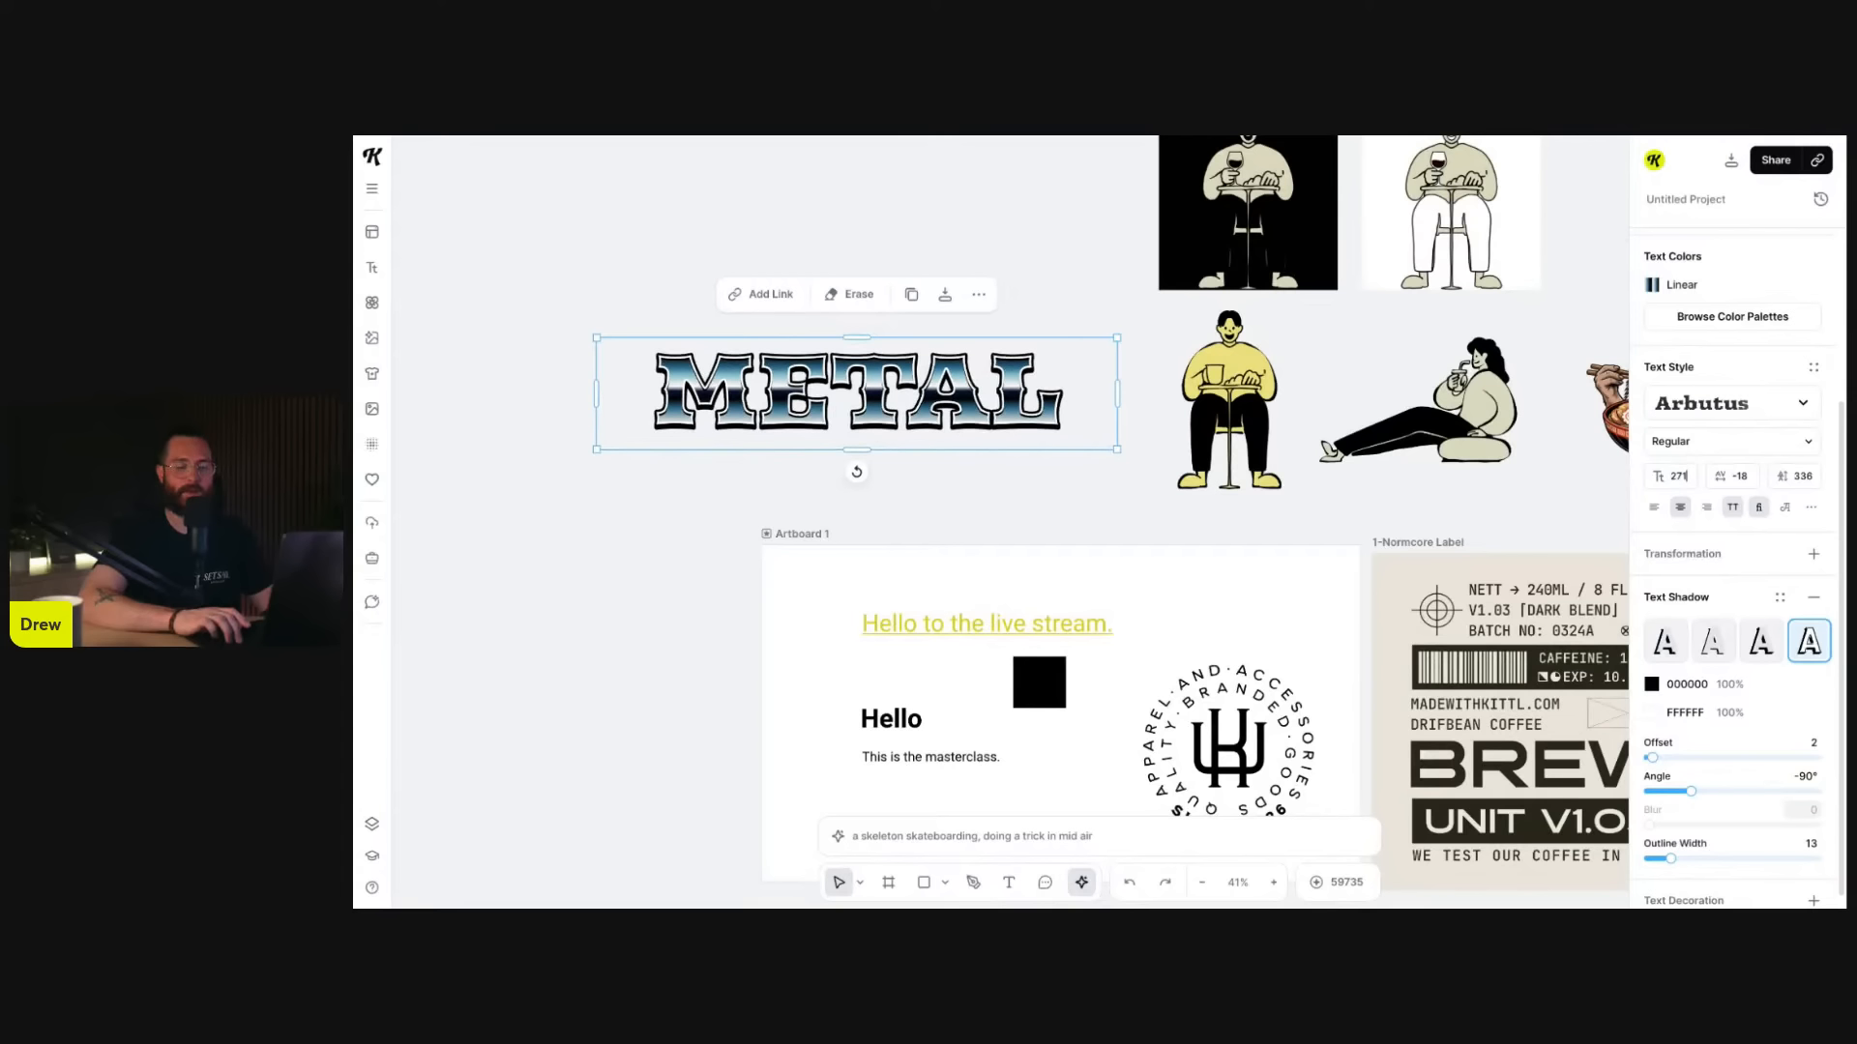
{"action": "key", "text": "shift+Up"}
{"action": "key", "text": "shift+Up"}
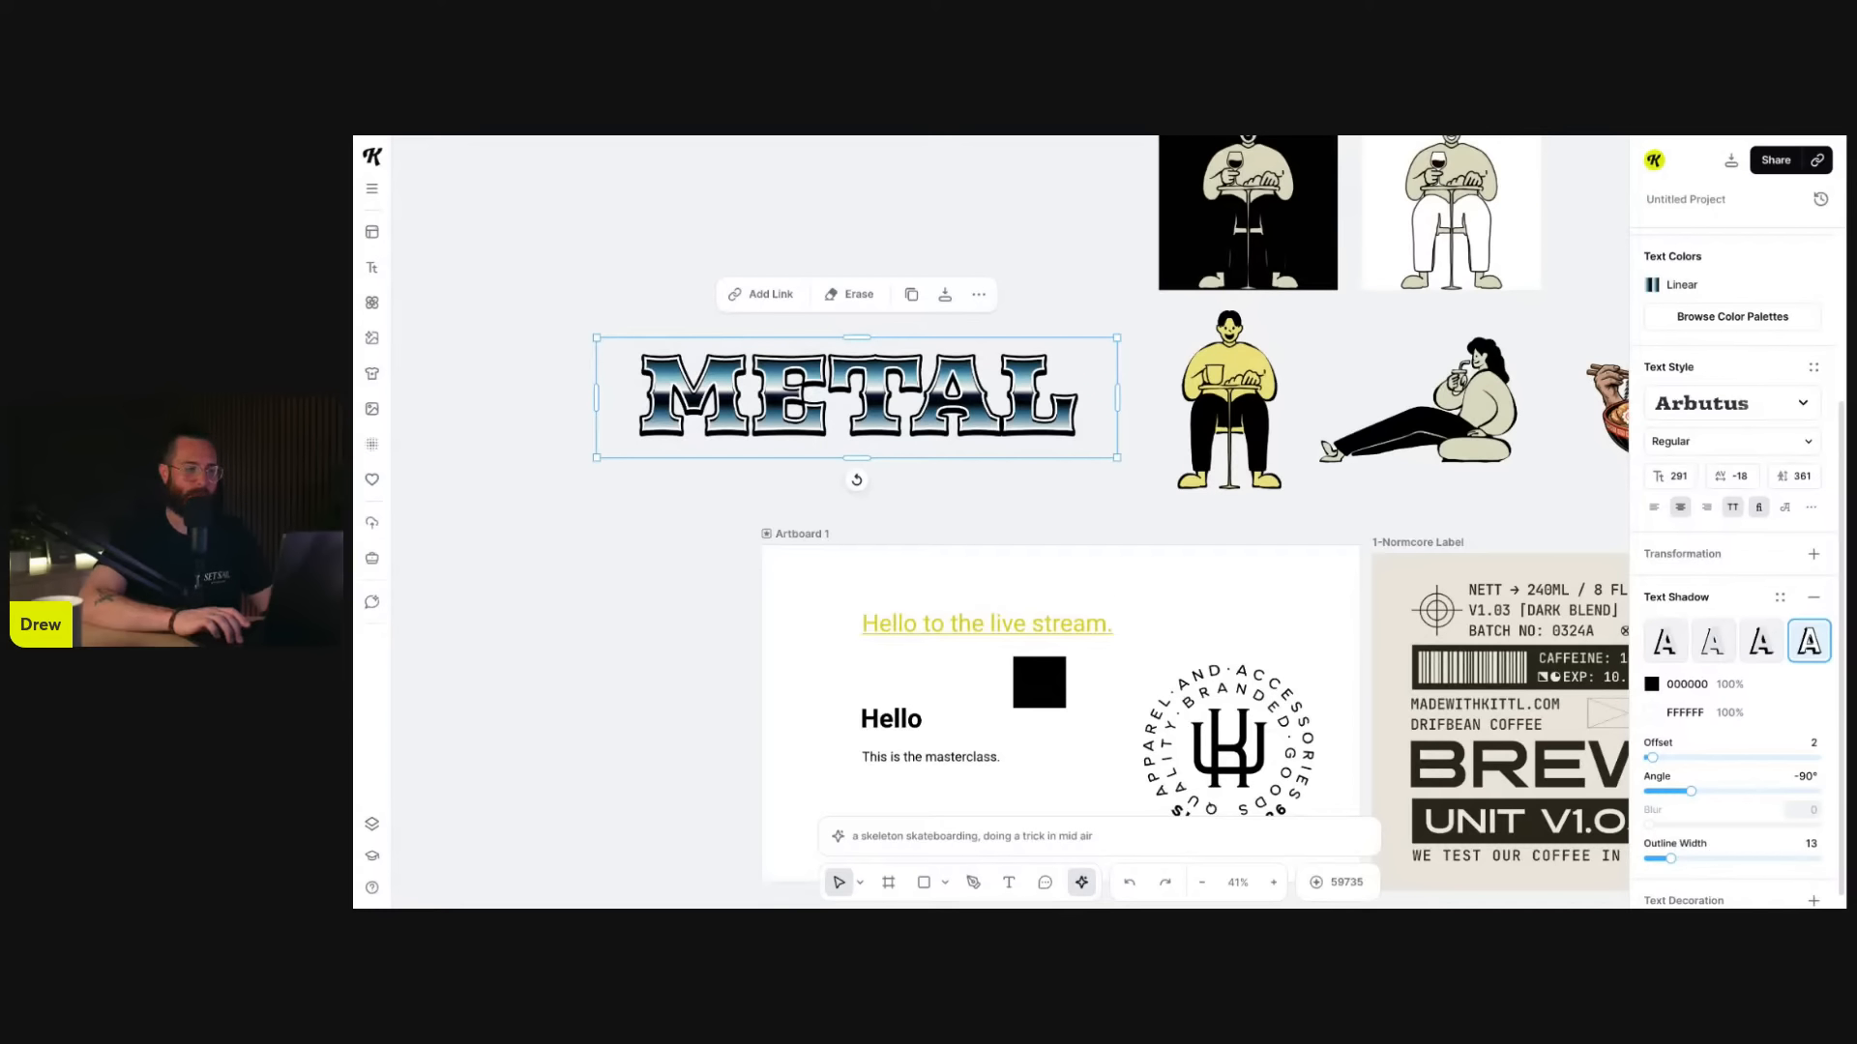
{"action": "key", "text": "Up"}
{"action": "key", "text": "Up"}
{"action": "key", "text": "Up"}
{"action": "key", "text": "Up"}
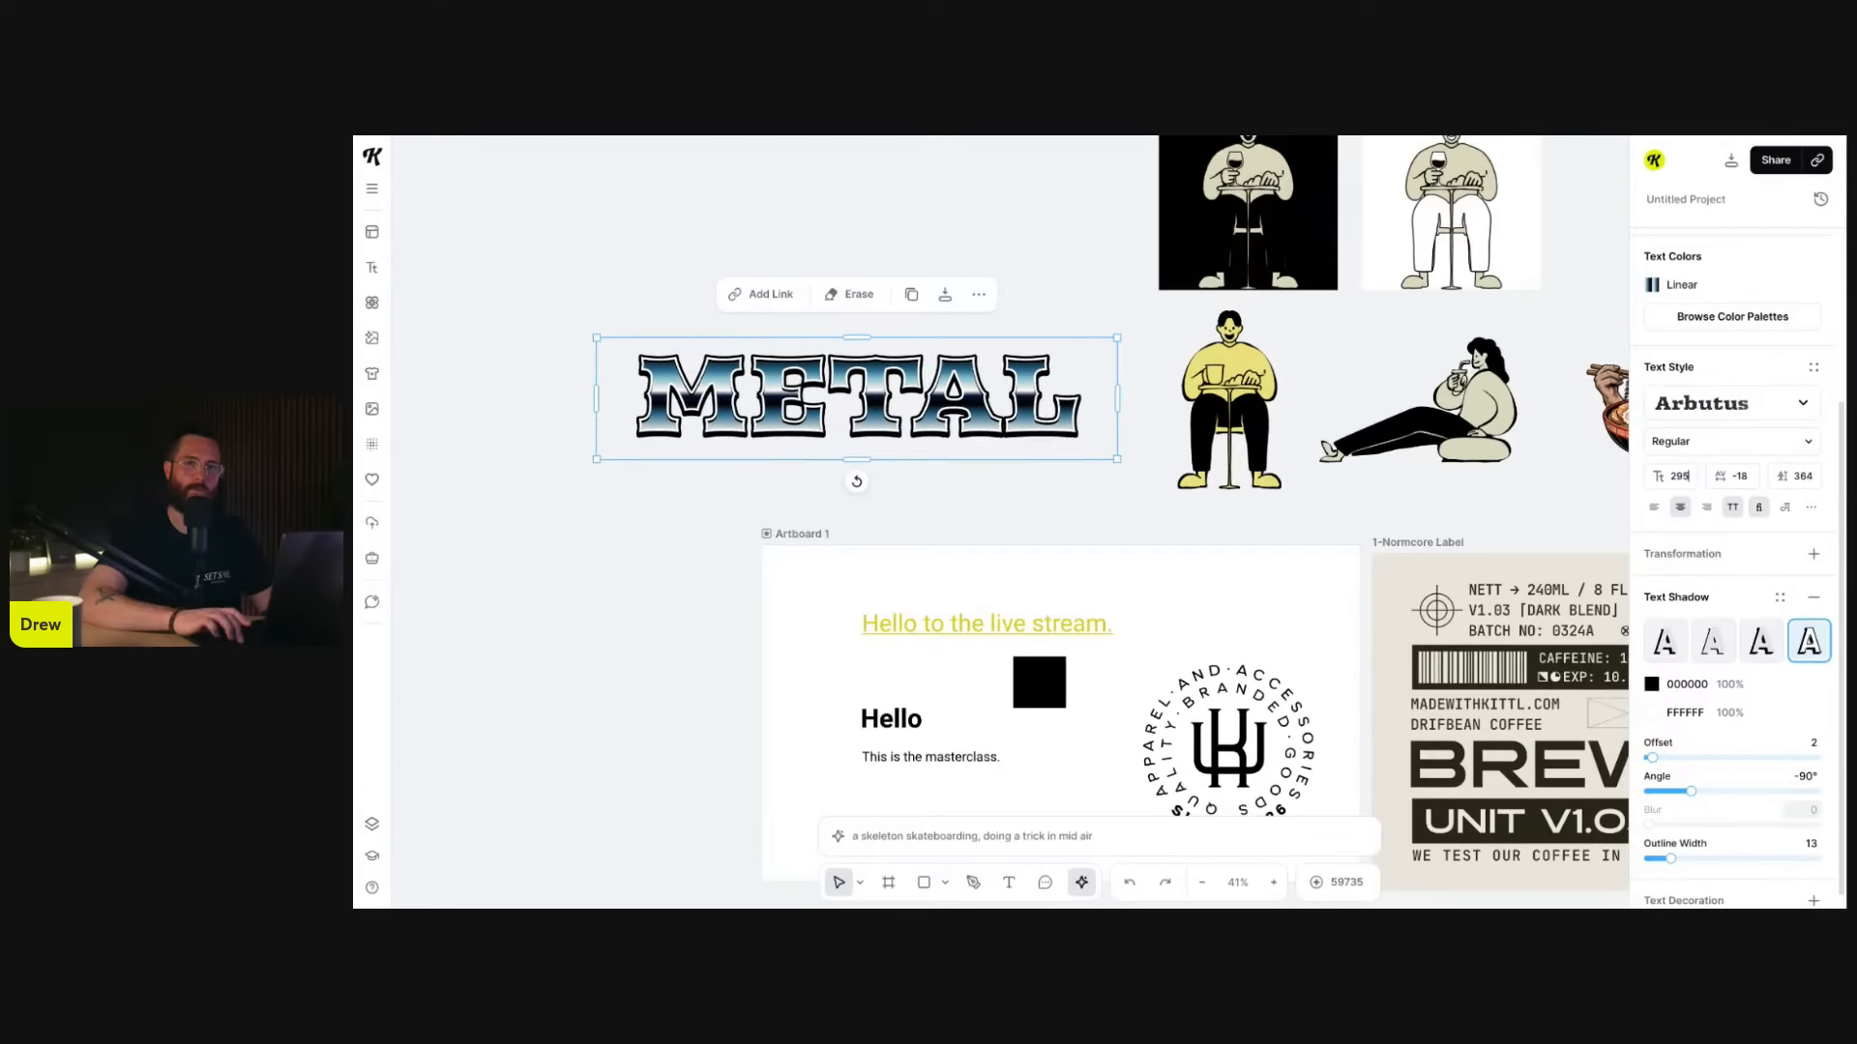
{"action": "key", "text": "Up"}
{"action": "key", "text": "Up"}
- Try a letter spacing of 42 on the METAL text and set it back to -18
{"action": "left_click", "coordinate": [1740, 476]}
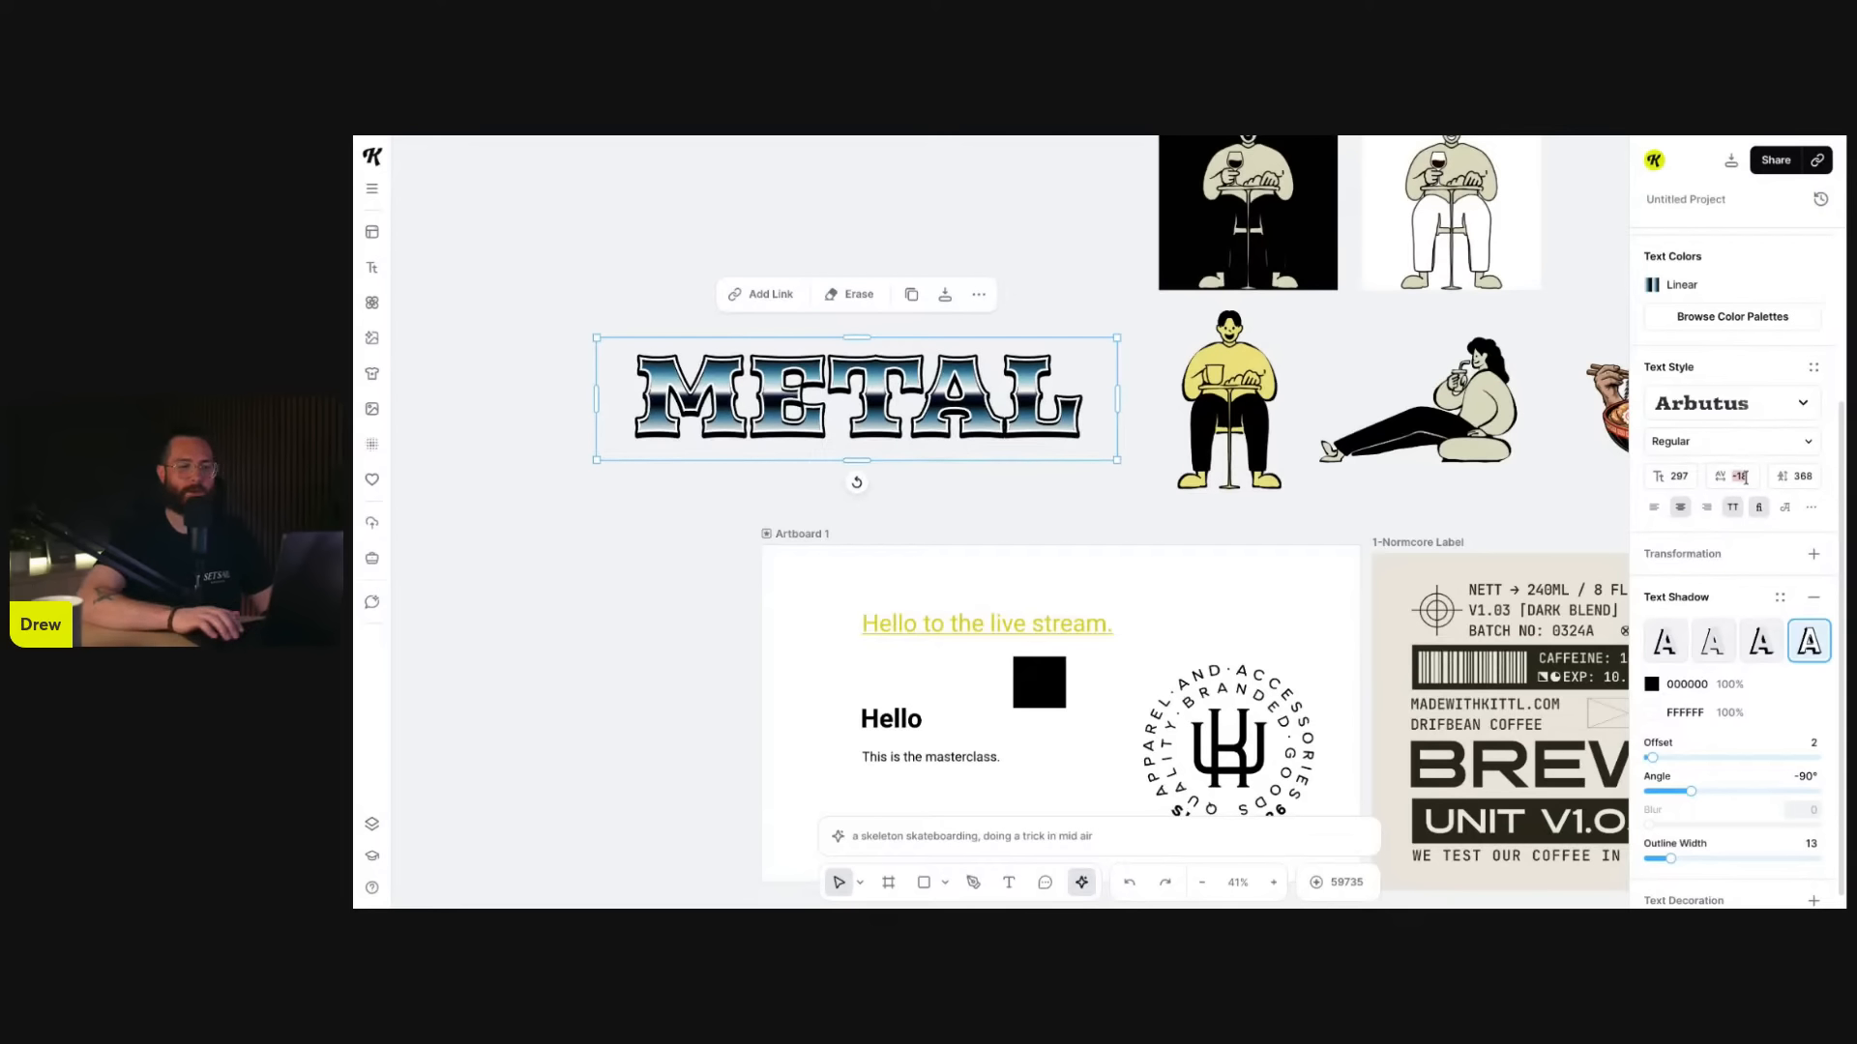
{"action": "type", "text": "2"}
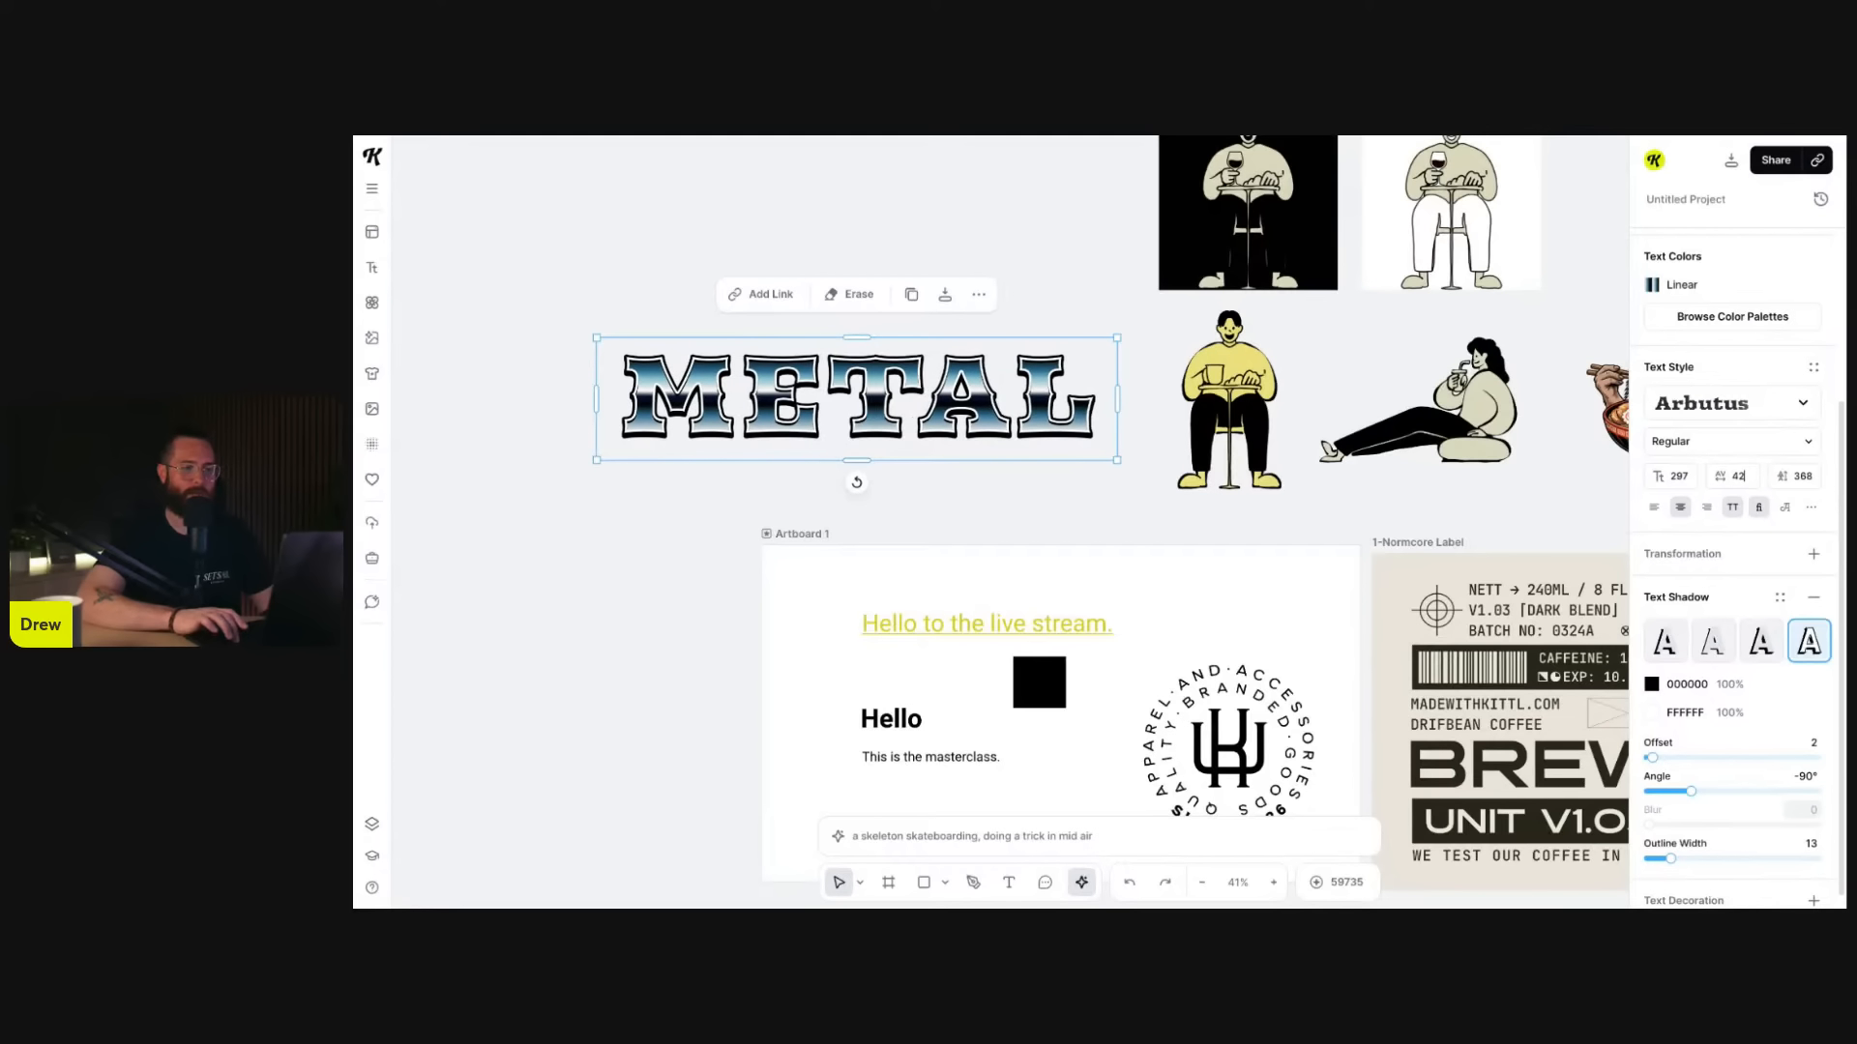
{"action": "key", "text": "BackSpace"}
{"action": "type", "text": "-18"}
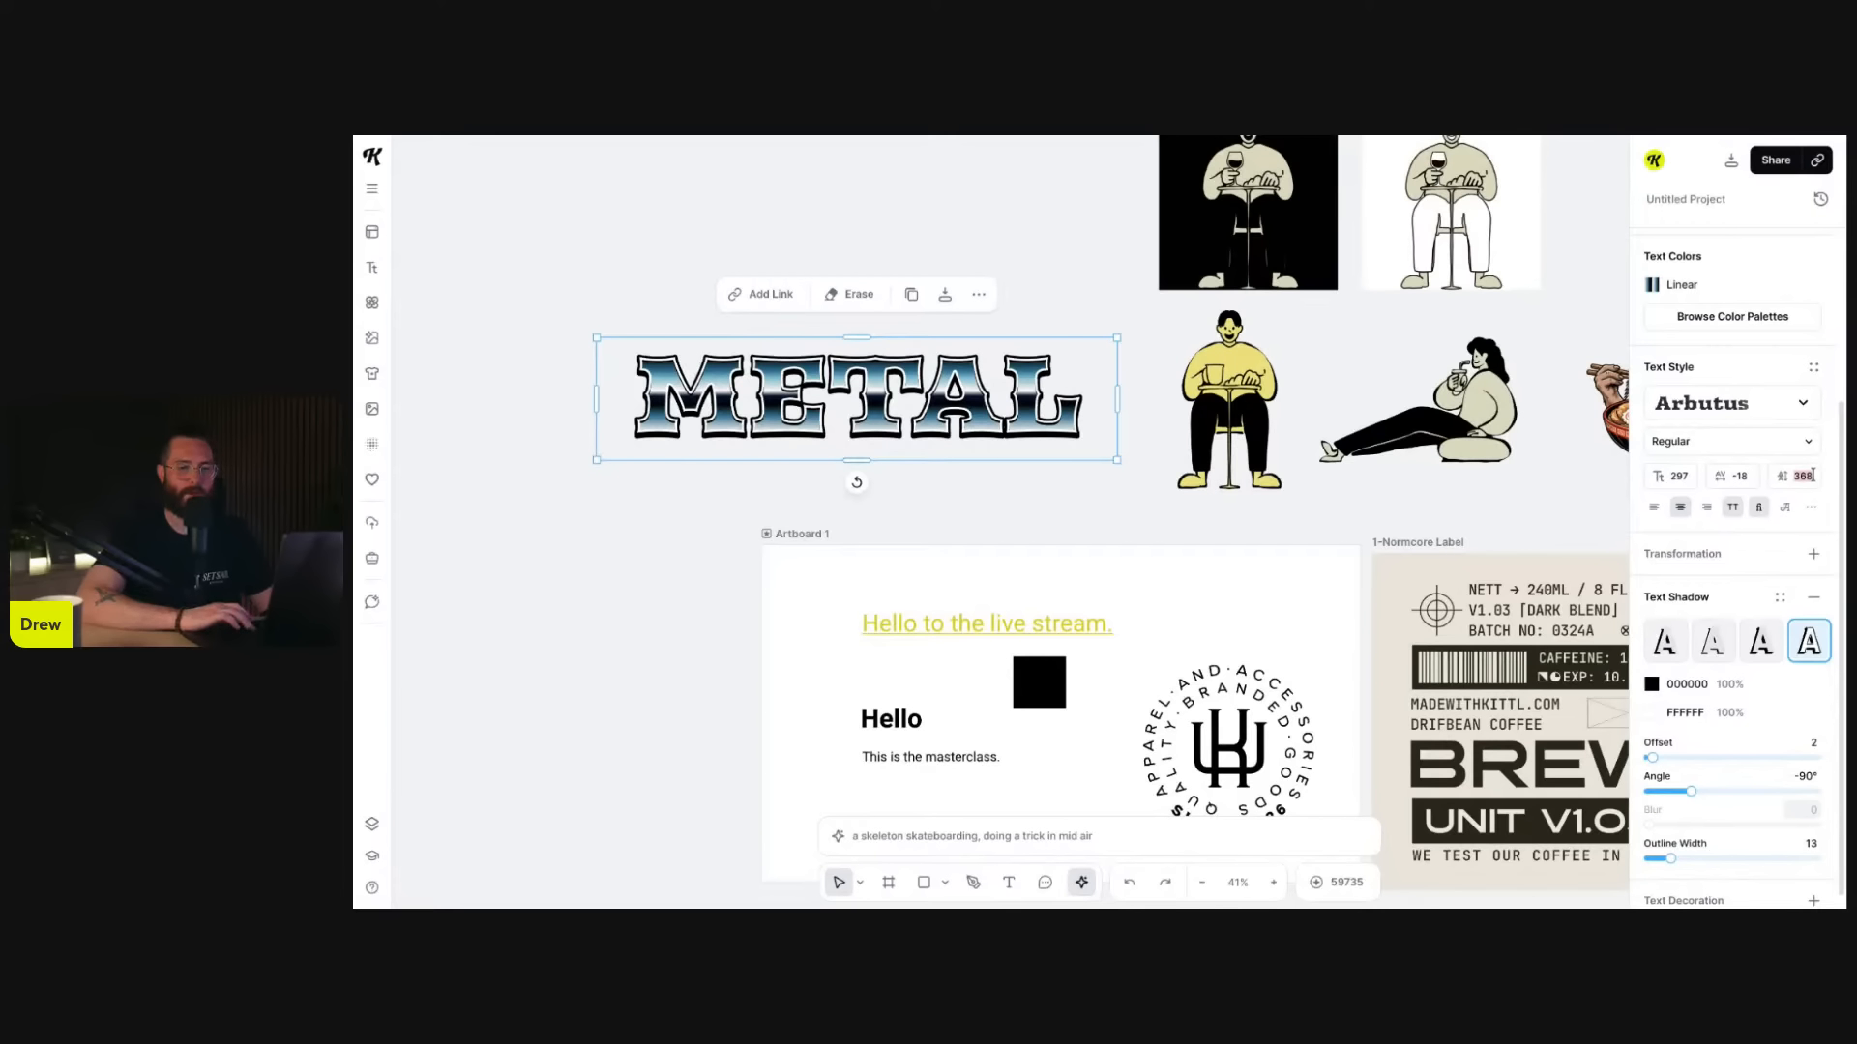
- Narrow the "This is the masterclass." text box on Artboard 1 to about 343 px so it wraps onto two lines
{"action": "scroll", "coordinate": [1162, 554], "scroll_direction": "down", "scroll_amount": 3}
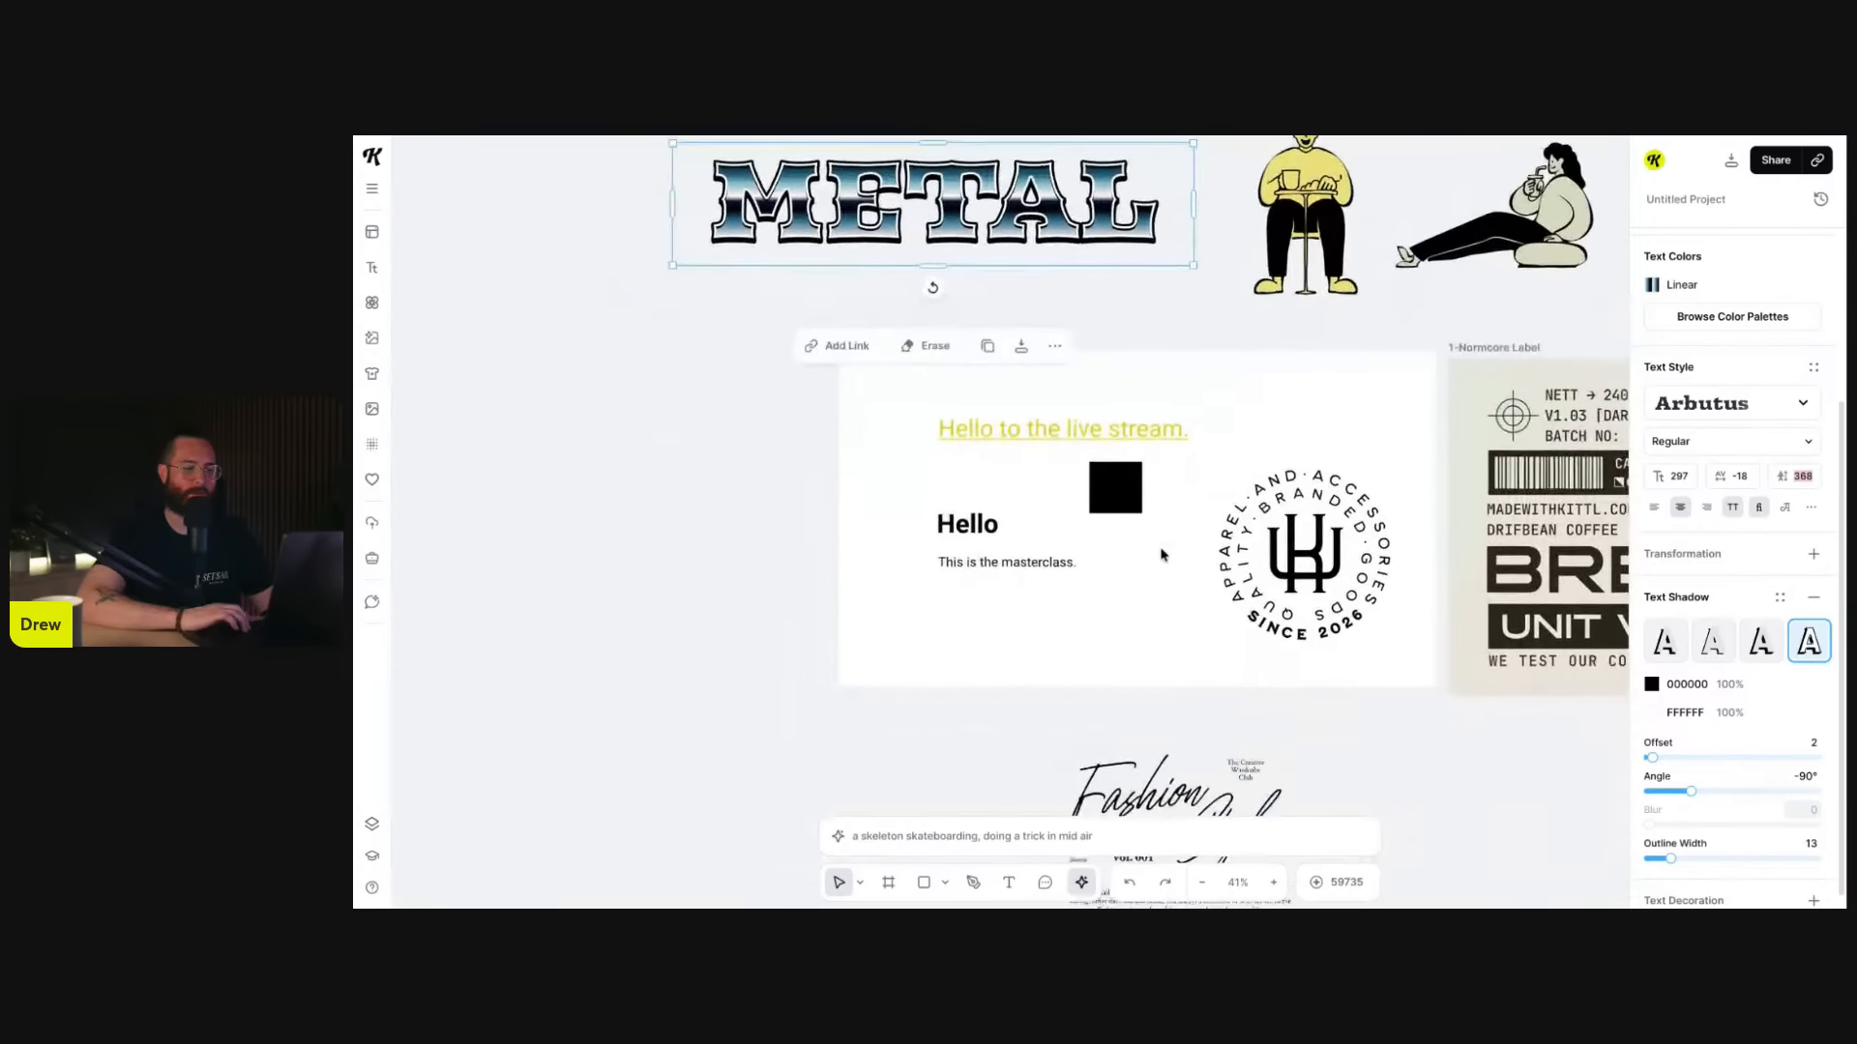
{"action": "left_click", "coordinate": [1073, 555]}
{"action": "scroll", "coordinate": [1138, 563], "scroll_direction": "up", "scroll_amount": 5}
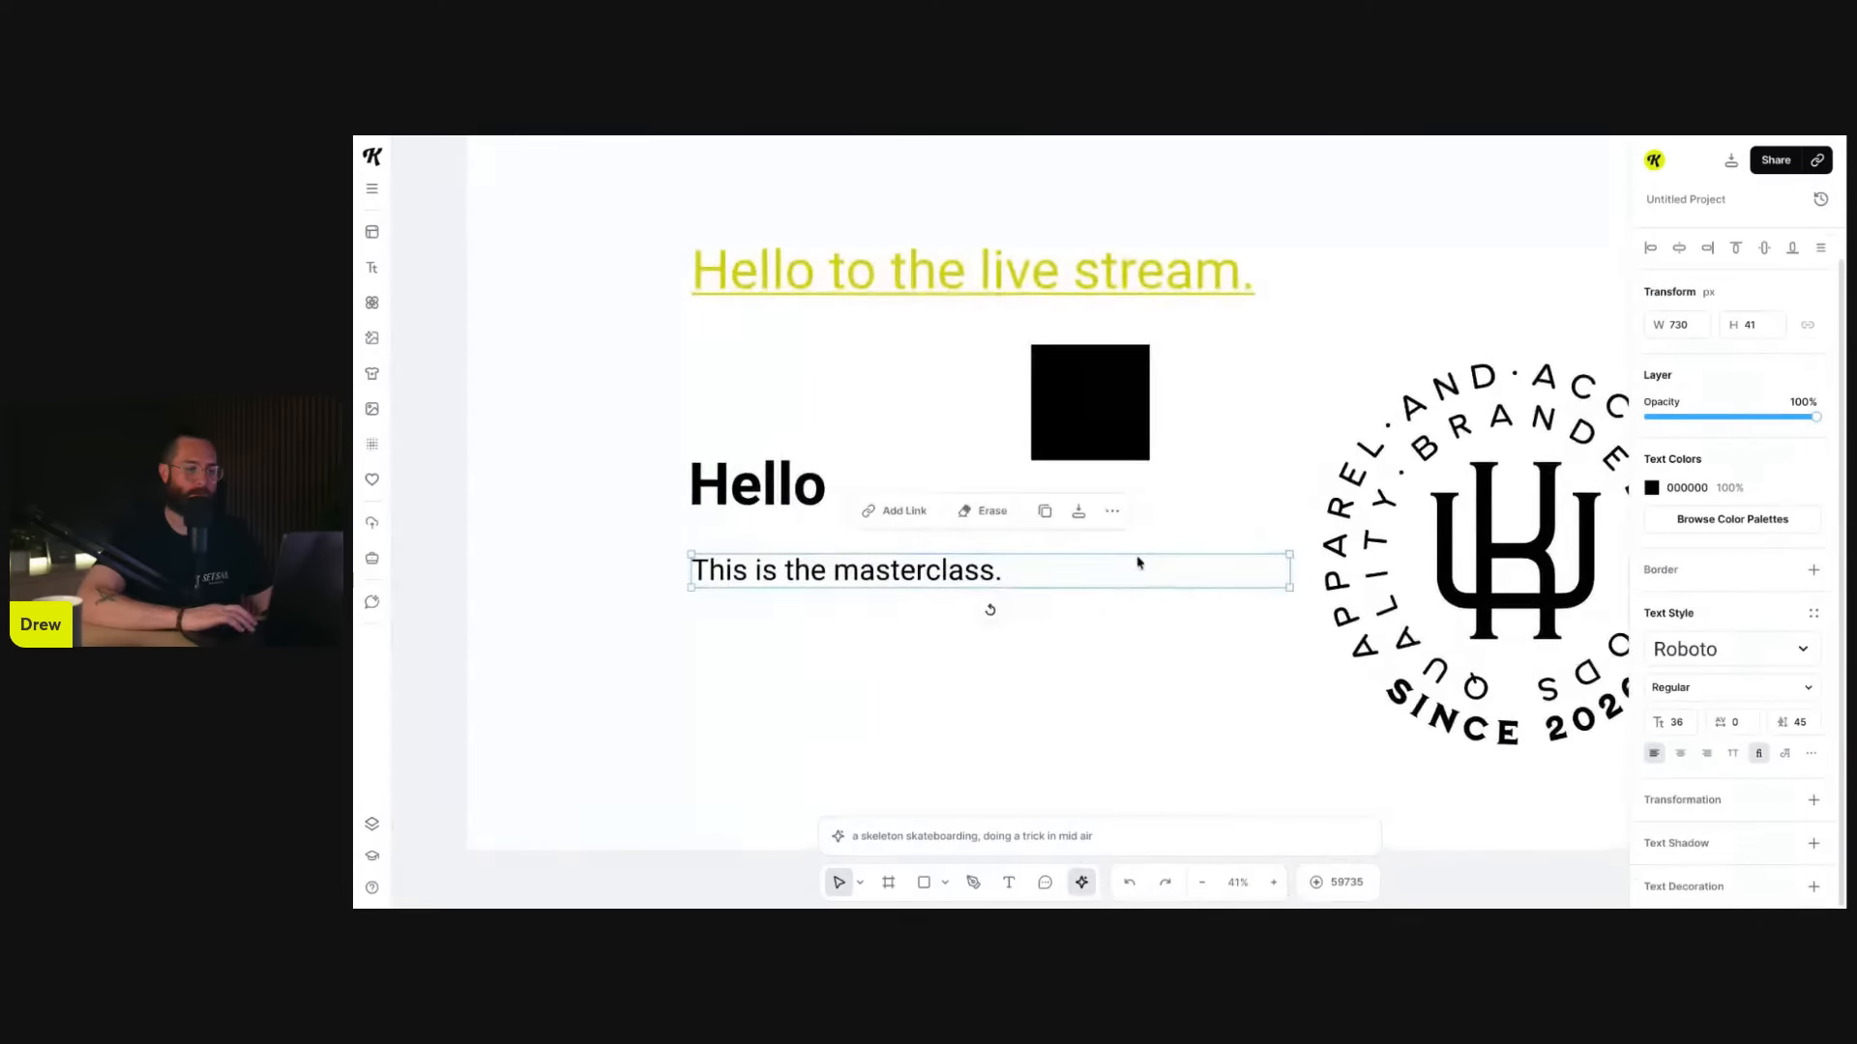
{"action": "scroll", "coordinate": [1280, 582], "scroll_direction": "up", "scroll_amount": 3}
{"action": "left_click_drag", "start_coordinate": [1300, 567], "coordinate": [776, 570]}
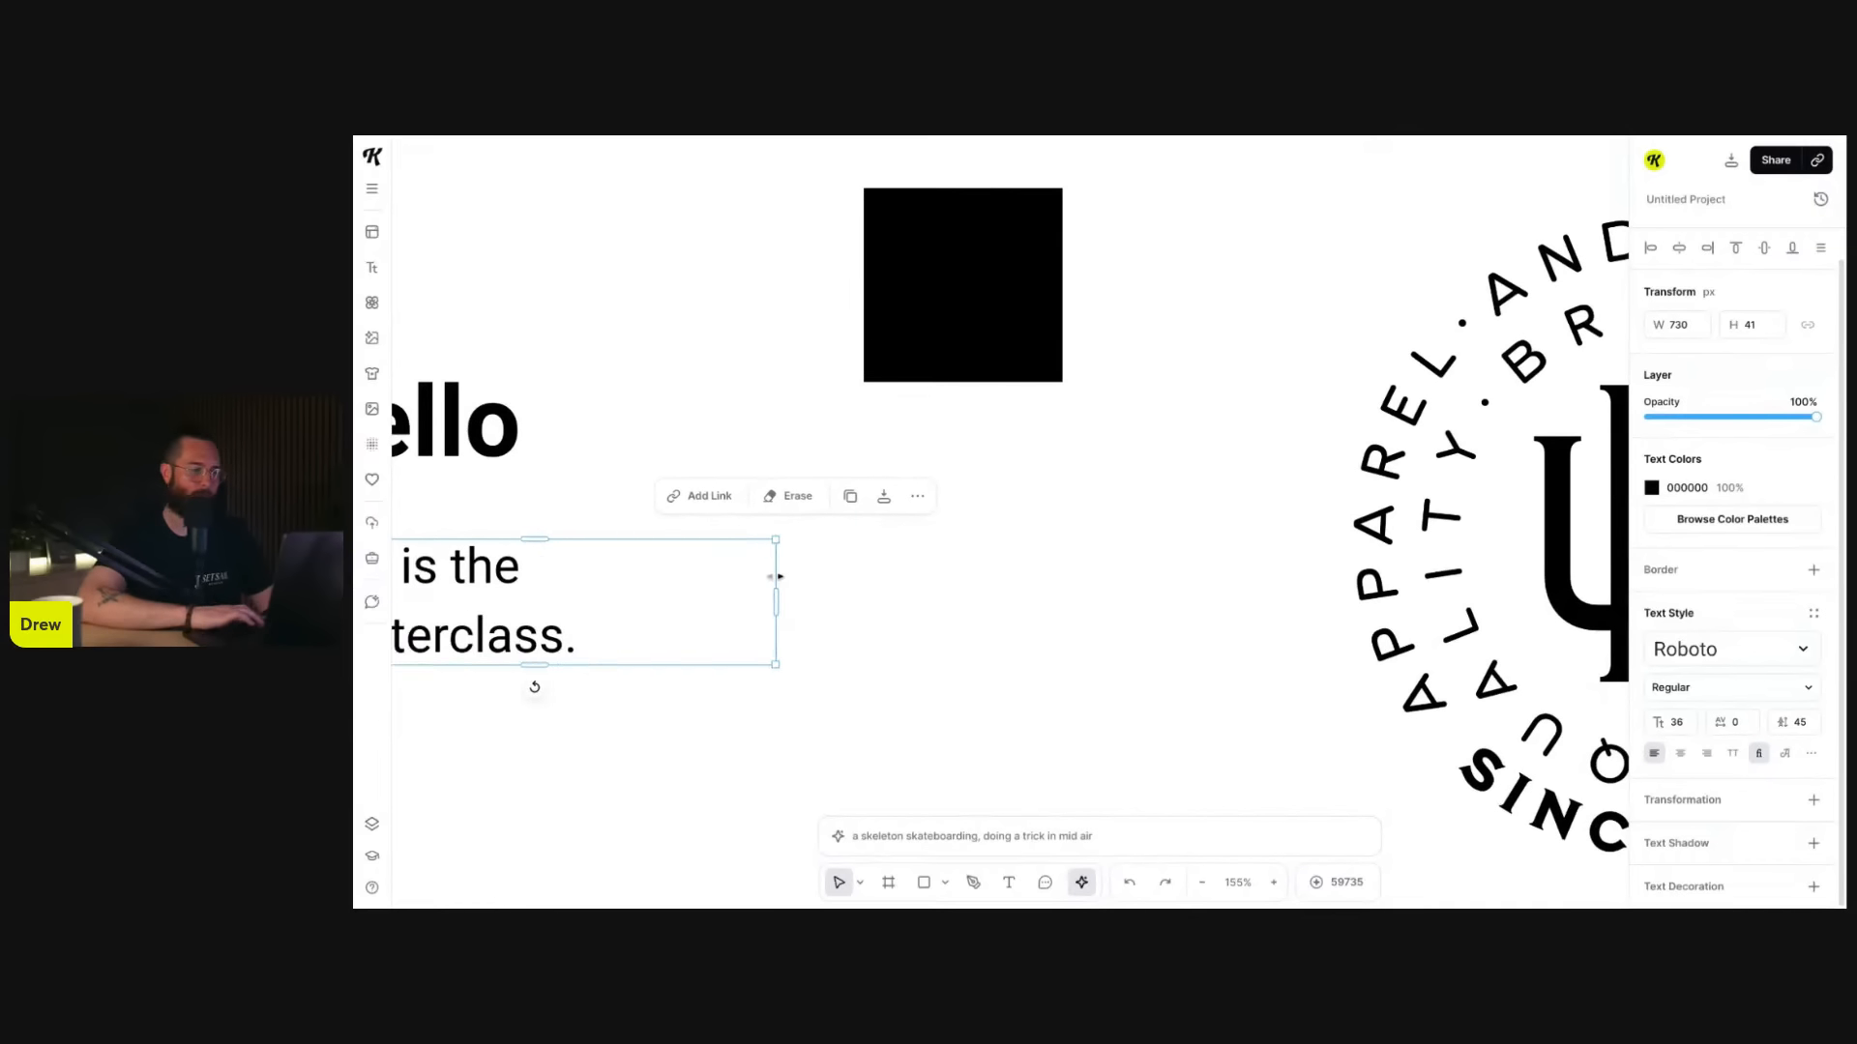
{"action": "scroll", "coordinate": [776, 580], "scroll_direction": "left", "scroll_amount": 5}
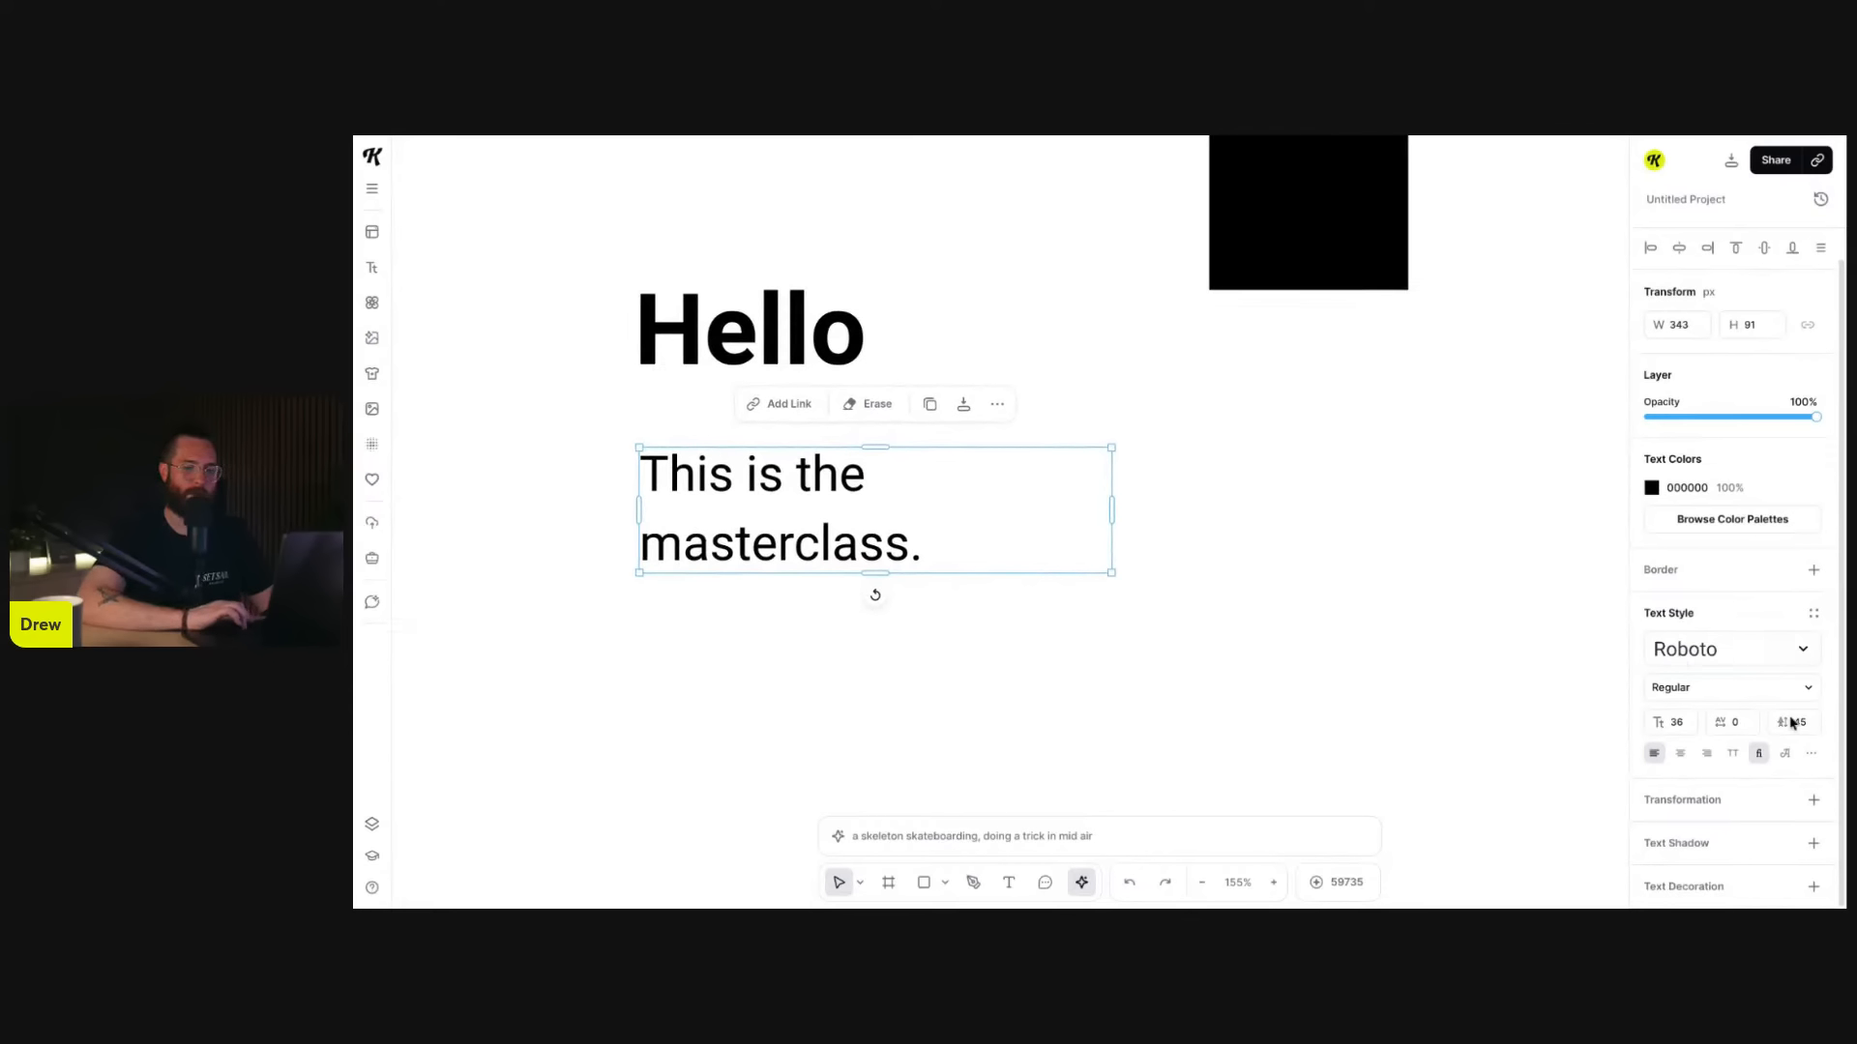
- Try larger and smaller line heights on the "This is the masterclass." text, set it to 35, and deselect the text
{"action": "key", "text": "shift+Up"}
{"action": "key", "text": "shift+Up"}
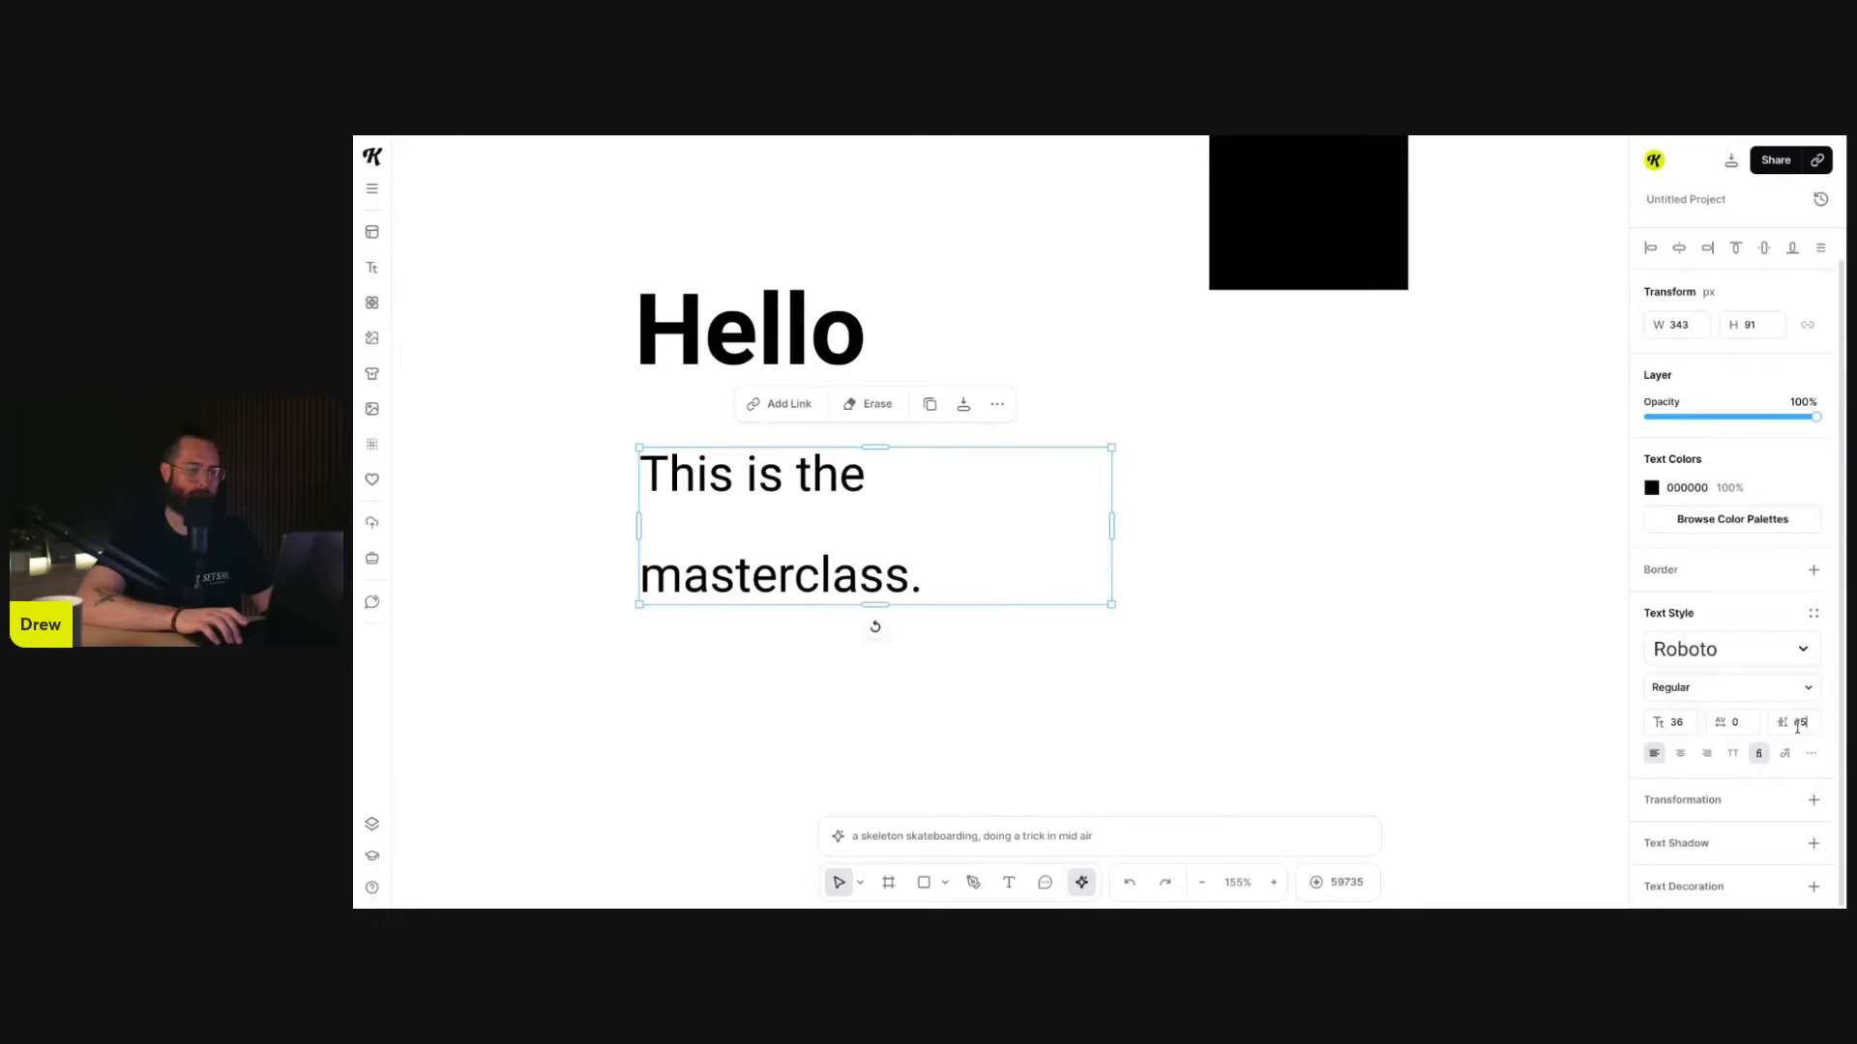
{"action": "key", "text": "shift+Down"}
{"action": "key", "text": "shift+Down"}
{"action": "key", "text": "shift+Down"}
{"action": "key", "text": "shift+Up"}
{"action": "key", "text": "shift+Up"}
{"action": "key", "text": "shift+Down"}
{"action": "key", "text": "shift+Down"}
{"action": "key", "text": "shift+Up"}
{"action": "key", "text": "shift+Down"}
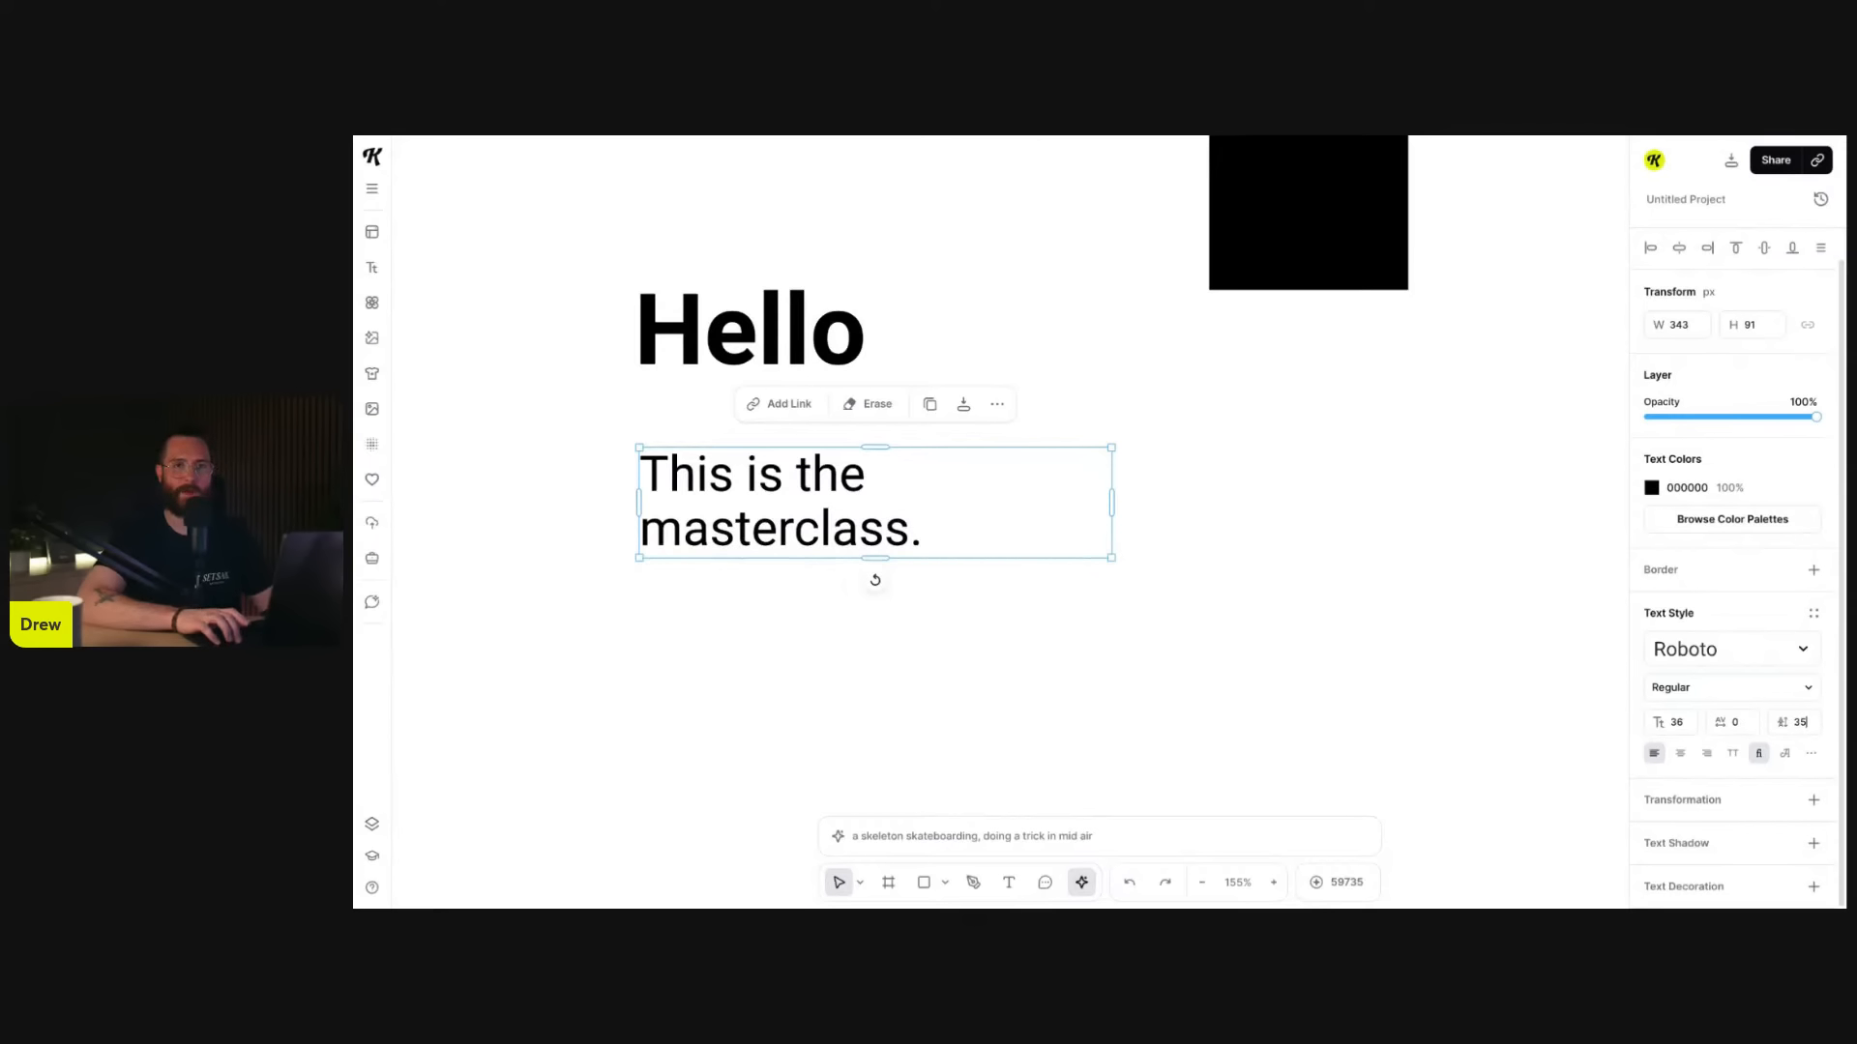
{"action": "key", "text": "shift+Up"}
{"action": "key", "text": "shift+Down"}
{"action": "key", "text": "shift+Up"}
{"action": "key", "text": "shift+Down"}
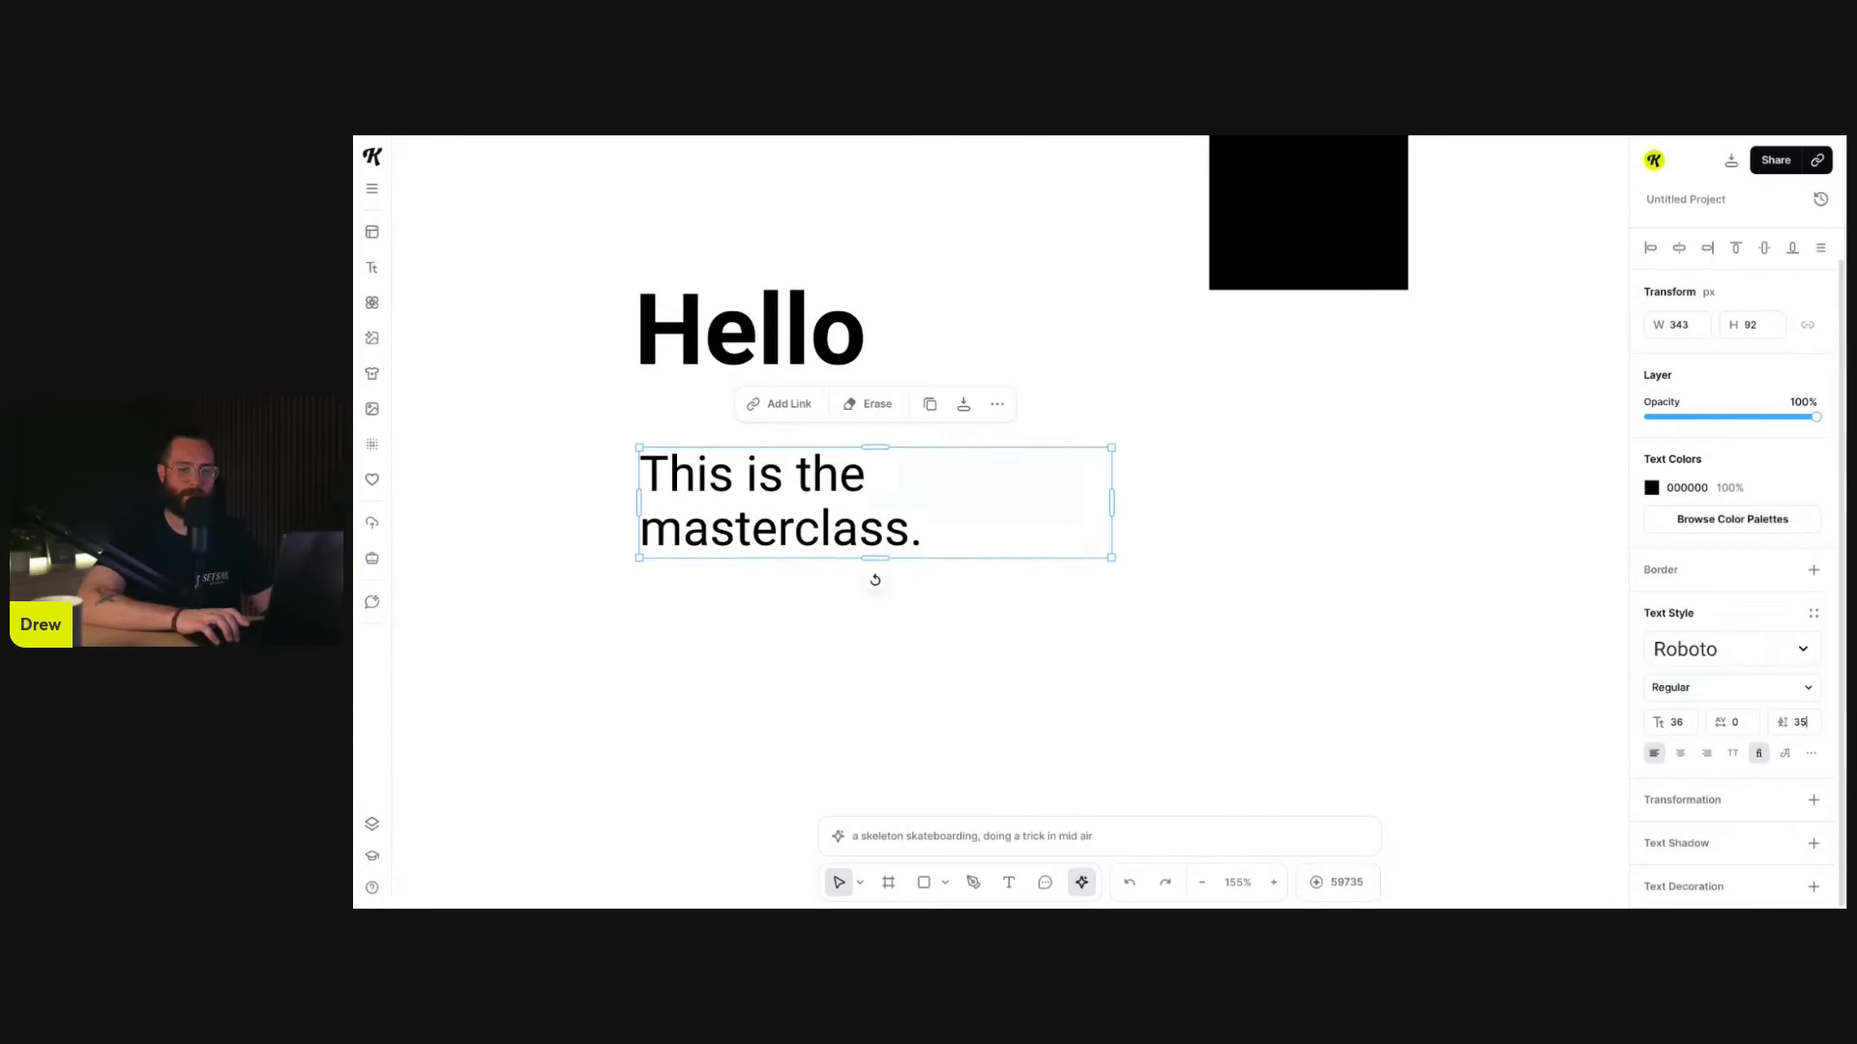
{"action": "key", "text": "shift+Down"}
{"action": "key", "text": "shift+Down"}
{"action": "key", "text": "shift+Up"}
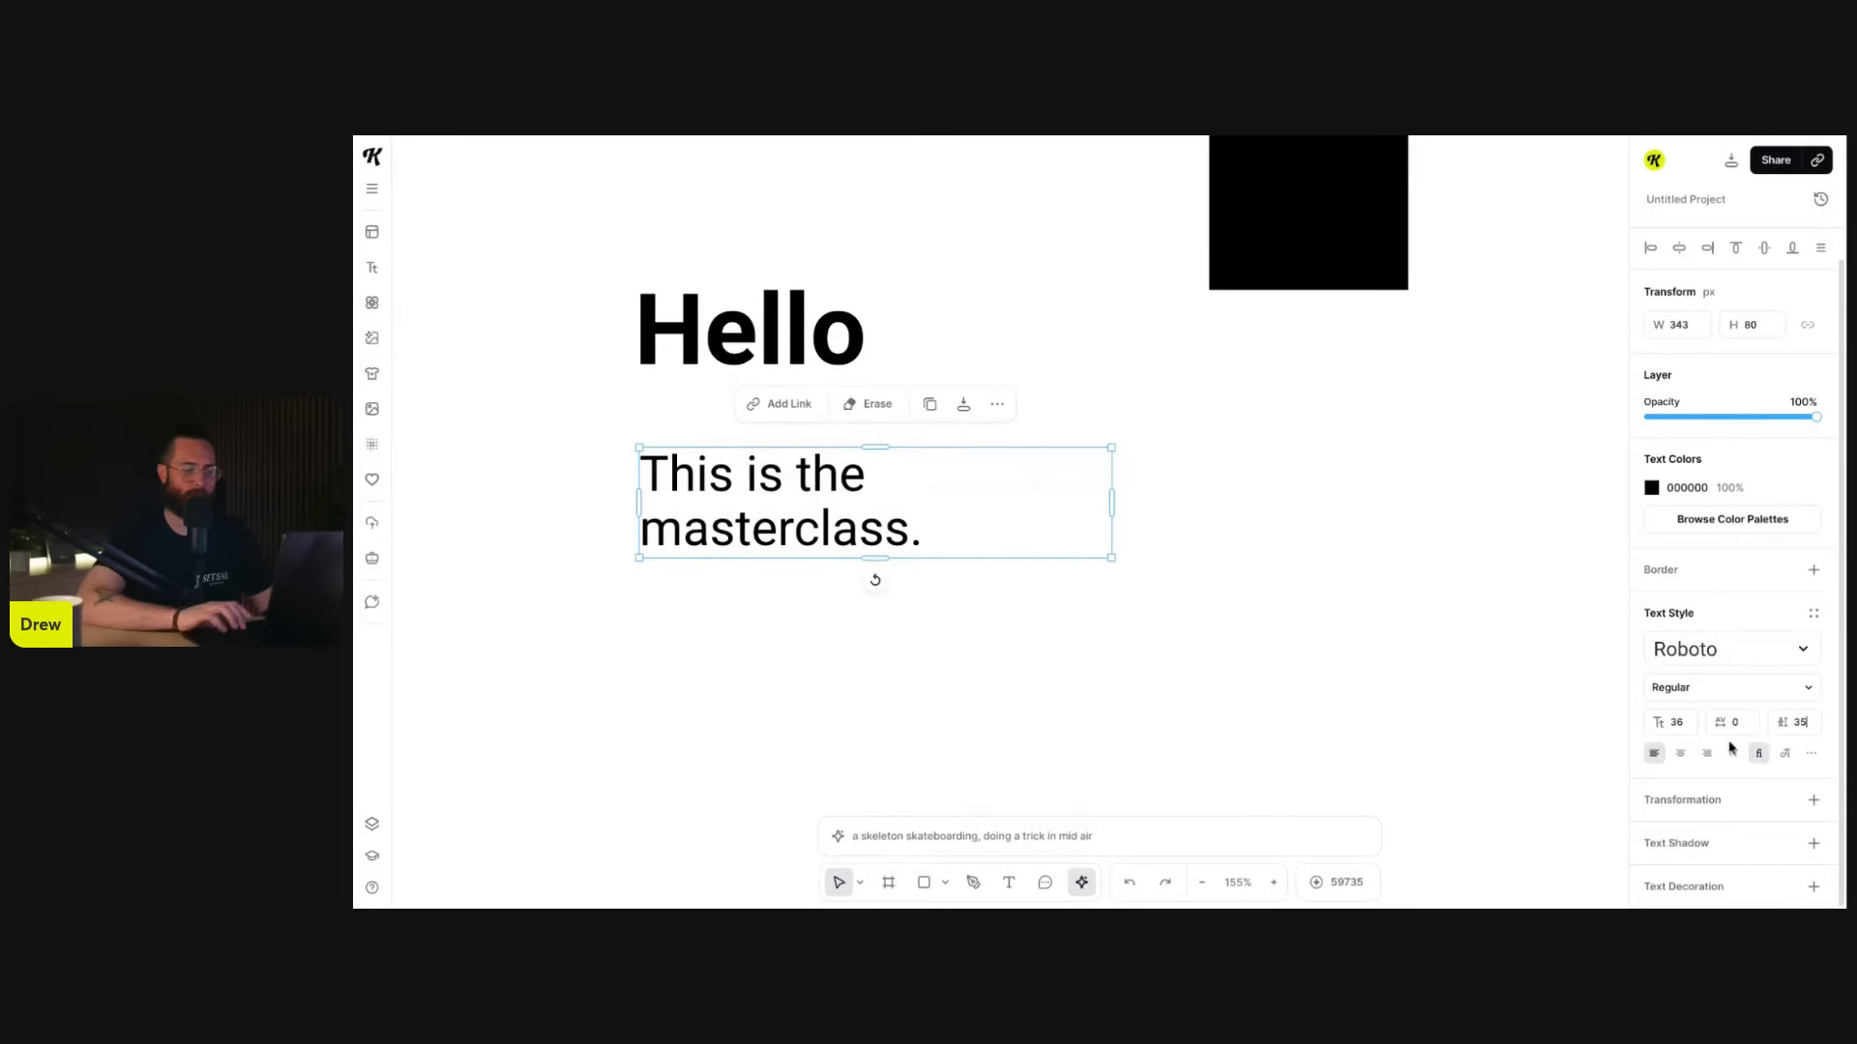
{"action": "left_click", "coordinate": [1451, 767]}
- Add a transformation to the METAL text and try the Angle, Circle, Rise and Arch styles
{"action": "scroll", "coordinate": [1451, 769], "scroll_direction": "down", "scroll_amount": 2}
{"action": "scroll", "coordinate": [1451, 769], "scroll_direction": "up", "scroll_amount": 5}
{"action": "scroll", "coordinate": [1448, 769], "scroll_direction": "down", "scroll_amount": 3}
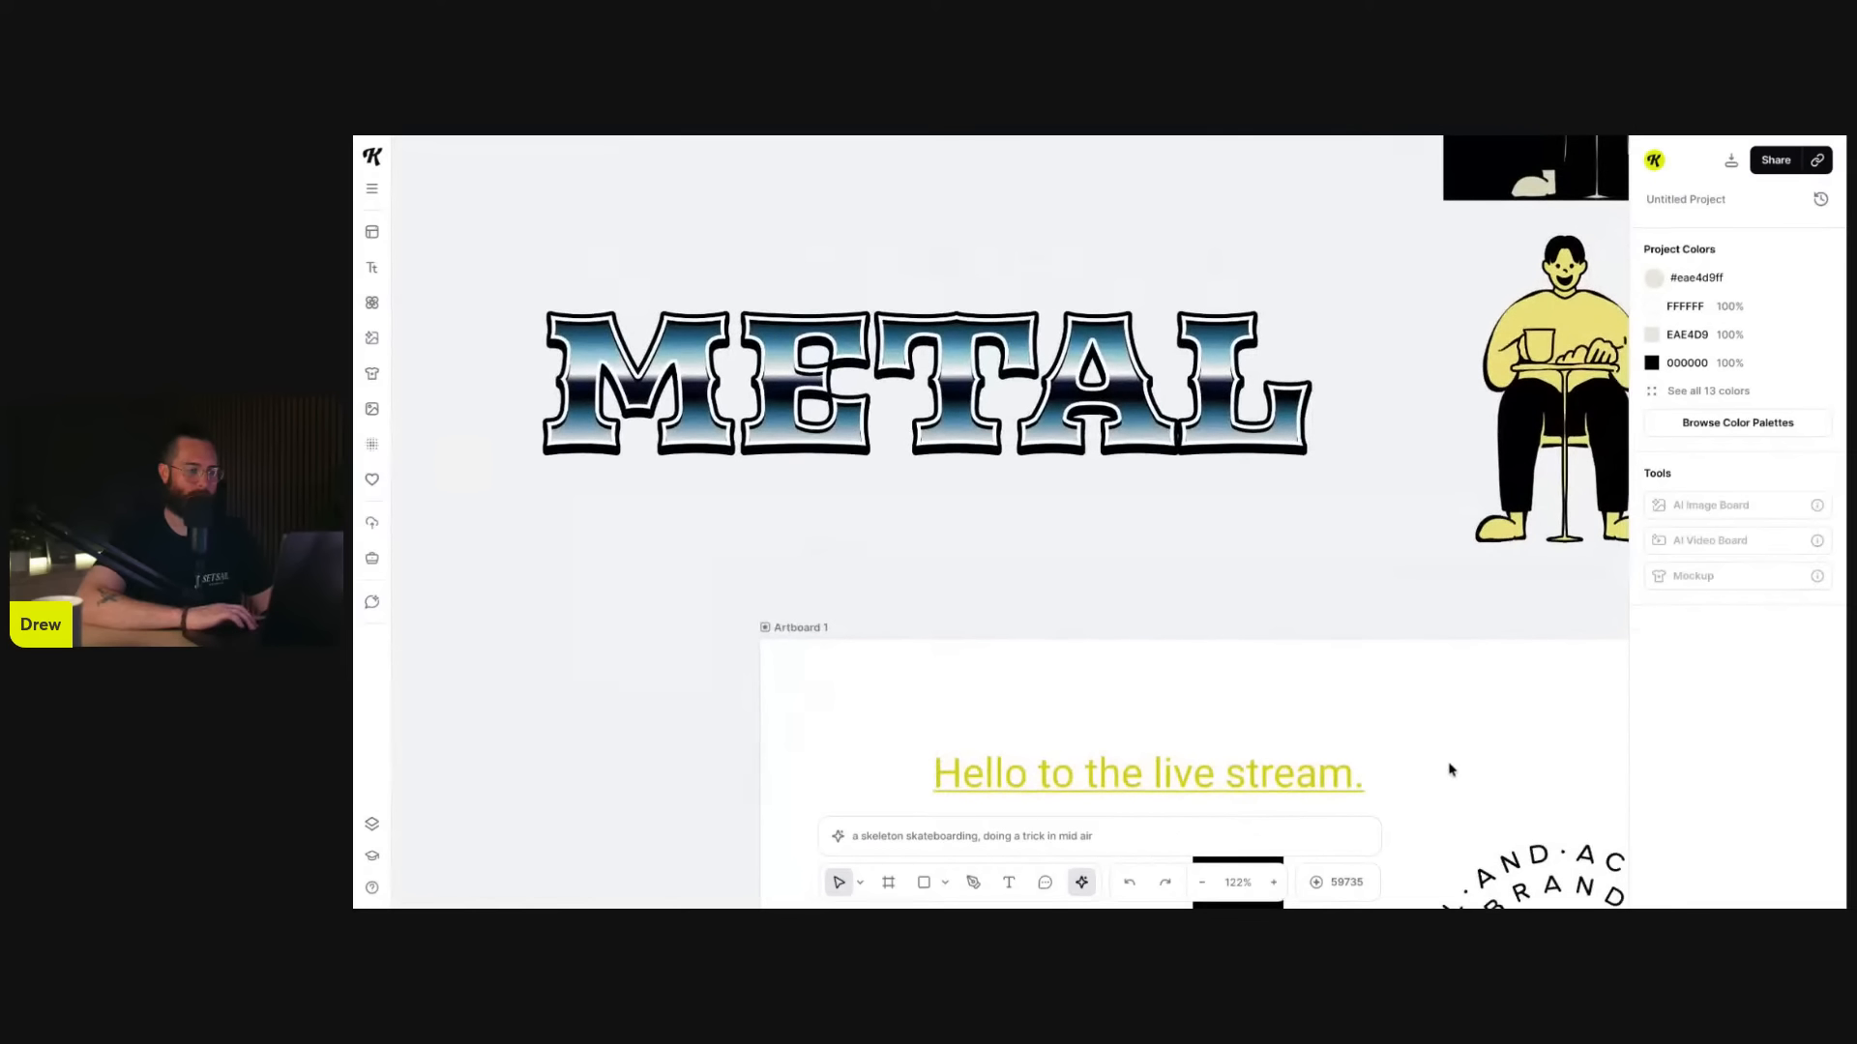
{"action": "left_click", "coordinate": [1202, 476]}
{"action": "scroll", "coordinate": [1202, 477], "scroll_direction": "down", "scroll_amount": 2}
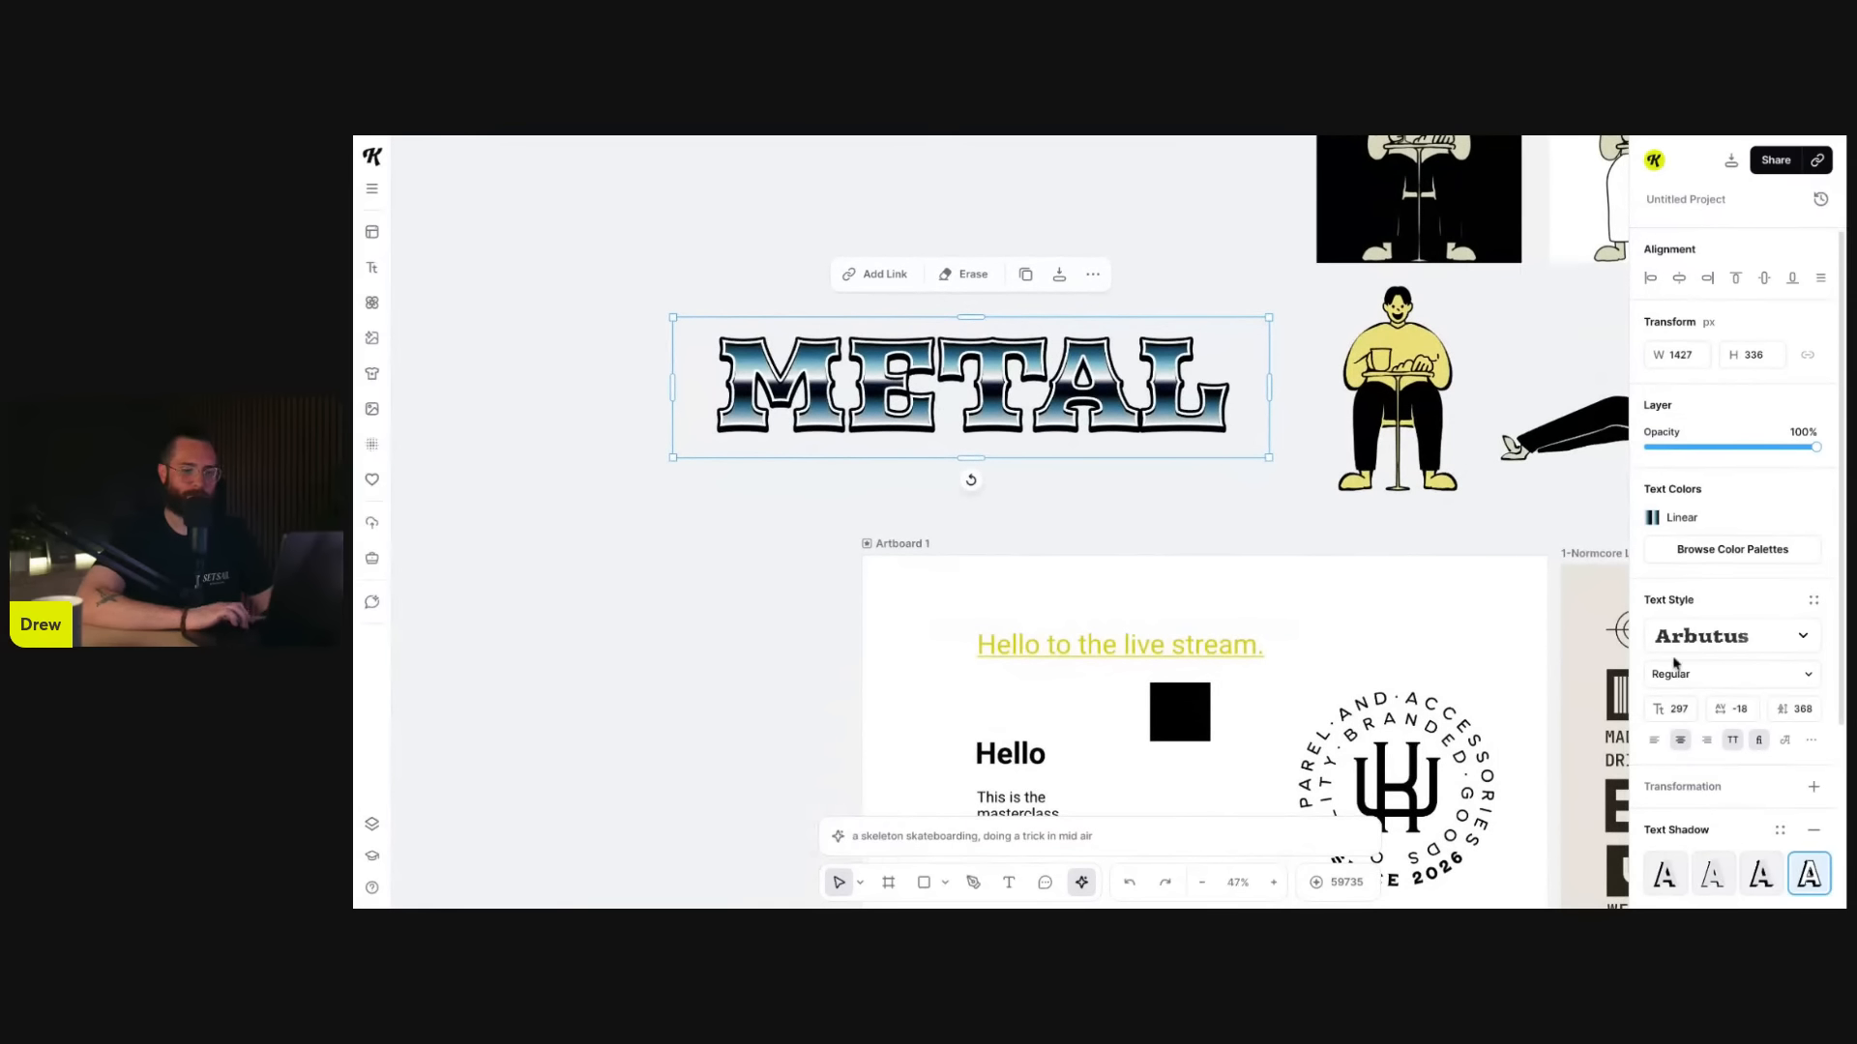
{"action": "scroll", "coordinate": [1679, 662], "scroll_direction": "down", "scroll_amount": 3}
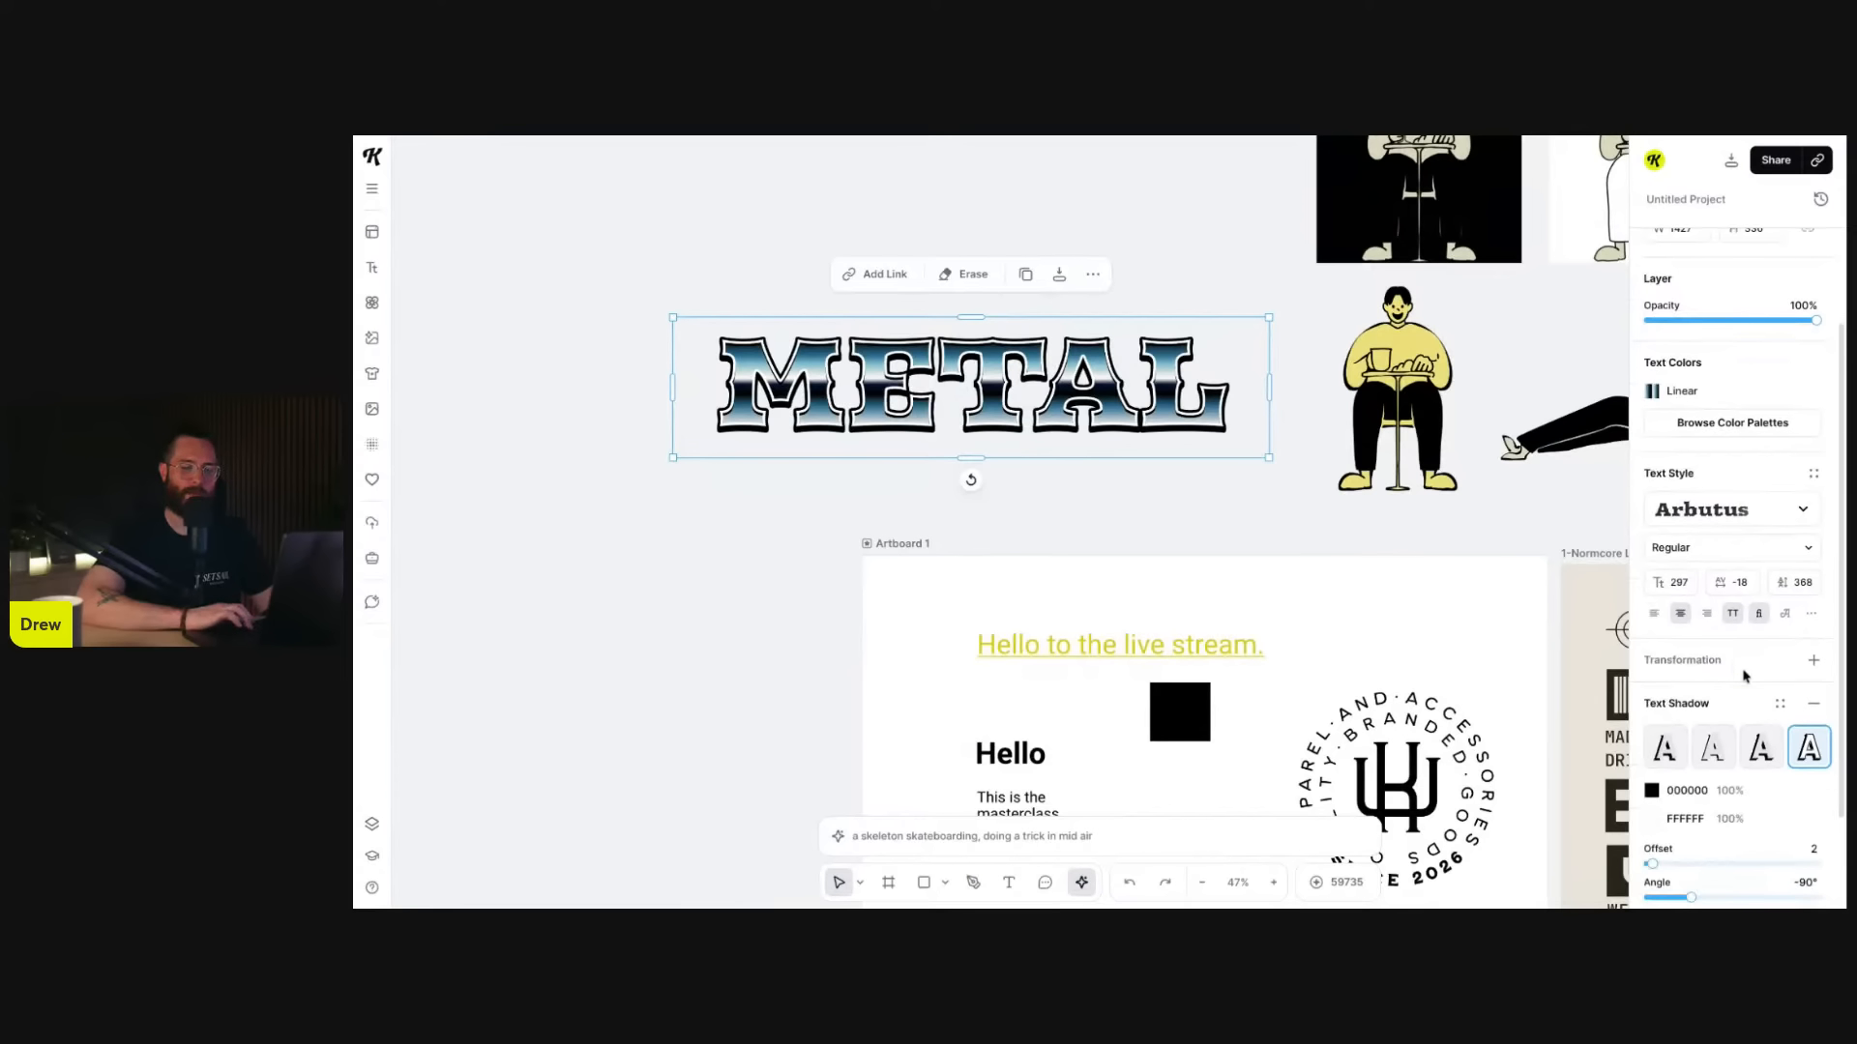
{"action": "scroll", "coordinate": [1745, 675], "scroll_direction": "down", "scroll_amount": 2}
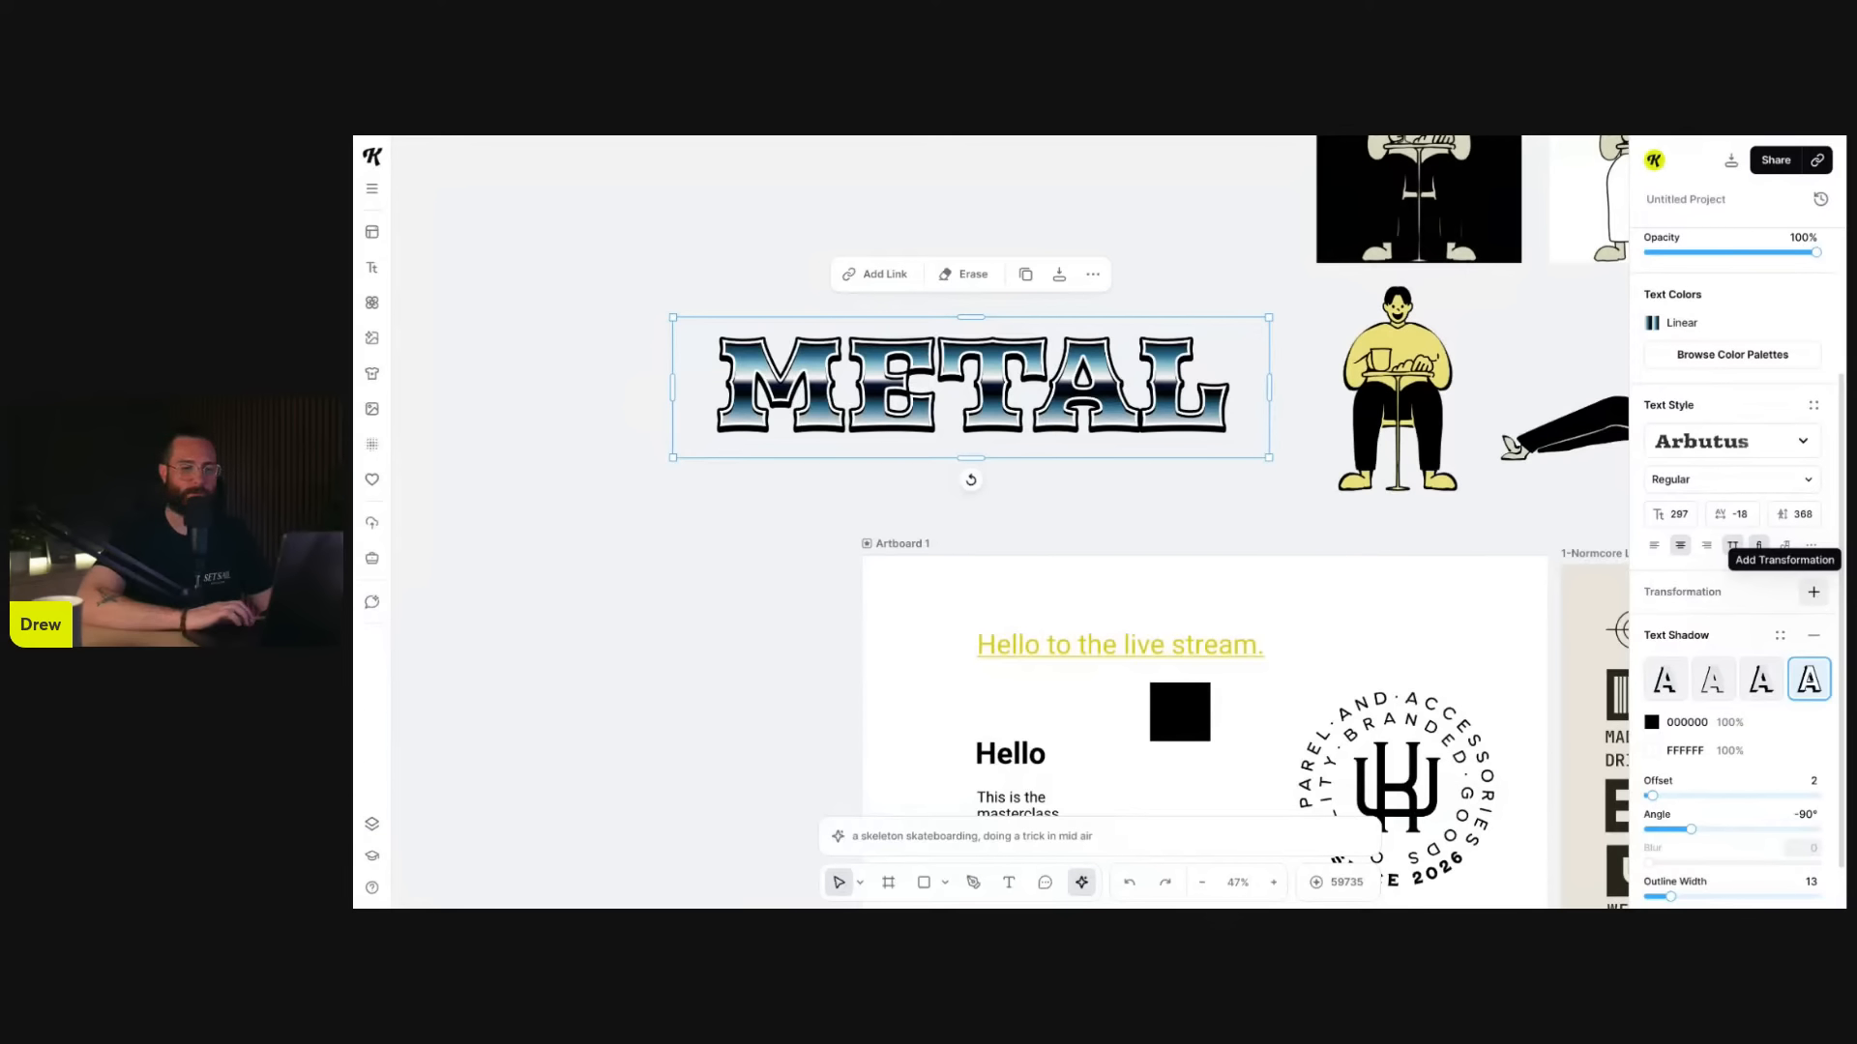
{"action": "left_click", "coordinate": [1814, 592]}
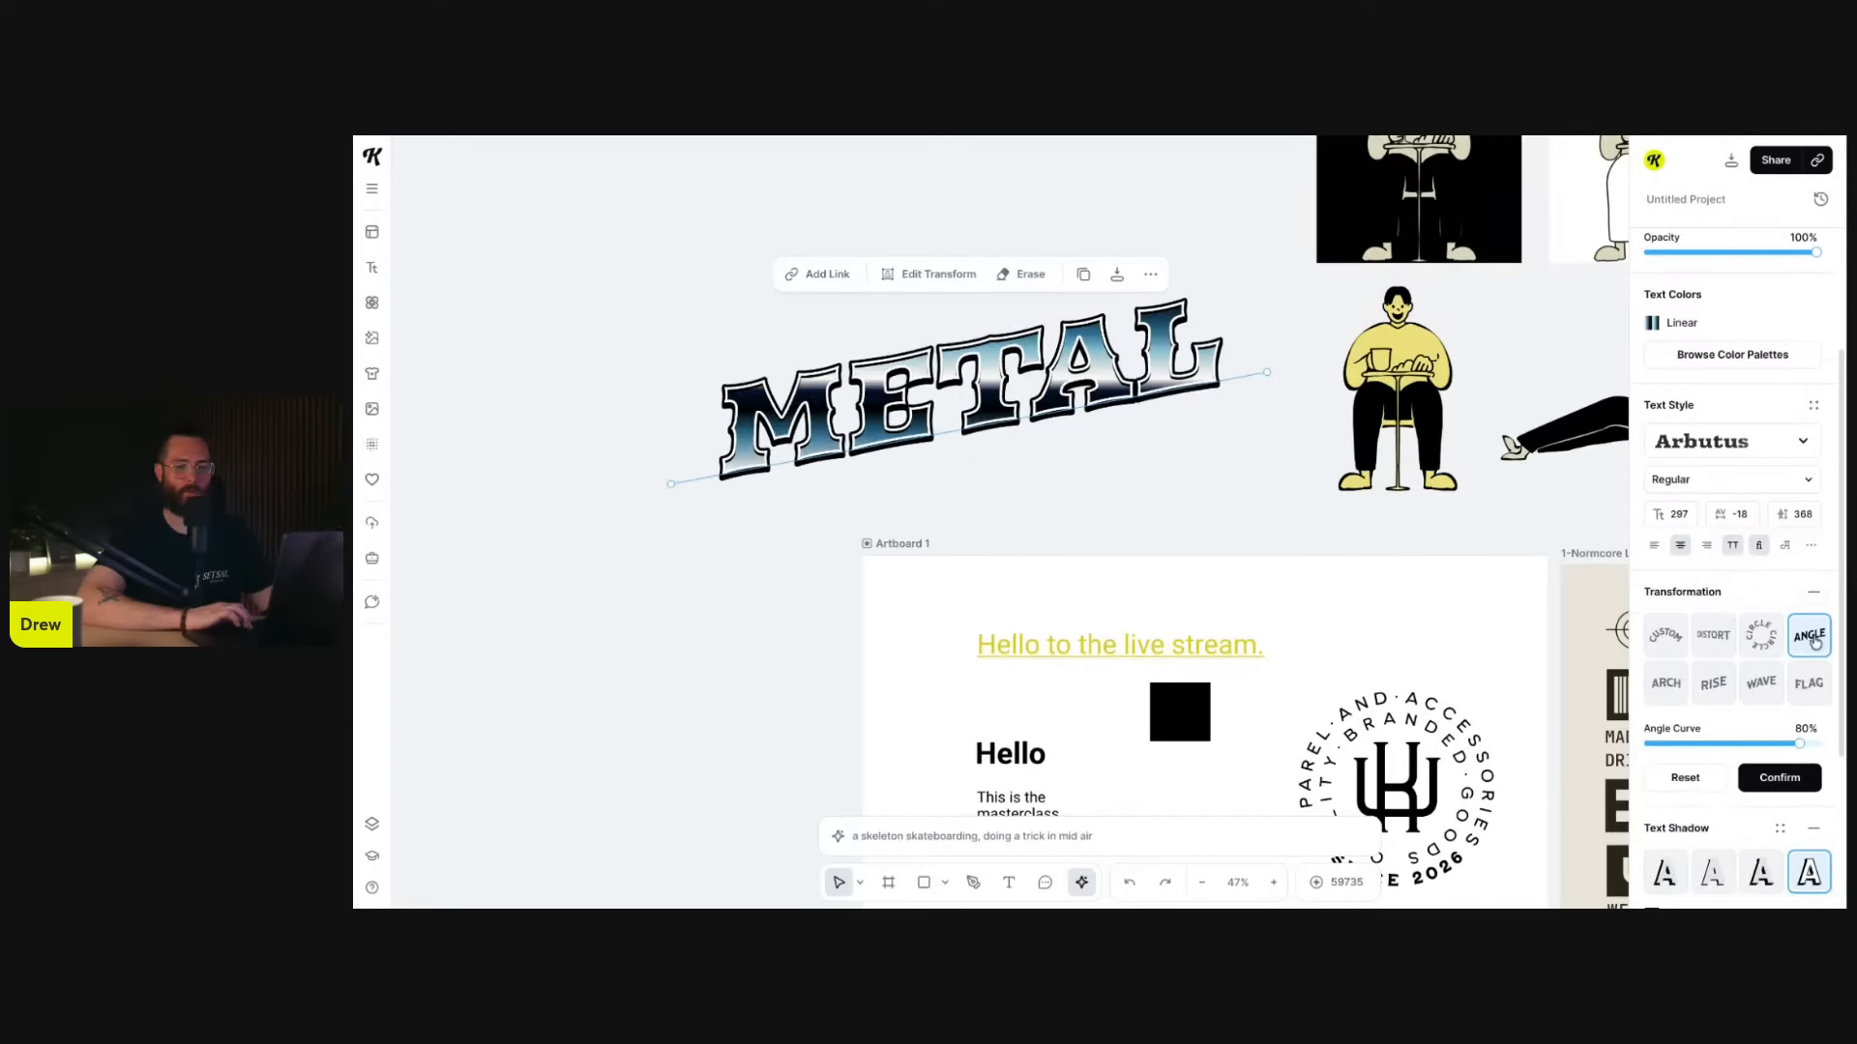
{"action": "left_click", "coordinate": [1760, 635]}
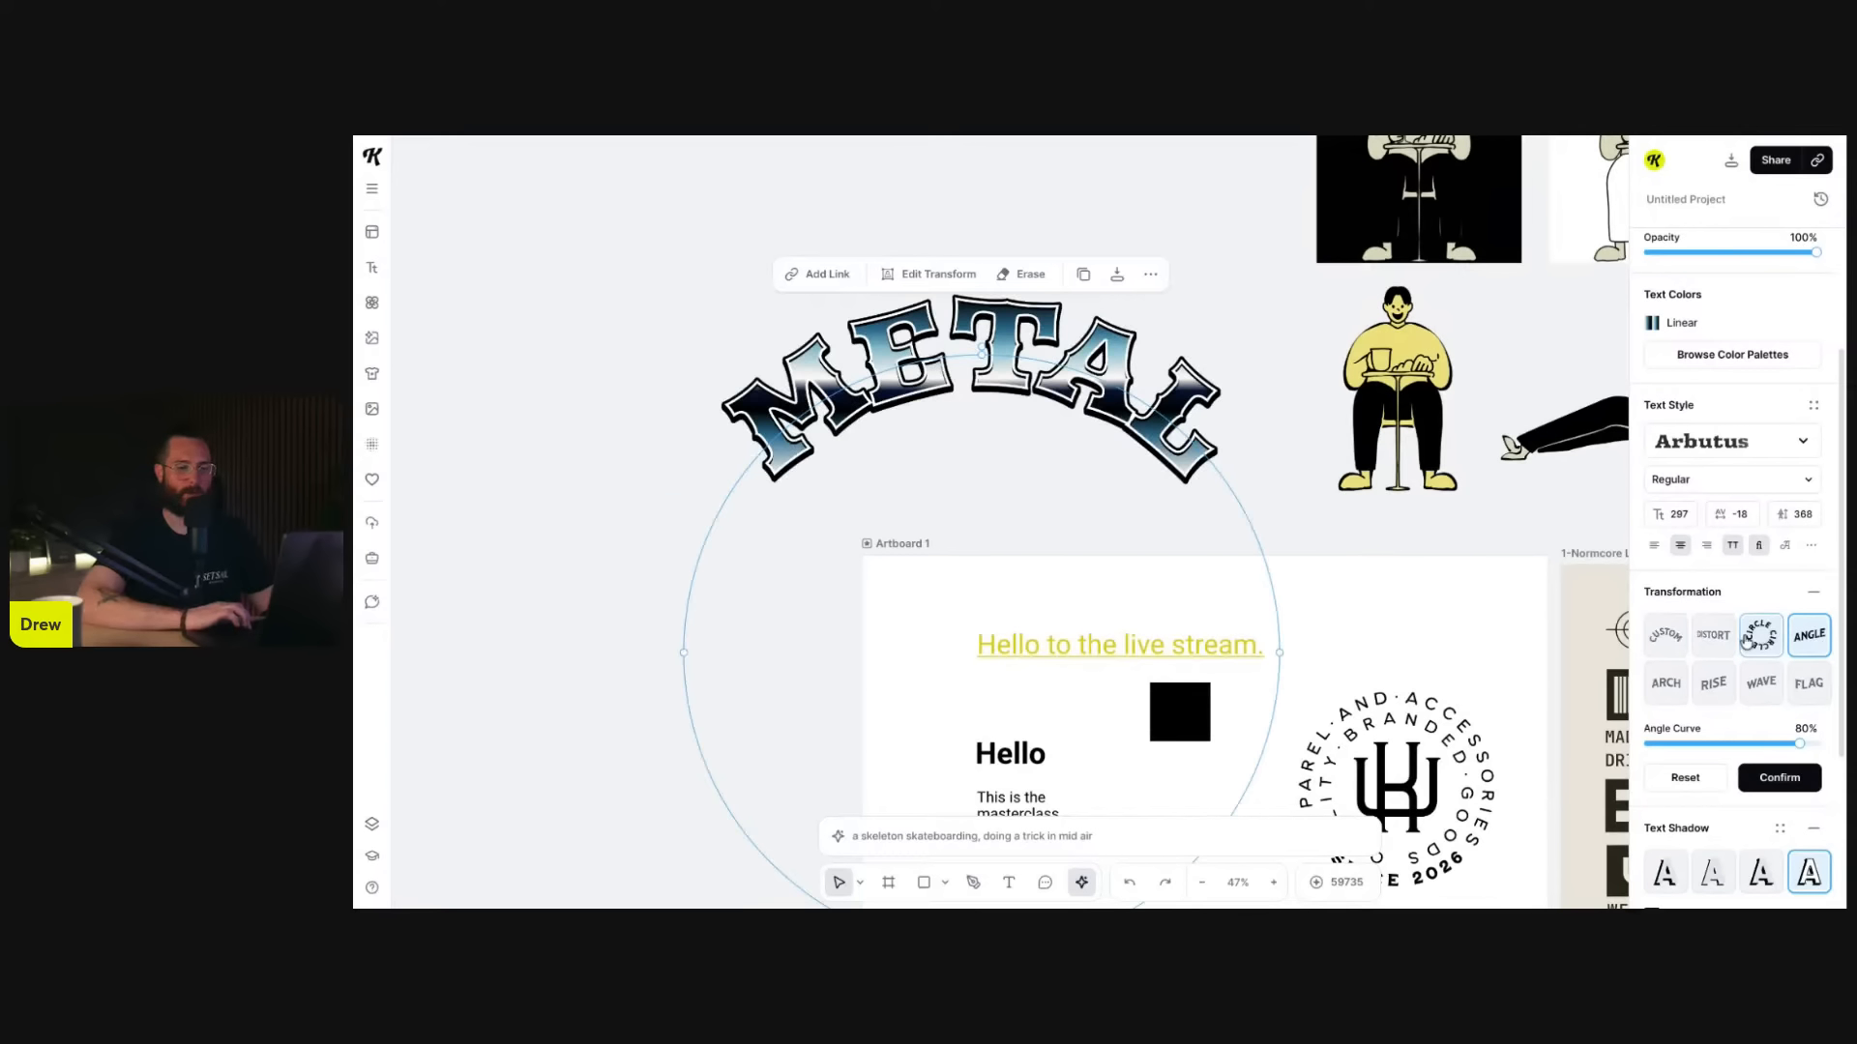
{"action": "left_click", "coordinate": [1713, 683]}
{"action": "left_click", "coordinate": [1674, 693]}
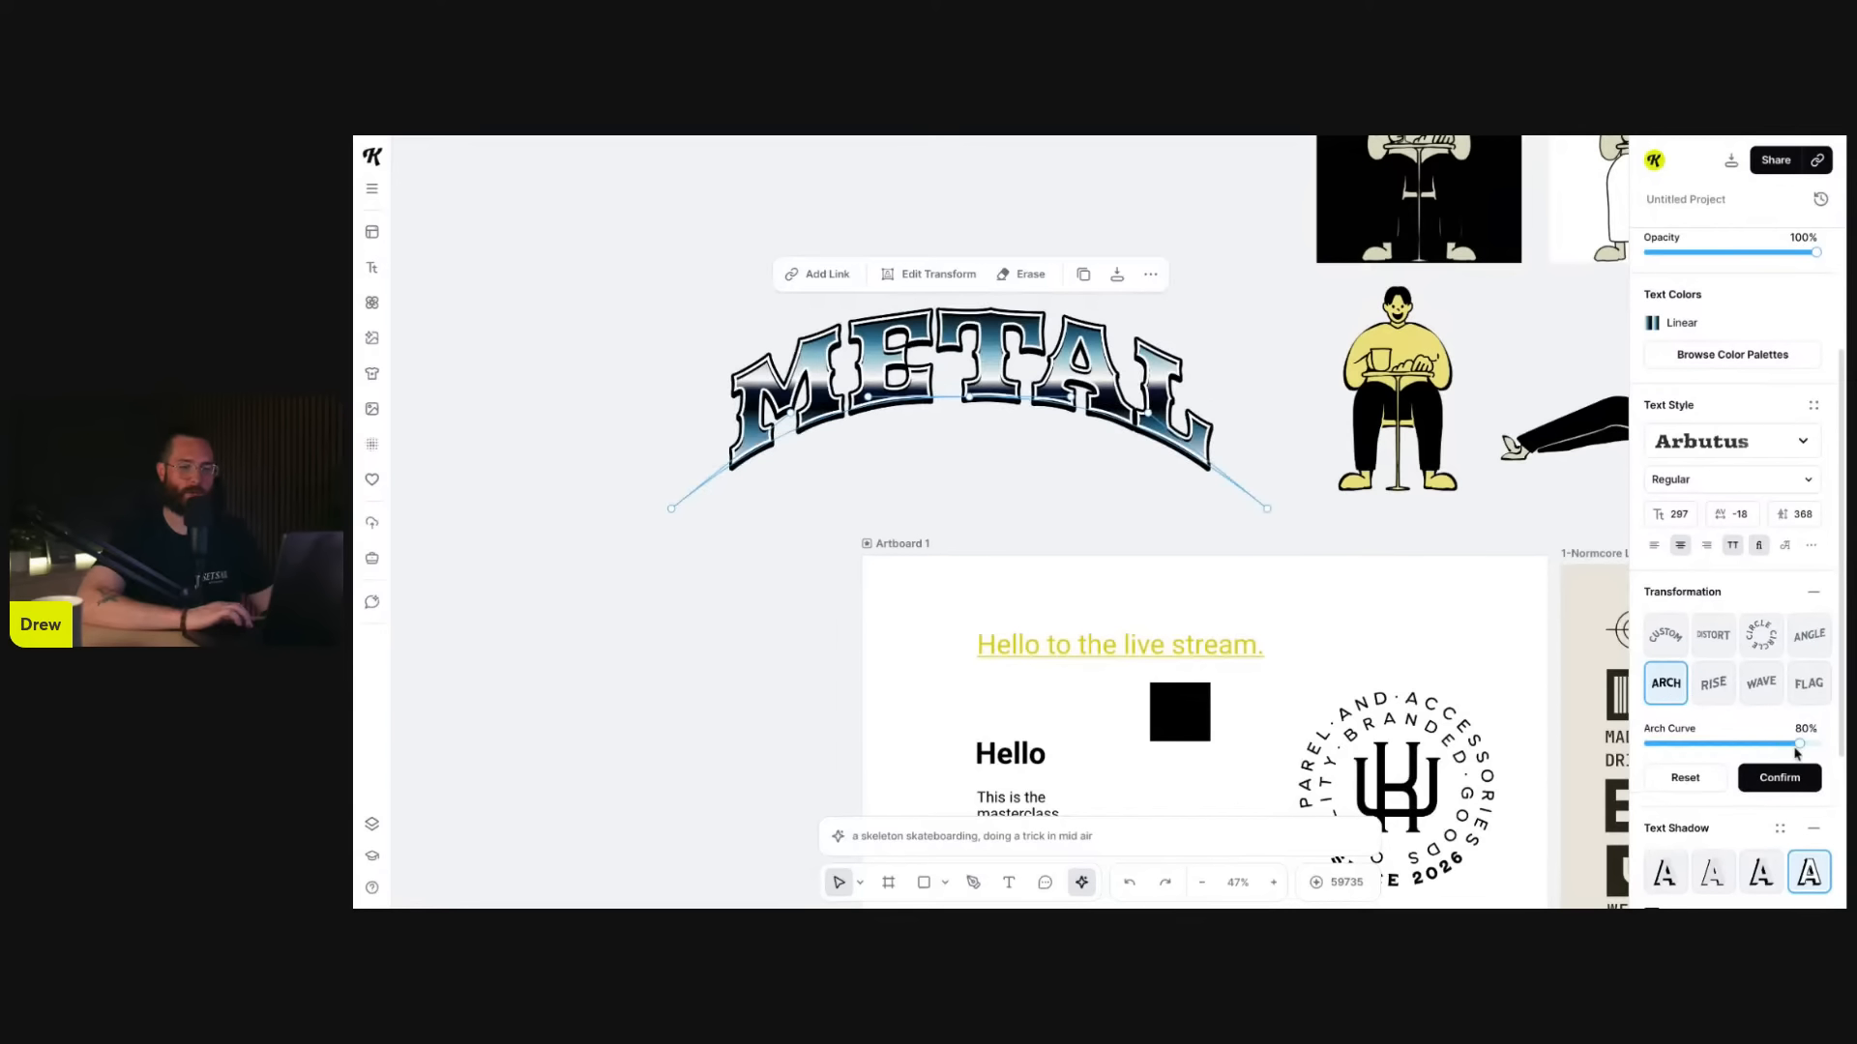
- Apply the arch to the METAL text with a 24% curve, and remove the transformation again
{"action": "left_click_drag", "start_coordinate": [1801, 742], "coordinate": [1752, 742]}
{"action": "left_click", "coordinate": [1781, 779]}
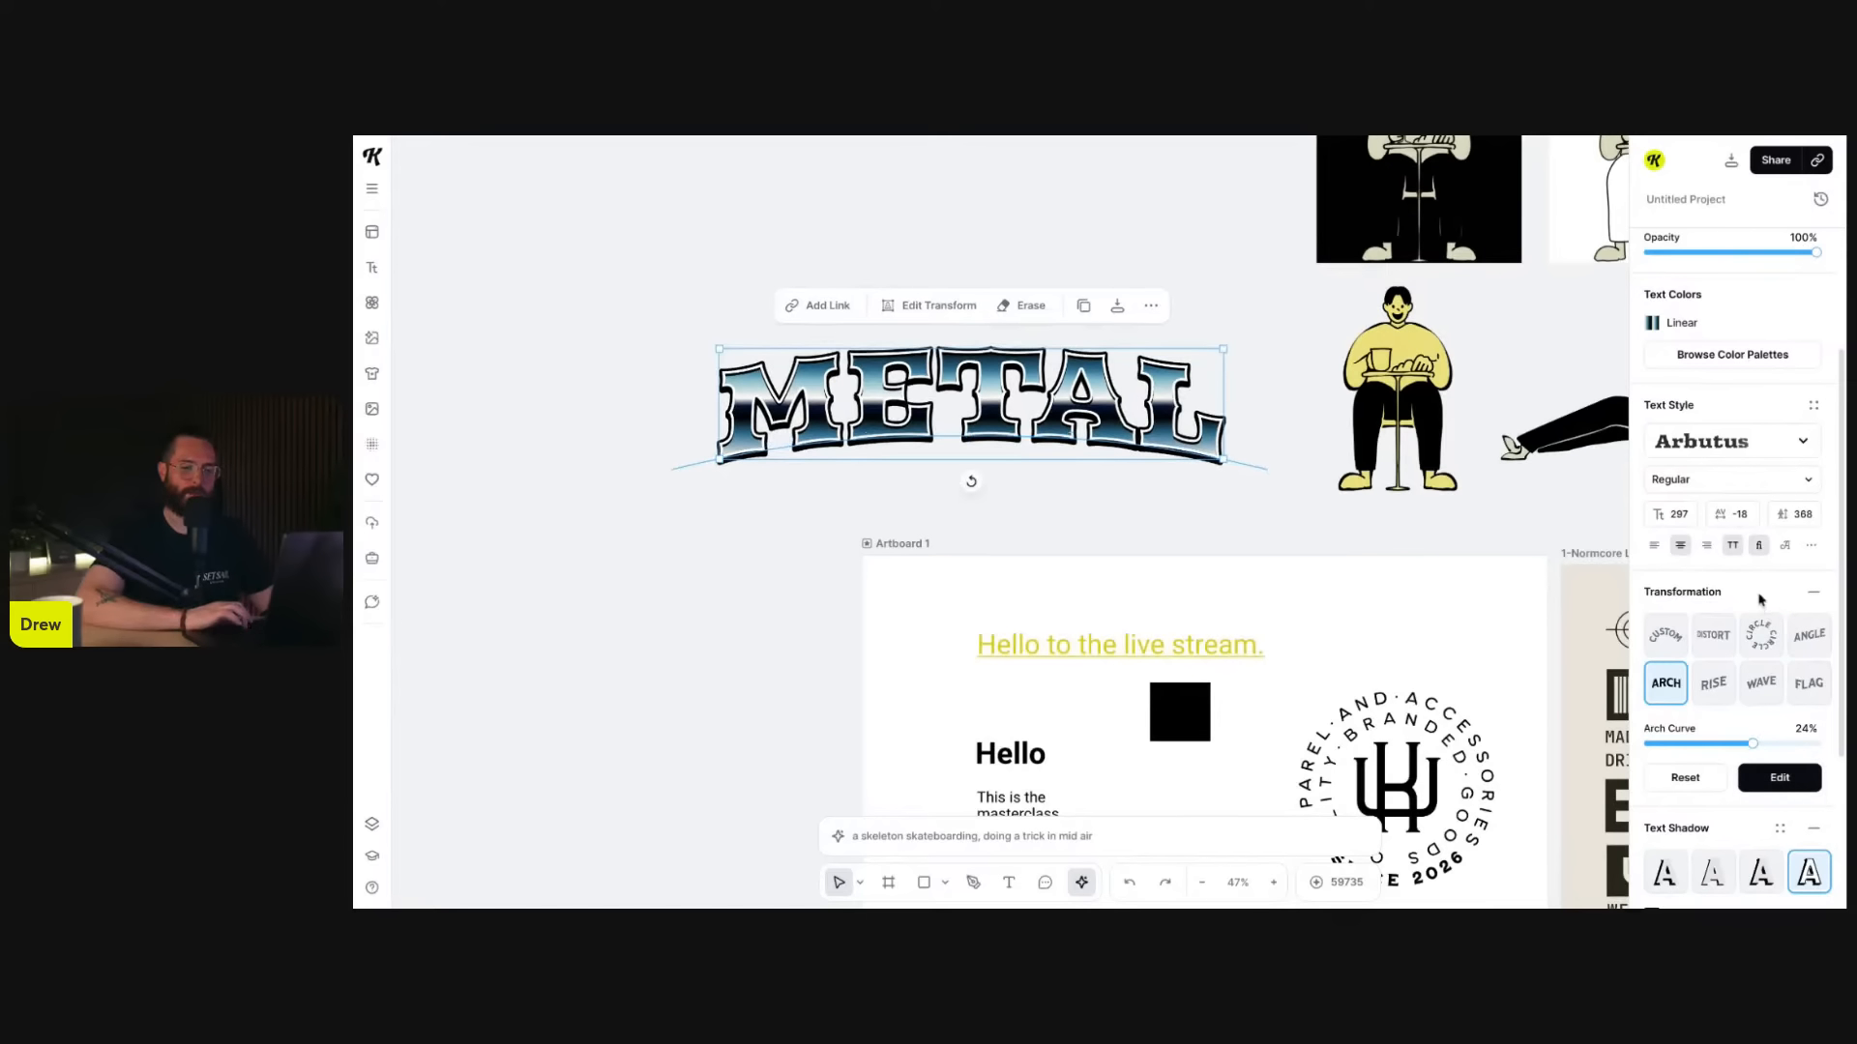
{"action": "left_click", "coordinate": [1812, 595]}
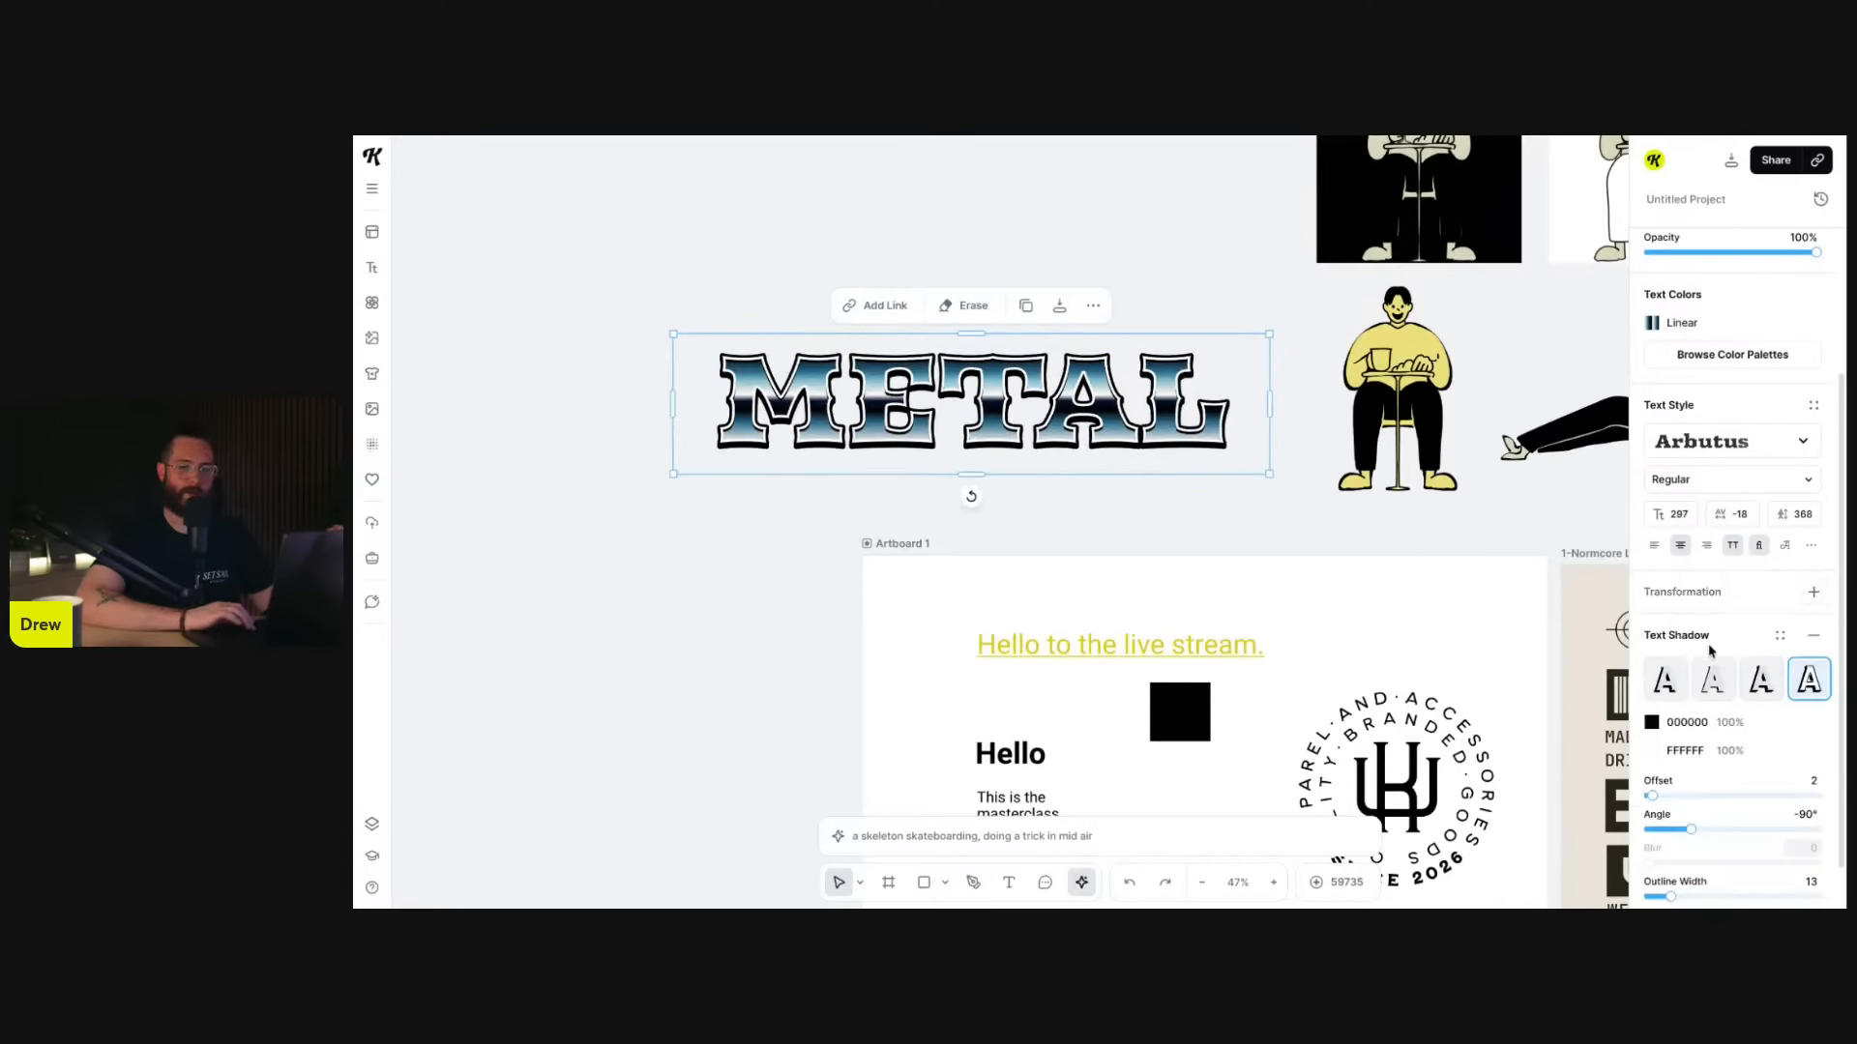
- Adjust the METAL text's shadow to an offset of 6, an angle of -65° and an outline width of 9
{"action": "scroll", "coordinate": [1716, 658], "scroll_direction": "down", "scroll_amount": 1}
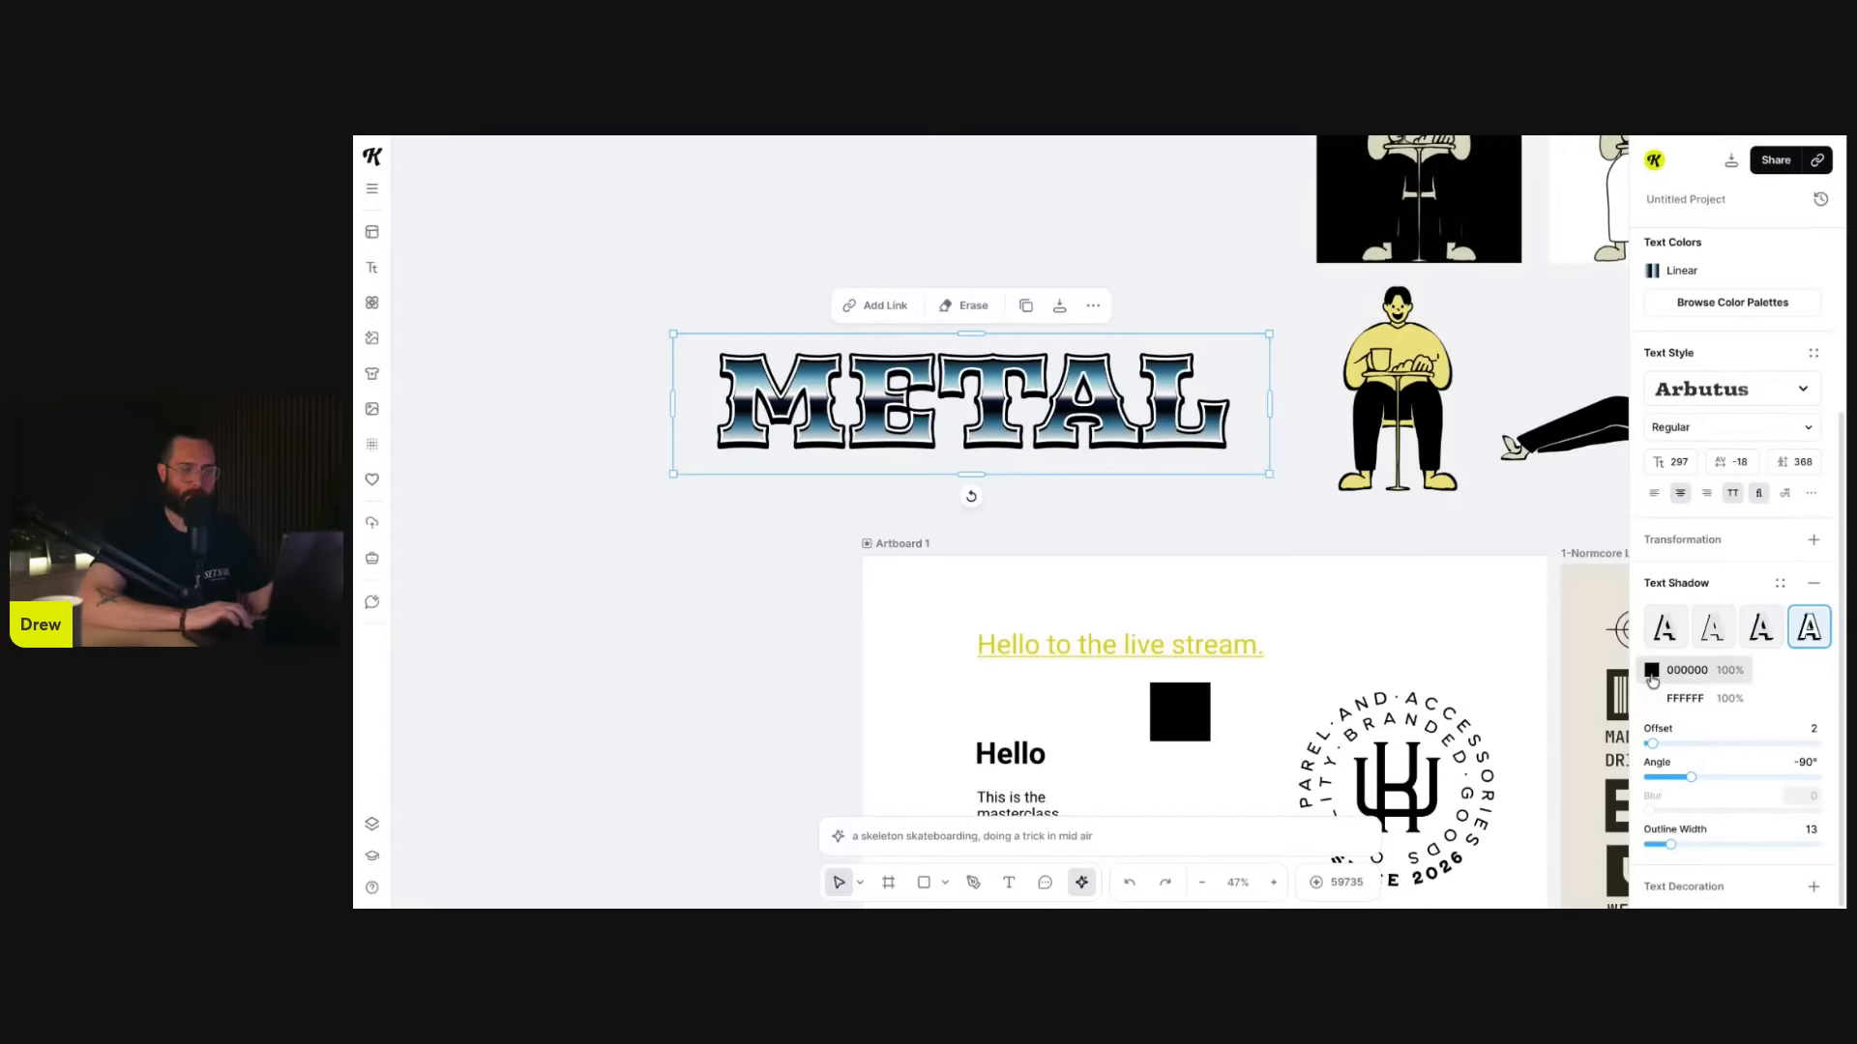
{"action": "scroll", "coordinate": [1121, 436], "scroll_direction": "up", "scroll_amount": 5}
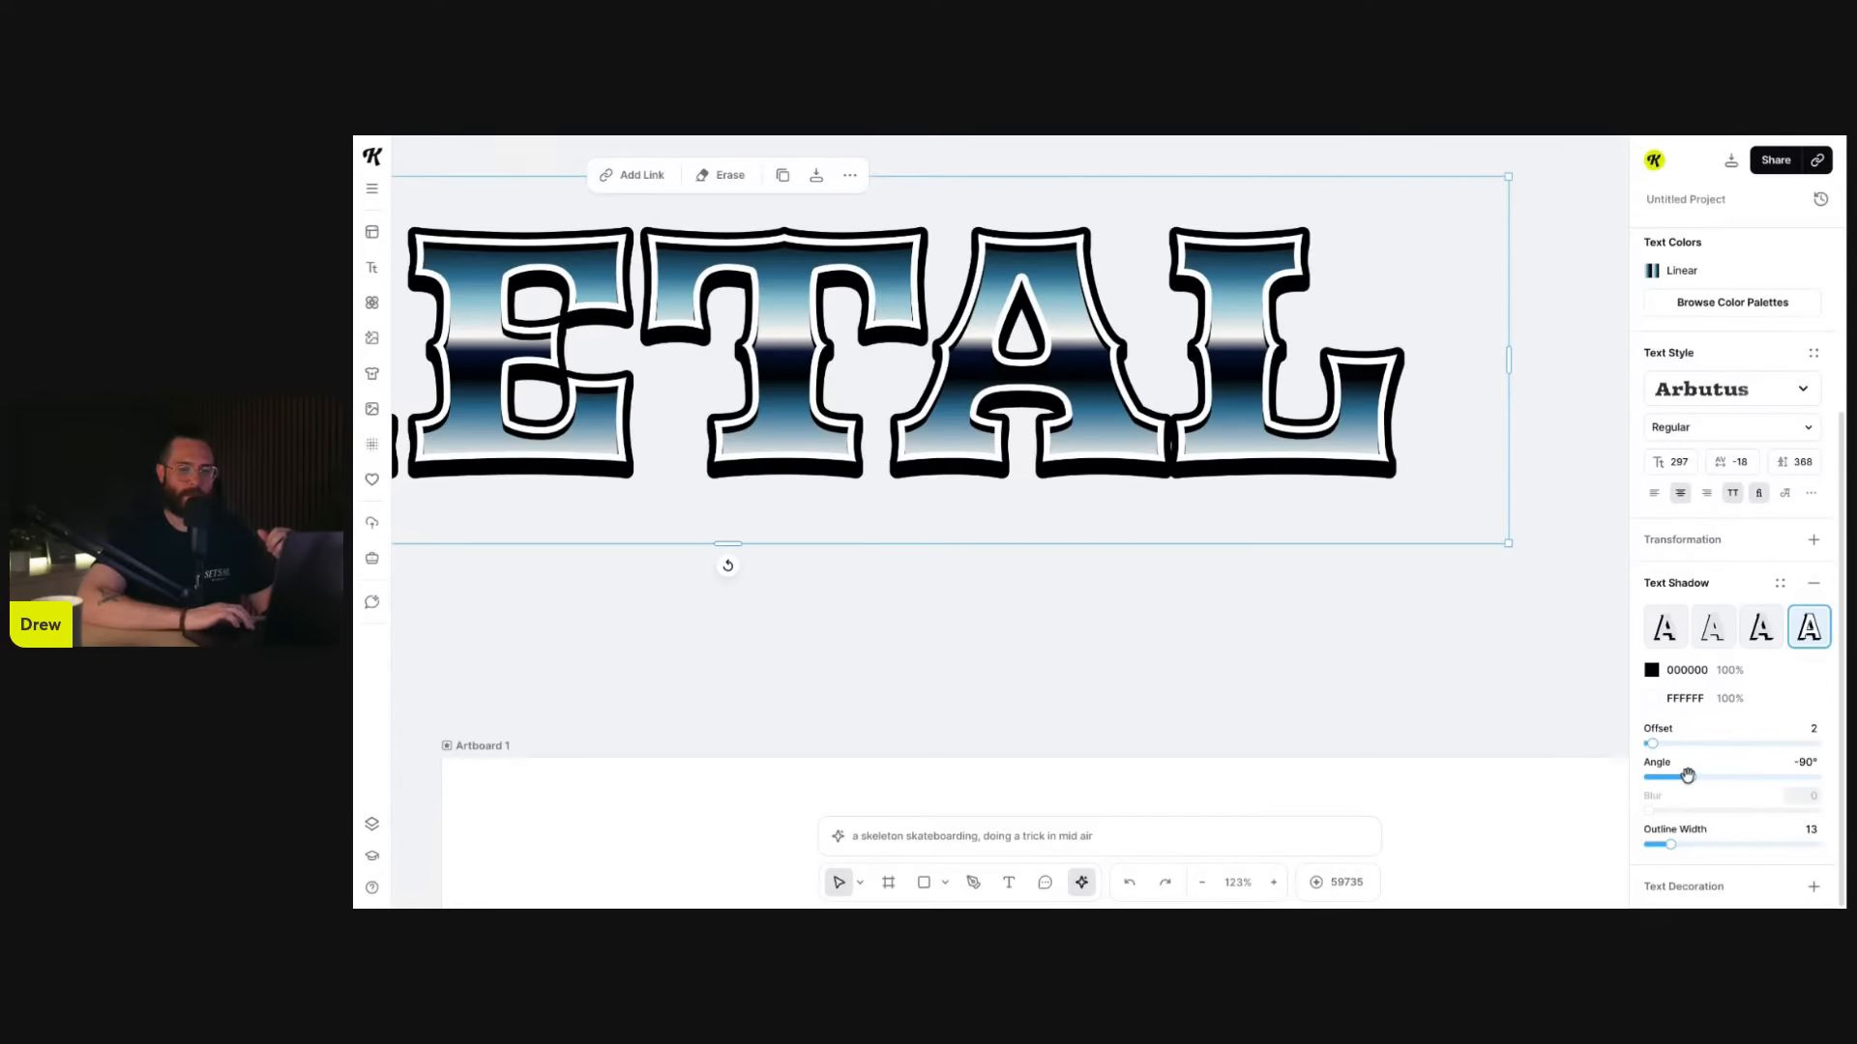
{"action": "mouse_move", "coordinate": [1687, 775]}
{"action": "left_mouse_down"}
{"action": "mouse_move", "coordinate": [1707, 777]}
{"action": "mouse_move", "coordinate": [1679, 777]}
{"action": "mouse_move", "coordinate": [1703, 778]}
{"action": "mouse_move", "coordinate": [1685, 779]}
{"action": "mouse_move", "coordinate": [1702, 741]}
{"action": "mouse_move", "coordinate": [1655, 738]}
{"action": "mouse_move", "coordinate": [1702, 777]}
{"action": "left_mouse_up"}
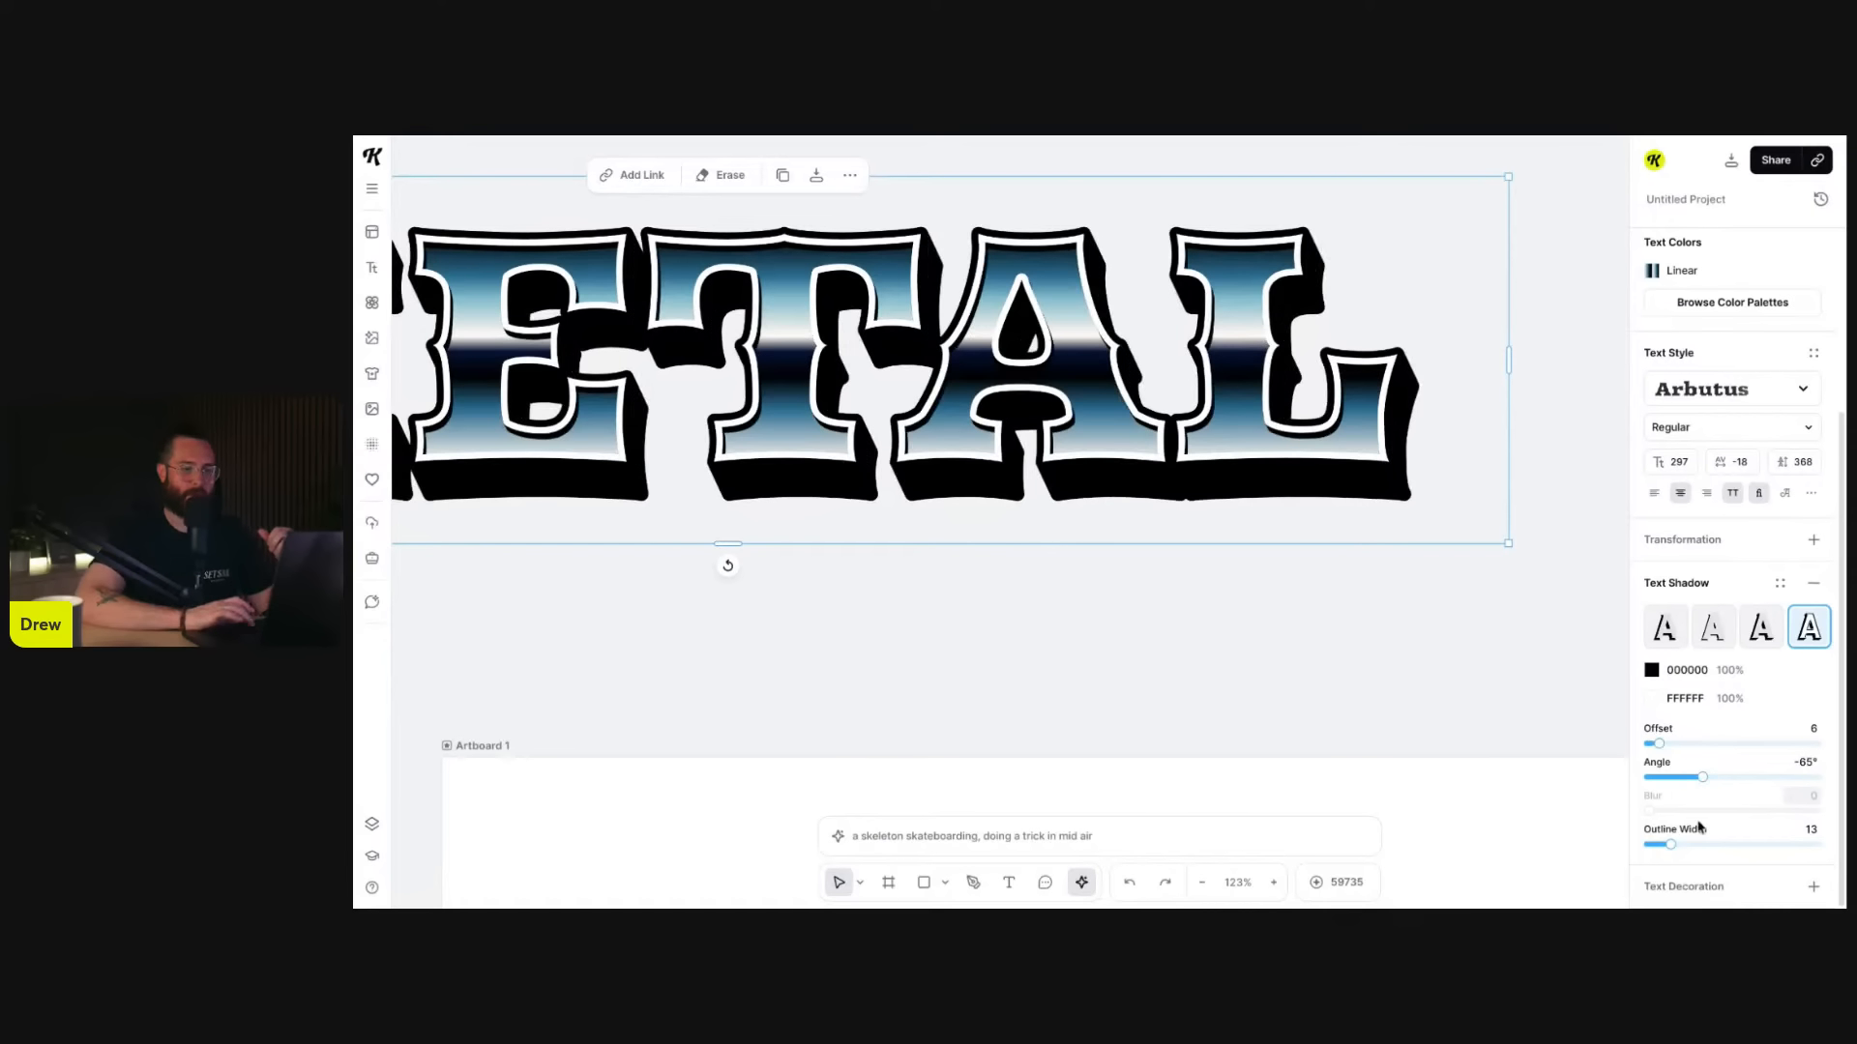
{"action": "mouse_move", "coordinate": [1670, 840]}
{"action": "left_mouse_down"}
{"action": "mouse_move", "coordinate": [1707, 841]}
{"action": "mouse_move", "coordinate": [1664, 834]}
{"action": "left_mouse_up"}
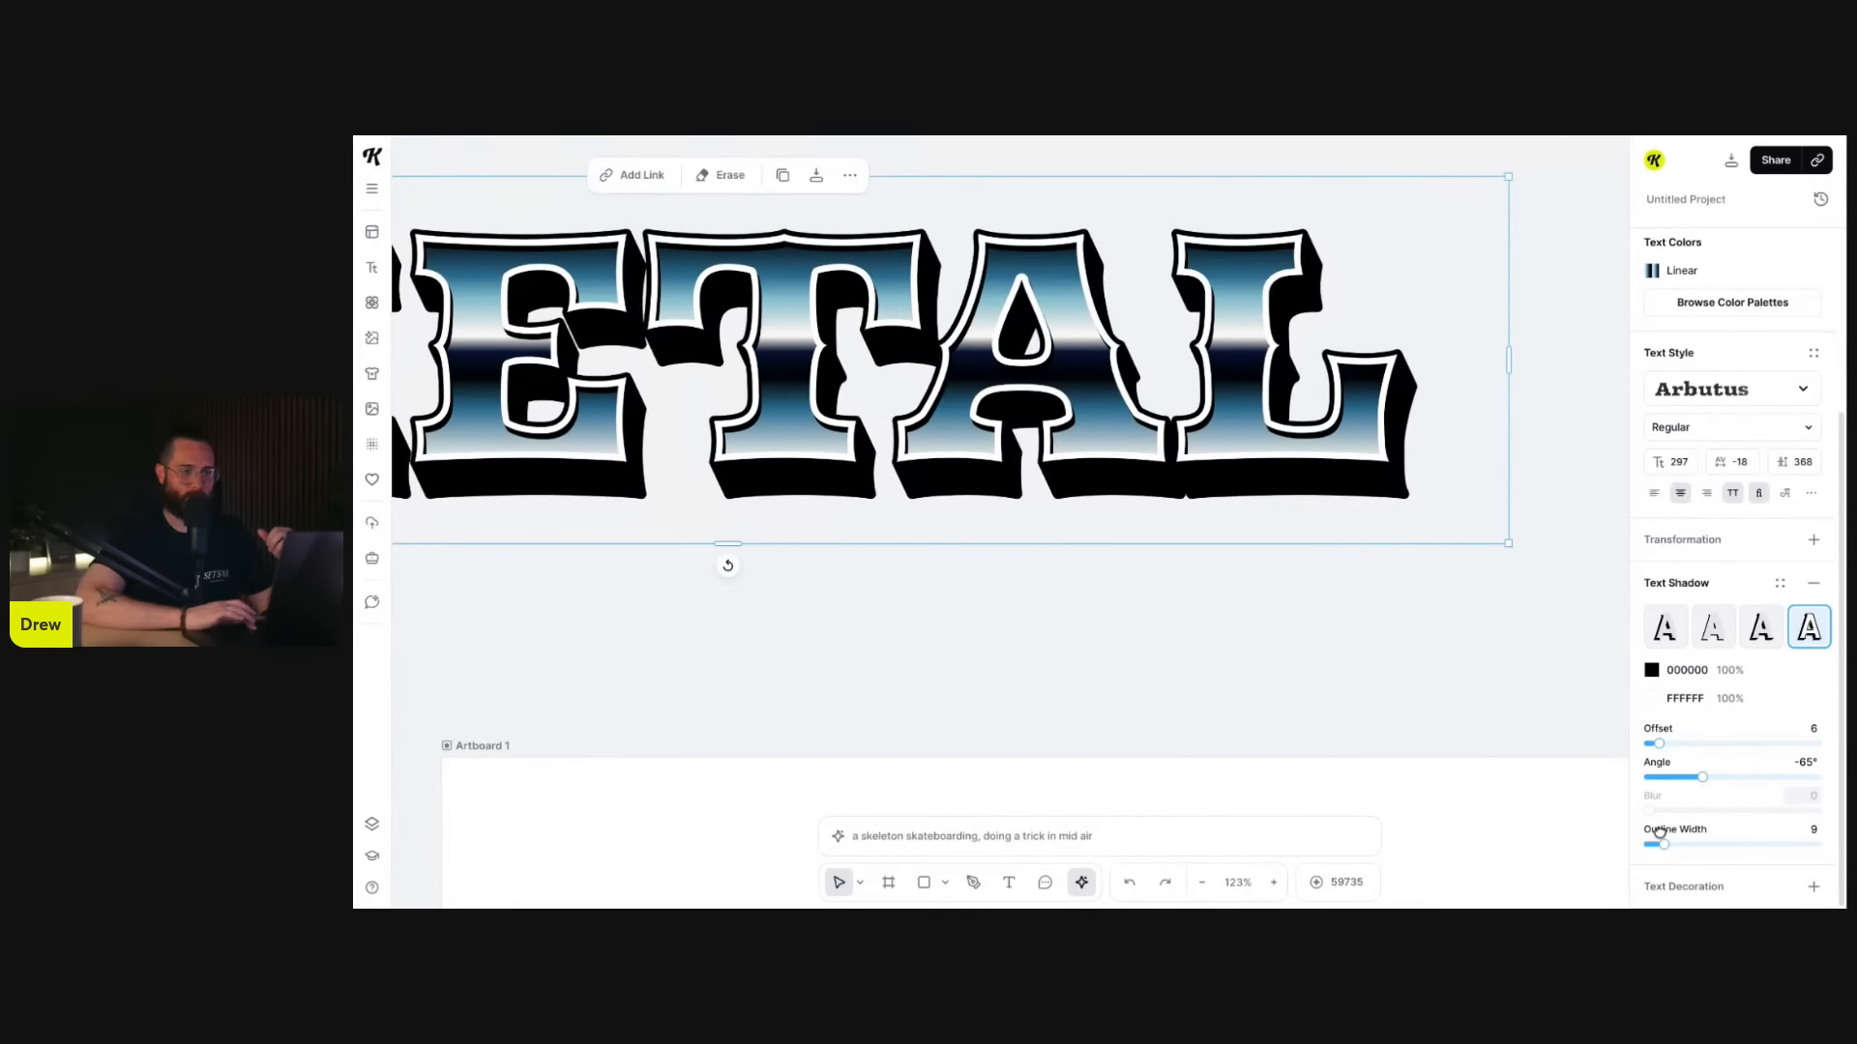
- Try Color Cut, the diagonal line pattern and the fading line cut as METAL's text decoration, and remove the decoration
{"action": "left_click", "coordinate": [1812, 887]}
{"action": "scroll", "coordinate": [1809, 886], "scroll_direction": "down", "scroll_amount": 2}
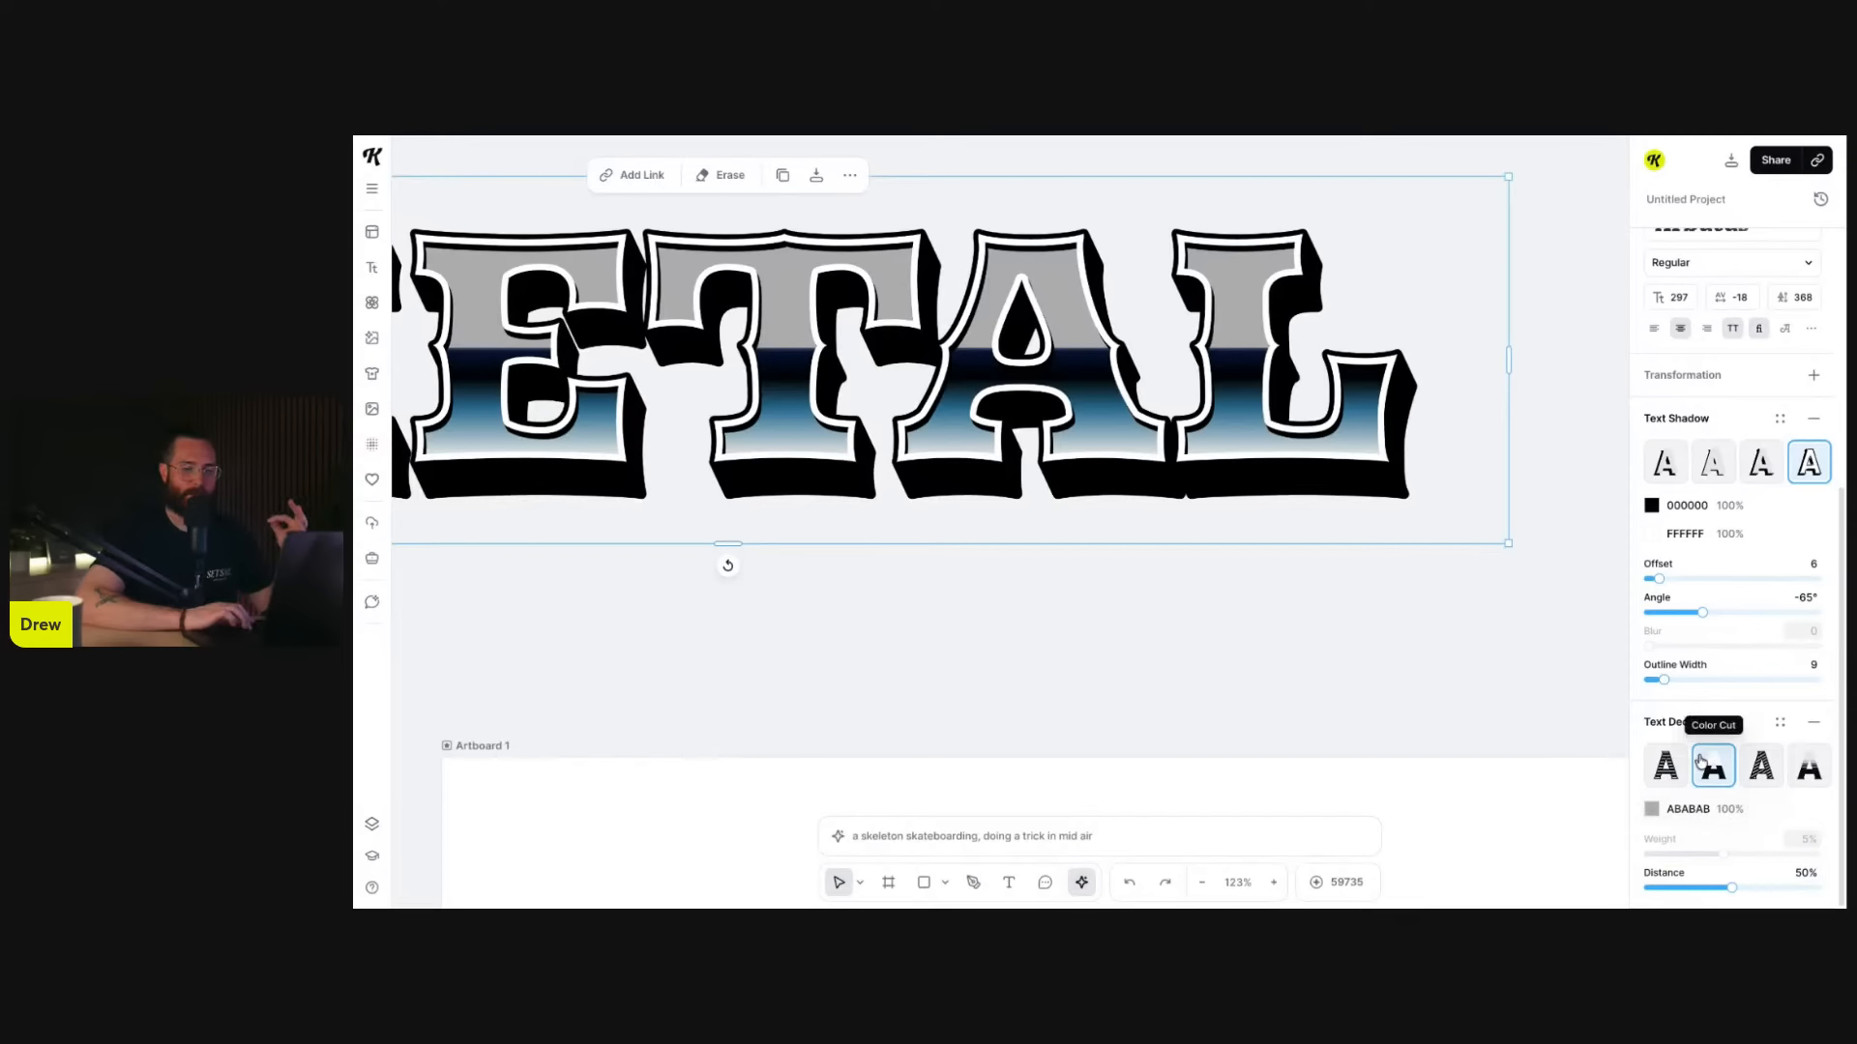
{"action": "left_click", "coordinate": [1758, 774]}
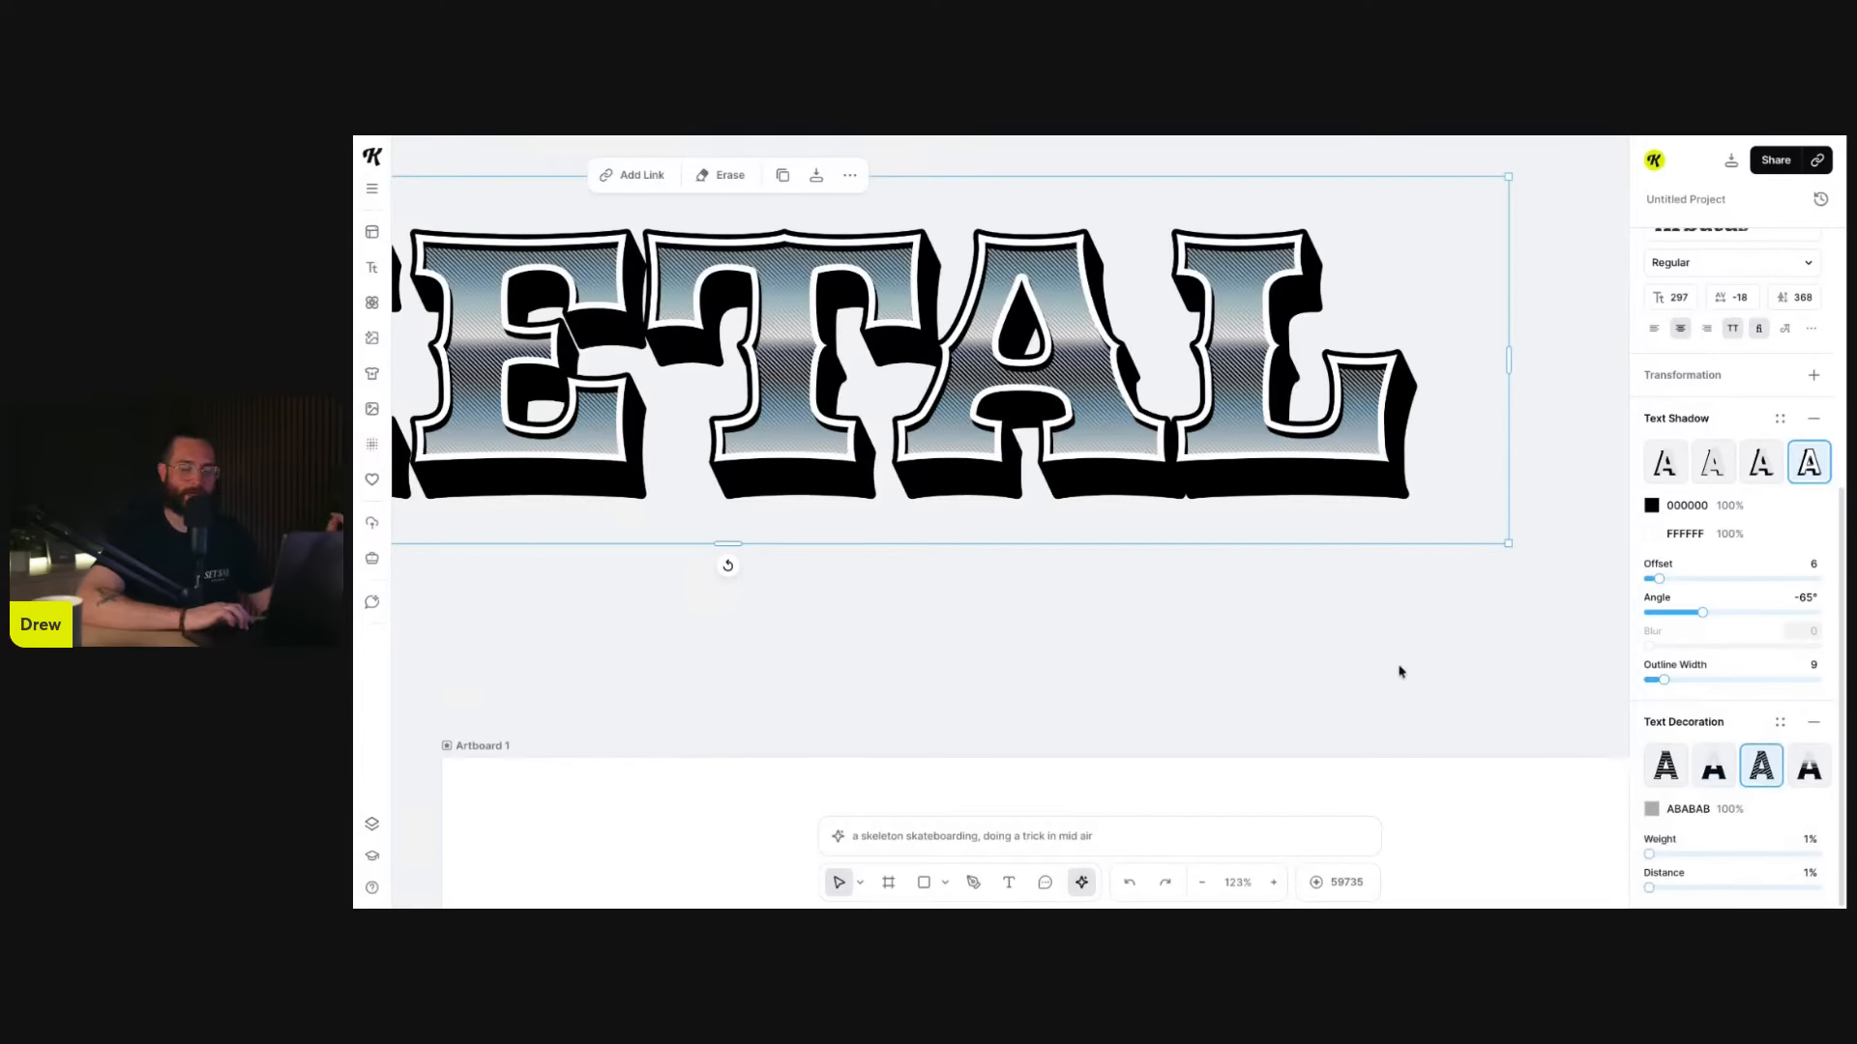
{"action": "scroll", "coordinate": [1400, 672], "scroll_direction": "down", "scroll_amount": 5}
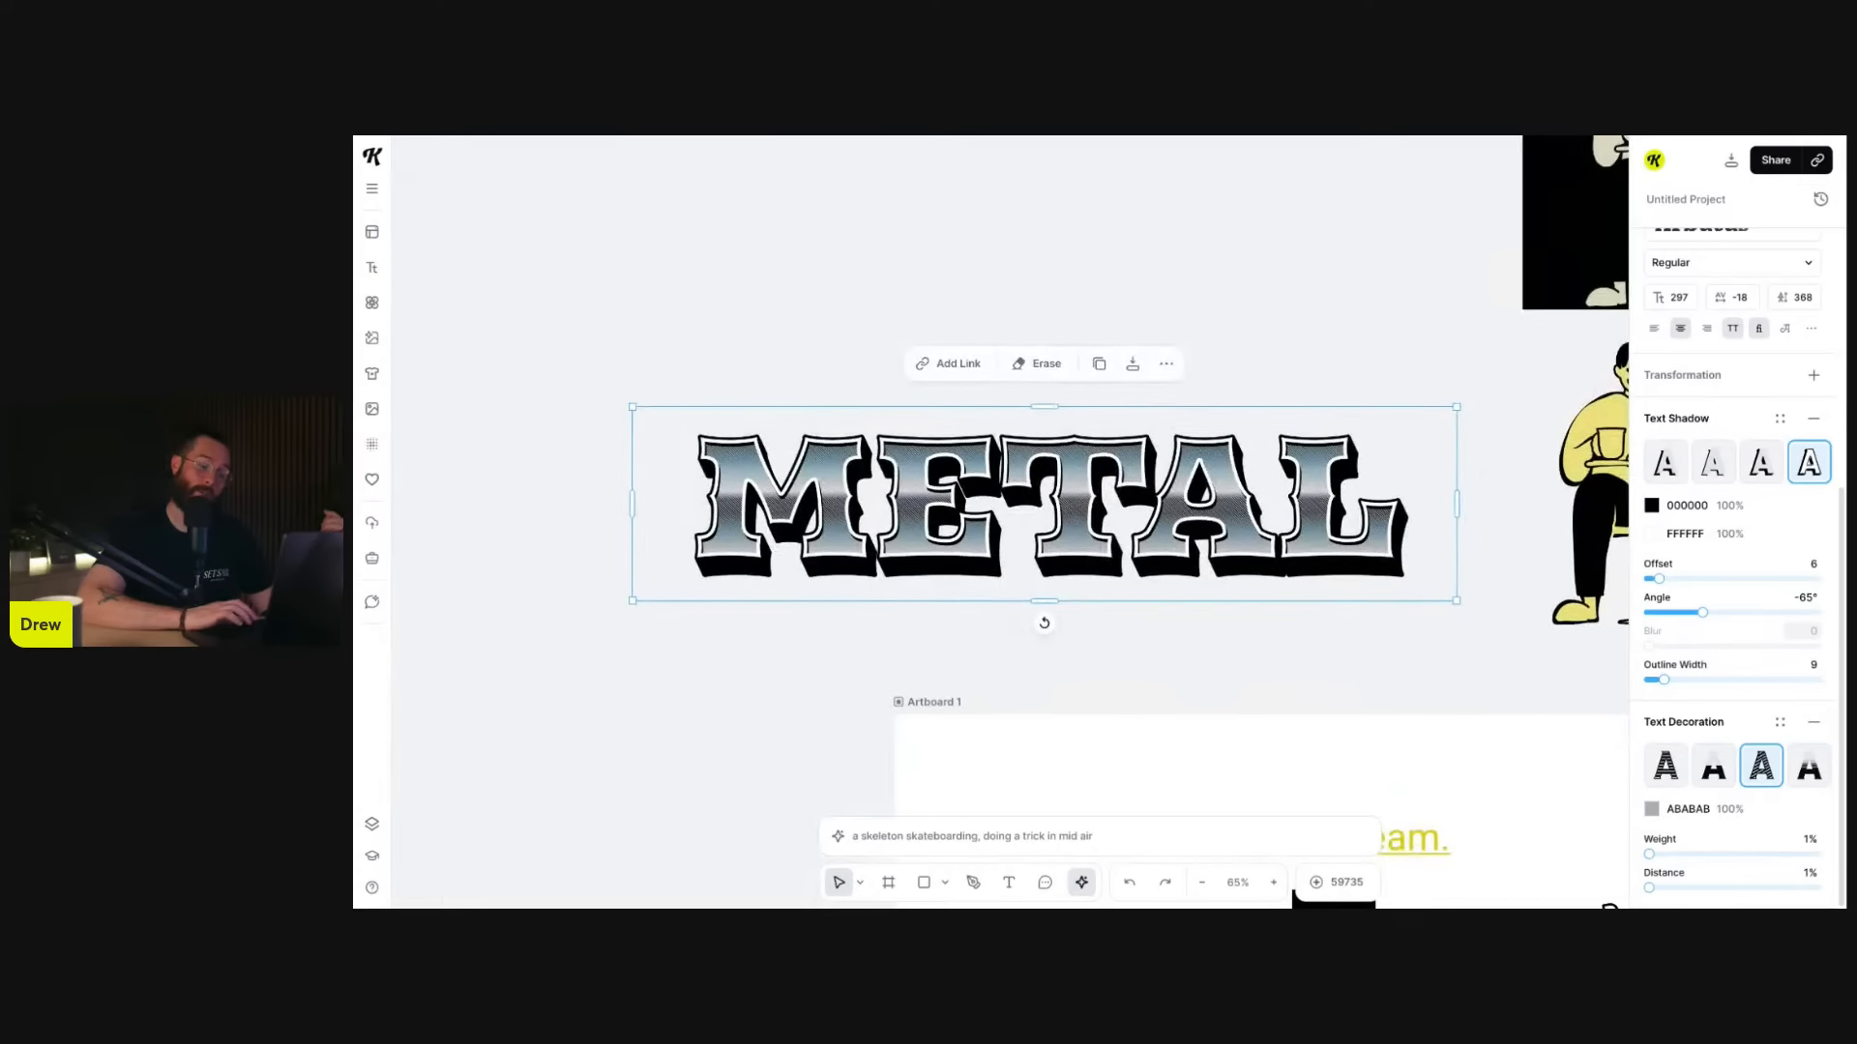
{"action": "scroll", "coordinate": [1044, 541], "scroll_direction": "right", "scroll_amount": 1}
{"action": "scroll", "coordinate": [1044, 542], "scroll_direction": "down", "scroll_amount": 1}
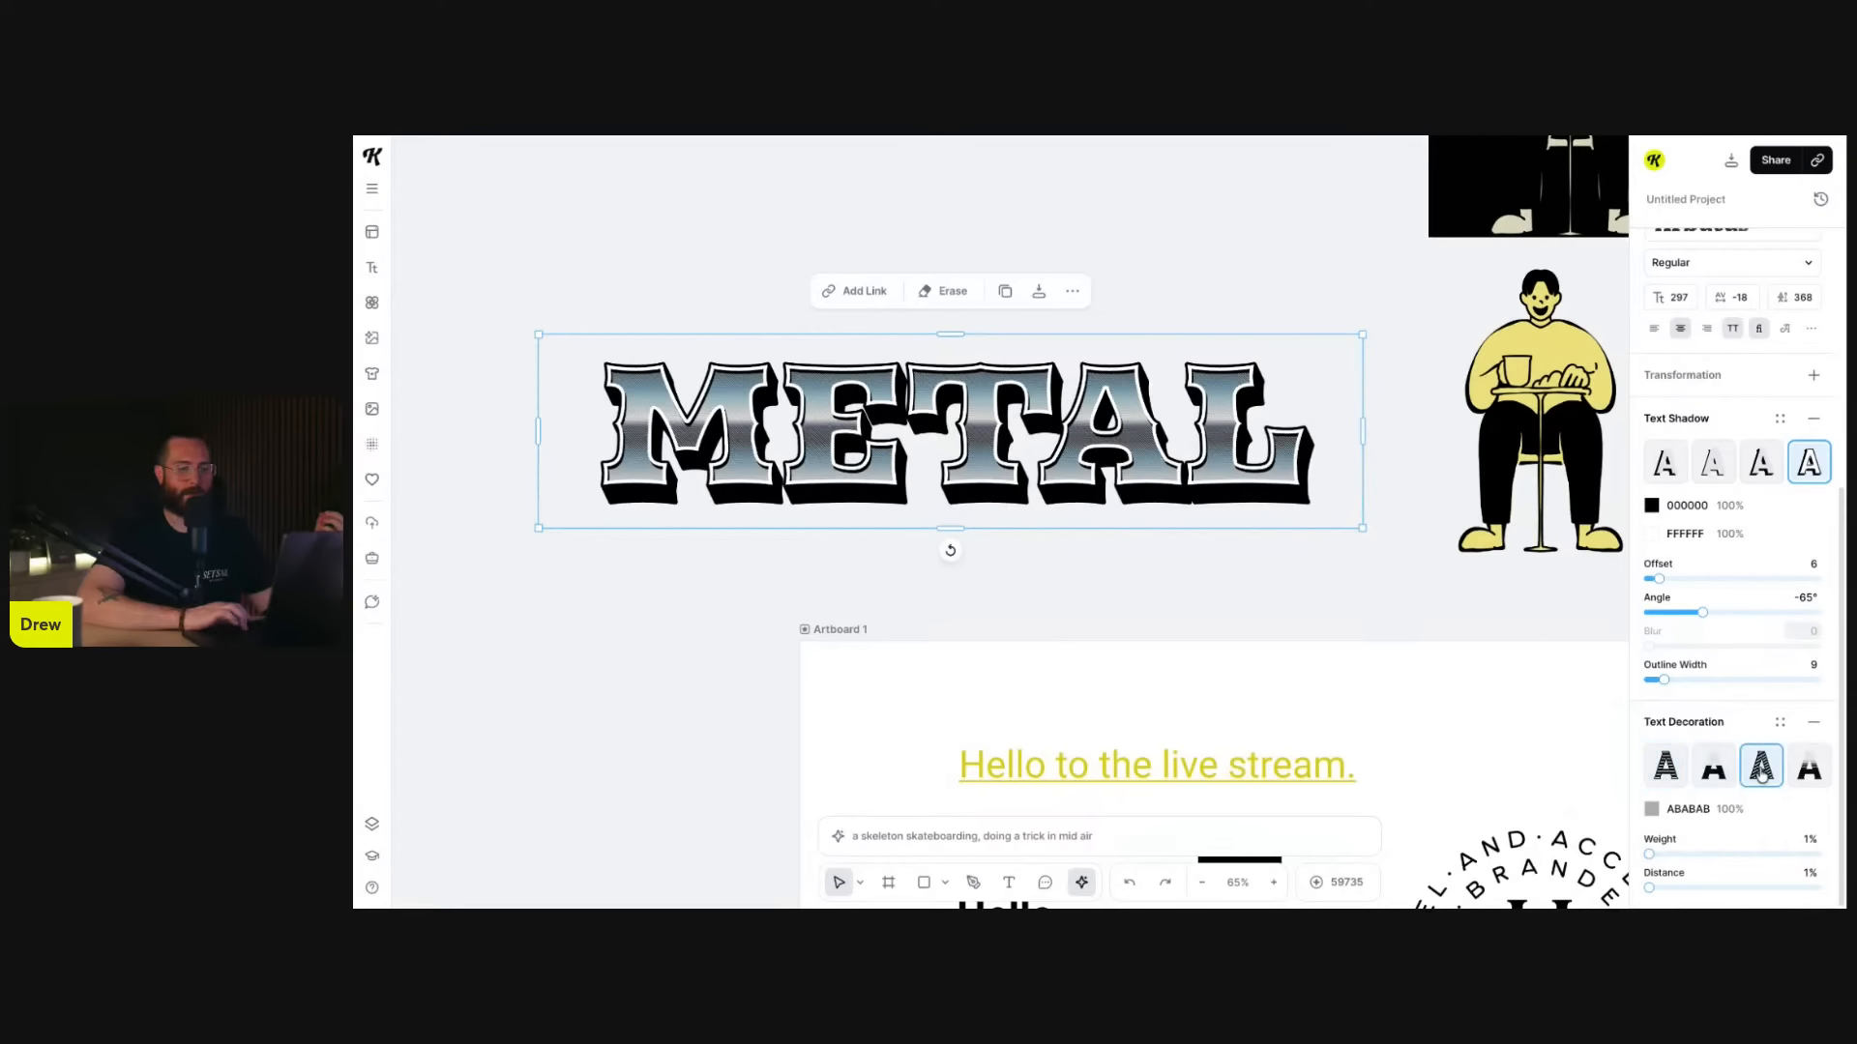
{"action": "left_click", "coordinate": [1816, 776]}
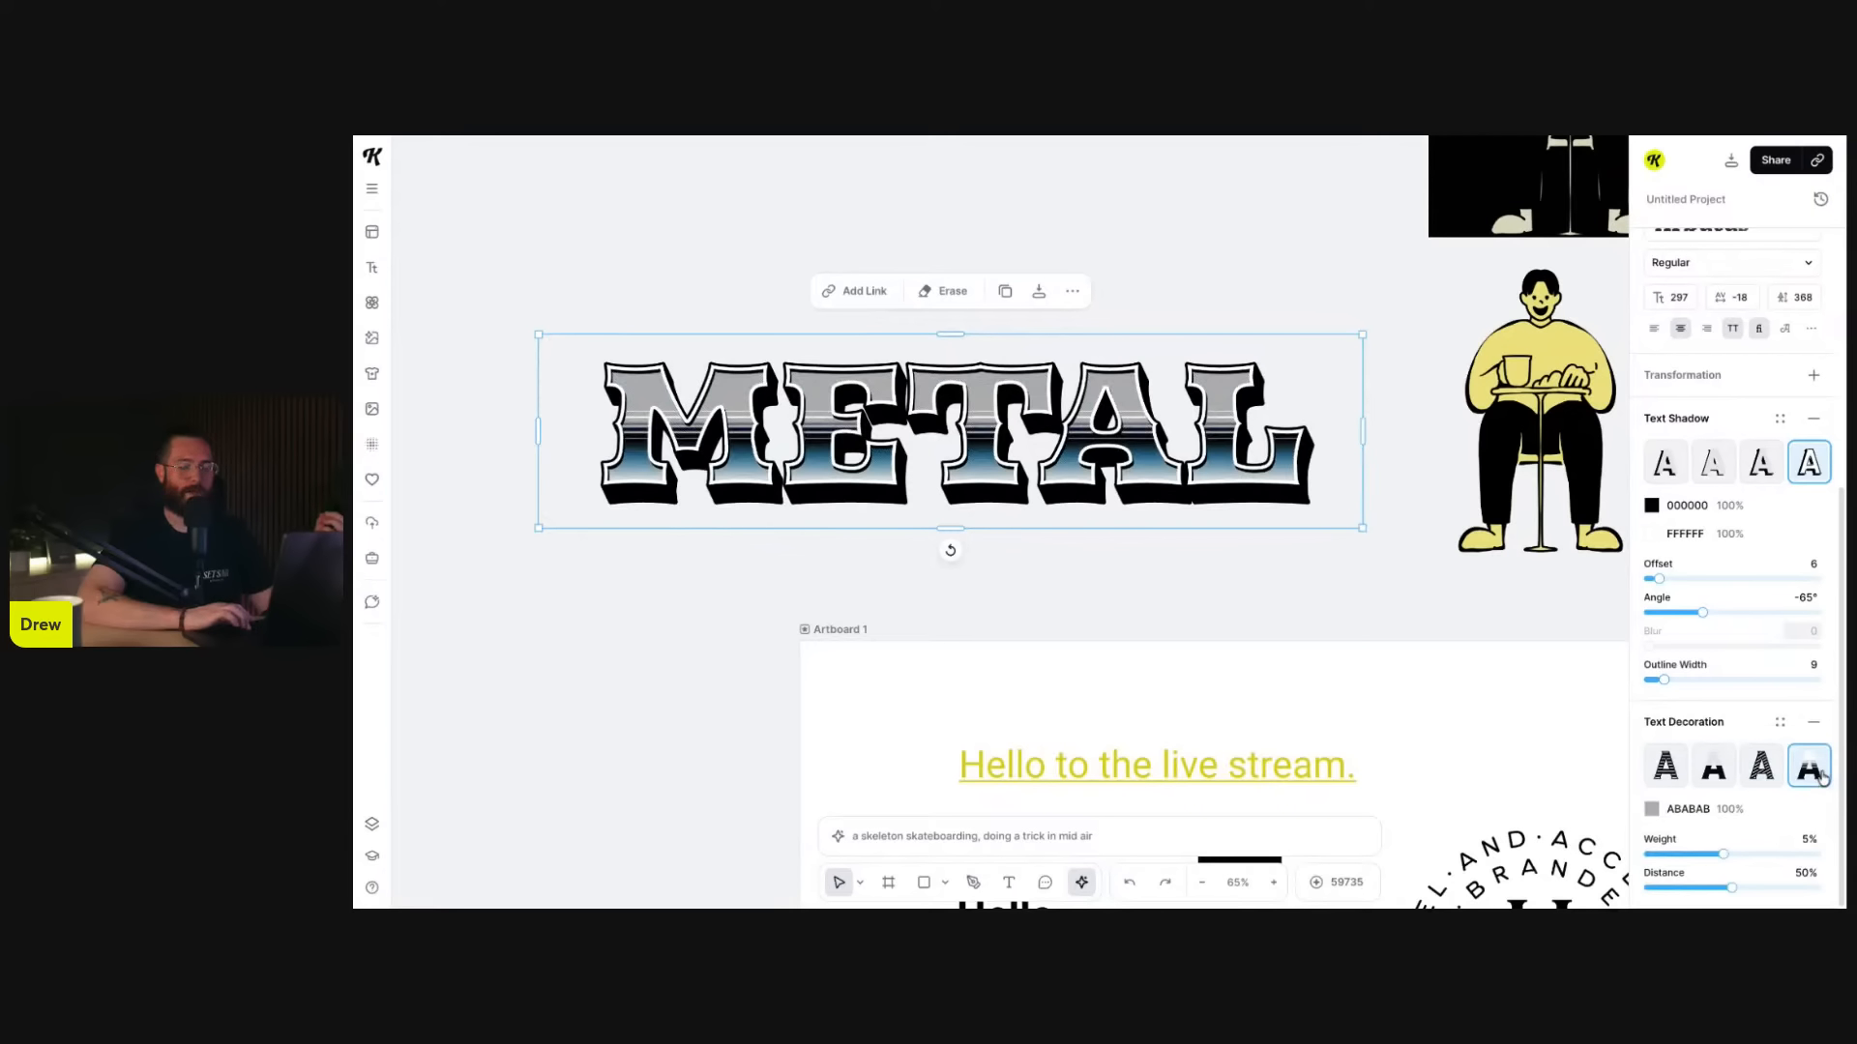
{"action": "left_click", "coordinate": [1814, 727]}
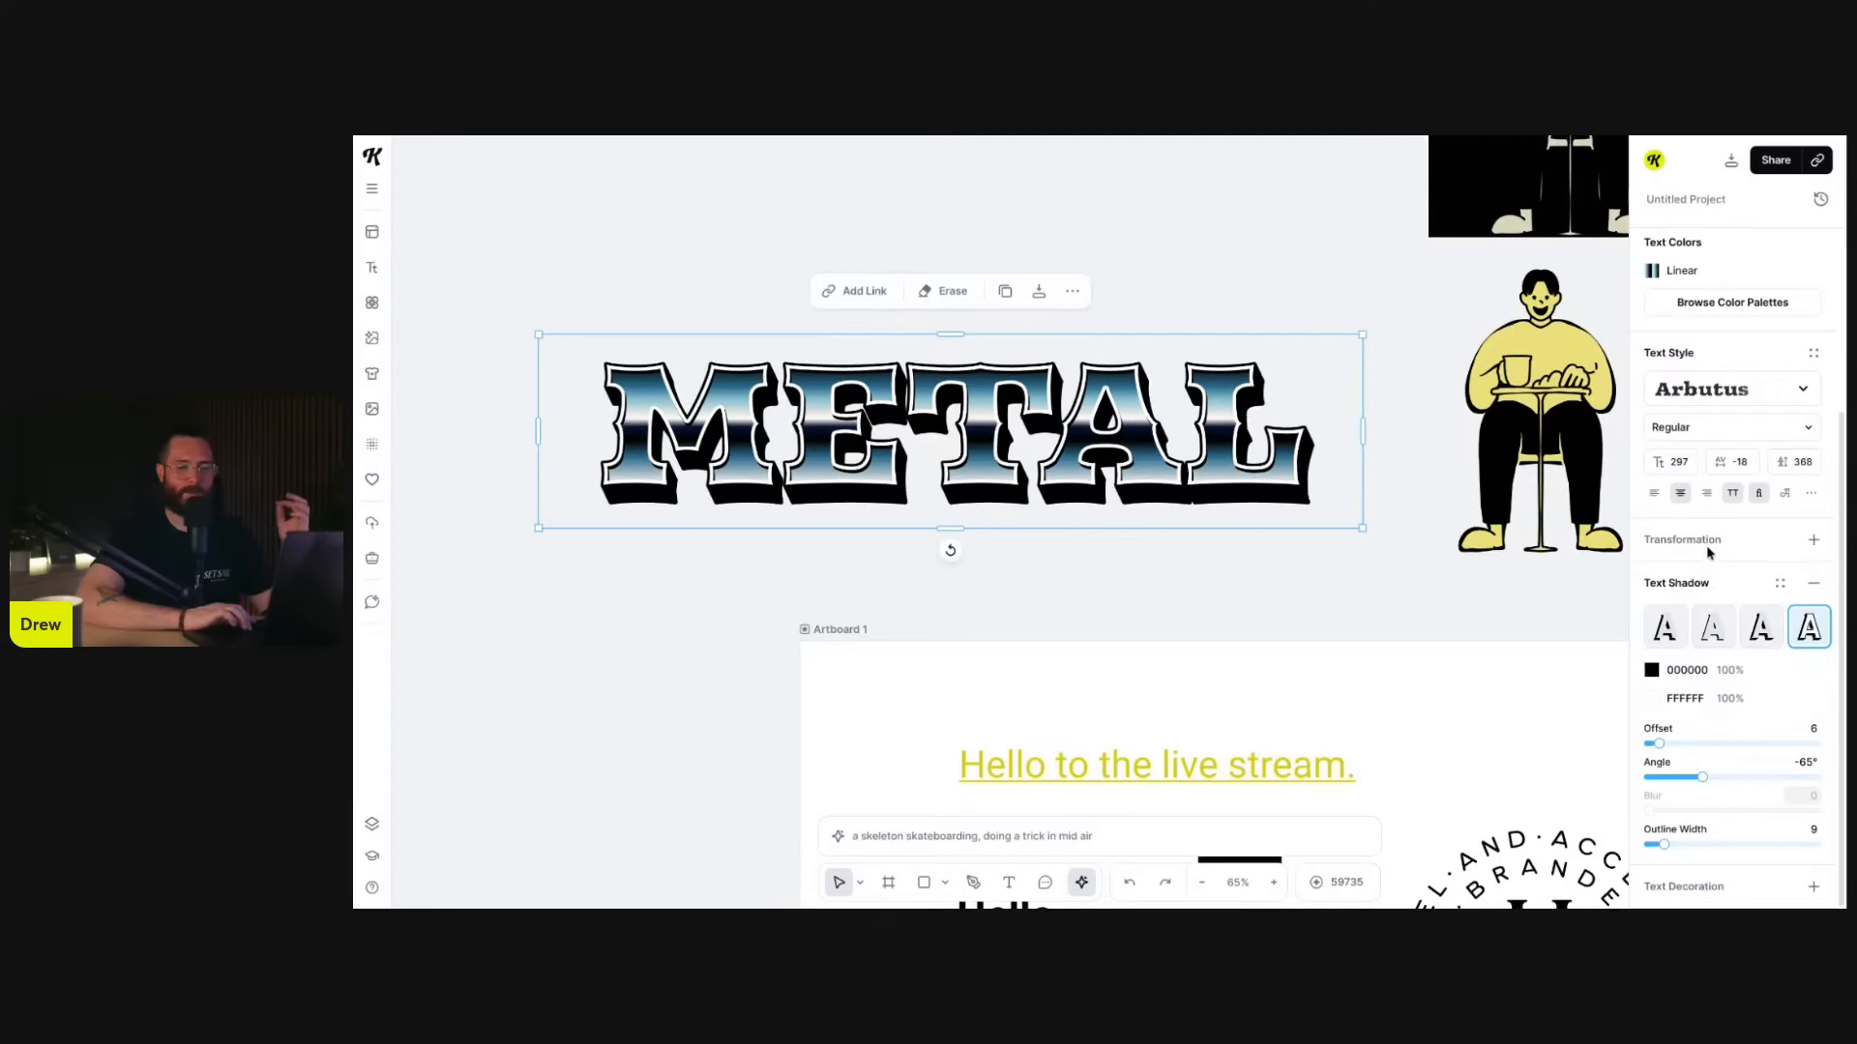
- Widen the METAL text box to 1637 px, and try left and right text alignment before restoring centre alignment
{"action": "scroll", "coordinate": [1700, 522], "scroll_direction": "up", "scroll_amount": 1}
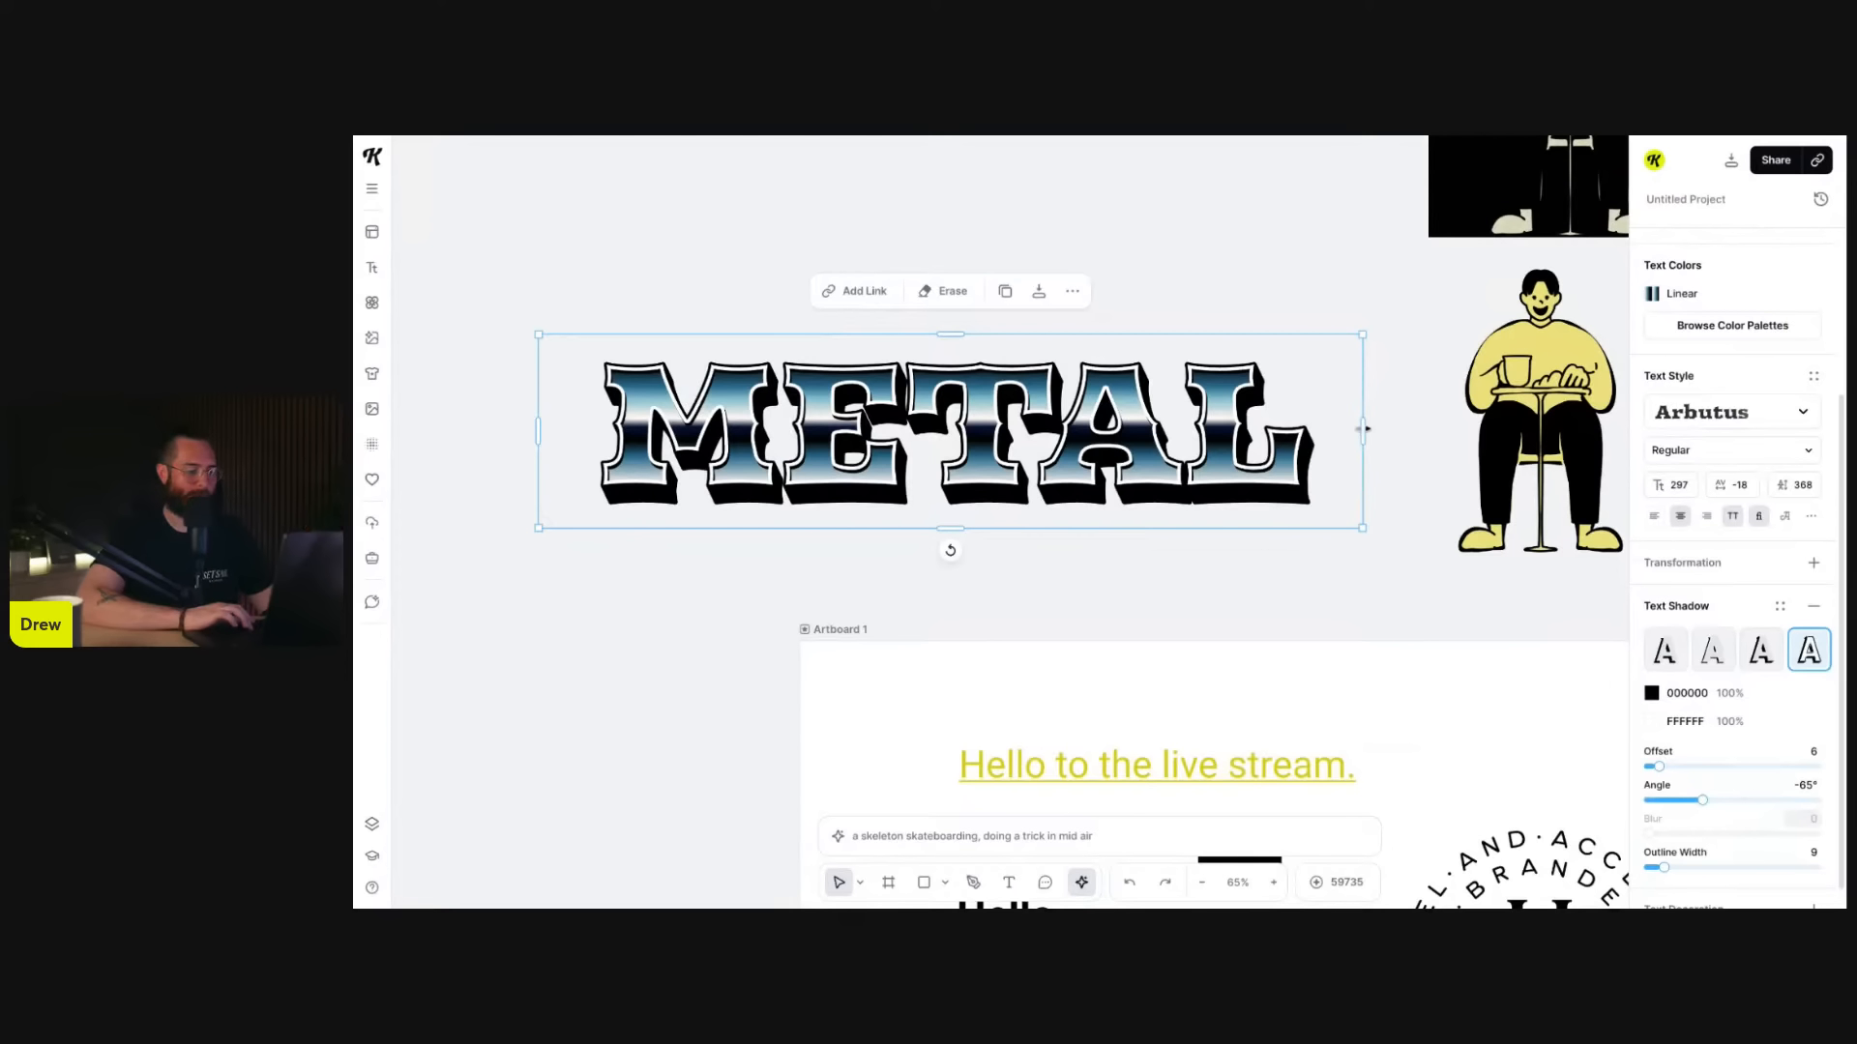
{"action": "left_click_drag", "start_coordinate": [1377, 429], "coordinate": [1425, 430]}
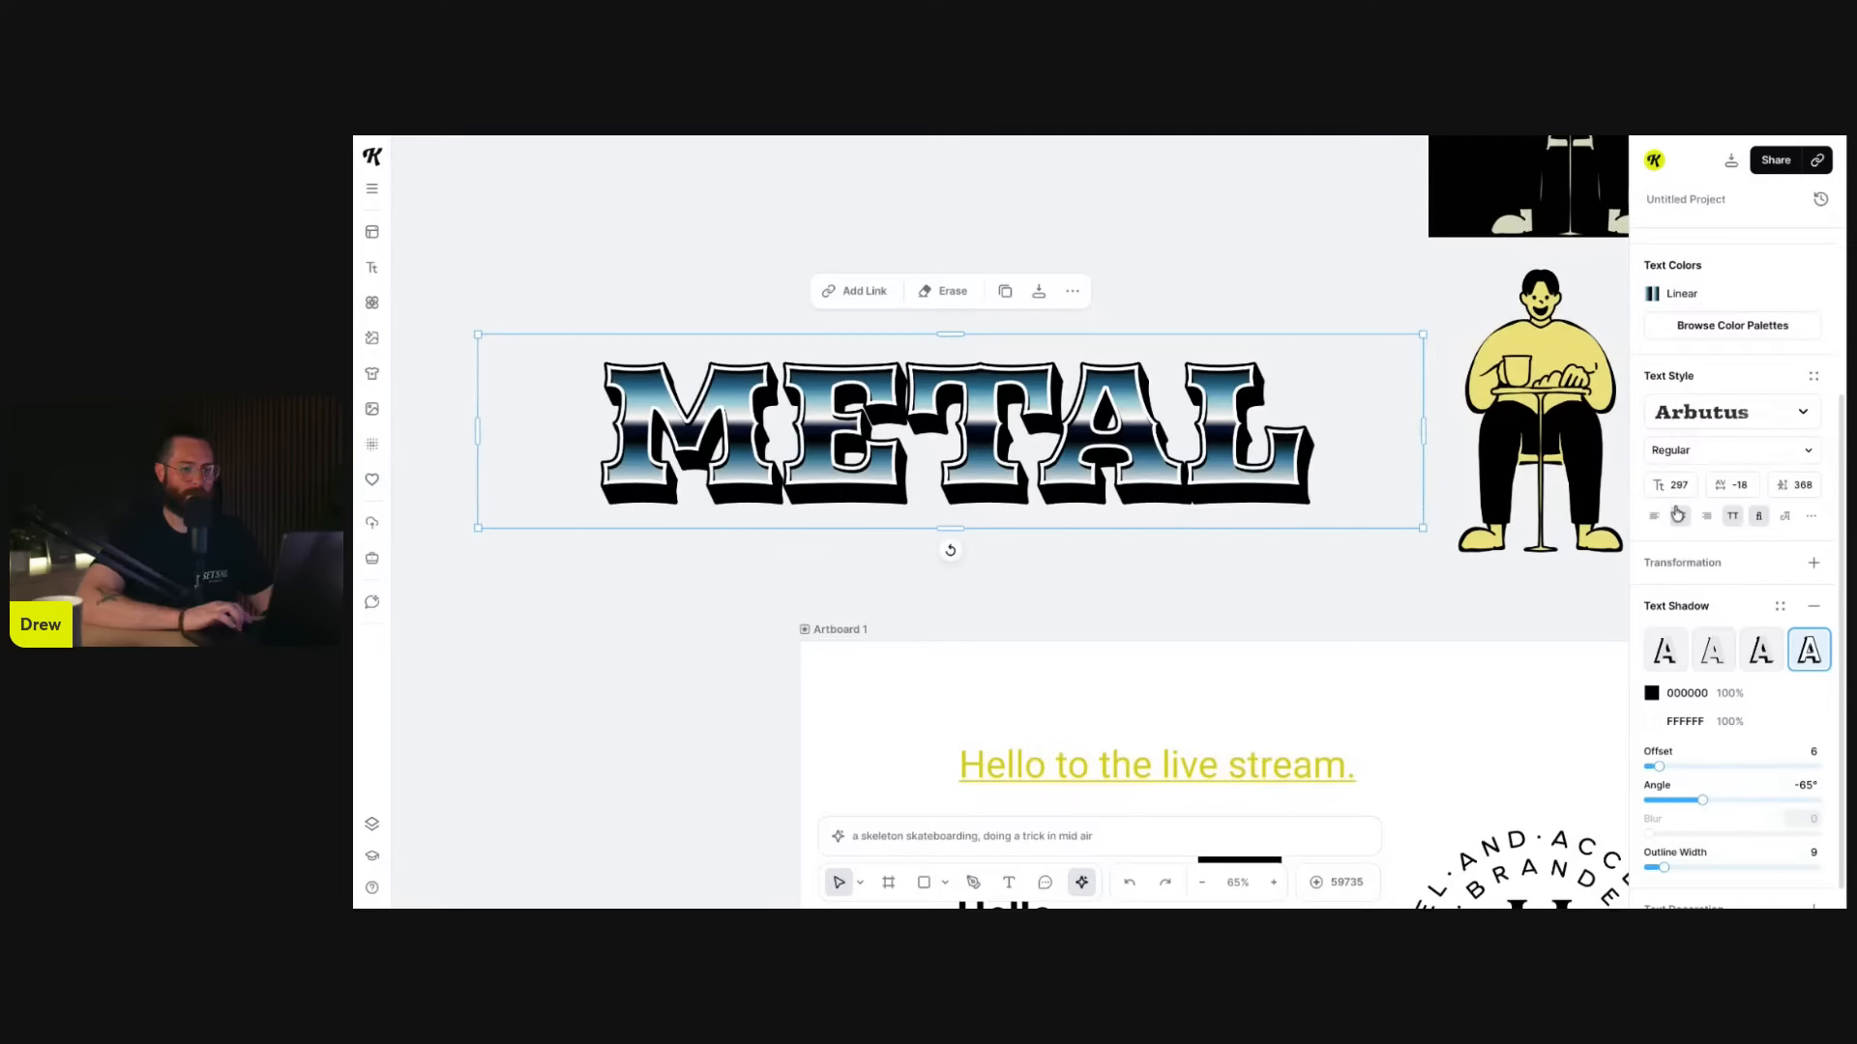
{"action": "left_click", "coordinate": [1654, 520]}
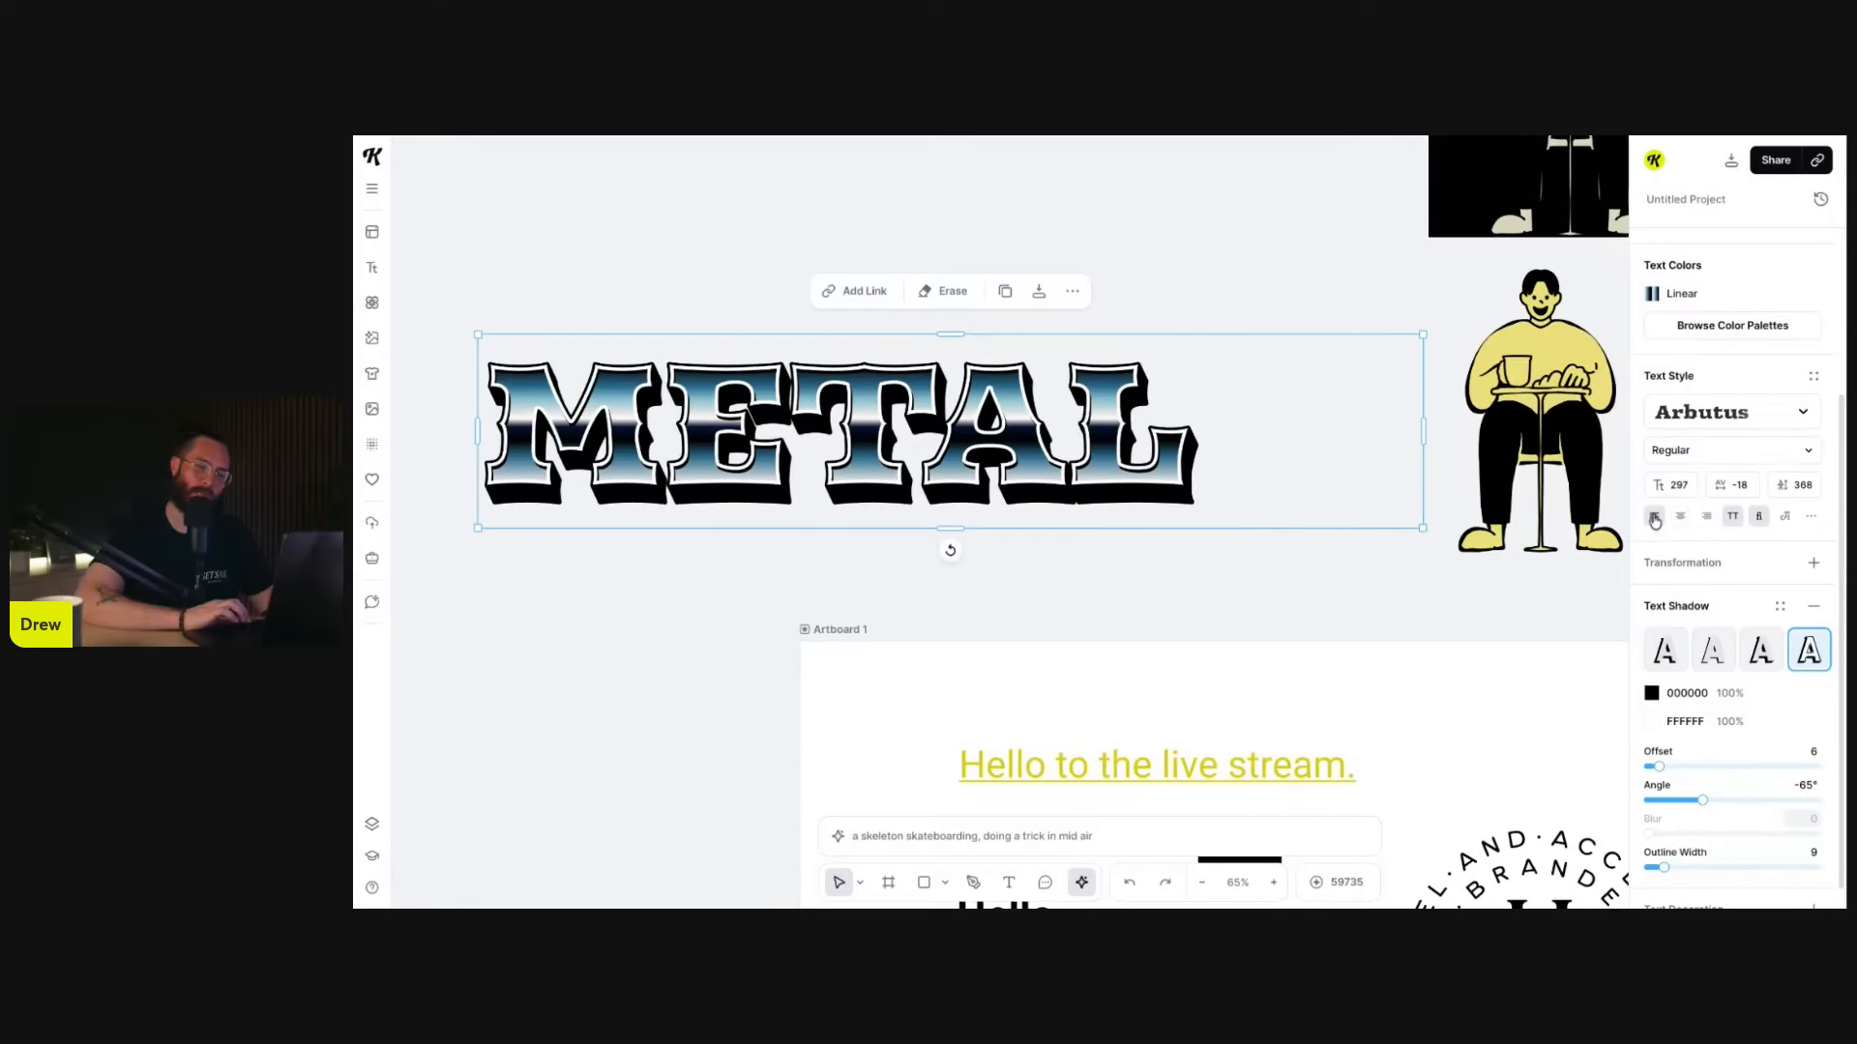
{"action": "left_click", "coordinate": [1704, 519]}
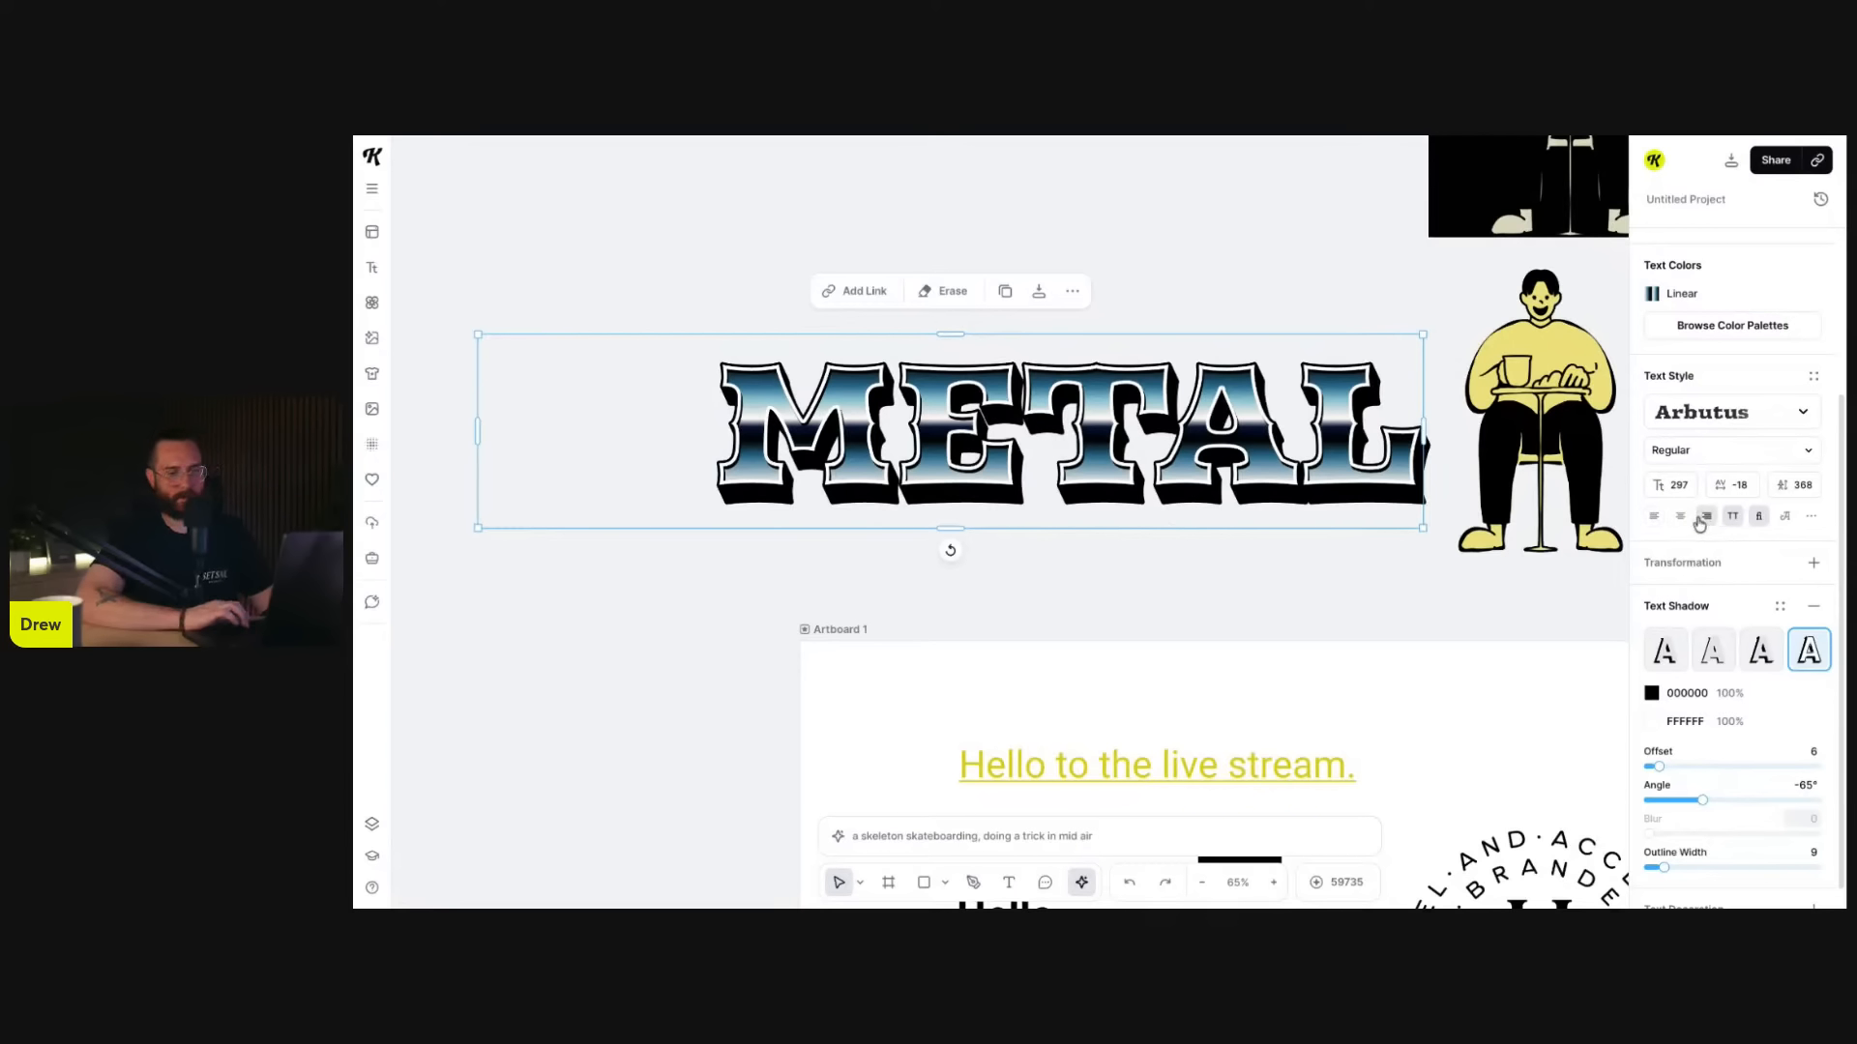
{"action": "left_click", "coordinate": [1680, 518]}
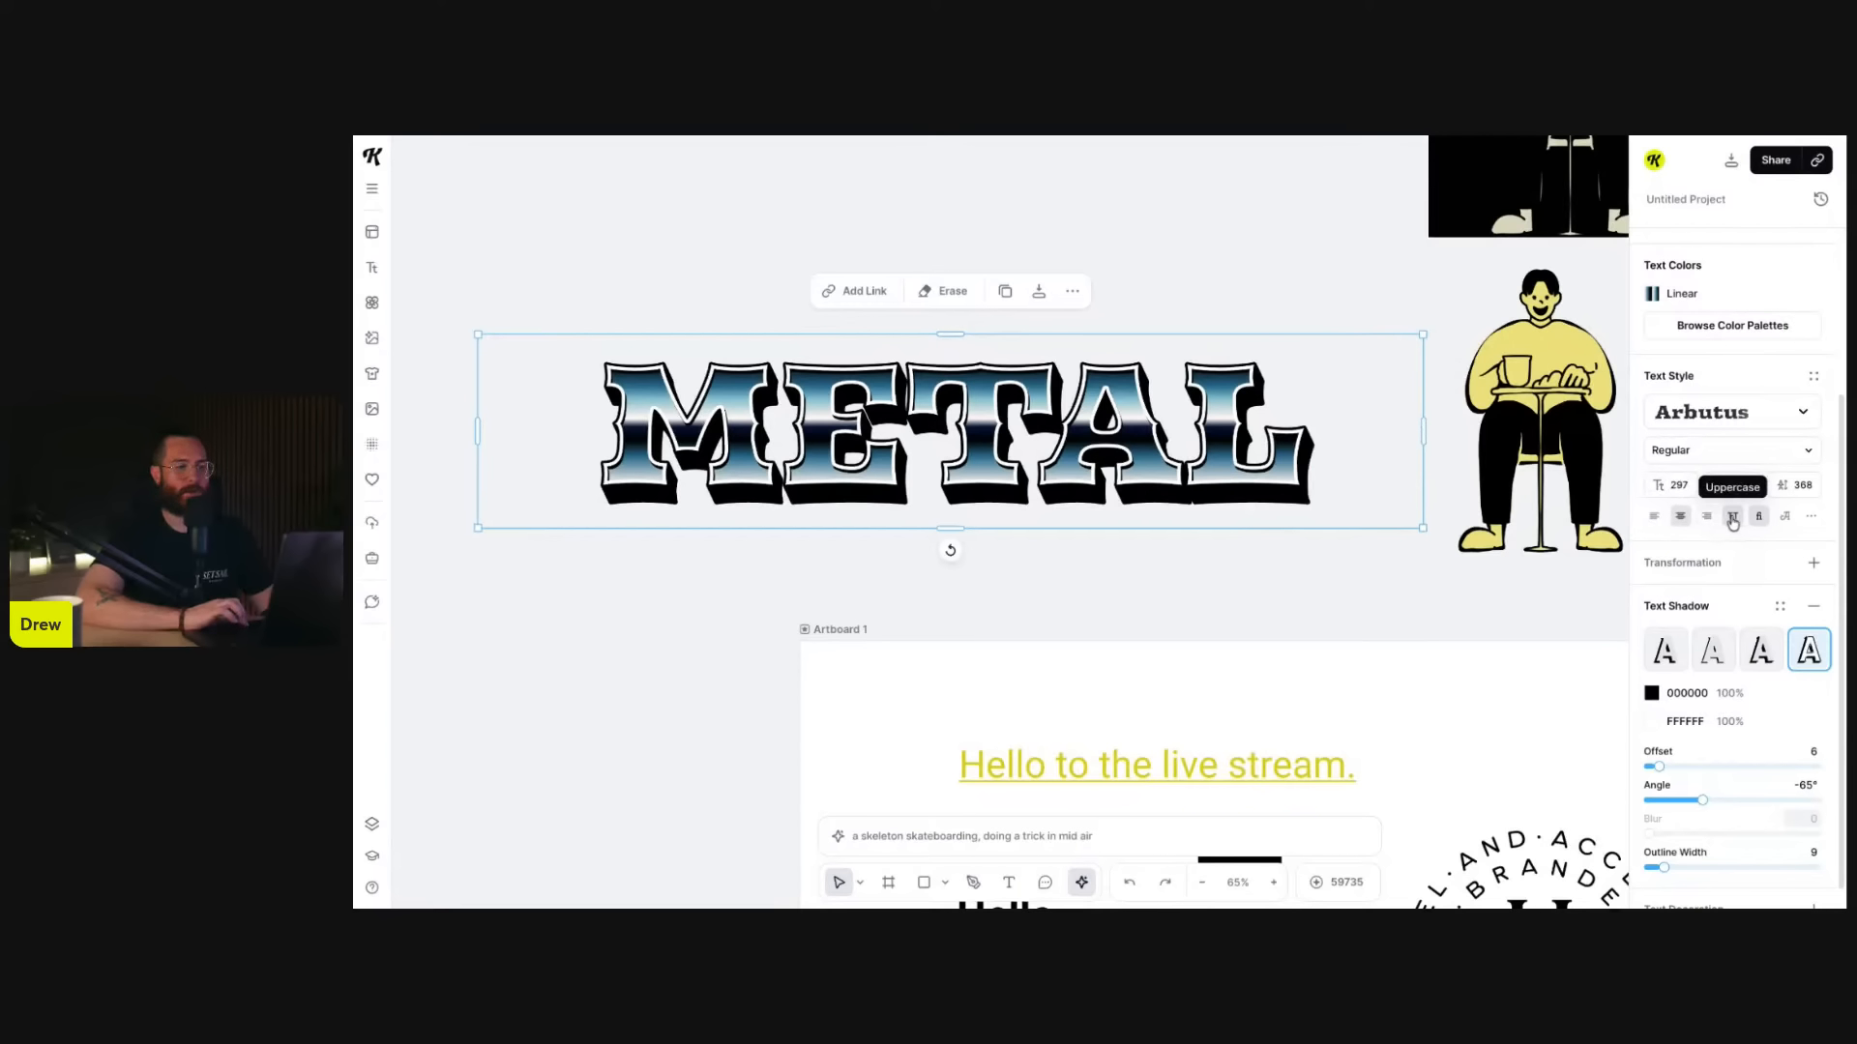
- Turn off Uppercase for the METAL text, and try adding a lowercase "l" at its end before deleting it
{"action": "left_click", "coordinate": [1732, 520]}
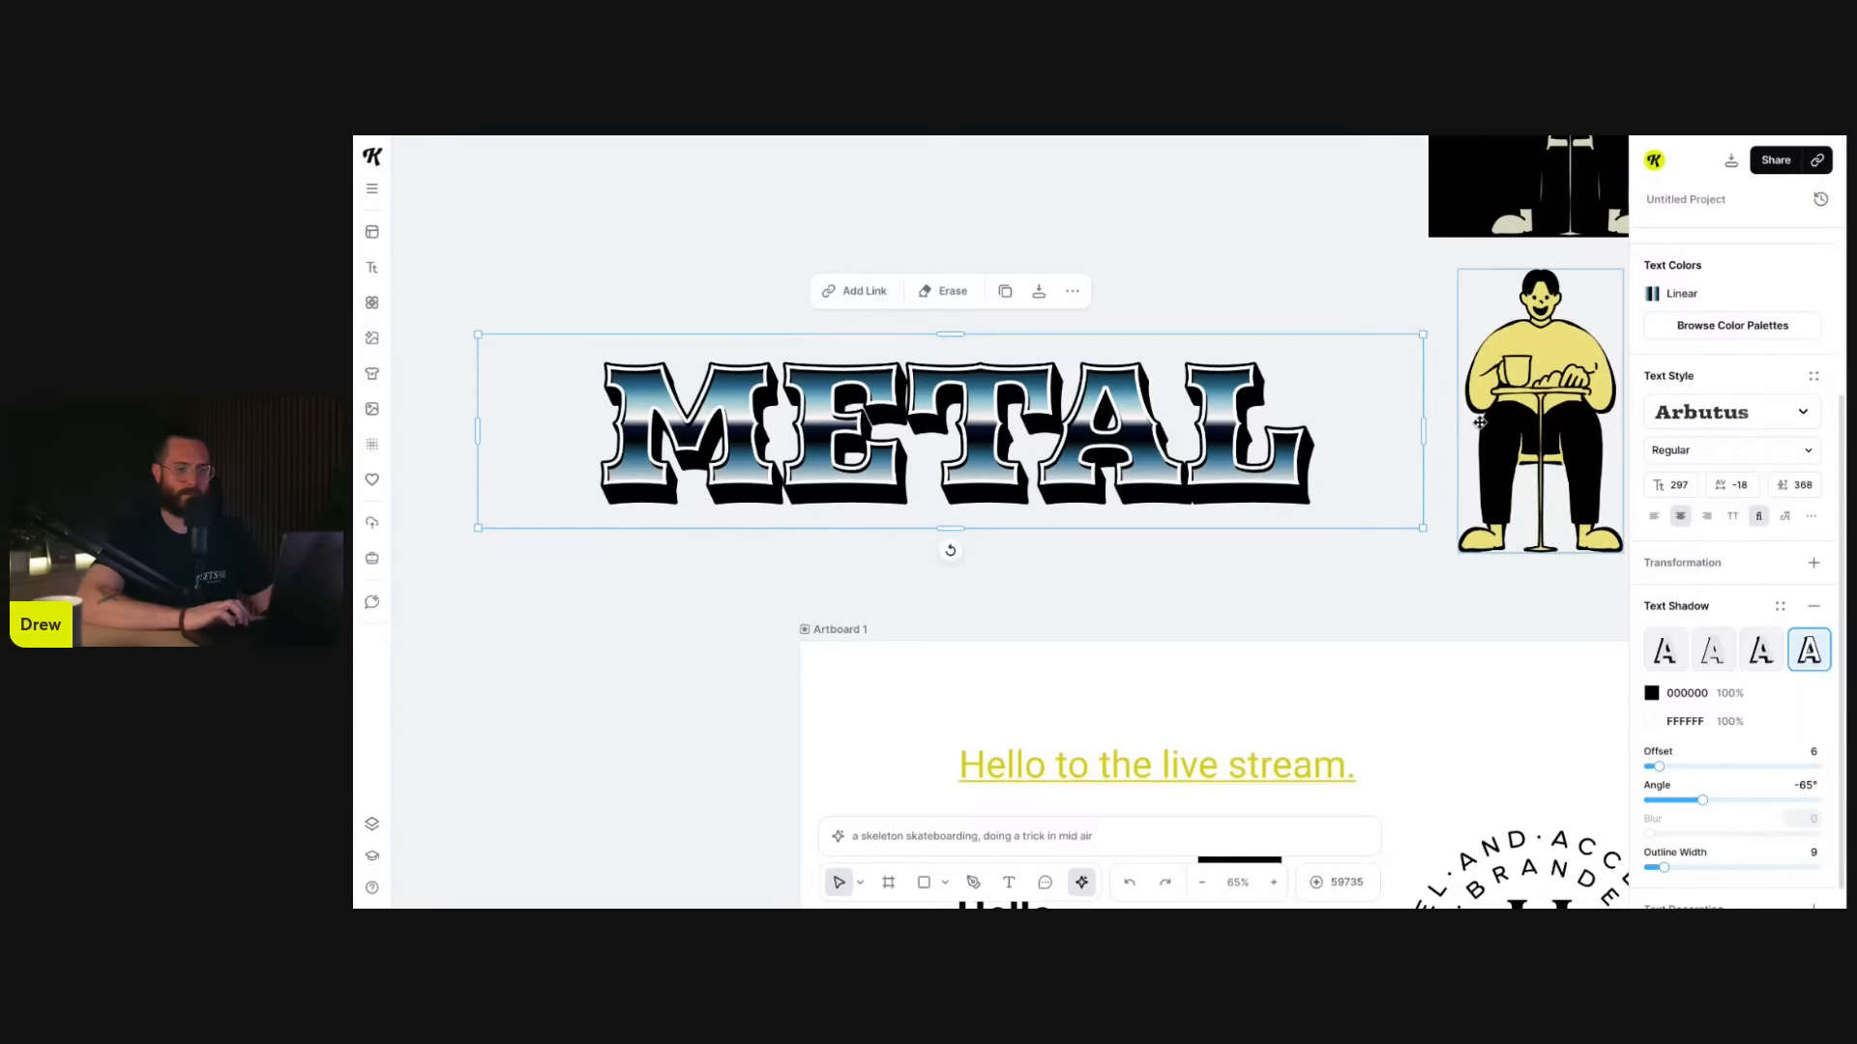
{"action": "key", "text": "Escape"}
{"action": "left_click", "coordinate": [1311, 444]}
{"action": "left_click", "coordinate": [1308, 444]}
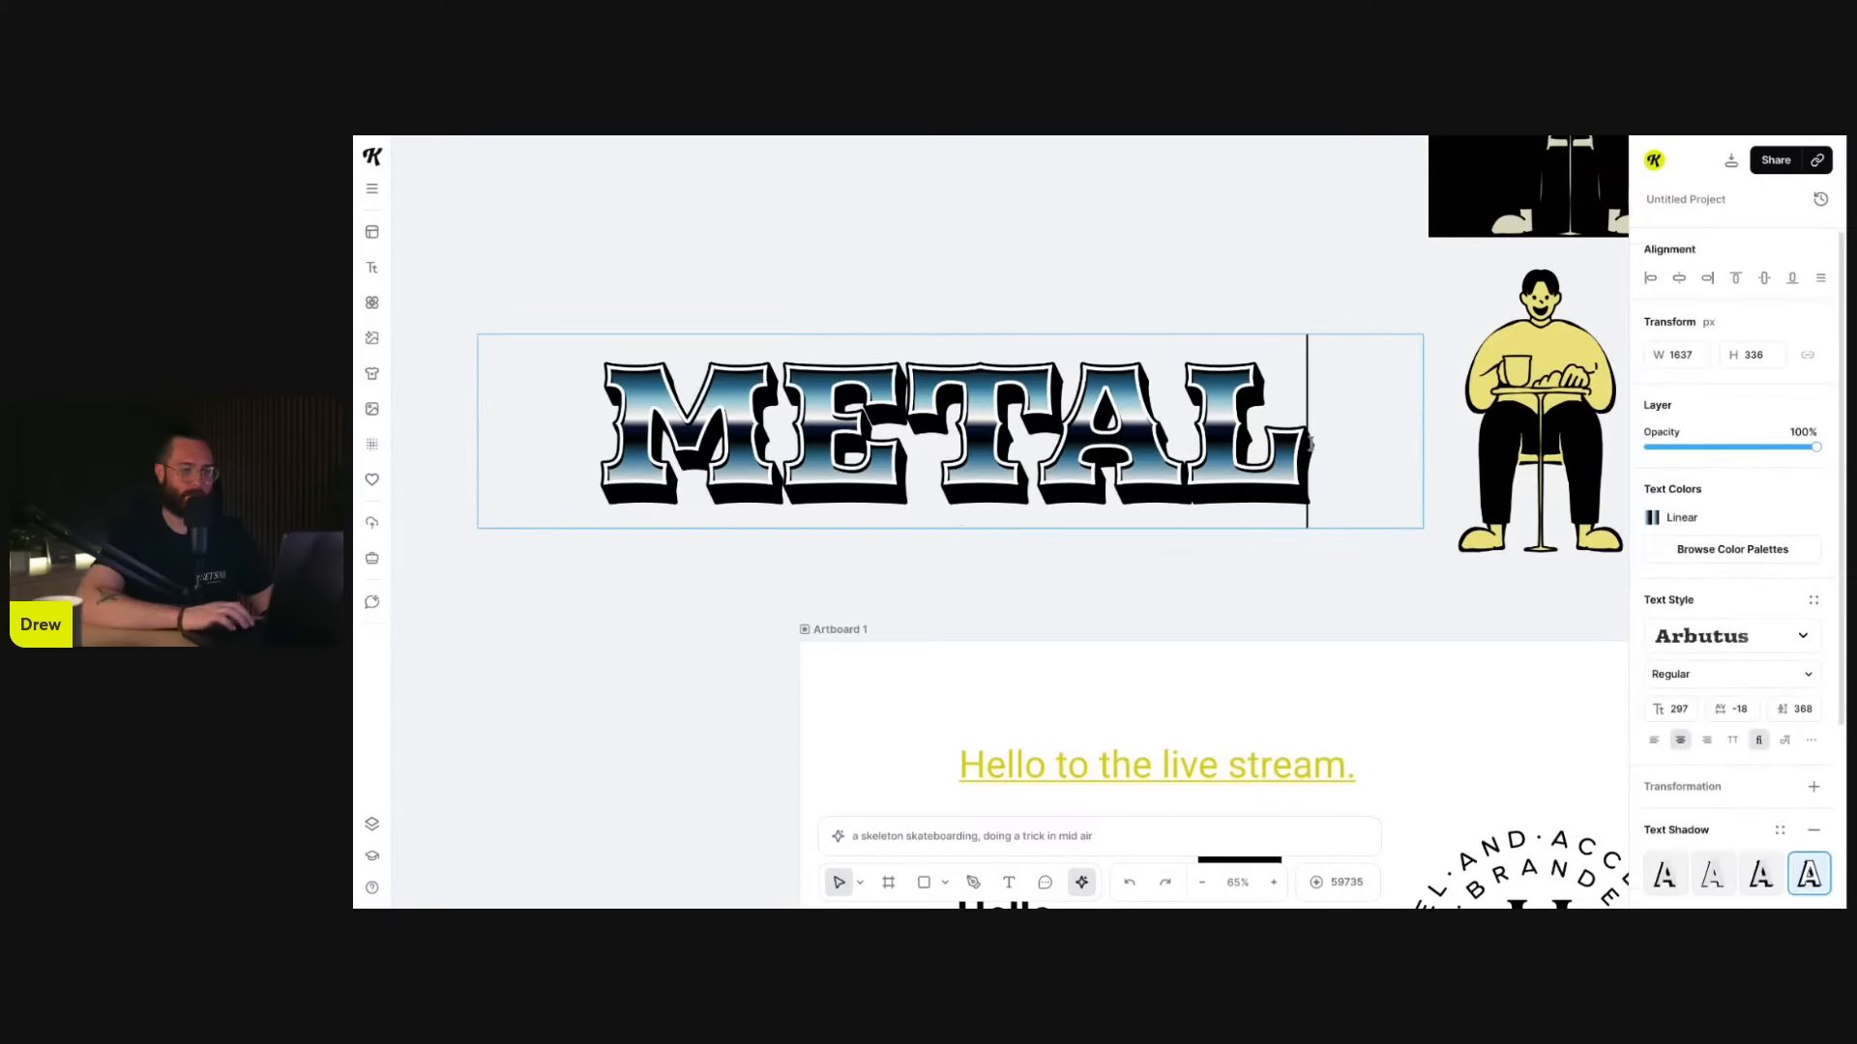
{"action": "type", "text": "lk"}
{"action": "key", "text": "BackSpace"}
{"action": "key", "text": "BackSpace"}
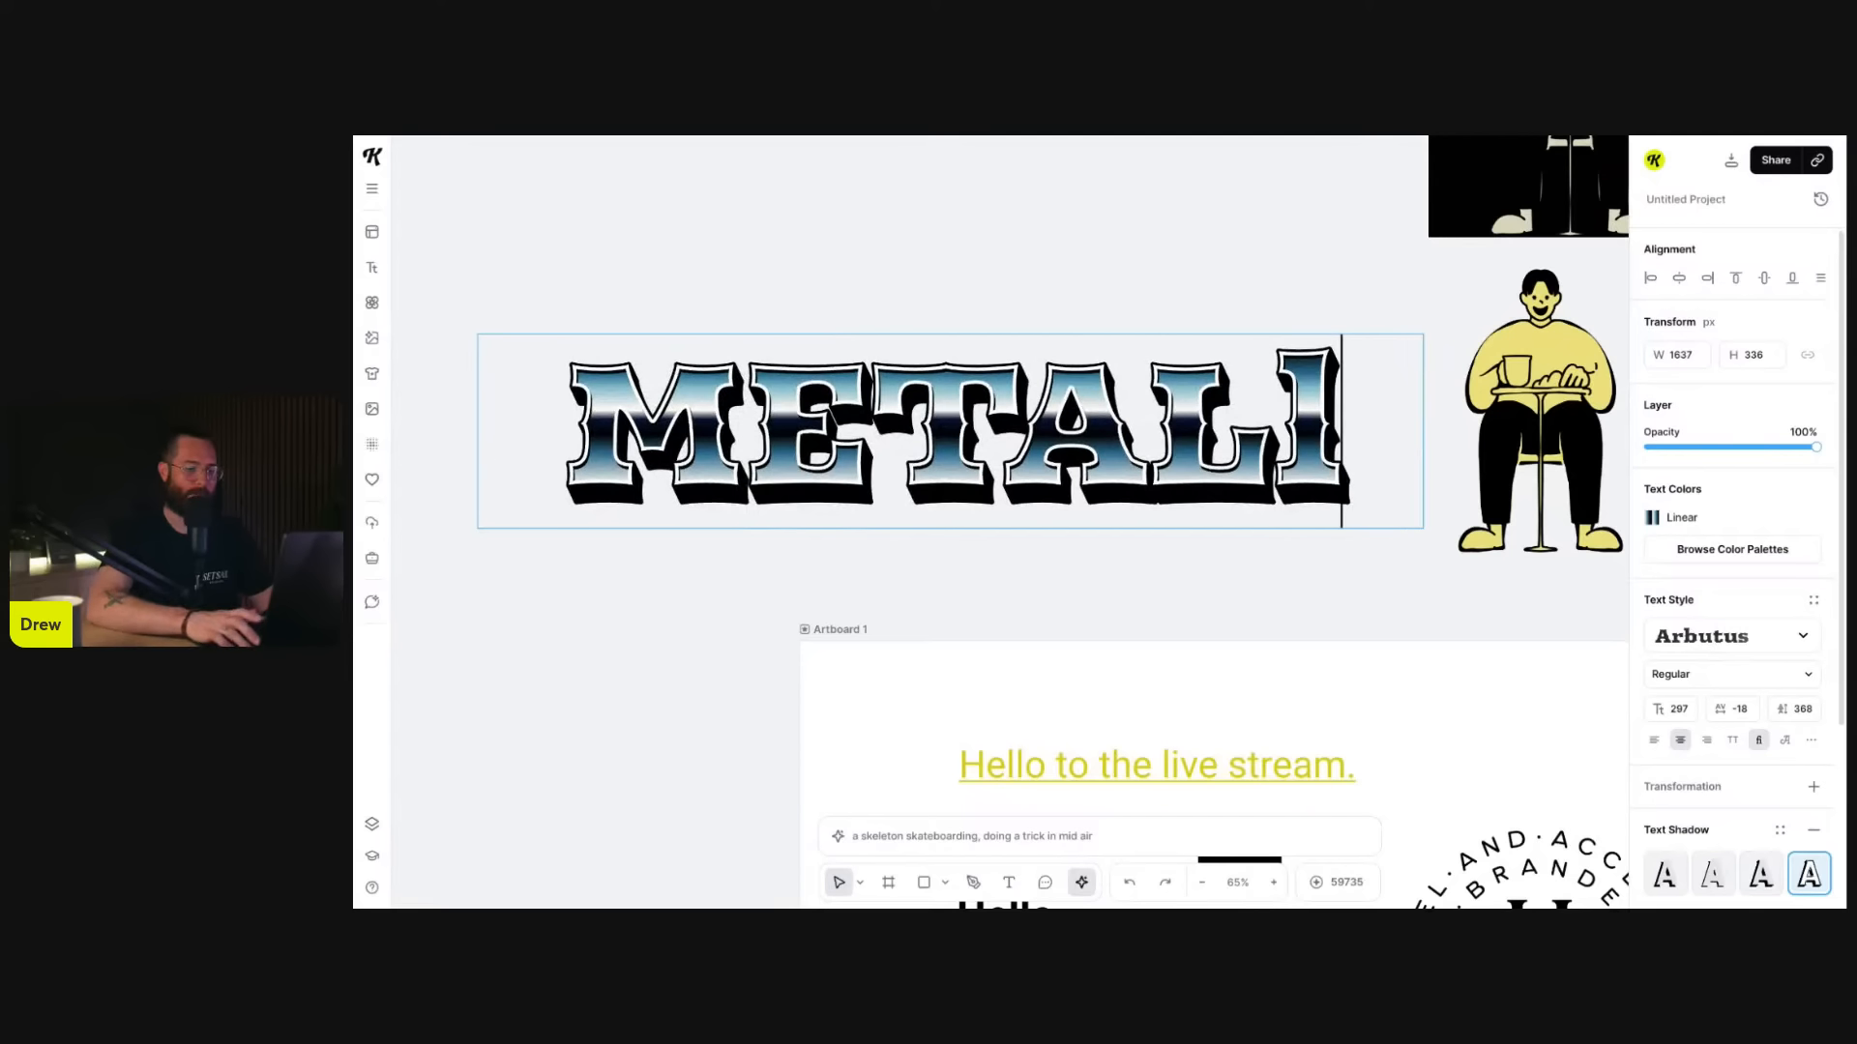
{"action": "key", "text": "Escape"}
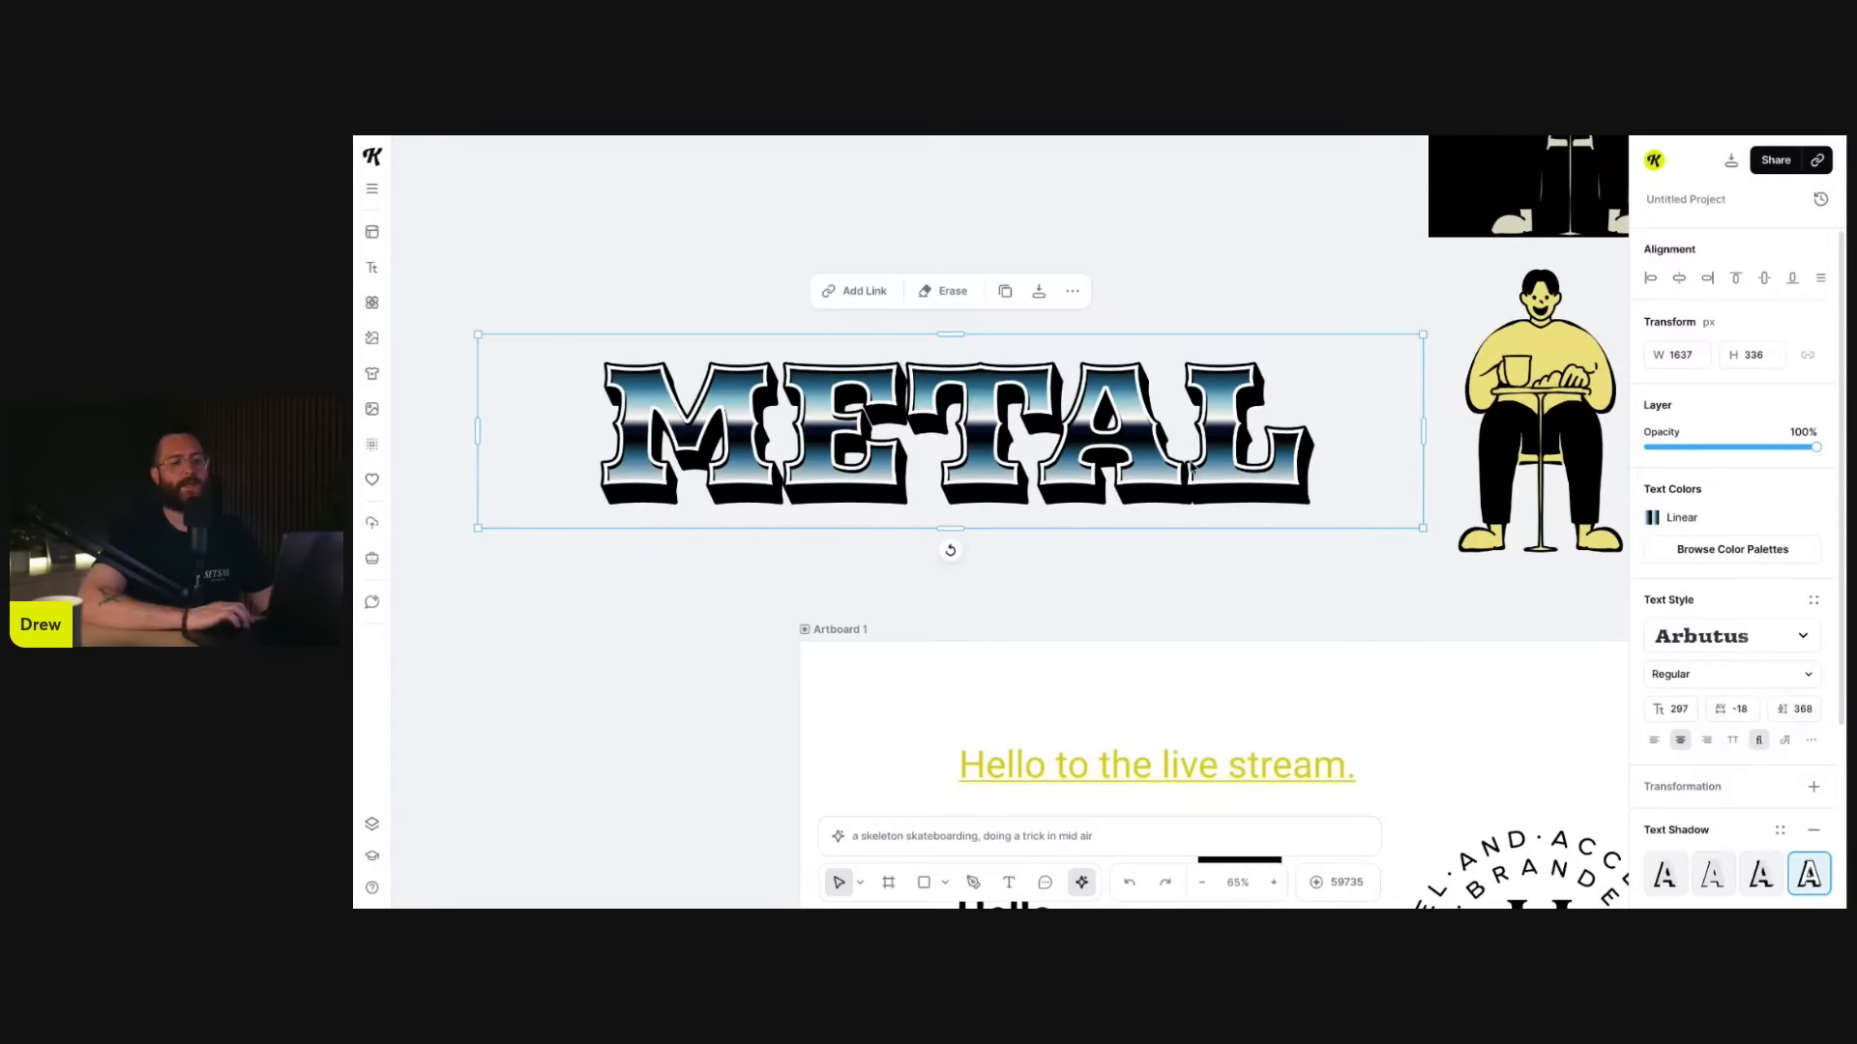
- Browse the Arbutus glyph set for the METAL text, from punctuation and letters through accented characters to symbols, and close it
{"action": "scroll", "coordinate": [1146, 416], "scroll_direction": "up", "scroll_amount": 5}
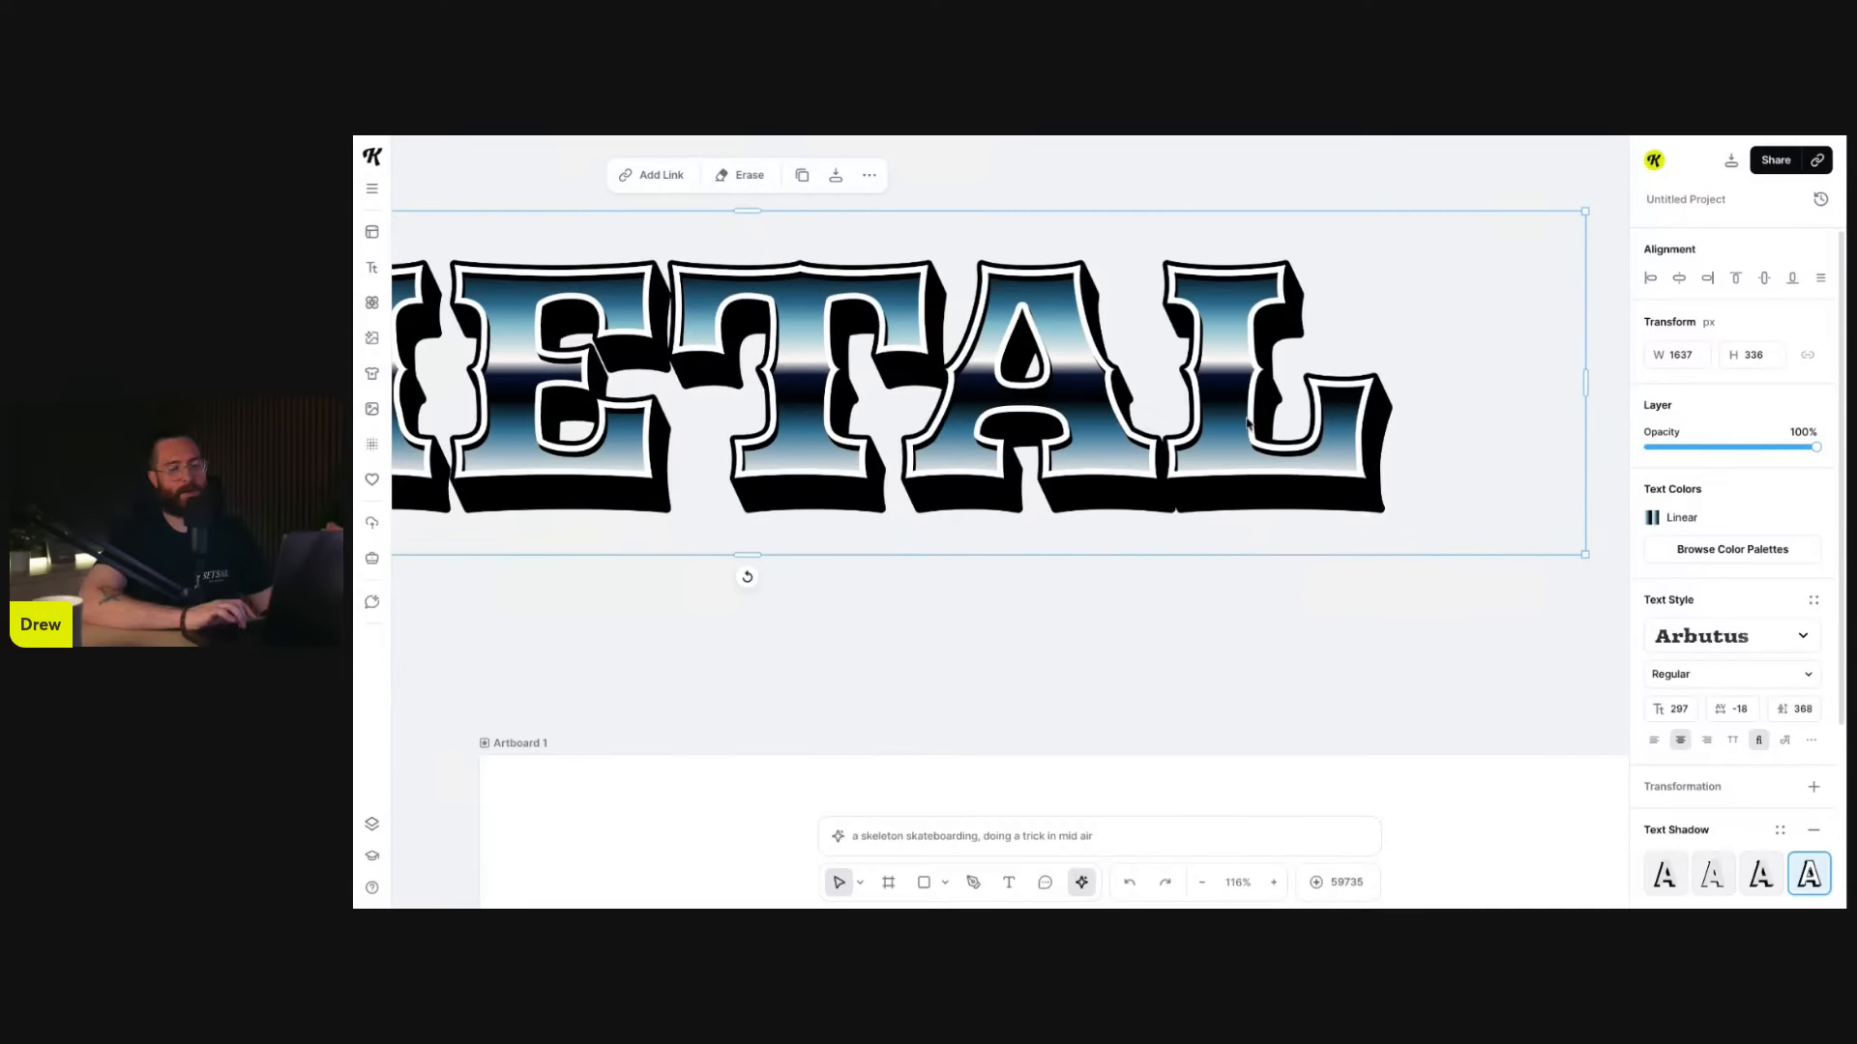
{"action": "left_click", "coordinate": [1786, 742]}
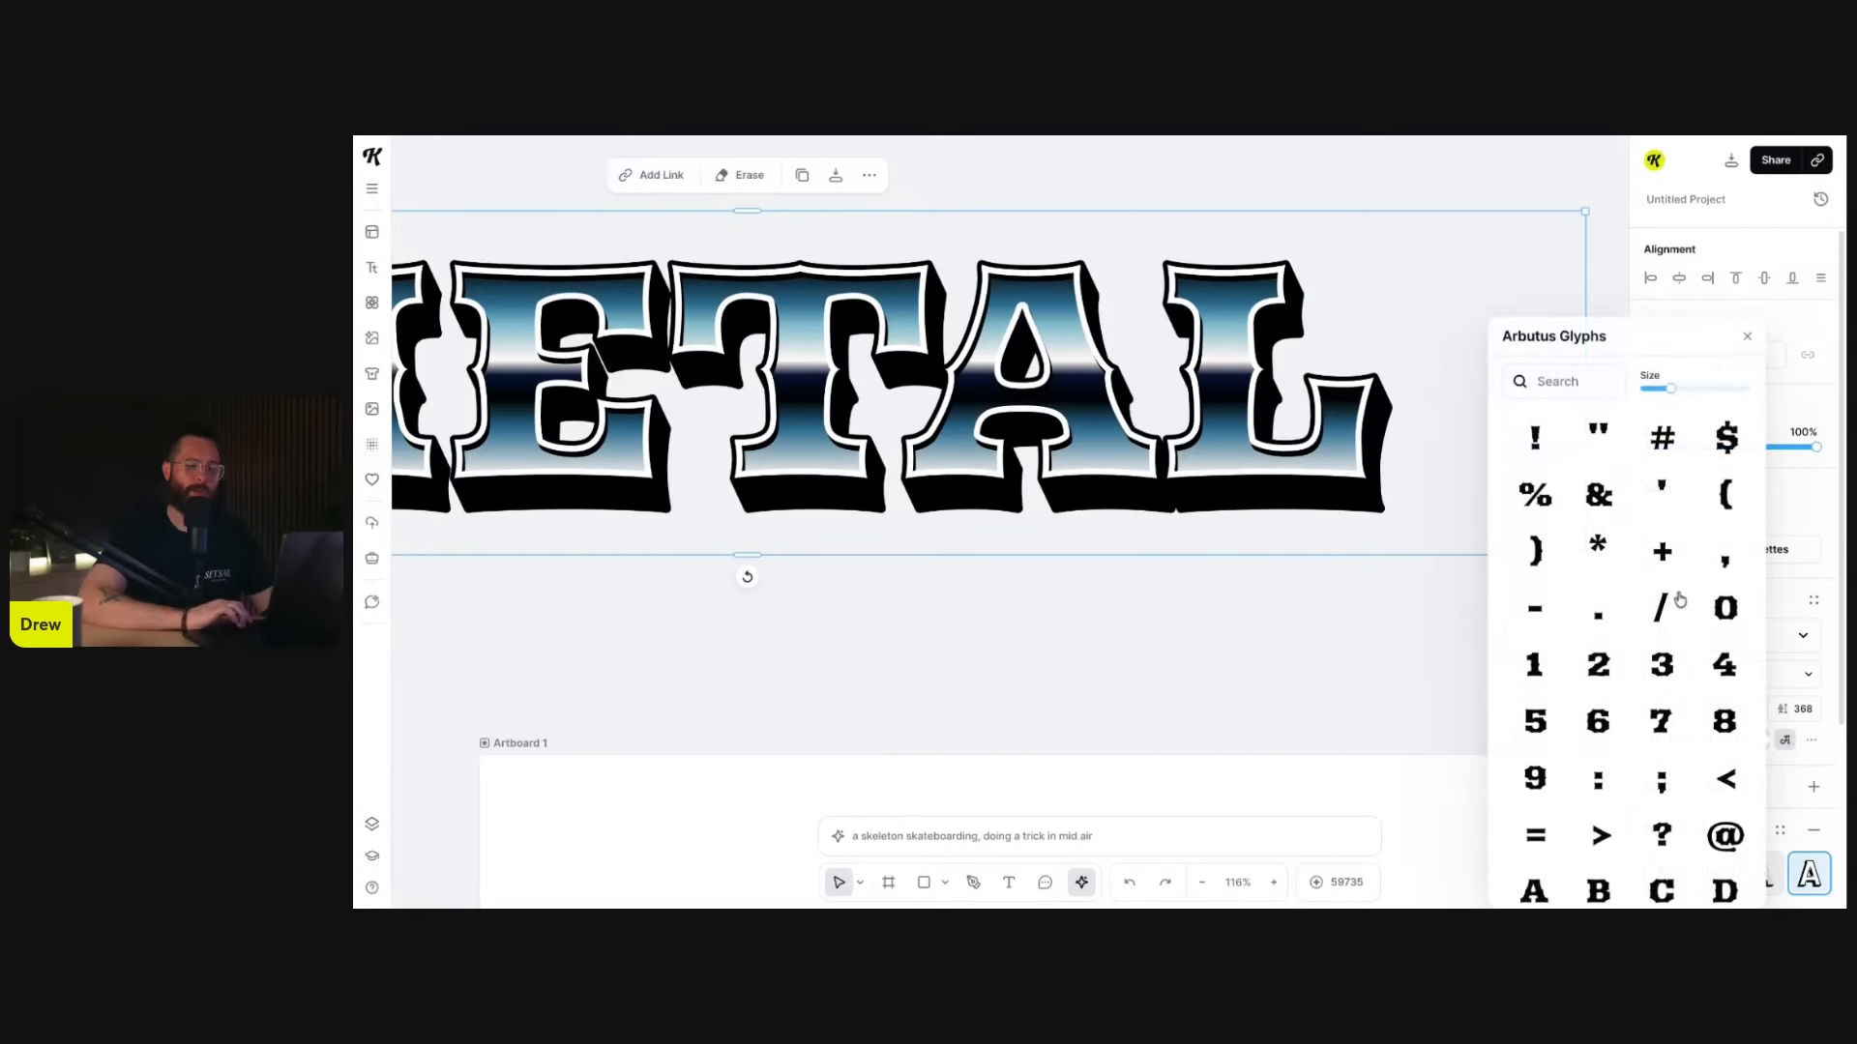
{"action": "scroll", "coordinate": [1678, 589], "scroll_direction": "down", "scroll_amount": 10}
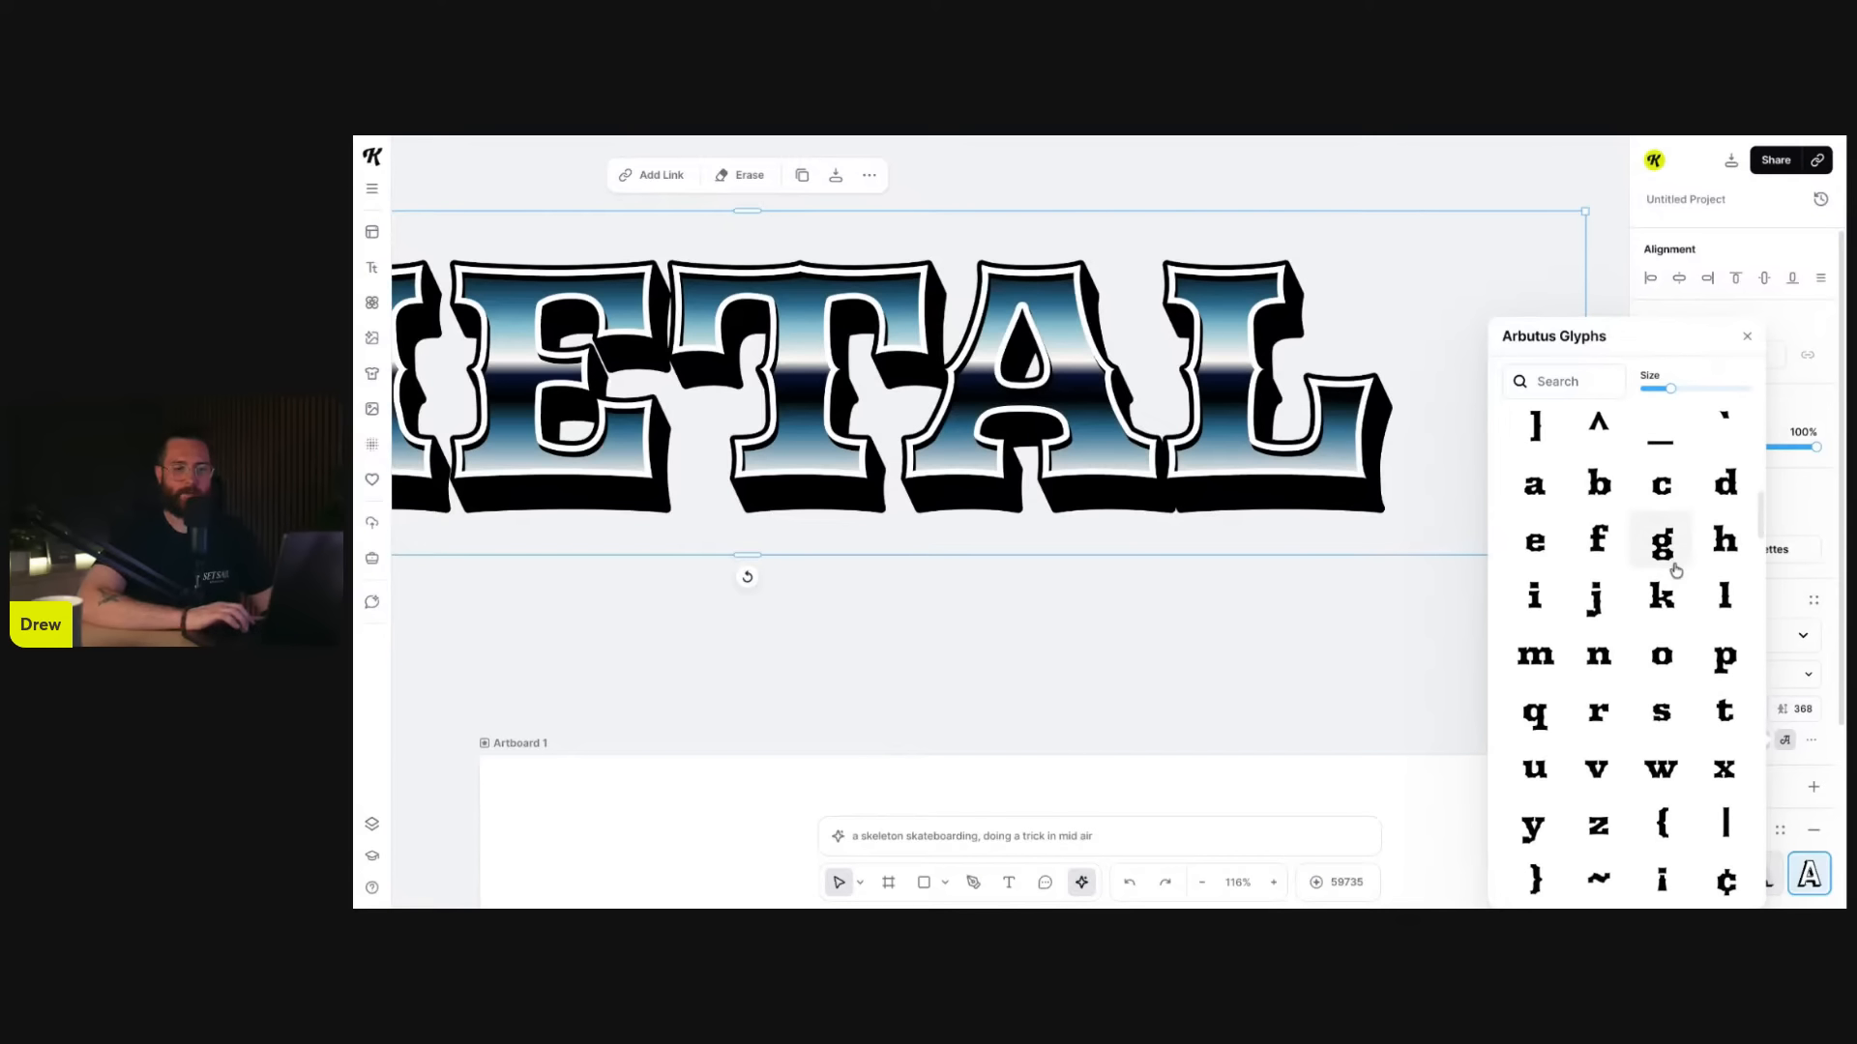
{"action": "scroll", "coordinate": [1676, 571], "scroll_direction": "down", "scroll_amount": 6}
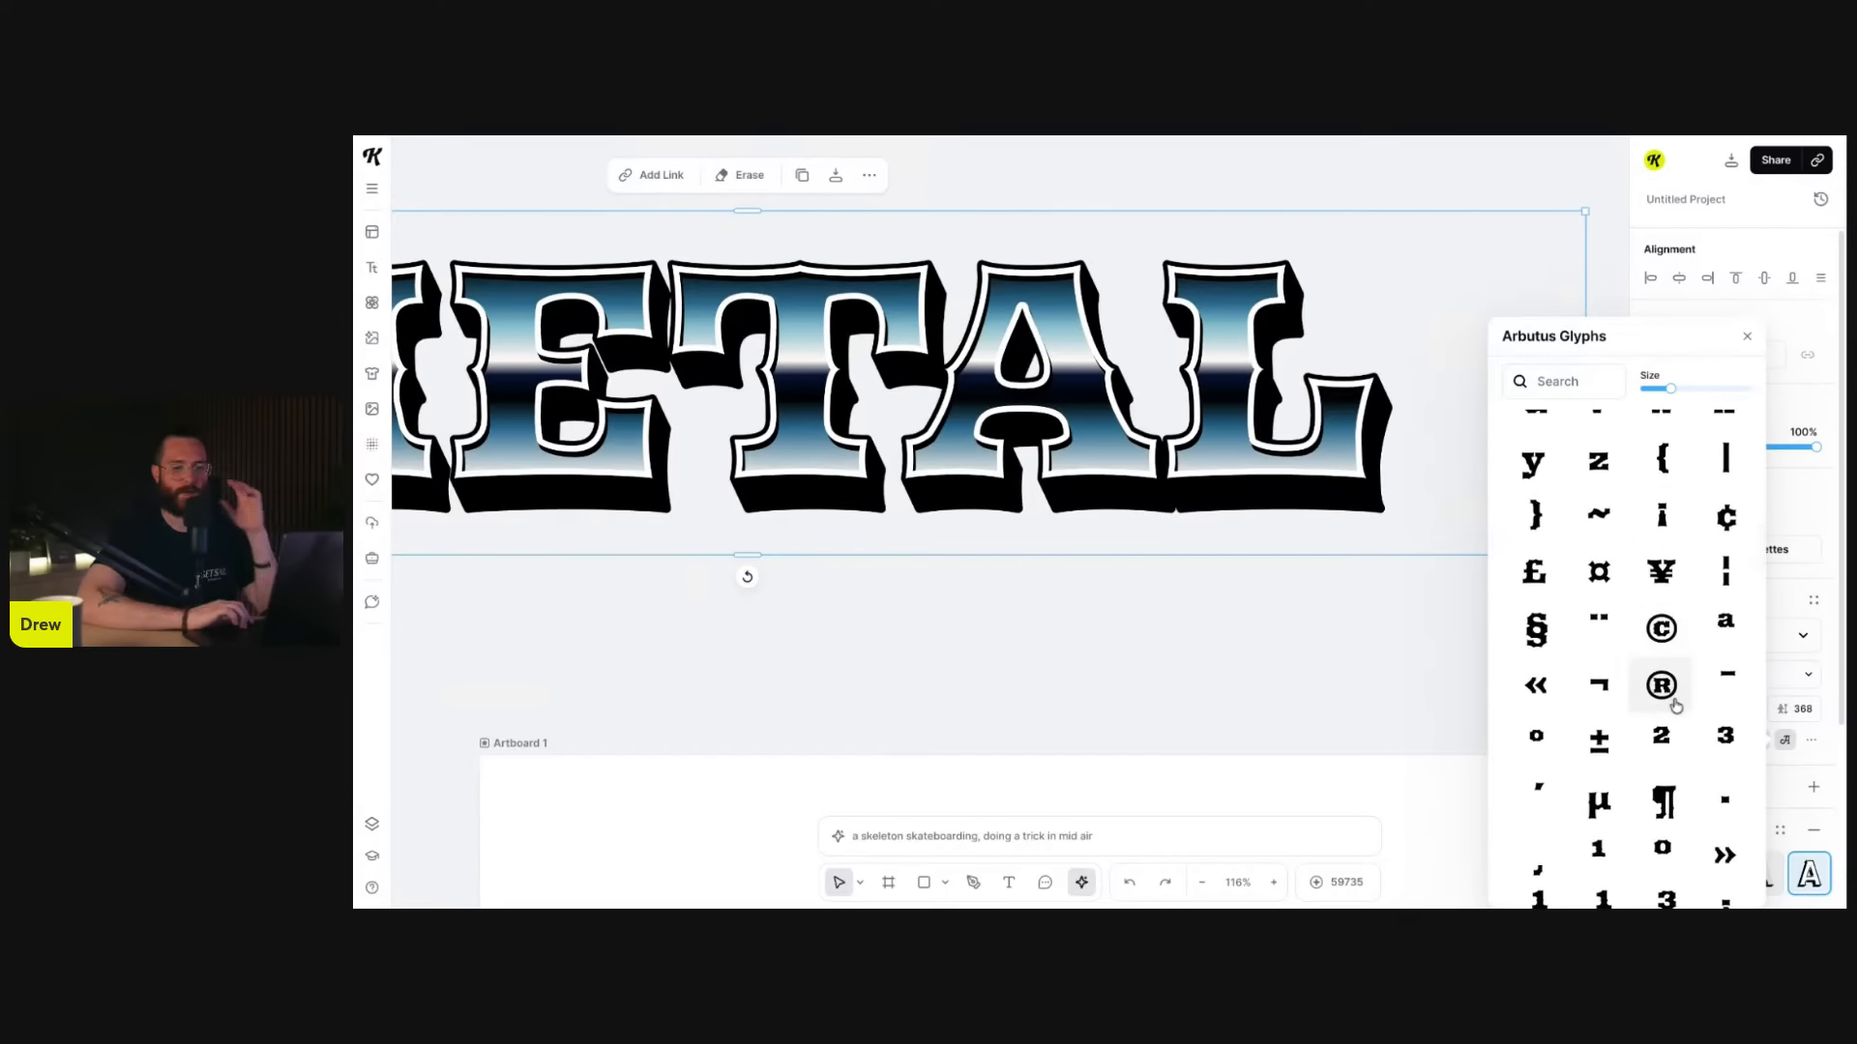
{"action": "scroll", "coordinate": [1676, 705], "scroll_direction": "down", "scroll_amount": 1}
{"action": "scroll", "coordinate": [1660, 674], "scroll_direction": "down", "scroll_amount": 5}
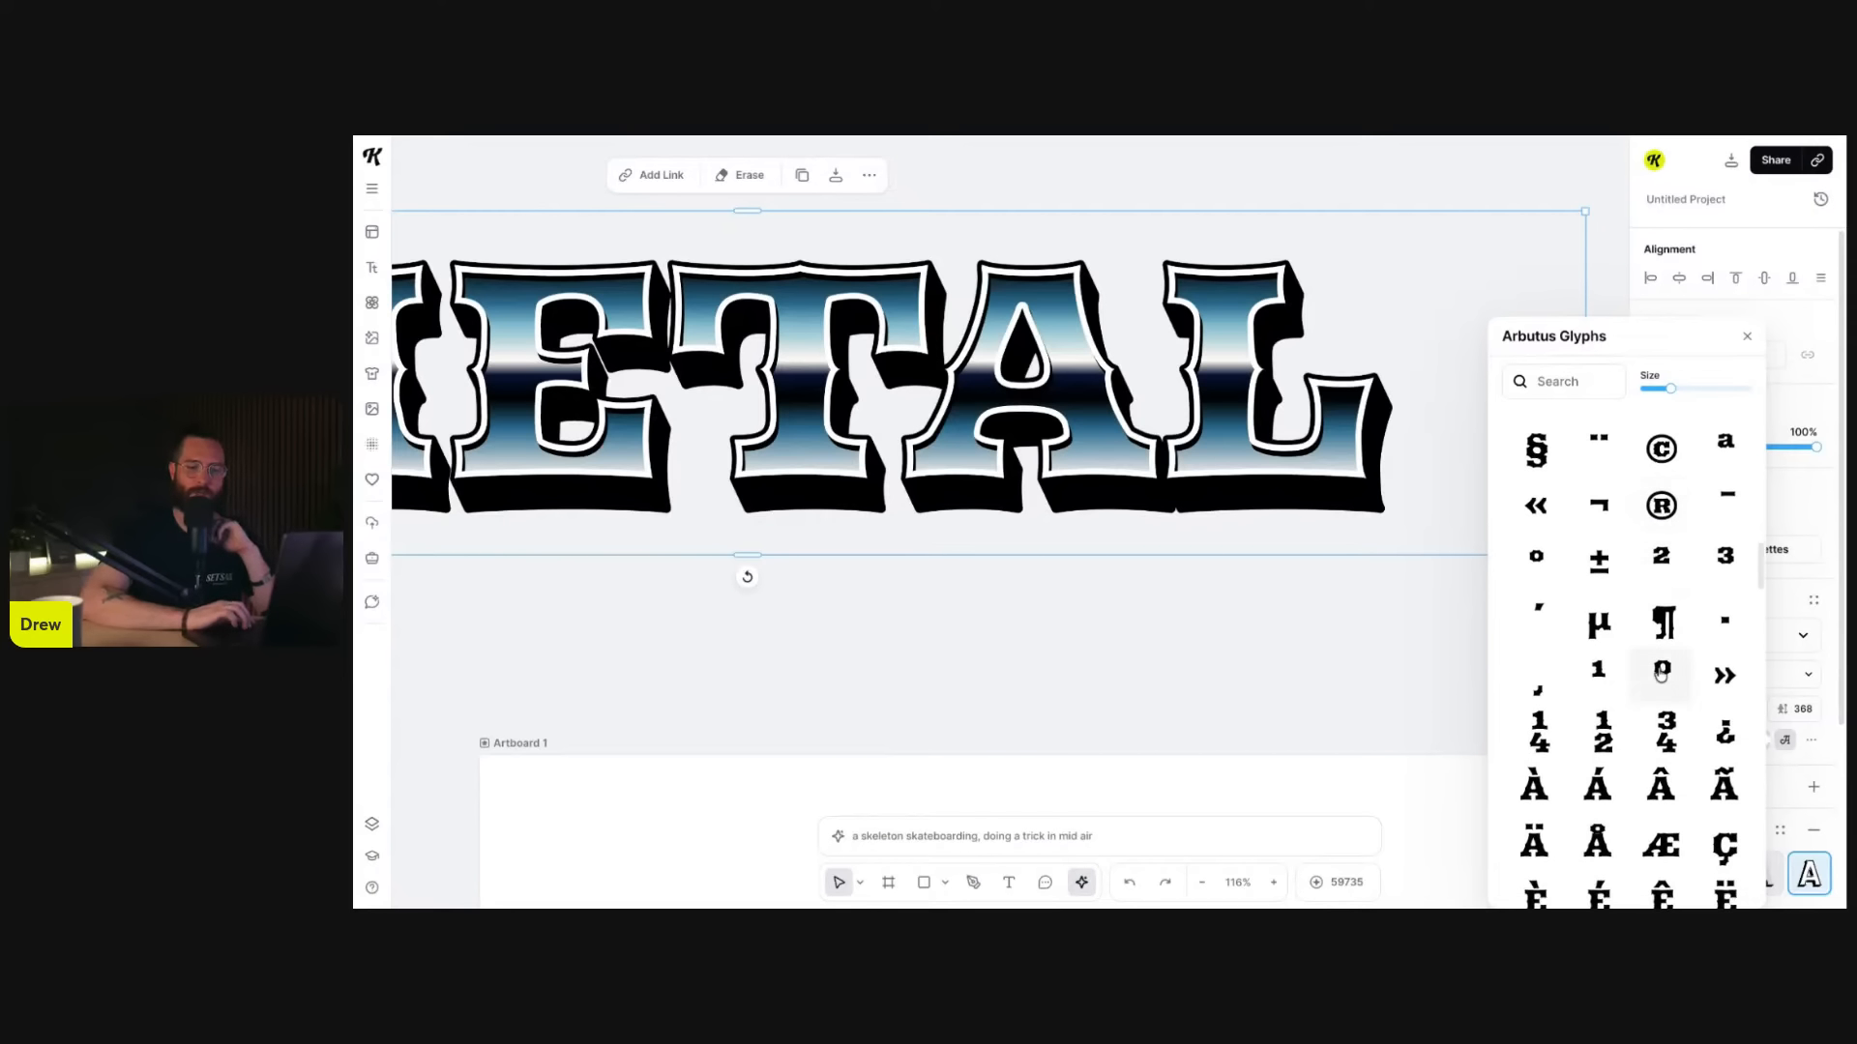
{"action": "scroll", "coordinate": [1660, 674], "scroll_direction": "down", "scroll_amount": 7}
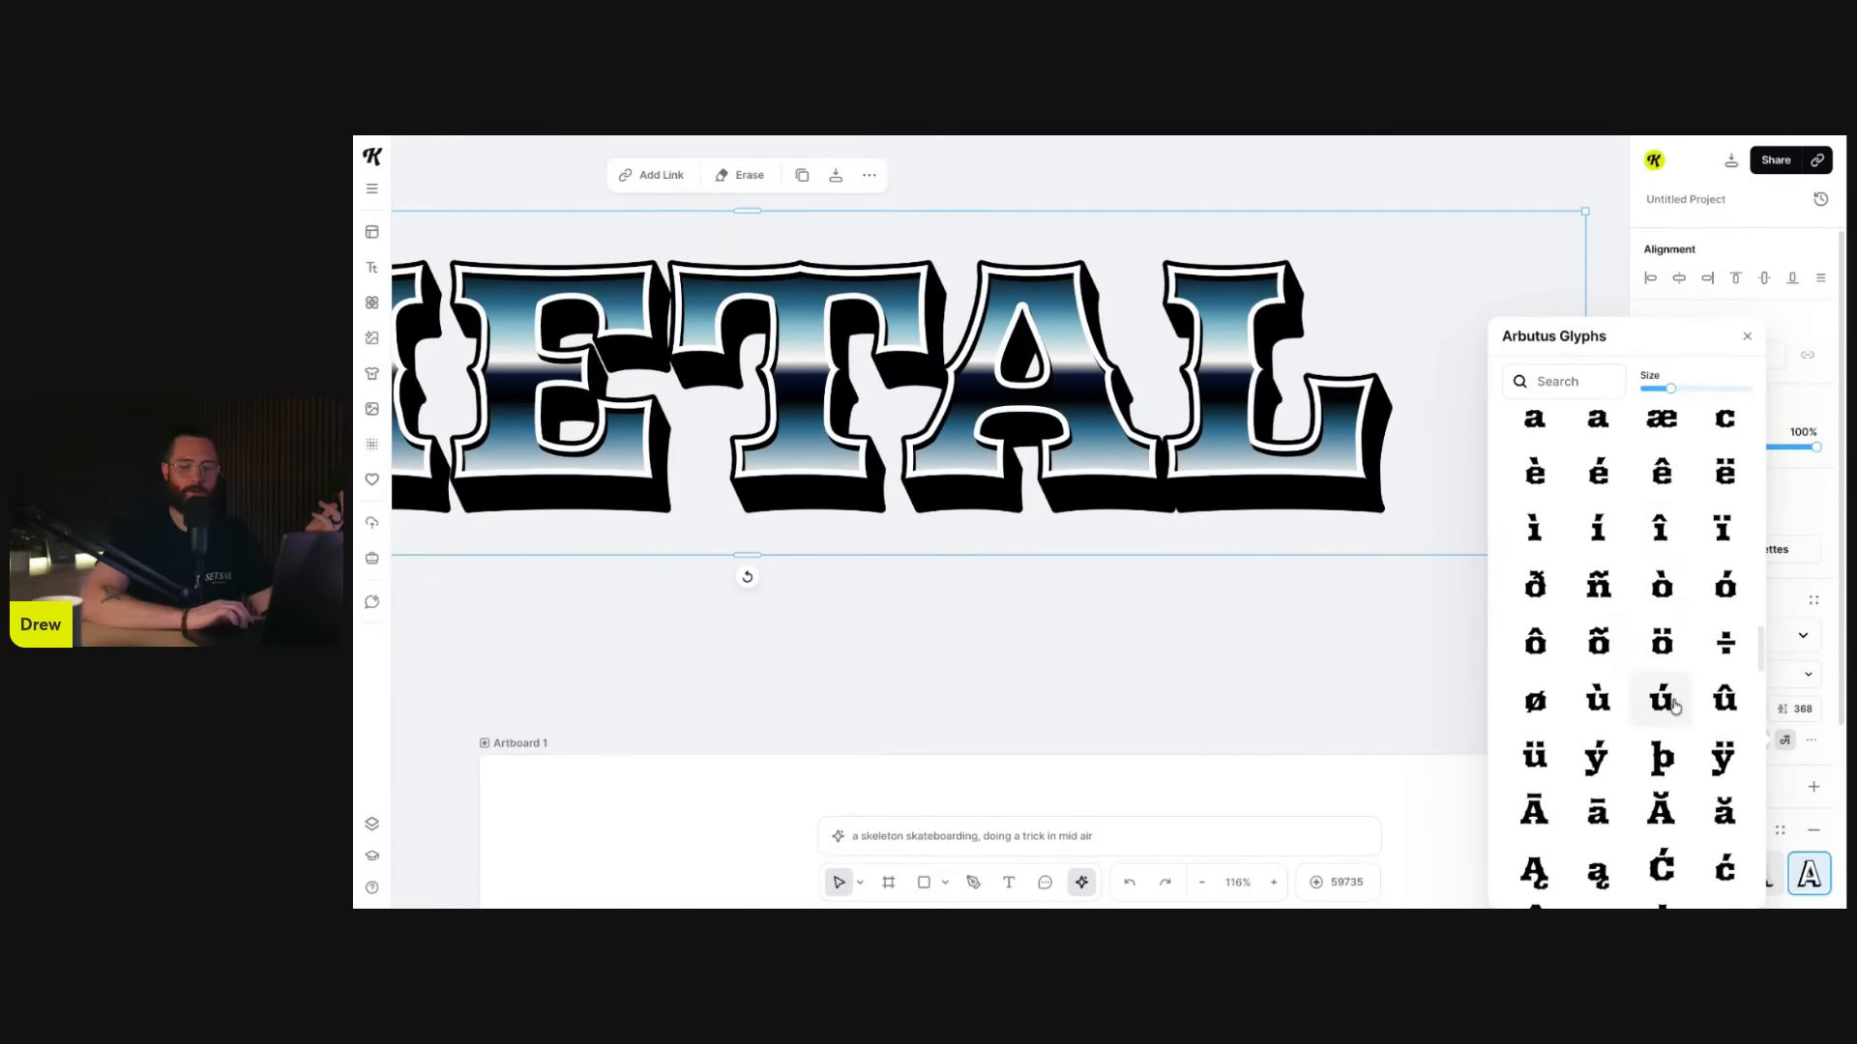
{"action": "scroll", "coordinate": [1663, 681], "scroll_direction": "down", "scroll_amount": 12}
{"action": "scroll", "coordinate": [1669, 694], "scroll_direction": "down", "scroll_amount": 13}
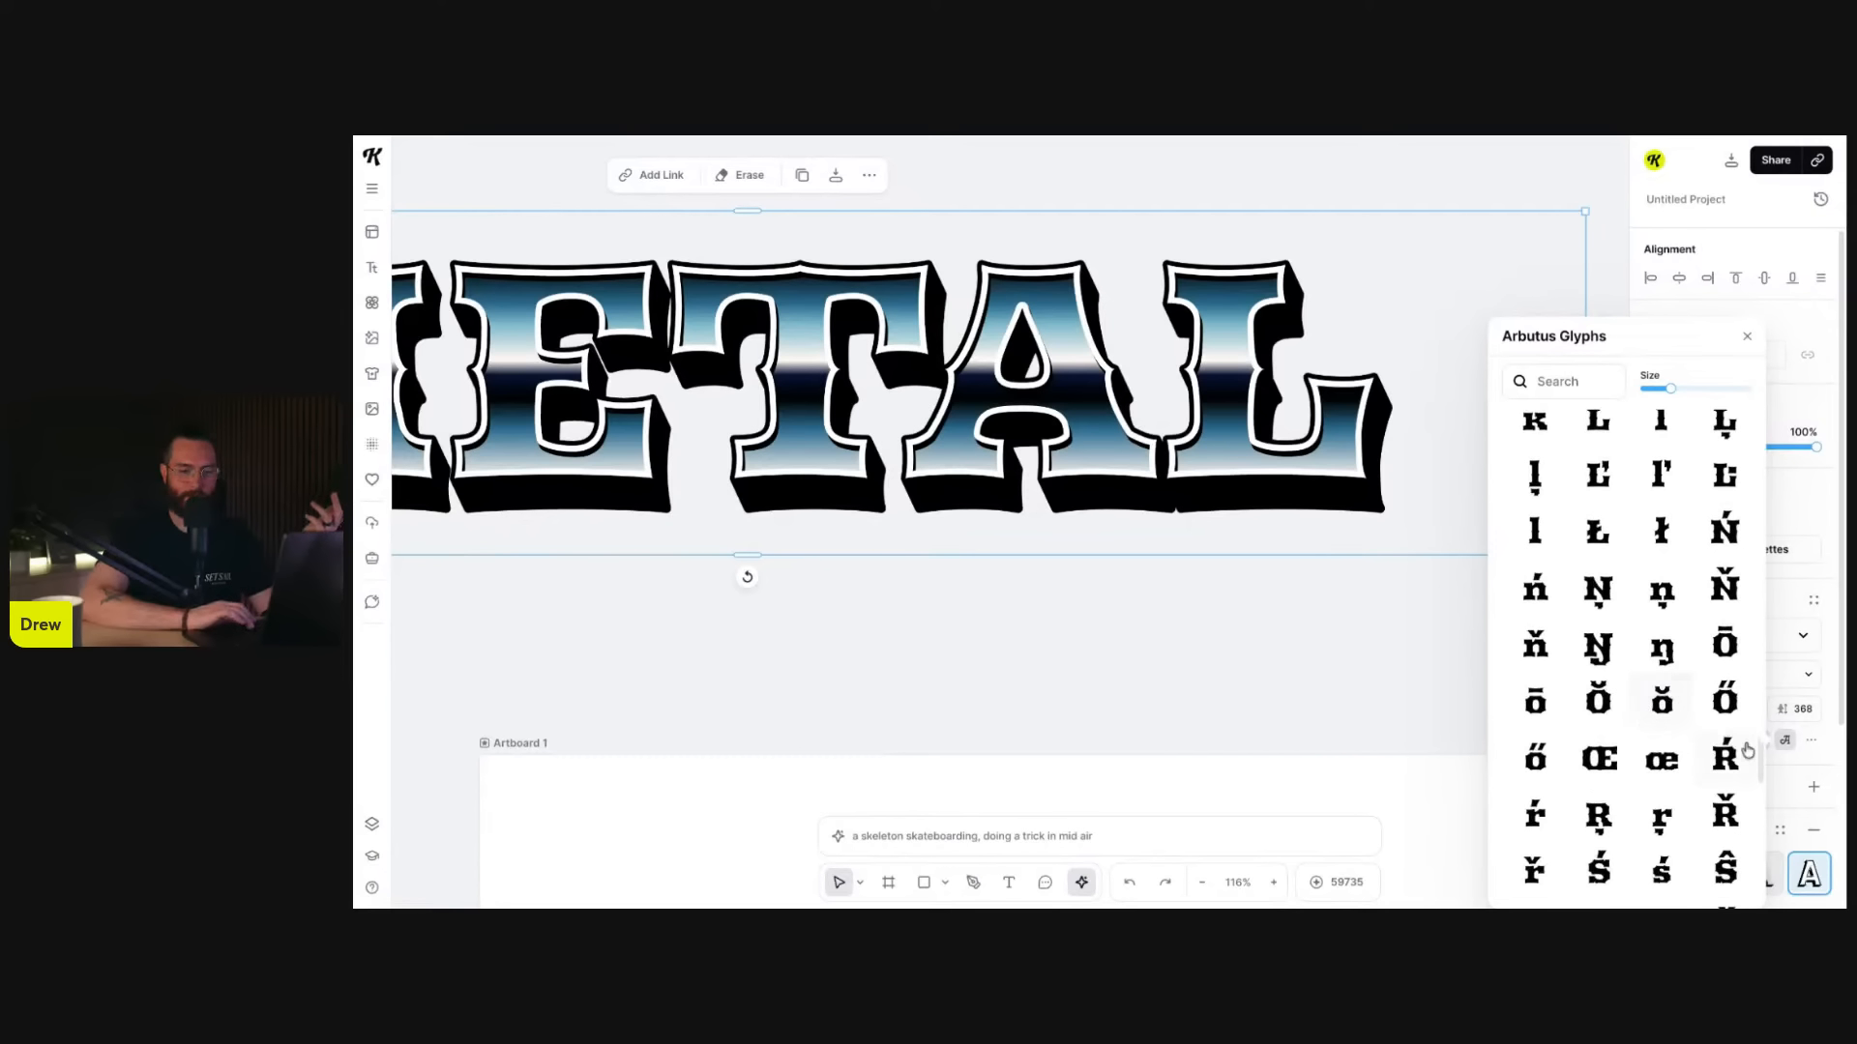
{"action": "scroll", "coordinate": [1649, 716], "scroll_direction": "down", "scroll_amount": 15}
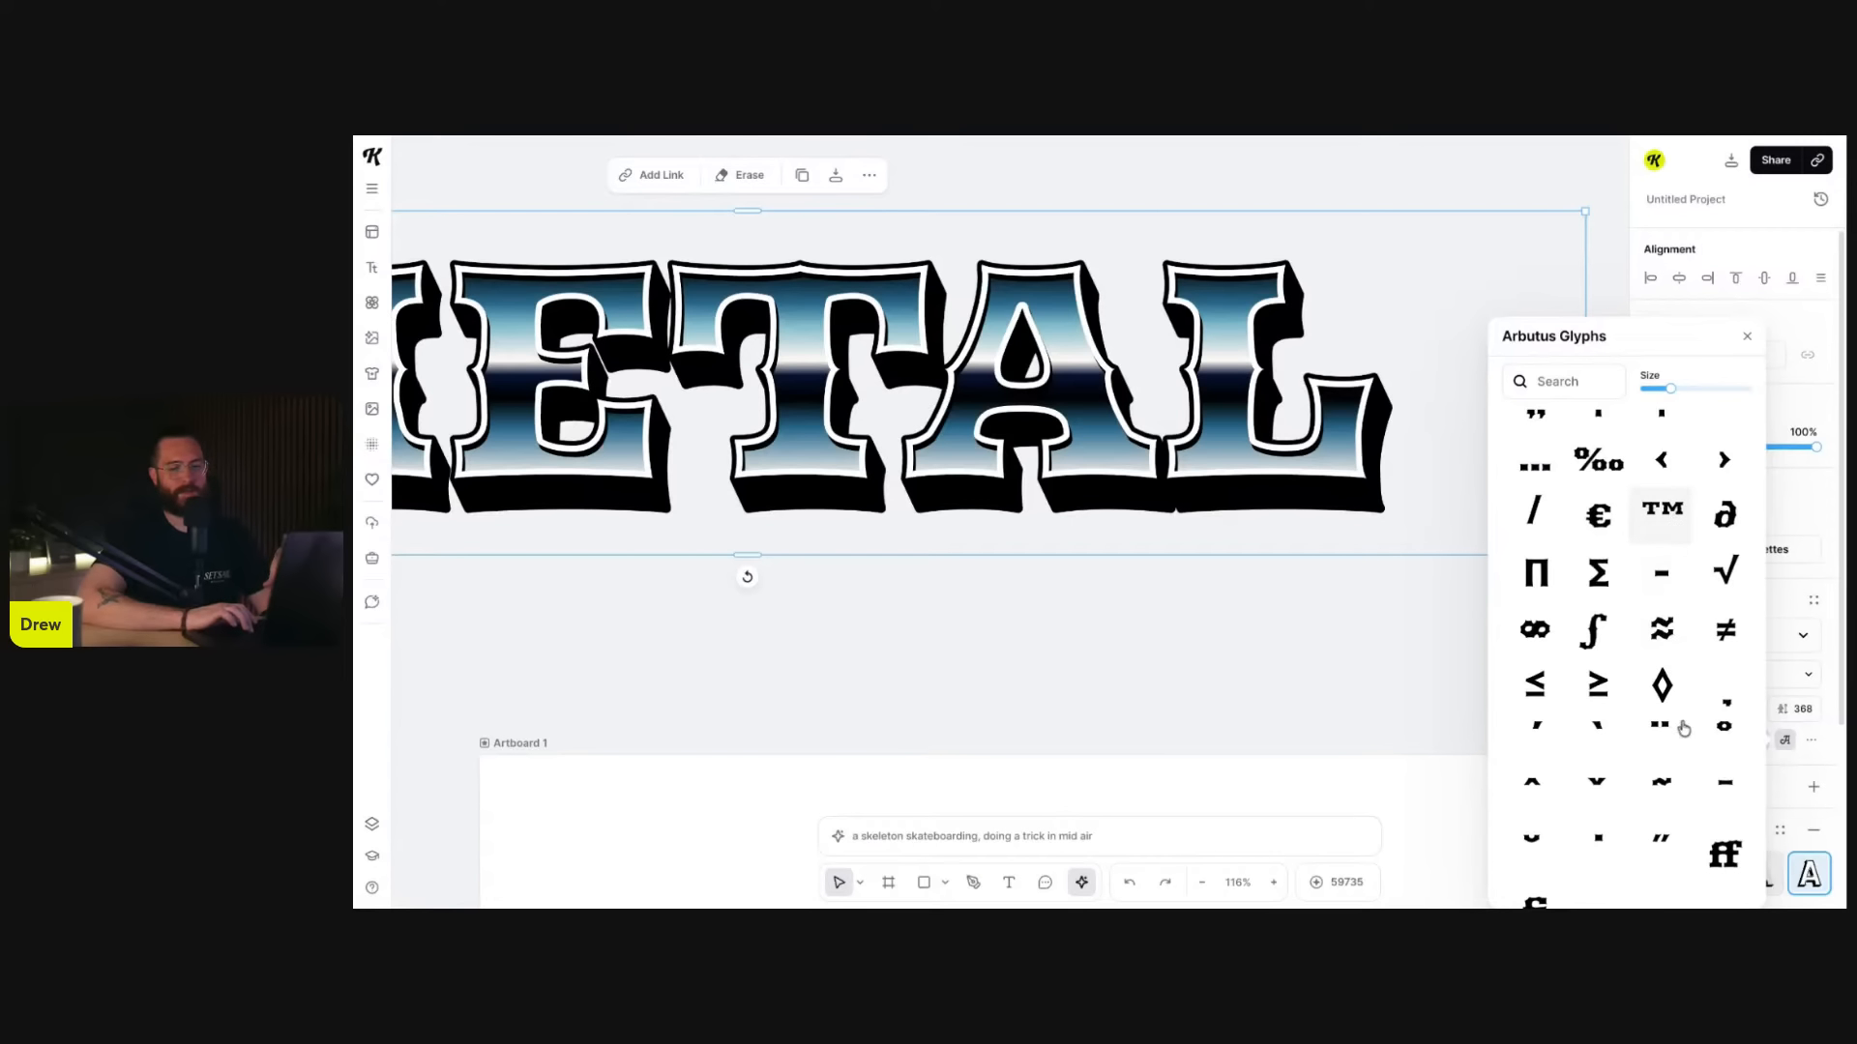
{"action": "left_click", "coordinate": [1785, 746]}
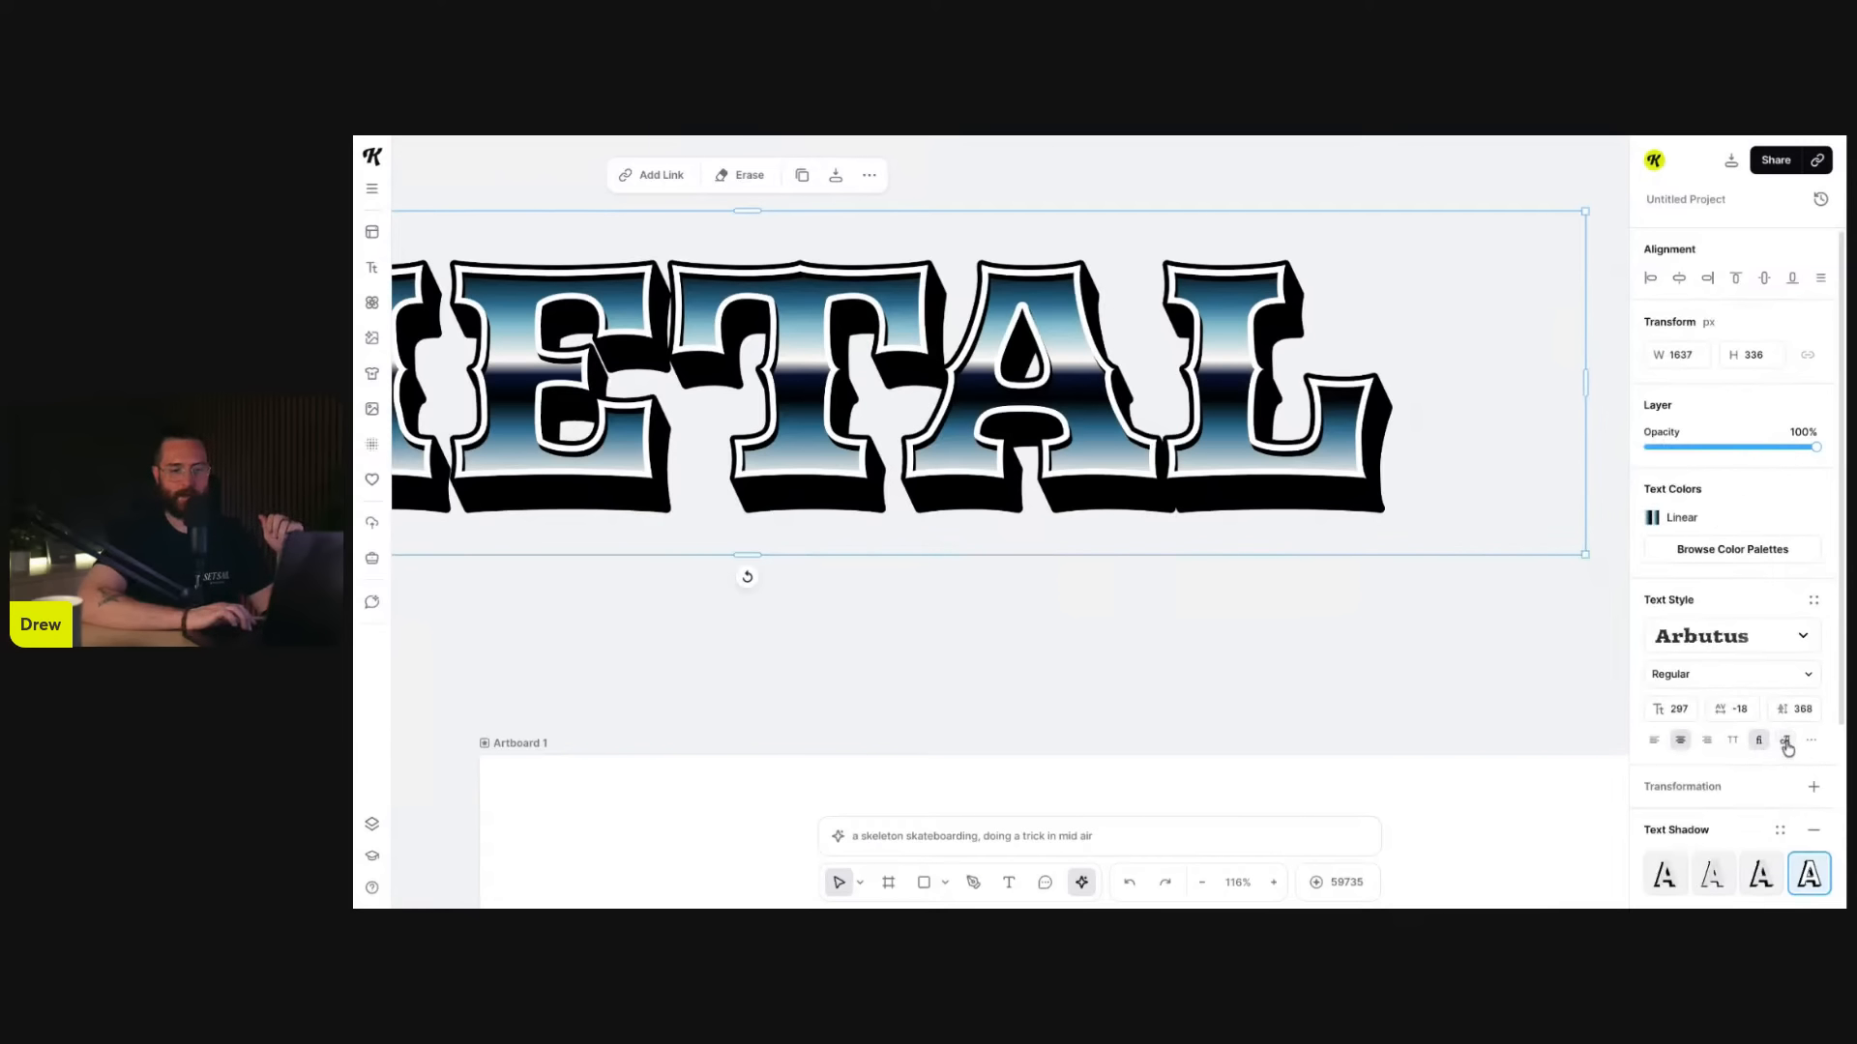
{"action": "left_click", "coordinate": [1785, 744]}
{"action": "left_click", "coordinate": [1785, 745]}
- Try strikethrough and underline decoration on the METAL text, removing each one again
{"action": "left_click", "coordinate": [1806, 740]}
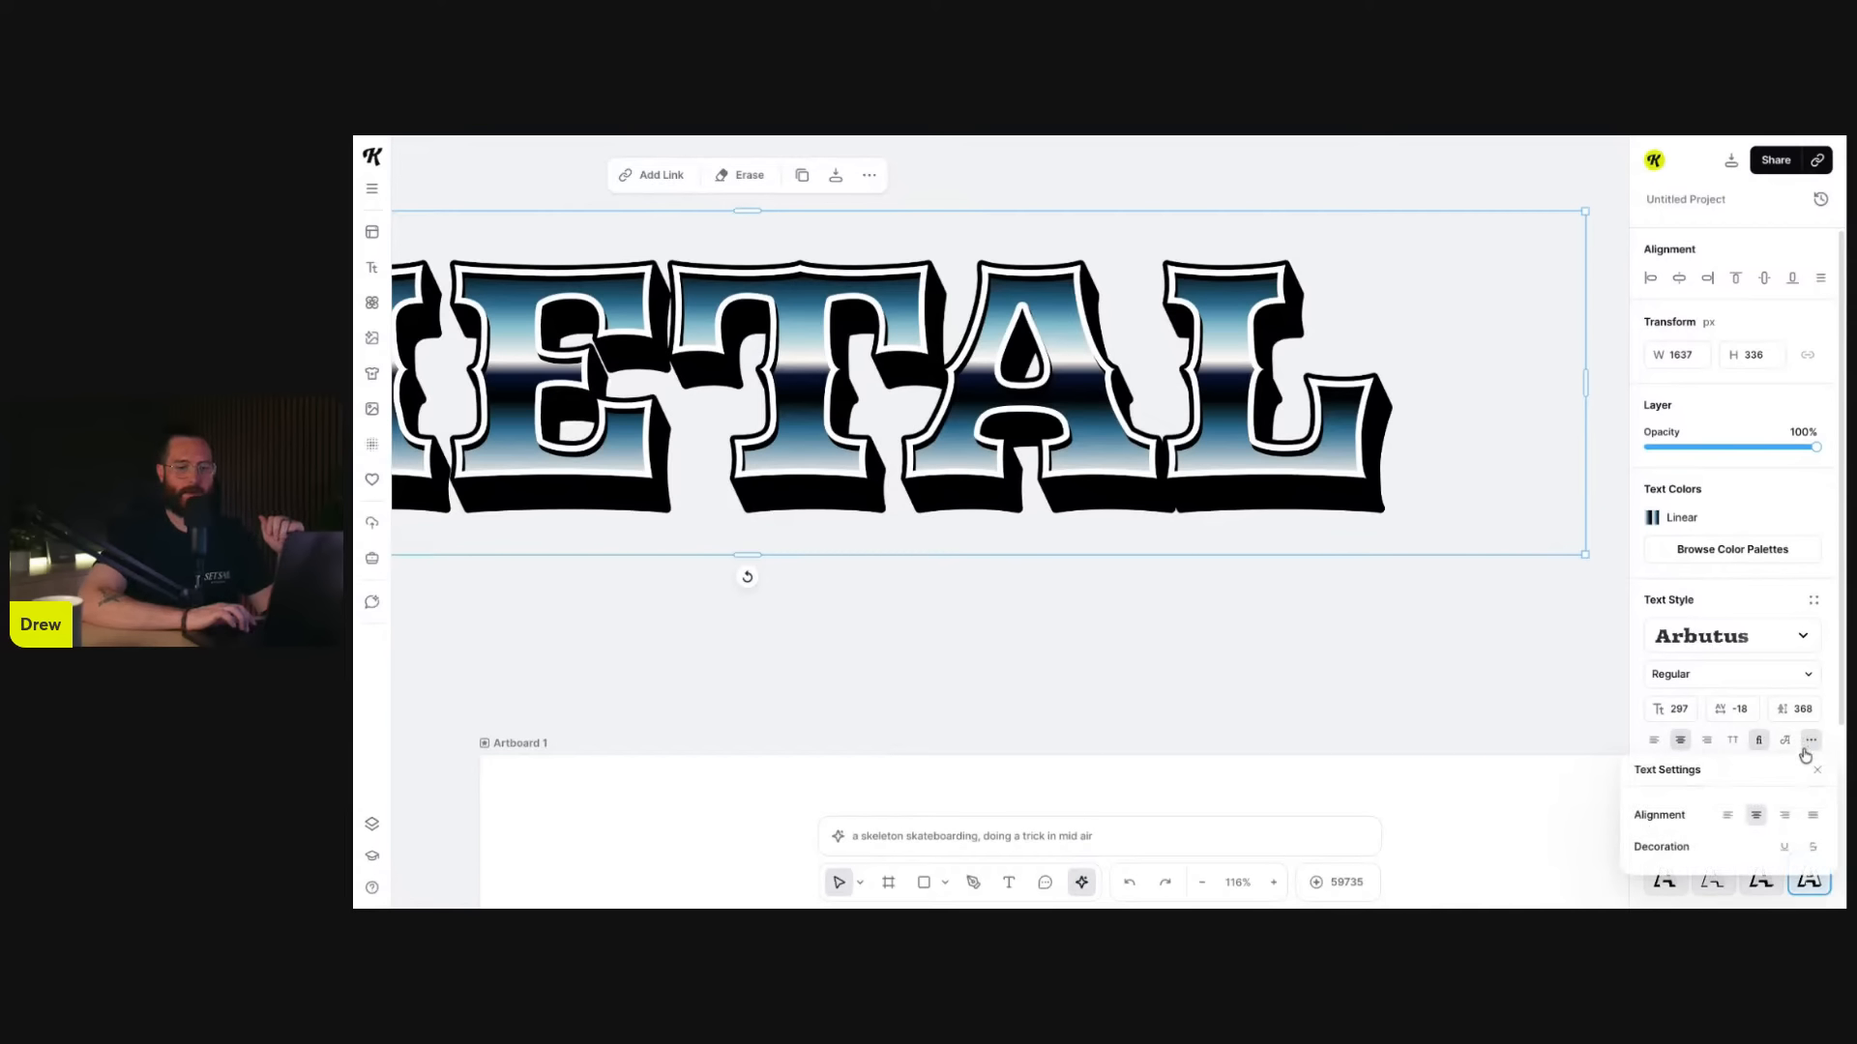
{"action": "left_click", "coordinate": [1814, 849]}
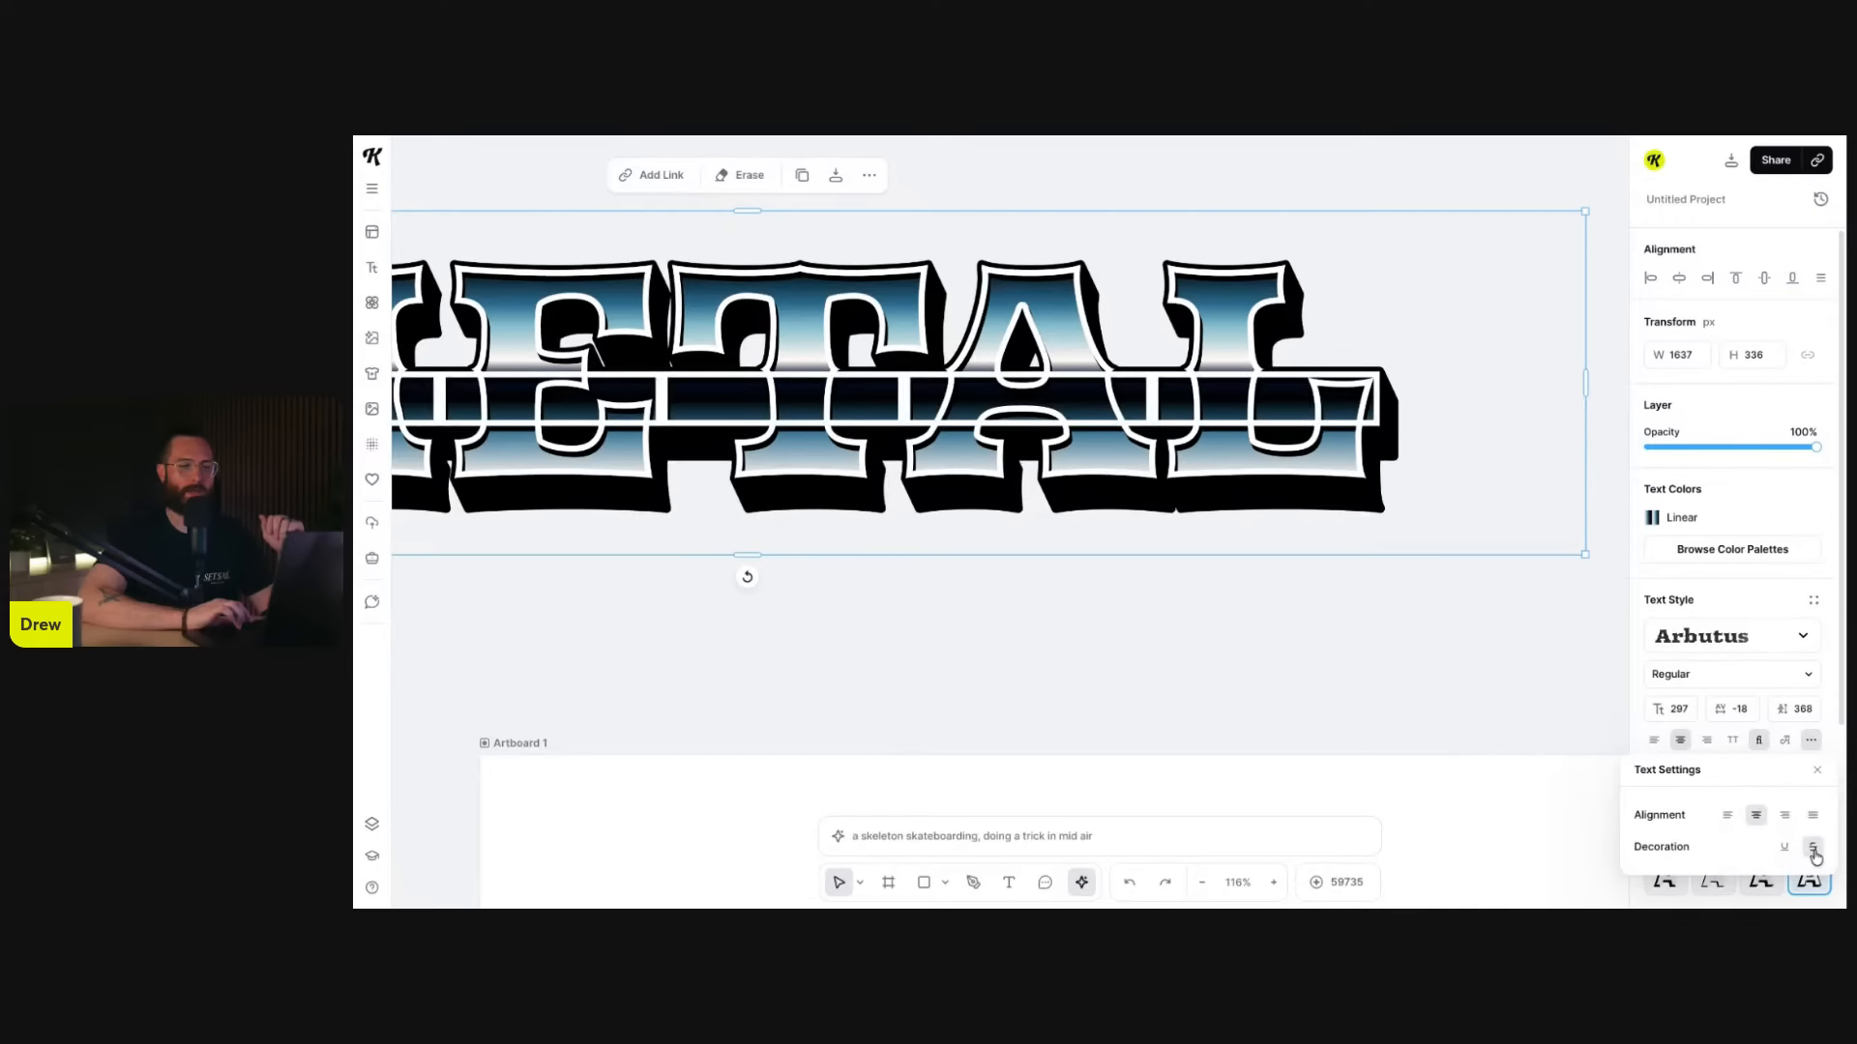
{"action": "left_click", "coordinate": [1814, 851]}
{"action": "left_click", "coordinate": [1785, 849]}
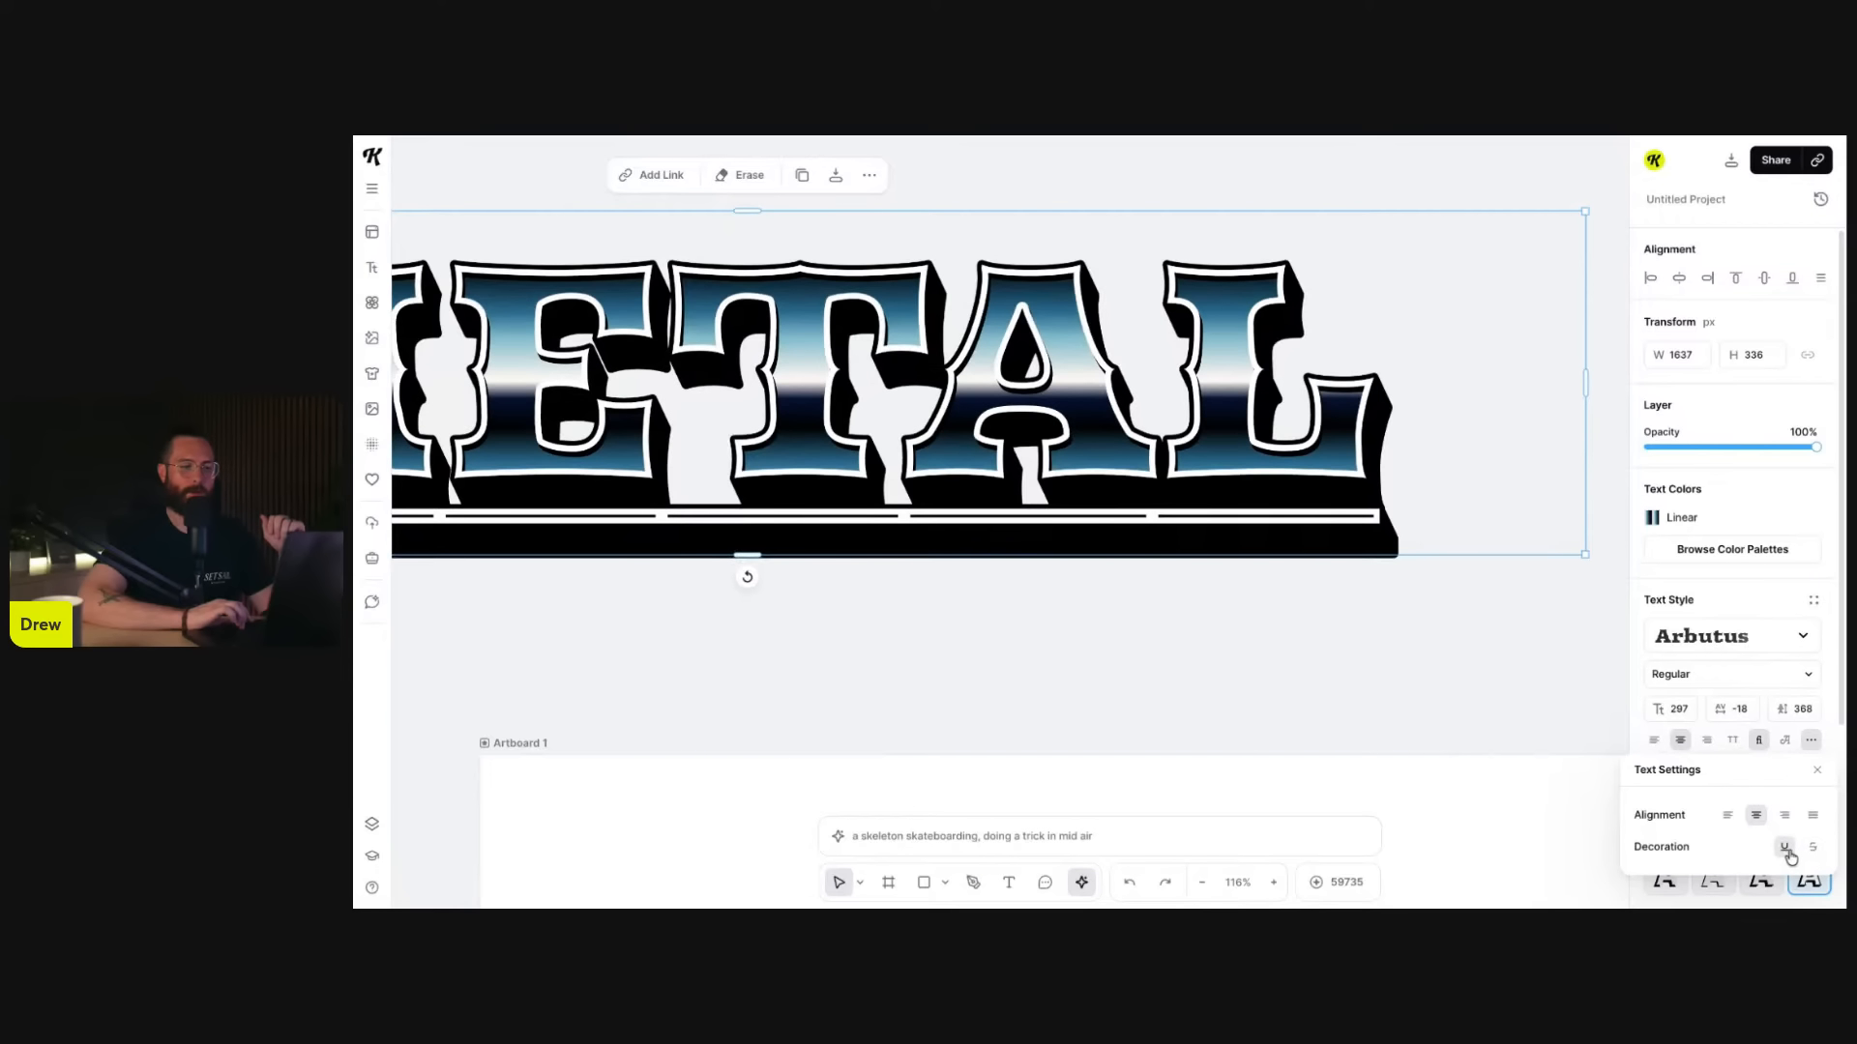
{"action": "left_click", "coordinate": [1785, 849]}
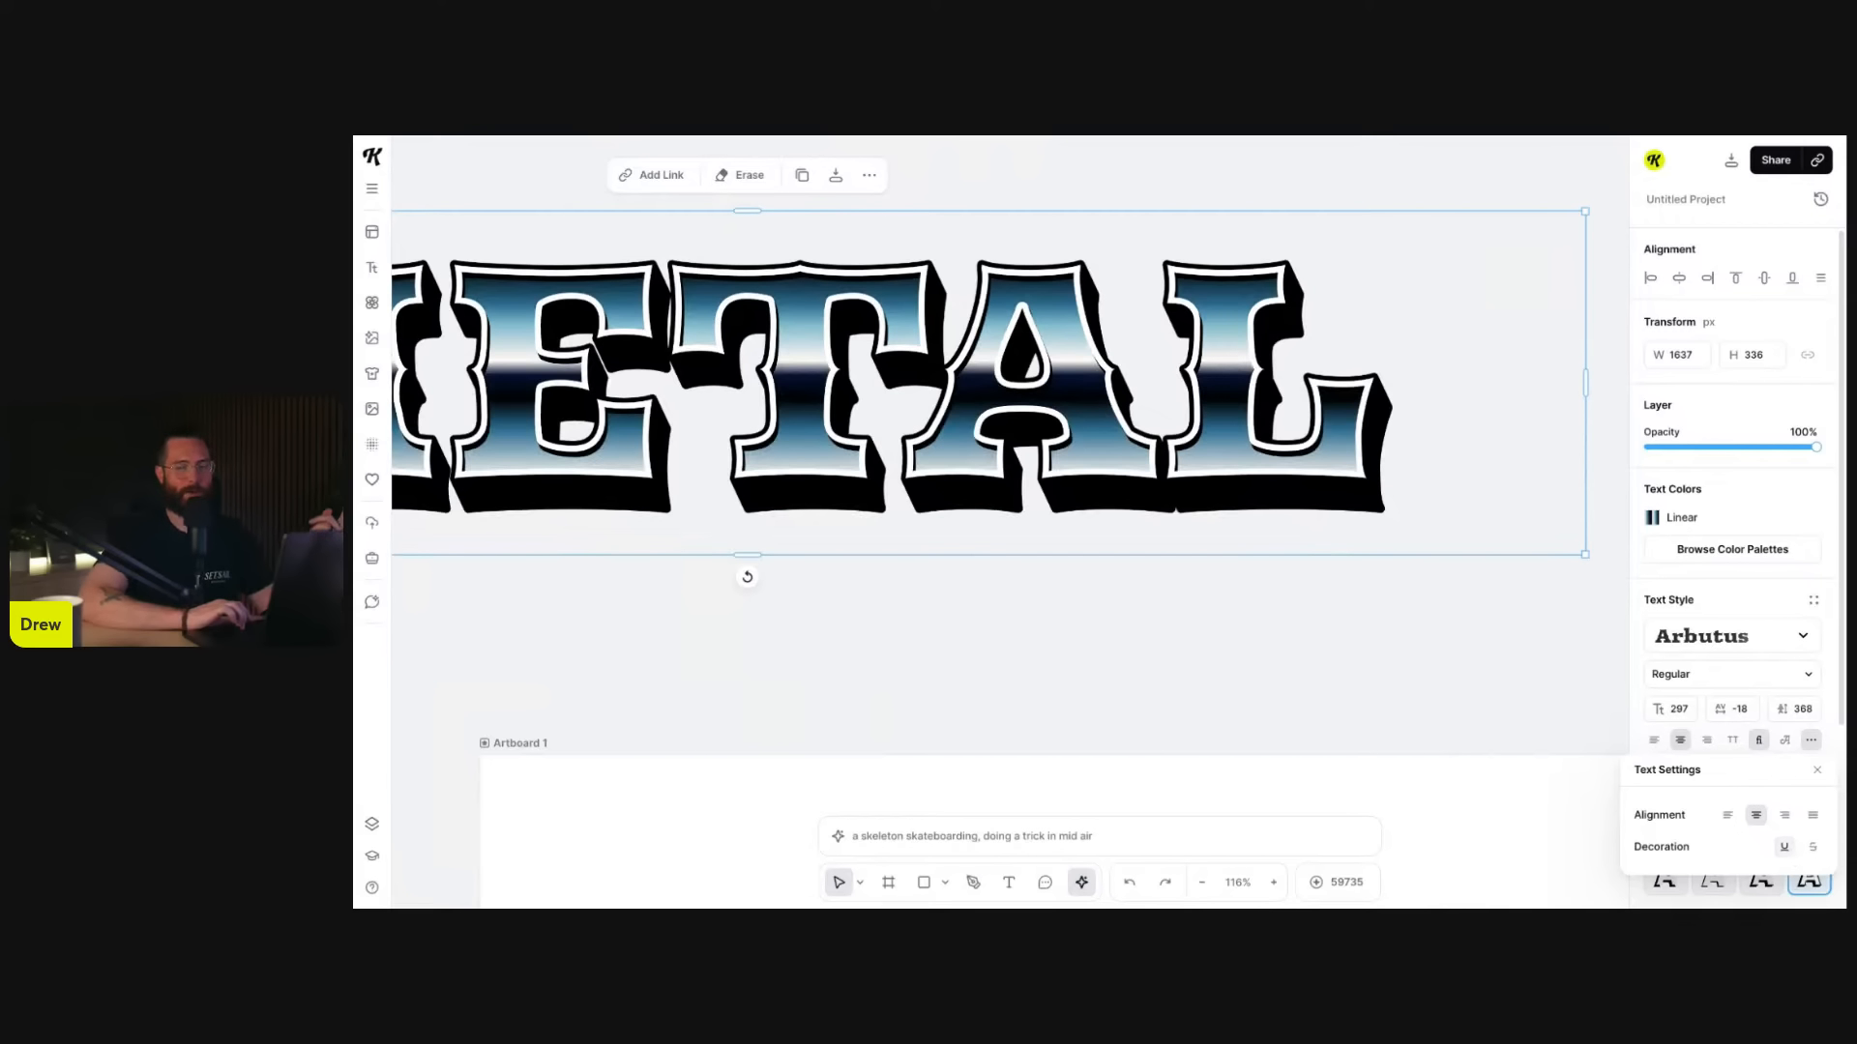
- Try justified alignment on the METAL text, restore centre alignment and close the text settings
{"action": "left_click", "coordinate": [1814, 820]}
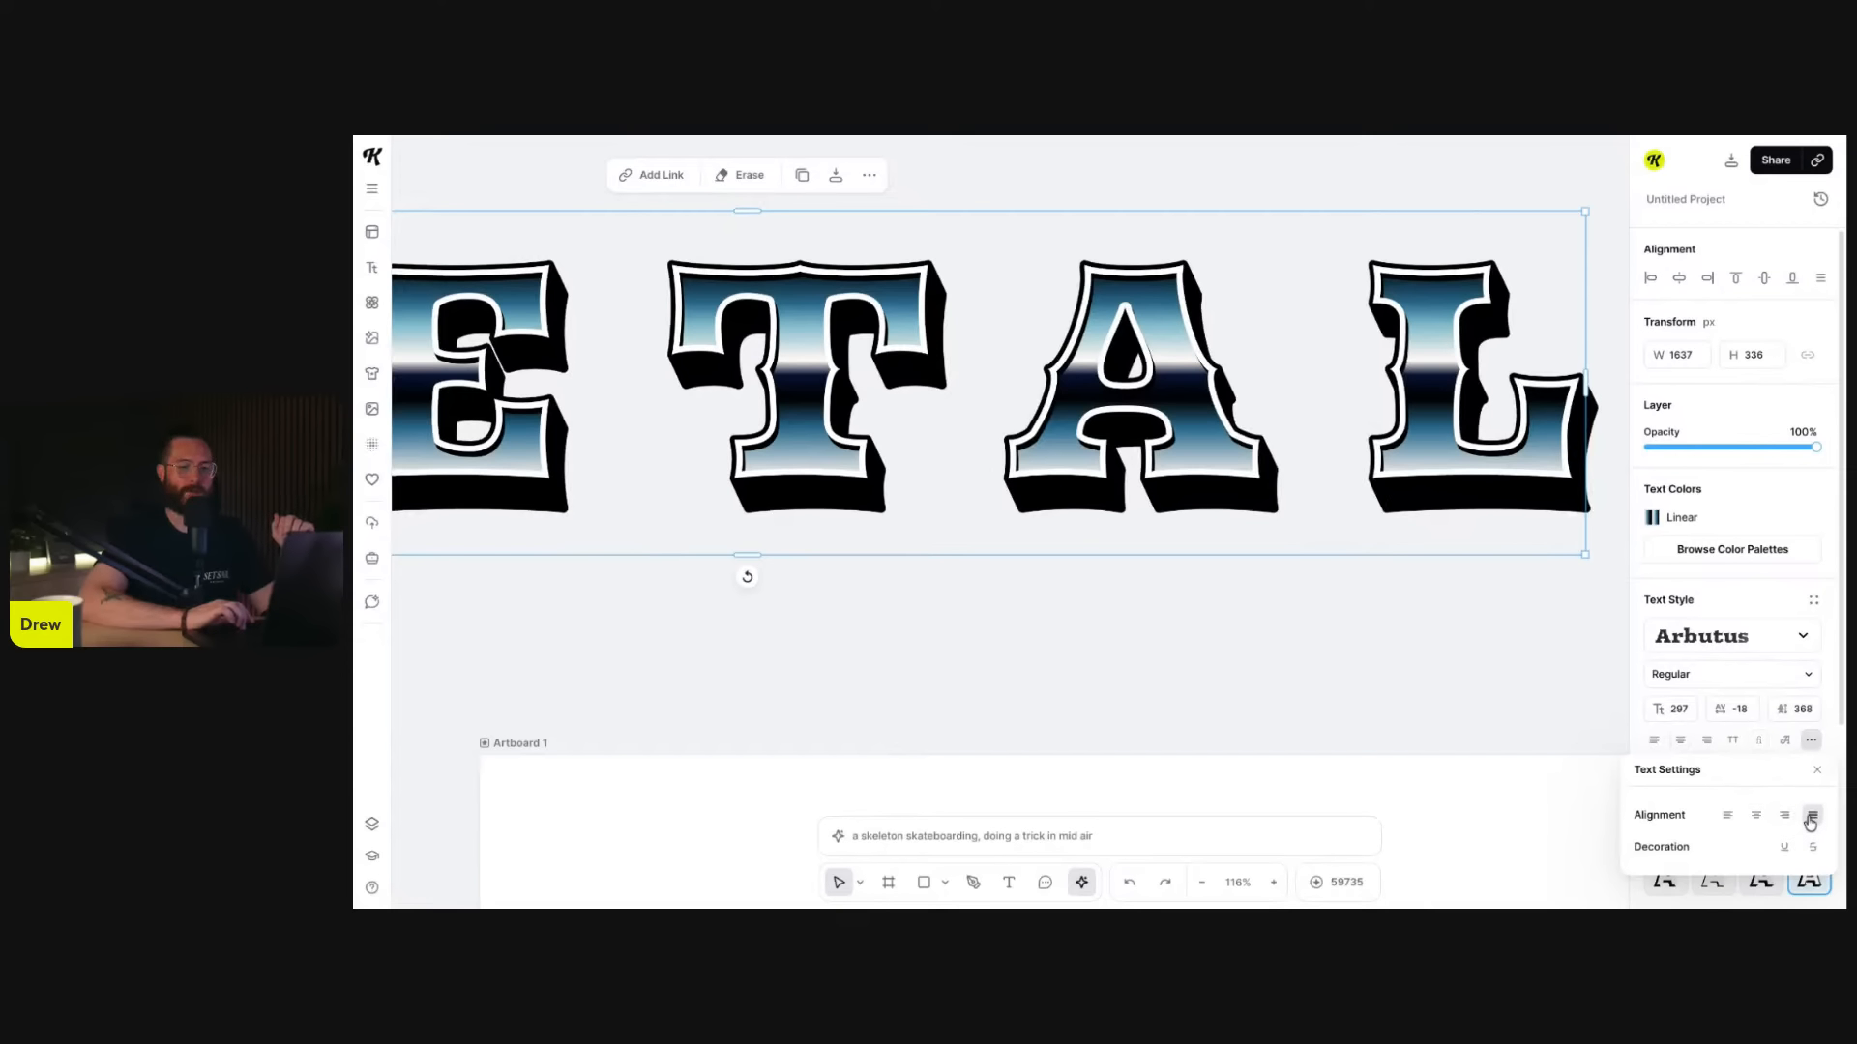
{"action": "left_click", "coordinate": [1753, 818]}
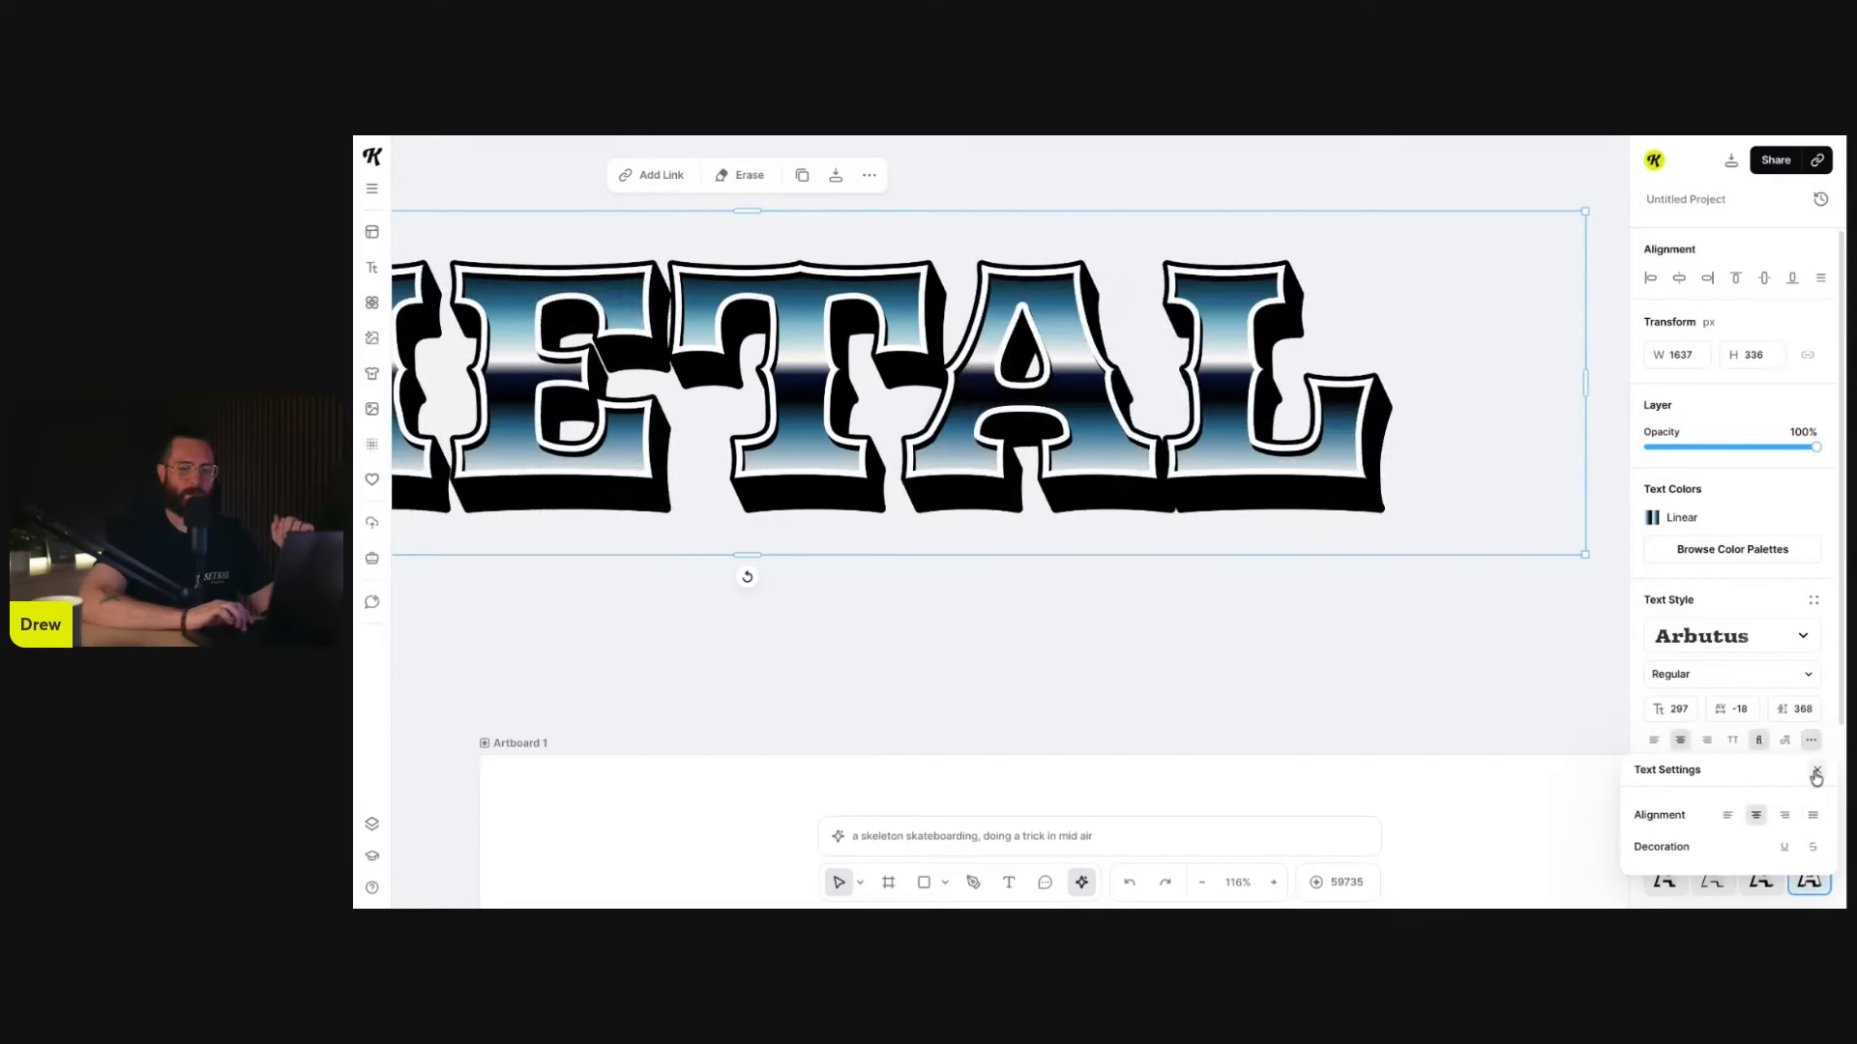
{"action": "left_click", "coordinate": [1817, 771]}
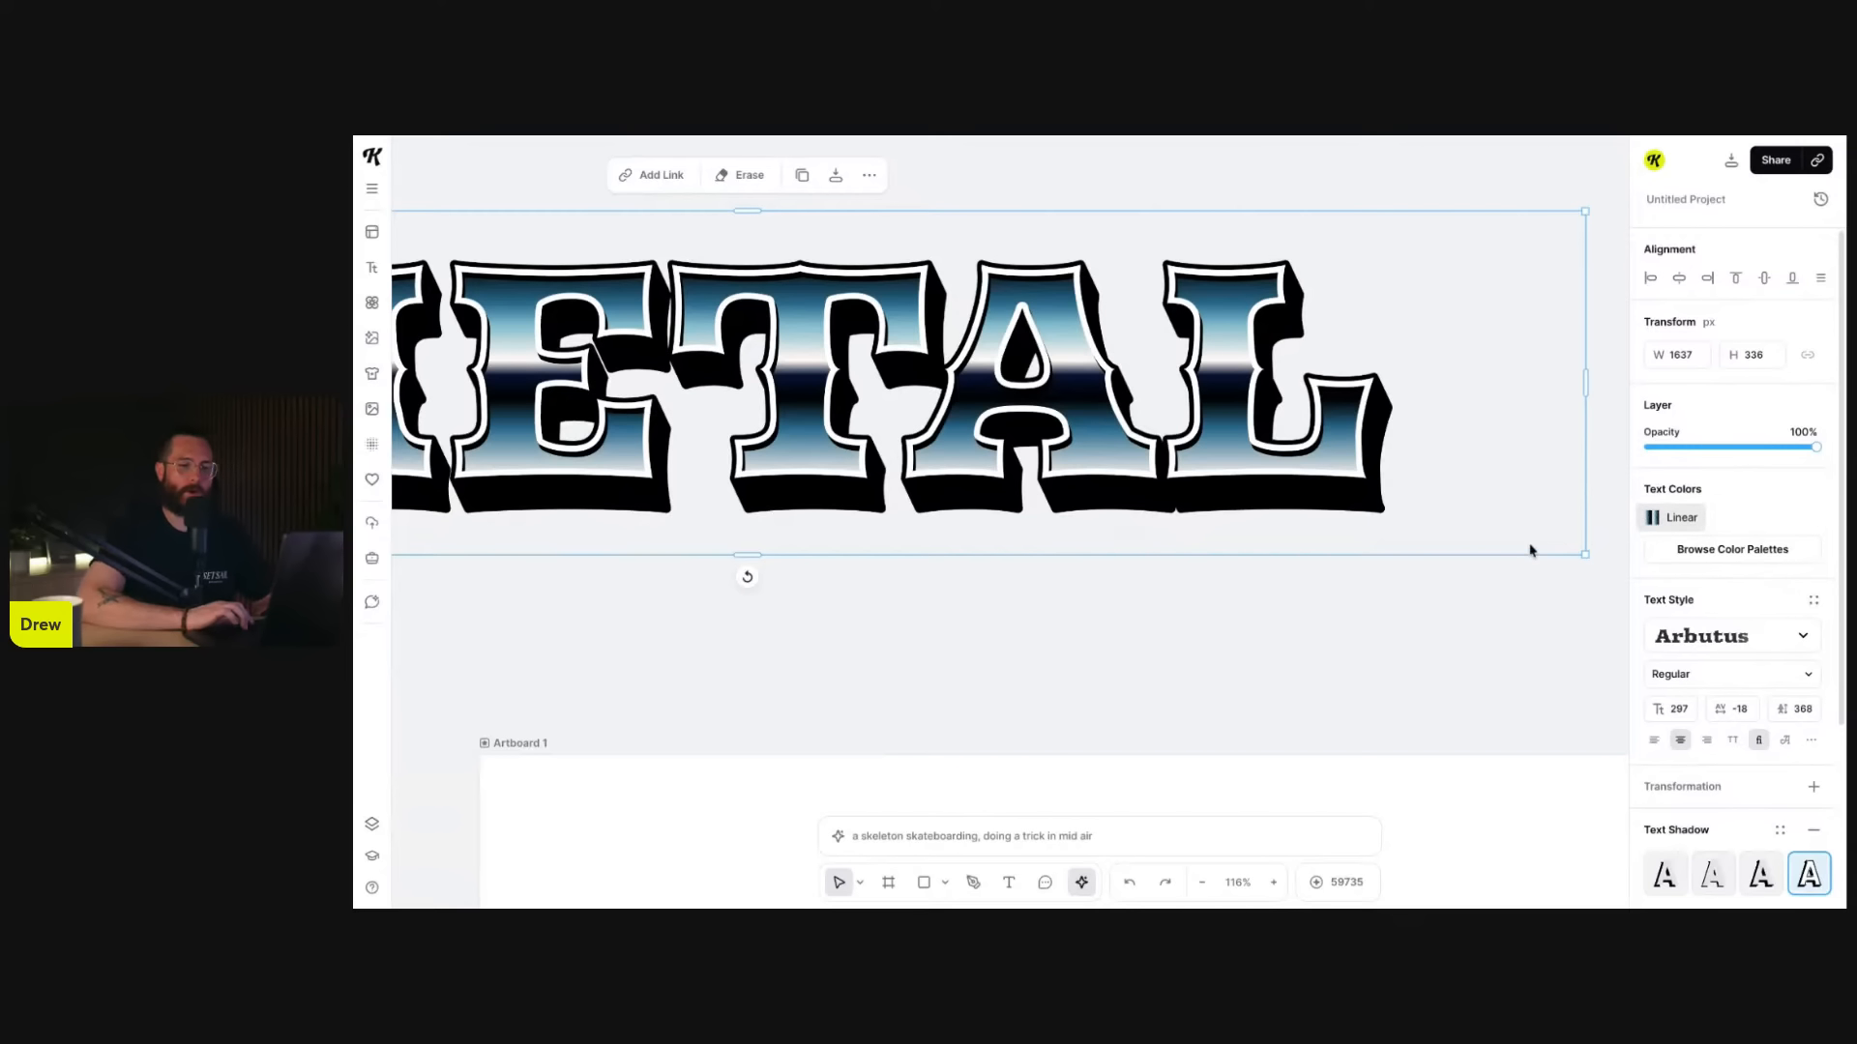
- Open the METAL text's linear gradient and shift its off-white colour stop closer to the dark middle stops
{"action": "scroll", "coordinate": [1530, 550], "scroll_direction": "down", "scroll_amount": 5}
{"action": "scroll", "coordinate": [1459, 423], "scroll_direction": "right", "scroll_amount": 3}
{"action": "left_click", "coordinate": [1371, 415]}
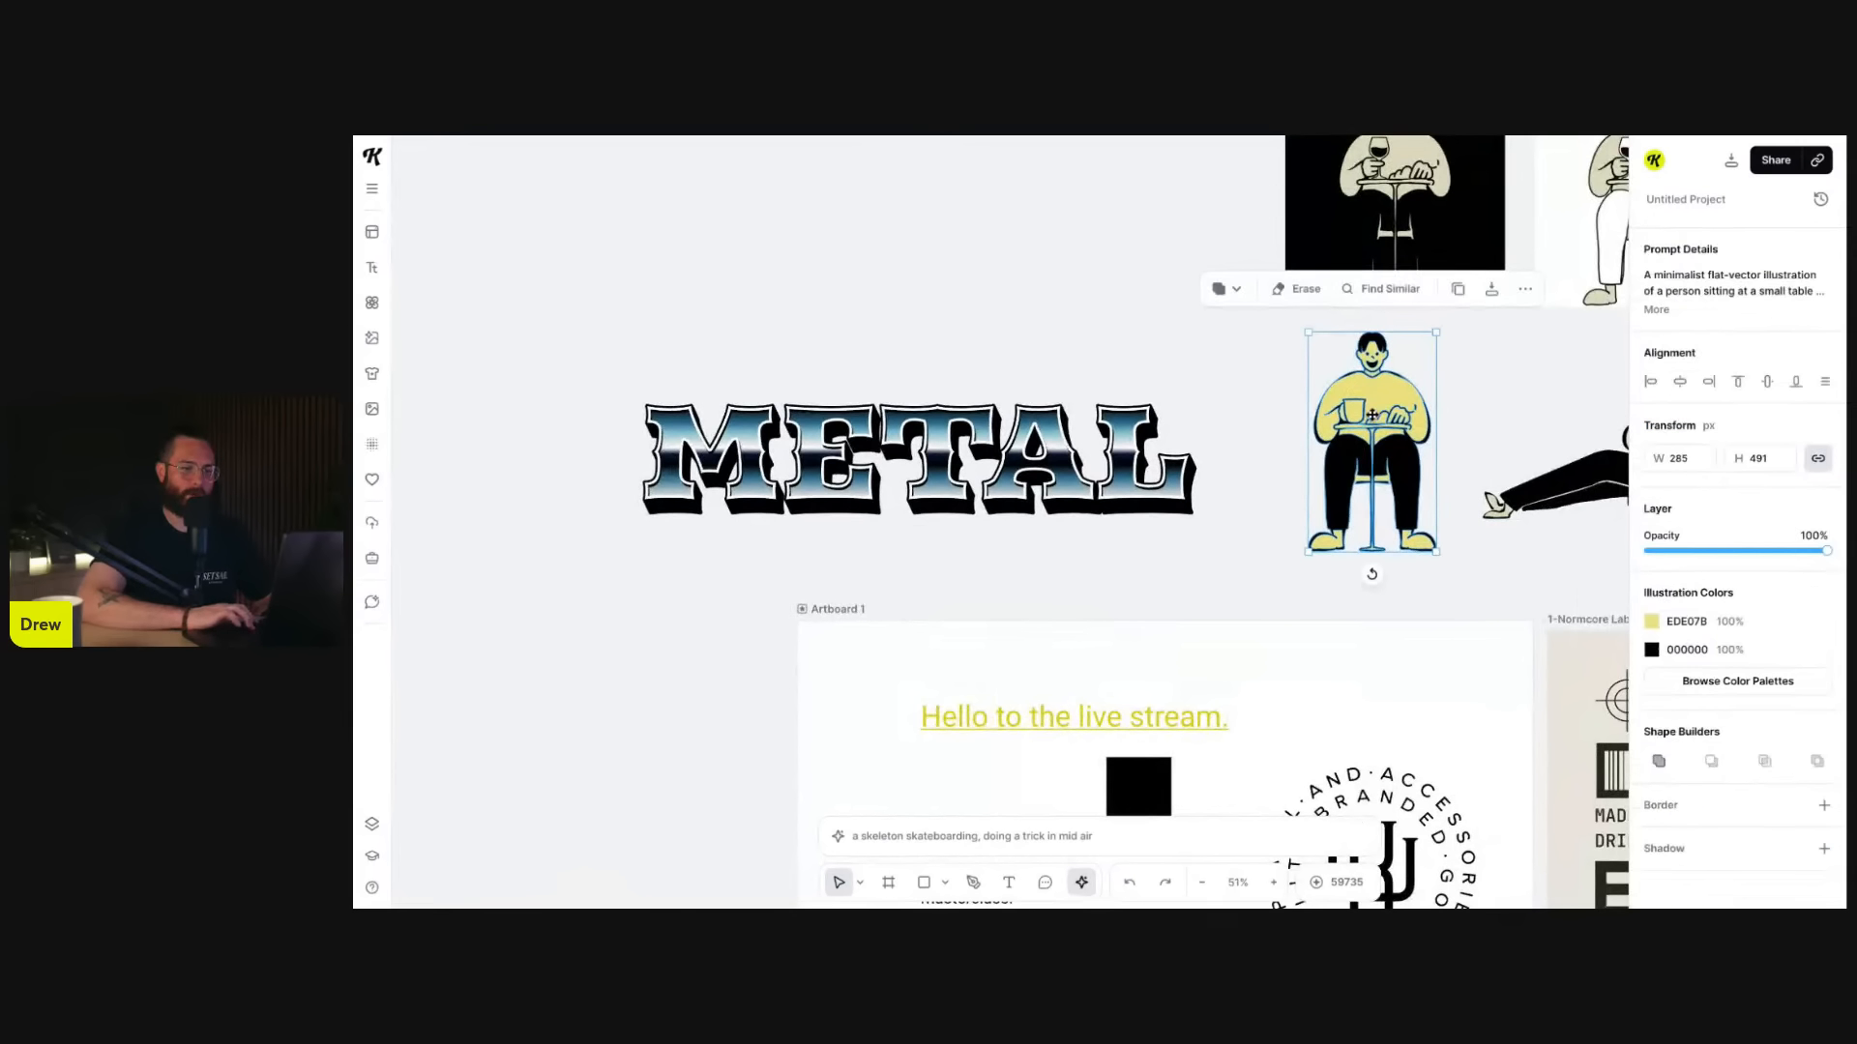
{"action": "left_click", "coordinate": [1126, 477]}
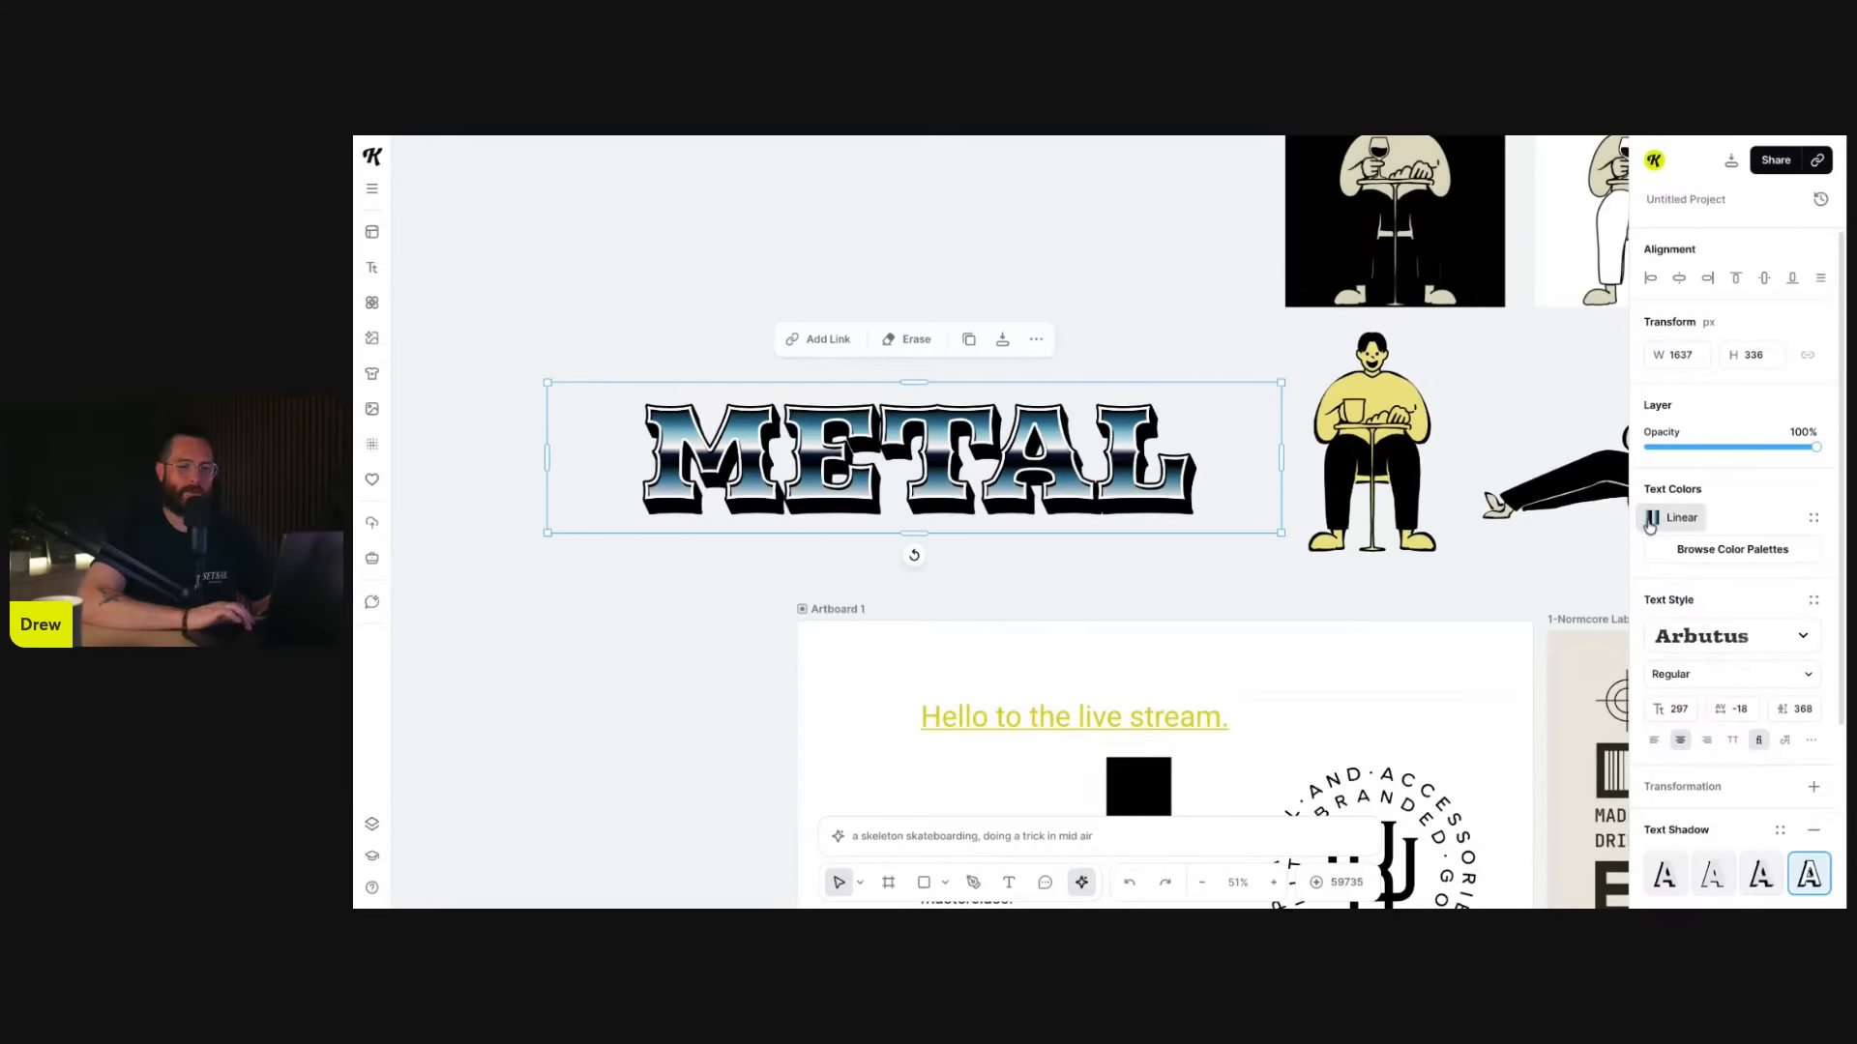
{"action": "left_click", "coordinate": [1653, 520]}
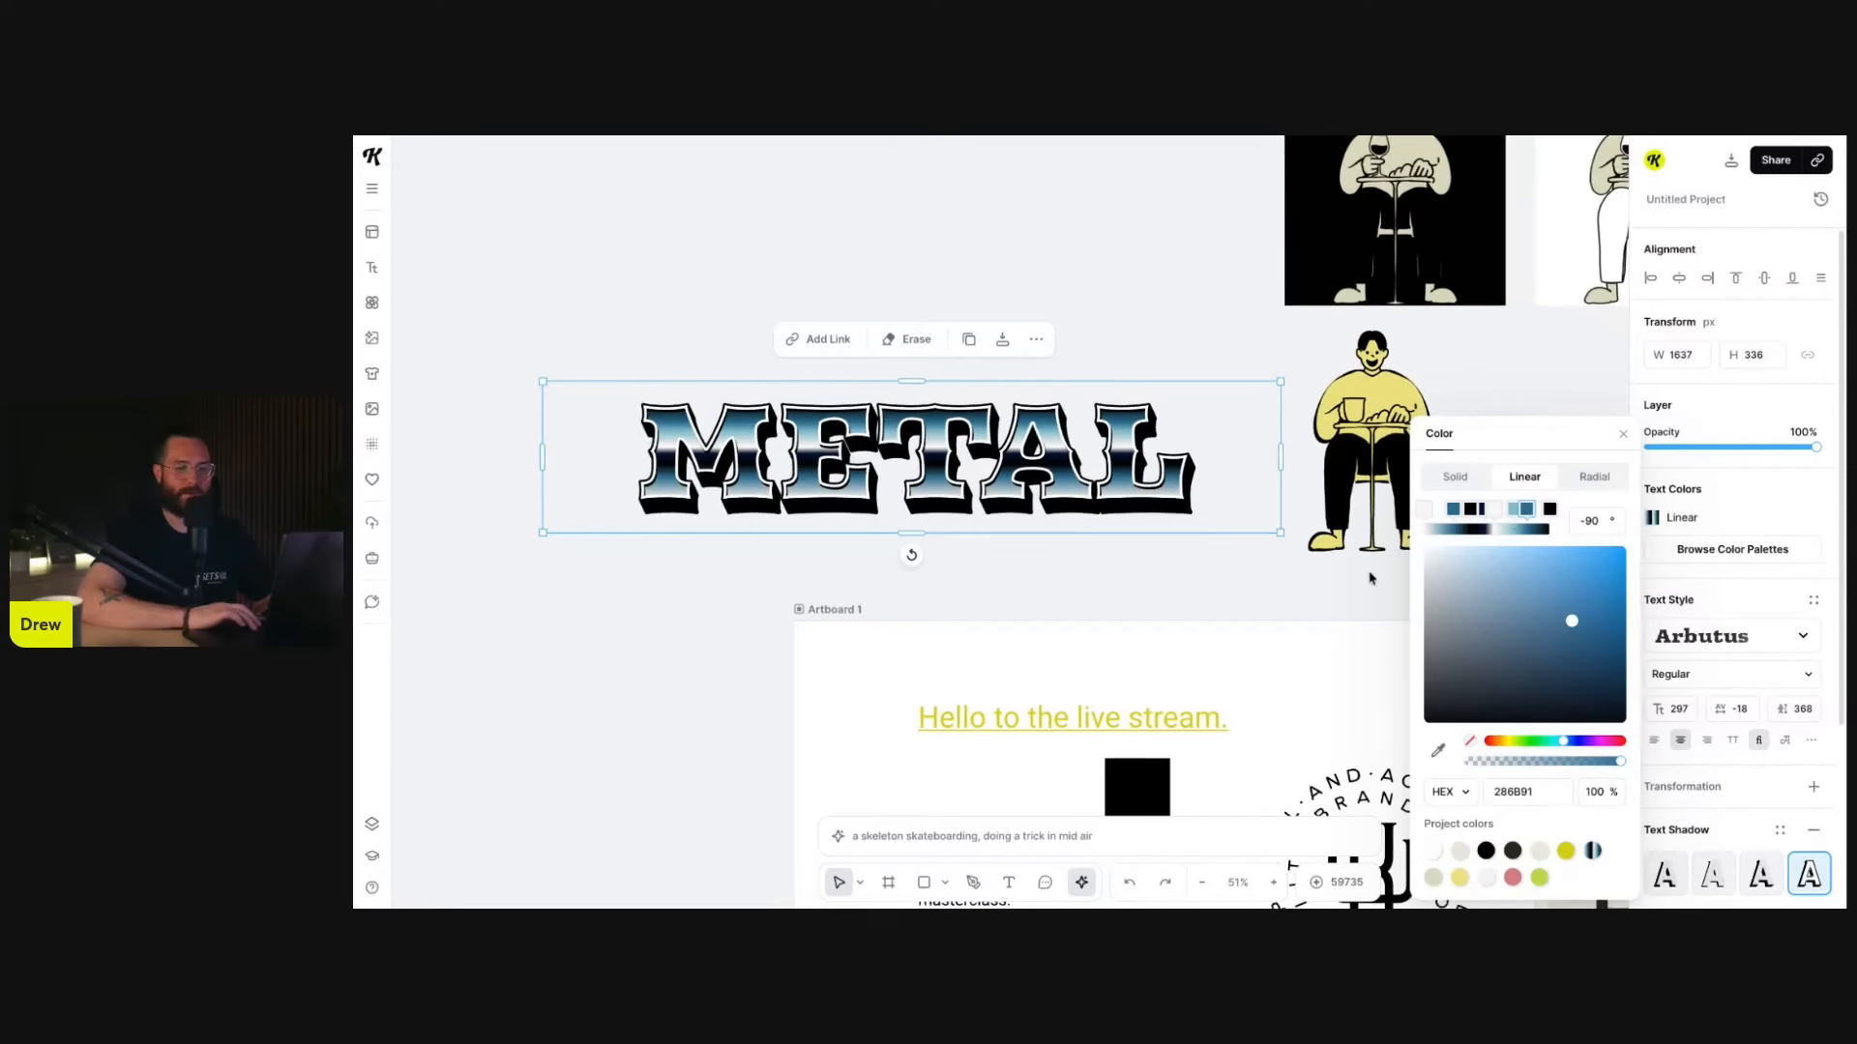
{"action": "scroll", "coordinate": [1372, 578], "scroll_direction": "up", "scroll_amount": 2}
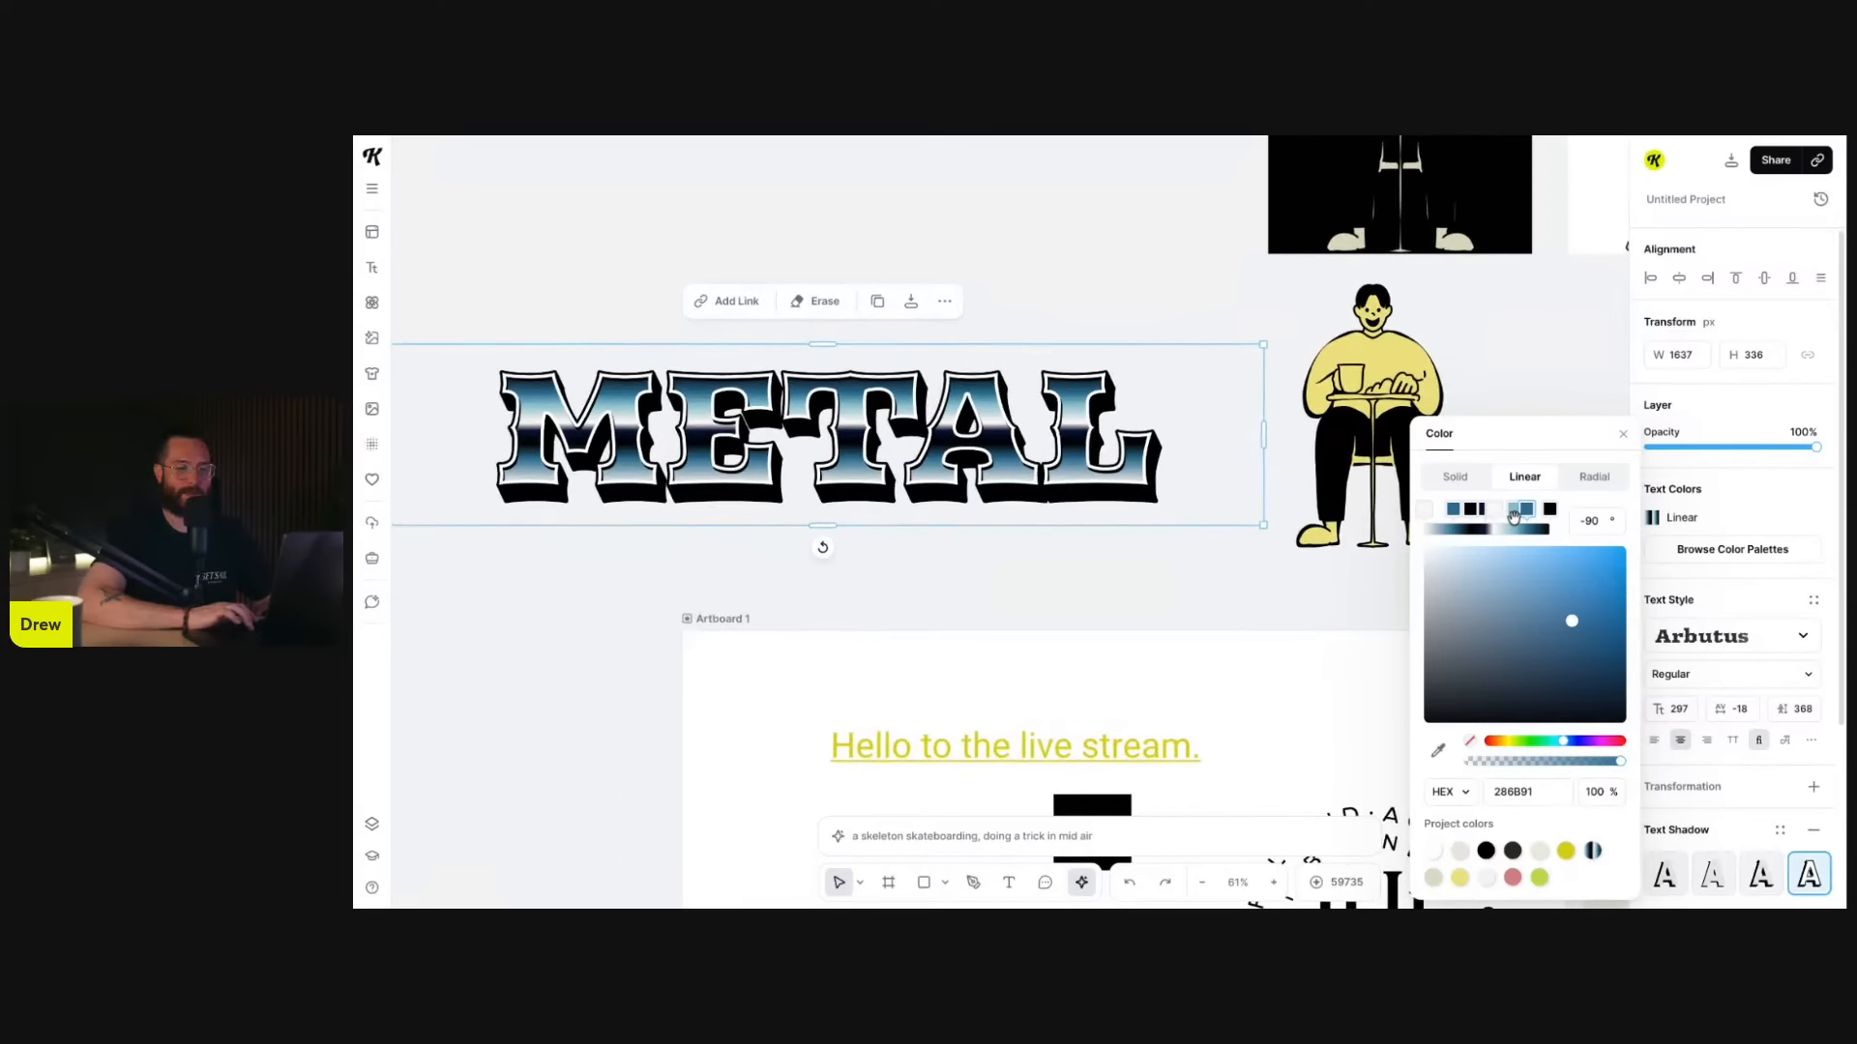
{"action": "left_click_drag", "start_coordinate": [1496, 513], "coordinate": [1483, 509]}
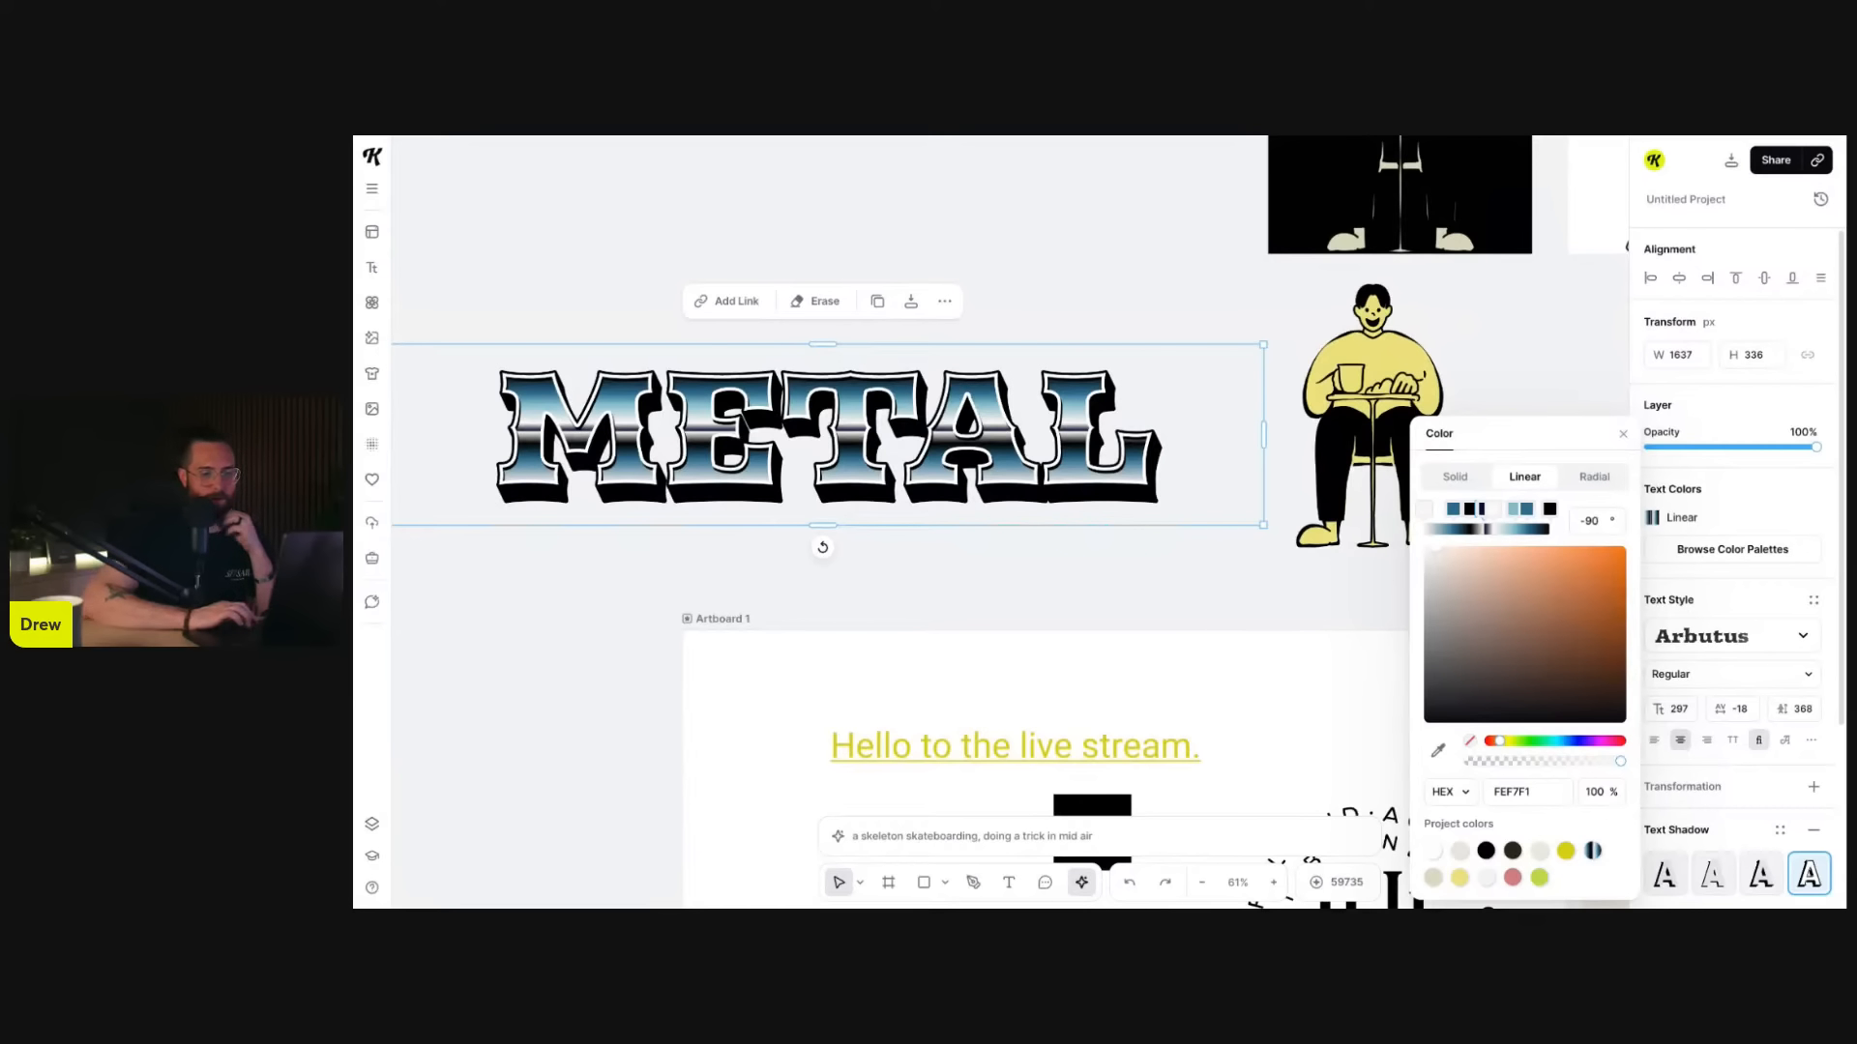
- Recolour the METAL gradient's 286B91 stop to a light blue and its black end stop to dark red 590F0F
{"action": "left_click", "coordinate": [1528, 509]}
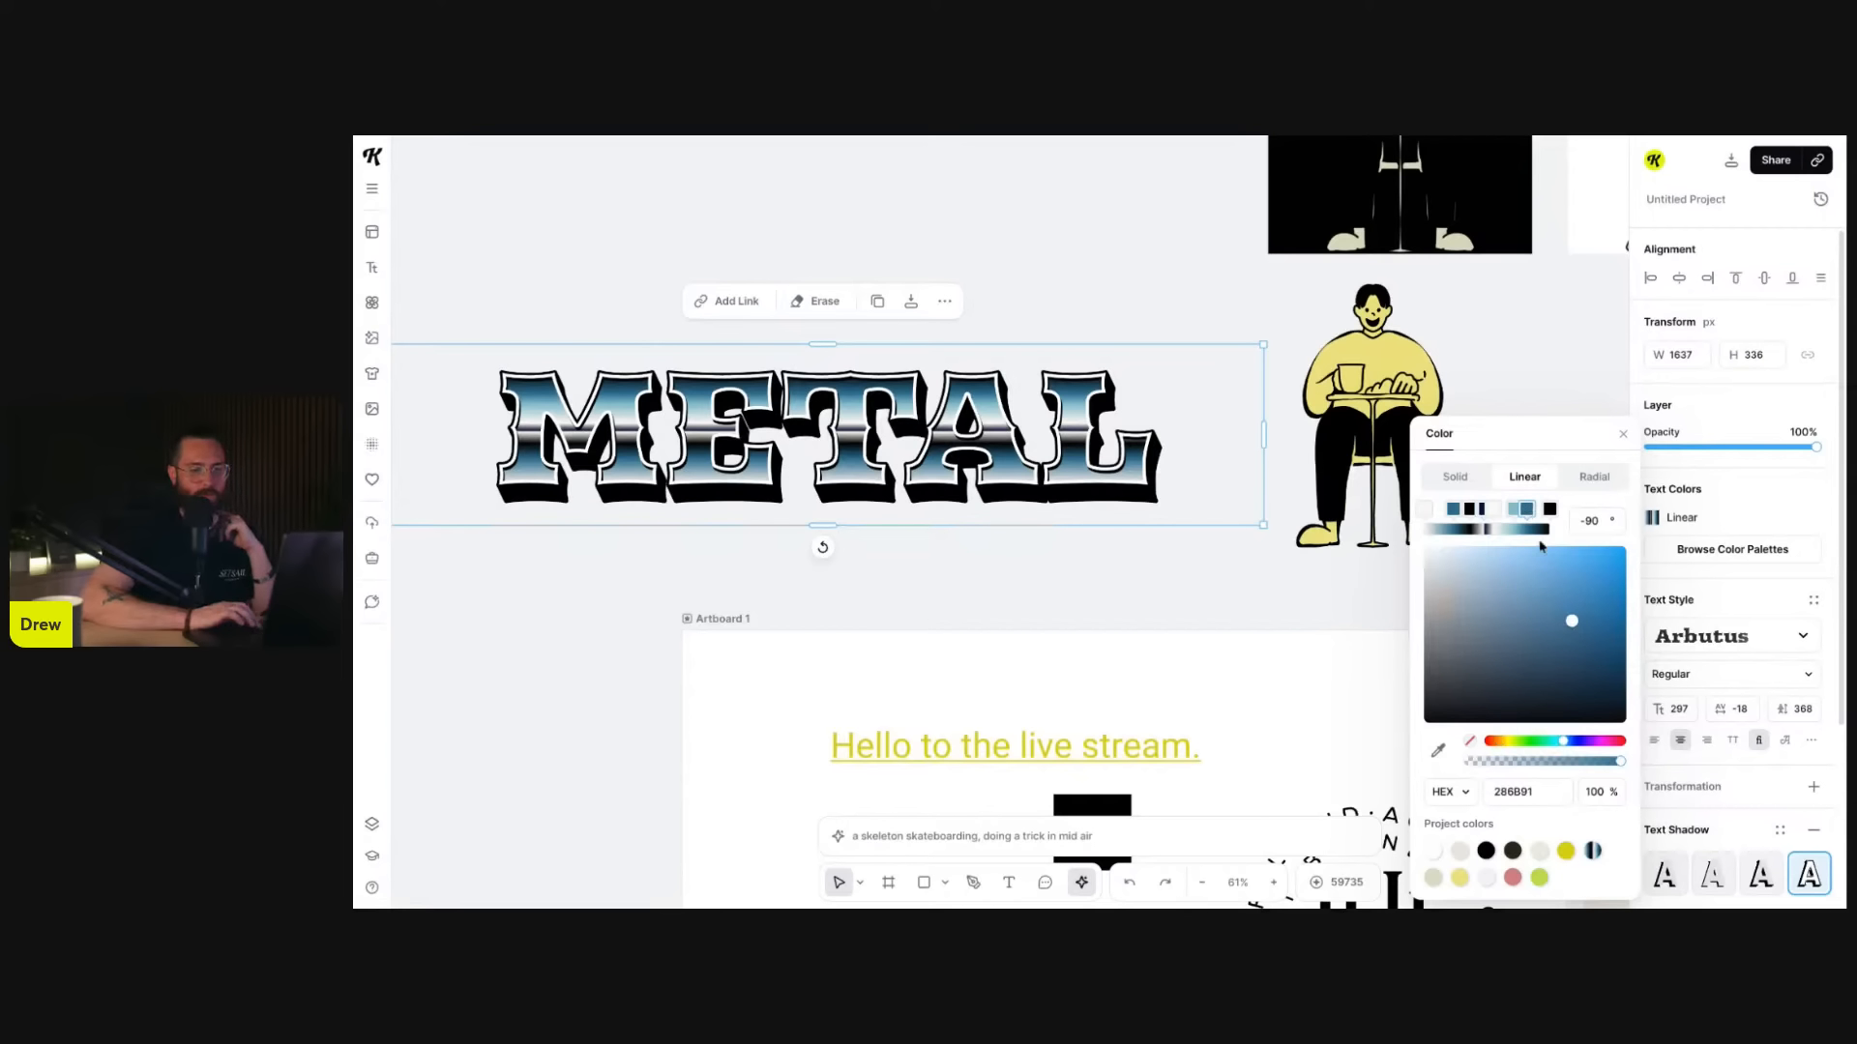
{"action": "left_click_drag", "start_coordinate": [1579, 629], "coordinate": [1593, 665]}
{"action": "left_click", "coordinate": [1550, 508]}
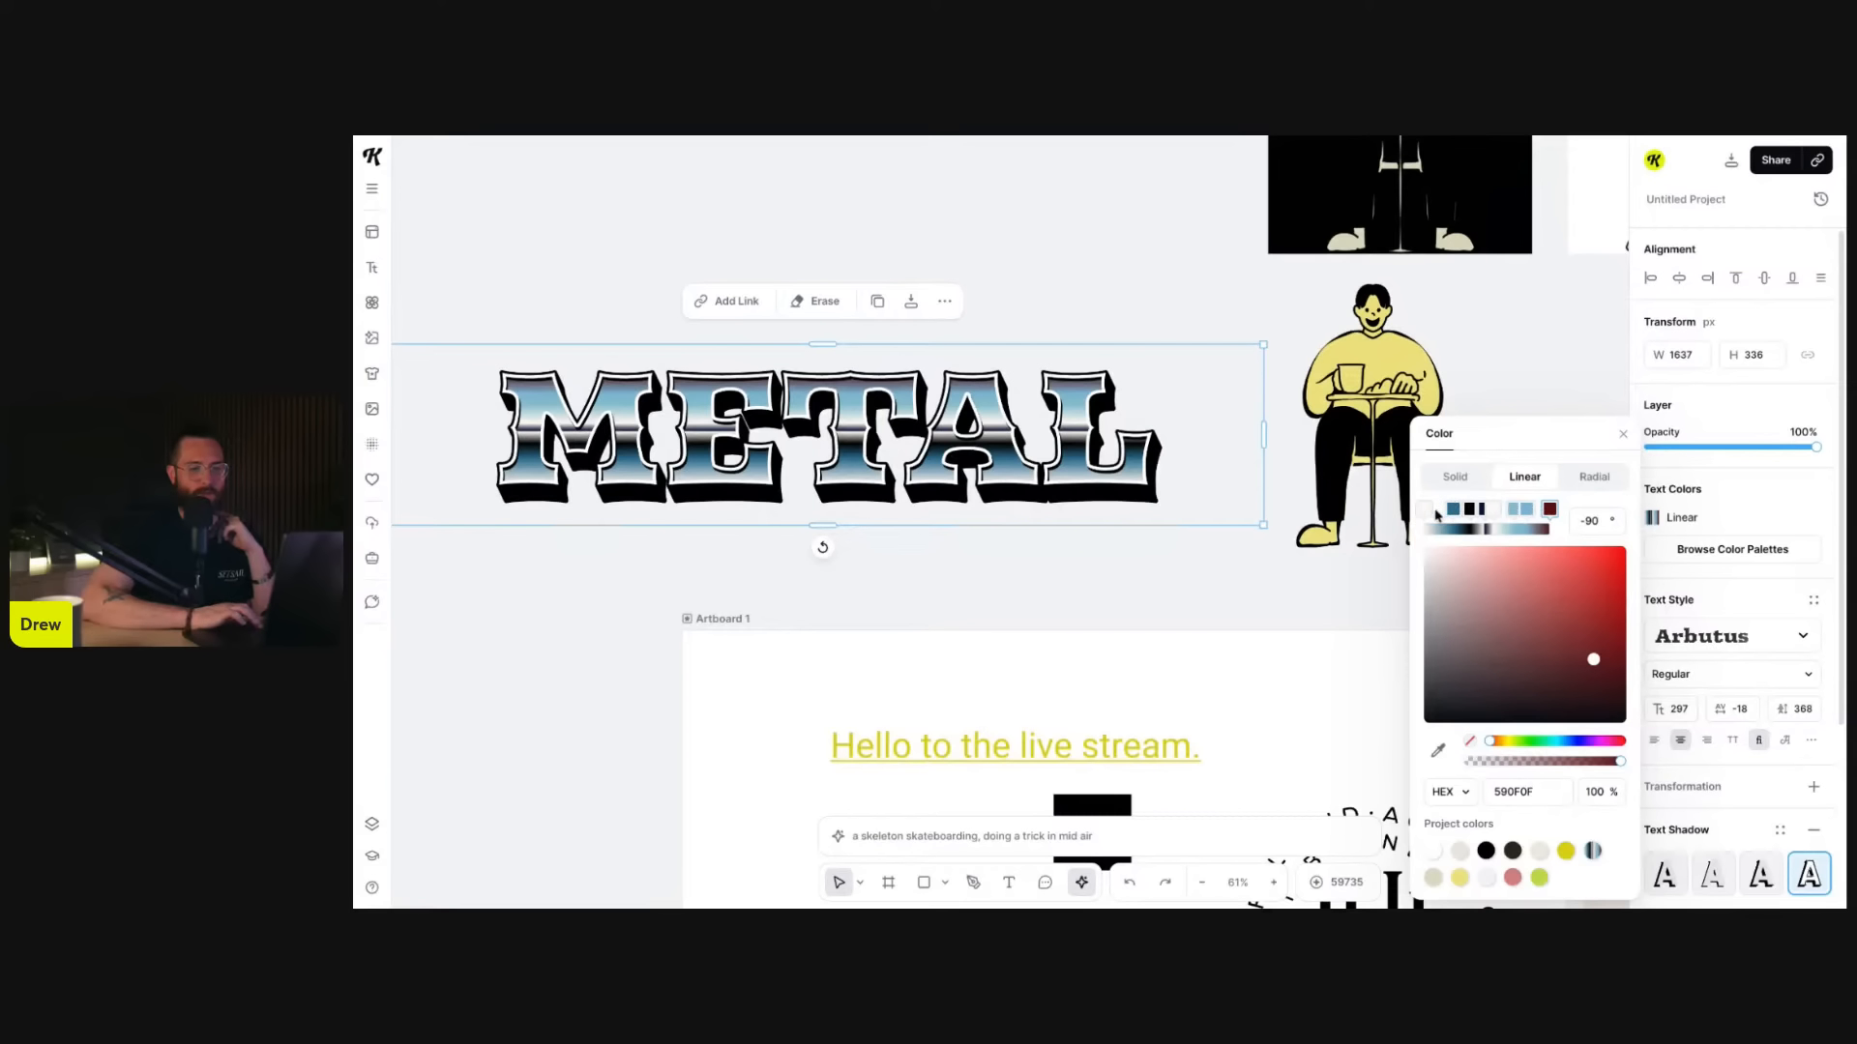
- Try a radial gradient on the METAL text, switch back to linear and set its angle to -180°
{"action": "left_click", "coordinate": [1599, 478]}
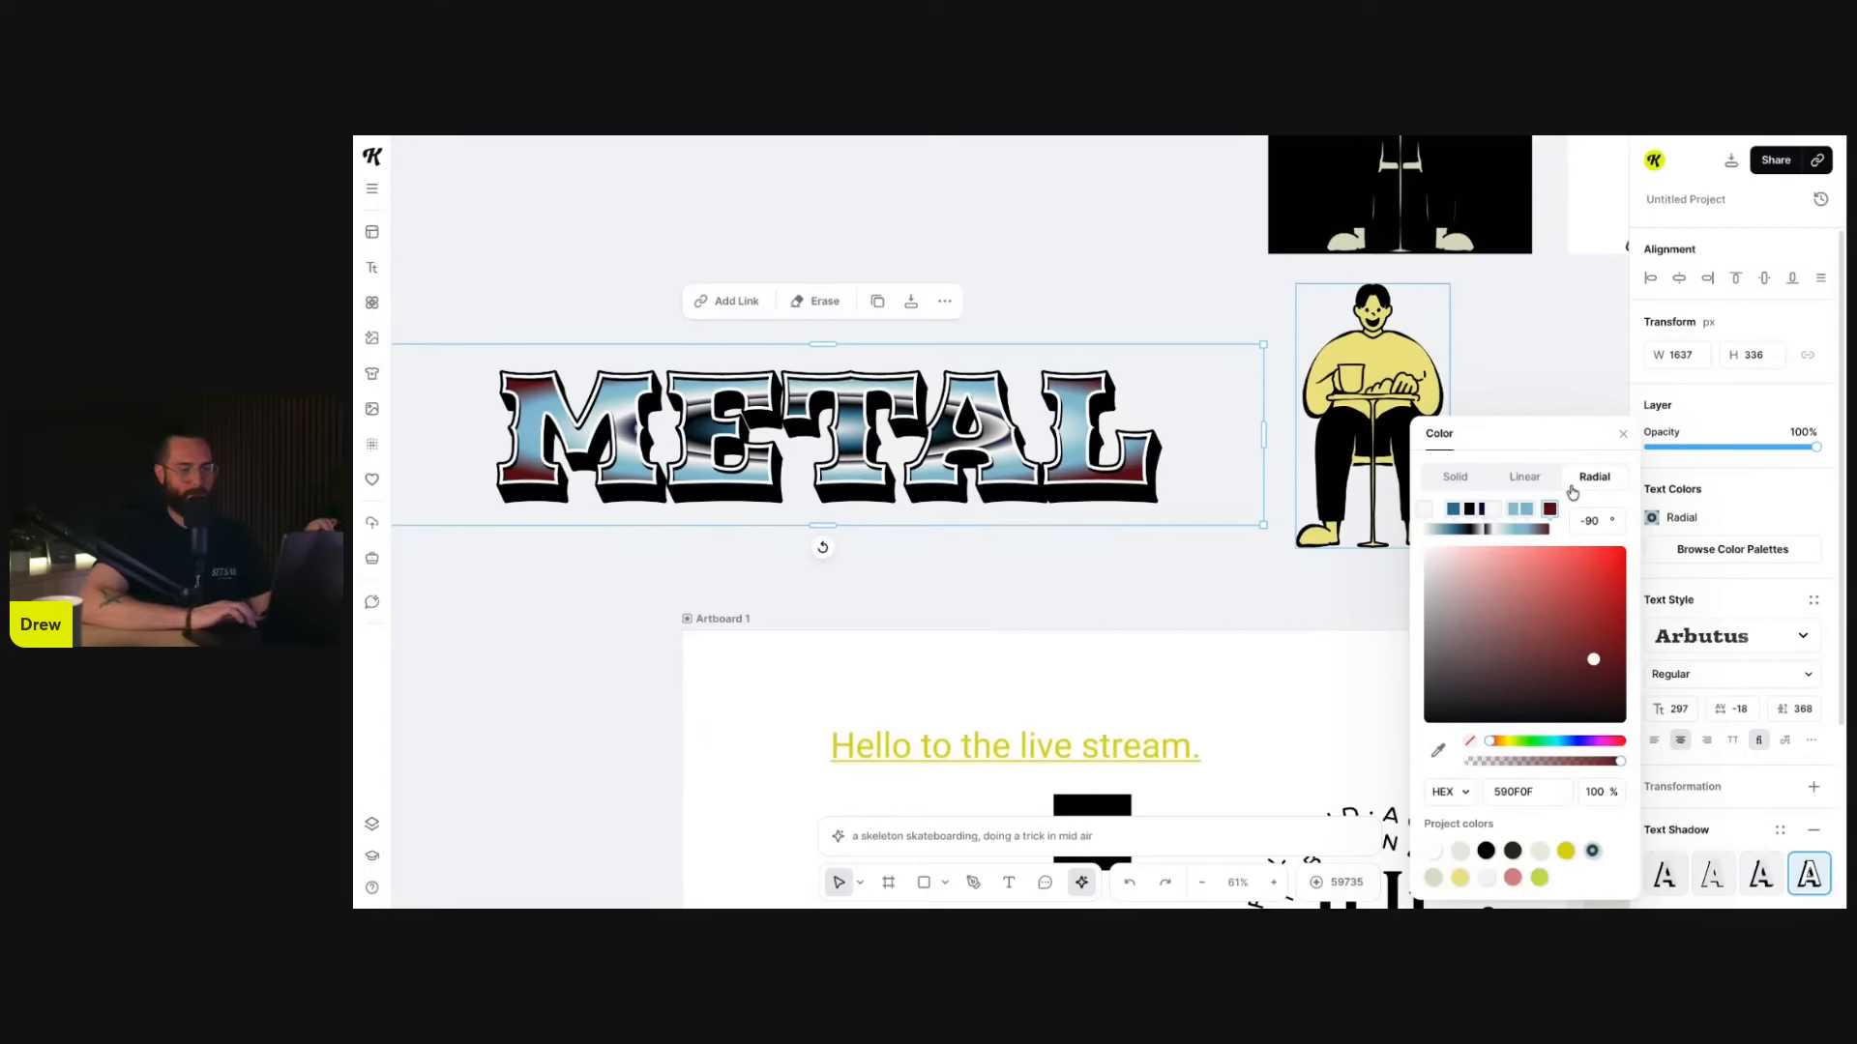
{"action": "left_click", "coordinate": [1530, 486]}
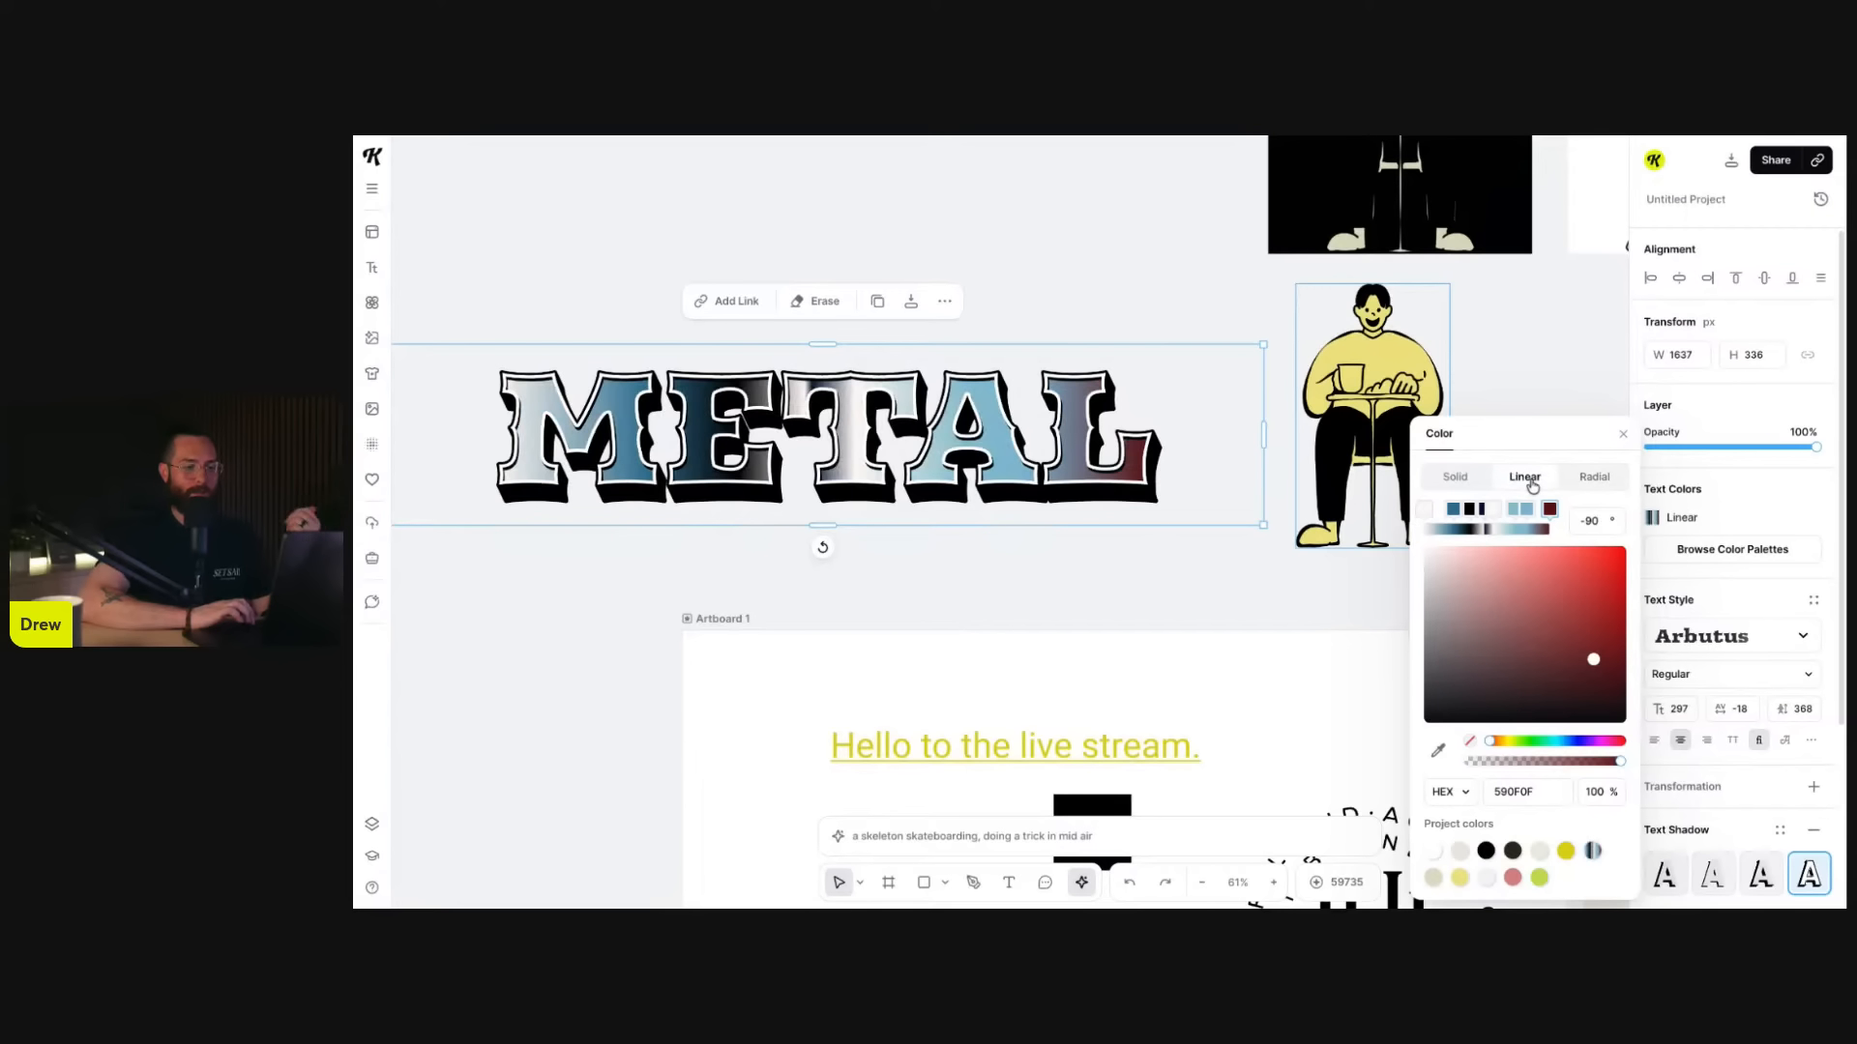
{"action": "left_click", "coordinate": [1588, 520]}
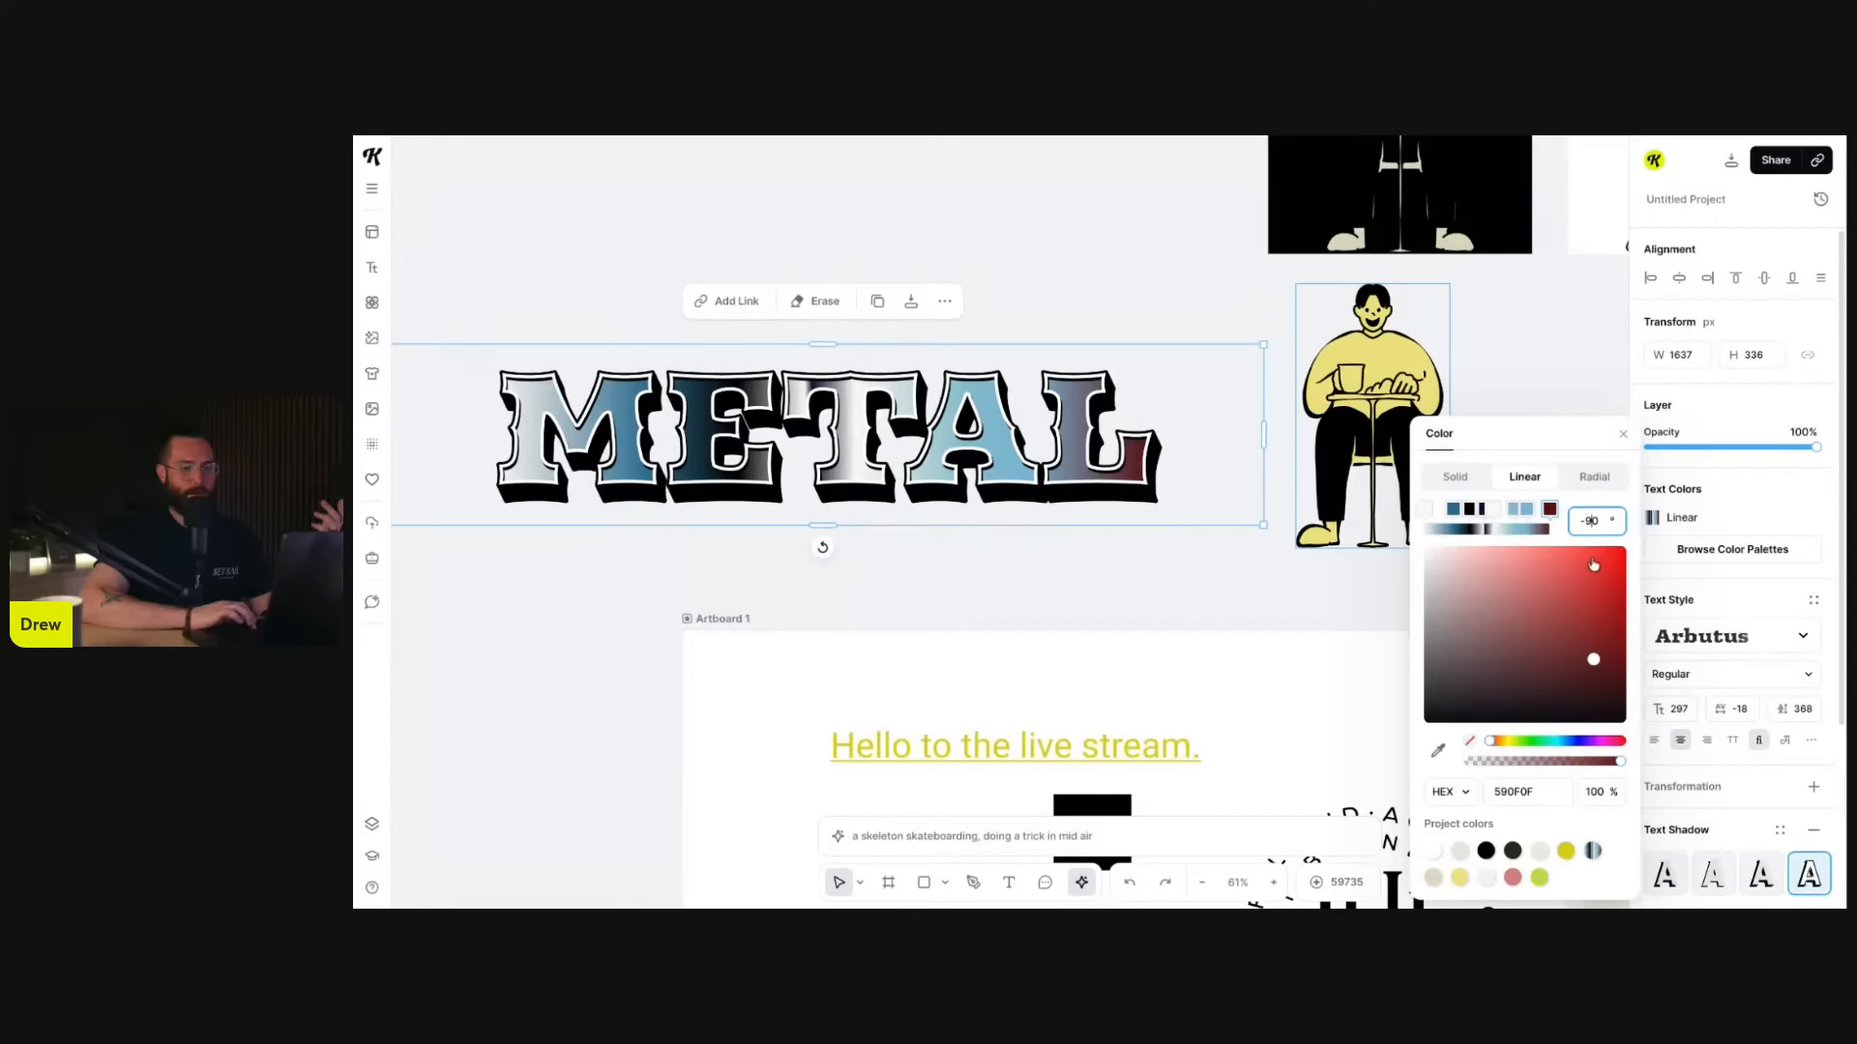
{"action": "key", "text": "BackSpace"}
{"action": "type", "text": "18"}
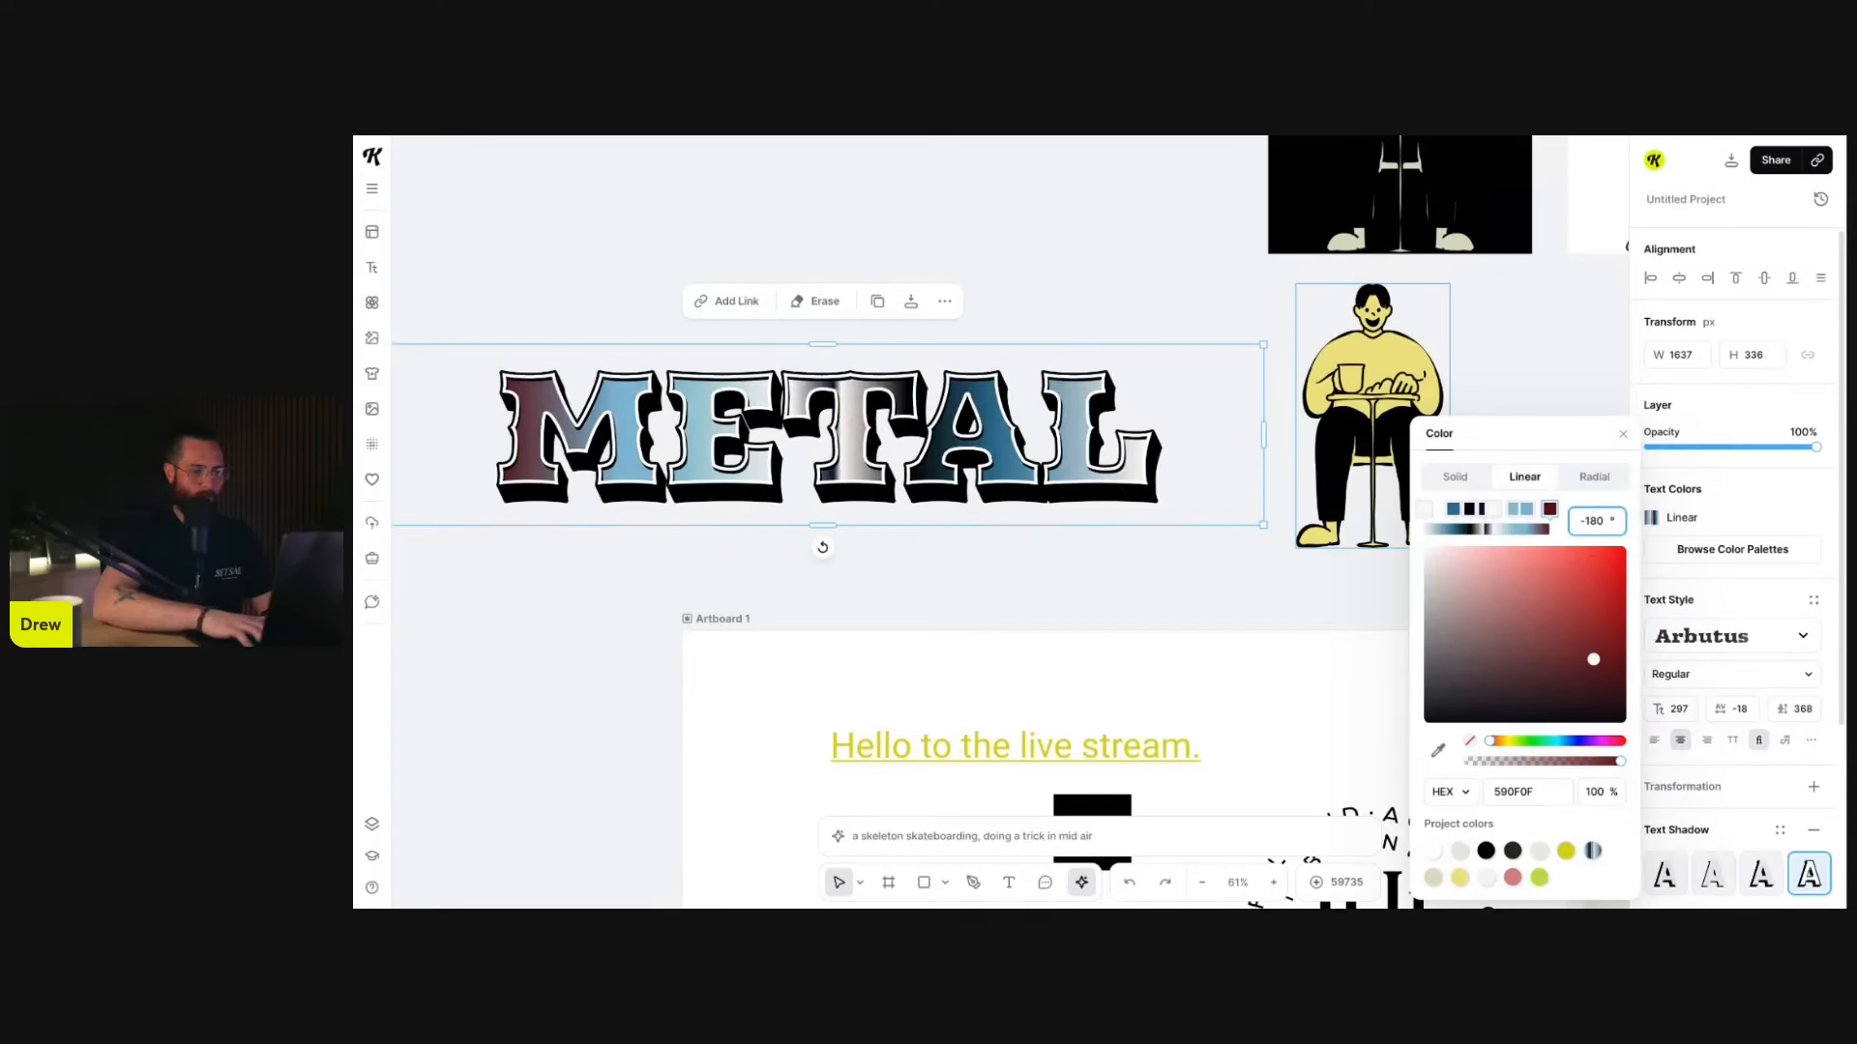
- Try a METAL gradient angle of -60°, change it to -680° and deselect the text
{"action": "double_click", "coordinate": [1591, 521]}
{"action": "type", "text": "60"}
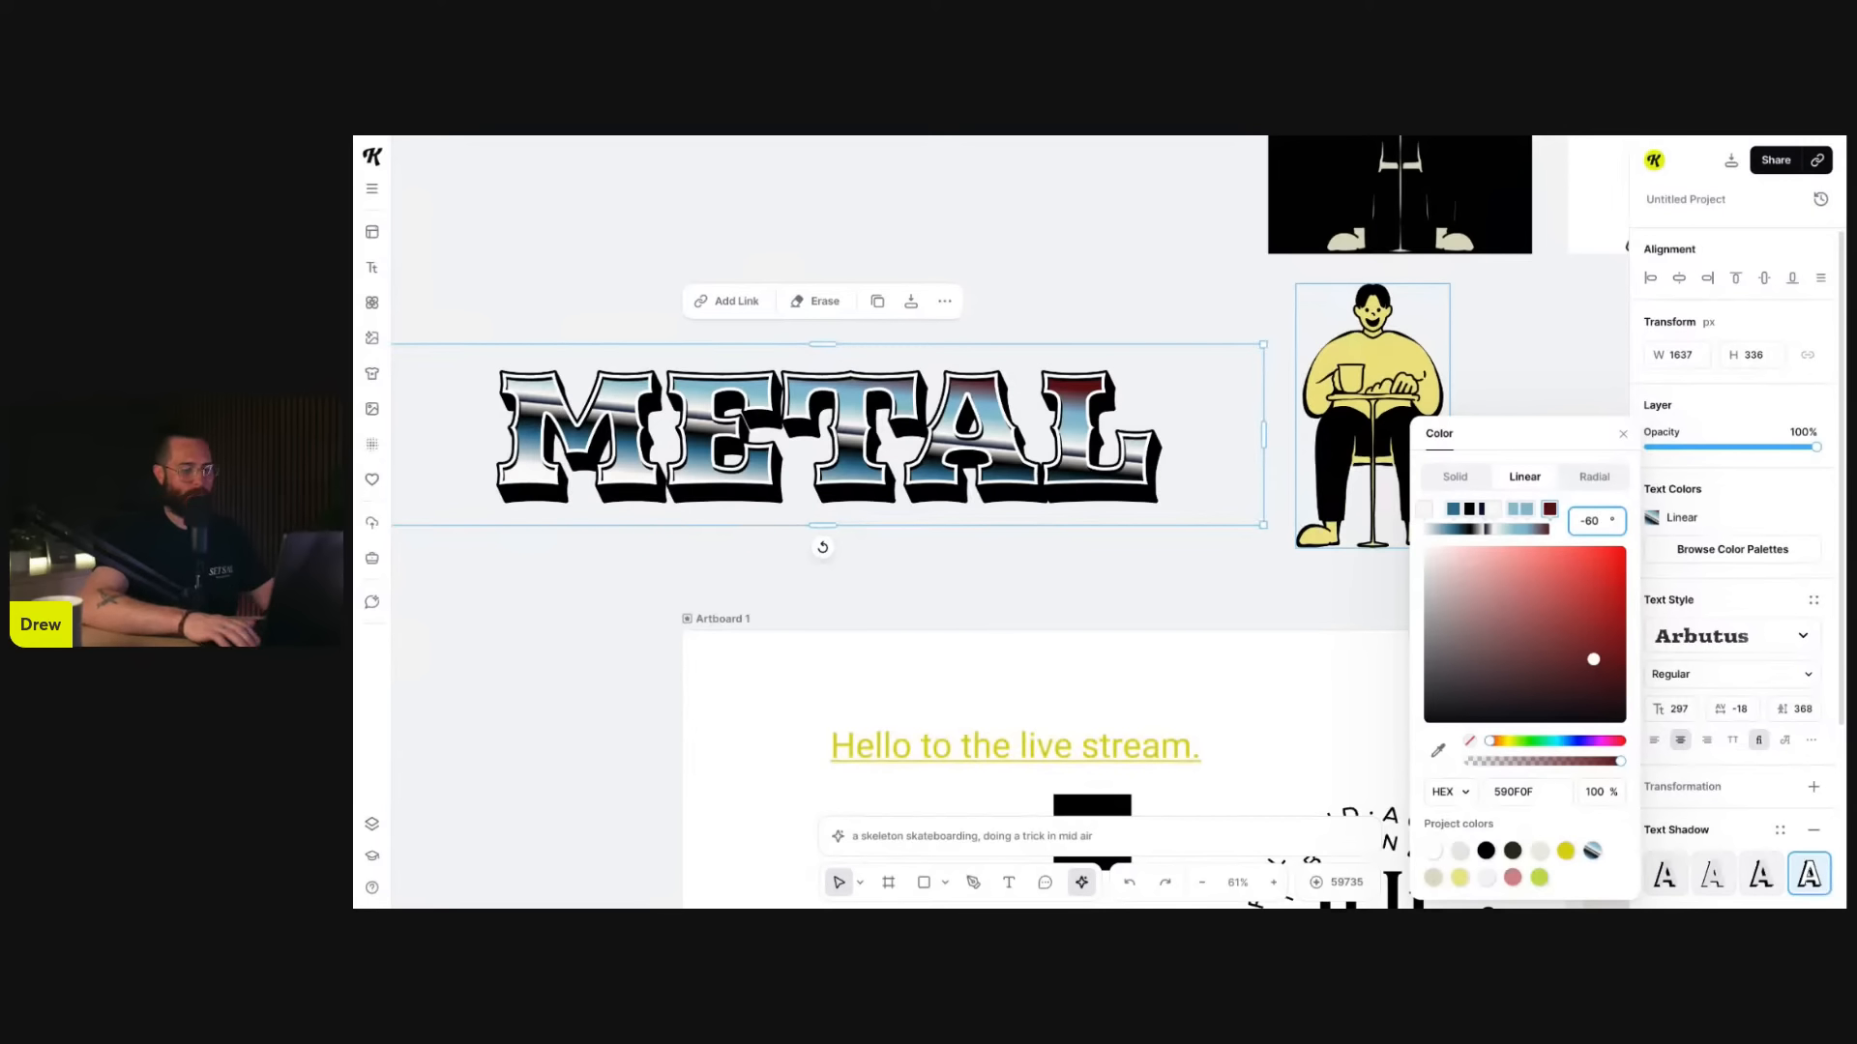
{"action": "key", "text": "BackSpace"}
{"action": "type", "text": "80"}
{"action": "key", "text": "BackSpace"}
{"action": "key", "text": "BackSpace"}
{"action": "type", "text": "80"}
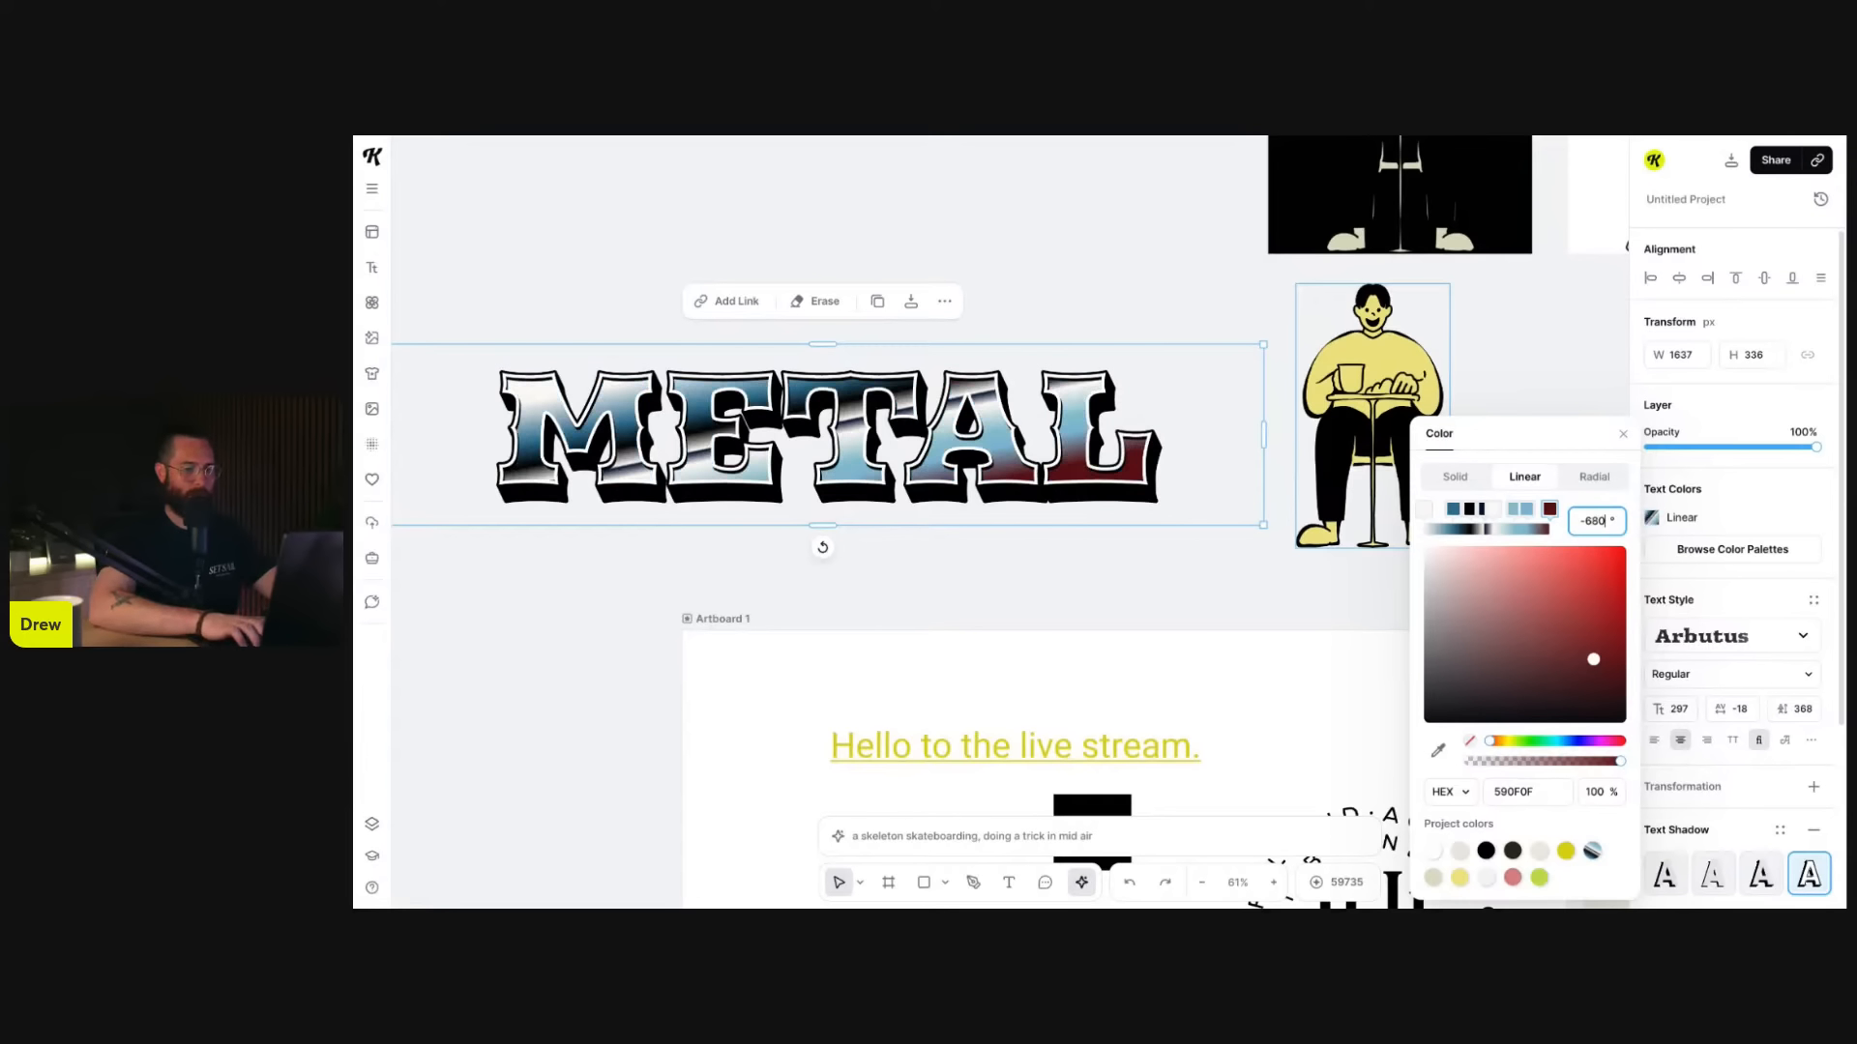
{"action": "left_click", "coordinate": [1499, 339]}
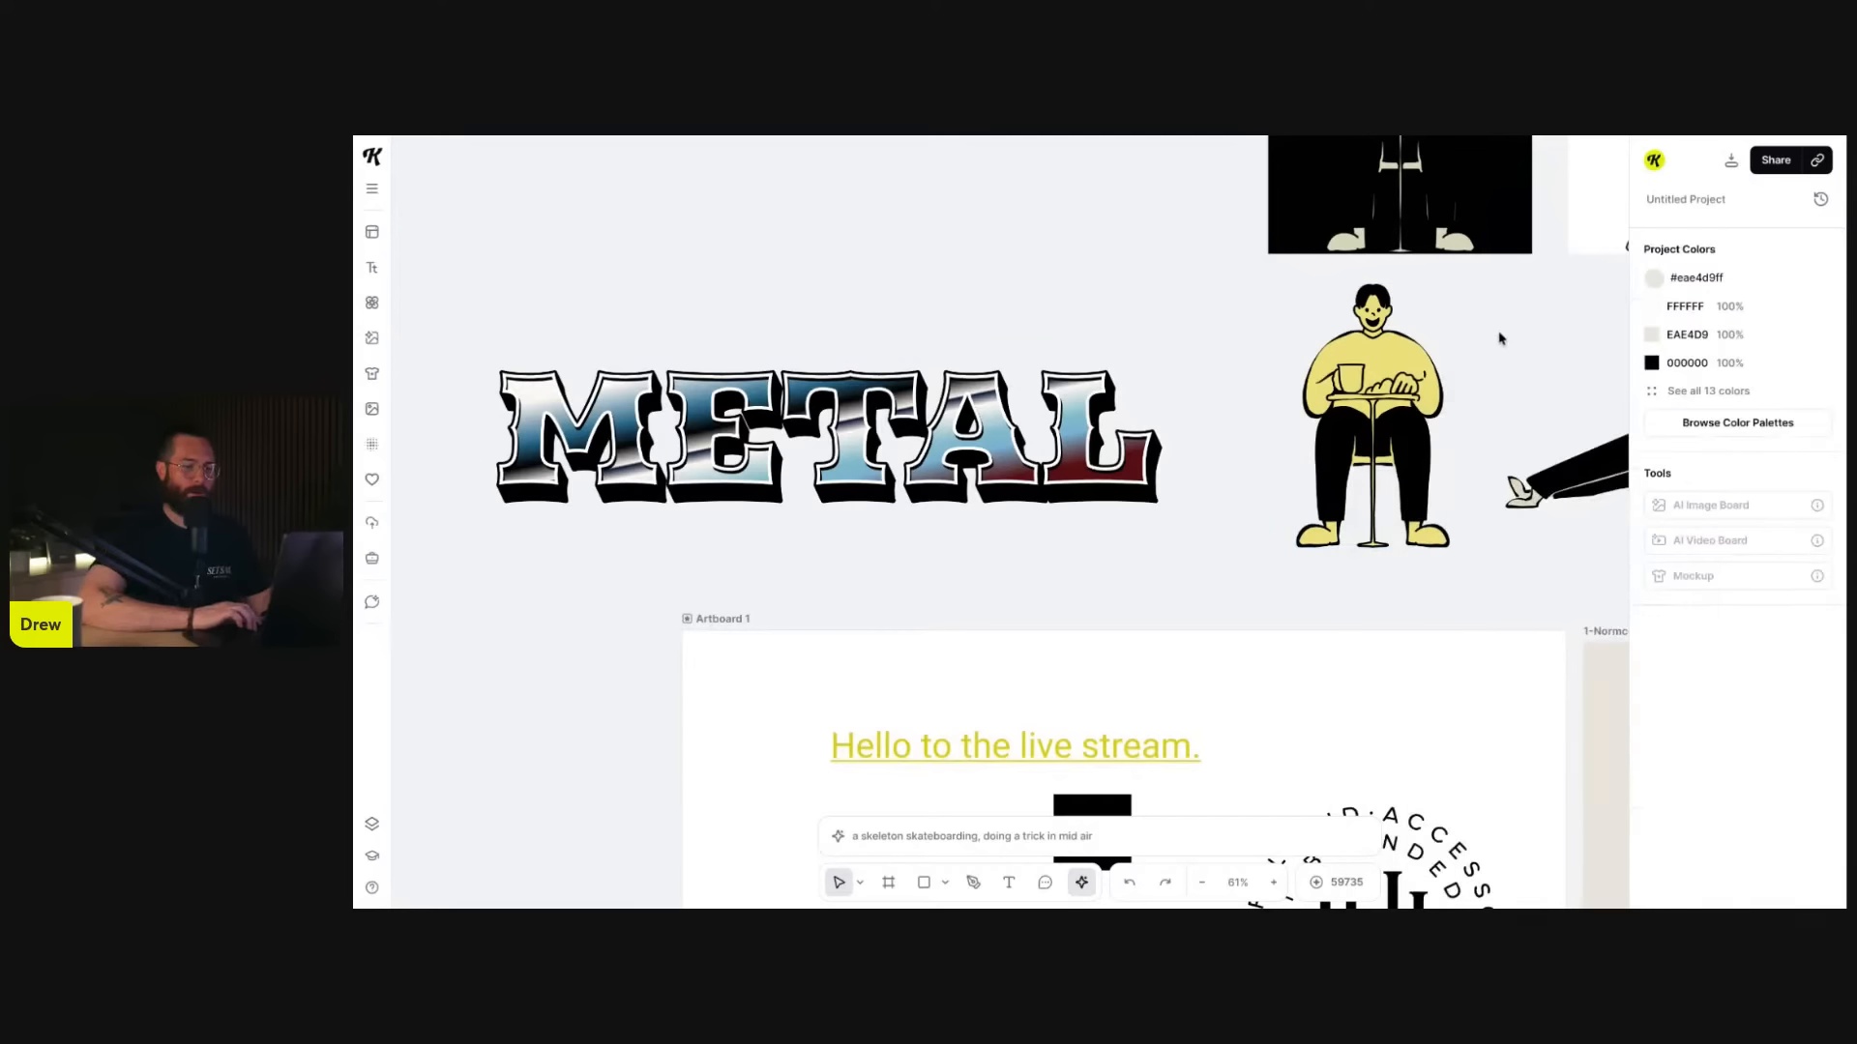
- Change the seated man illustration's yellow EDE07B from a solid colour to a linear gradient
{"action": "scroll", "coordinate": [1500, 339], "scroll_direction": "right", "scroll_amount": 3}
{"action": "scroll", "coordinate": [1499, 338], "scroll_direction": "right", "scroll_amount": 2}
{"action": "left_click", "coordinate": [1082, 346]}
{"action": "scroll", "coordinate": [1185, 354], "scroll_direction": "up", "scroll_amount": 3}
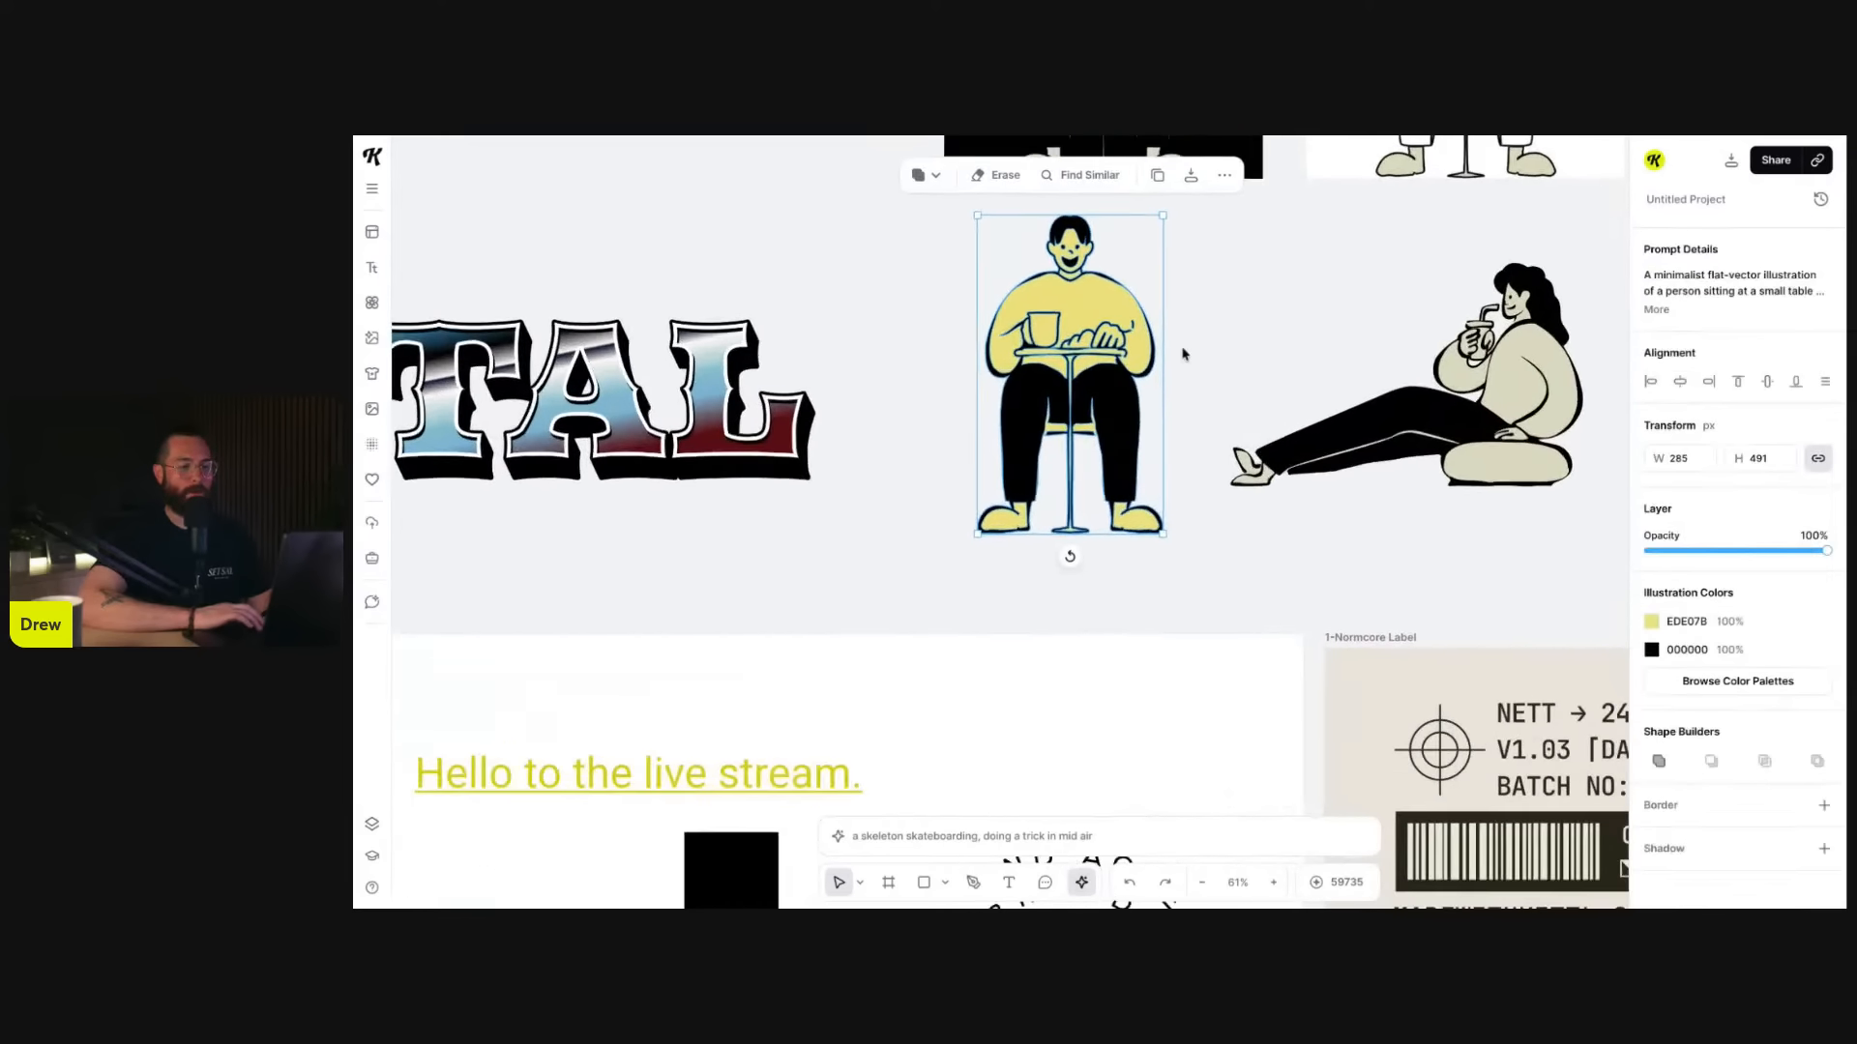
{"action": "scroll", "coordinate": [1366, 510], "scroll_direction": "up", "scroll_amount": 3}
{"action": "scroll", "coordinate": [1140, 426], "scroll_direction": "up", "scroll_amount": 3}
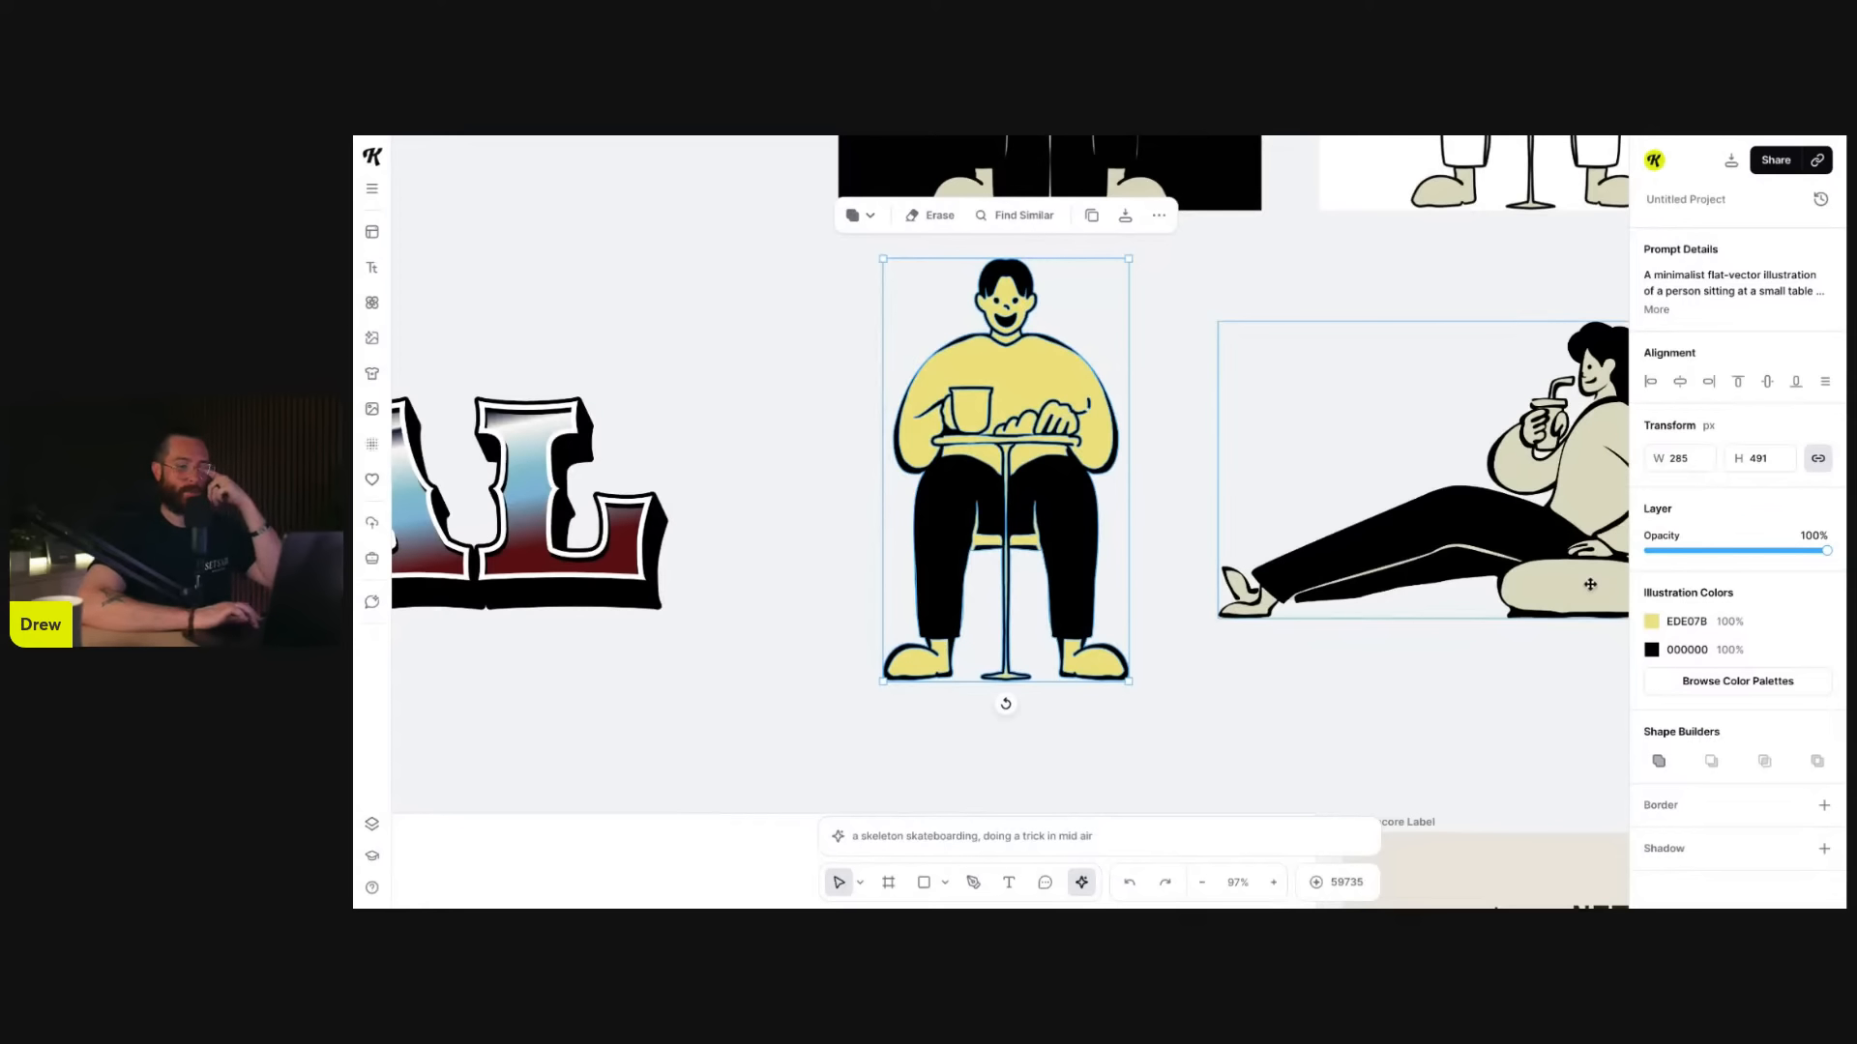
{"action": "left_click", "coordinate": [1652, 621]}
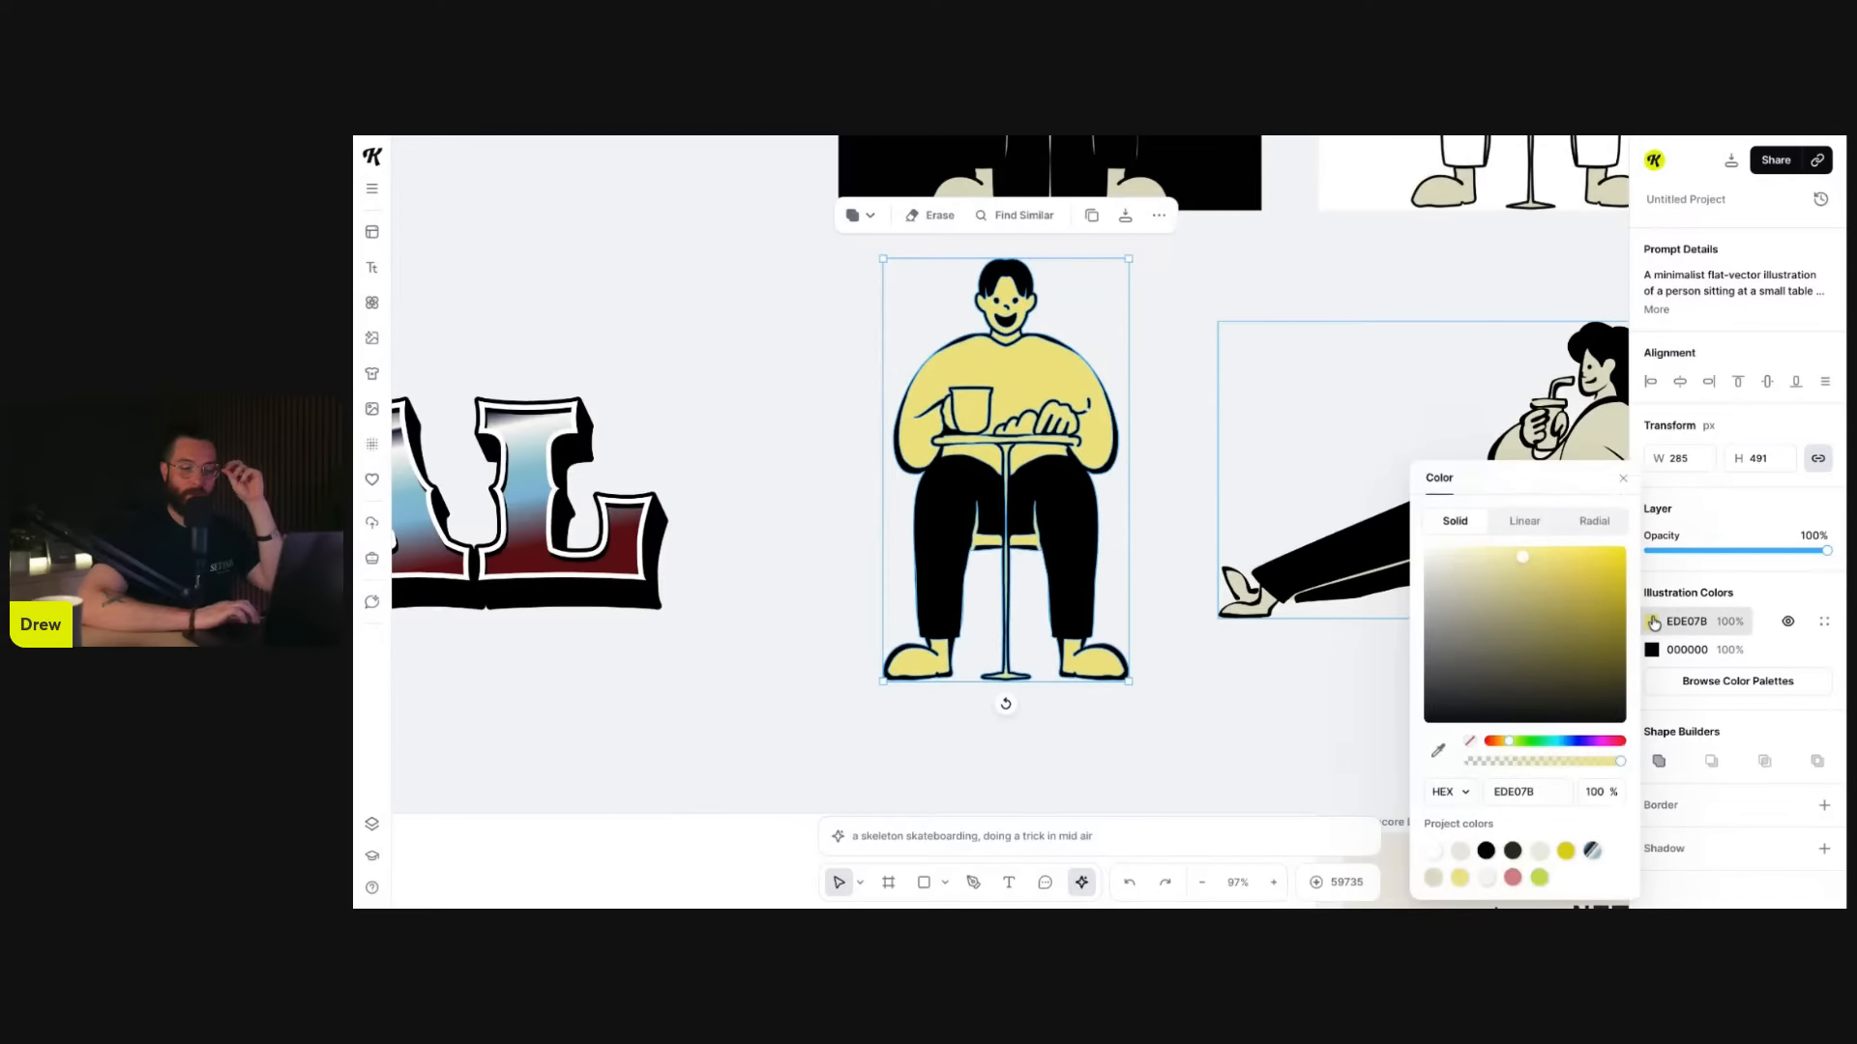
{"action": "left_click", "coordinate": [1523, 522]}
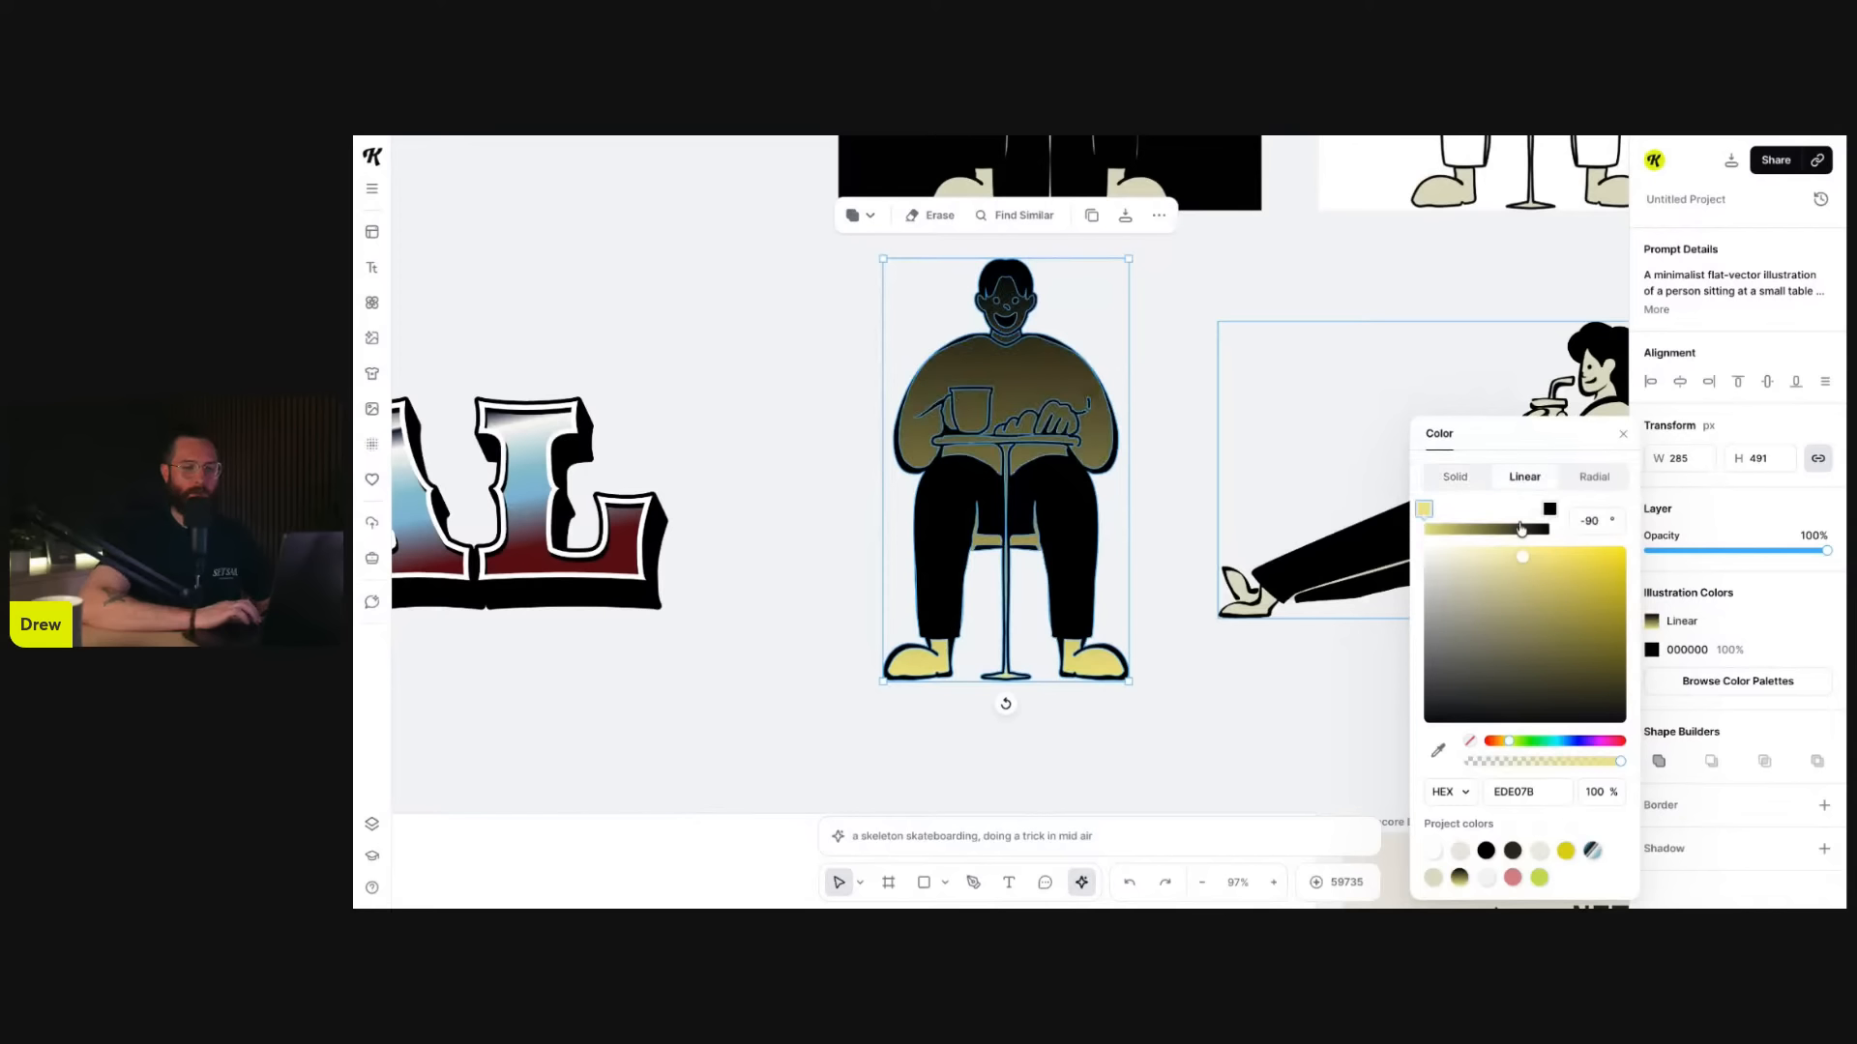
- Try red A91F1F on the black end stop of the seated man's gradient
{"action": "left_click", "coordinate": [1549, 510]}
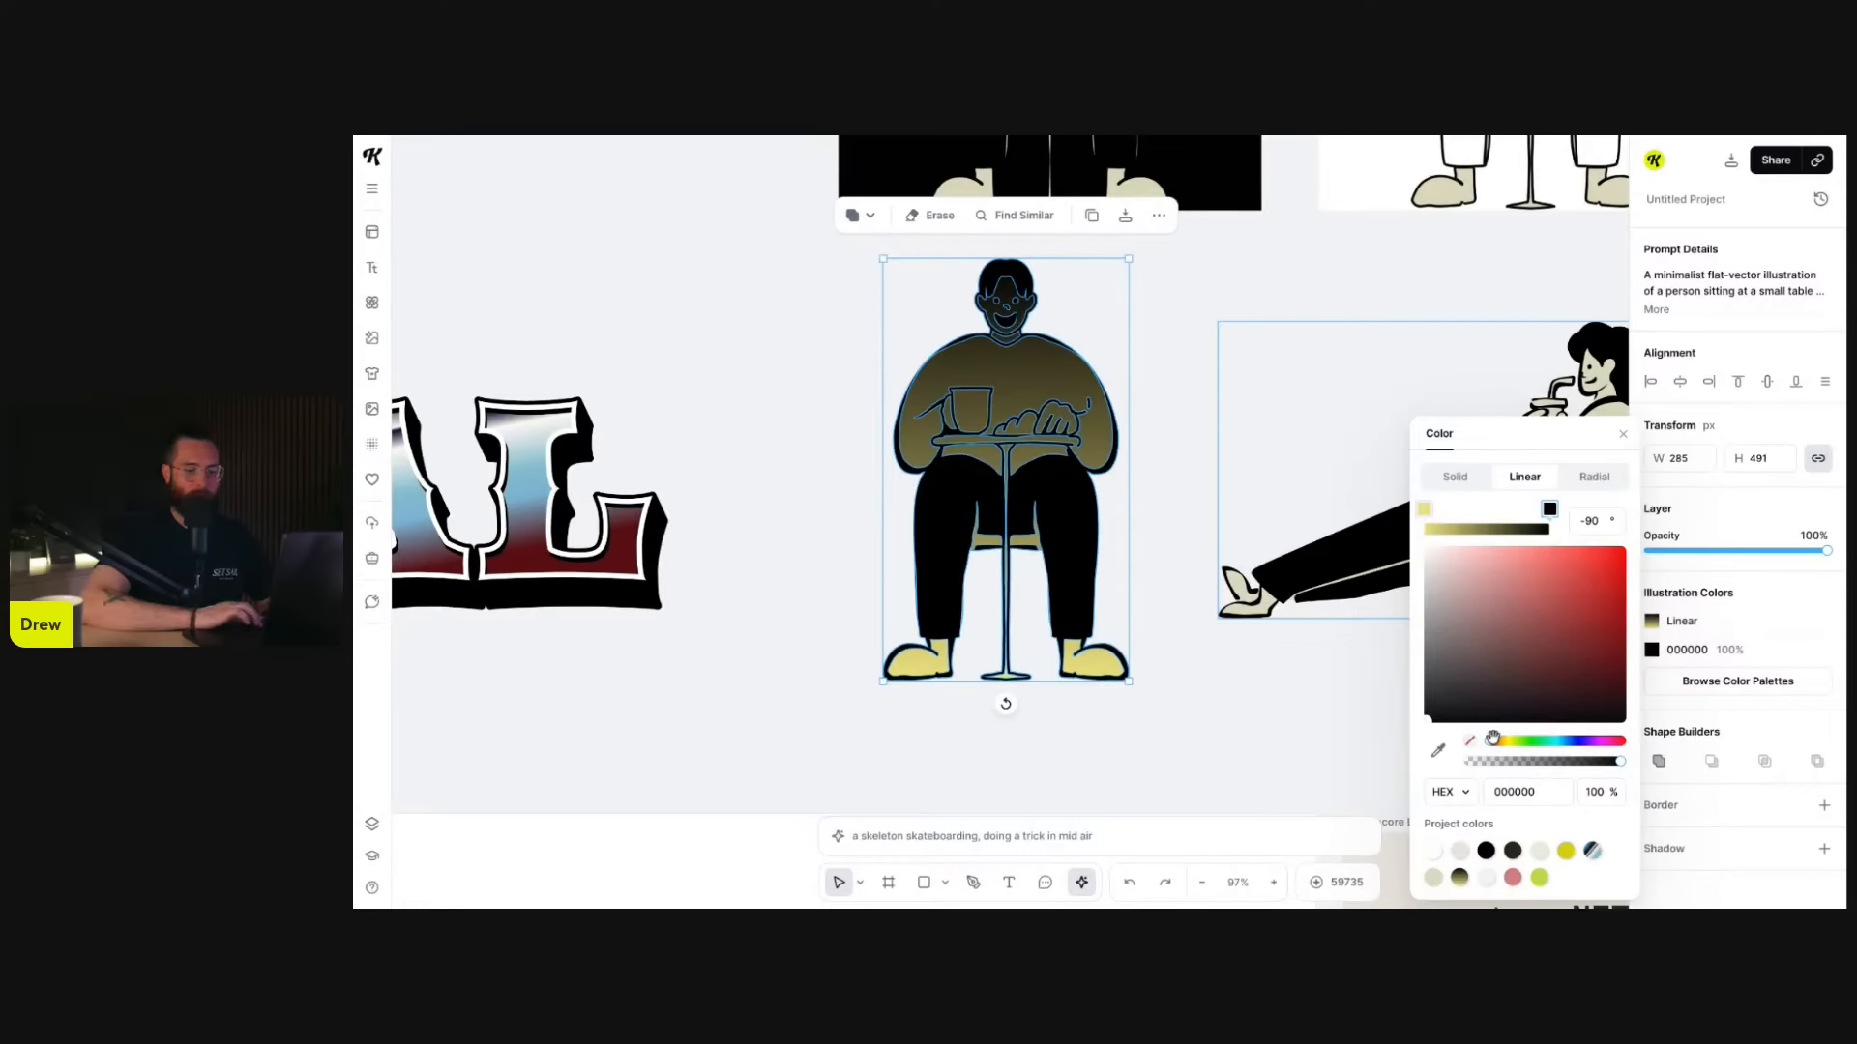
{"action": "left_click_drag", "start_coordinate": [1492, 740], "coordinate": [1502, 742]}
{"action": "left_click", "coordinate": [1588, 611]}
{"action": "left_click_drag", "start_coordinate": [1588, 612], "coordinate": [1590, 604]}
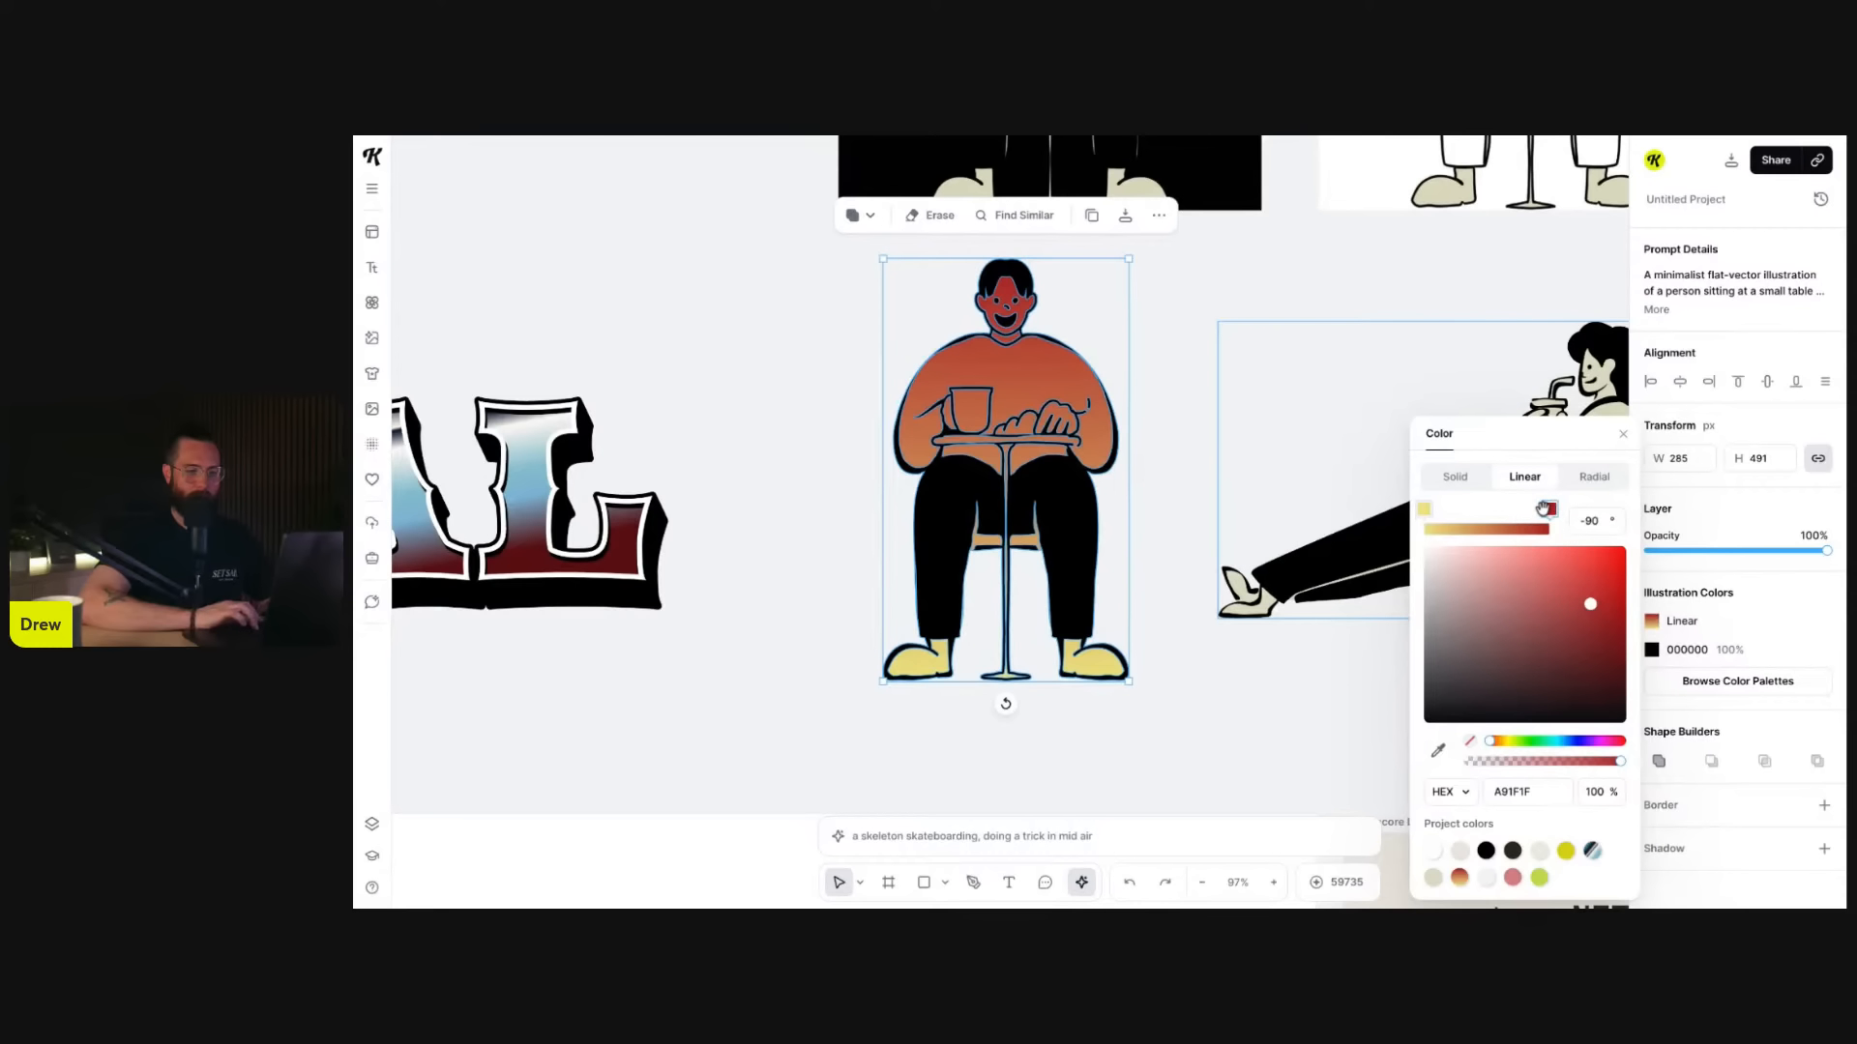
- Apply the project's yellow to the gradient's end stop, shift its hue to orange D9790C and set its opacity to 99%
{"action": "left_click", "coordinate": [1565, 851]}
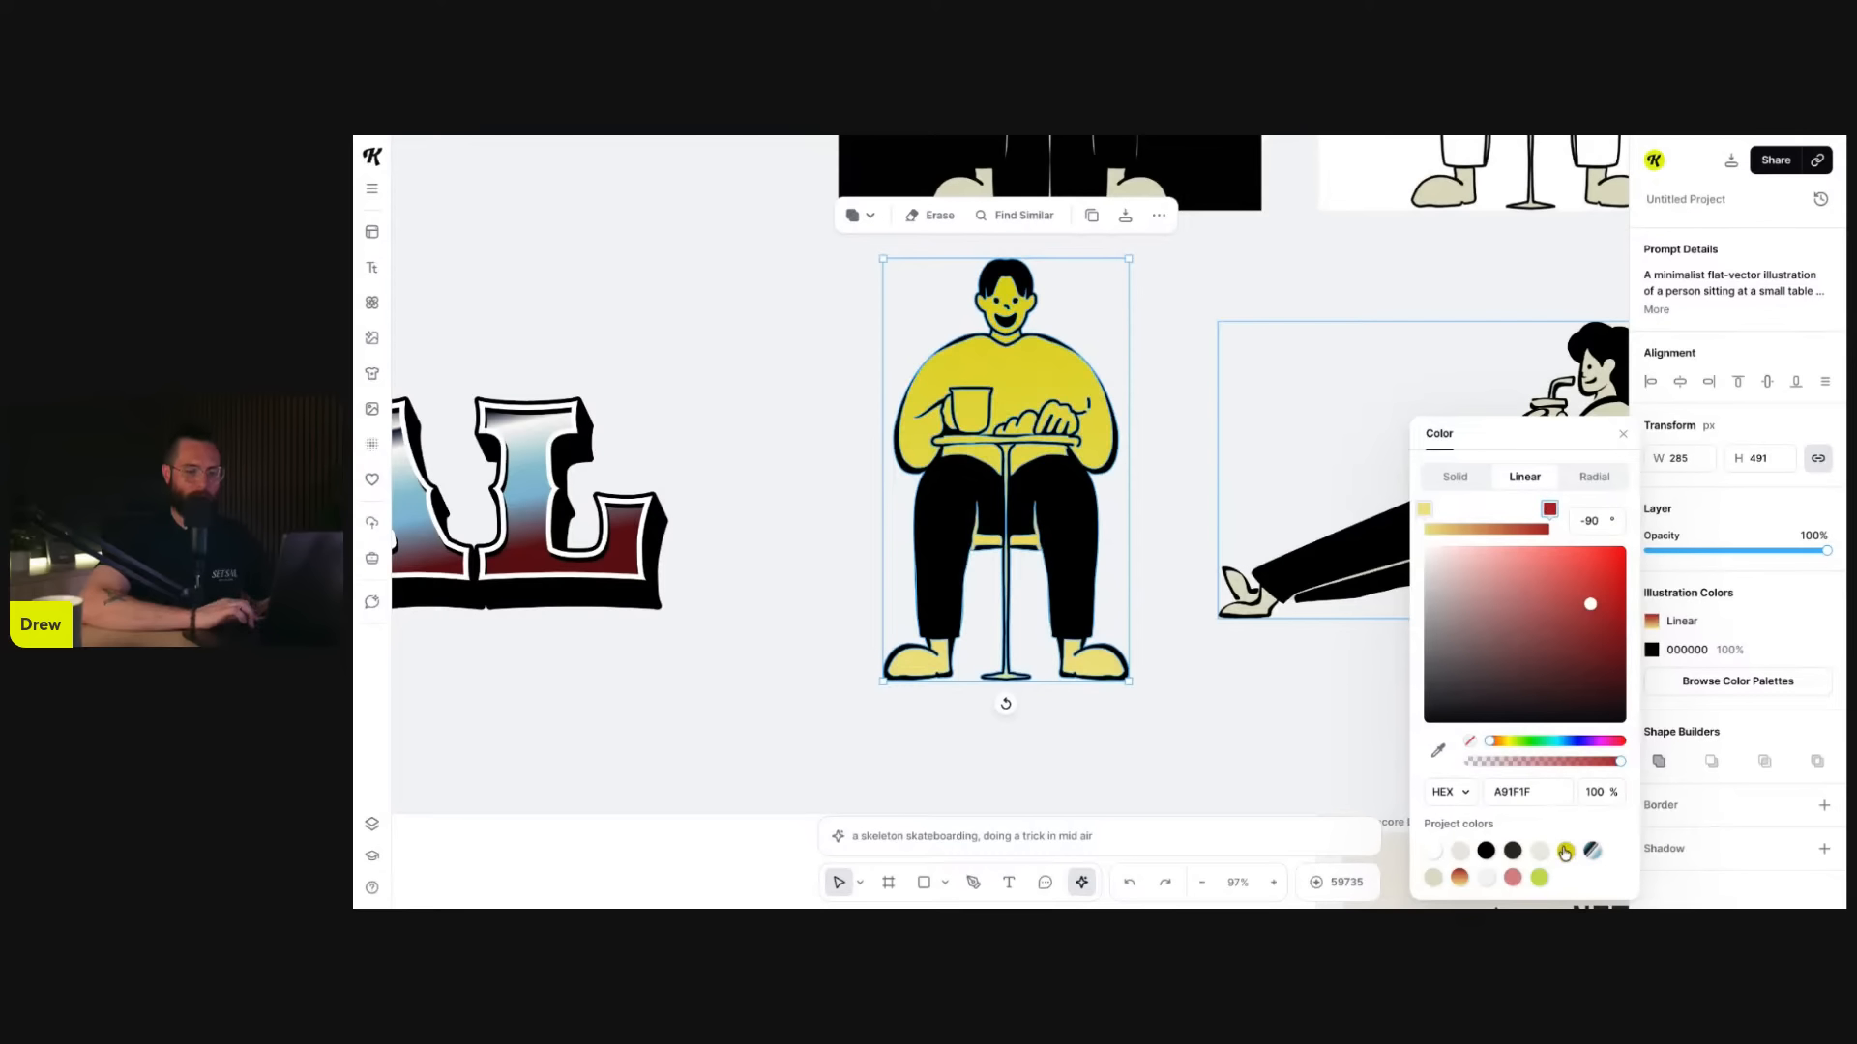
{"action": "left_click", "coordinate": [1565, 853]}
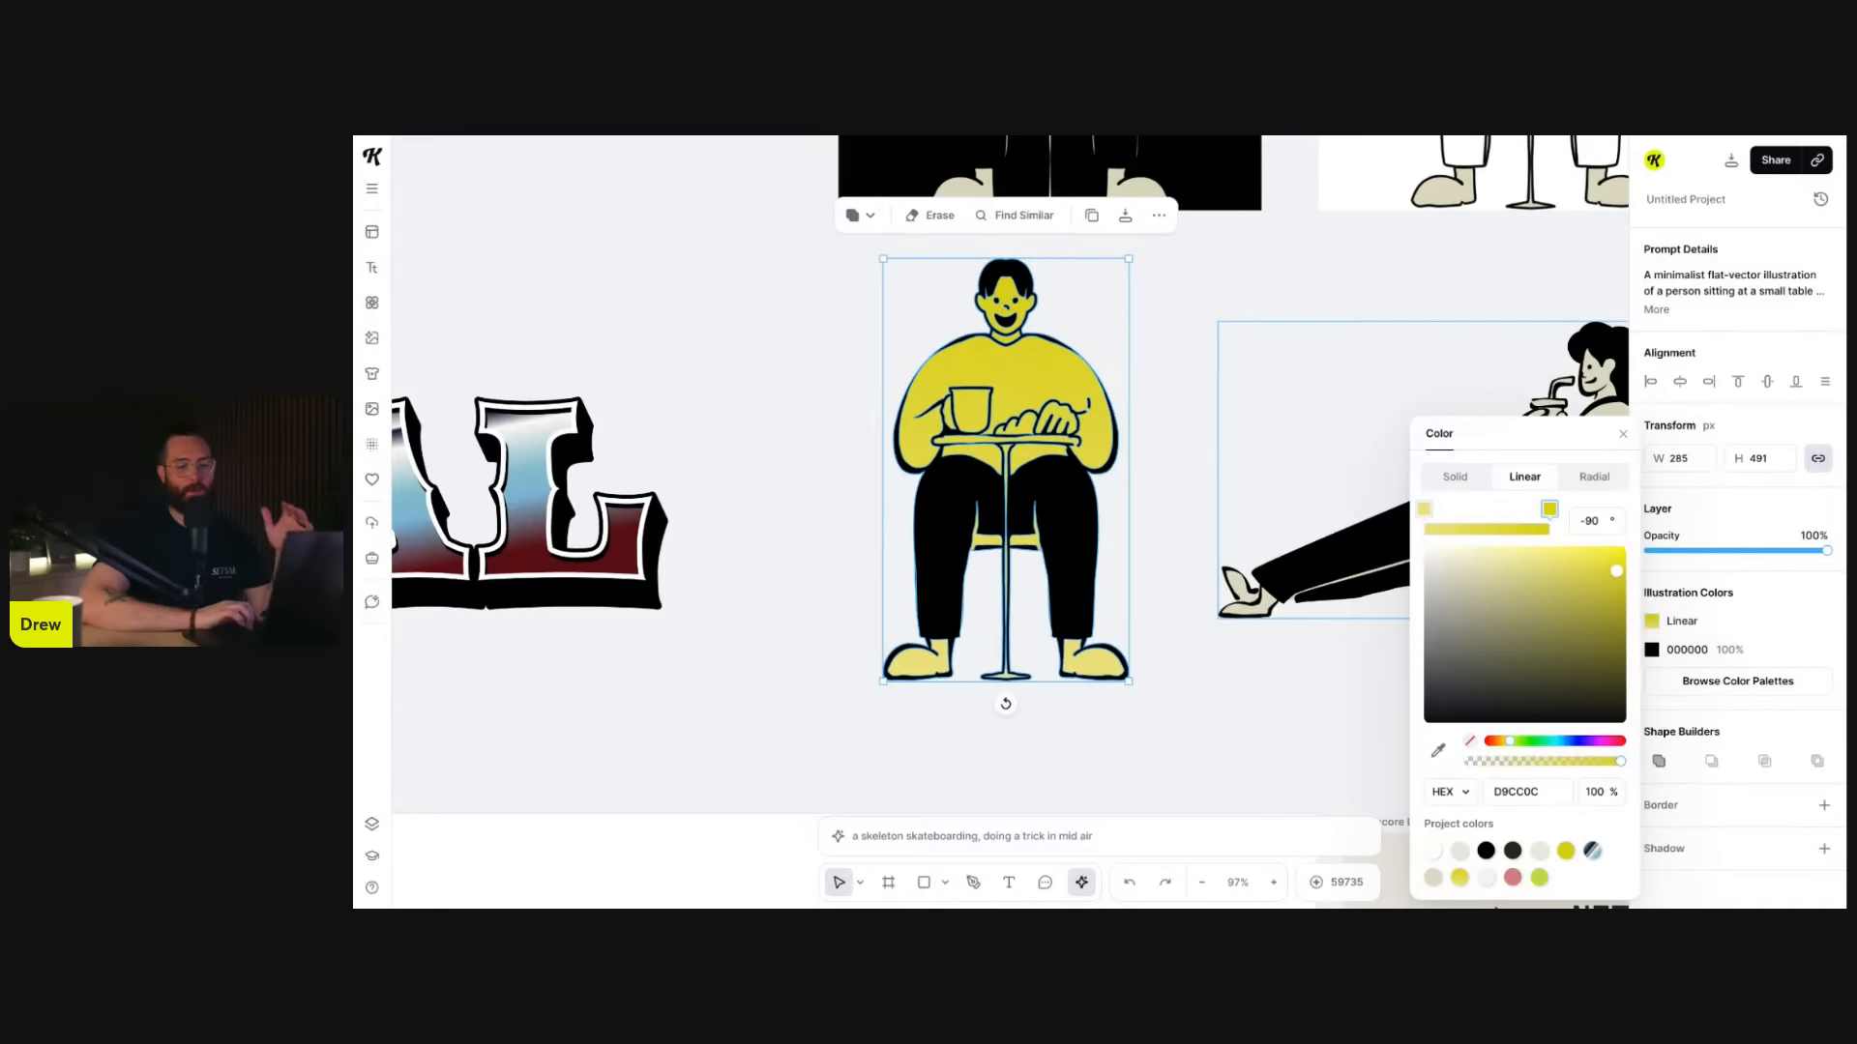
{"action": "mouse_move", "coordinate": [1622, 761]}
{"action": "left_mouse_down"}
{"action": "mouse_move", "coordinate": [1507, 762]}
{"action": "mouse_move", "coordinate": [1624, 756]}
{"action": "left_mouse_up"}
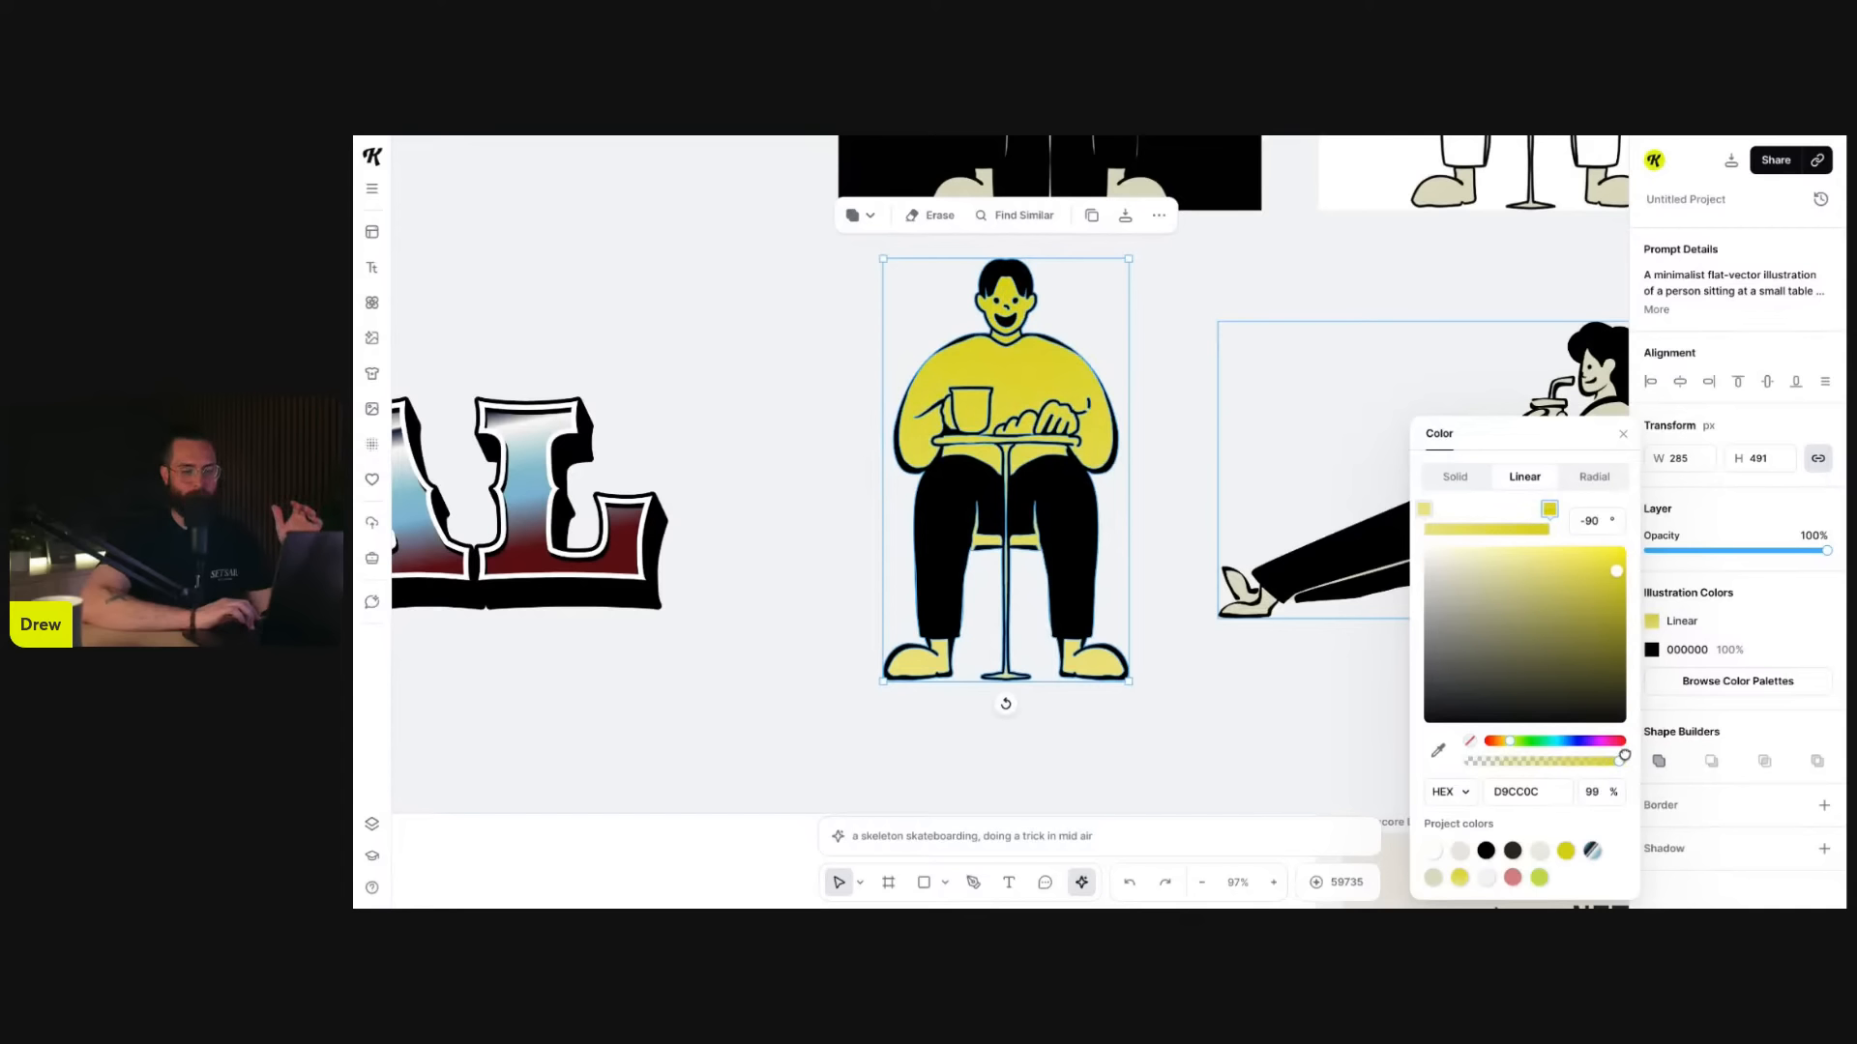
{"action": "left_click_drag", "start_coordinate": [1509, 741], "coordinate": [1503, 741]}
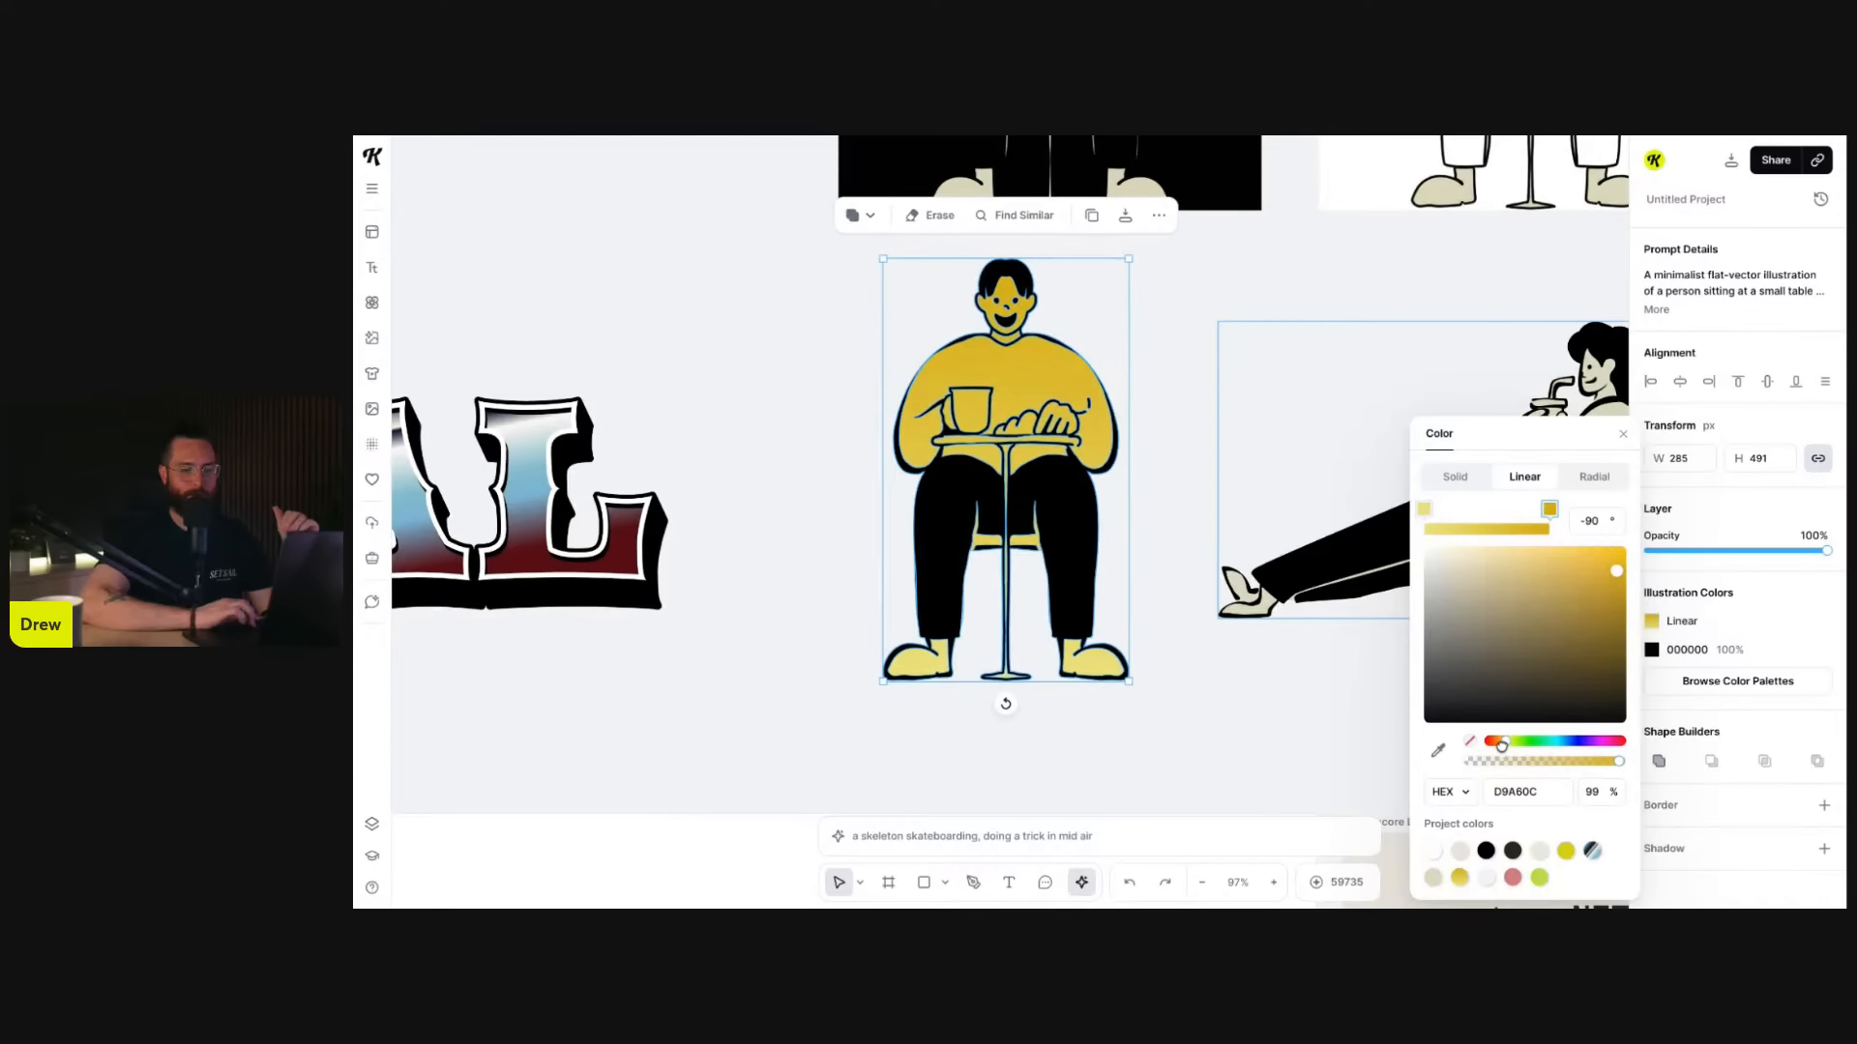
{"action": "left_click_drag", "start_coordinate": [1501, 745], "coordinate": [1497, 745]}
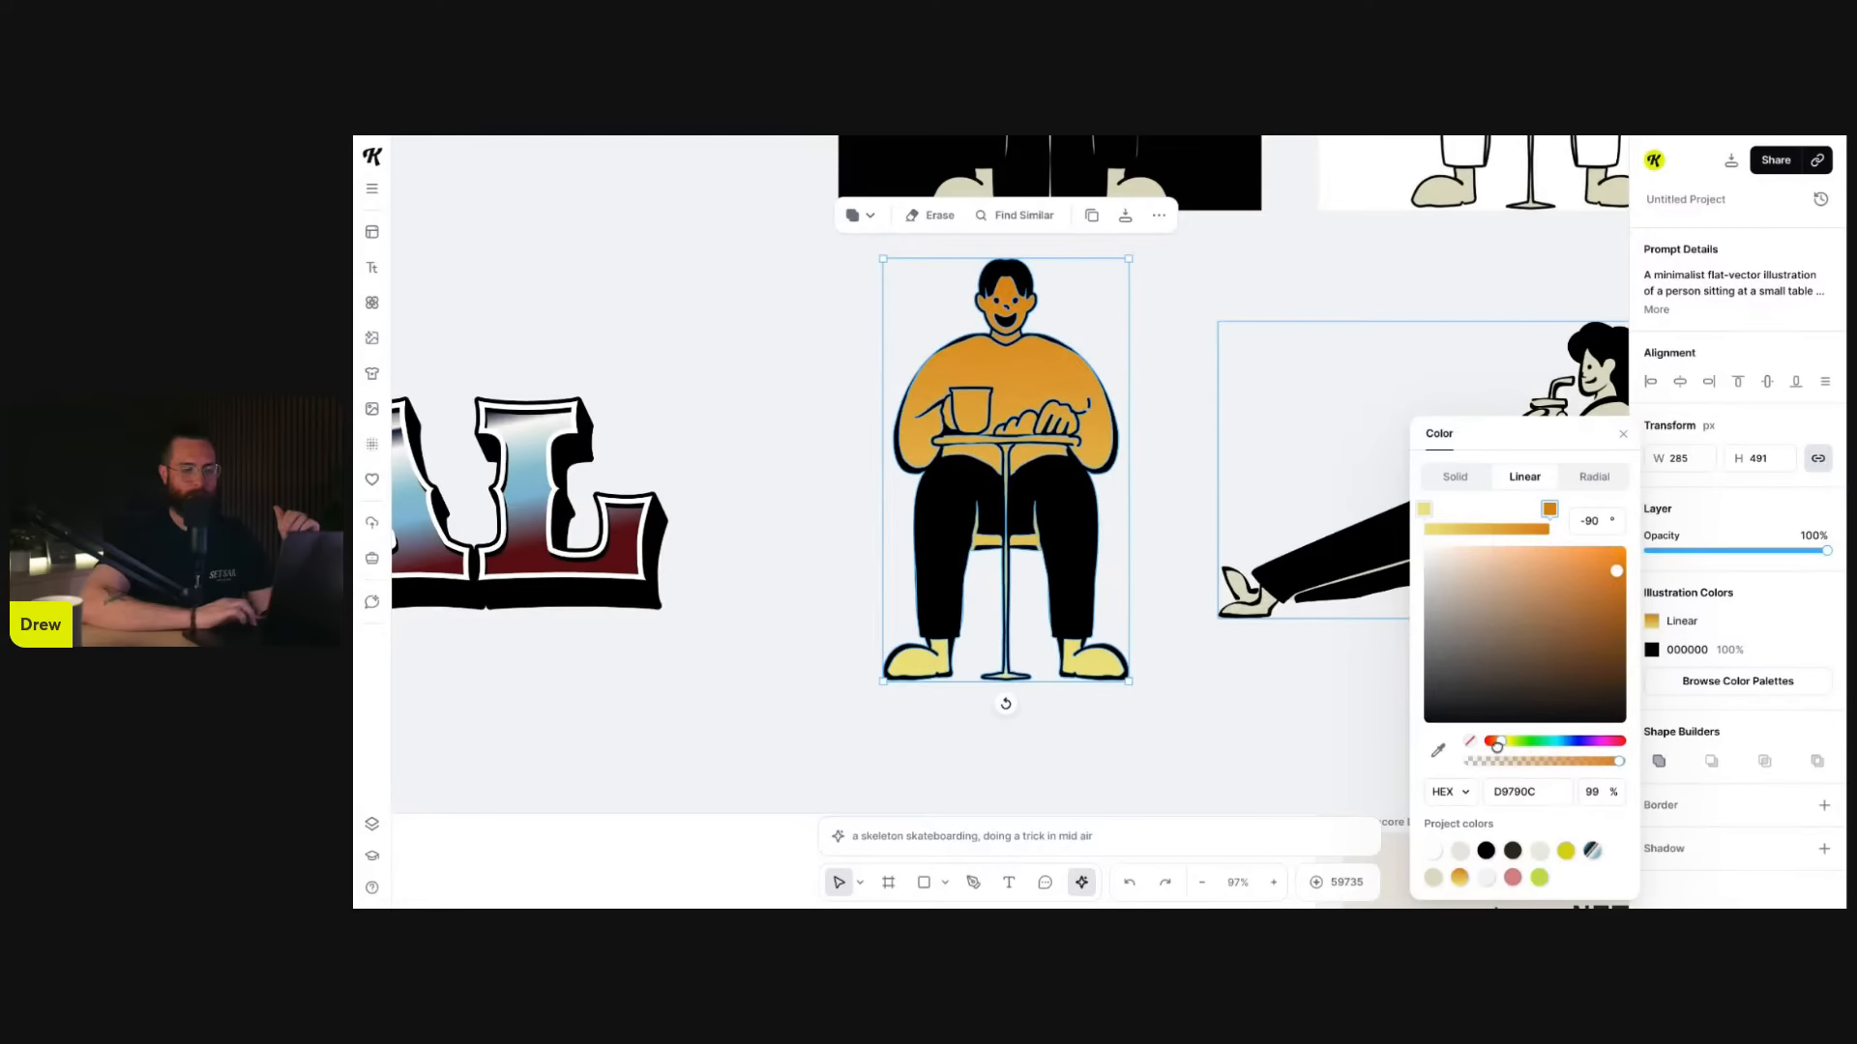
- Nudge the gradient's outer colour stops slightly inward and add a middle stop coloured pale orange F0C86A
{"action": "scroll", "coordinate": [1034, 530], "scroll_direction": "up", "scroll_amount": 2}
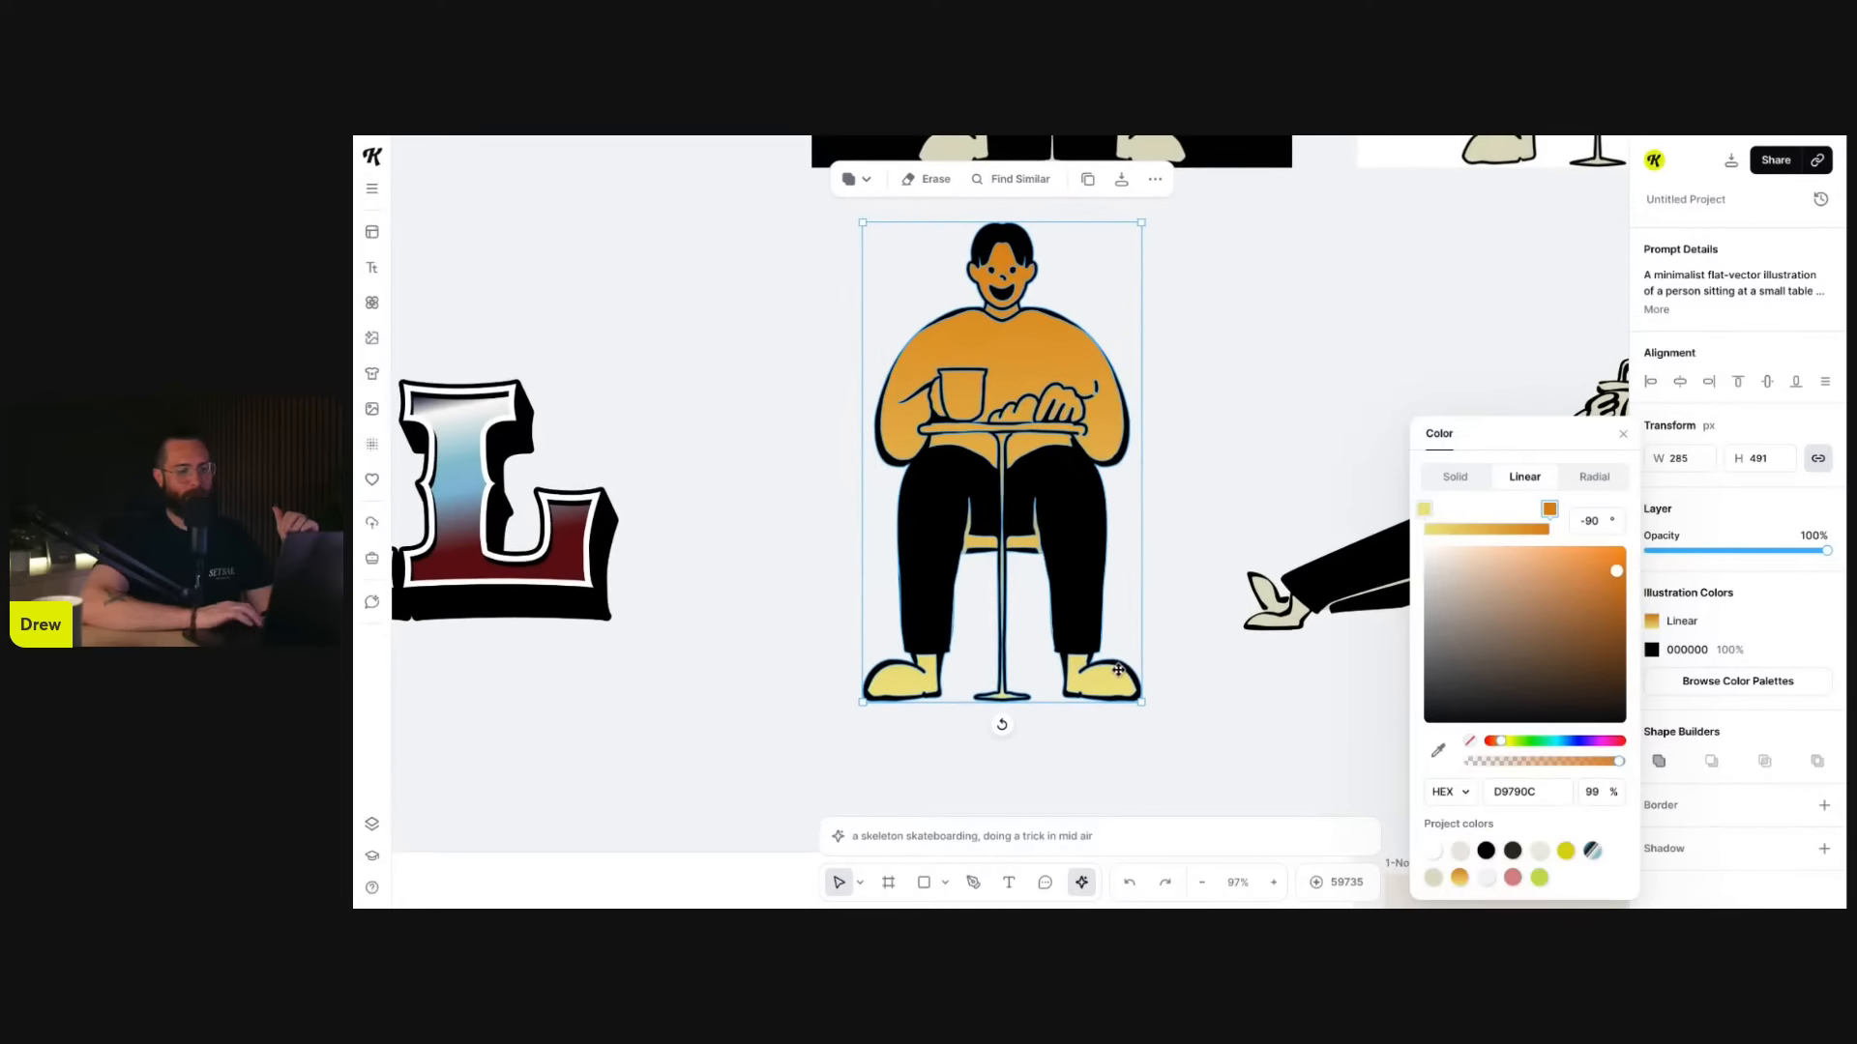
{"action": "scroll", "coordinate": [1097, 678], "scroll_direction": "up", "scroll_amount": 2}
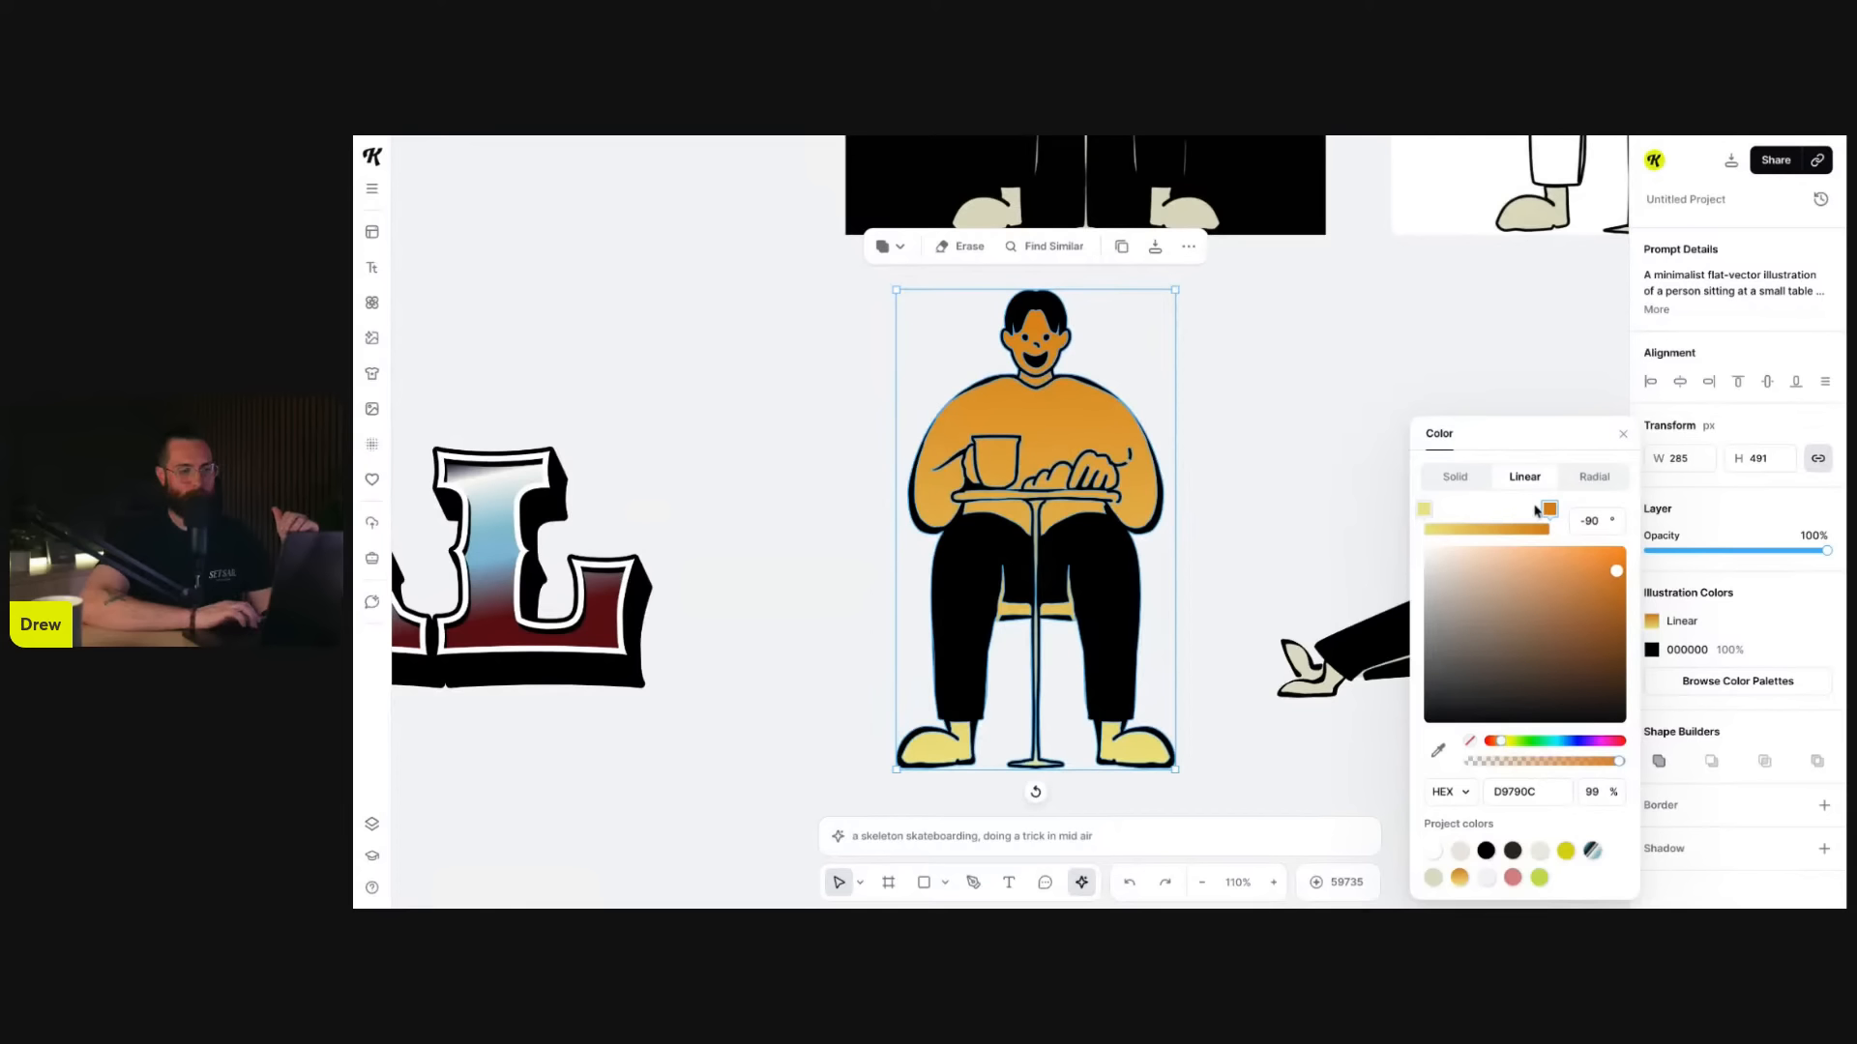
{"action": "mouse_move", "coordinate": [1550, 508]}
{"action": "left_mouse_down"}
{"action": "mouse_move", "coordinate": [1485, 510]}
{"action": "mouse_move", "coordinate": [1547, 509]}
{"action": "left_mouse_up"}
{"action": "mouse_move", "coordinate": [1423, 511]}
{"action": "left_mouse_down"}
{"action": "mouse_move", "coordinate": [1509, 513]}
{"action": "mouse_move", "coordinate": [1425, 511]}
{"action": "left_mouse_up"}
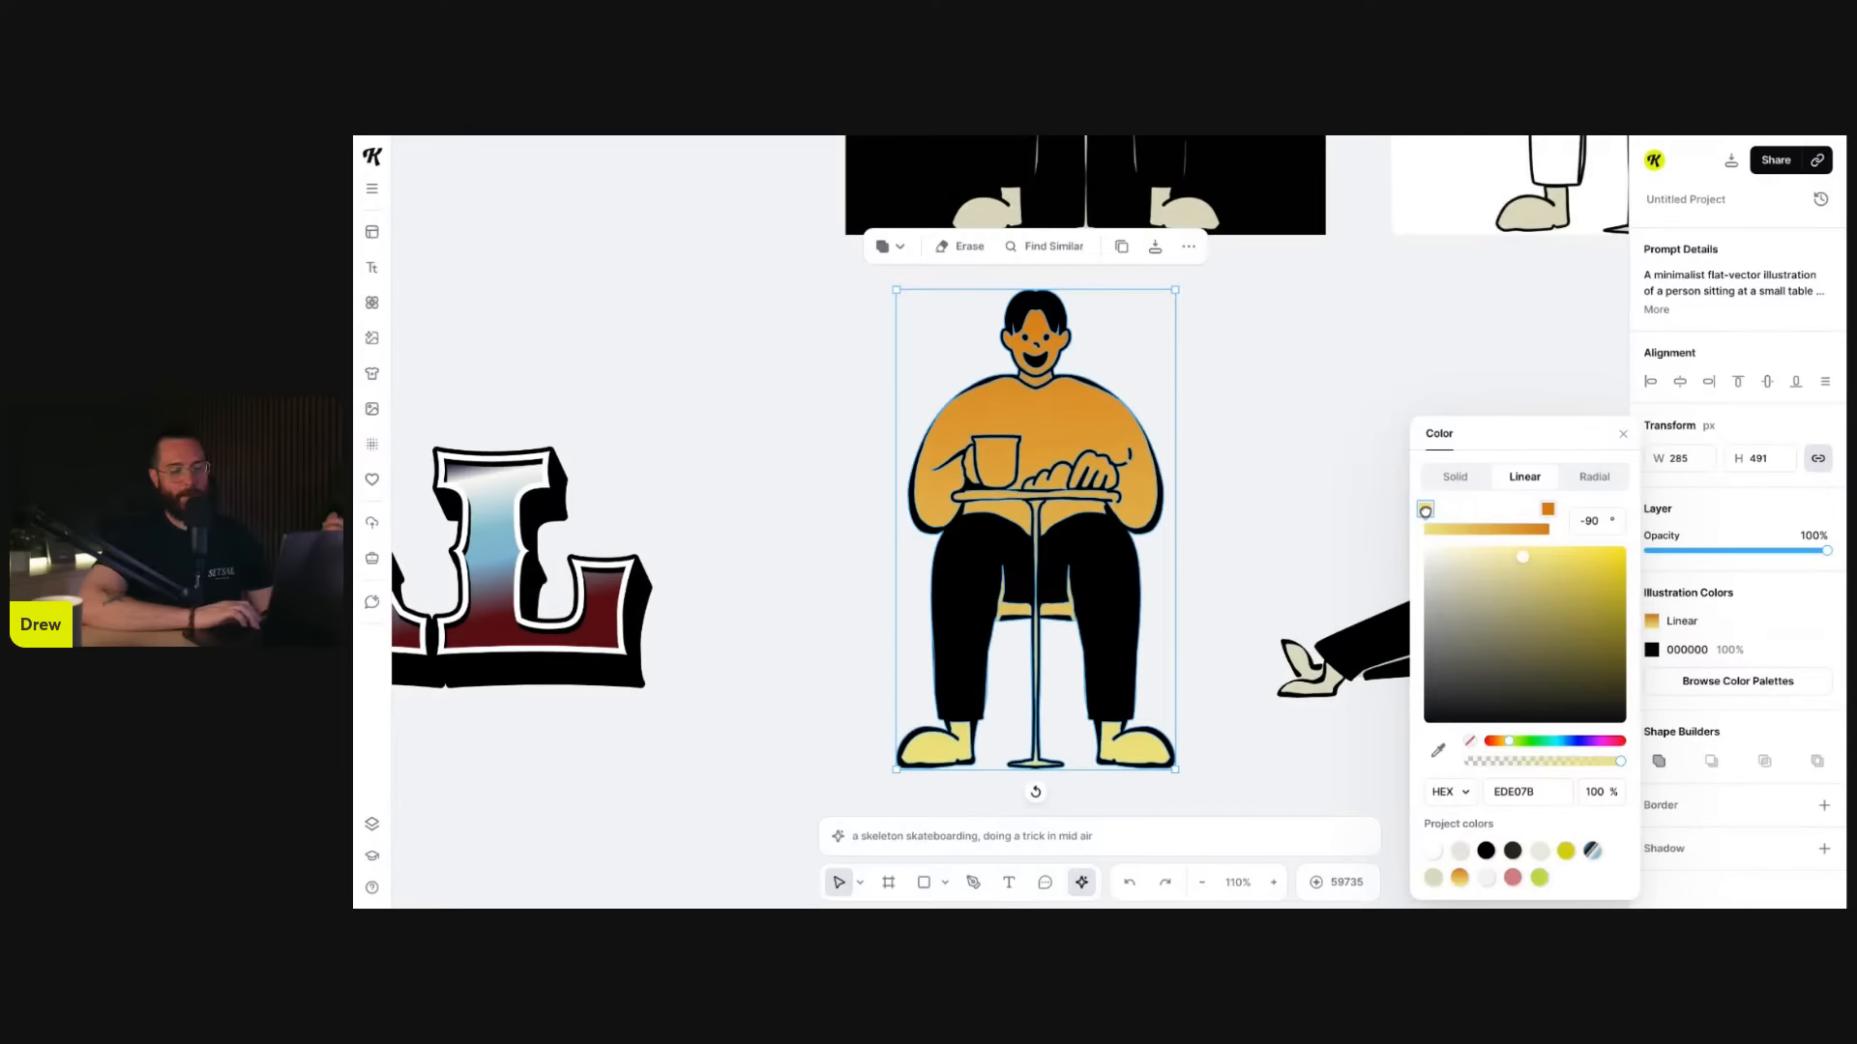
{"action": "left_click", "coordinate": [1487, 530]}
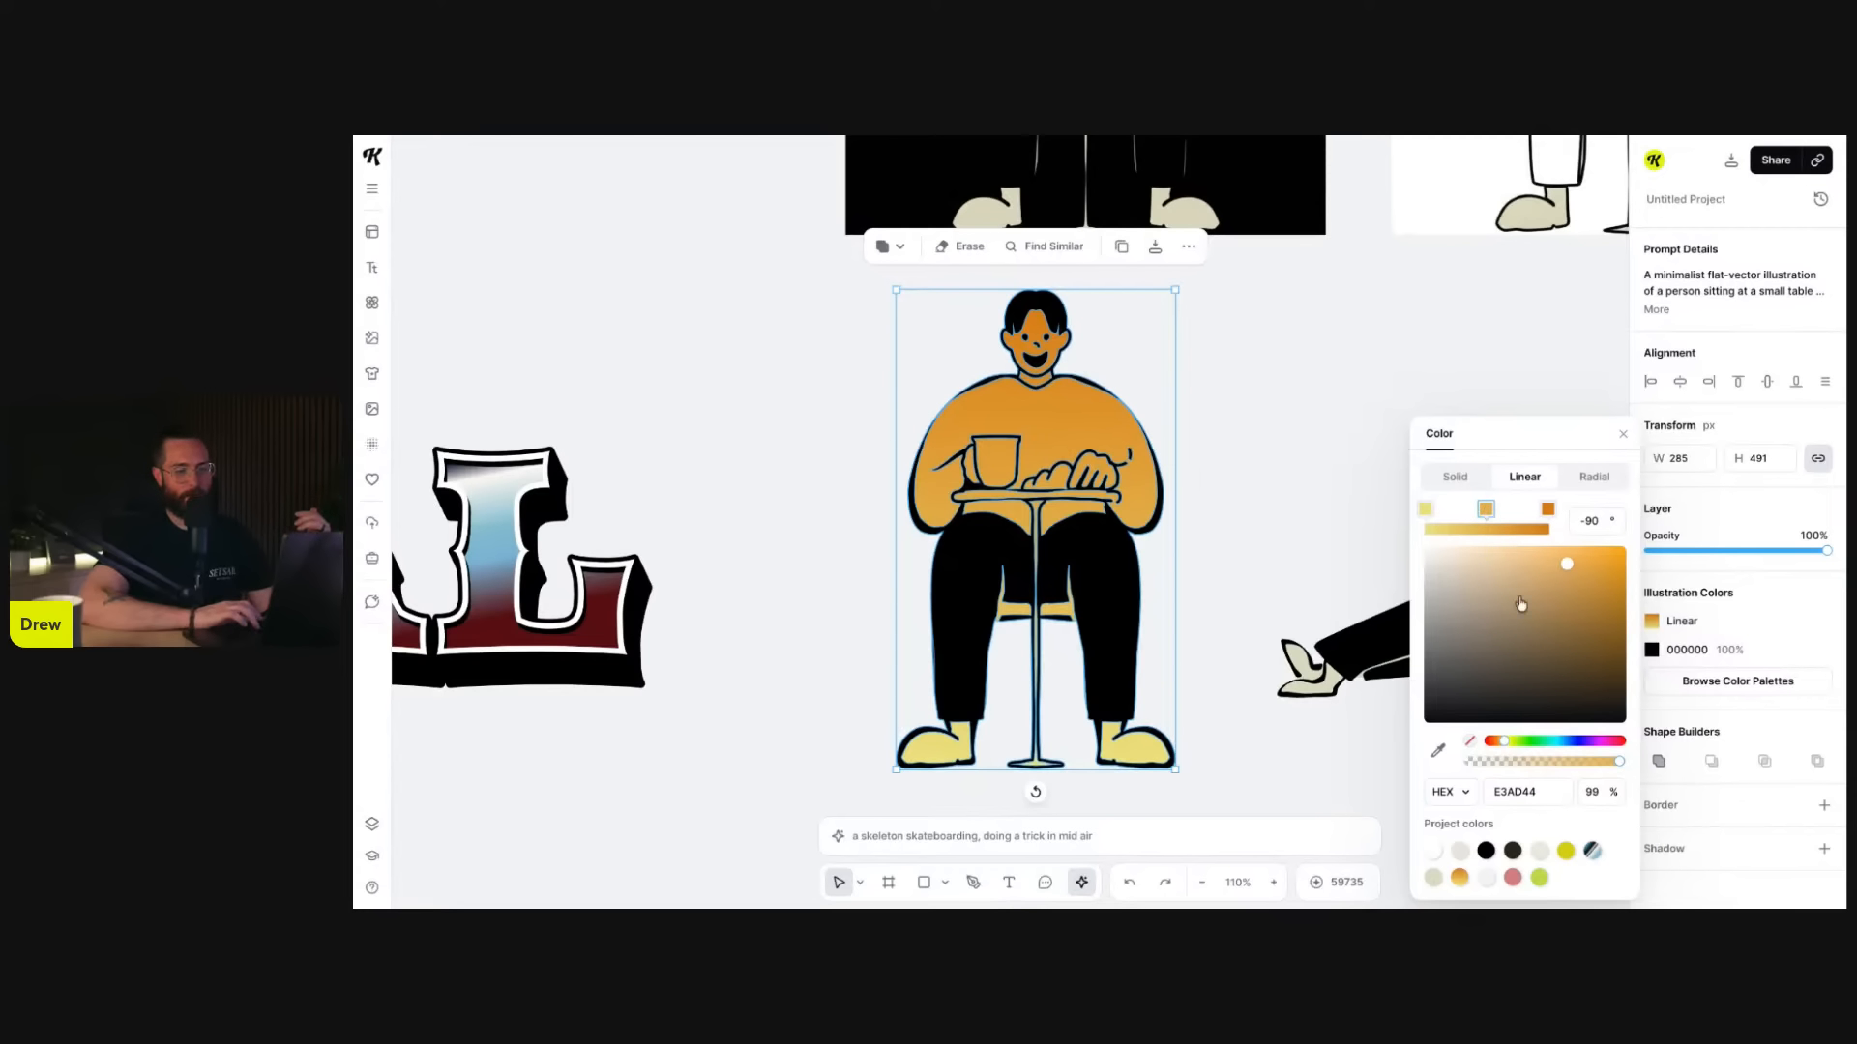
{"action": "left_click", "coordinate": [1566, 850]}
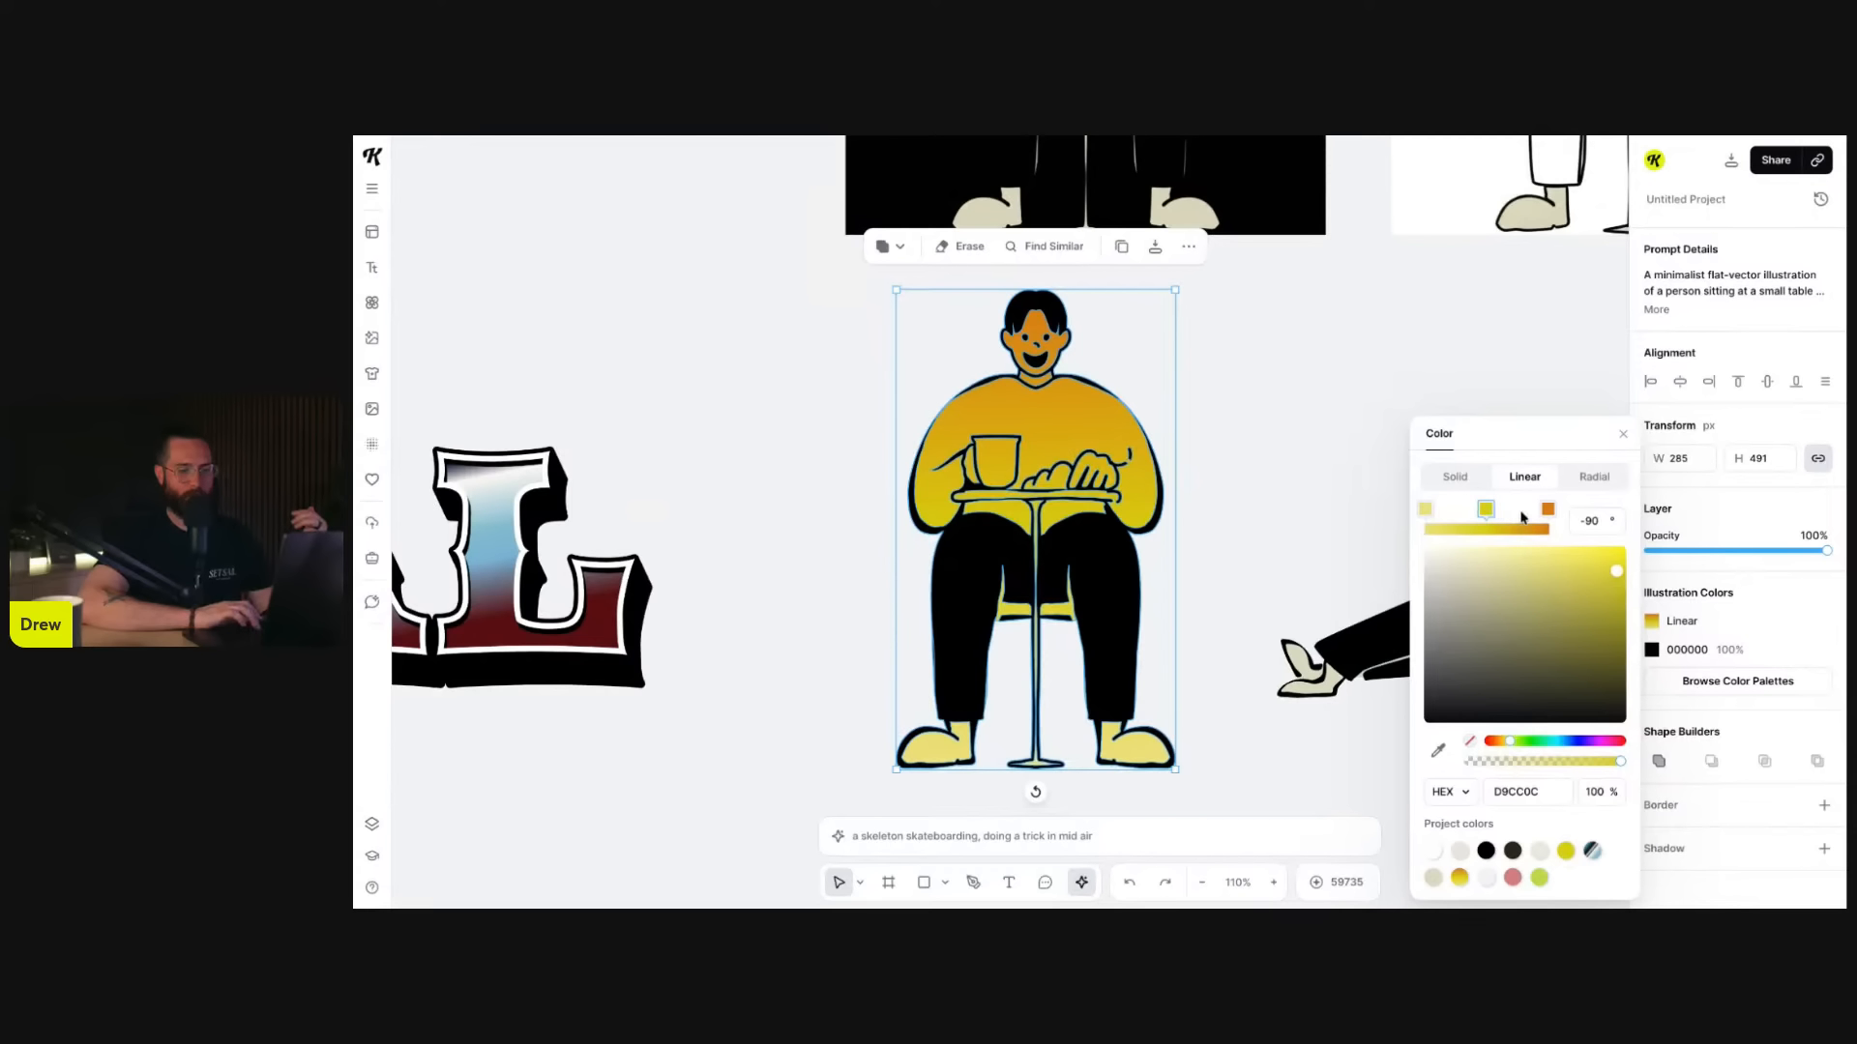
{"action": "left_click", "coordinate": [1509, 741]}
{"action": "left_click_drag", "start_coordinate": [1506, 742], "coordinate": [1499, 742]}
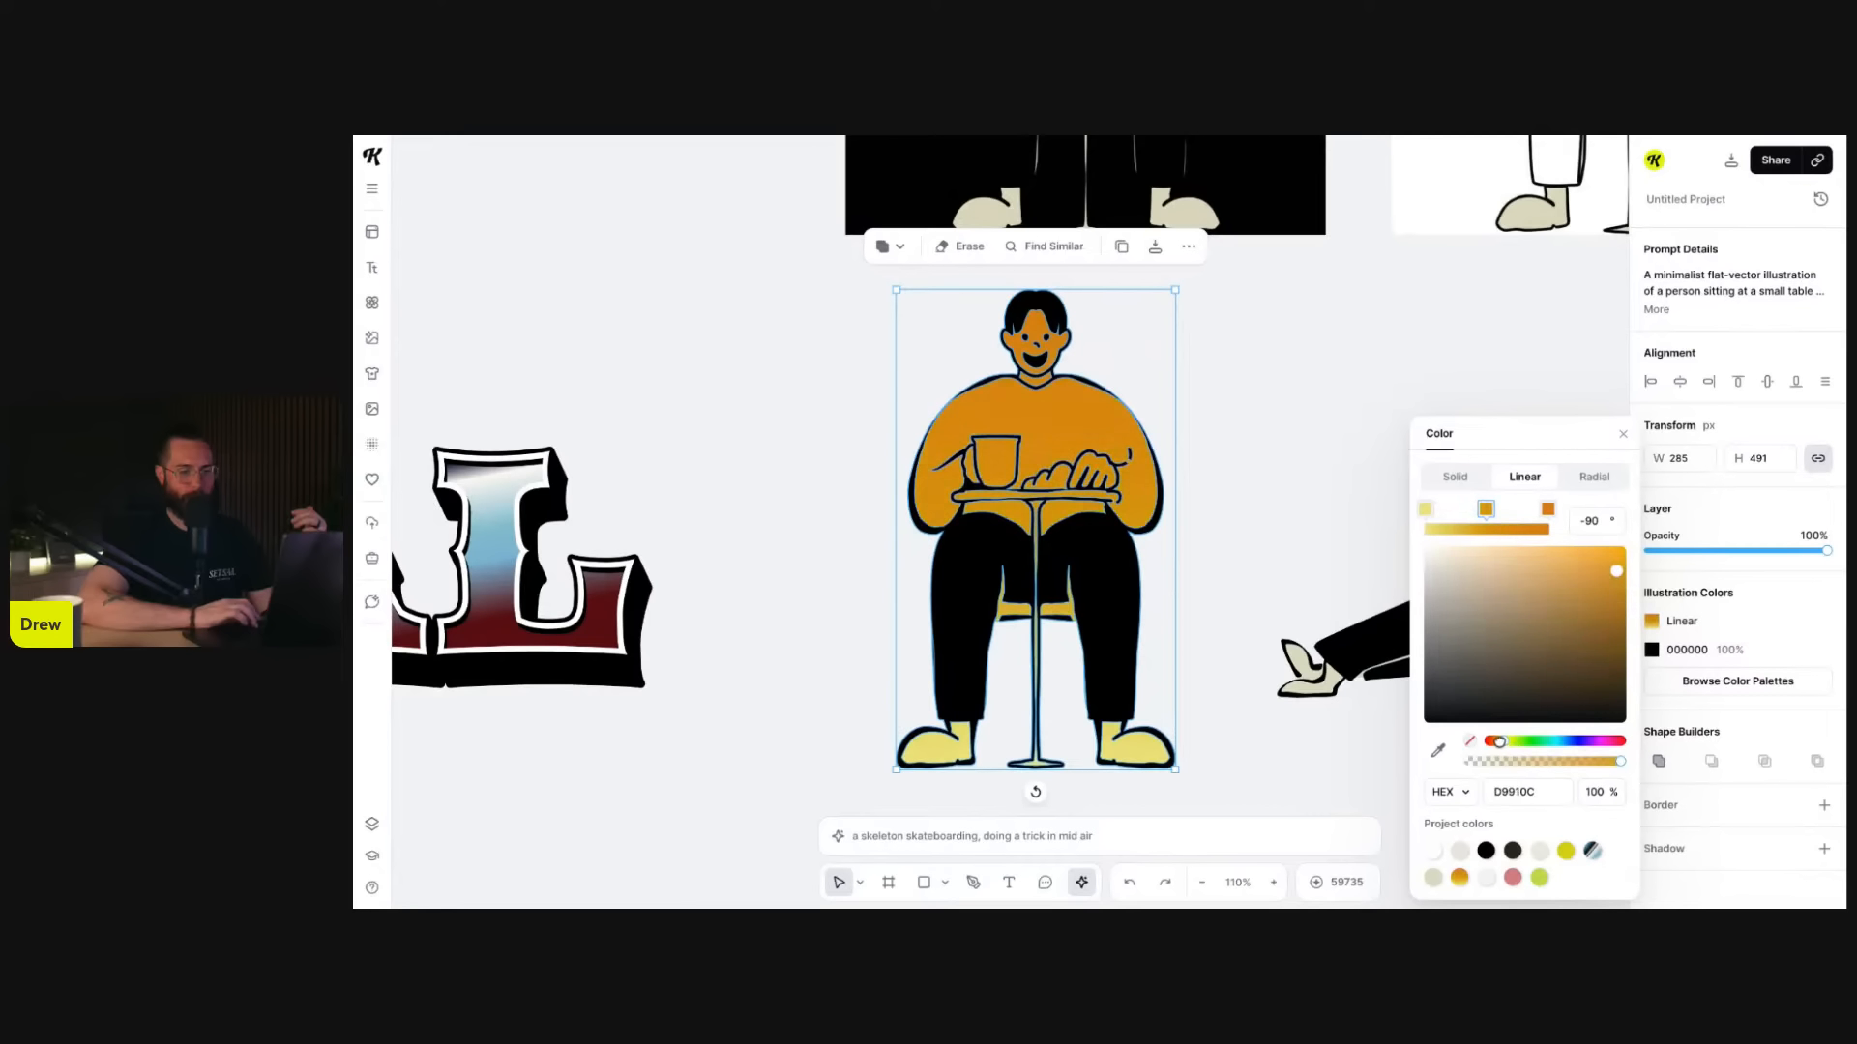
{"action": "left_click_drag", "start_coordinate": [1568, 590], "coordinate": [1538, 562]}
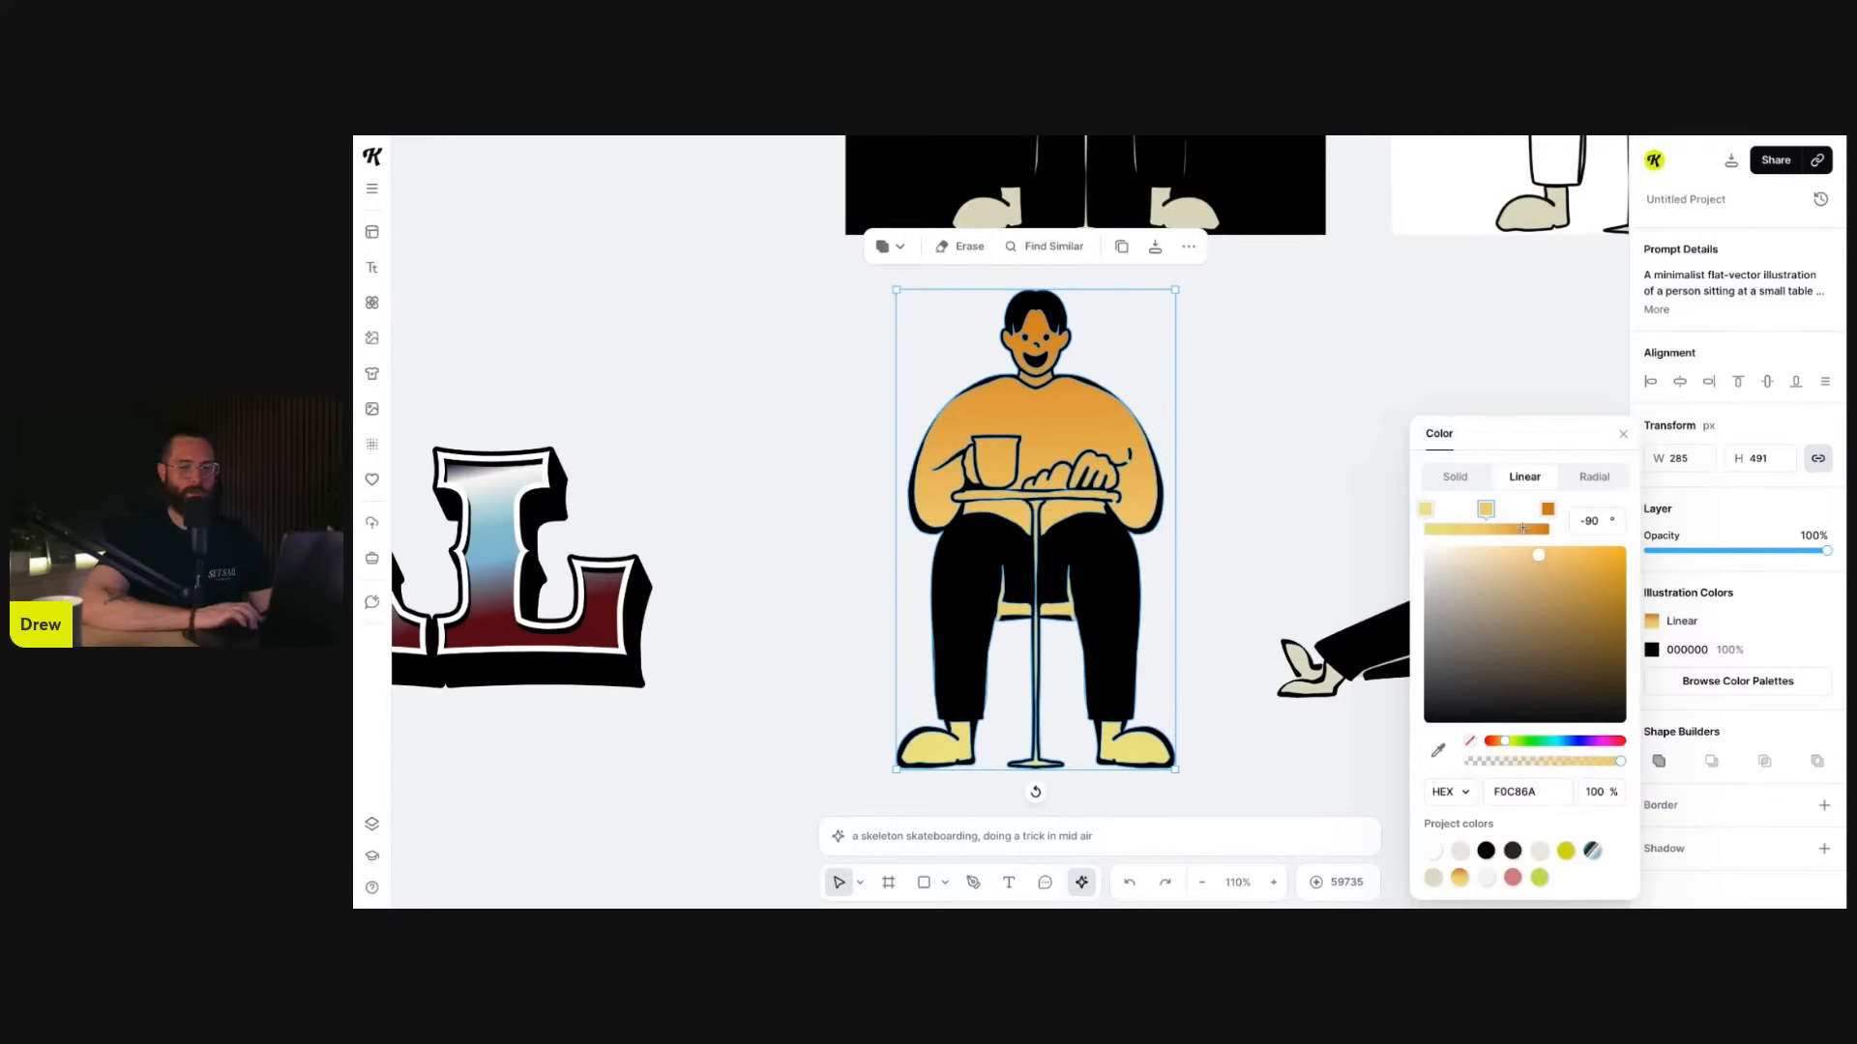
- Add an extra colour stop between the middle and orange stops, remove it and close the colour settings
{"action": "left_click", "coordinate": [1517, 528]}
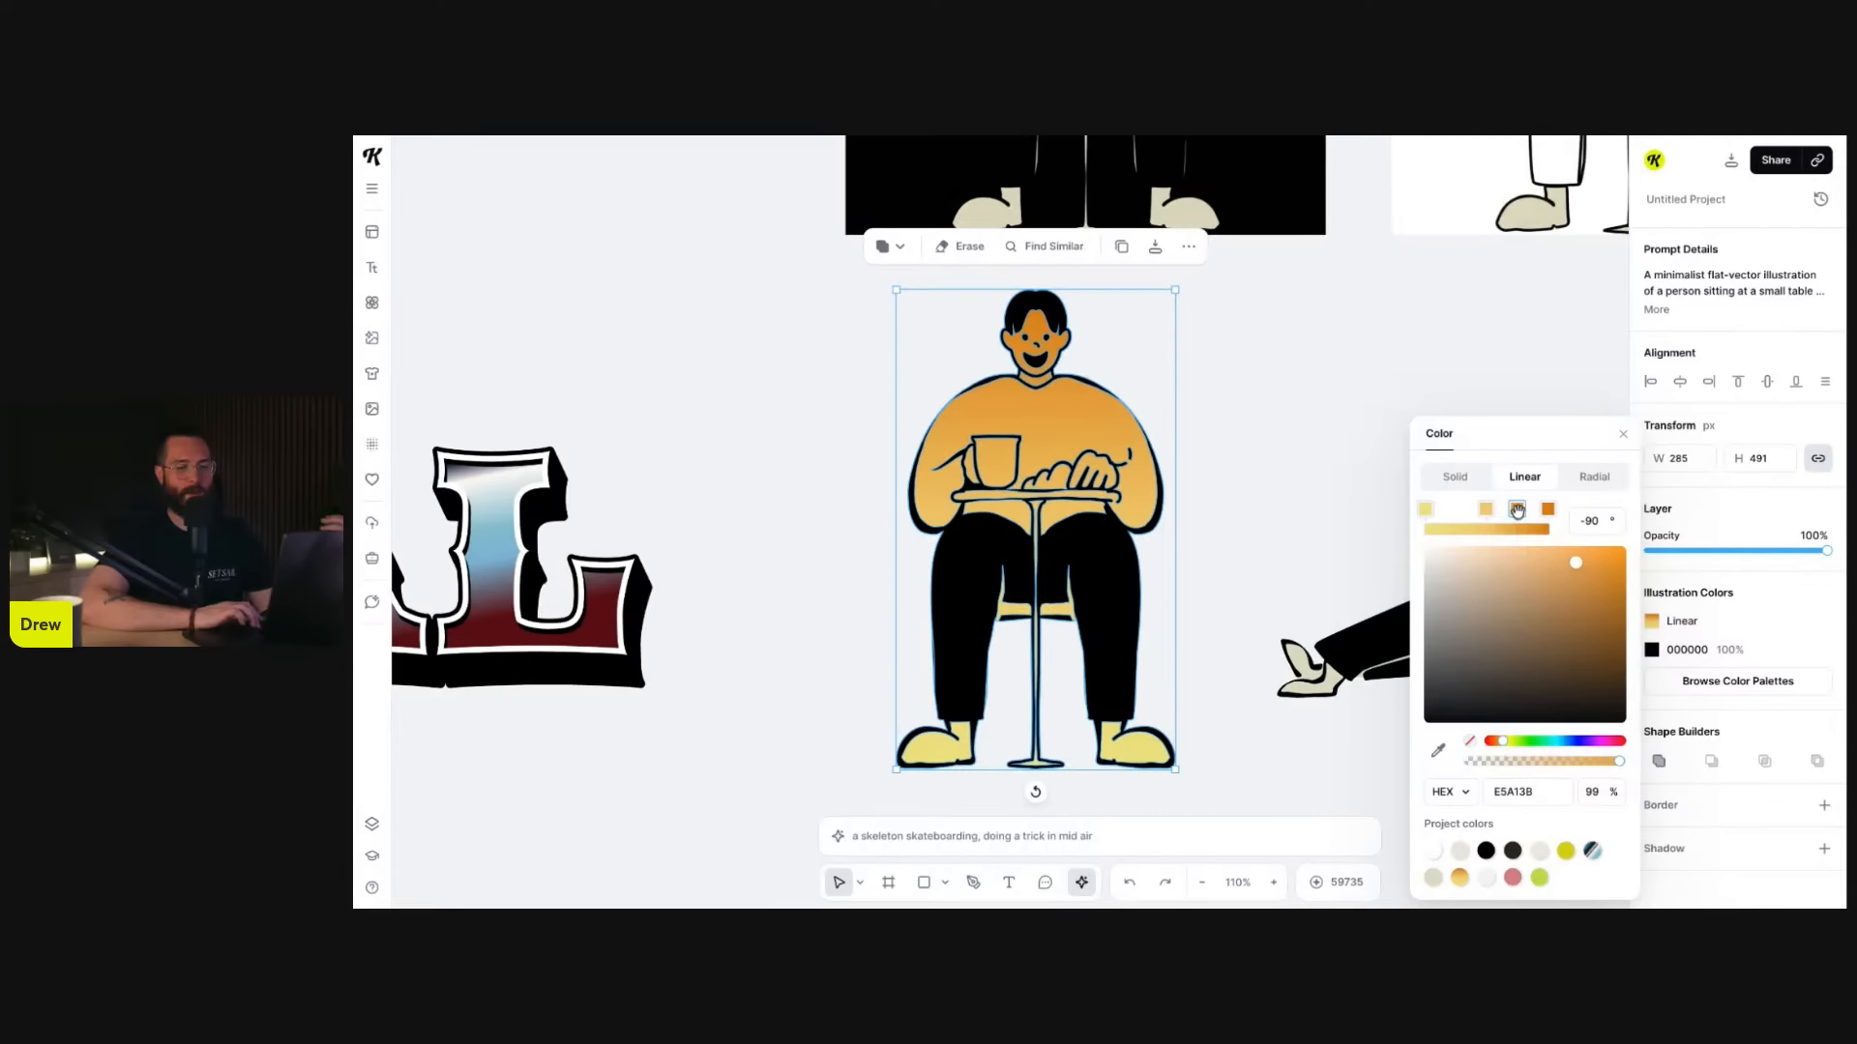
{"action": "key", "text": "Delete"}
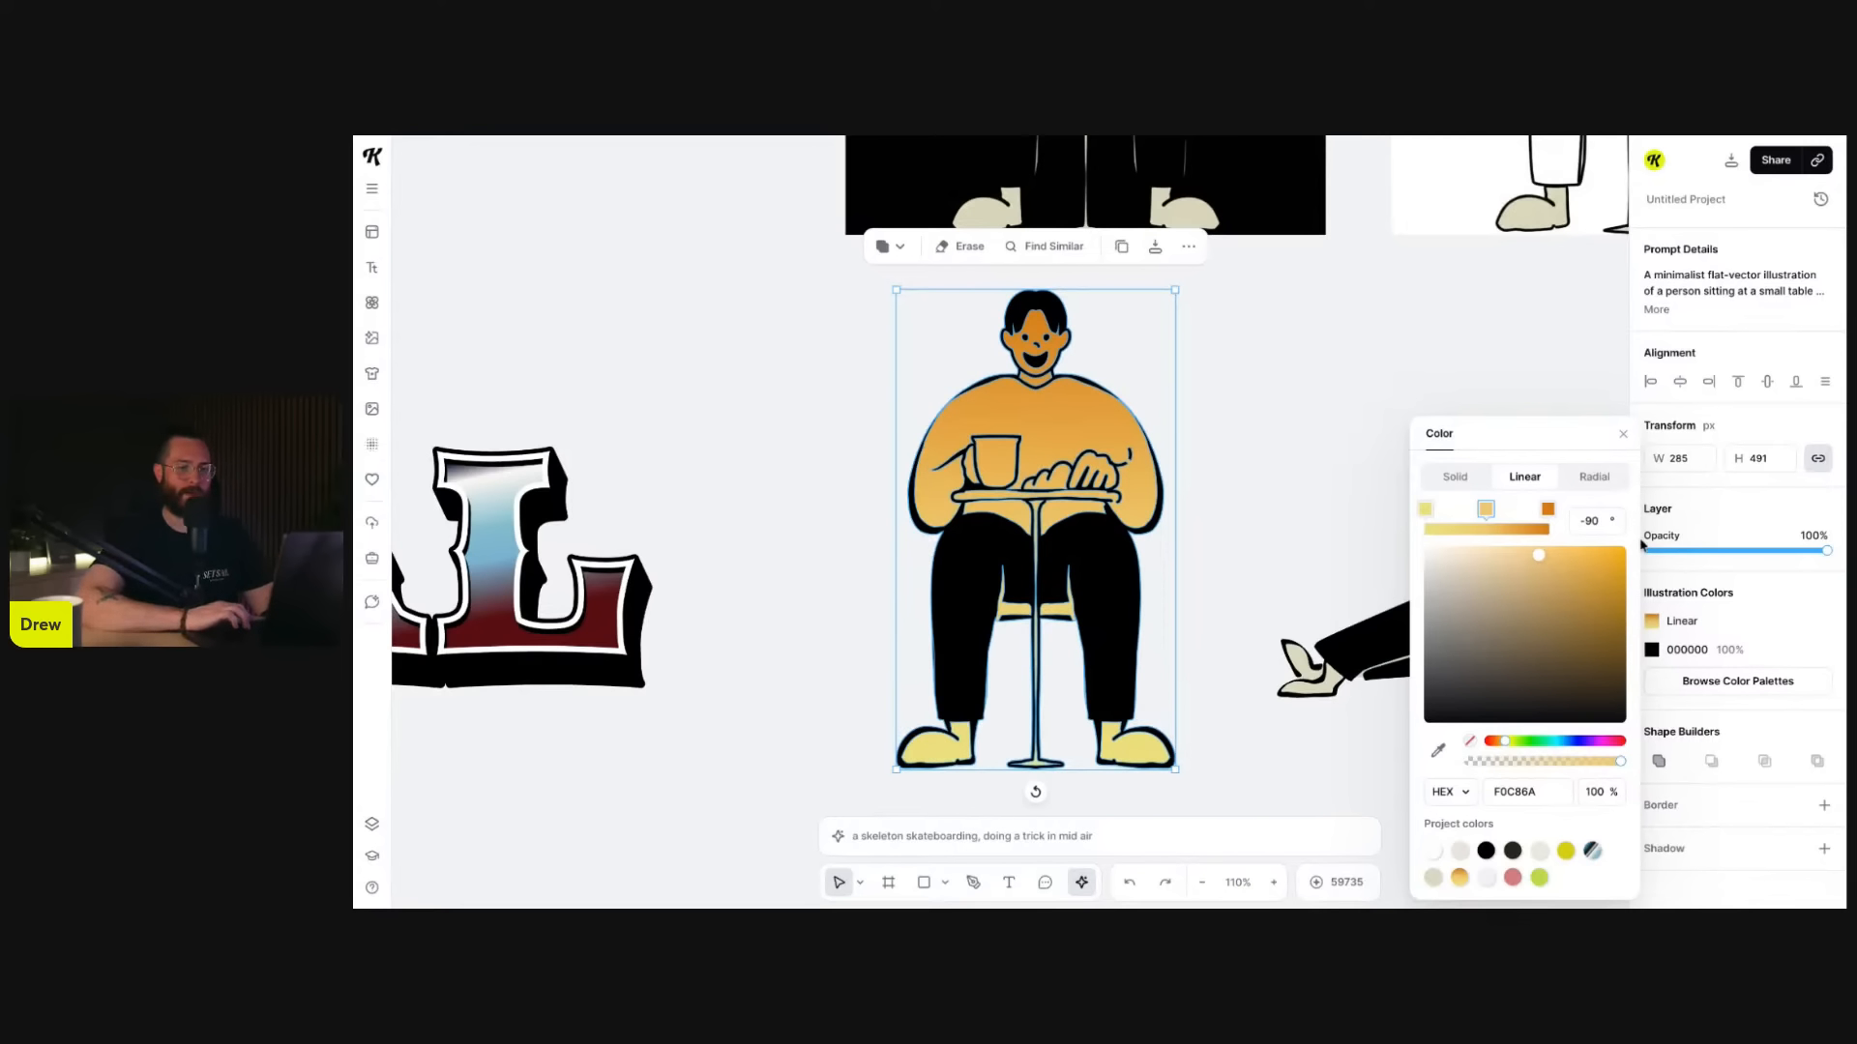
{"action": "left_click", "coordinate": [1622, 434]}
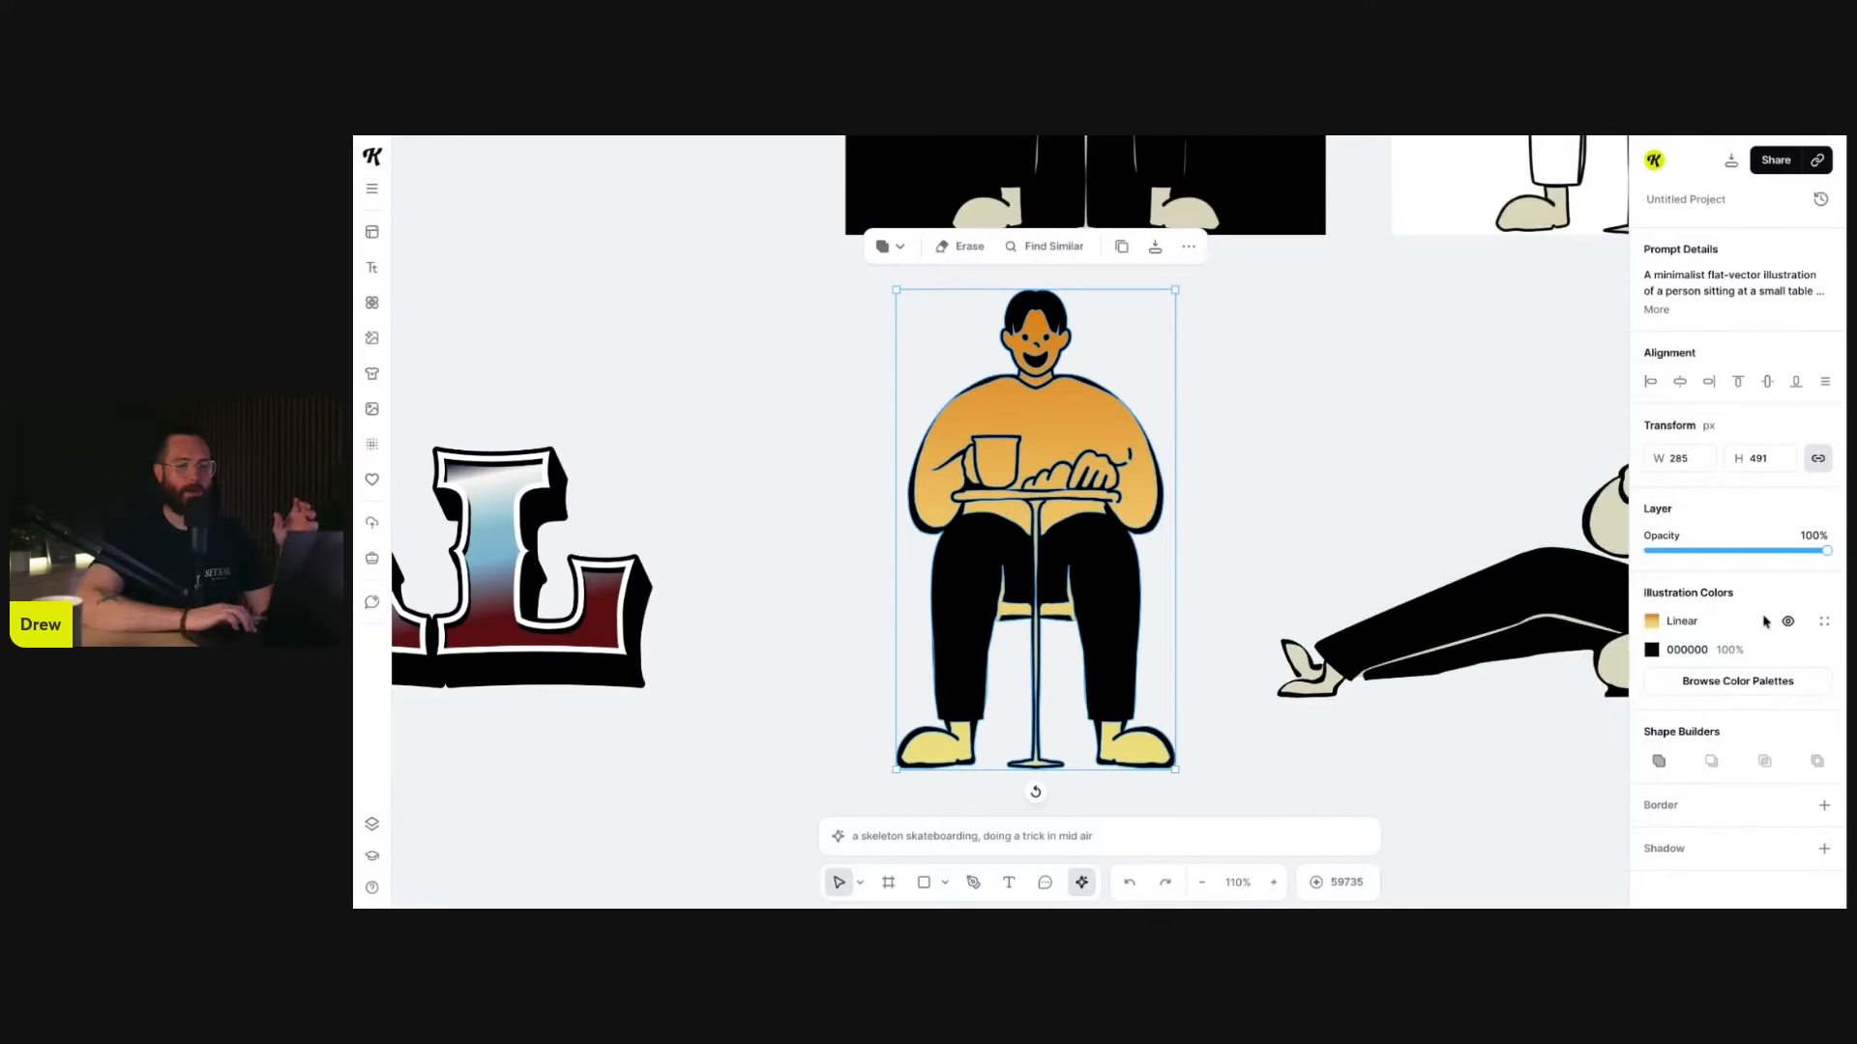
- Browse the colour palettes, apply Purple Clouds to the seated man illustration and deselect it
{"action": "left_click", "coordinate": [1733, 679]}
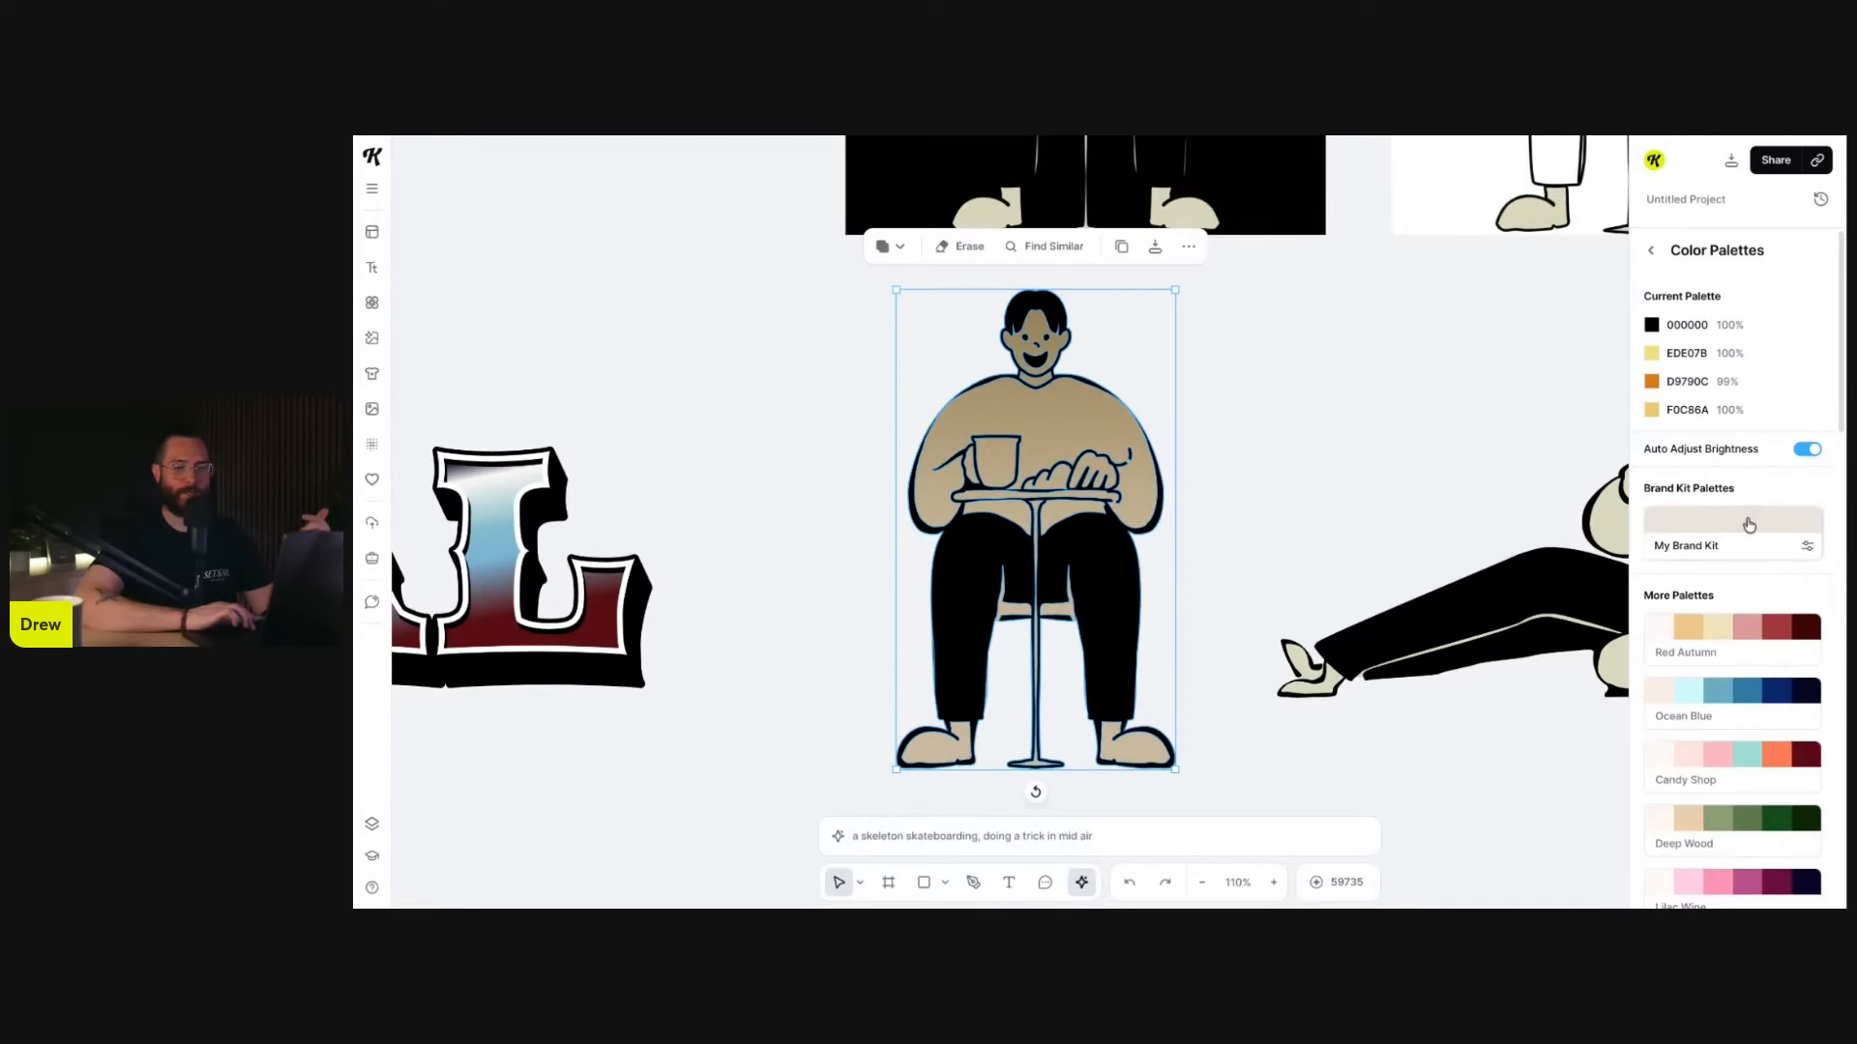
{"action": "scroll", "coordinate": [1751, 520], "scroll_direction": "down", "scroll_amount": 1}
{"action": "scroll", "coordinate": [1749, 524], "scroll_direction": "down", "scroll_amount": 3}
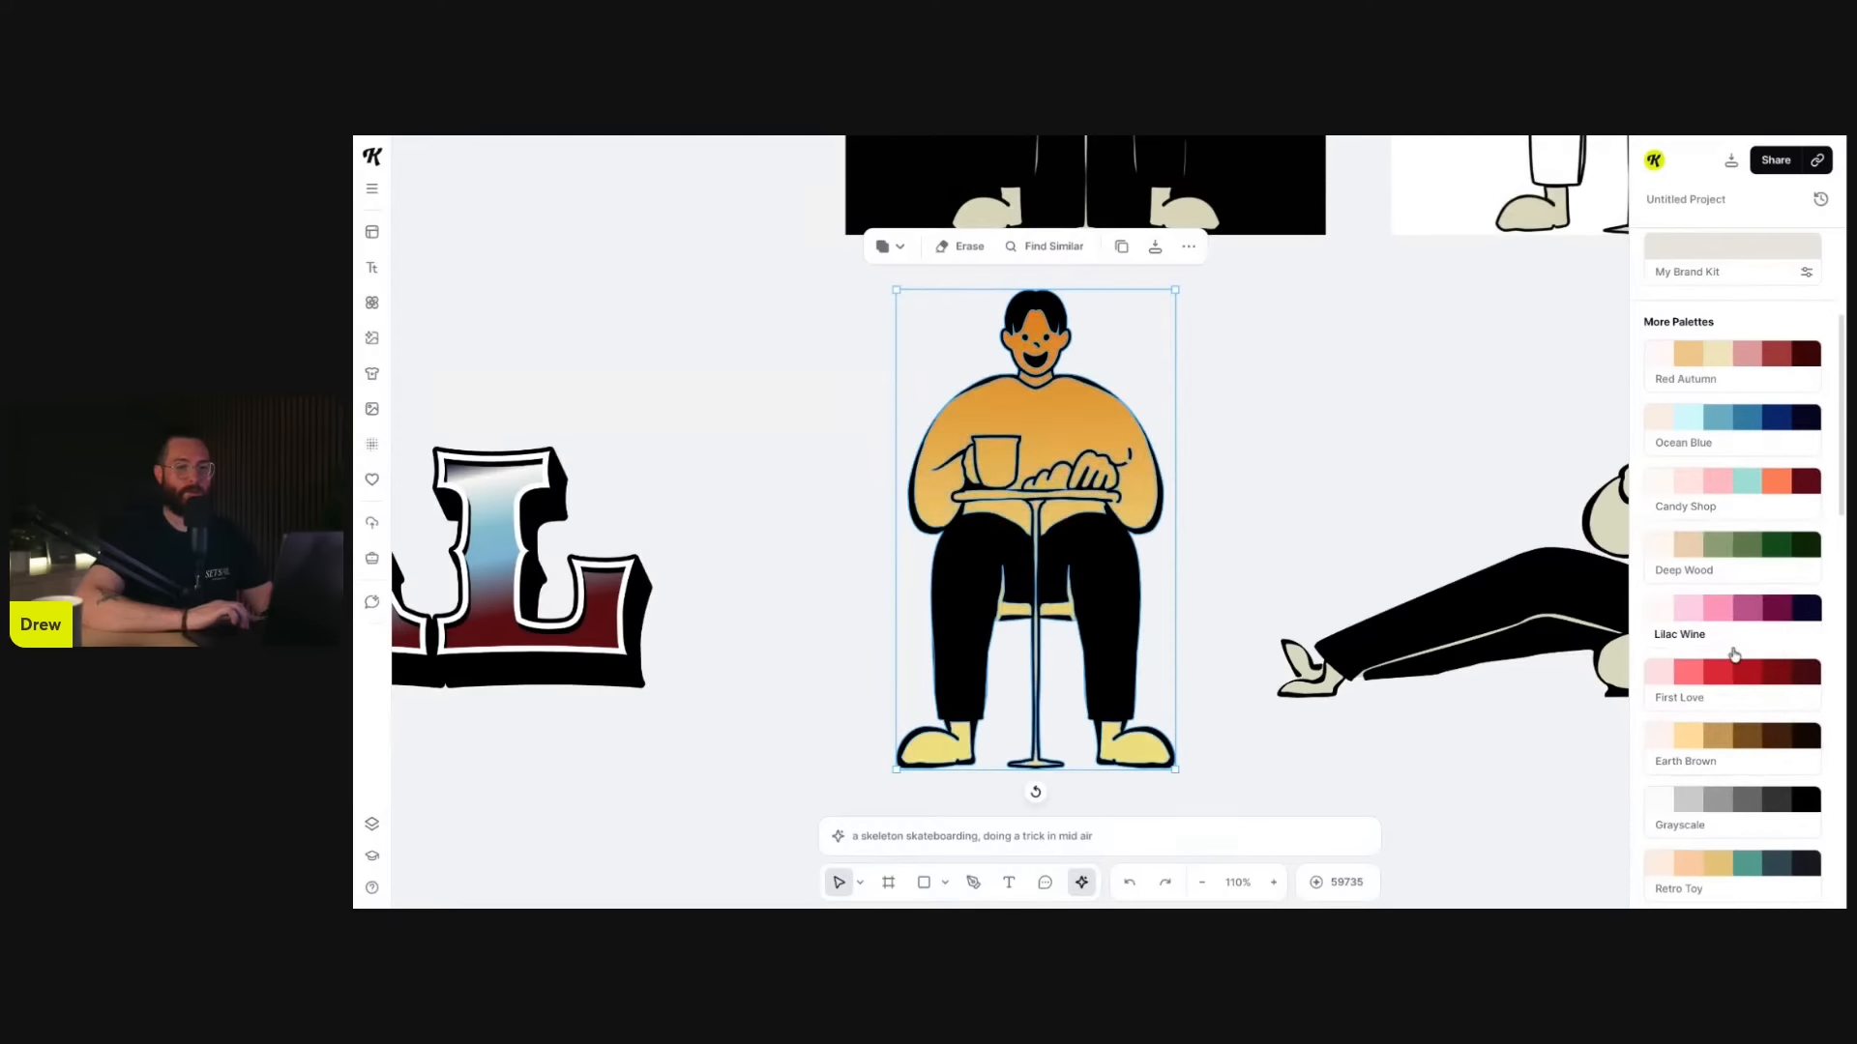
{"action": "scroll", "coordinate": [1731, 677], "scroll_direction": "down", "scroll_amount": 5}
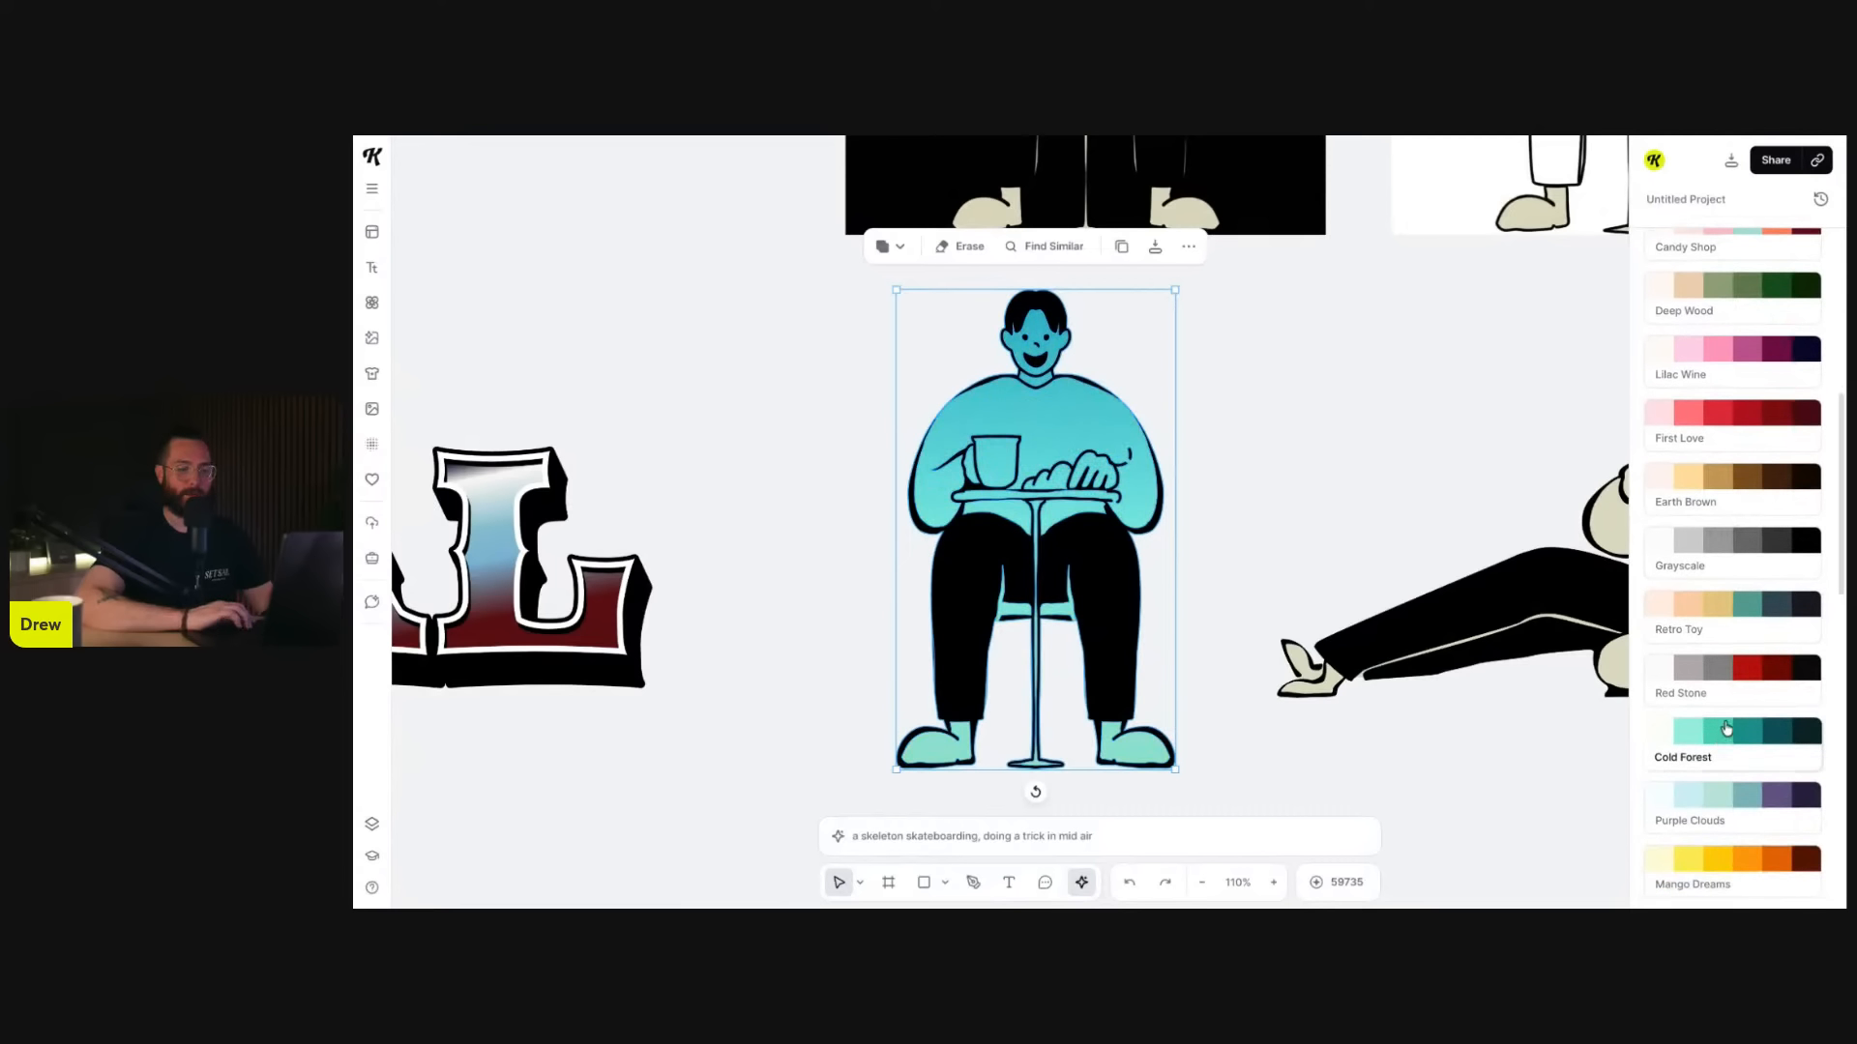
{"action": "scroll", "coordinate": [1721, 764], "scroll_direction": "down", "scroll_amount": 2}
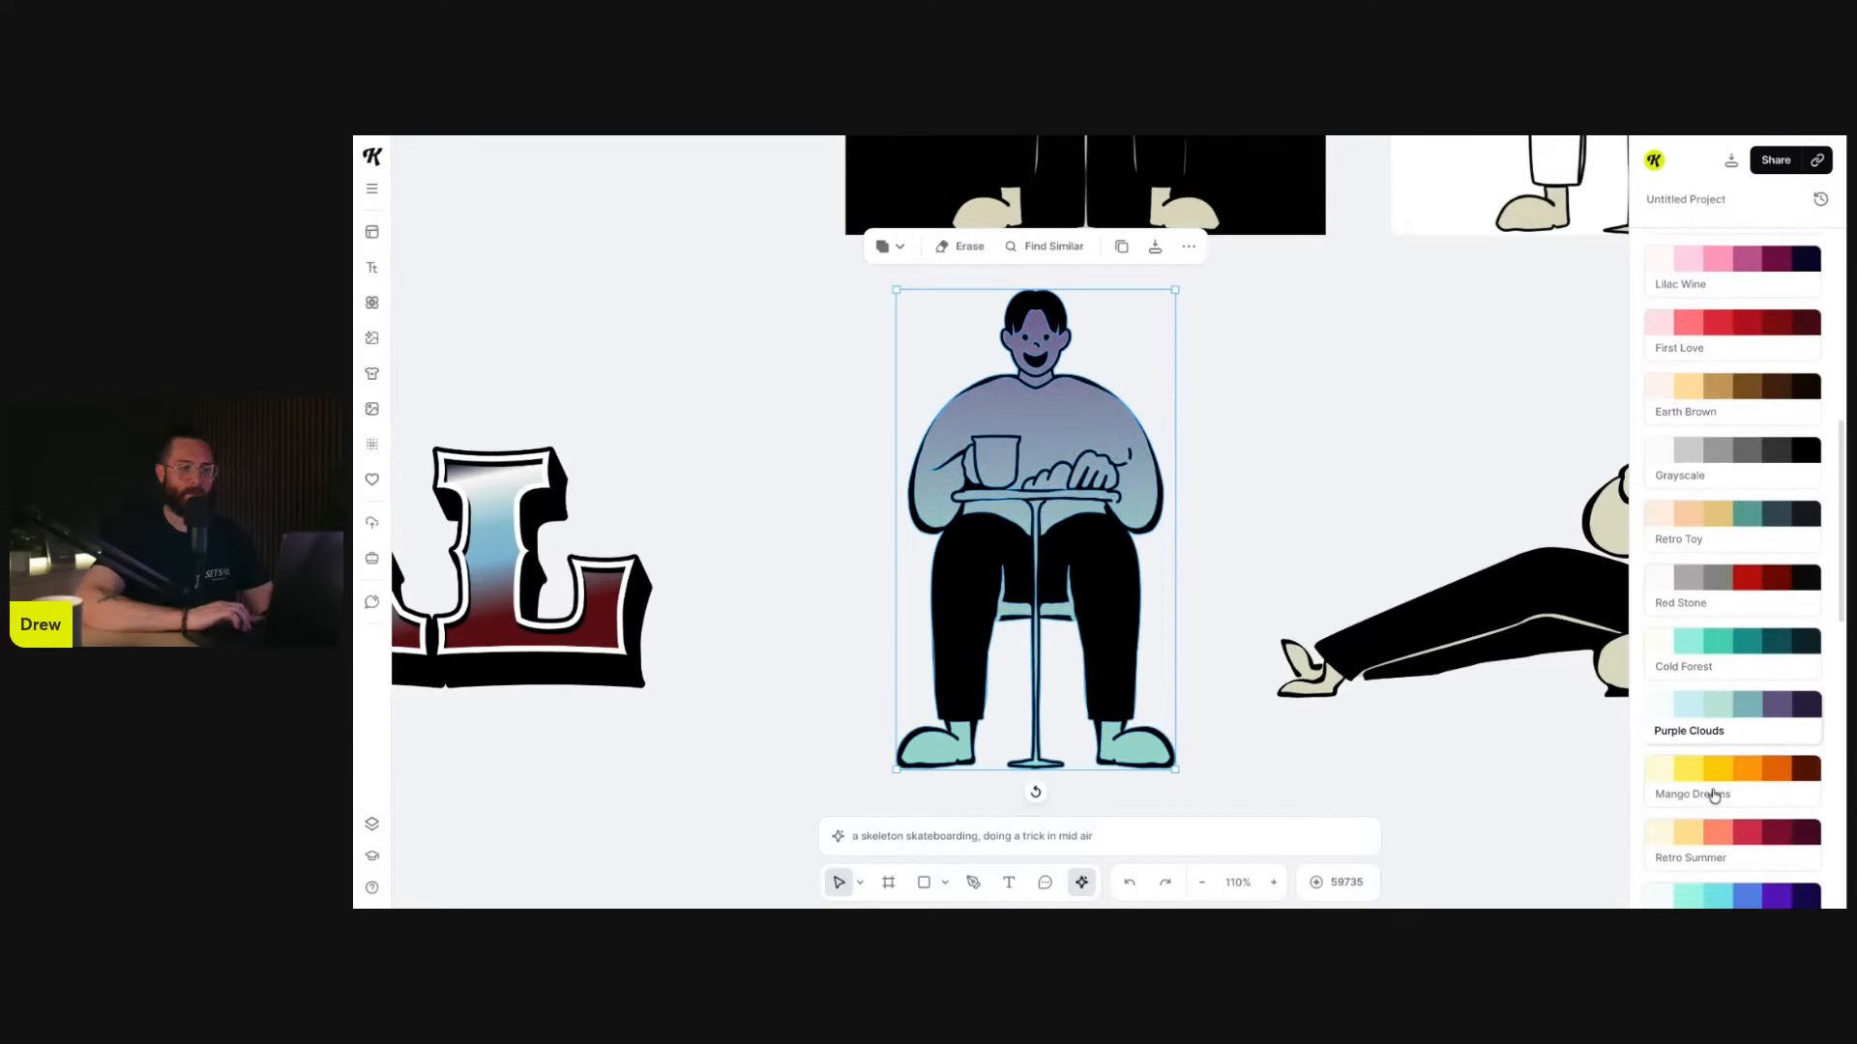
{"action": "left_click", "coordinate": [1738, 711]}
{"action": "left_click", "coordinate": [1294, 501]}
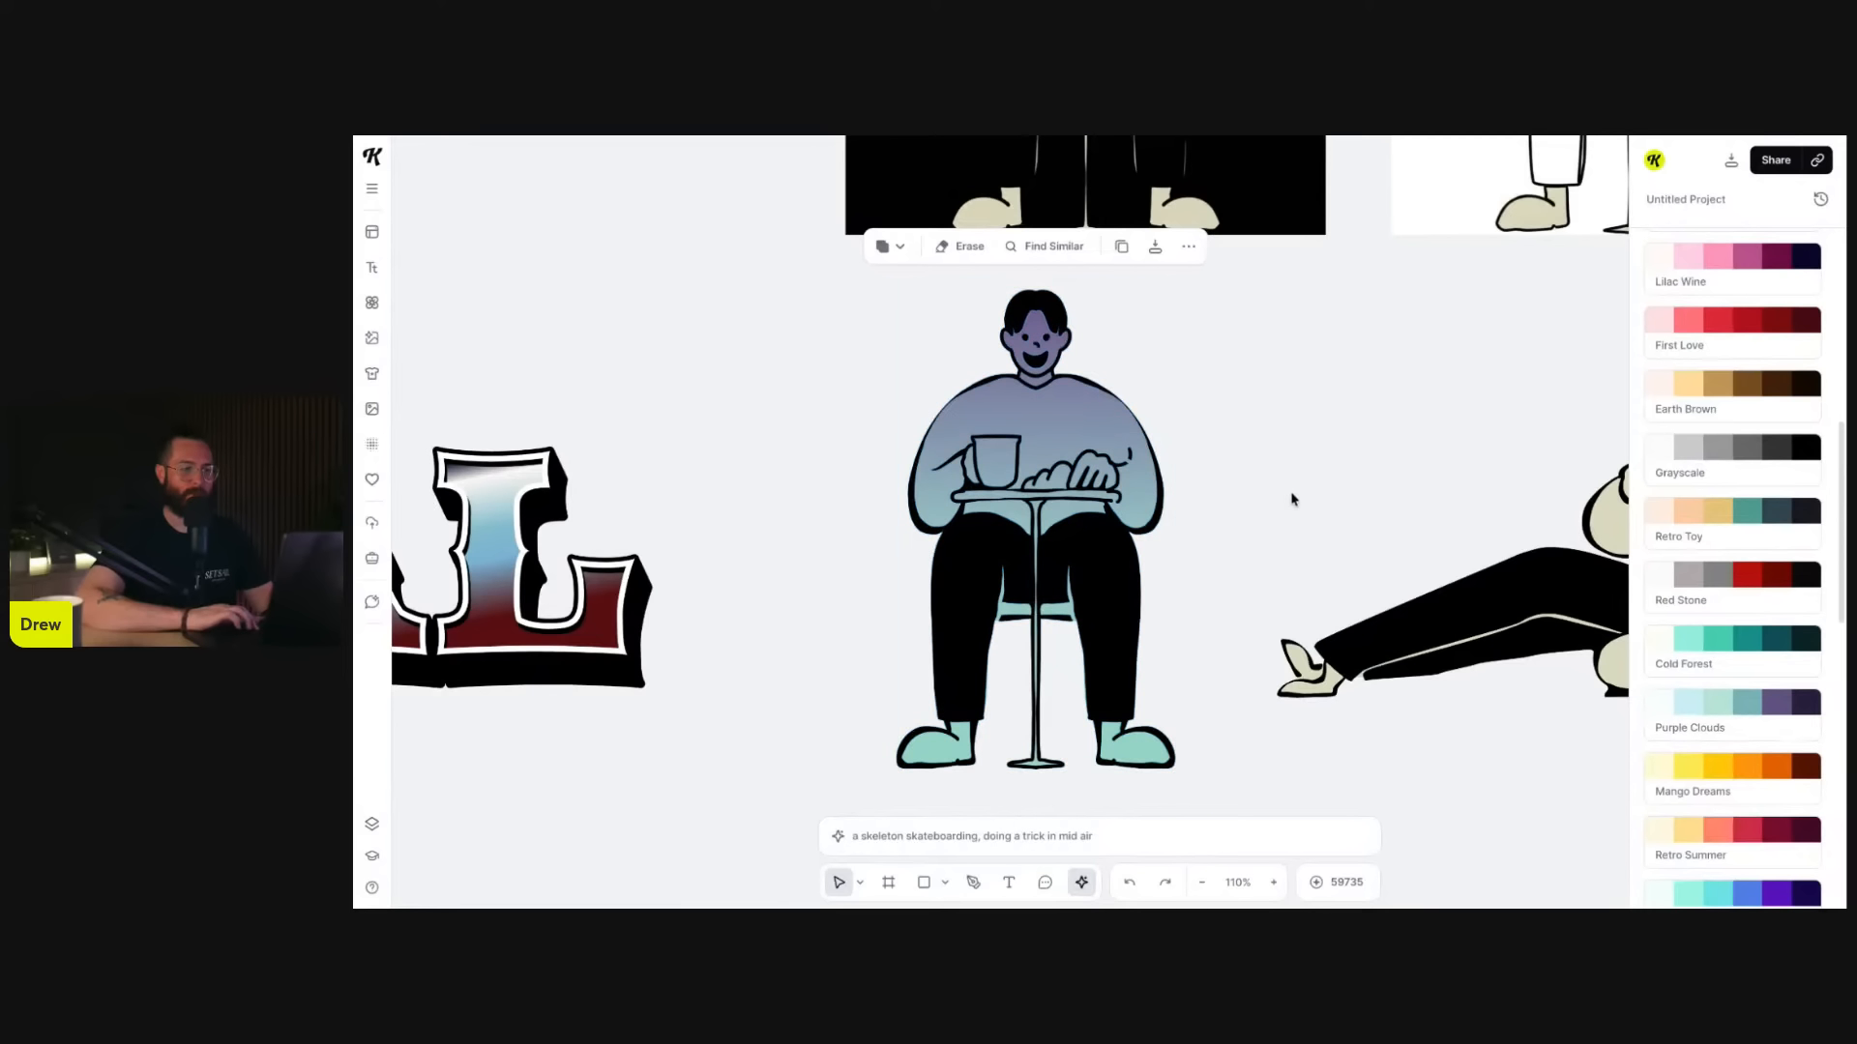
- Expand the full list of current palette colours and return to the project colours
{"action": "scroll", "coordinate": [1462, 443], "scroll_direction": "down", "scroll_amount": 5}
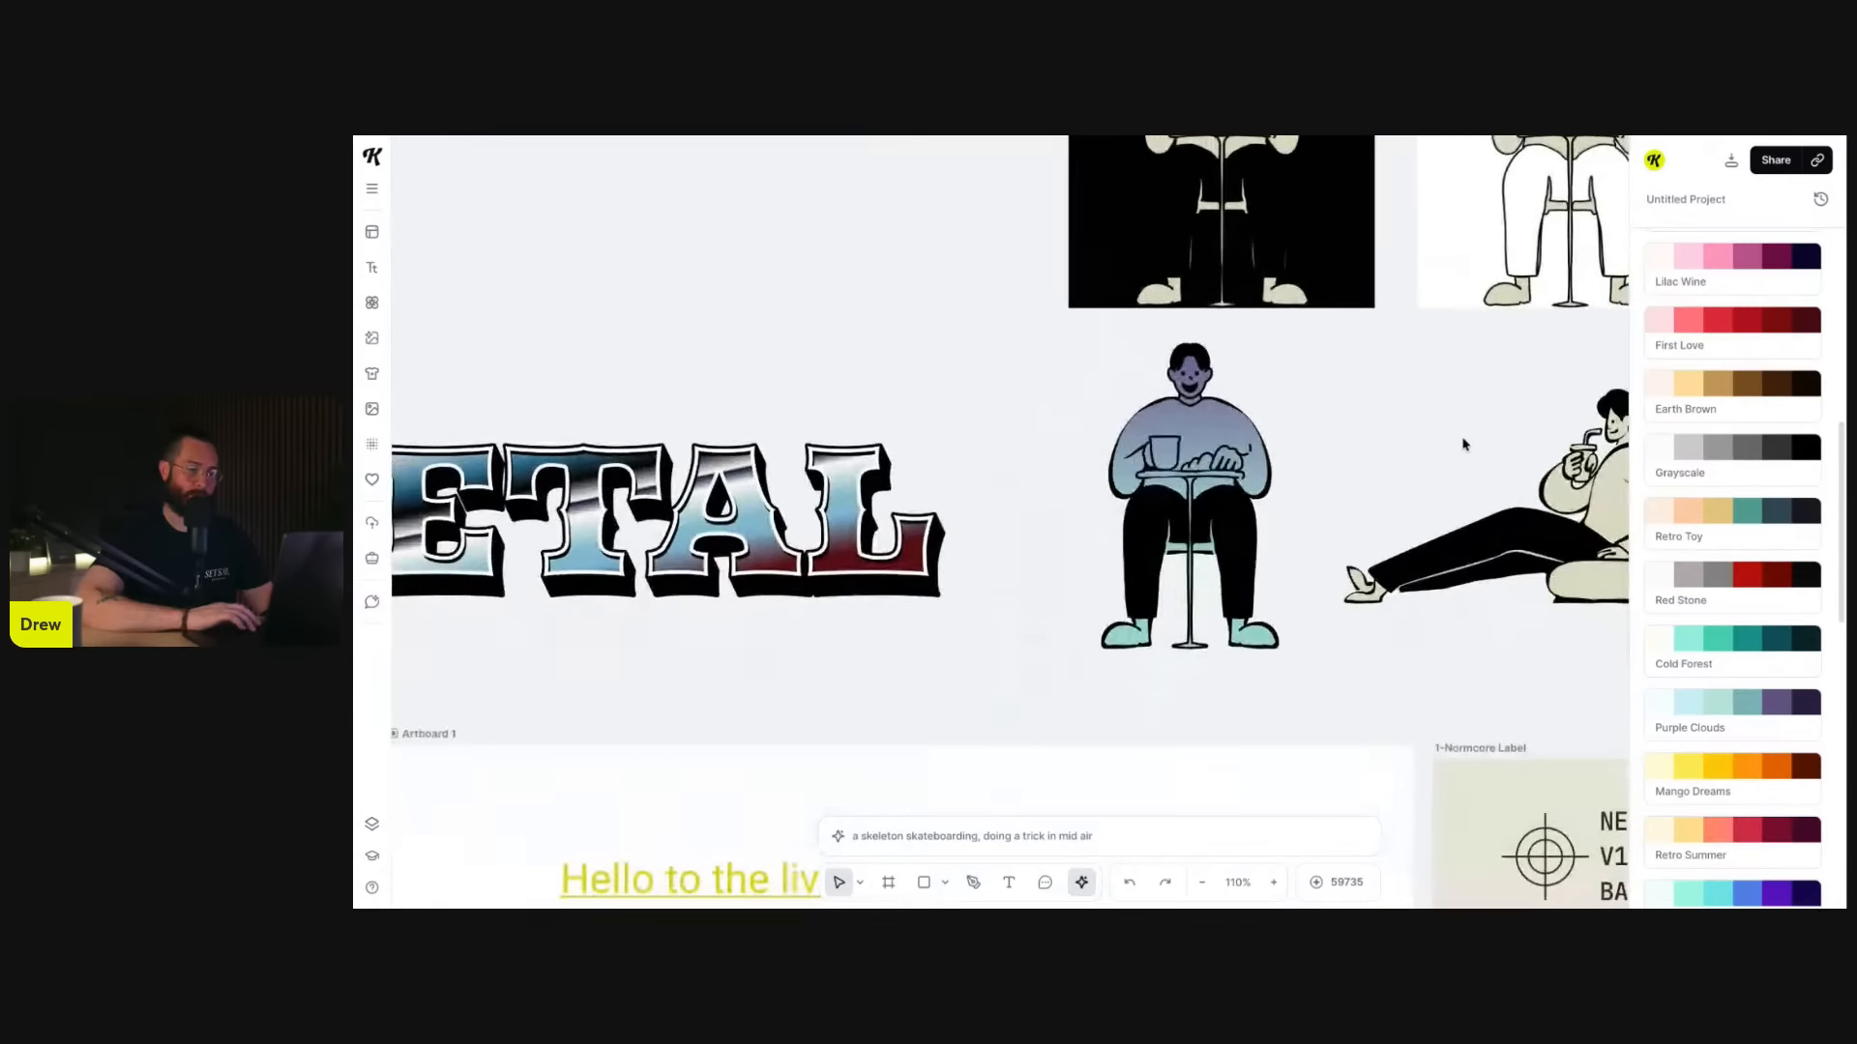
{"action": "scroll", "coordinate": [1707, 290], "scroll_direction": "up", "scroll_amount": 12}
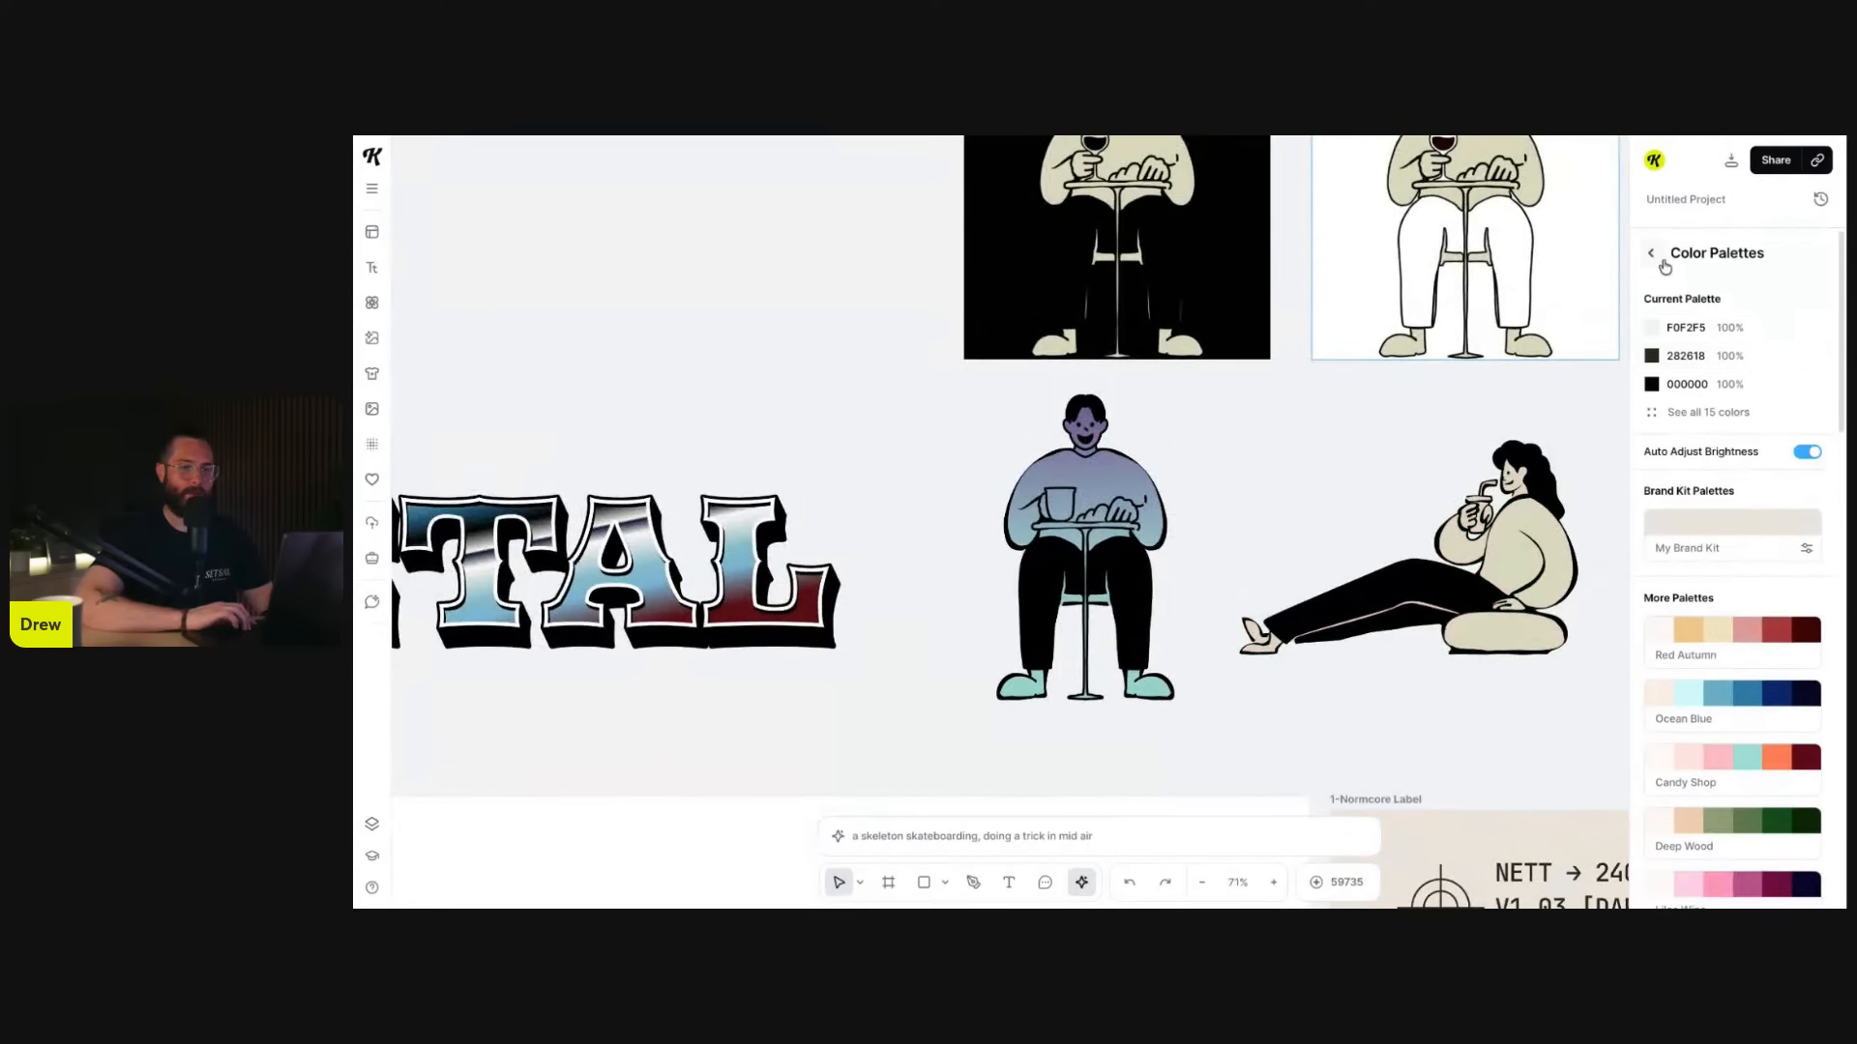
{"action": "left_click", "coordinate": [1672, 413]}
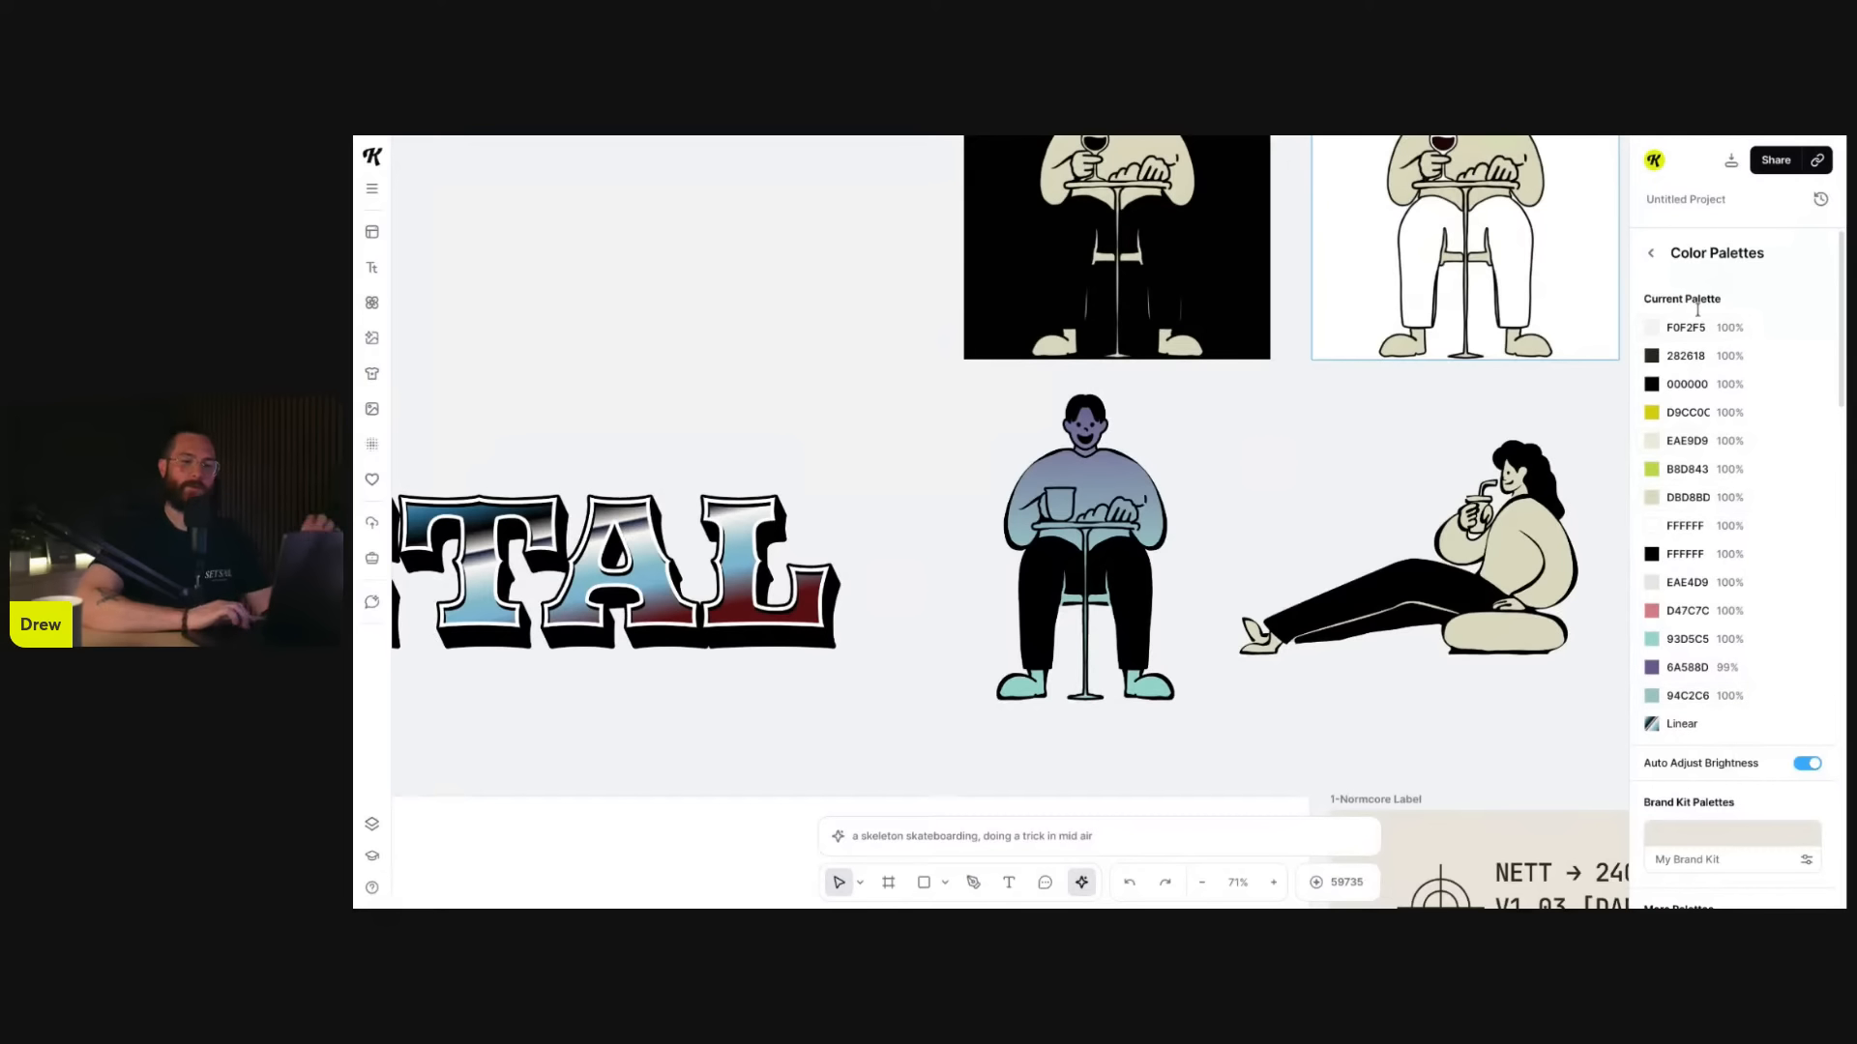
{"action": "left_click", "coordinate": [1653, 255]}
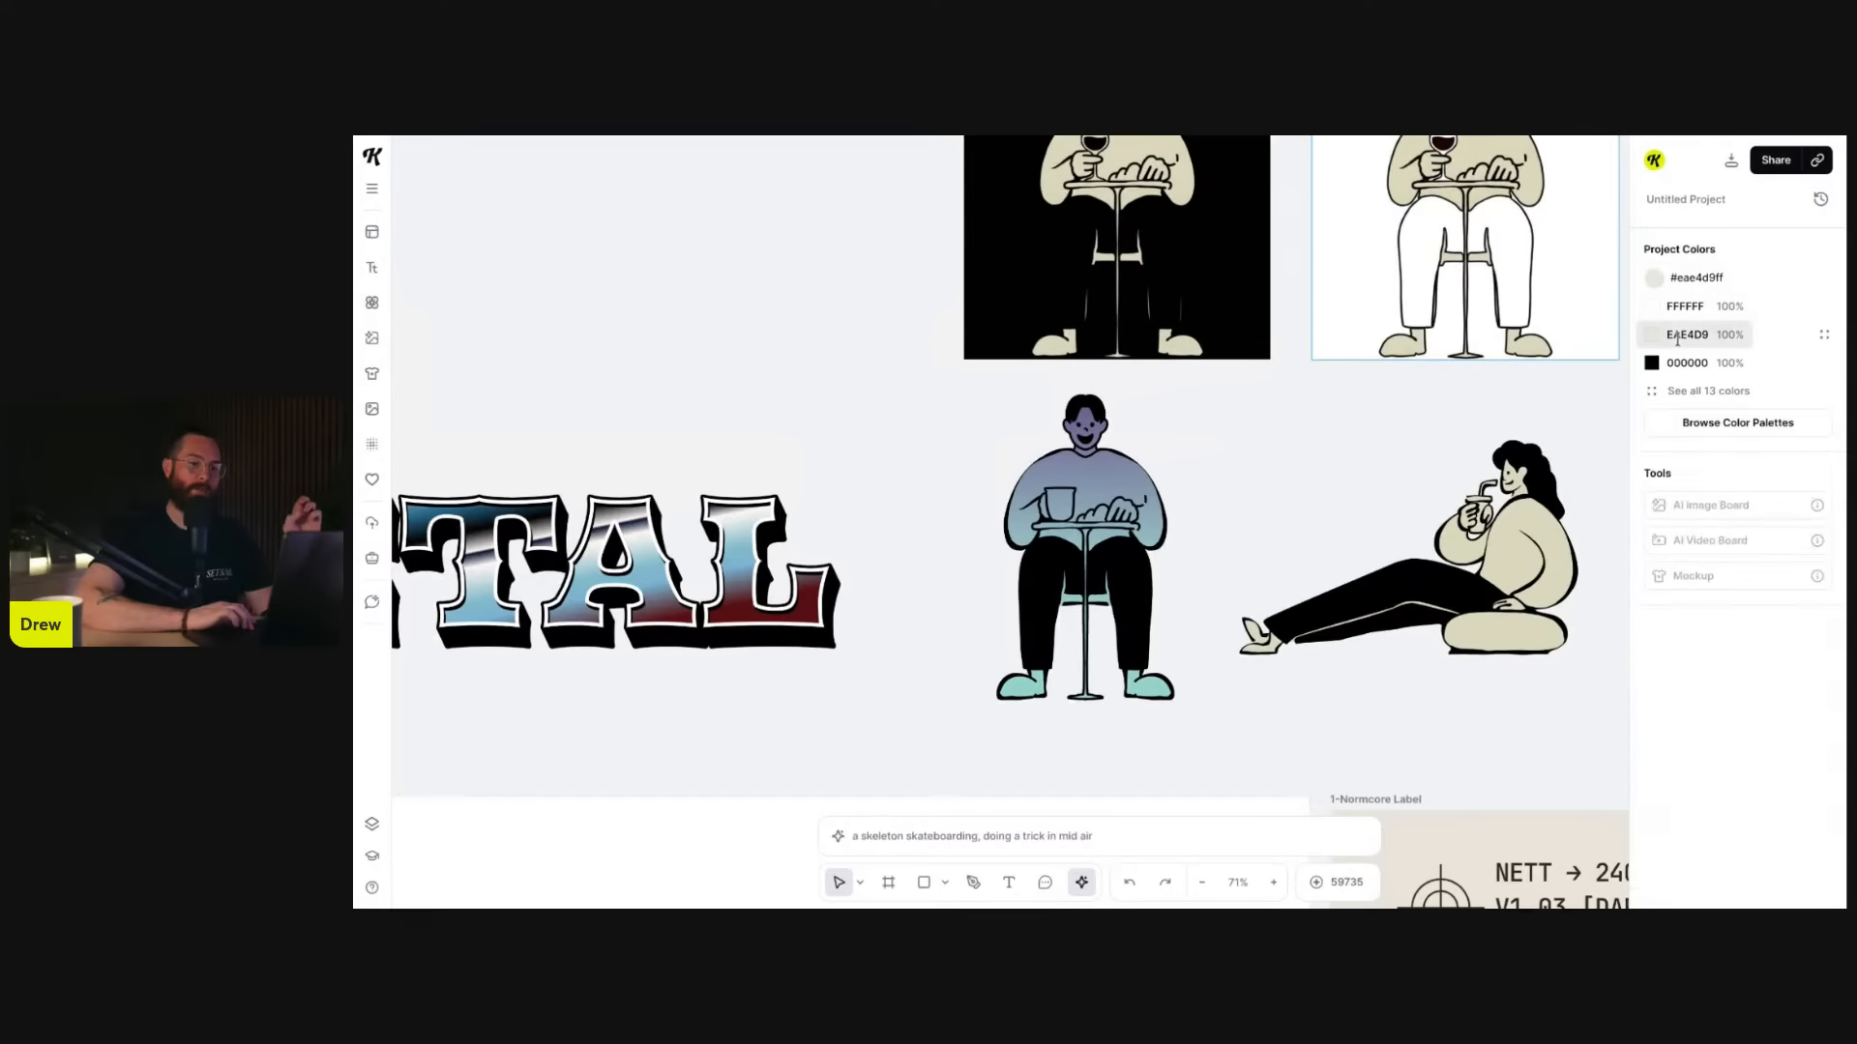
- Check the seated man's illustration colours, deselect him and expand the full list of project colours
{"action": "left_click", "coordinate": [1158, 494]}
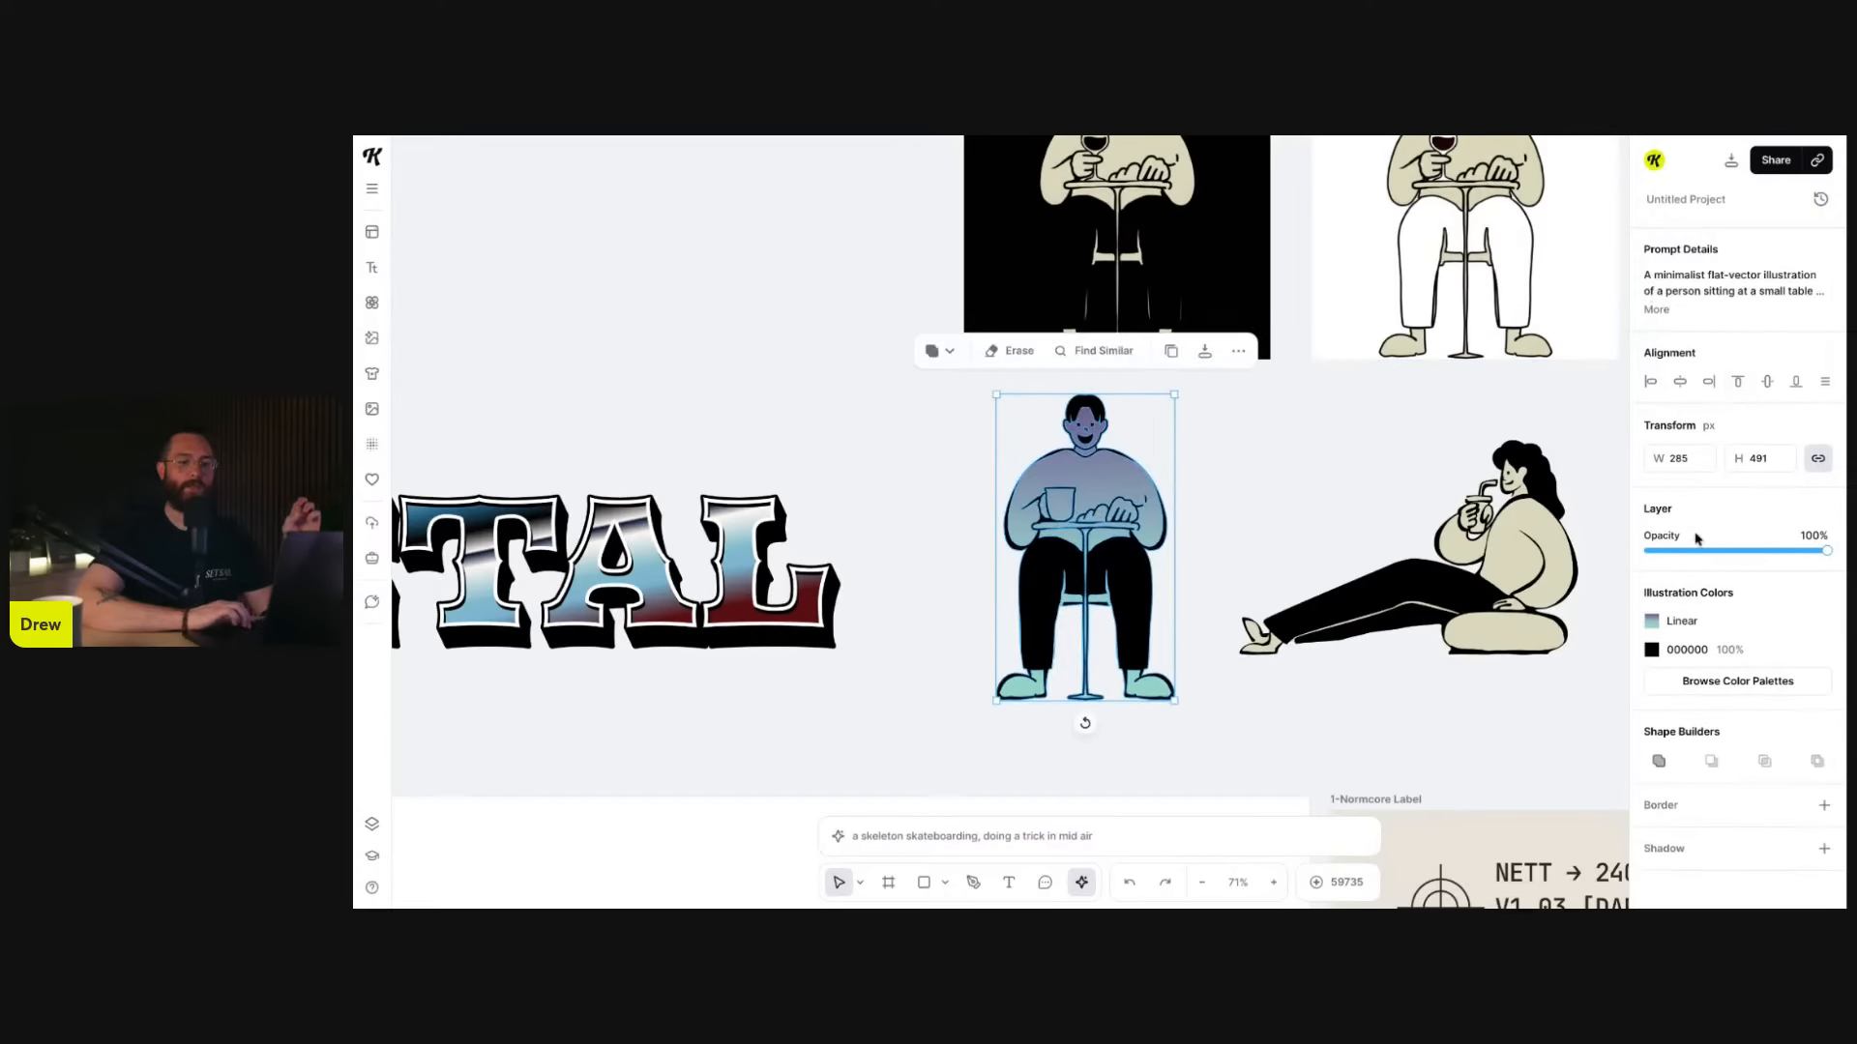
{"action": "left_click", "coordinate": [1264, 444]}
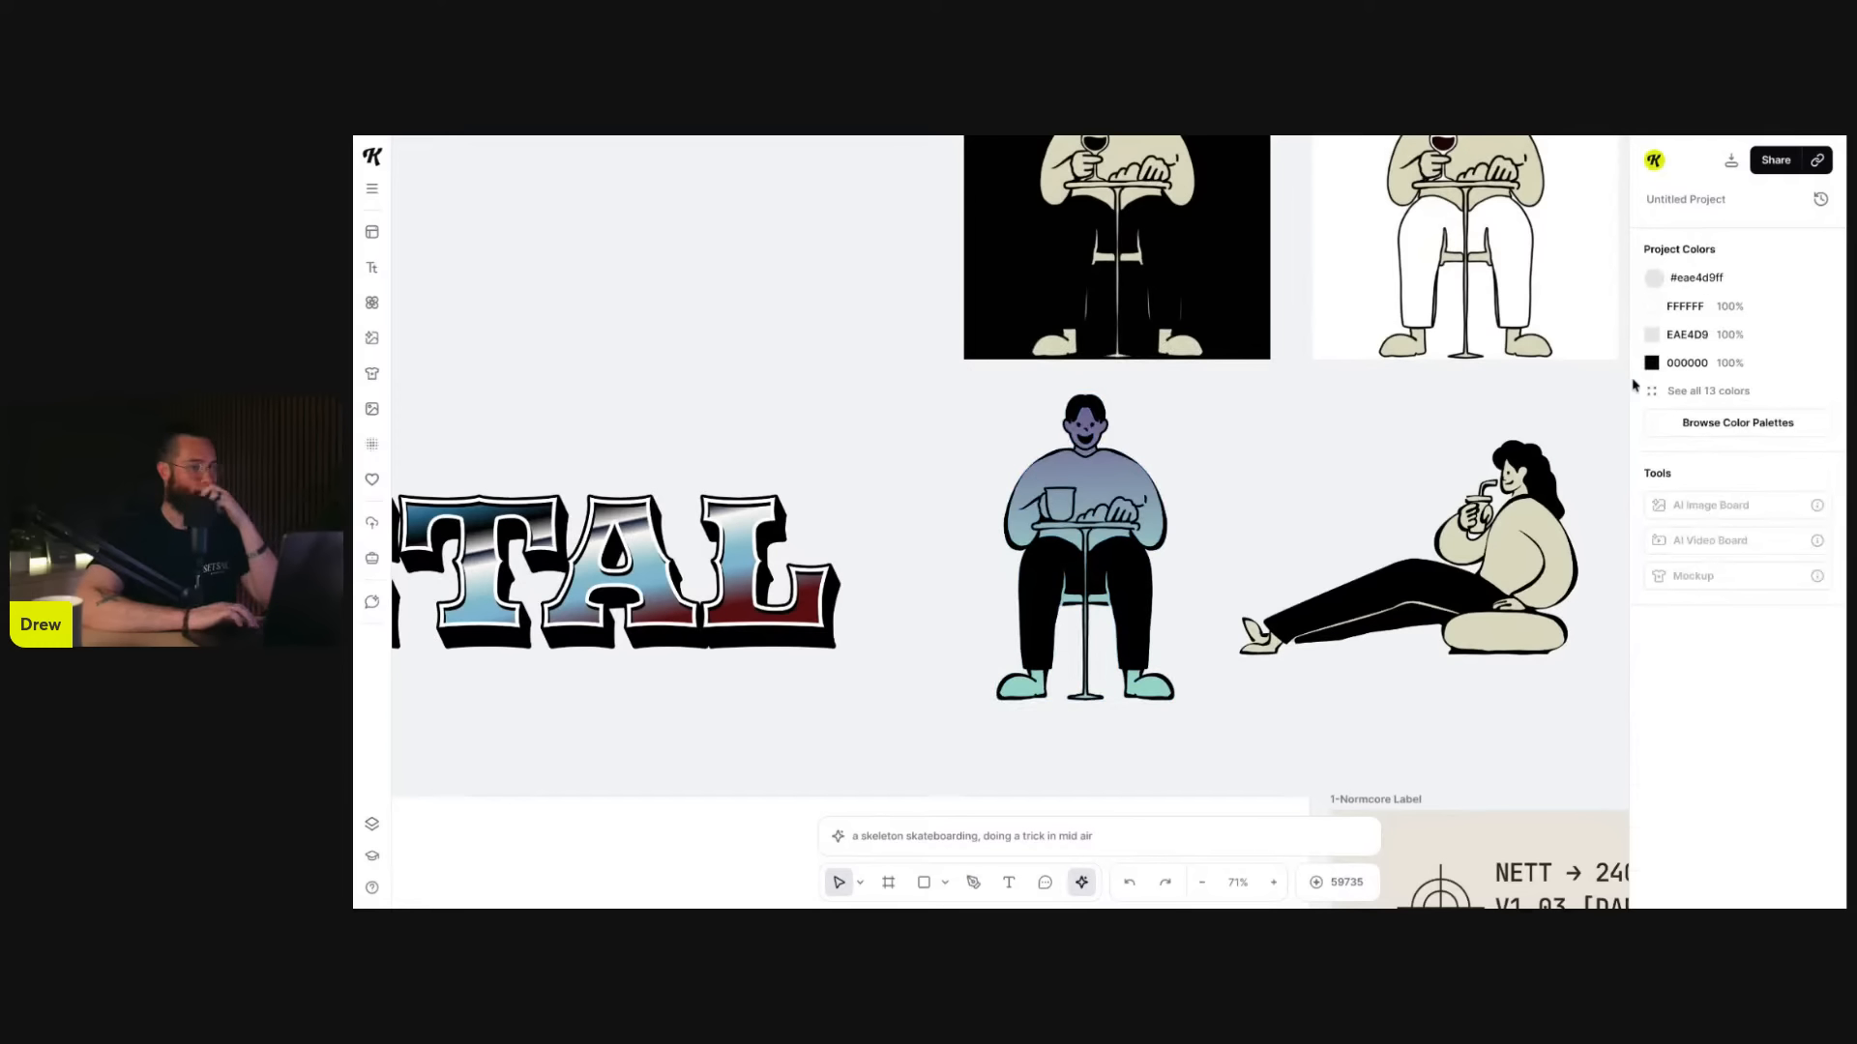
{"action": "left_click", "coordinate": [1683, 391]}
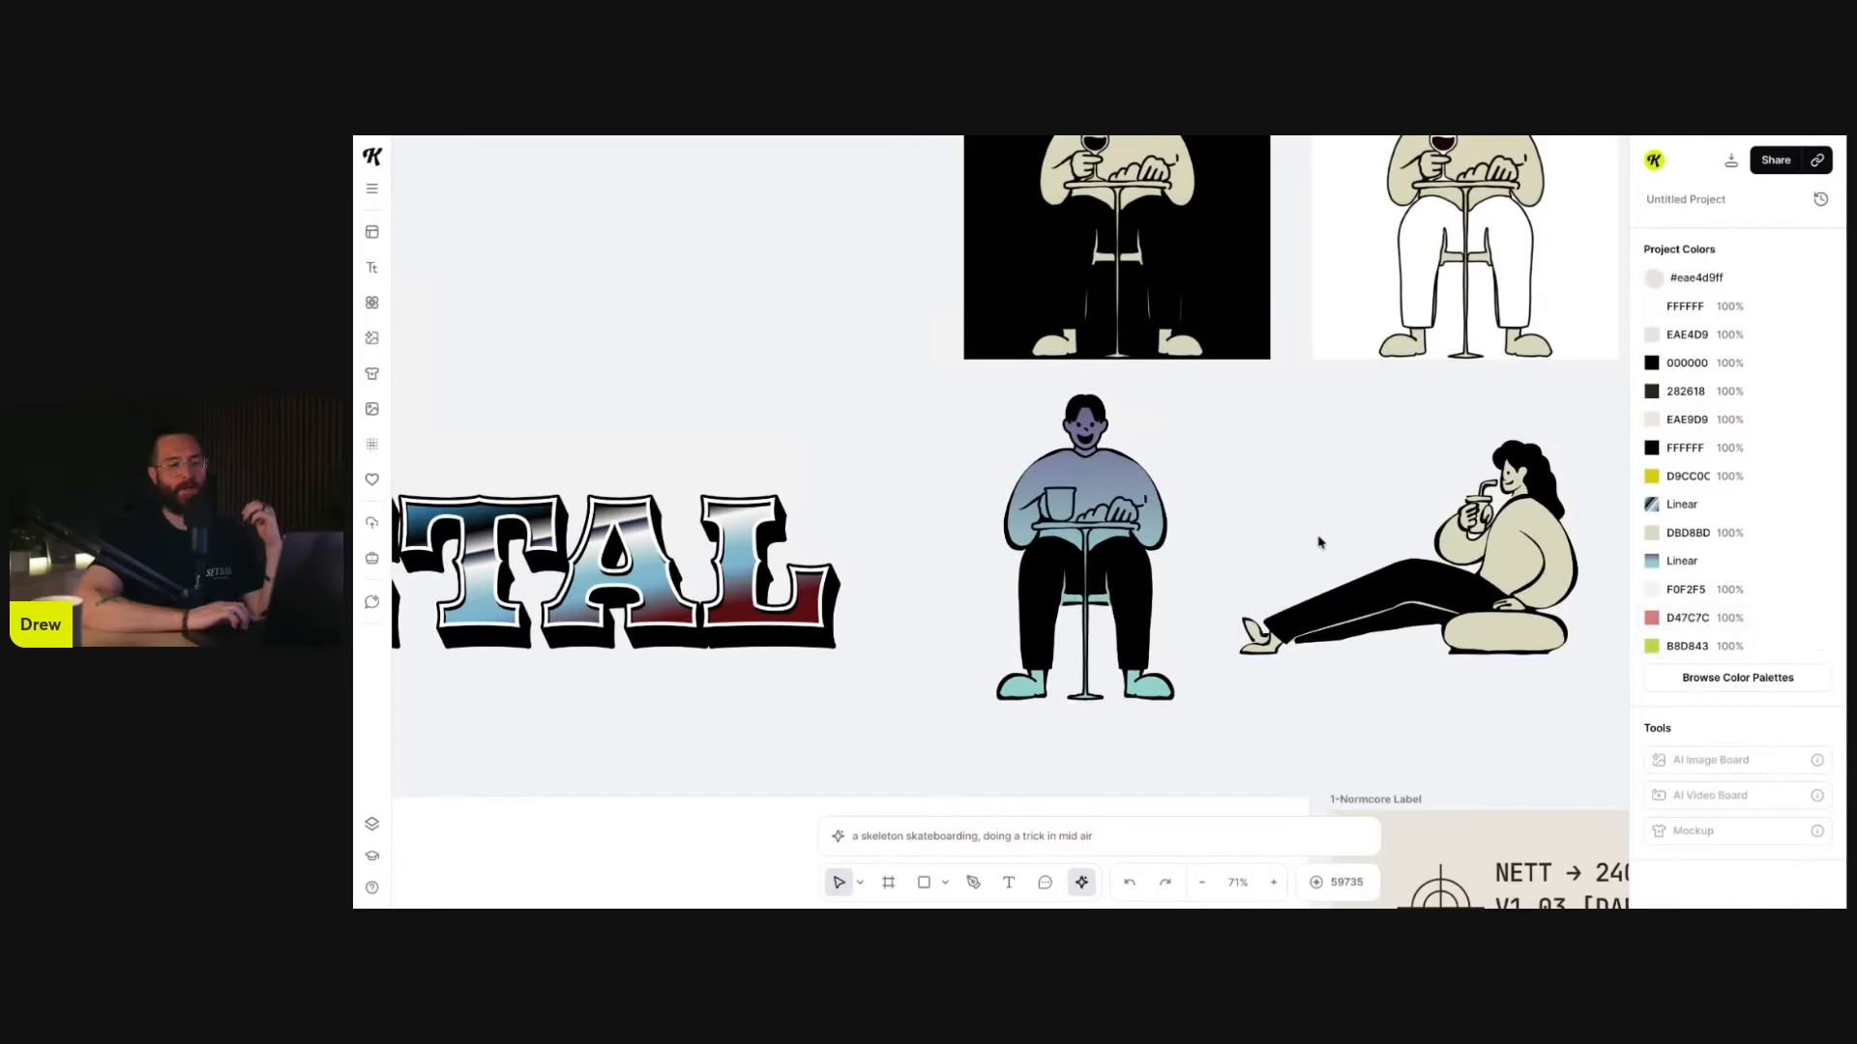
- Select the reclining woman illustration to inspect its illustration colours
{"action": "left_click", "coordinate": [1518, 563]}
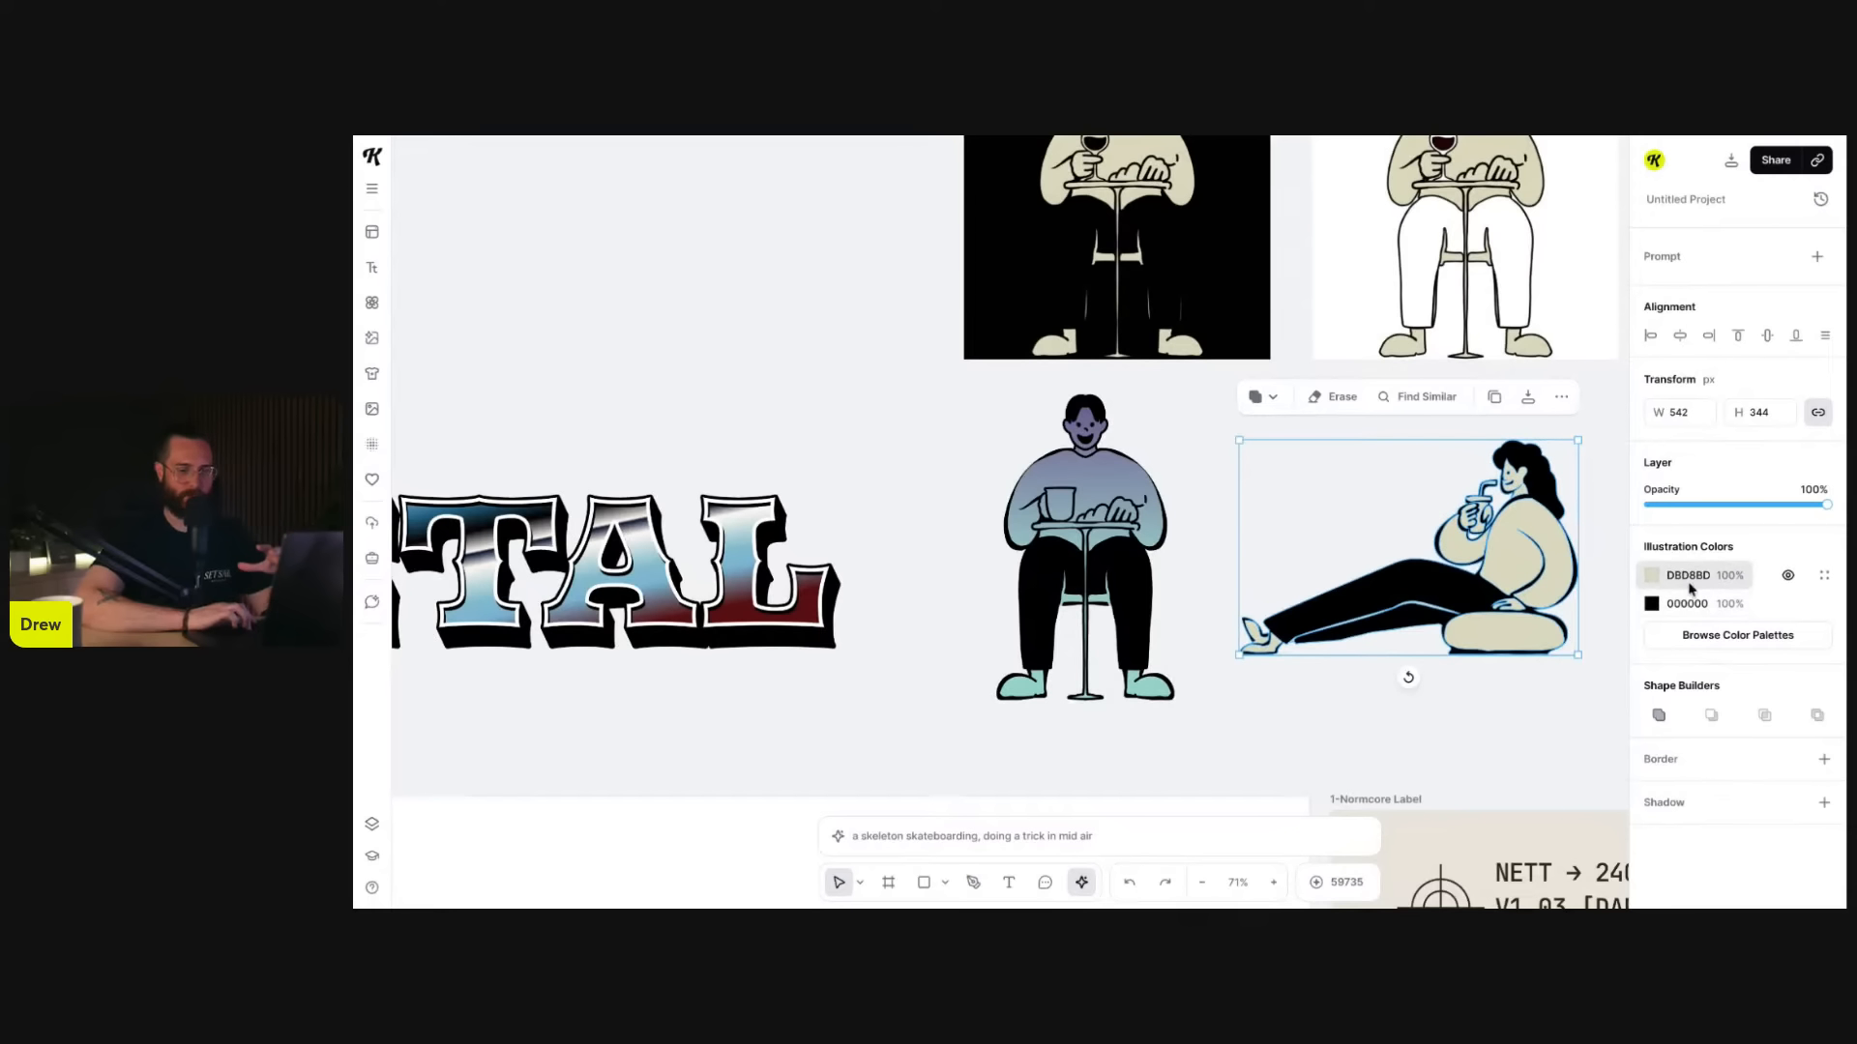
{"action": "scroll", "coordinate": [1465, 534], "scroll_direction": "right", "scroll_amount": 1}
{"action": "scroll", "coordinate": [1465, 535], "scroll_direction": "down", "scroll_amount": 1}
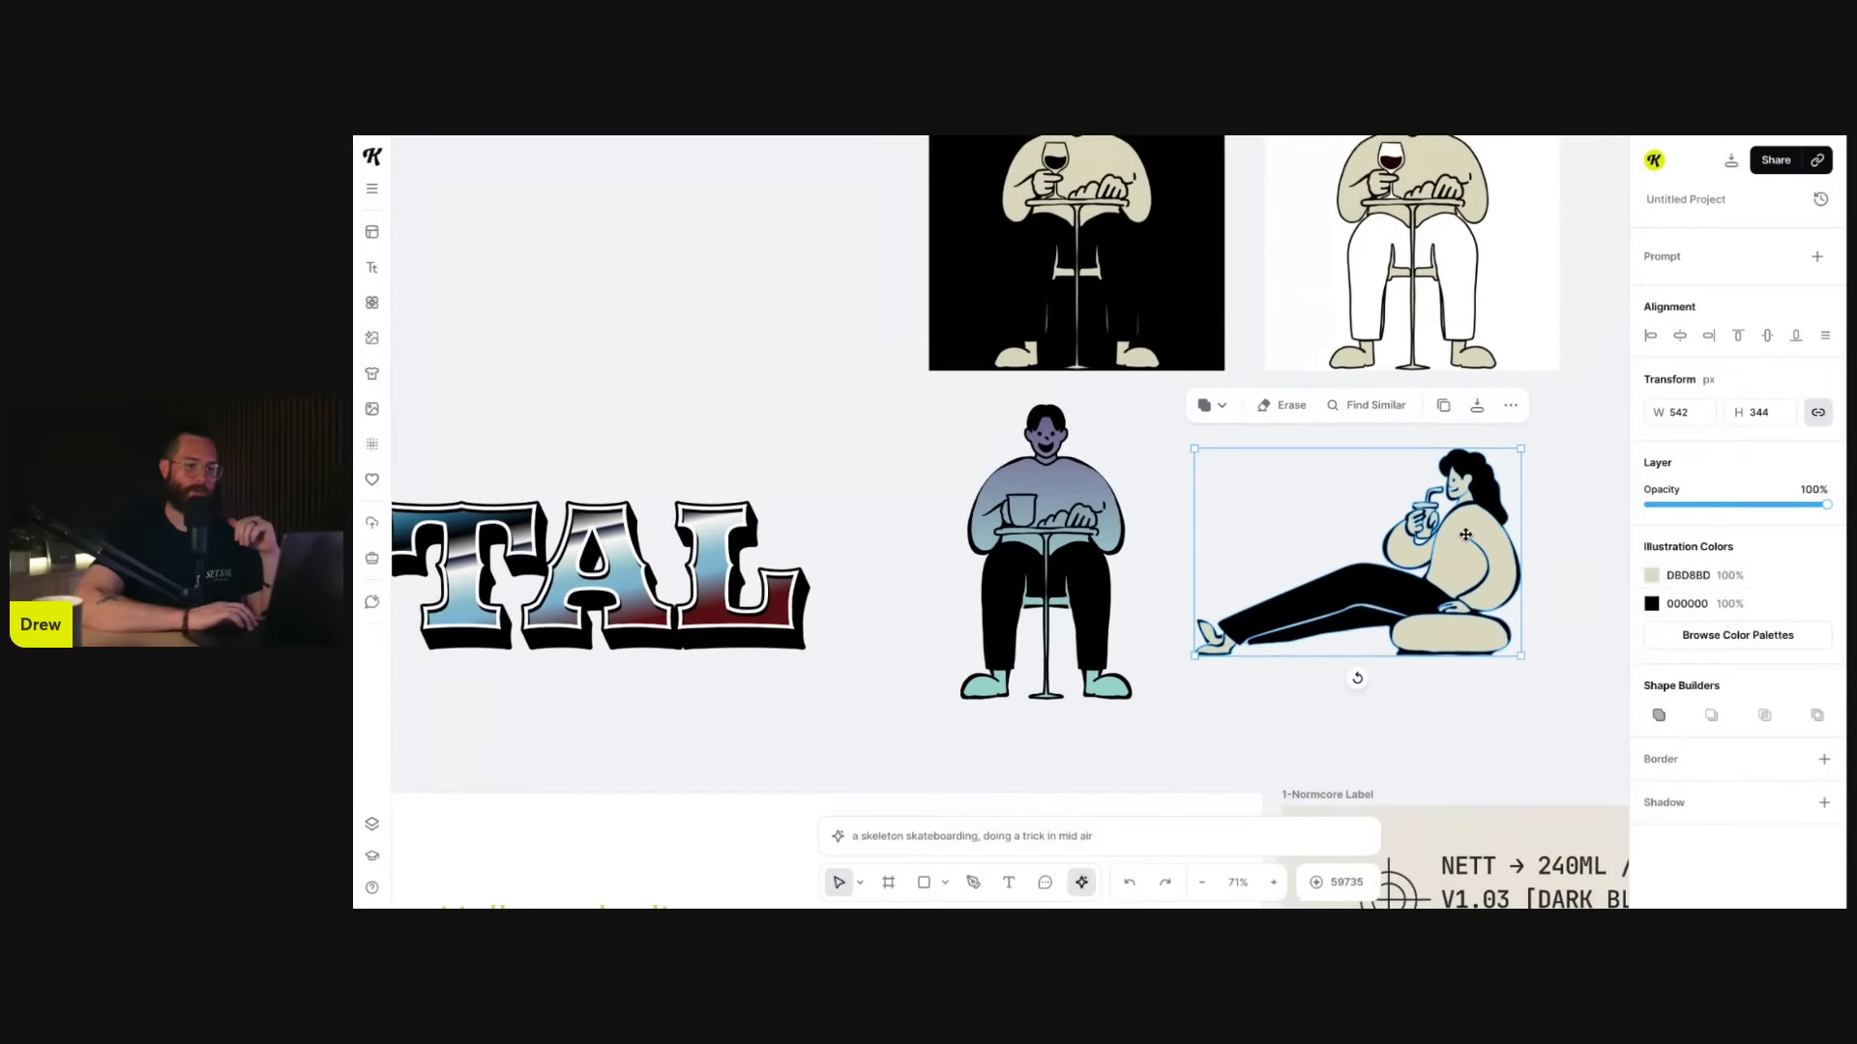
- Center the black square horizontally and vertically on Artboard 1
{"action": "scroll", "coordinate": [1465, 535], "scroll_direction": "down", "scroll_amount": 5}
{"action": "scroll", "coordinate": [1256, 566], "scroll_direction": "left", "scroll_amount": 2}
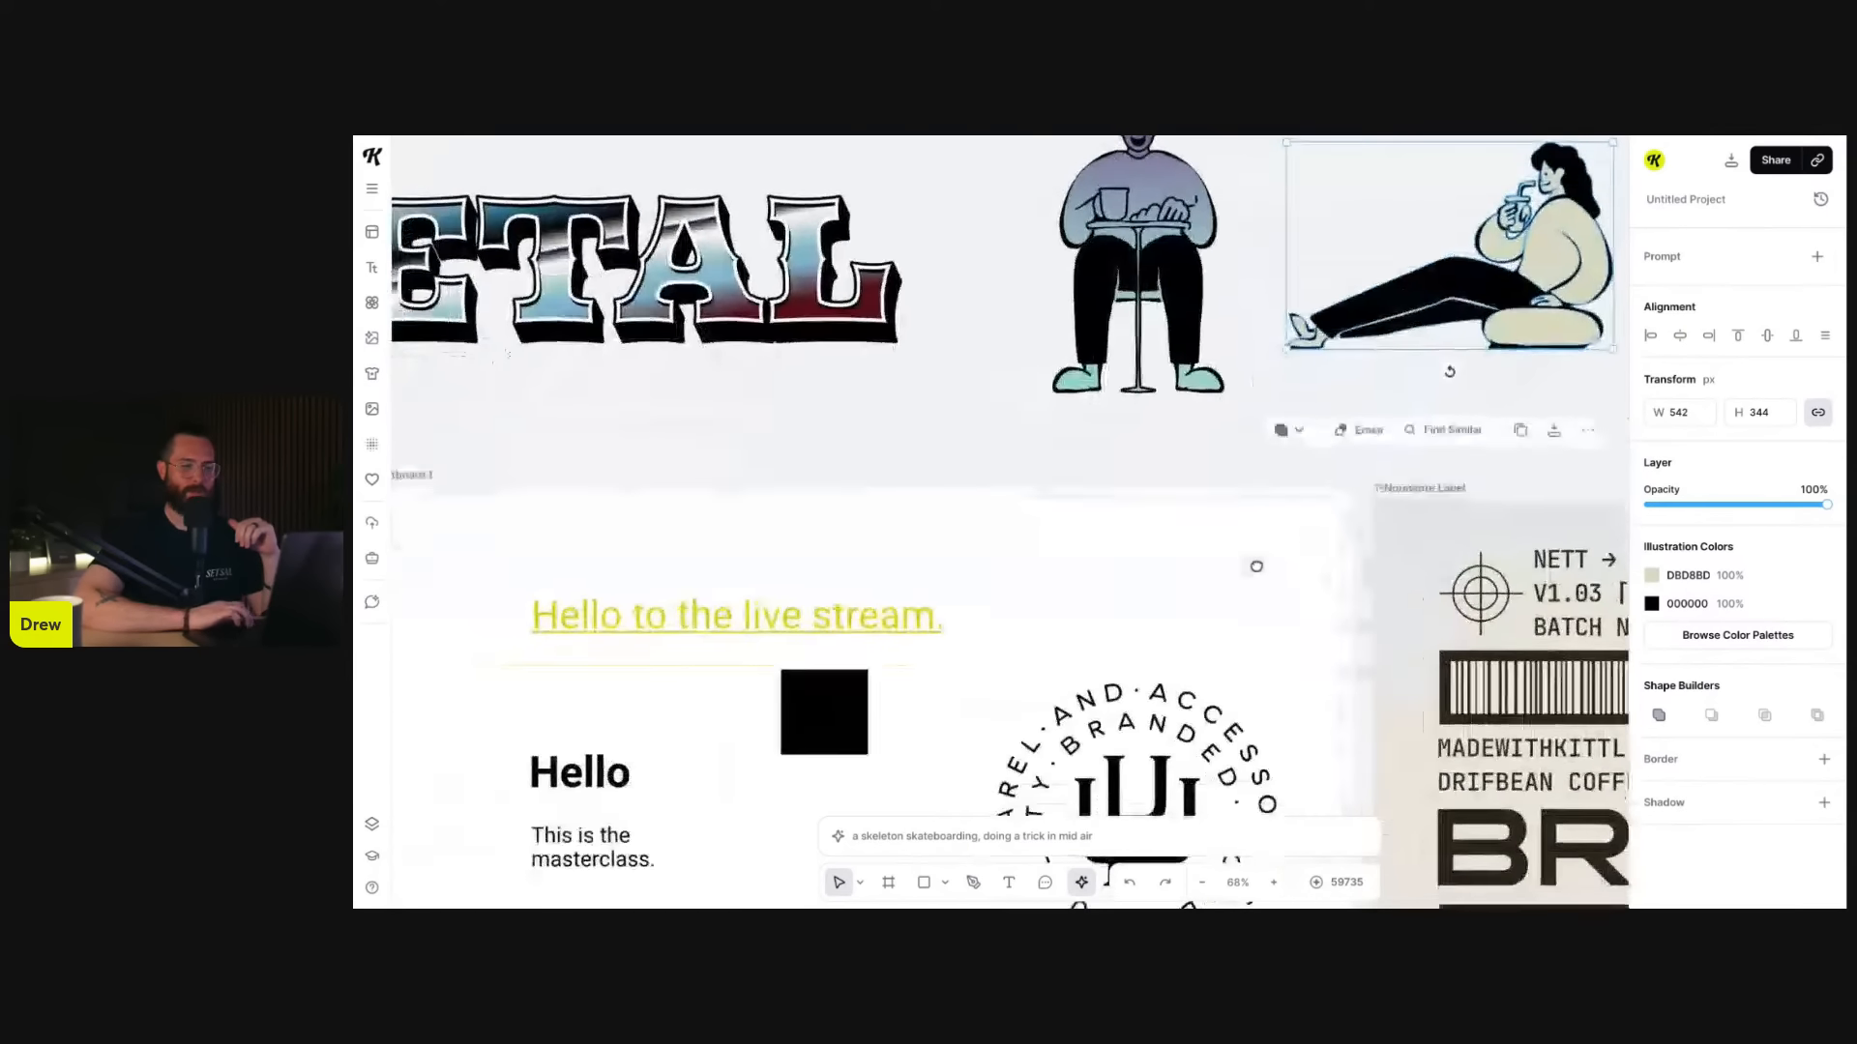
{"action": "scroll", "coordinate": [1256, 566], "scroll_direction": "down", "scroll_amount": 3}
{"action": "scroll", "coordinate": [1256, 566], "scroll_direction": "left", "scroll_amount": 3}
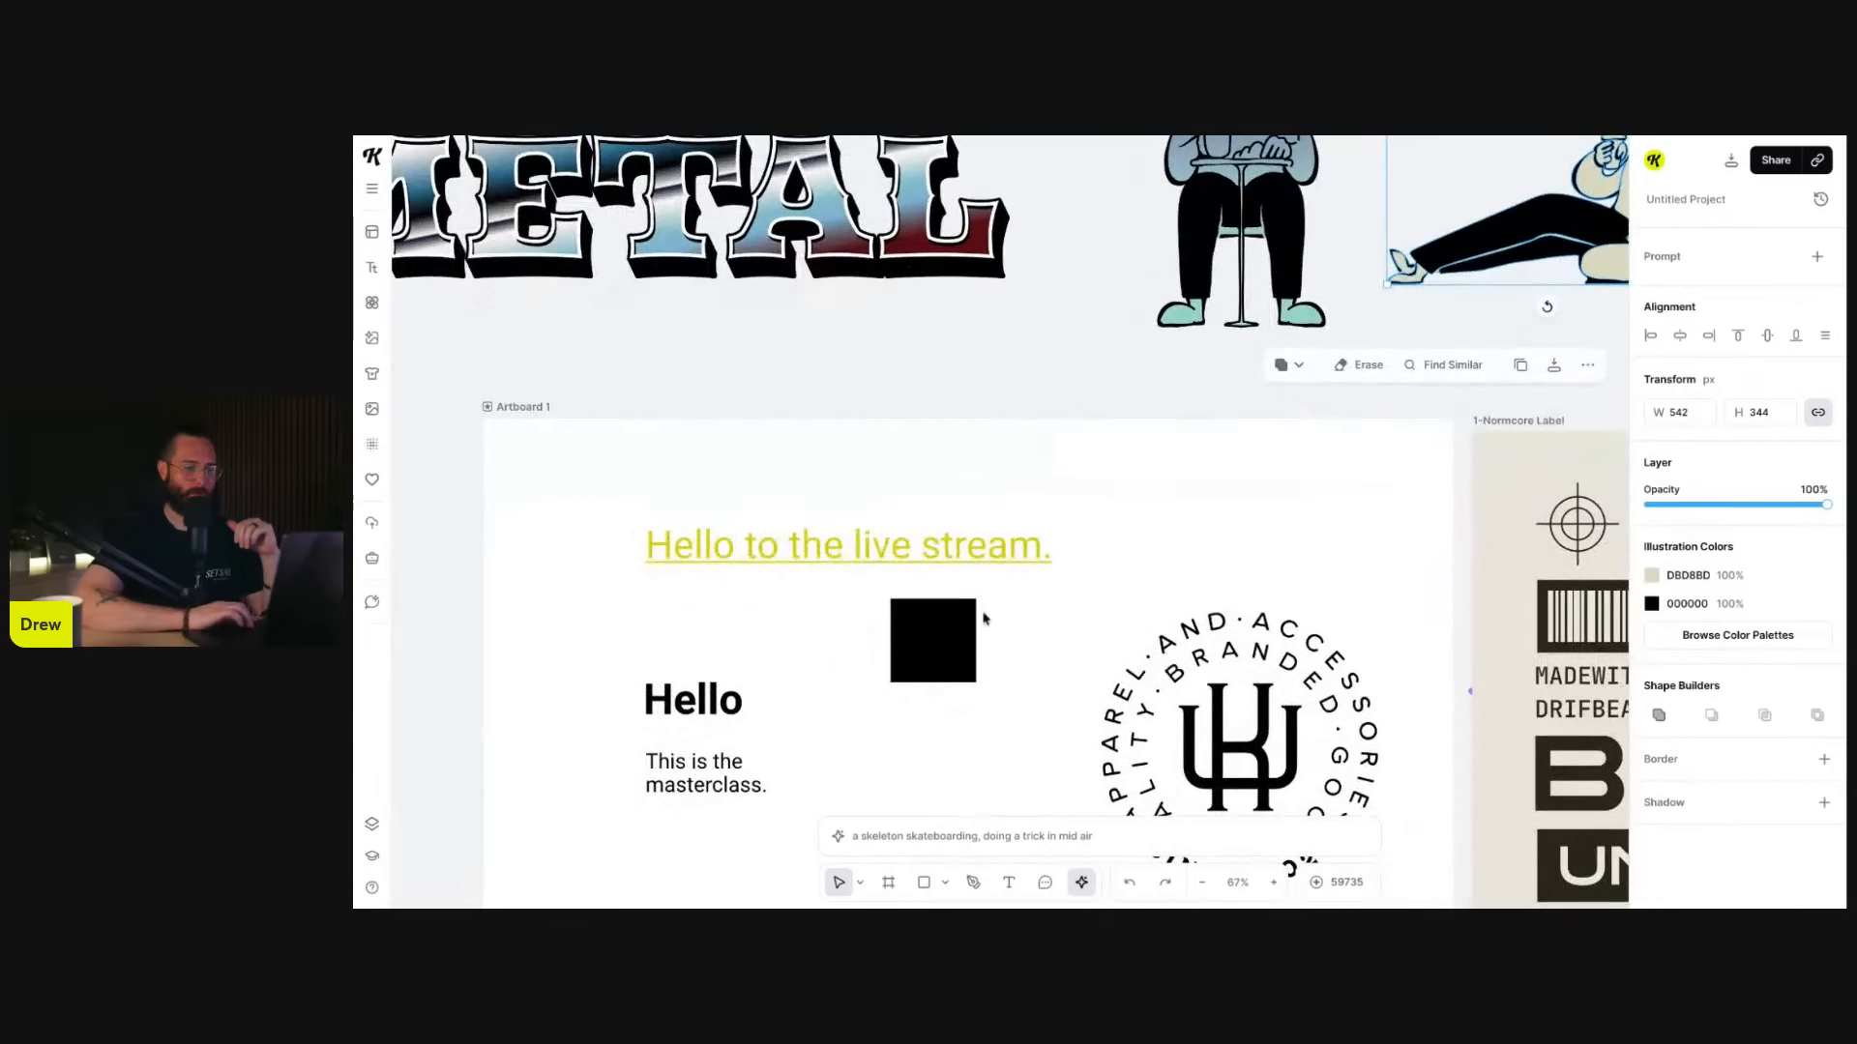
{"action": "left_click", "coordinate": [962, 624]}
{"action": "scroll", "coordinate": [1094, 583], "scroll_direction": "down", "scroll_amount": 3}
{"action": "scroll", "coordinate": [1095, 583], "scroll_direction": "left", "scroll_amount": 2}
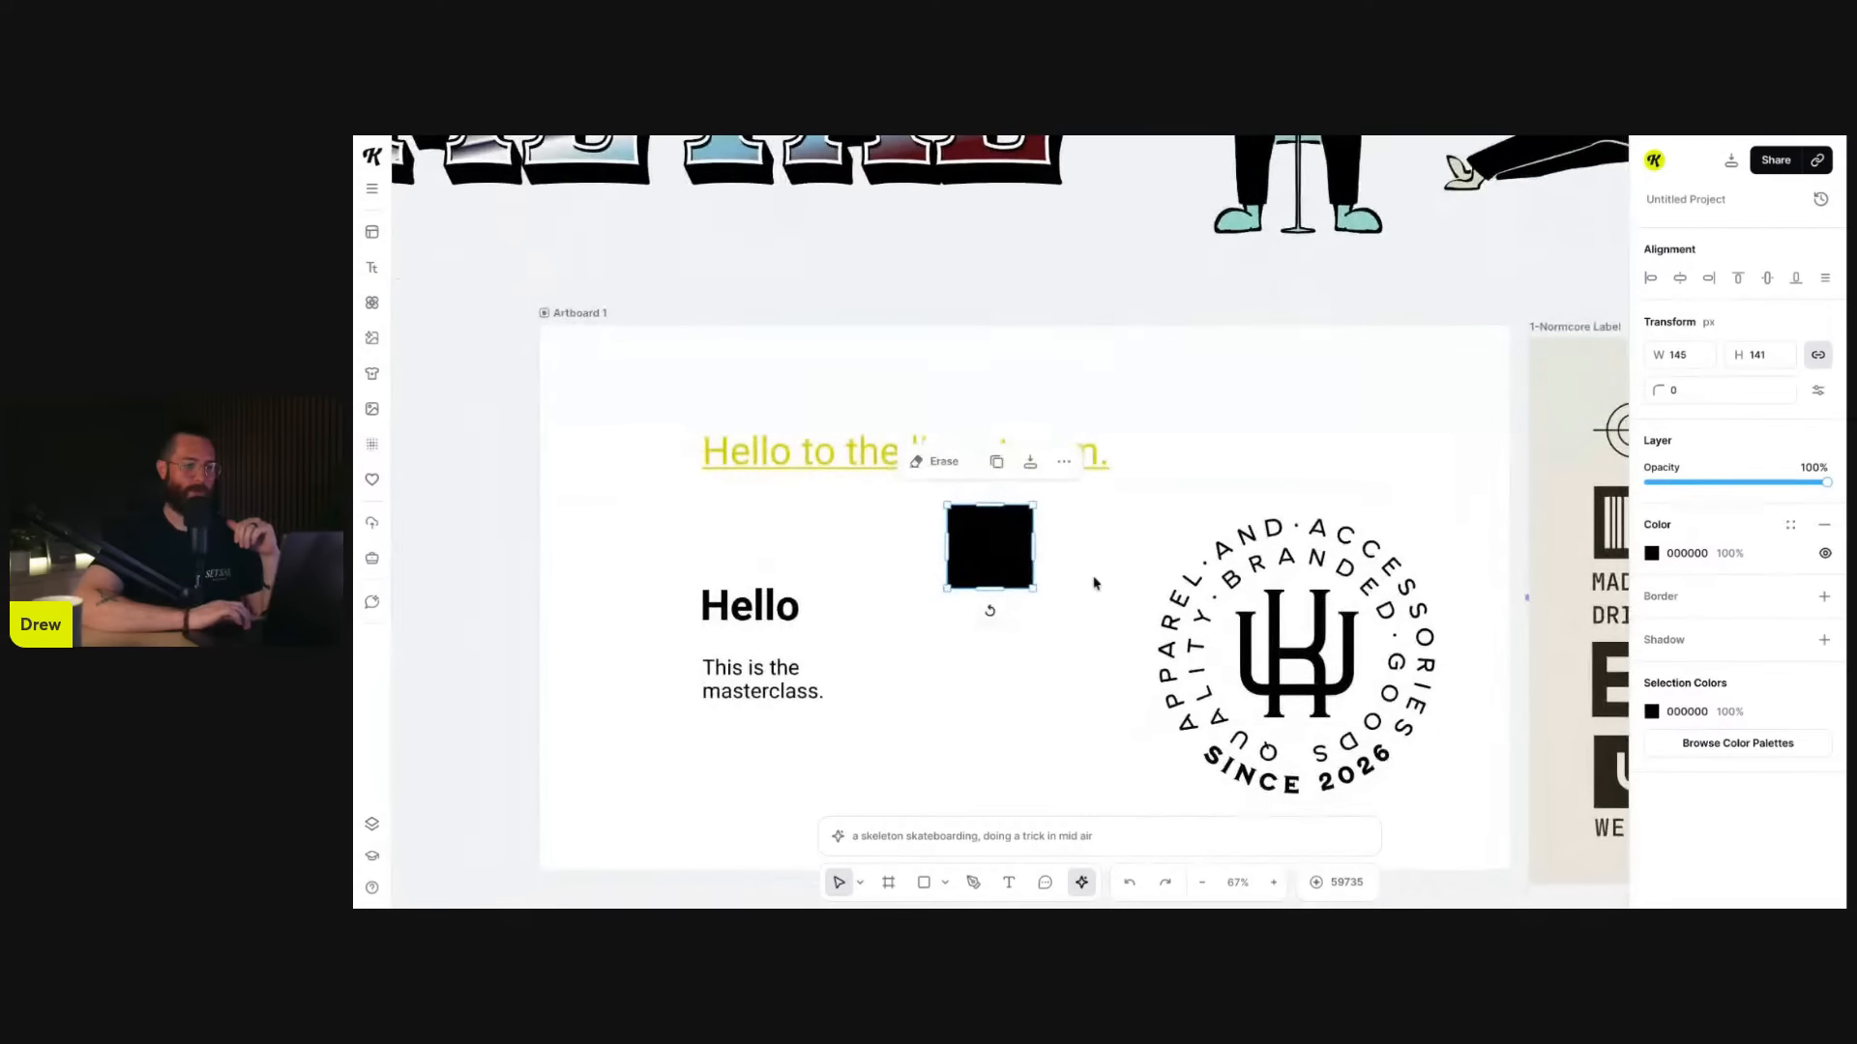
{"action": "left_click", "coordinate": [1683, 279]}
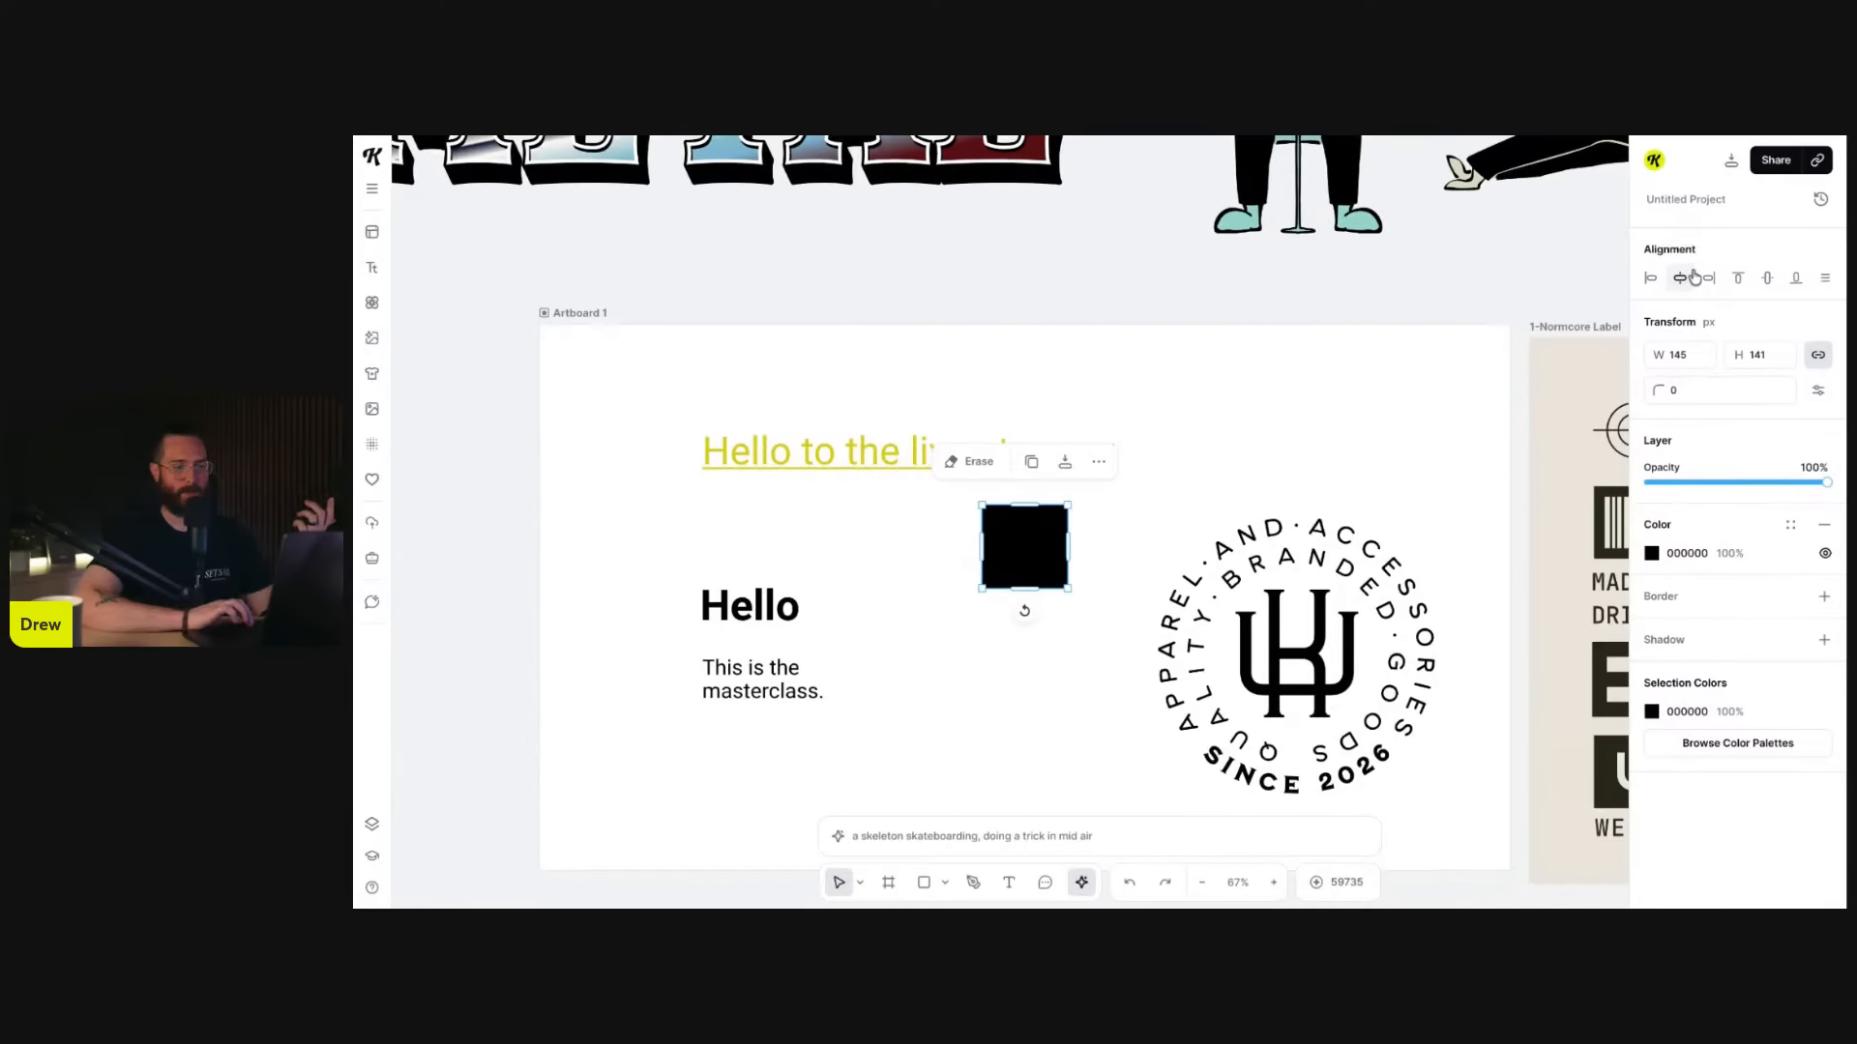
{"action": "left_click", "coordinate": [1769, 279]}
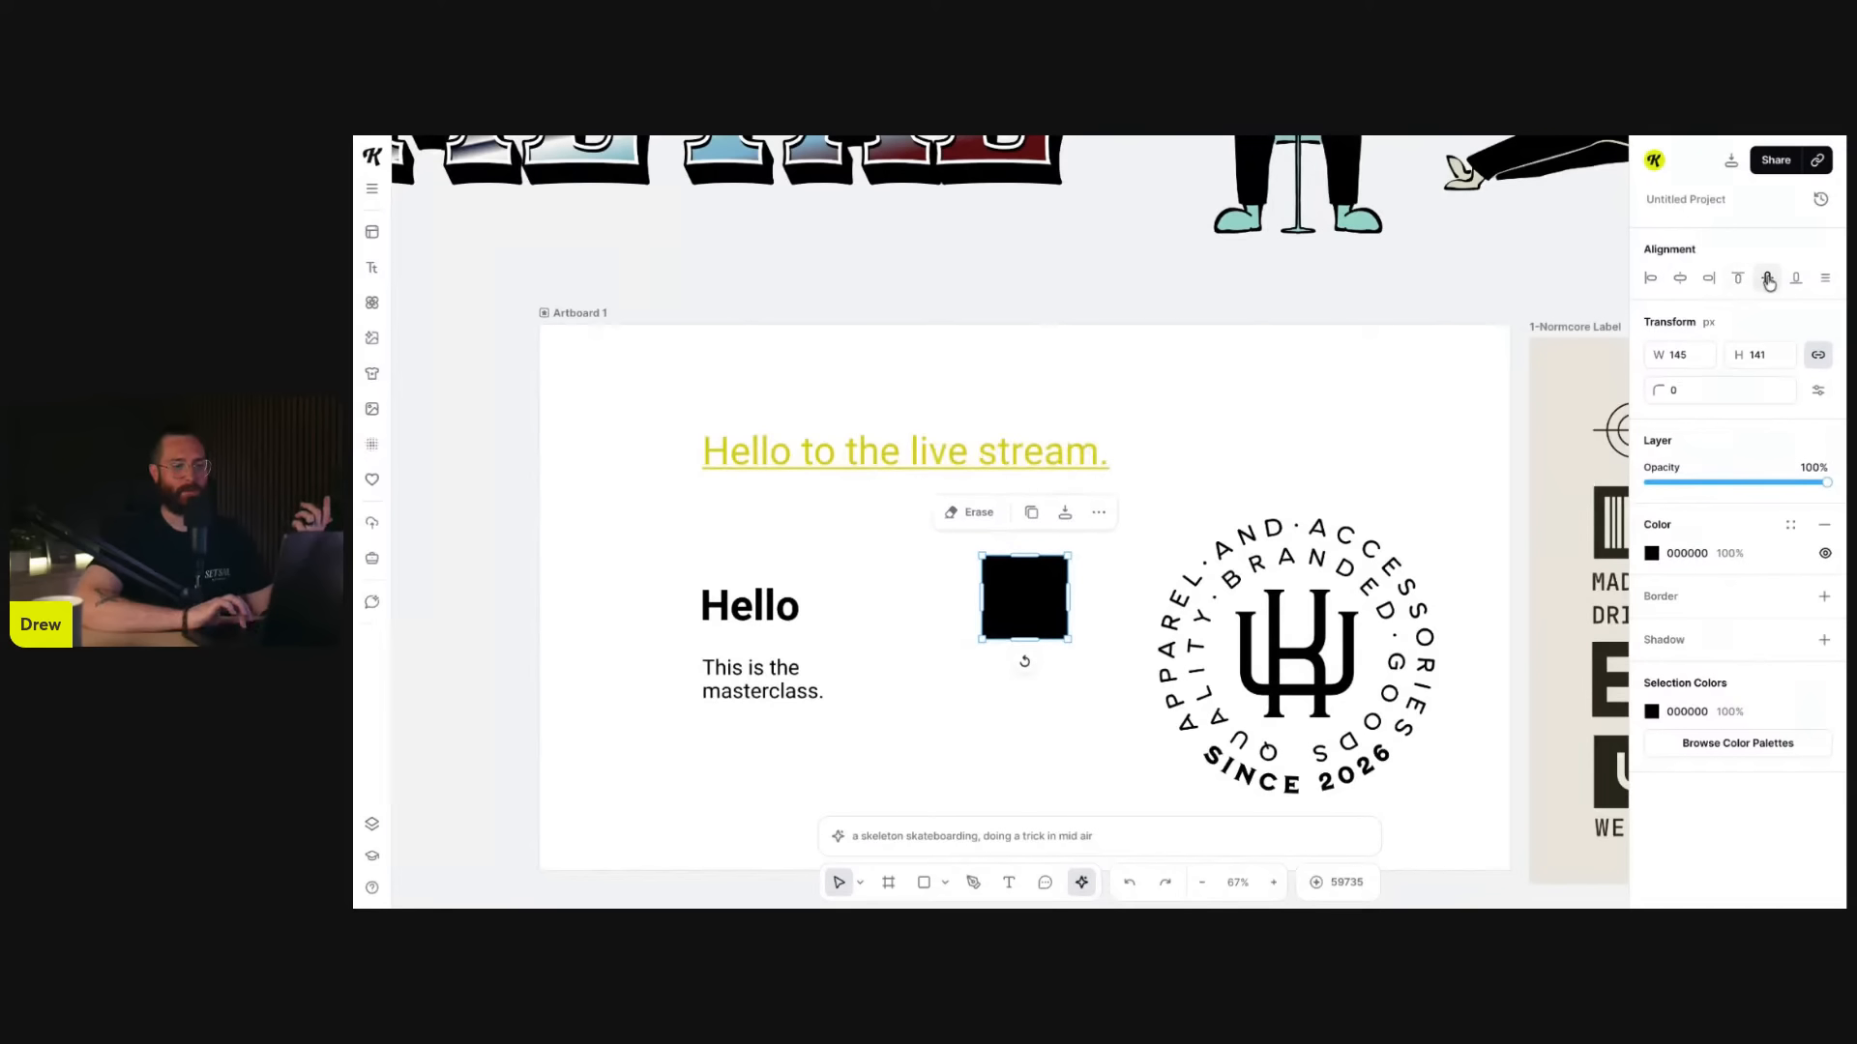
- Align the black square to Artboard 1's left edge, then its right edge, and move it onto the circular badge's upper-left part
{"action": "left_click", "coordinate": [1650, 279]}
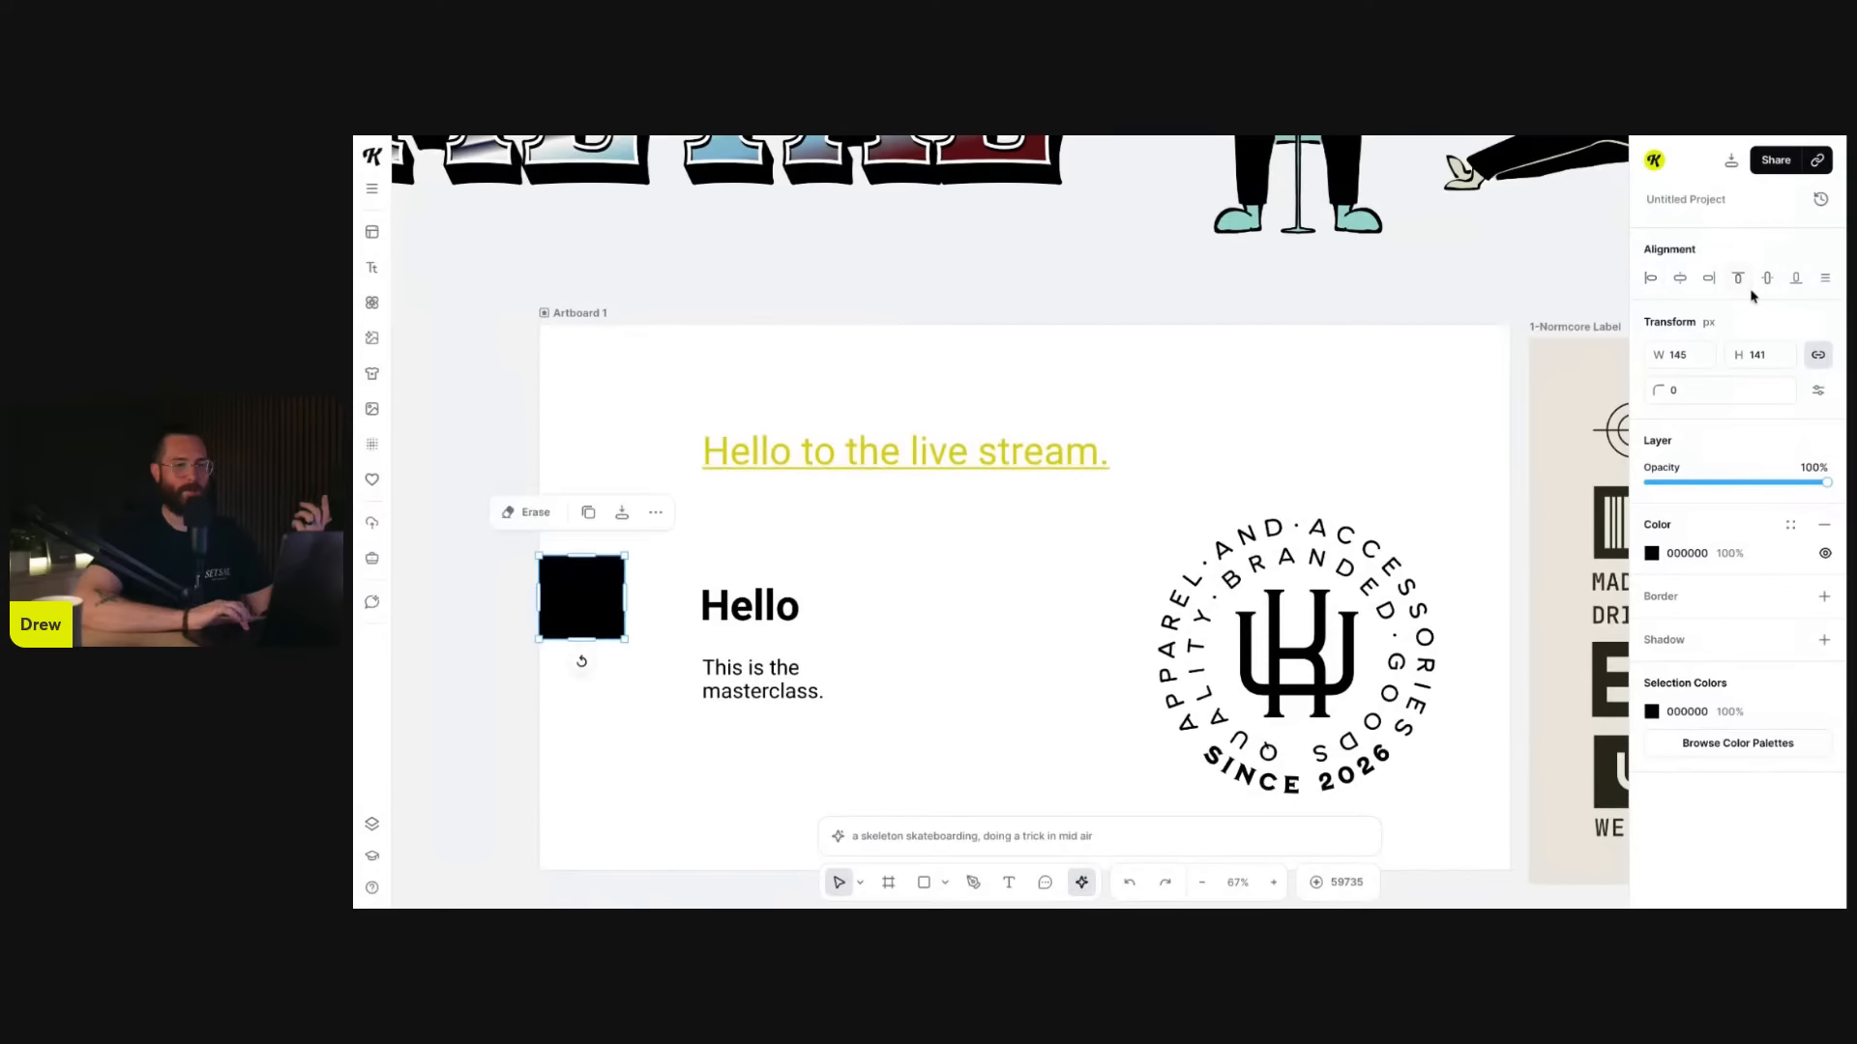
{"action": "left_click", "coordinate": [1709, 279]}
{"action": "left_click_drag", "start_coordinate": [1470, 584], "coordinate": [1195, 537]}
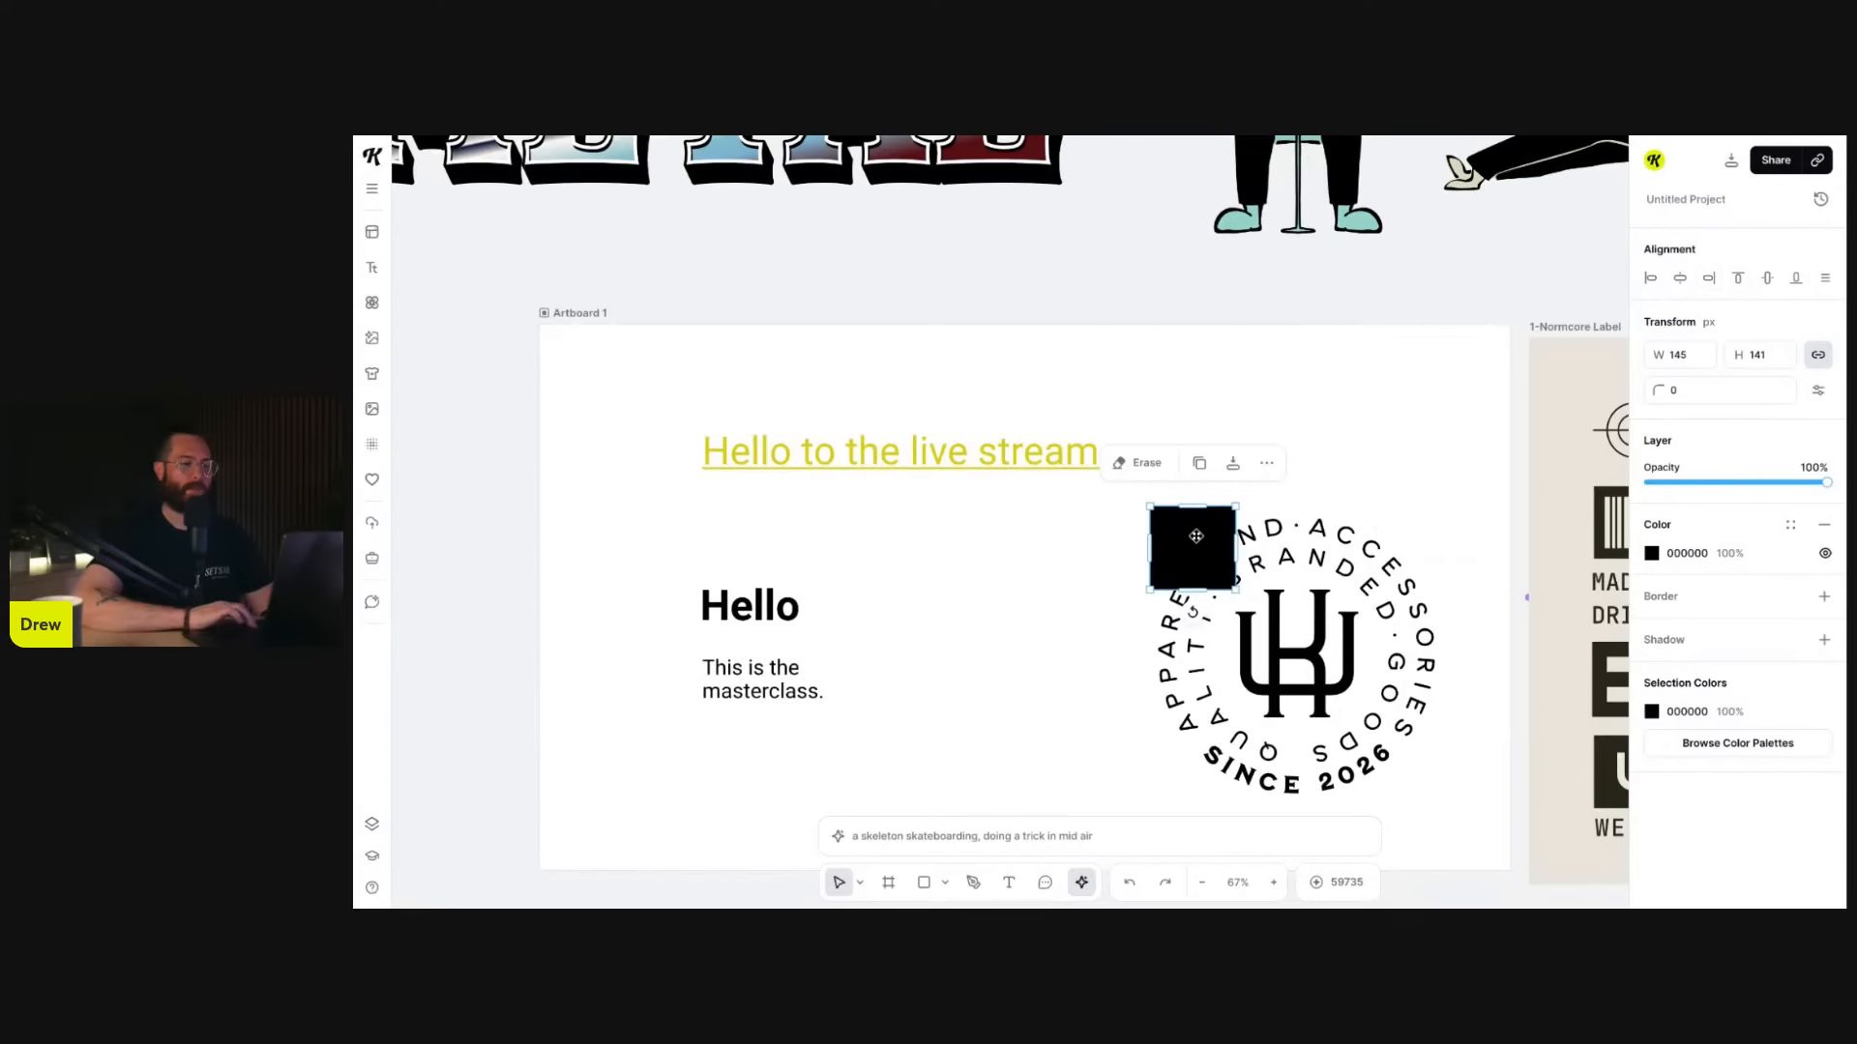
- Left-align the three text objects on Artboard 1 with each other and set the "Hello" heading's text alignment to left
{"action": "left_click_drag", "start_coordinate": [641, 408], "coordinate": [833, 776]}
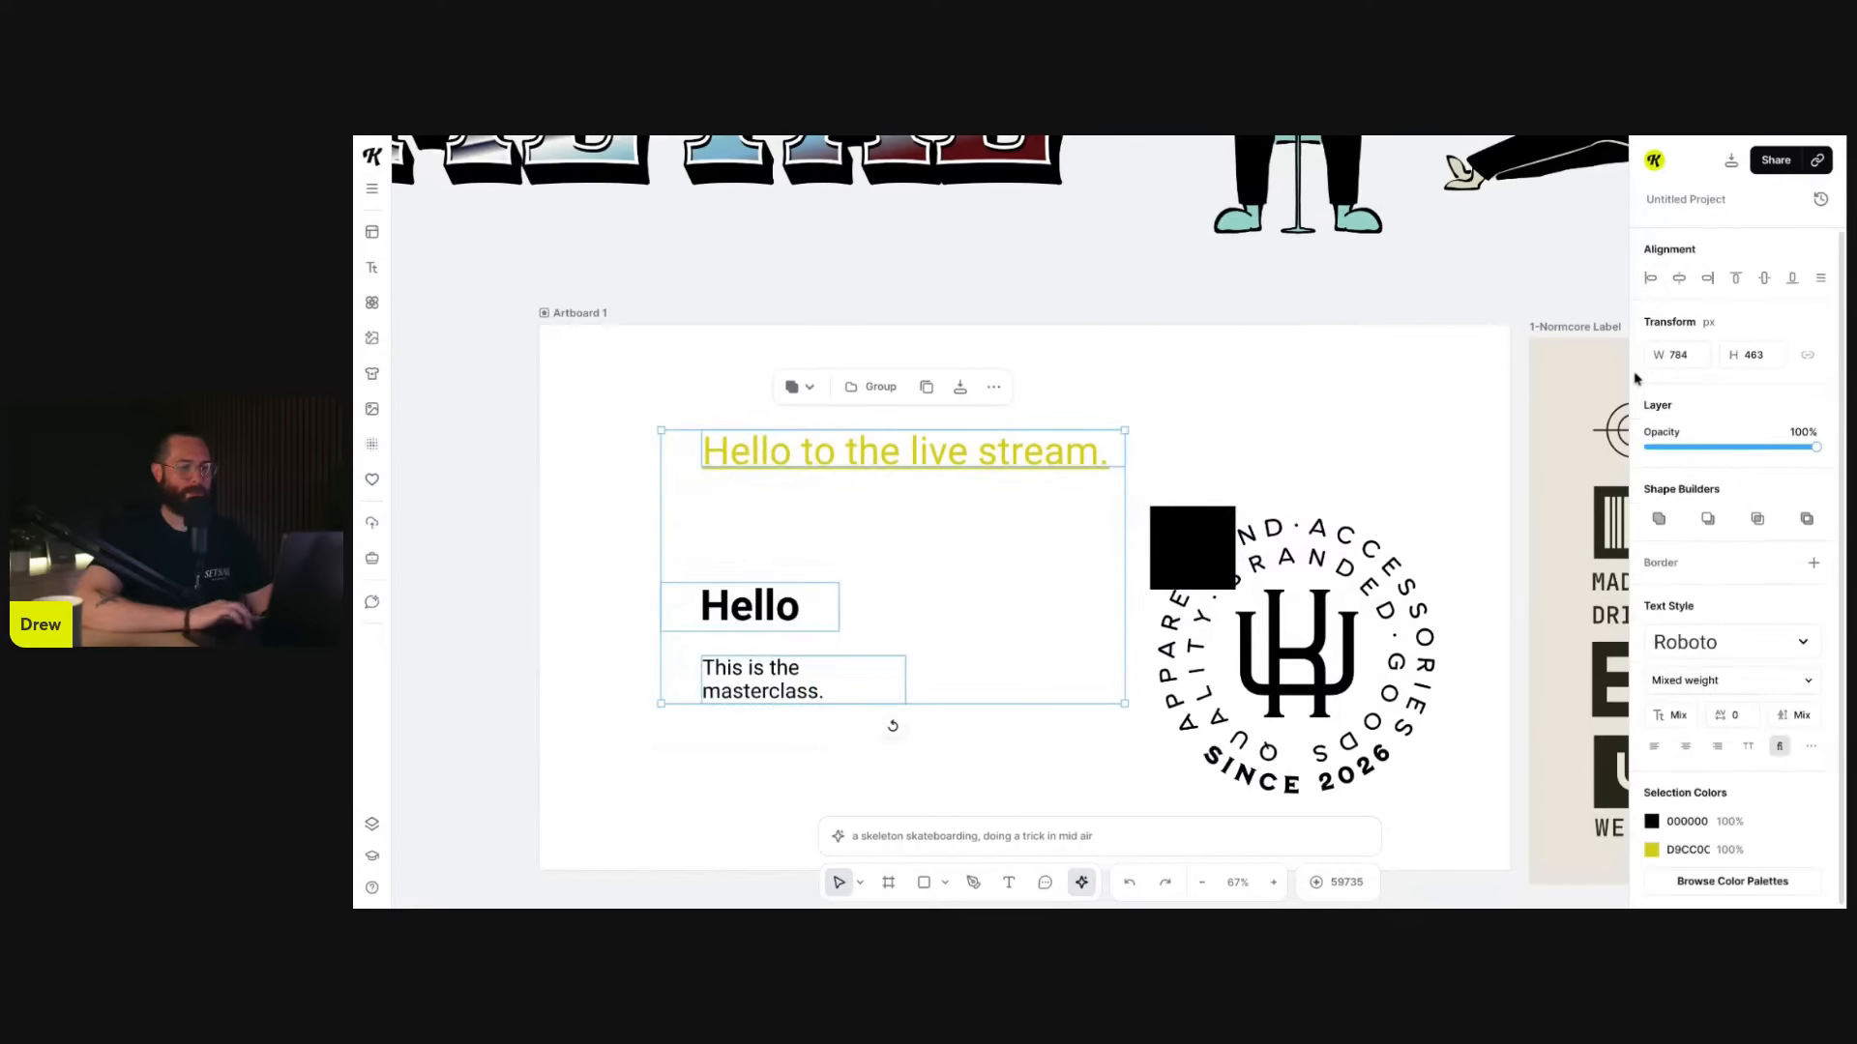
{"action": "left_click", "coordinate": [1651, 280]}
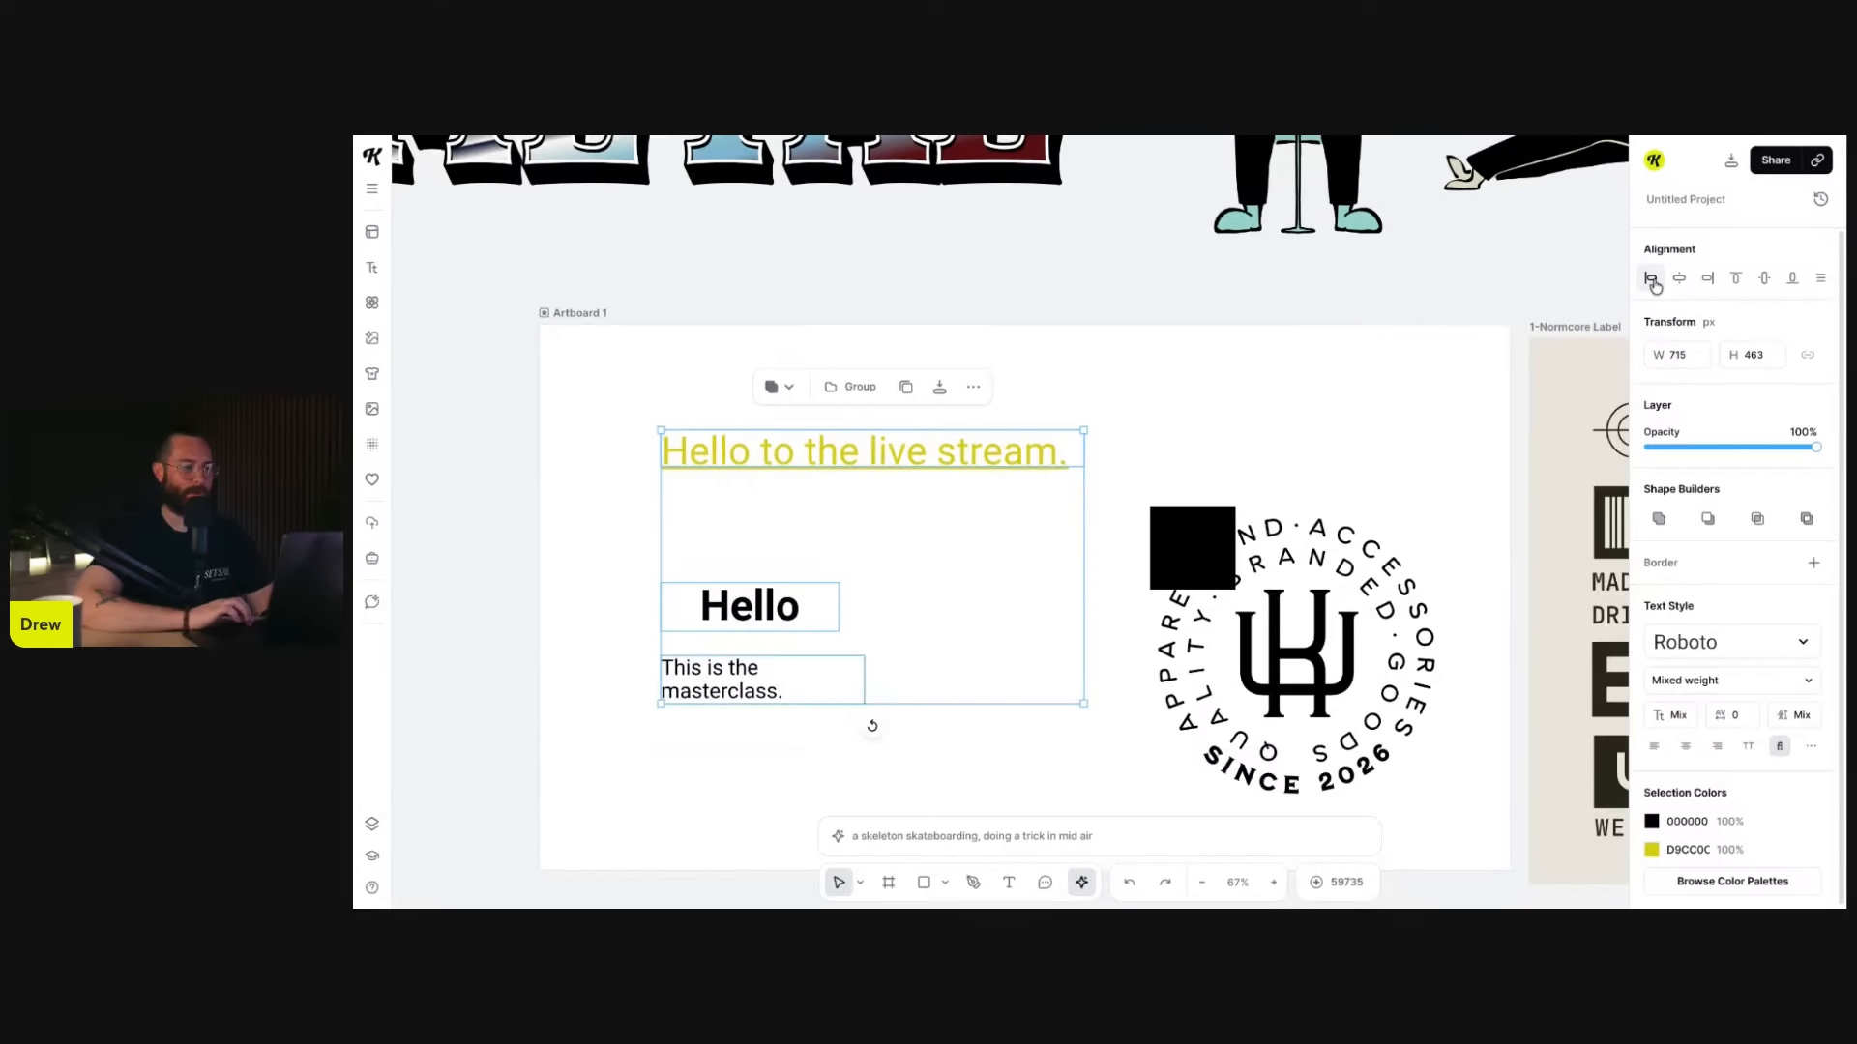
{"action": "left_click", "coordinate": [605, 624]}
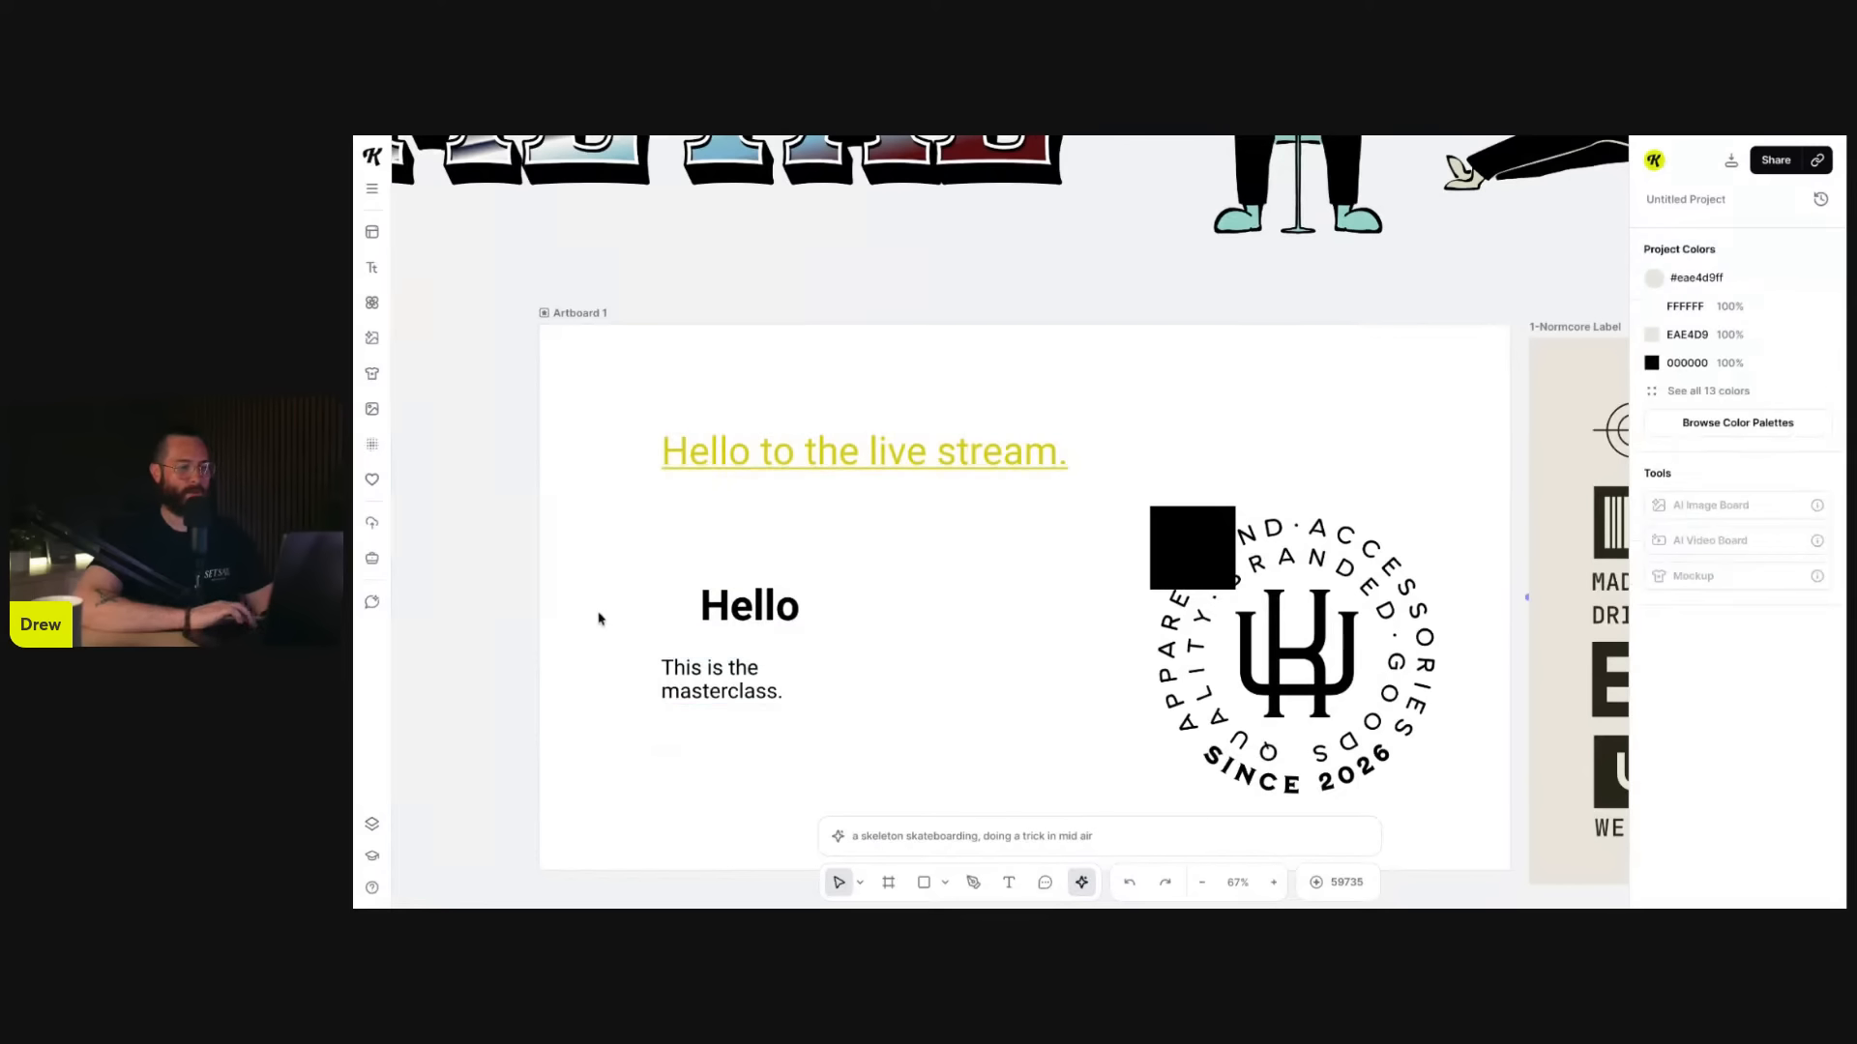
{"action": "left_click", "coordinate": [760, 614]}
{"action": "left_click", "coordinate": [1654, 783]}
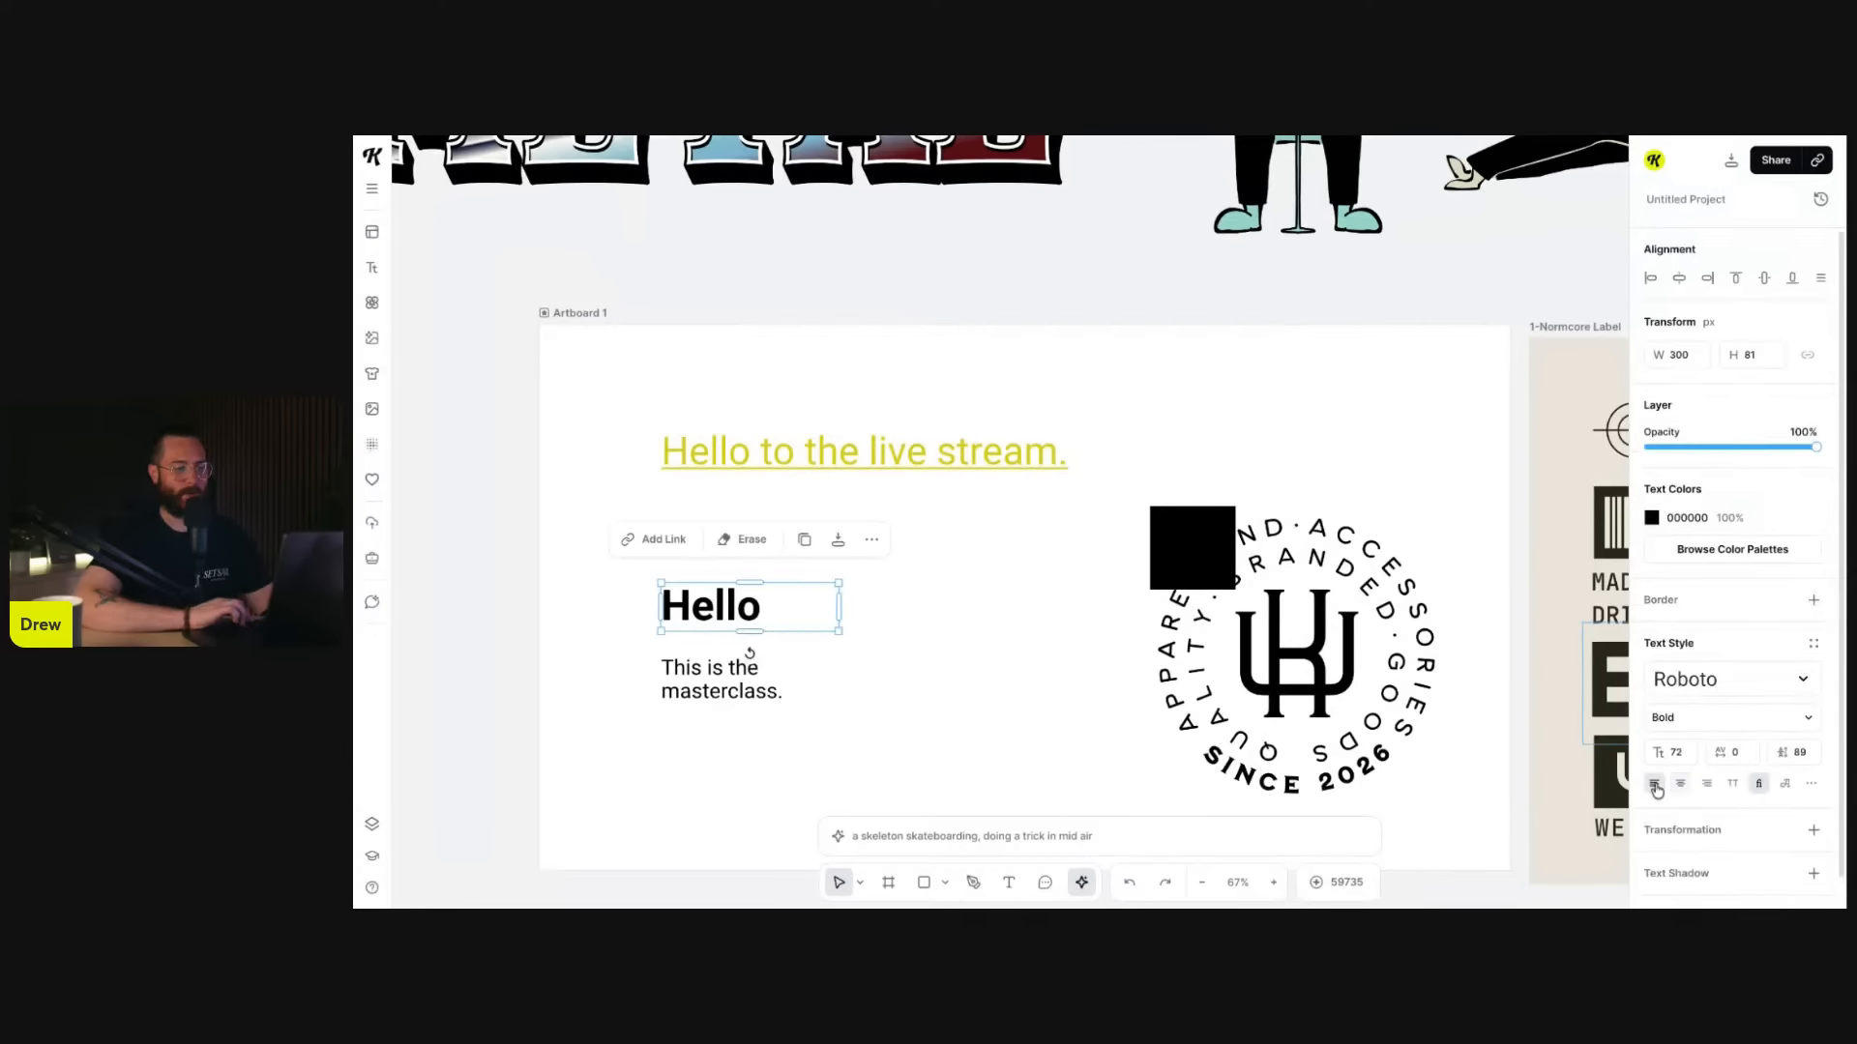
- Try aligning the three text objects by their bottom edges and by their vertical centers, and deselect them
{"action": "left_click_drag", "start_coordinate": [803, 408], "coordinate": [643, 708]}
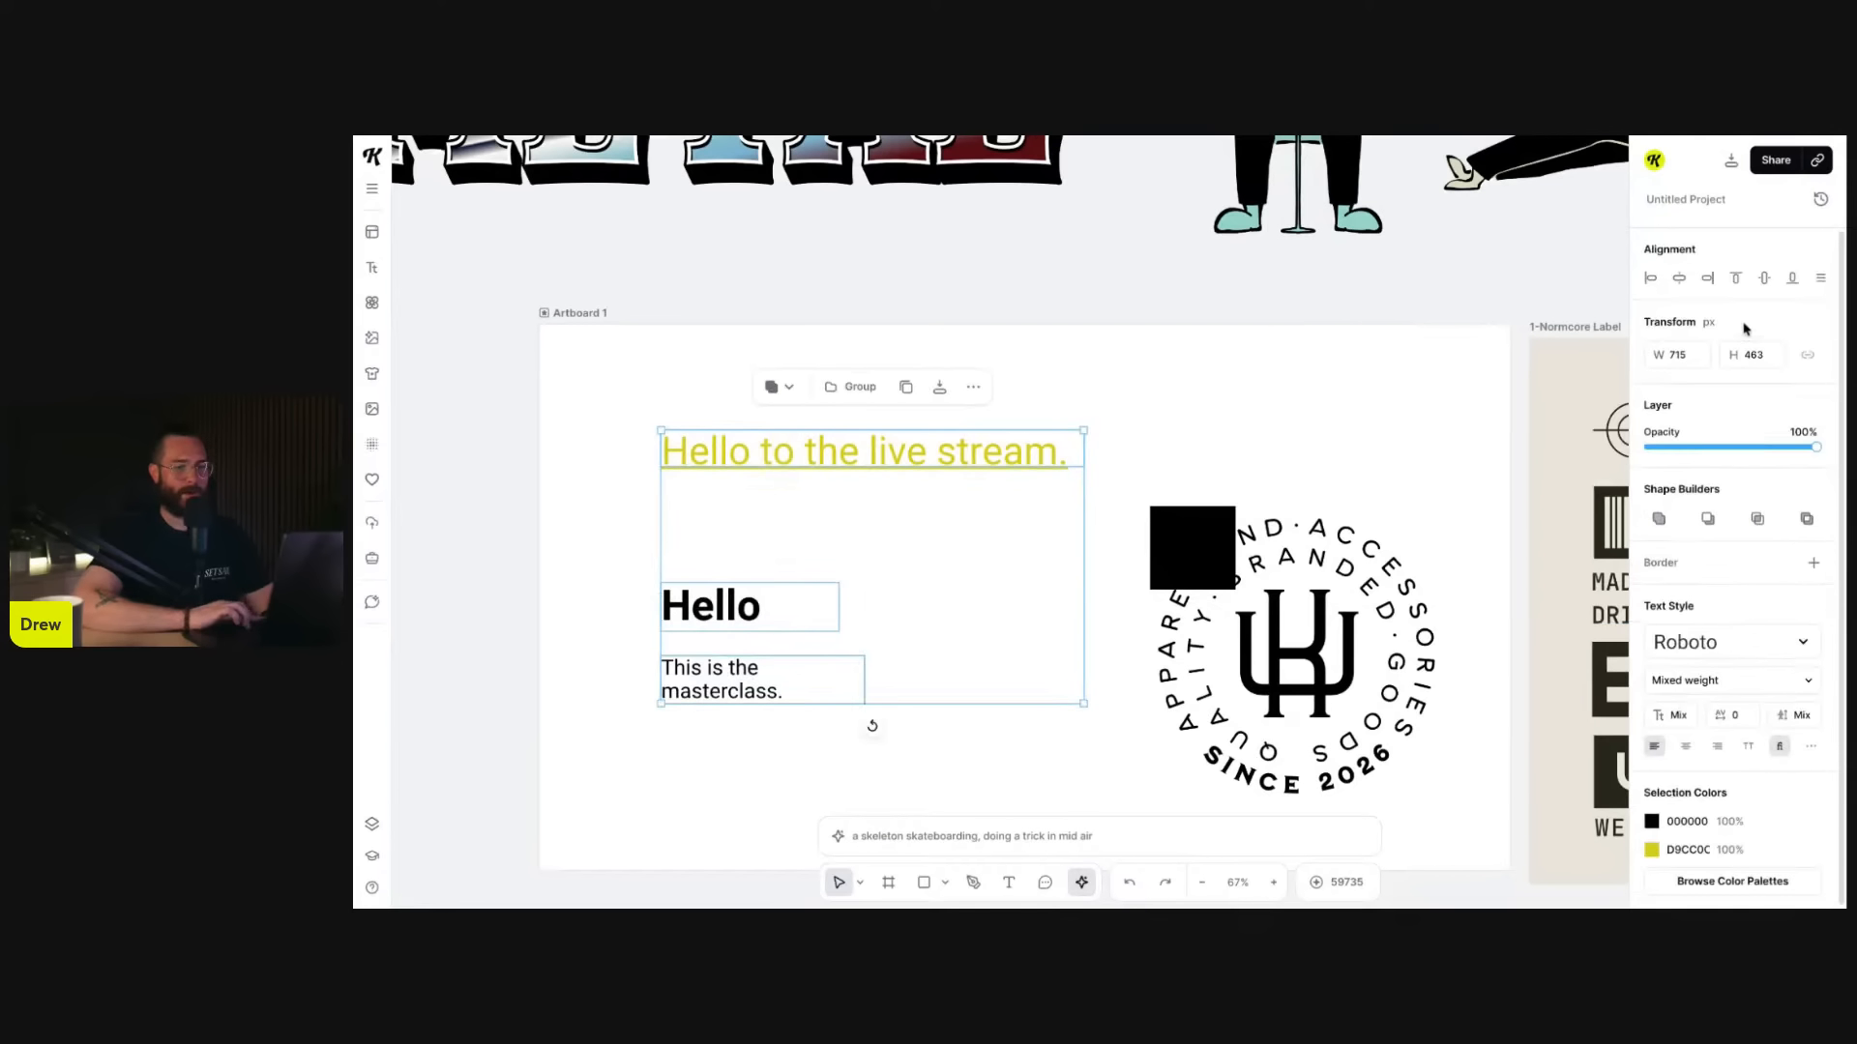
{"action": "left_click", "coordinate": [1789, 280]}
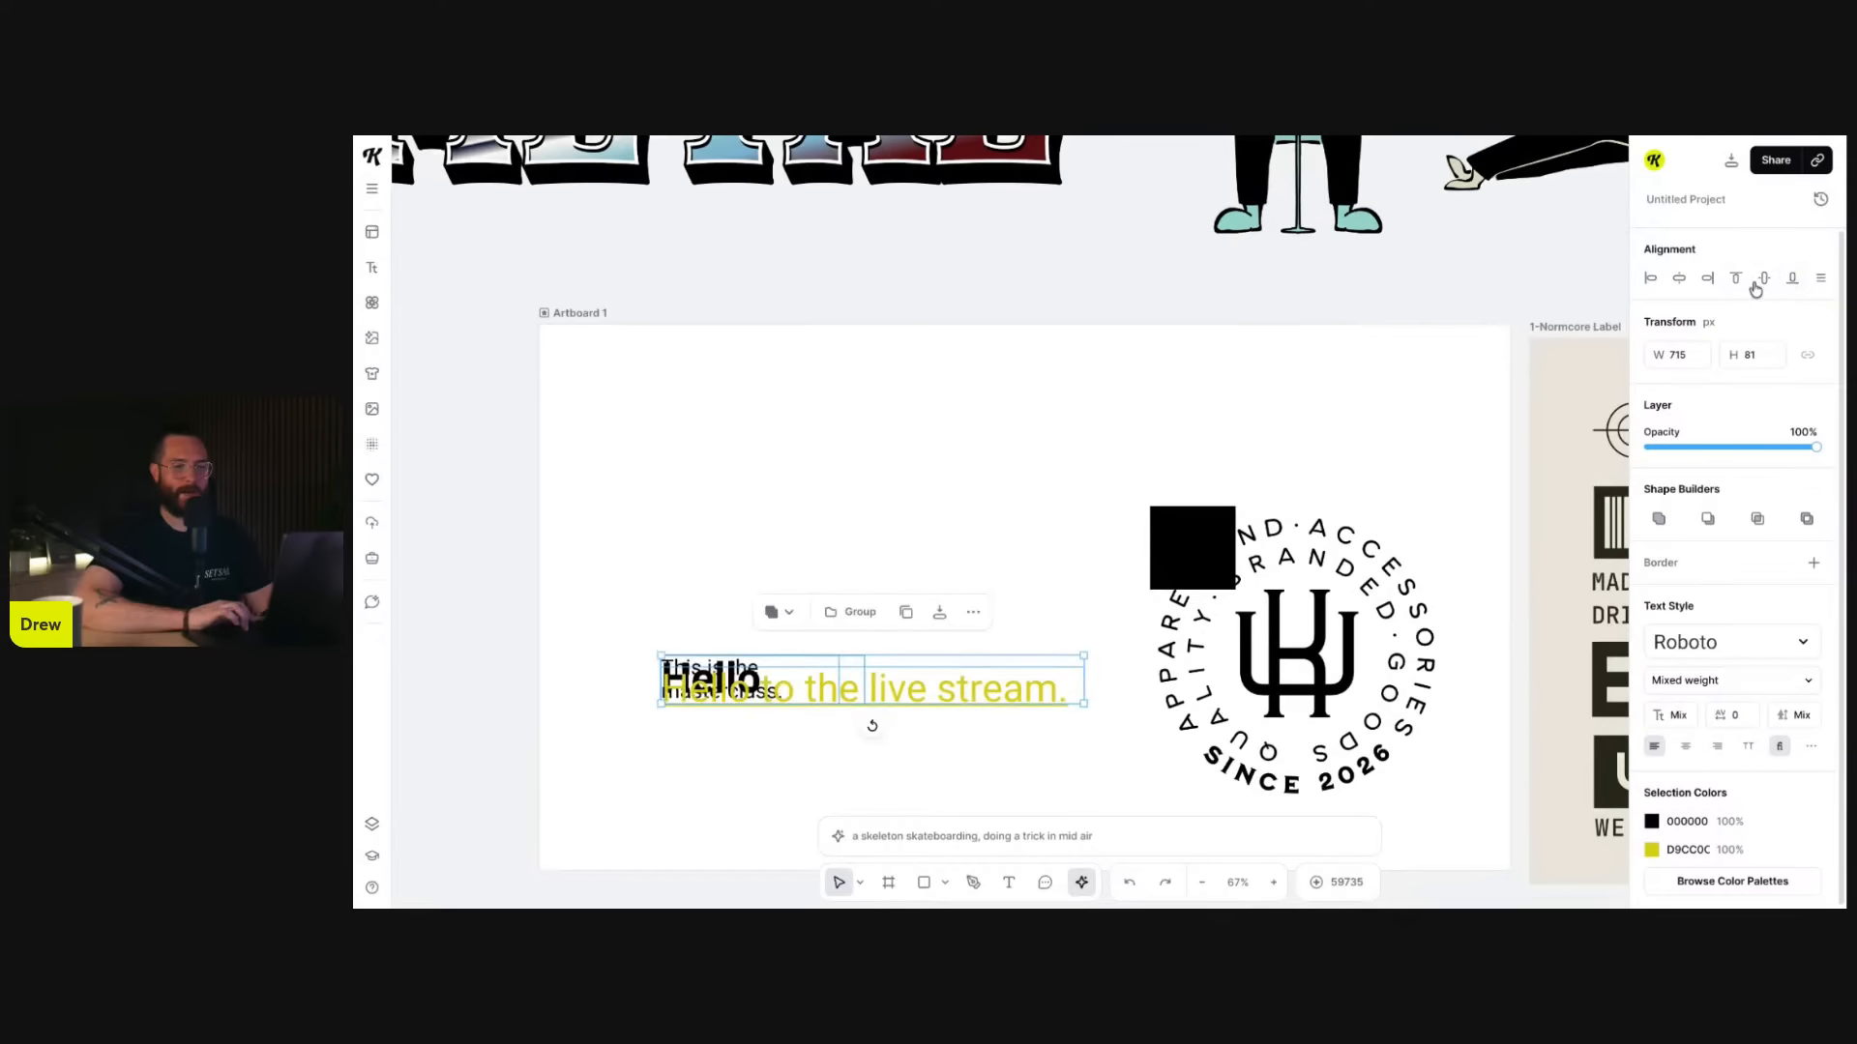
{"action": "left_click", "coordinate": [1758, 282]}
{"action": "left_click", "coordinate": [1305, 446]}
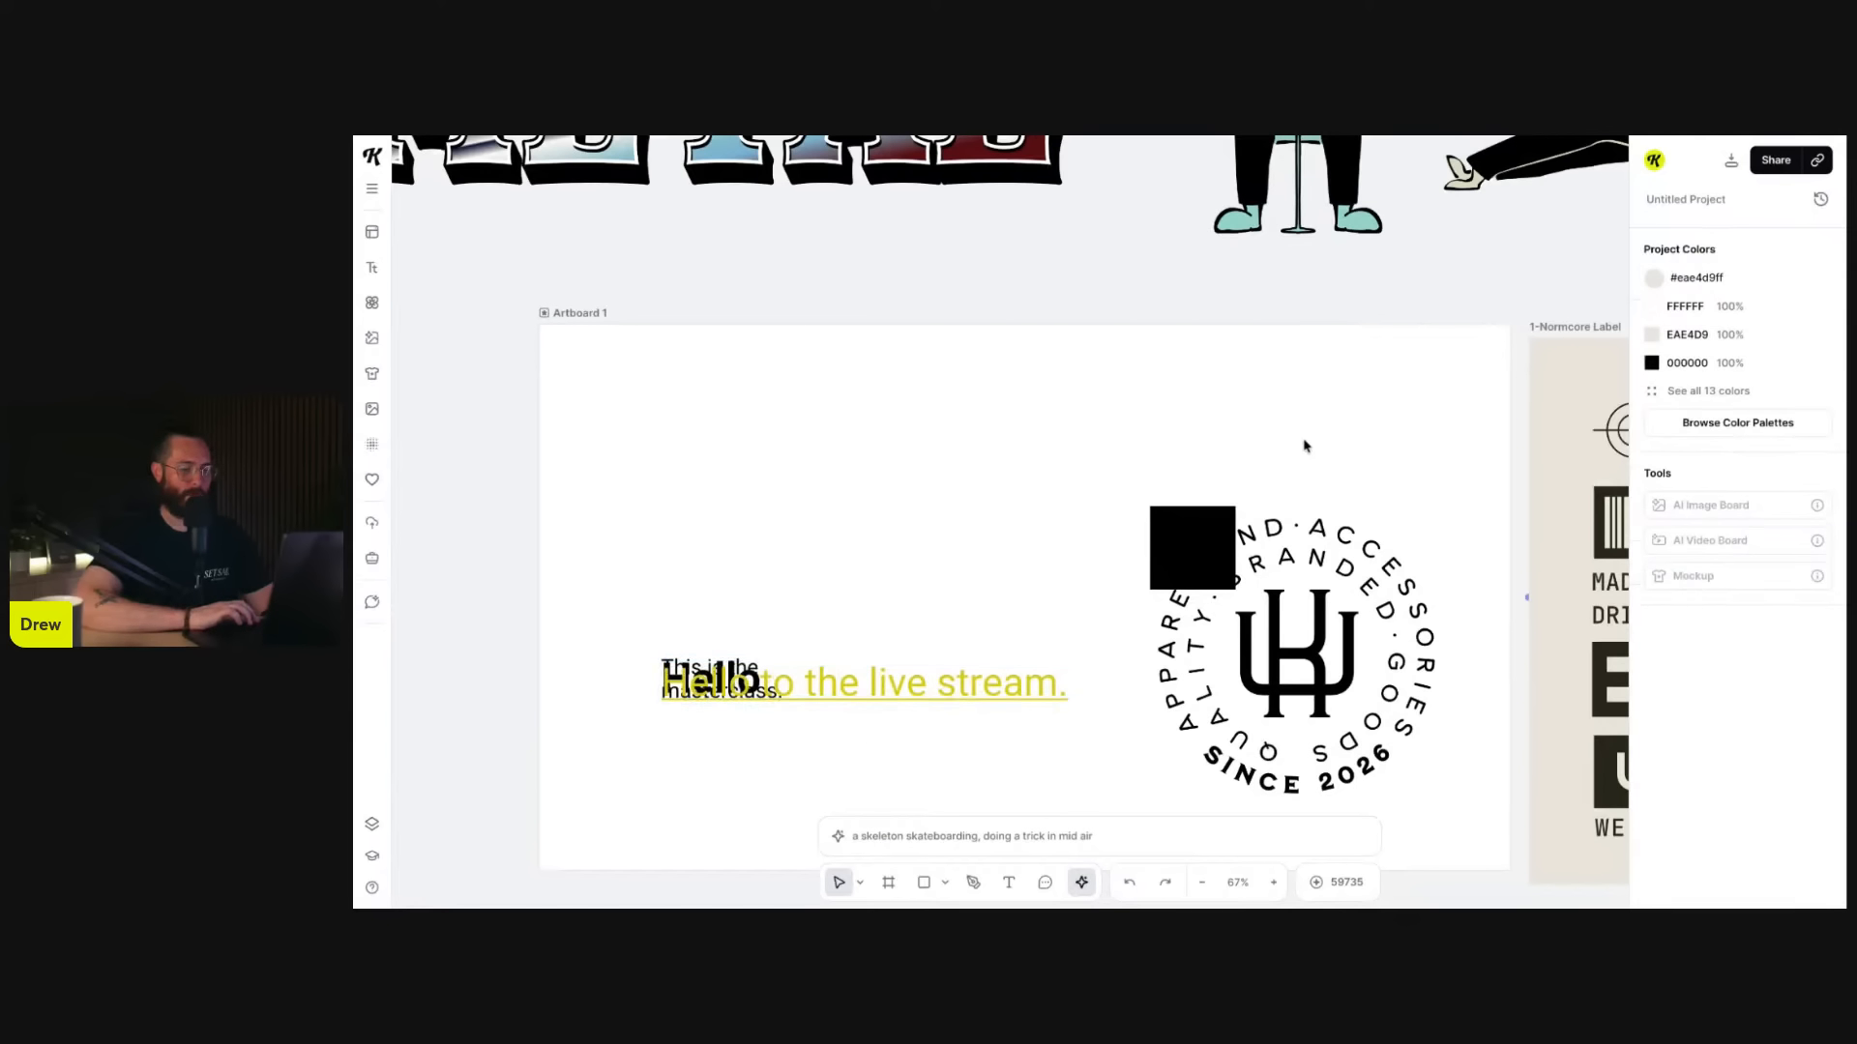
- Undo the vertical alignments of the three text objects and restore the left text alignment of "Hello"
{"action": "key", "text": "ctrl+z"}
{"action": "key", "text": "ctrl+z"}
{"action": "key", "text": "ctrl+z"}
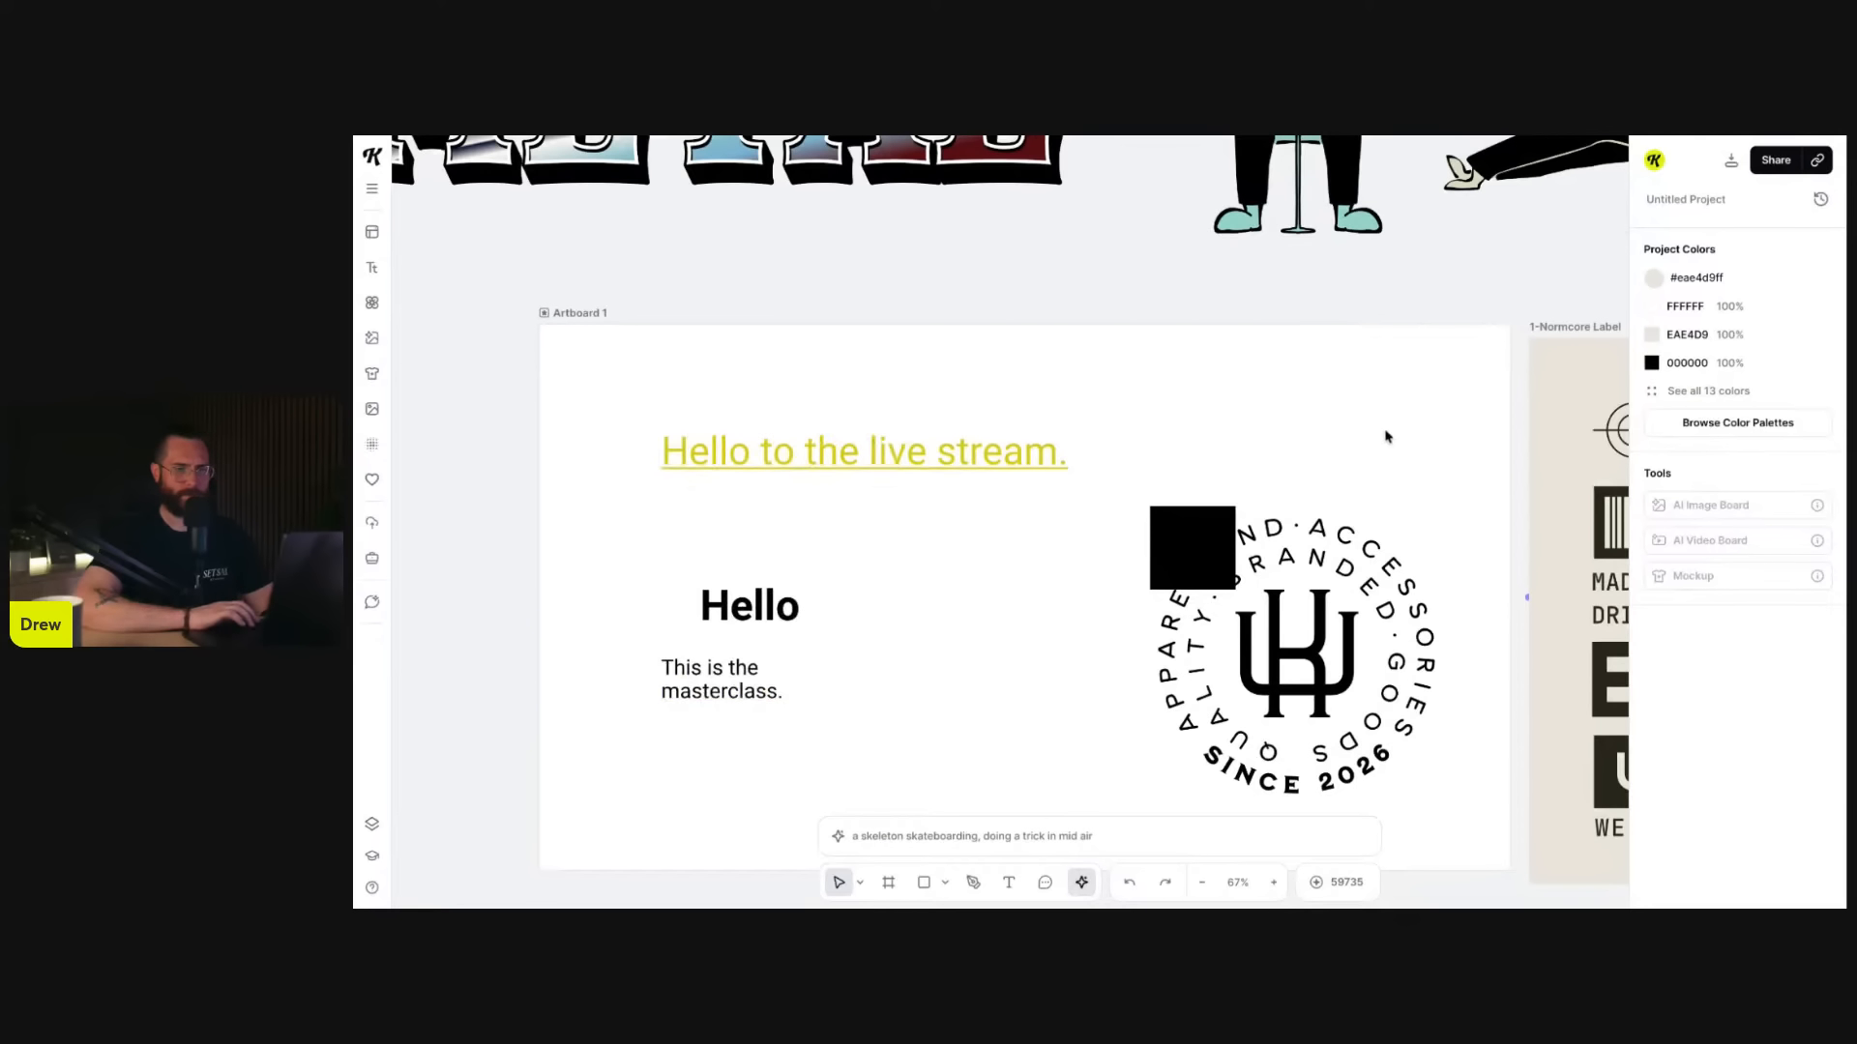
{"action": "key", "text": "ctrl+z"}
- Select the 1-Normcore Label artboard and open its quick export settings
{"action": "scroll", "coordinate": [1384, 436], "scroll_direction": "down", "scroll_amount": 10}
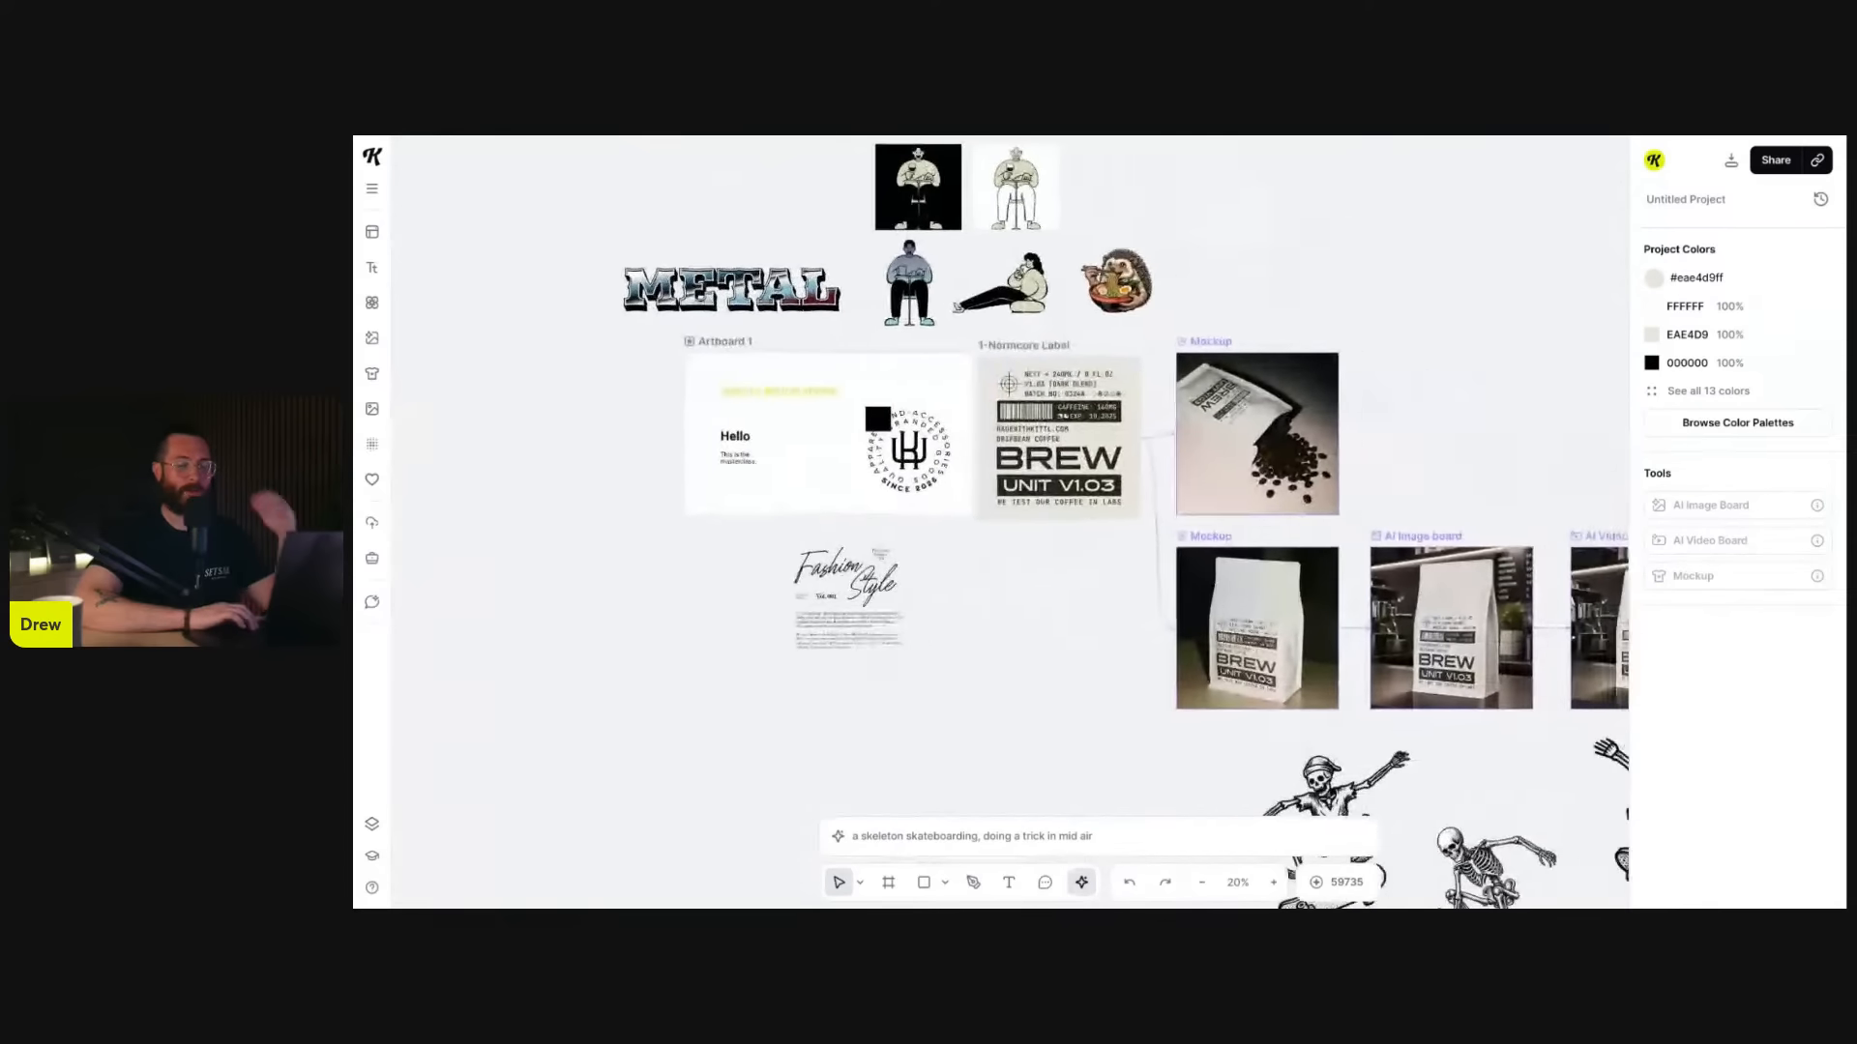
{"action": "scroll", "coordinate": [1373, 805], "scroll_direction": "right", "scroll_amount": 5}
{"action": "scroll", "coordinate": [1373, 805], "scroll_direction": "down", "scroll_amount": 2}
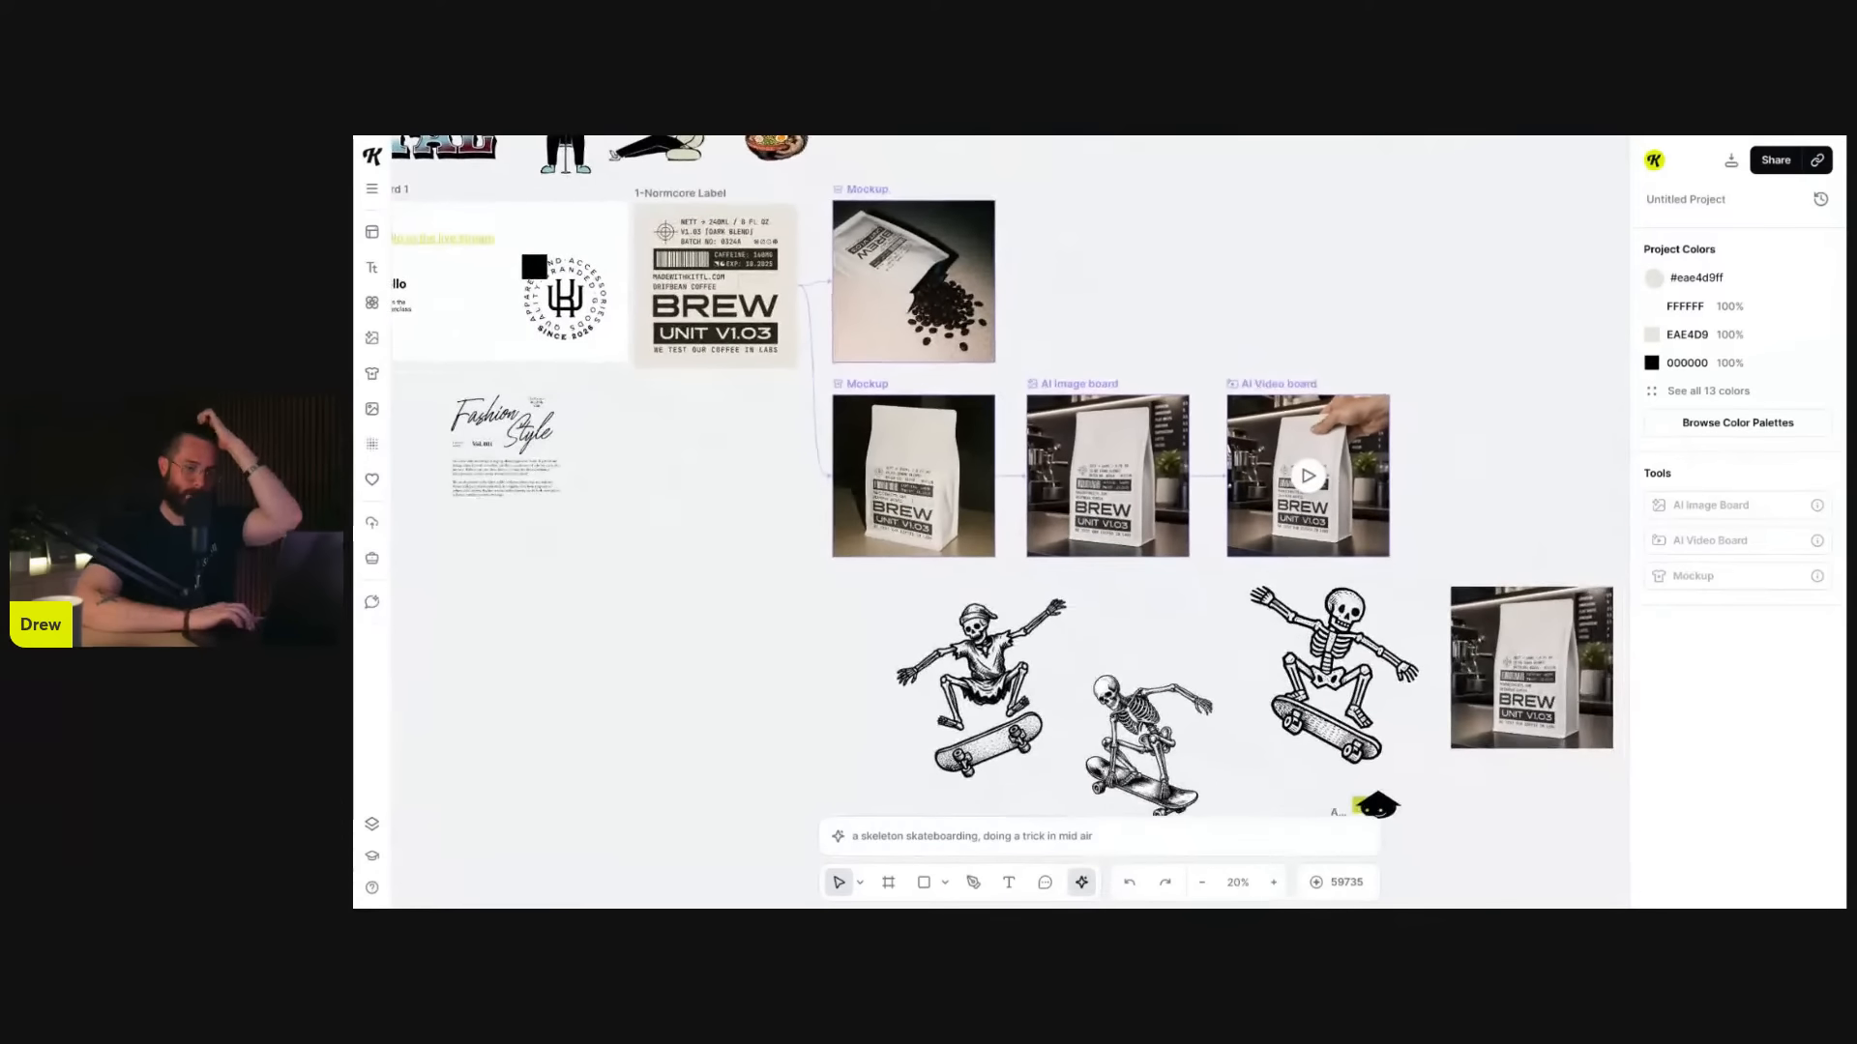
{"action": "scroll", "coordinate": [1373, 804], "scroll_direction": "right", "scroll_amount": 1}
{"action": "scroll", "coordinate": [1373, 804], "scroll_direction": "down", "scroll_amount": 1}
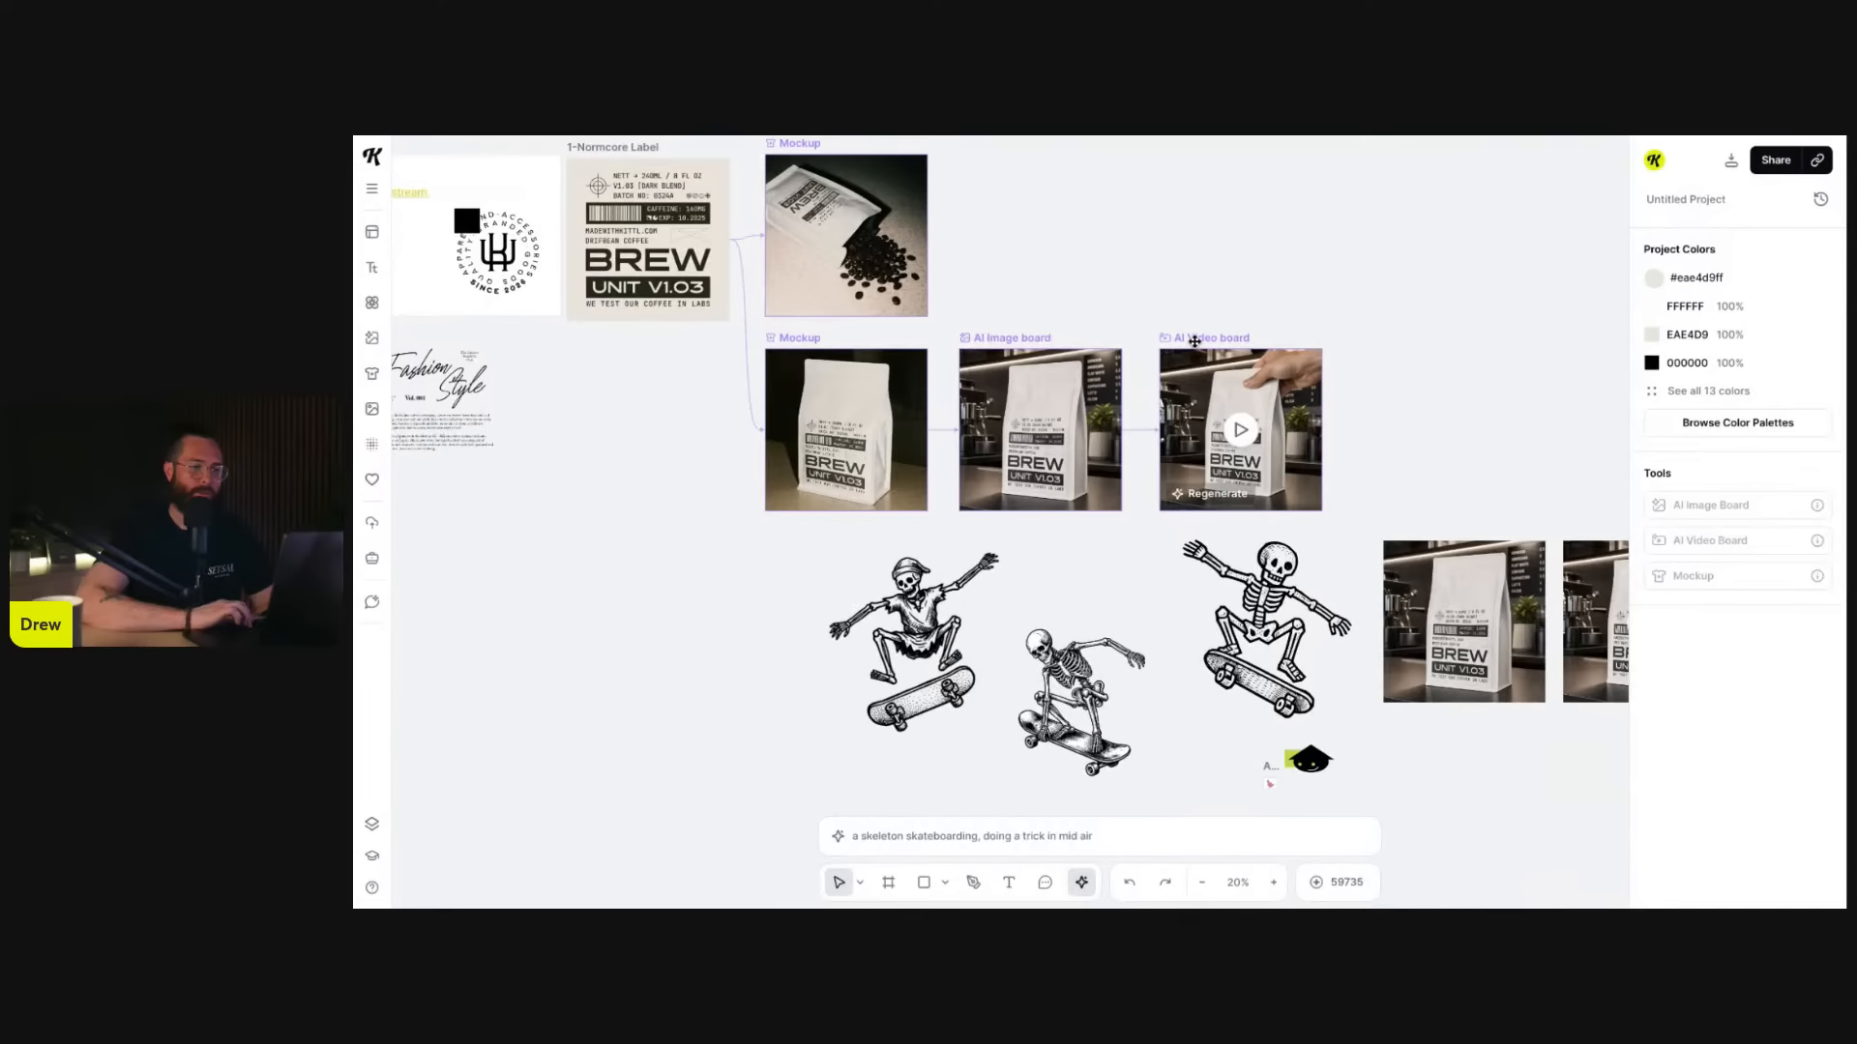
{"action": "scroll", "coordinate": [1194, 341], "scroll_direction": "left", "scroll_amount": 5}
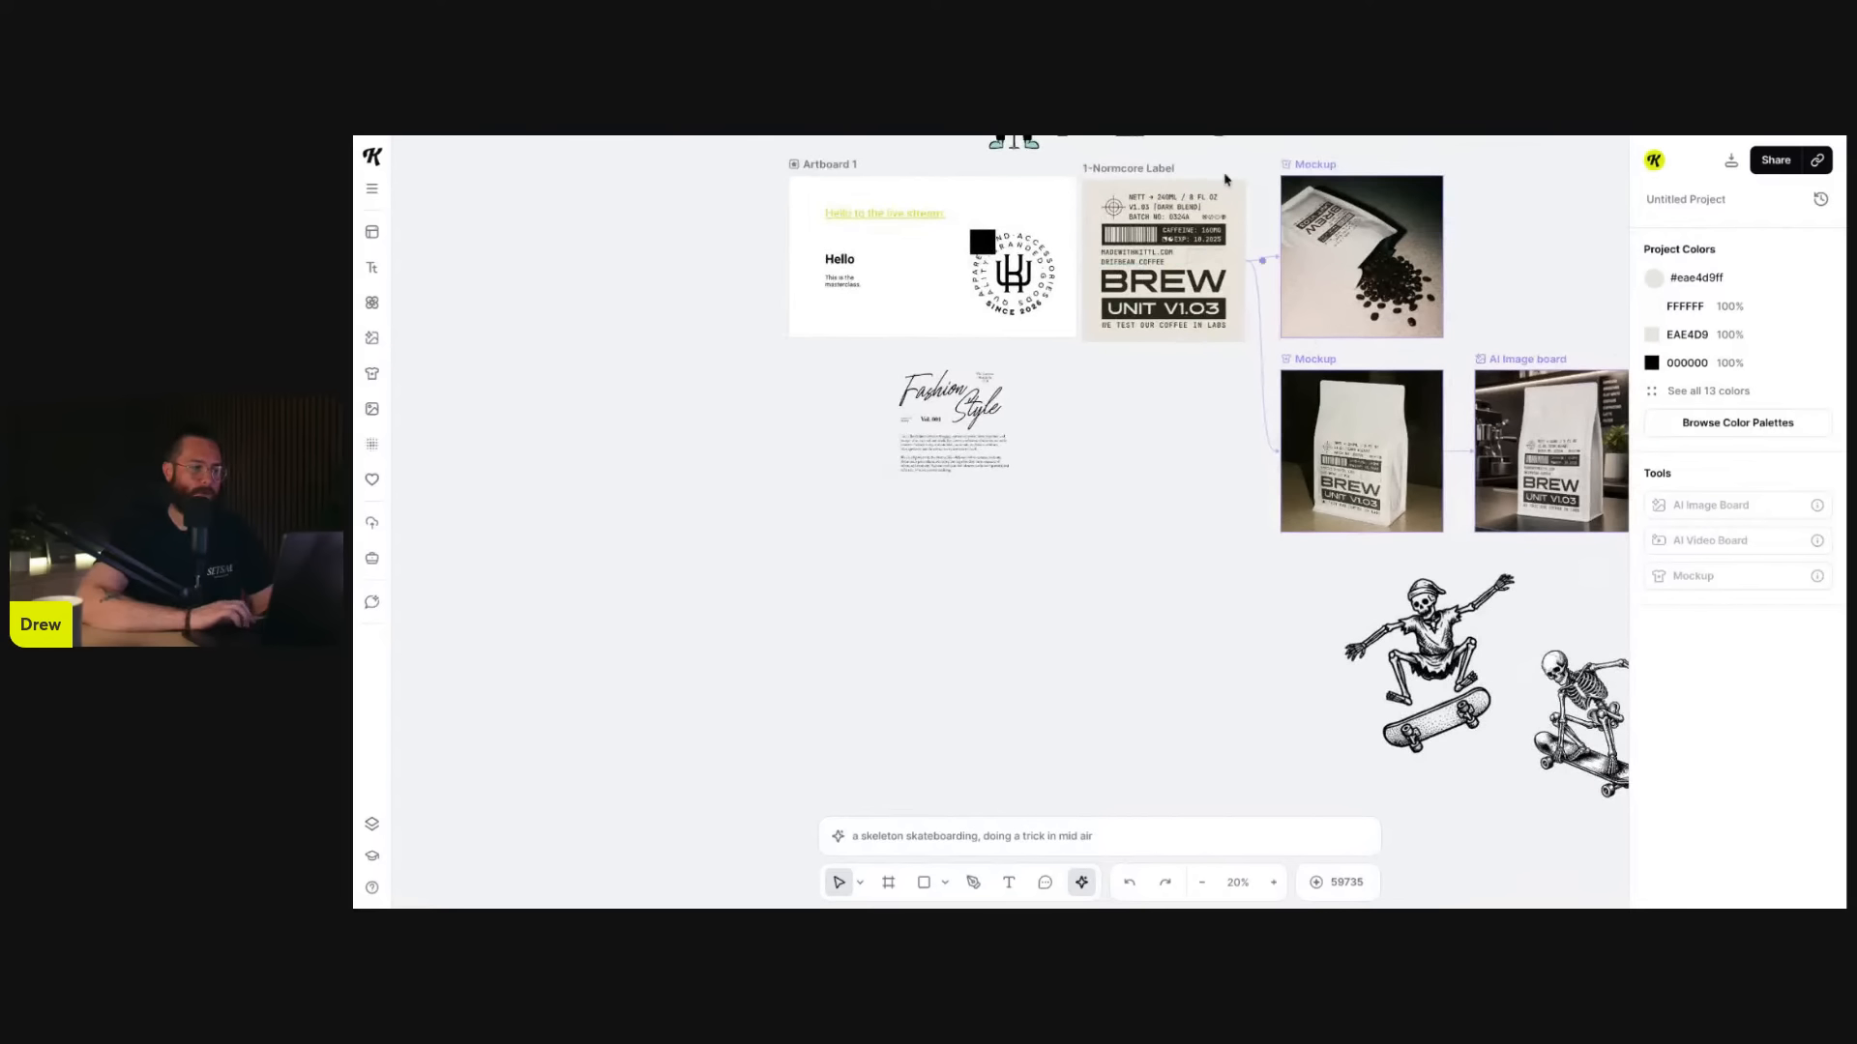
{"action": "scroll", "coordinate": [1227, 181], "scroll_direction": "up", "scroll_amount": 1}
{"action": "left_click", "coordinate": [1125, 226]}
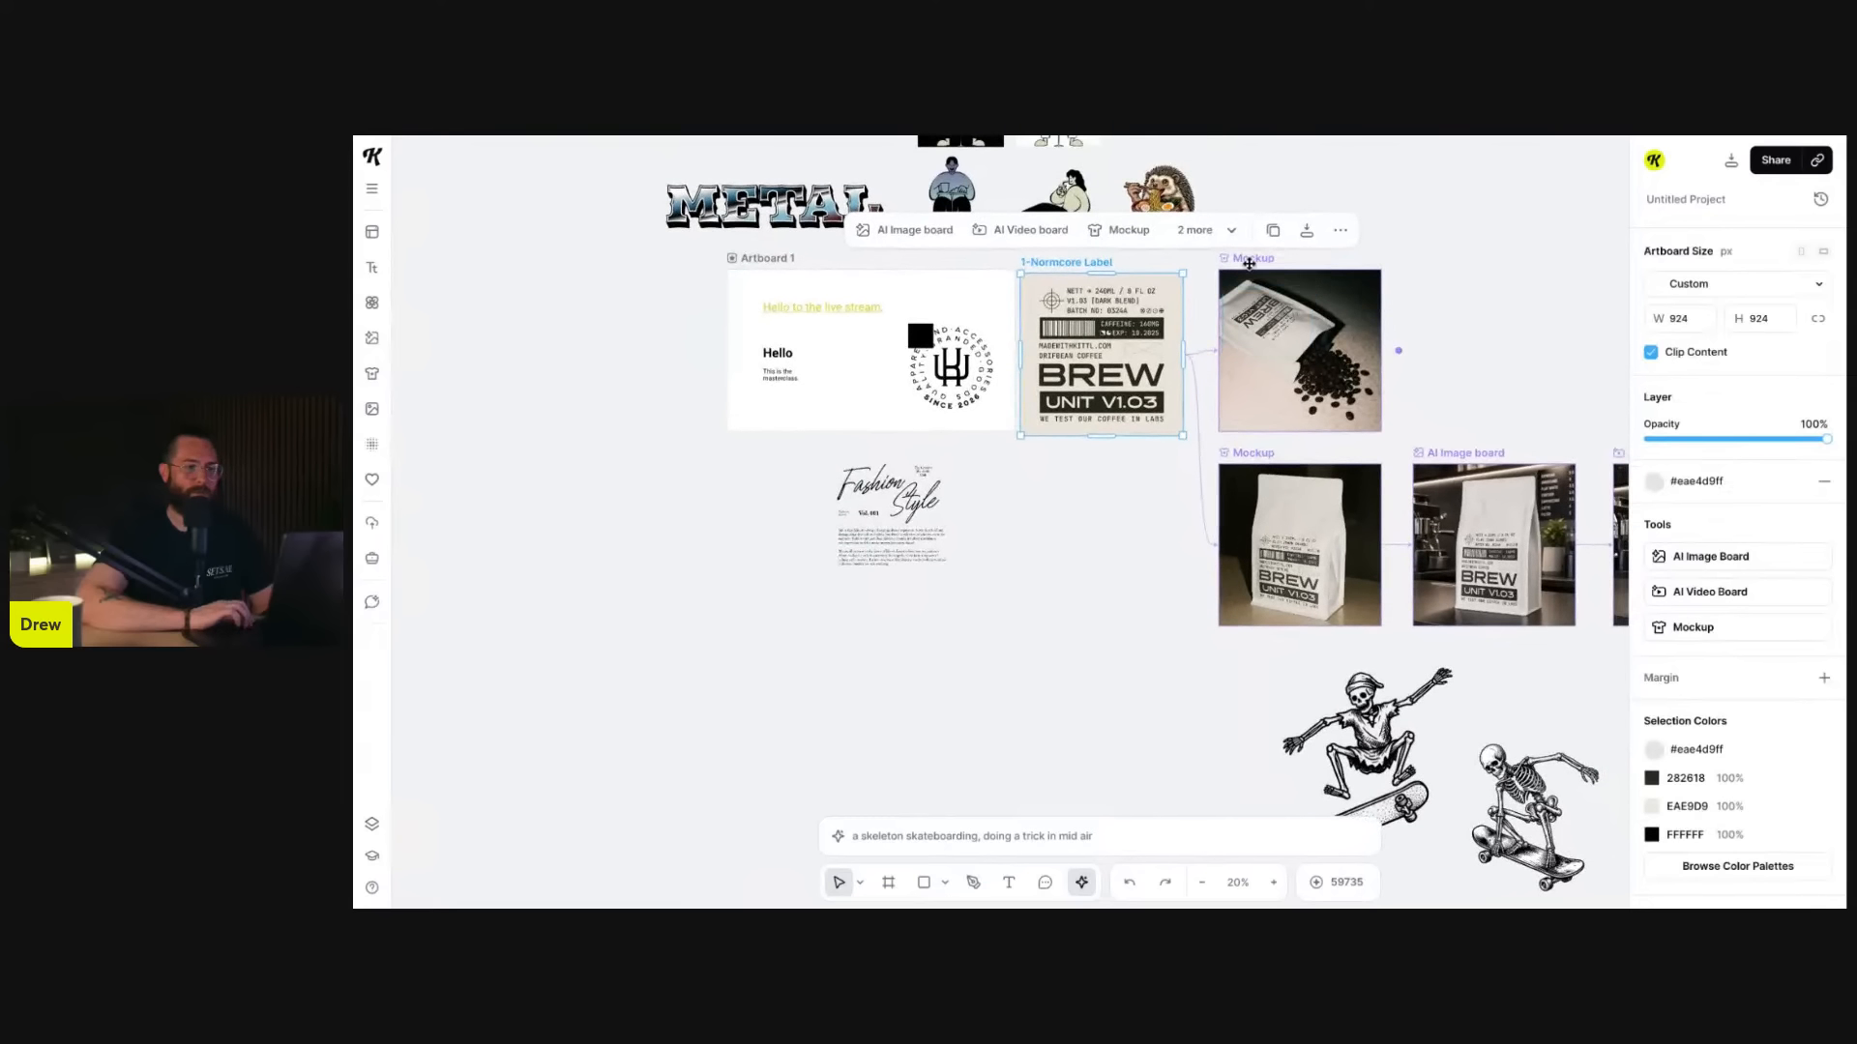
{"action": "scroll", "coordinate": [1247, 264], "scroll_direction": "up", "scroll_amount": 1}
{"action": "scroll", "coordinate": [1247, 264], "scroll_direction": "right", "scroll_amount": 1}
{"action": "left_click", "coordinate": [1289, 259]}
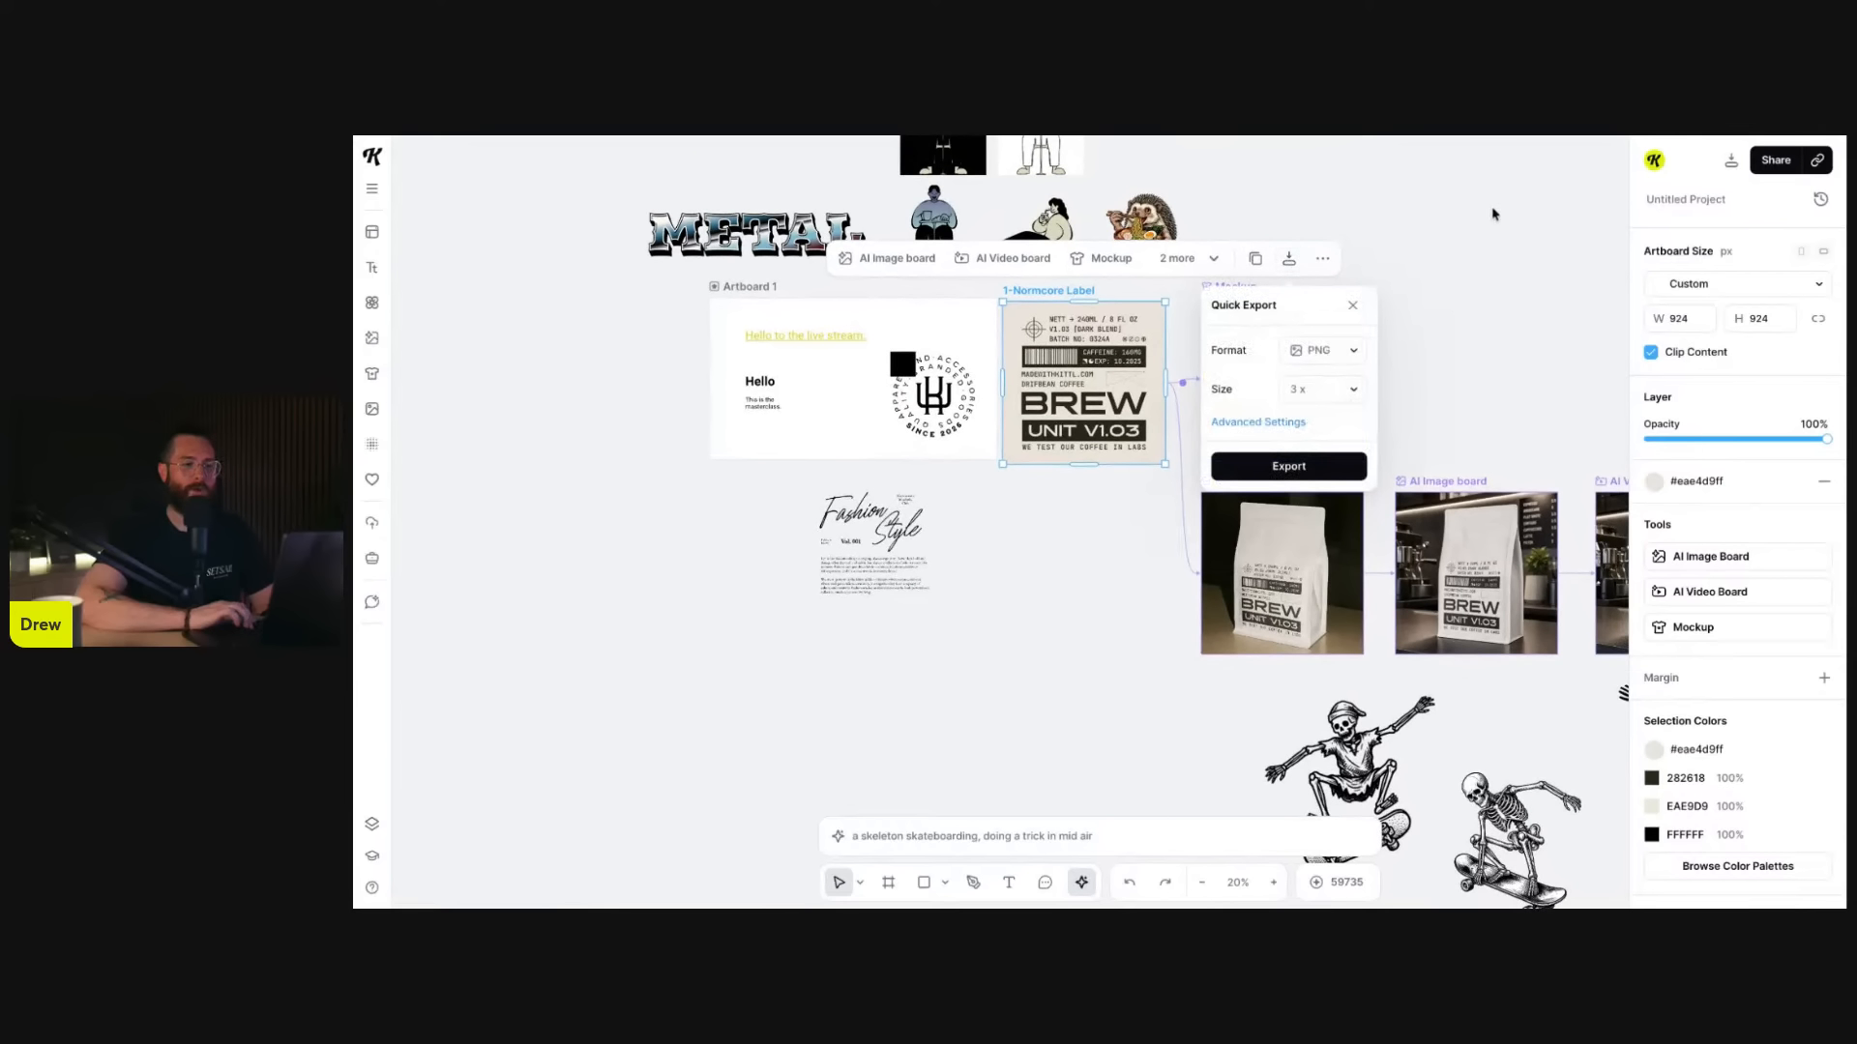
- Open the full export settings, add the first Mockup to the artboards to export and remove it again
{"action": "left_click", "coordinate": [1733, 162]}
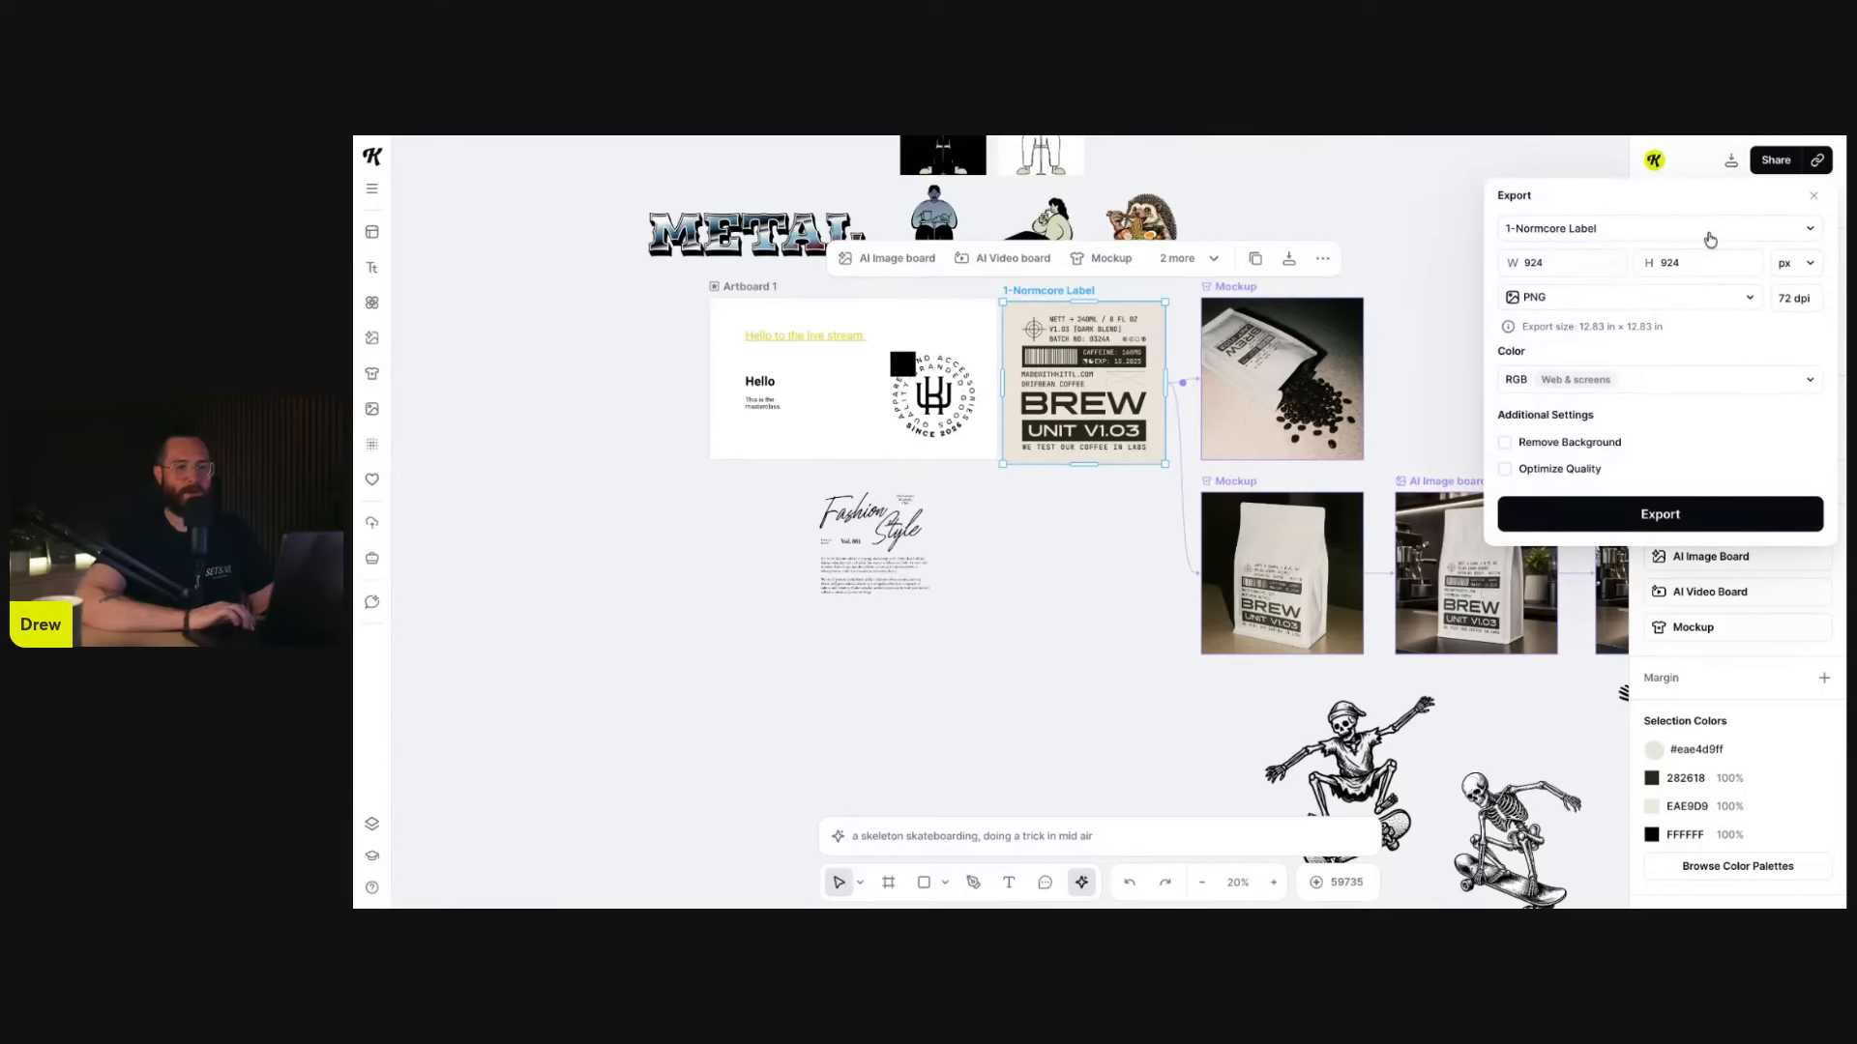
{"action": "left_click", "coordinate": [1710, 240]}
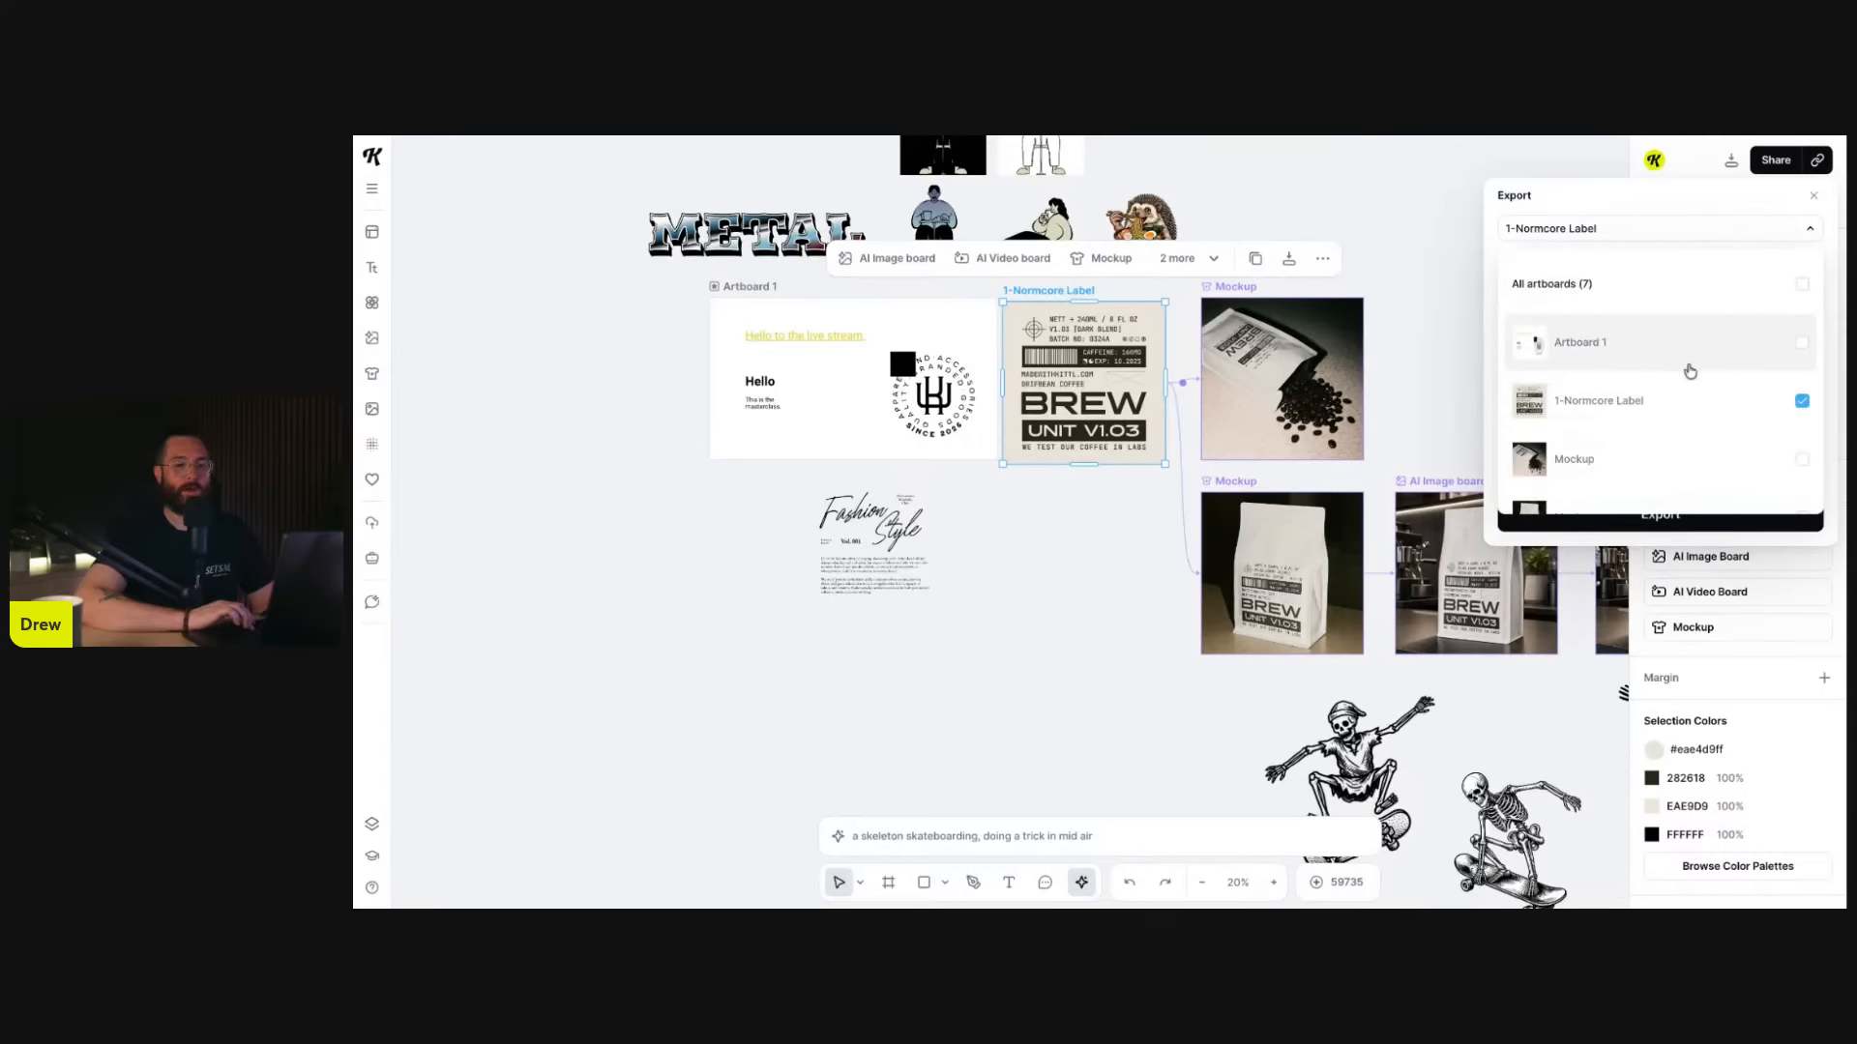
{"action": "left_click", "coordinate": [1803, 462]}
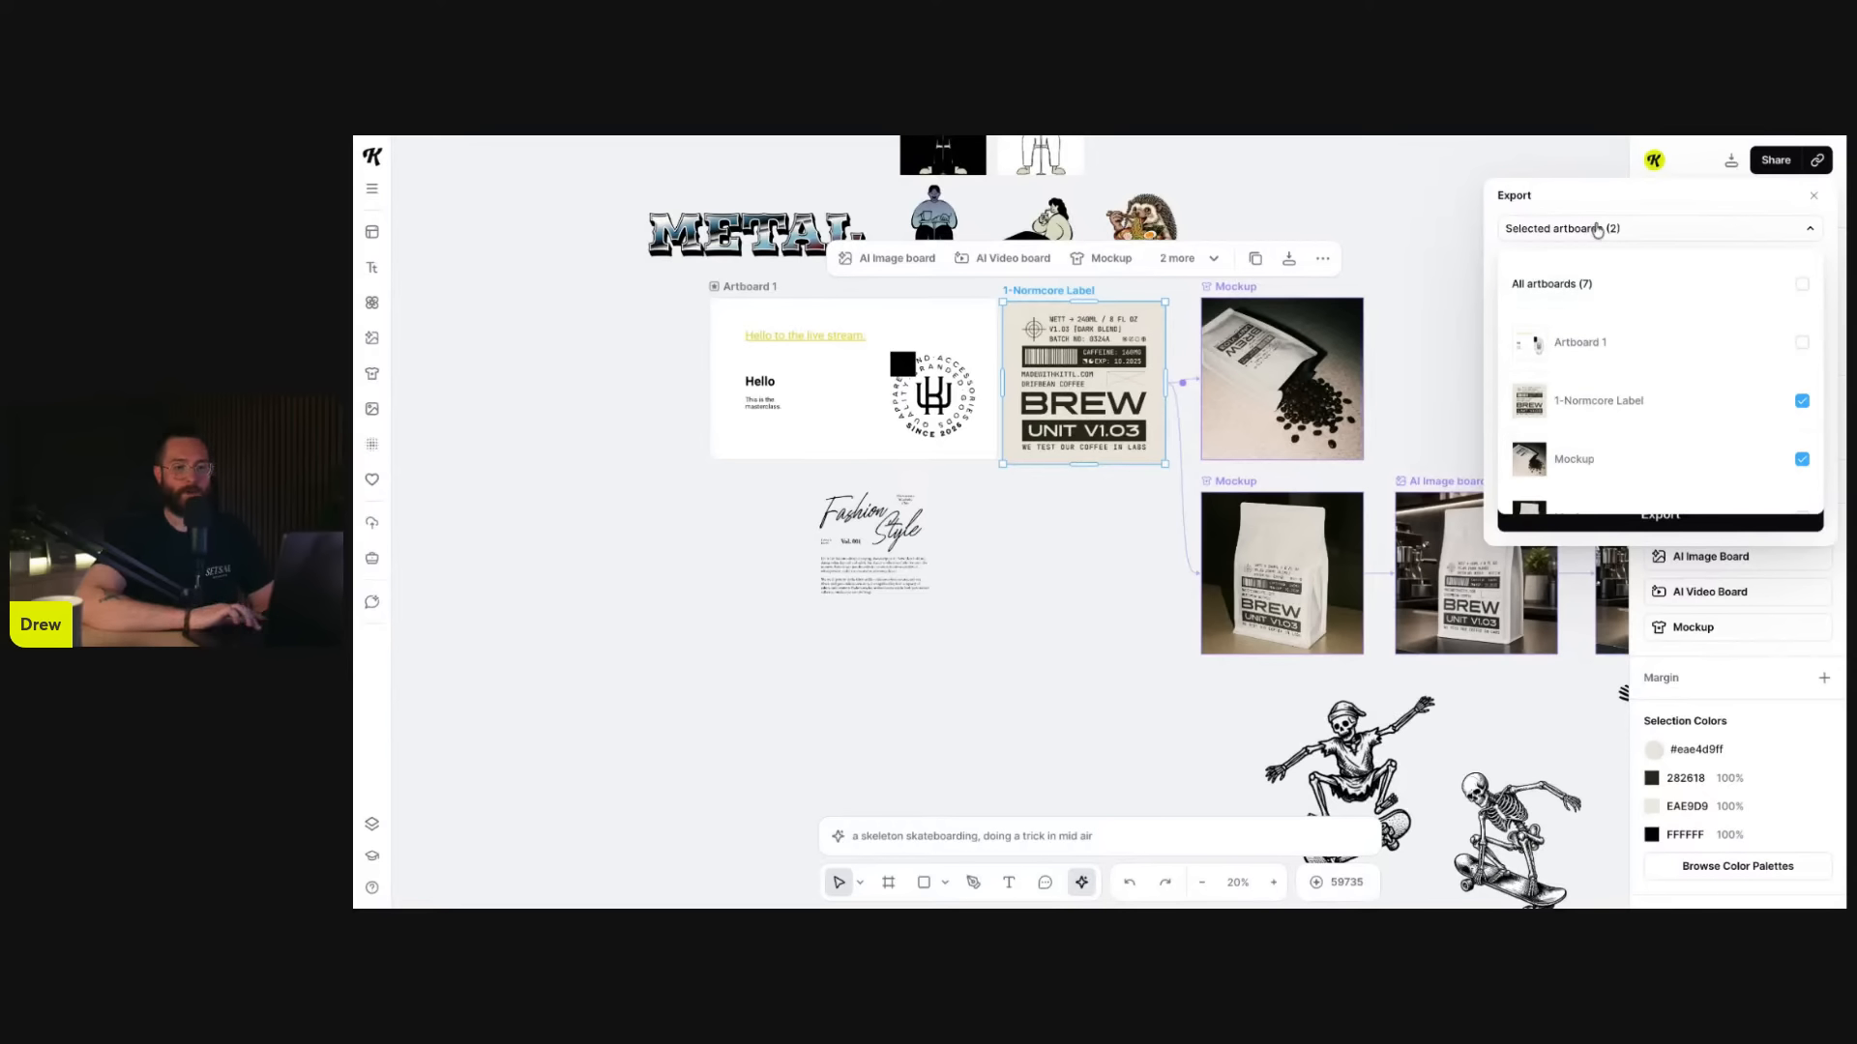
{"action": "left_click", "coordinate": [1802, 462]}
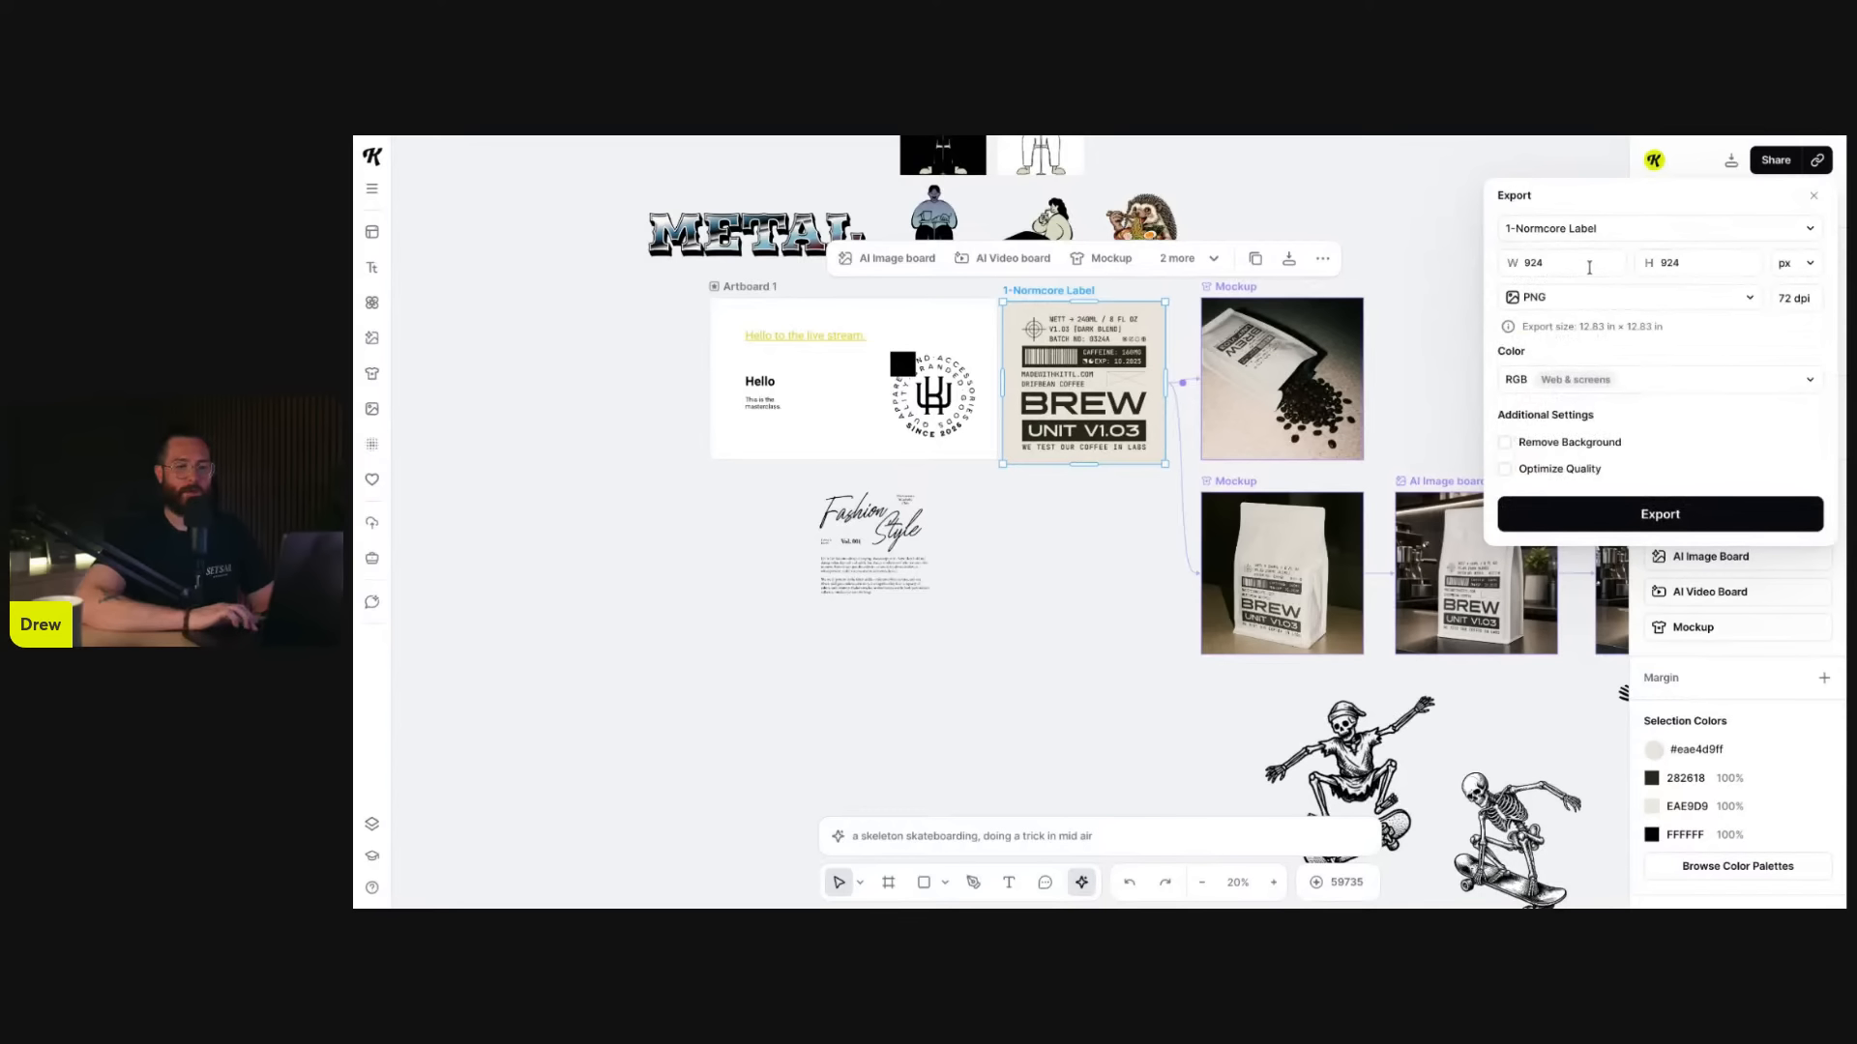
- Set the label's export width to 1500 px and check the available file formats
{"action": "left_click", "coordinate": [1554, 261]}
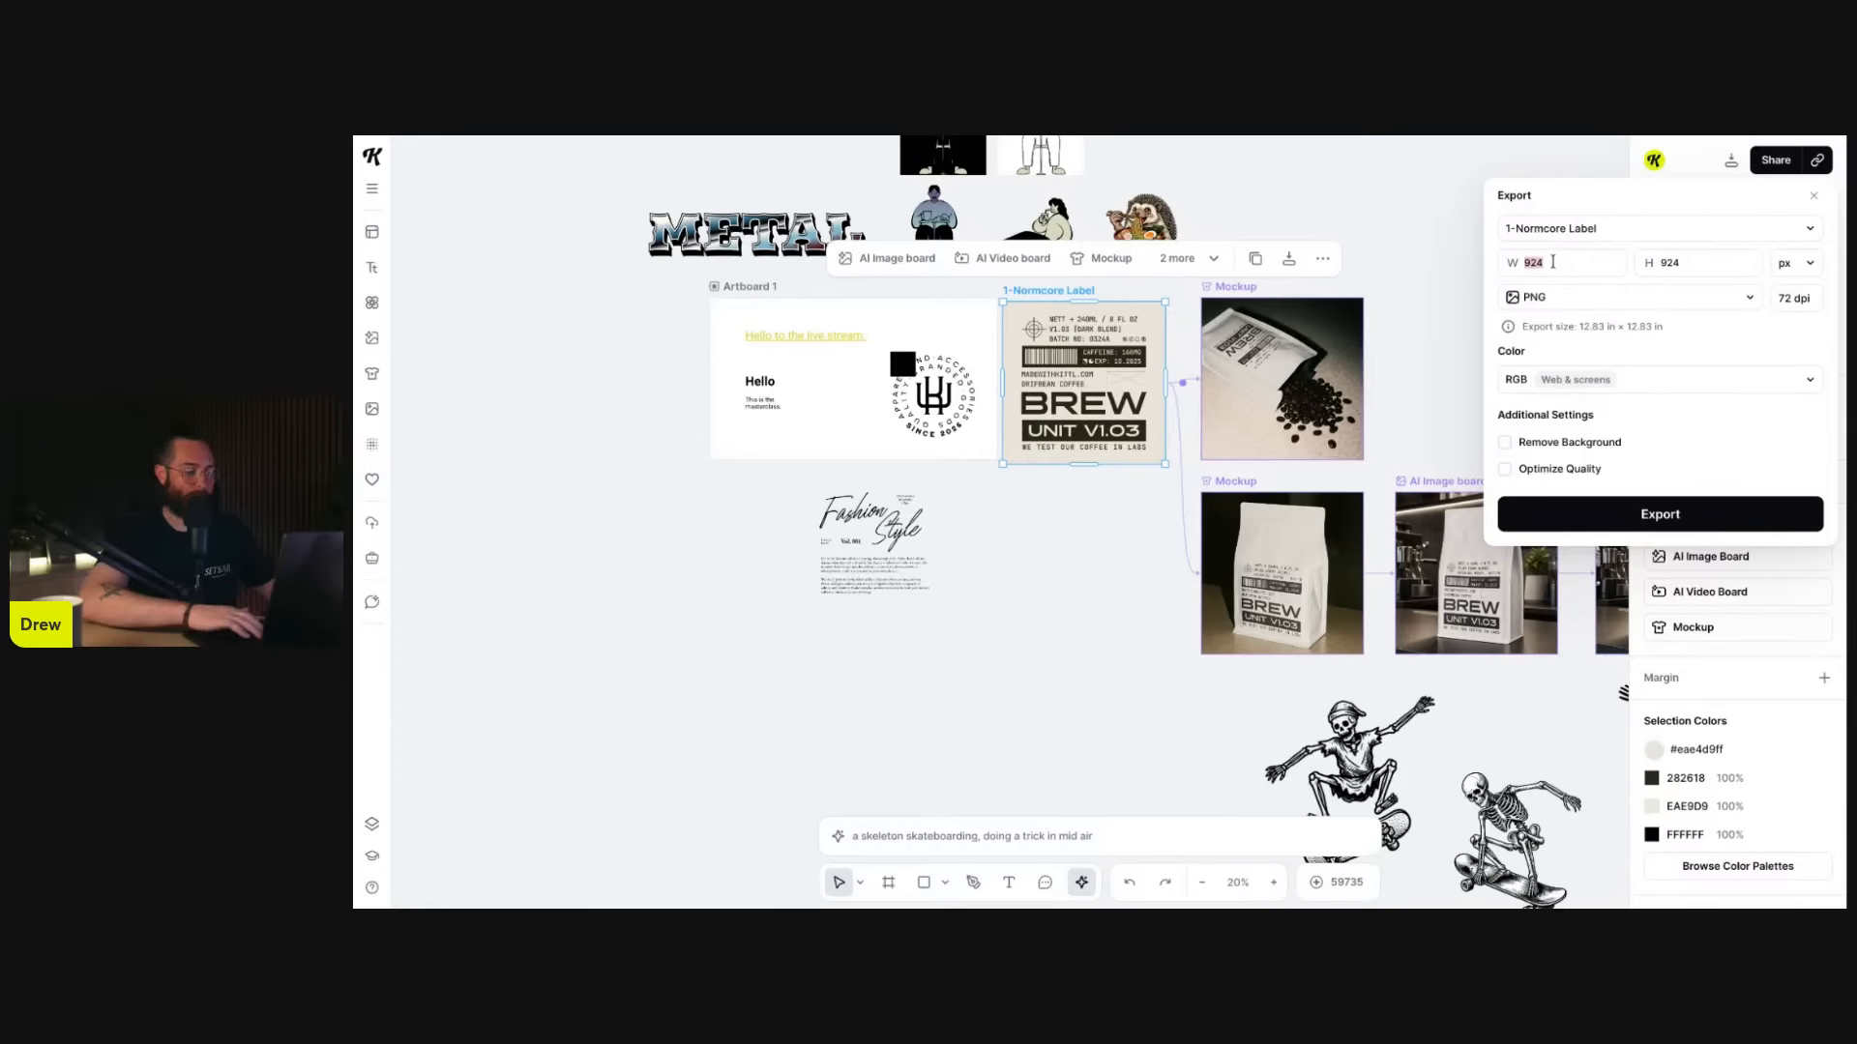
{"action": "type", "text": "1500"}
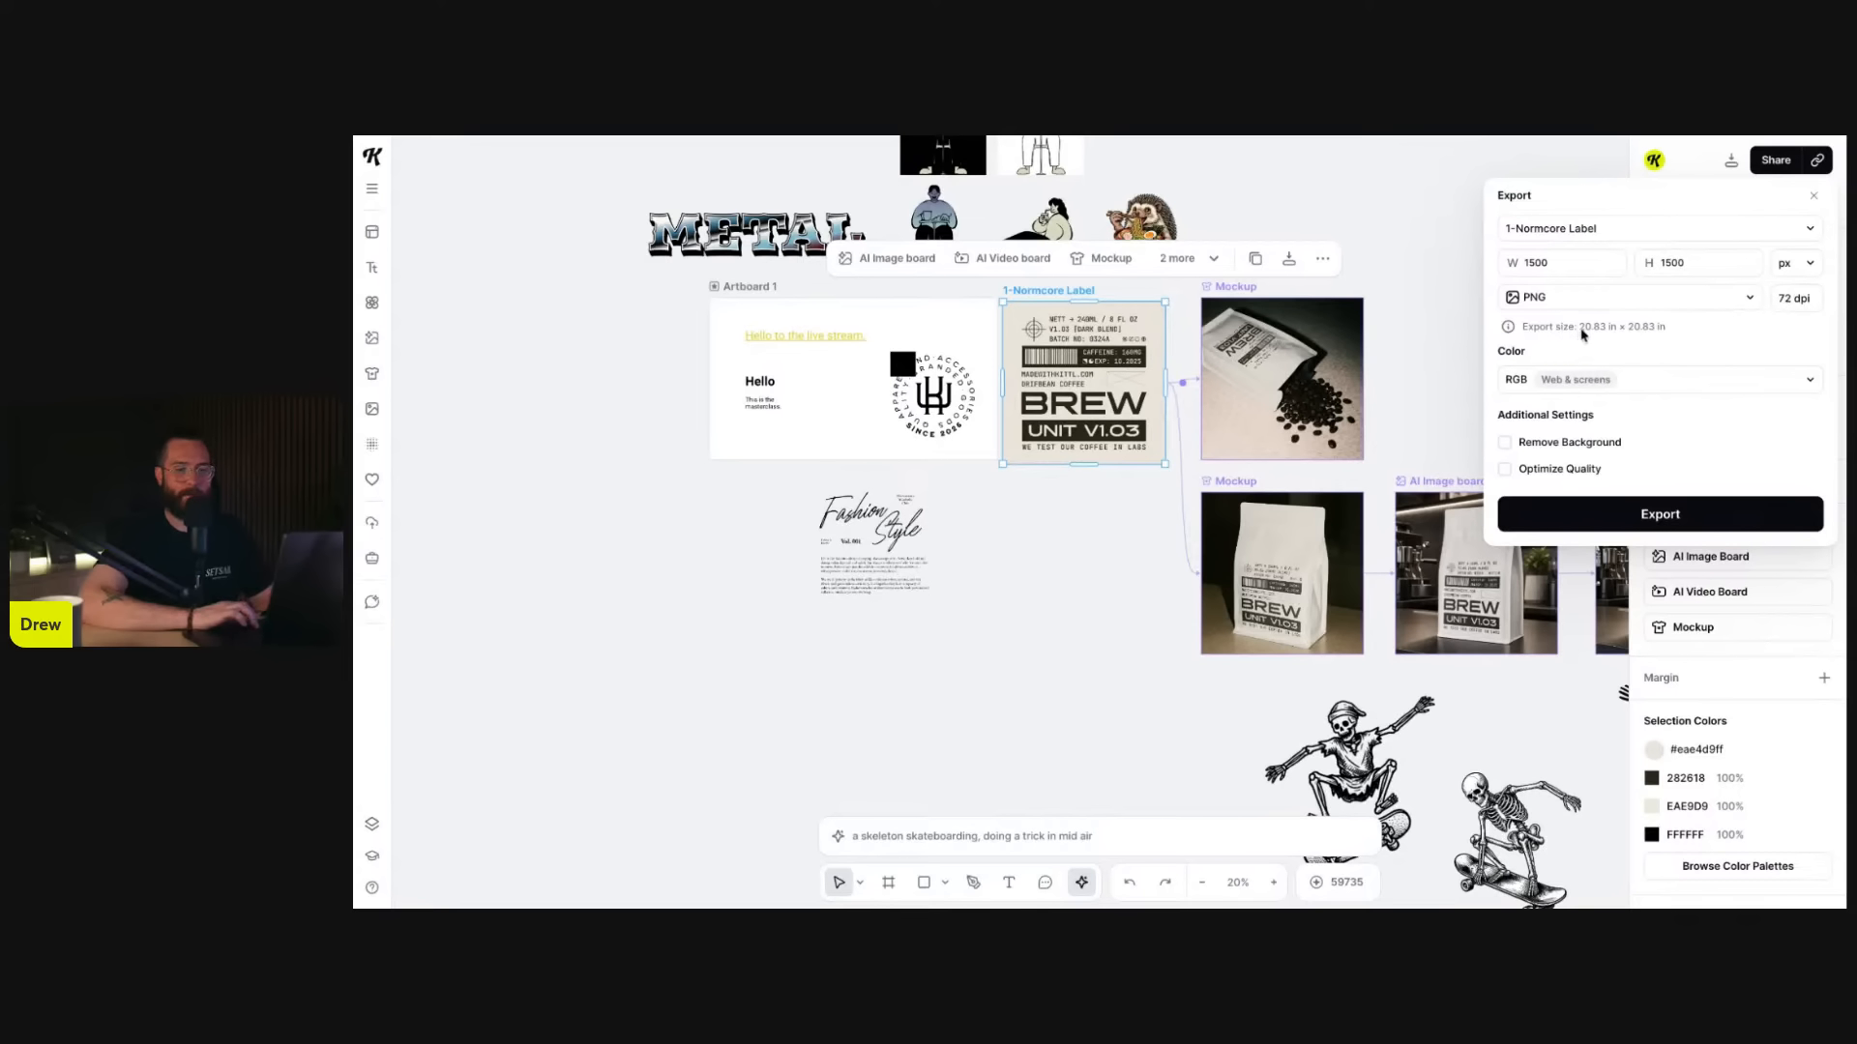
{"action": "left_click", "coordinate": [1641, 305]}
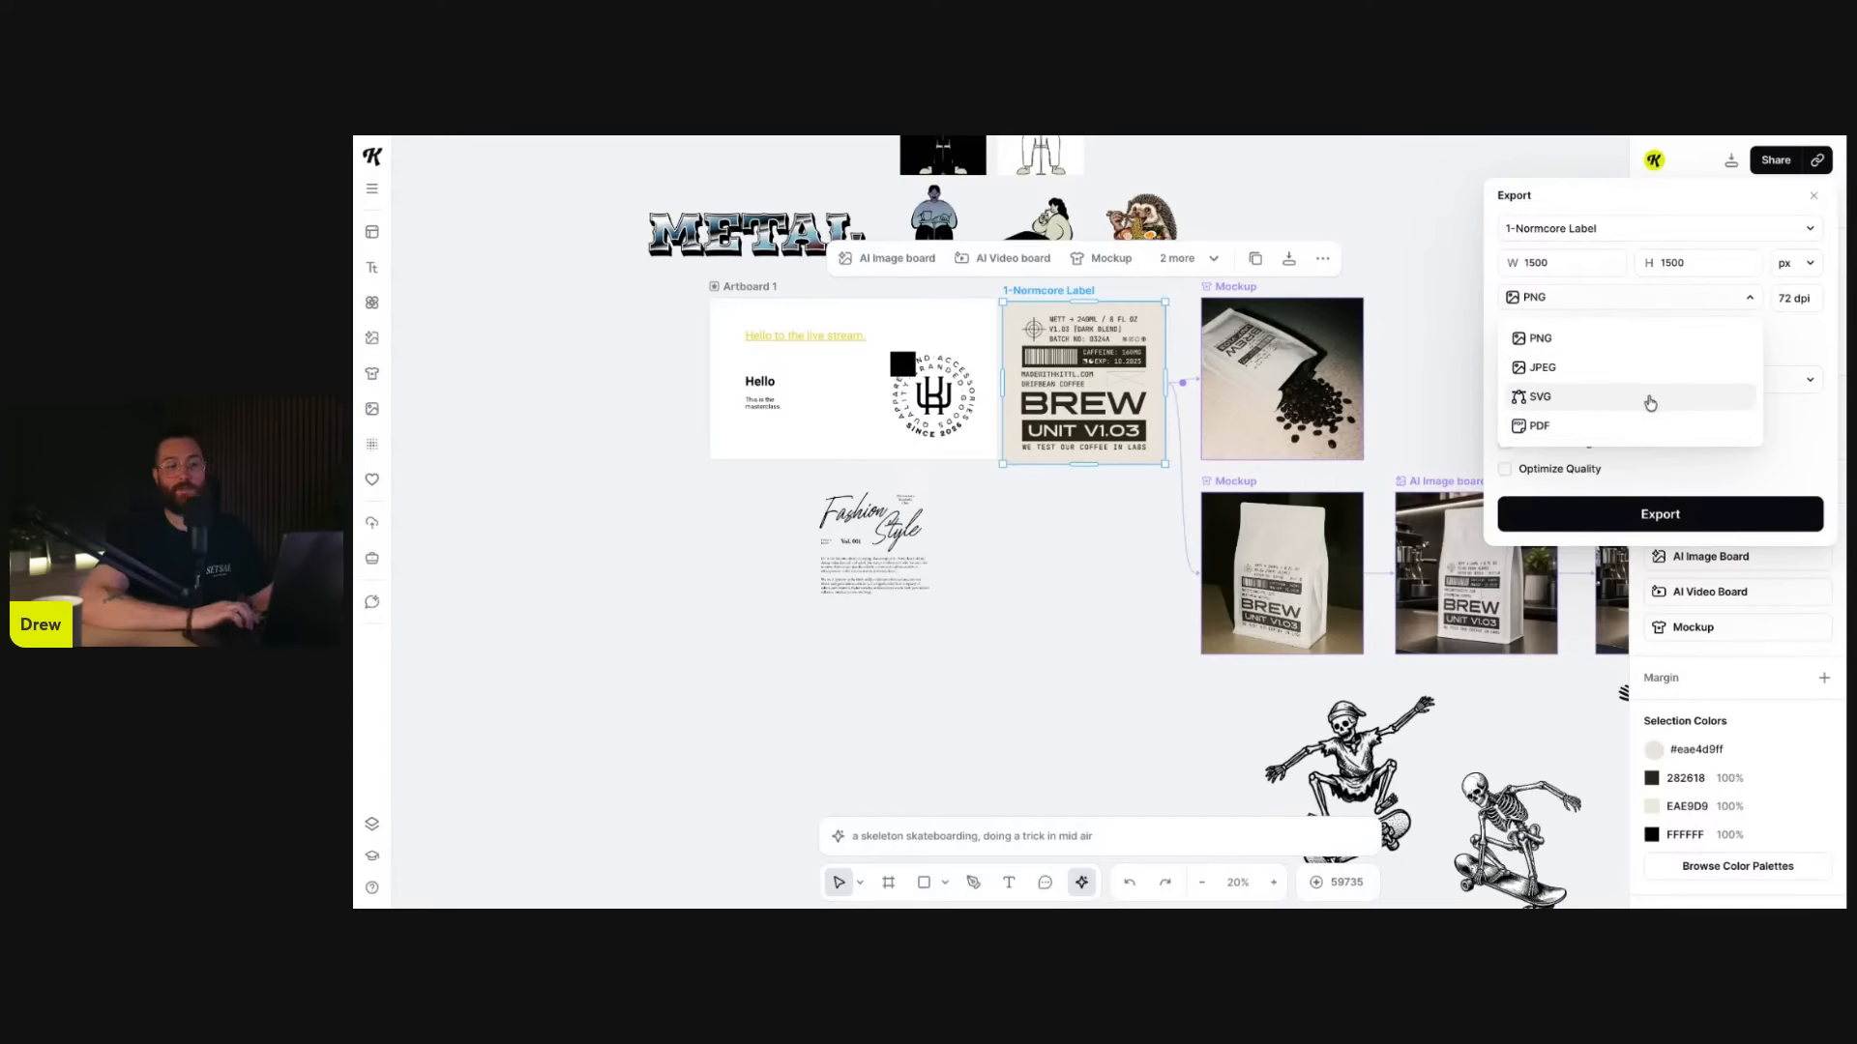
{"action": "left_click", "coordinate": [1755, 301]}
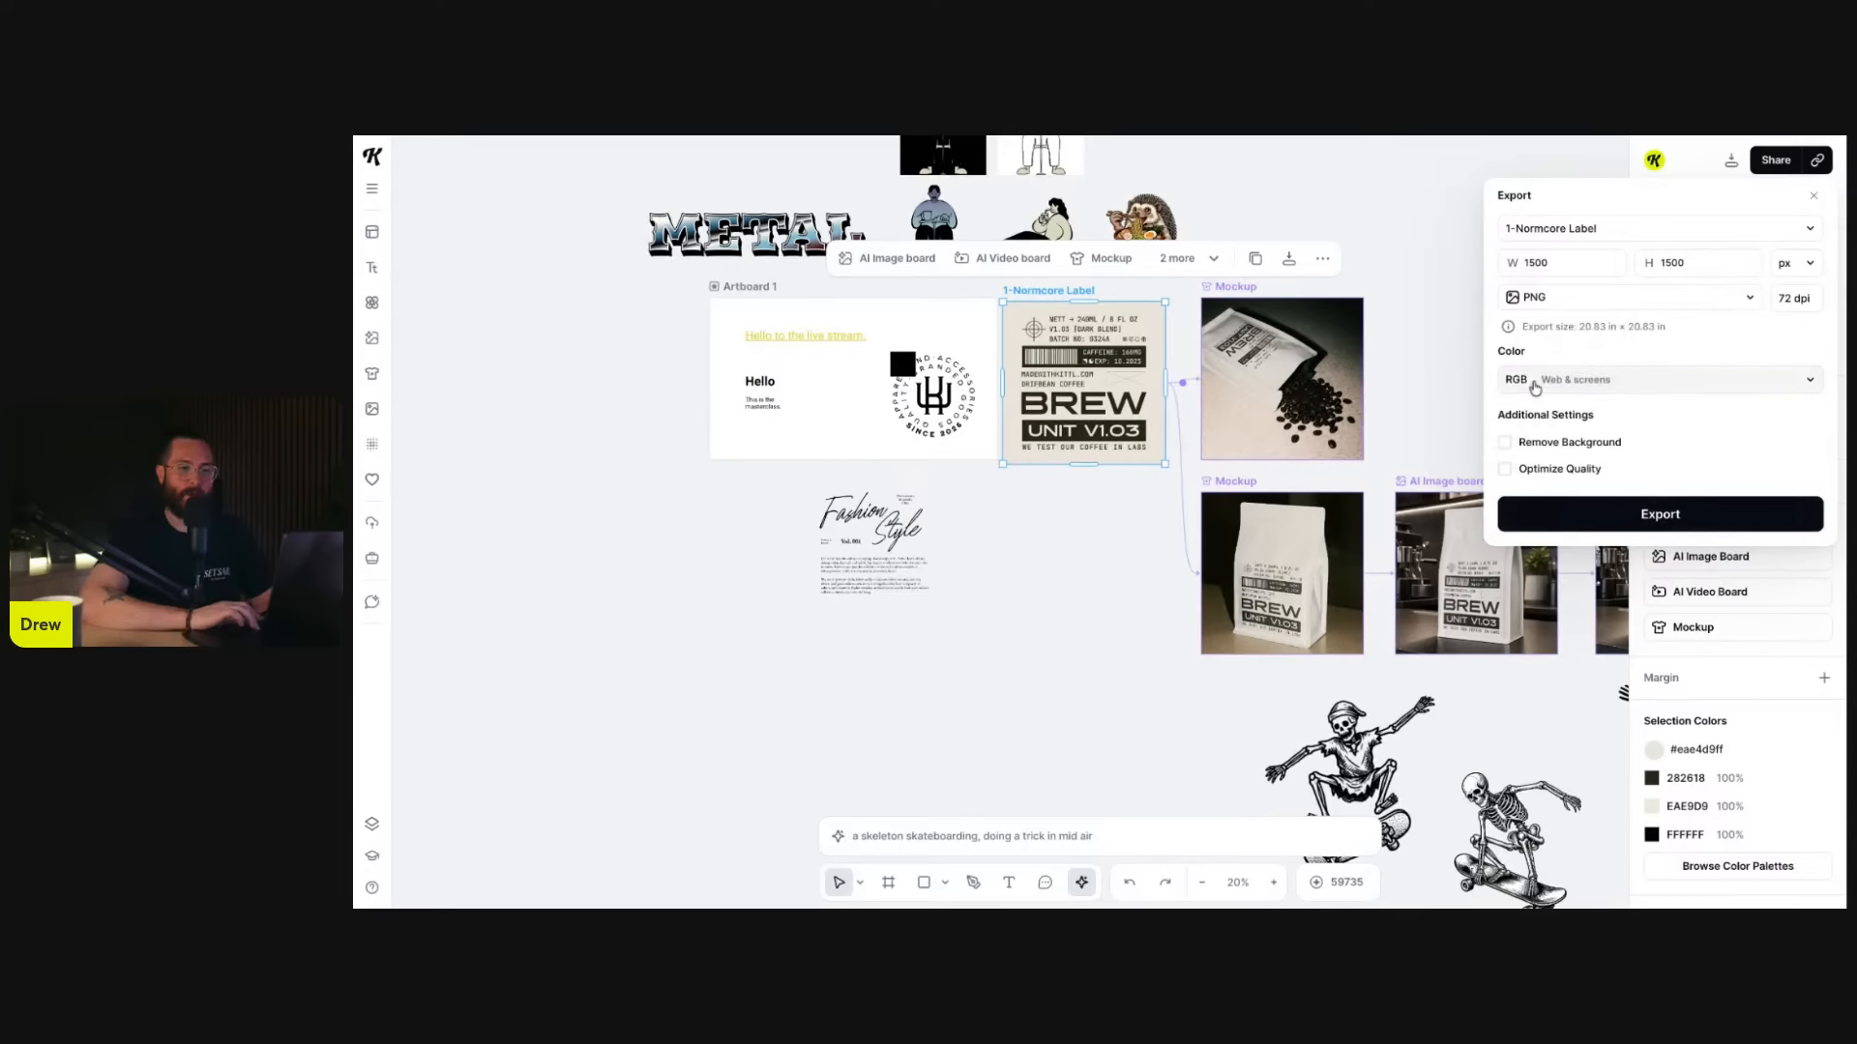
- Set the export format to PDF and the color mode to CMYK for print
{"action": "left_click", "coordinate": [1640, 302]}
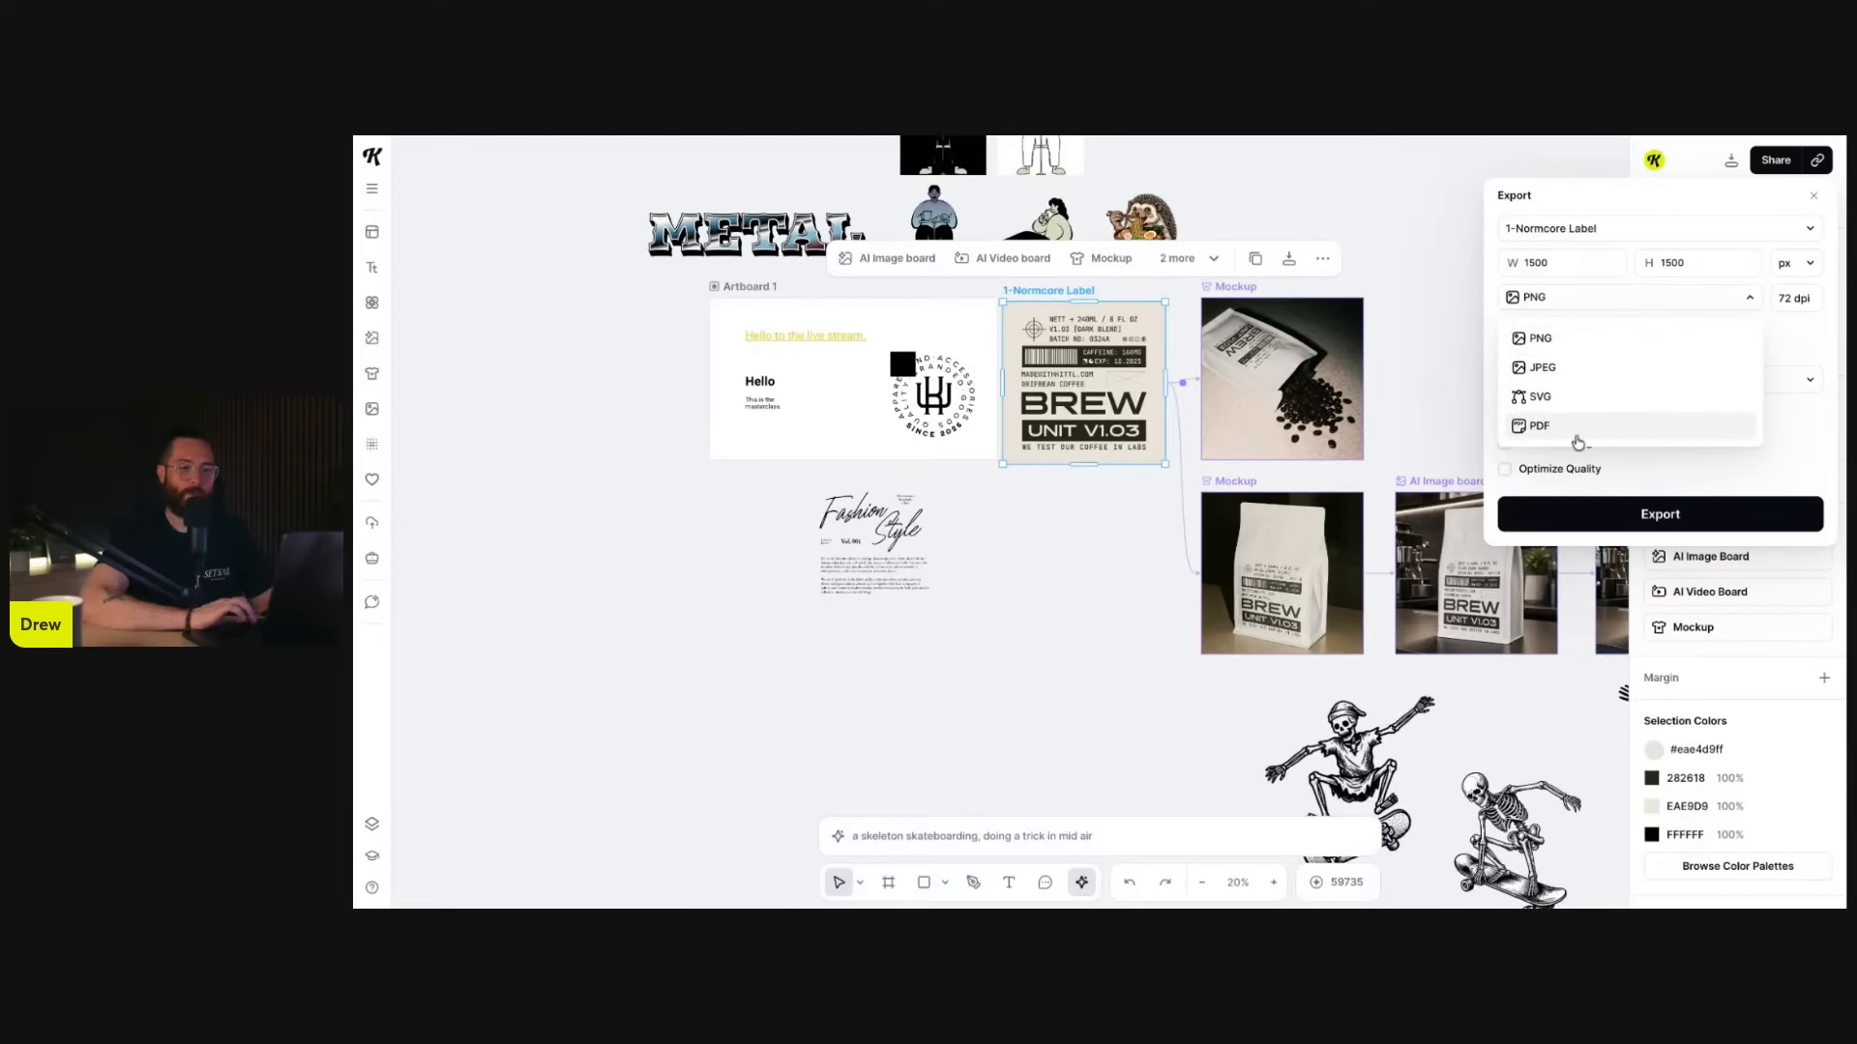
{"action": "left_click", "coordinate": [1578, 429]}
{"action": "left_click", "coordinate": [1596, 380]}
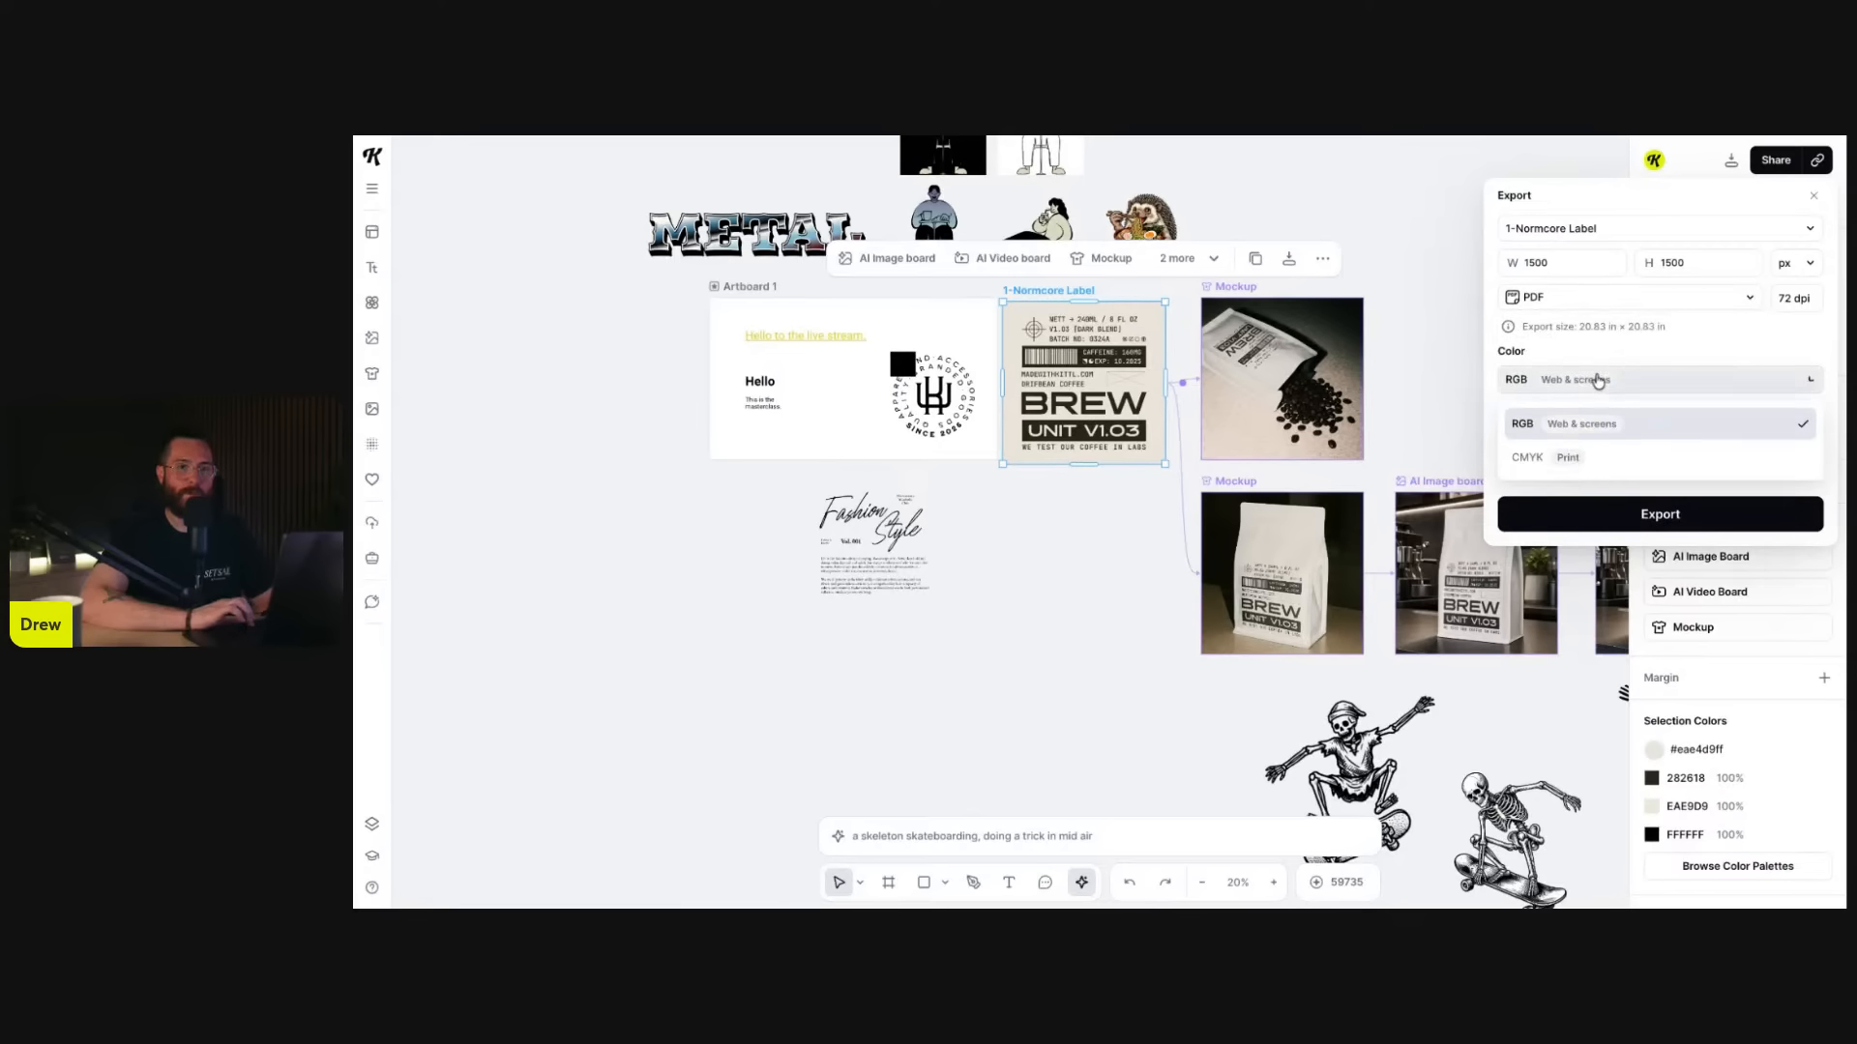
{"action": "left_click", "coordinate": [1565, 461]}
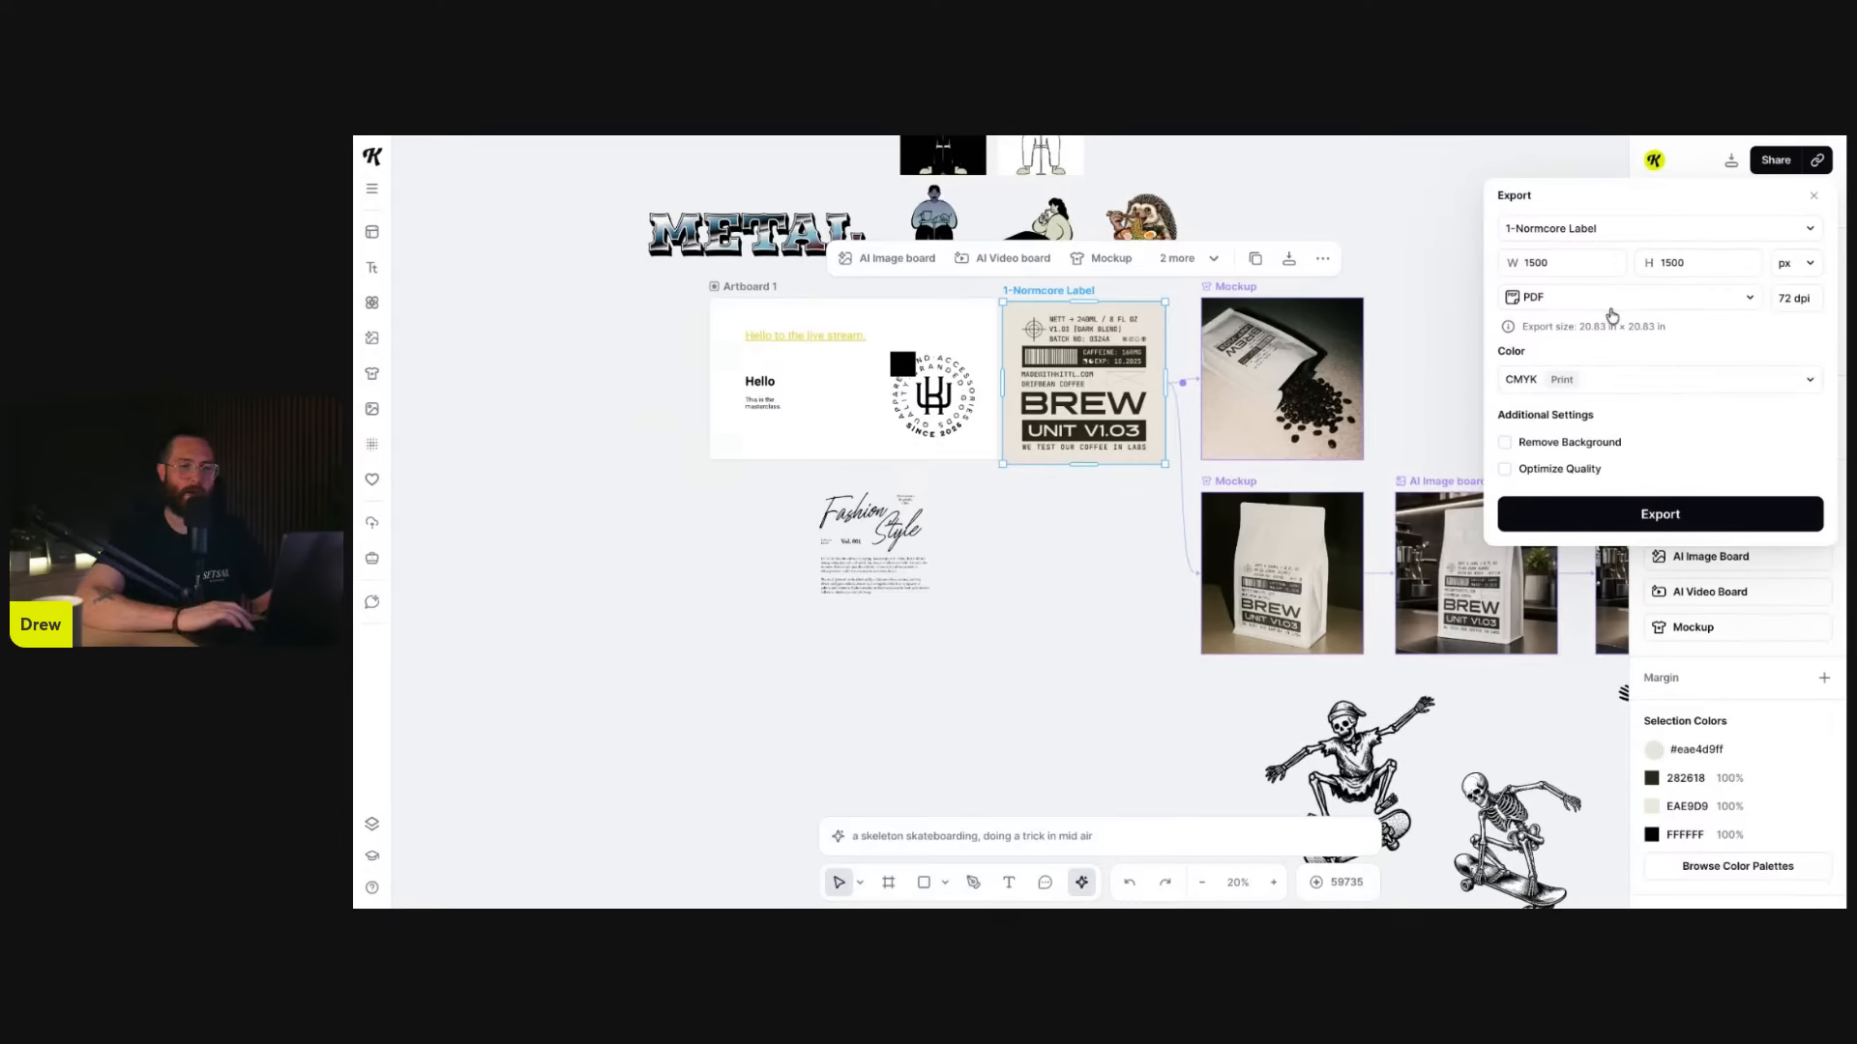
- Set the export color mode to RGB for web and screens and browse the list of artboards to export
{"action": "left_click", "coordinate": [1626, 381]}
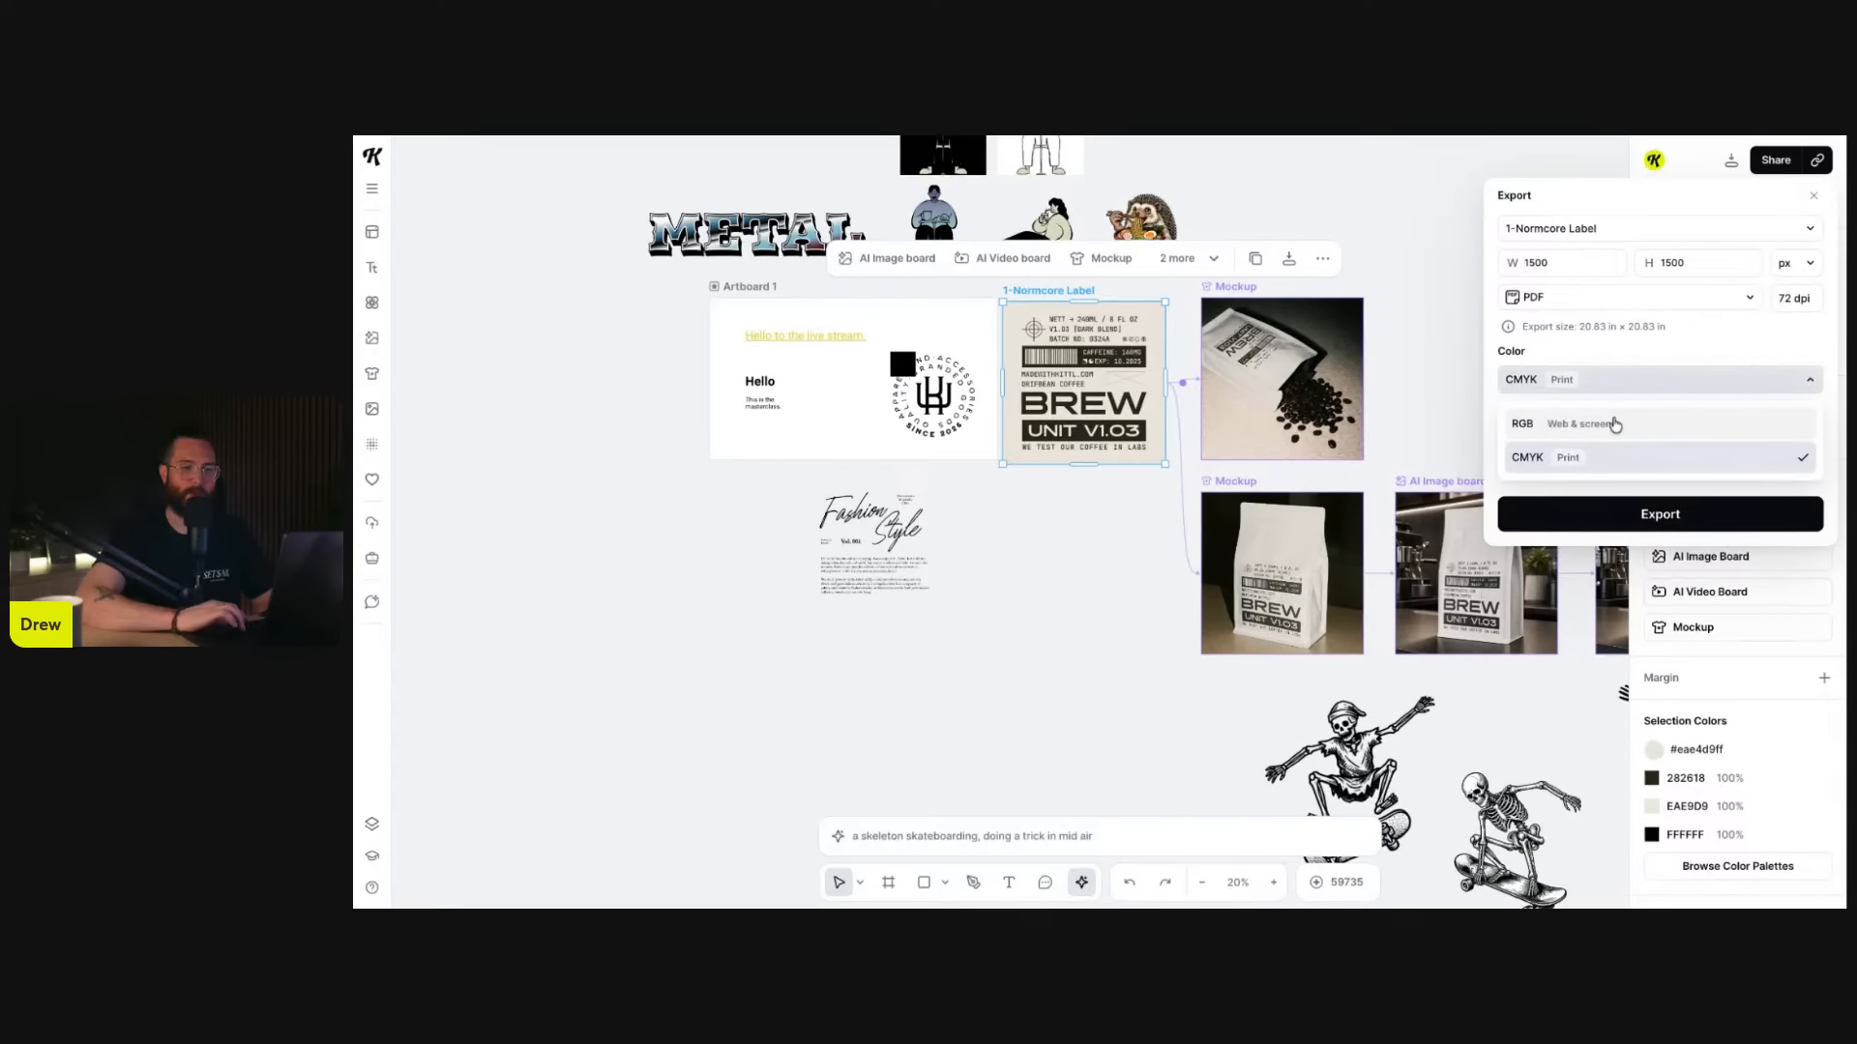
{"action": "left_click", "coordinate": [1612, 421]}
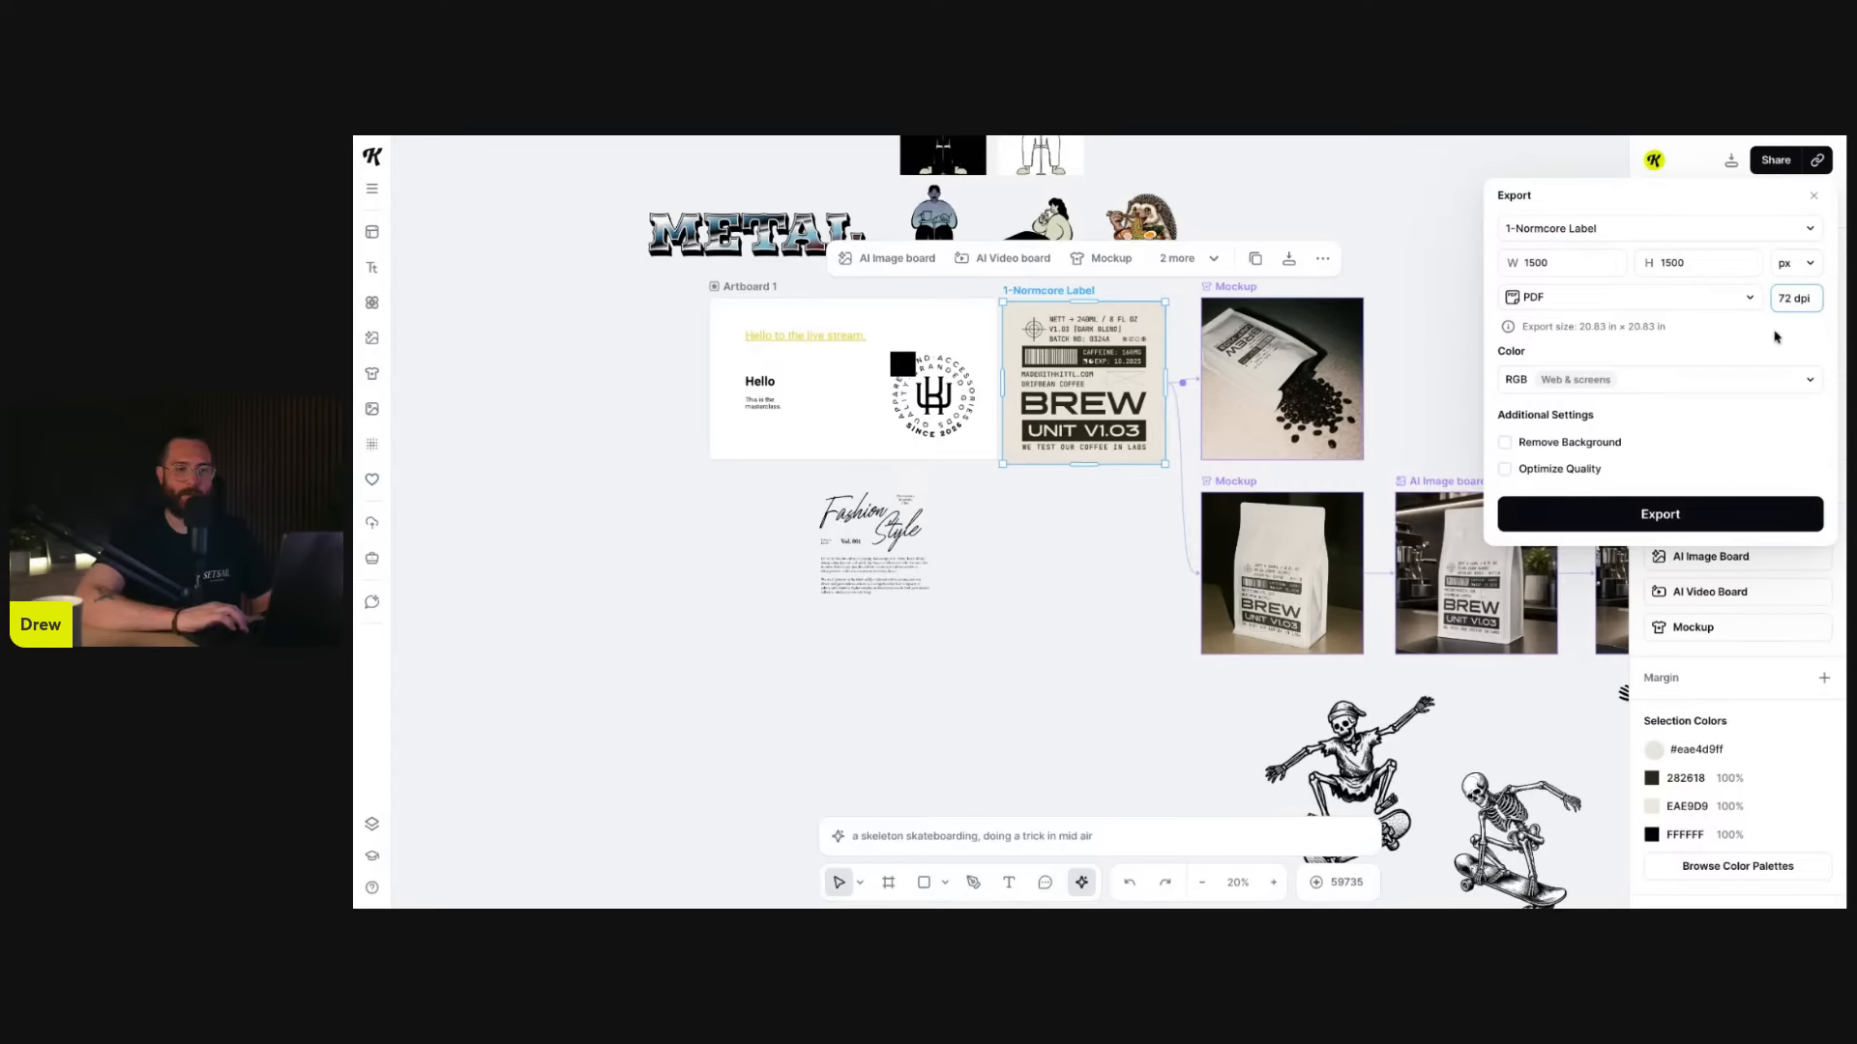
{"action": "left_click", "coordinate": [1607, 230]}
{"action": "scroll", "coordinate": [1610, 443], "scroll_direction": "down", "scroll_amount": 1}
{"action": "scroll", "coordinate": [1624, 419], "scroll_direction": "up", "scroll_amount": 1}
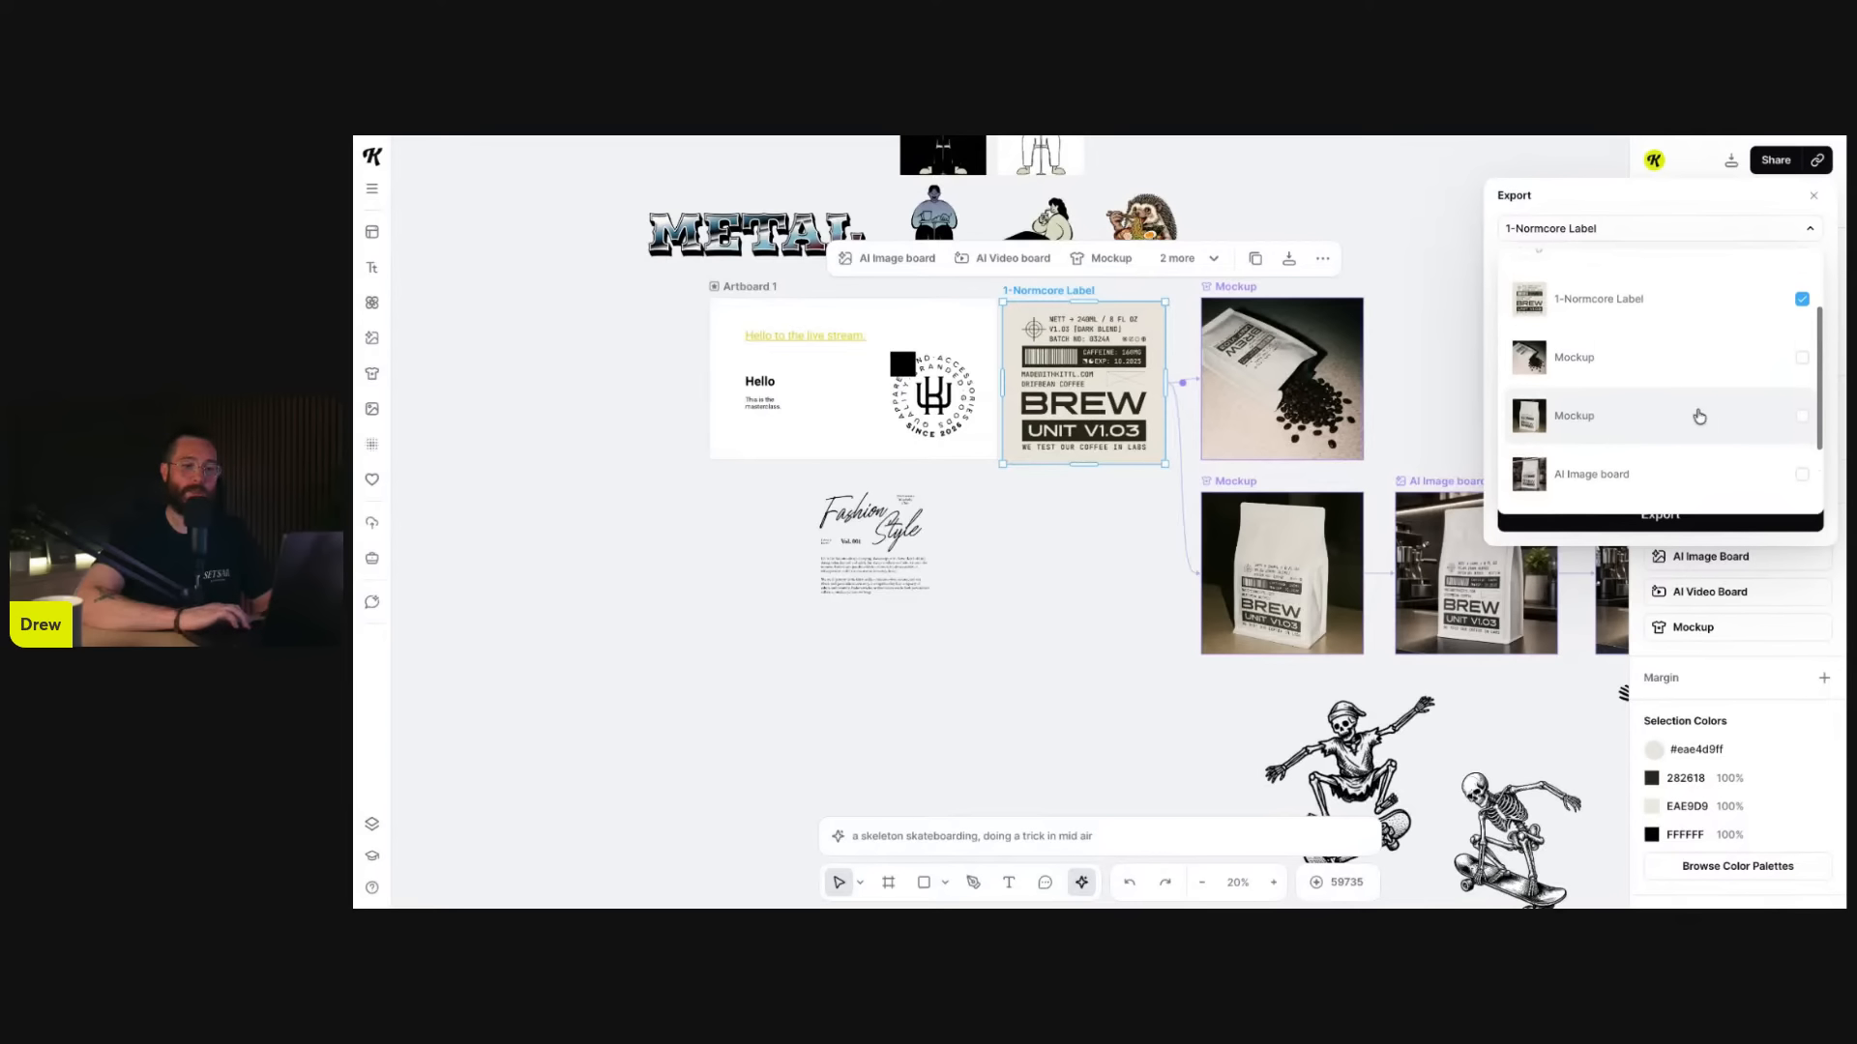
- Add both coffee bag mockups to the artboards to export and combine the selected artboards into one PDF file
{"action": "left_click", "coordinate": [1799, 357]}
{"action": "scroll", "coordinate": [1798, 414], "scroll_direction": "down", "scroll_amount": 2}
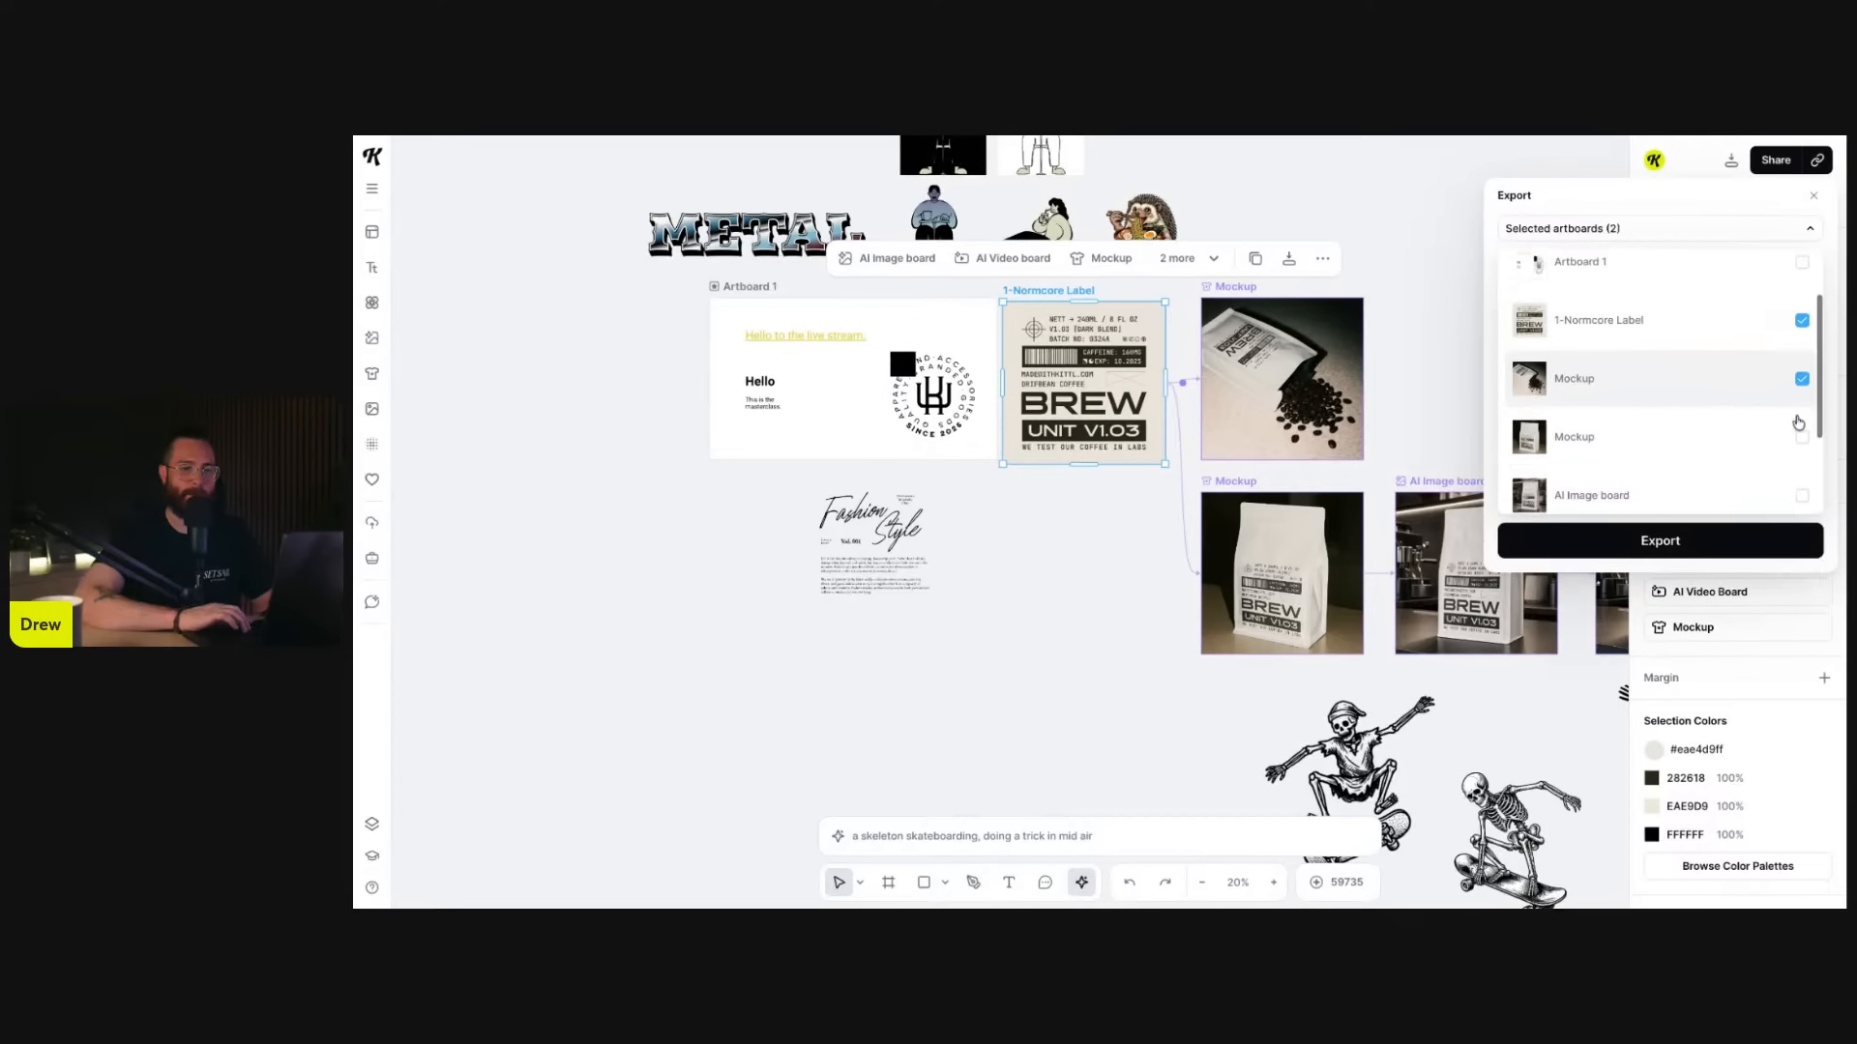
{"action": "left_click", "coordinate": [1801, 436]}
{"action": "scroll", "coordinate": [1801, 432], "scroll_direction": "up", "scroll_amount": 3}
{"action": "scroll", "coordinate": [1804, 402], "scroll_direction": "down", "scroll_amount": 1}
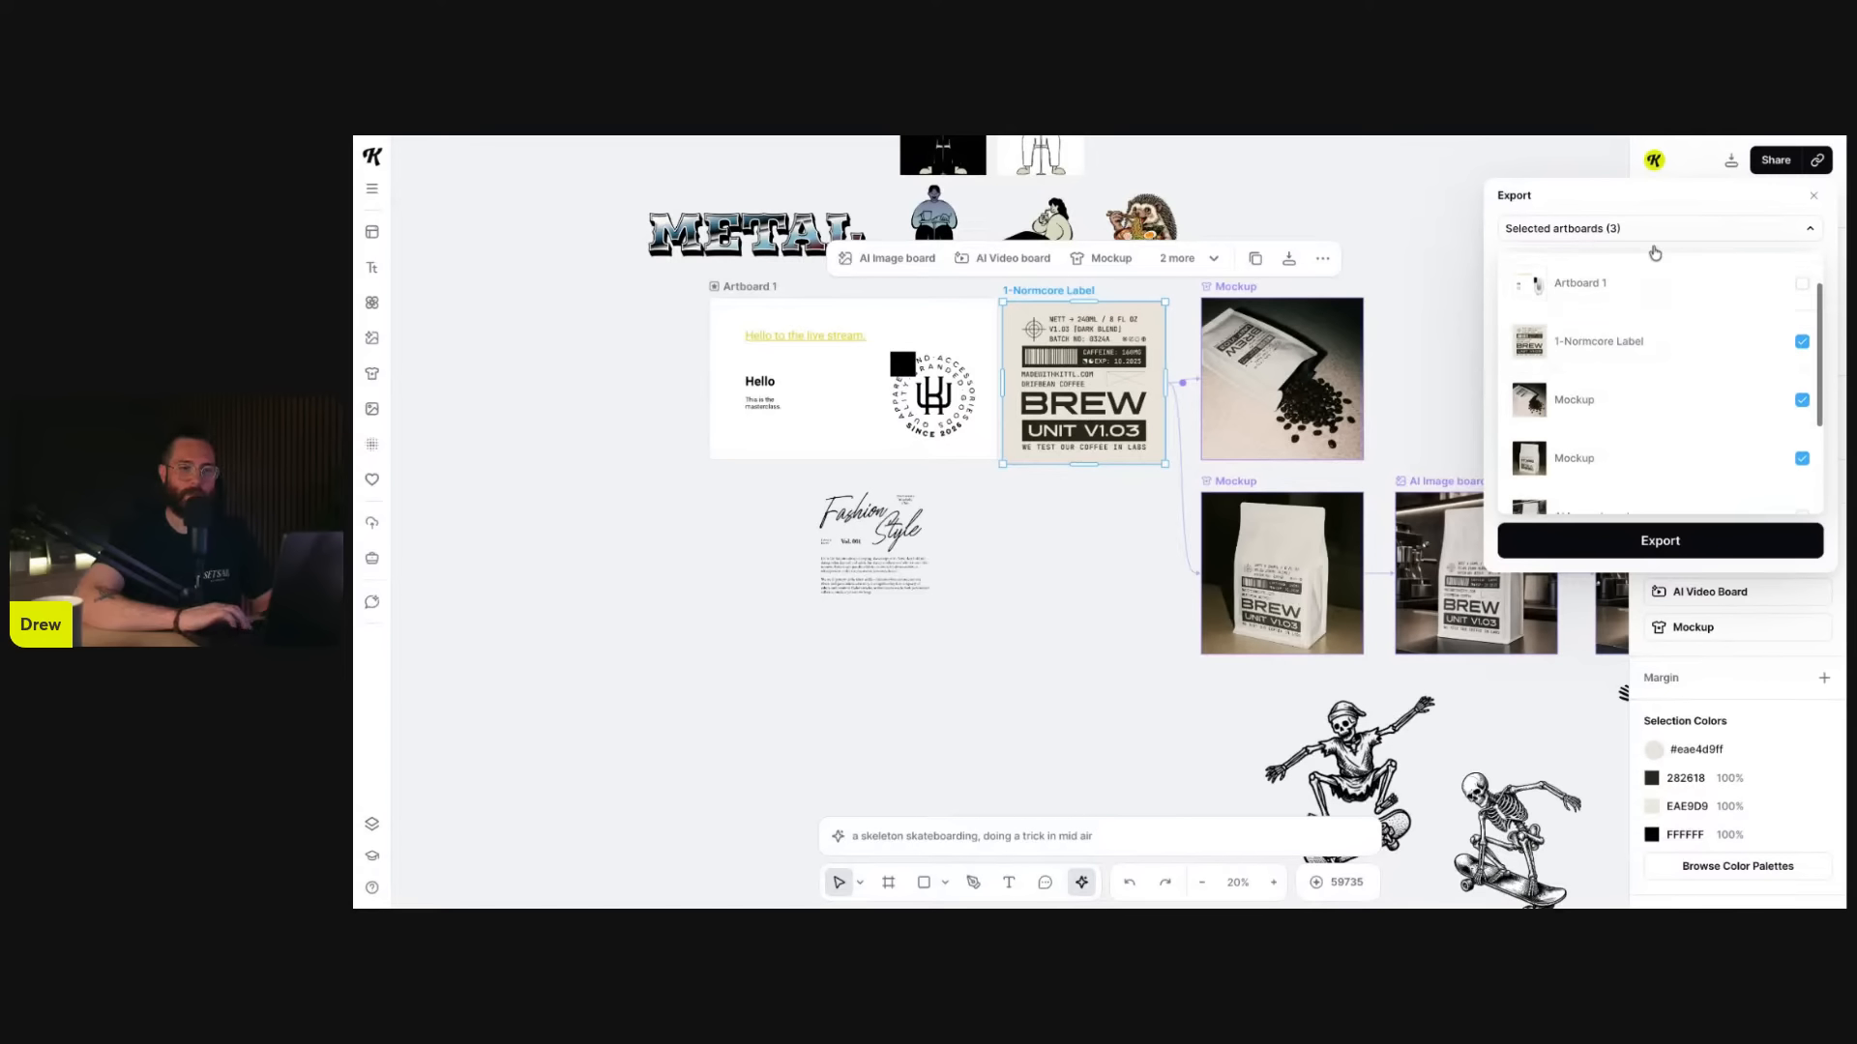
{"action": "left_click", "coordinate": [1687, 230]}
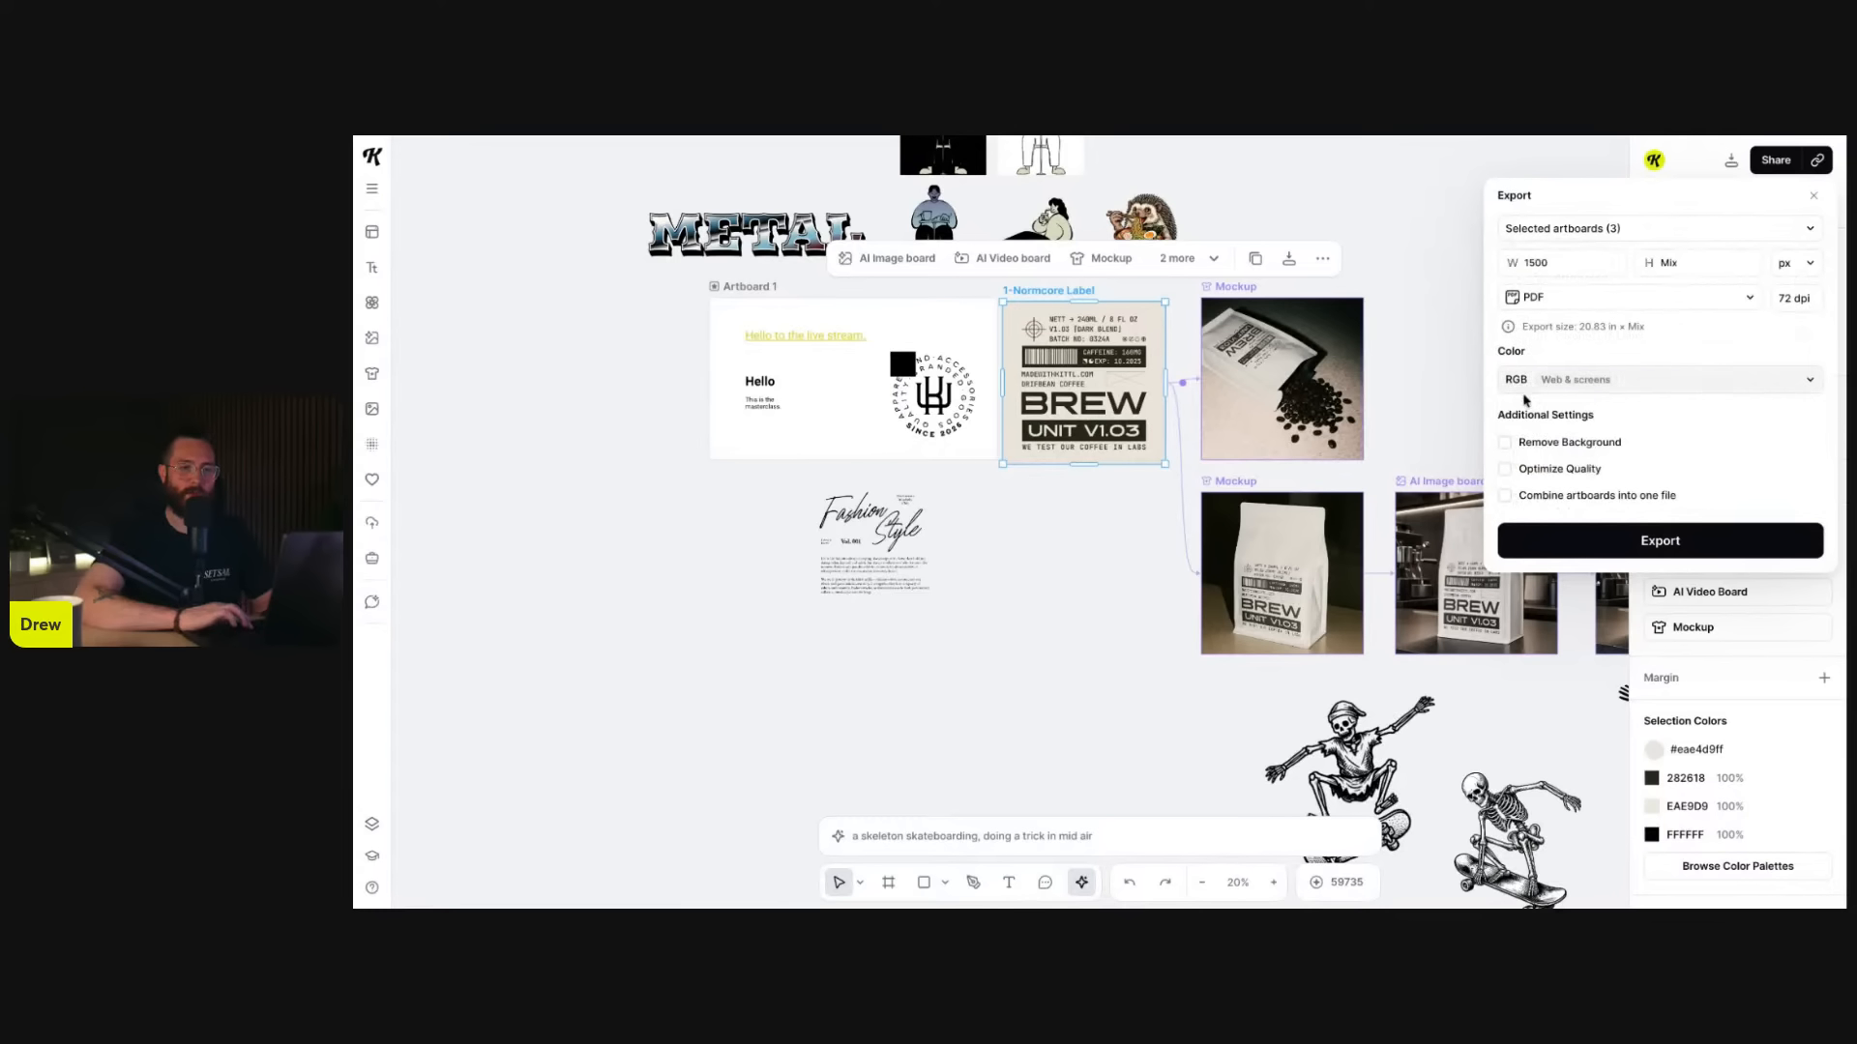
{"action": "left_click", "coordinate": [1505, 496]}
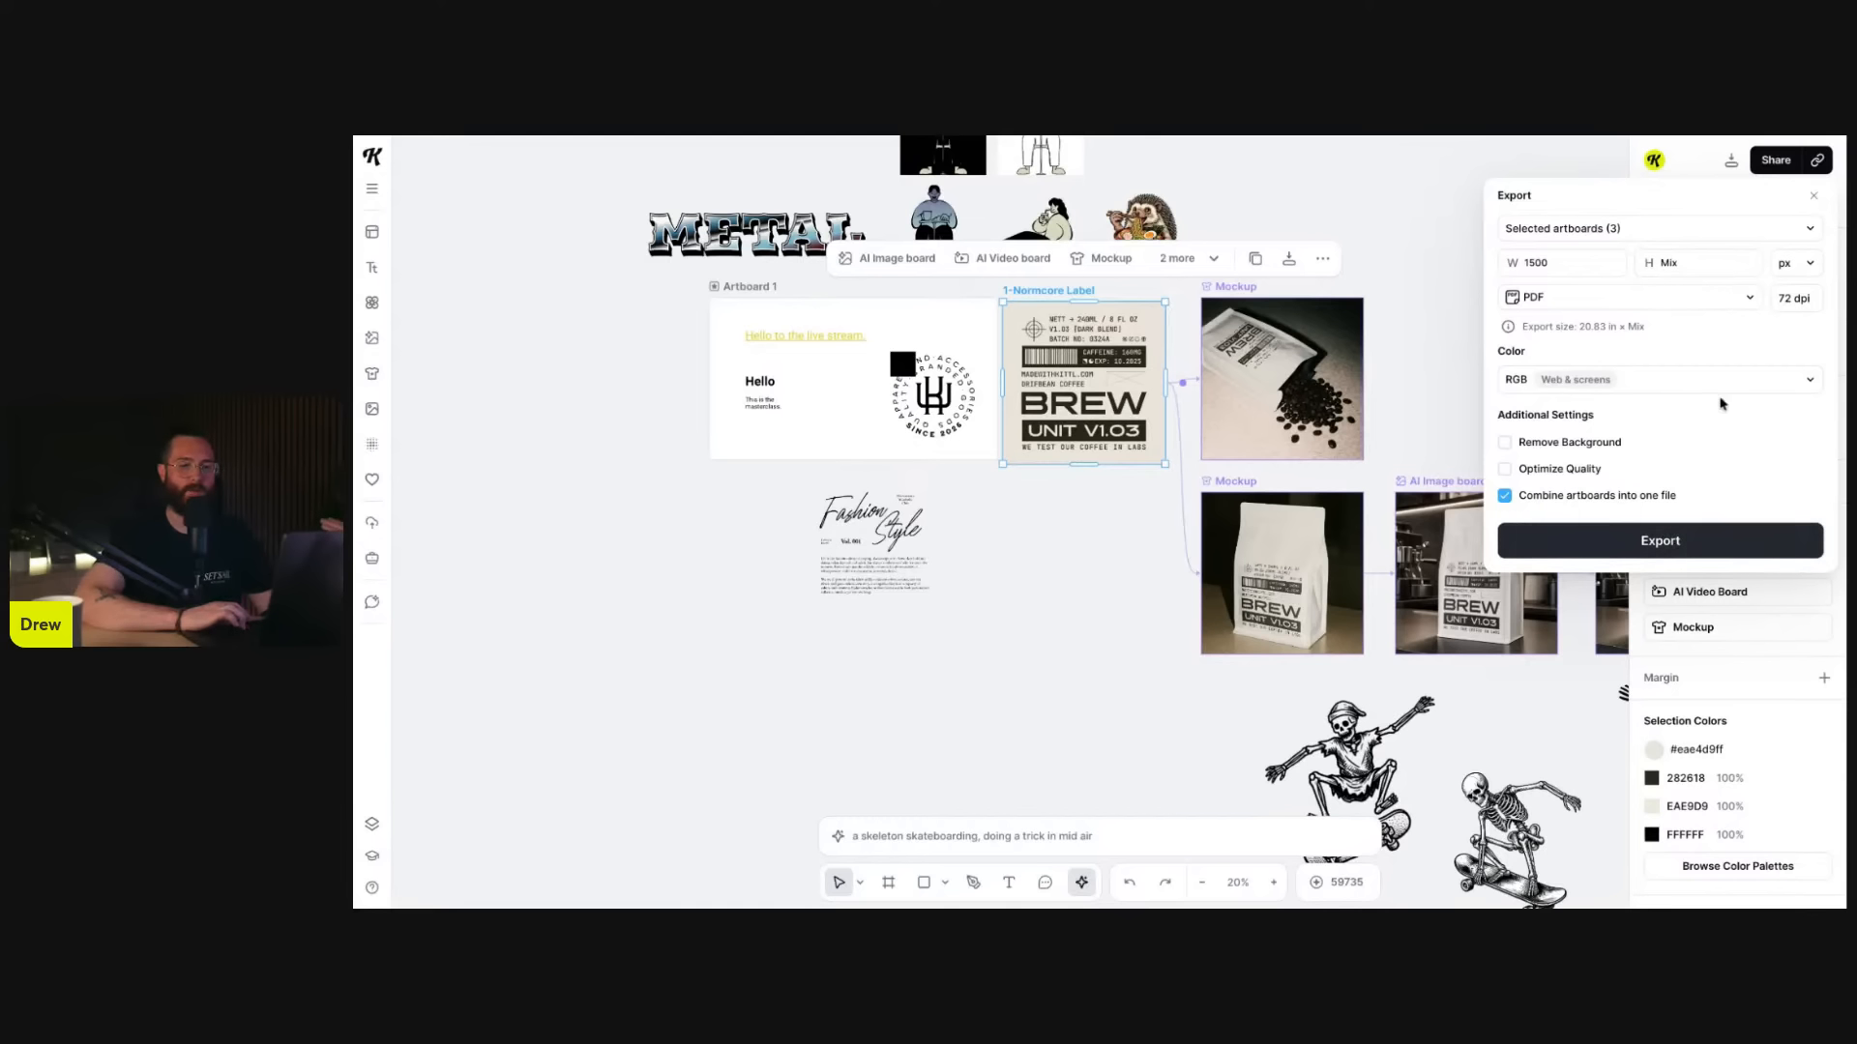
- Review the project's link access levels in the share settings and copy the project link without changing its access
{"action": "left_click", "coordinate": [1777, 164]}
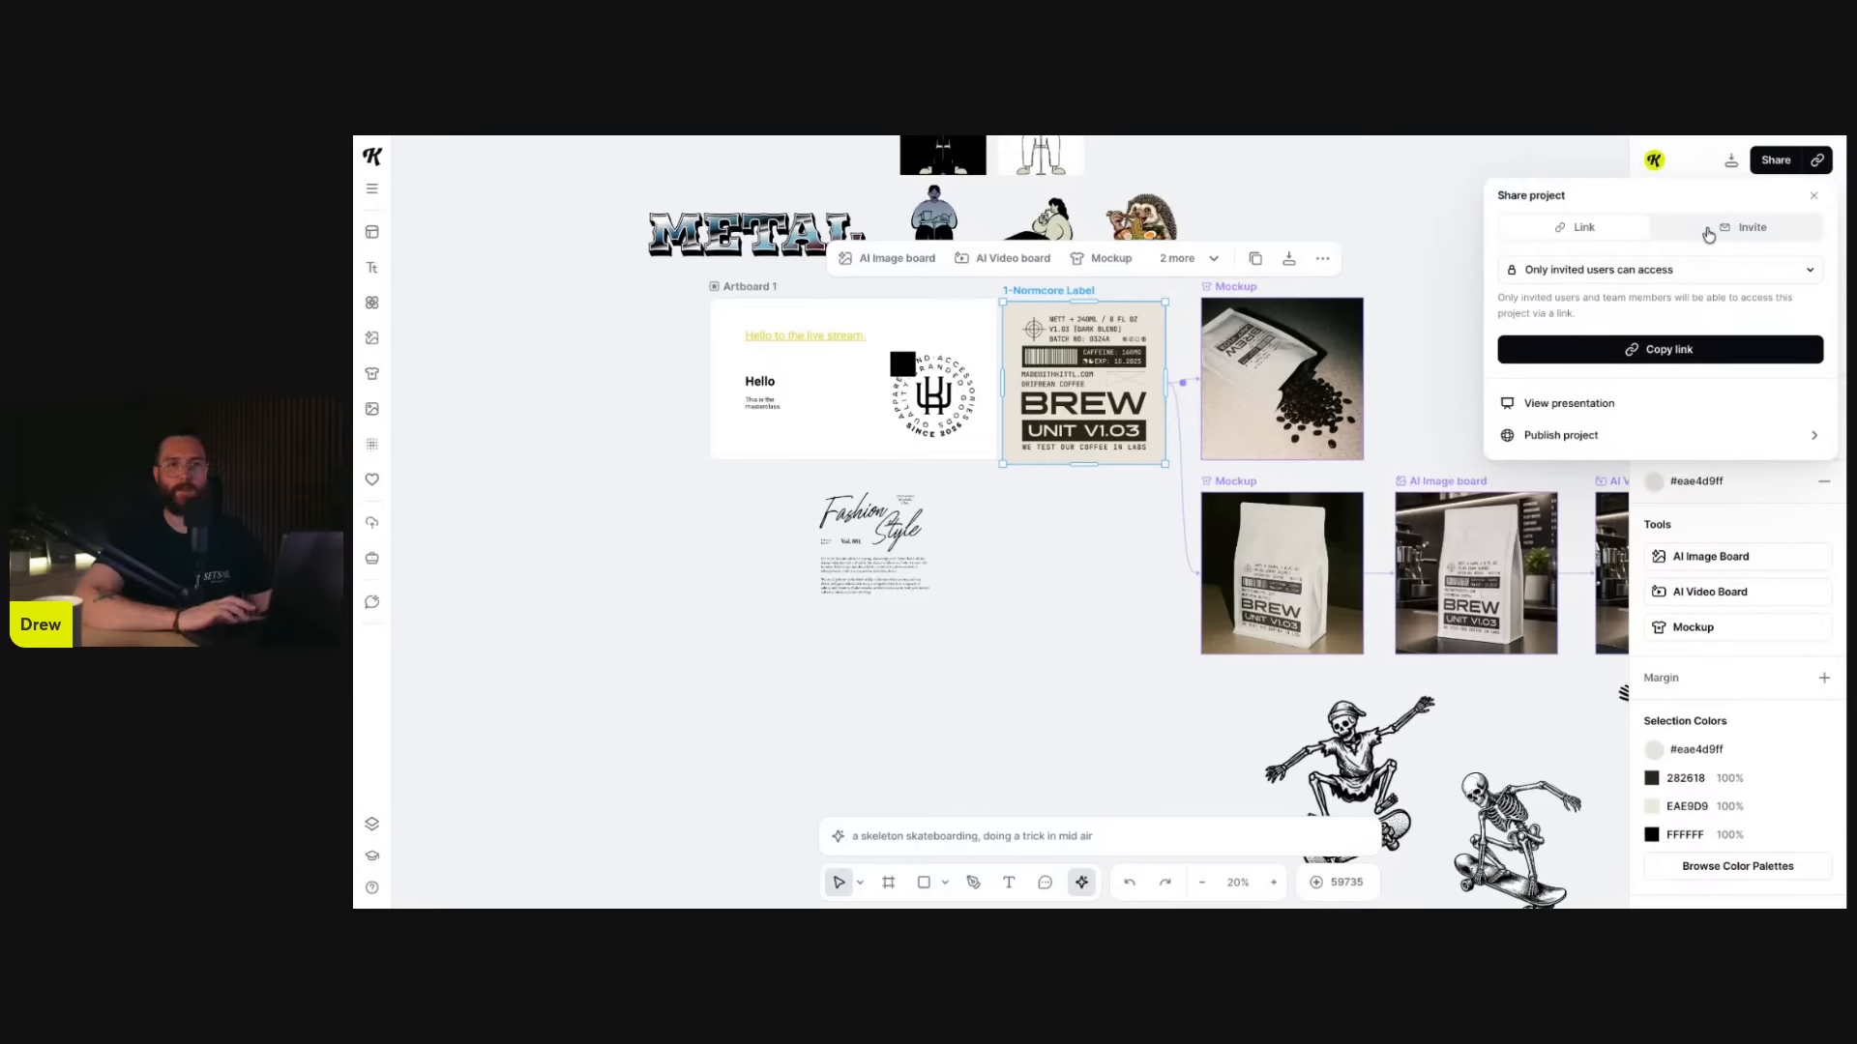
{"action": "left_click", "coordinate": [1811, 275]}
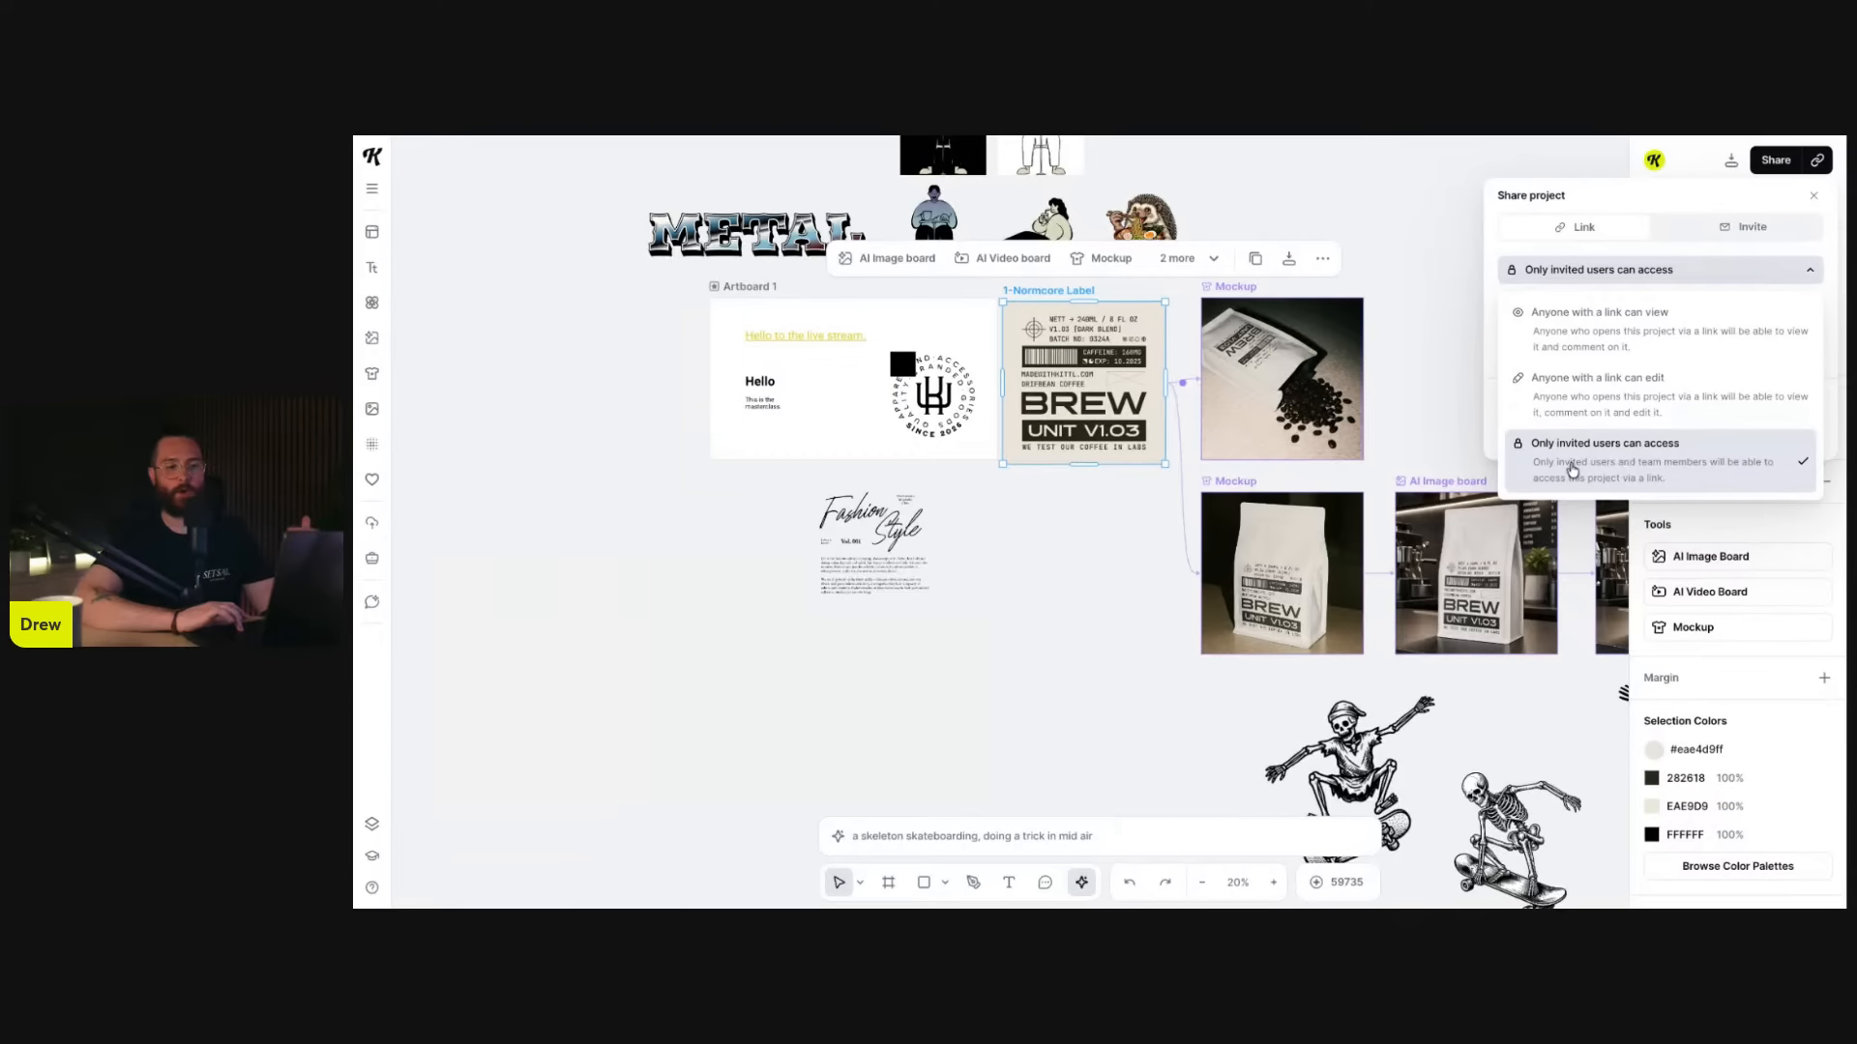
{"action": "left_click", "coordinate": [1761, 281]}
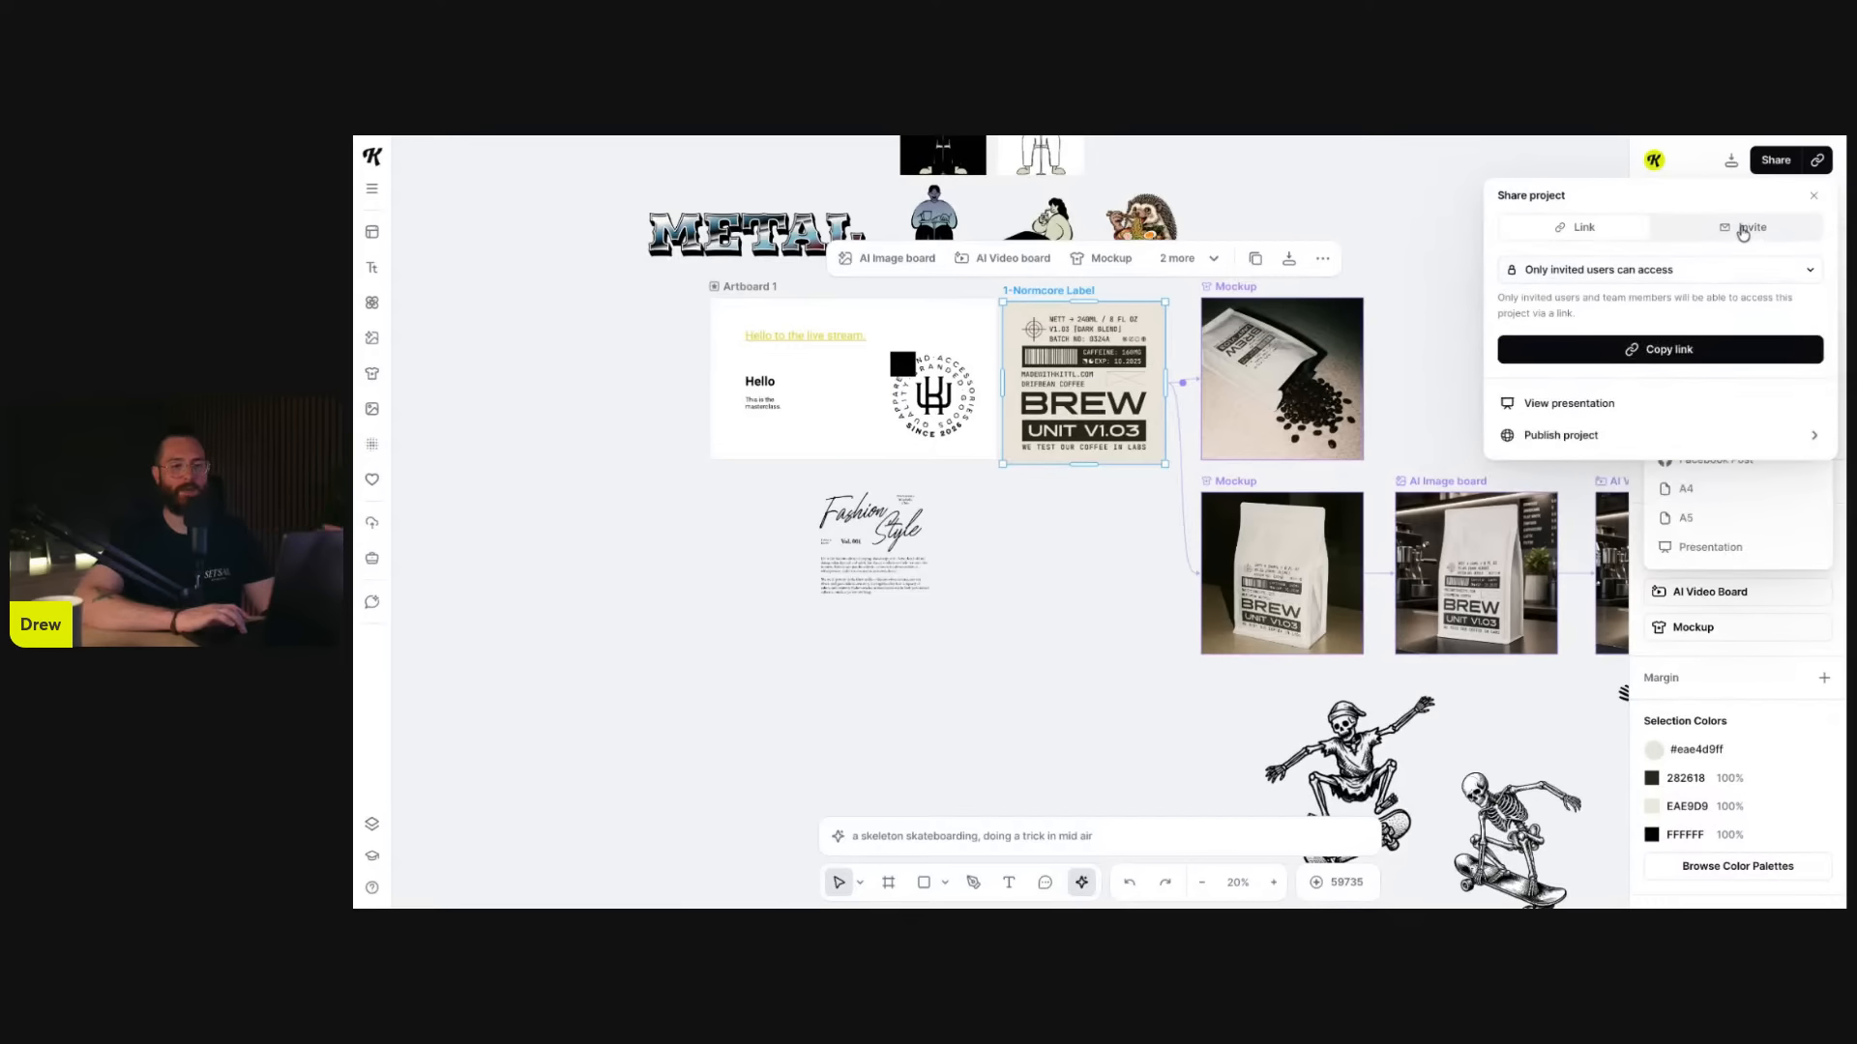
{"action": "left_click", "coordinate": [1681, 277]}
{"action": "left_click", "coordinate": [1678, 272]}
{"action": "left_click", "coordinate": [1668, 350]}
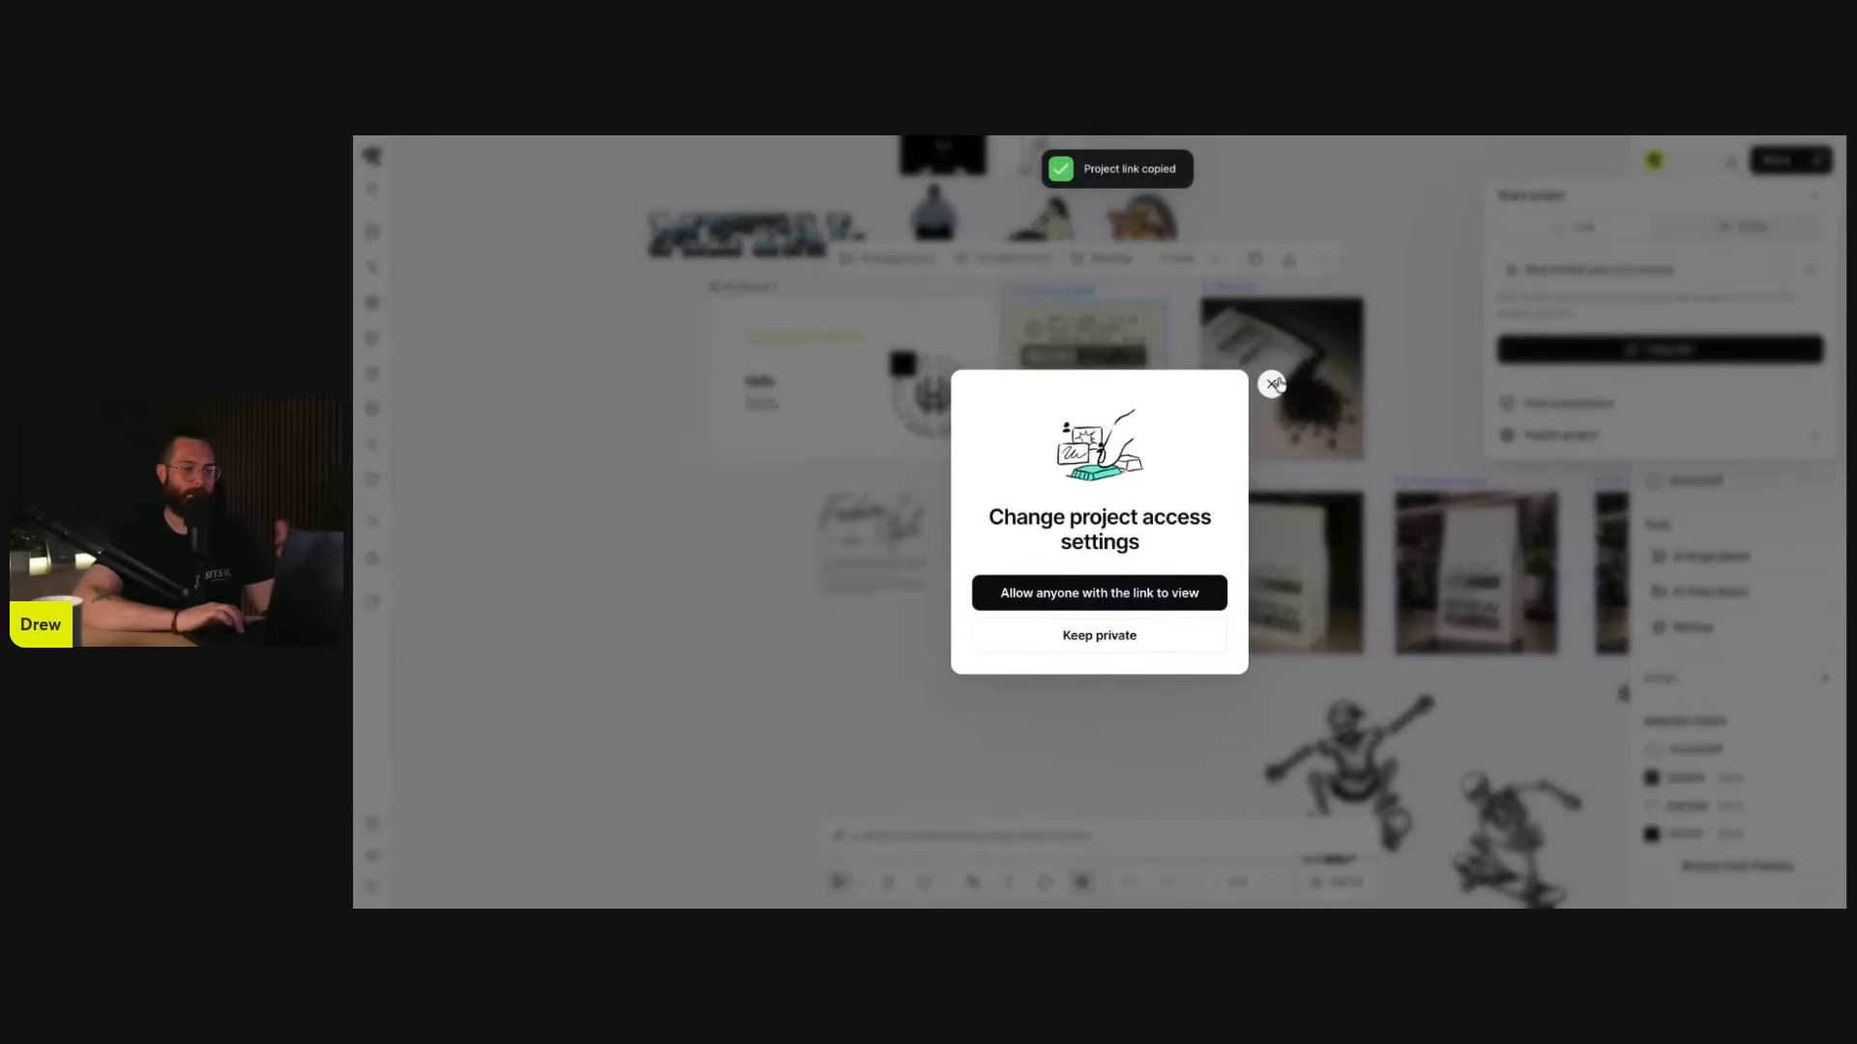
{"action": "left_click", "coordinate": [1271, 384]}
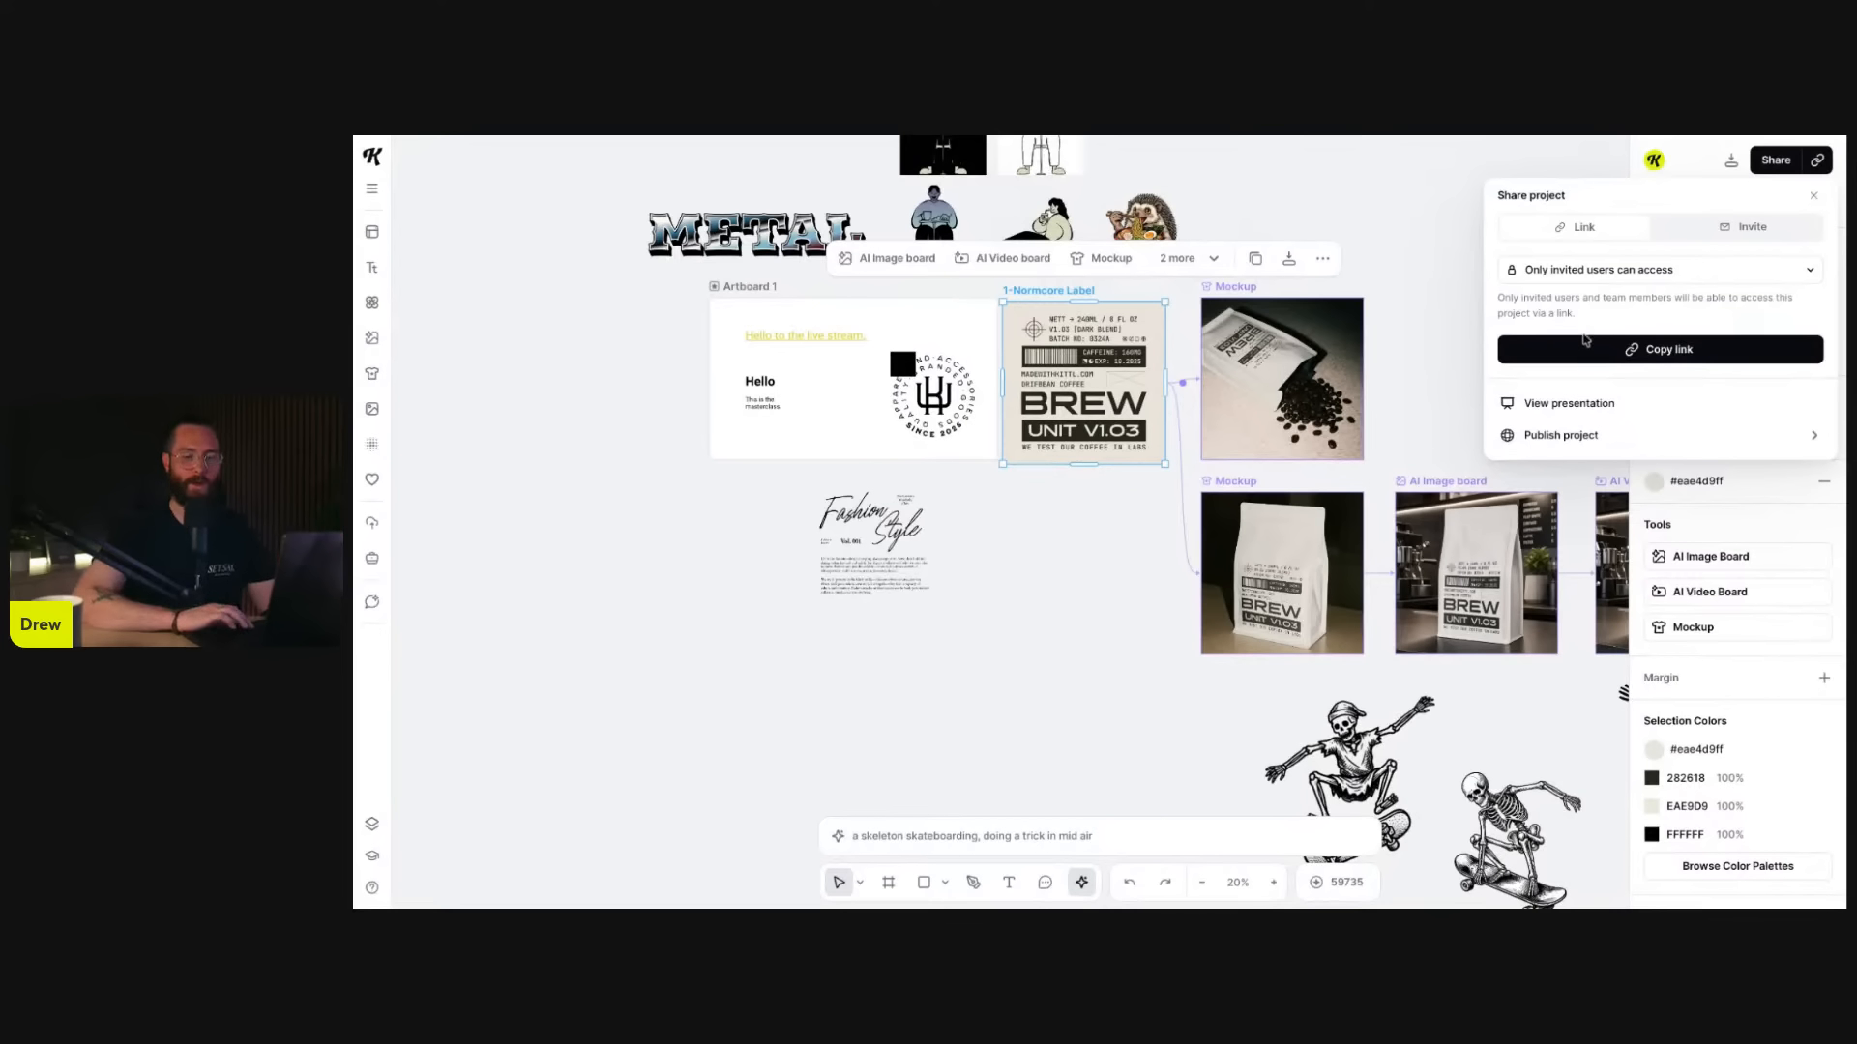
- Check the options for publishing the project to the community and close the share settings
{"action": "left_click", "coordinate": [1615, 440]}
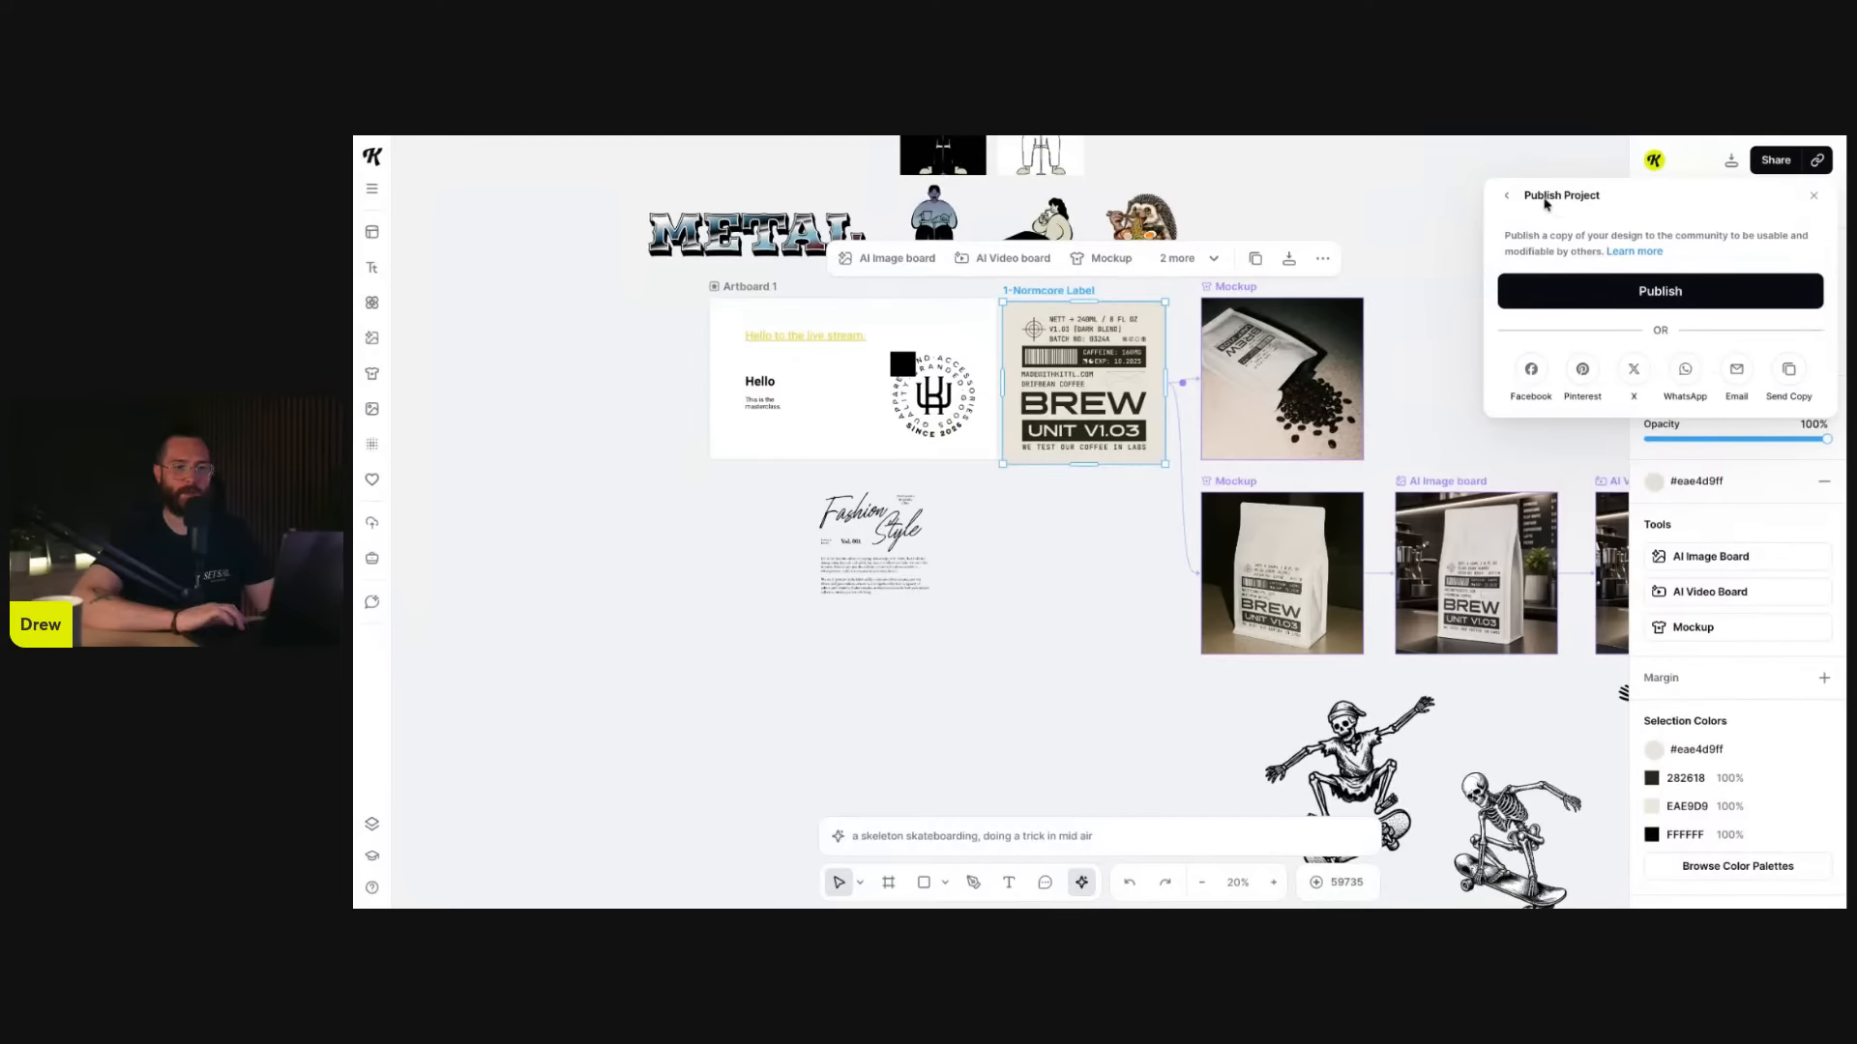
{"action": "left_click", "coordinate": [1506, 198]}
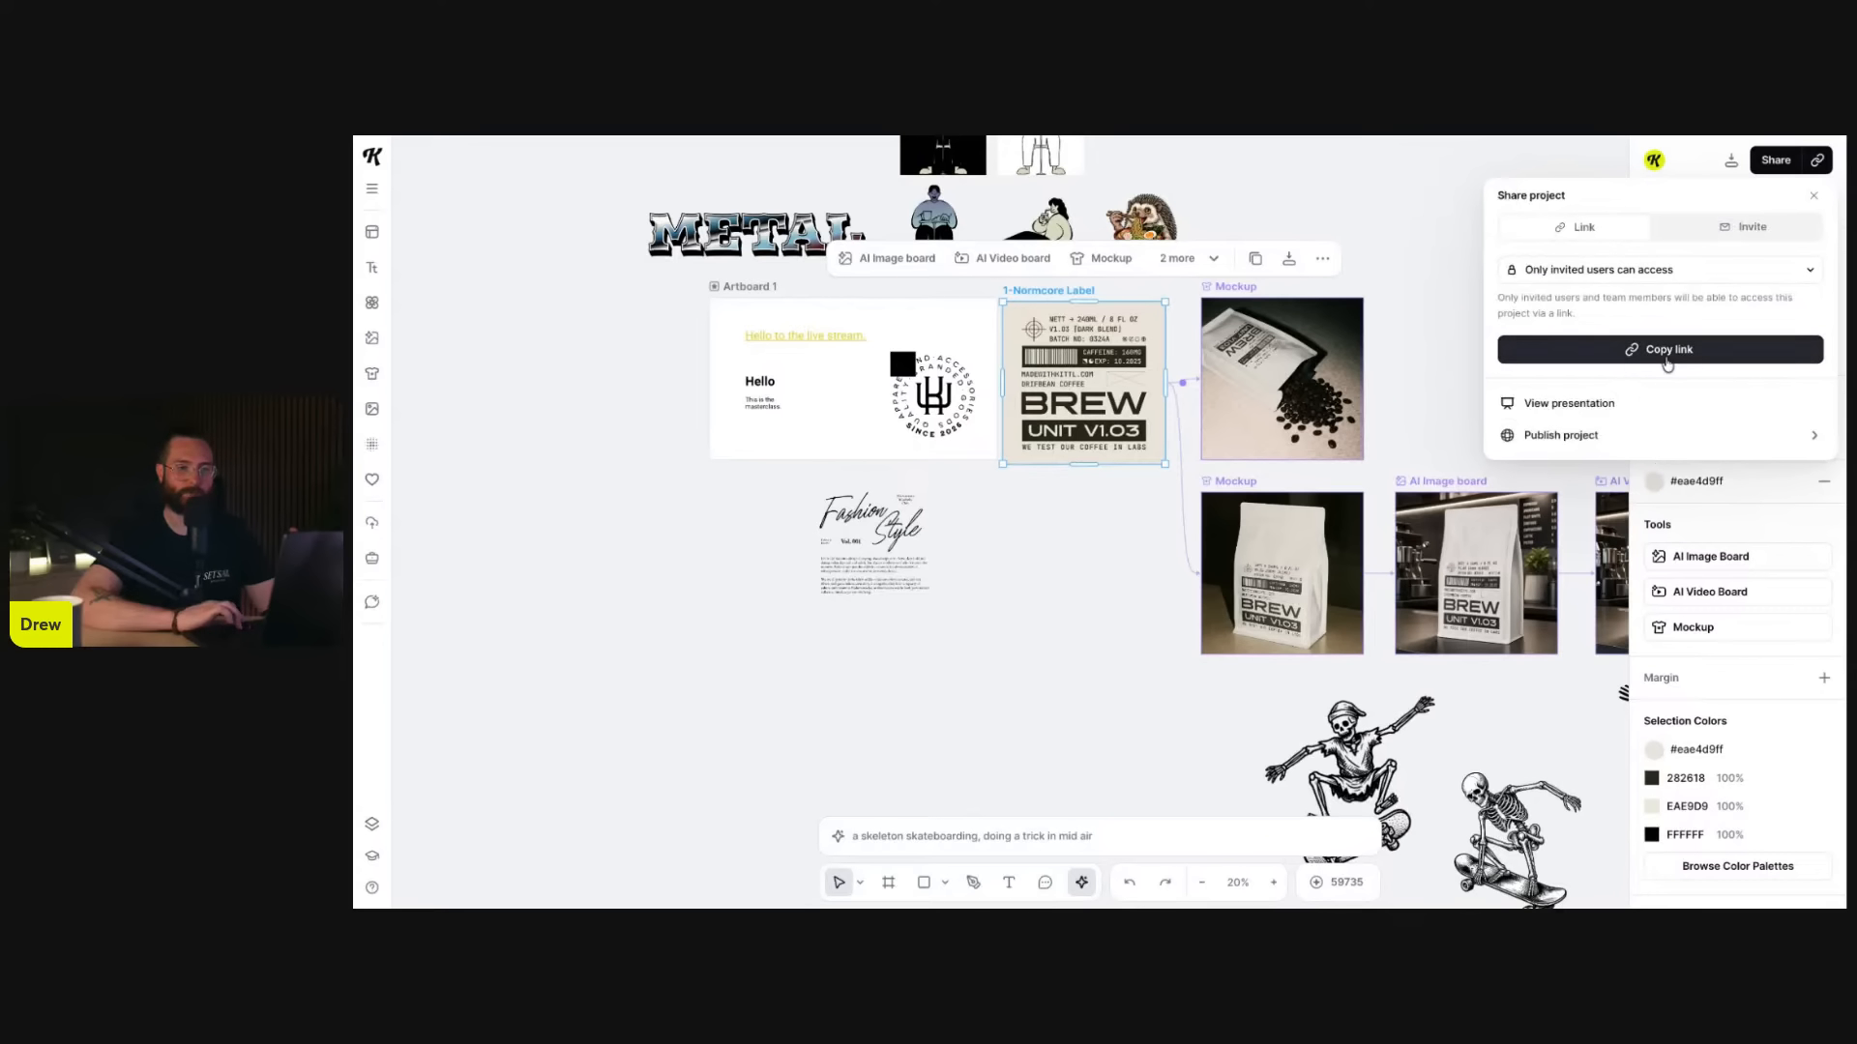
{"action": "left_click", "coordinate": [1661, 435]}
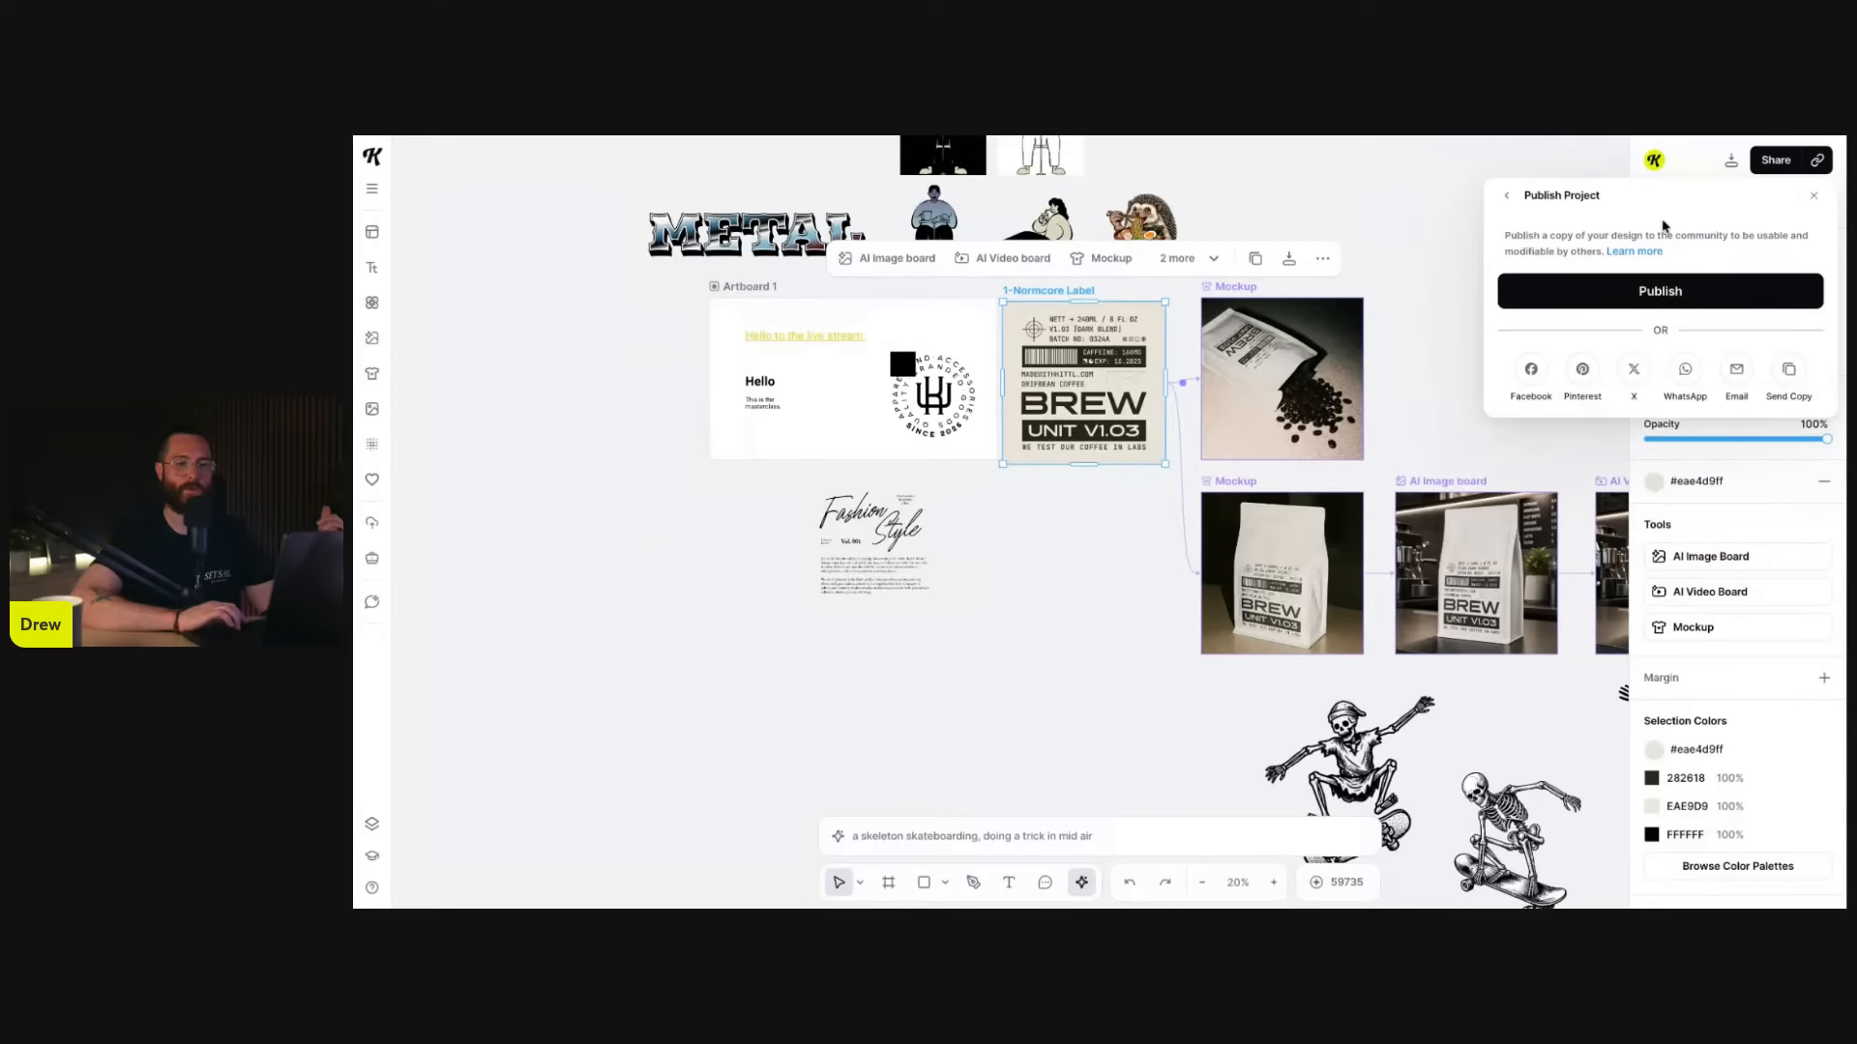
{"action": "left_click", "coordinate": [1506, 195]}
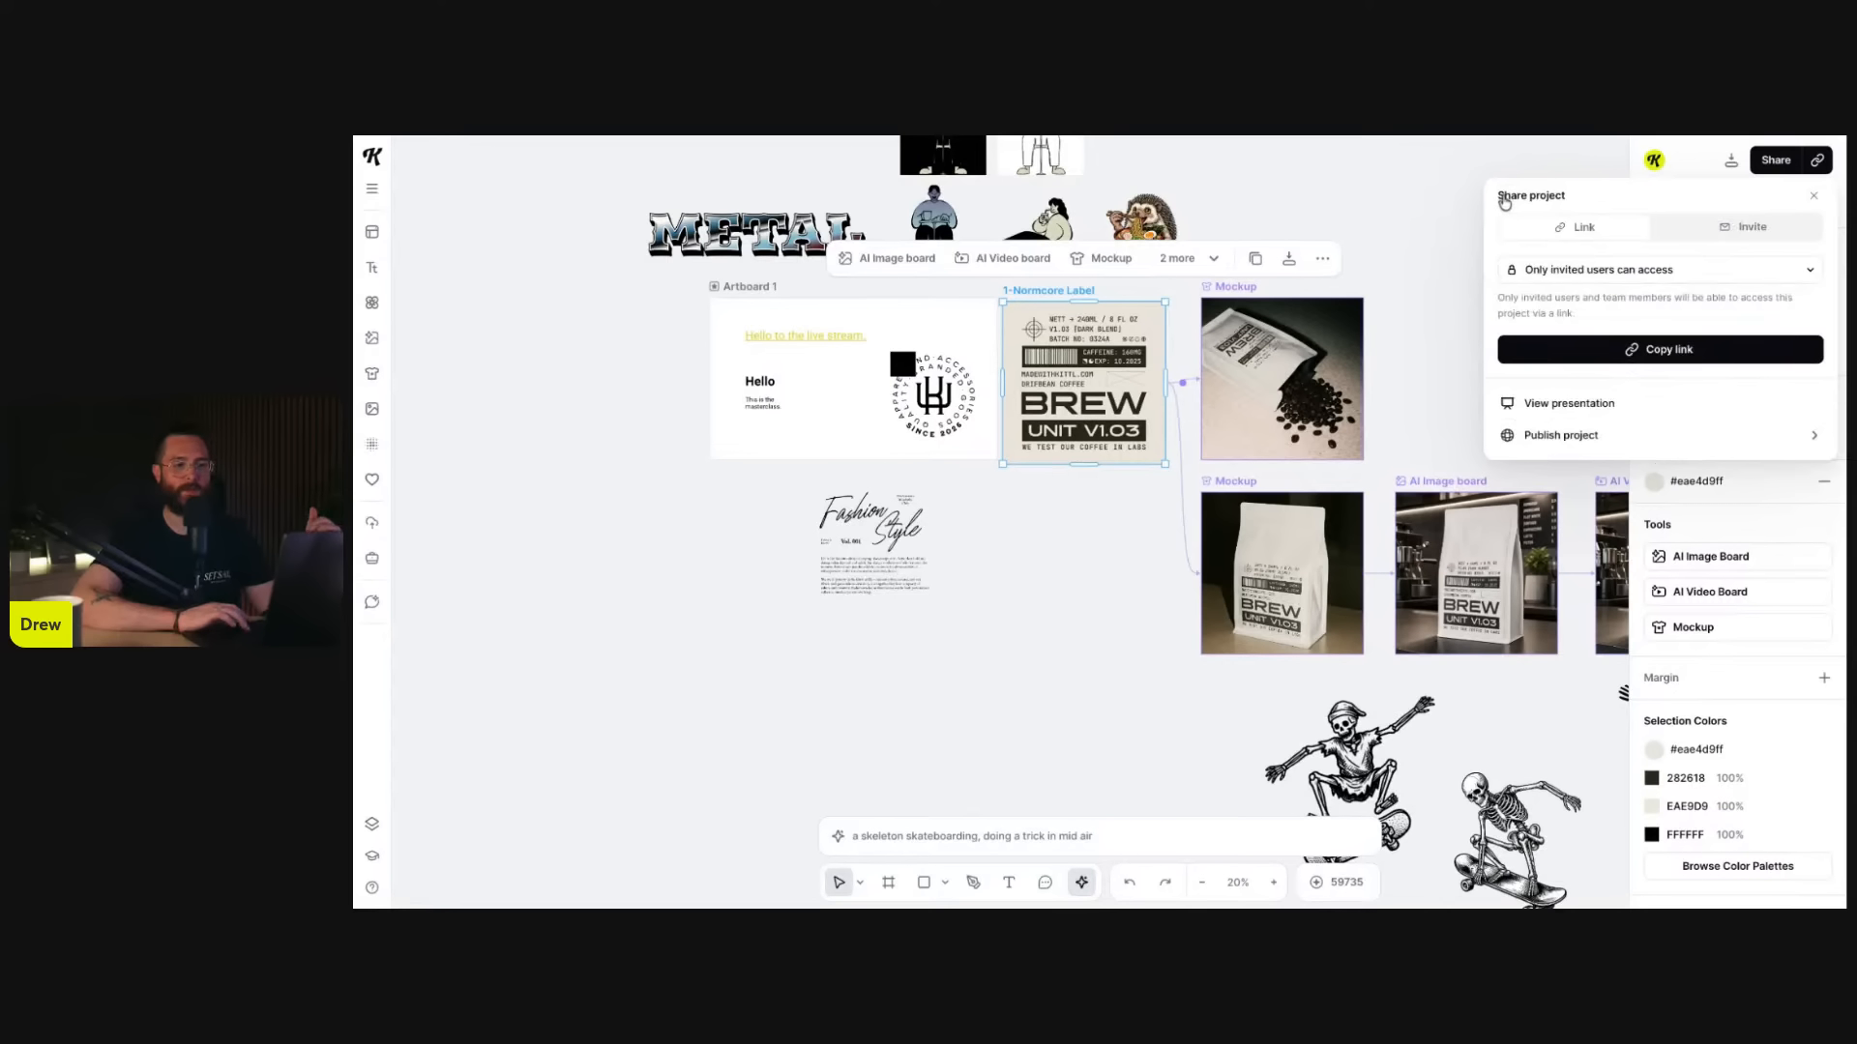
{"action": "left_click", "coordinate": [1813, 197]}
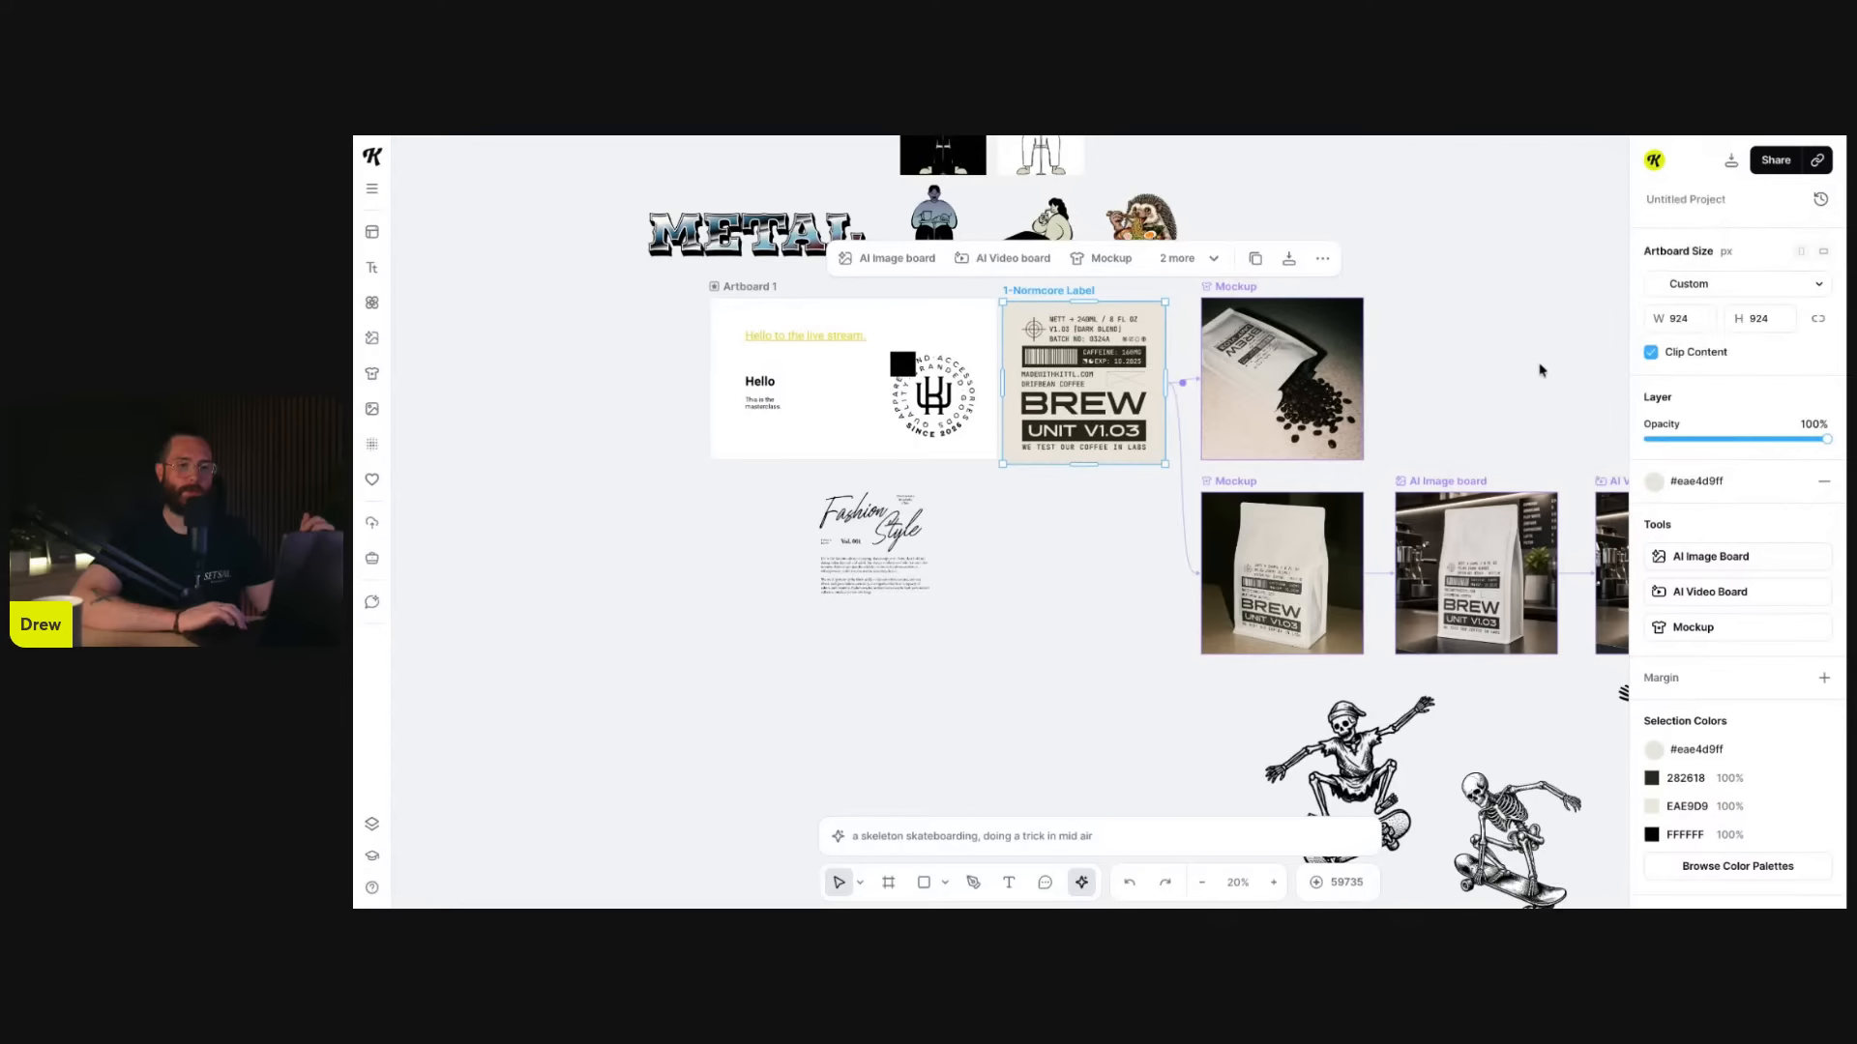
- Deselect the label artboard and look over the artboards, mockups, AI boards and skeleton illustrations on the canvas
{"action": "scroll", "coordinate": [1539, 370], "scroll_direction": "right", "scroll_amount": 2}
{"action": "scroll", "coordinate": [1539, 370], "scroll_direction": "up", "scroll_amount": 1}
{"action": "left_click", "coordinate": [1440, 358]}
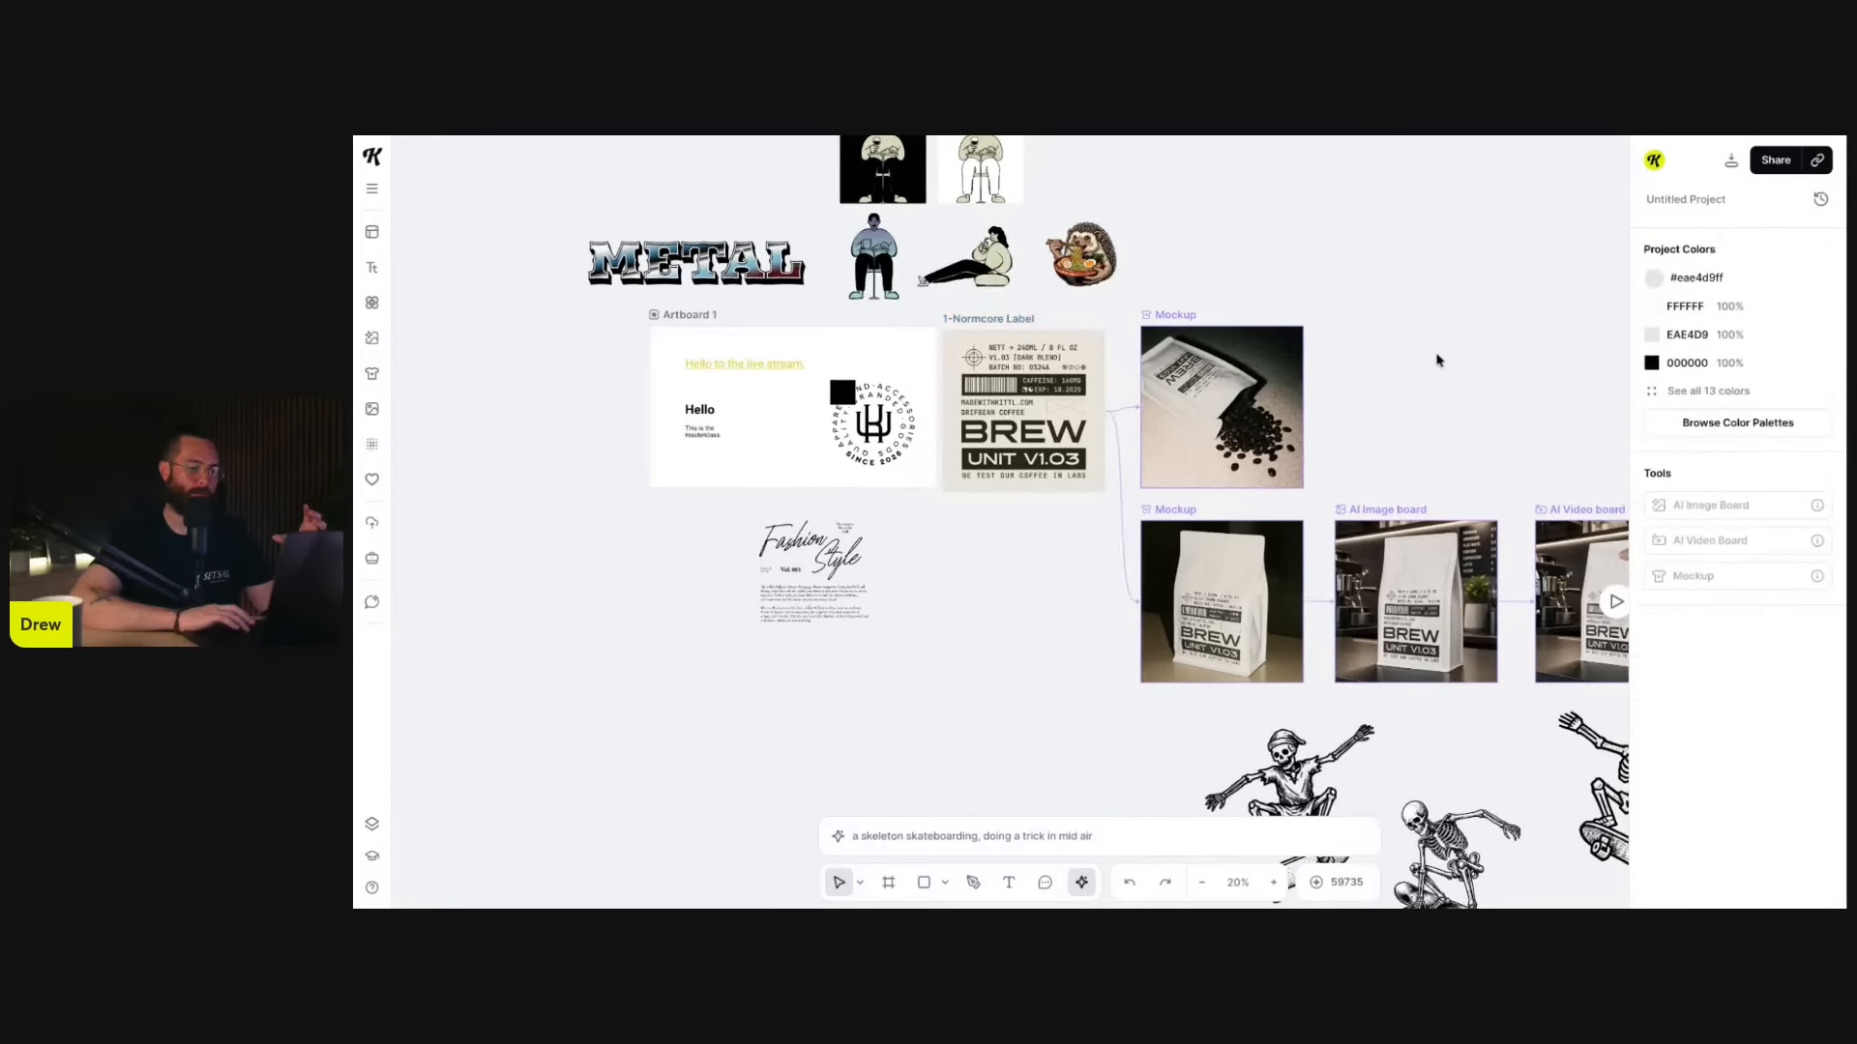
{"action": "scroll", "coordinate": [1438, 359], "scroll_direction": "down", "scroll_amount": 1}
{"action": "scroll", "coordinate": [1438, 359], "scroll_direction": "right", "scroll_amount": 1}
{"action": "scroll", "coordinate": [1432, 365], "scroll_direction": "down", "scroll_amount": 3}
{"action": "scroll", "coordinate": [1432, 365], "scroll_direction": "up", "scroll_amount": 1}
{"action": "scroll", "coordinate": [1433, 365], "scroll_direction": "right", "scroll_amount": 1}
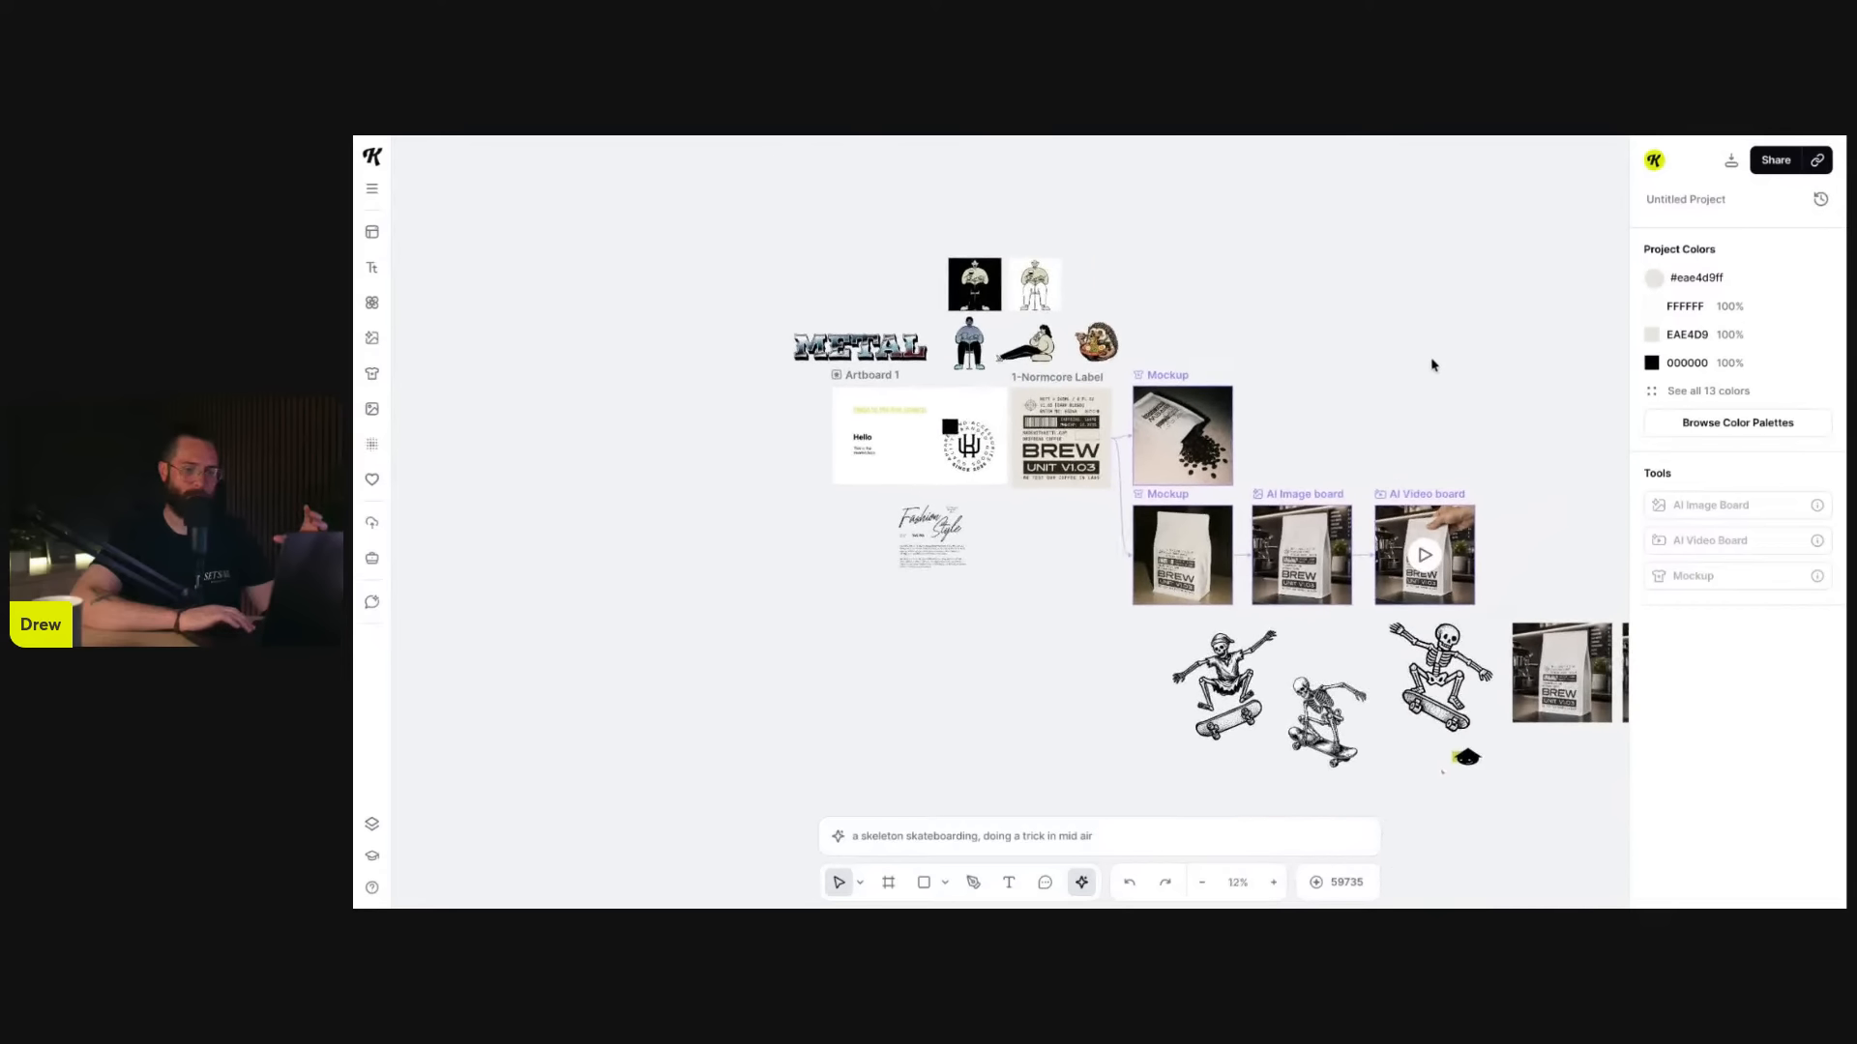
{"action": "scroll", "coordinate": [1341, 558], "scroll_direction": "up", "scroll_amount": 1}
{"action": "scroll", "coordinate": [1341, 558], "scroll_direction": "right", "scroll_amount": 1}
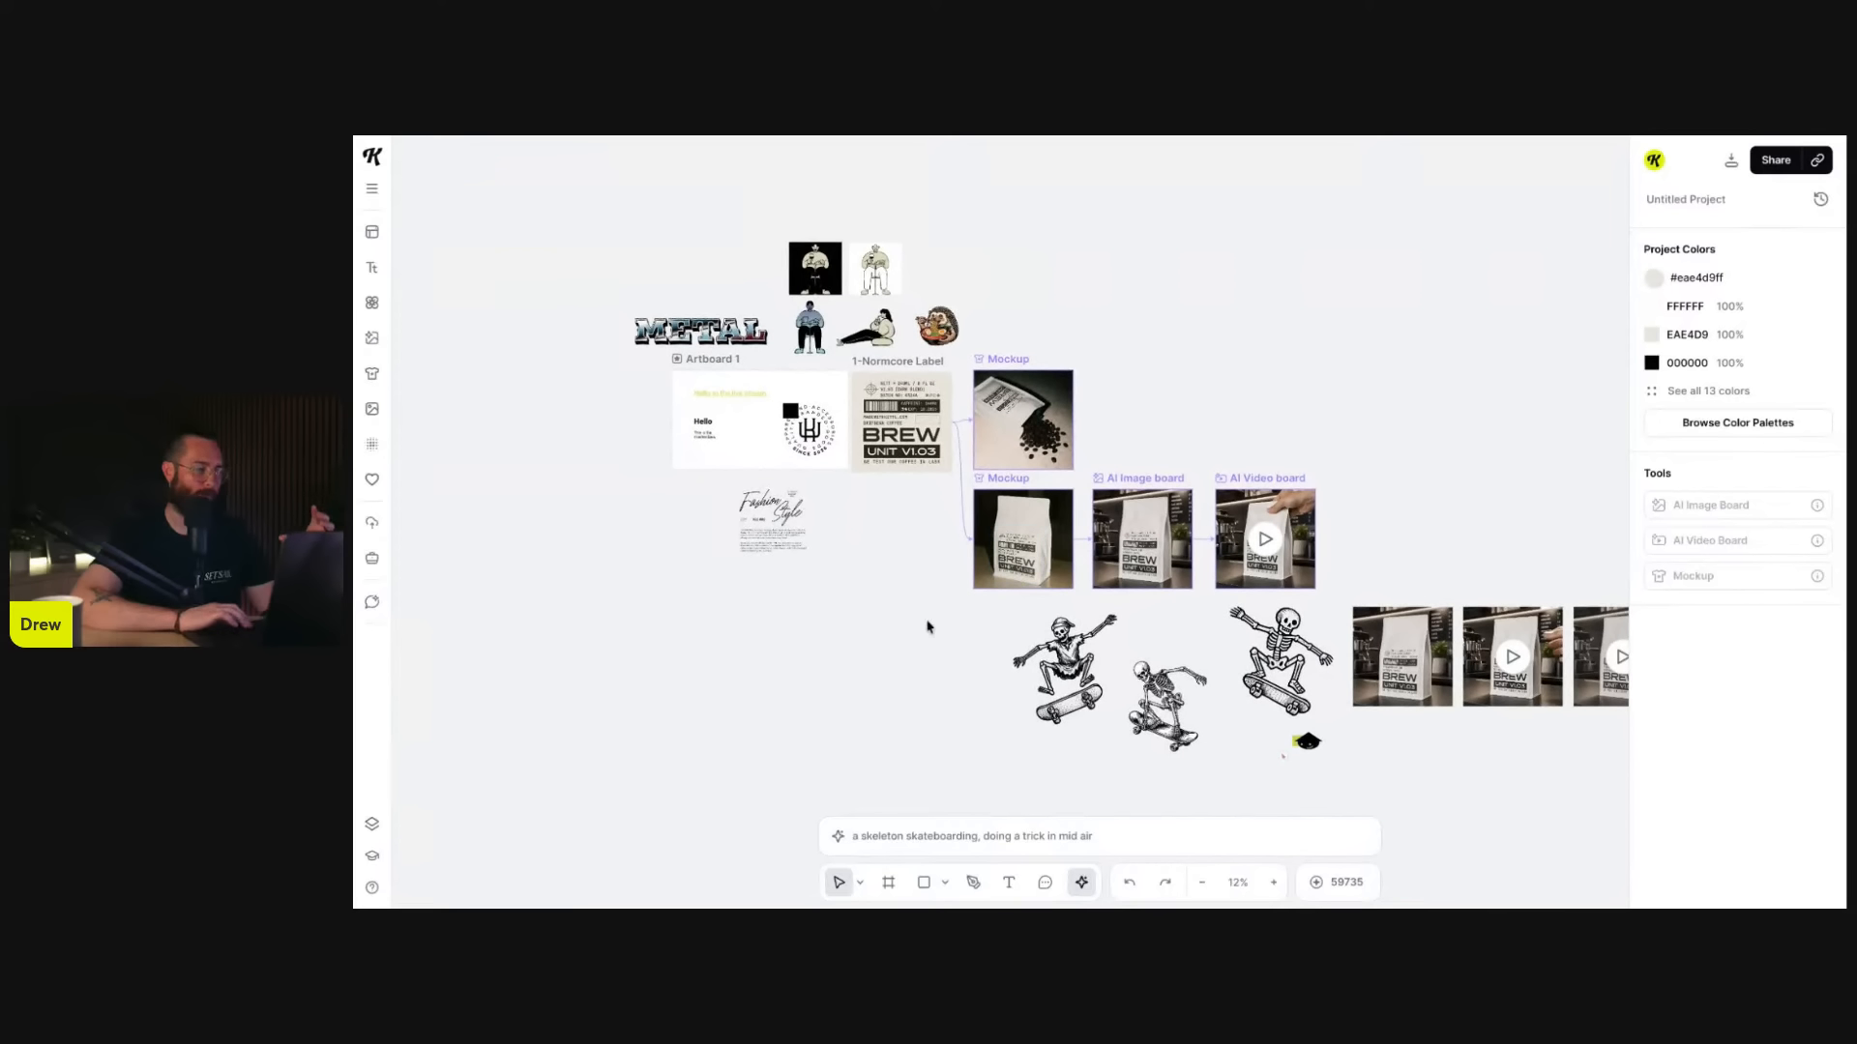
{"action": "scroll", "coordinate": [1229, 469], "scroll_direction": "up", "scroll_amount": 2}
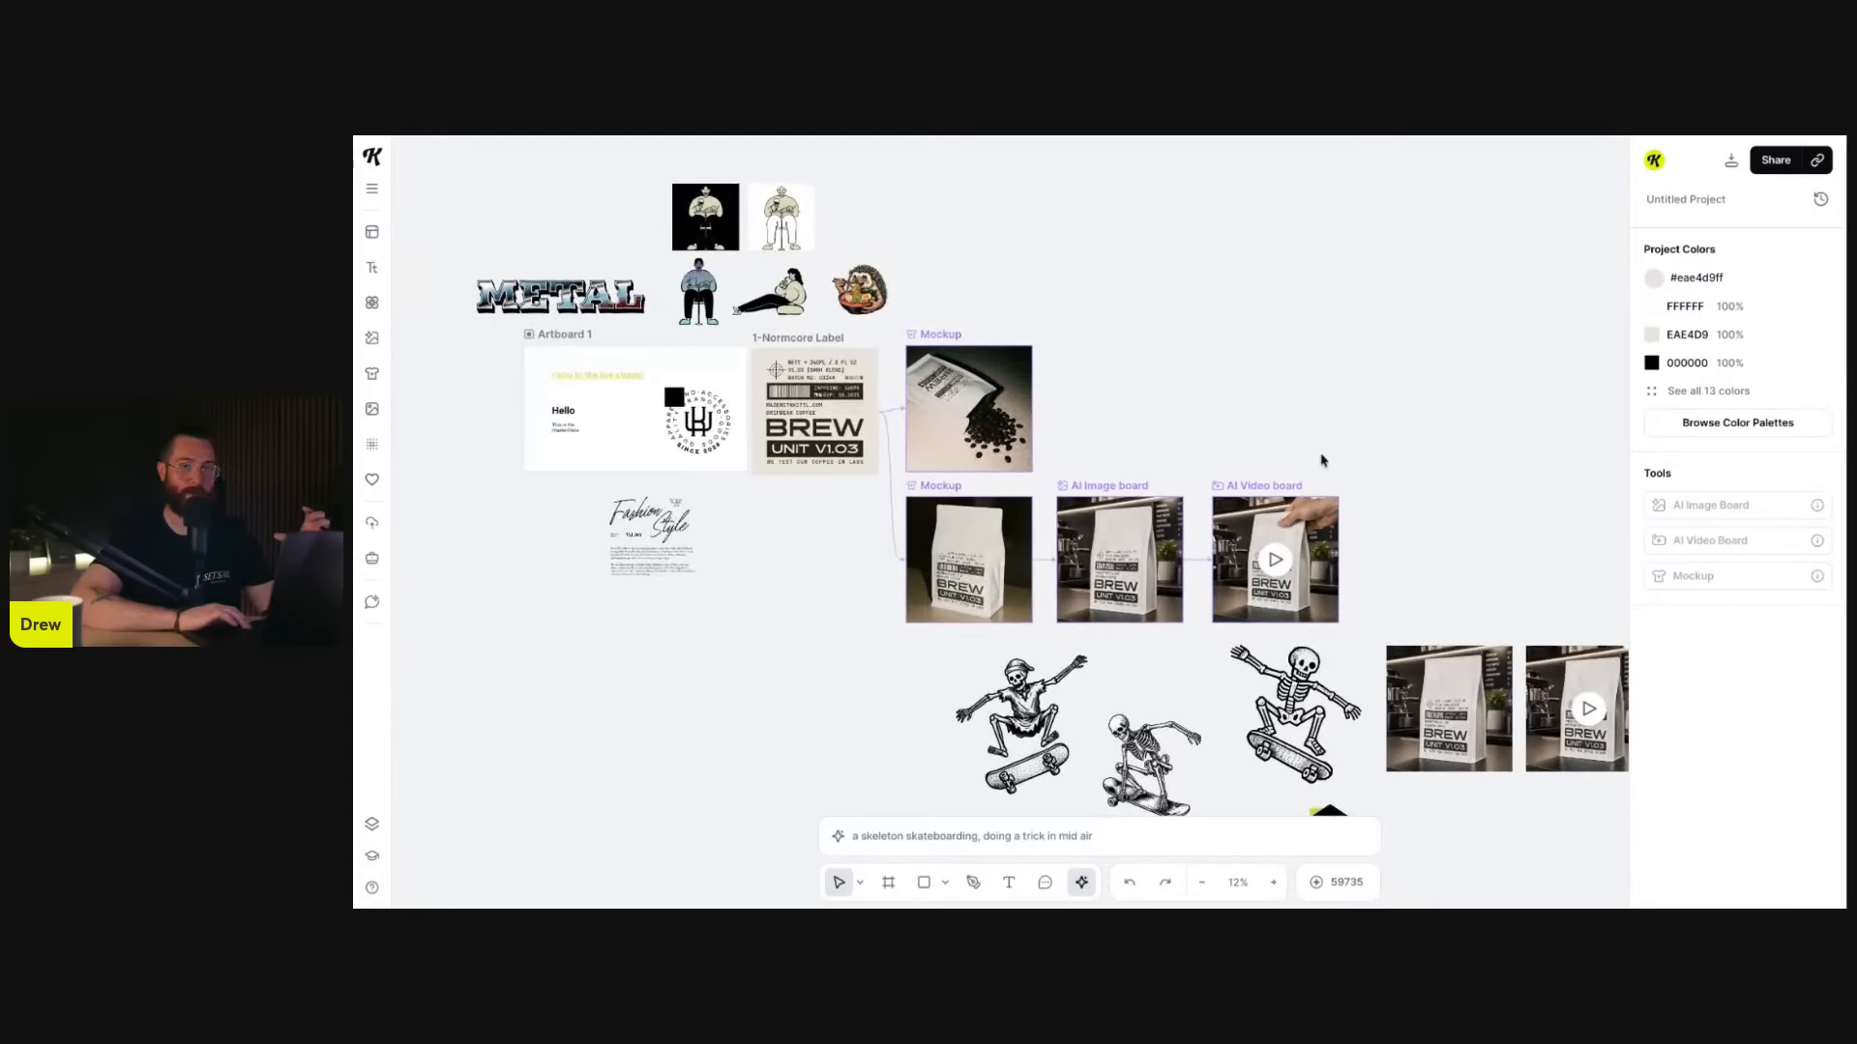
{"action": "scroll", "coordinate": [1324, 461], "scroll_direction": "down", "scroll_amount": 1}
{"action": "scroll", "coordinate": [1324, 460], "scroll_direction": "right", "scroll_amount": 1}
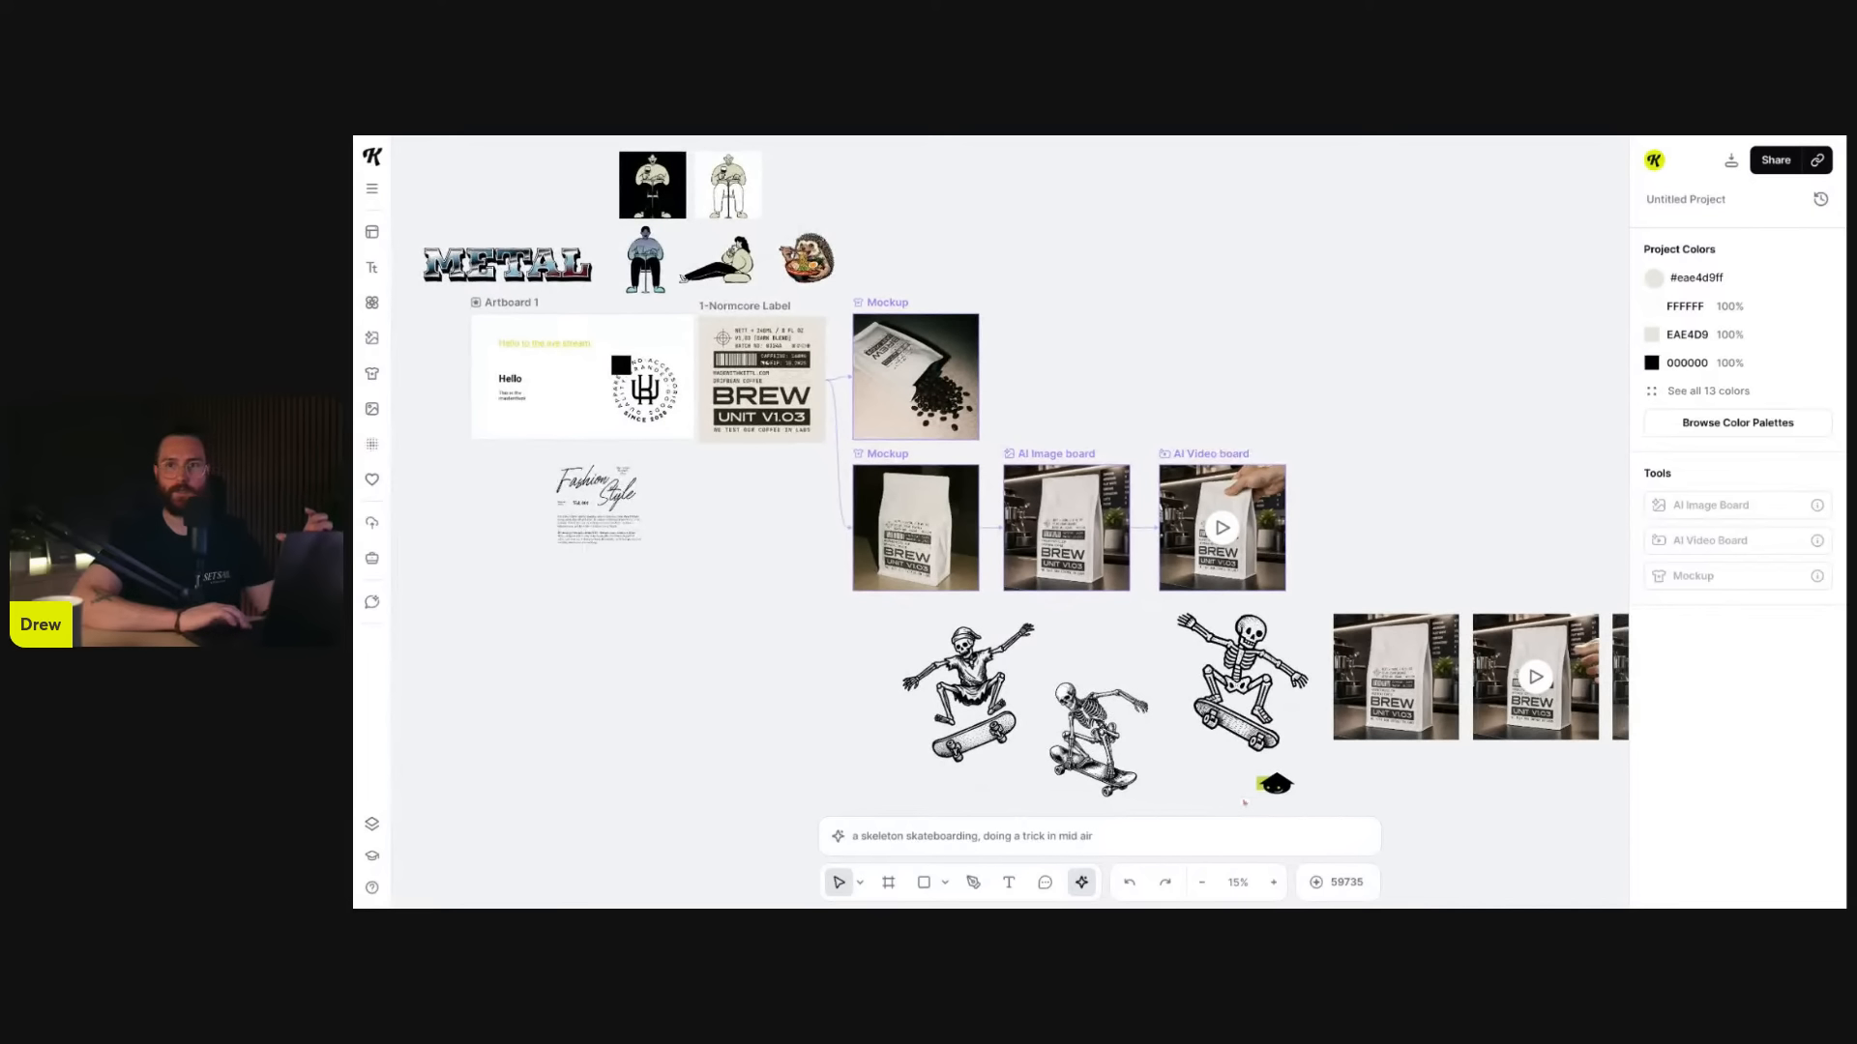
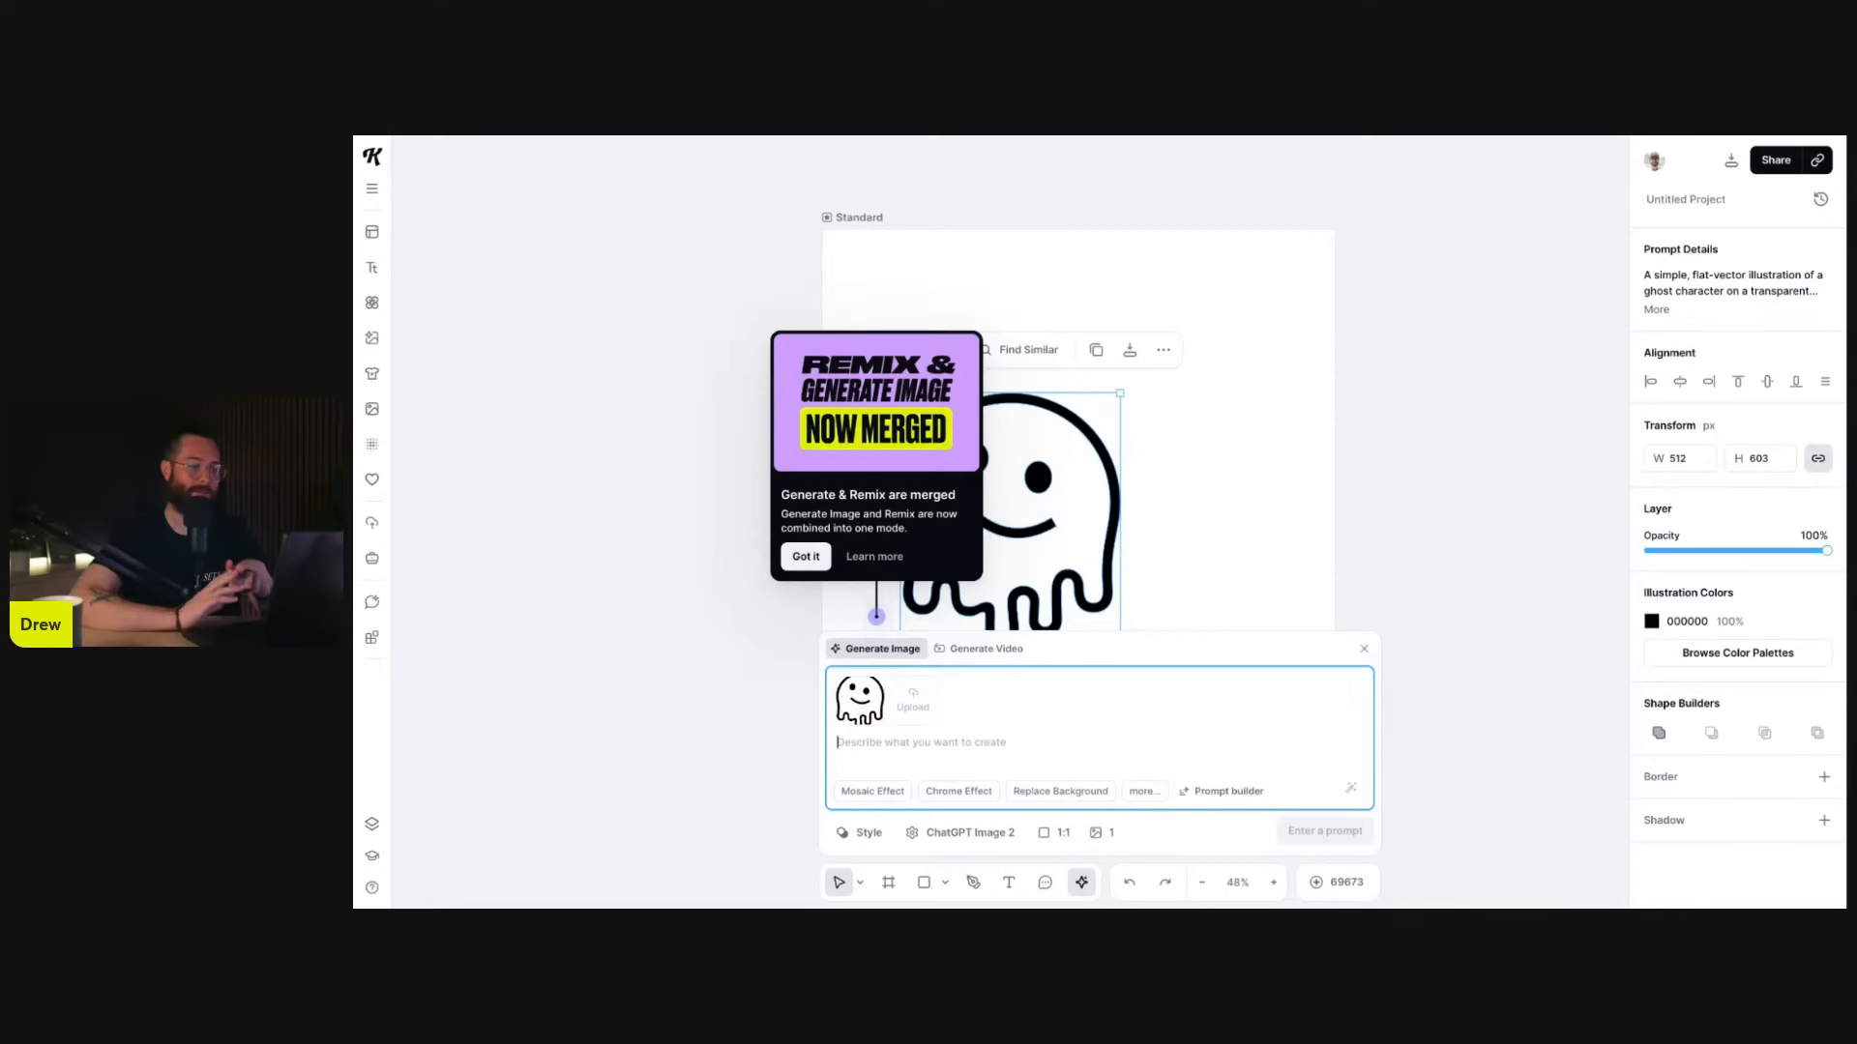
- Try the placeholder prompt "dvvv" with the ghost as reference image, deselect the ghost and clear the prompt
{"action": "mouse_move", "coordinate": [863, 703]}
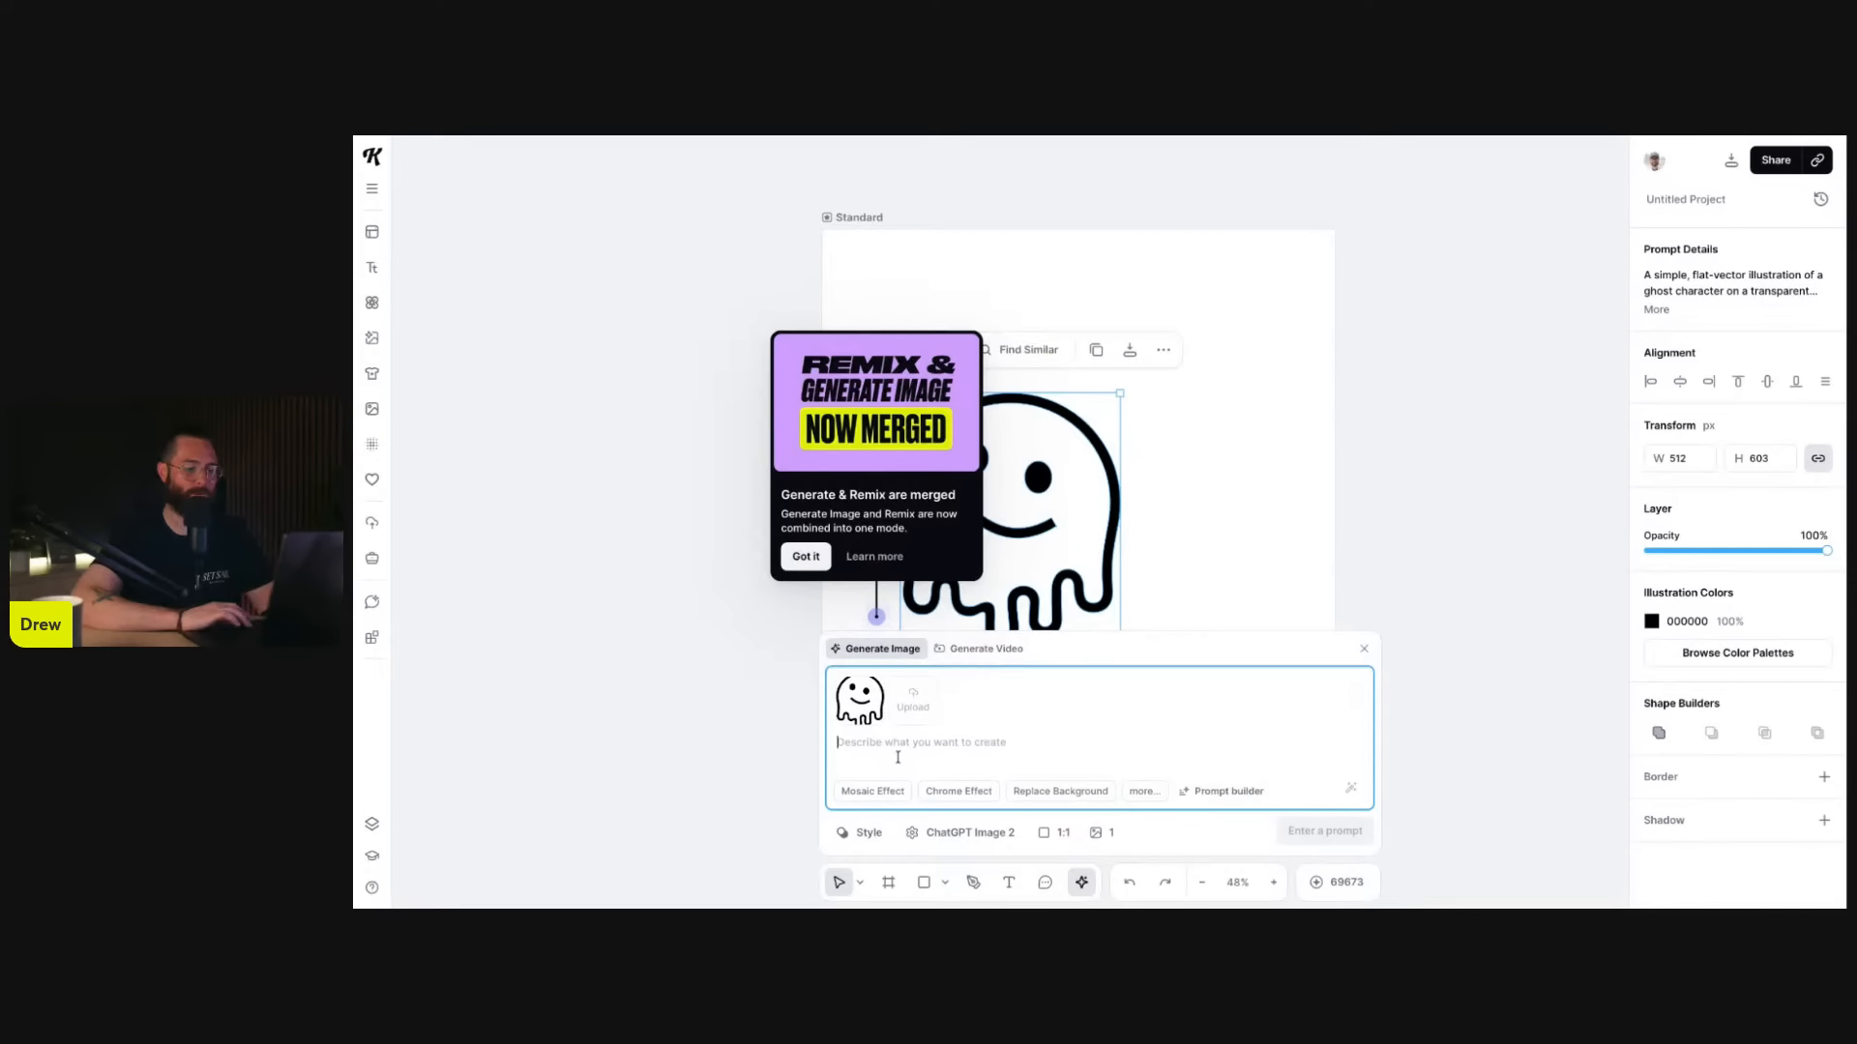
{"action": "type", "text": "dvvv"}
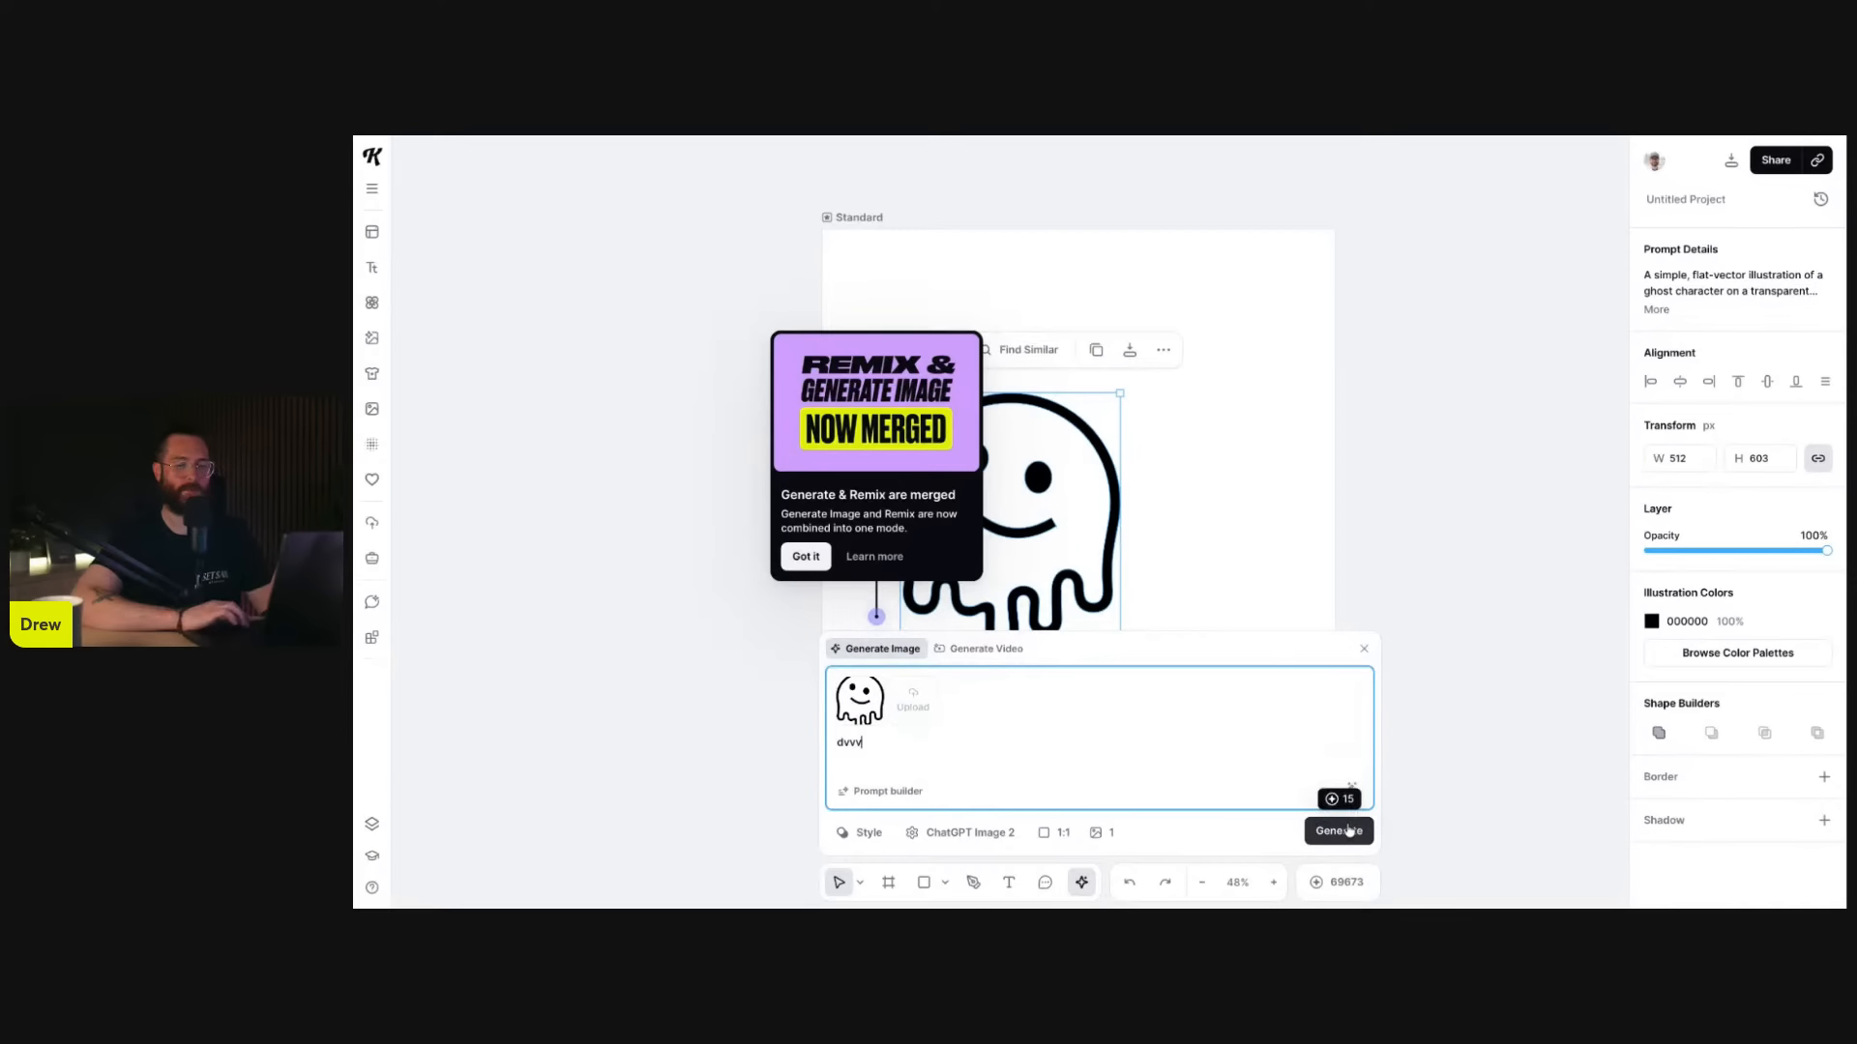
{"action": "left_click", "coordinate": [1210, 439]}
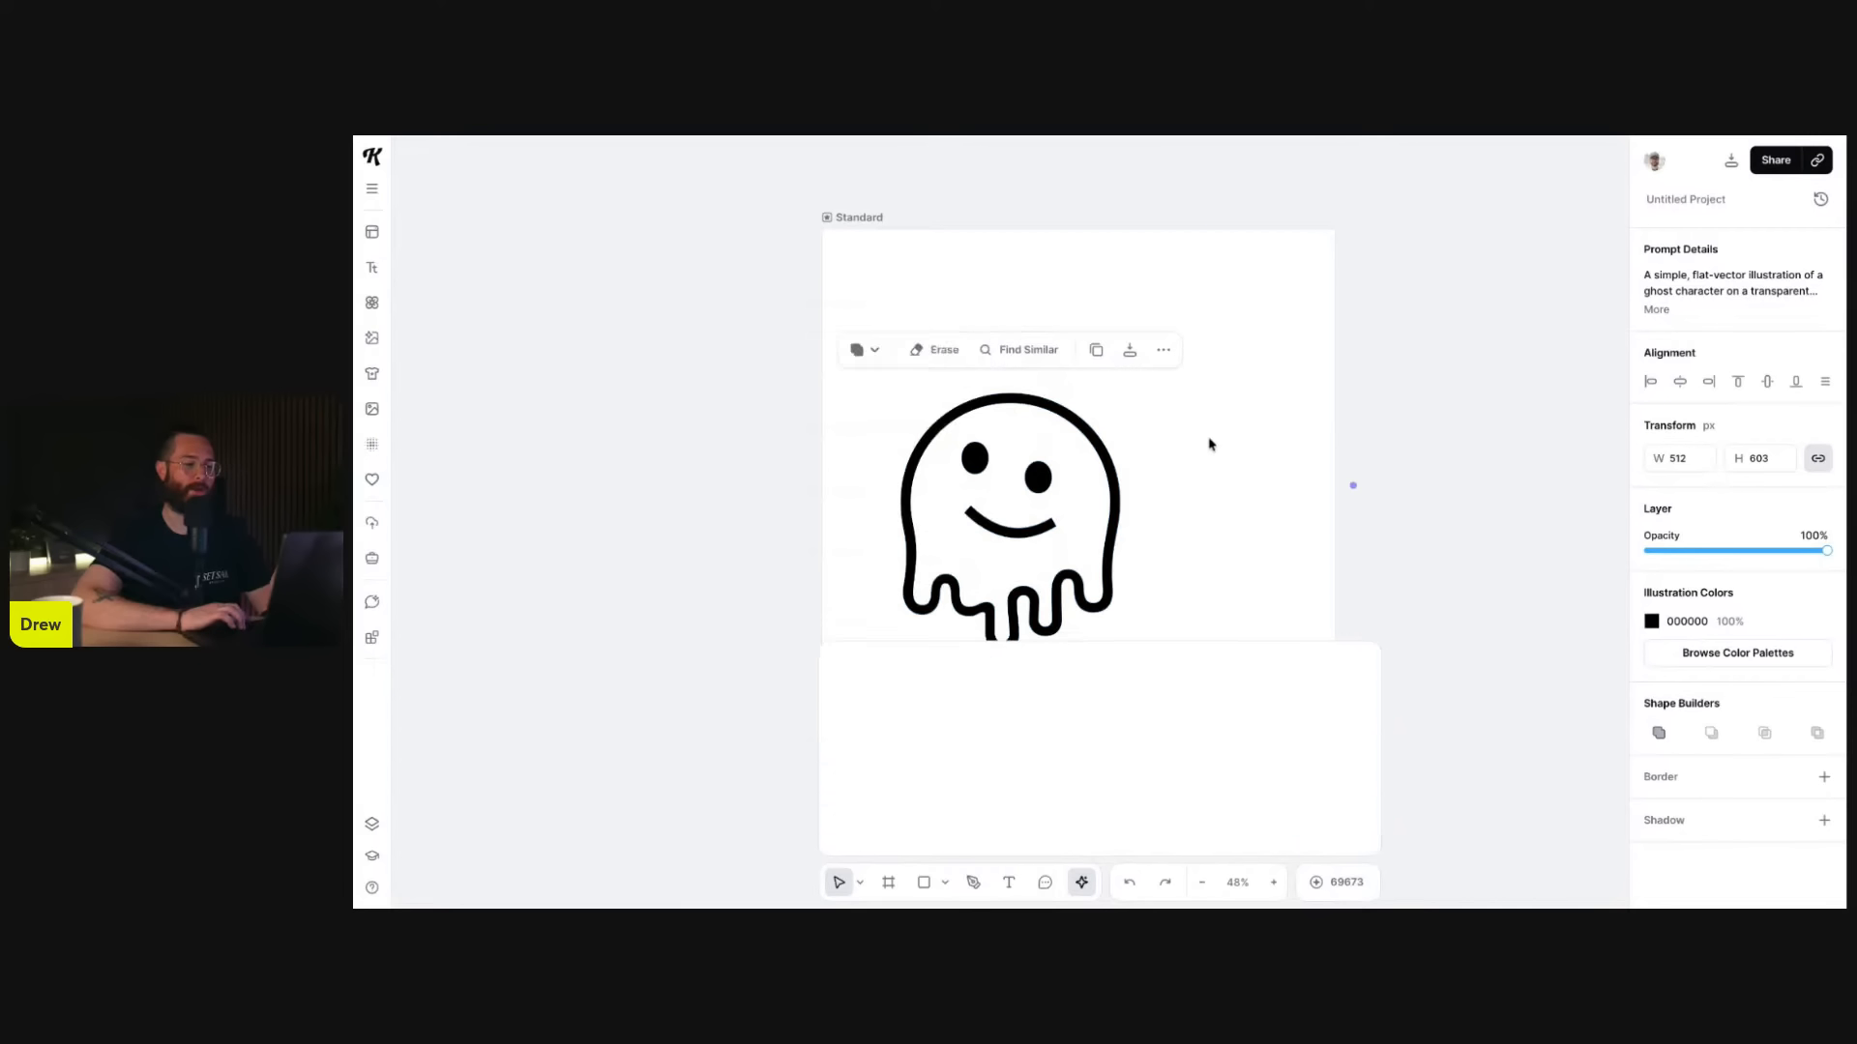
{"action": "left_click", "coordinate": [1099, 825]}
{"action": "key", "text": "ctrl+a"}
{"action": "key", "text": "BackSpace"}
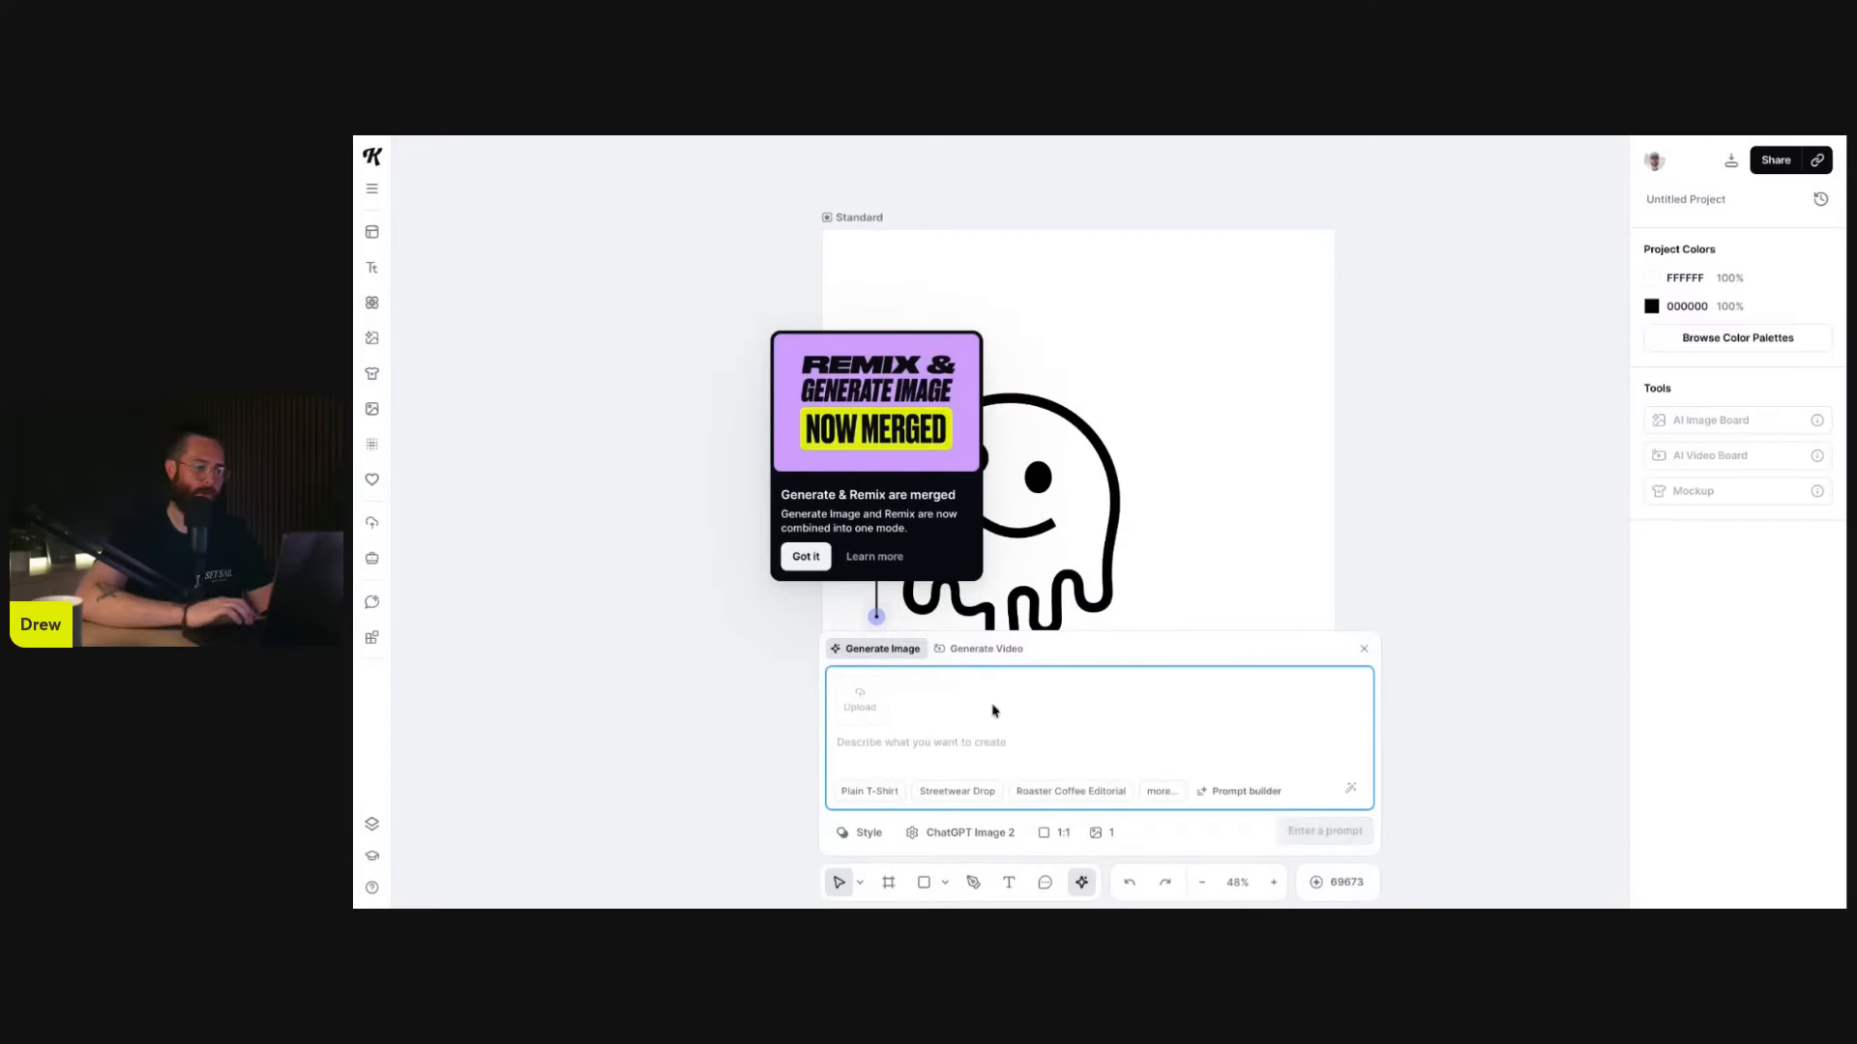
- Dismiss the notice about Generate and Remix being merged and try a placeholder image prompt without a reference
{"action": "left_click", "coordinate": [806, 556]}
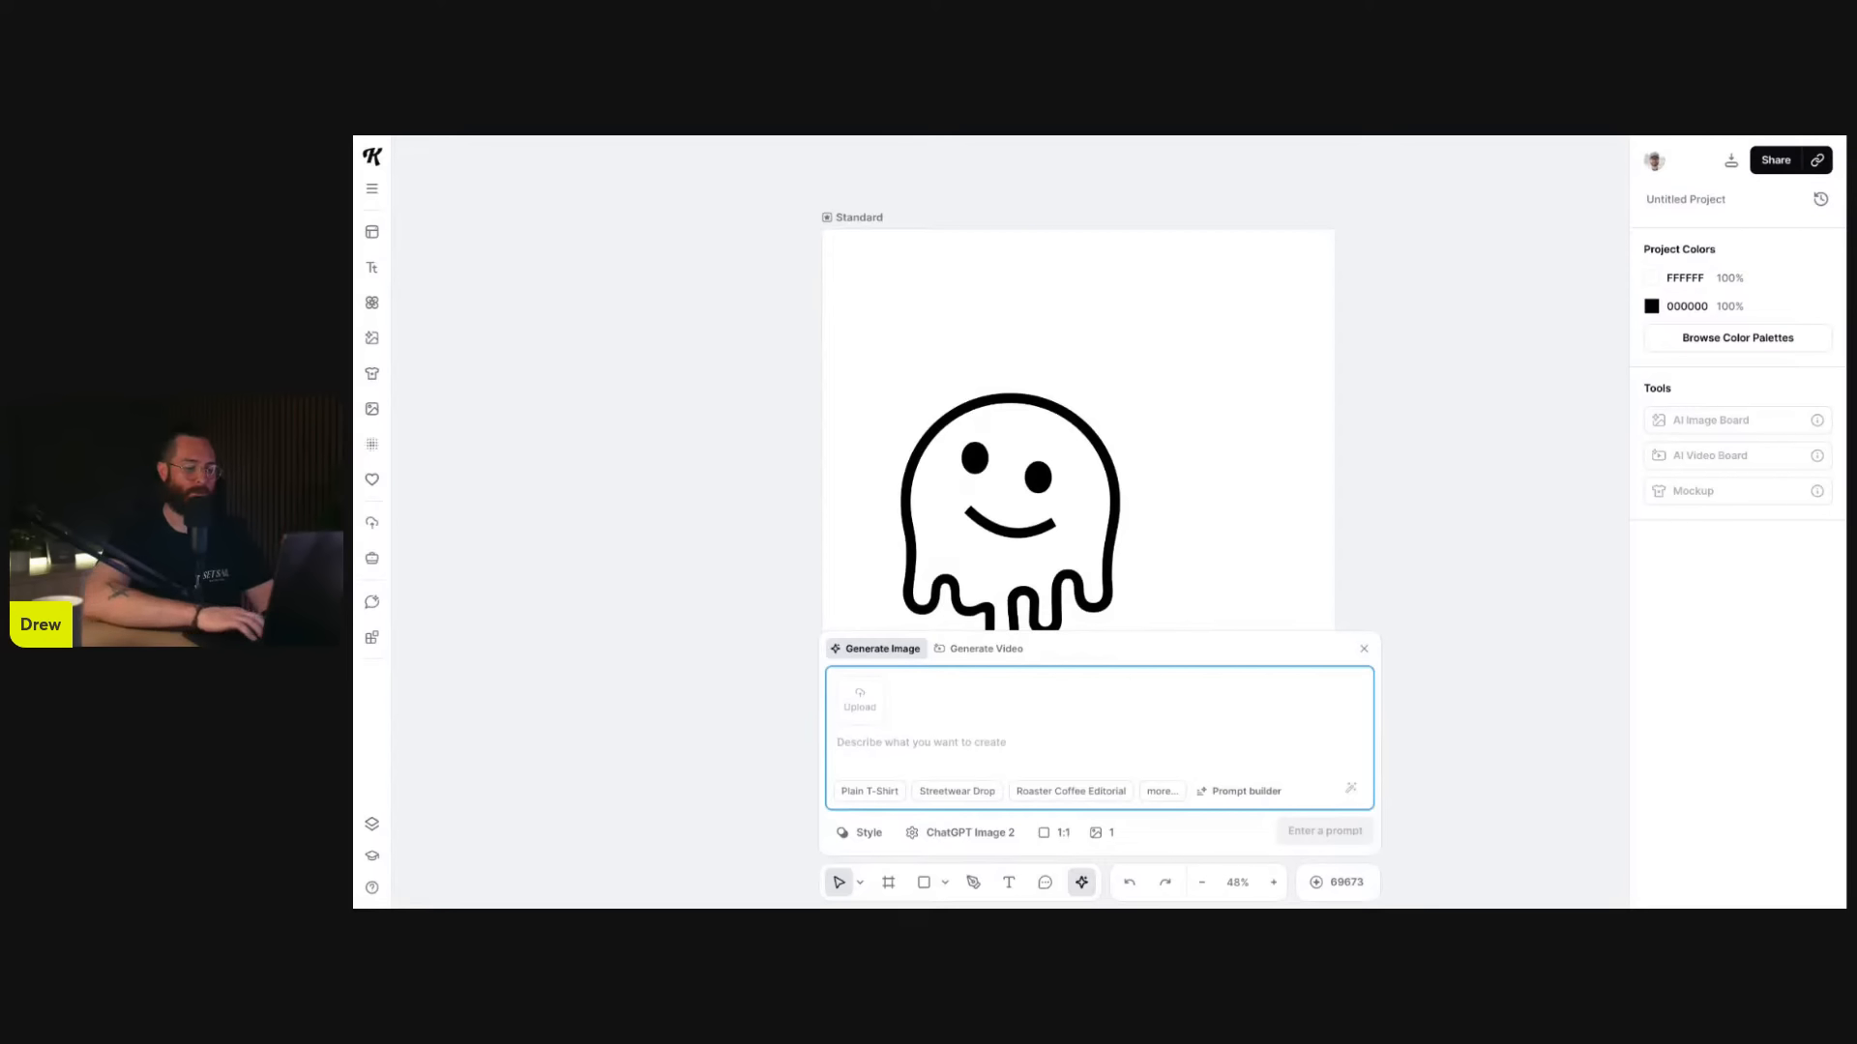
{"action": "type", "text": "cjvsldk"}
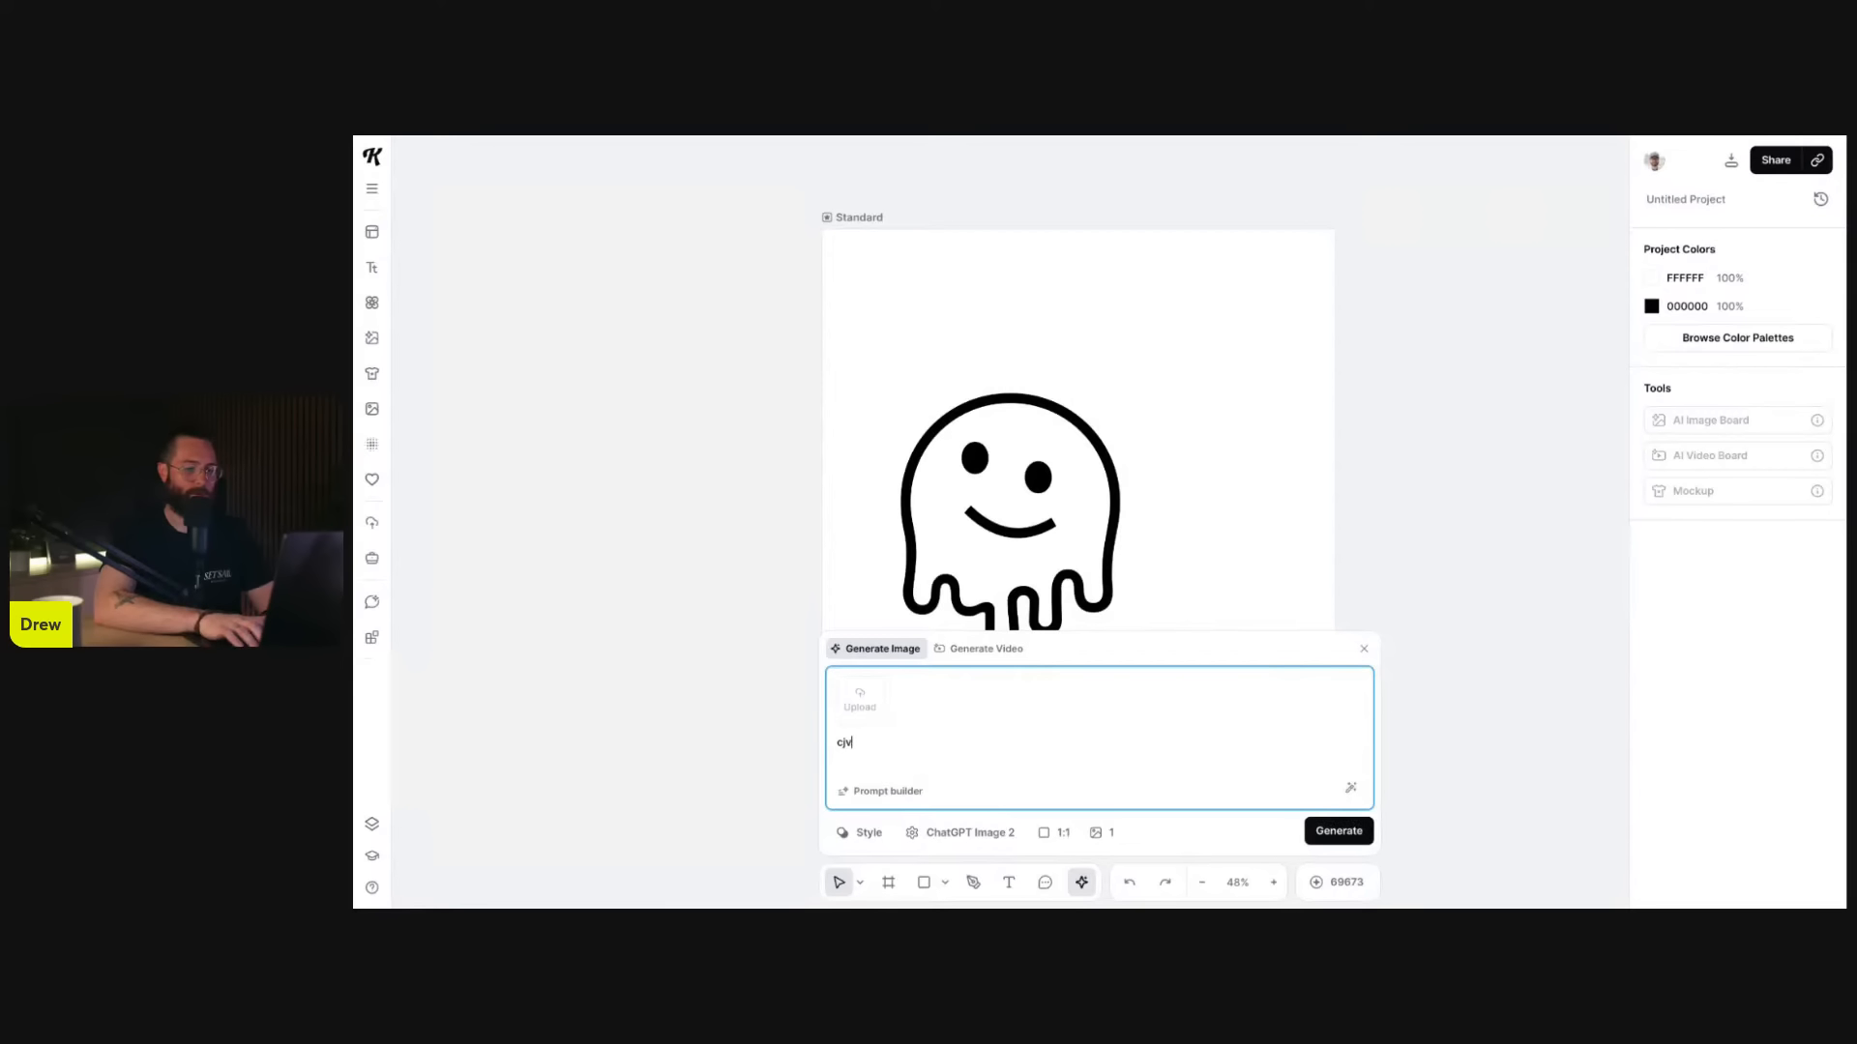
{"action": "key", "text": "BackSpace"}
{"action": "key", "text": "BackSpace"}
{"action": "key", "text": "BackSpace"}
- Select the ghost as the reference image, try the placeholder prompt "dfsdfsdf" and clear it
{"action": "left_click", "coordinate": [960, 553]}
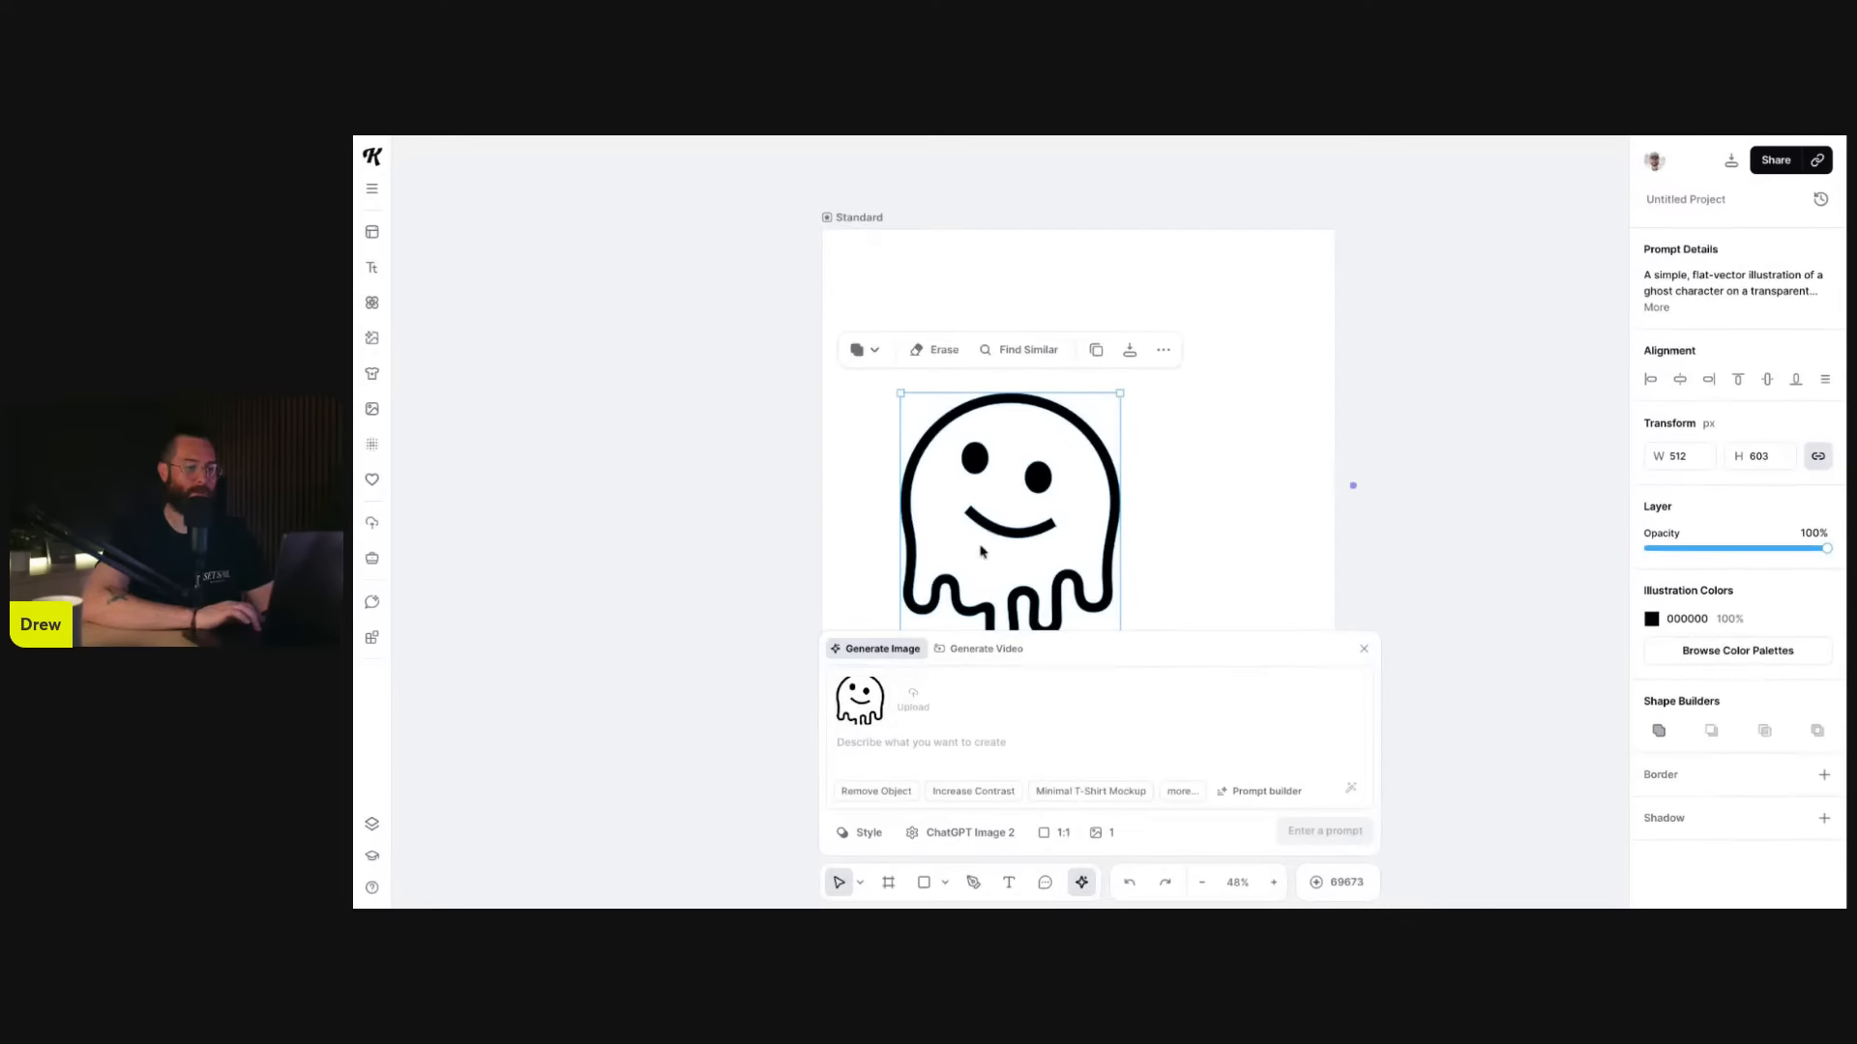
{"action": "left_click", "coordinate": [895, 735]}
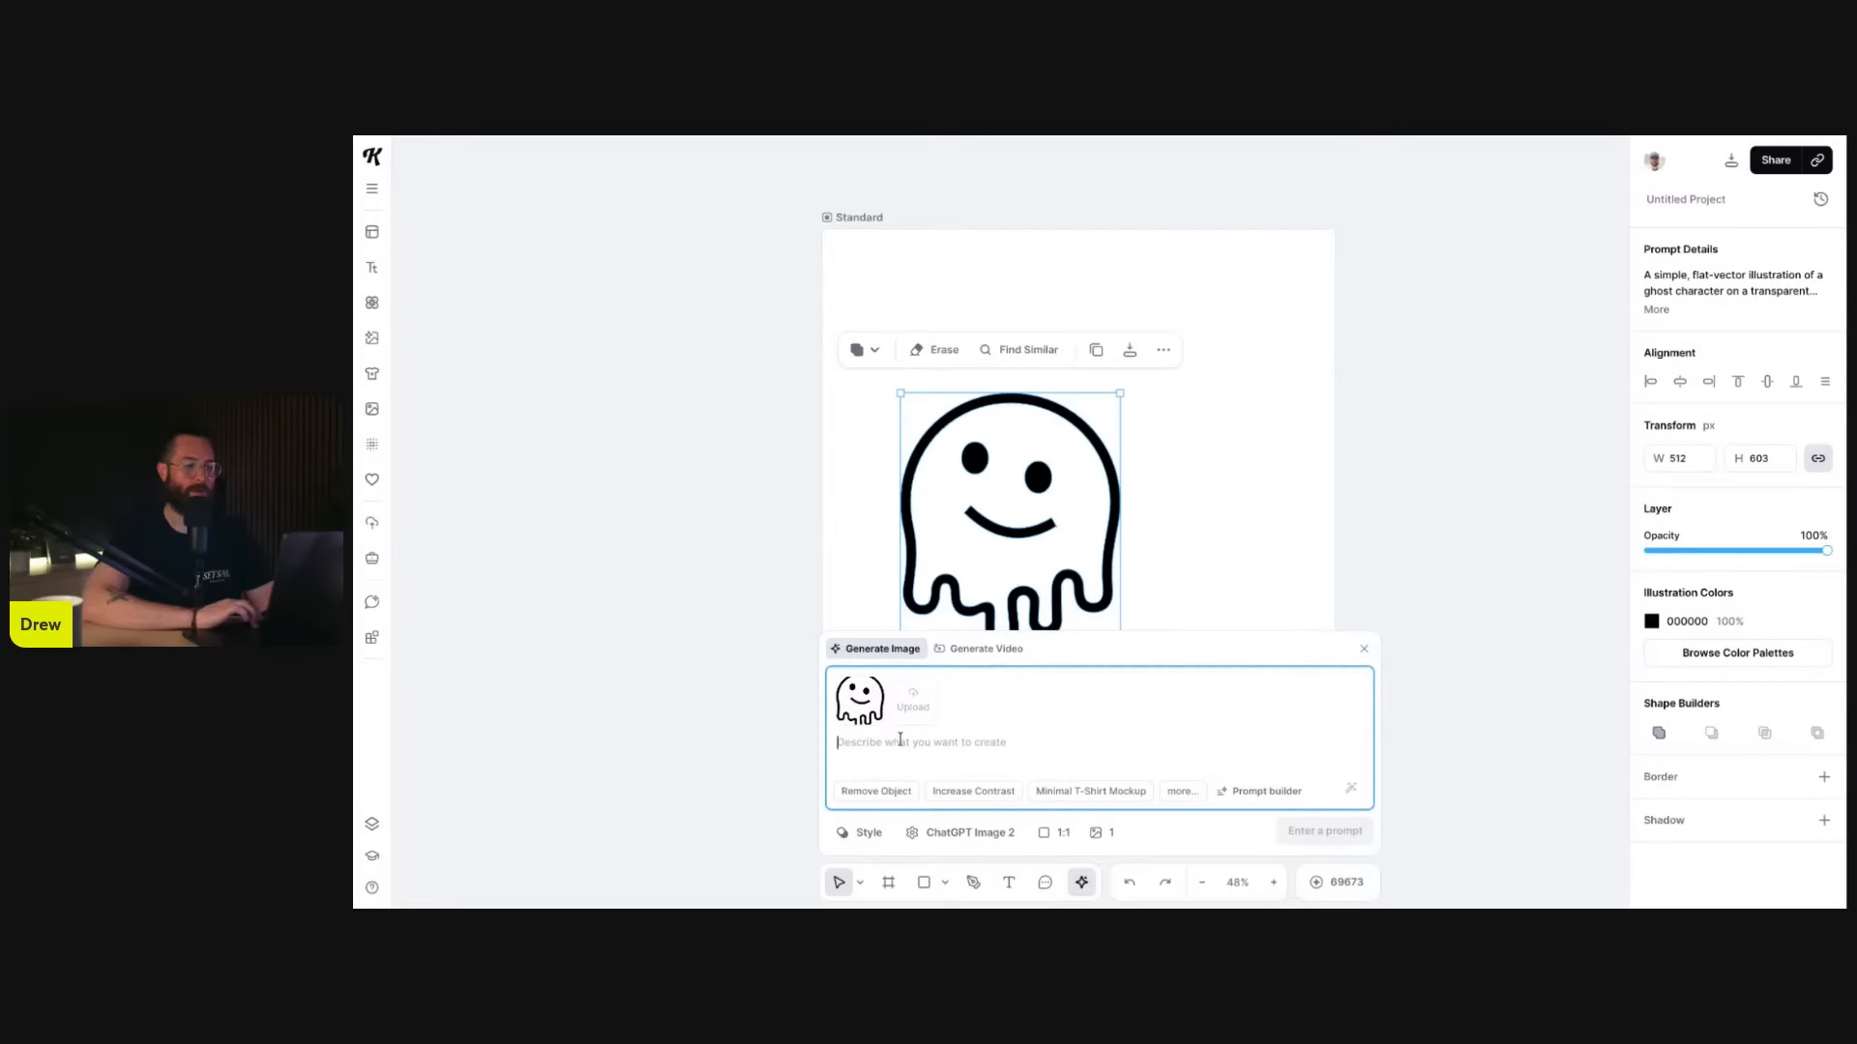
{"action": "type", "text": "dfsdfsdf"}
{"action": "key", "text": "ctrl+a"}
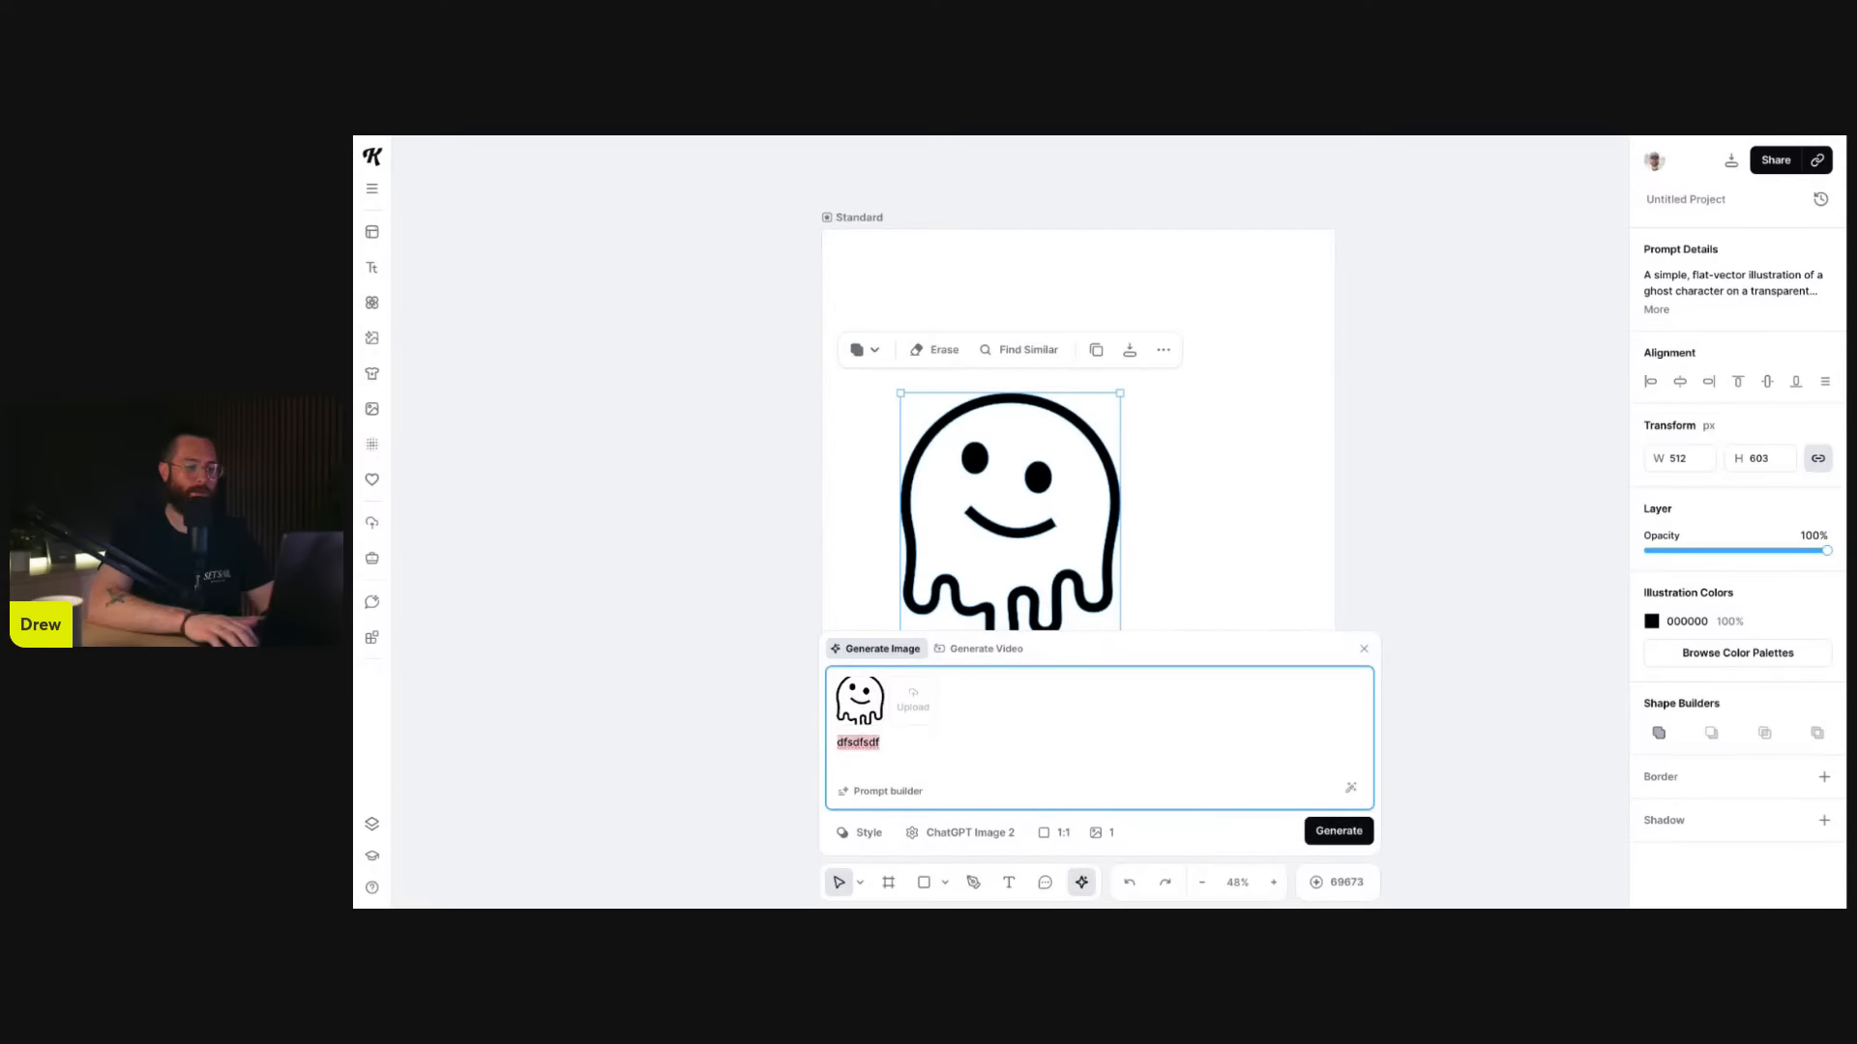
{"action": "key", "text": "BackSpace"}
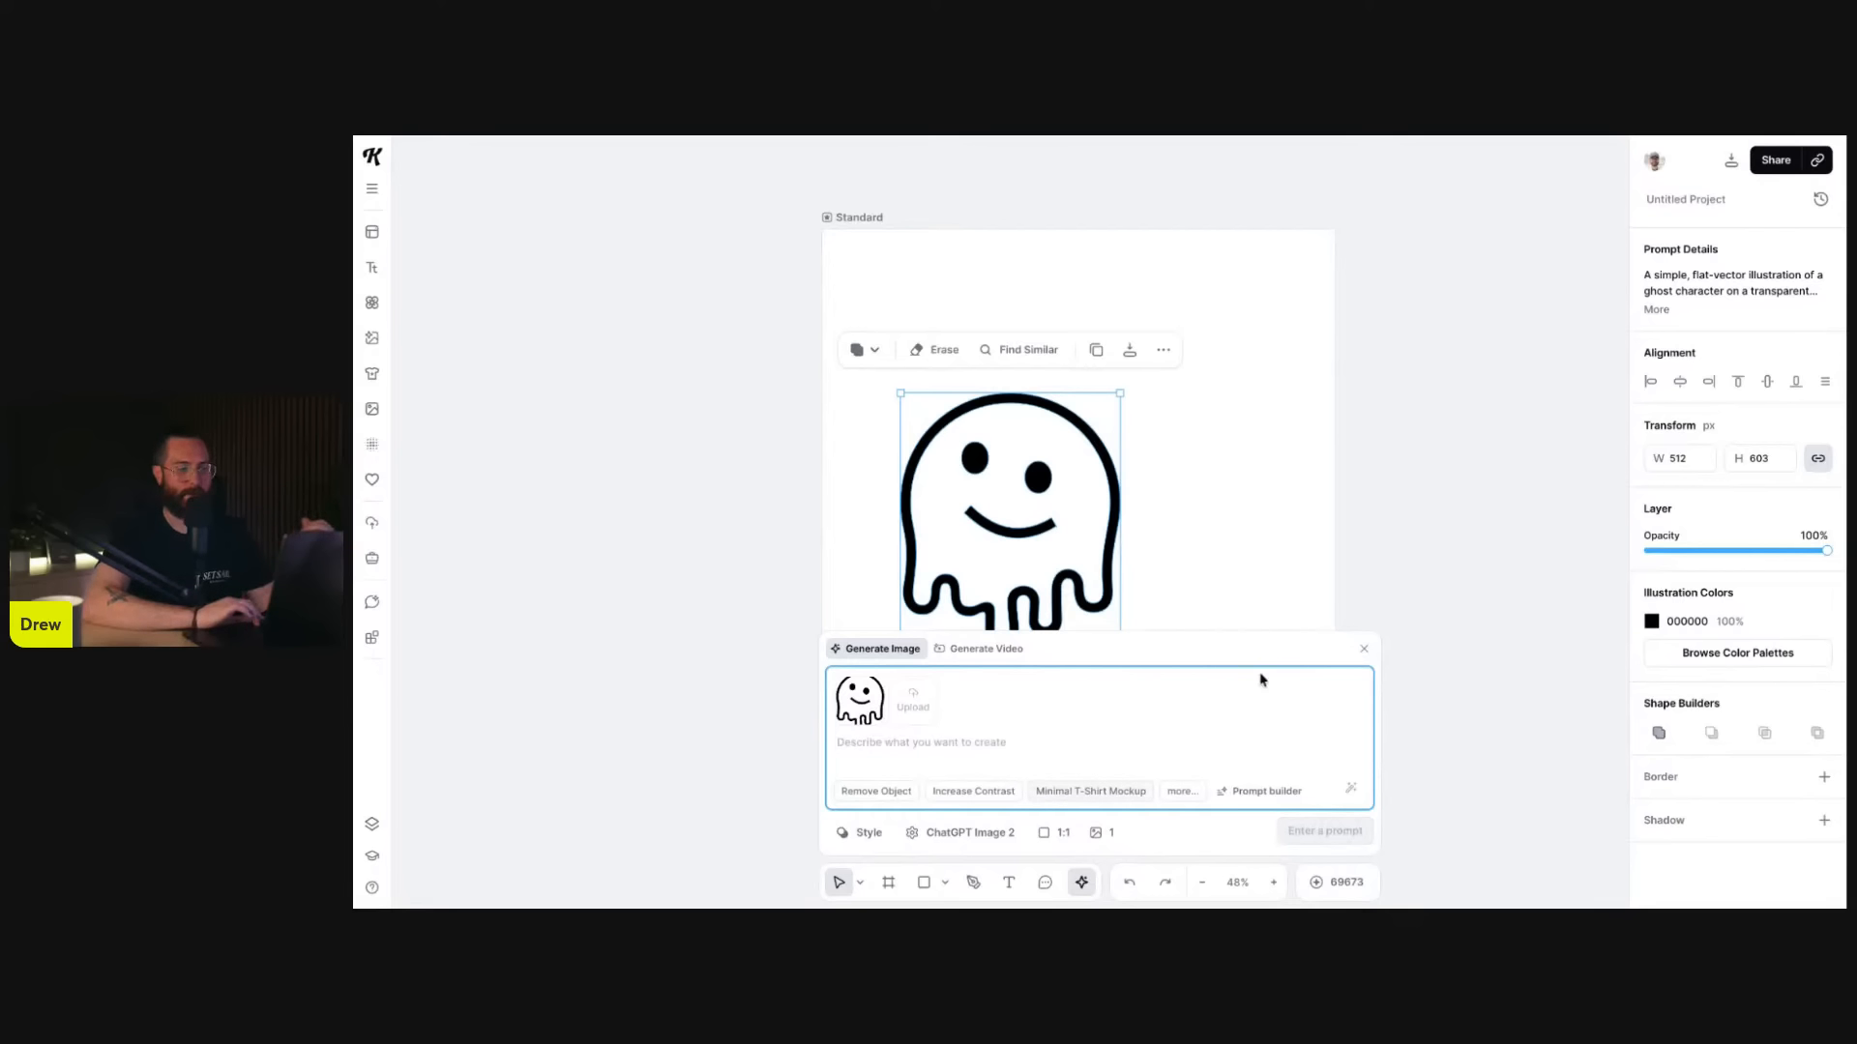
- Close the image generator and move the ghost illustration up to the horizontal middle of the Standard artboard
{"action": "left_click", "coordinate": [1364, 649]}
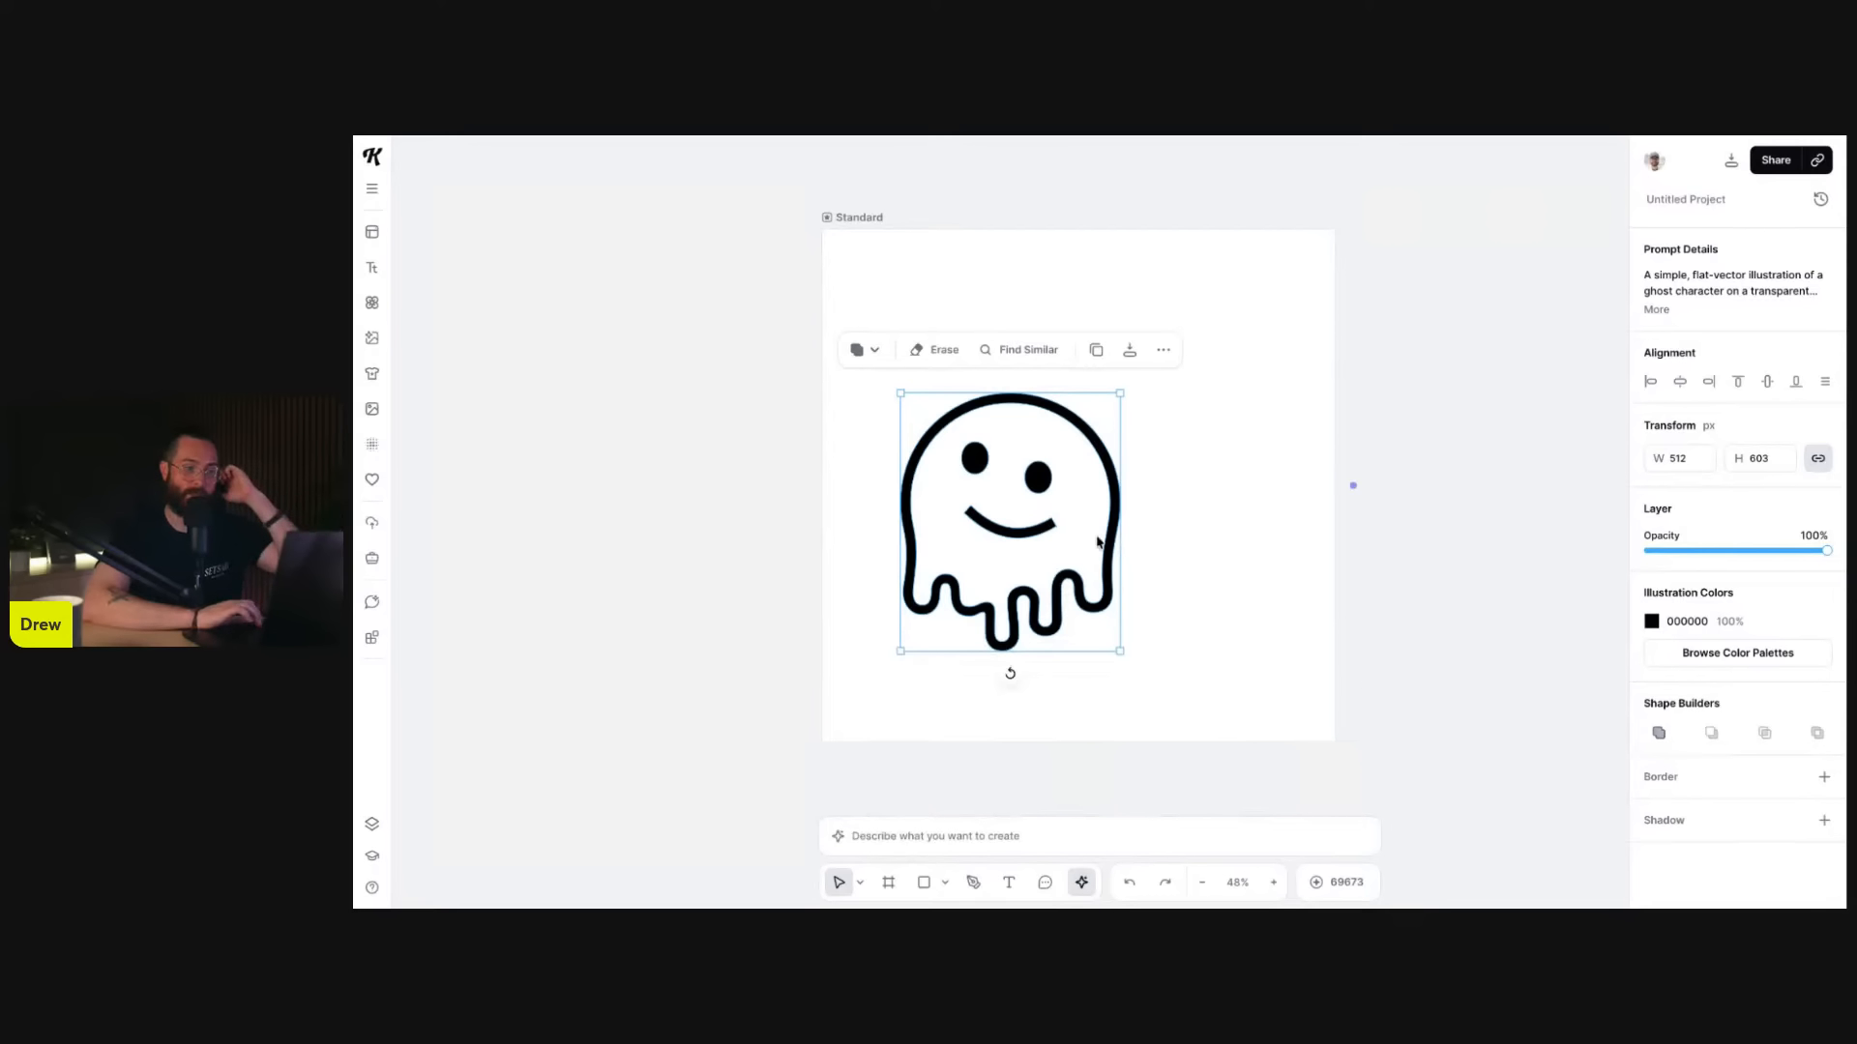
{"action": "left_click_drag", "start_coordinate": [1029, 477], "coordinate": [1089, 426]}
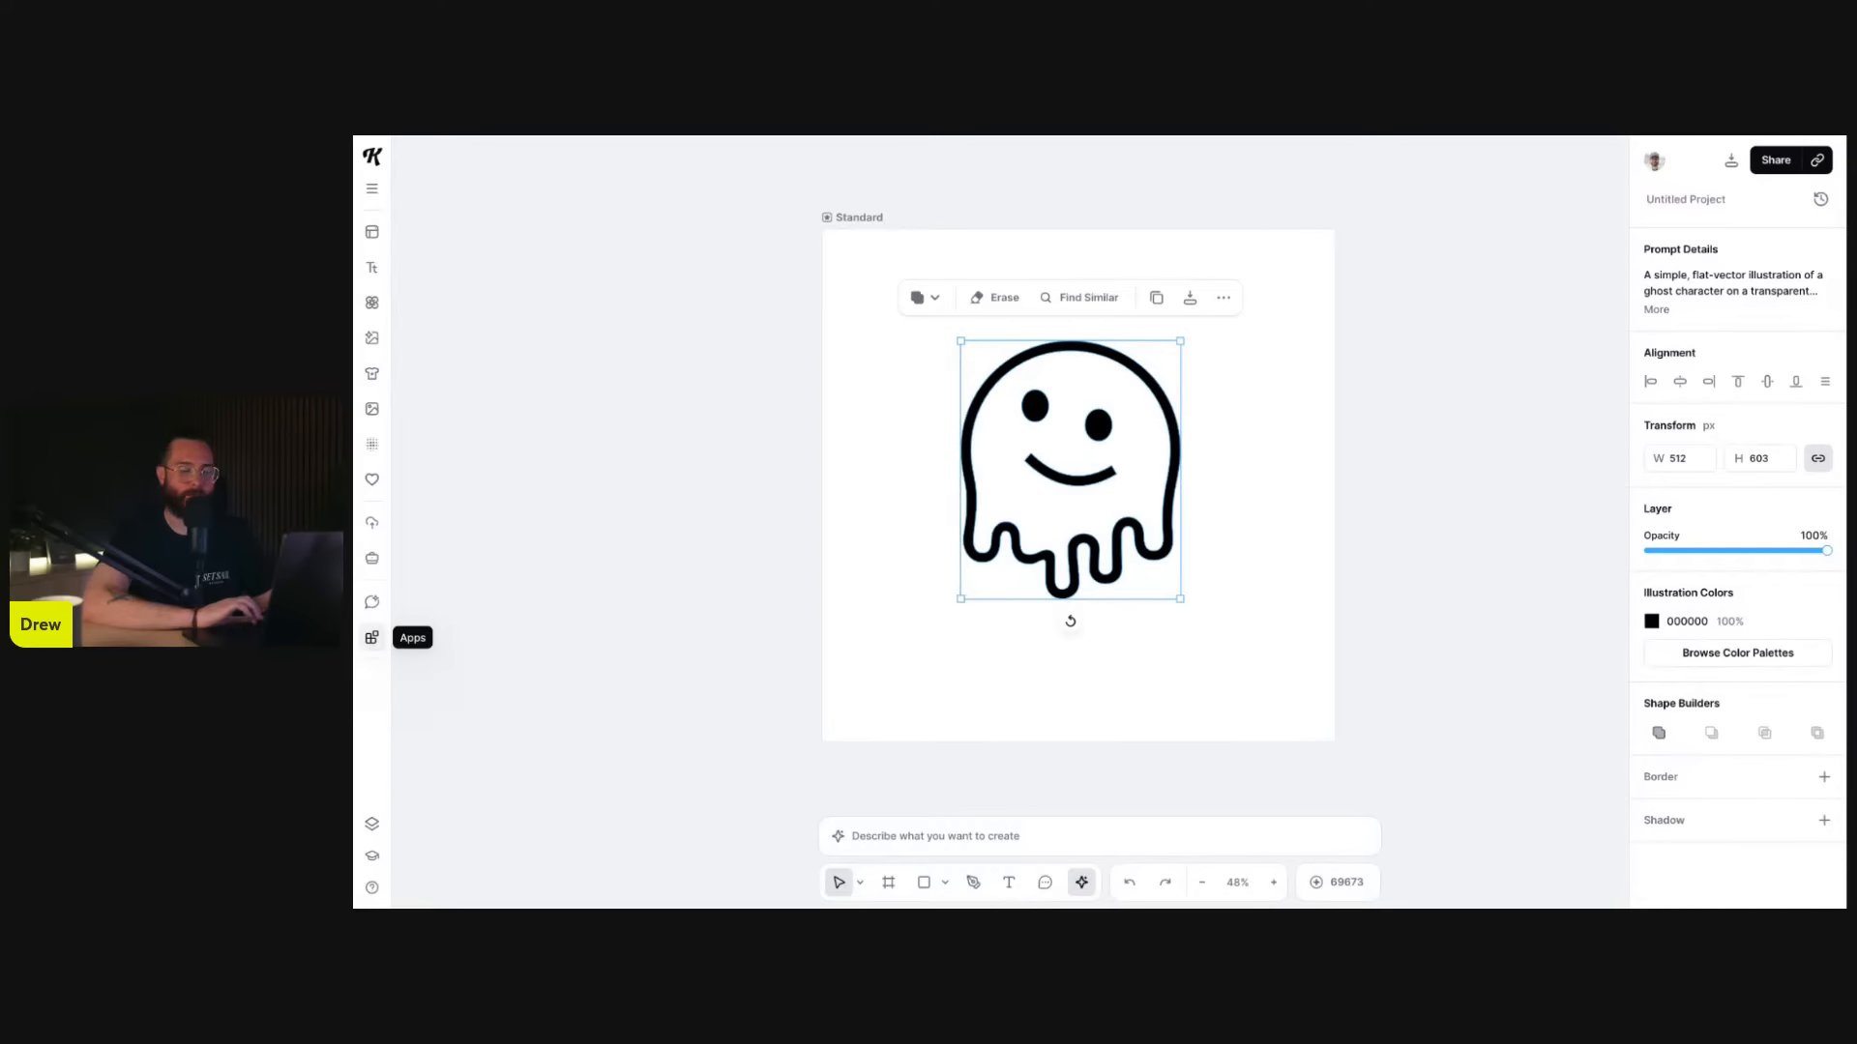
- Open the Apps library and browse the apps available to discover, with the ghost artboard kept in view
{"action": "left_click", "coordinate": [371, 638]}
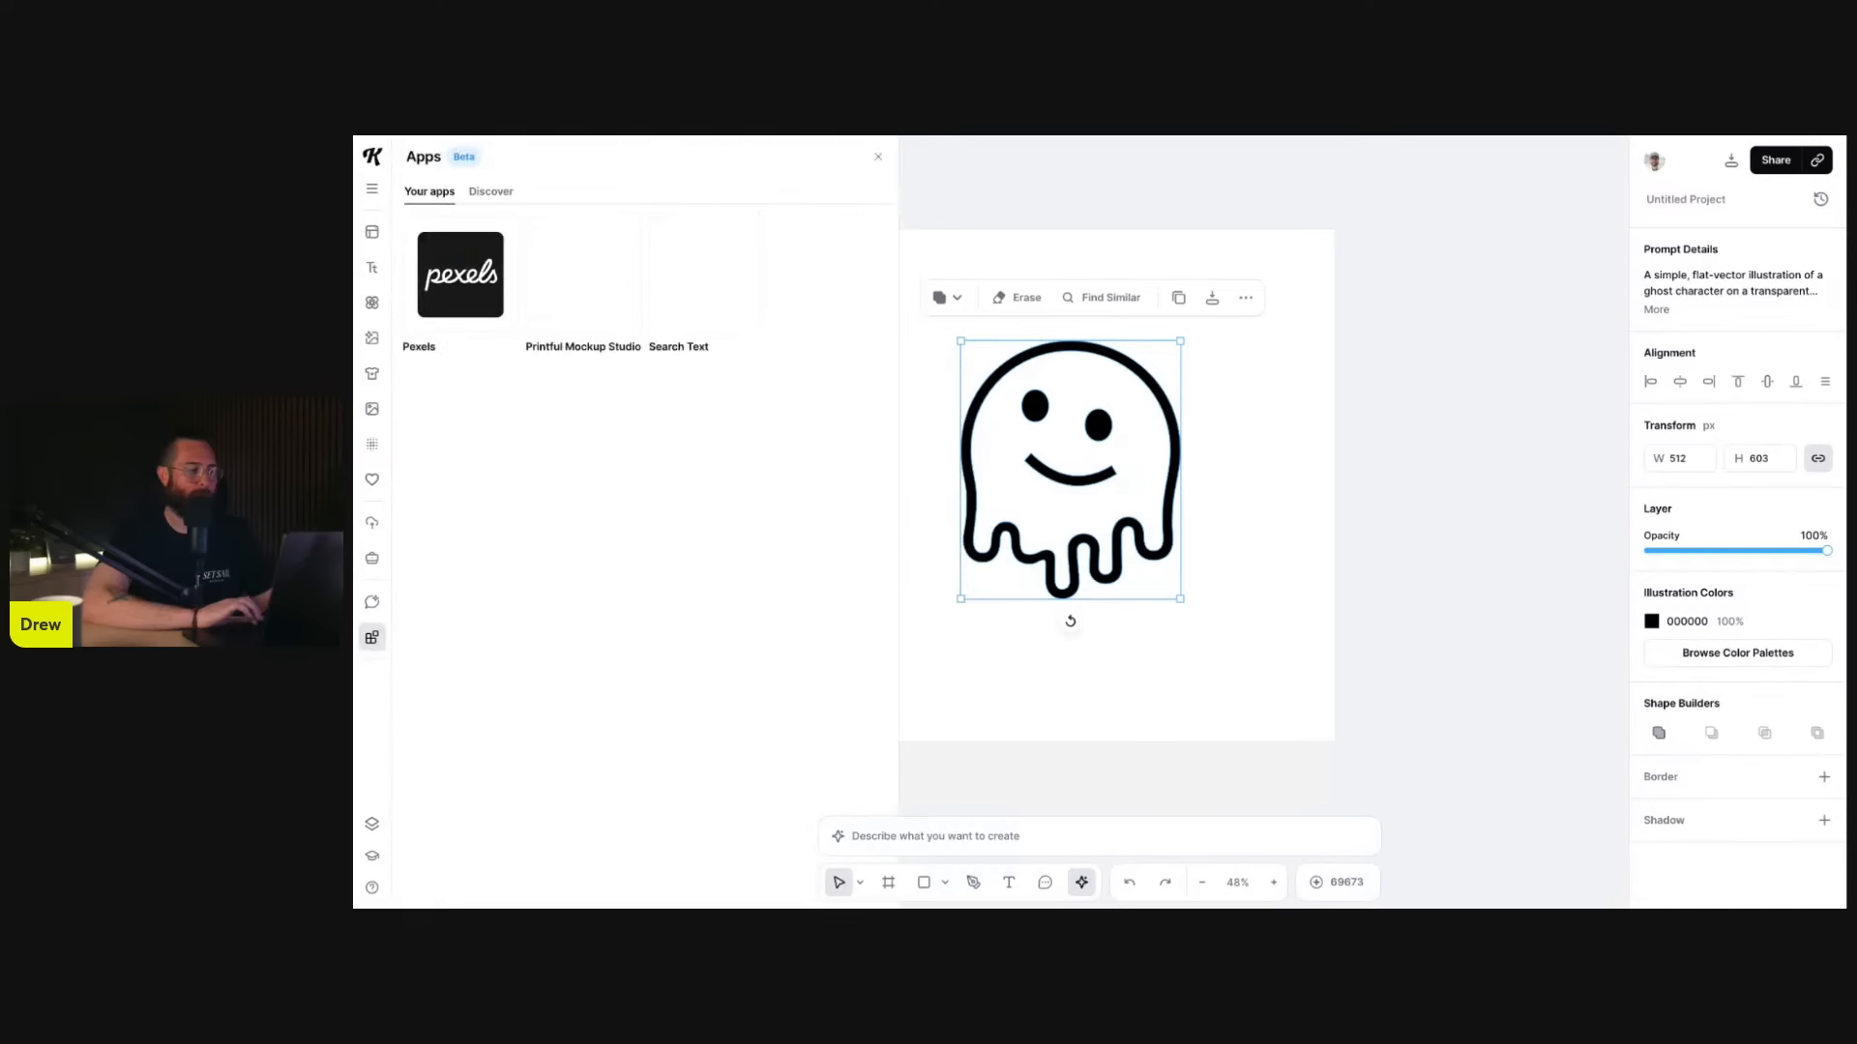
{"action": "left_click", "coordinate": [493, 193]}
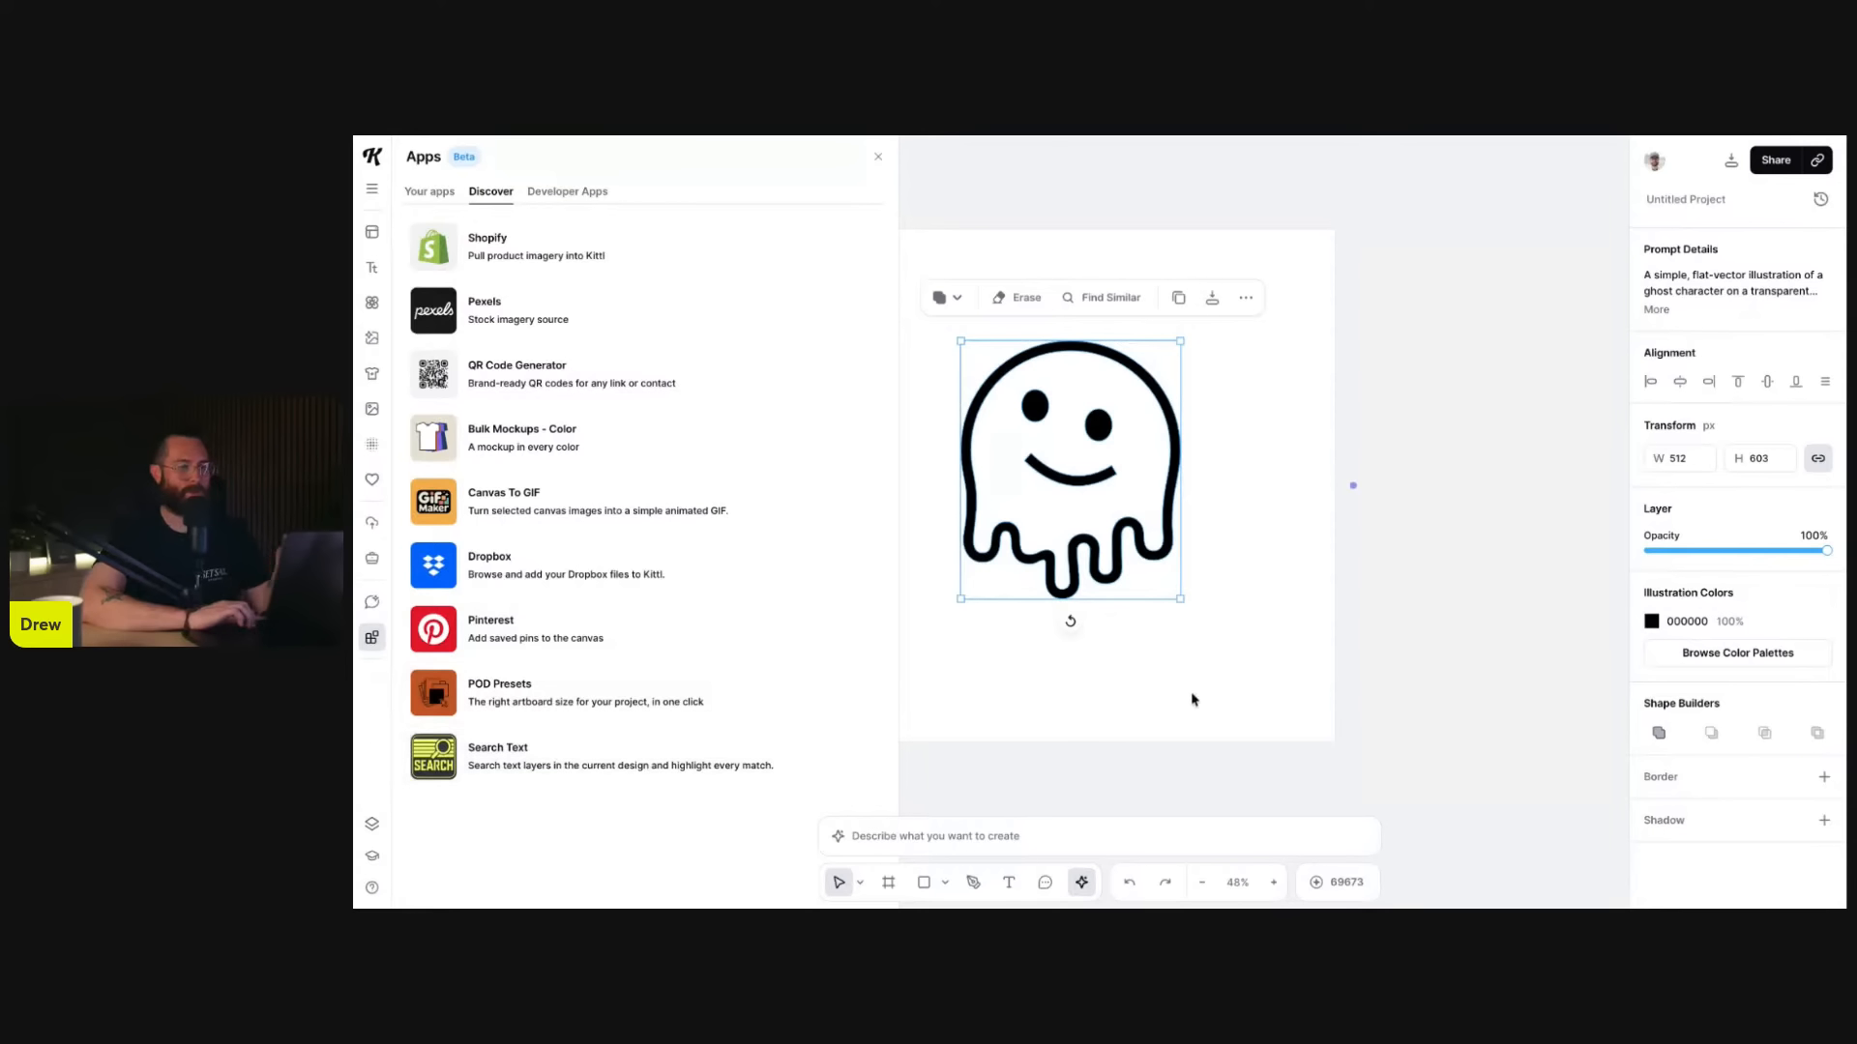
{"action": "scroll", "coordinate": [1273, 656], "scroll_direction": "left", "scroll_amount": 1}
{"action": "scroll", "coordinate": [1273, 656], "scroll_direction": "down", "scroll_amount": 3}
{"action": "scroll", "coordinate": [1273, 657], "scroll_direction": "right", "scroll_amount": 1}
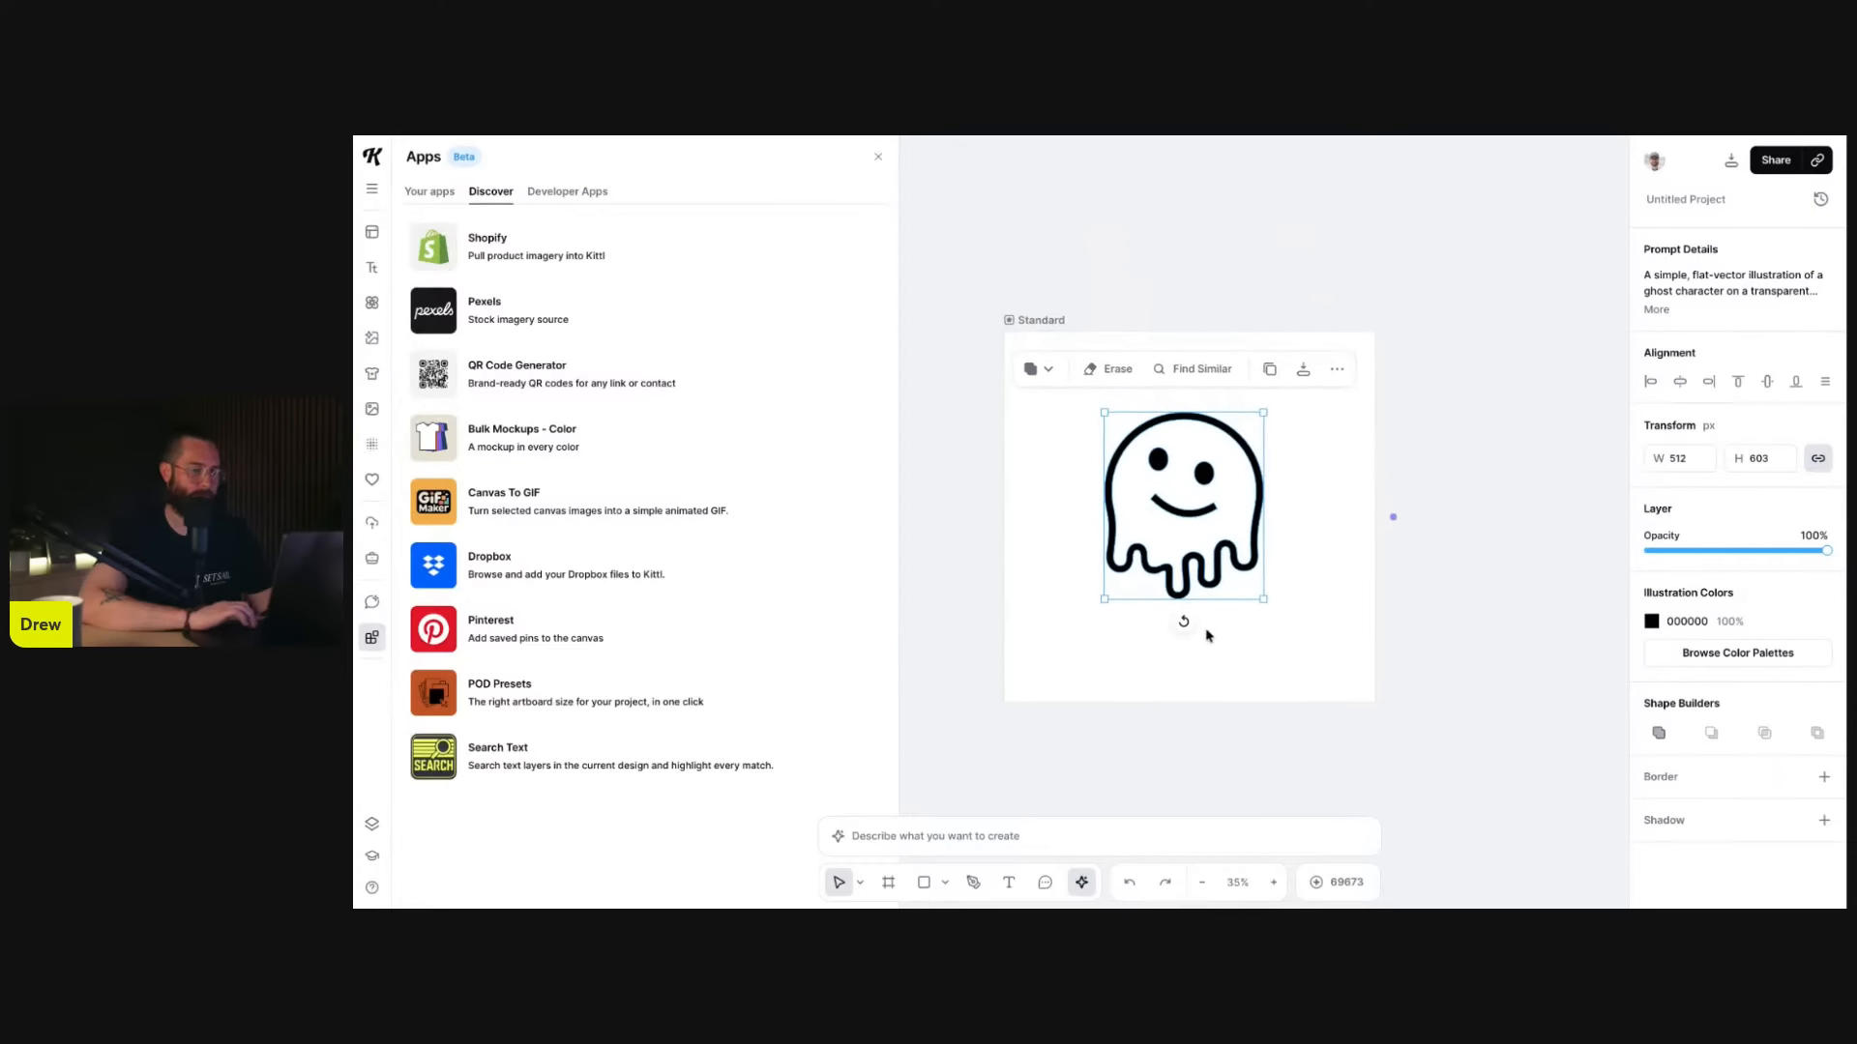
- Shift the ghost slightly down on the Standard artboard and add the text "May 25, 2026" above it
{"action": "scroll", "coordinate": [1207, 635], "scroll_direction": "right", "scroll_amount": 1}
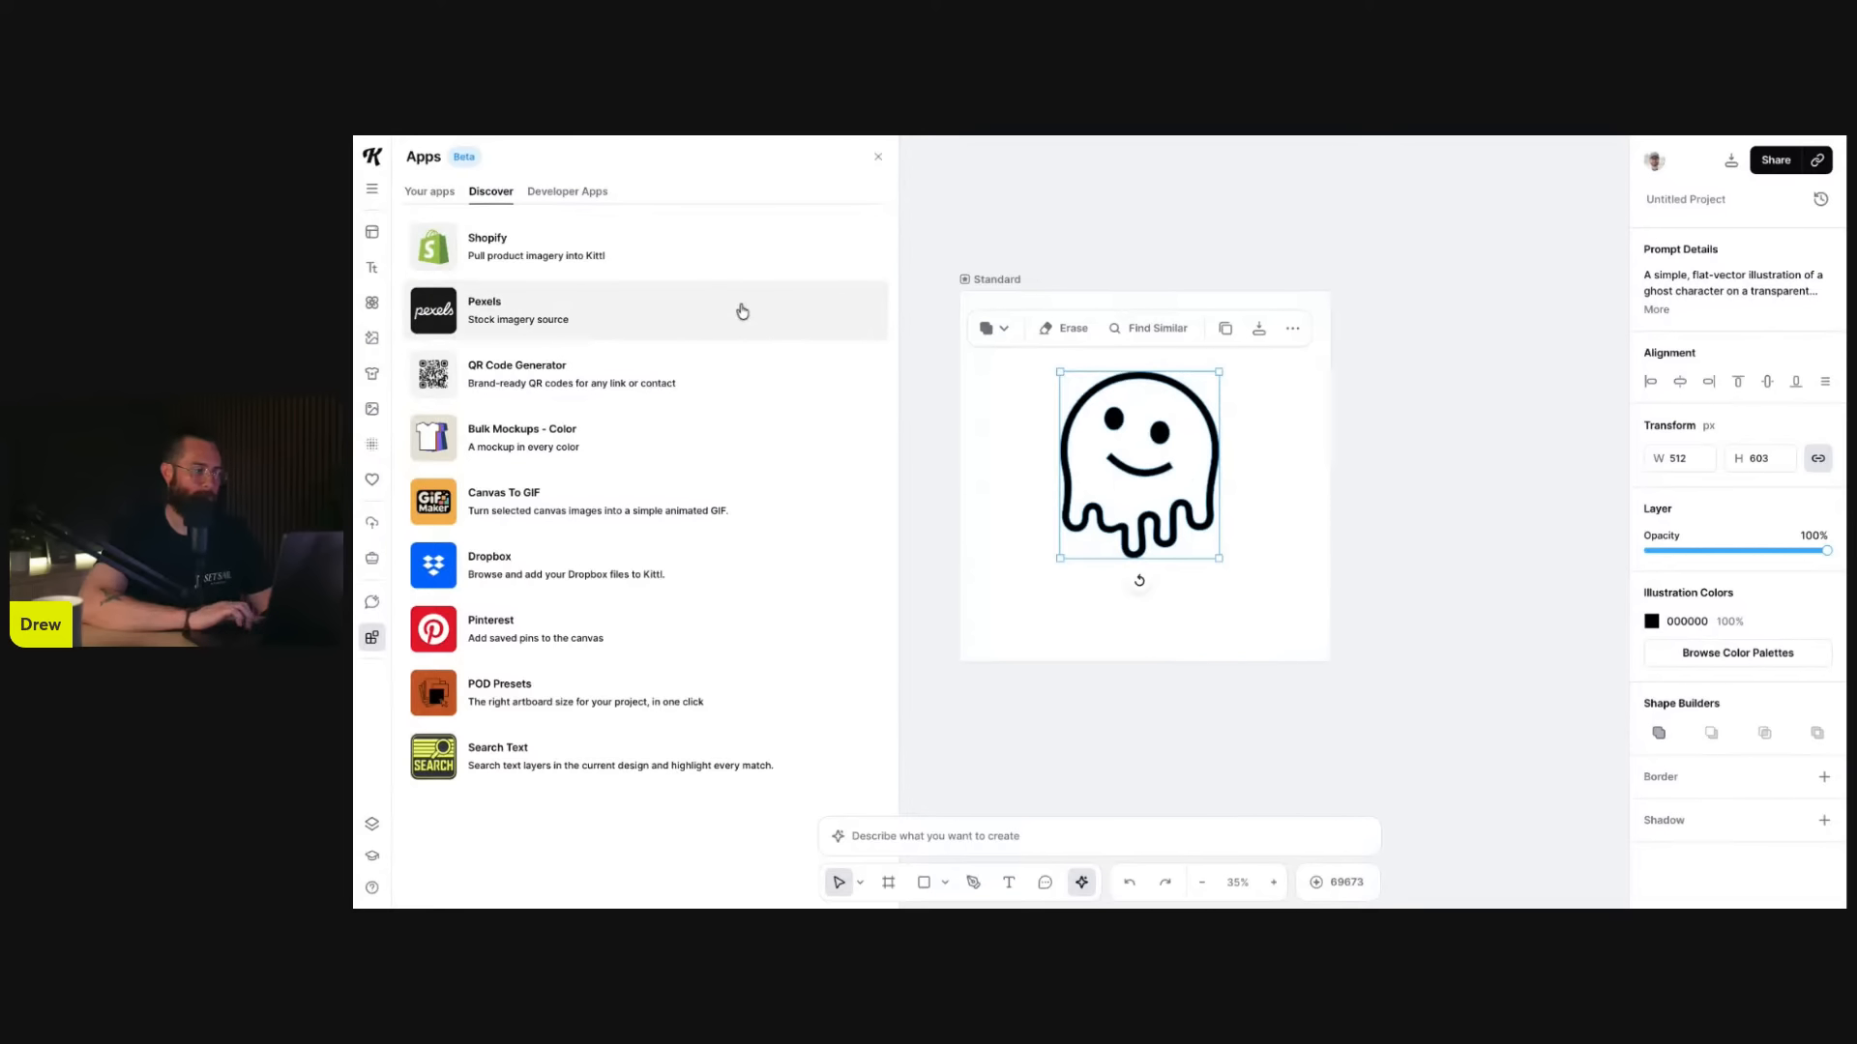
{"action": "left_click_drag", "start_coordinate": [1155, 436], "coordinate": [1156, 447]}
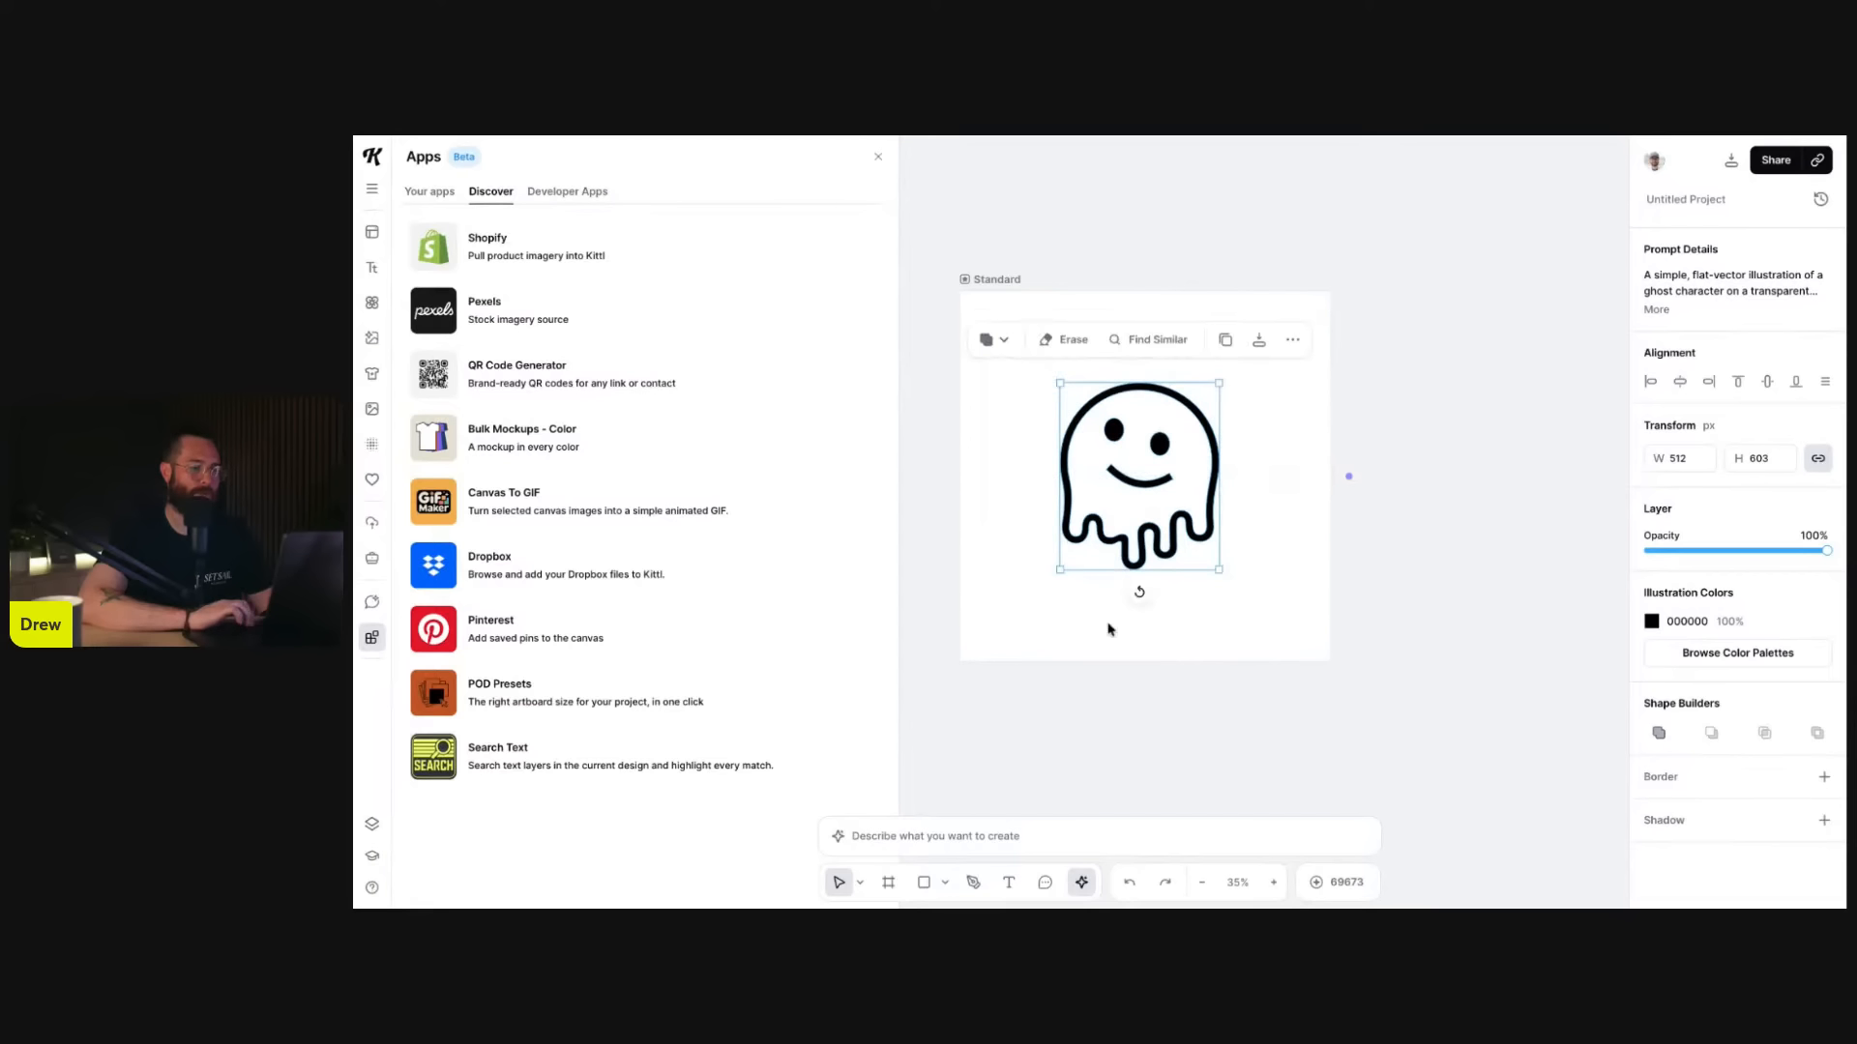
{"action": "left_click", "coordinate": [1009, 882]}
{"action": "left_click_drag", "start_coordinate": [1016, 309], "coordinate": [1170, 332]}
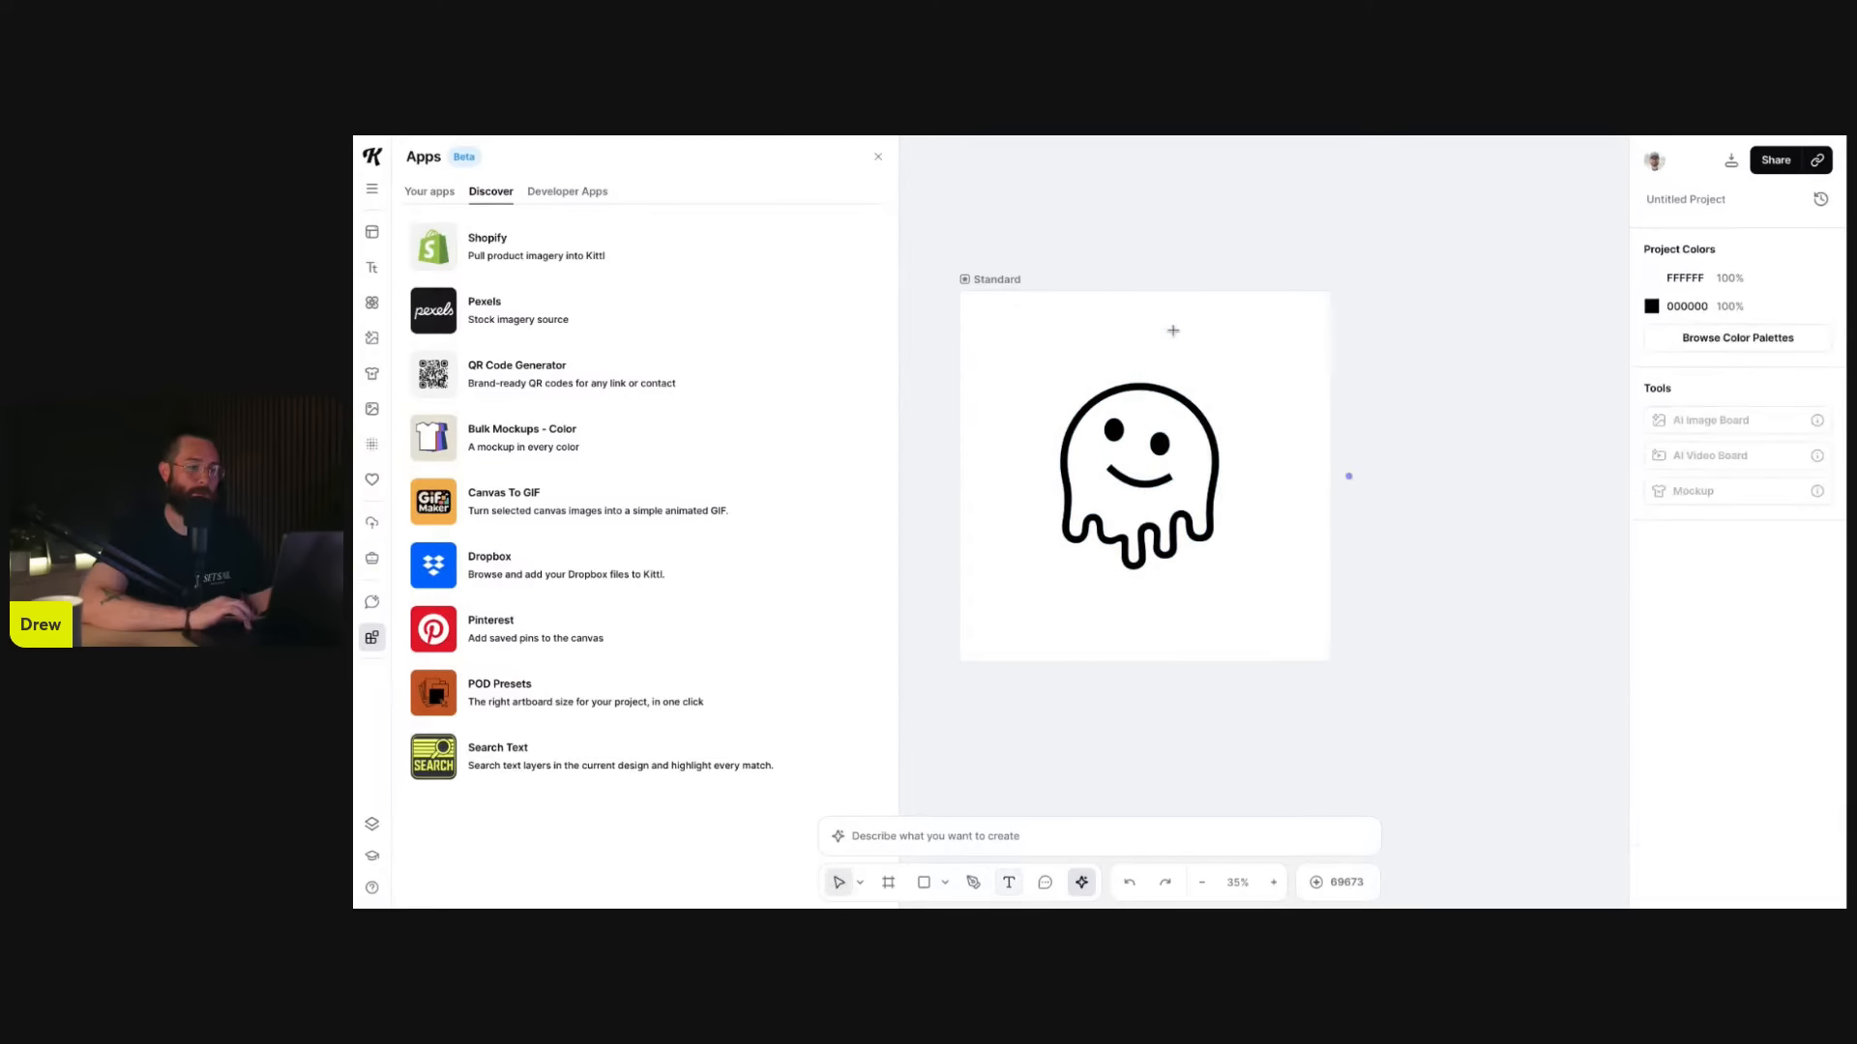
{"action": "type", "text": "May "}
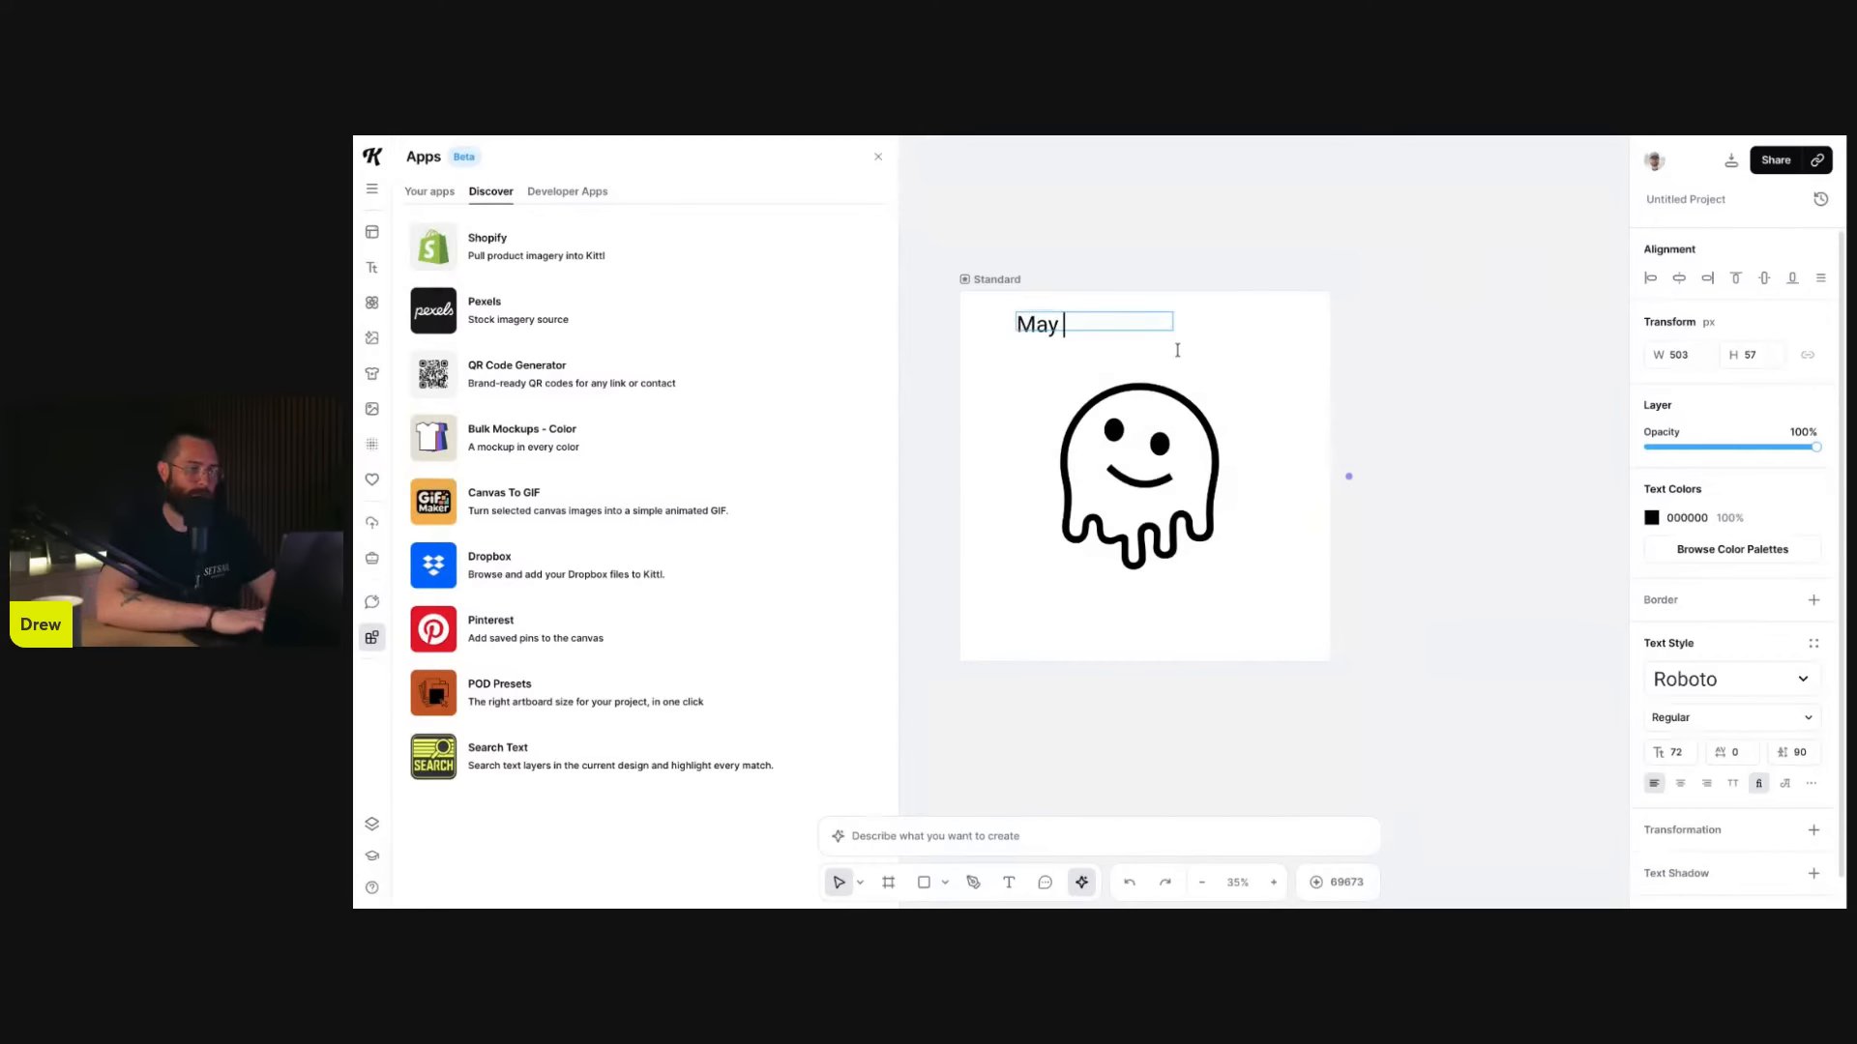
{"action": "type", "text": "25, 2026"}
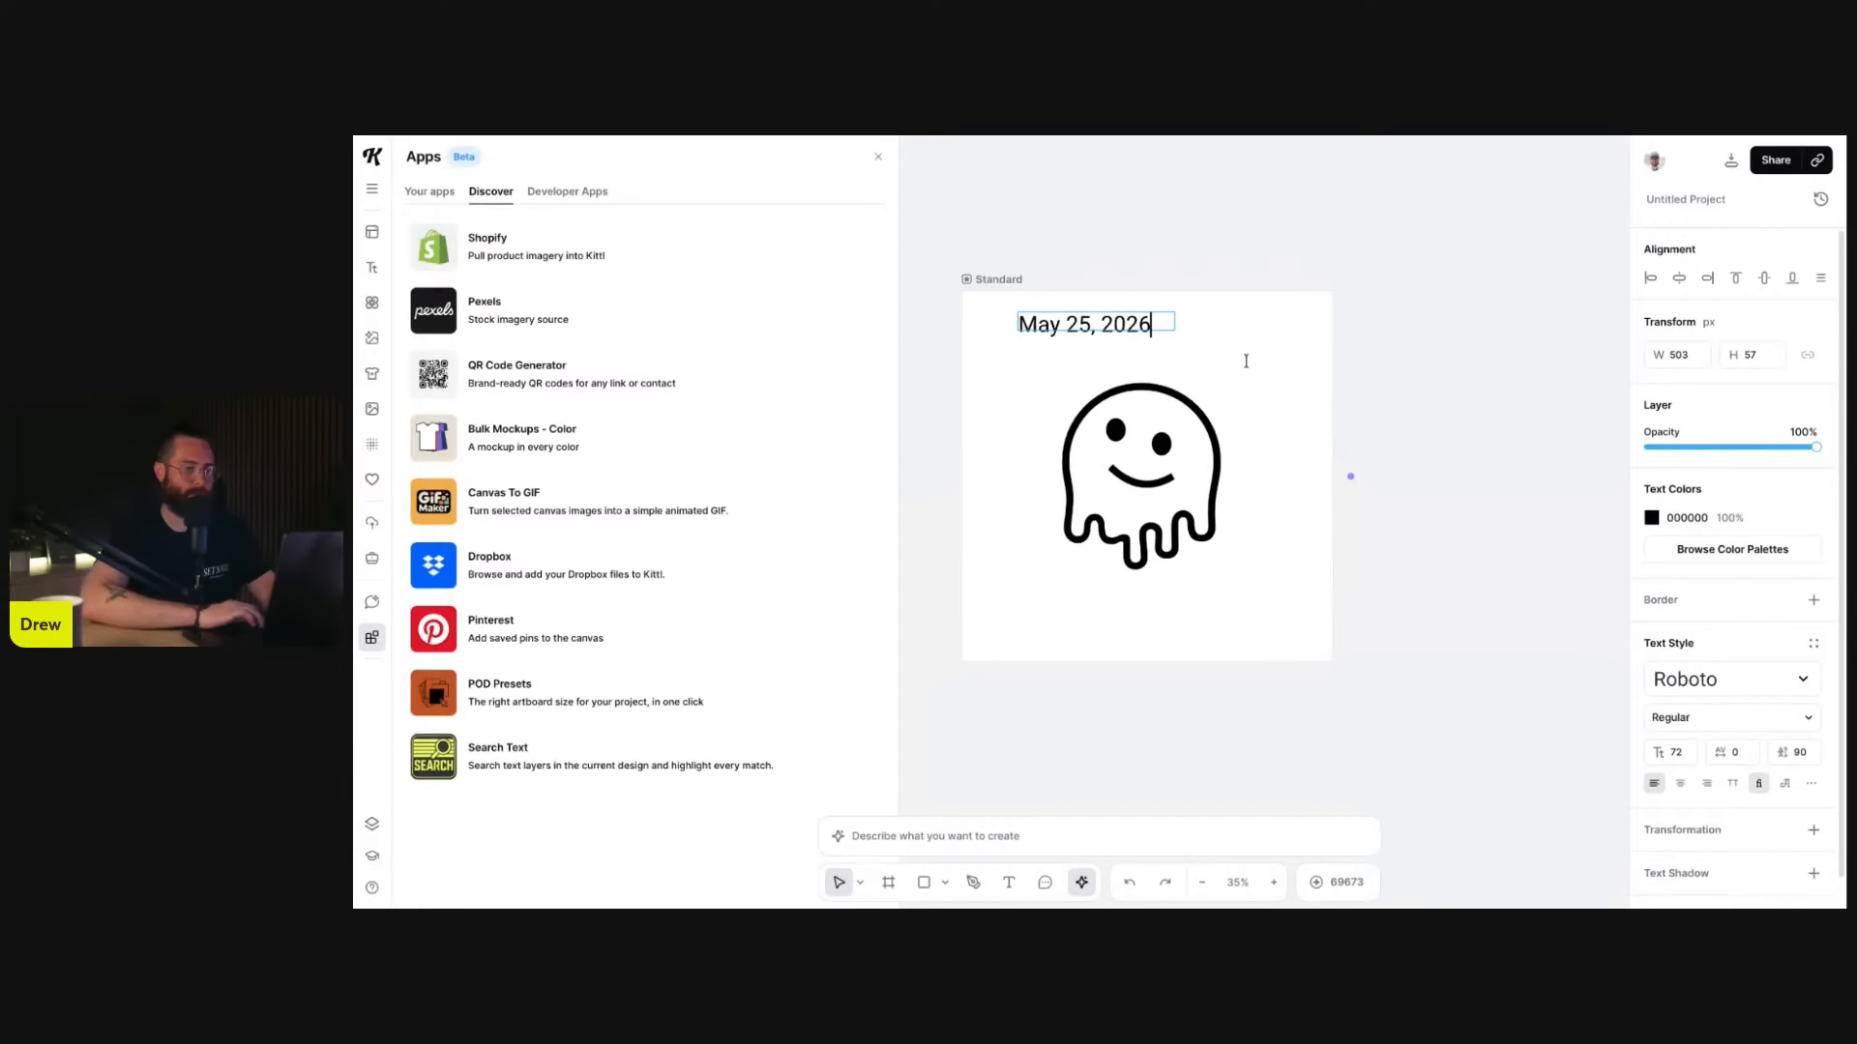
{"action": "key", "text": "Escape"}
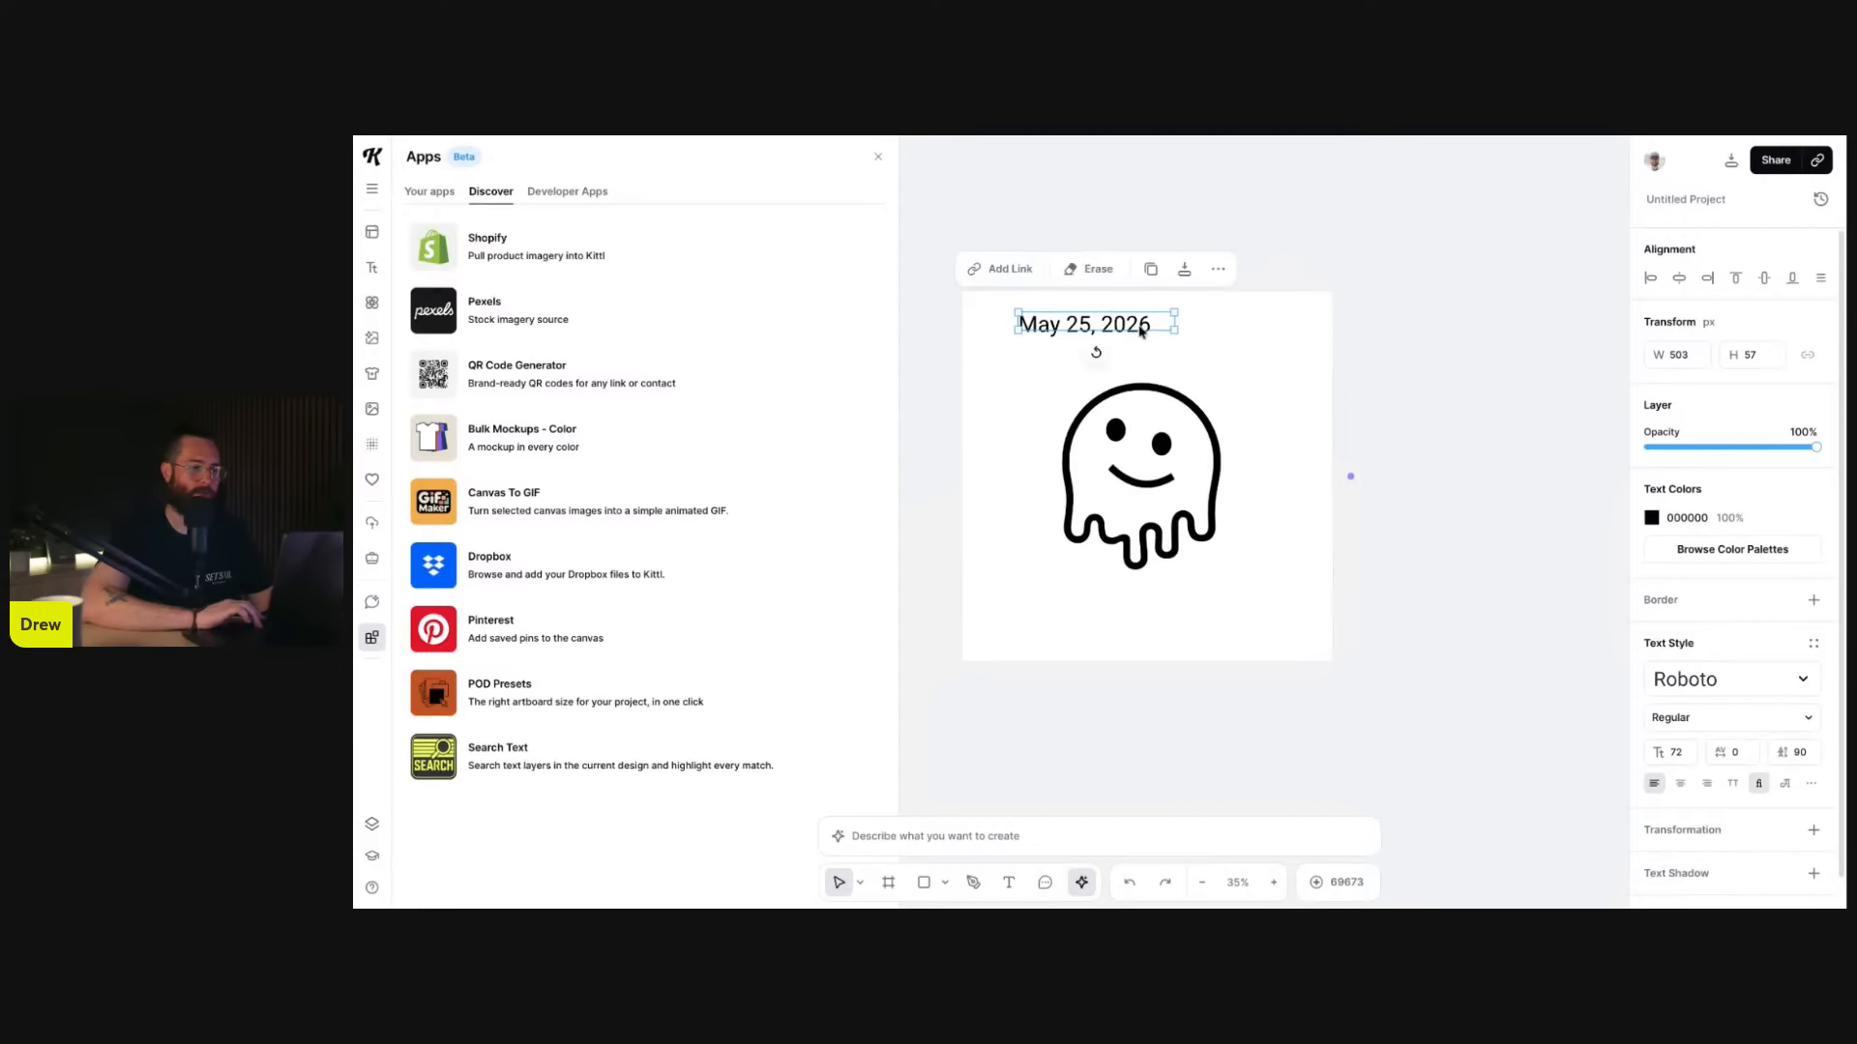
{"action": "left_click_drag", "start_coordinate": [1140, 329], "coordinate": [1116, 326]}
{"action": "left_click", "coordinate": [1396, 384]}
- Duplicate the Standard artboard three times, placing the copies side by side in a row
{"action": "scroll", "coordinate": [1396, 385], "scroll_direction": "down", "scroll_amount": 3}
{"action": "scroll", "coordinate": [1397, 385], "scroll_direction": "right", "scroll_amount": 1}
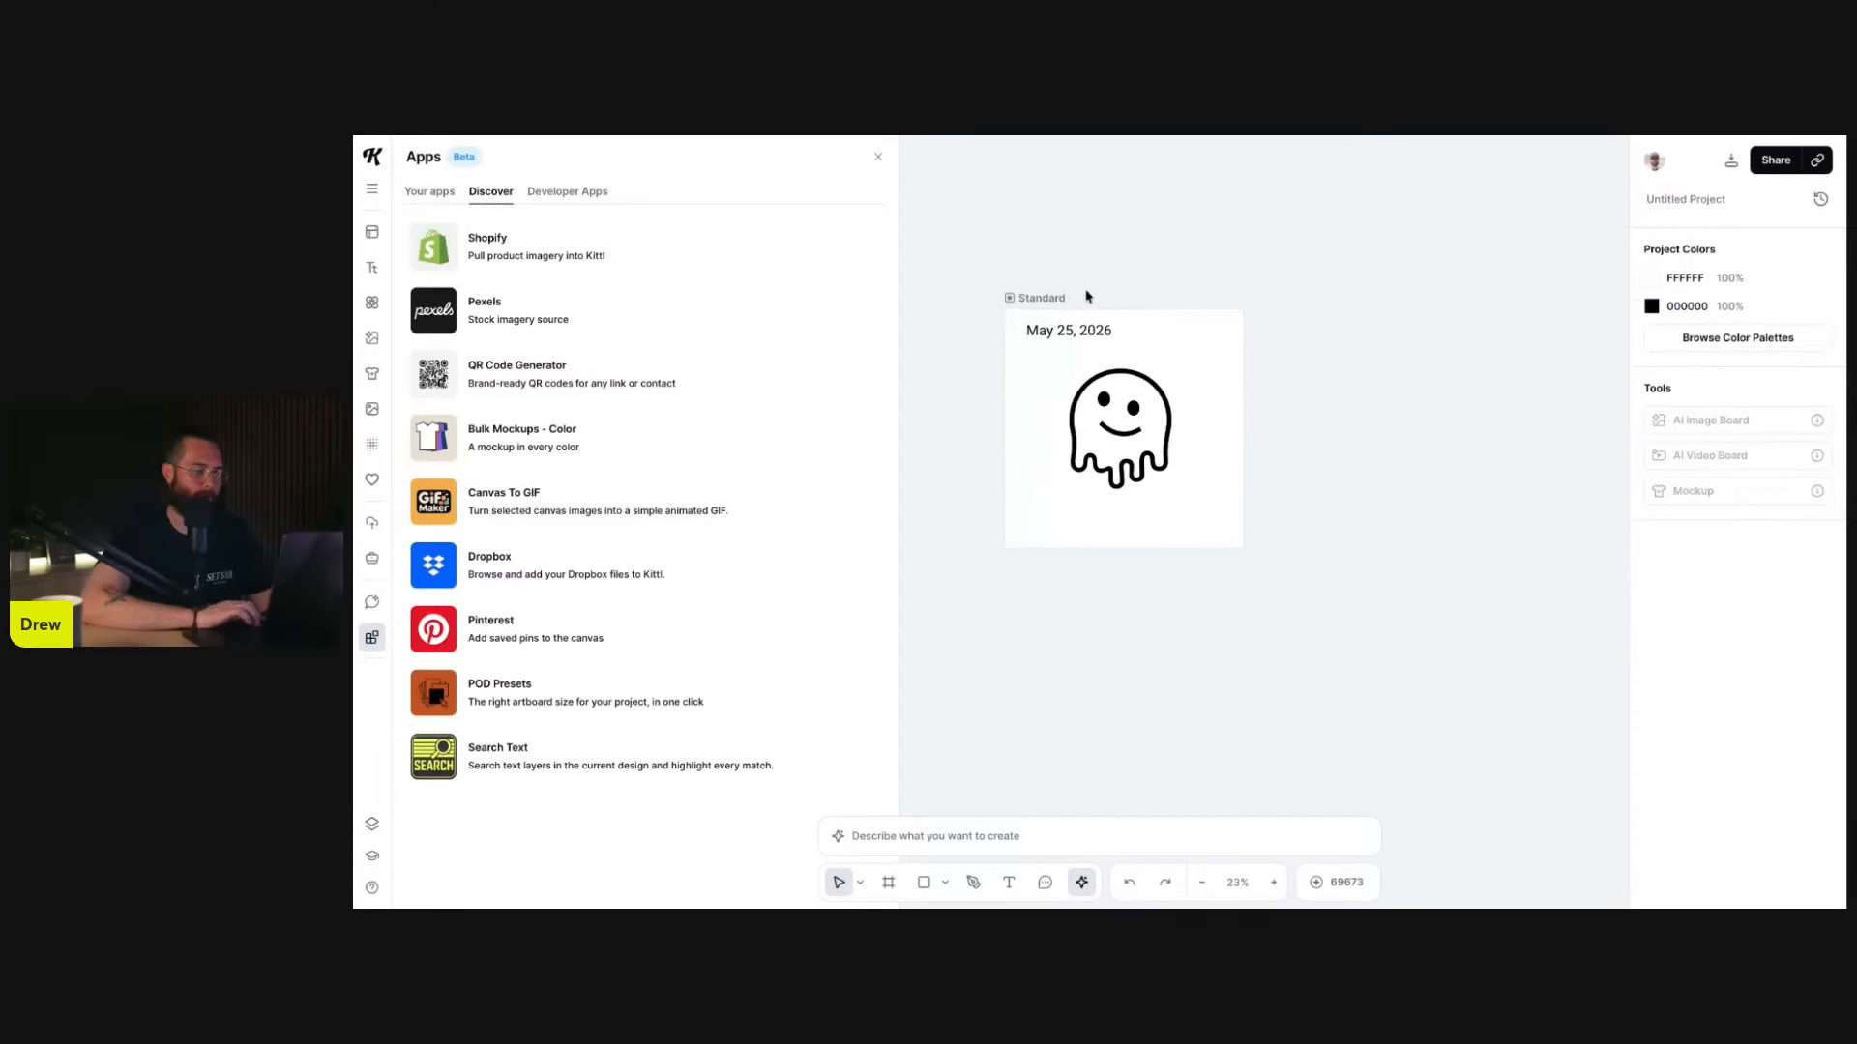
{"action": "left_click", "coordinate": [1059, 298]}
{"action": "scroll", "coordinate": [1059, 298], "scroll_direction": "down", "scroll_amount": 1}
{"action": "scroll", "coordinate": [1059, 298], "scroll_direction": "right", "scroll_amount": 1}
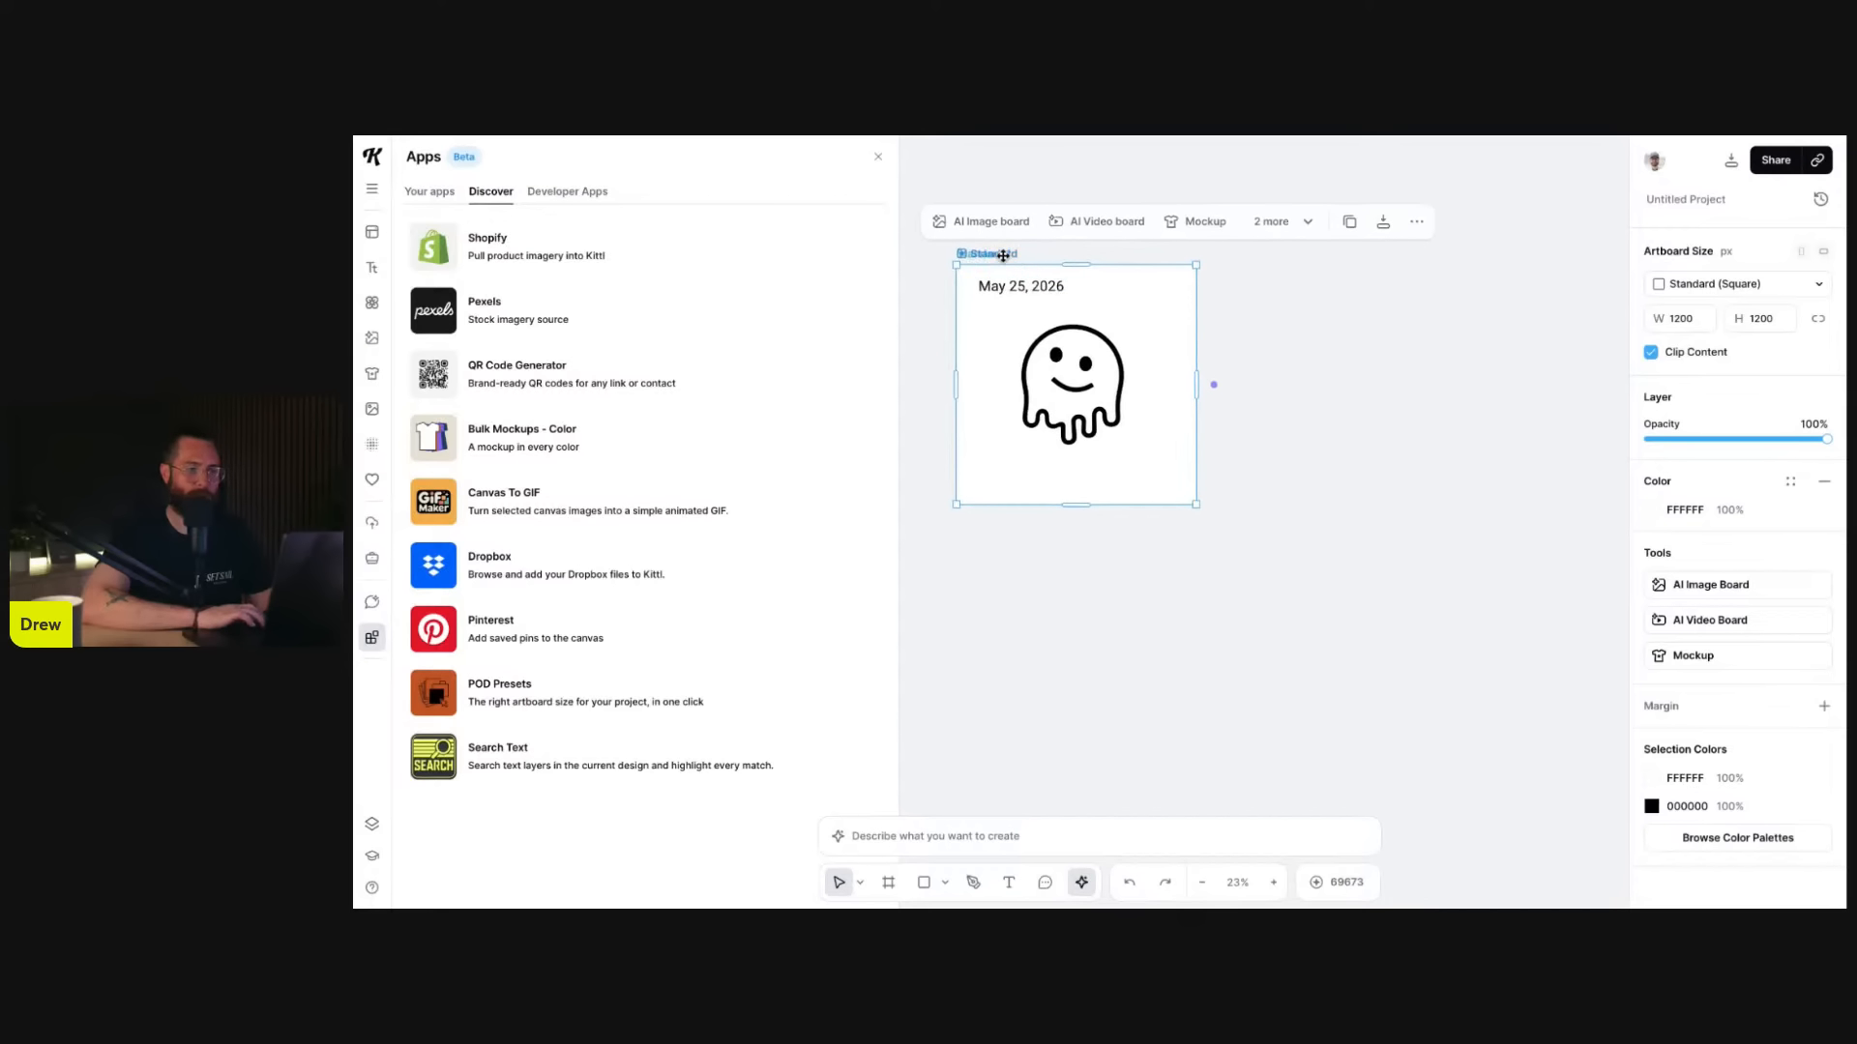
{"action": "left_click_drag", "start_coordinate": [1003, 255], "coordinate": [1427, 274]}
{"action": "scroll", "coordinate": [1257, 253], "scroll_direction": "right", "scroll_amount": 1}
{"action": "scroll", "coordinate": [1257, 253], "scroll_direction": "up", "scroll_amount": 1}
{"action": "scroll", "coordinate": [1427, 272], "scroll_direction": "right", "scroll_amount": 1}
{"action": "scroll", "coordinate": [1427, 273], "scroll_direction": "down", "scroll_amount": 1}
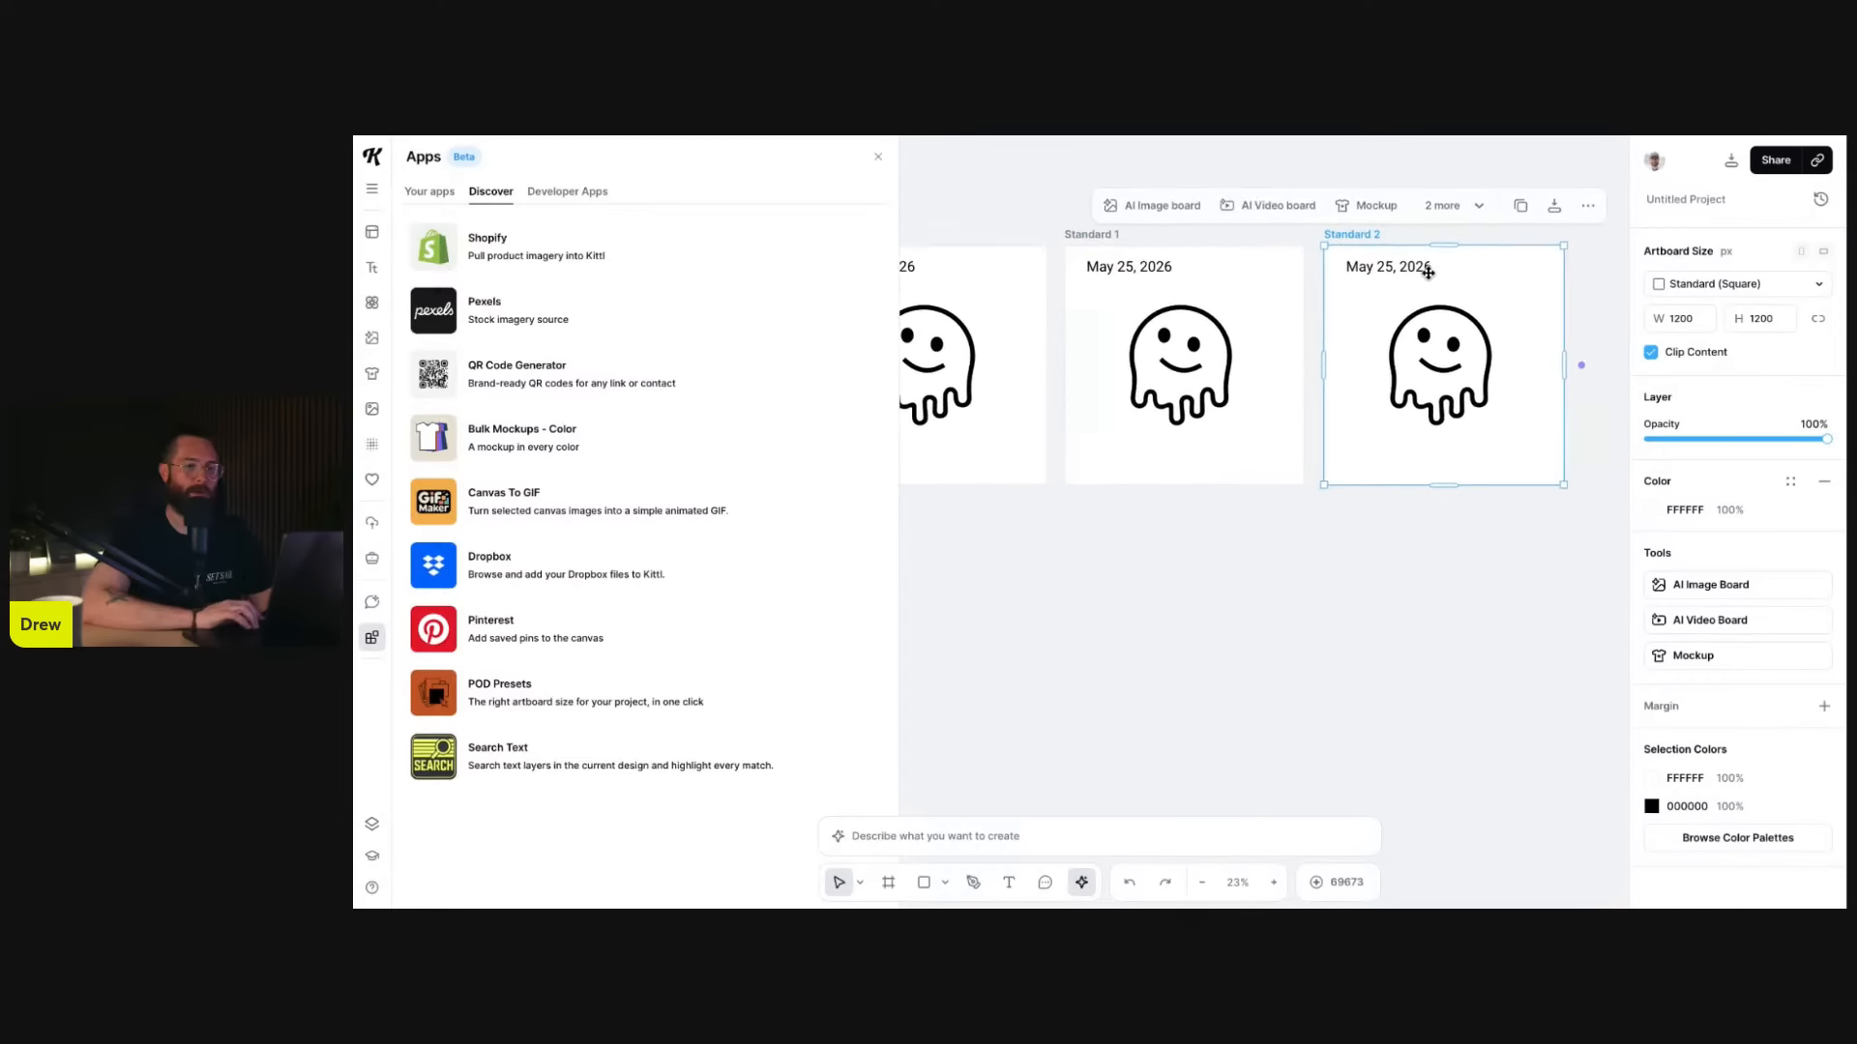
{"action": "scroll", "coordinate": [1428, 273], "scroll_direction": "right", "scroll_amount": 1}
{"action": "scroll", "coordinate": [1428, 272], "scroll_direction": "down", "scroll_amount": 1}
{"action": "left_click_drag", "start_coordinate": [1297, 214], "coordinate": [1553, 209]}
{"action": "scroll", "coordinate": [1437, 290], "scroll_direction": "down", "scroll_amount": 5}
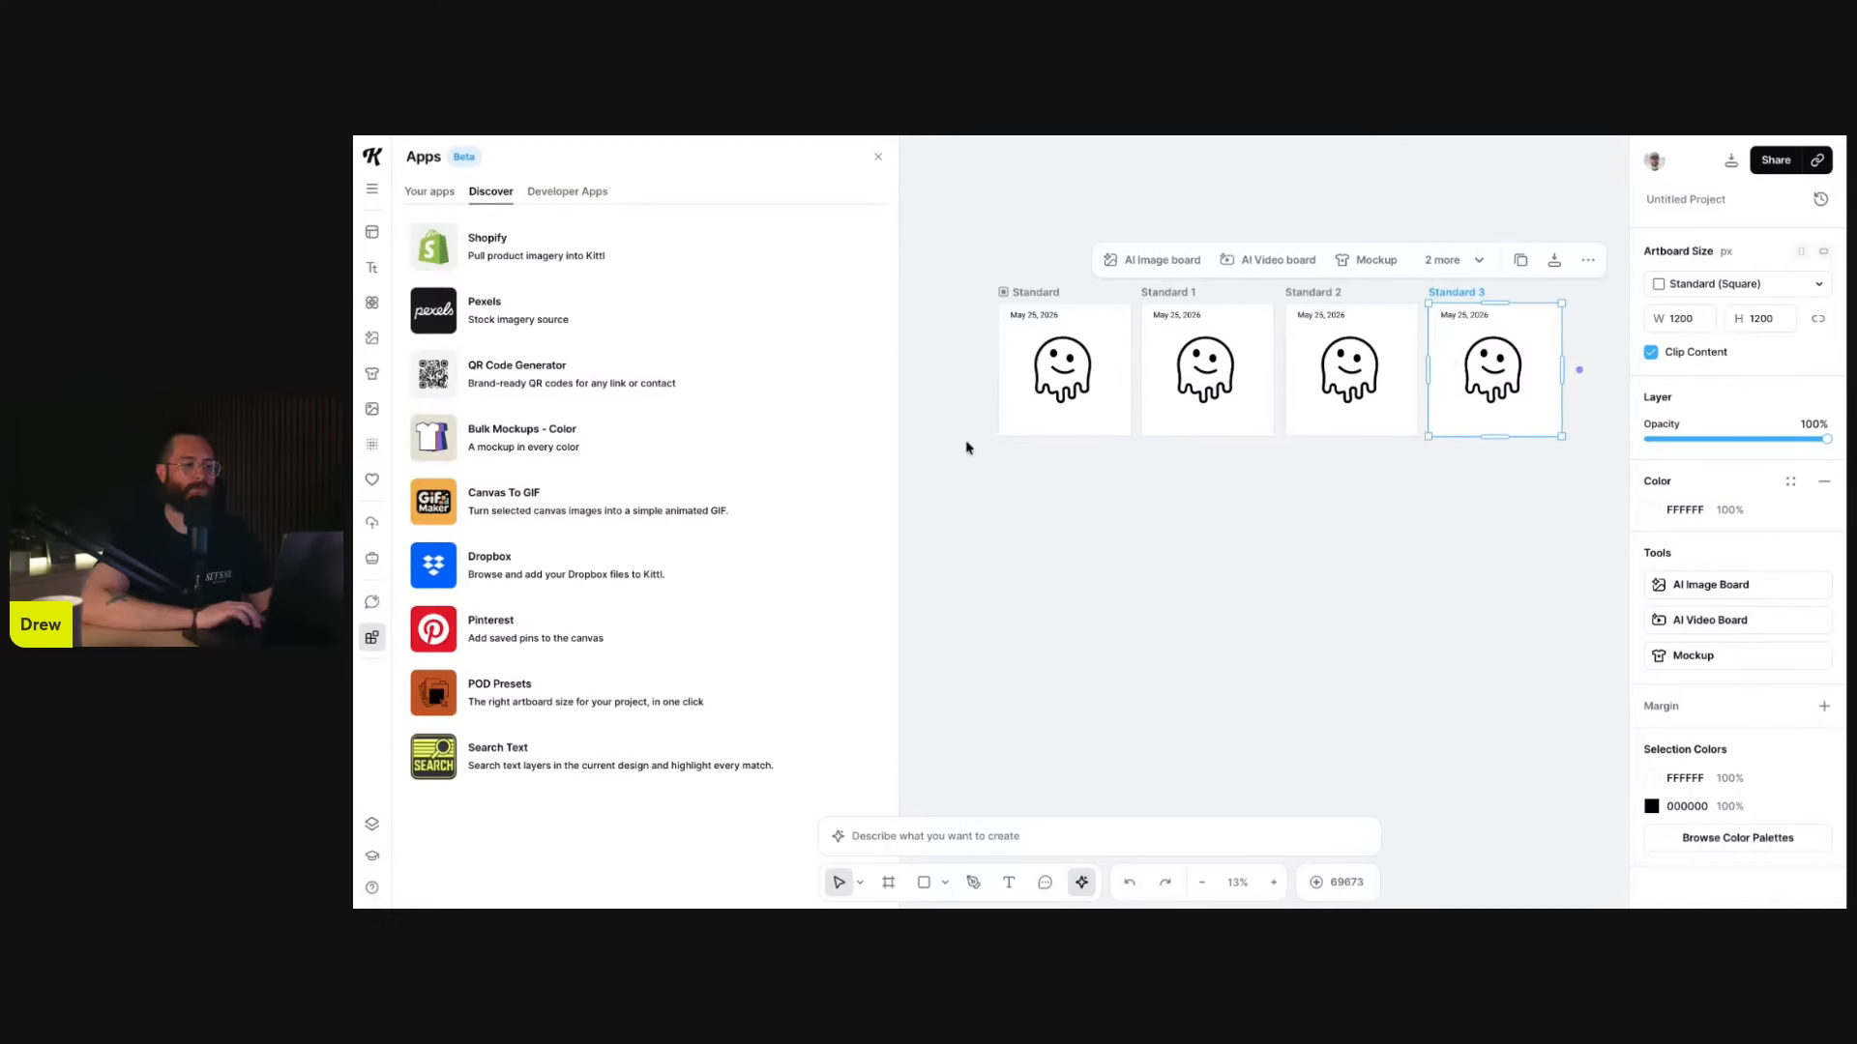
- Open the Search Text app and narrow its side area so more of the artboards can be seen
{"action": "left_click", "coordinate": [535, 758]}
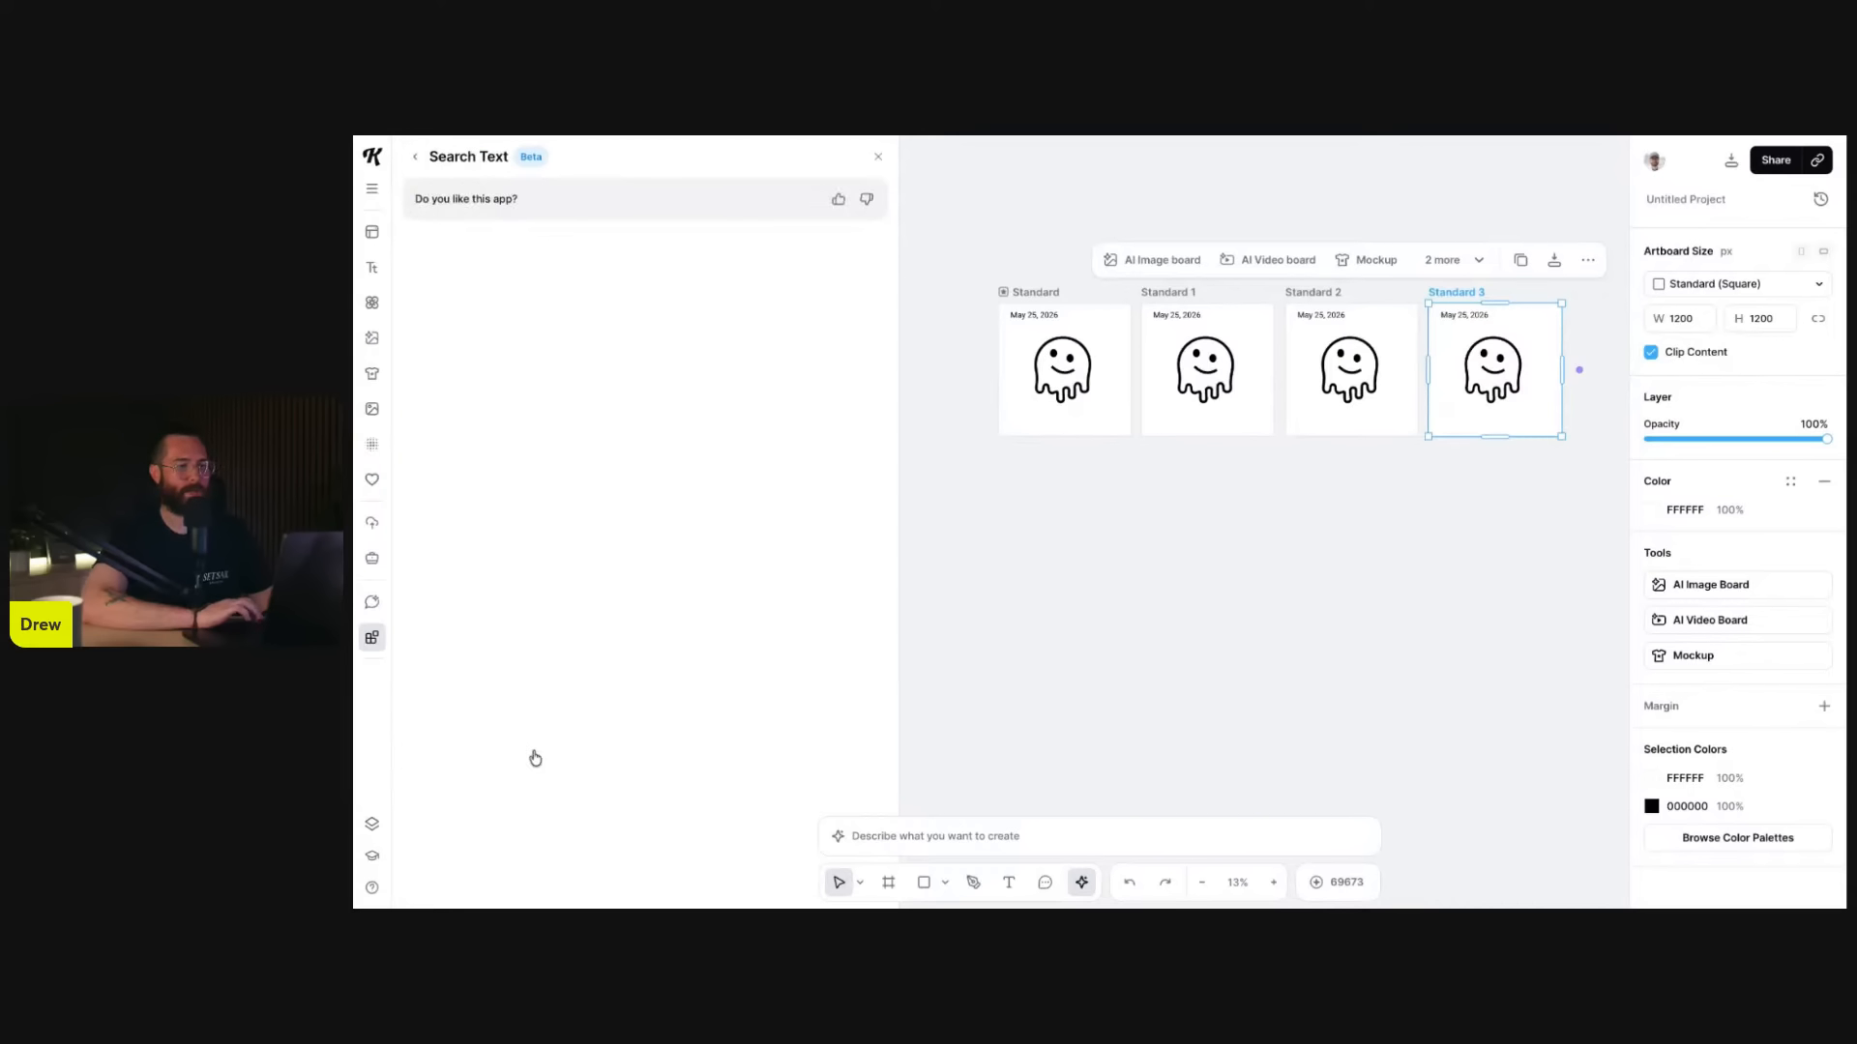
{"action": "left_click_drag", "start_coordinate": [897, 525], "coordinate": [815, 522]}
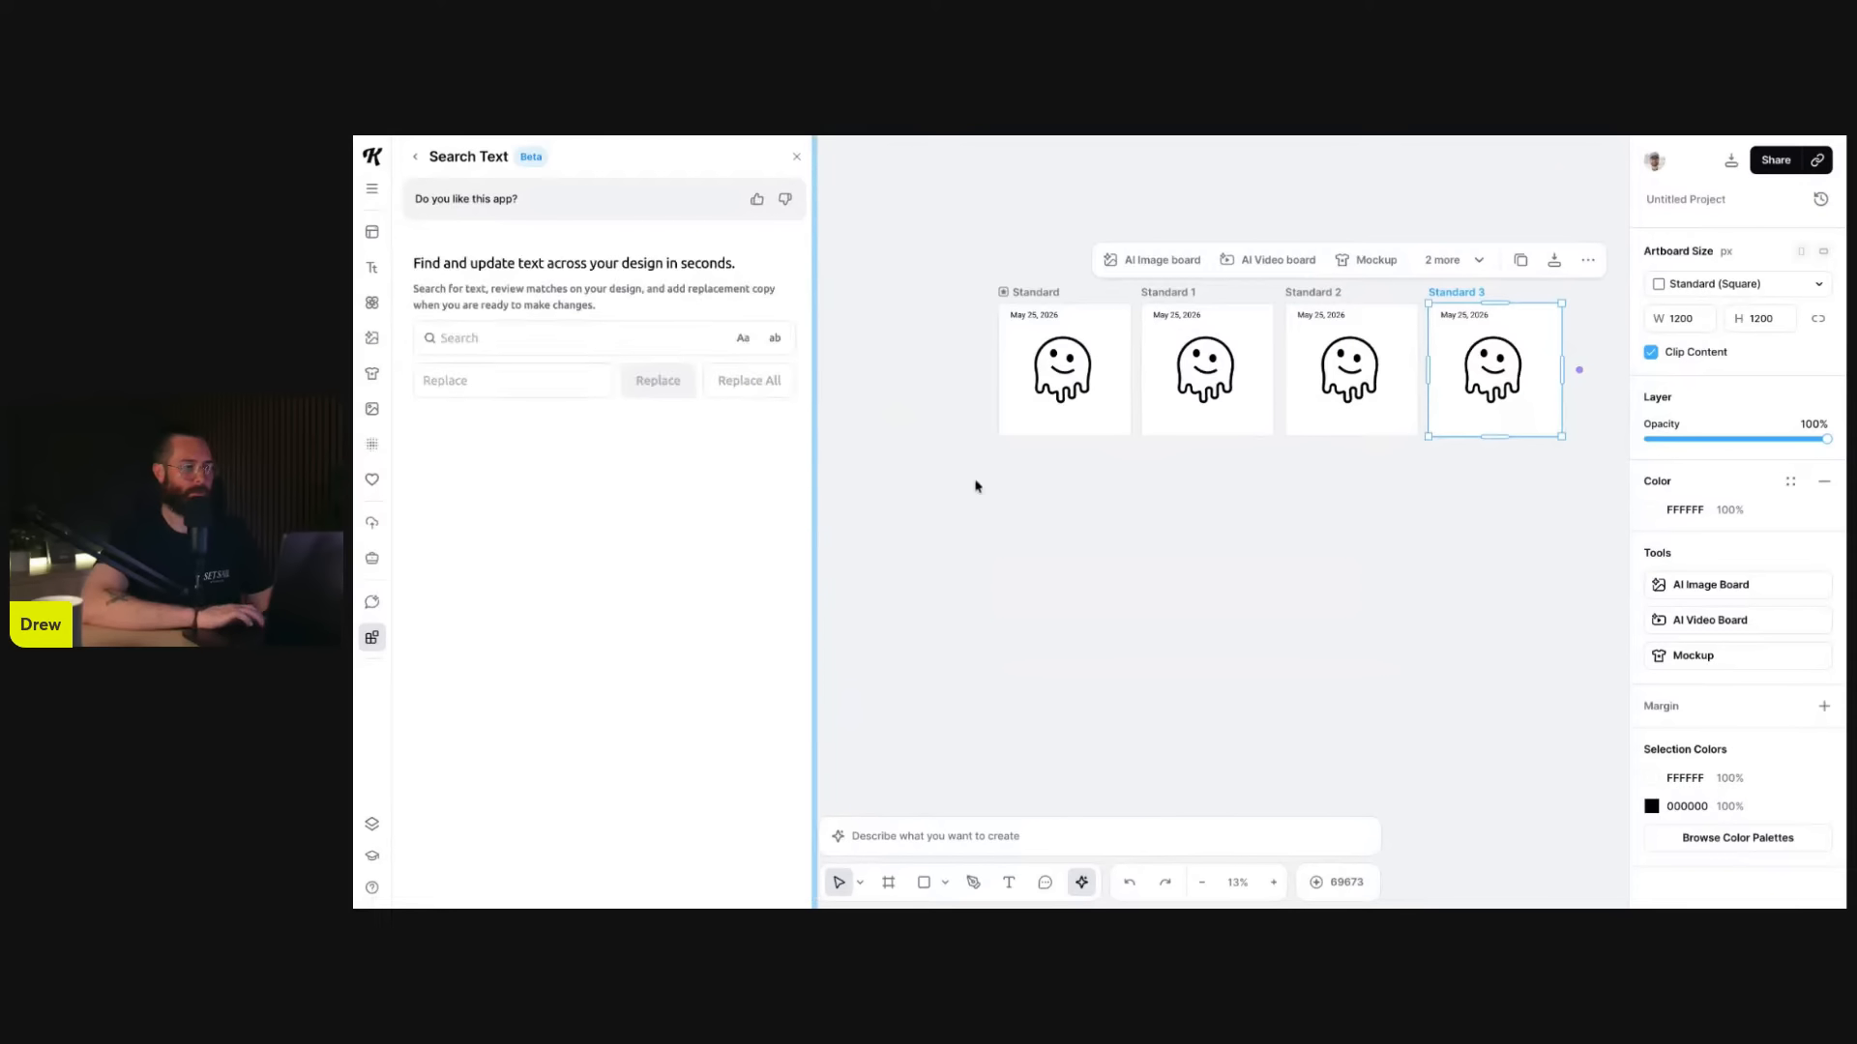
{"action": "scroll", "coordinate": [1140, 464], "scroll_direction": "up", "scroll_amount": 3}
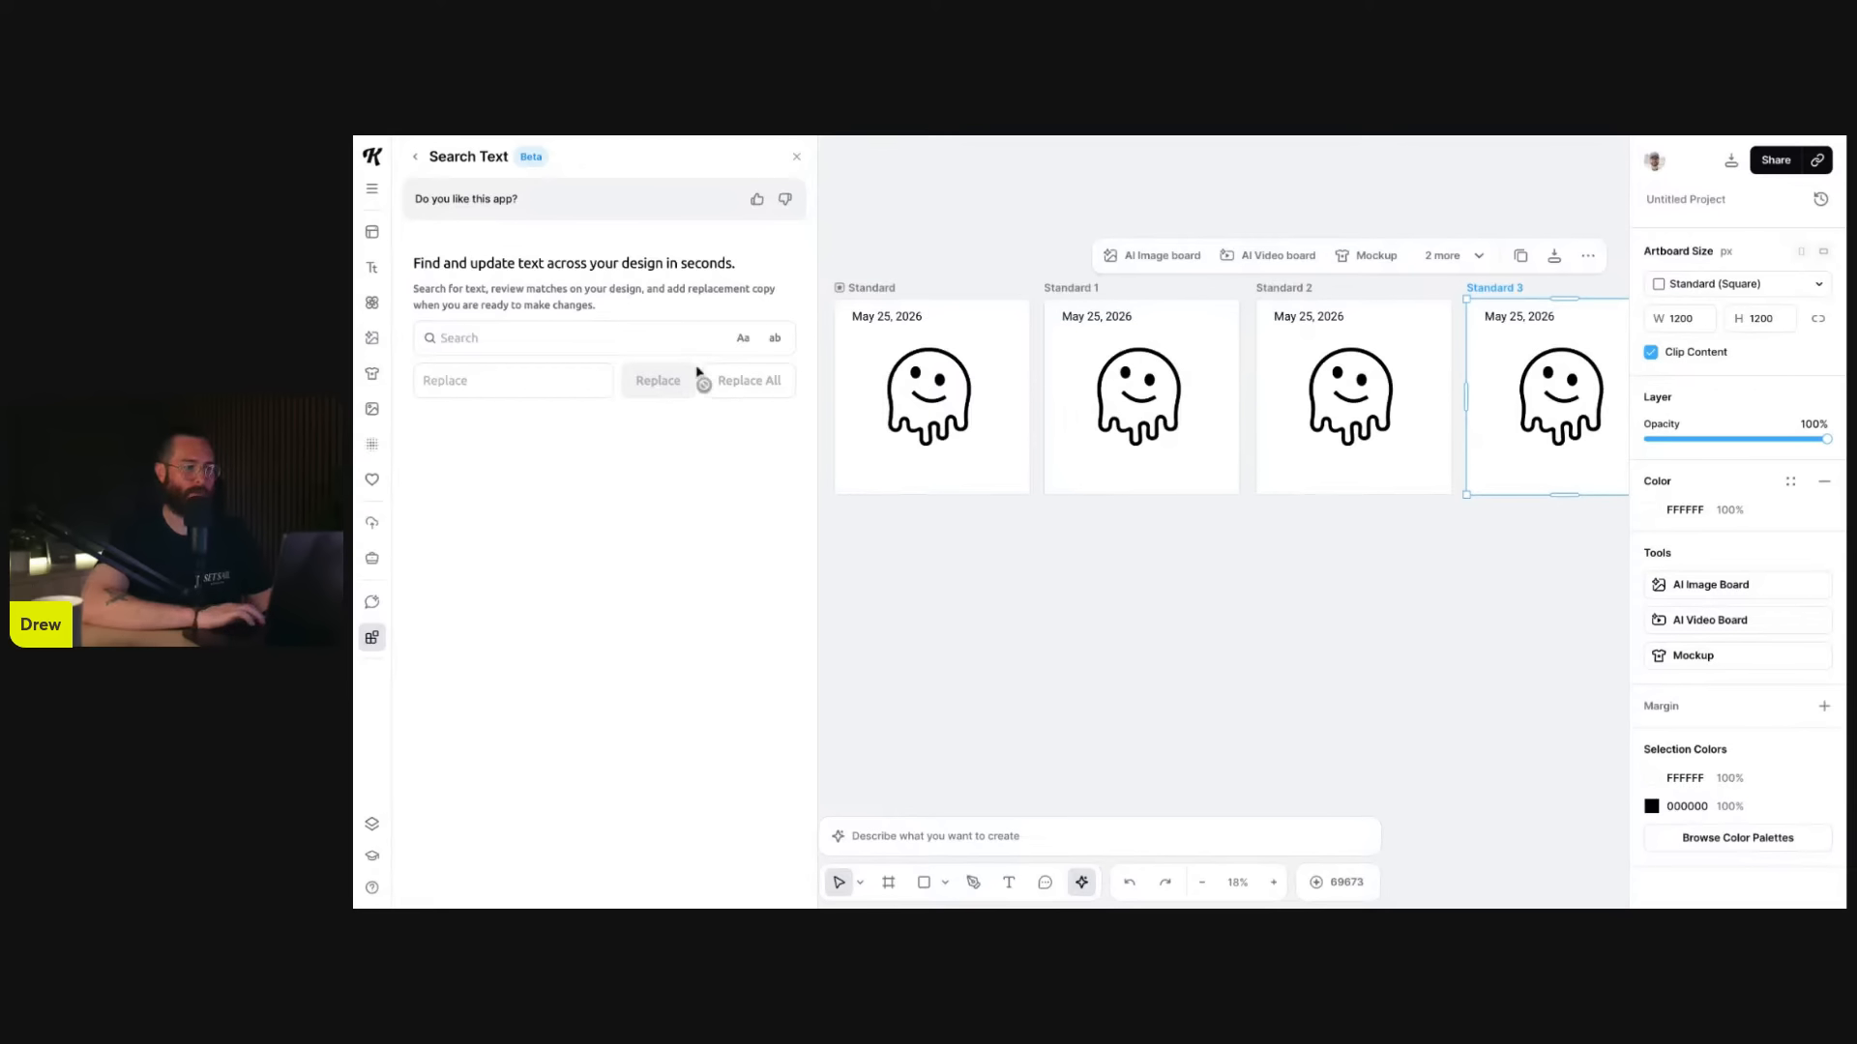
- Search the project's text for "may 25" and look through the matching text layers
{"action": "left_click", "coordinate": [479, 340]}
{"action": "type", "text": "may"}
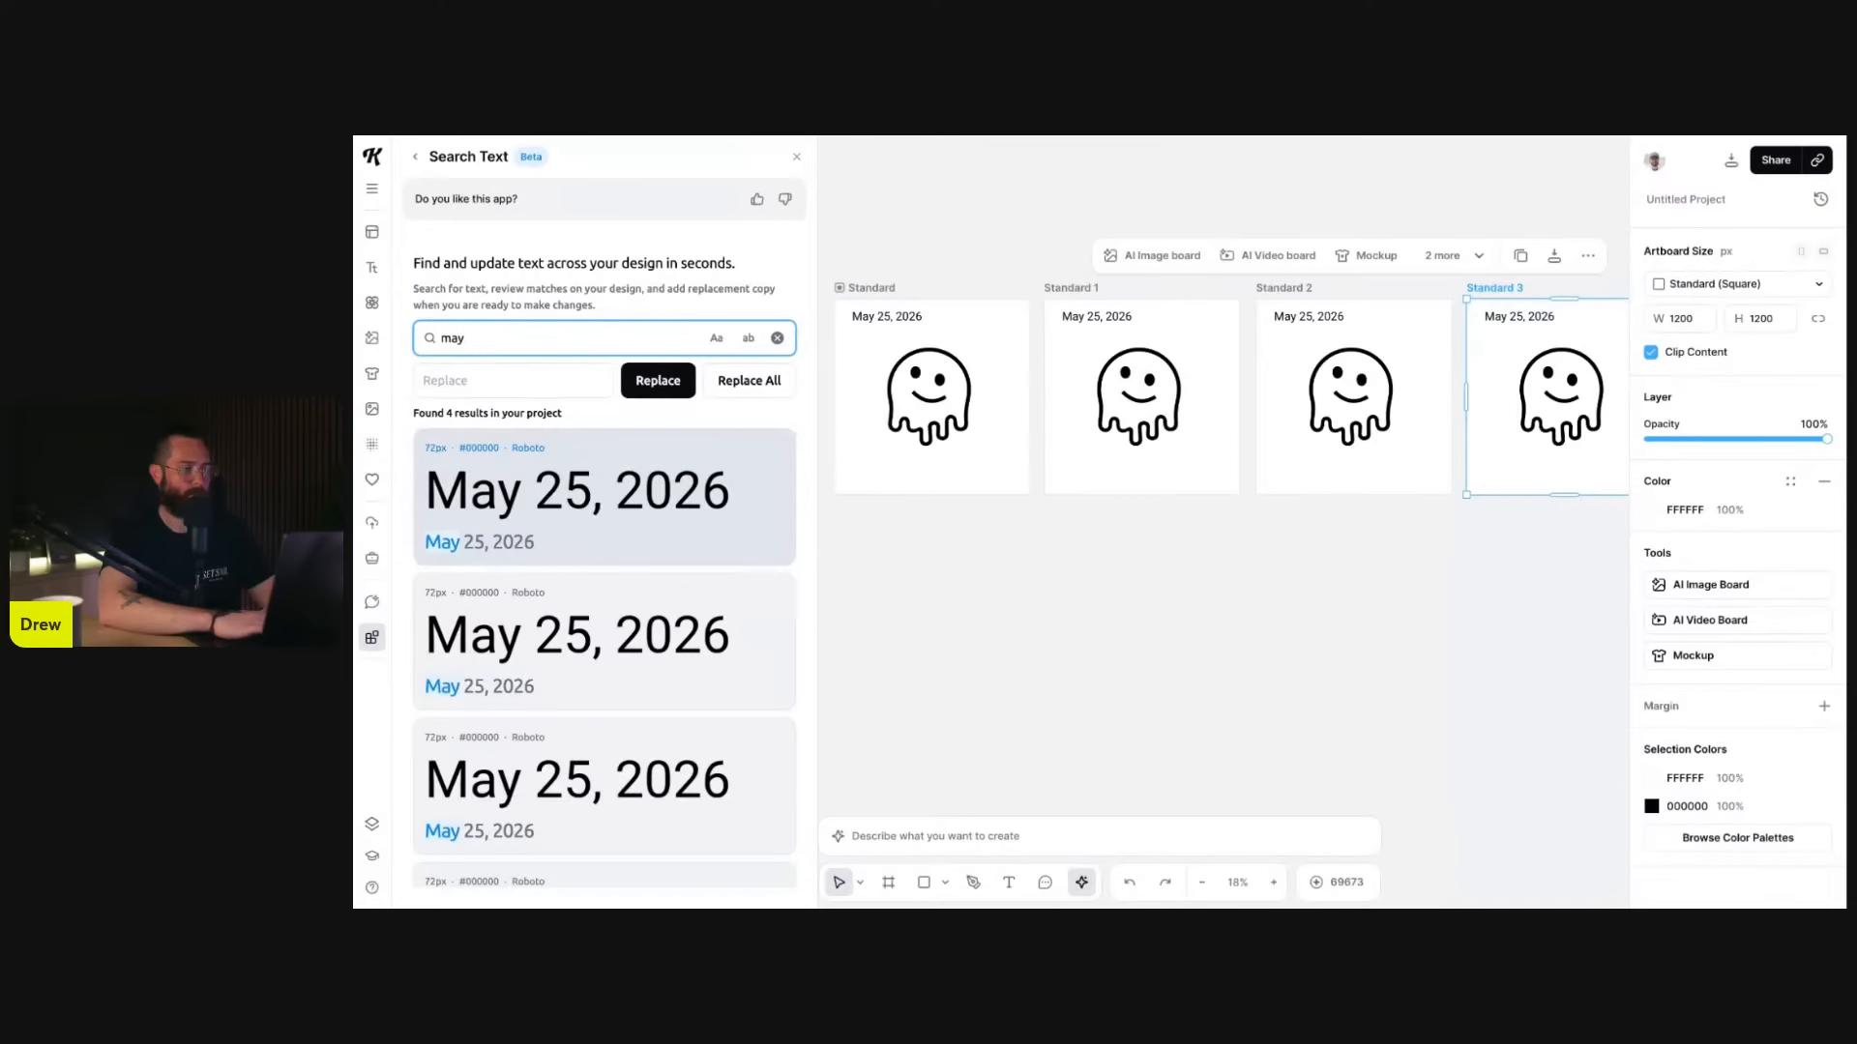
{"action": "type", "text": " 25"}
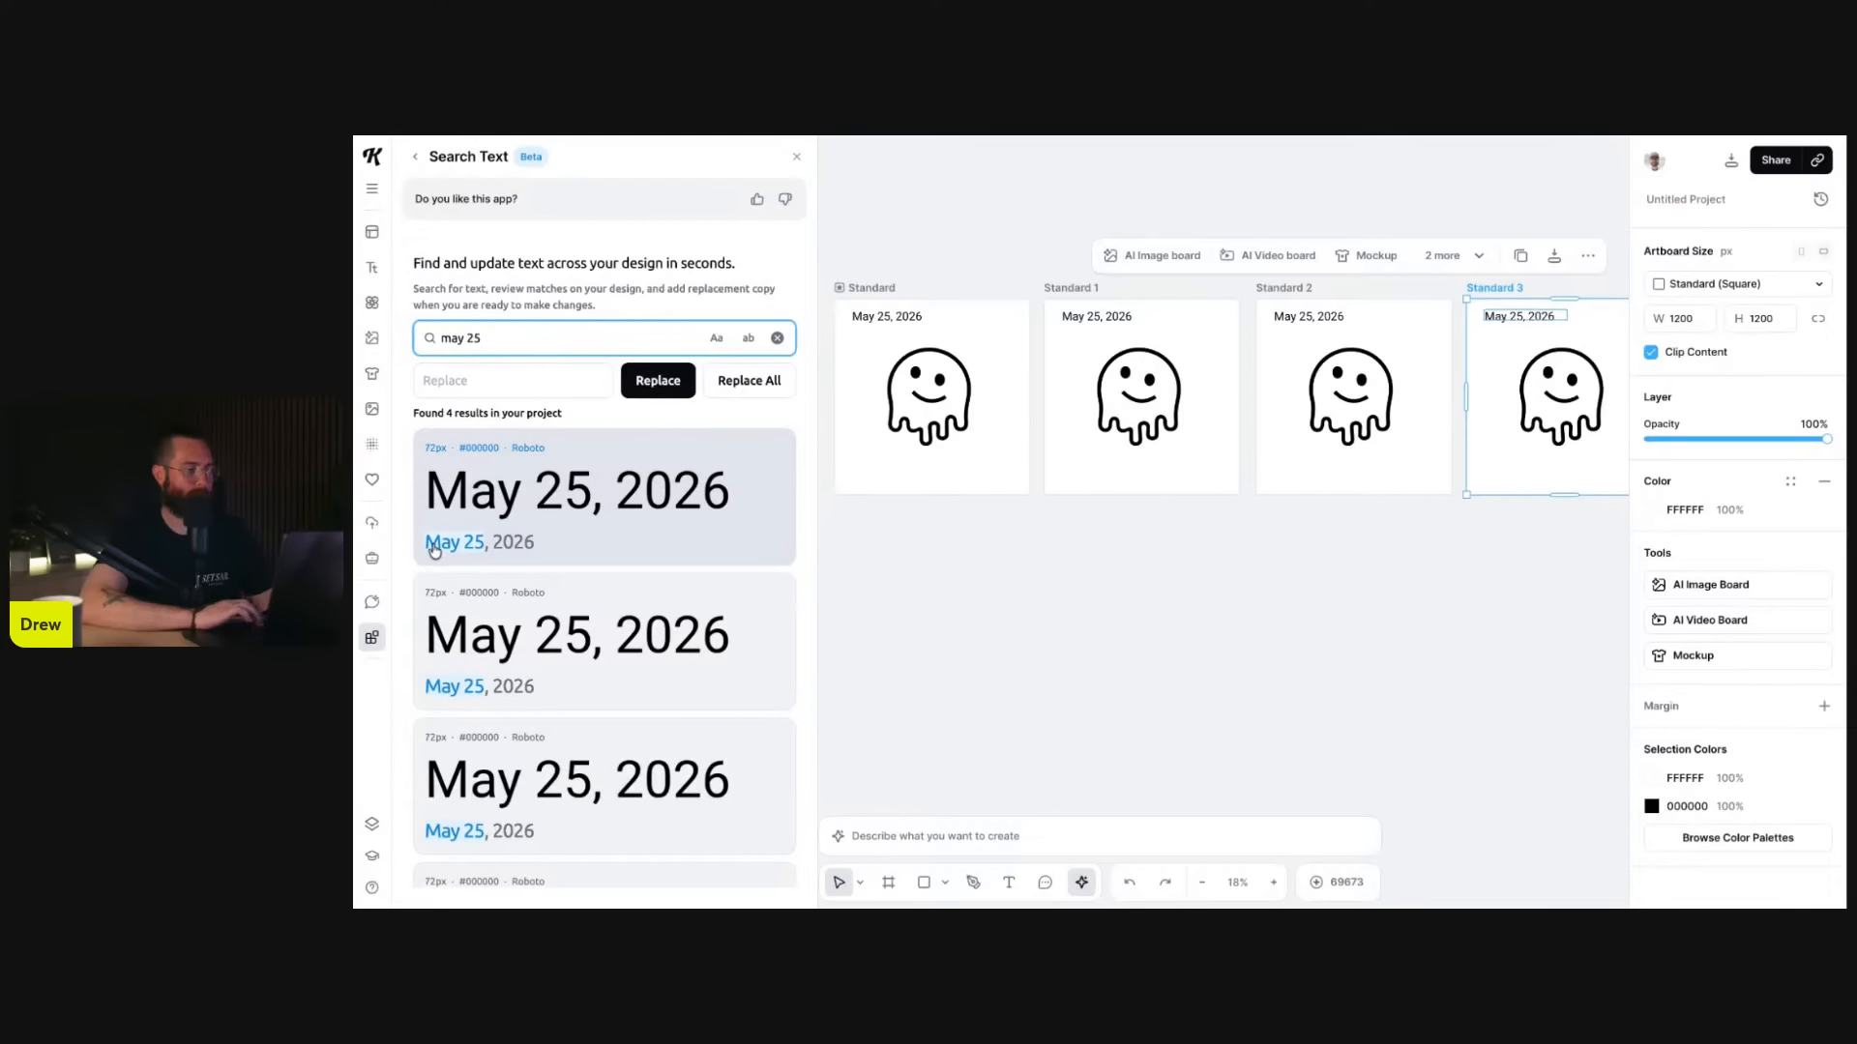
{"action": "scroll", "coordinate": [535, 568], "scroll_direction": "down", "scroll_amount": 2}
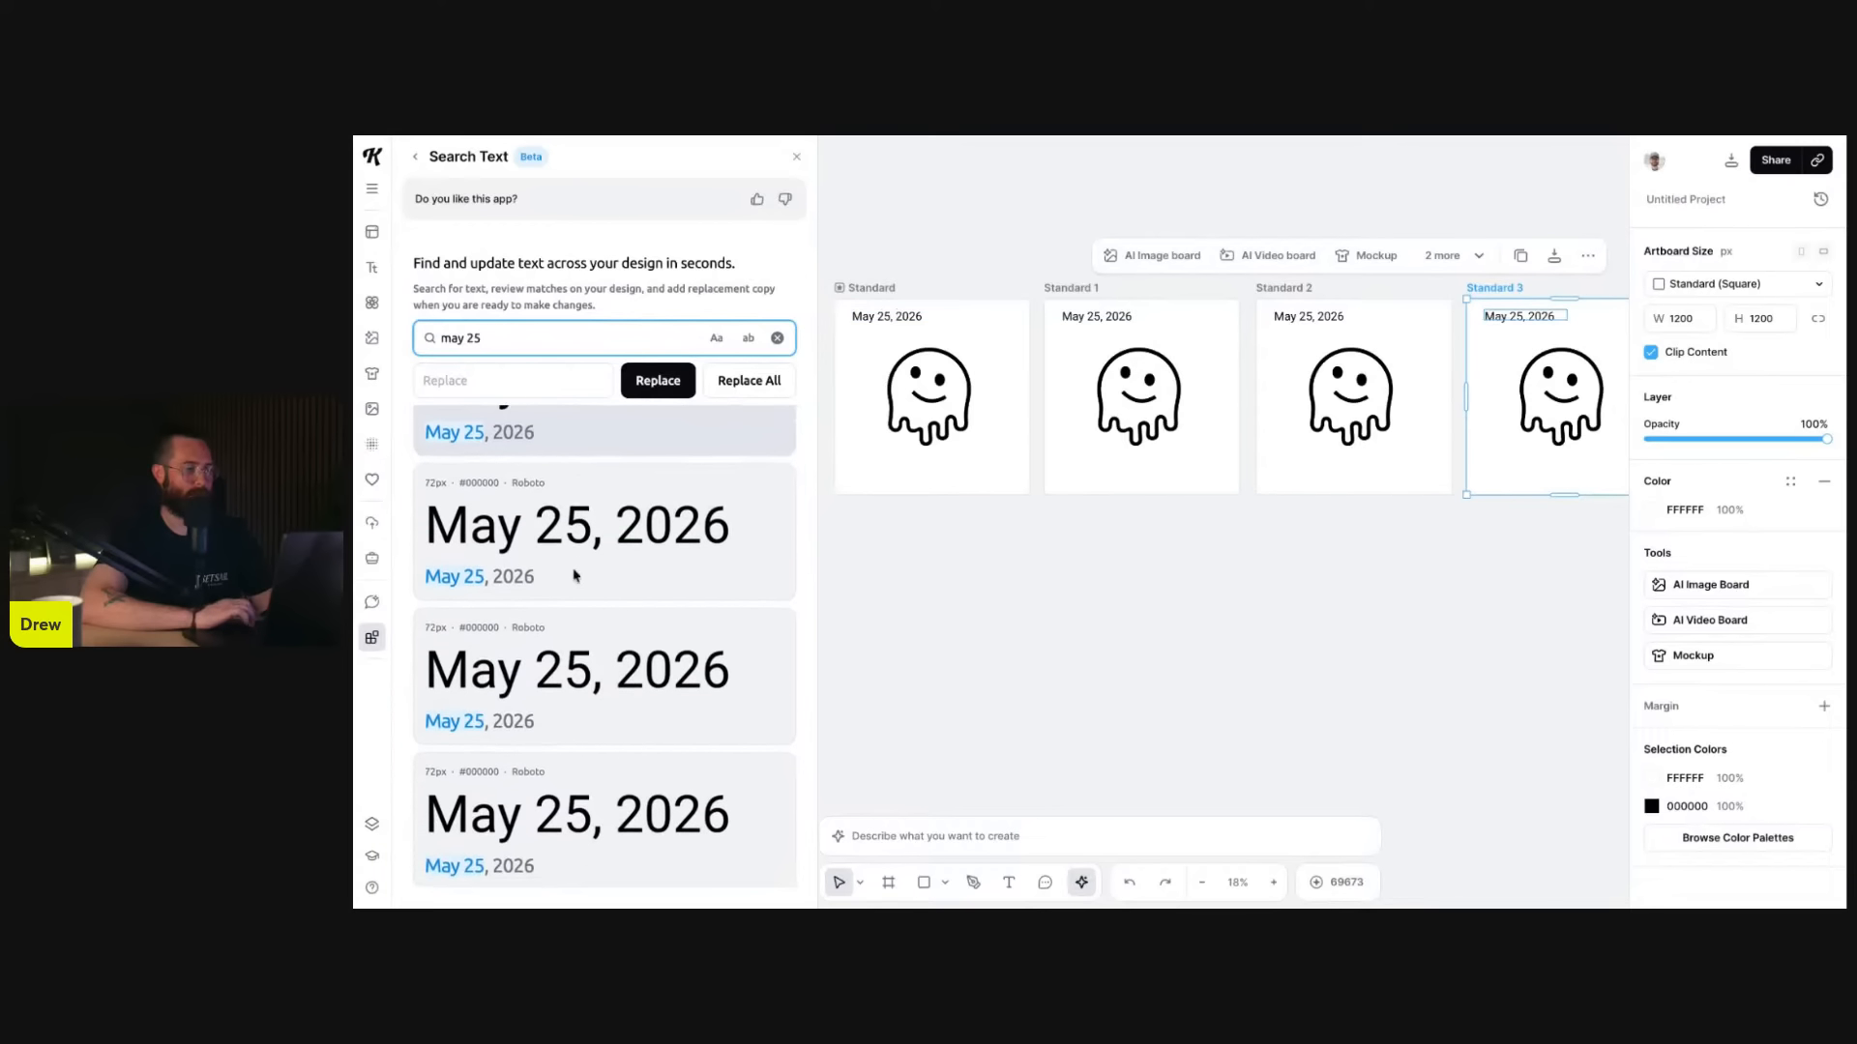
{"action": "scroll", "coordinate": [573, 573], "scroll_direction": "up", "scroll_amount": 1}
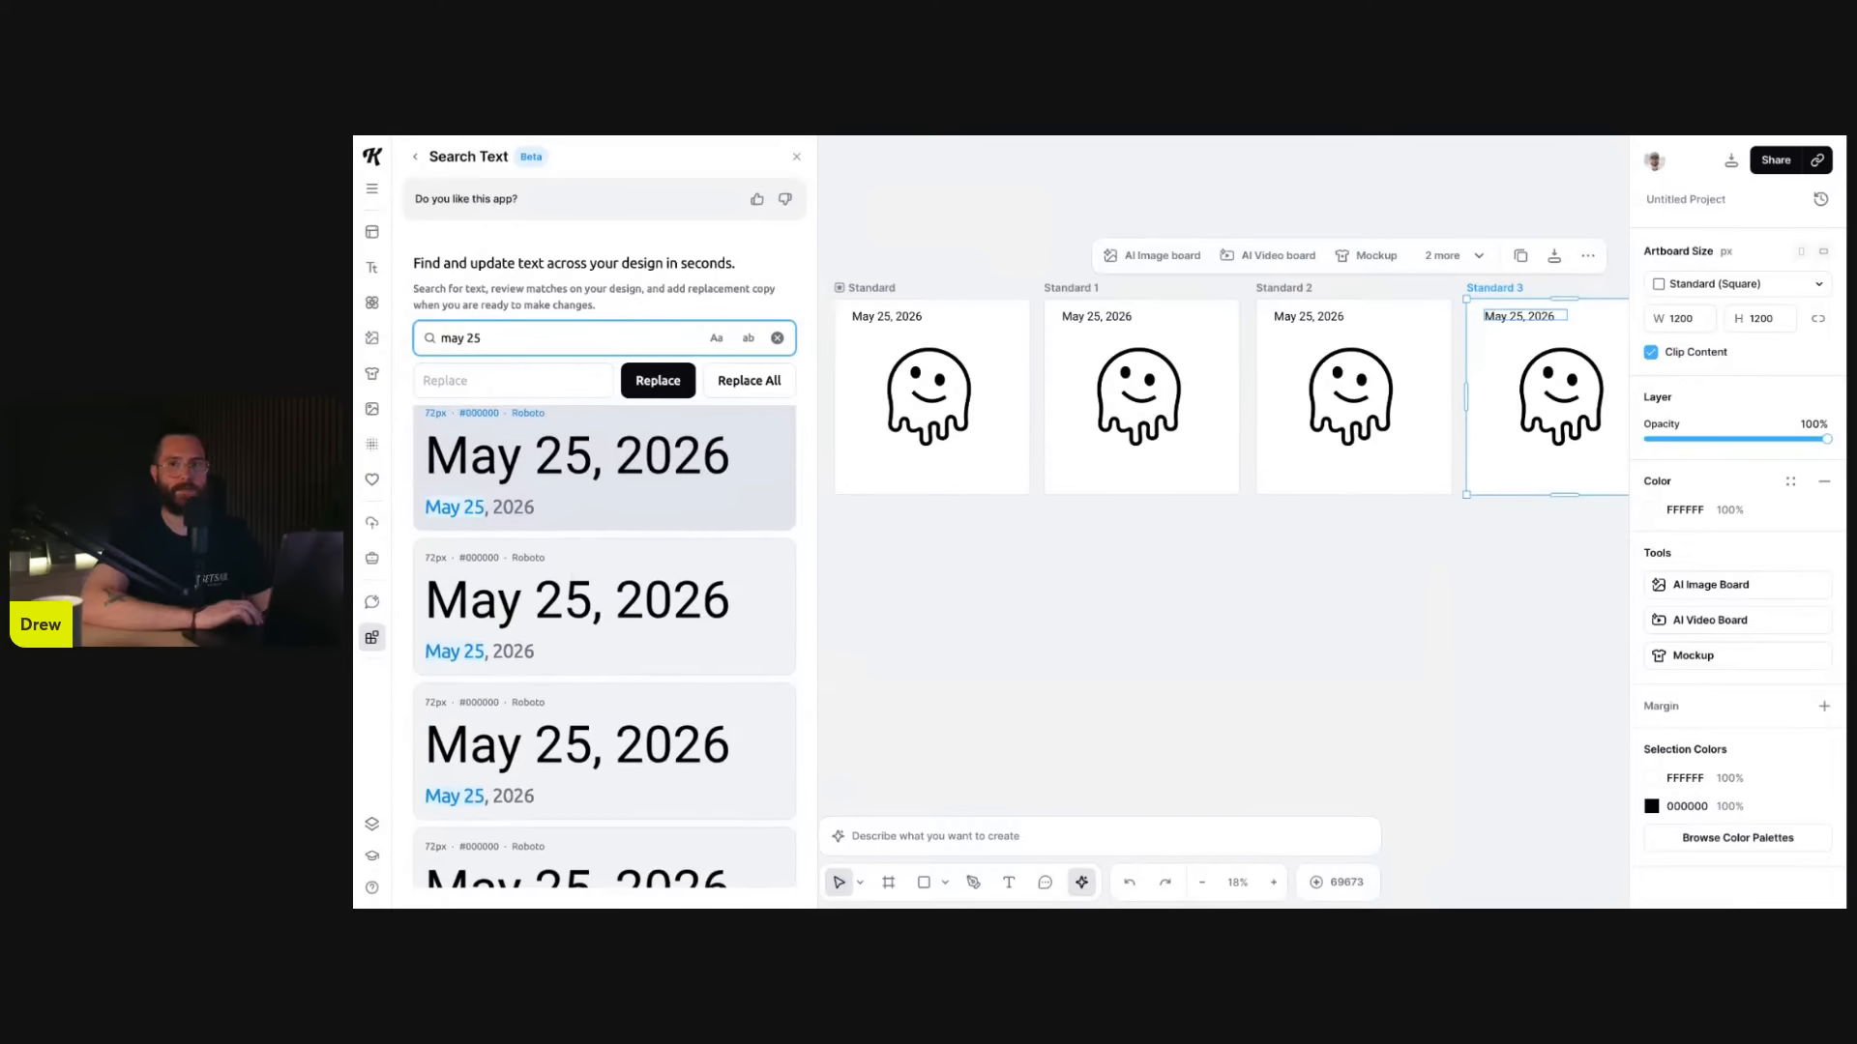
{"action": "scroll", "coordinate": [572, 572], "scroll_direction": "up", "scroll_amount": 1}
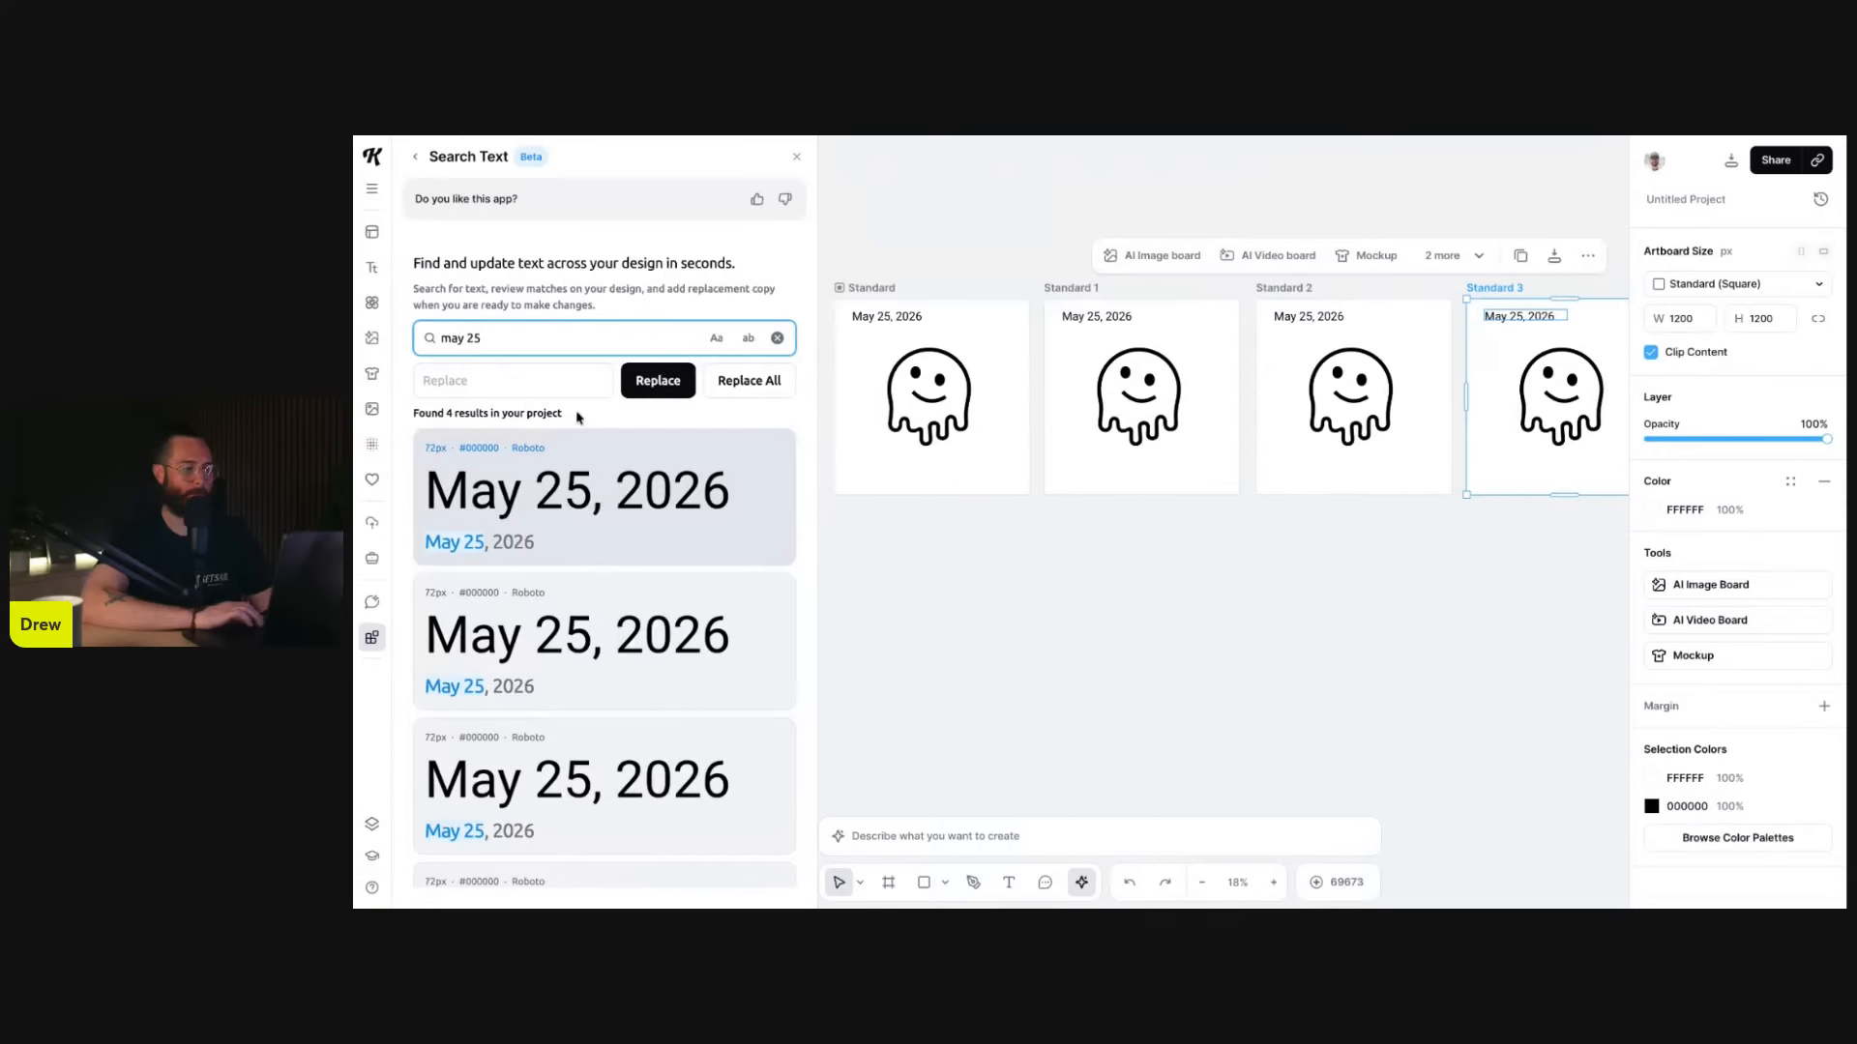
- Replace every match of "may 25" with "june 25" across all artboards
{"action": "left_click", "coordinate": [513, 381]}
{"action": "type", "text": "june "}
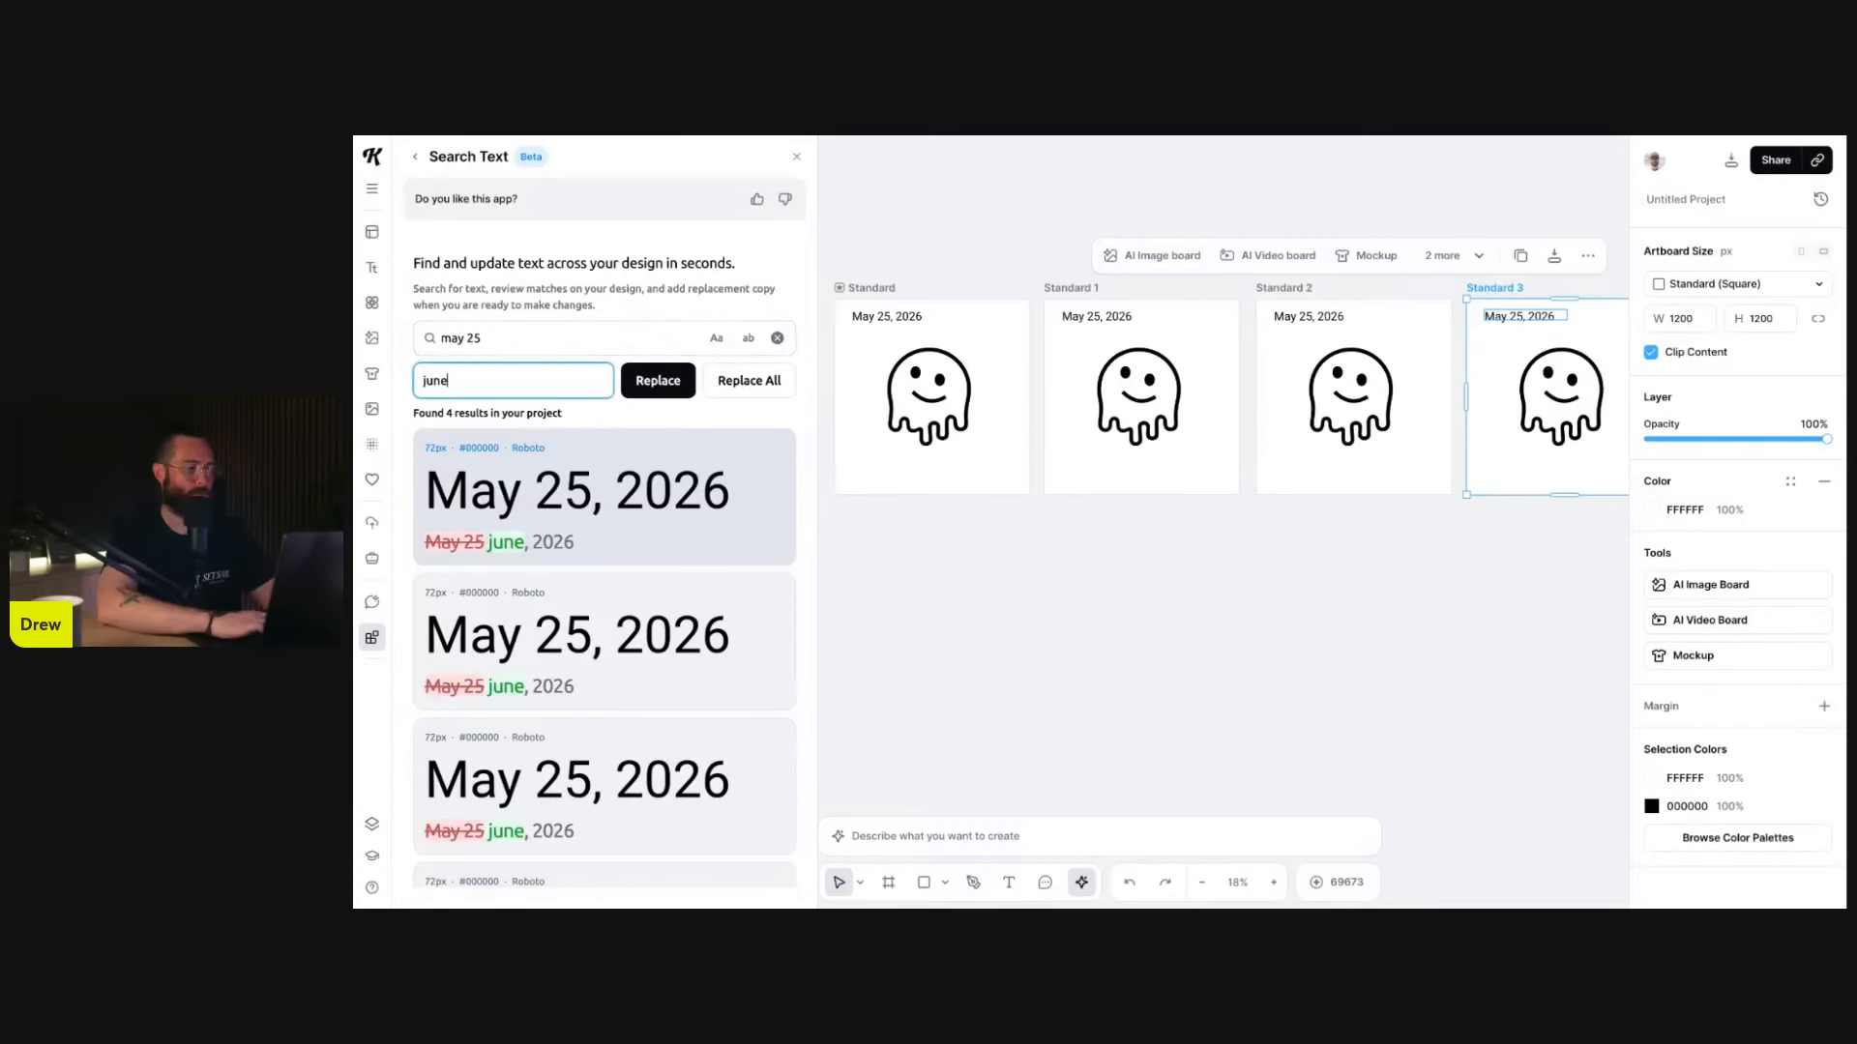
{"action": "type", "text": "25"}
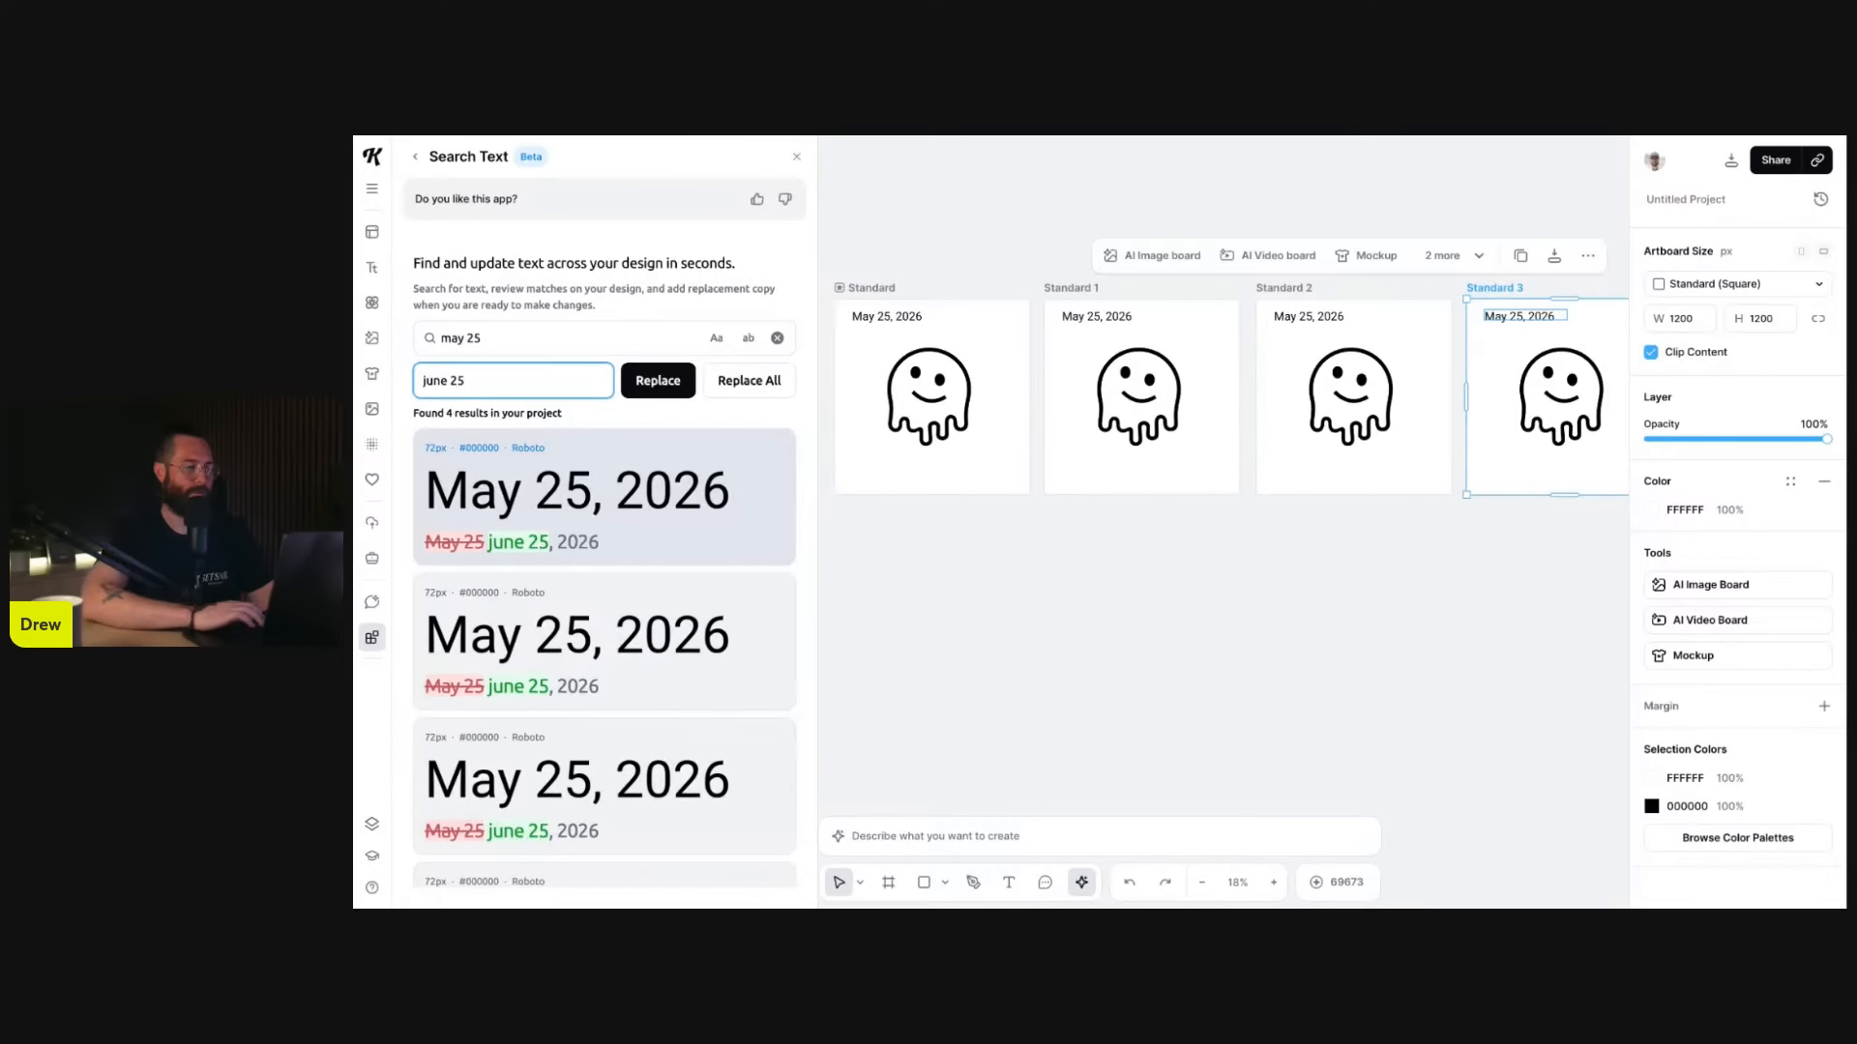
{"action": "left_click", "coordinate": [765, 385]}
- Examine the replaced dates across the row of artboards
{"action": "scroll", "coordinate": [1057, 325], "scroll_direction": "up", "scroll_amount": 3}
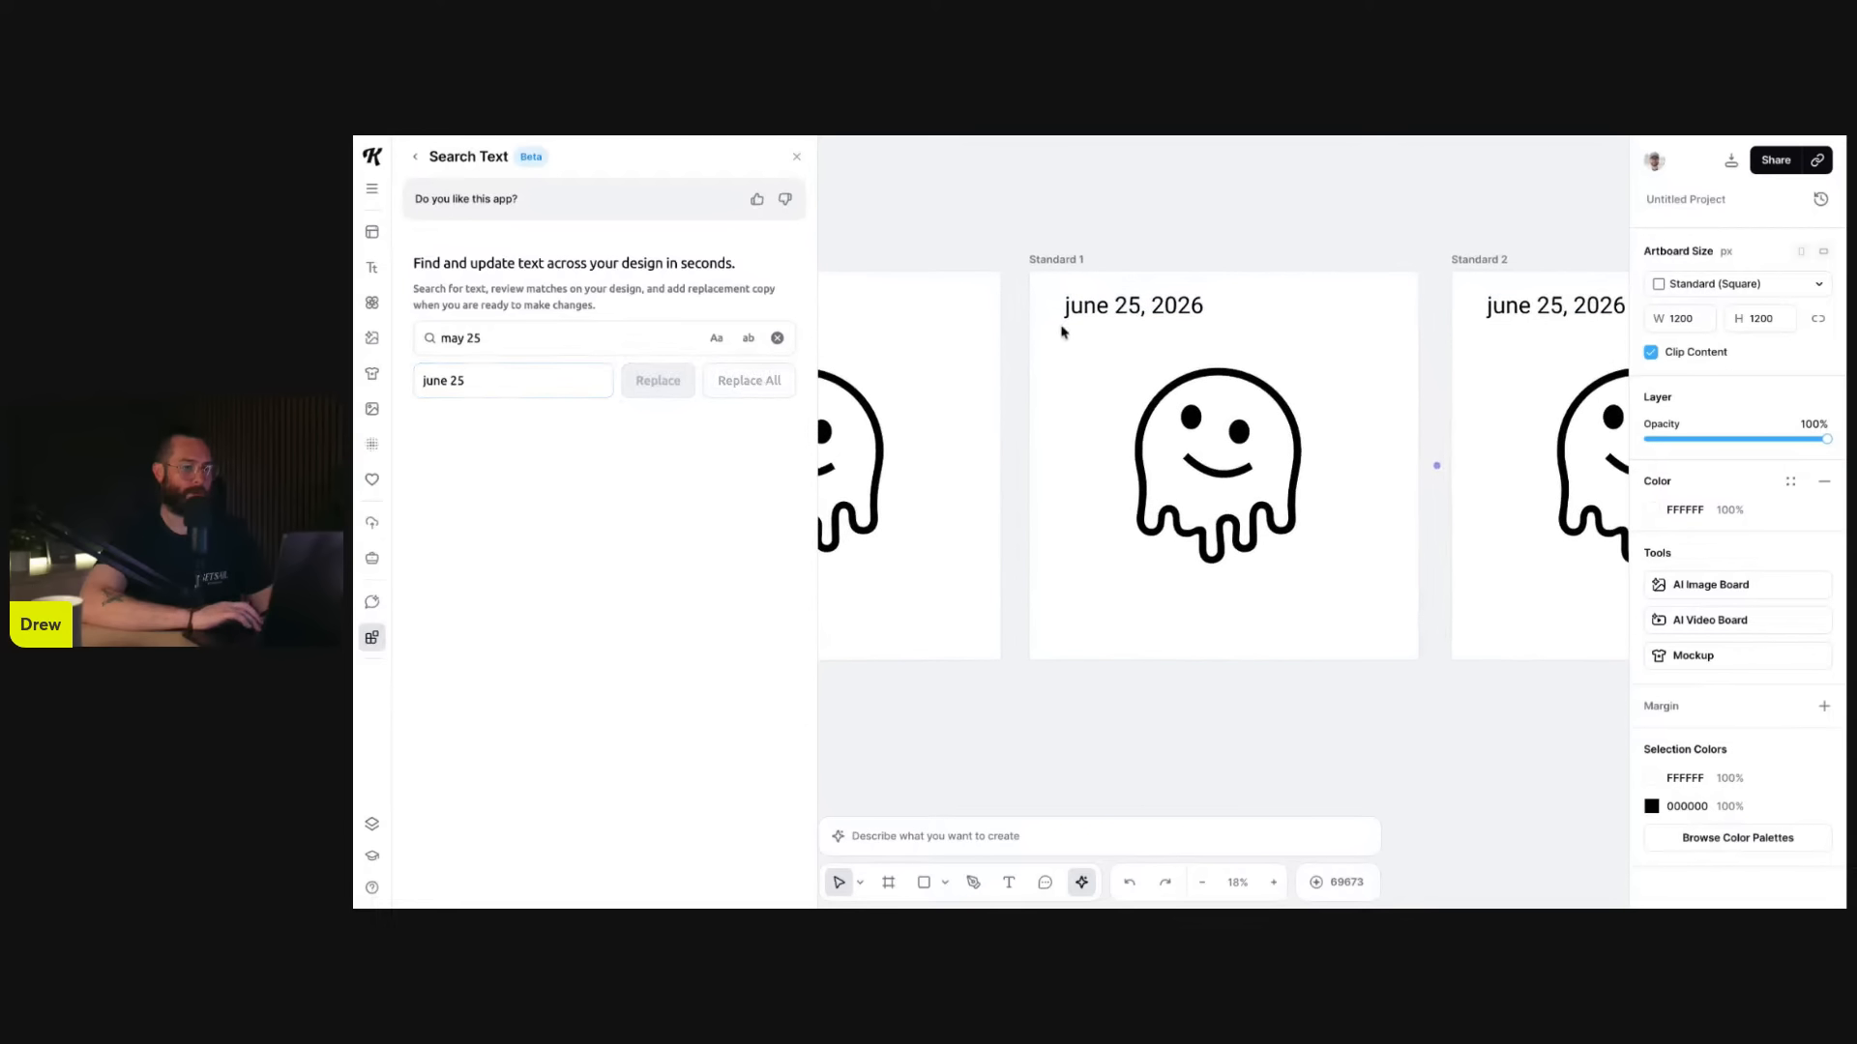
{"action": "scroll", "coordinate": [1151, 324], "scroll_direction": "down", "scroll_amount": 5}
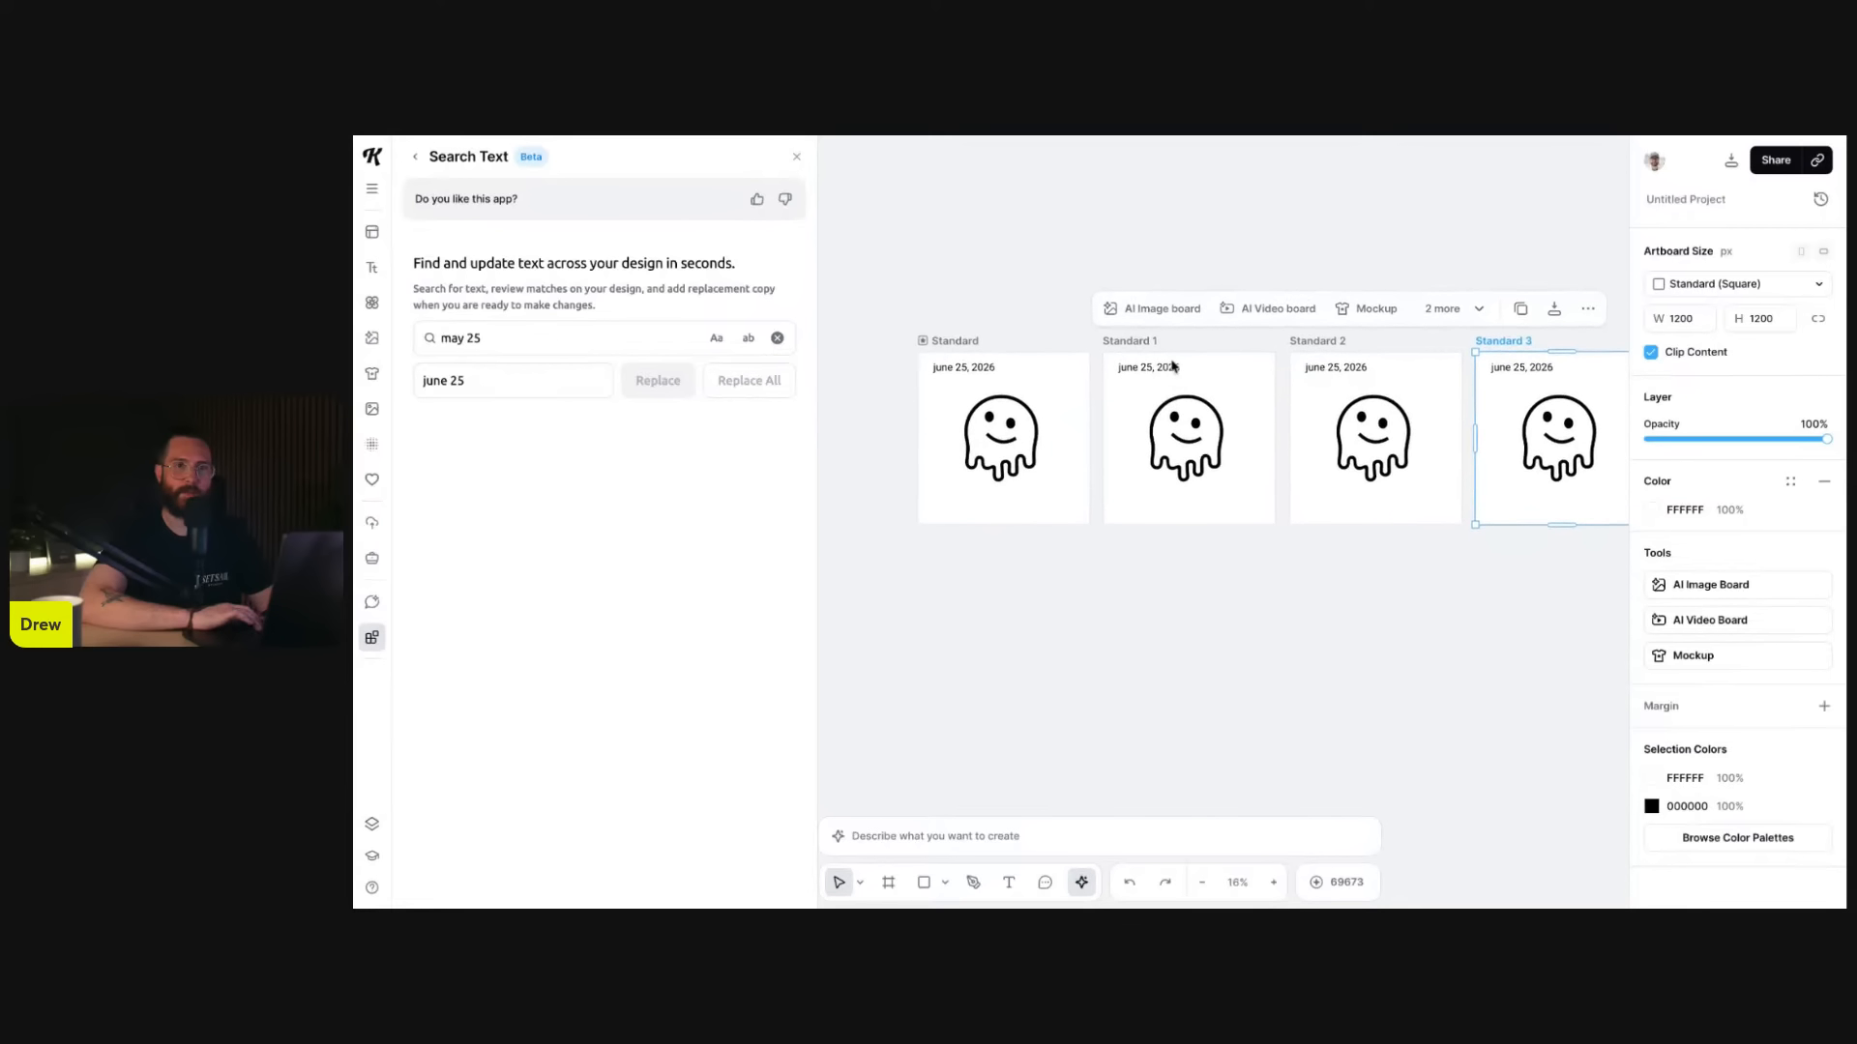
{"action": "scroll", "coordinate": [1185, 445], "scroll_direction": "up", "scroll_amount": 3}
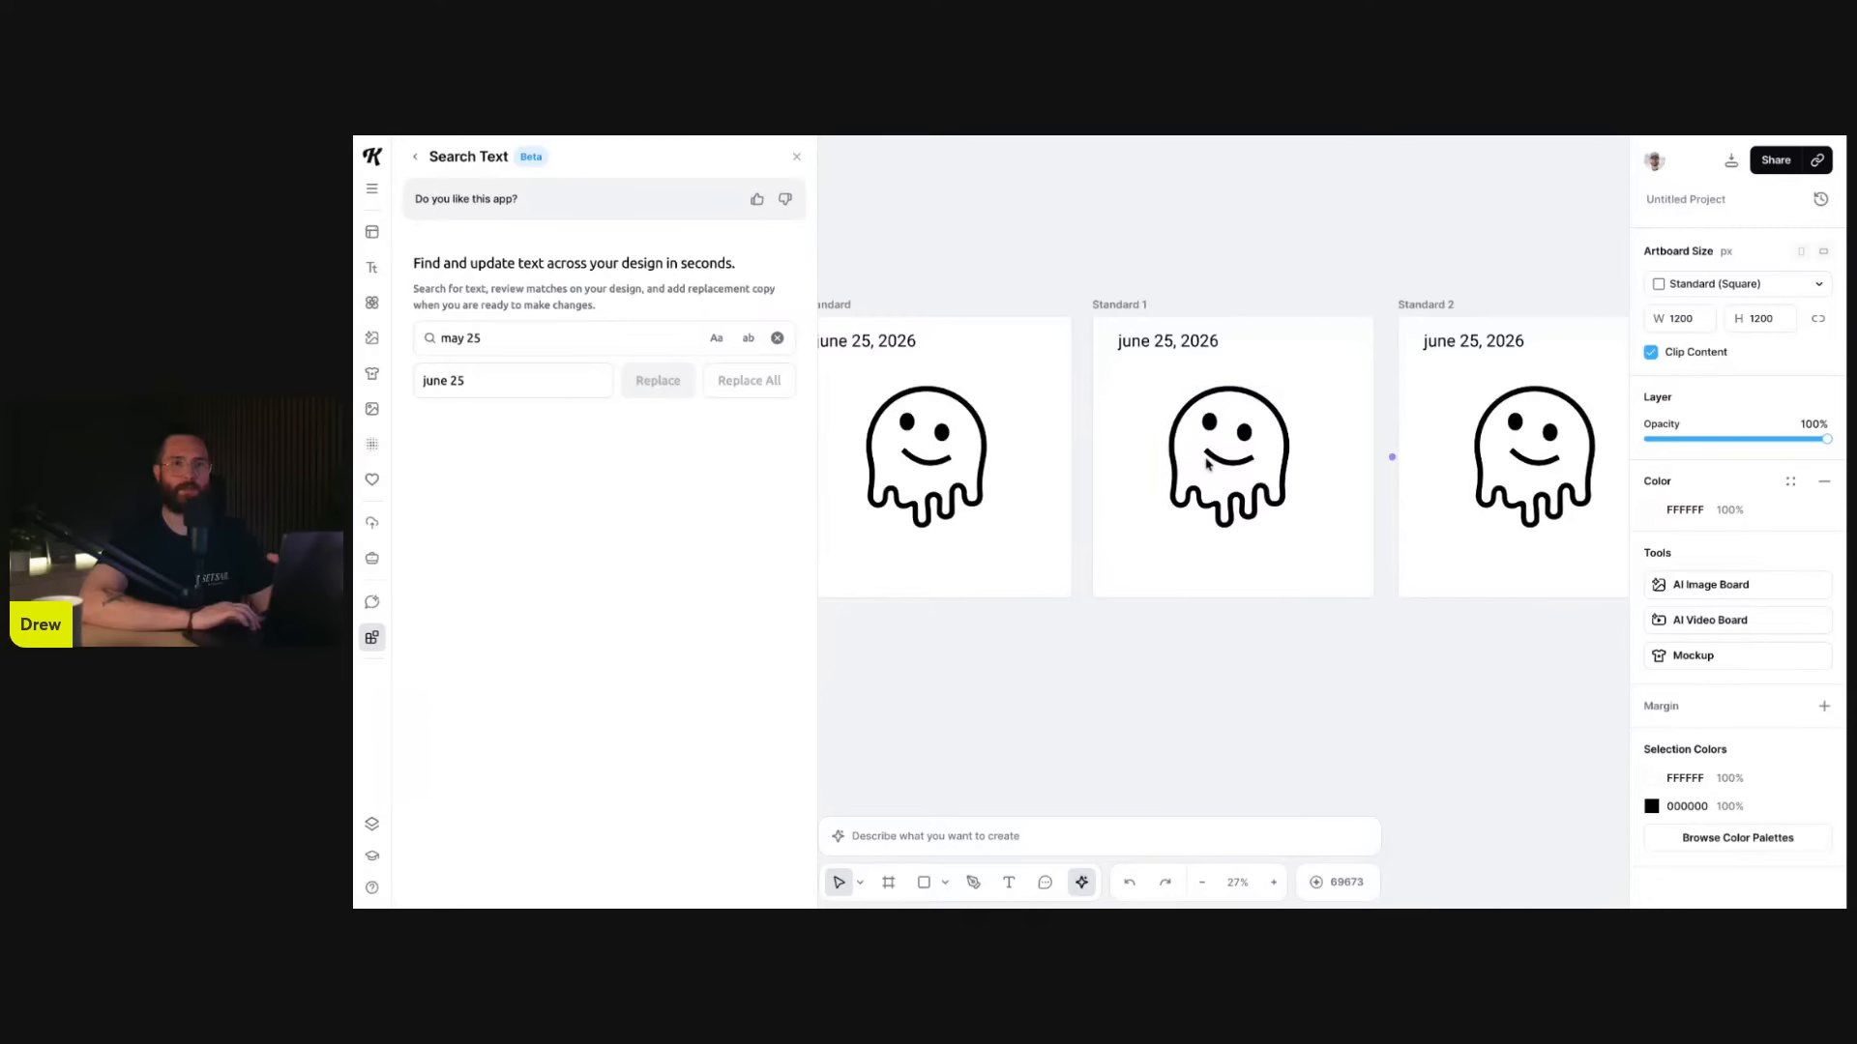
{"action": "scroll", "coordinate": [1207, 464], "scroll_direction": "down", "scroll_amount": 1}
{"action": "scroll", "coordinate": [1207, 464], "scroll_direction": "up", "scroll_amount": 2}
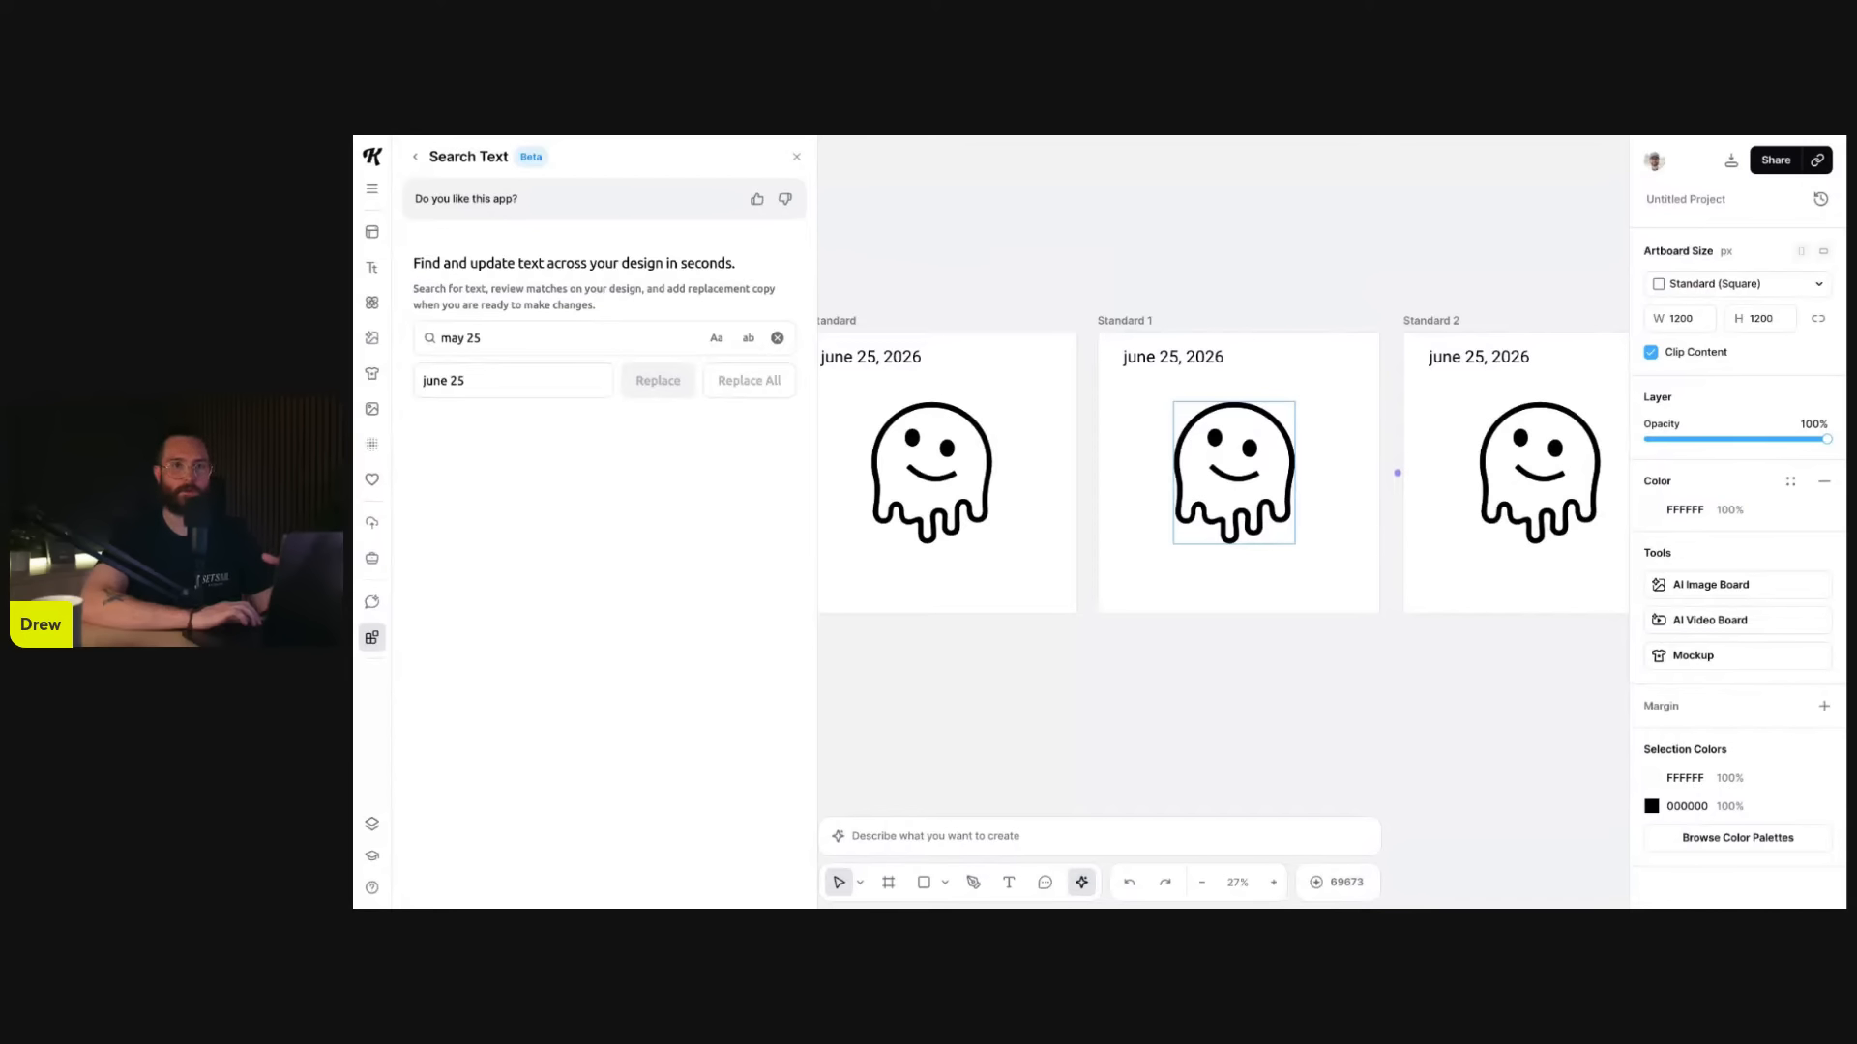
{"action": "scroll", "coordinate": [1397, 473], "scroll_direction": "down", "scroll_amount": 1}
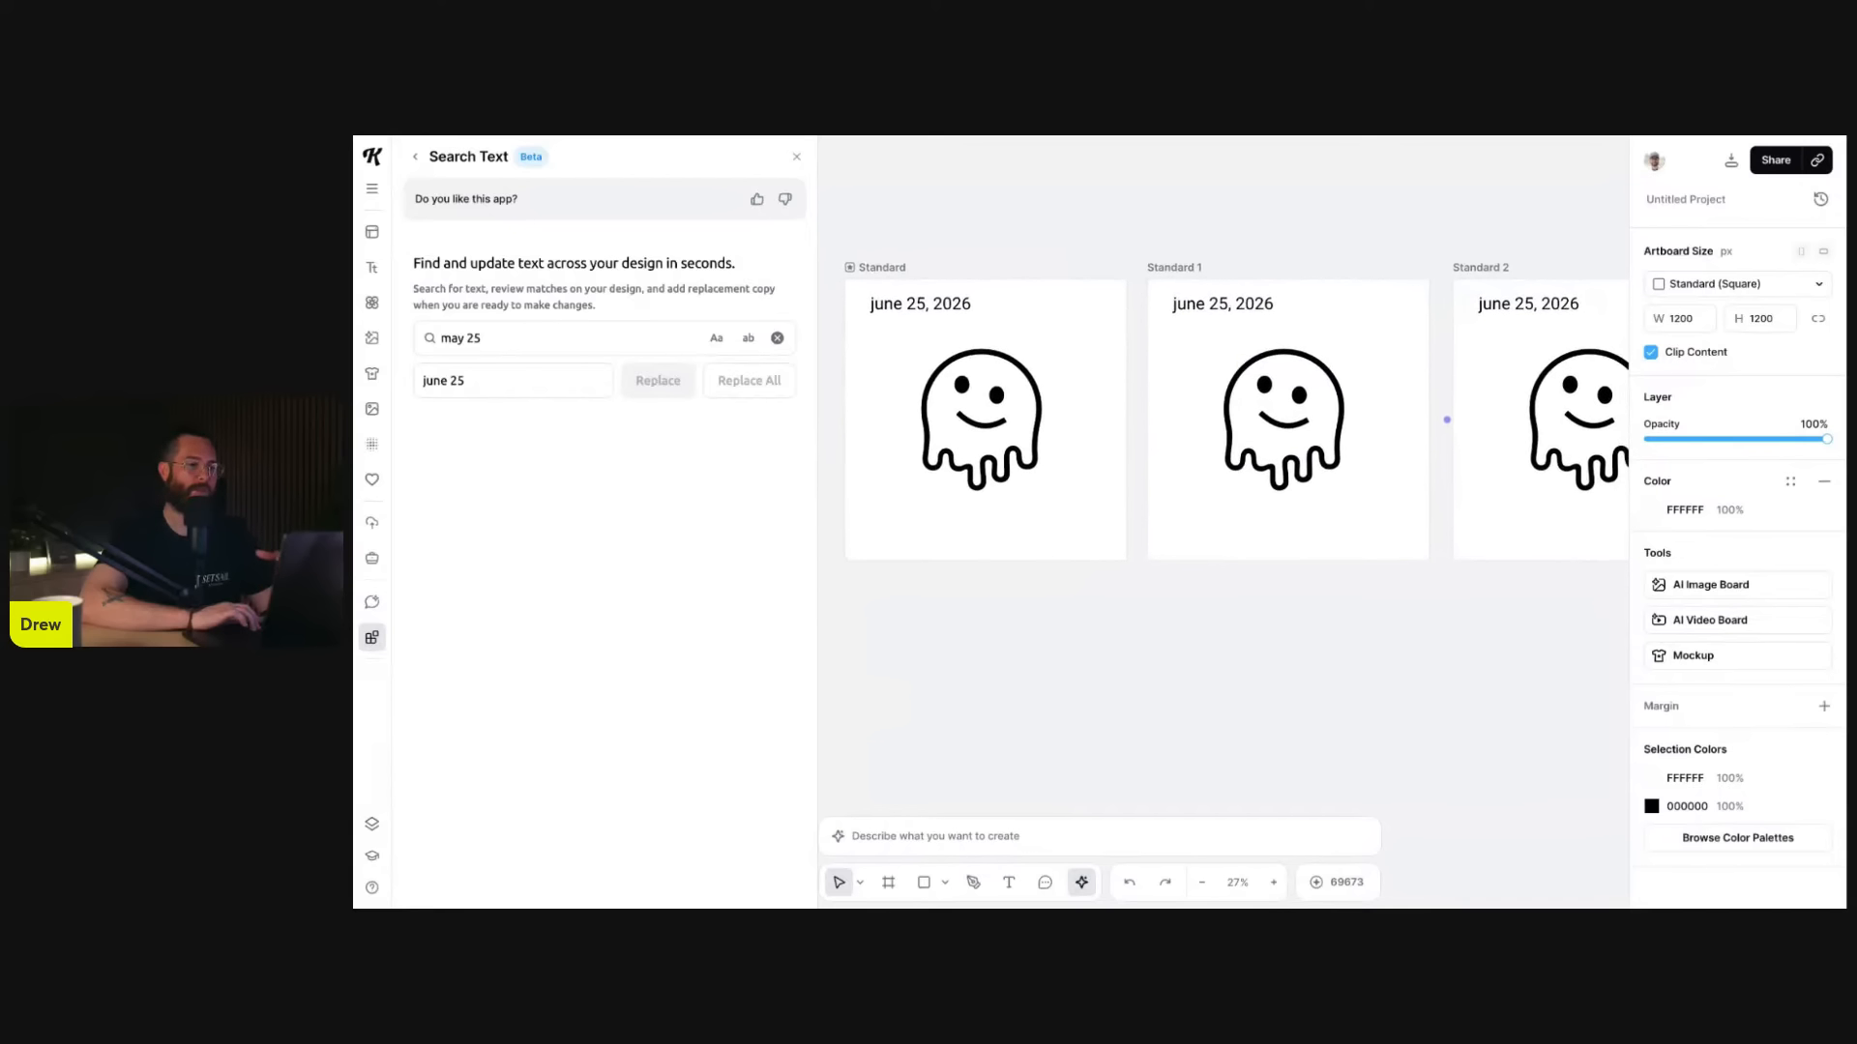
{"action": "scroll", "coordinate": [1410, 464], "scroll_direction": "down", "scroll_amount": 1}
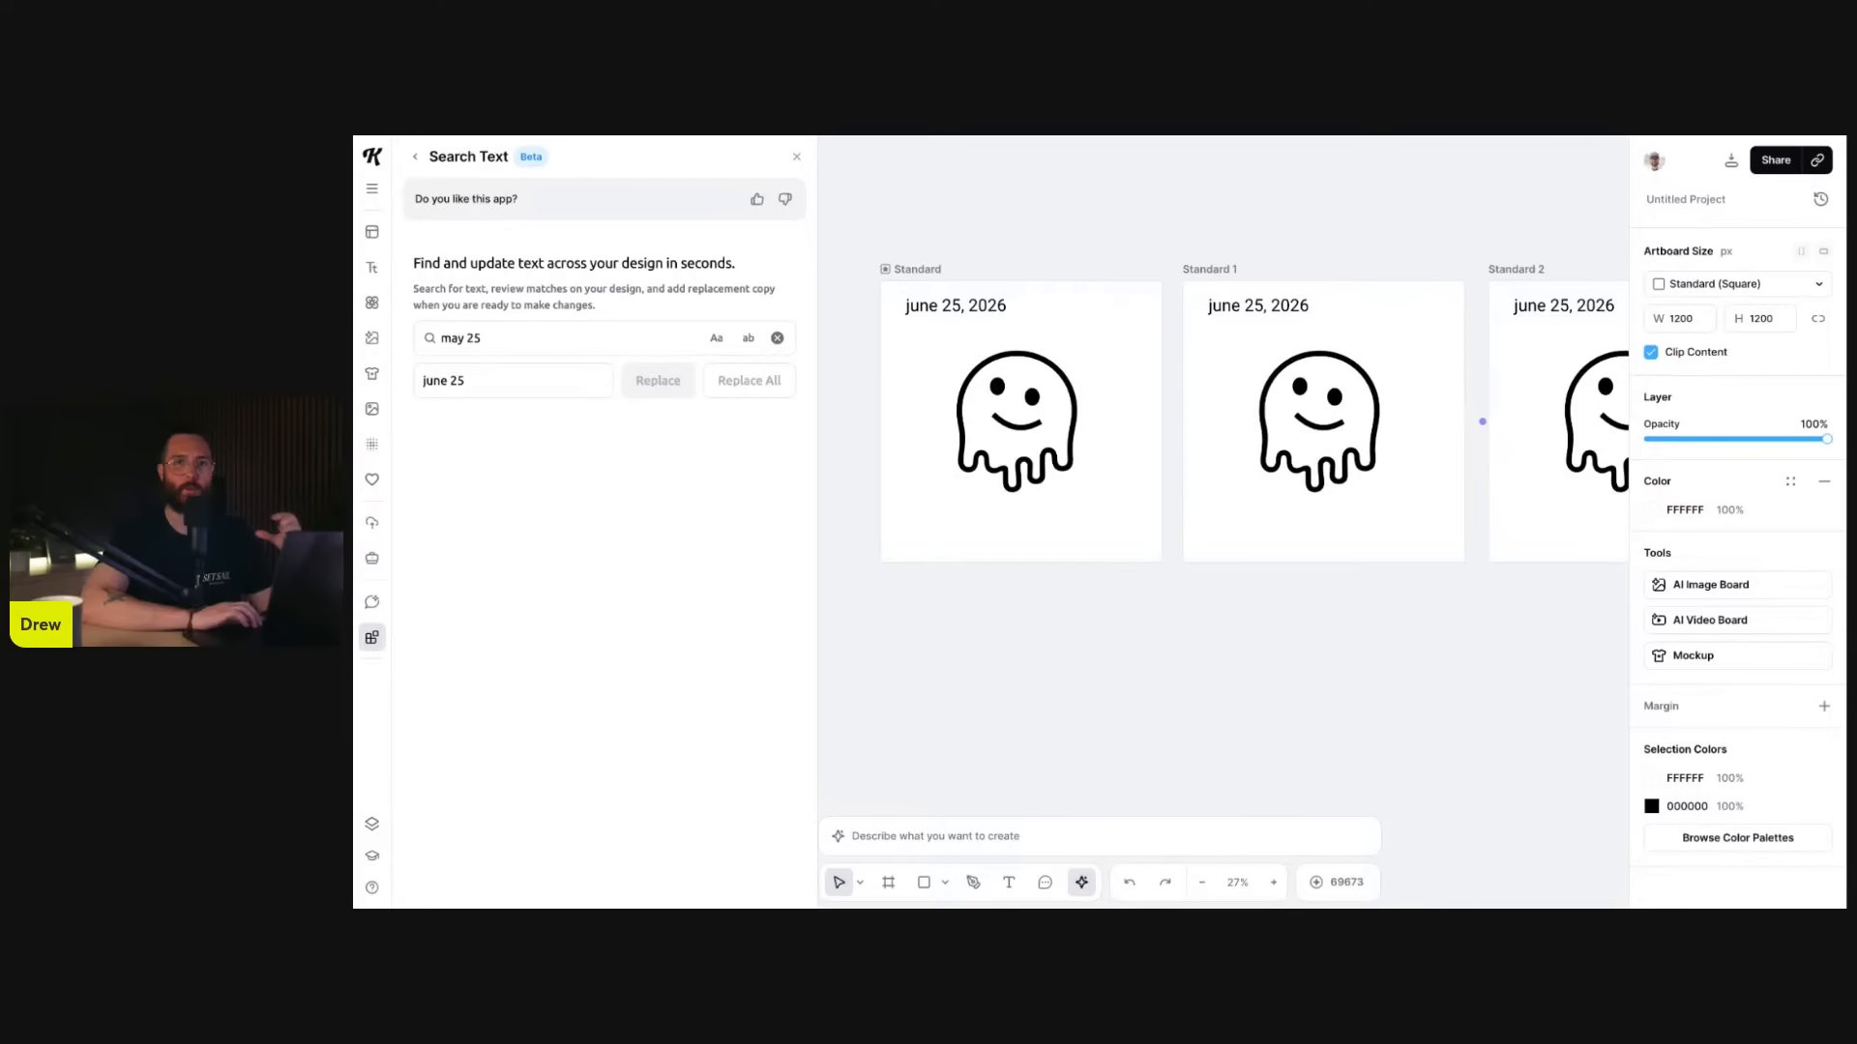
{"action": "scroll", "coordinate": [1237, 445], "scroll_direction": "up", "scroll_amount": 1}
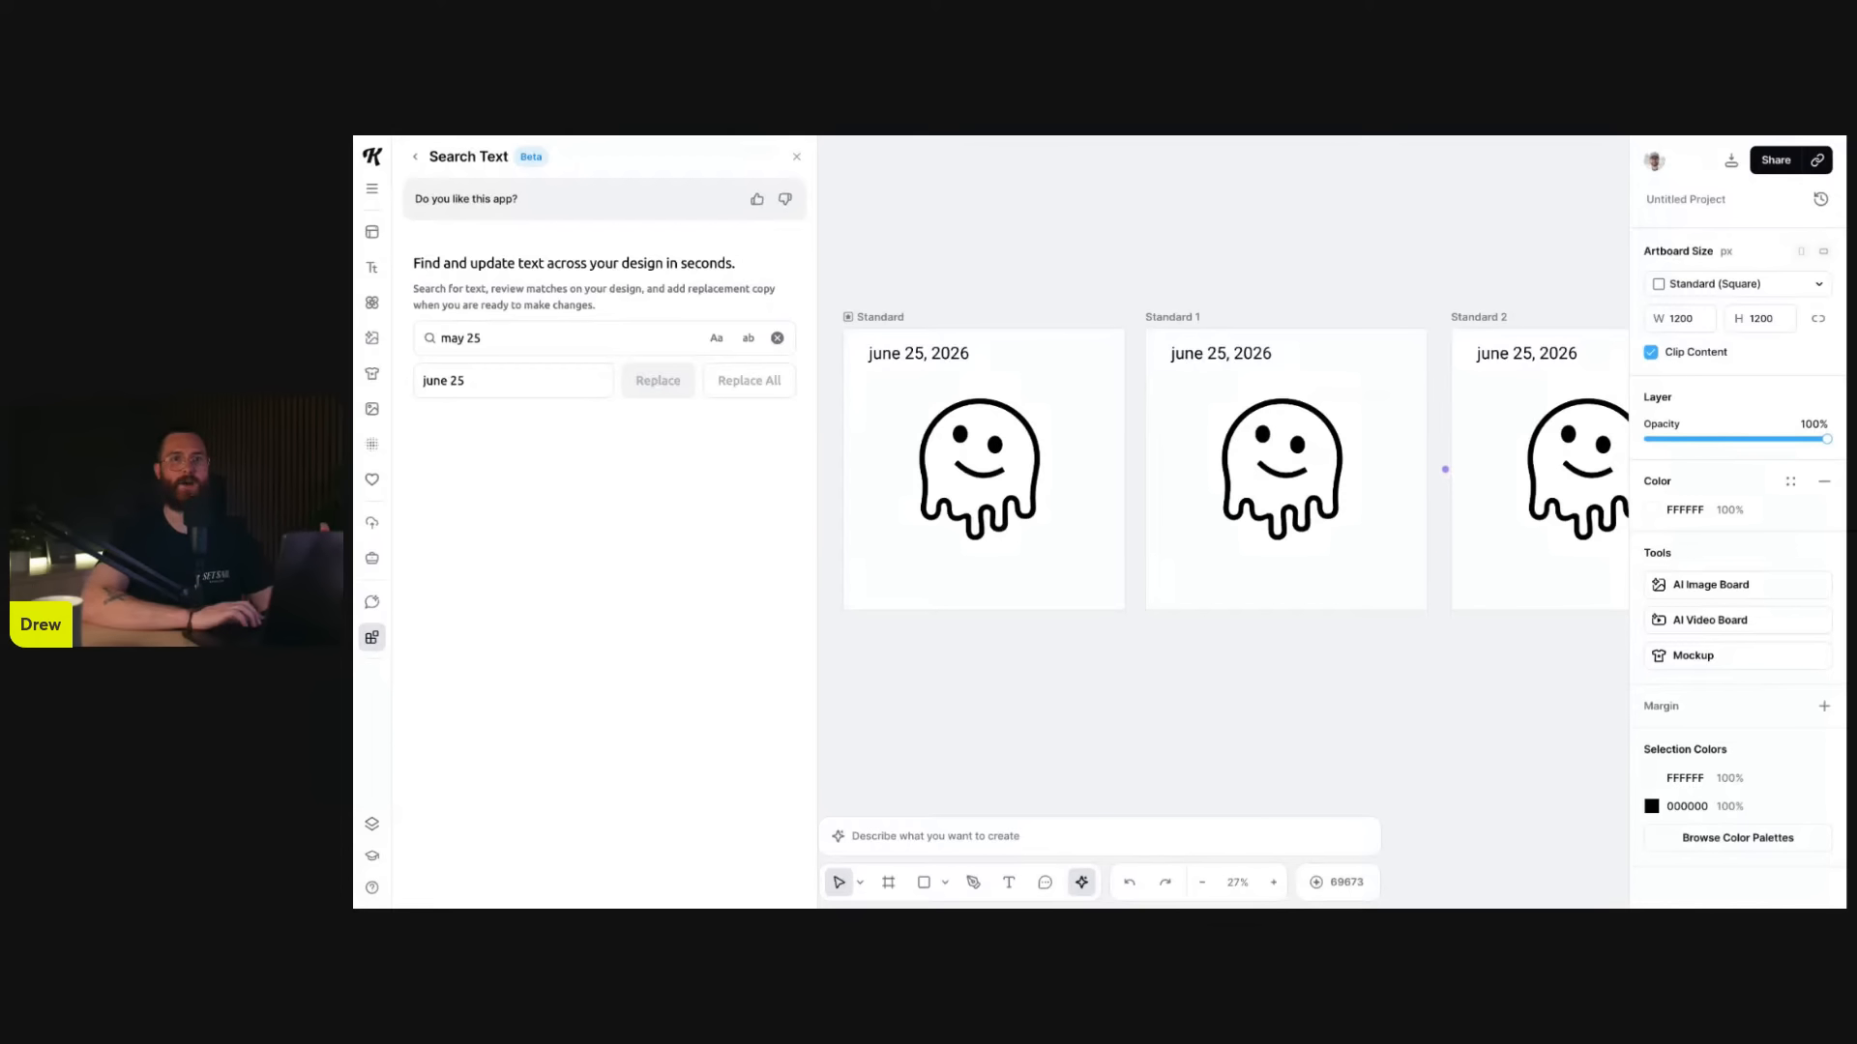
- Try changing the month to "may" by hand in the Standard artboard's date and undo the edit
{"action": "scroll", "coordinate": [887, 379], "scroll_direction": "up", "scroll_amount": 5}
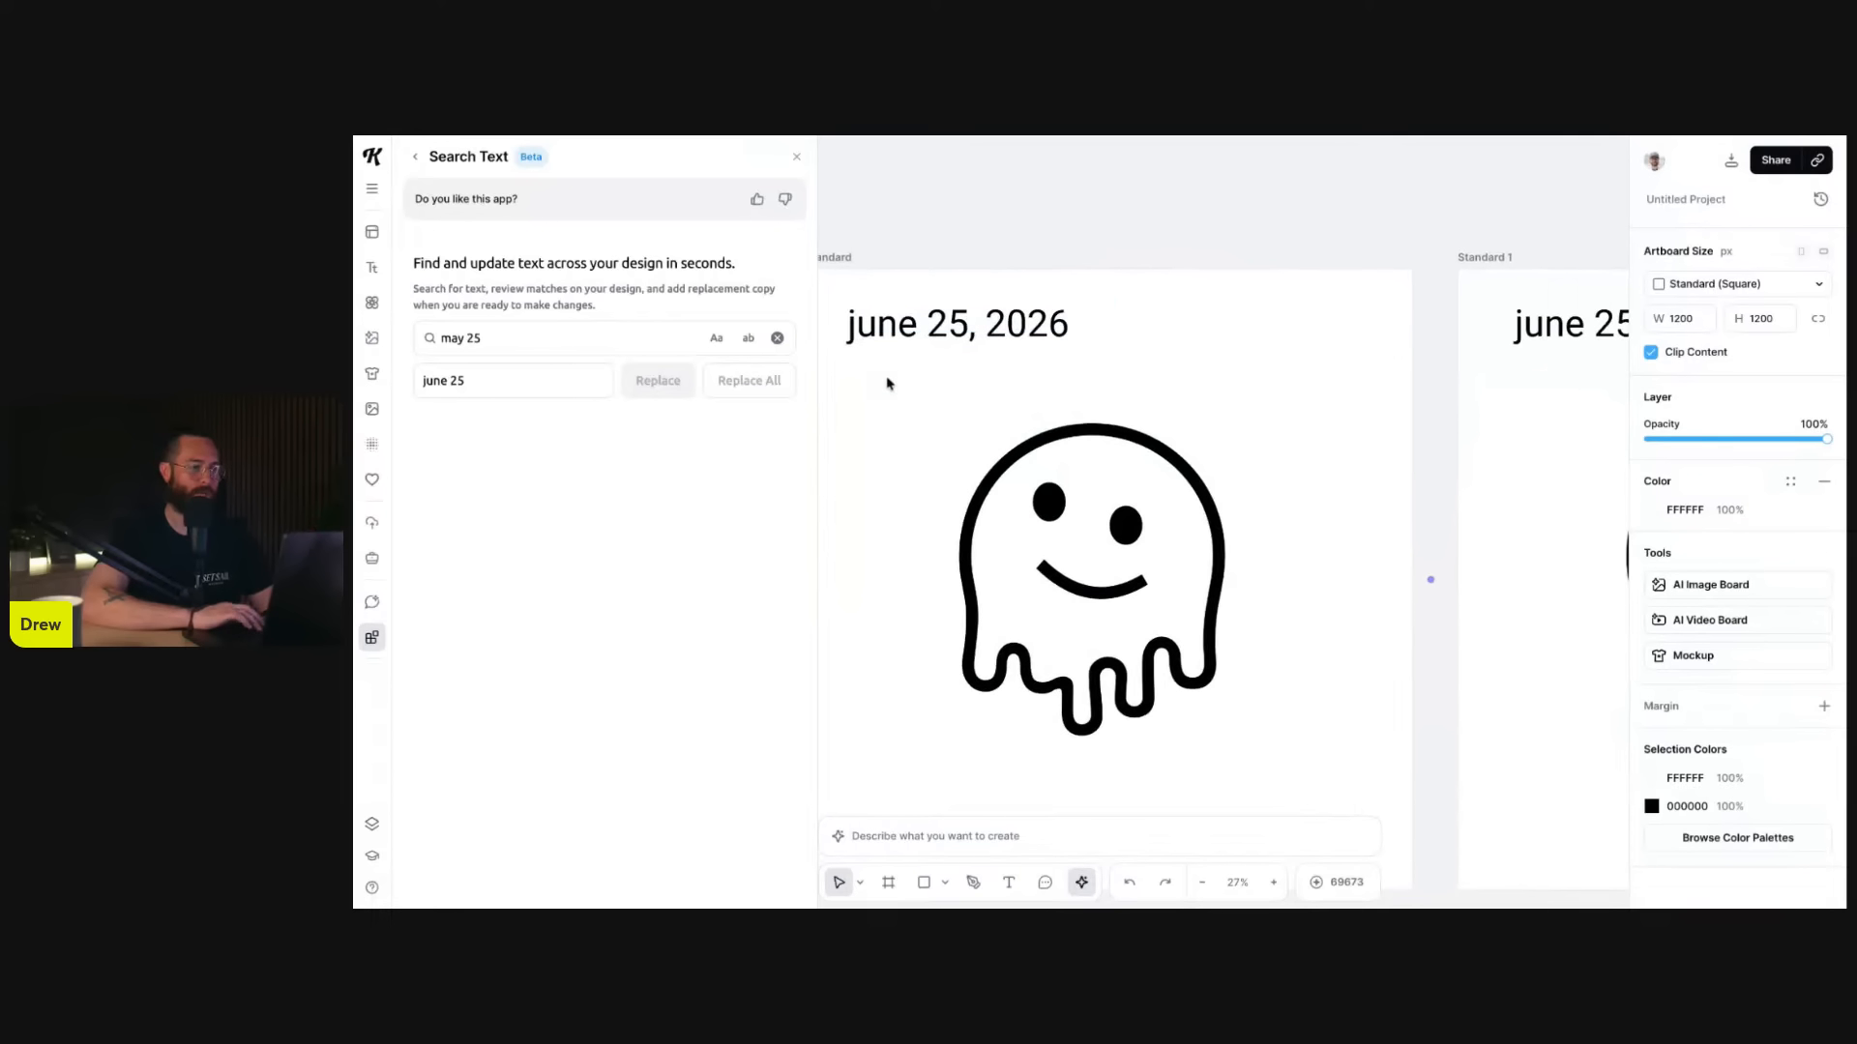
{"action": "double_click", "coordinate": [907, 336]}
{"action": "type", "text": "may"}
{"action": "left_click", "coordinate": [979, 352]}
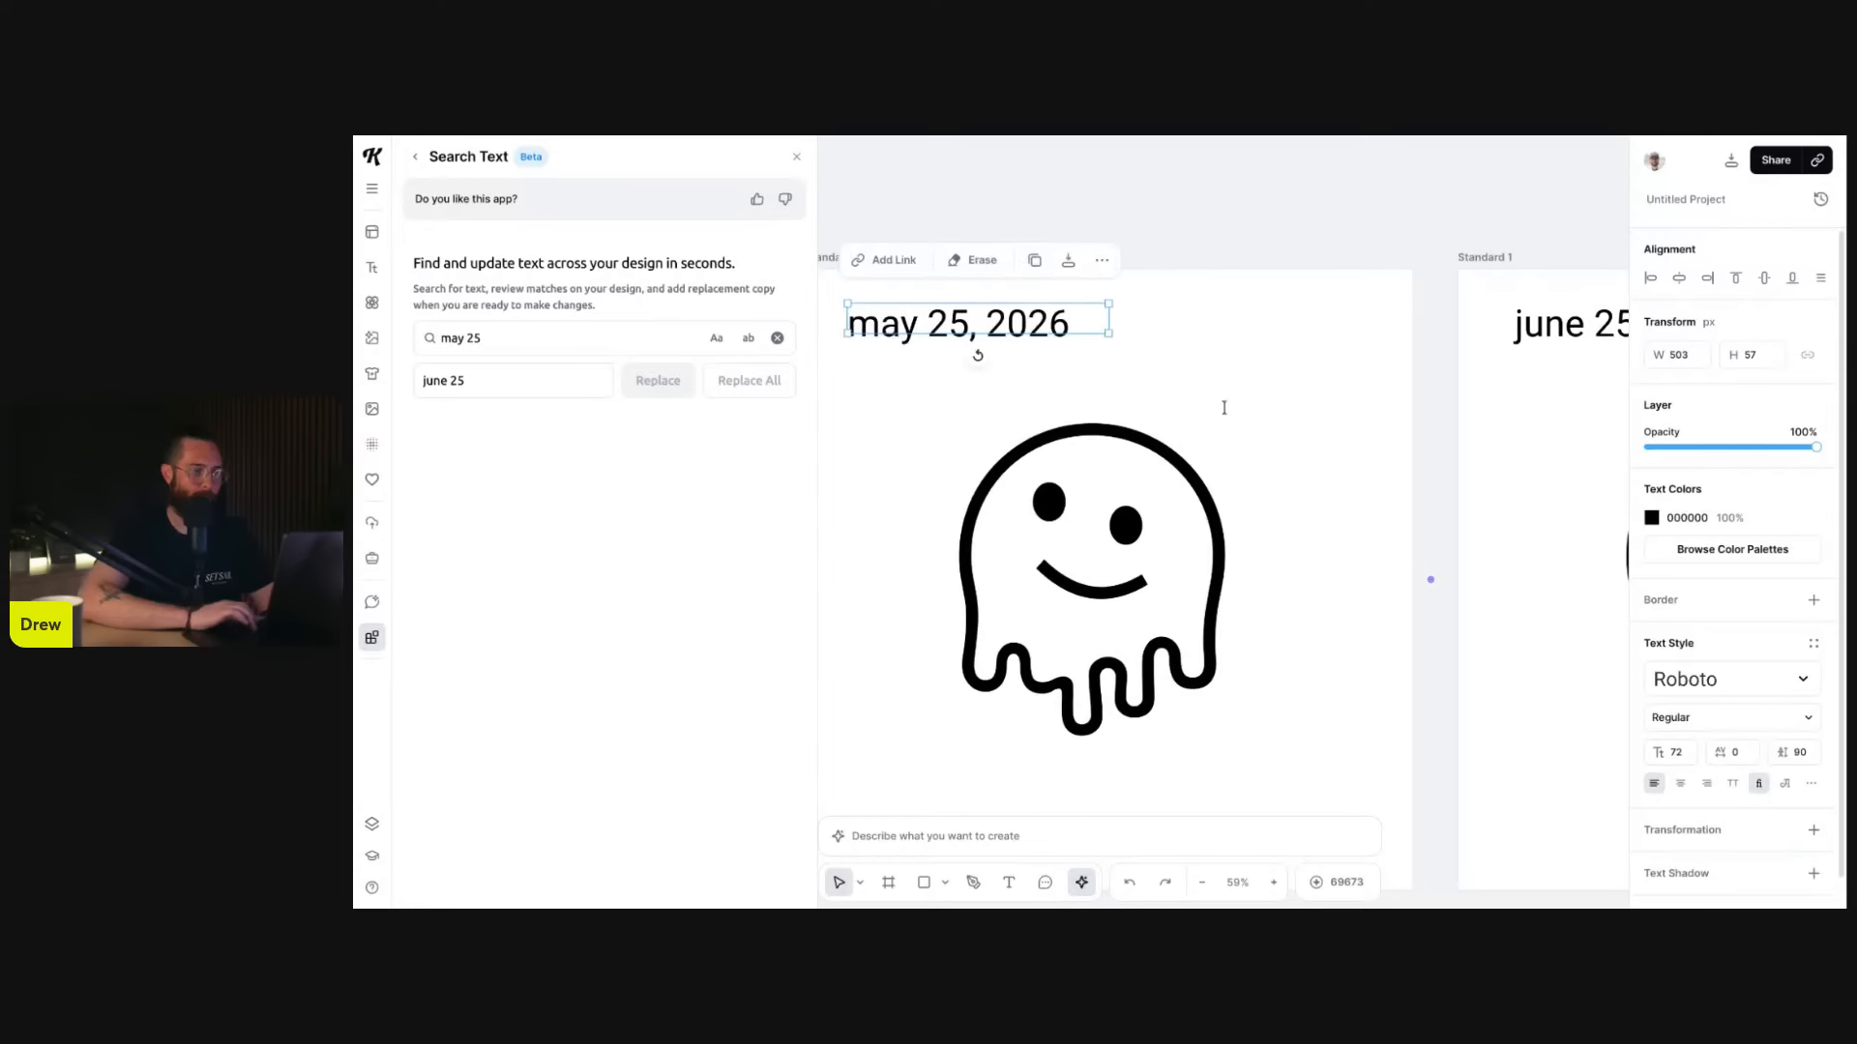
{"action": "double_click", "coordinate": [1547, 329]}
{"action": "key", "text": "Escape"}
{"action": "key", "text": "ctrl+z"}
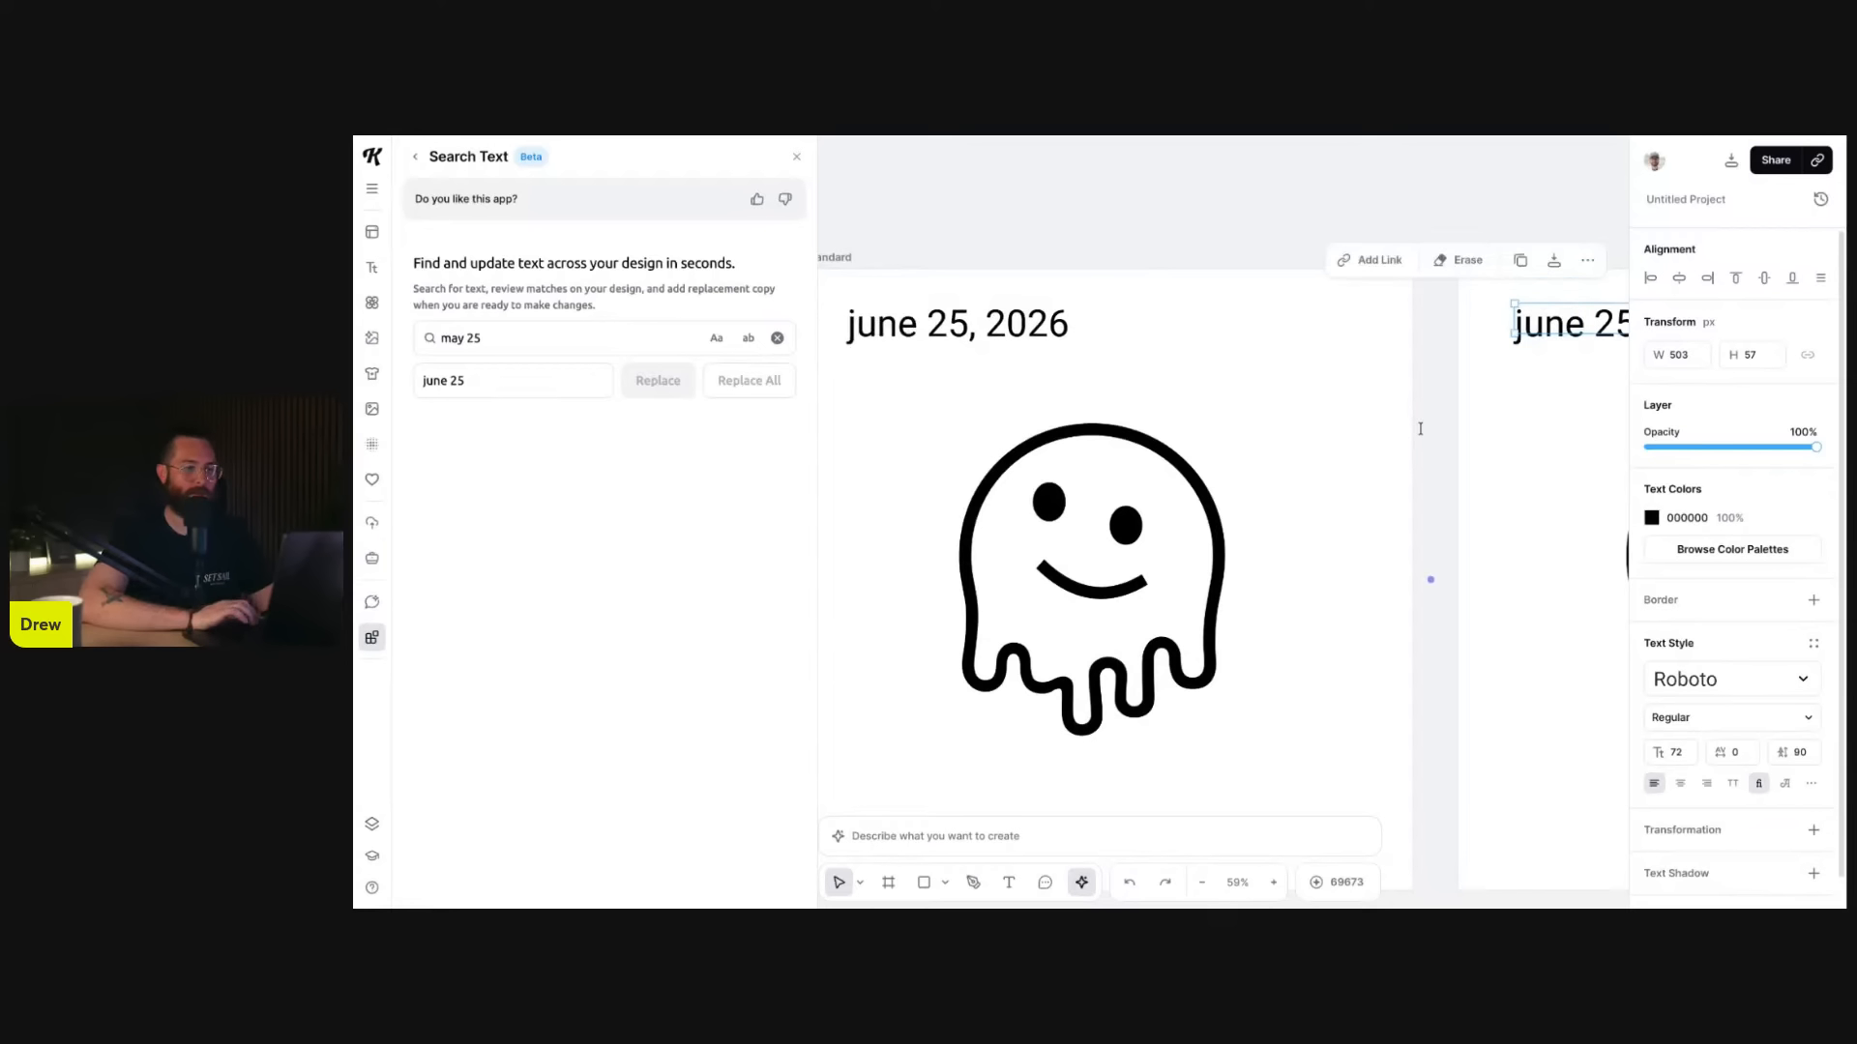
- Deselect the date text and search the project's text layers for "june 25"
{"action": "scroll", "coordinate": [1413, 455], "scroll_direction": "down", "scroll_amount": 5}
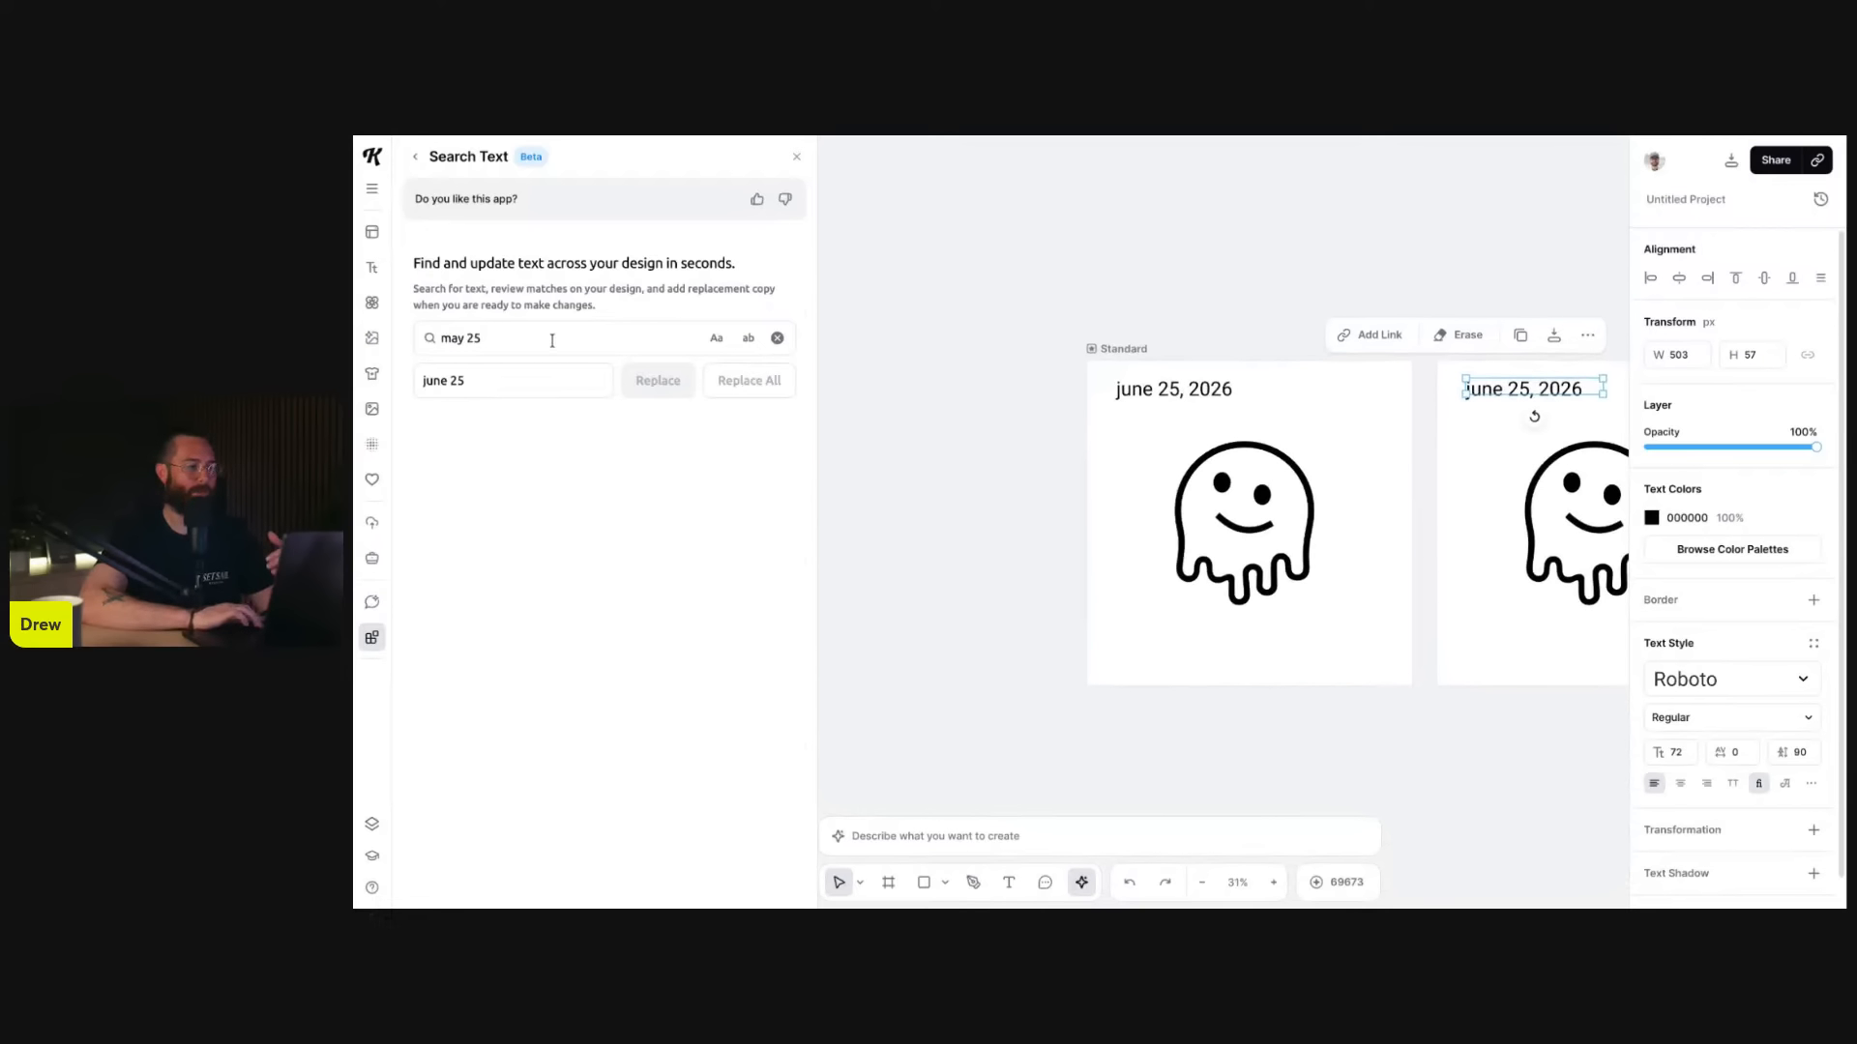
{"action": "left_click", "coordinate": [1116, 404]}
{"action": "scroll", "coordinate": [1019, 419], "scroll_direction": "right", "scroll_amount": 4}
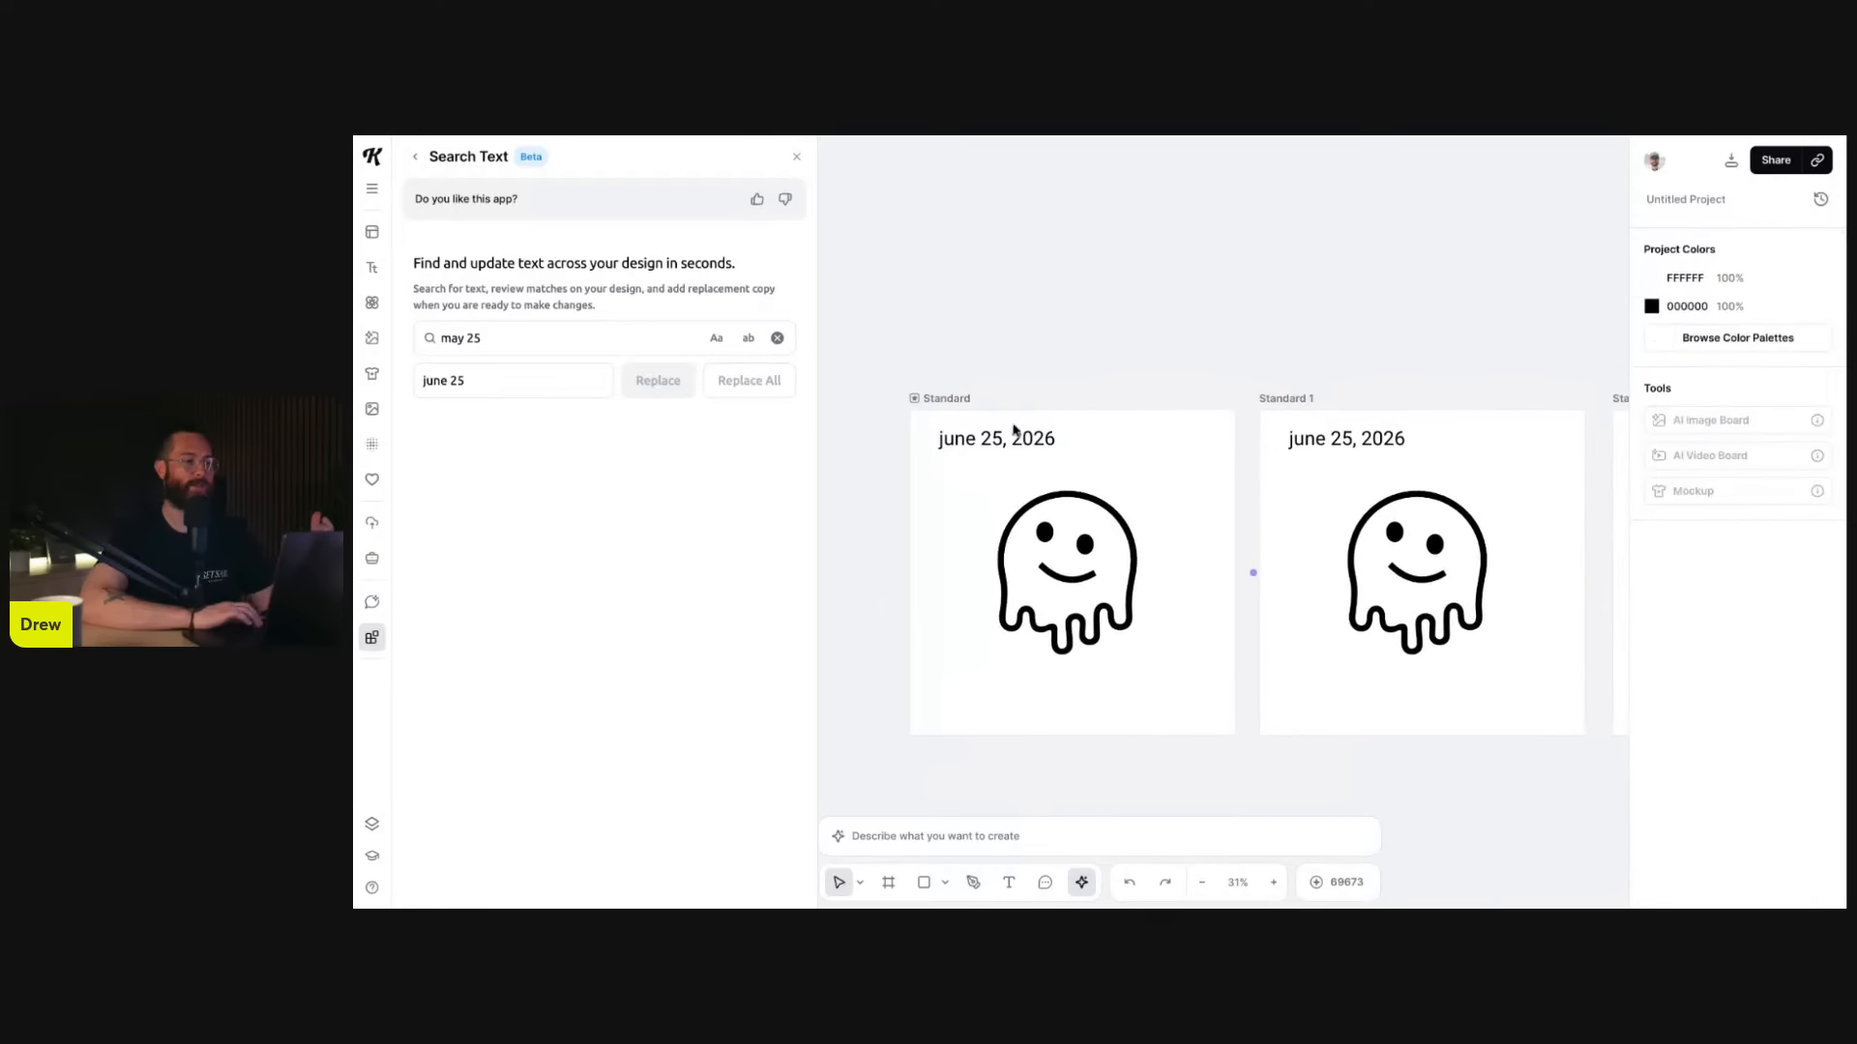
{"action": "scroll", "coordinate": [919, 441], "scroll_direction": "down", "scroll_amount": 1}
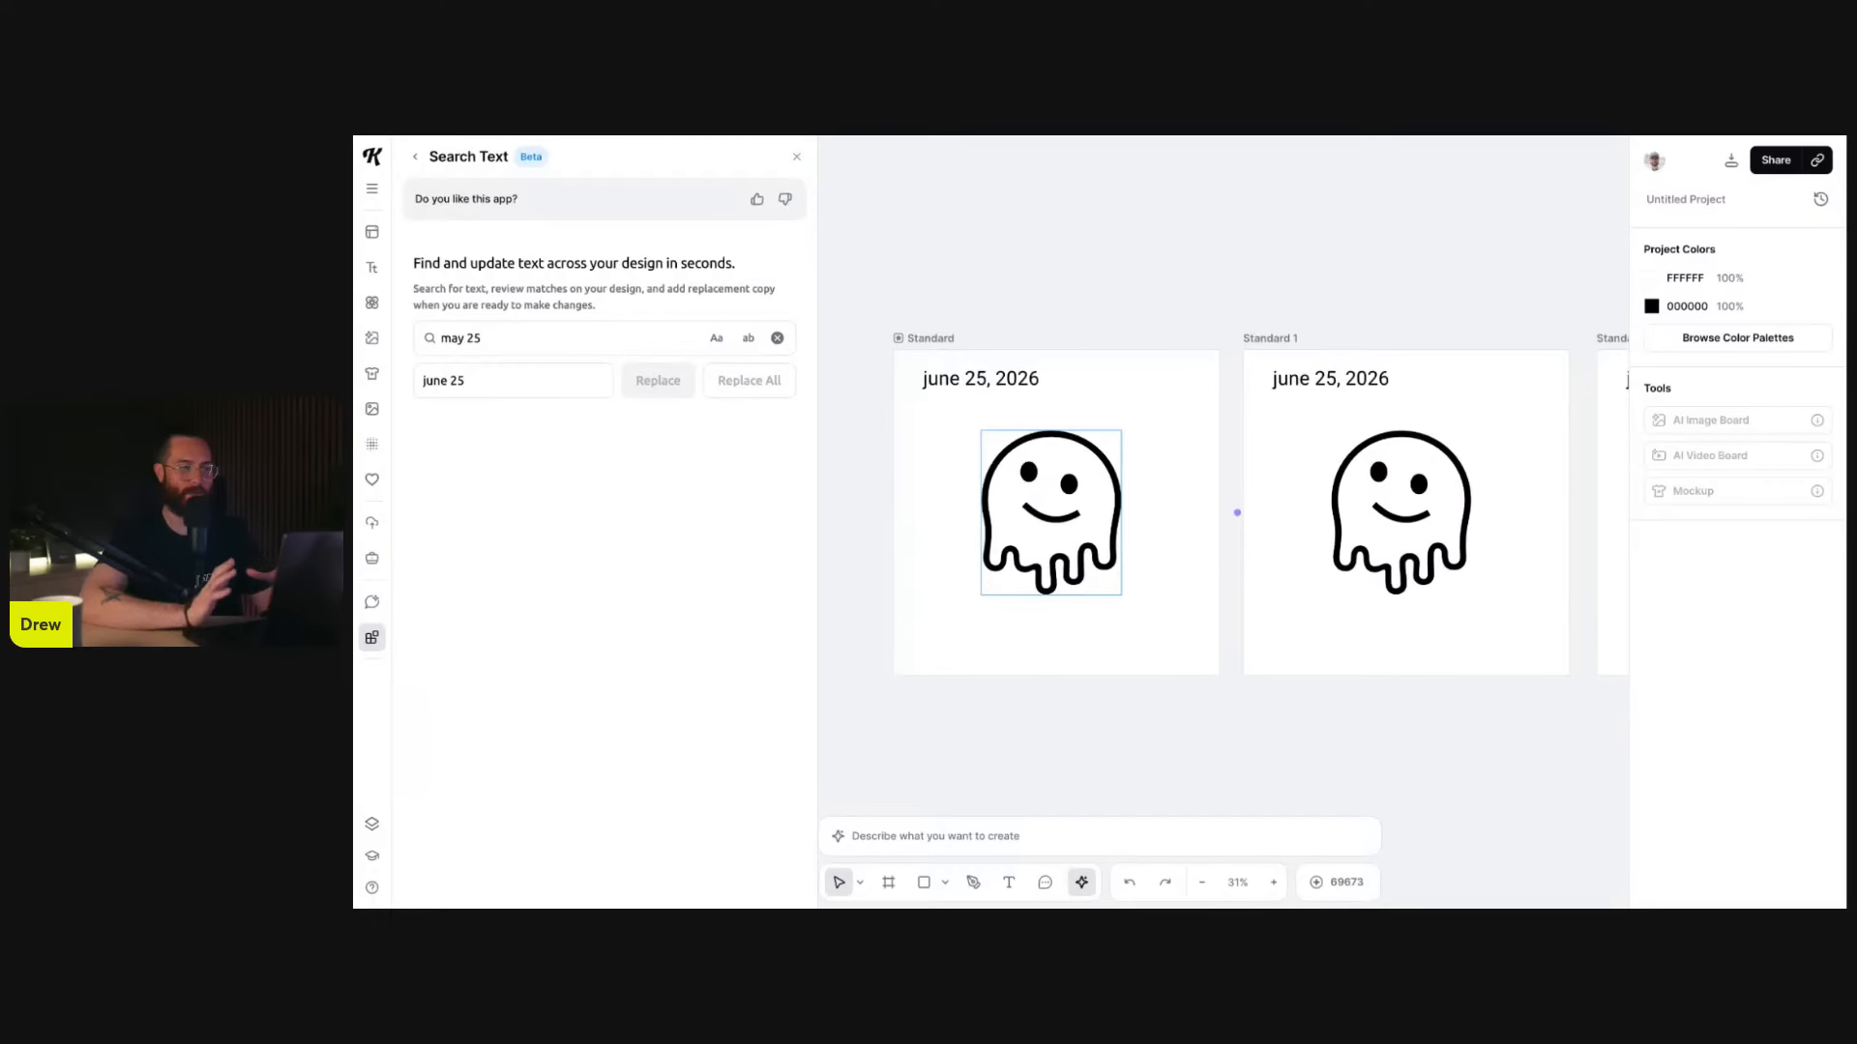
{"action": "double_click", "coordinate": [455, 341]}
{"action": "type", "text": "june"}
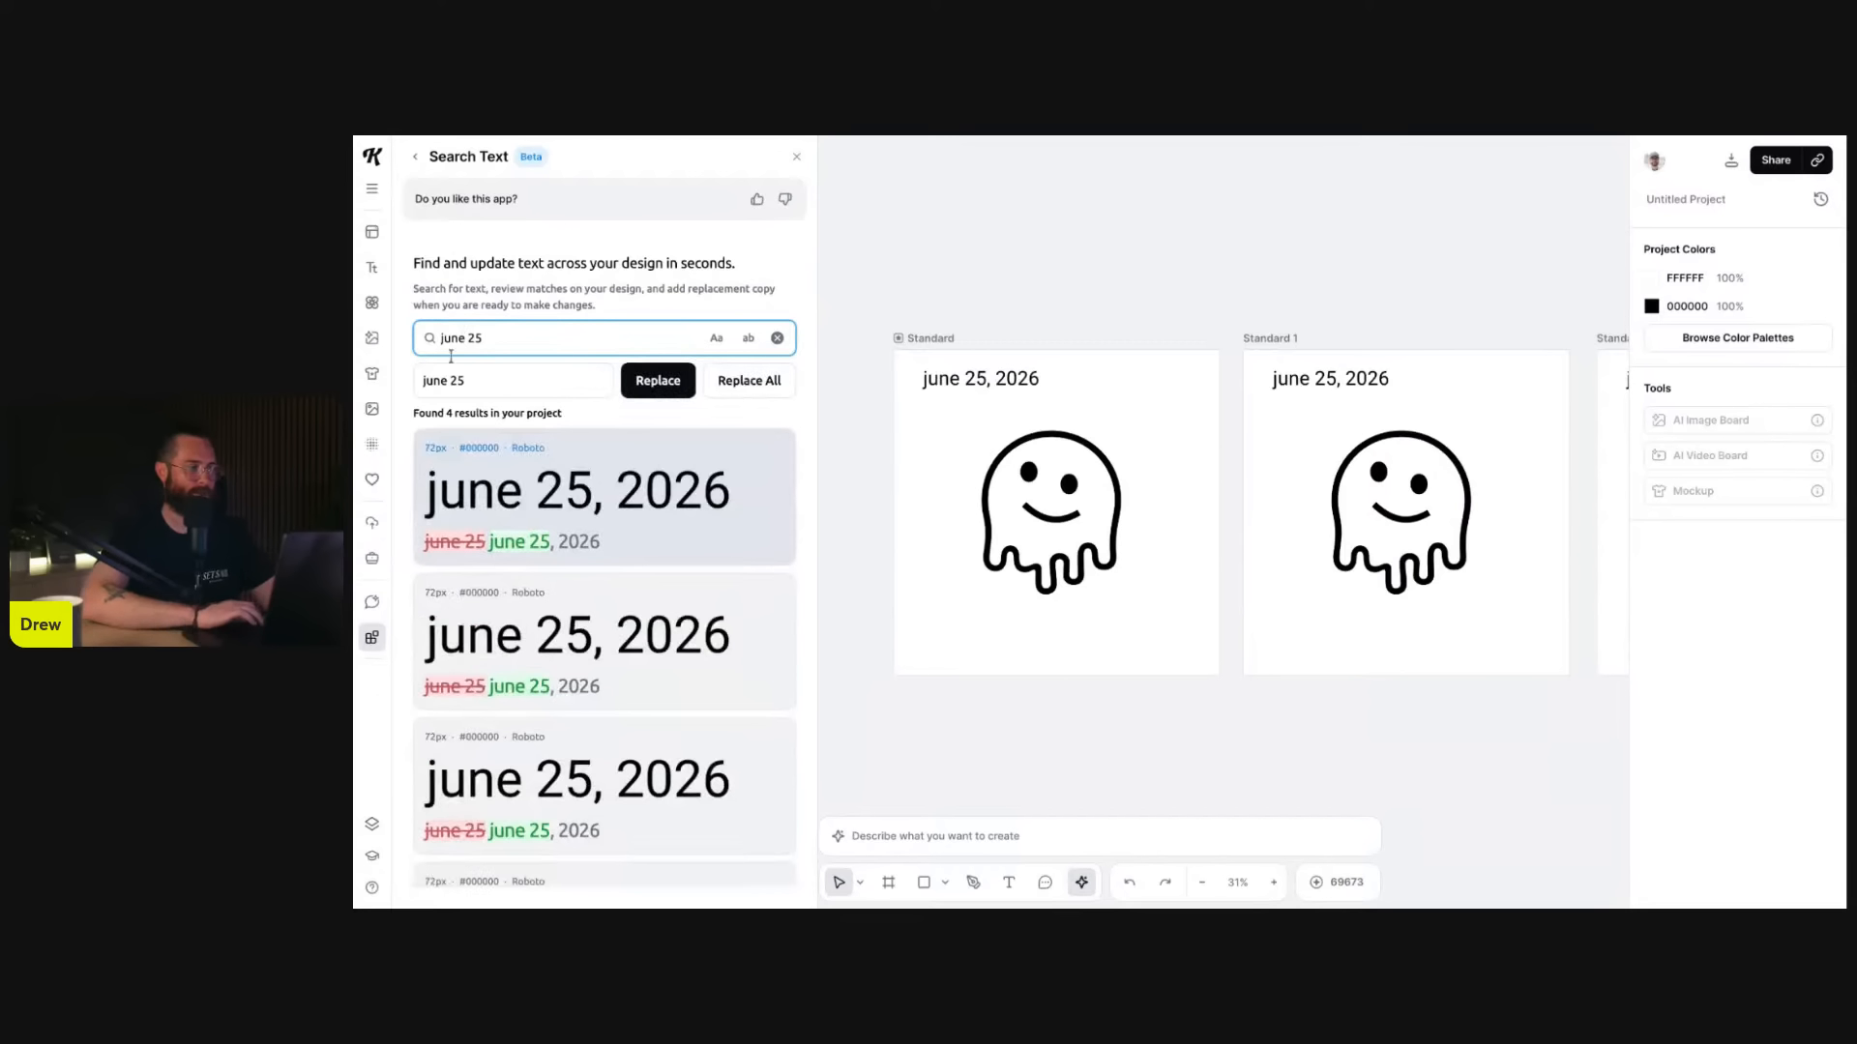
- Replace every match of "june 25" with "july 25" across all artboards
{"action": "left_click", "coordinate": [438, 380]}
{"action": "double_click", "coordinate": [437, 380]}
{"action": "type", "text": "july"}
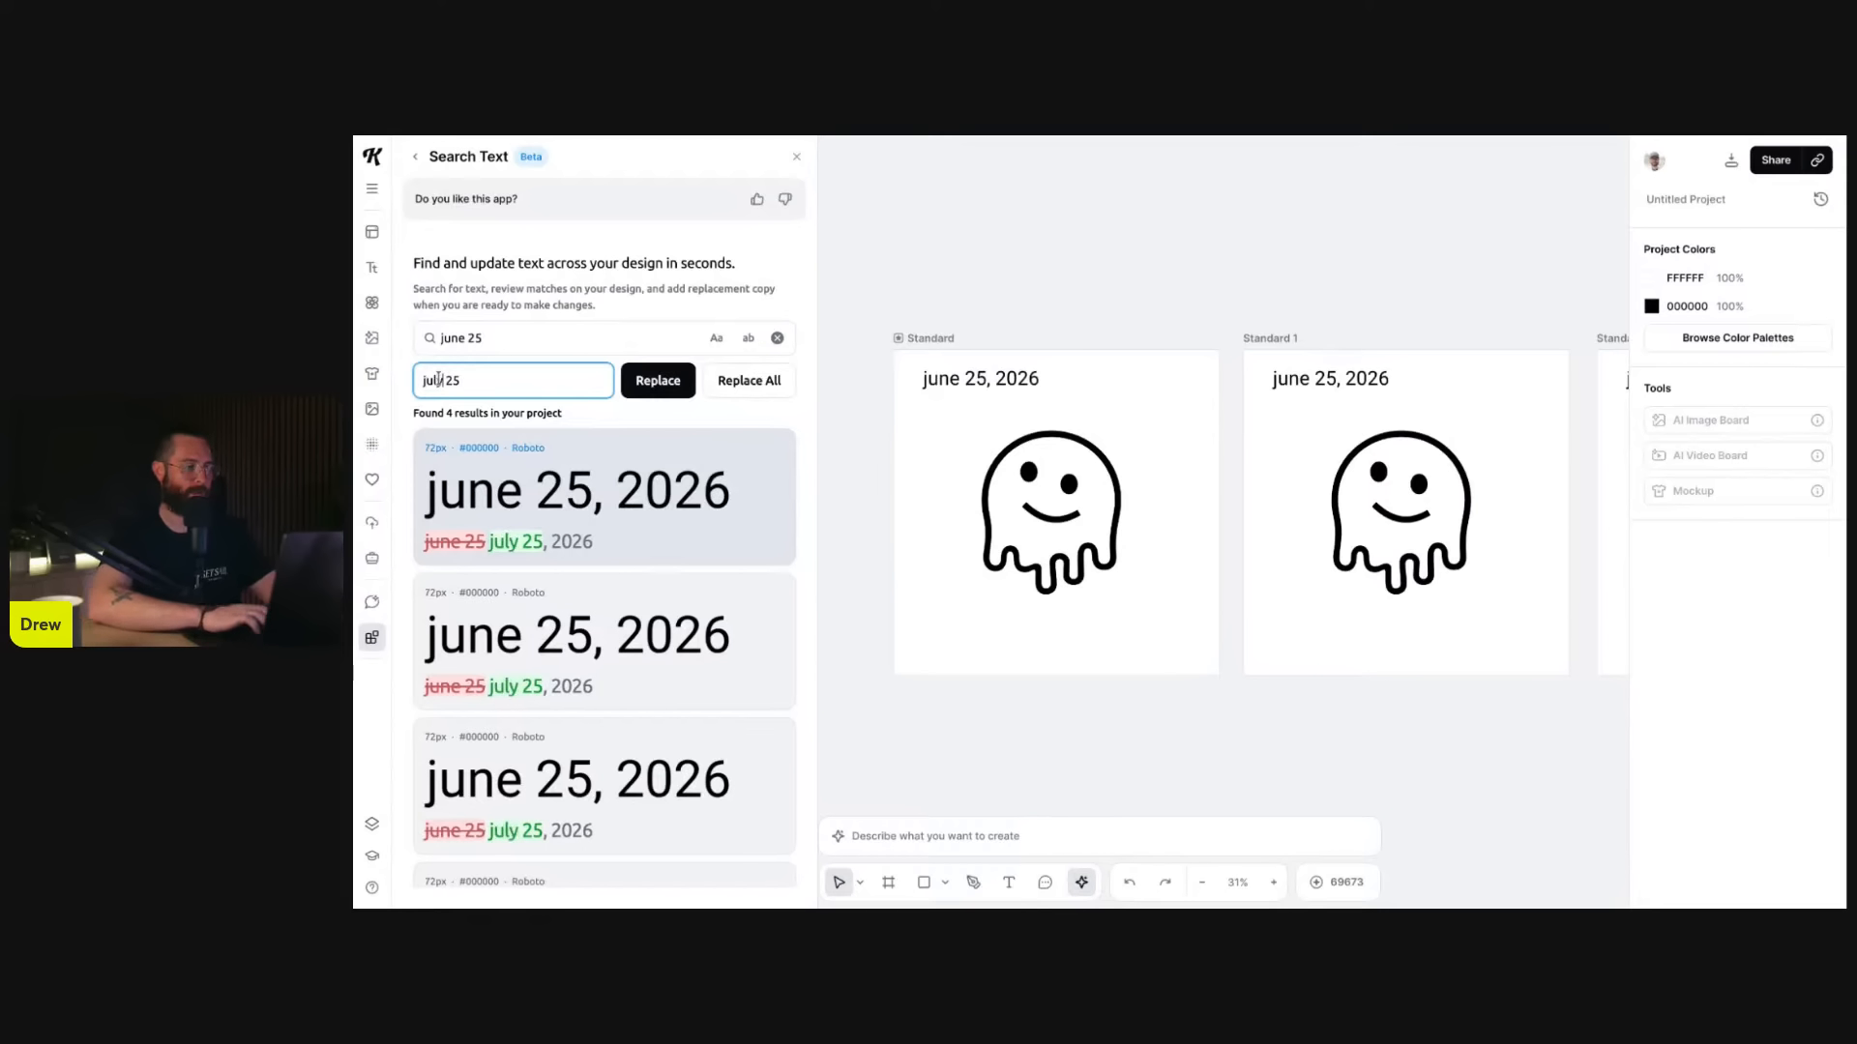
{"action": "left_click", "coordinate": [740, 382]}
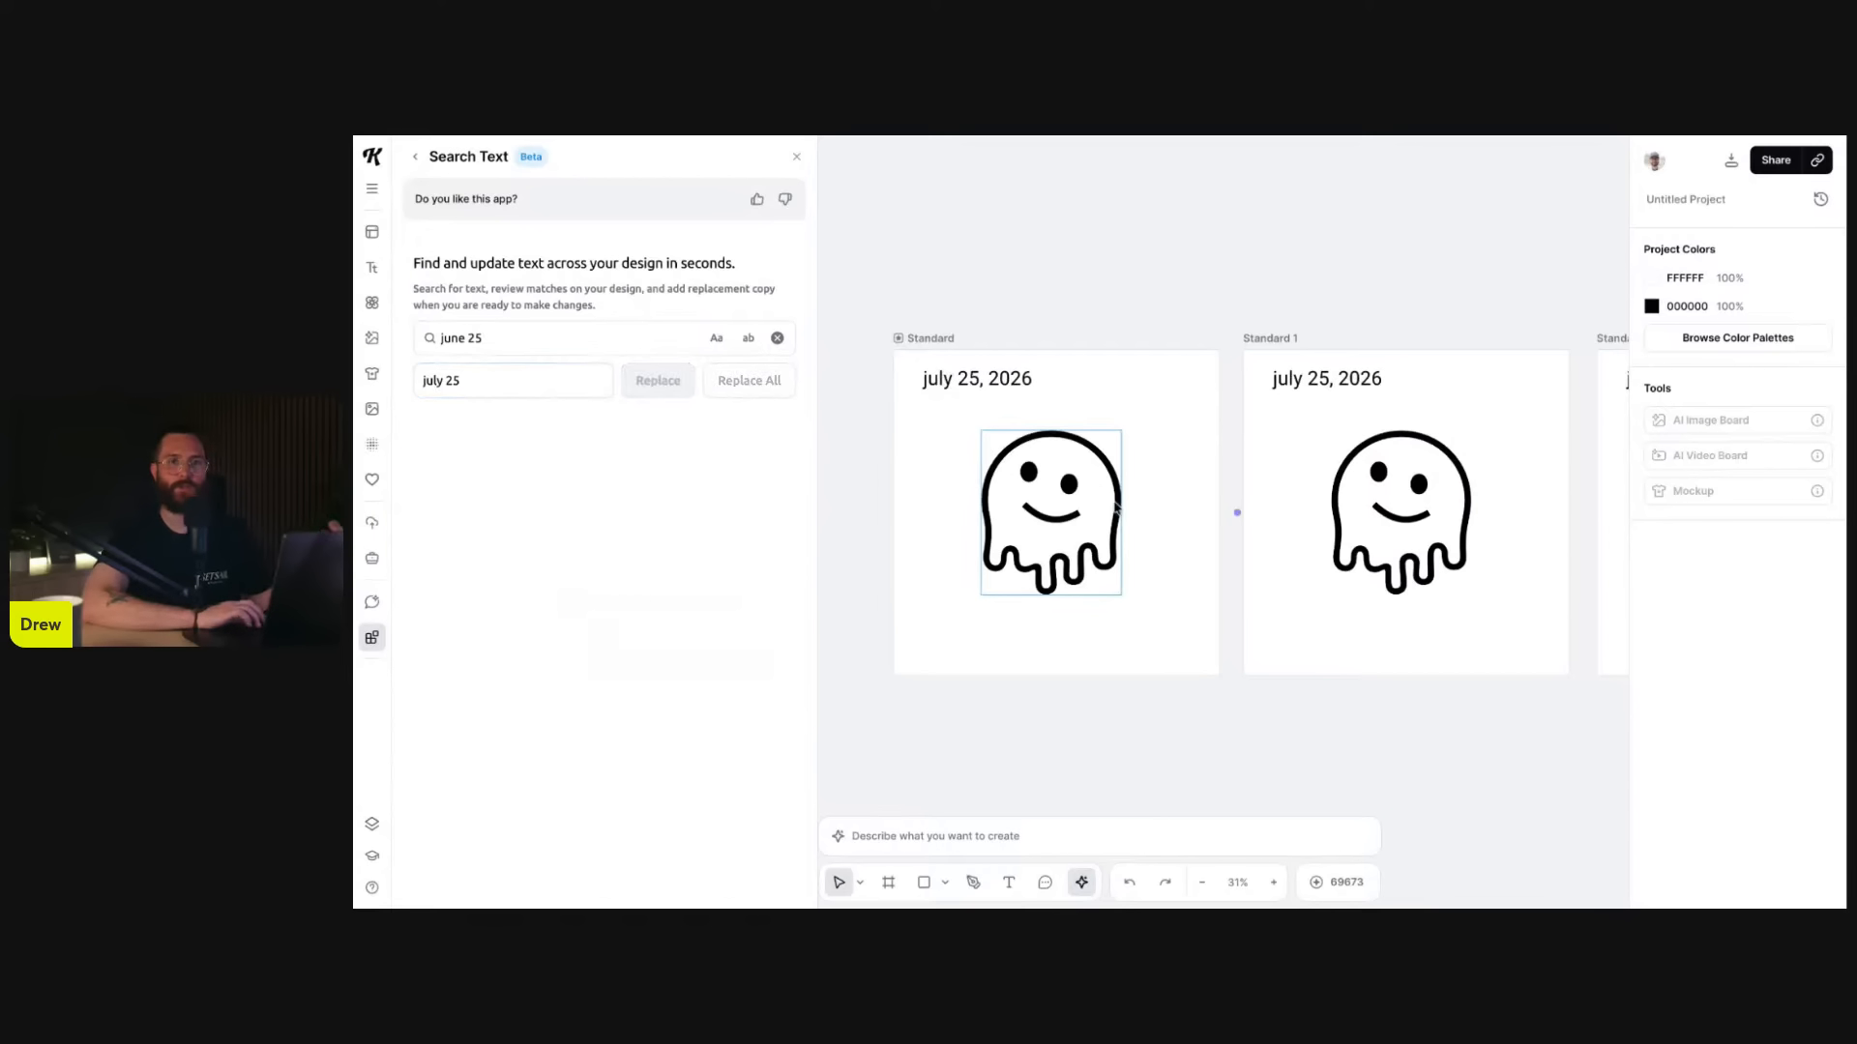
{"action": "scroll", "coordinate": [1117, 508], "scroll_direction": "down", "scroll_amount": 4}
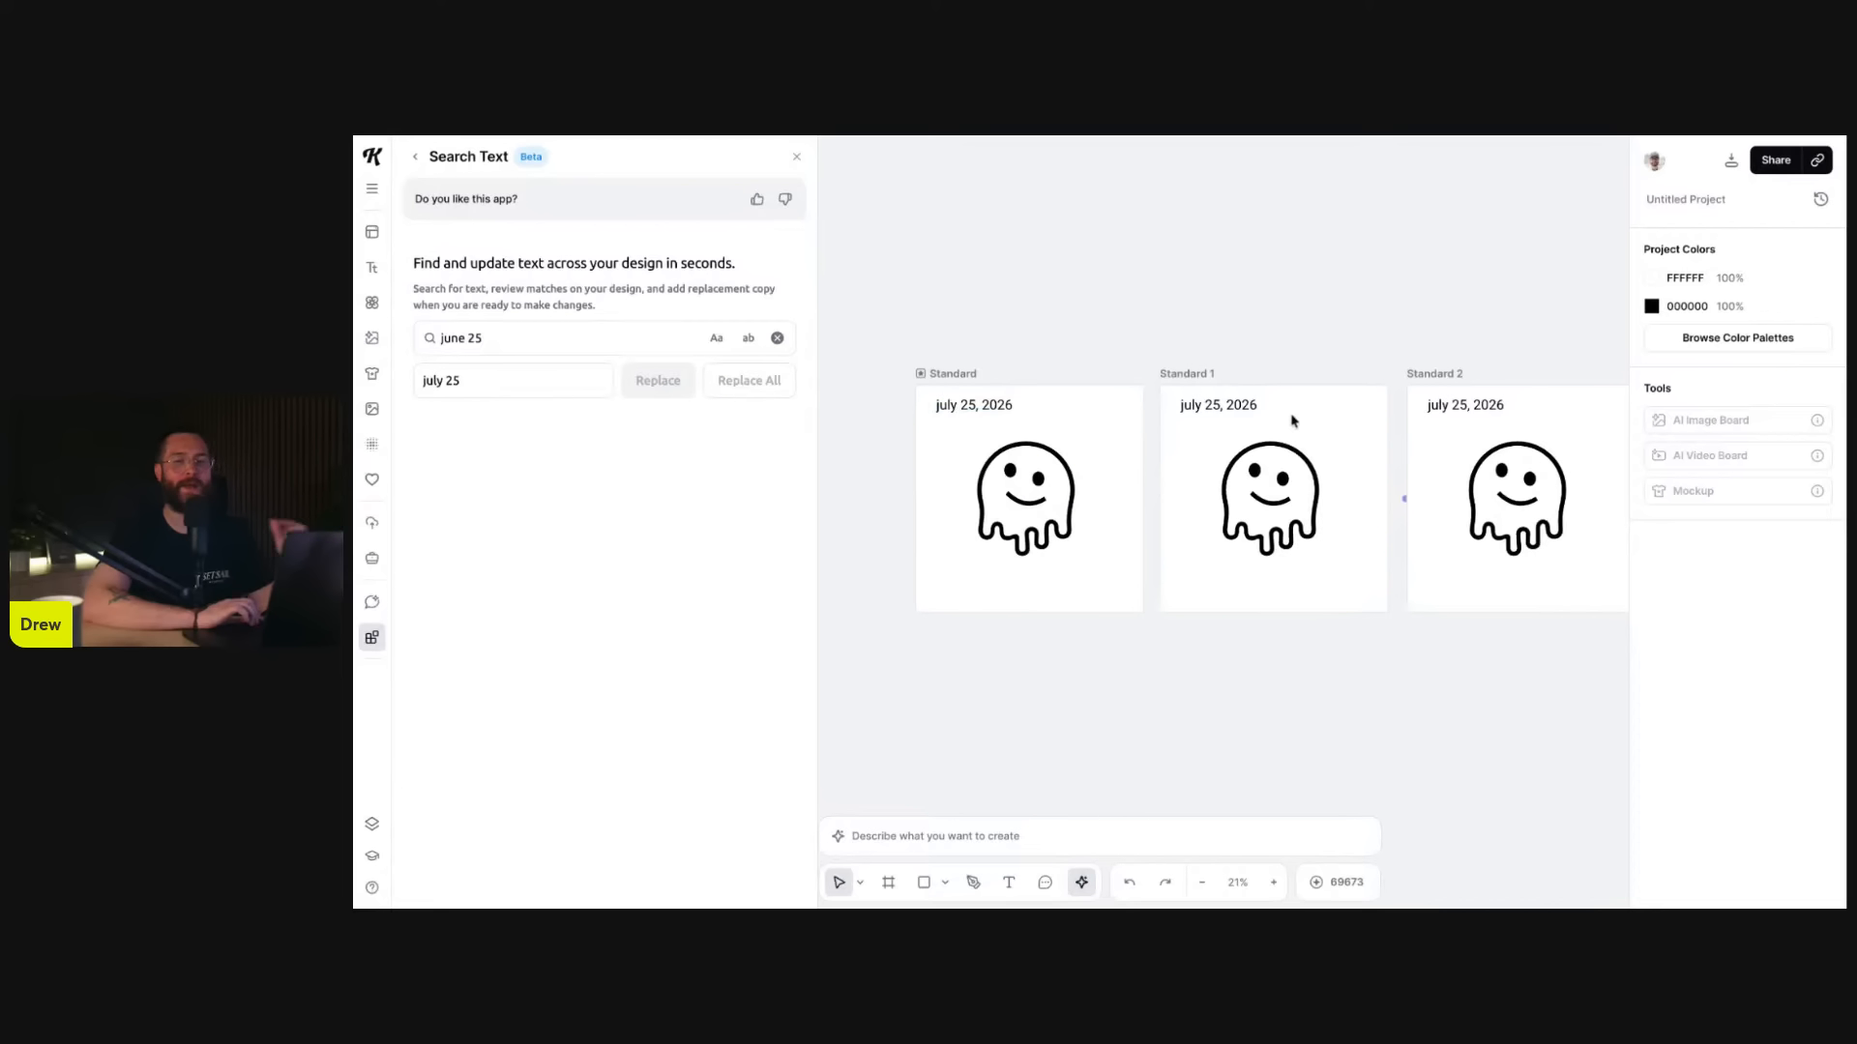
{"action": "scroll", "coordinate": [1291, 420], "scroll_direction": "right", "scroll_amount": 2}
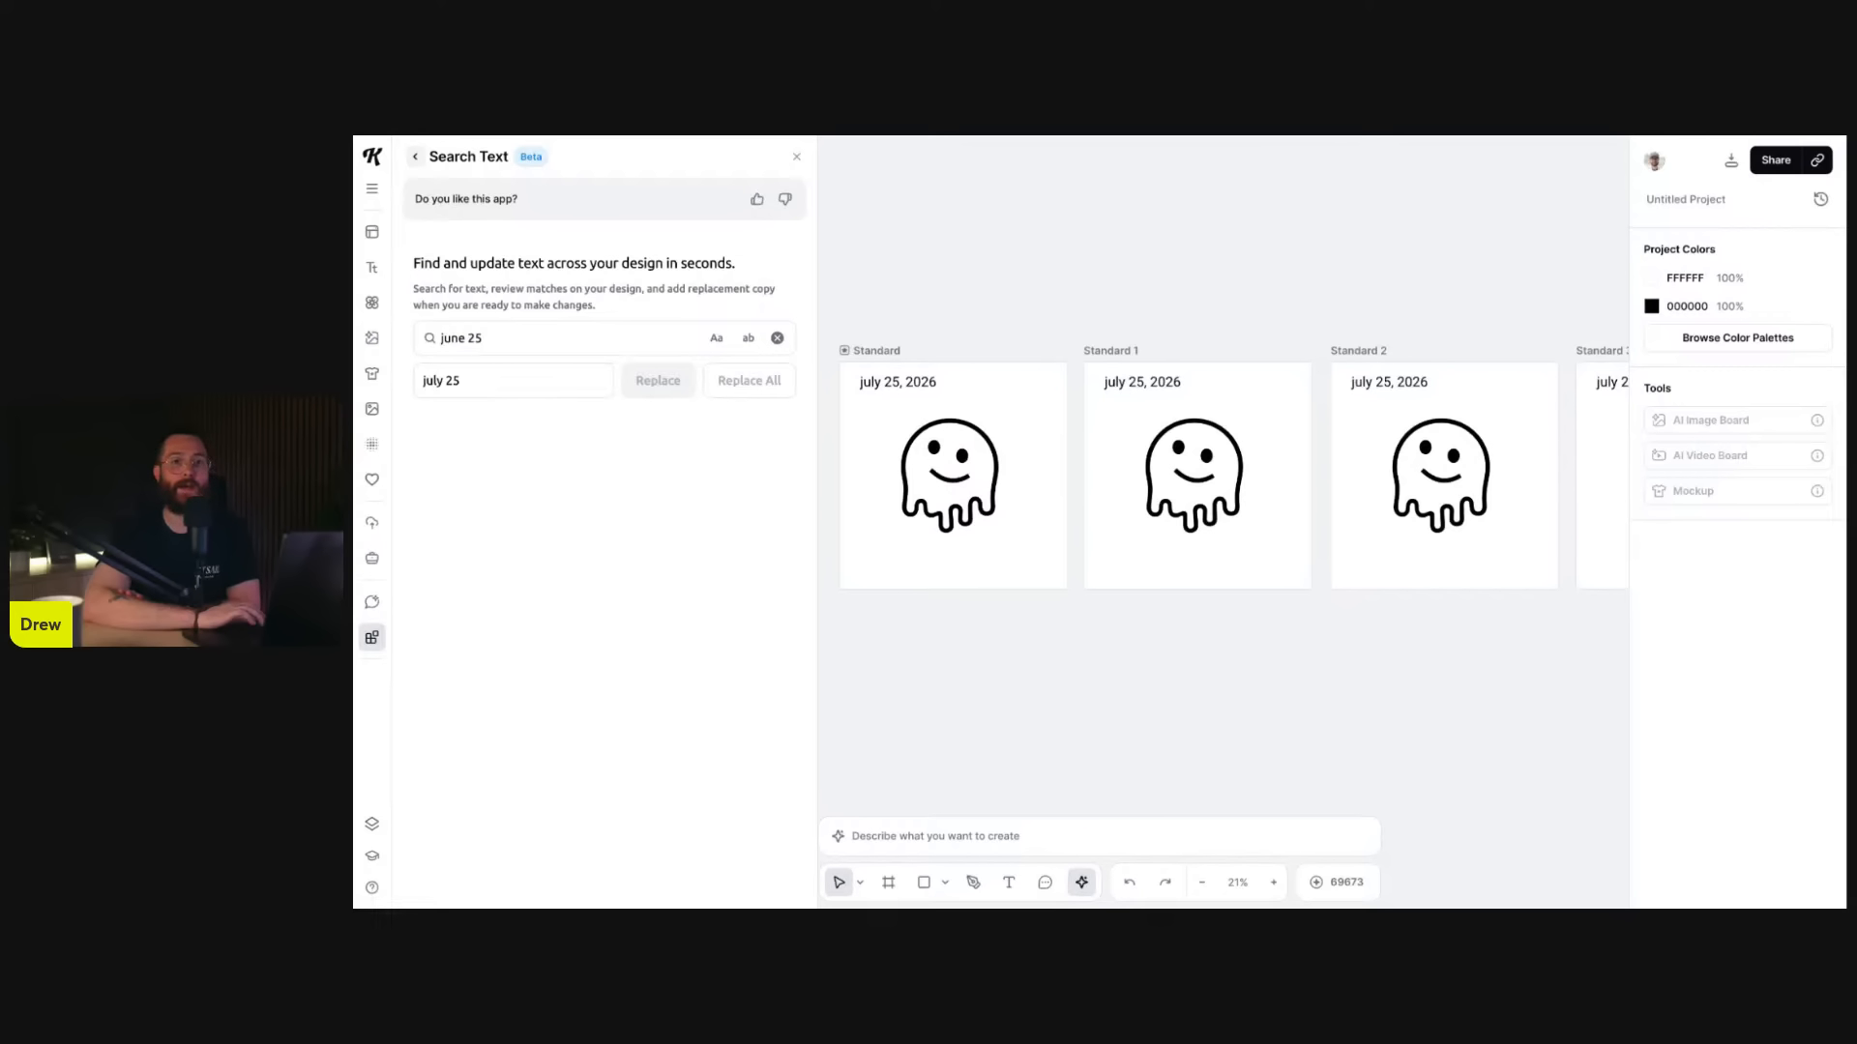
- Leave Search Text for the Apps library and look through the discoverable apps and the developer apps
{"action": "left_click", "coordinate": [415, 156]}
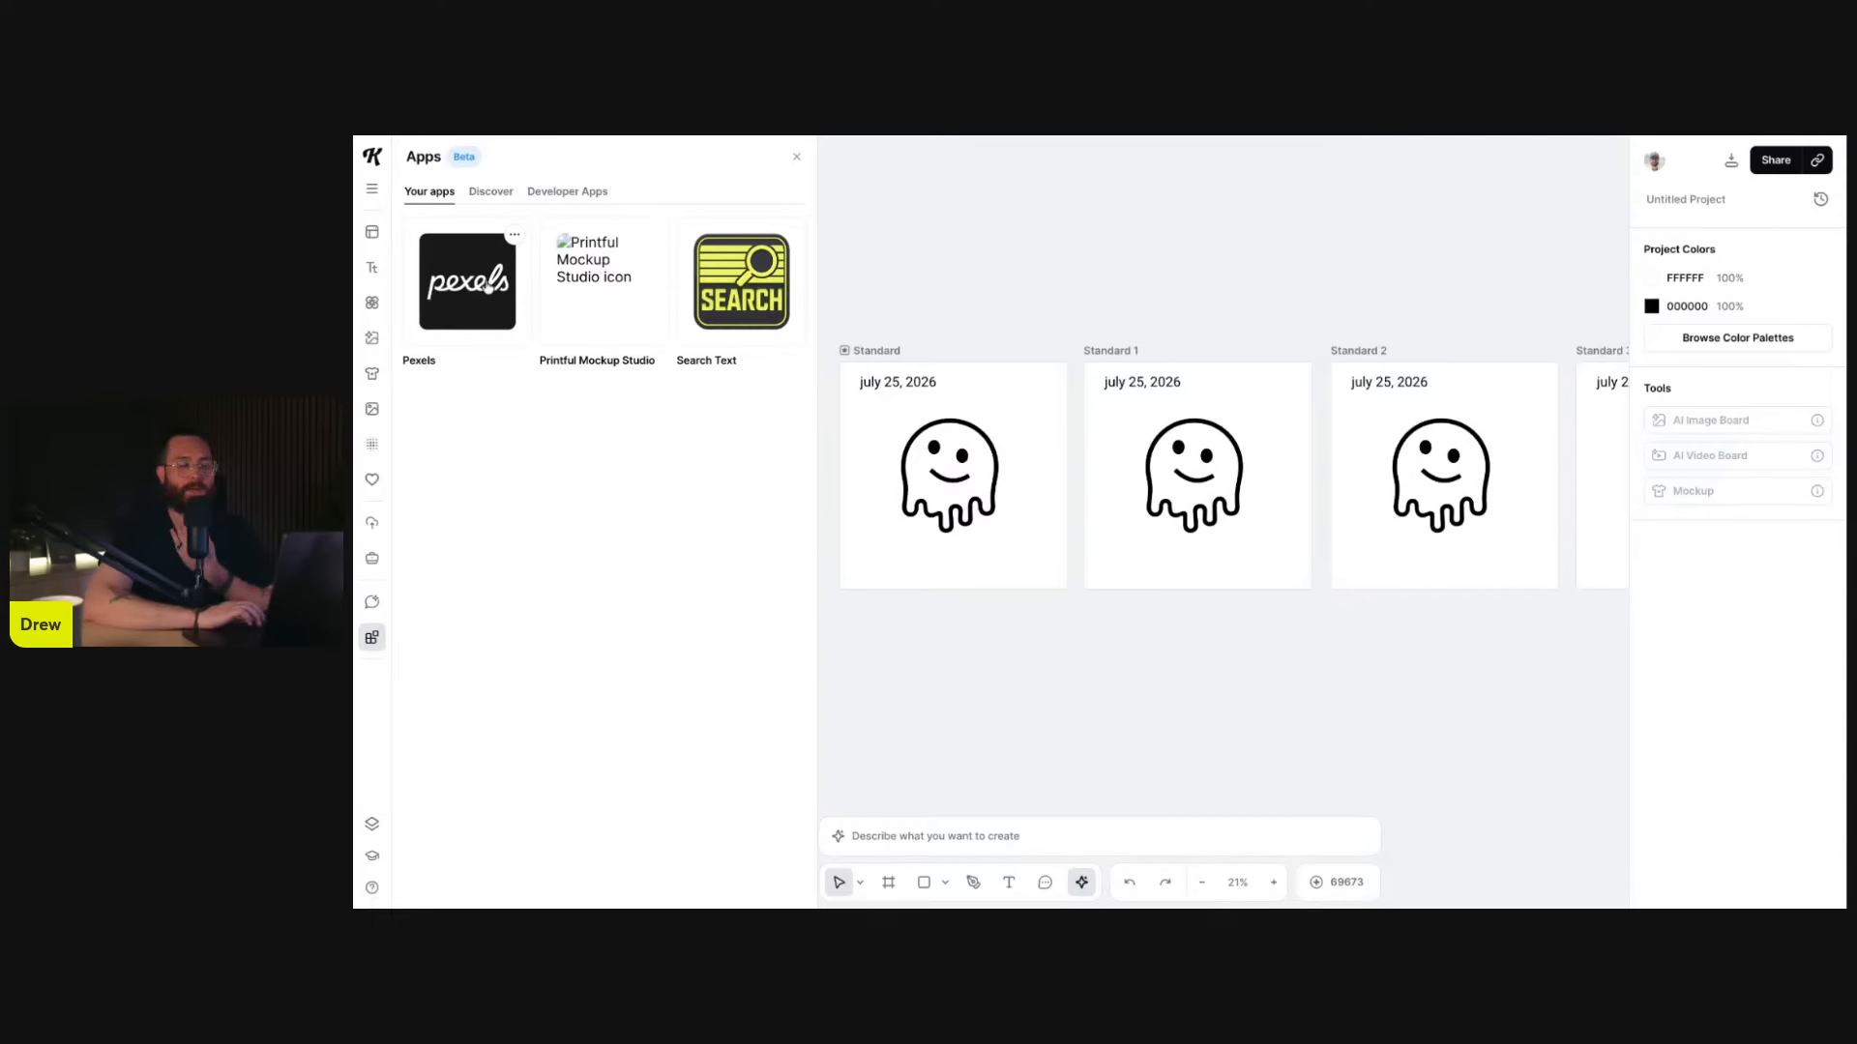
{"action": "left_click", "coordinate": [491, 192]}
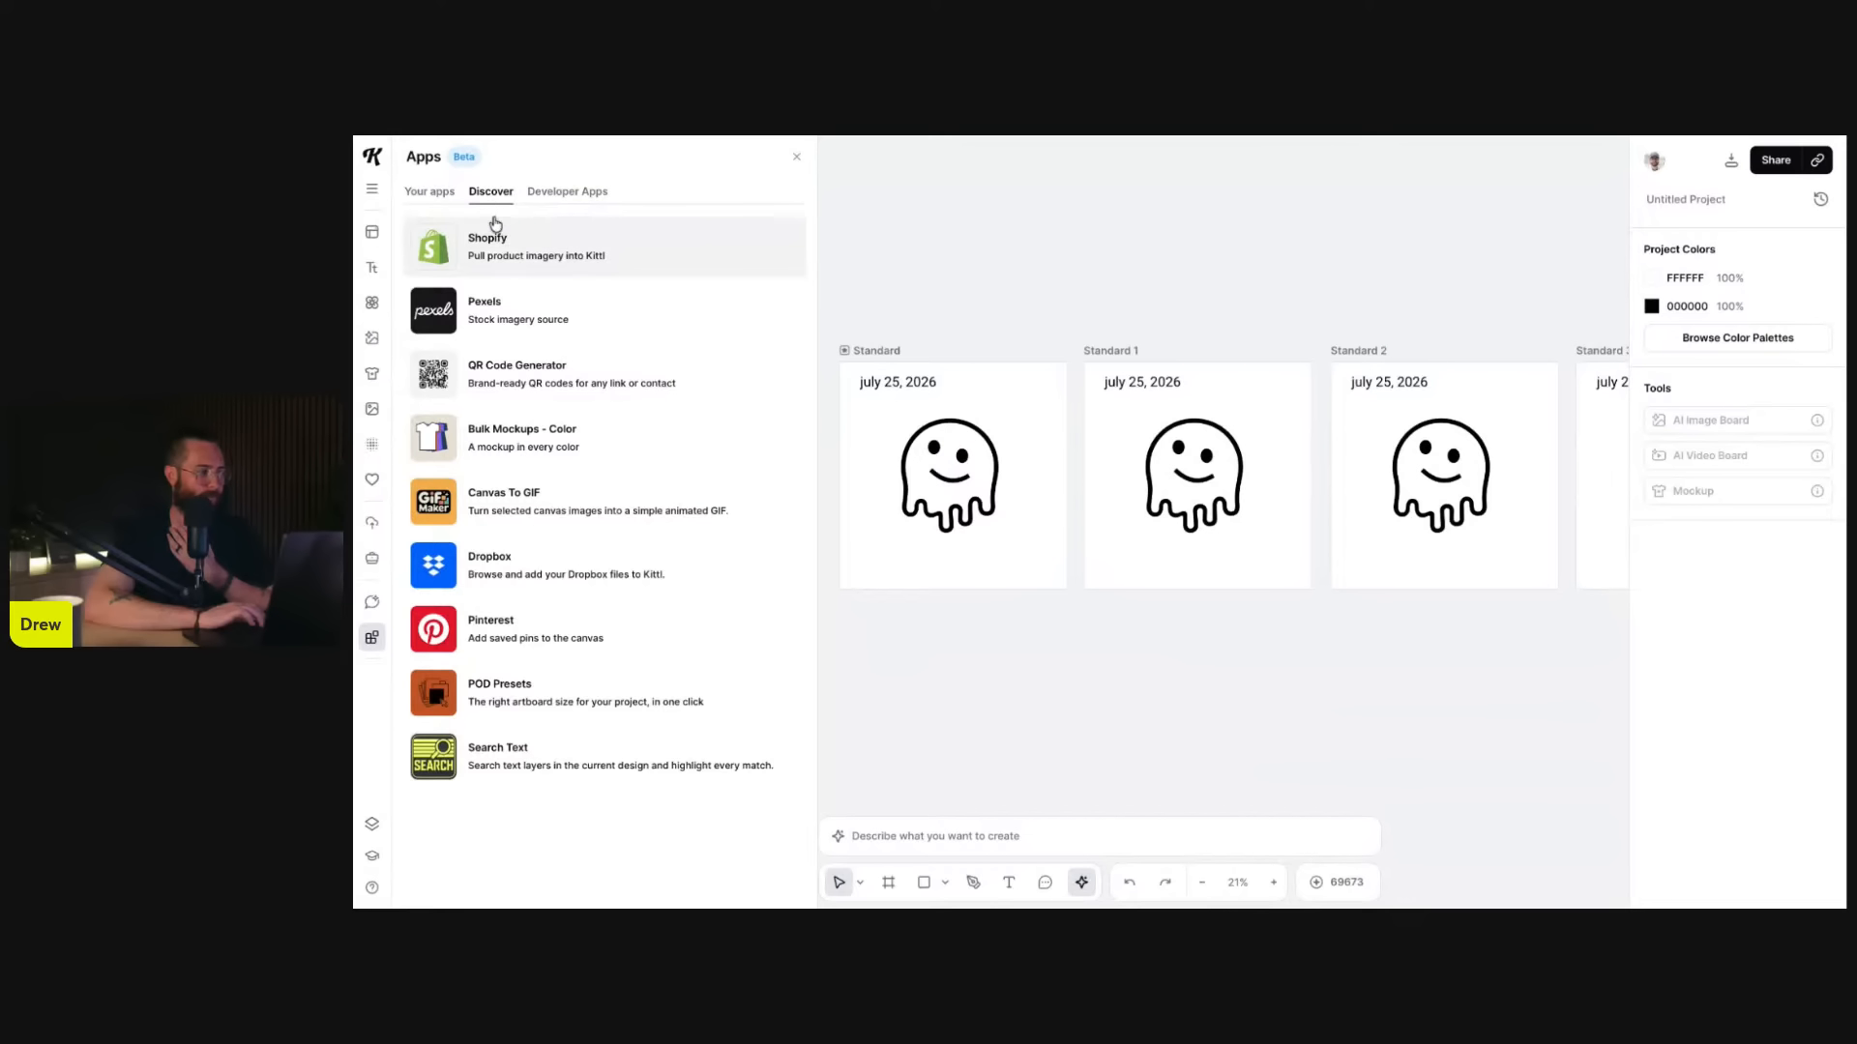
{"action": "left_click", "coordinate": [561, 192]}
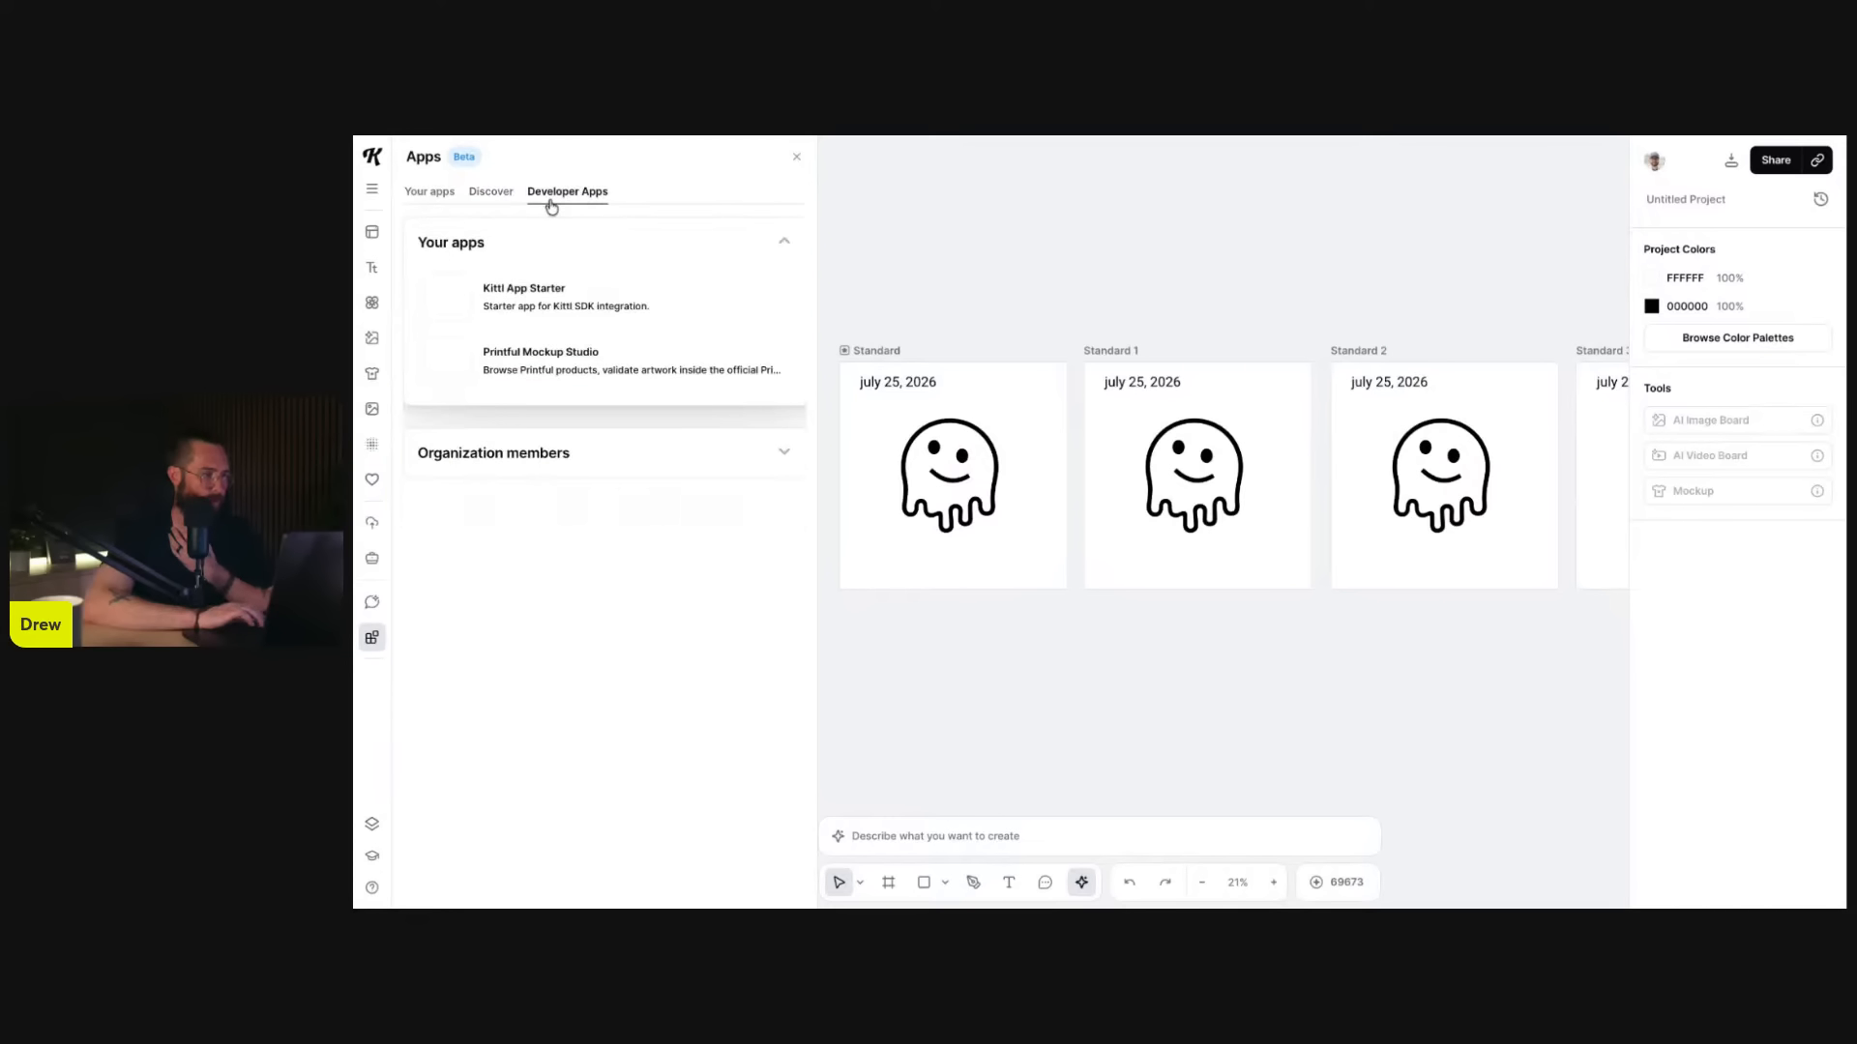
{"action": "left_click", "coordinate": [492, 194]}
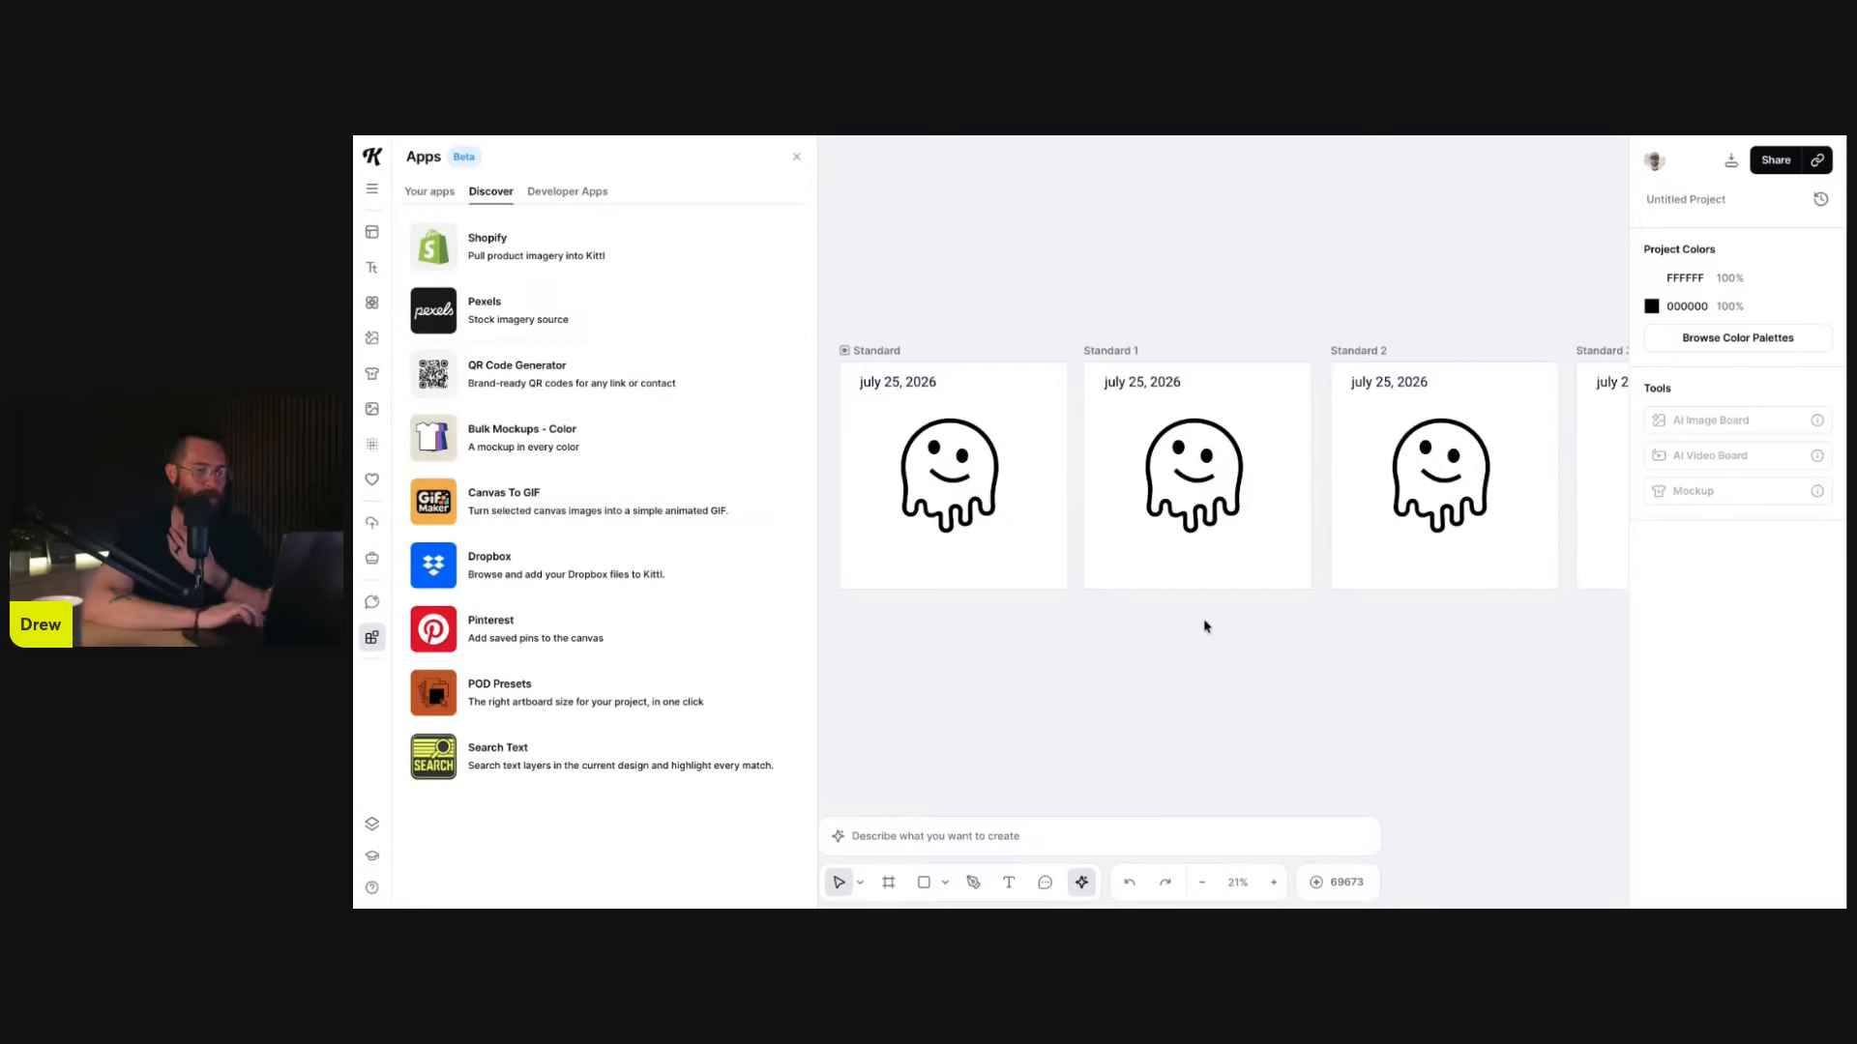
- Narrow the Apps library area slightly to give the canvas with the artboards more room
{"action": "scroll", "coordinate": [1204, 626], "scroll_direction": "down", "scroll_amount": 3}
{"action": "scroll", "coordinate": [1204, 626], "scroll_direction": "down", "scroll_amount": 2}
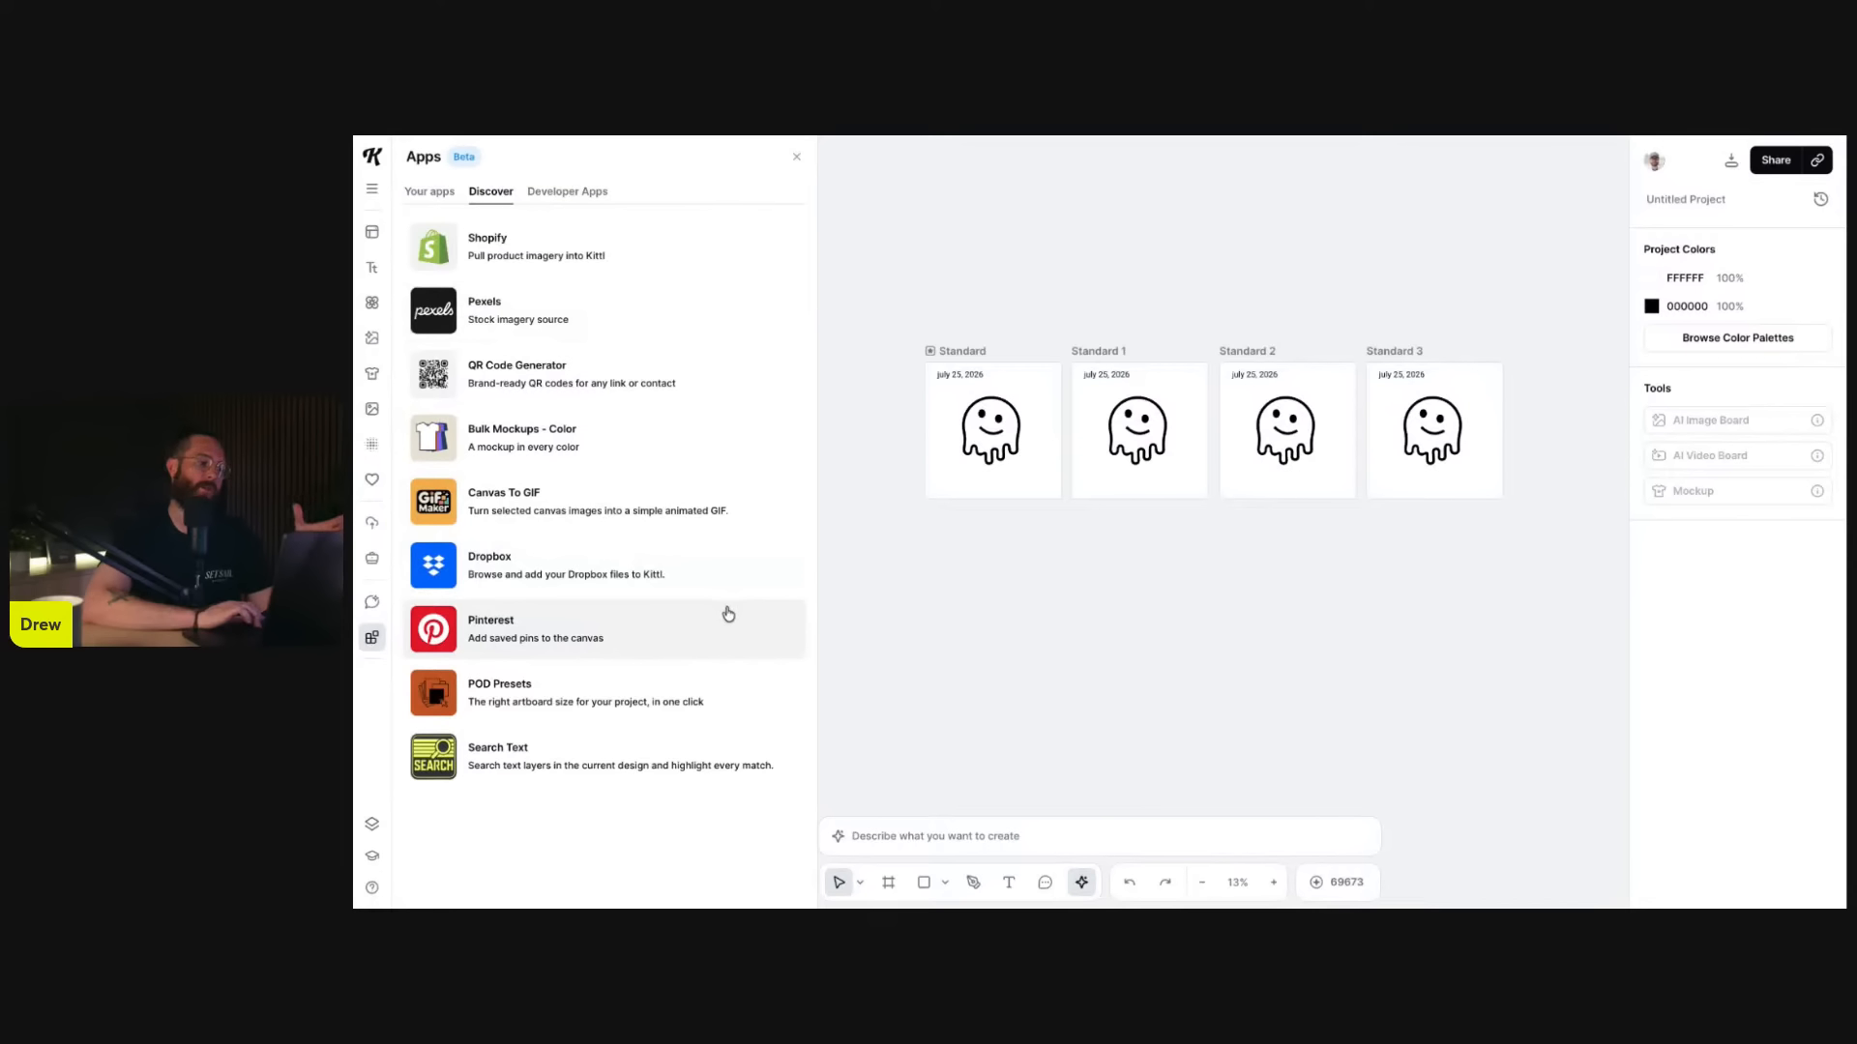
{"action": "left_click_drag", "start_coordinate": [817, 616], "coordinate": [766, 617]}
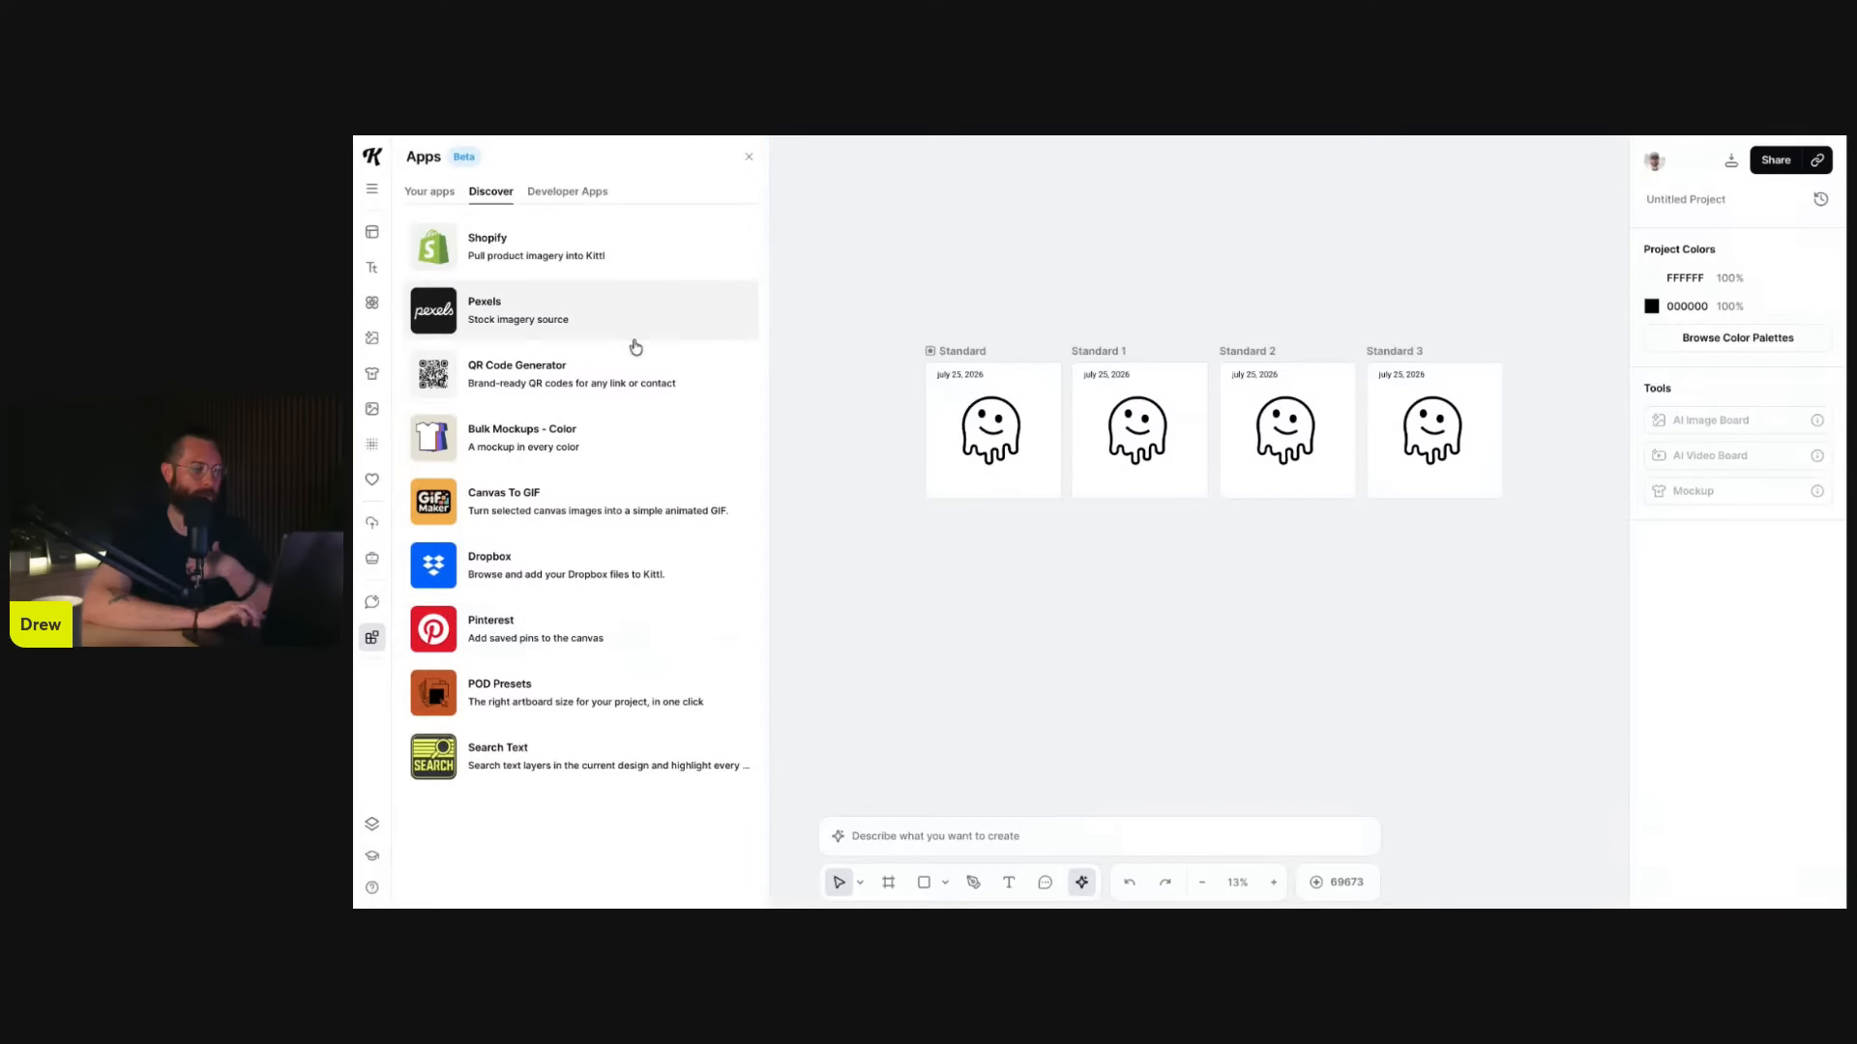